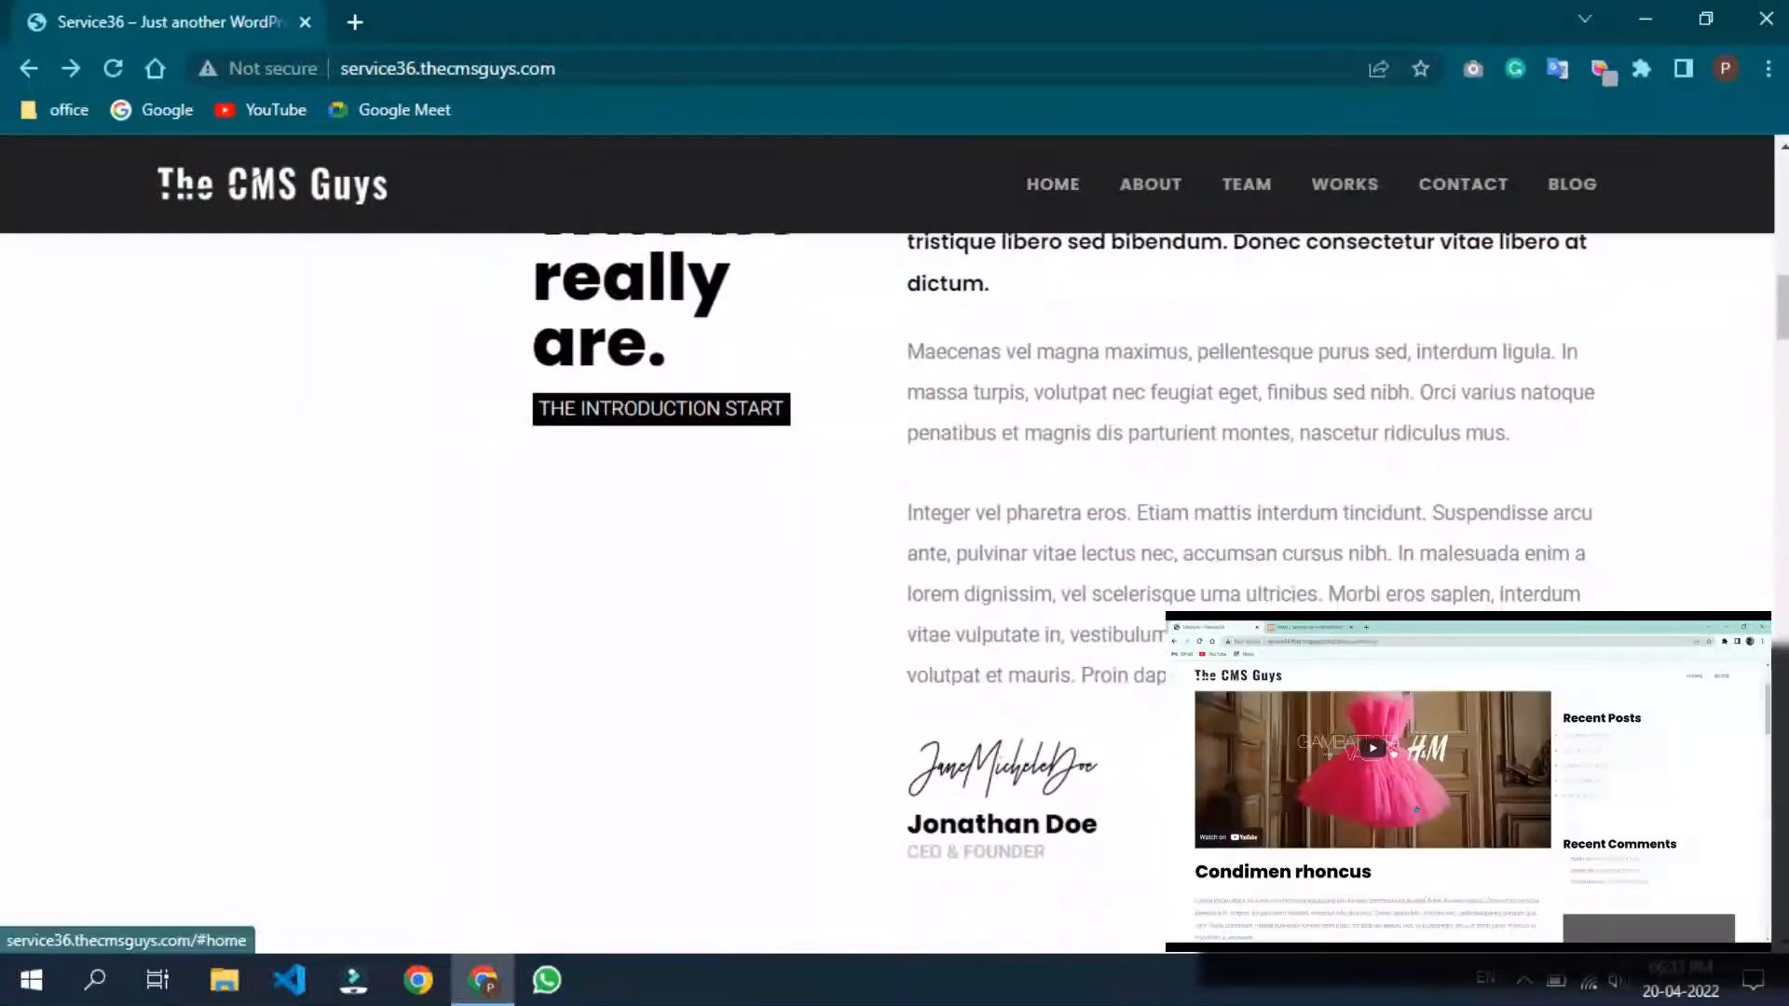
Step: Browse the homepage, jump to the Super Team, Works and Contact sections, then open the Blog page
scroll(894, 559, "down", 20)
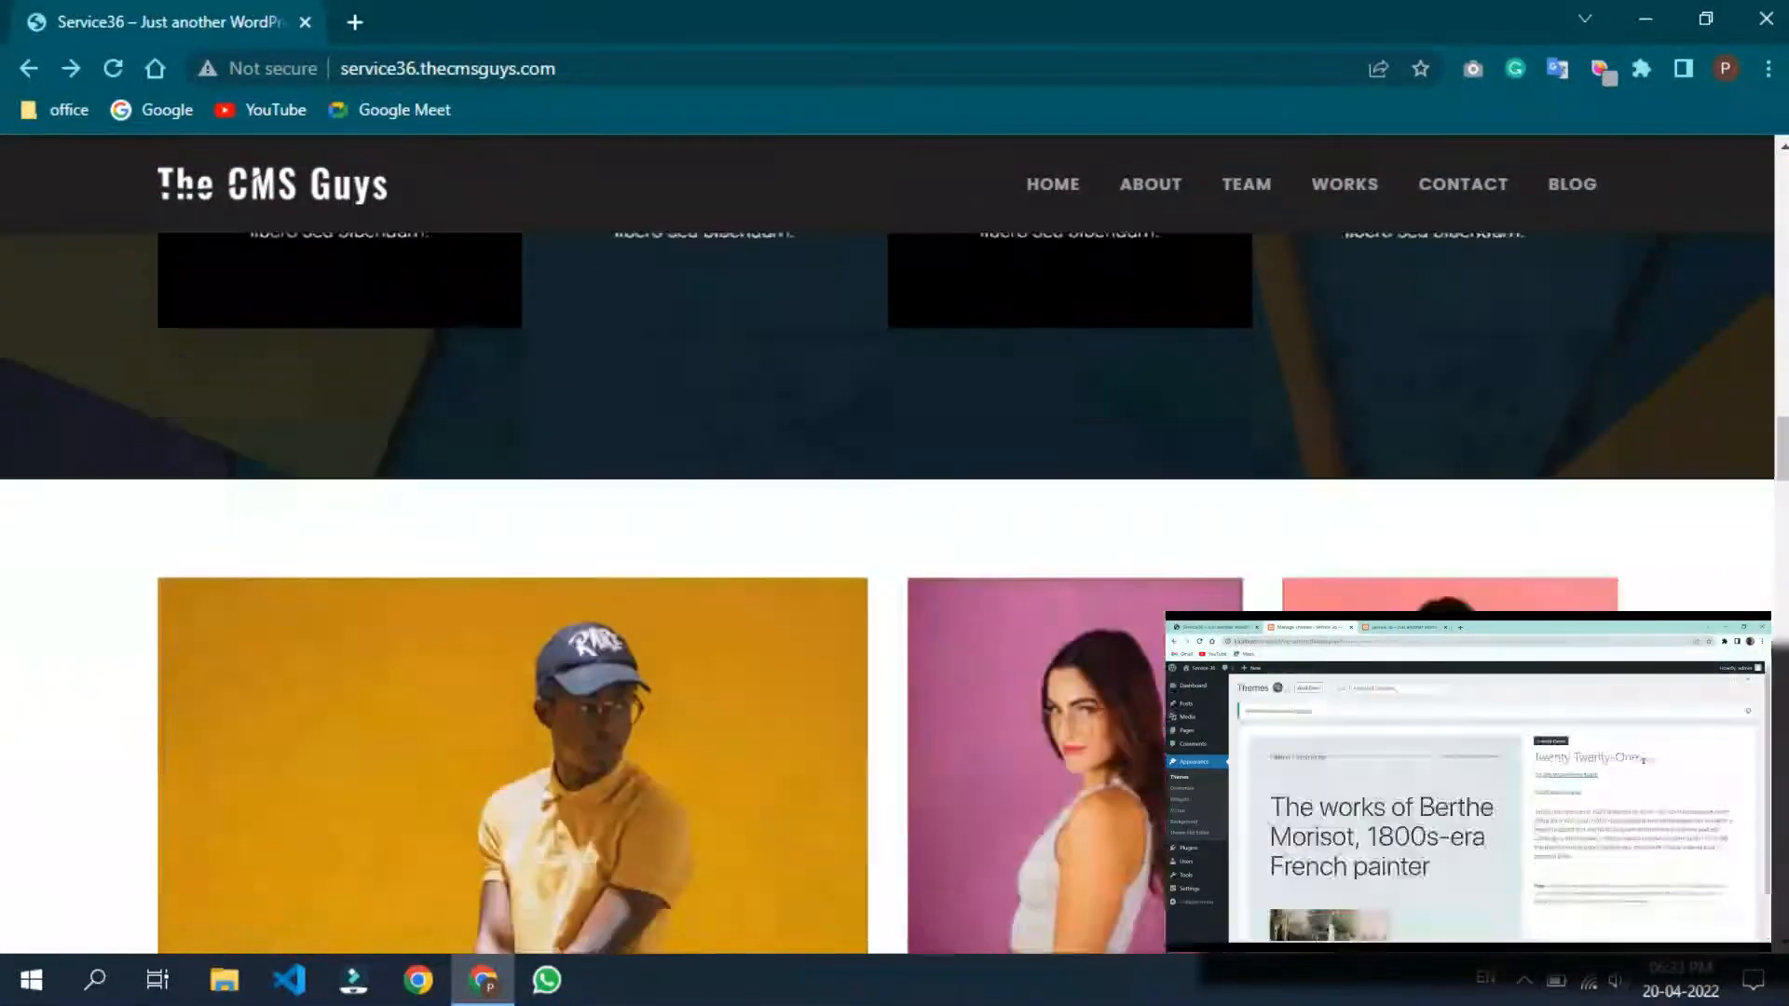
scroll(894, 559, "down", 15)
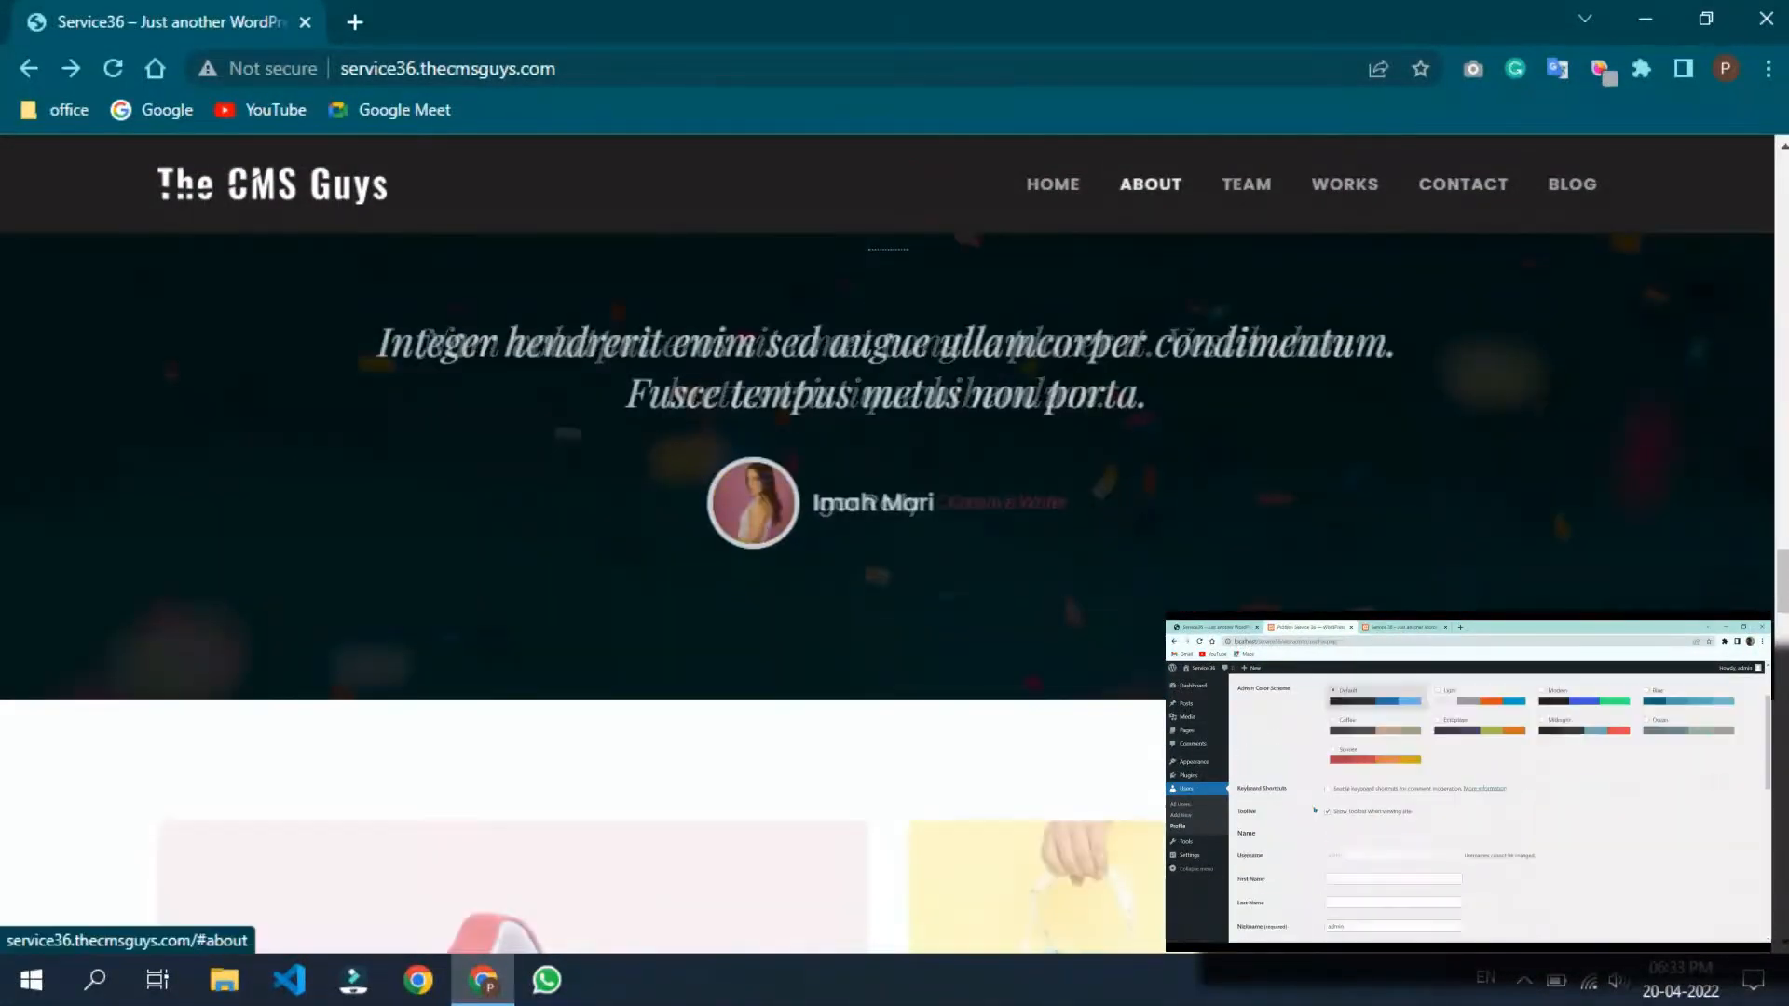
scroll(894, 559, "down", 20)
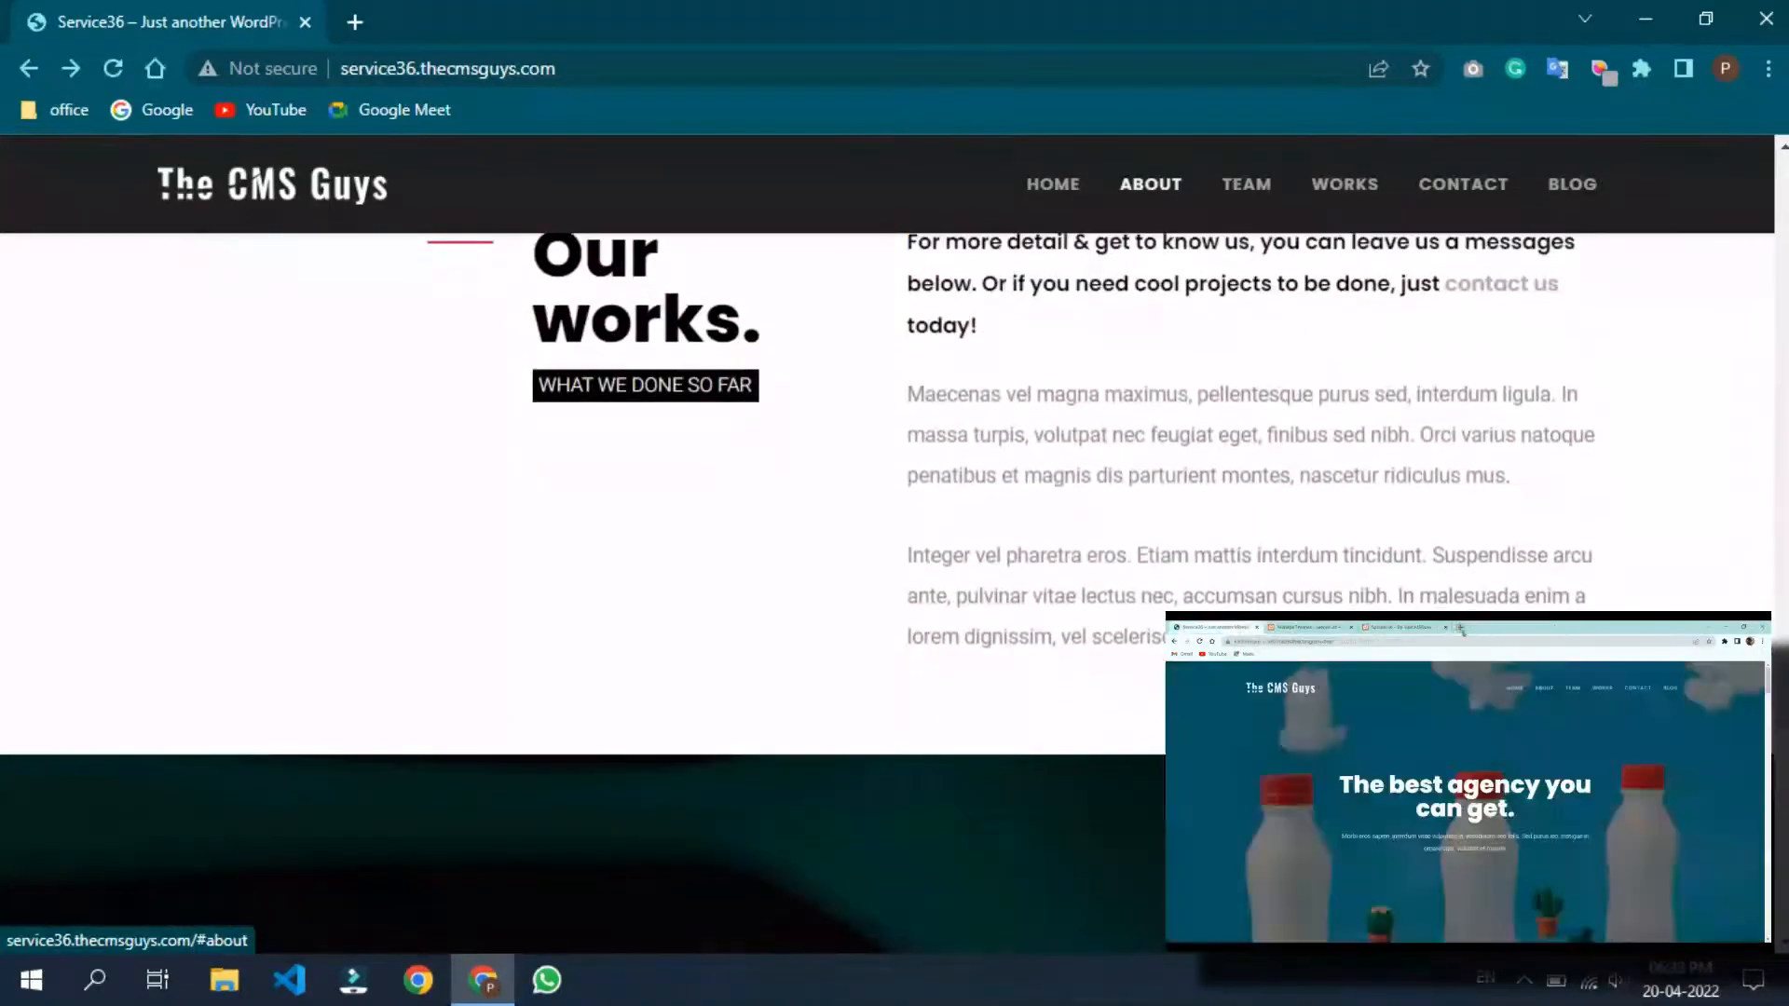
scroll(894, 559, "down", 15)
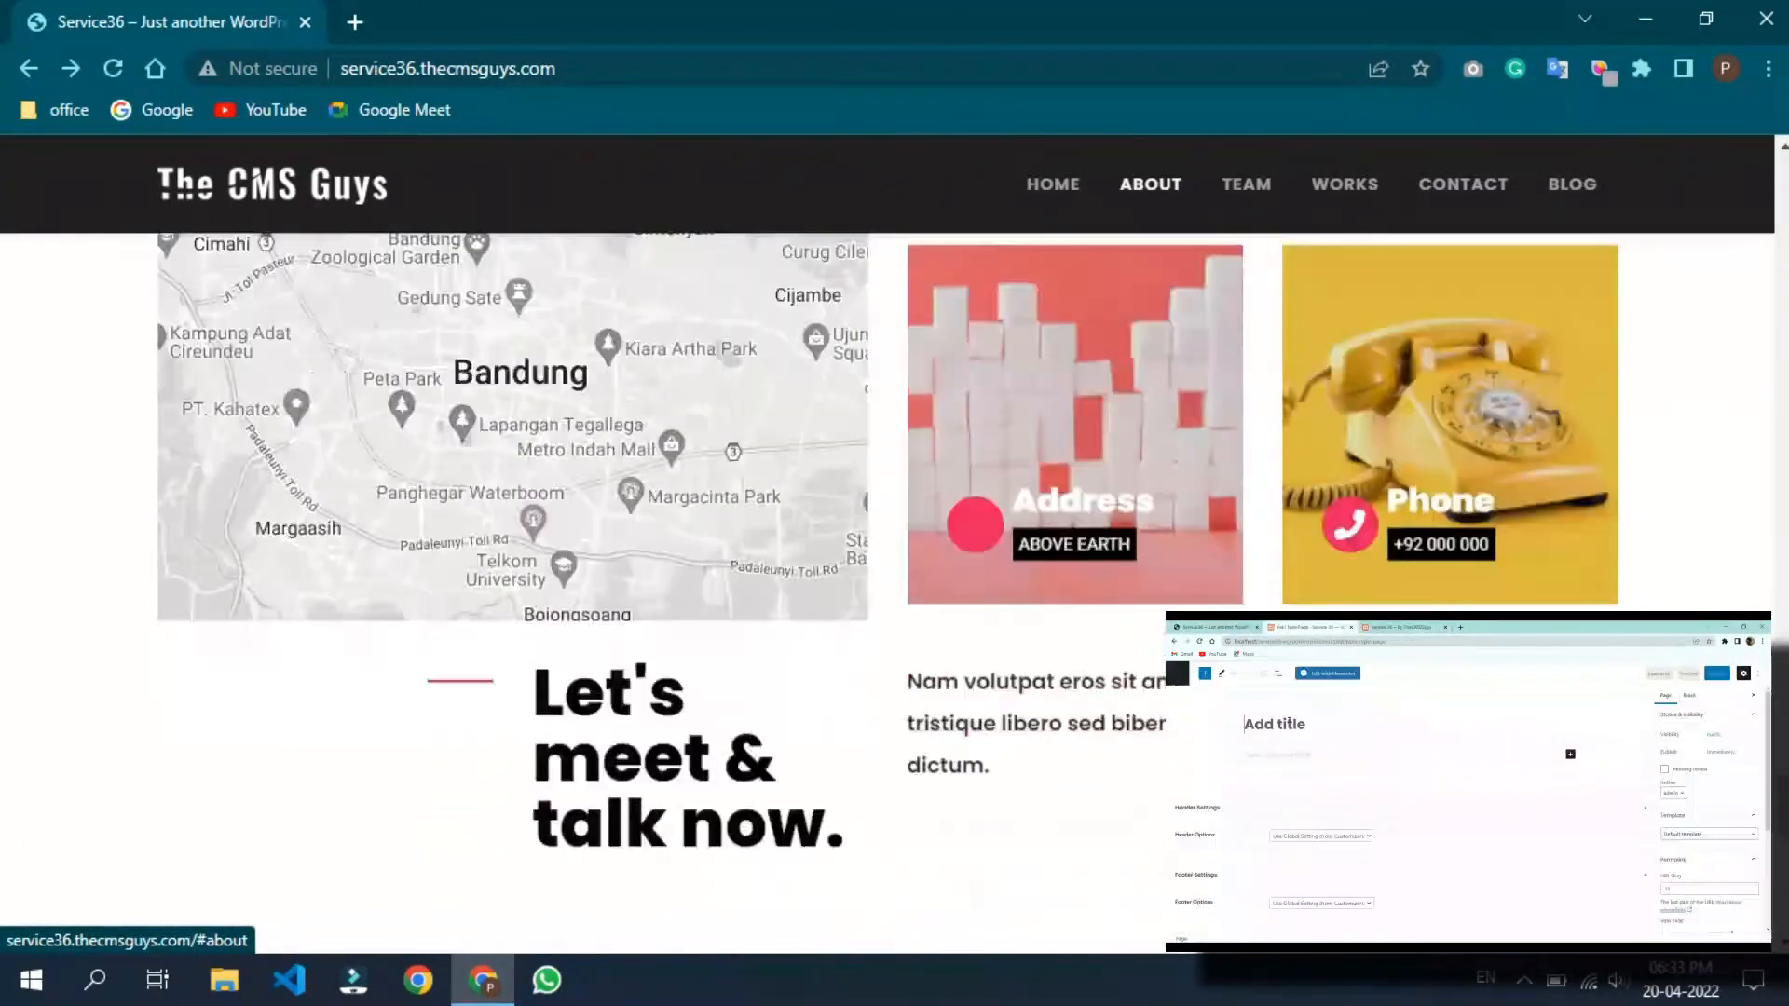
scroll(895, 559, "up", 15)
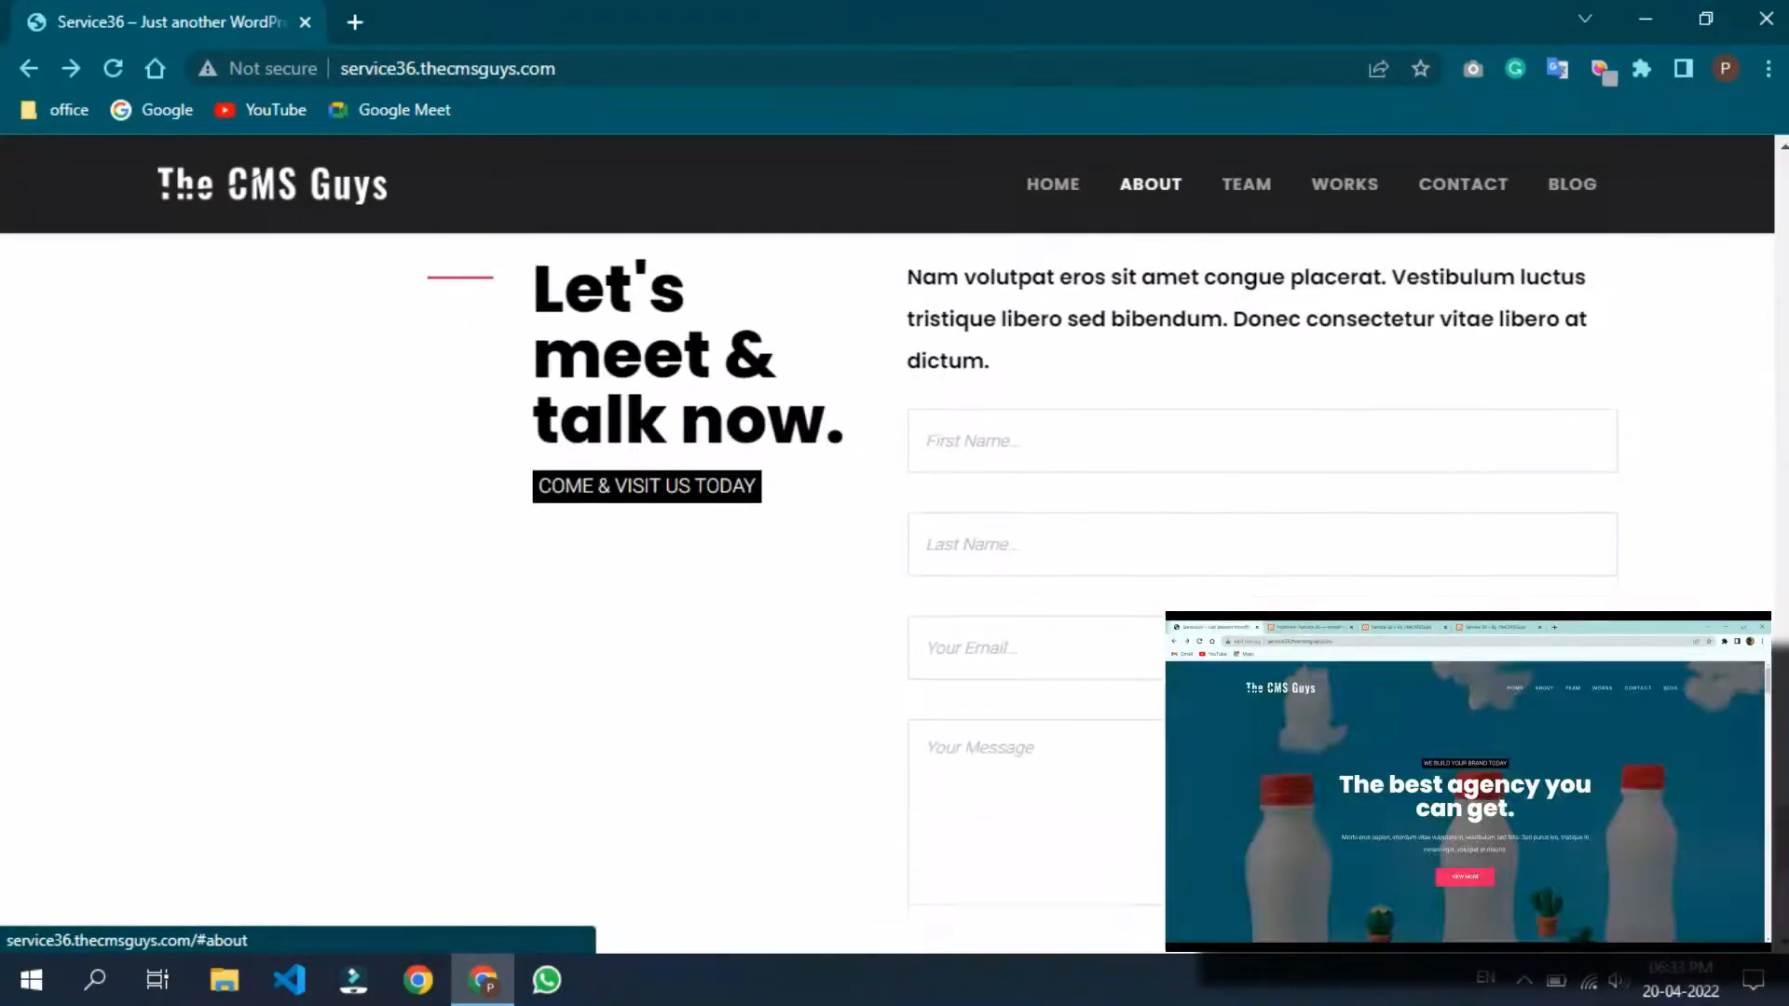
scroll(895, 559, "up", 15)
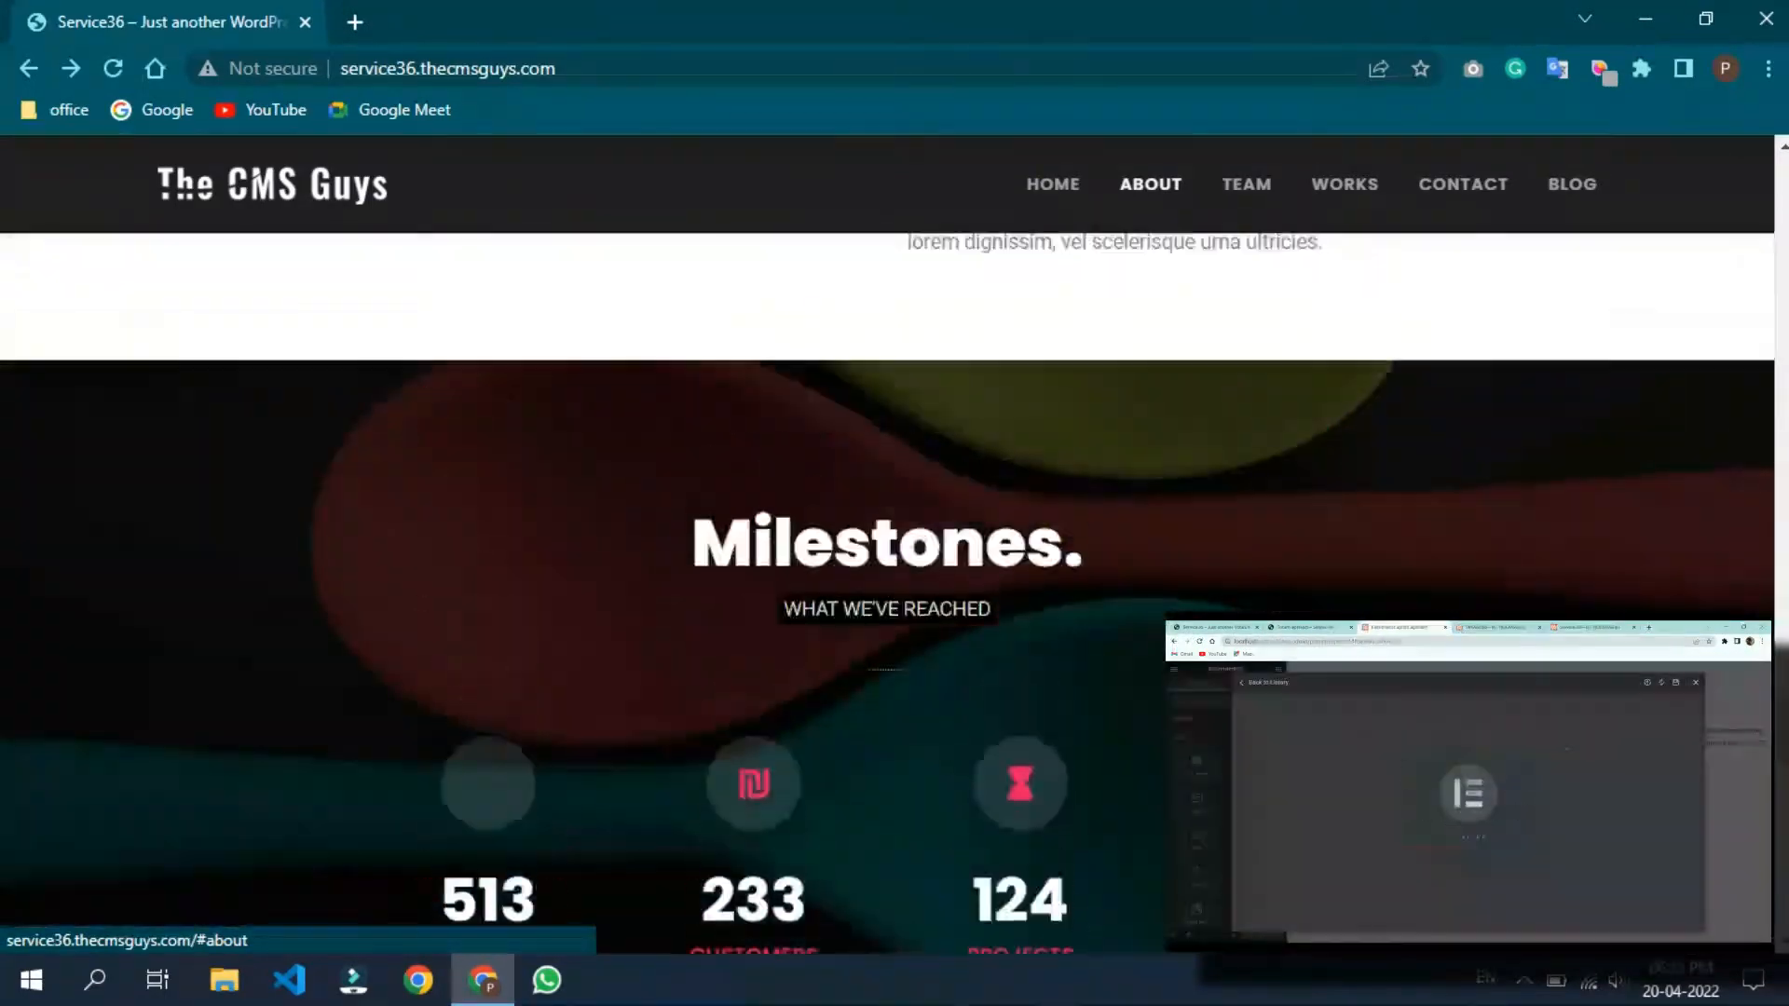
scroll(894, 559, "up", 15)
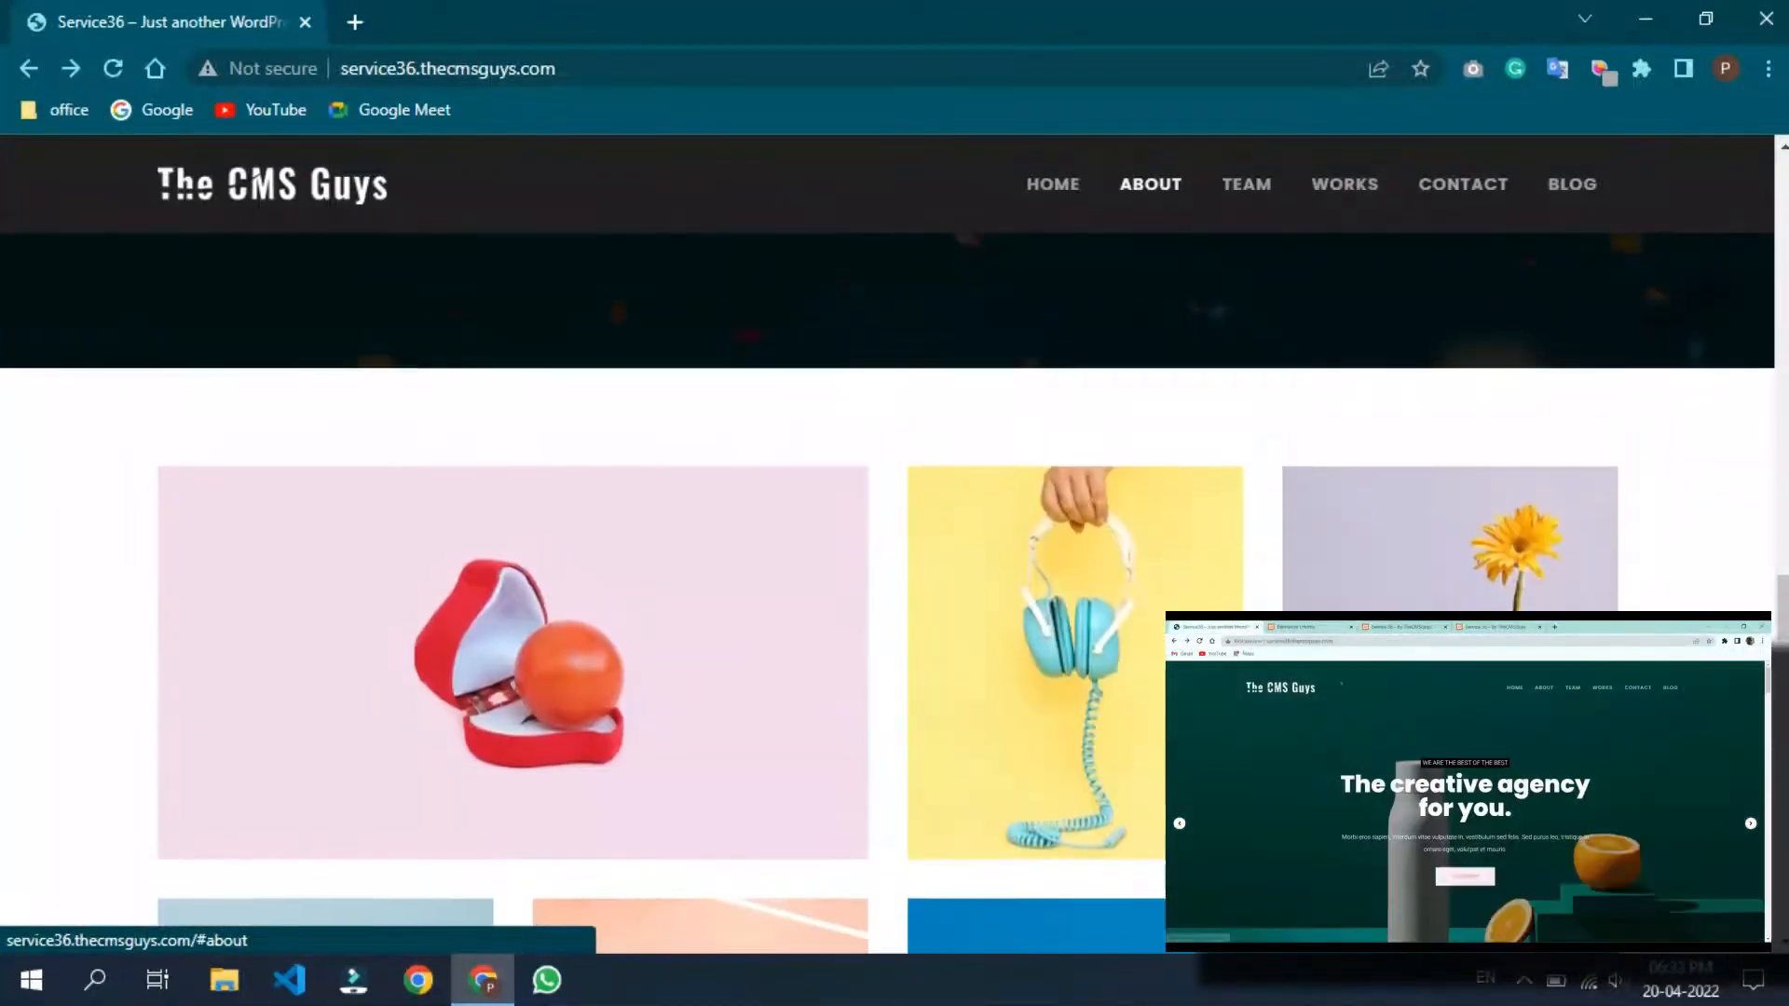
scroll(894, 559, "up", 15)
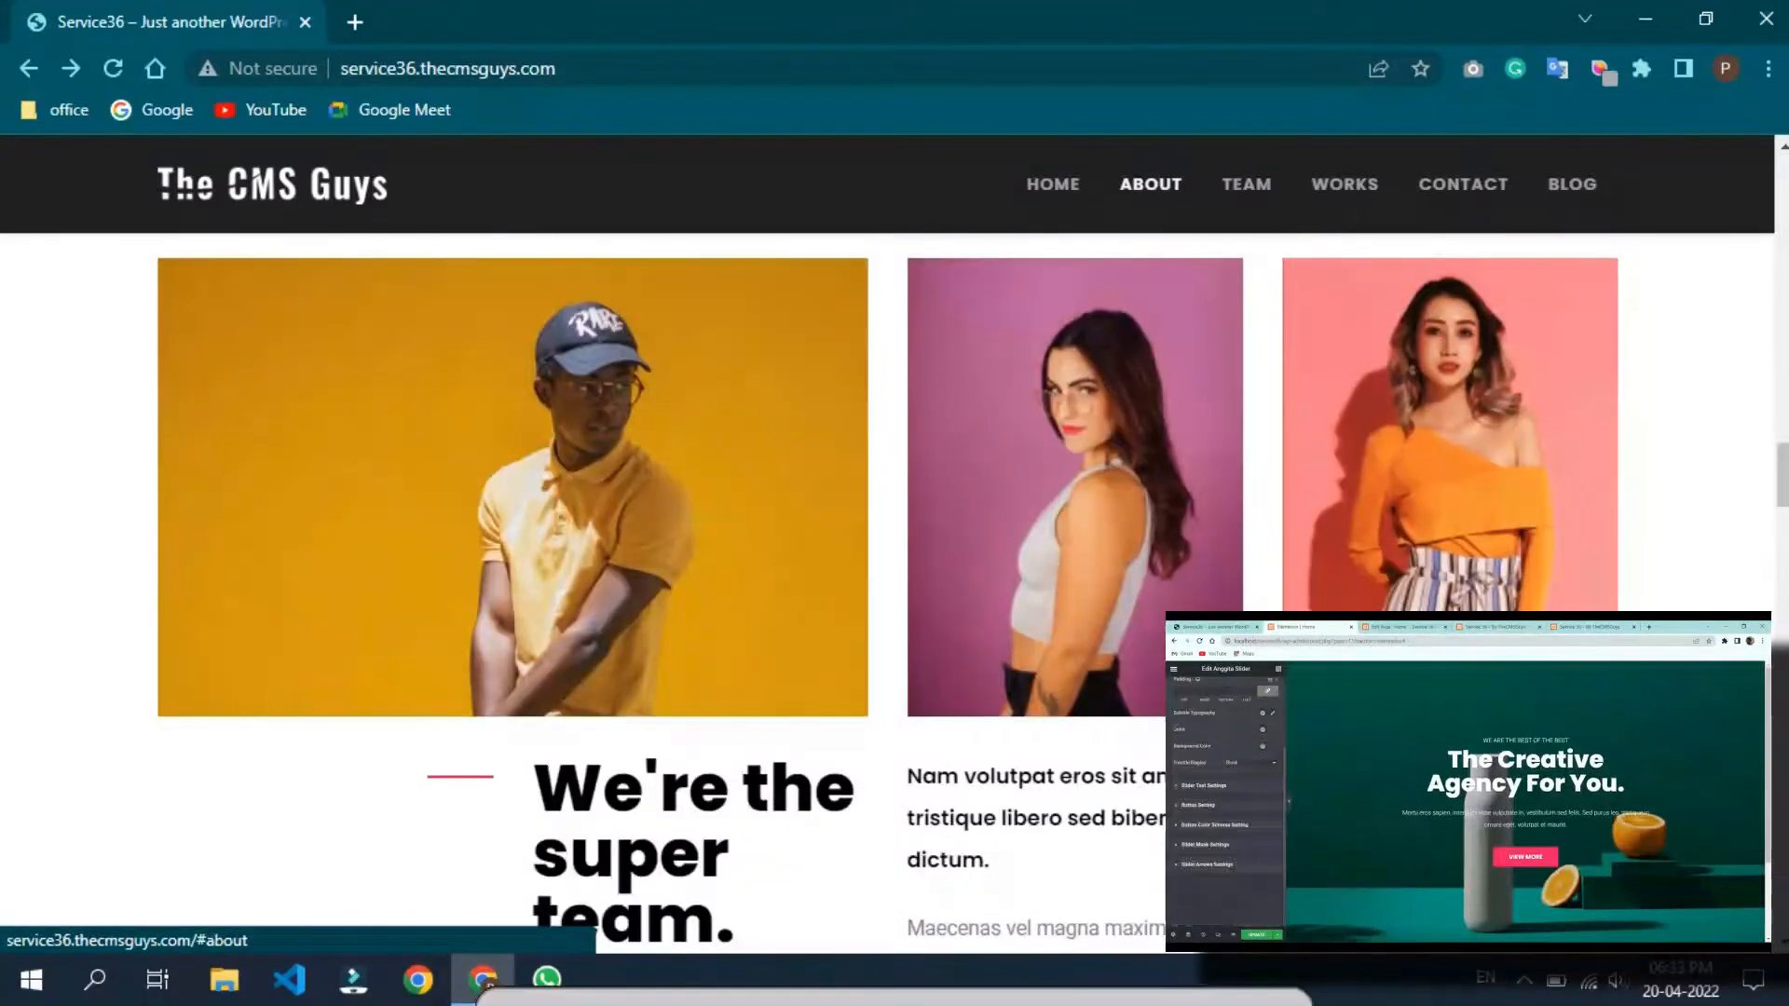
scroll(894, 559, "up", 15)
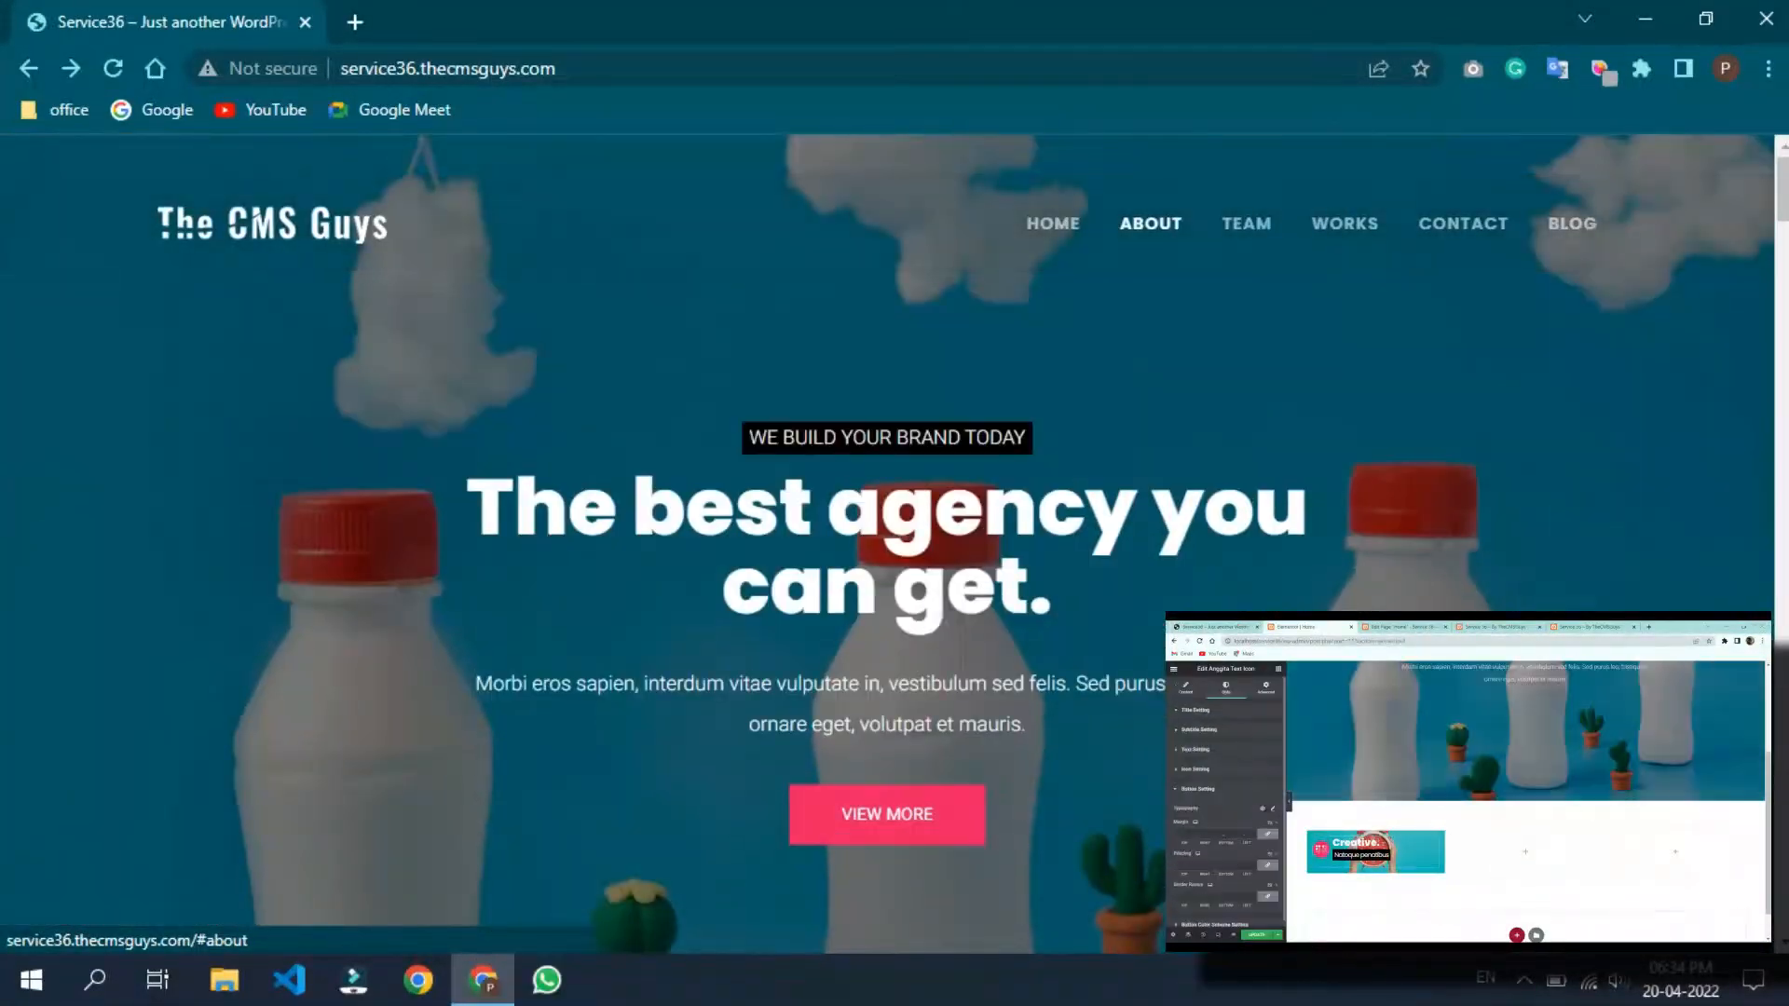
scroll(894, 559, "down", 10)
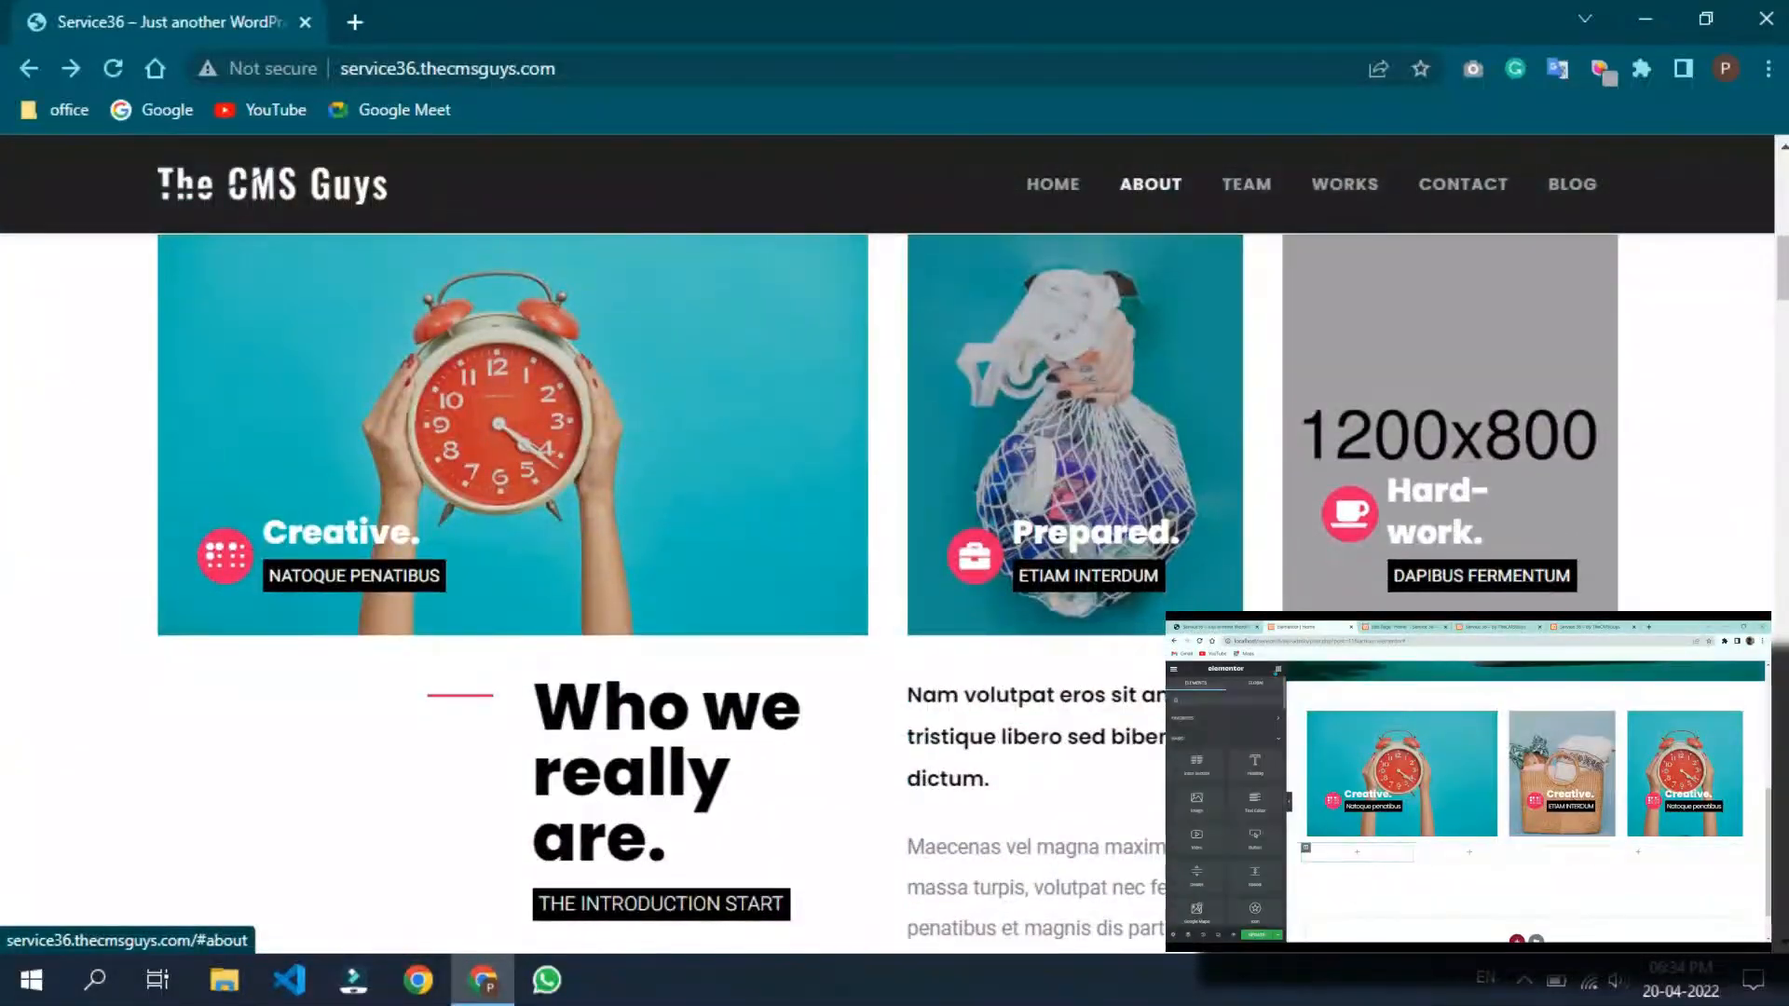
left_click(1245, 183)
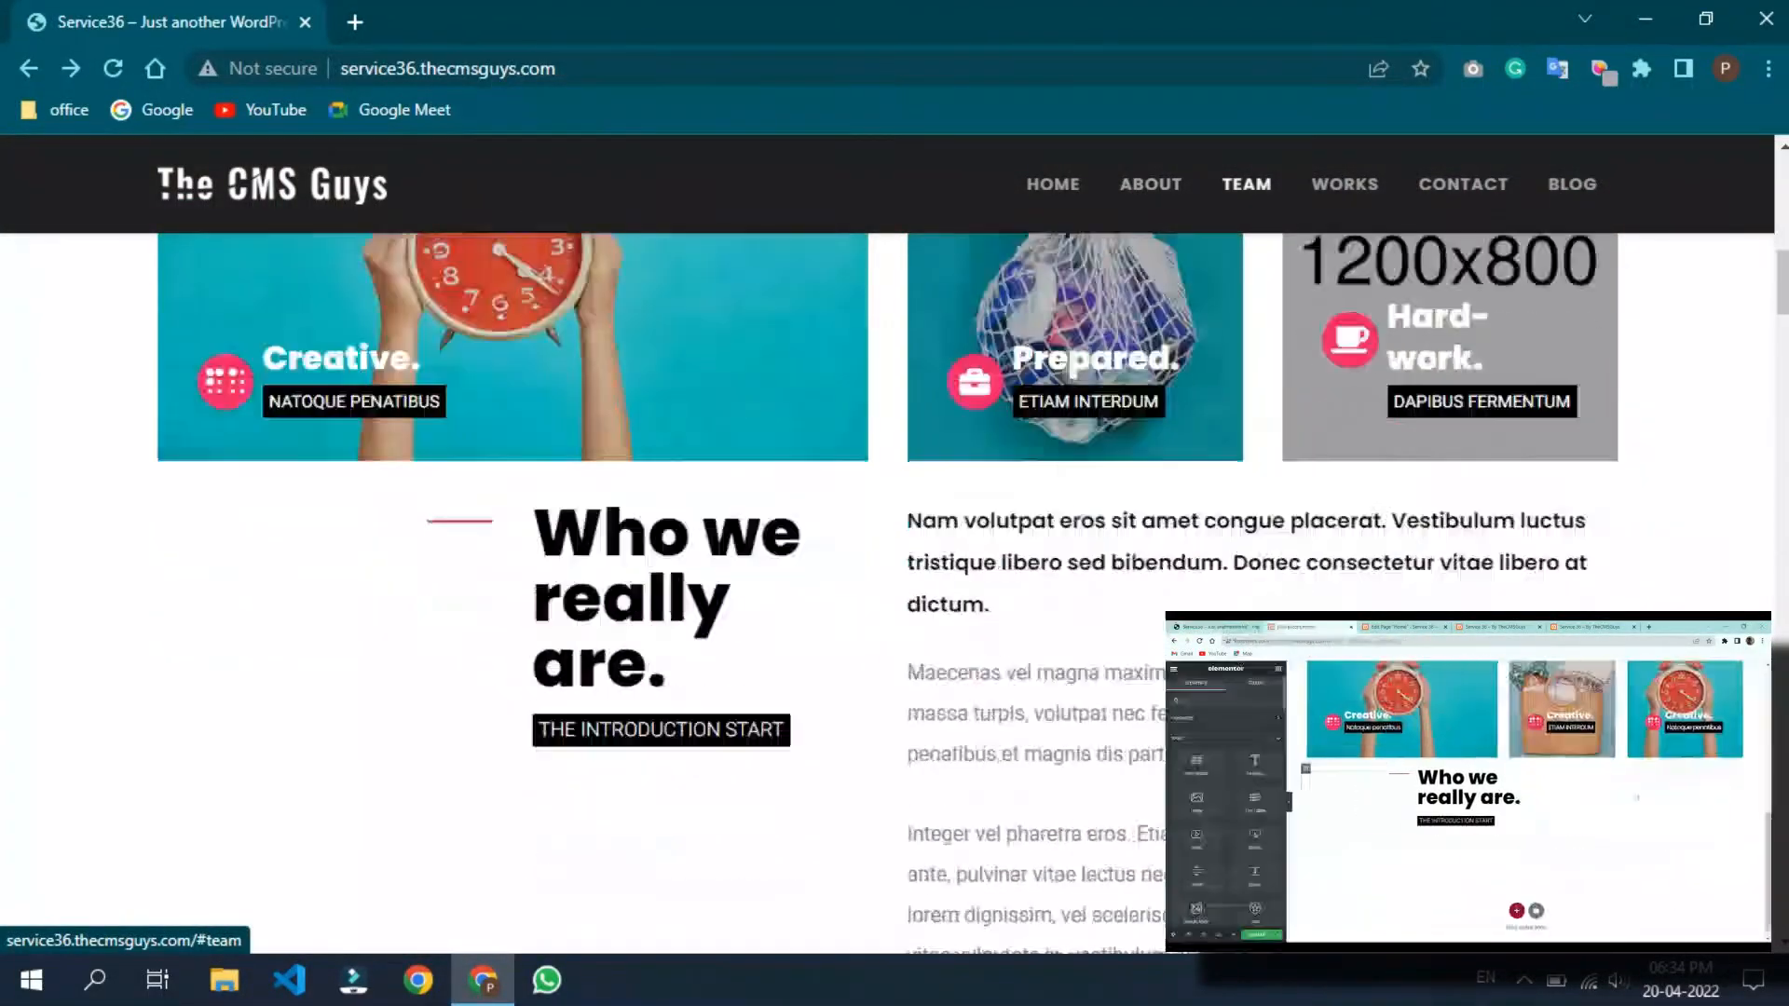
left_click(1344, 183)
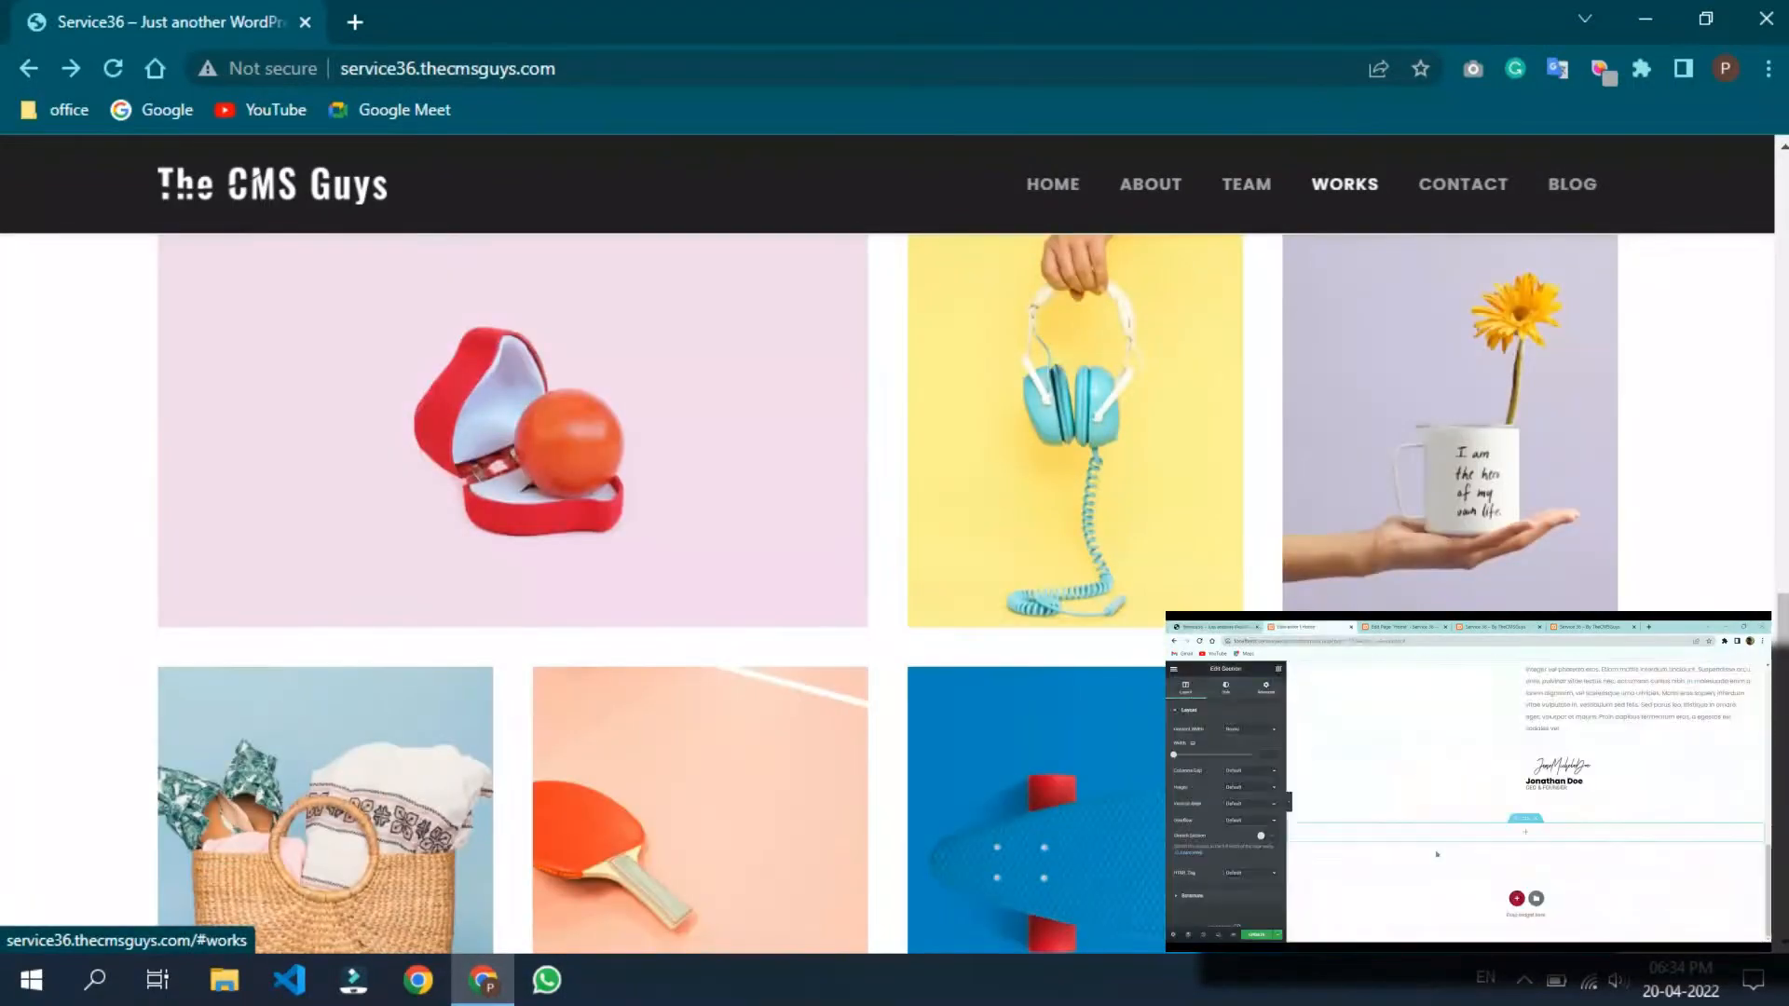
left_click(1463, 183)
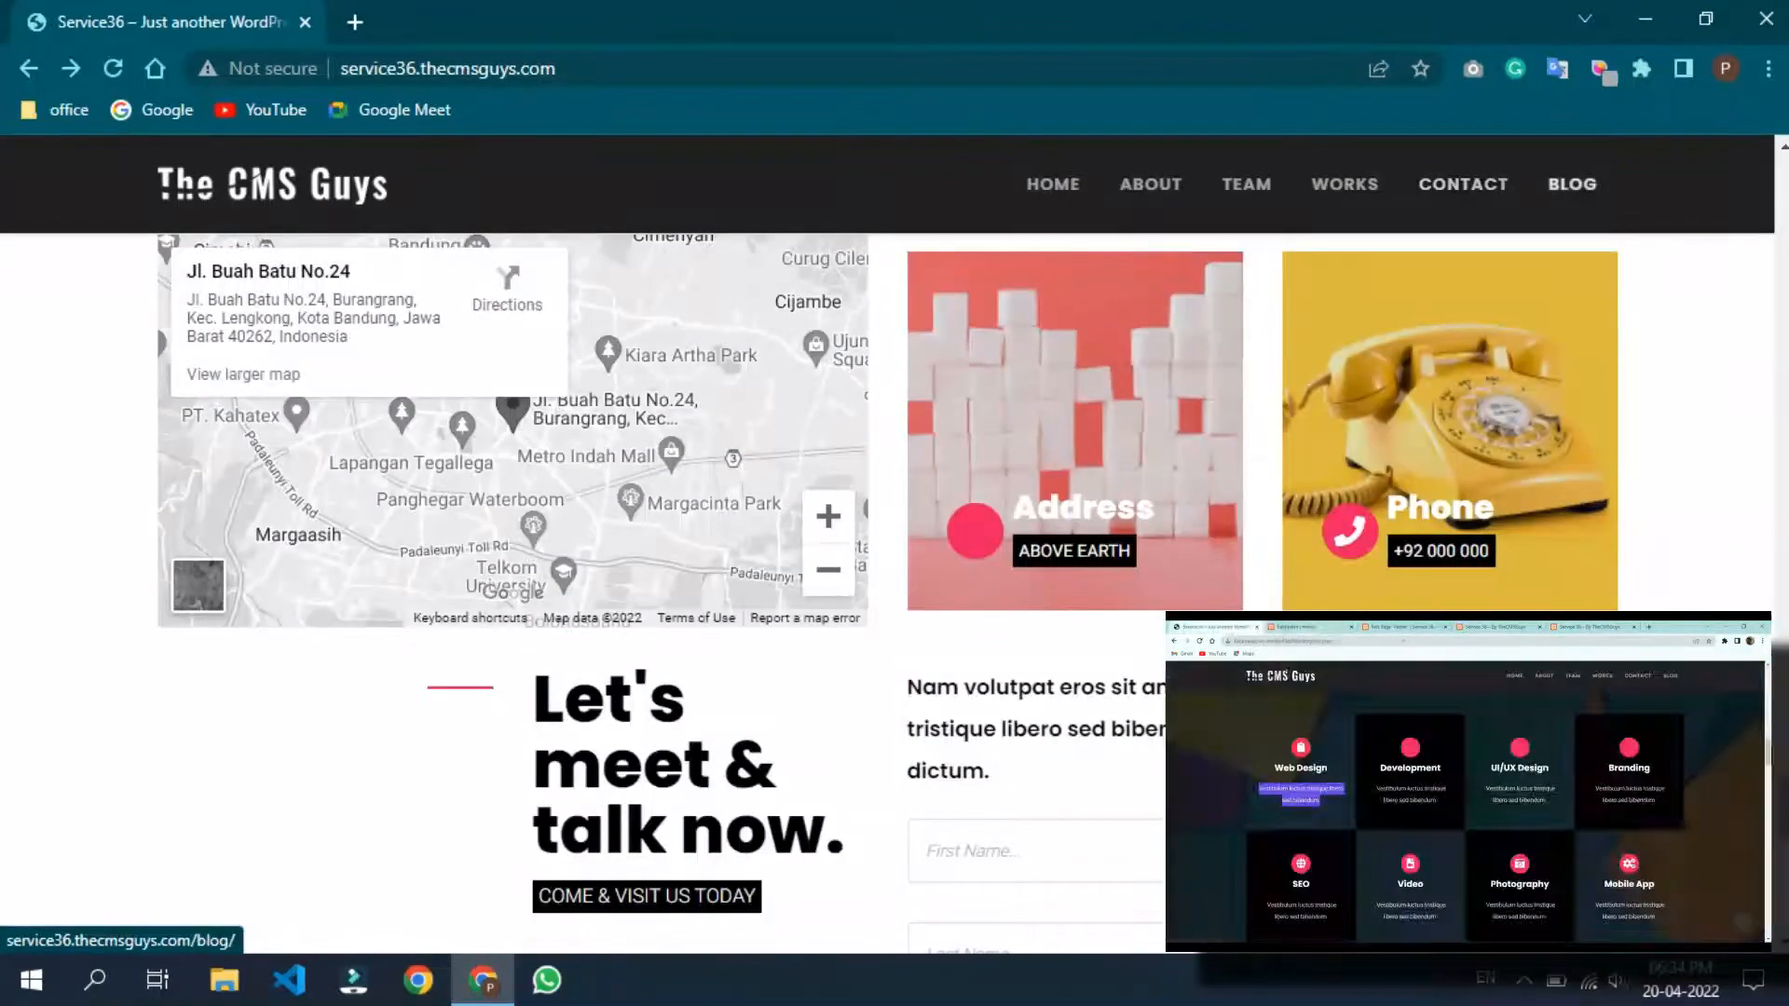
left_click(1572, 183)
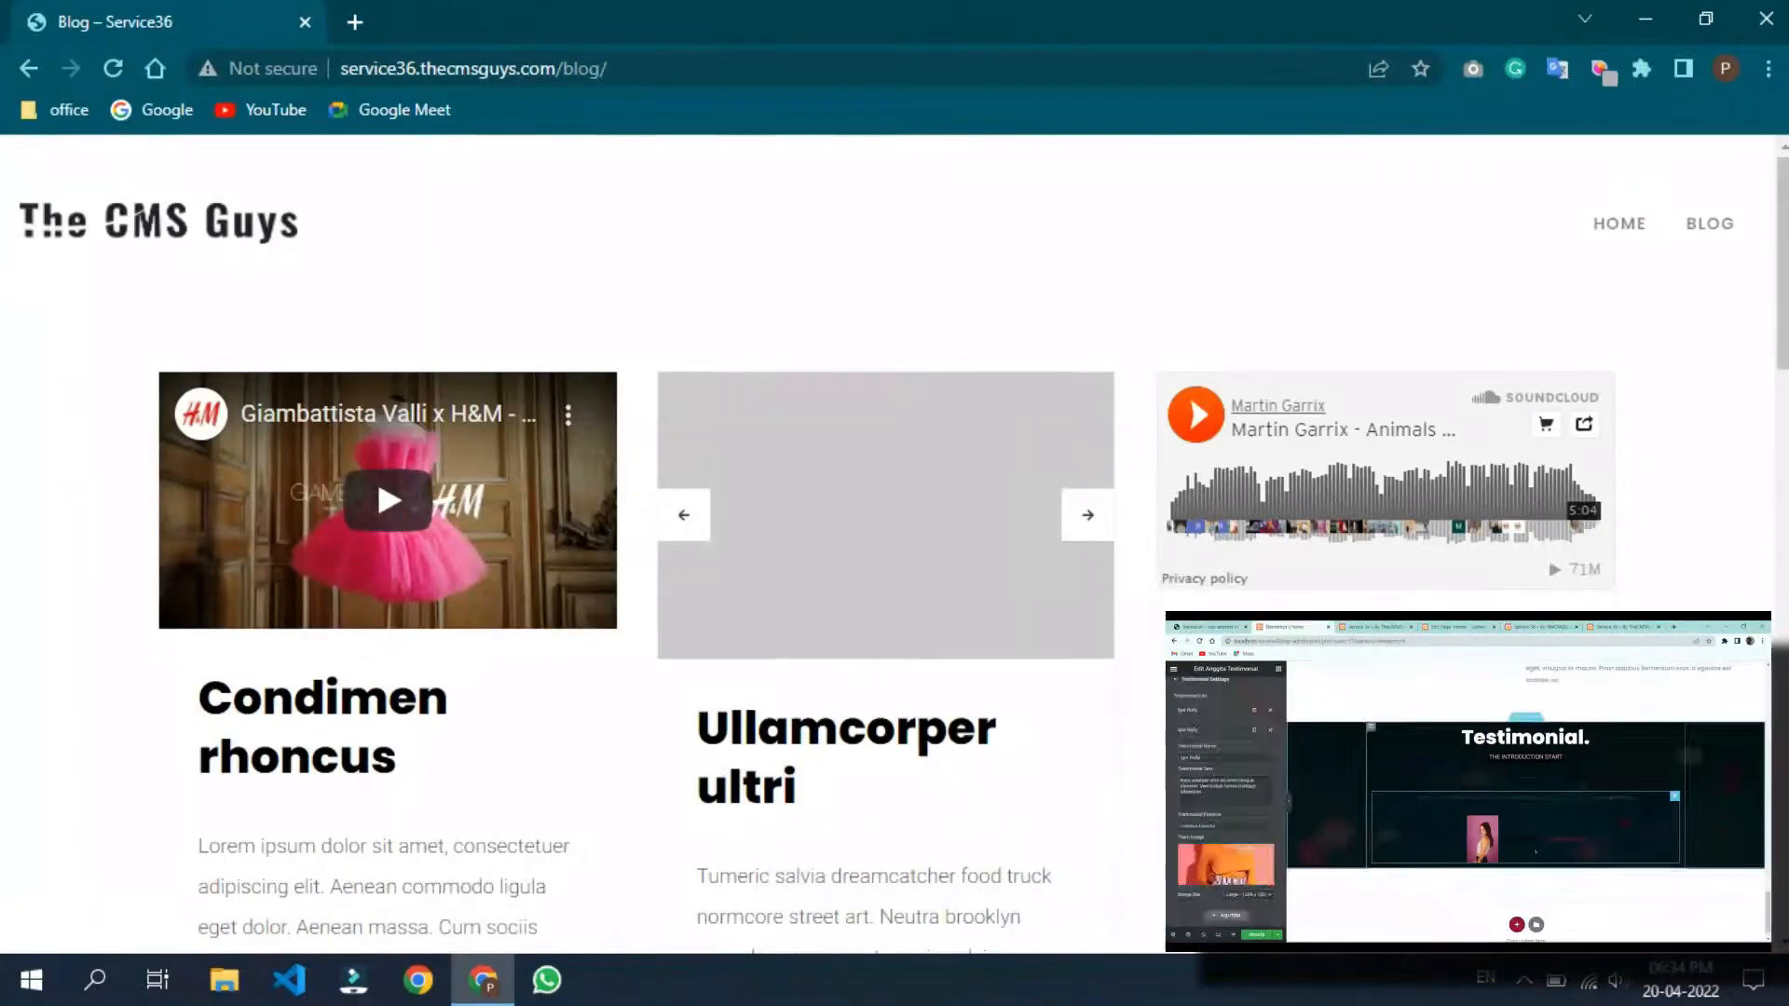
Step: Scroll the blog page, then jump to the About and Team sections and back to the top
scroll(895, 540, "down", 15)
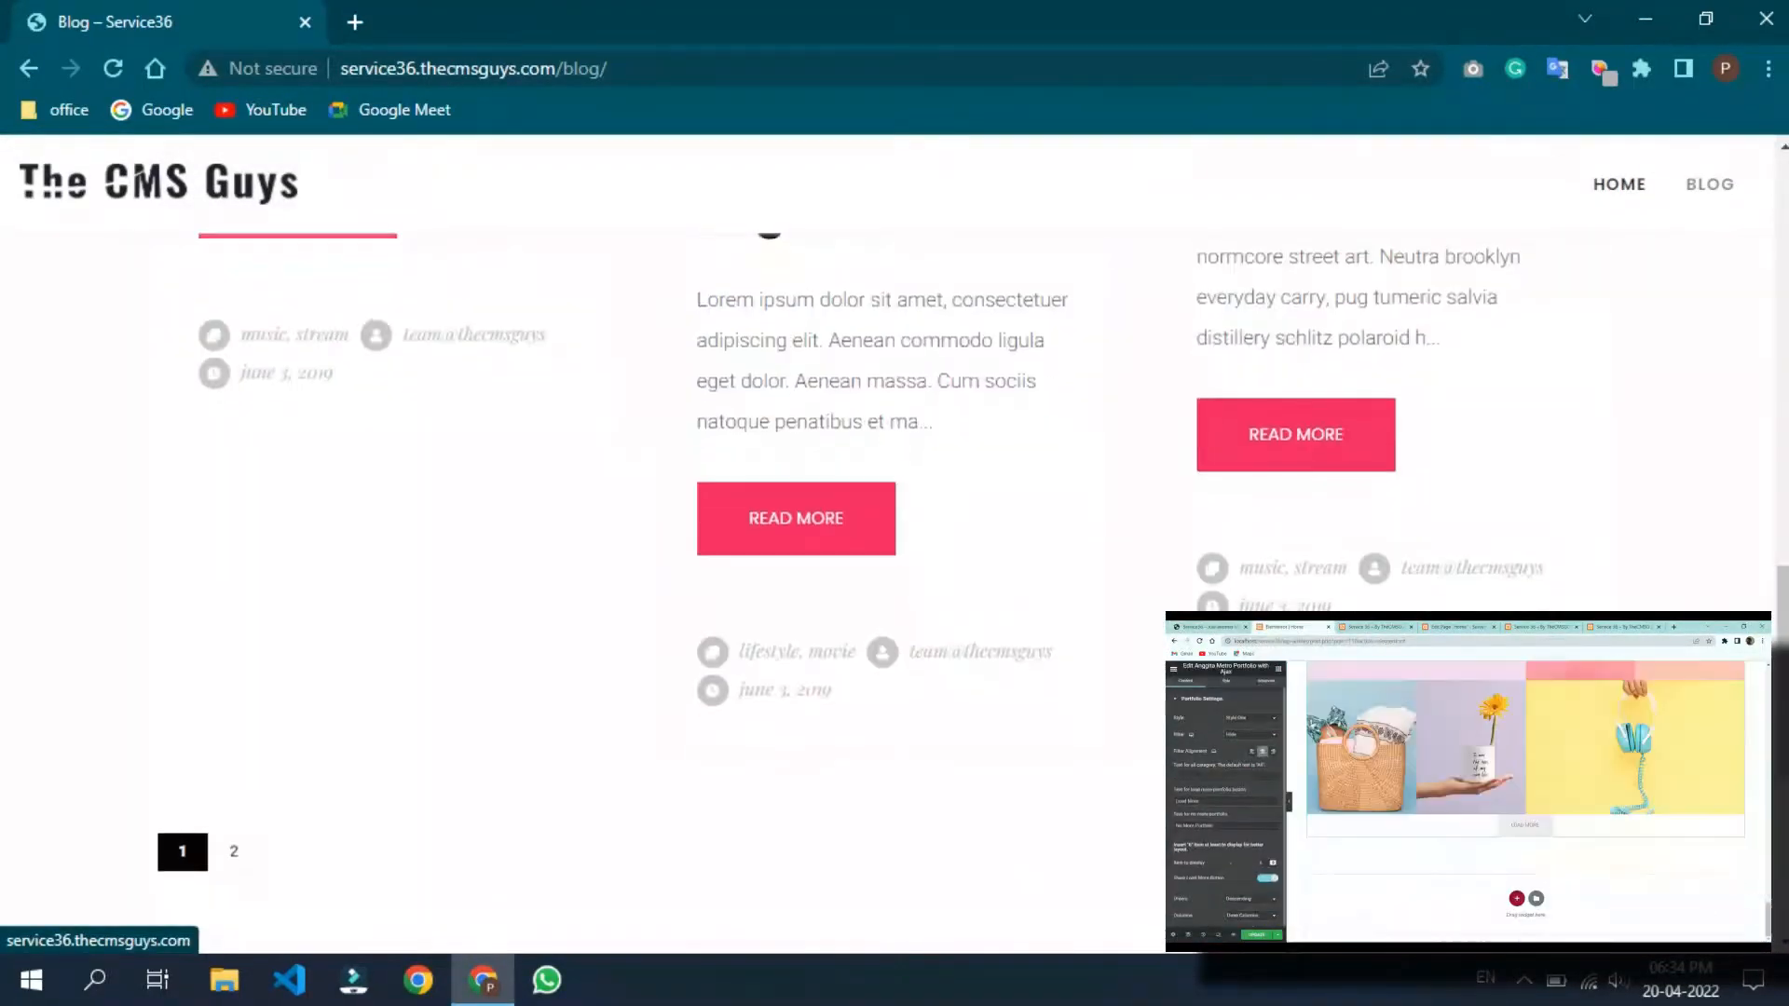
scroll(894, 540, "down", 5)
scroll(895, 540, "up", 8)
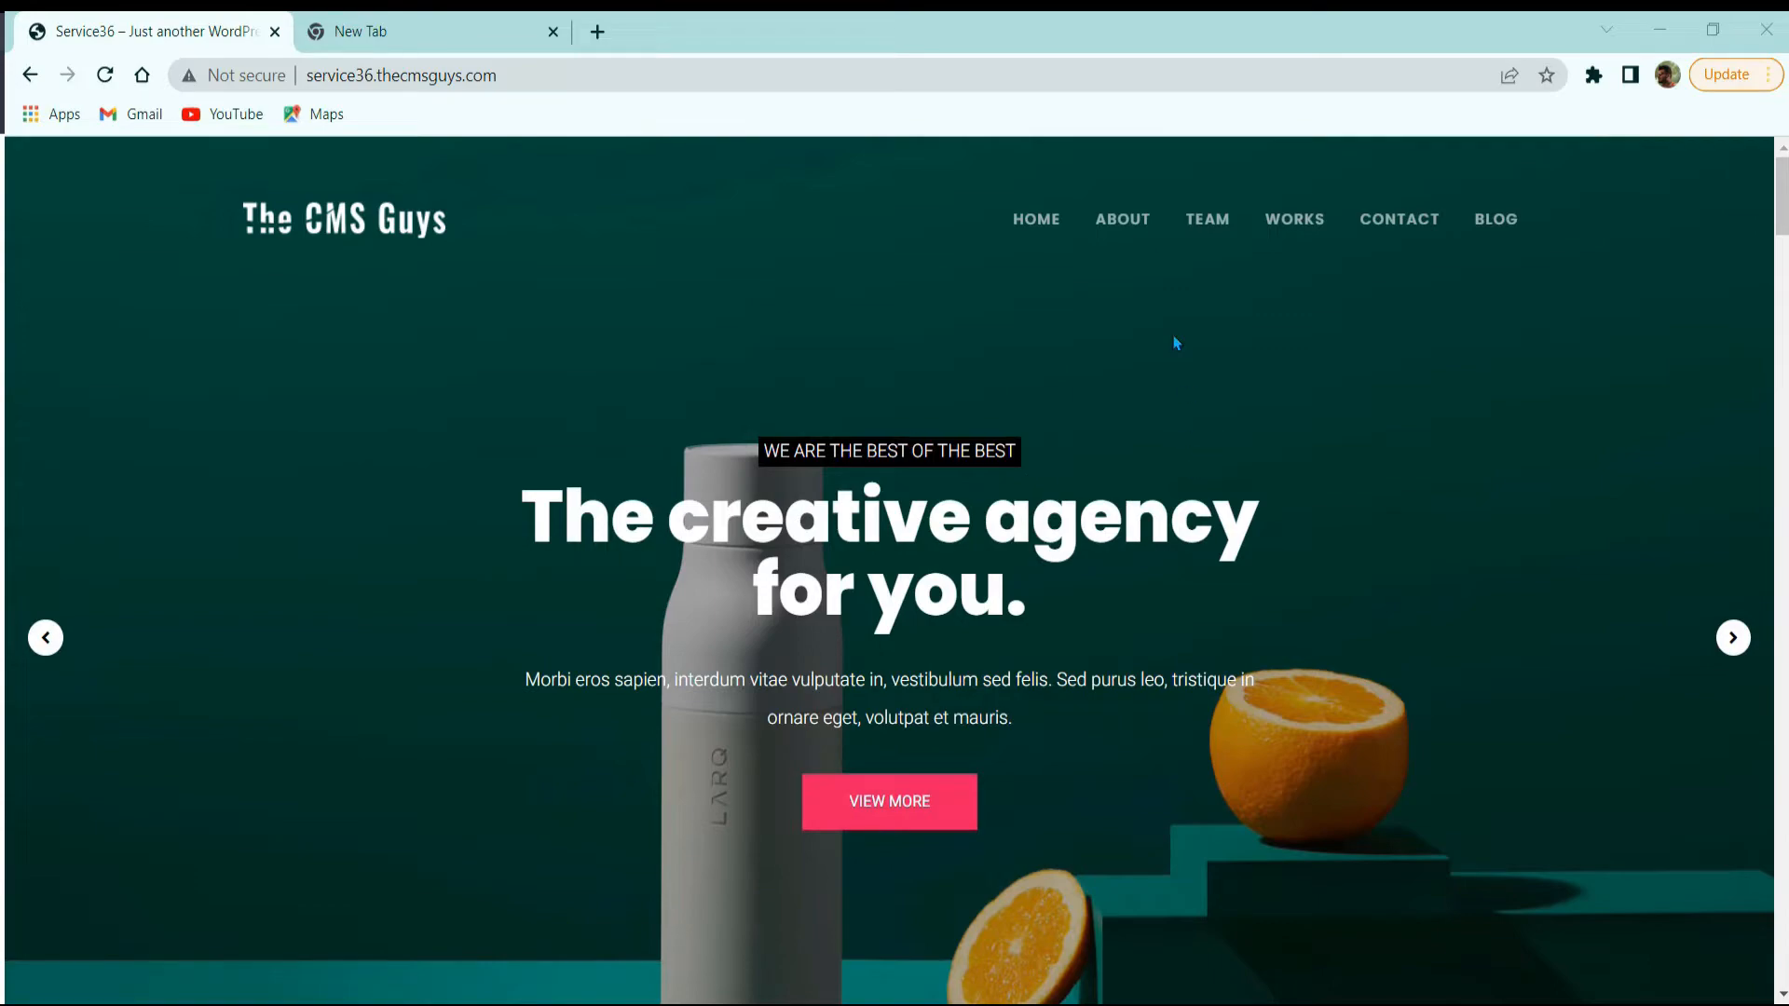
left_click(1107, 220)
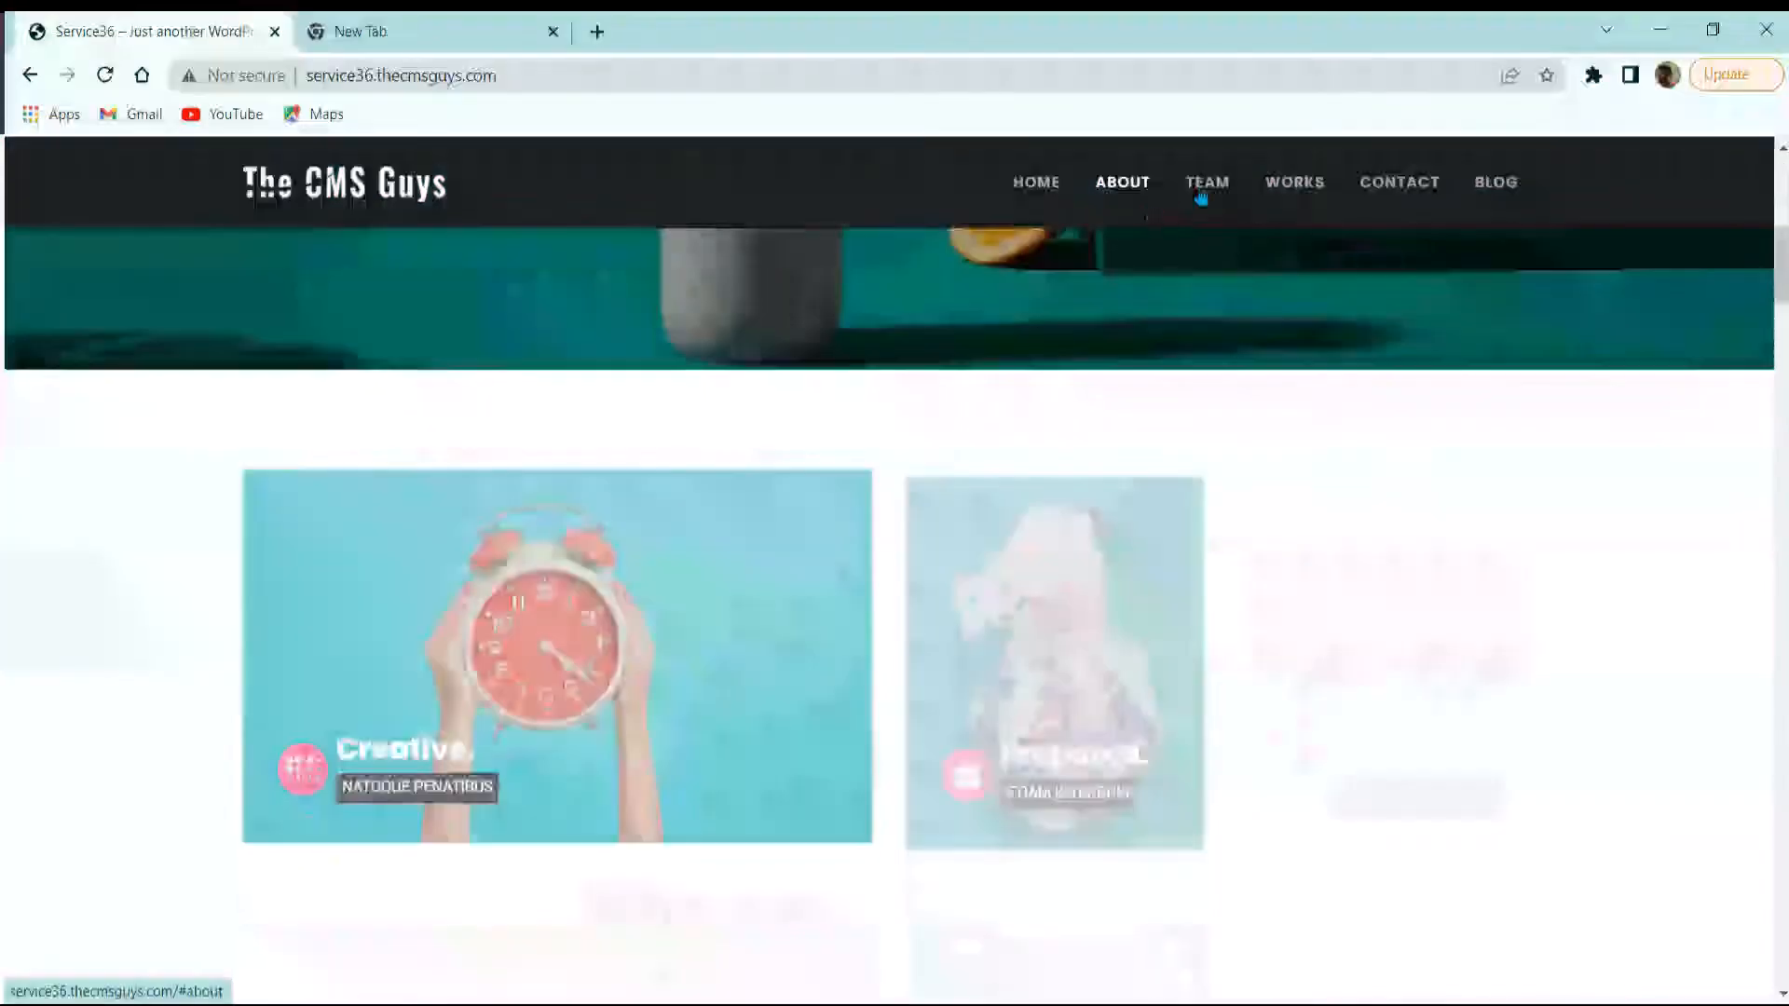
left_click(1231, 190)
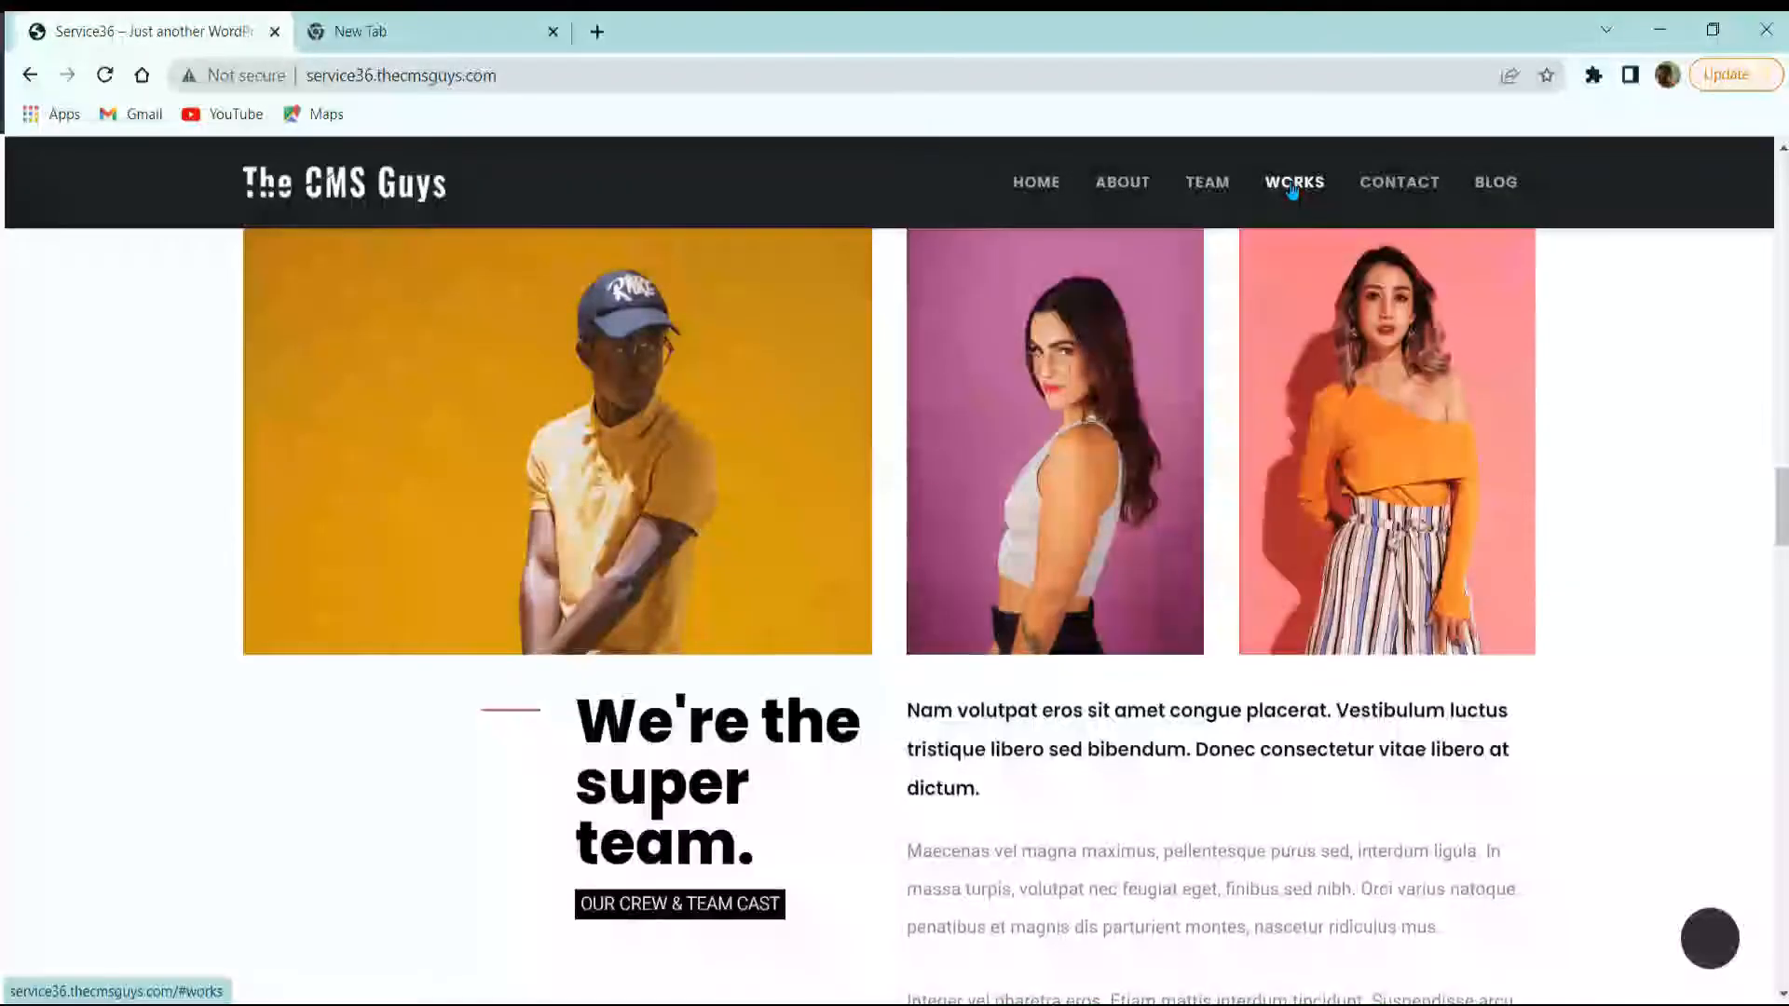
left_click(1053, 184)
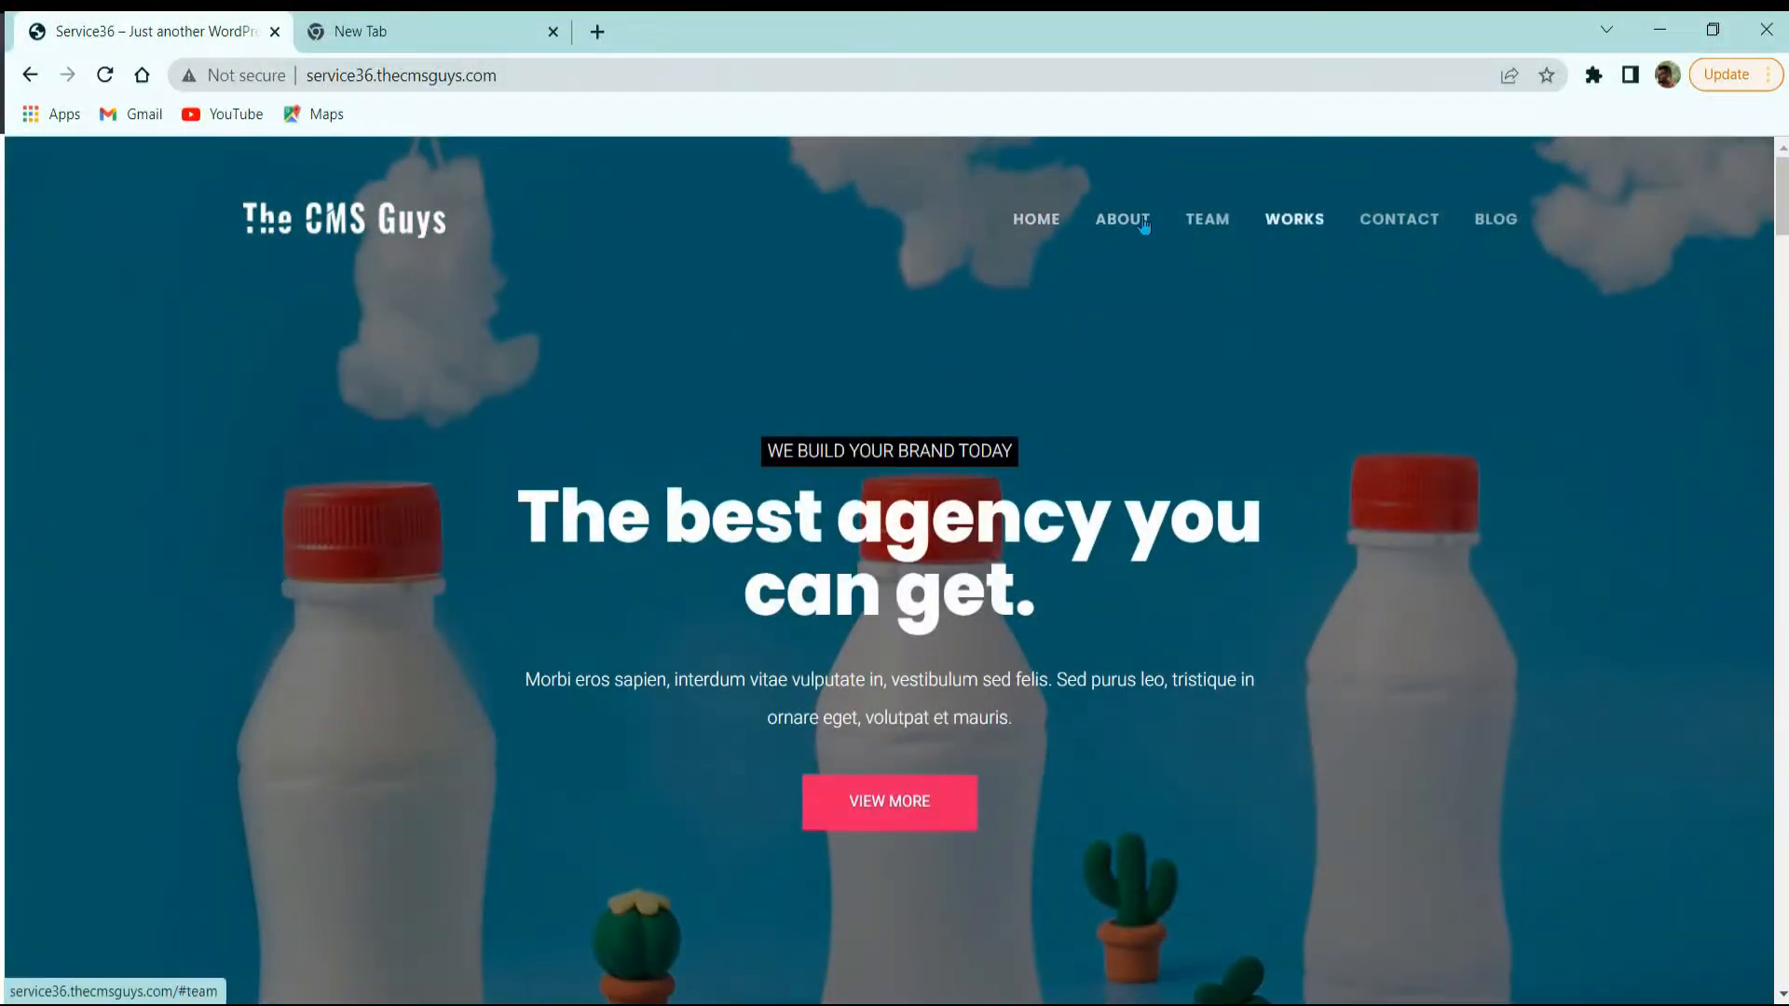
Step: Flip through the hero slider's slides
scroll(1387, 296, "down", 3)
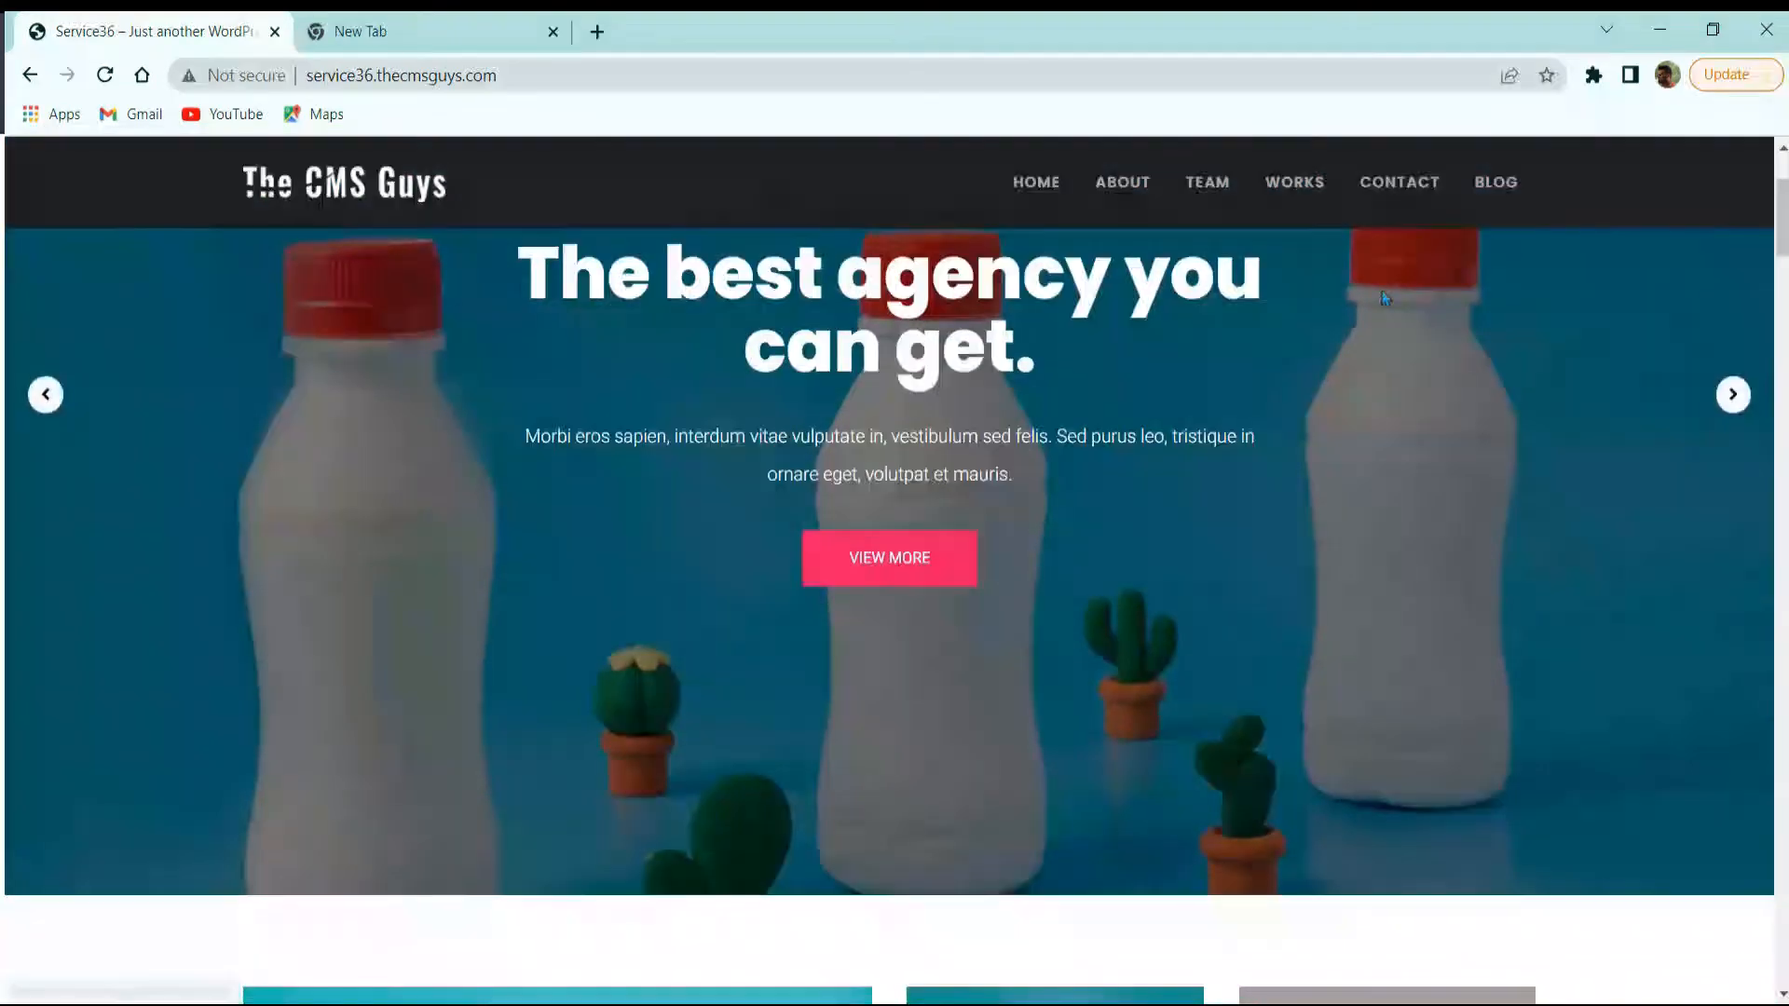
scroll(1192, 425, "up", 3)
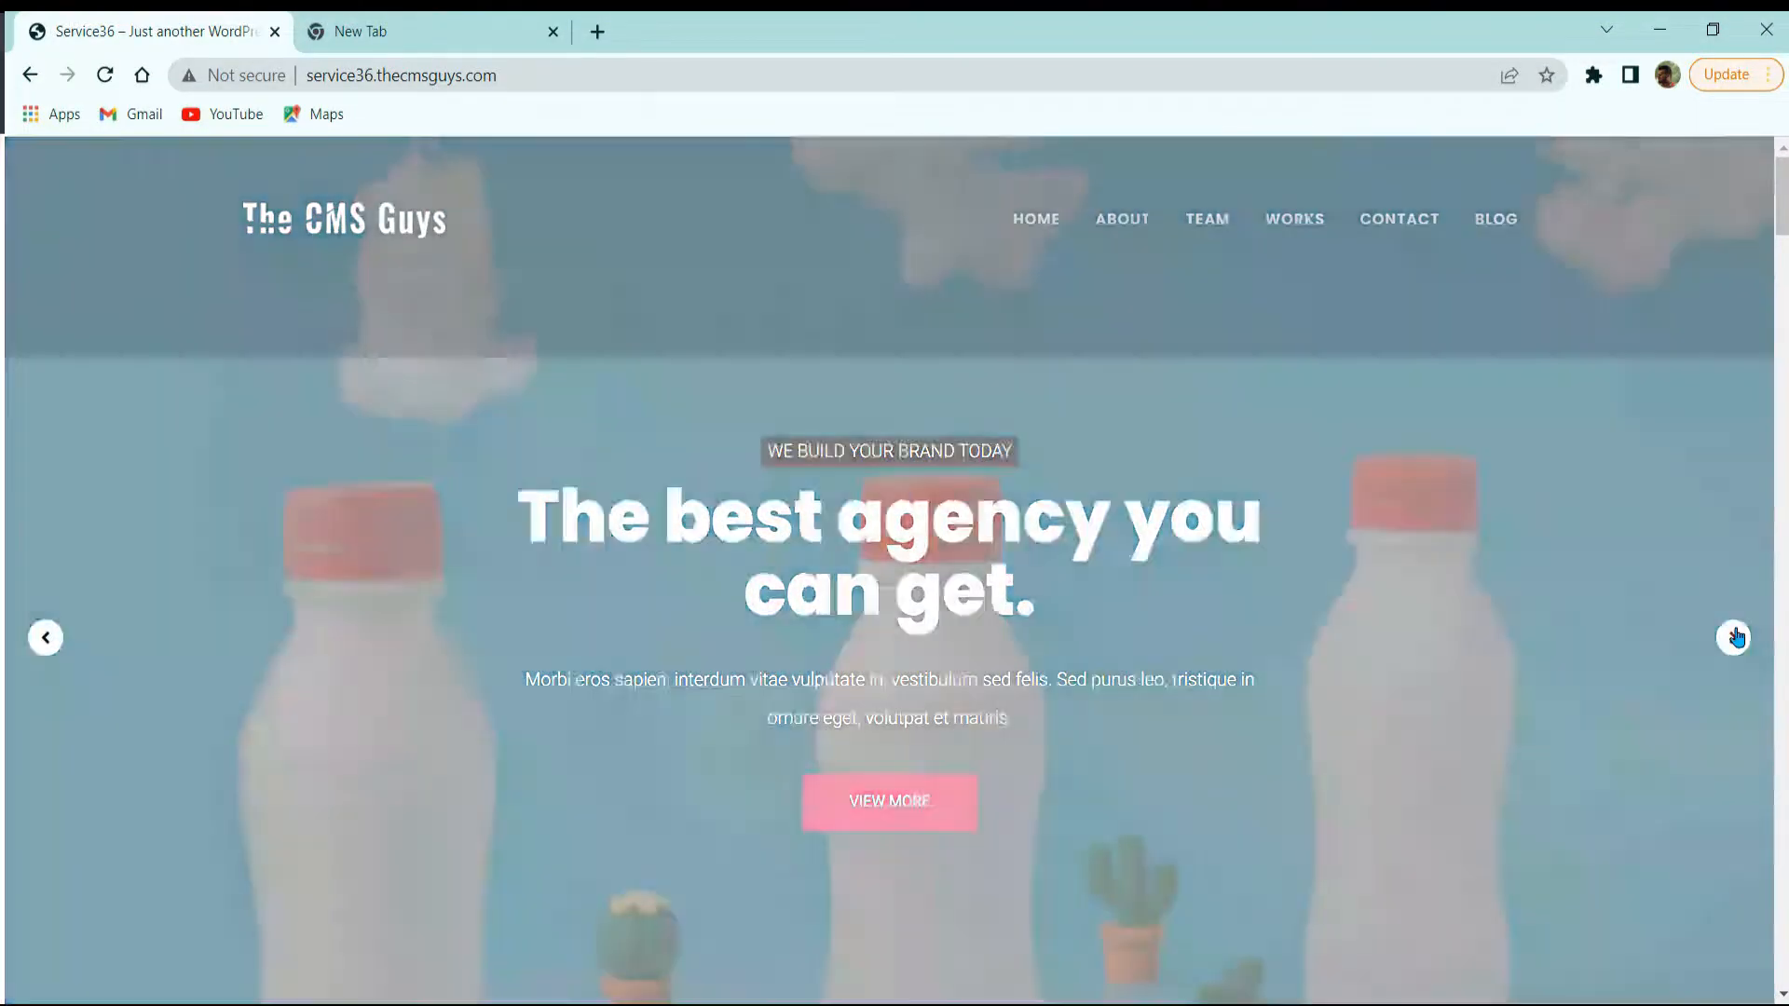
left_click(1732, 636)
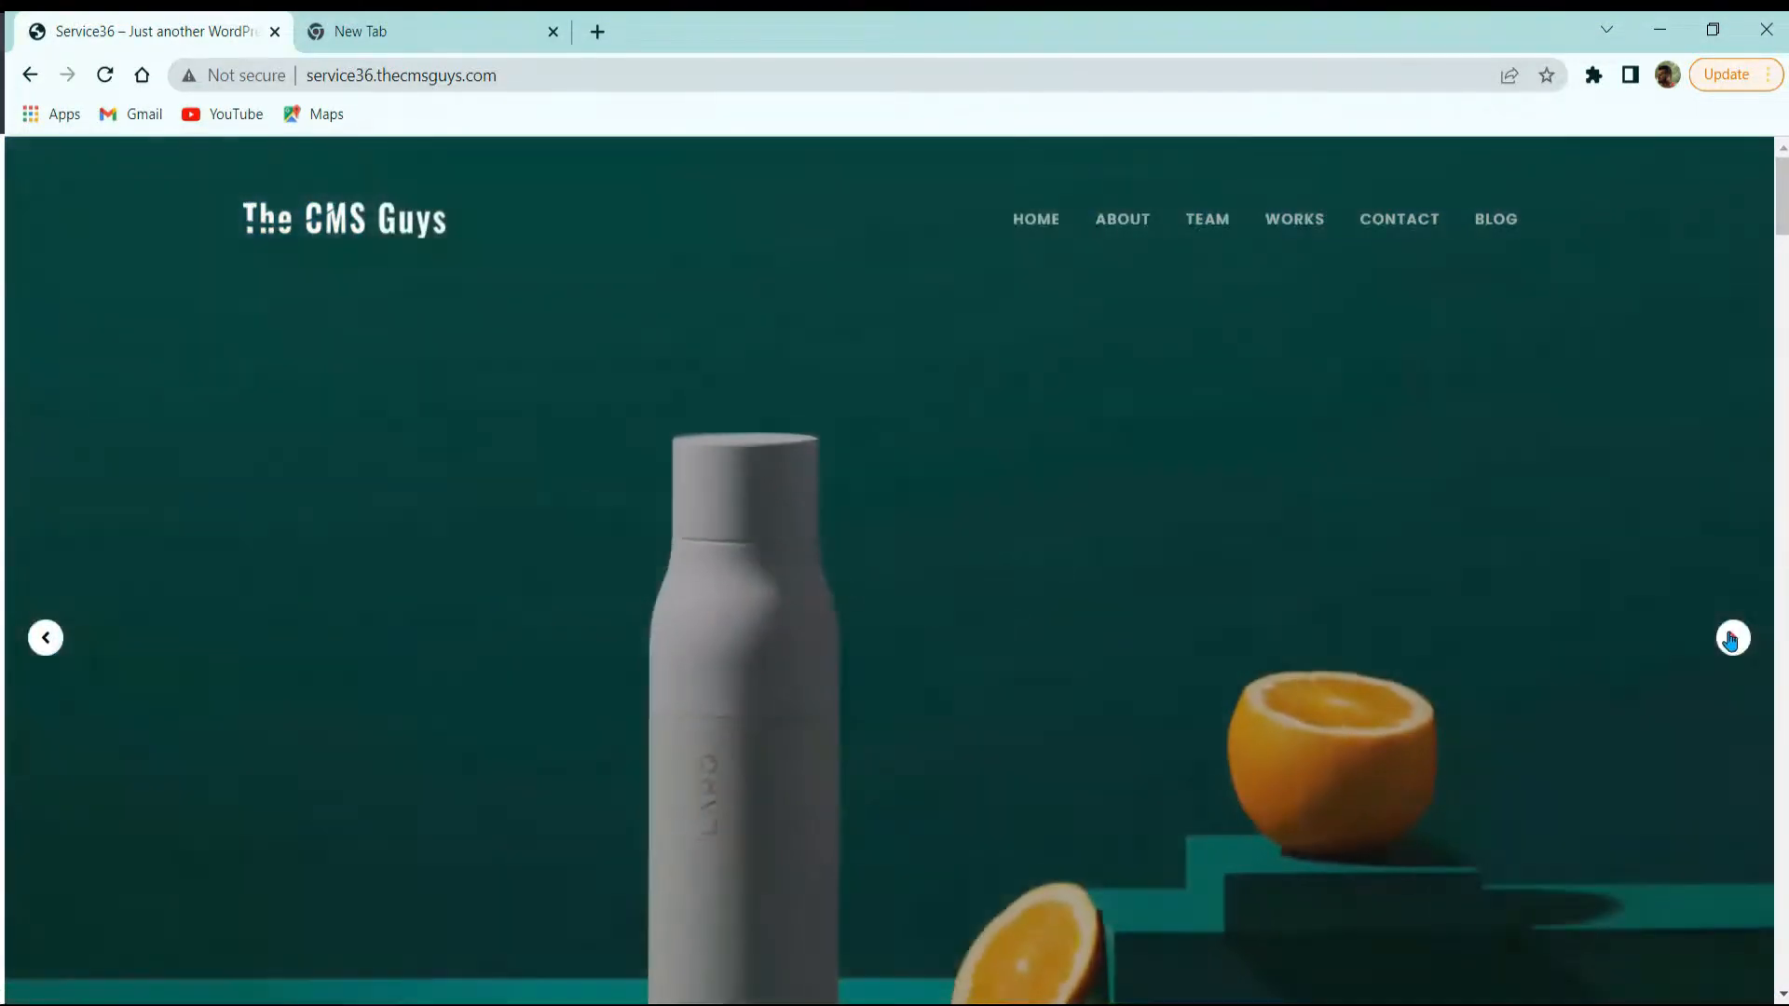
left_click(1732, 638)
left_click(1732, 638)
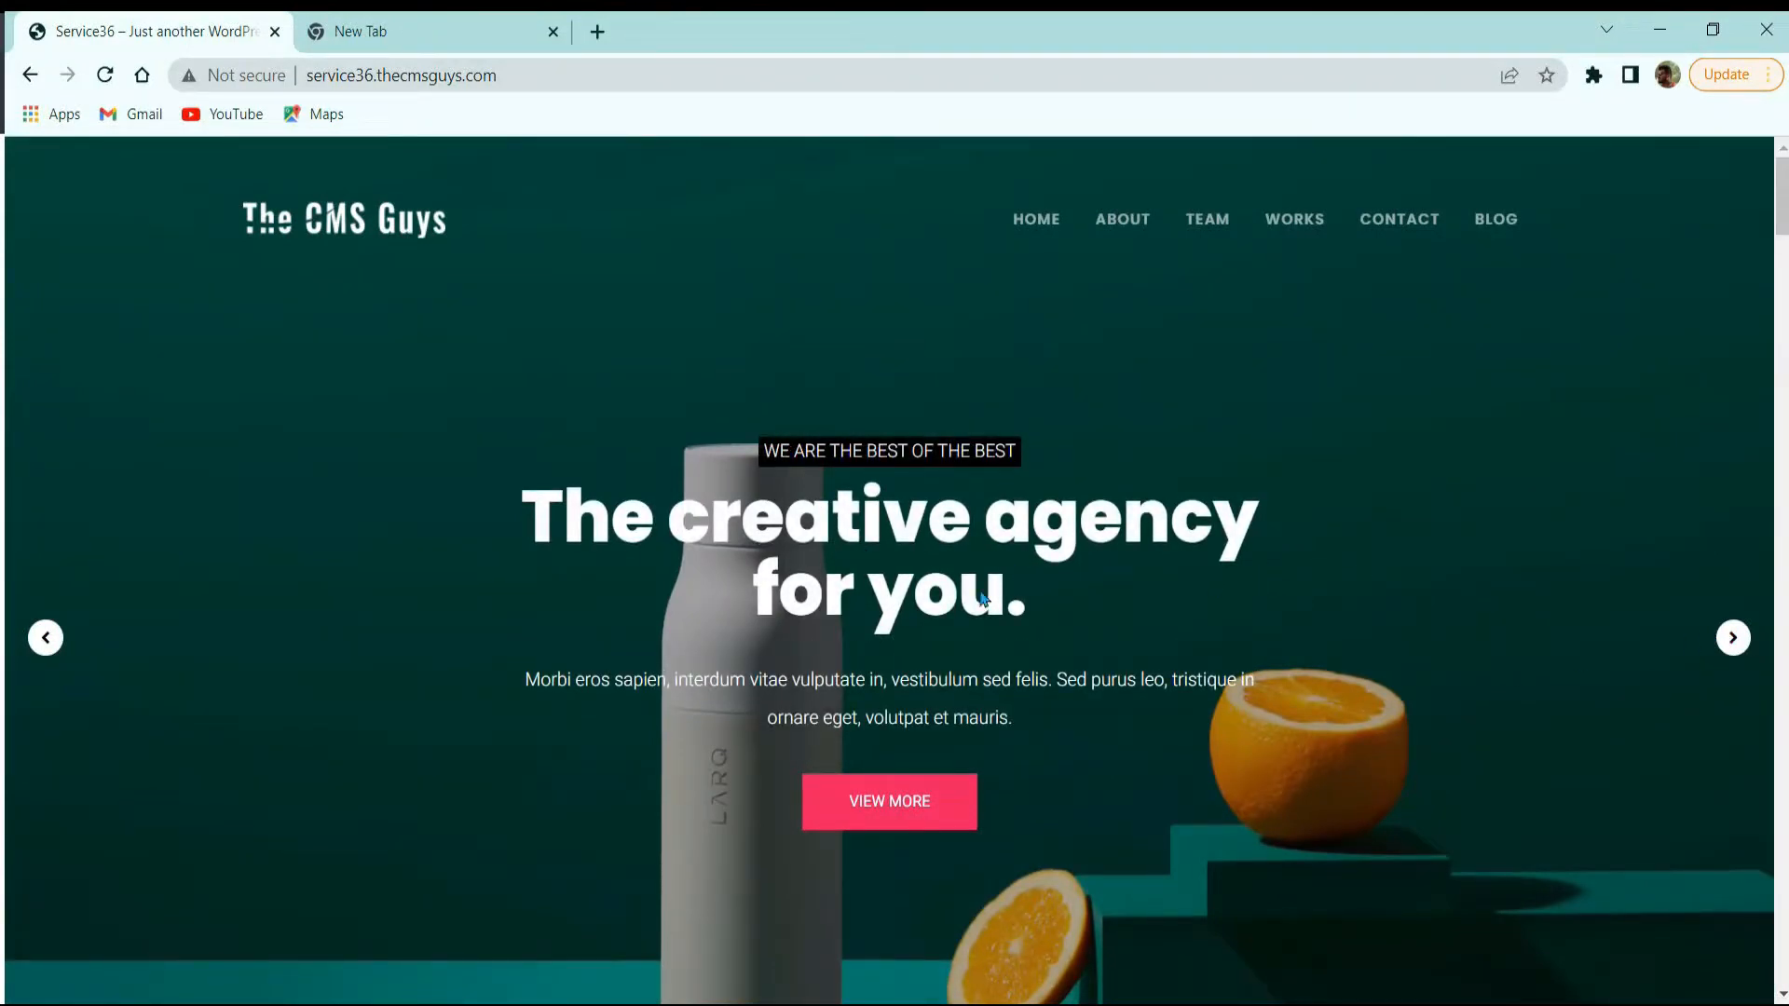
Step: Scroll down the homepage and highlight the Testimonial heading
scroll(956, 726, "down", 7)
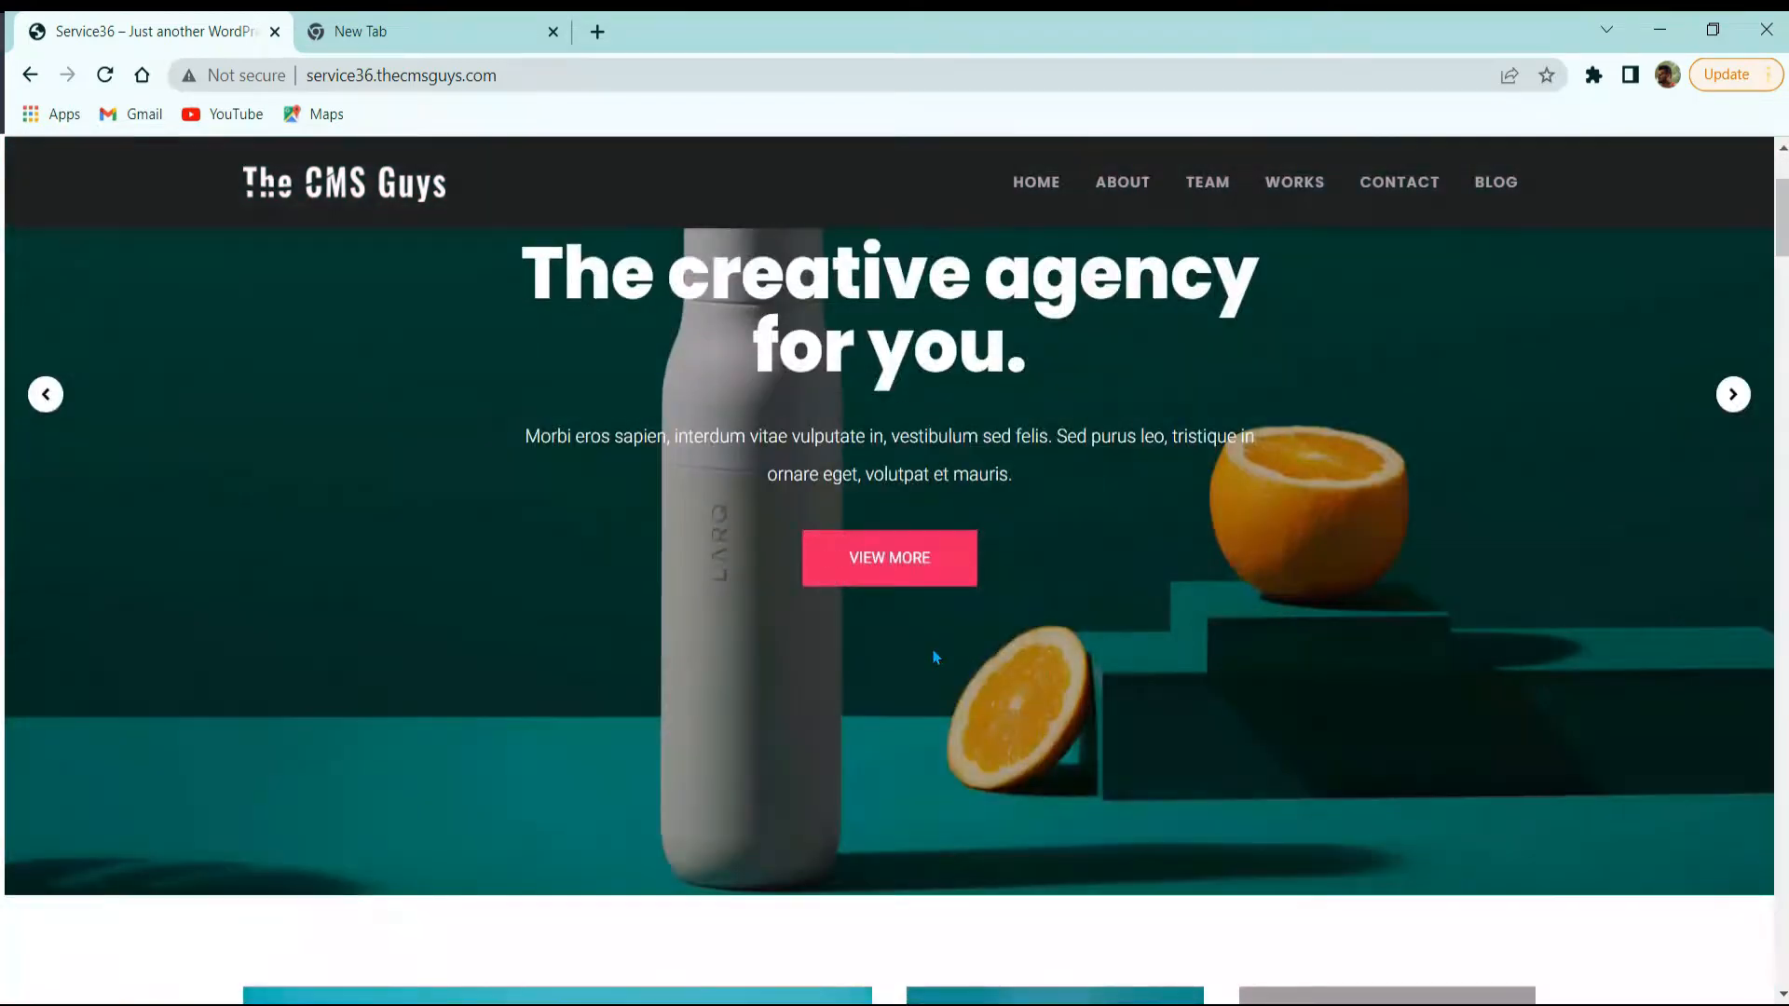
scroll(957, 555, "down", 3)
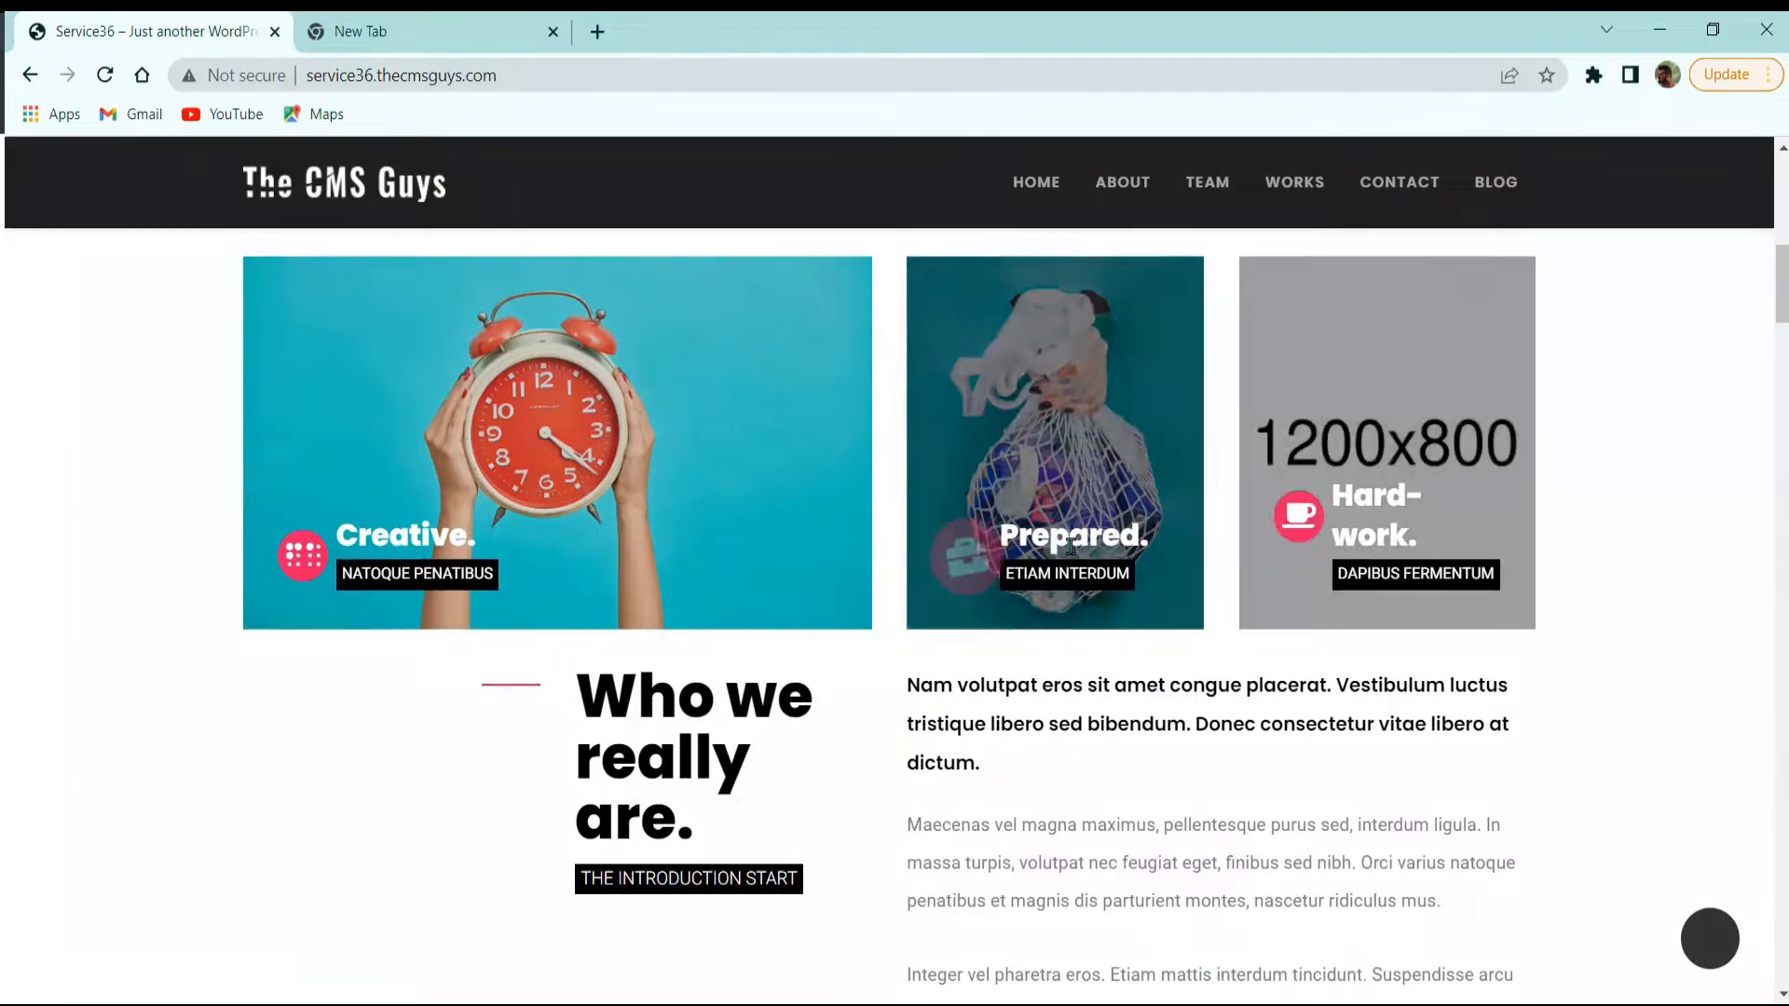
scroll(600, 581, "down", 3)
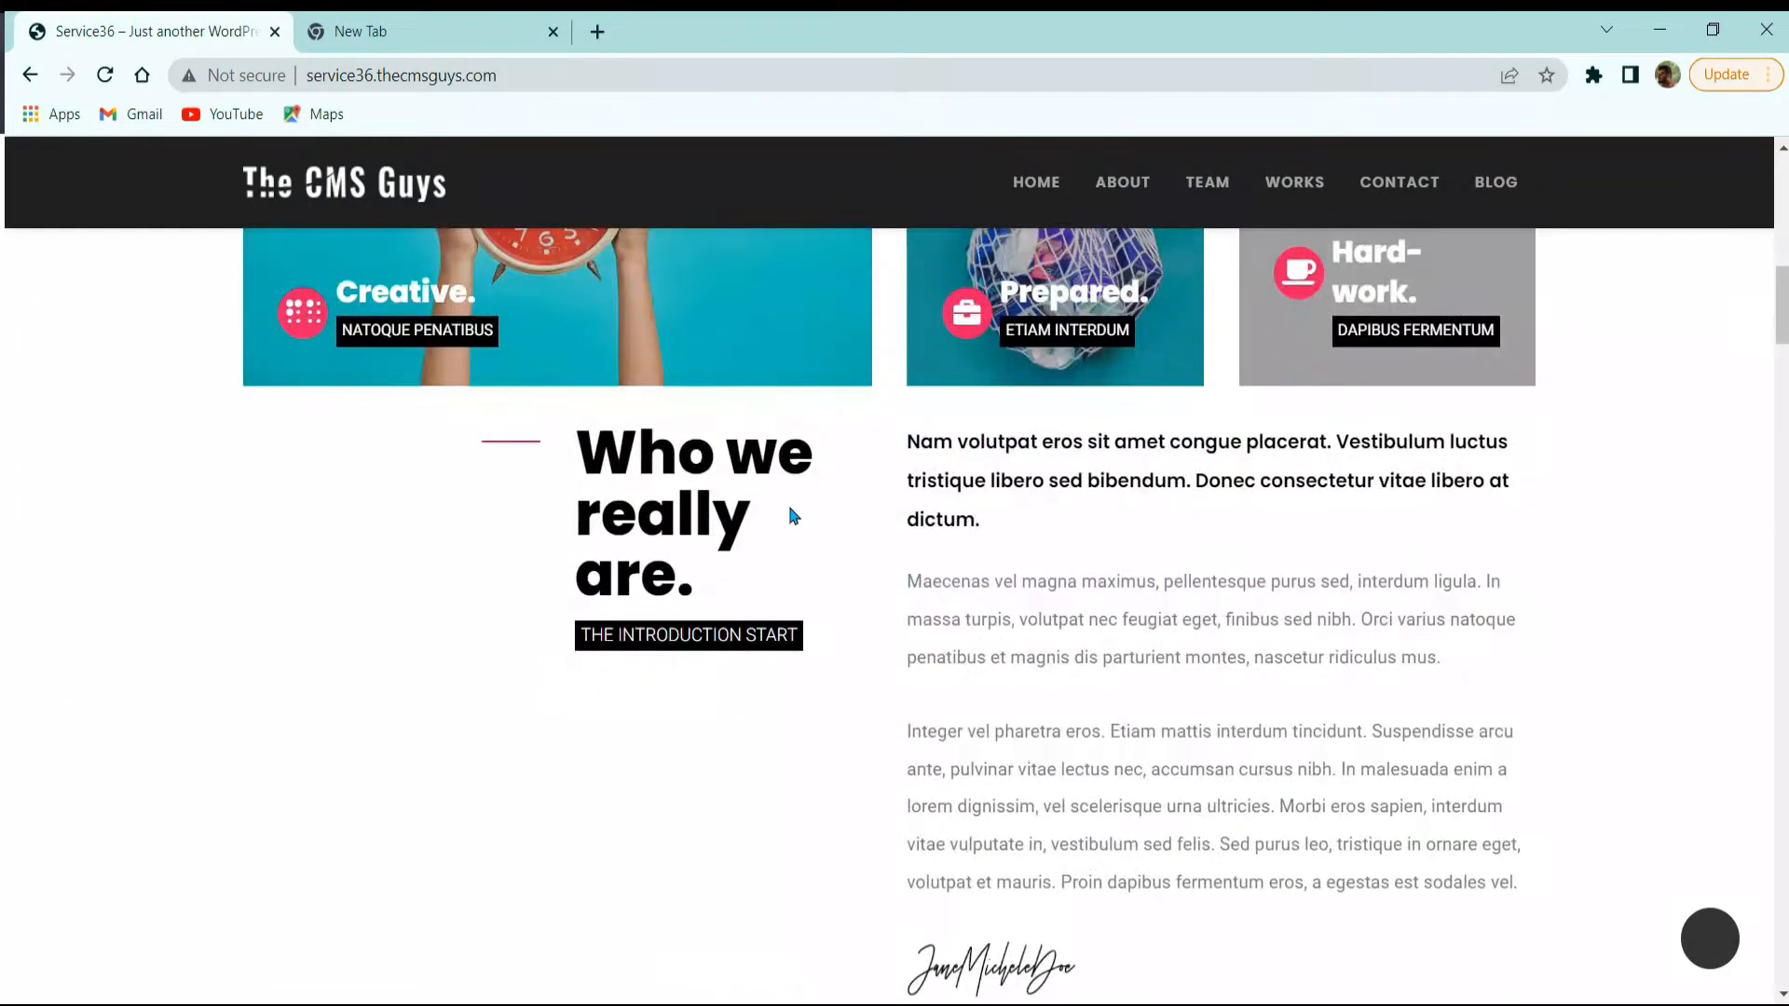
scroll(839, 521, "down", 3)
scroll(857, 535, "up", 3)
scroll(1100, 614, "down", 3)
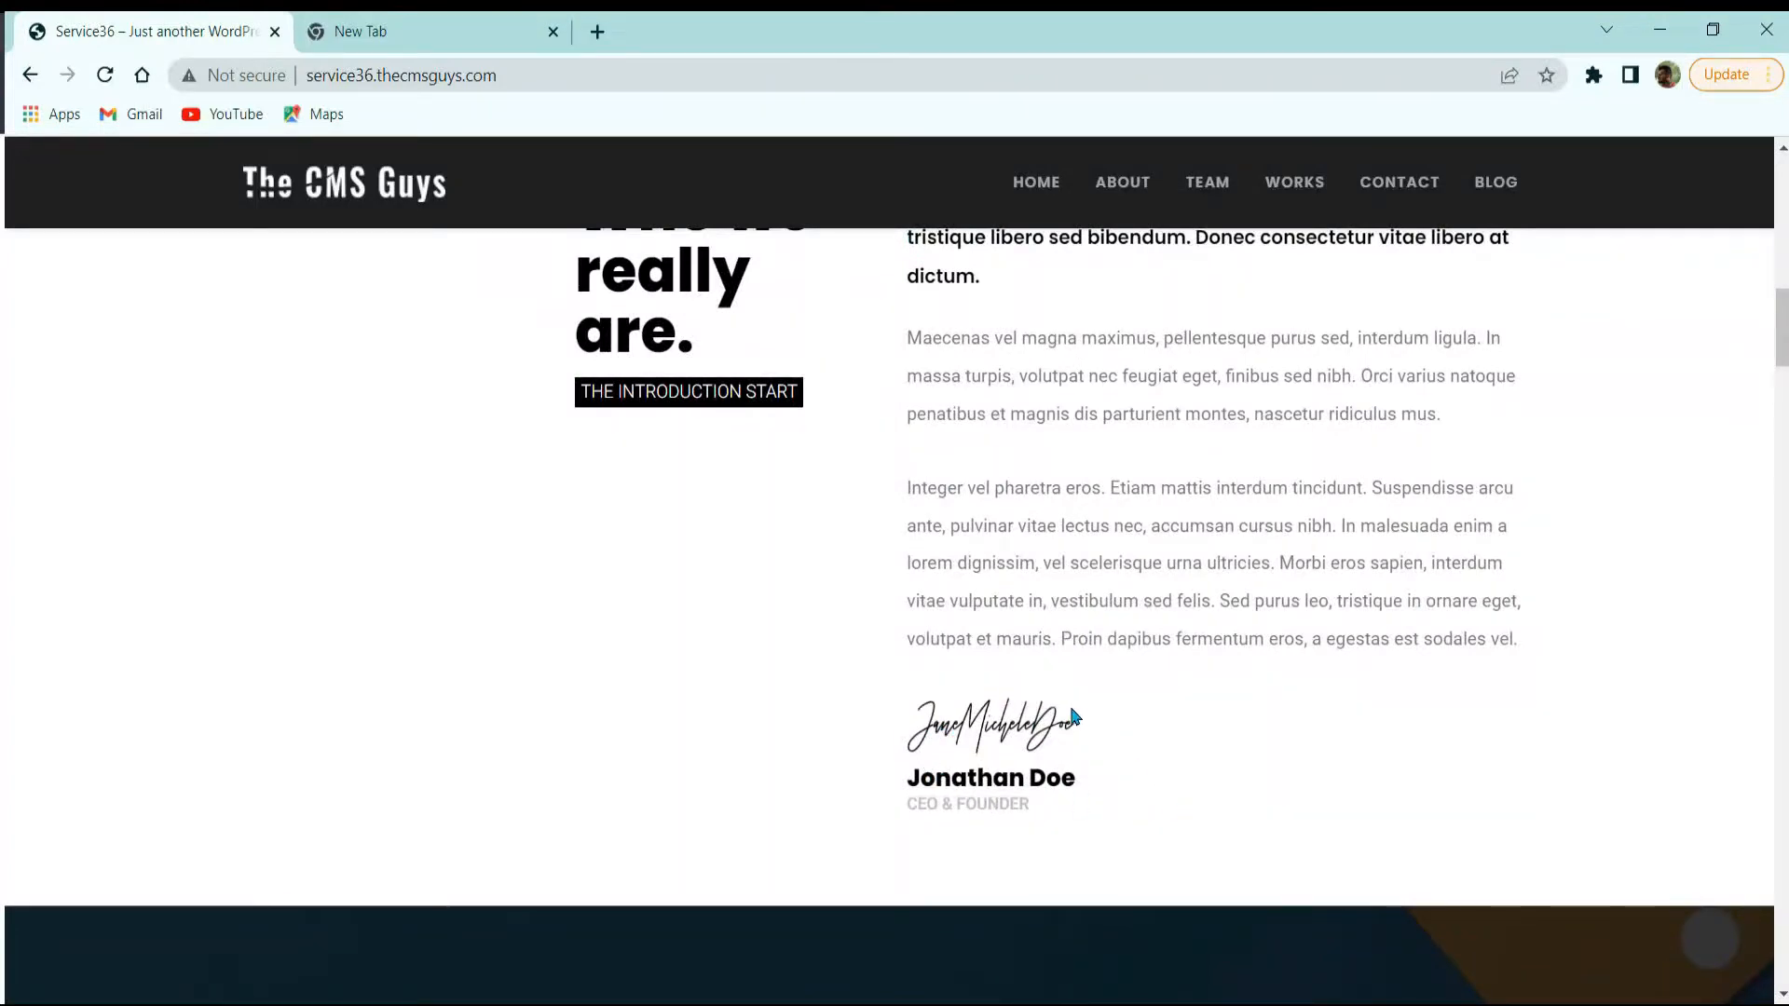
scroll(1078, 746, "down", 8)
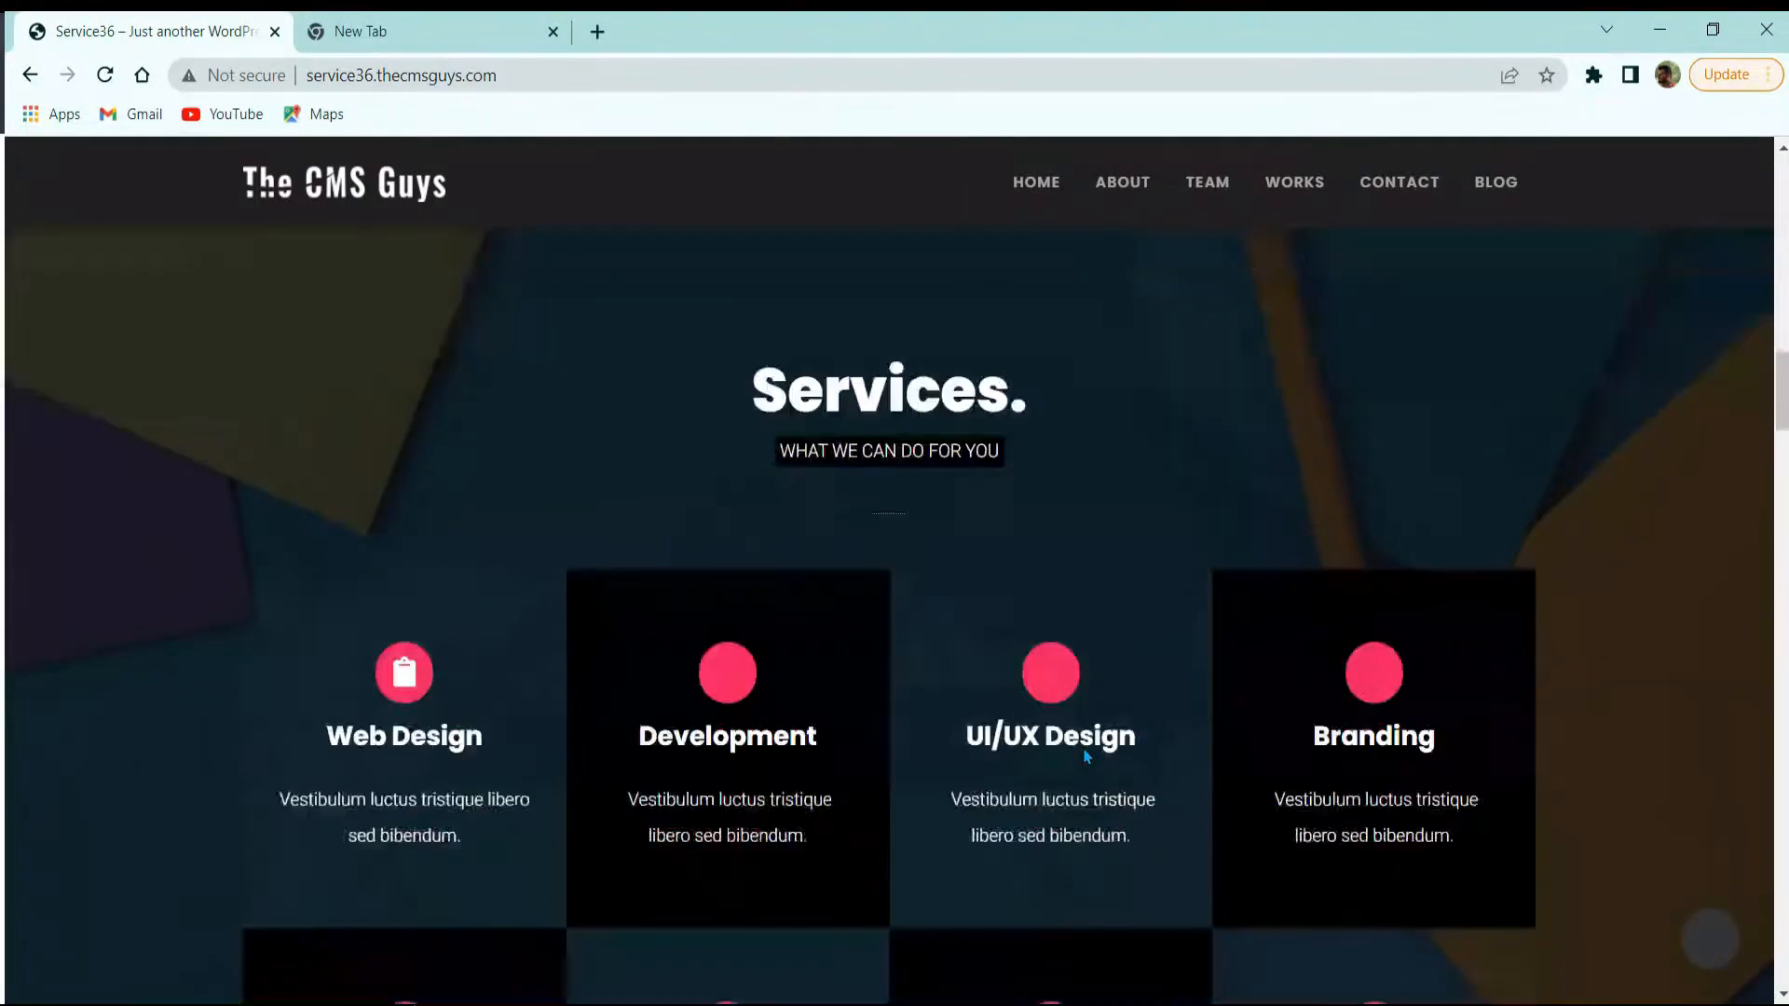
scroll(1022, 738, "down", 5)
scroll(1018, 731, "up", 3)
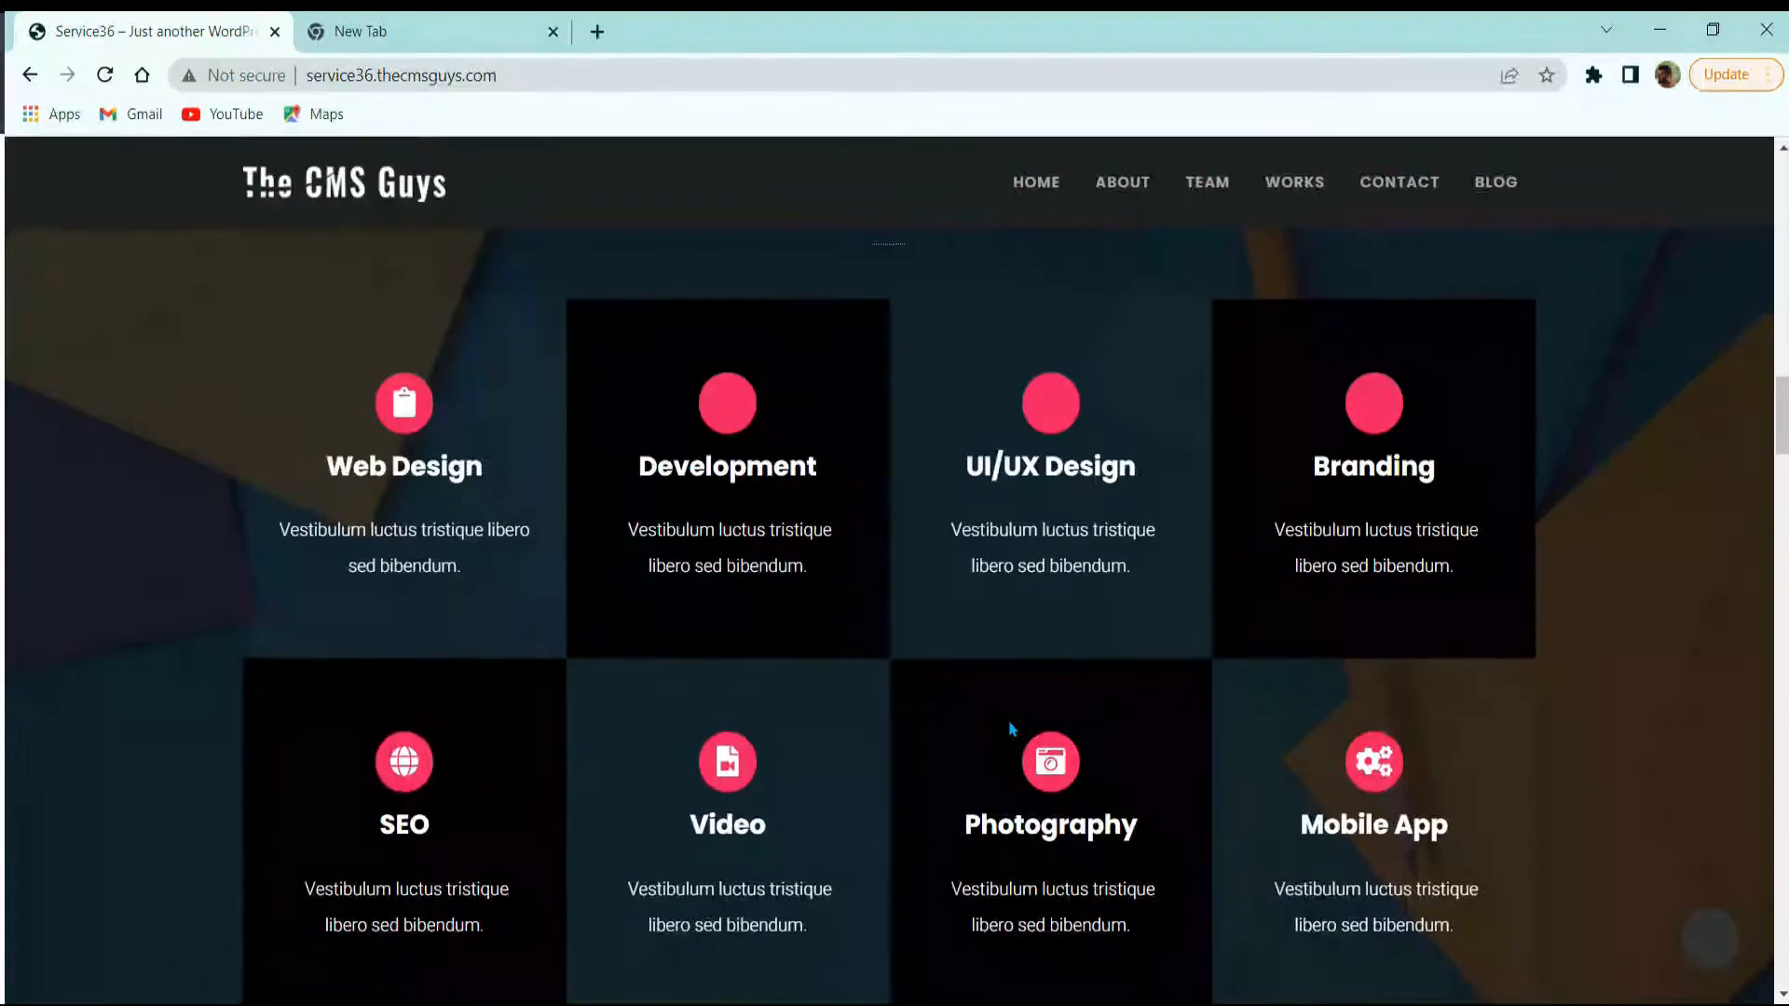
scroll(1013, 728, "up", 5)
scroll(1012, 730, "down", 3)
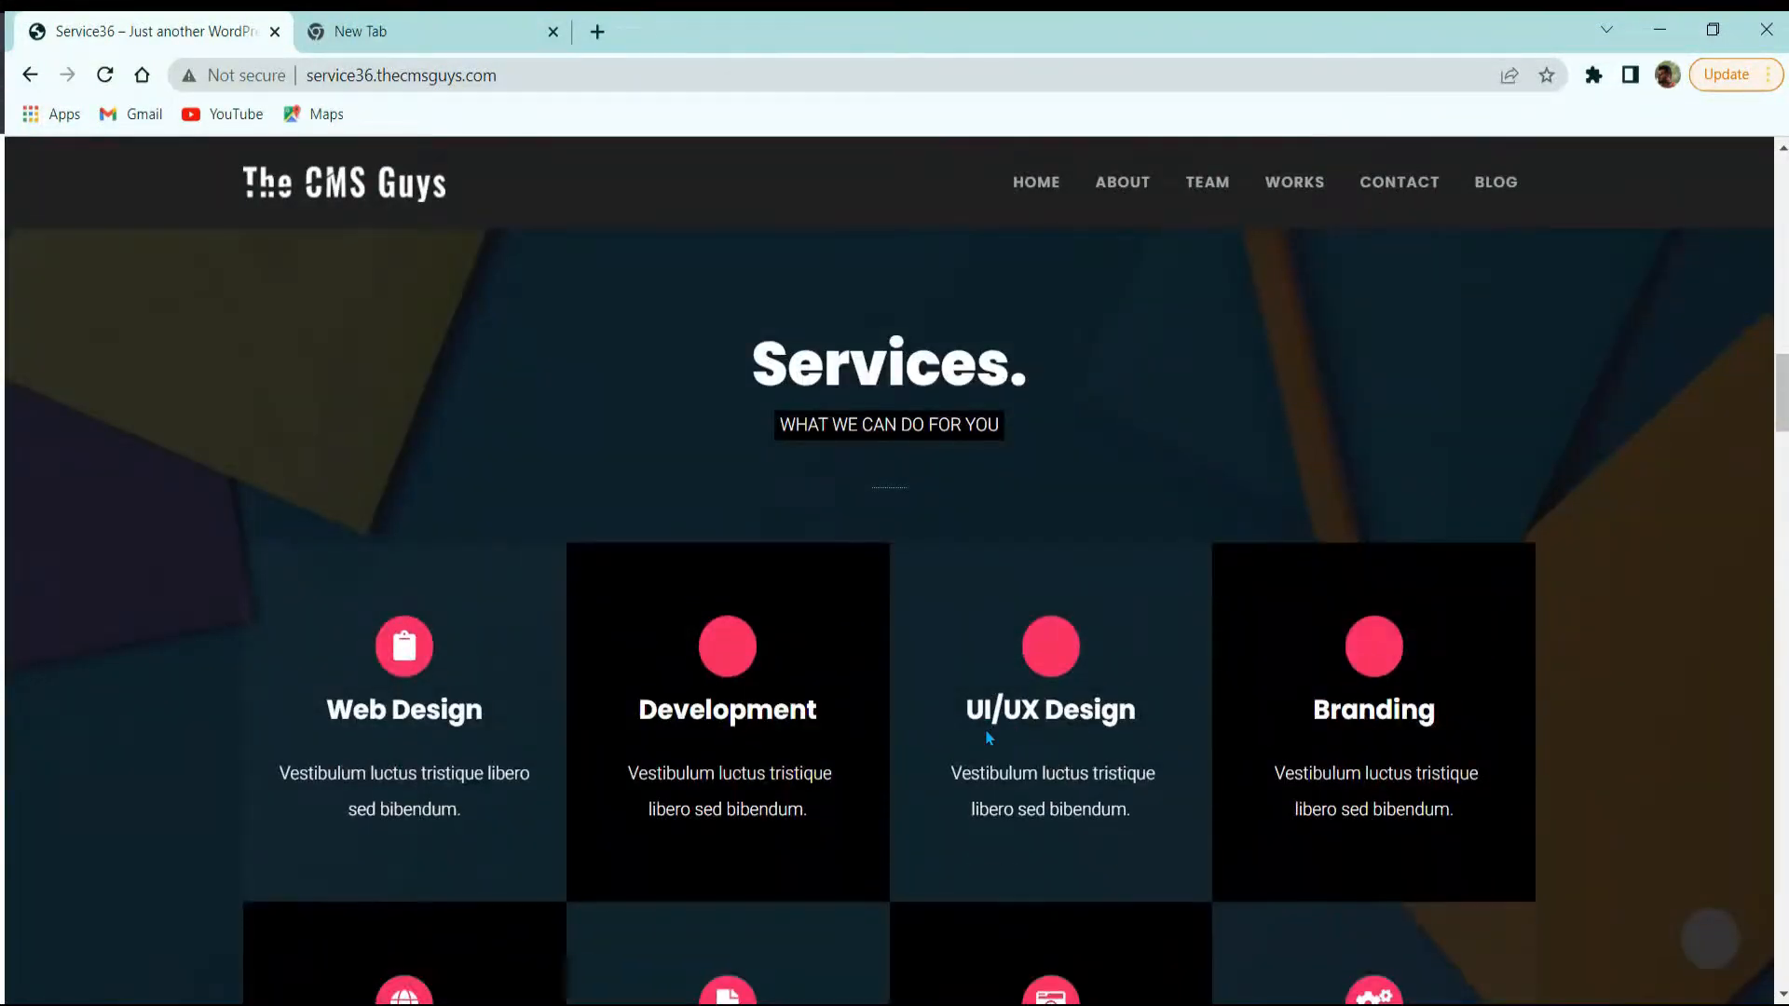
scroll(989, 738, "down", 3)
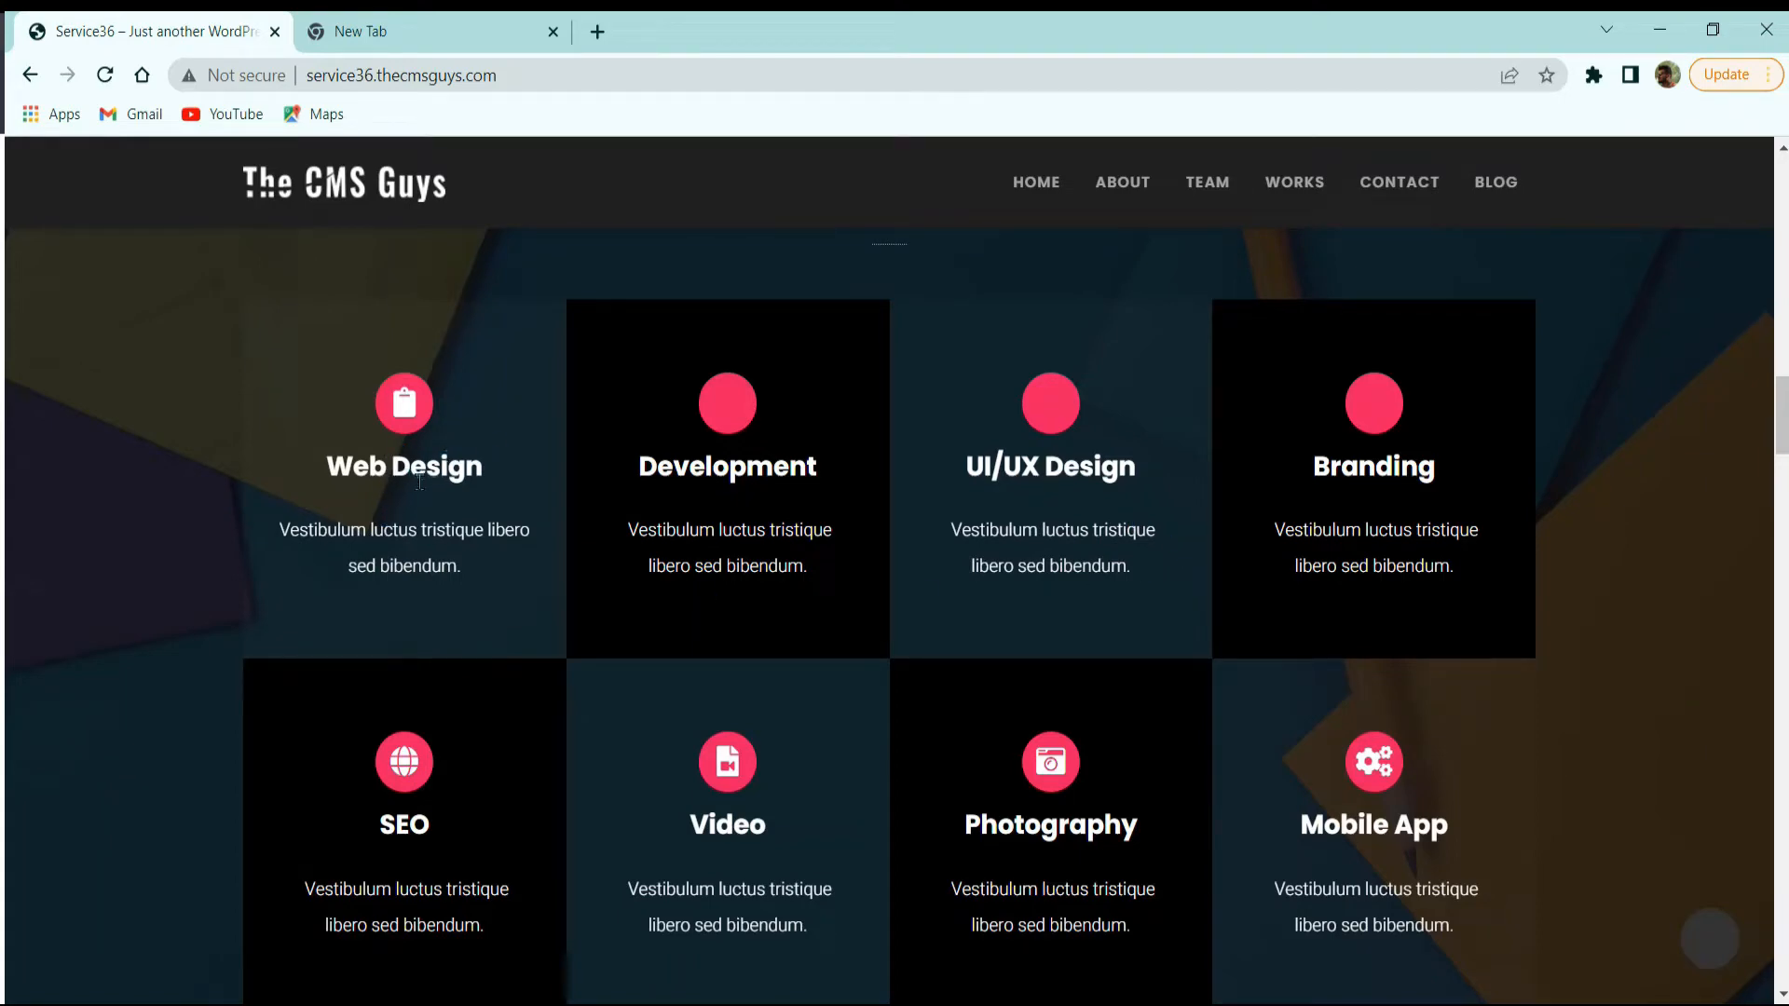
scroll(447, 535, "up", 3)
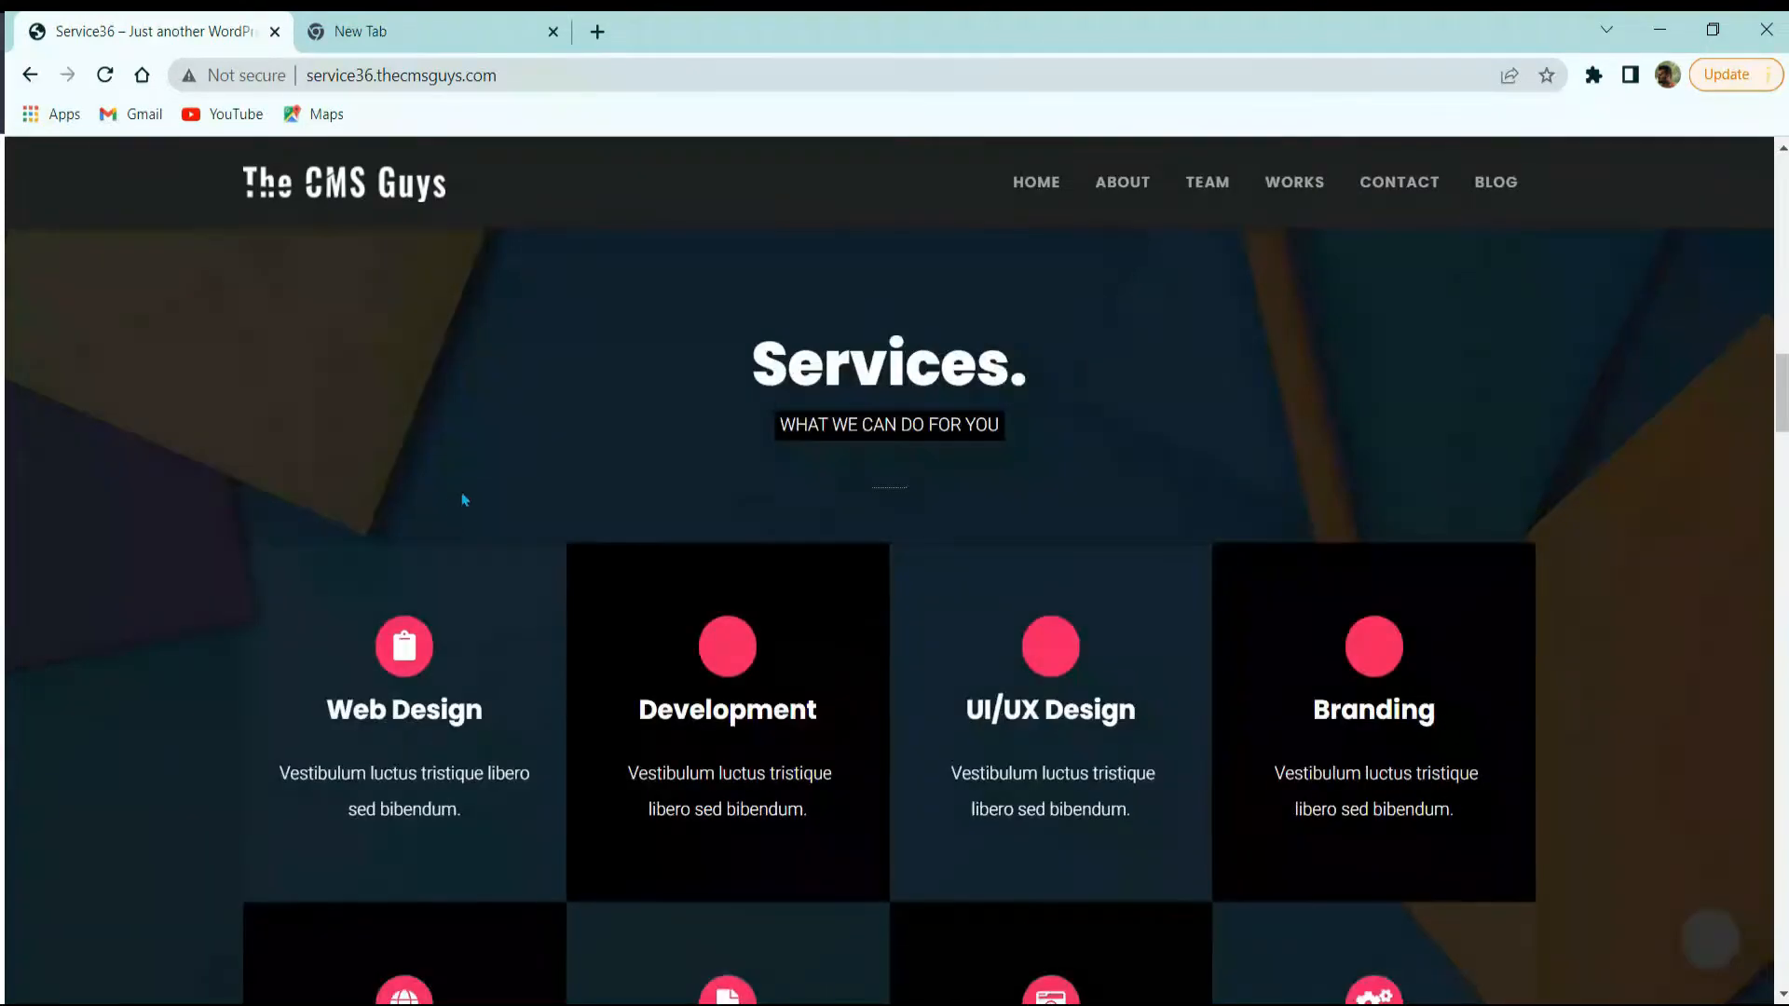
scroll(494, 531, "down", 3)
scroll(524, 595, "up", 5)
scroll(583, 603, "down", 10)
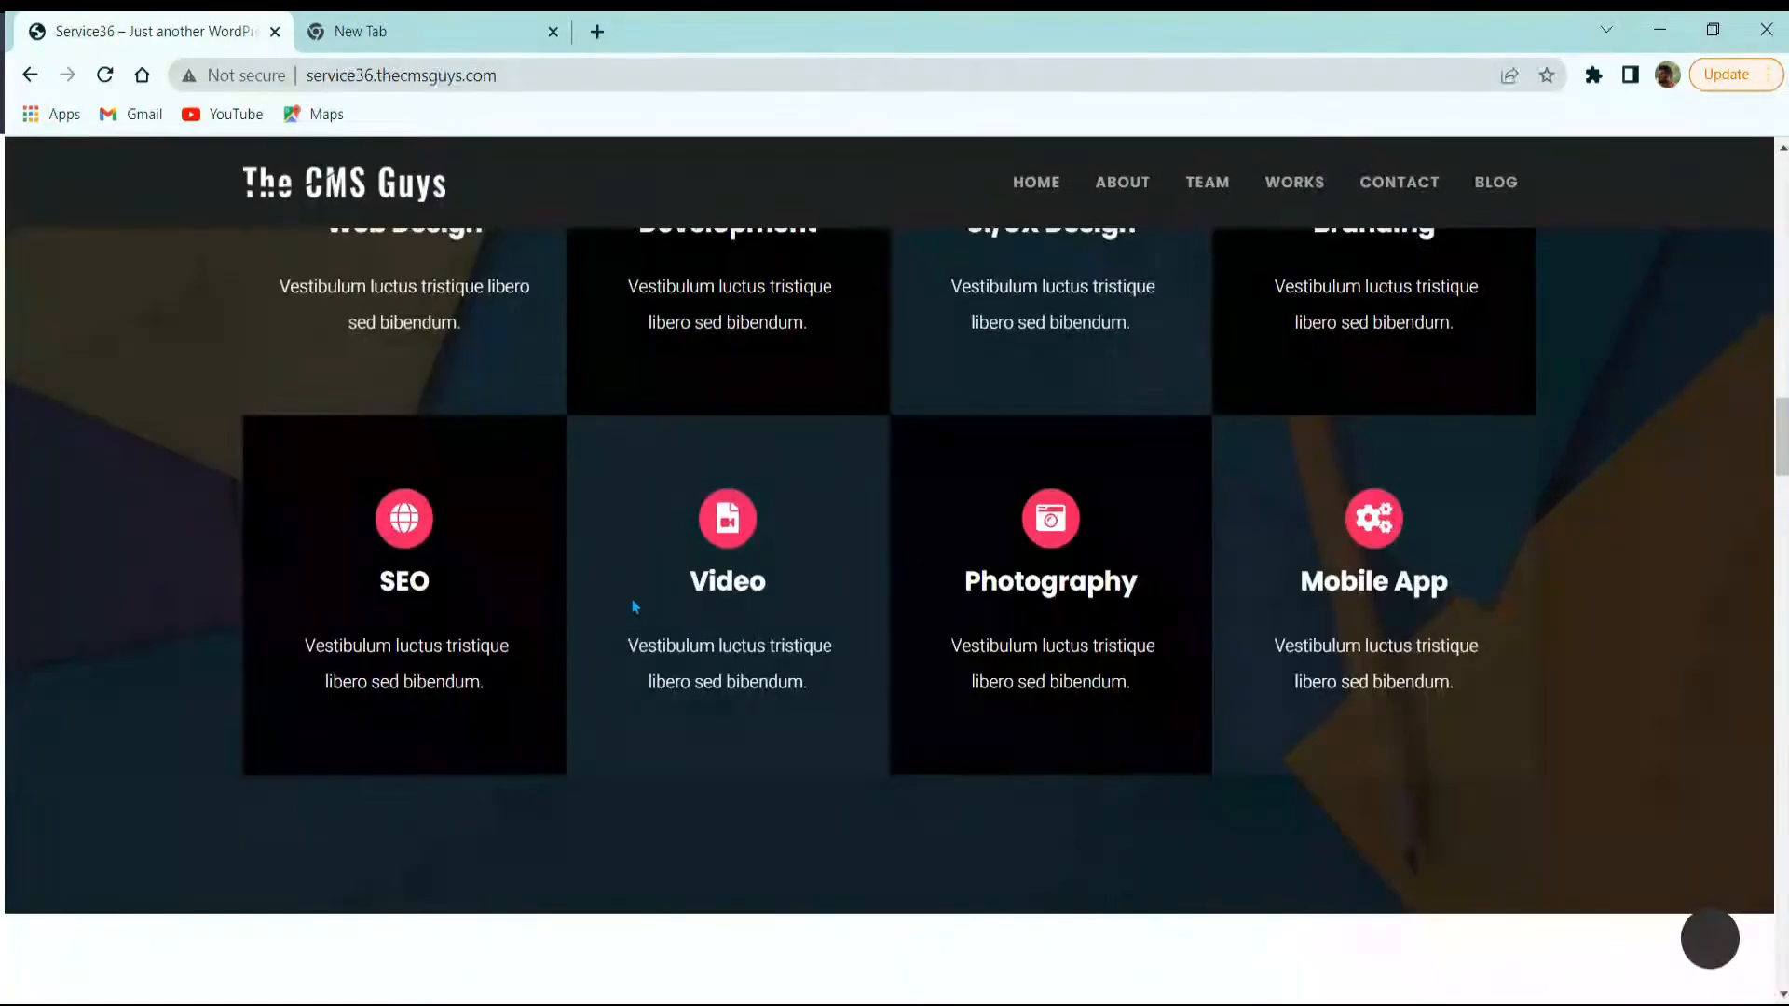
scroll(650, 485, "up", 5)
scroll(646, 489, "down", 5)
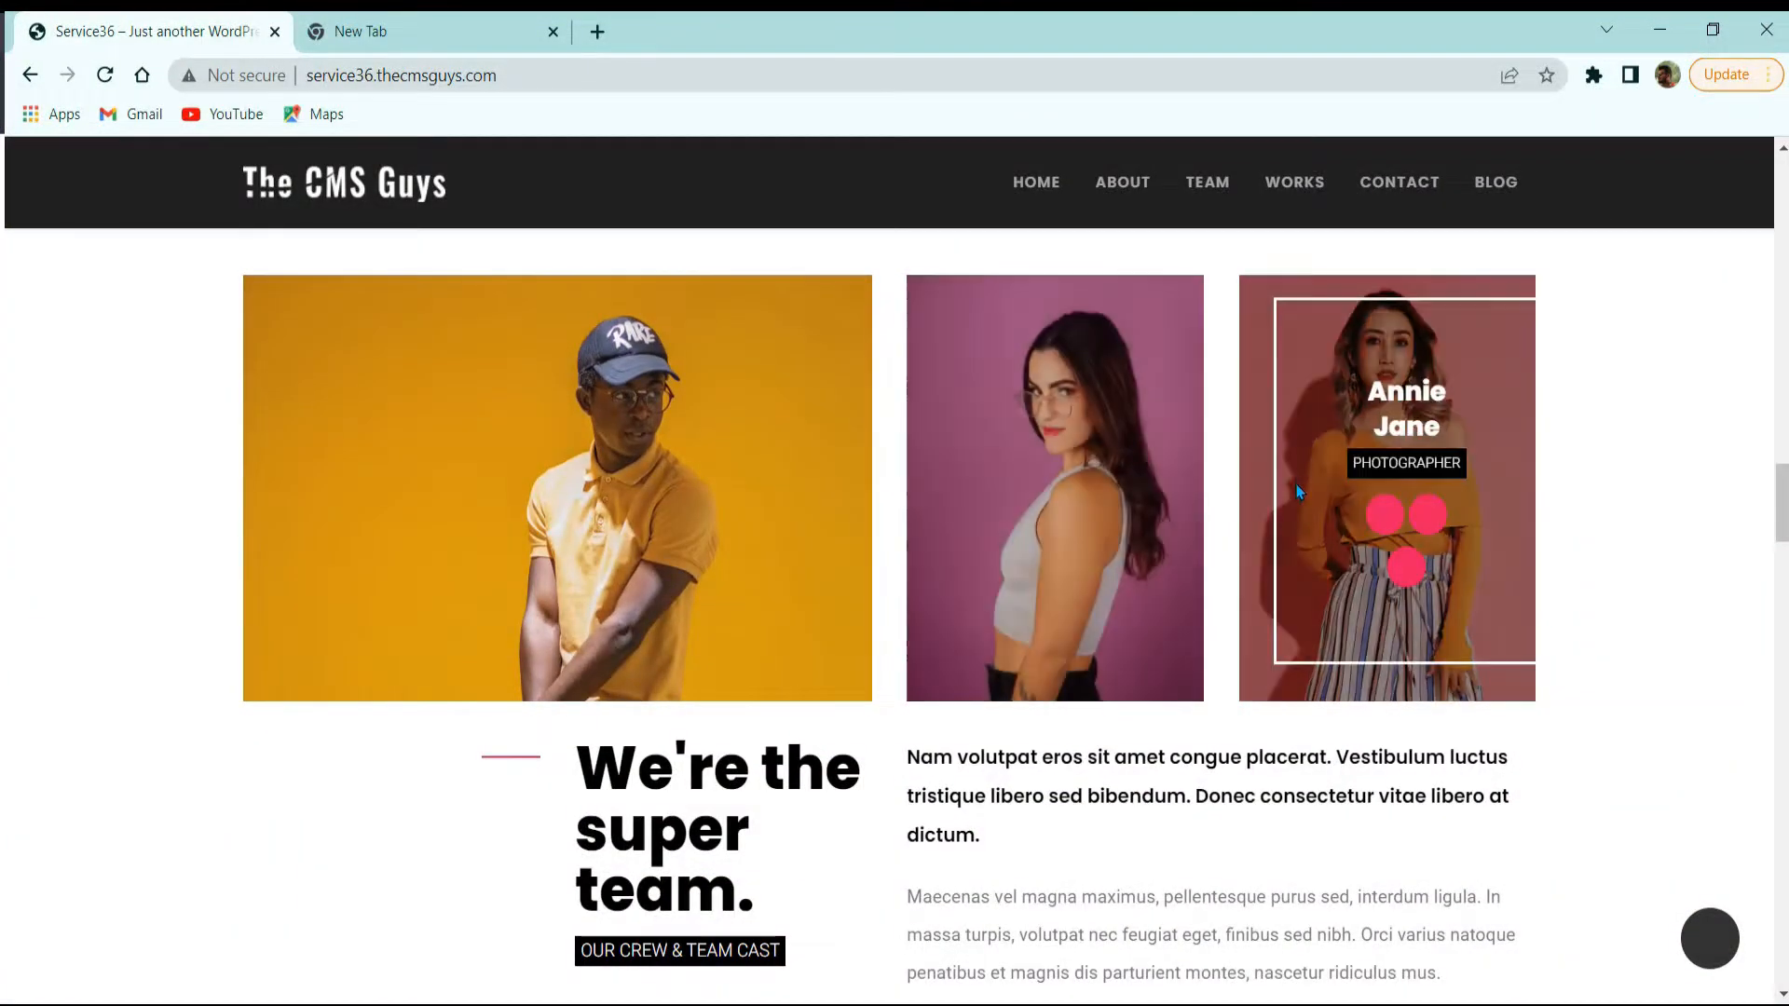
scroll(618, 902, "up", 3)
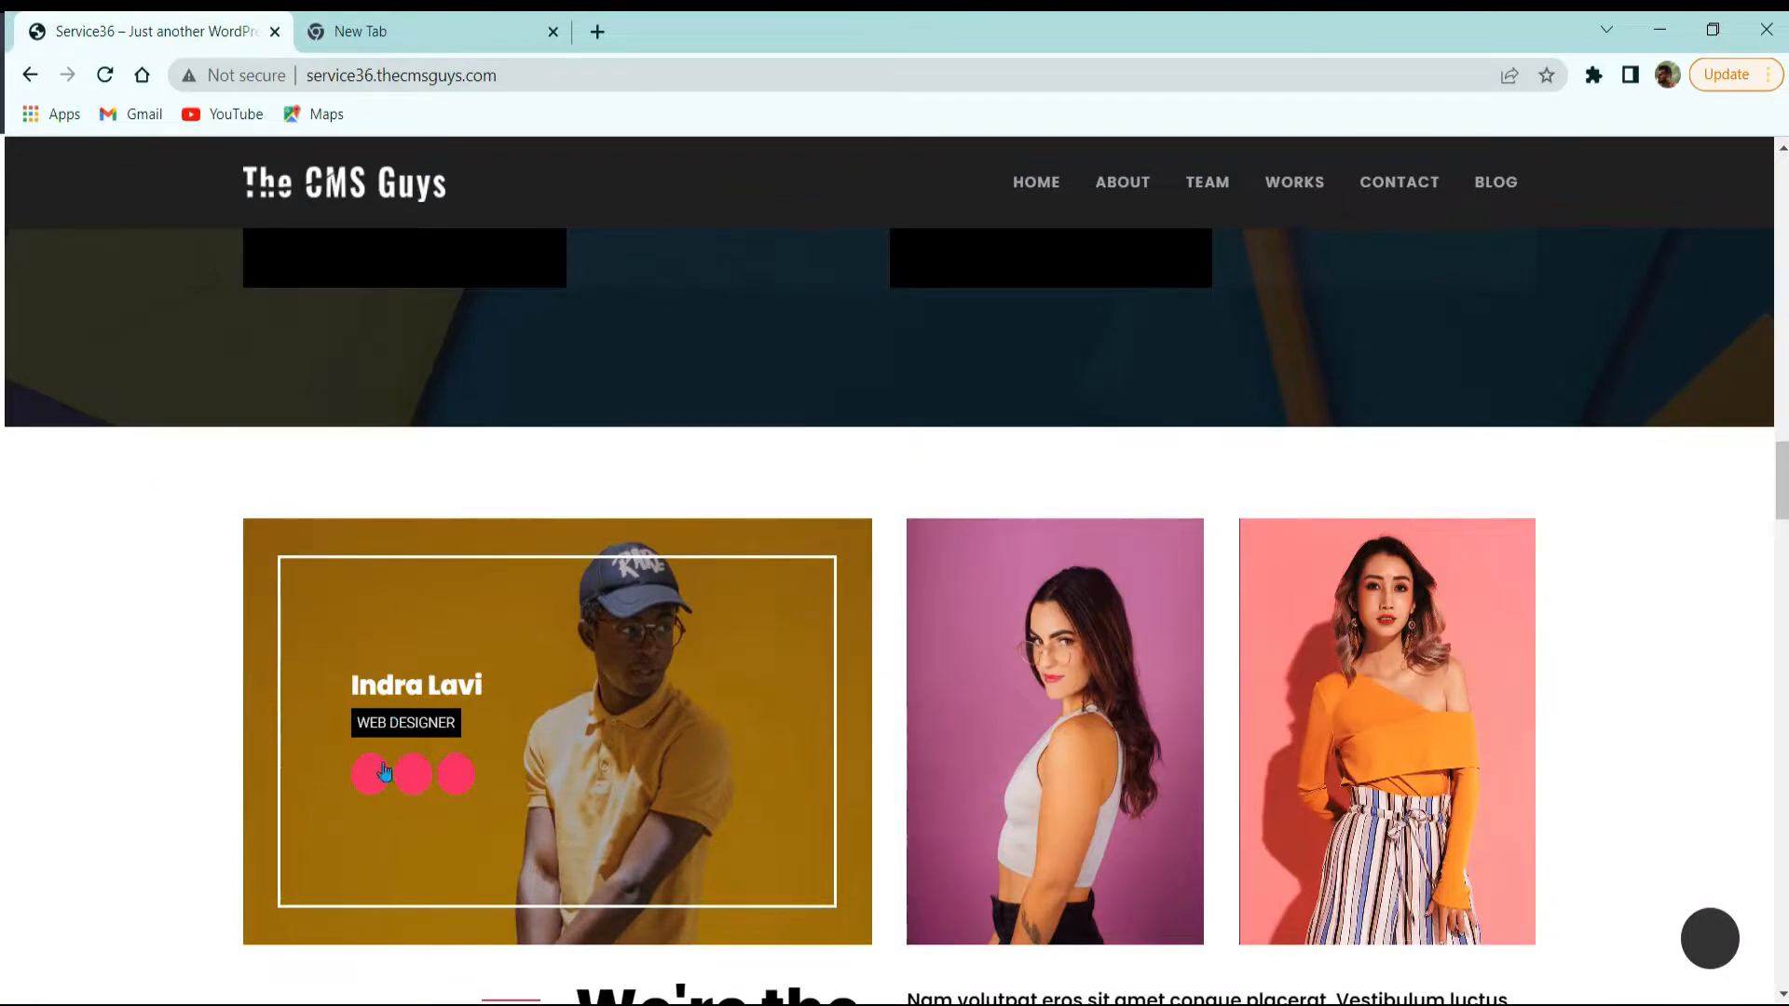
scroll(642, 713, "down", 3)
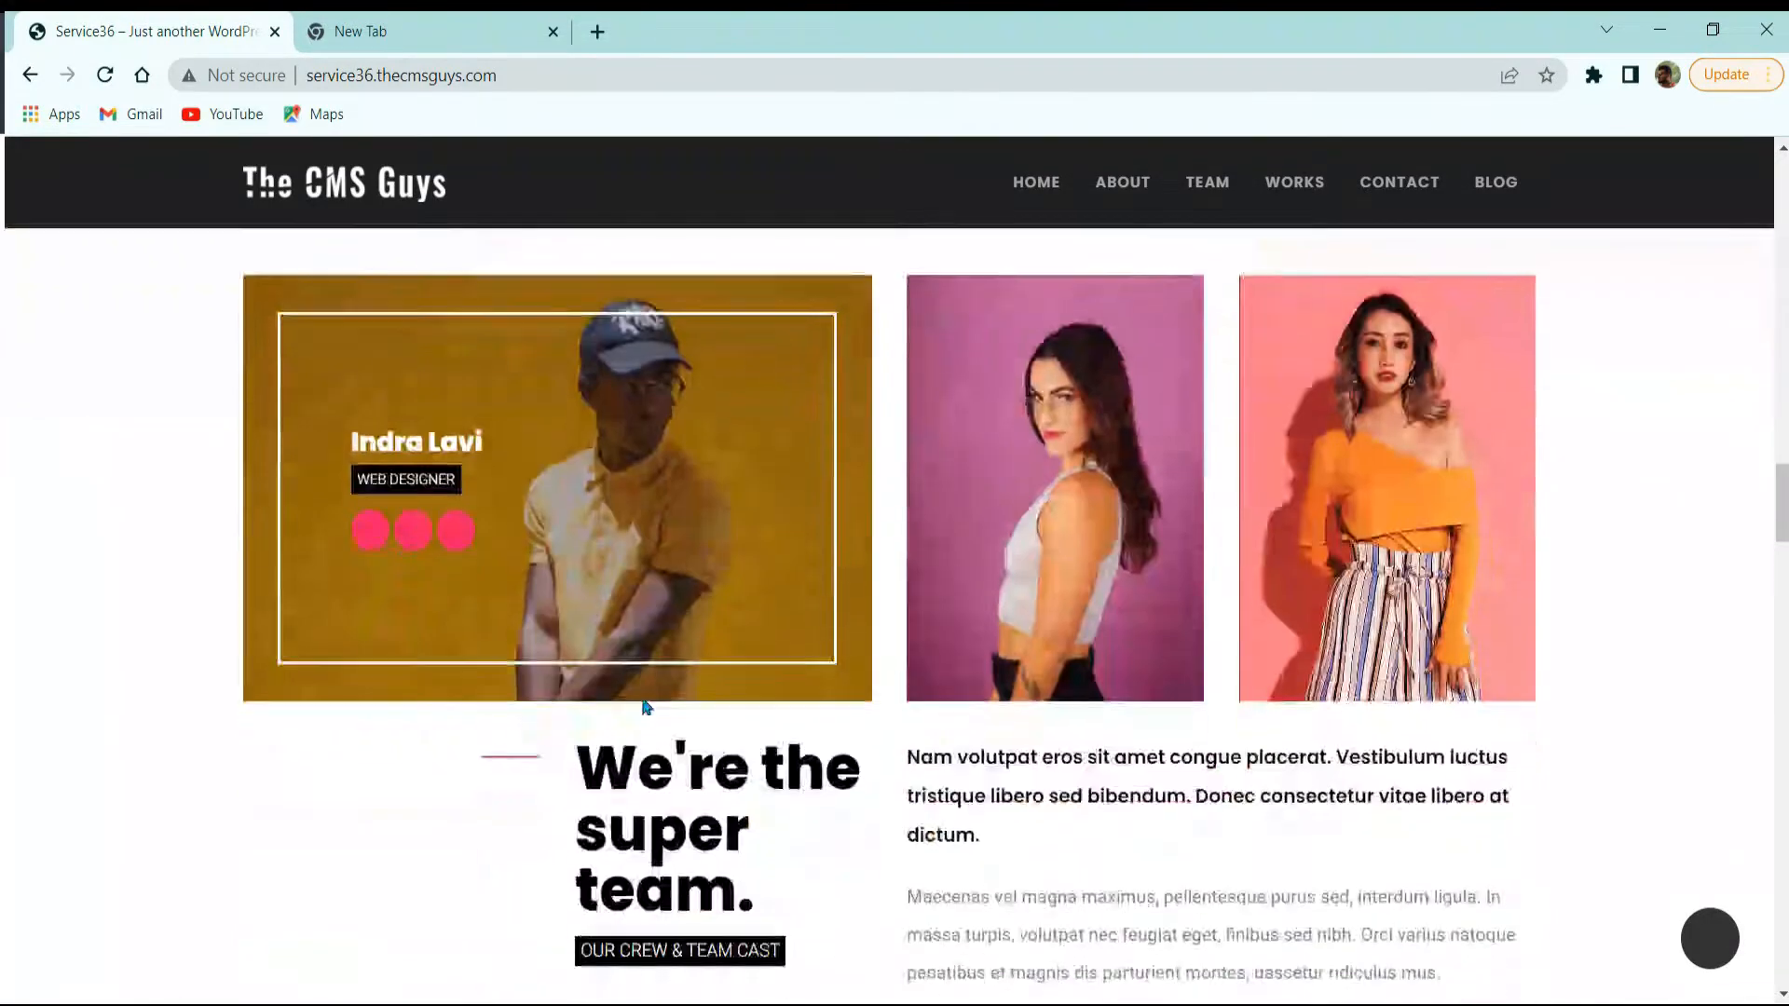
scroll(792, 558, "down", 3)
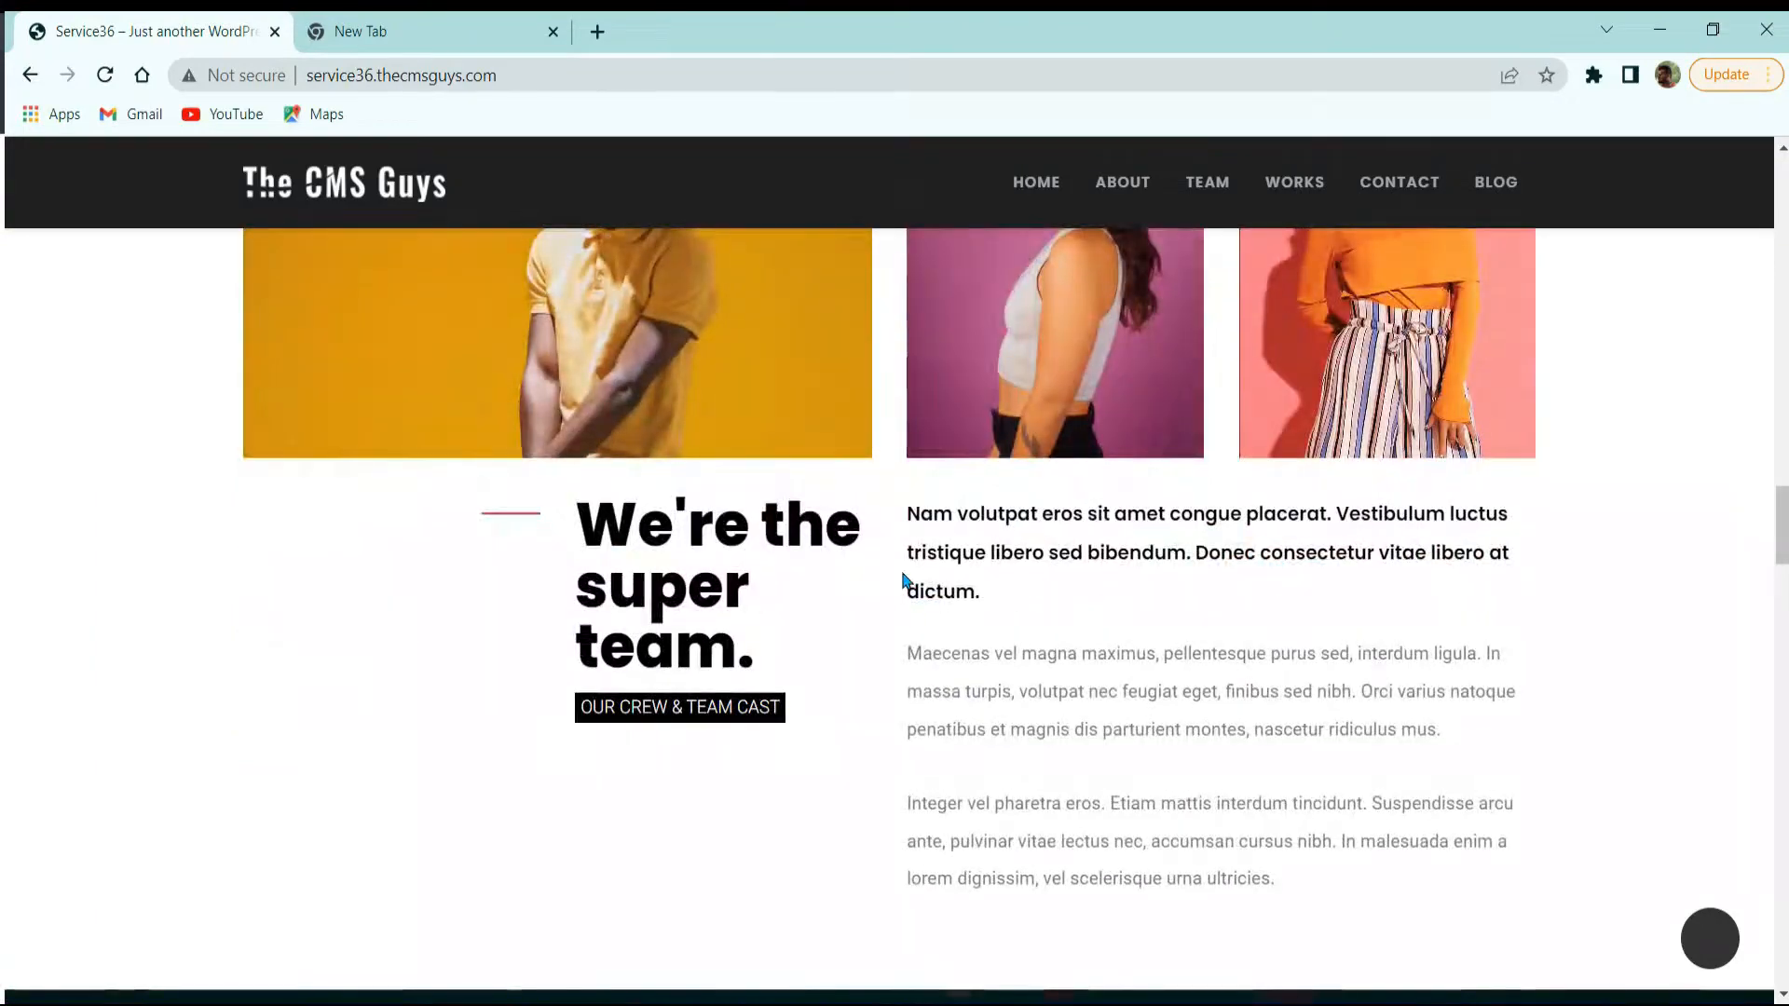
scroll(850, 627, "down", 3)
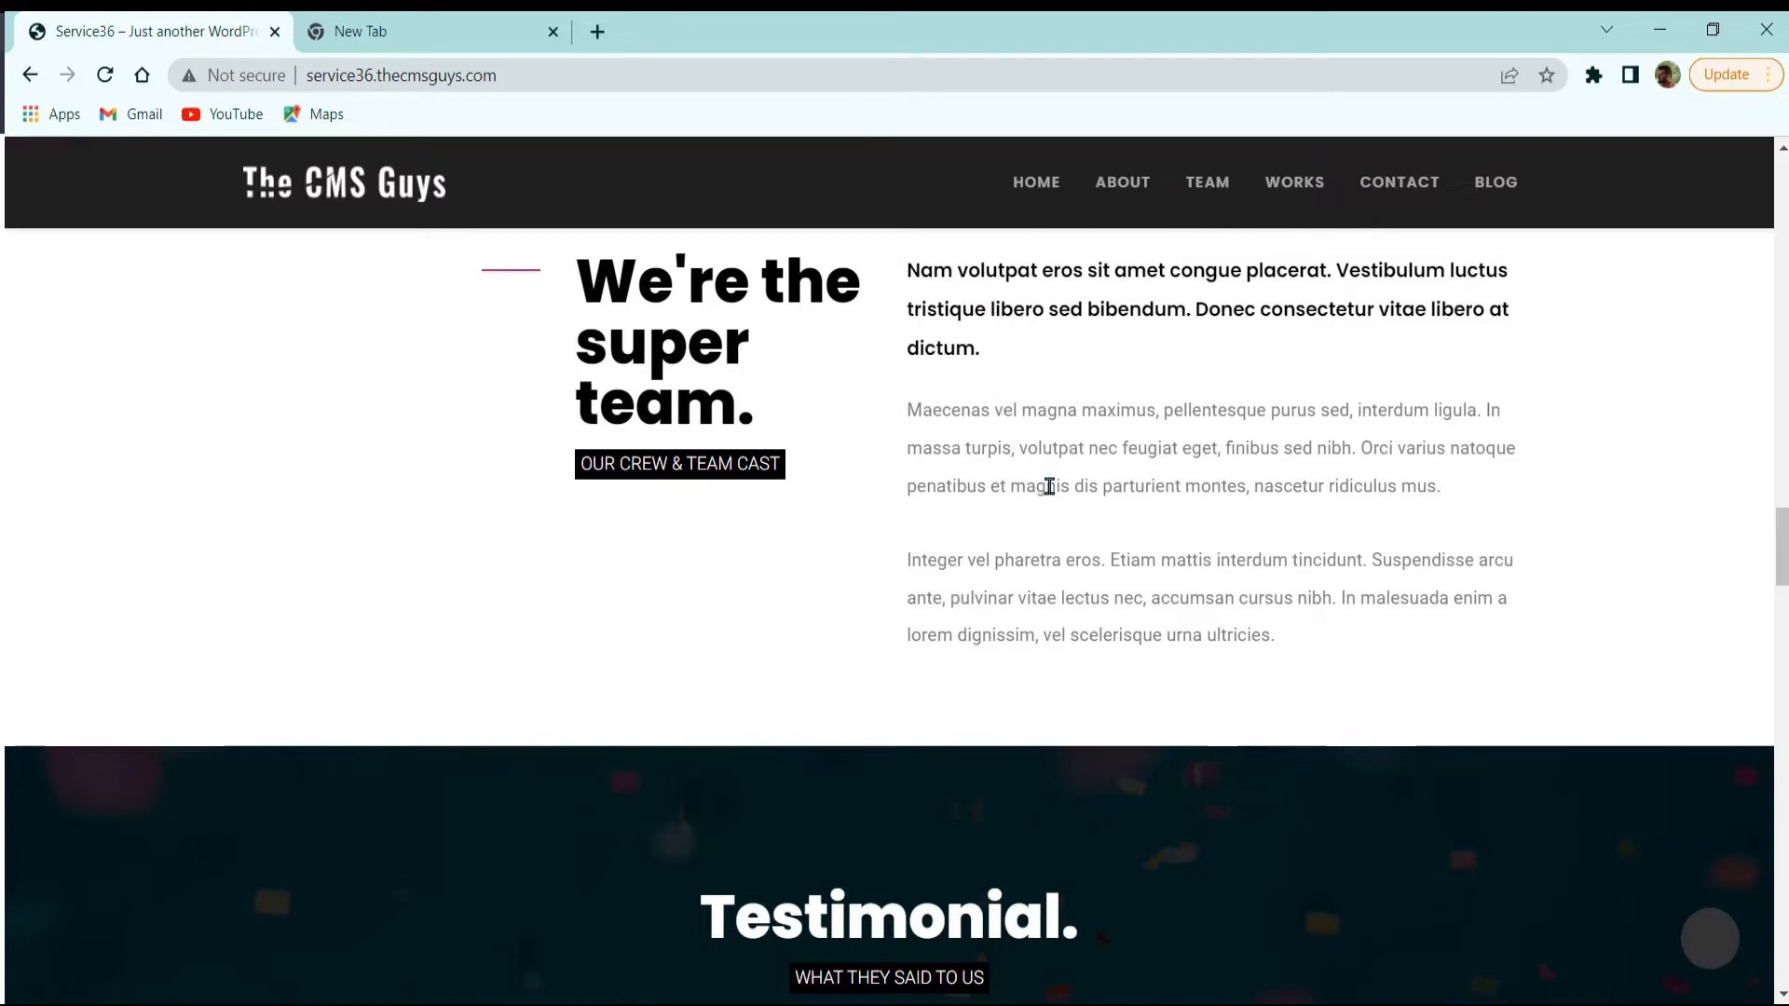
scroll(1050, 487, "down", 3)
scroll(1092, 497, "down", 3)
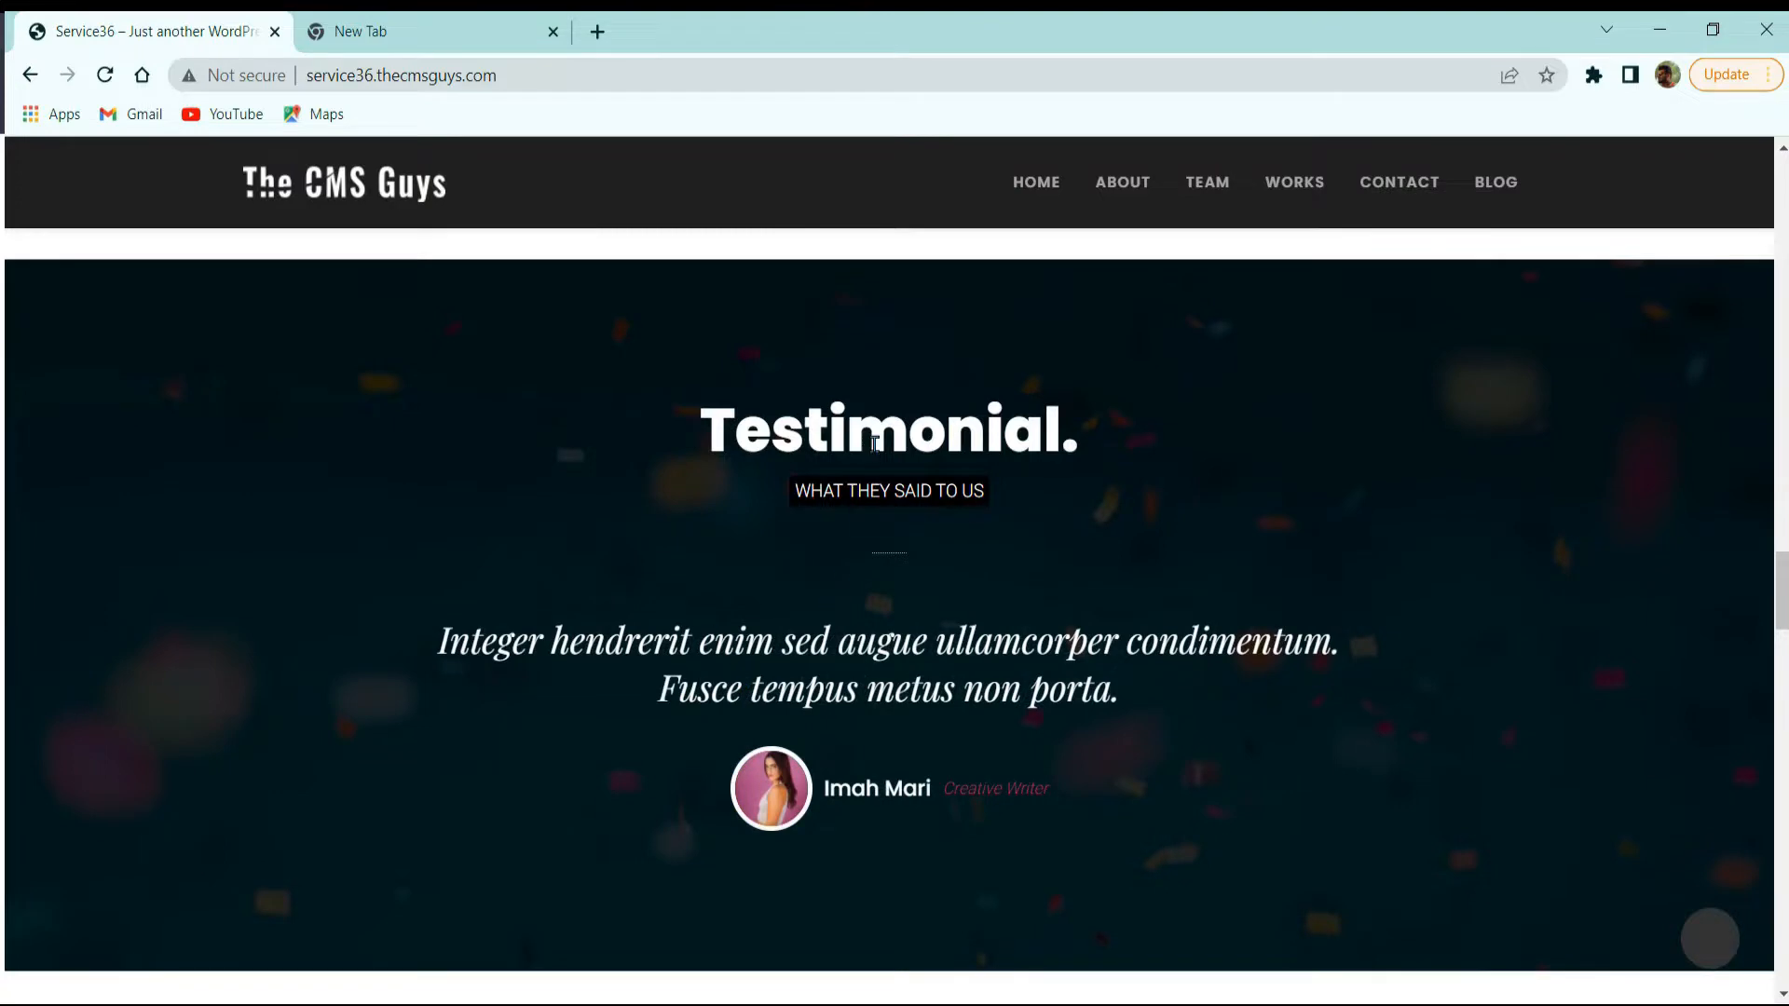
left_click_drag(755, 421, 1076, 408)
left_click(928, 434)
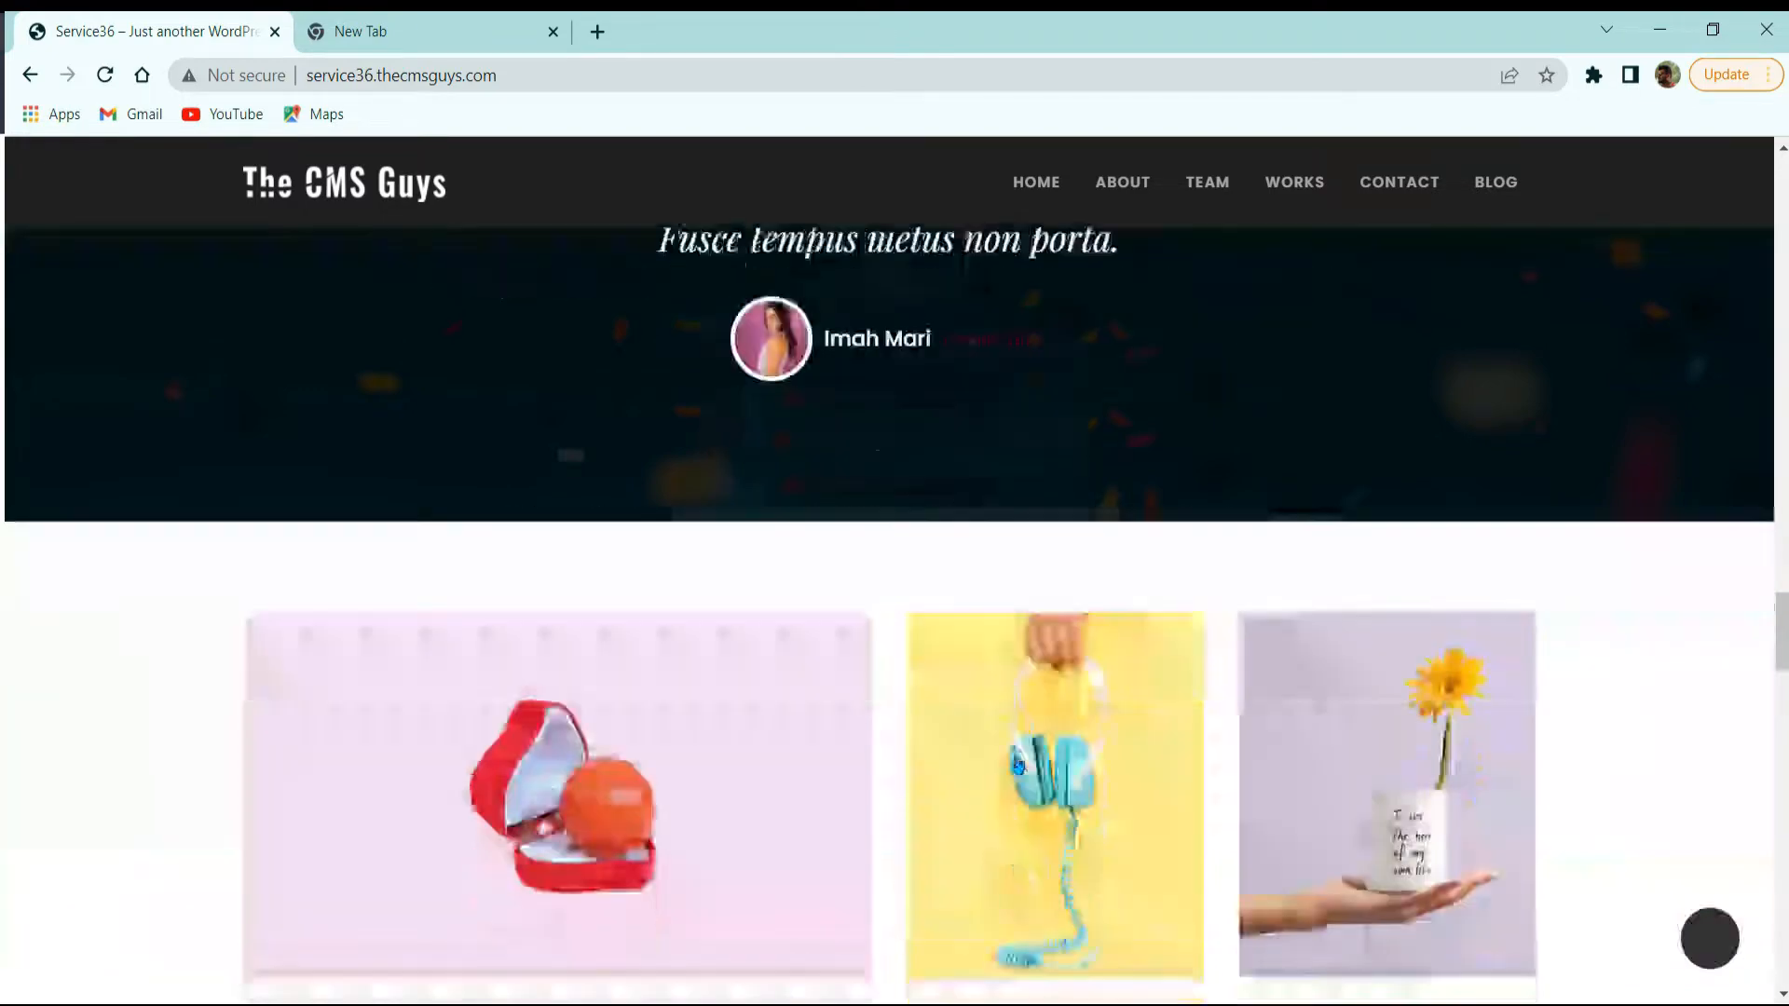
Step: Scroll further and highlight part of the Our works heading
scroll(867, 803, "down", 5)
scroll(652, 577, "down", 5)
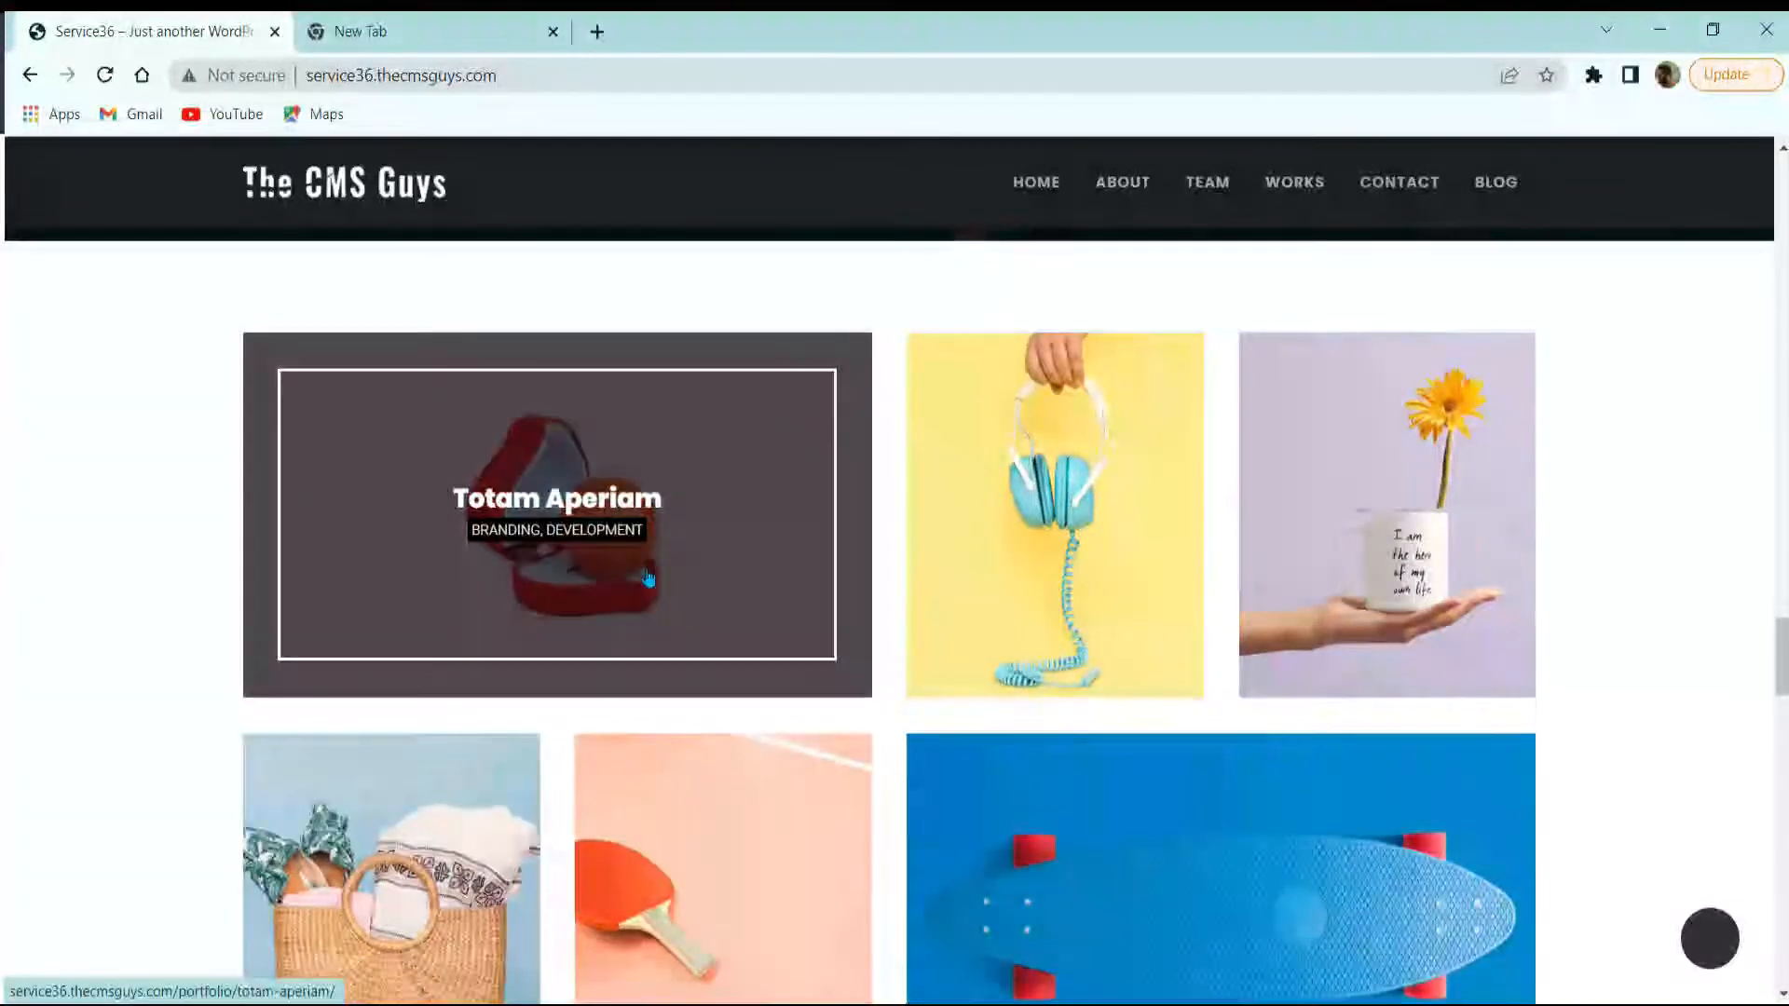
scroll(668, 500, "up", 3)
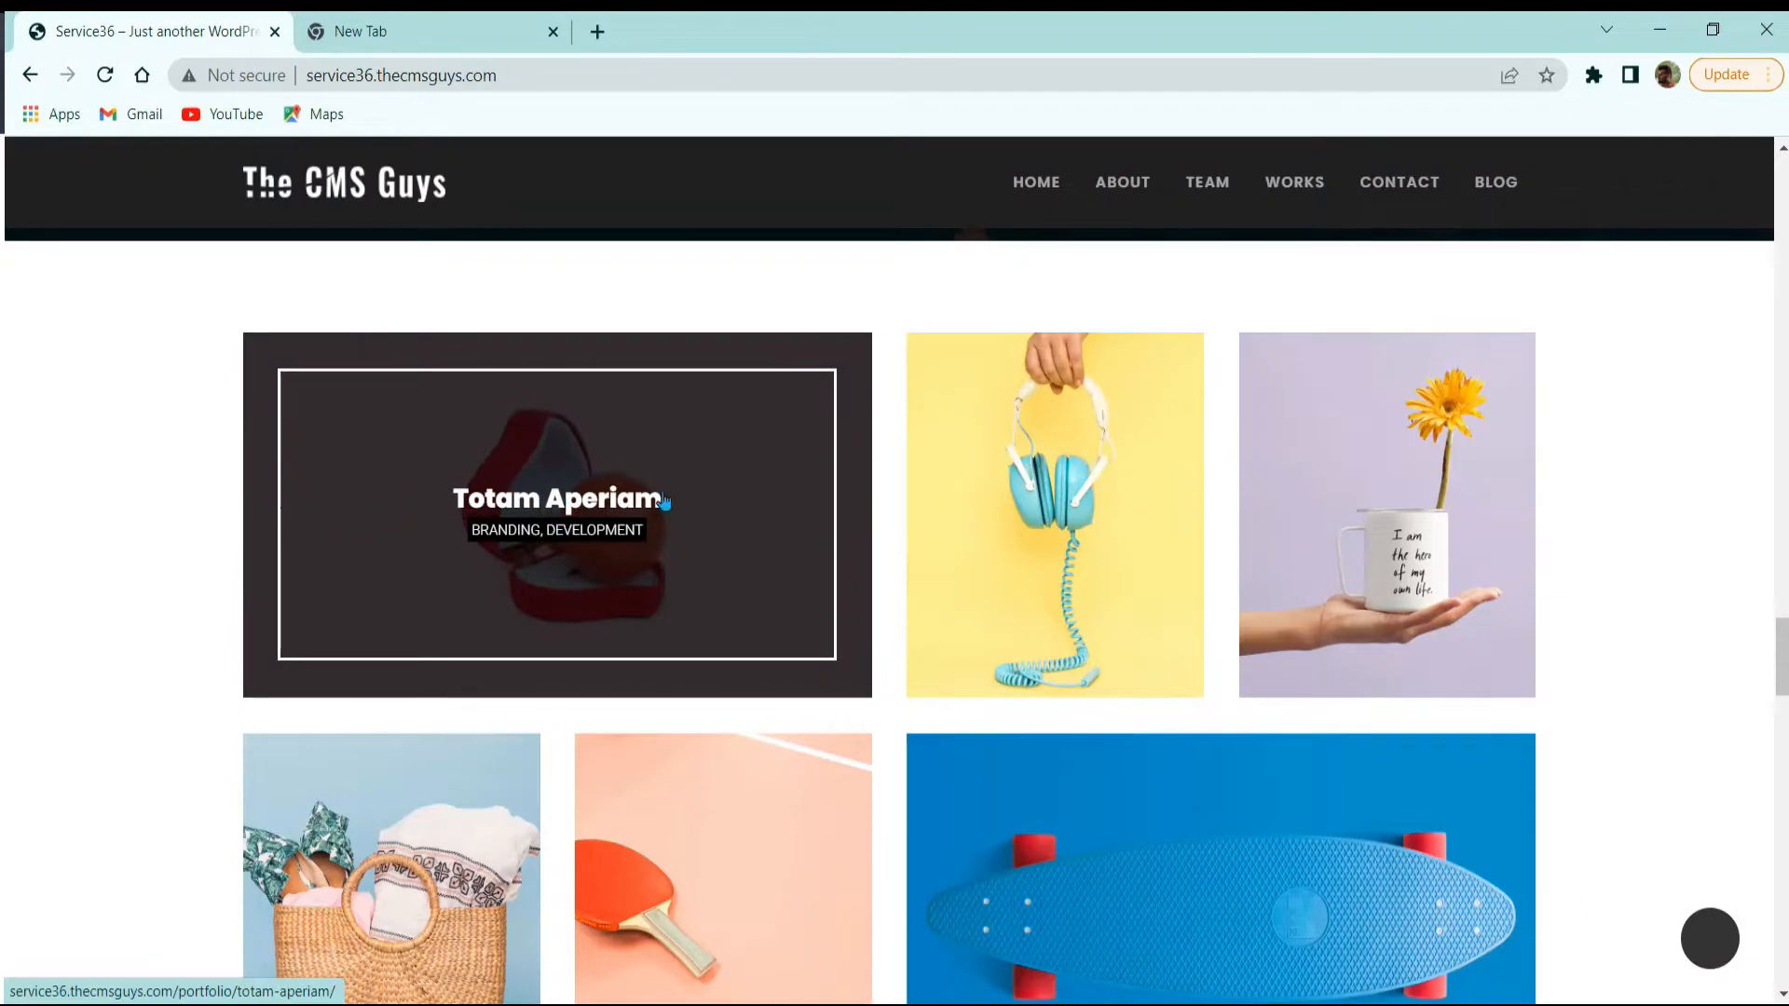
scroll(727, 543, "down", 2)
scroll(739, 507, "down", 2)
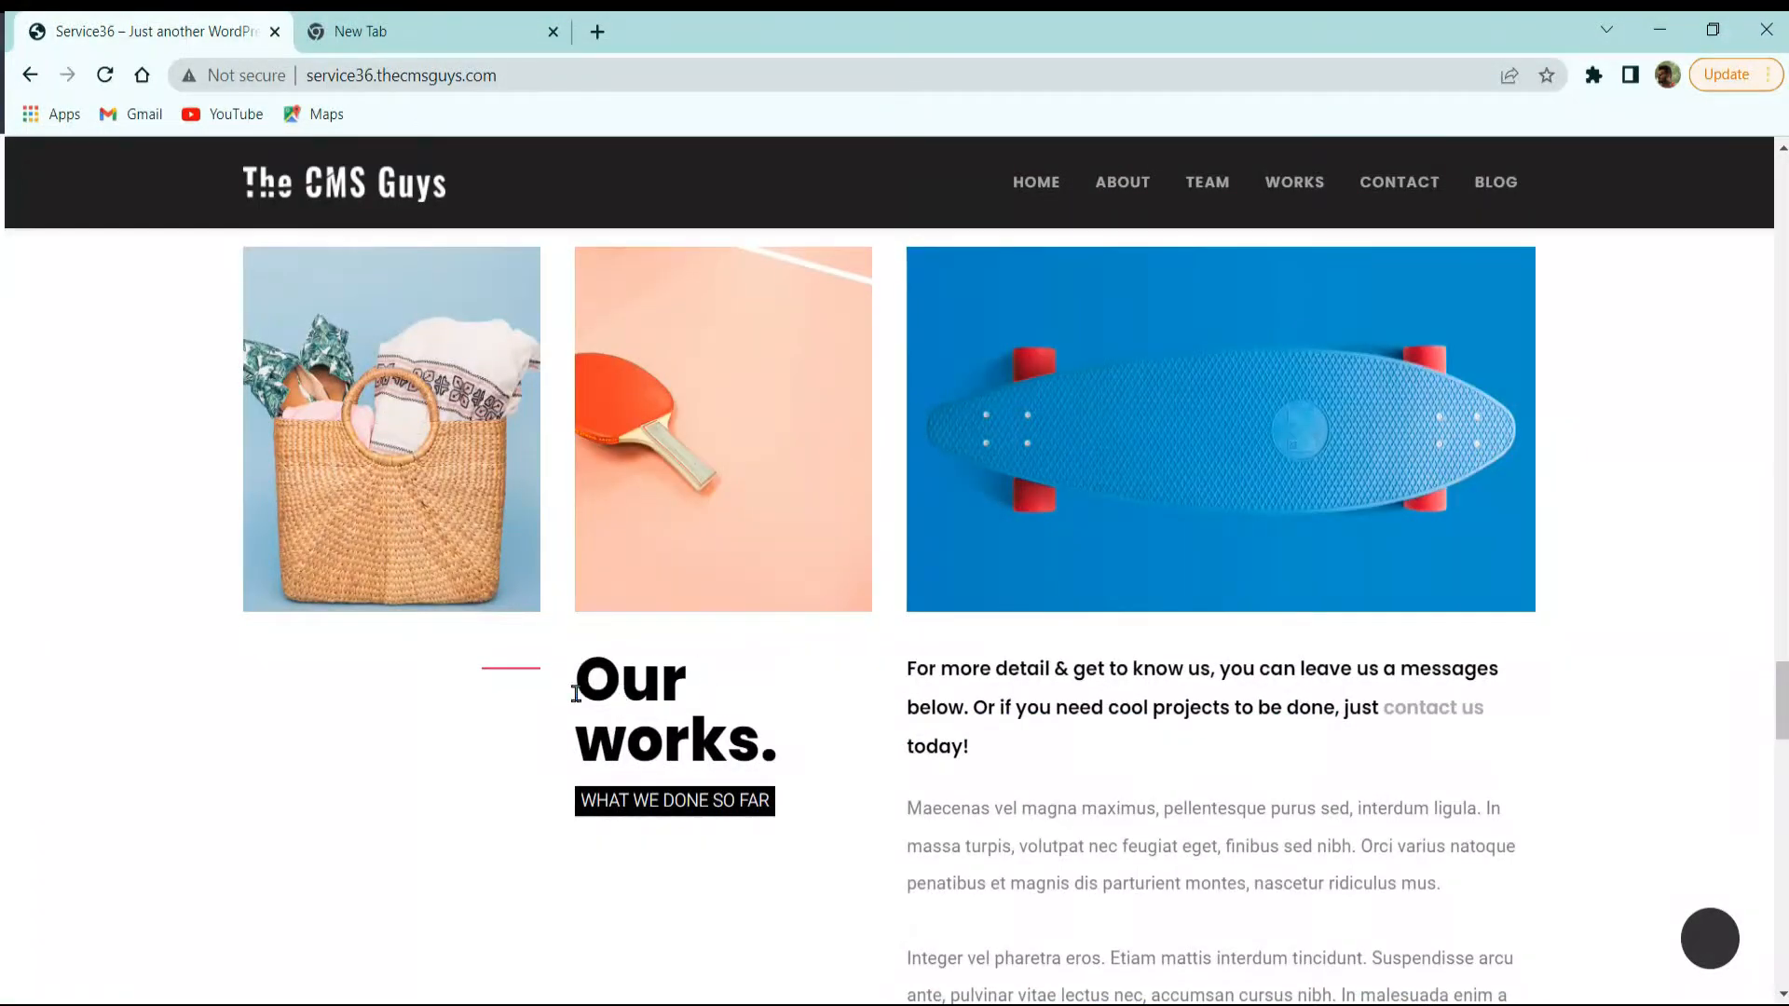
left_click_drag(622, 678, 708, 750)
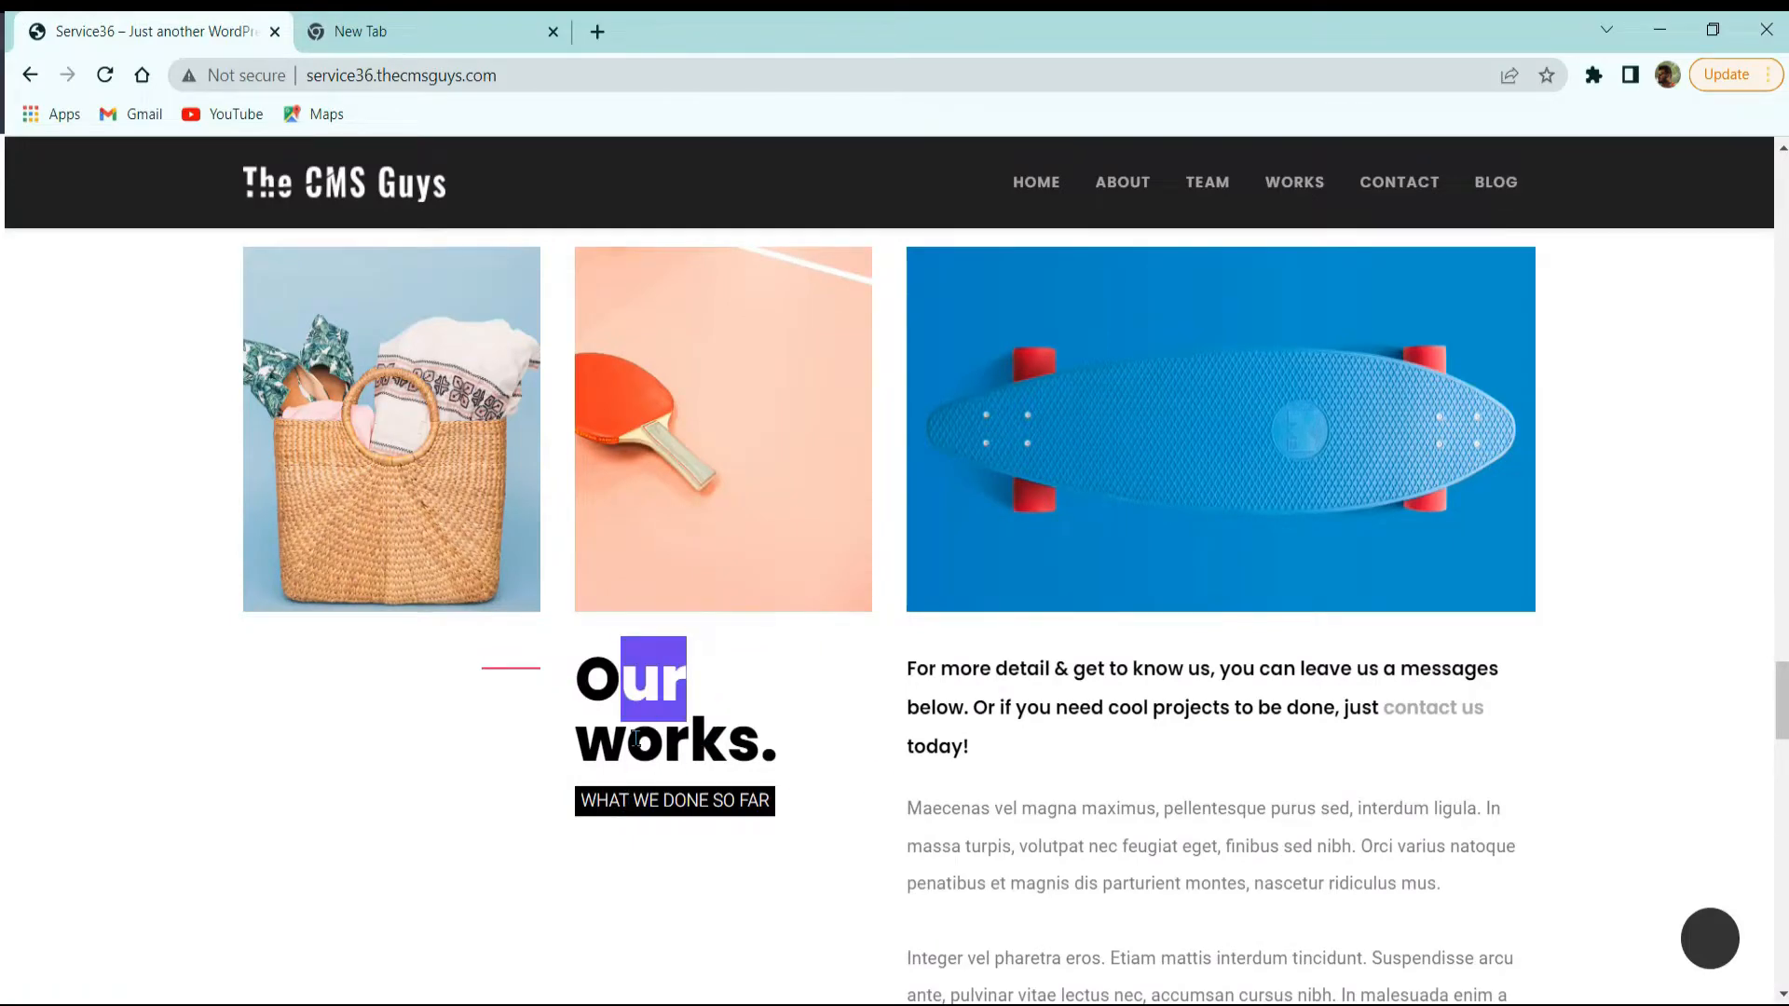
Step: Highlight the WHAT WE'VE REACHED subtitle and the CUSTOMERS counter caption
scroll(1230, 591, "down", 2)
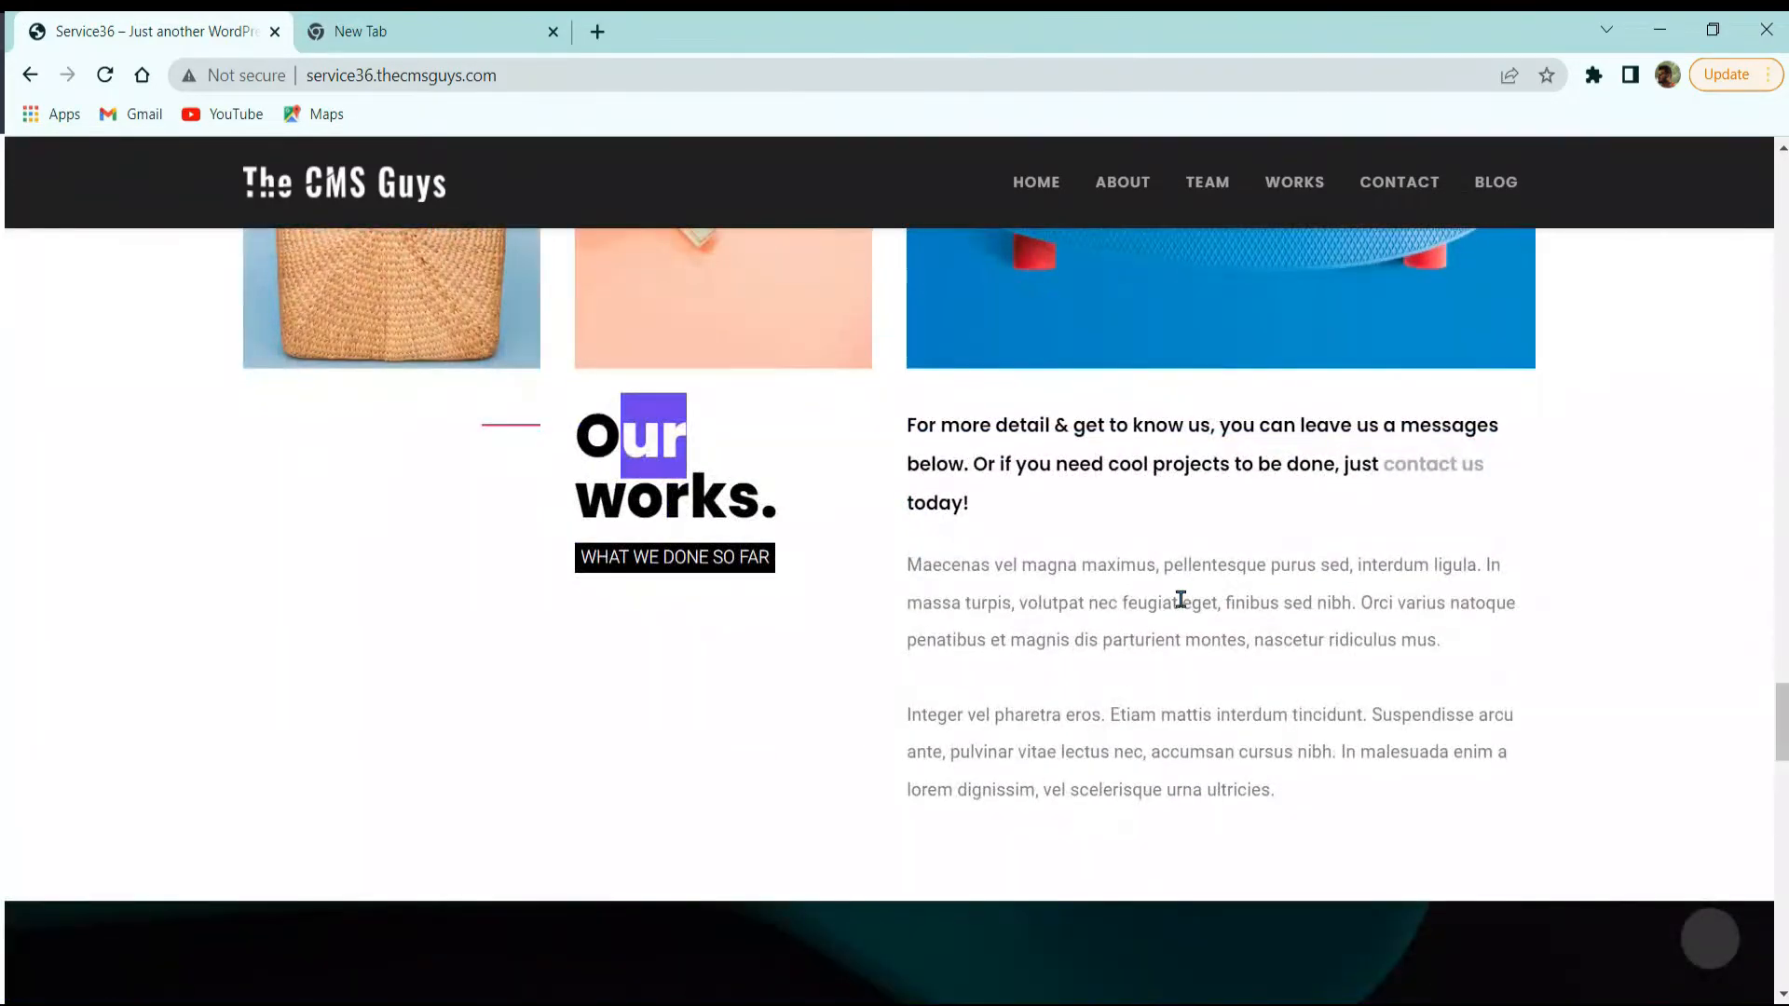
scroll(1183, 599, "down", 2)
scroll(1193, 603, "down", 4)
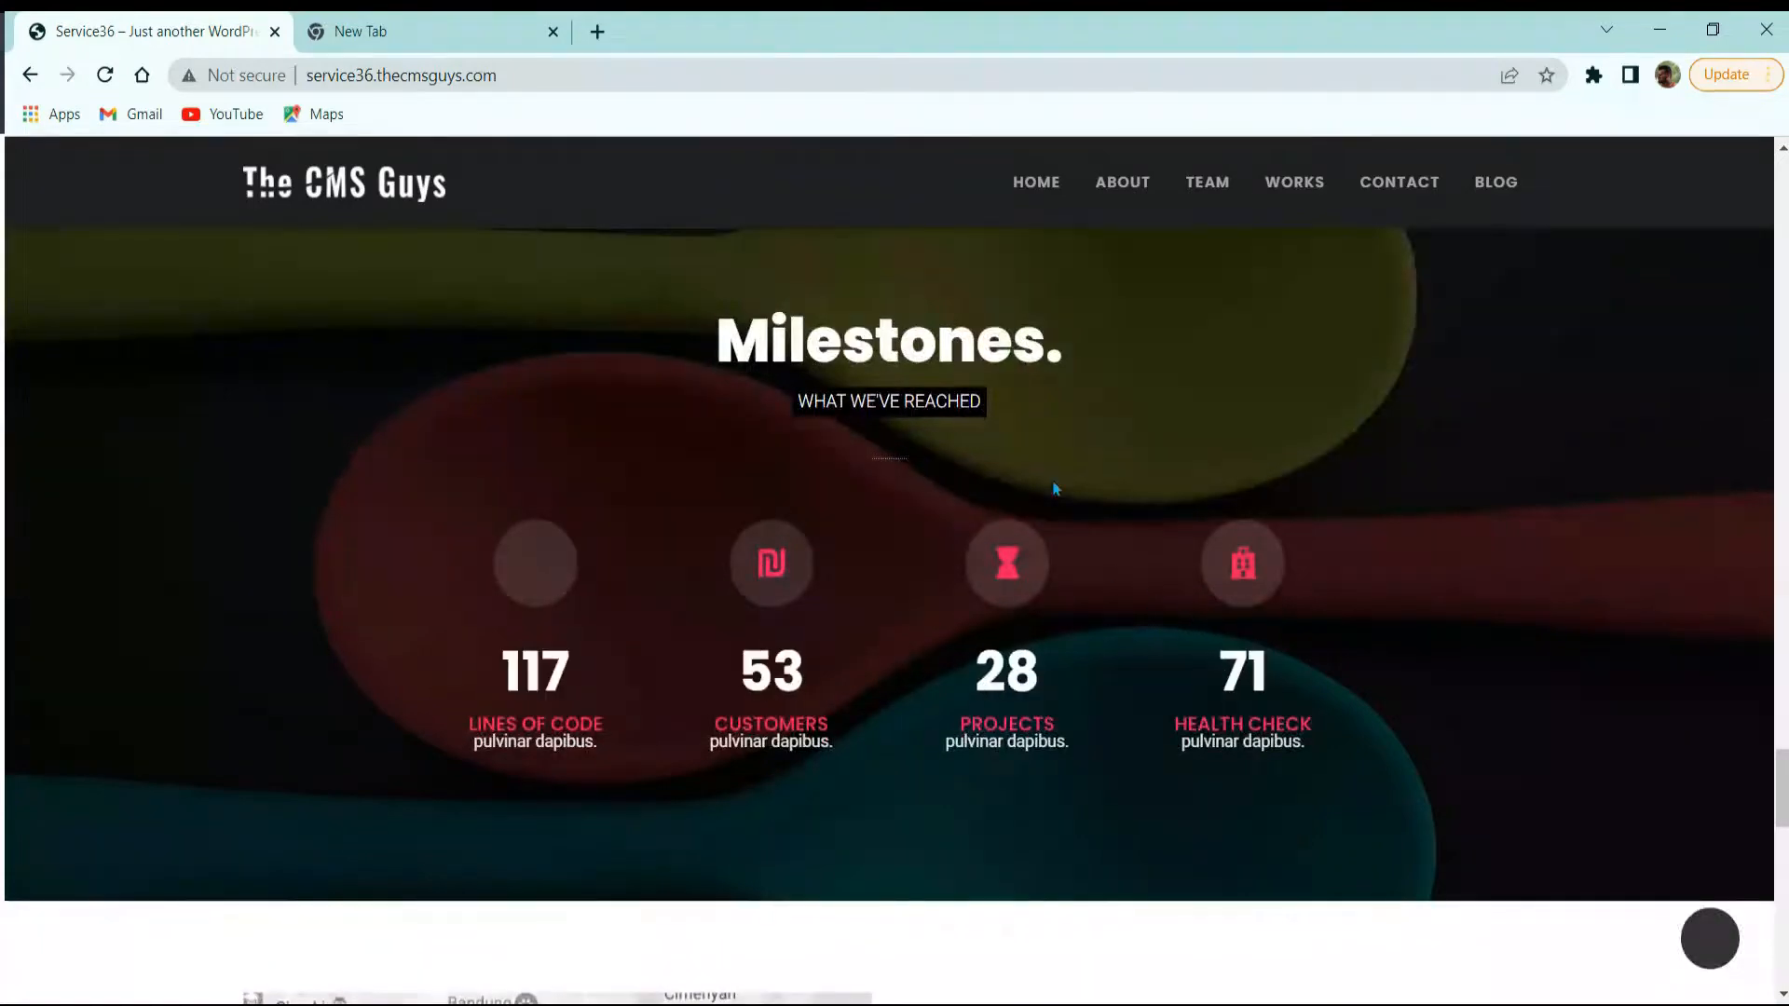
scroll(922, 503, "up", 2)
scroll(792, 466, "down", 2)
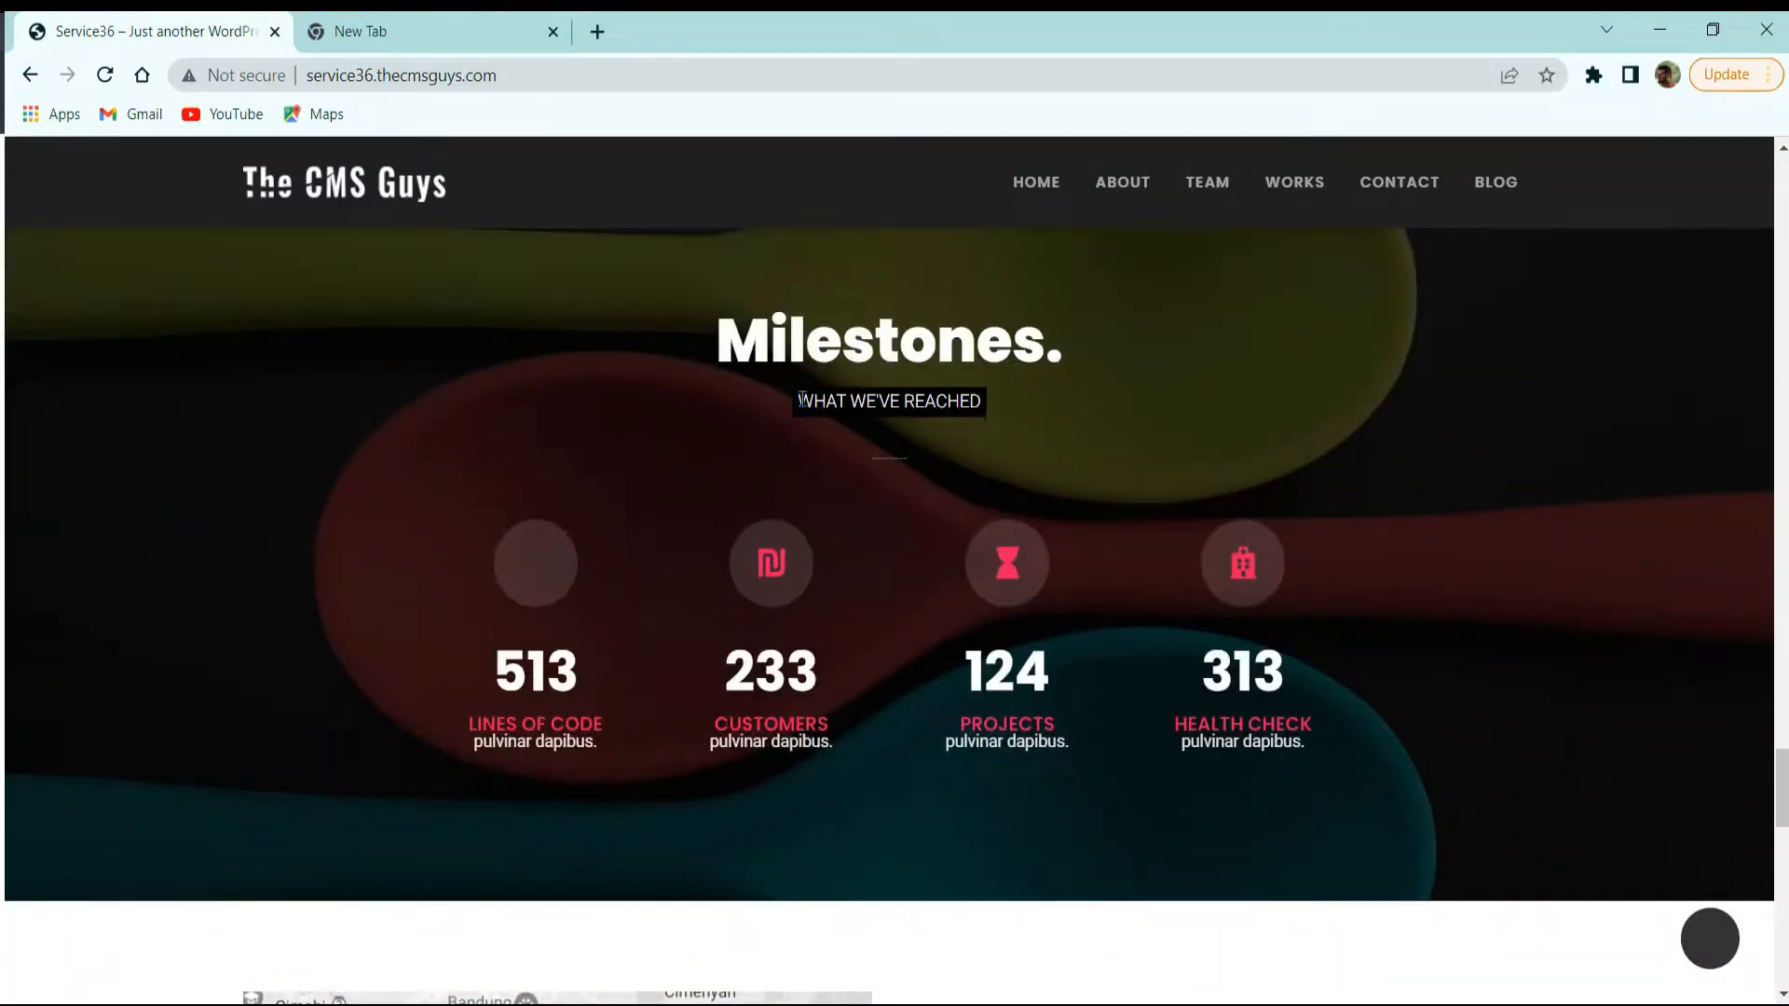
left_click_drag(849, 401, 957, 403)
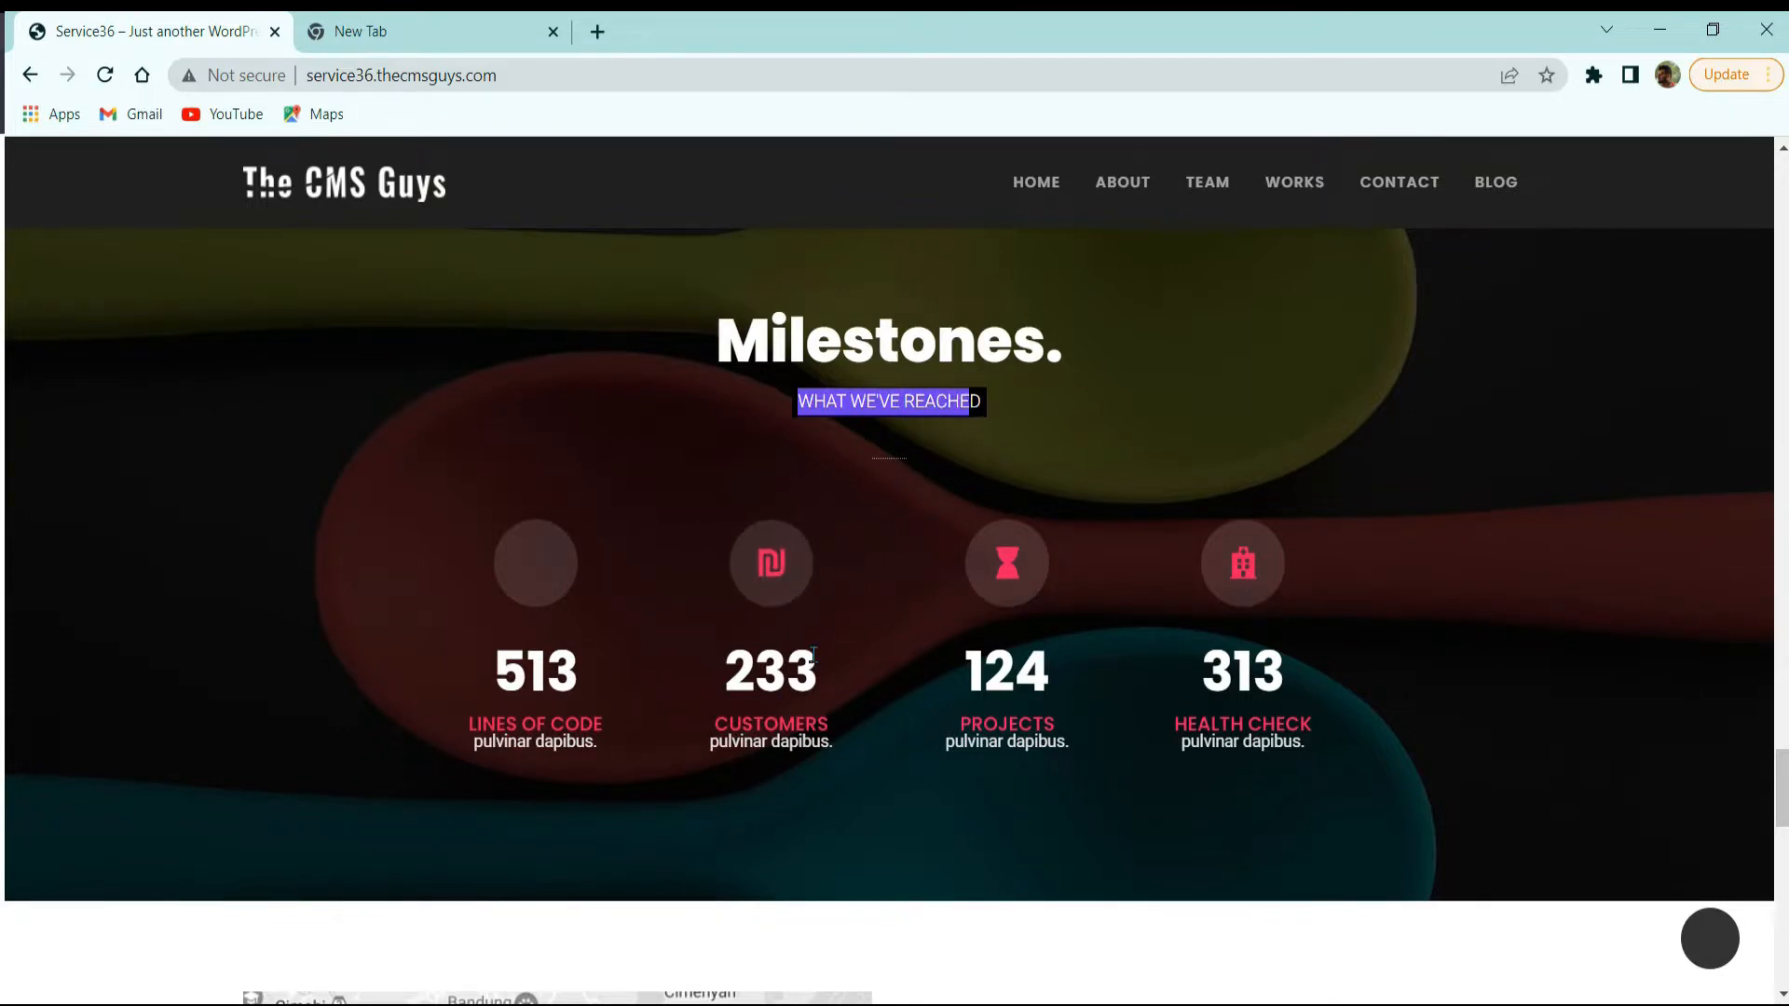
scroll(818, 736, "up", 2)
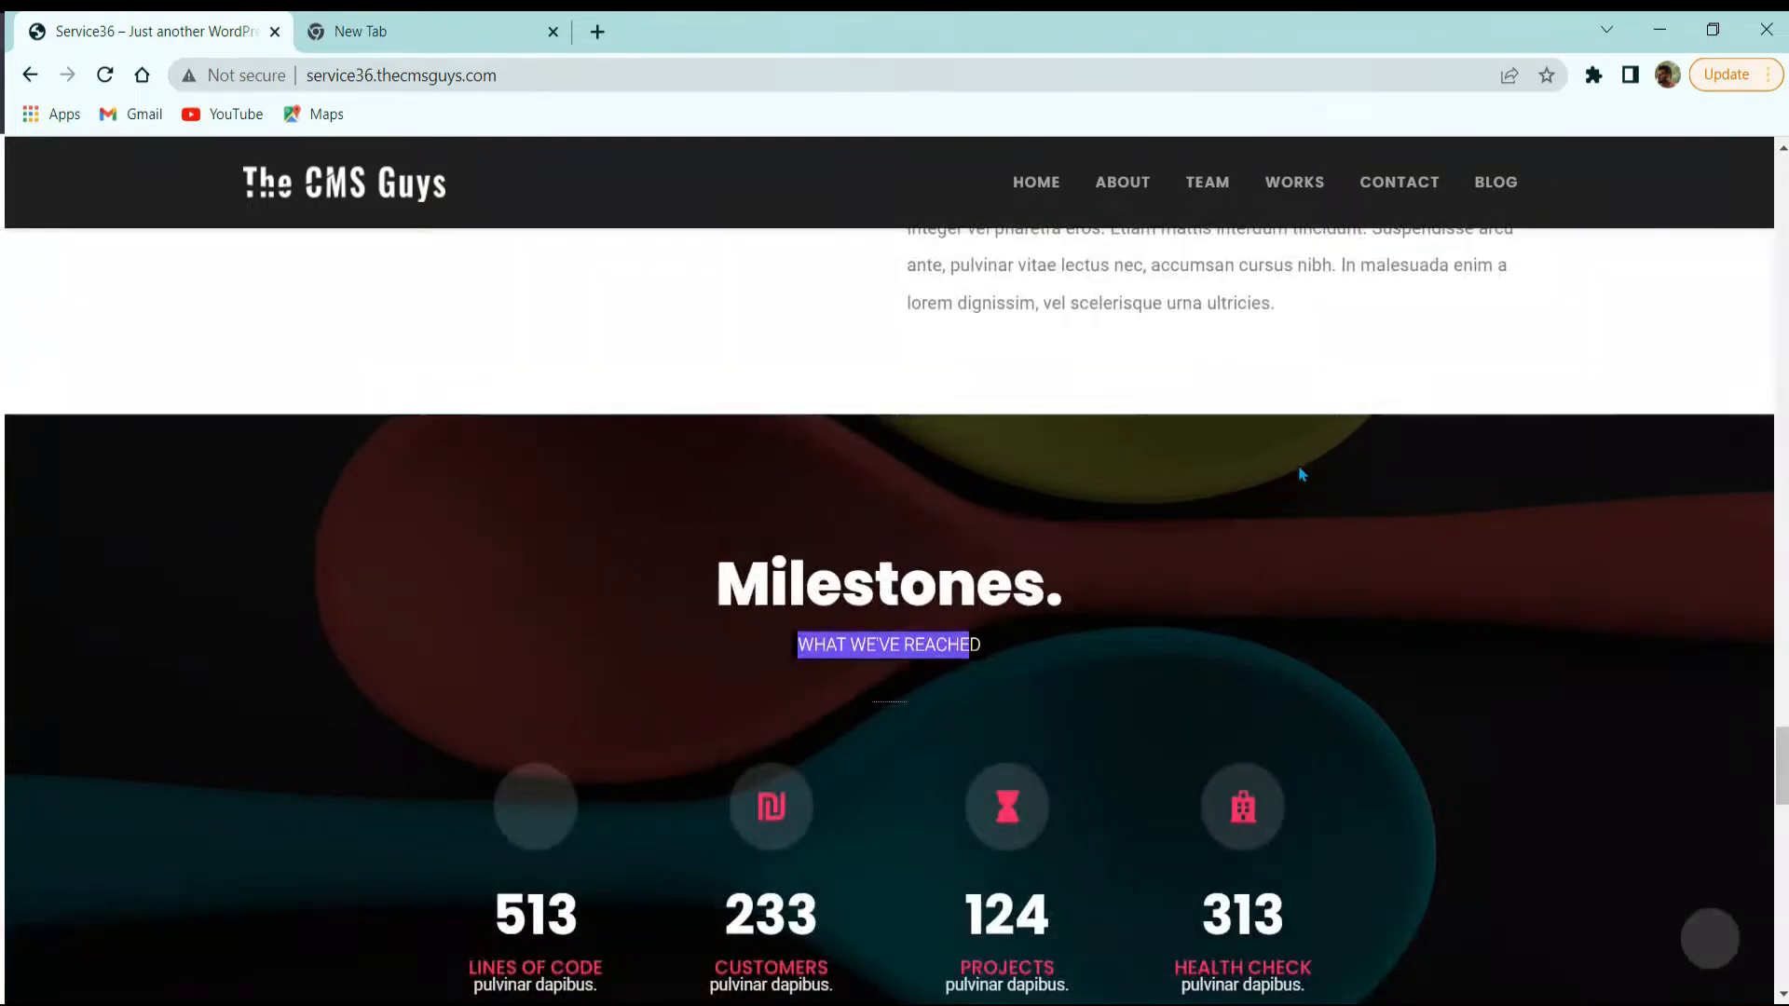
scroll(1425, 559, "down", 2)
scroll(1454, 550, "up", 2)
scroll(1407, 532, "down", 2)
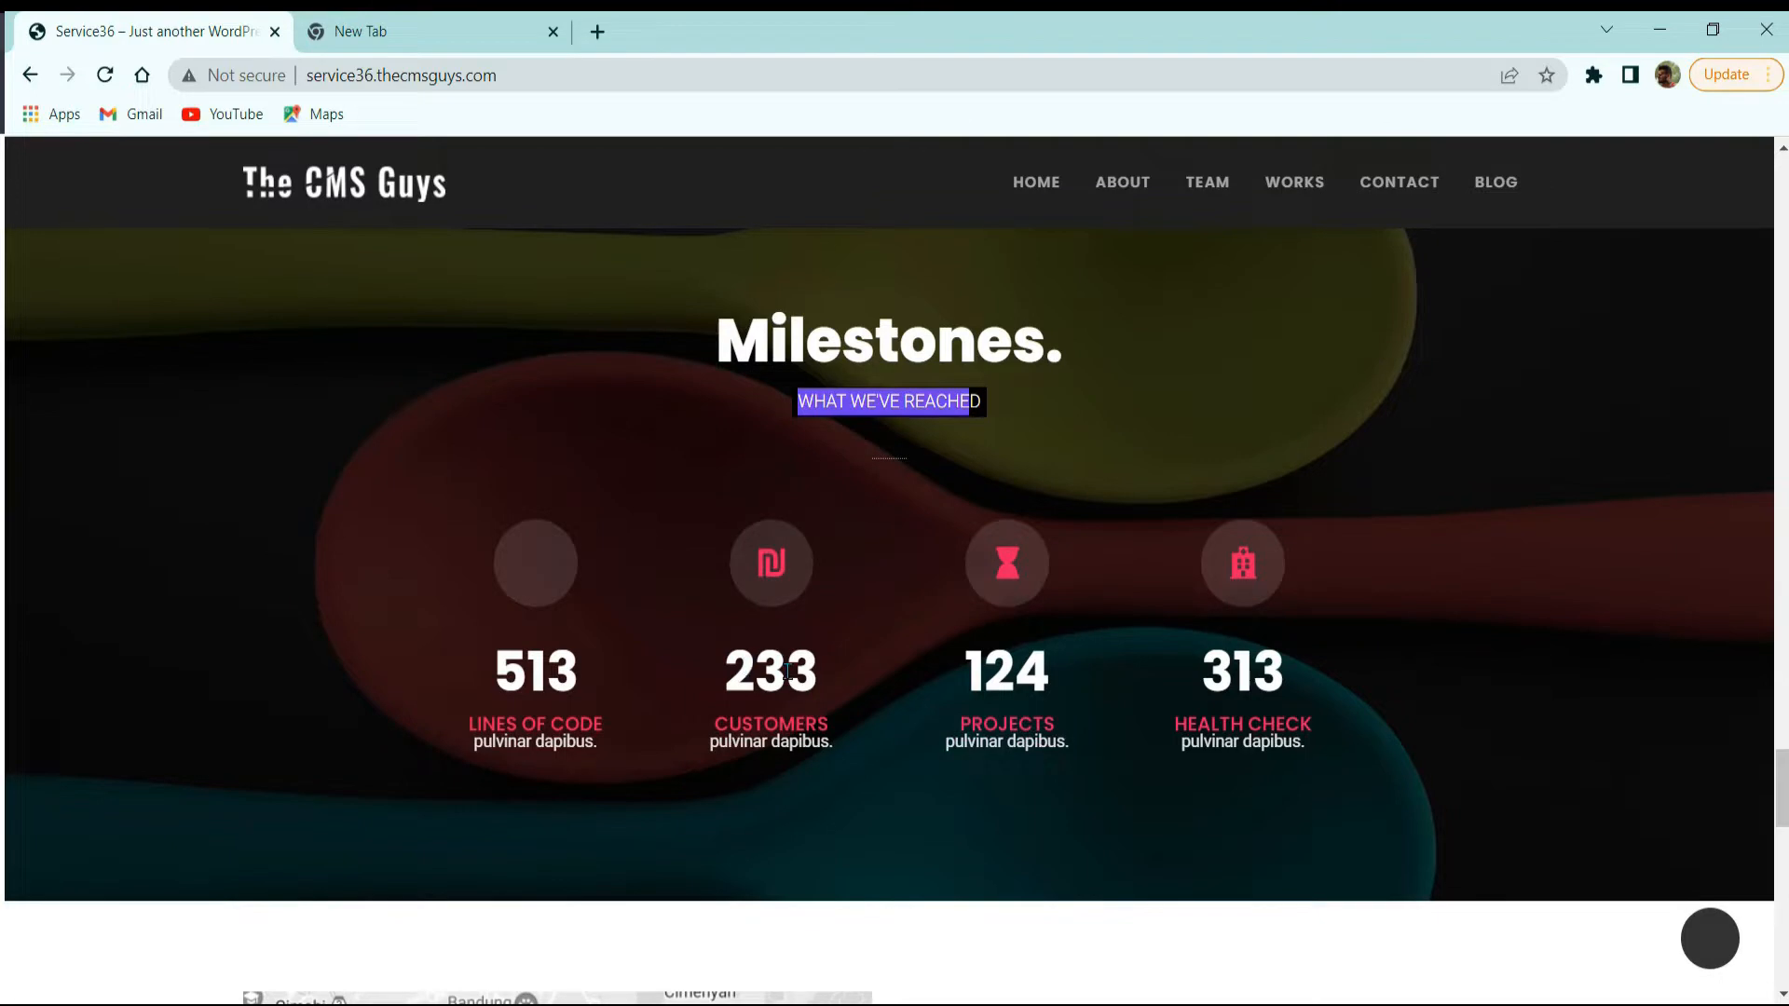
left_click_drag(745, 716, 807, 768)
left_click(751, 739)
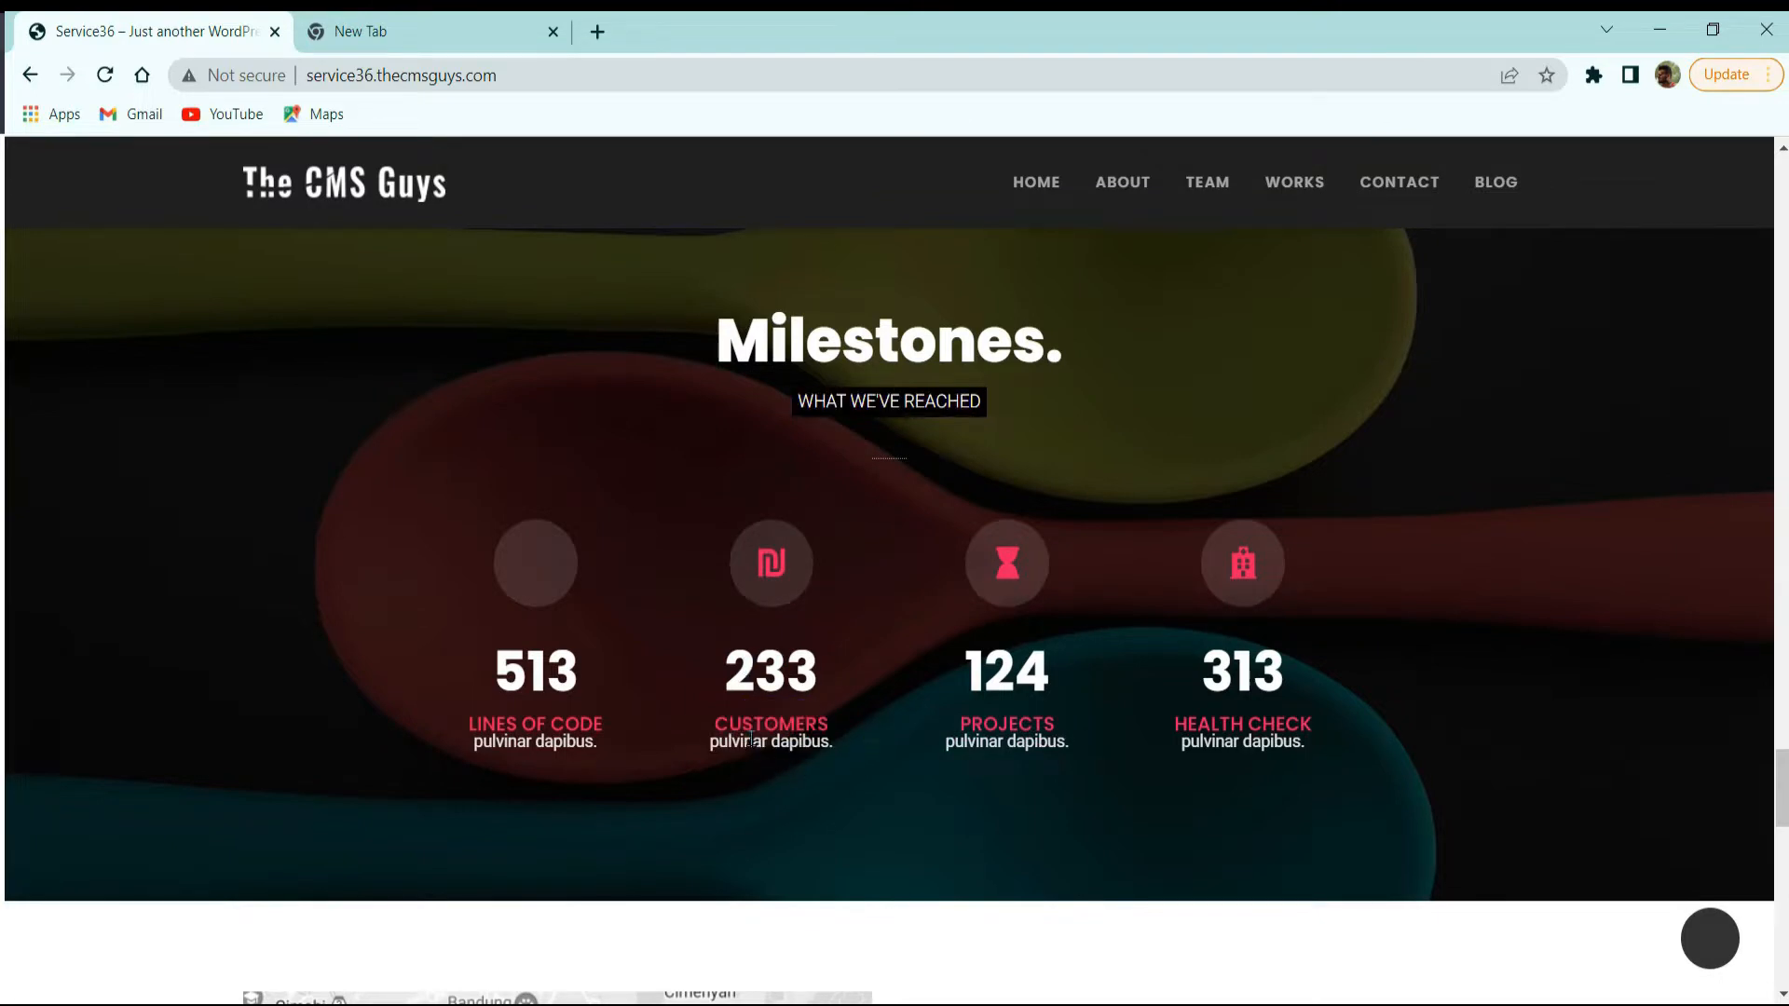
Step: In the contact section, highlight the COME & VISIT US TODAY label and focus the First Name, Email and Message fields
scroll(895, 681, "down", 5)
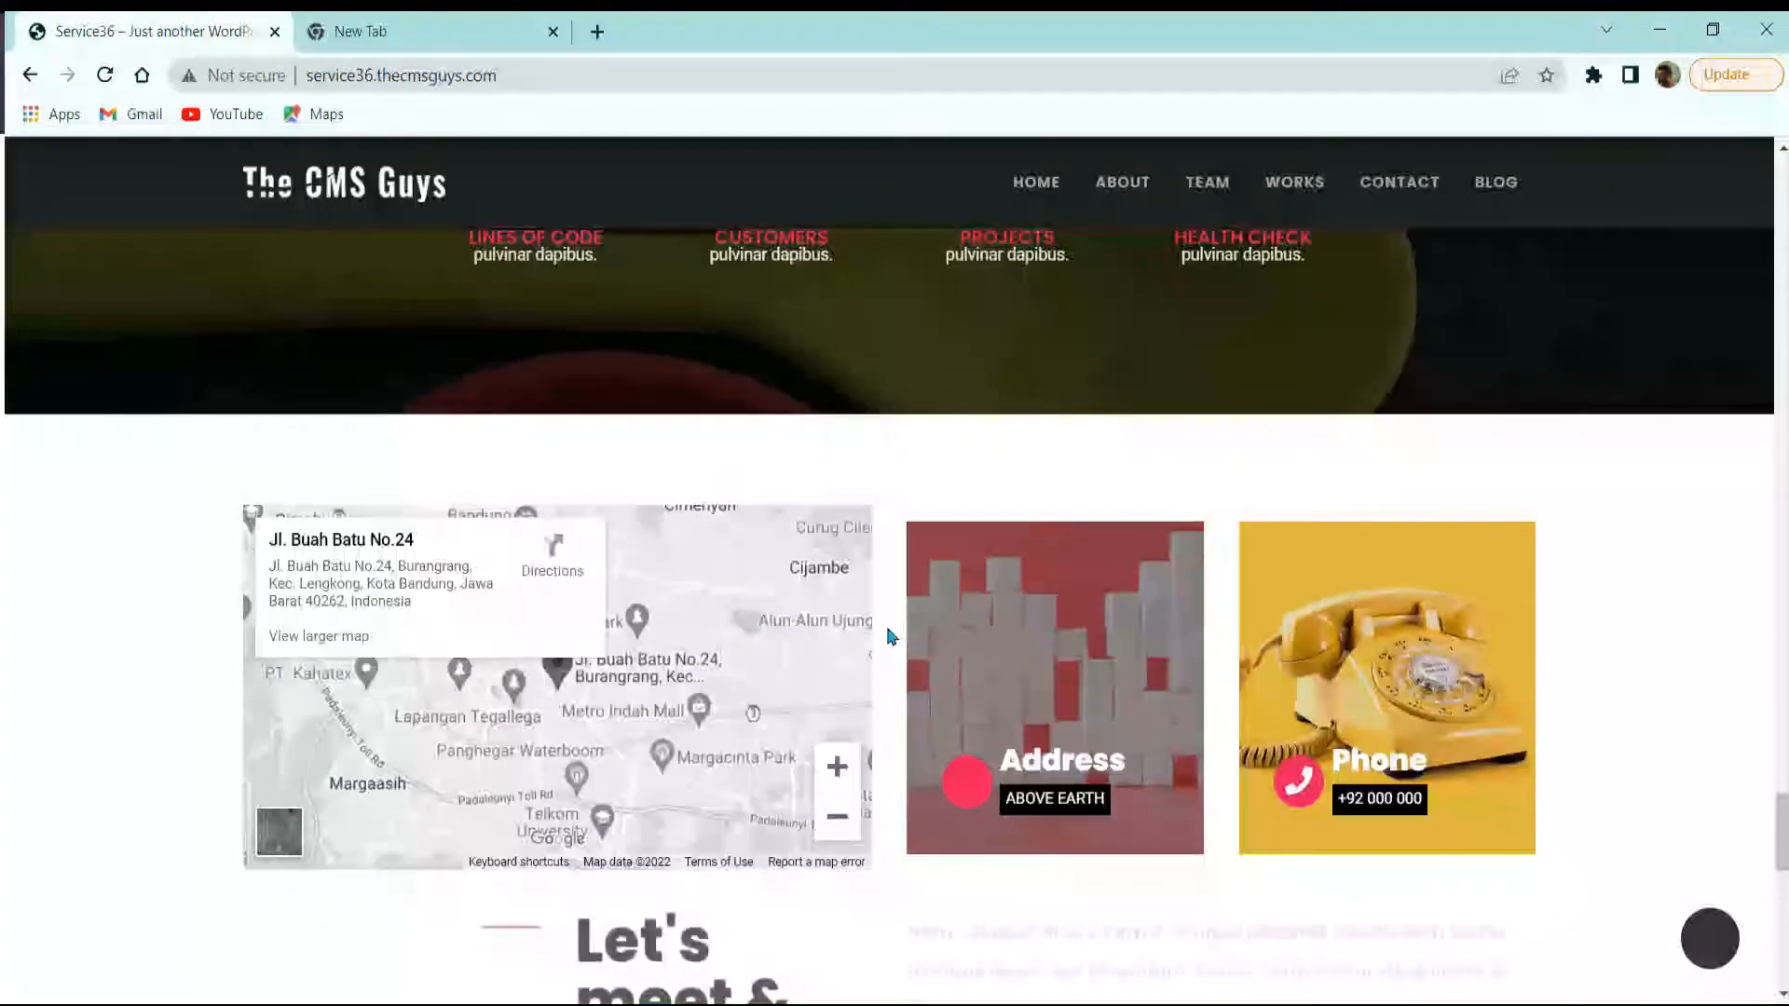
scroll(875, 643, "down", 3)
scroll(846, 665, "up", 3)
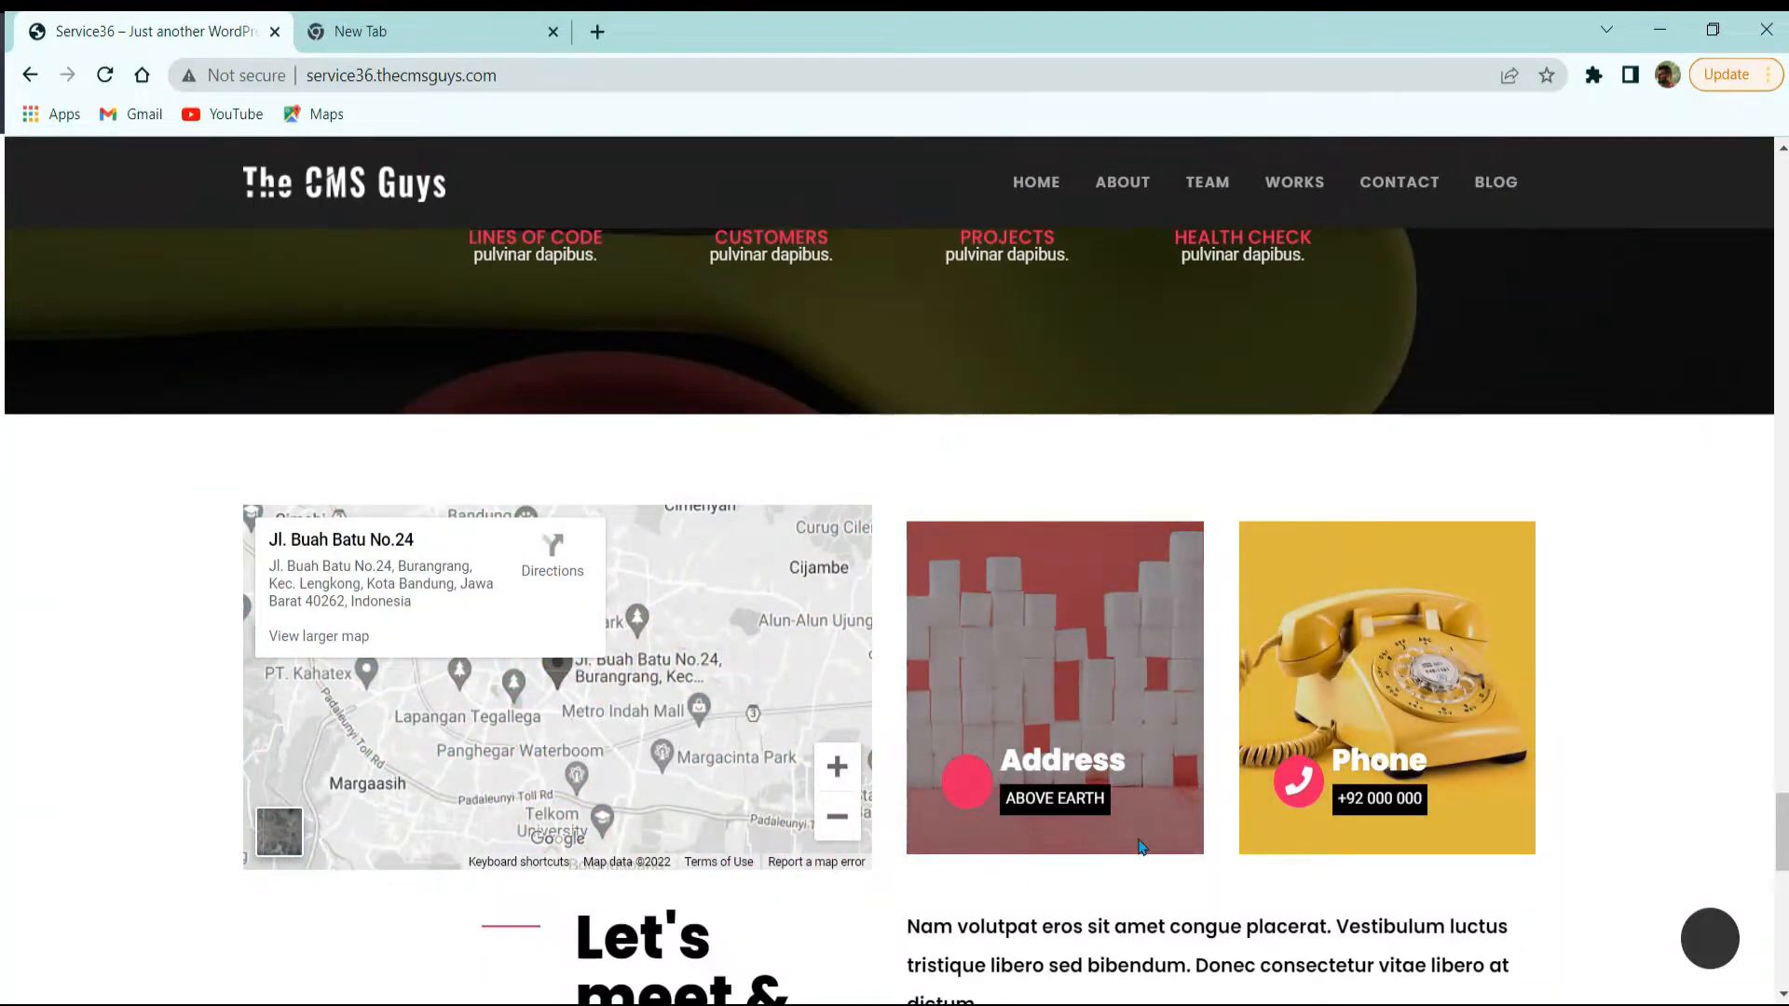
scroll(1444, 691, "down", 5)
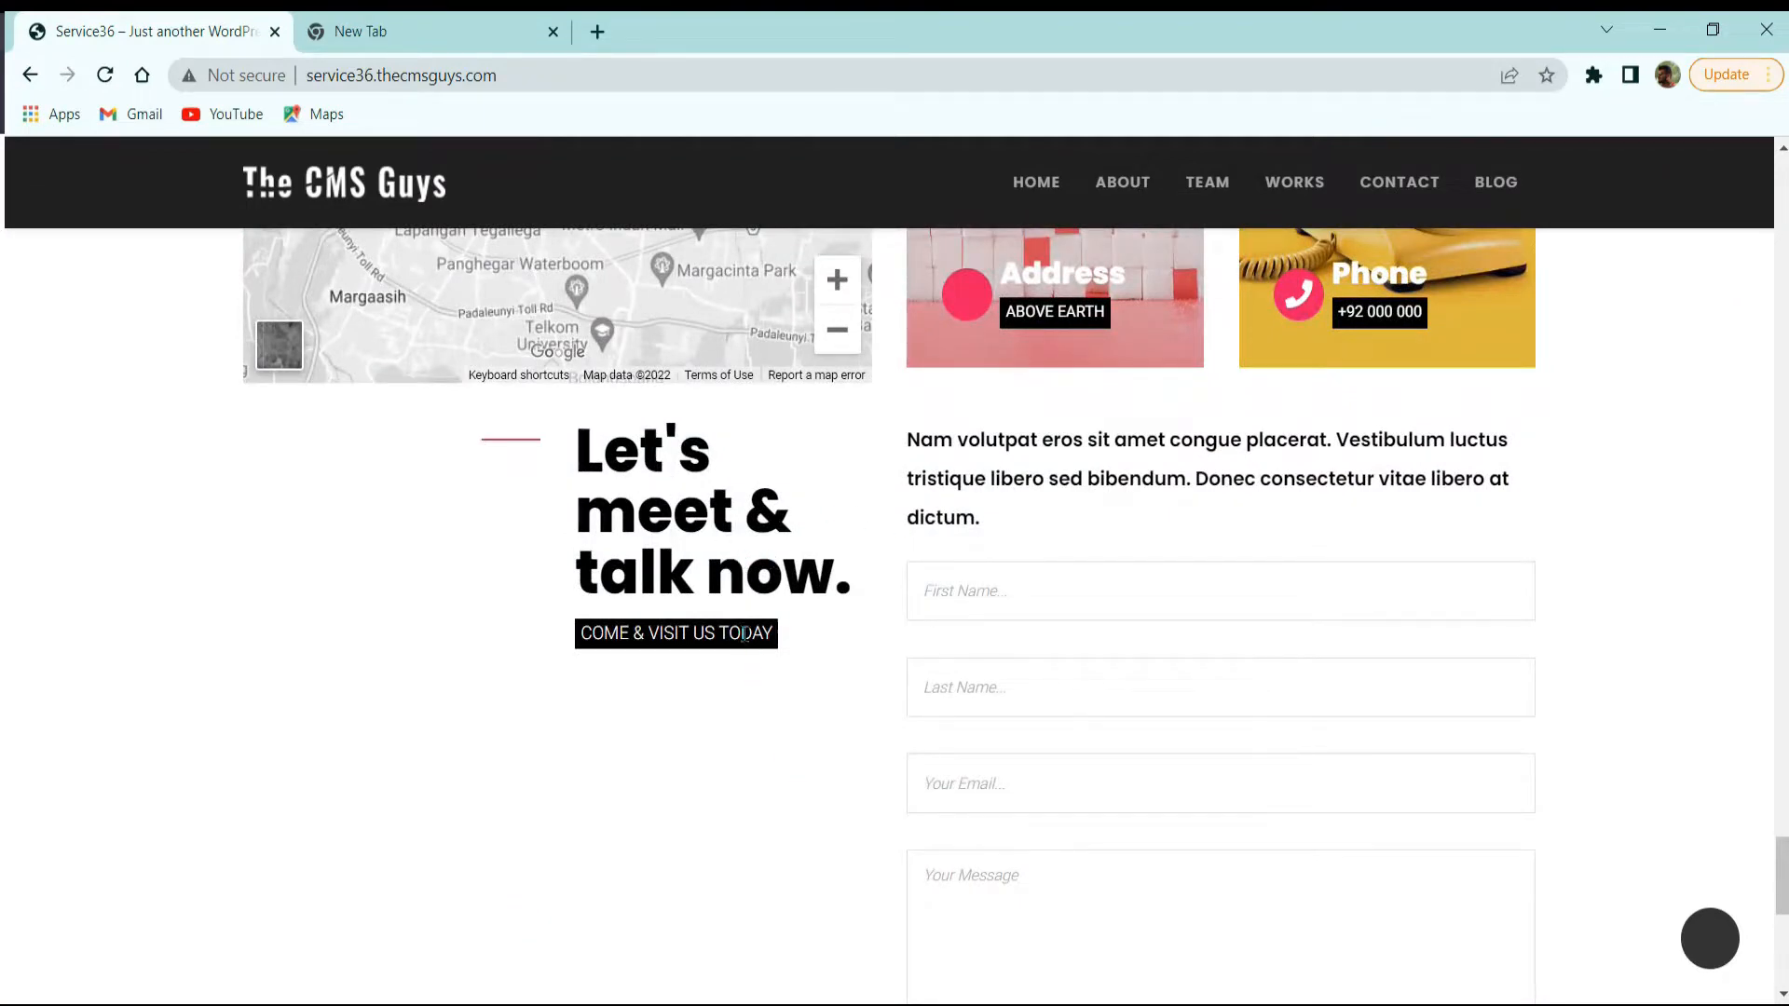
left_click_drag(743, 634, 641, 640)
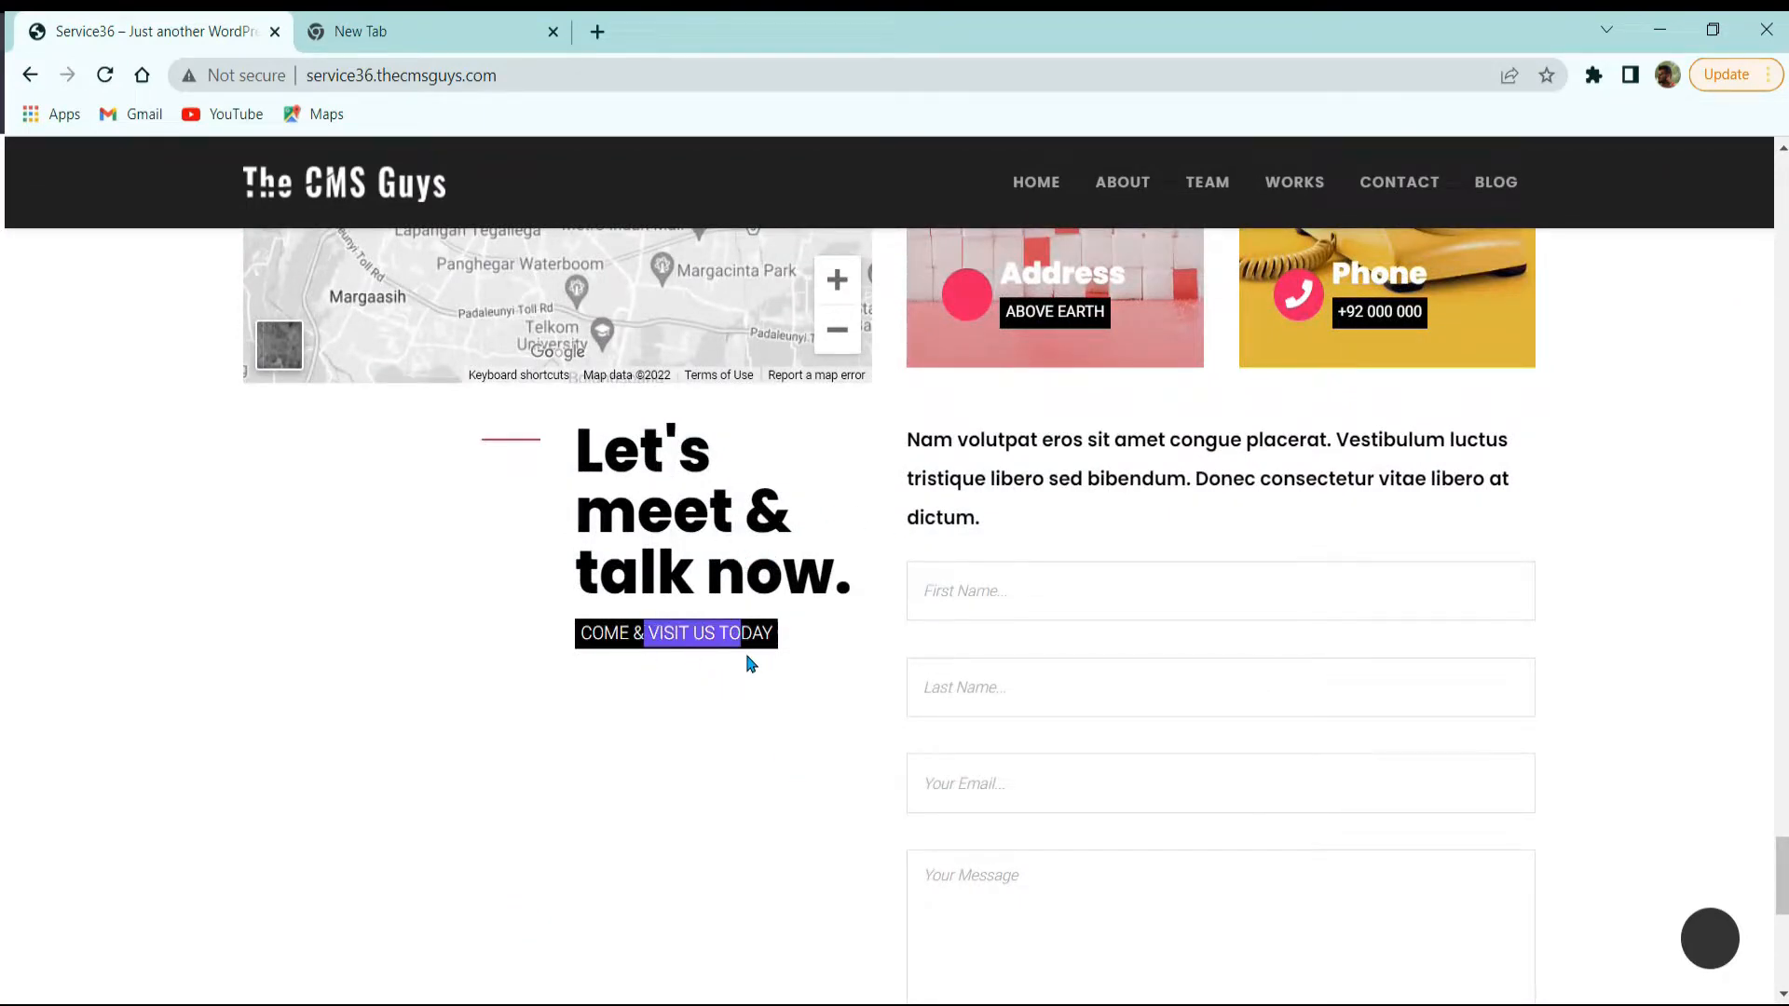
left_click_drag(919, 441, 933, 442)
left_click_drag(1044, 480, 1062, 506)
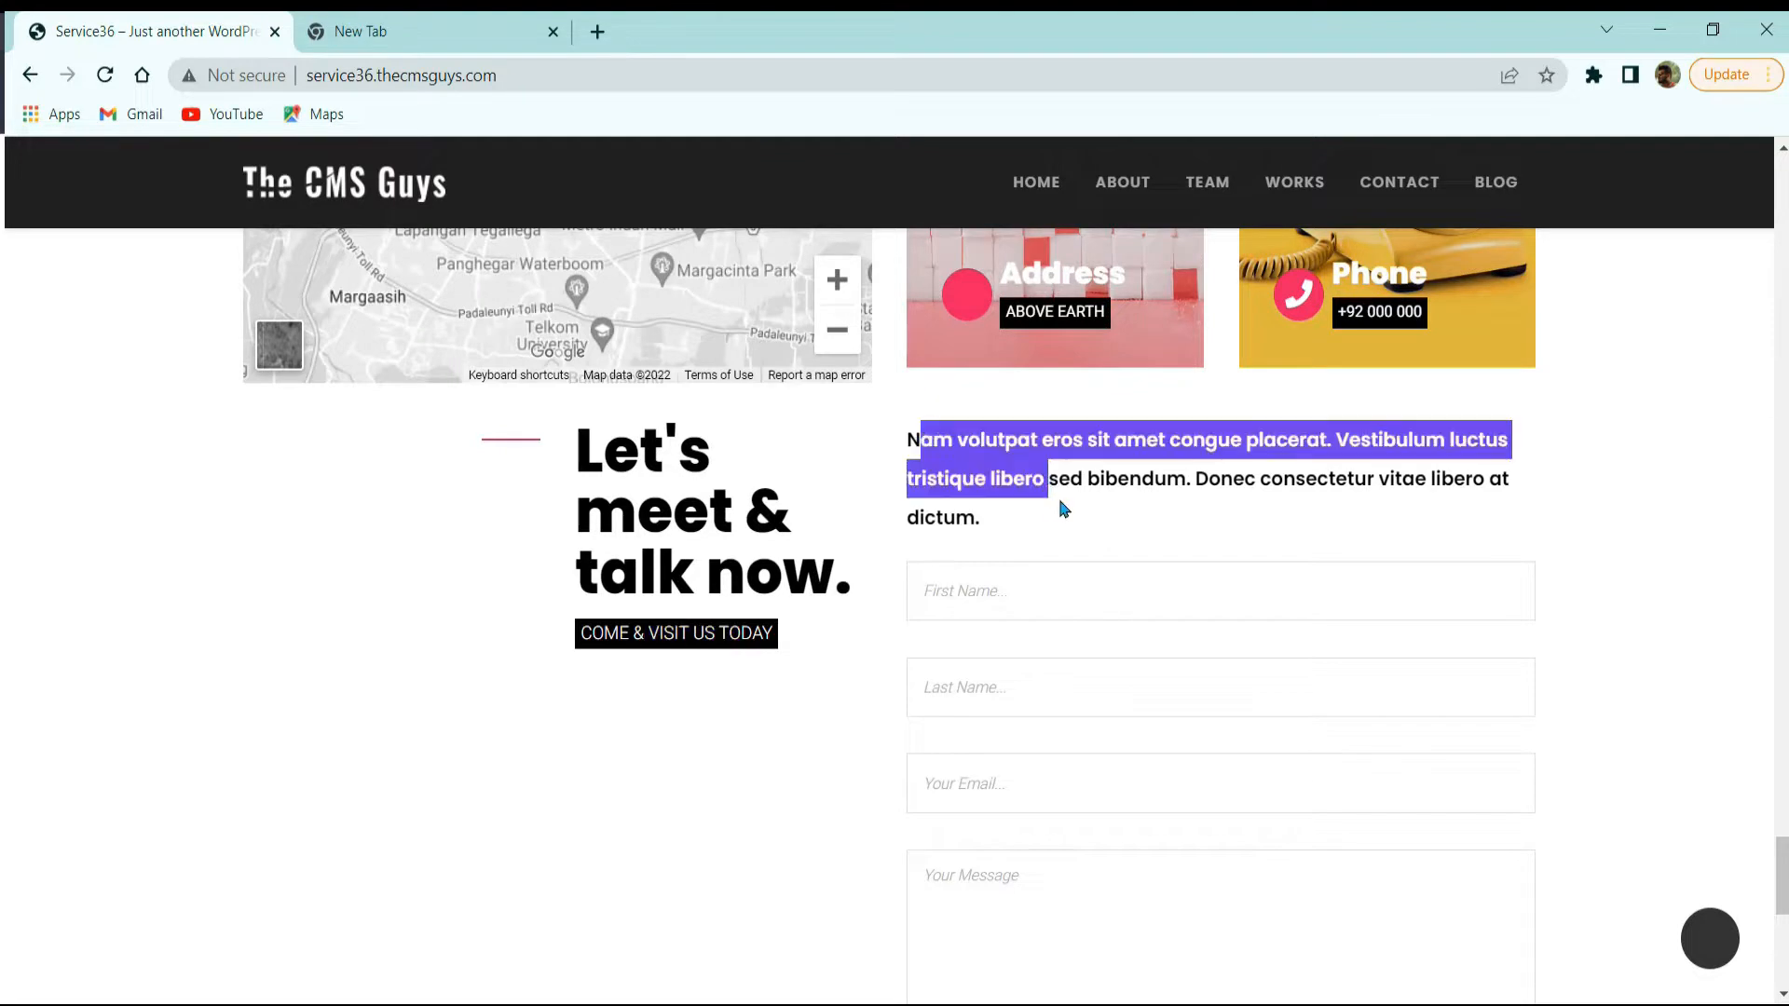
left_click(1066, 587)
scroll(1078, 591, "down", 3)
left_click(1071, 551)
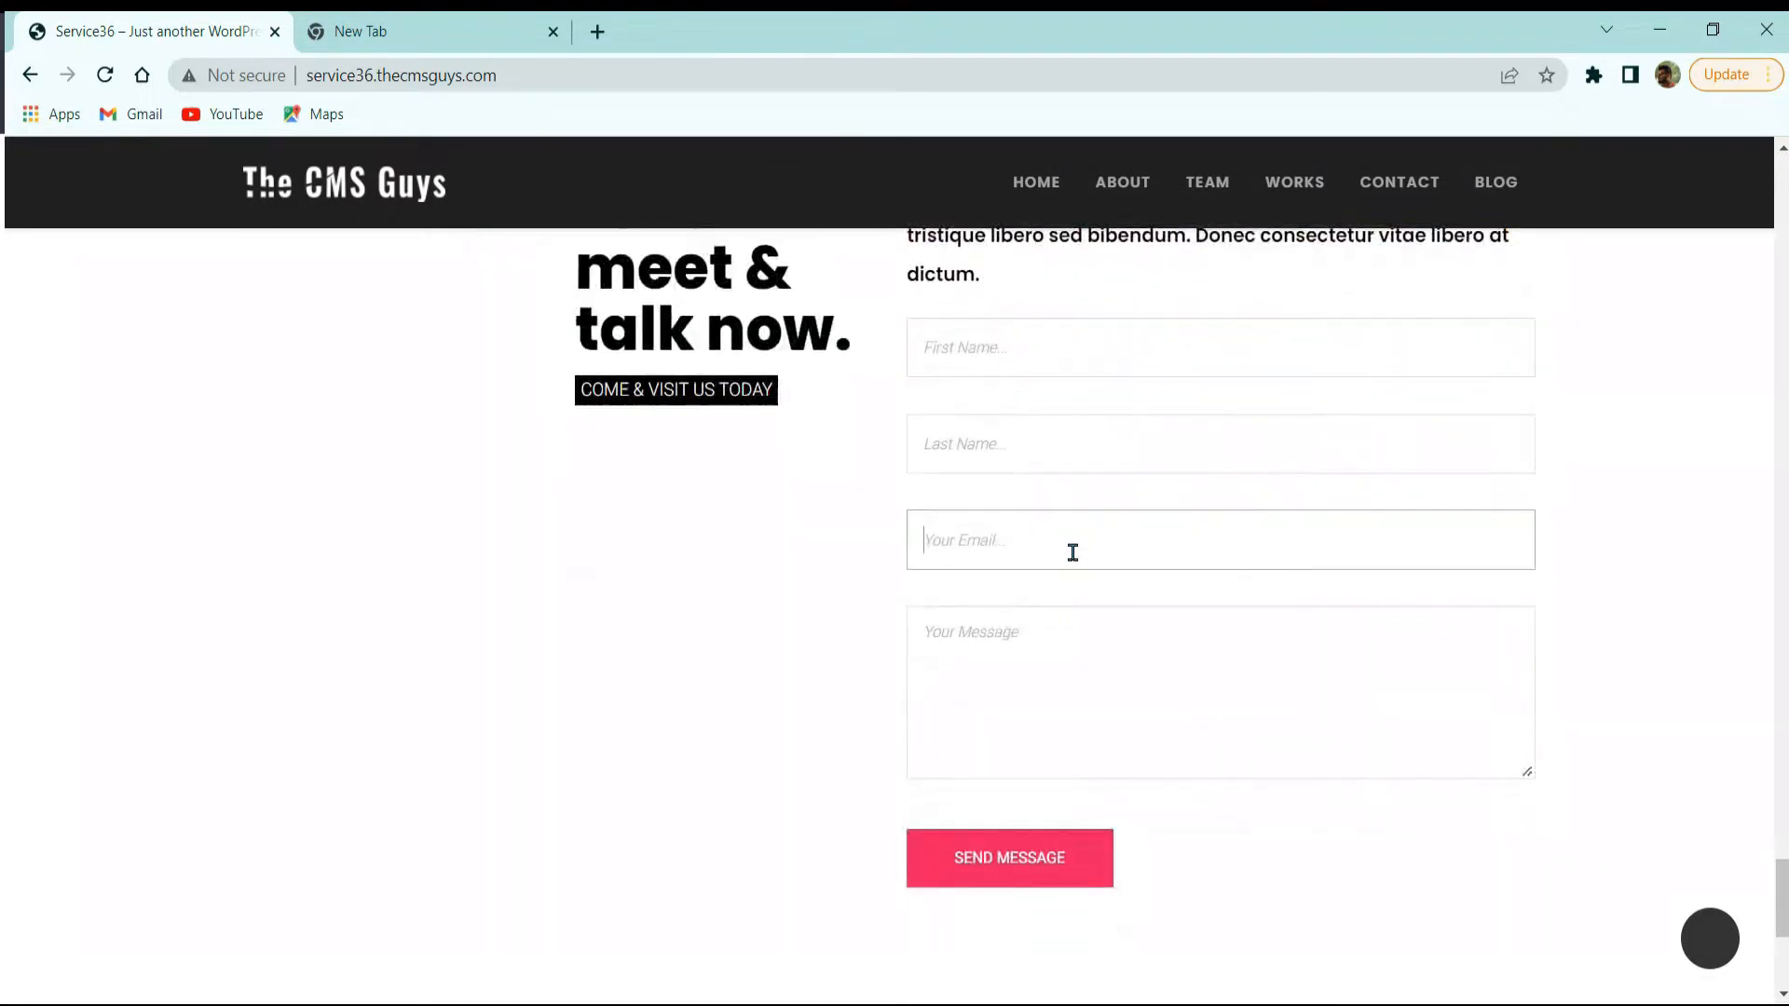
left_click(1029, 652)
Step: Highlight the footer's The CMS Guys logo and description, then open DevTools in responsive mobile view
scroll(1014, 811, "down", 5)
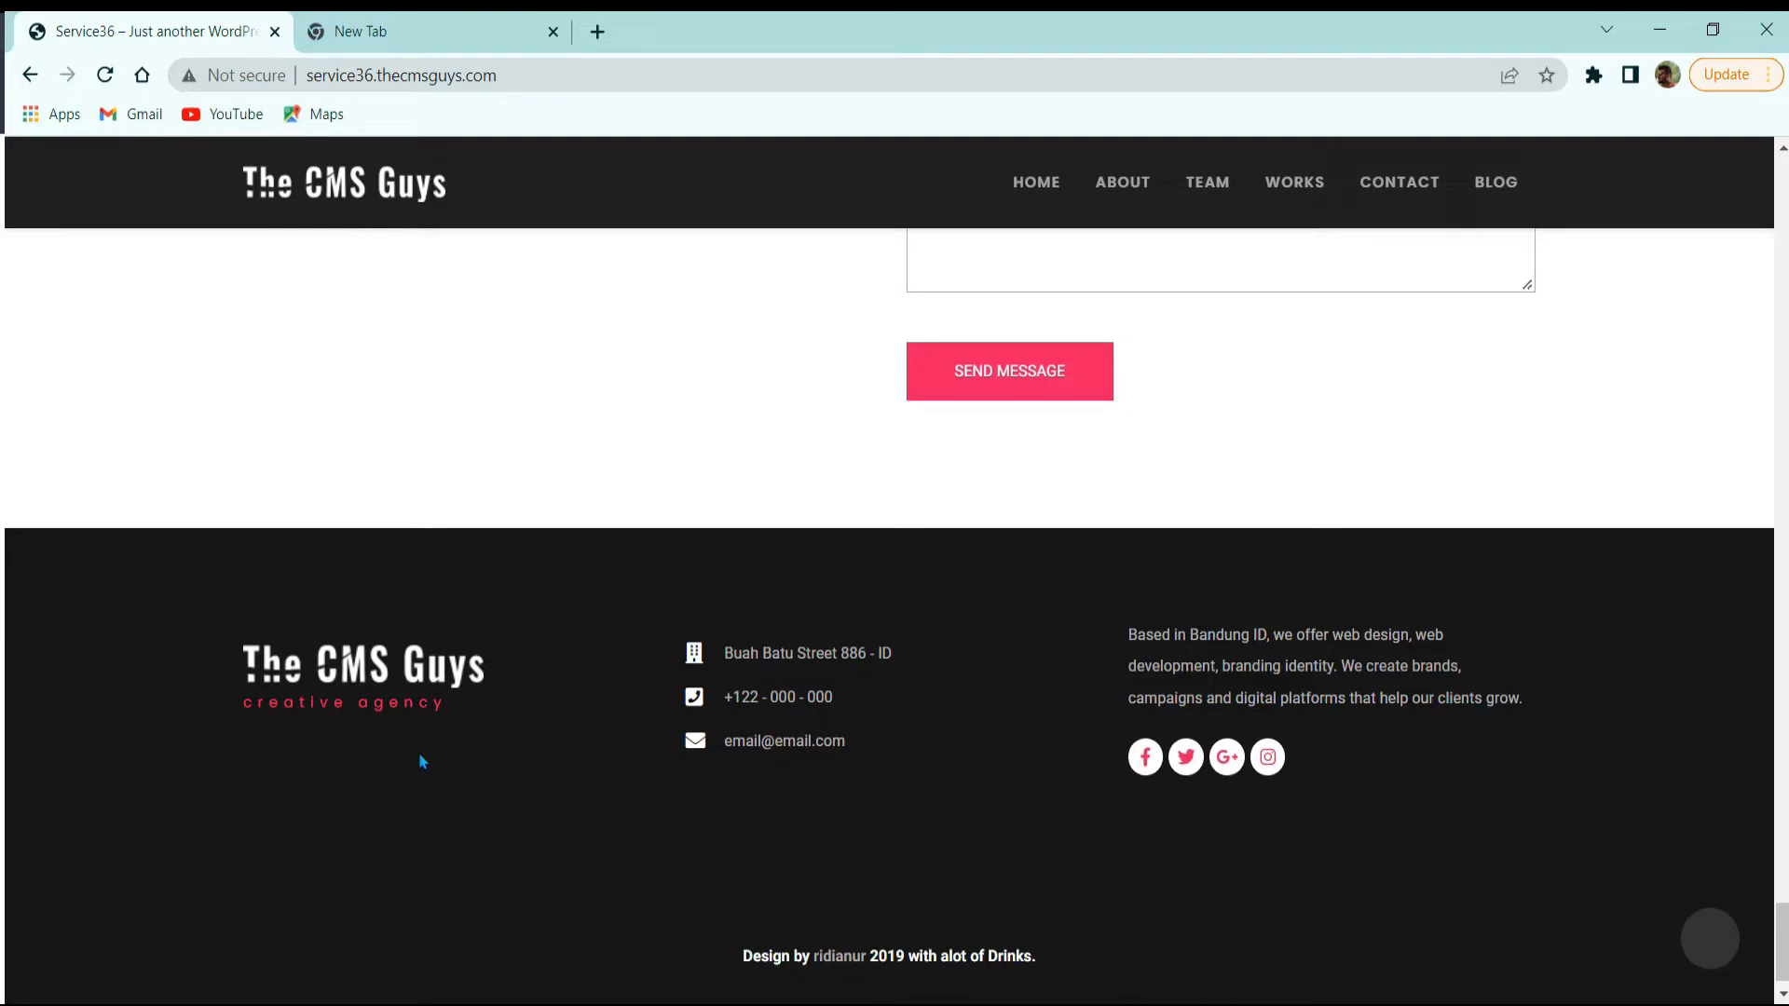
left_click_drag(244, 654, 557, 713)
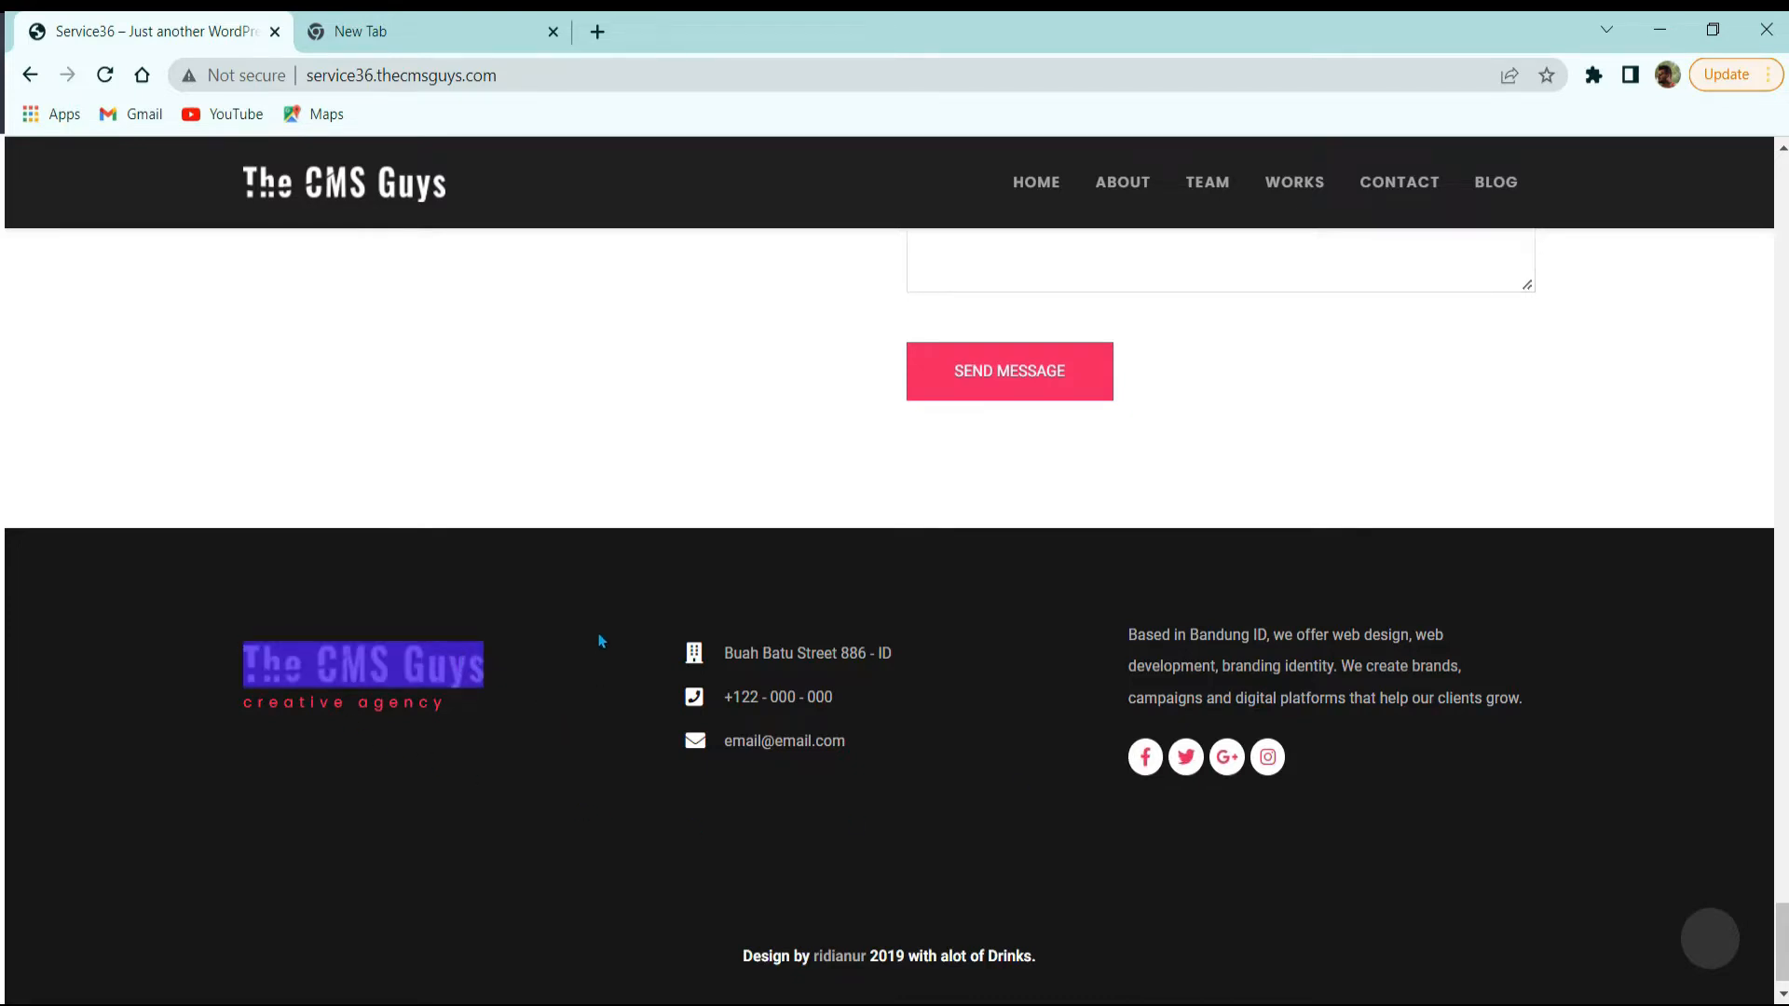
left_click_drag(615, 633, 823, 638)
left_click(1001, 705)
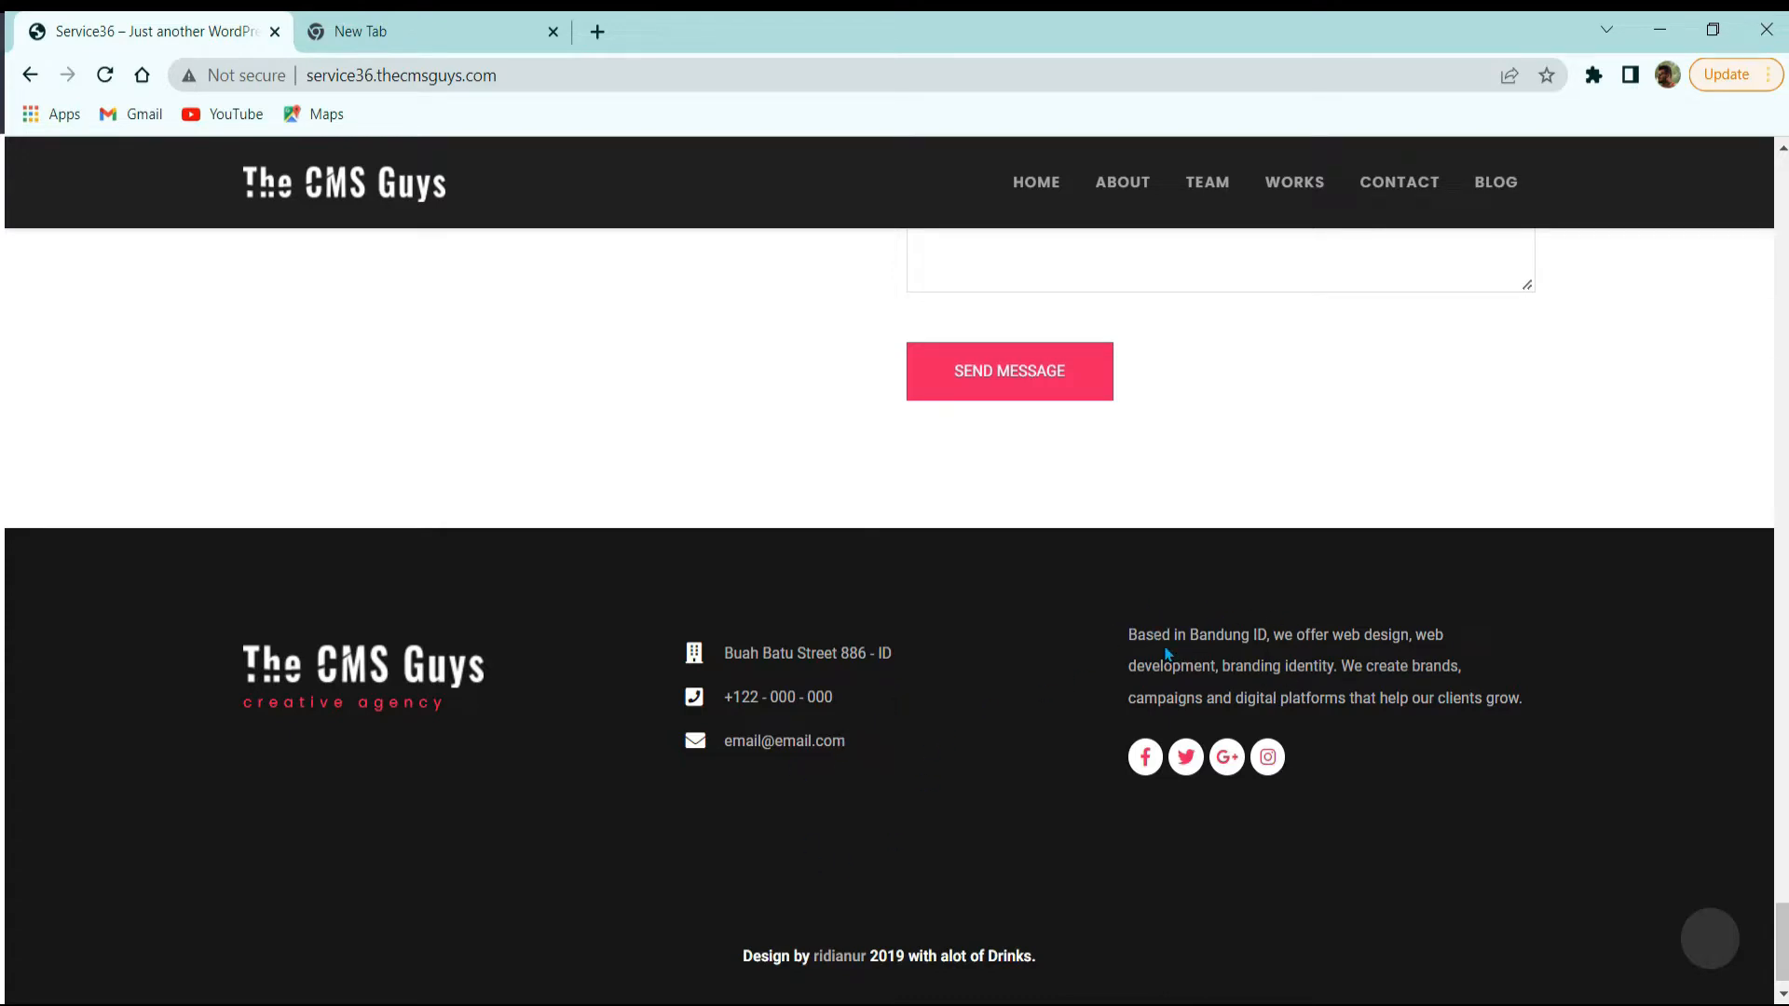
left_click_drag(1165, 649, 1352, 650)
left_click(1351, 654)
scroll(532, 647, "up", 2)
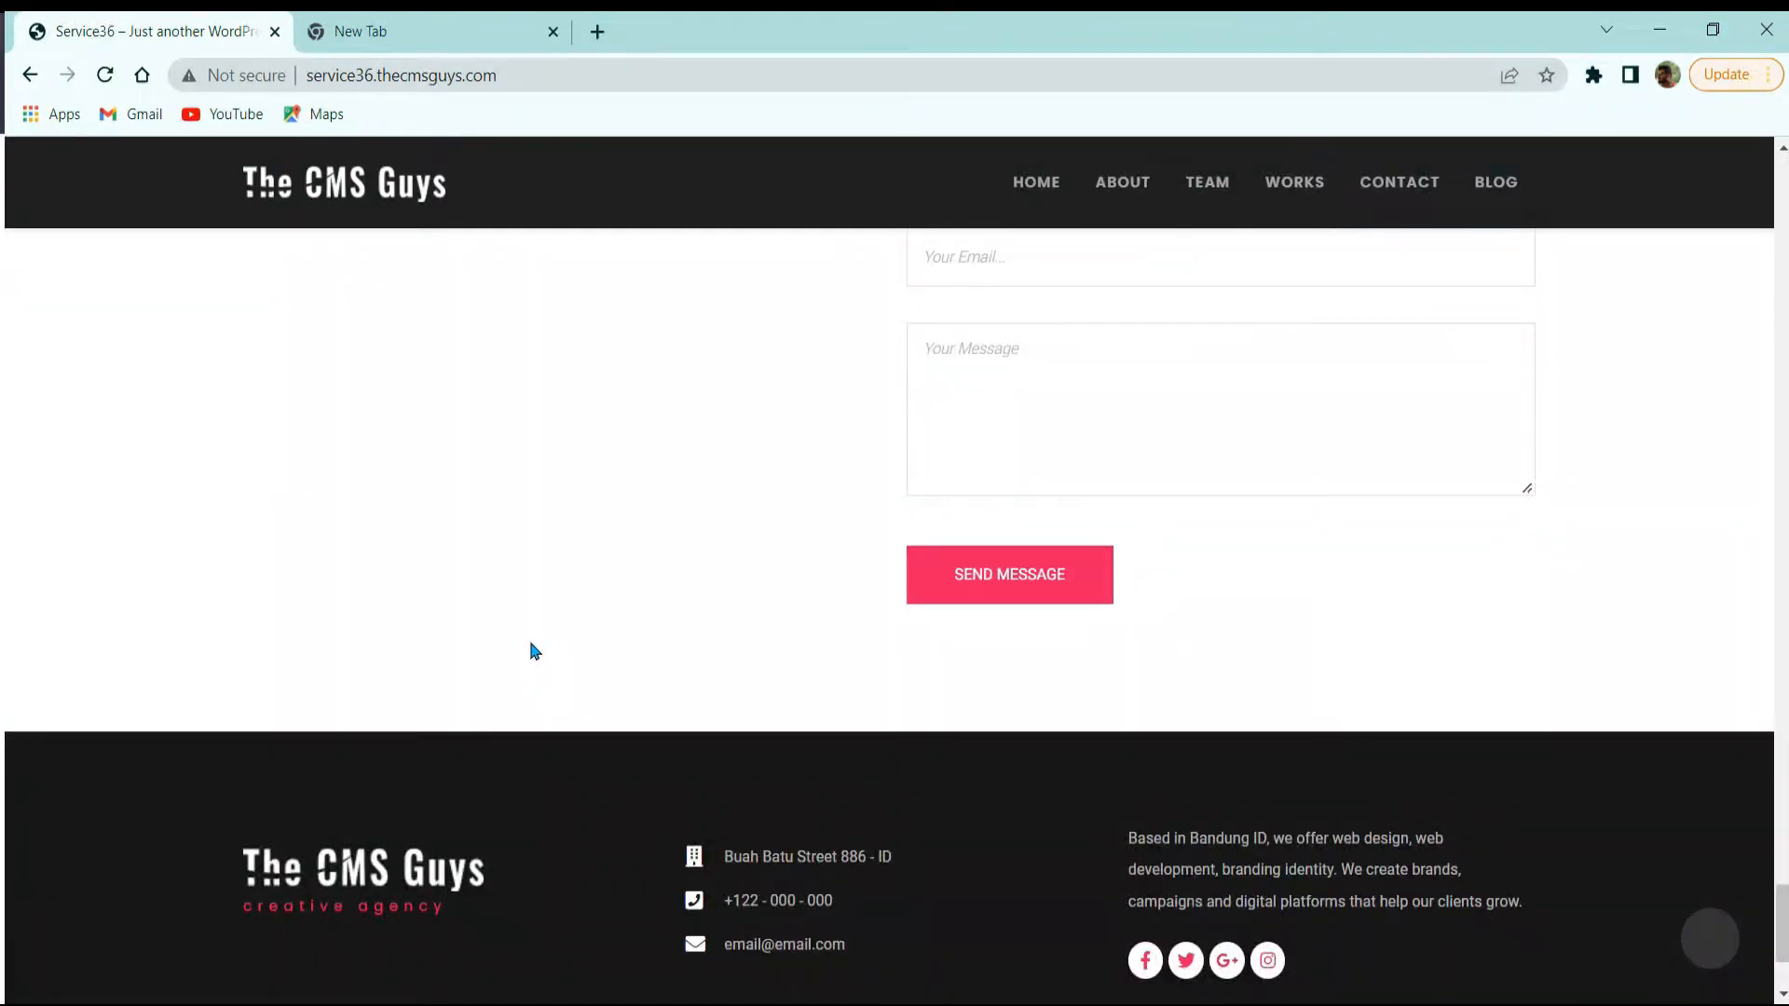
key("ctrl+shift+i")
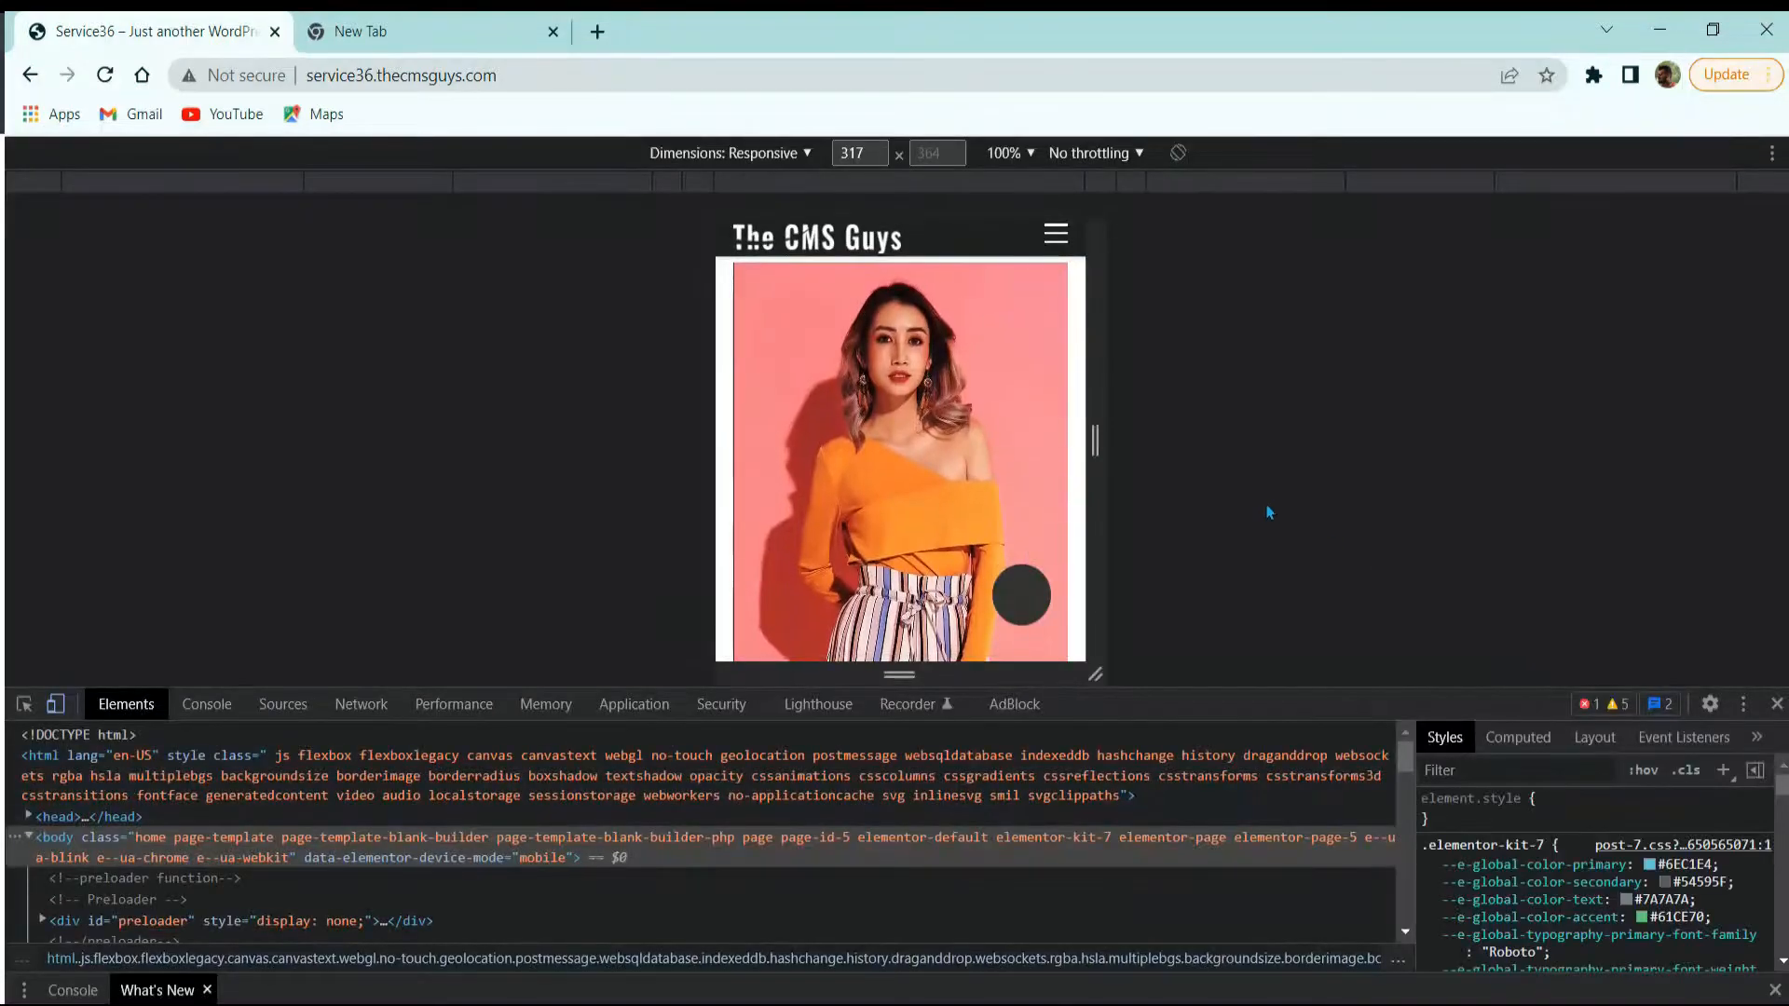
Step: Scroll the 317 px mobile preview, then close DevTools to restore the desktop layout
scroll(1021, 508, "down", 2)
scroll(1016, 524, "up", 5)
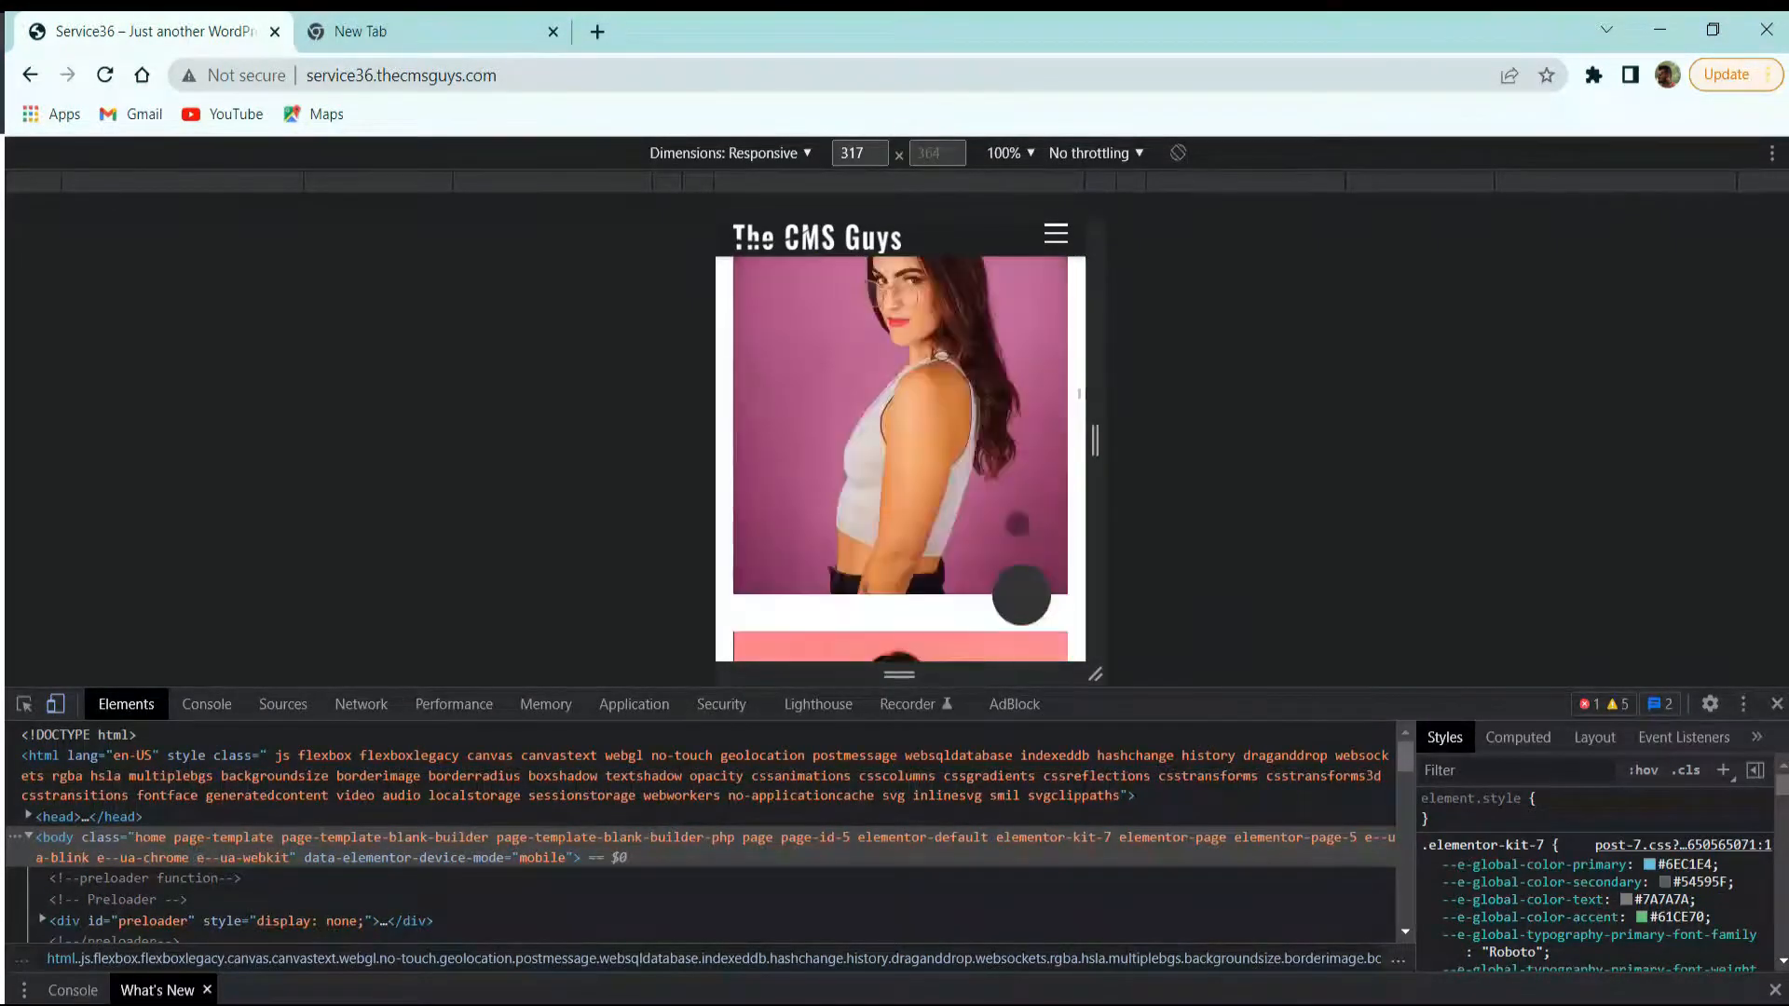
scroll(1018, 522, "up", 4)
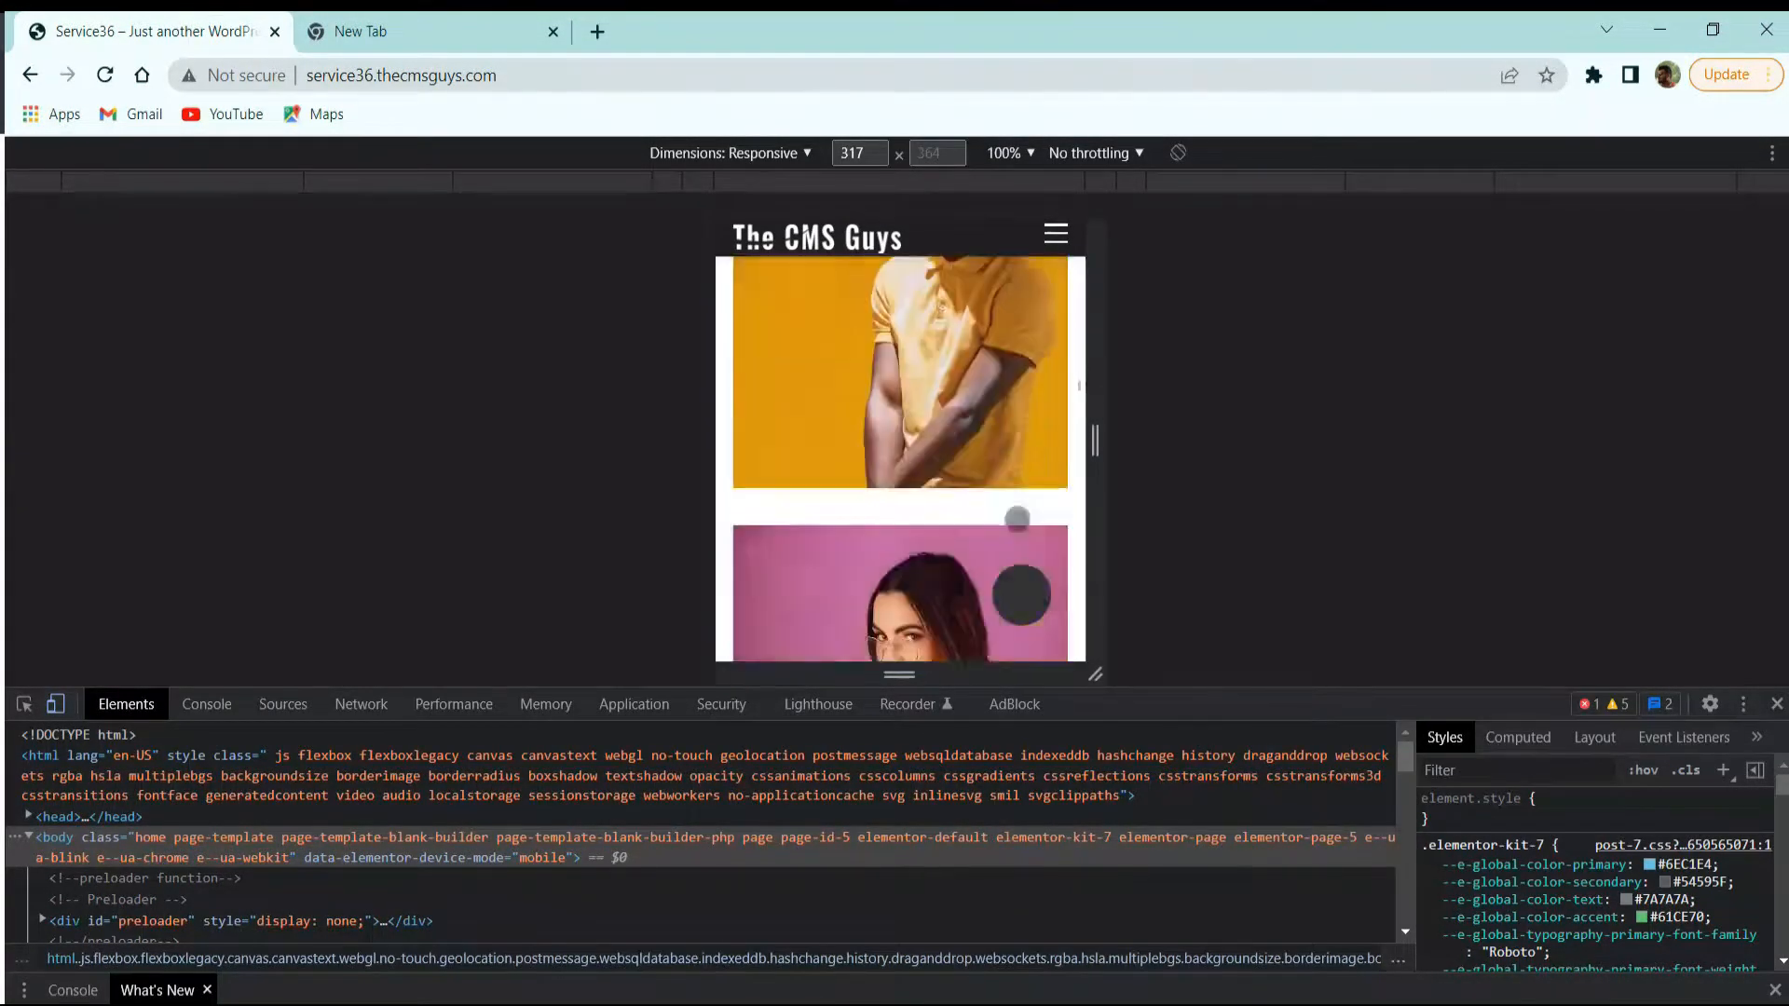
scroll(1017, 518, "down", 8)
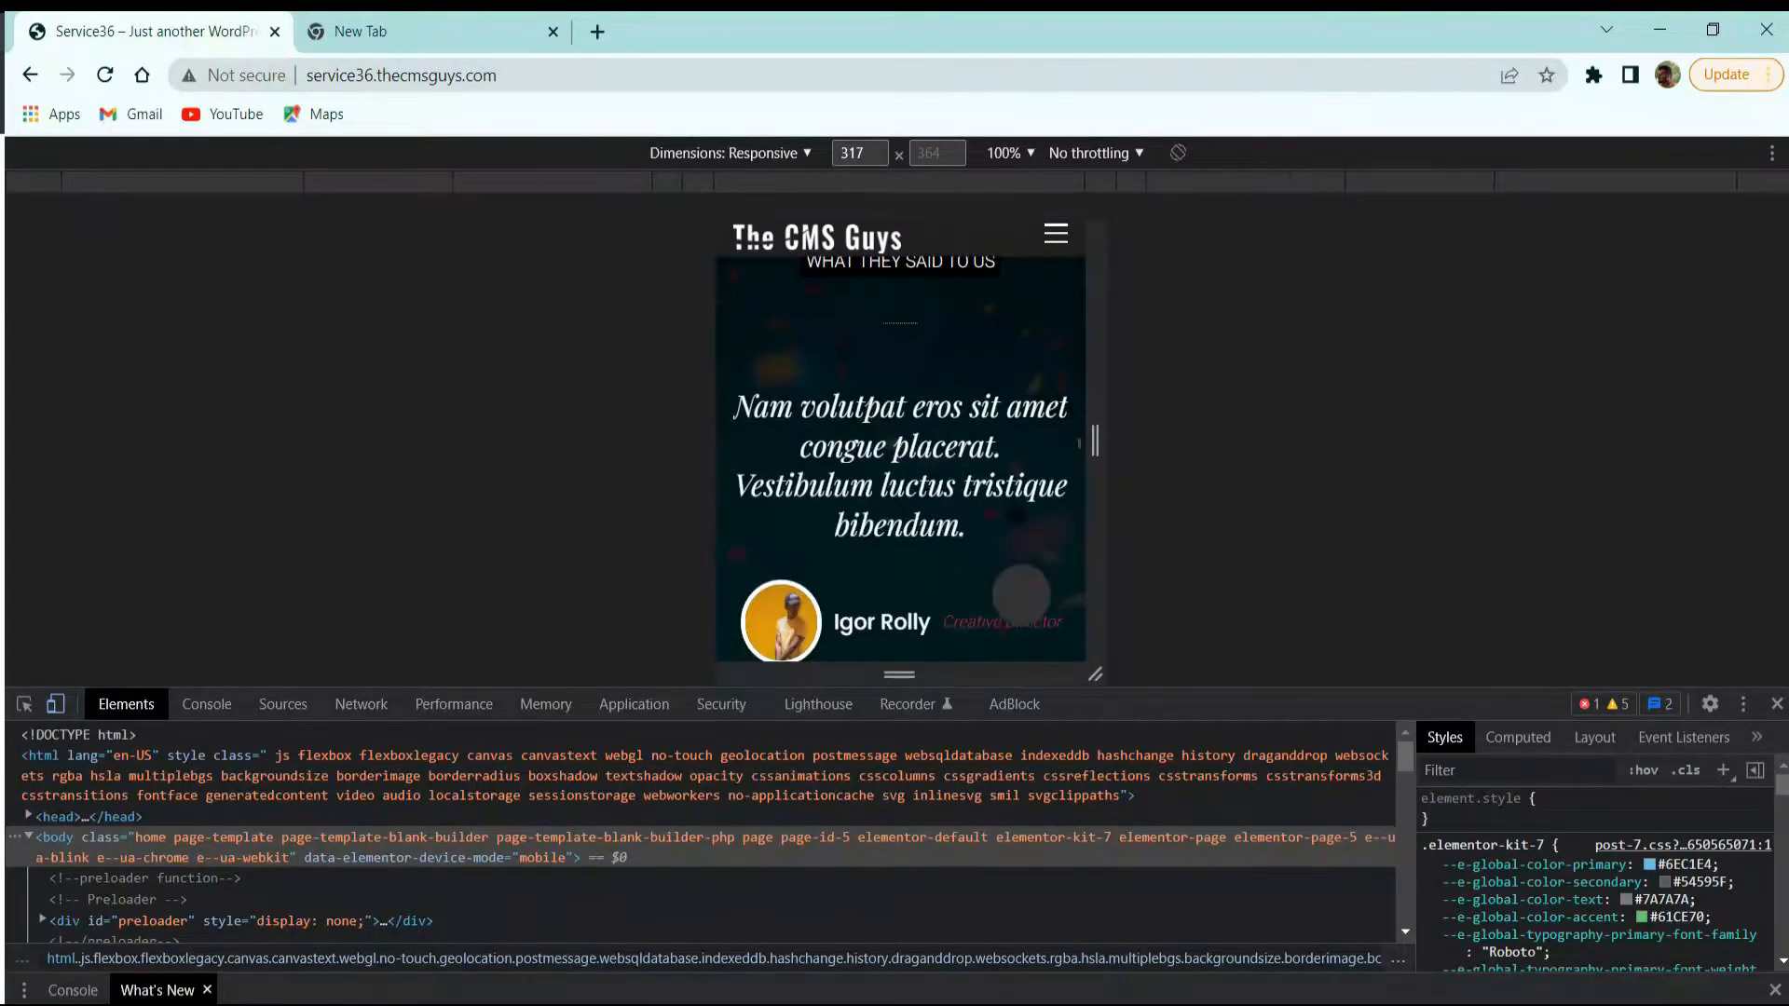
scroll(1018, 518, "down", 6)
left_click(1777, 703)
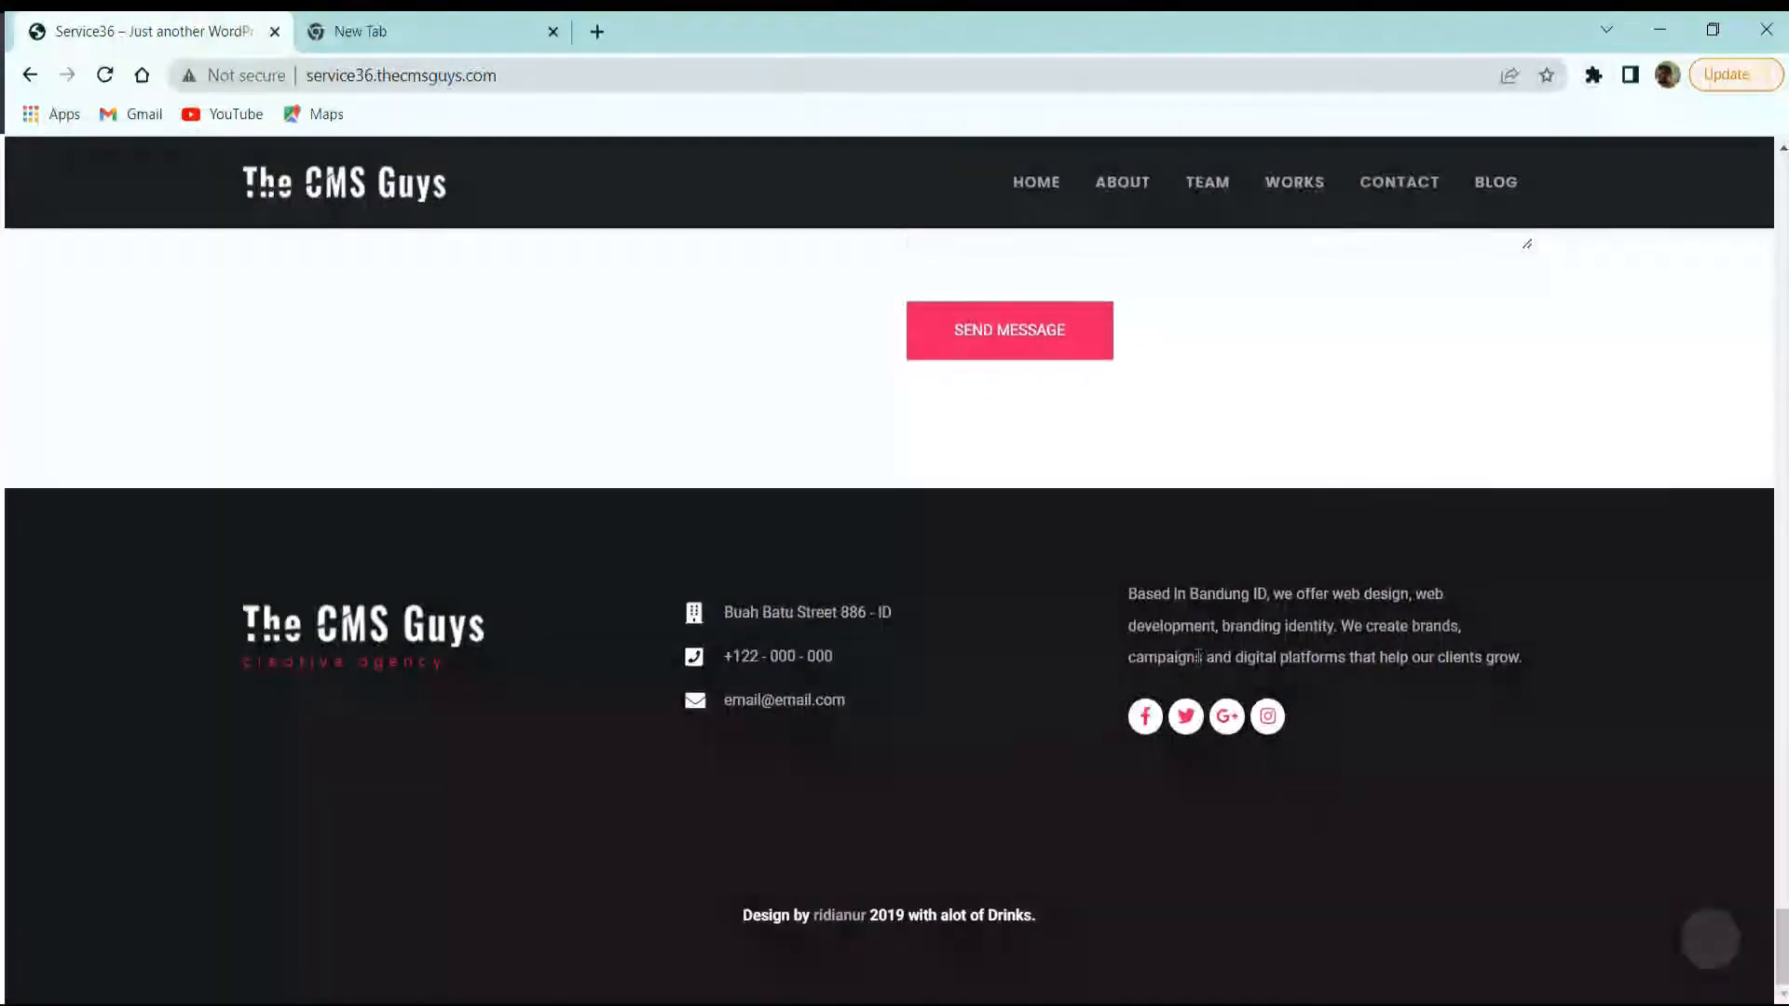
scroll(1197, 657, "up", 15)
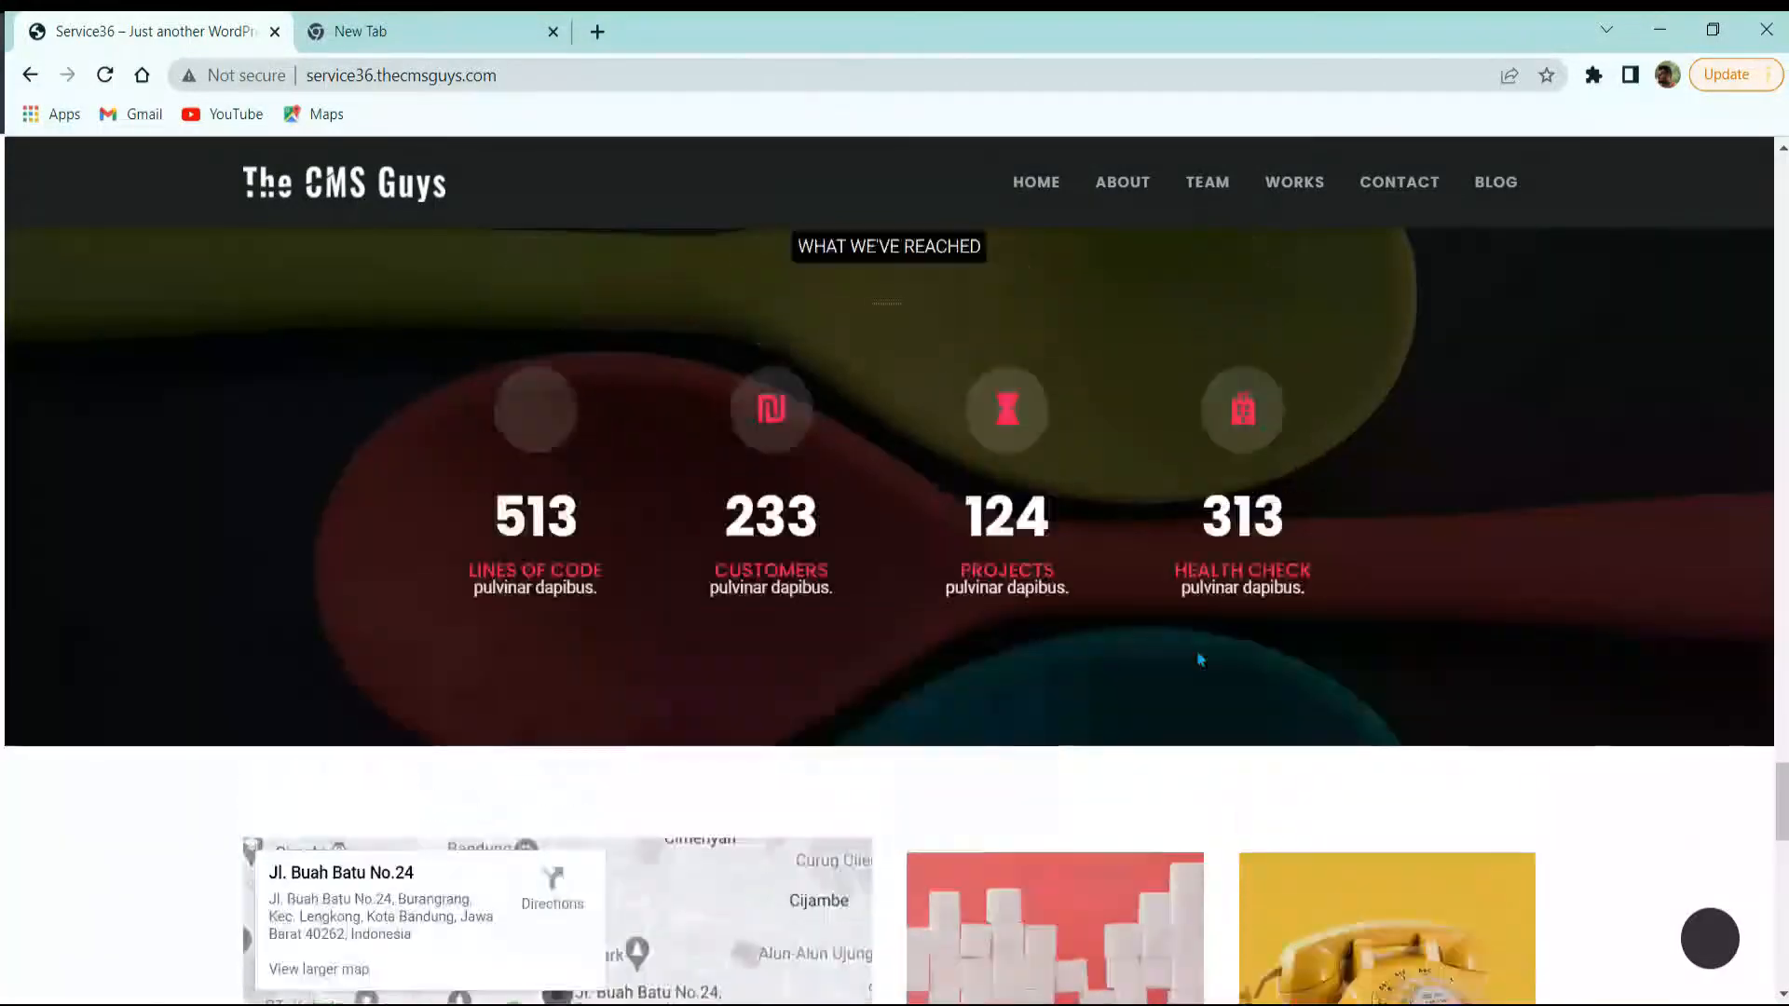
scroll(1199, 659, "up", 15)
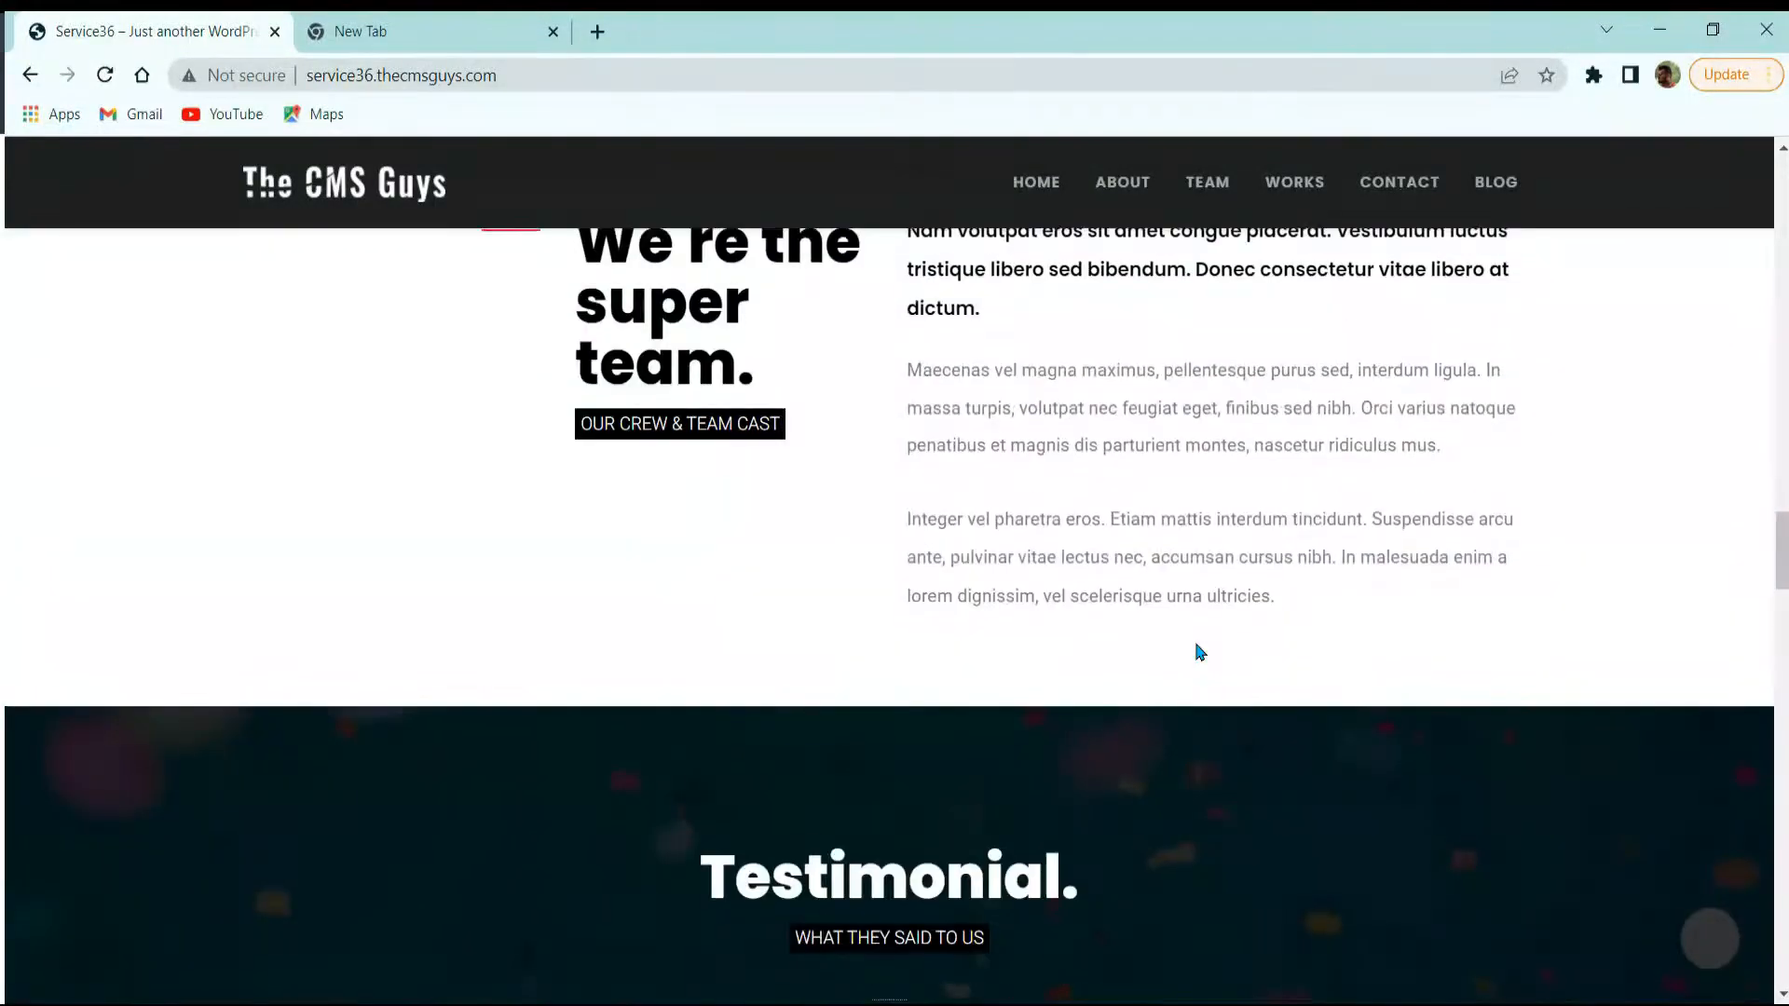
scroll(1200, 652, "up", 15)
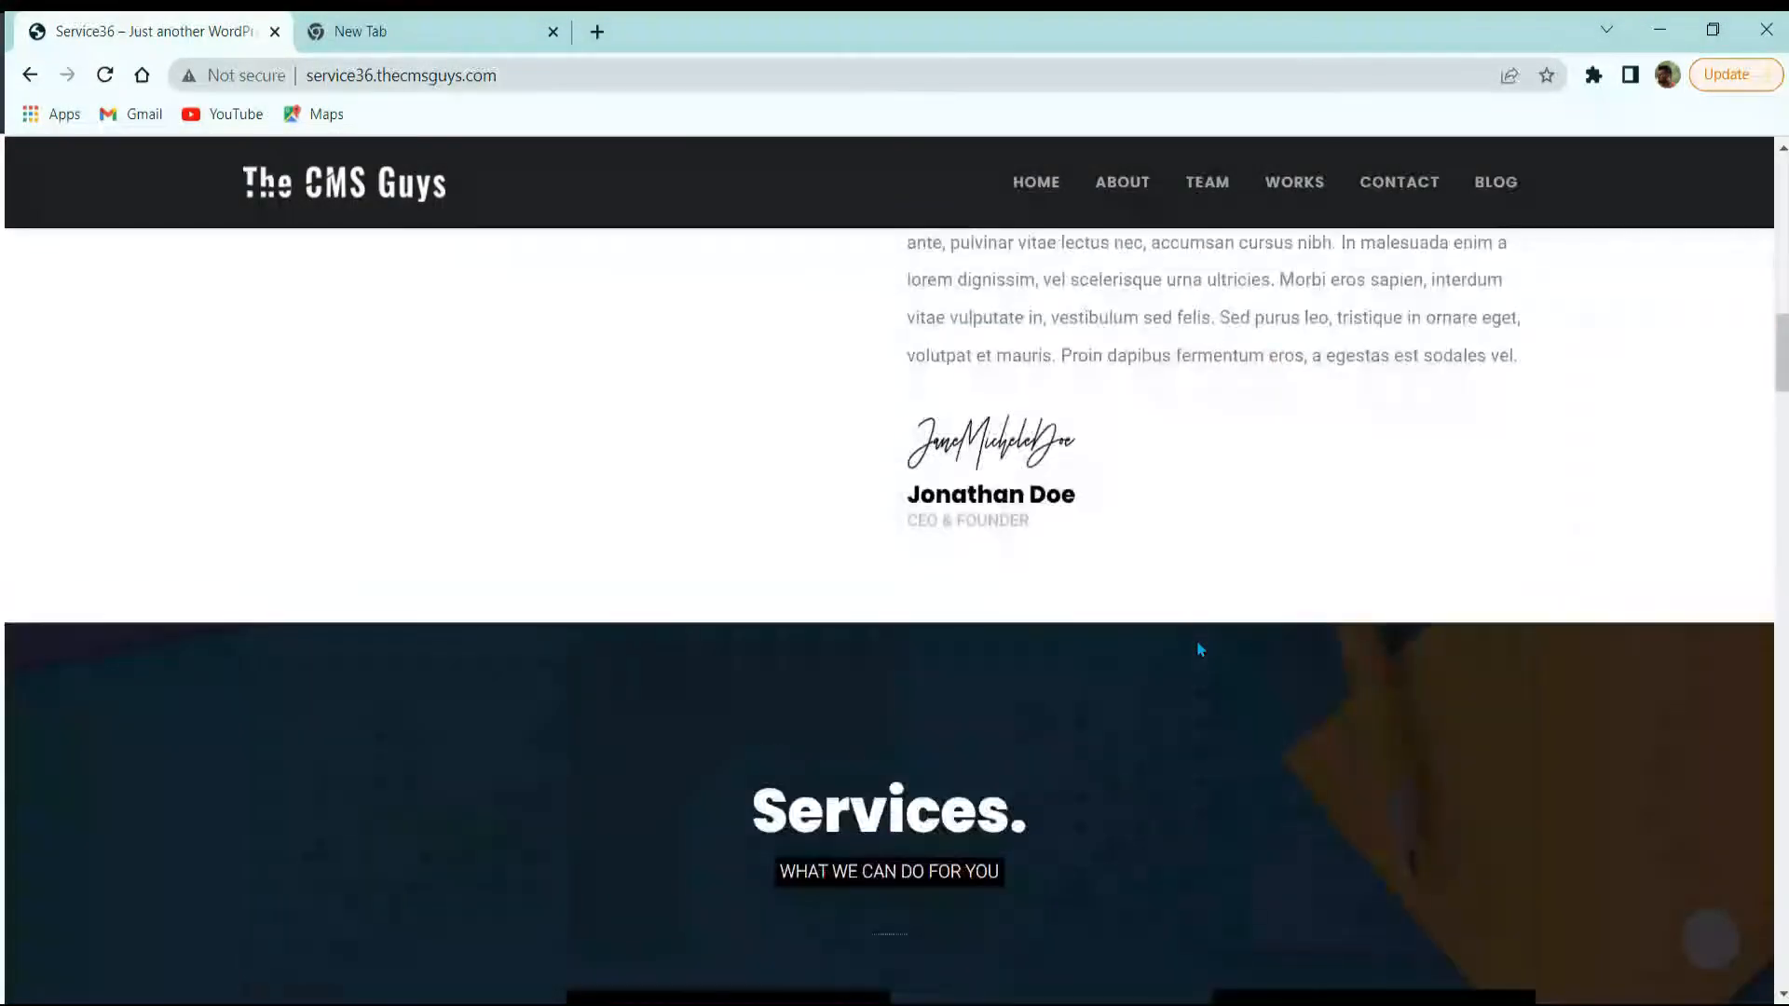
scroll(1199, 649, "up", 10)
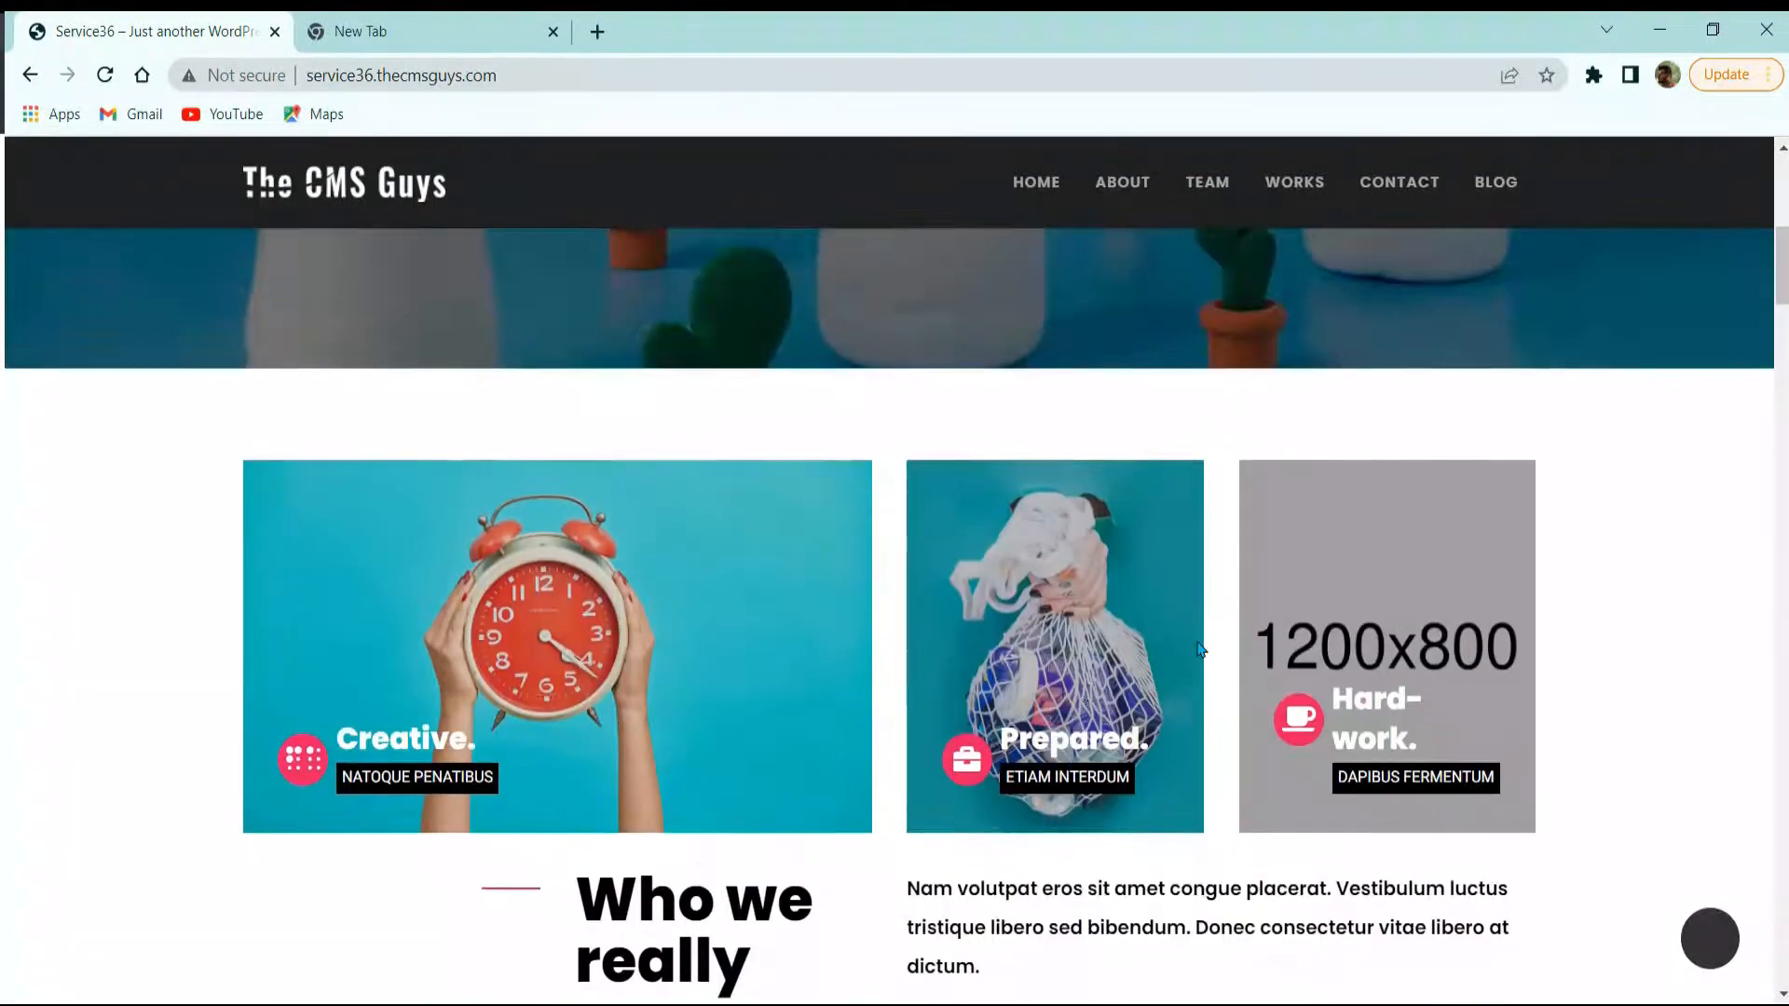
scroll(1200, 650, "up", 8)
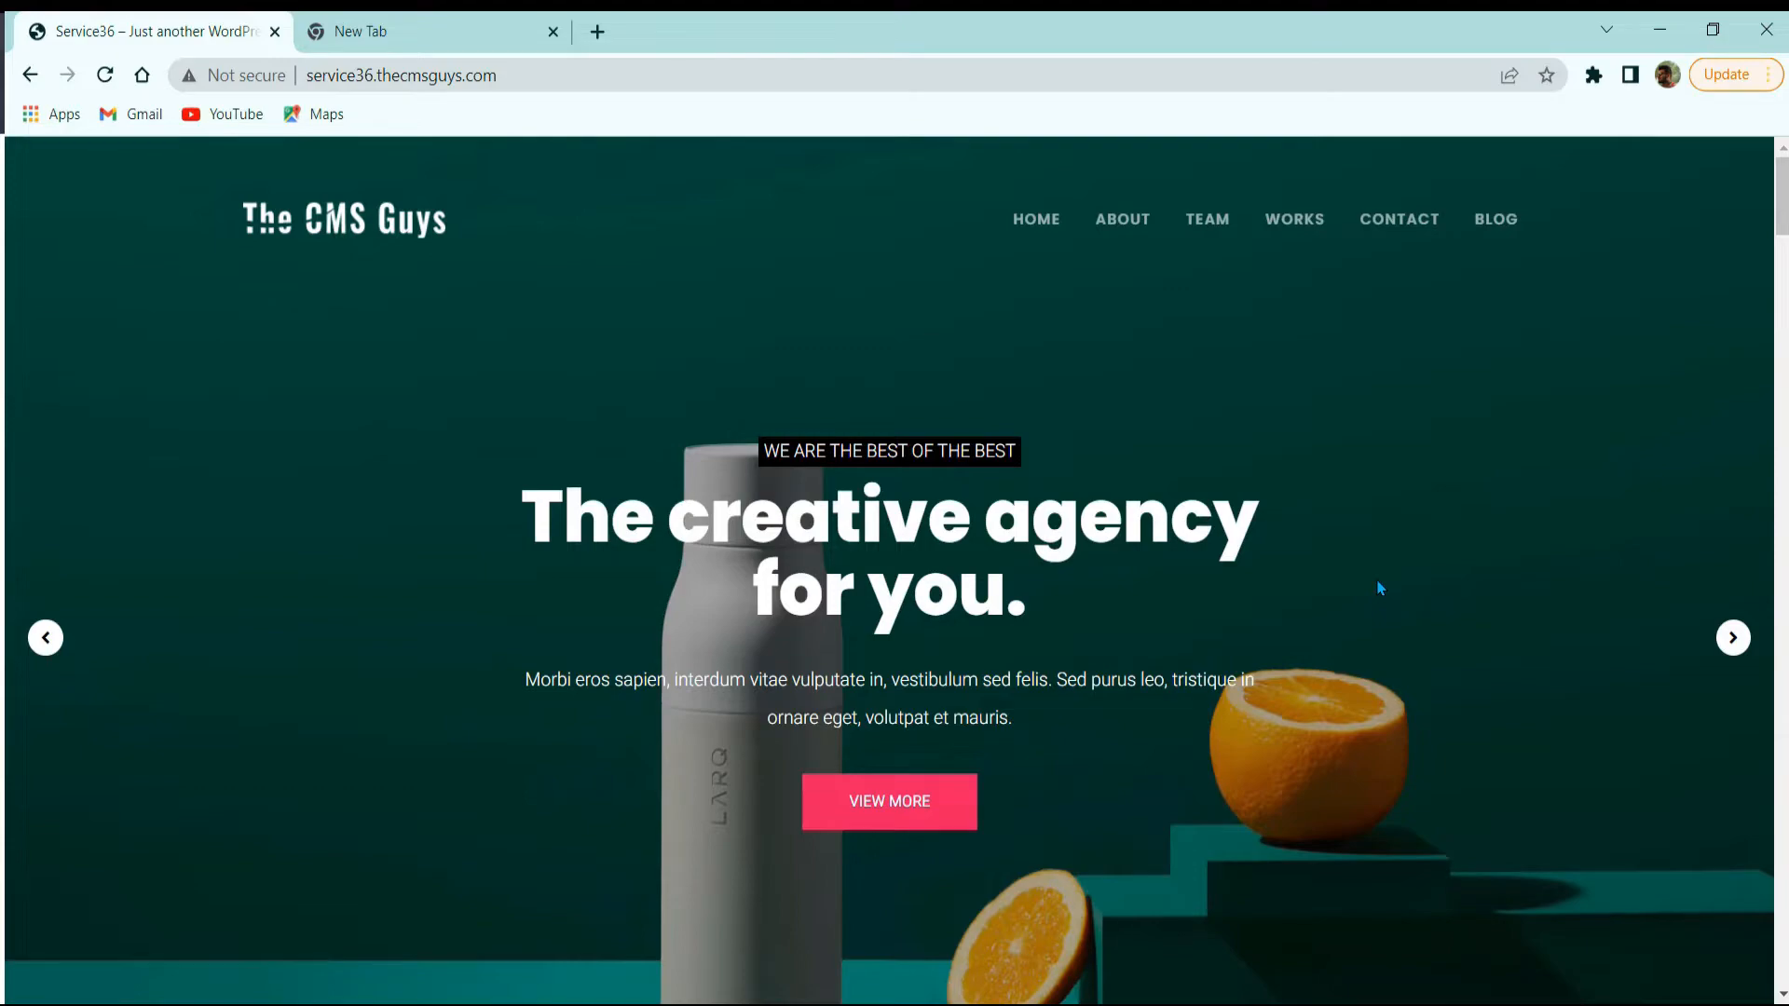
scroll(1380, 588, "down", 7)
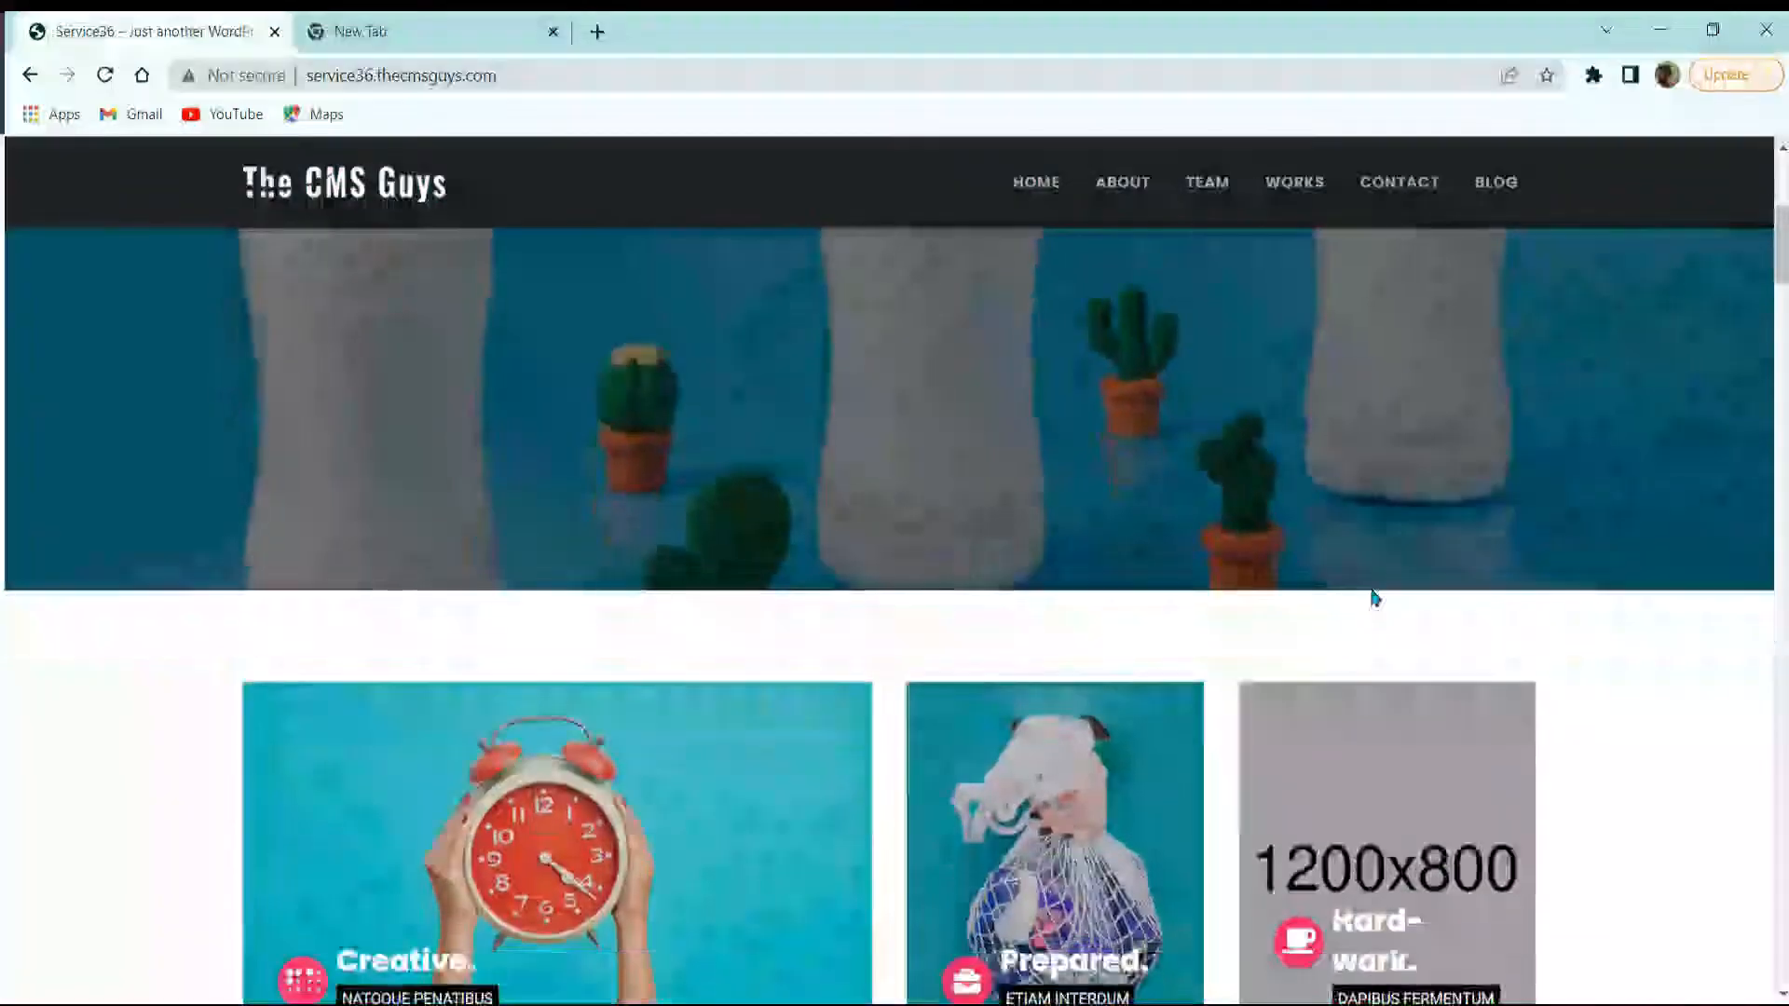
scroll(1375, 597, "down", 12)
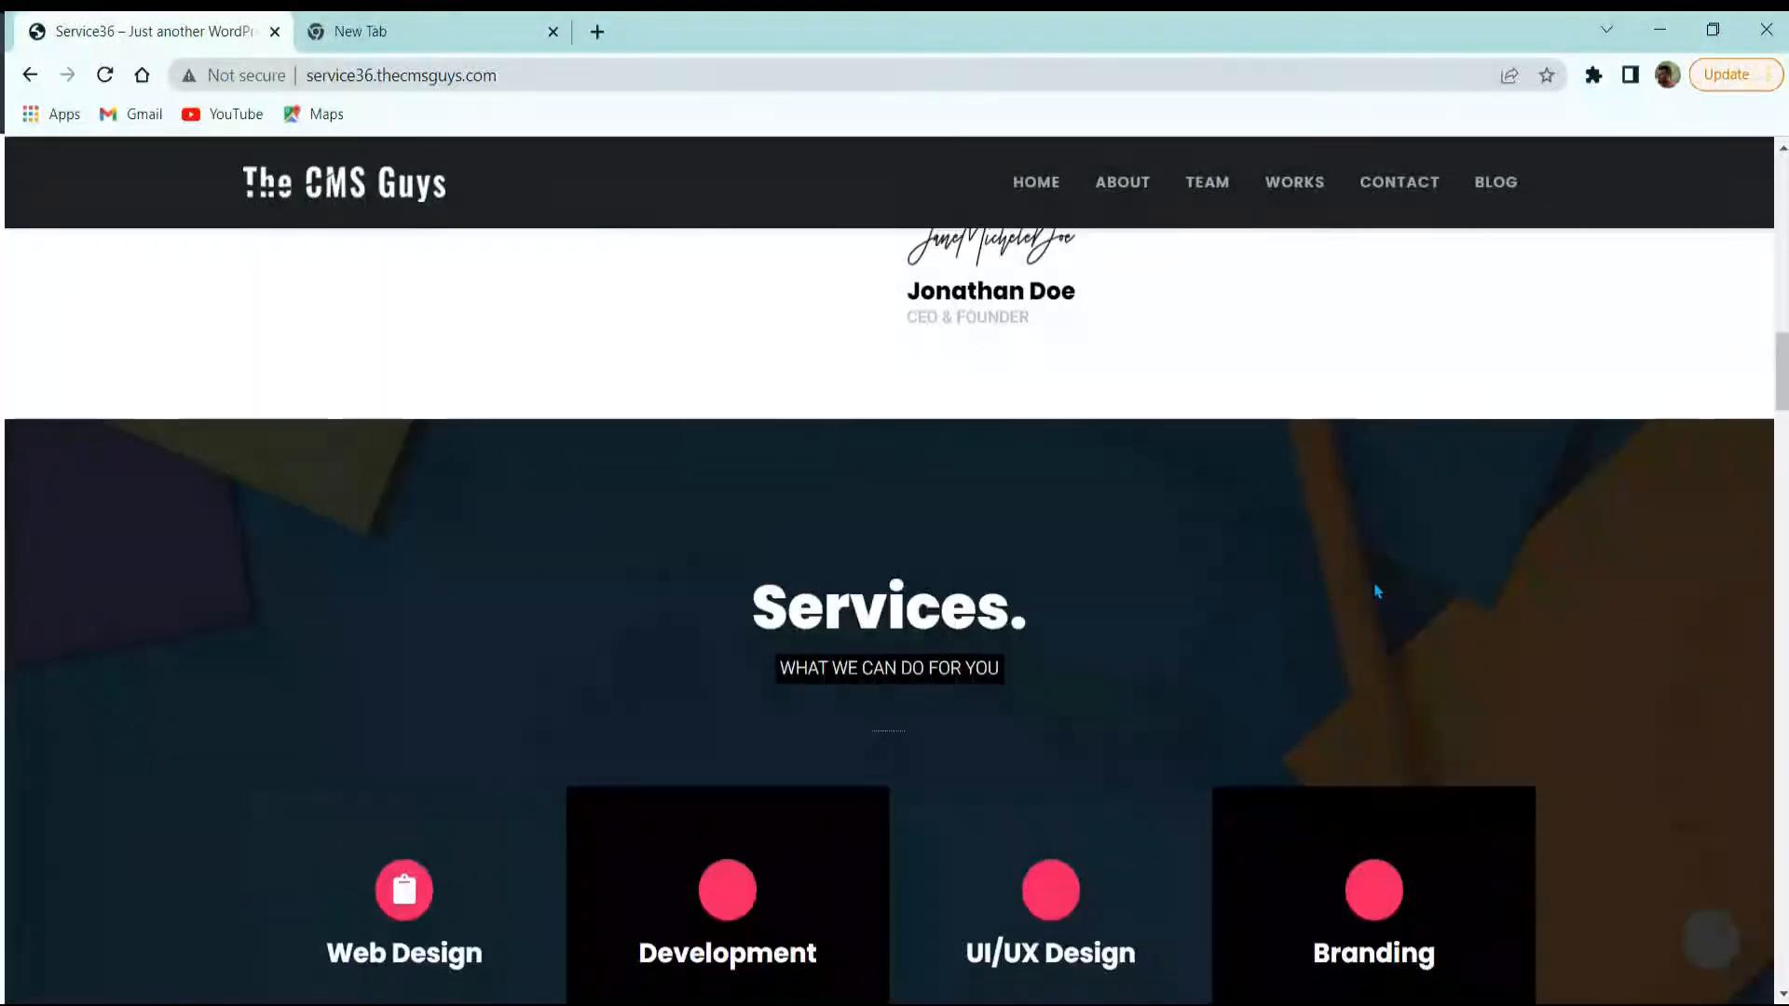
scroll(1407, 615, "down", 8)
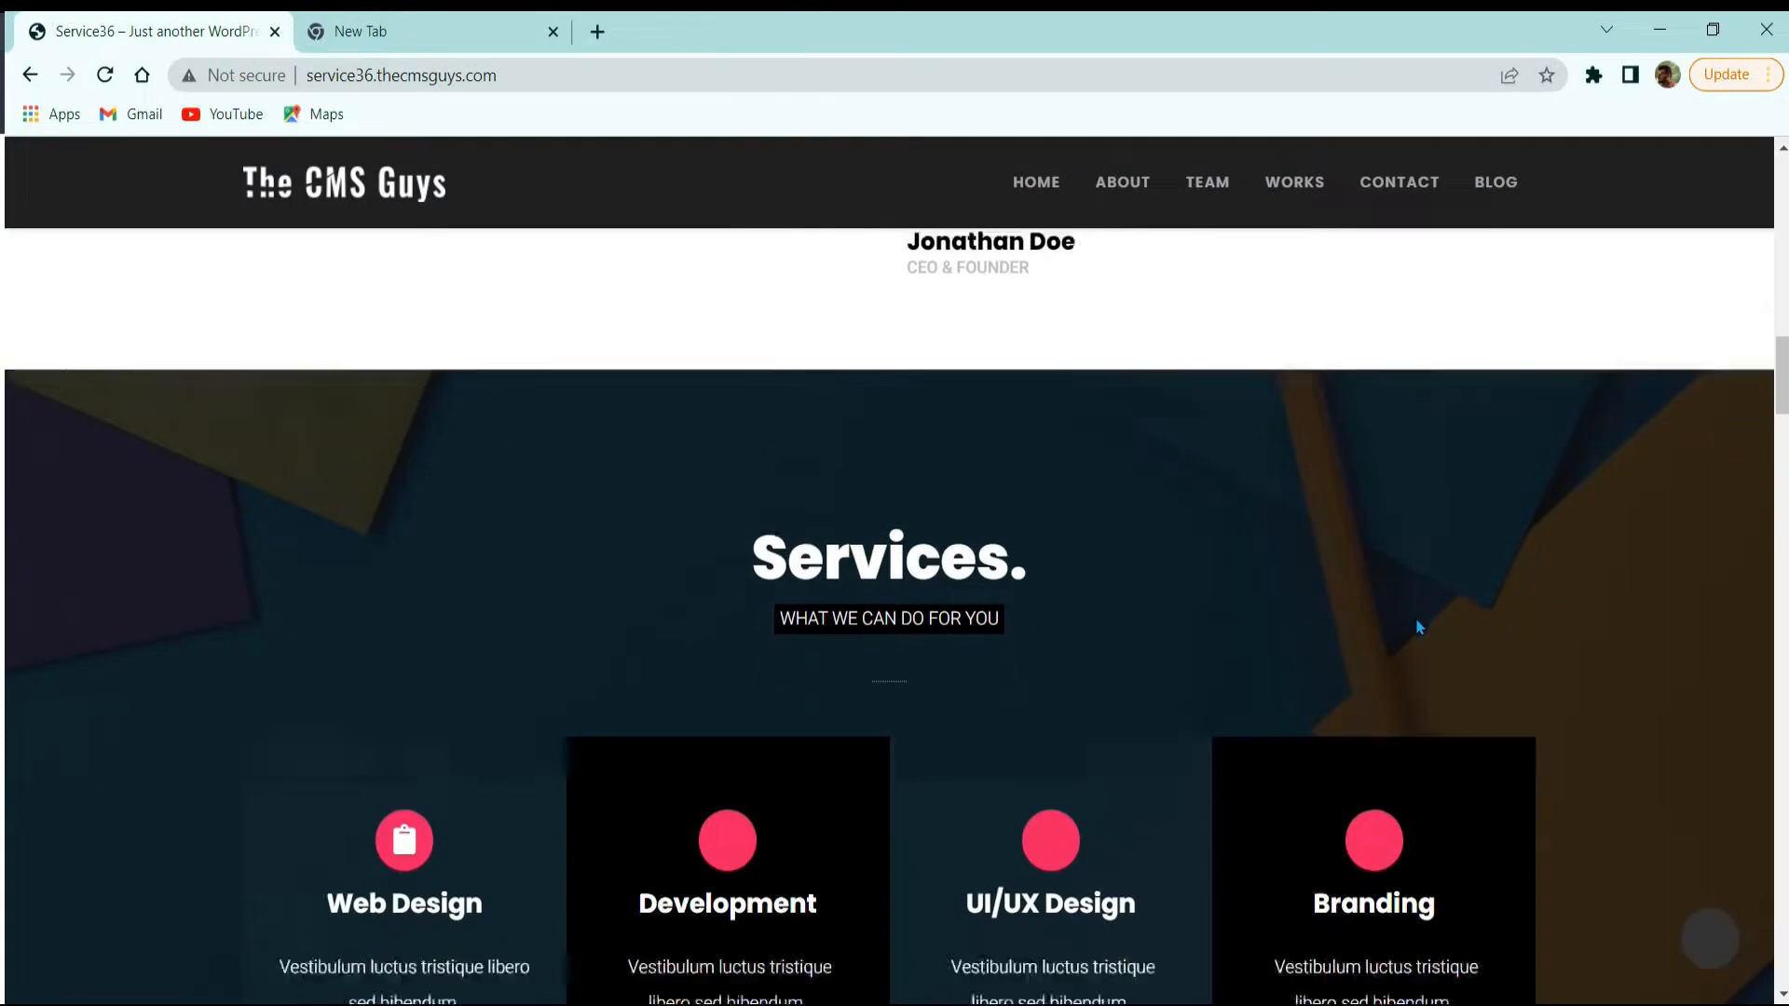
scroll(1413, 634, "down", 3)
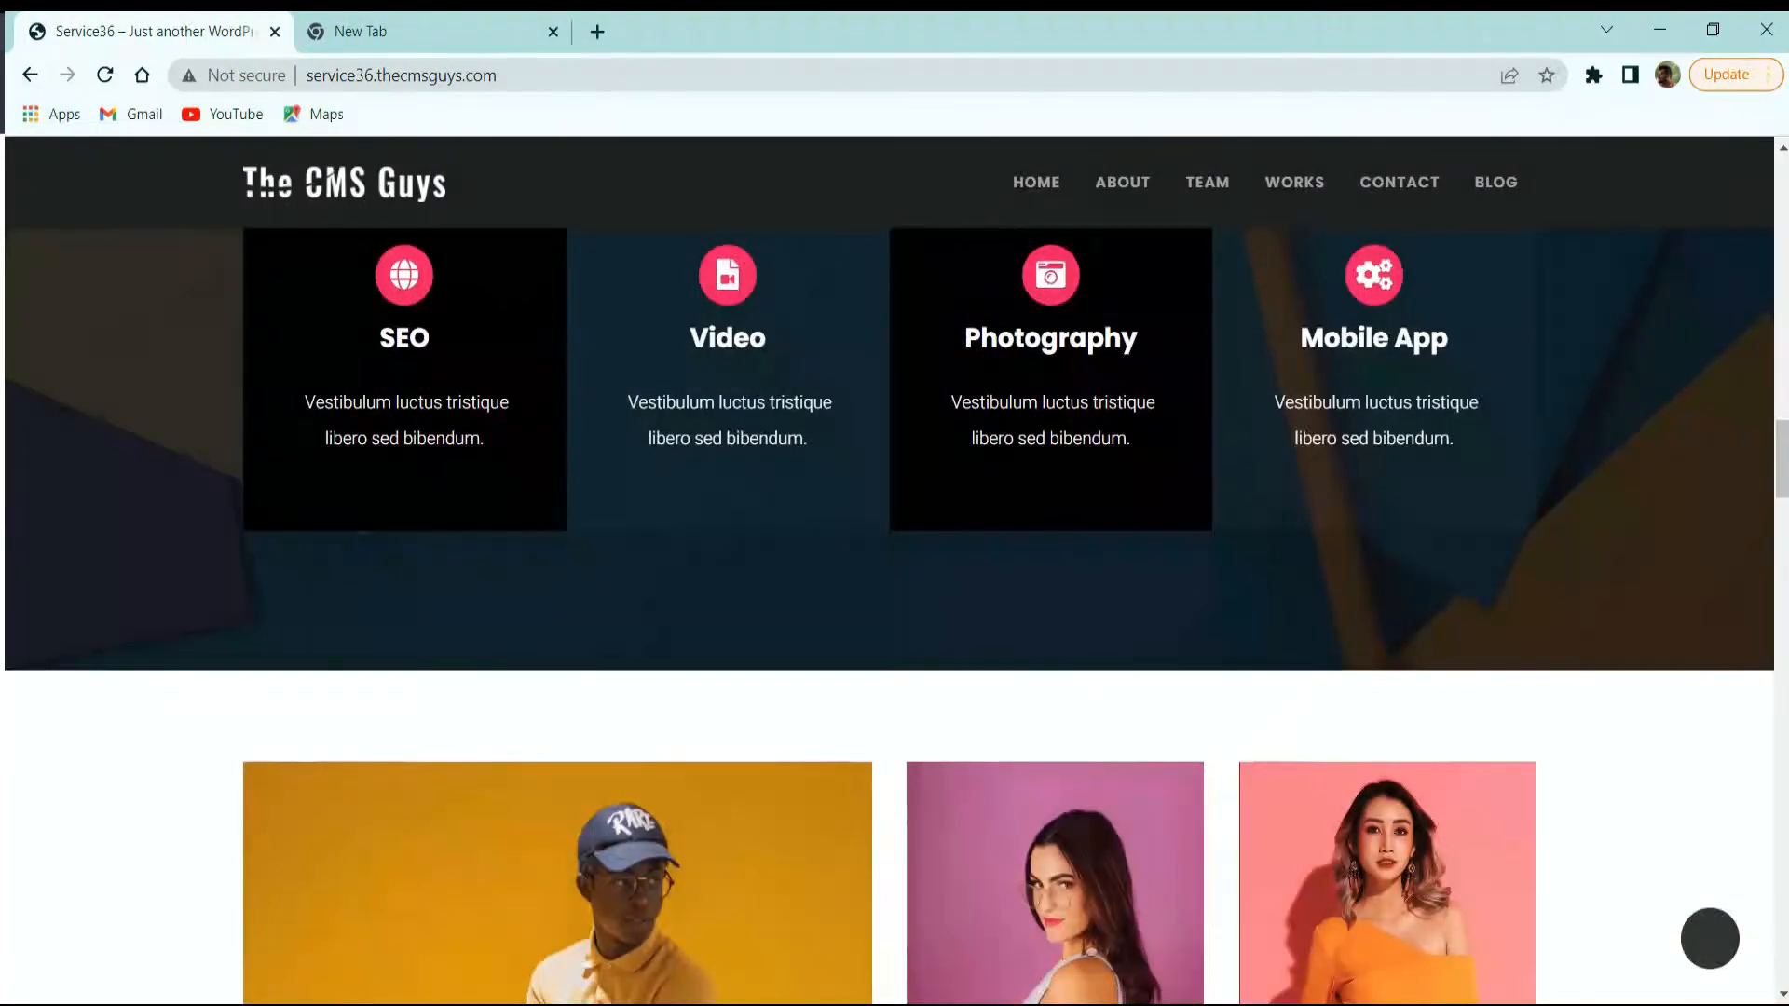
scroll(748, 675, "up", 20)
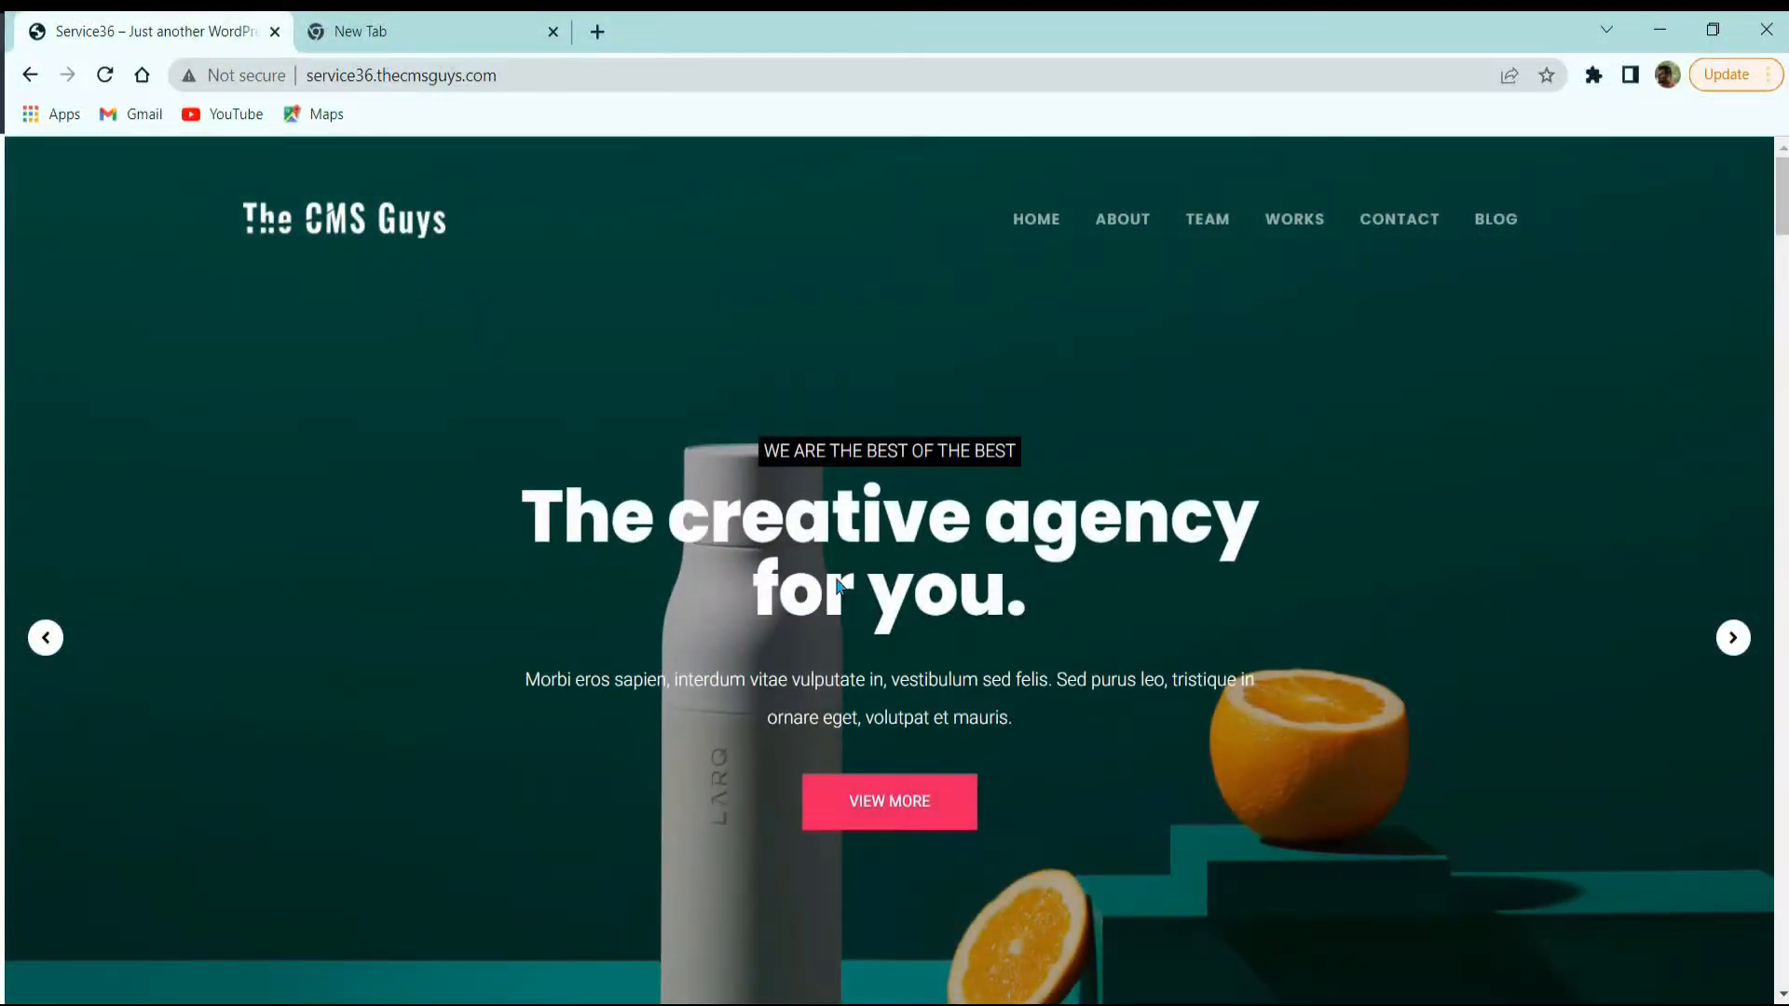
Step: Switch to the other browser tab
left_click(466, 38)
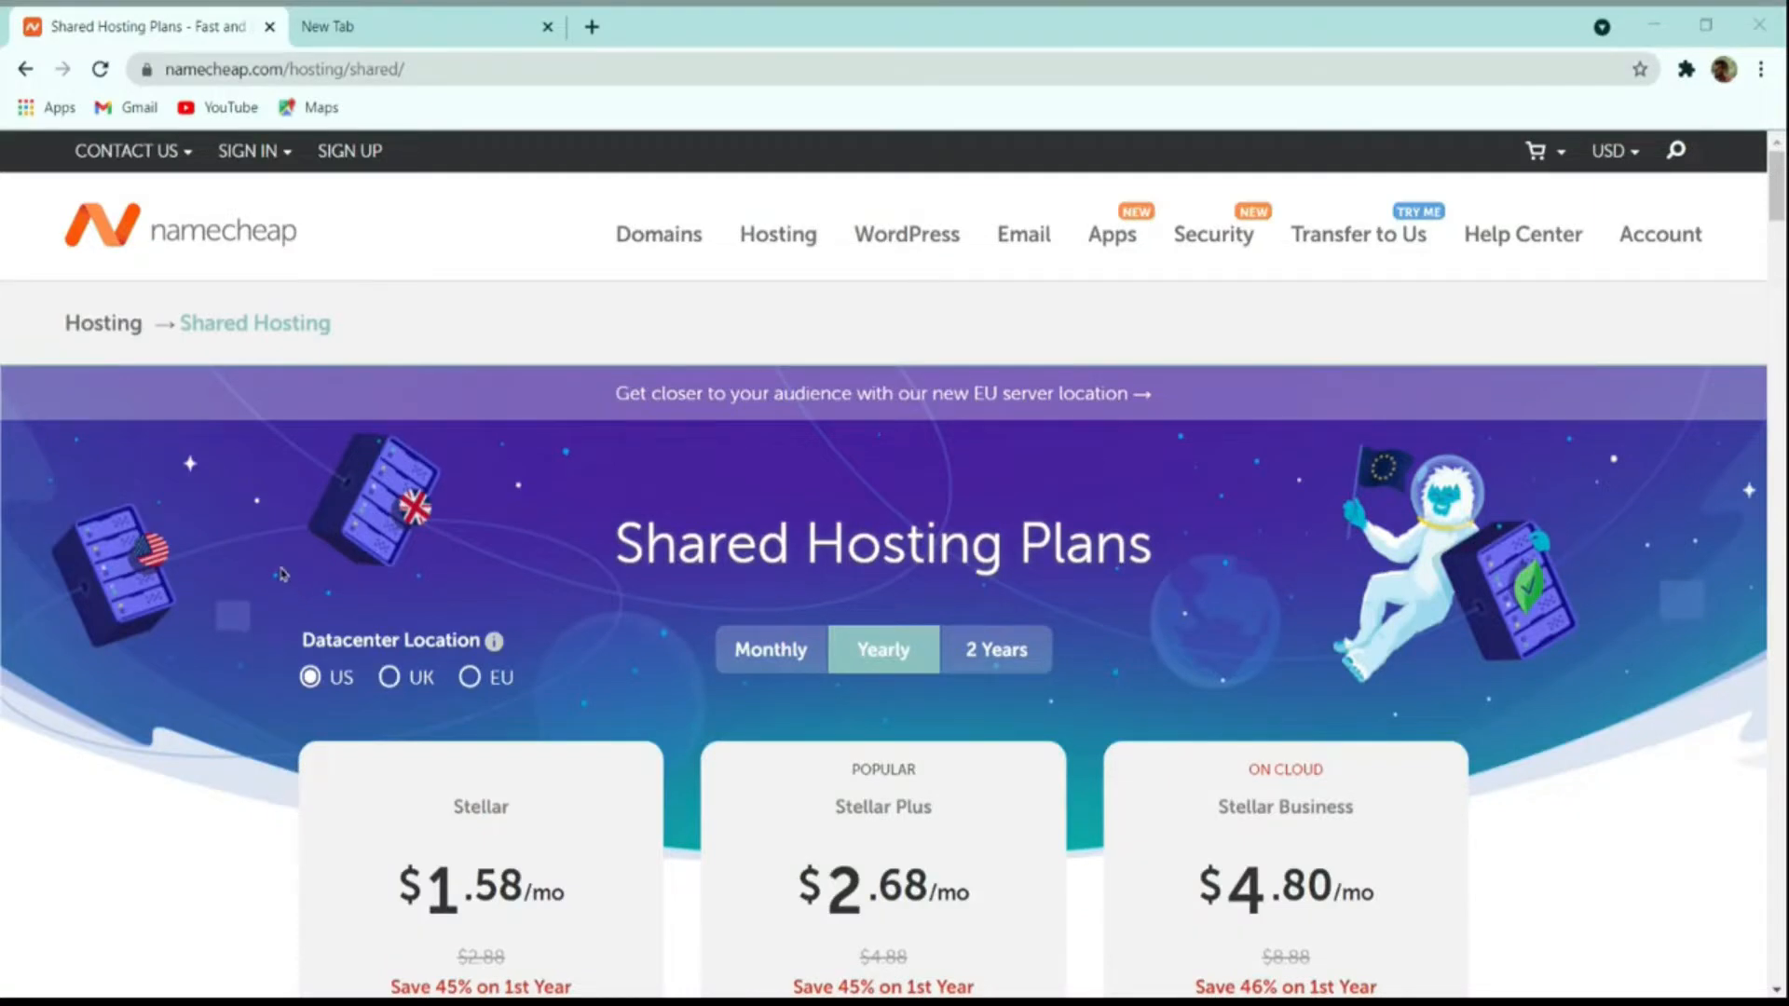
scroll(549, 491, "down", 4)
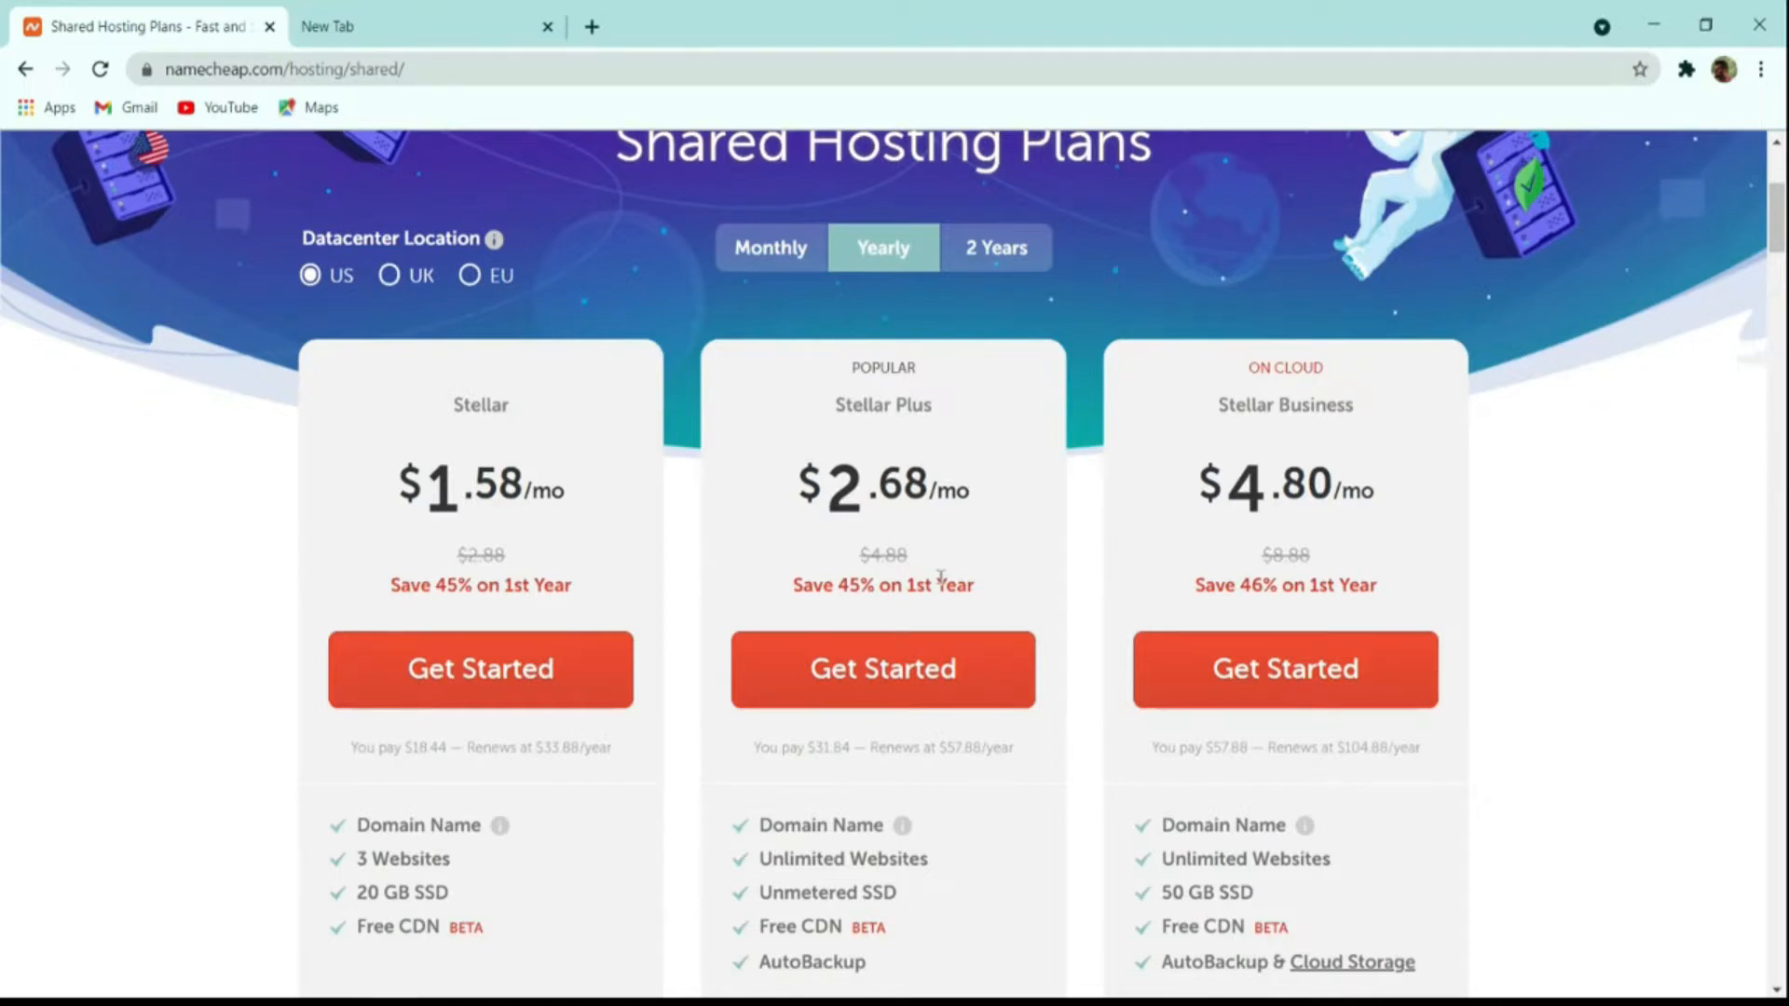
scroll(941, 576, "down", 4)
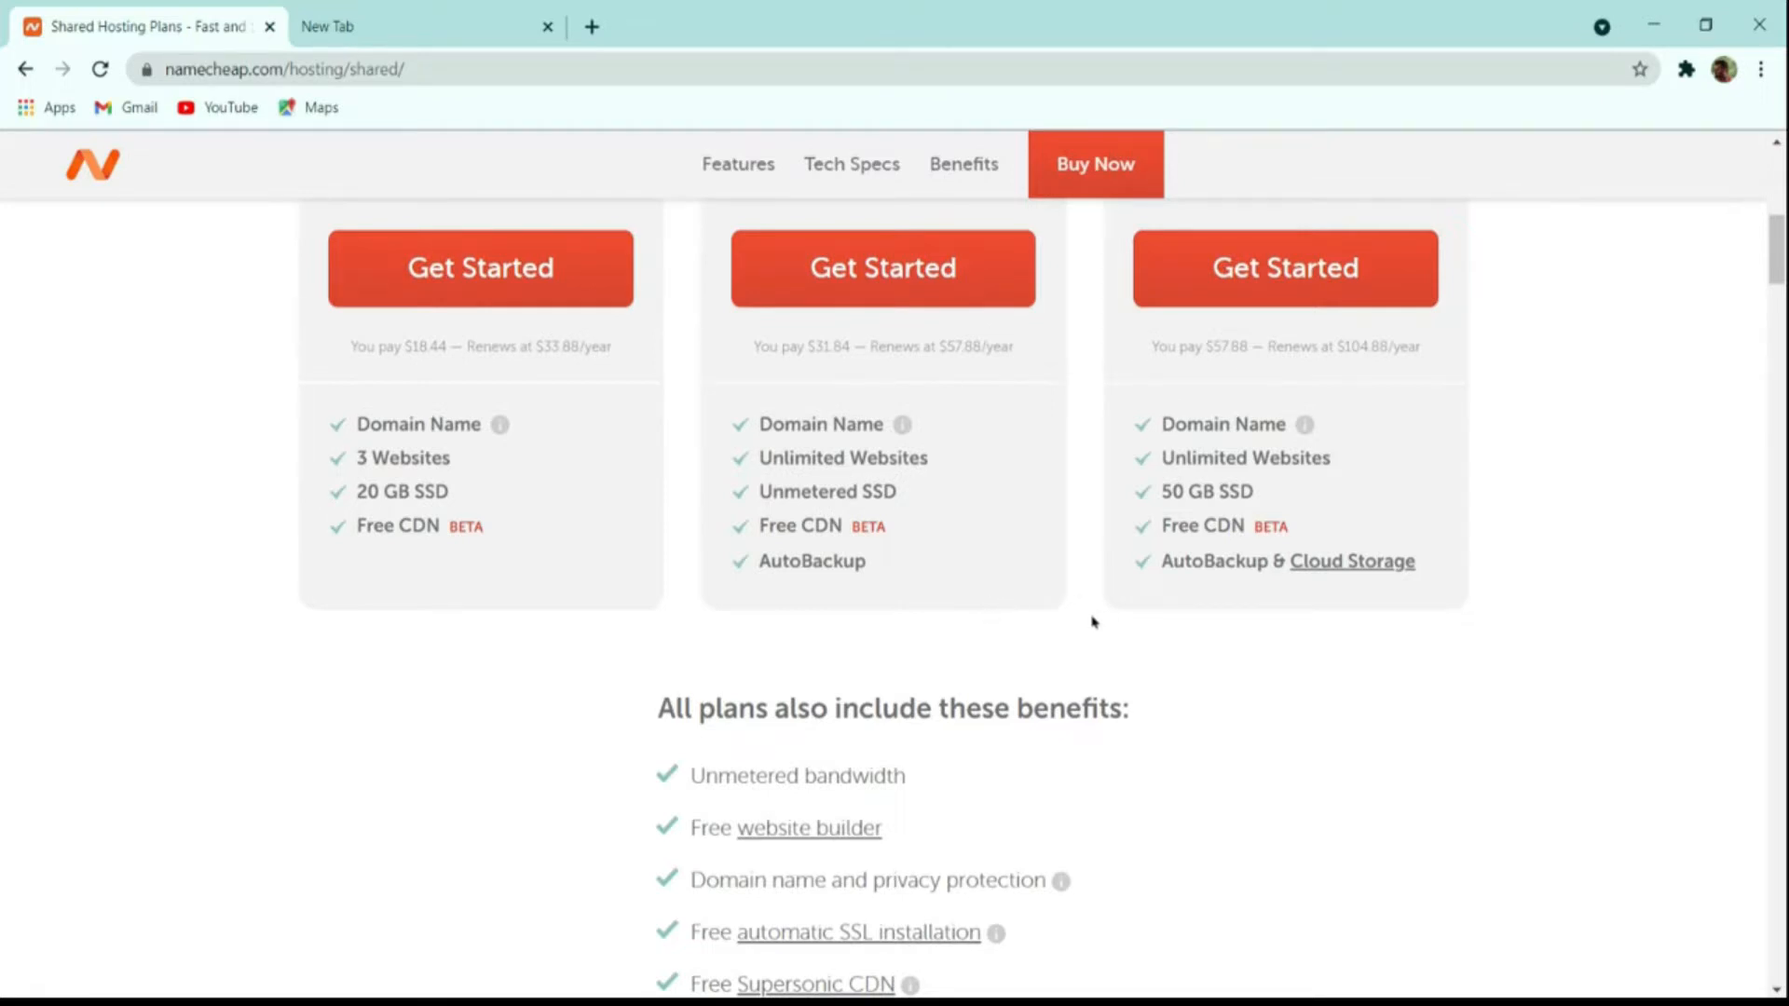
scroll(1095, 639, "up", 7)
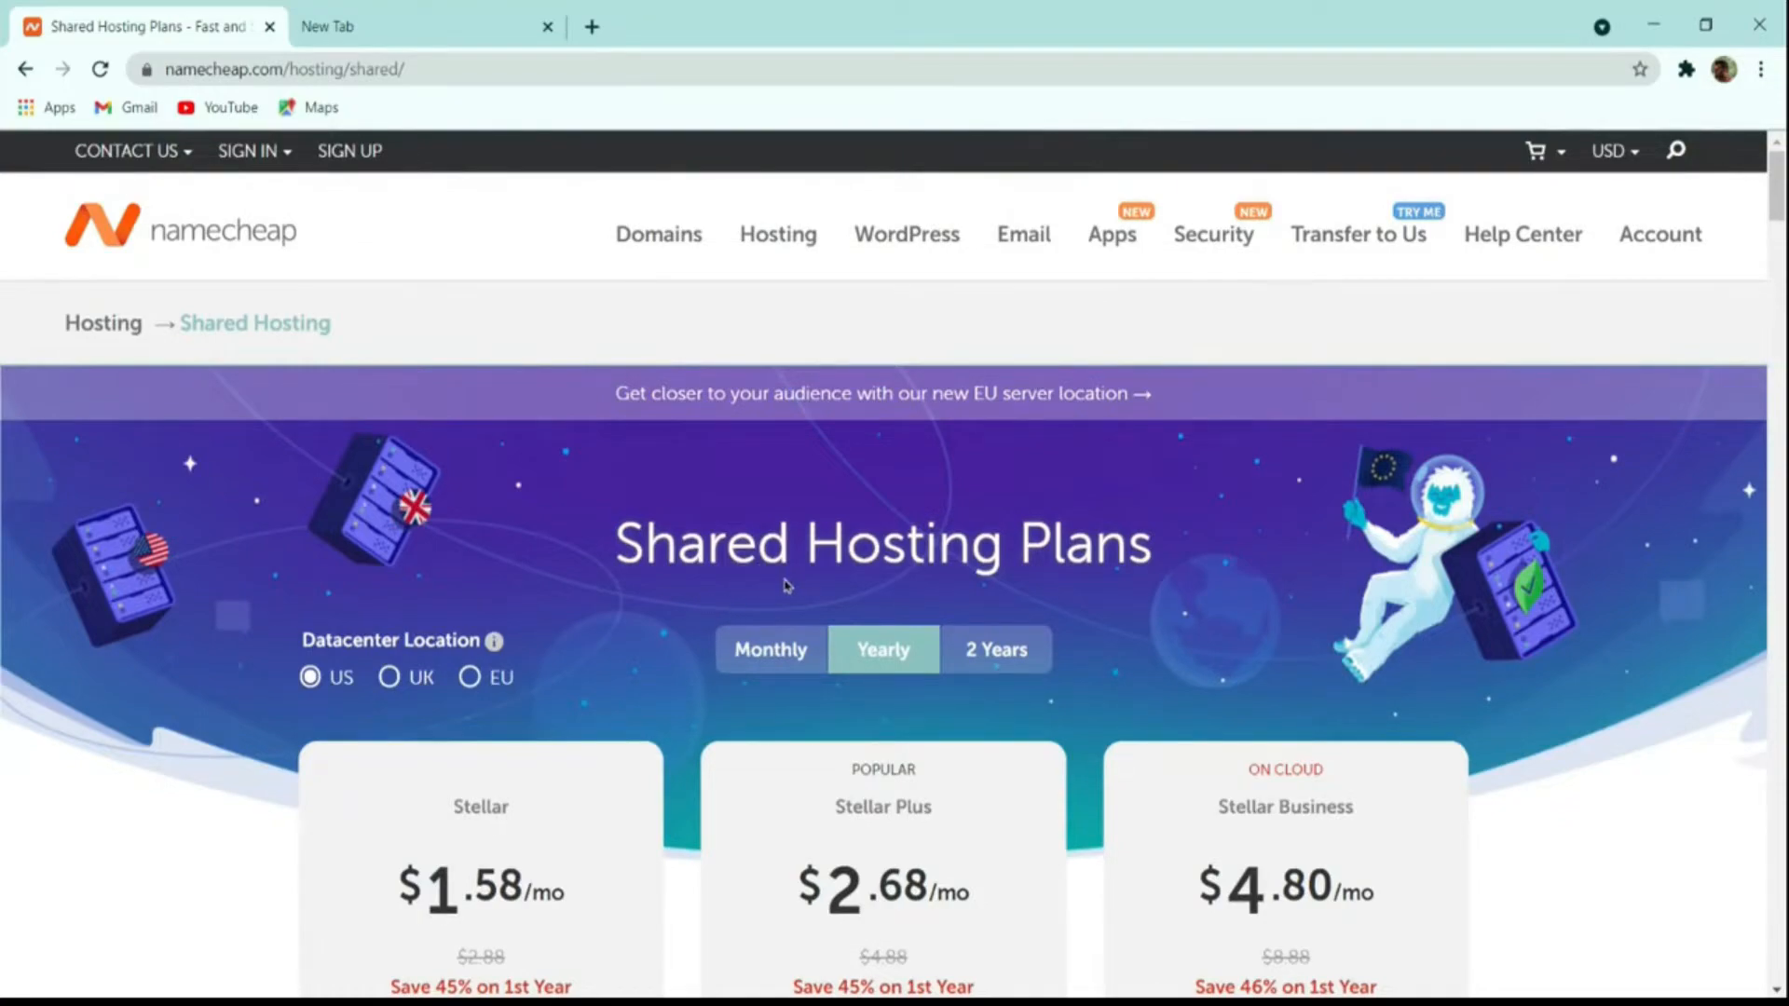
scroll(754, 610, "down", 4)
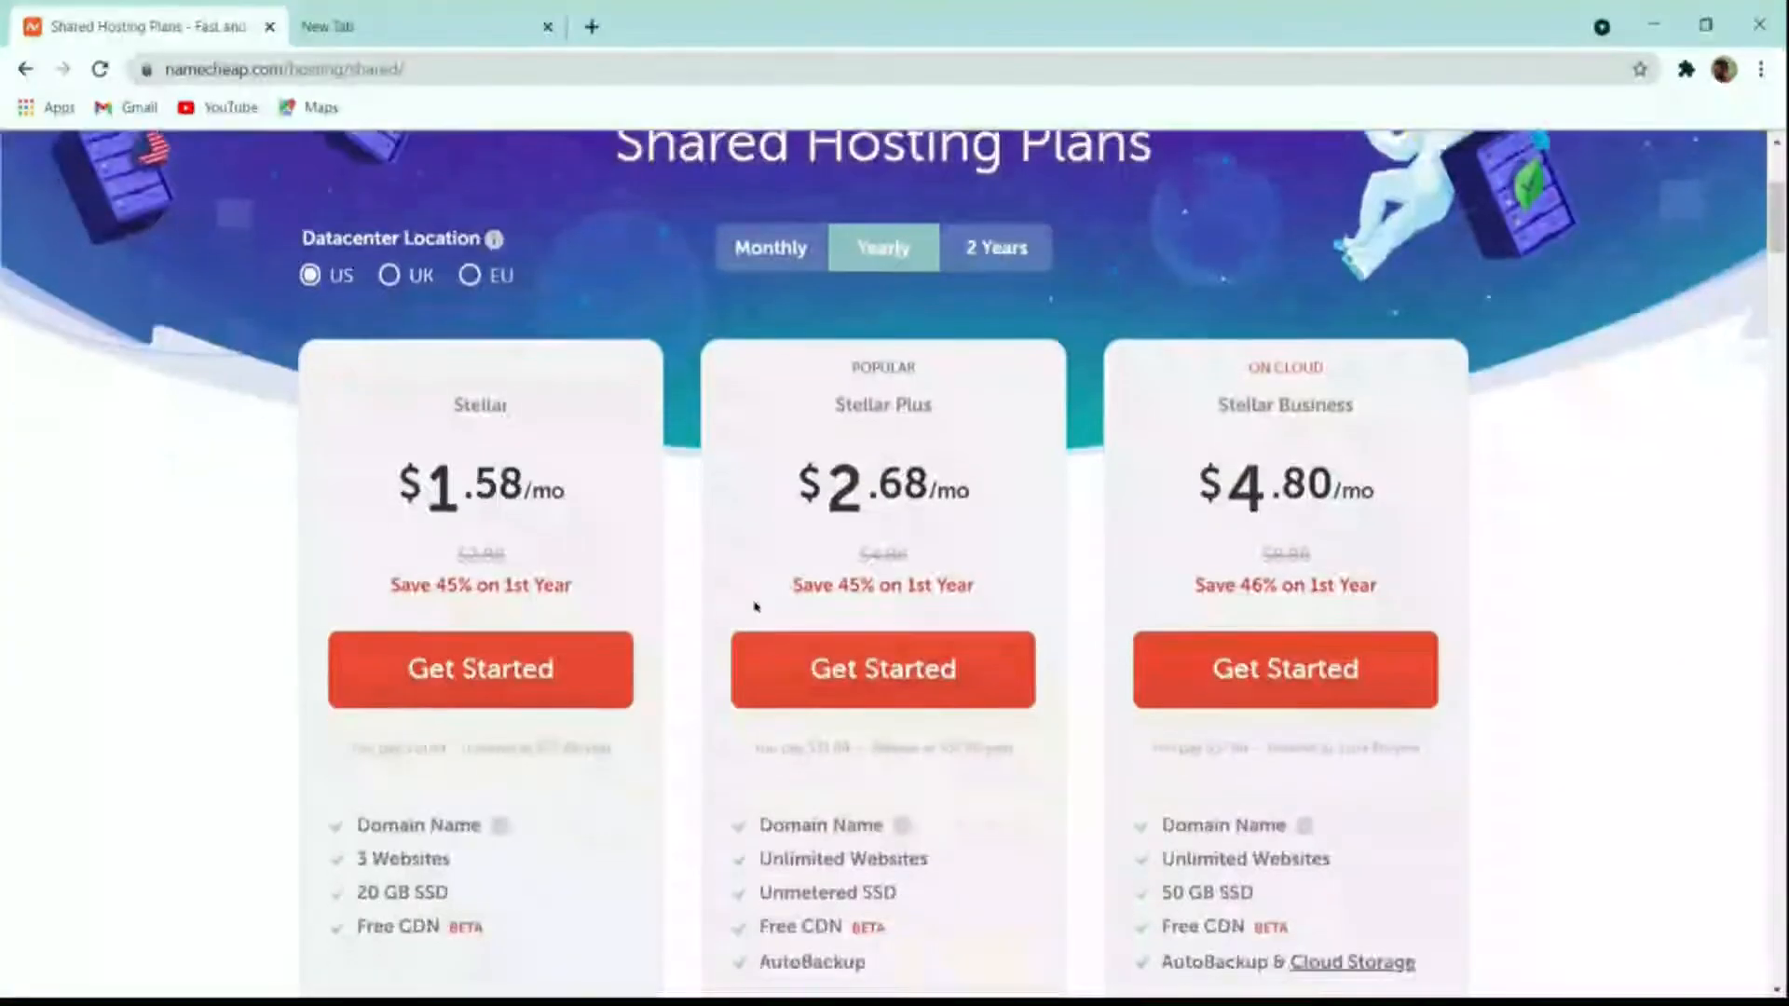
scroll(755, 611, "up", 4)
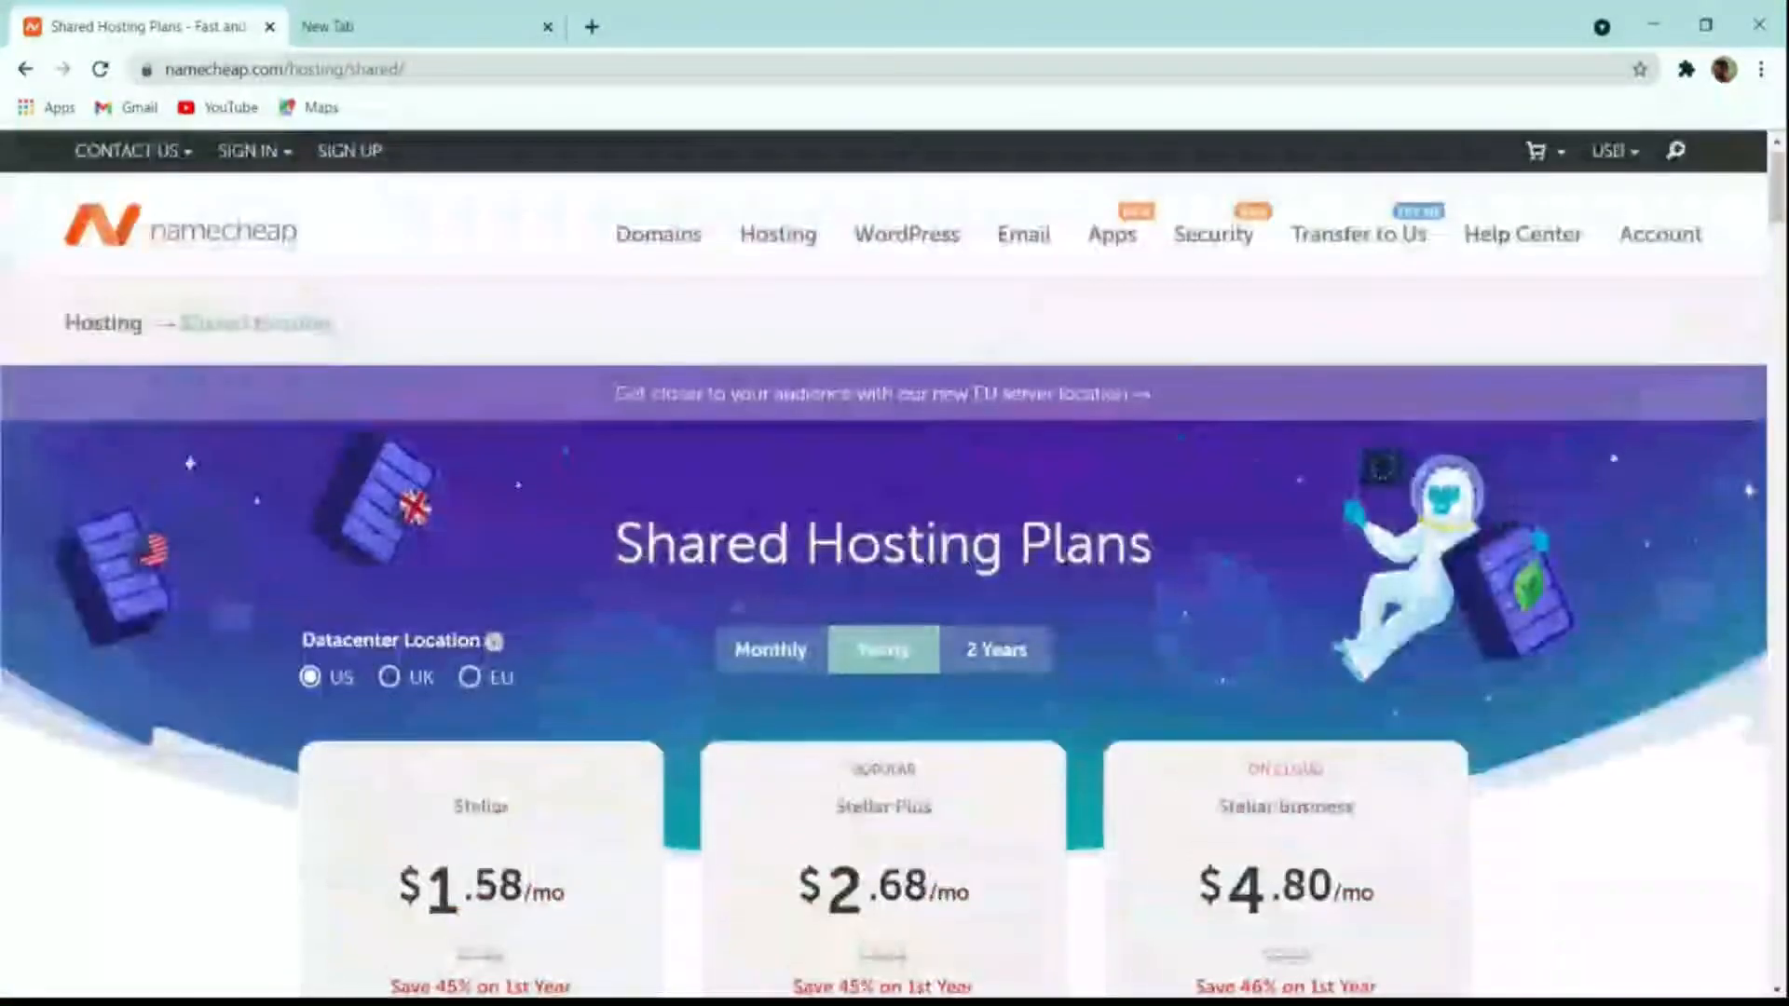
left_click(410, 688)
Step: Try the EU and UK datacenter locations, then set it back to US
left_click(469, 678)
left_click(391, 680)
left_click(337, 679)
Step: Switch the currency to Indian Rupees, showing Stellar Plus at Rs195.66/mo
mouse_move(1595, 154)
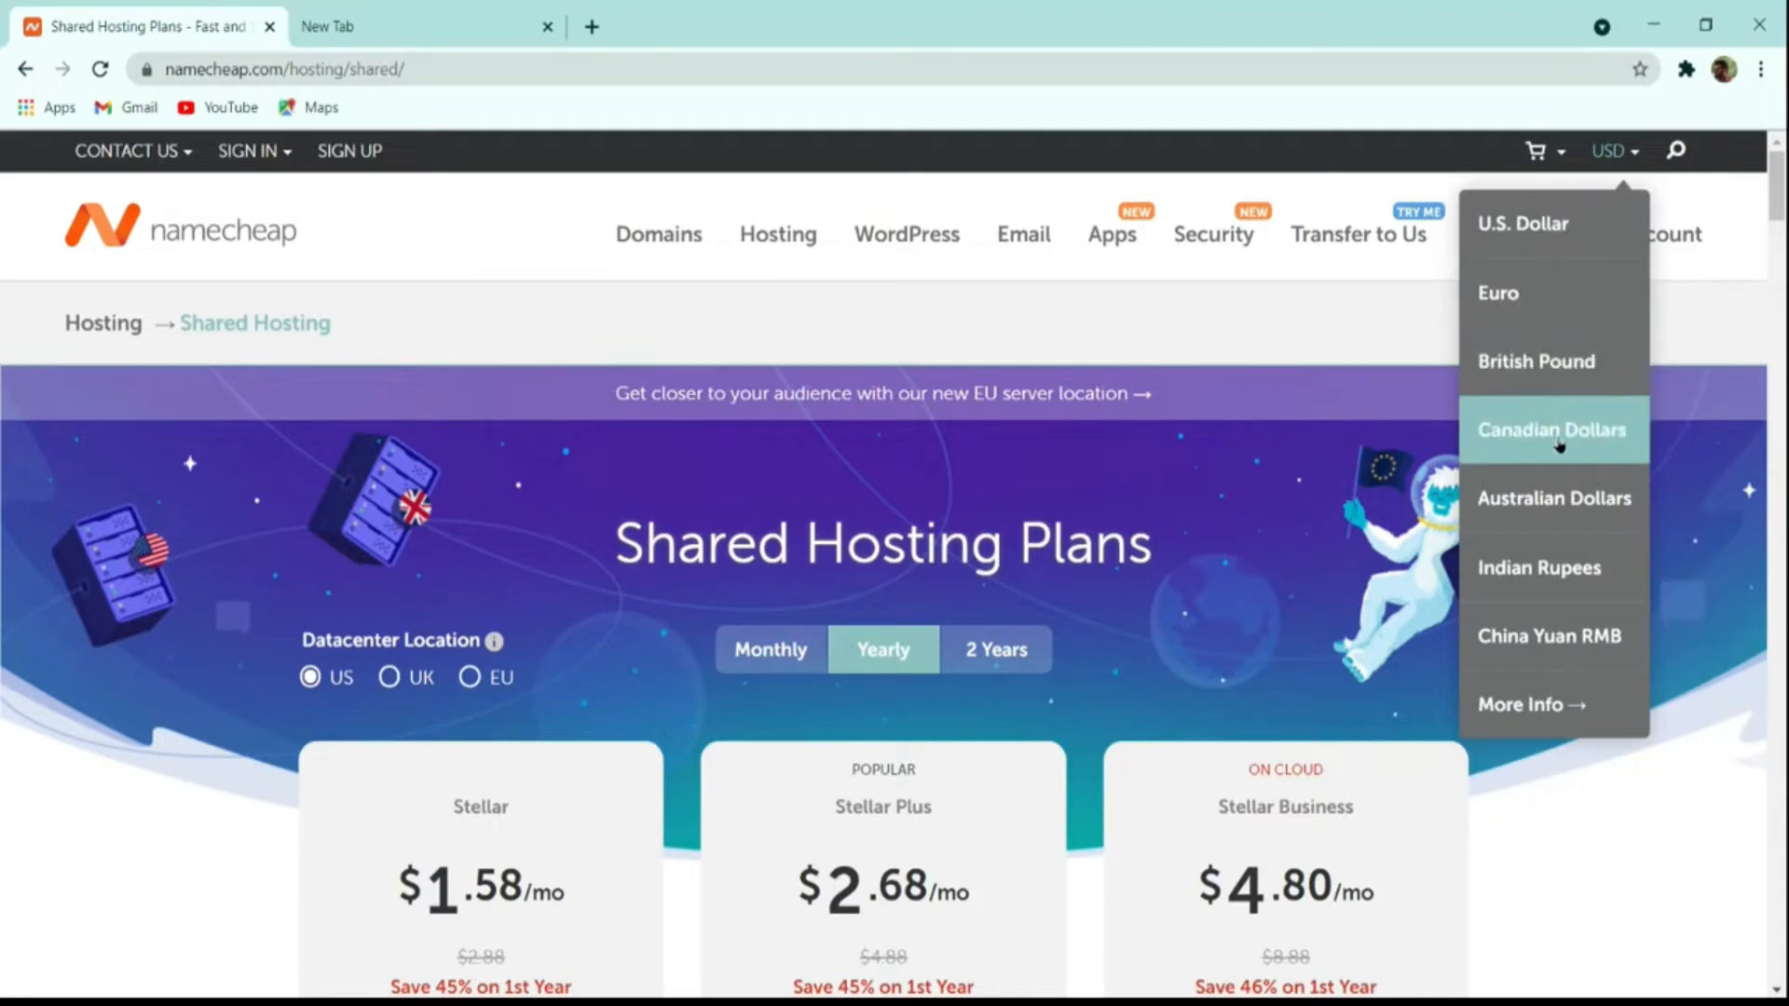
left_click(1562, 566)
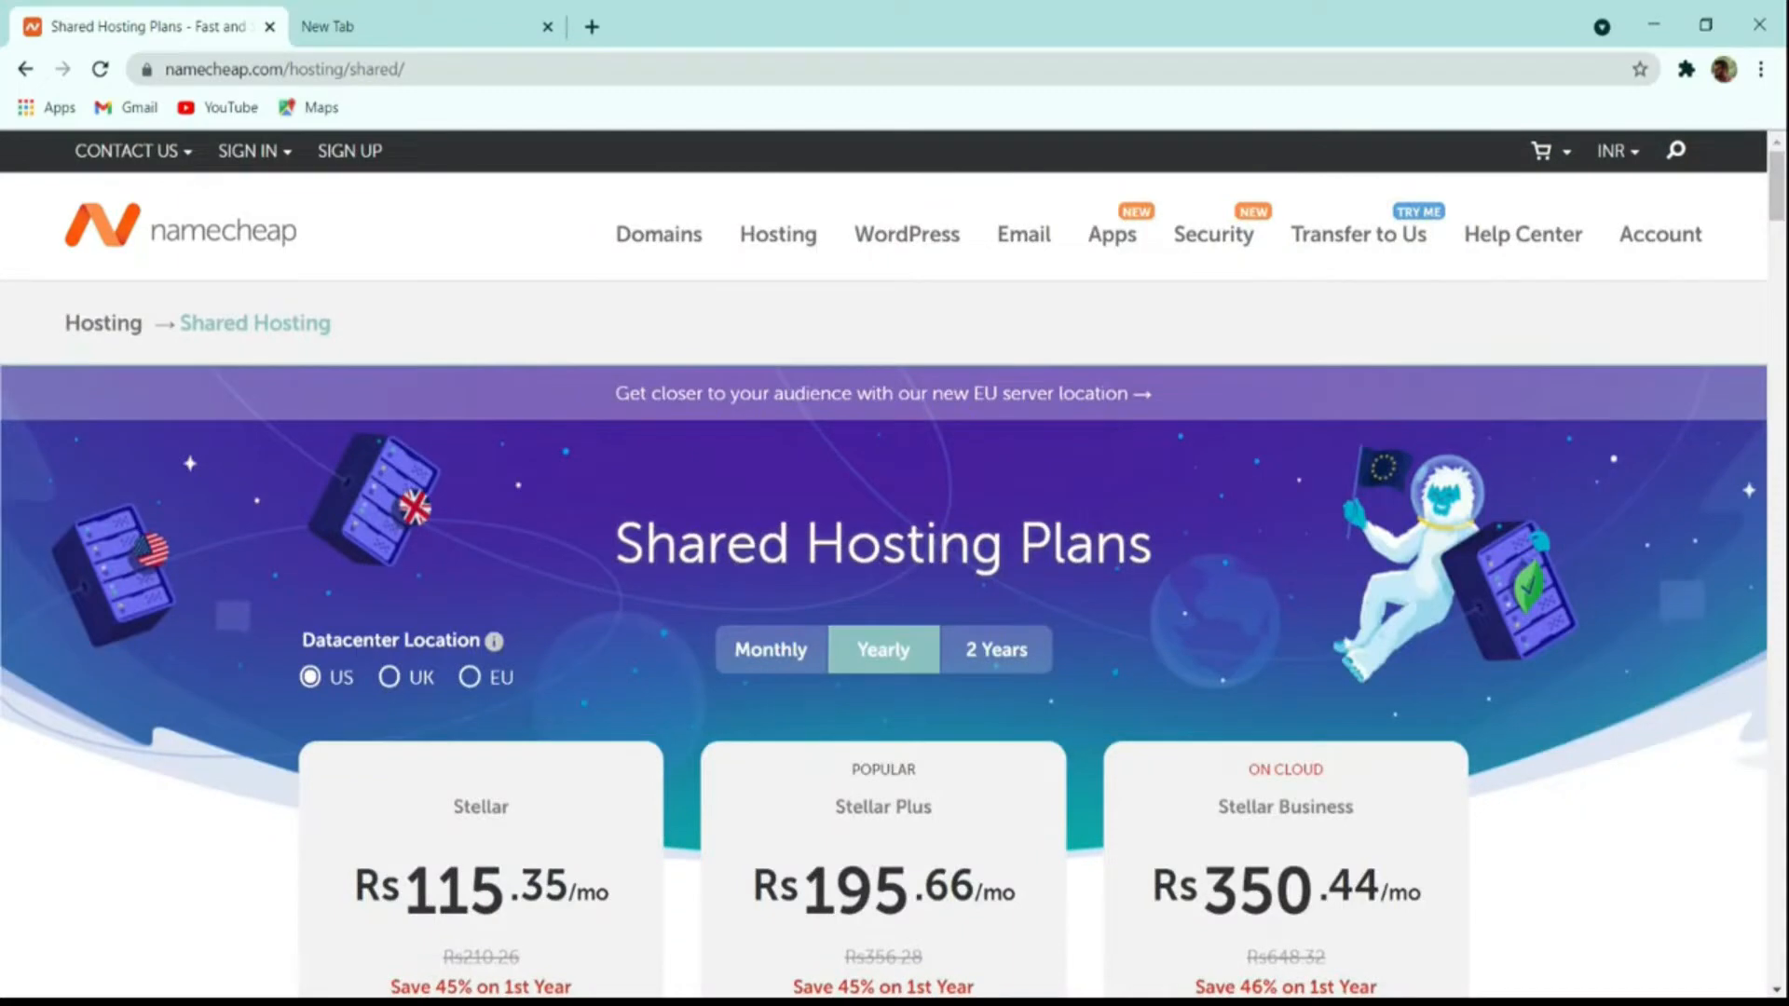
scroll(708, 689, "down", 4)
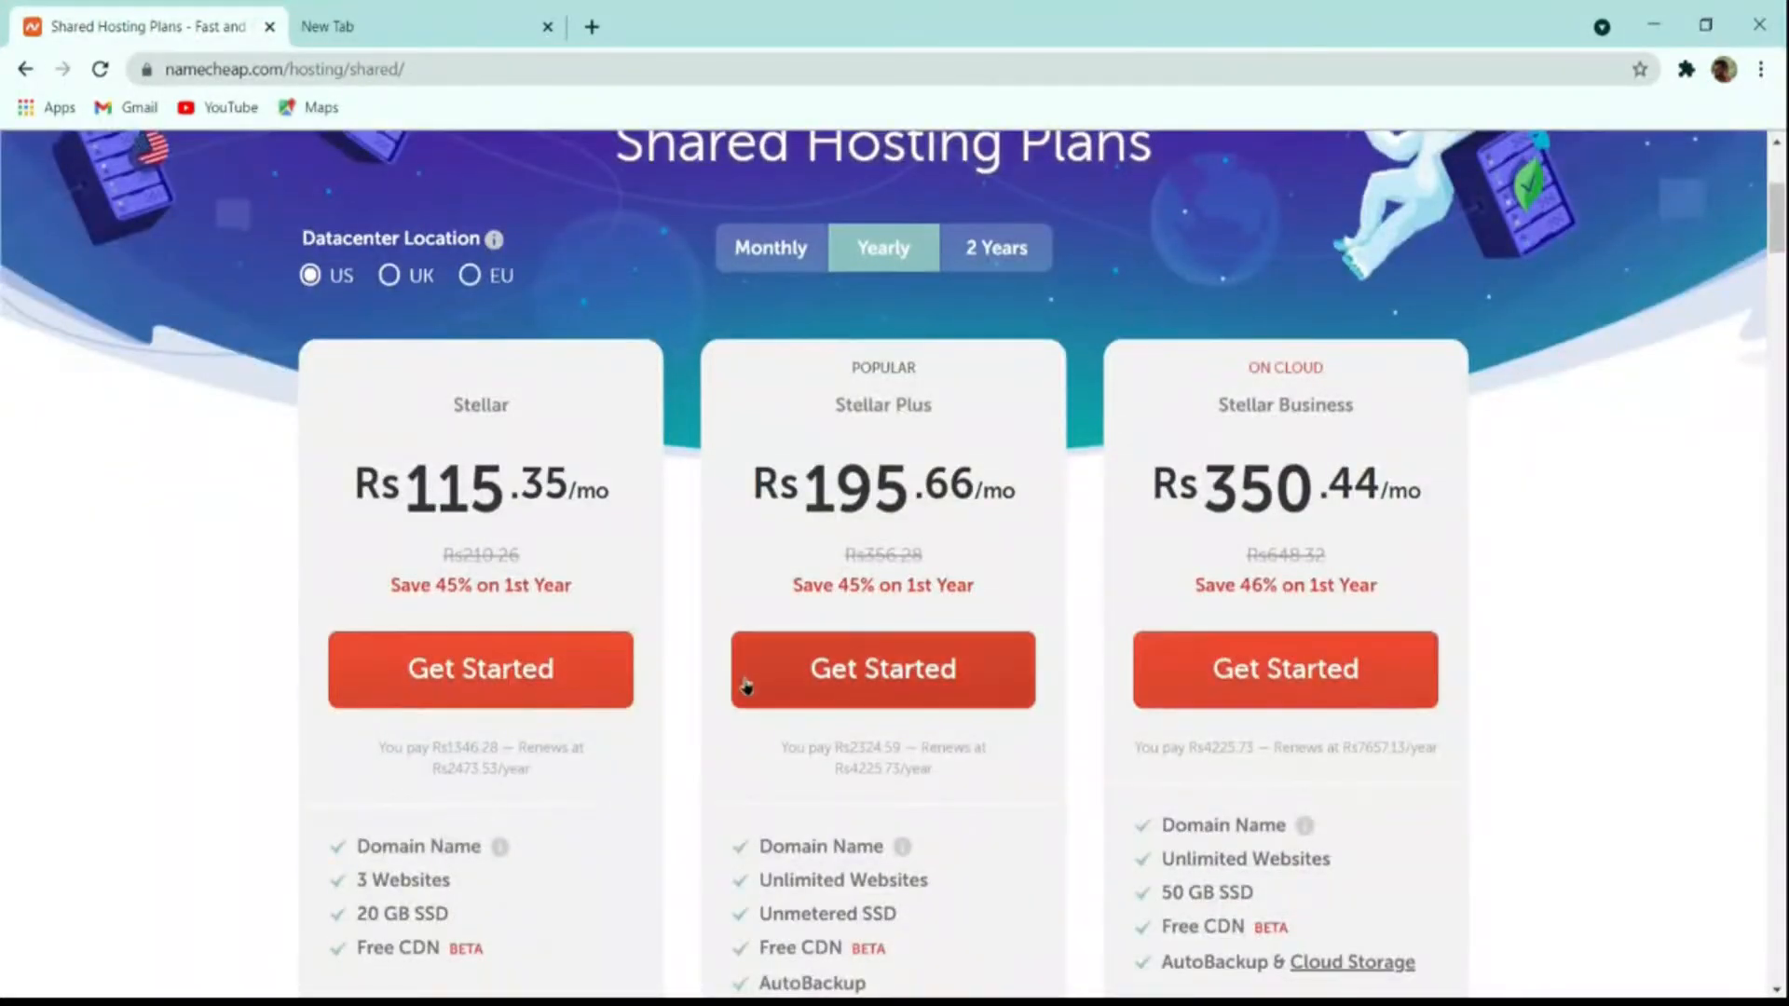
Step: Order the Stellar Plus plan and choose to register a new domain name
left_click(896, 672)
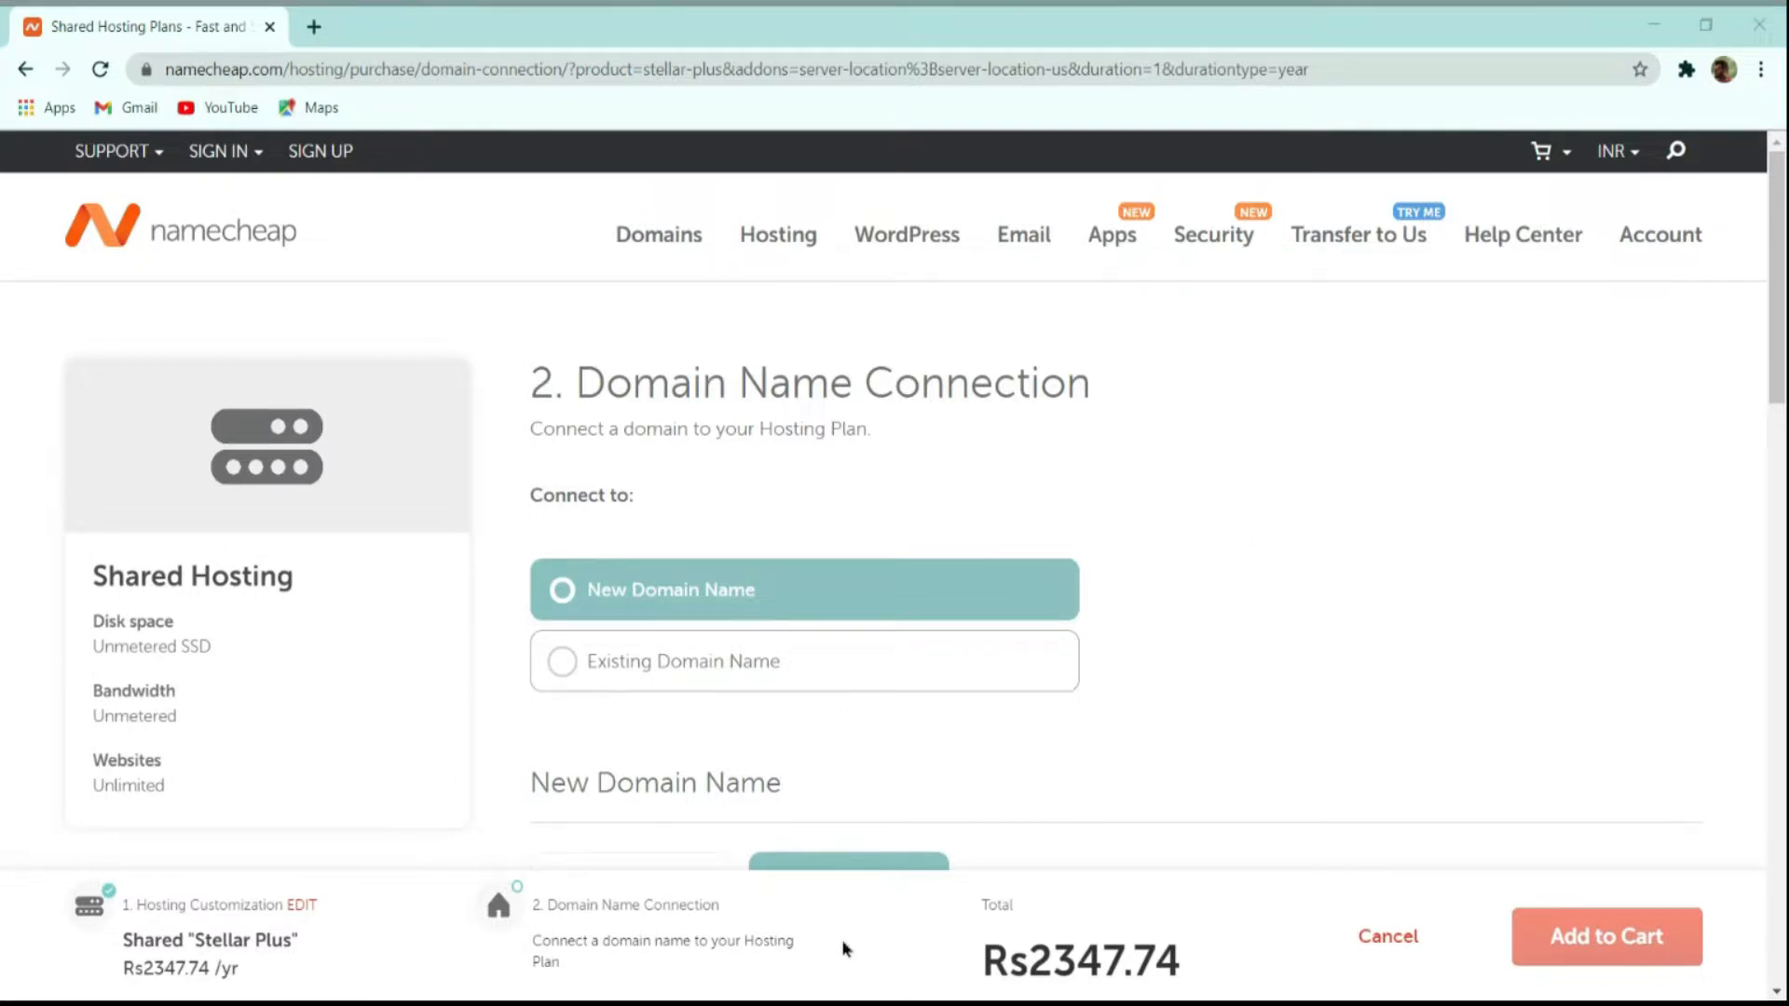
left_click(699, 657)
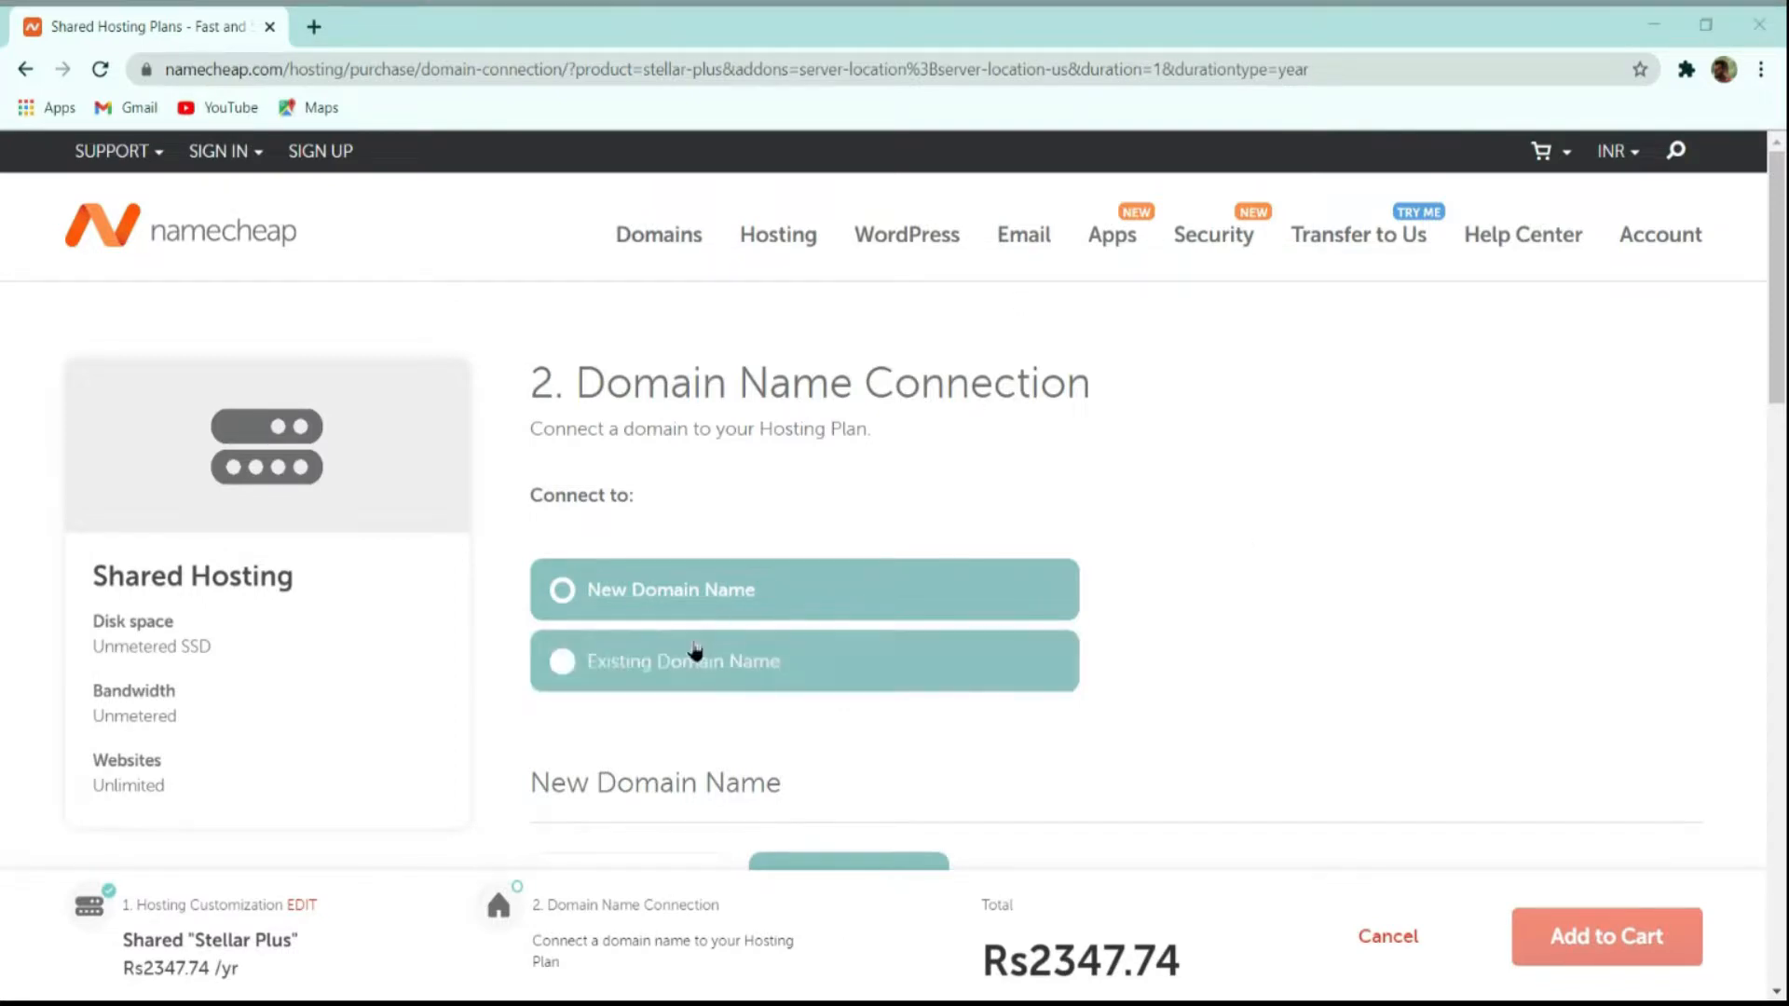
left_click(684, 658)
scroll(1172, 494, "down", 3)
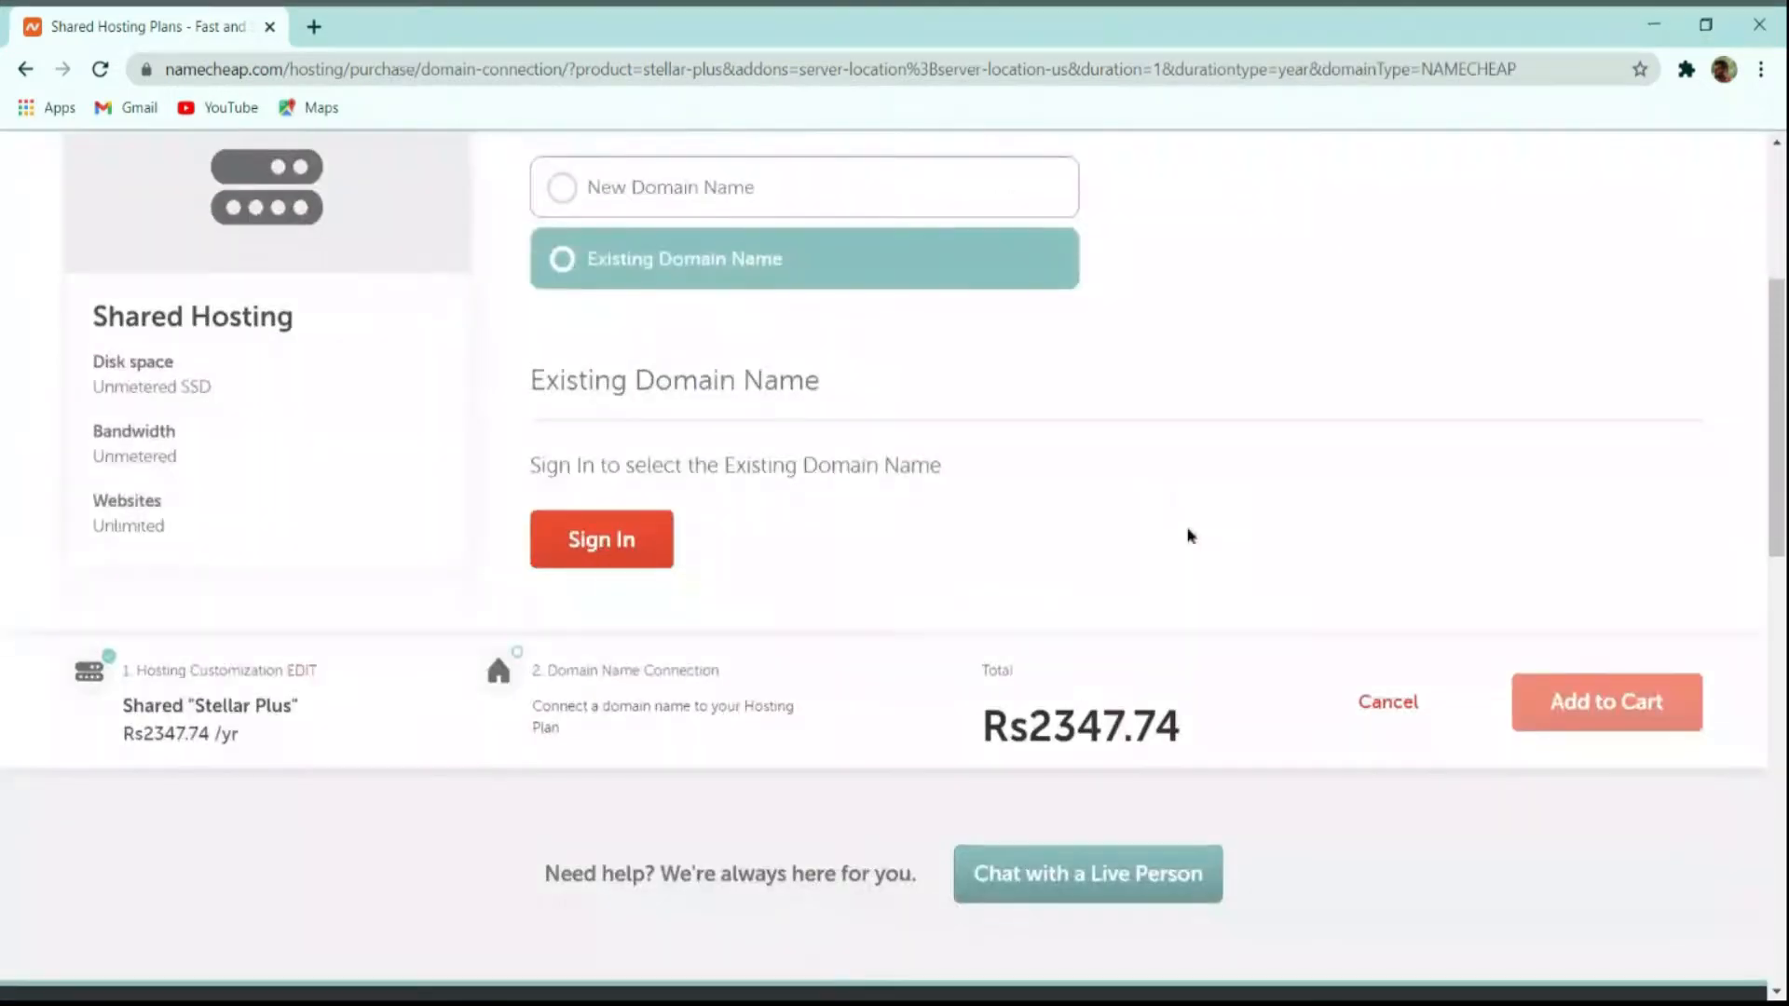
scroll(1198, 537, "up", 3)
left_click(774, 587)
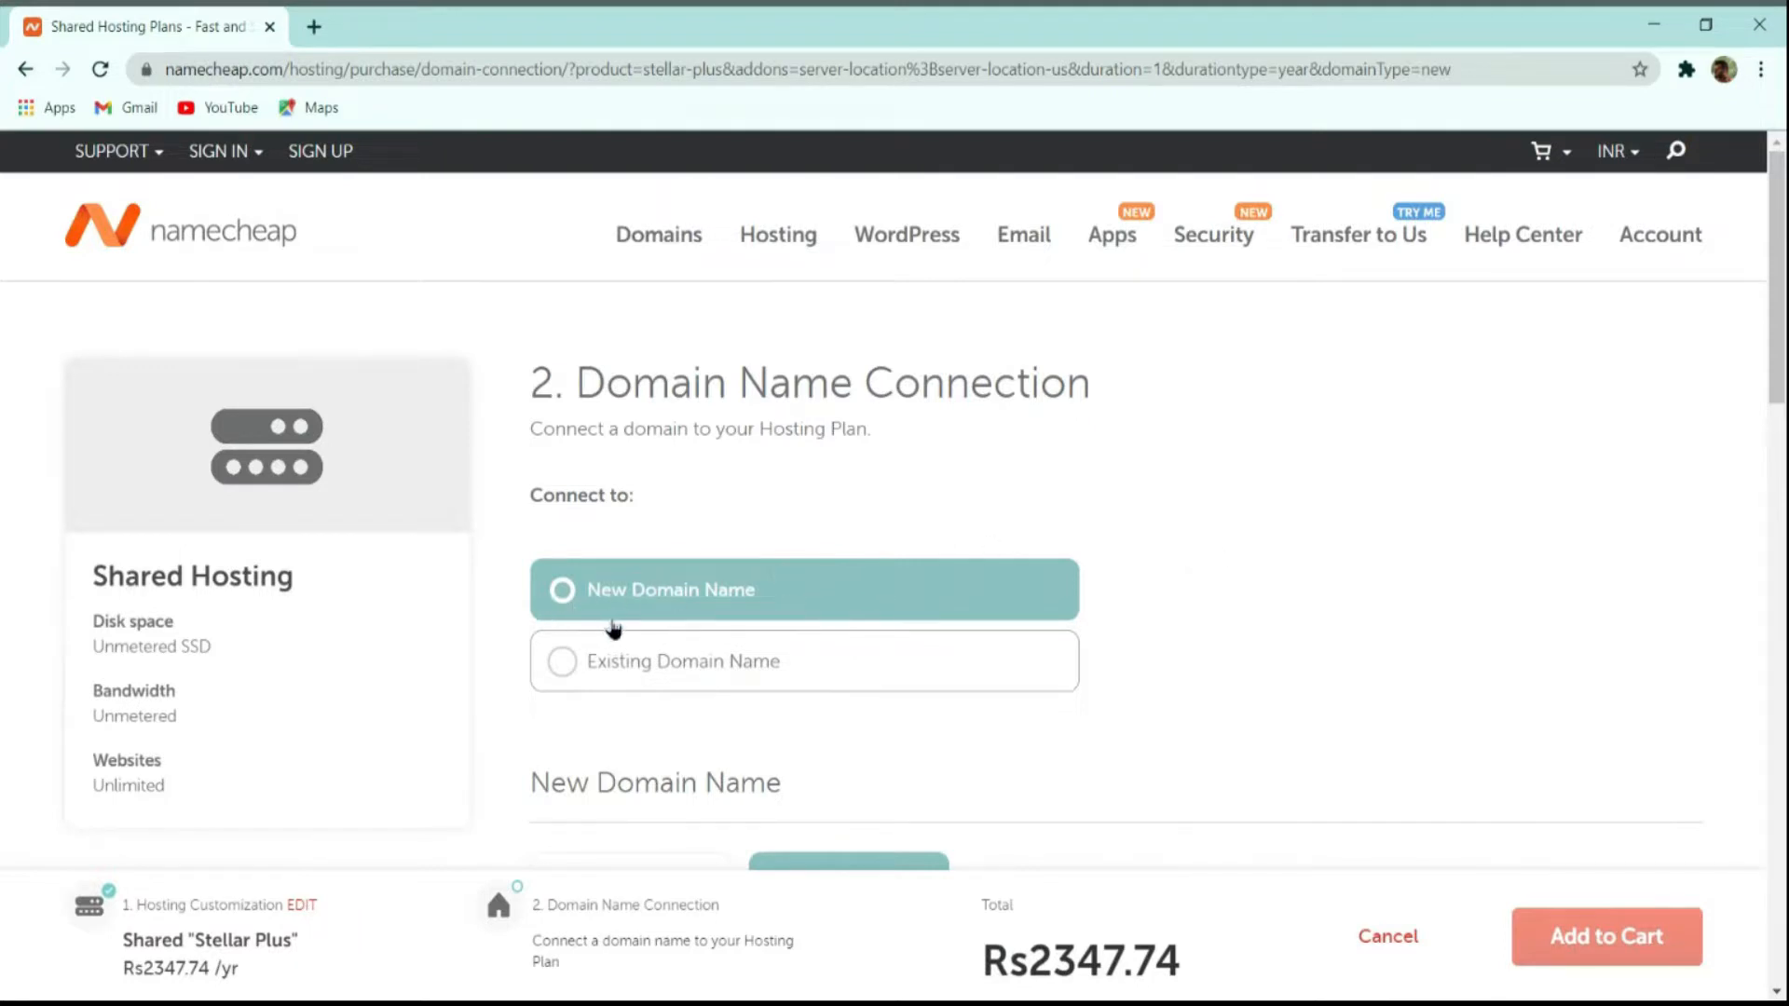
Step: Connect the domain thecmsguys.in and add it with the plan to the cart (Rs2751.82)
scroll(1083, 545, "down", 1)
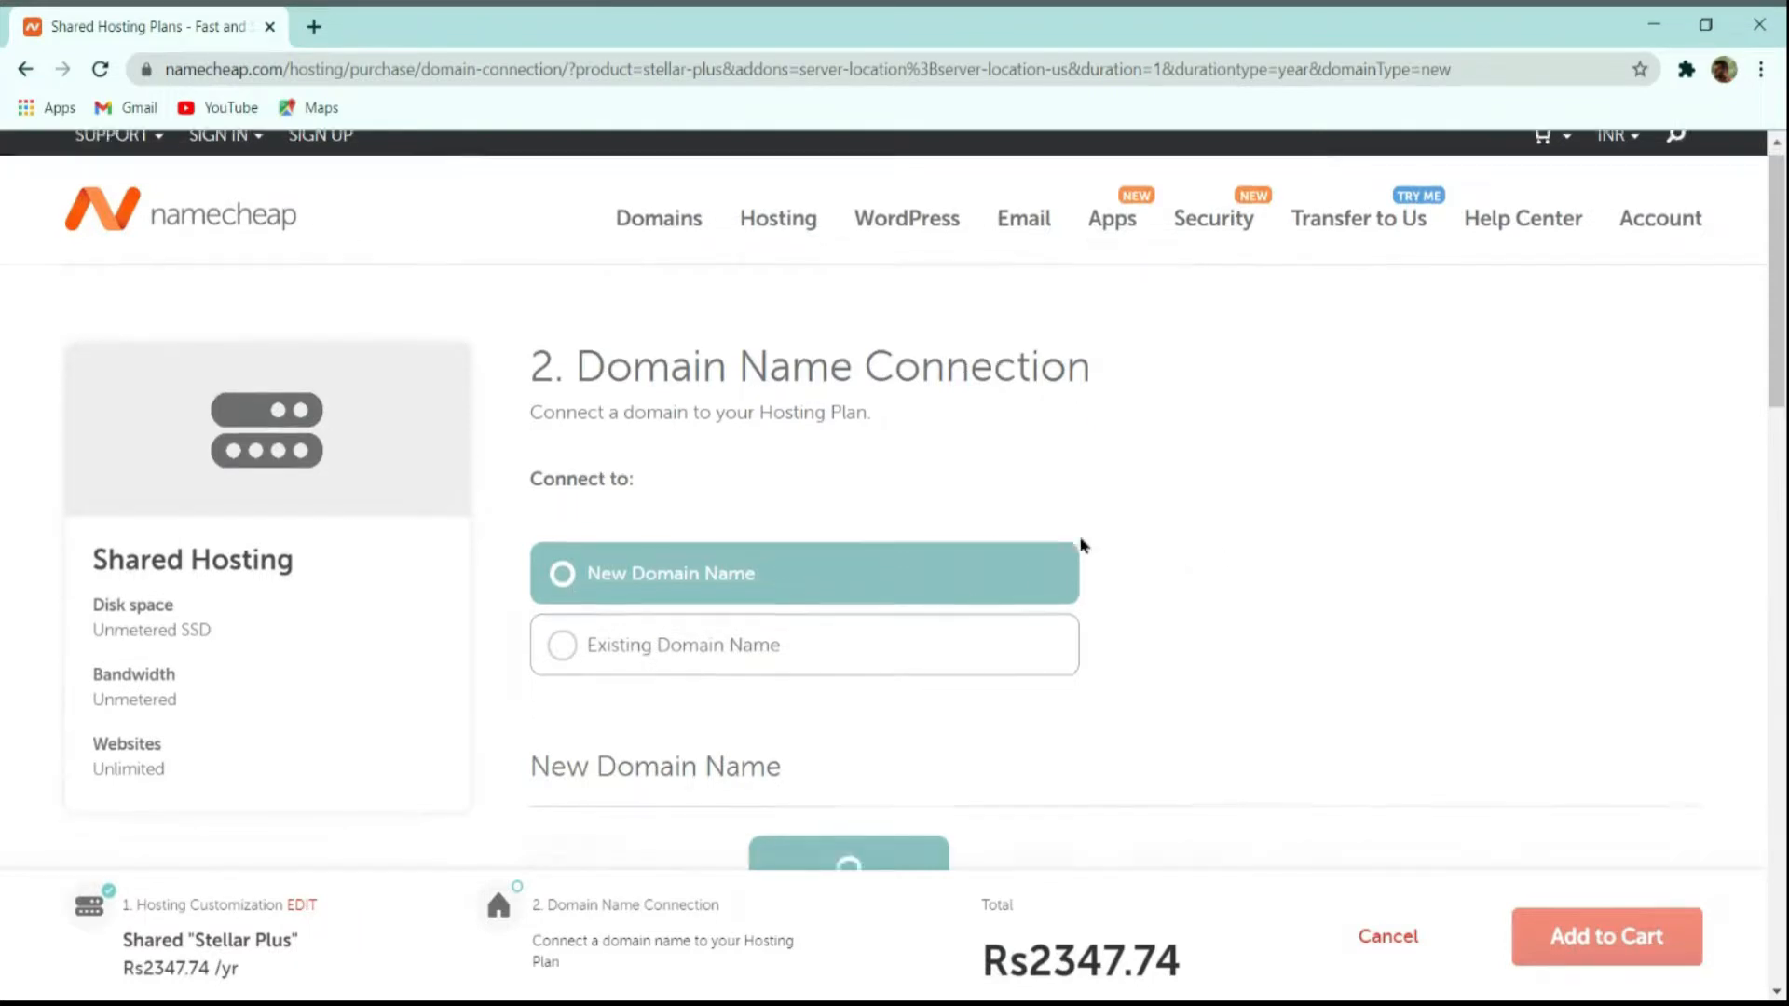
scroll(1083, 545, "down", 3)
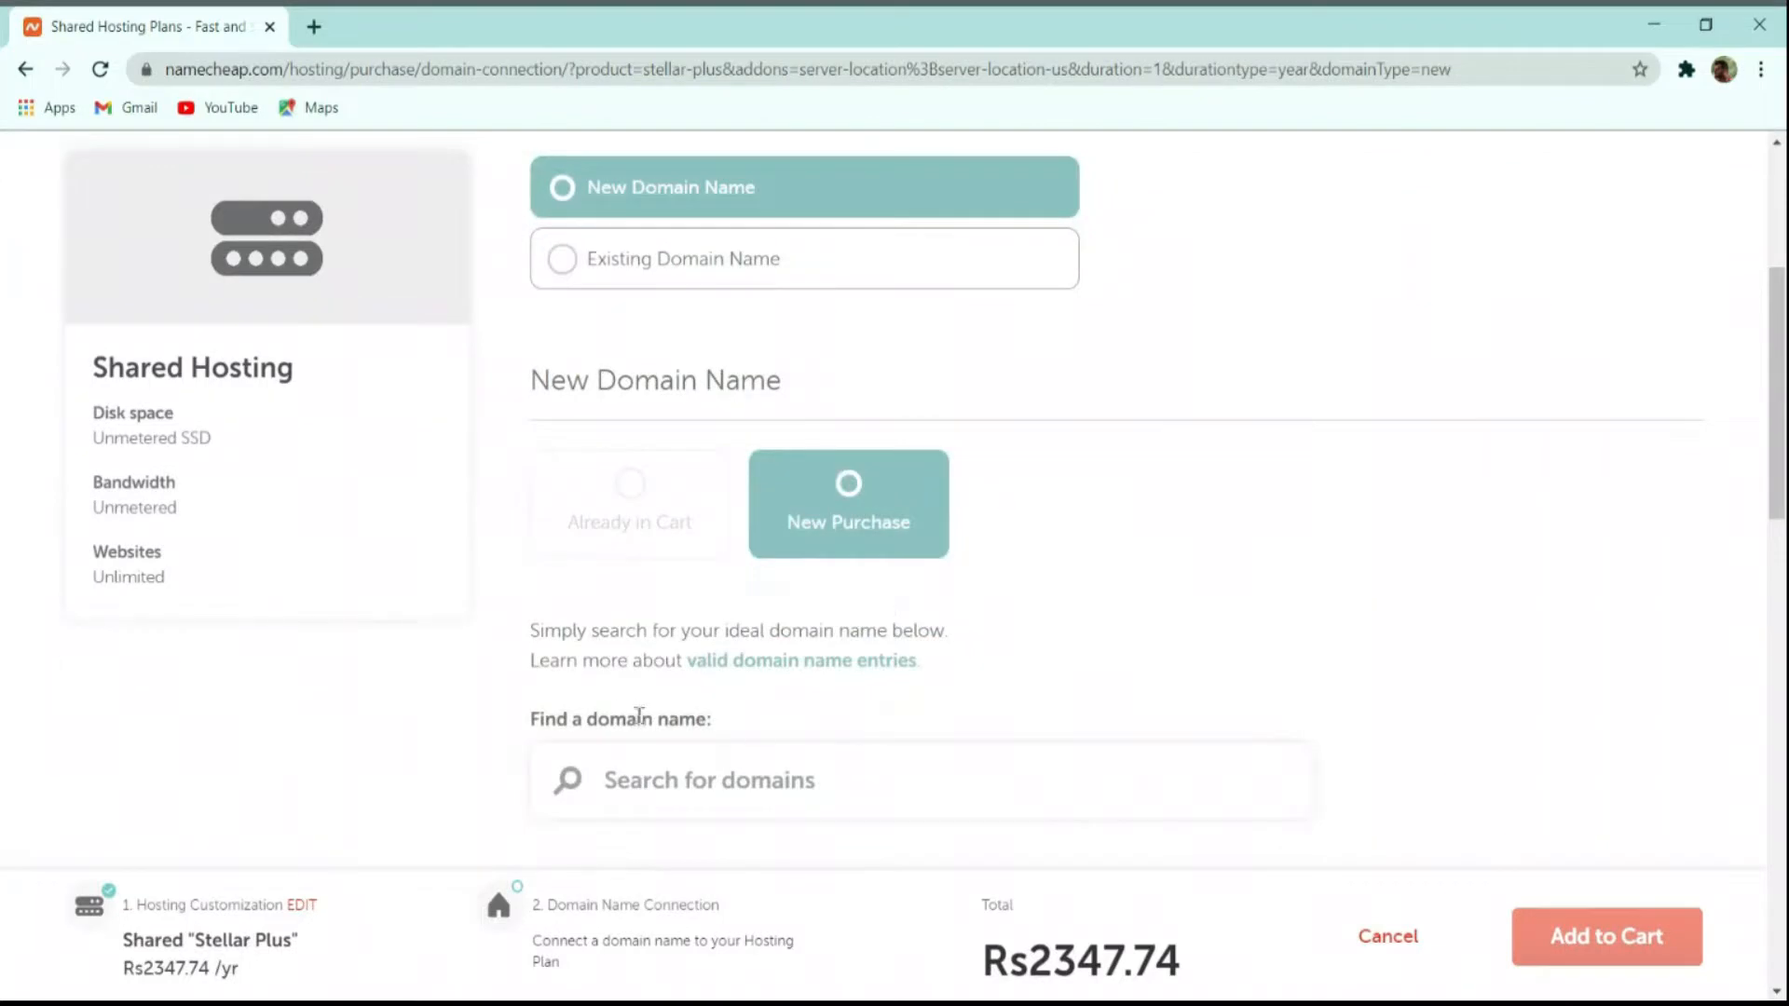
scroll(824, 771, "down", 2)
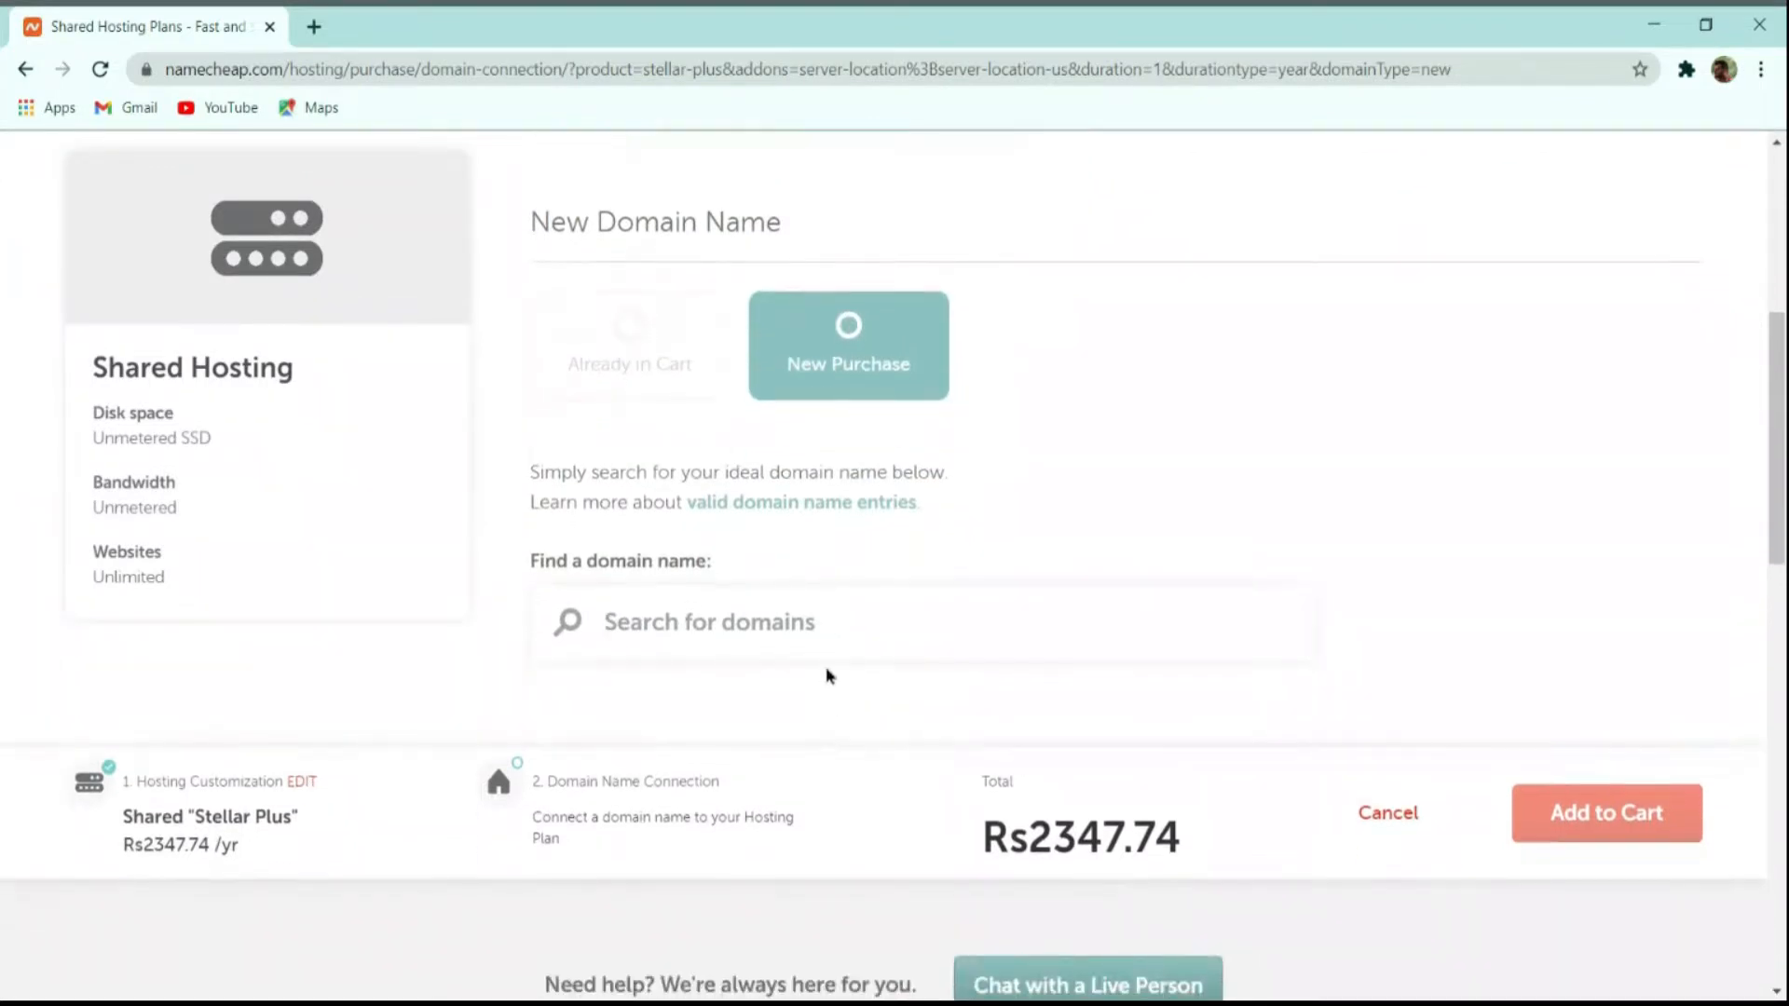
type("thecm")
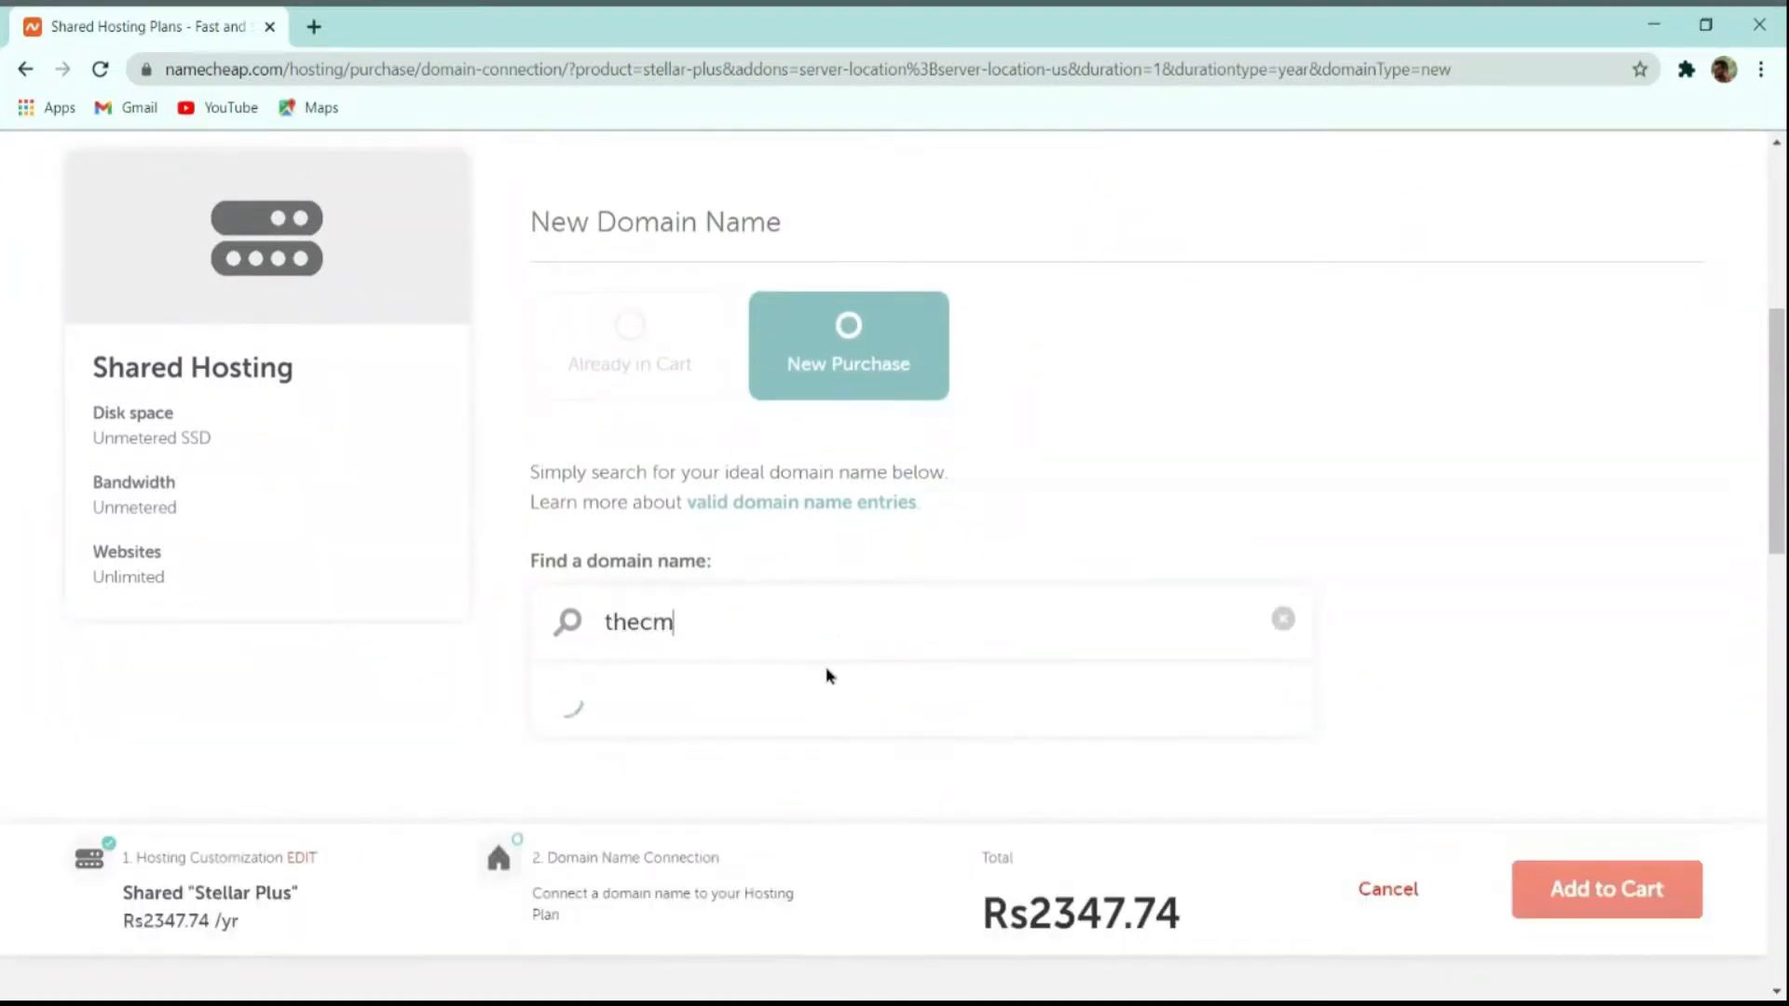
type("sguys.in")
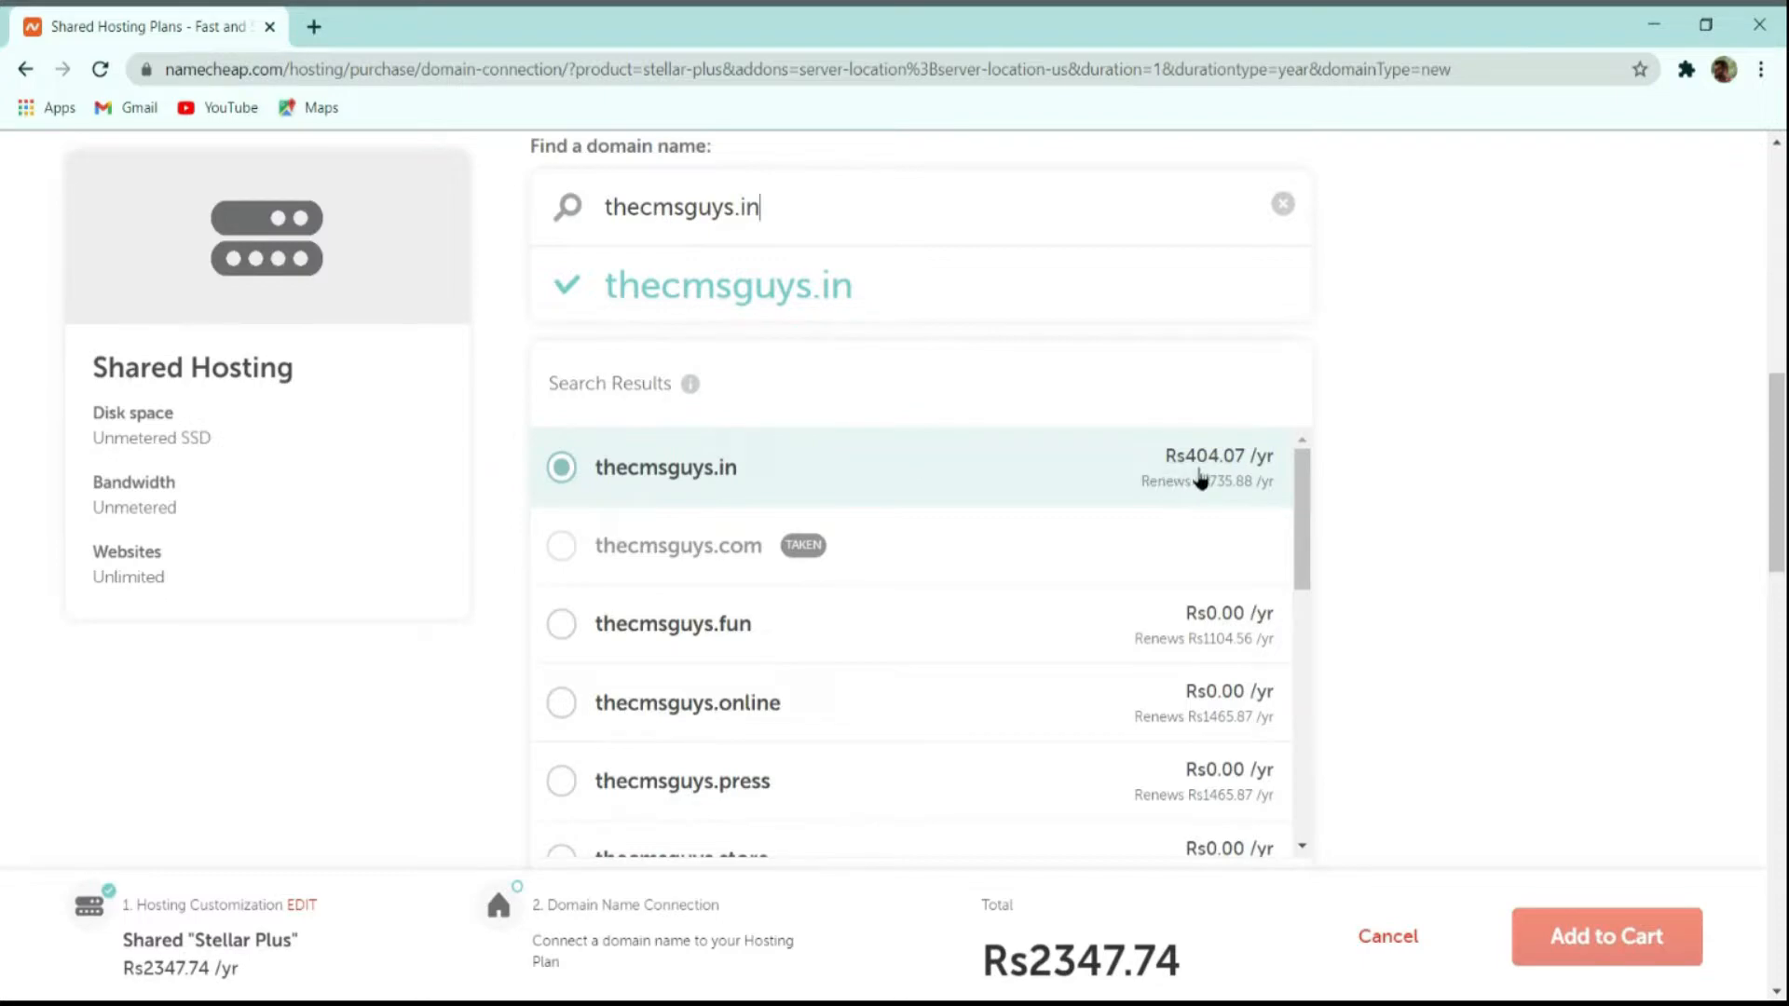
scroll(1201, 478, "down", 4)
left_click(1230, 571)
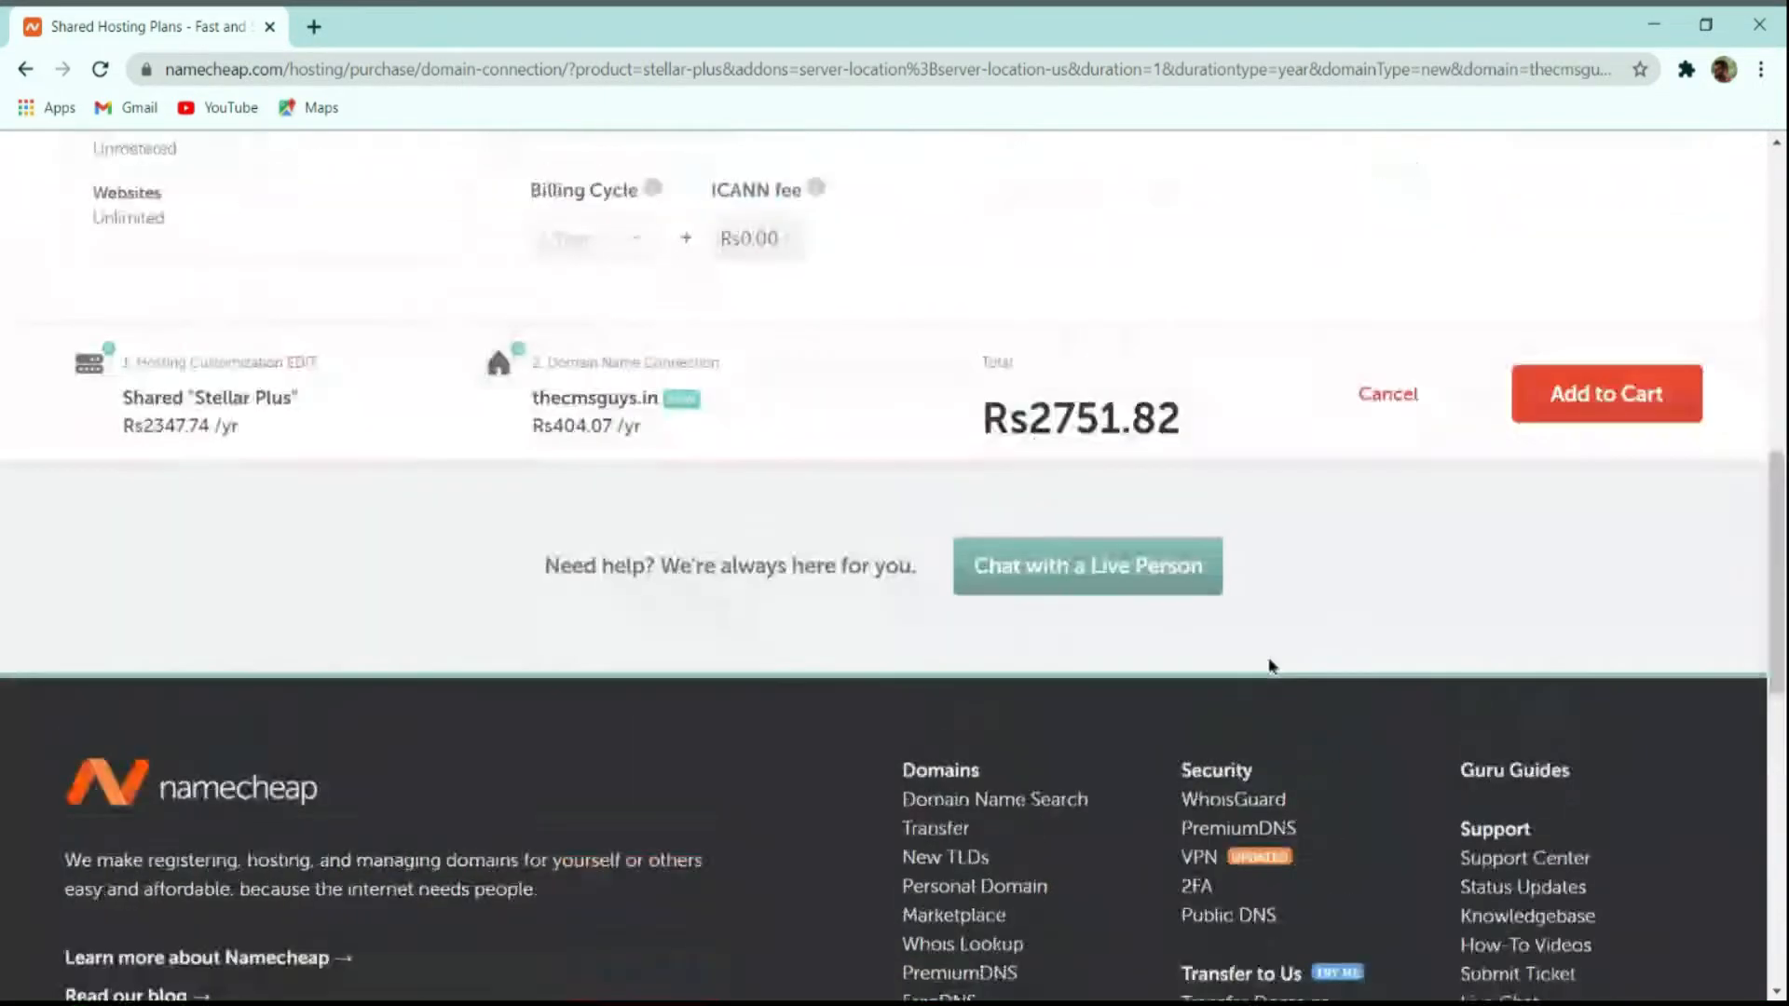
scroll(1270, 665, "up", 5)
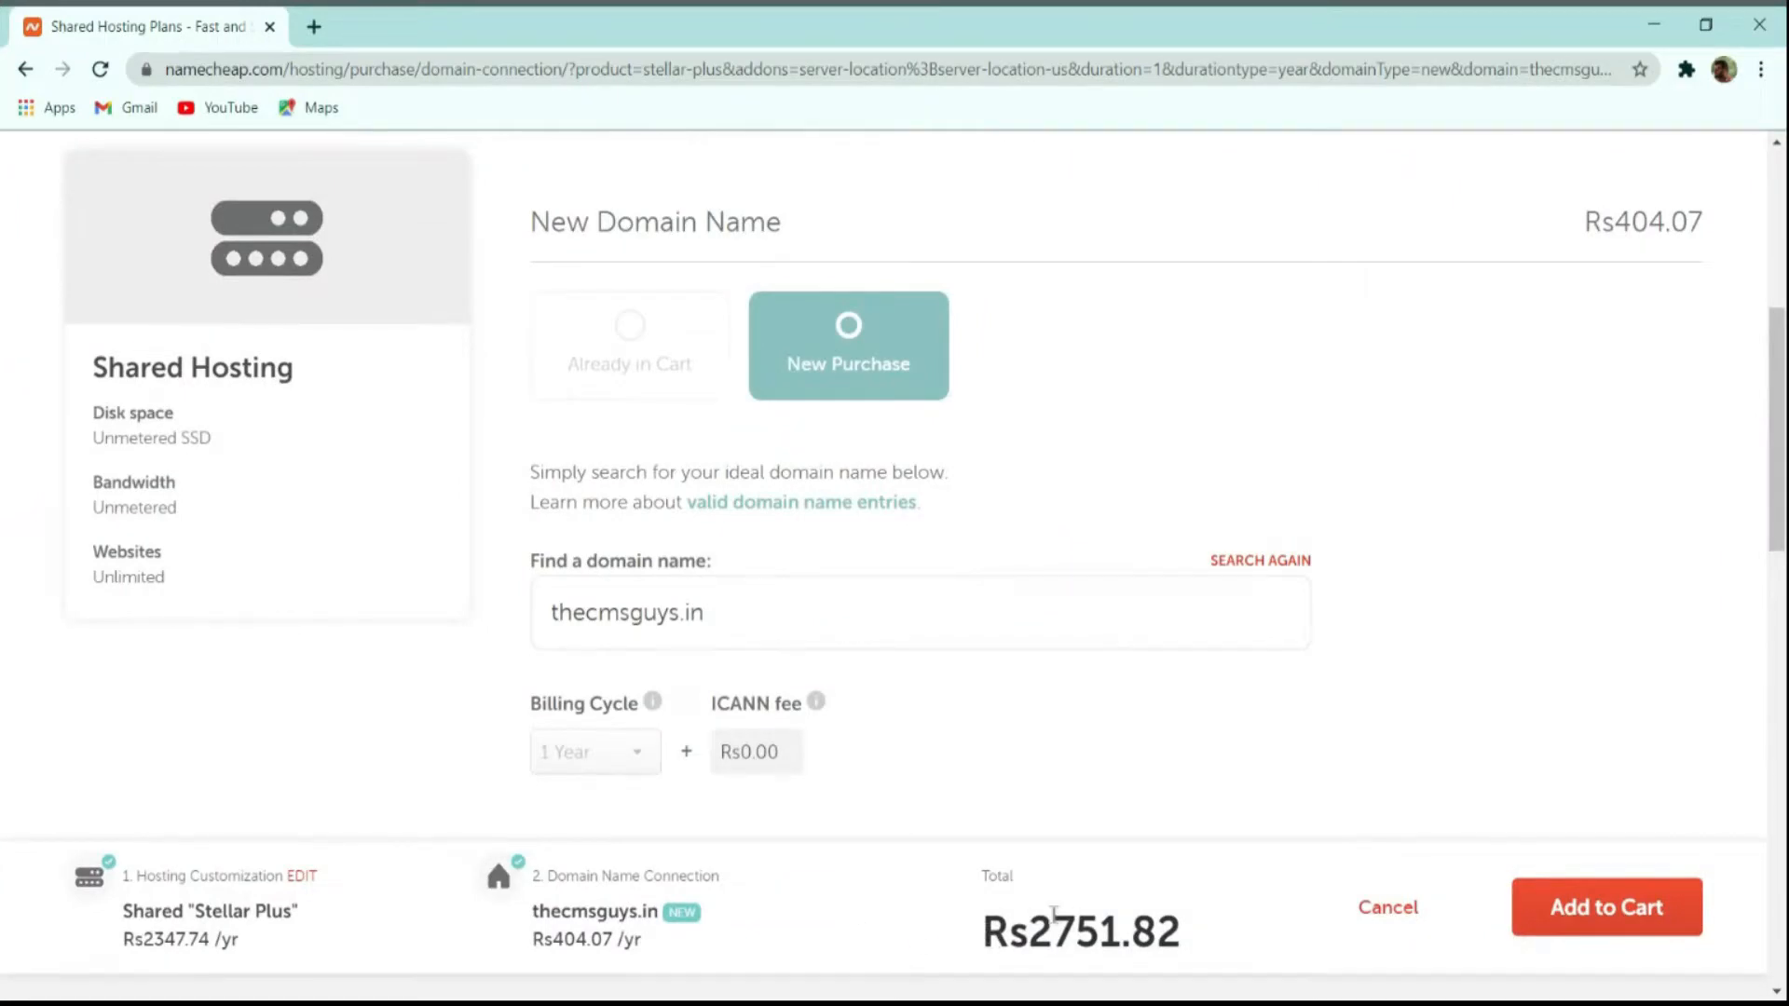
left_click_drag(985, 918, 1122, 920)
left_click(1165, 917)
left_click(1629, 917)
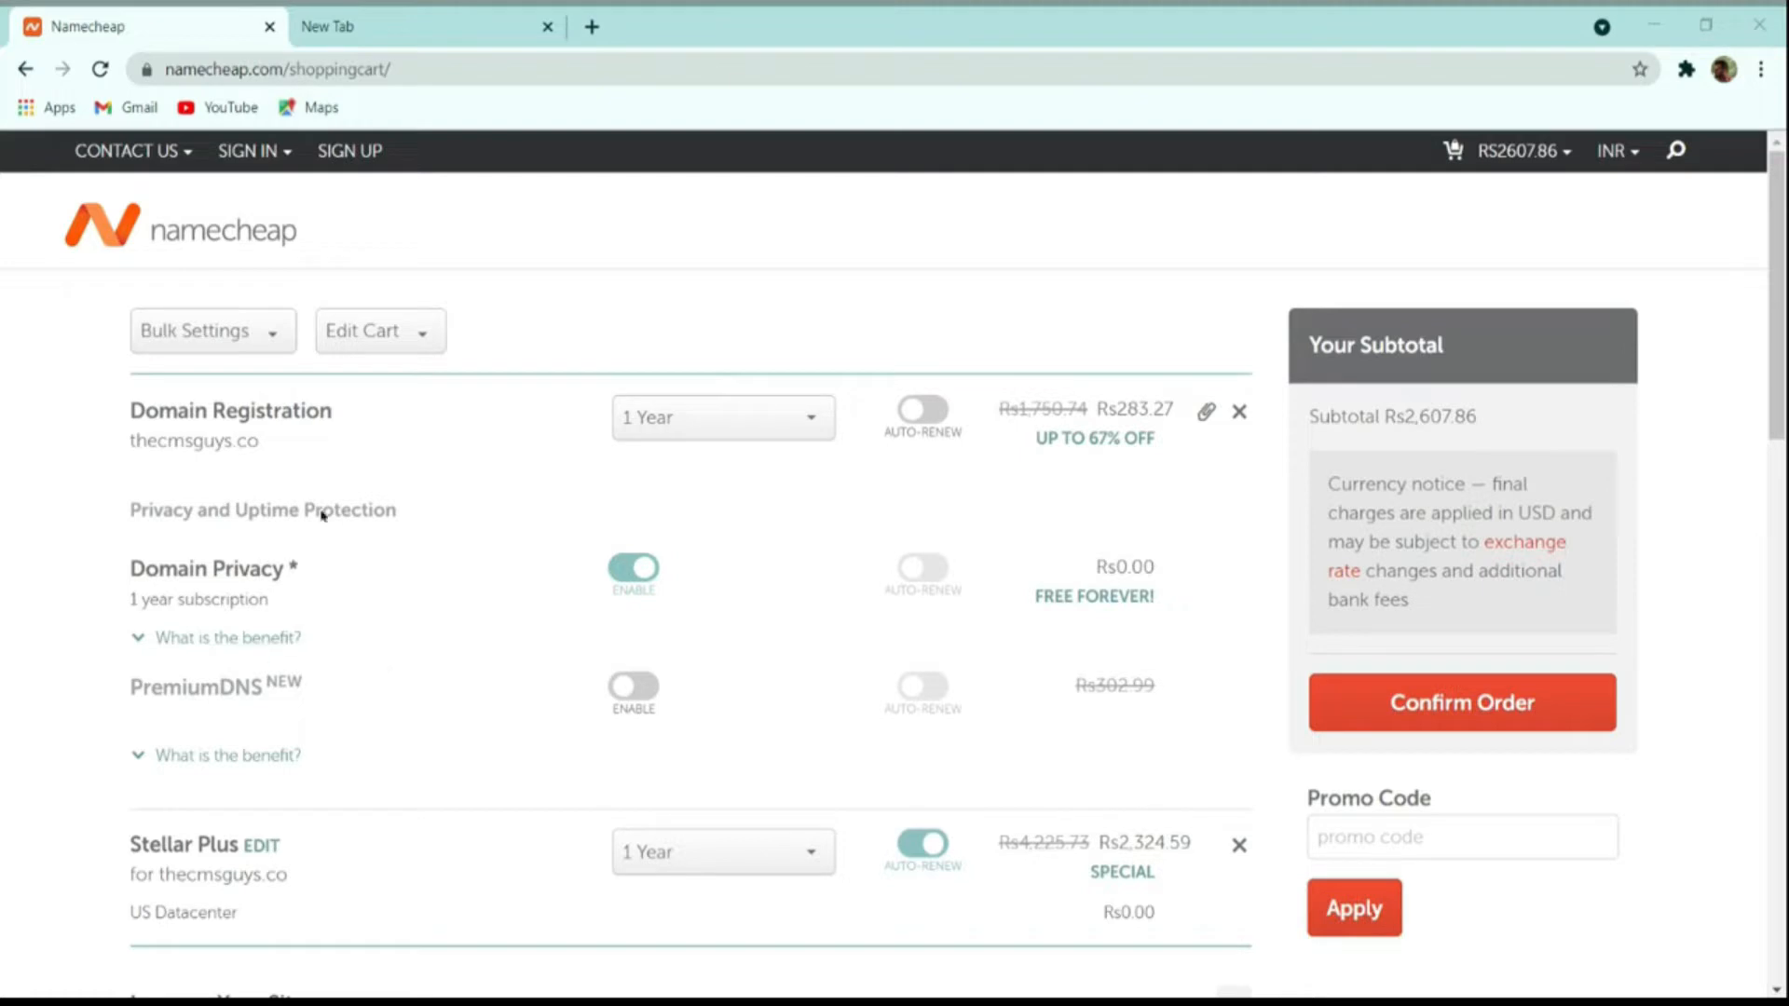
Step: Change domain registration to 5 years, revert it to 1 year, and confirm the order
left_click(702, 416)
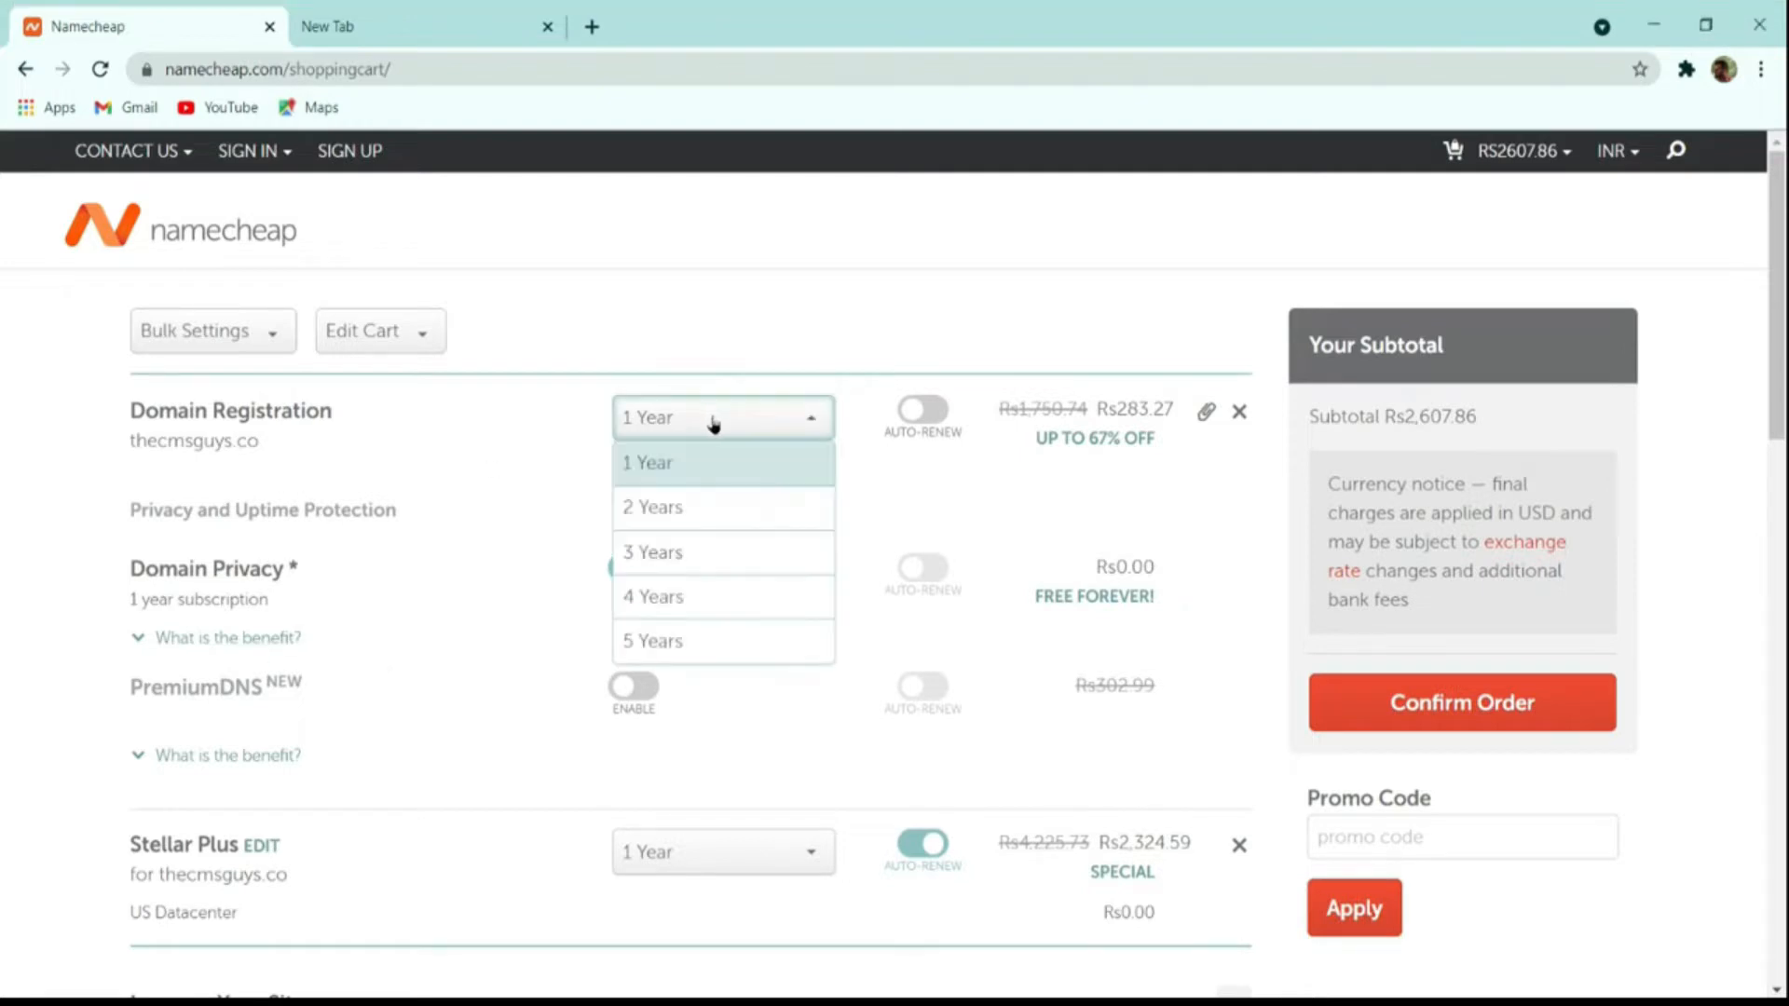
left_click(691, 639)
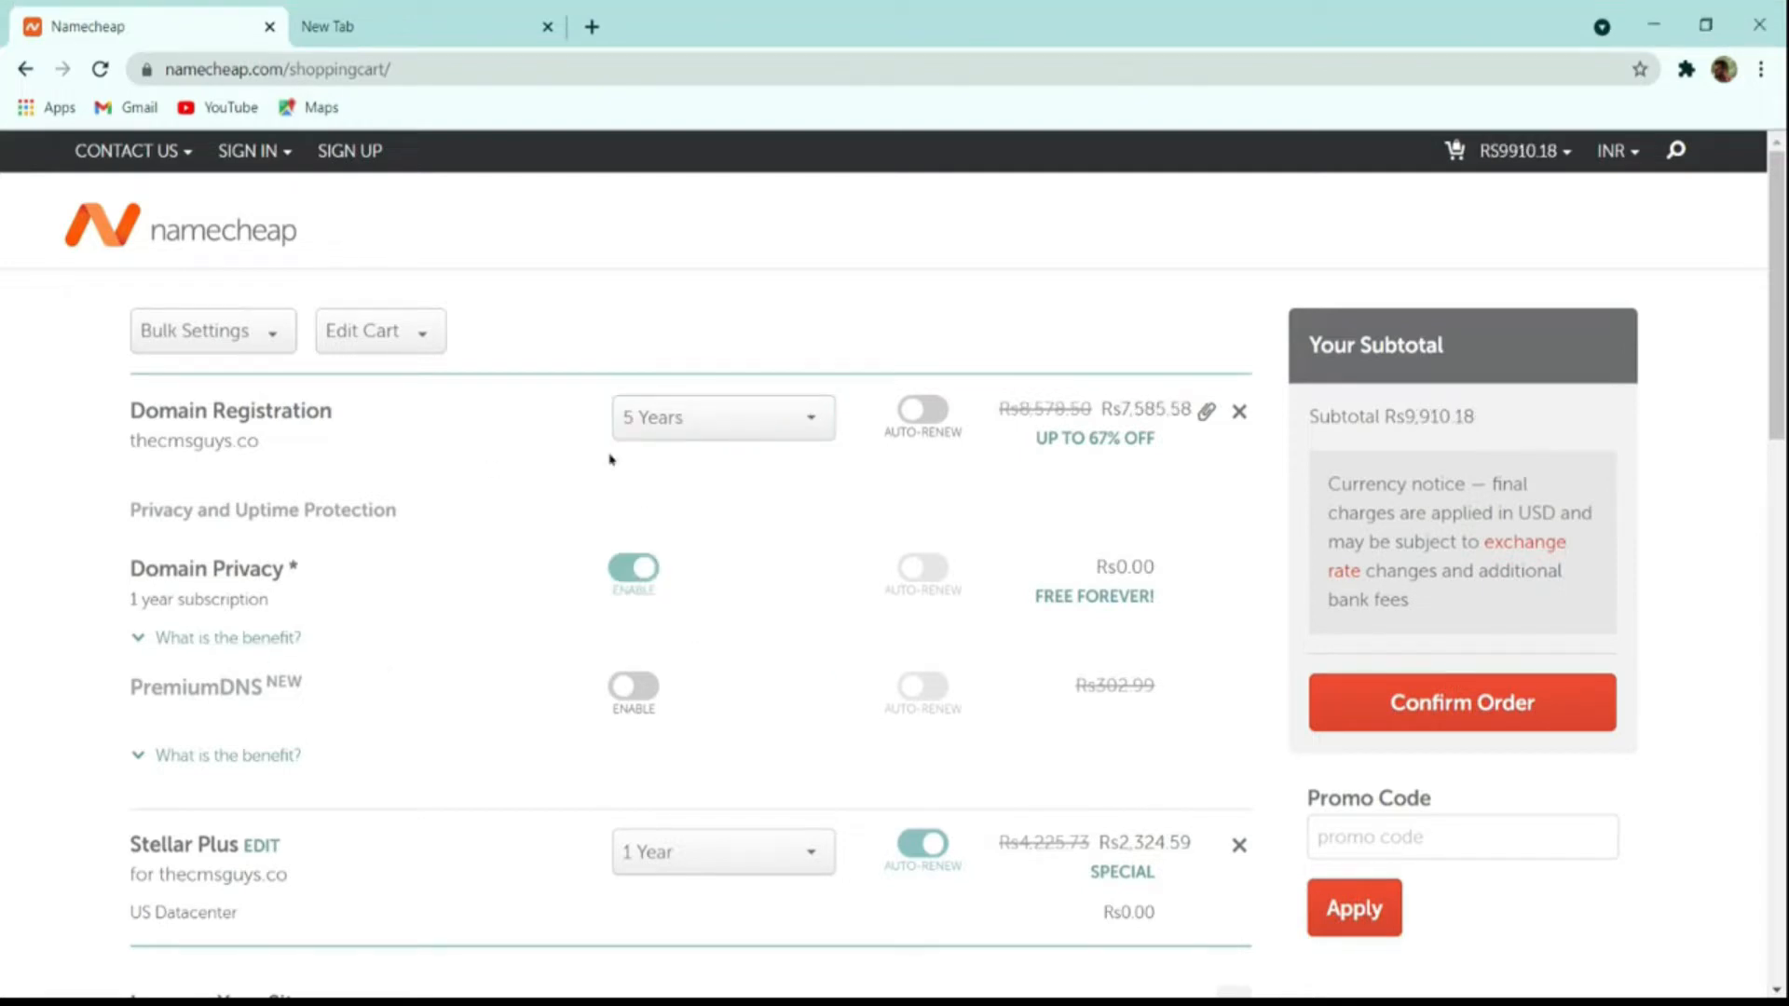
left_click(675, 425)
left_click(695, 466)
scroll(1062, 589, "down", 4)
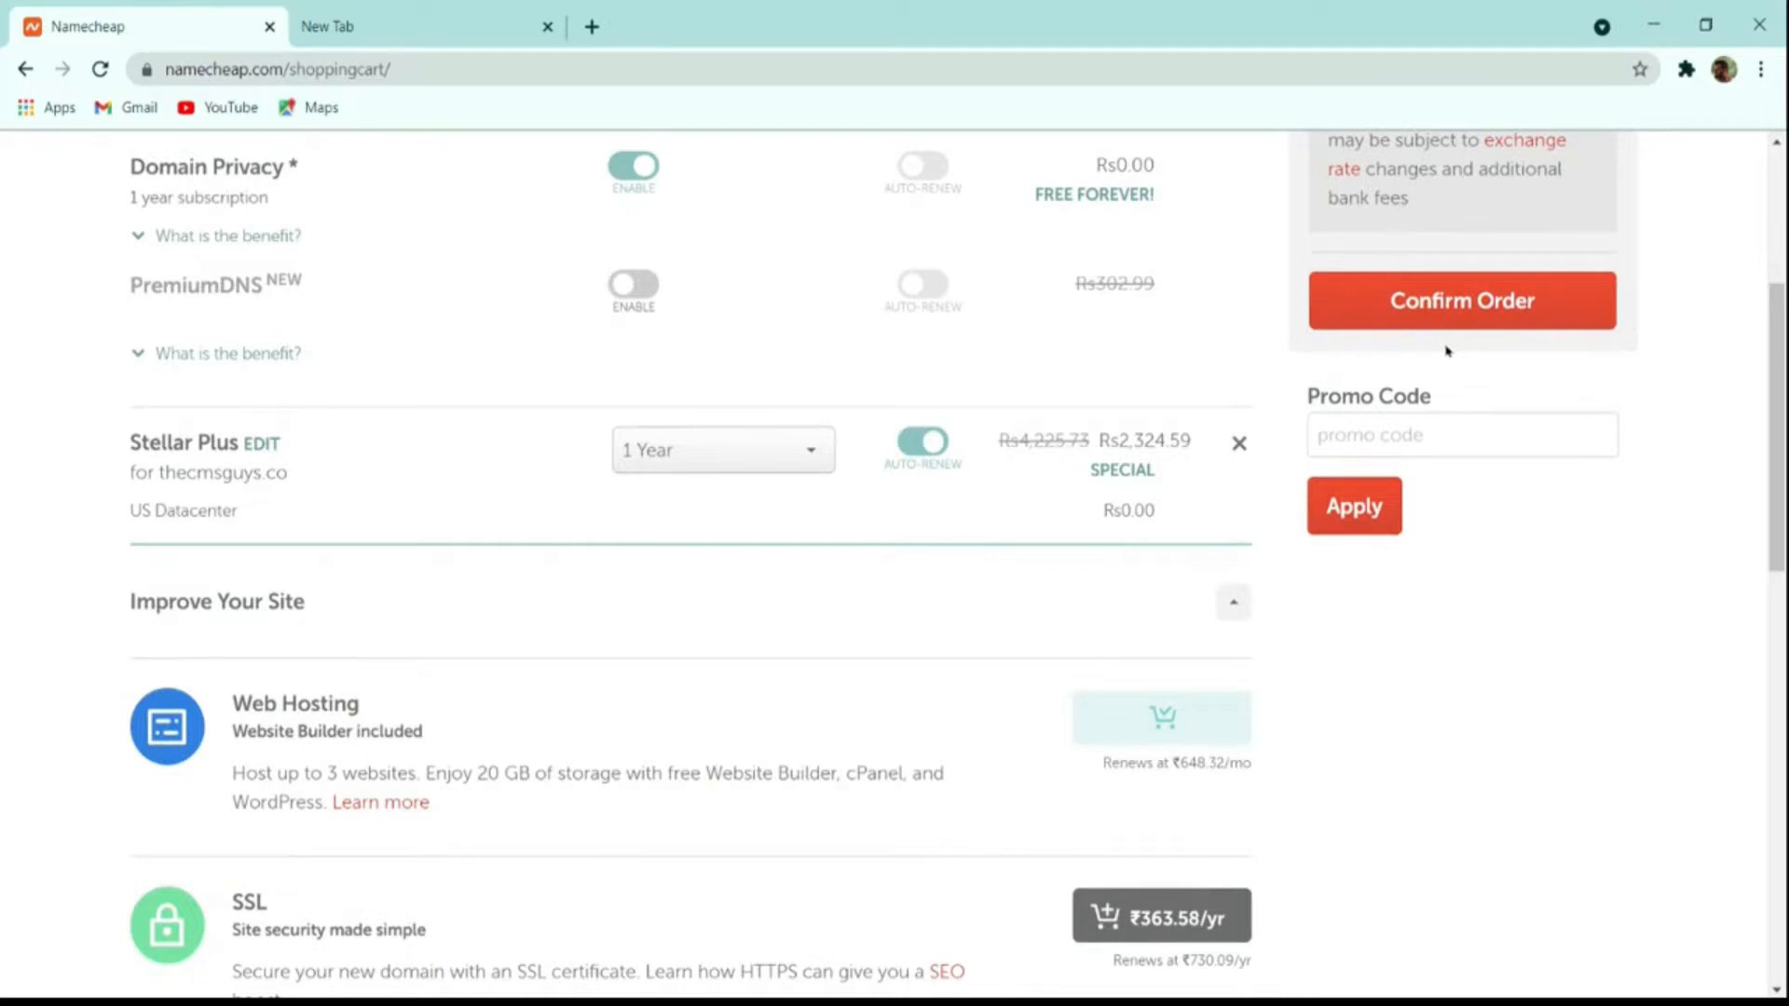
left_click(1475, 317)
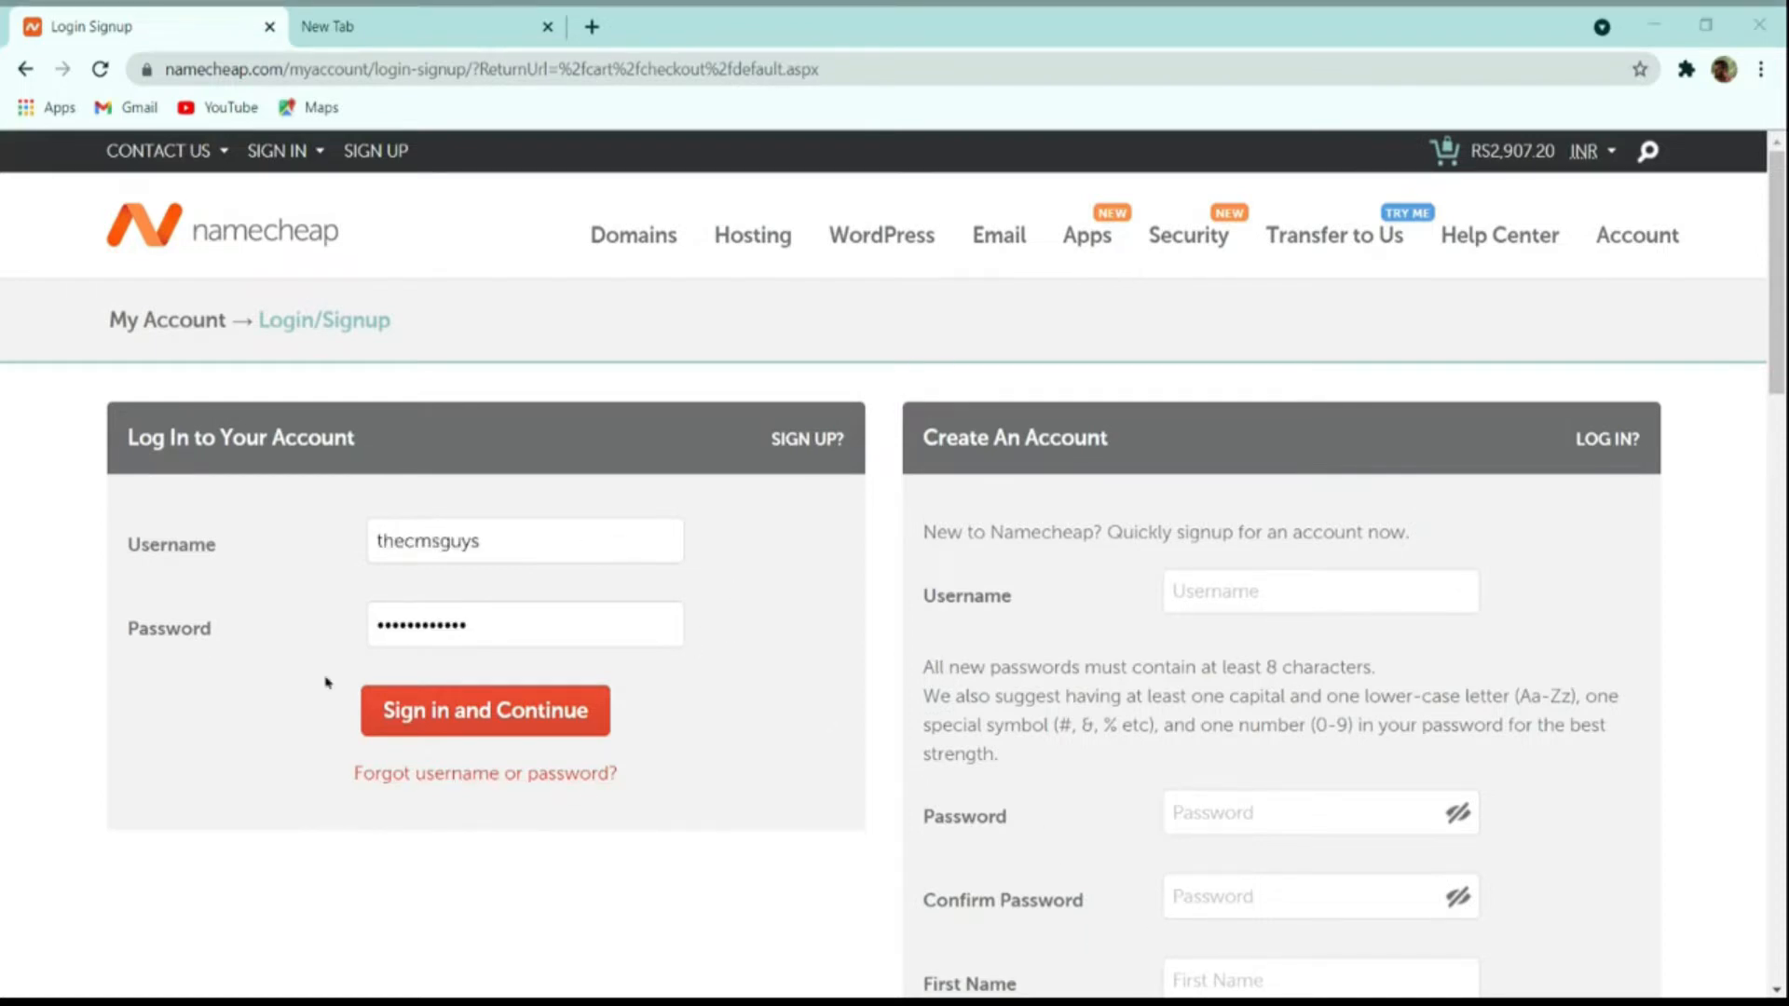
Step: Sign in and continue the checkout to the payment options
left_click(273, 668)
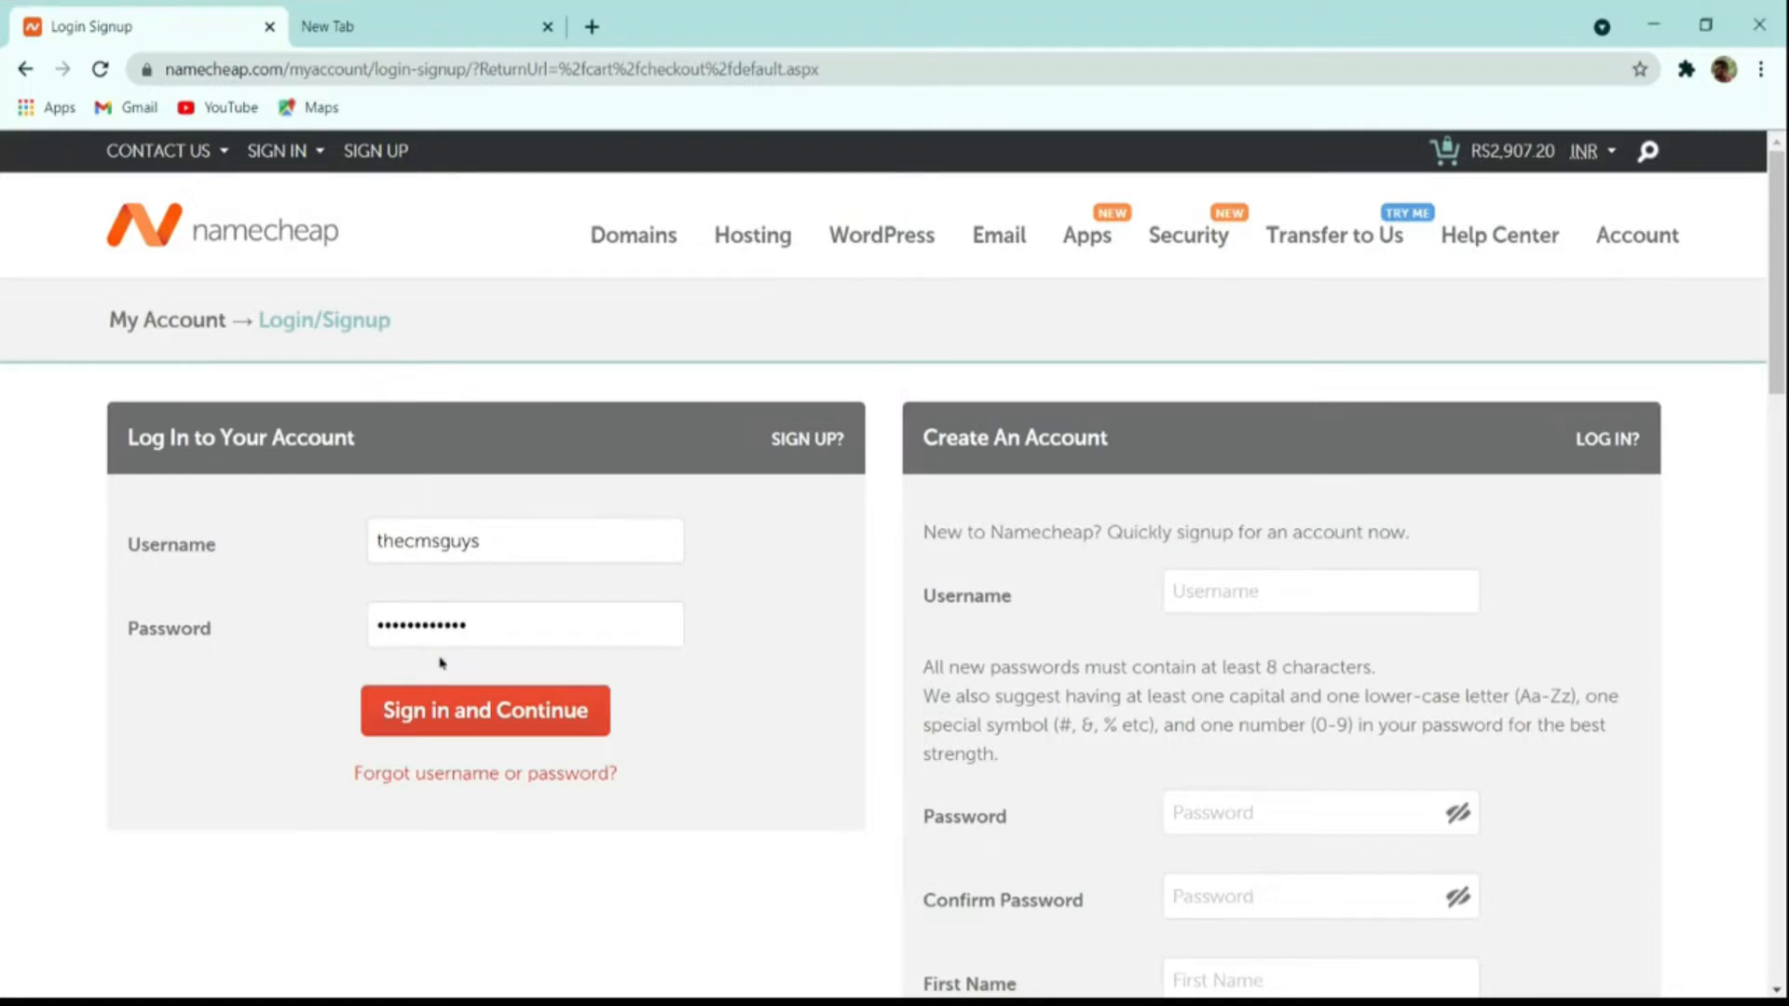
left_click(515, 710)
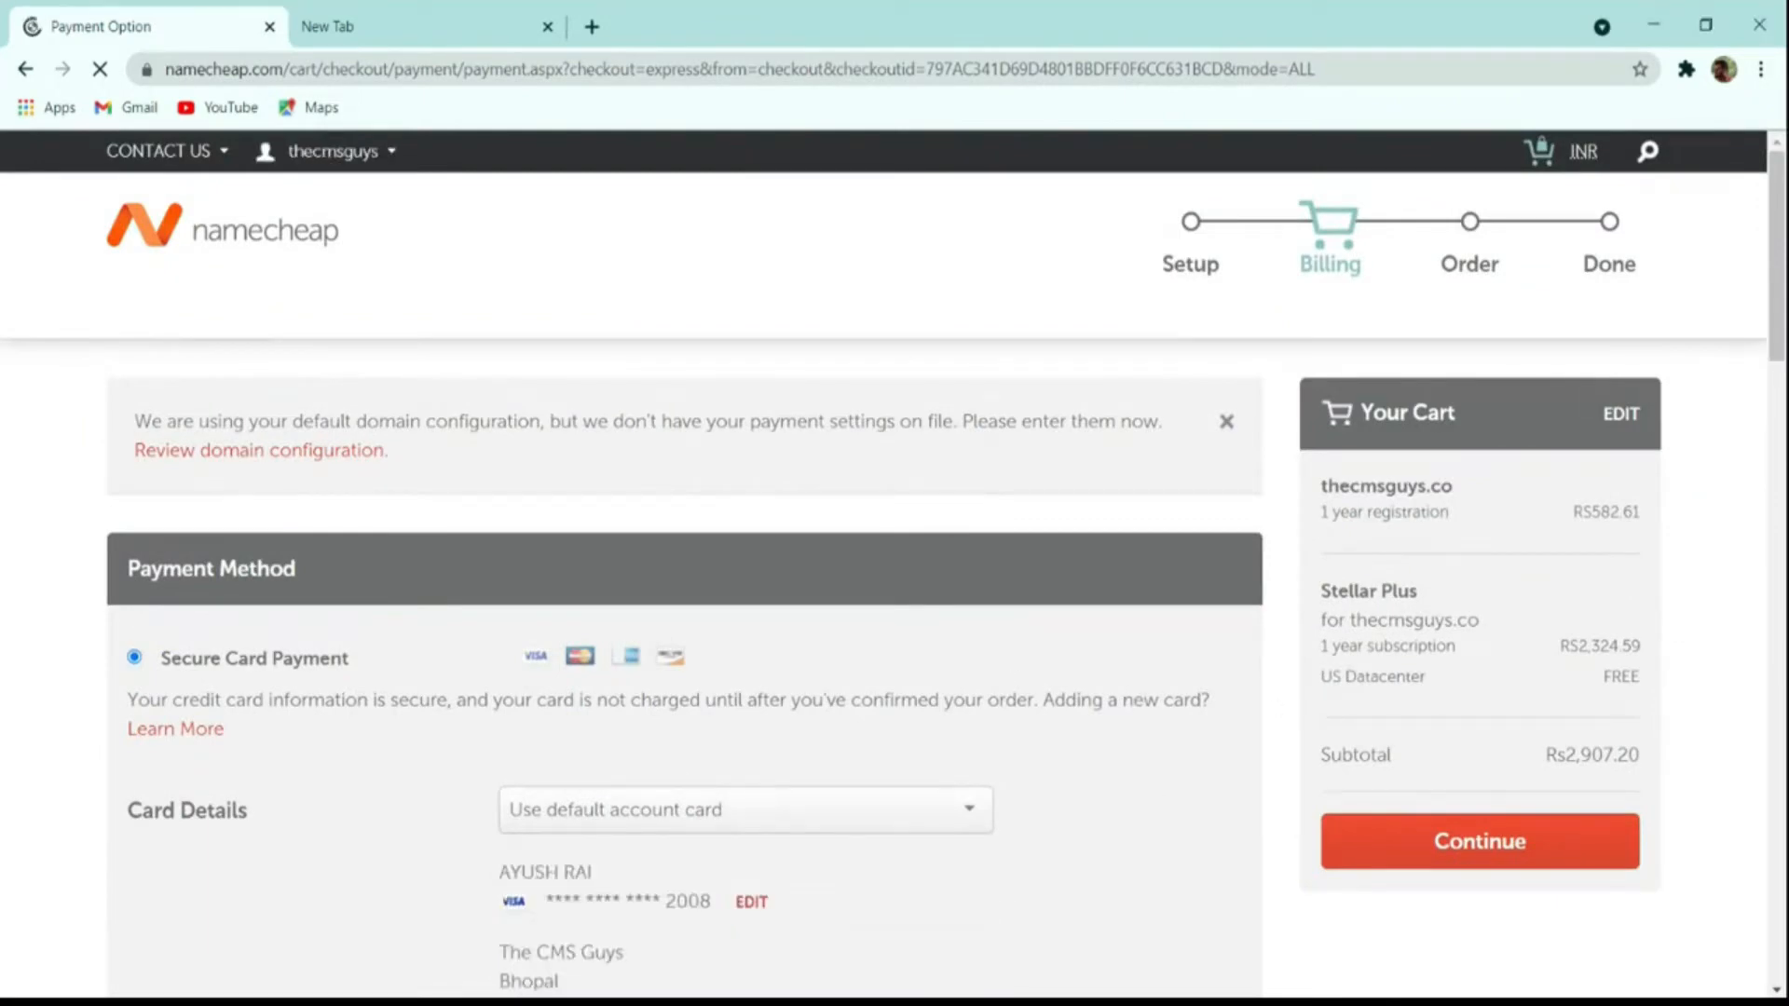
scroll(926, 770, "down", 4)
scroll(407, 656, "down", 4)
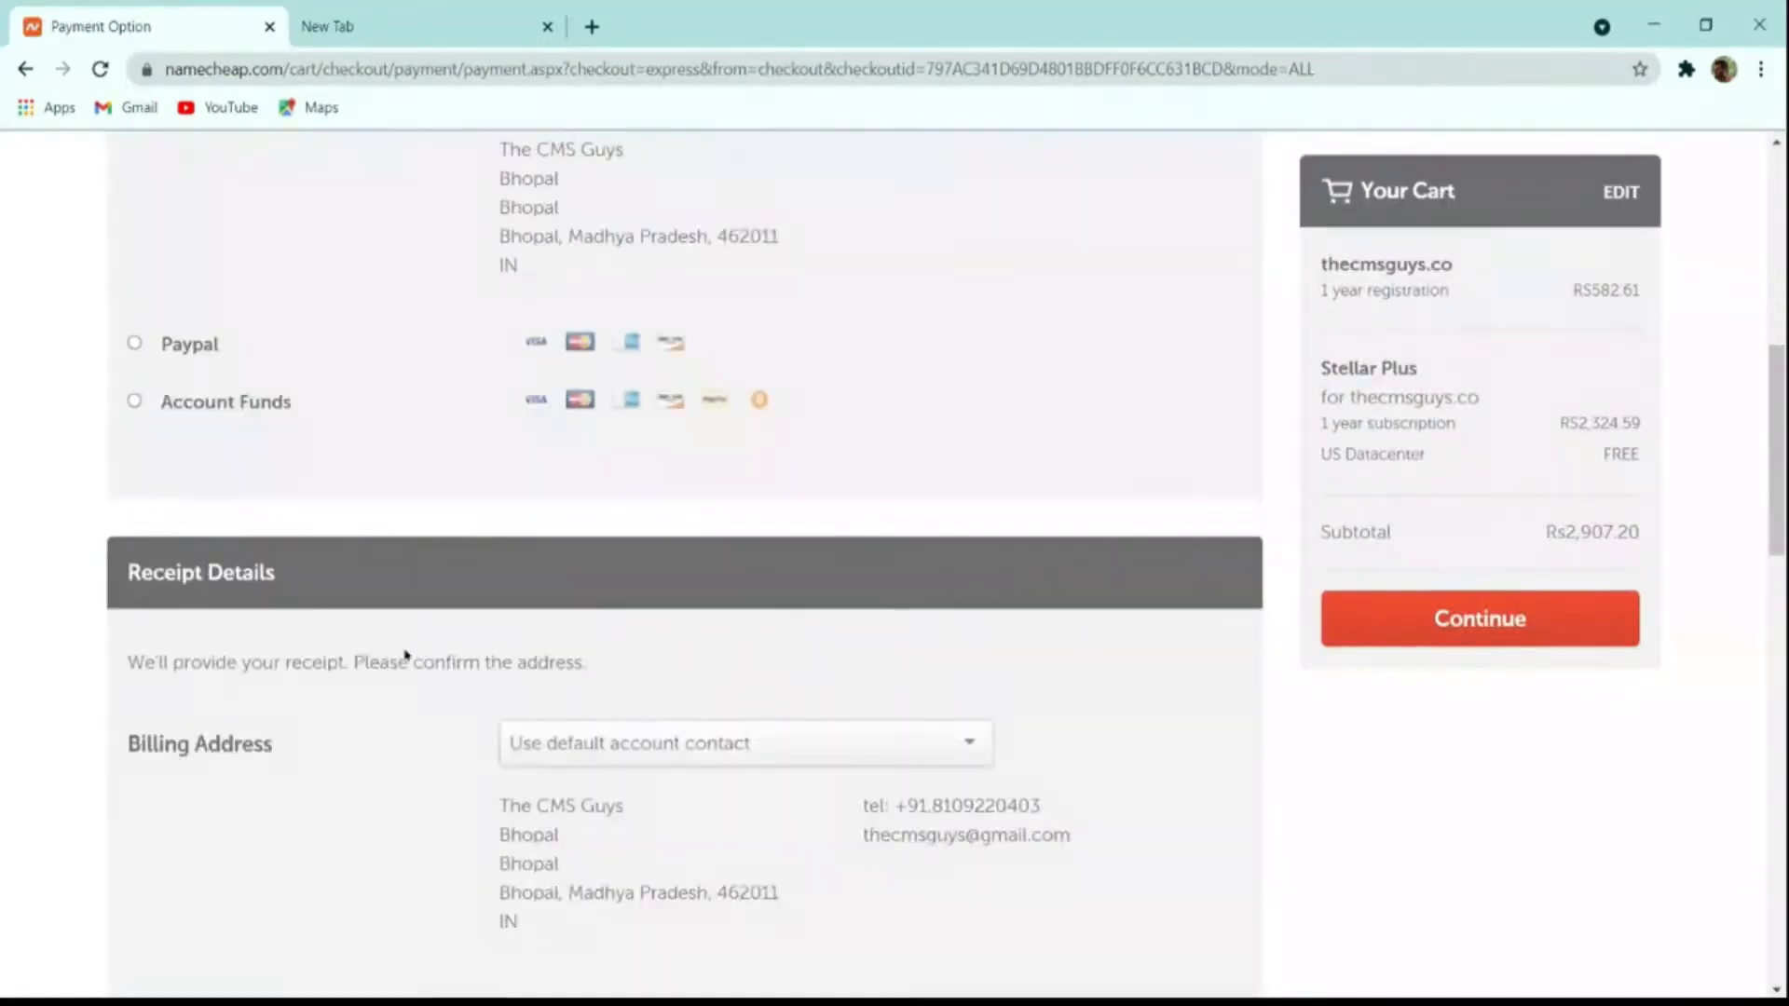
scroll(335, 603, "up", 4)
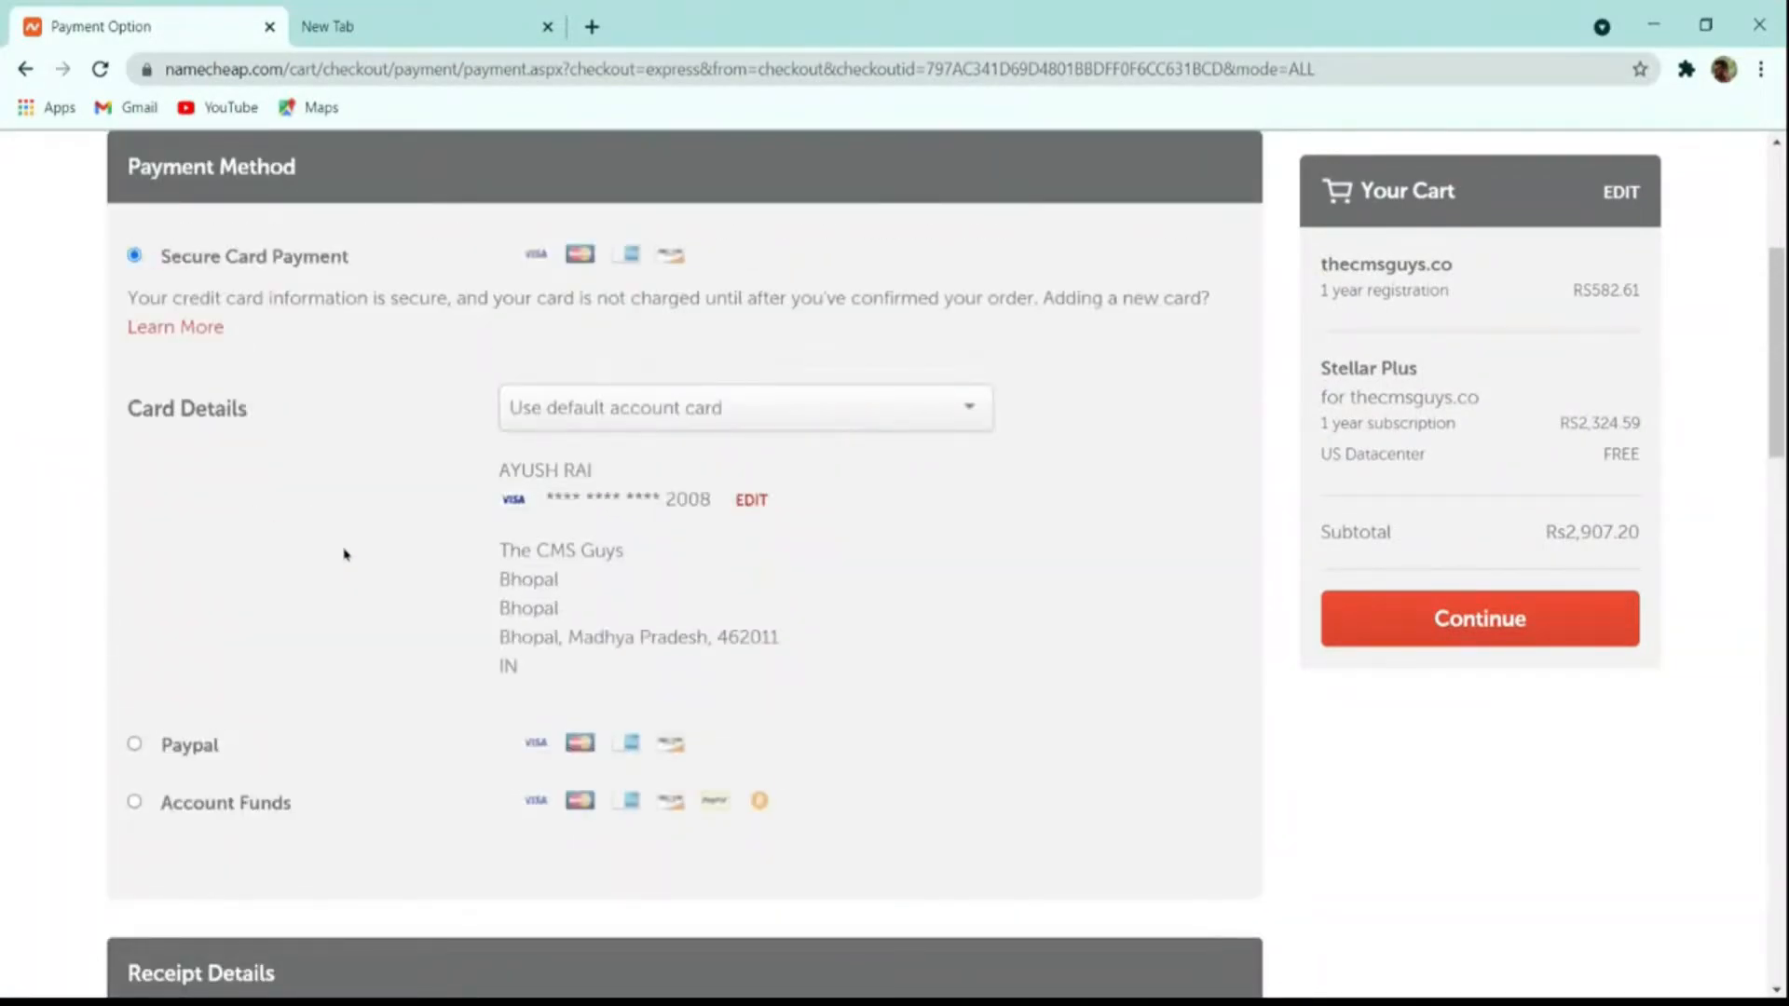
scroll(345, 557, "down", 8)
scroll(351, 563, "up", 4)
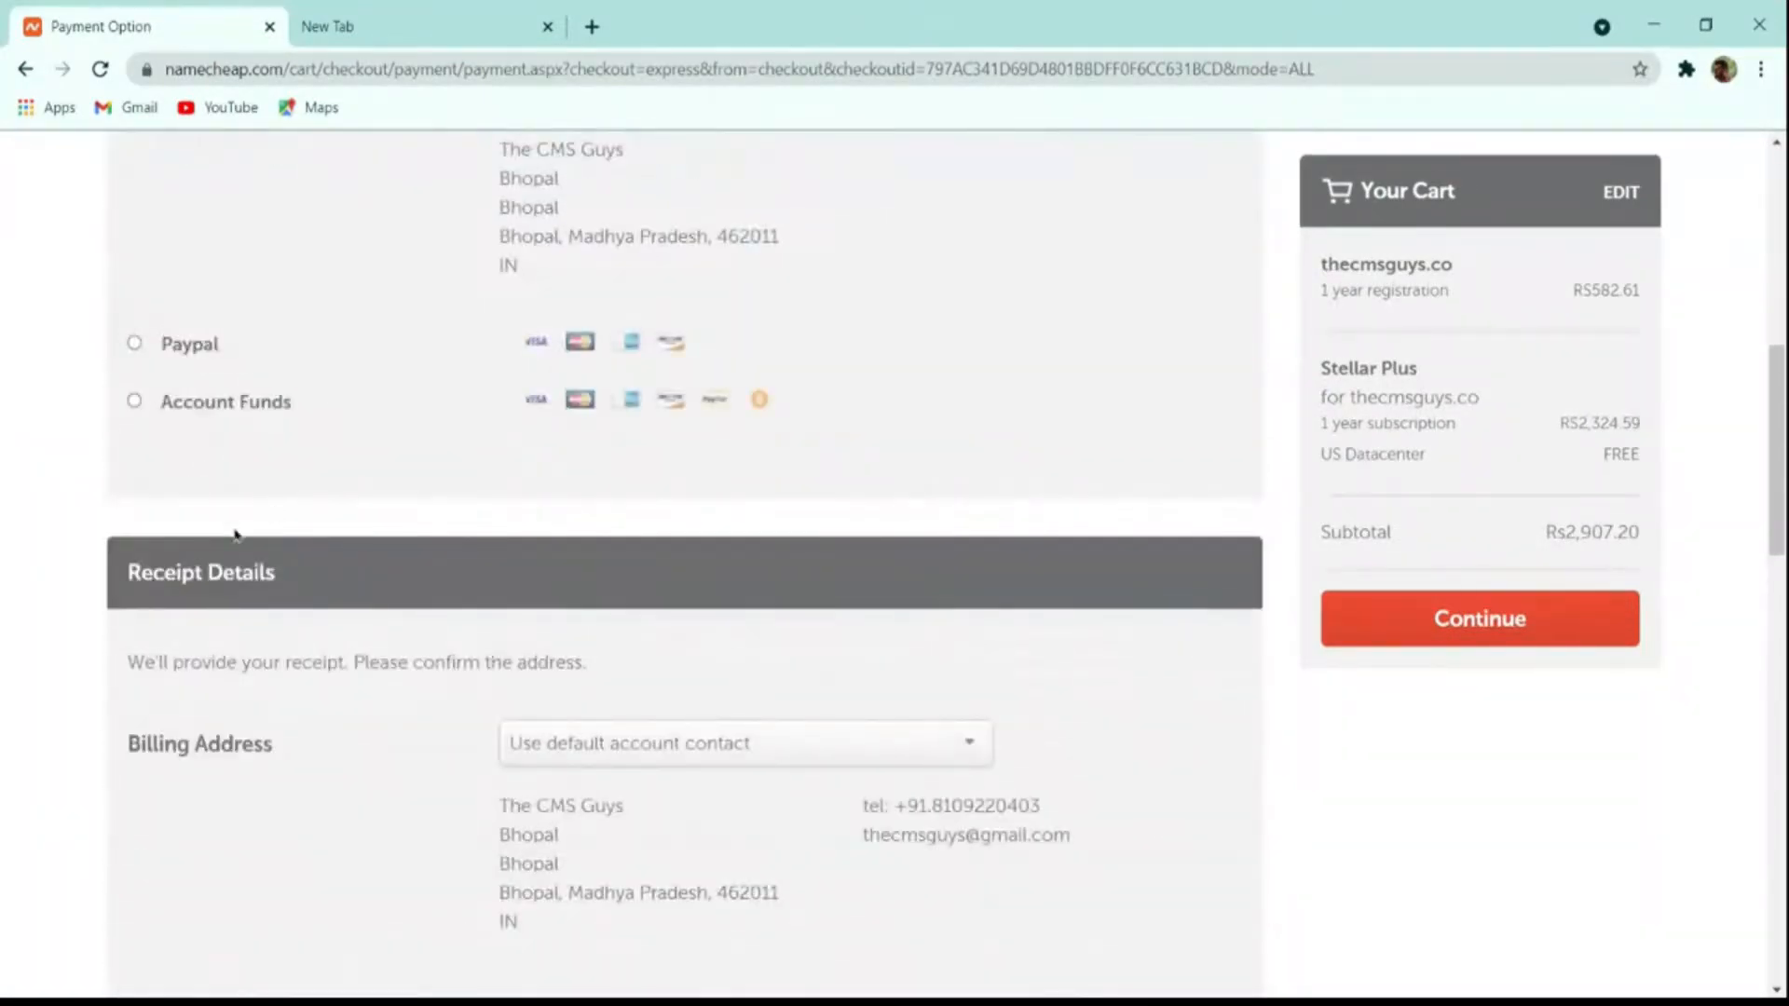
Step: Pay with PayPal, continue to the order review, then open the account Dashboard
left_click(176, 414)
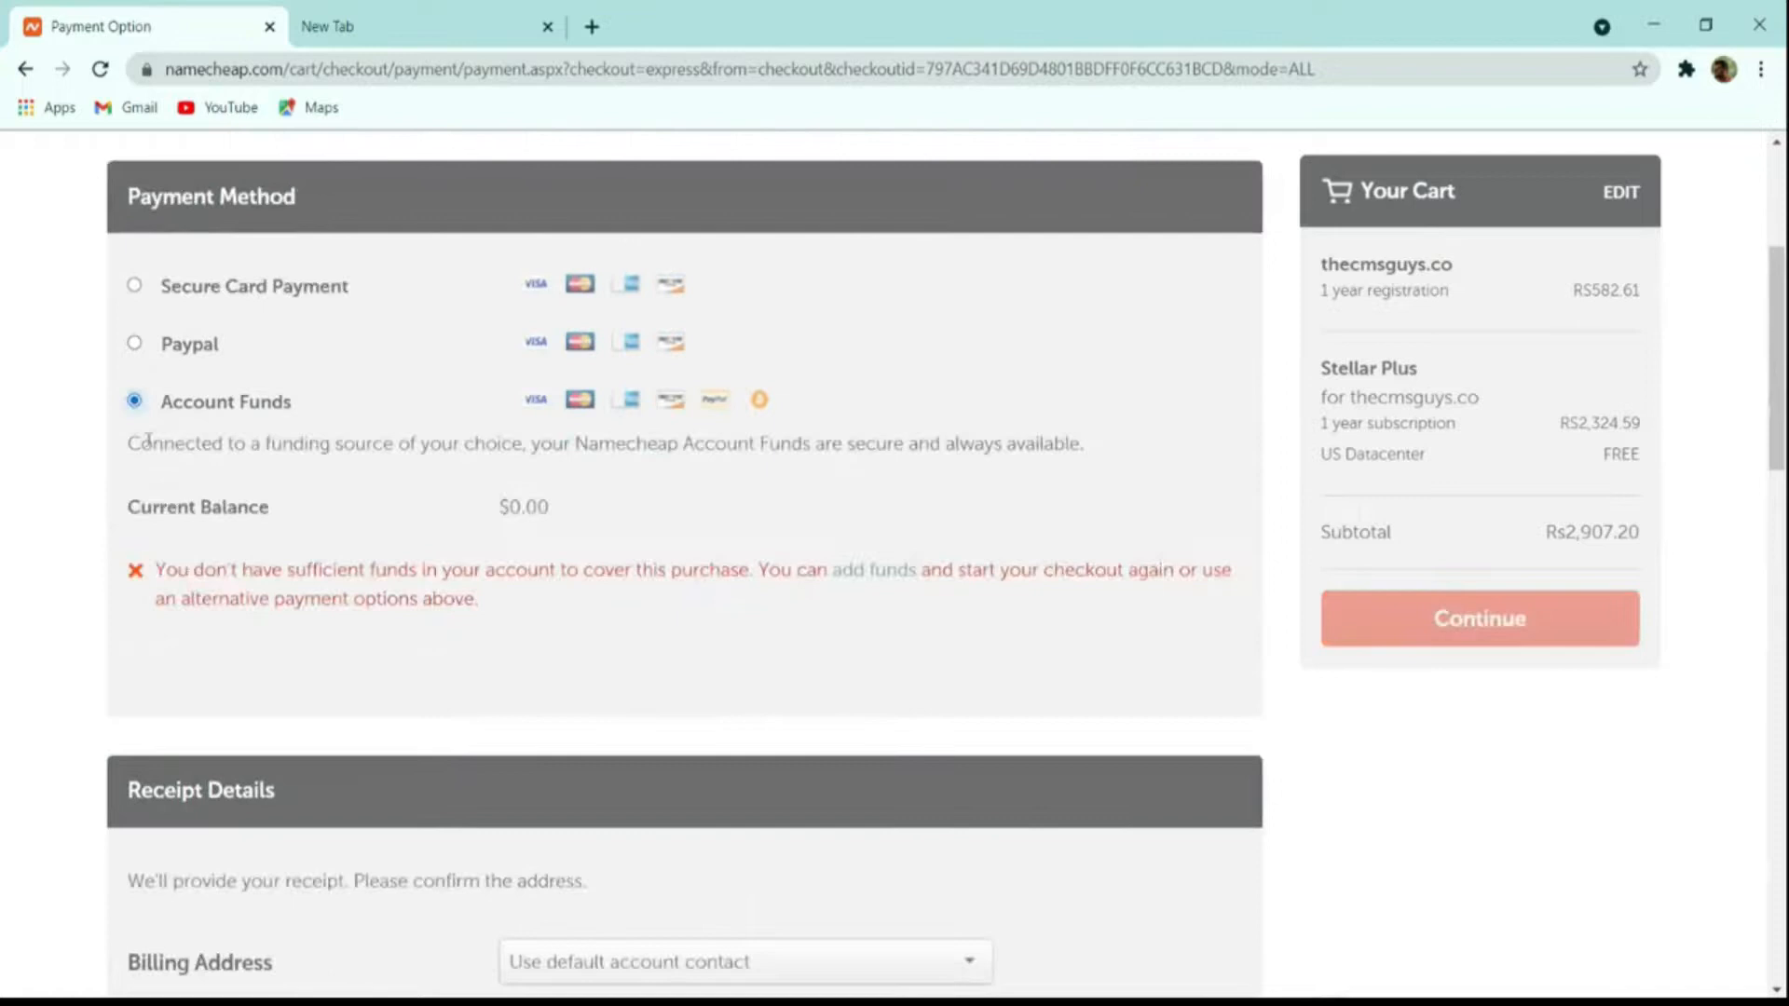
left_click(157, 352)
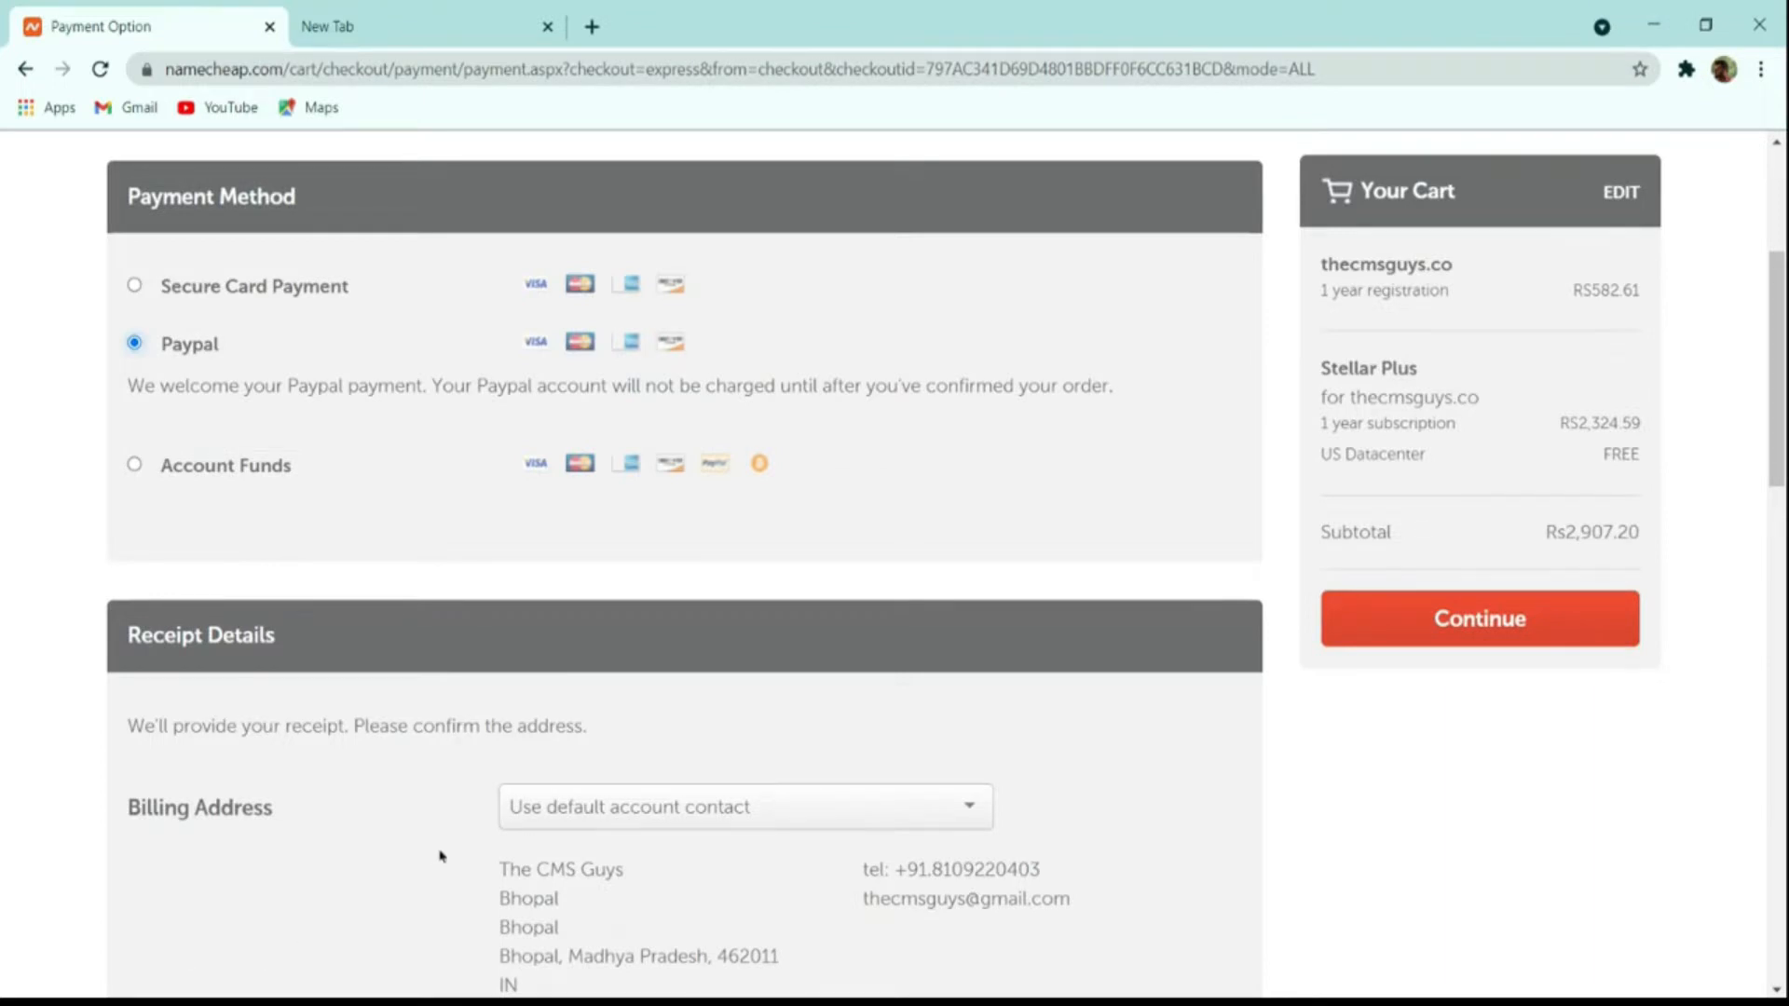
left_click(1409, 617)
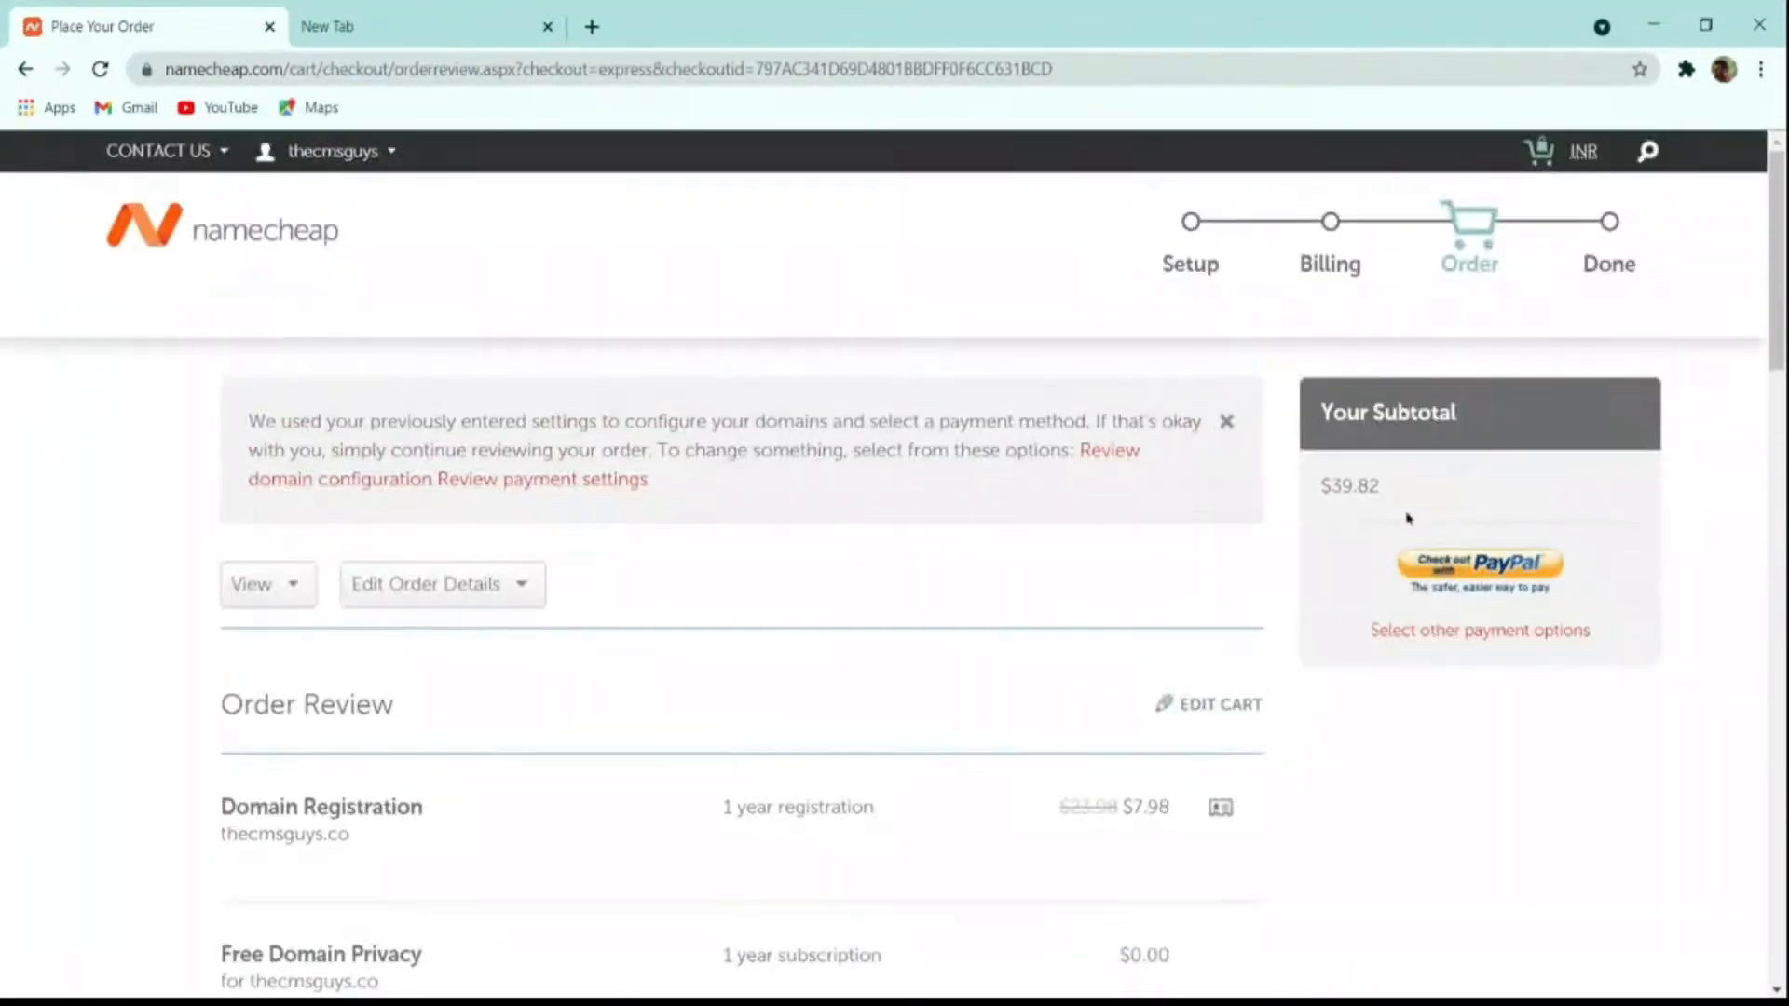
scroll(1170, 671, "down", 8)
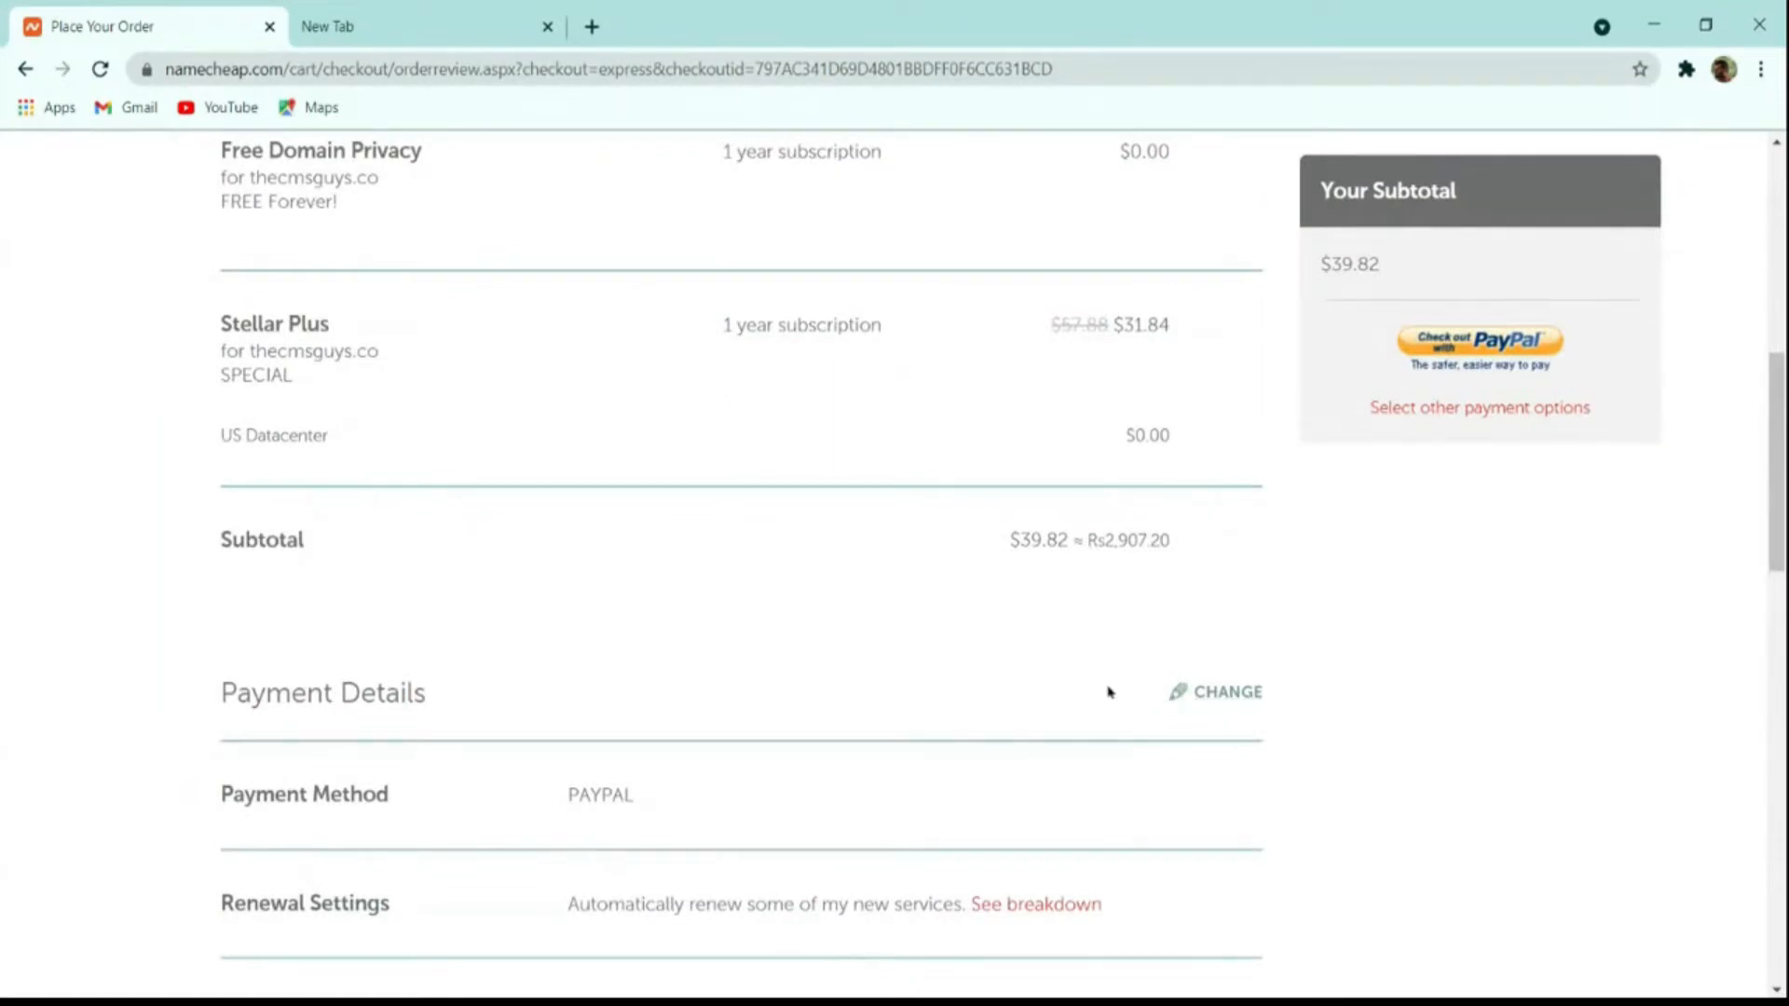
scroll(1108, 691, "up", 8)
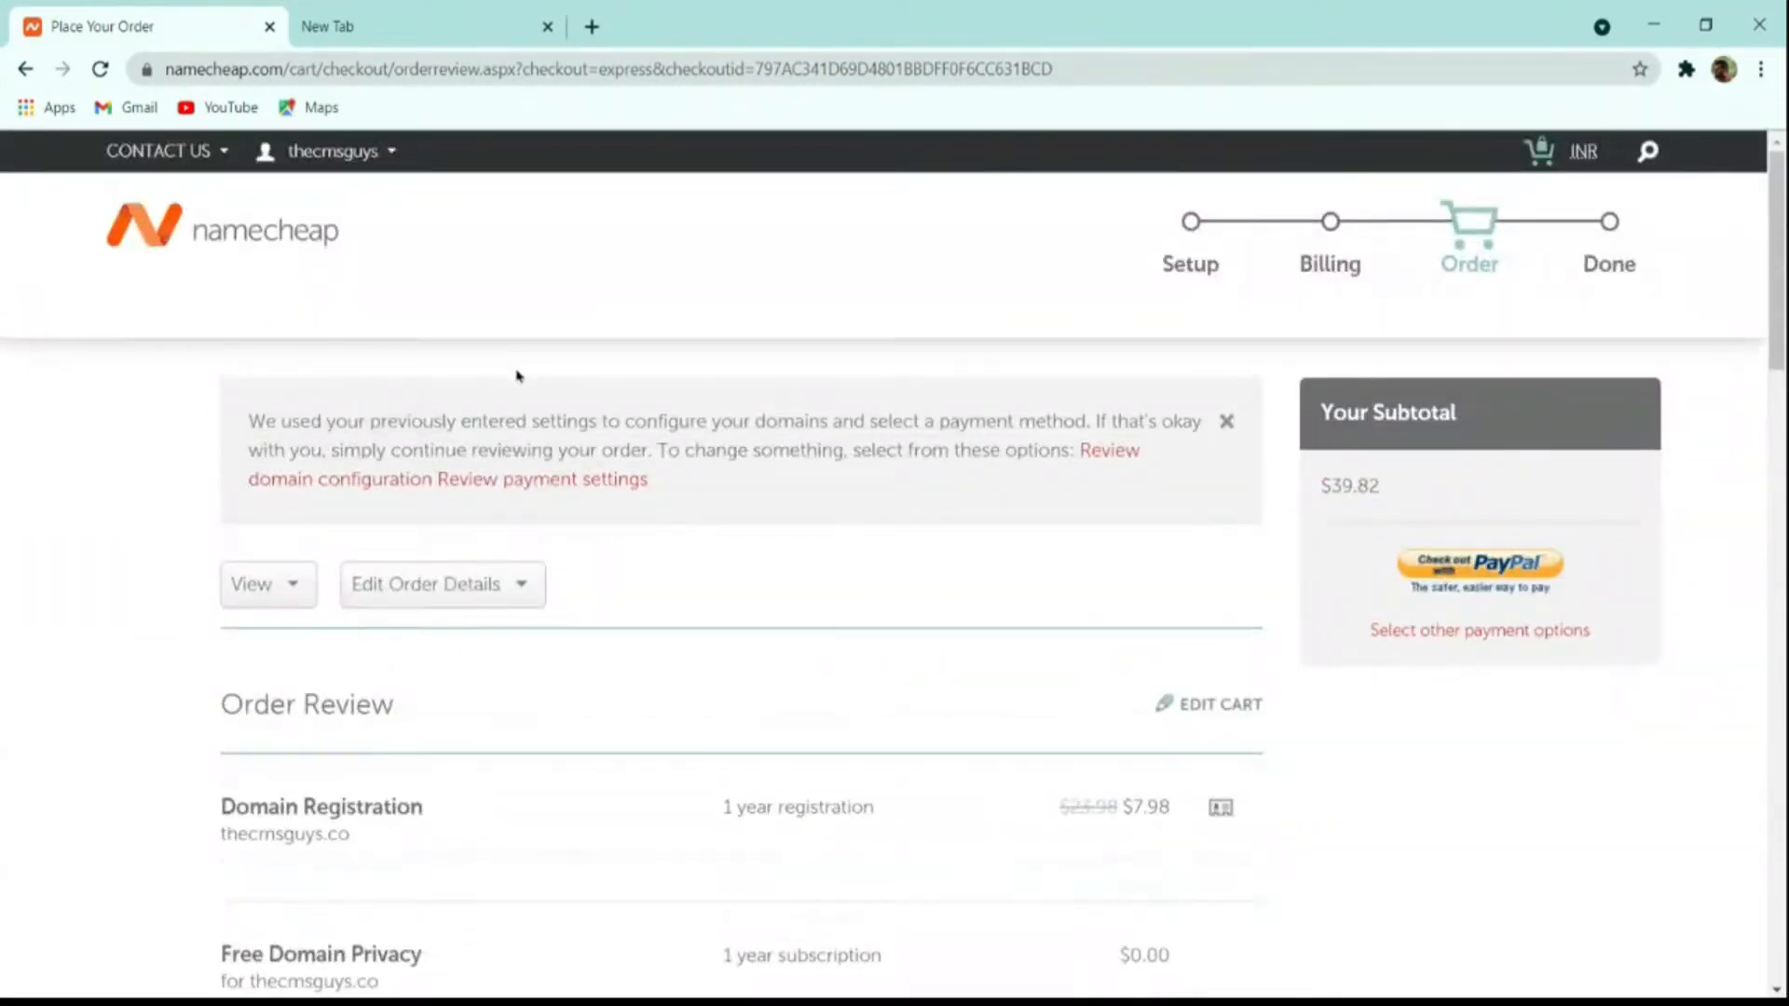
mouse_move(315, 157)
left_click(317, 403)
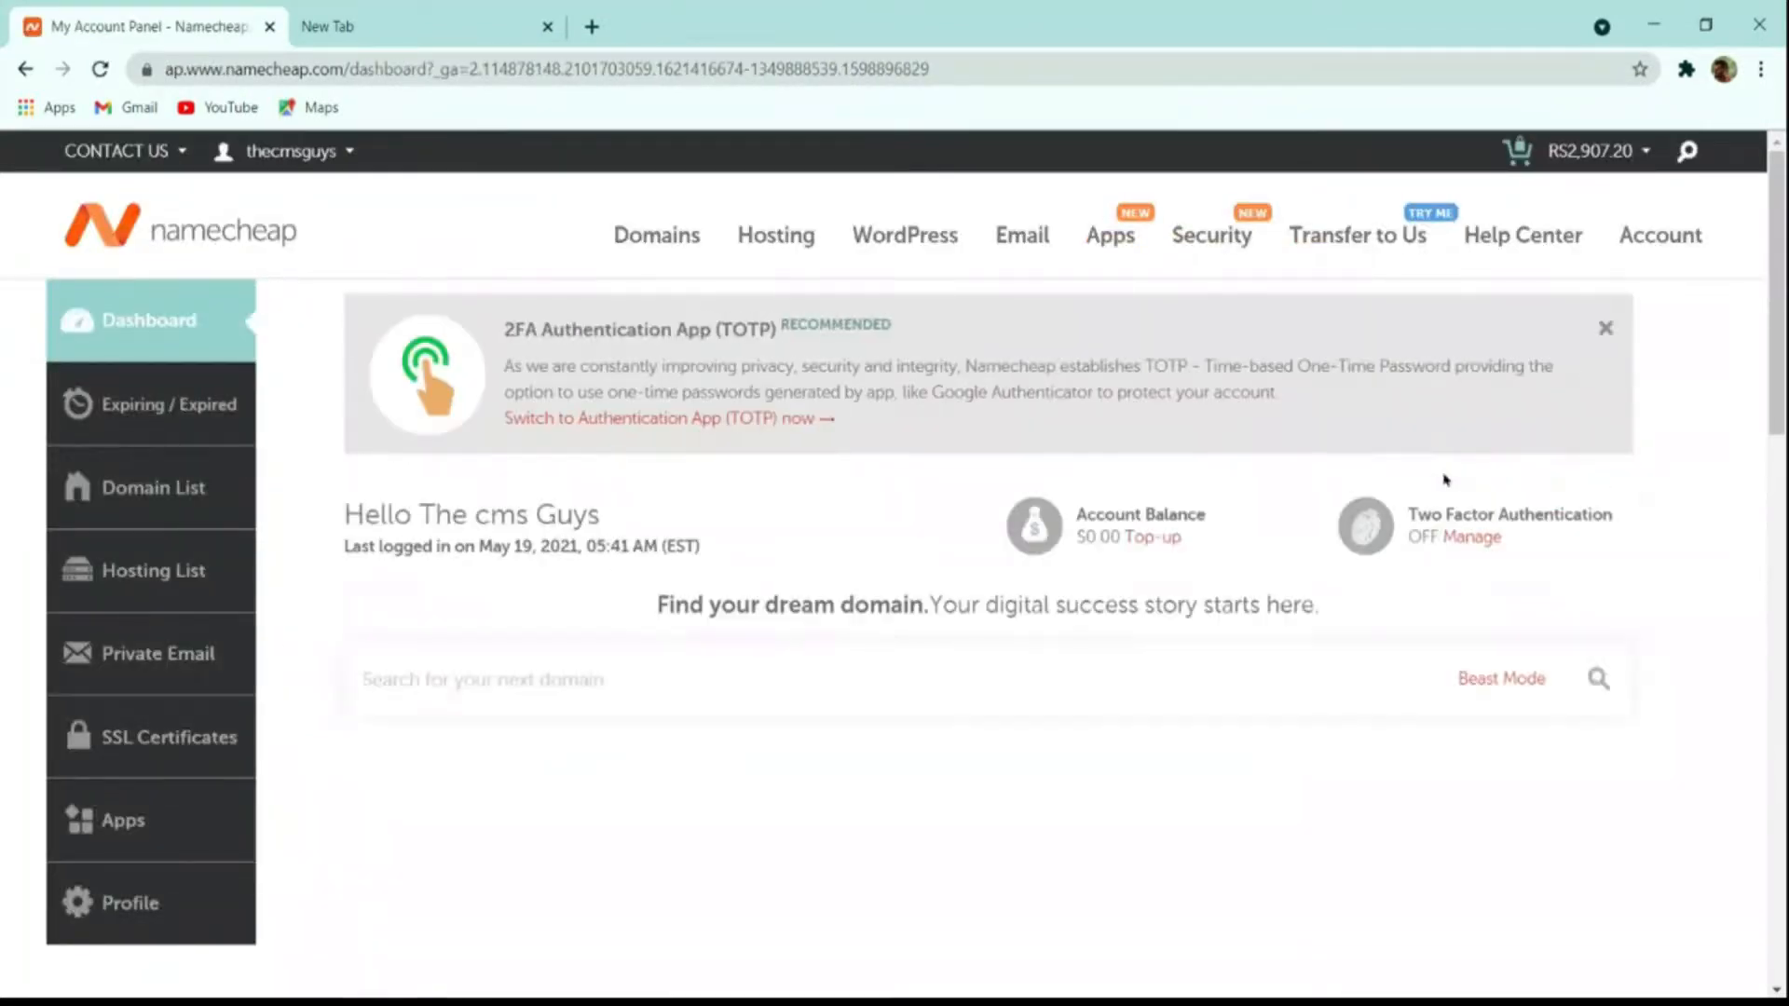
Step: Open cPanel for thecmsguys.in's Stellar Plus hosting from the Recently Active list
scroll(1459, 489, "down", 4)
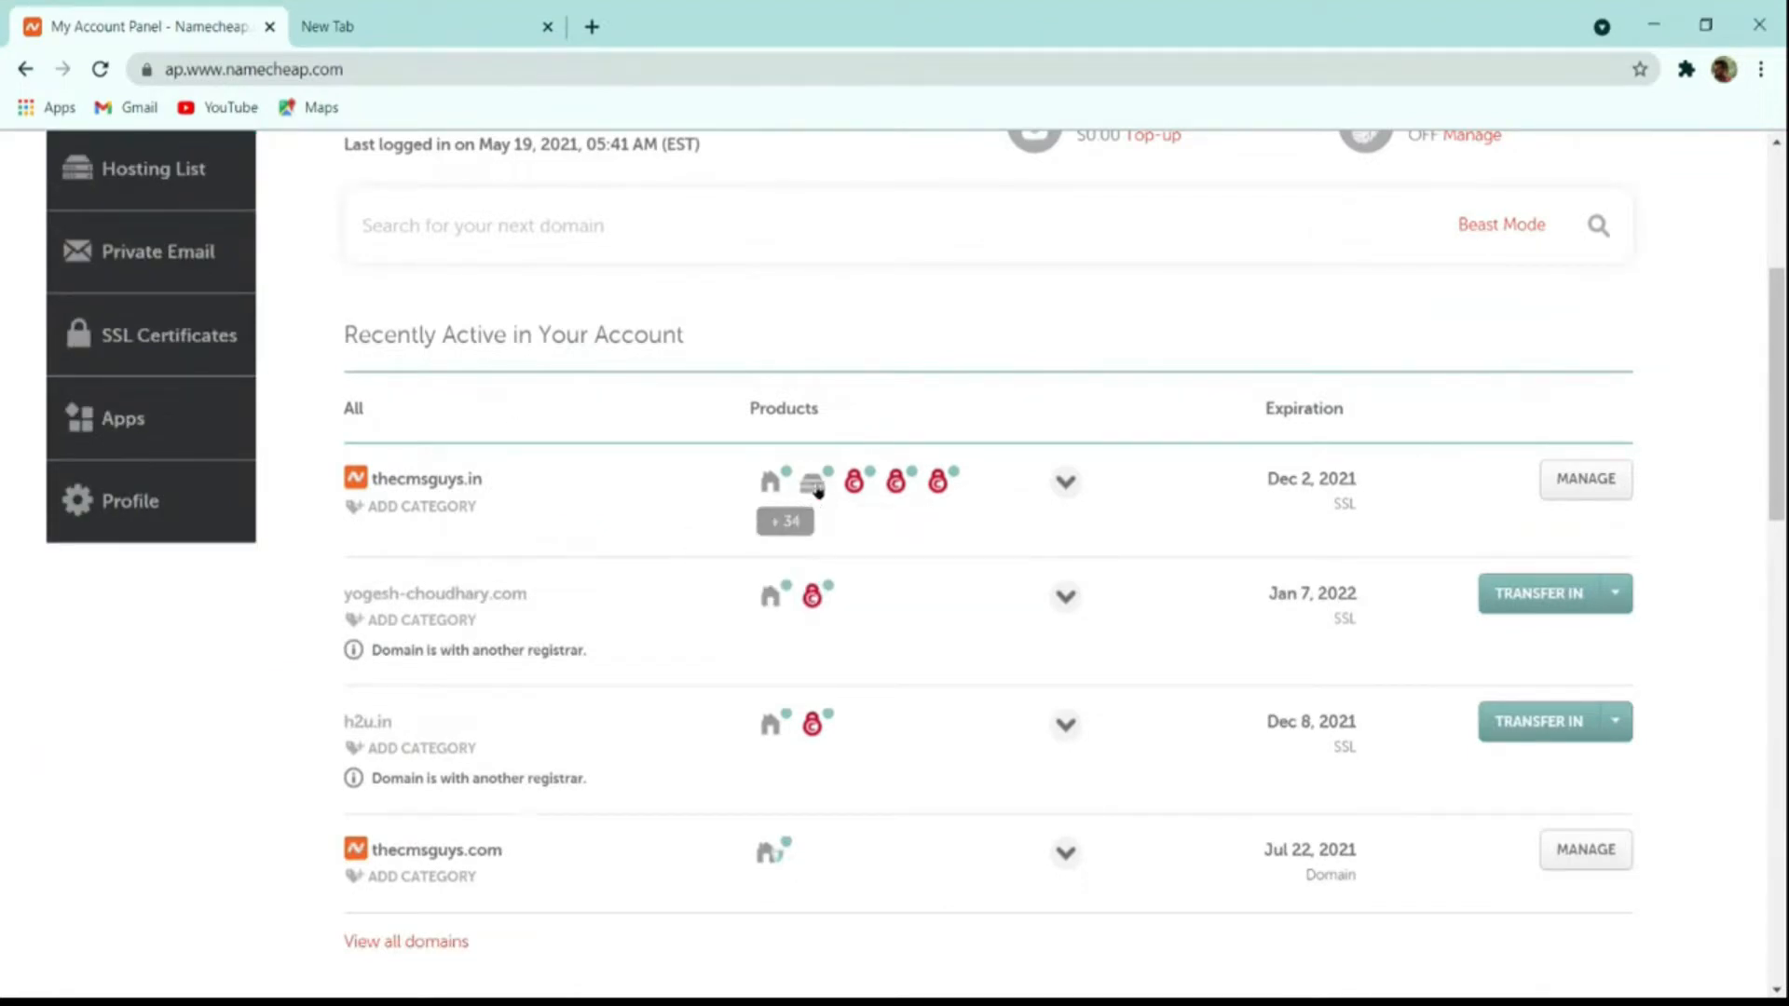
mouse_move(814, 494)
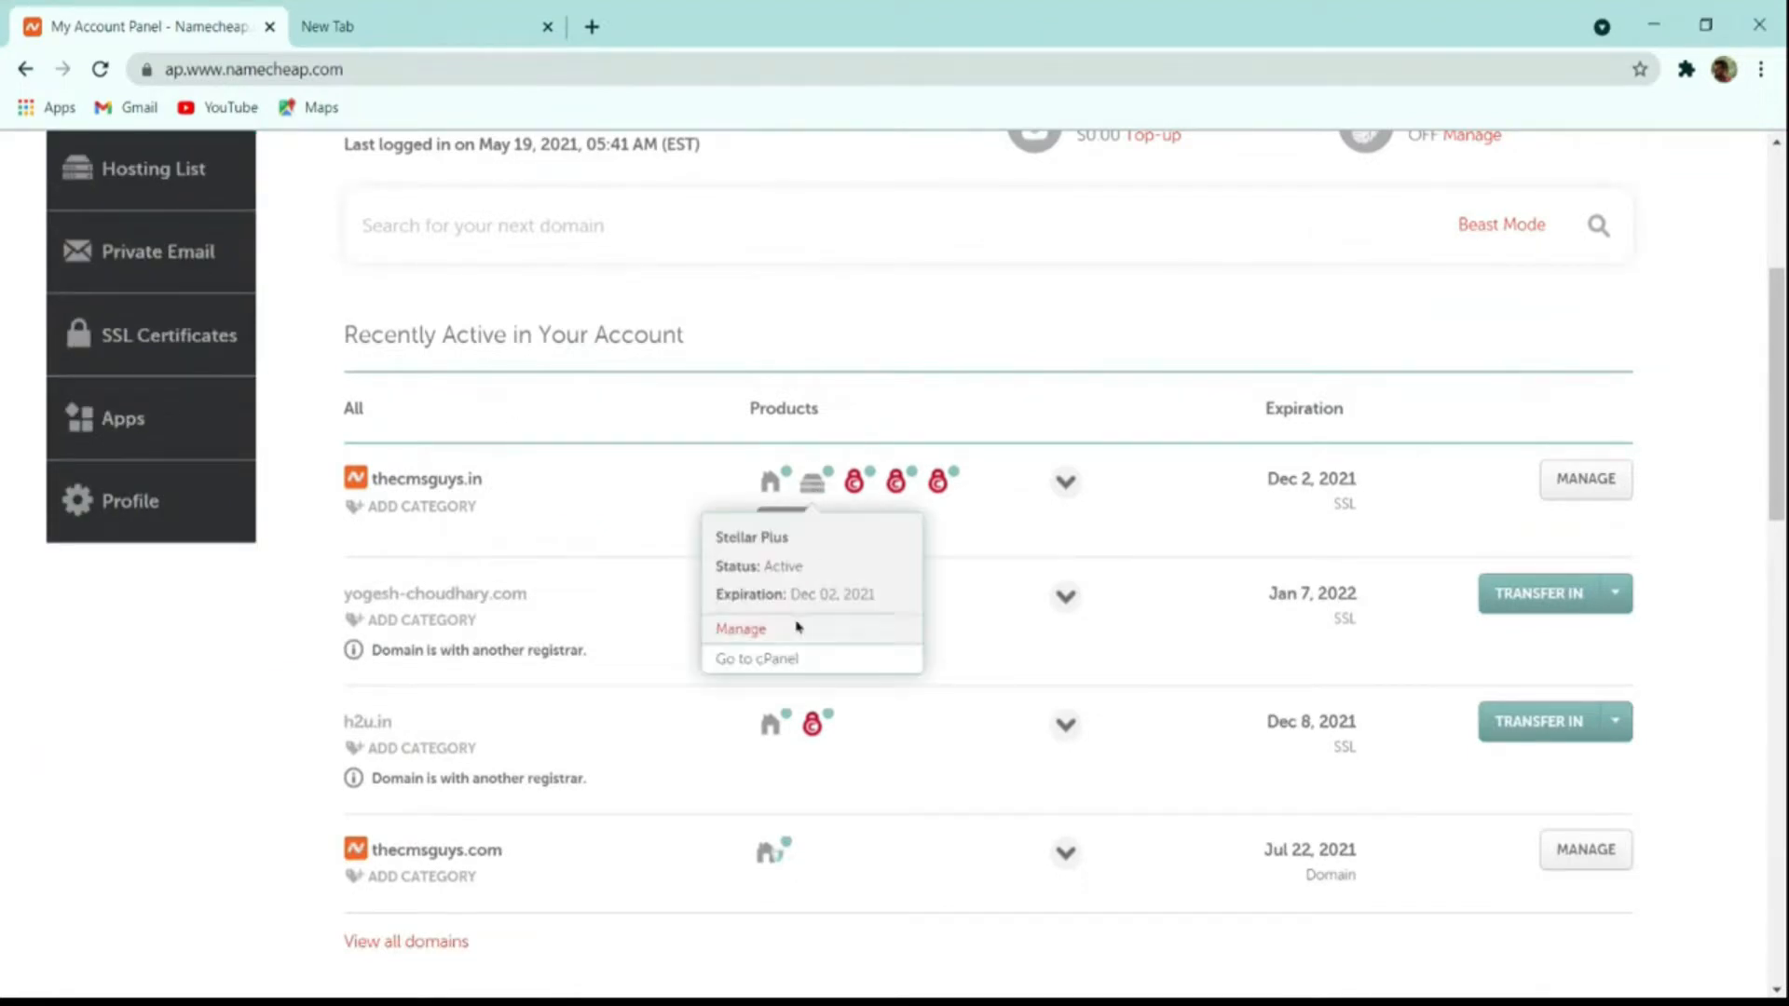
left_click(771, 660)
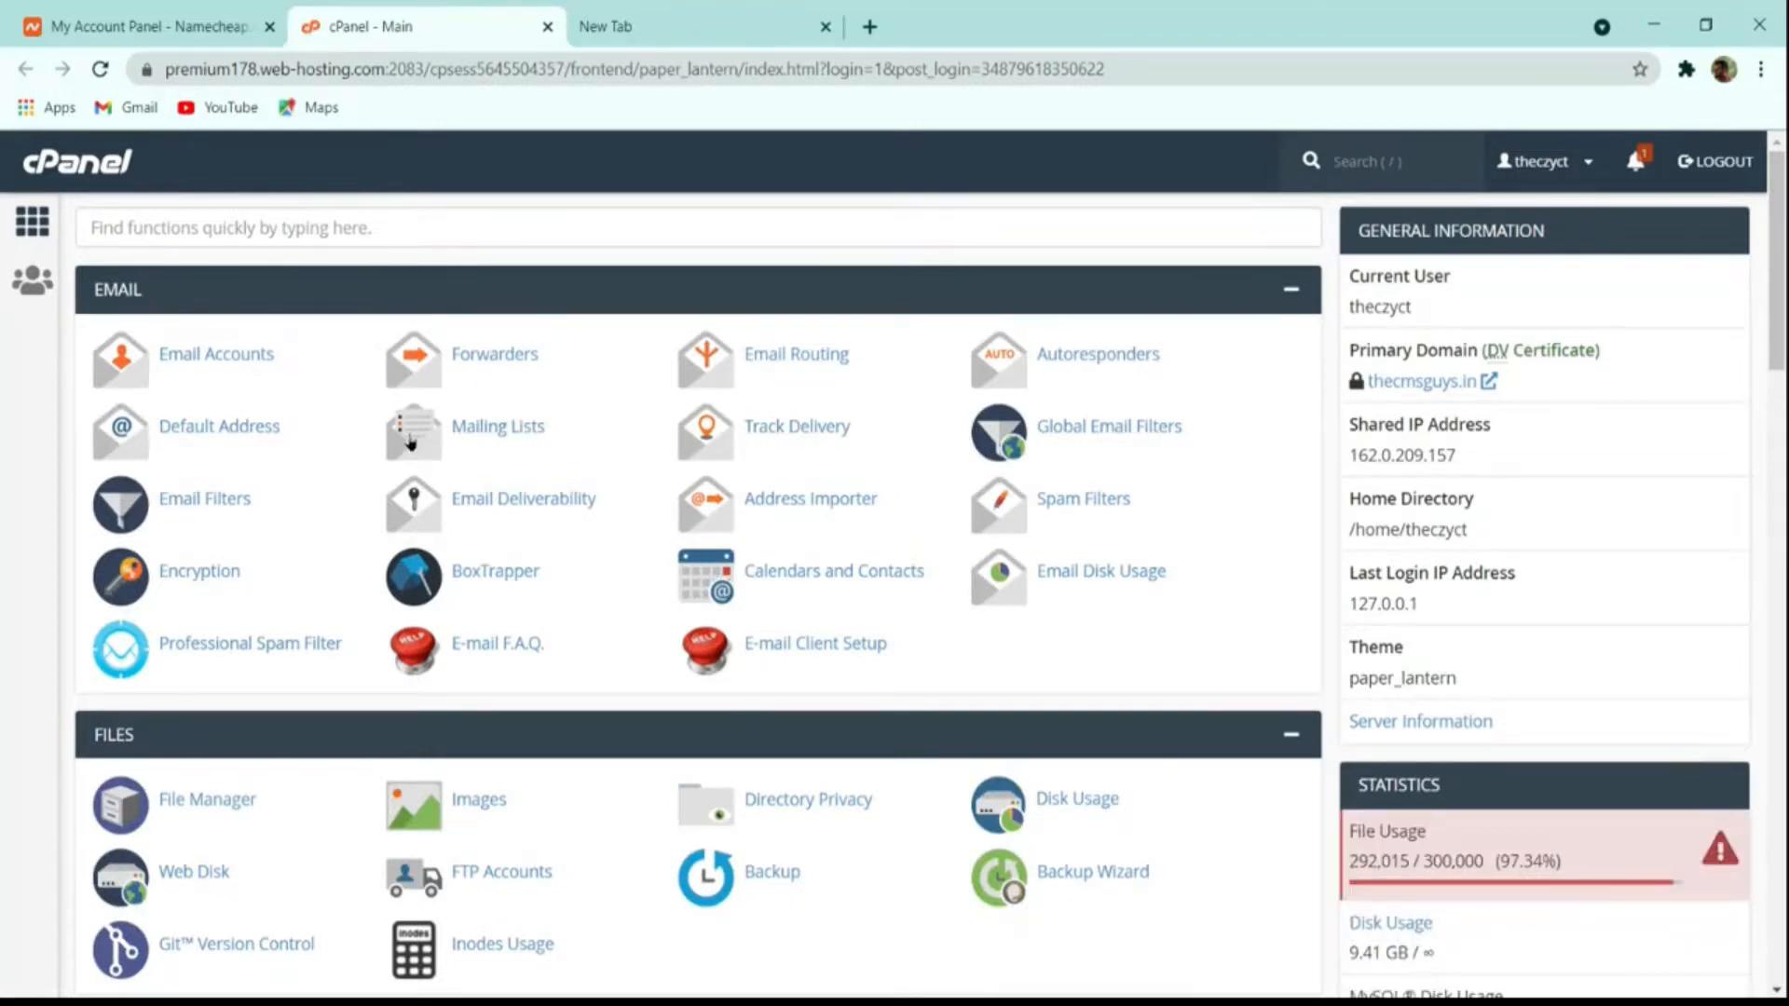
Step: Search cPanel's functions for 'wor' and open WordPress Manager by Softaculous
scroll(648, 565, "down", 15)
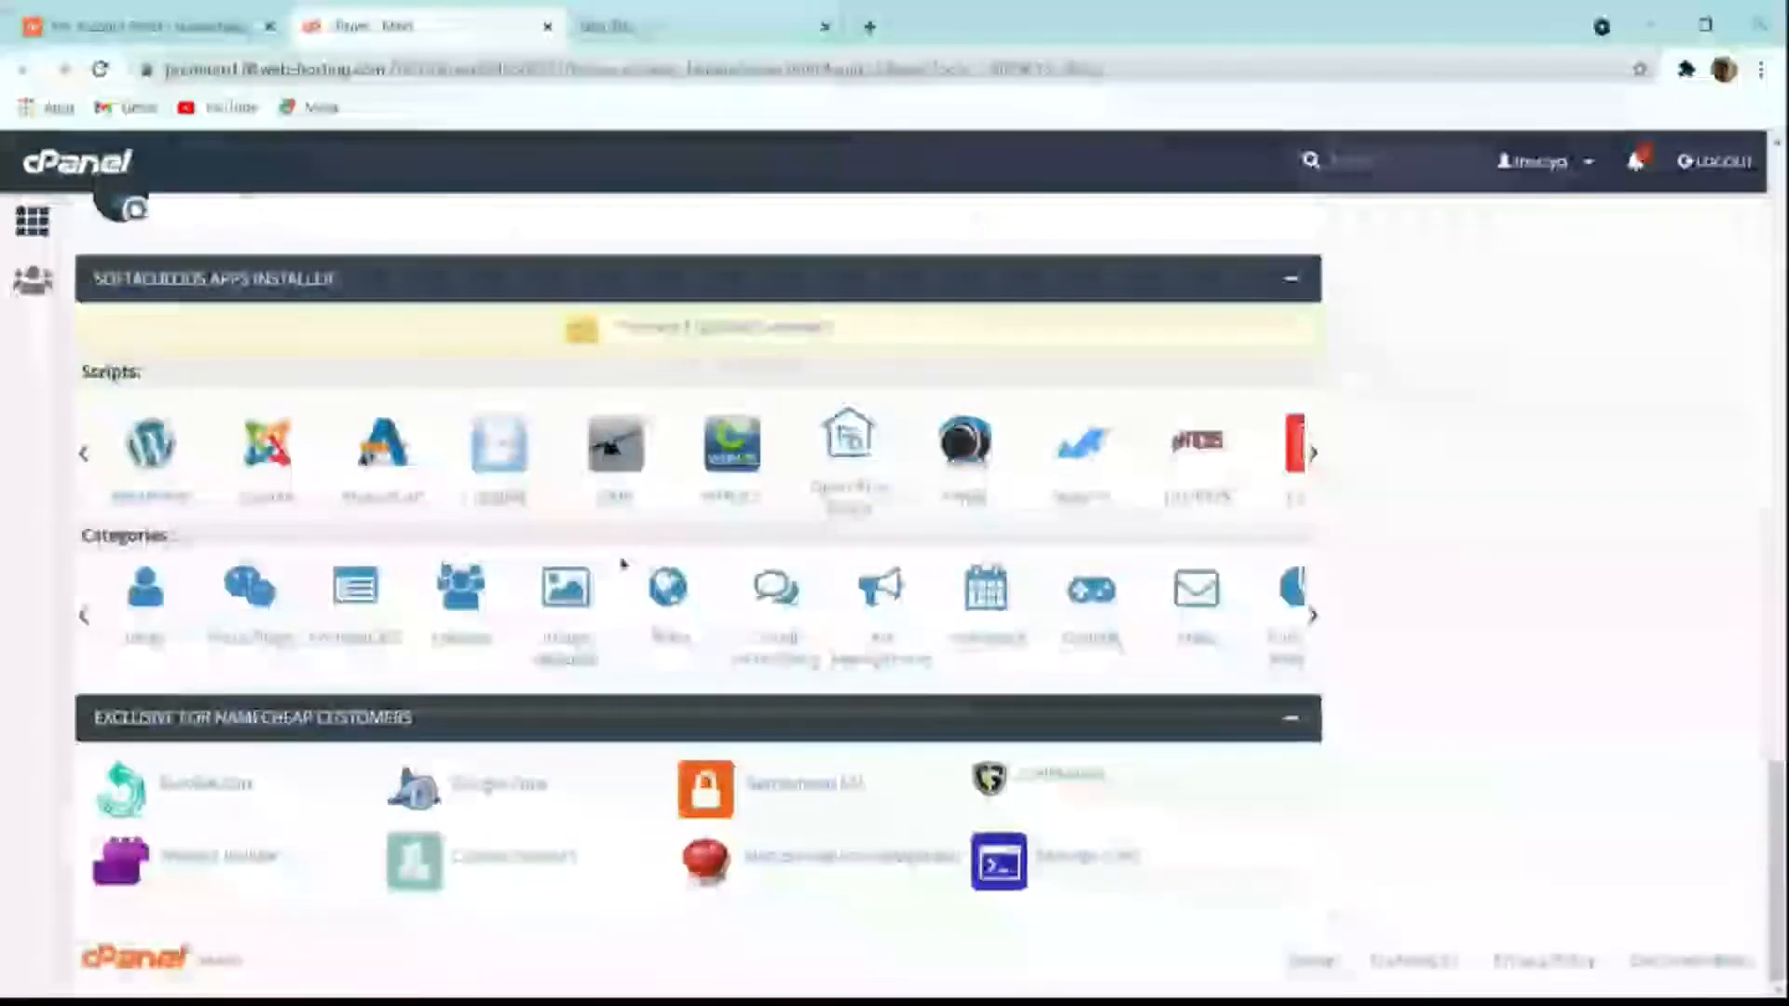
scroll(624, 584, "up", 15)
left_click(348, 220)
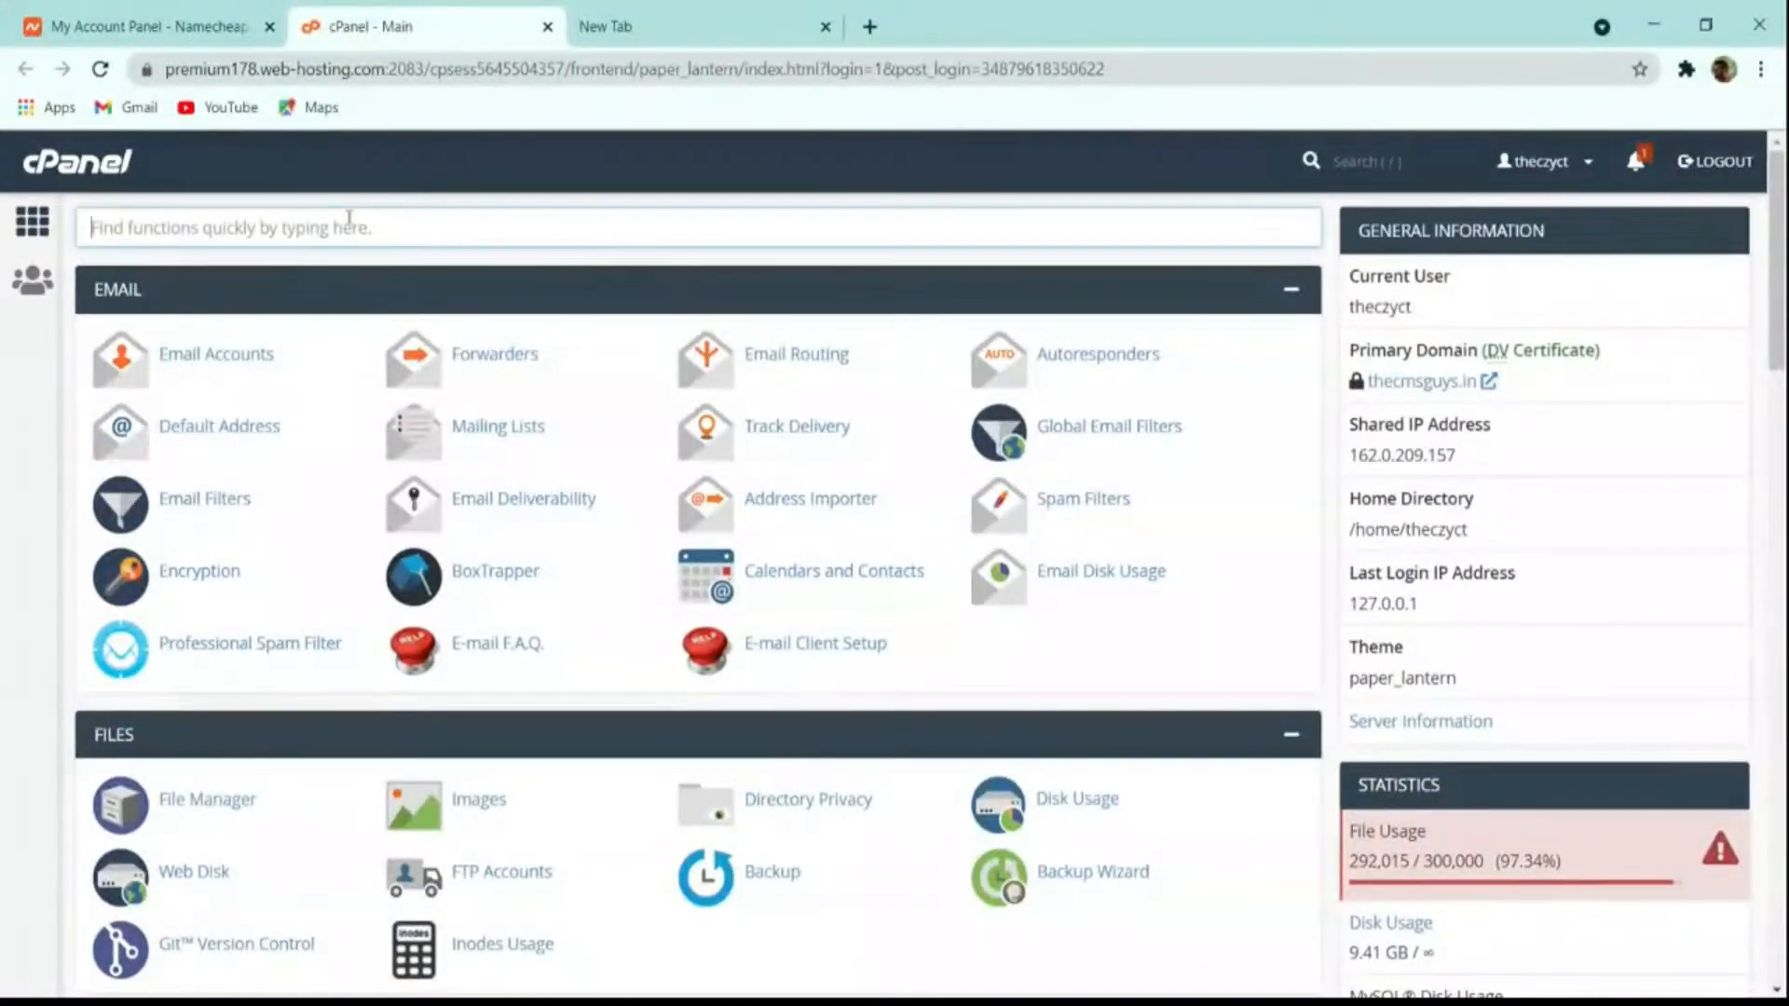
type("wor")
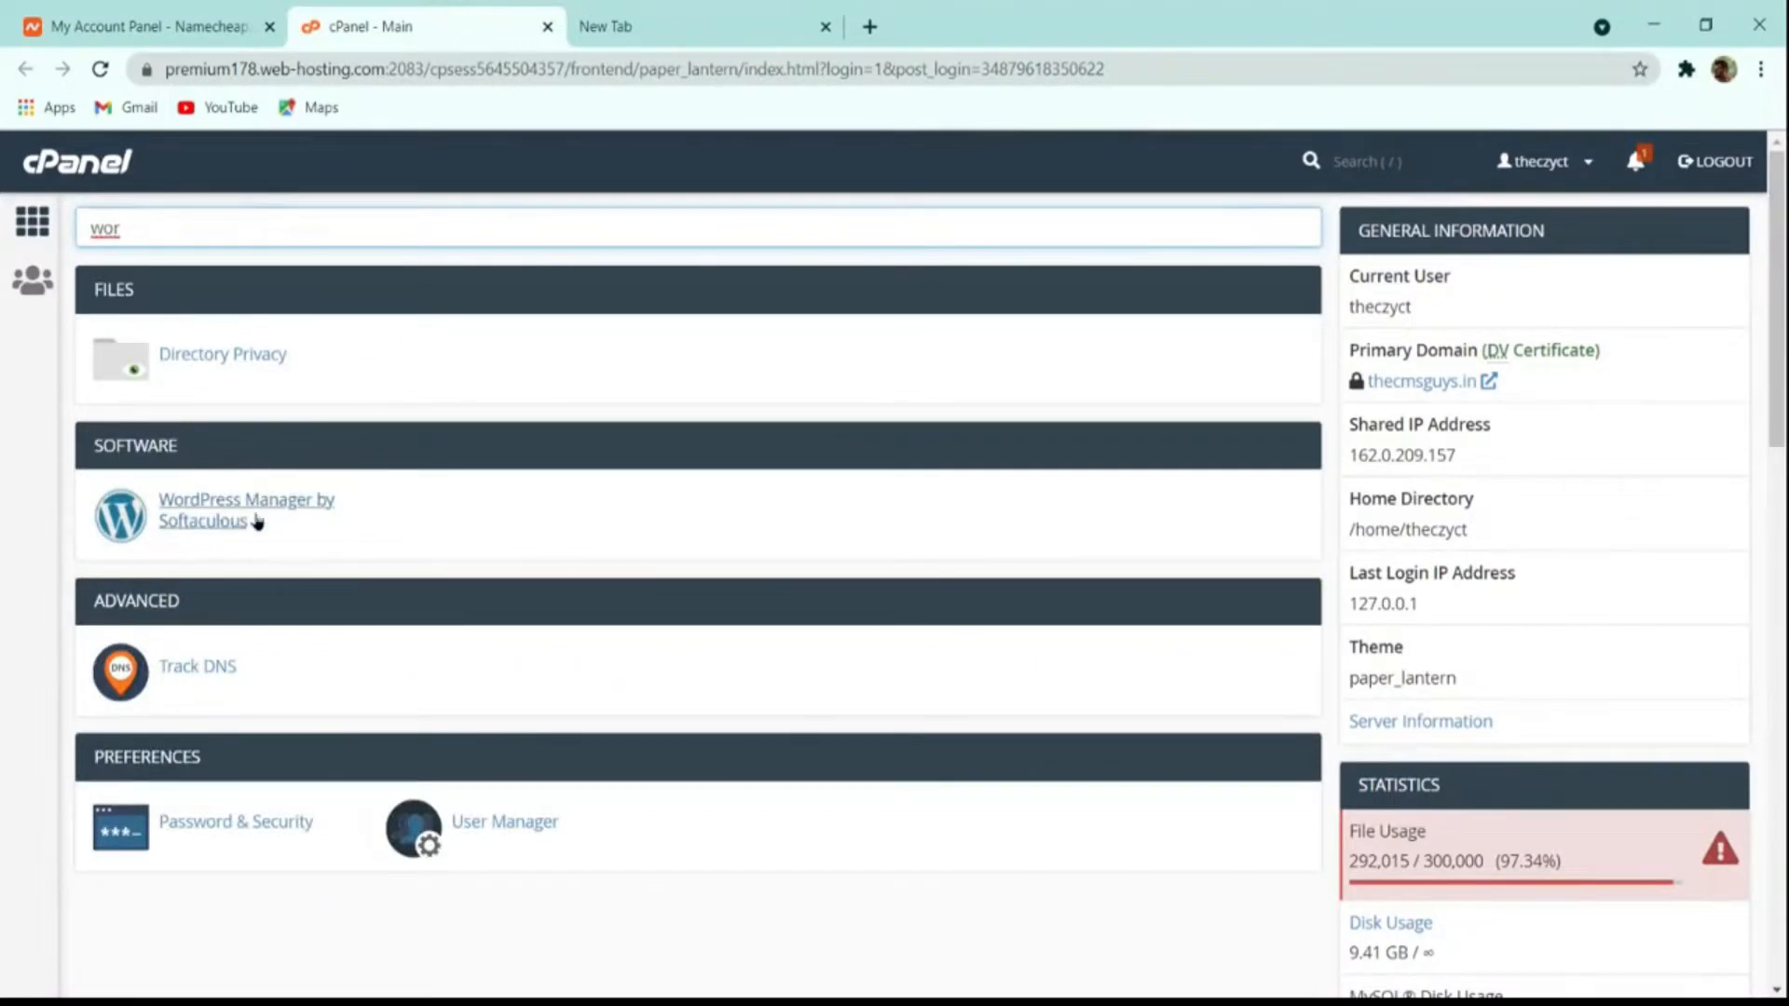
left_click(189, 507)
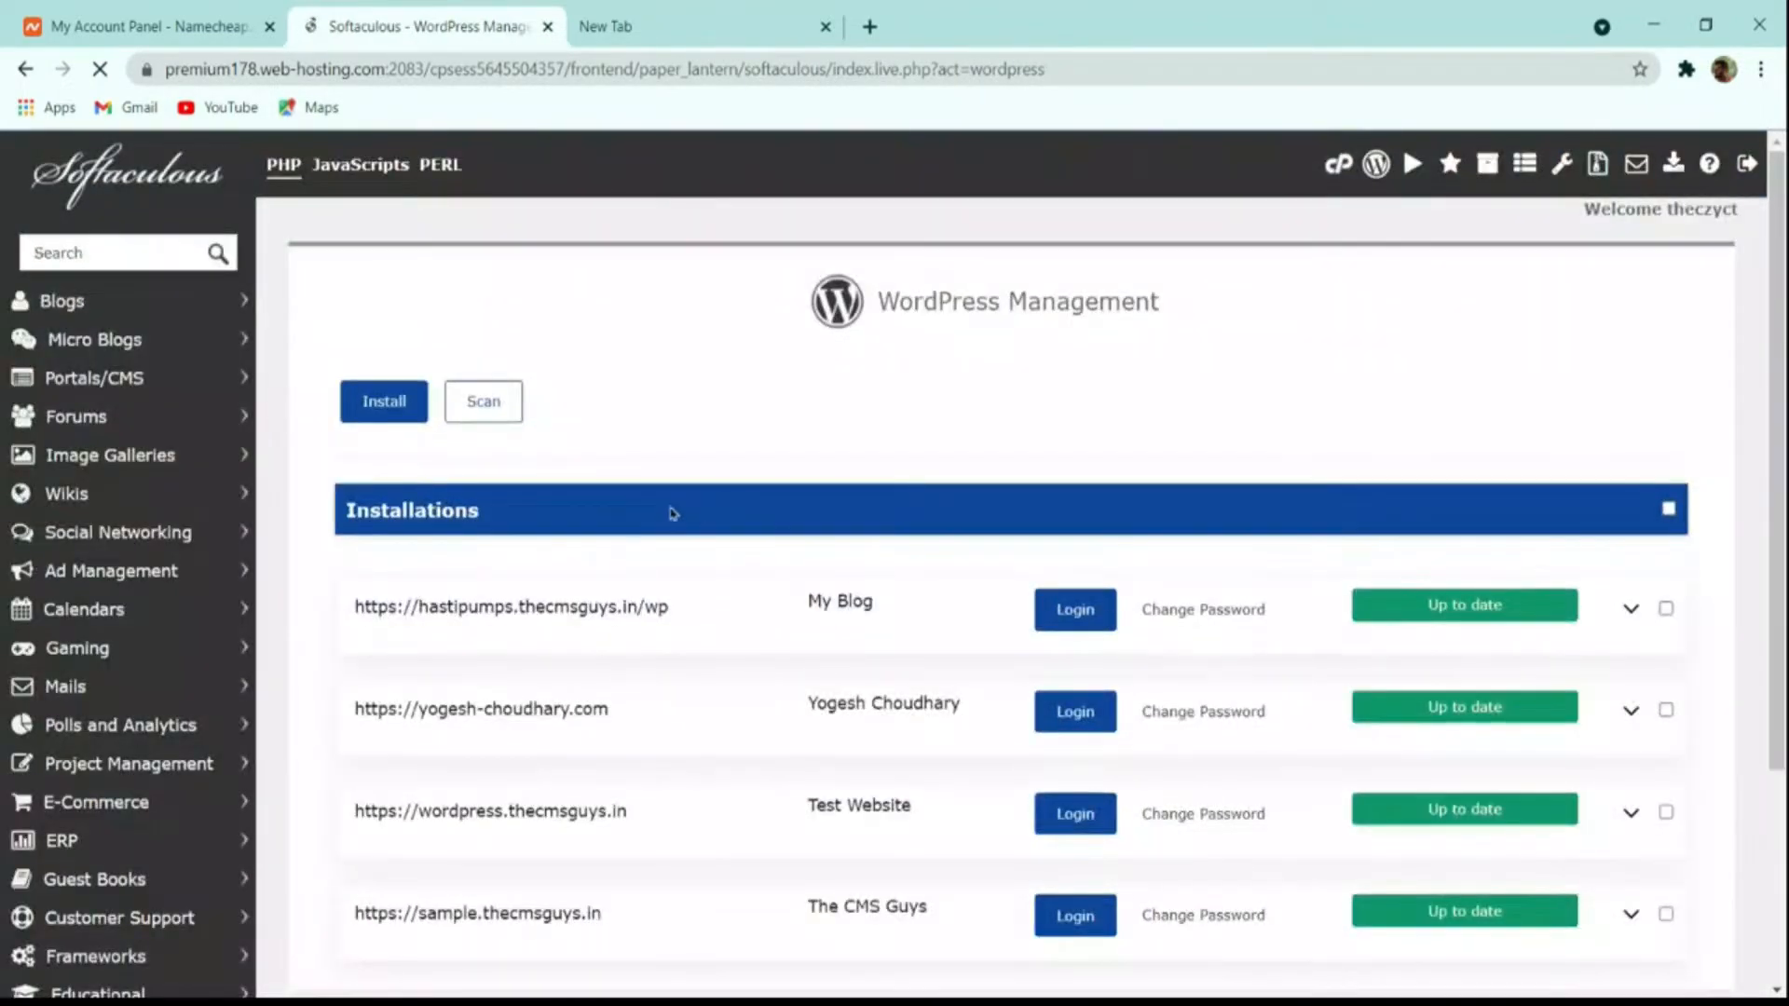
Step: Review the existing installations, then start a new WordPress install on thecmsguys.in
scroll(652, 515, "down", 3)
scroll(559, 627, "up", 3)
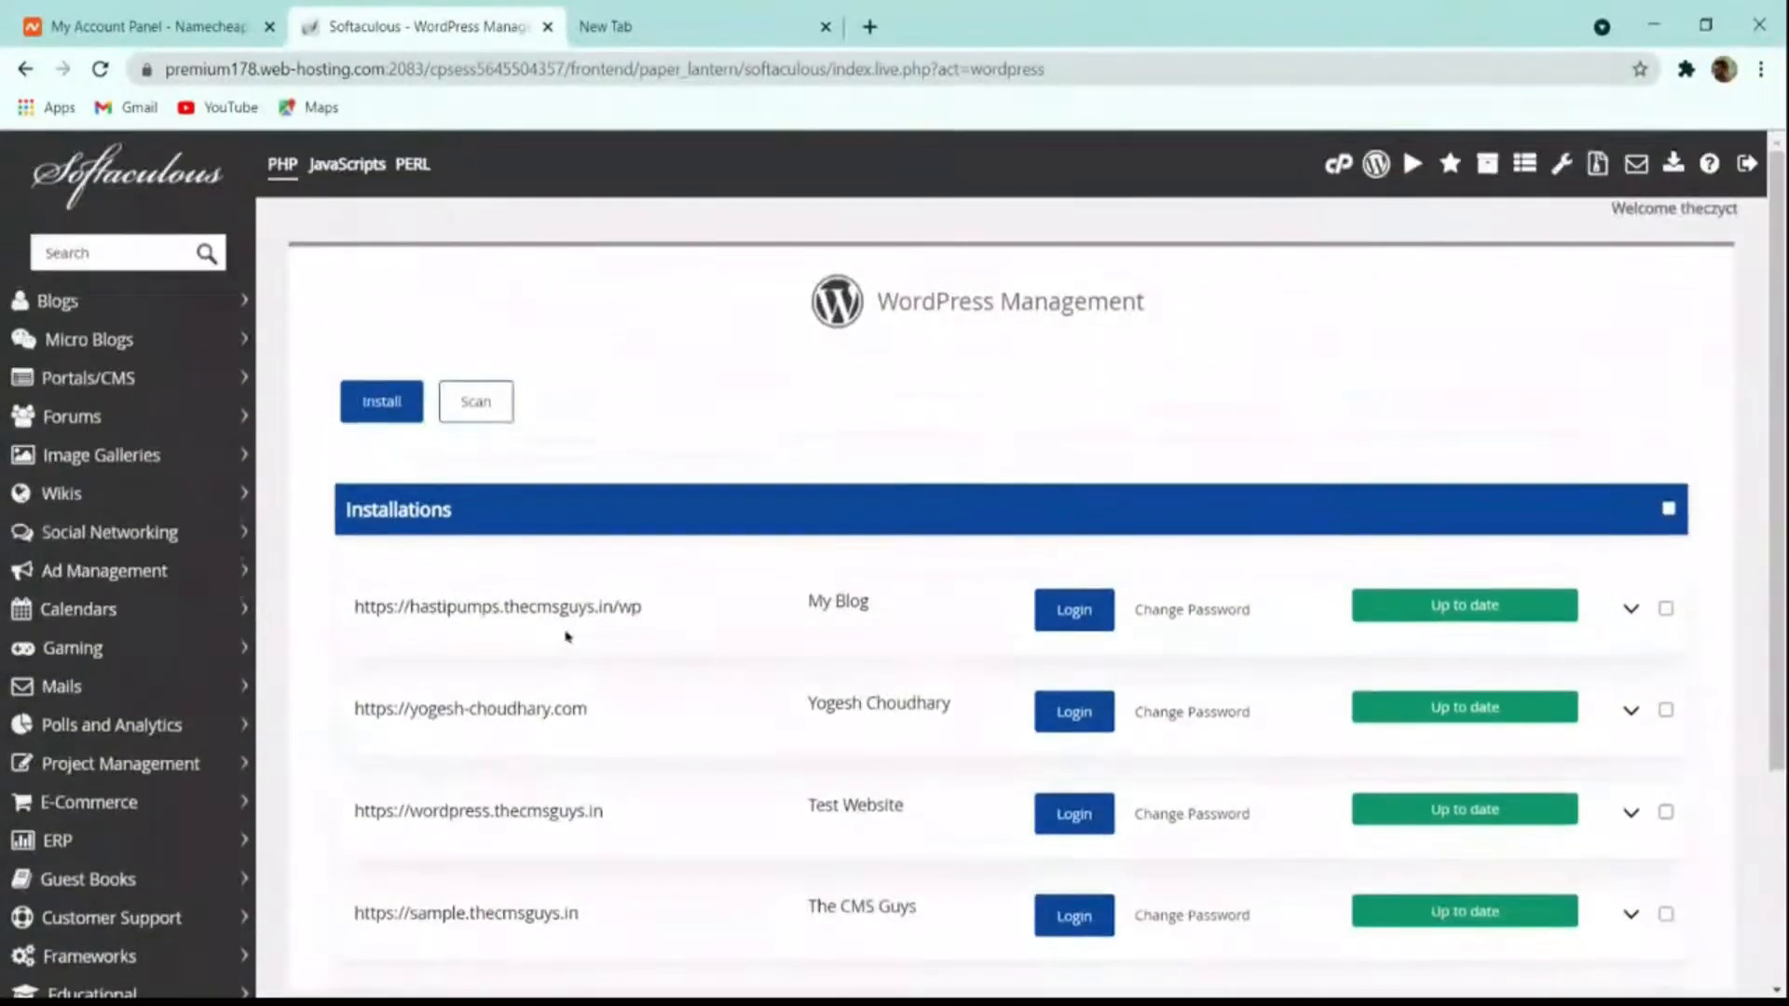
scroll(722, 671, "down", 3)
scroll(723, 659, "up", 3)
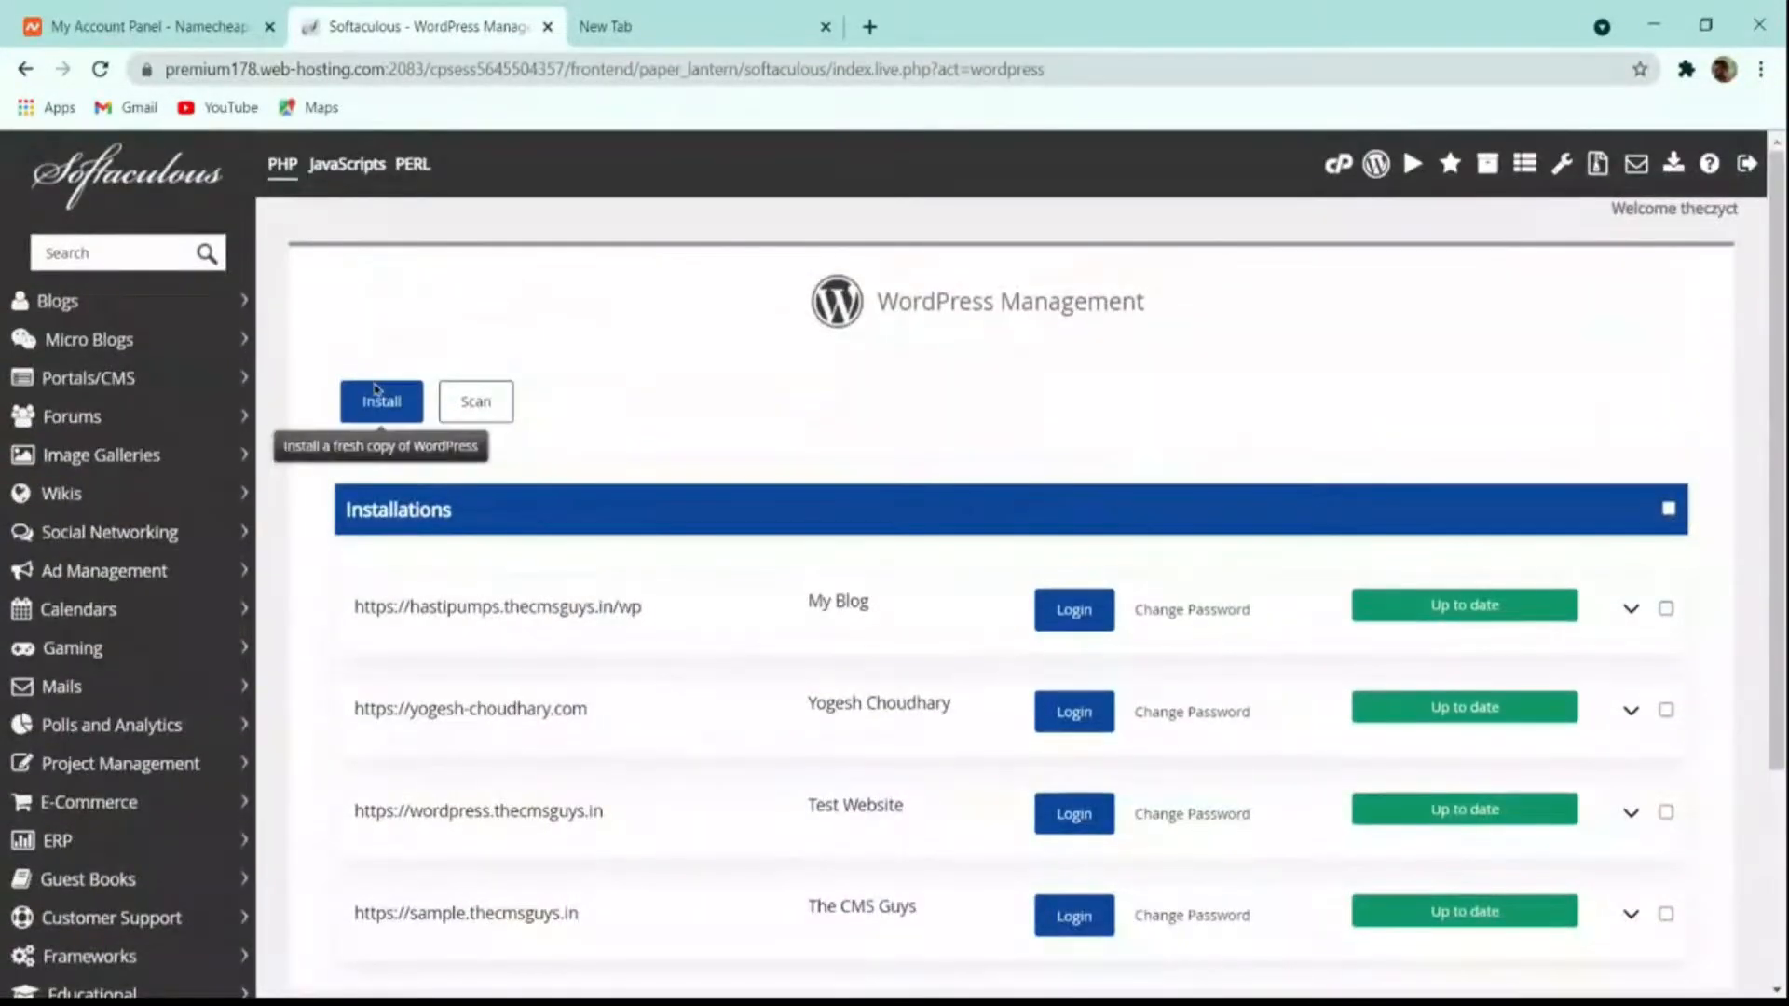
scroll(671, 451, "down", 3)
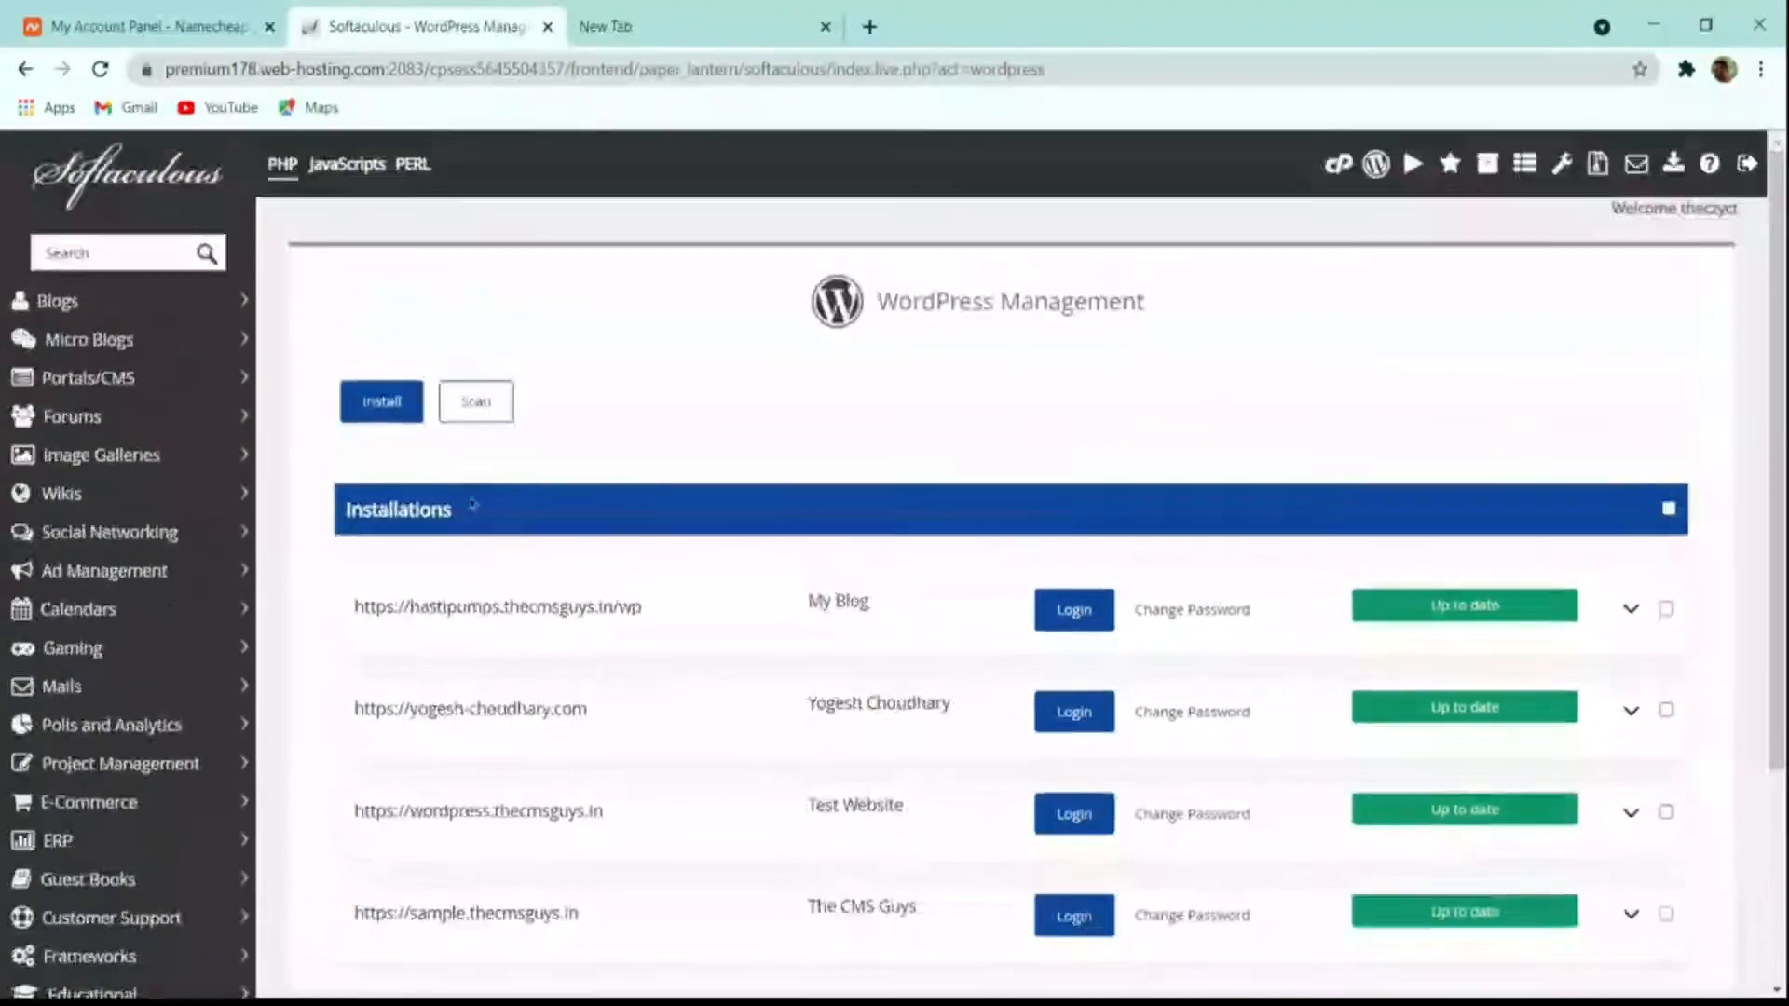
scroll(483, 503, "up", 3)
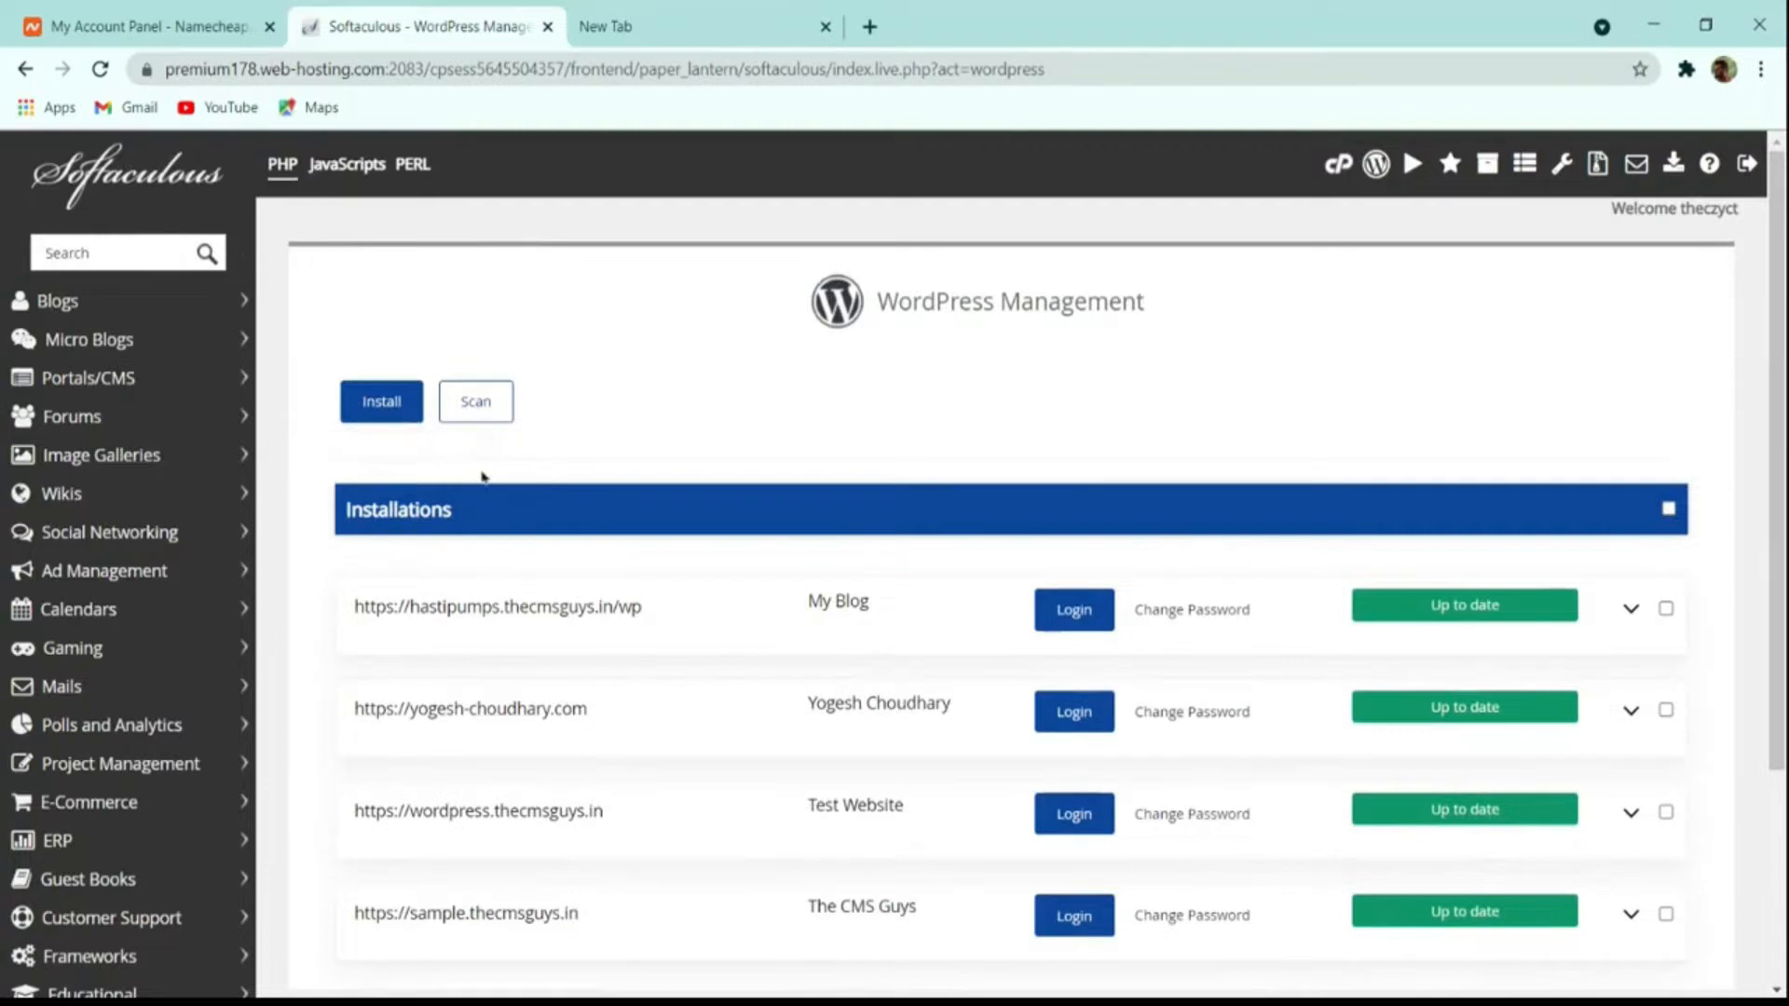
scroll(559, 419, "down", 3)
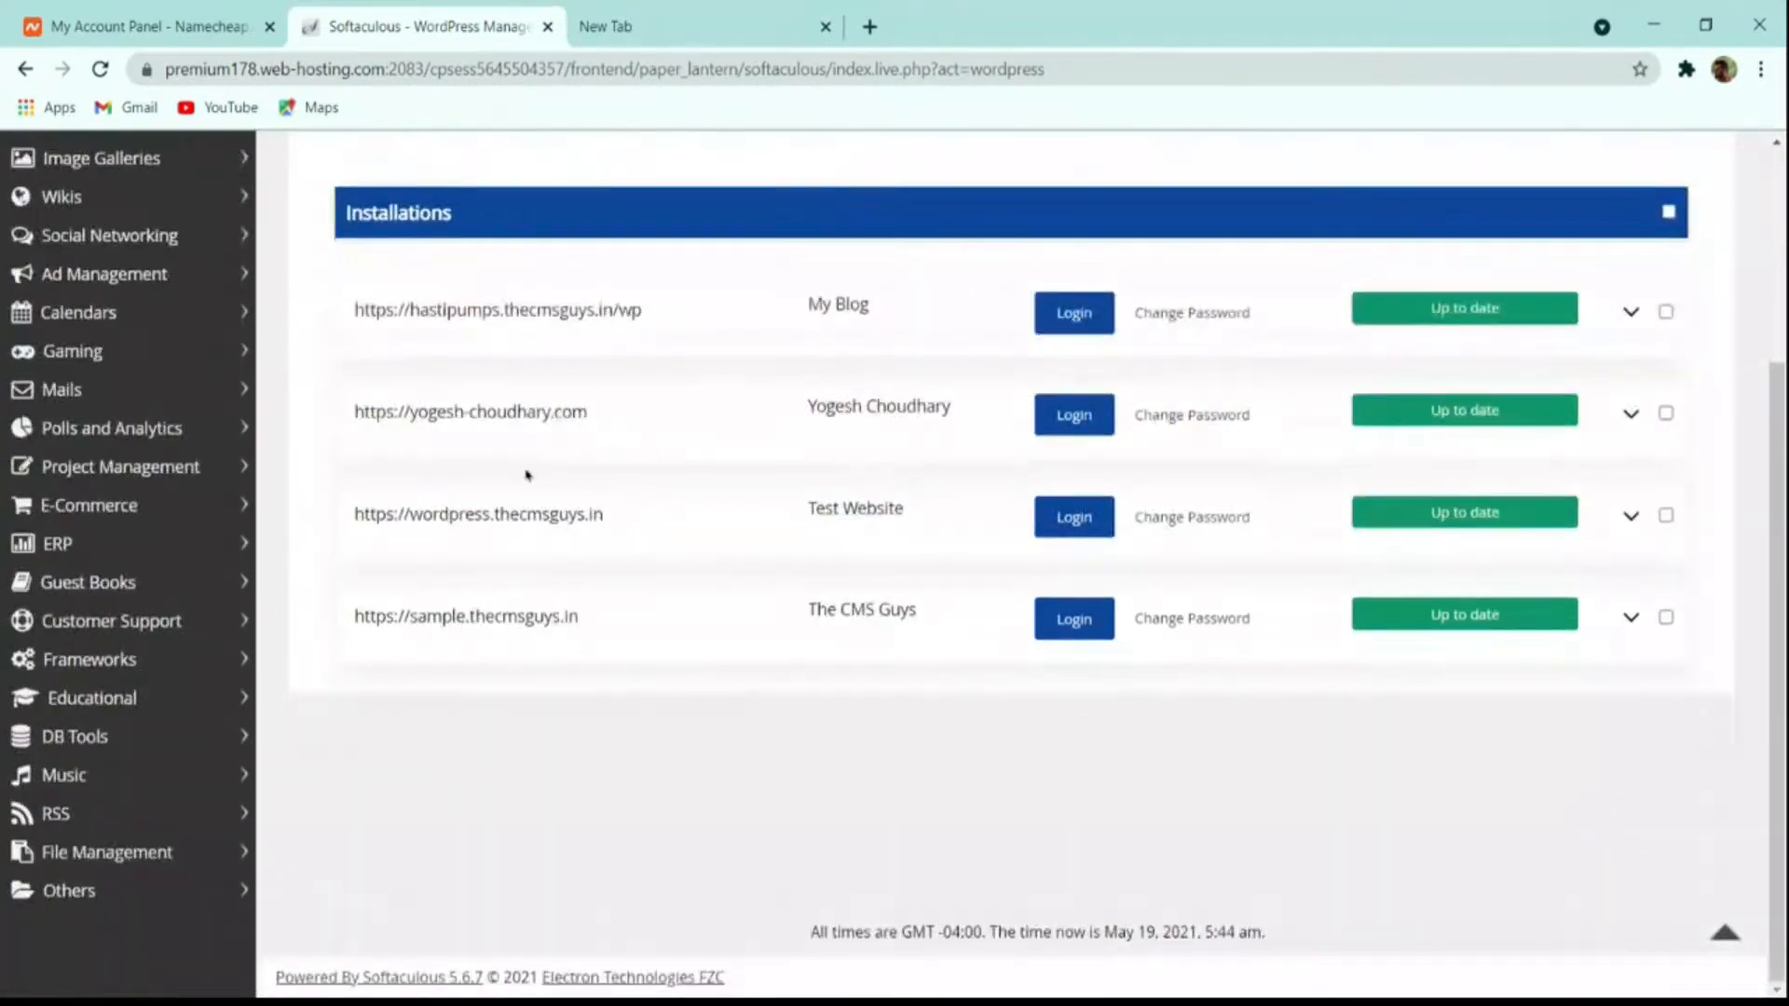
scroll(527, 476, "up", 3)
left_click(390, 410)
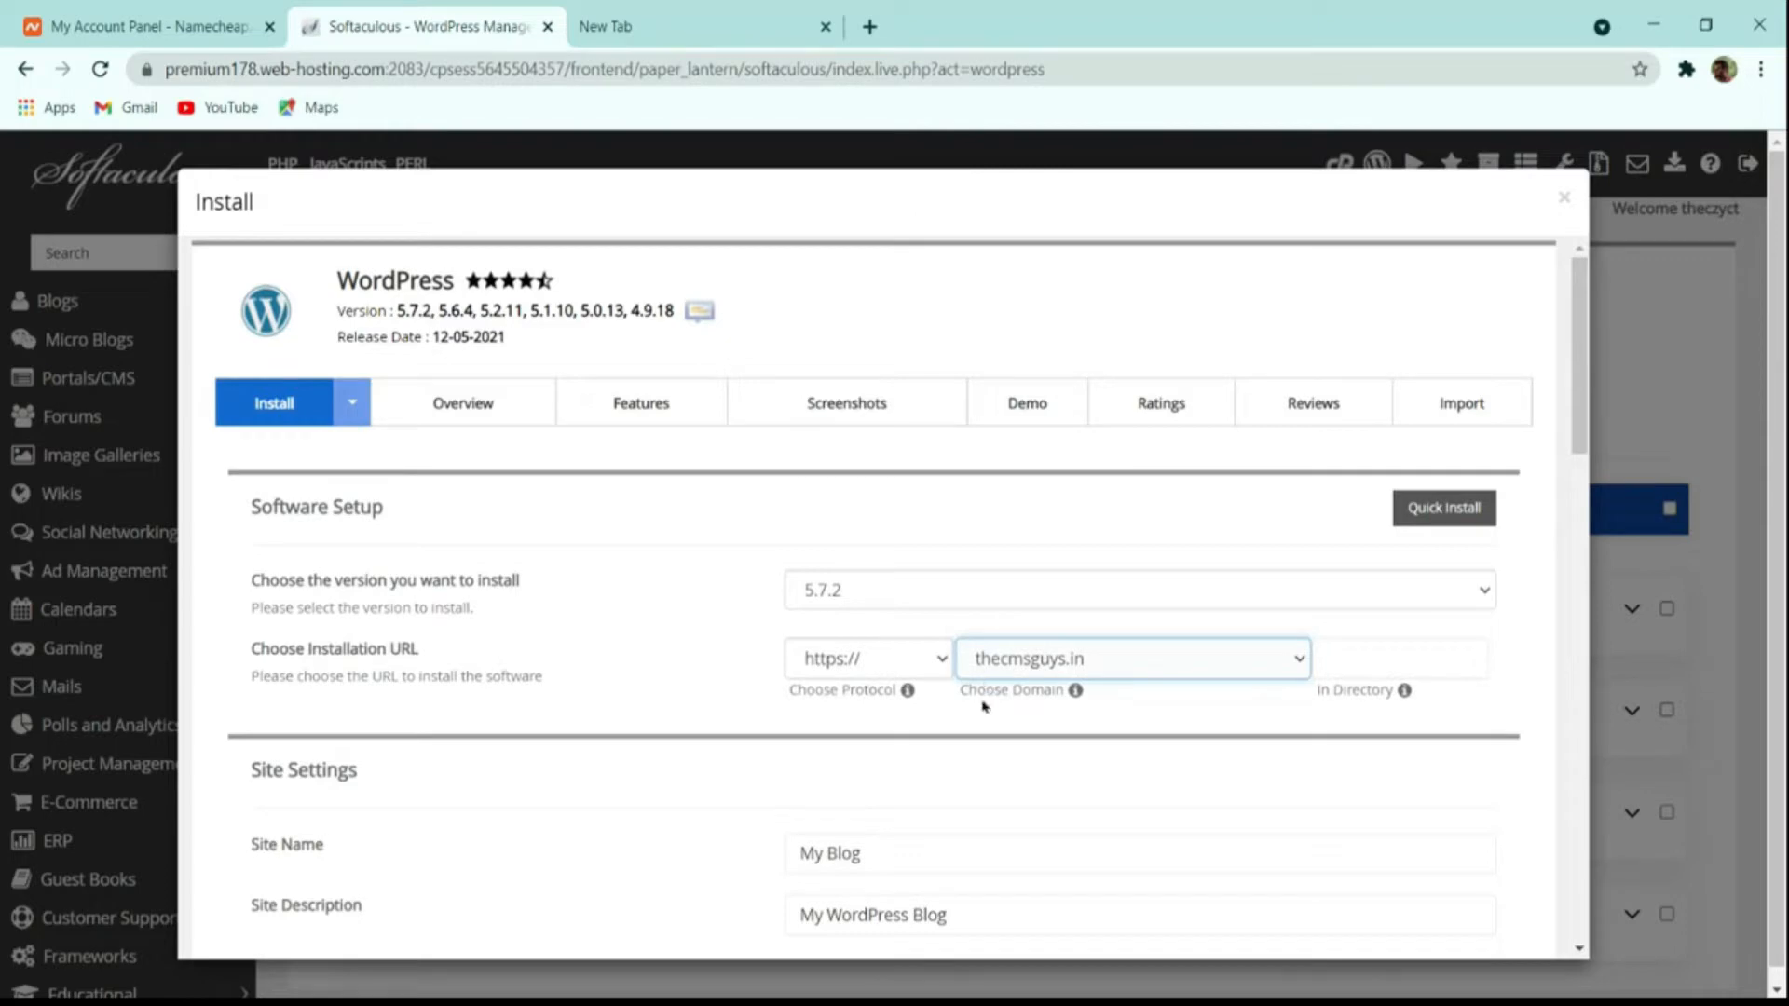
Step: Name the site 'The CMS Guys' with the description 'Spreading the Knowledge'
scroll(931, 708, "down", 4)
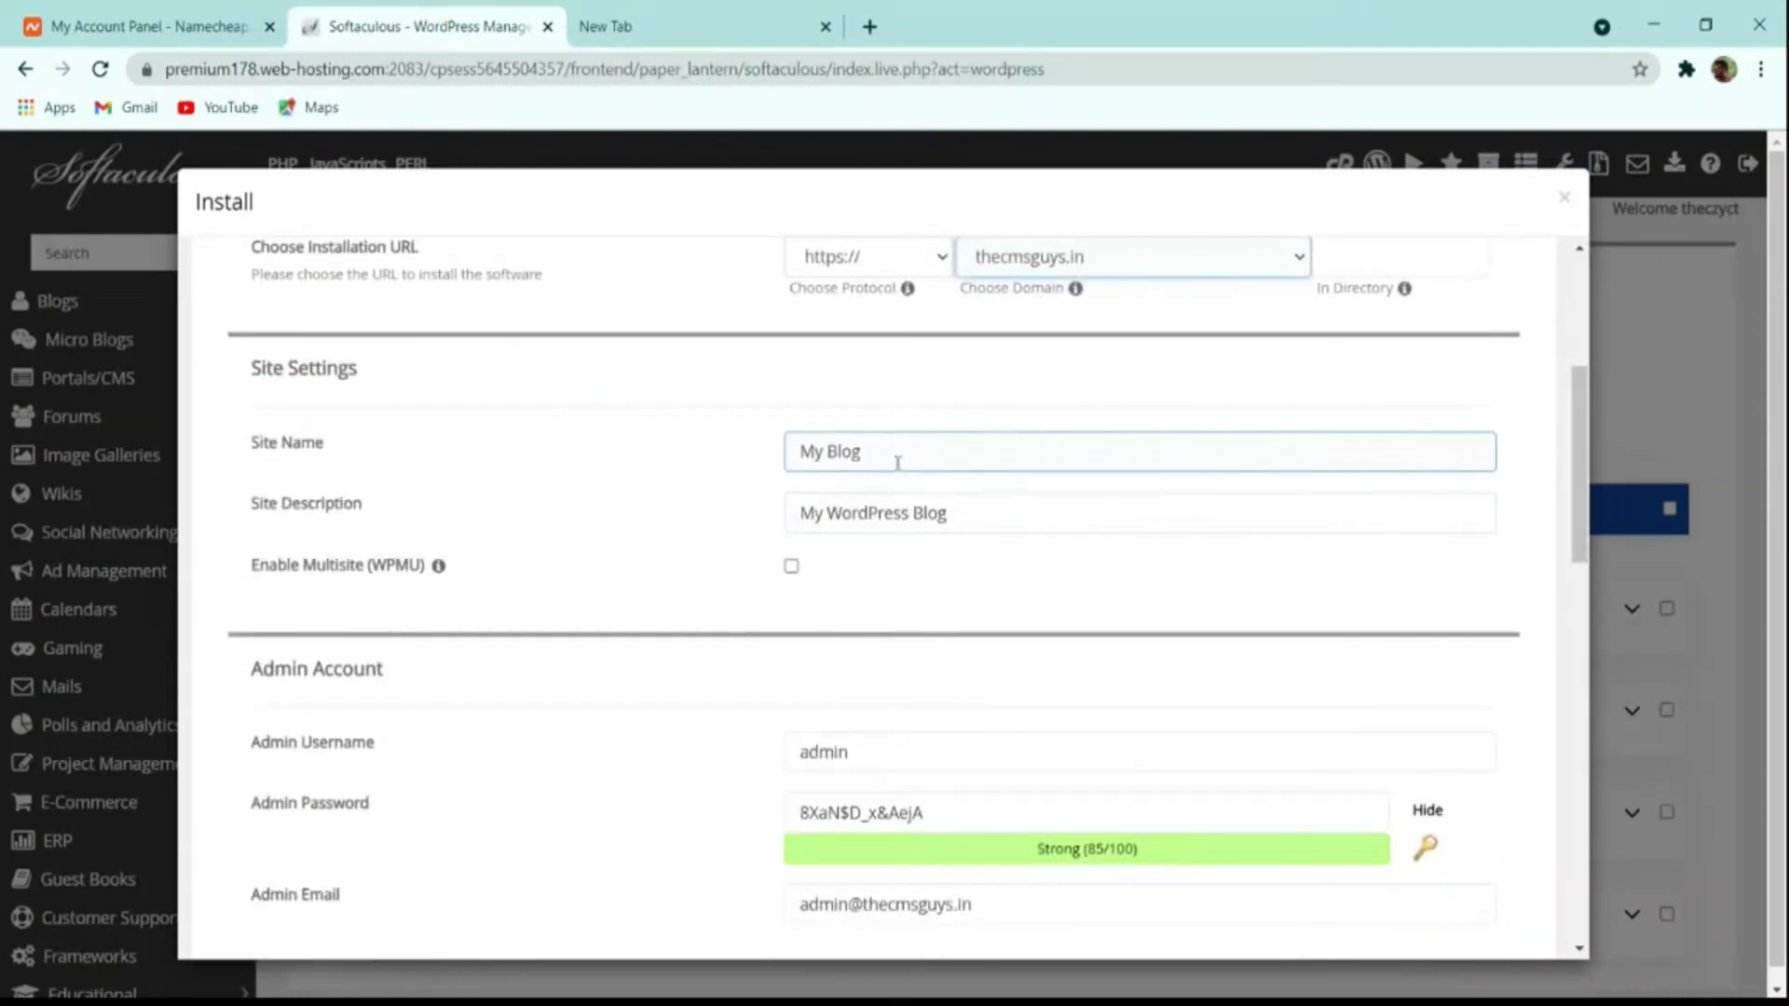
left_click_drag(897, 463, 719, 466)
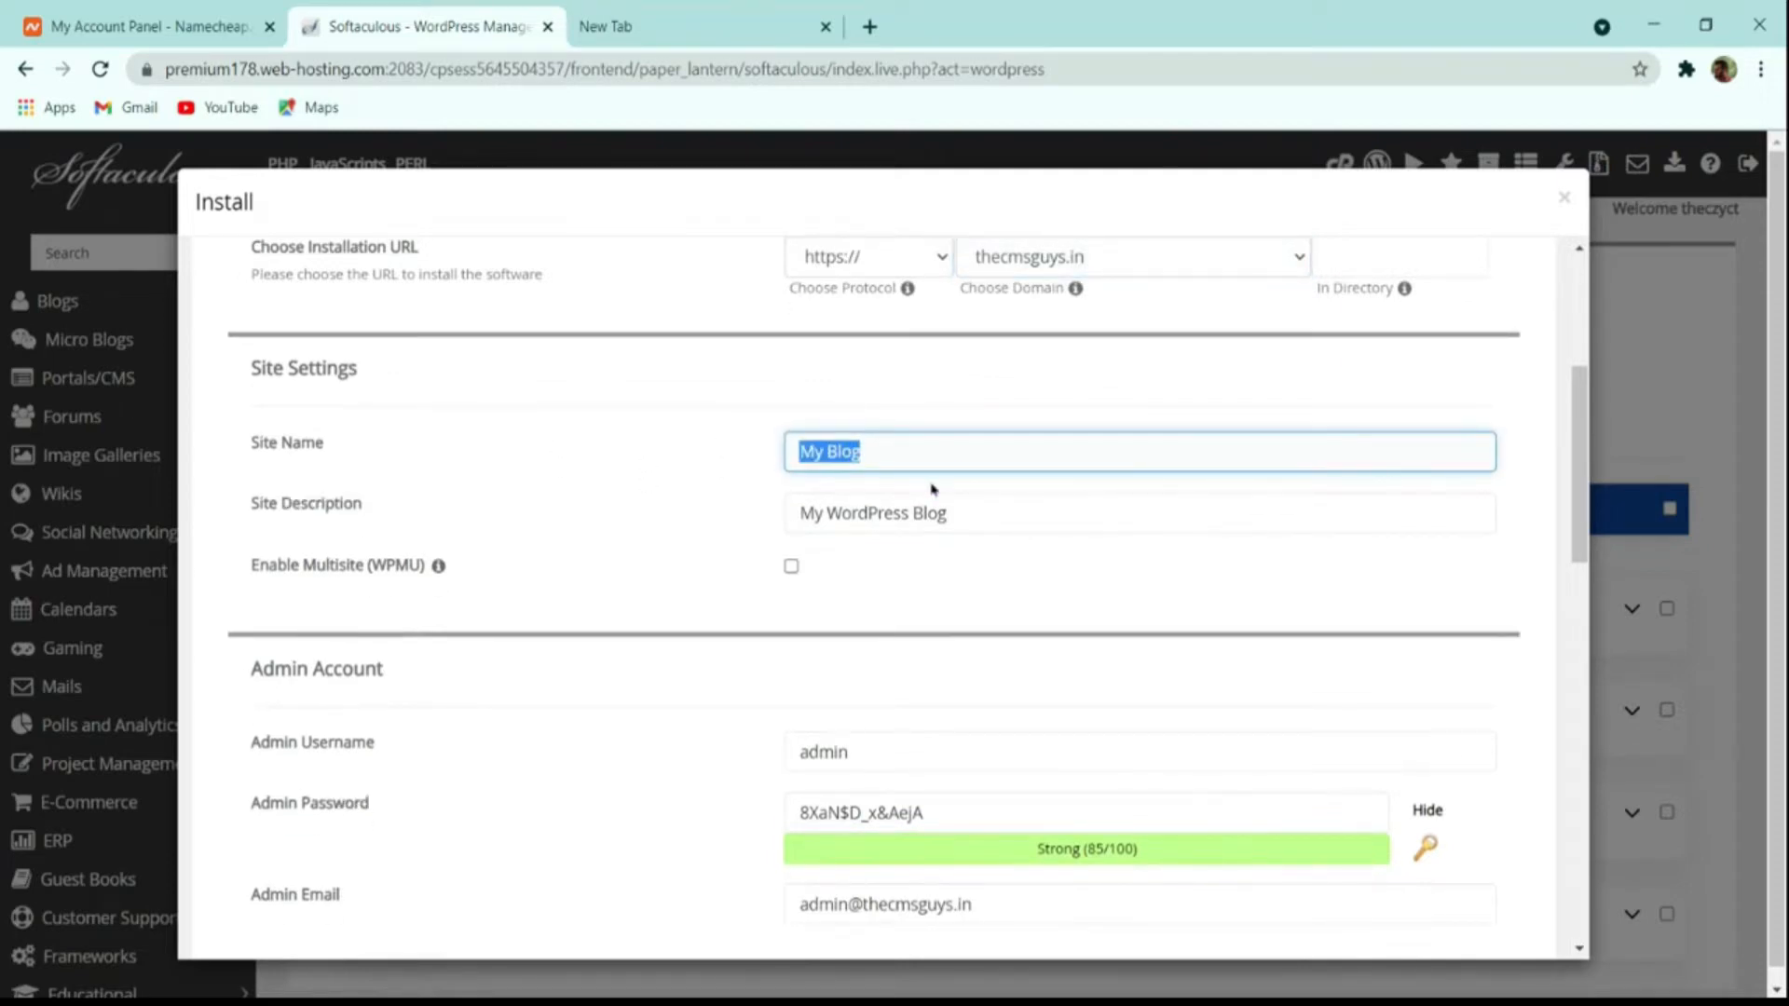
type("The Cm")
key("BackSpace")
type("MS Guys")
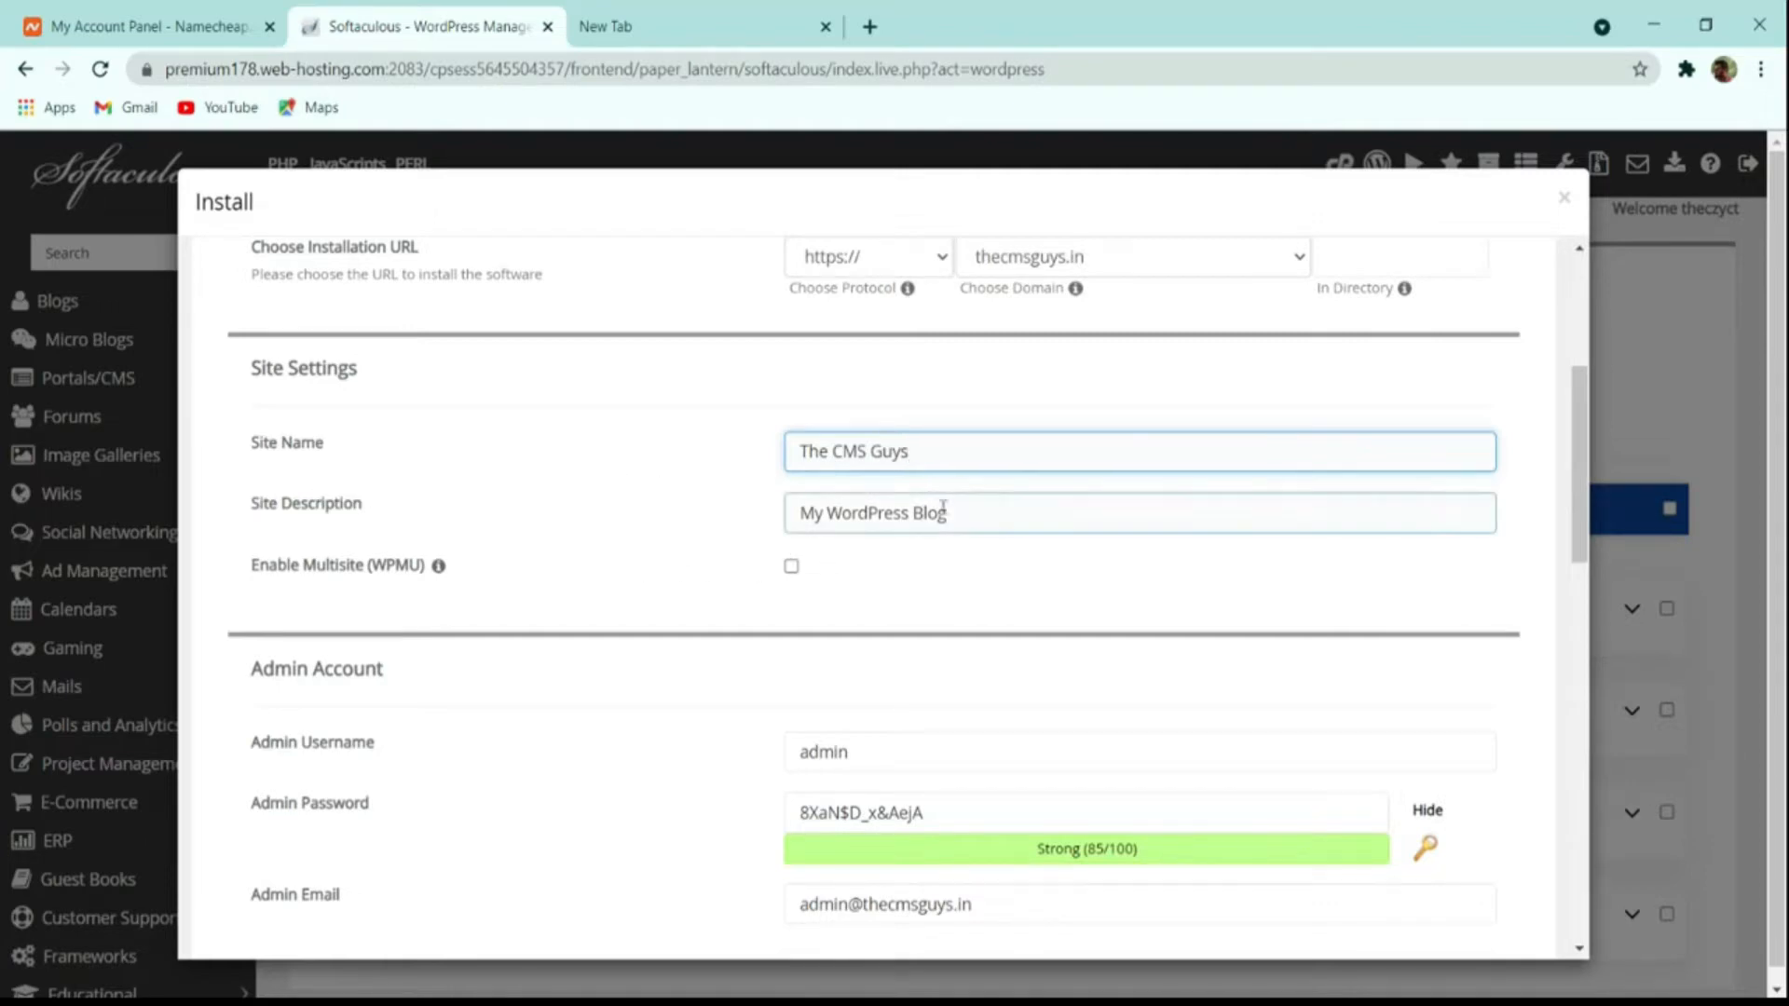
key("Tab")
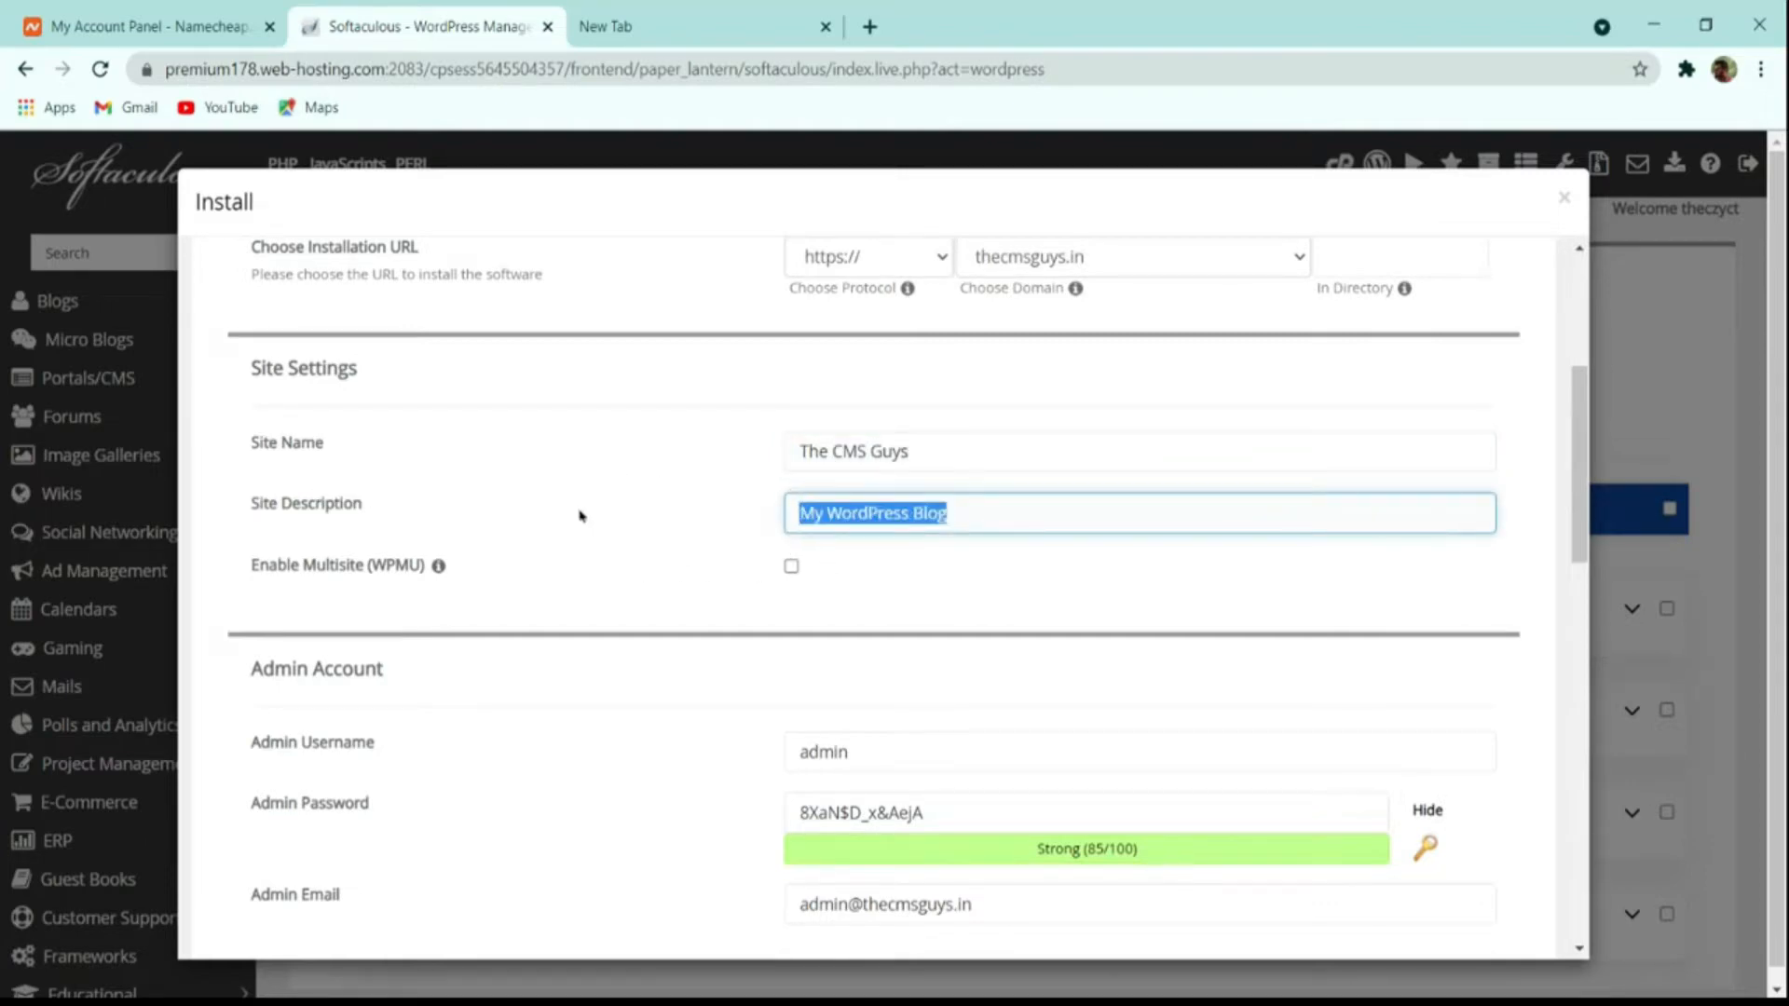
type("S")
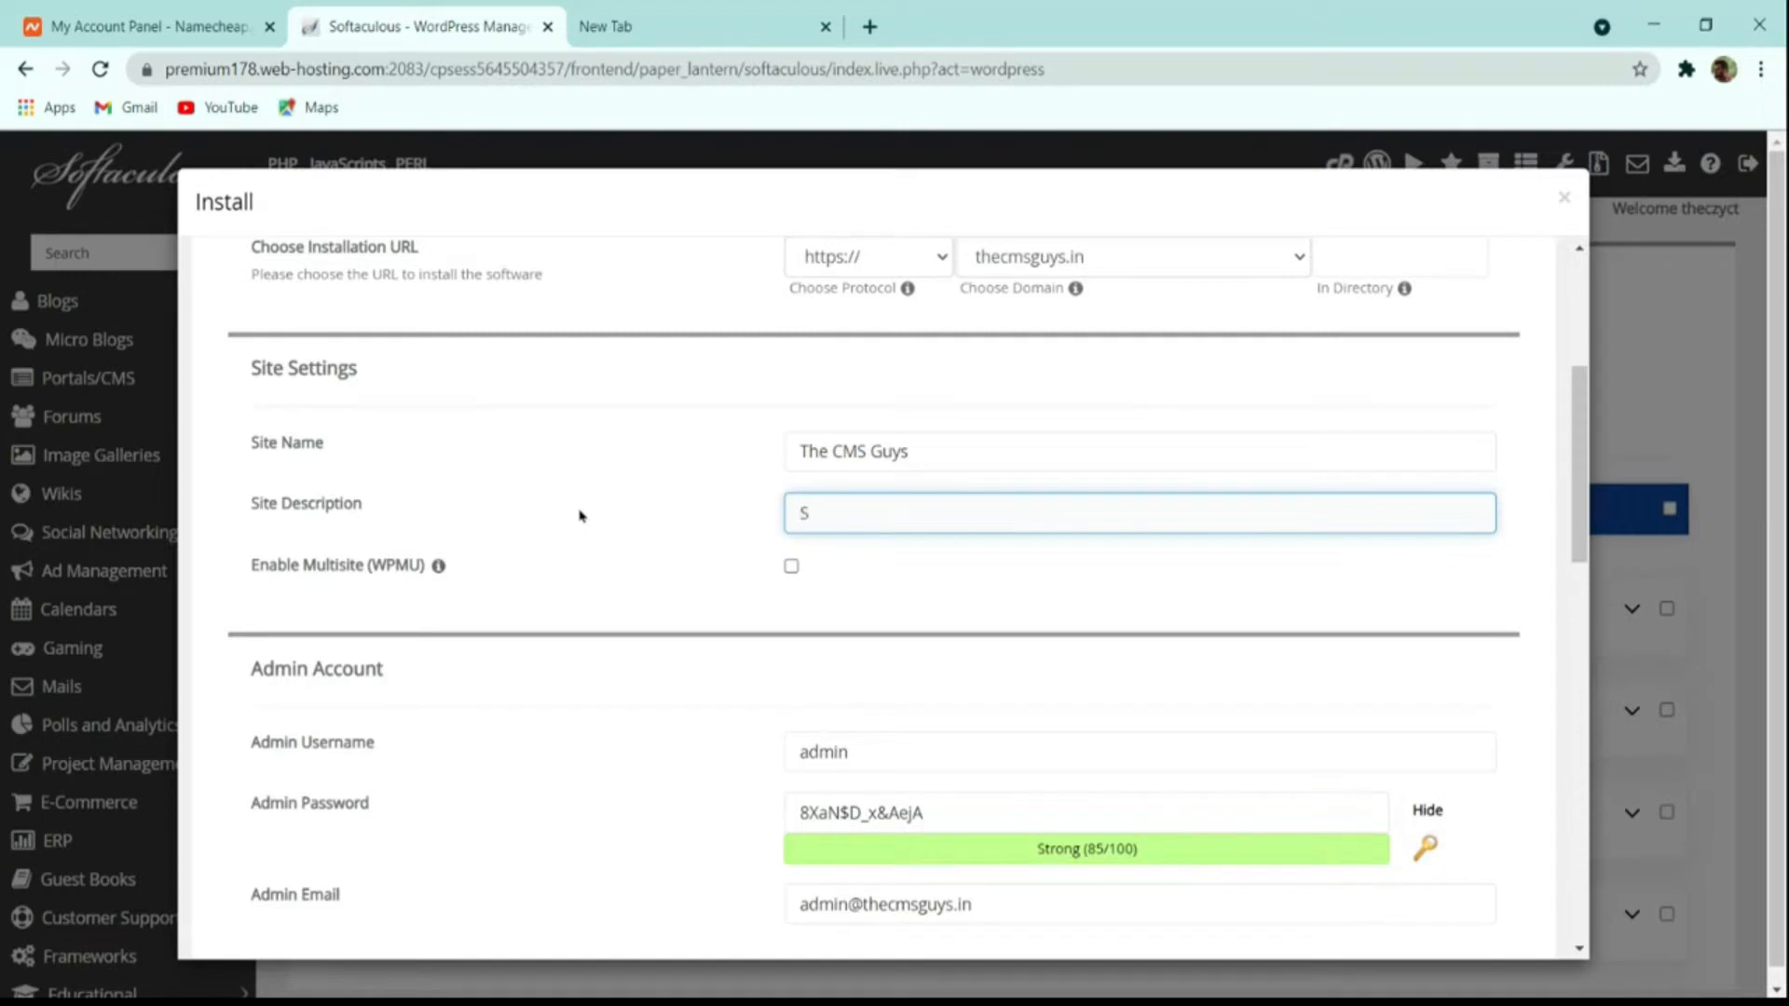
type("pres")
type("ding the")
type(" Knowledge")
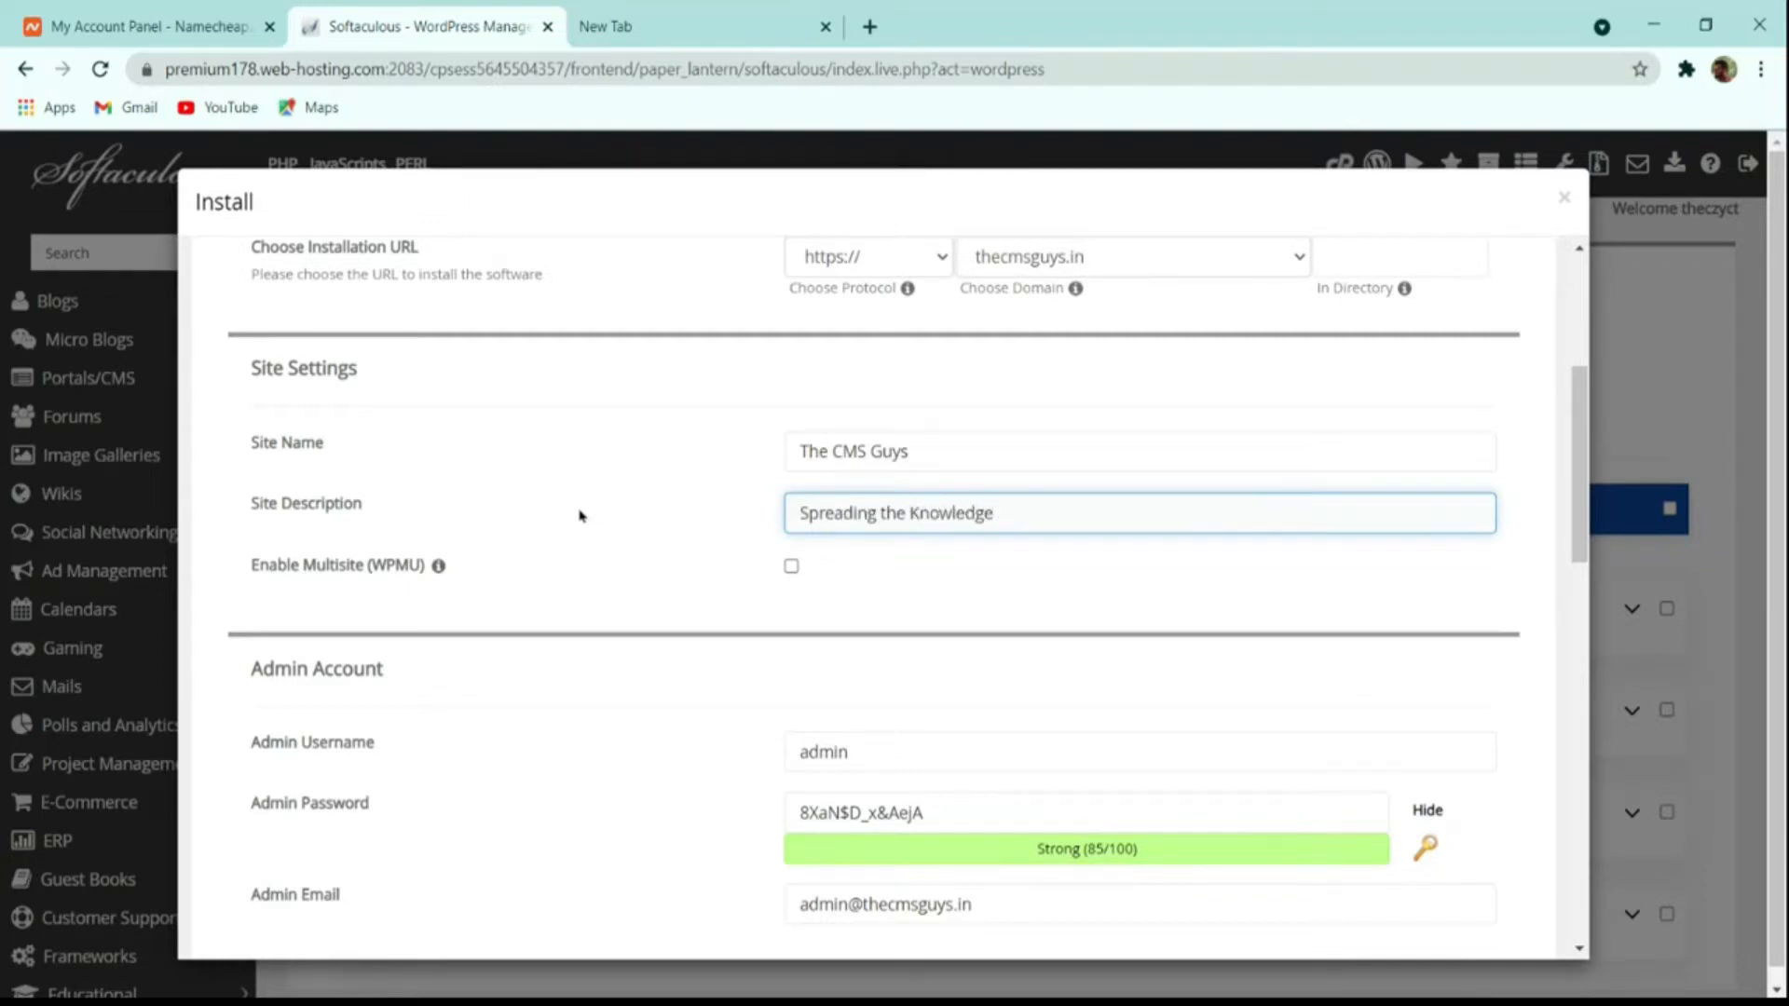
Step: Set the admin username to 'thecmsguys' and regenerate a strong admin password
scroll(923, 599, "down", 4)
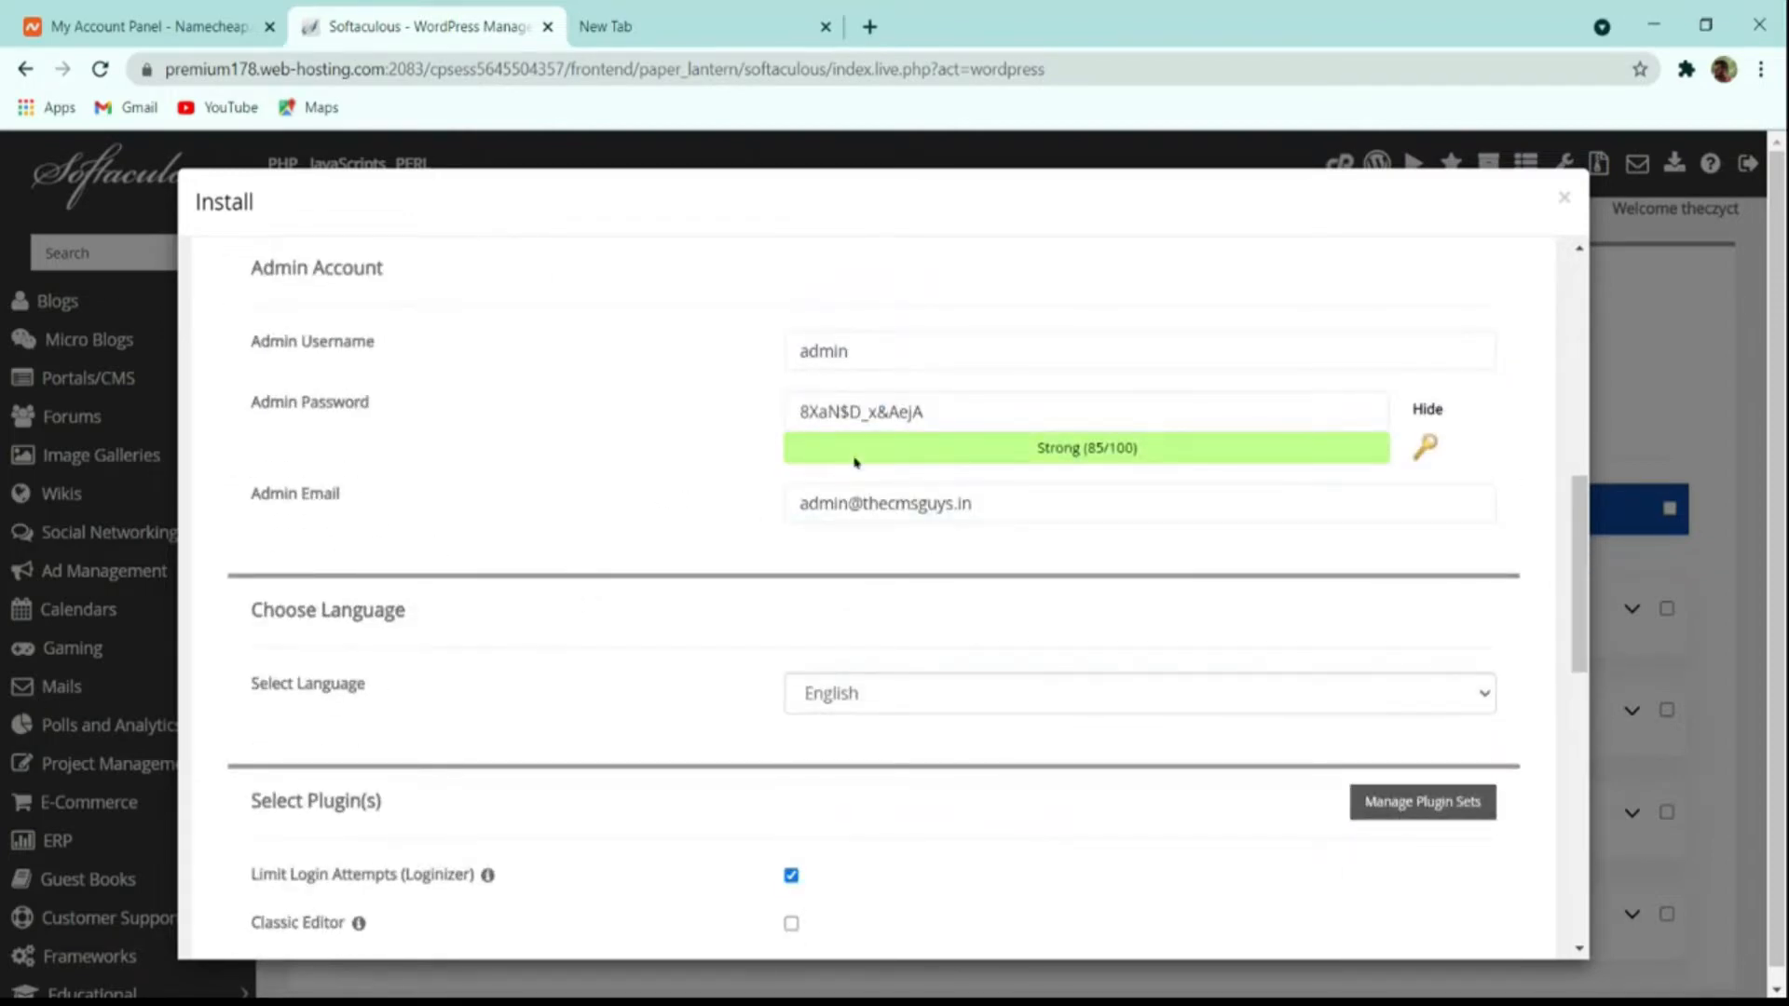
key("shift+Tab")
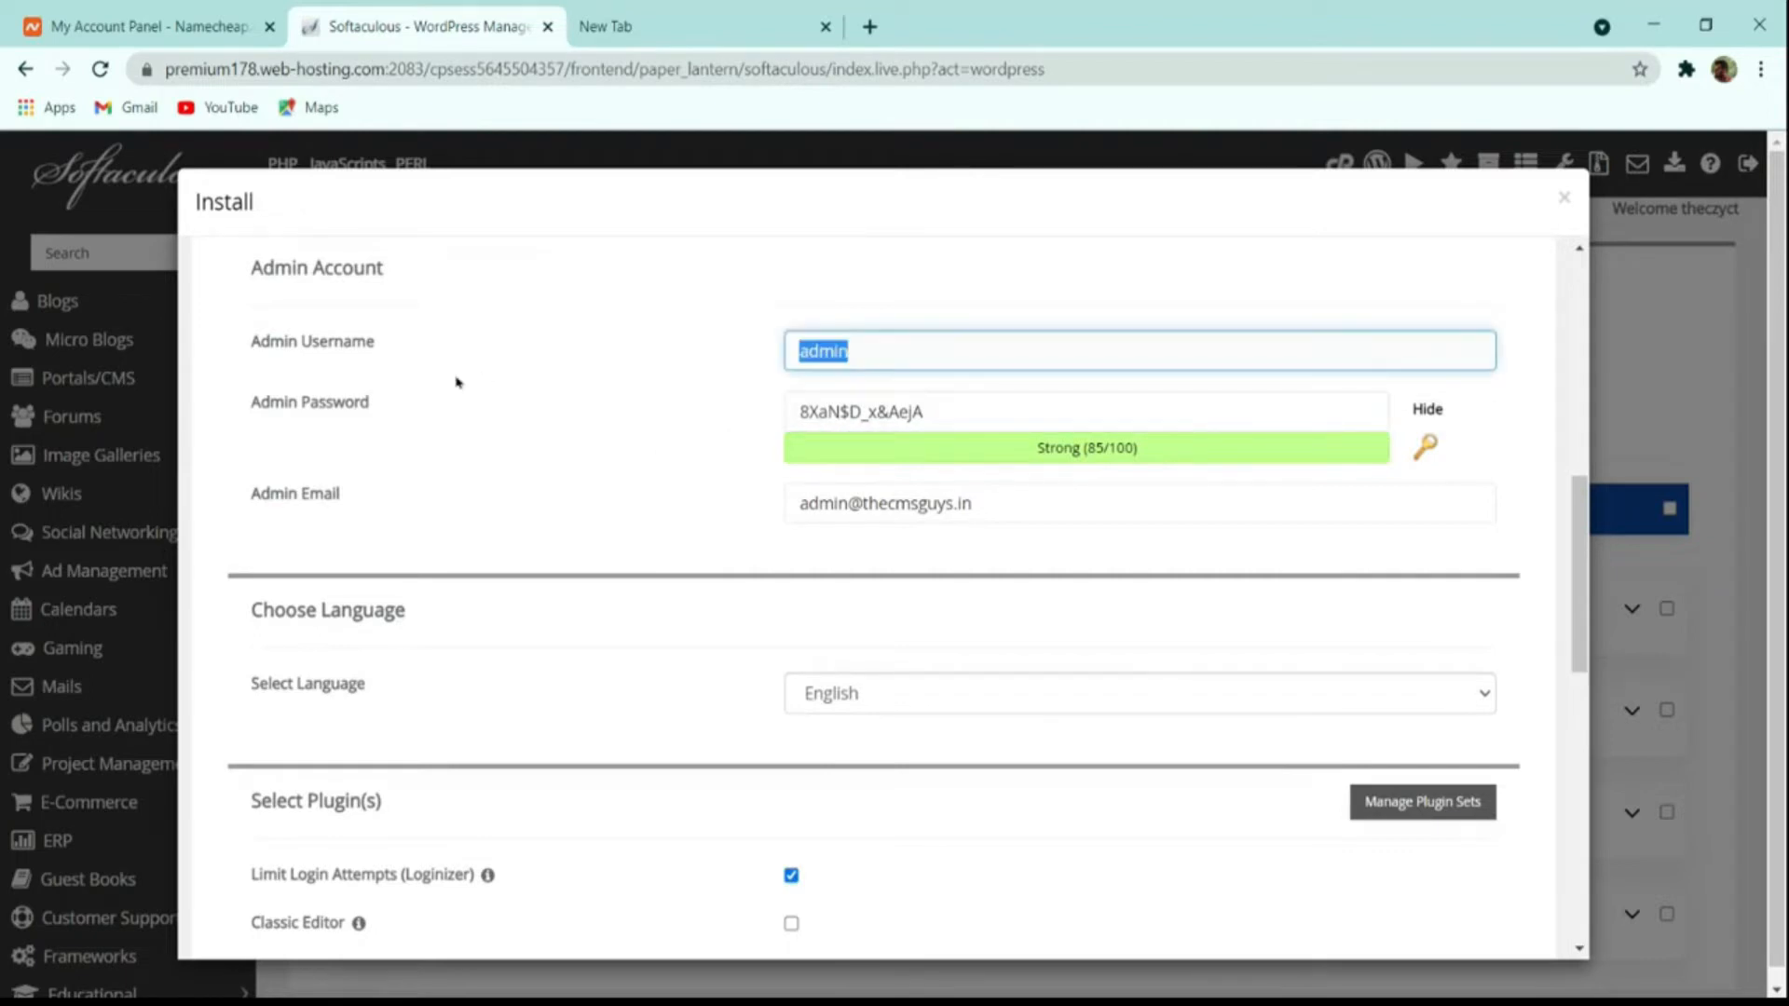
type("thecmsguys")
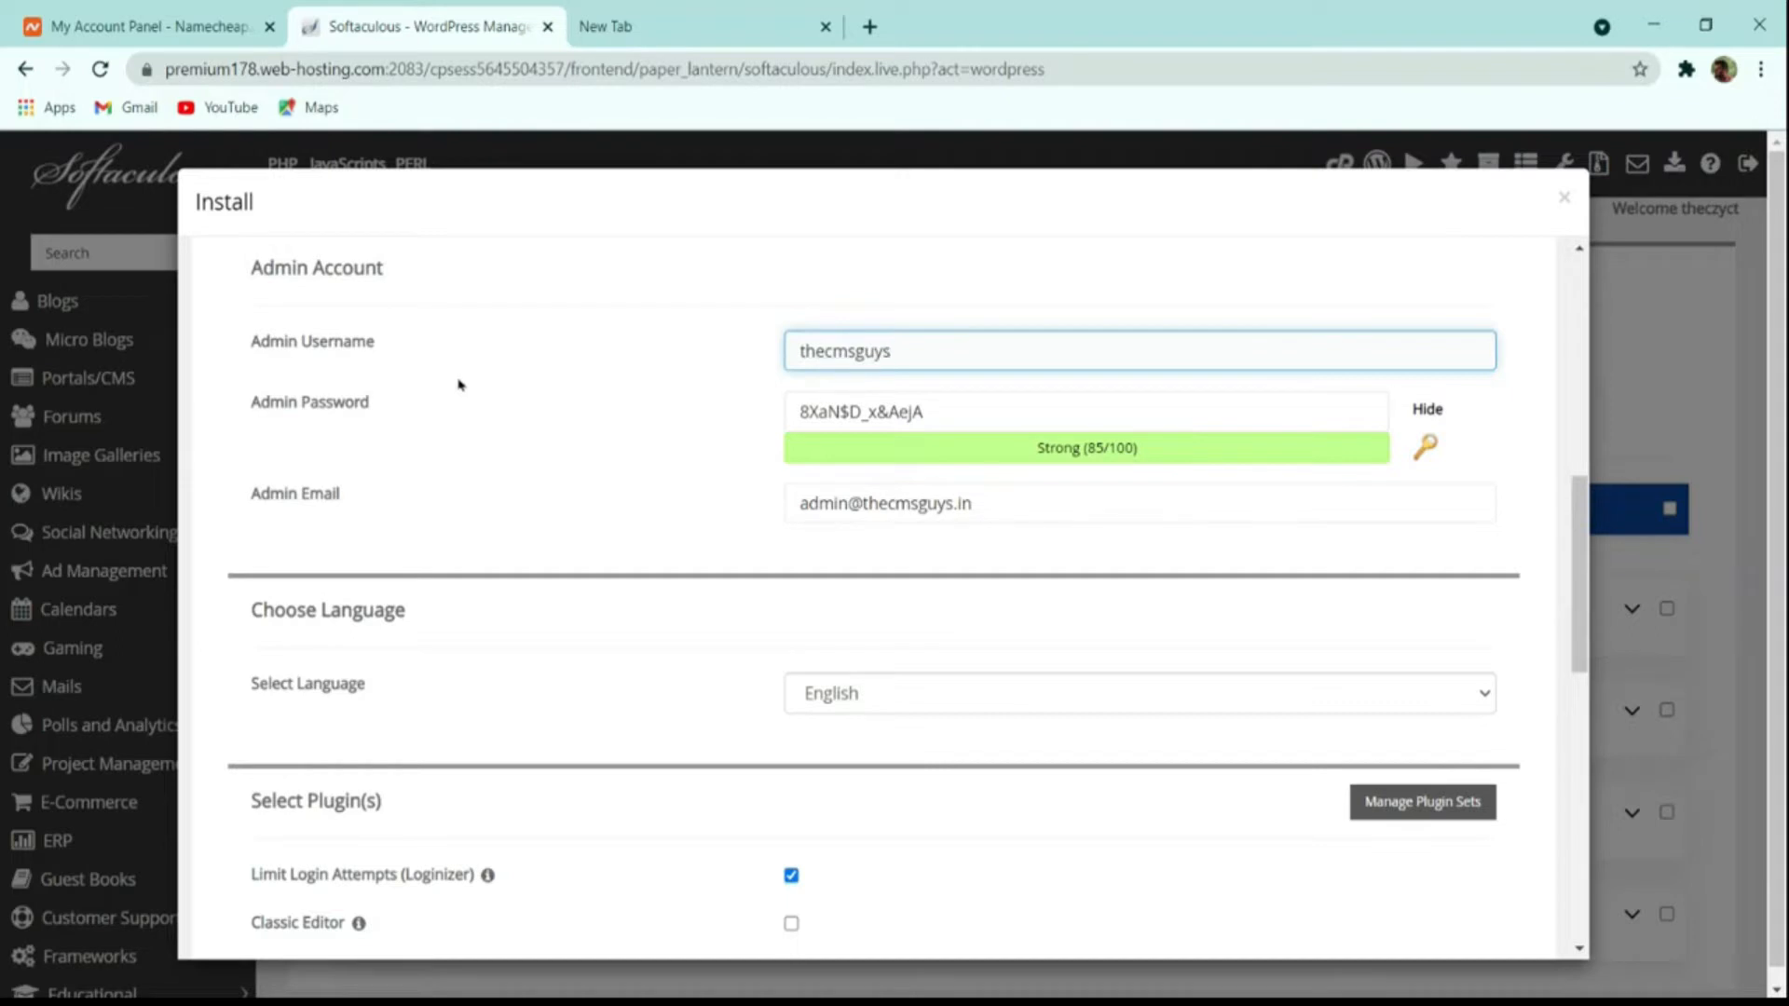
left_click_drag(963, 416, 594, 411)
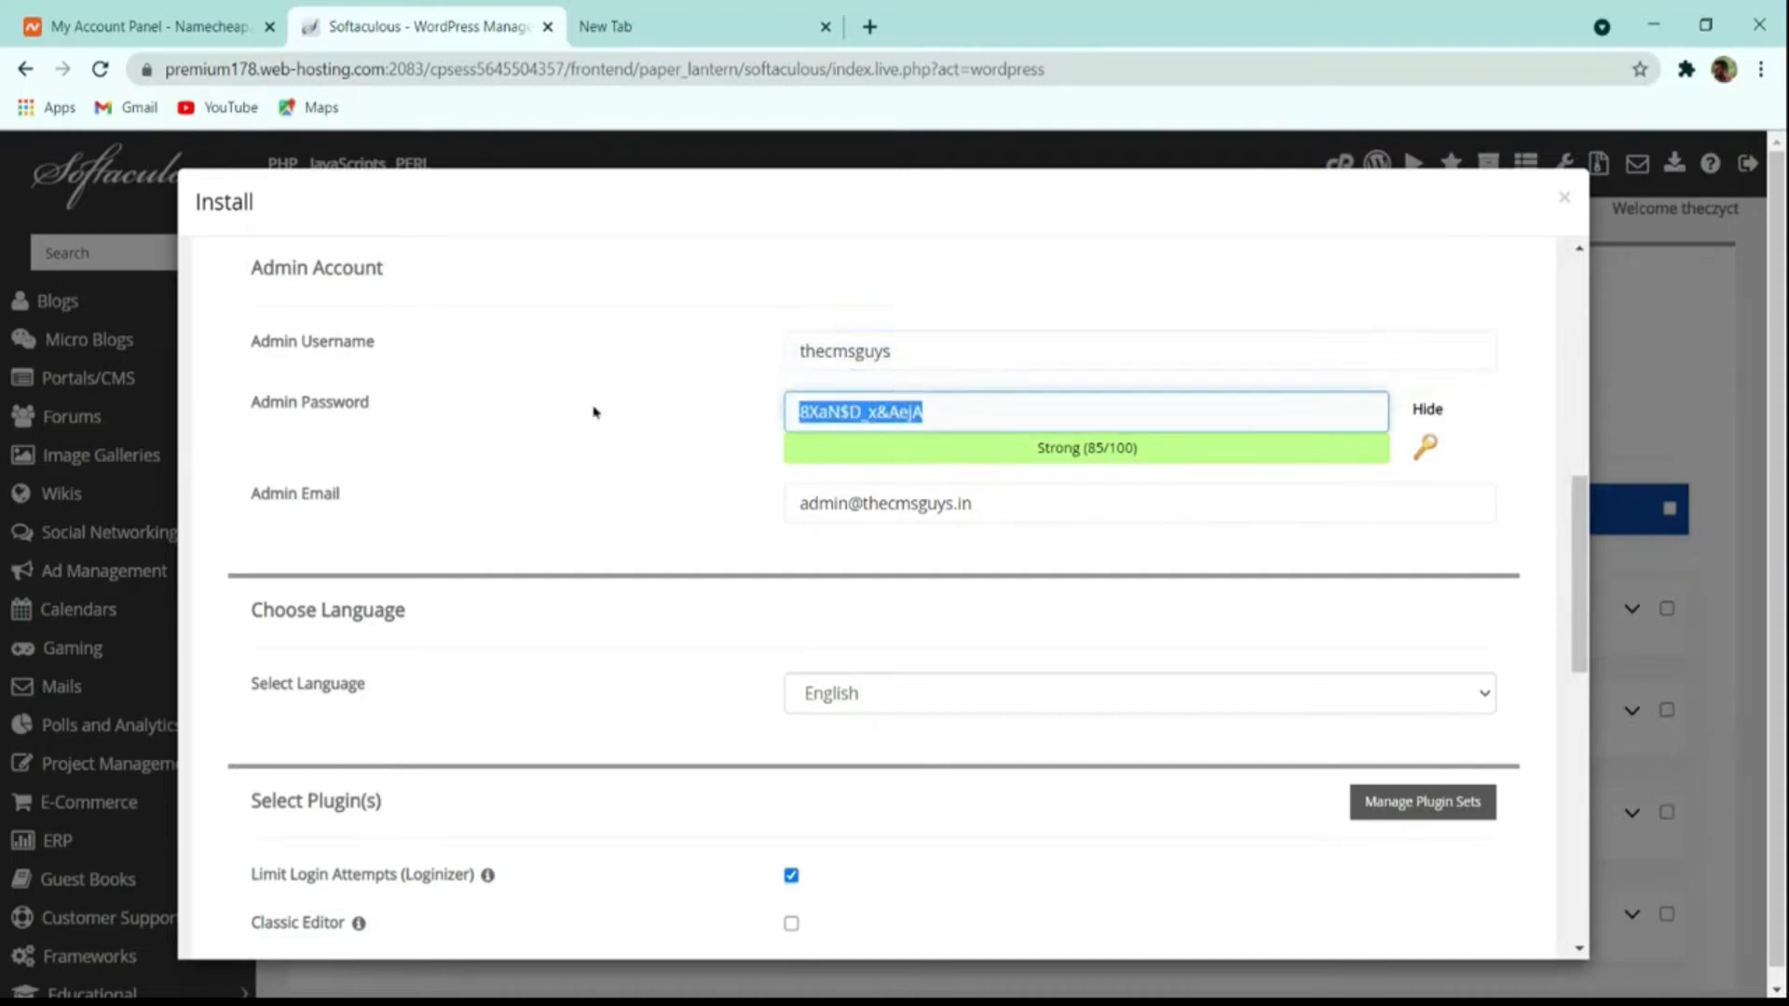
left_click(1431, 410)
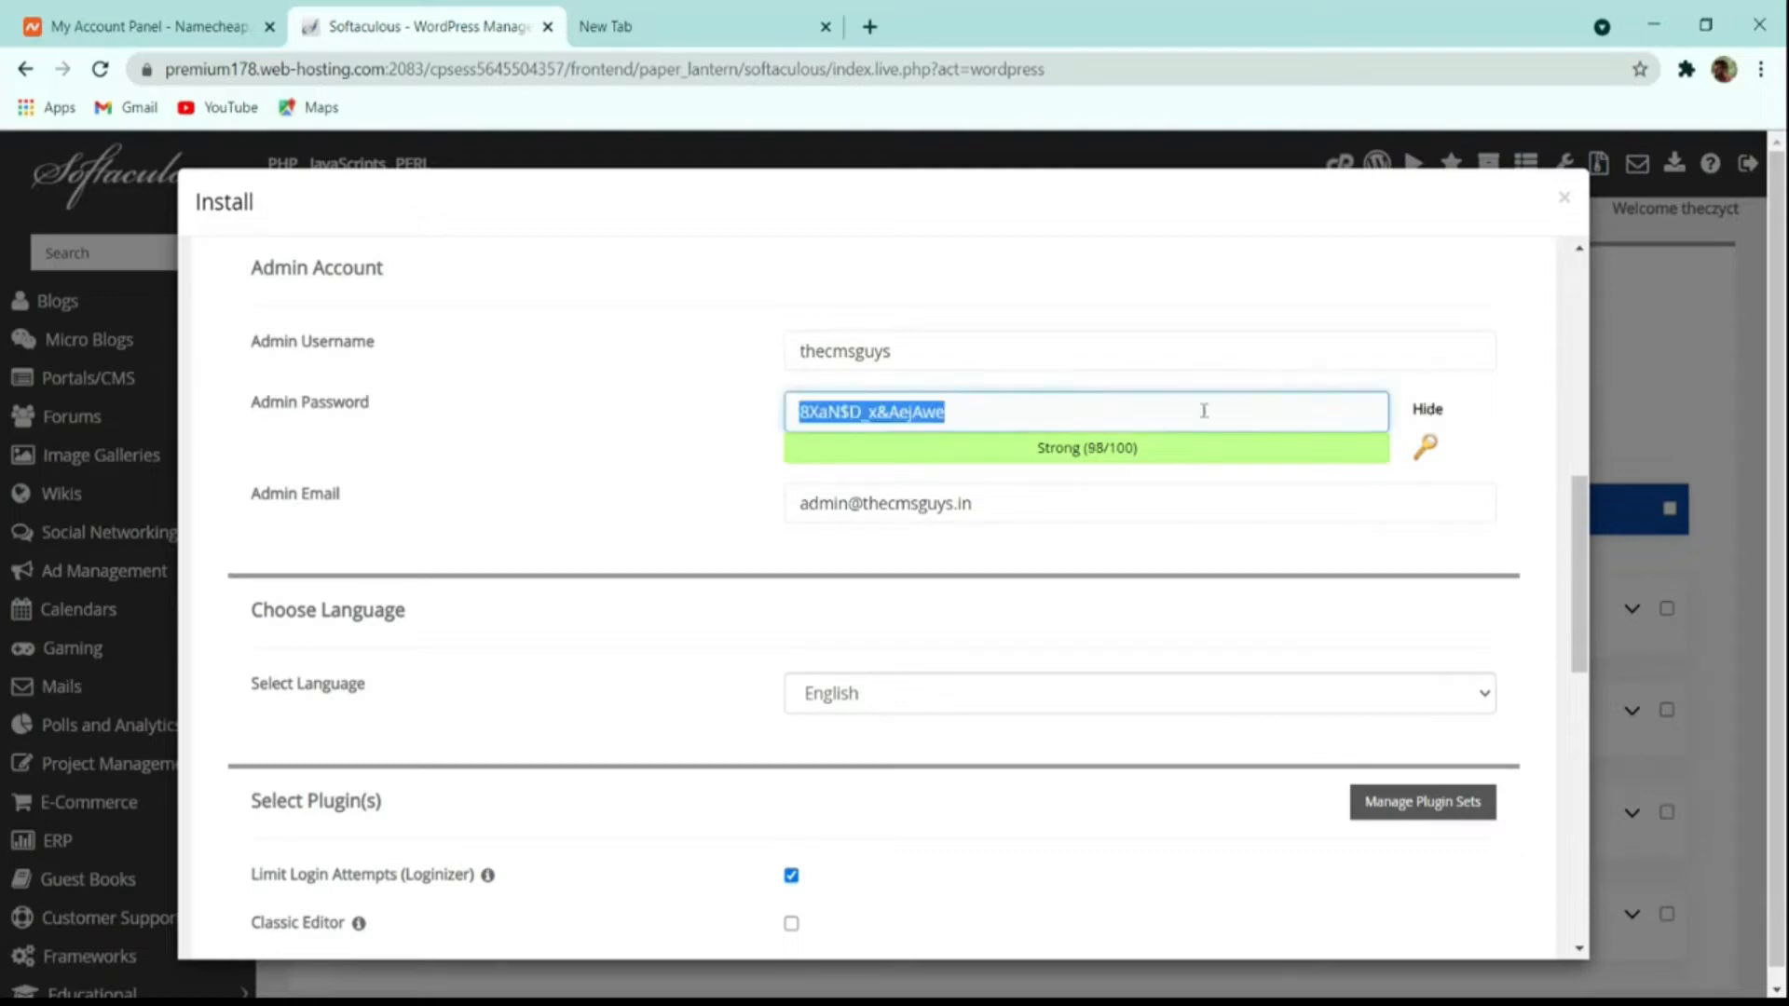
left_click(1204, 410)
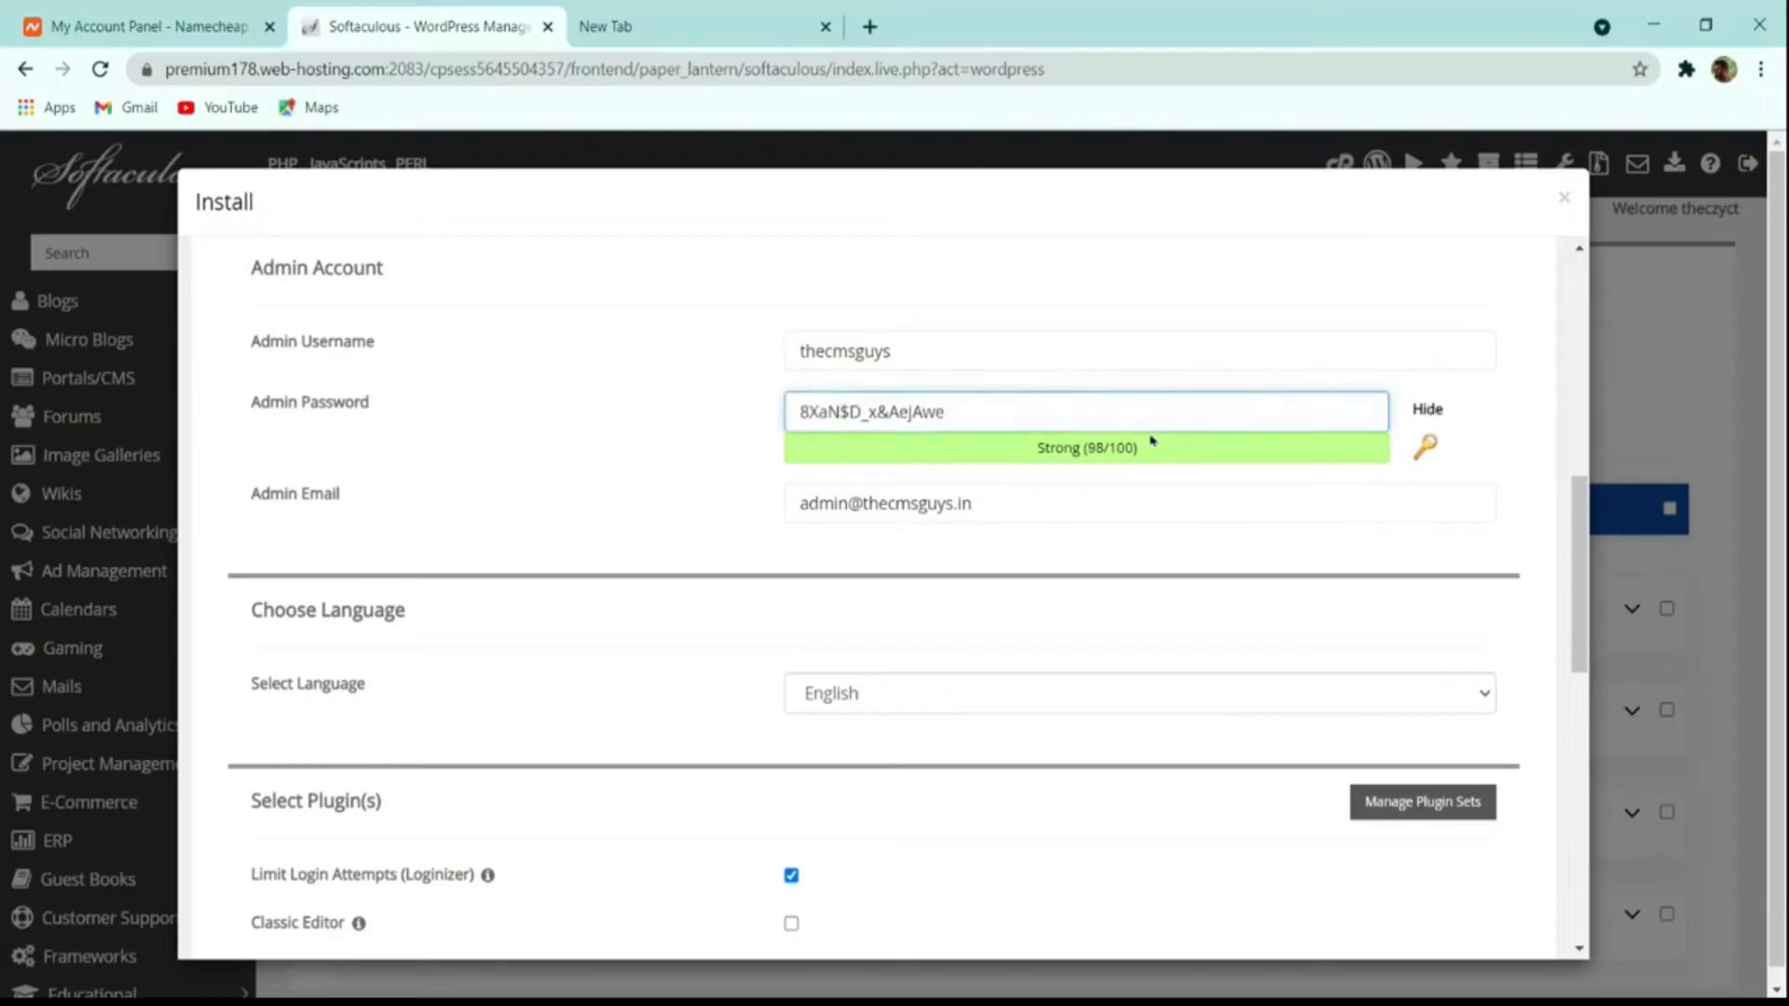
key("ctrl+a")
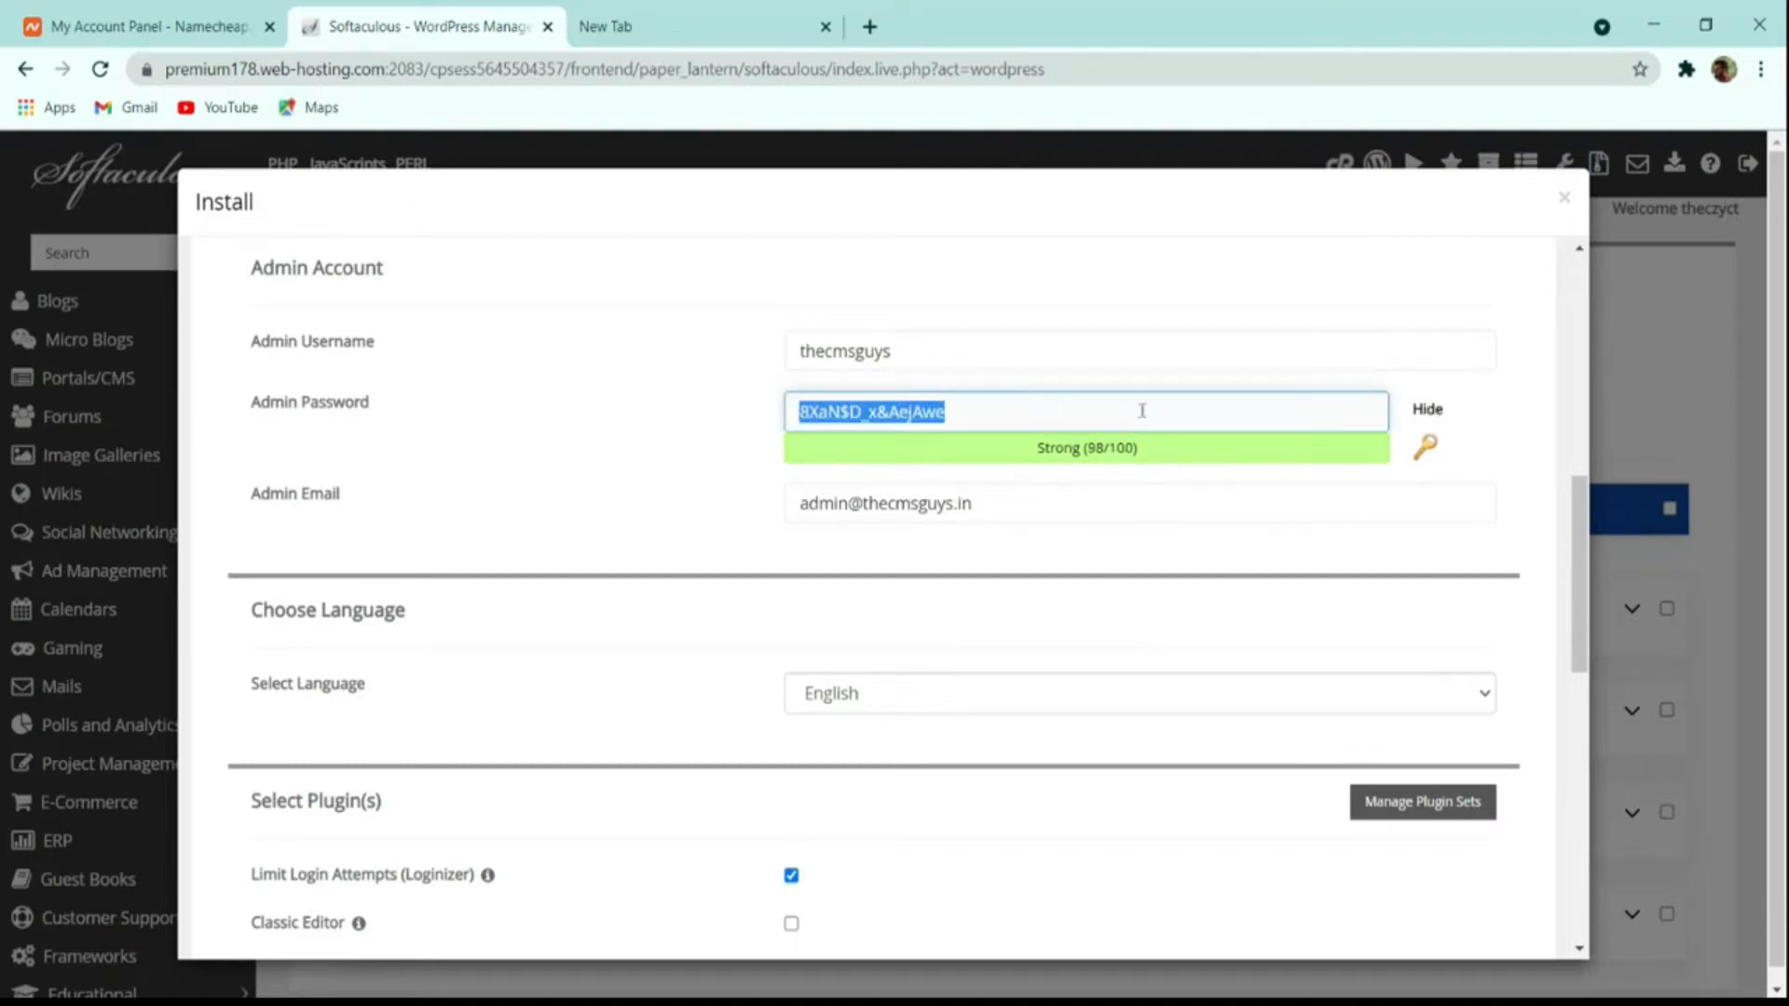
left_click(1425, 449)
left_click(1425, 448)
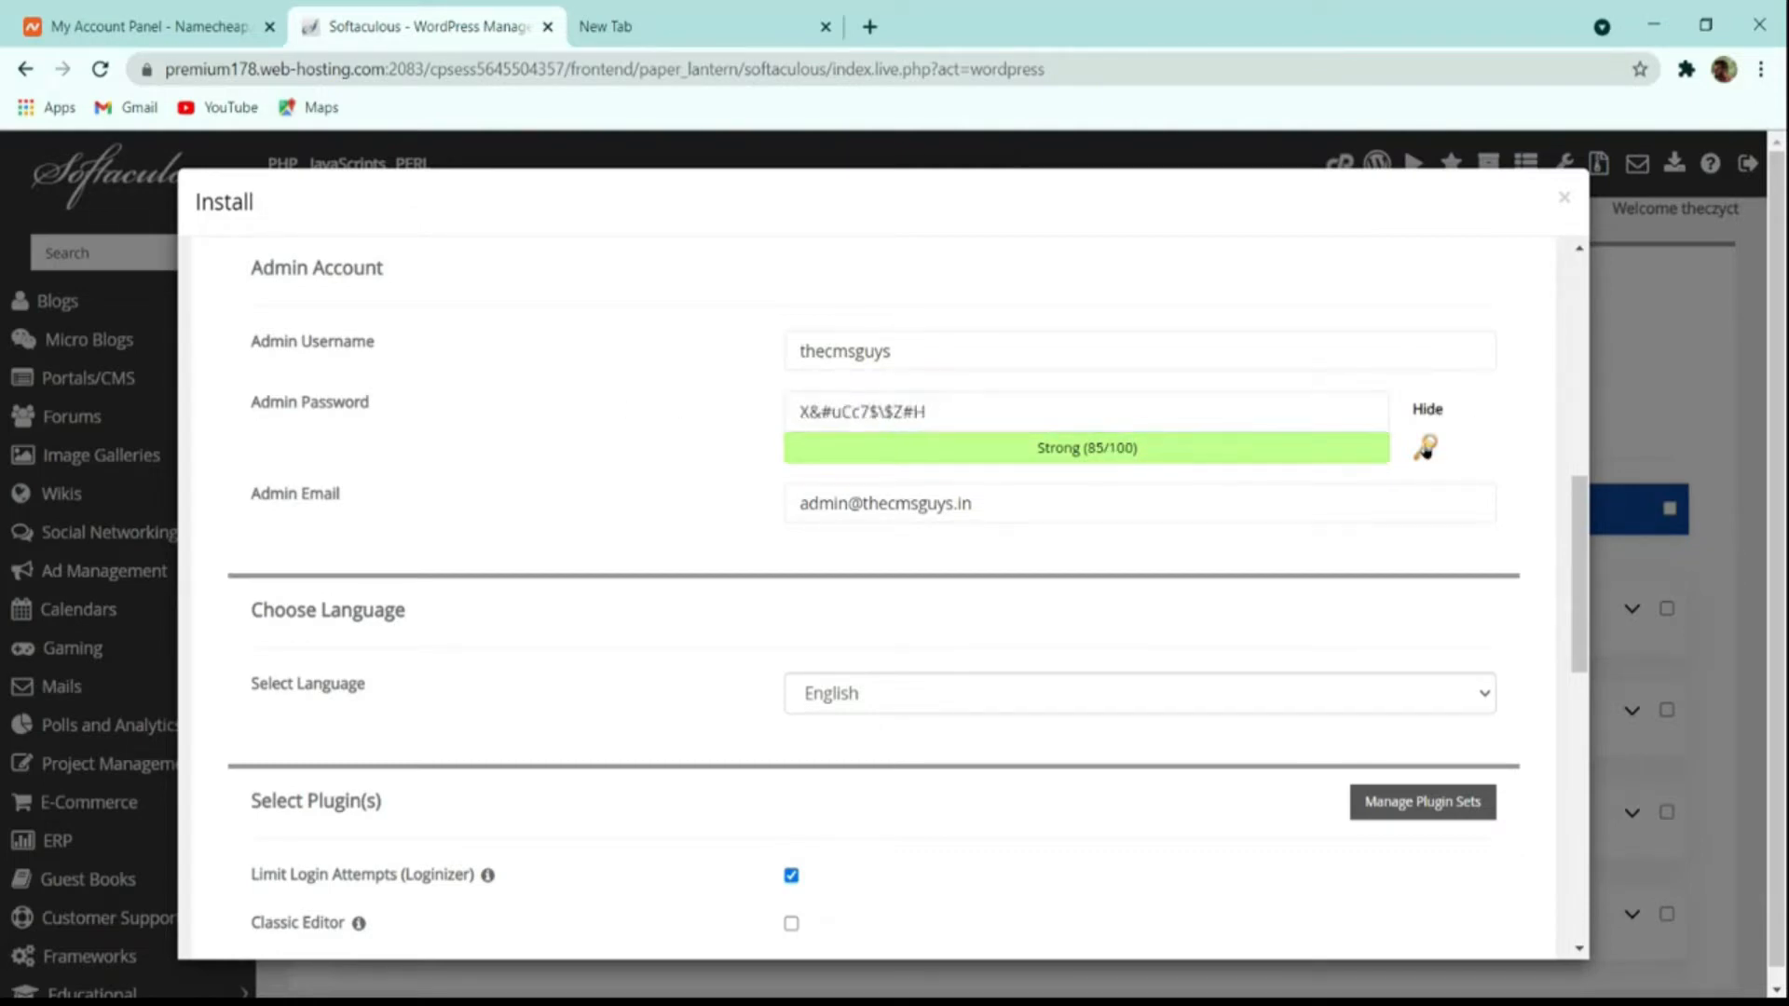
left_click(1426, 448)
left_click(1426, 448)
left_click(1426, 448)
left_click(1237, 406)
key("ctrl+a")
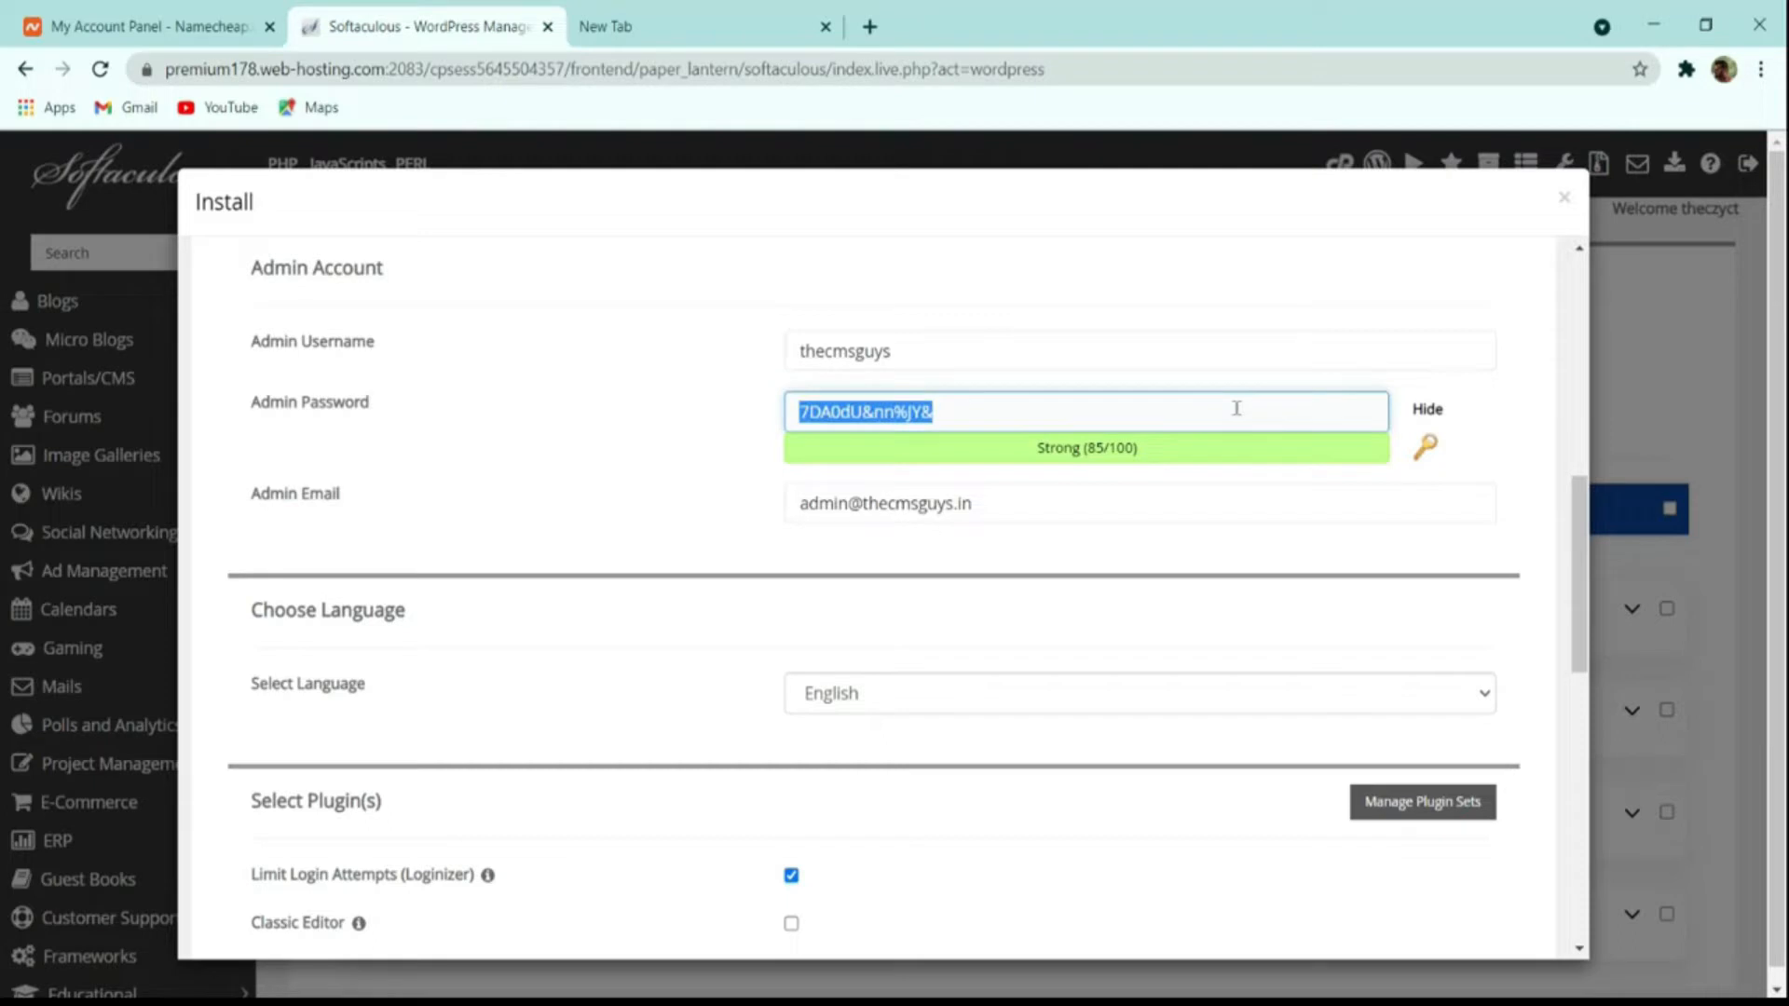
Step: Replace the admin e-mail with the agency's Gmail address
scroll(1171, 492, "down", 3)
scroll(1170, 495, "up", 3)
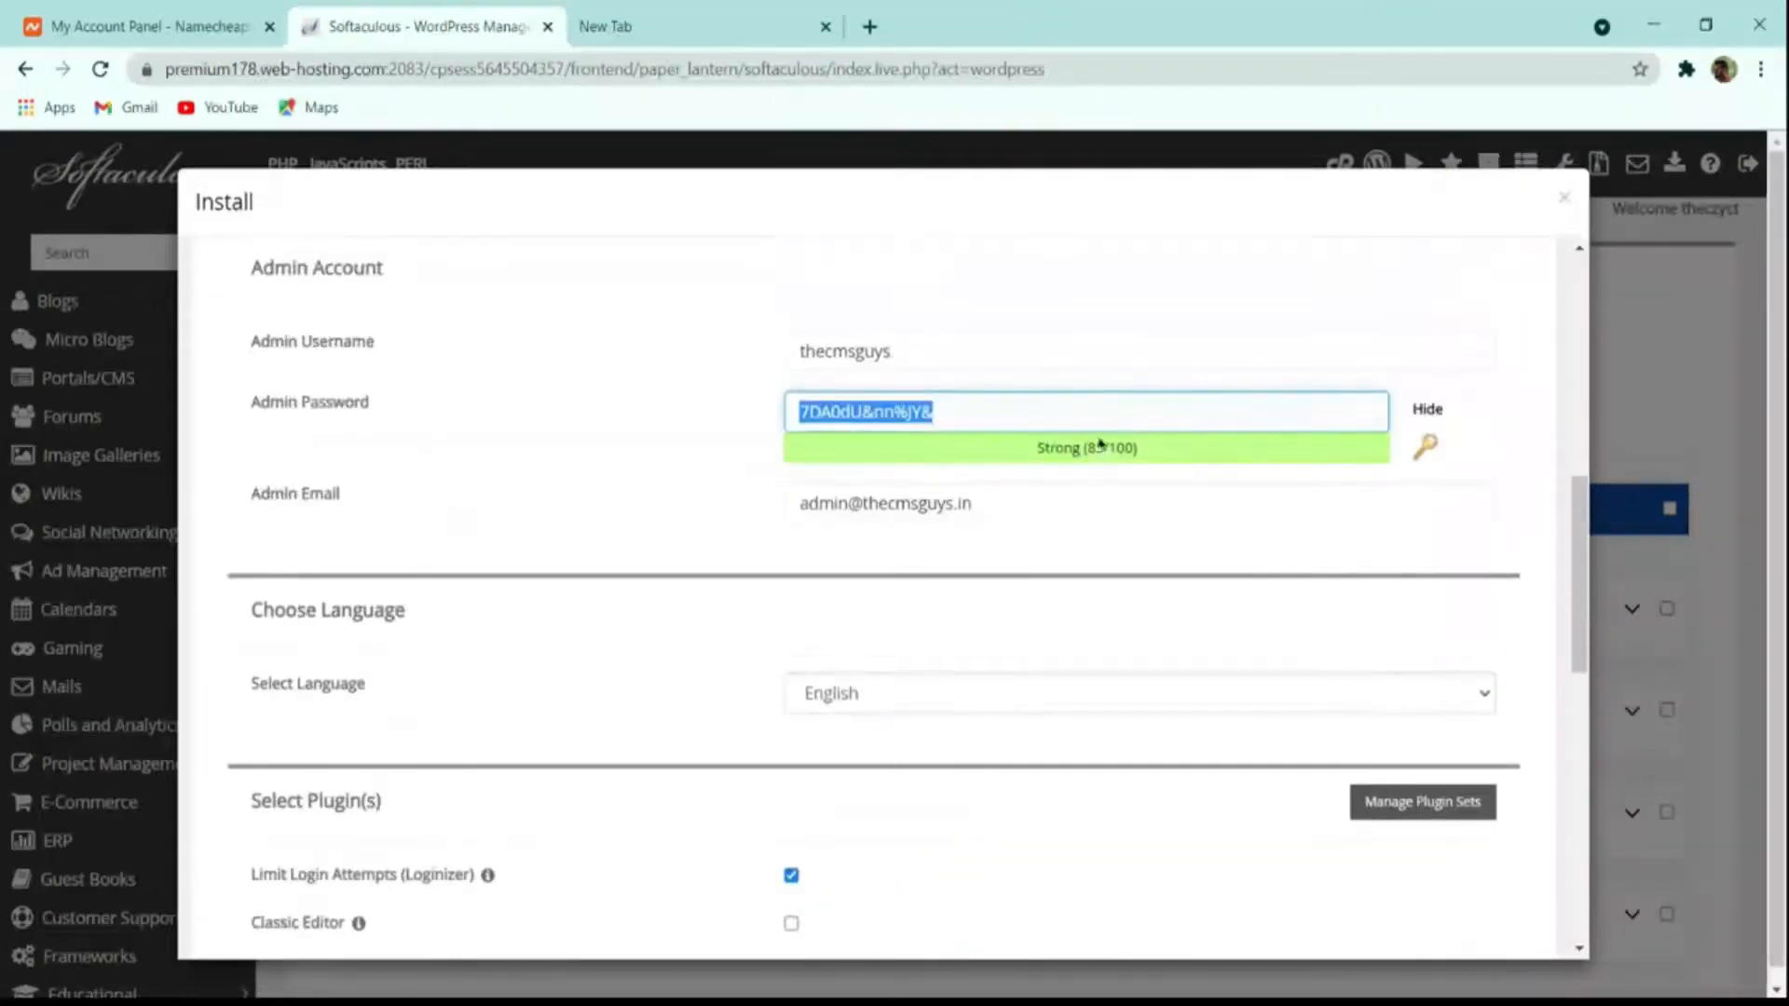
left_click(883, 513)
key("ctrl+a")
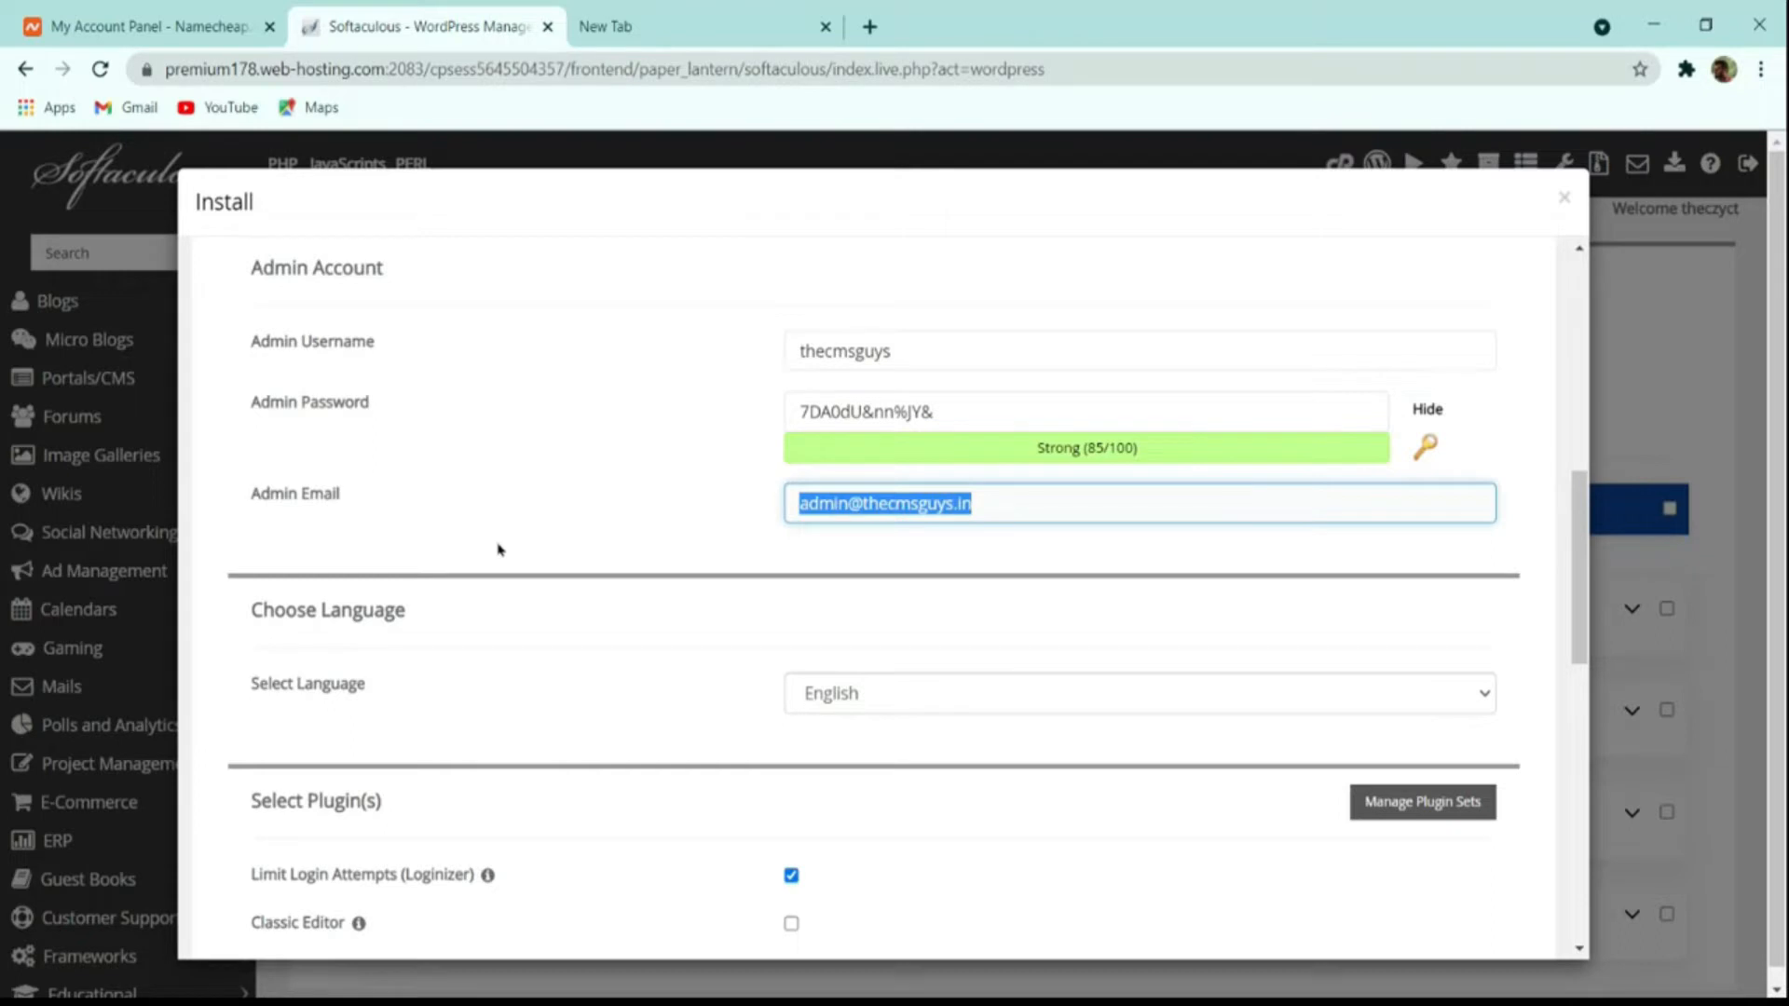
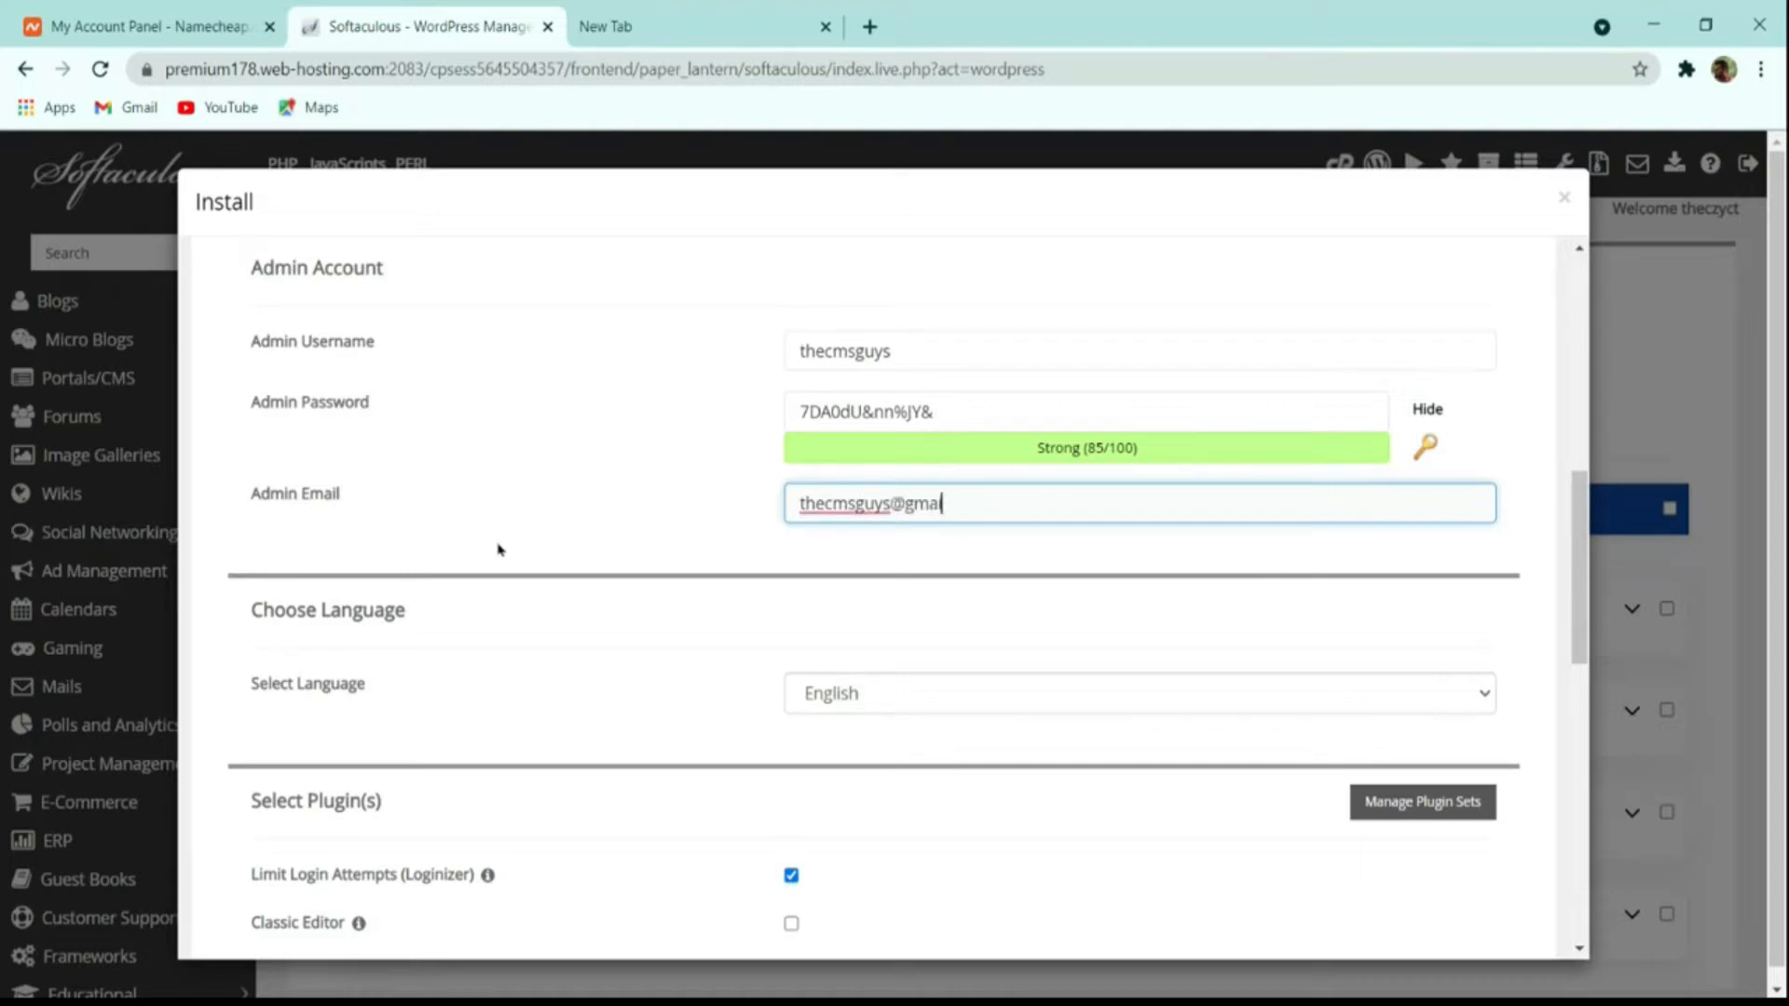
Step: Submit the install form for thecmsguys.in and wait for the success confirmation
scroll(647, 575, "down", 4)
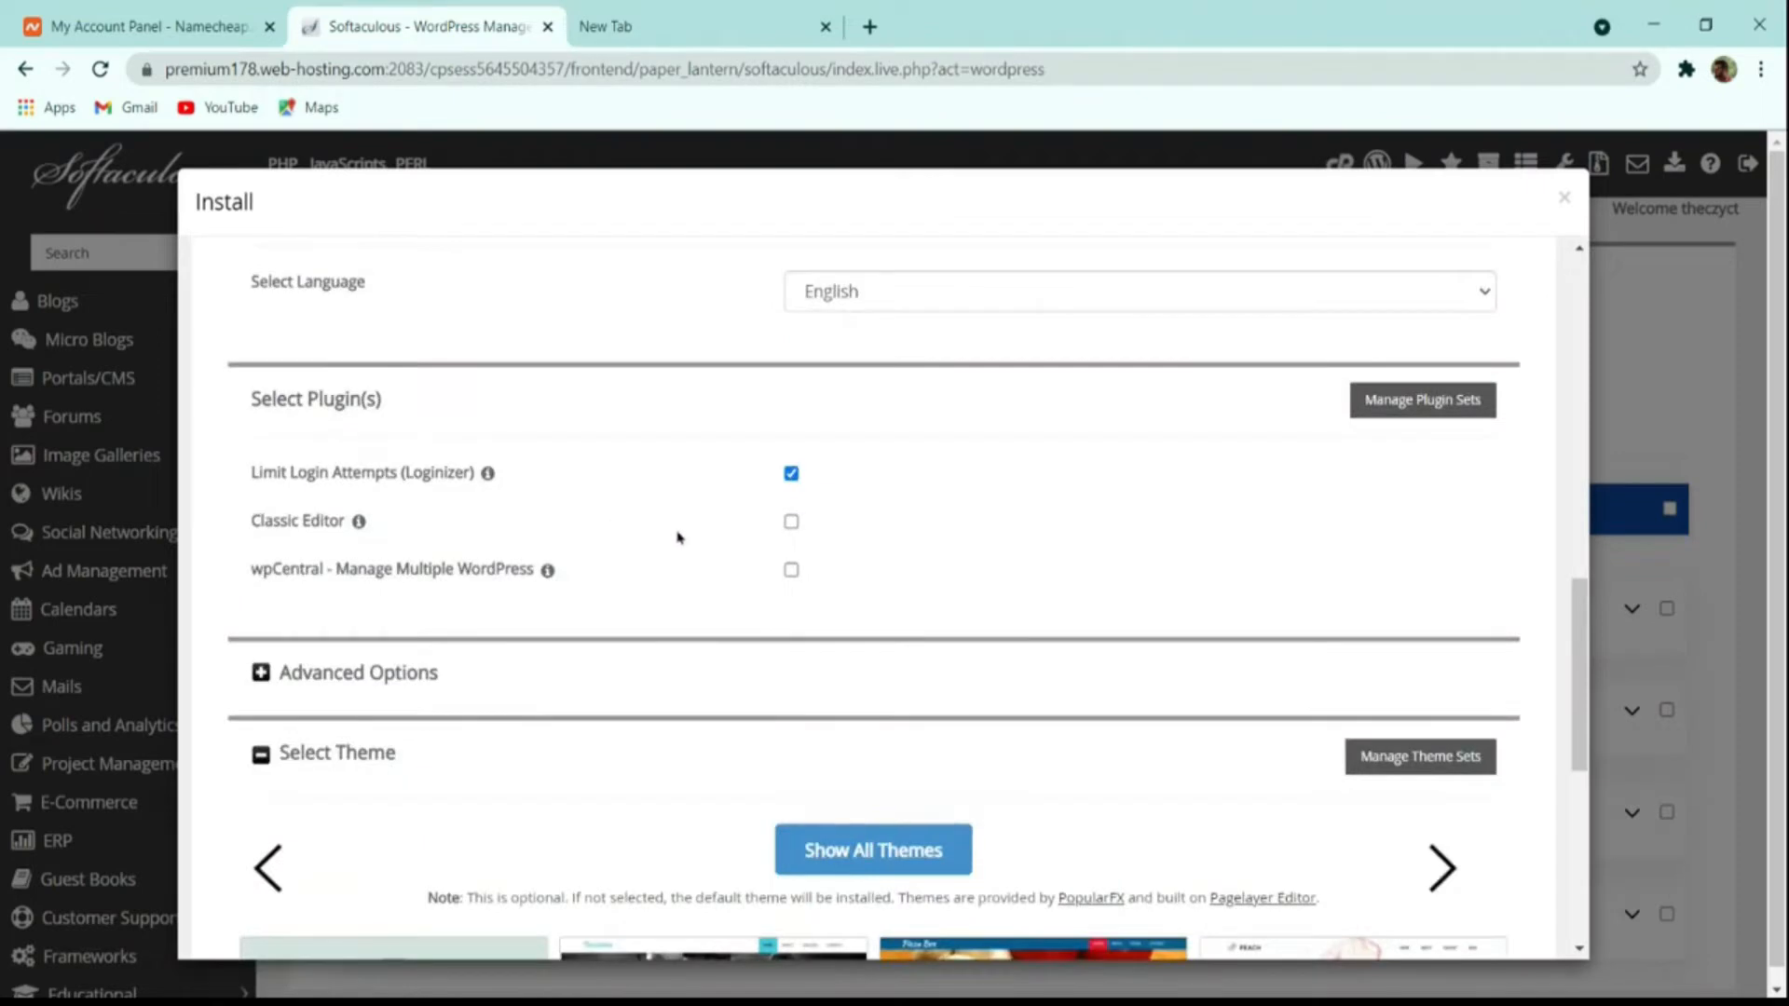
scroll(735, 547, "down", 4)
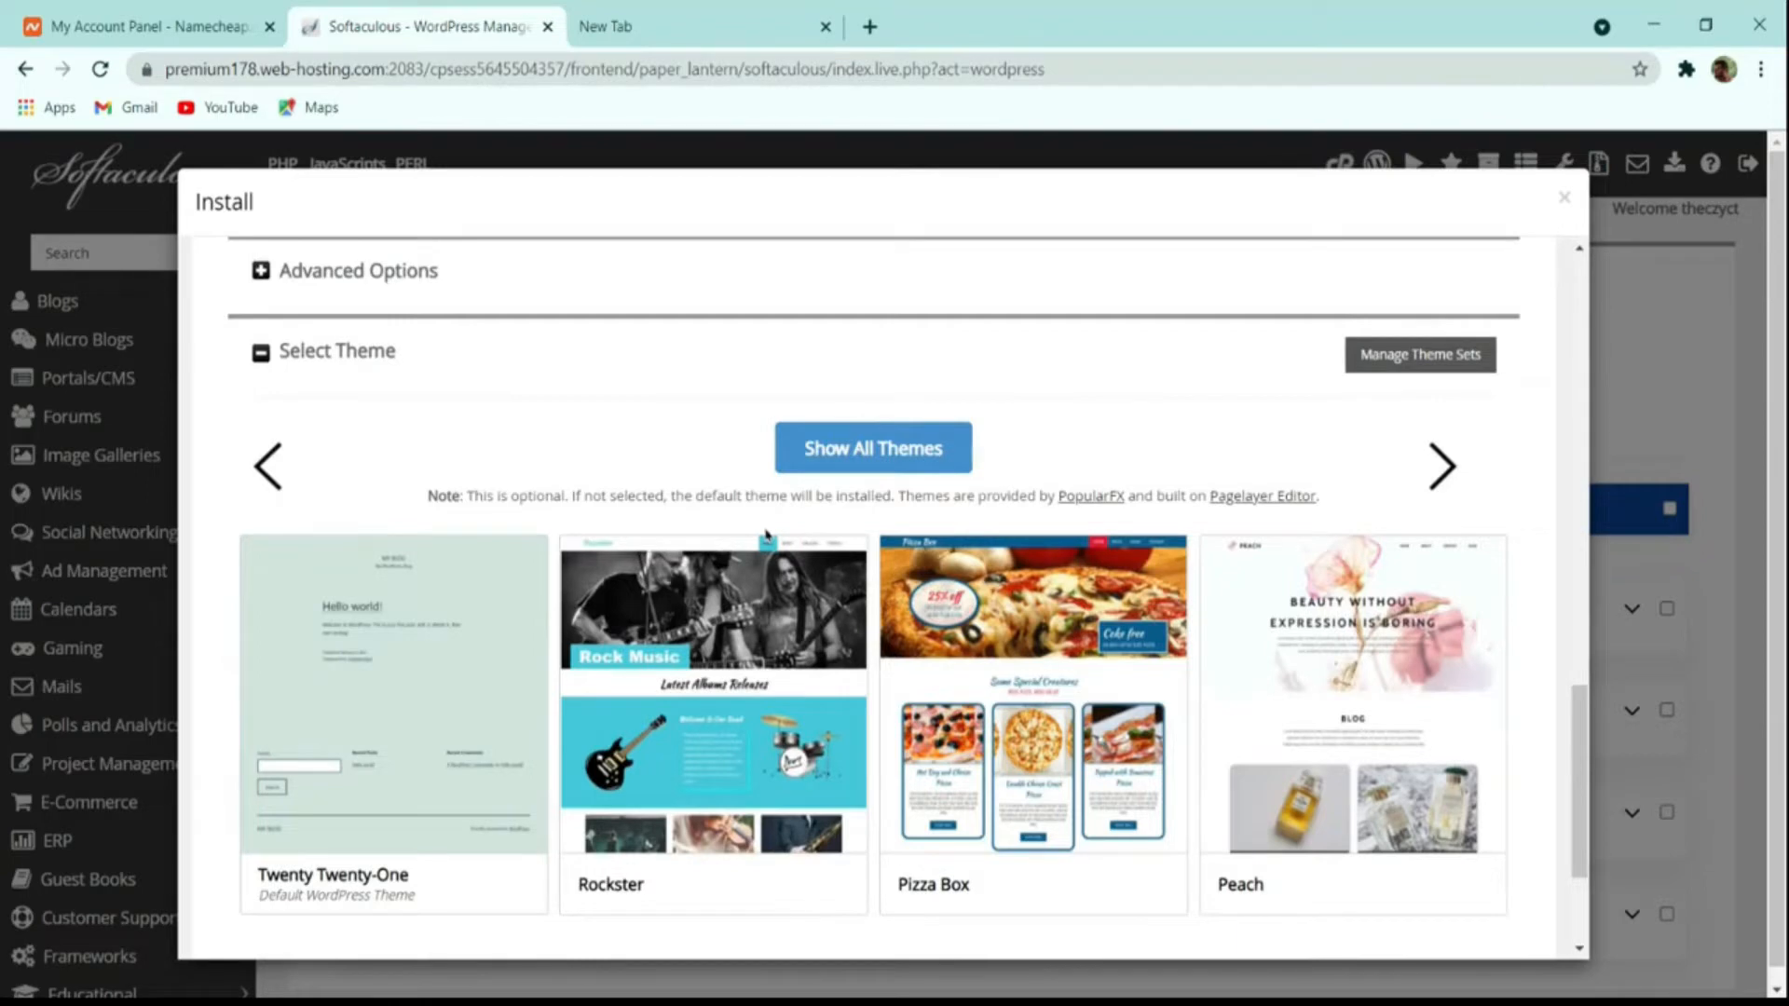
scroll(765, 533, "down", 2)
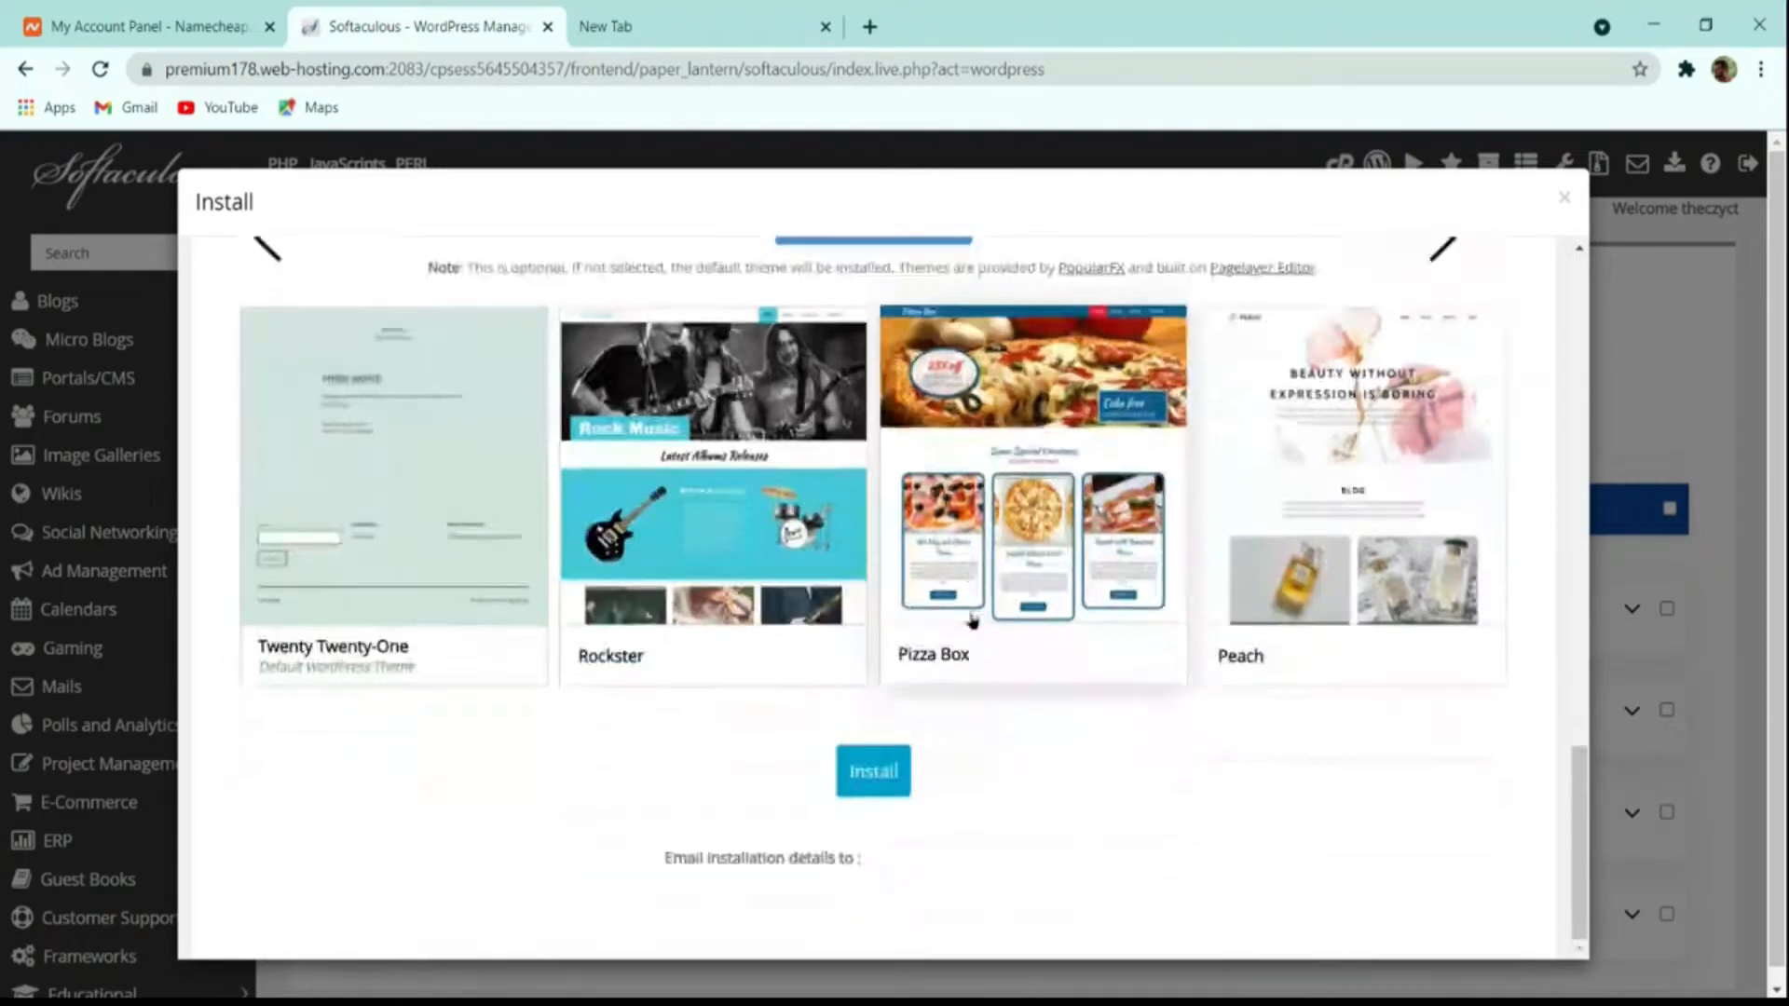
left_click(885, 776)
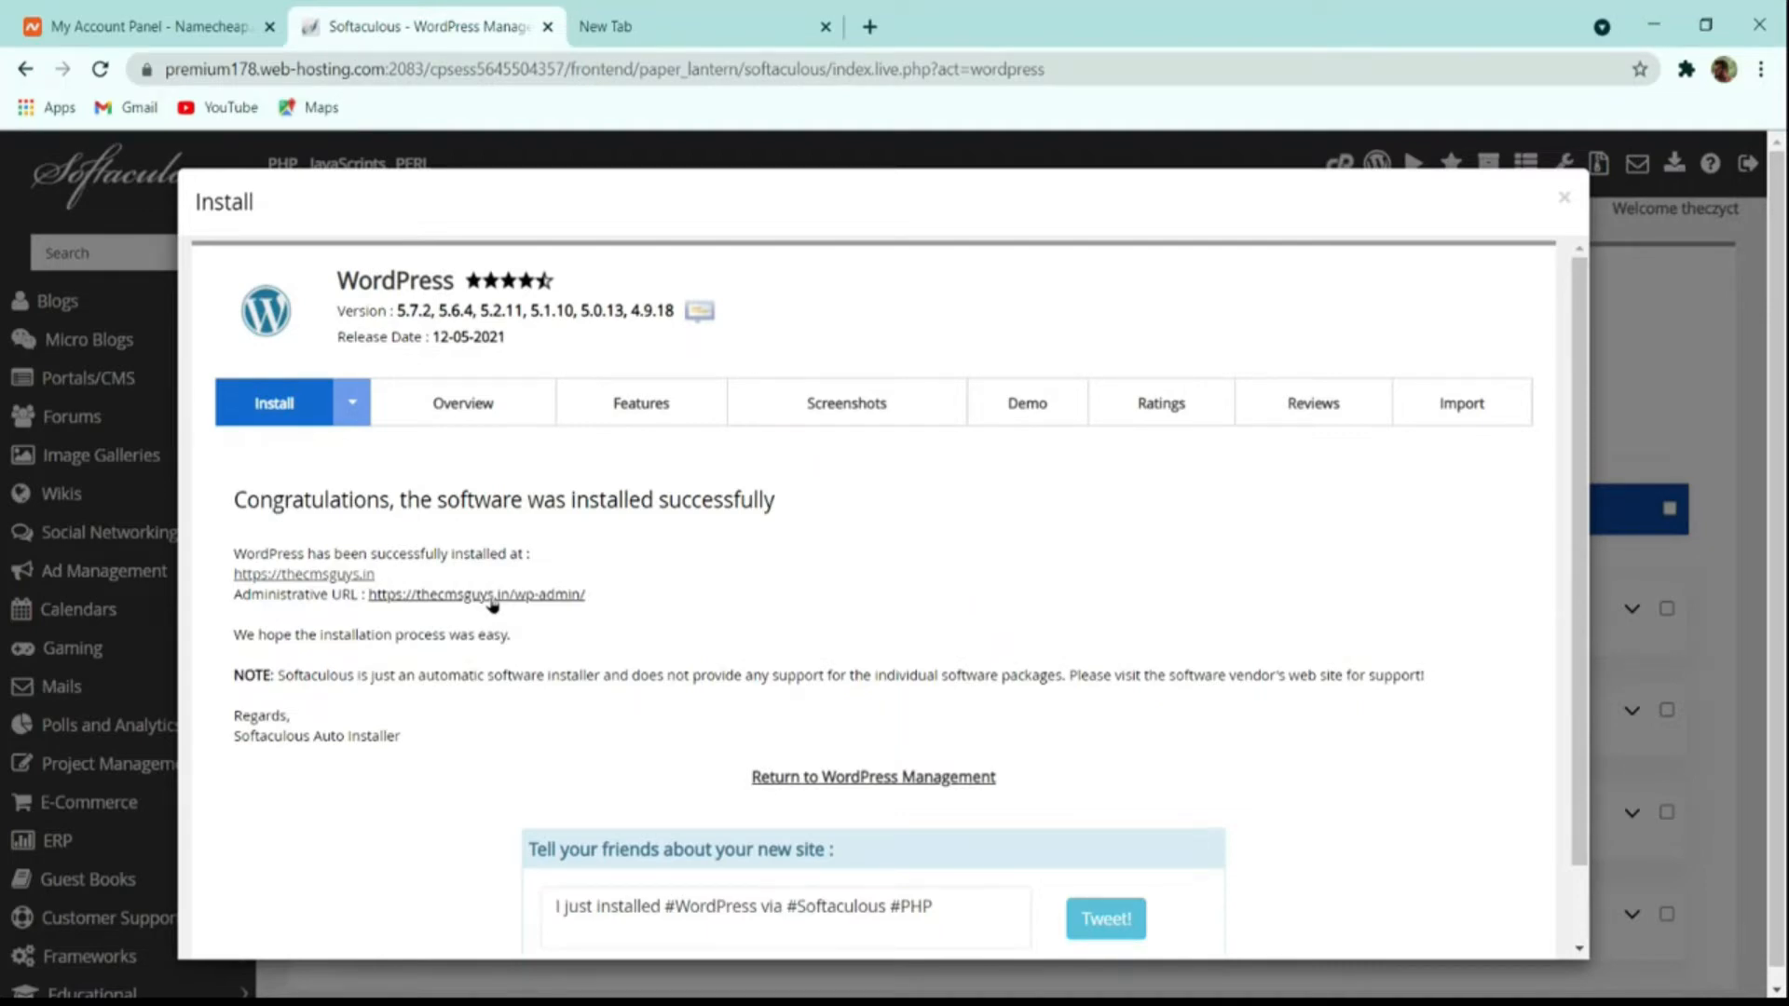
Step: Open the new THE CMS GUYS site in a new tab and load its /wp-admin address
middle_click(330, 577)
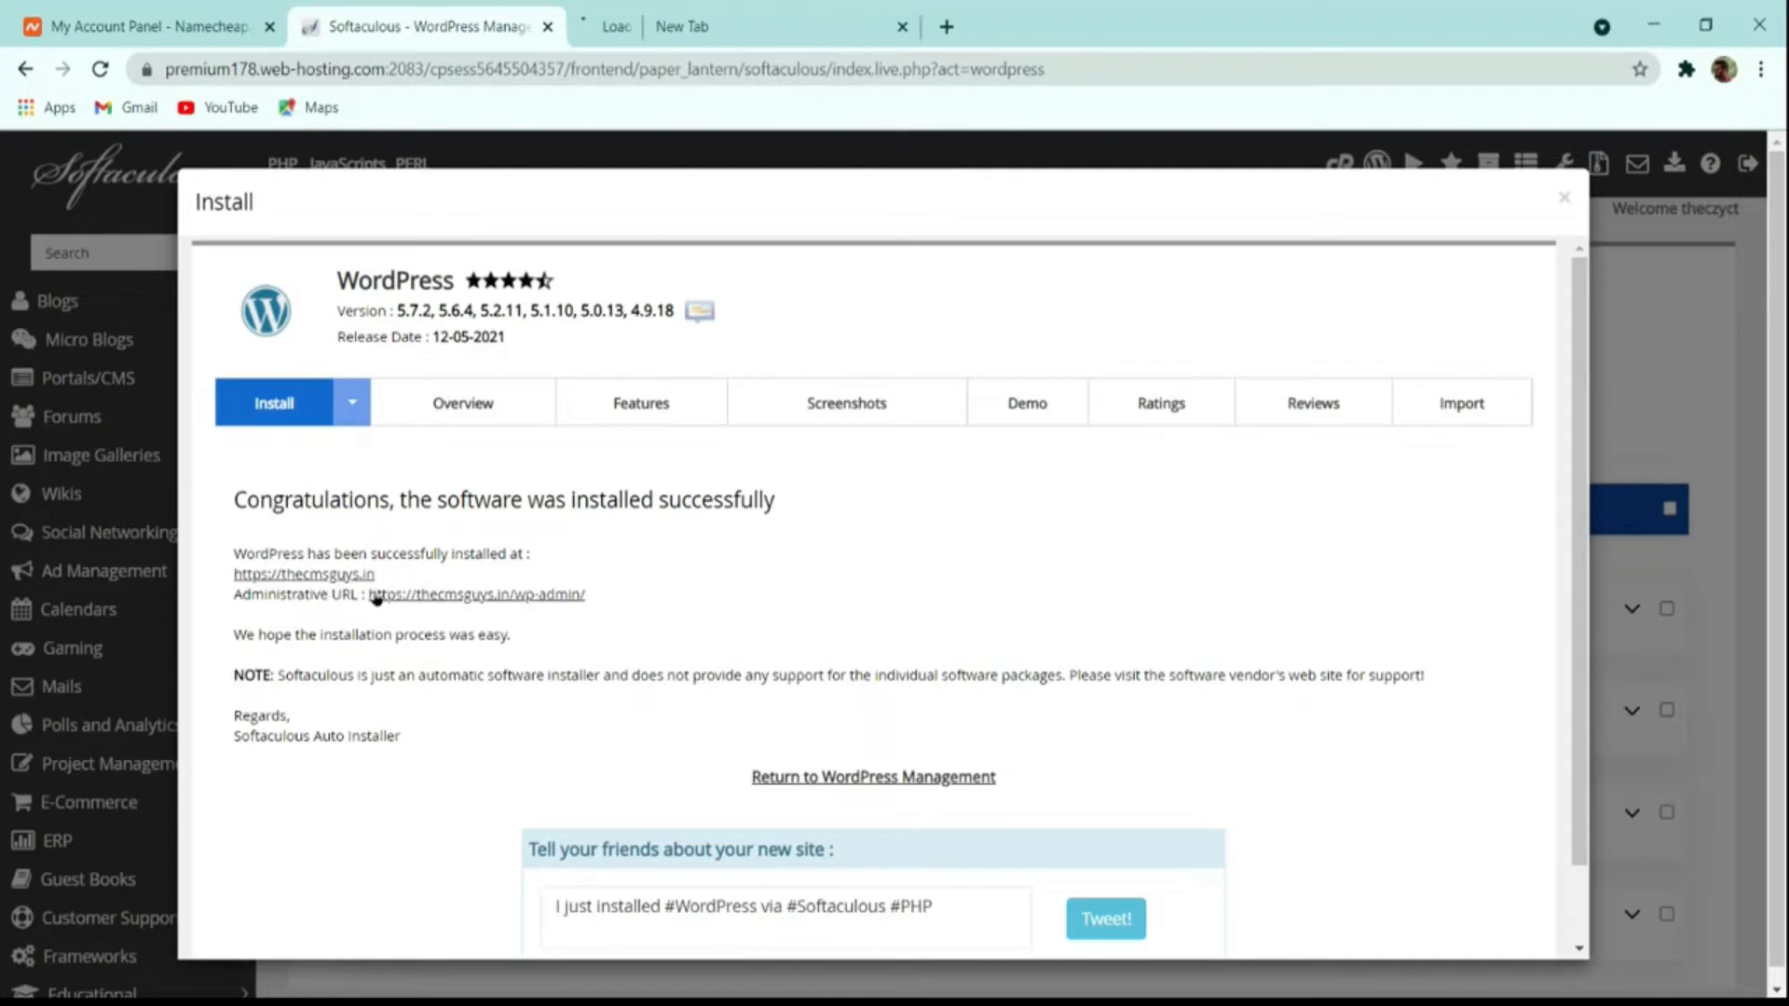
left_click(681, 18)
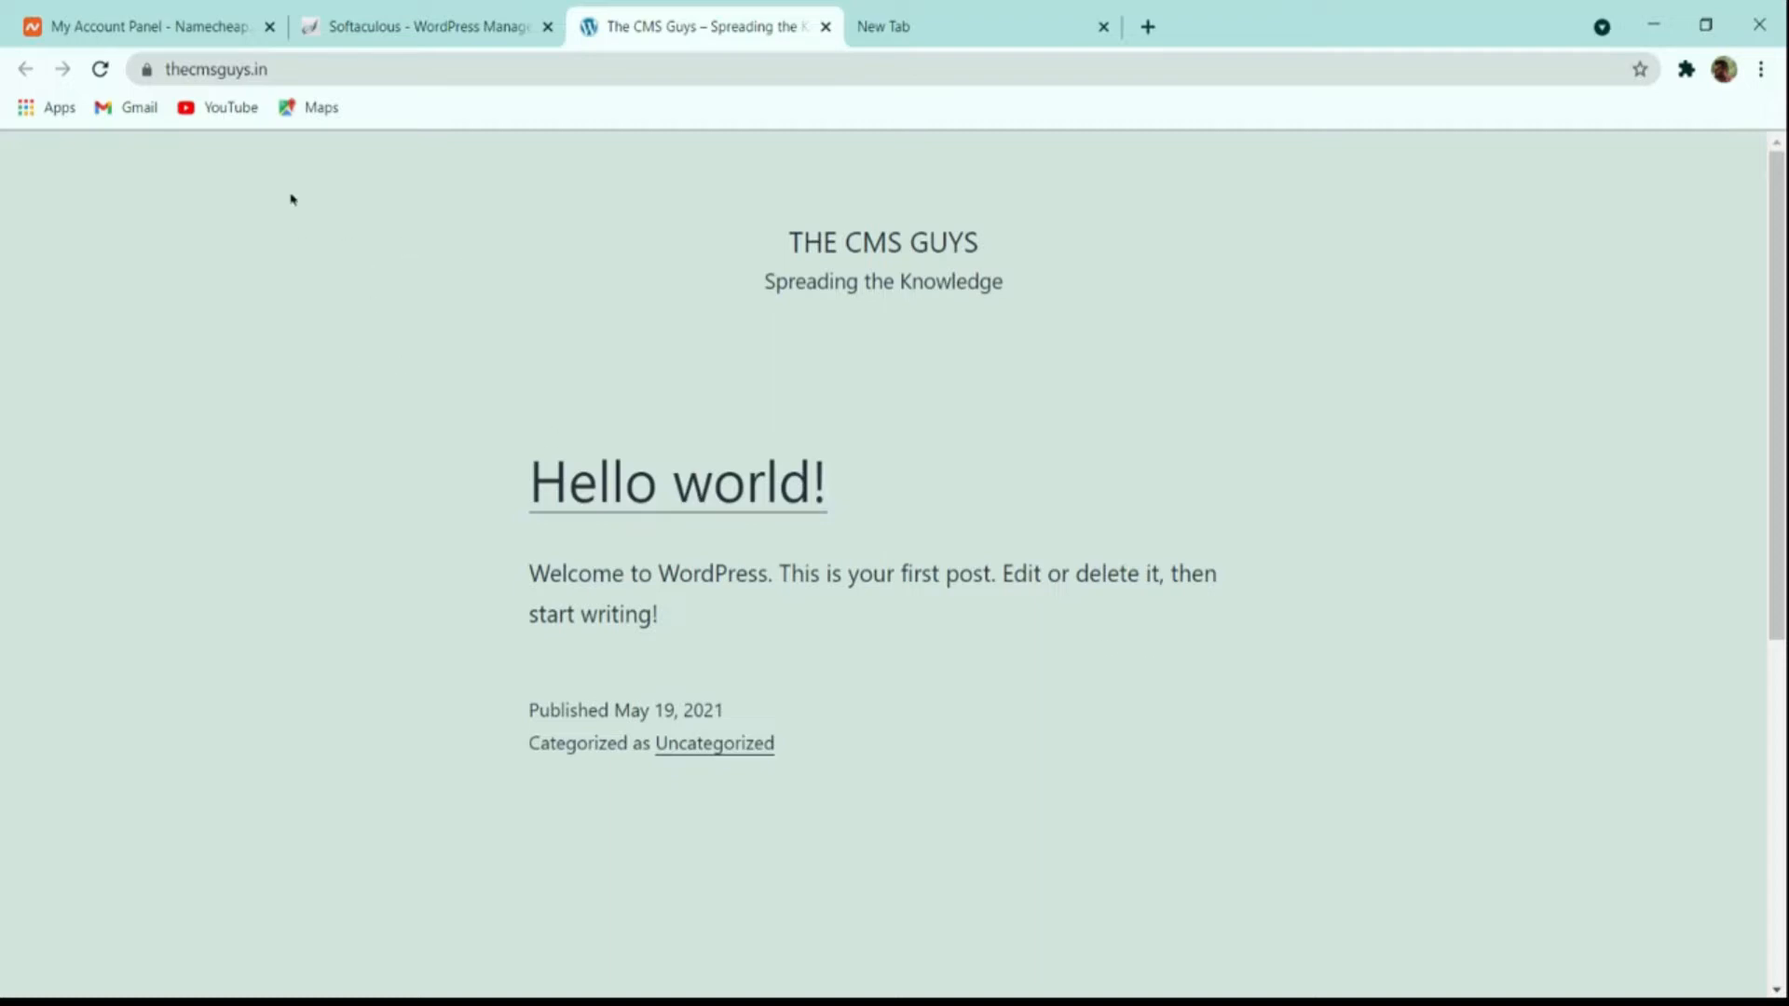
left_click(343, 69)
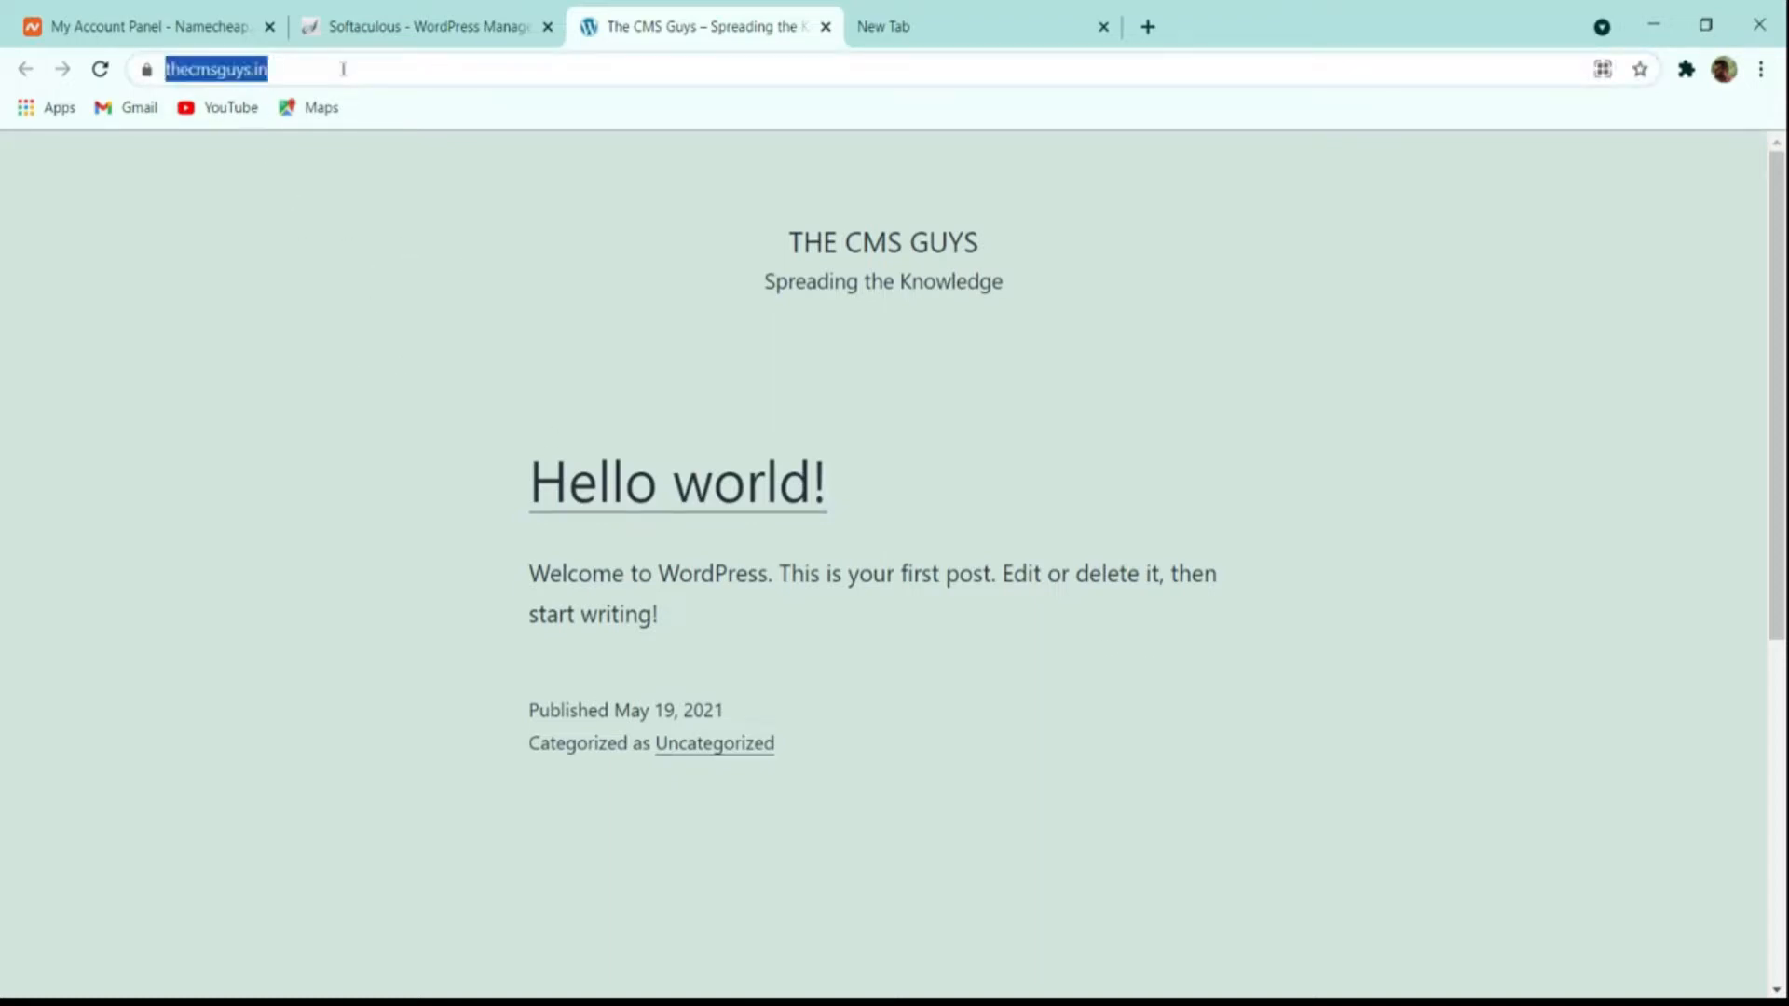
left_click(343, 69)
type("/w")
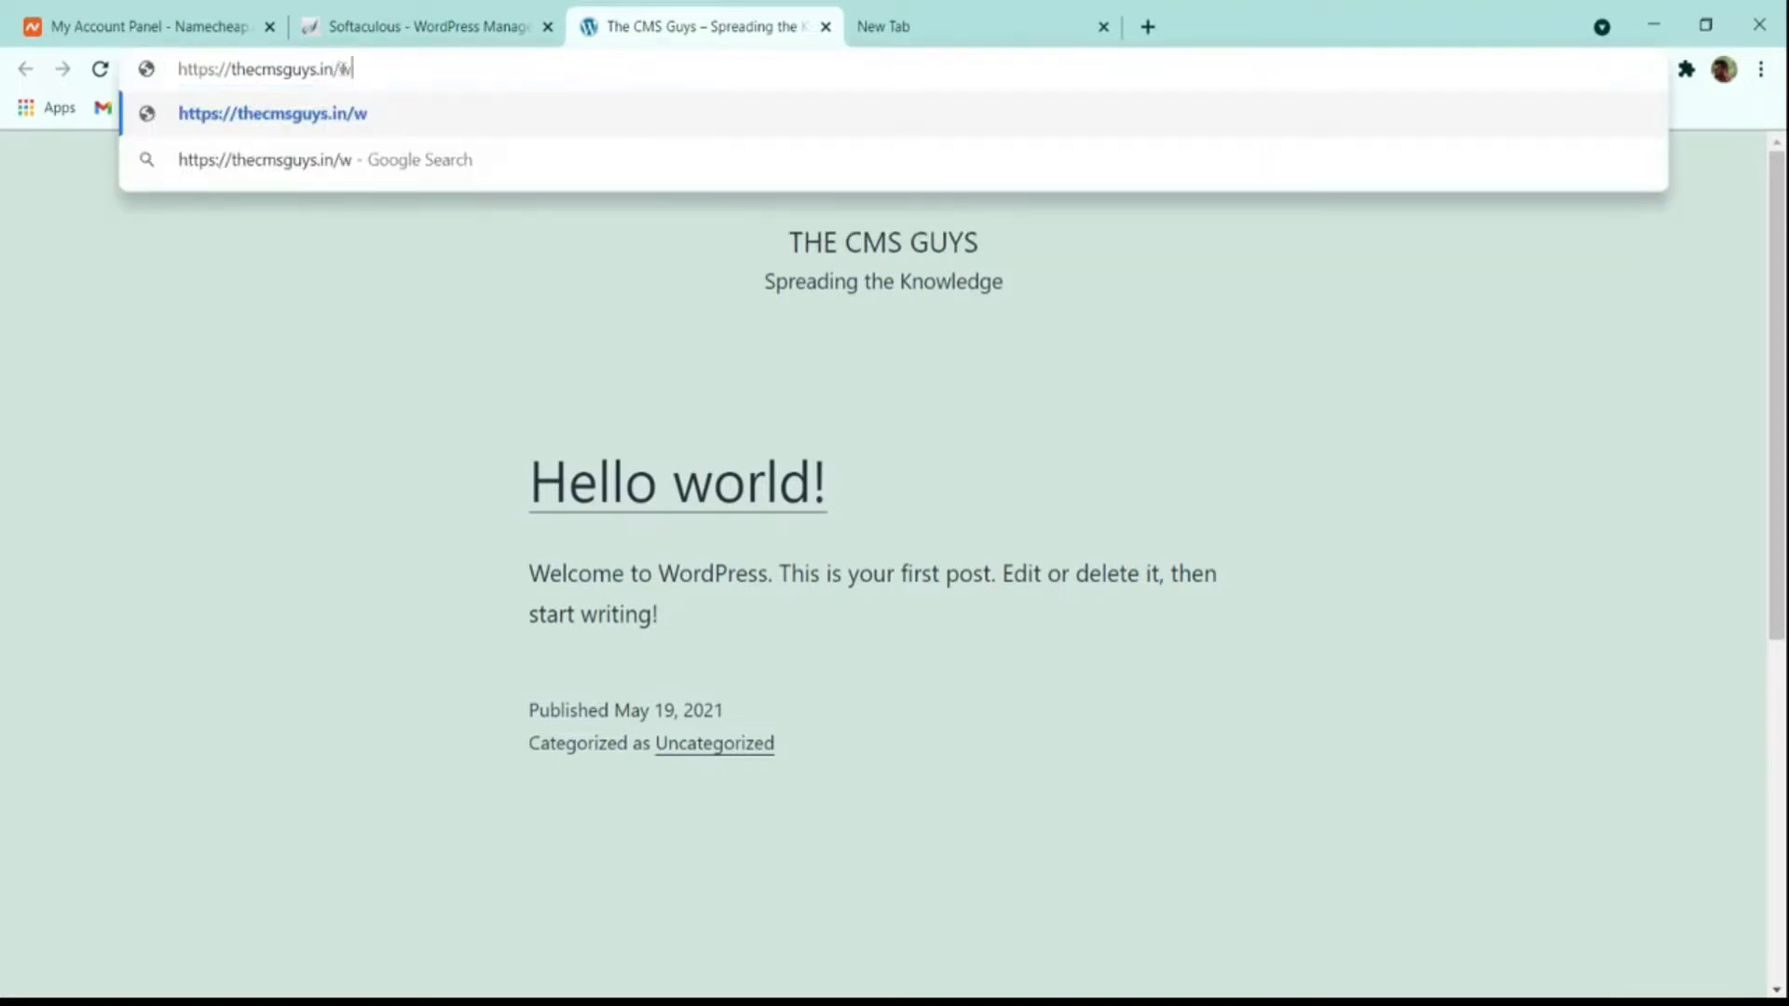
type("p-admin")
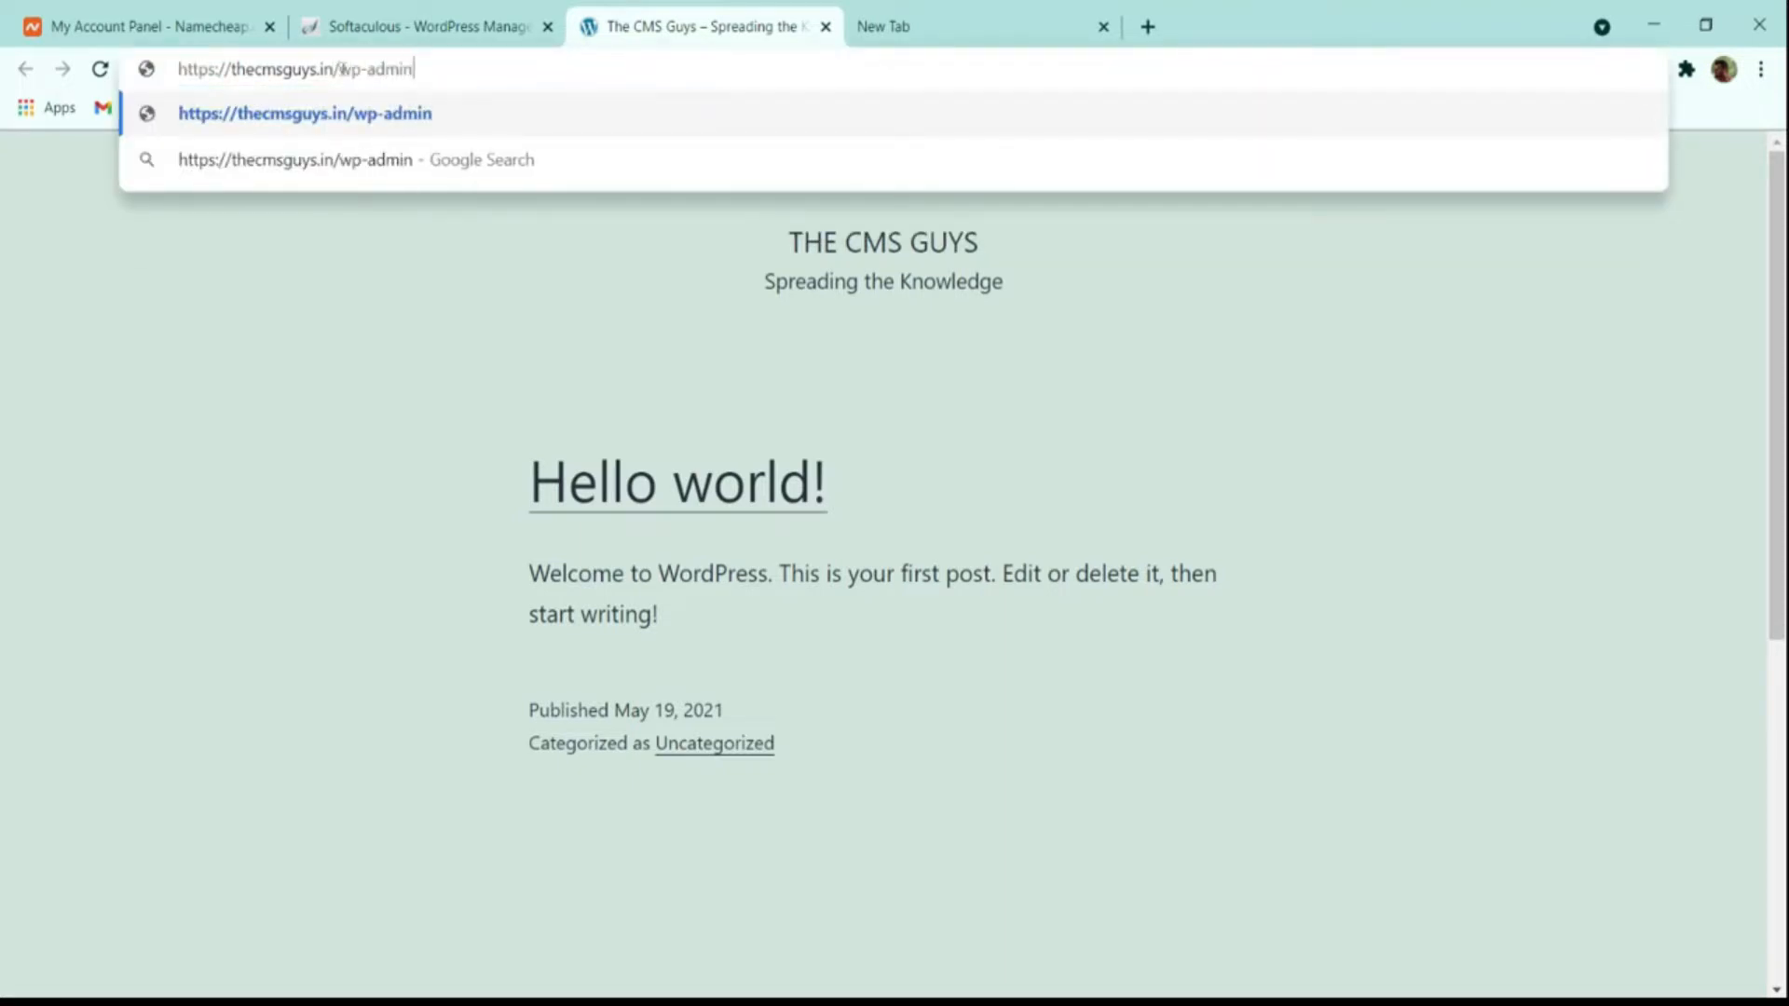
key("Return")
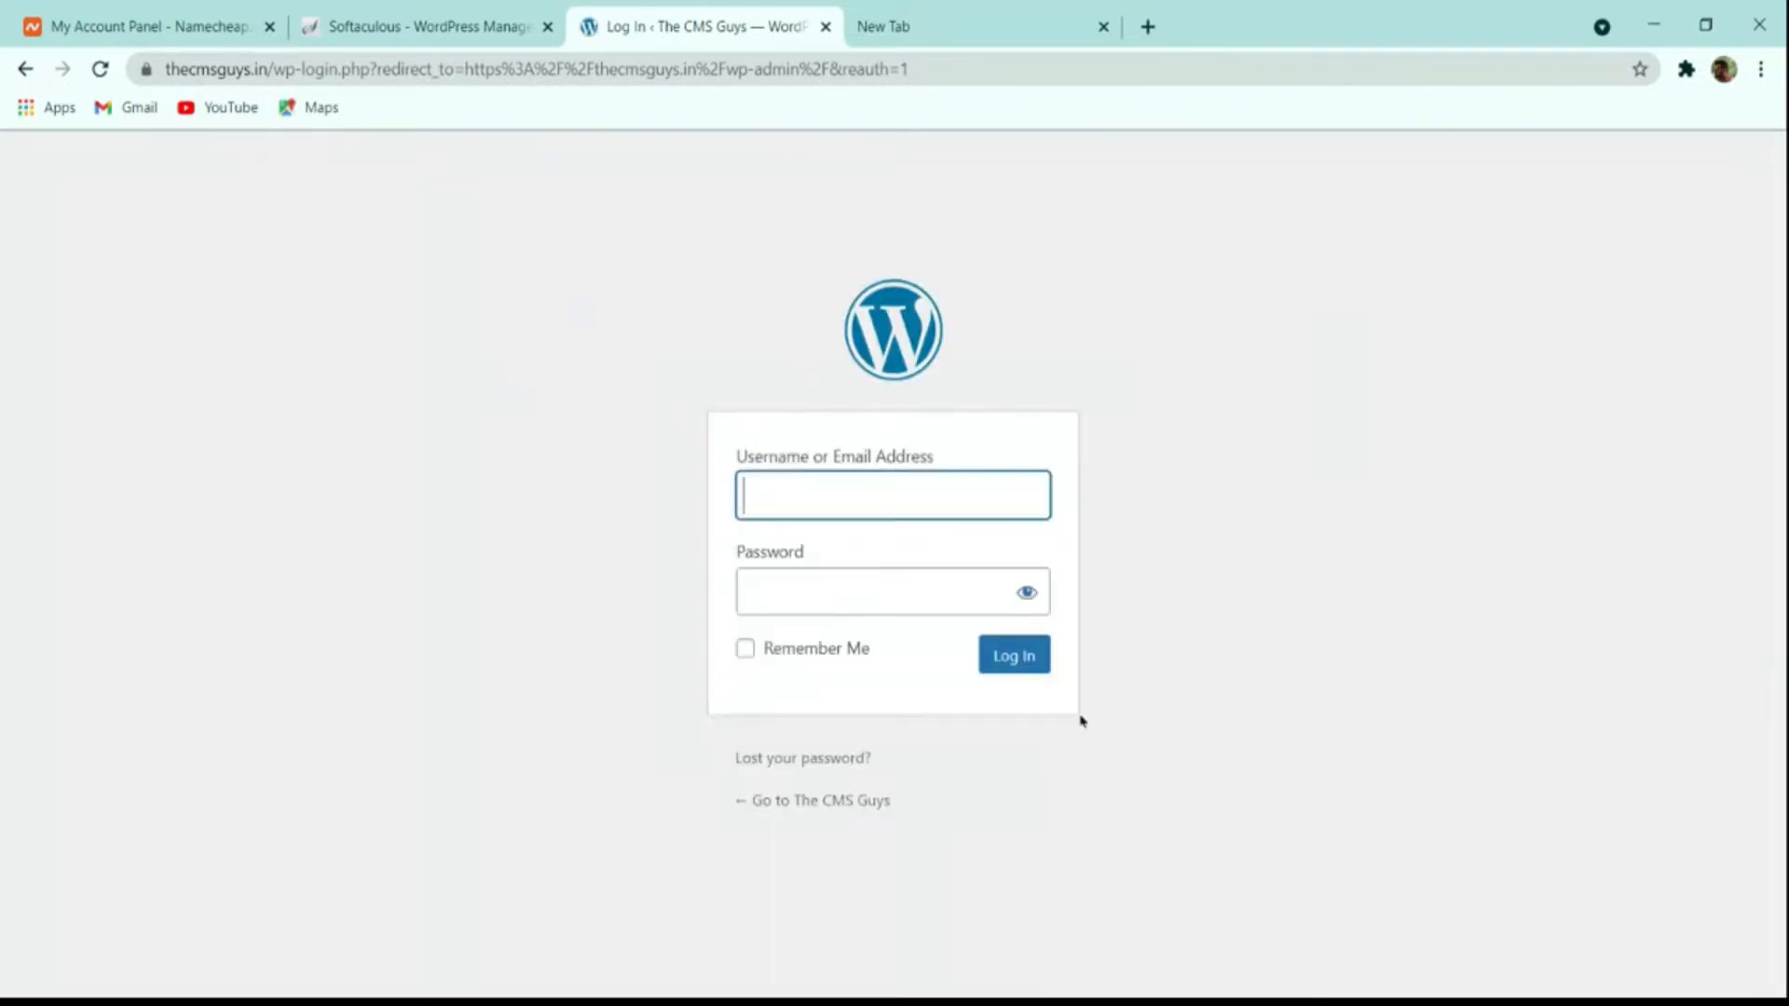
Step: Open the Administrative URL from the success page to reach the signed-in Dashboard
left_click(450, 28)
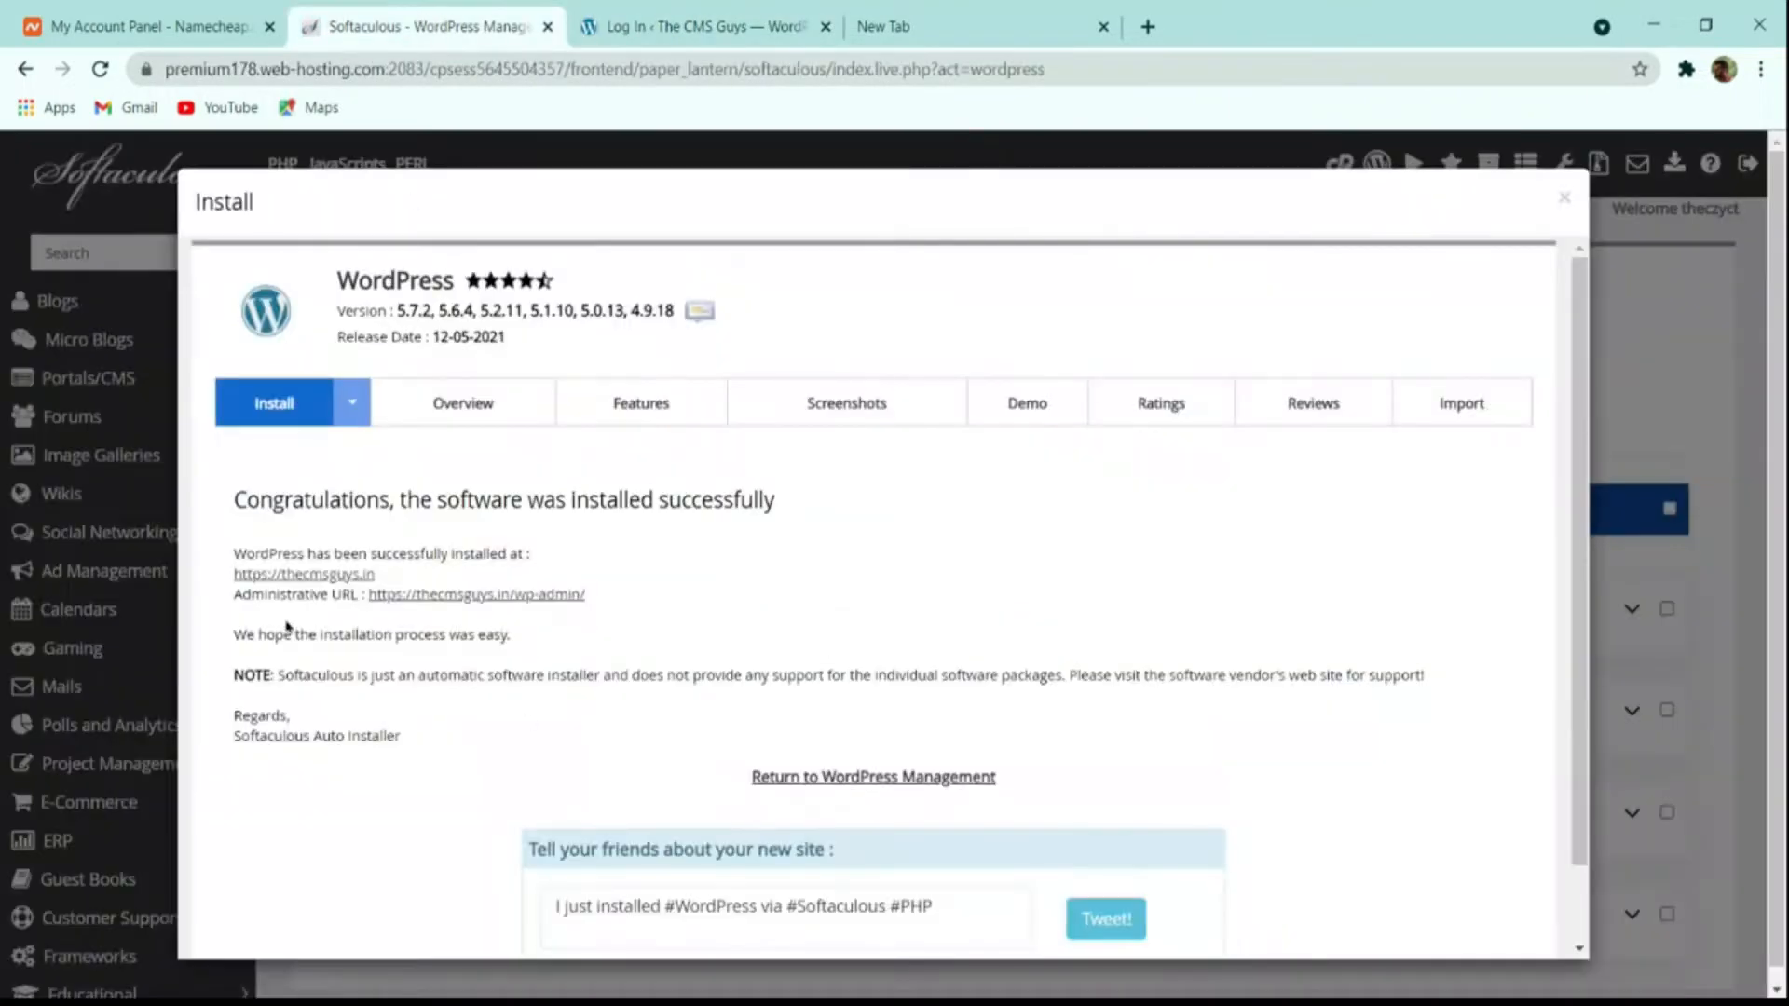
left_click(486, 605)
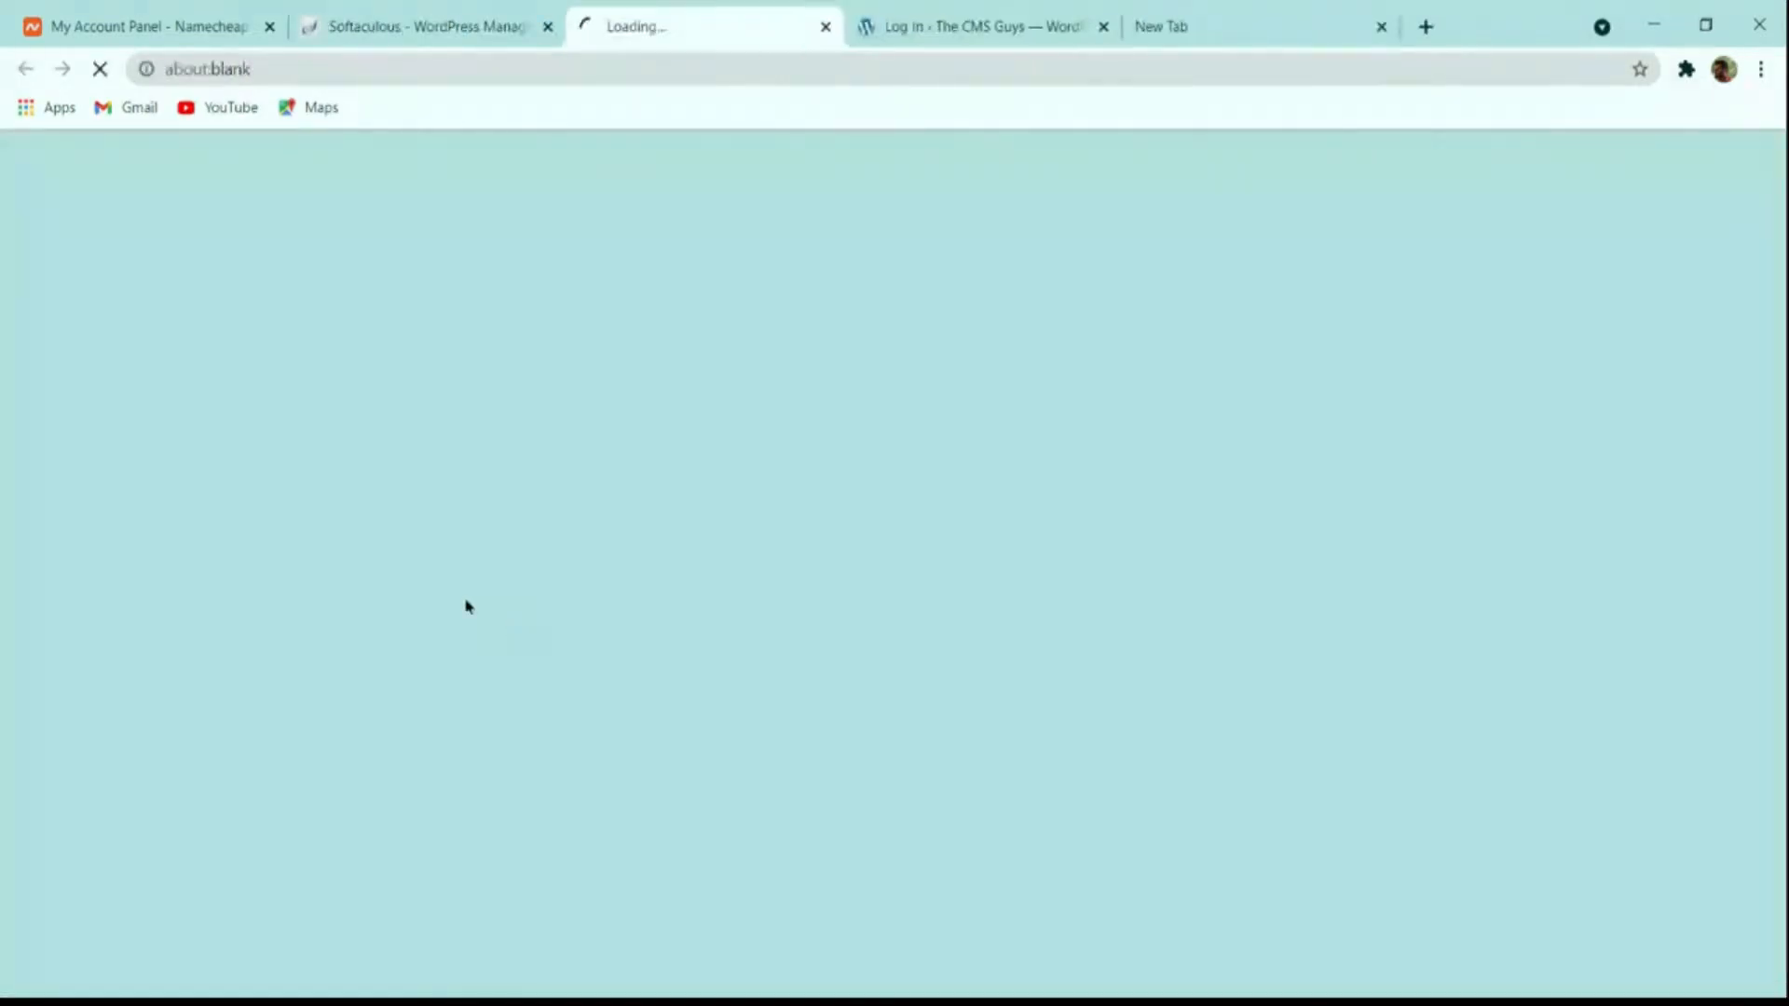
left_click(692, 28)
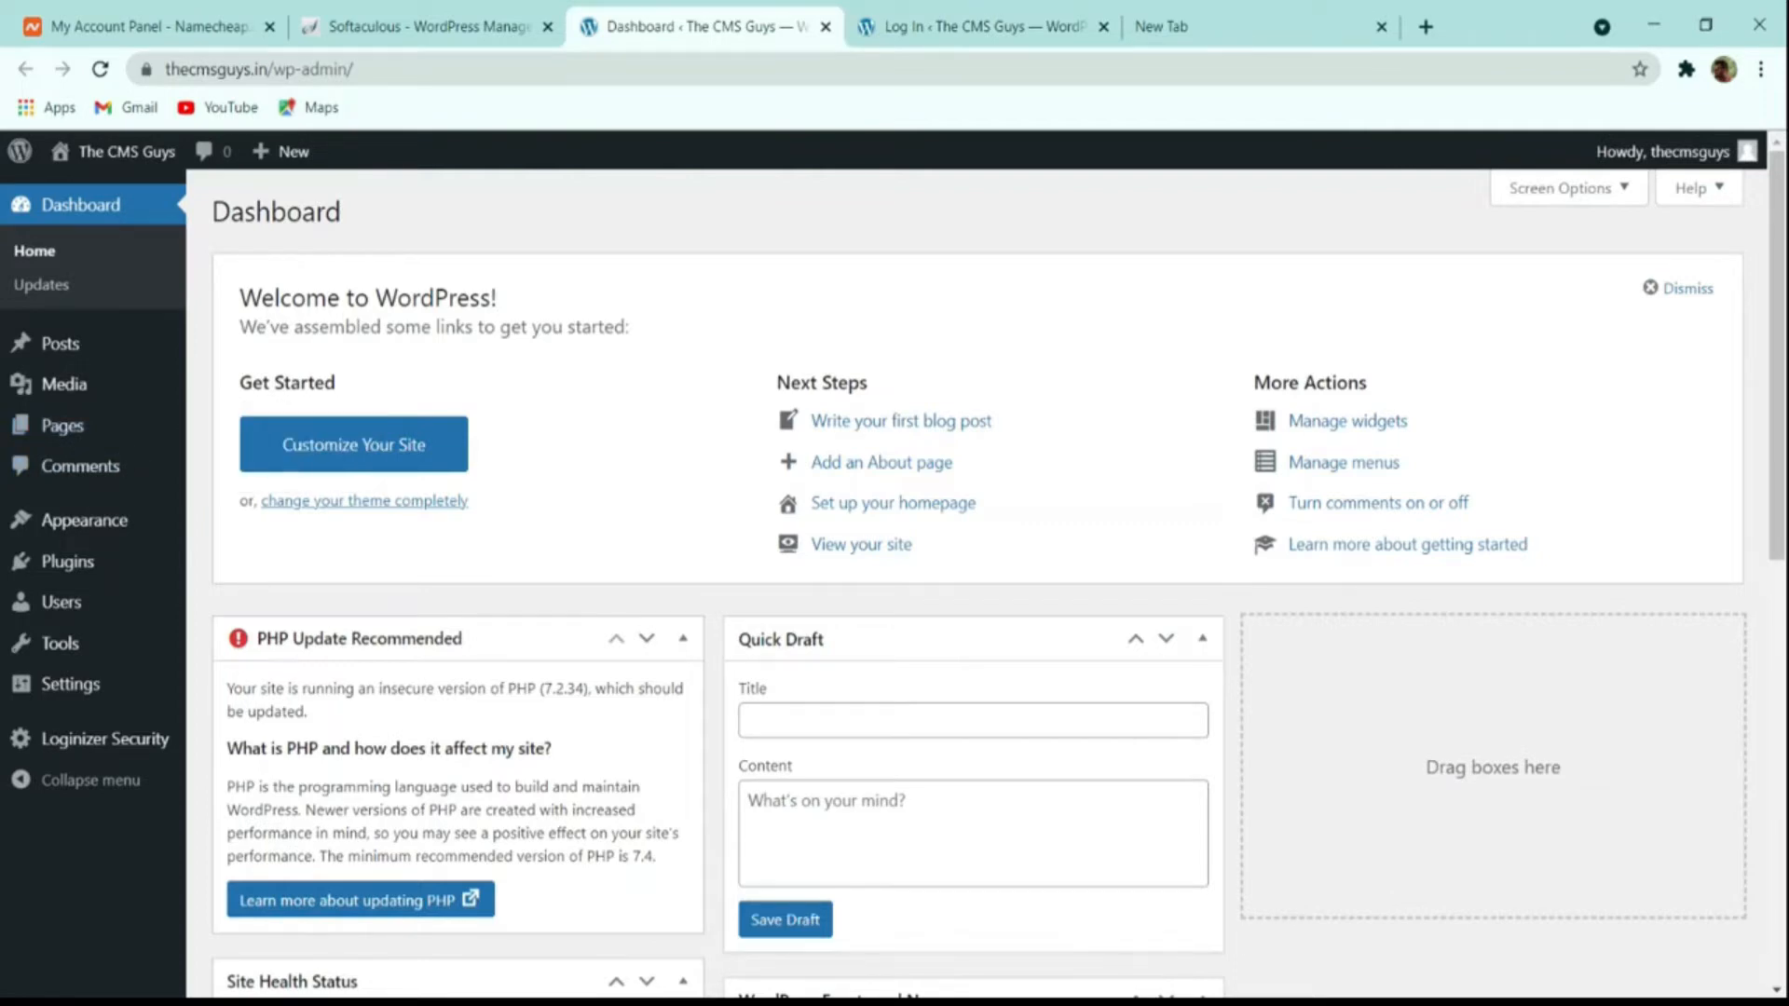
Step: Close the extra tabs and reopen the admin link to reach the Service 36 Dashboard
left_click(950, 22)
left_click(826, 26)
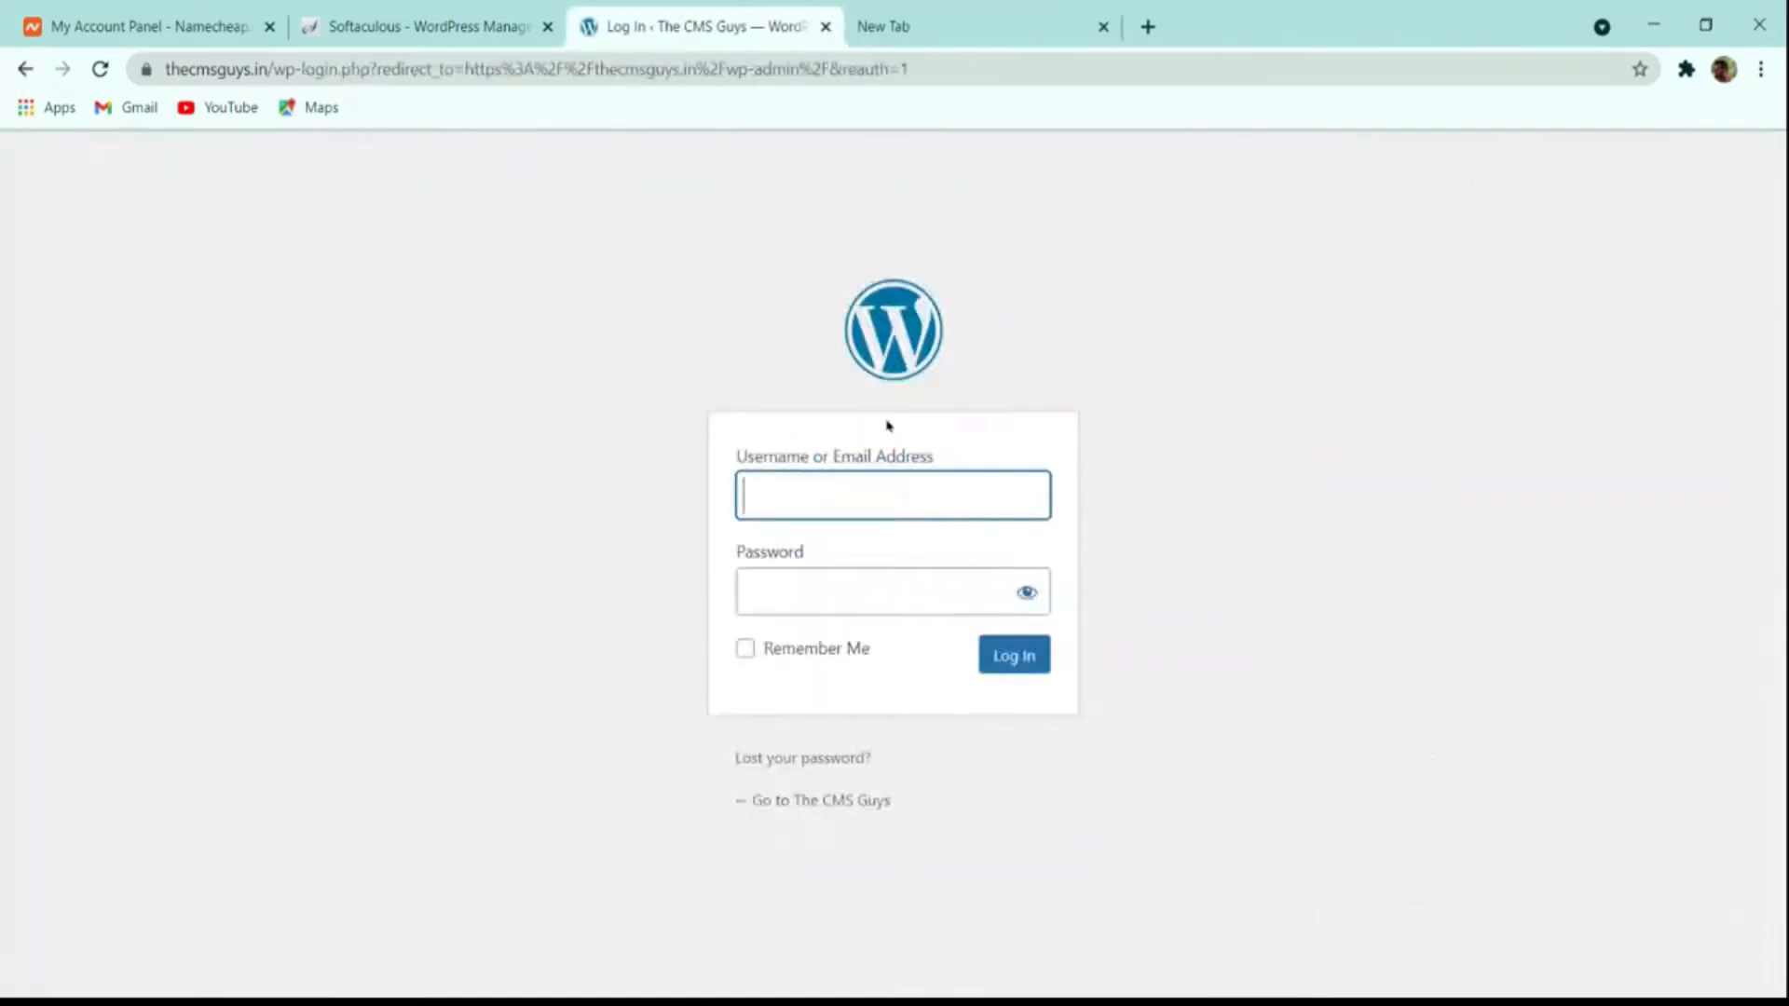
left_click(479, 22)
left_click(643, 26)
left_click(466, 26)
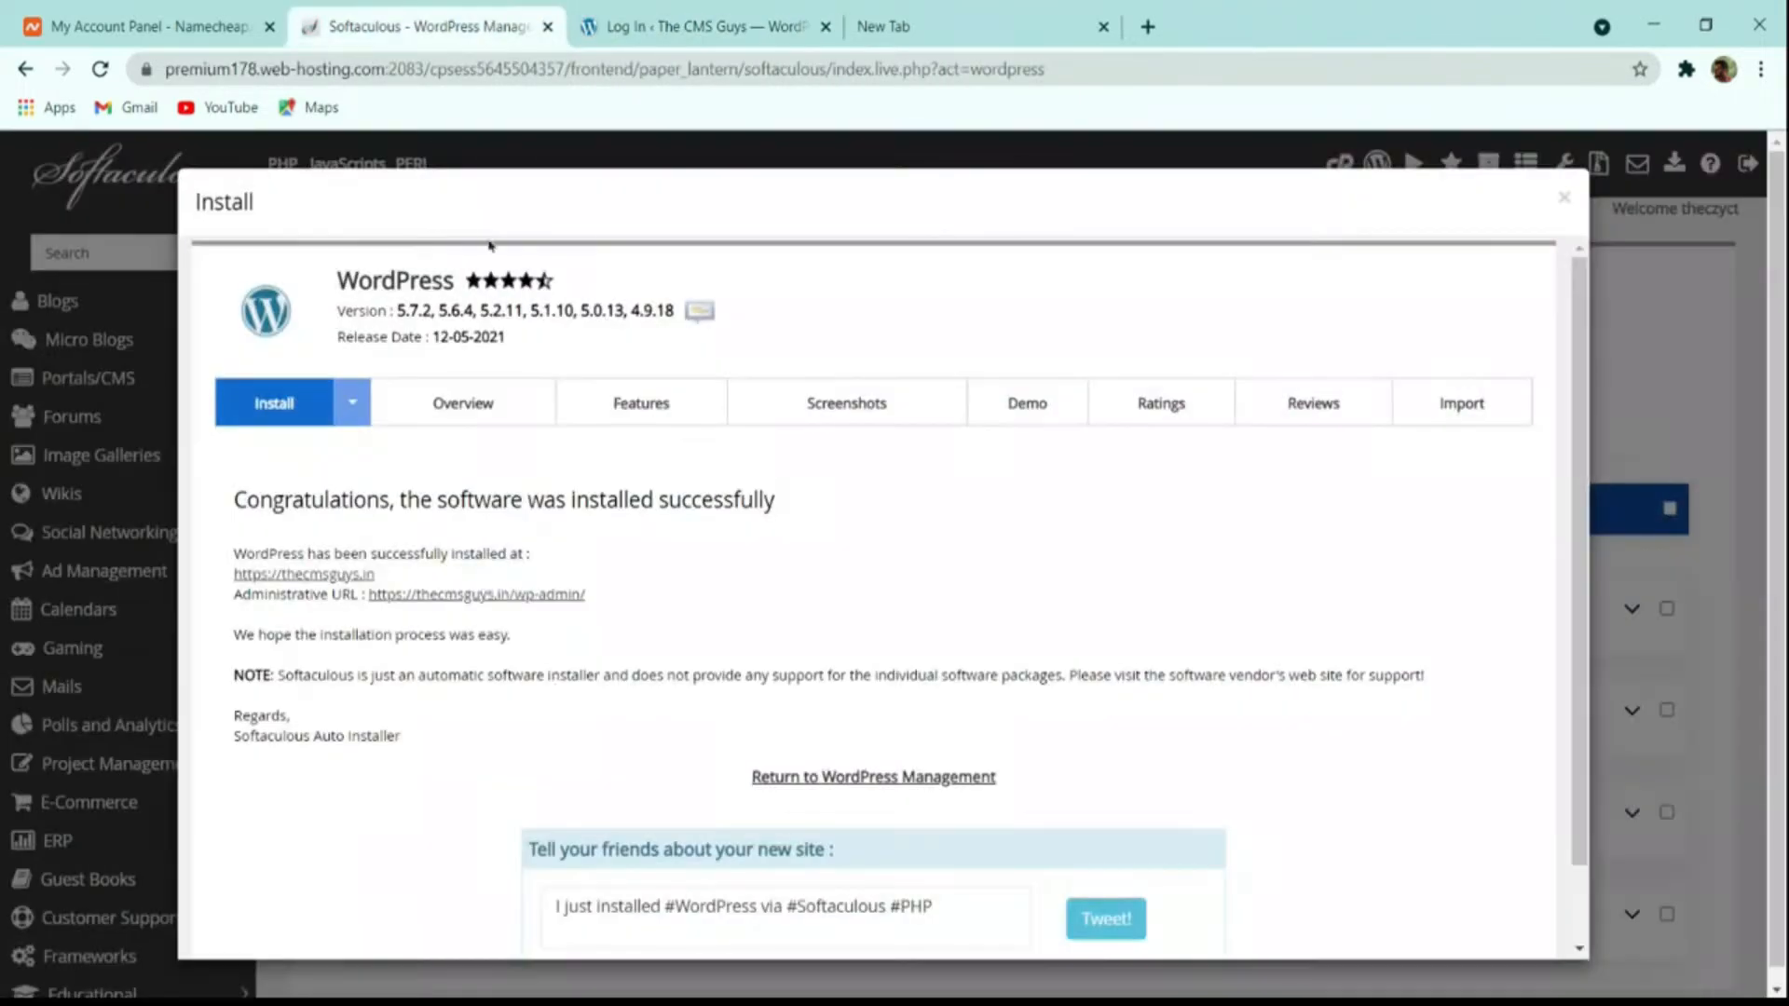
left_click(490, 596)
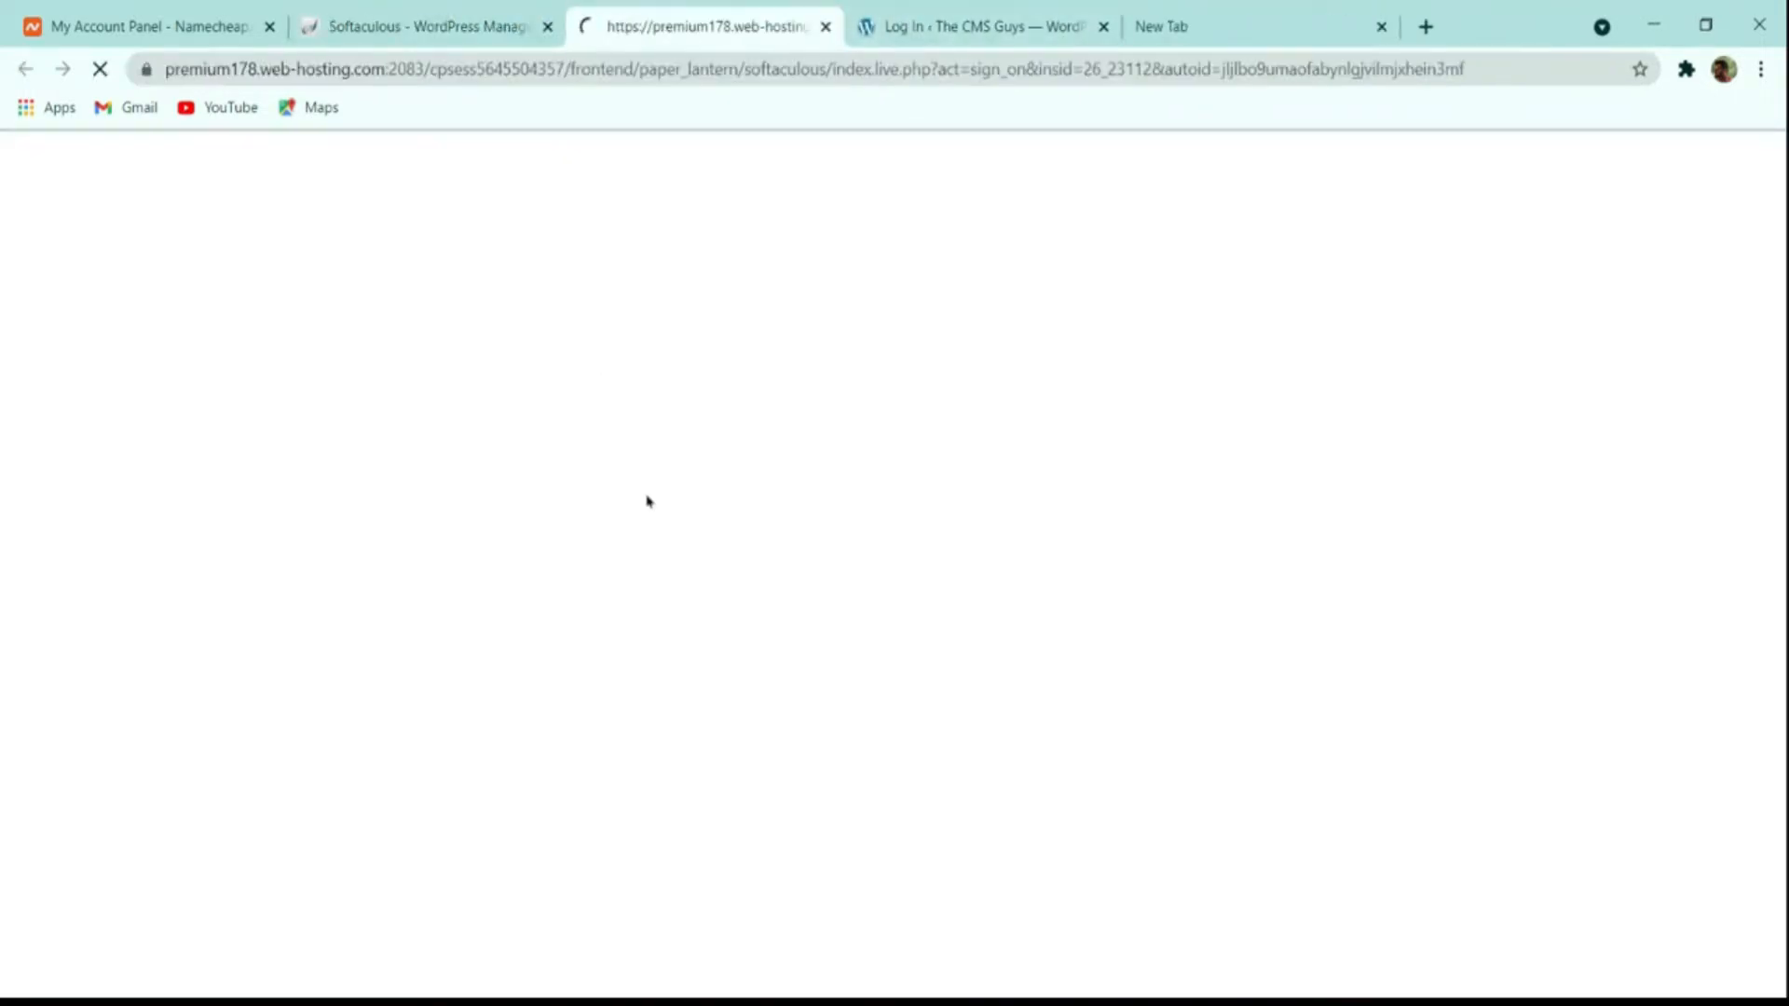
scroll(1010, 332, "down", 8)
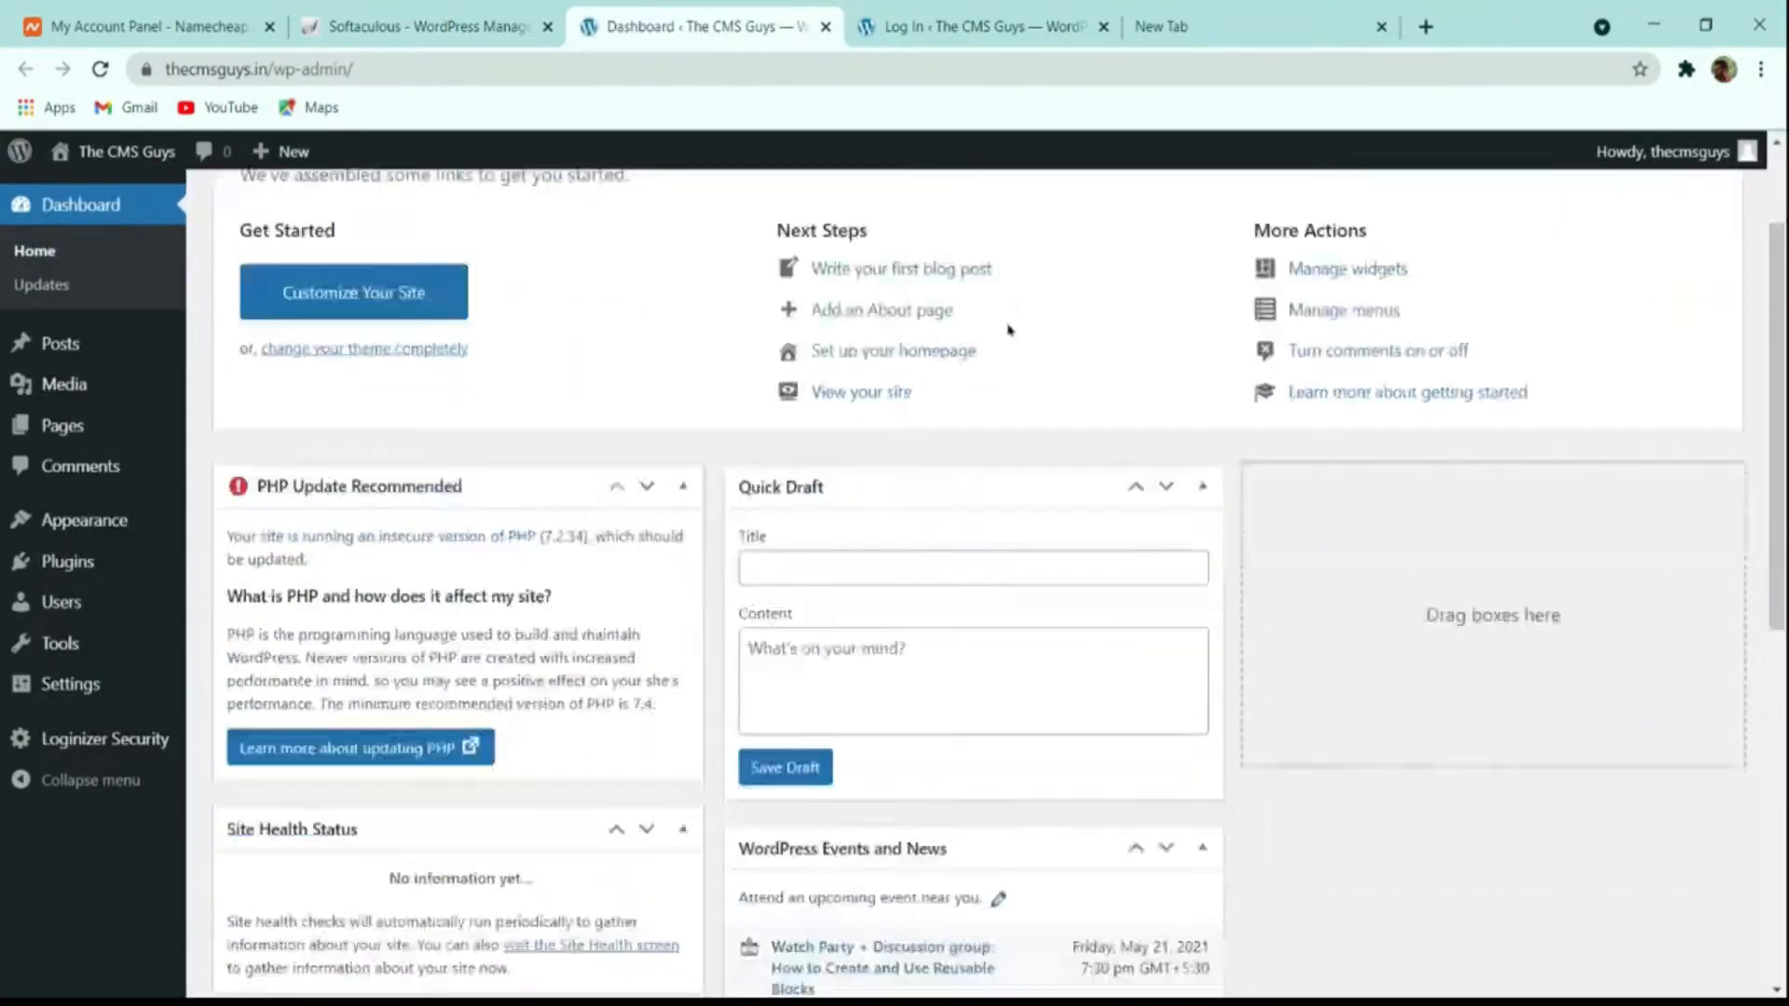
scroll(587, 399, "up", 8)
mouse_move(93, 343)
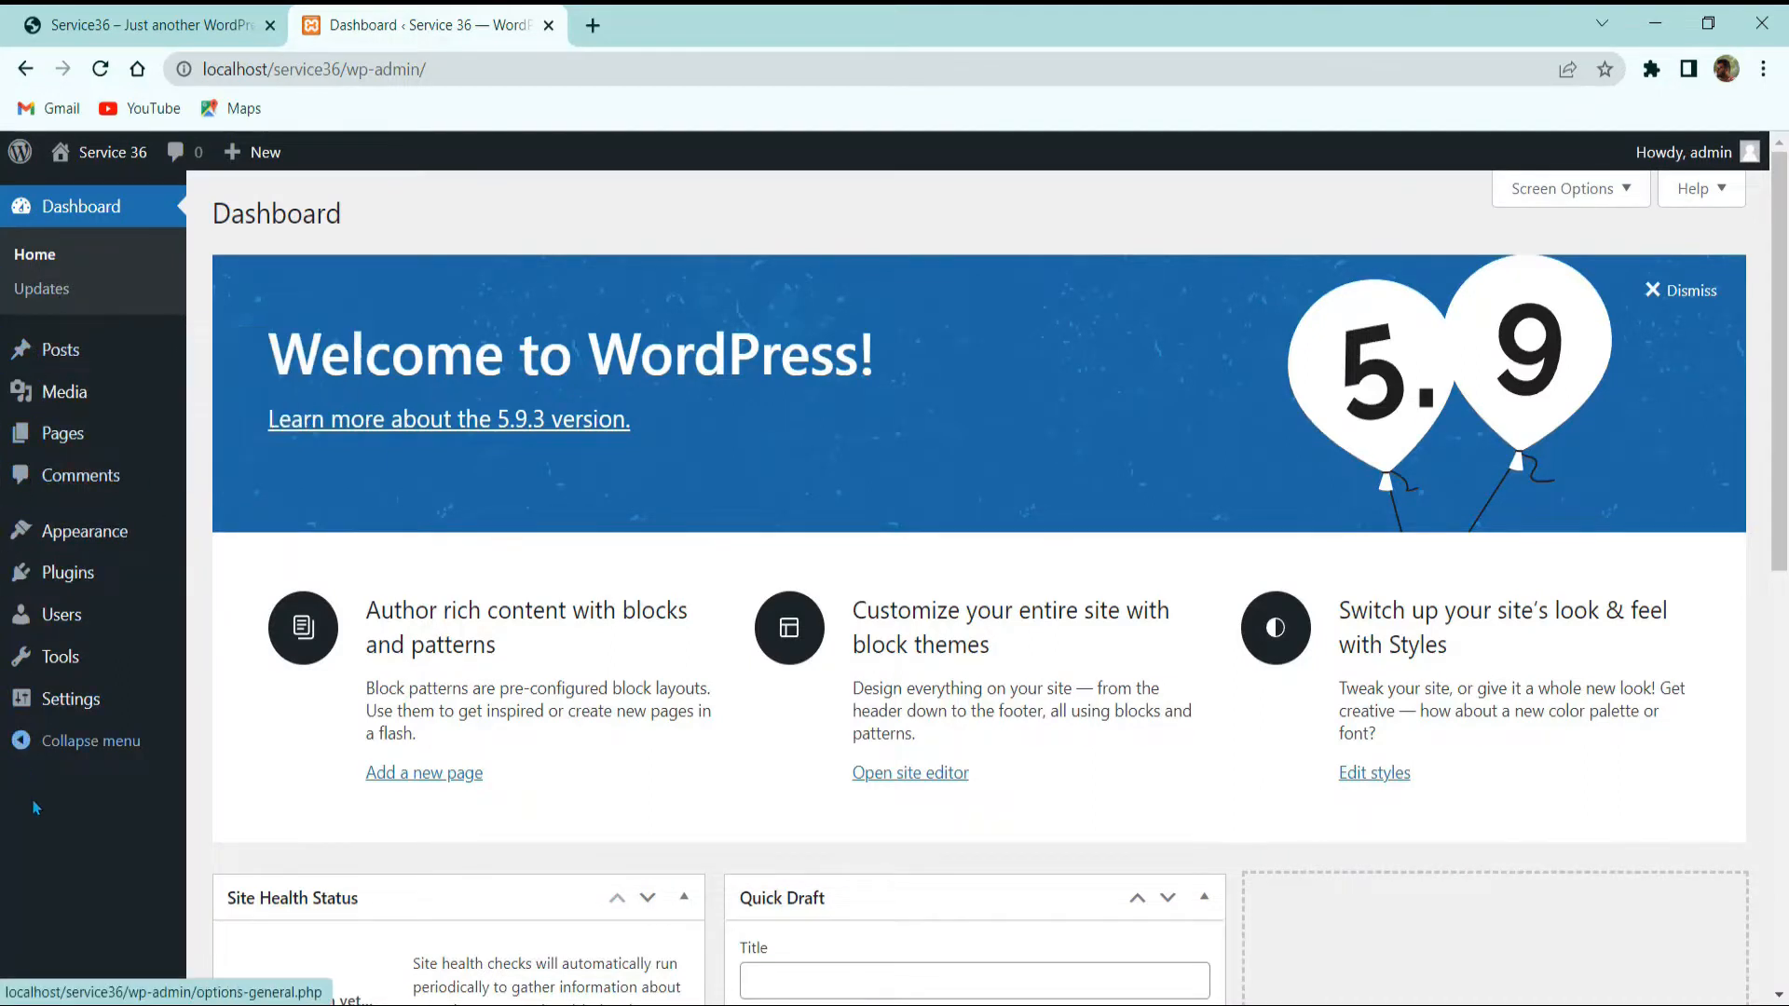
Step: Open Posts > All Posts, listing only the 'Hello world!' post
mouse_move(62, 358)
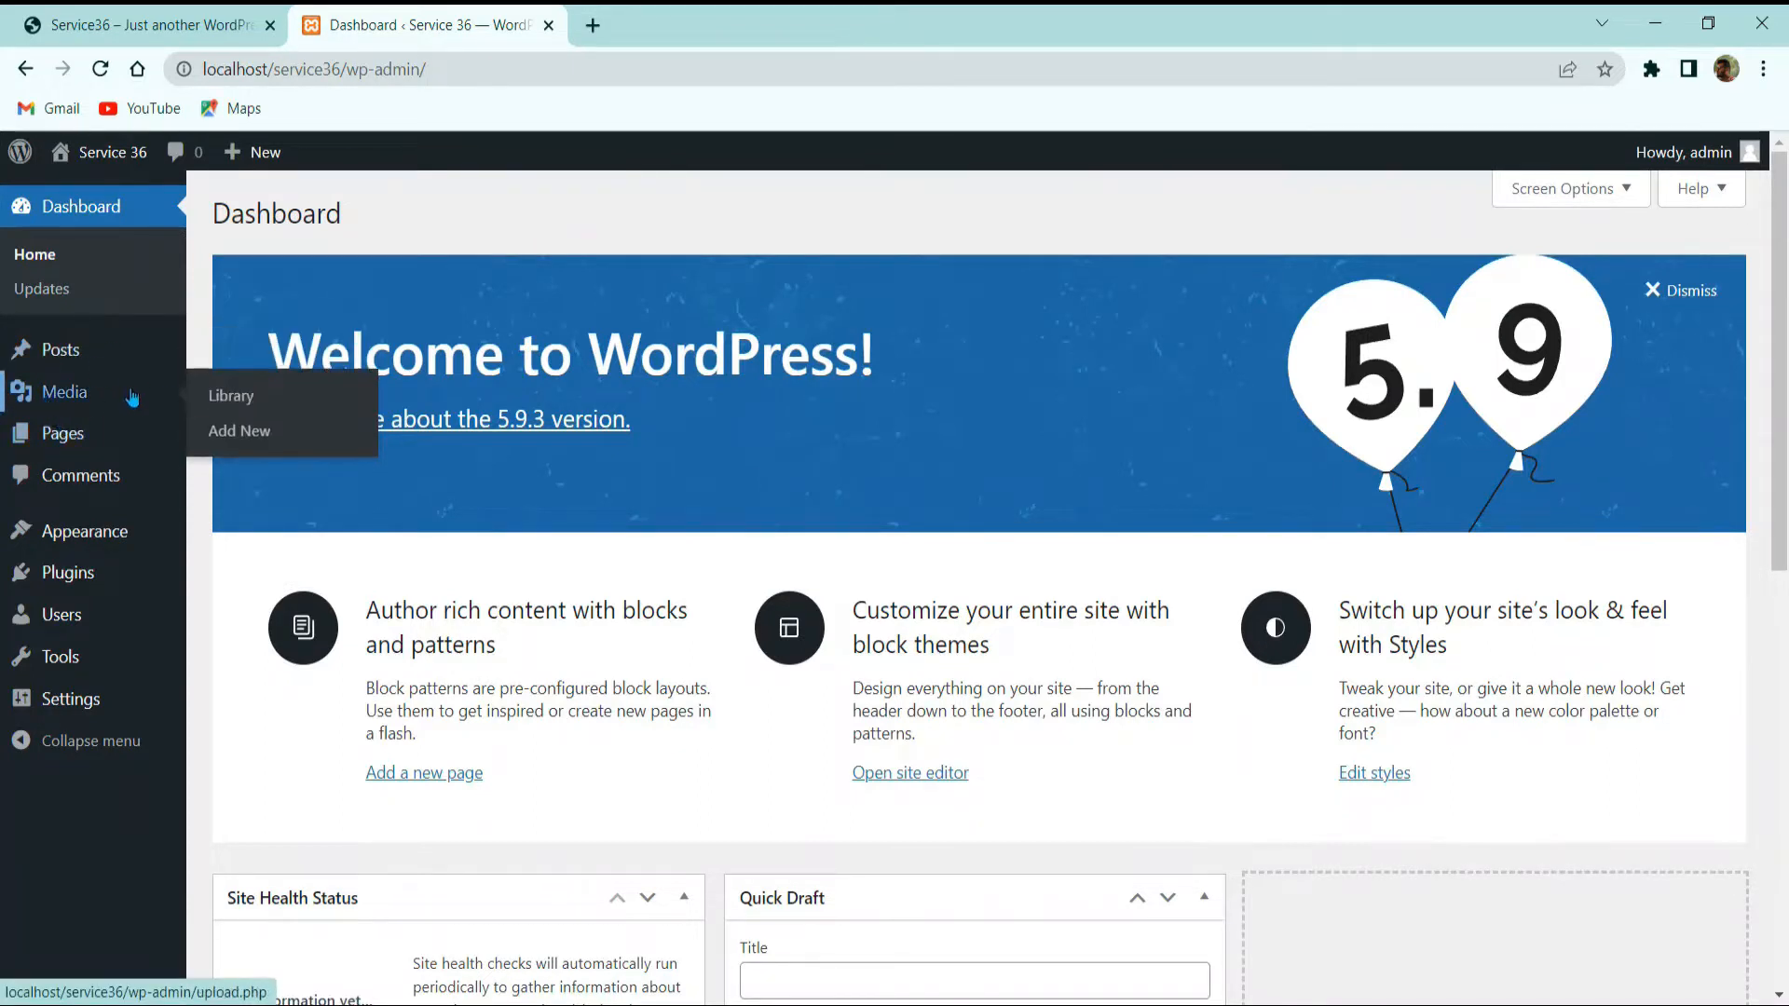
mouse_move(105, 440)
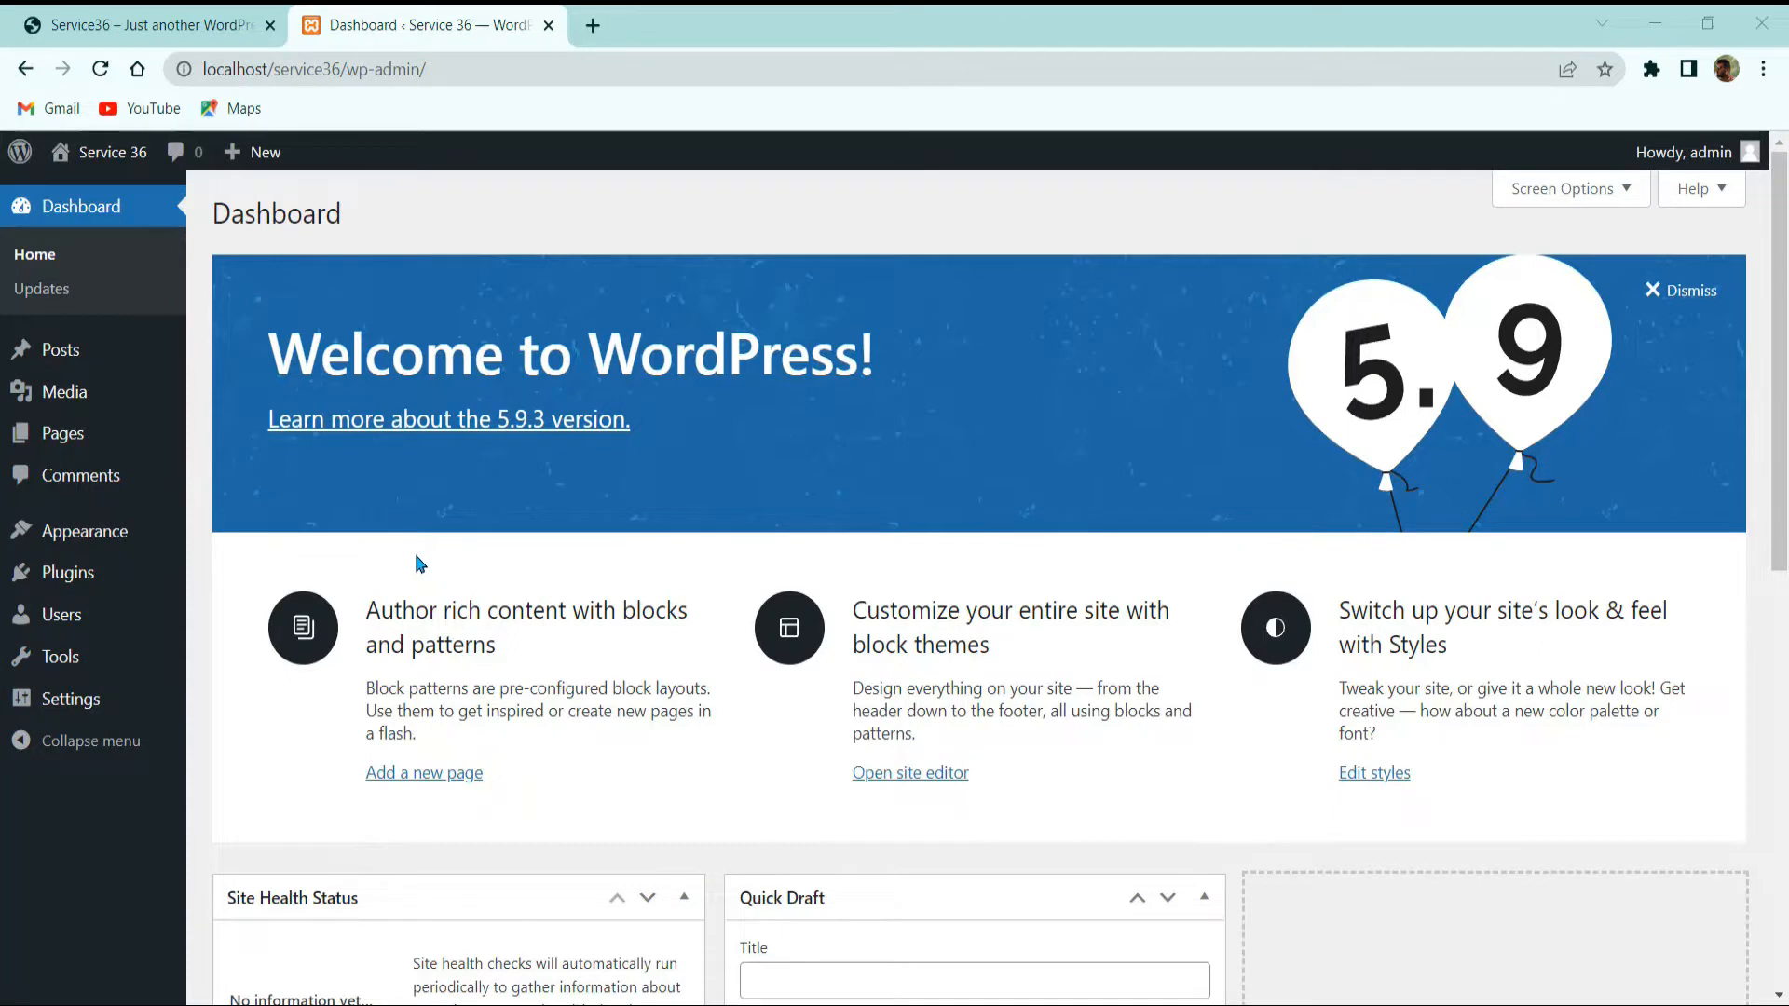
left_click(54, 359)
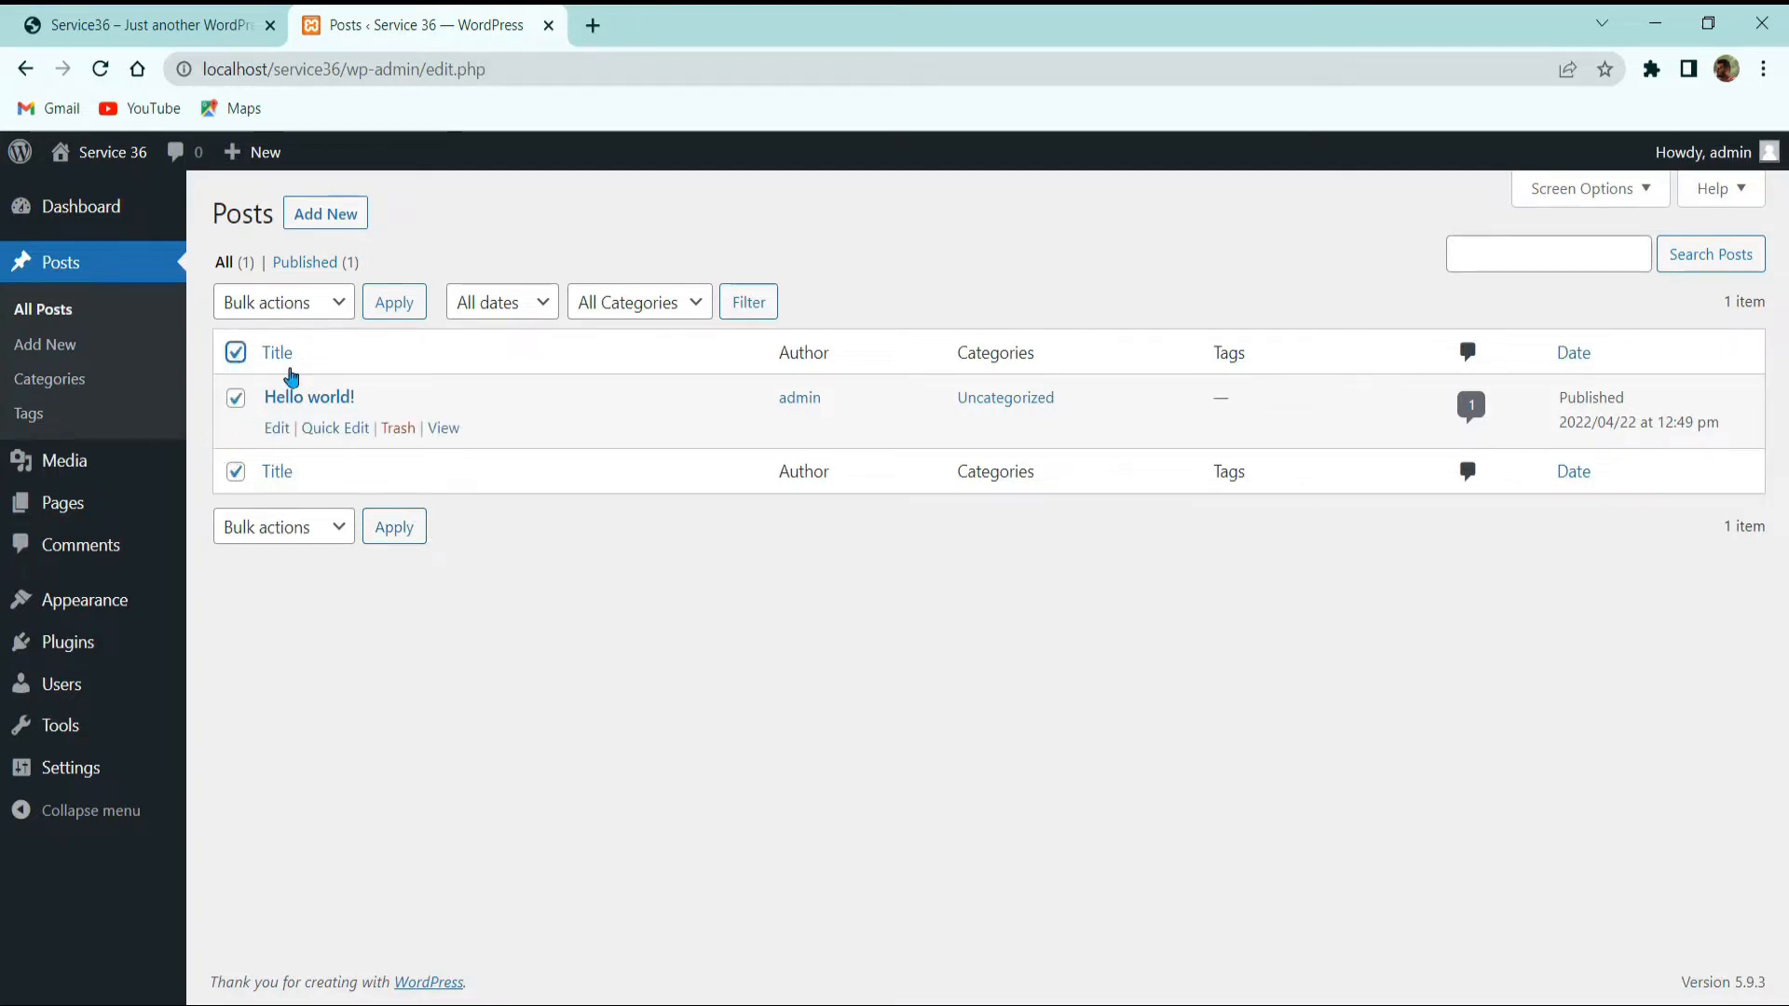
Step: Trash the 'Hello world!' post, empty the Trash, and return to All Posts
mouse_move(389, 432)
left_click(393, 429)
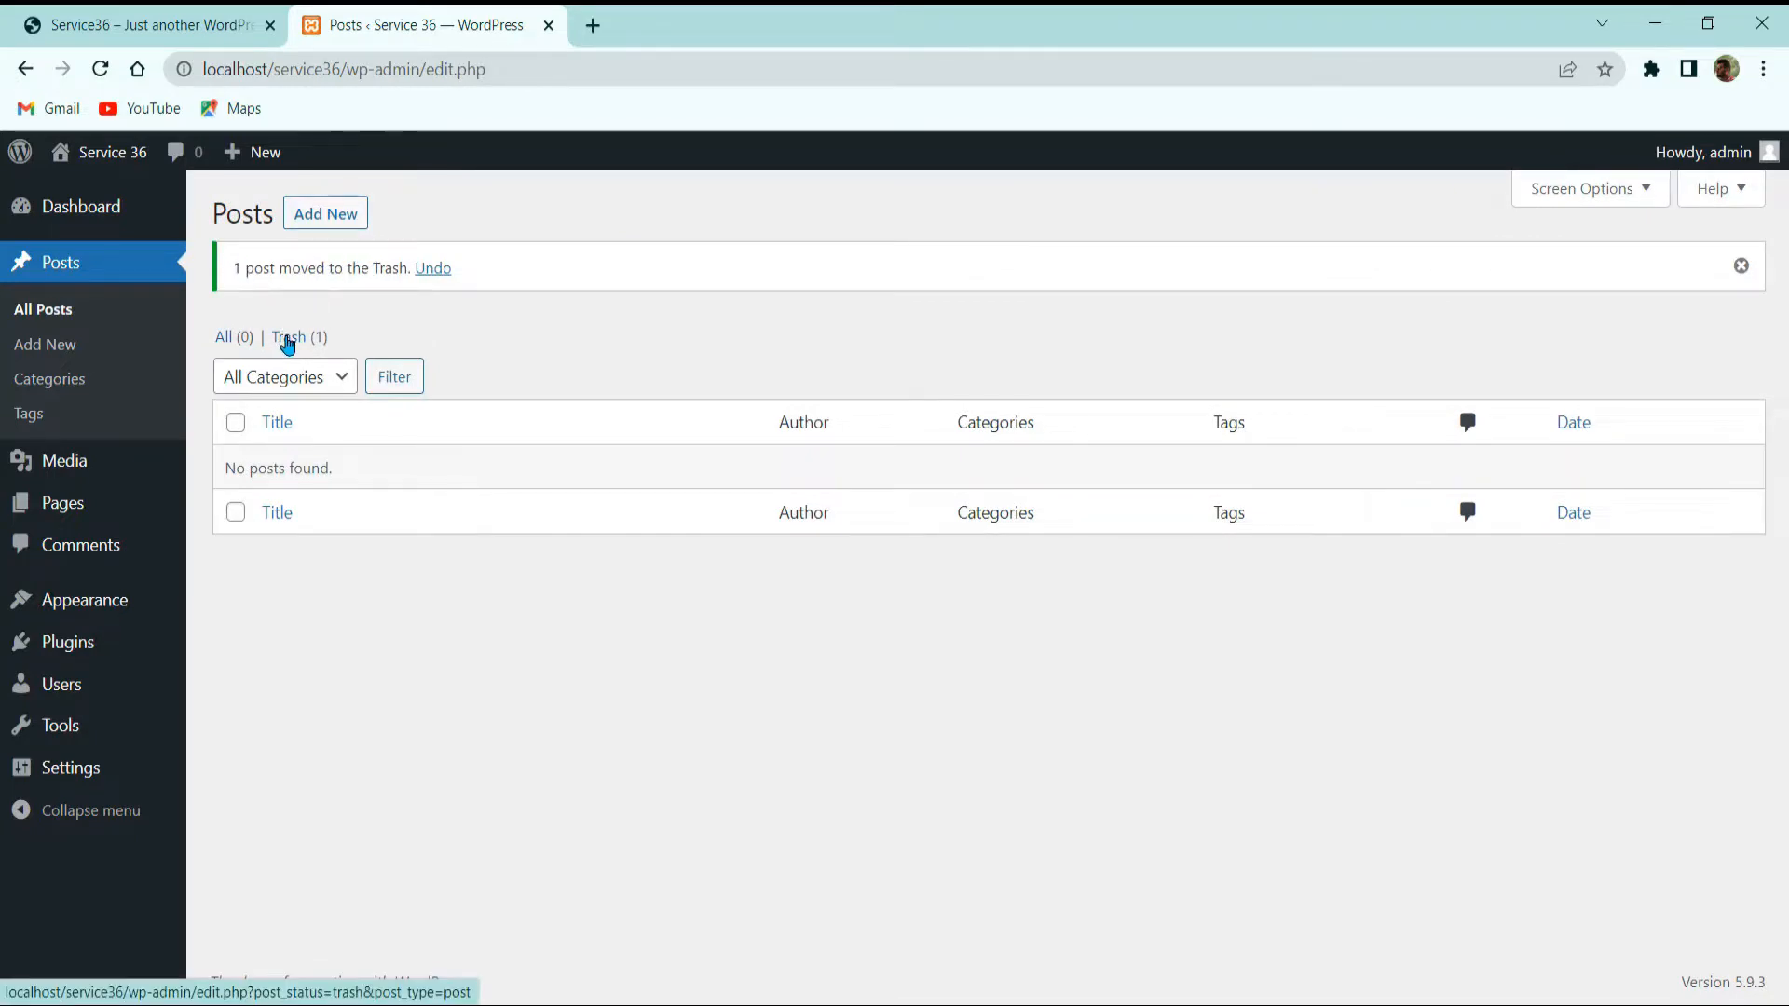
left_click(299, 339)
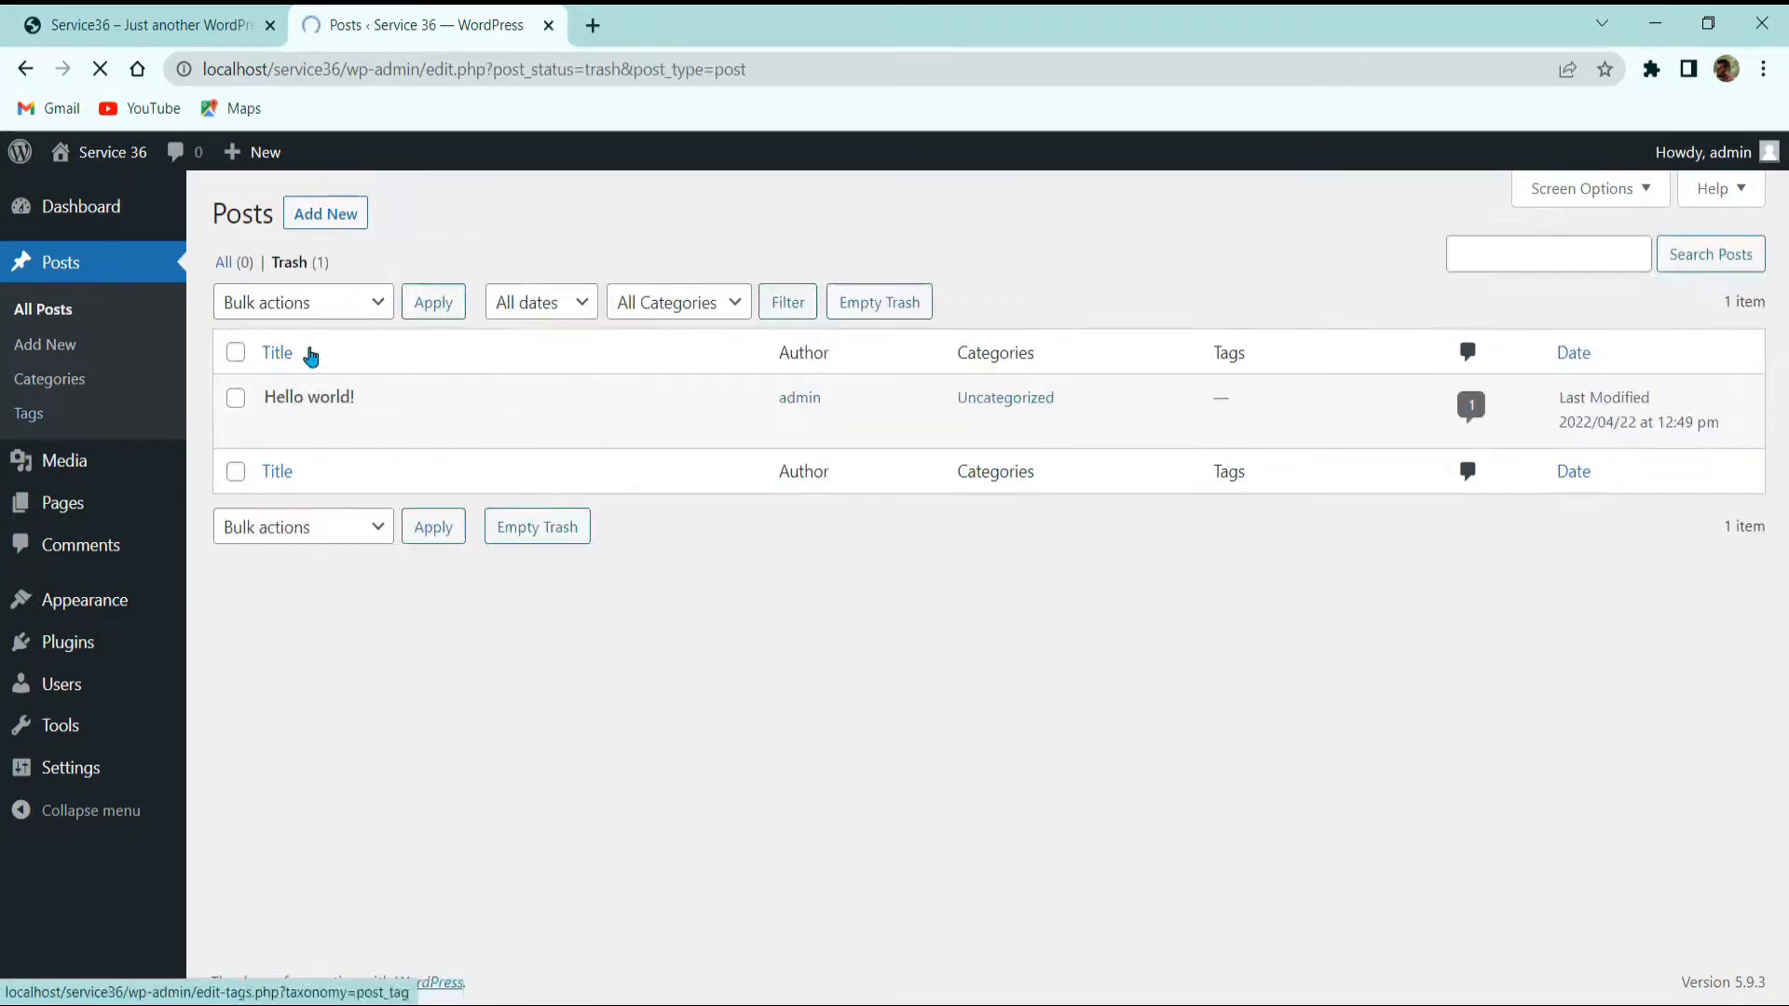
left_click(894, 307)
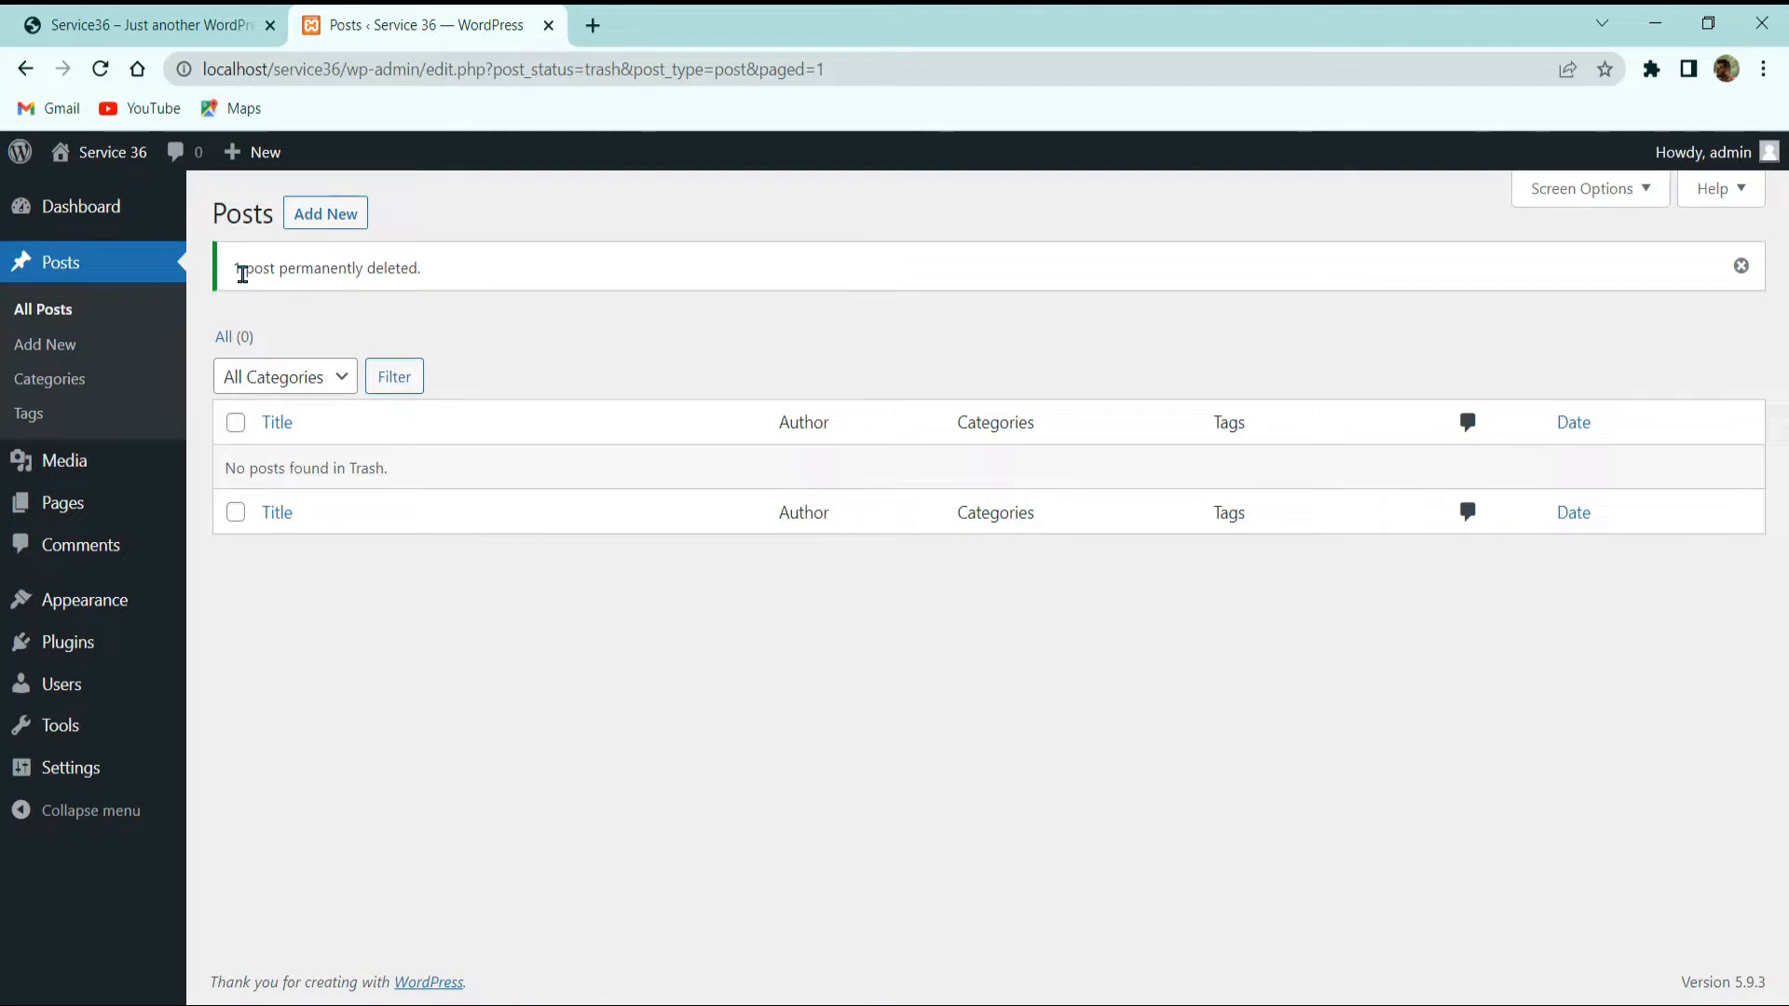
left_click_drag(238, 267, 427, 271)
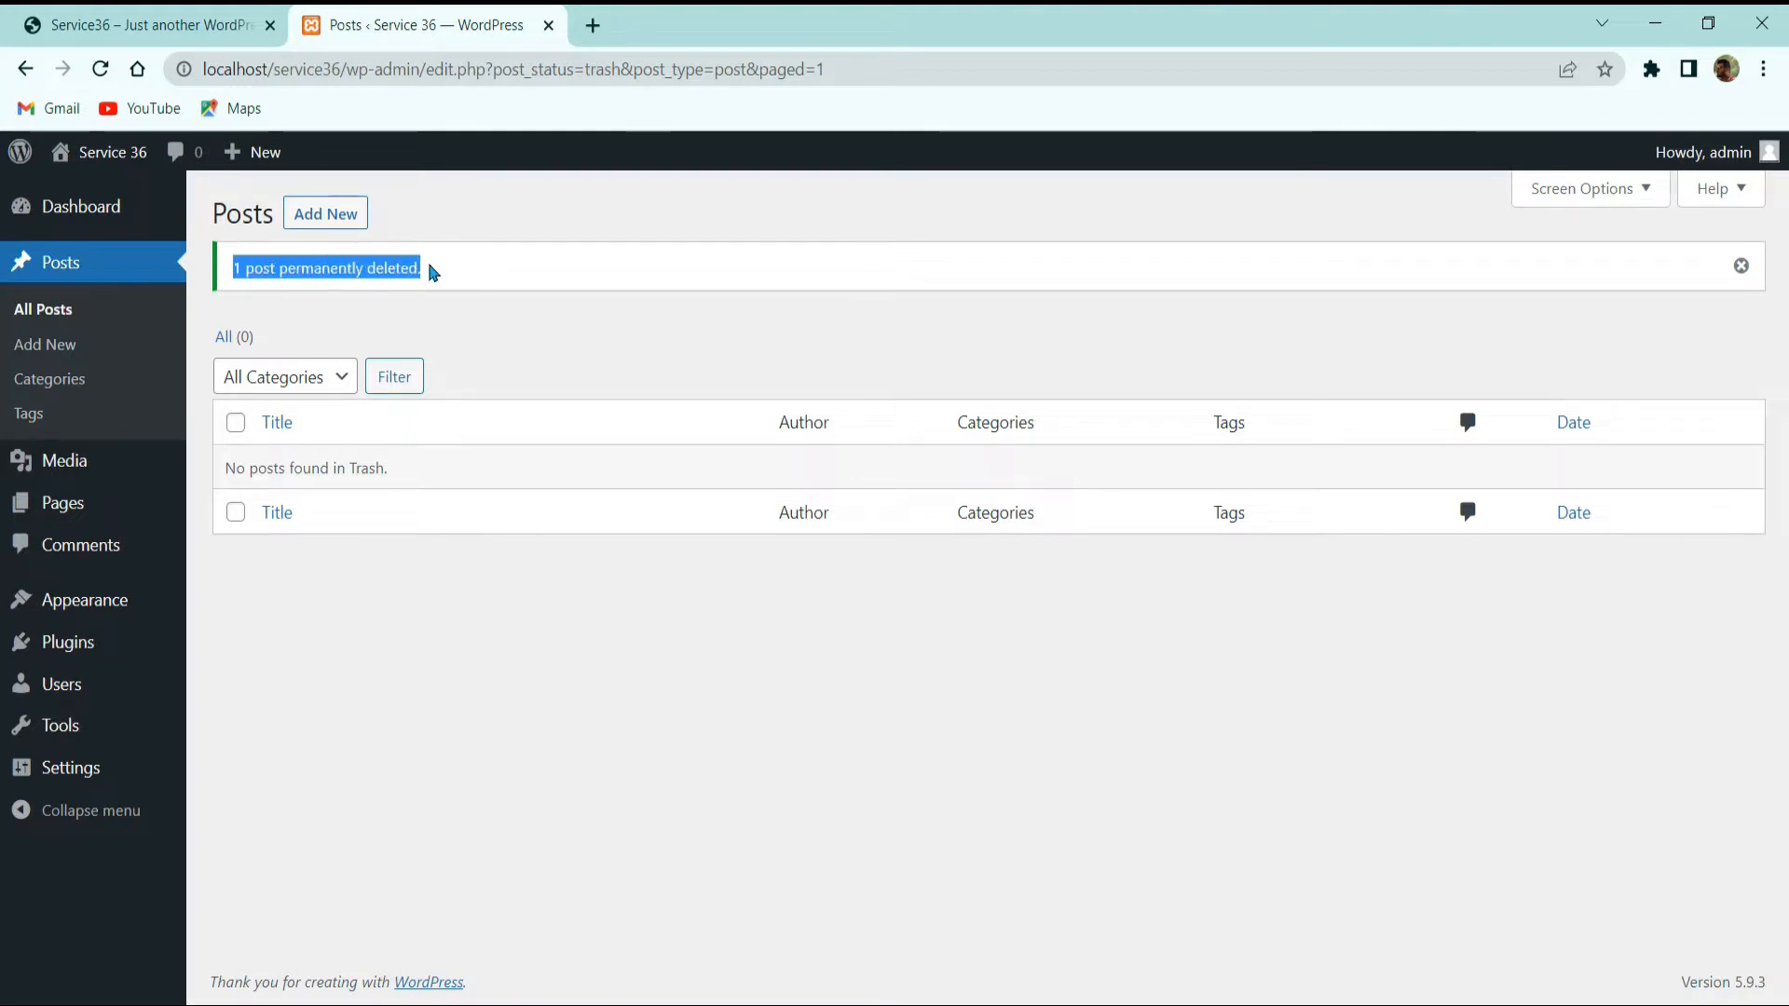
left_click(451, 236)
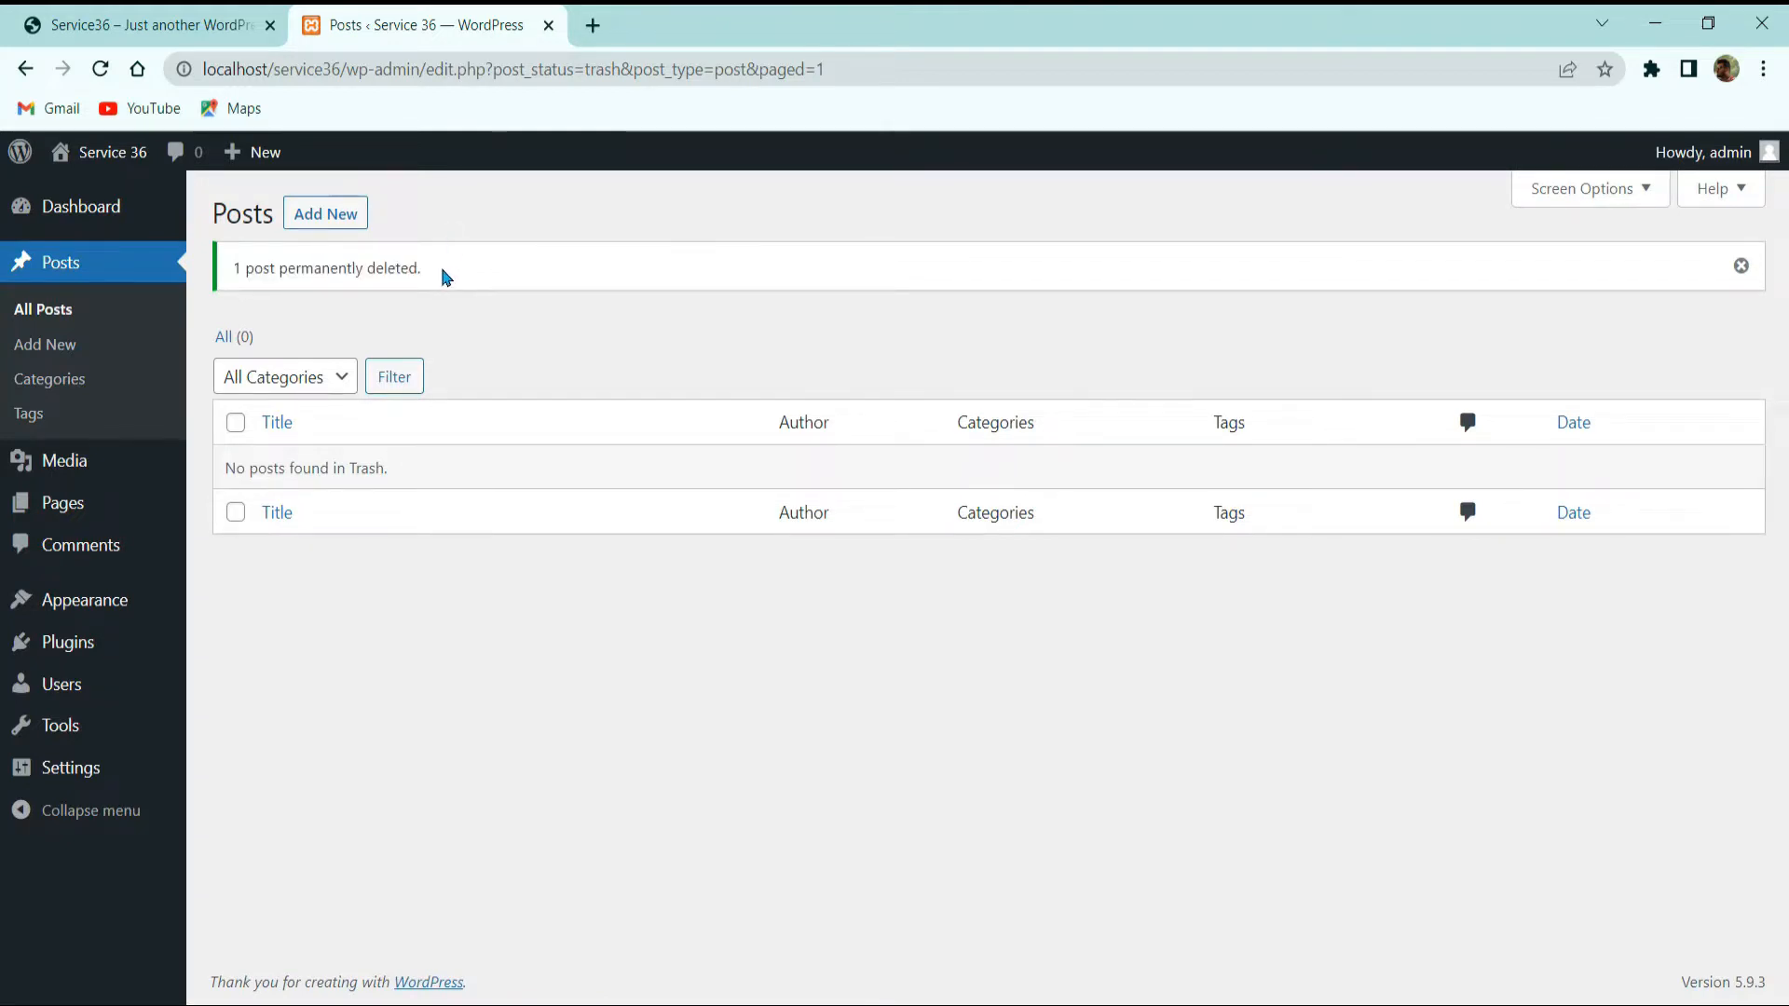
left_click(58, 309)
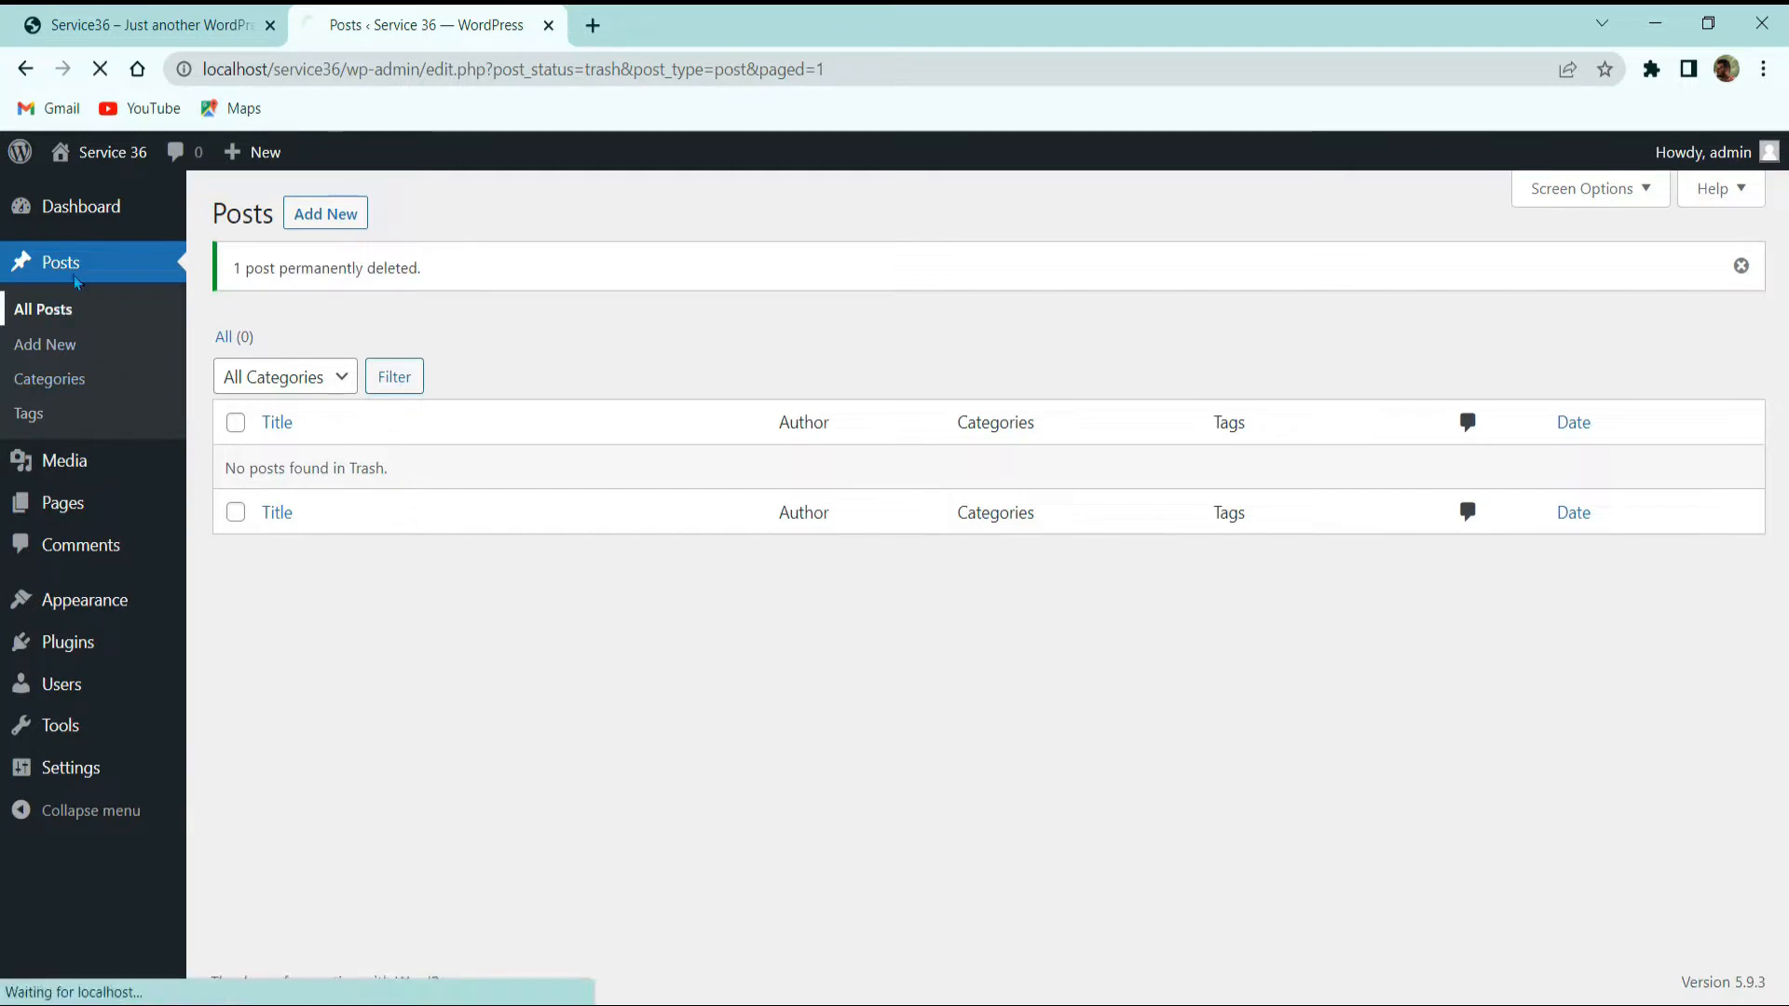
left_click(132, 28)
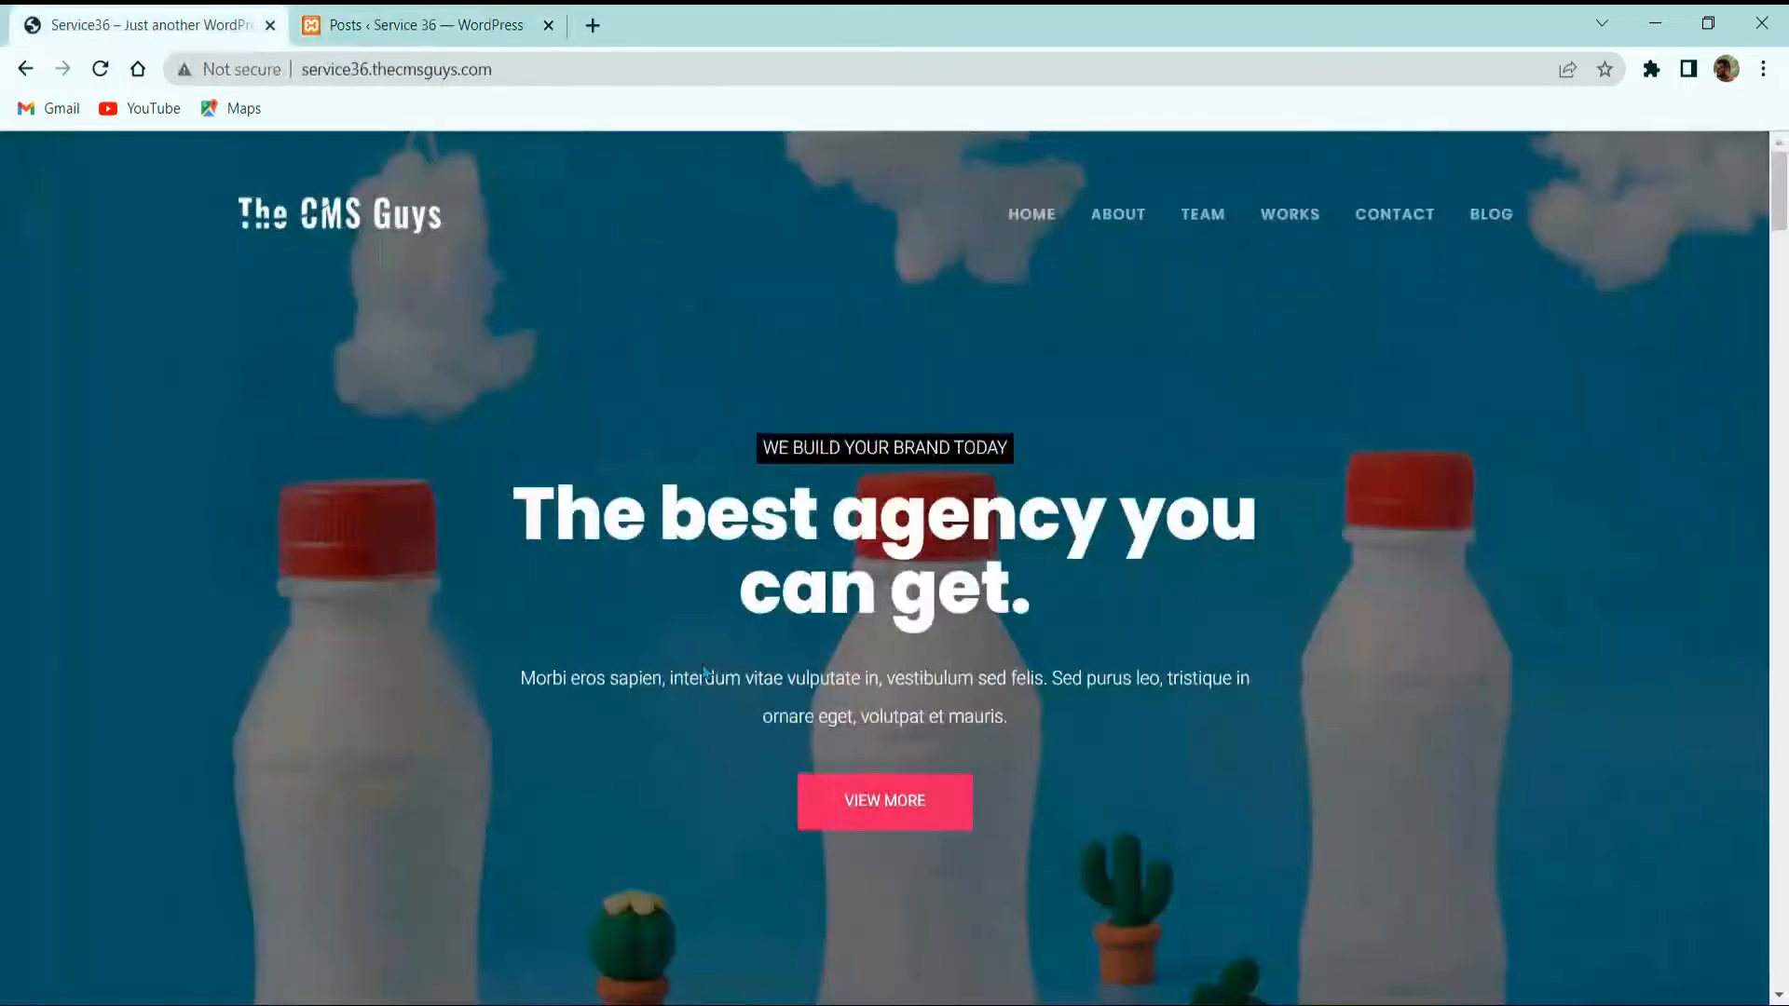
left_click(1488, 219)
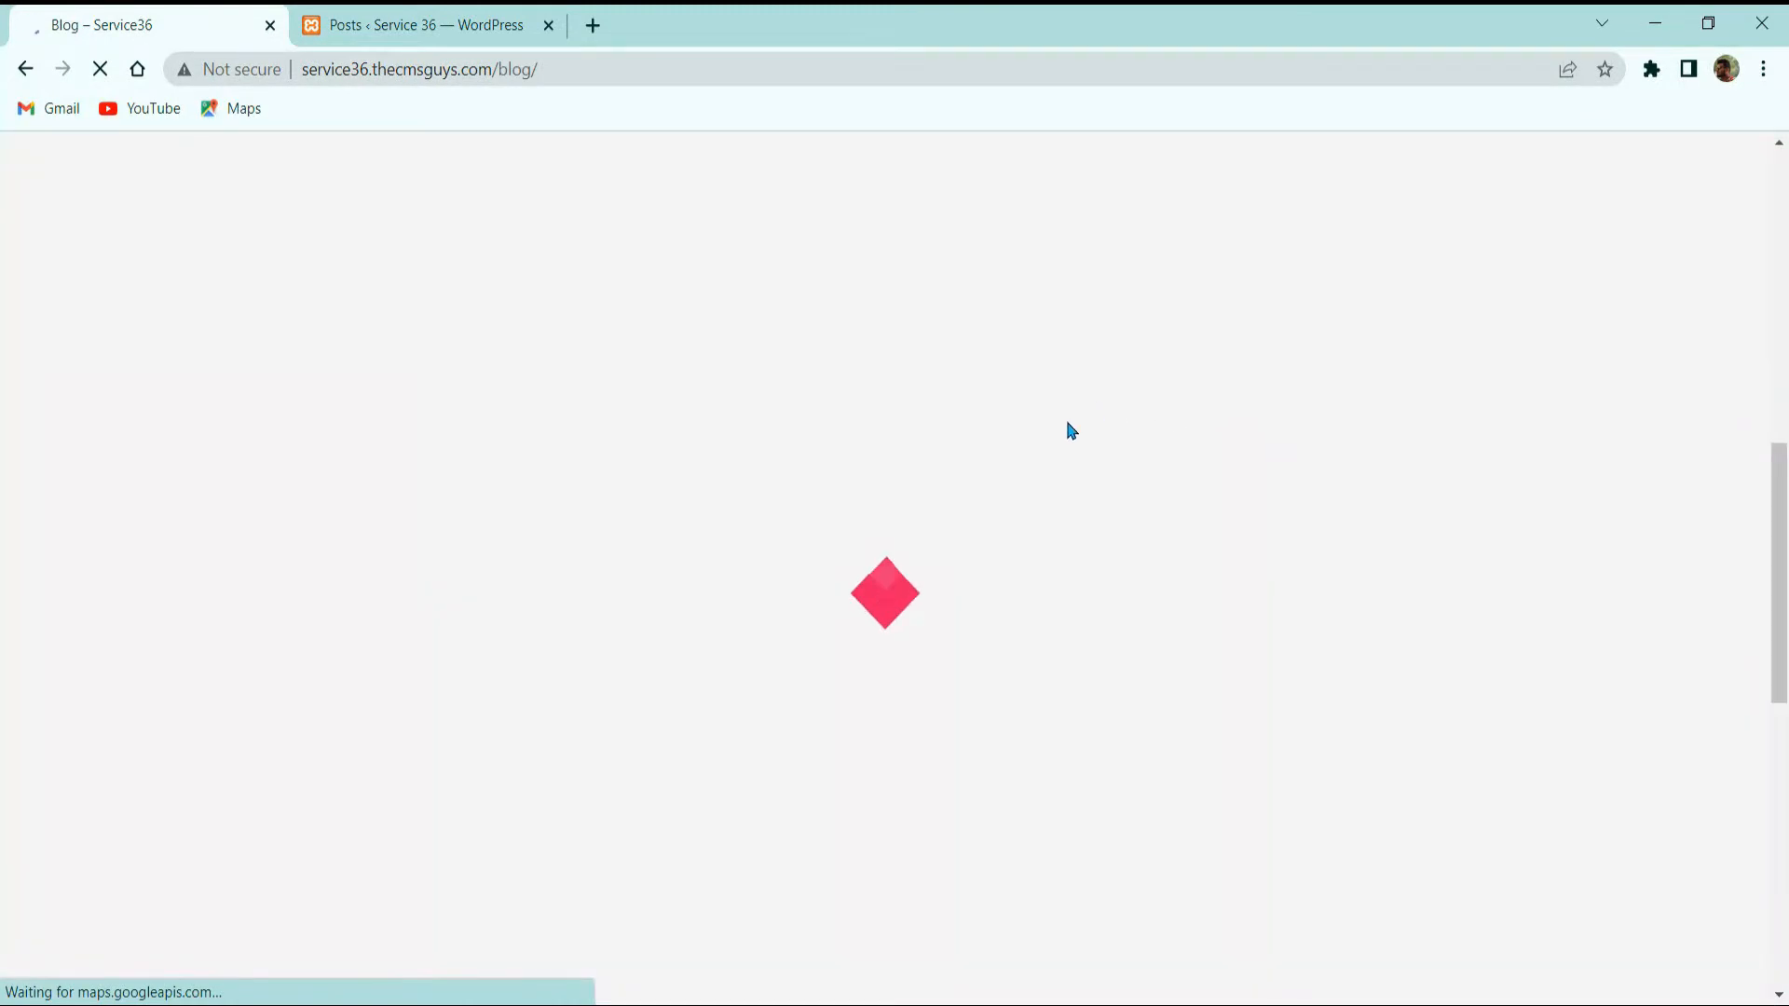
left_click(411, 27)
left_click(56, 22)
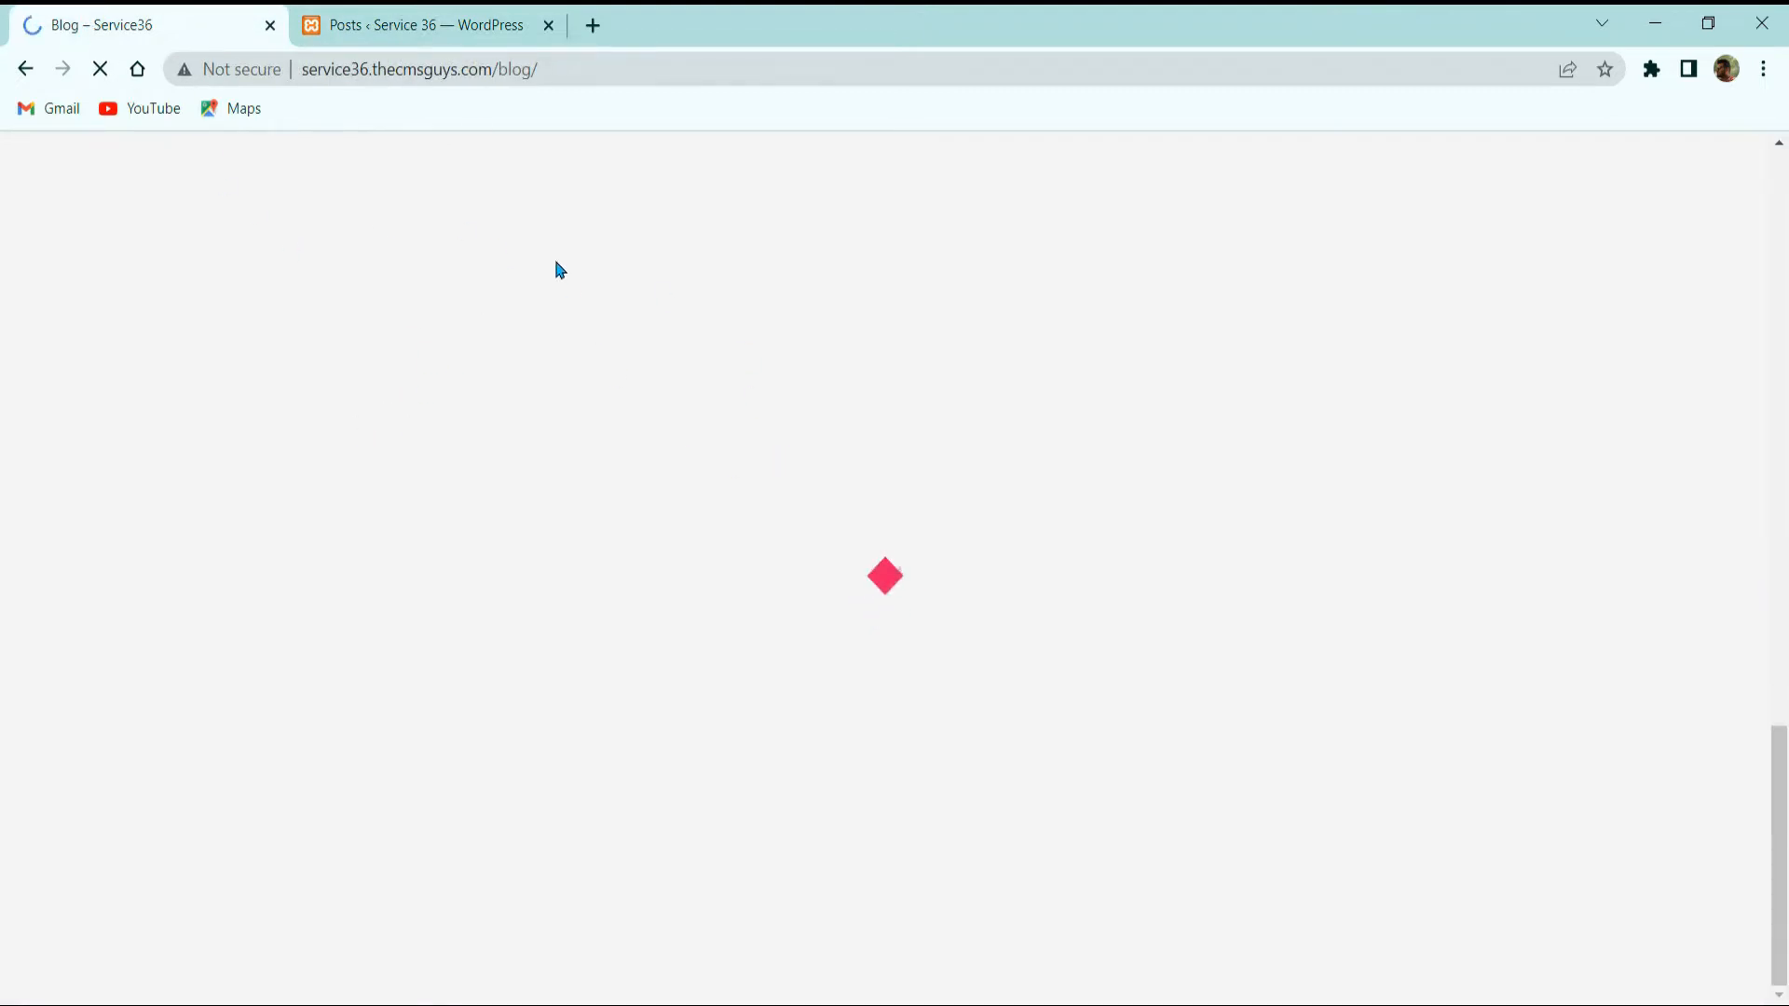
left_click(424, 25)
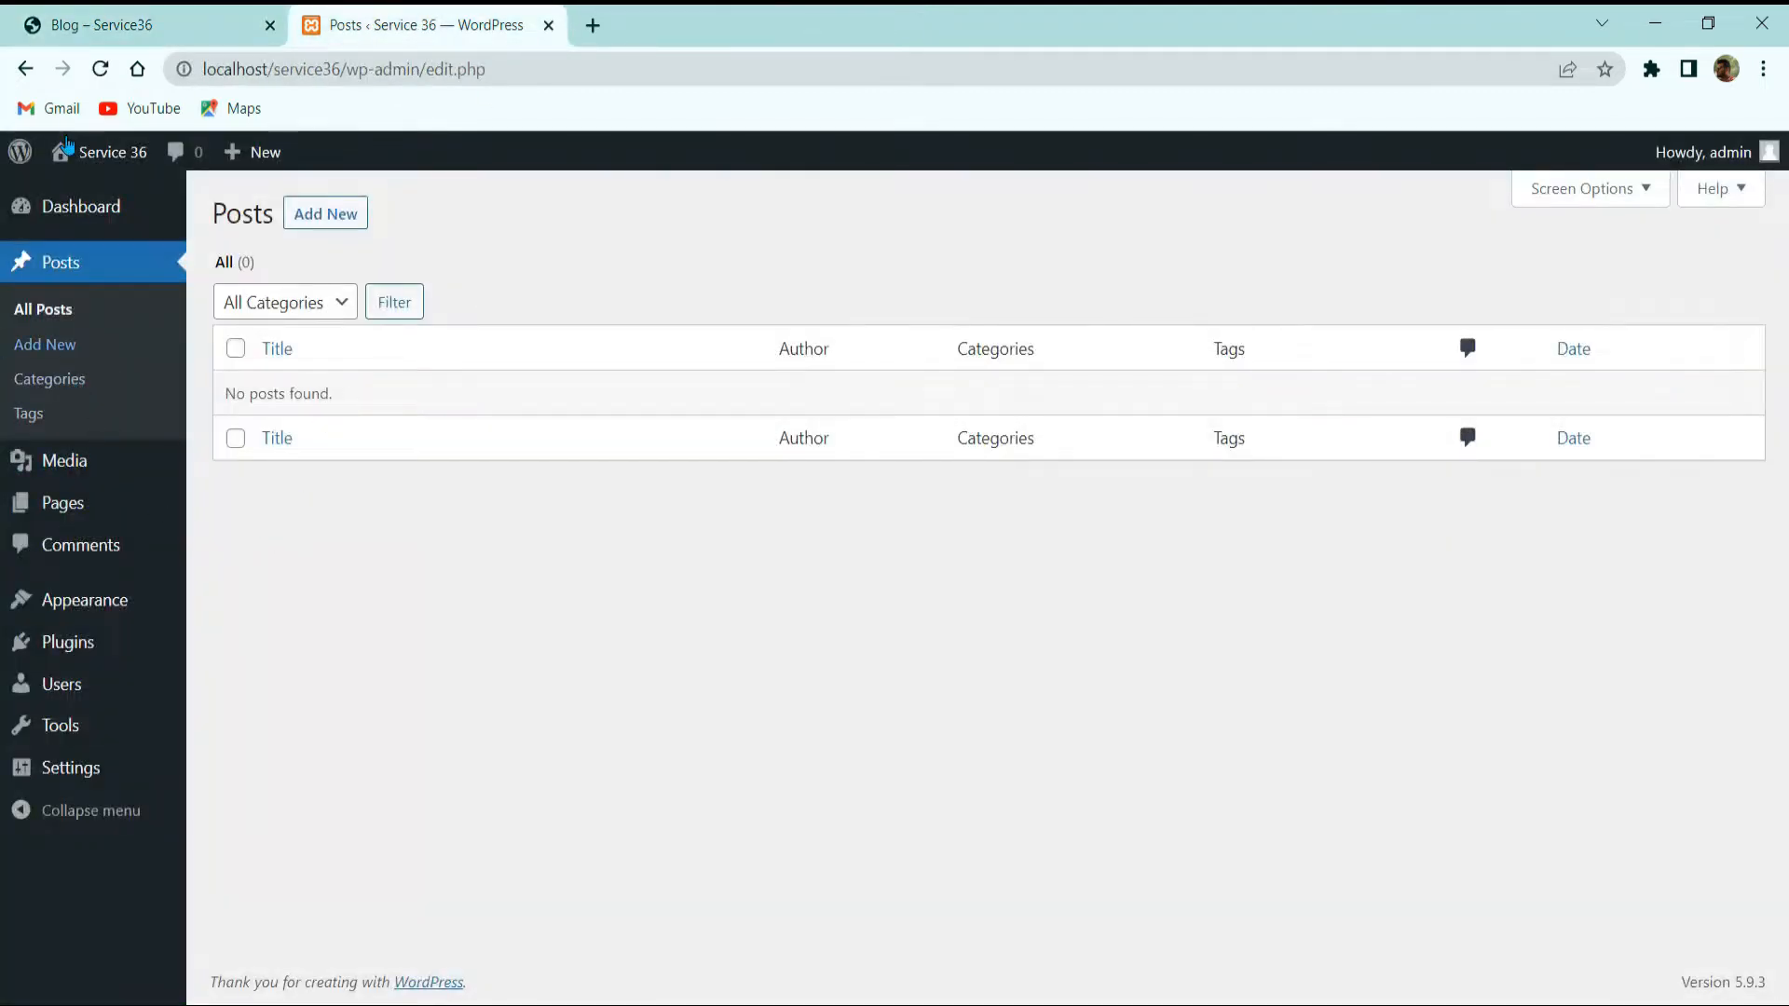
left_click(104, 20)
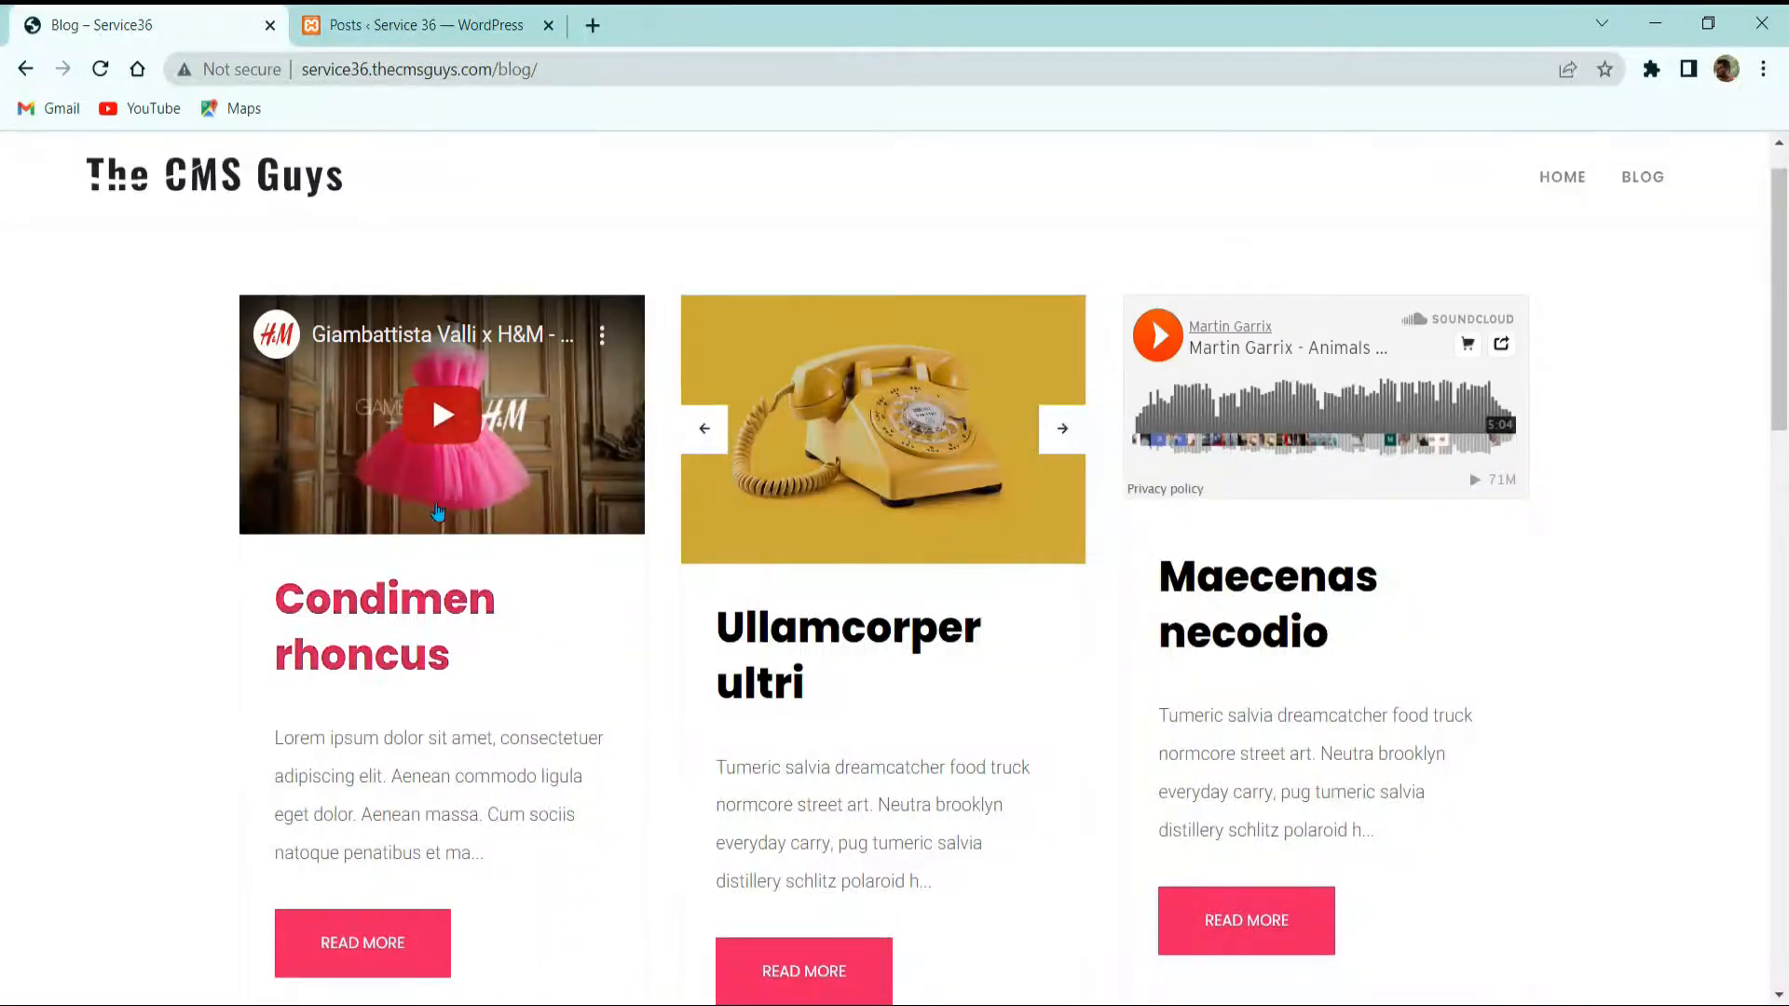
left_click(1065, 443)
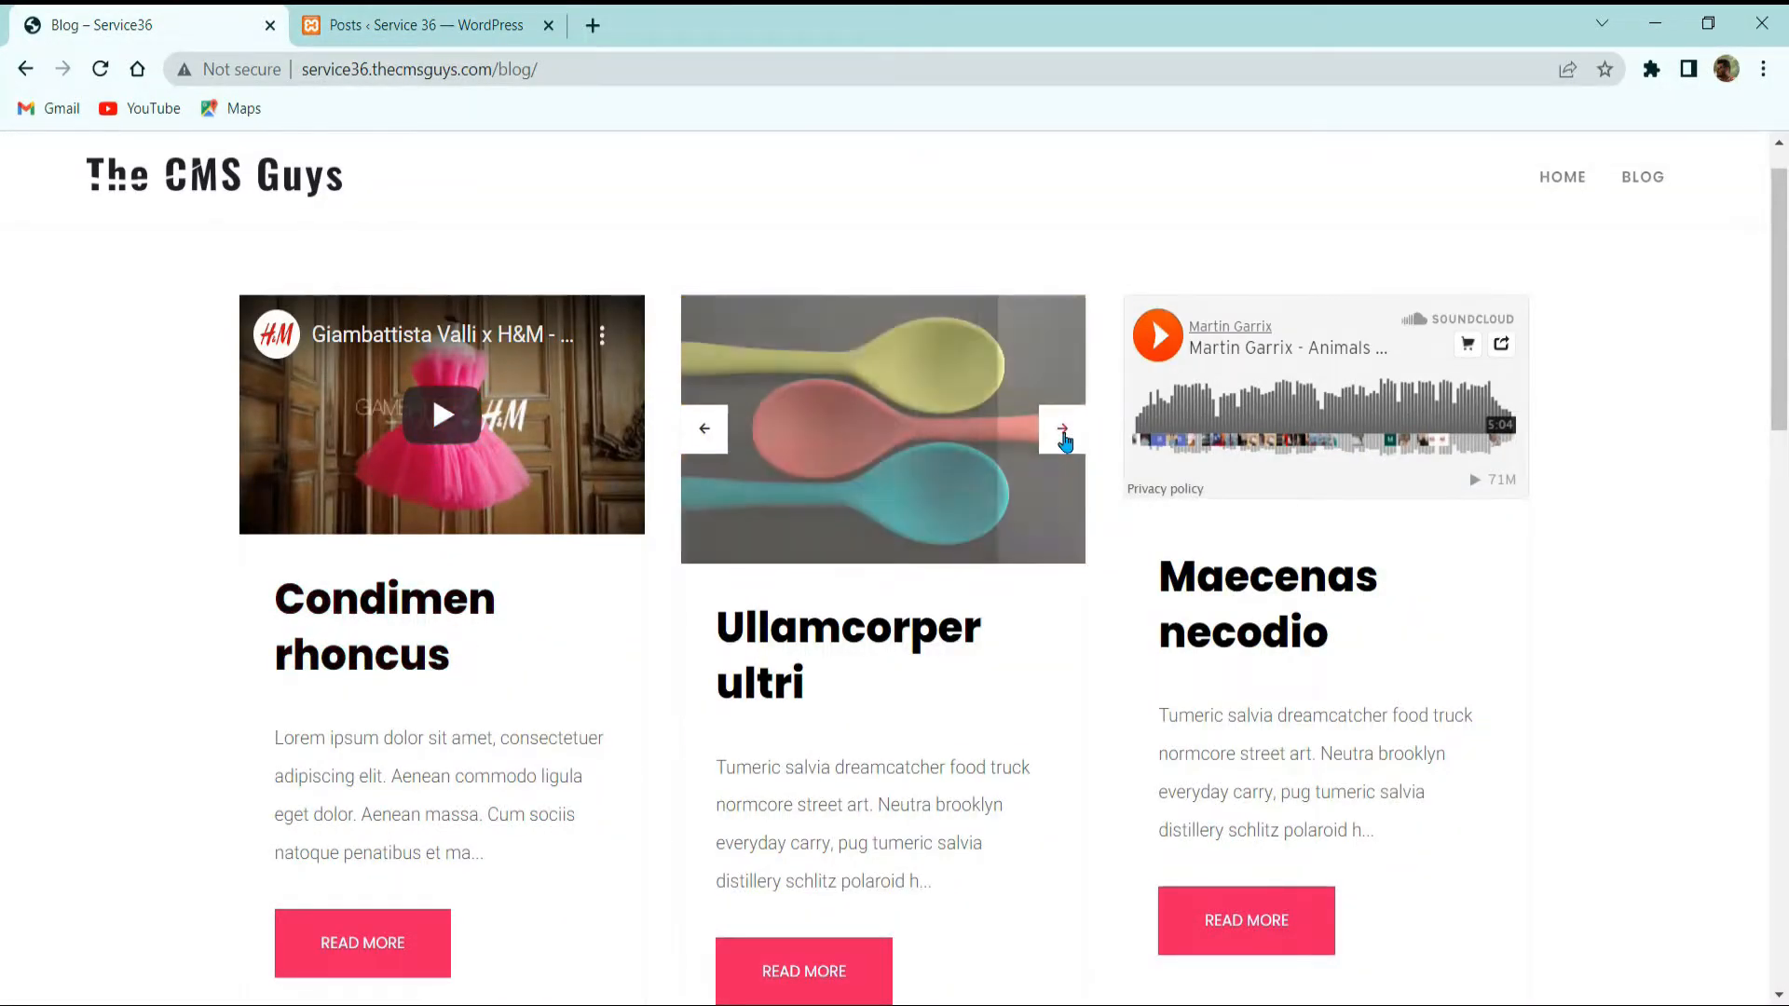
scroll(1066, 450, "down", 6)
scroll(1131, 401, "up", 6)
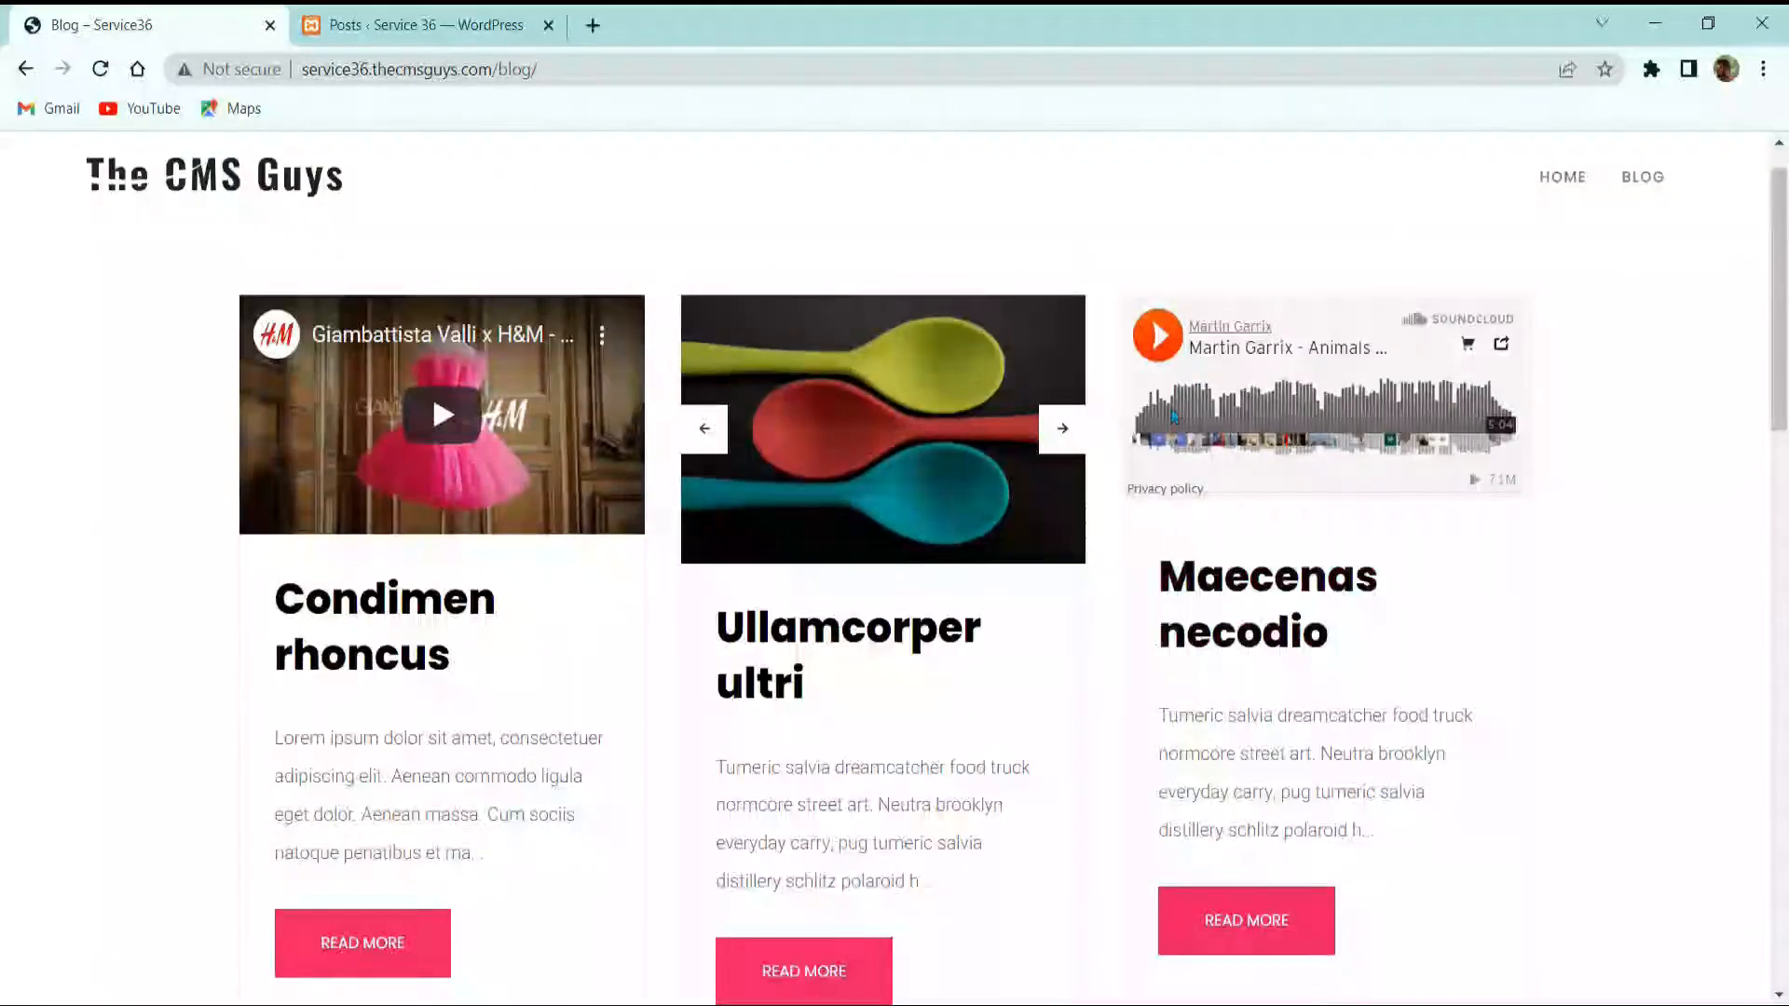
scroll(883, 559, "down", 8)
scroll(1028, 610, "down", 4)
scroll(1028, 643, "up", 3)
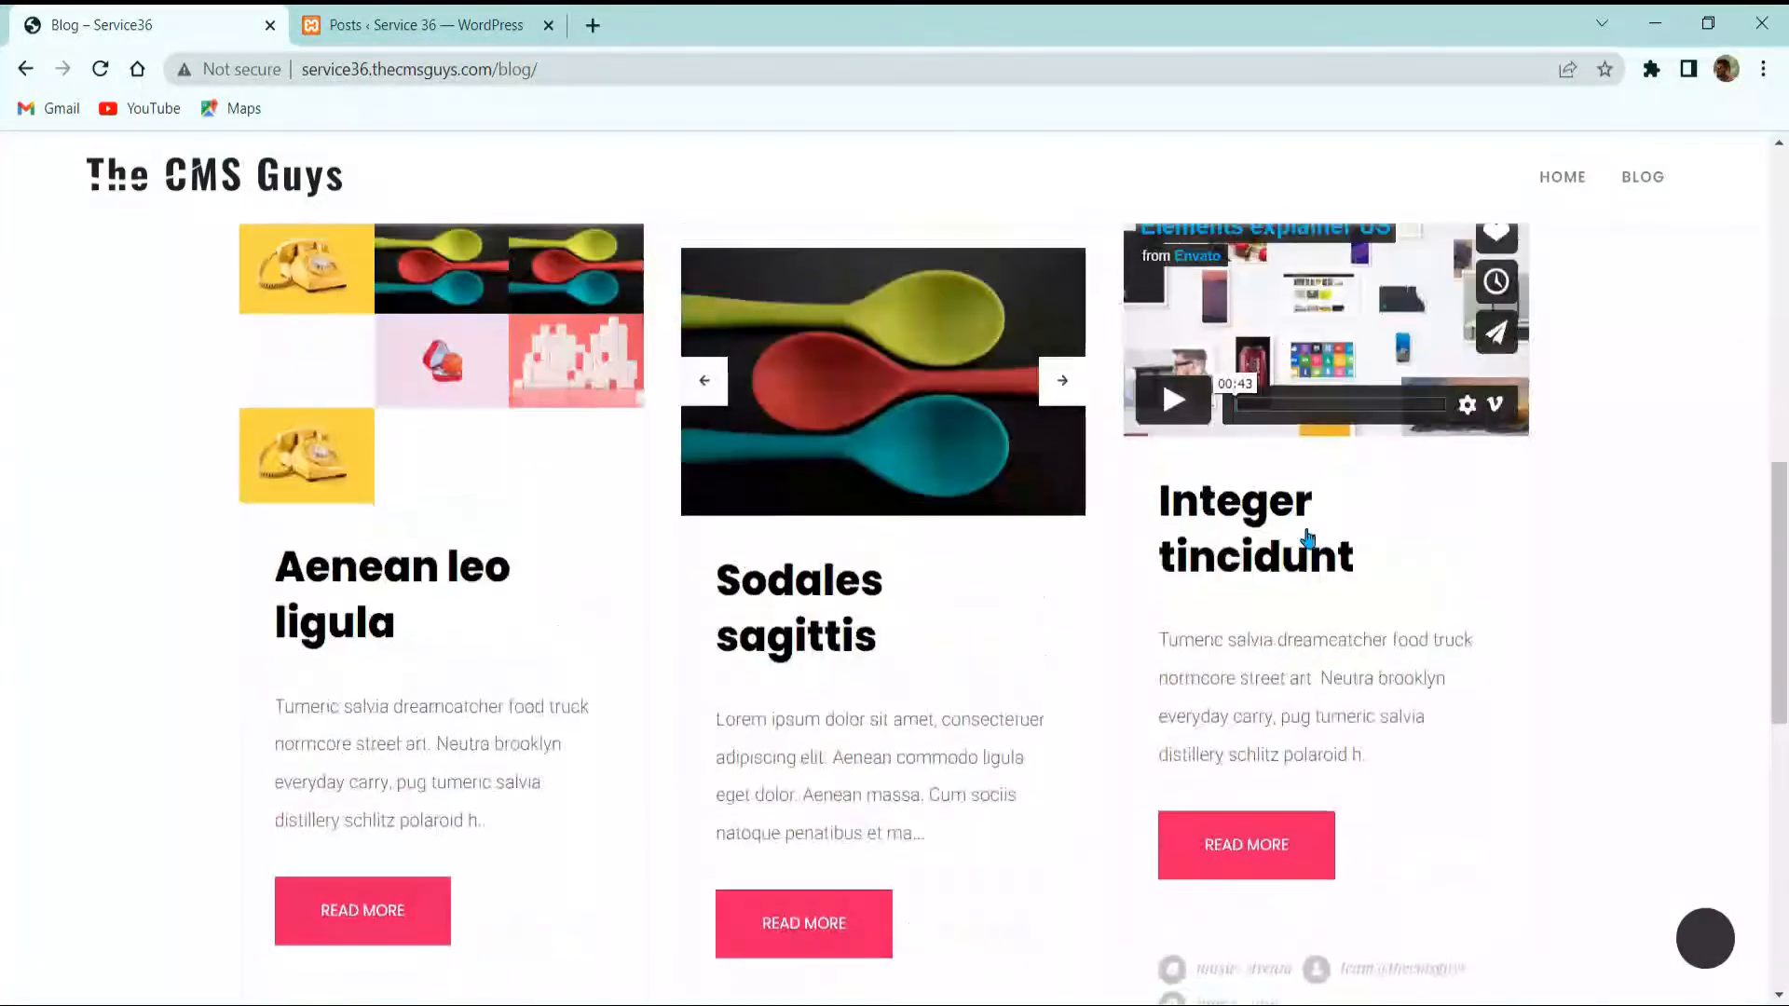
scroll(932, 633, "down", 8)
scroll(591, 723, "up", 10)
left_click(347, 21)
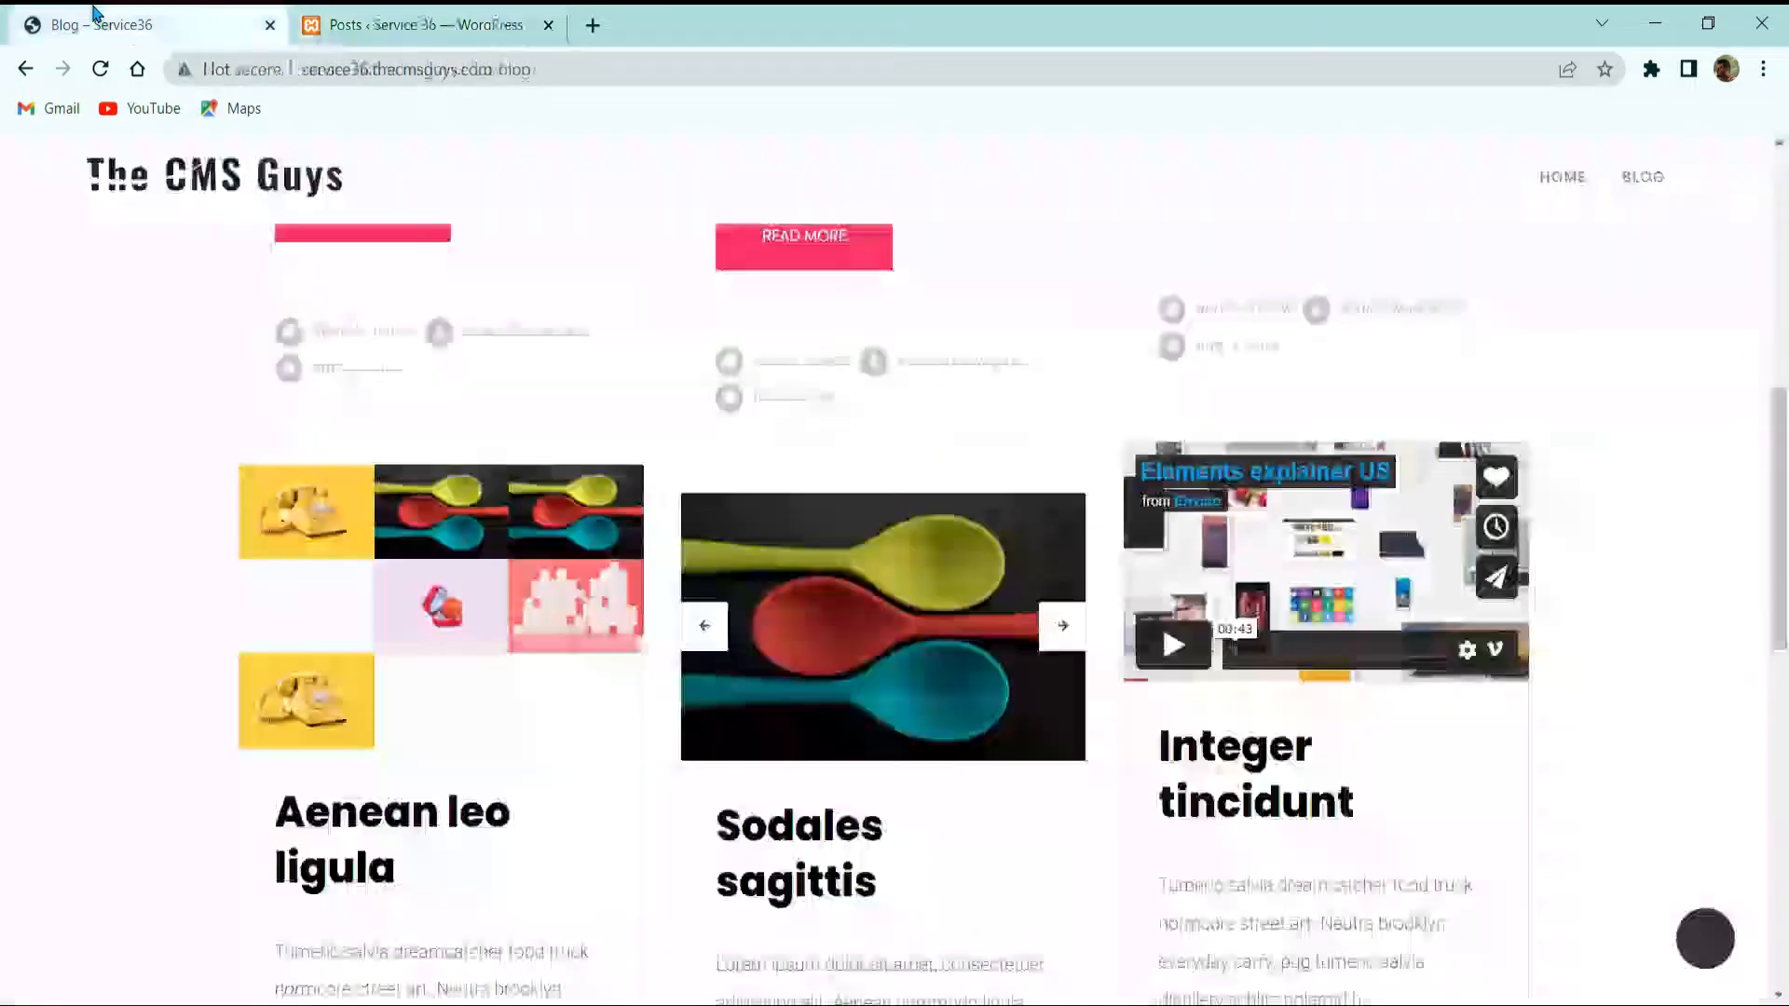
left_click(91, 17)
scroll(396, 485, "down", 5)
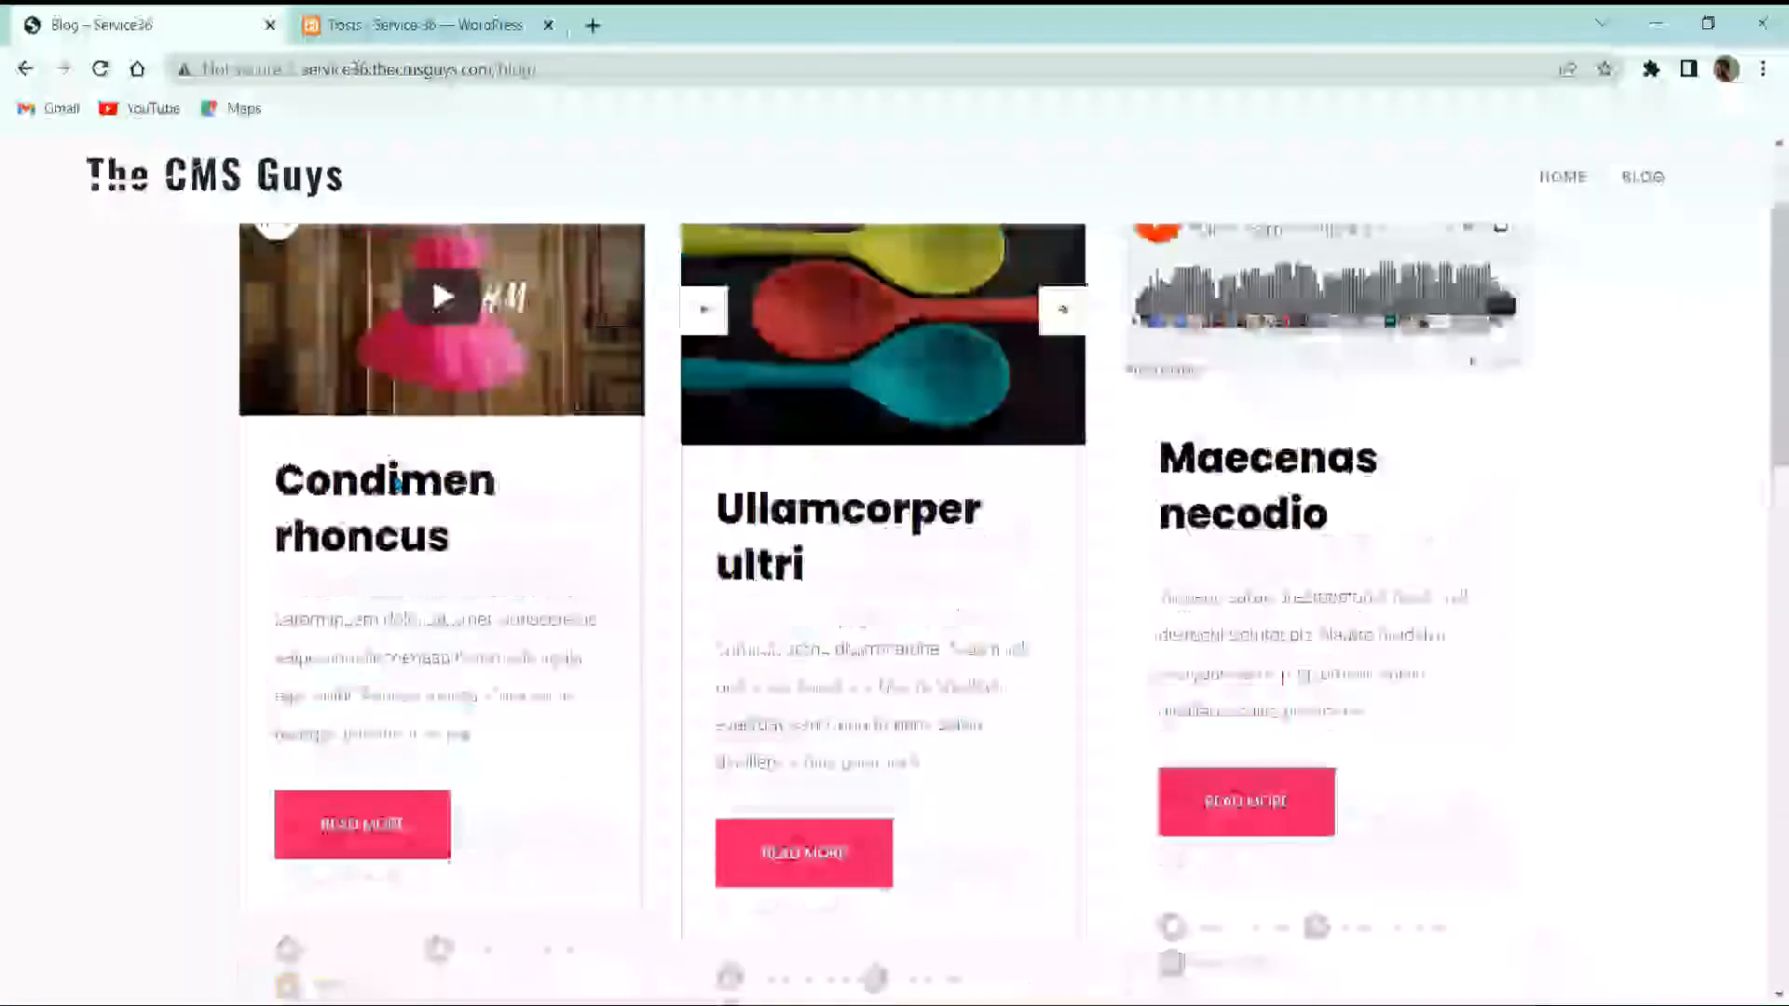
scroll(396, 484, "down", 1)
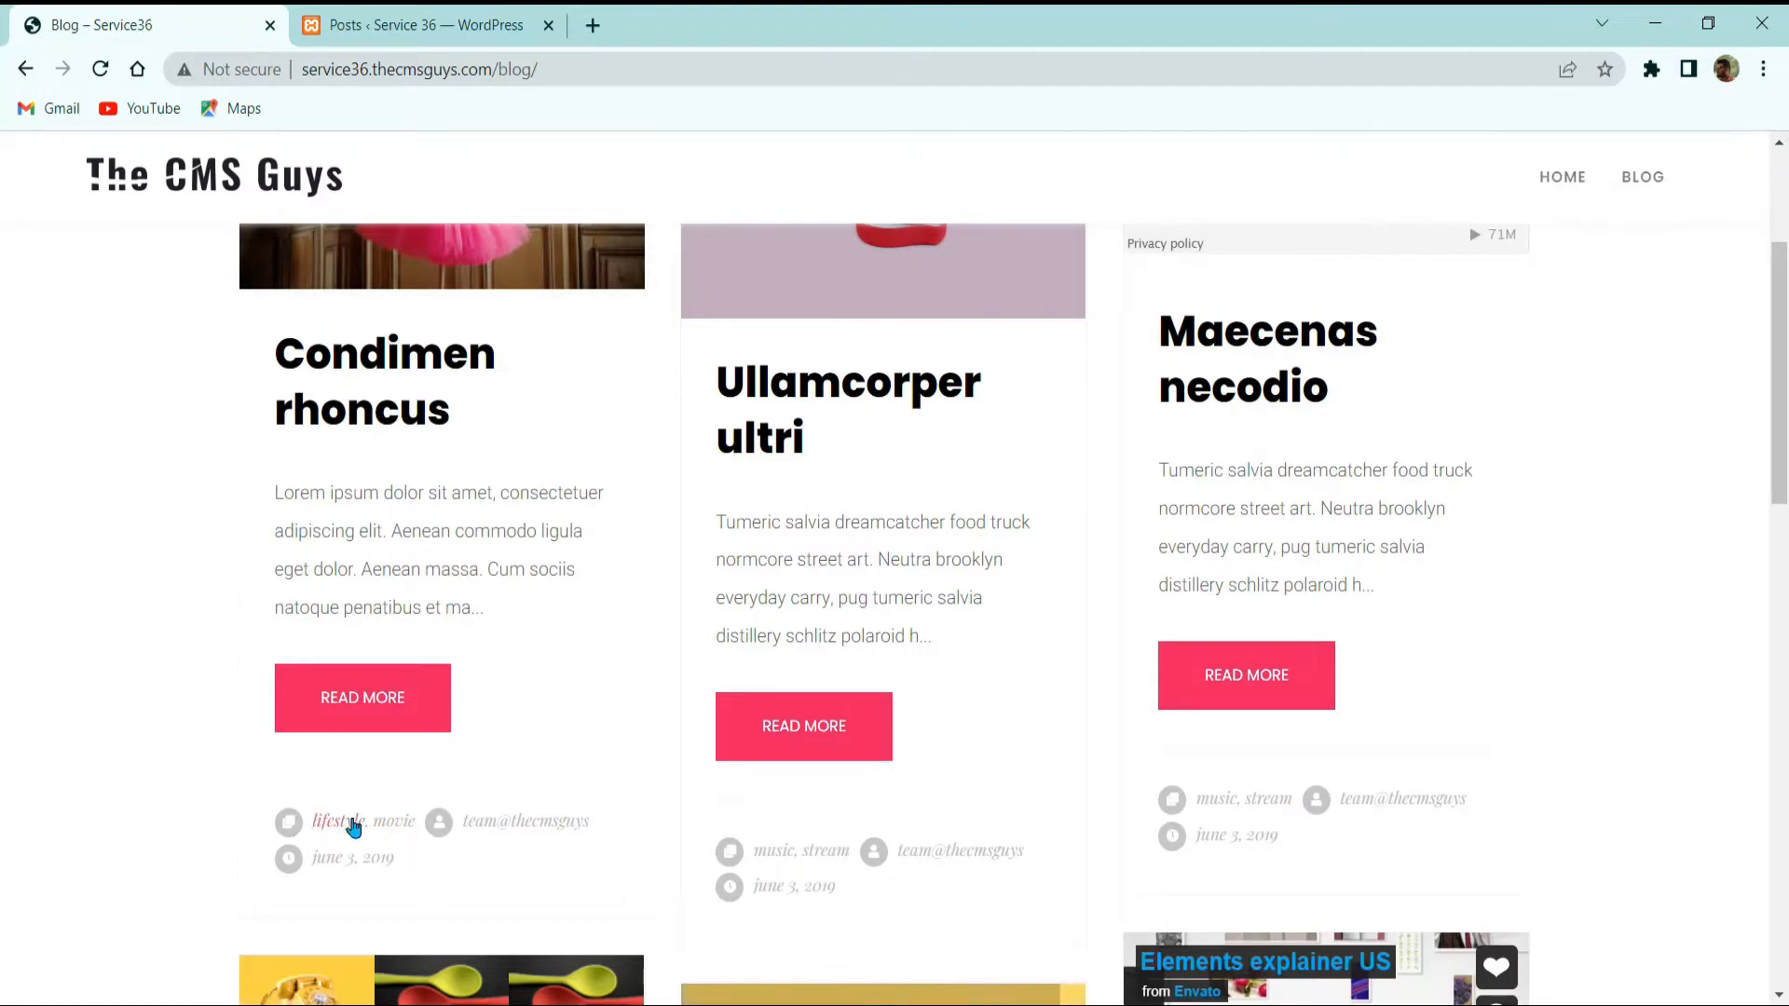
left_click(340, 832)
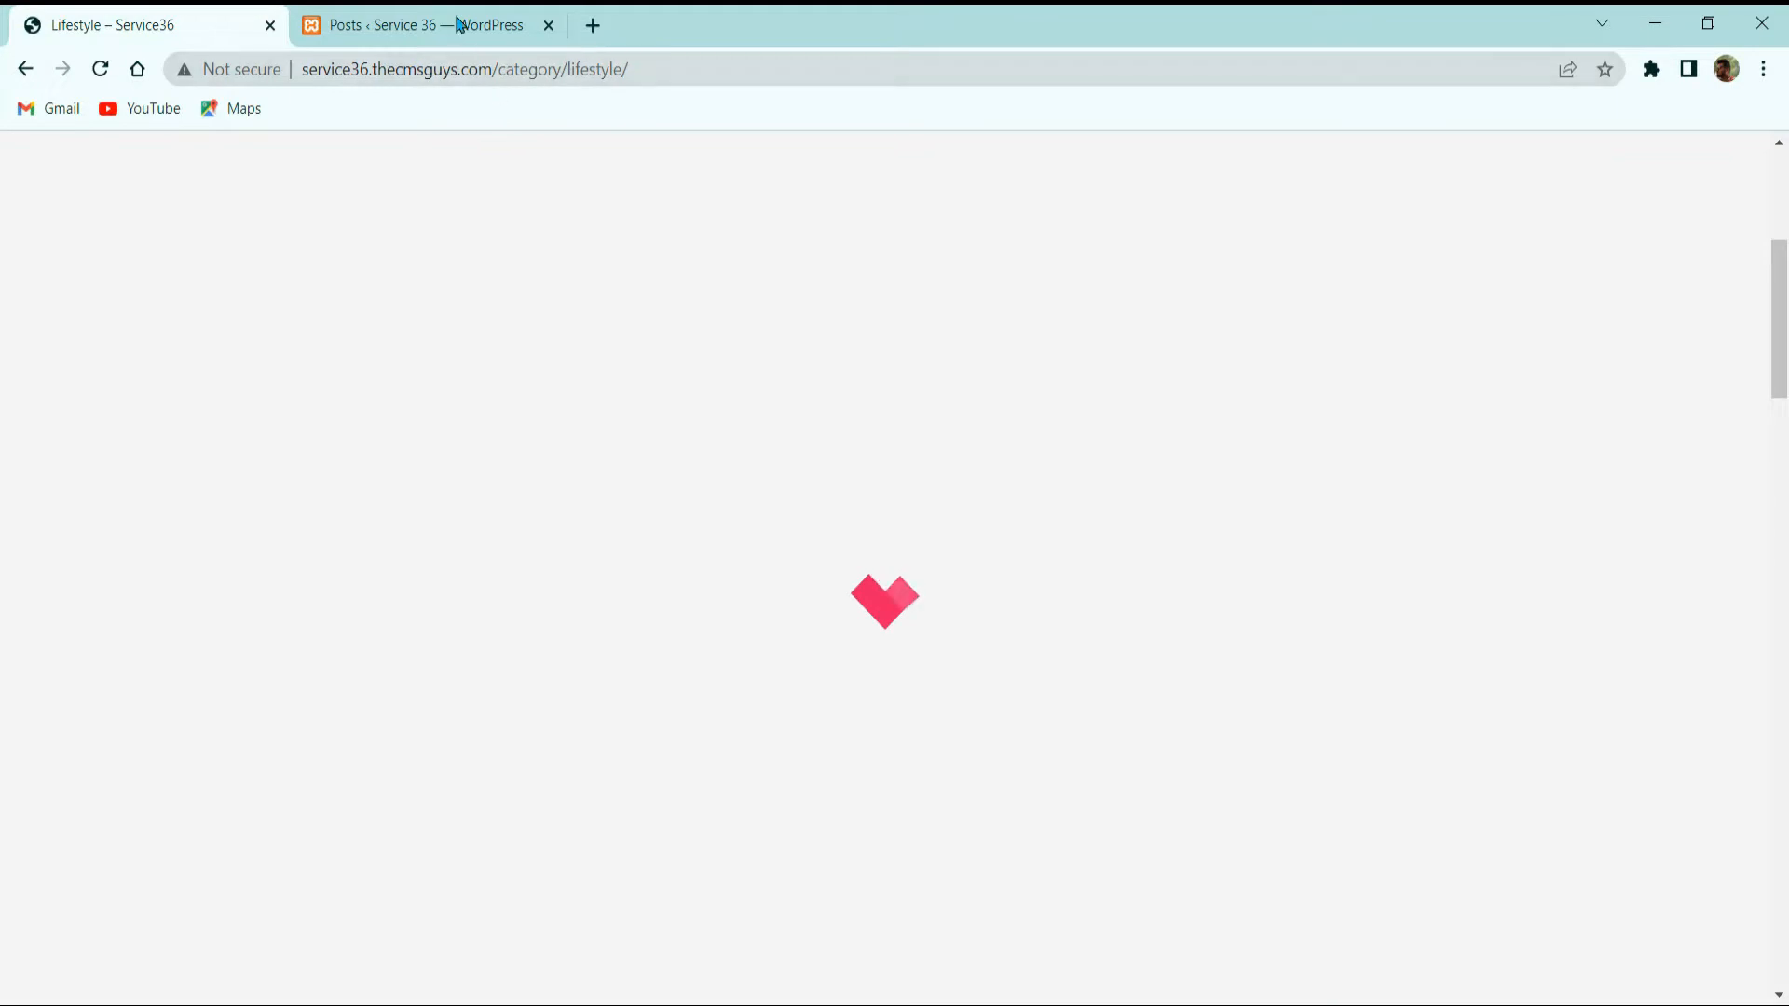
left_click(459, 25)
left_click(140, 25)
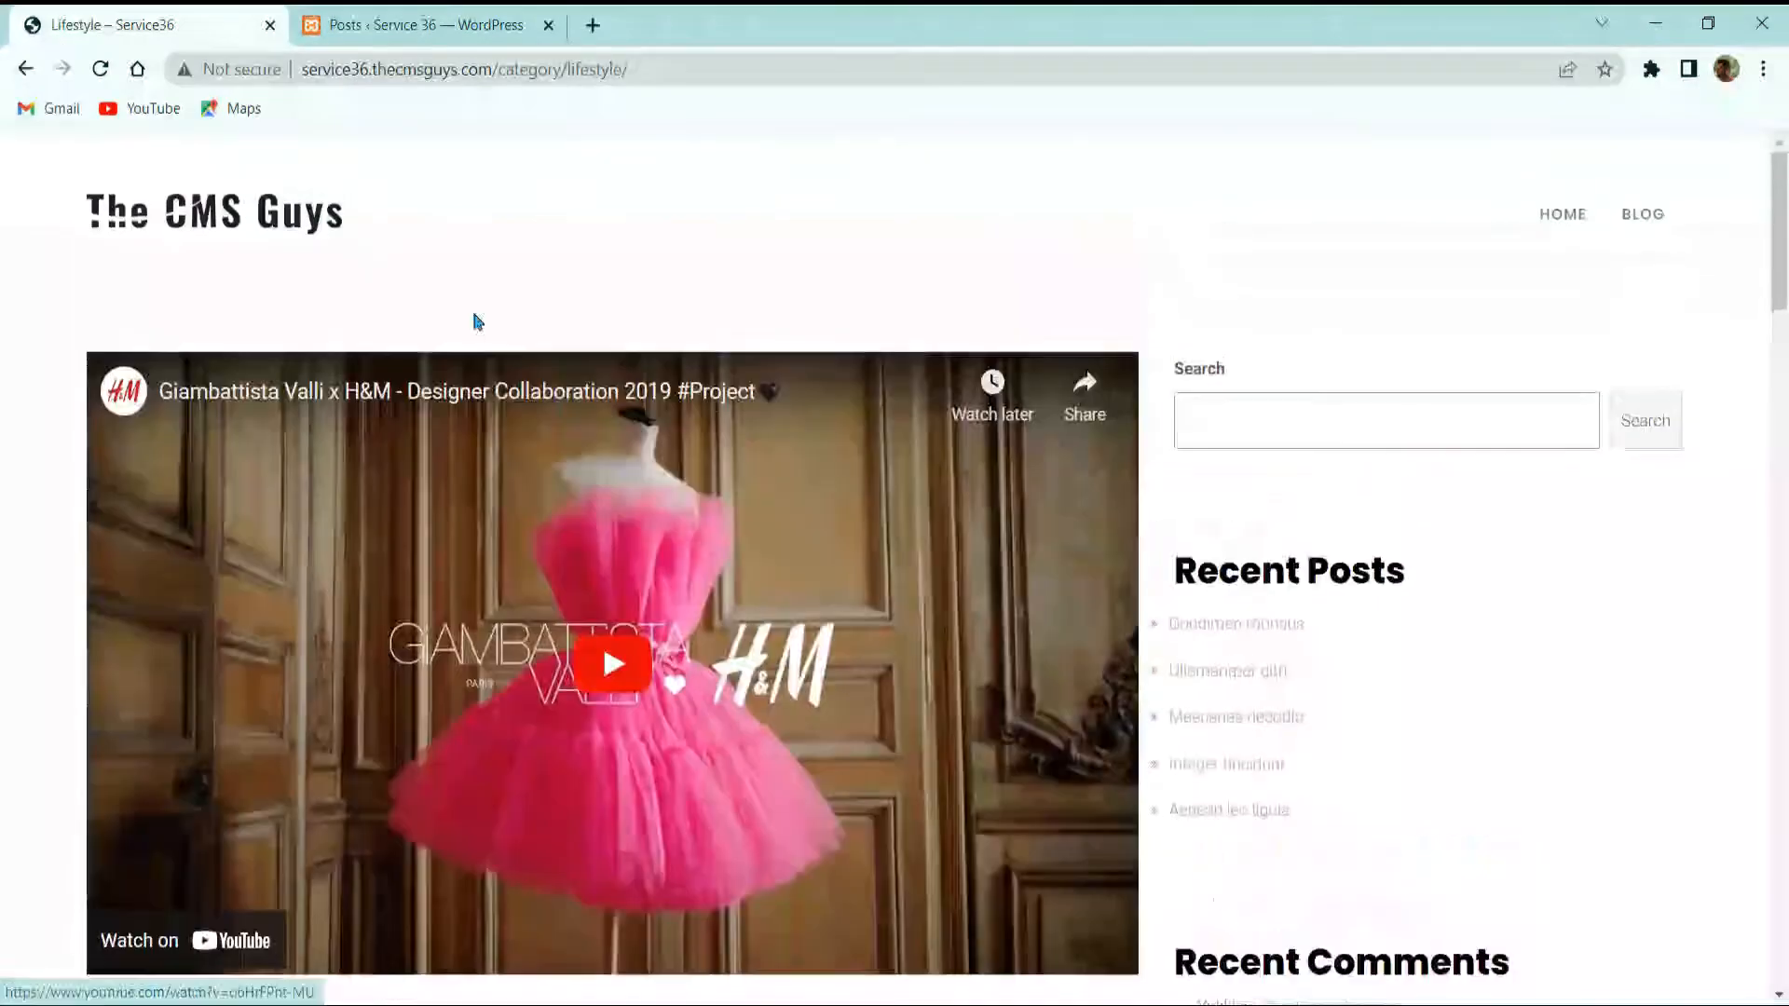
left_click(297, 222)
left_click(419, 26)
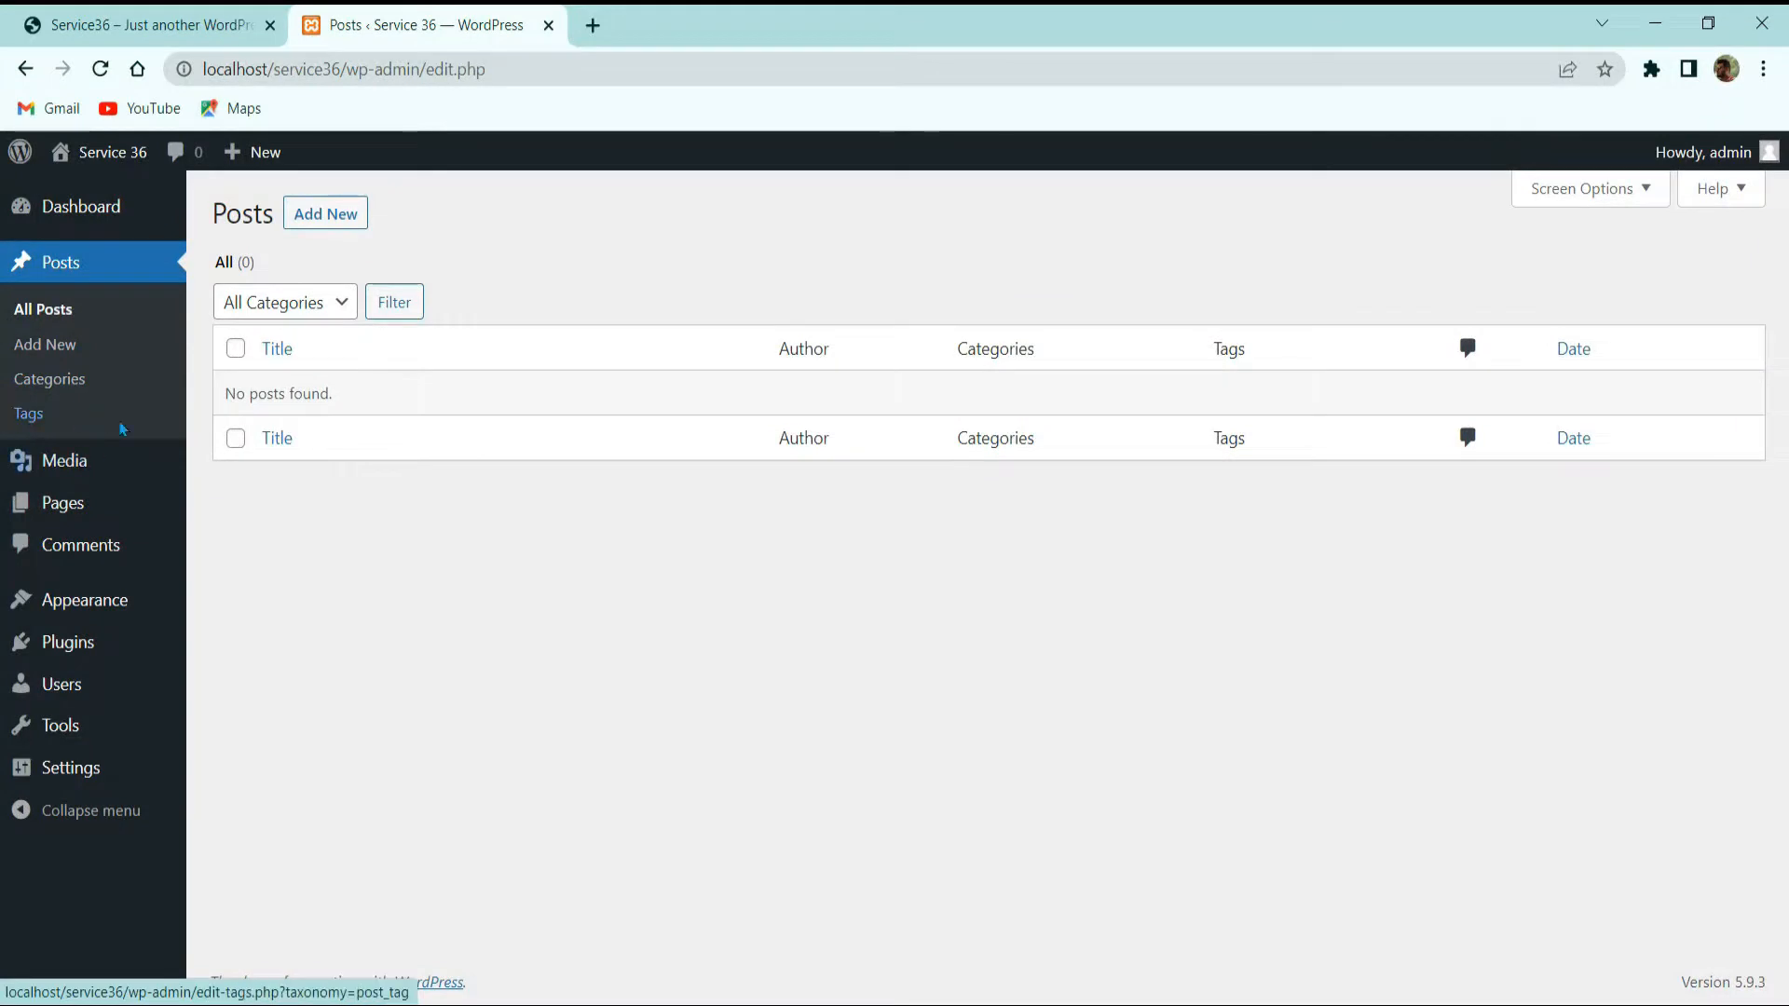
Step: Open the Media Library and browse the live site's front page alongside it
left_click(46, 463)
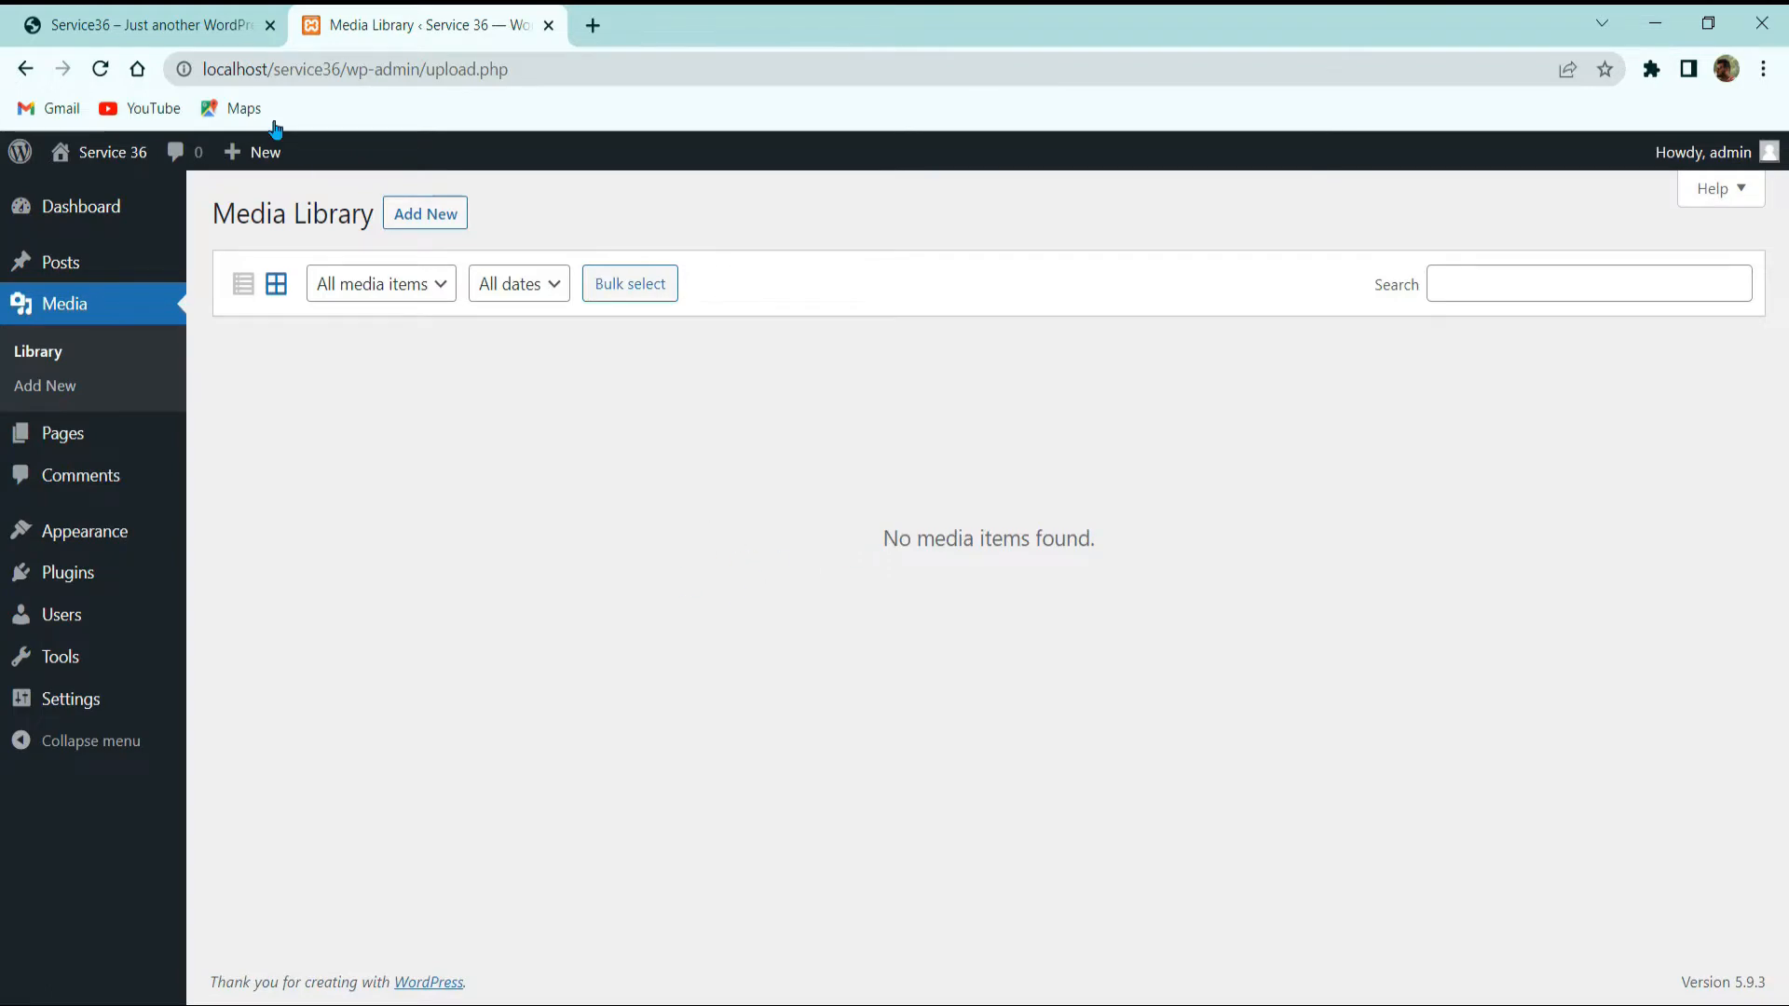
left_click(194, 17)
left_click(495, 20)
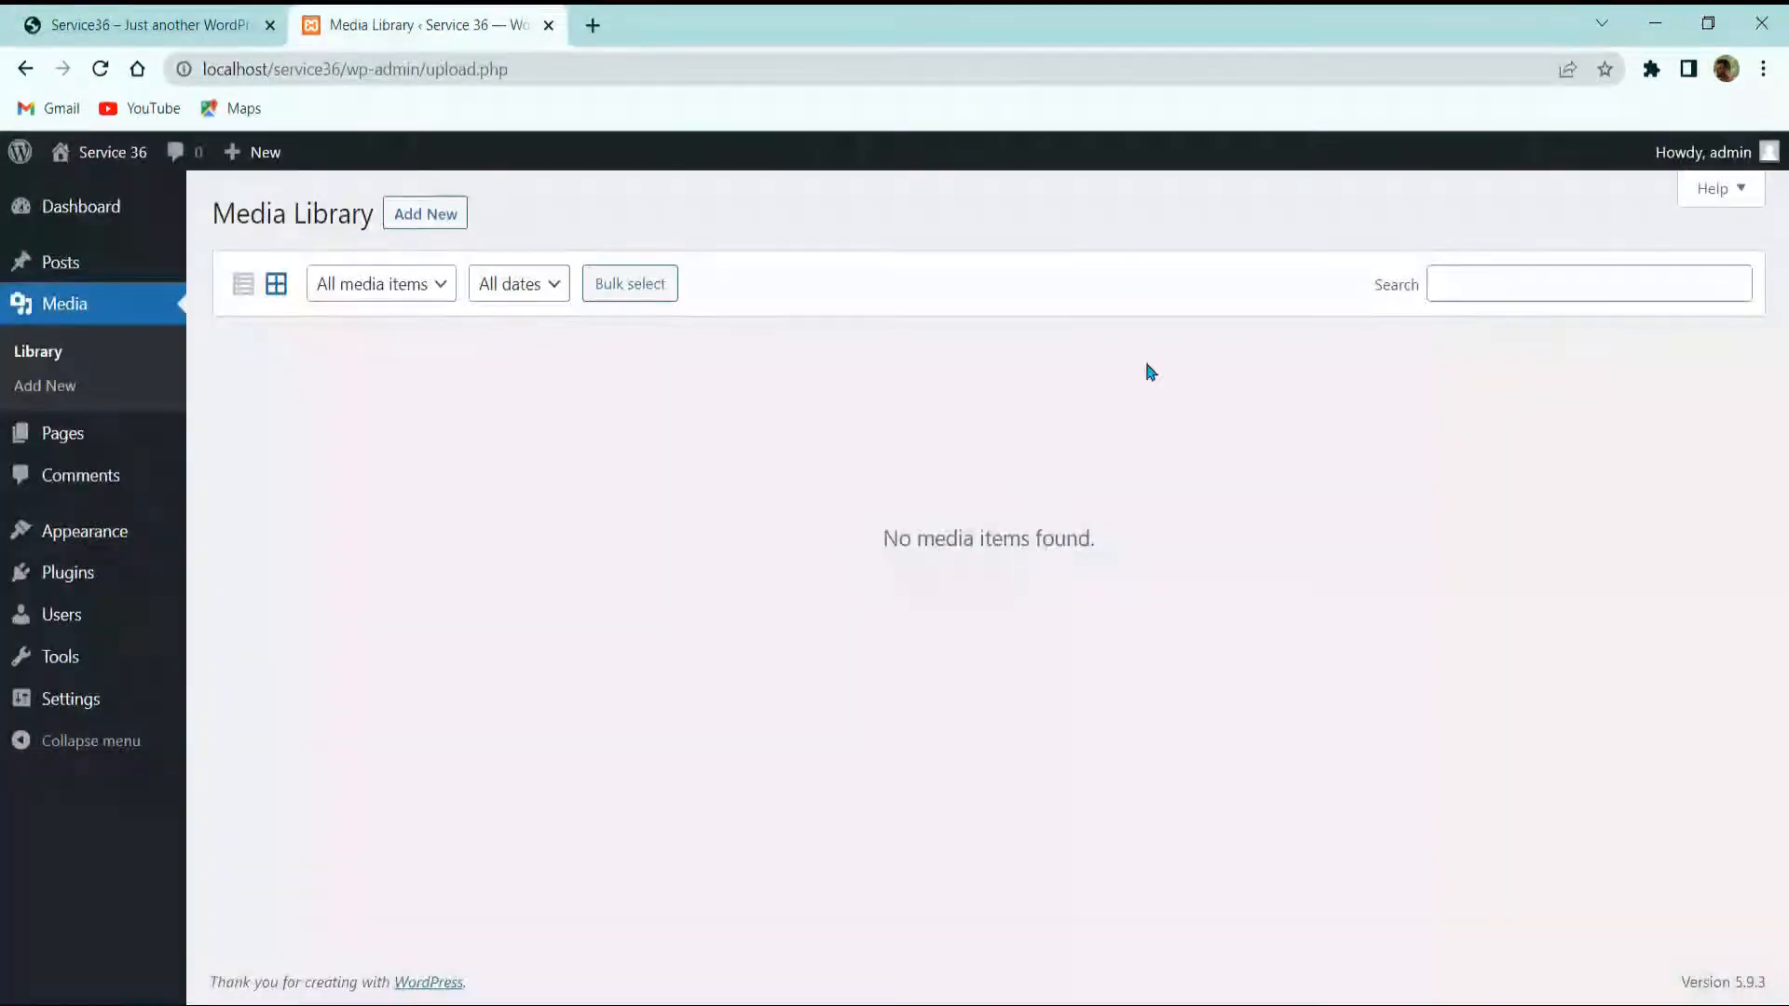
left_click(232, 37)
scroll(653, 420, "down", 10)
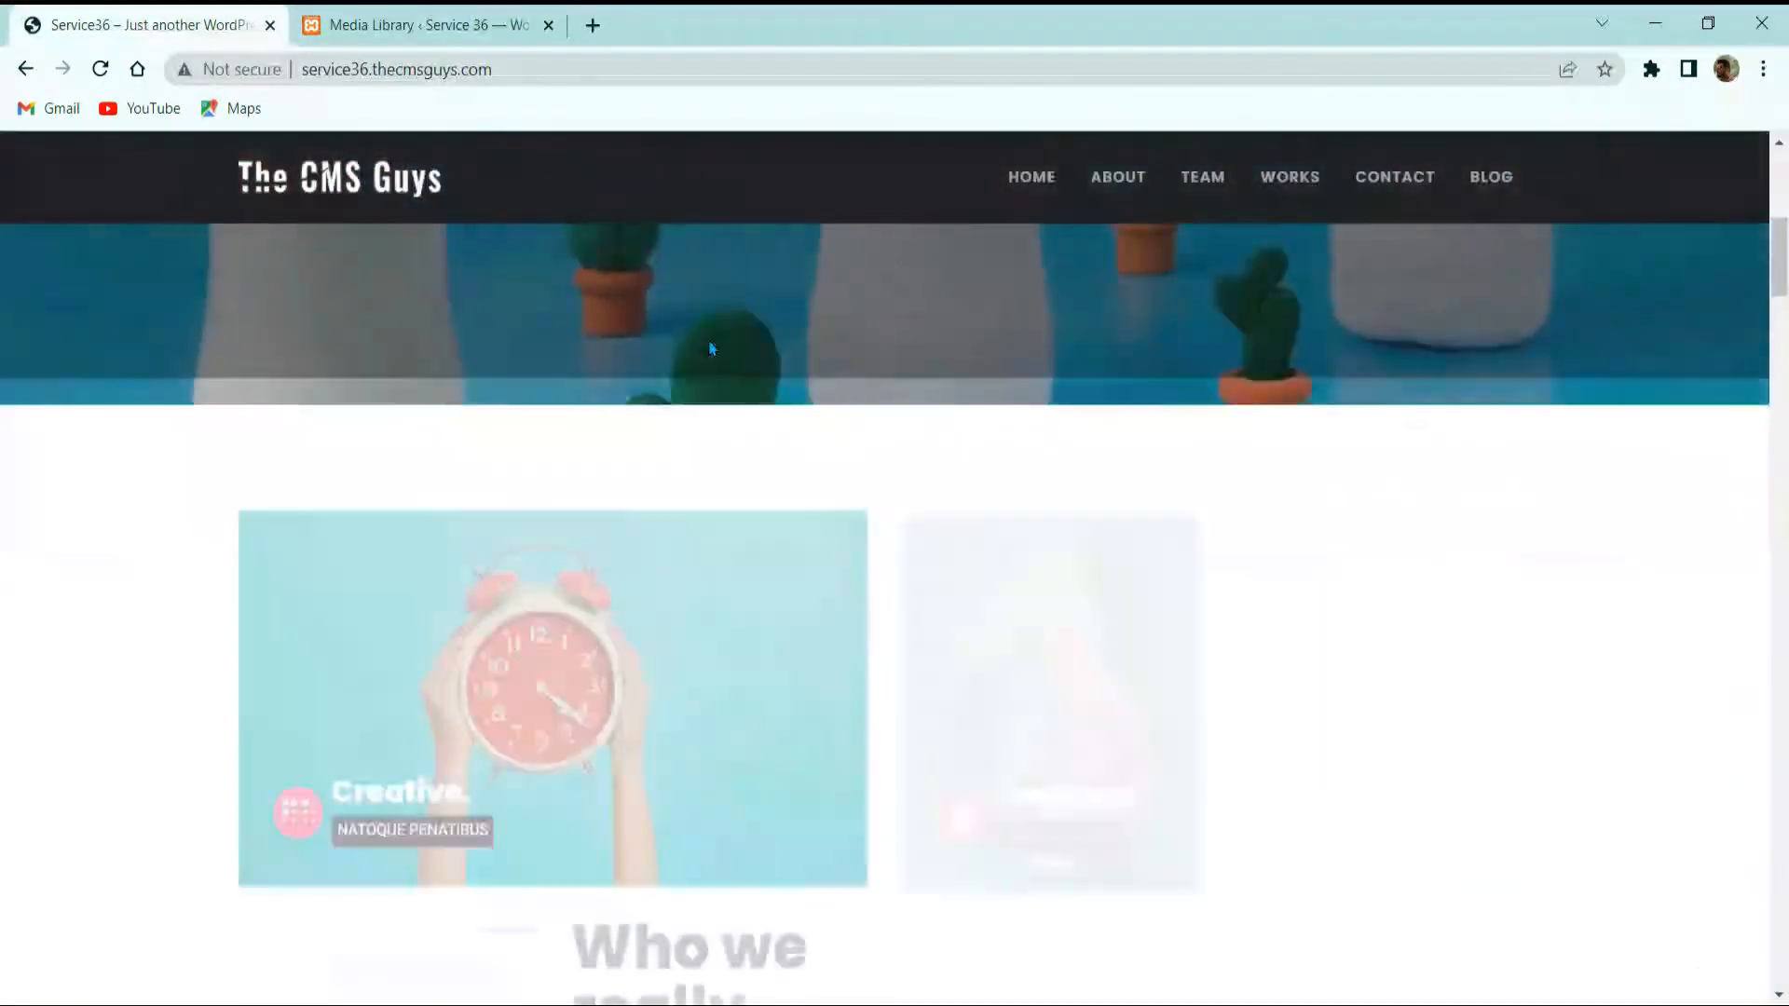
scroll(564, 506, "up", 8)
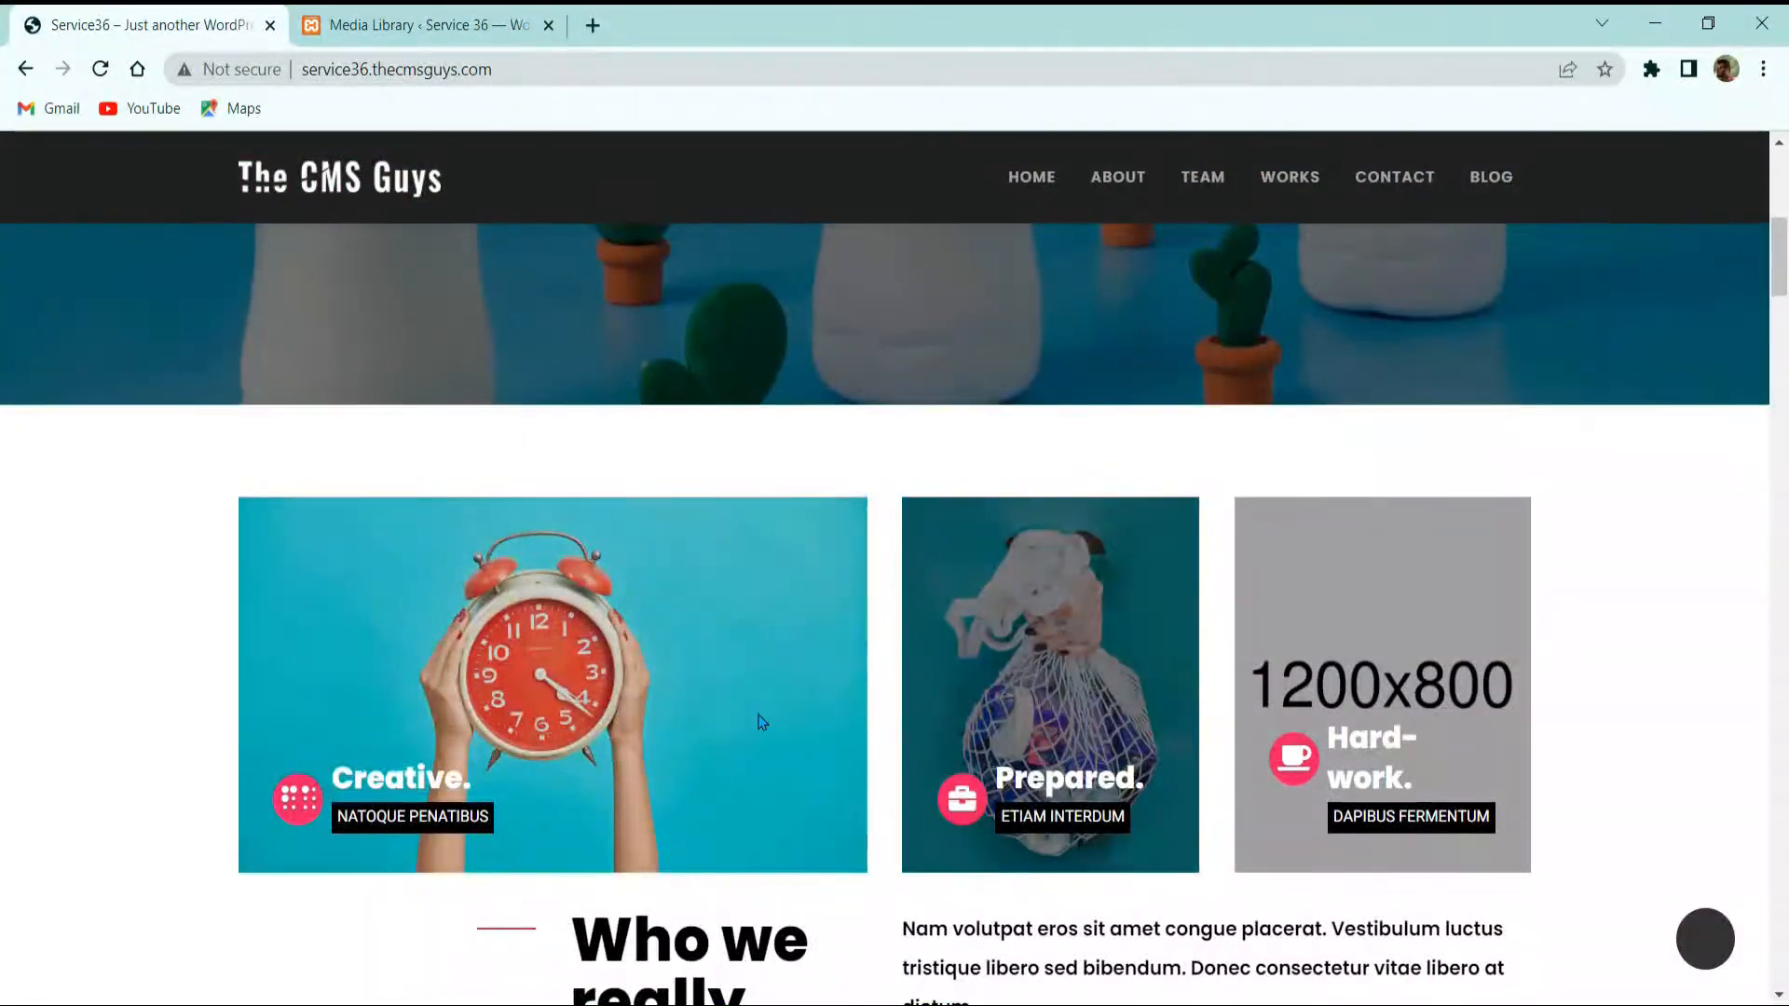
scroll(758, 726, "down", 3)
scroll(829, 654, "down", 10)
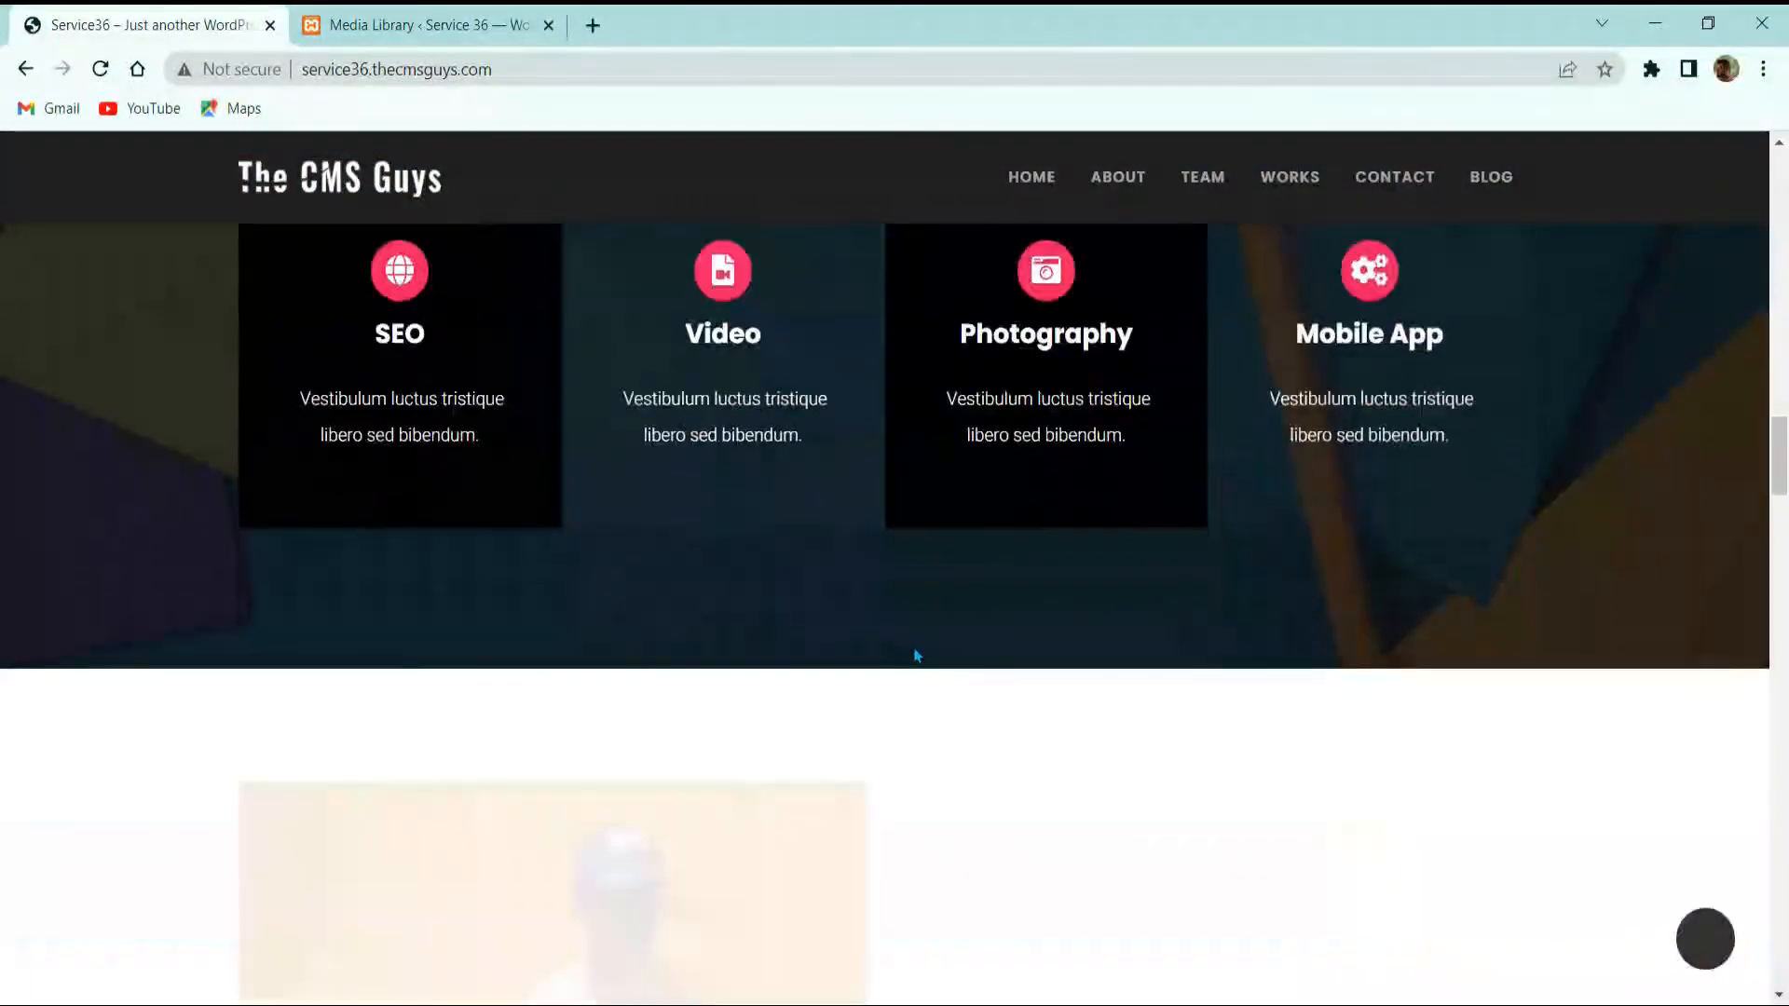
scroll(917, 656, "down", 5)
Step: Confirm the Media Library shows no items under the All media items filter
left_click(424, 25)
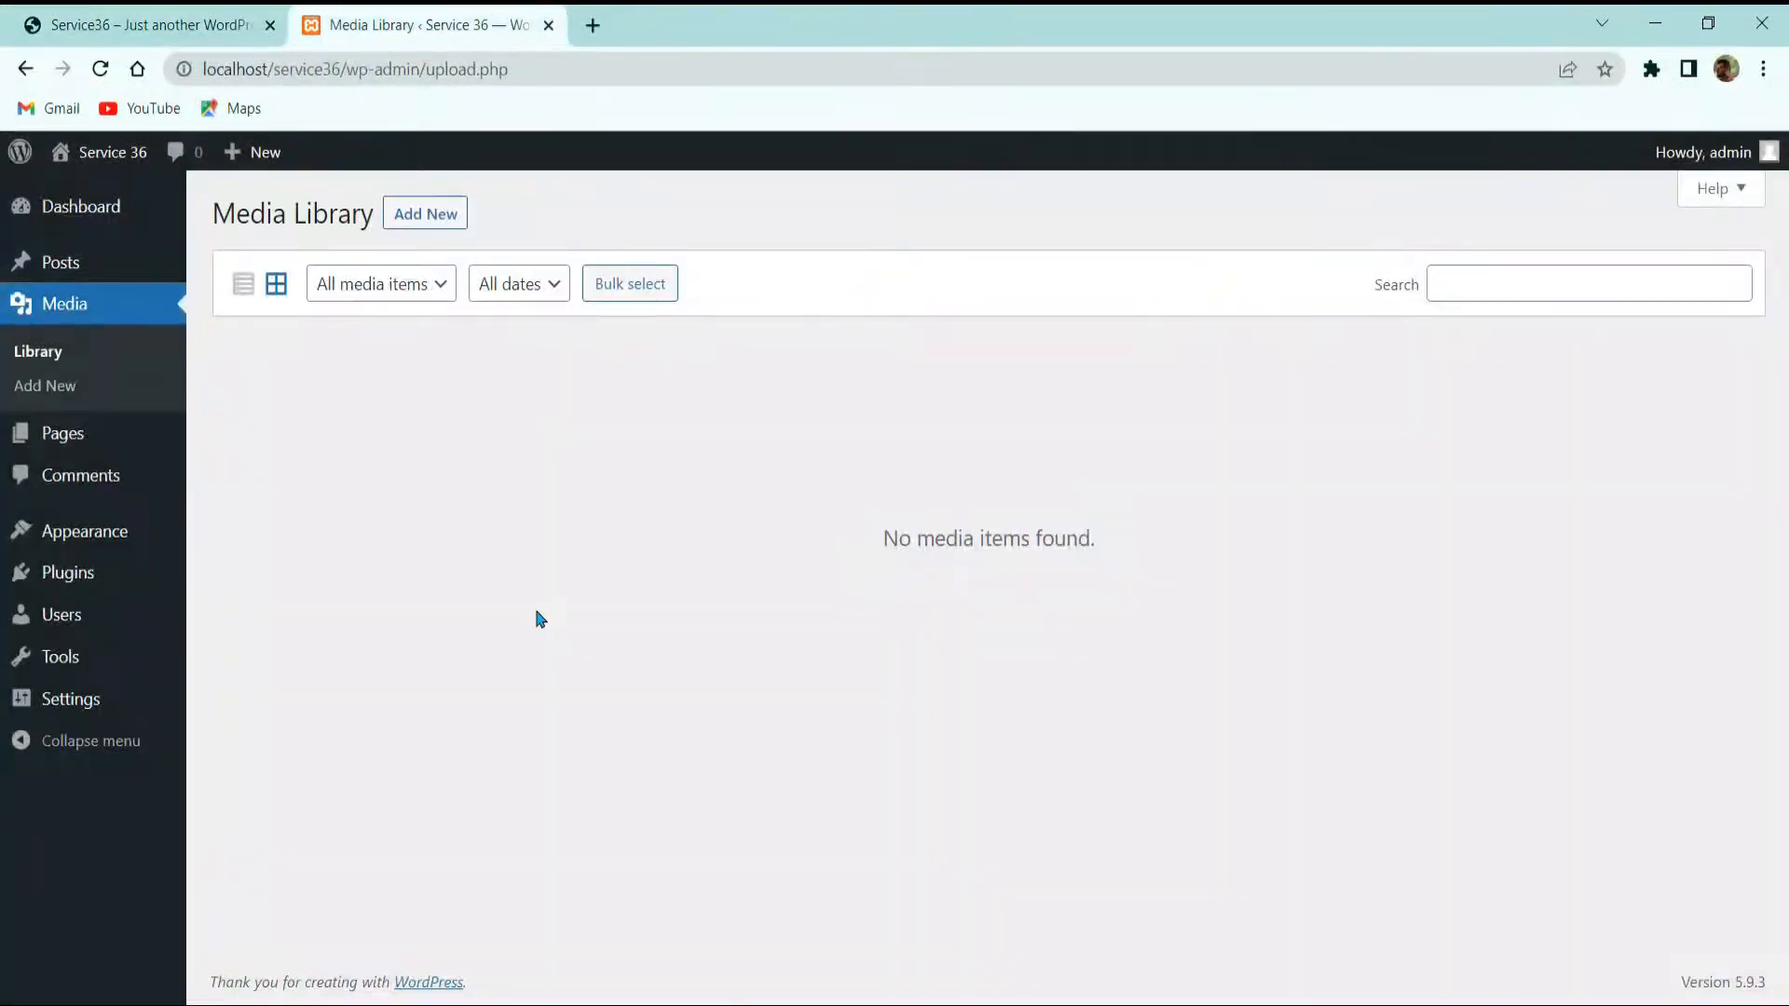
left_click(152, 24)
scroll(536, 611, "down", 5)
scroll(623, 563, "down", 7)
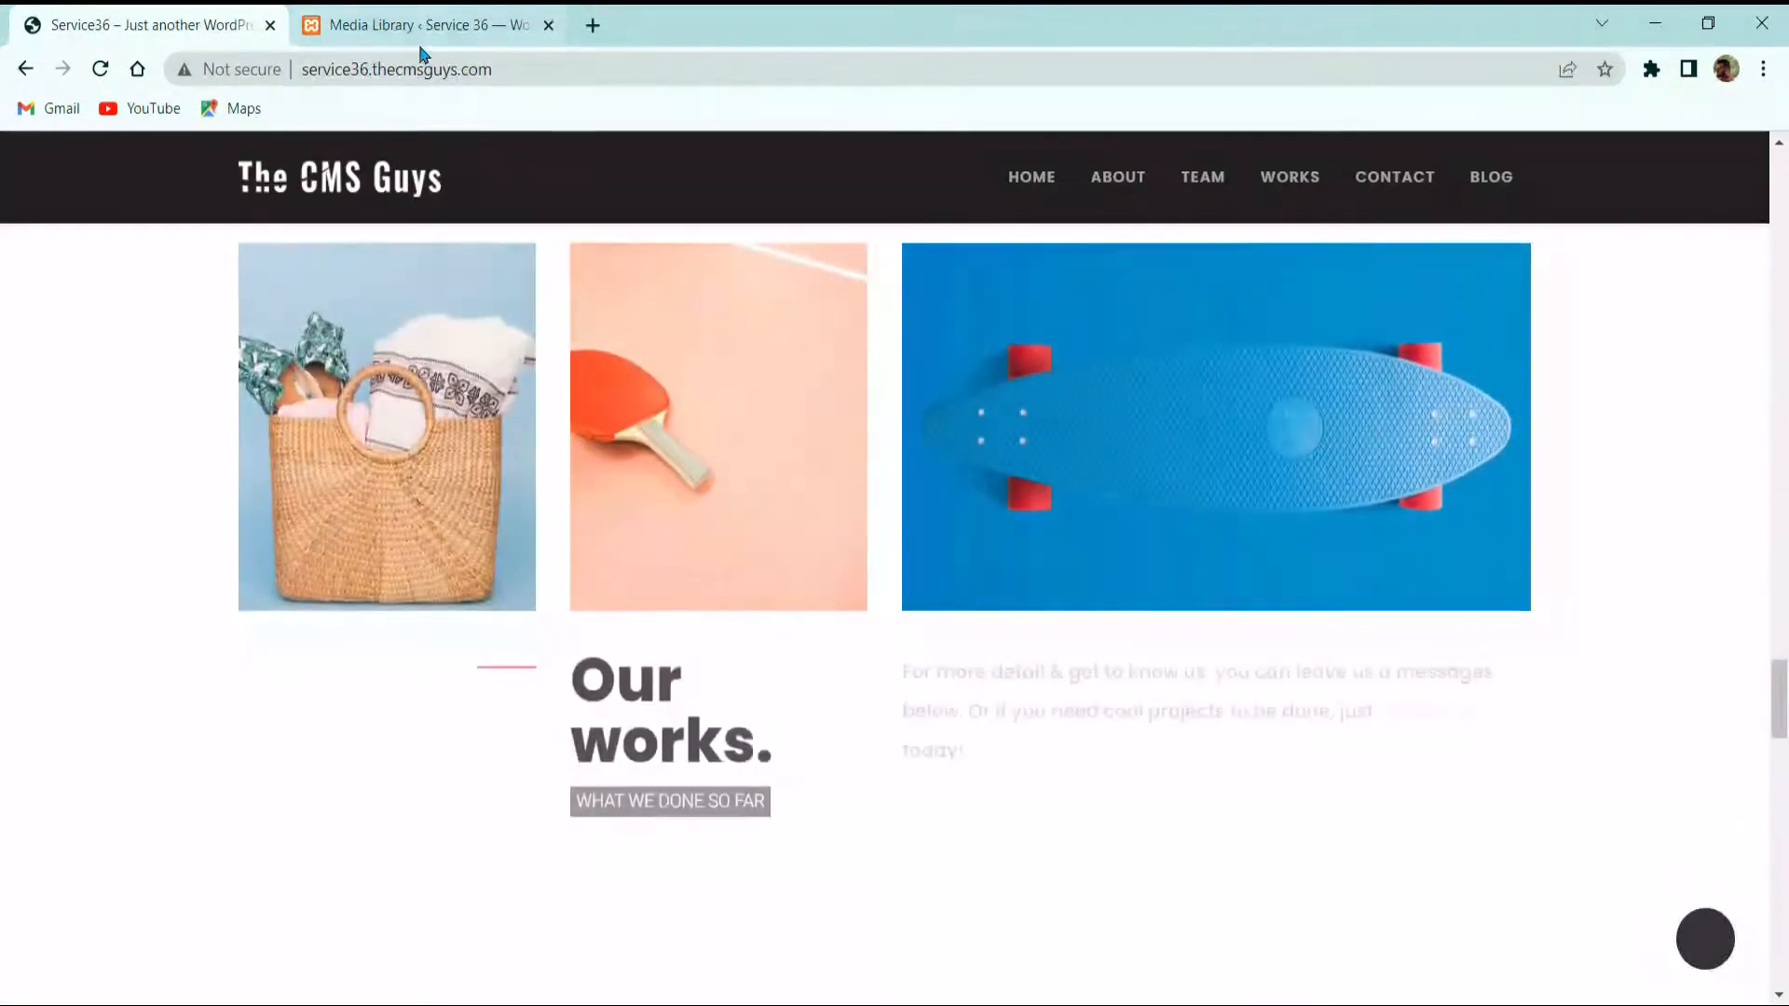
scroll(573, 593, "up", 8)
scroll(559, 522, "up", 10)
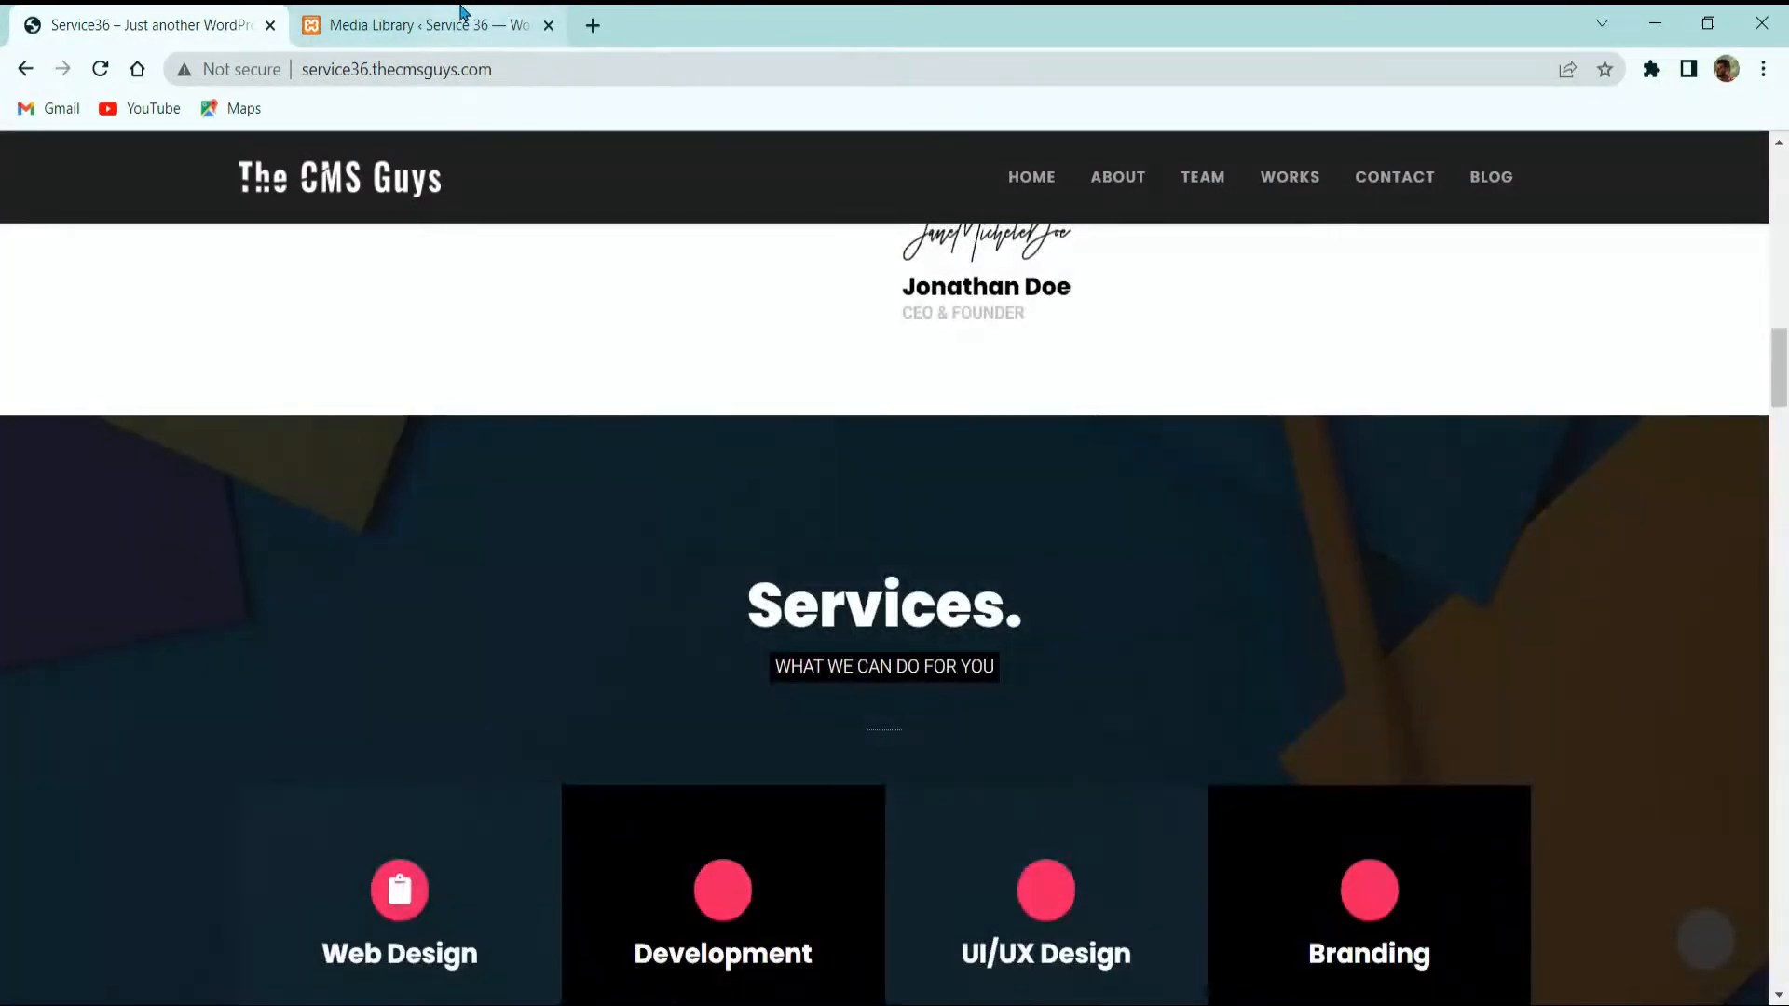
left_click(424, 25)
left_click(381, 283)
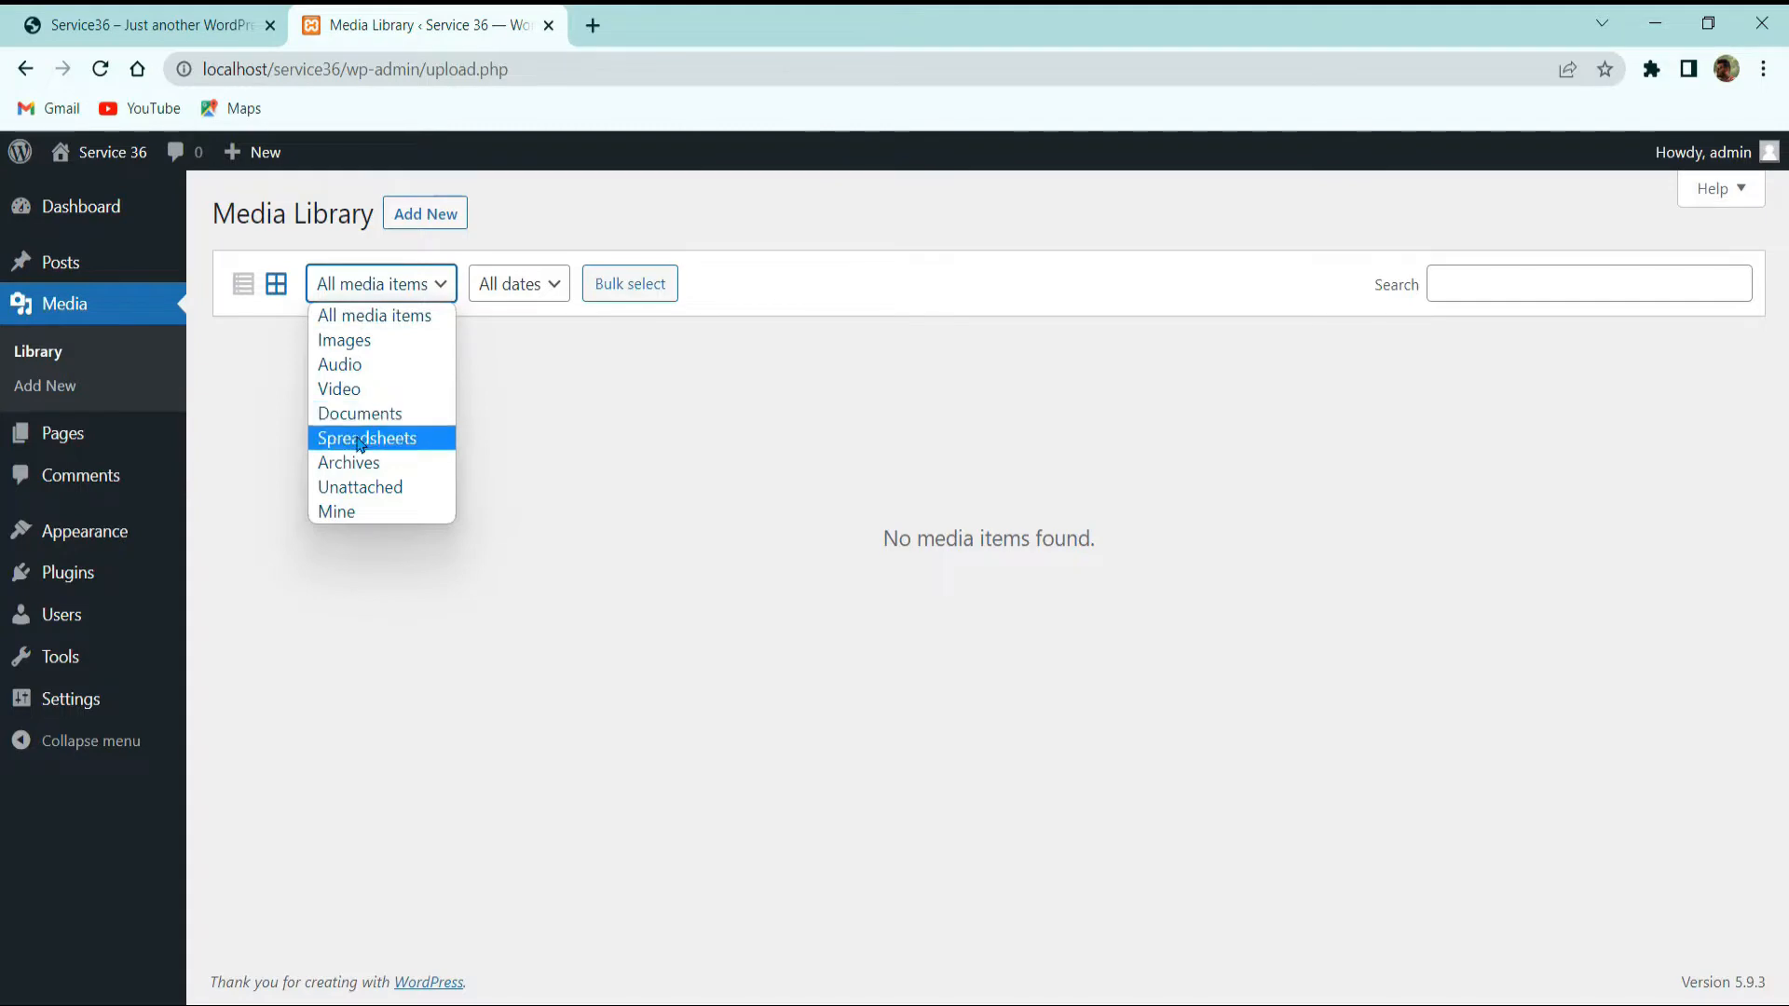
left_click(641, 599)
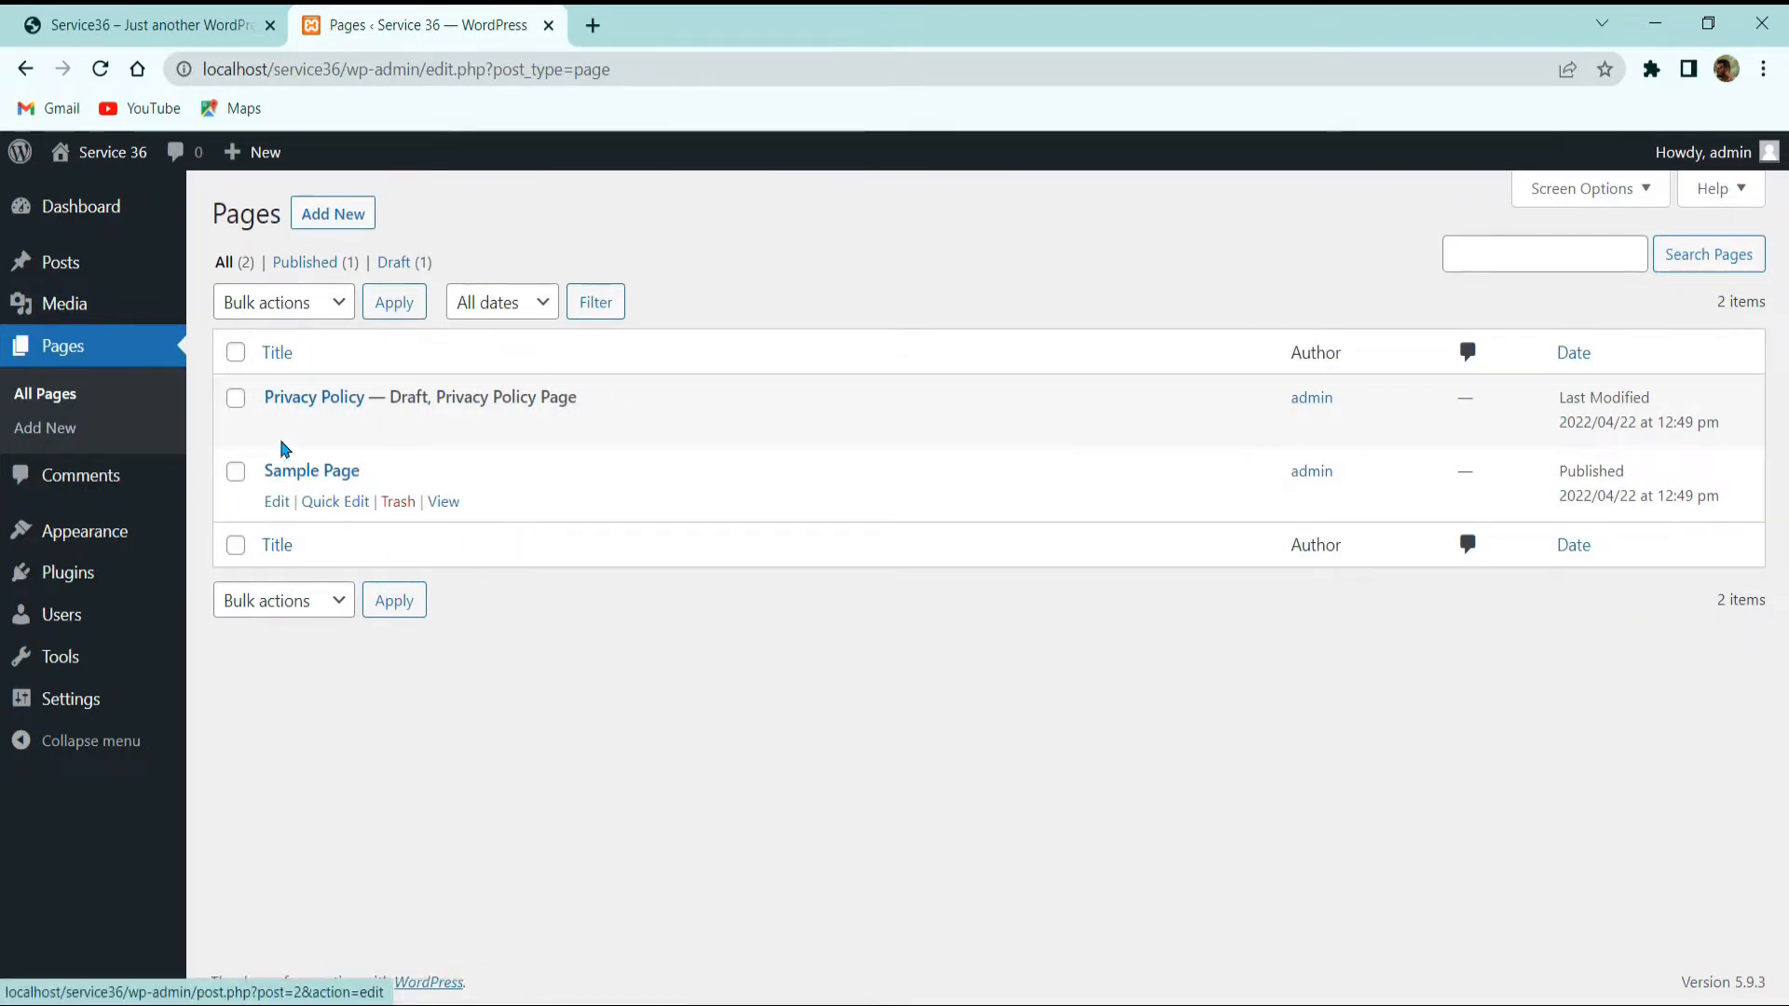
Step: Bulk-trash the Privacy Policy and Sample Page, then empty the pages Trash
left_click(236, 352)
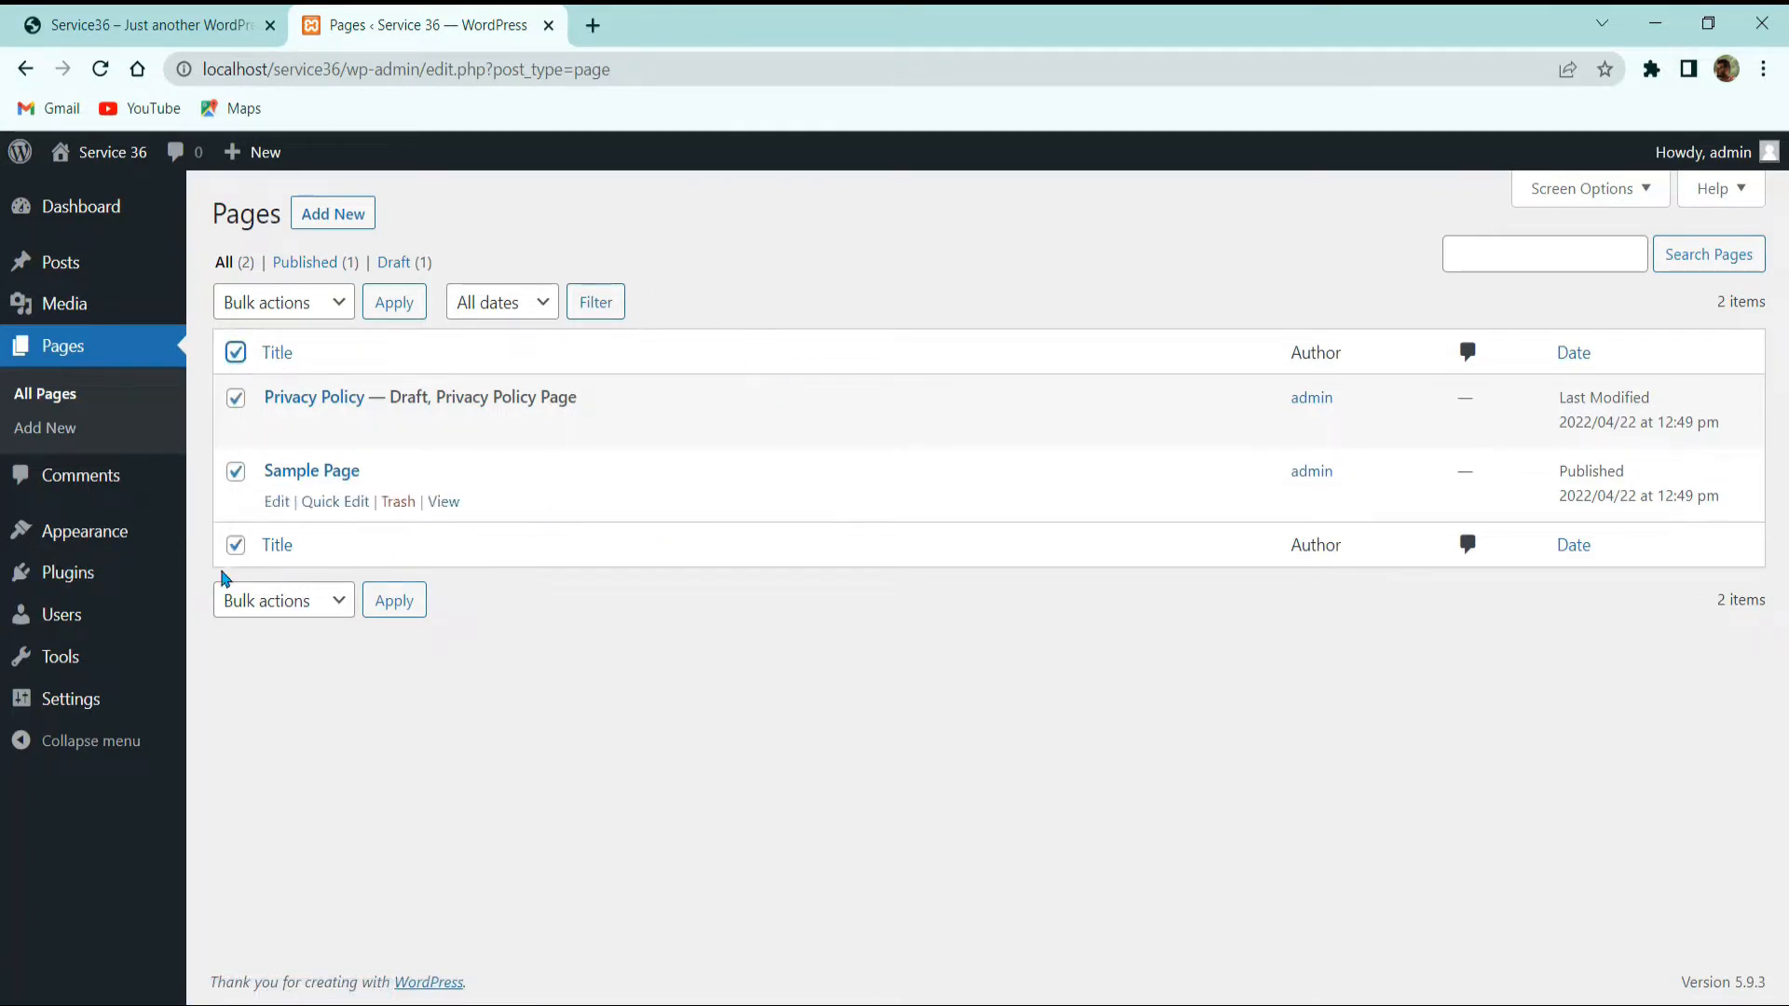
left_click(284, 305)
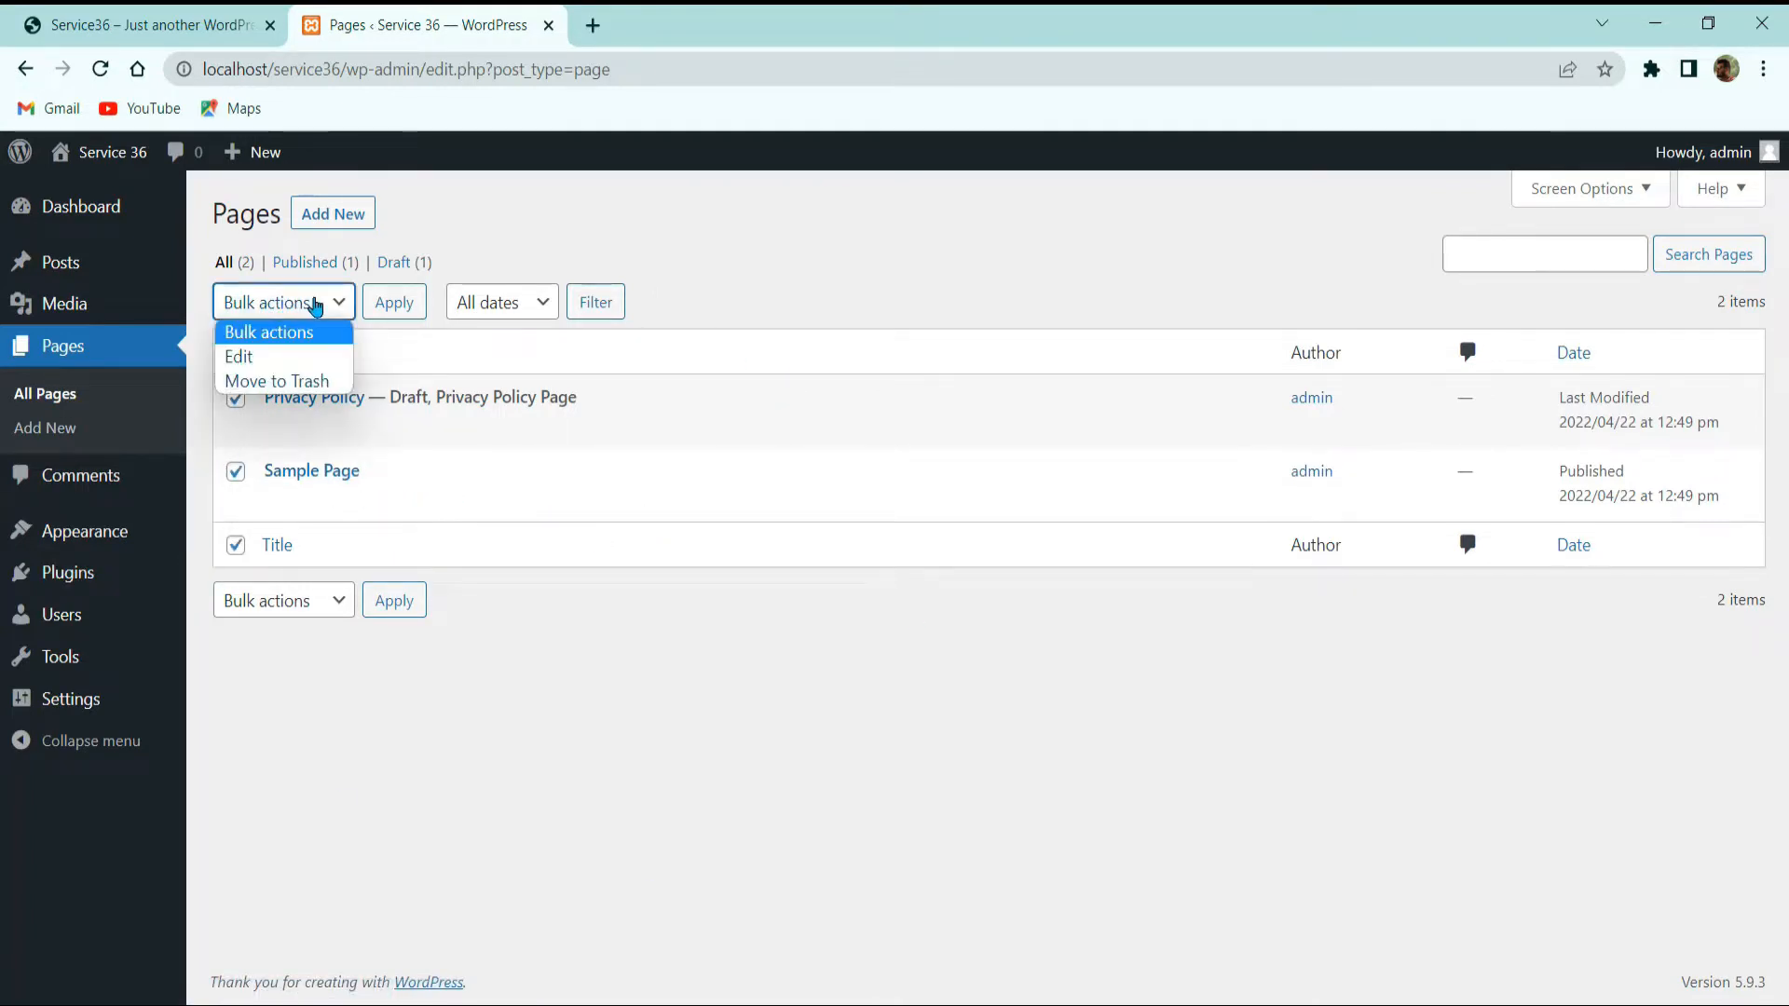
left_click(284, 383)
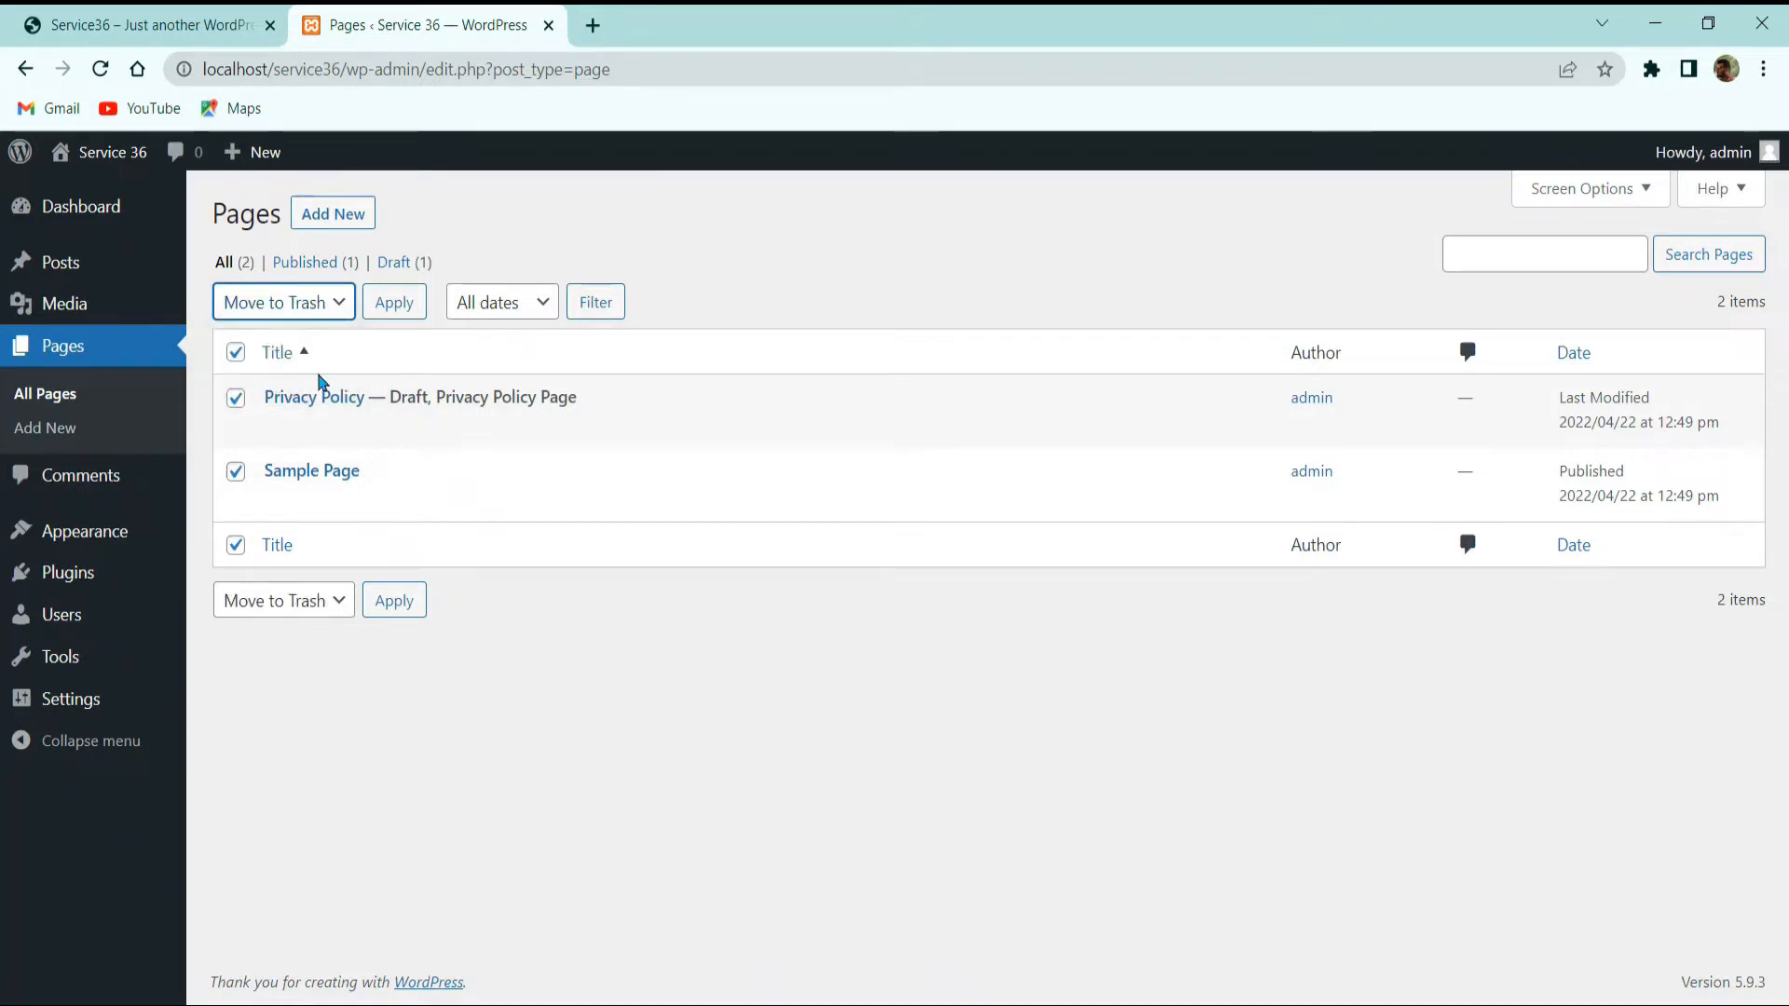
left_click(393, 308)
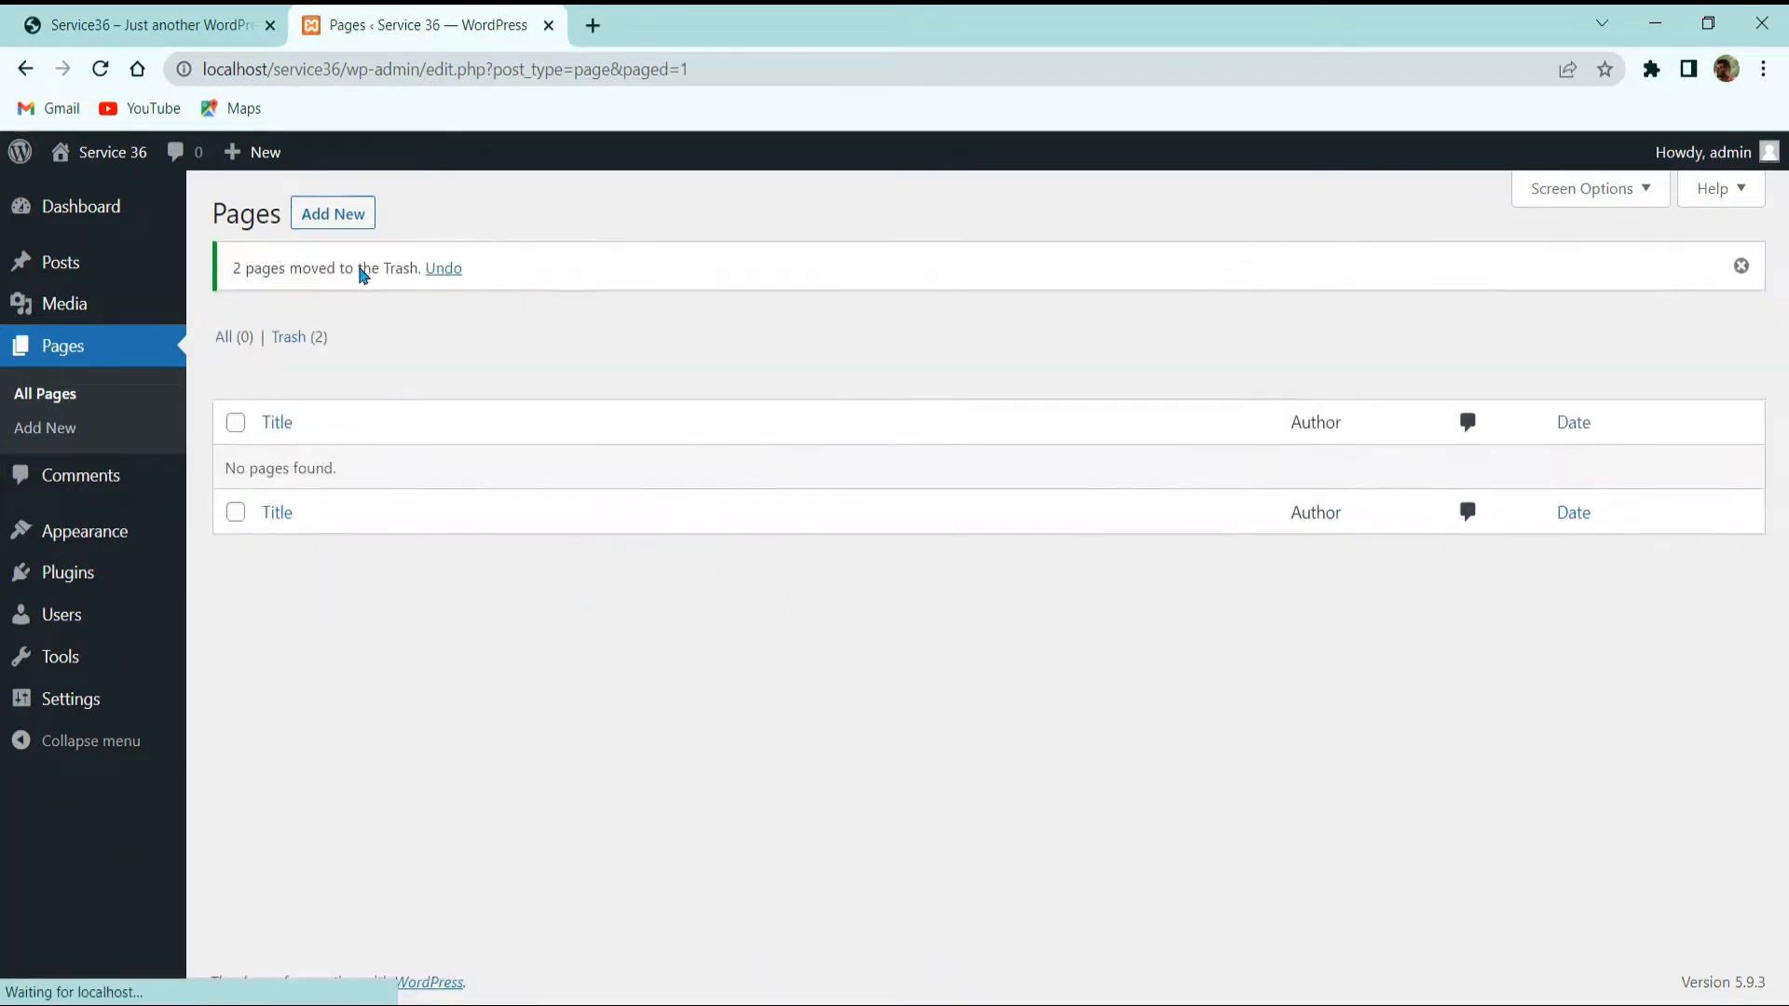
left_click(292, 337)
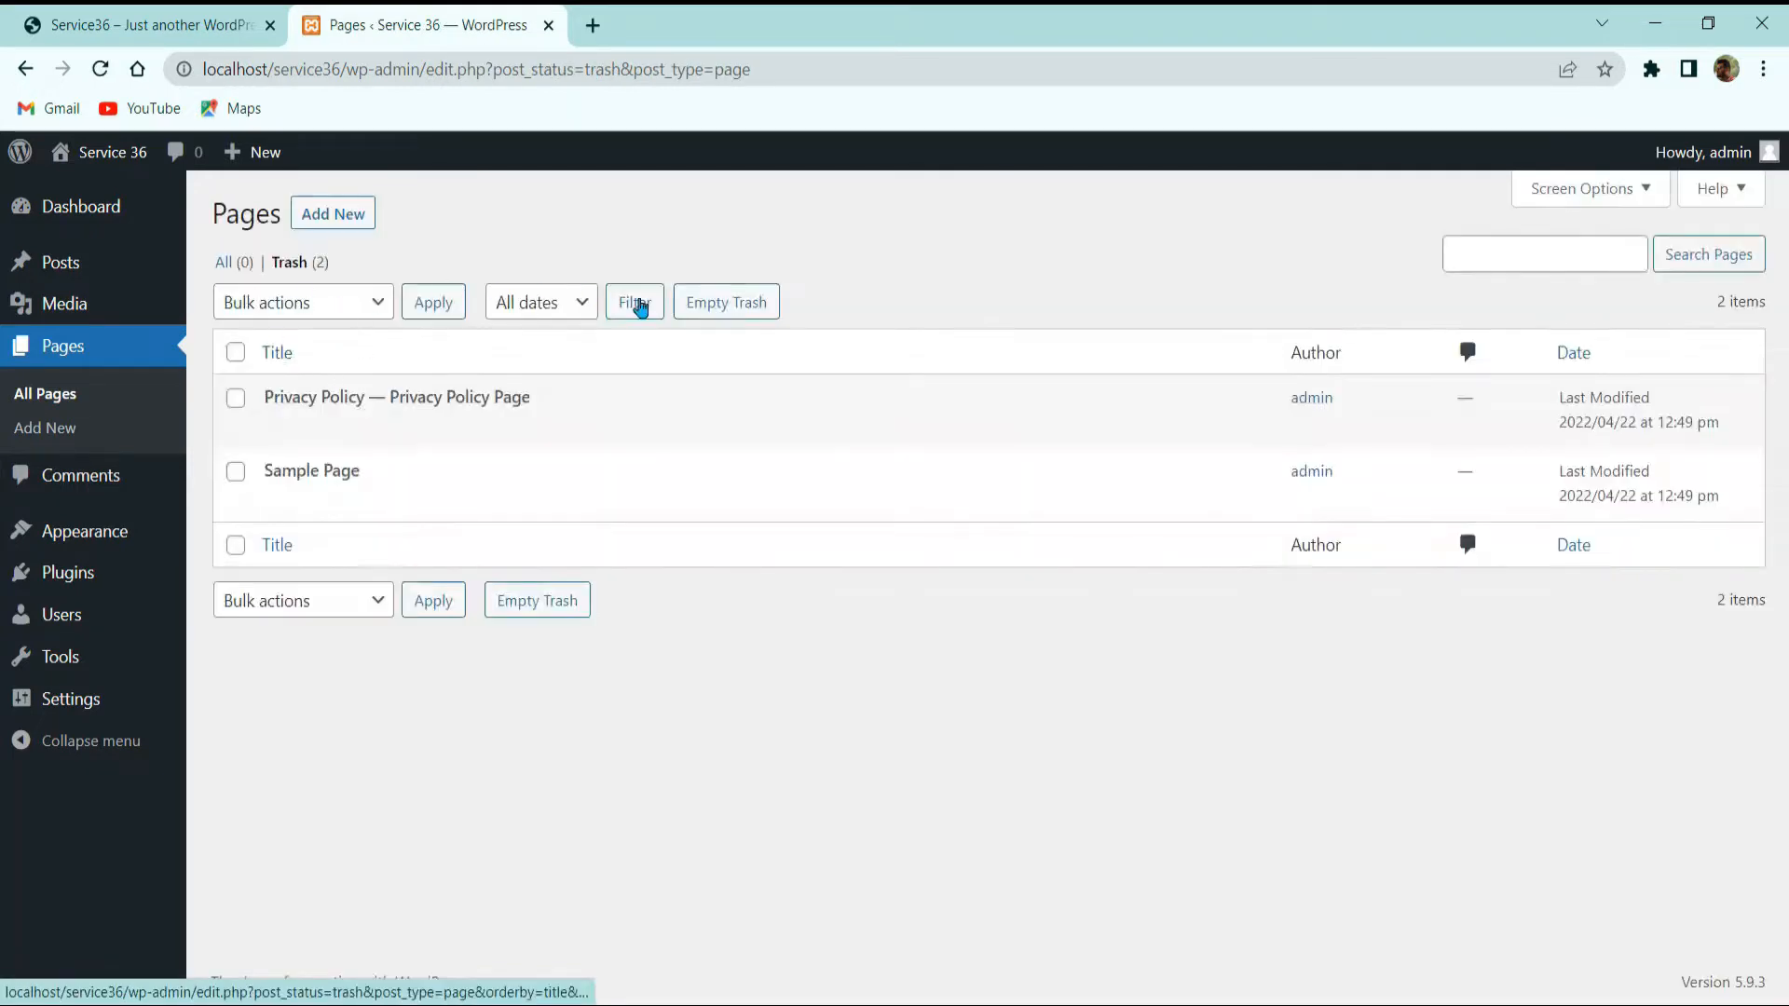
left_click(718, 304)
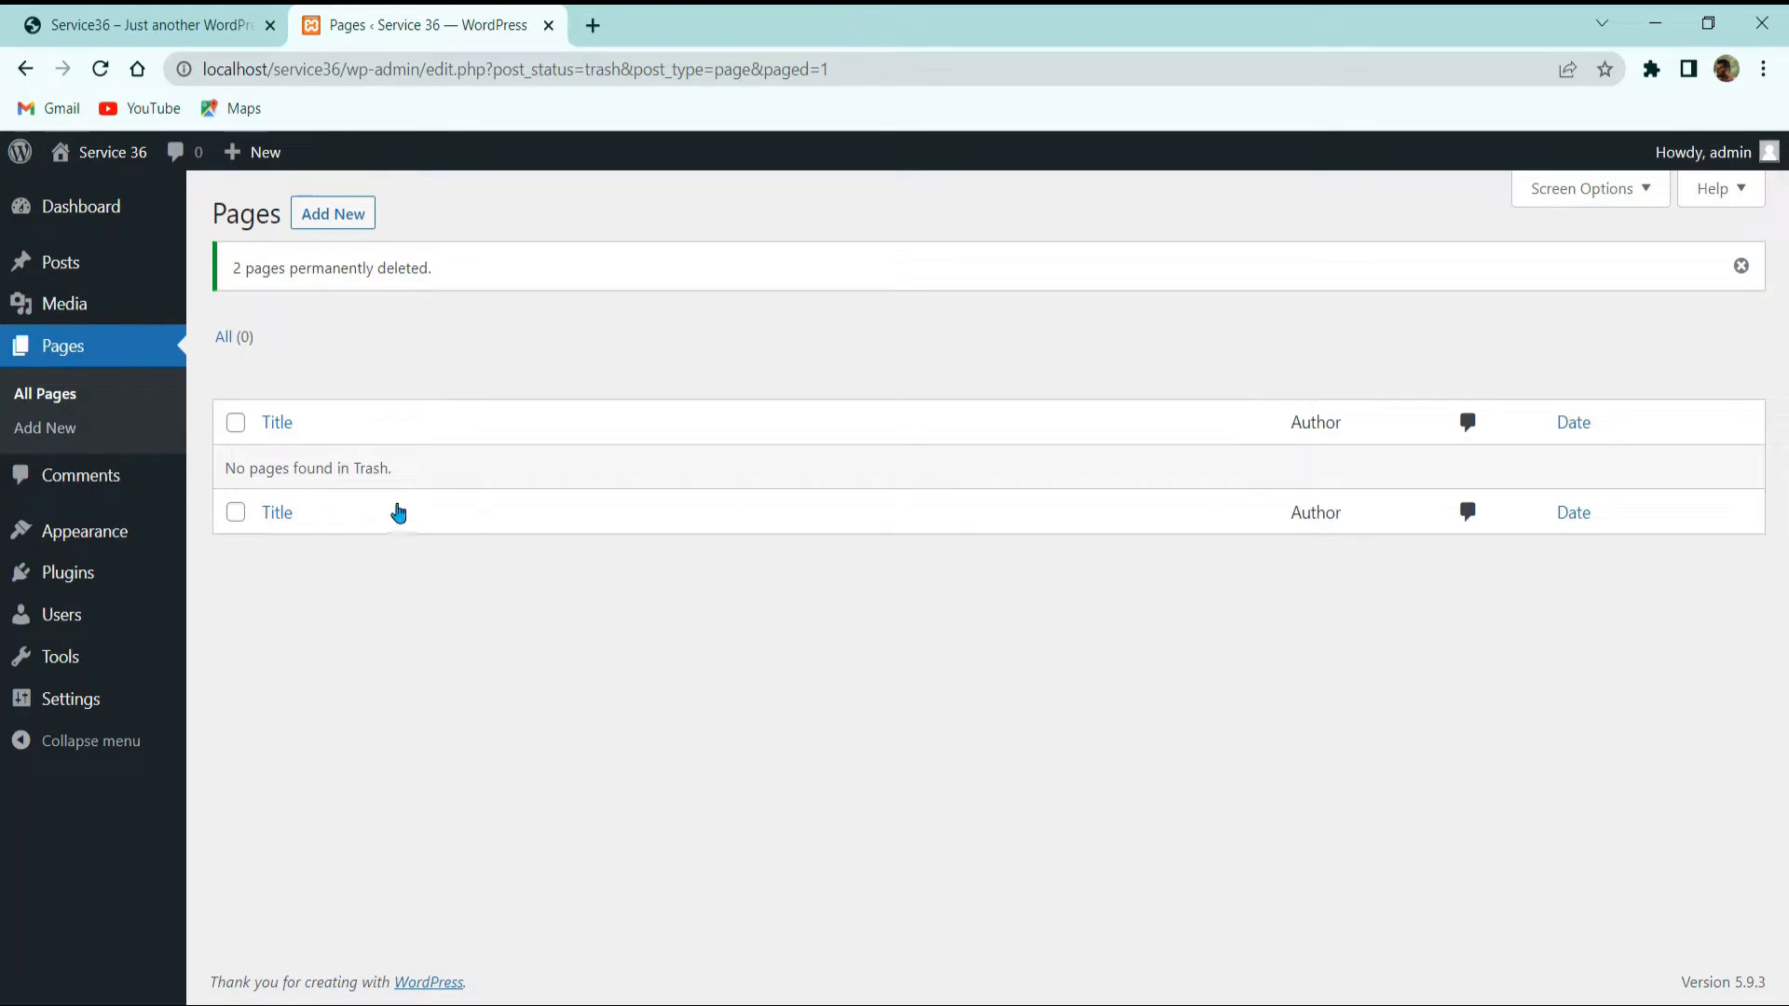
Step: Browse the live site's About, Team and Works sections, then return to Pages admin
left_click(156, 21)
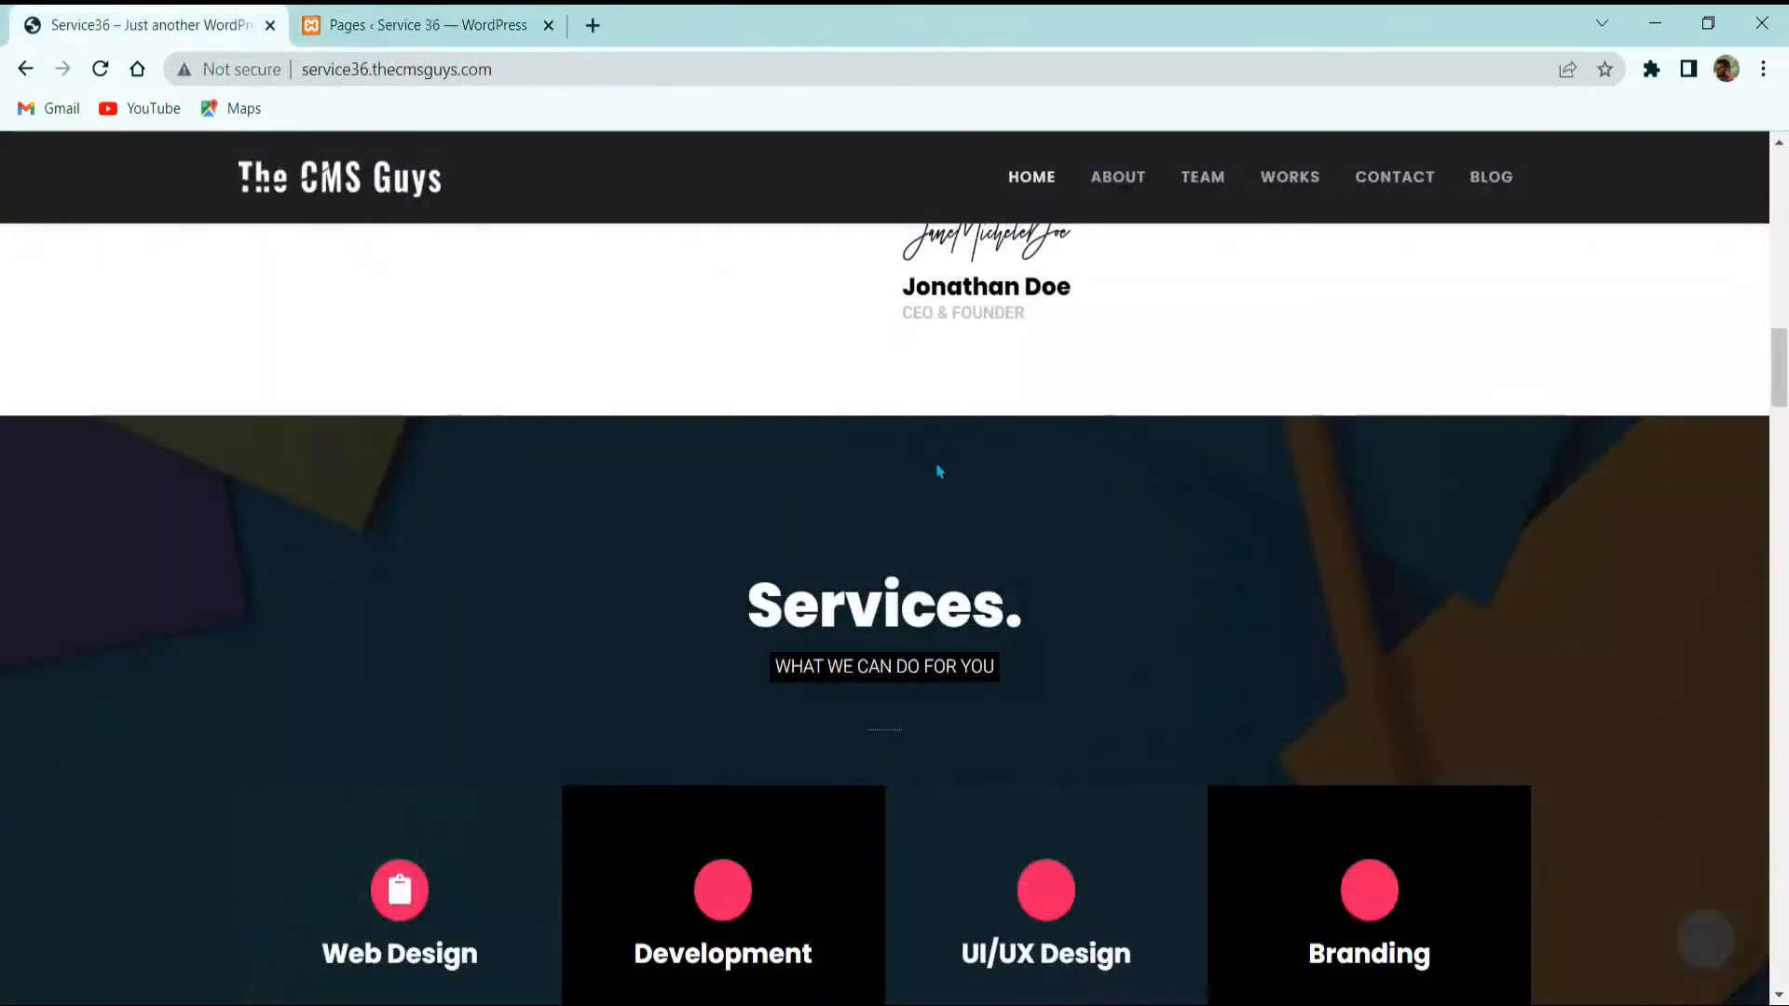
scroll(939, 472, "up", 17)
left_click(1125, 192)
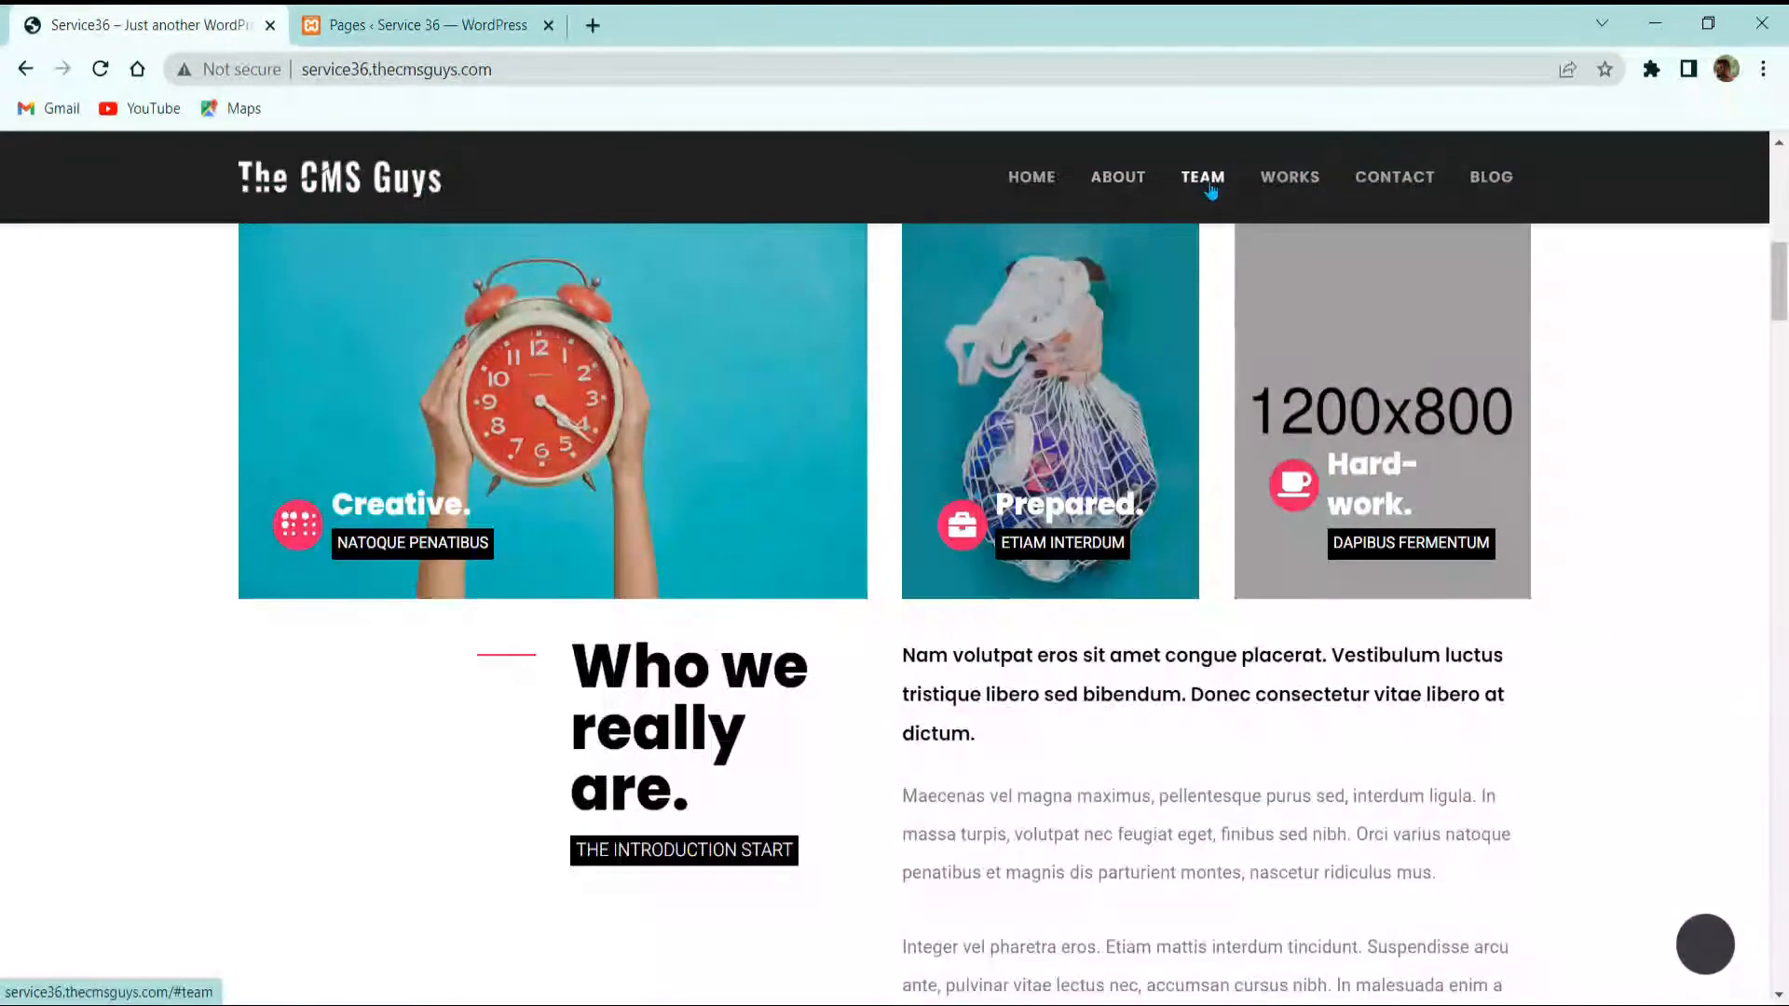
left_click(1209, 189)
left_click(1278, 179)
left_click(1040, 179)
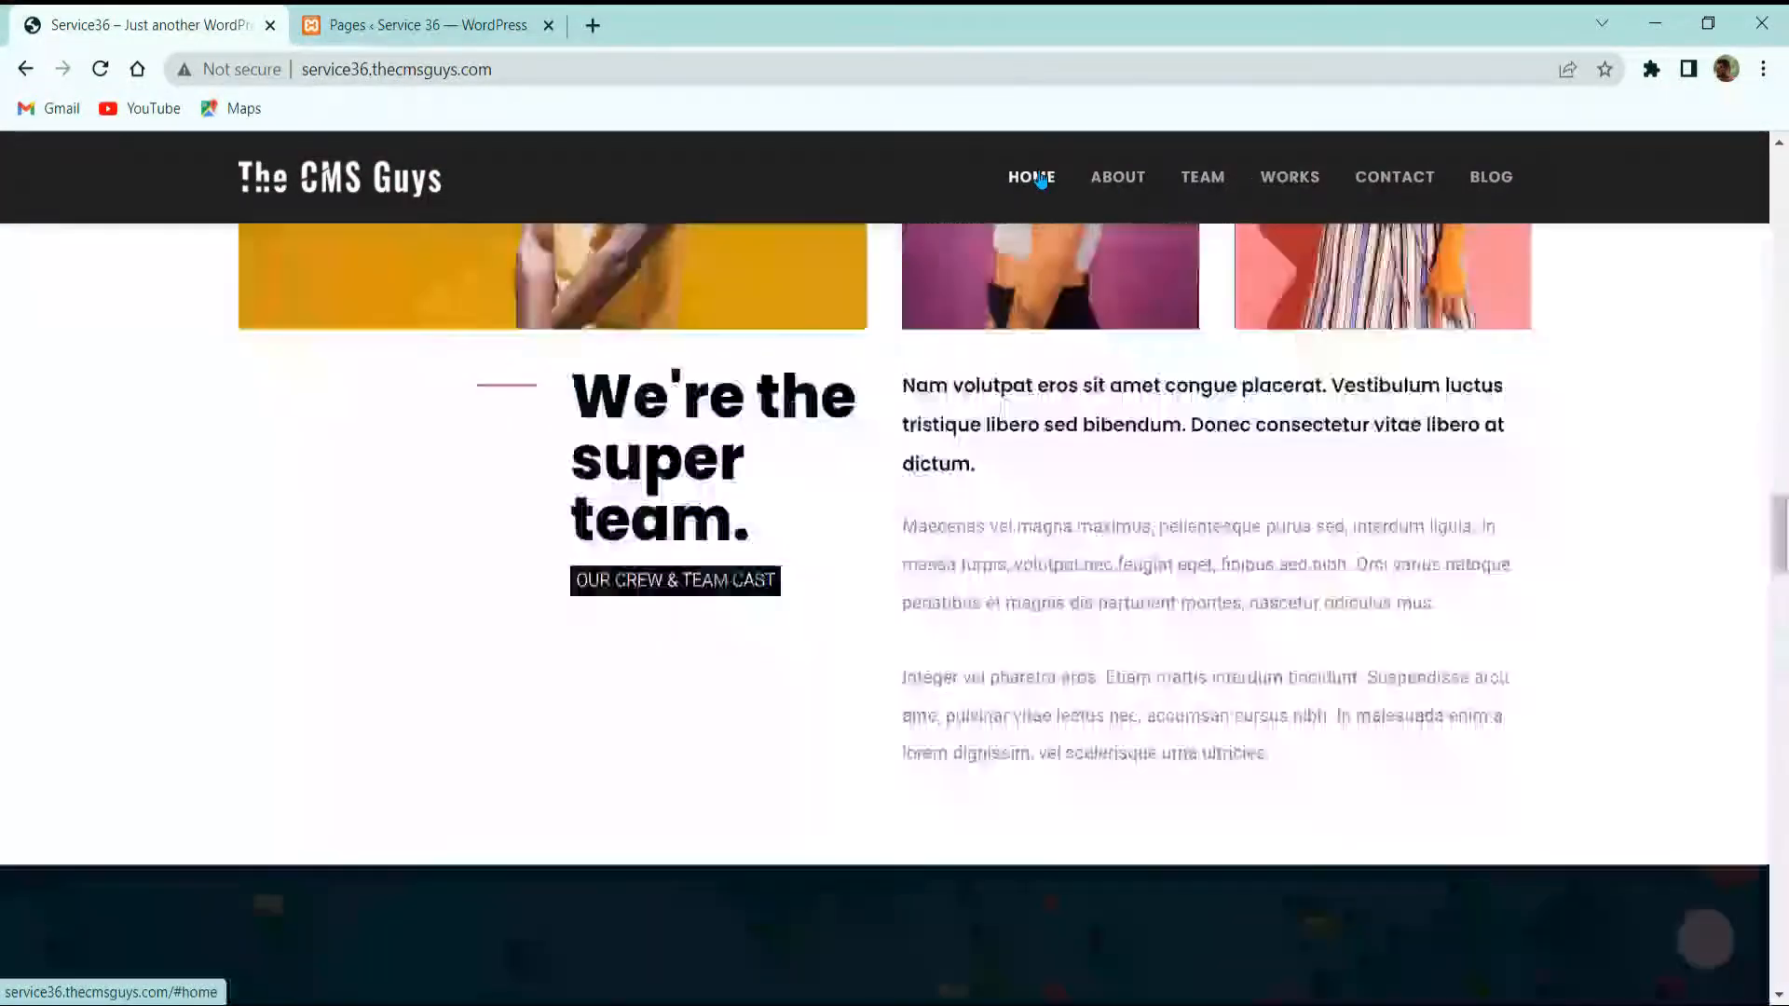
left_click(436, 27)
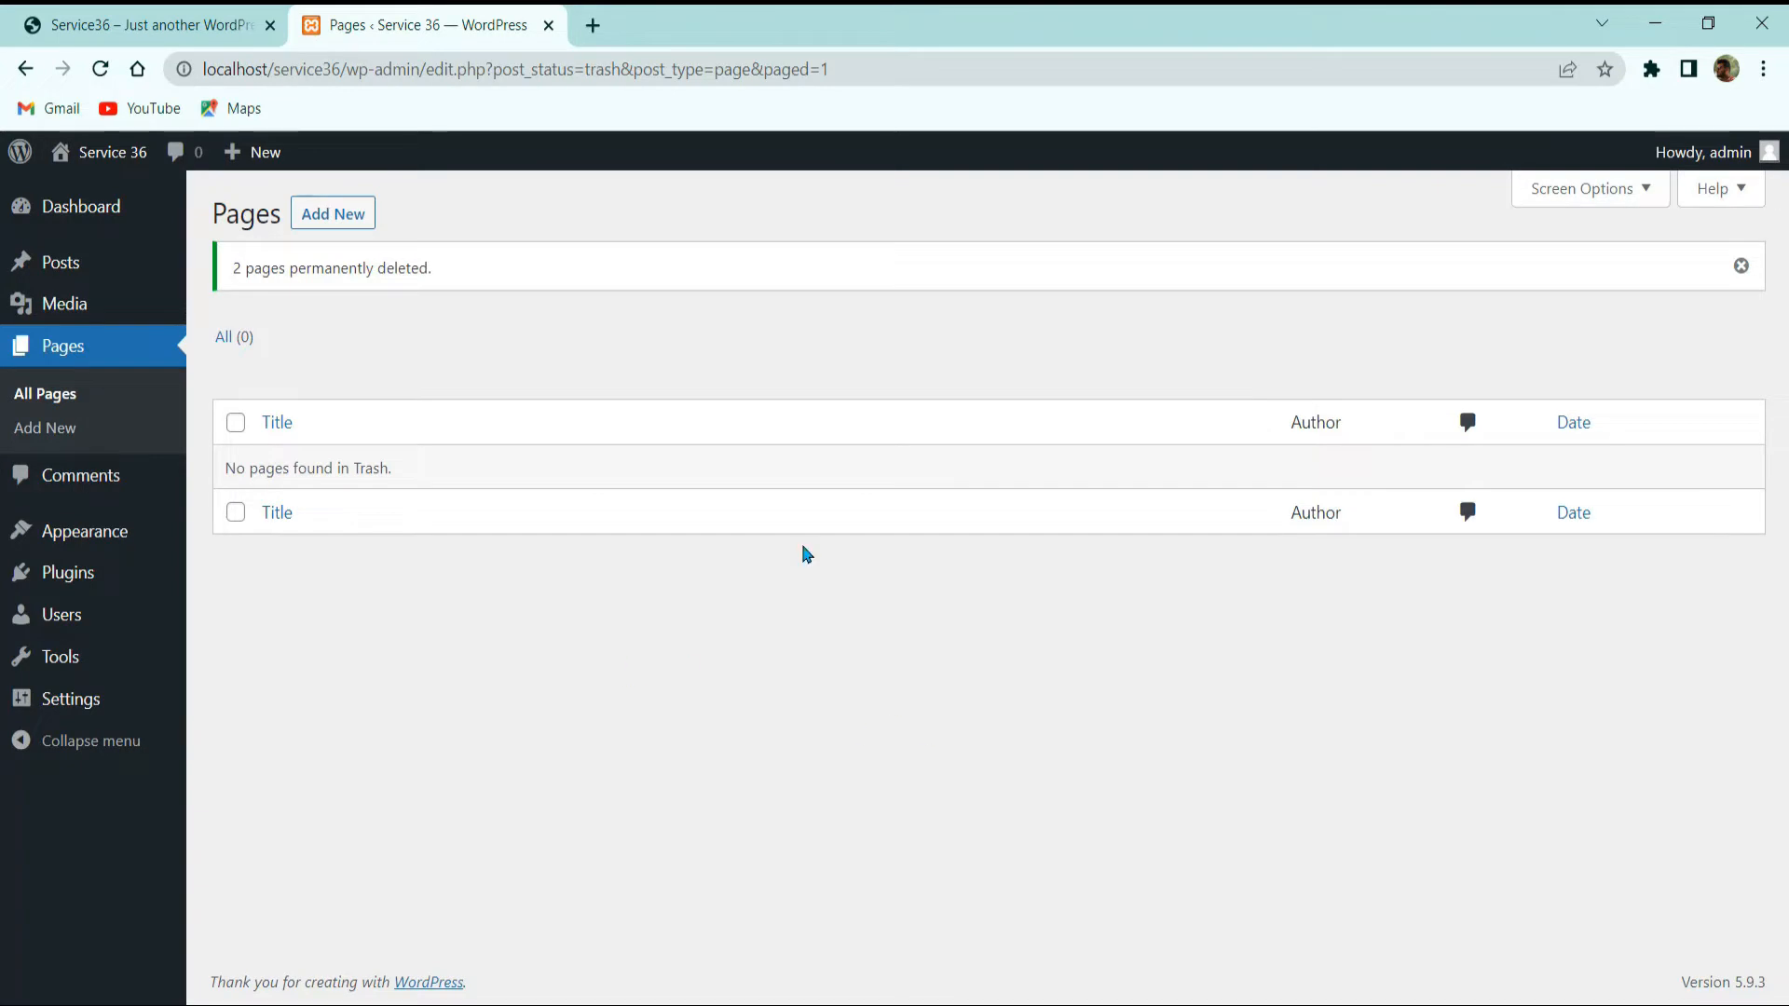
left_click(138, 25)
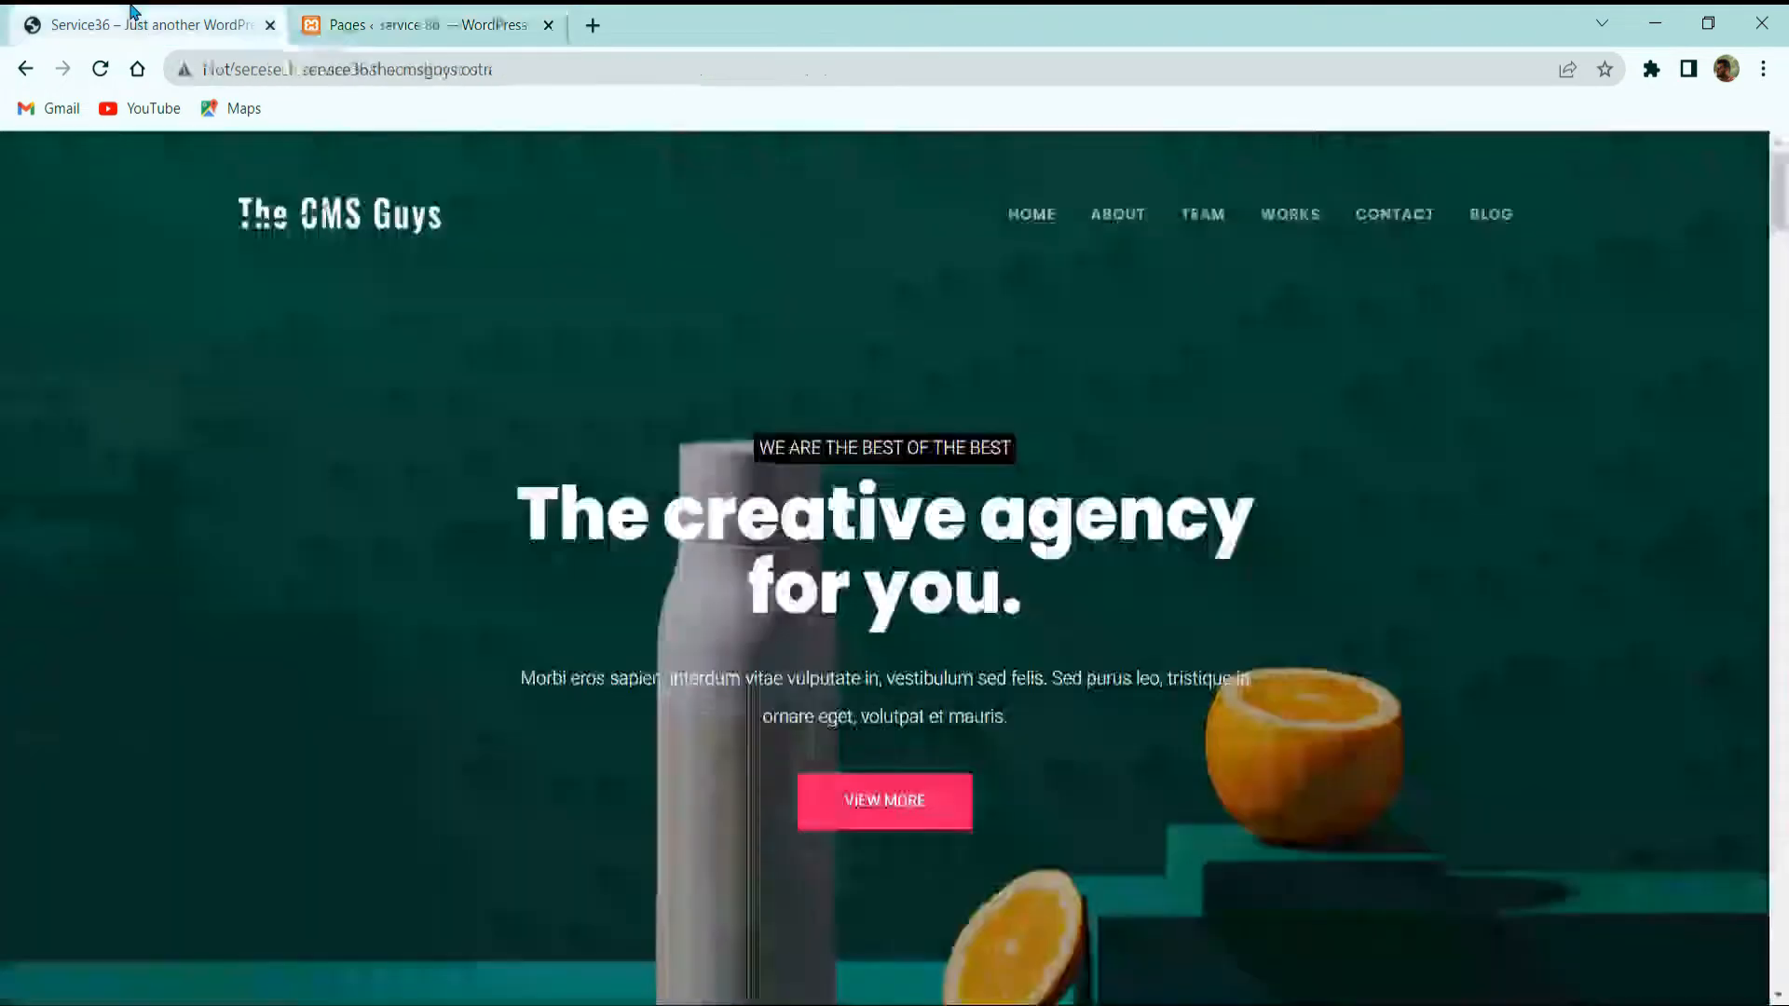
left_click(491, 21)
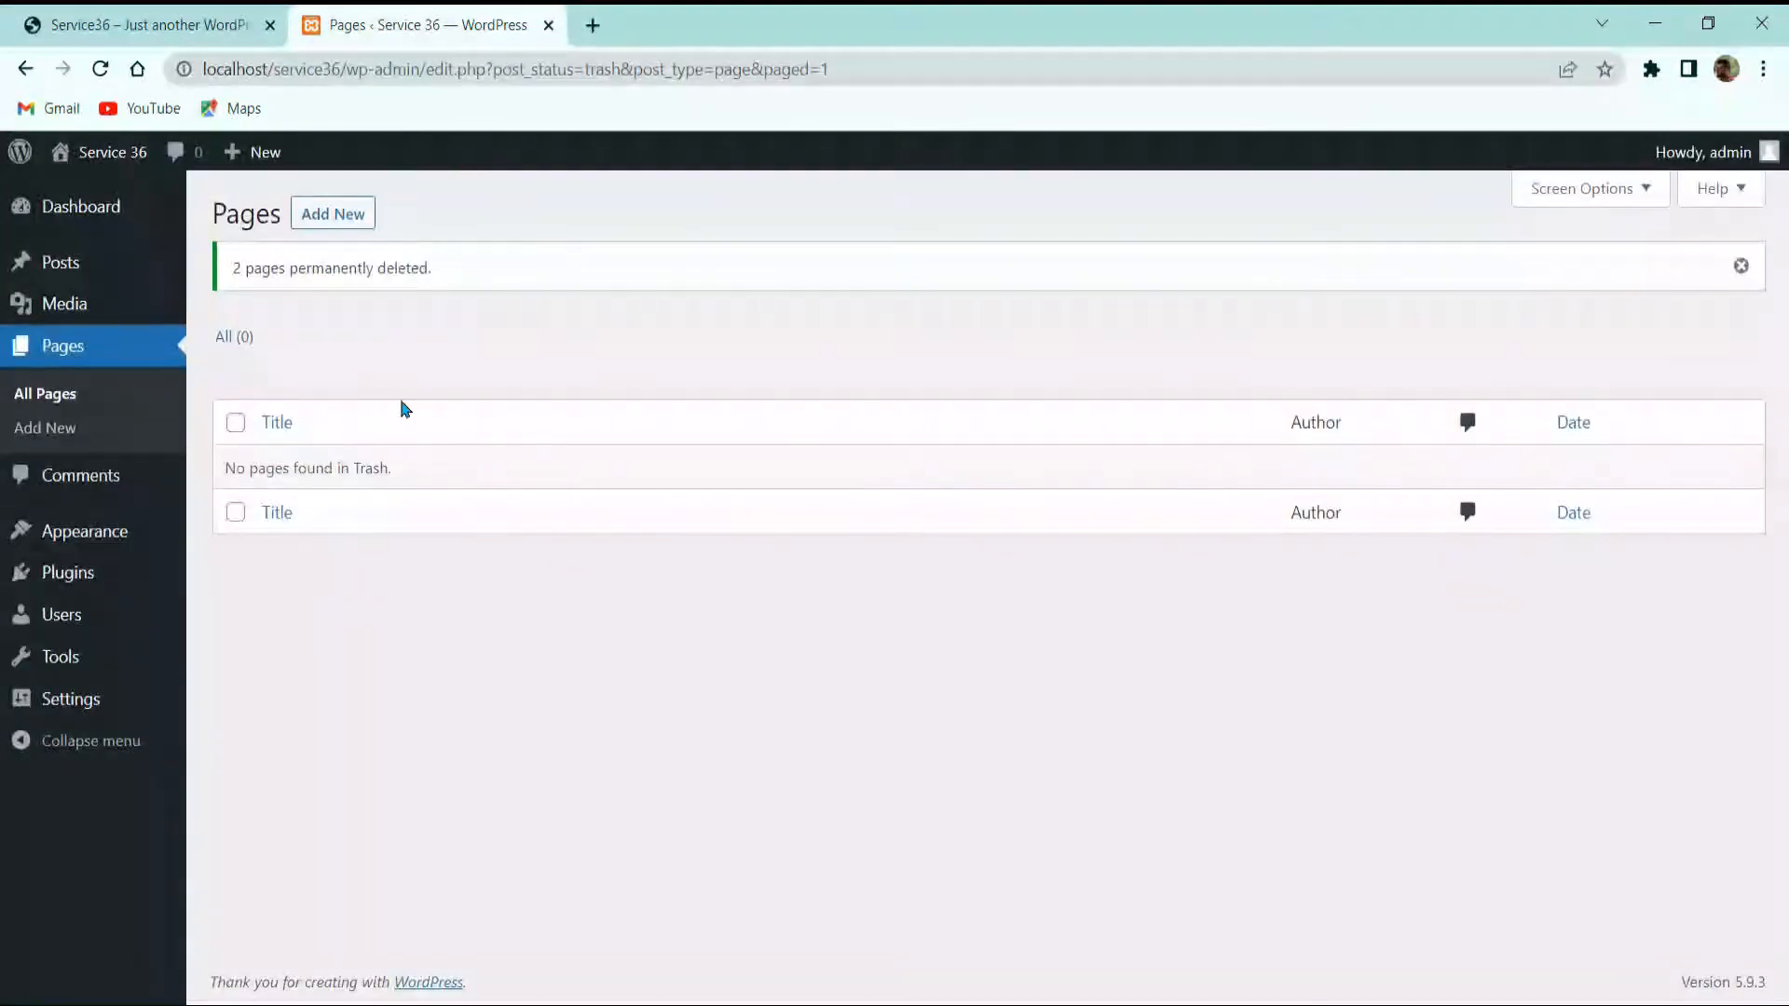
Step: Confirm the Comments list is empty, then view Themes showing Twenty Twenty, Twenty Twenty-One and Twenty Twenty-Two
left_click(62, 481)
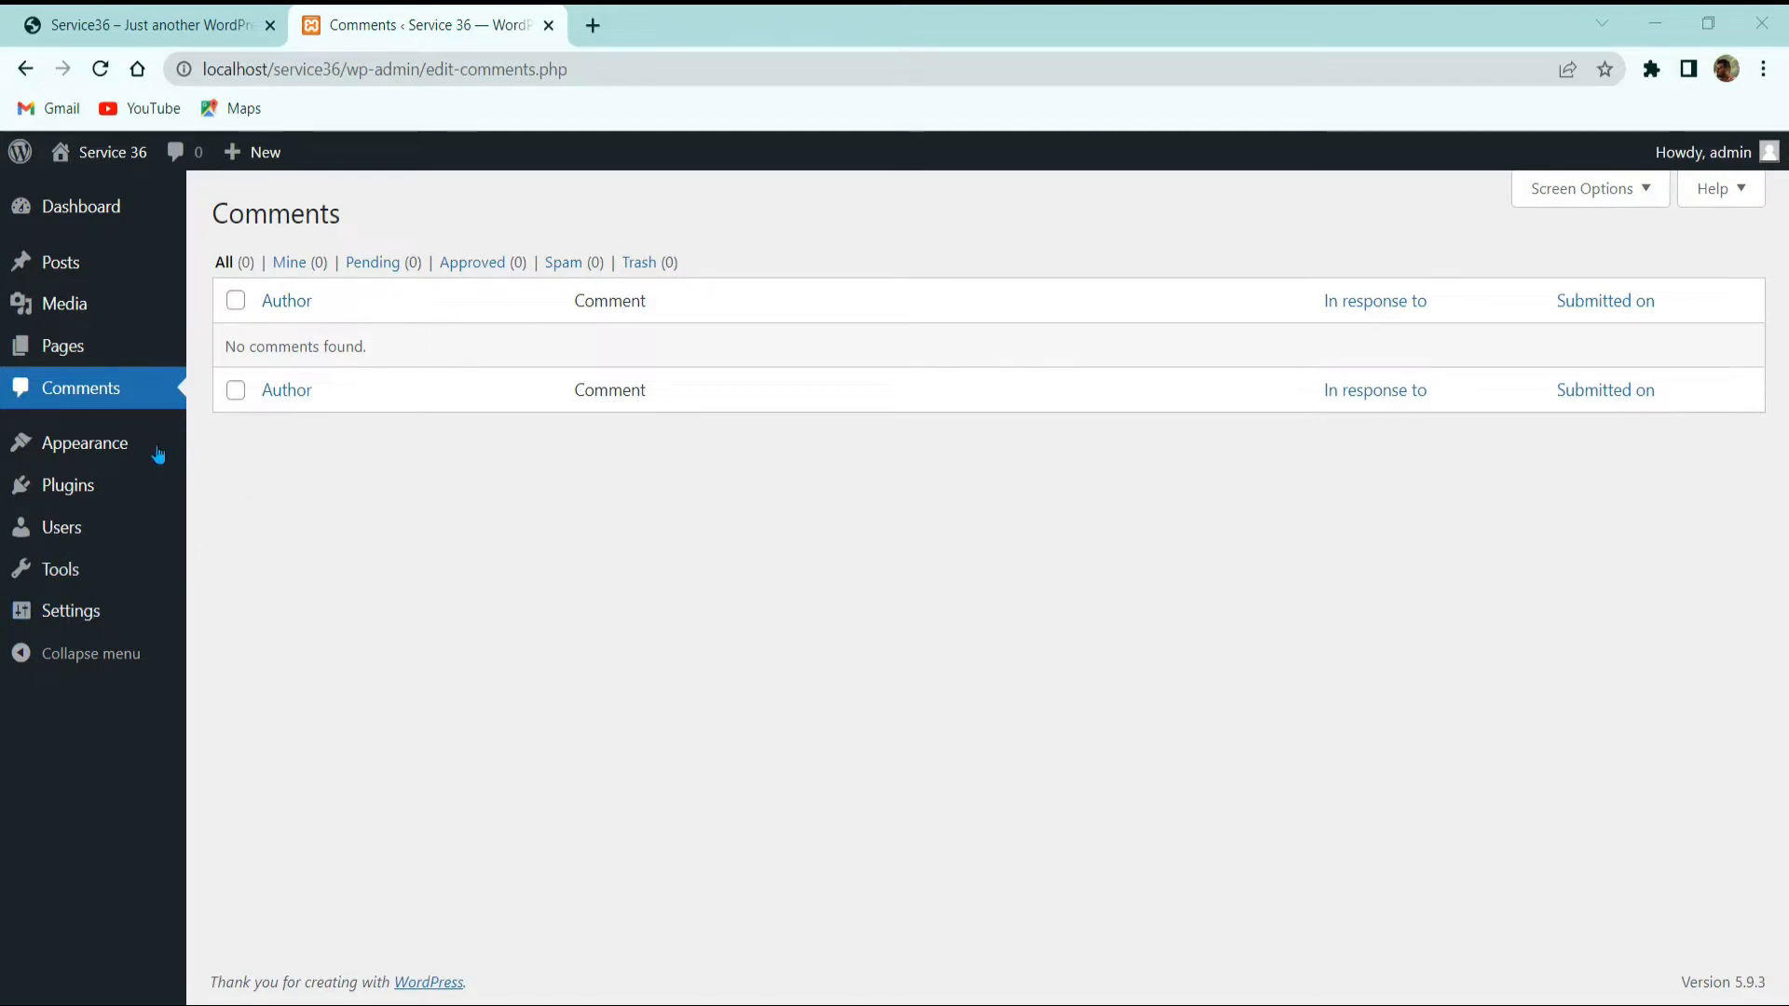
left_click(92, 446)
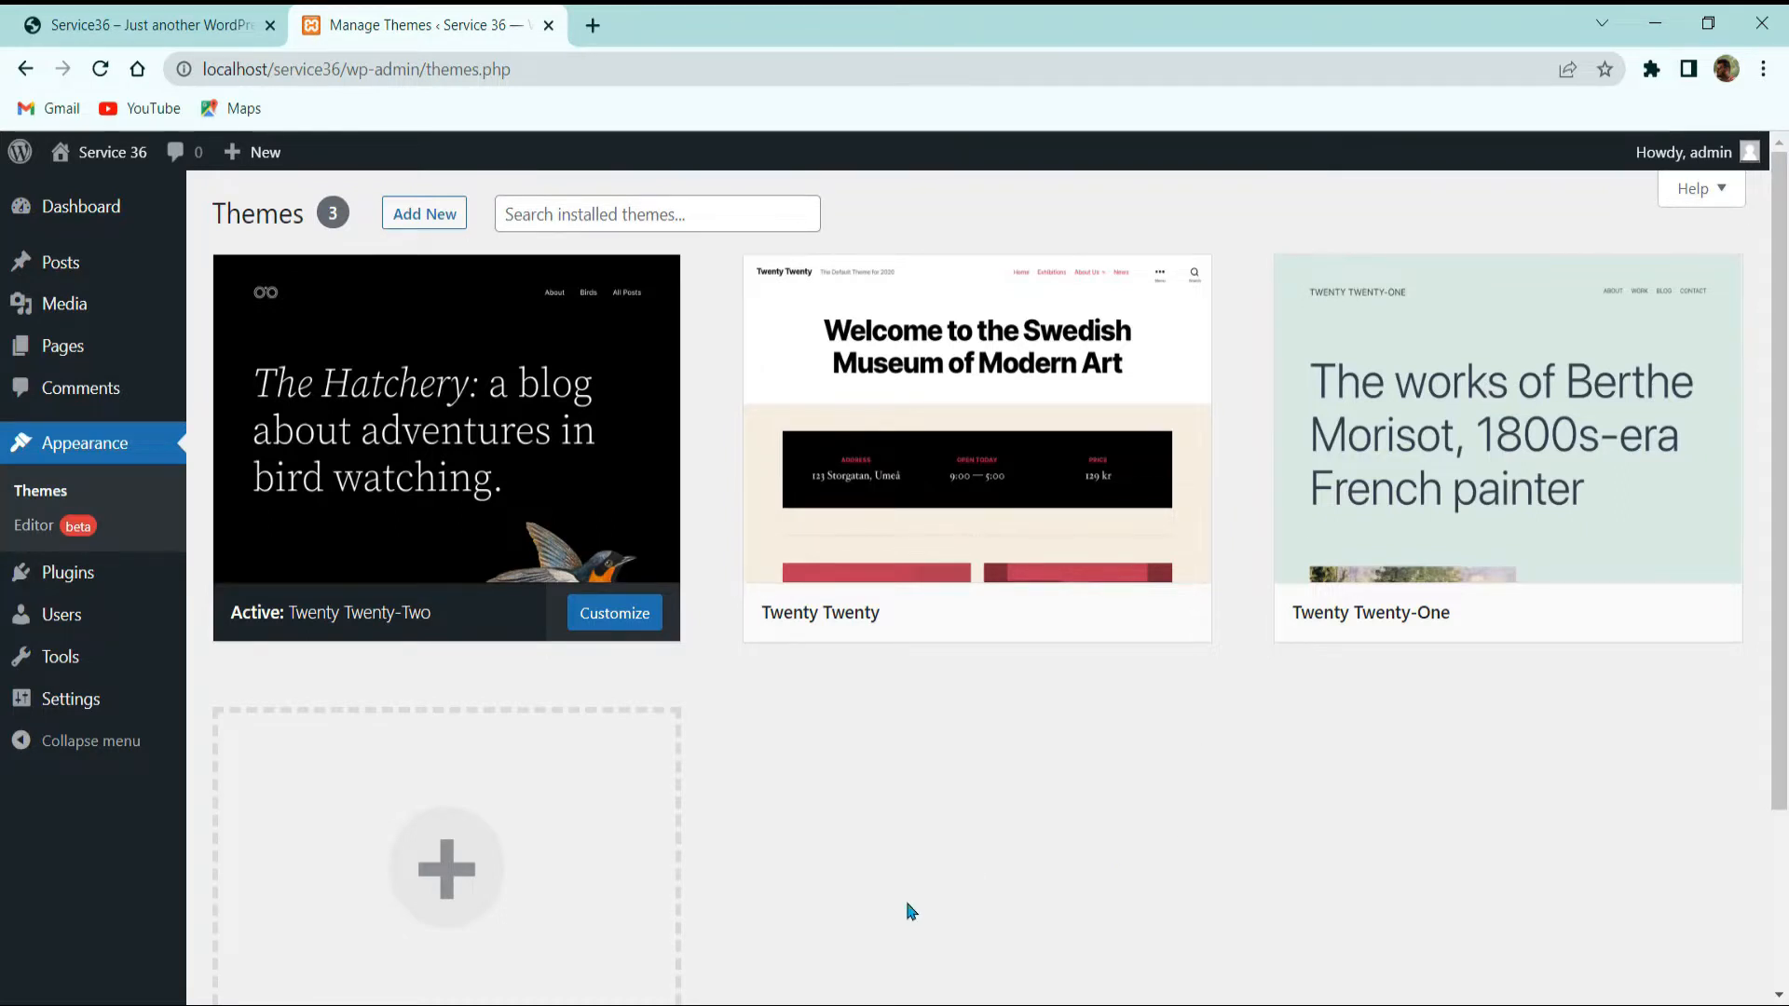
Step: Open the live site front page in a separate tab and look it over
mouse_move(96, 162)
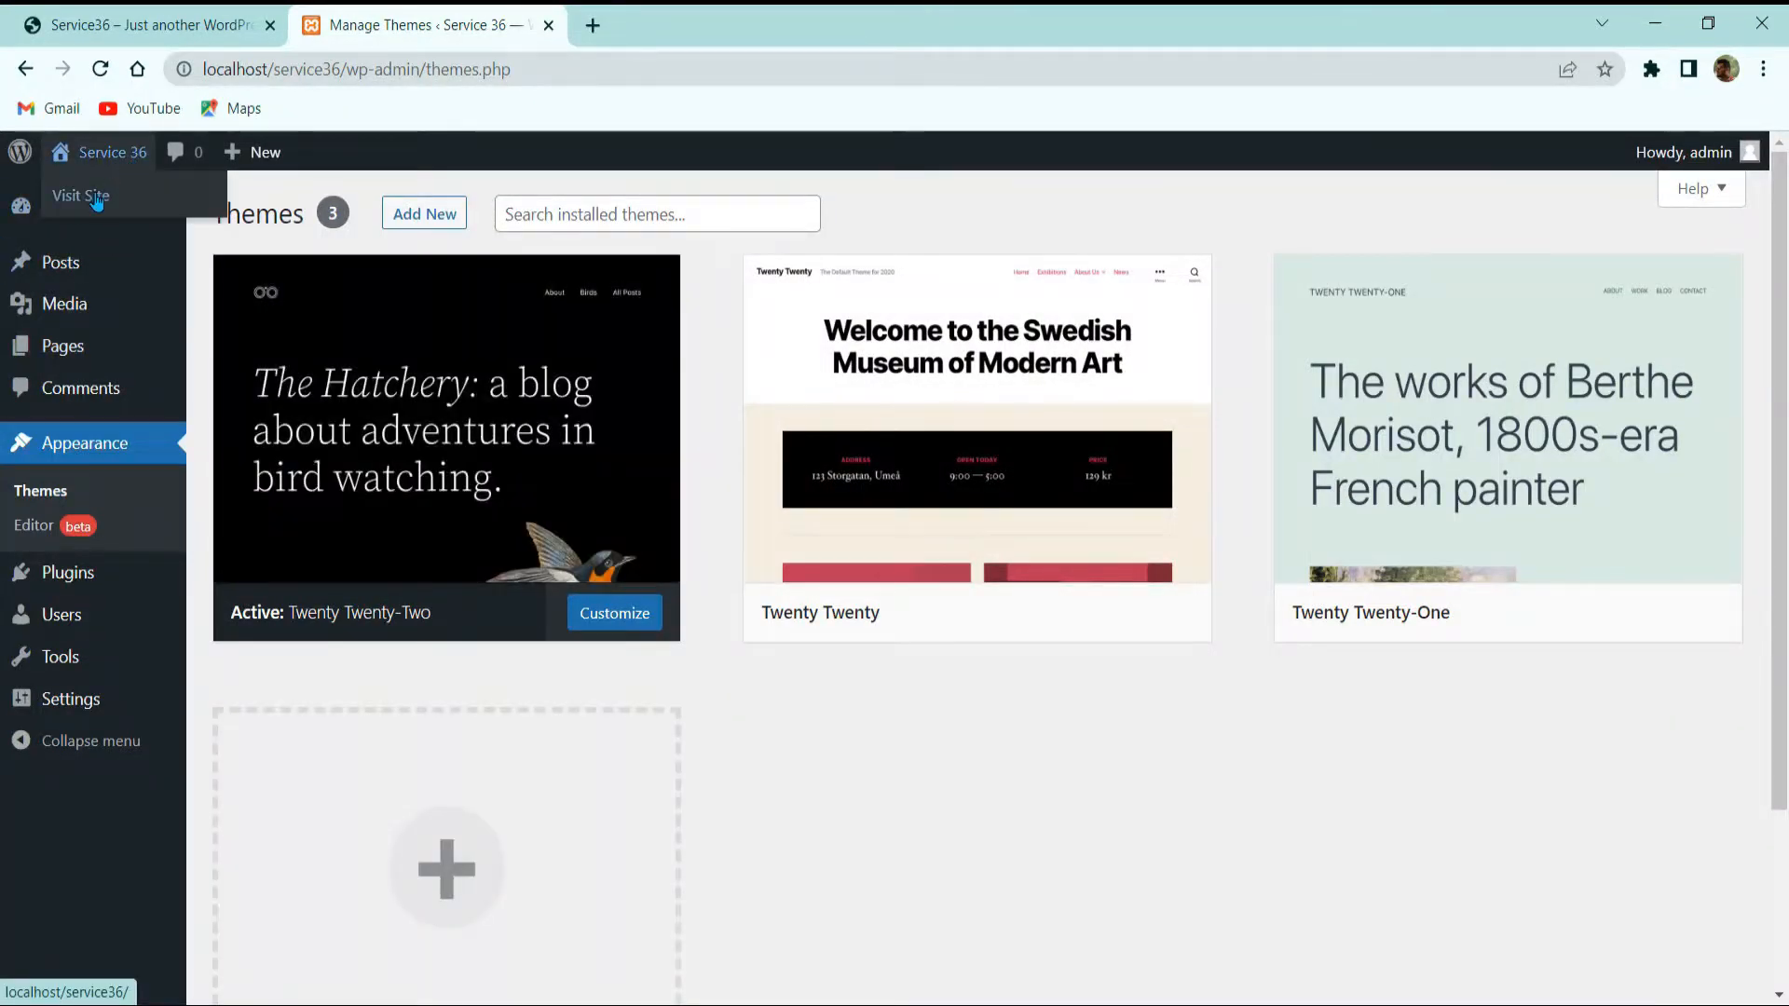
middle_click(96, 199)
left_click(652, 23)
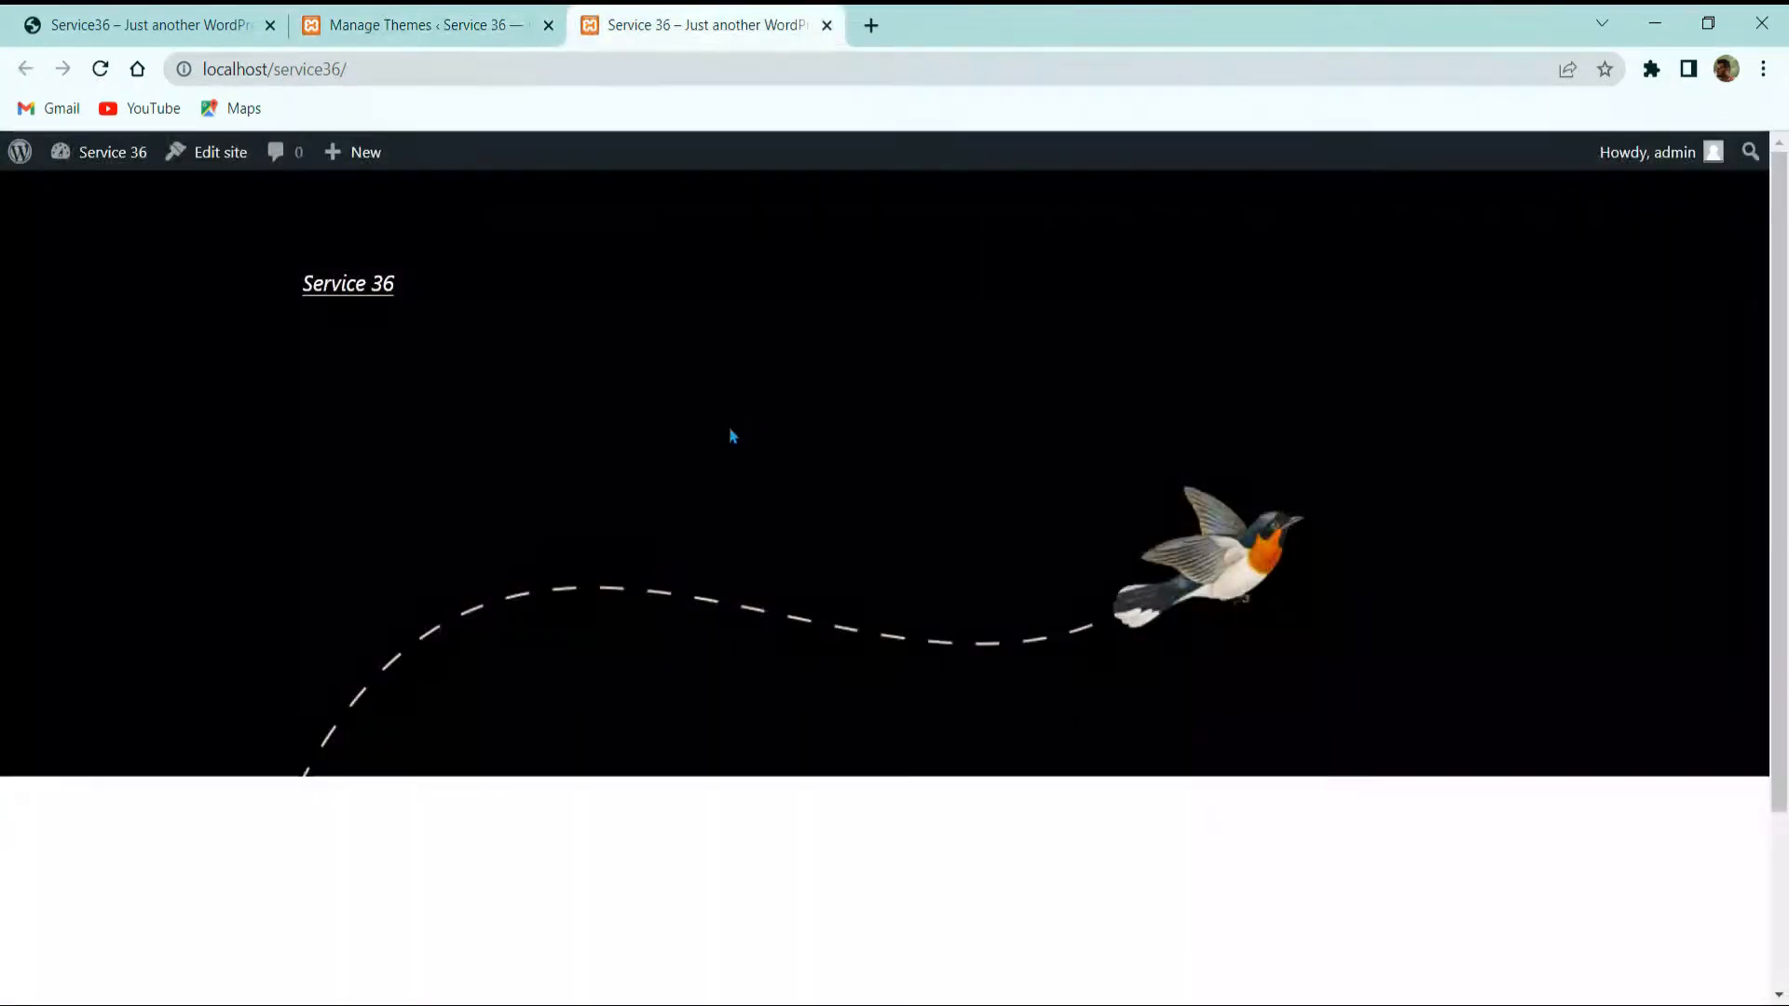
scroll(988, 415, "down", 1)
scroll(922, 447, "up", 1)
Step: Activate Twenty Twenty-One and reload the front page to confirm its 'Nothing here' layout
left_click(399, 37)
mouse_move(1491, 559)
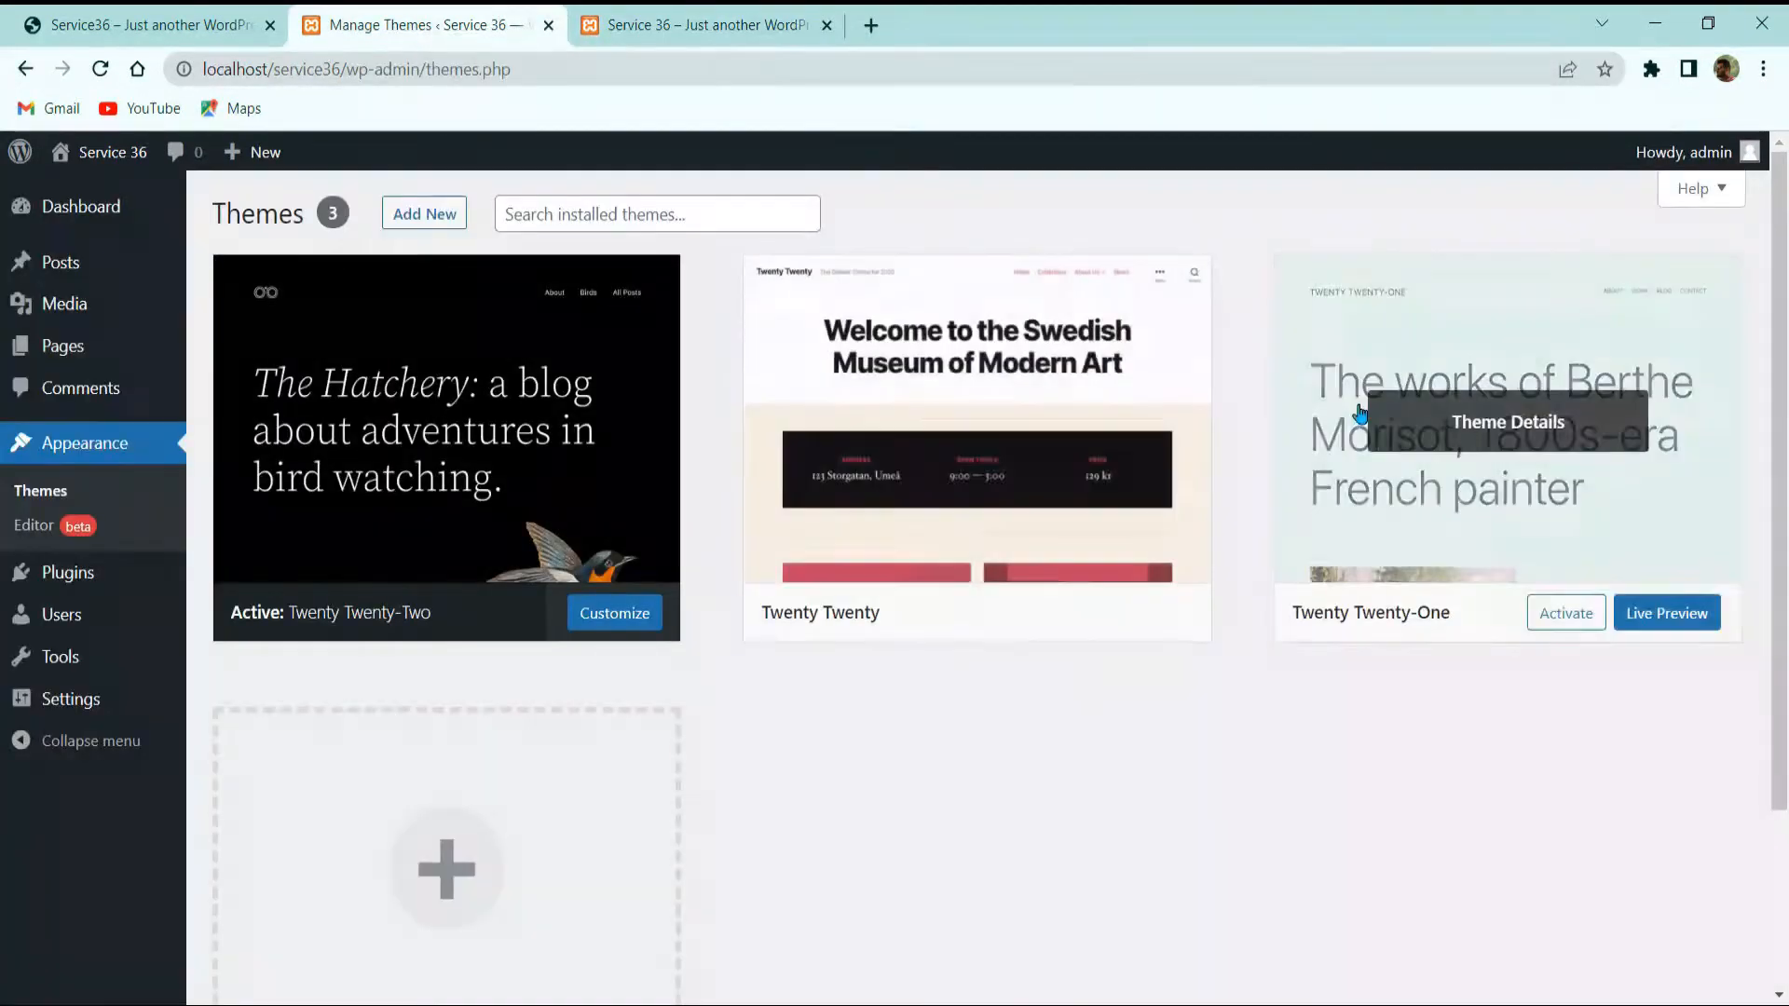
left_click(1565, 613)
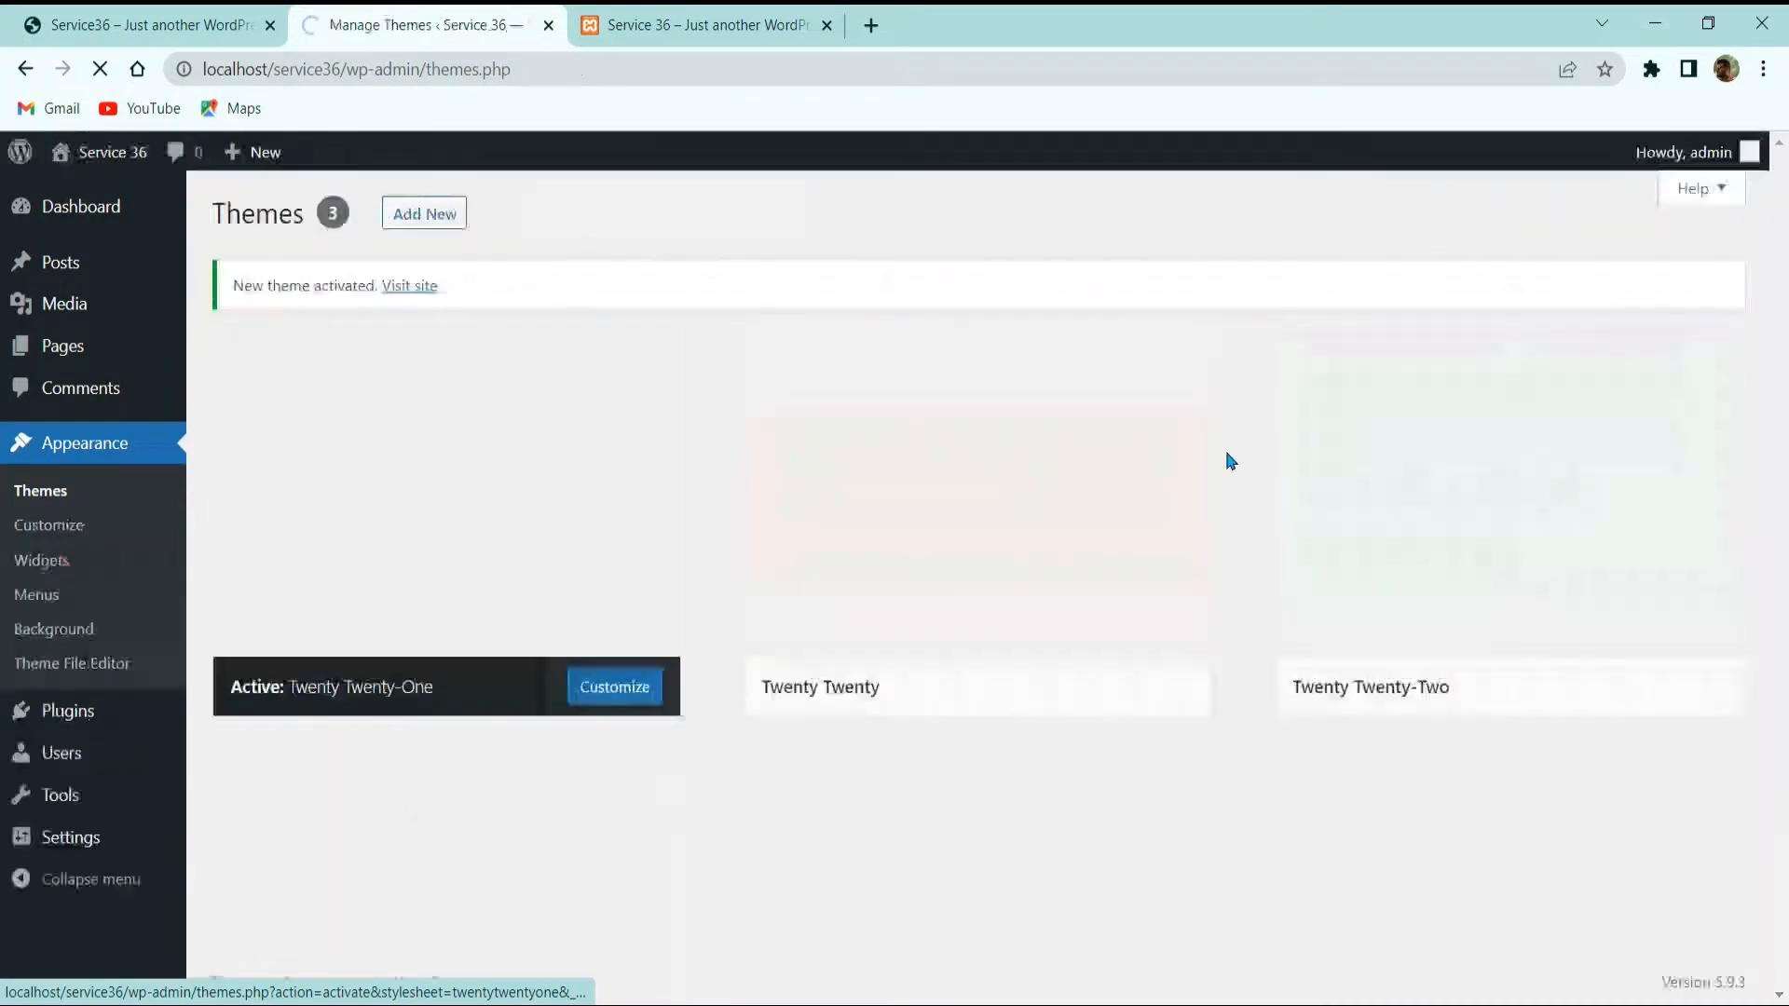
left_click(708, 25)
left_click(99, 68)
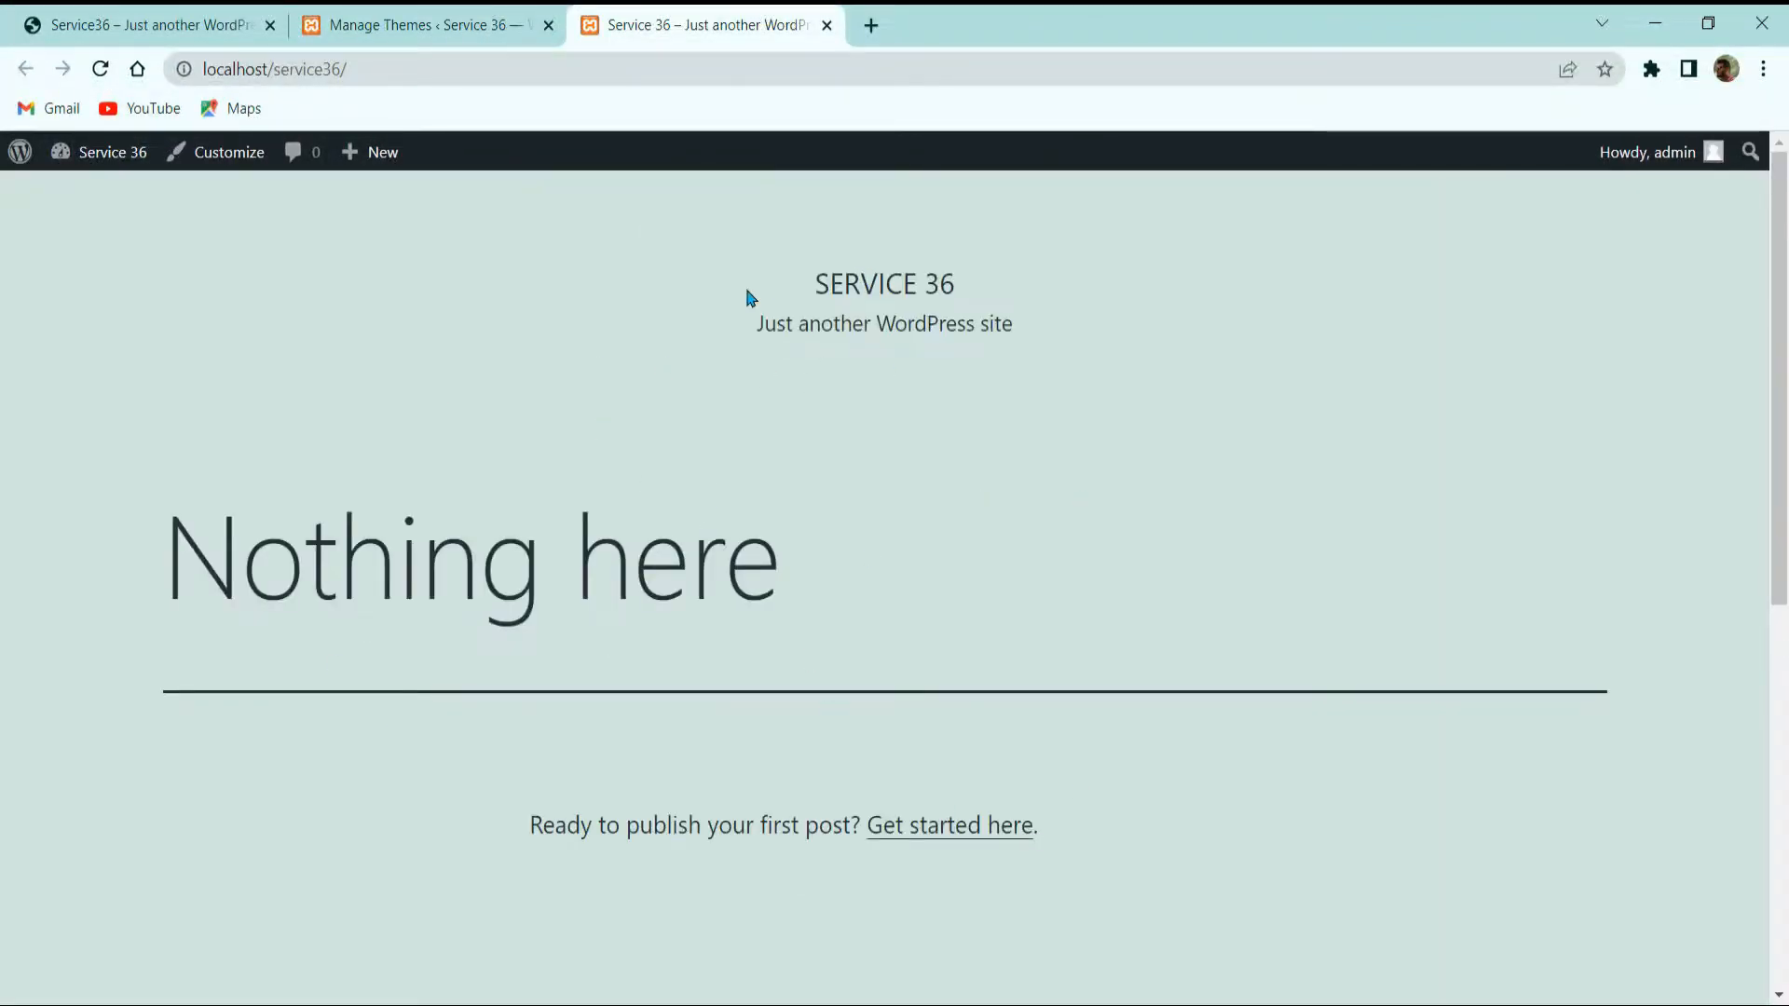
scroll(1146, 456, "down", 8)
scroll(1074, 539, "up", 8)
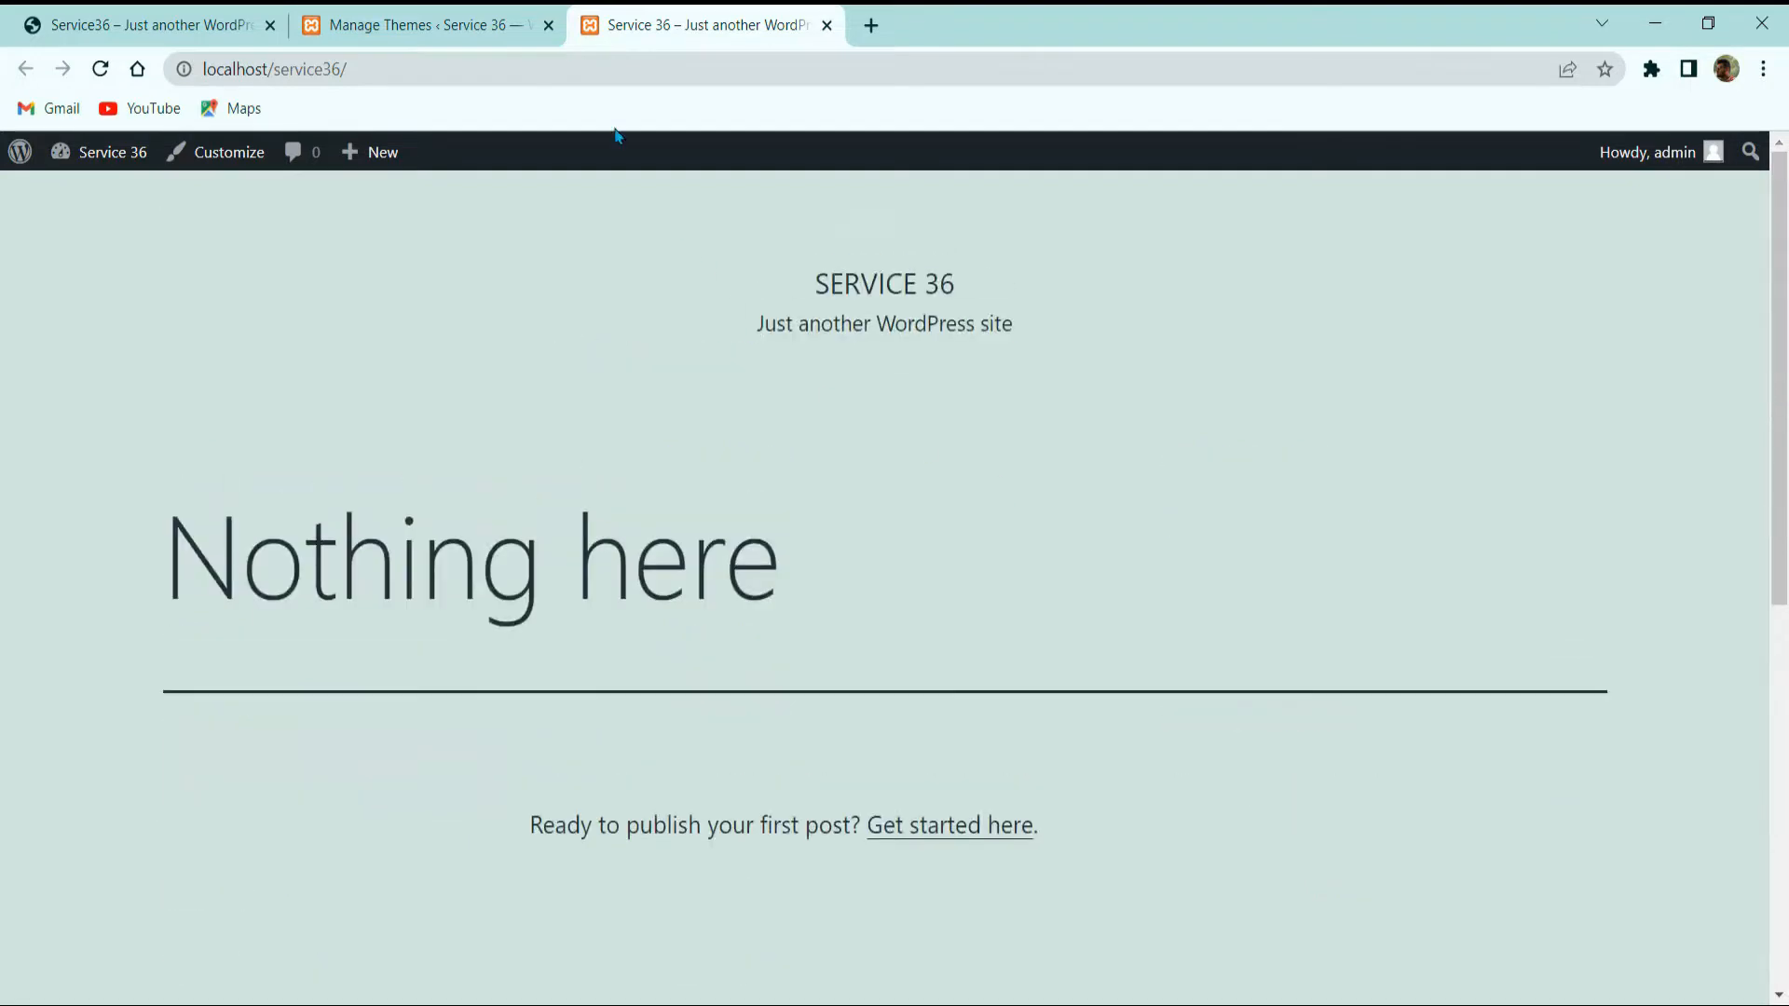
left_click(424, 22)
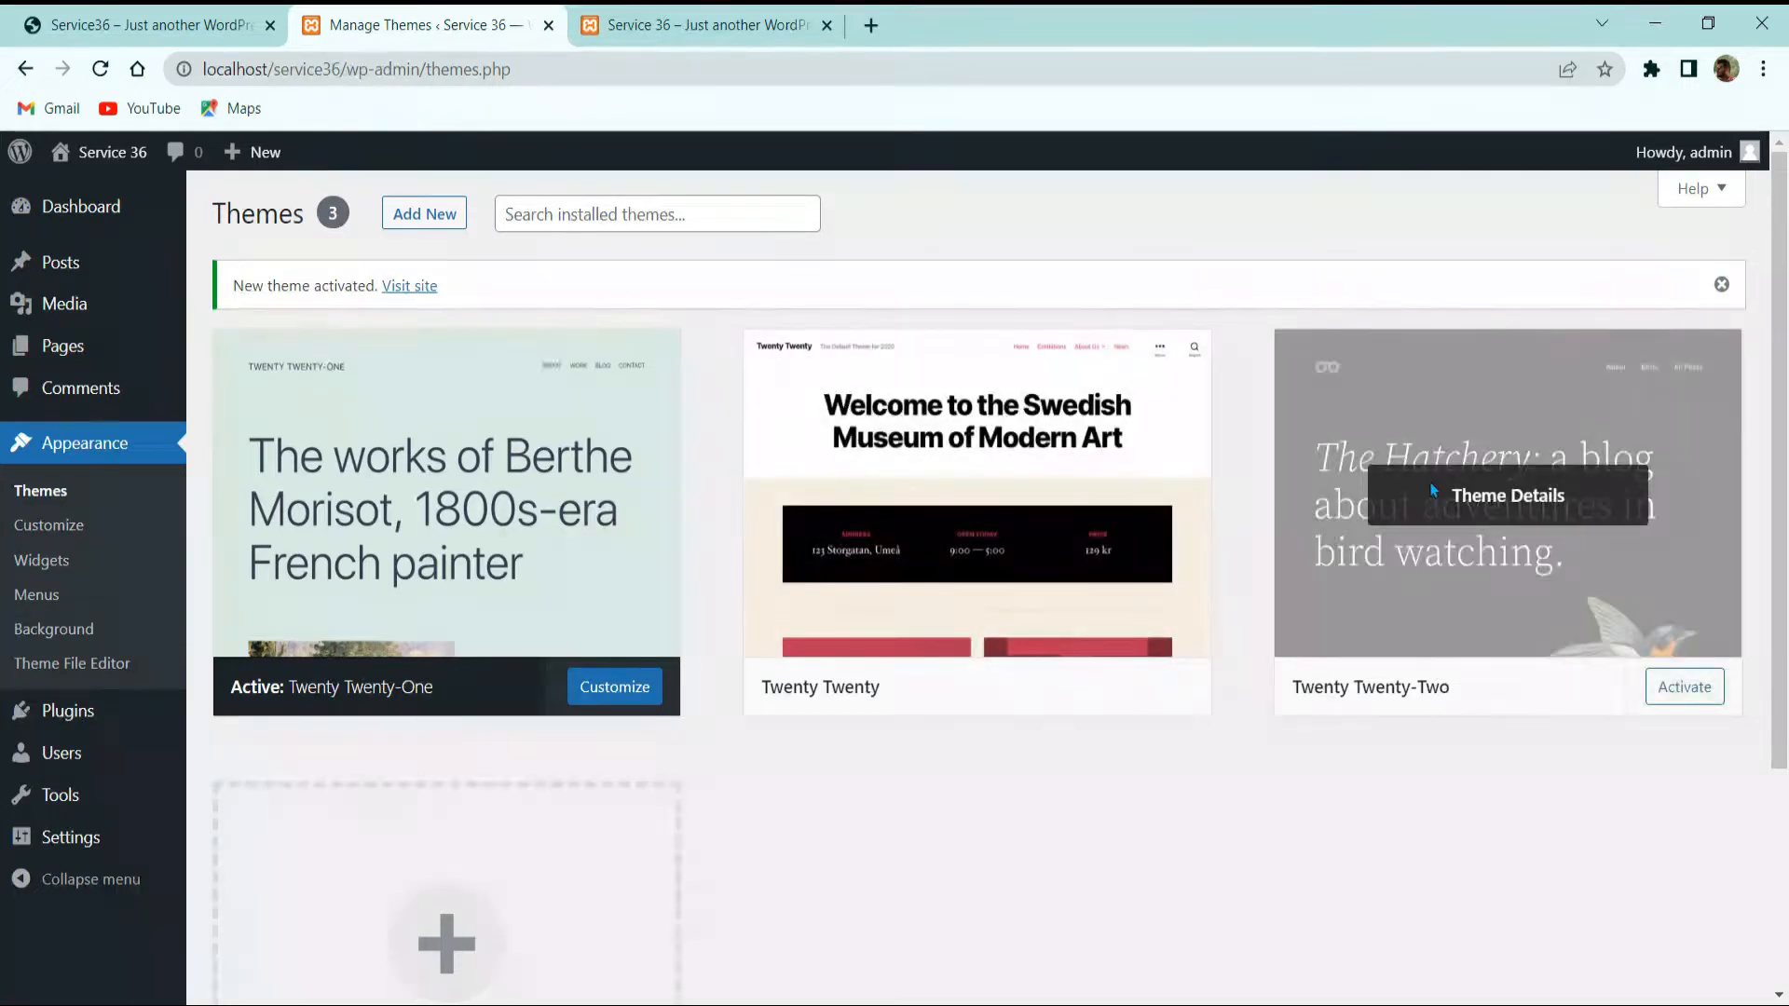
Step: Delete the Twenty Twenty-Two theme from its Theme Details panel
left_click(1514, 496)
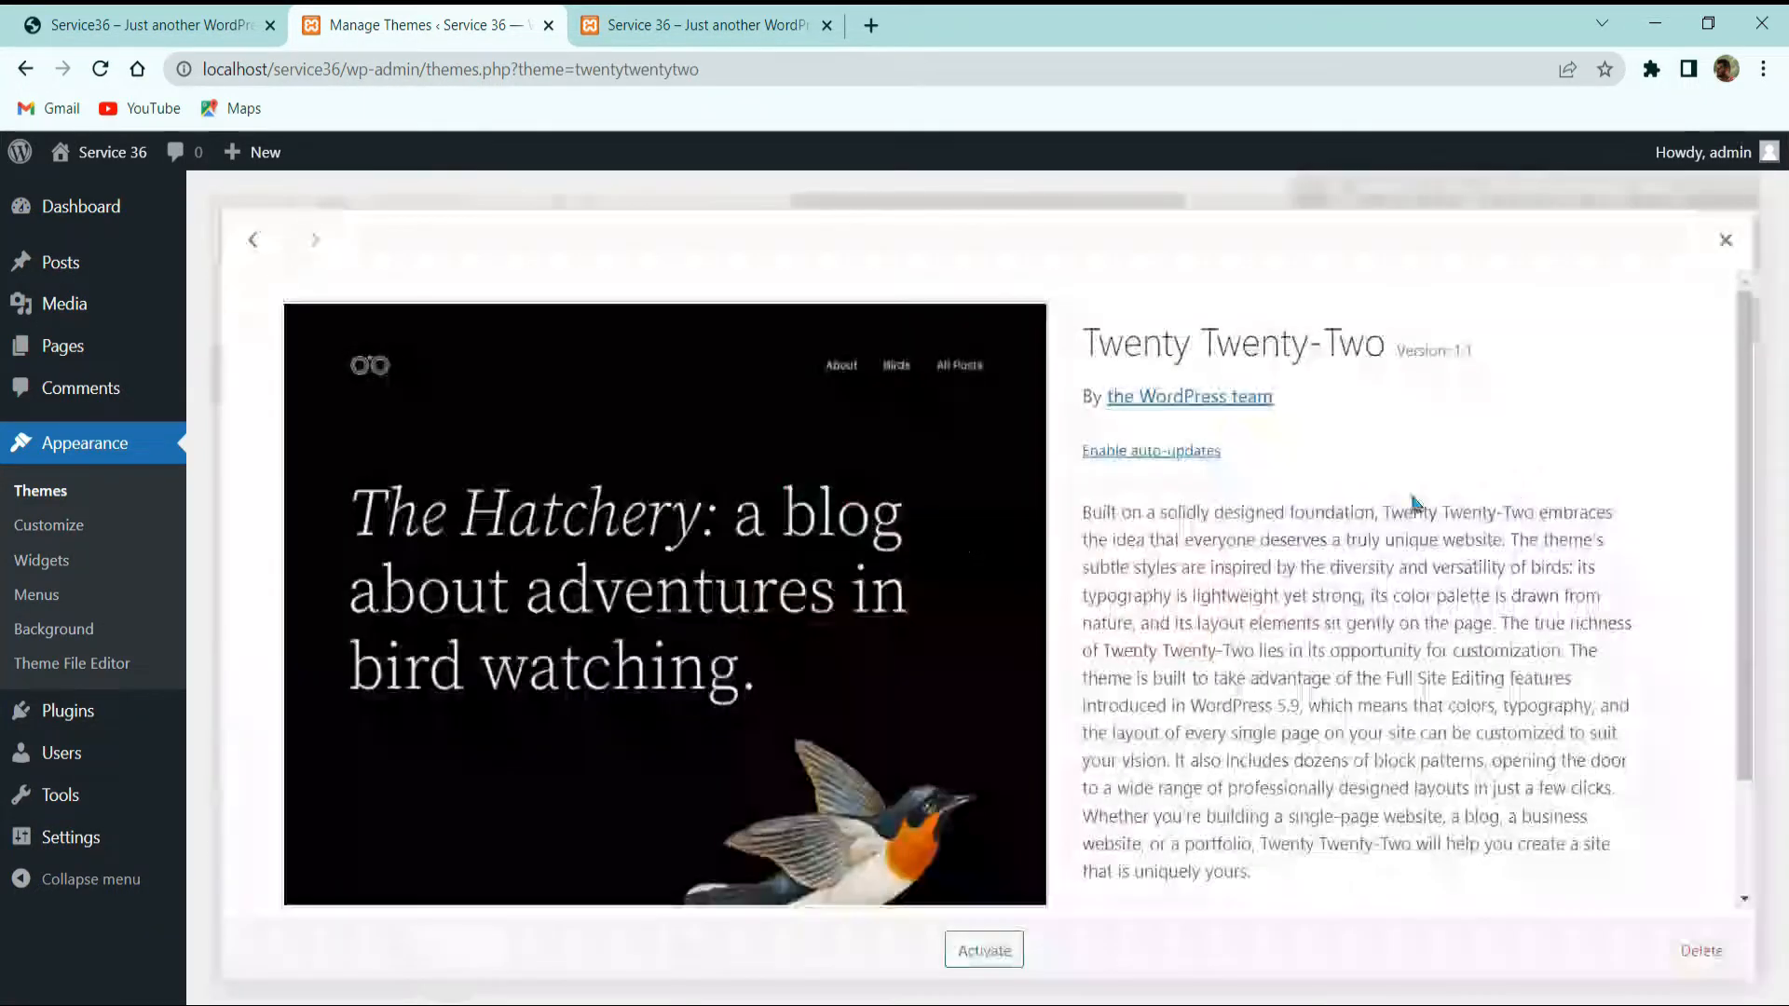
left_click(1702, 962)
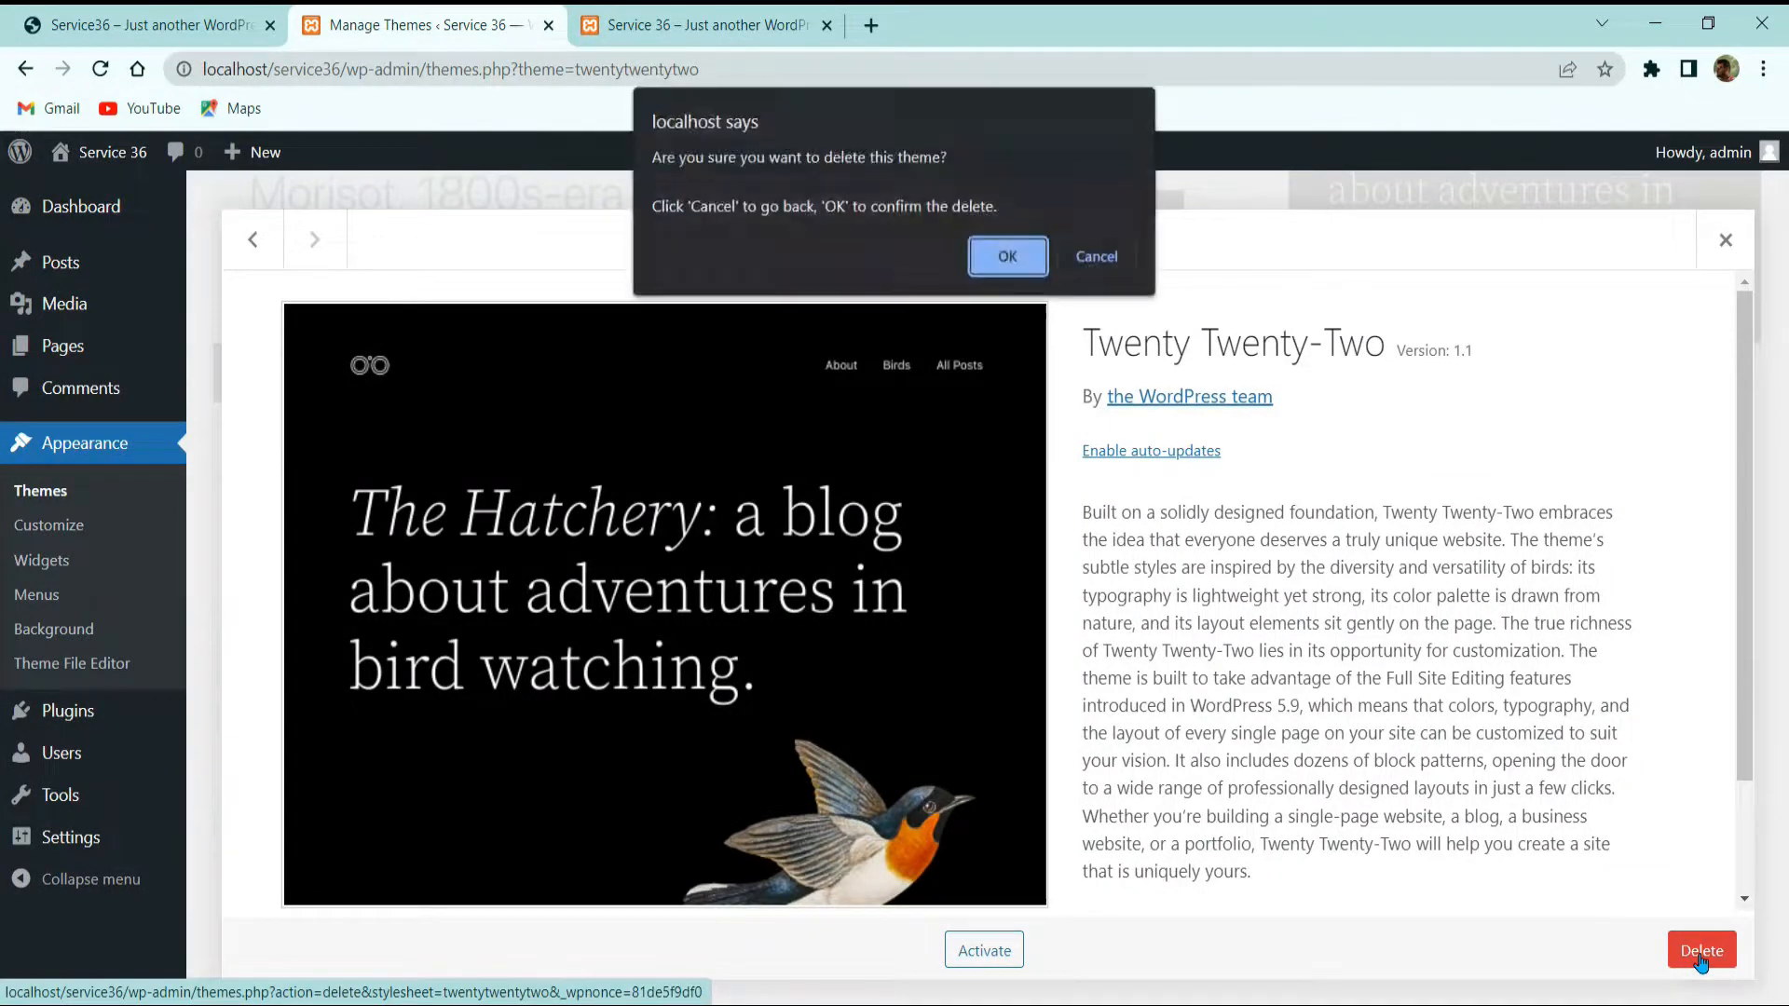
left_click(1008, 257)
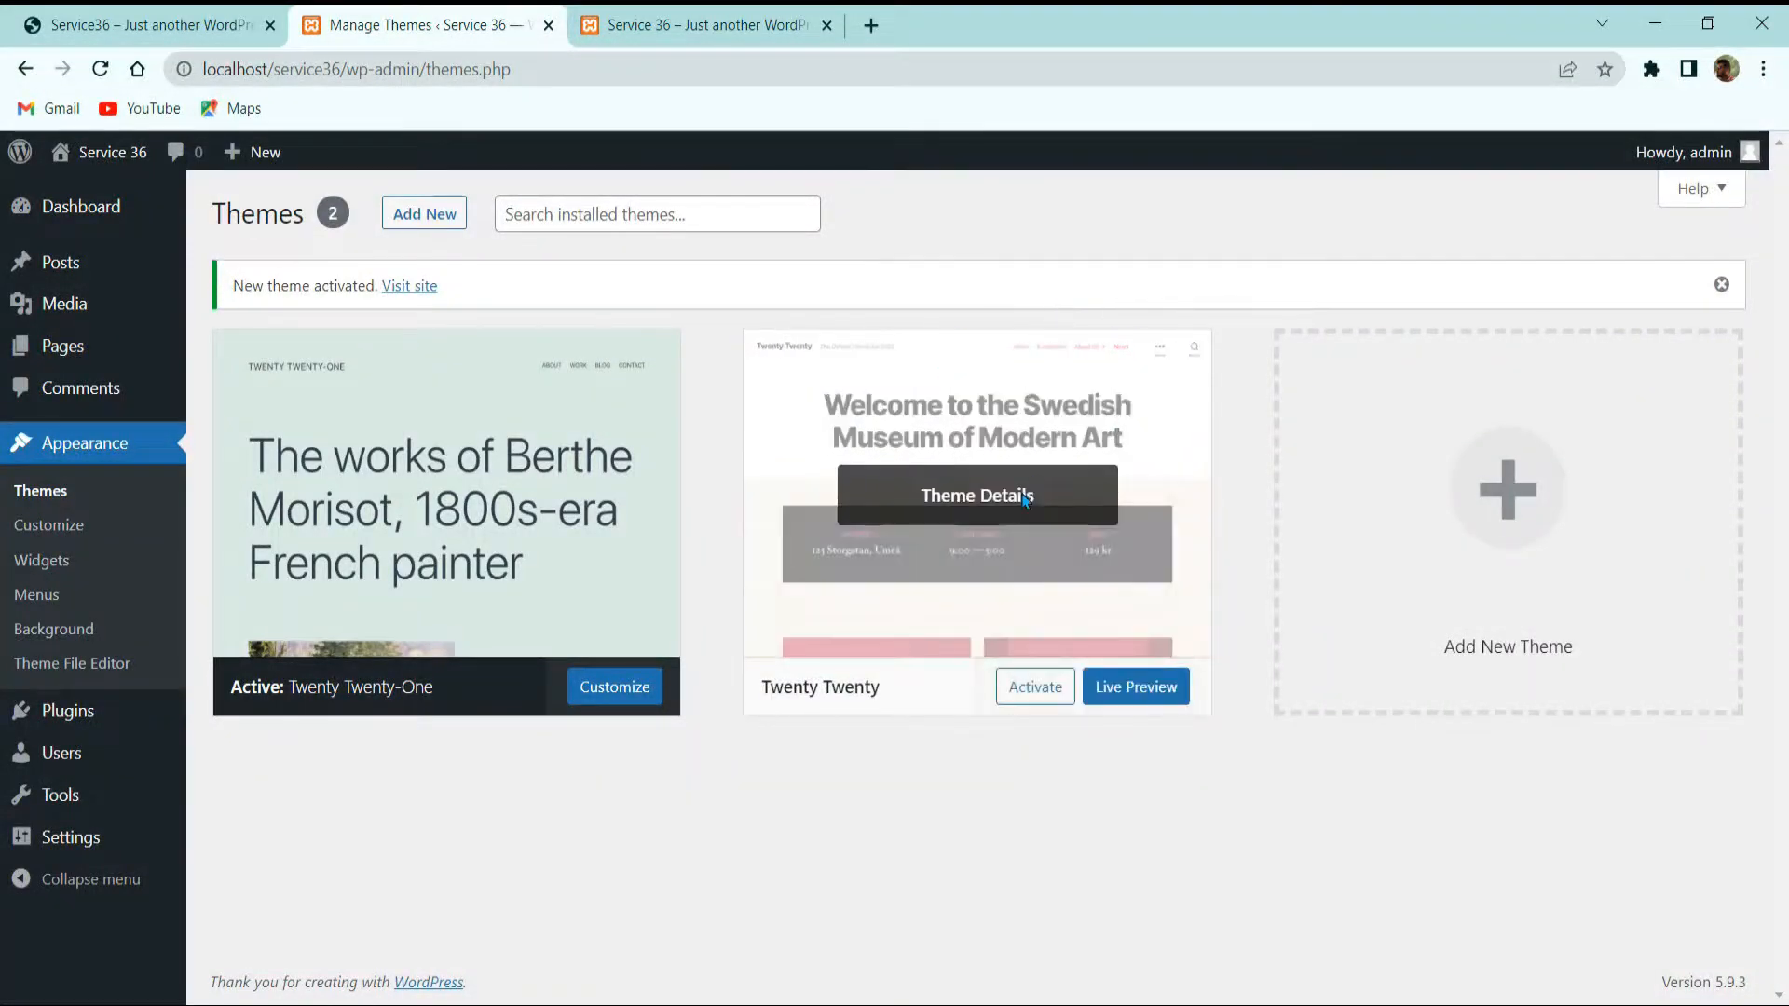
Step: Delete the Twenty Twenty theme, leaving only Twenty Twenty-One, then go to Installed Plugins
left_click(1026, 500)
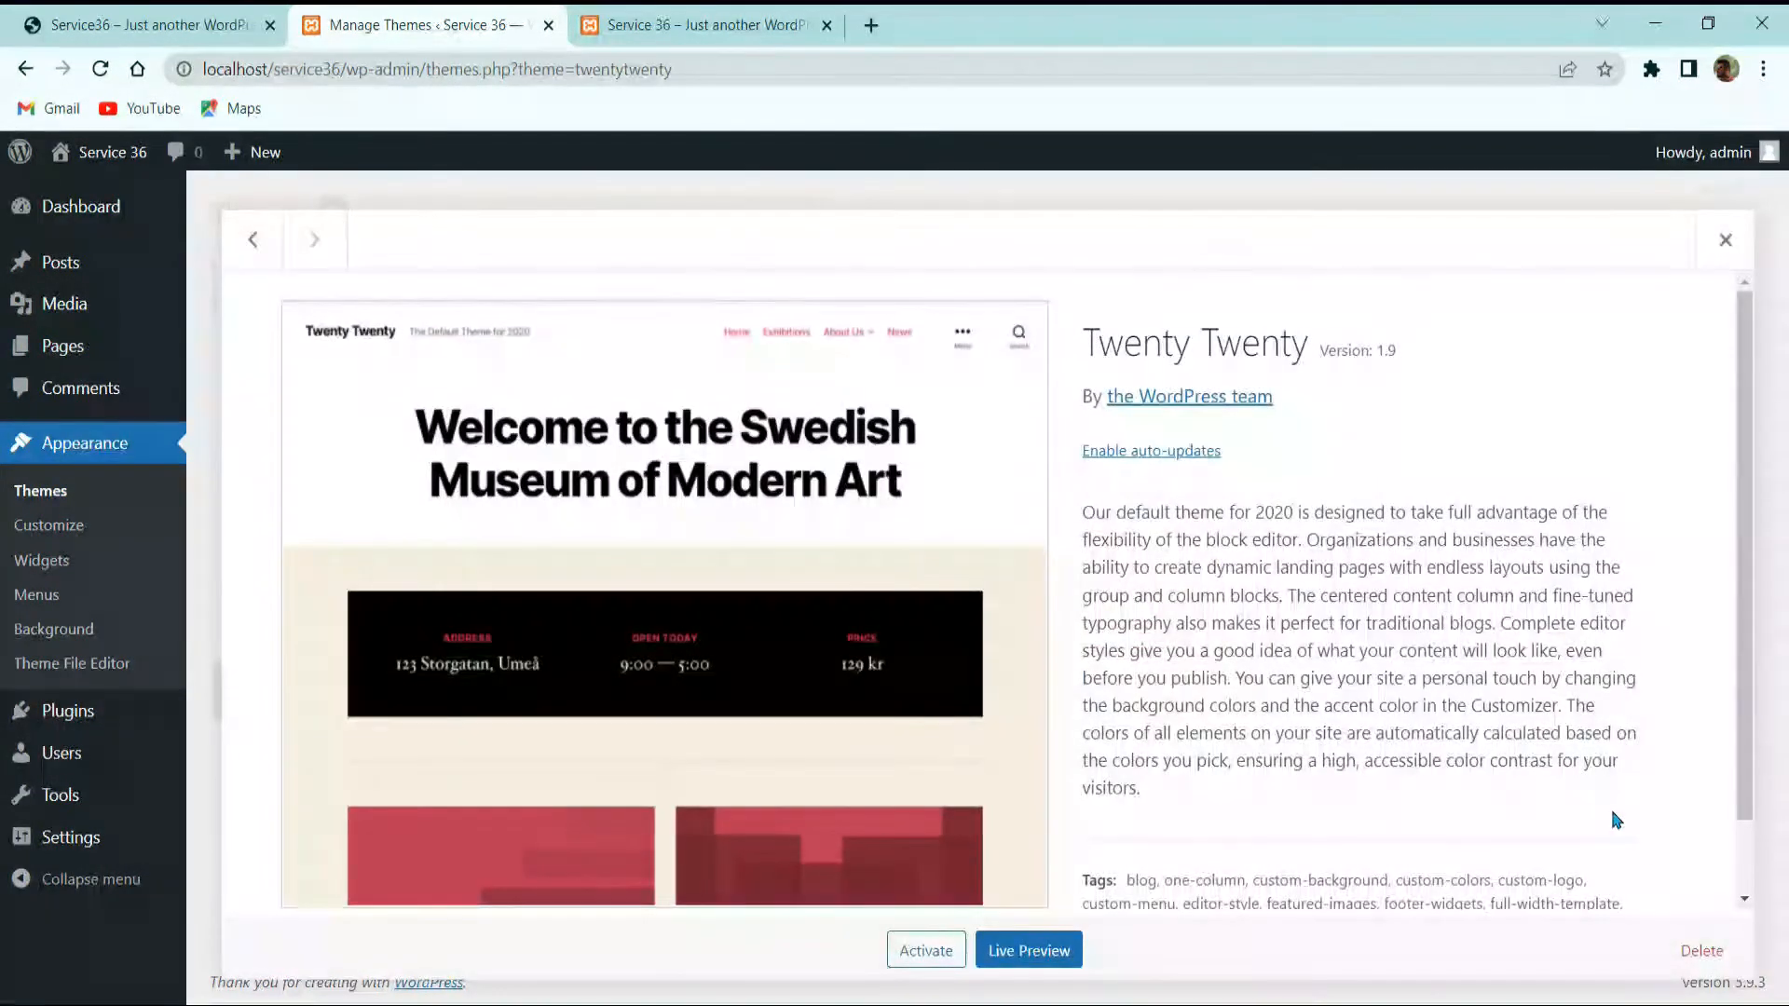
left_click(1686, 949)
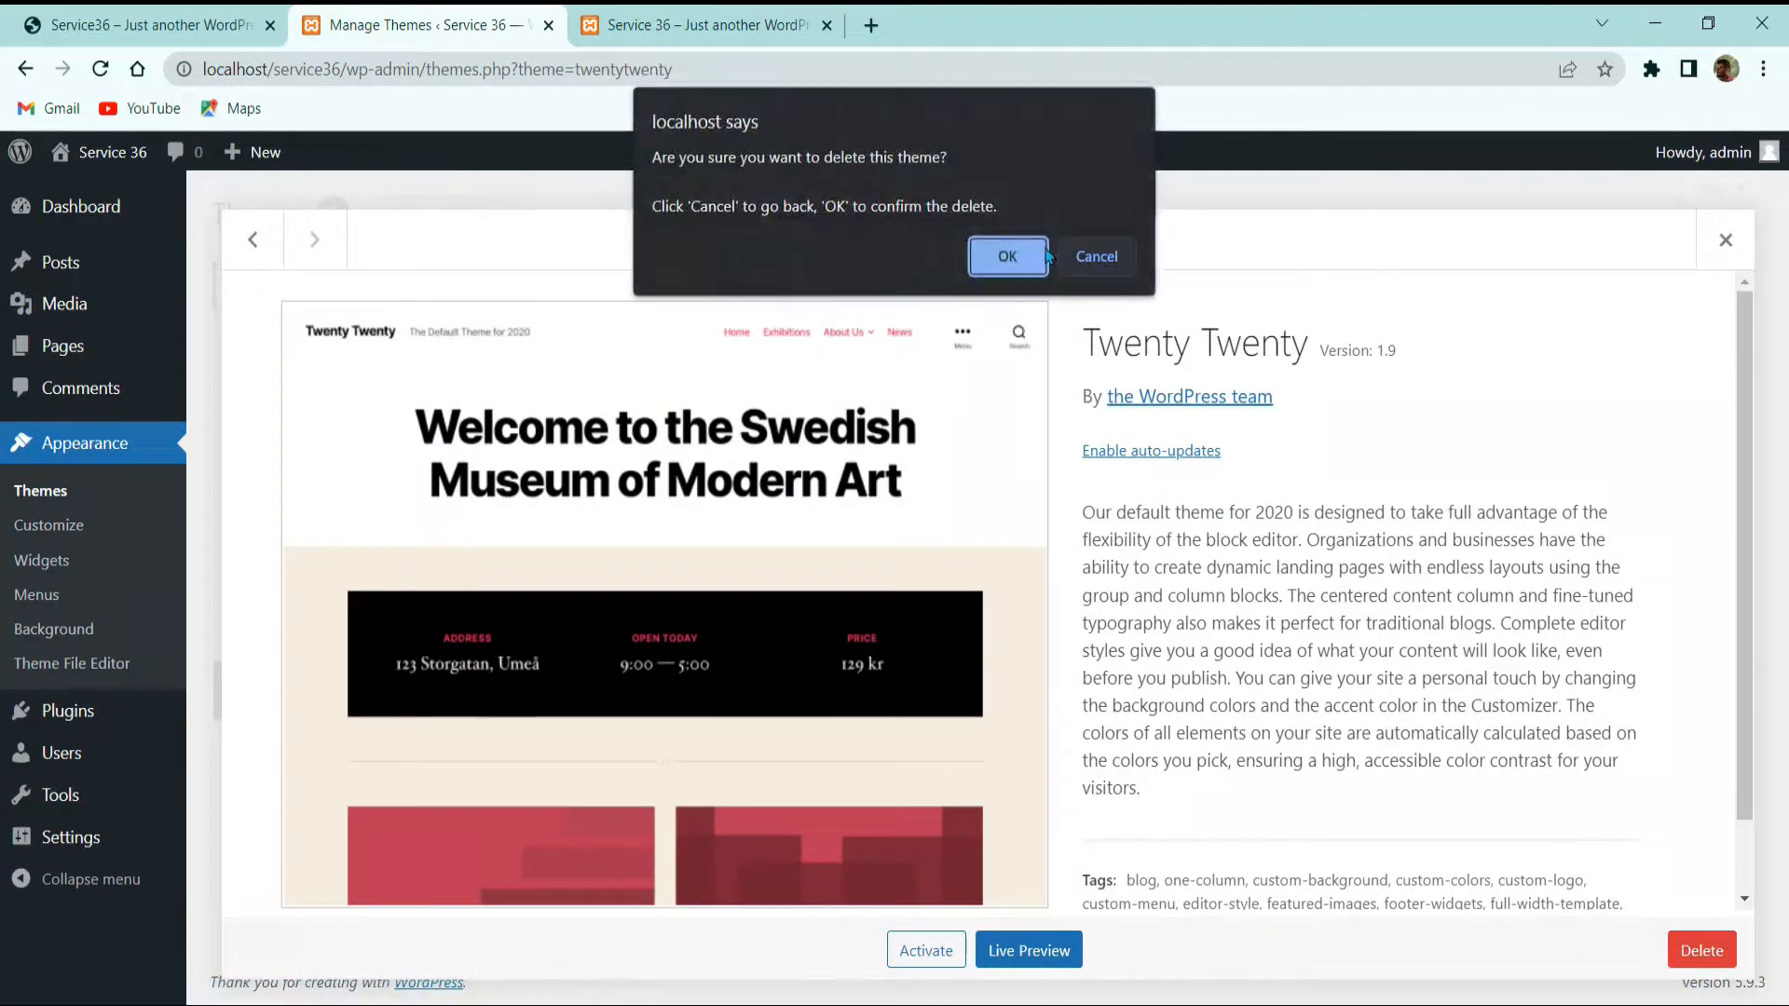
left_click(1010, 257)
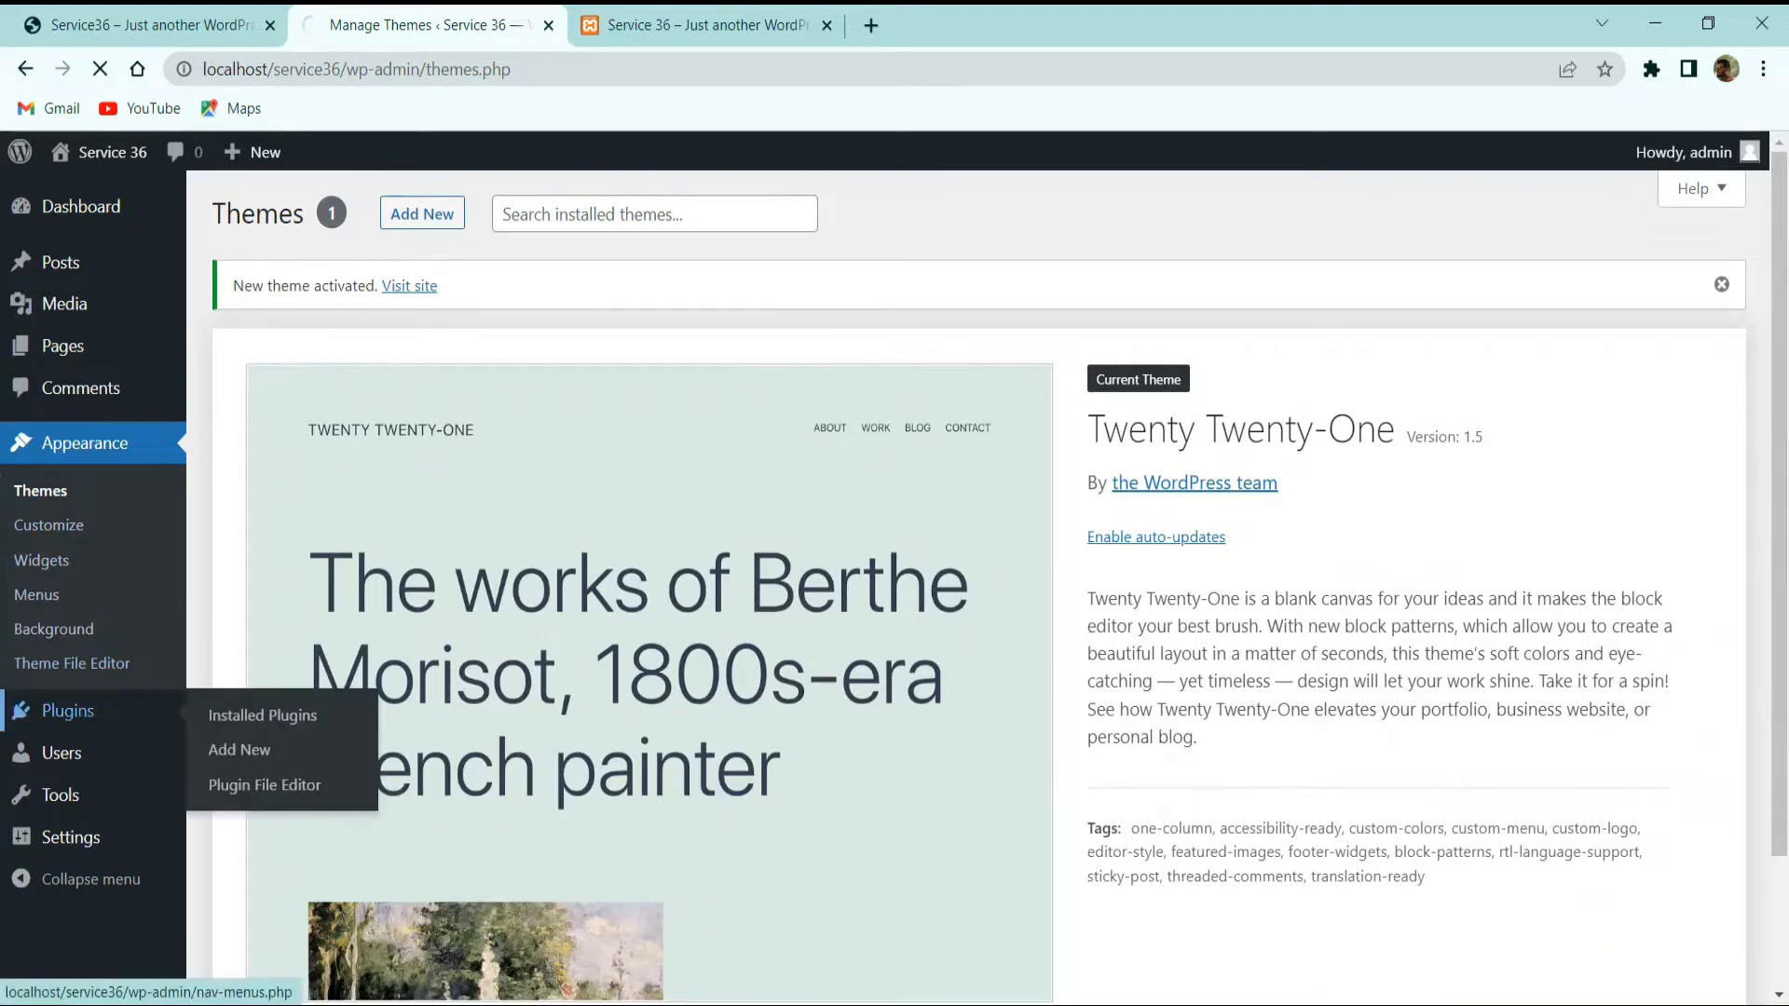
left_click(73, 718)
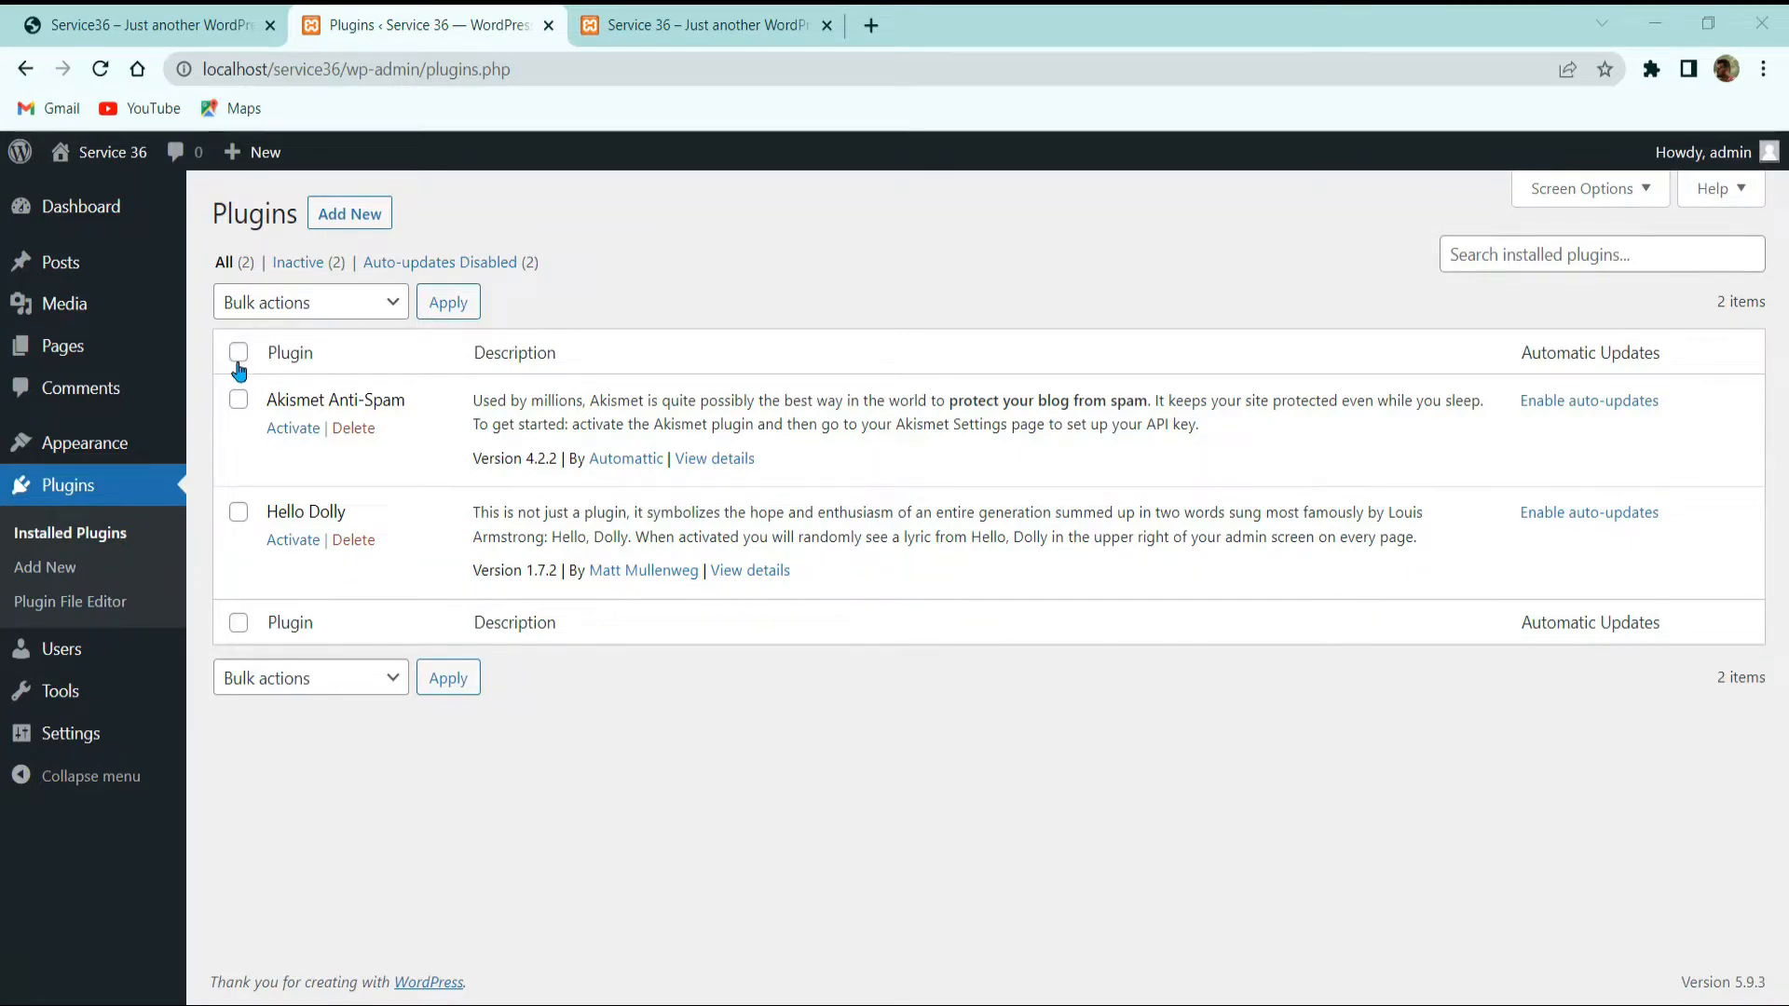
Step: Bulk-deactivate all the installed plugins
left_click(239, 400)
left_click(272, 302)
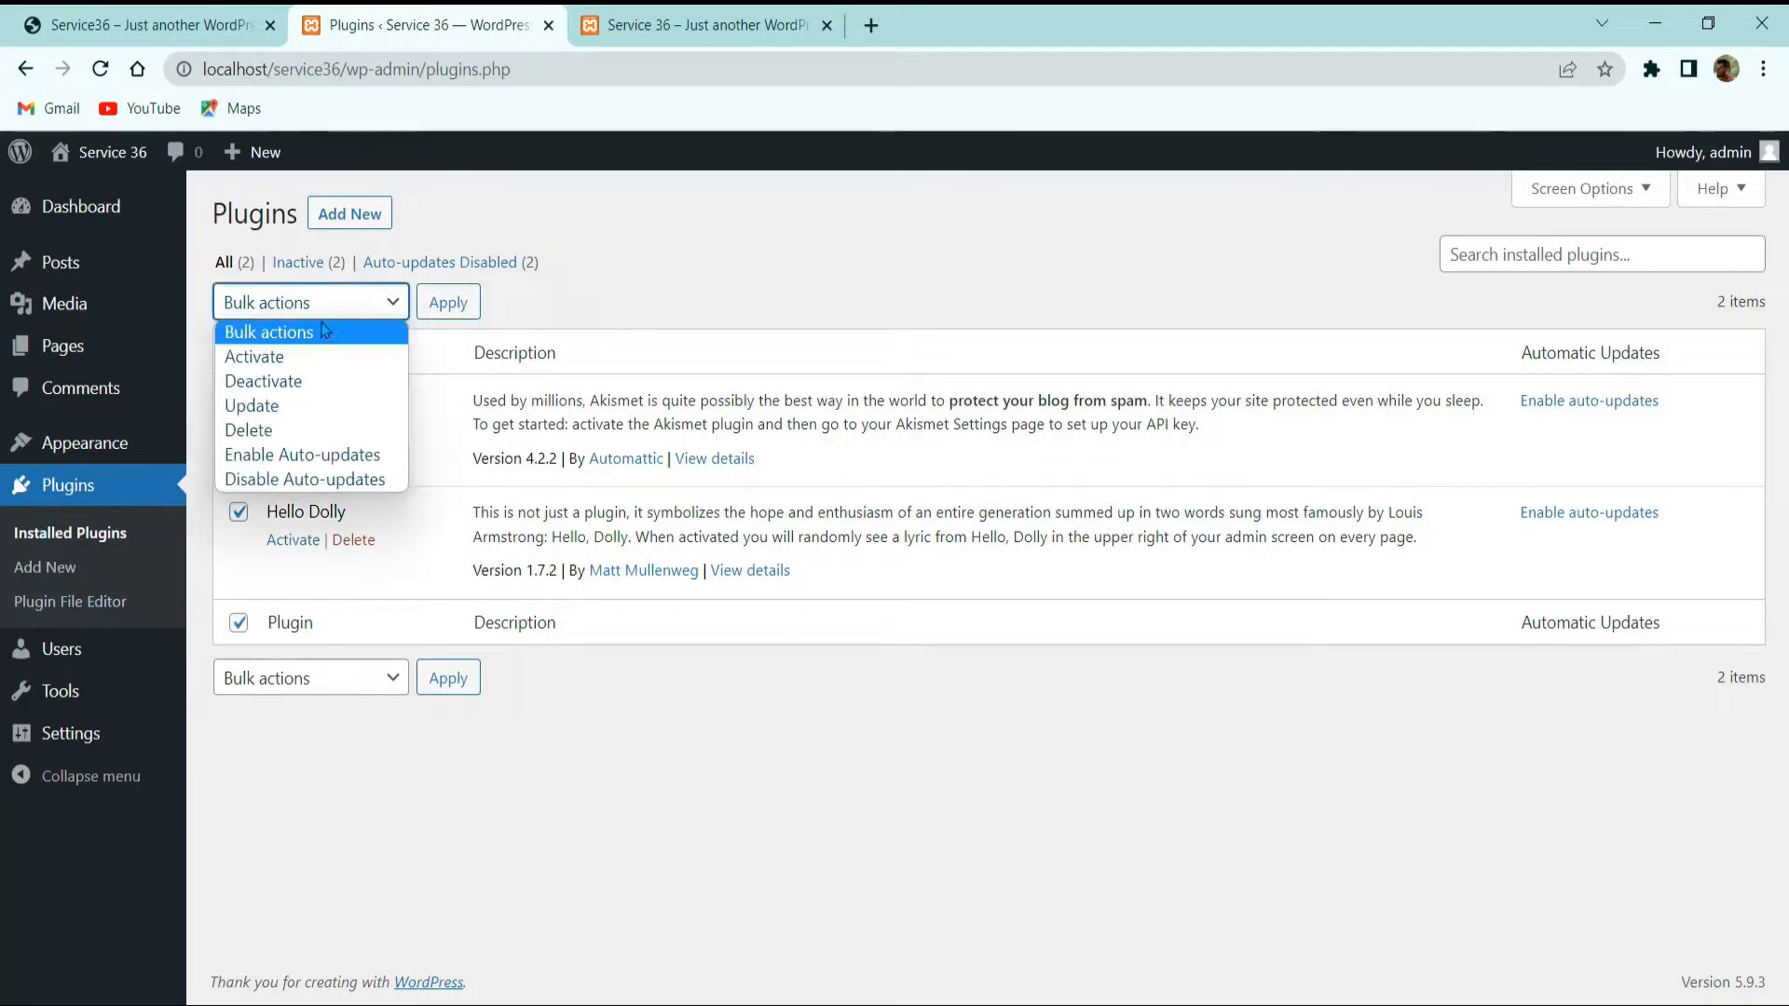
left_click(312, 382)
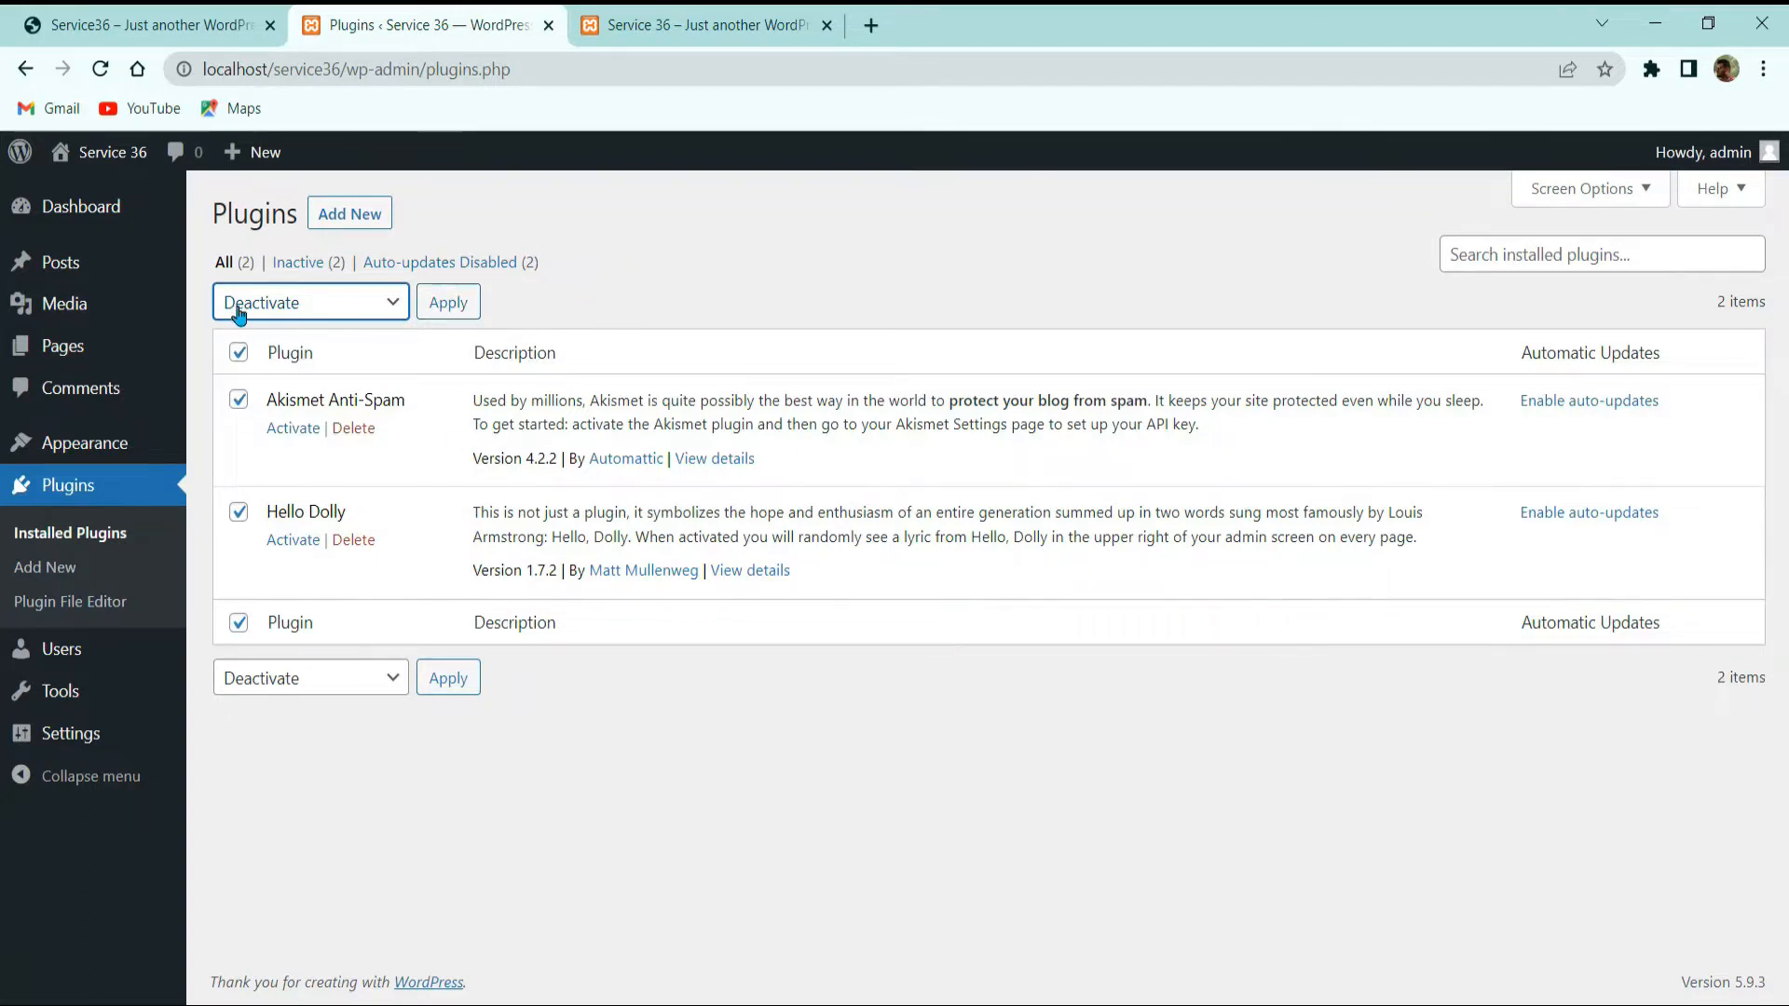
Step: Bulk-delete Akismet Anti-Spam and Hello Dolly, confirm, and go to the Users list
left_click(286, 305)
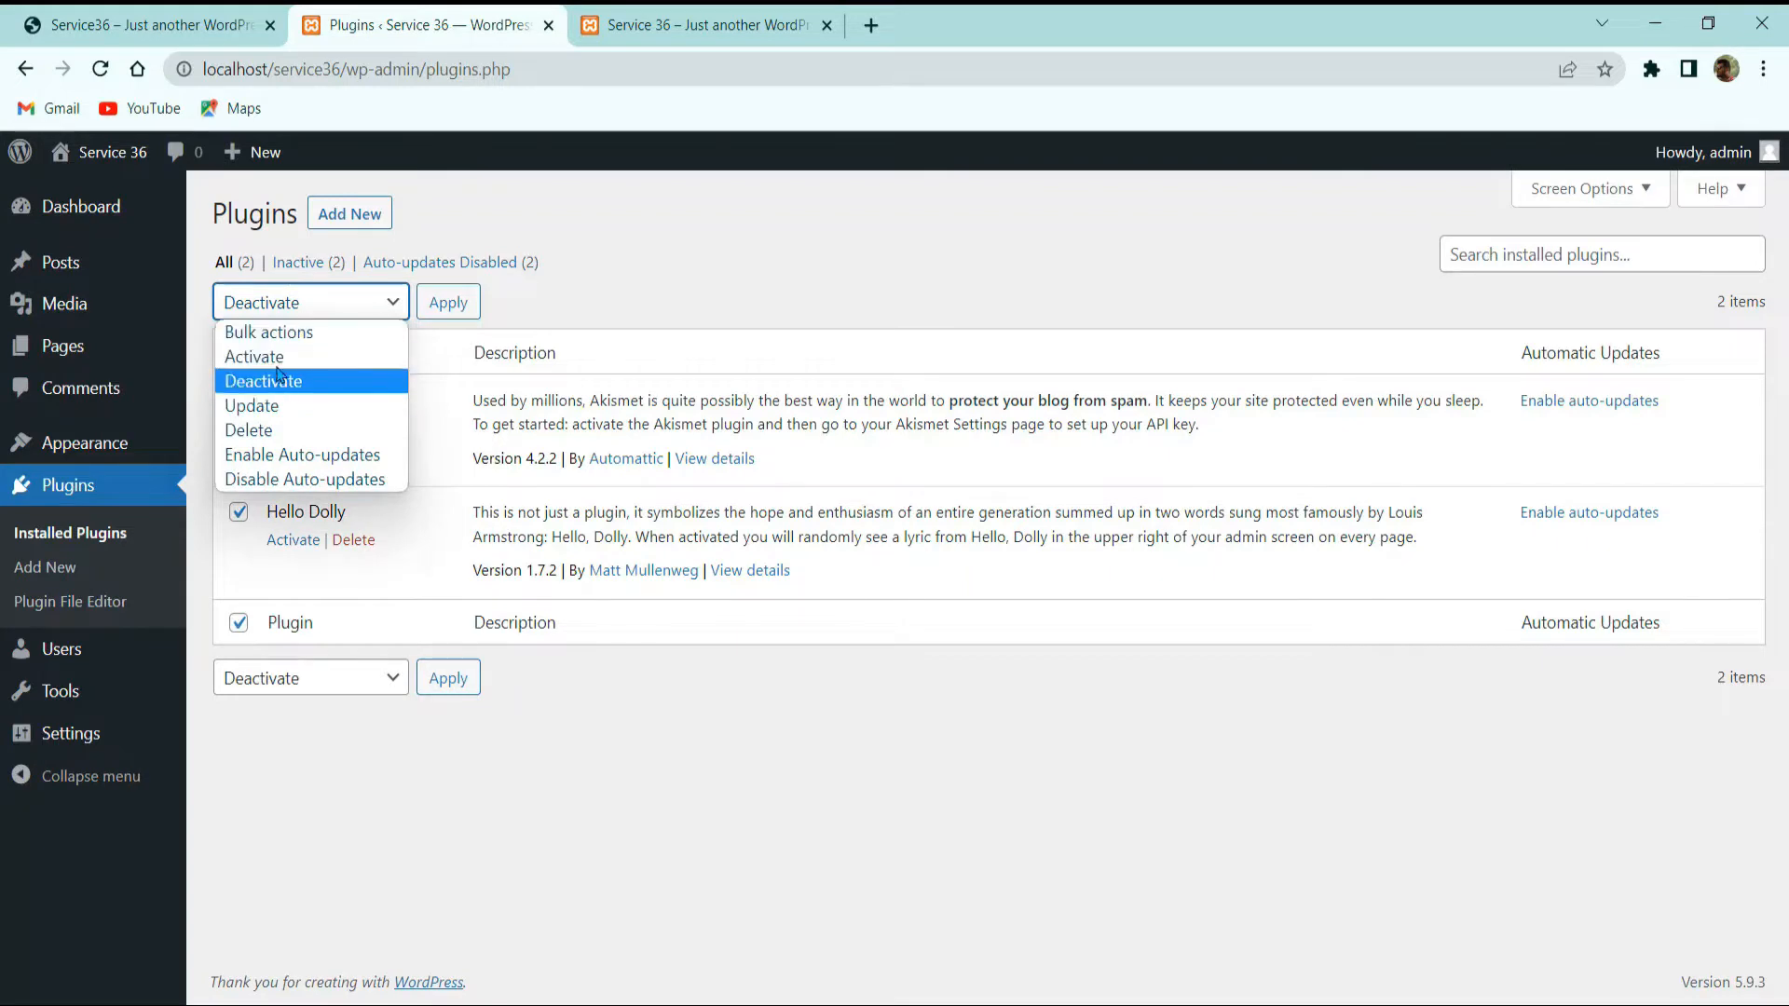
left_click(290, 429)
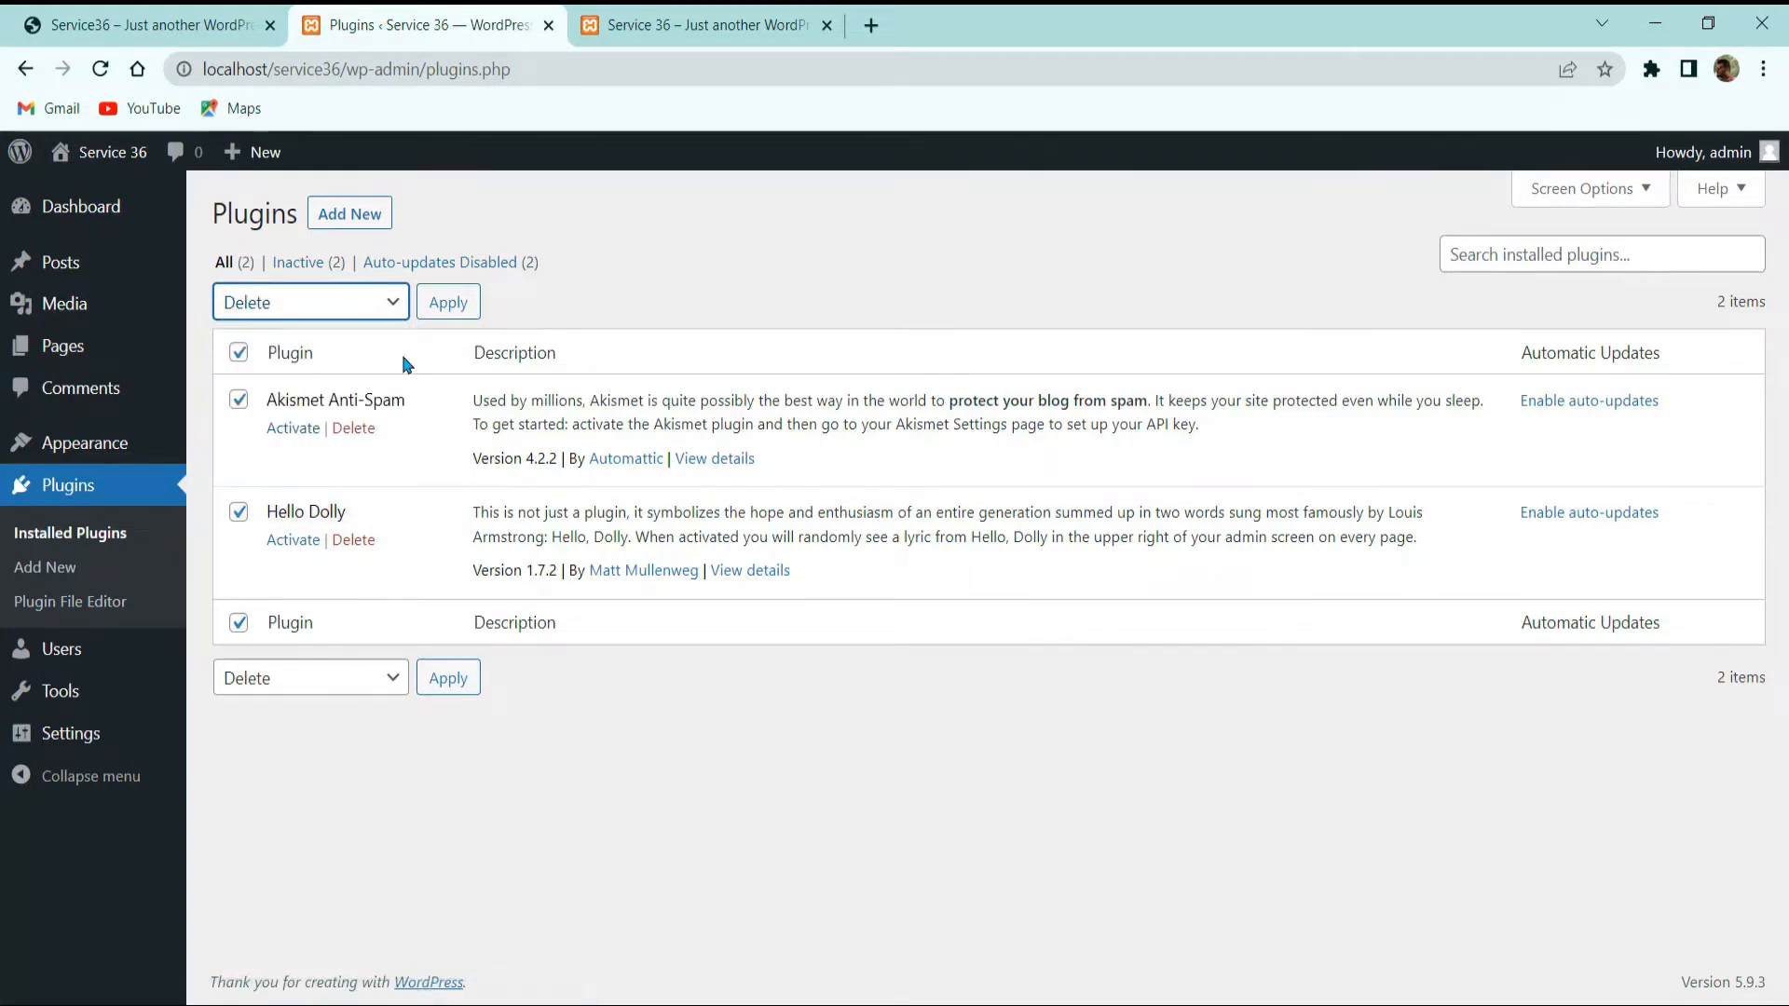
left_click(439, 315)
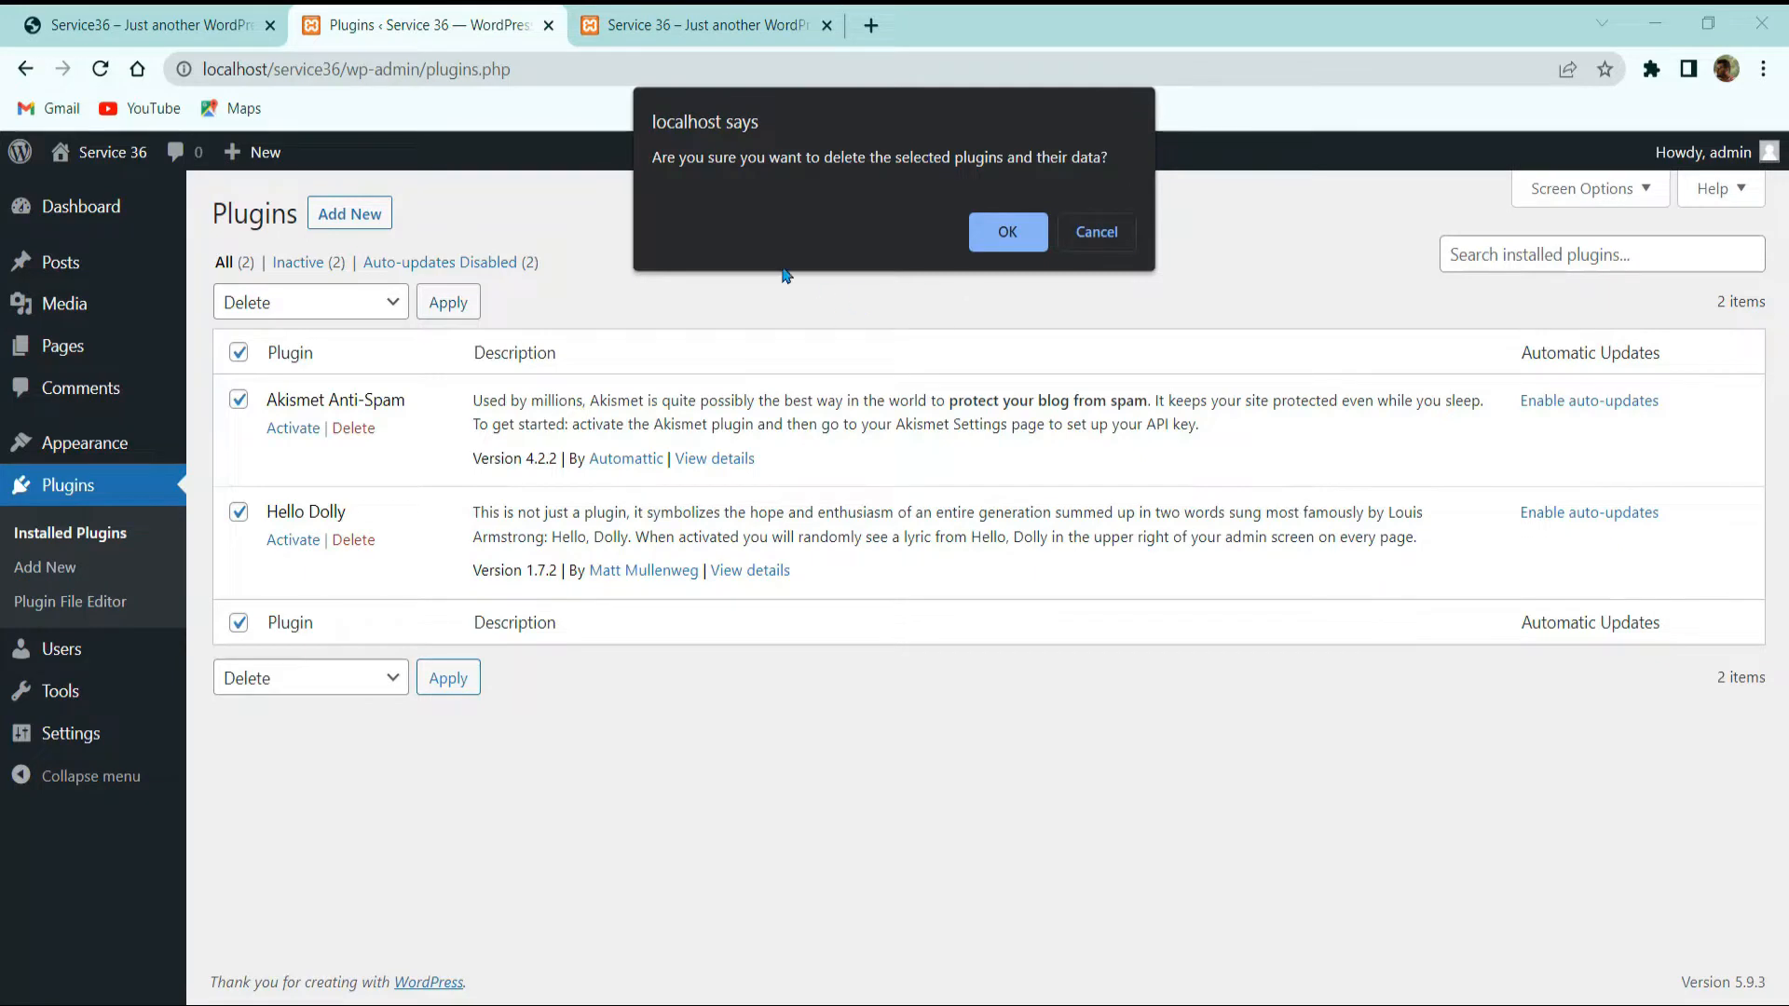
left_click(1006, 232)
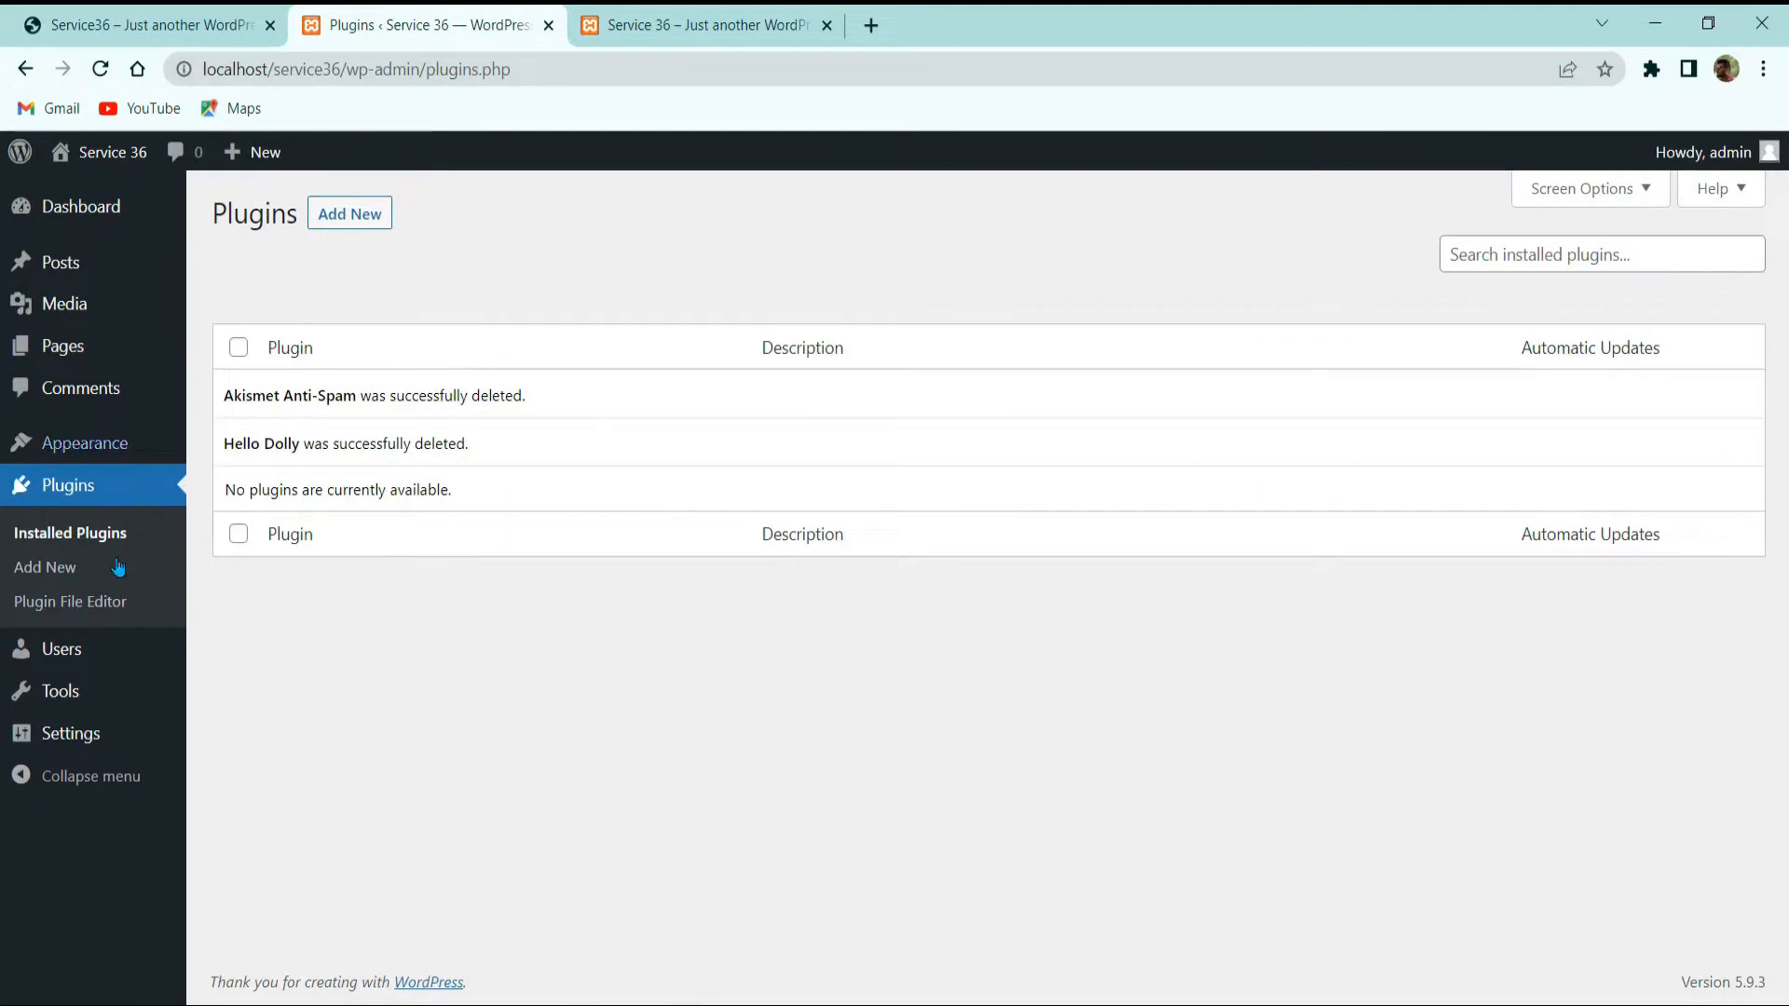
left_click(84, 647)
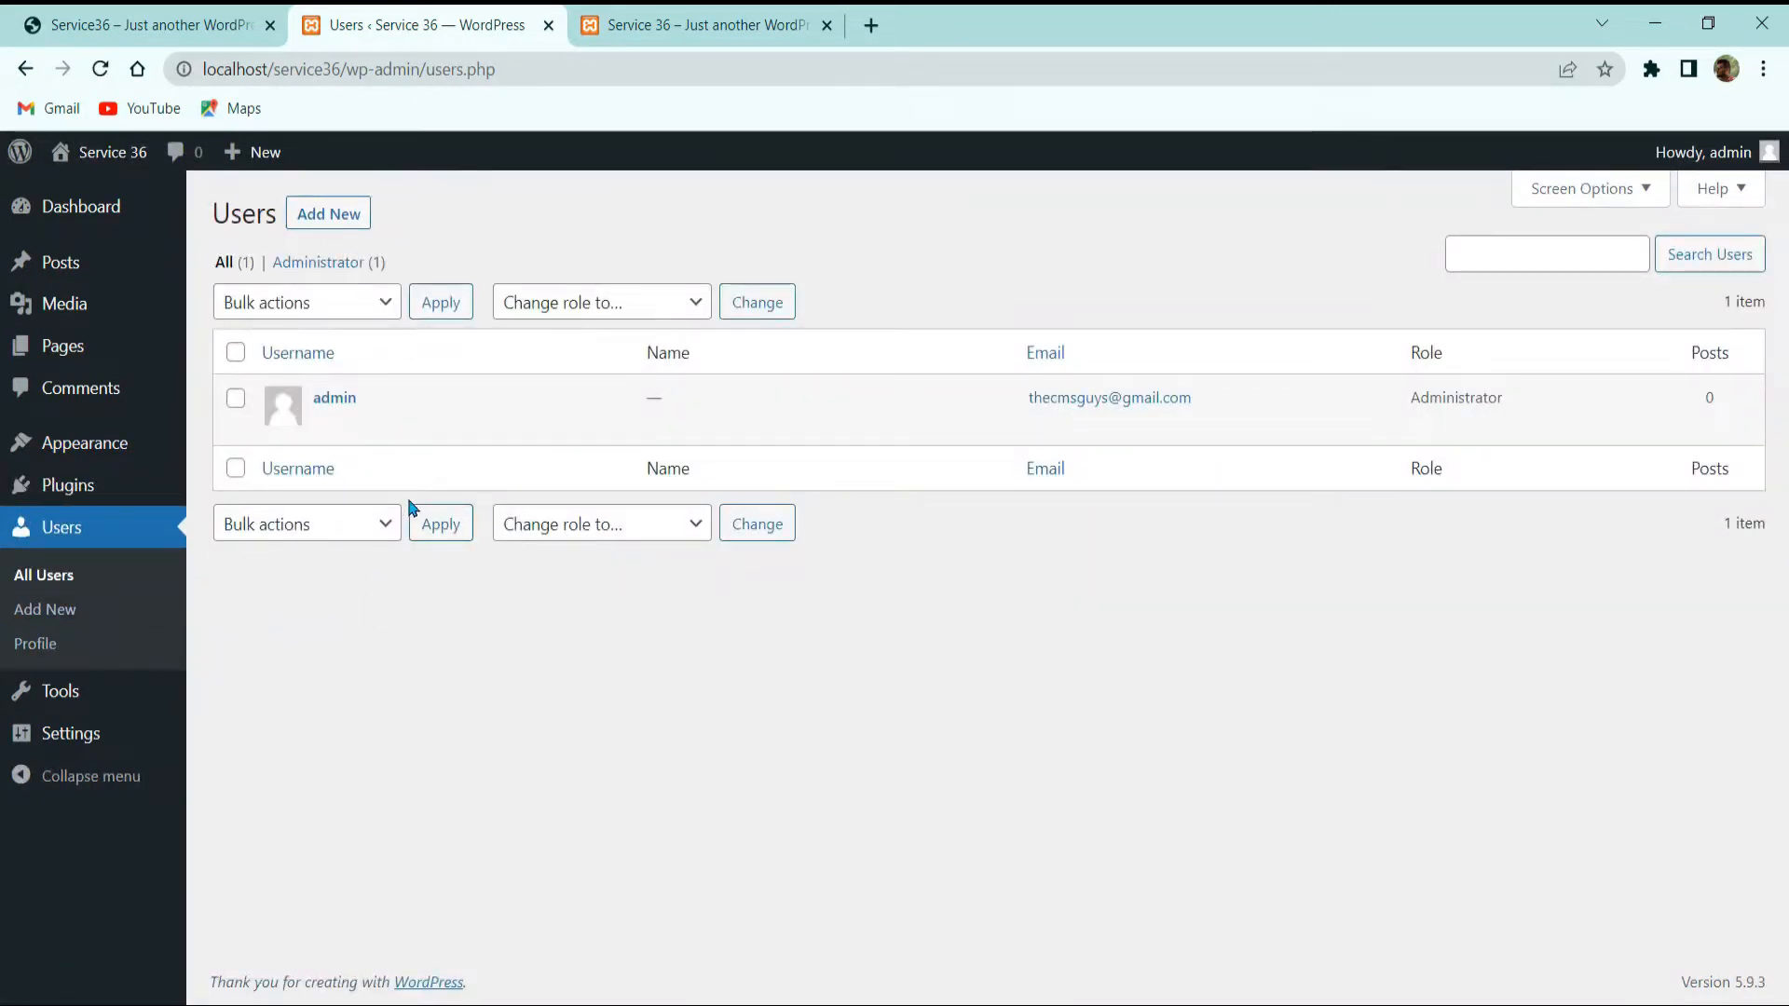
mouse_move(289, 392)
left_click(559, 523)
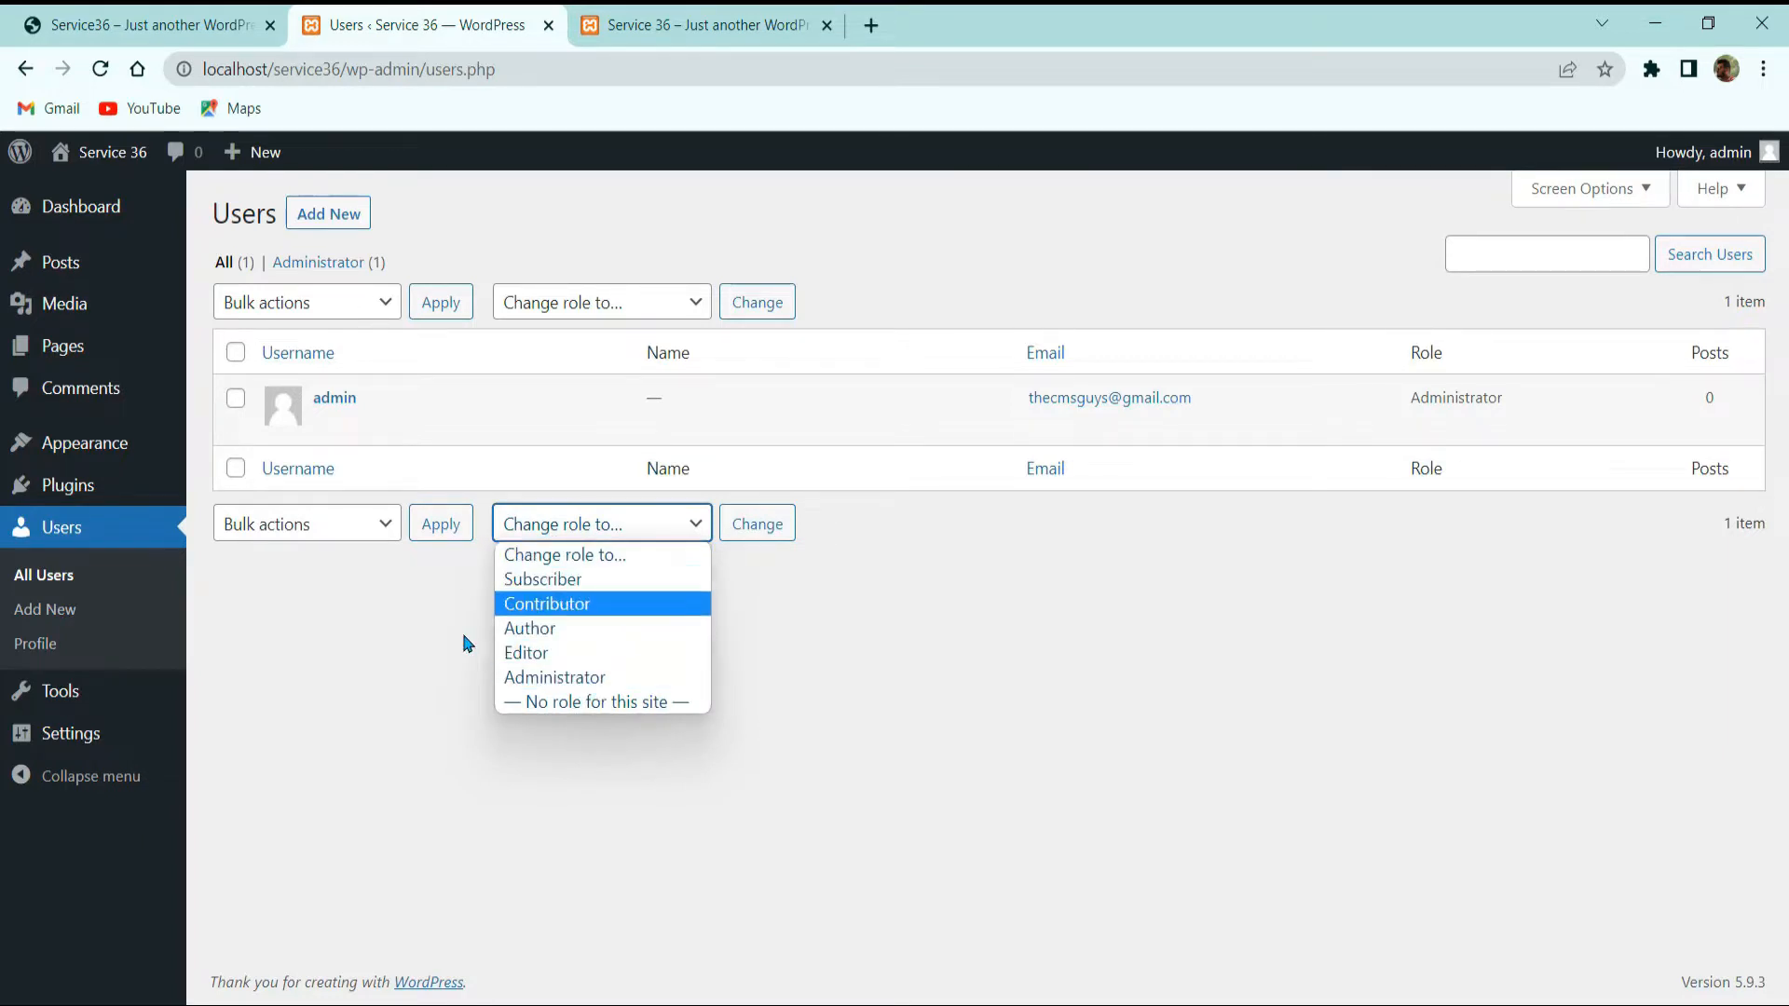
left_click(412, 643)
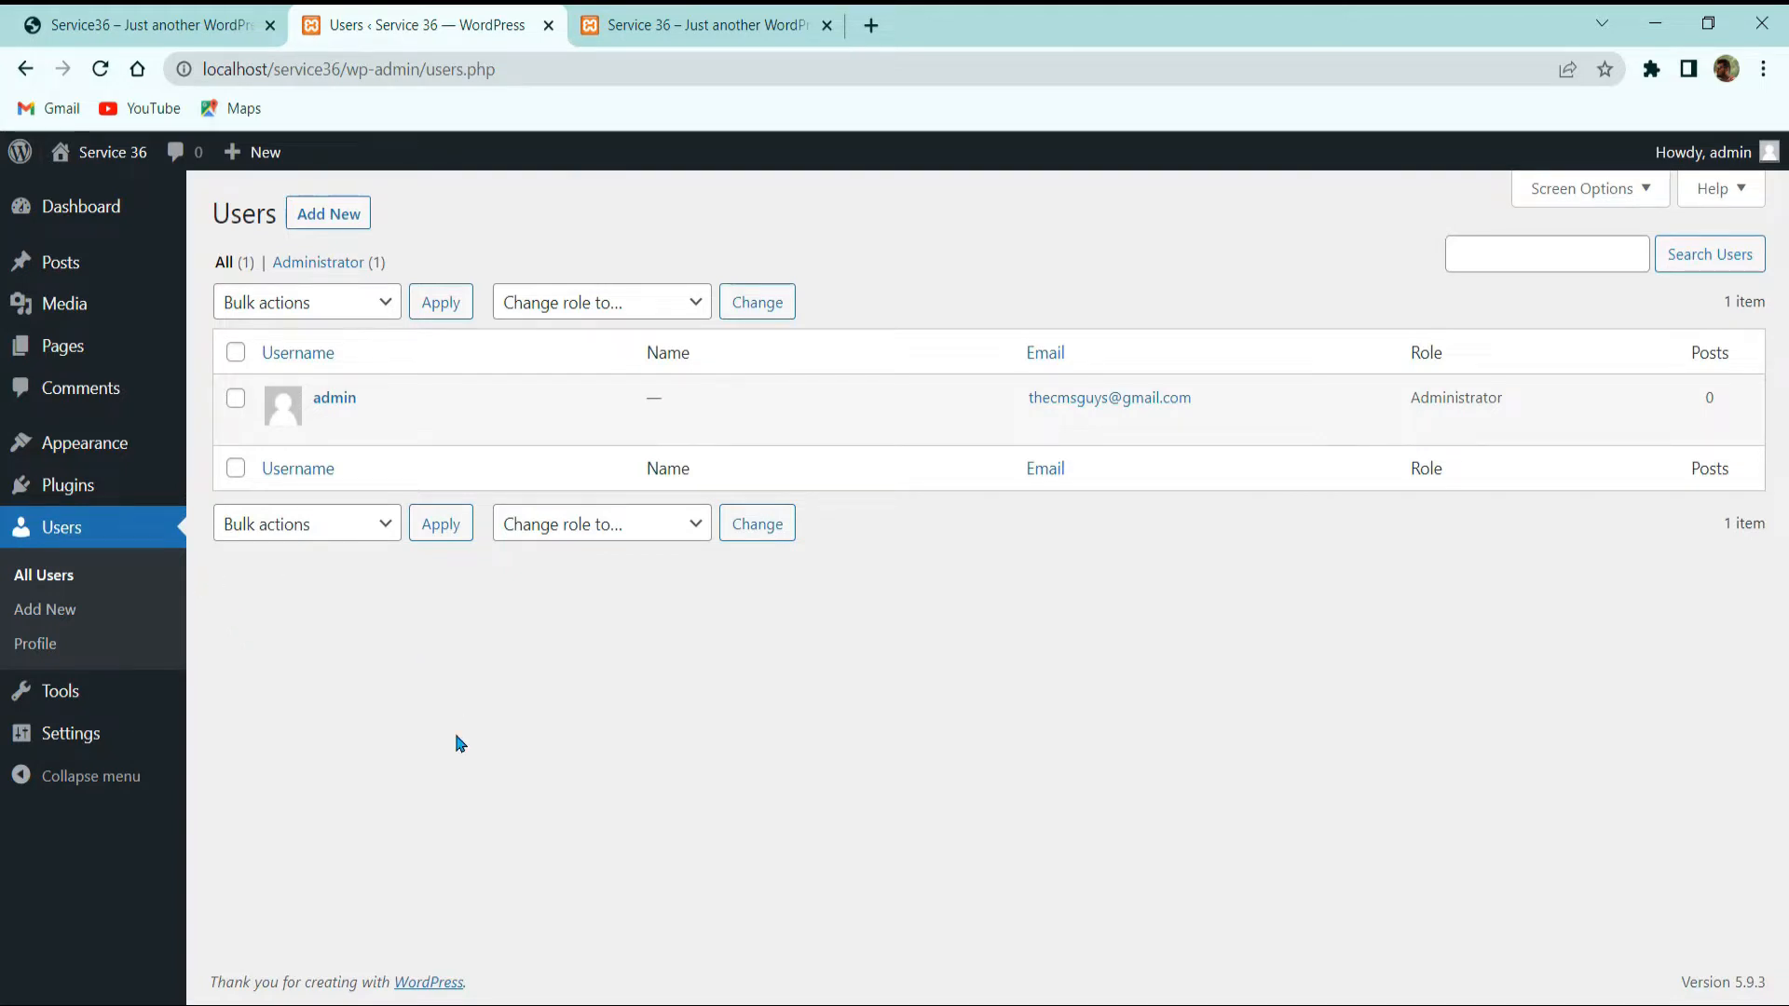
Step: Open the Add New User form and regenerate its random password several times
left_click(339, 215)
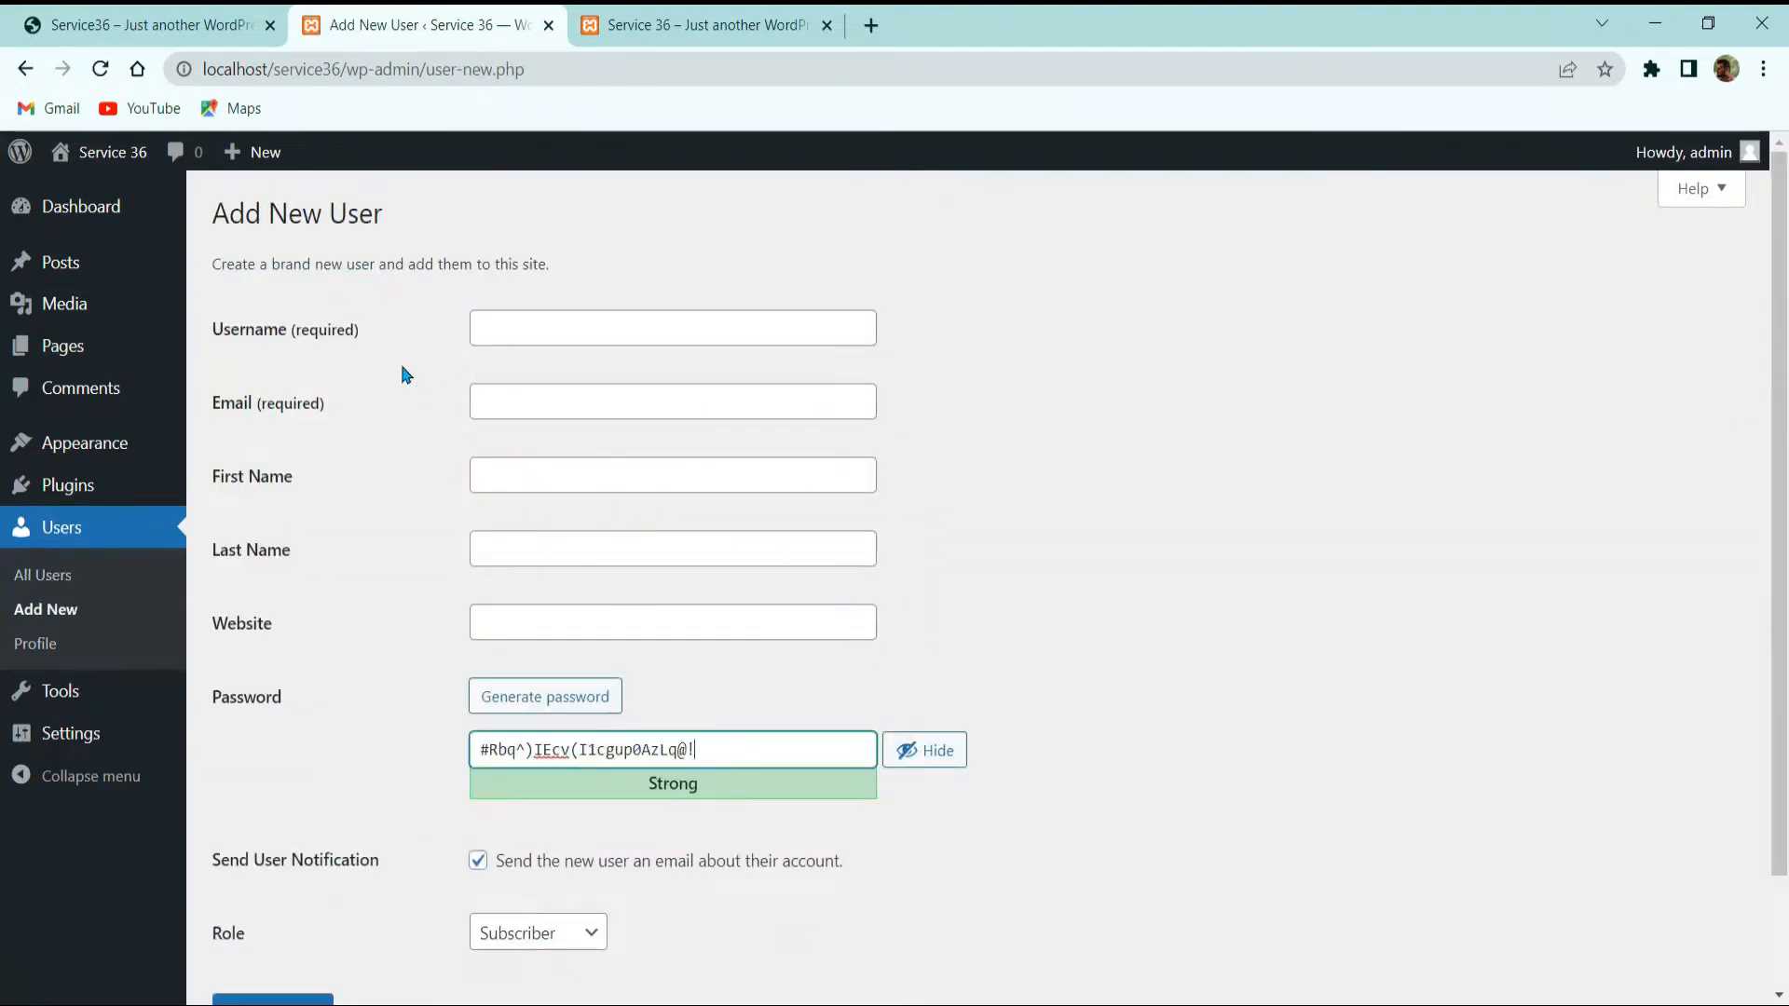
left_click_drag(227, 331, 355, 334)
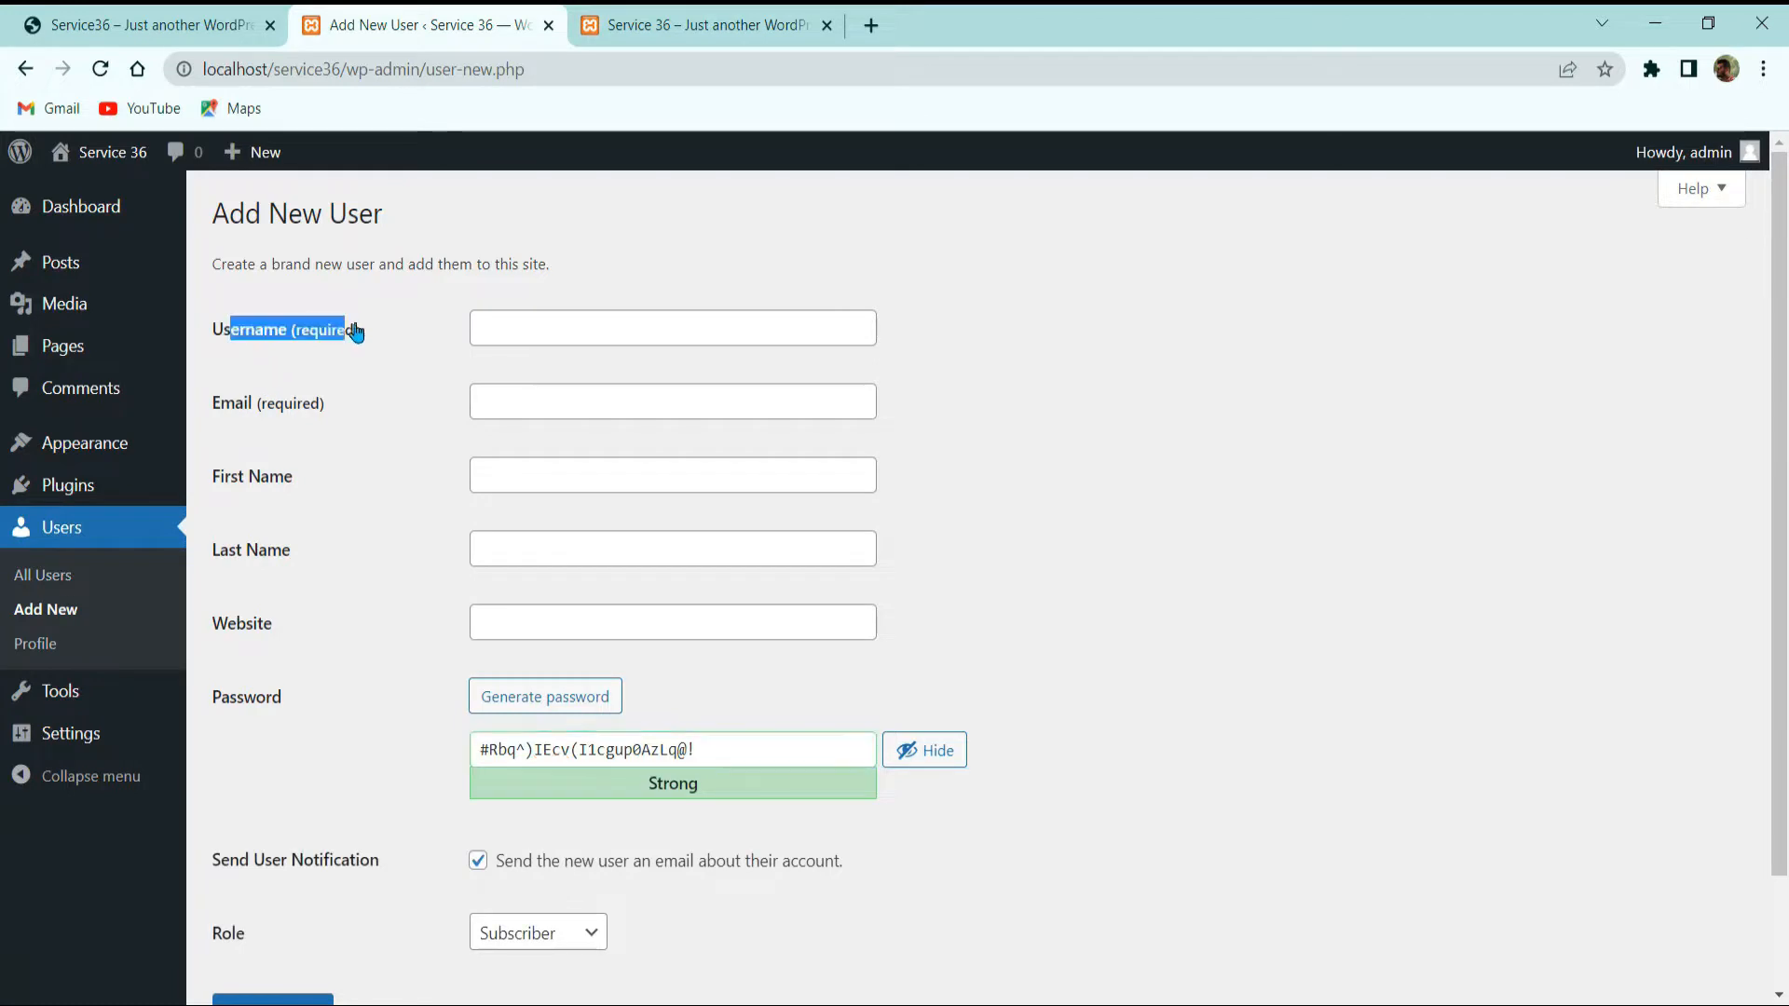
left_click(285, 444)
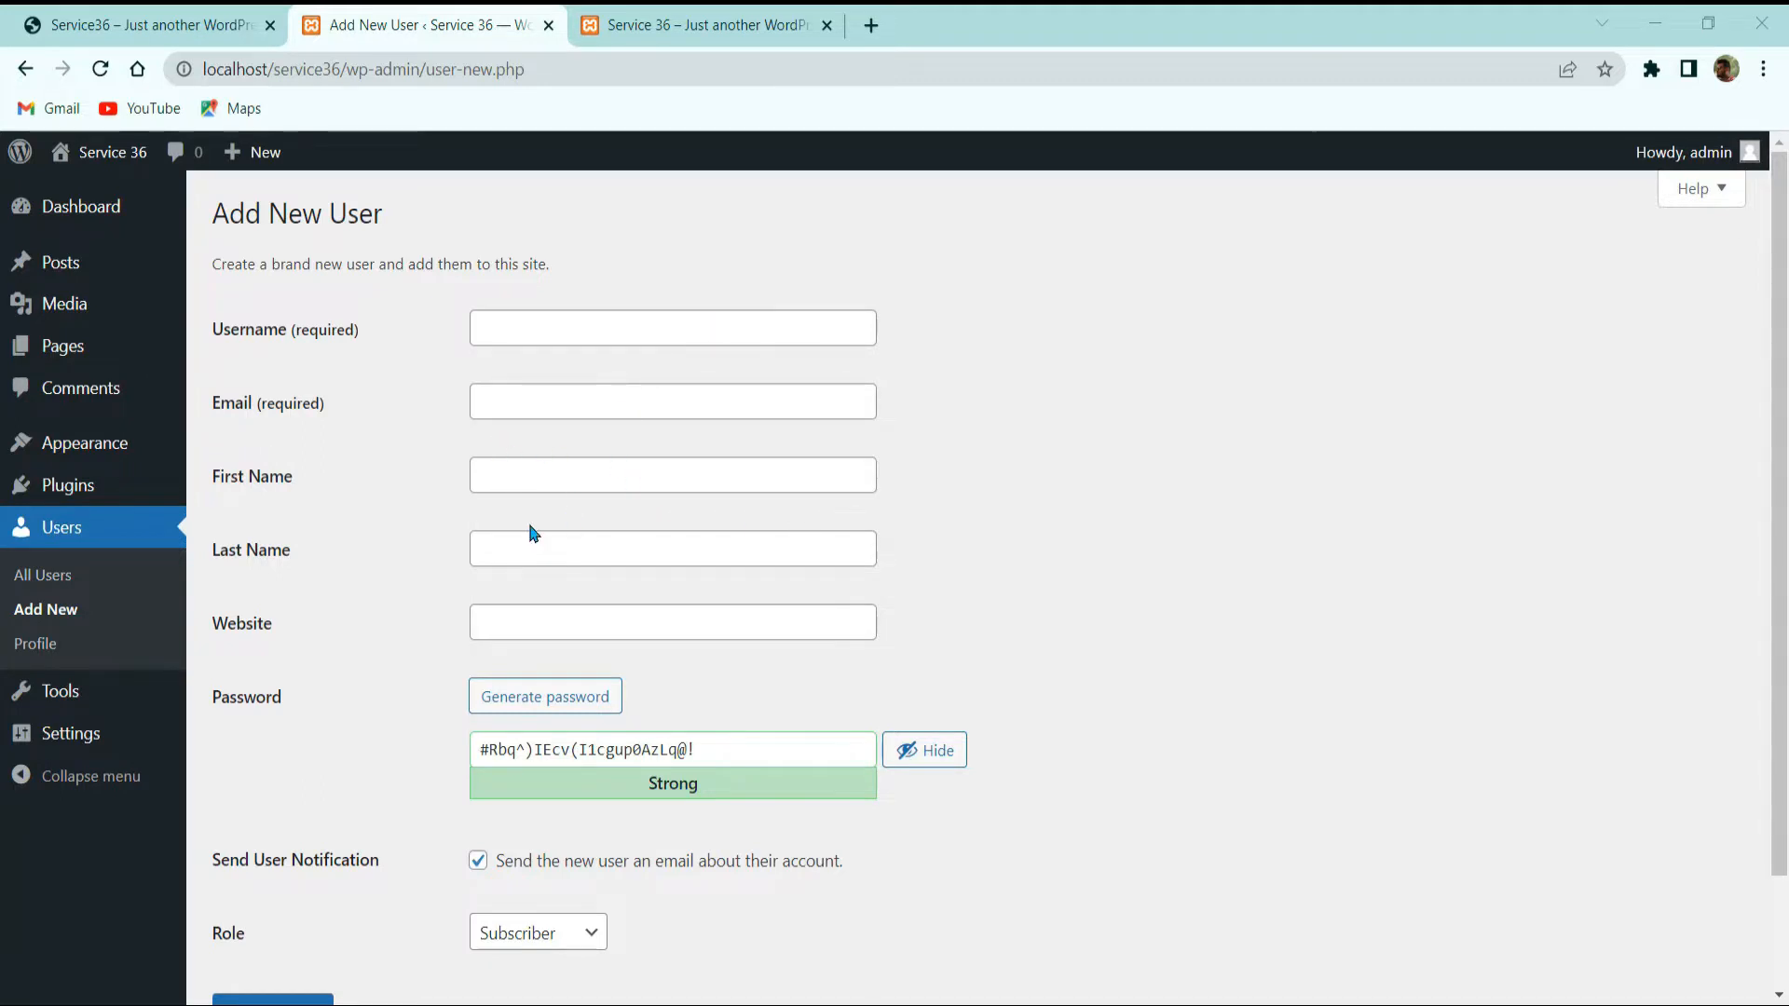
scroll(606, 627, "down", 2)
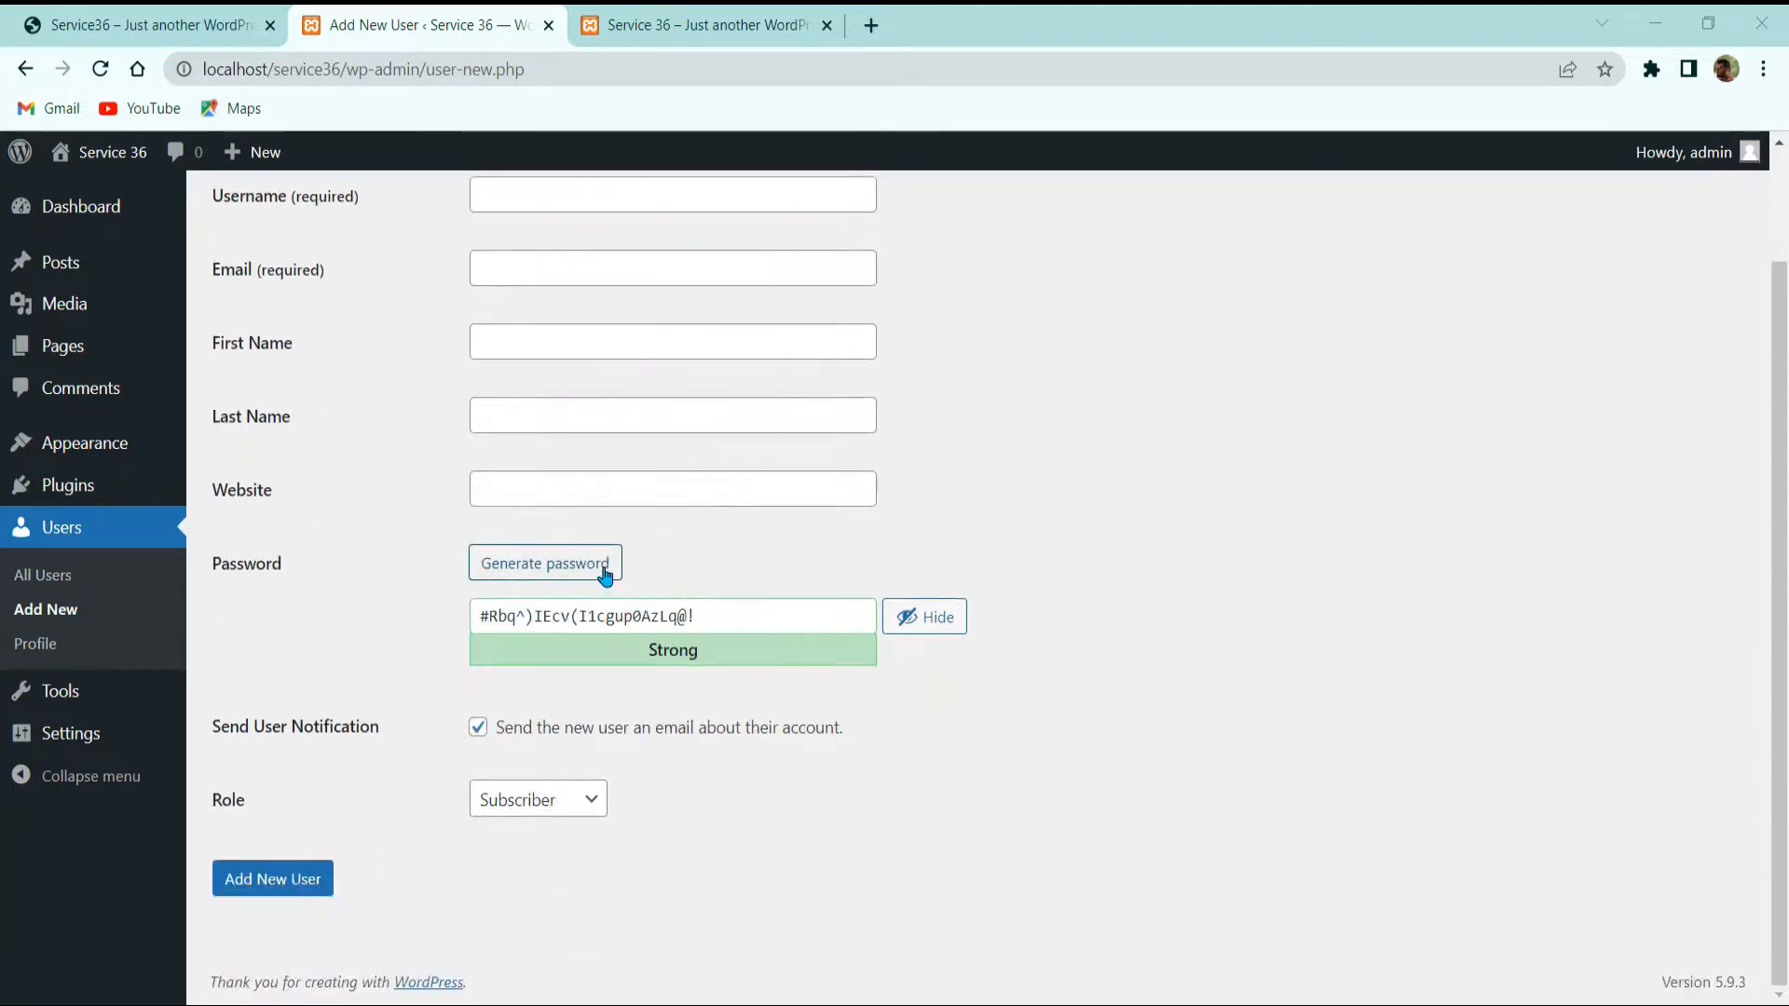
left_click(537, 562)
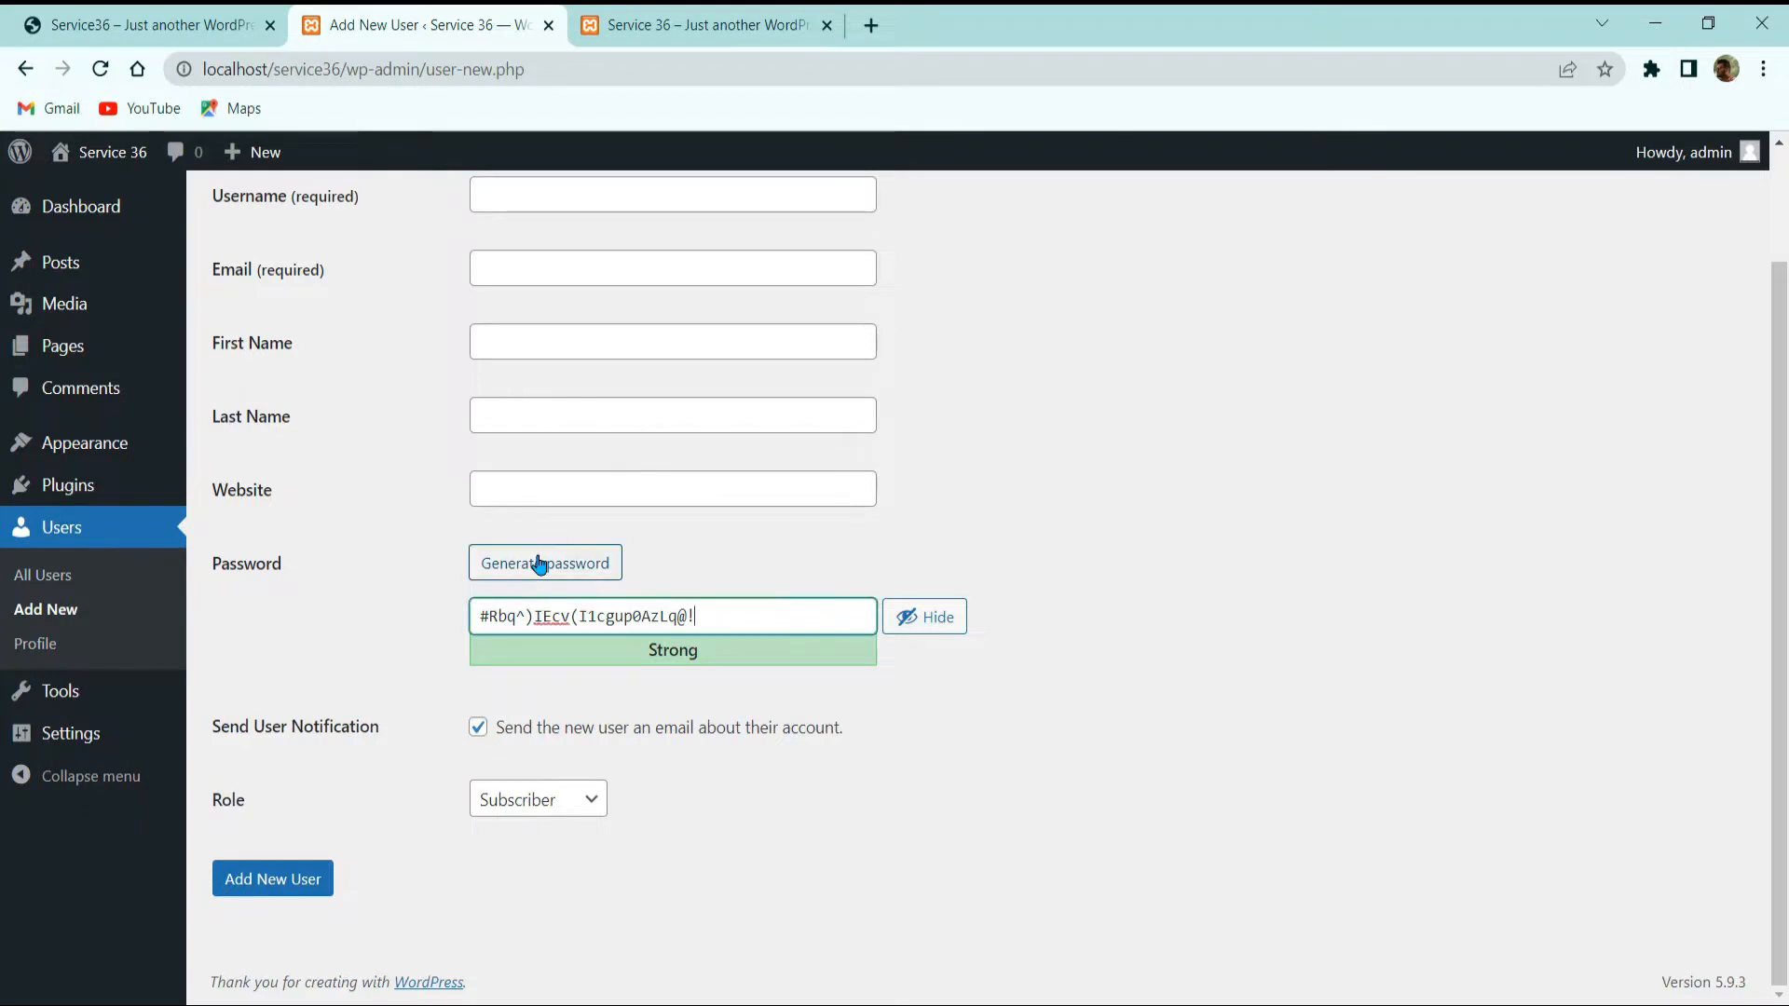
left_click(539, 563)
left_click(538, 563)
left_click(539, 562)
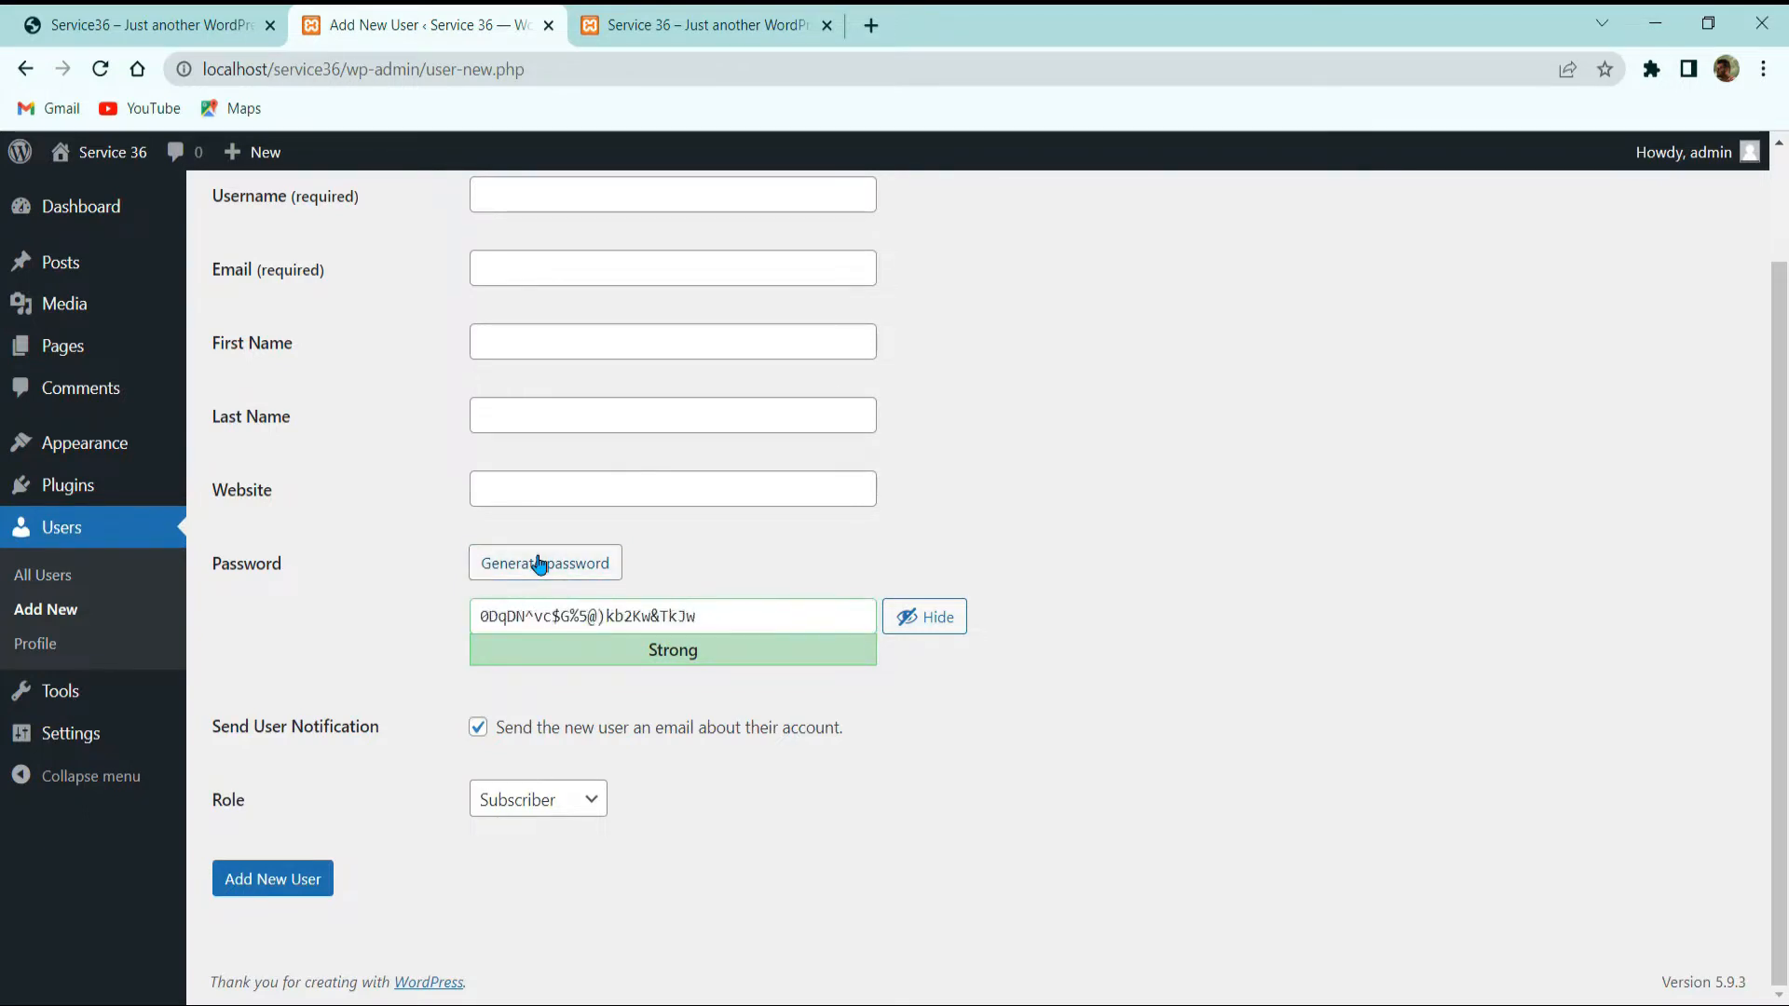
left_click(539, 563)
left_click(539, 563)
left_click(539, 563)
triple_click(544, 608)
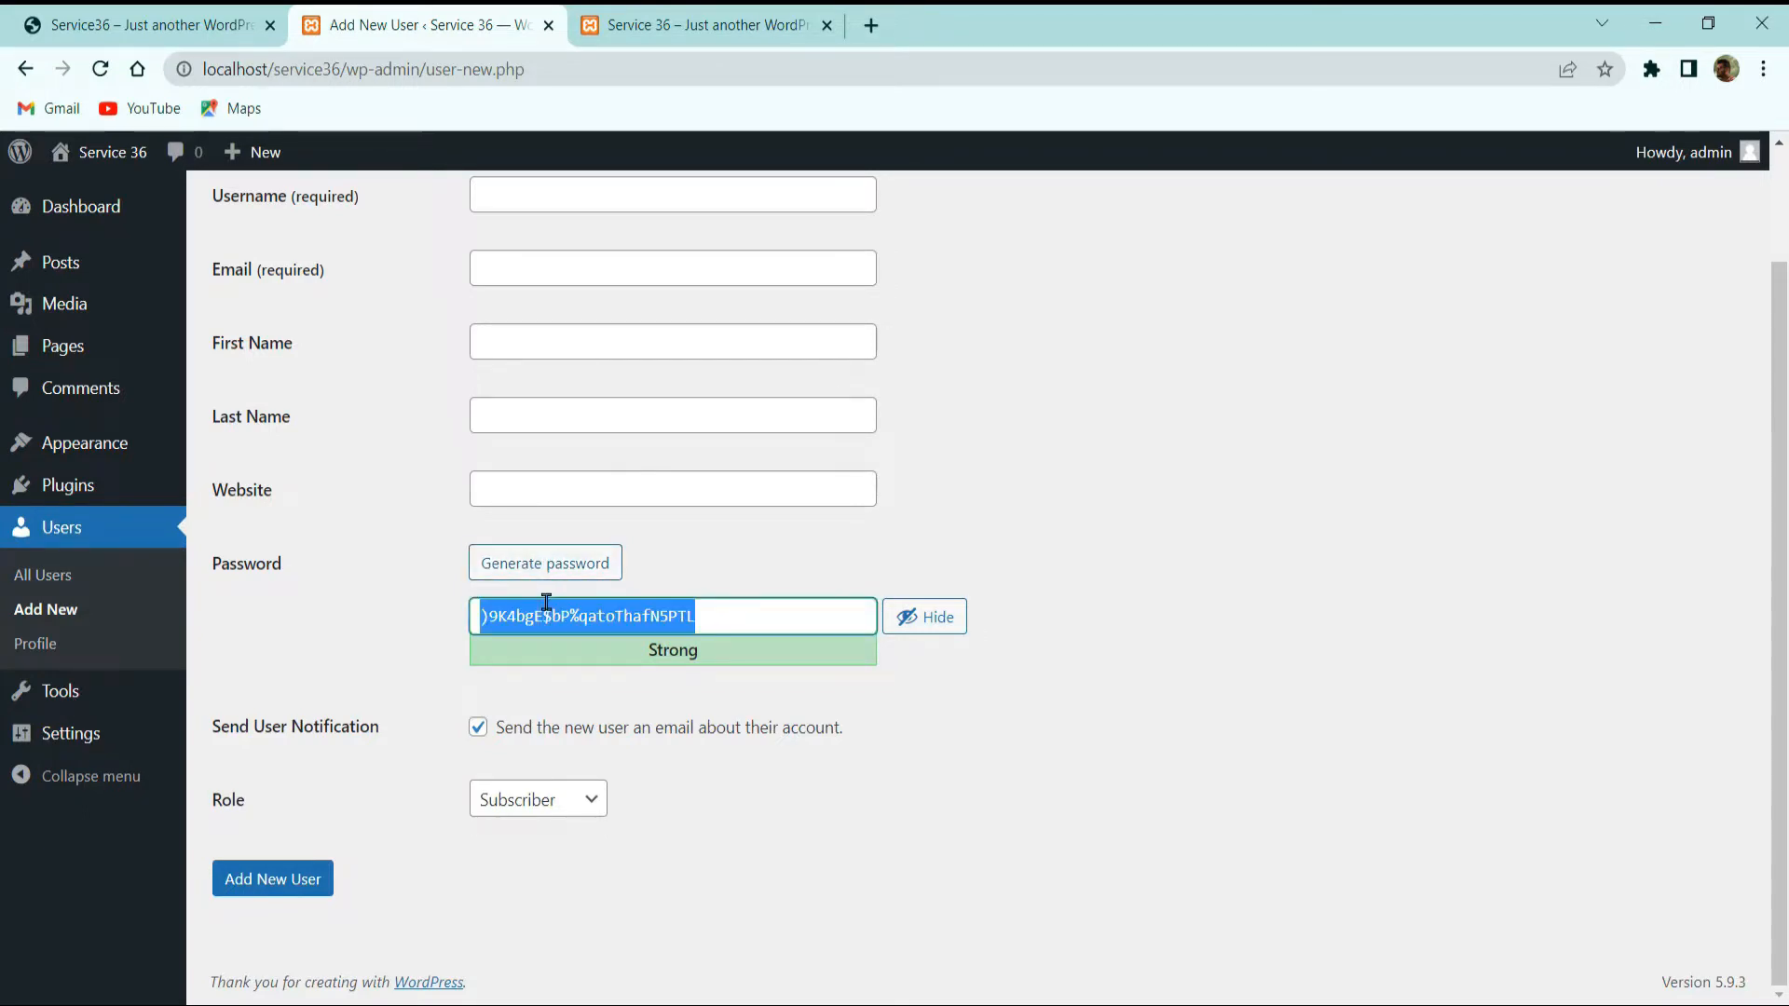
type("asdfw")
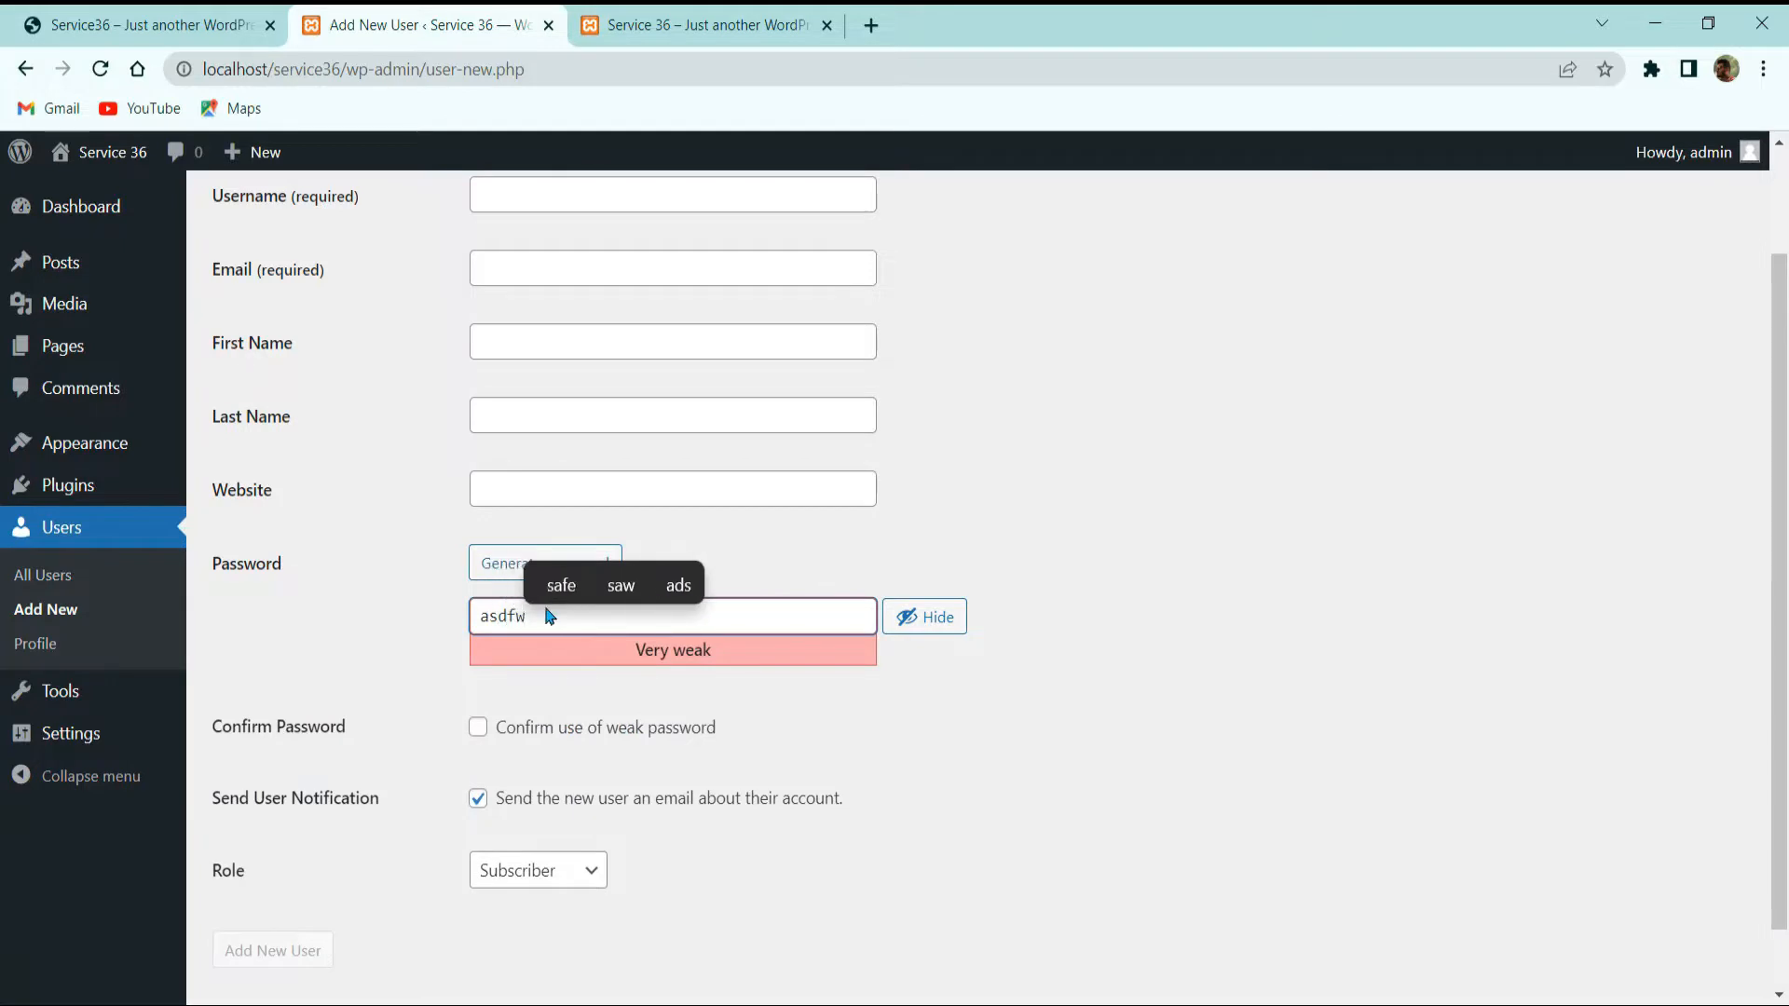
type("er")
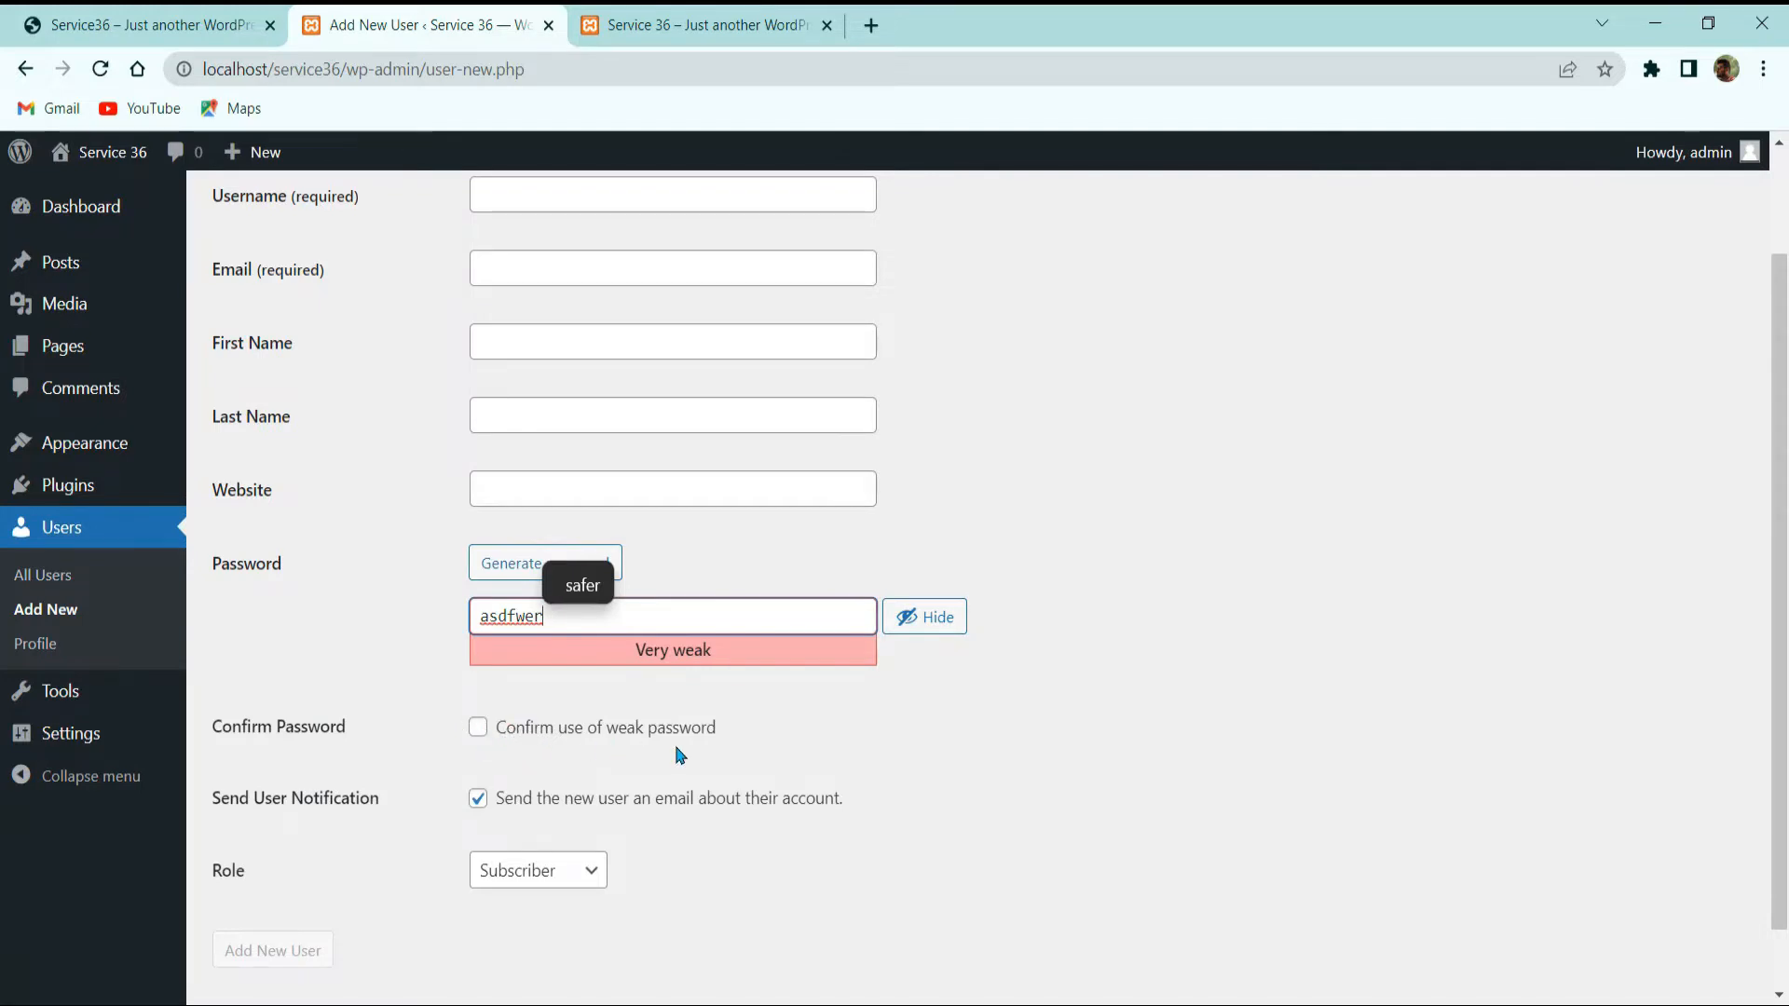
double_click(527, 615)
key("BackSpace")
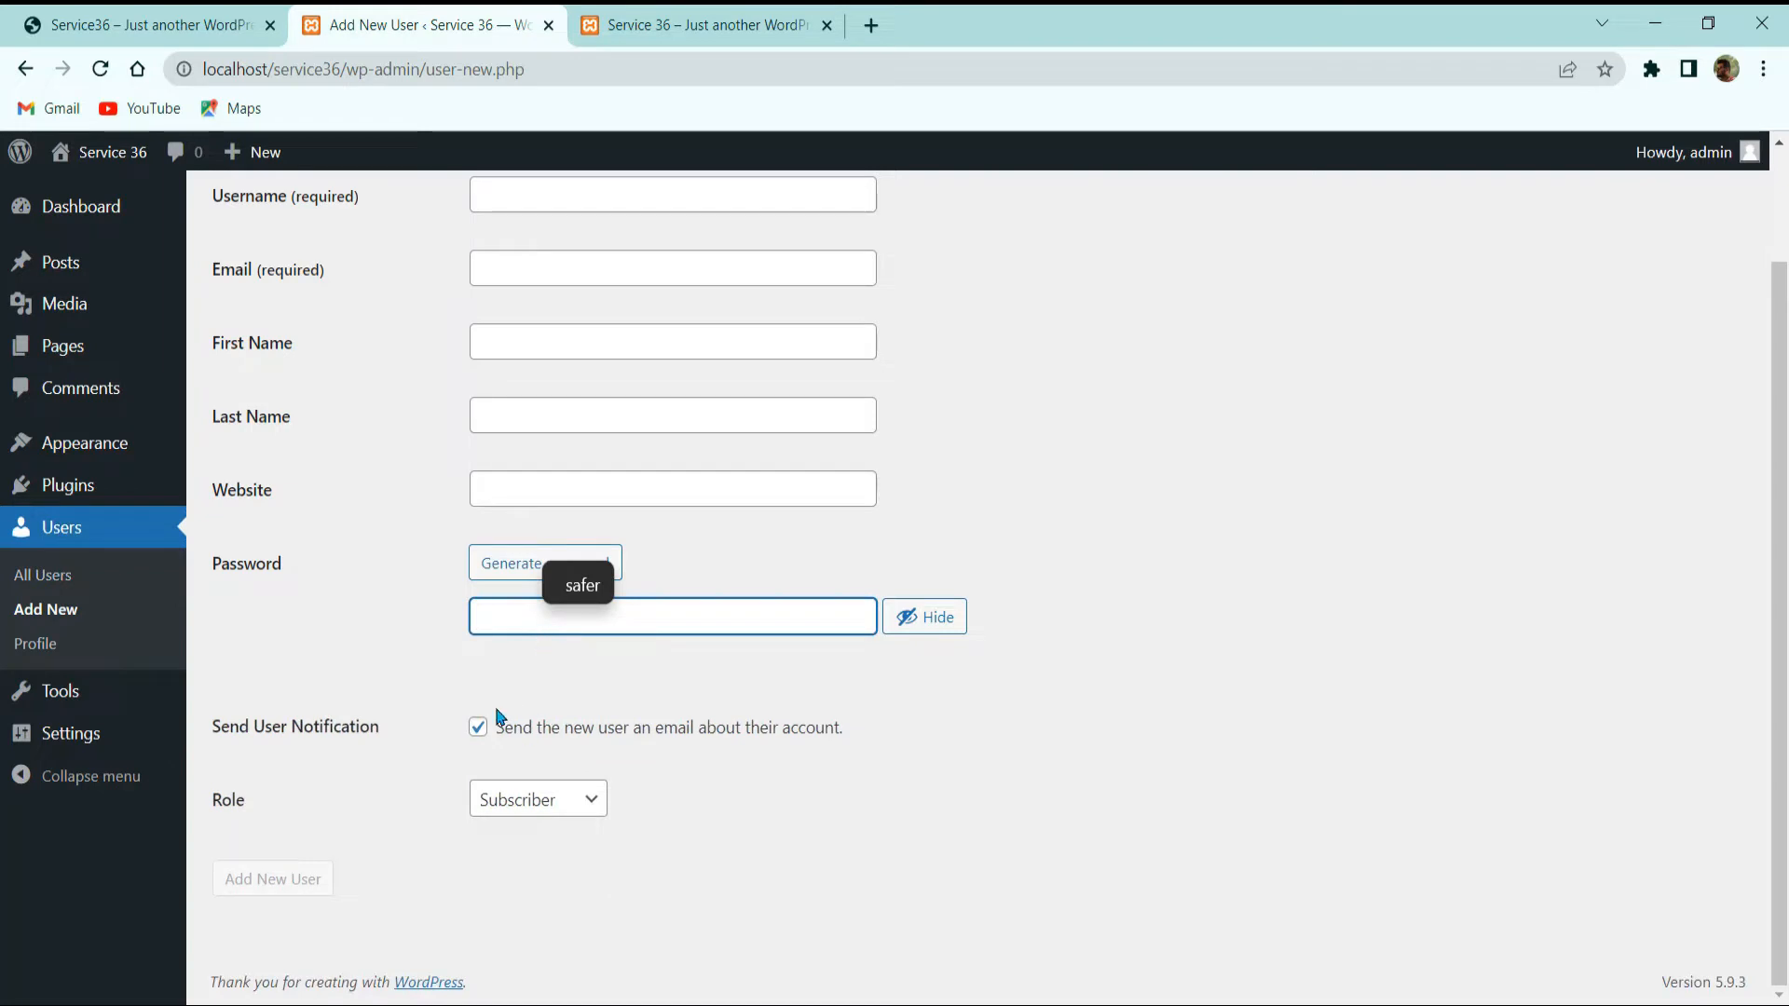
Step: Check the Role list, keep Subscriber, and head to the Profile page
left_click(539, 798)
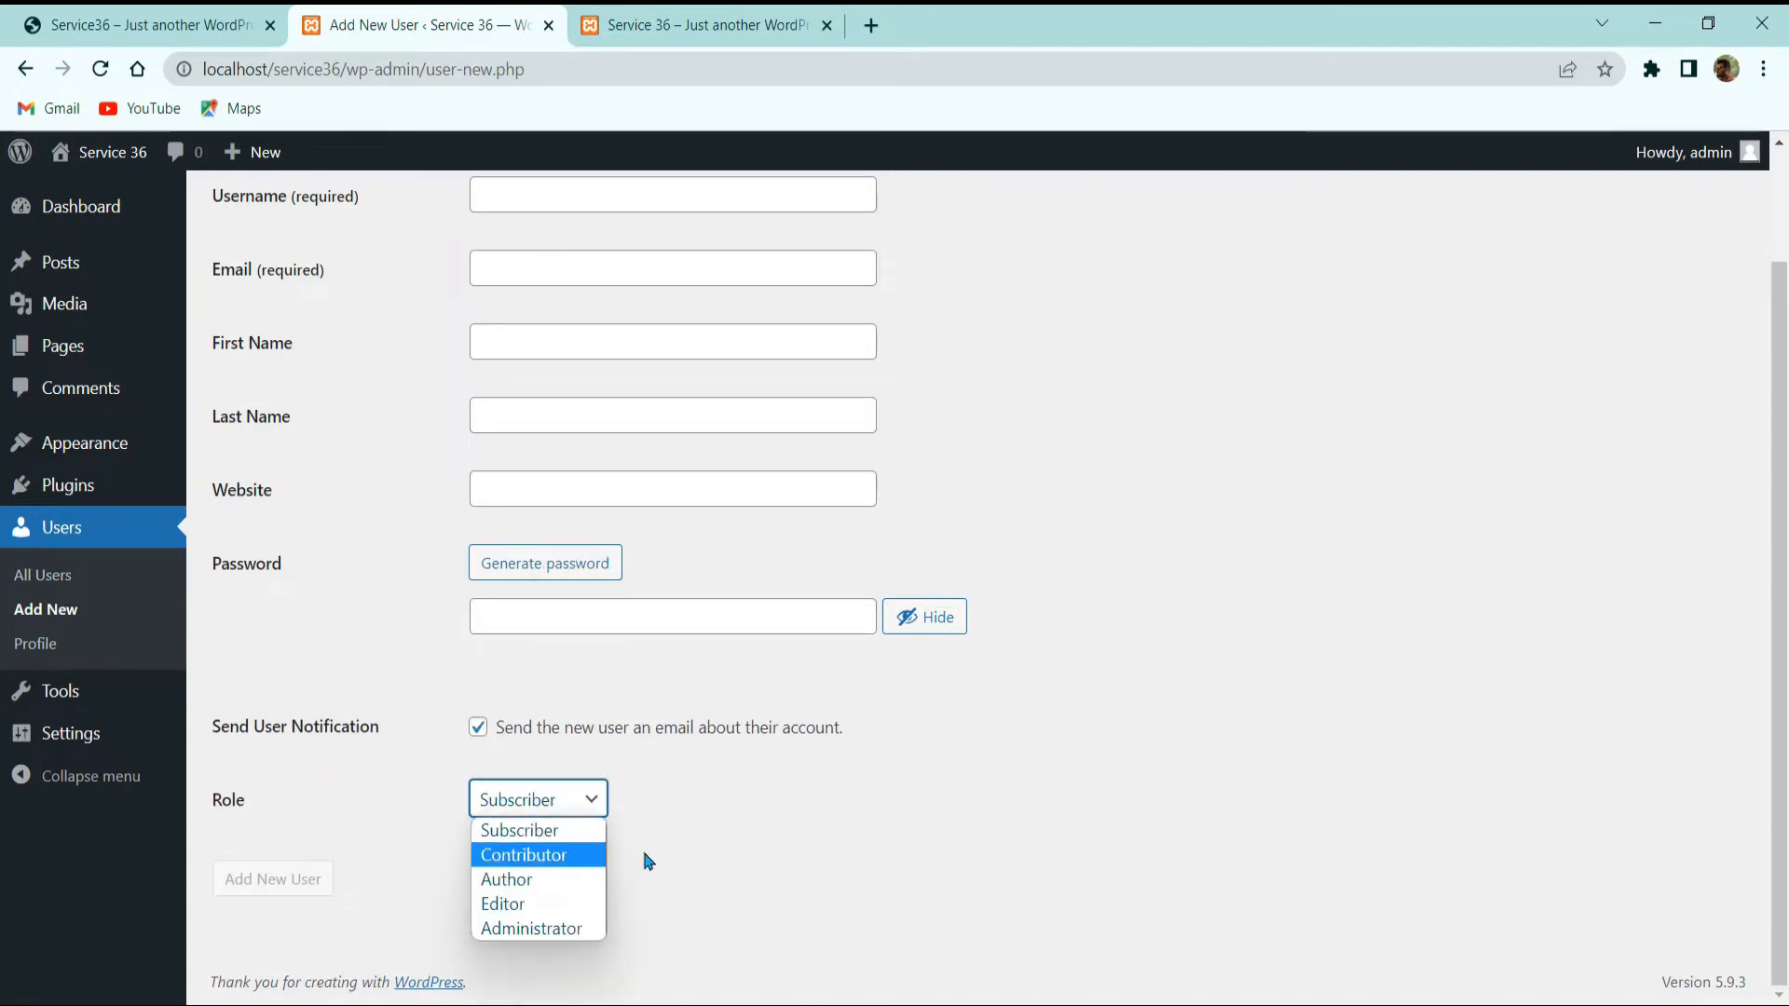
left_click(730, 836)
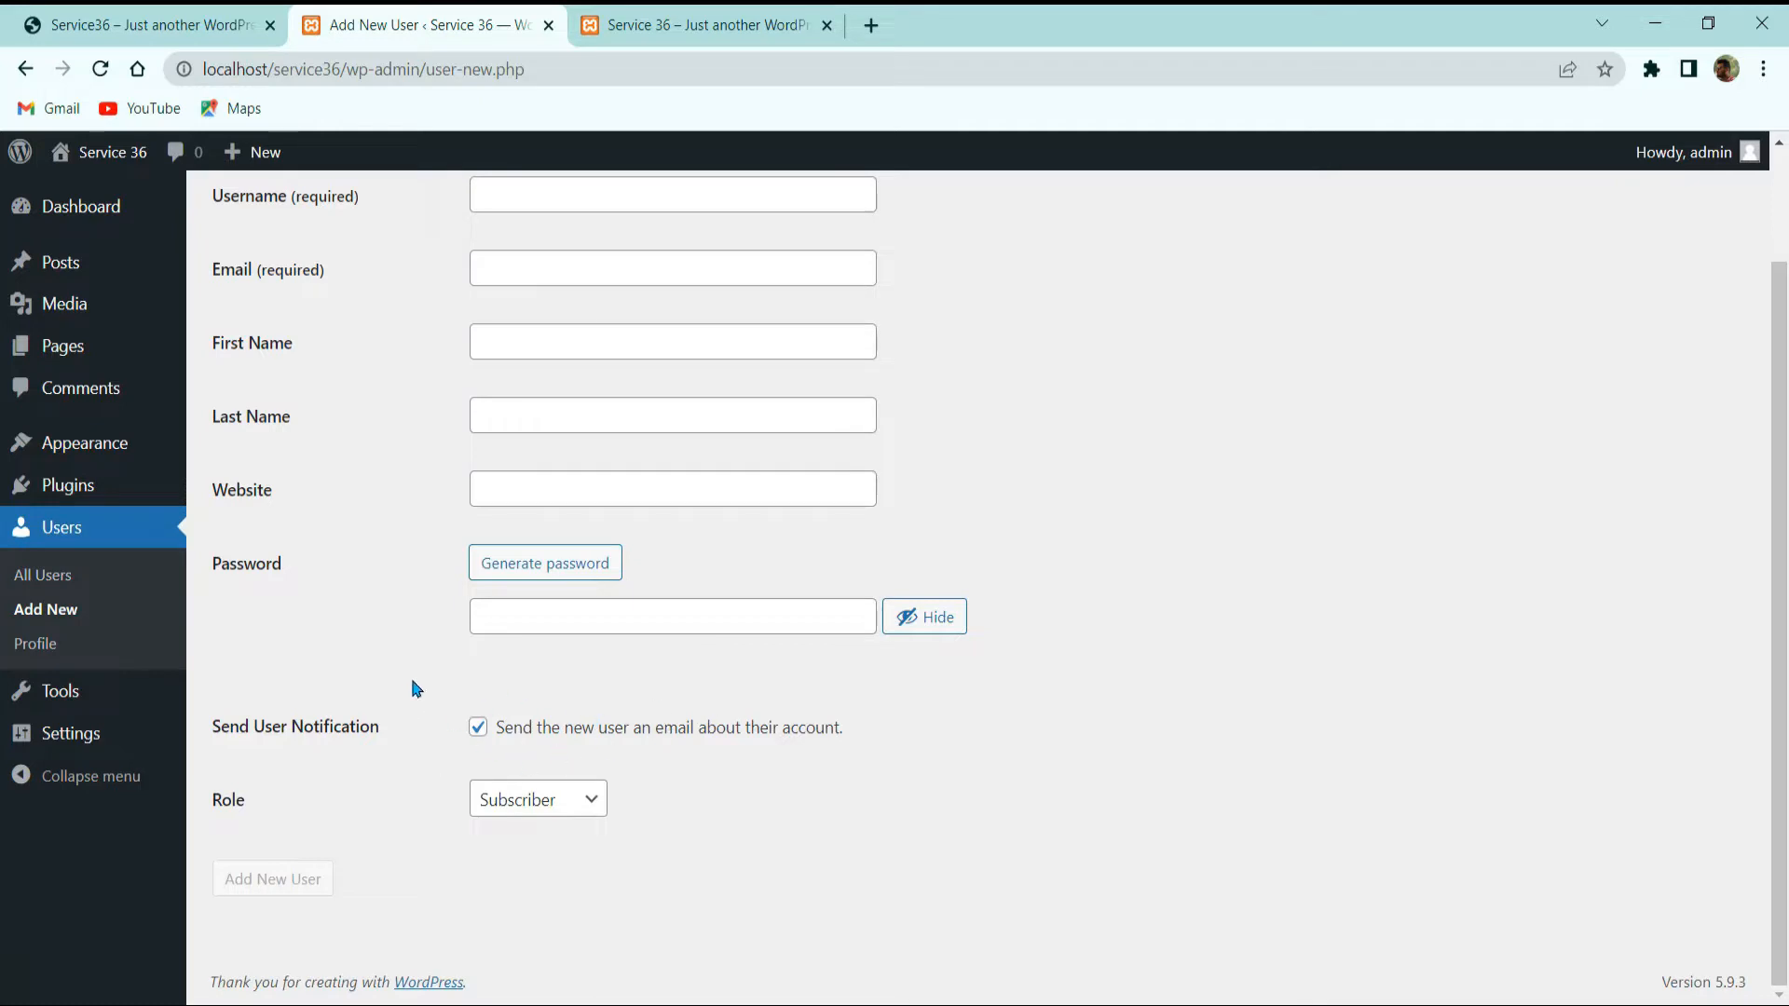
scroll(347, 592, "up", 2)
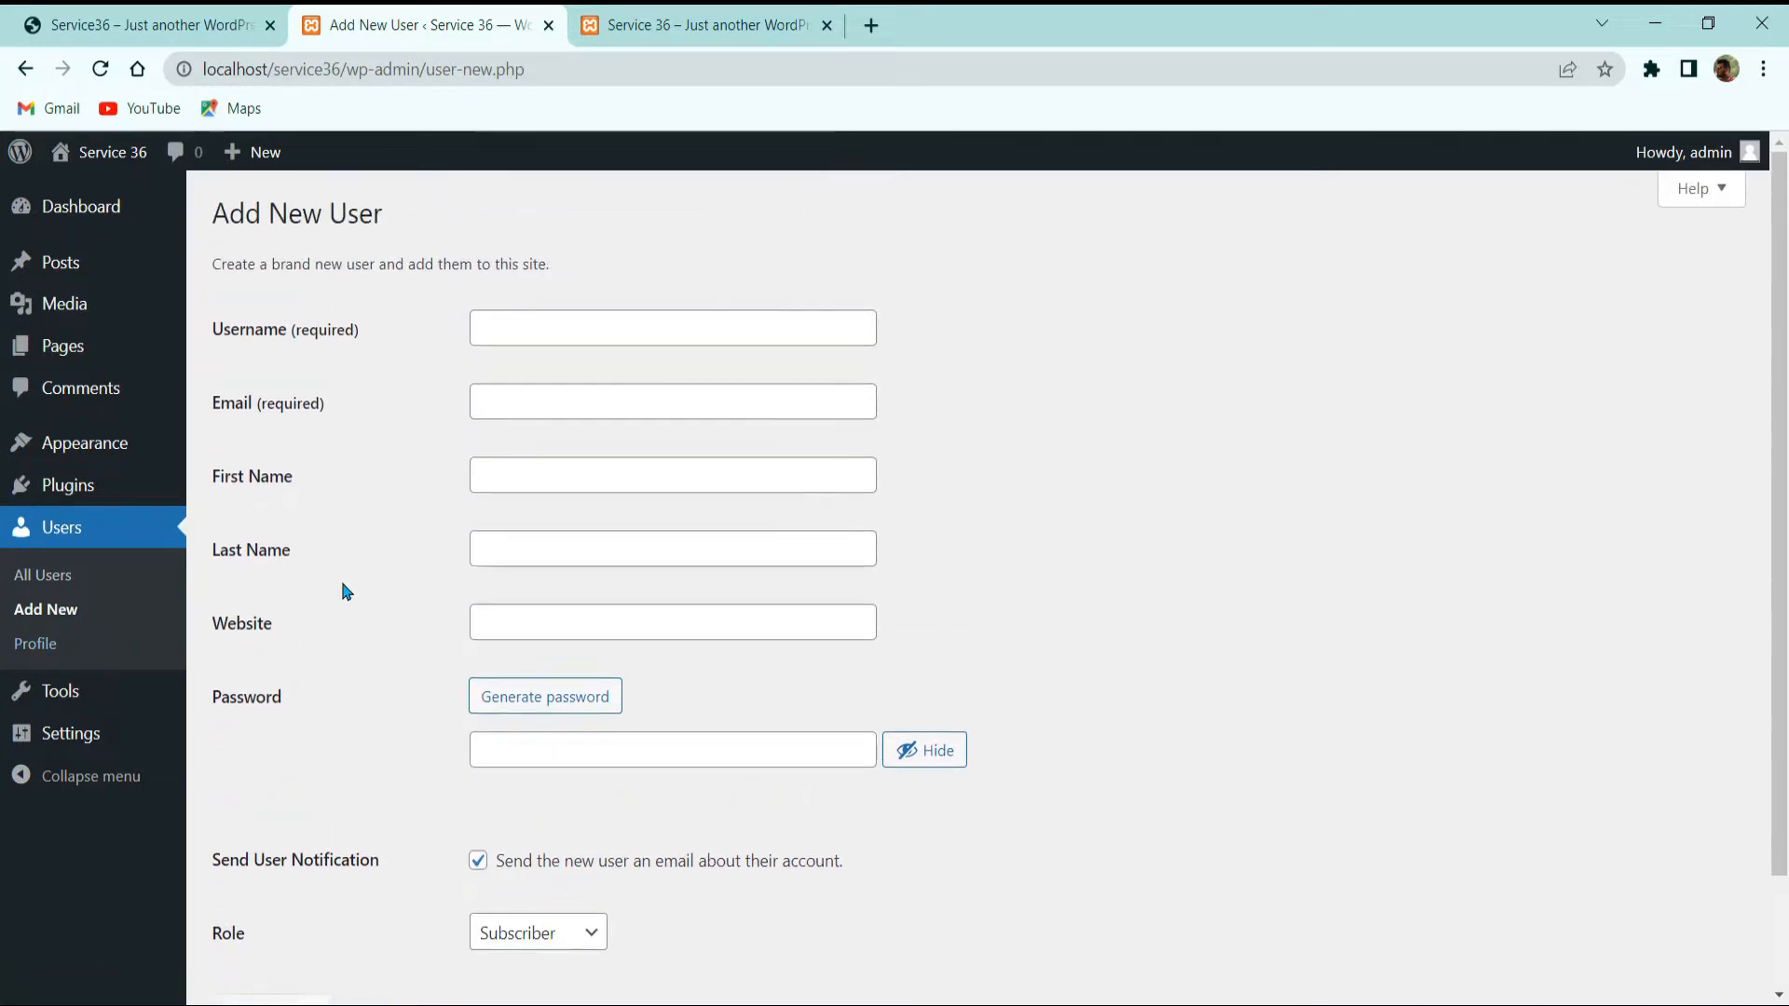
scroll(347, 592, "down", 2)
left_click(58, 650)
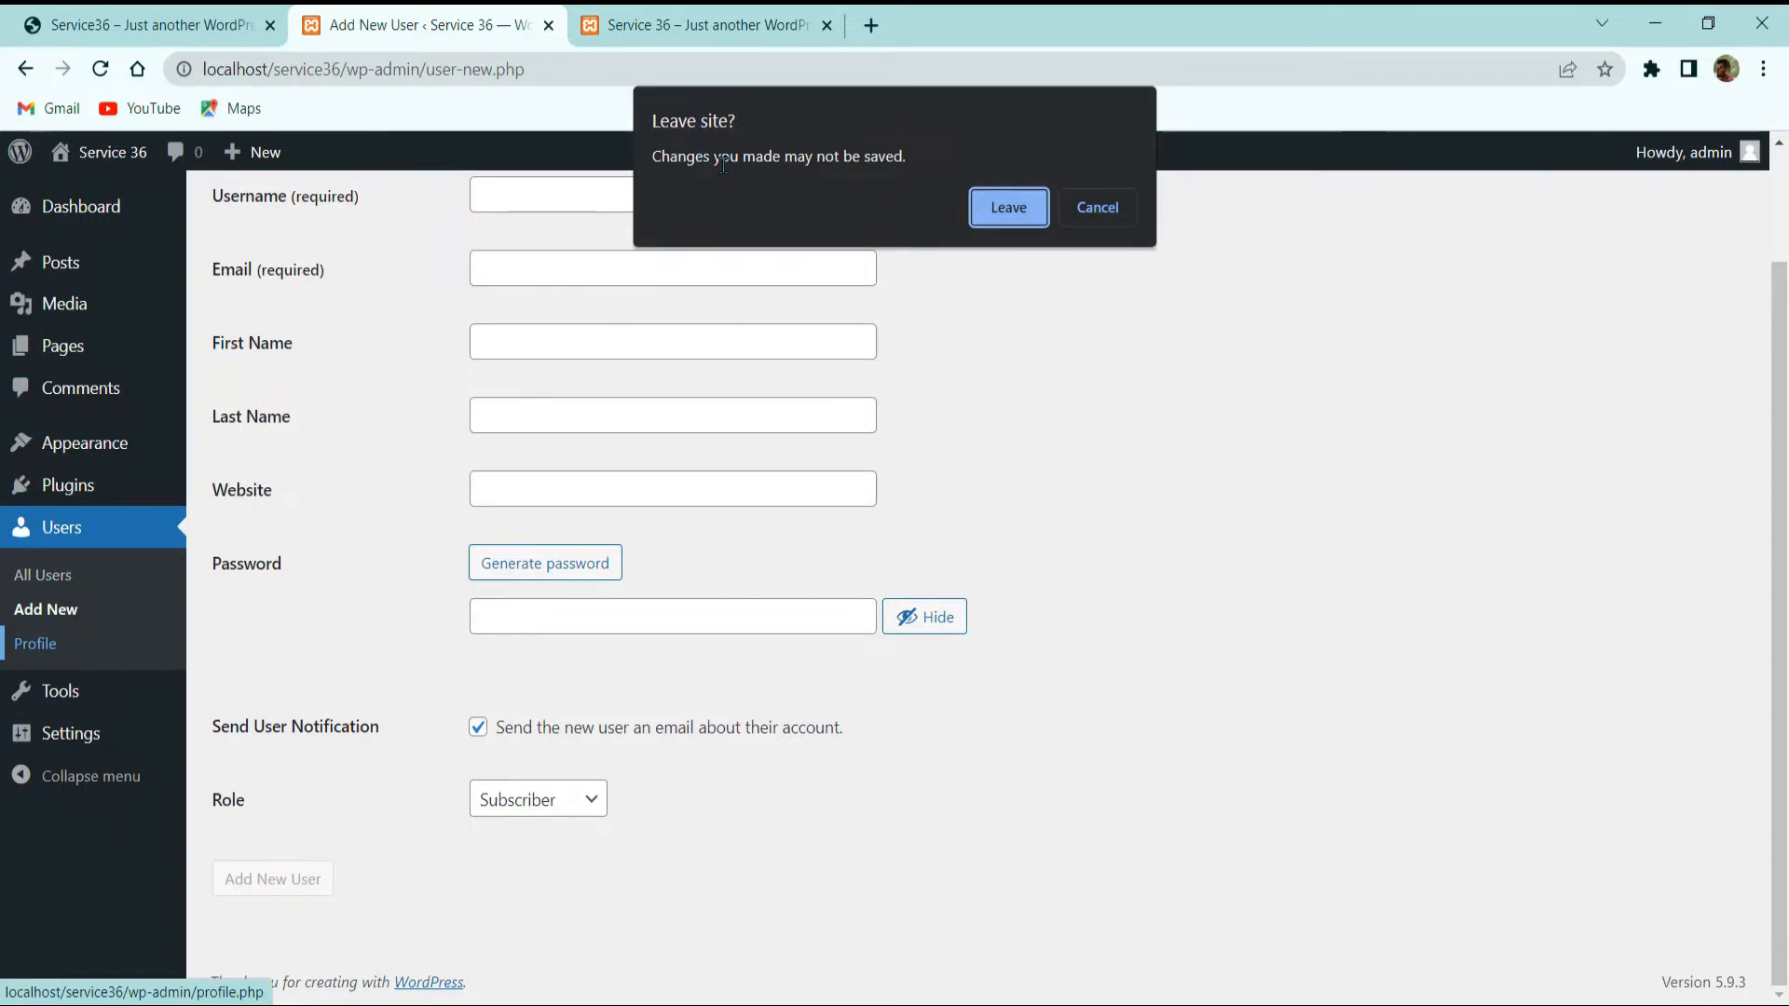
Step: Leave the unsaved new-user form and review the profile's display name and biographical info fields
left_click(990, 207)
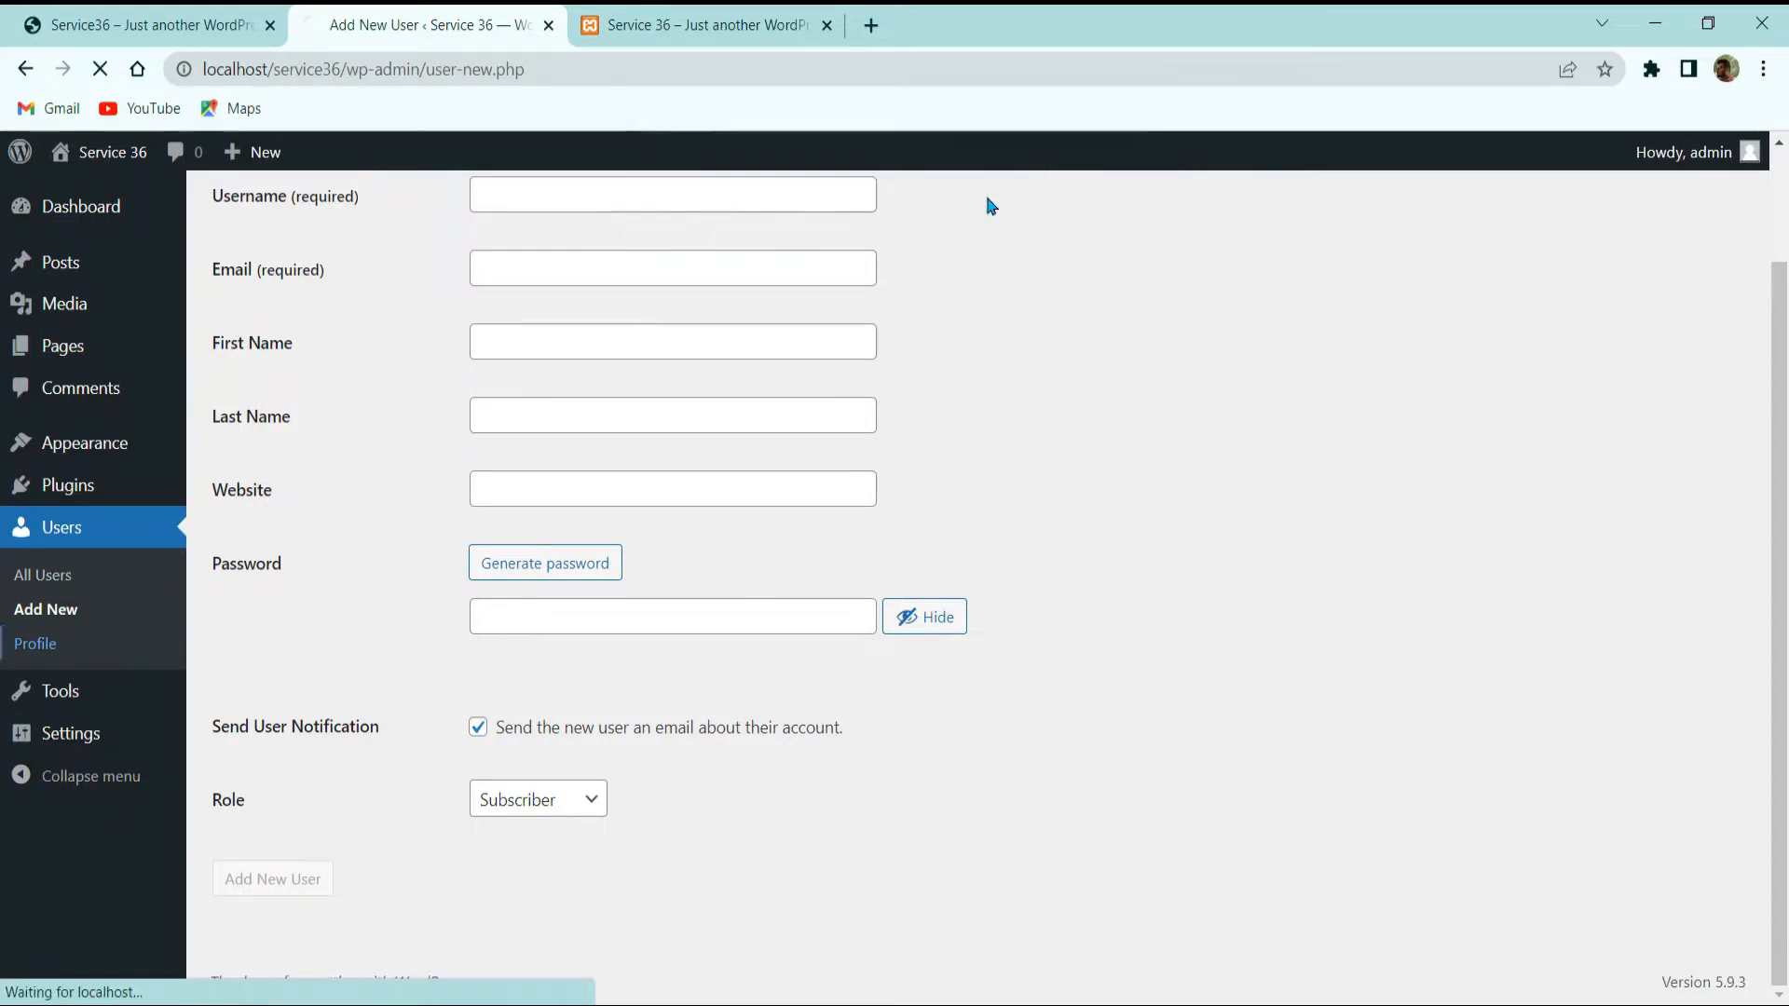
scroll(250, 559, "down", 7)
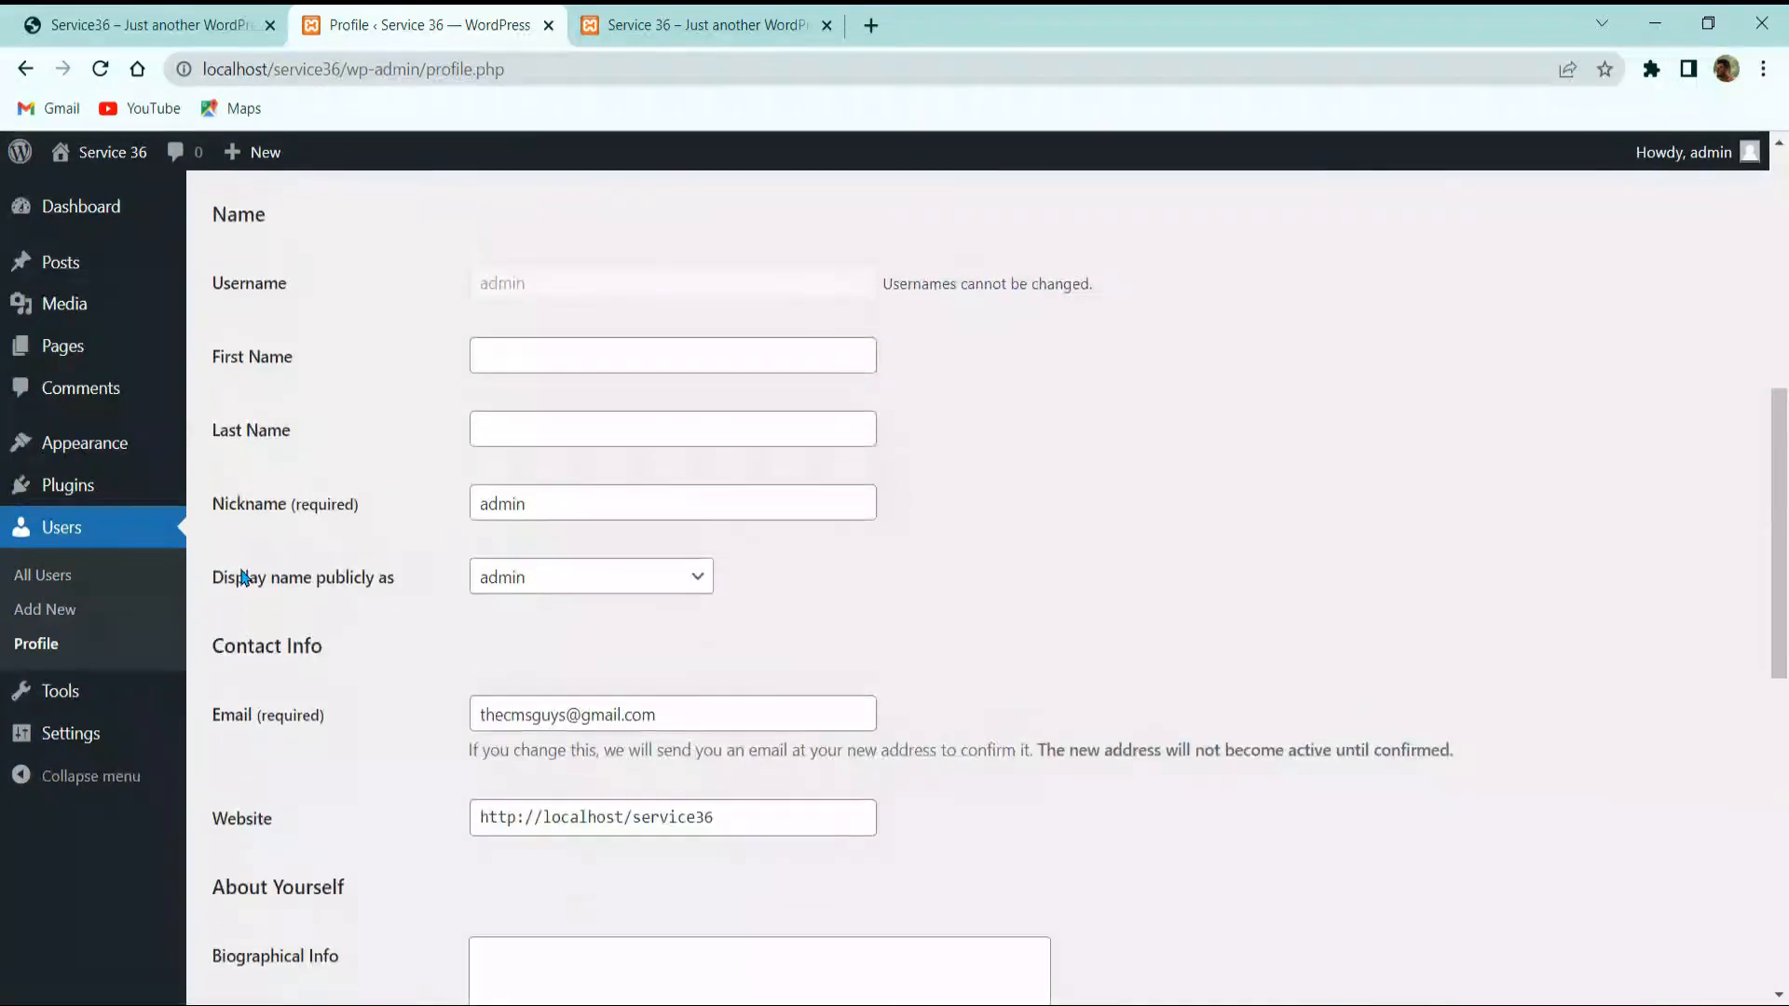
scroll(256, 570, "up", 7)
scroll(326, 557, "down", 5)
scroll(362, 557, "up", 3)
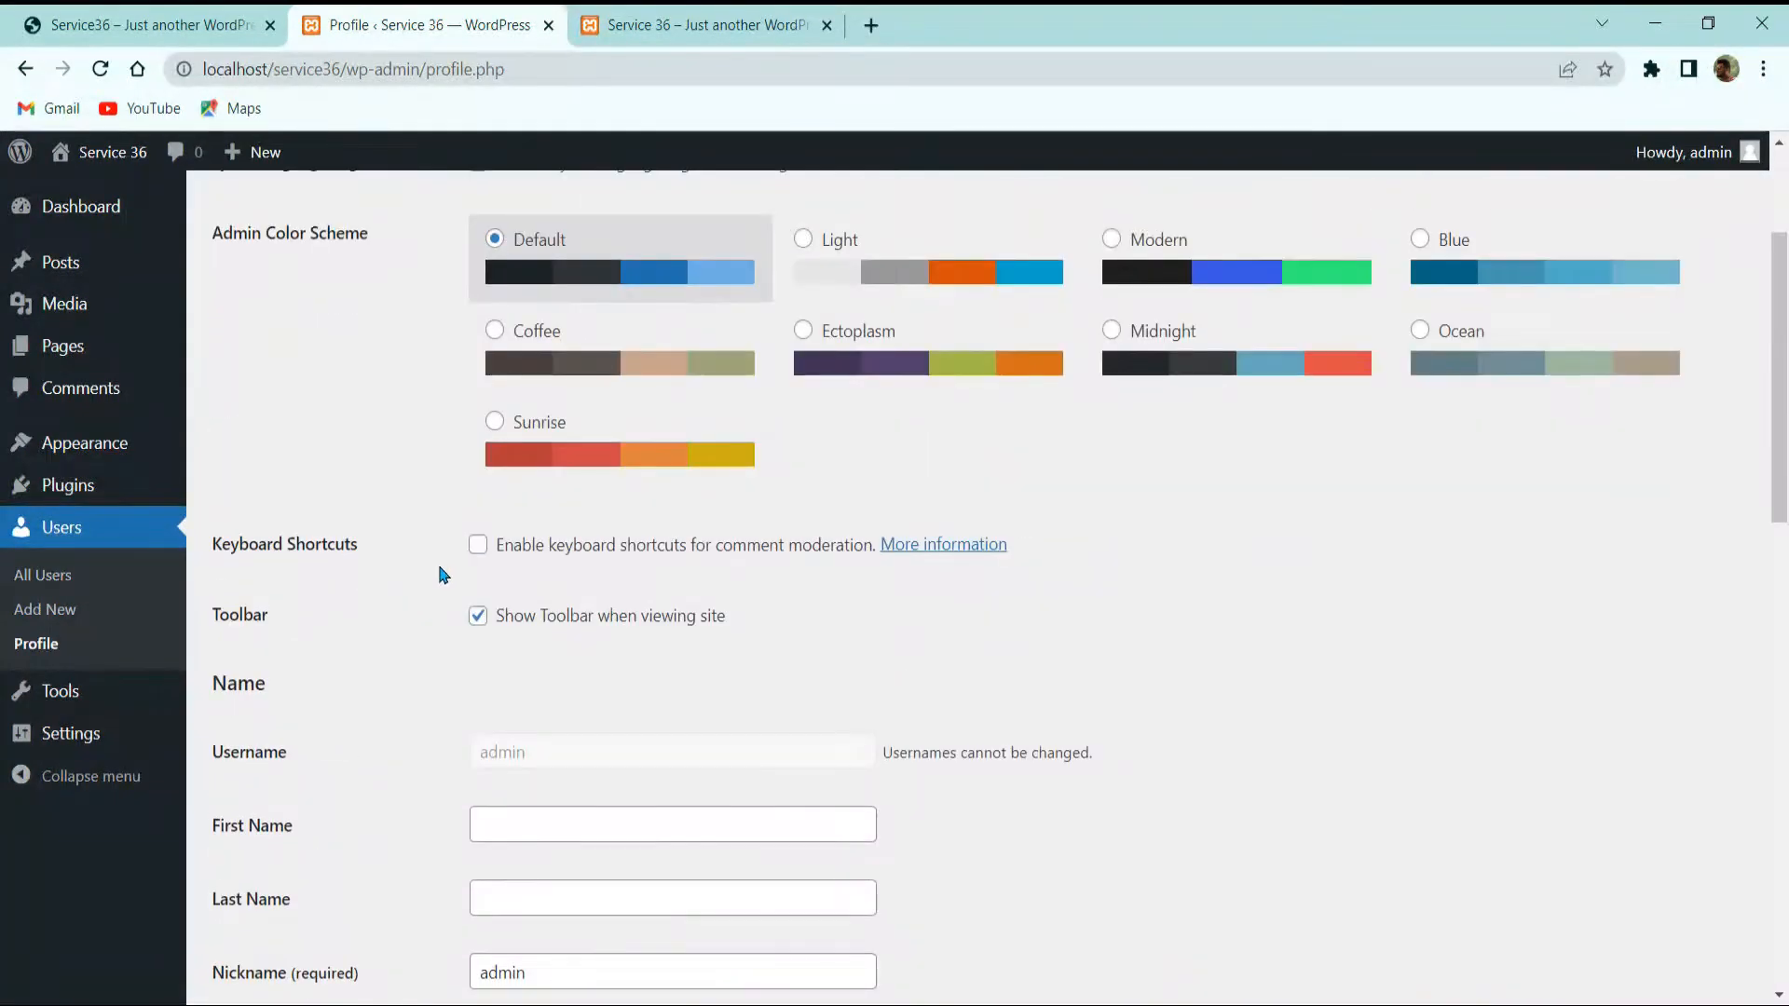
scroll(439, 587, "down", 3)
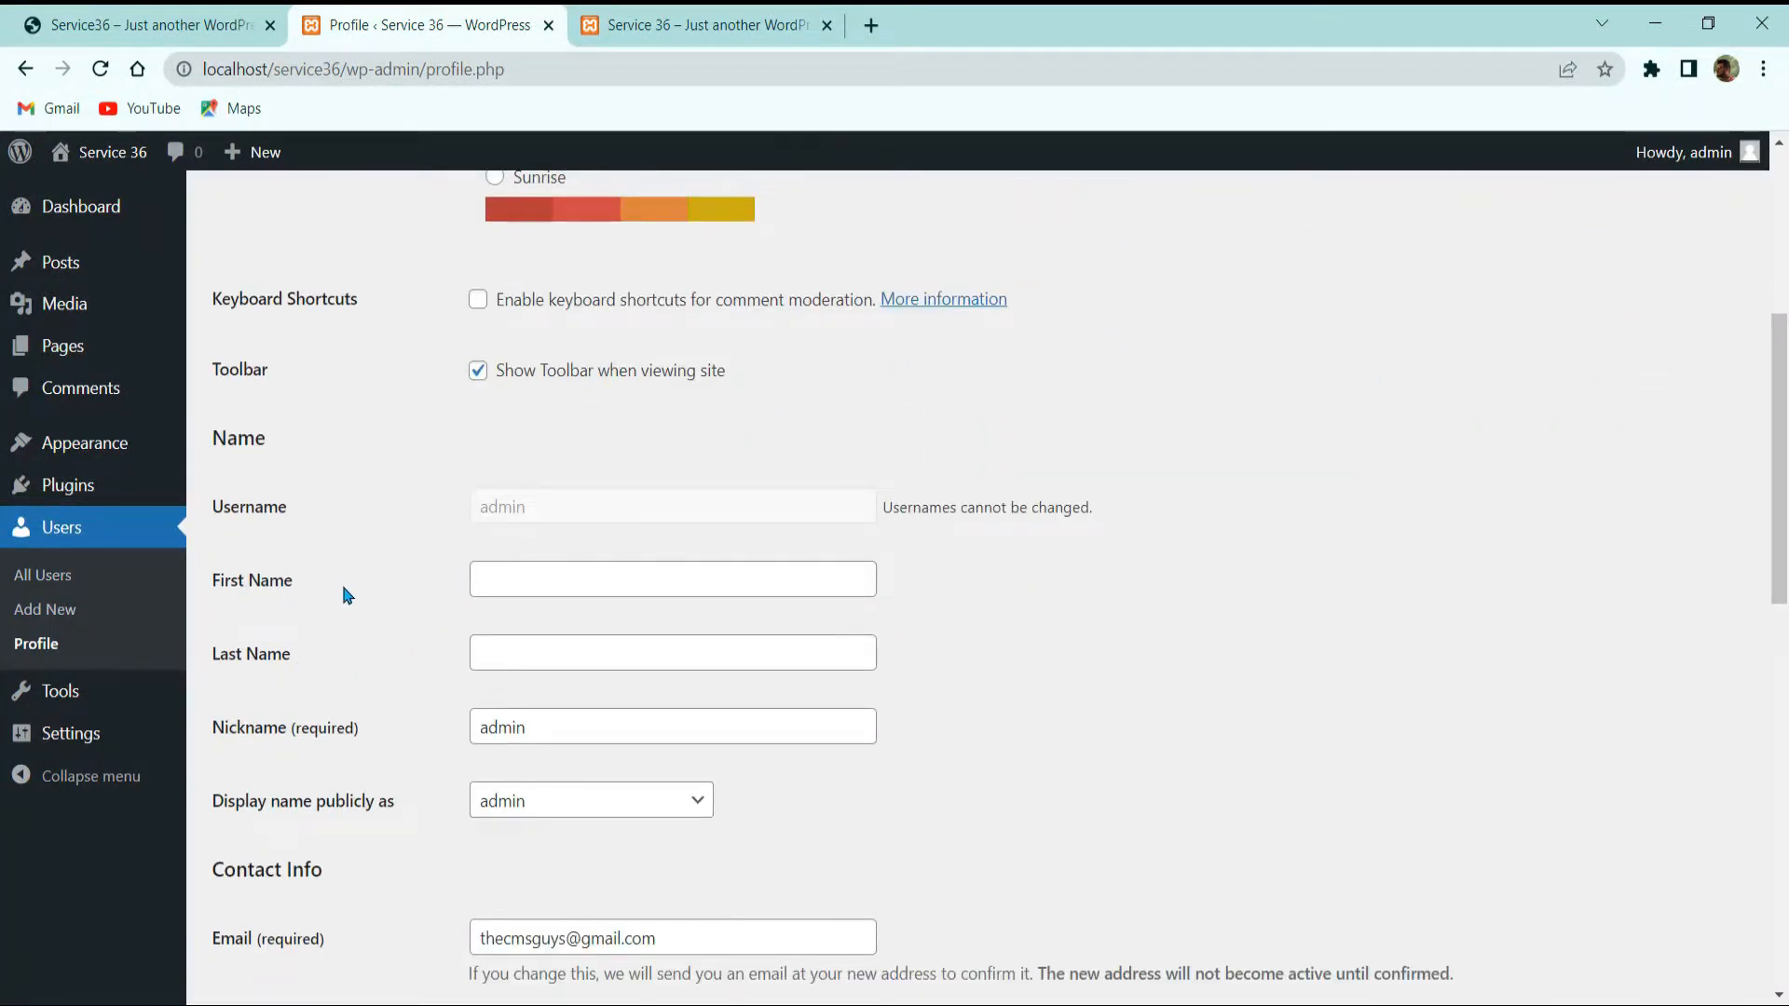
scroll(615, 663, "down", 3)
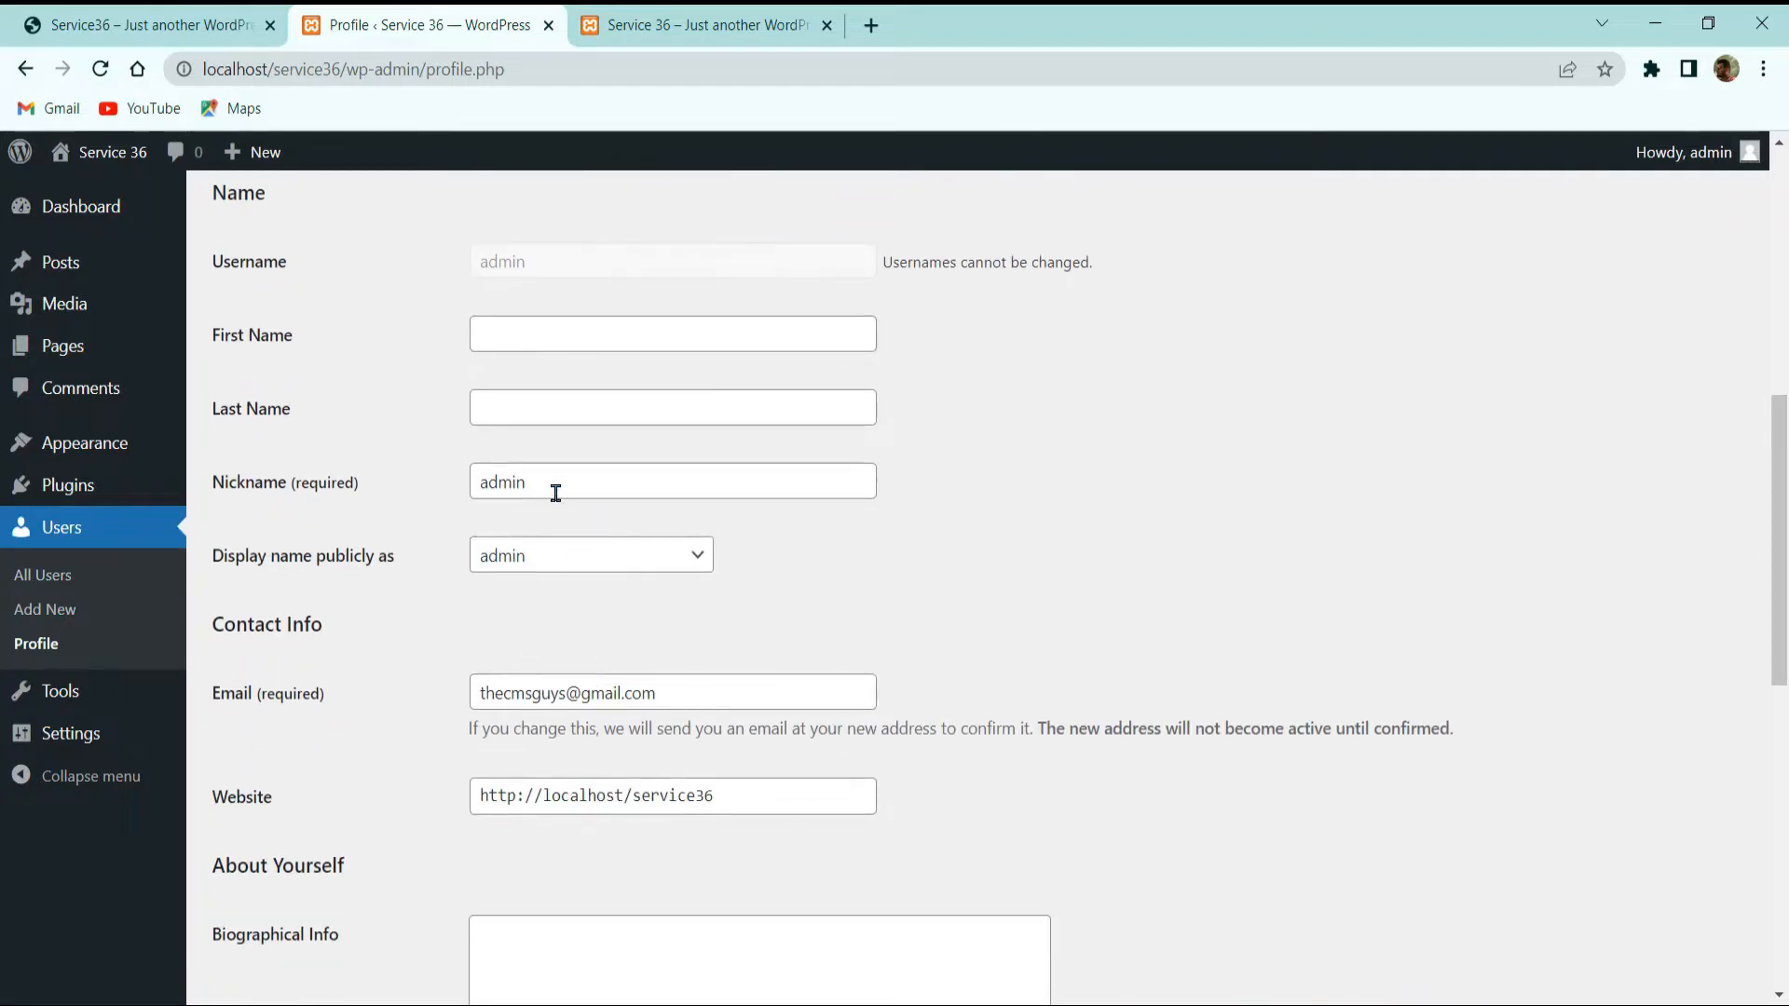
left_click_drag(483, 519, 545, 565)
left_click(550, 566)
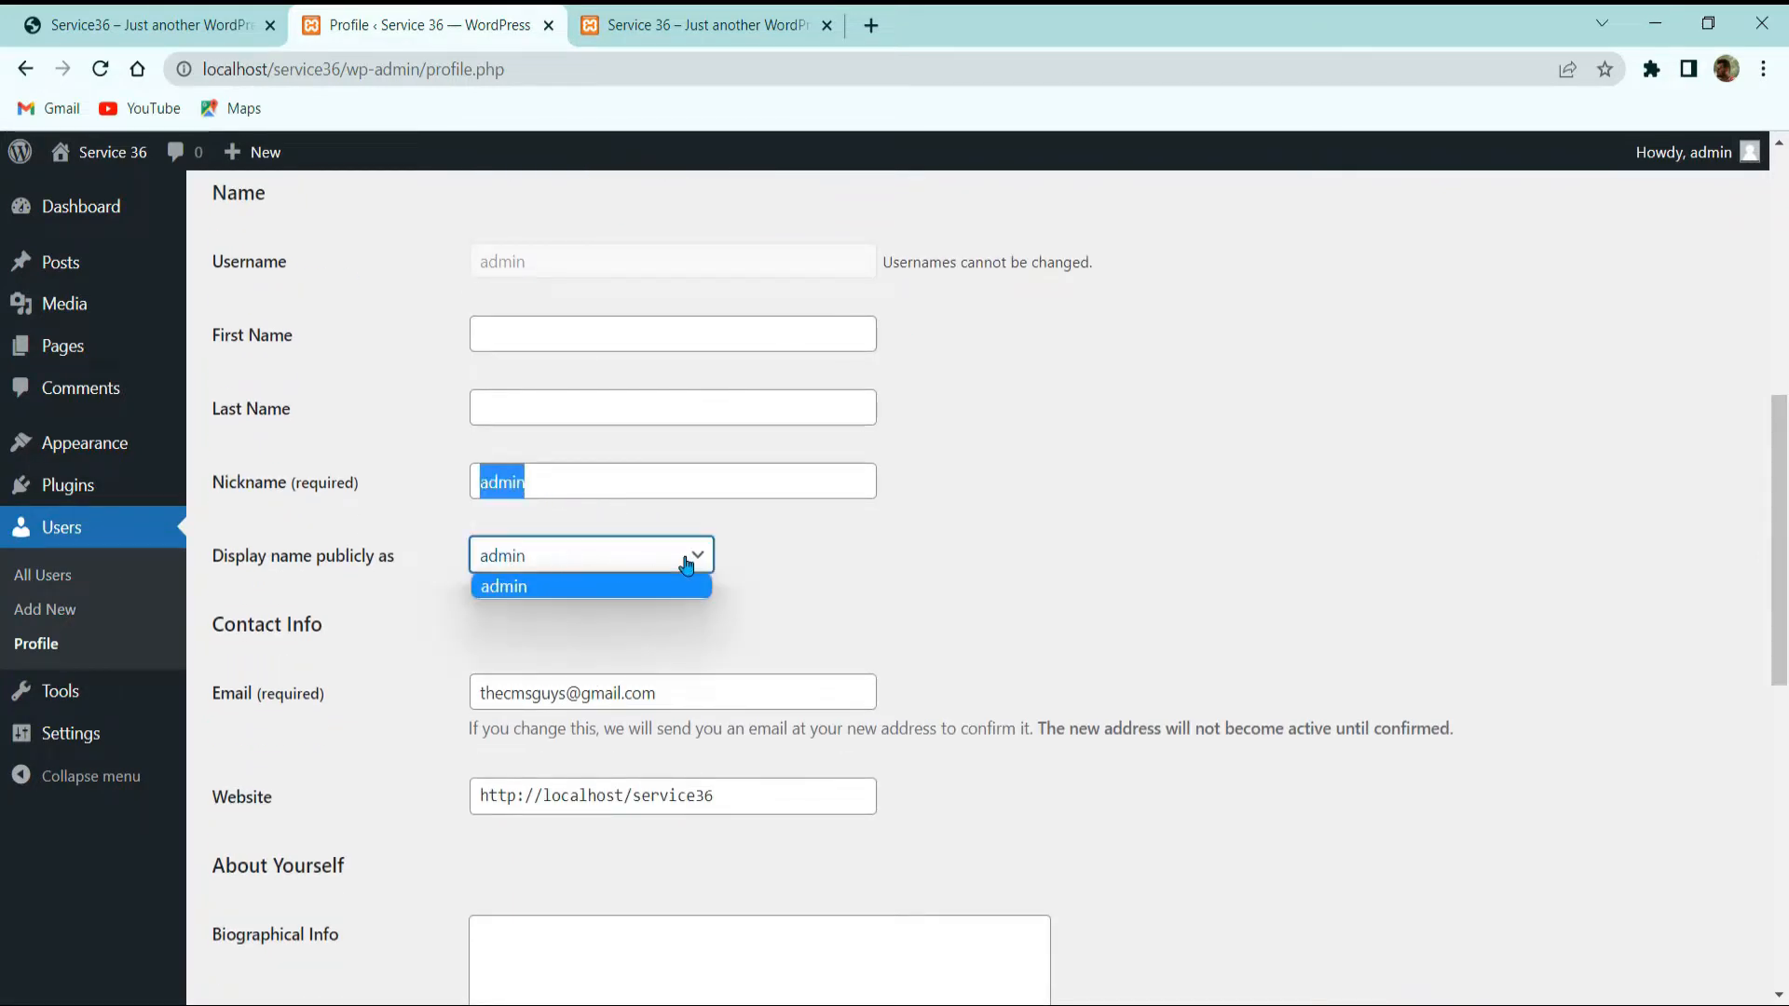
left_click(849, 549)
scroll(1012, 488, "down", 3)
scroll(699, 488, "down", 7)
scroll(643, 475, "up", 5)
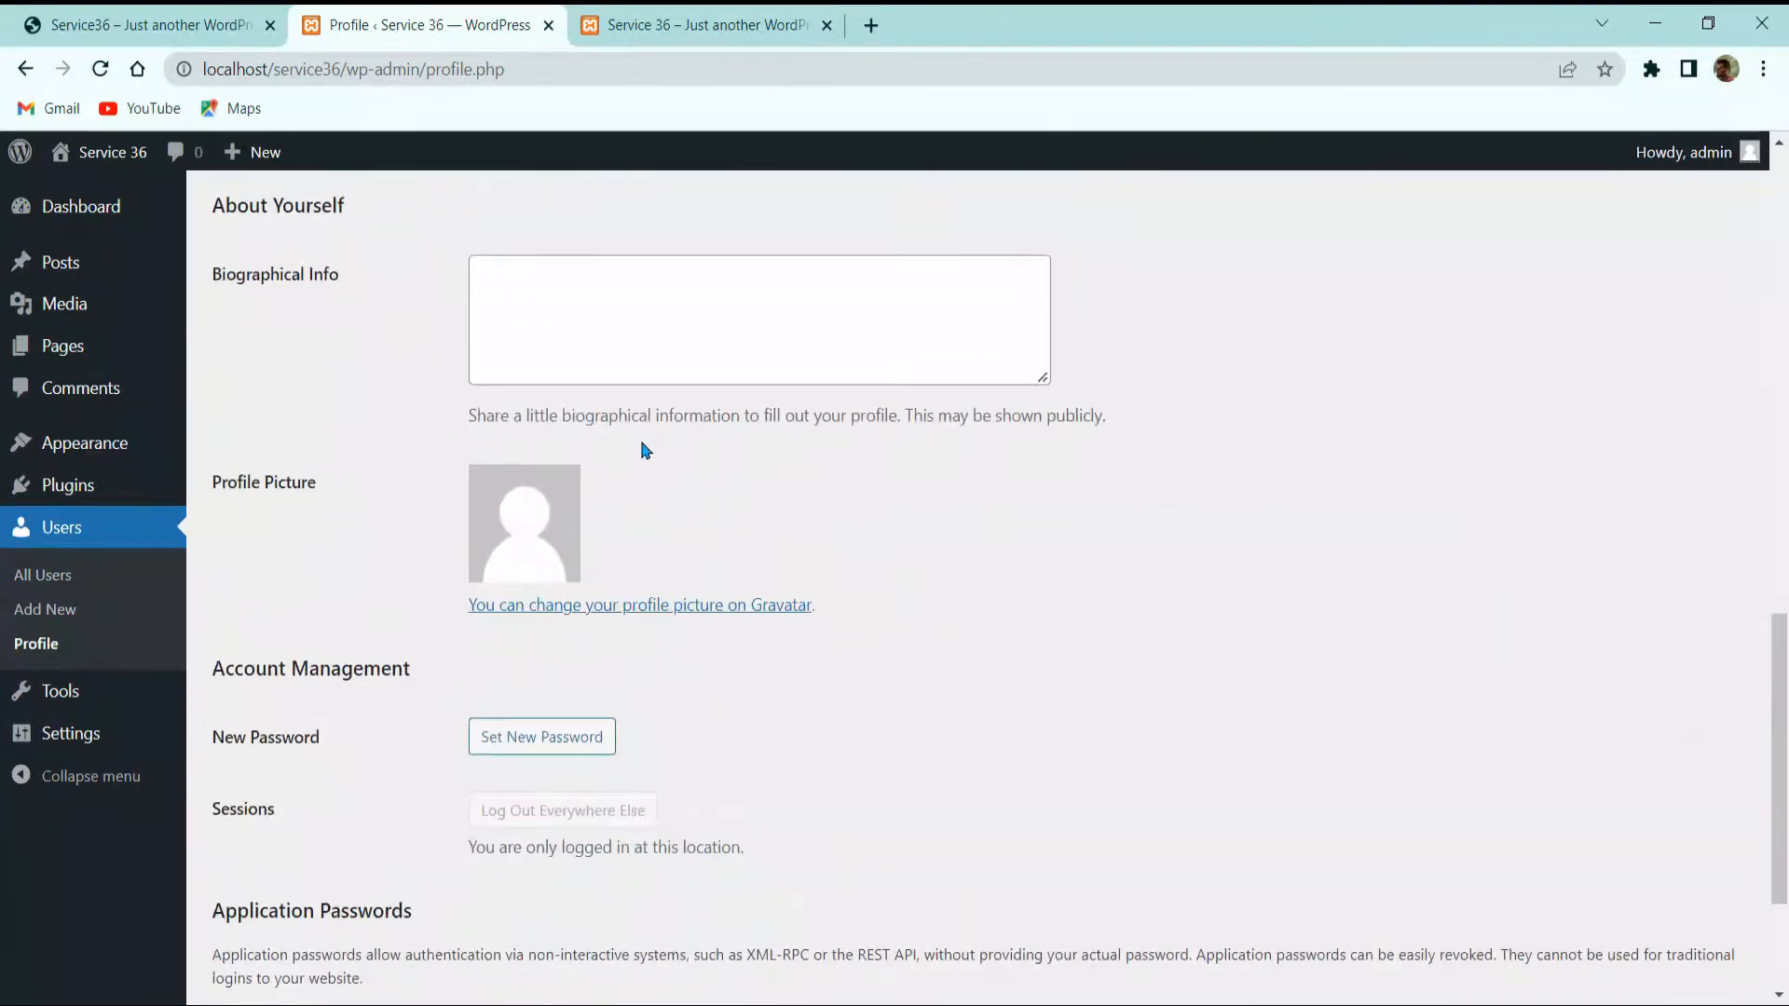
scroll(590, 459, "down", 5)
scroll(479, 515, "up", 5)
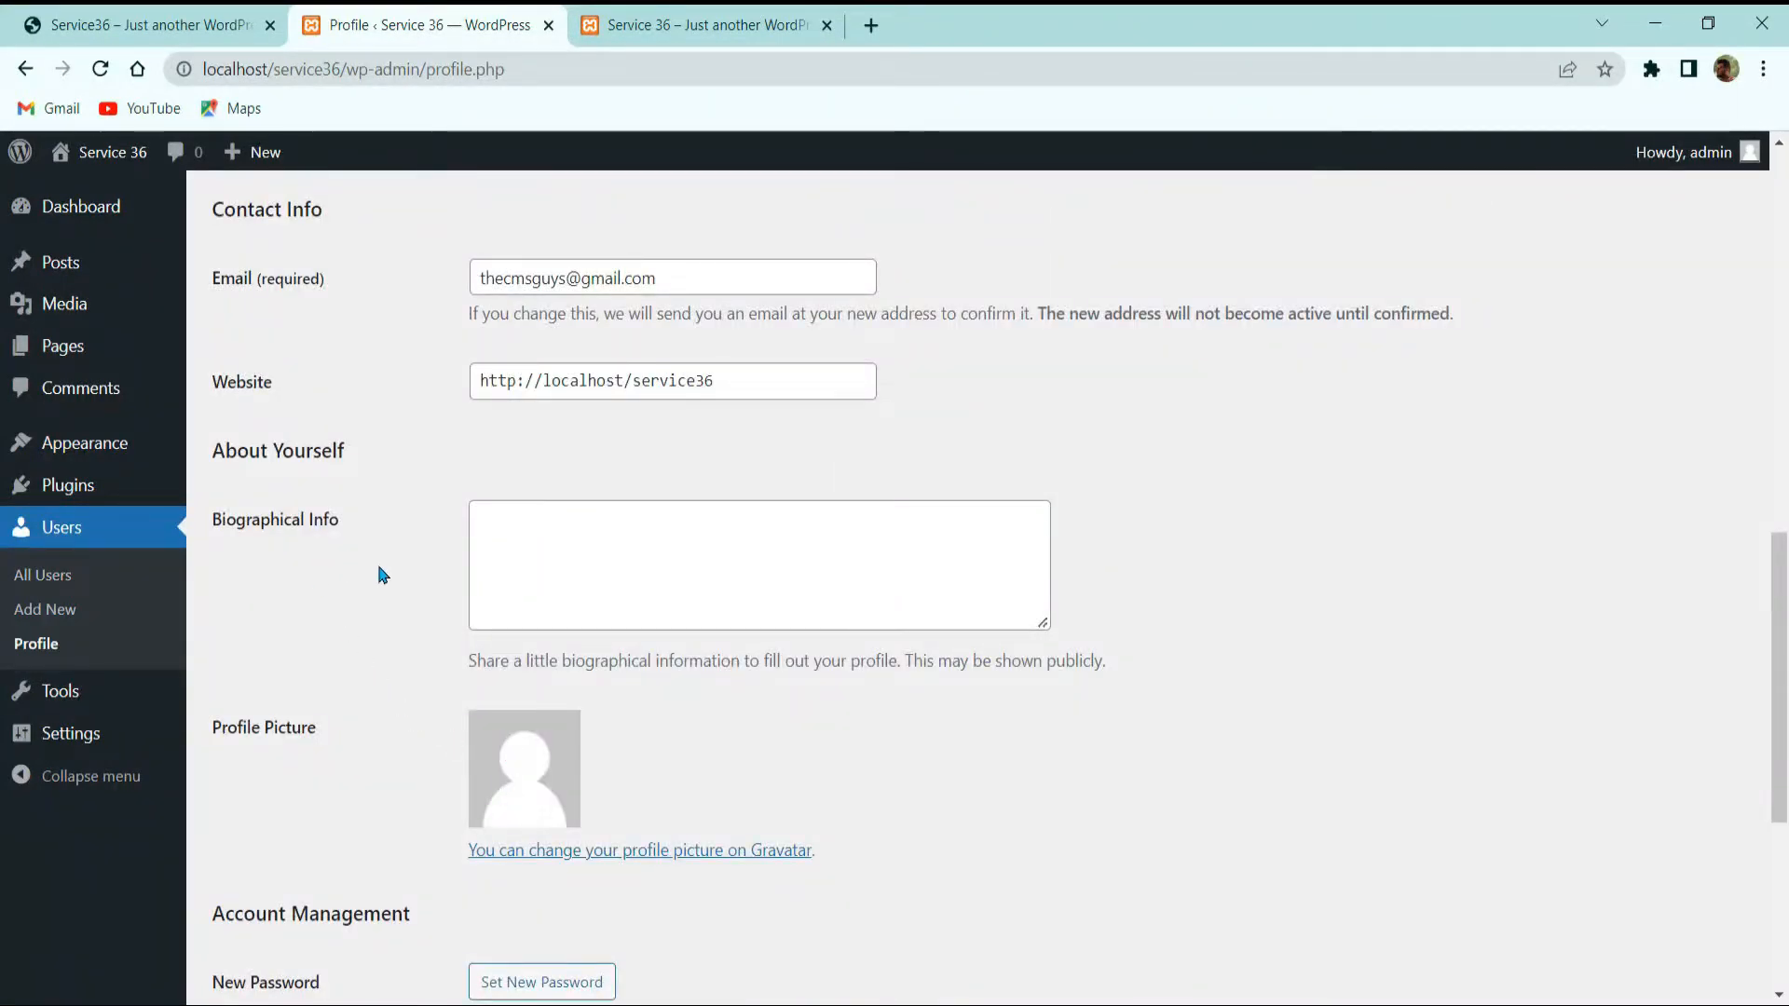
left_click(604, 559)
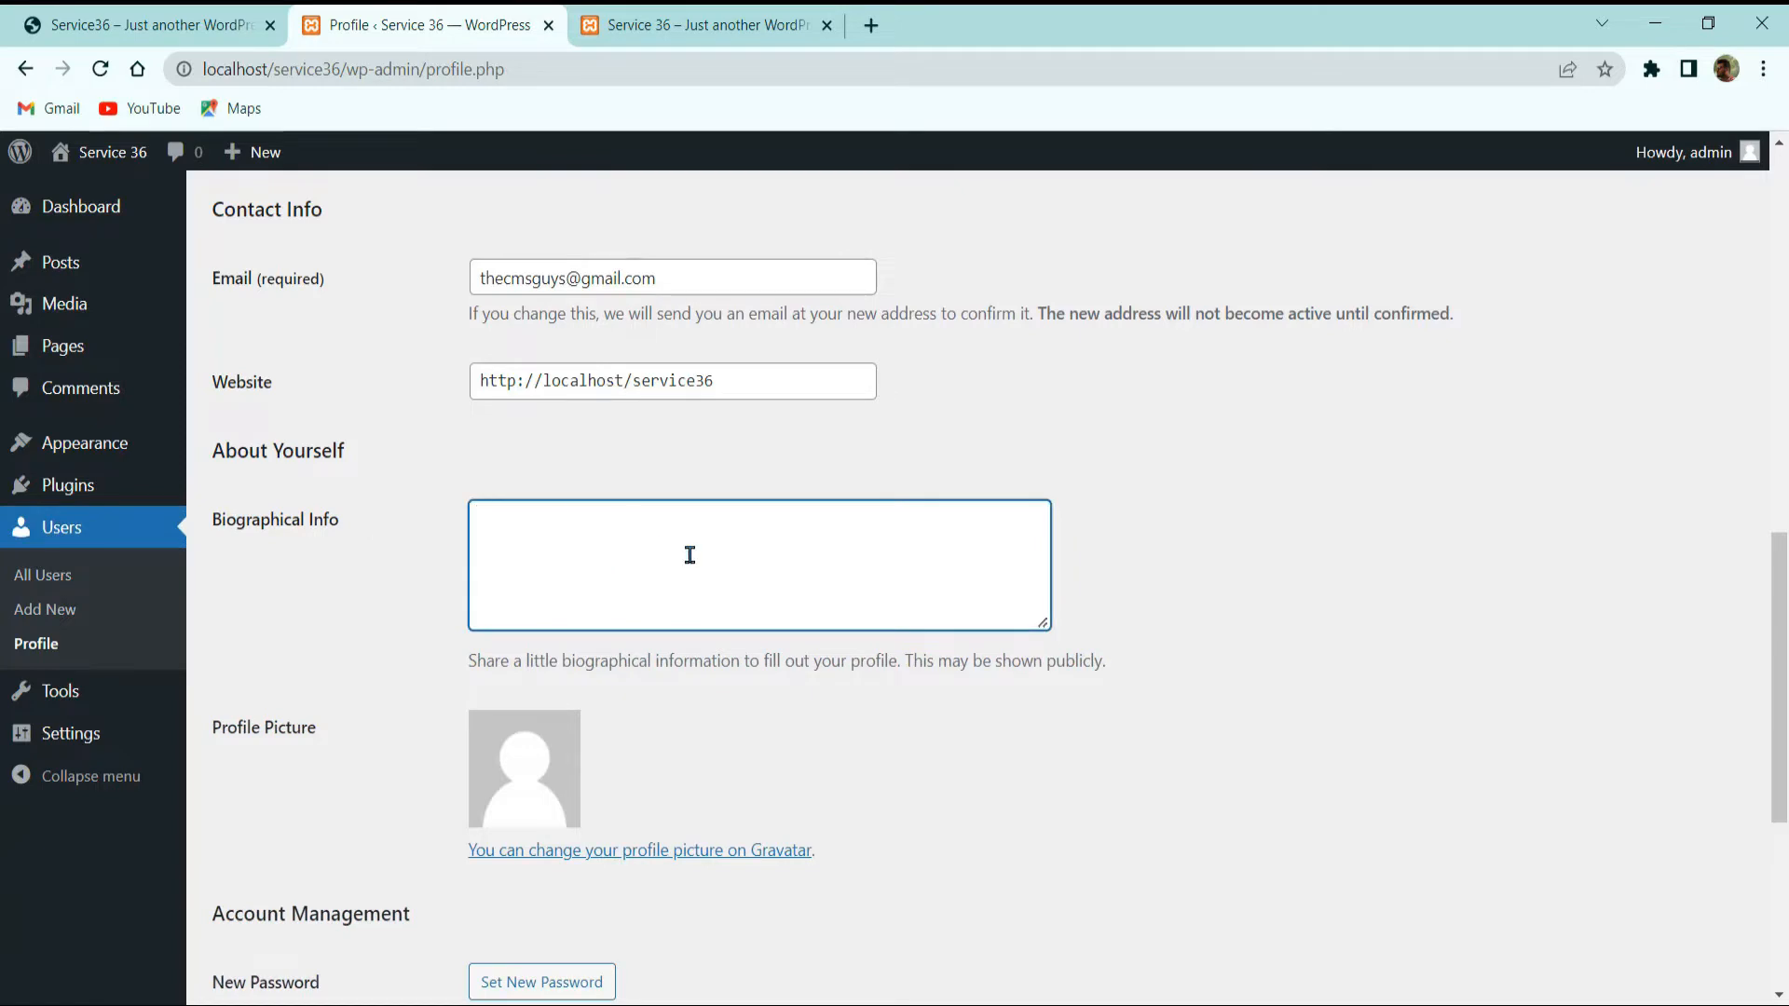
scroll(689, 556, "up", 10)
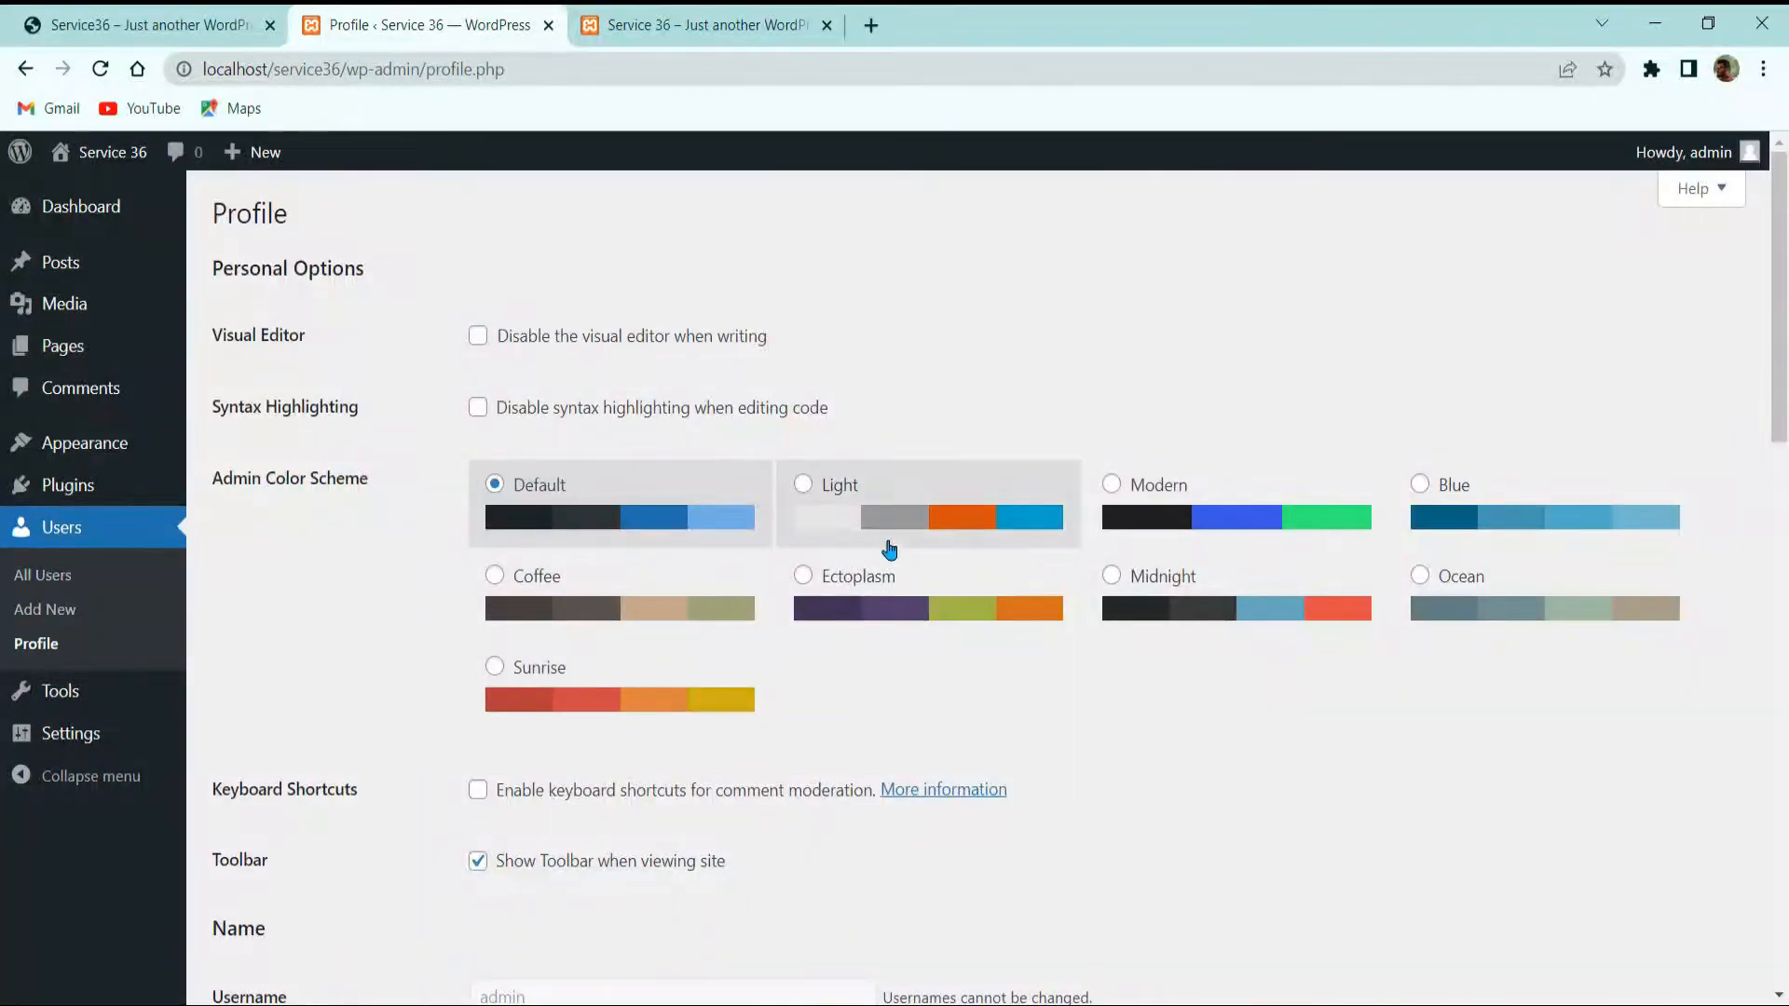
Step: Preview several admin colour schemes including Ocean, then go back to Default
left_click(962, 594)
left_click(1202, 583)
left_click(1427, 564)
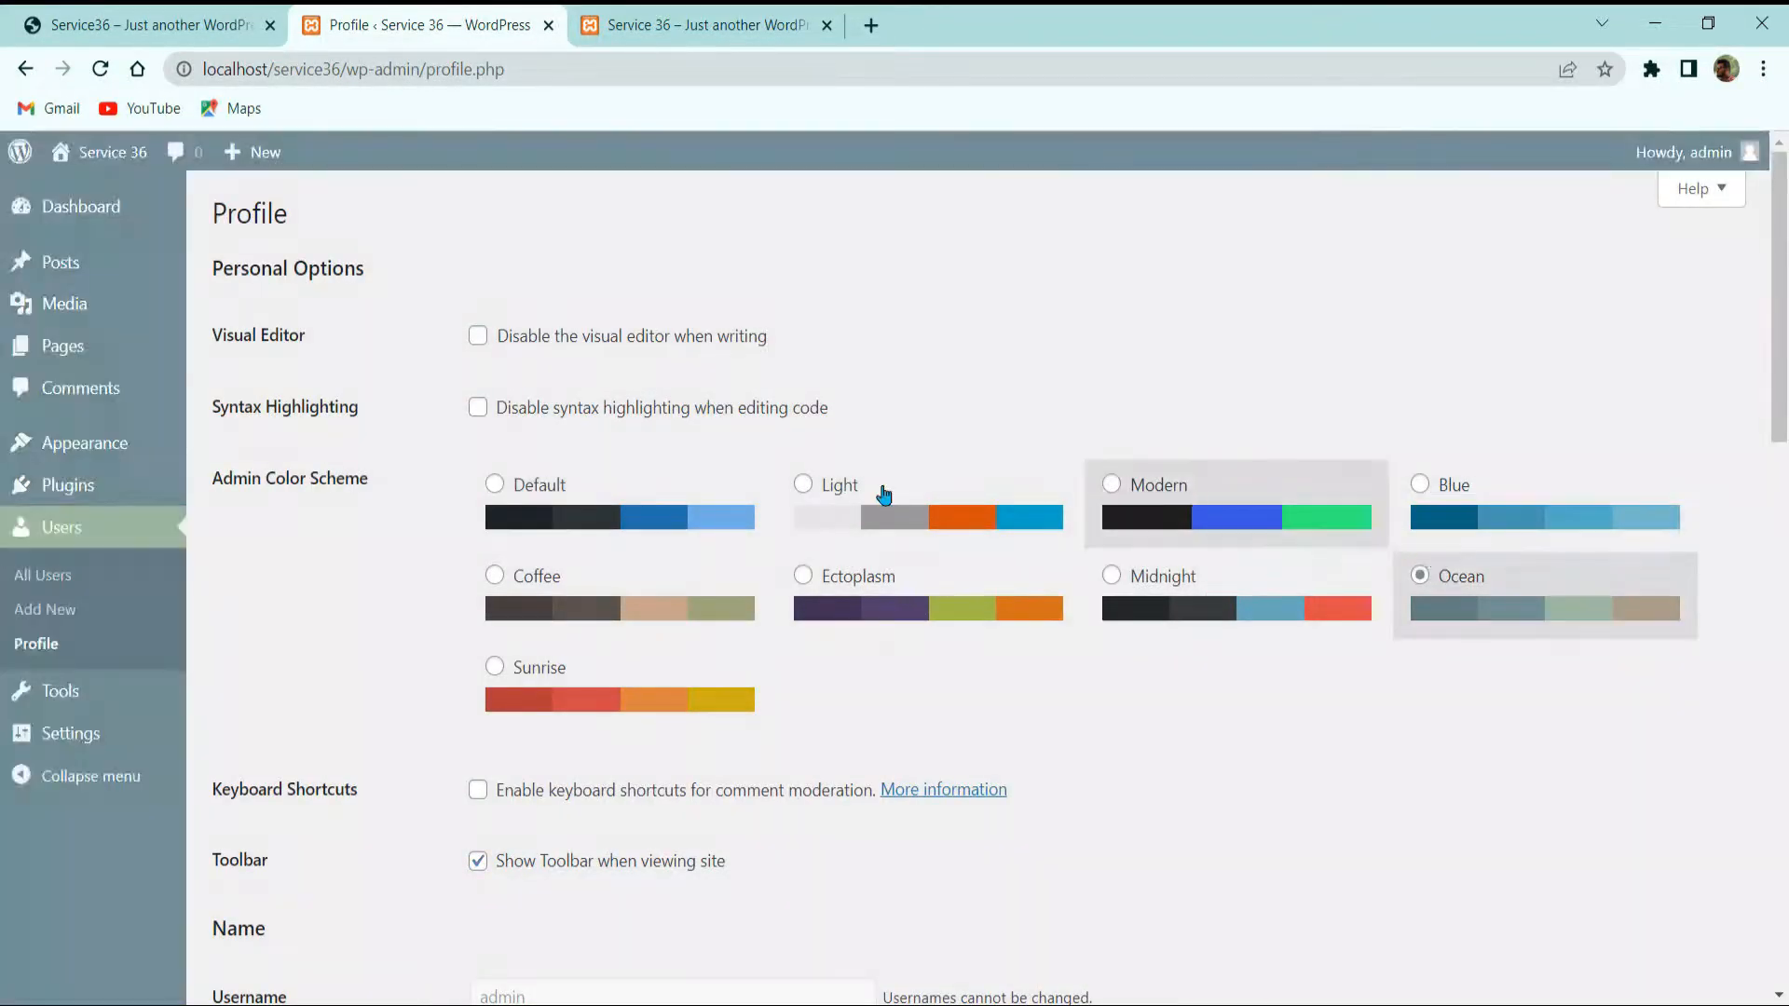
left_click(553, 495)
scroll(549, 494, "down", 3)
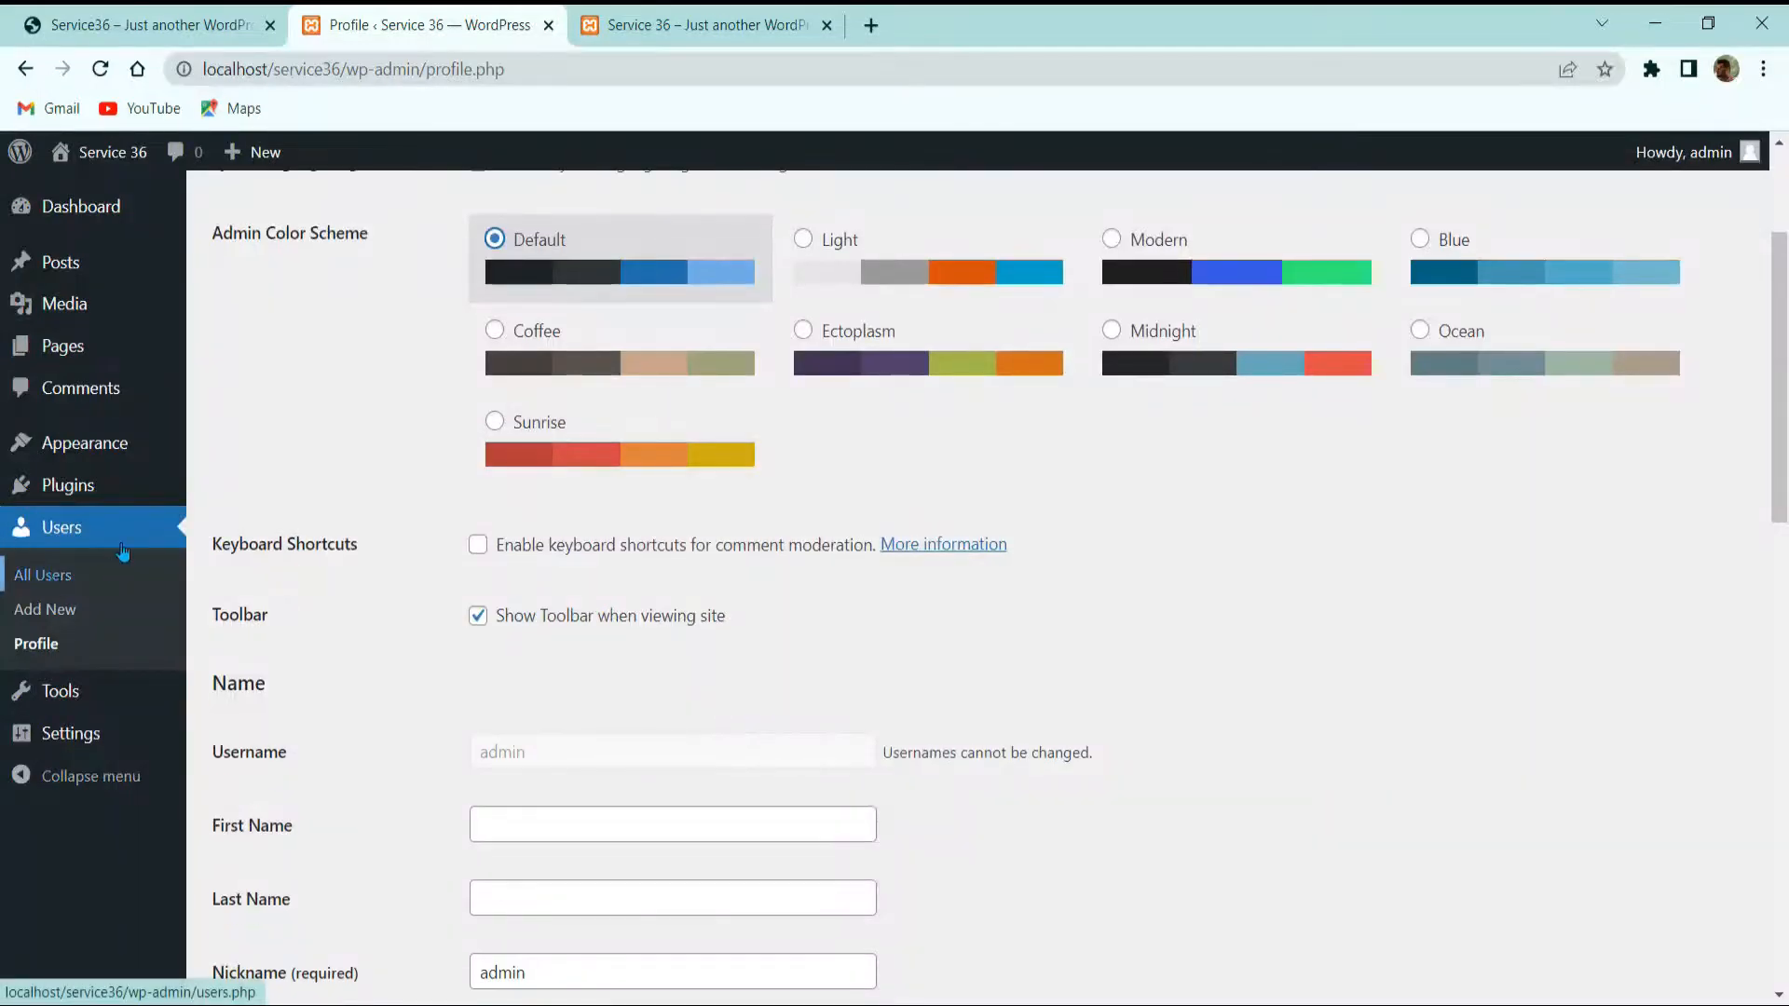
left_click(71, 733)
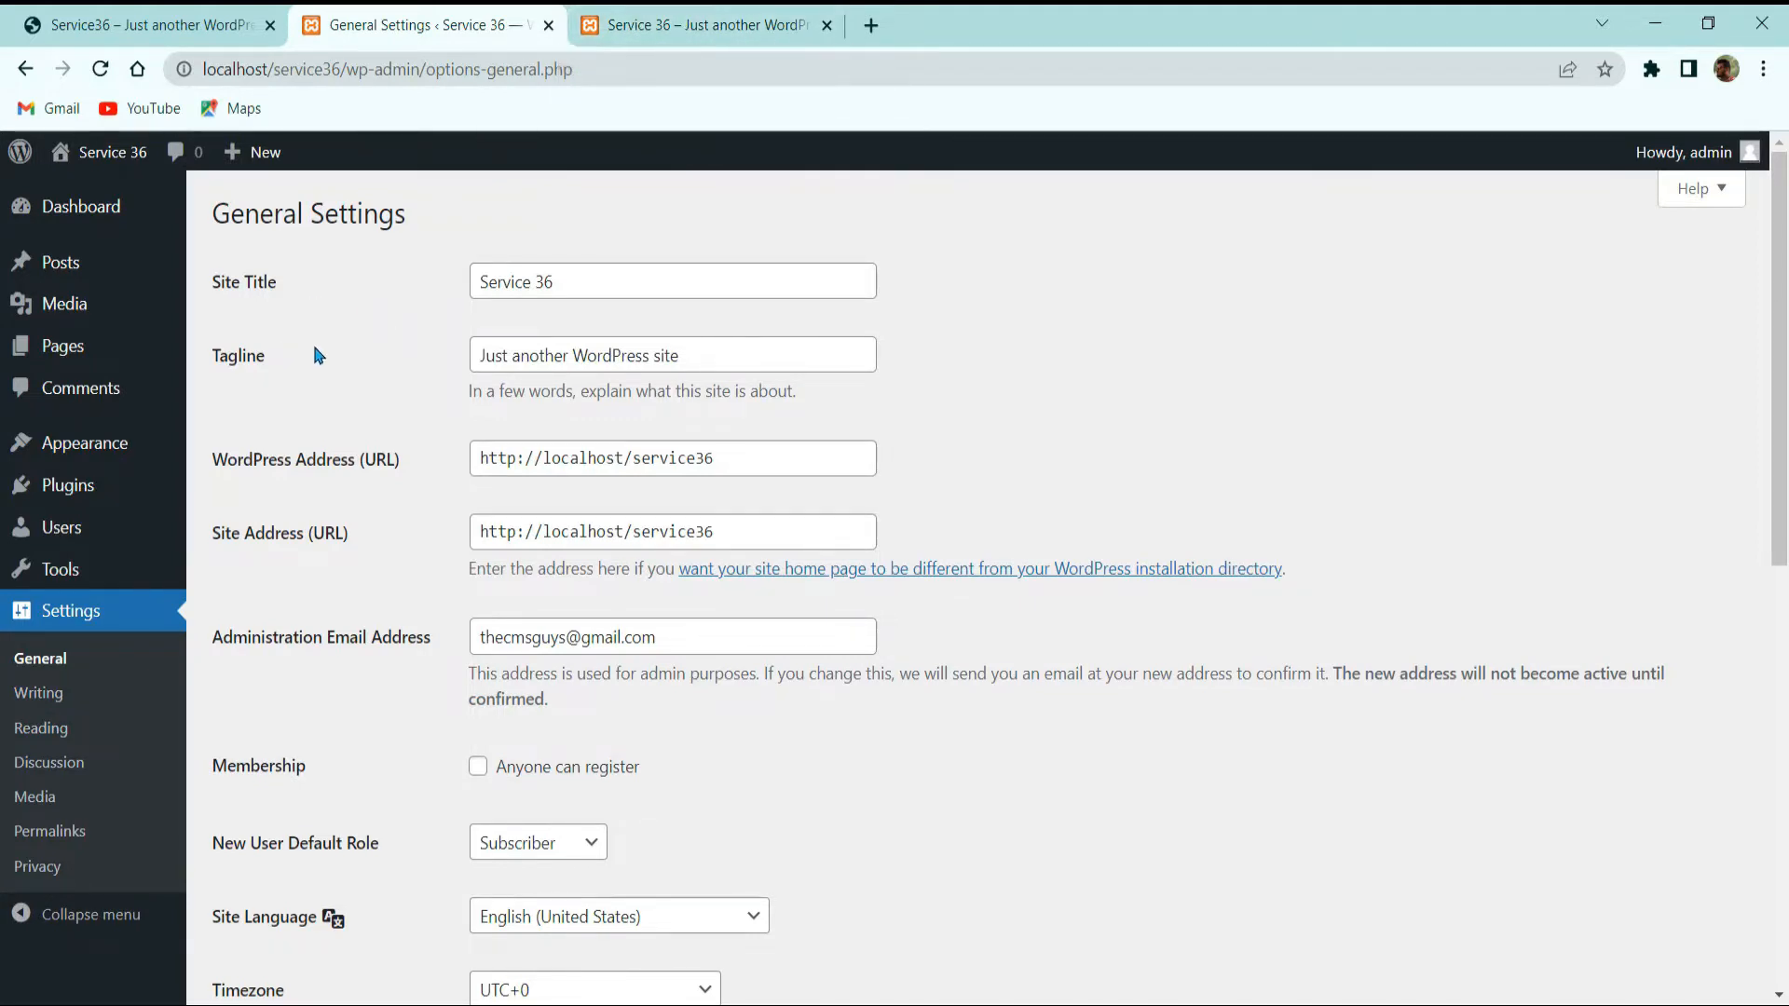
Step: Replace the tagline with 'By TheCMSGuys' and save the settings
triple_click(567, 351)
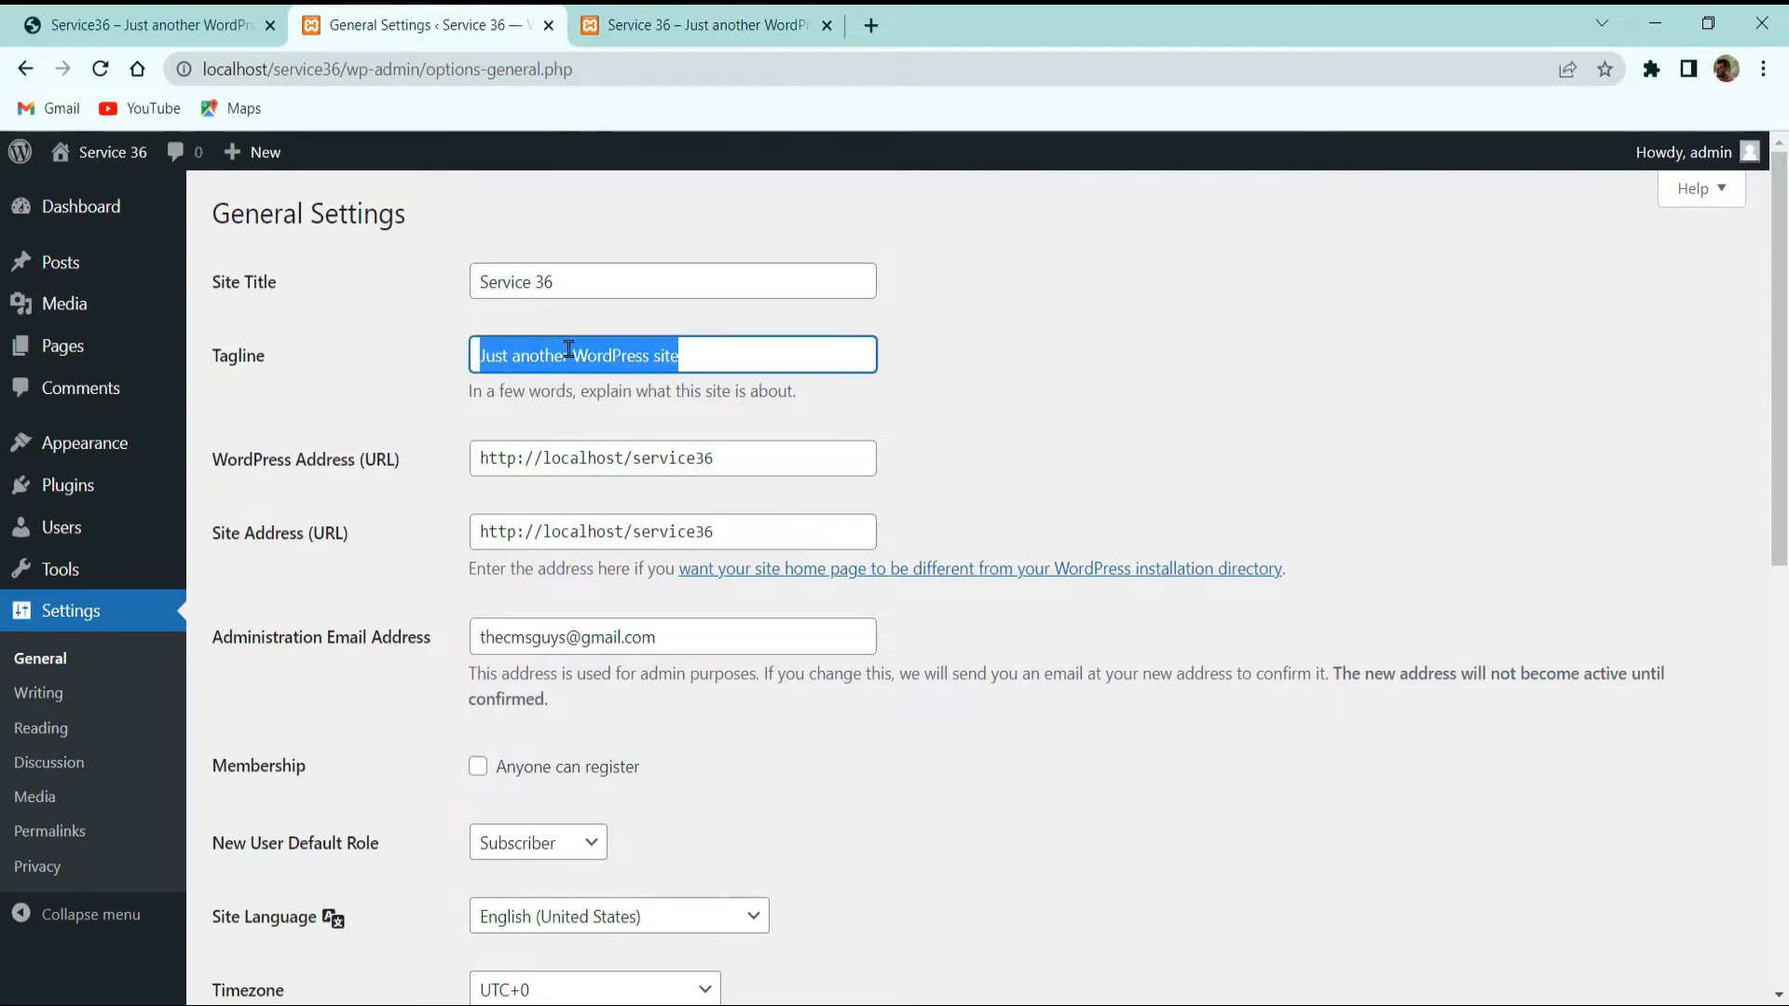
type("By T")
type("heCMS")
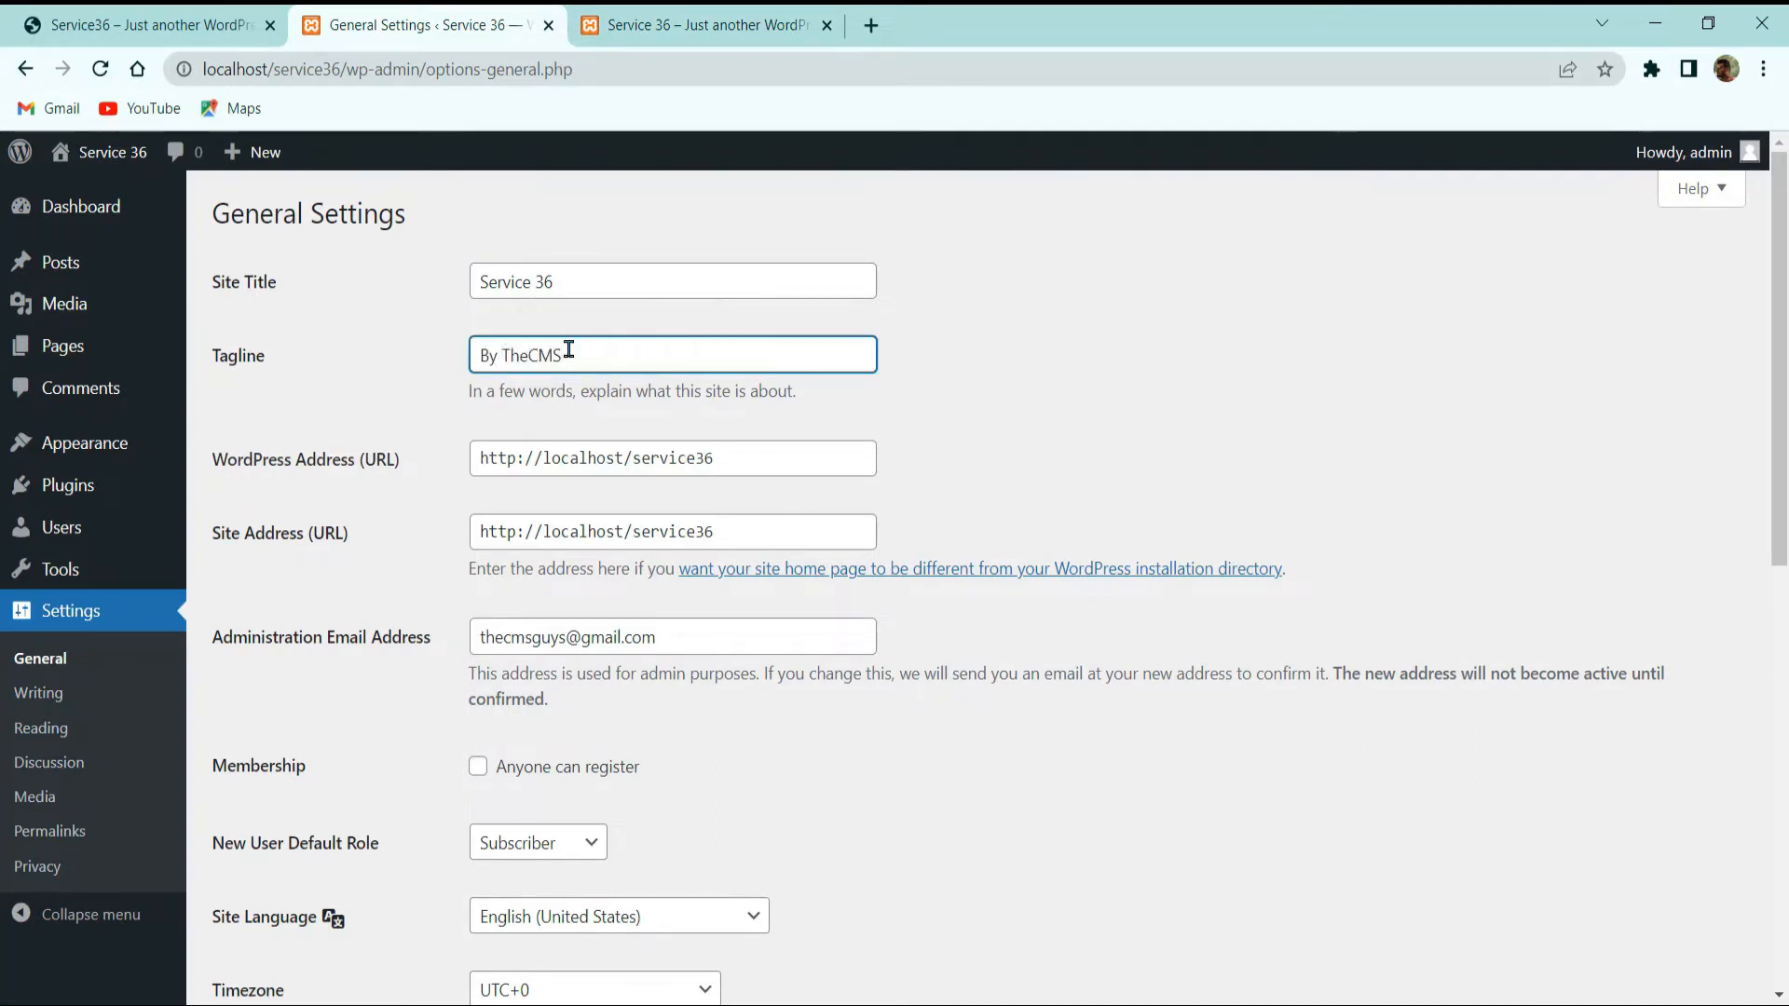
type("guys")
scroll(248, 743, "down", 10)
left_click(270, 879)
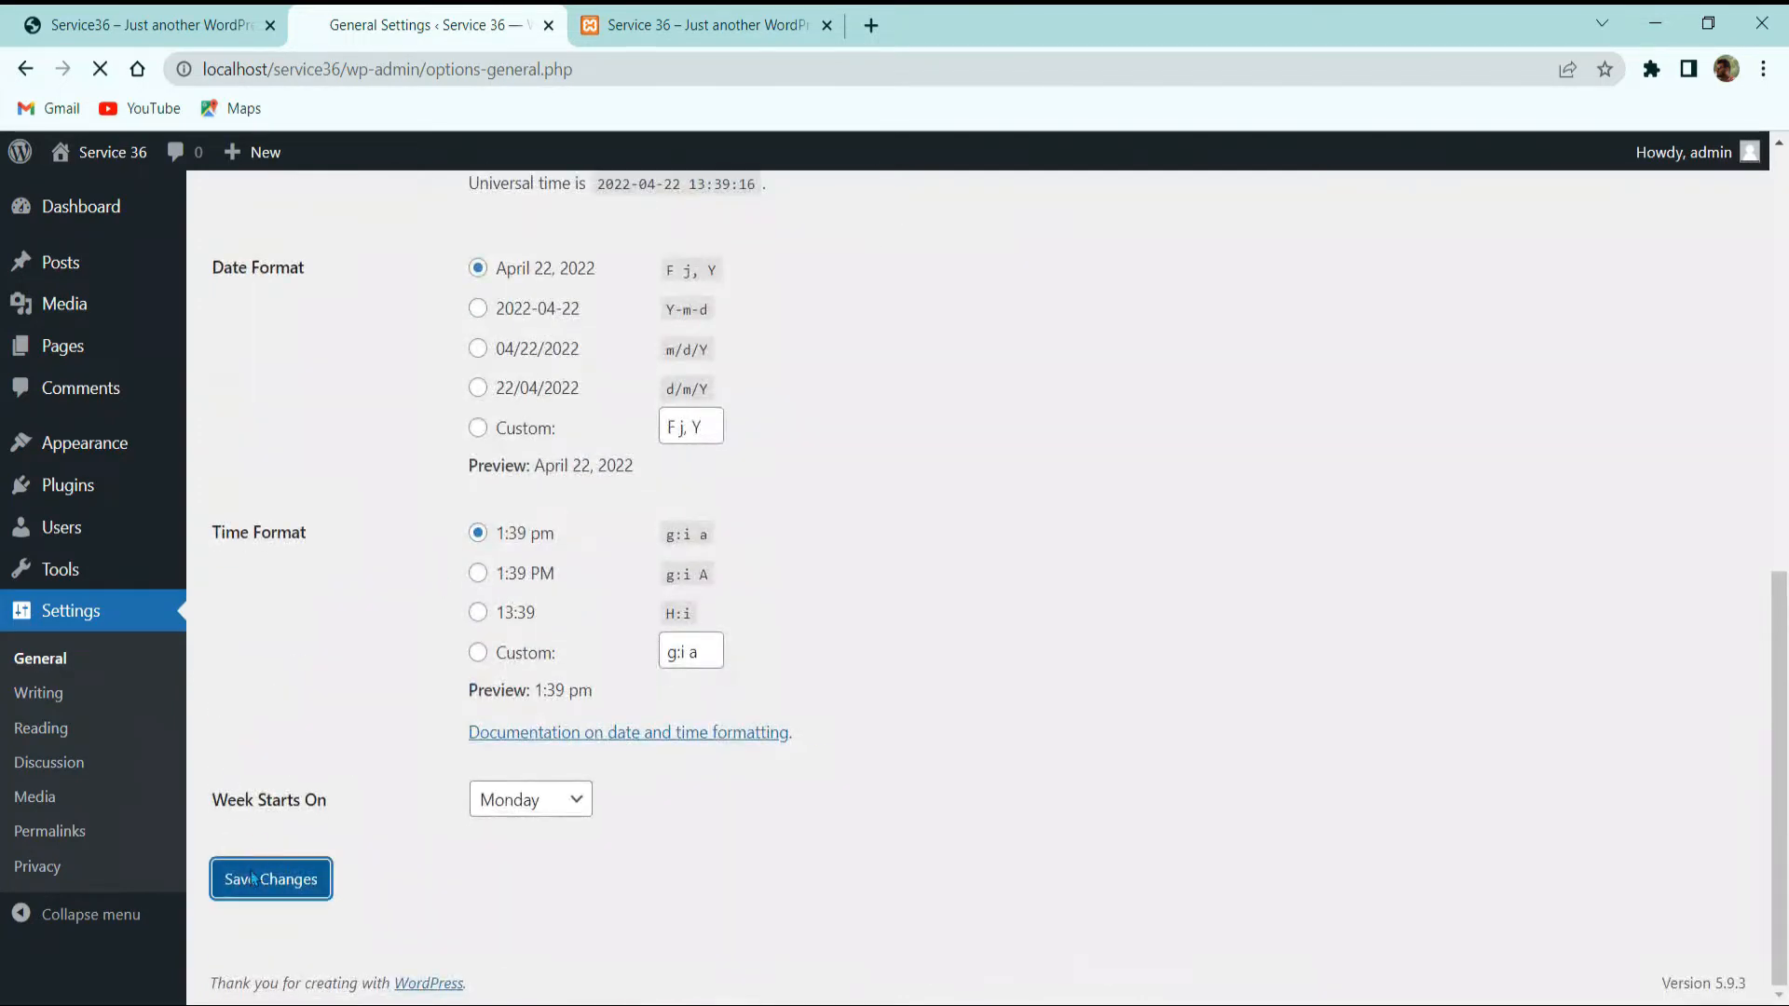
Step: Reload the front page to confirm the new tagline, then return to General Settings
left_click(698, 25)
left_click(90, 77)
left_click(90, 77)
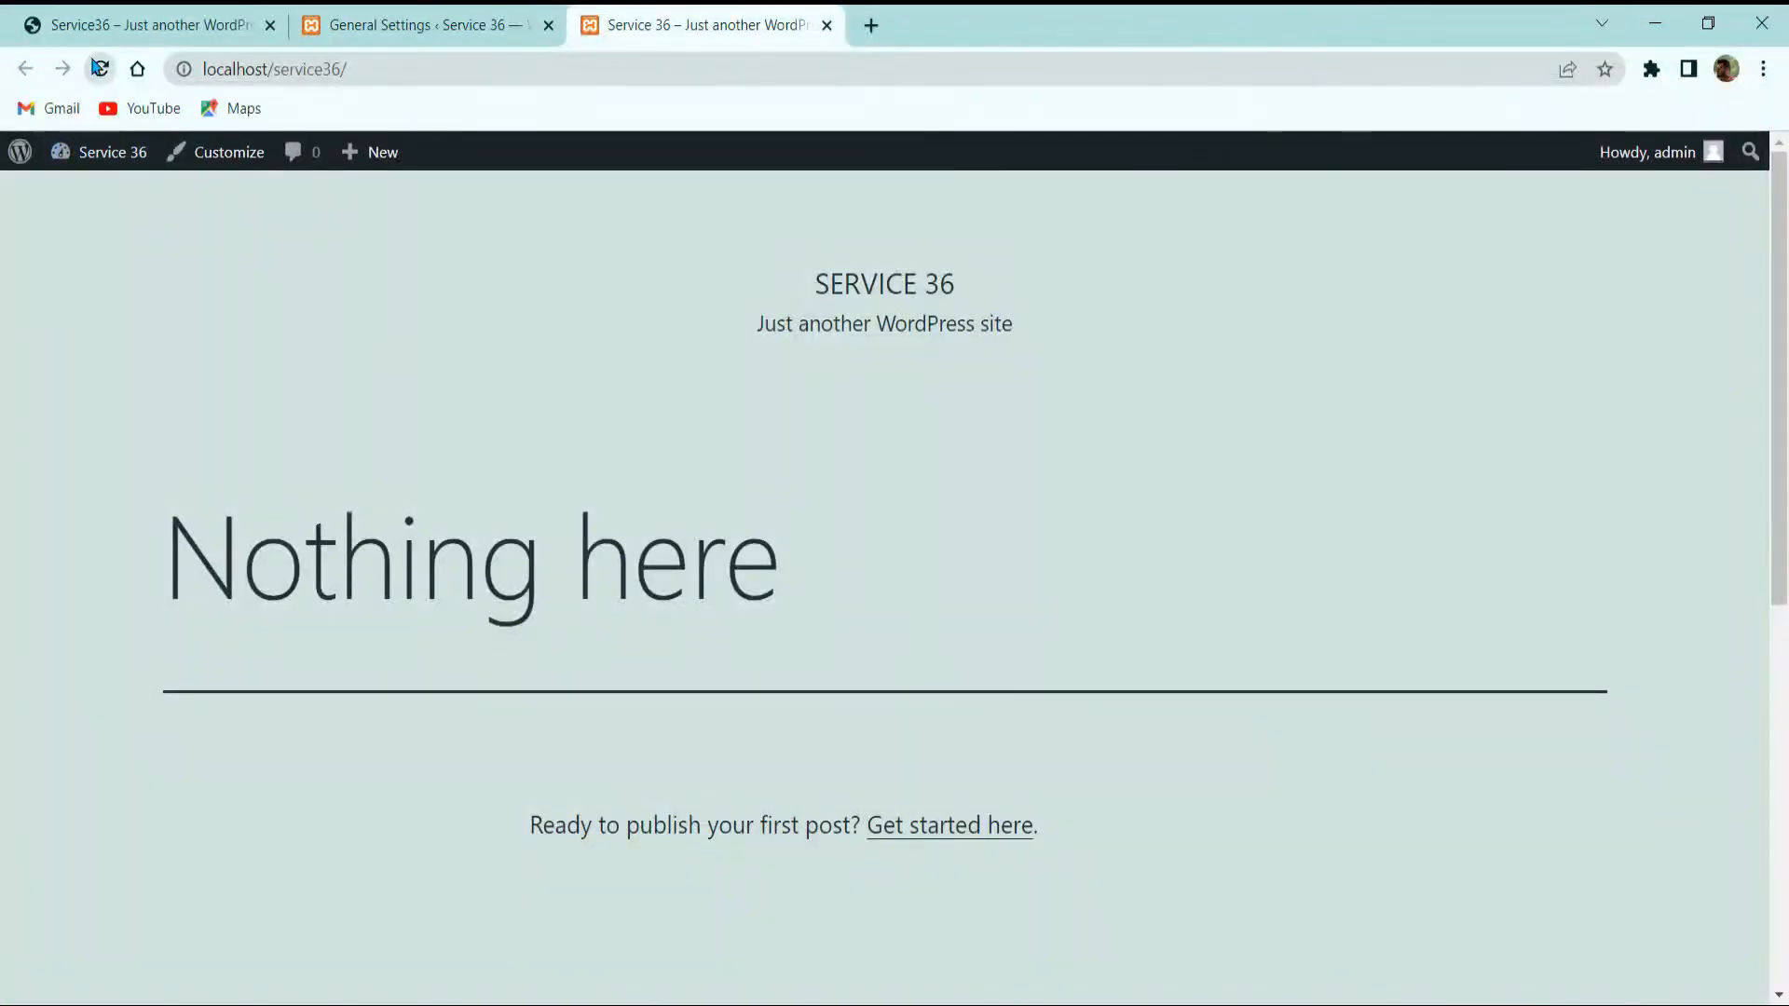
key("ctrl+shift+Tab")
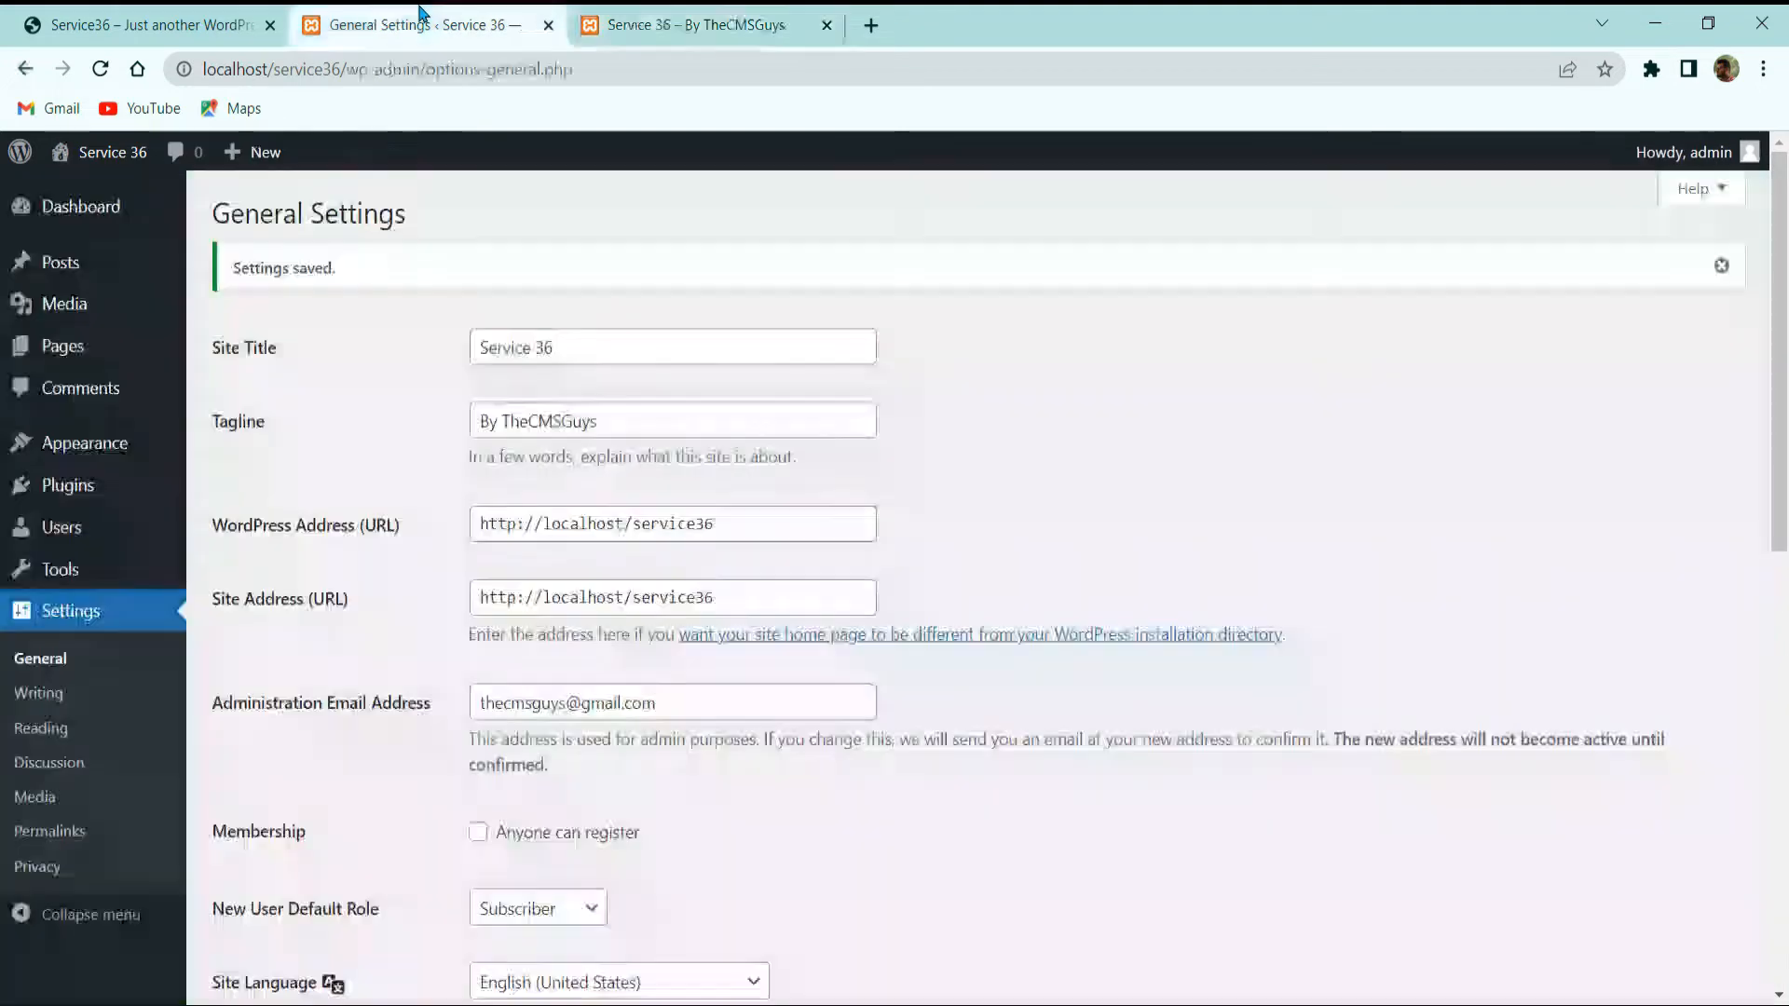
left_click(680, 31)
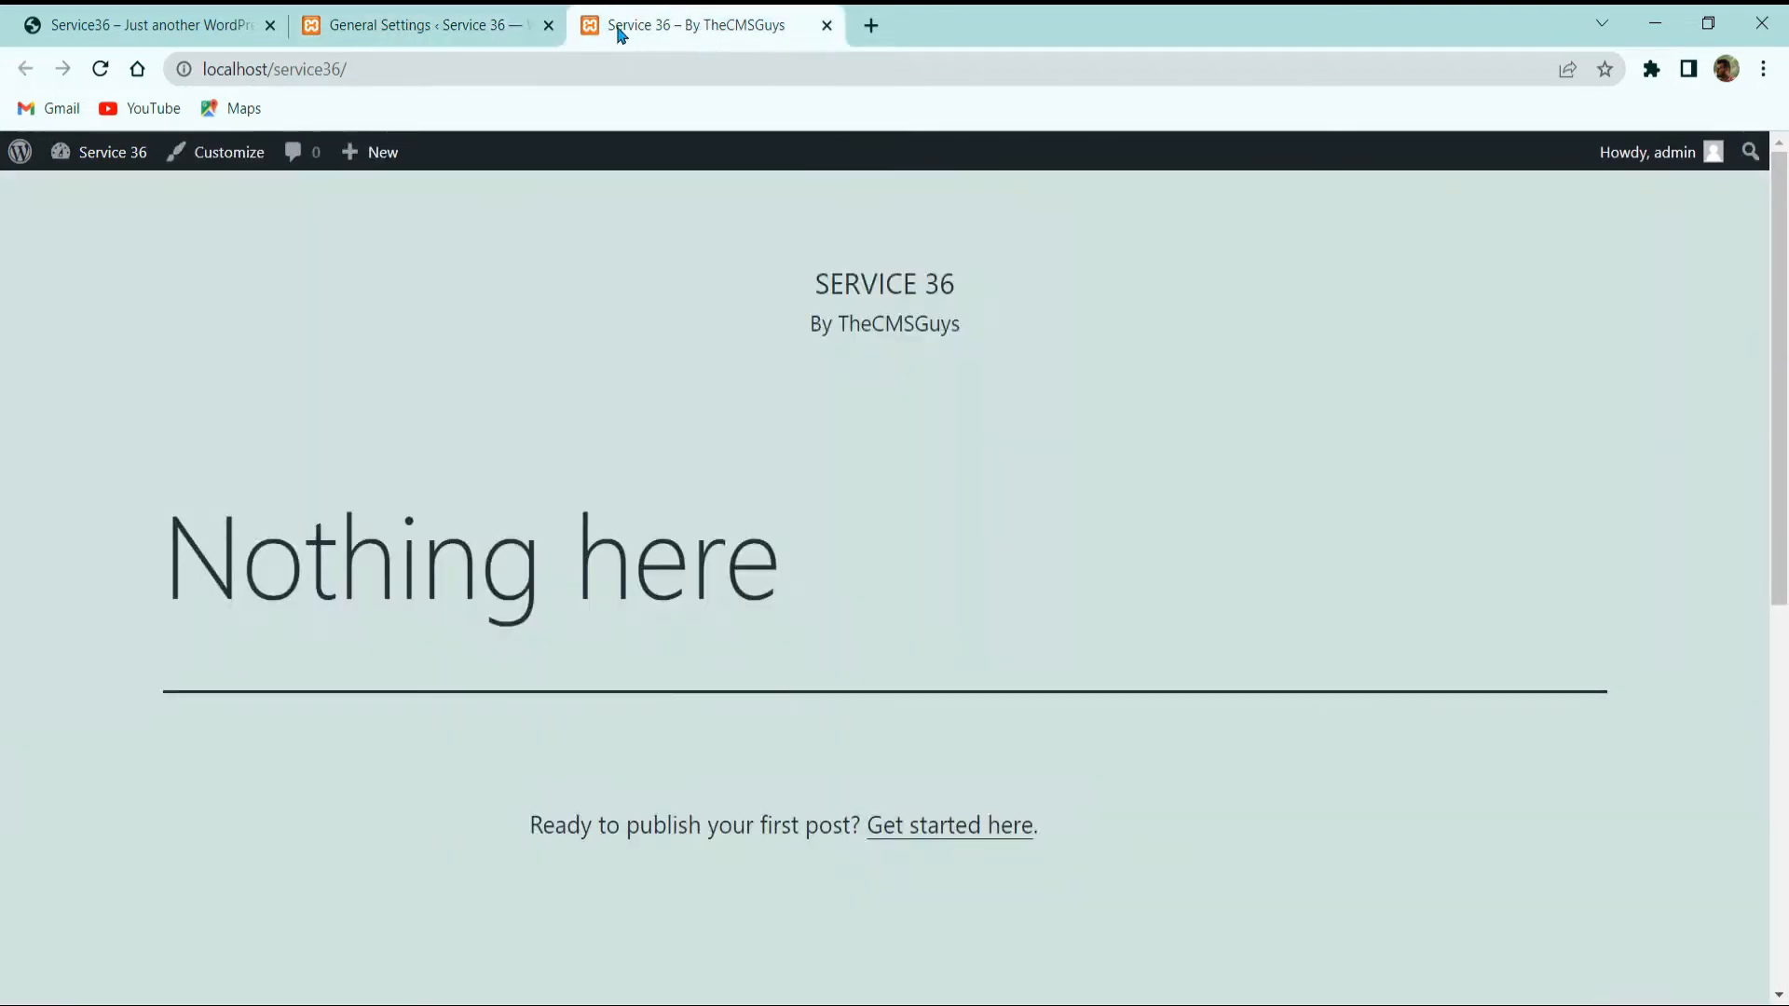
left_click(475, 37)
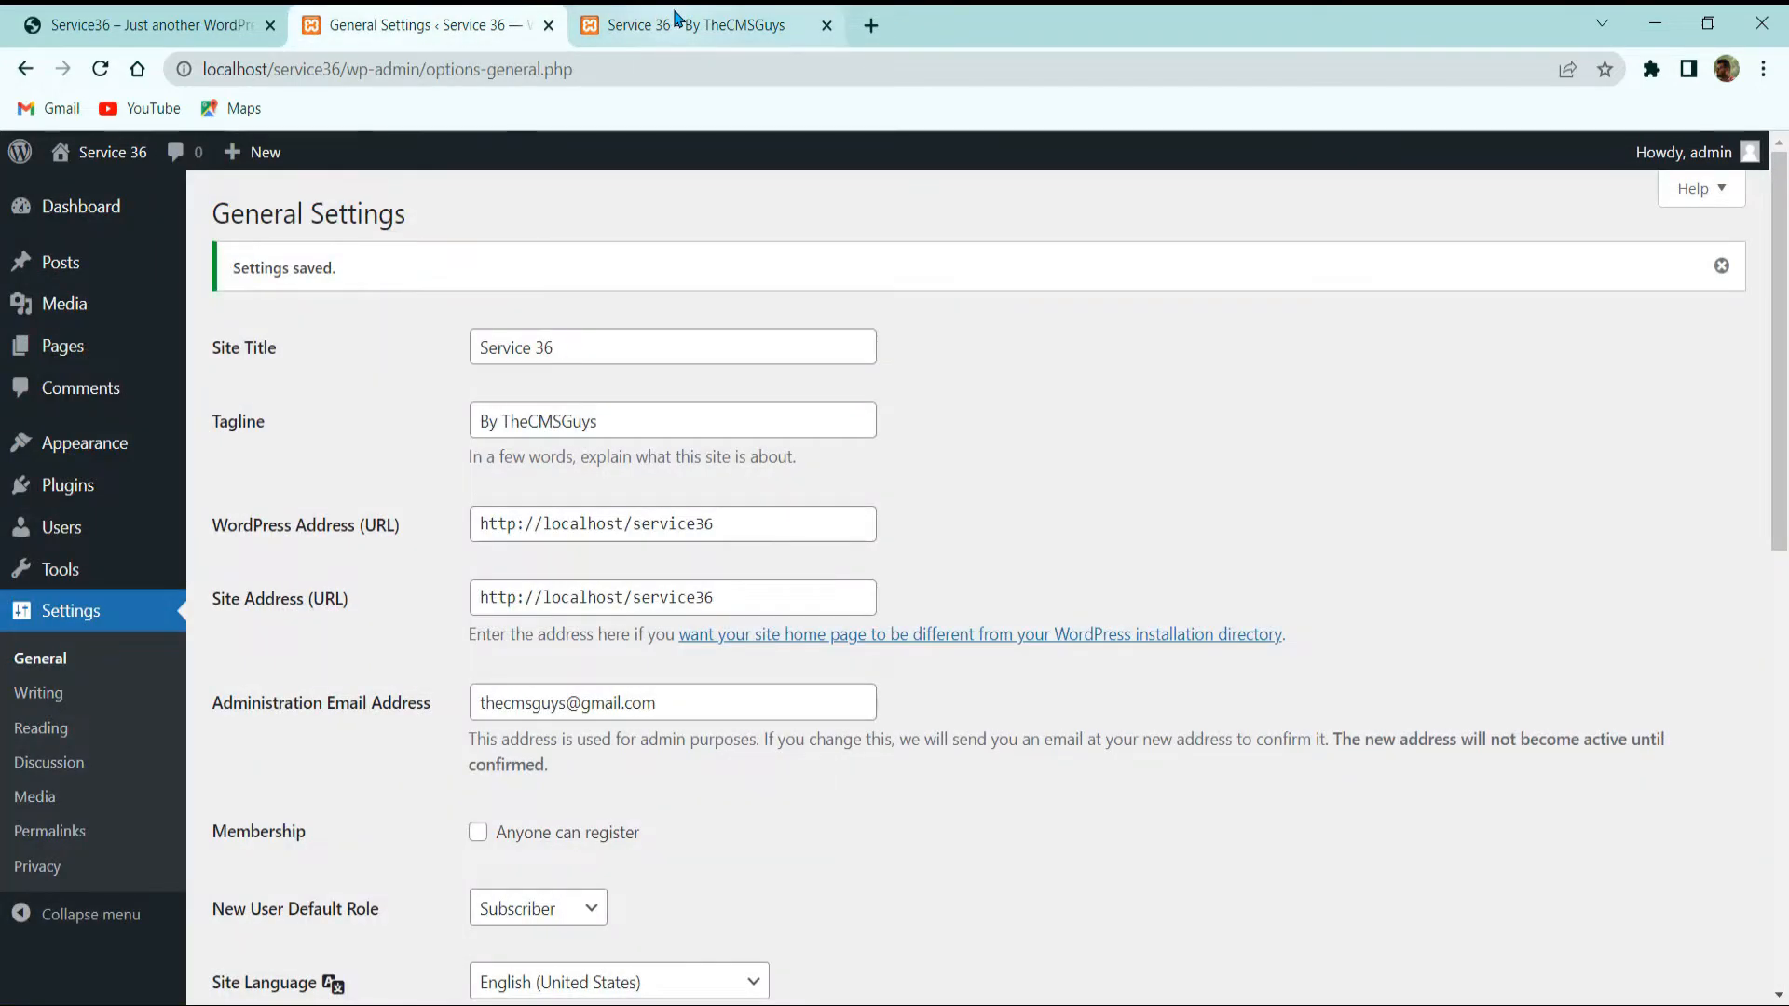
scroll(397, 485, "down", 3)
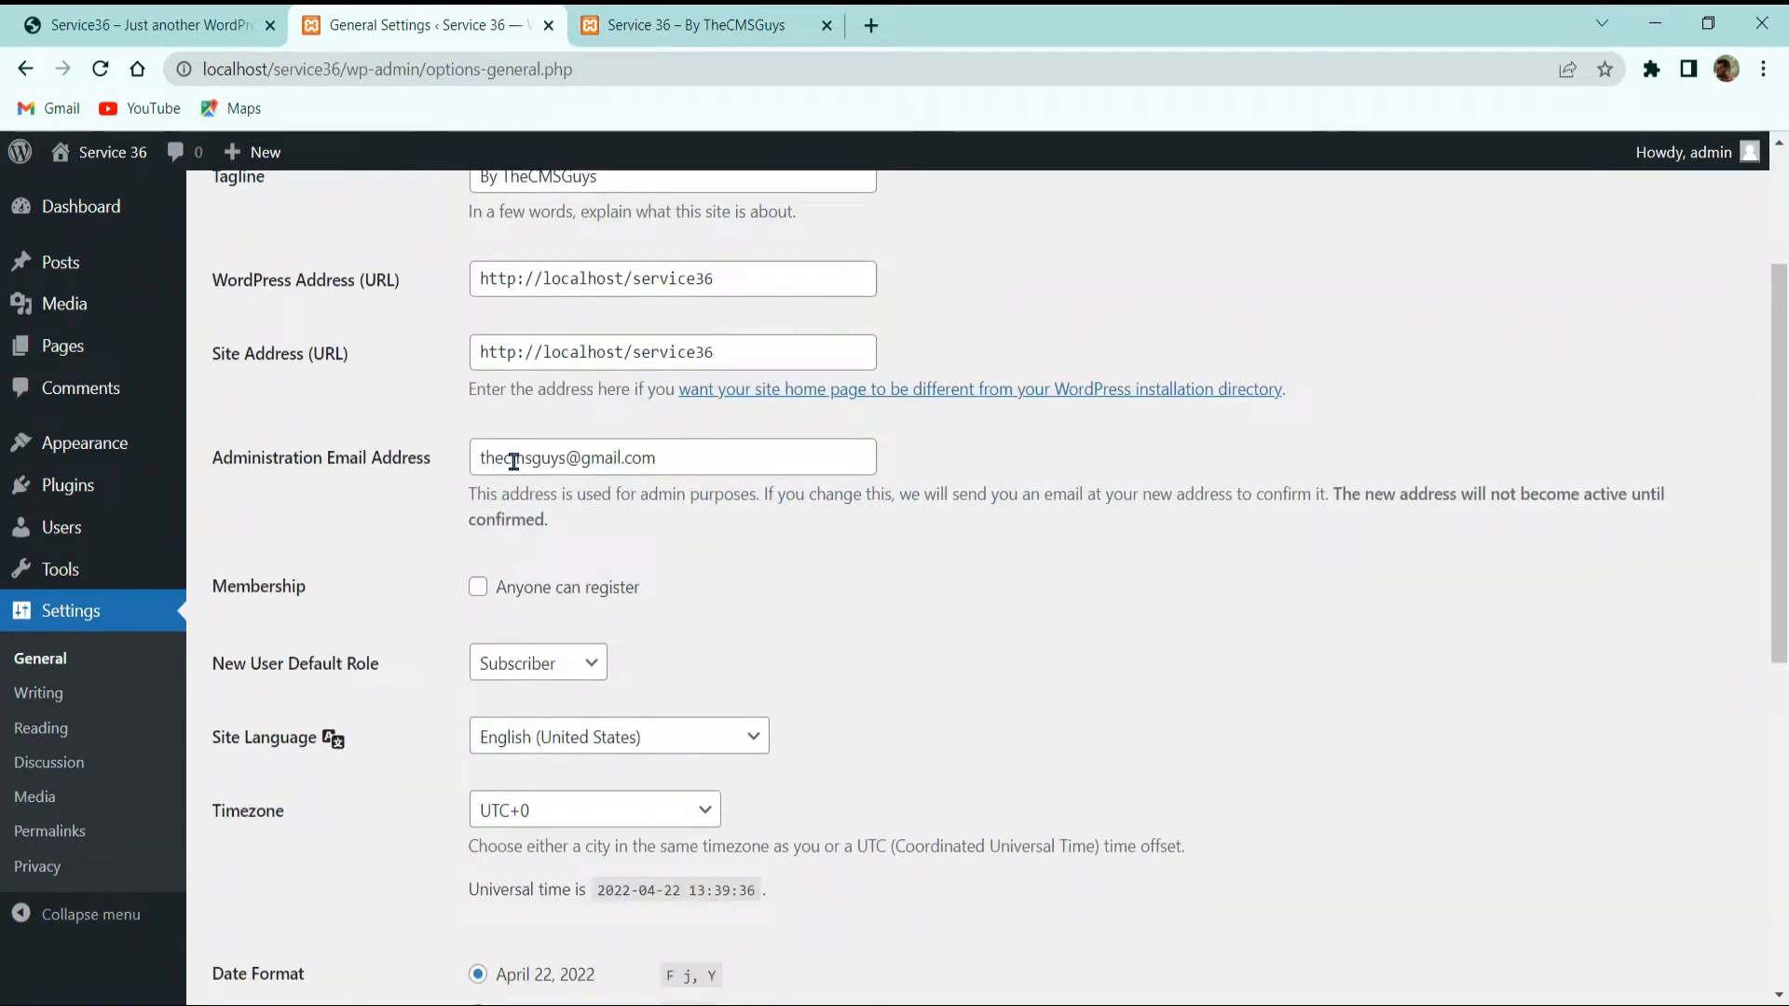
left_click_drag(525, 457, 532, 457)
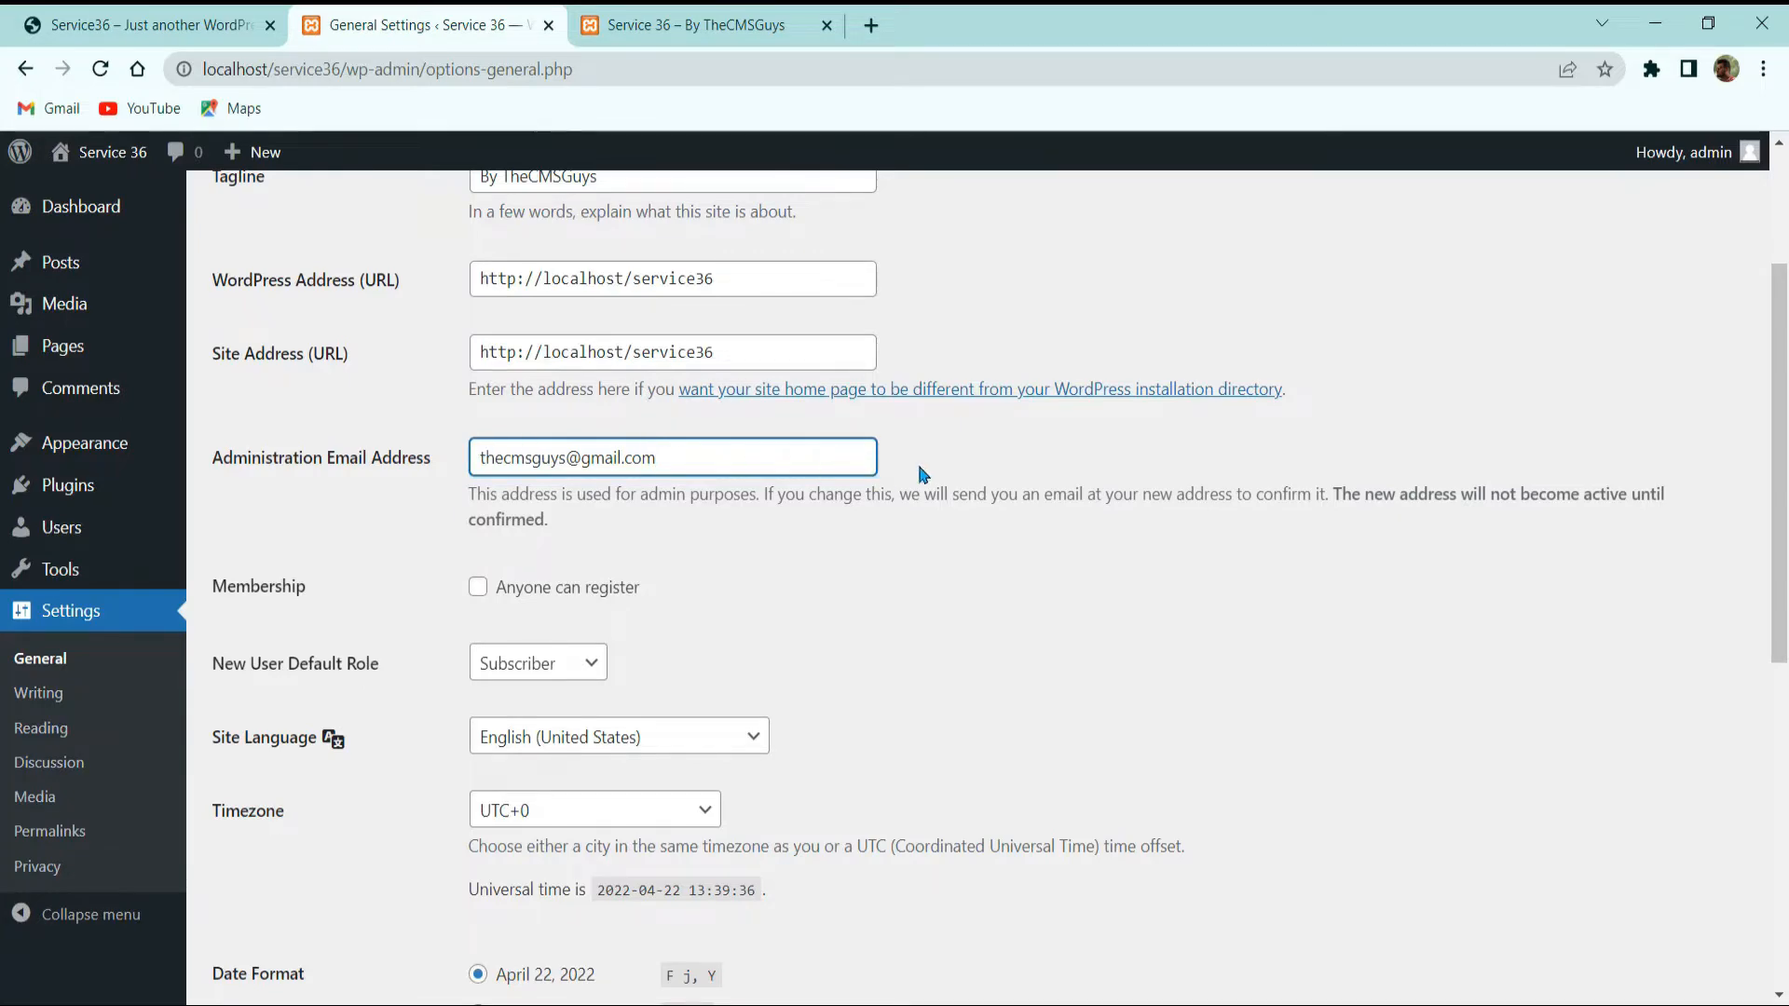
scroll(957, 653, "down", 2)
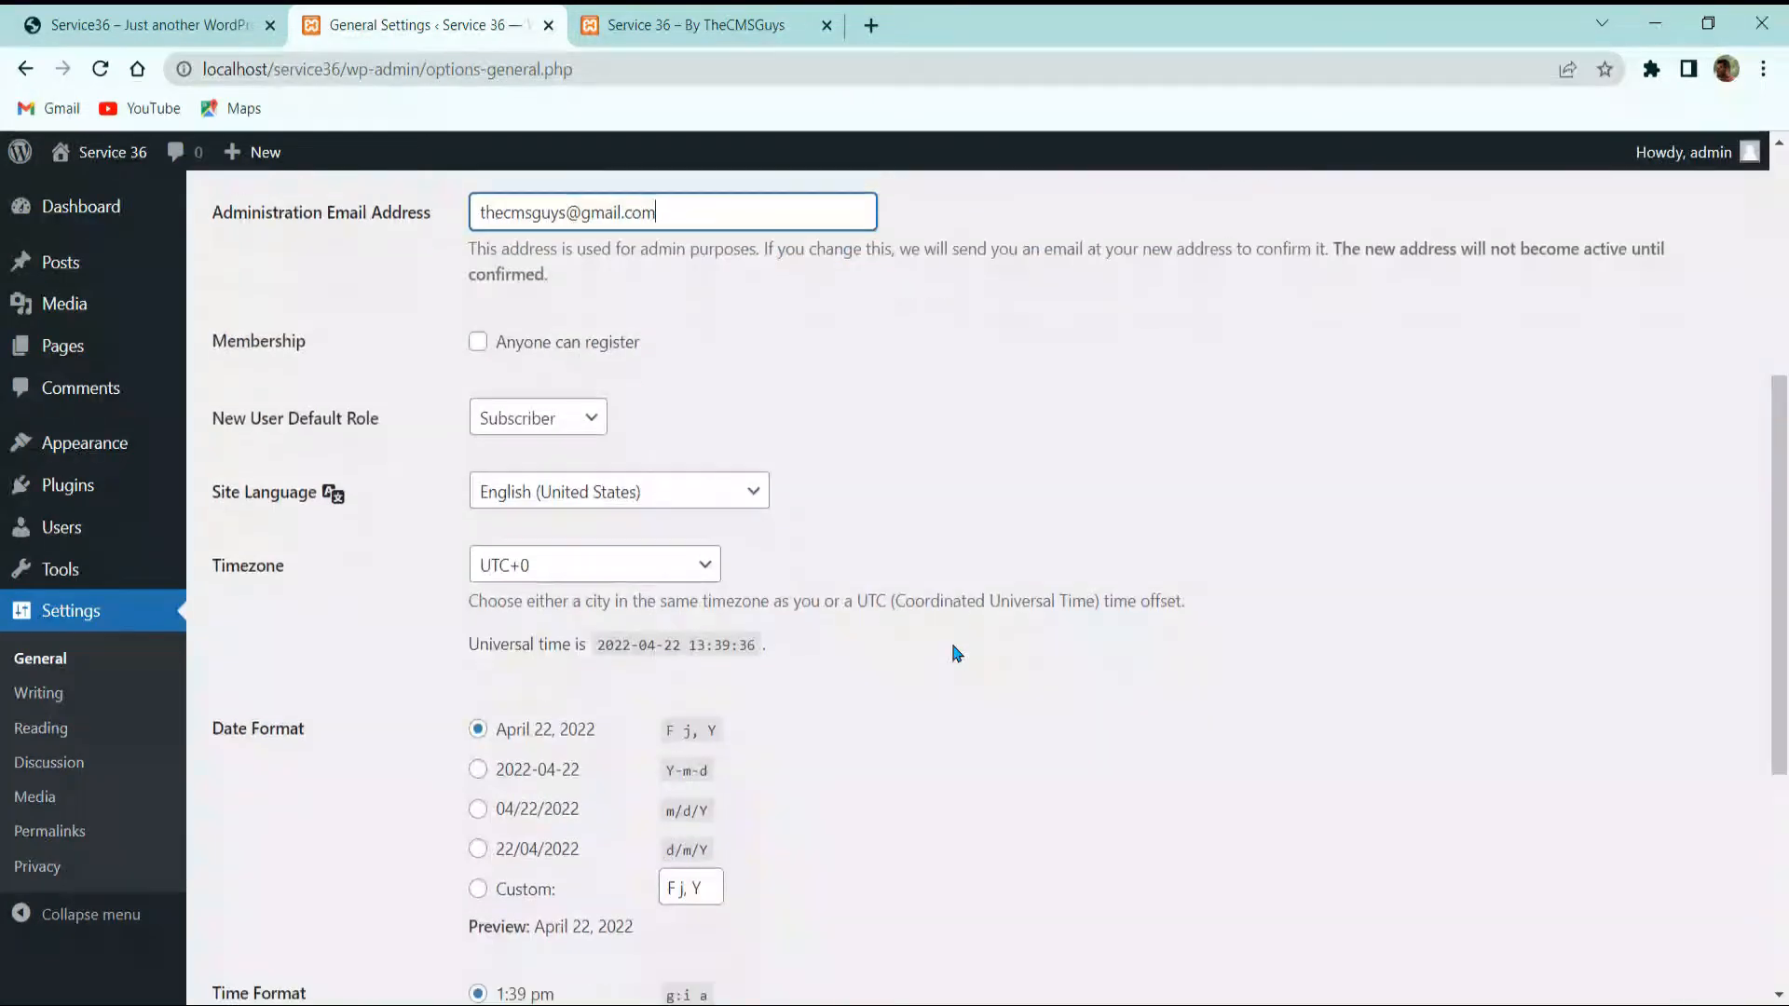
scroll(1011, 588, "up", 2)
scroll(1011, 588, "down", 2)
left_click(601, 415)
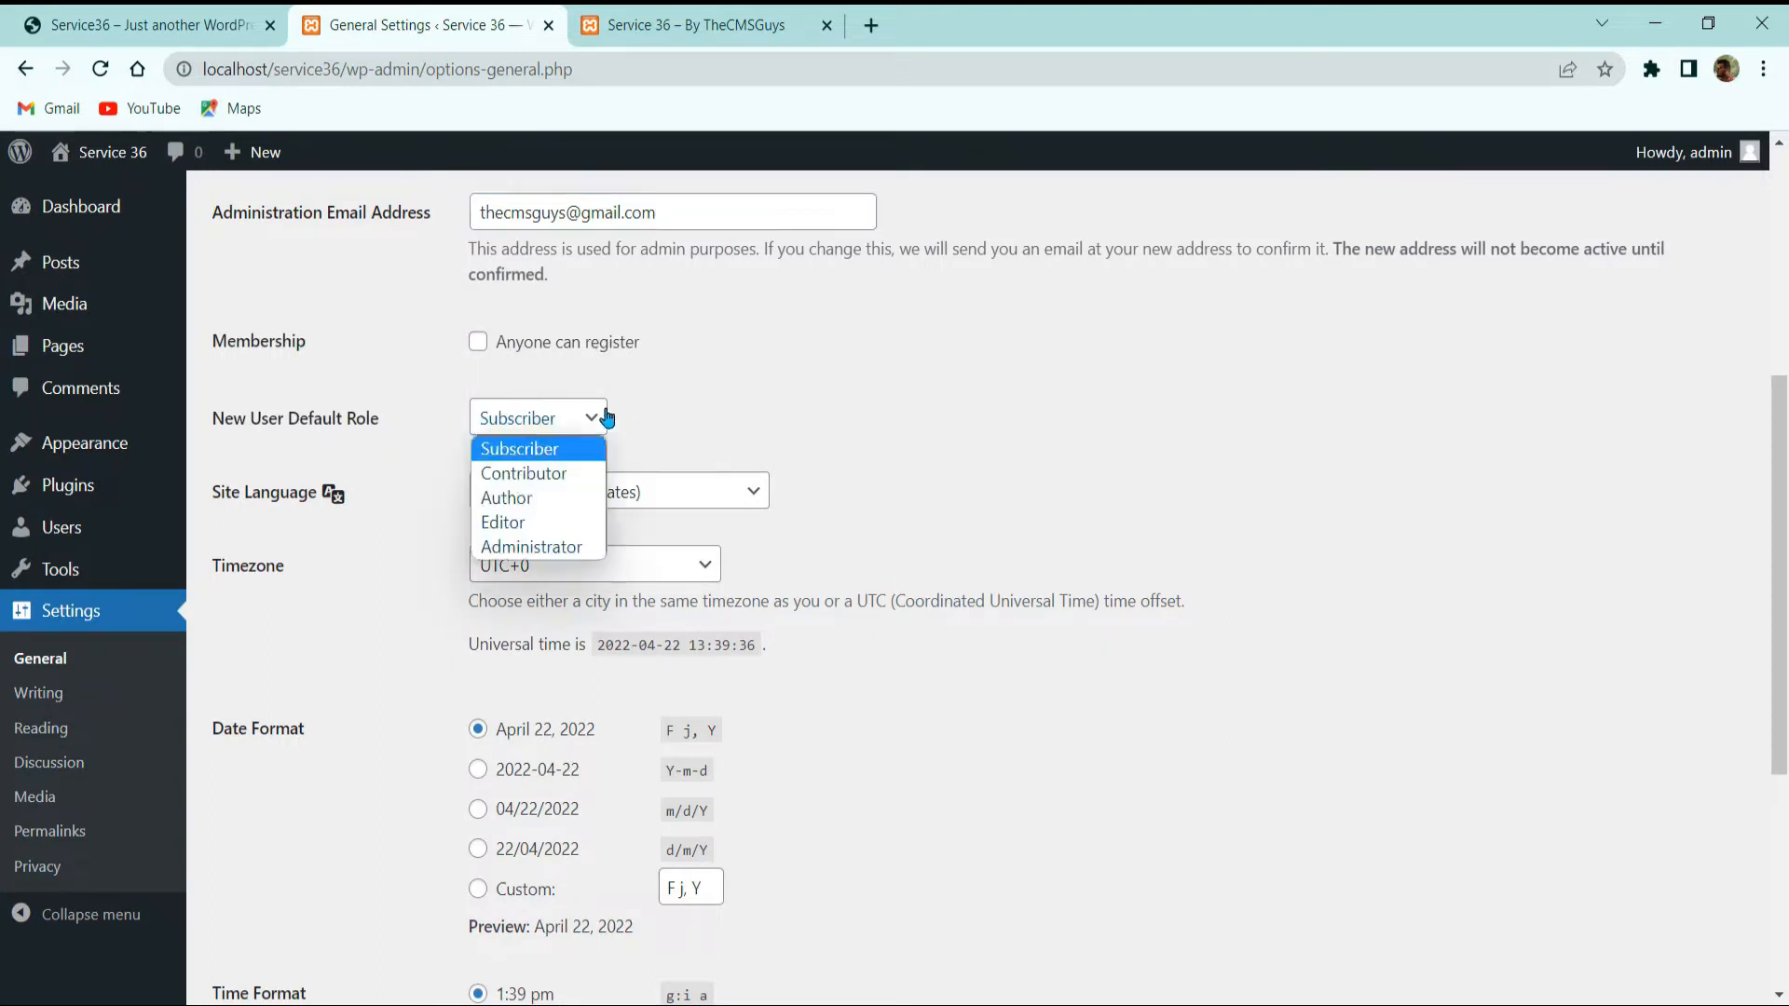
left_click(771, 408)
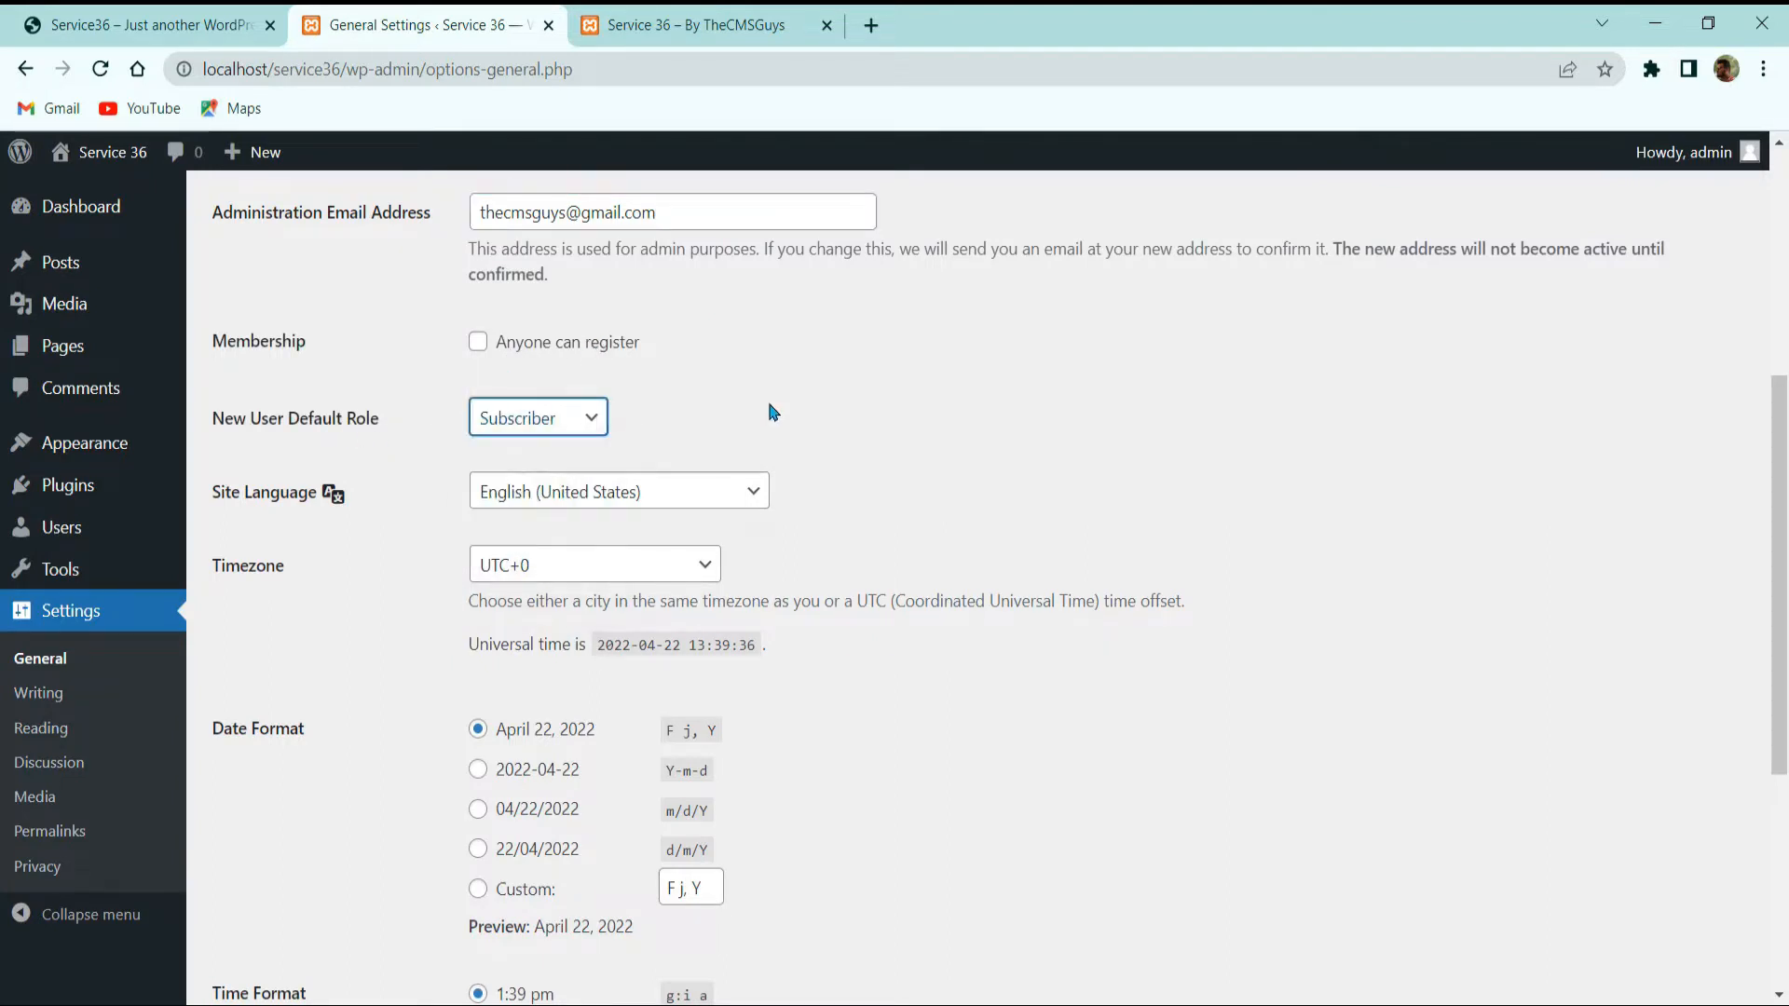
left_click(558, 425)
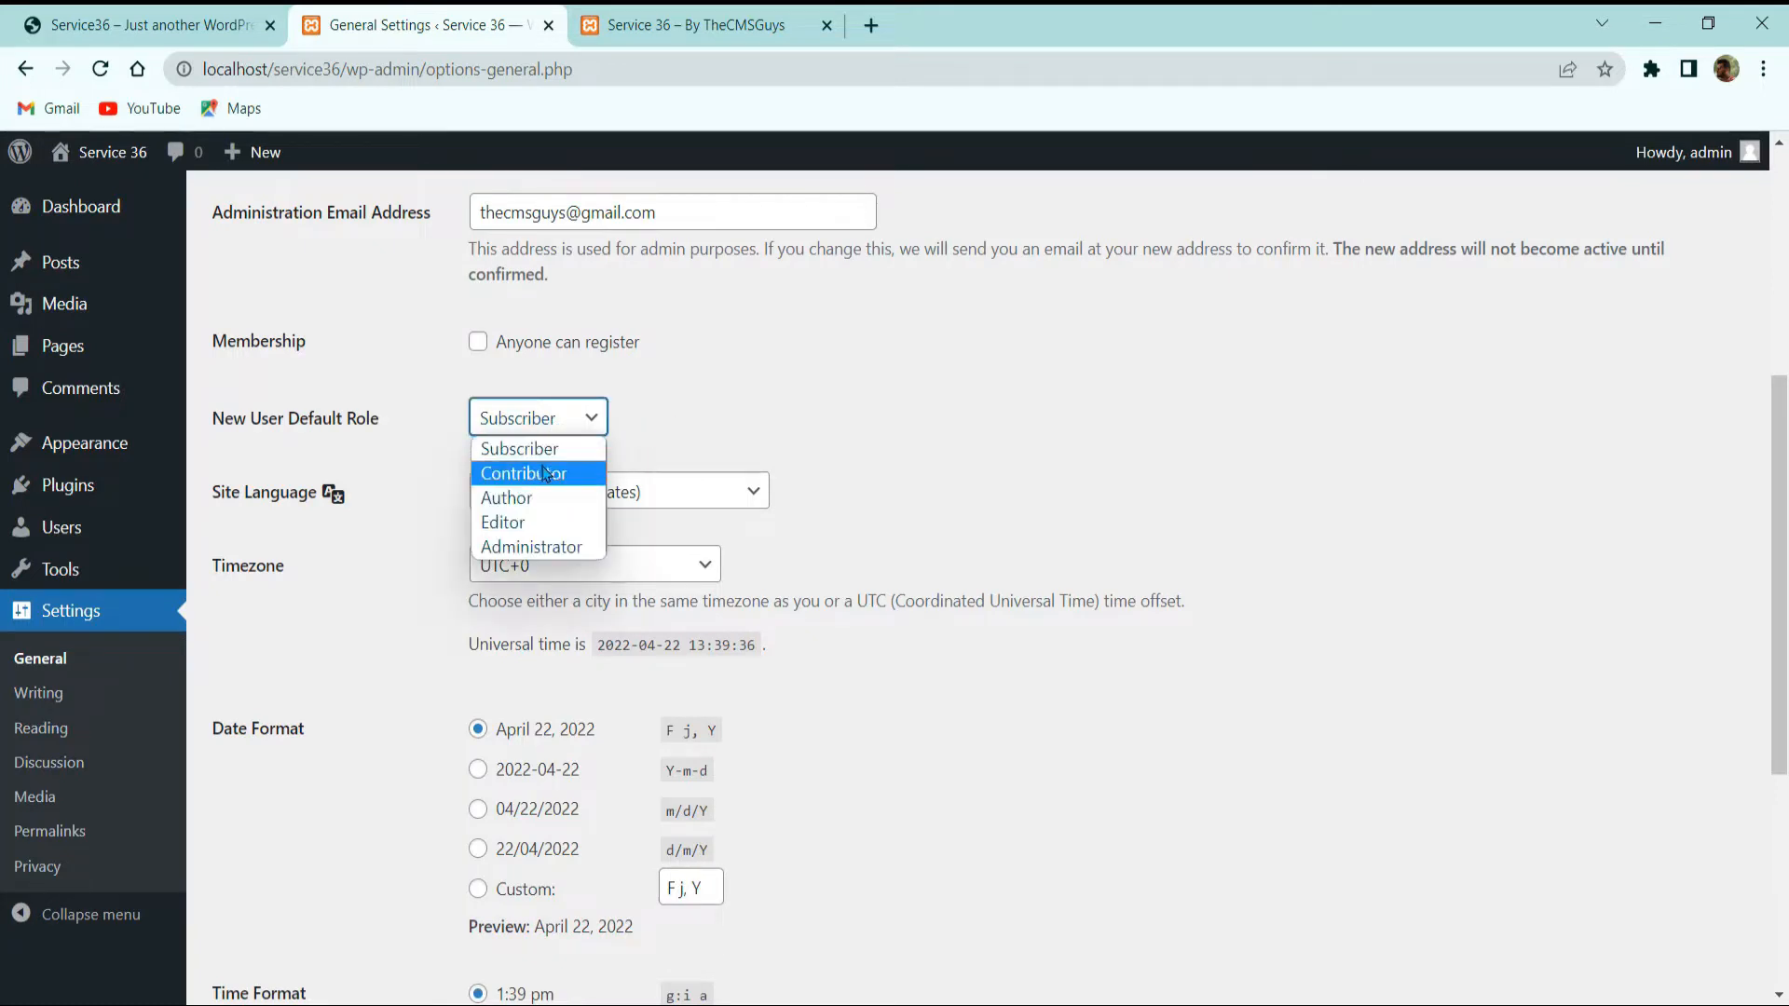
left_click(857, 403)
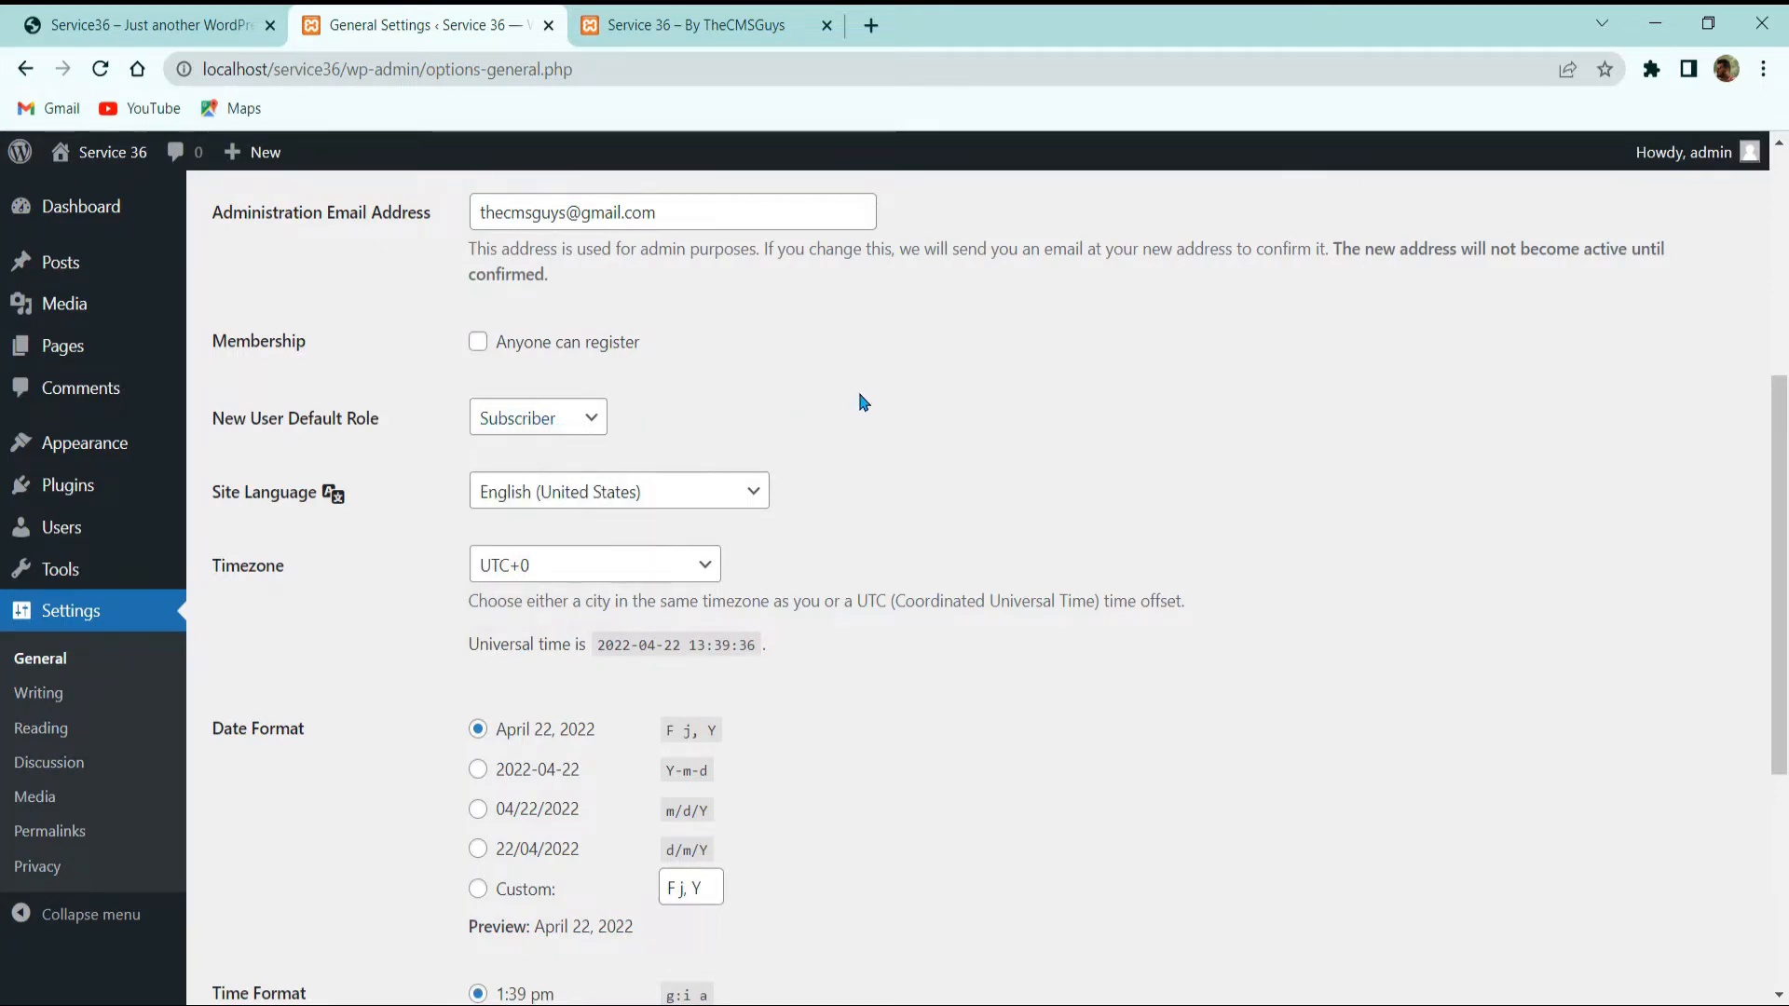
left_click(522, 423)
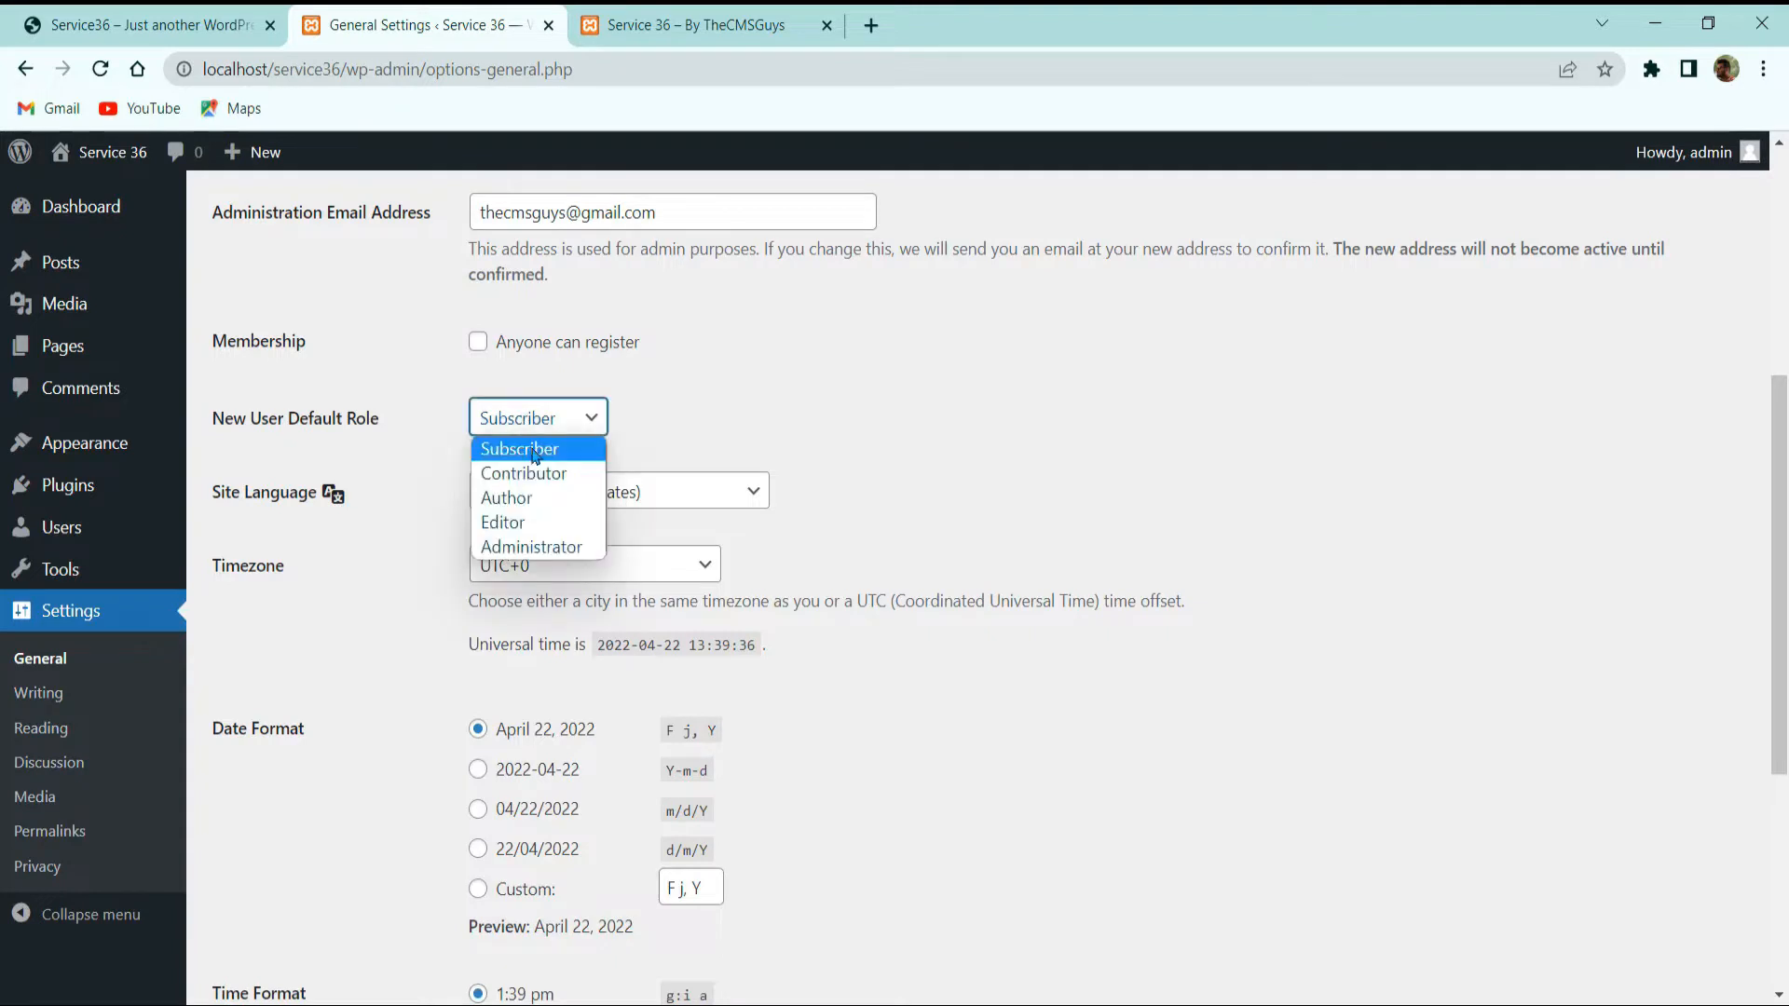
left_click(993, 410)
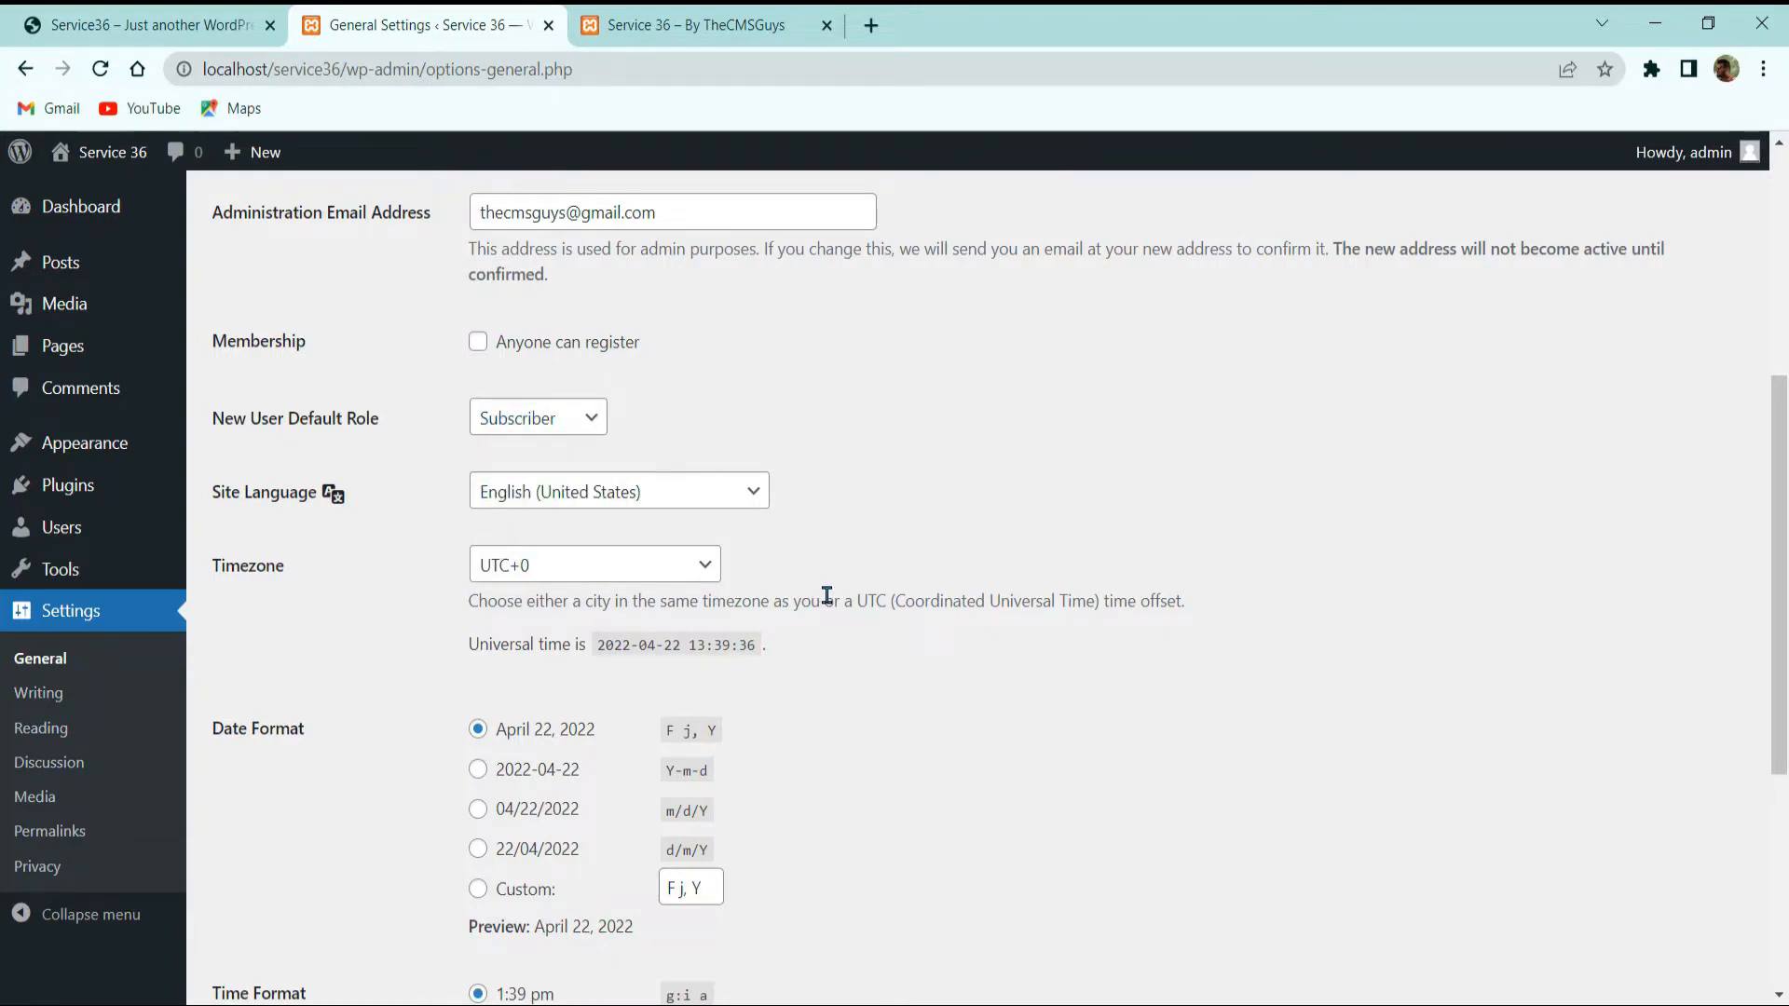
scroll(787, 424, "down", 3)
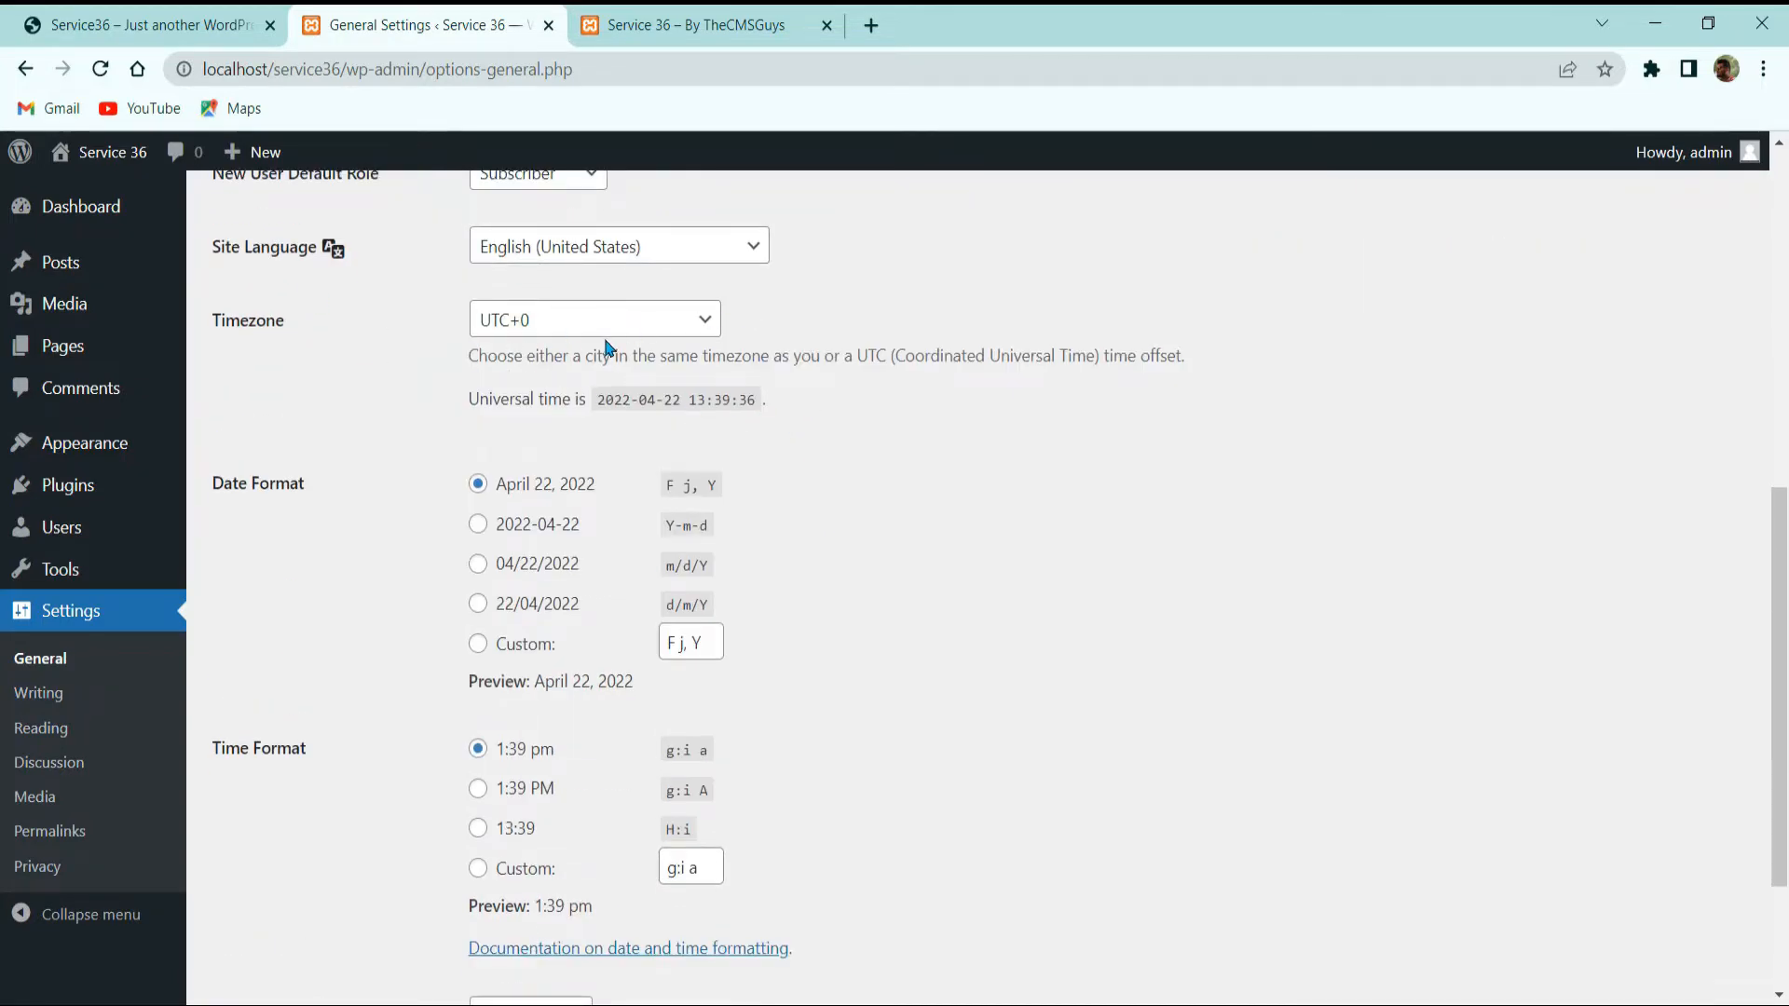
scroll(525, 389, "up", 3)
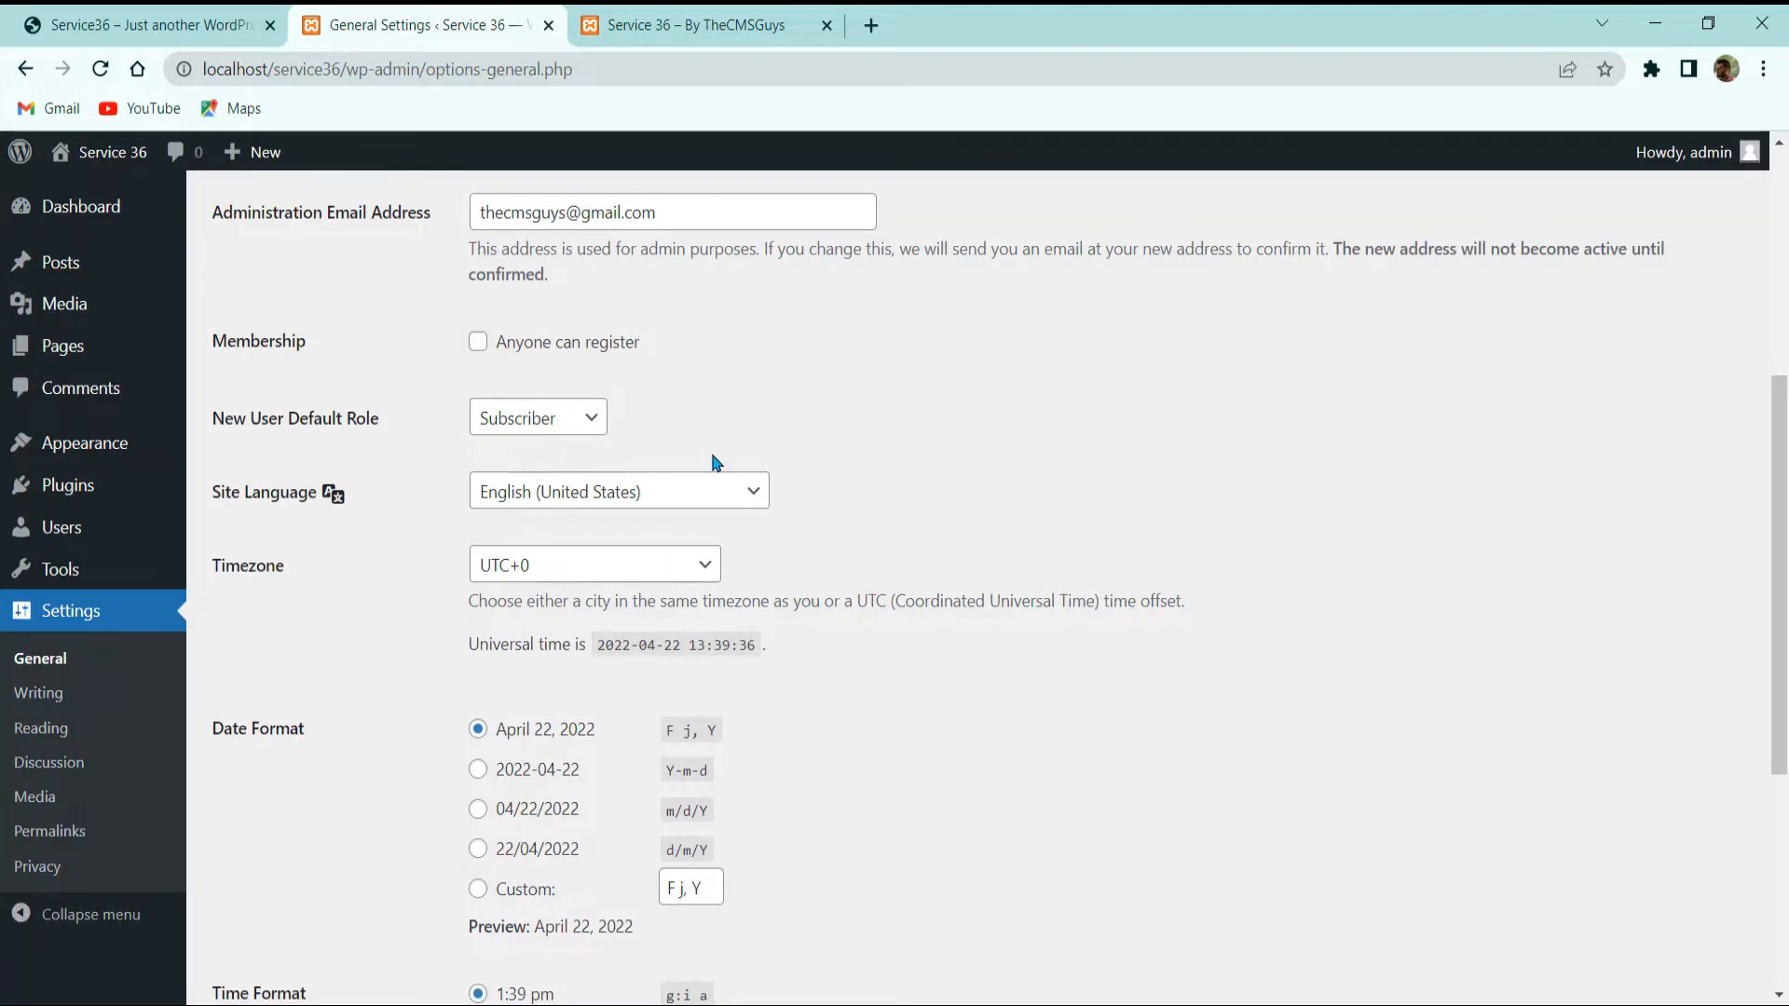
scroll(811, 483, "down", 3)
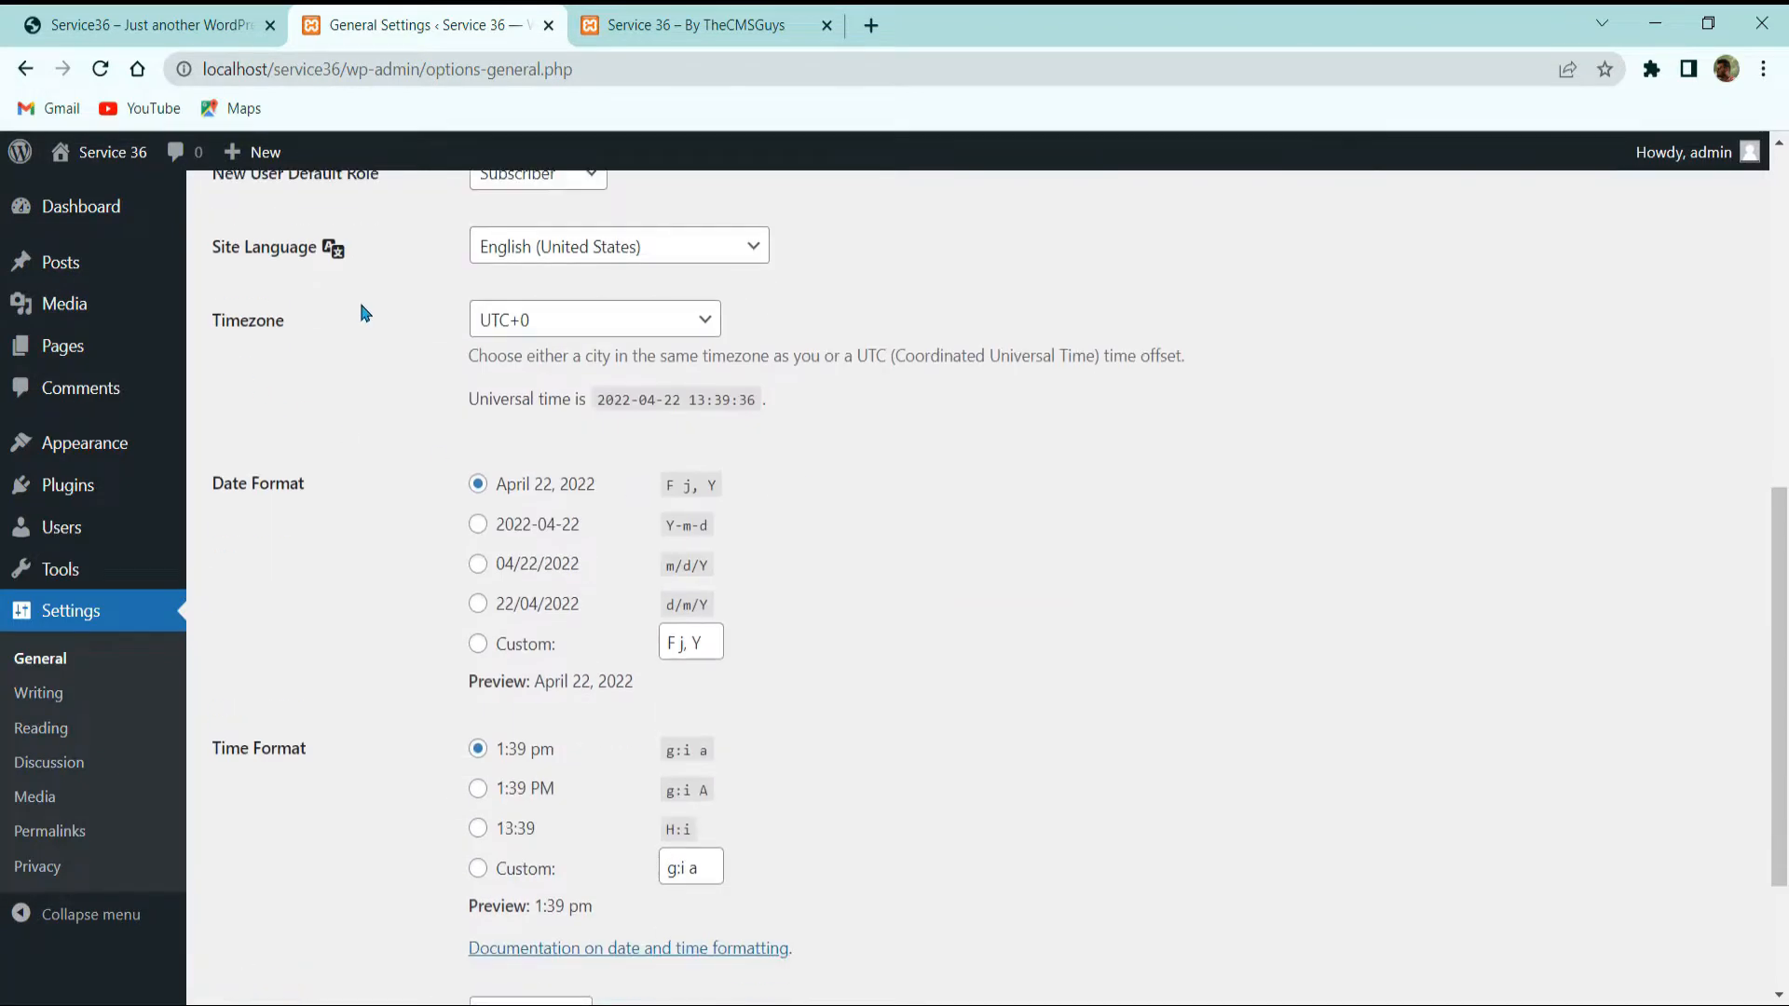
scroll(774, 414, "down", 3)
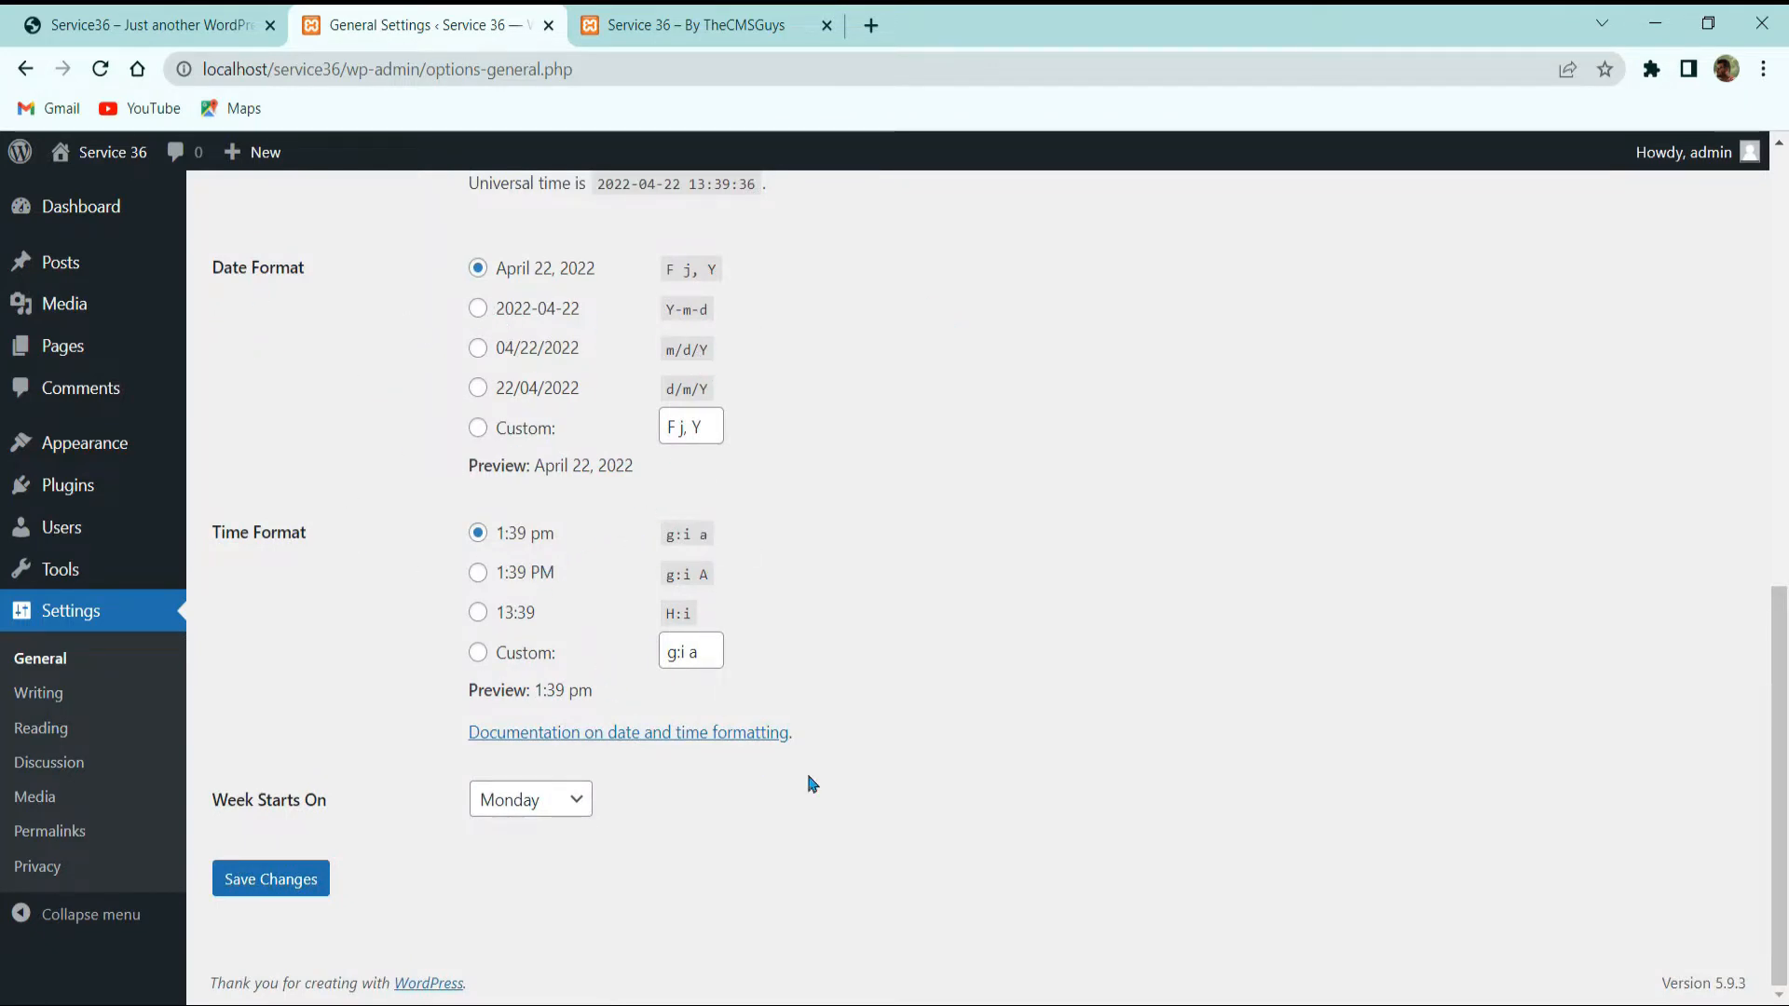
left_click(710, 734)
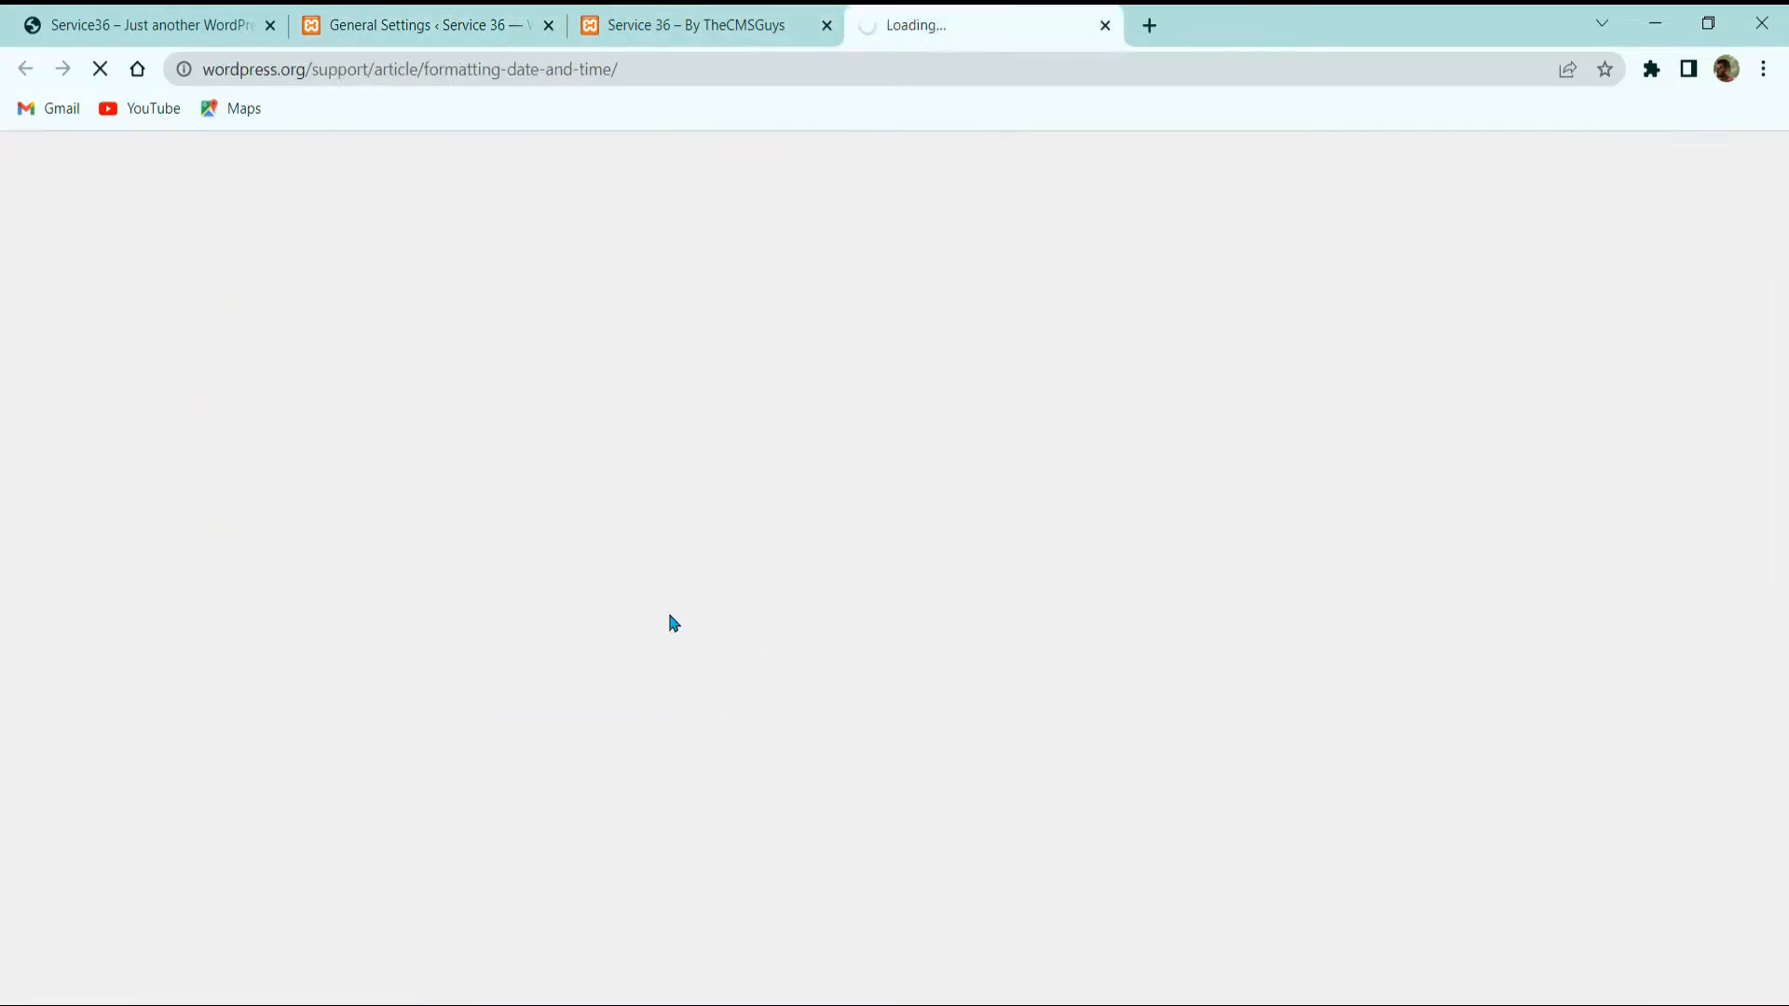
Step: Move the date-formatting docs tab left, finish scrolling it, and return to General Settings
left_click_drag(942, 16, 680, 16)
left_click(503, 14)
left_click(704, 25)
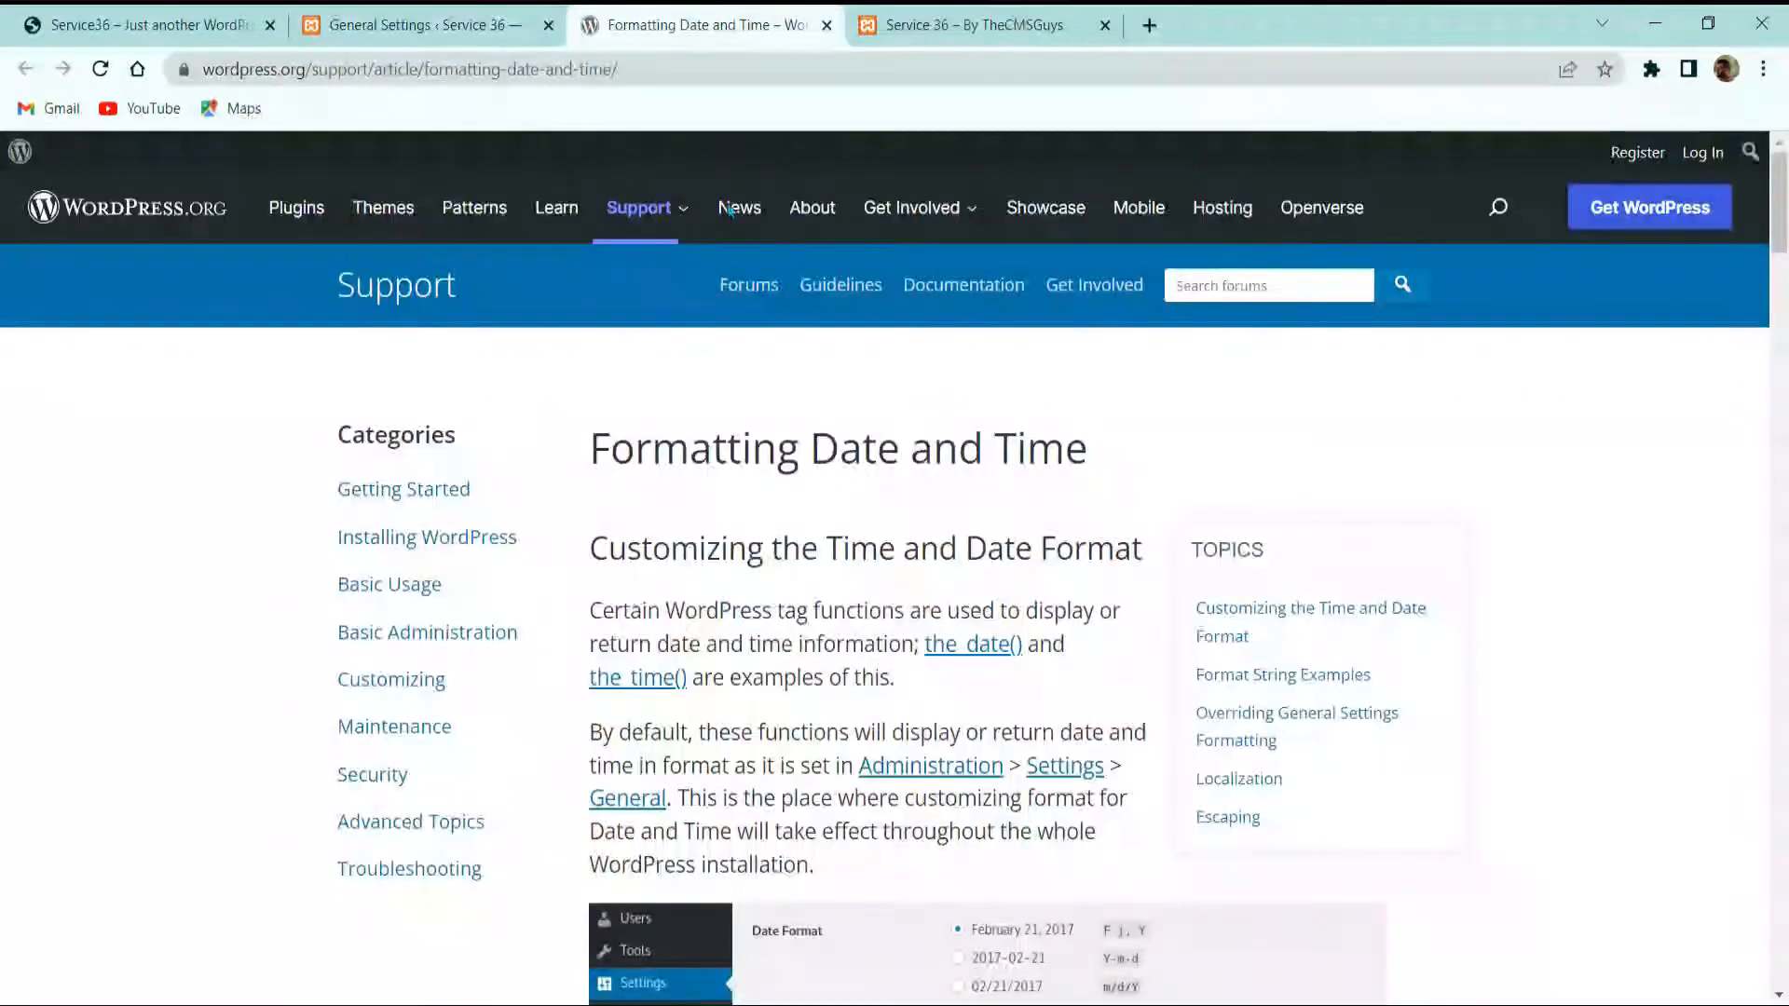
scroll(731, 571, "down", 20)
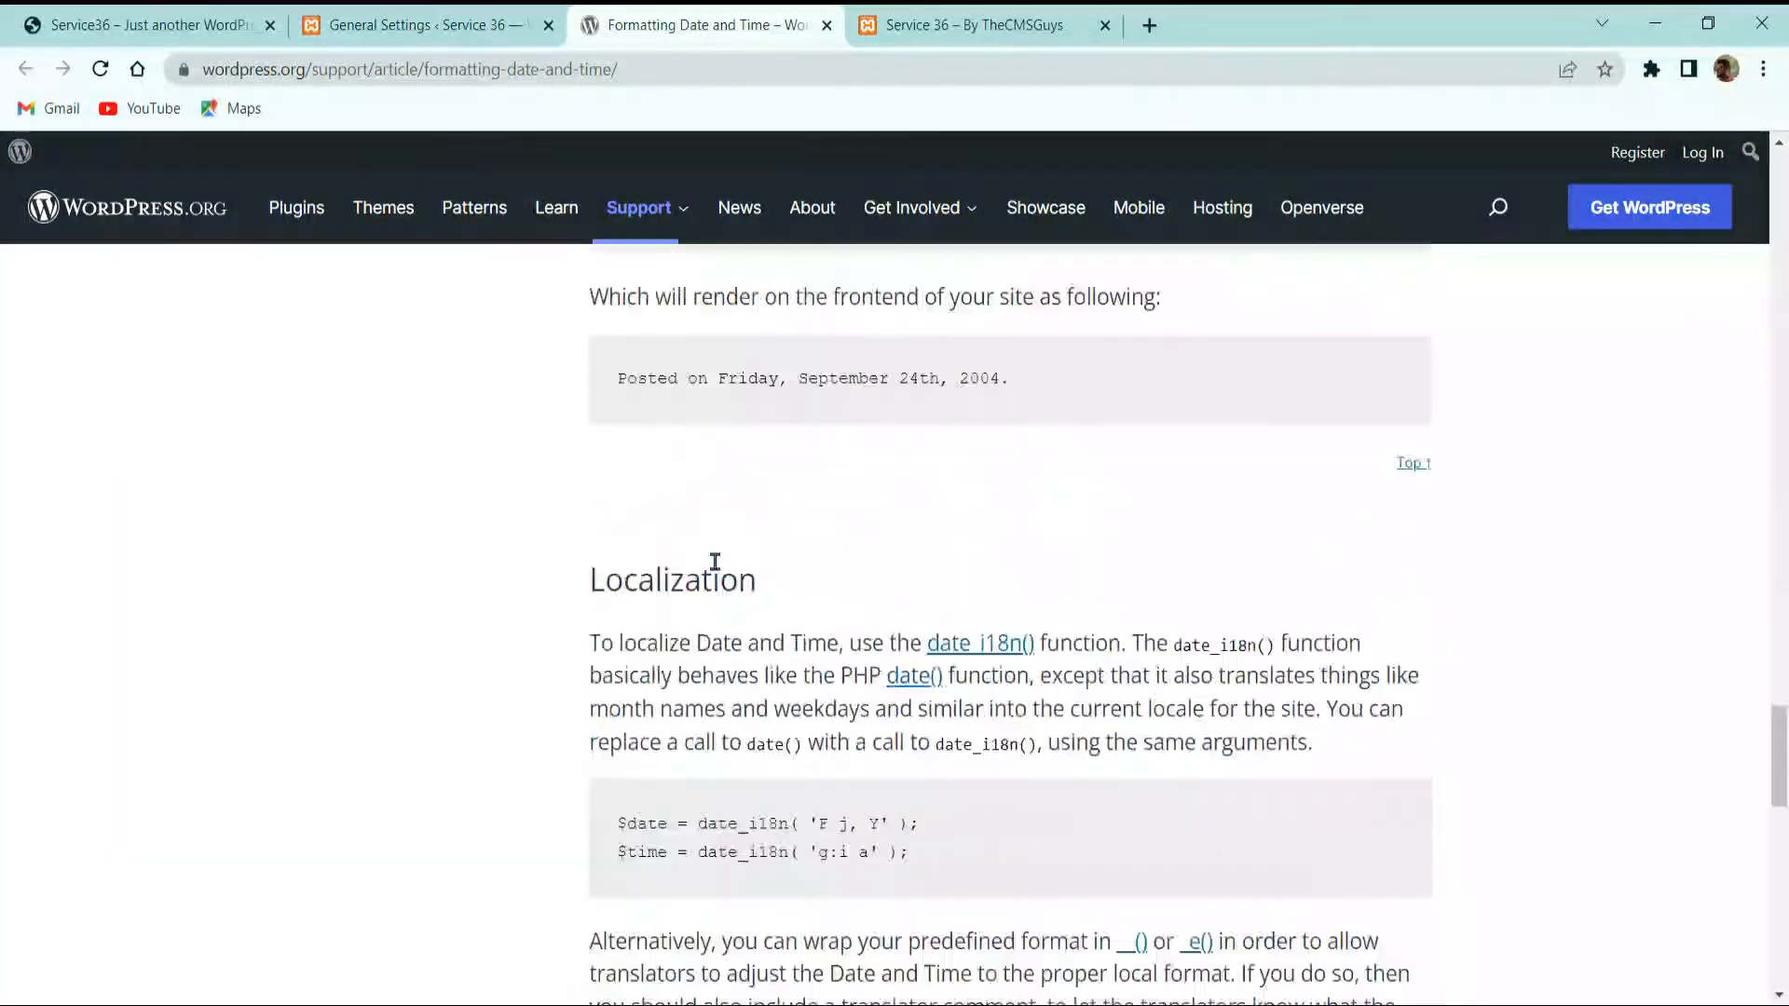
left_click(416, 19)
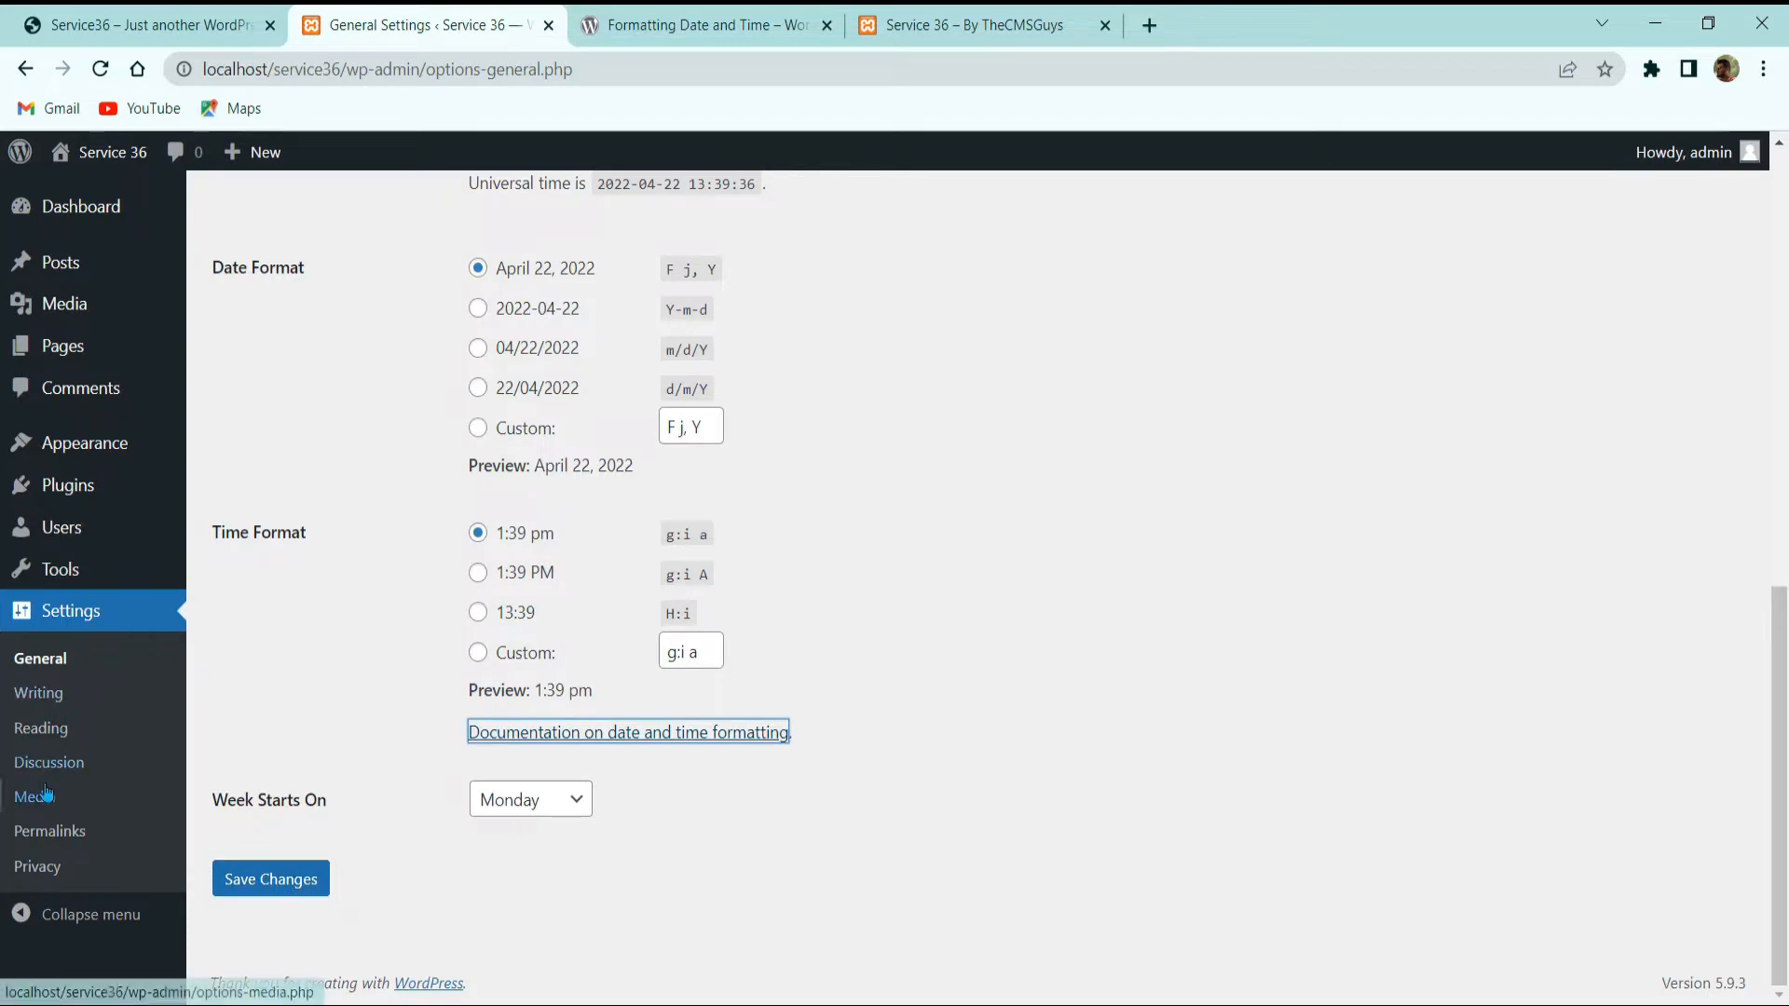
Step: Set the permalink structure to Post name after trying Custom and Numeric, and save it
left_click(66, 832)
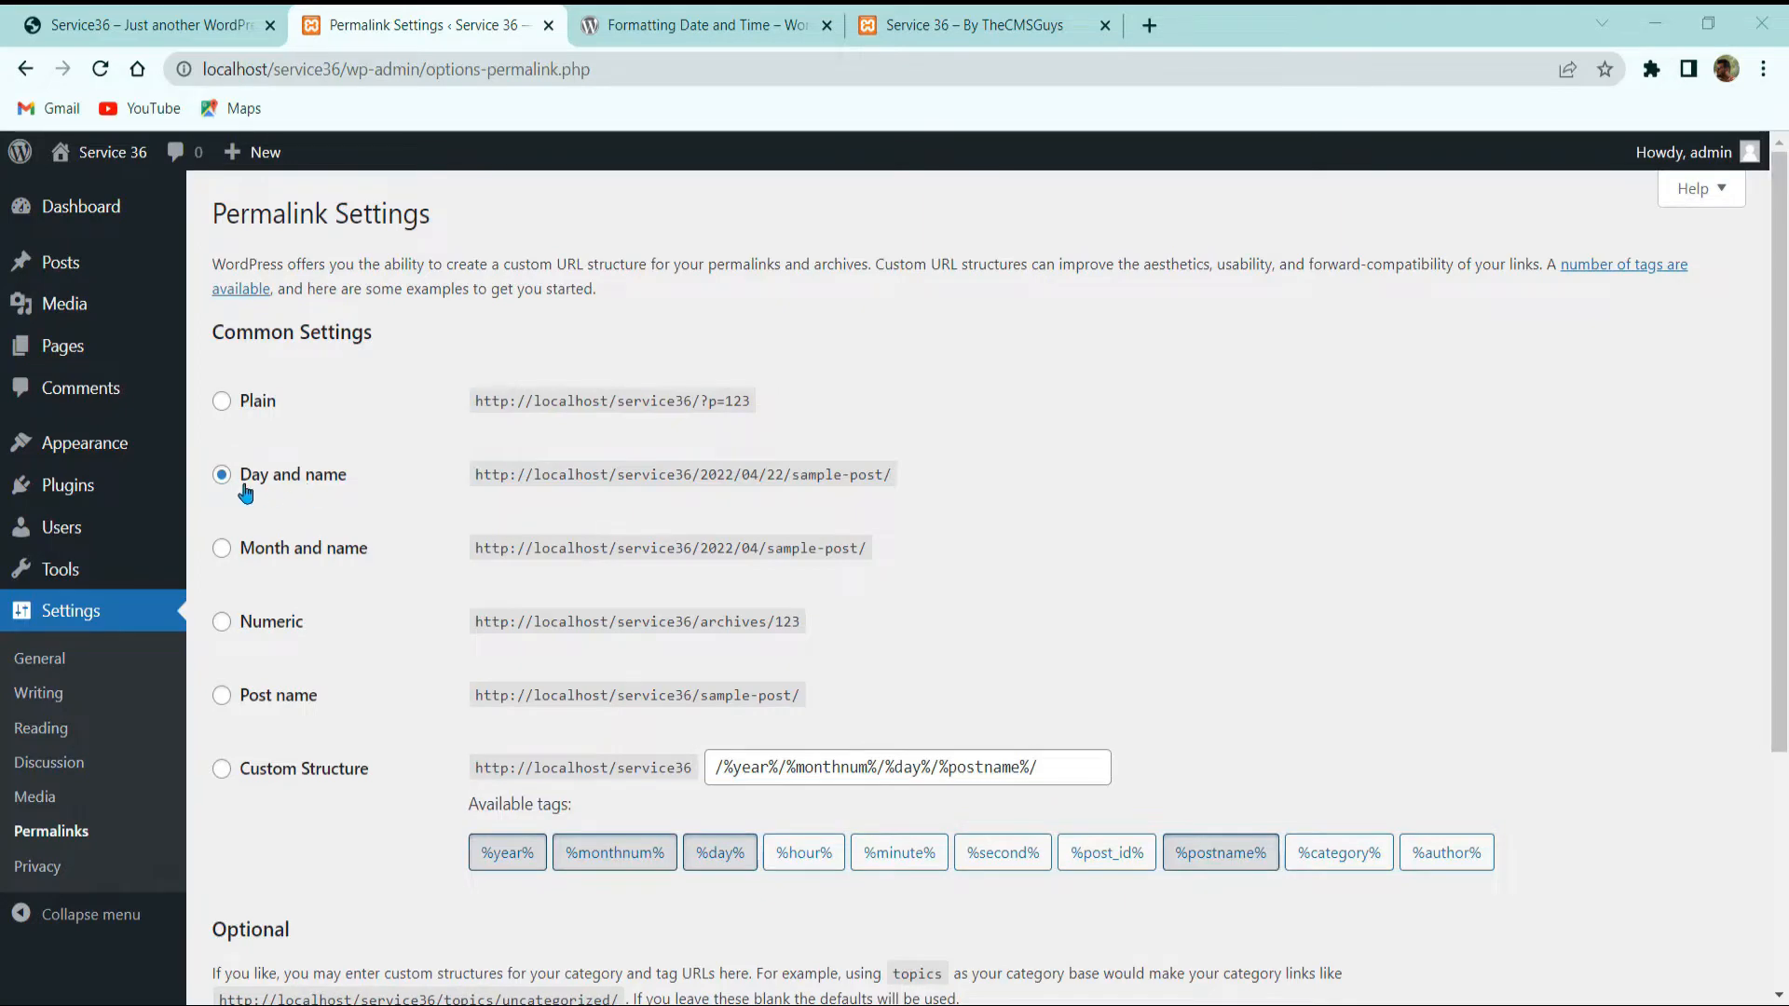
scroll(270, 336, "down", 3)
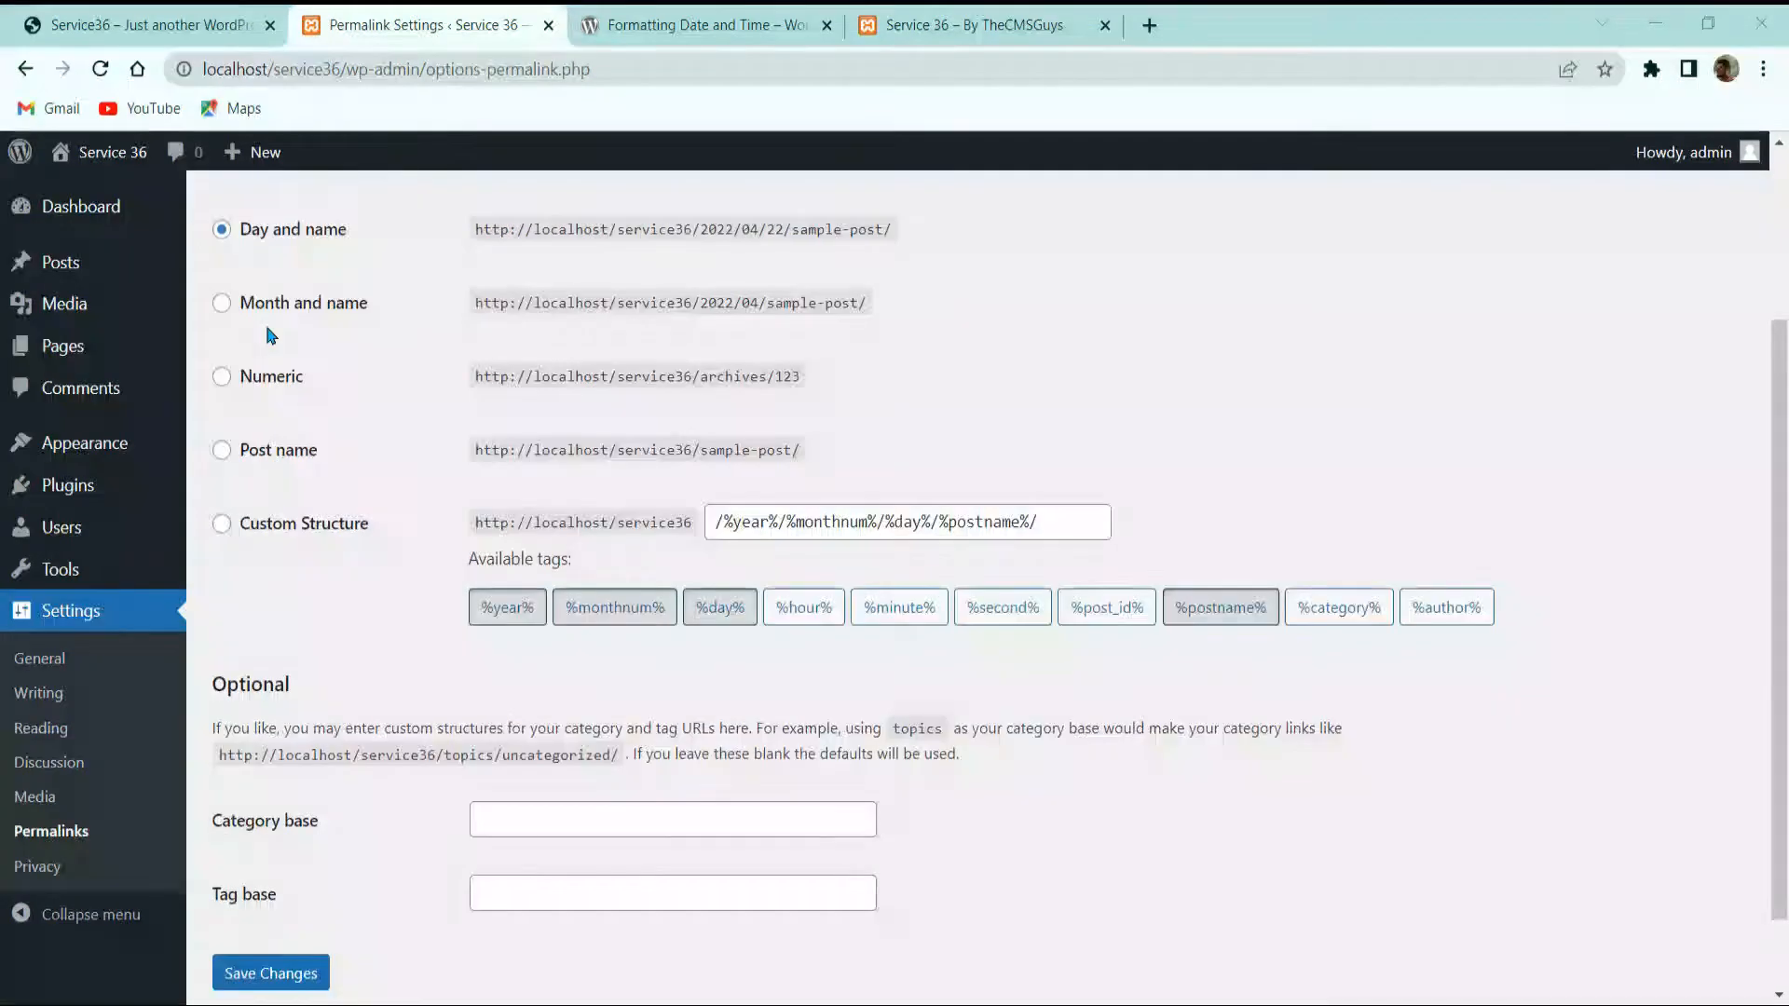
left_click(263, 455)
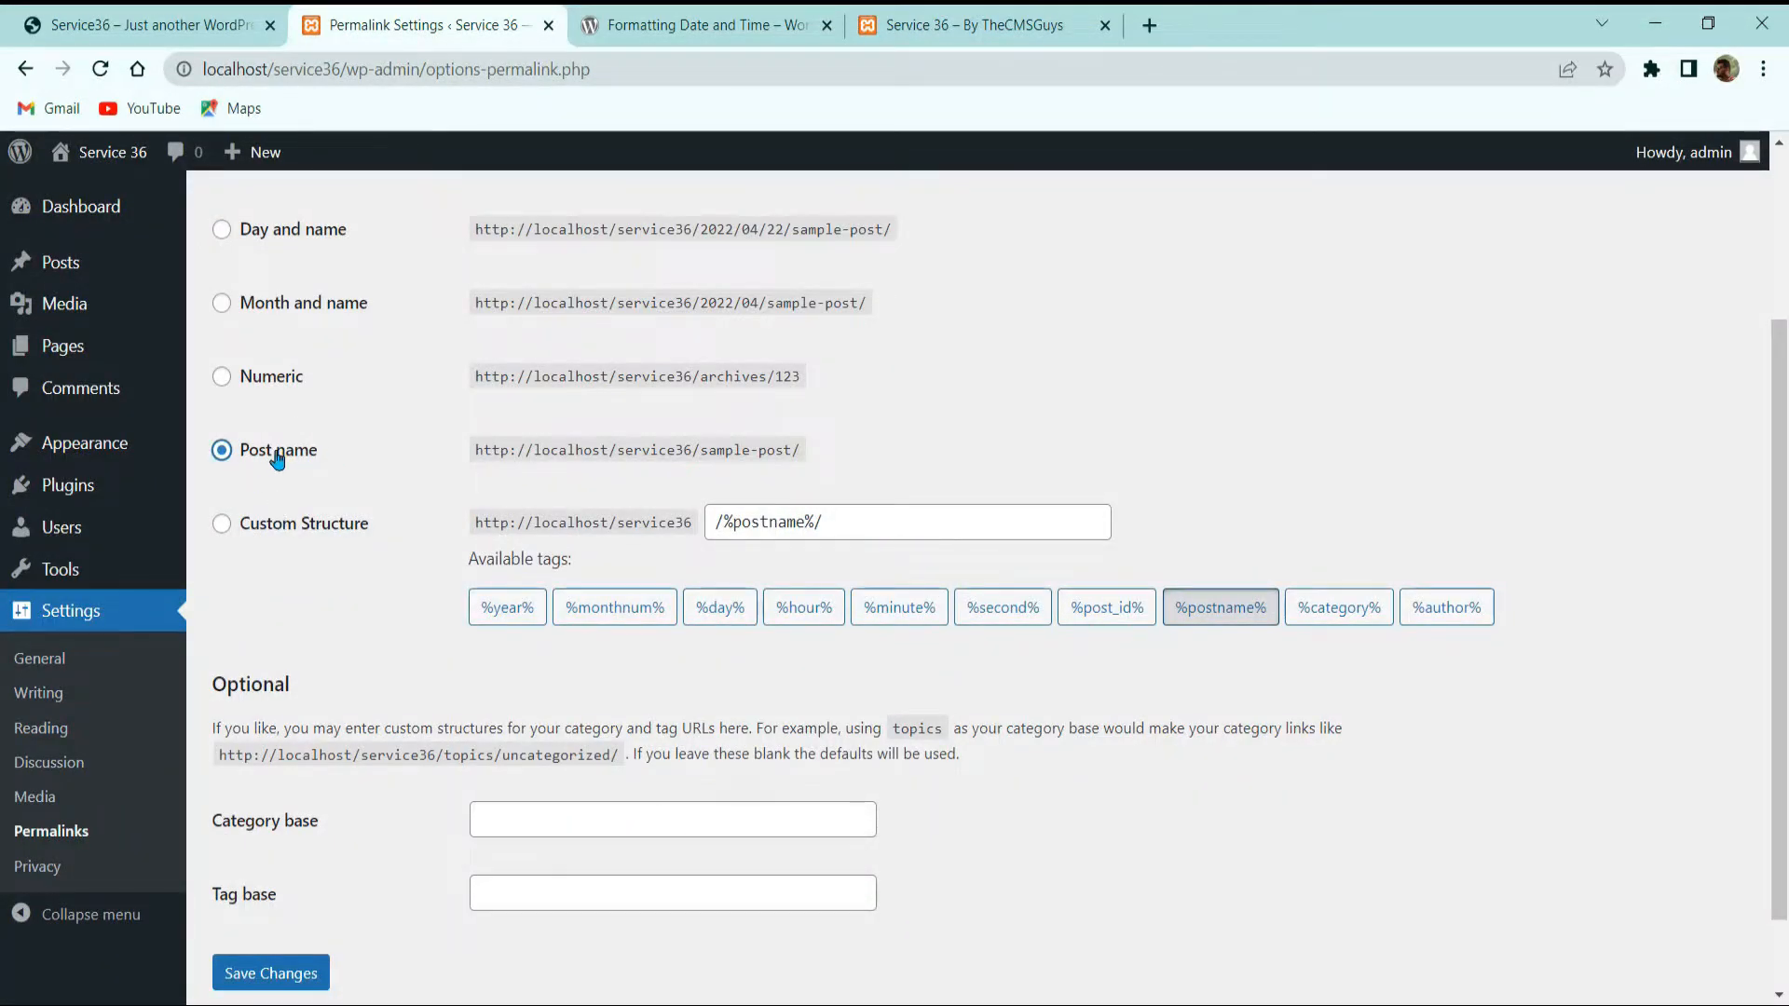
left_click(263, 524)
scroll(294, 585, "up", 3)
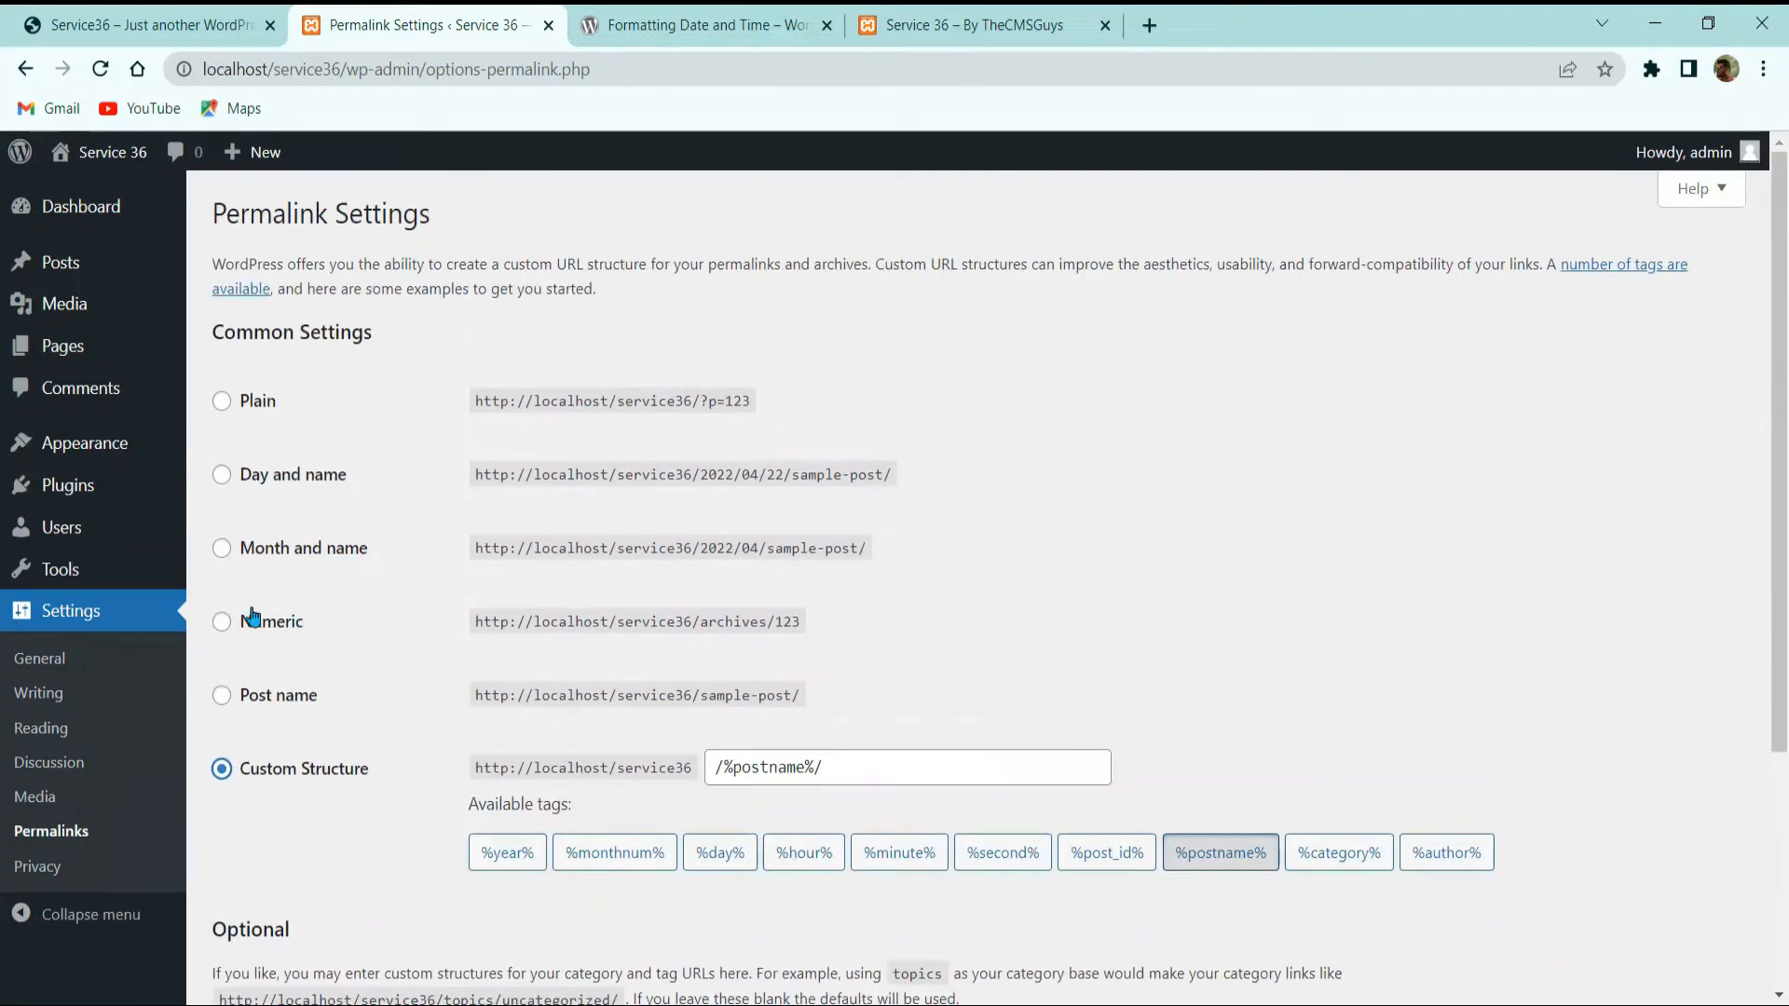
left_click(283, 636)
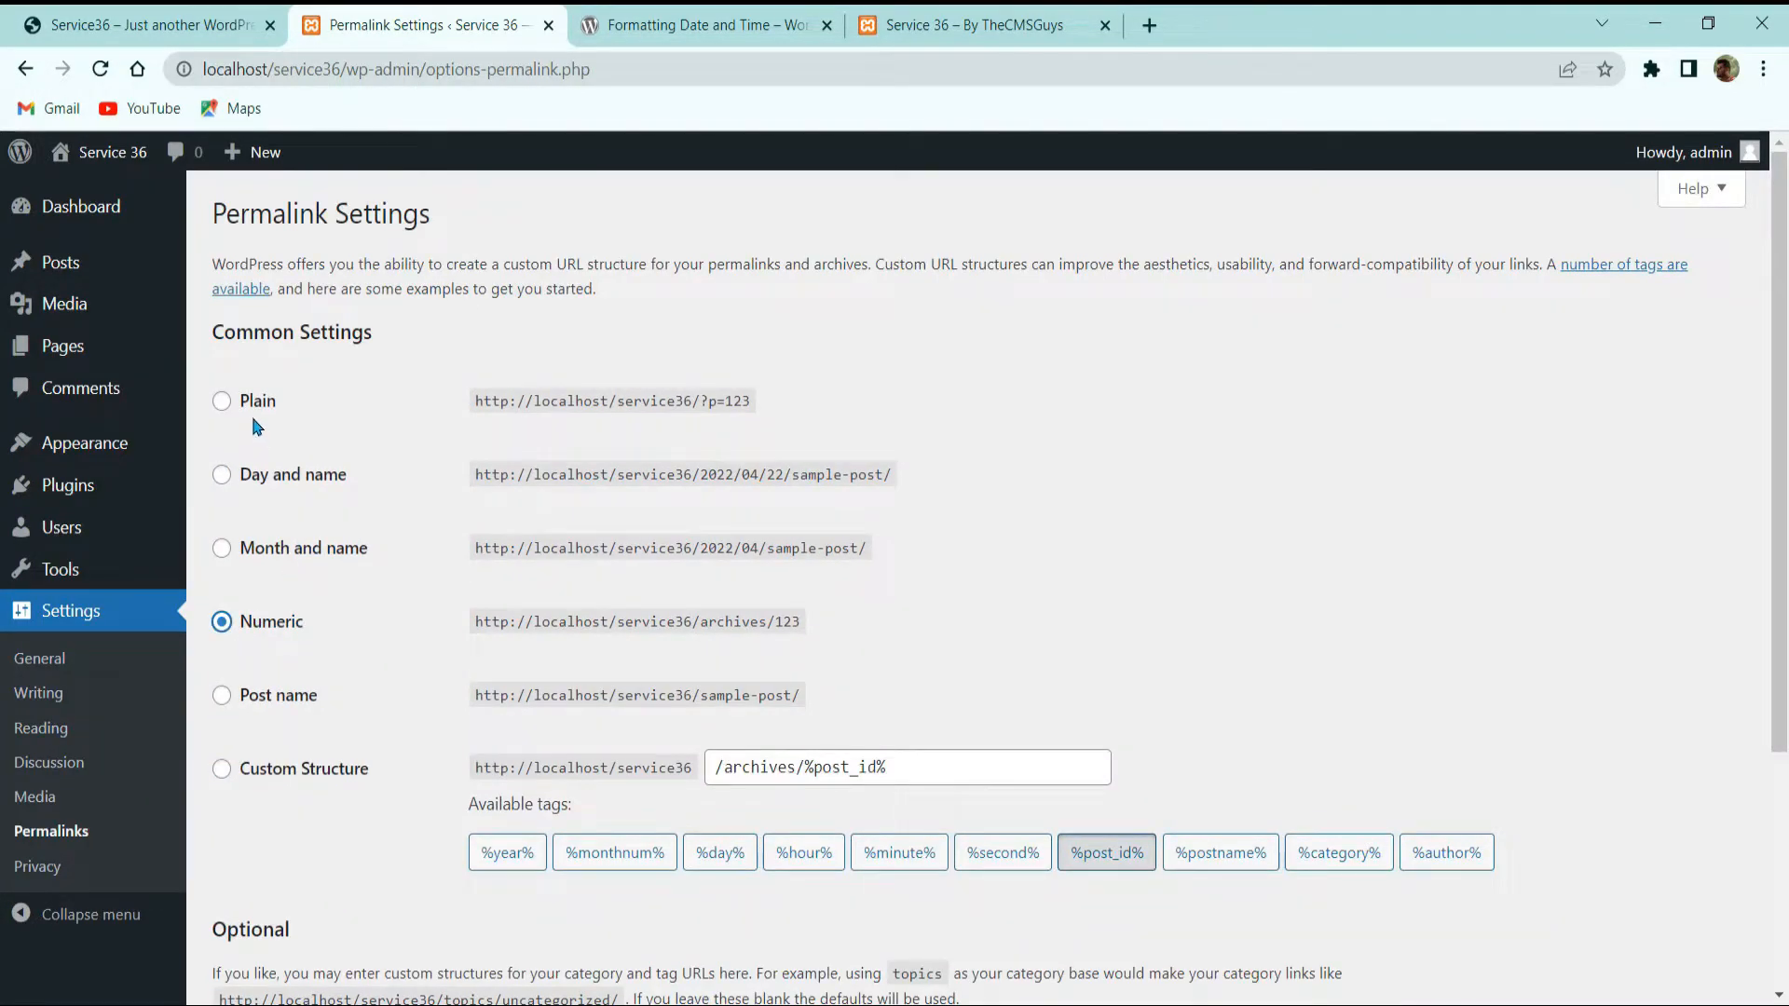
scroll(270, 522, "down", 3)
left_click(287, 451)
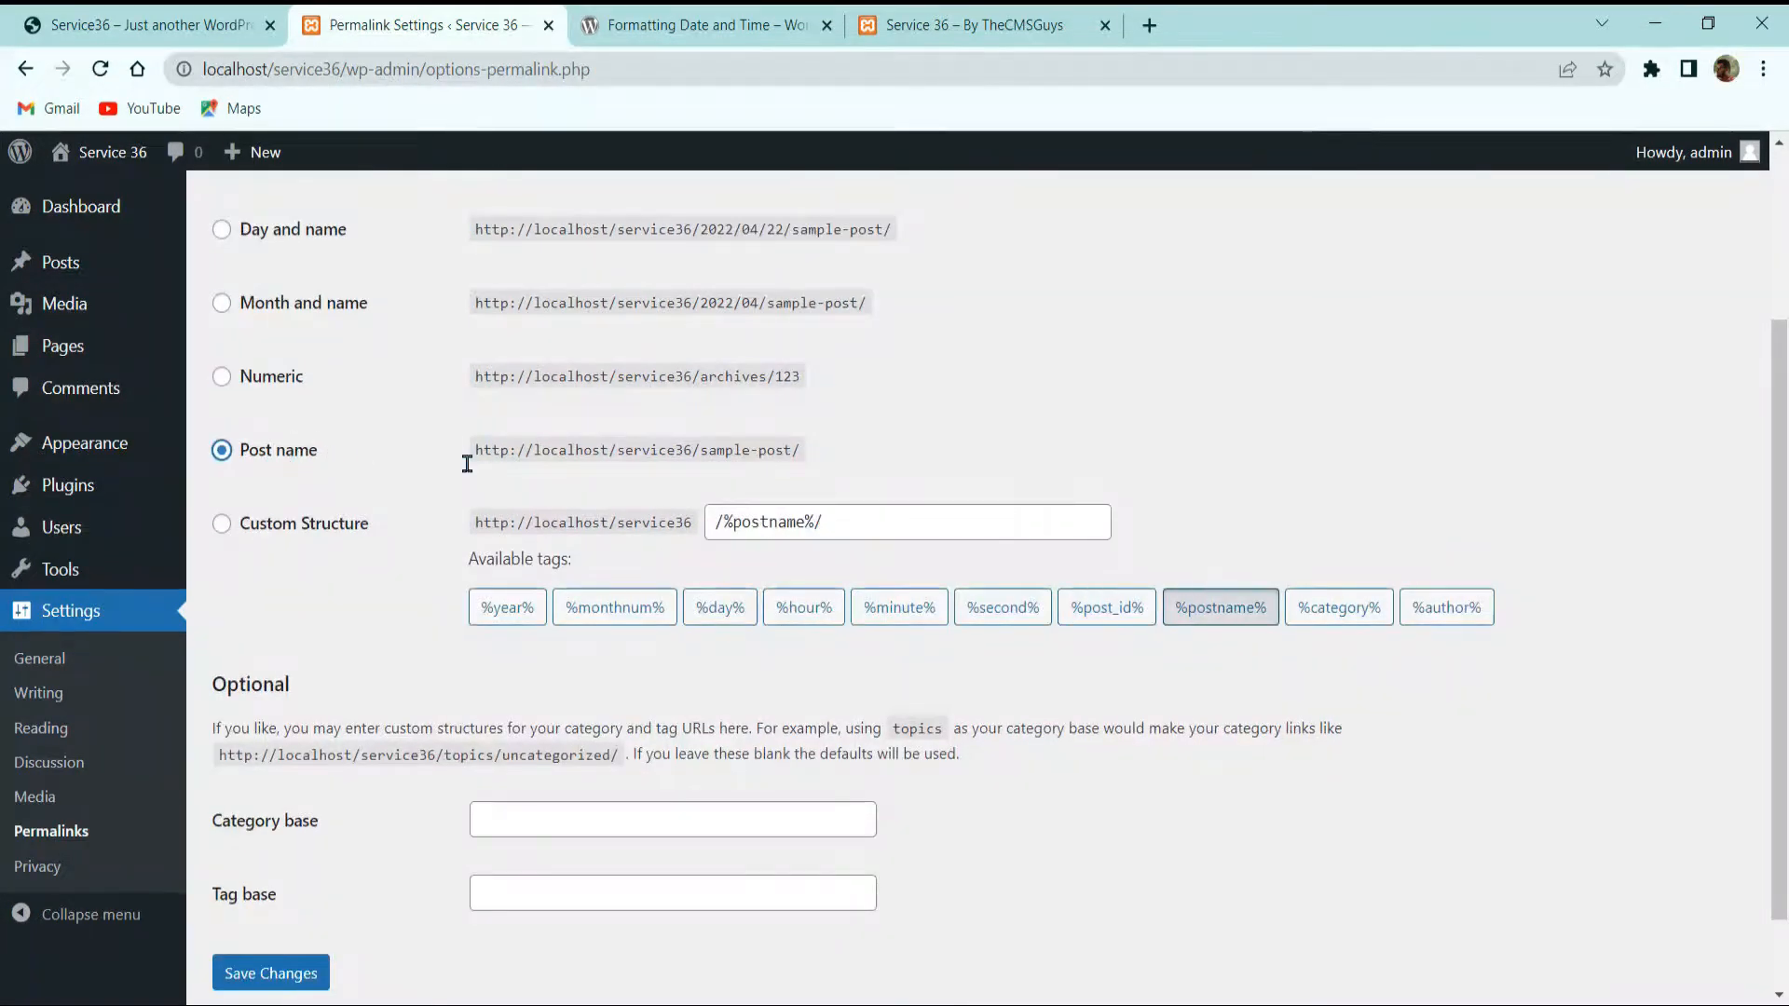
scroll(308, 839, "down", 2)
left_click(311, 871)
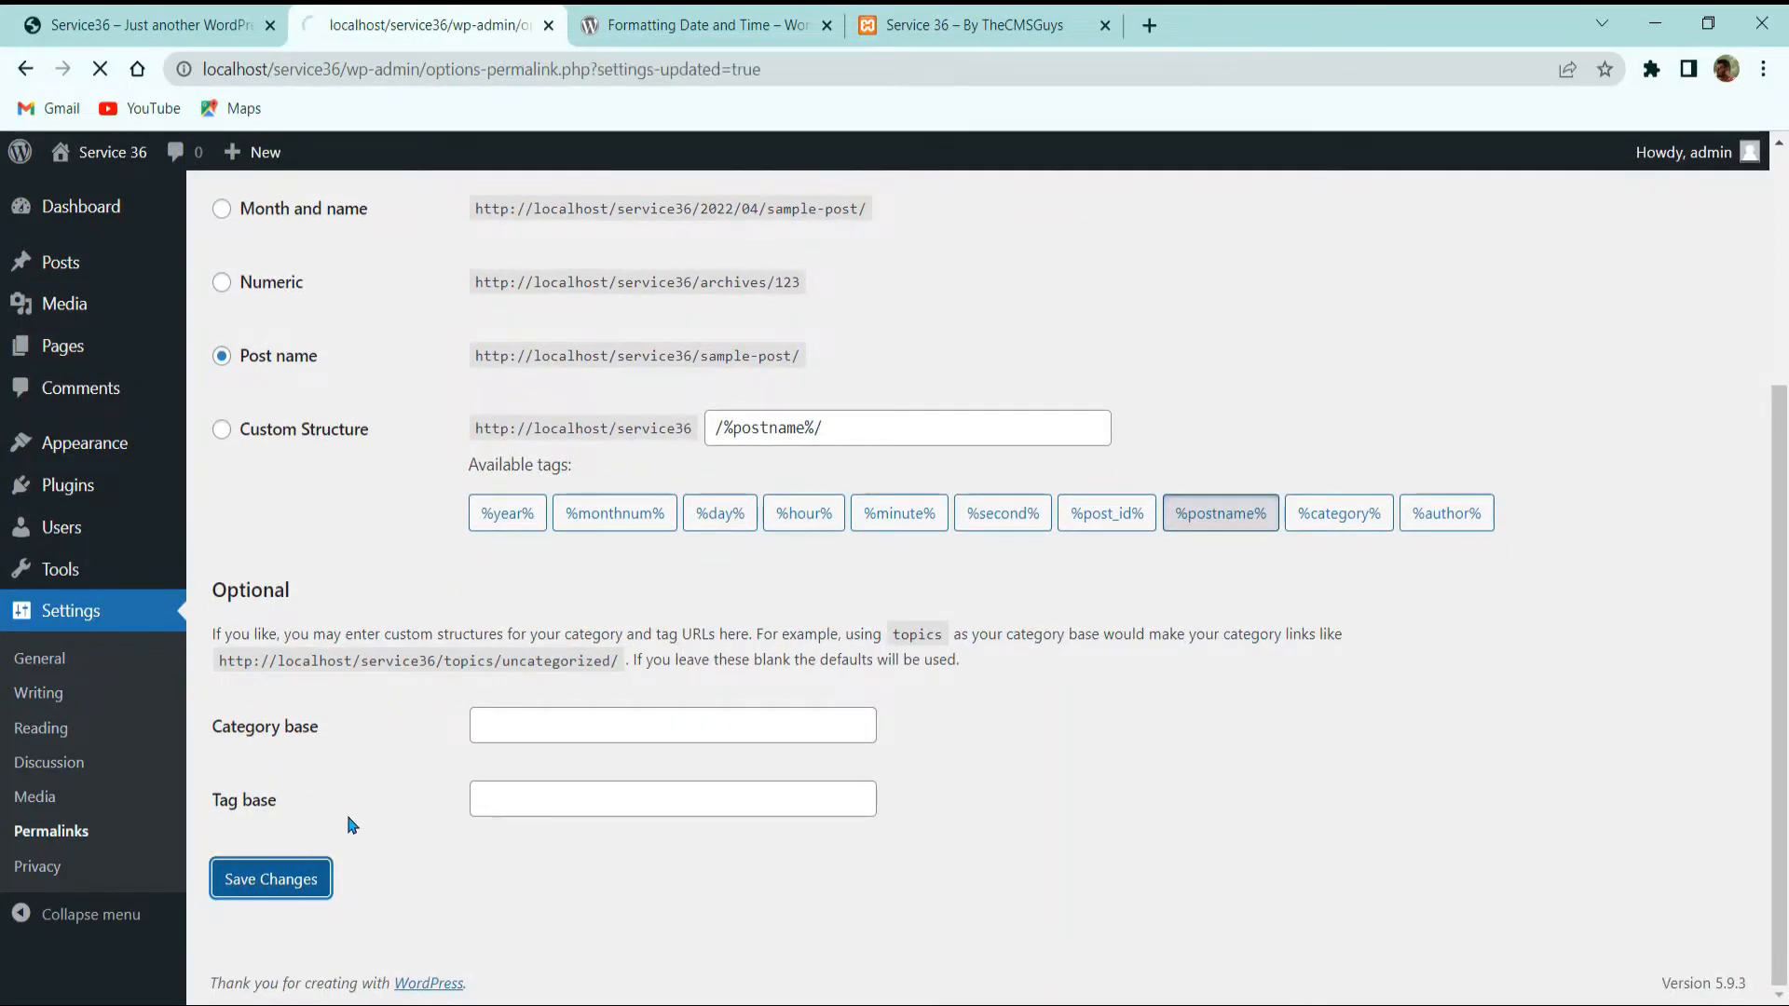
left_click(78, 207)
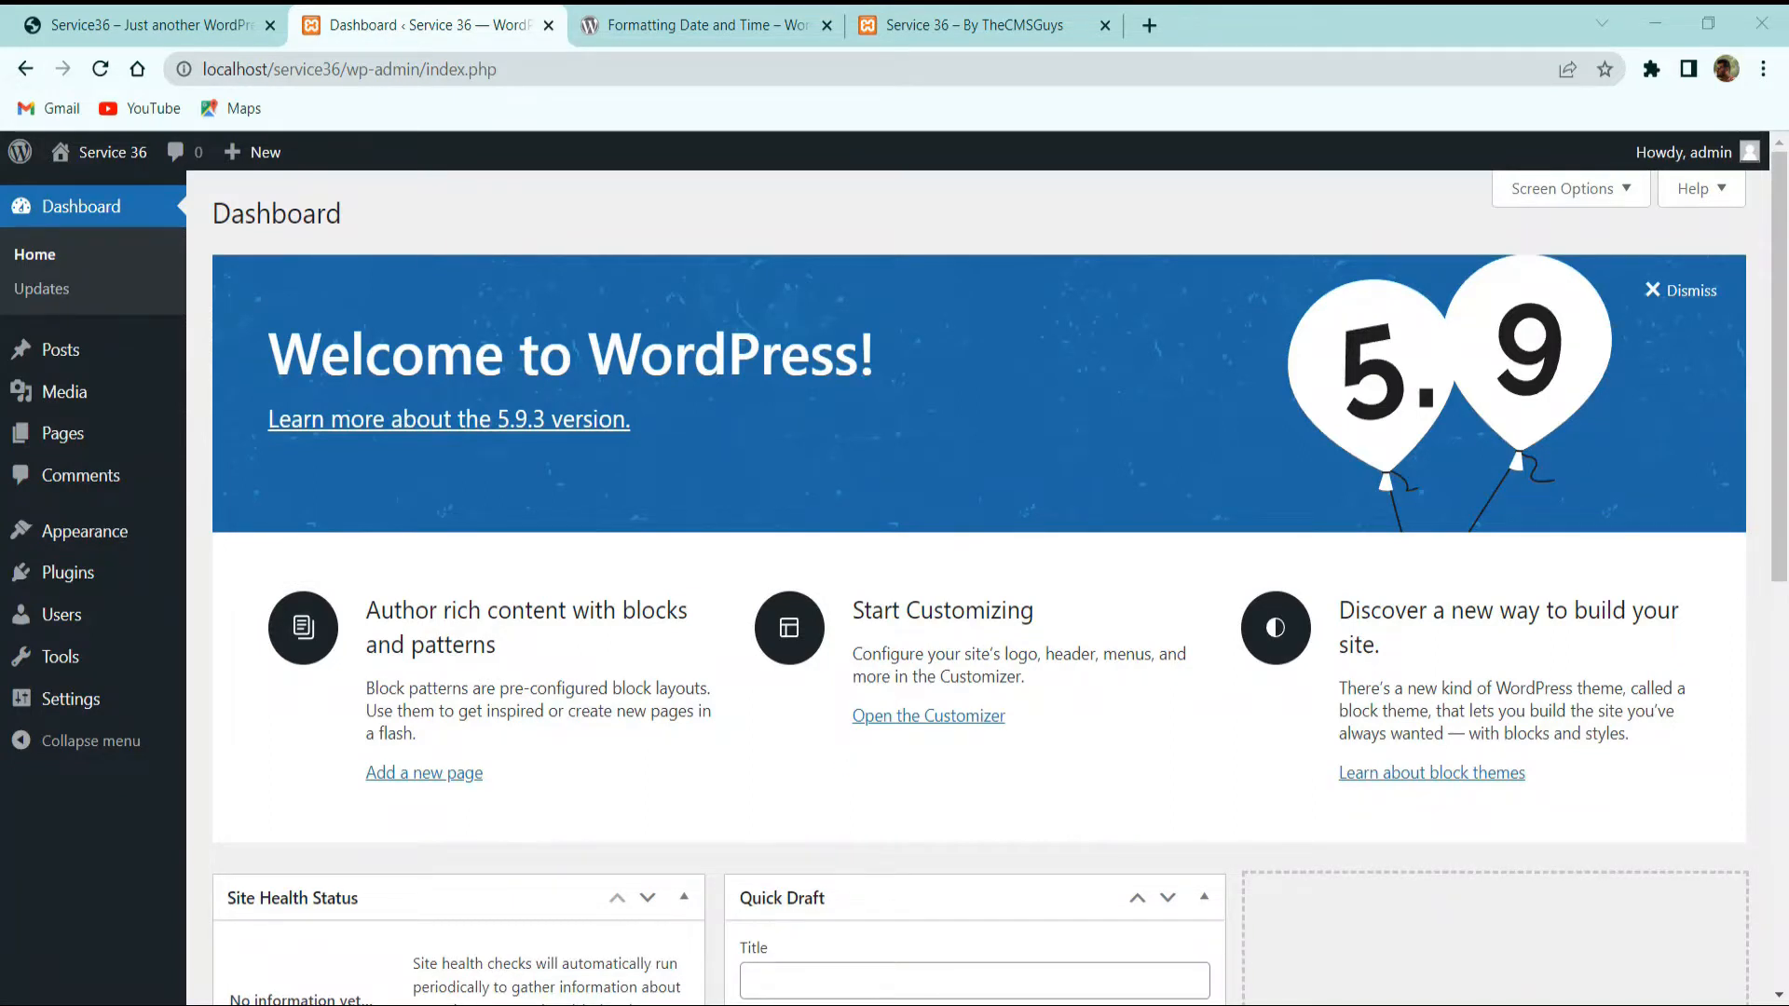
Step: Hide the At a Glance, Activity, Site Health, Quick Draft, Events and News, and Welcome panels
left_click(1581, 191)
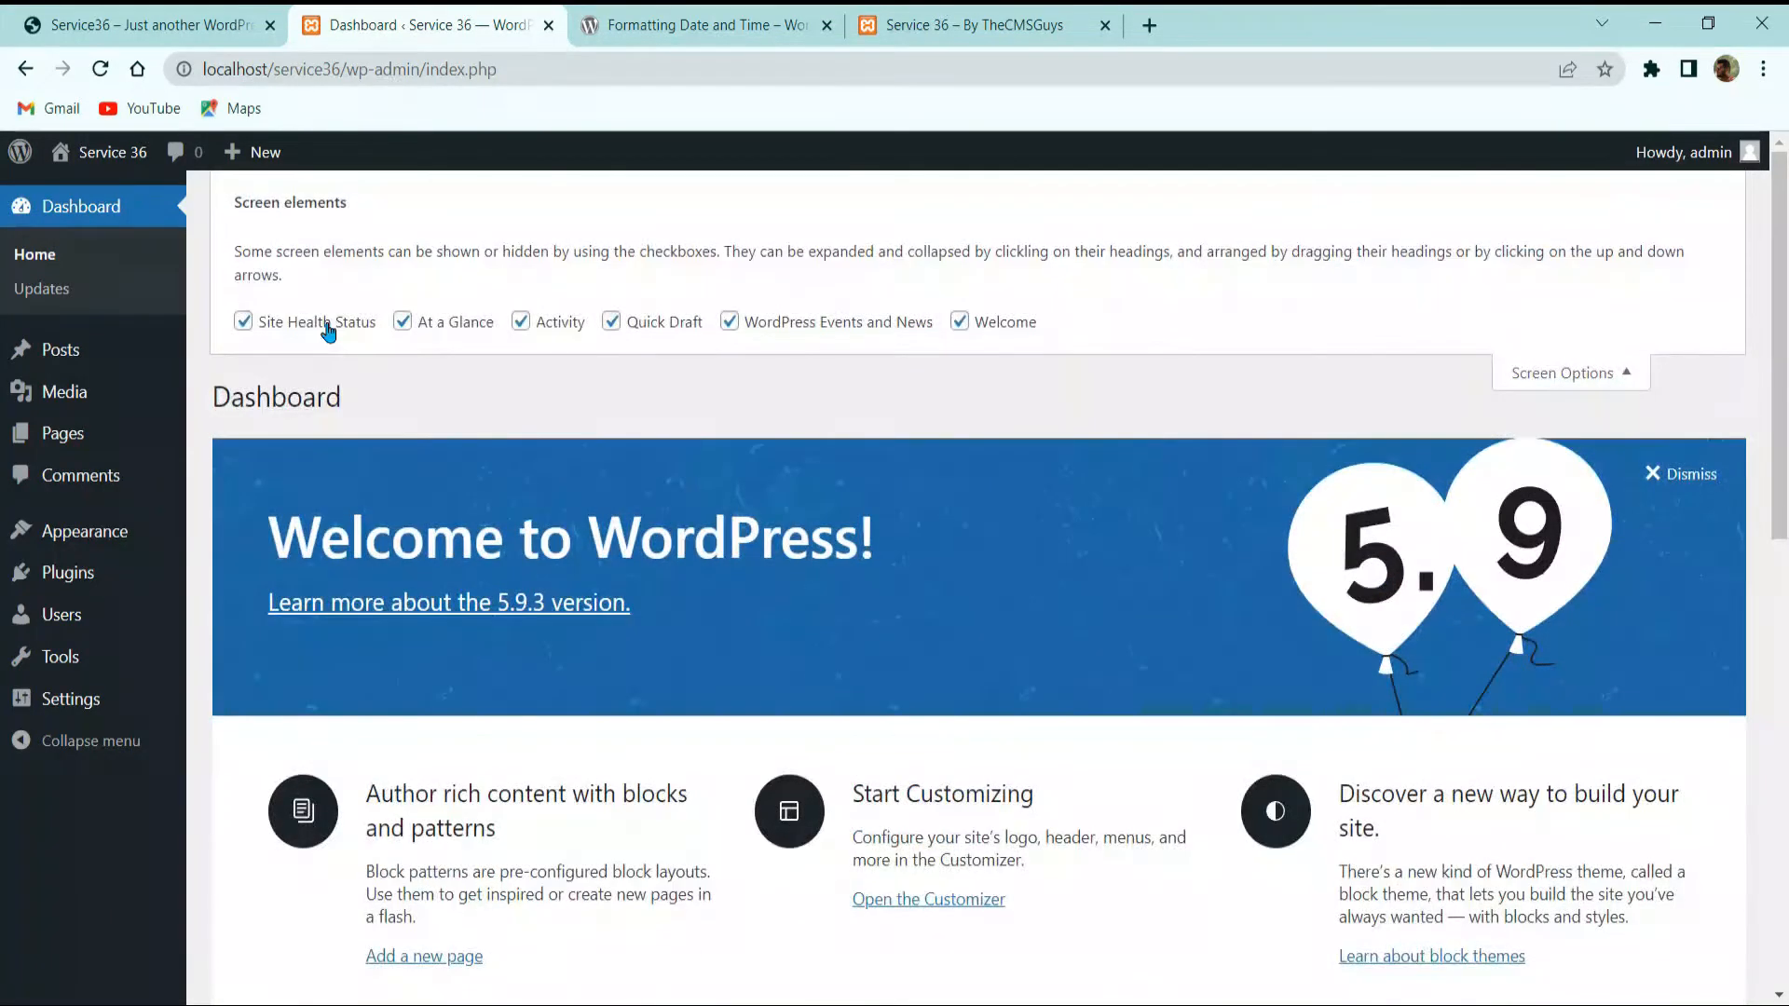
left_click_drag(322, 324, 306, 324)
left_click(431, 326)
left_click(555, 326)
left_click(308, 332)
left_click(630, 335)
left_click(768, 335)
left_click(1020, 323)
left_click(1618, 357)
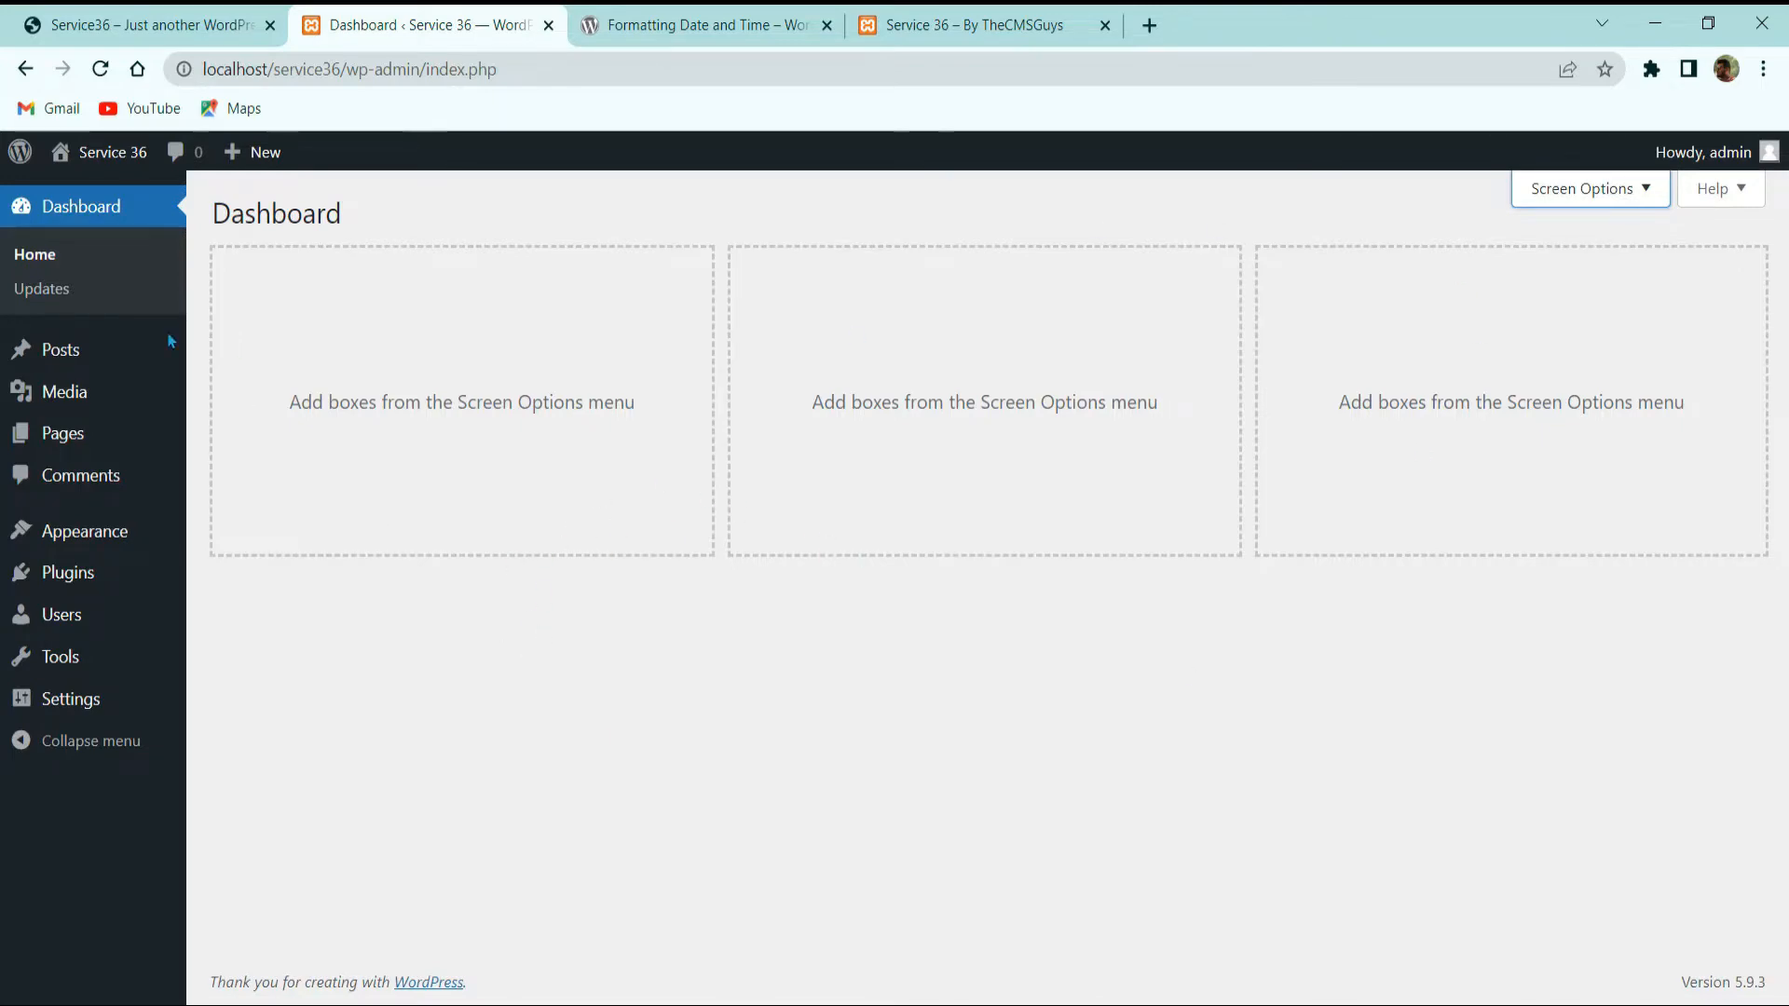
Step: Go to Appearance > Themes and close the date-formatting documentation tab
left_click(102, 529)
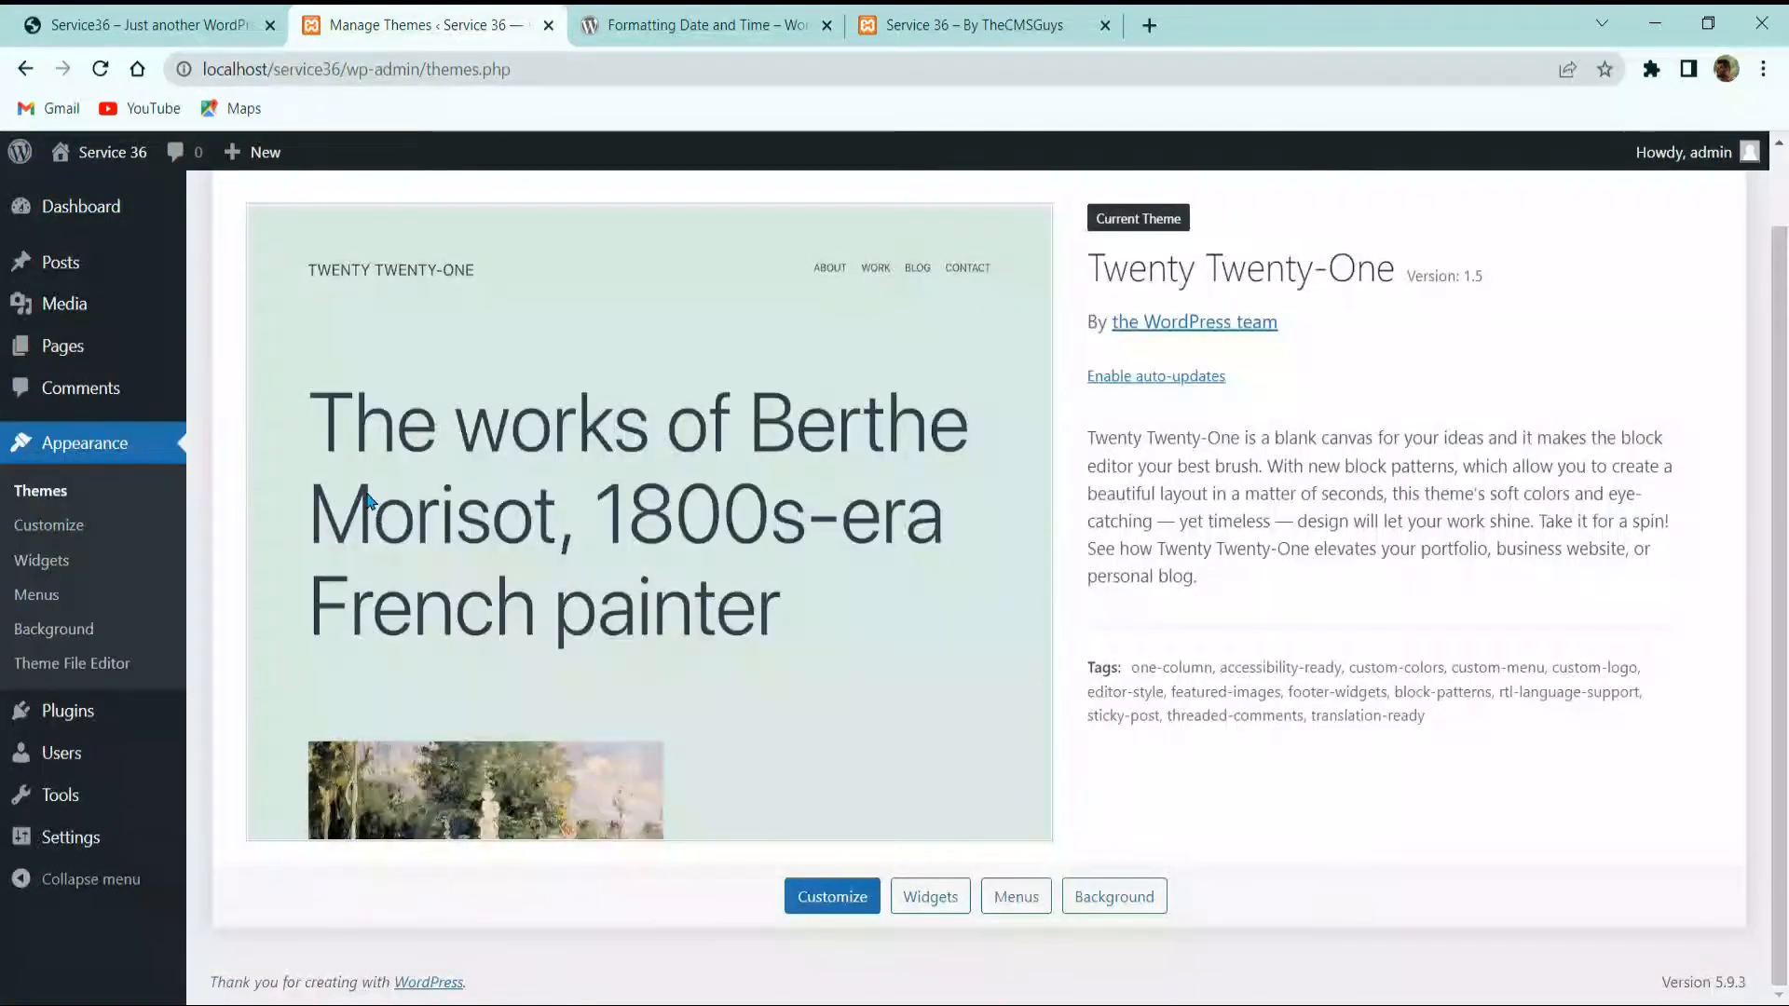
scroll(368, 503, "up", 1)
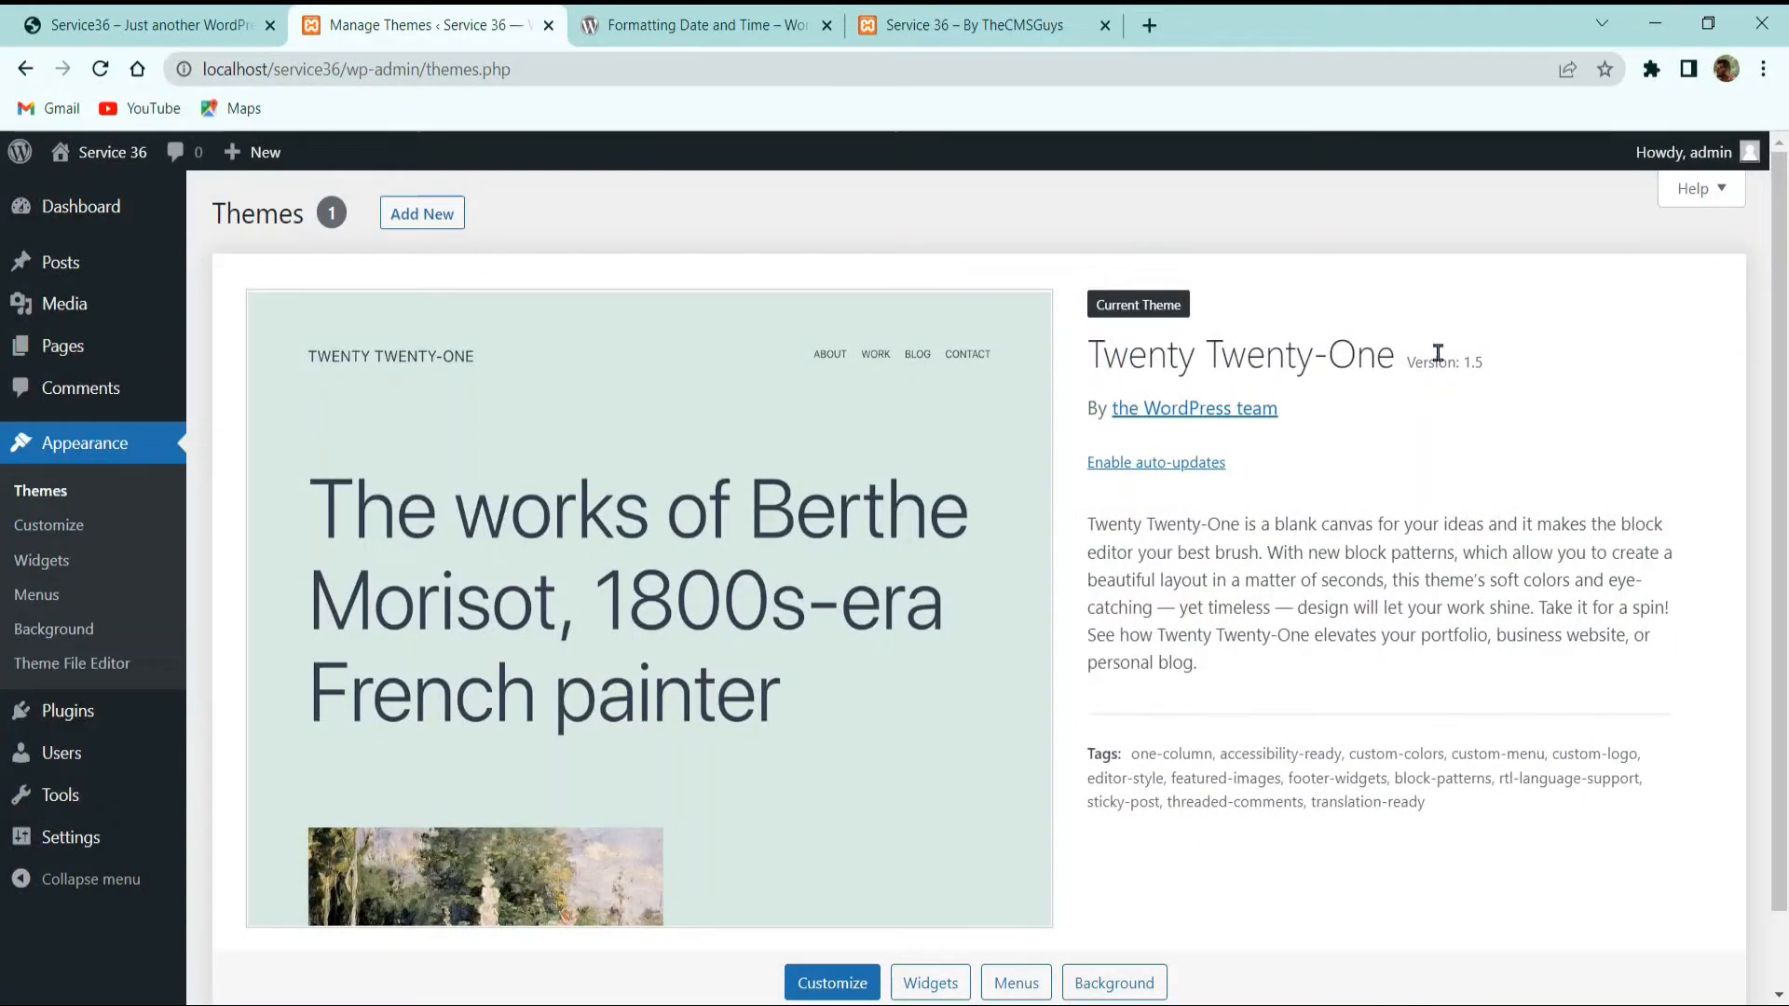
left_click(826, 26)
left_click(159, 22)
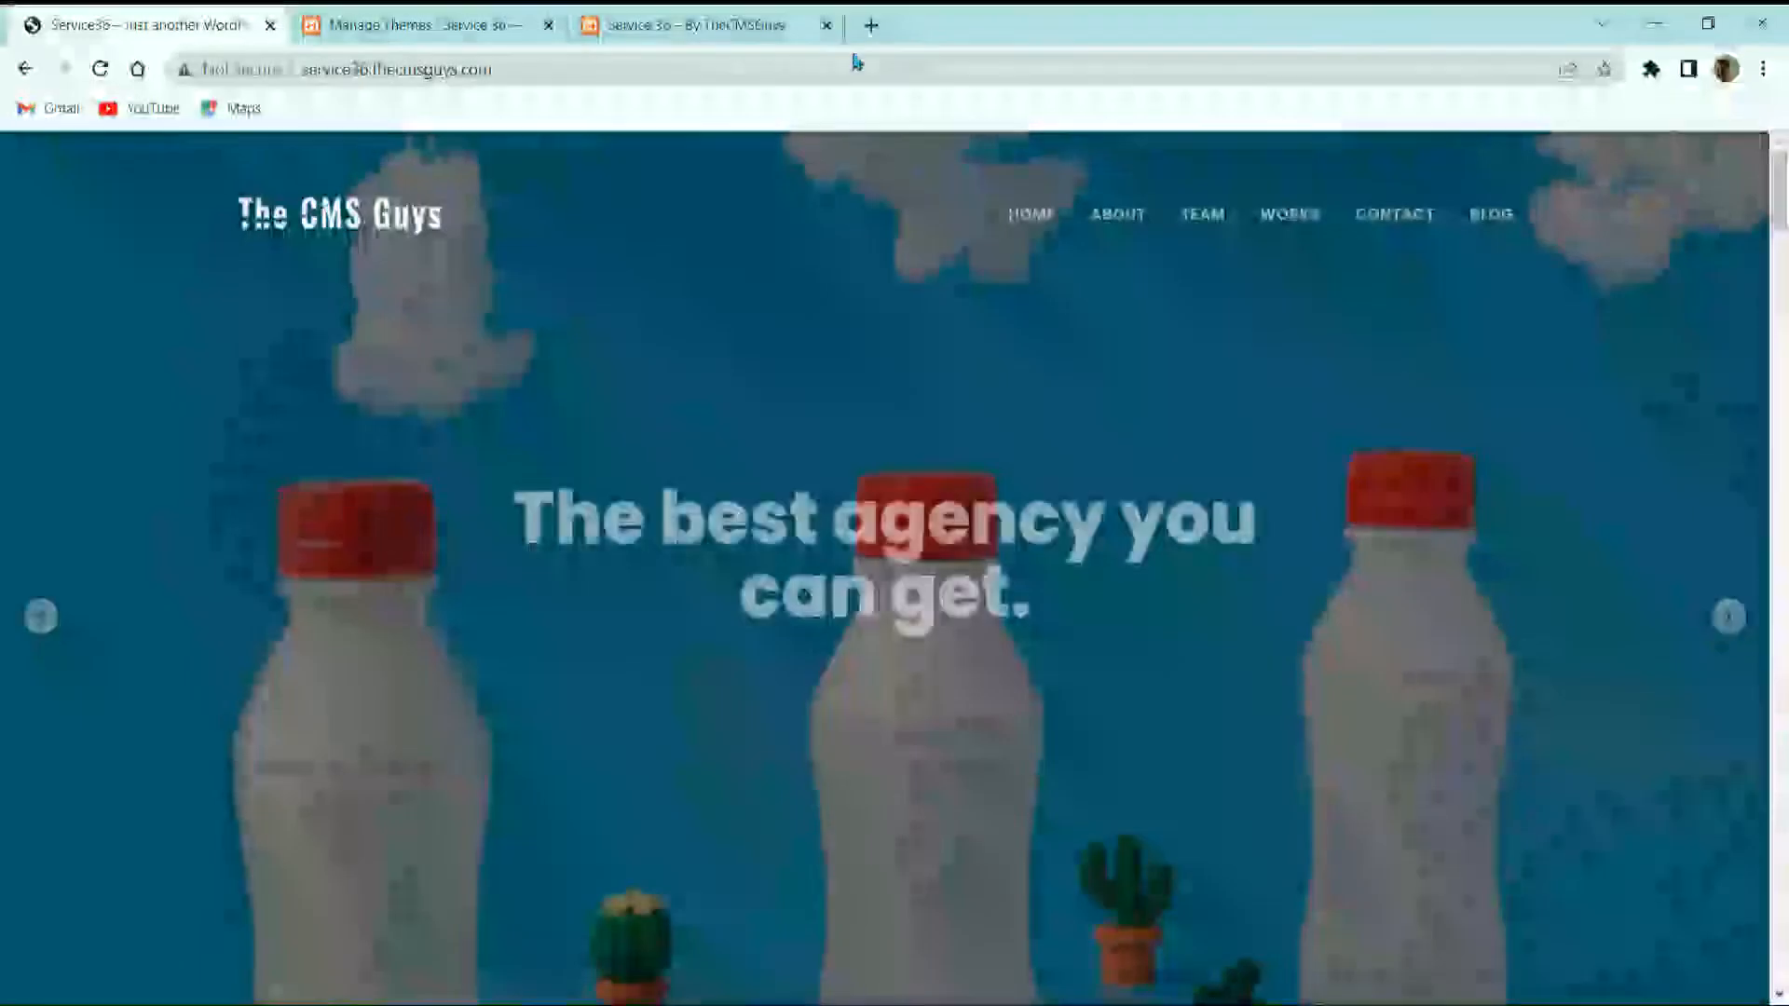
Step: Load the pasted Anggita ThemeForest URL in a new tab, browse the listing, then close it
left_click(873, 30)
type("https://themeforest.net/item/anggita-one-page-portfolio-theme/23991183")
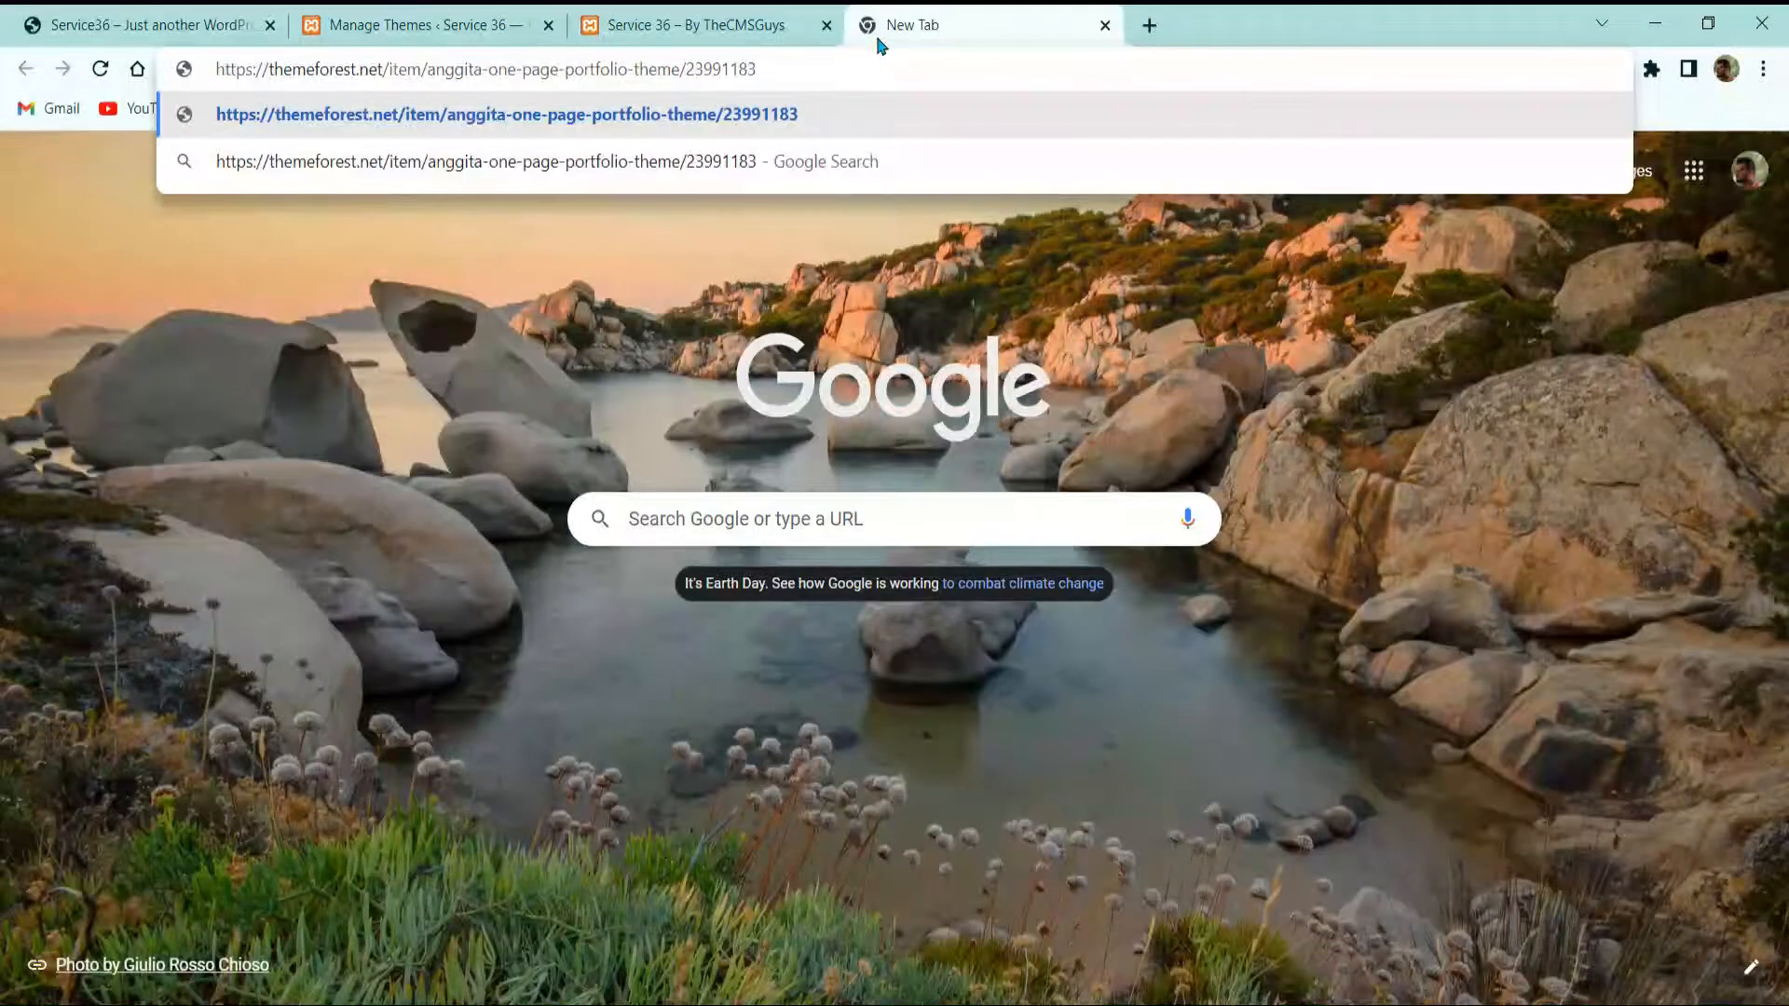
key("Return")
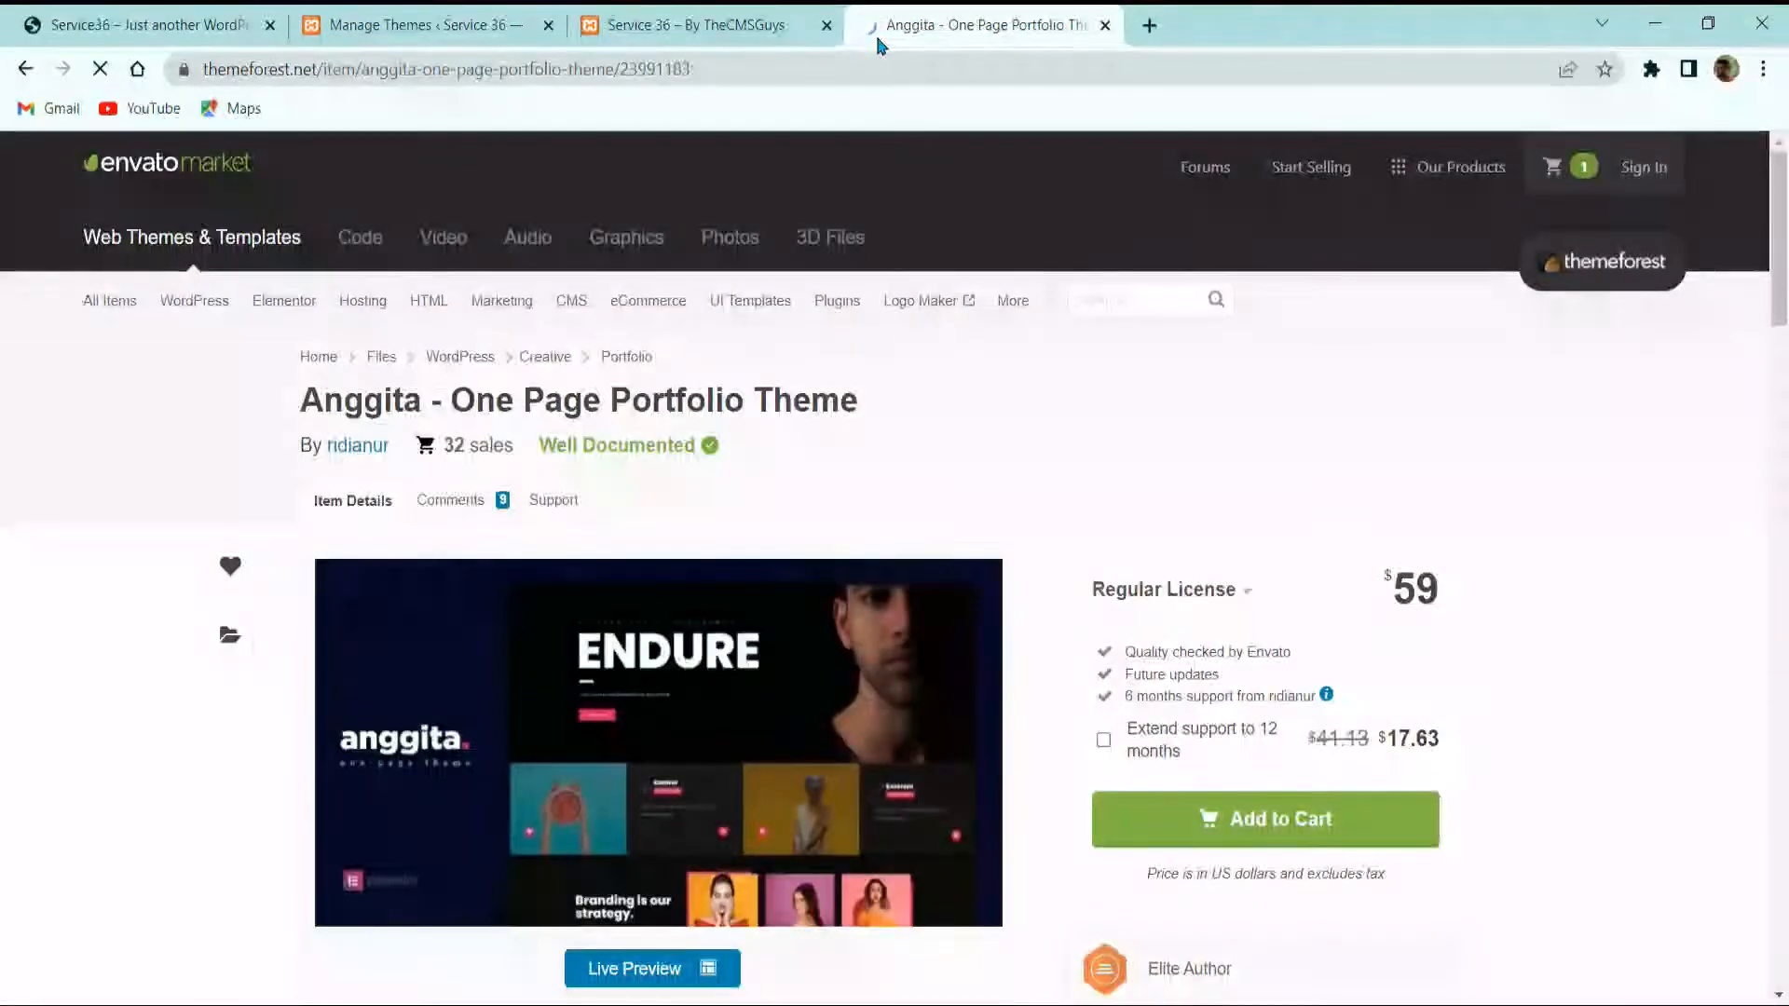
scroll(699, 406, "down", 6)
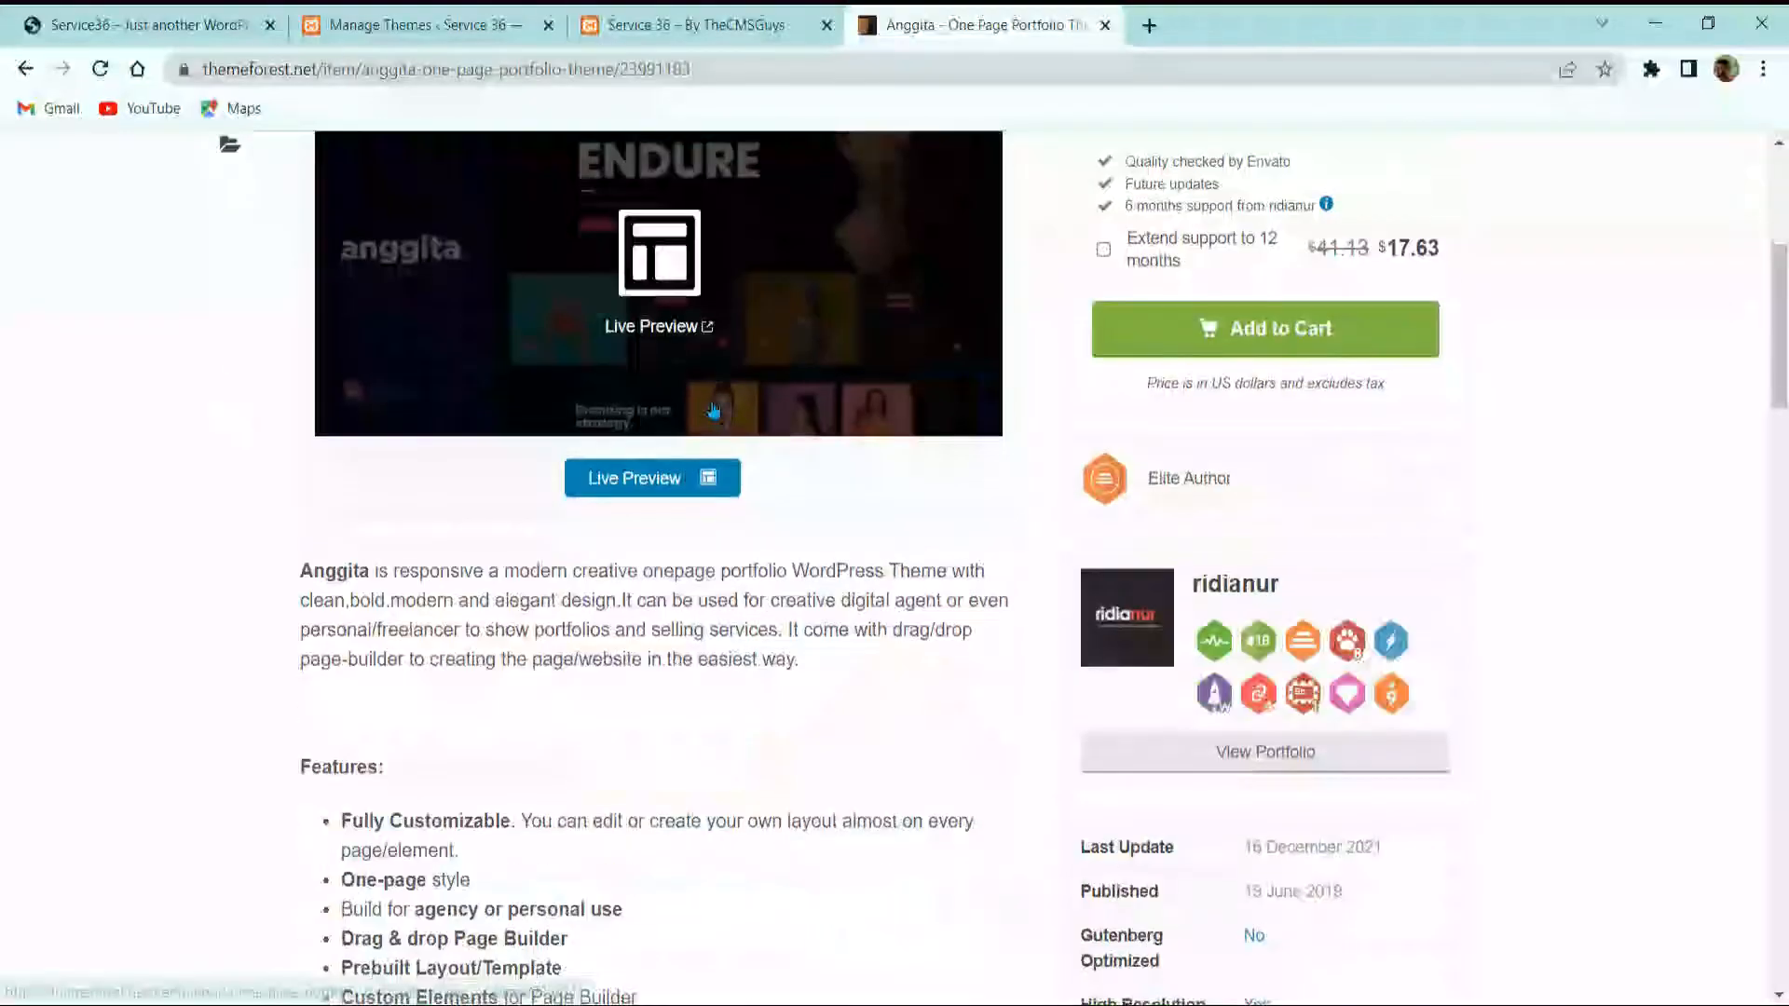
scroll(701, 415, "up", 6)
scroll(701, 424, "down", 3)
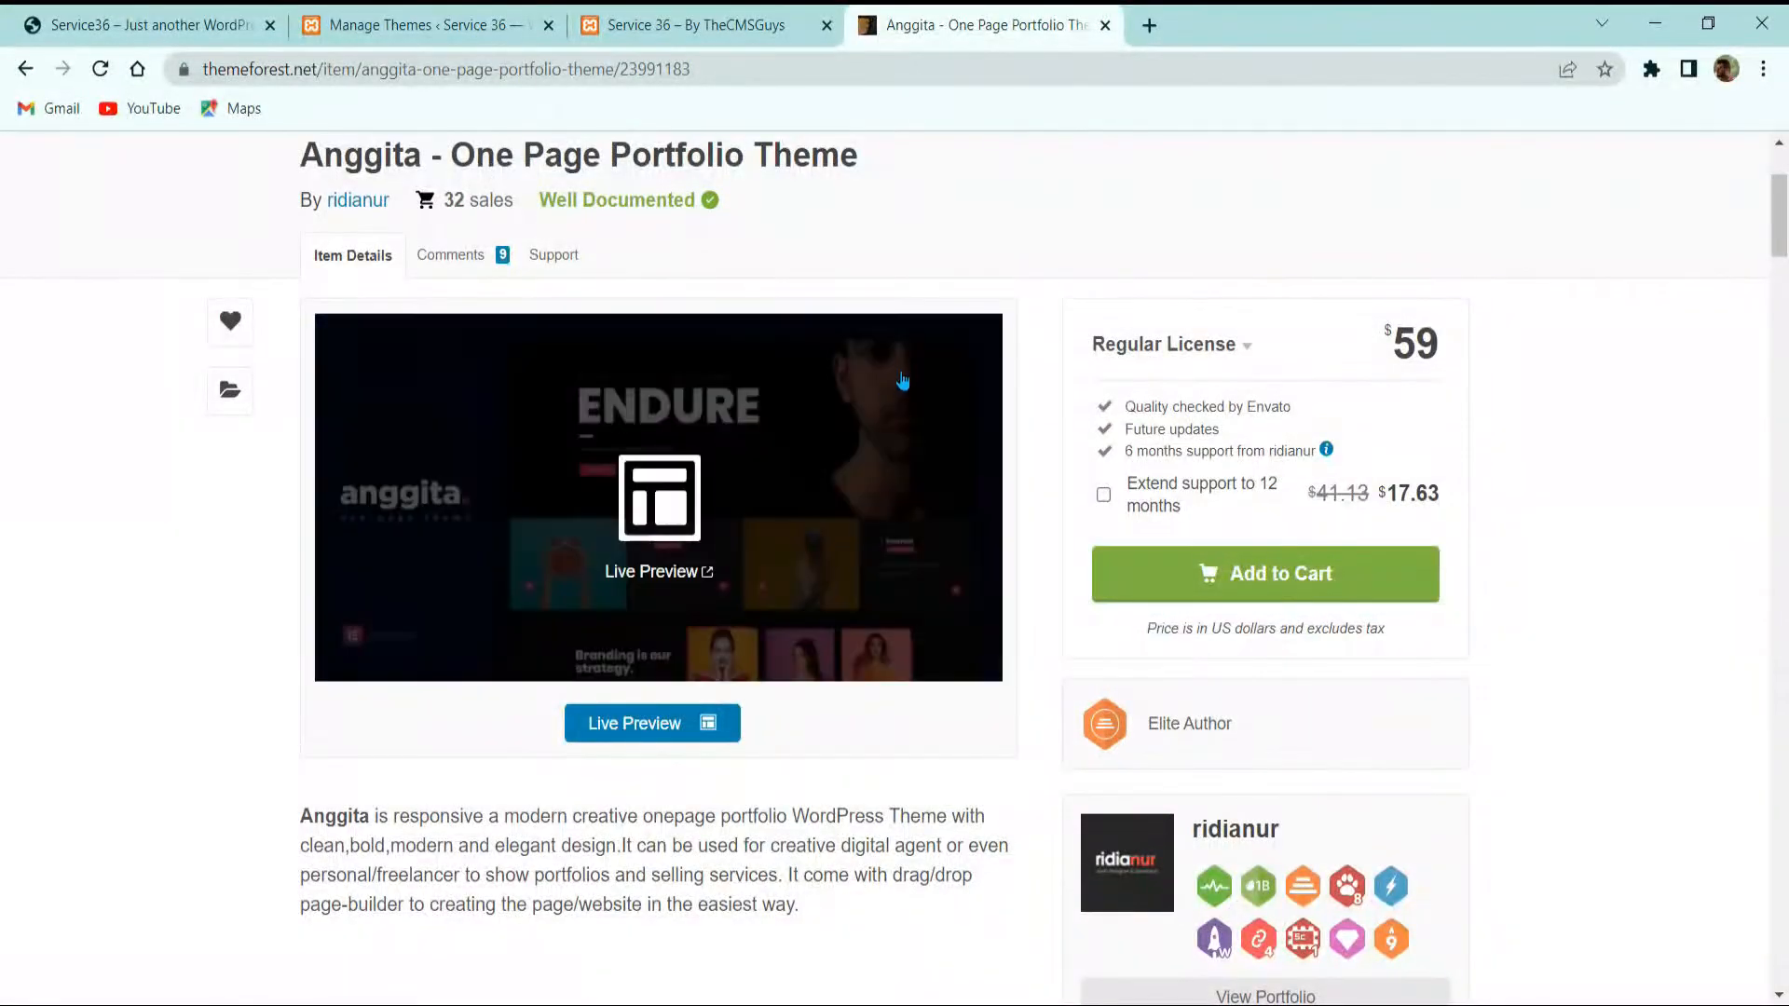
scroll(936, 392, "up", 3)
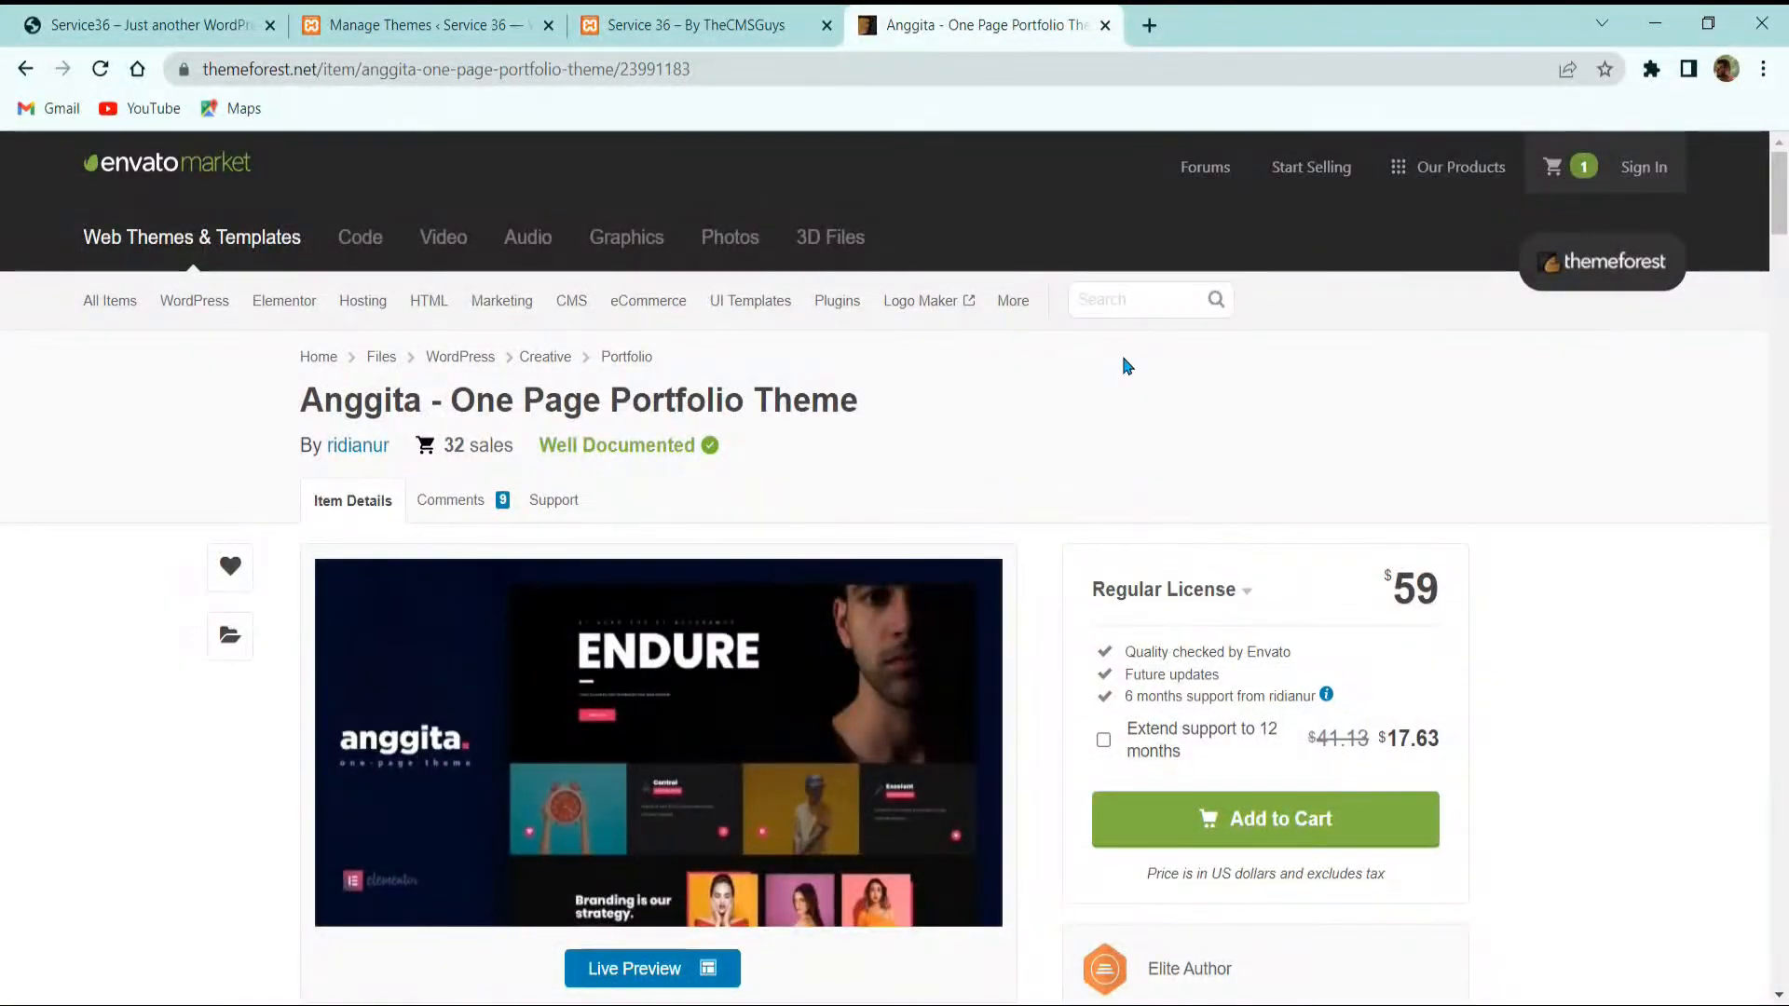
scroll(573, 559, "down", 15)
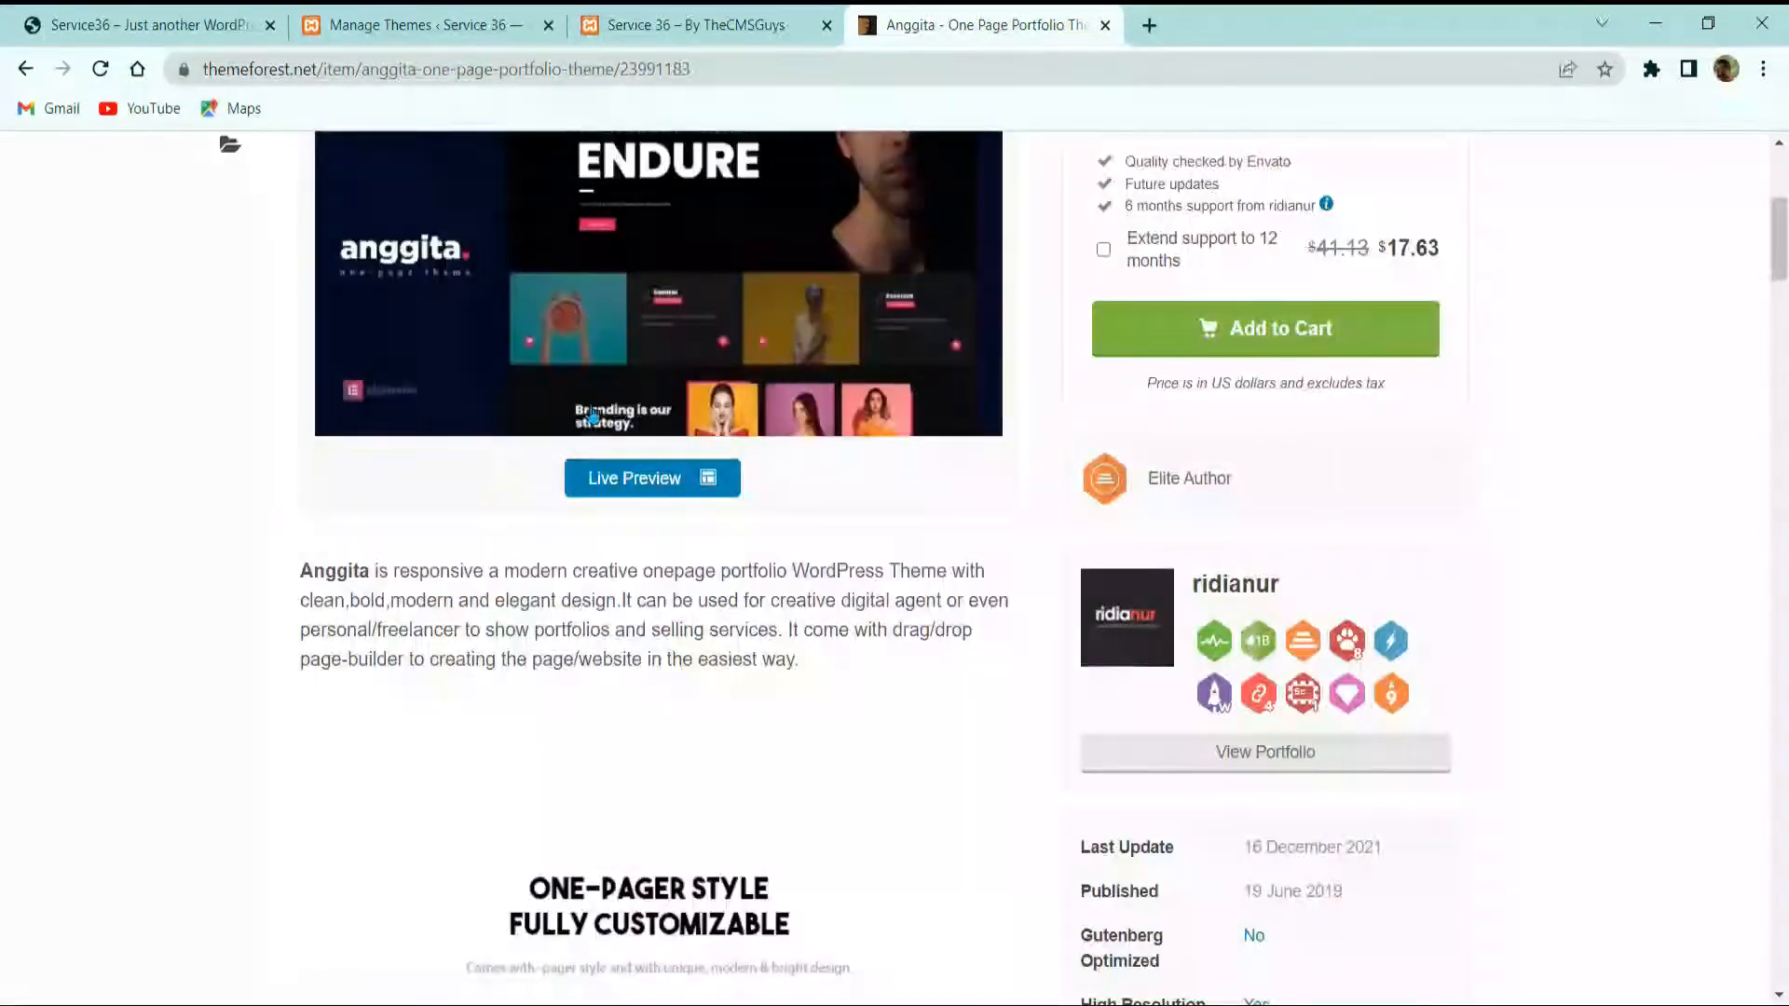
scroll(573, 561, "down", 20)
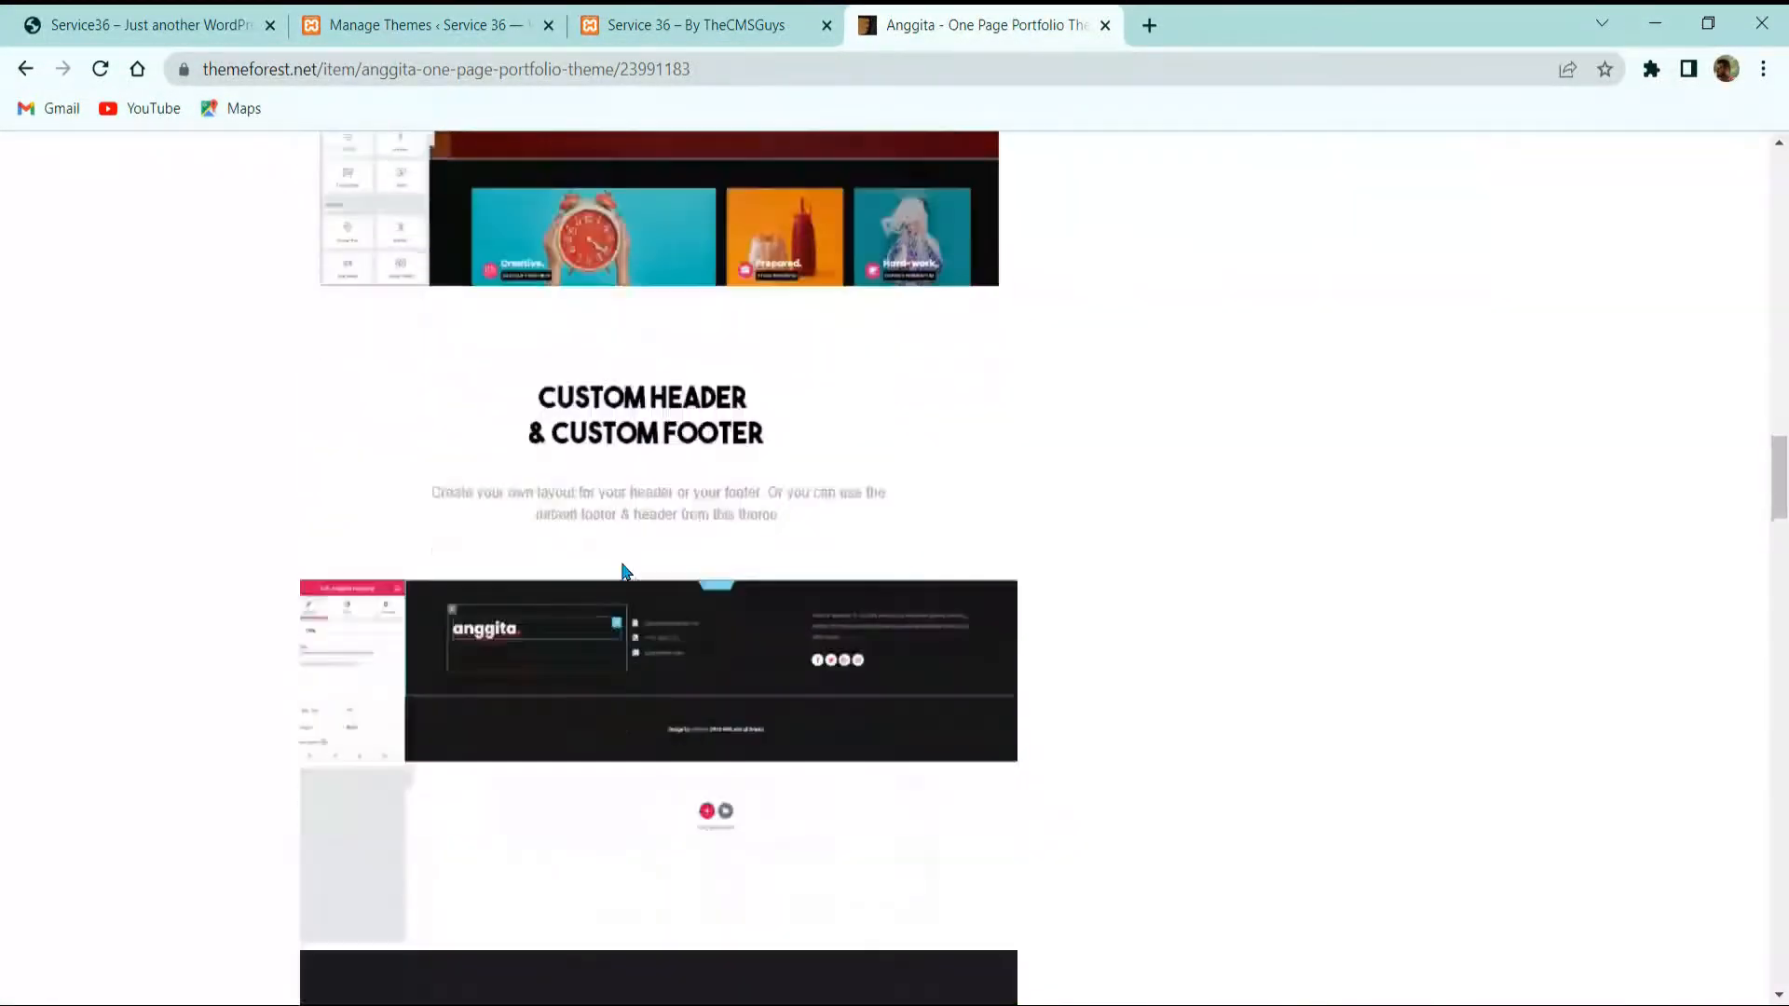
scroll(689, 521, "up", 20)
scroll(778, 503, "up", 15)
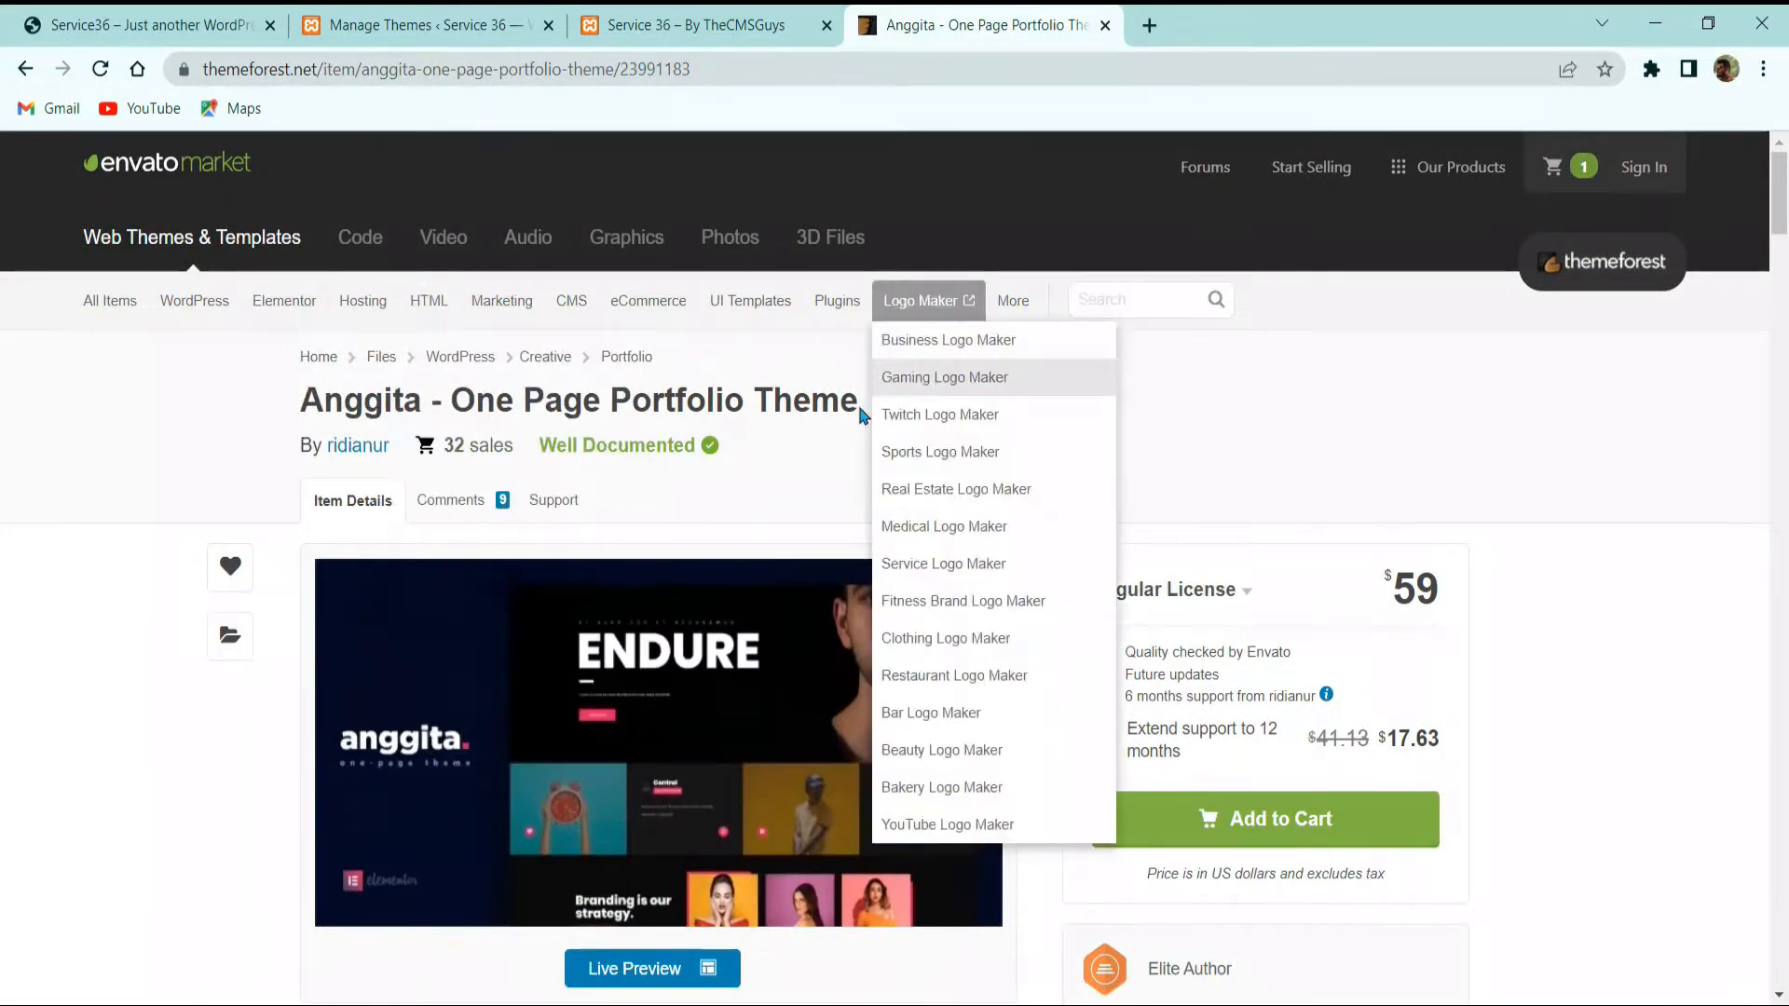
left_click(1104, 27)
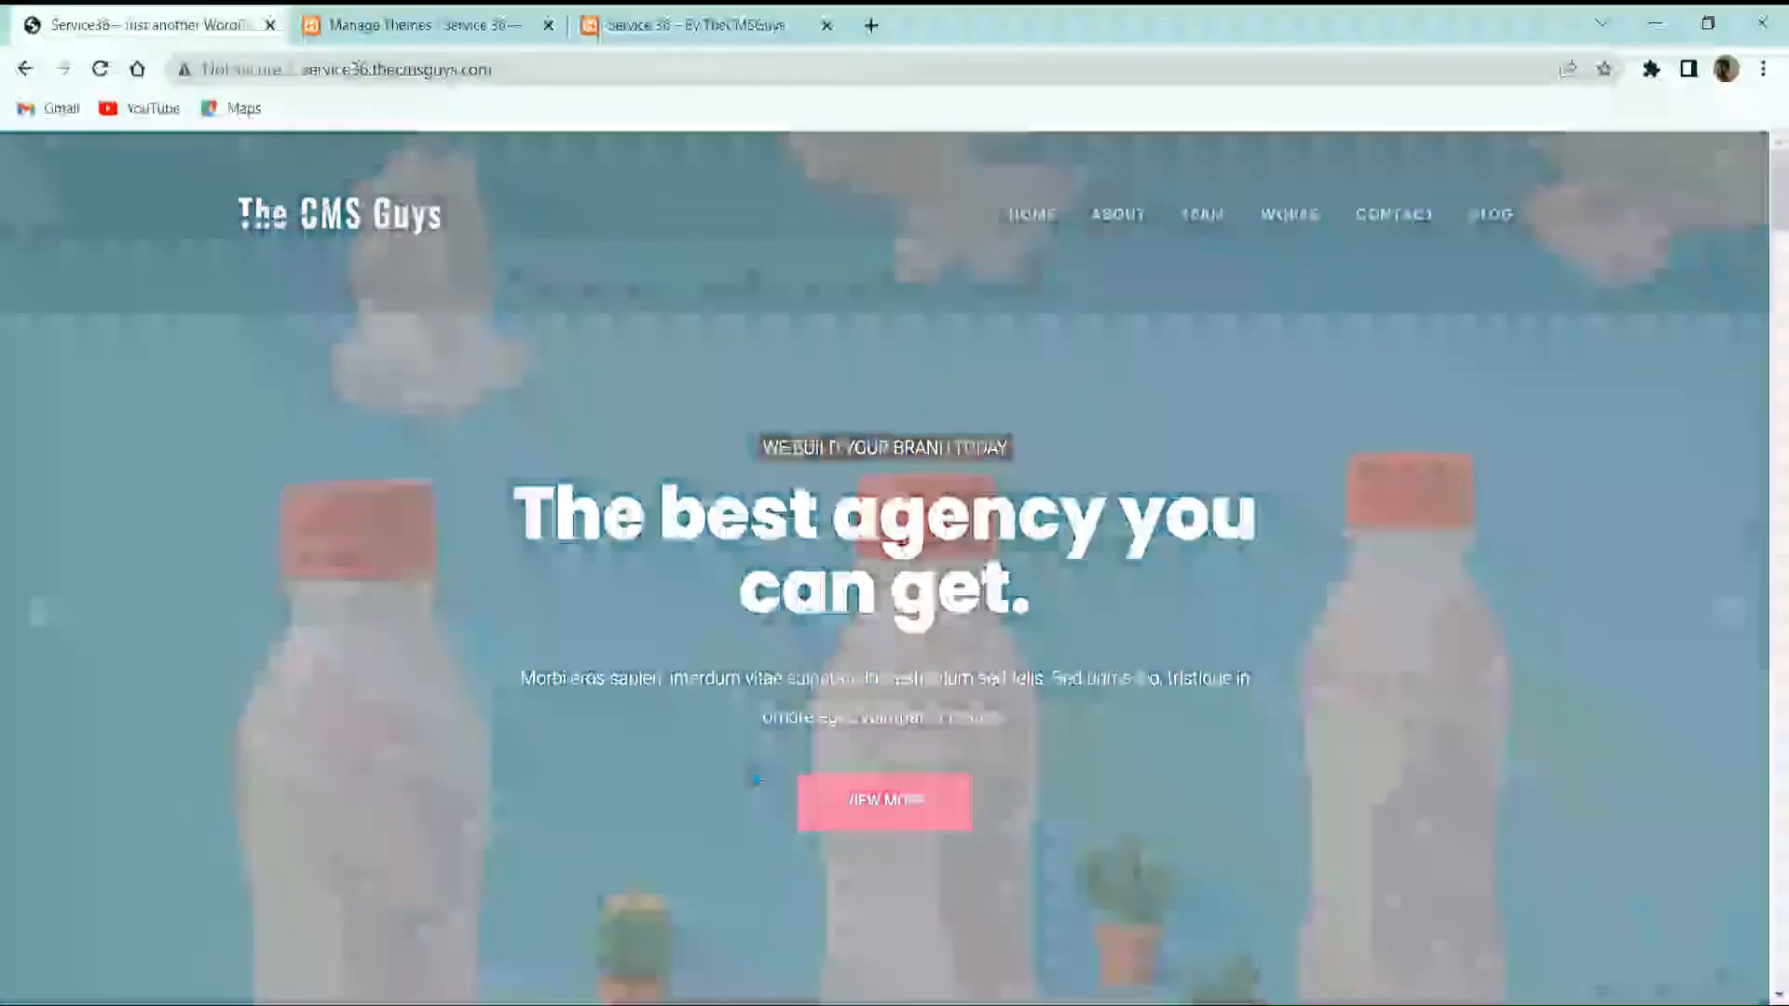
left_click(424, 26)
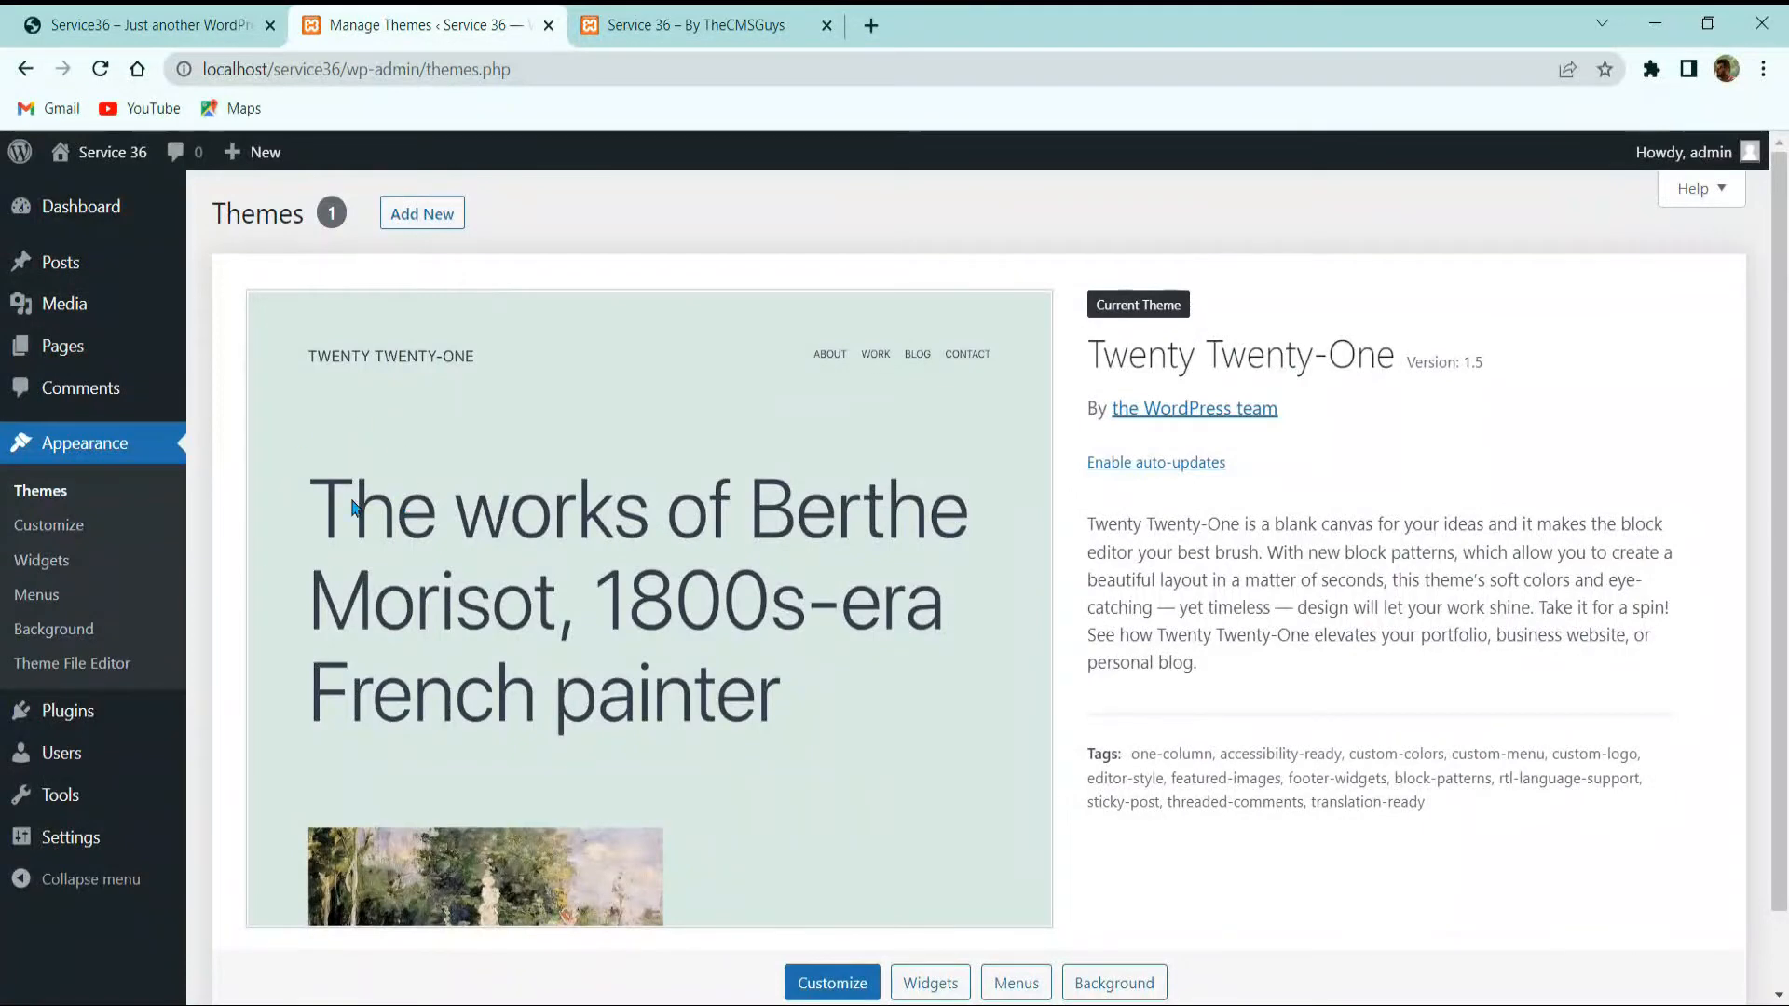
Step: Extract the Anggita theme archive into the service36 folder
left_click(421, 216)
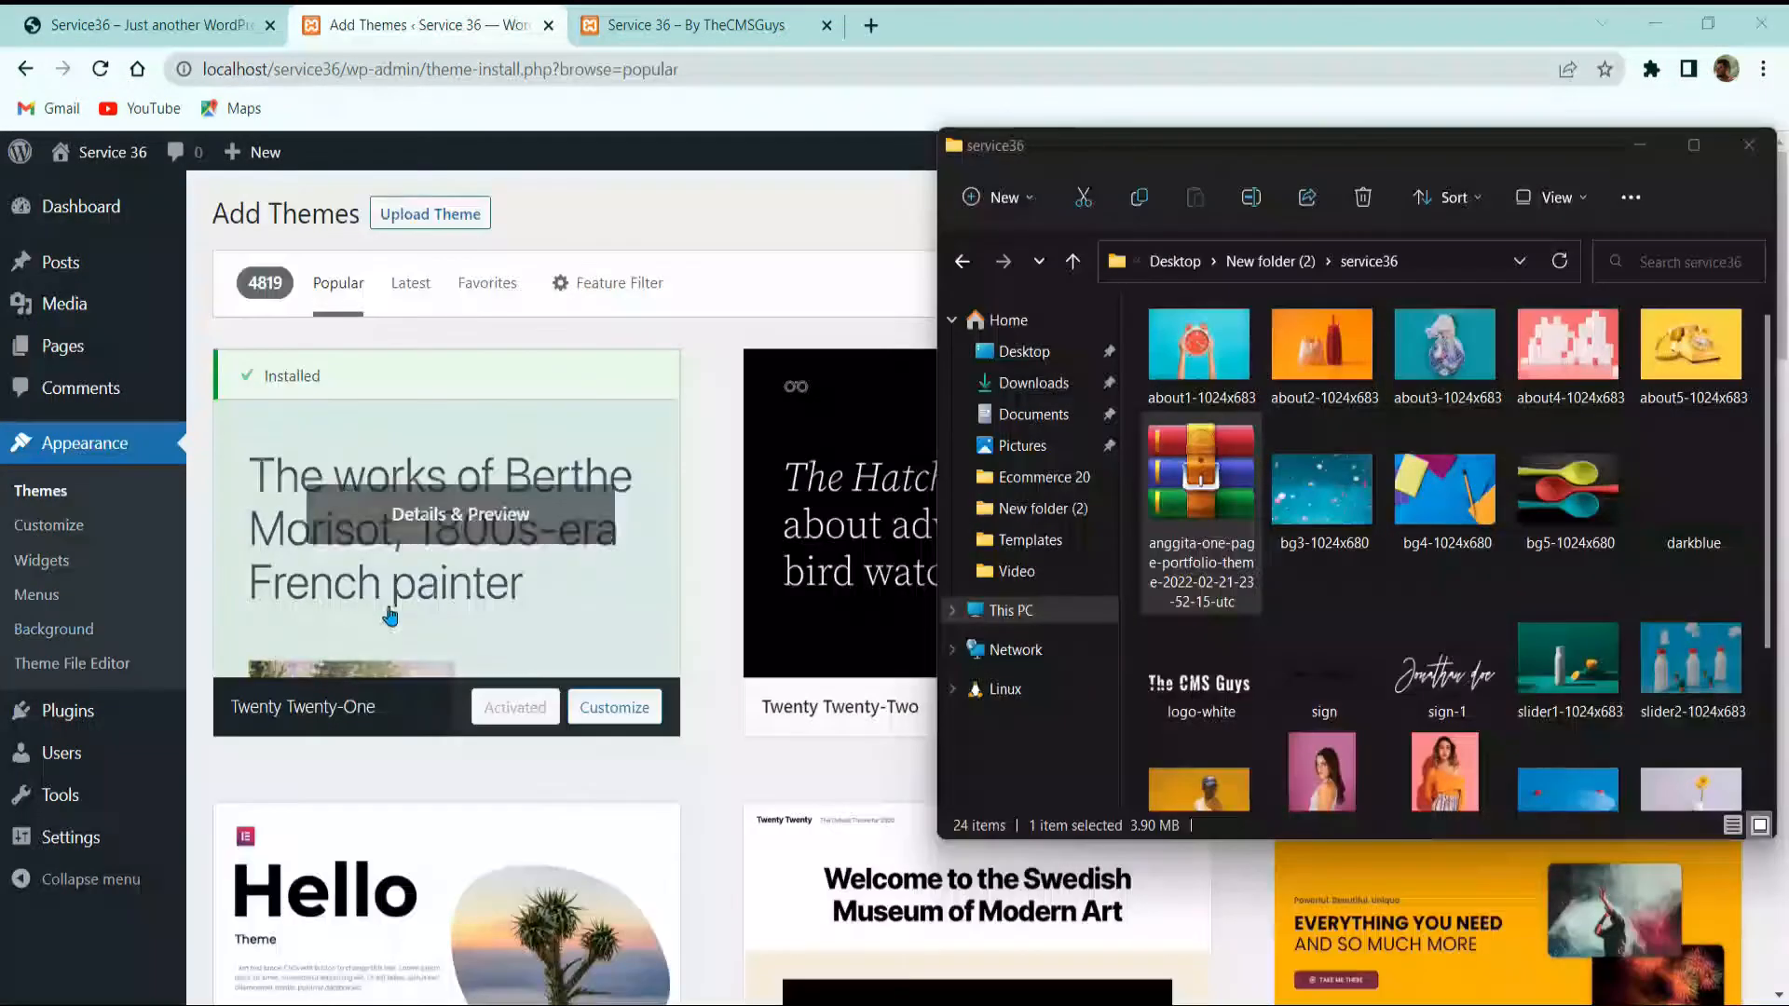
left_click(395, 315)
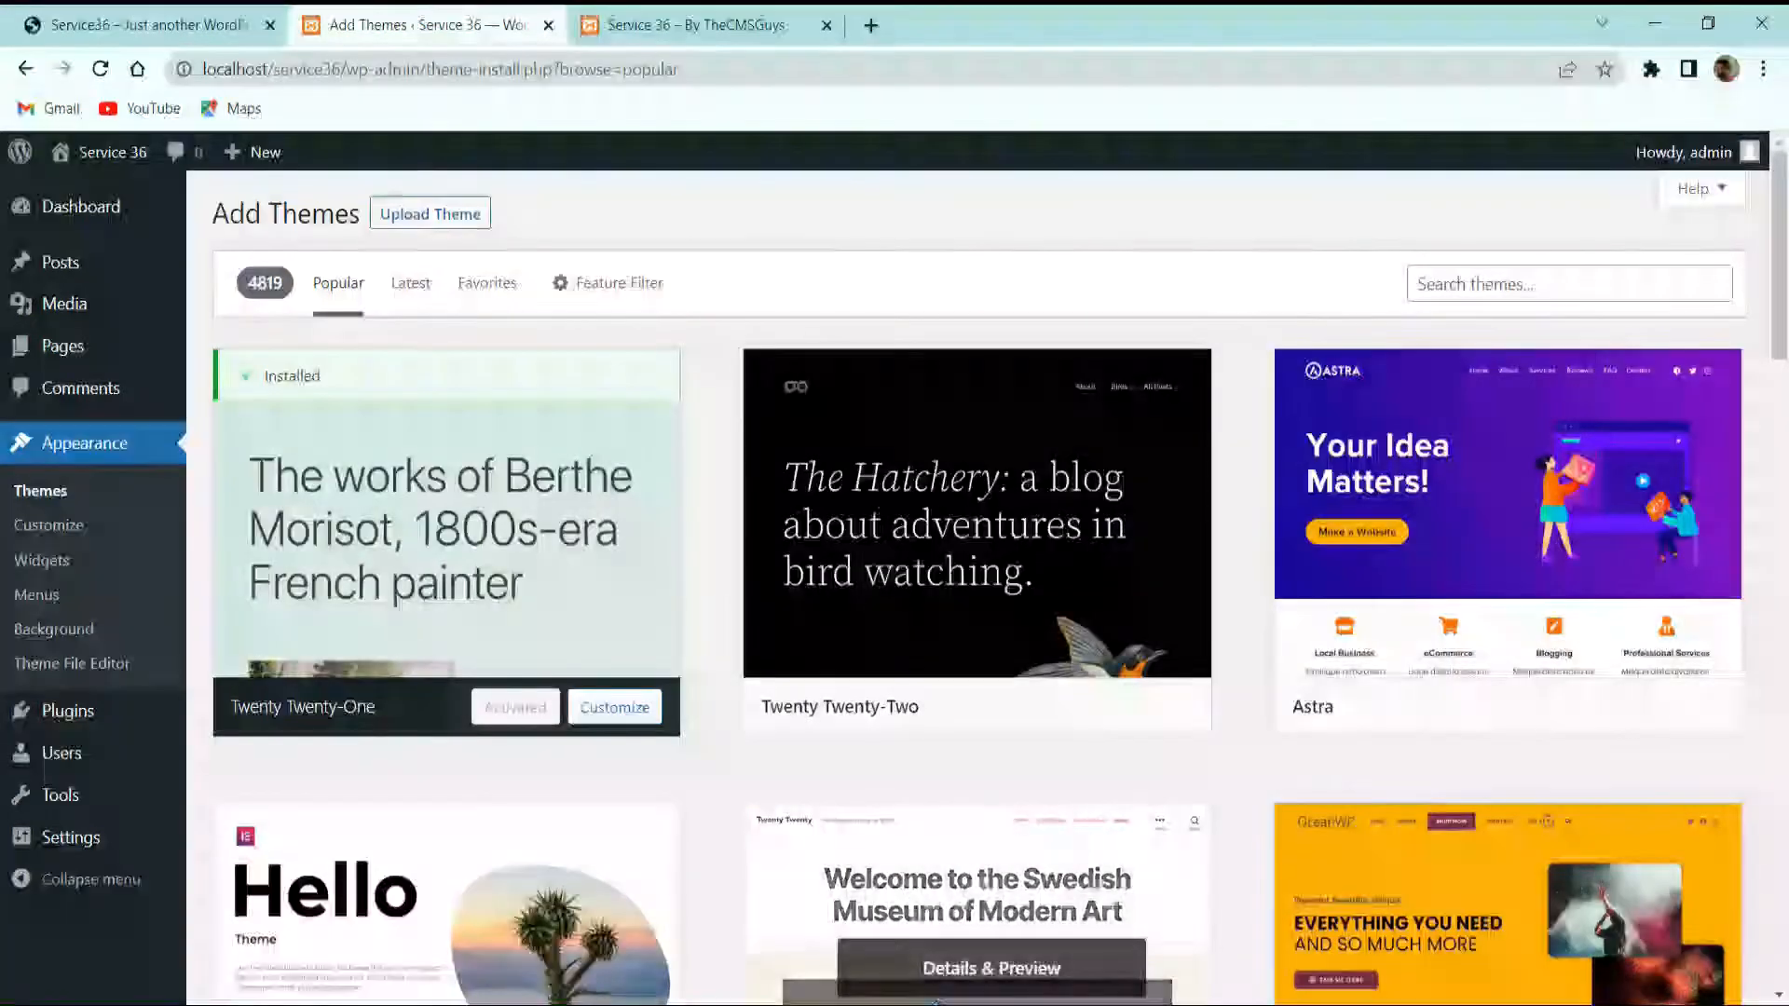
left_click(914, 986)
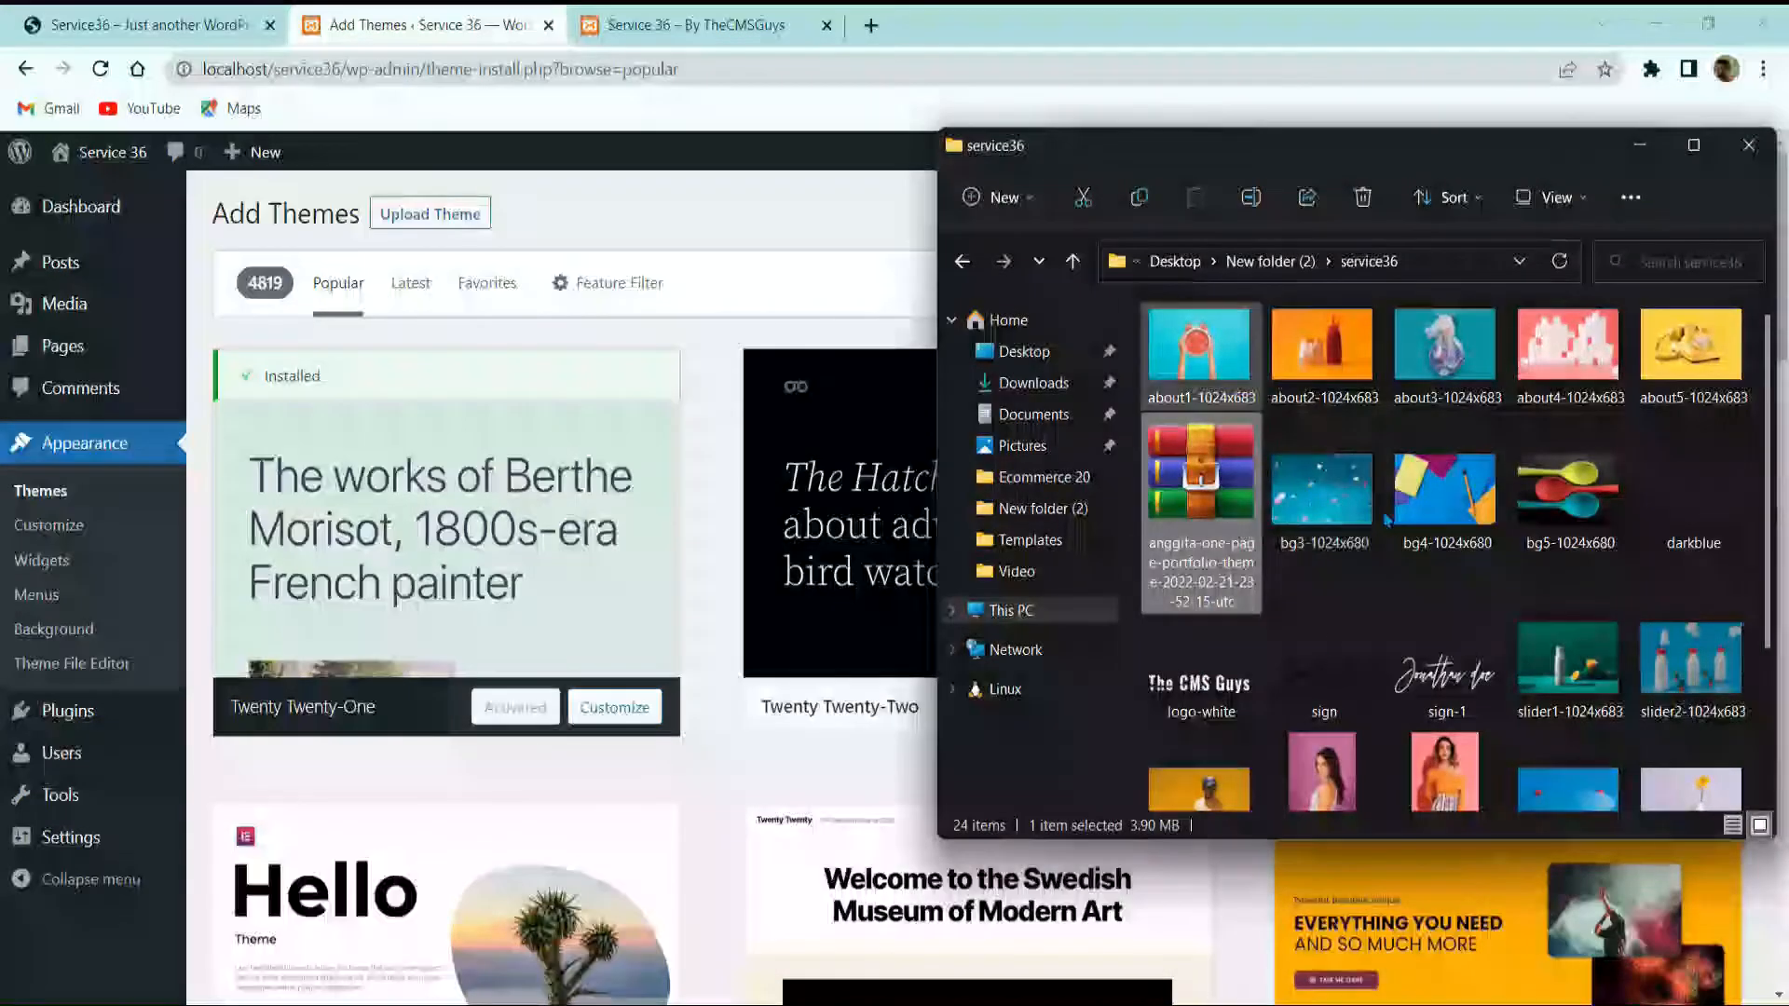
right_click(1188, 491)
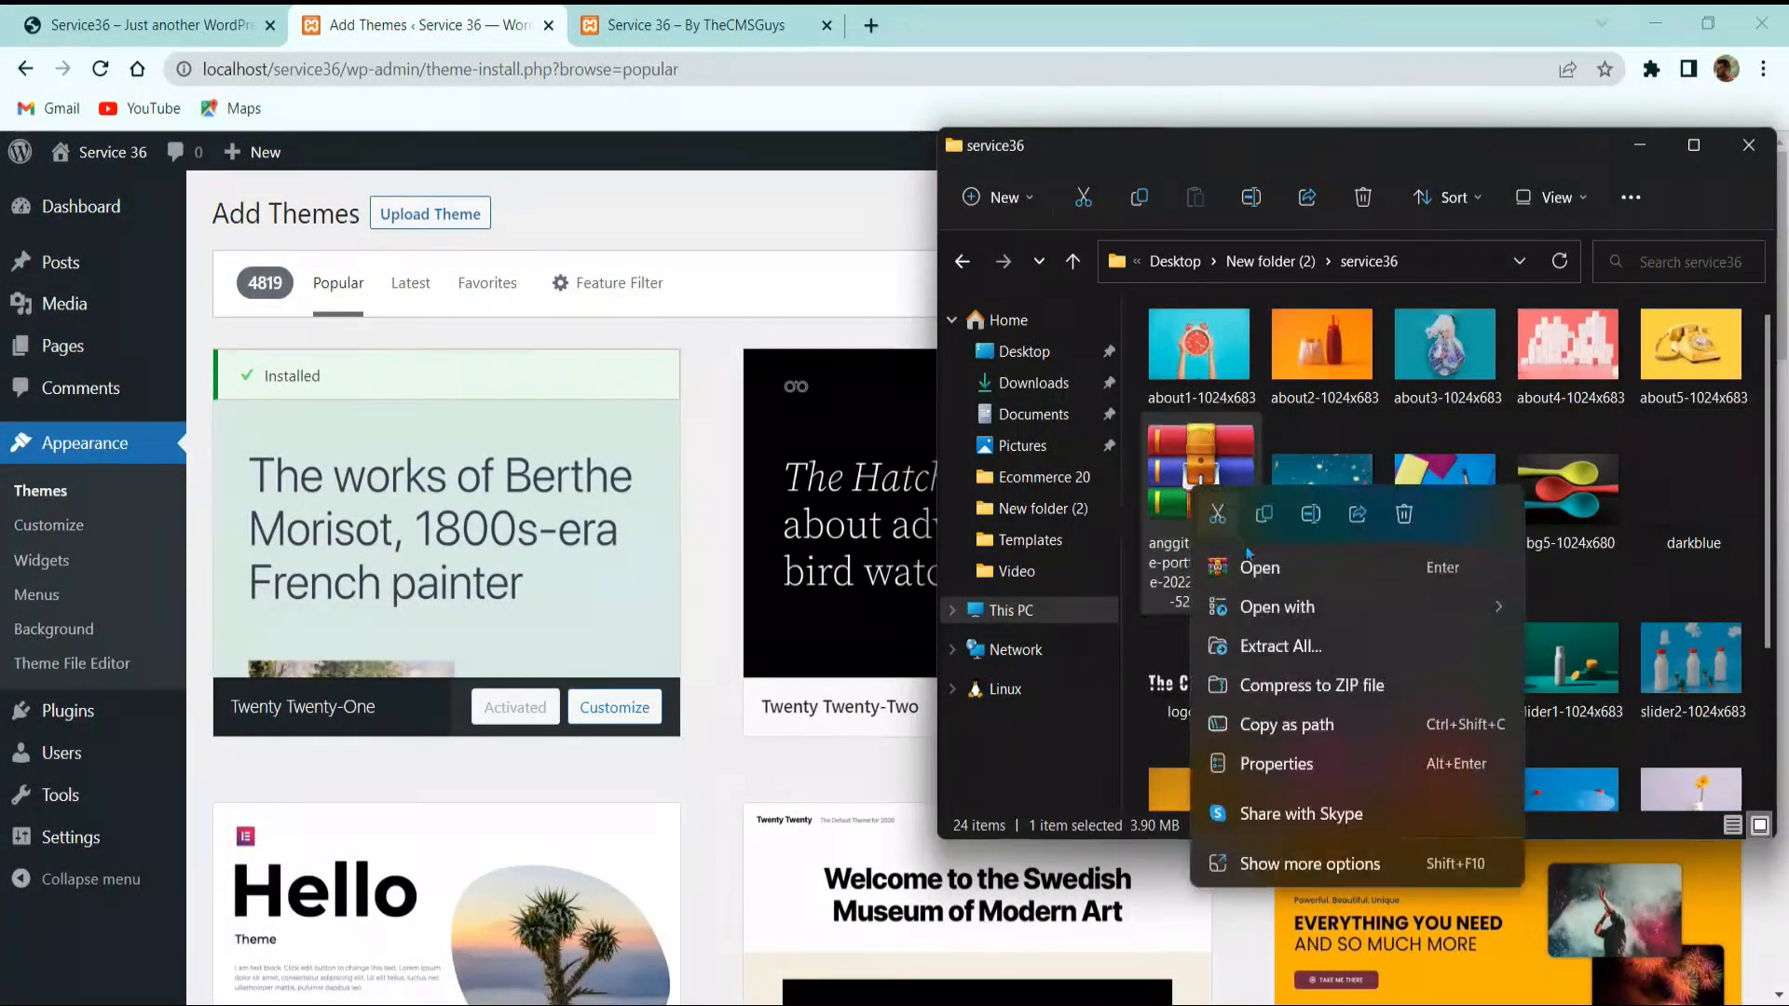
left_click(1272, 641)
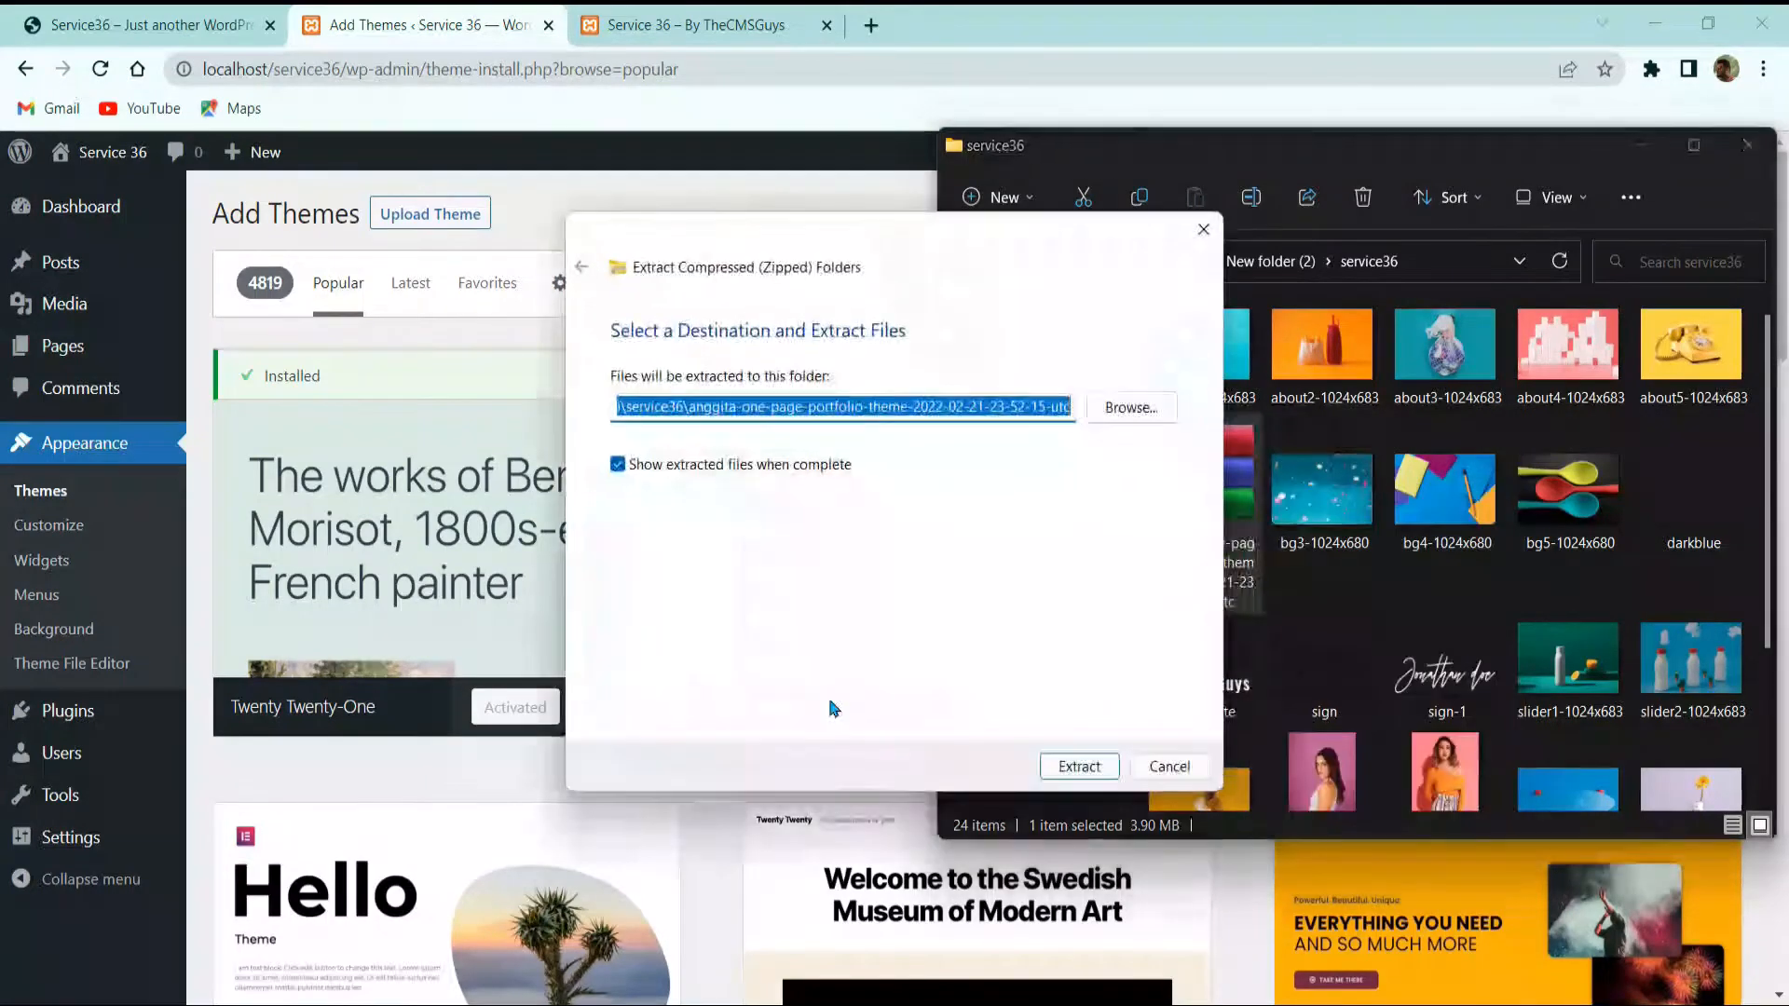
left_click(1078, 766)
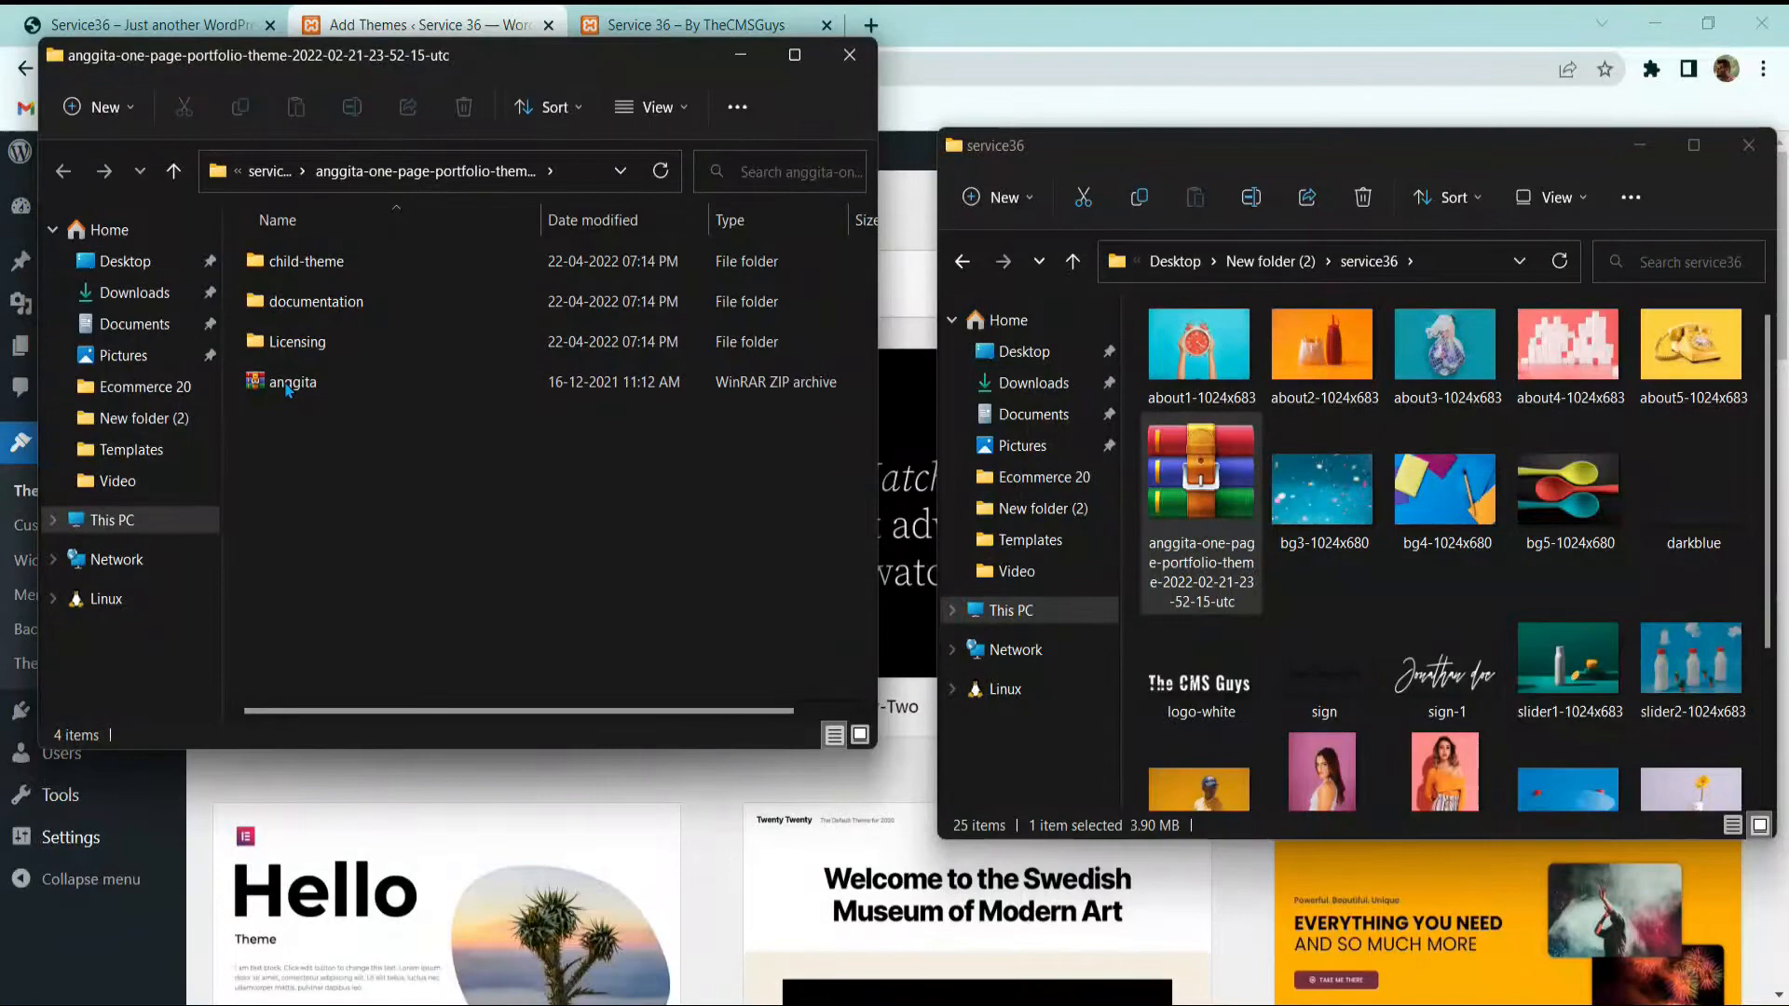
Step: Select anggita.zip, move the Explorer window aside, and browse for a theme file to upload
left_click(287, 387)
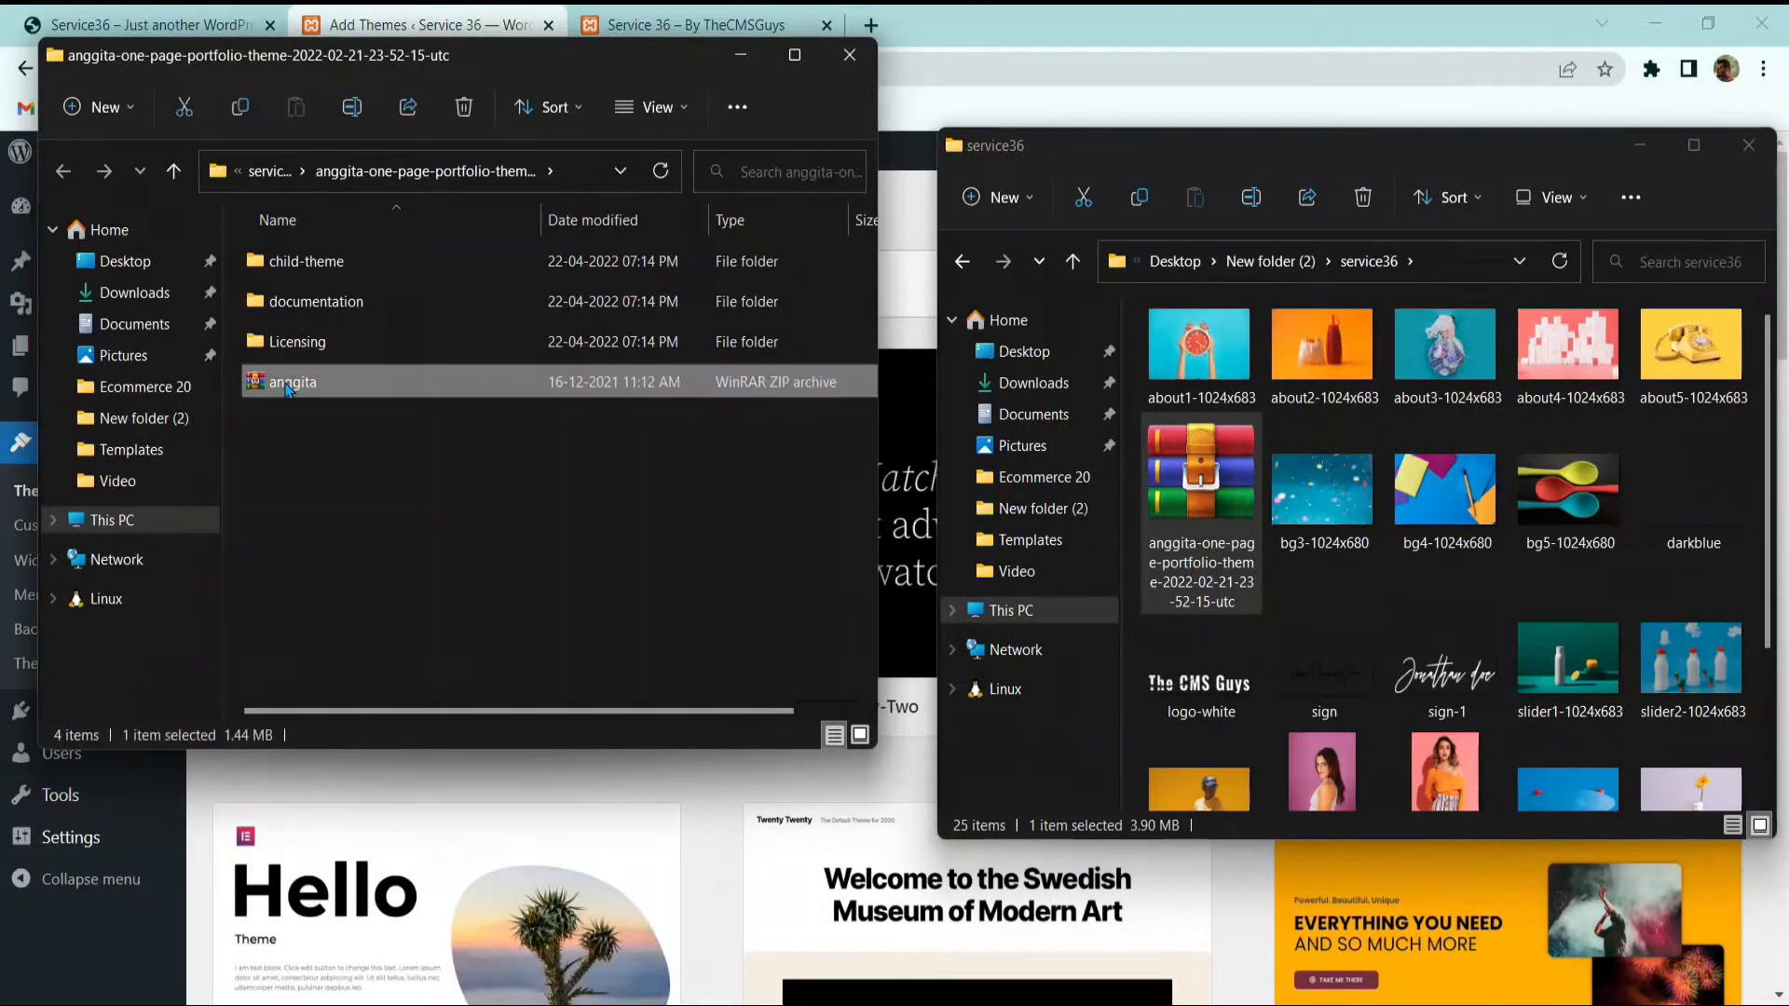
left_click_drag(447, 53, 1280, 106)
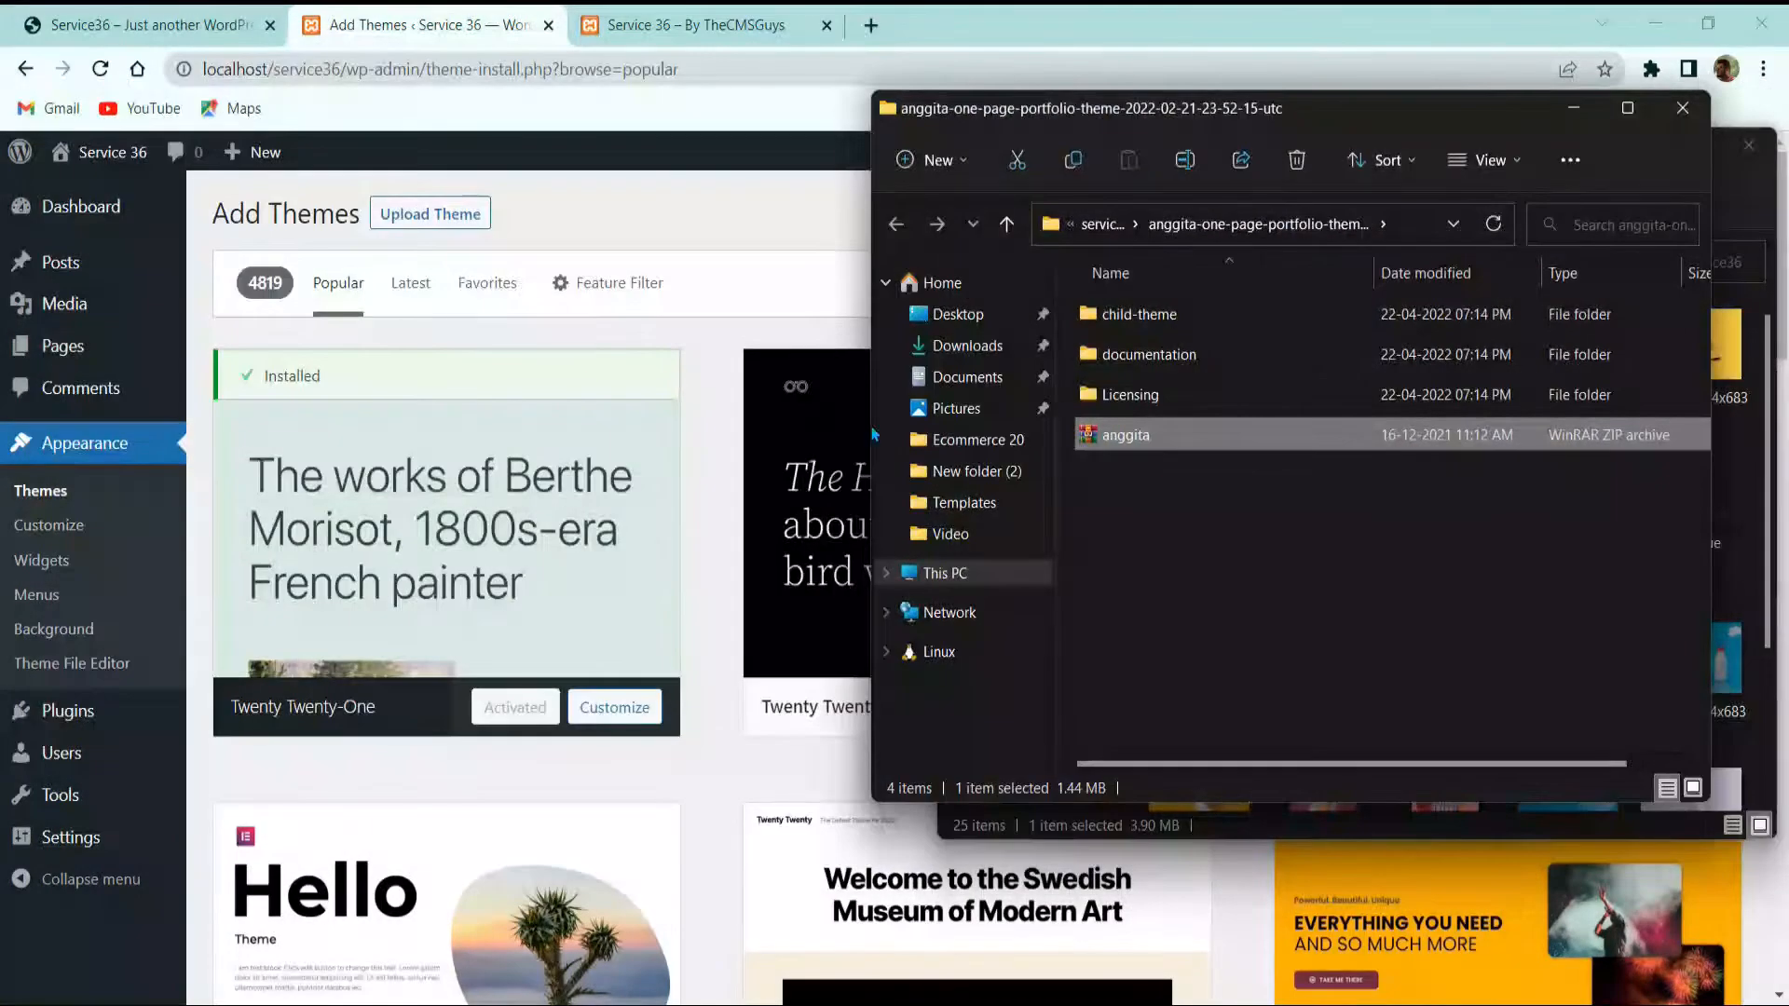
left_click(430, 214)
left_click(833, 440)
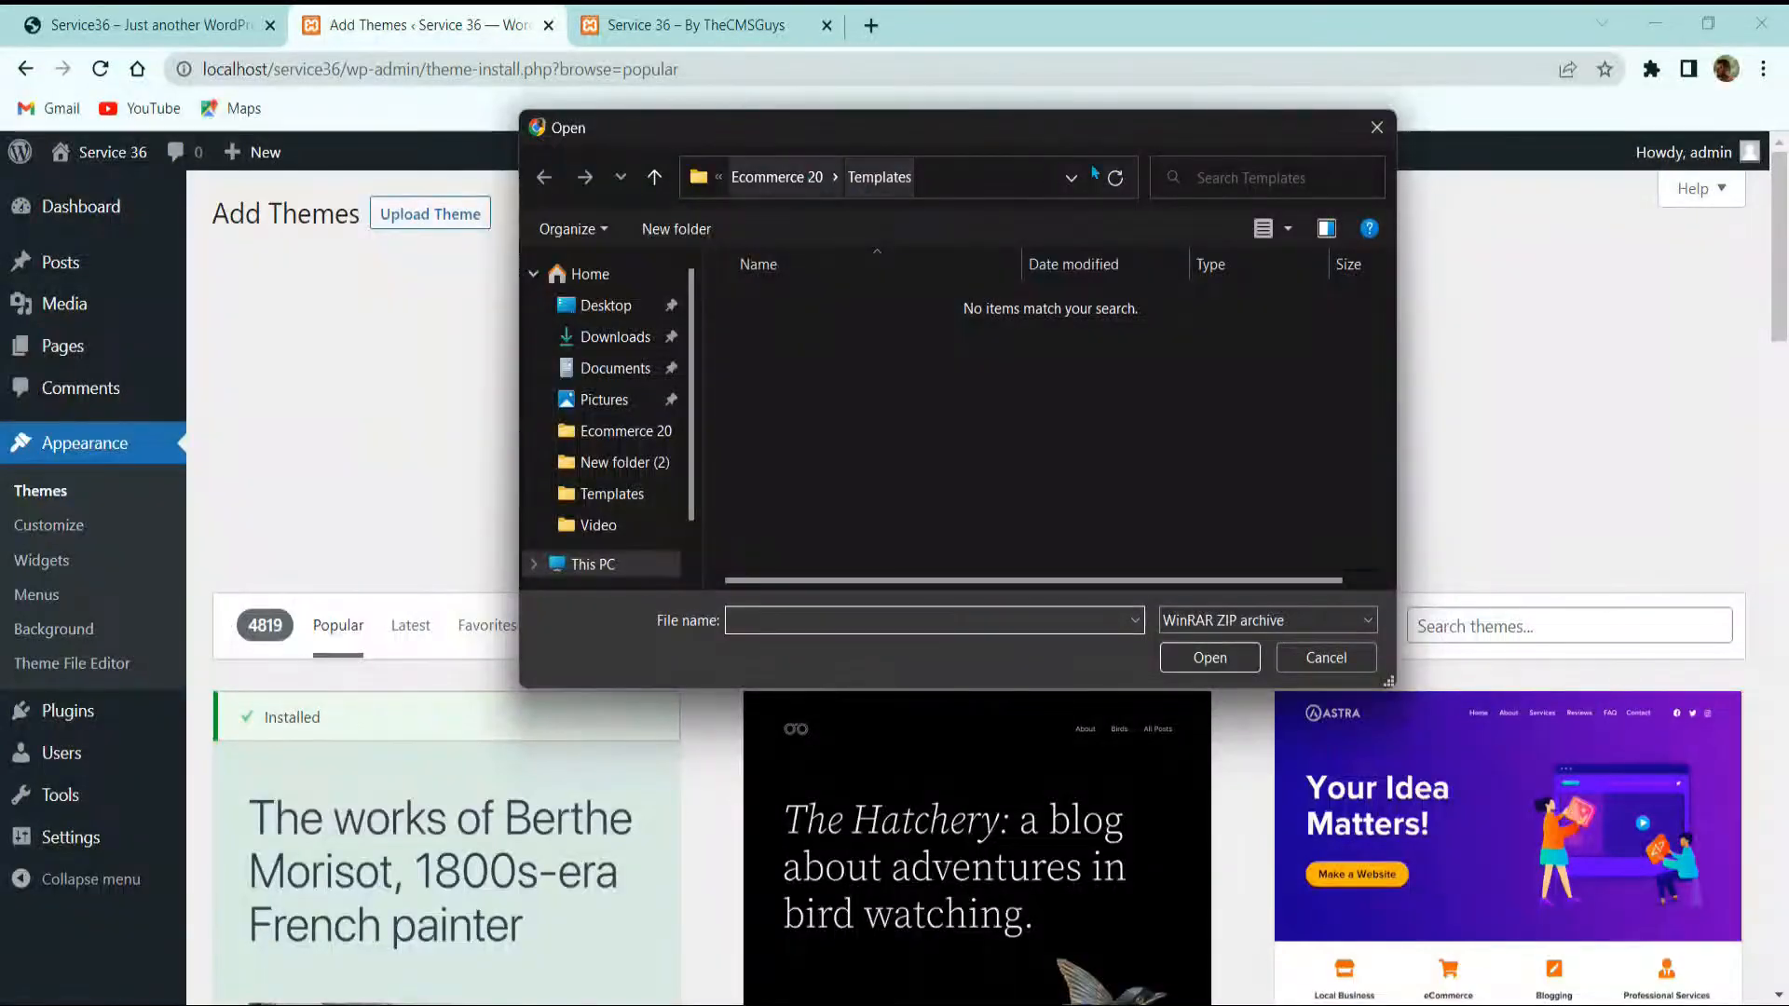
Step: Upload anggita.zip, install it, and activate the Anggita theme
left_click(1376, 127)
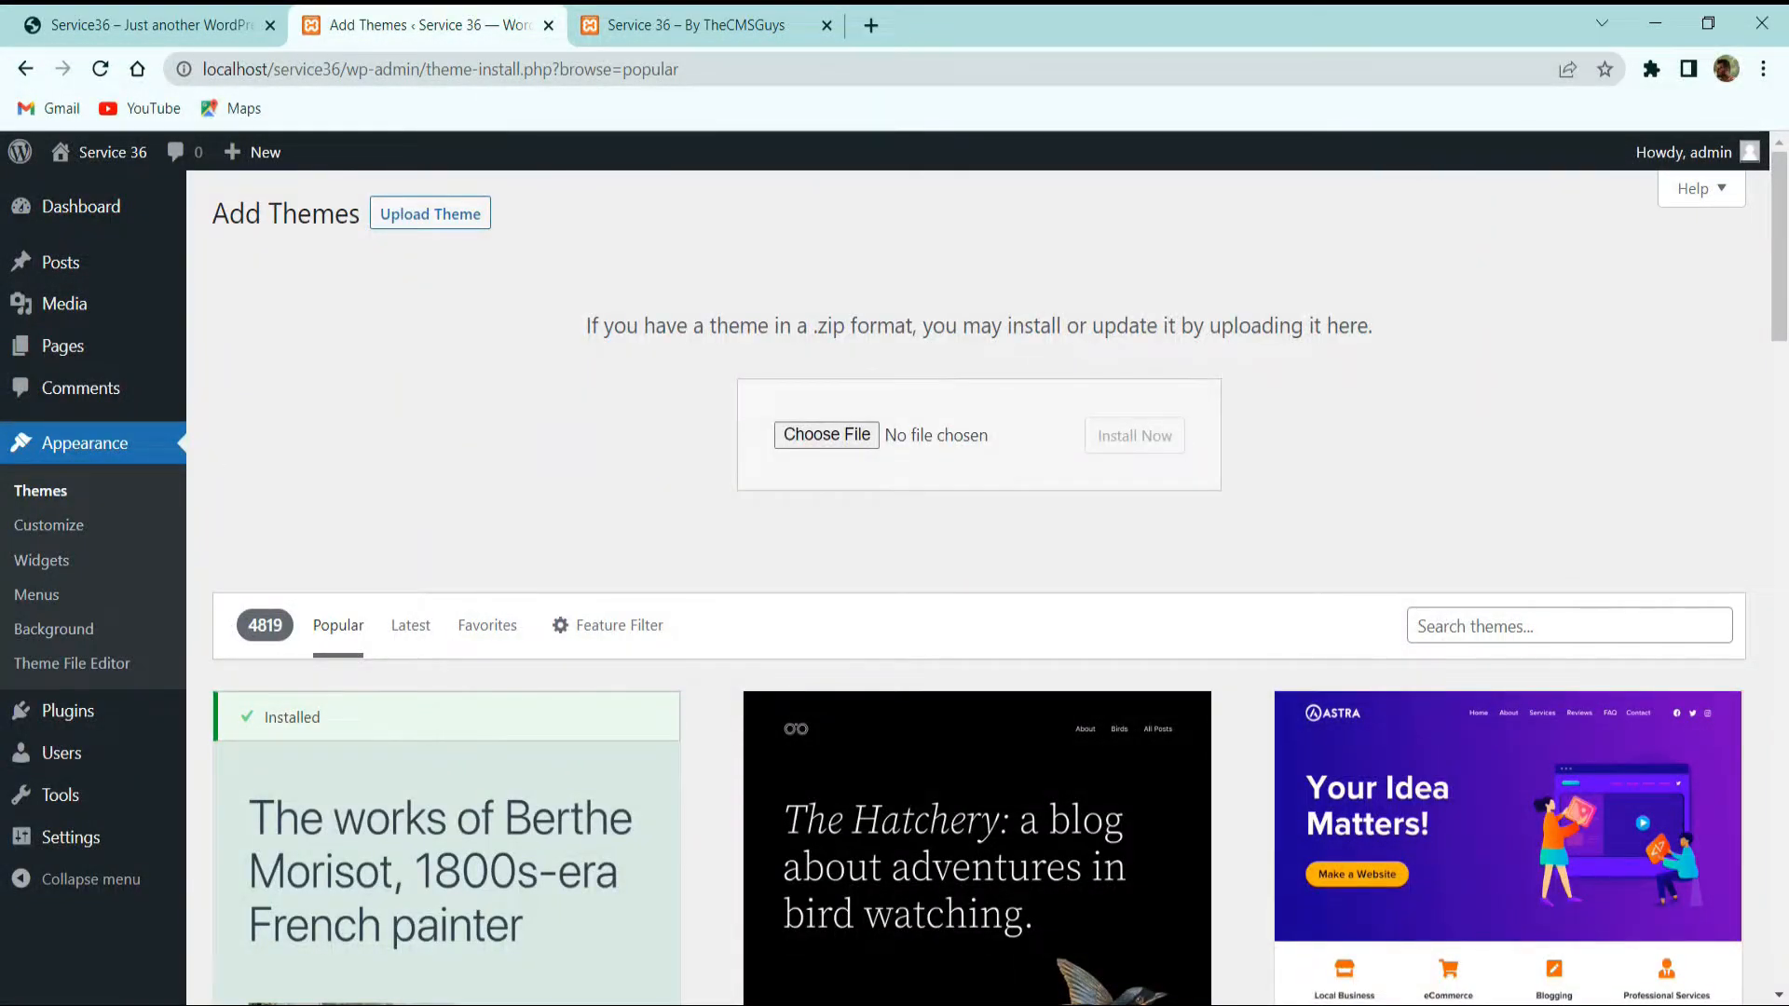
left_click(827, 435)
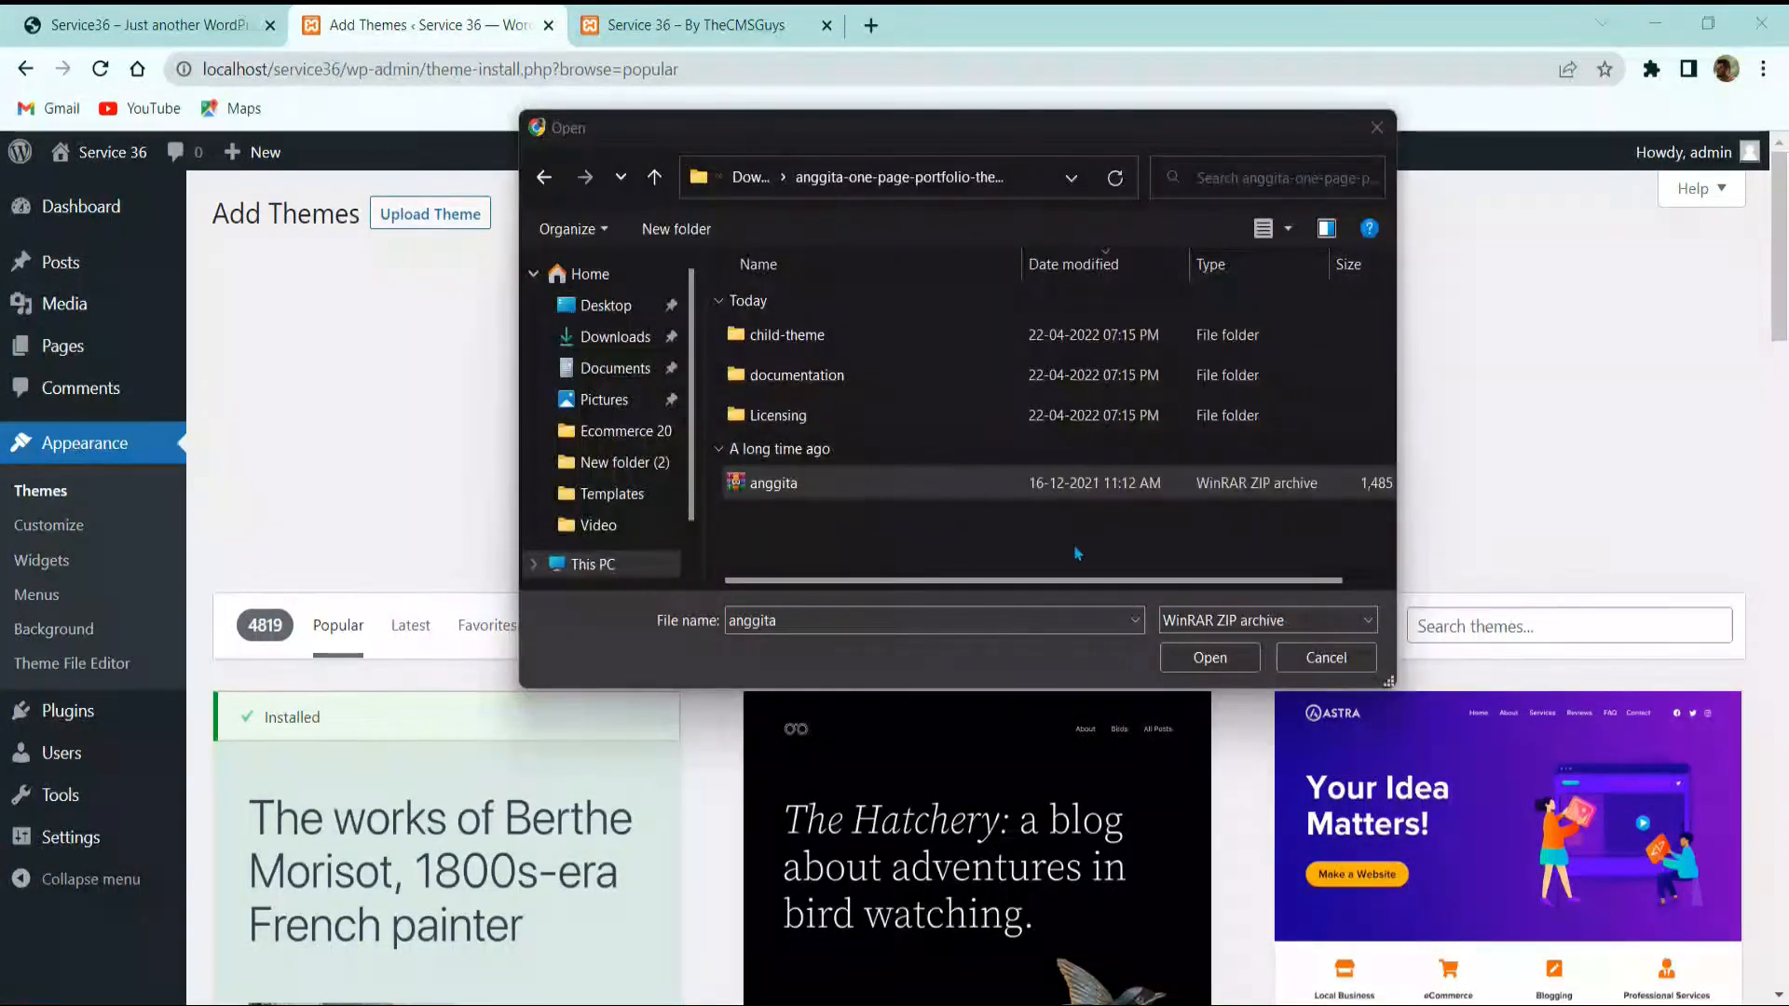
left_click(1210, 657)
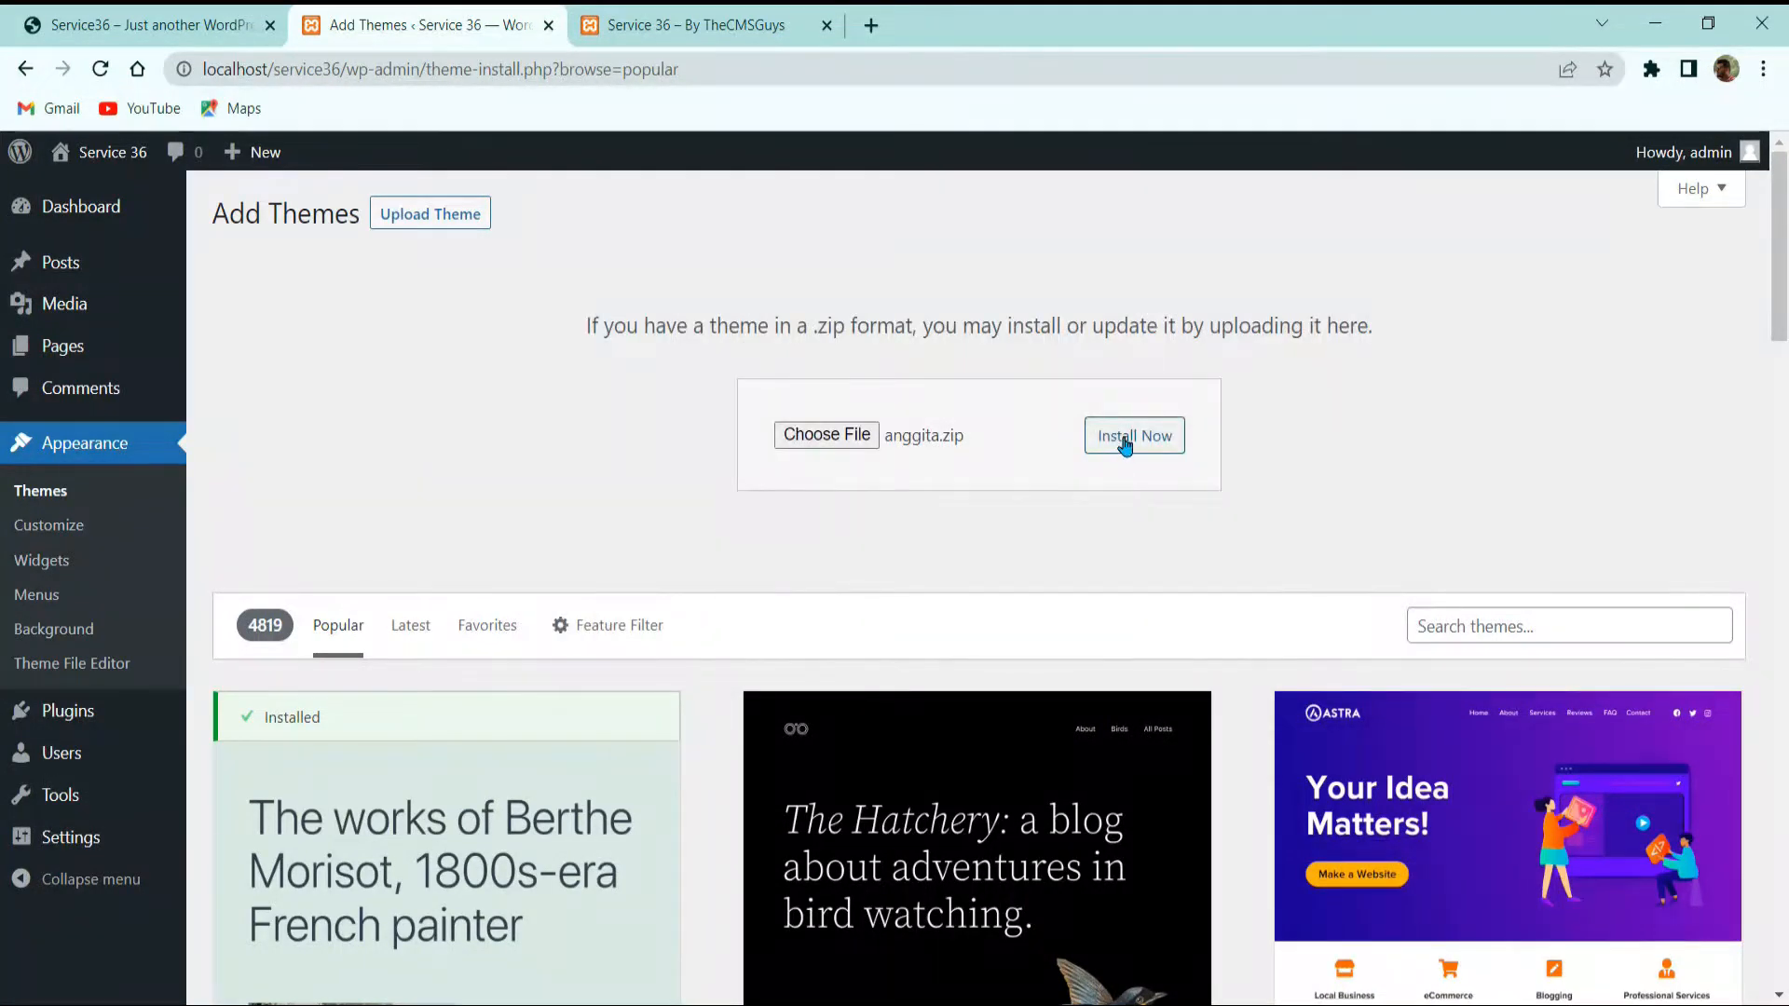
left_click(1129, 445)
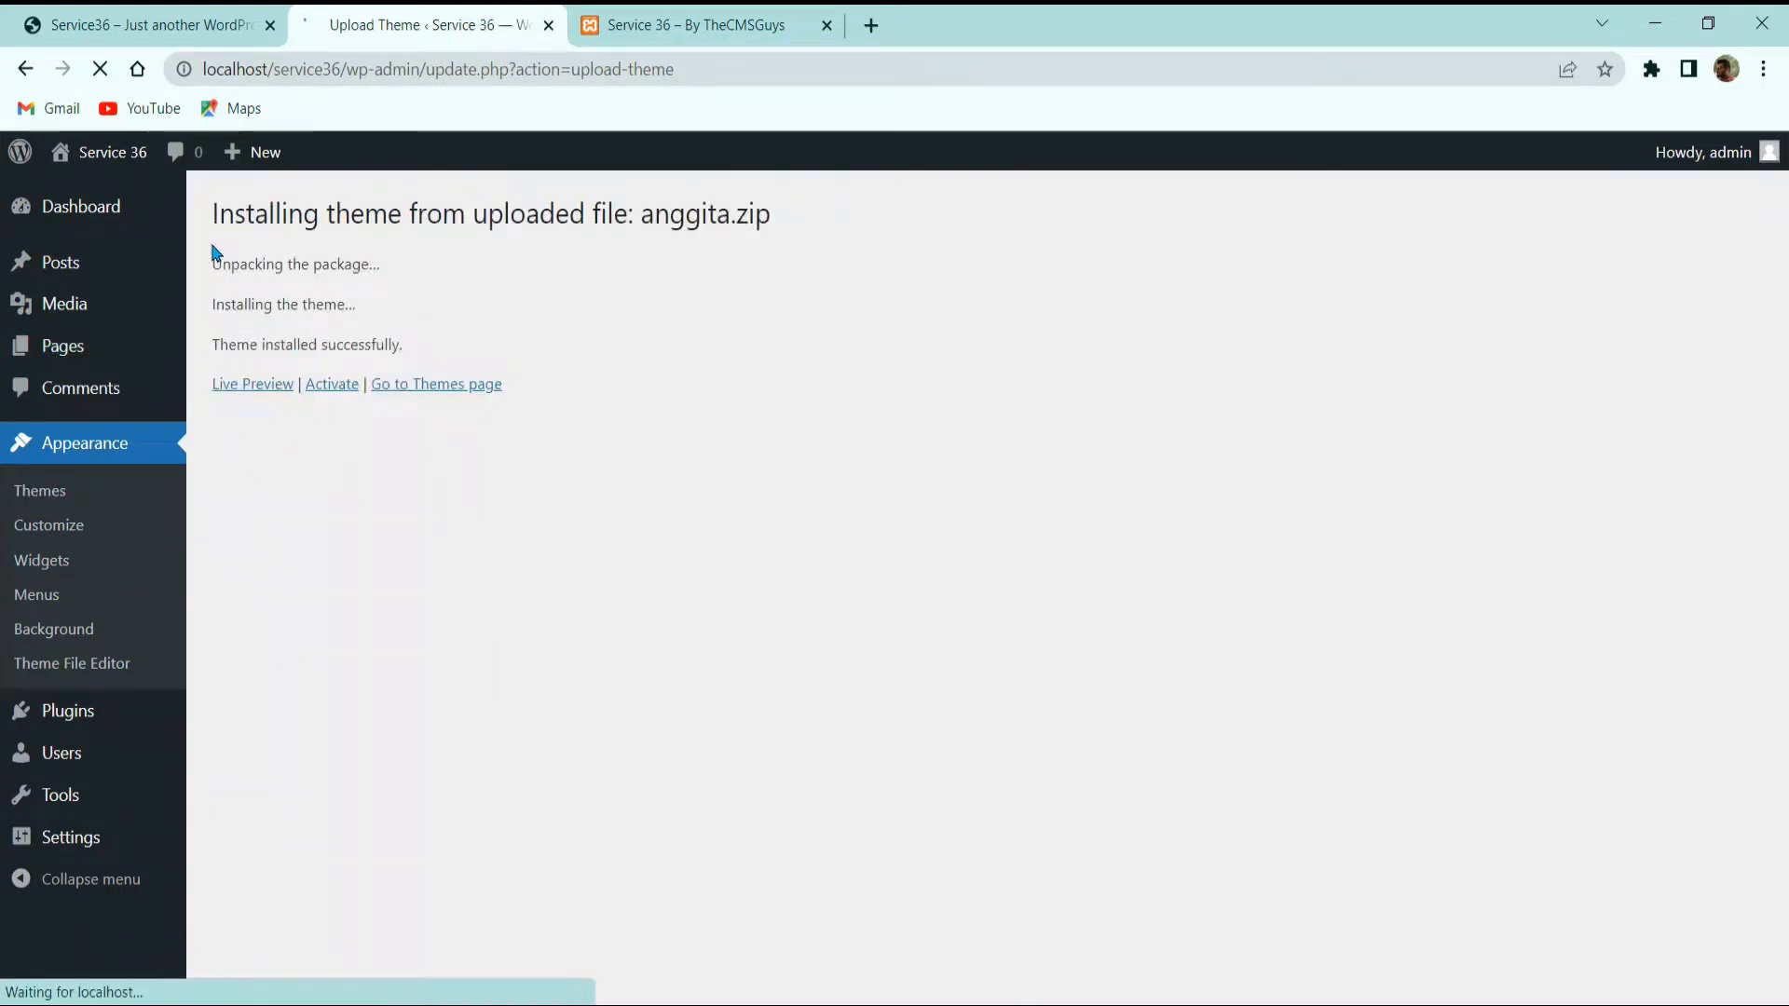
left_click(314, 396)
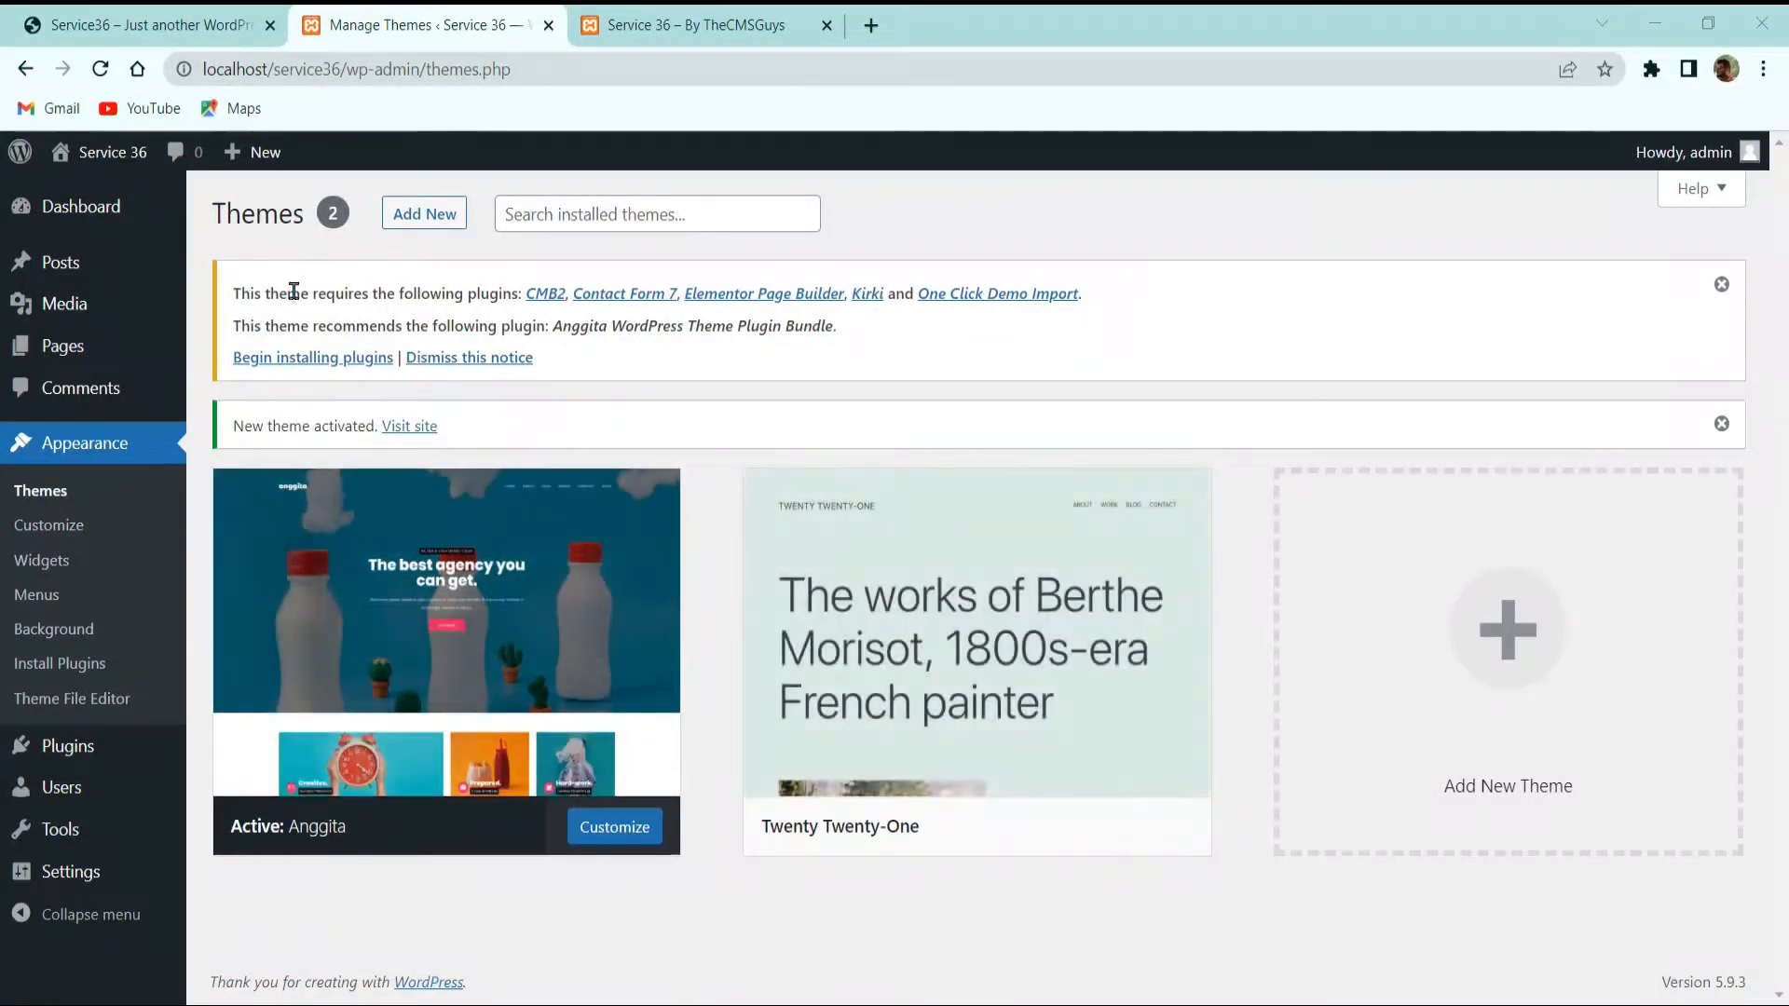
Step: Review the required-plugins notice and begin installing its plugins
left_click_drag(249, 292, 443, 292)
left_click(356, 290)
left_click_drag(838, 326, 378, 292)
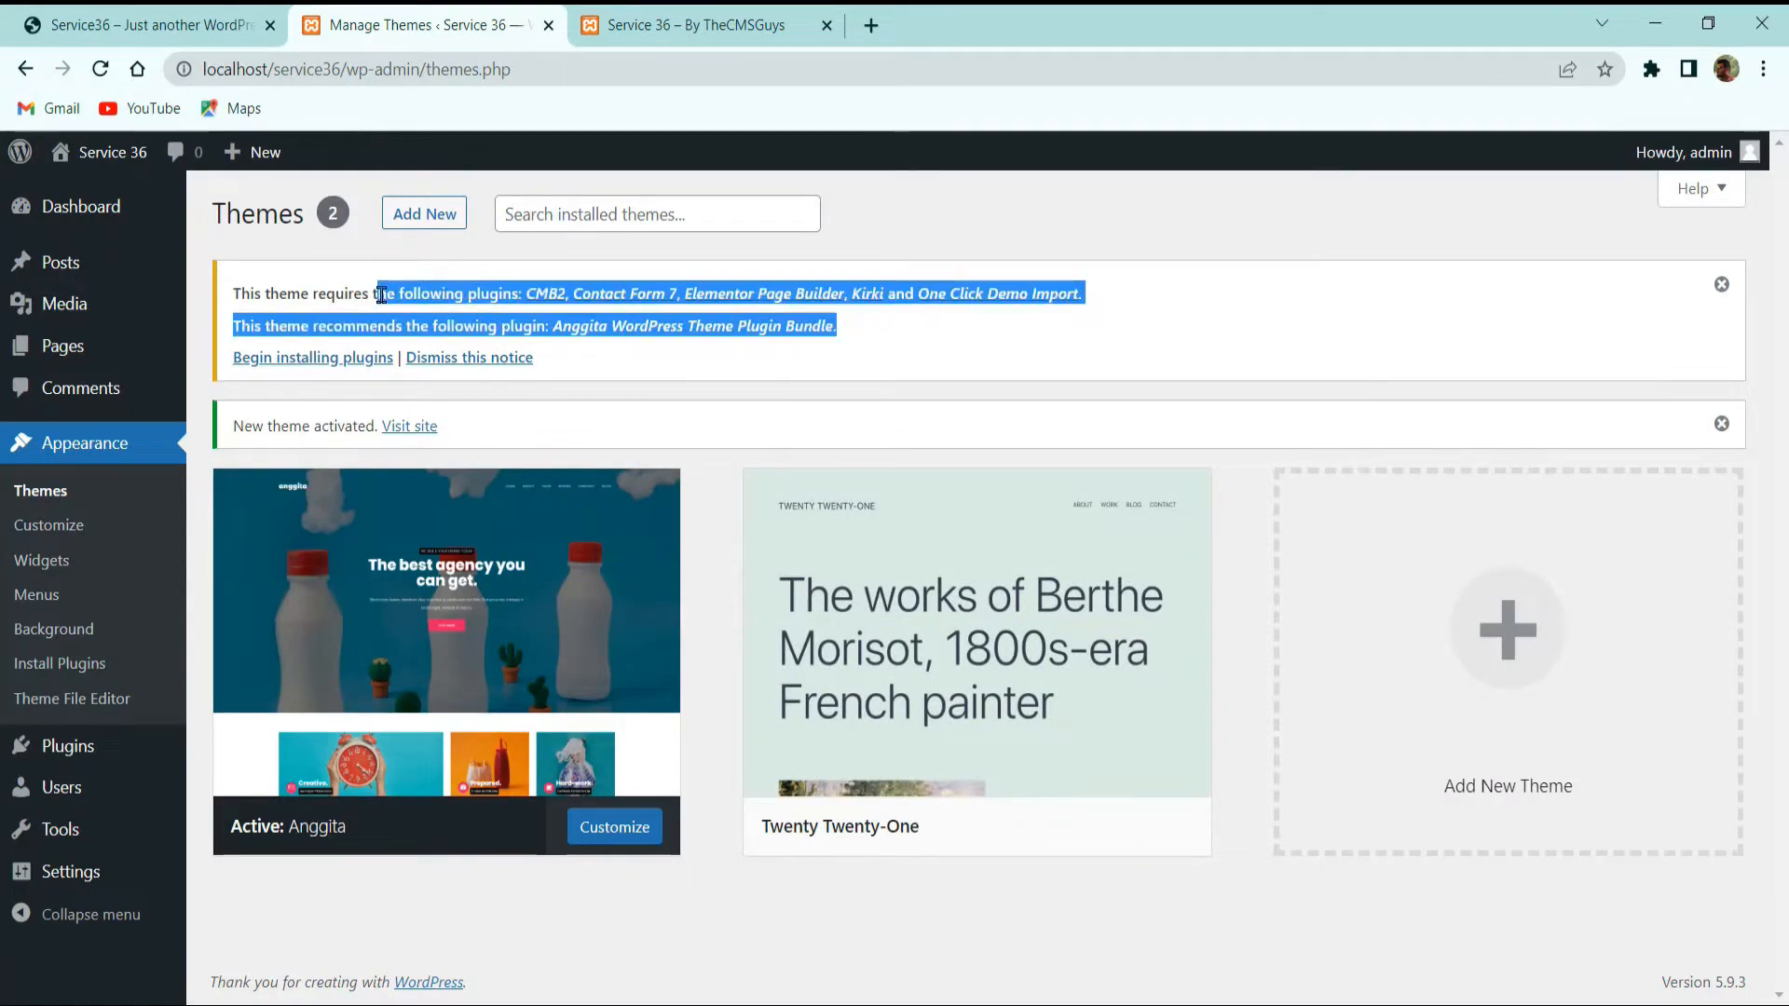
left_click(310, 291)
left_click(280, 358)
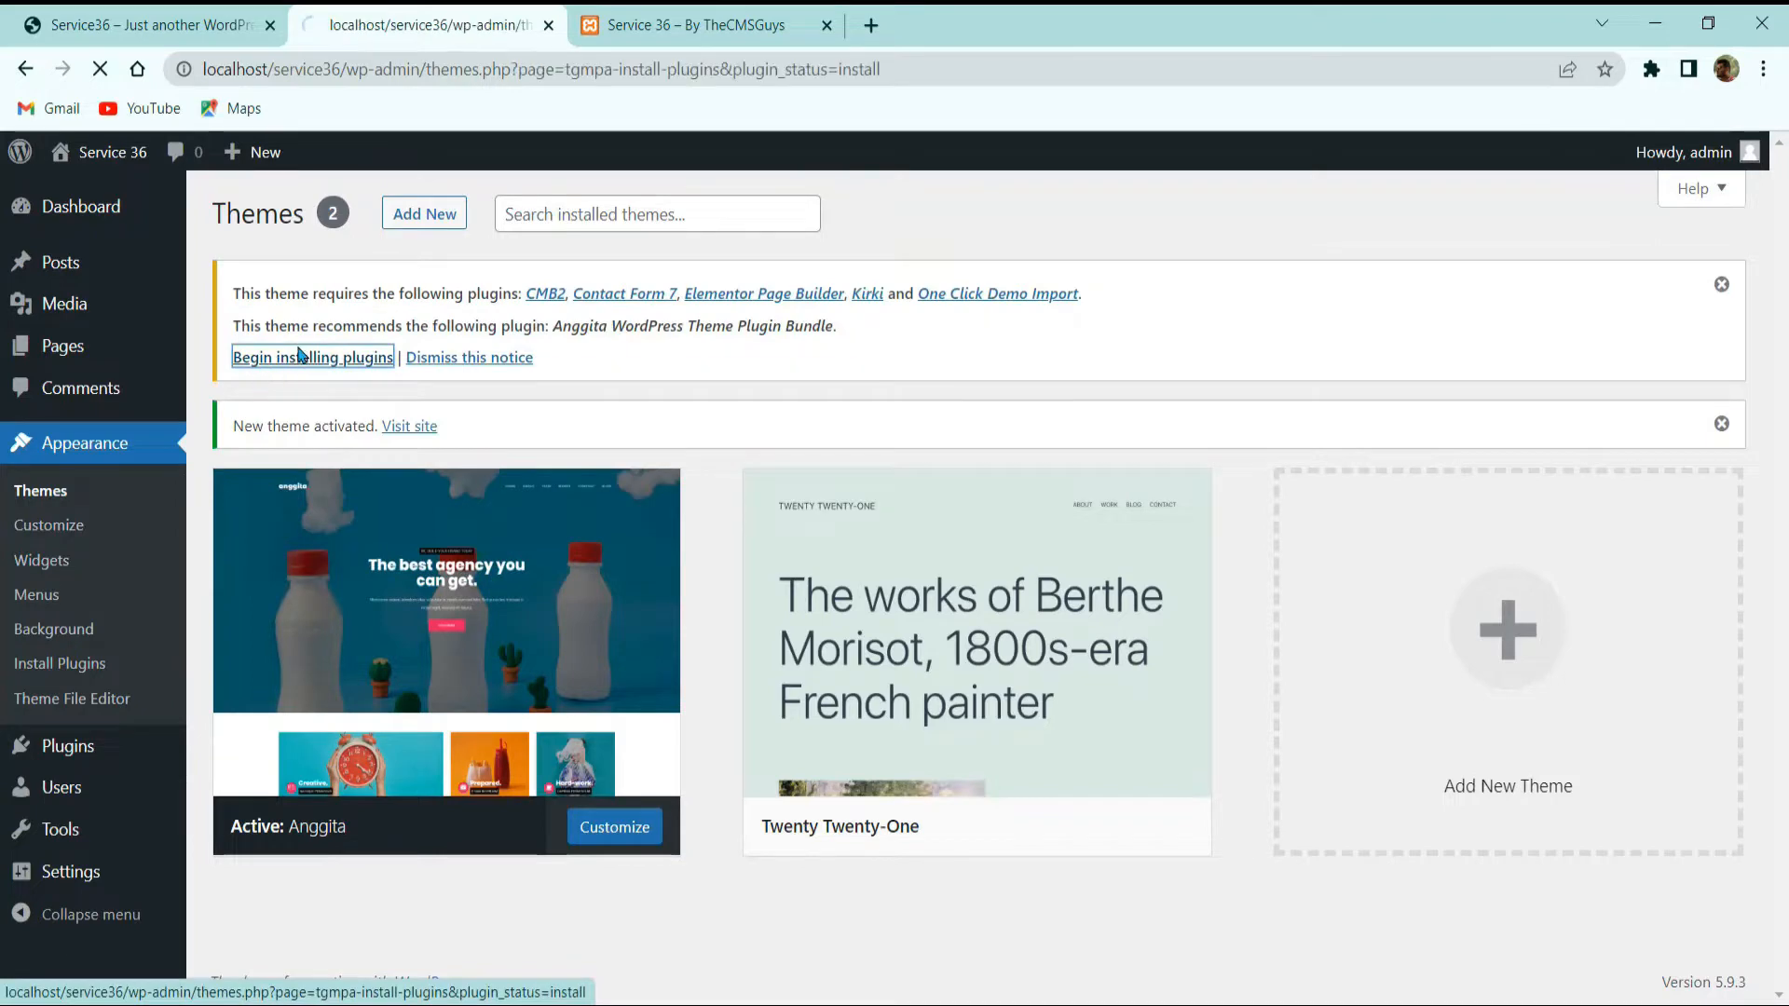
Step: Bulk-install every listed plugin except One Click Demo Import
left_click(235, 348)
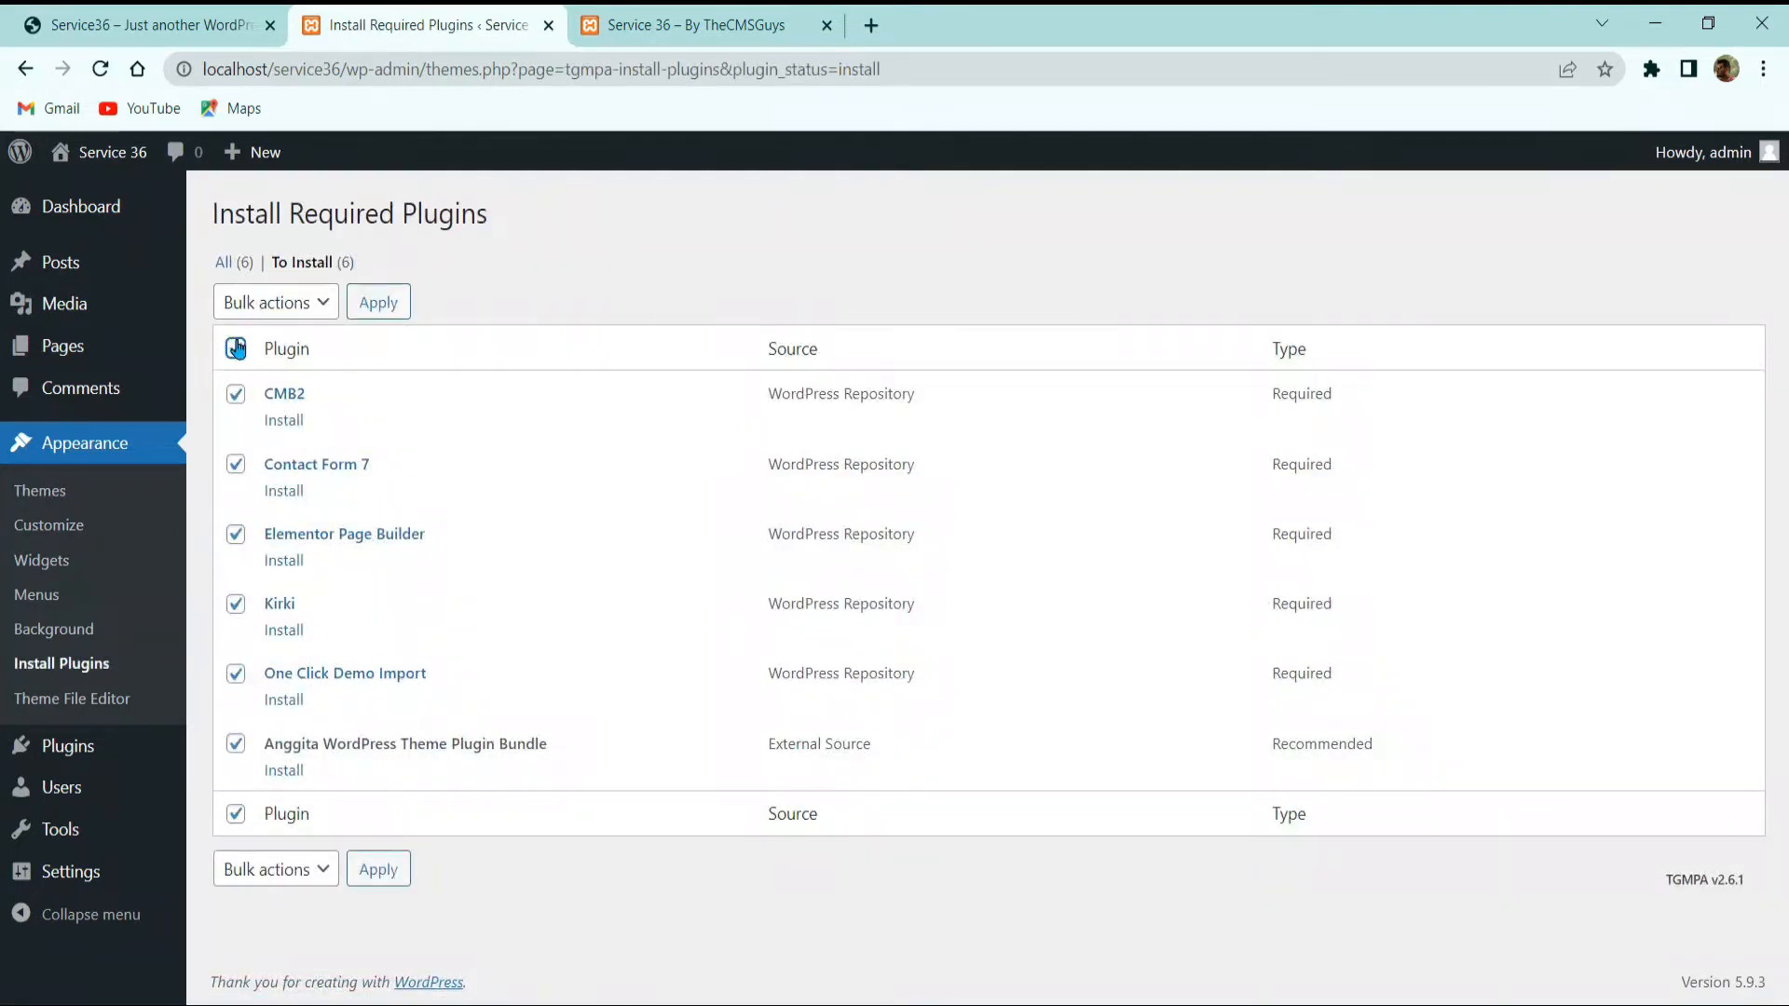
left_click(236, 672)
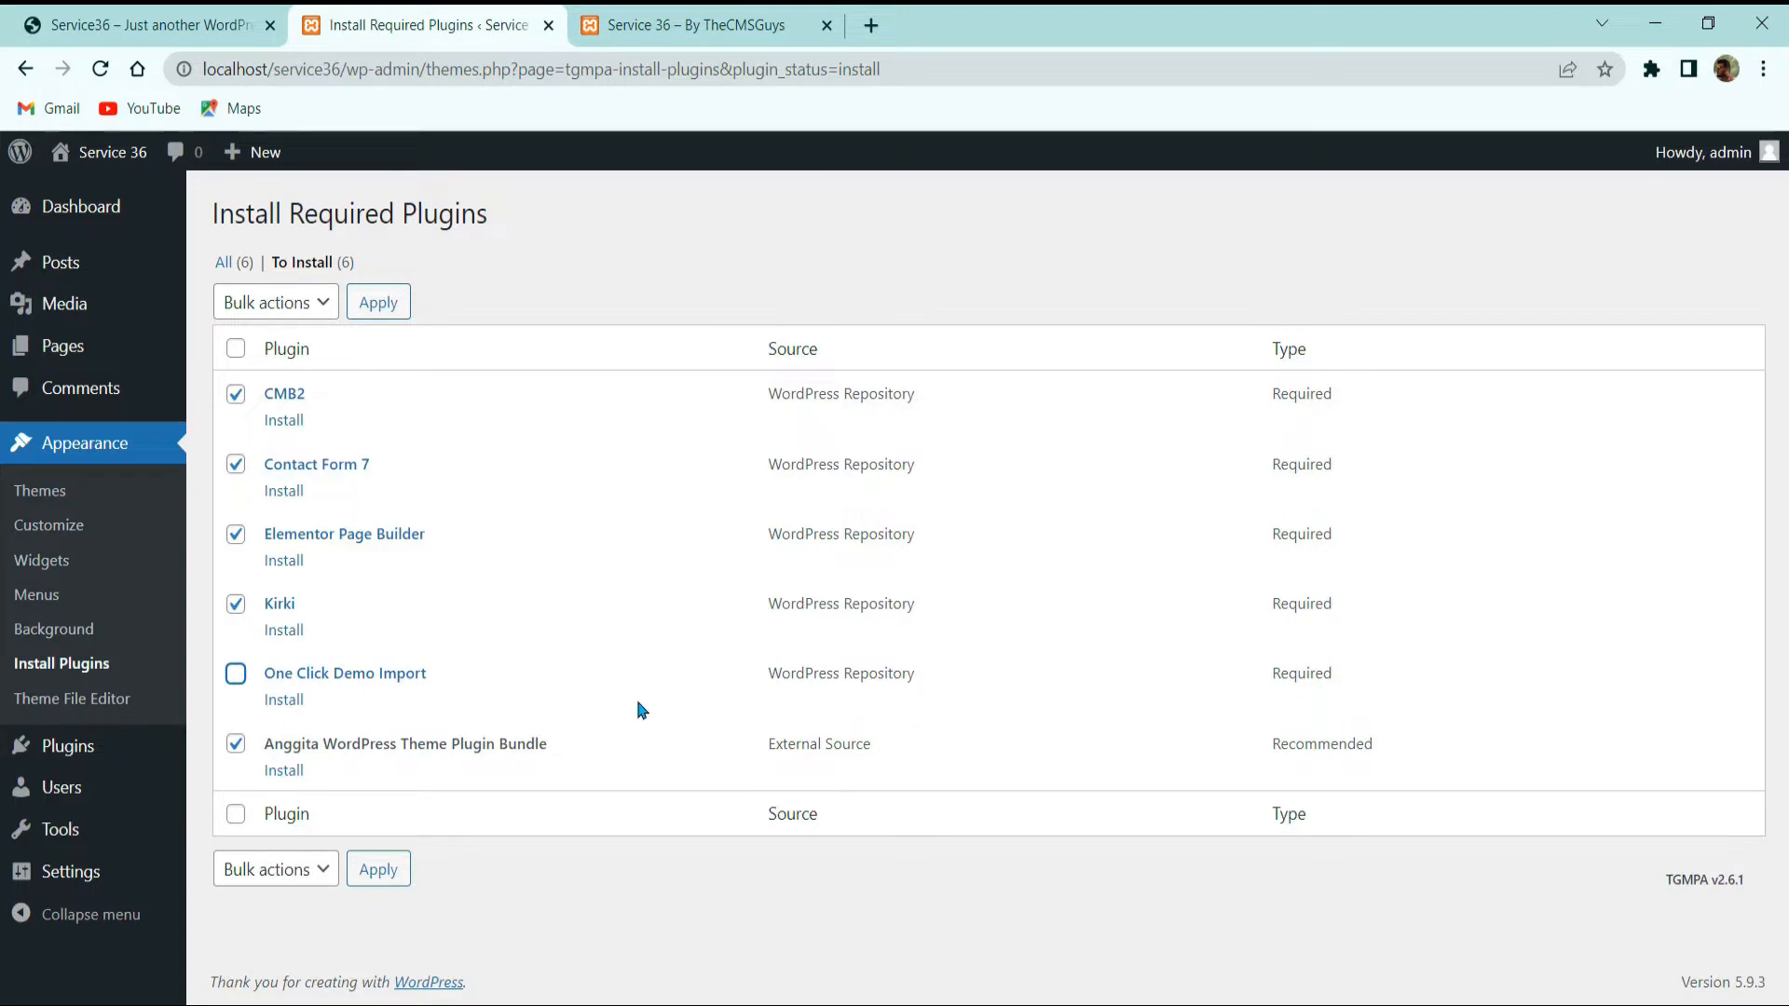
left_click(294, 310)
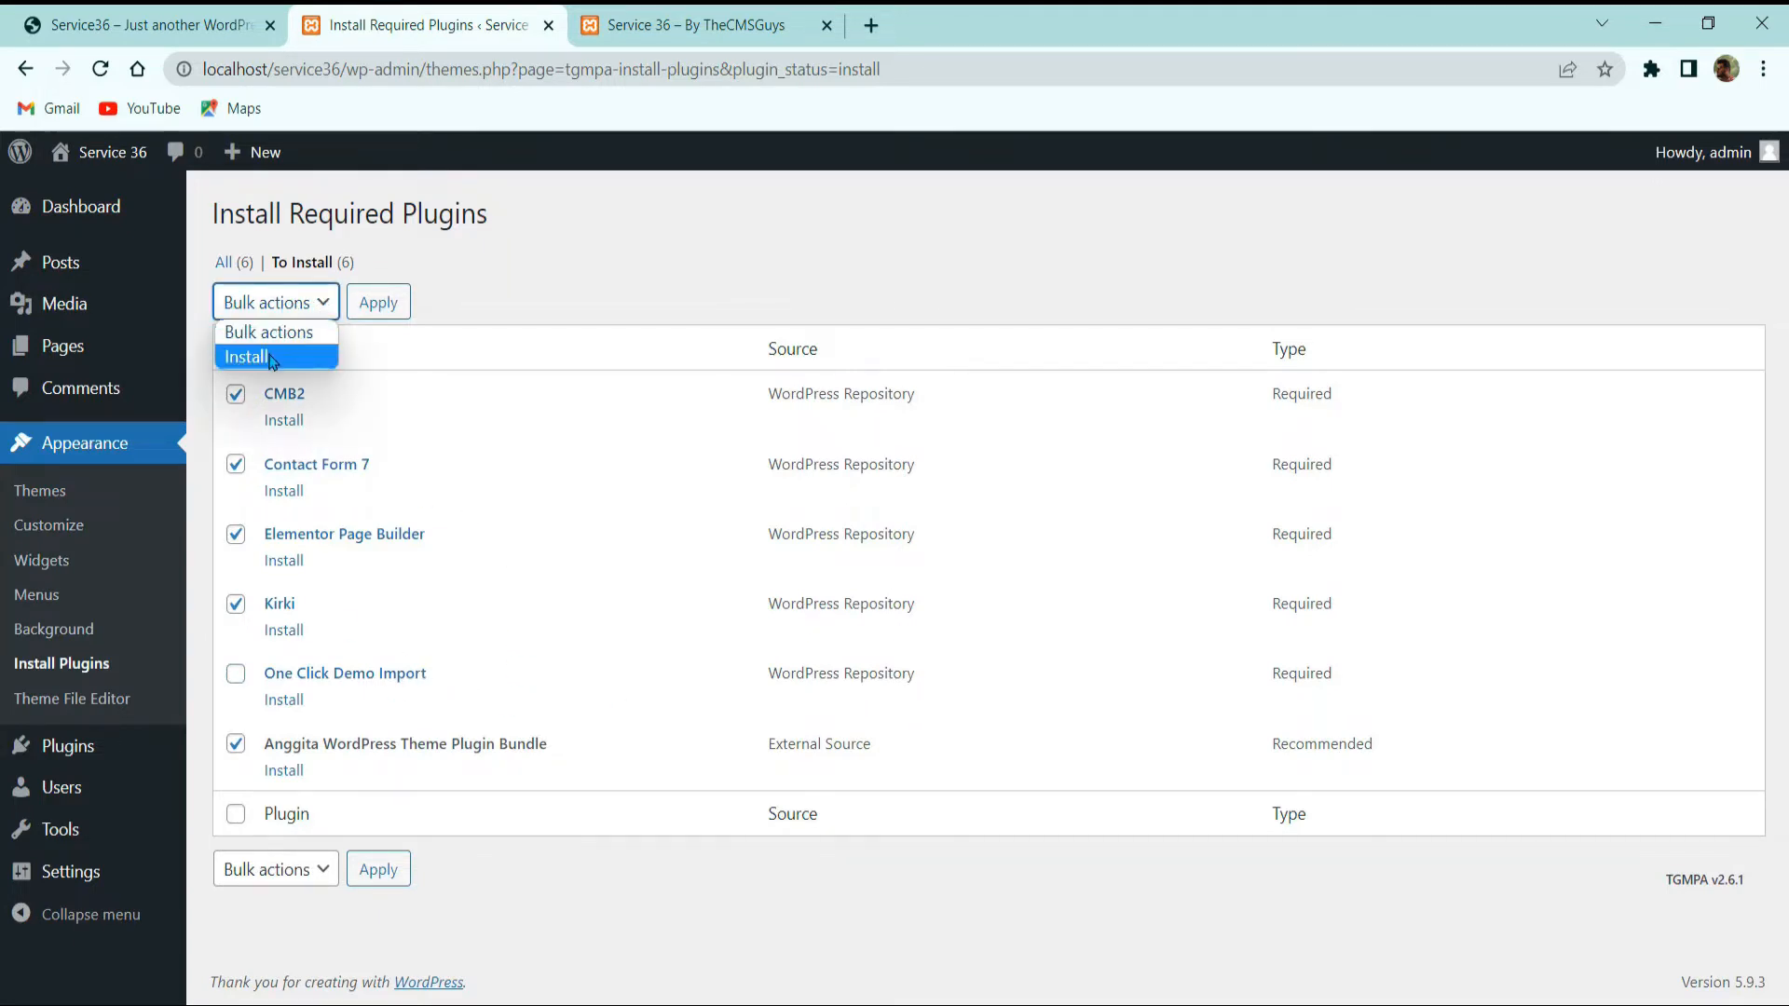
left_click(270, 357)
left_click(373, 311)
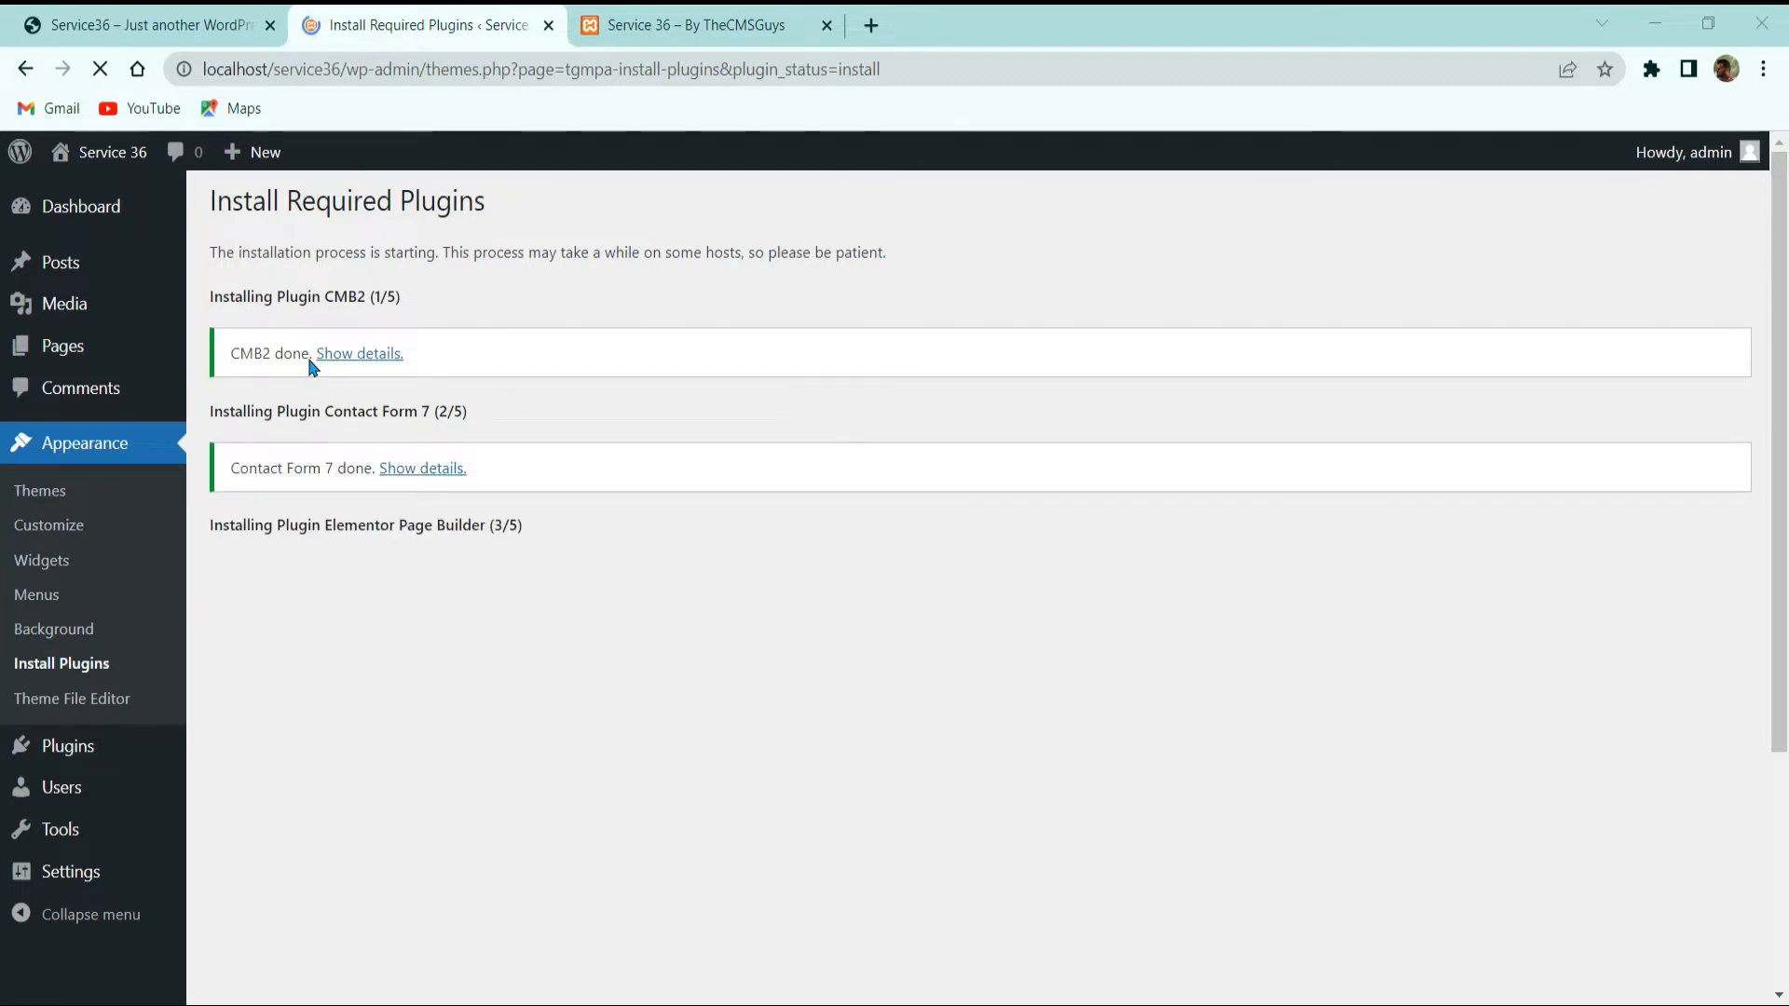
Step: Highlight the CMB2 and Contact Form 7 install results to check them
left_click_drag(318, 296, 410, 310)
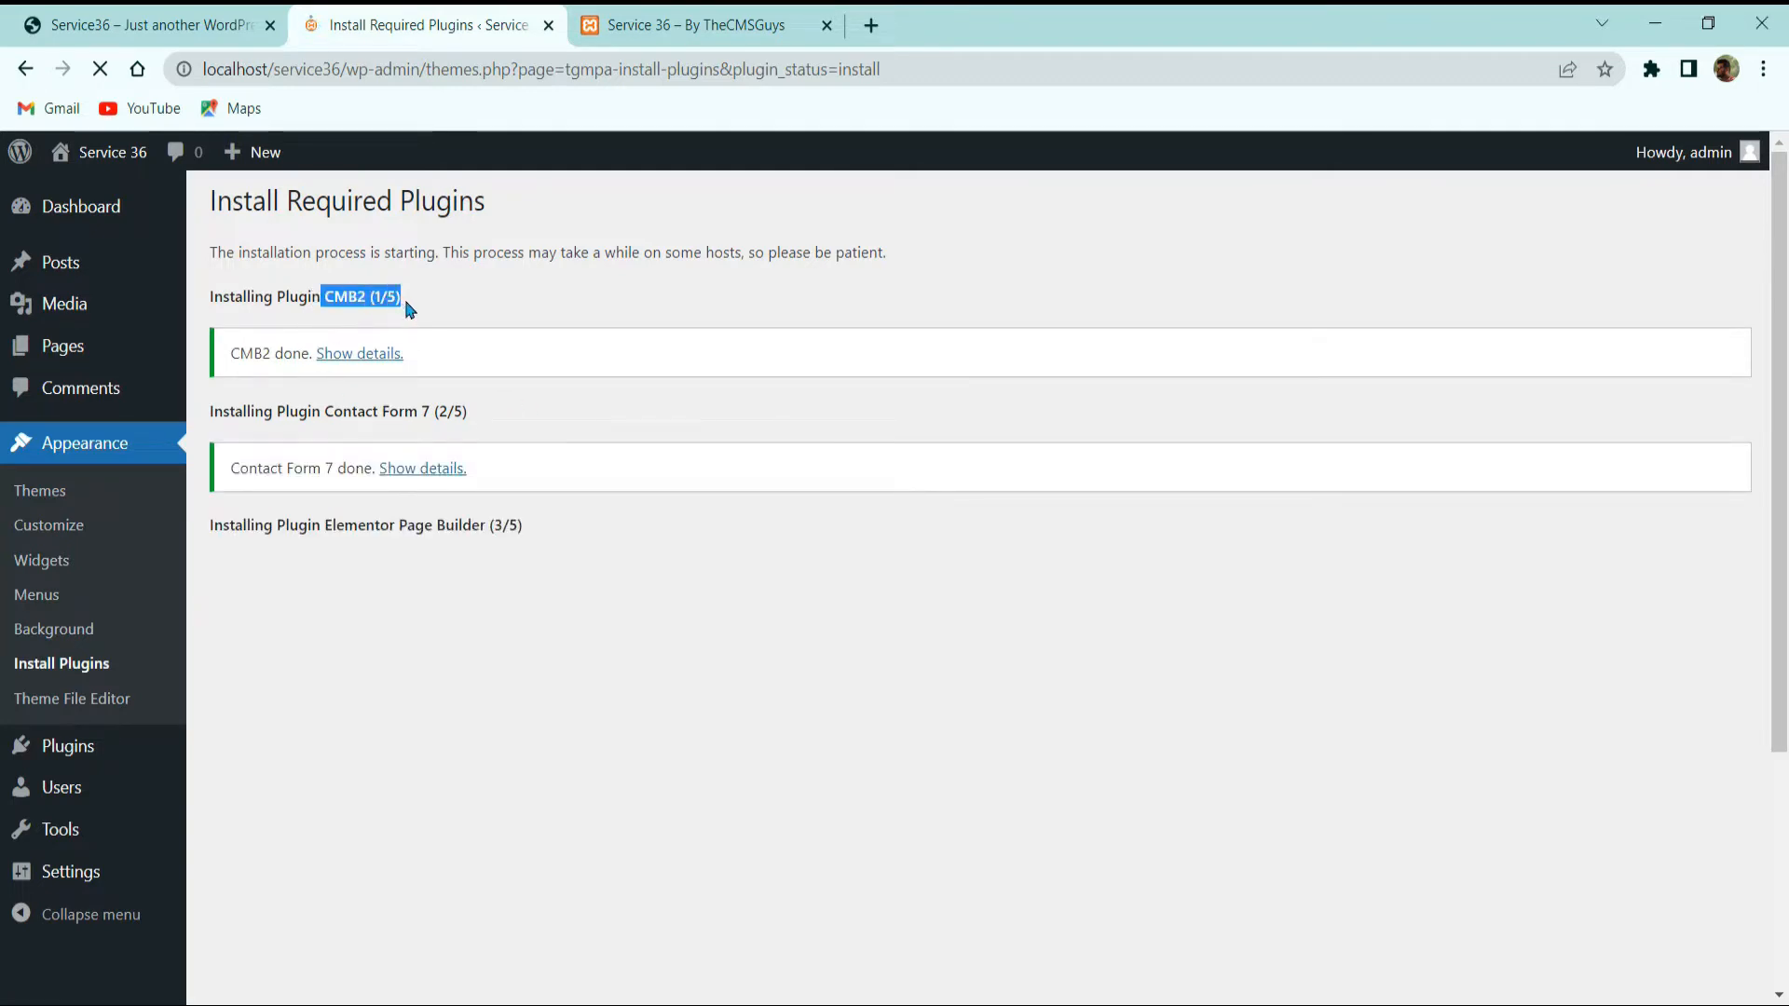
left_click_drag(321, 411, 613, 555)
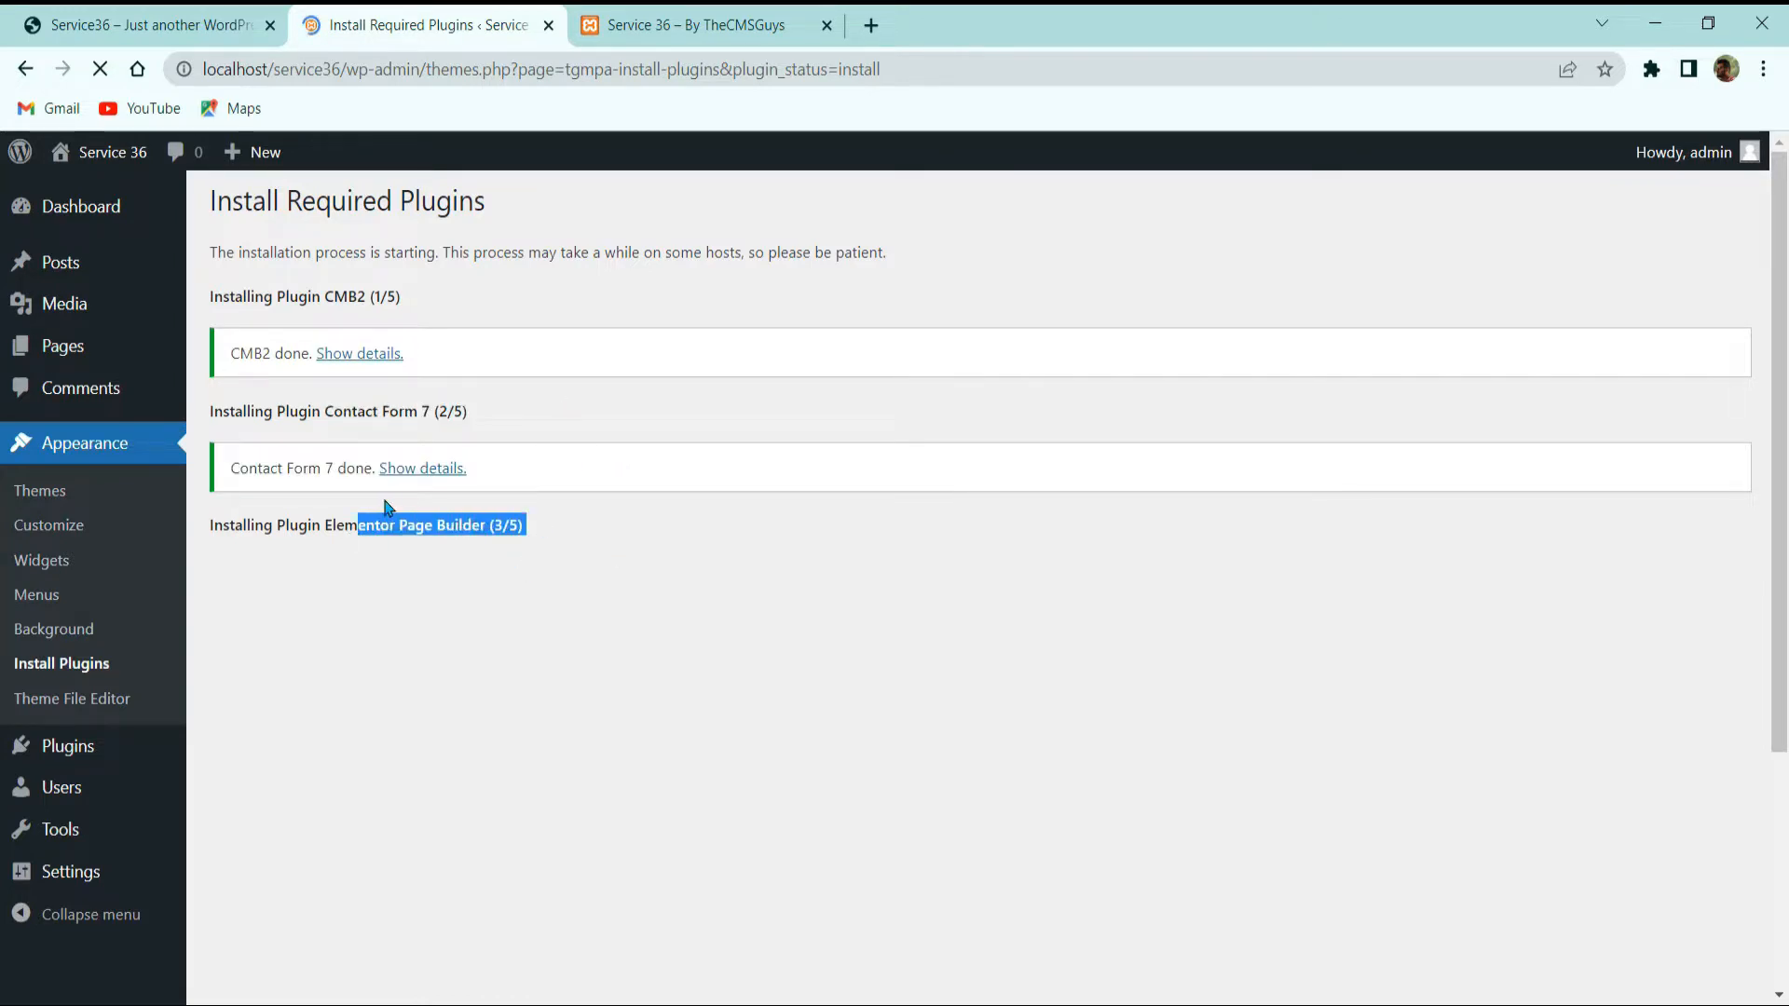
left_click(513, 671)
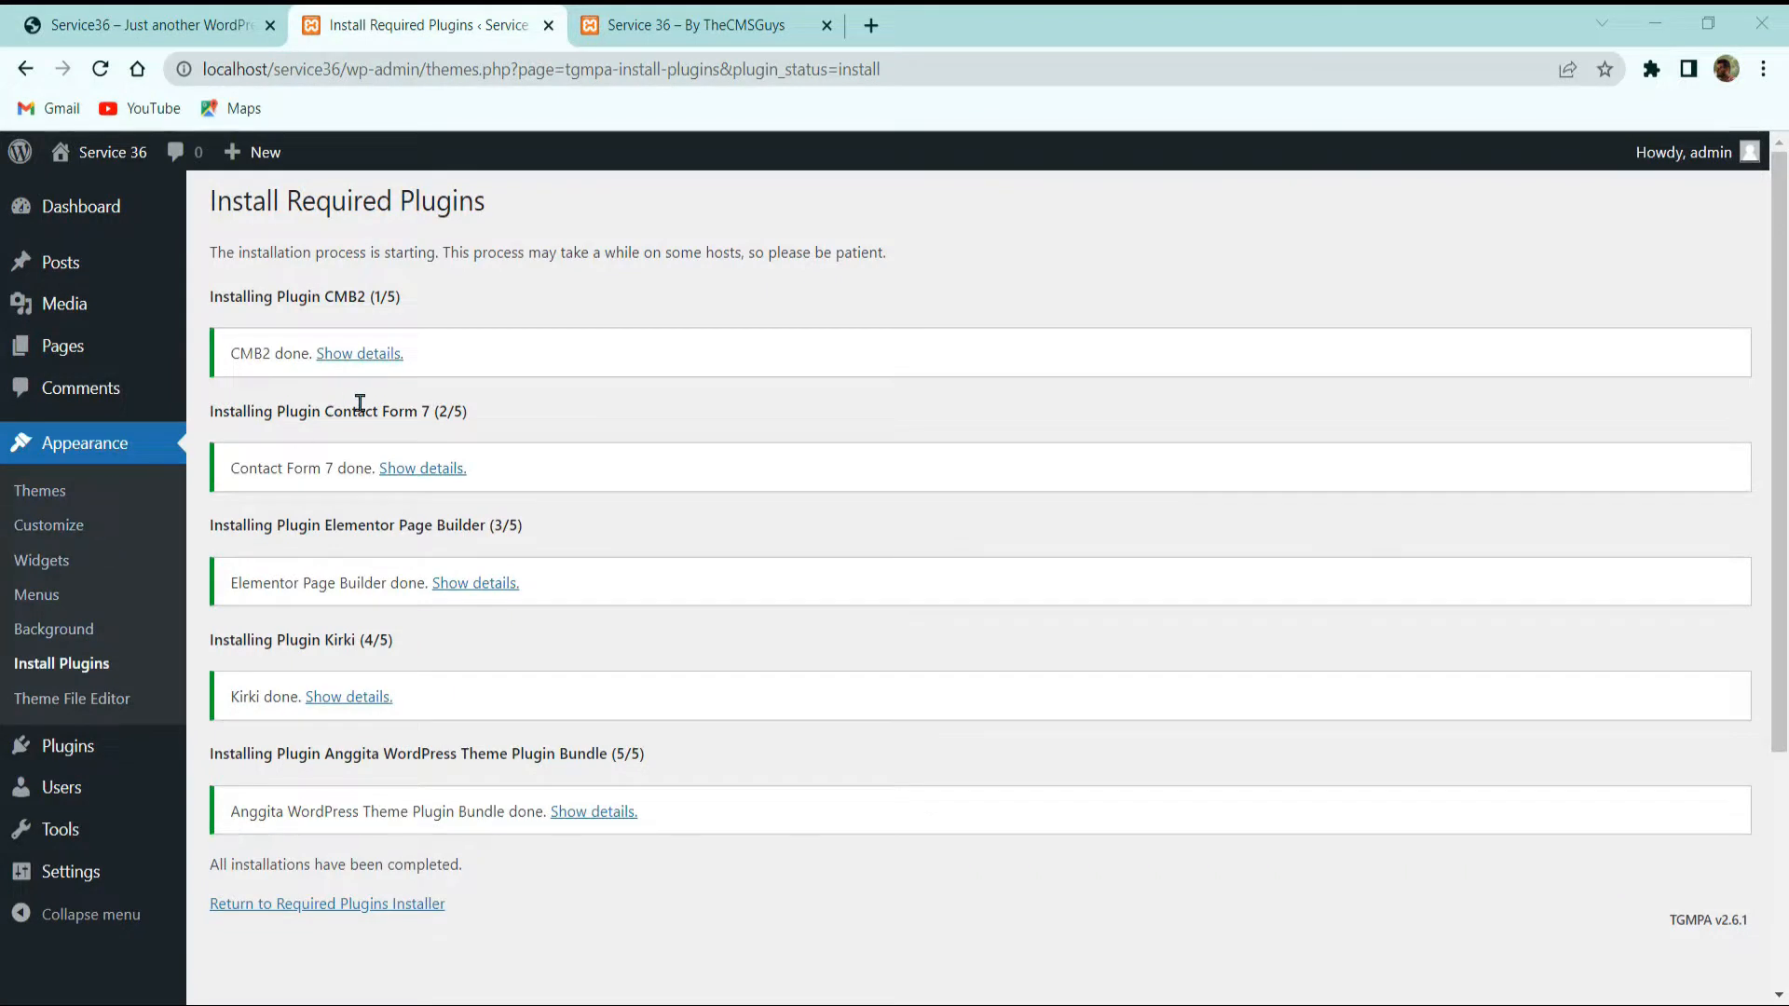
Step: Bulk-activate all five plugins from the Installed Plugins list
mouse_move(65, 755)
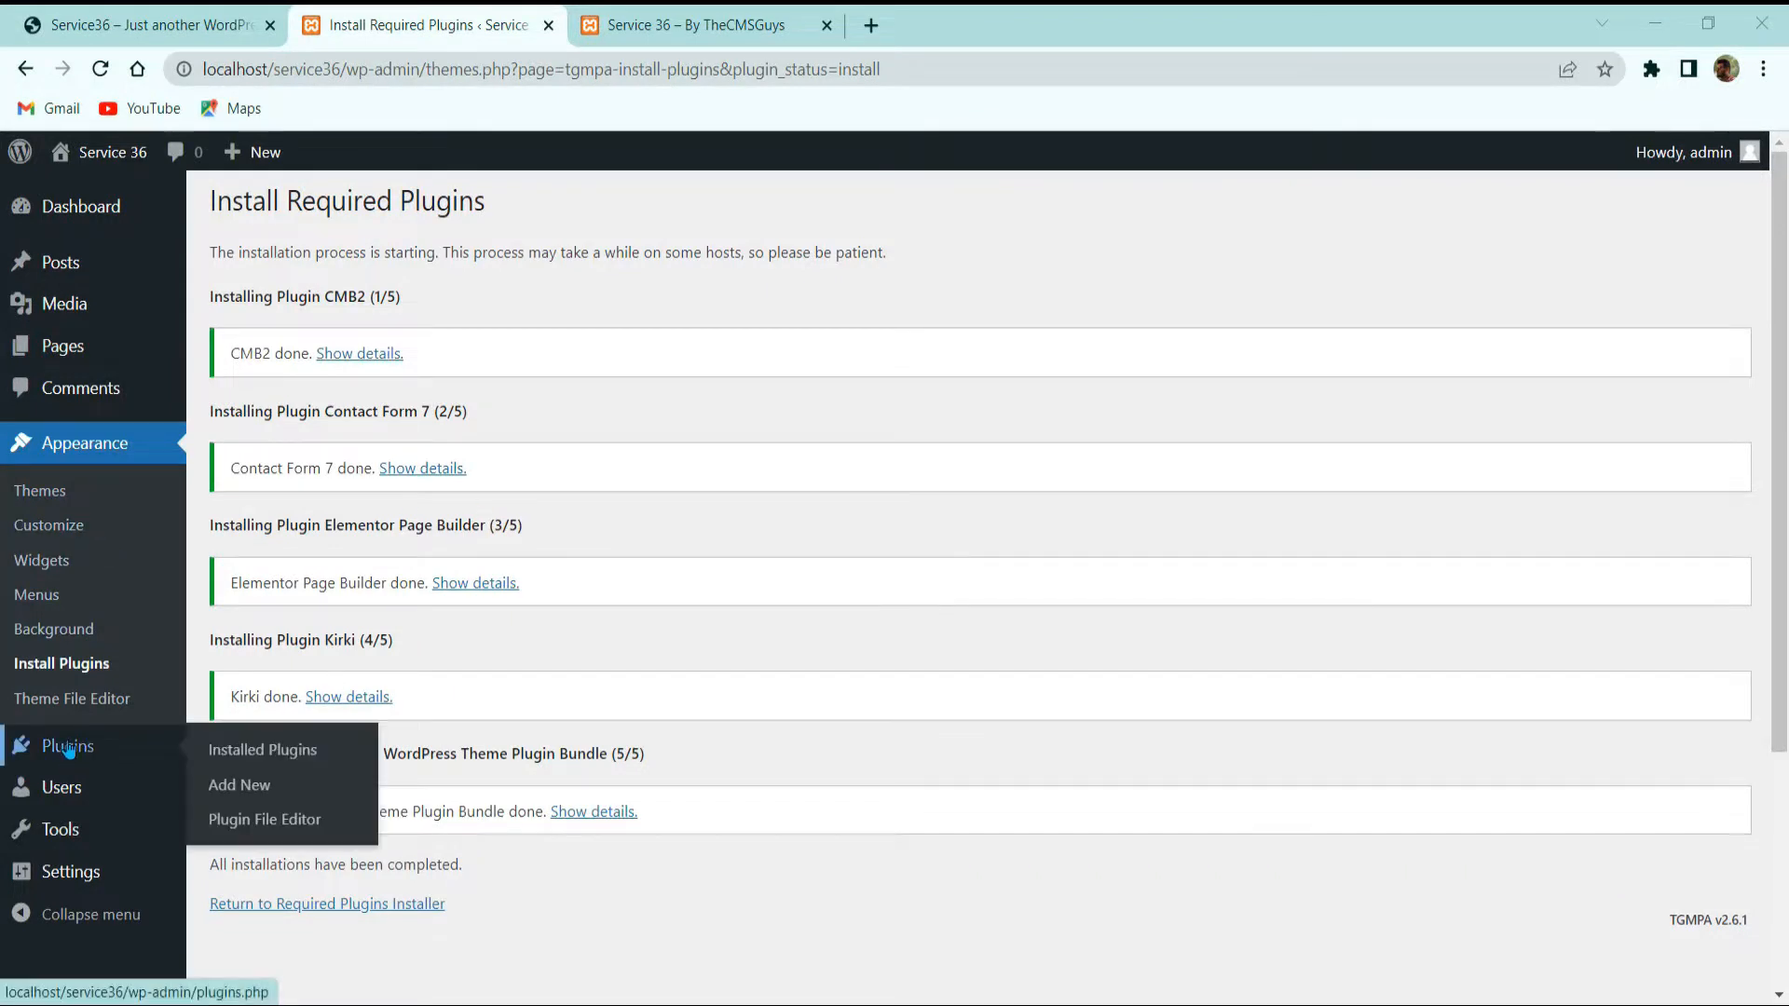
left_click(231, 747)
scroll(382, 564, "down", 3)
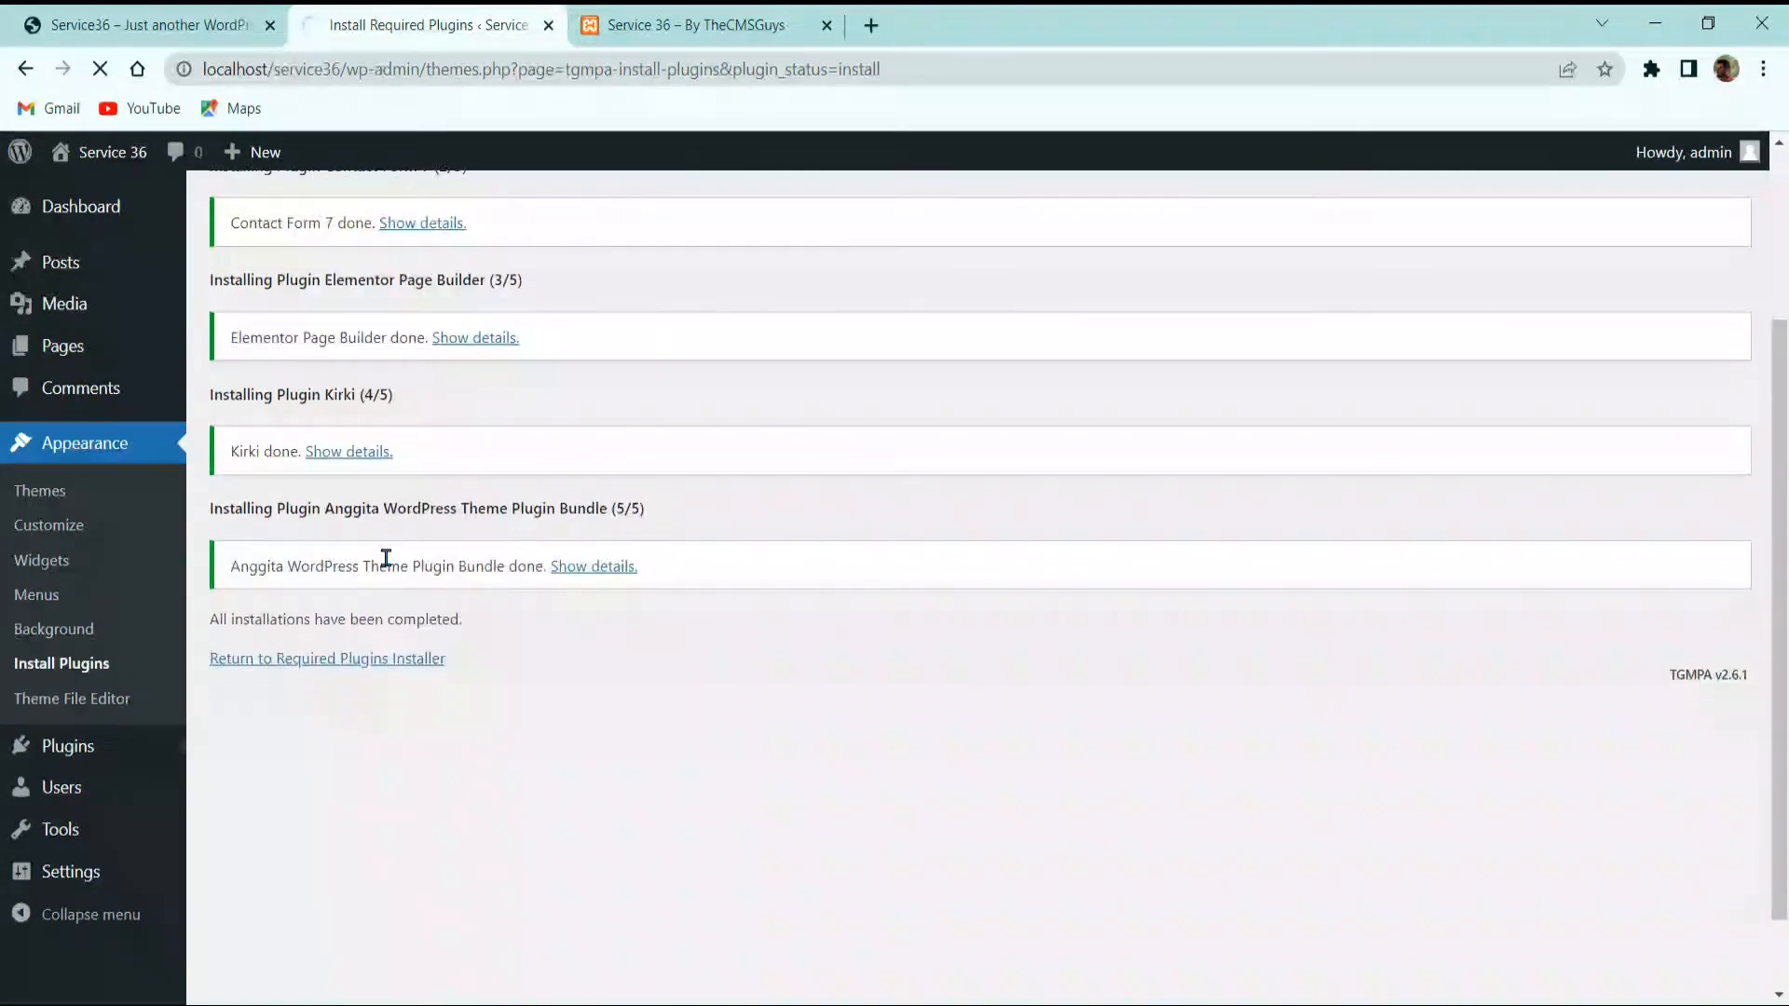
scroll(368, 532, "down", 2)
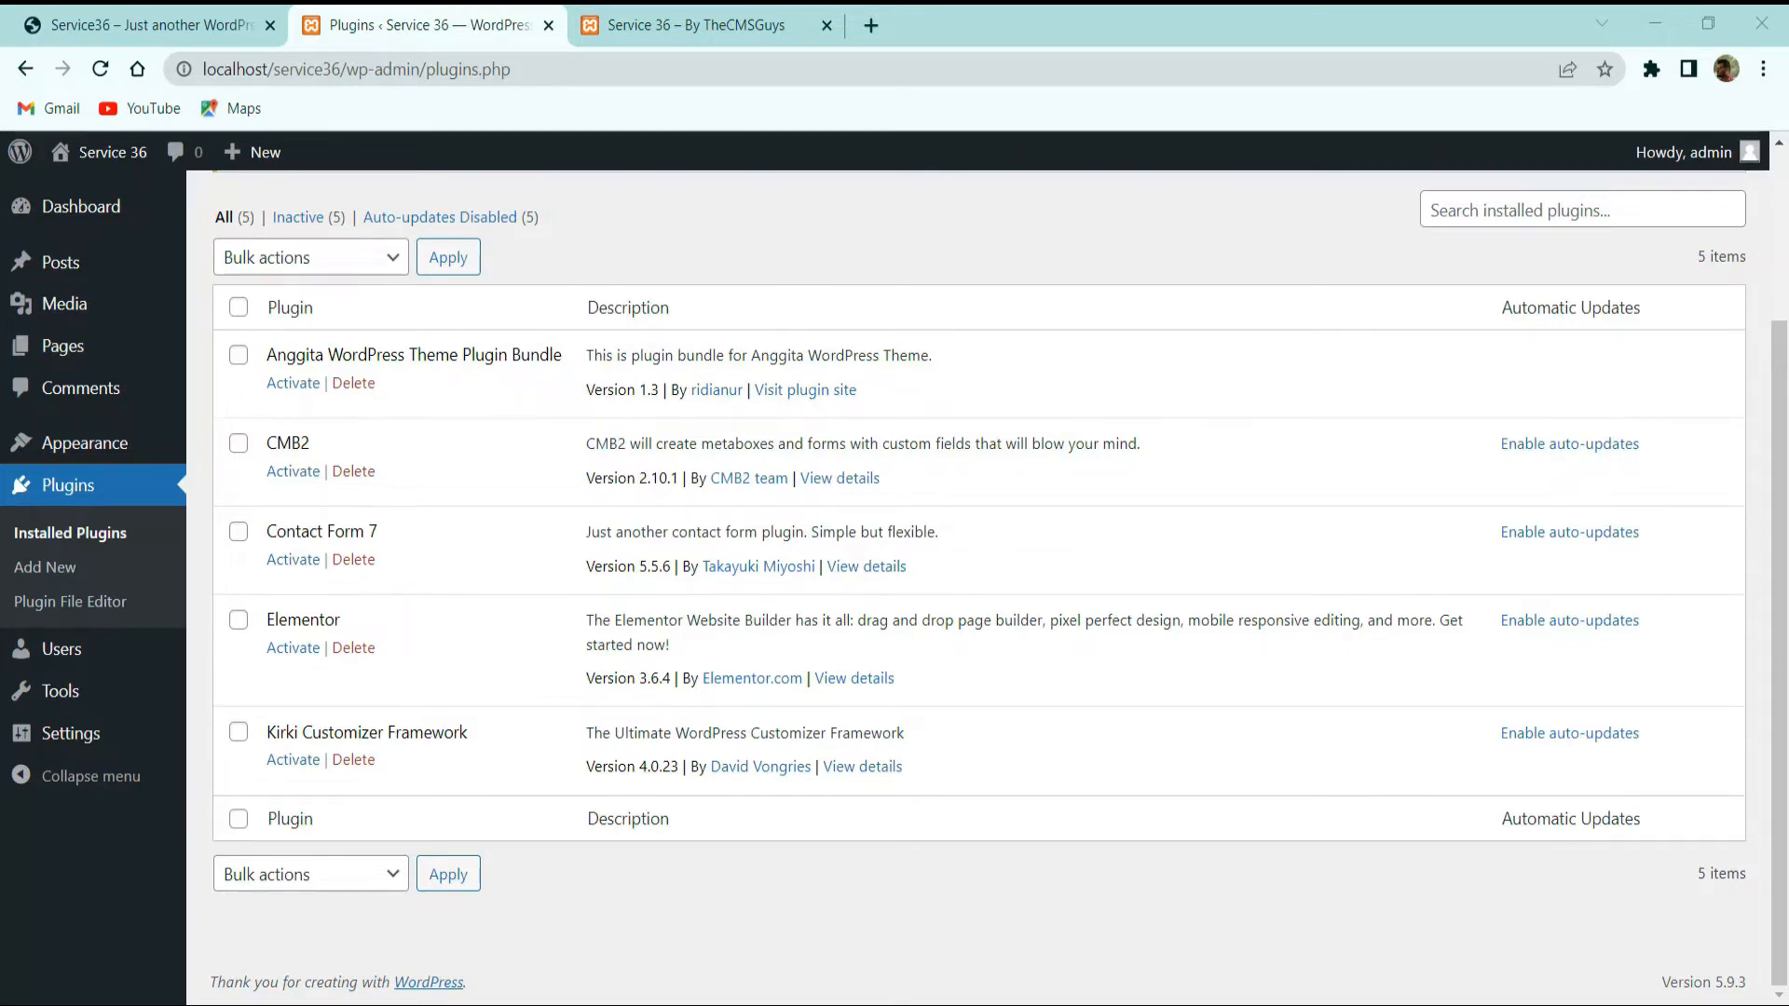
scroll(192, 691, "up", 3)
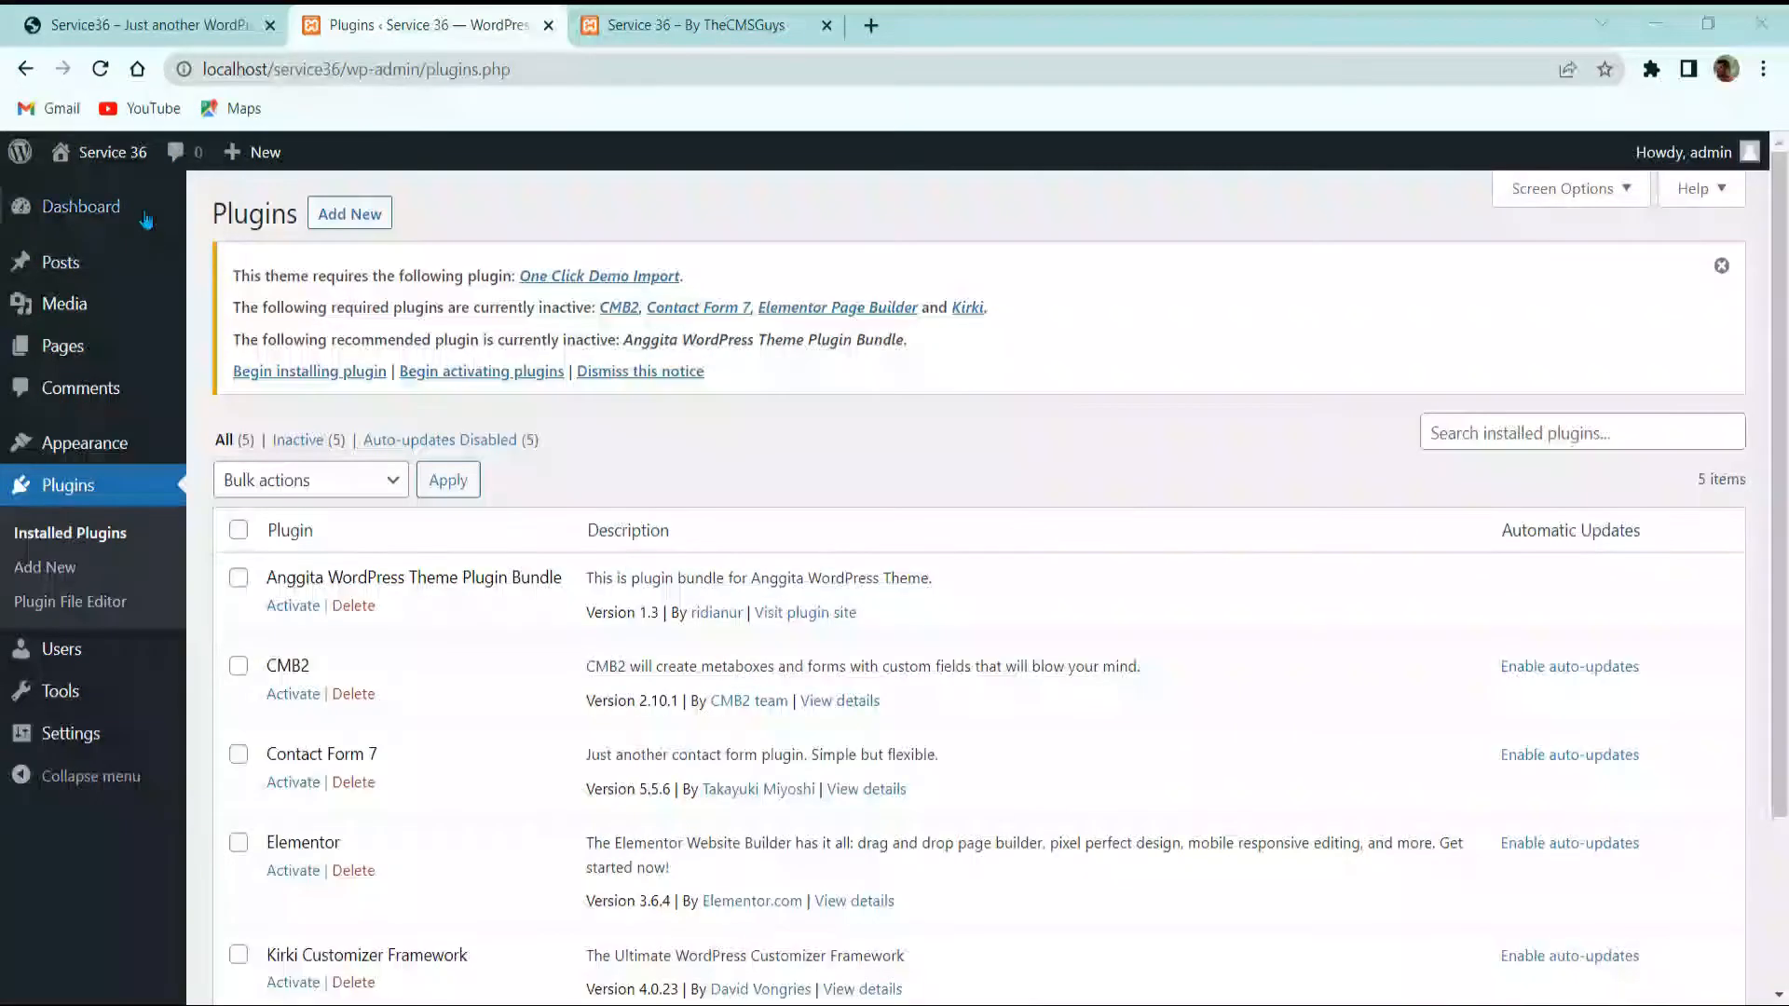
left_click(238, 532)
left_click(280, 480)
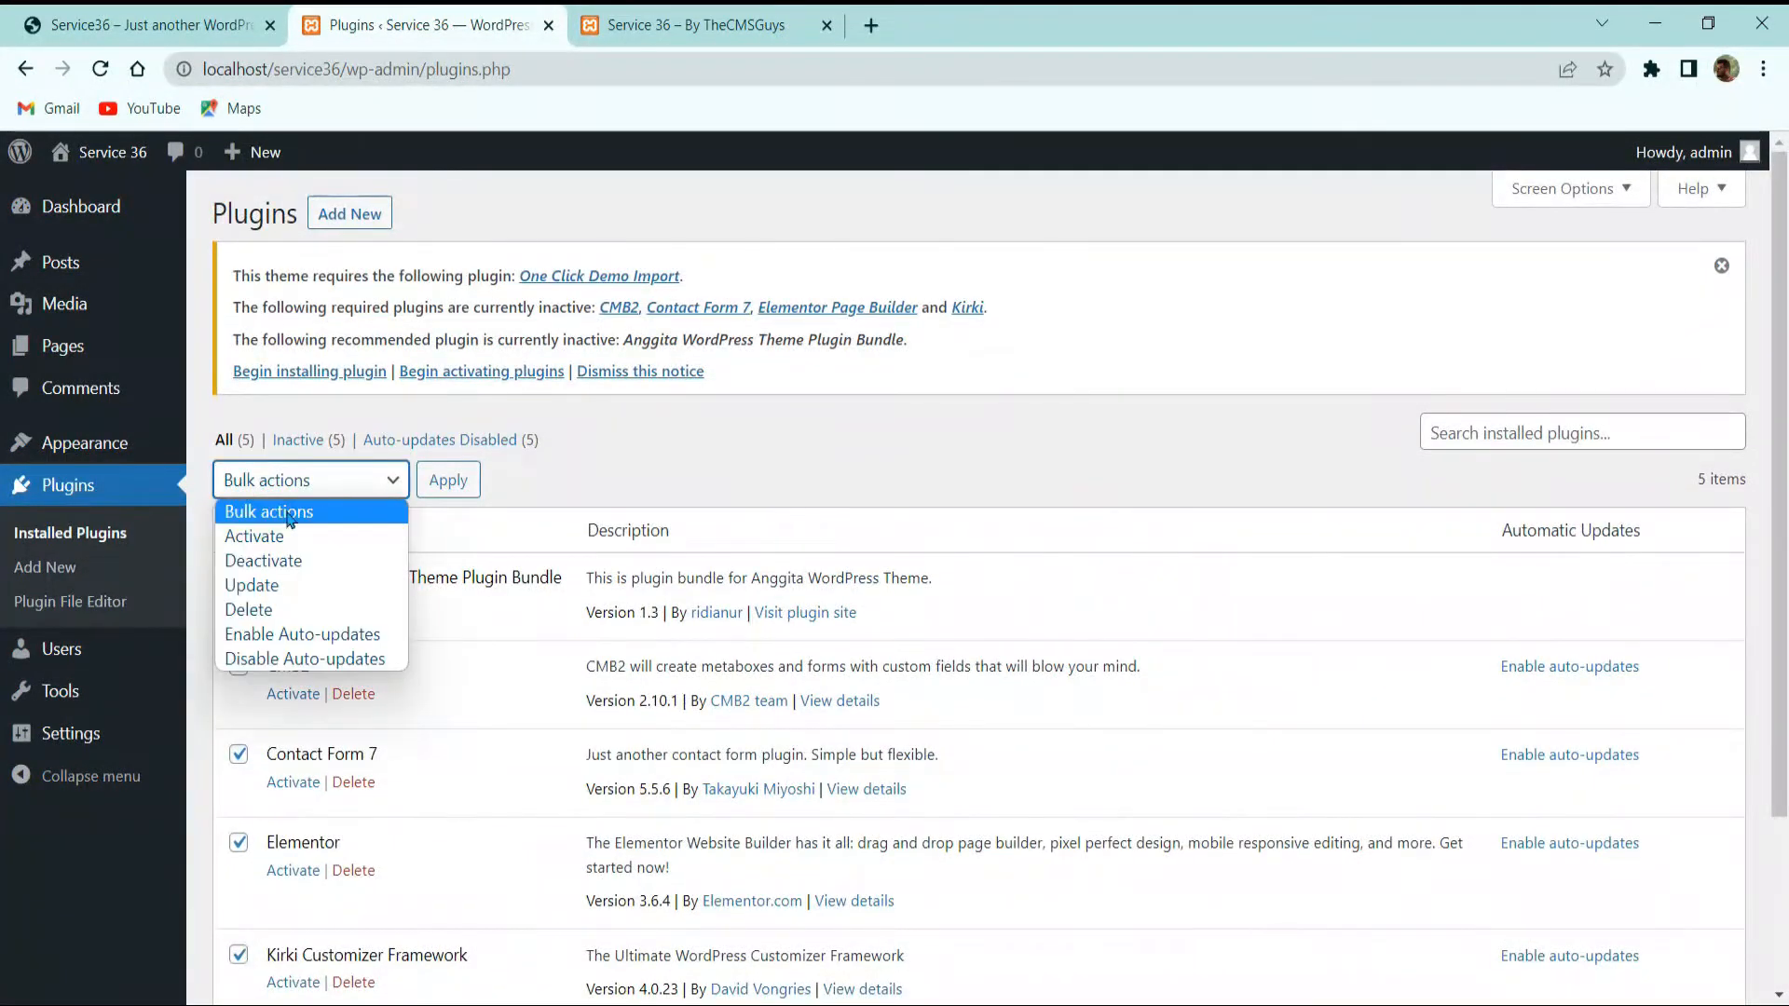
left_click(278, 539)
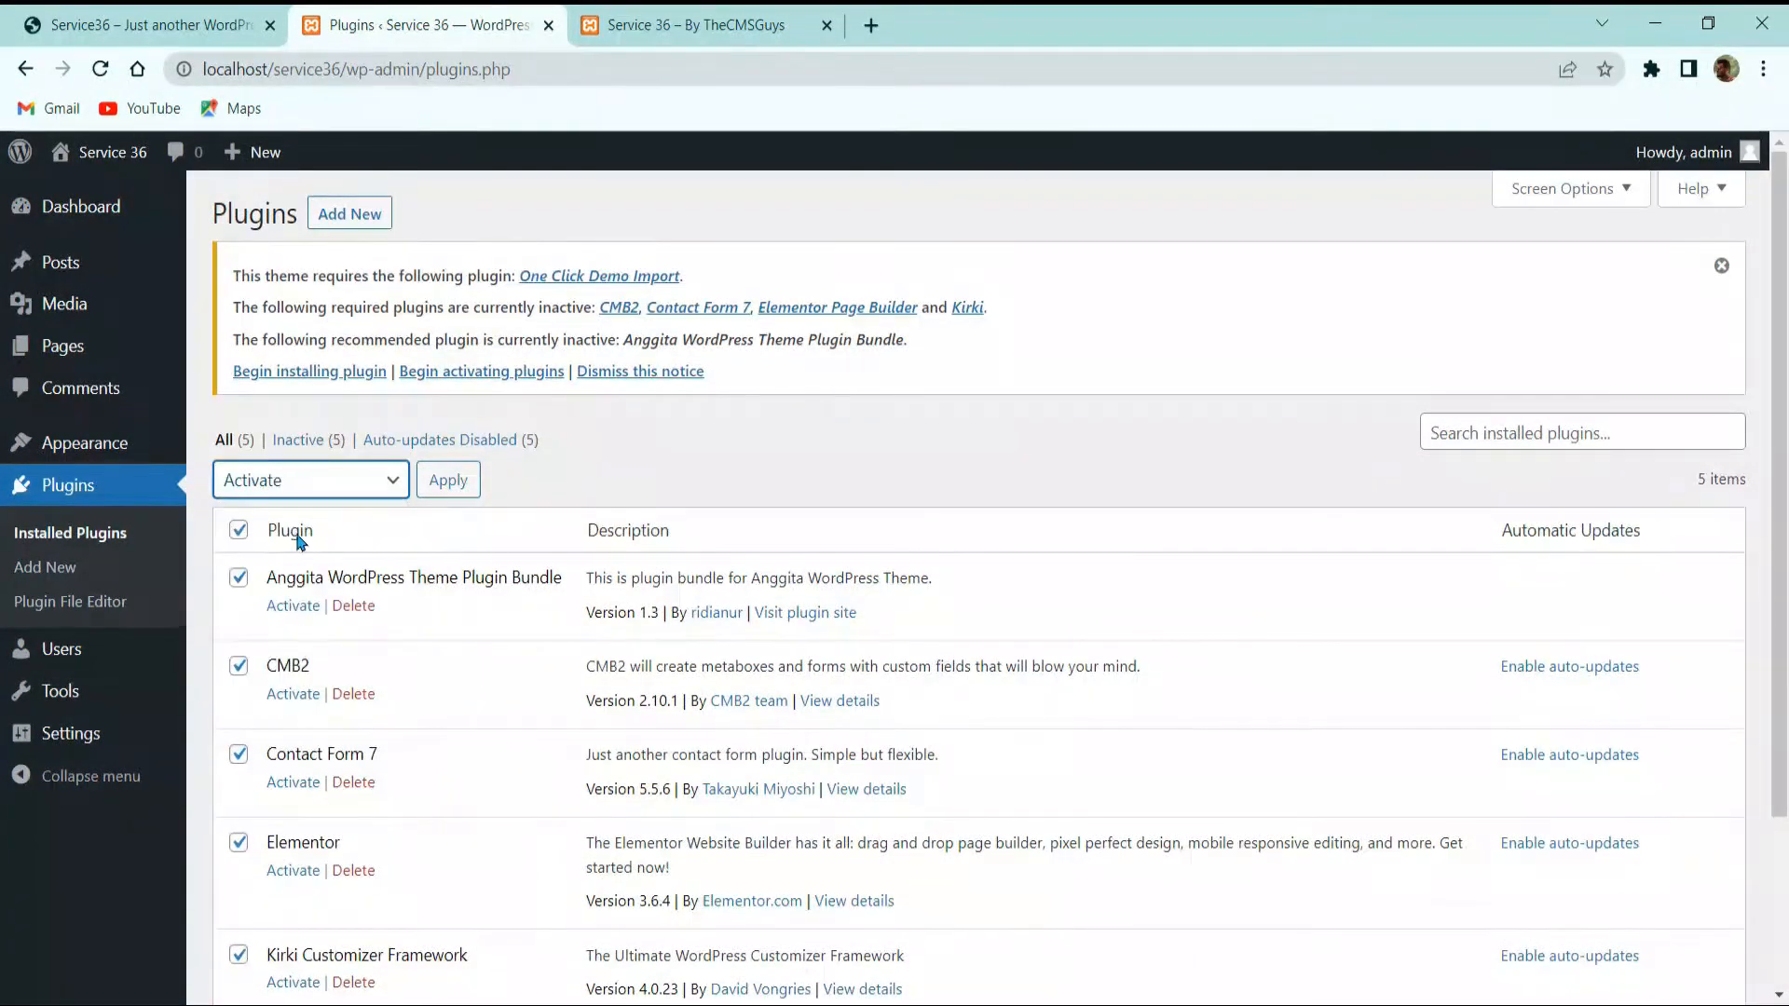
left_click(443, 493)
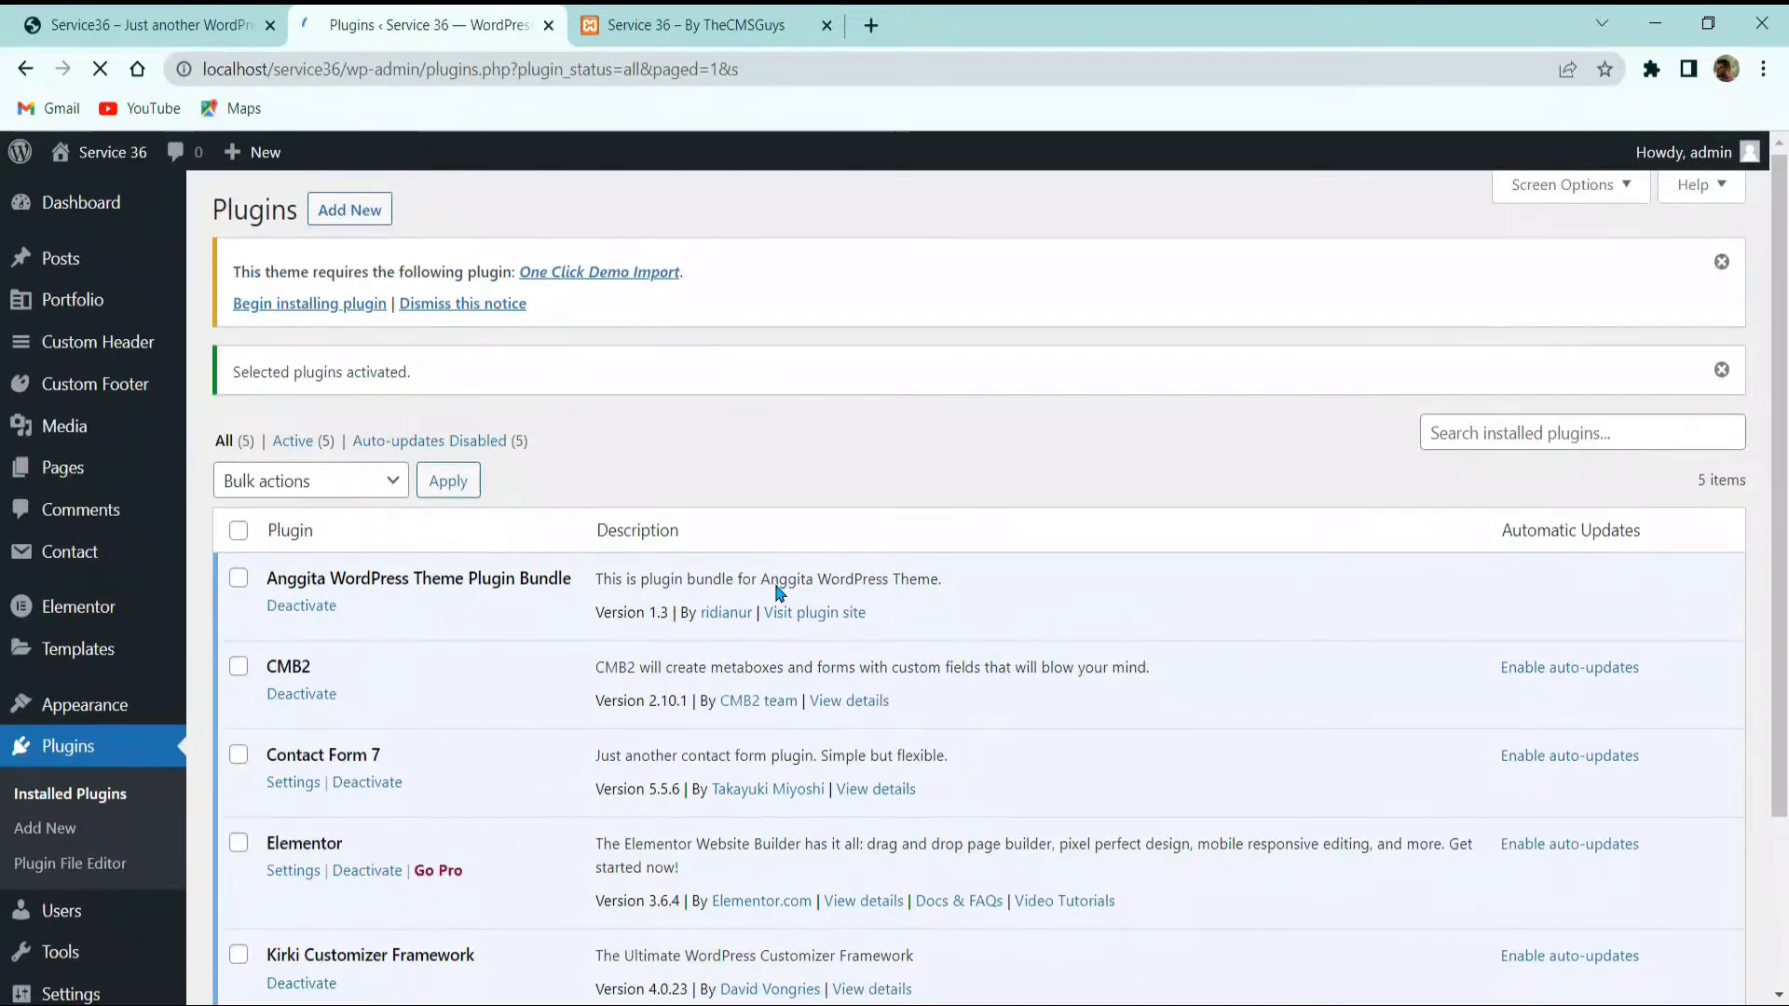
Step: Dismiss the theme's plugin notice and the plugins-activated notice
left_click(1723, 269)
left_click(1721, 266)
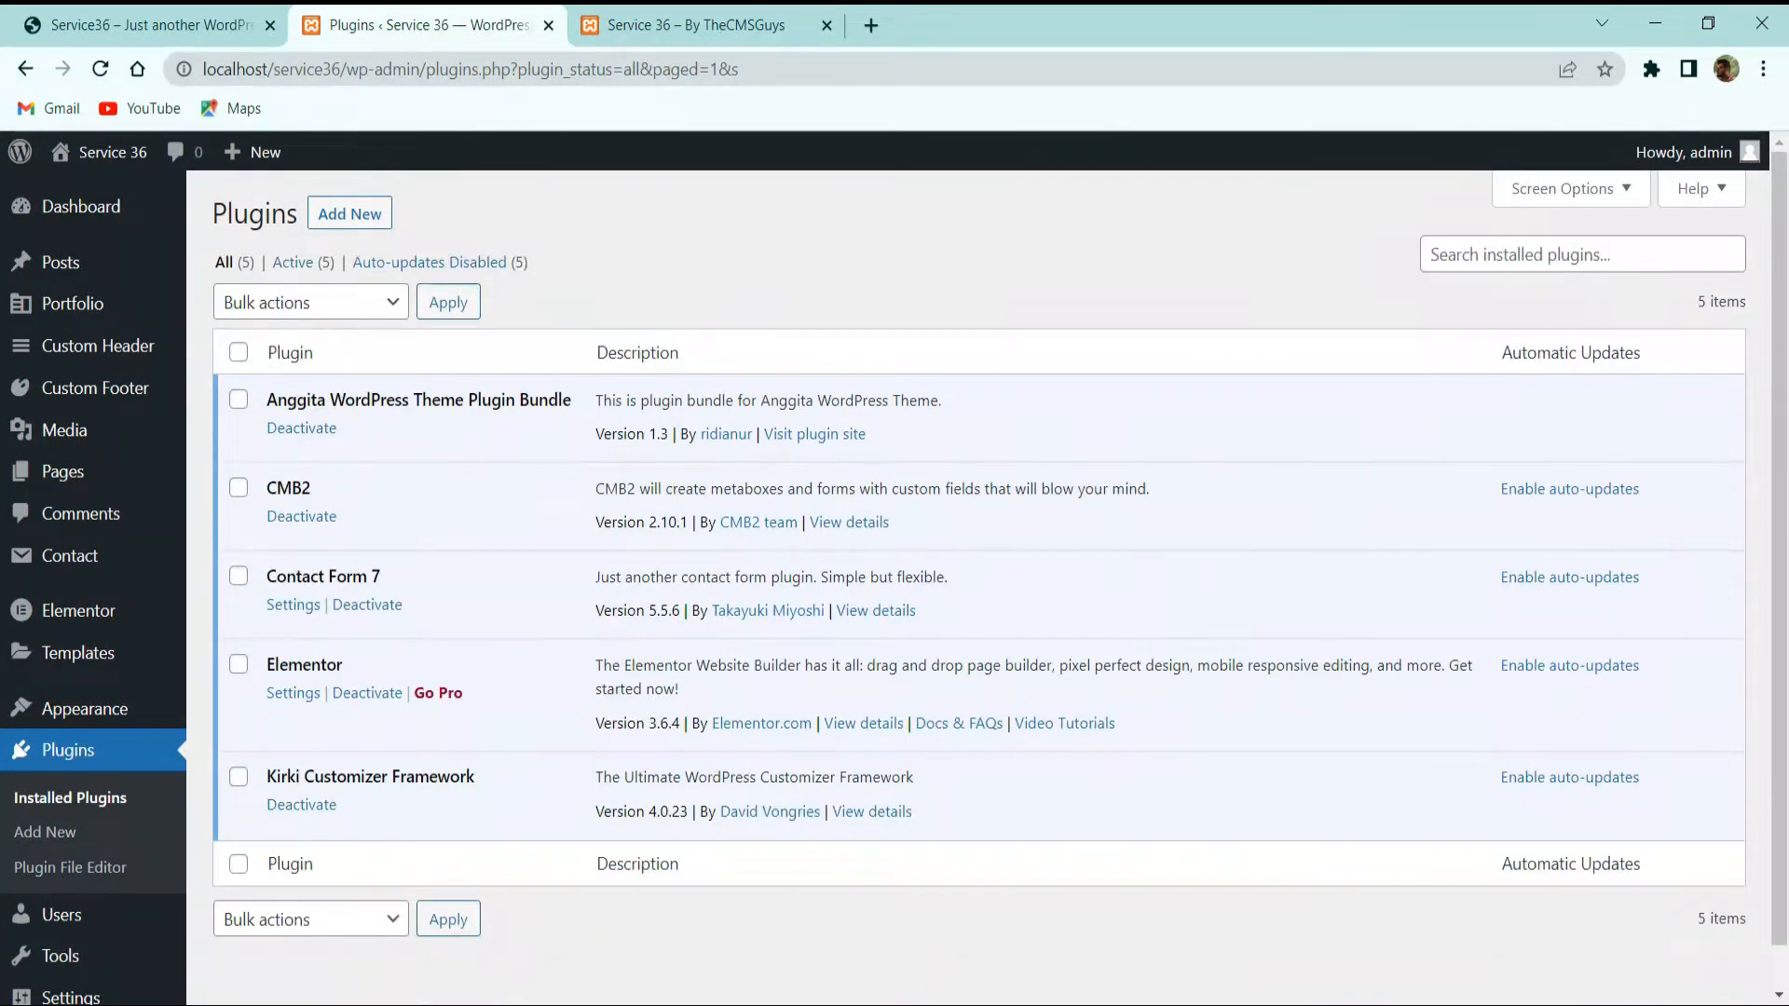
scroll(690, 578, "down", 1)
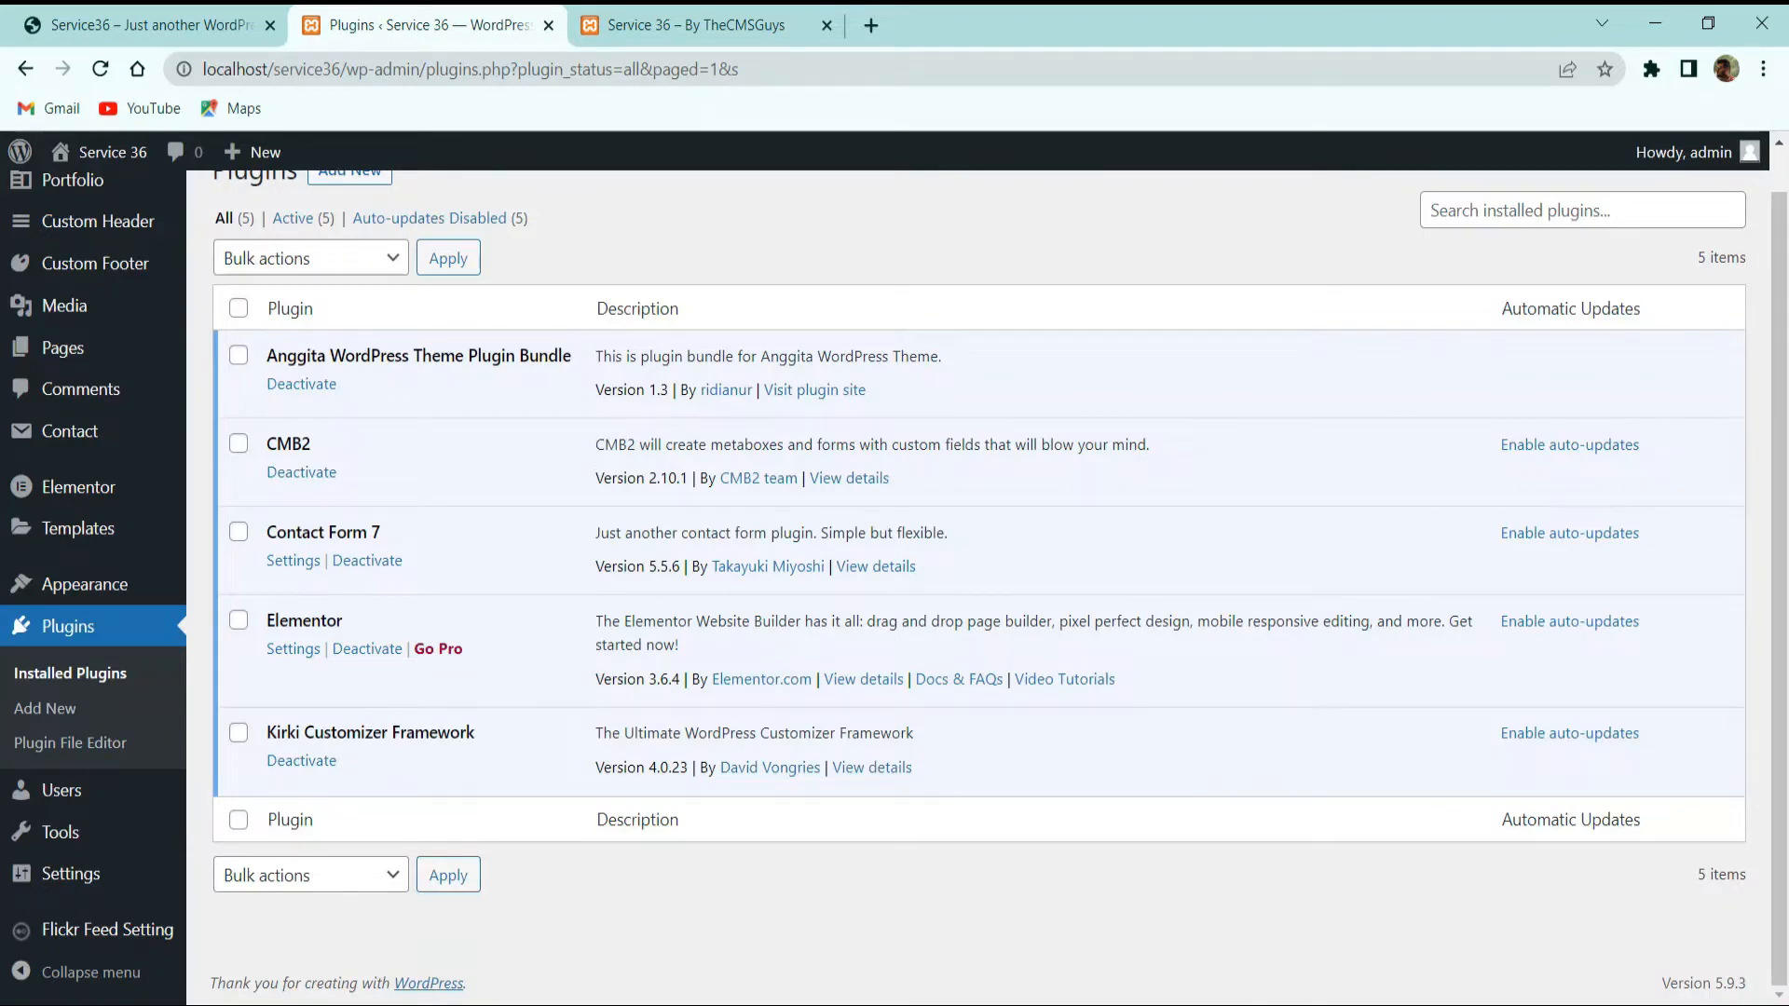
Step: Check the live demo site's About section, then return to its top
left_click(149, 25)
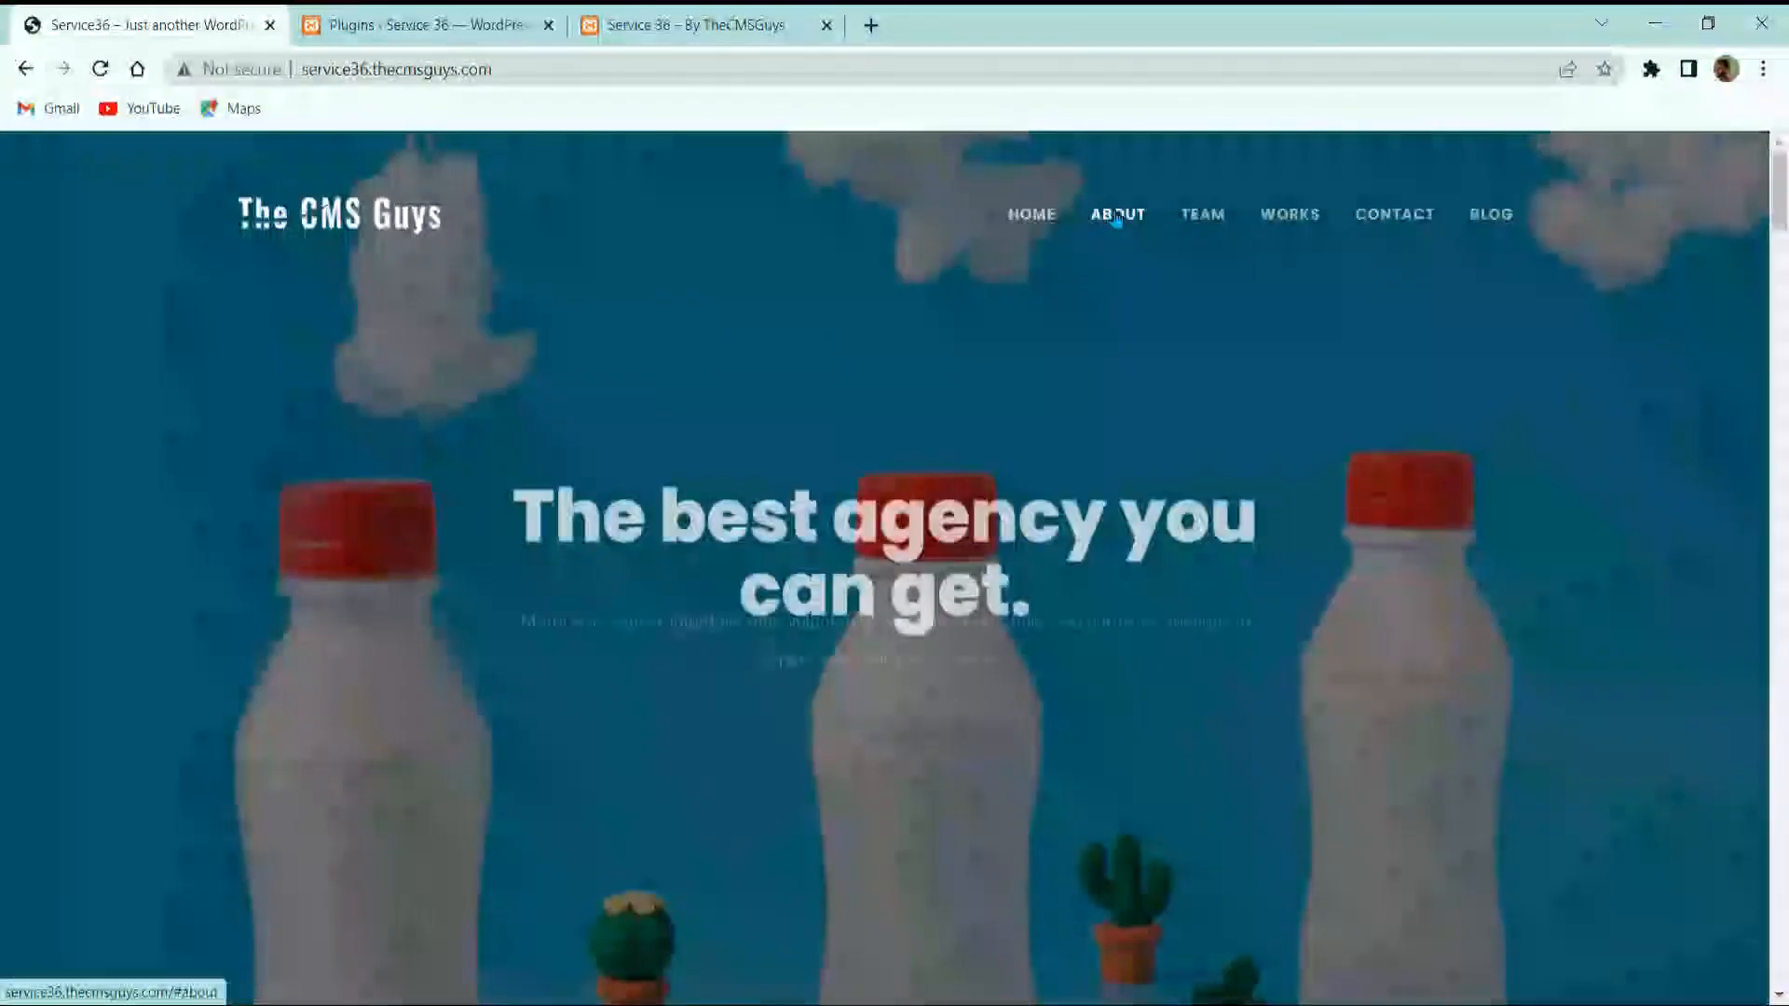
left_click(1116, 216)
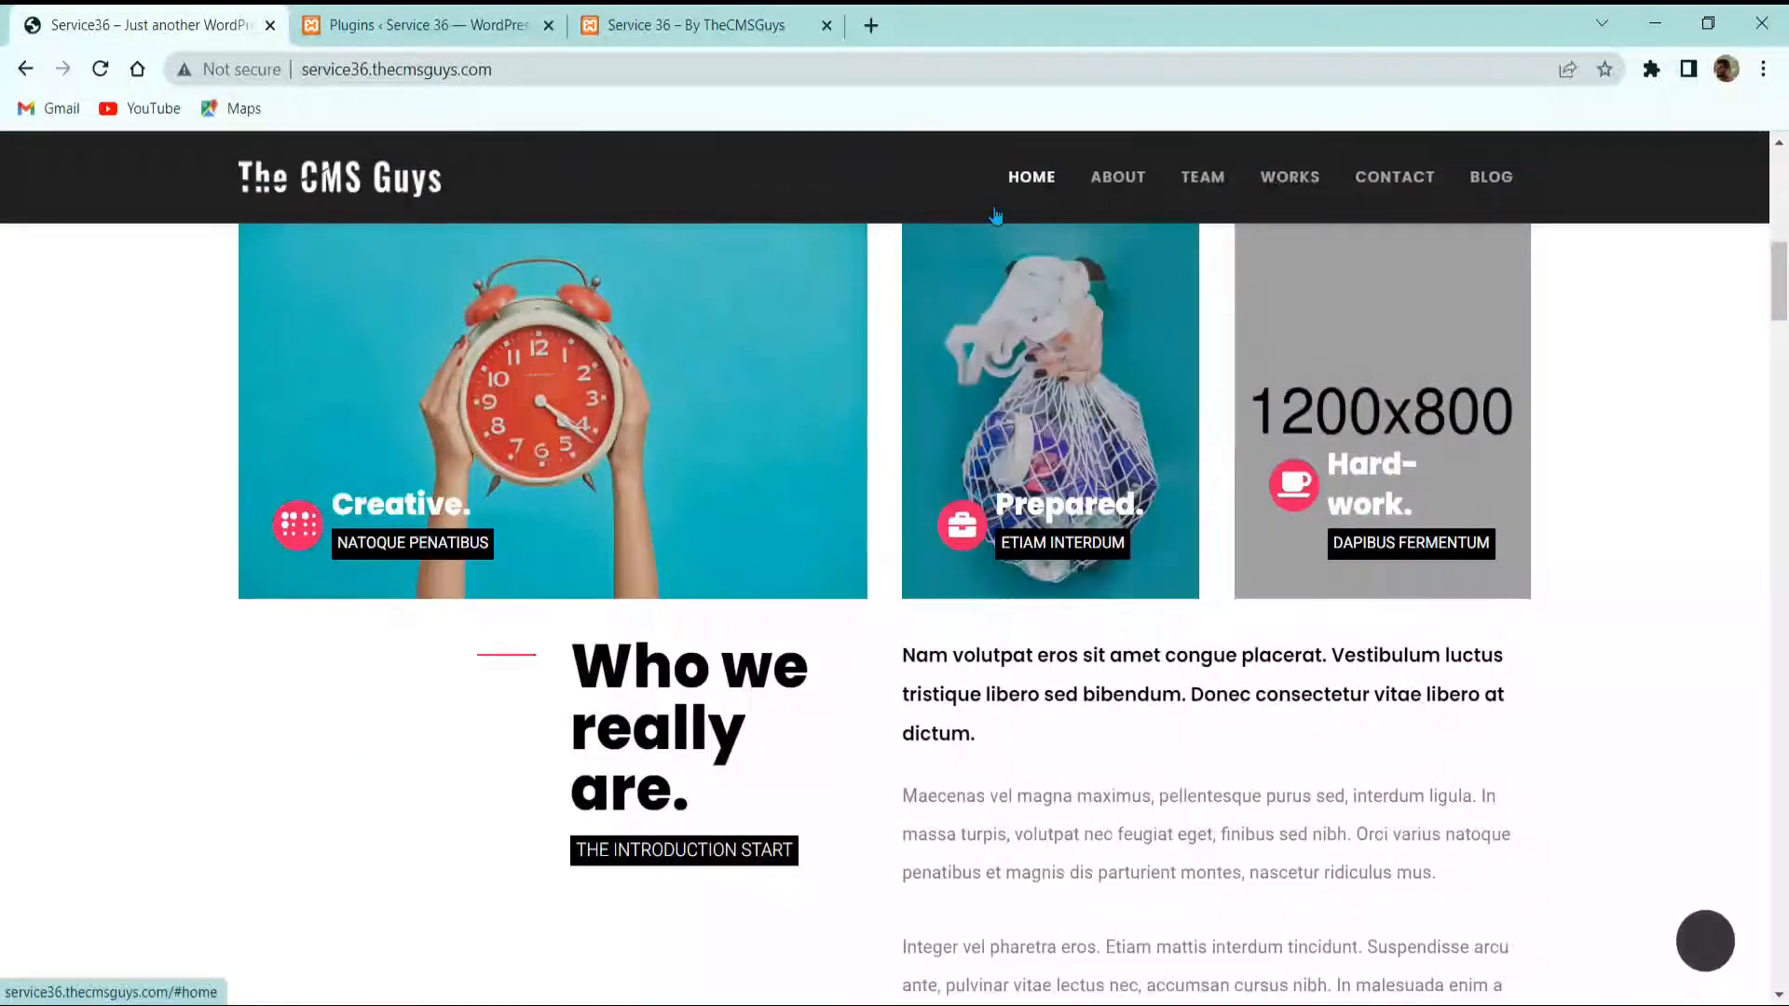
left_click(1002, 213)
Step: Reload the local Service 36 site to see the new Anggita theme
left_click(689, 25)
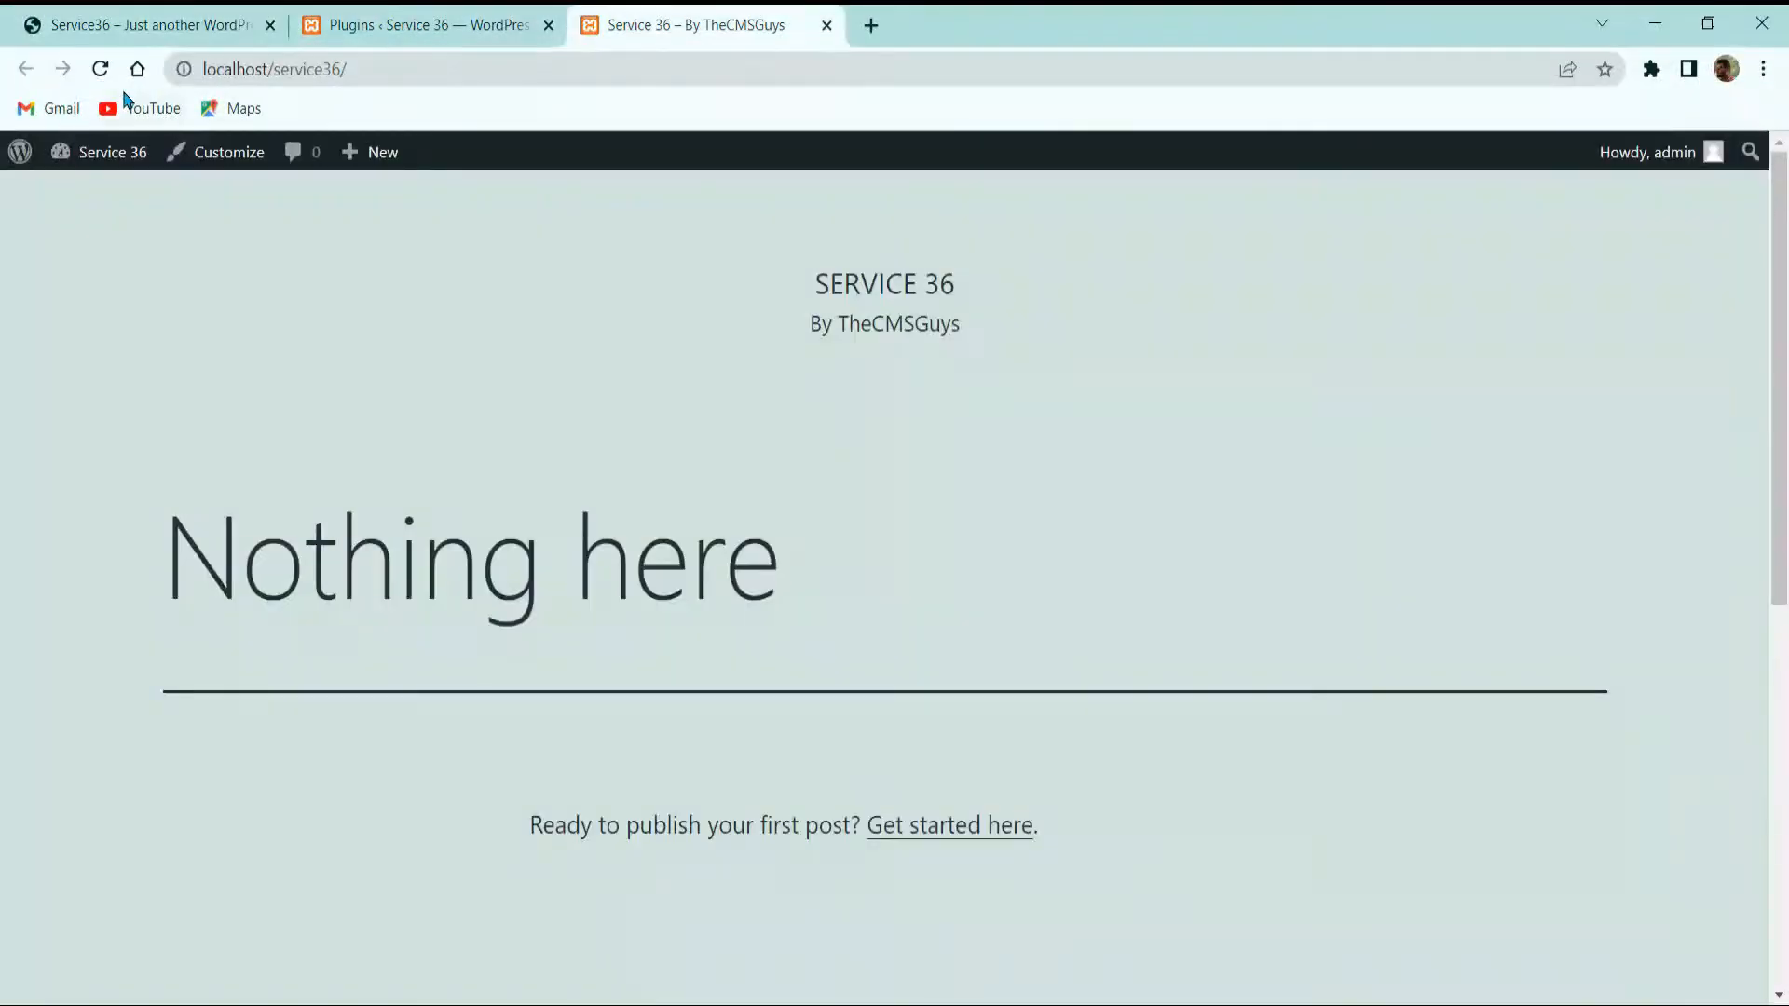
left_click(100, 68)
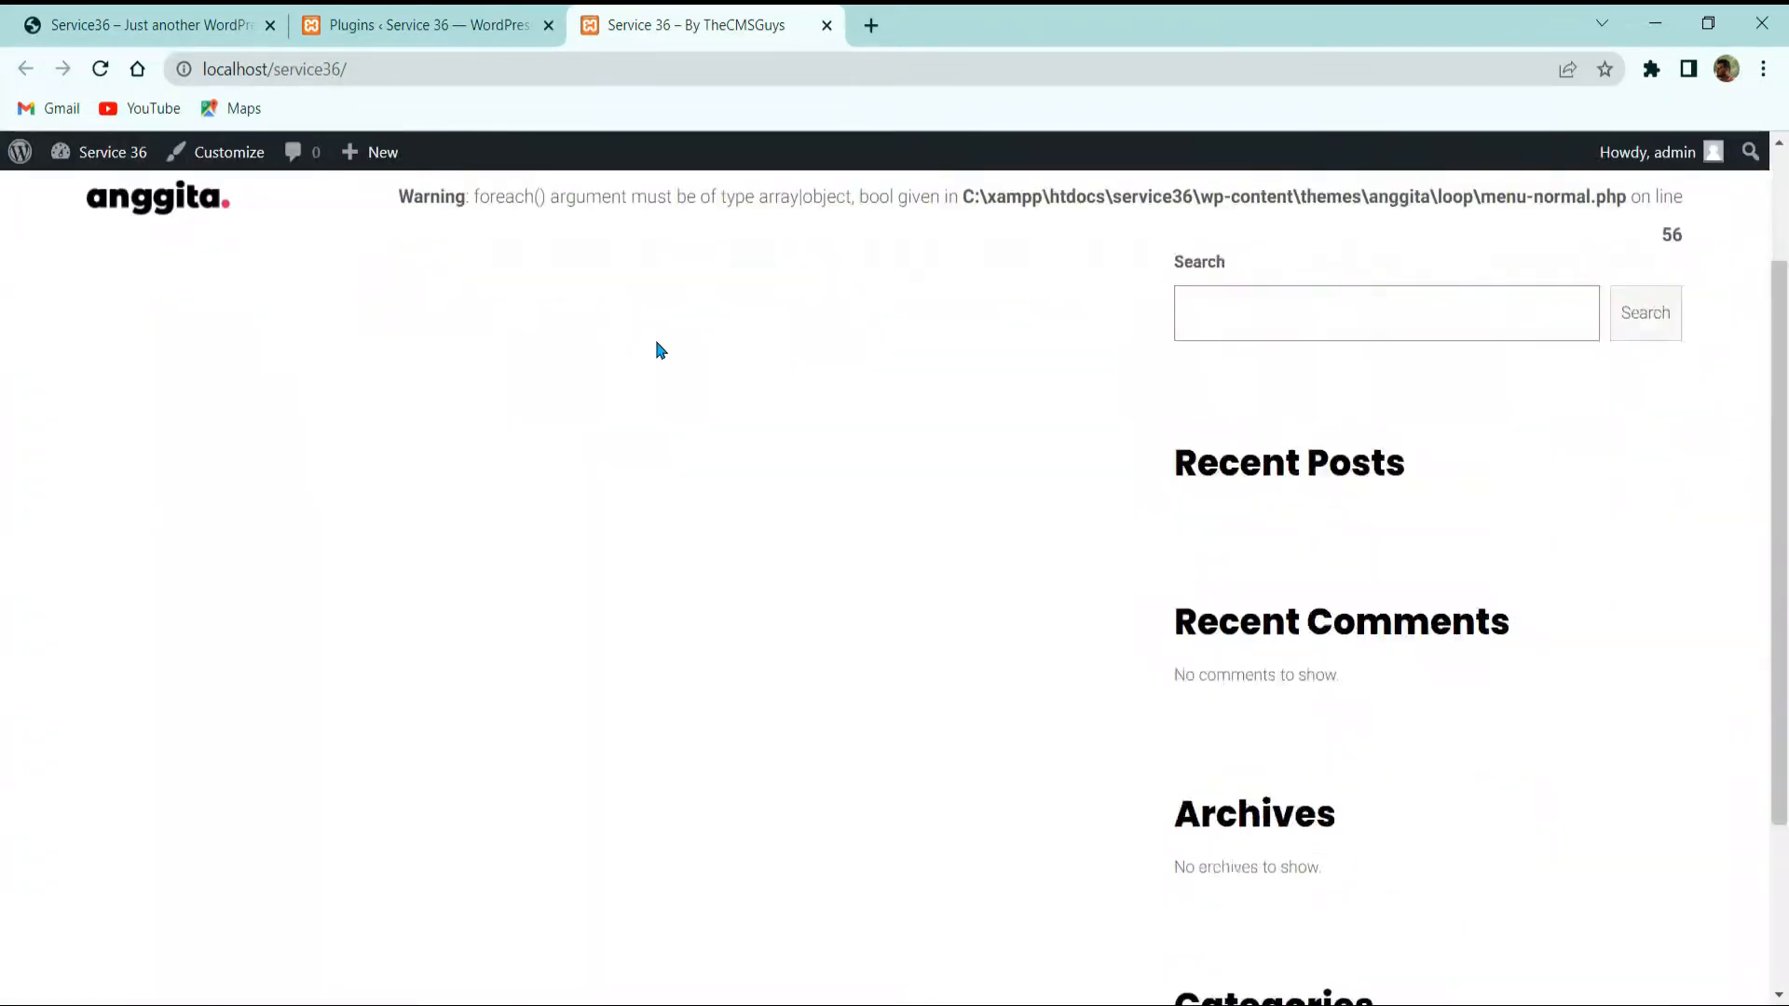
scroll(657, 351, "down", 2)
scroll(656, 372, "up", 4)
scroll(656, 372, "down", 4)
scroll(656, 371, "up", 4)
scroll(656, 372, "down", 3)
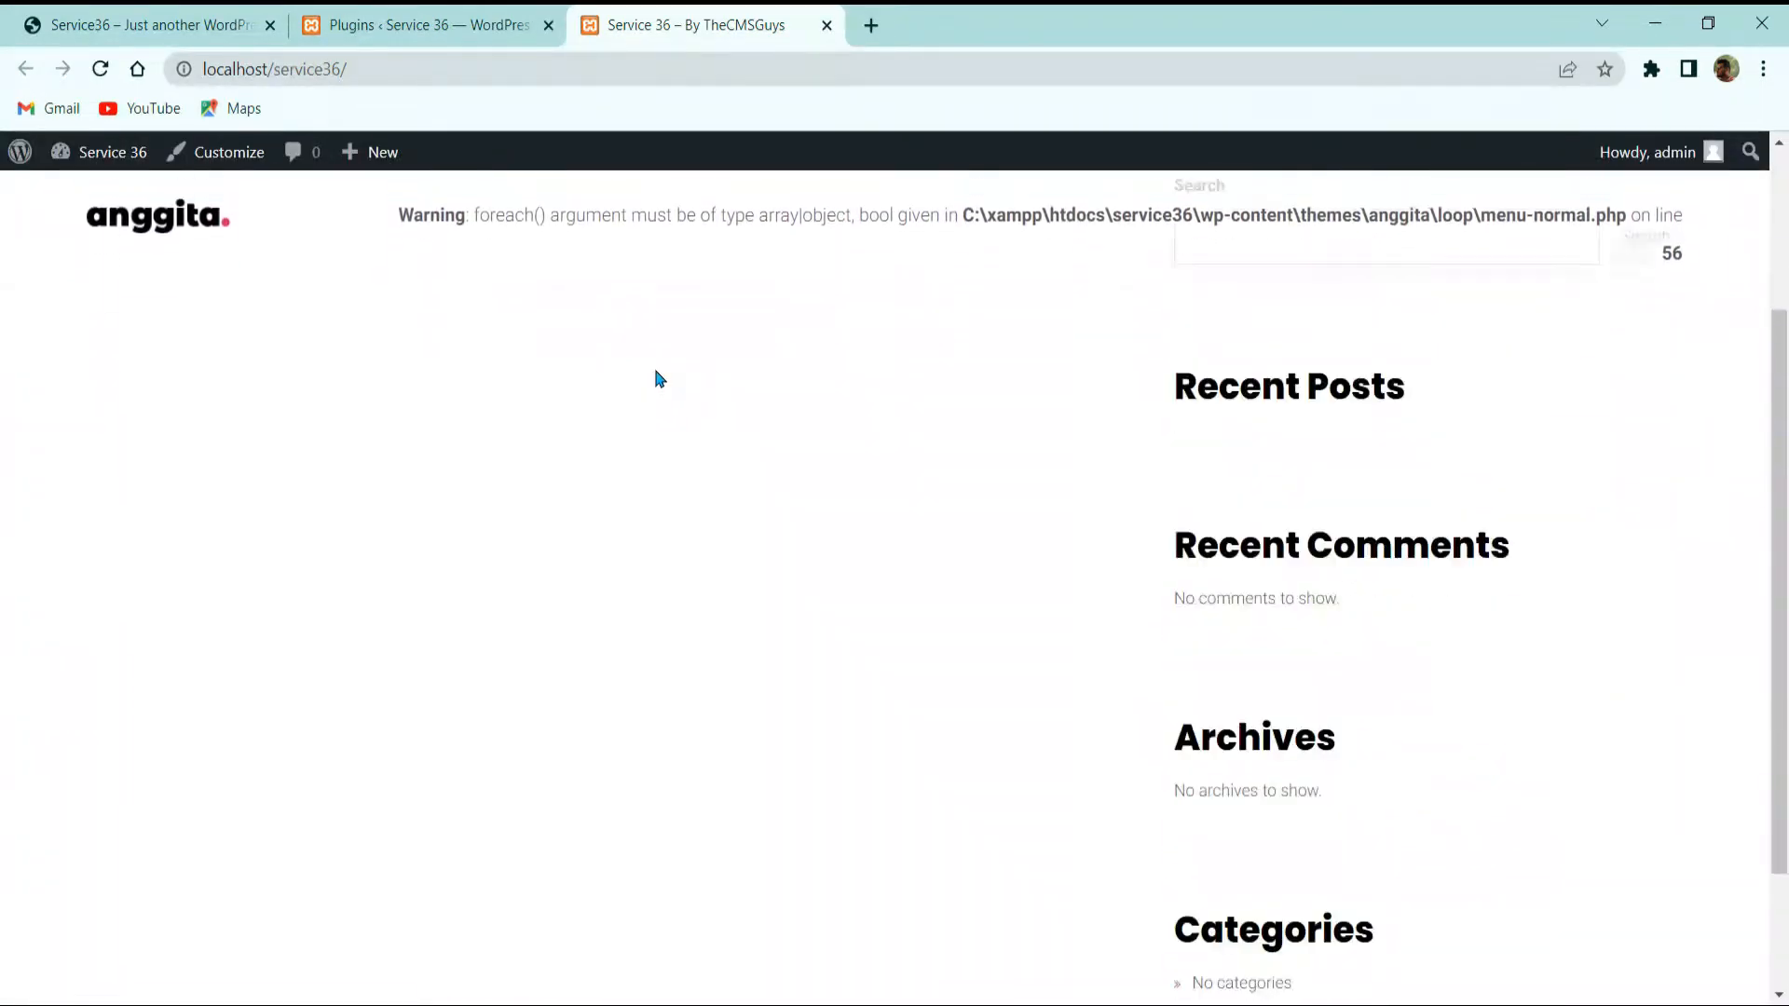
scroll(659, 379, "up", 3)
scroll(950, 304, "down", 3)
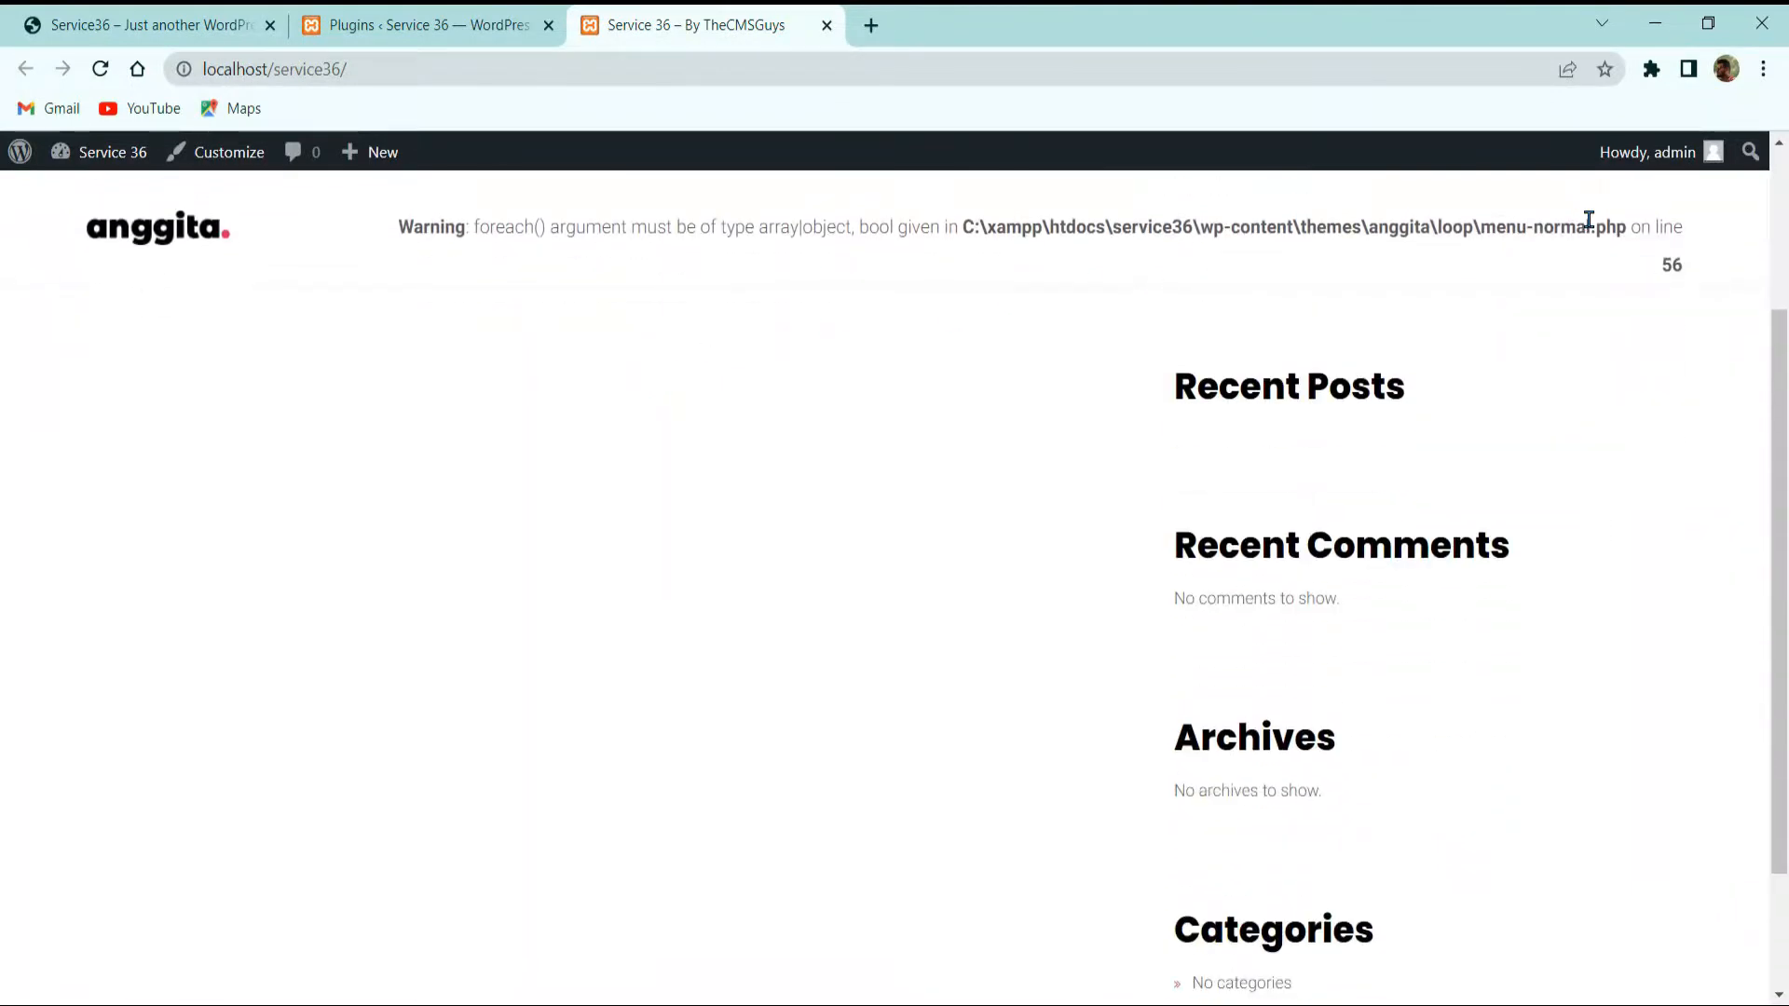
Step: Highlight the menu-normal.php foreach() warning text, then go back to the plugins list
left_click_drag(1673, 227, 1561, 235)
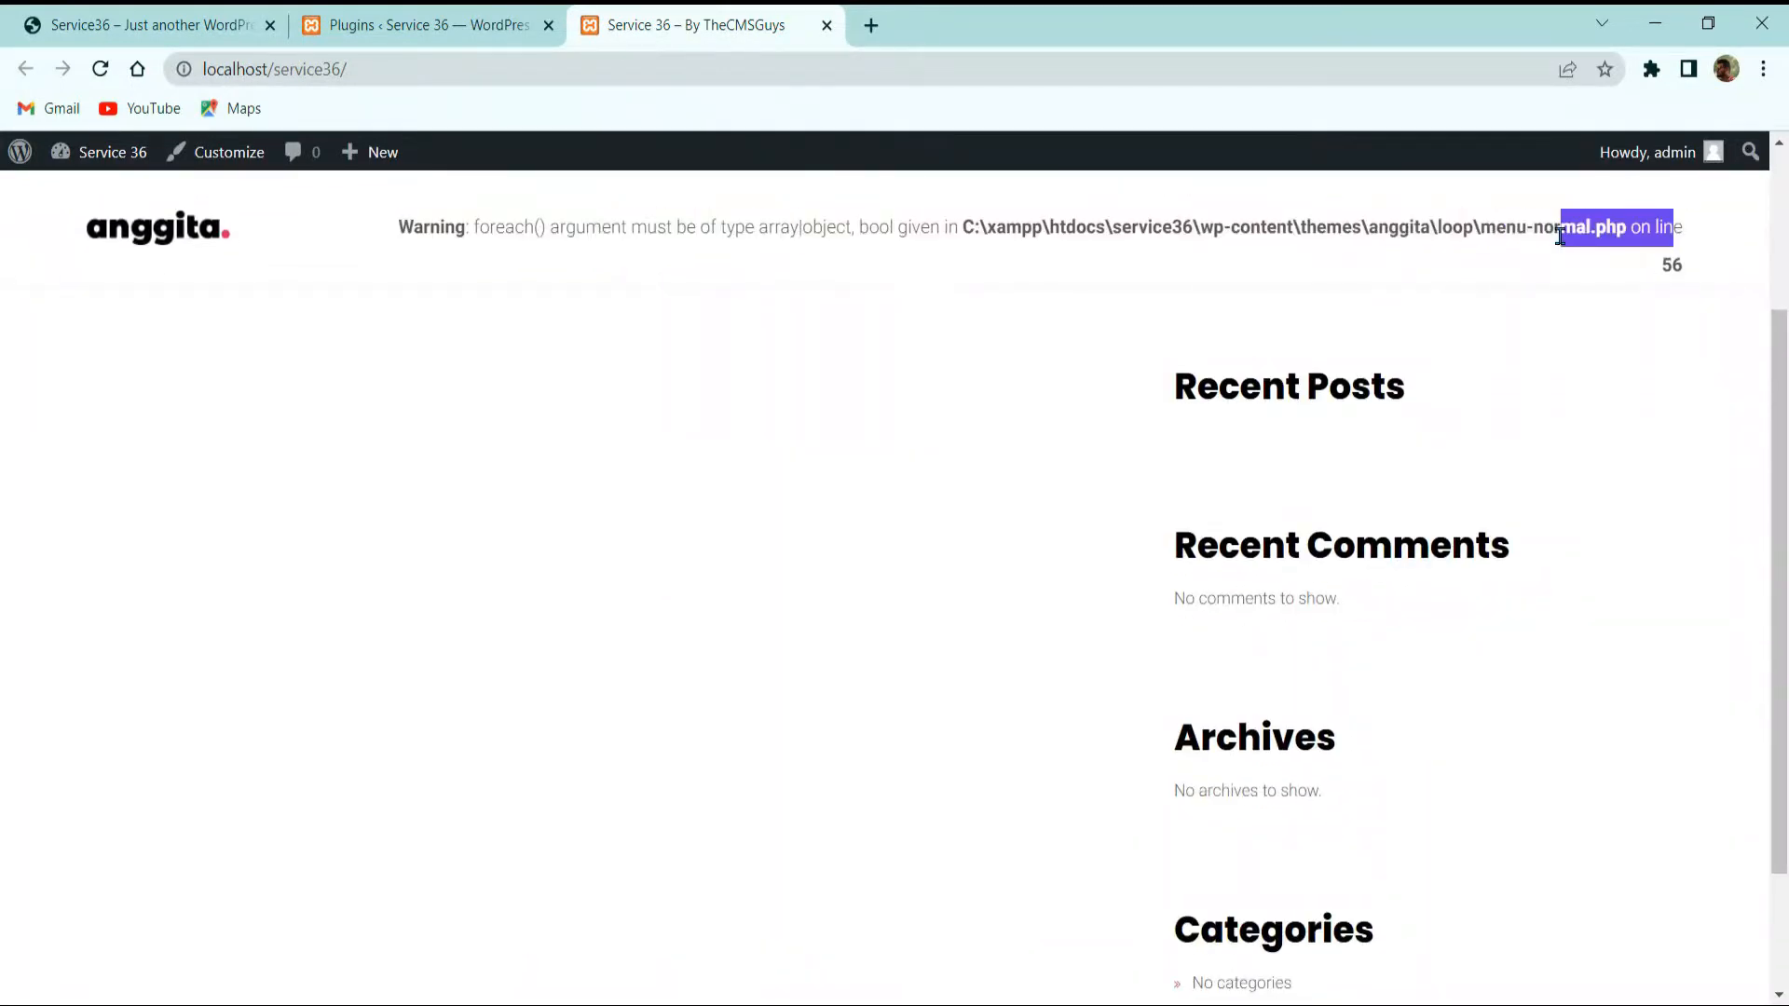
left_click_drag(534, 230, 736, 228)
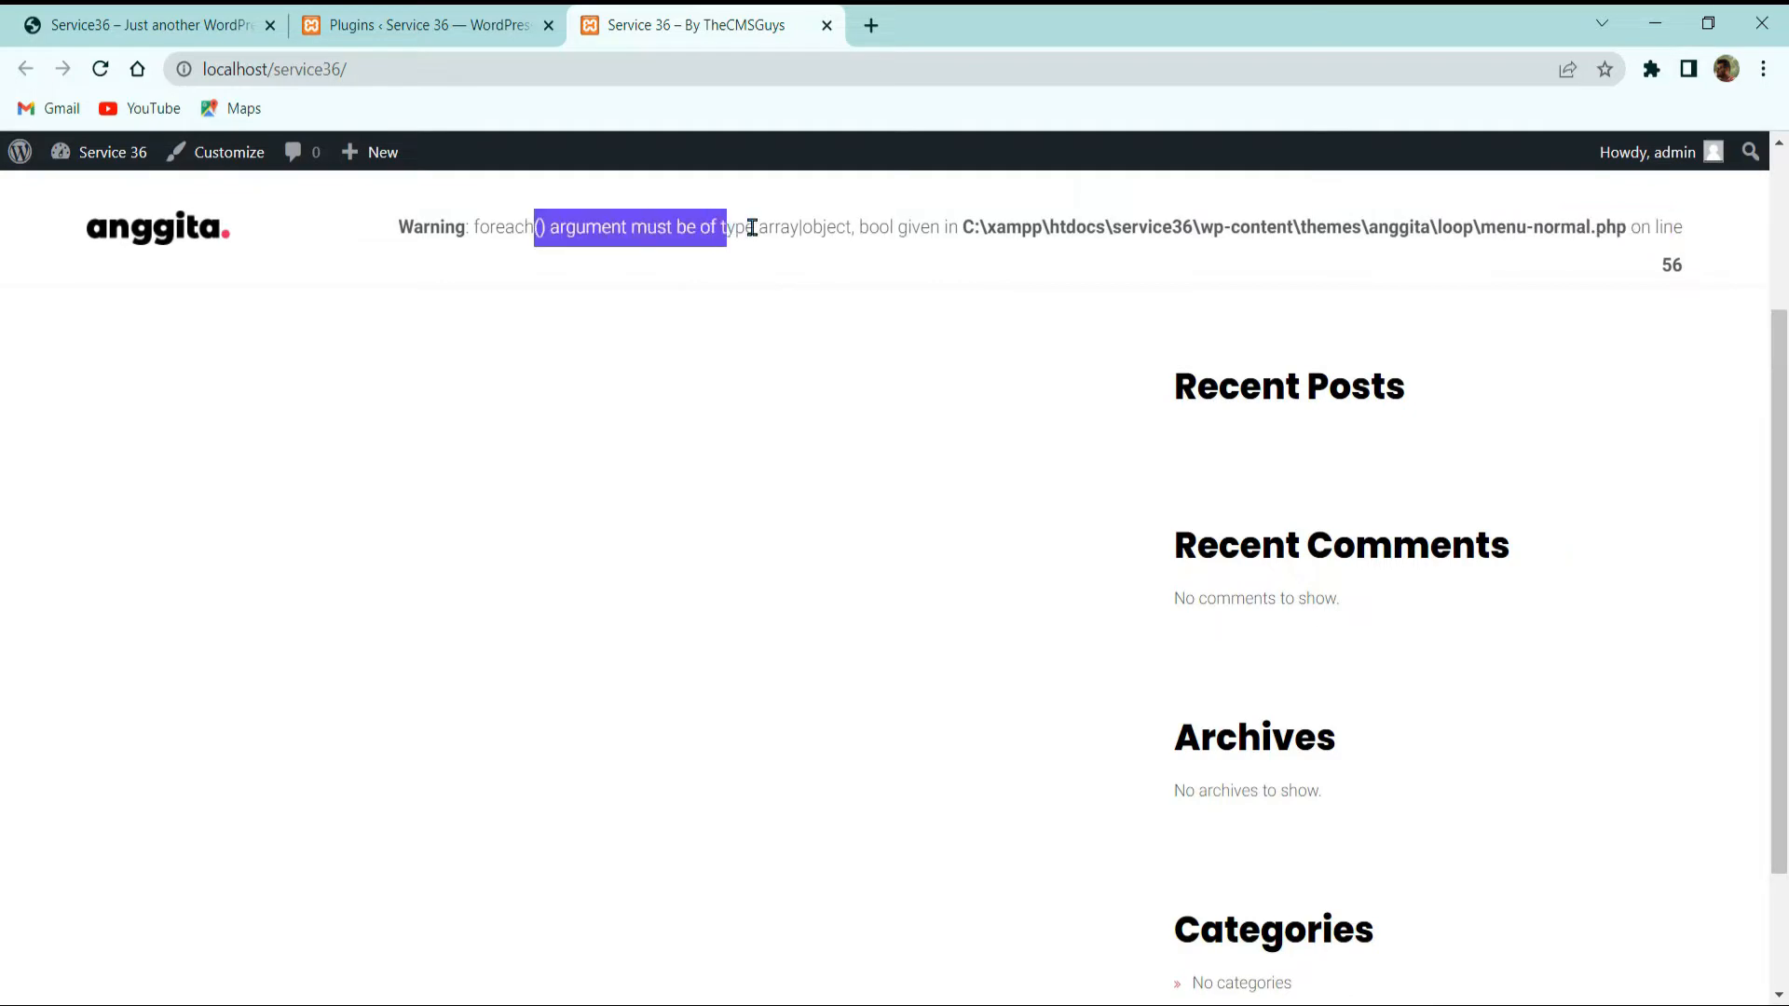
scroll(440, 540, "down", 2)
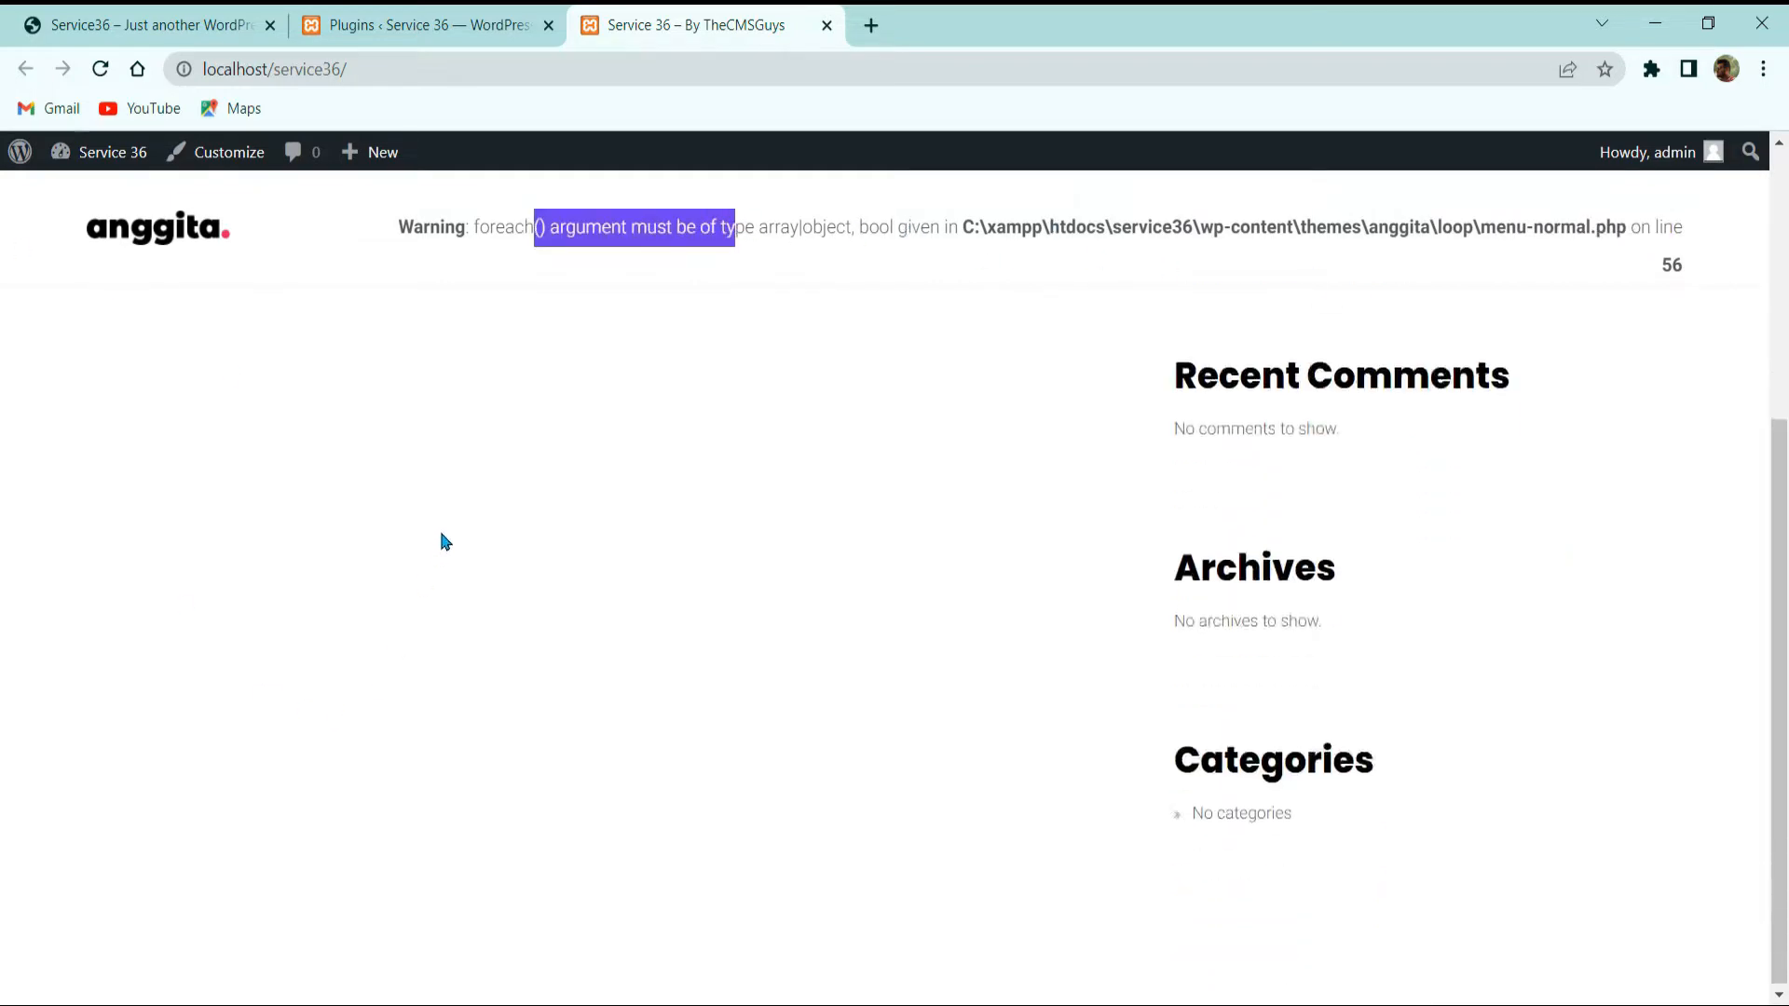
scroll(447, 537, "up", 4)
scroll(602, 531, "down", 4)
scroll(626, 539, "up", 4)
left_click(442, 26)
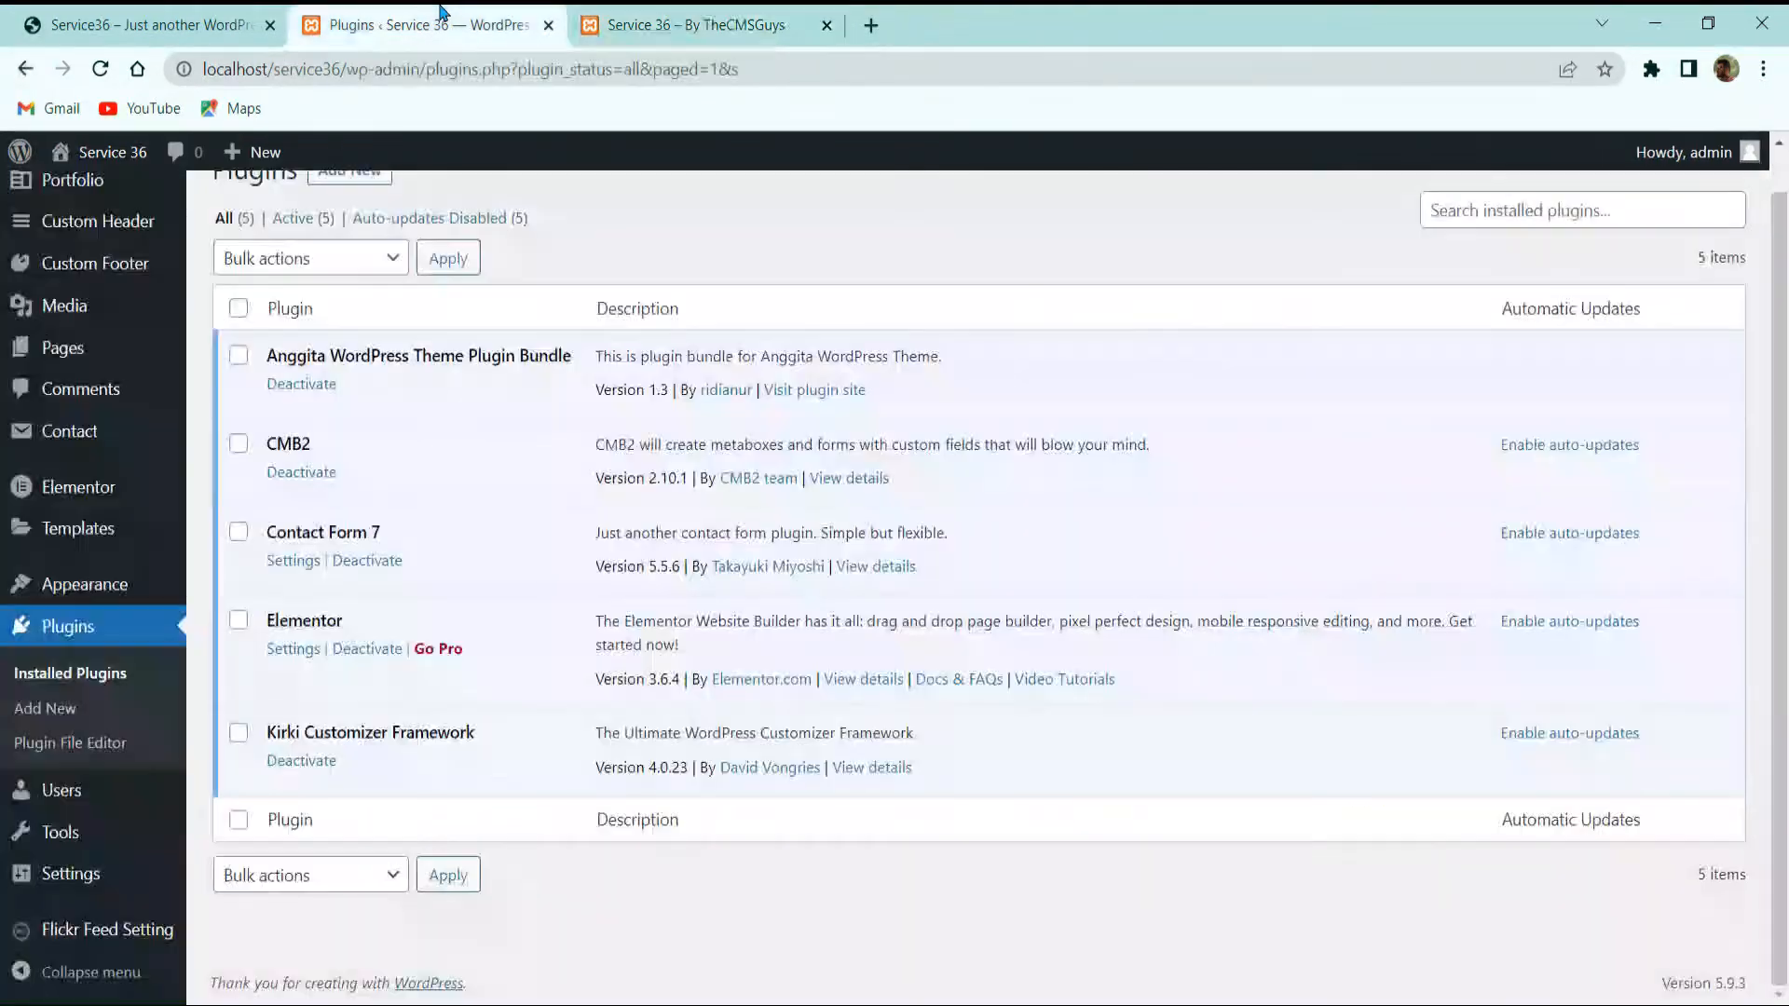
Step: Create a new page titled 'Home', publish it, and view its /home/ page
scroll(89, 438, "up", 1)
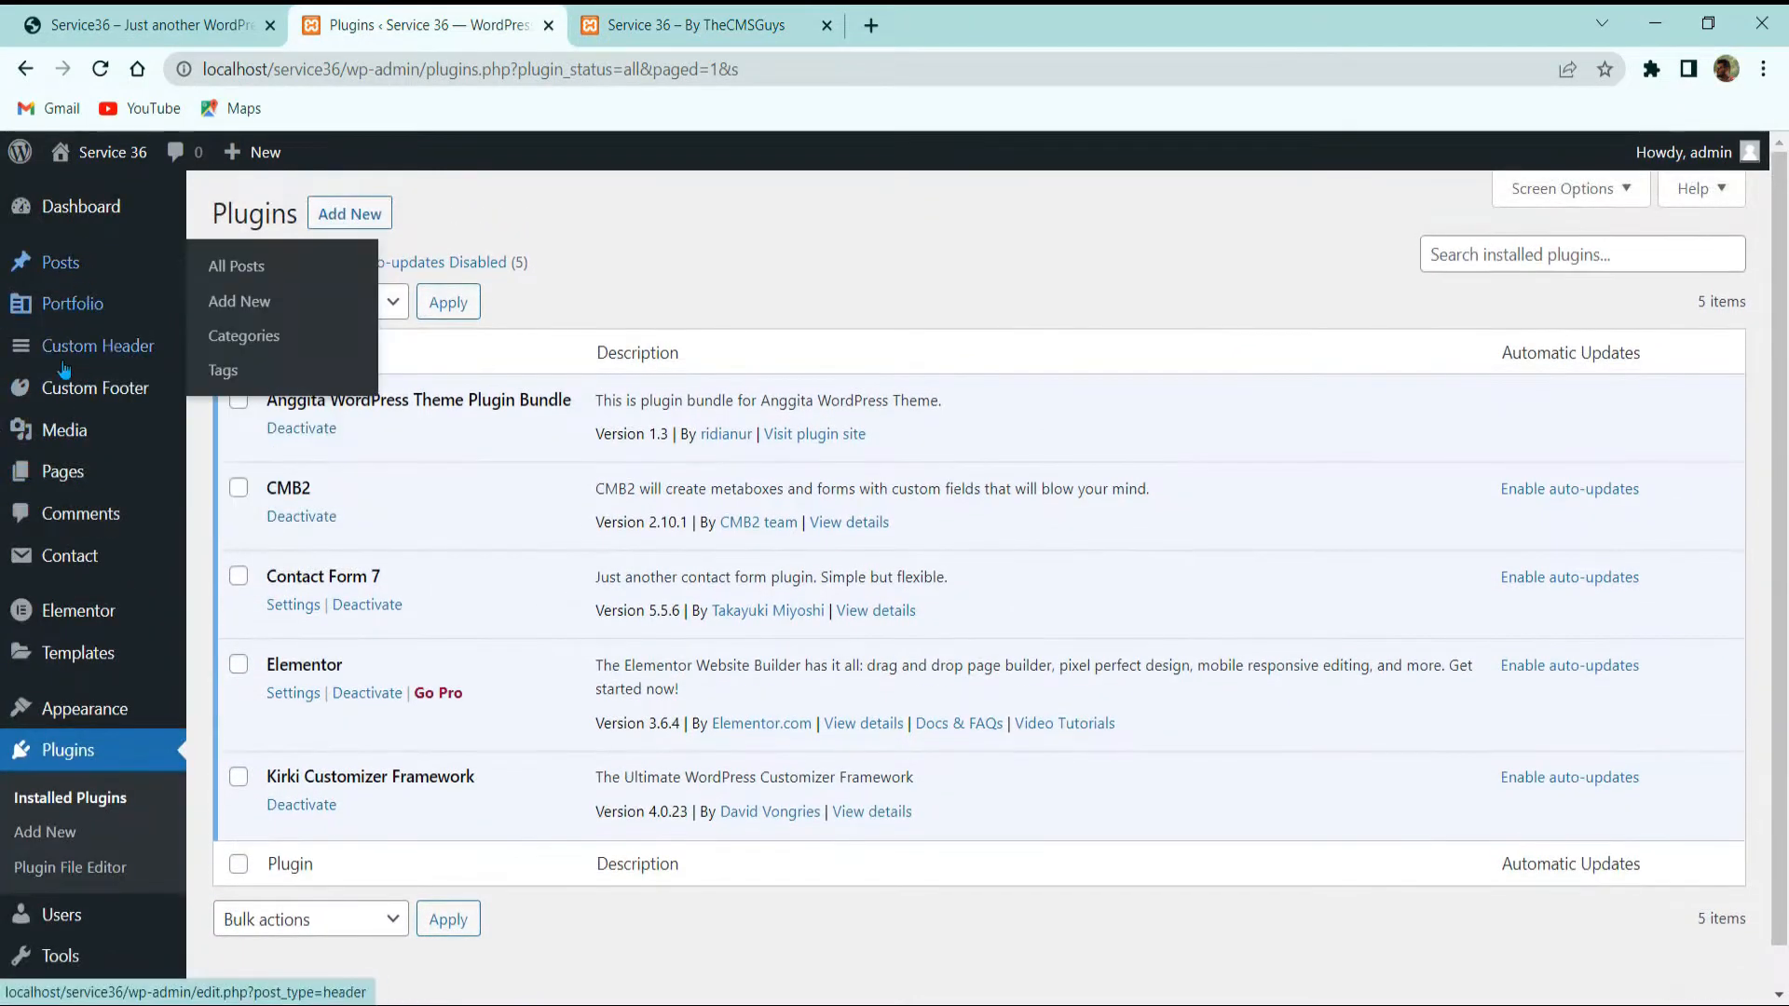
mouse_move(57, 469)
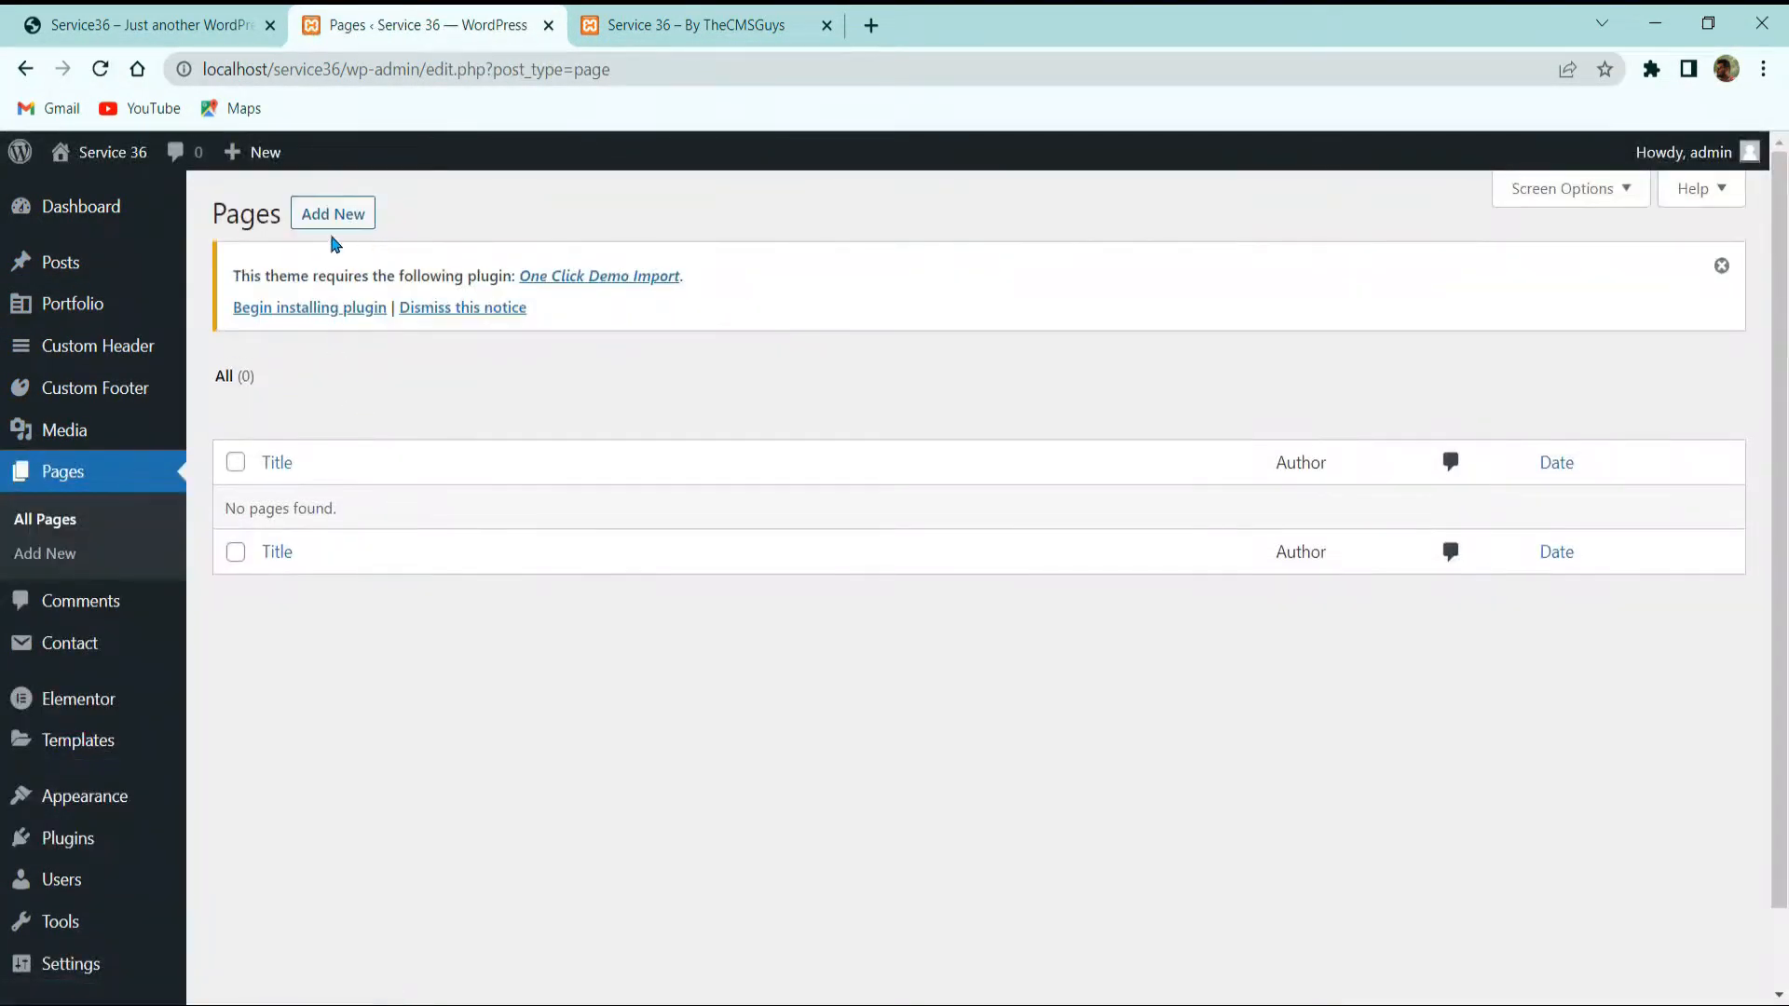
left_click(350, 217)
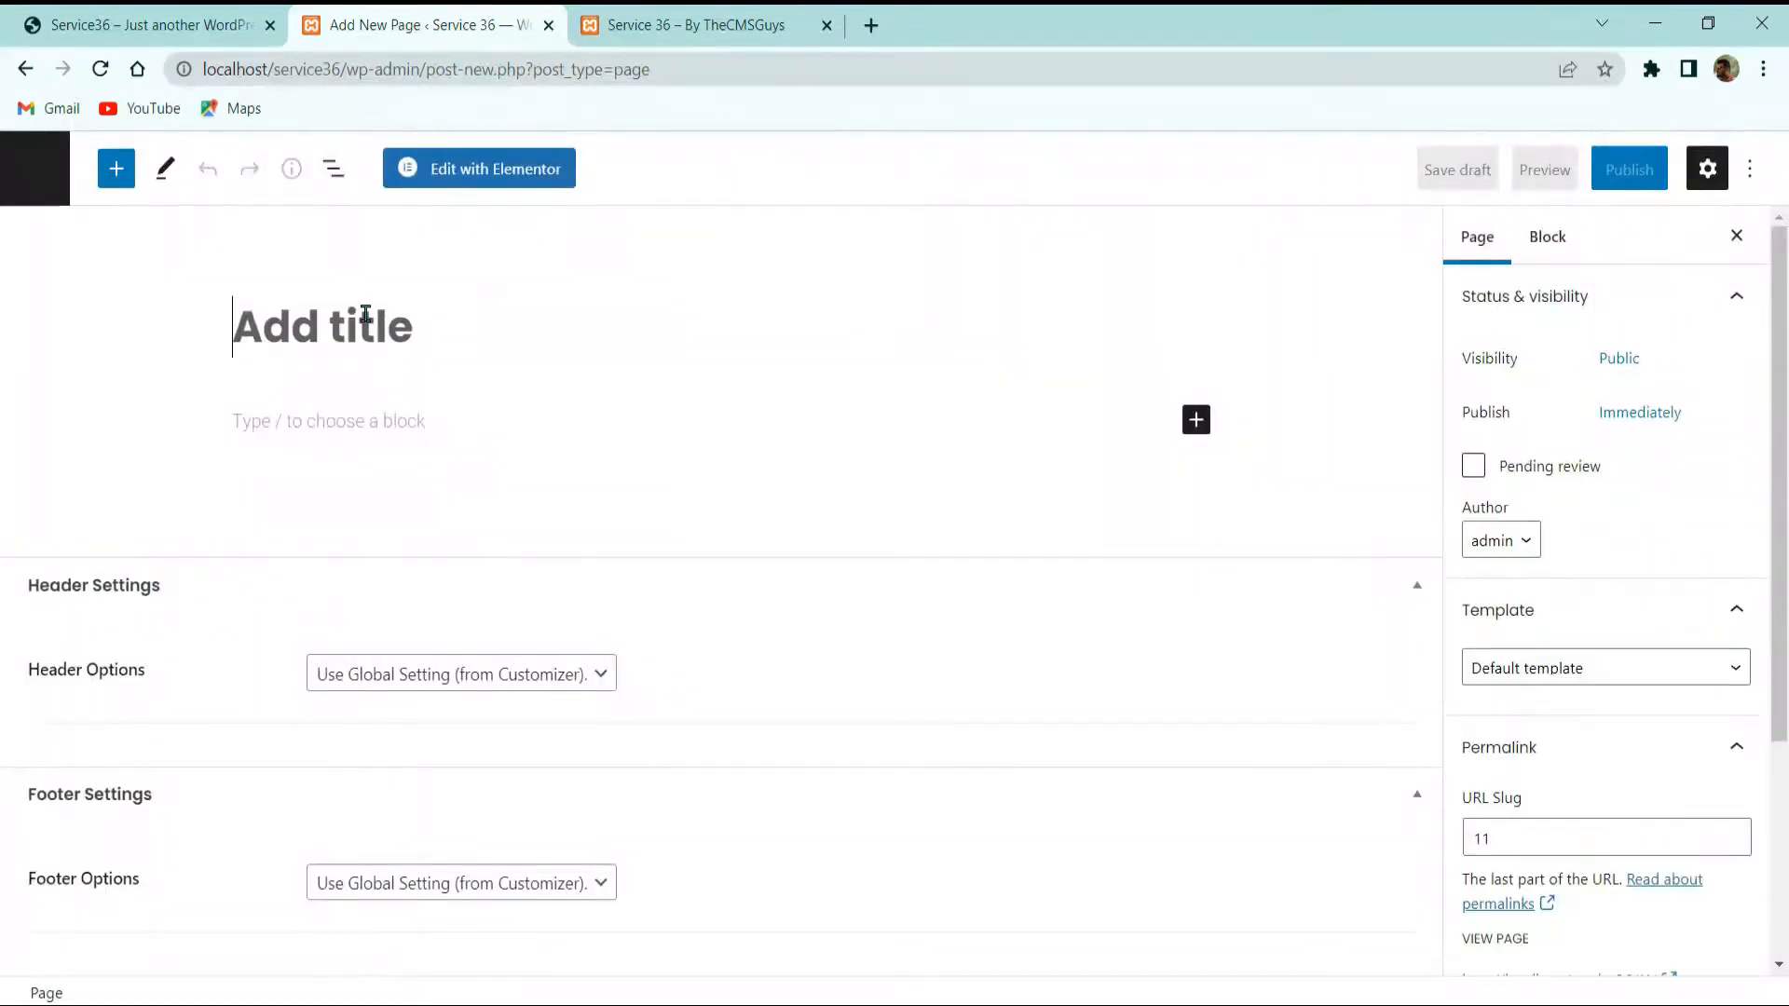
type("Home")
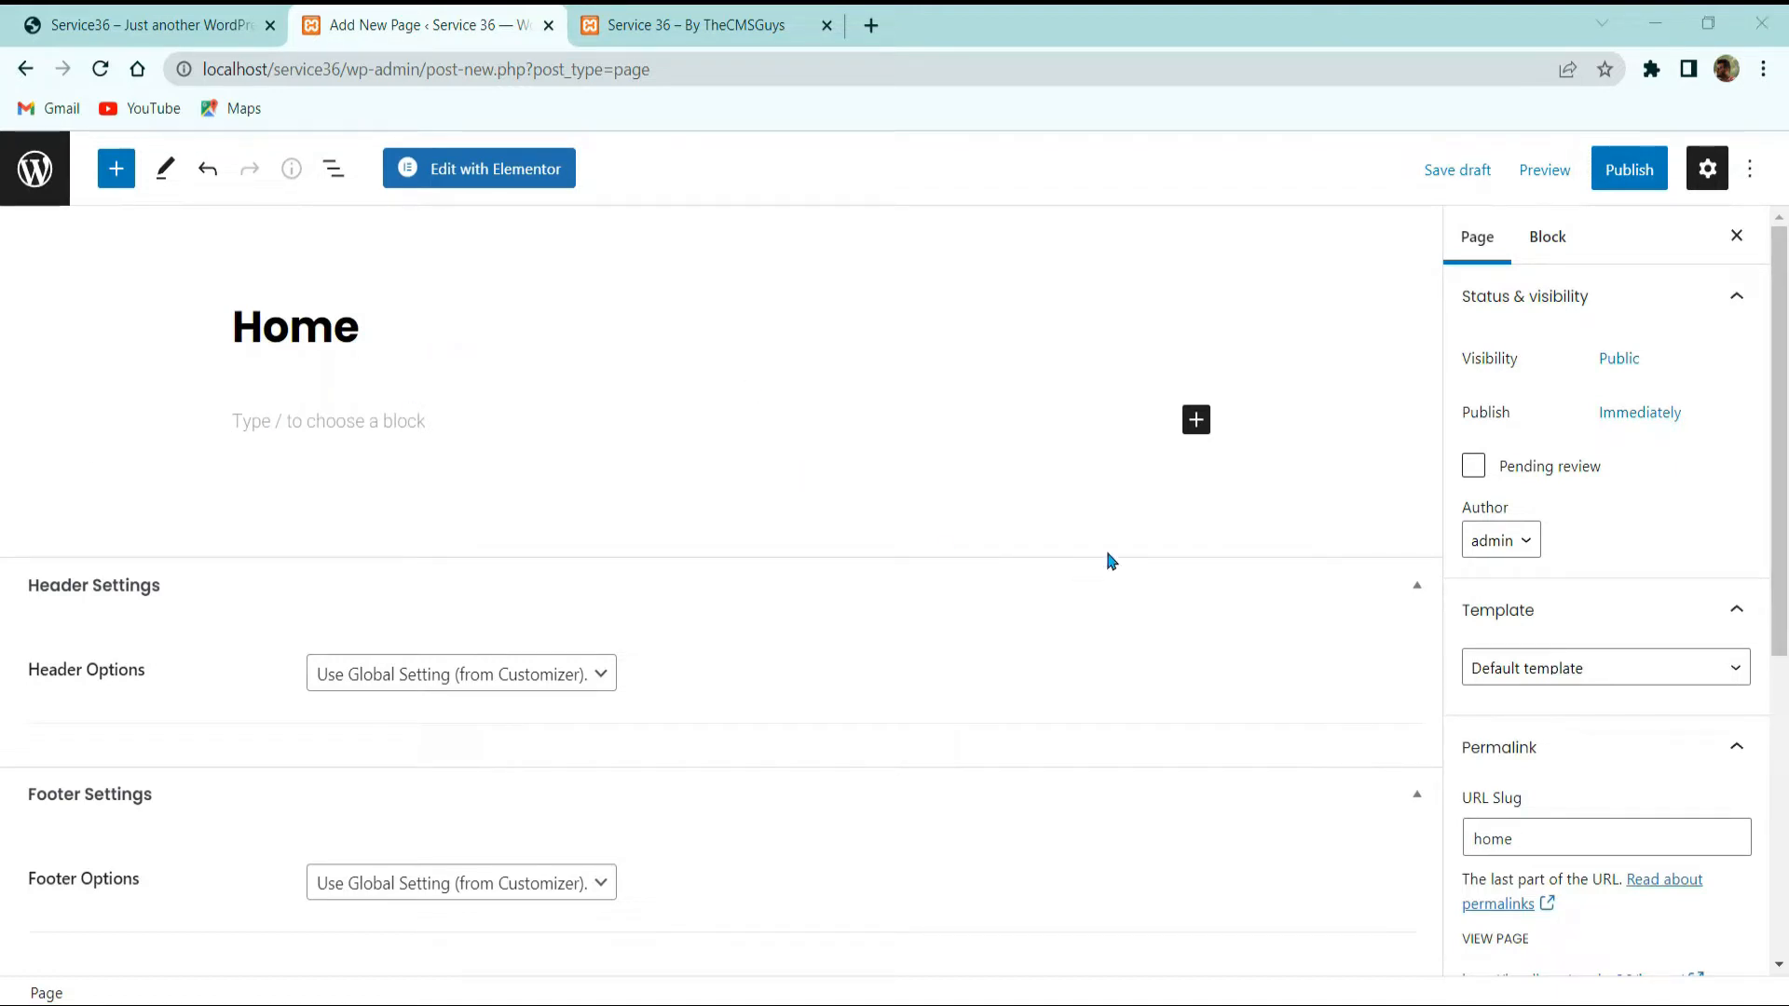
left_click(1627, 168)
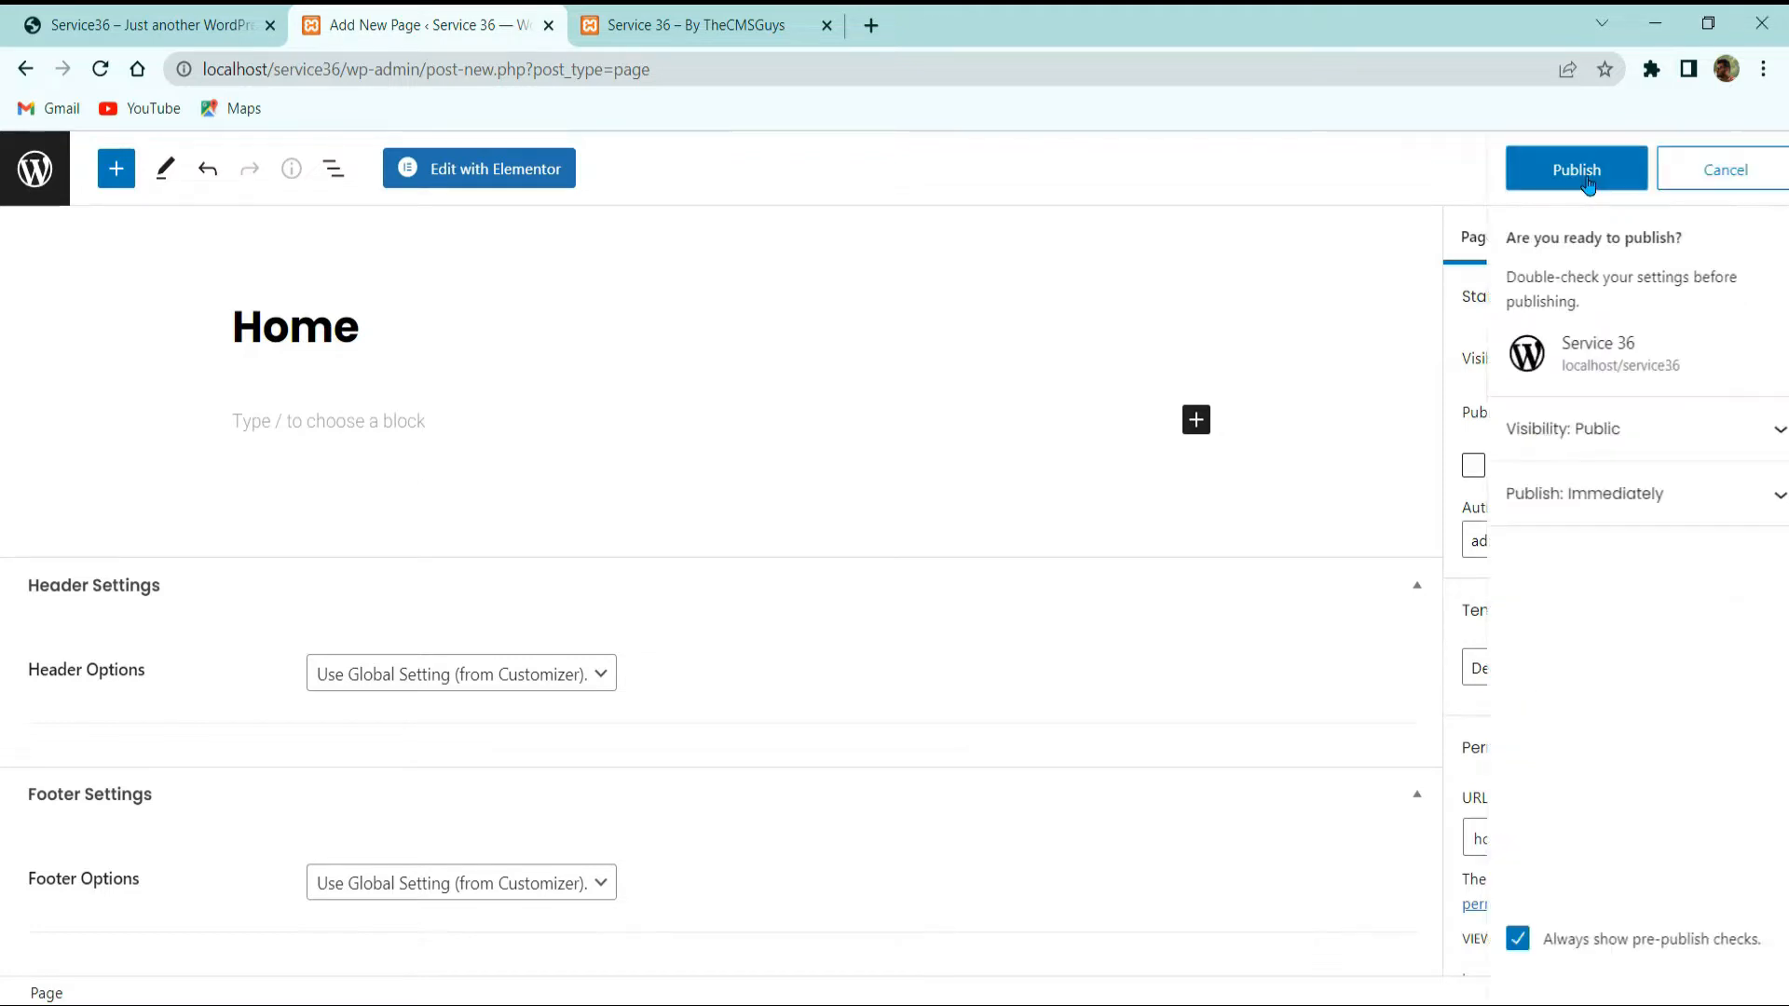
left_click(1602, 170)
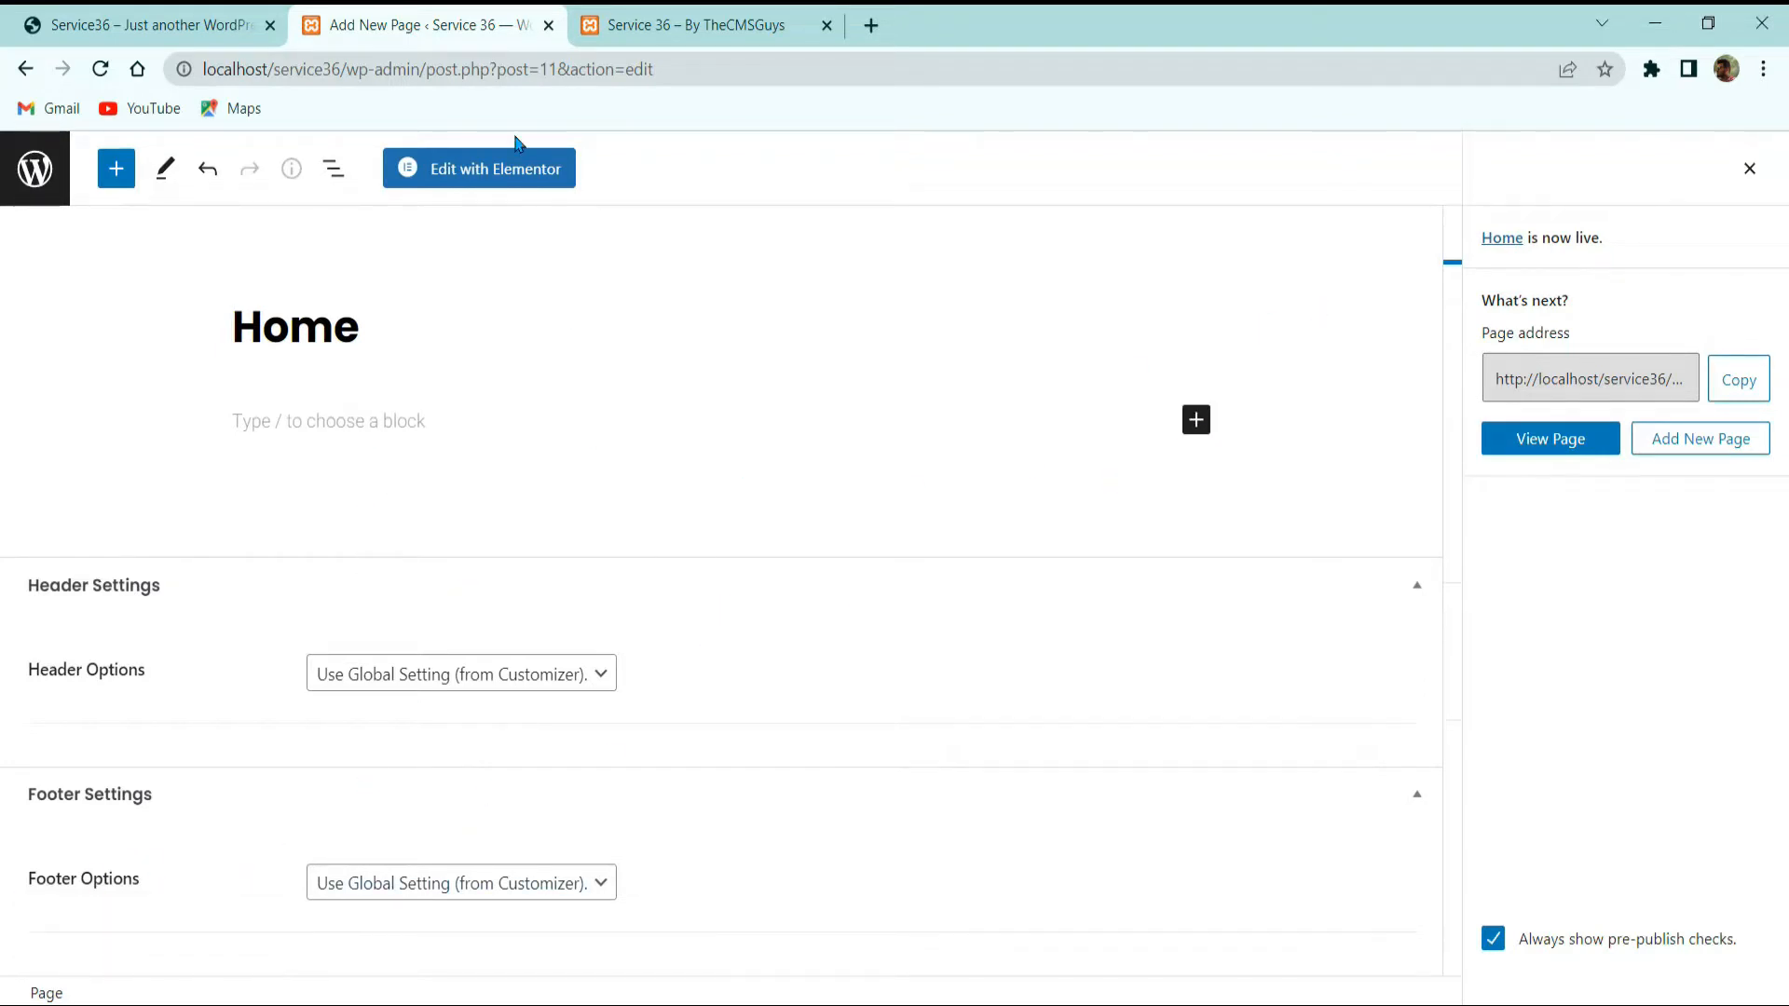
left_click(1581, 440)
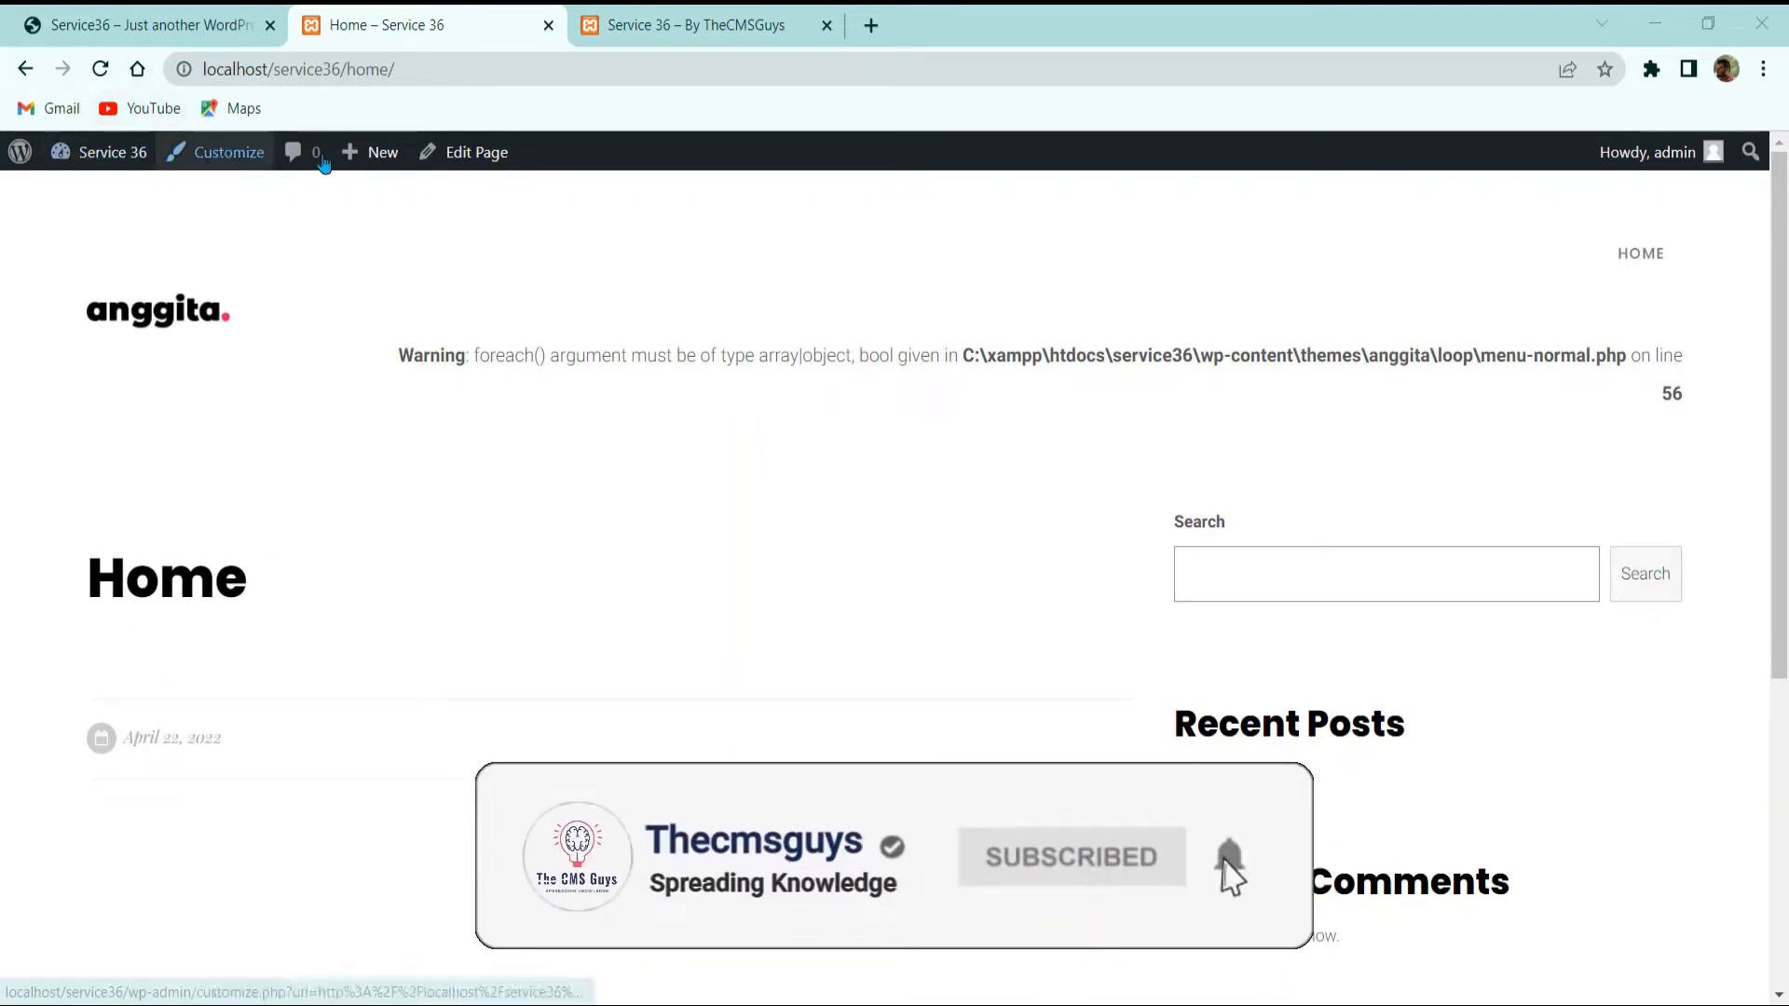
Step: Set the Home page template to Blank Page Builder, save, and view the result
left_click(471, 152)
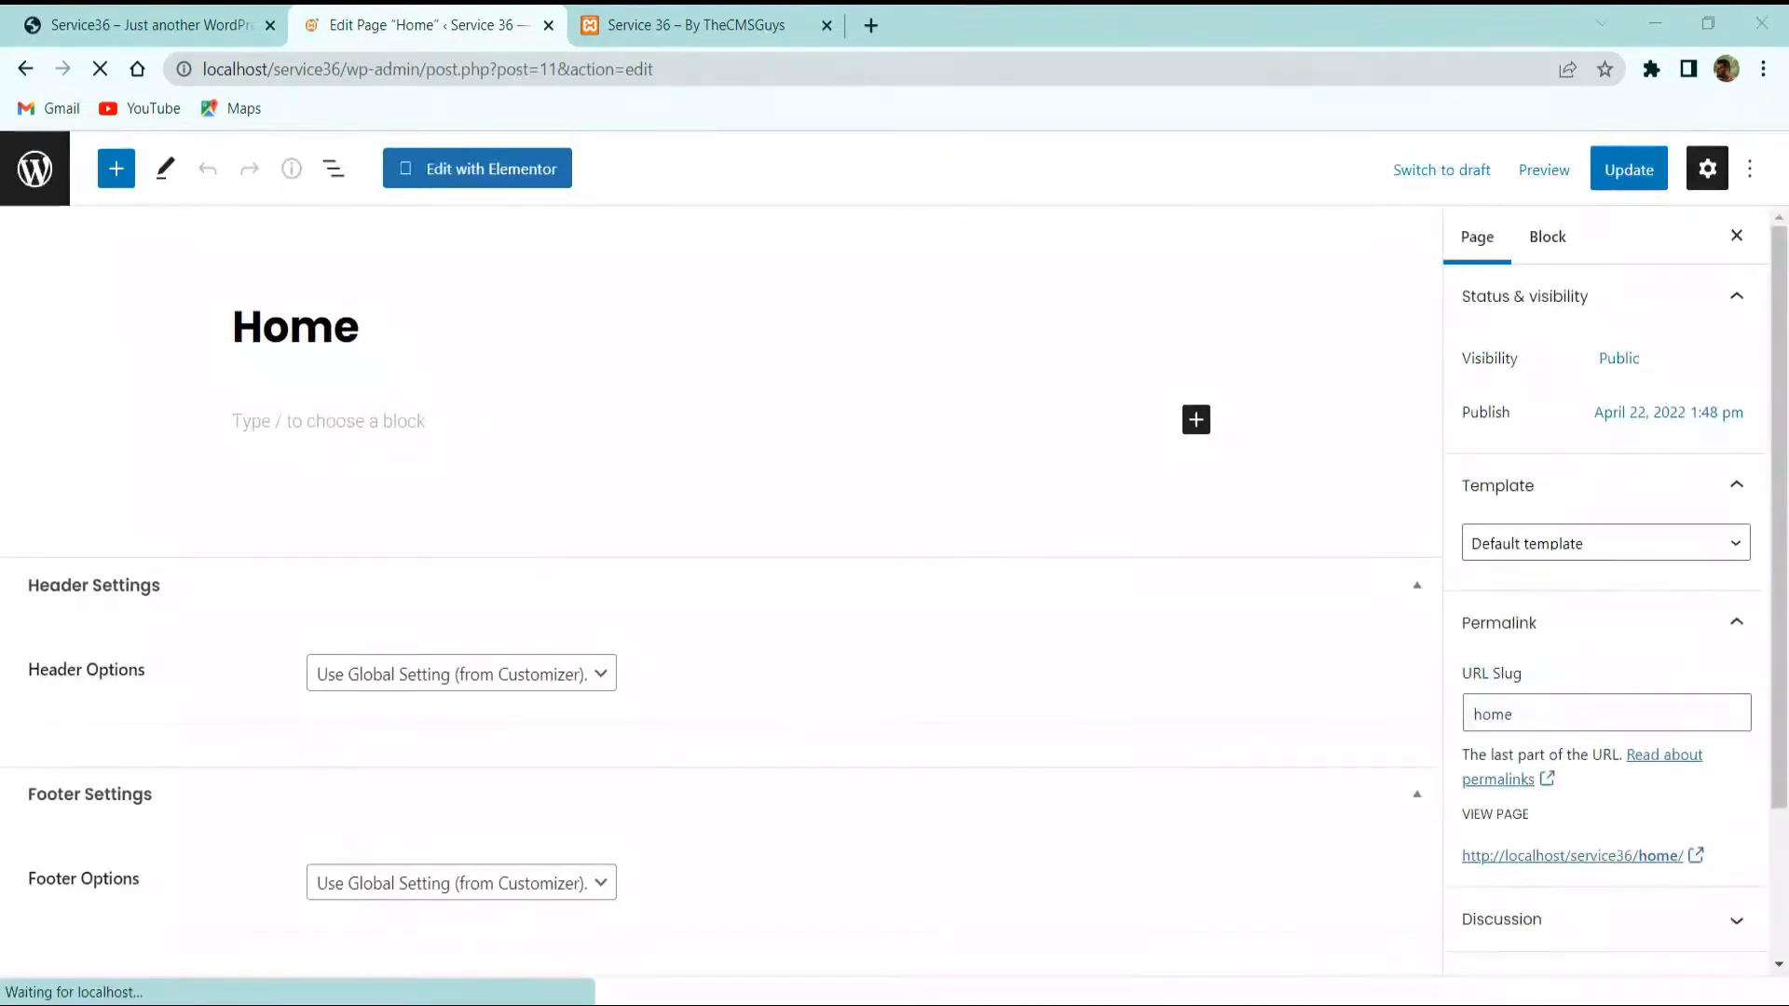
left_click(1702, 538)
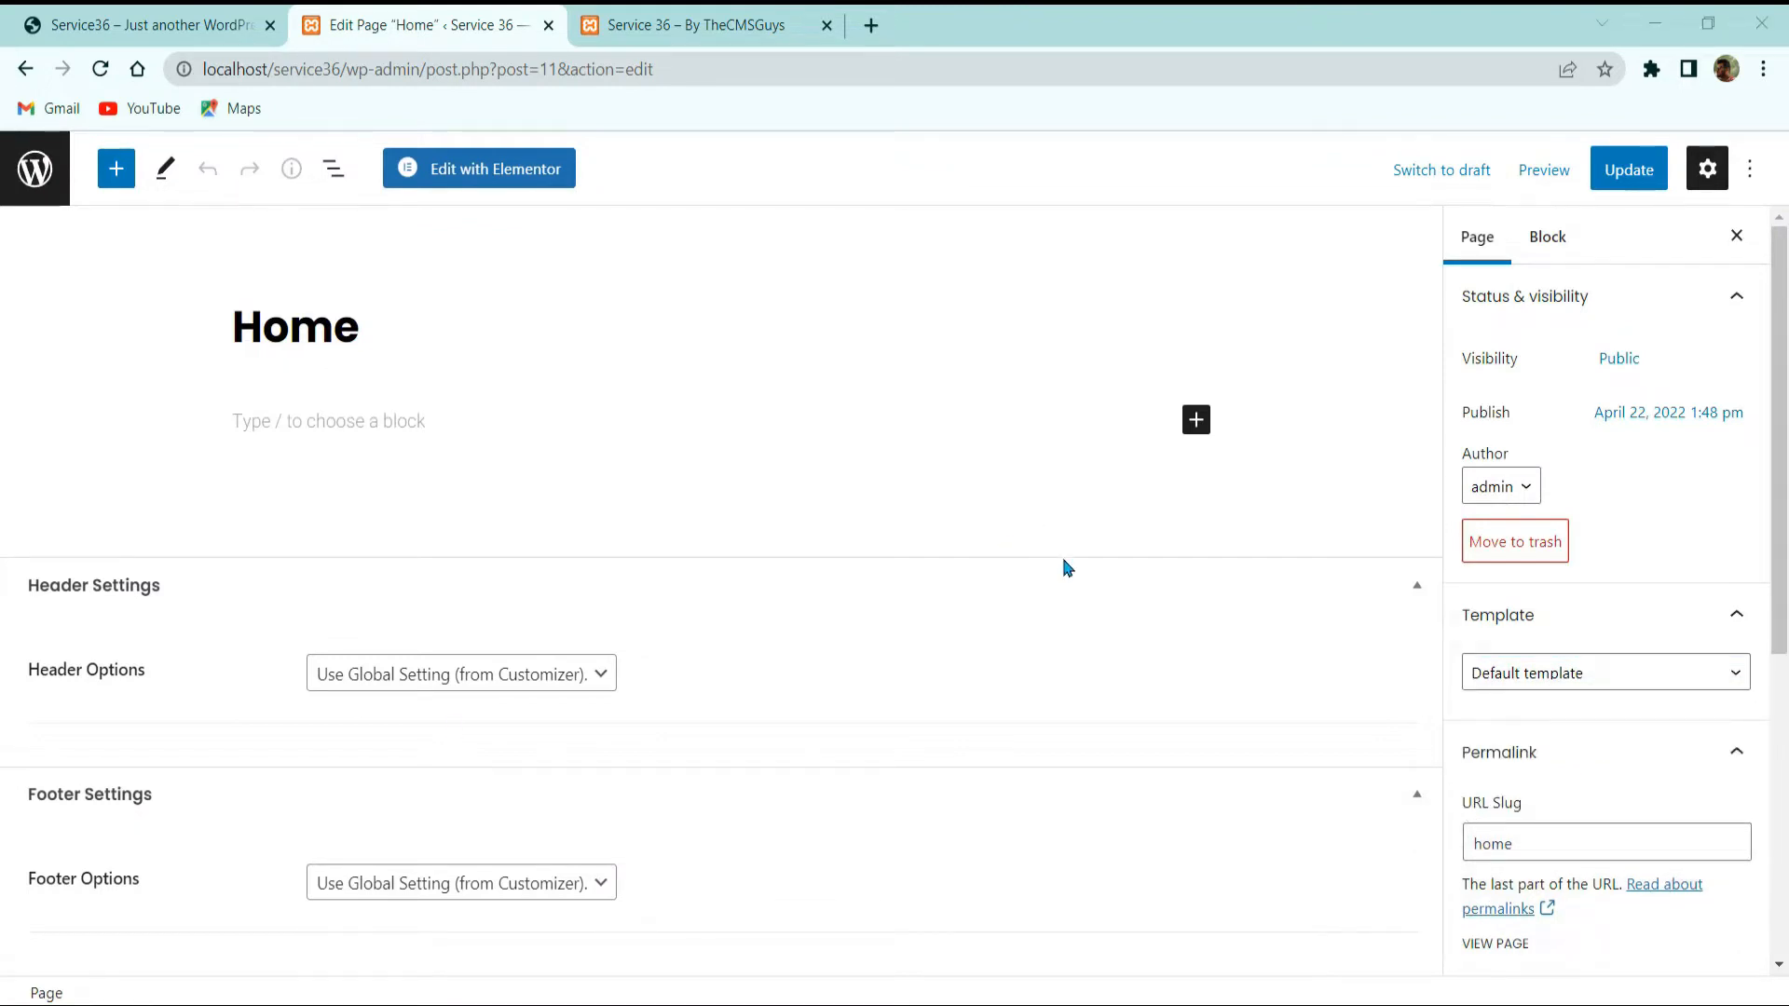
left_click(1568, 689)
left_click(1579, 669)
left_click(1579, 795)
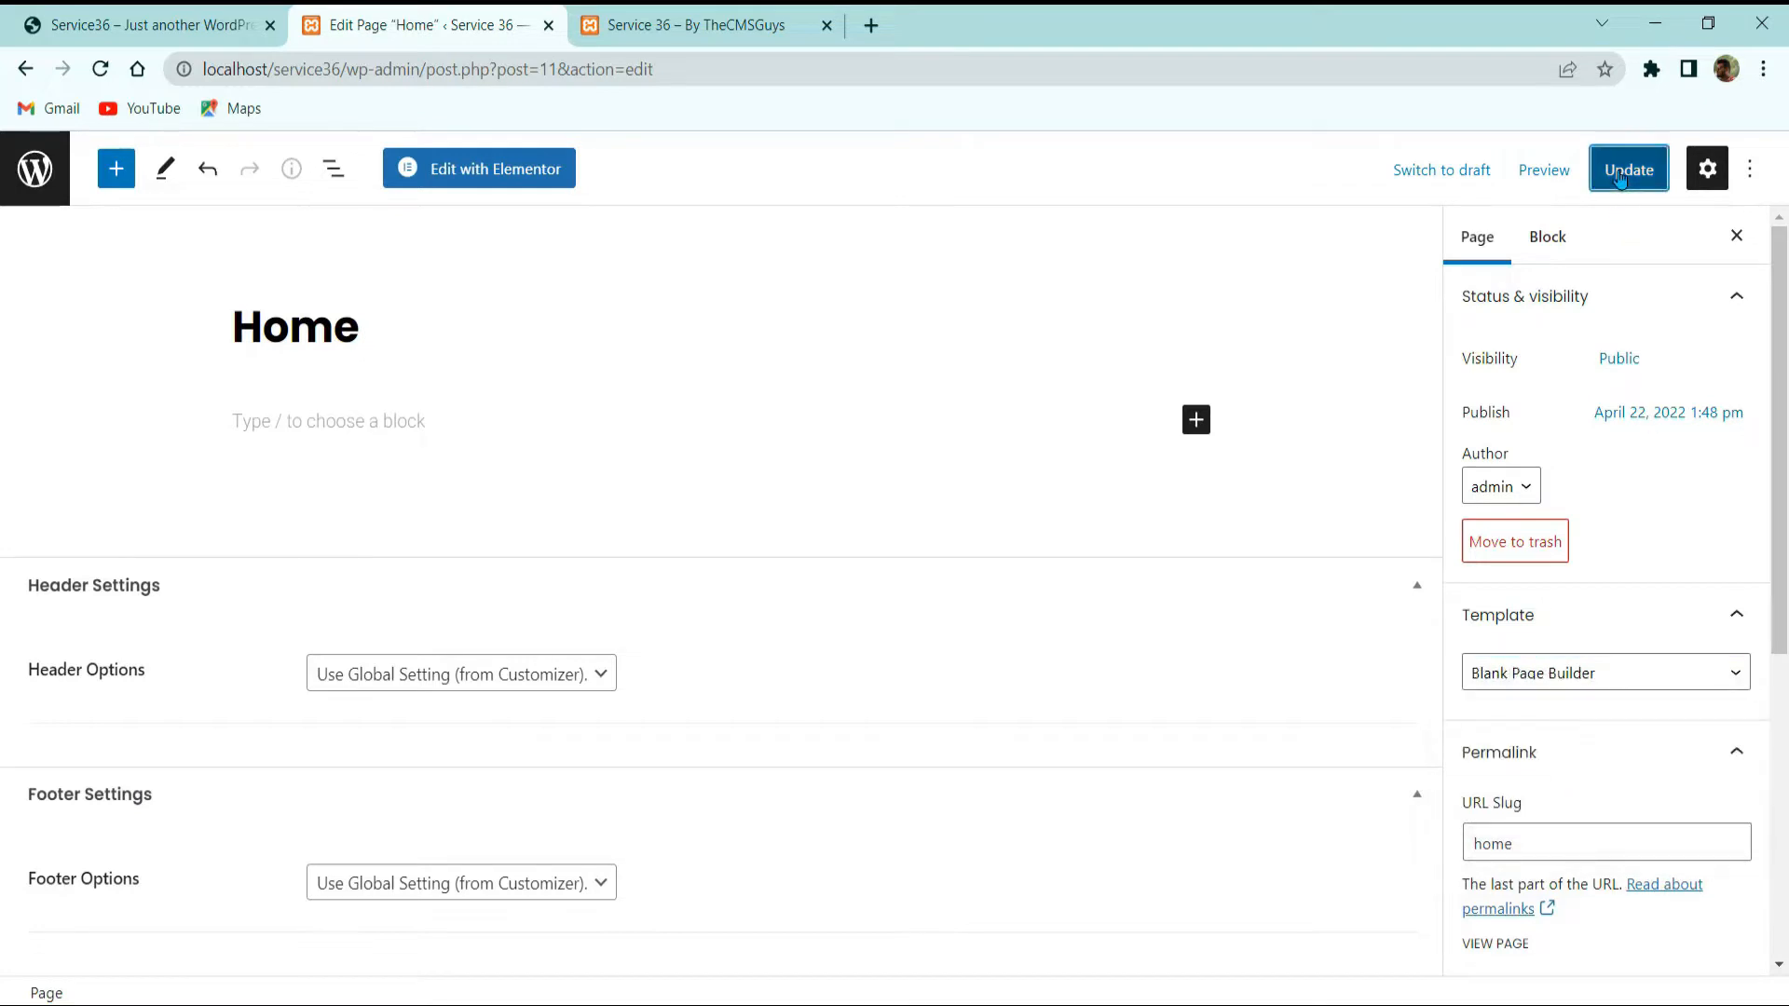
left_click(1621, 177)
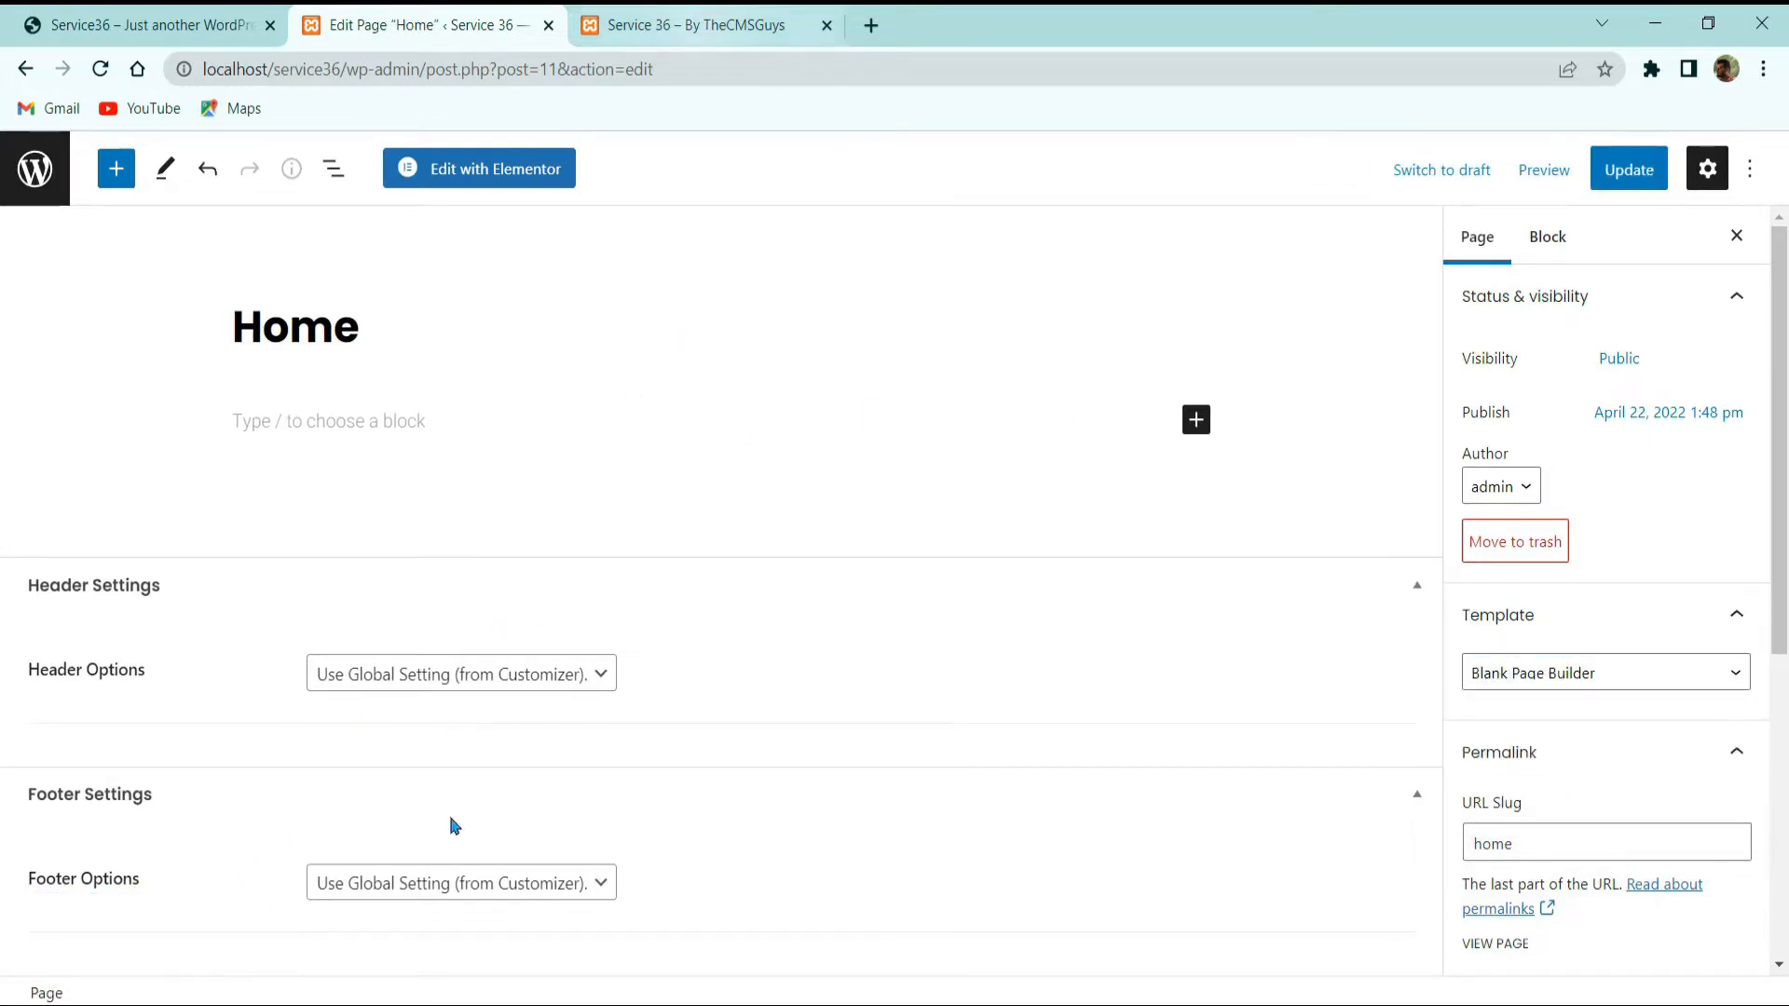
left_click(1639, 171)
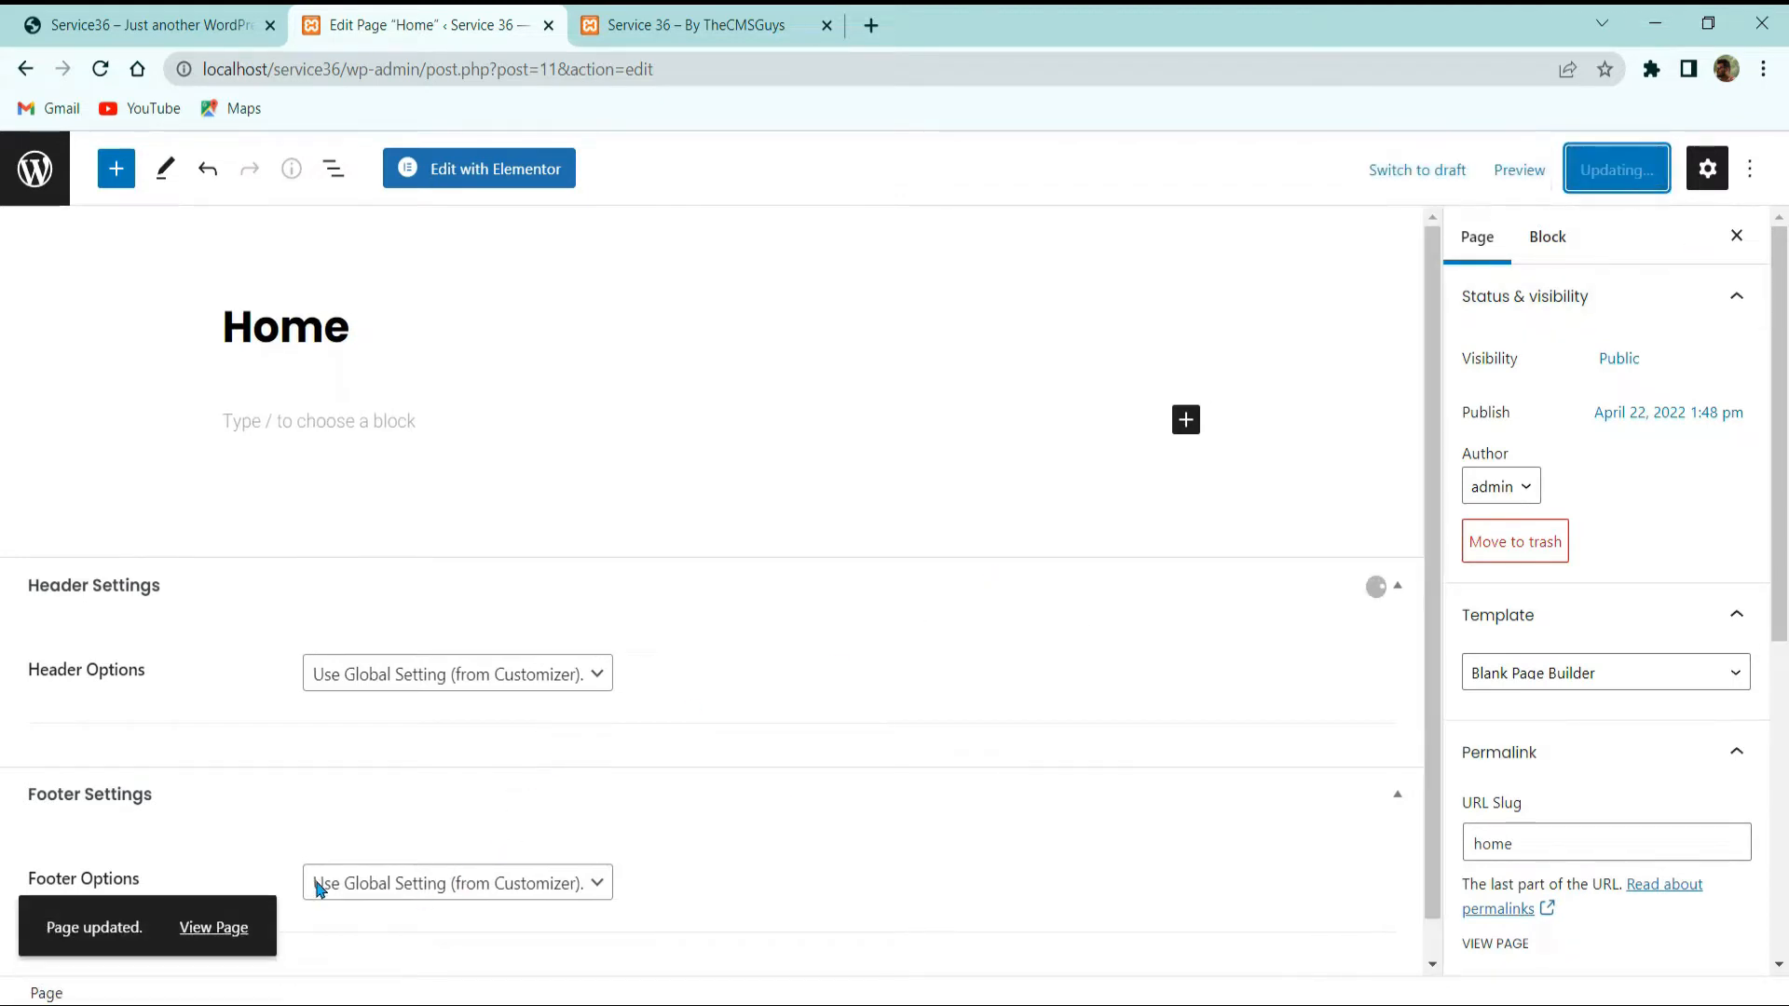
left_click(228, 922)
left_click(743, 38)
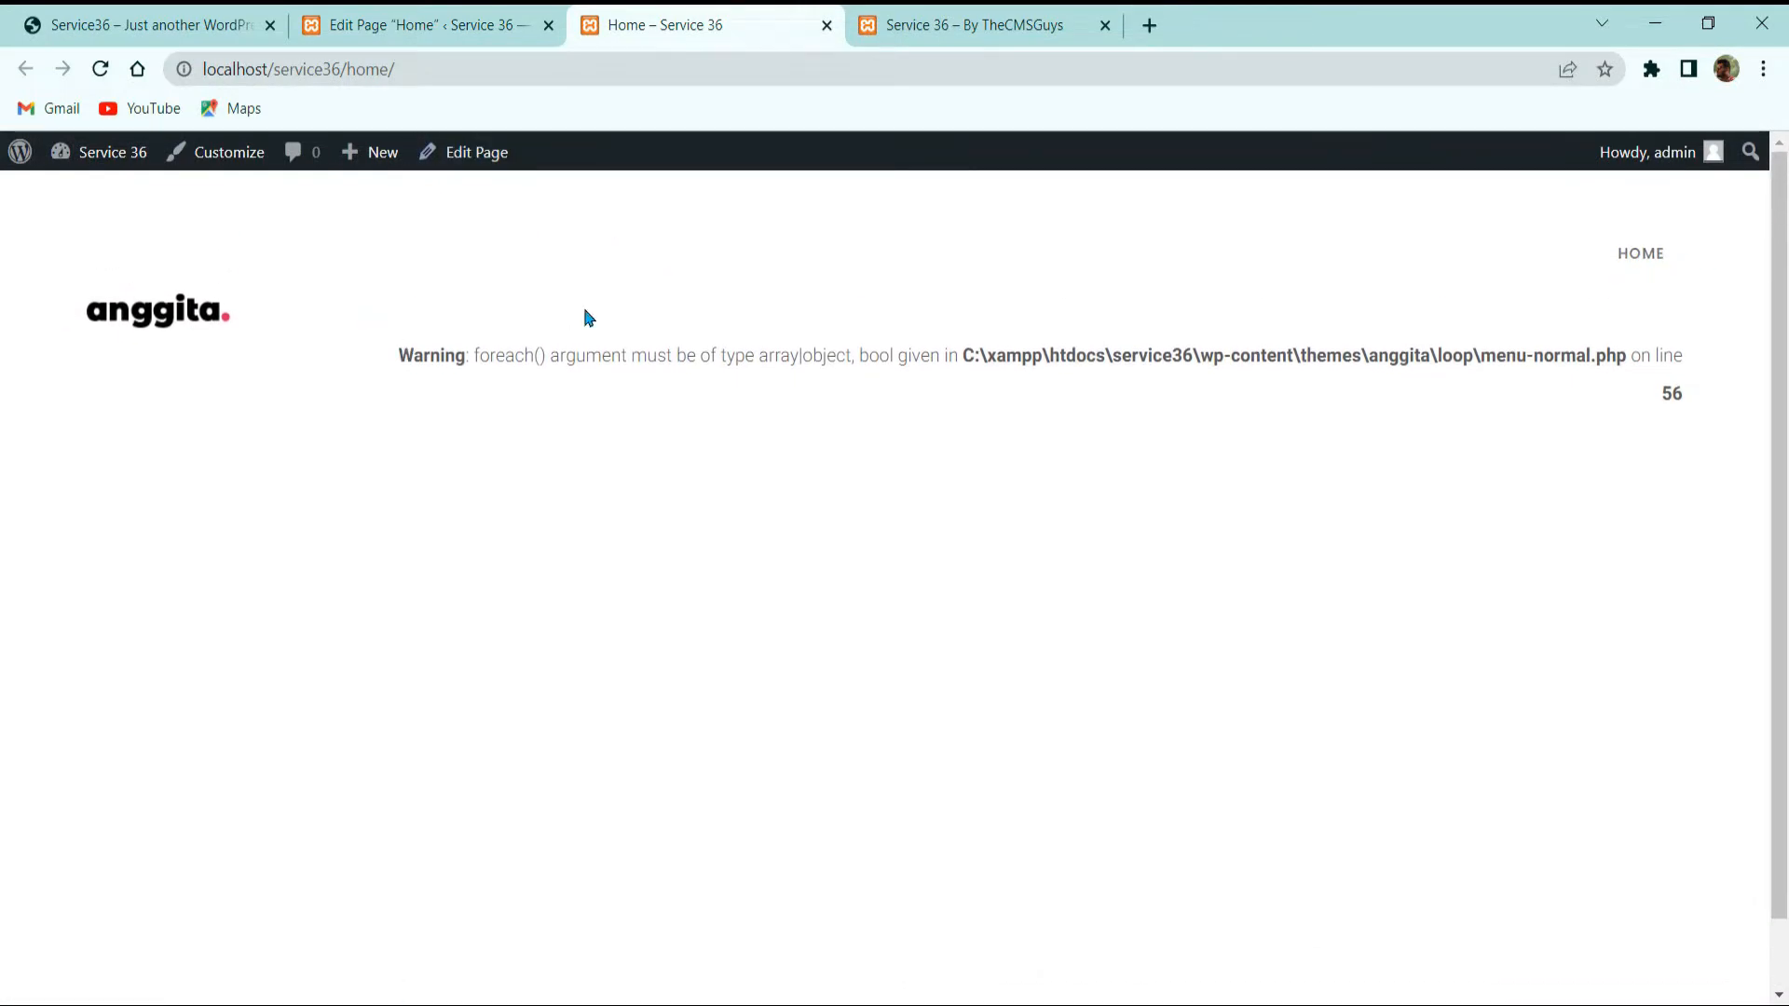
left_click(466, 20)
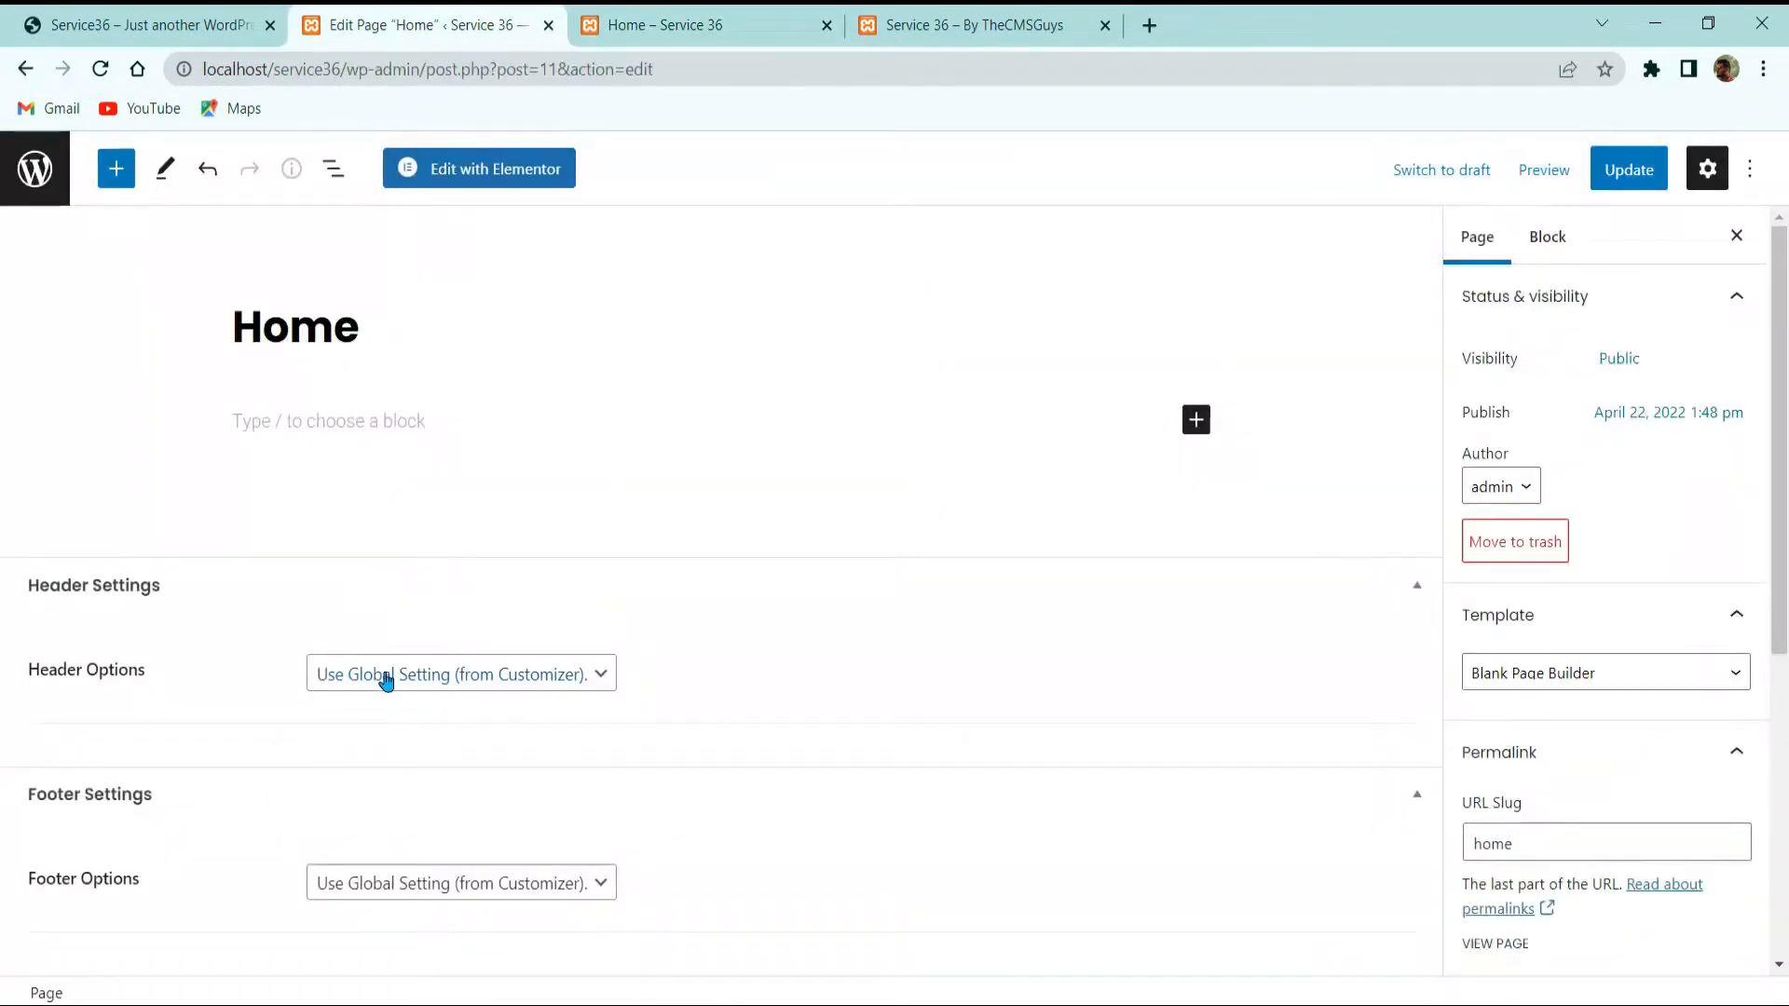
Step: Switch the Home page header to a custom header and save the change
left_click(386, 681)
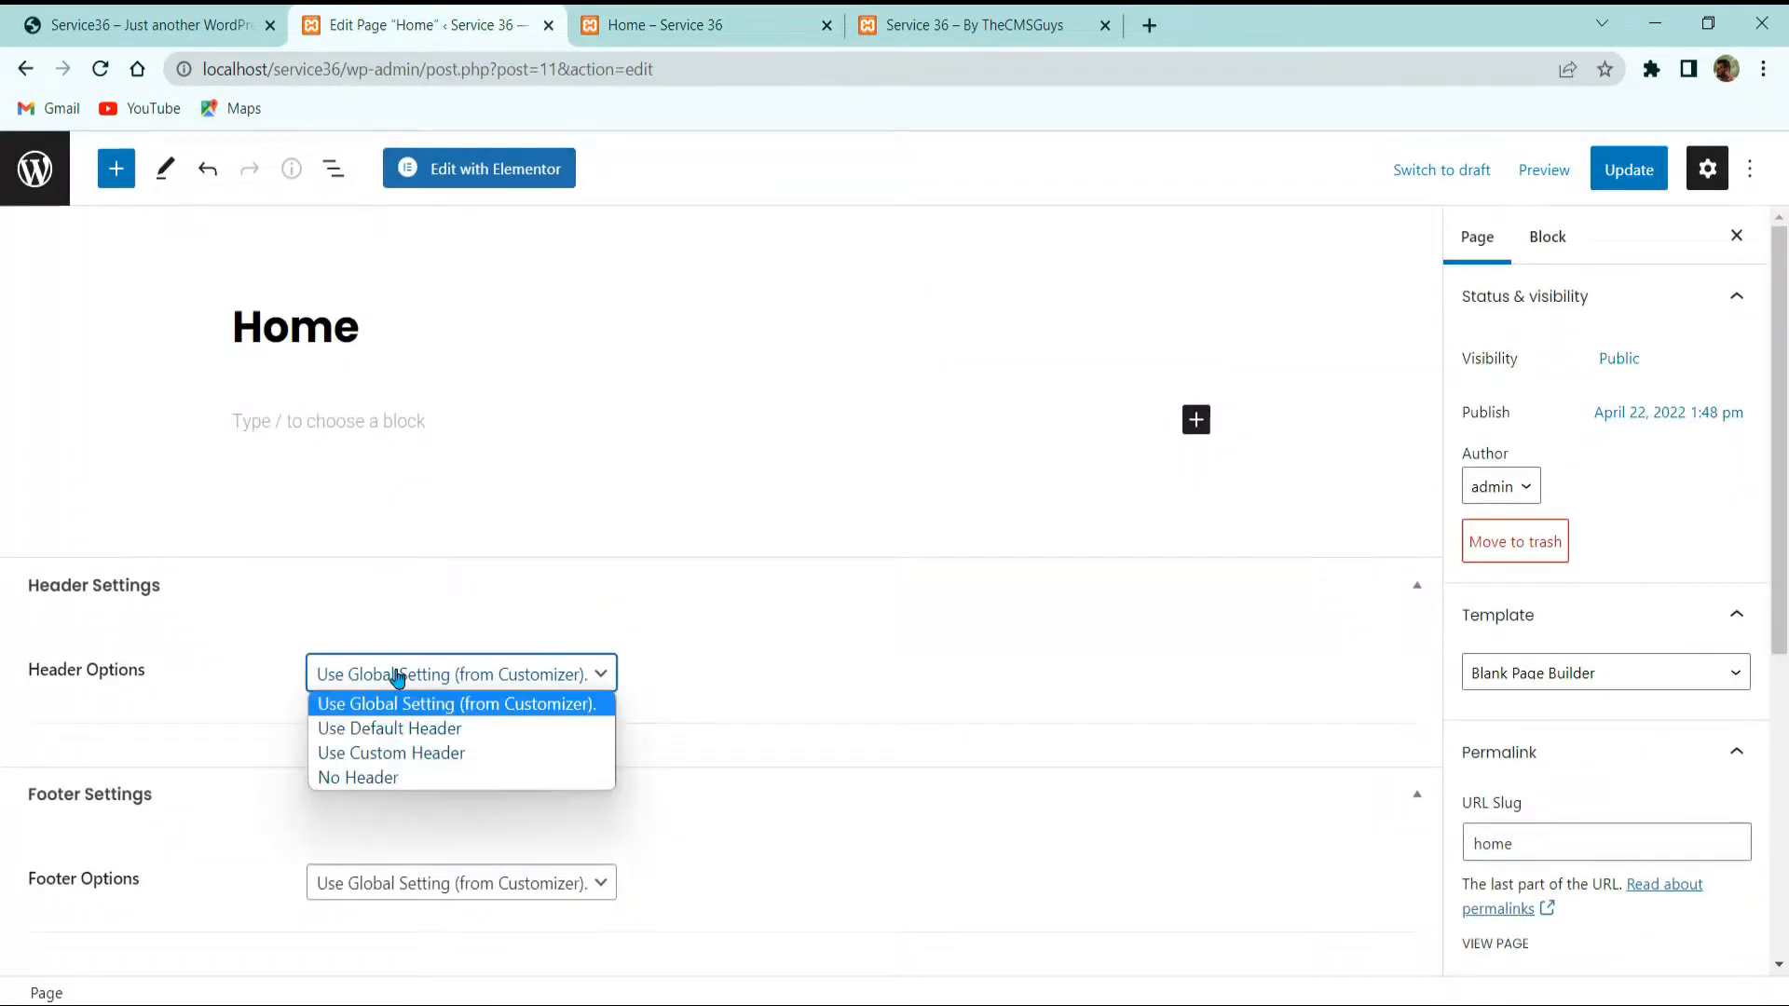
left_click(447, 762)
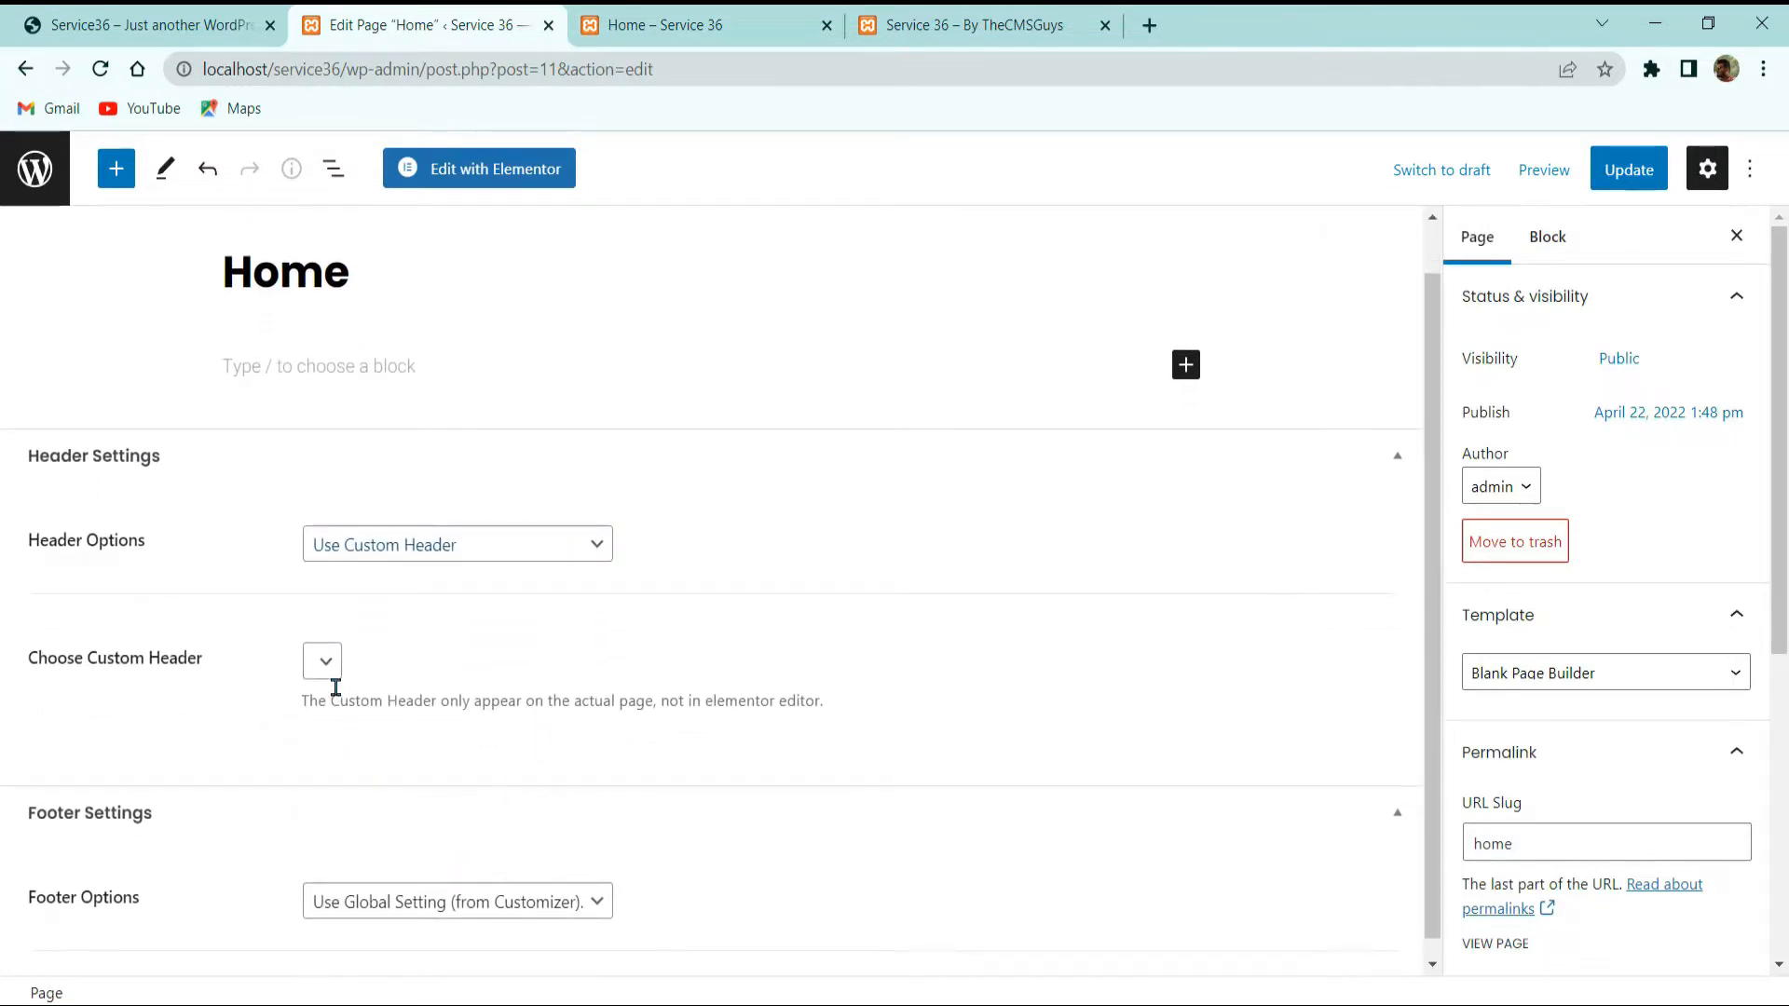
left_click(337, 661)
left_click(486, 654)
scroll(464, 688, "down", 1)
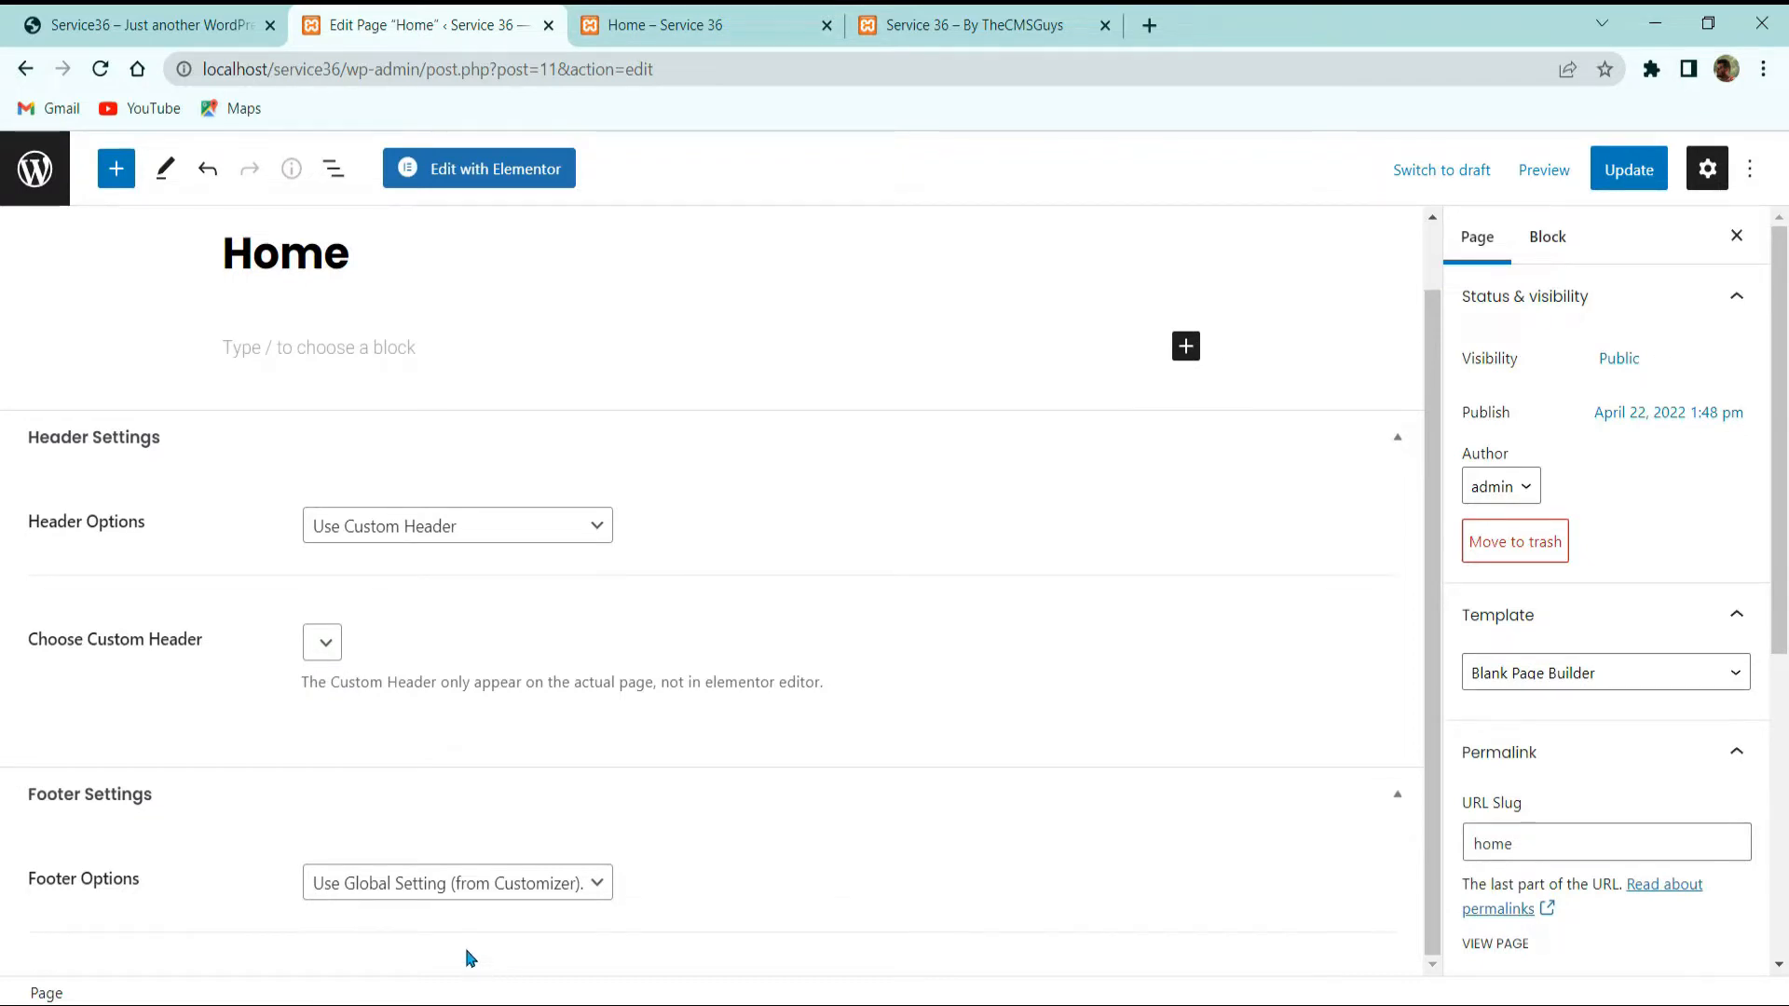
left_click(458, 877)
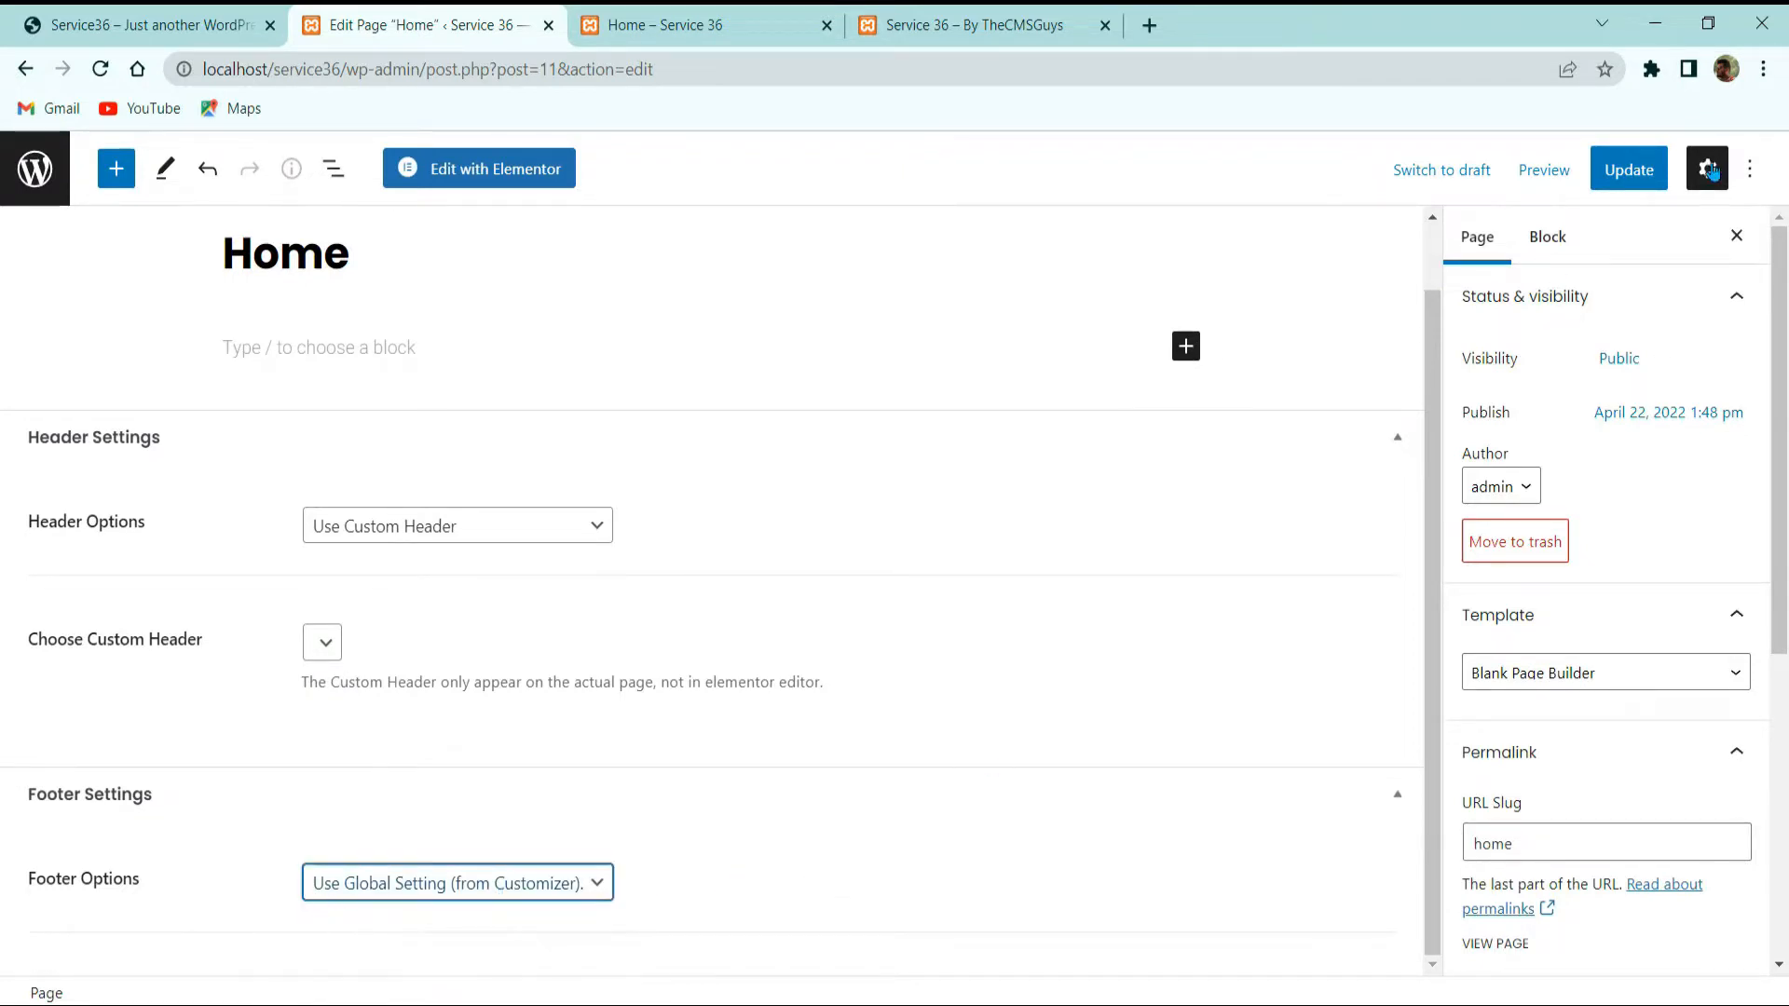
left_click(1630, 170)
Step: Reload the live Home page and highlight its PHP warning
left_click(792, 26)
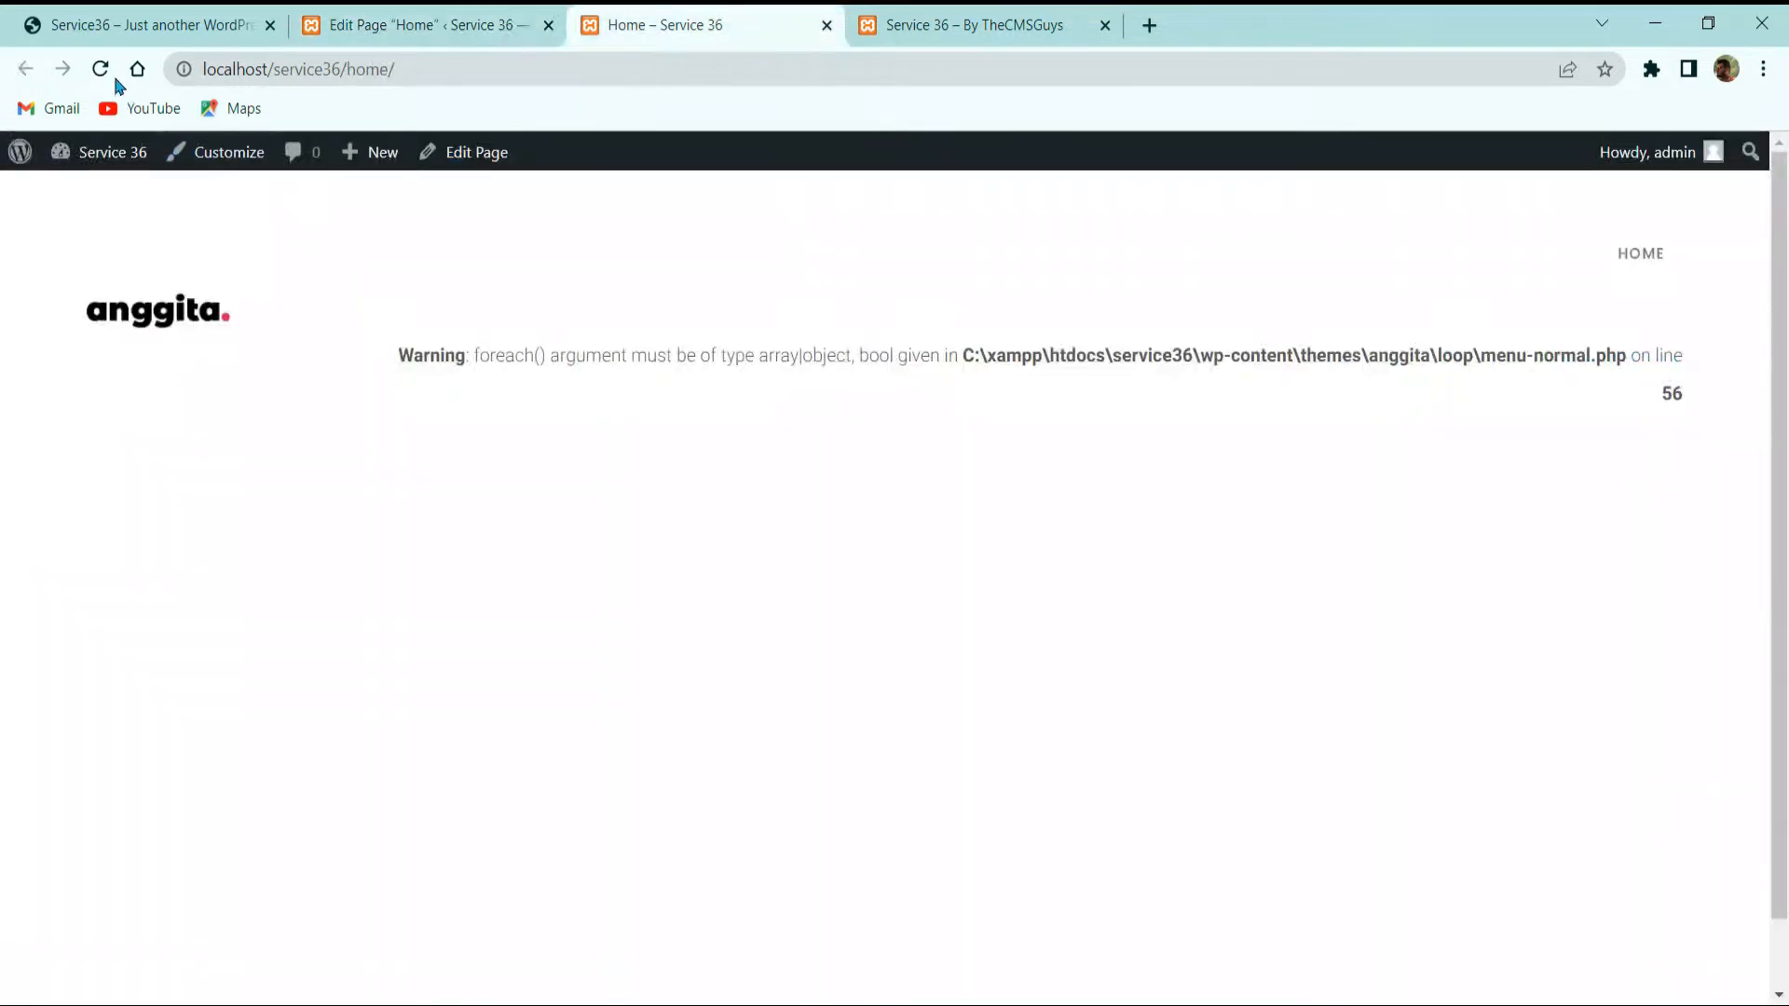
left_click(101, 69)
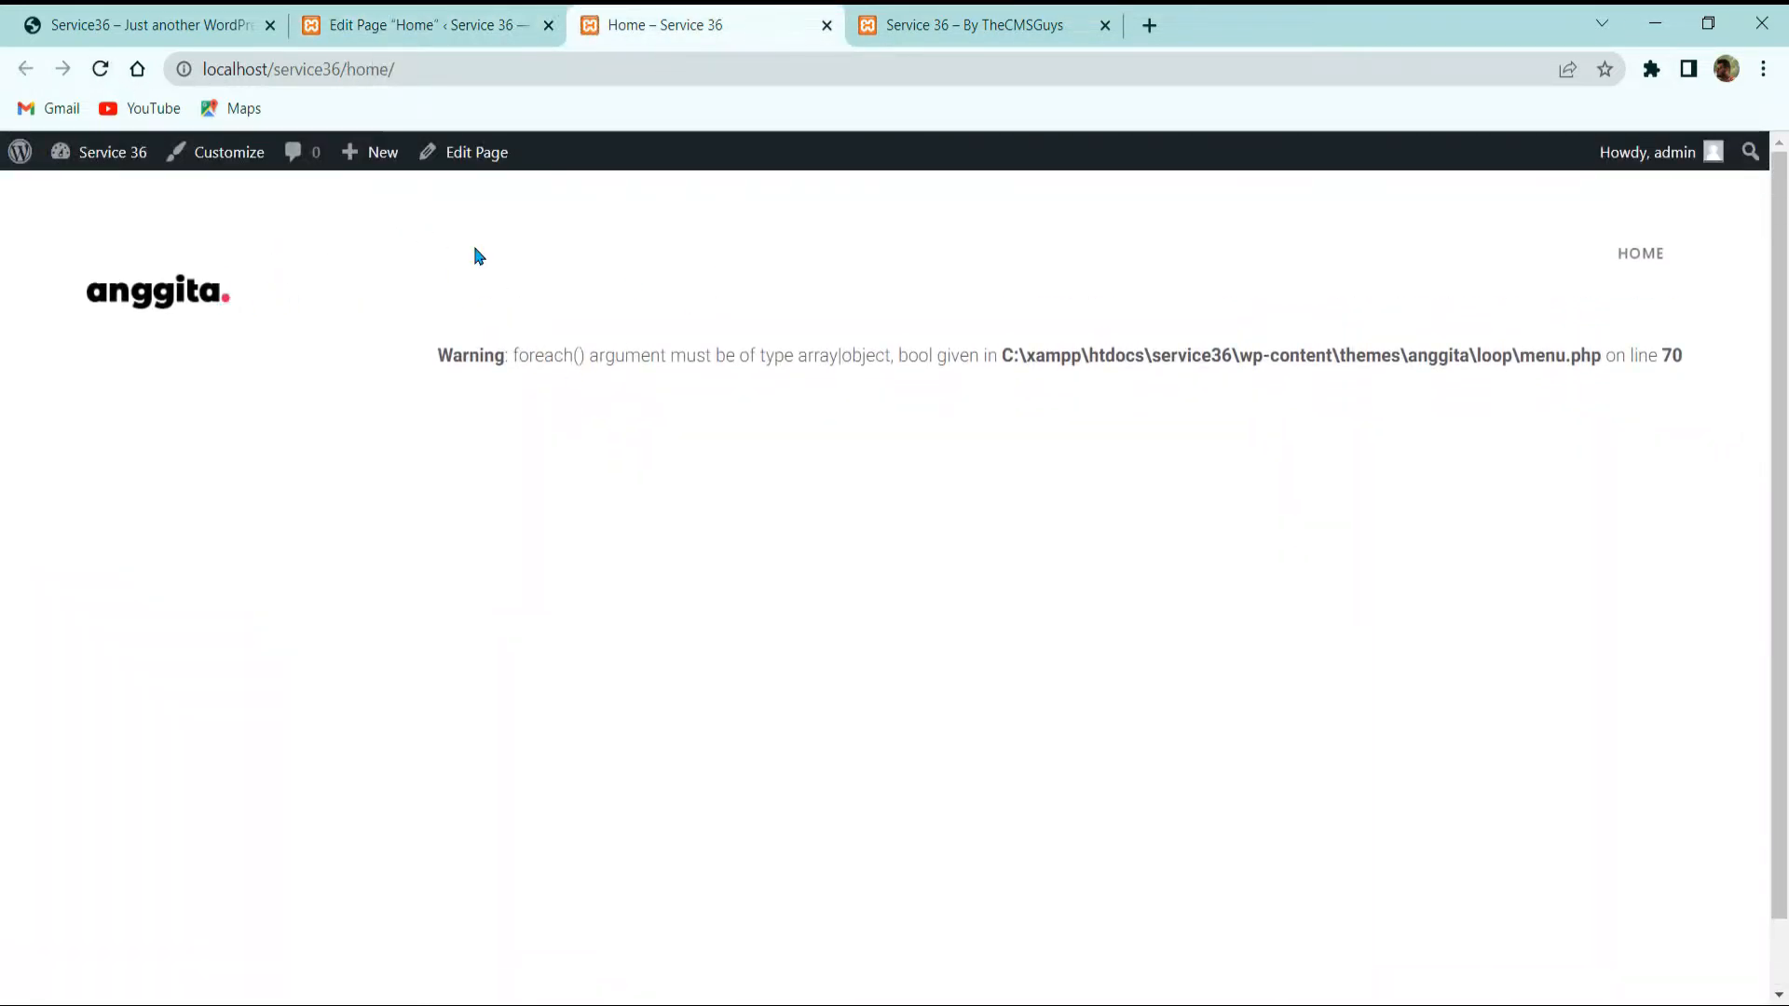
left_click(403, 18)
left_click(647, 24)
left_click_drag(443, 371, 548, 356)
left_click(723, 329)
left_click(434, 13)
left_click(634, 17)
Step: Scroll through The CMS Guys demo site for reference
left_click(149, 21)
scroll(519, 507, "down", 10)
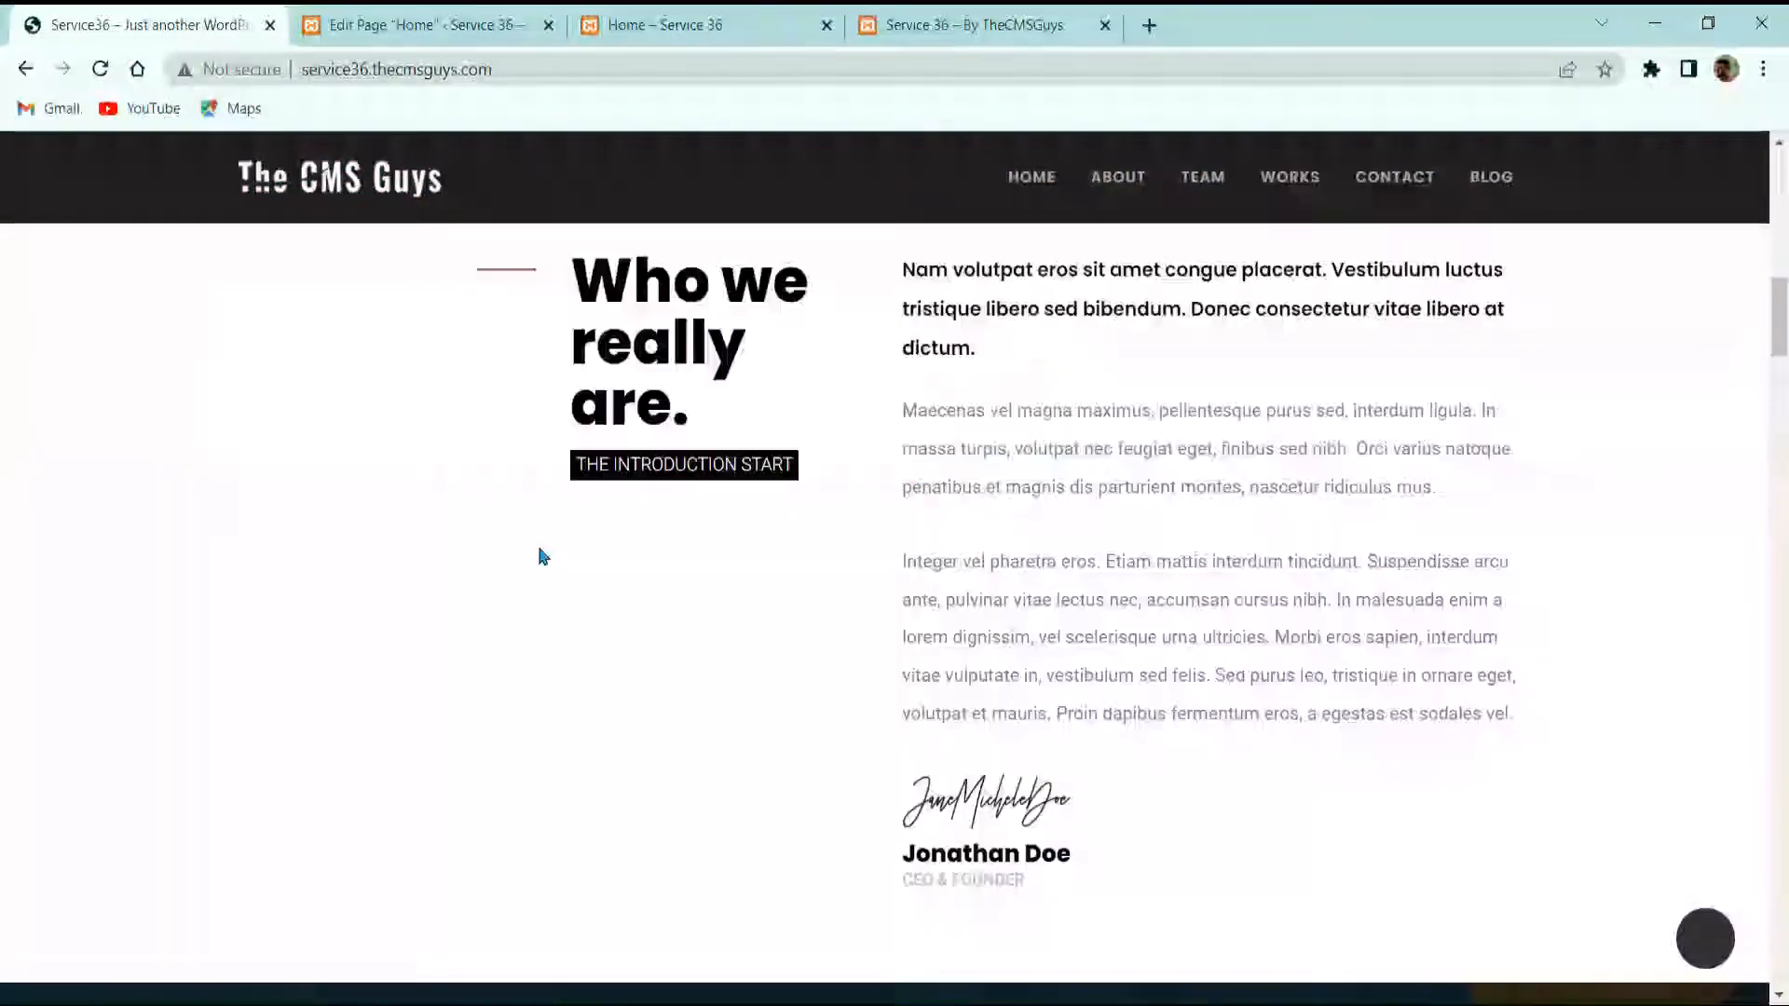
scroll(543, 557, "up", 12)
scroll(545, 540, "down", 10)
scroll(547, 531, "up", 10)
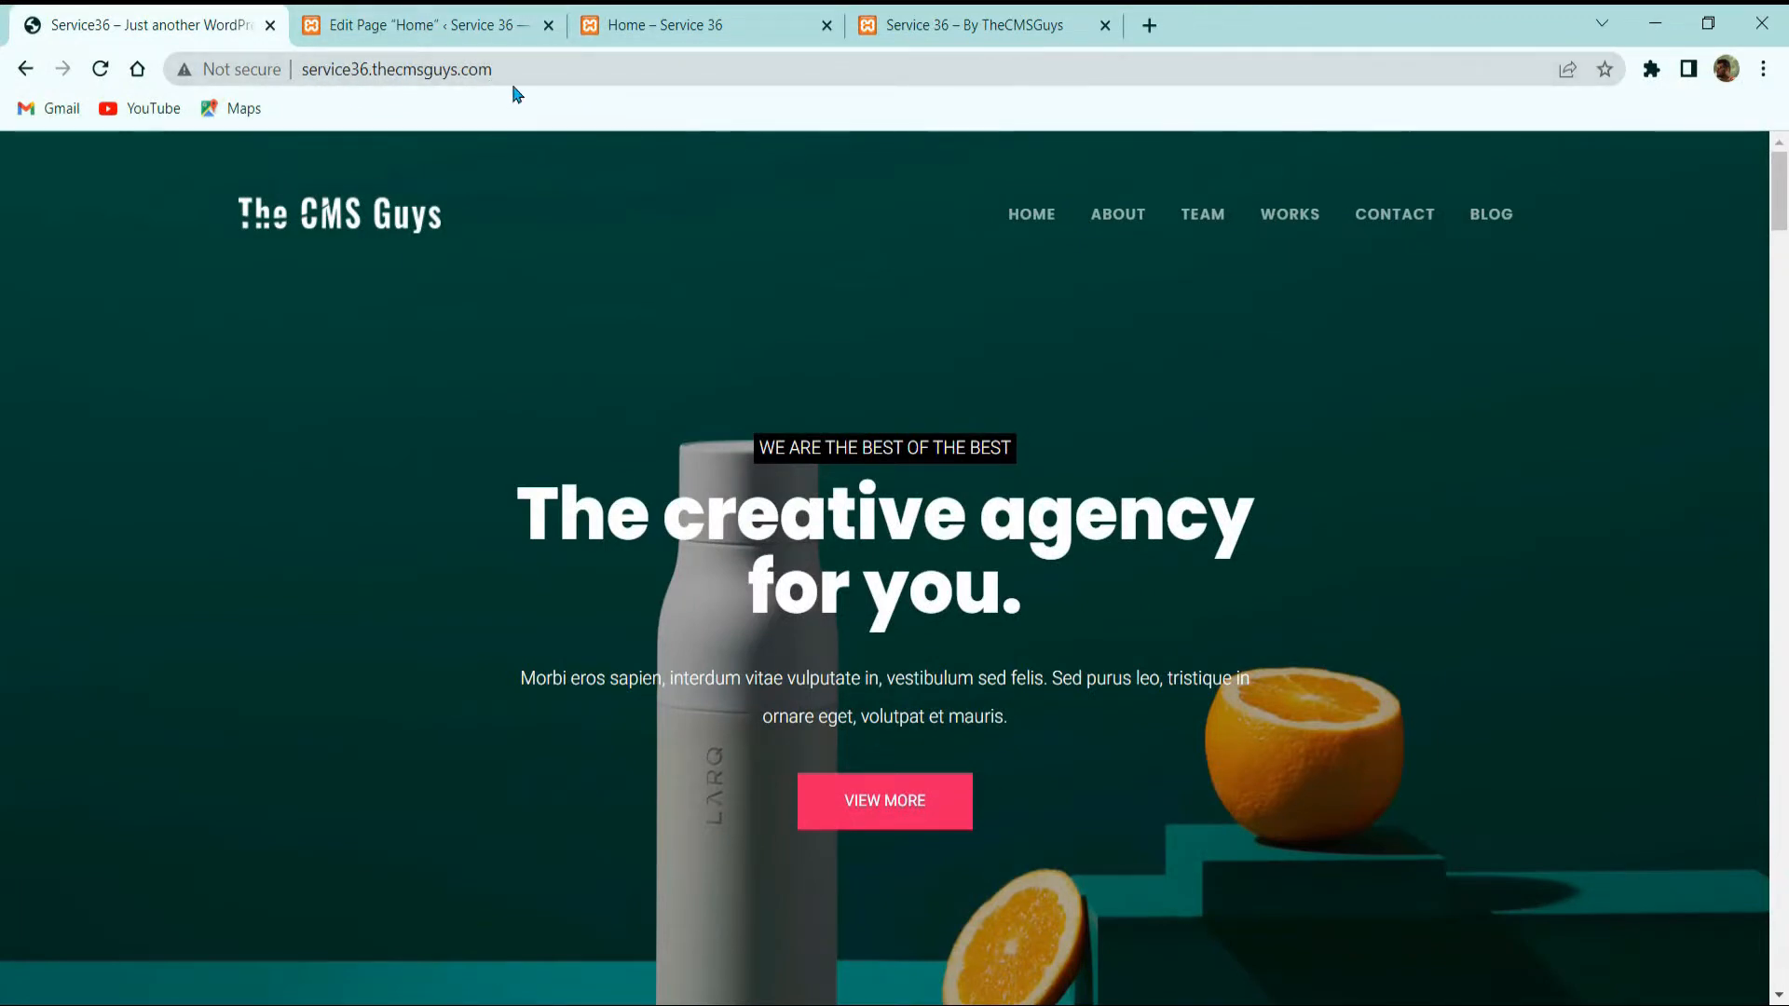
Step: Reload the site's front page and the Home page, then go to the Pages list
left_click(679, 19)
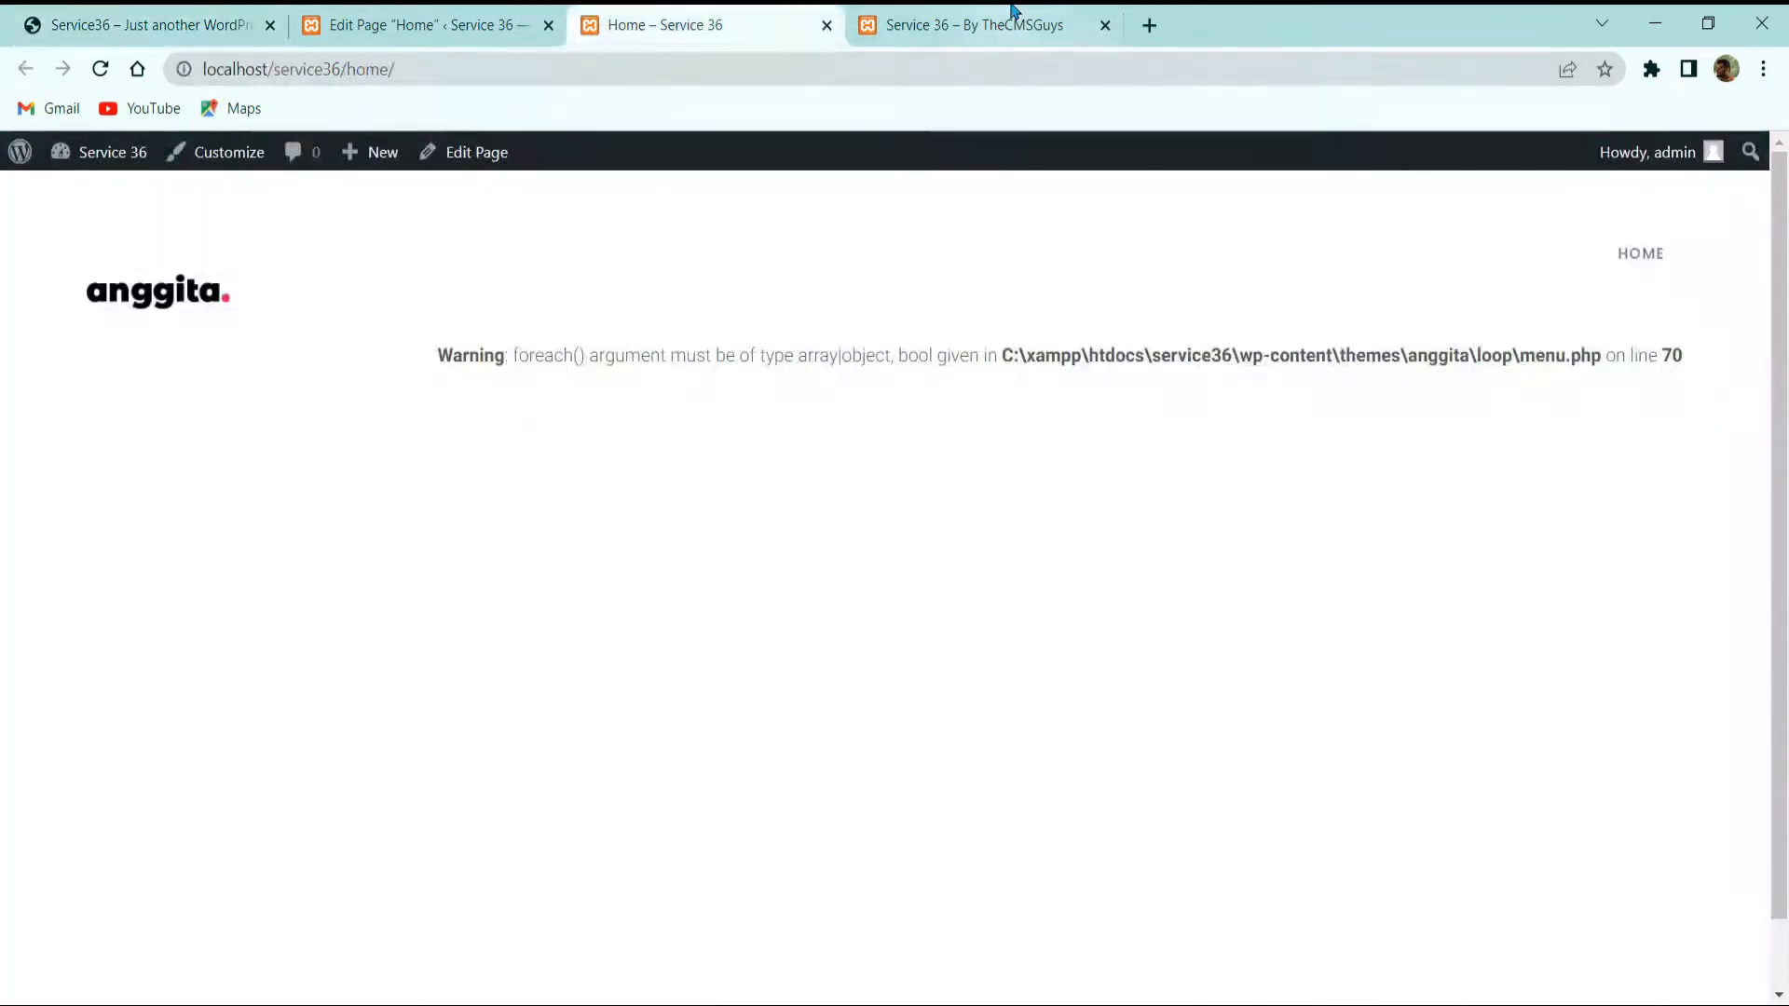
left_click(997, 22)
left_click(102, 69)
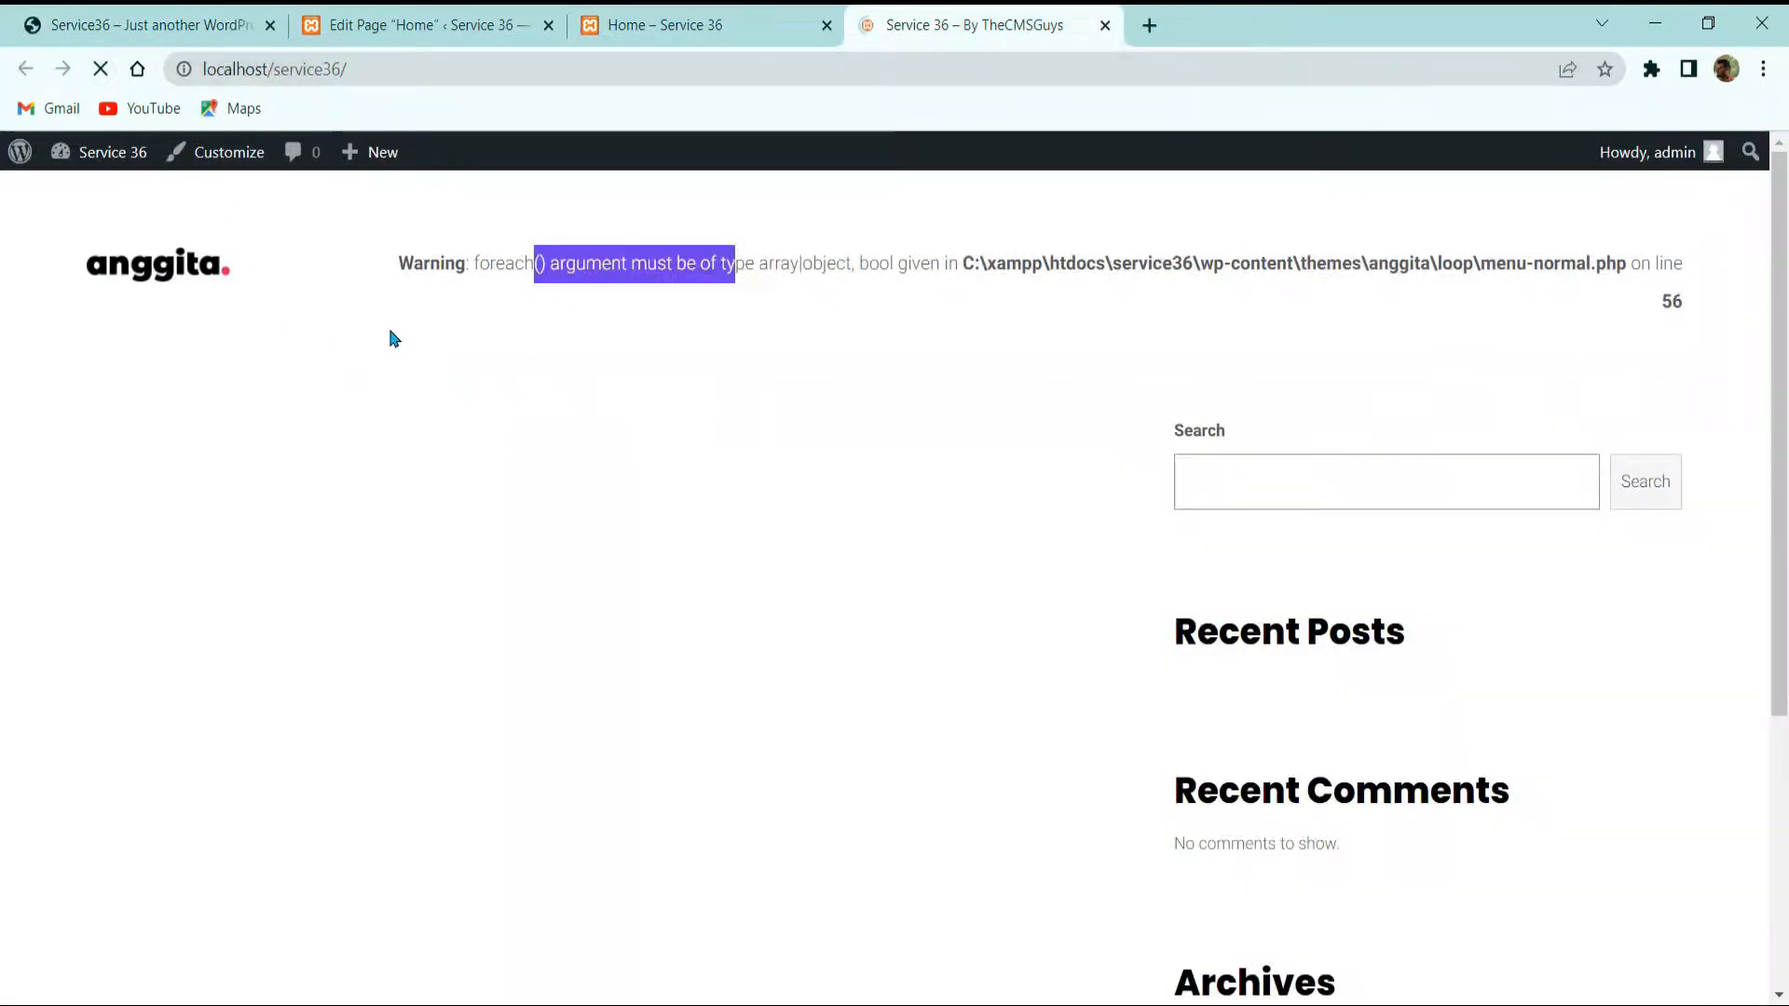
scroll(540, 335, "down", 4)
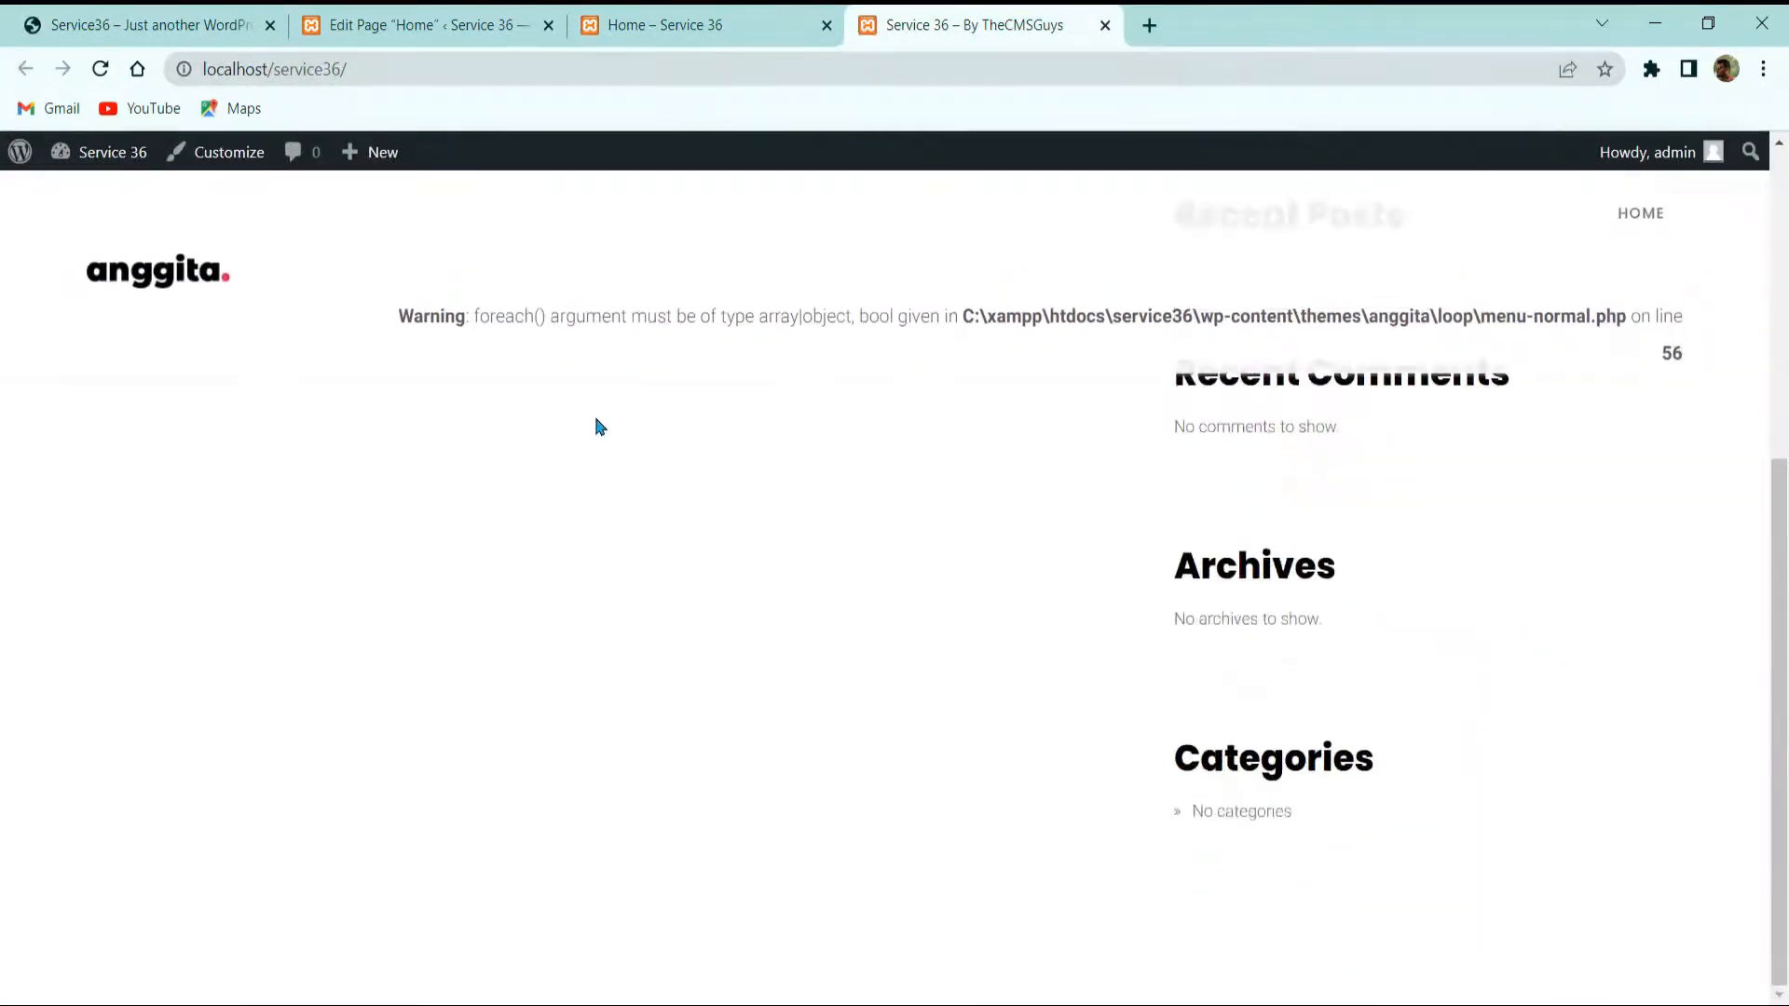
scroll(1406, 571, "up", 3)
scroll(1326, 579, "down", 3)
left_click(736, 20)
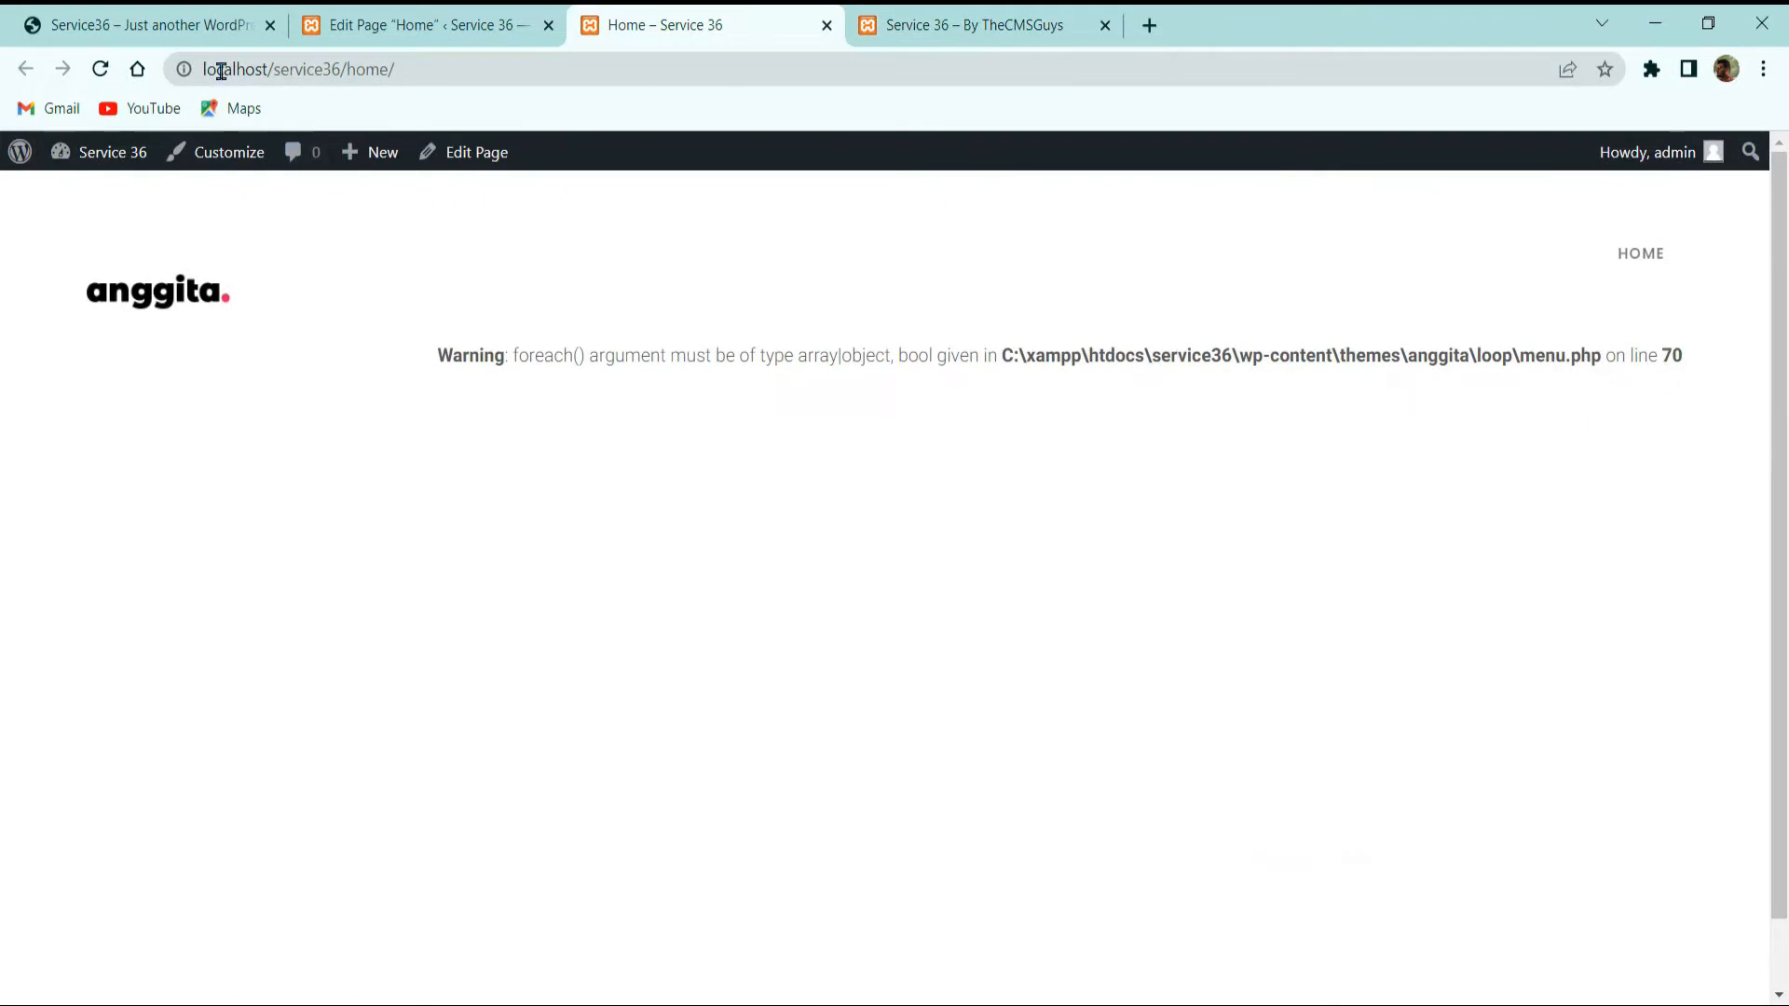
left_click(101, 69)
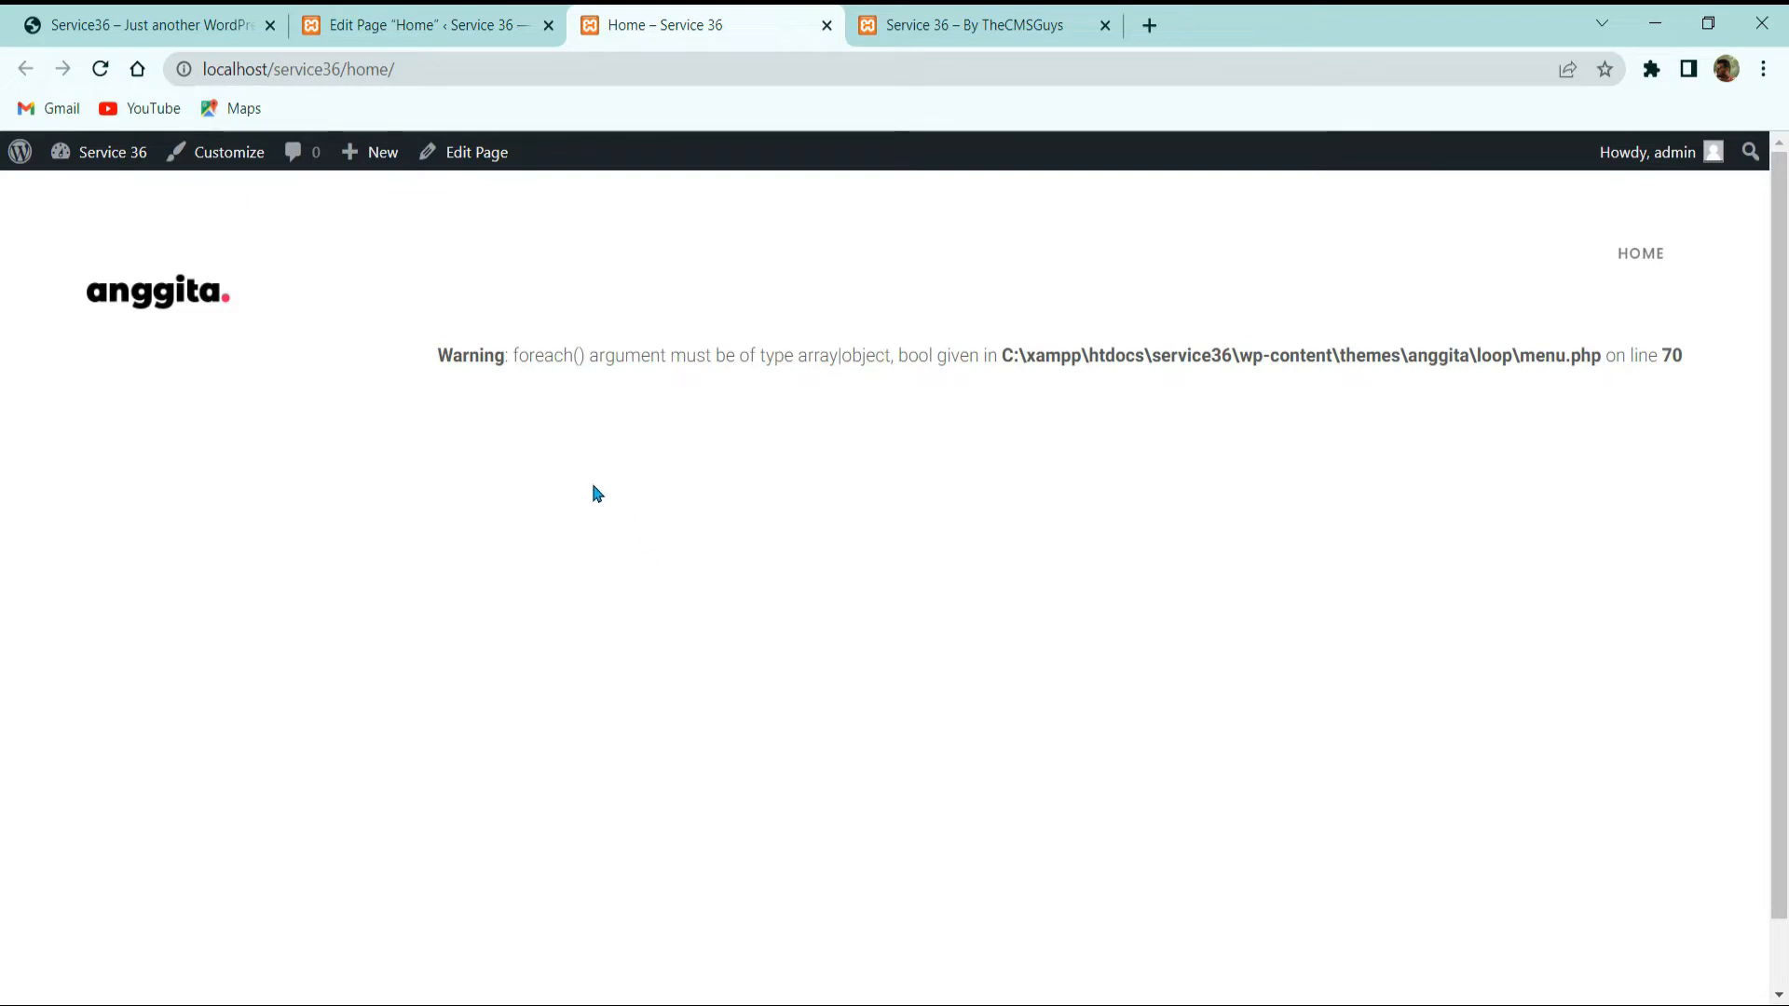
left_click(431, 19)
left_click(52, 177)
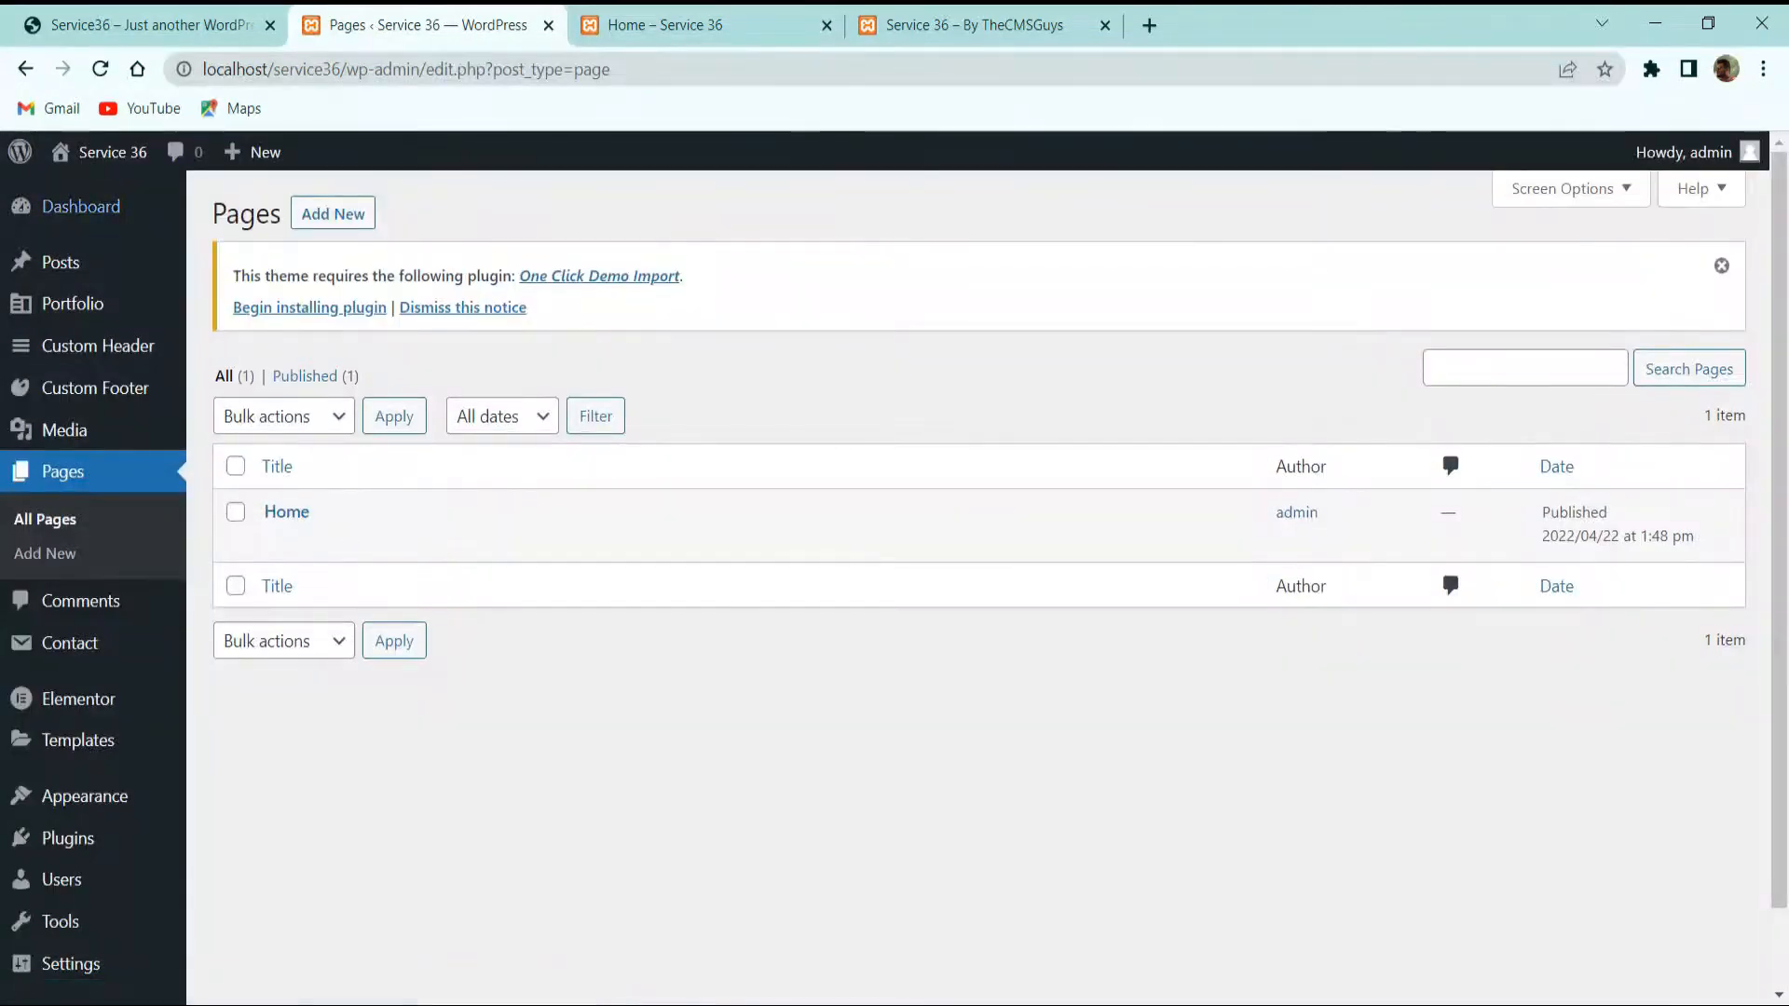
Step: In Reading settings, set the homepage to the static page Home and save
scroll(37, 627, "down", 1)
mouse_move(84, 879)
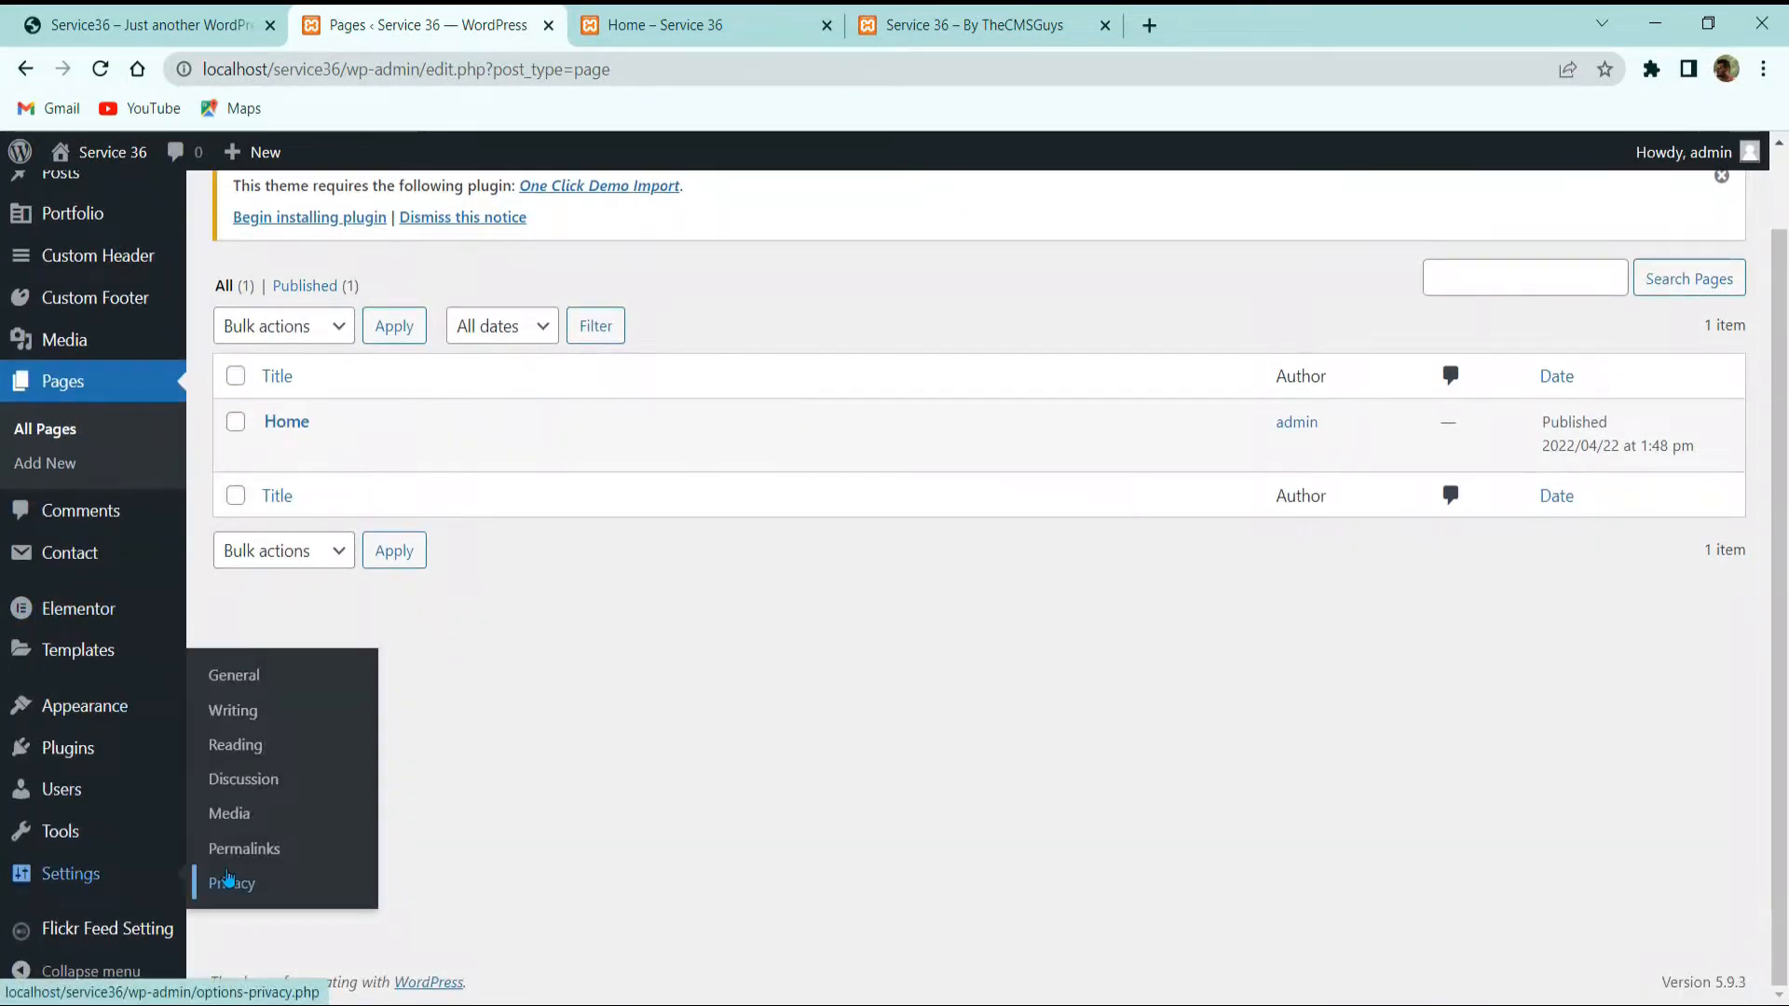
left_click(261, 753)
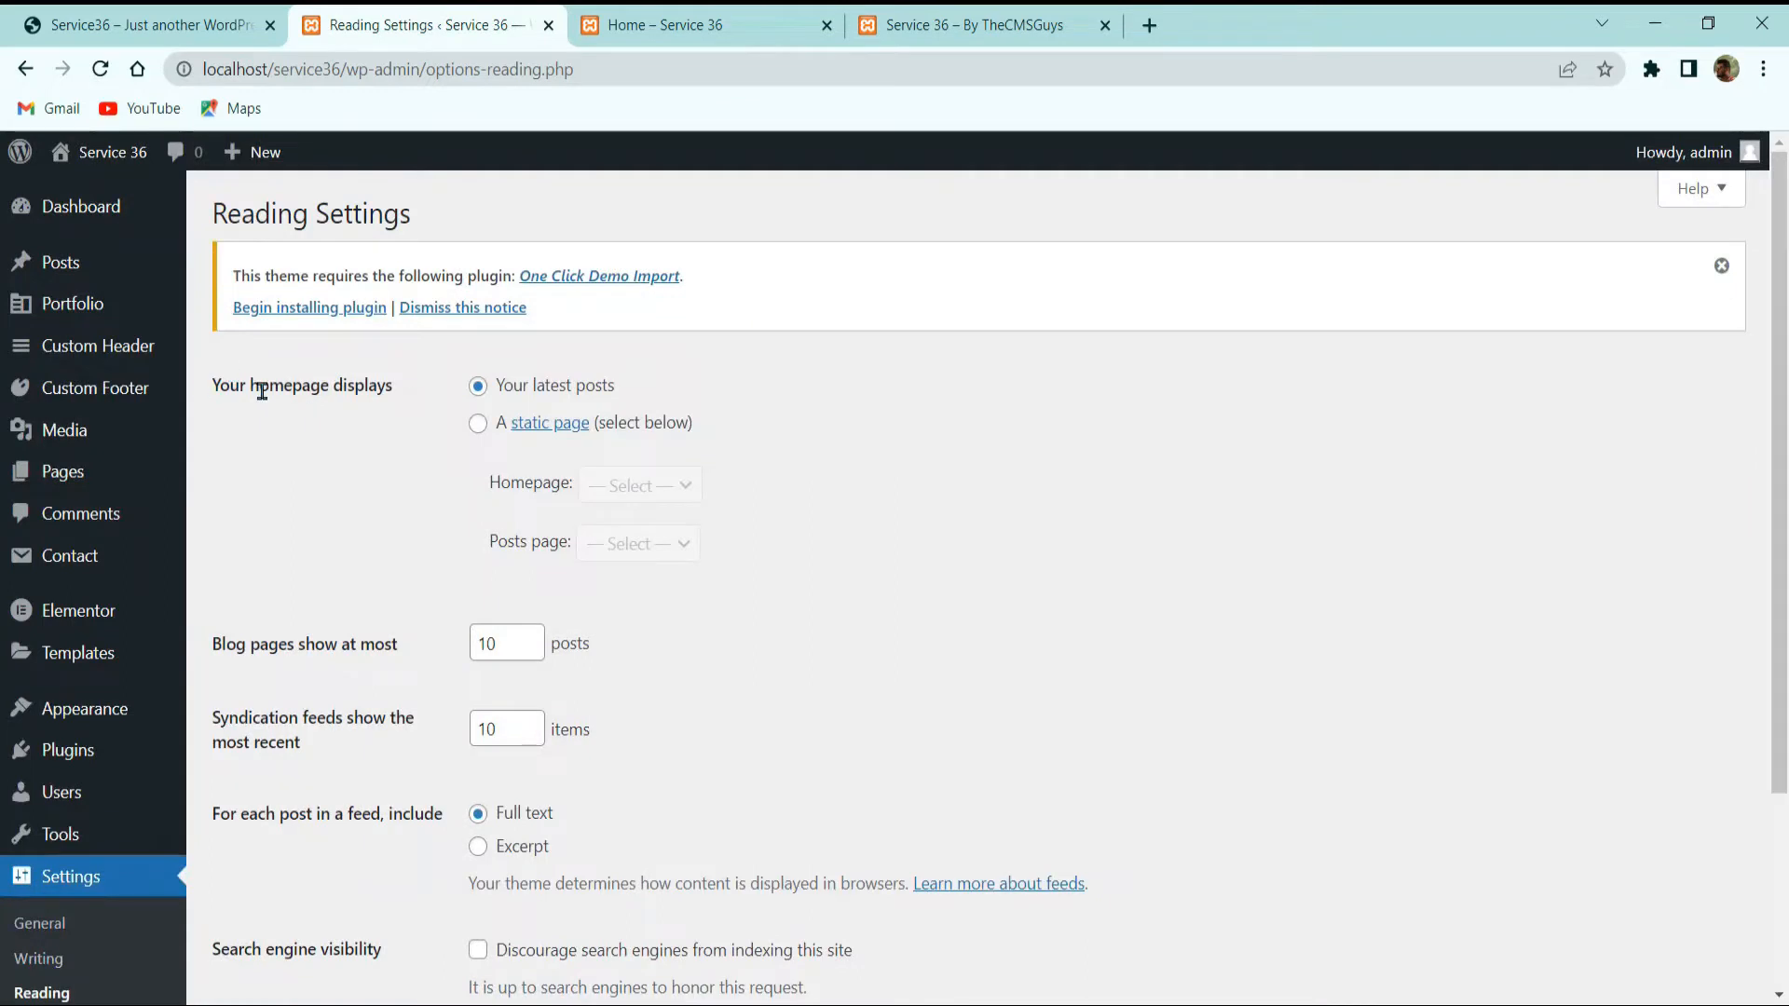
left_click(479, 424)
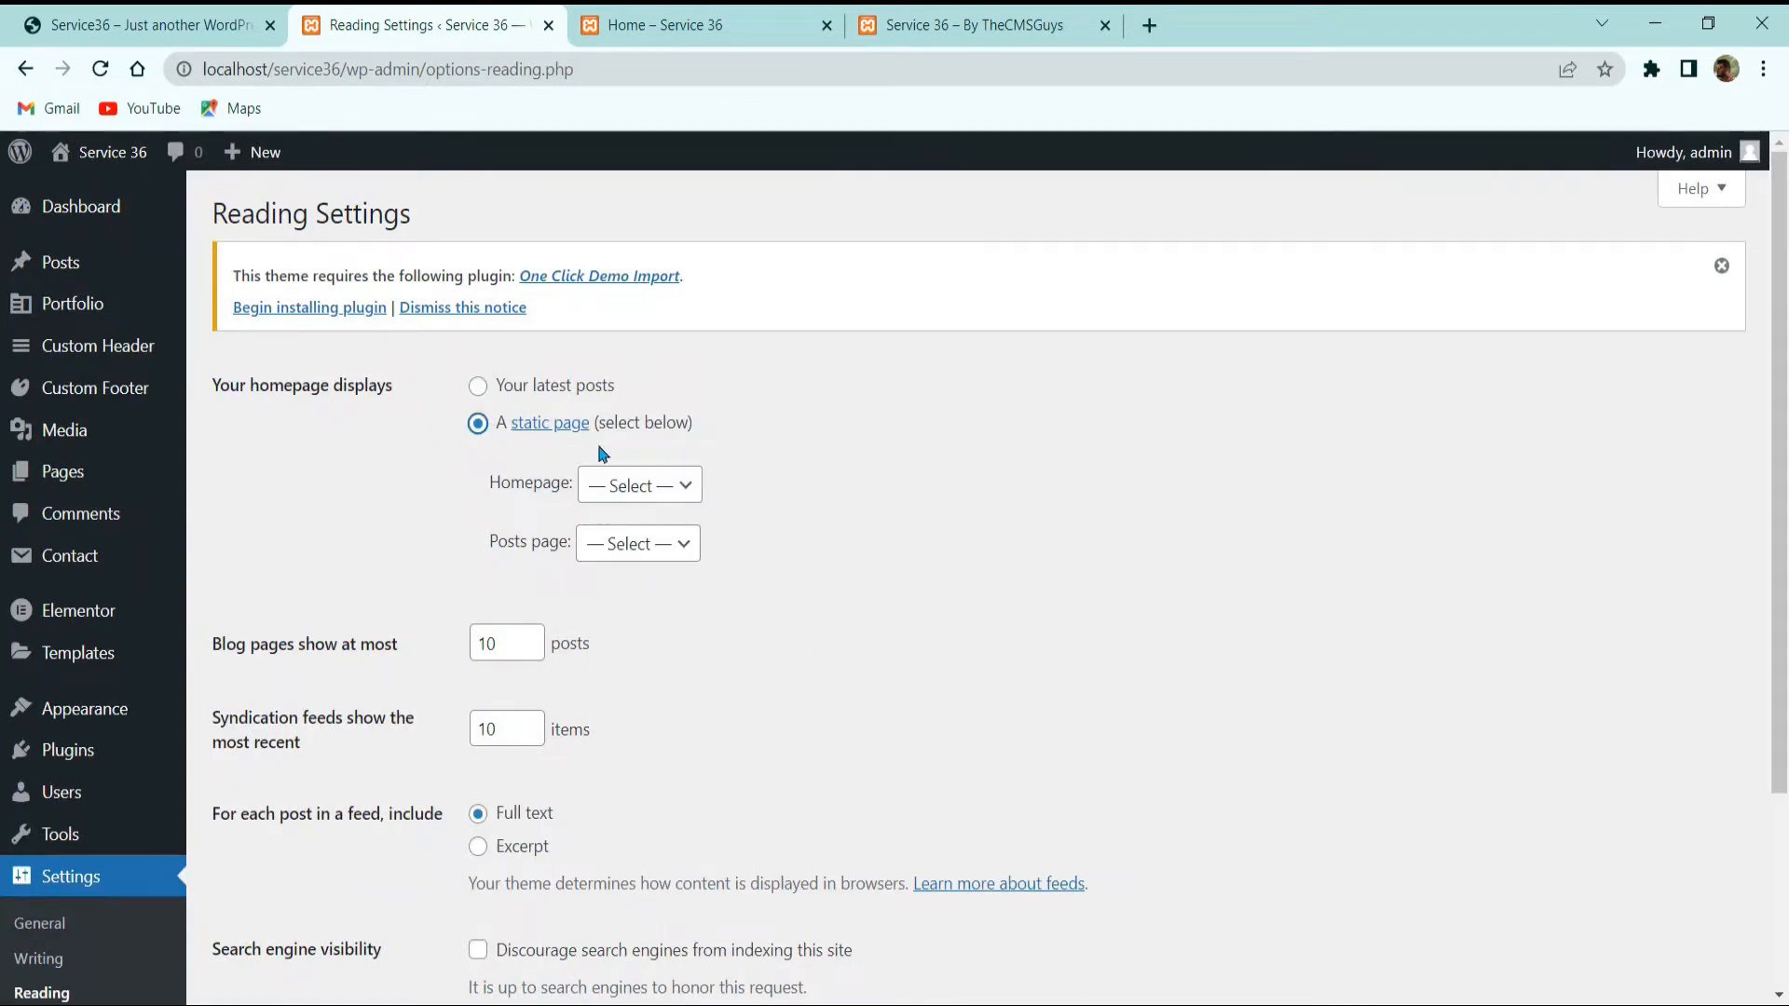
left_click(634, 485)
left_click(608, 541)
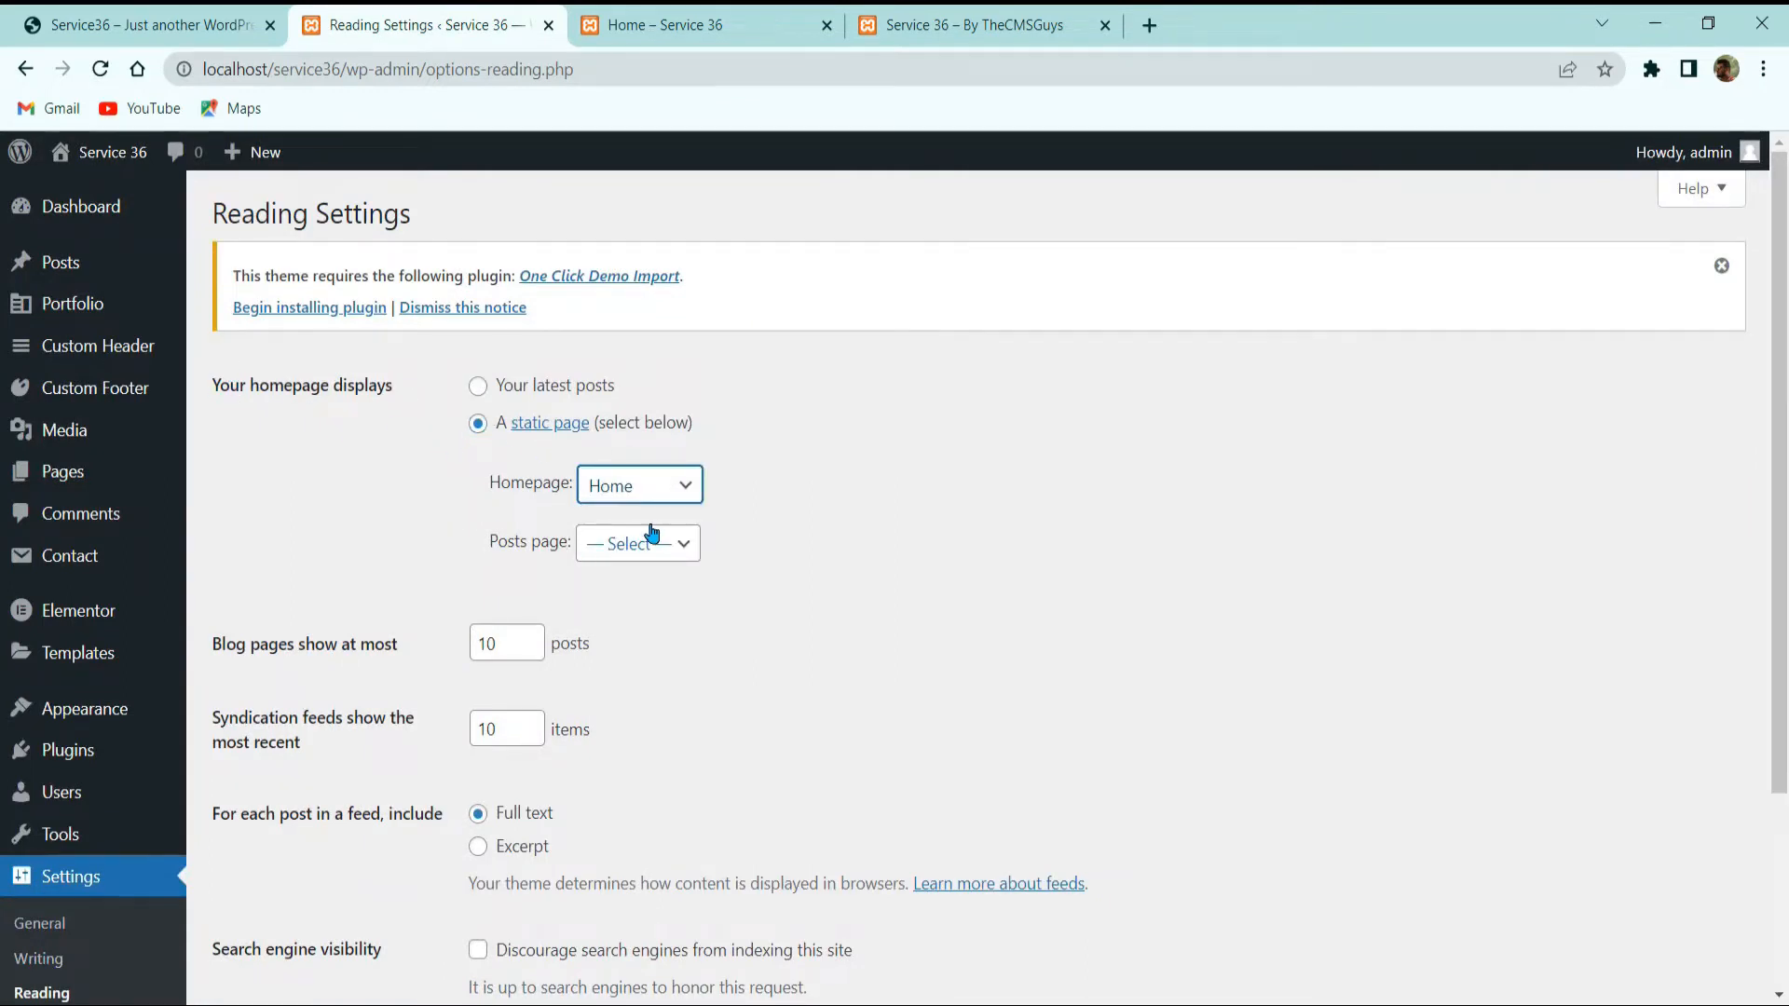
scroll(653, 533, "down", 3)
left_click(292, 801)
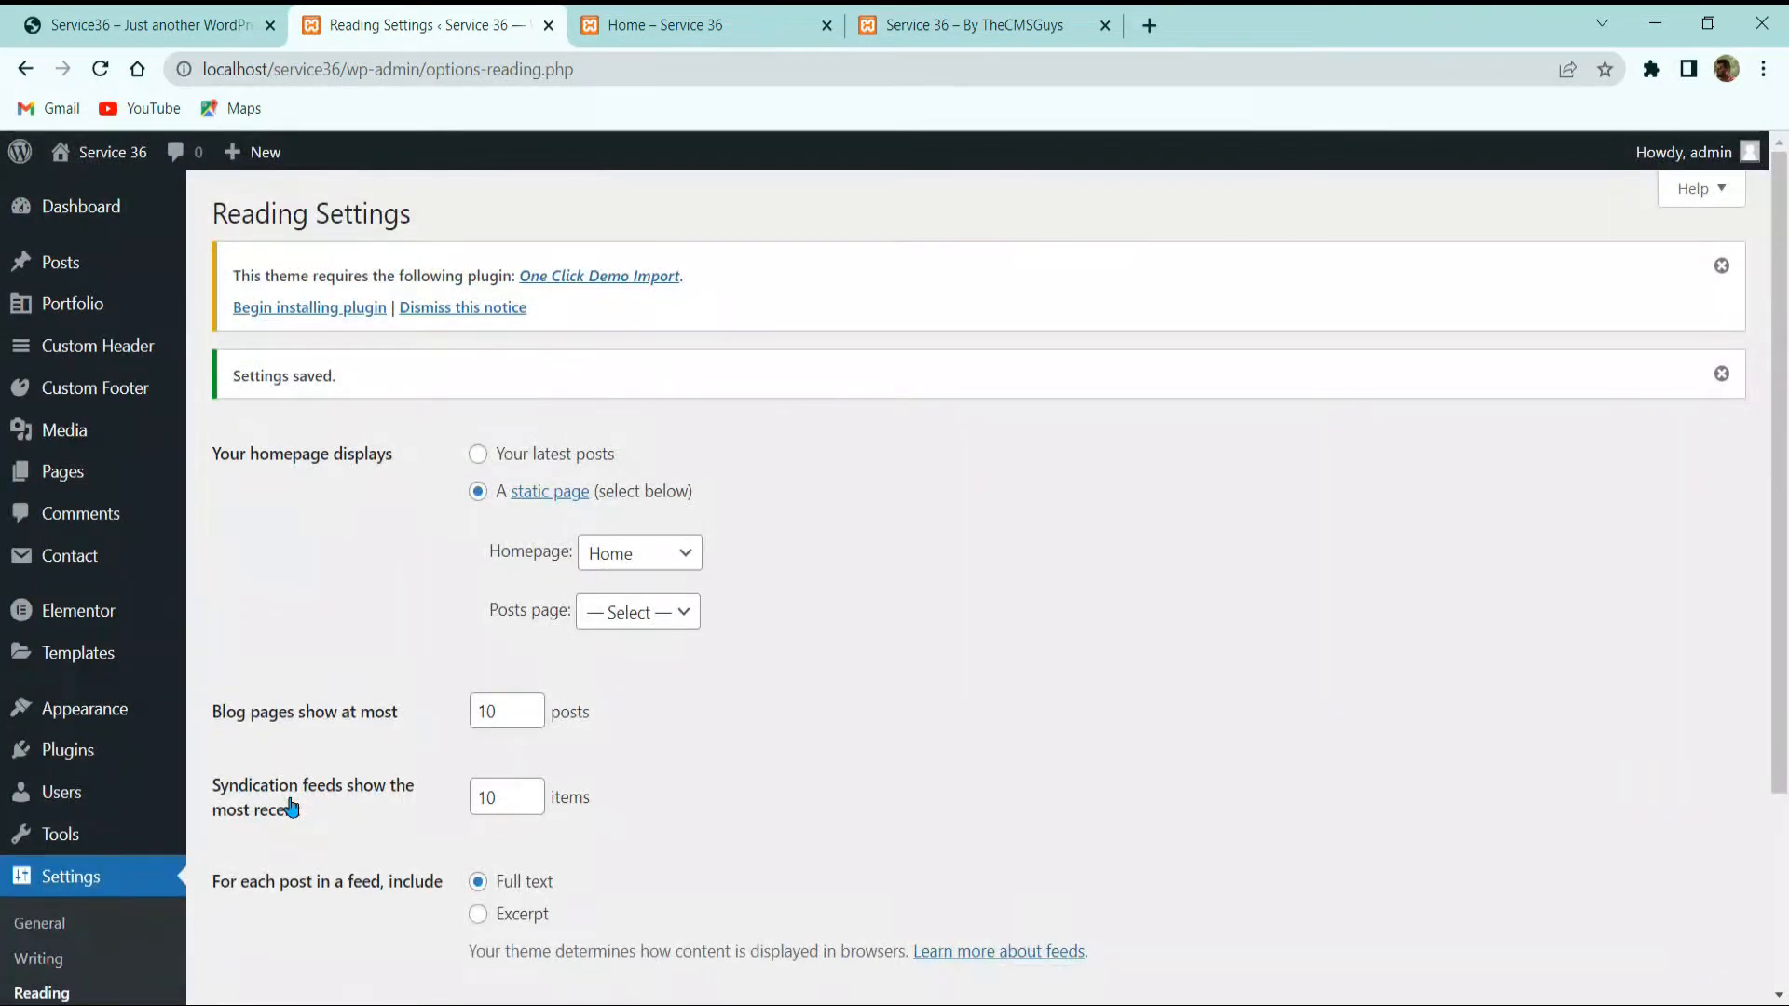
Step: Reload the front end to confirm, then open the empty Portfolio list
left_click(704, 13)
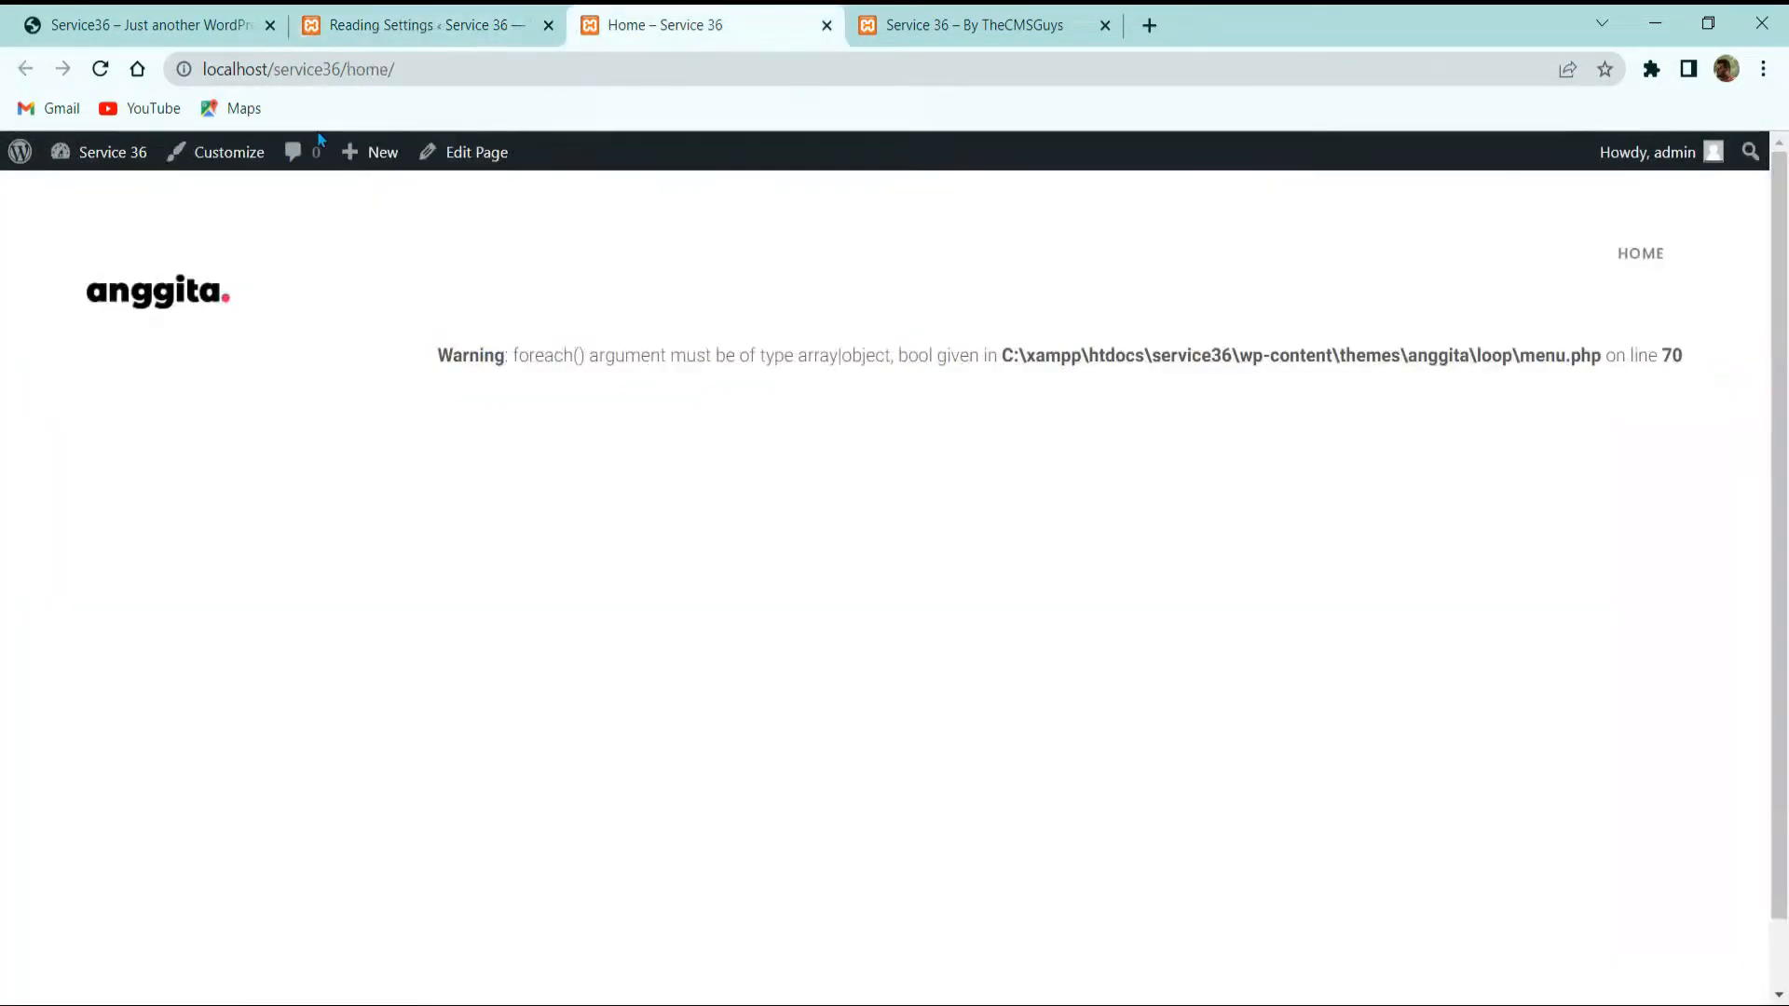
left_click(100, 68)
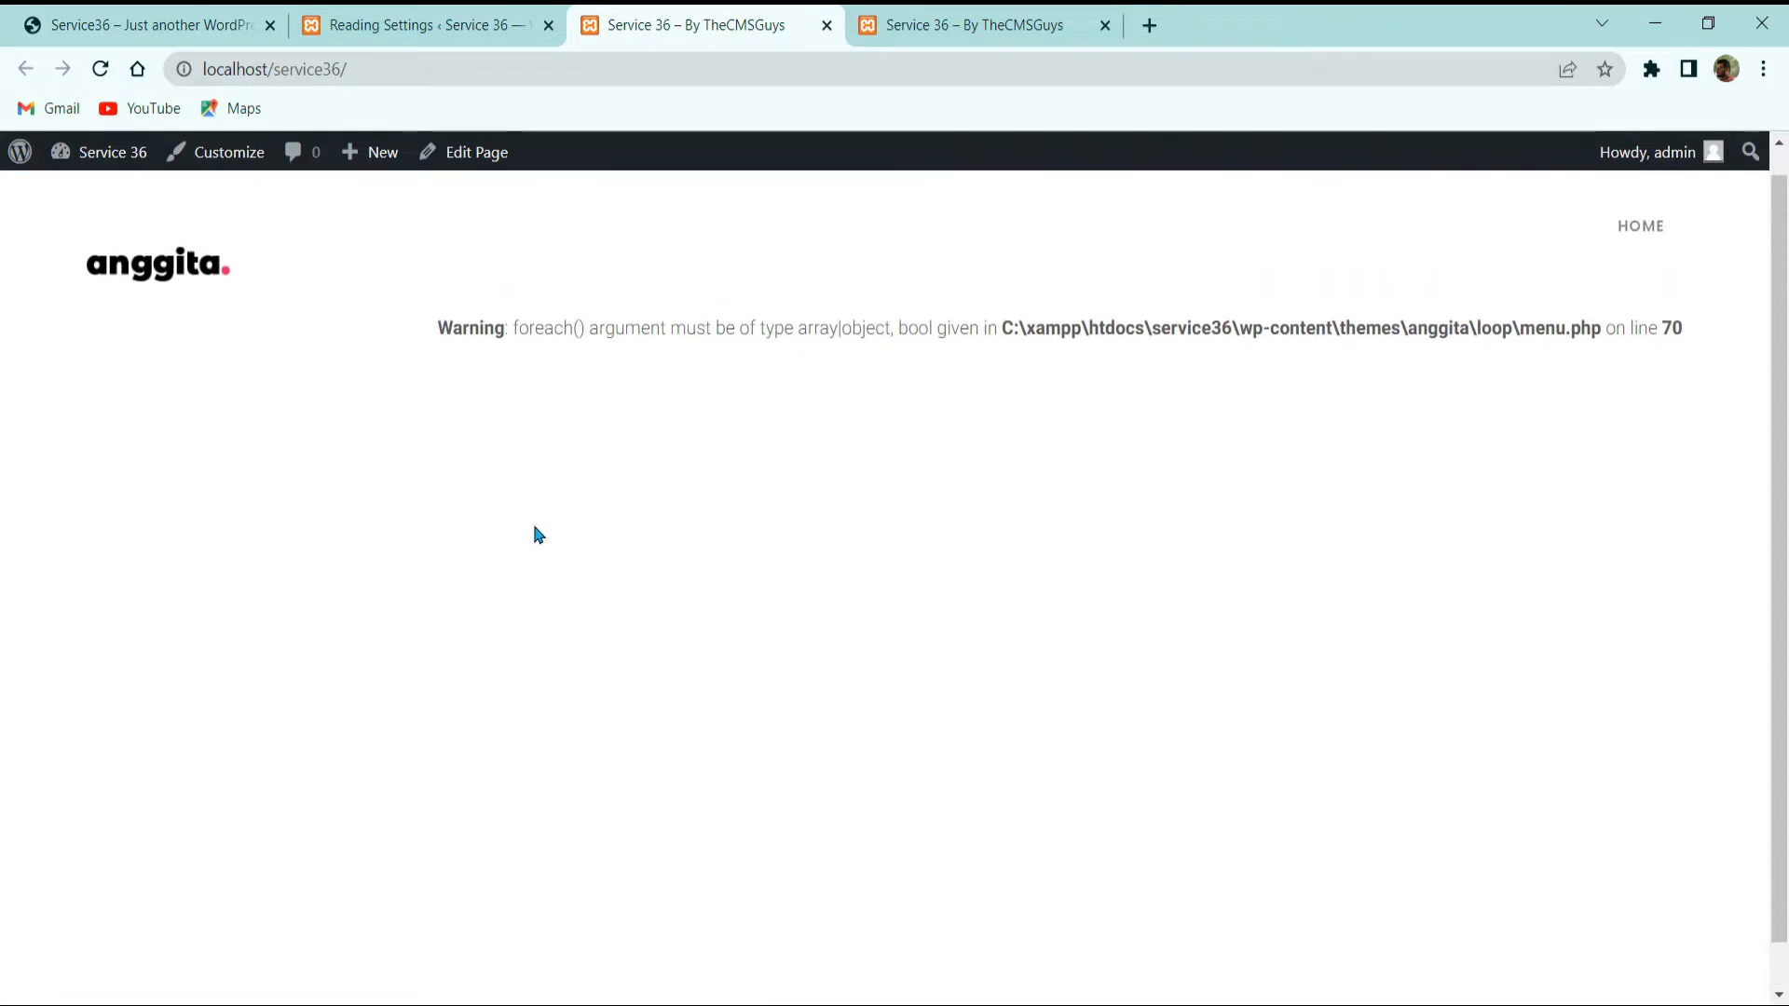
left_click(1025, 19)
left_click(619, 20)
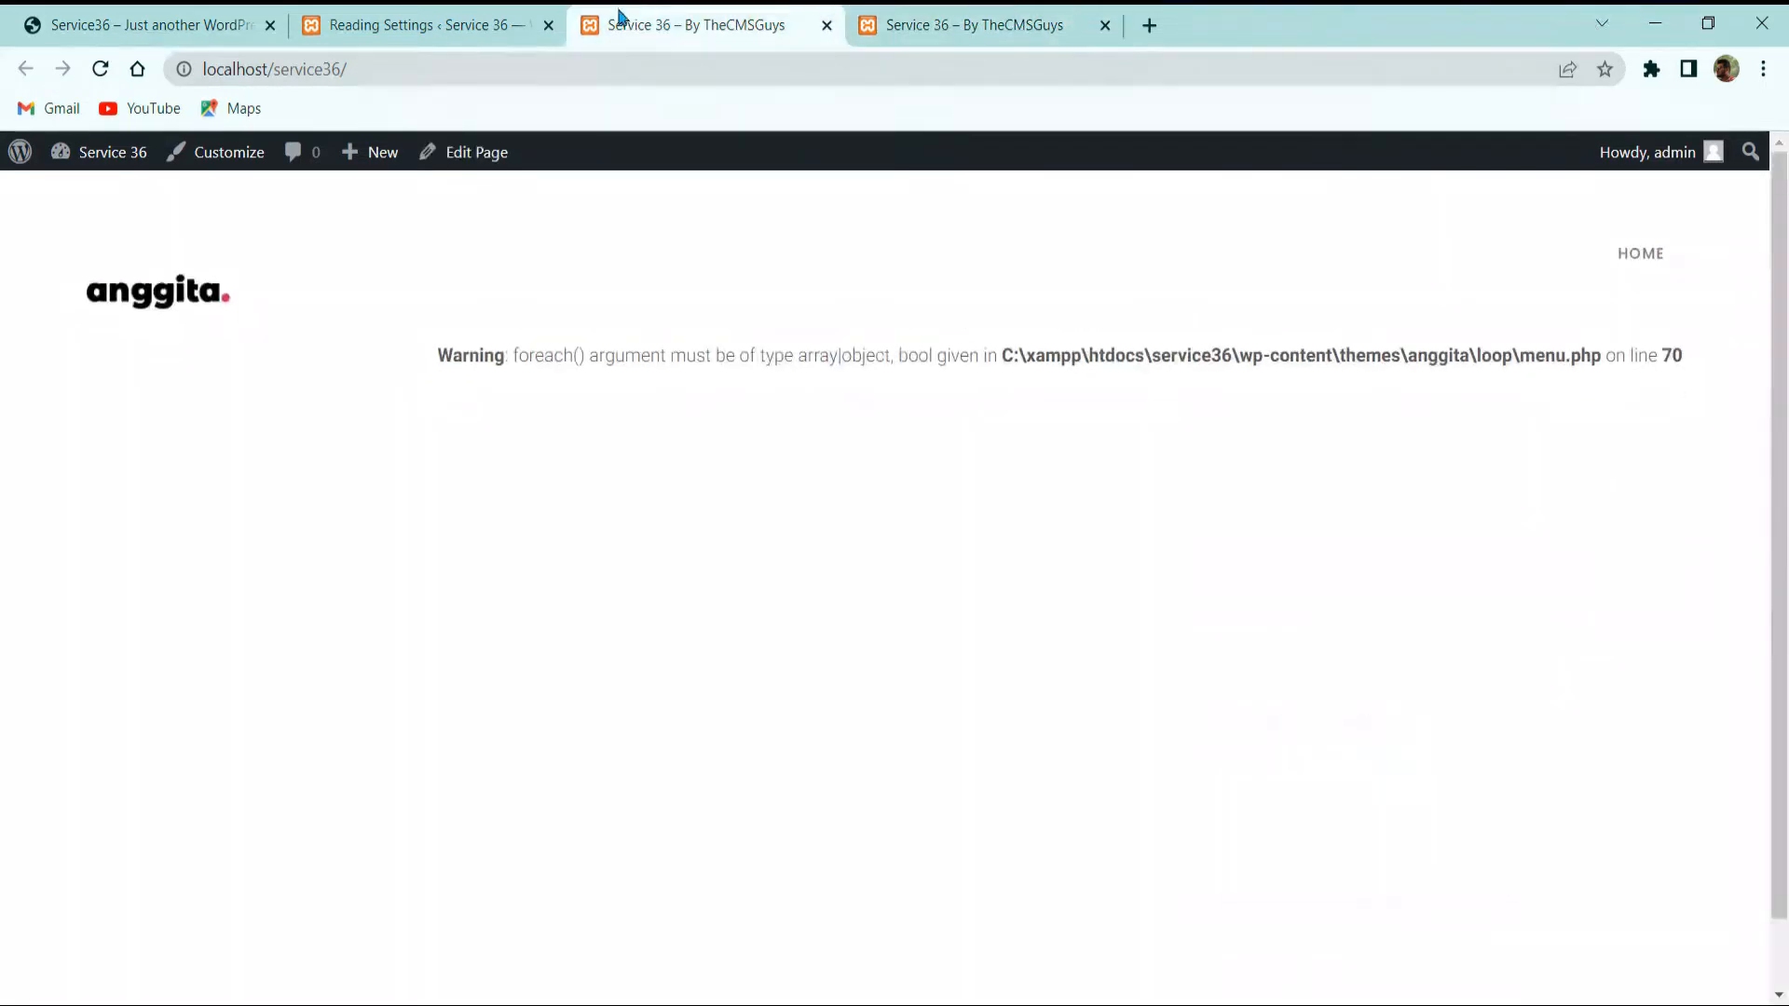
left_click(420, 24)
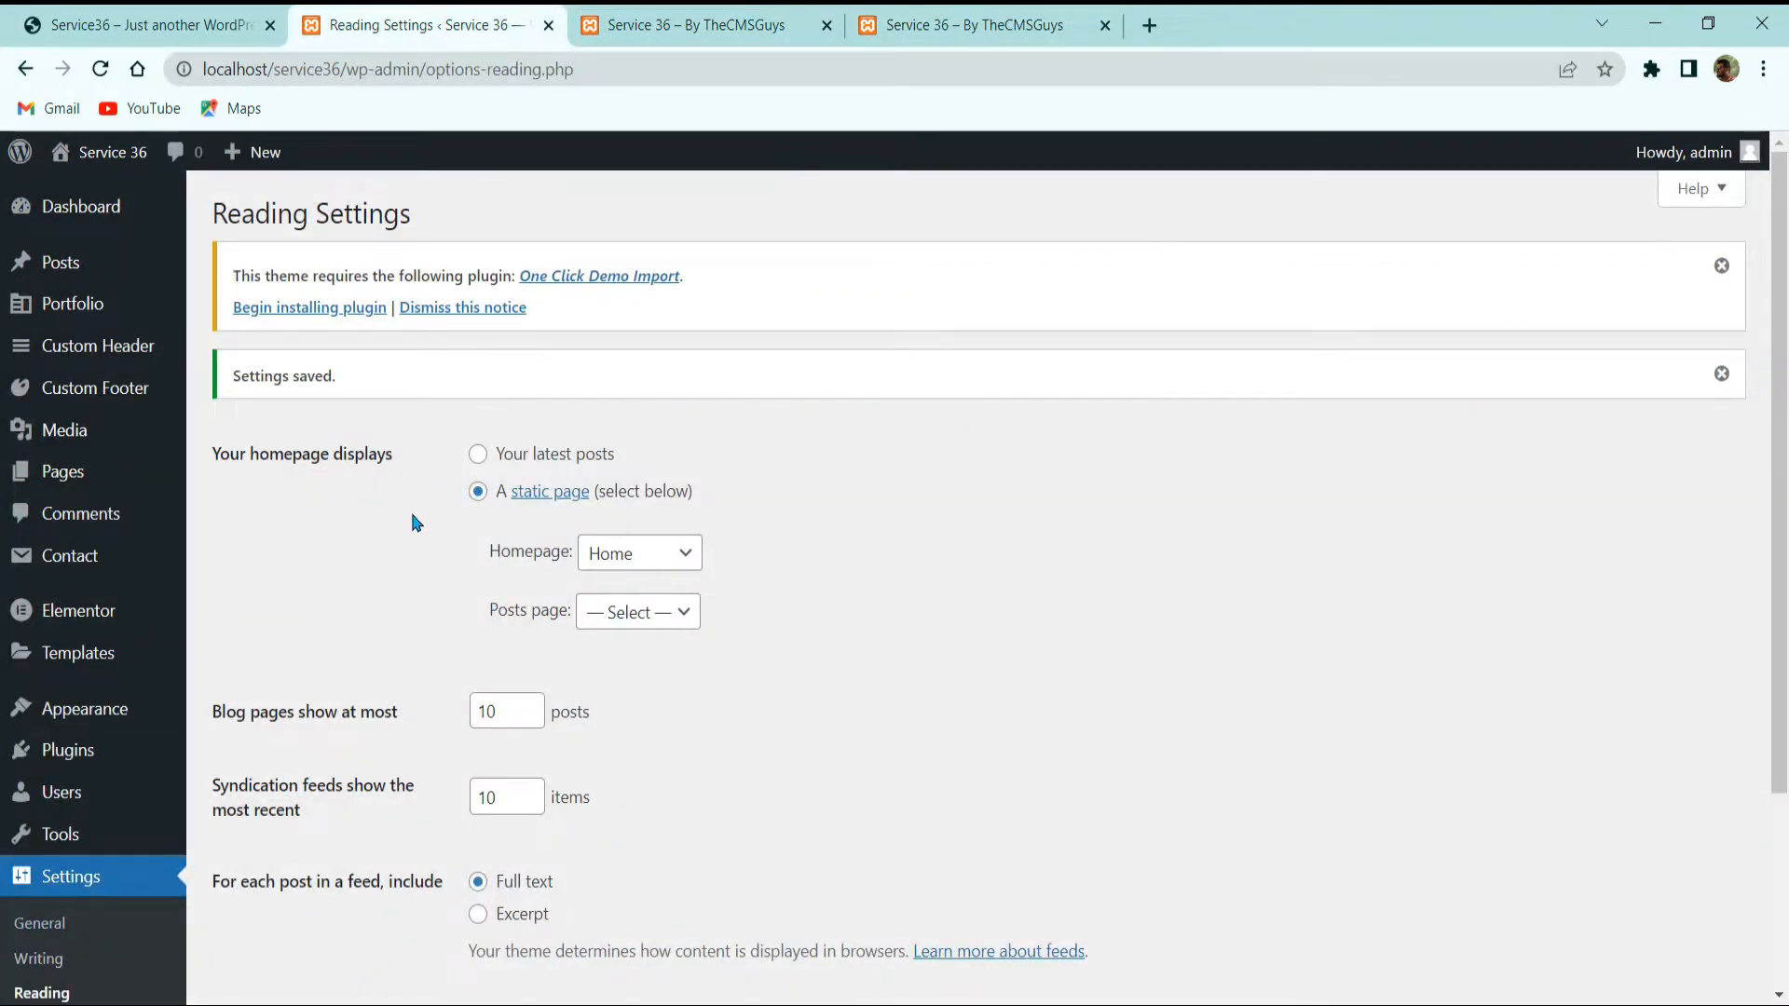
left_click(73, 303)
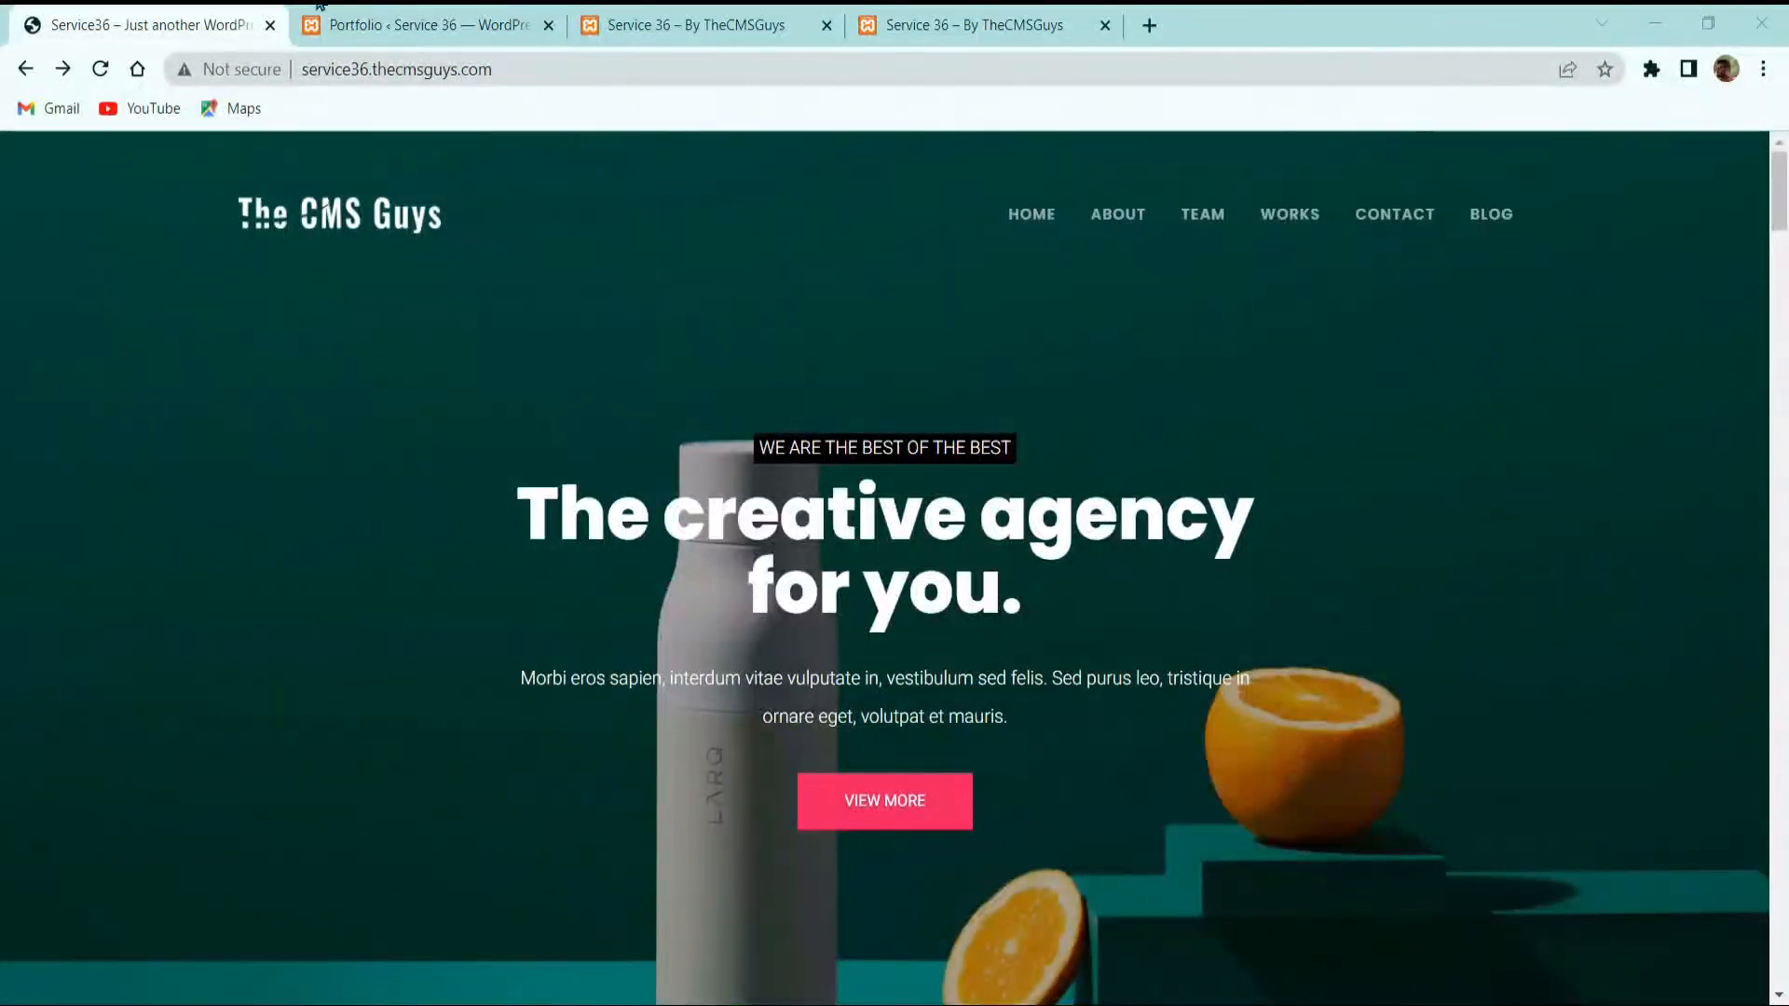
Step: Scroll through the demo site's portfolio section for reference
left_click(321, 10)
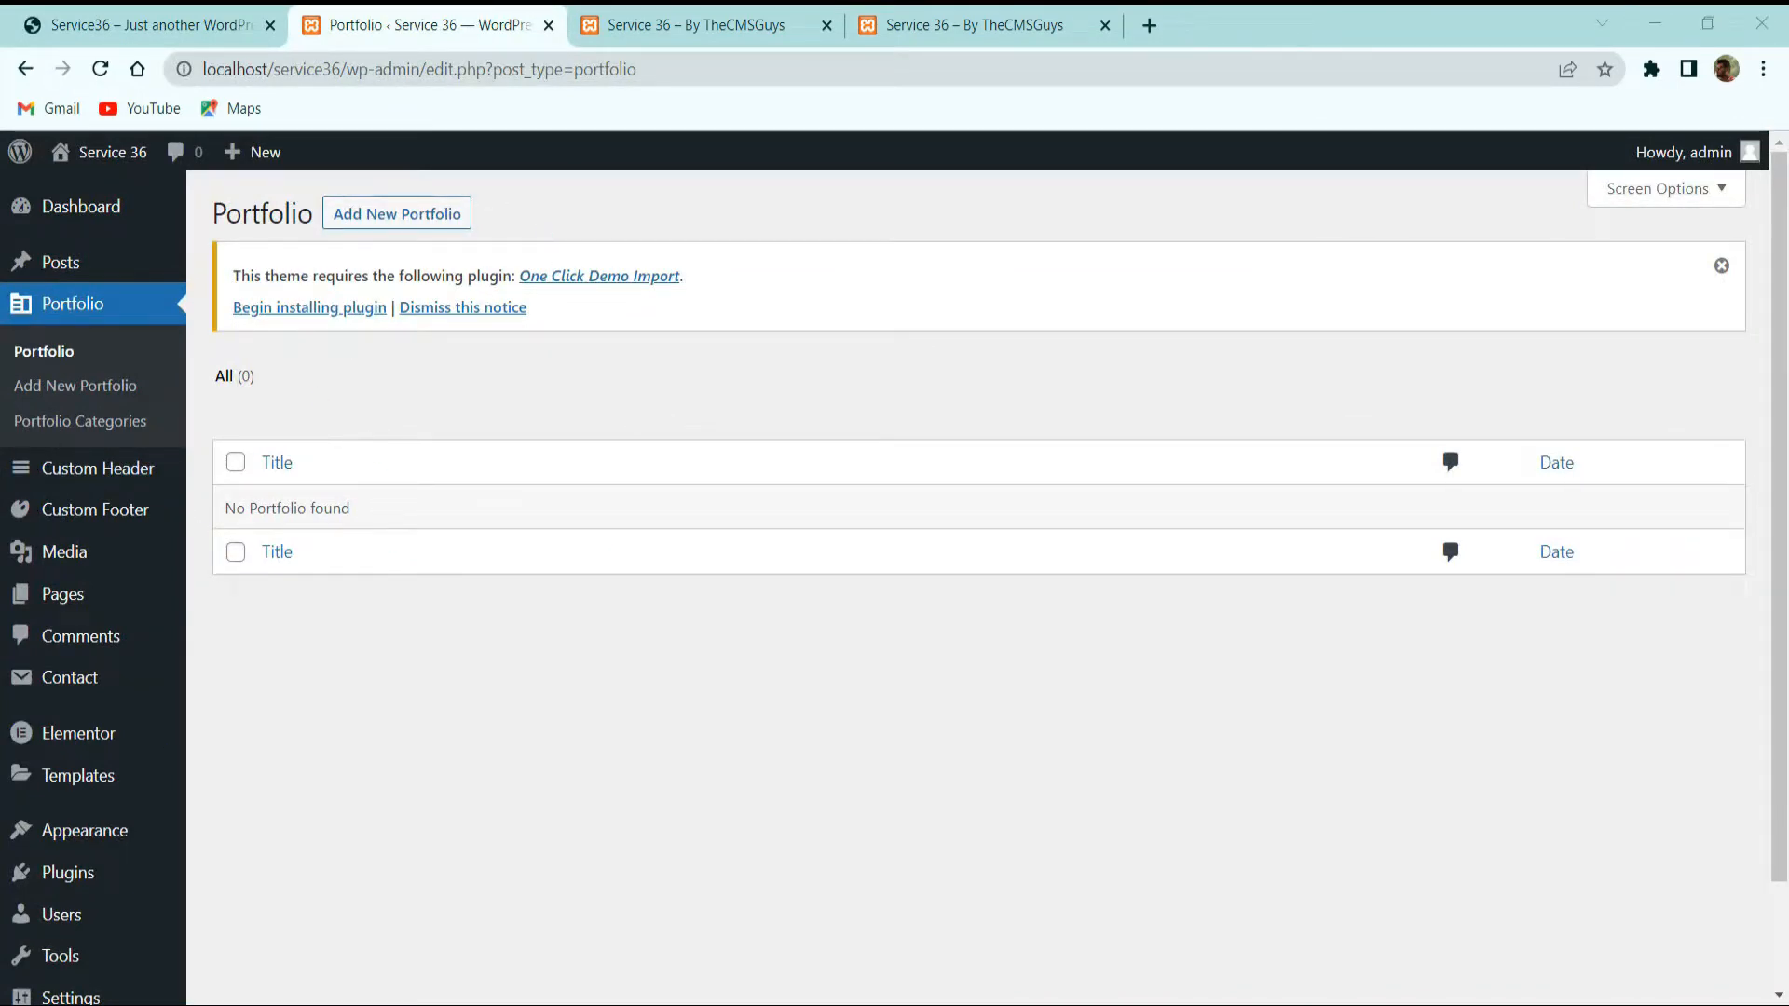
left_click(150, 25)
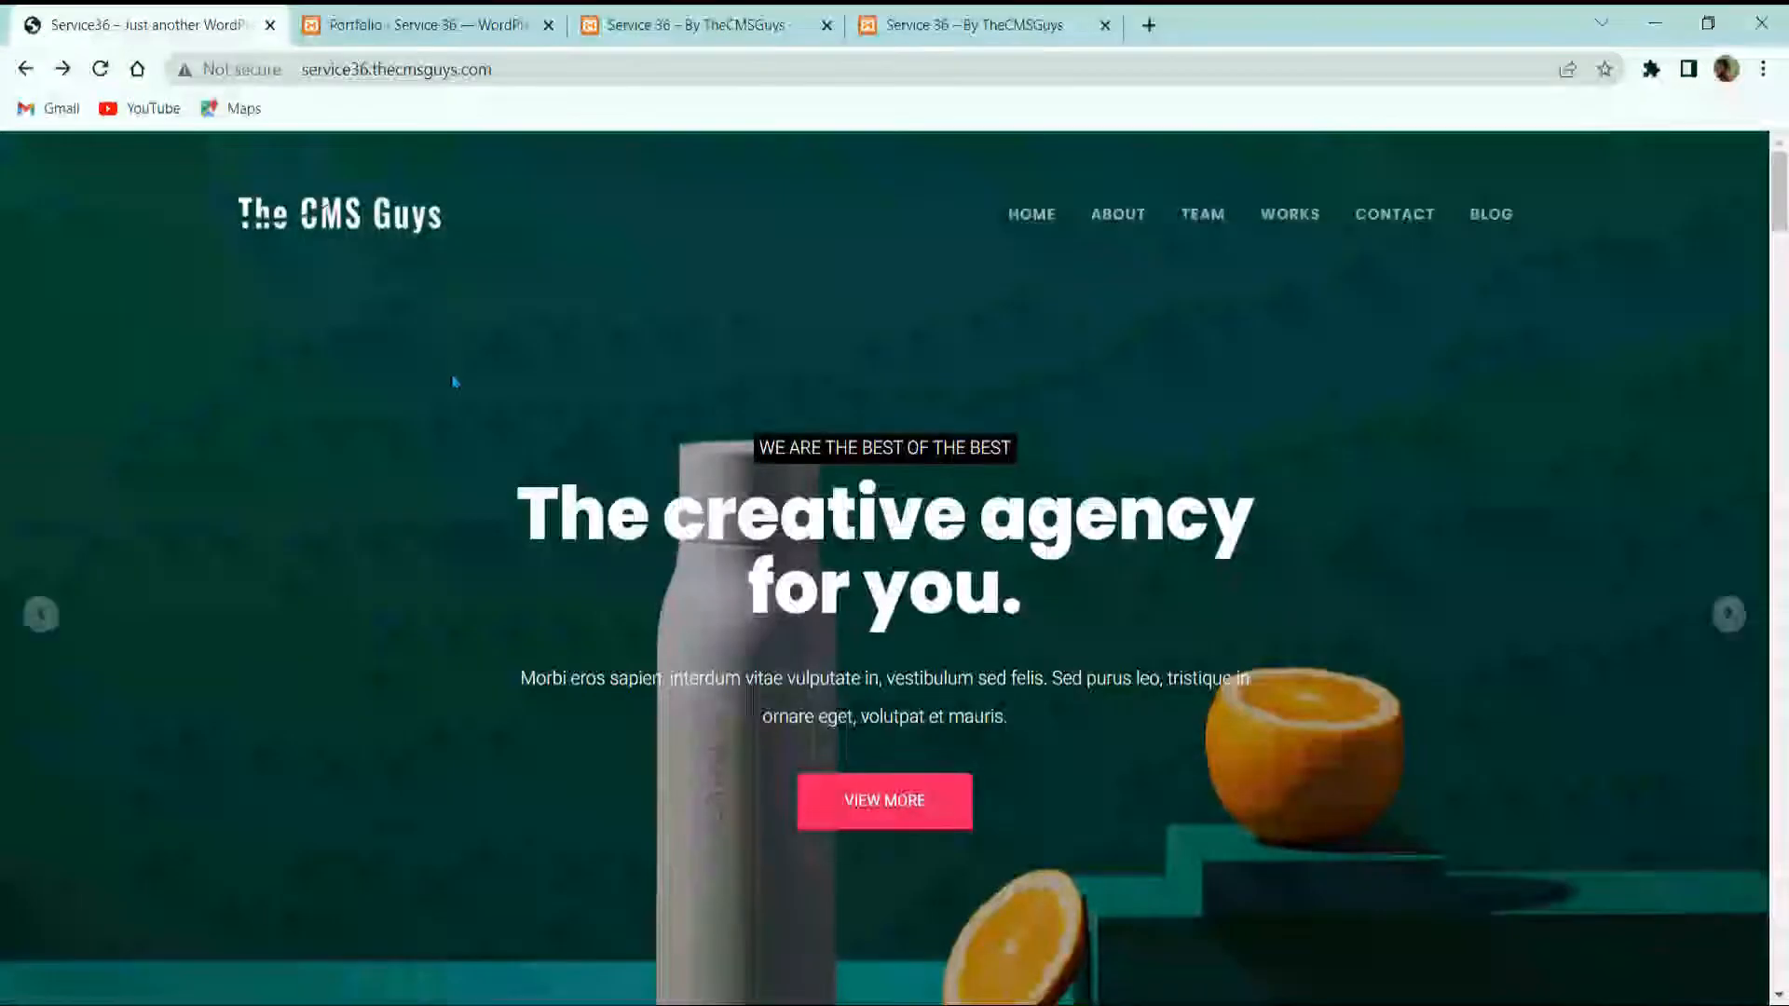
scroll(452, 391, "down", 10)
scroll(459, 447, "down", 15)
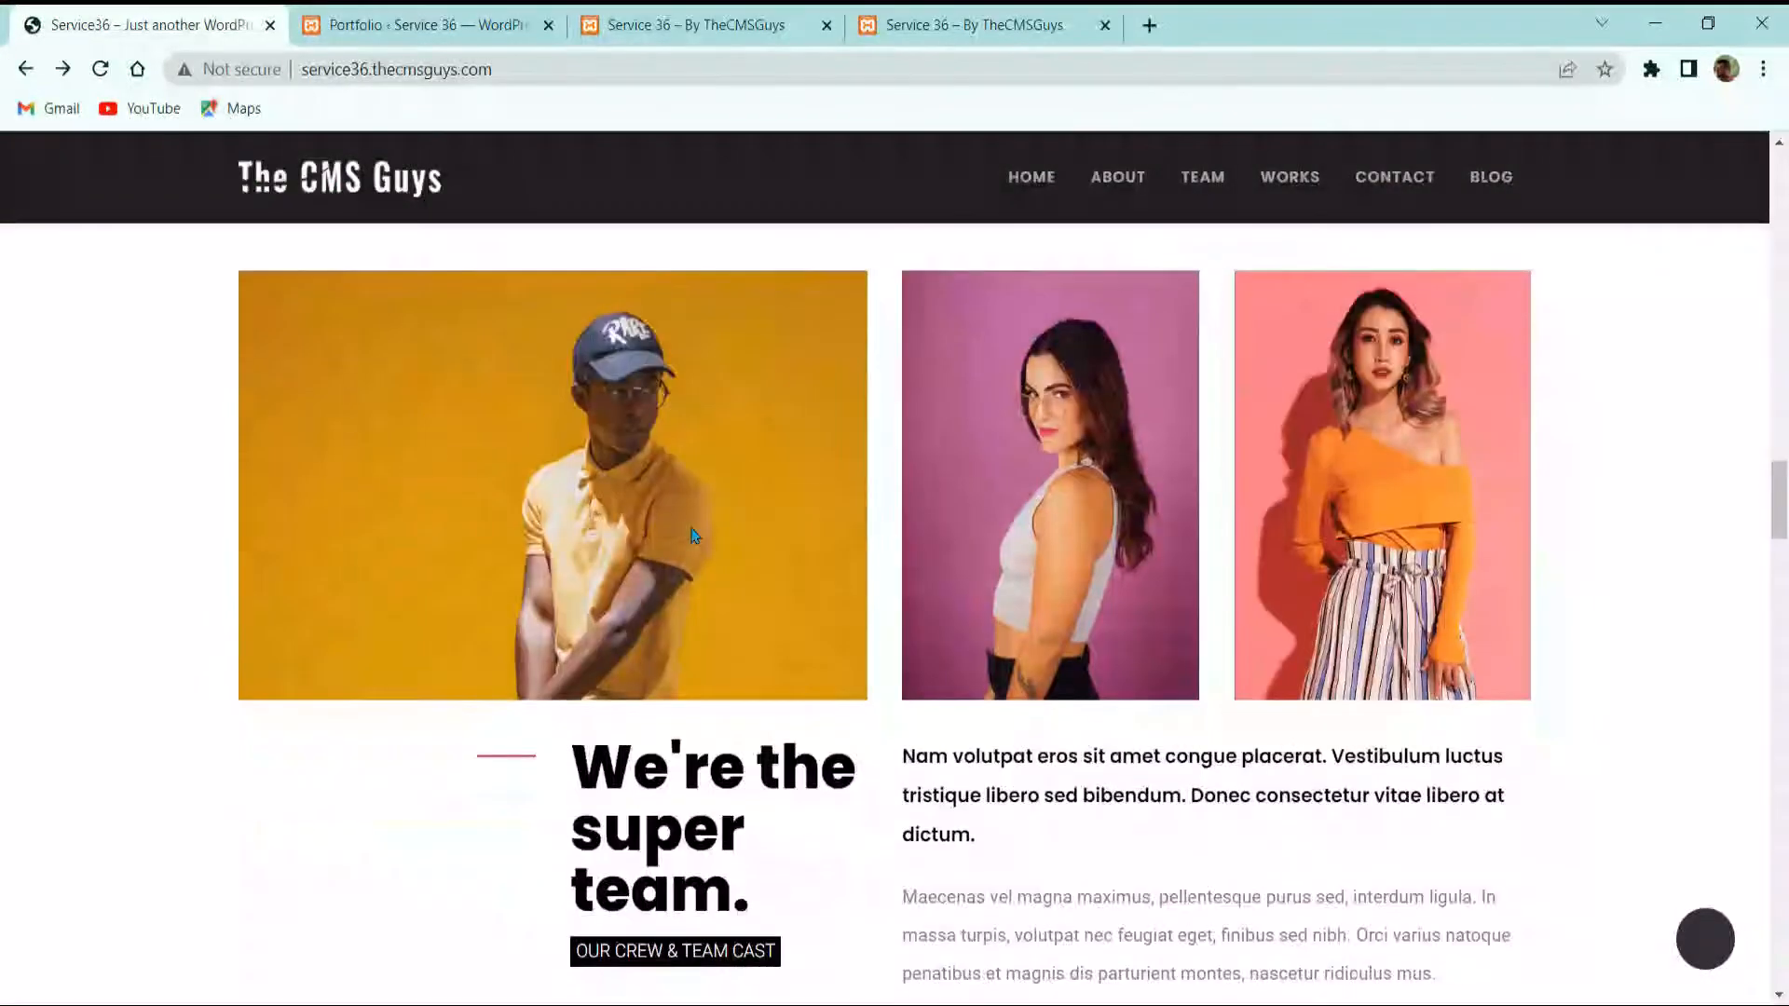
scroll(722, 545, "down", 10)
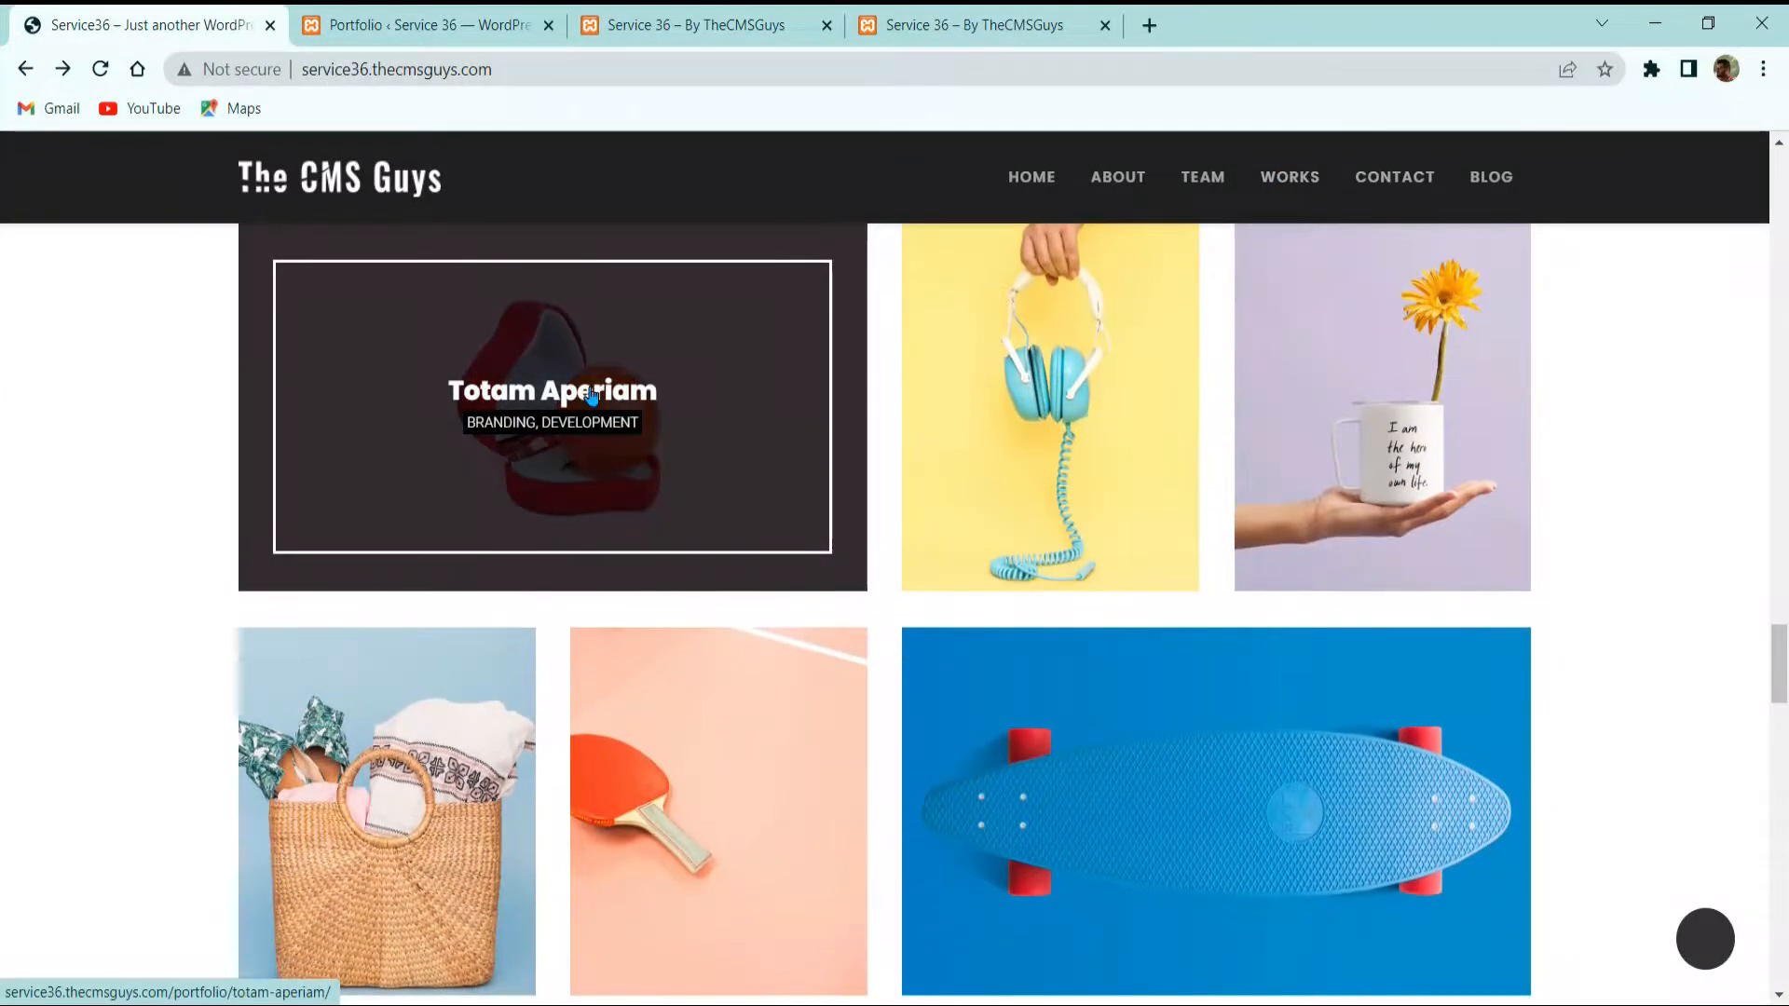
Step: Open the Totam Aperiam project in a new tab, review it, and close it
middle_click(592, 395)
left_click(411, 25)
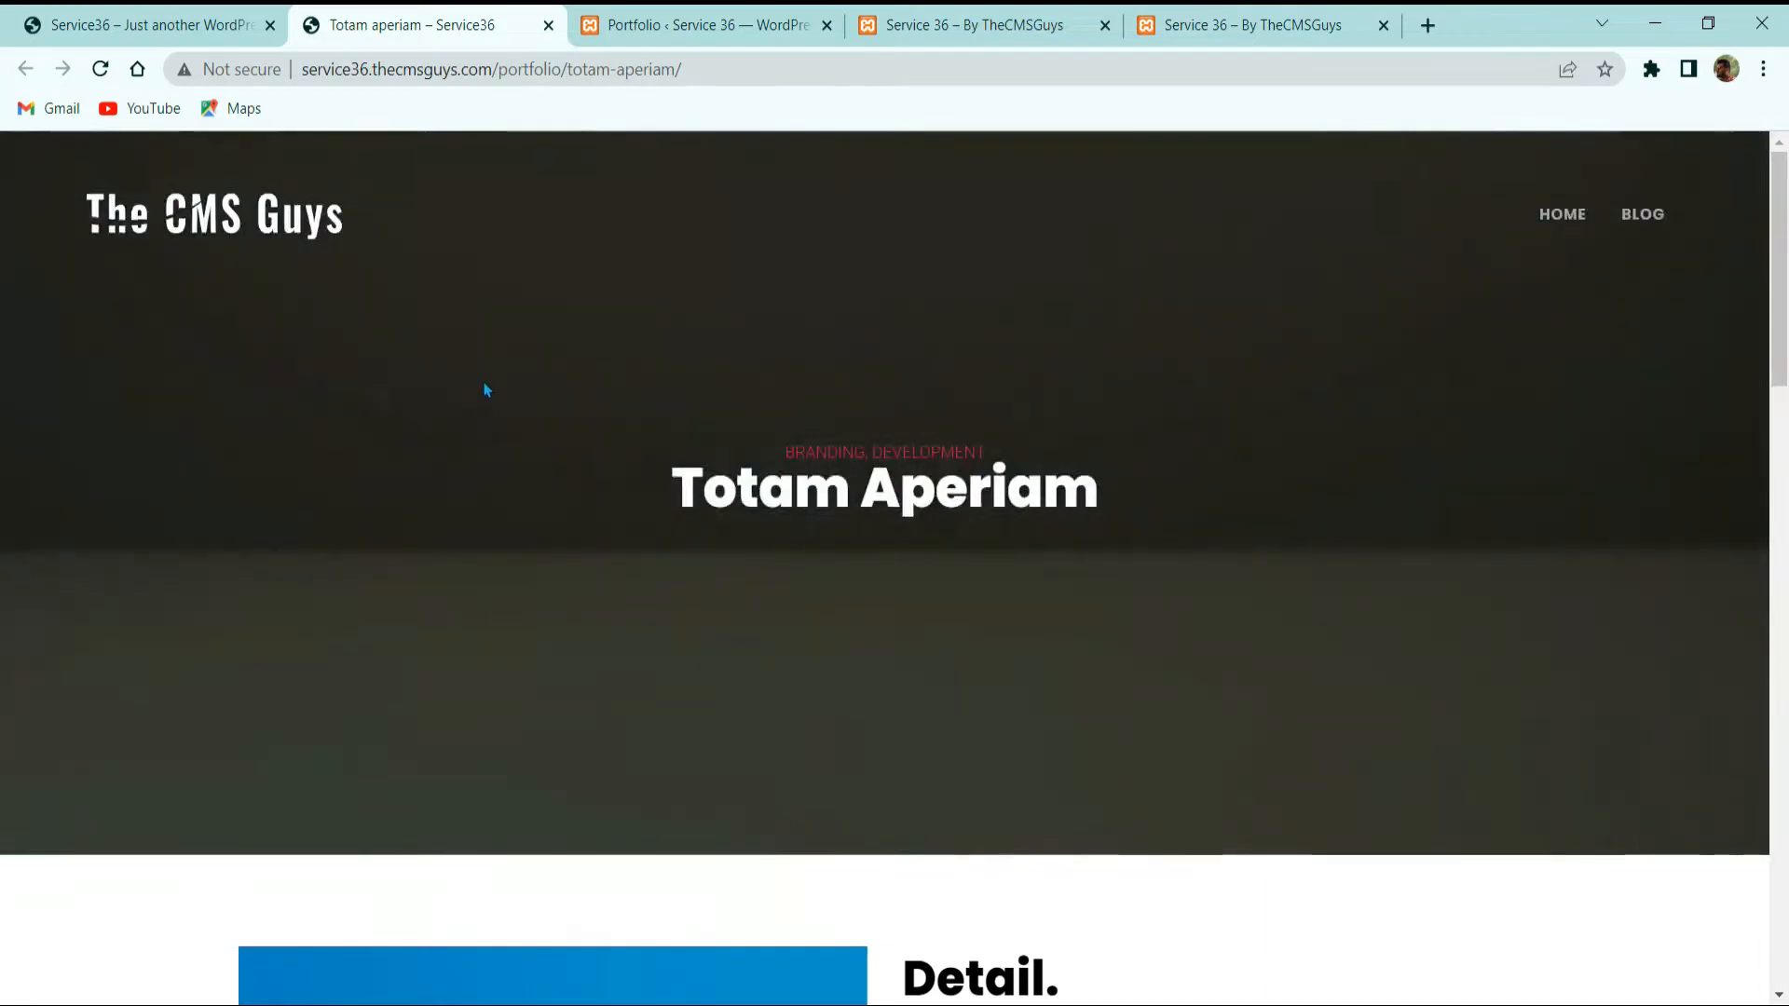
scroll(826, 501, "down", 10)
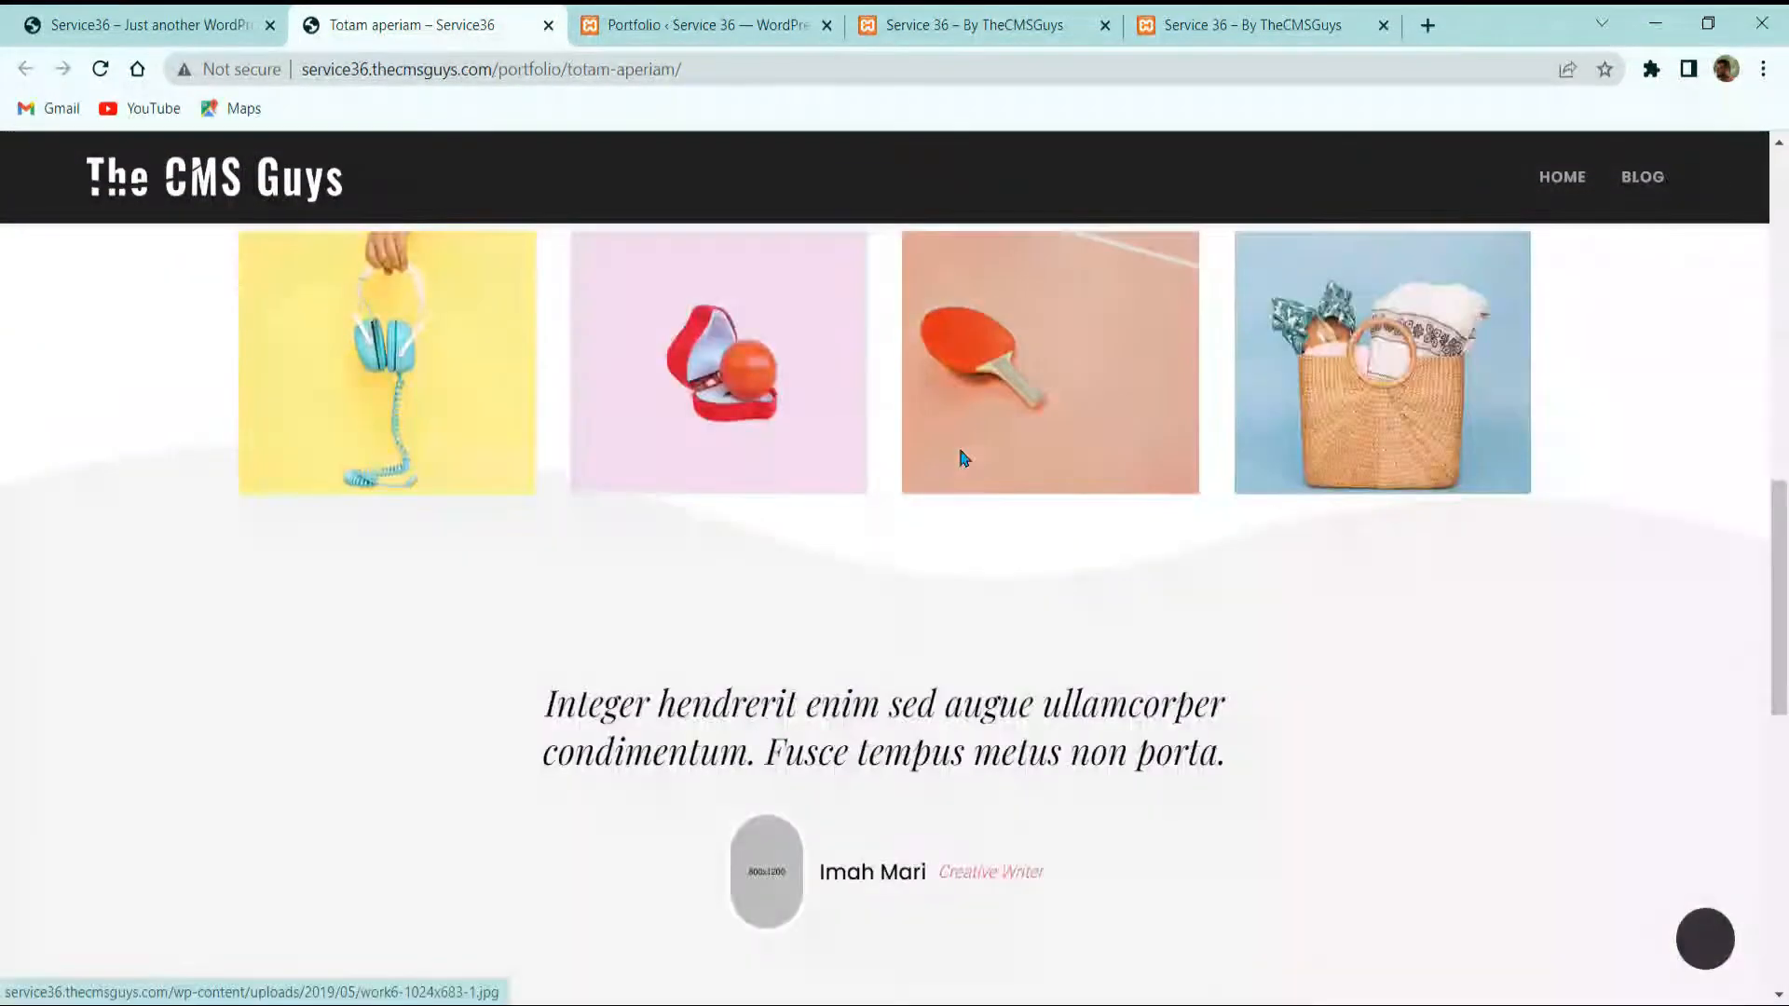
scroll(785, 510, "up", 5)
scroll(839, 820, "down", 3)
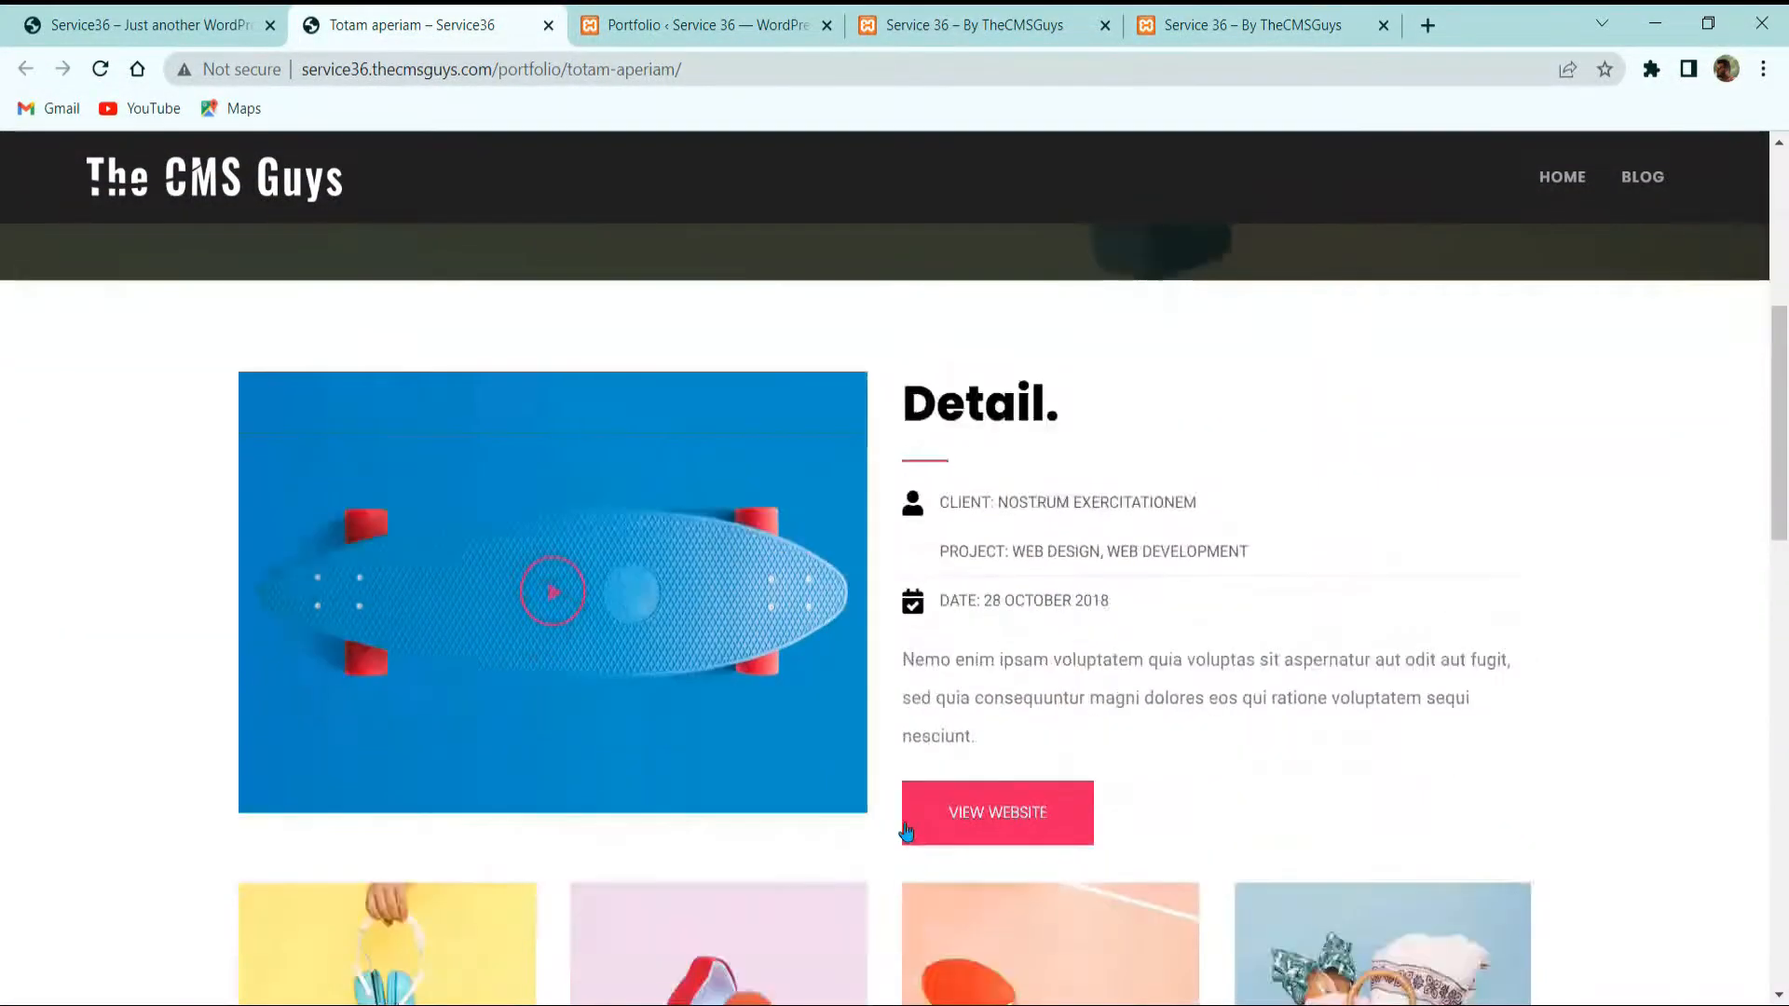
scroll(739, 828, "up", 8)
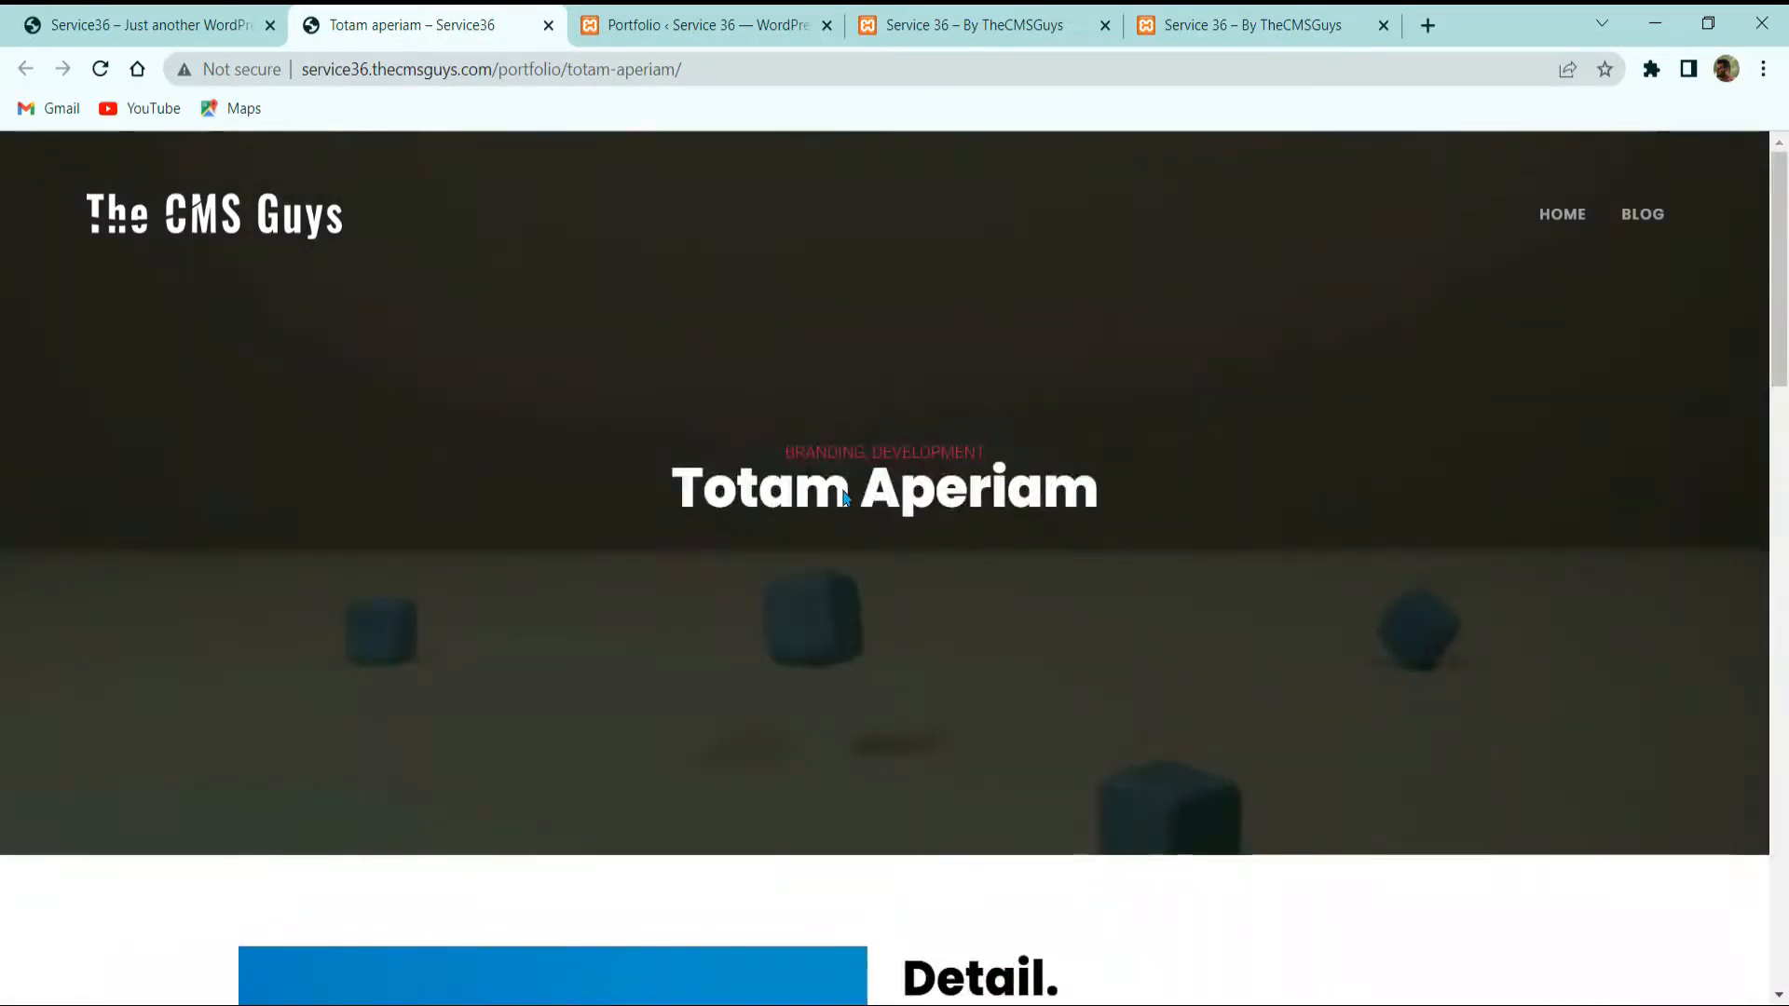
scroll(1262, 559, "down", 15)
scroll(786, 507, "up", 5)
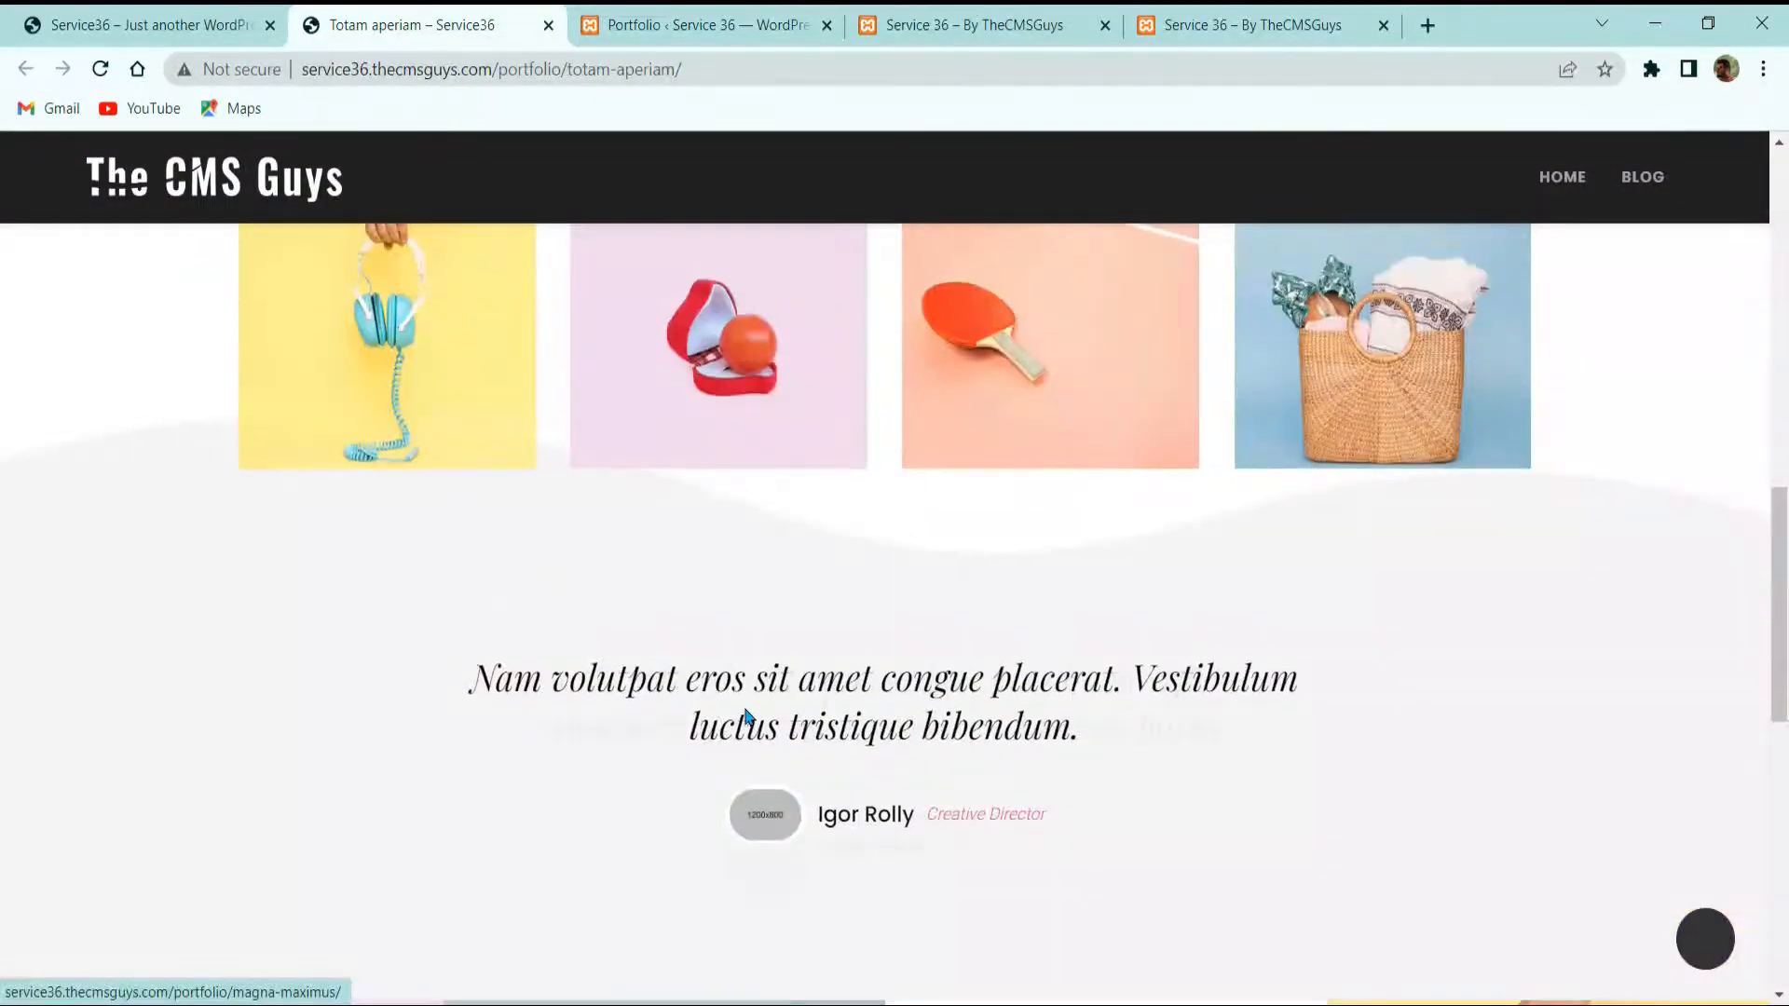
scroll(819, 567, "down", 3)
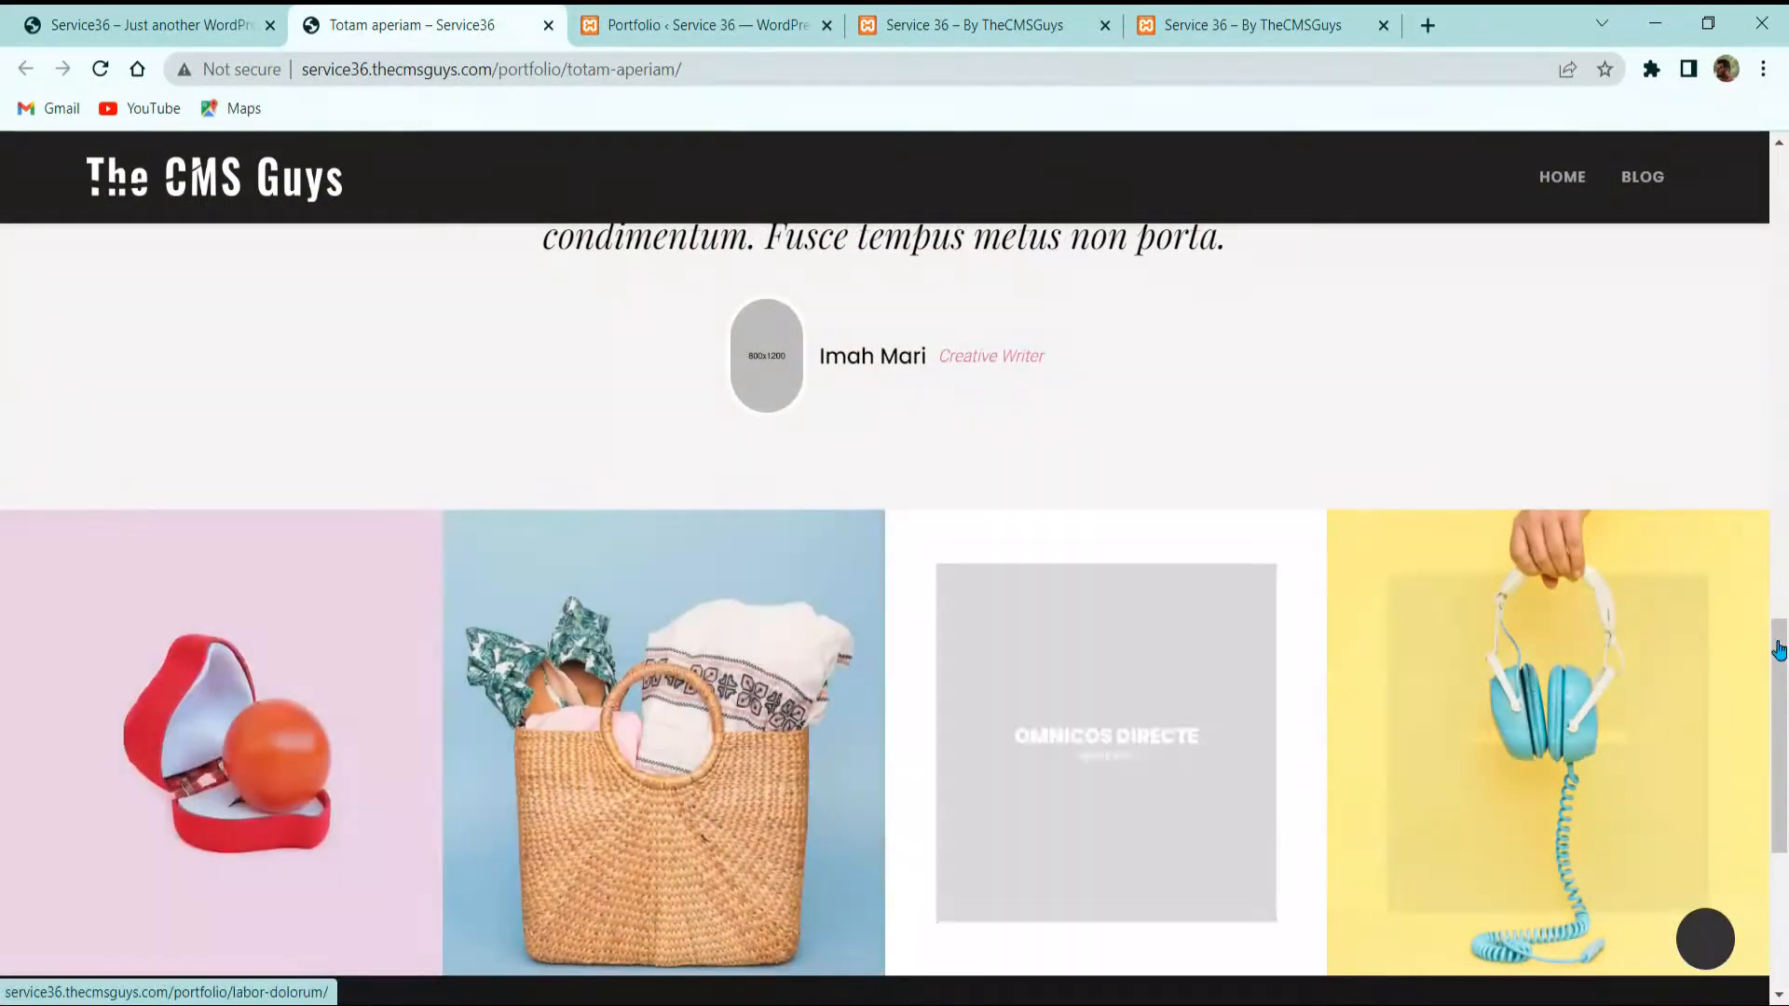
scroll(843, 704, "up", 10)
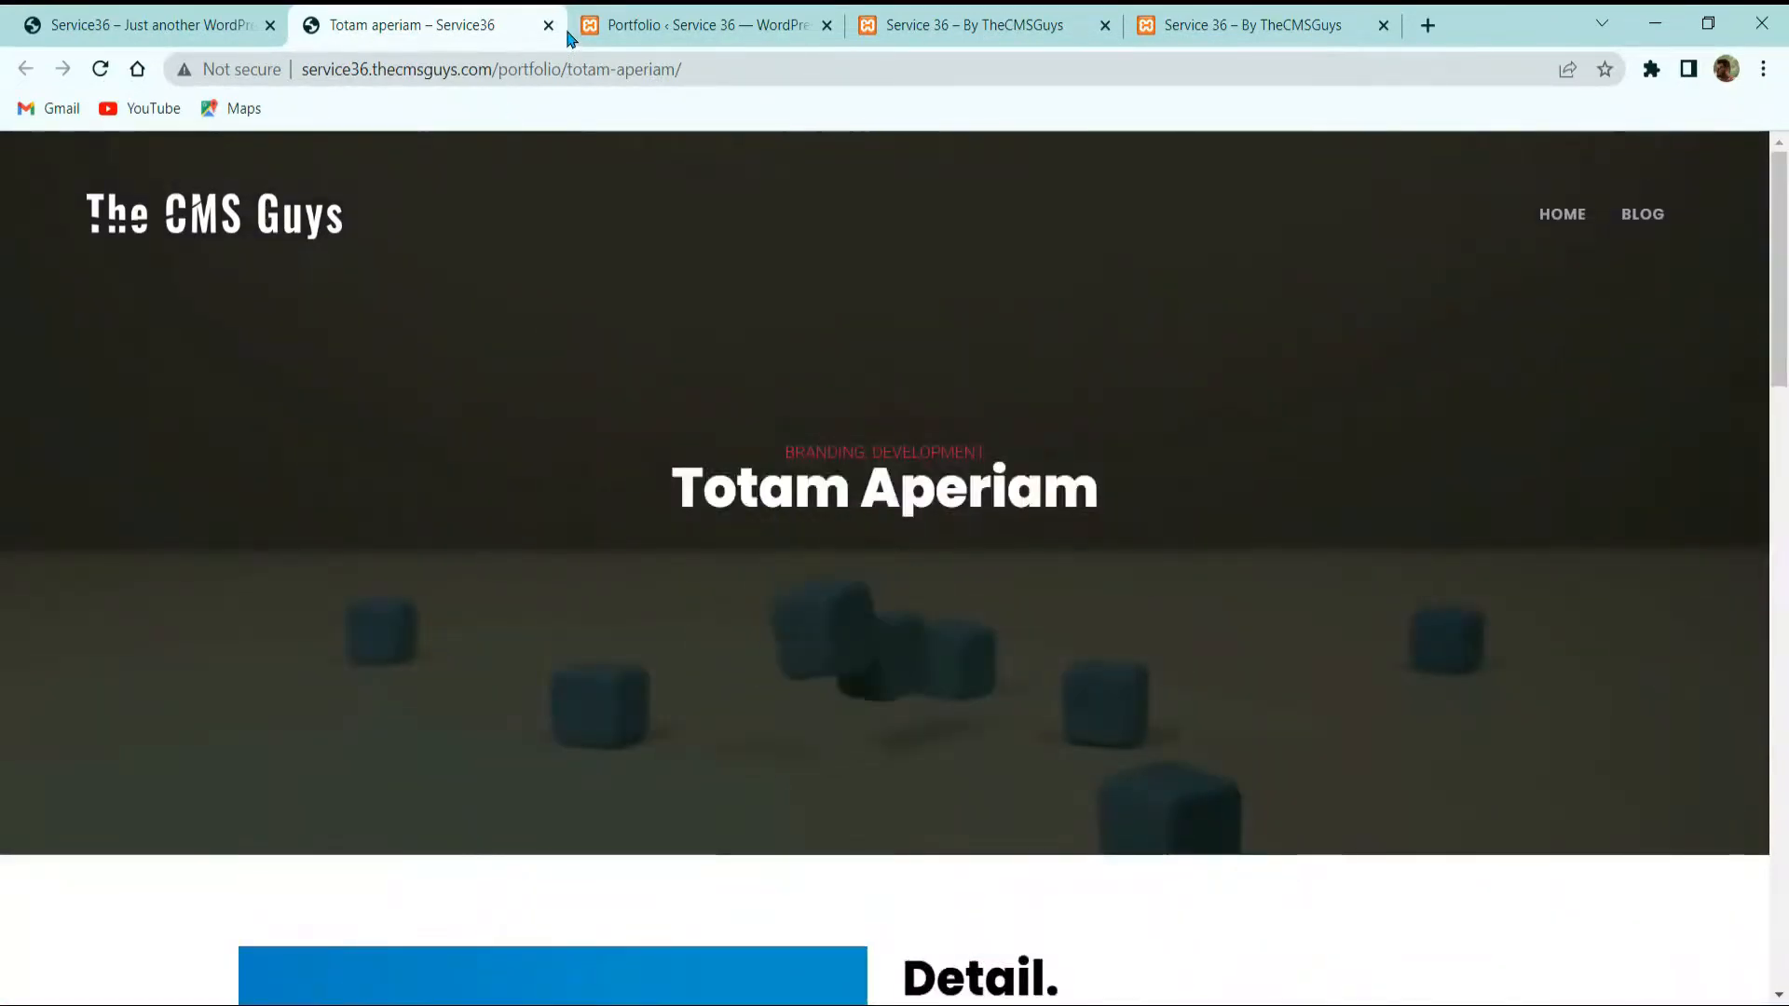
left_click(549, 26)
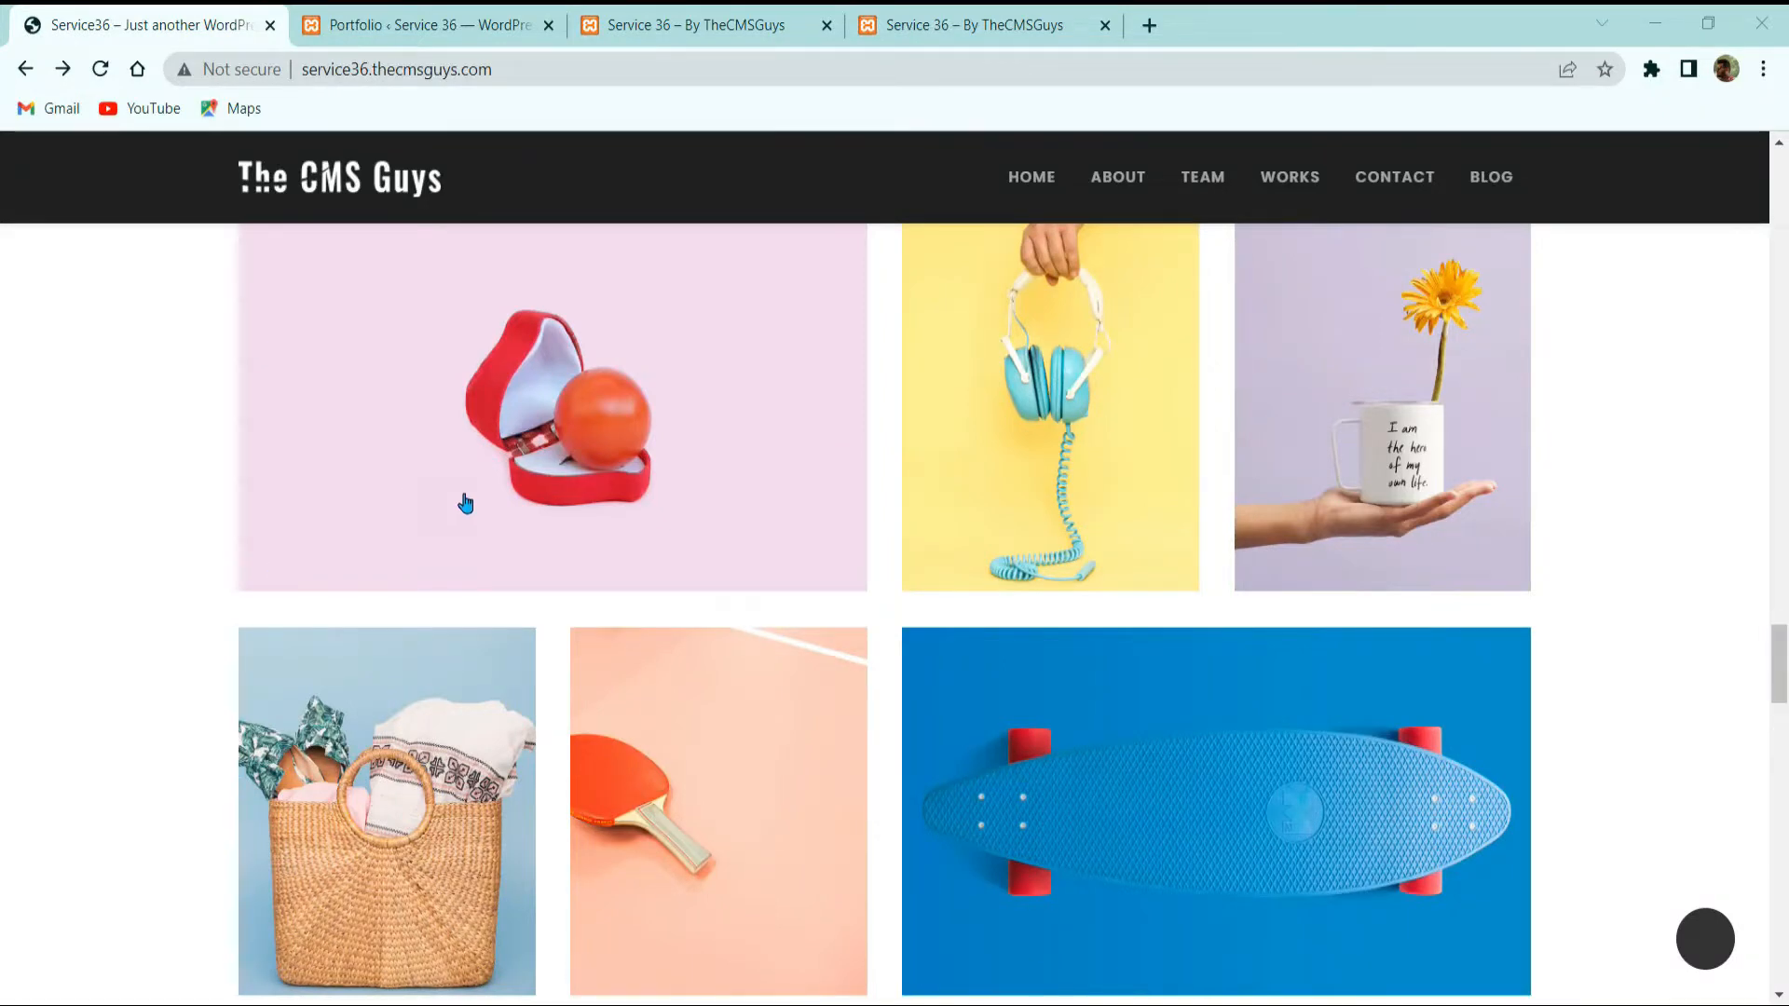
Step: Return to the Portfolio admin list and start a new portfolio item
scroll(466, 504, "up", 3)
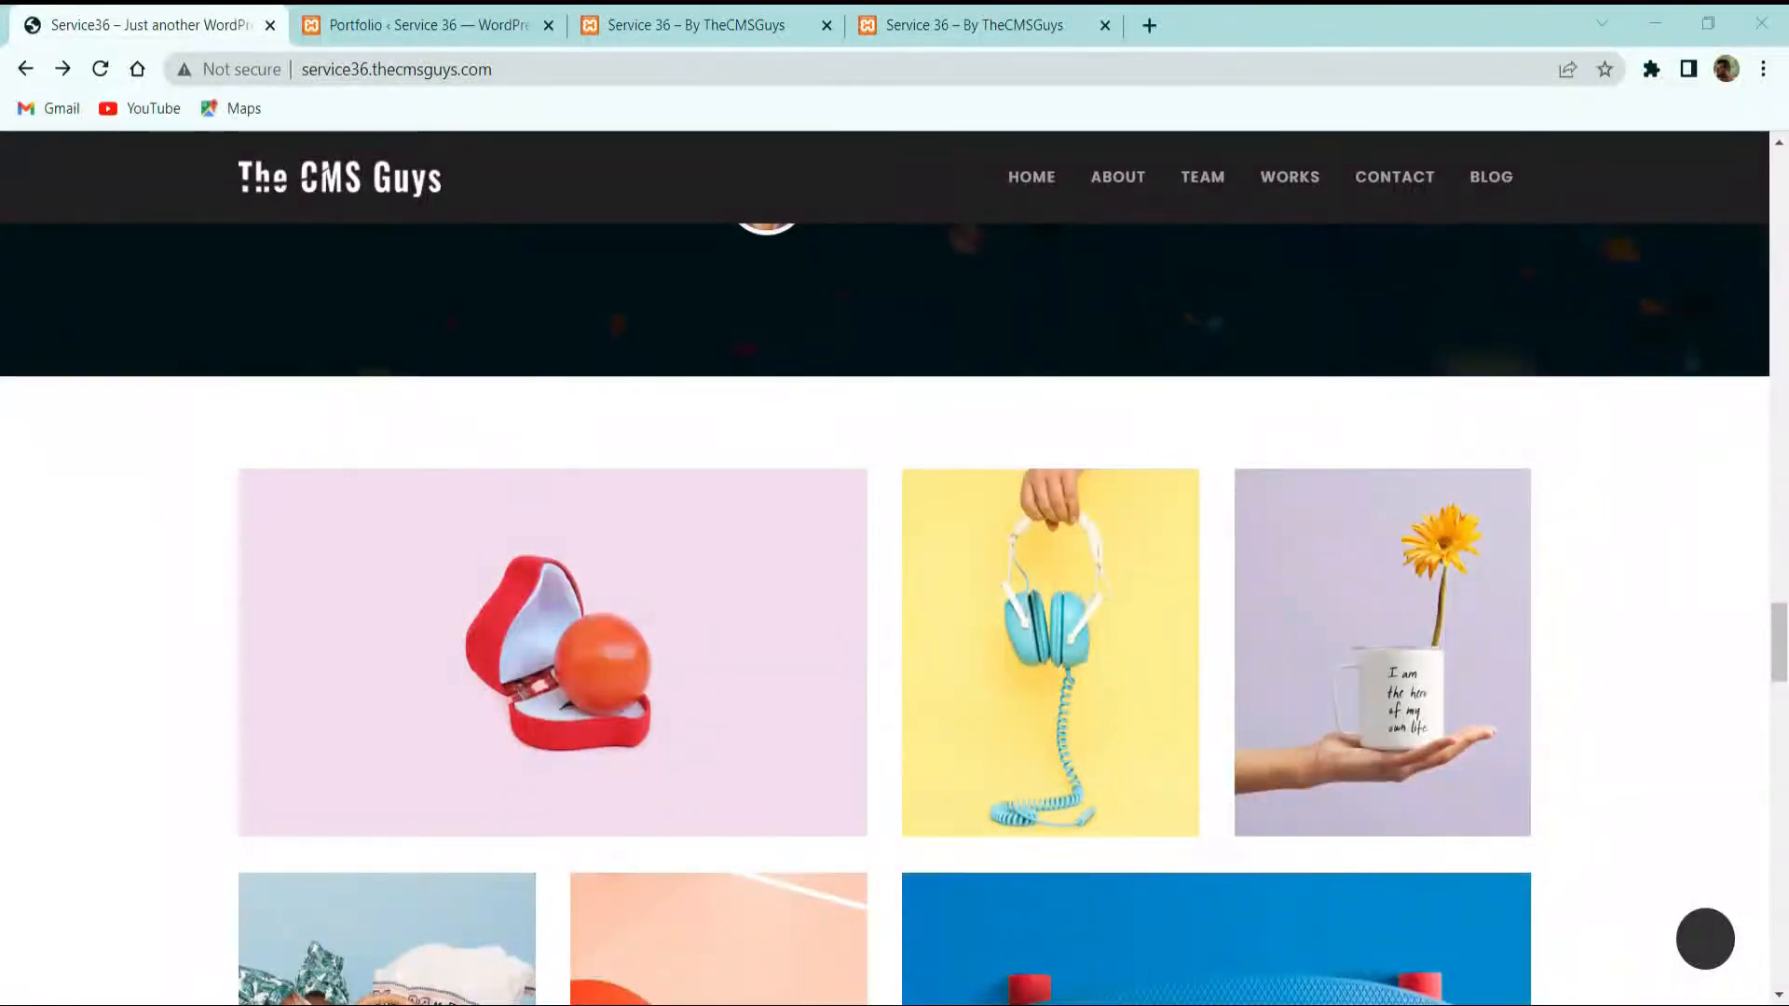
scroll(538, 599, "down", 2)
scroll(539, 599, "up", 15)
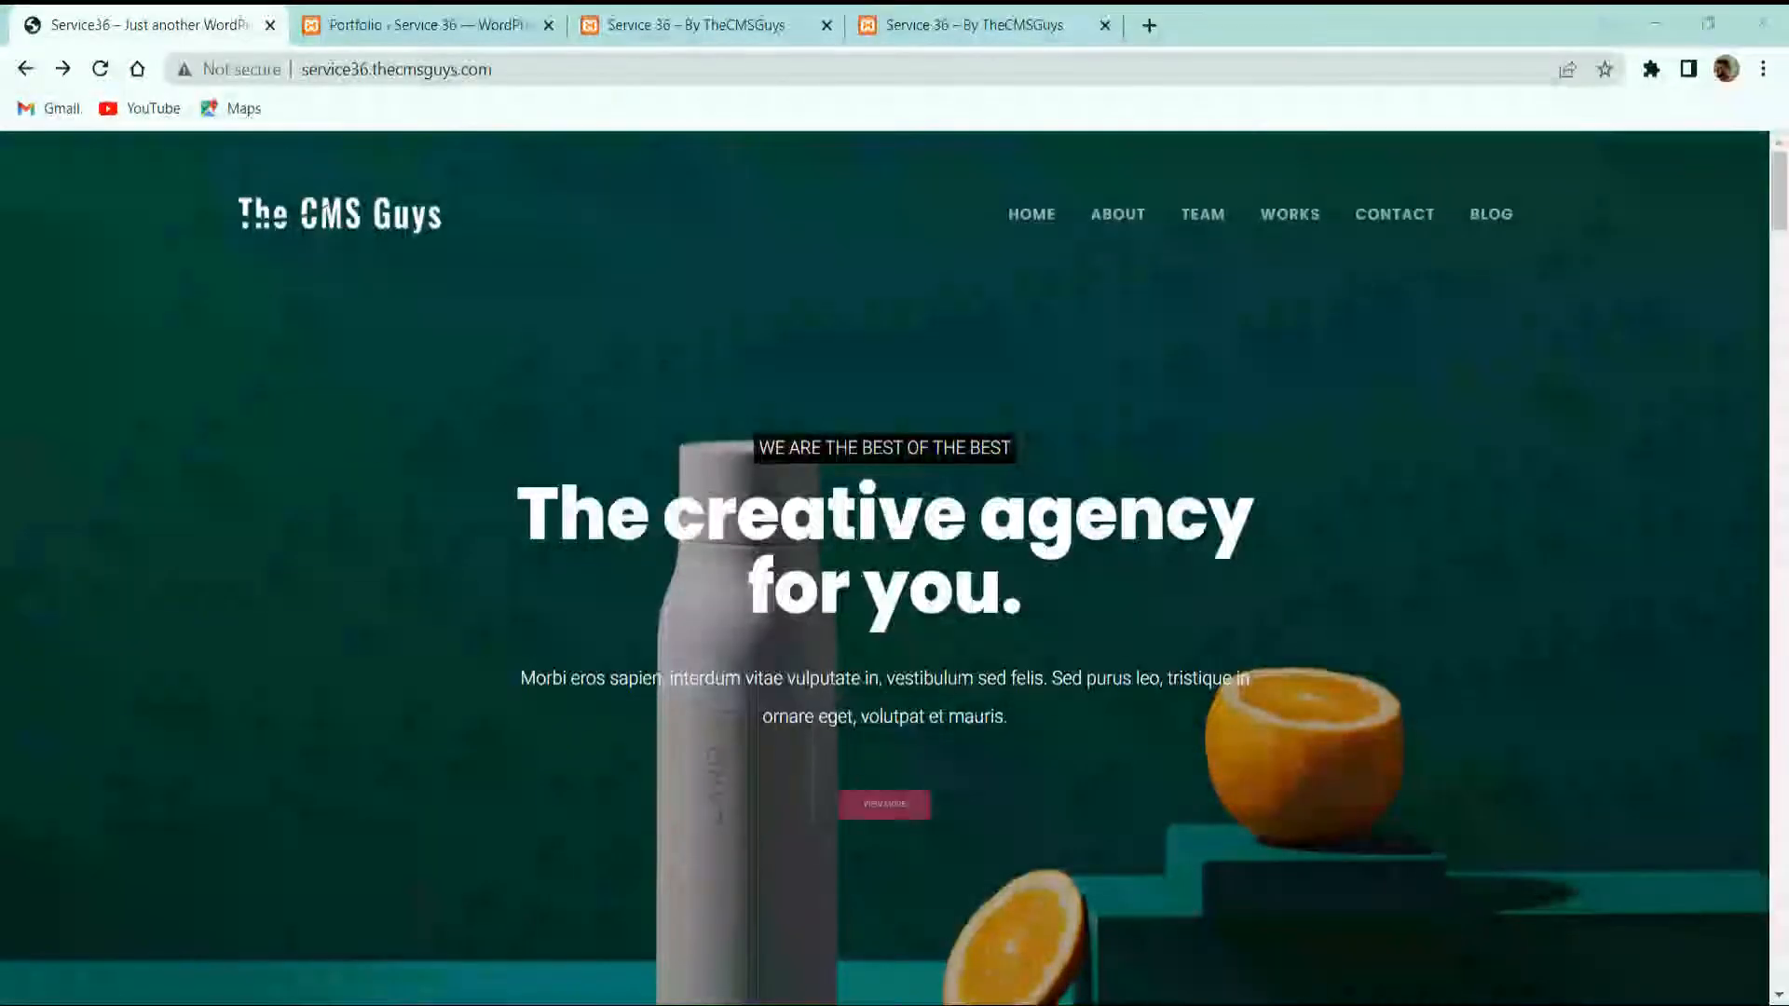
left_click(392, 25)
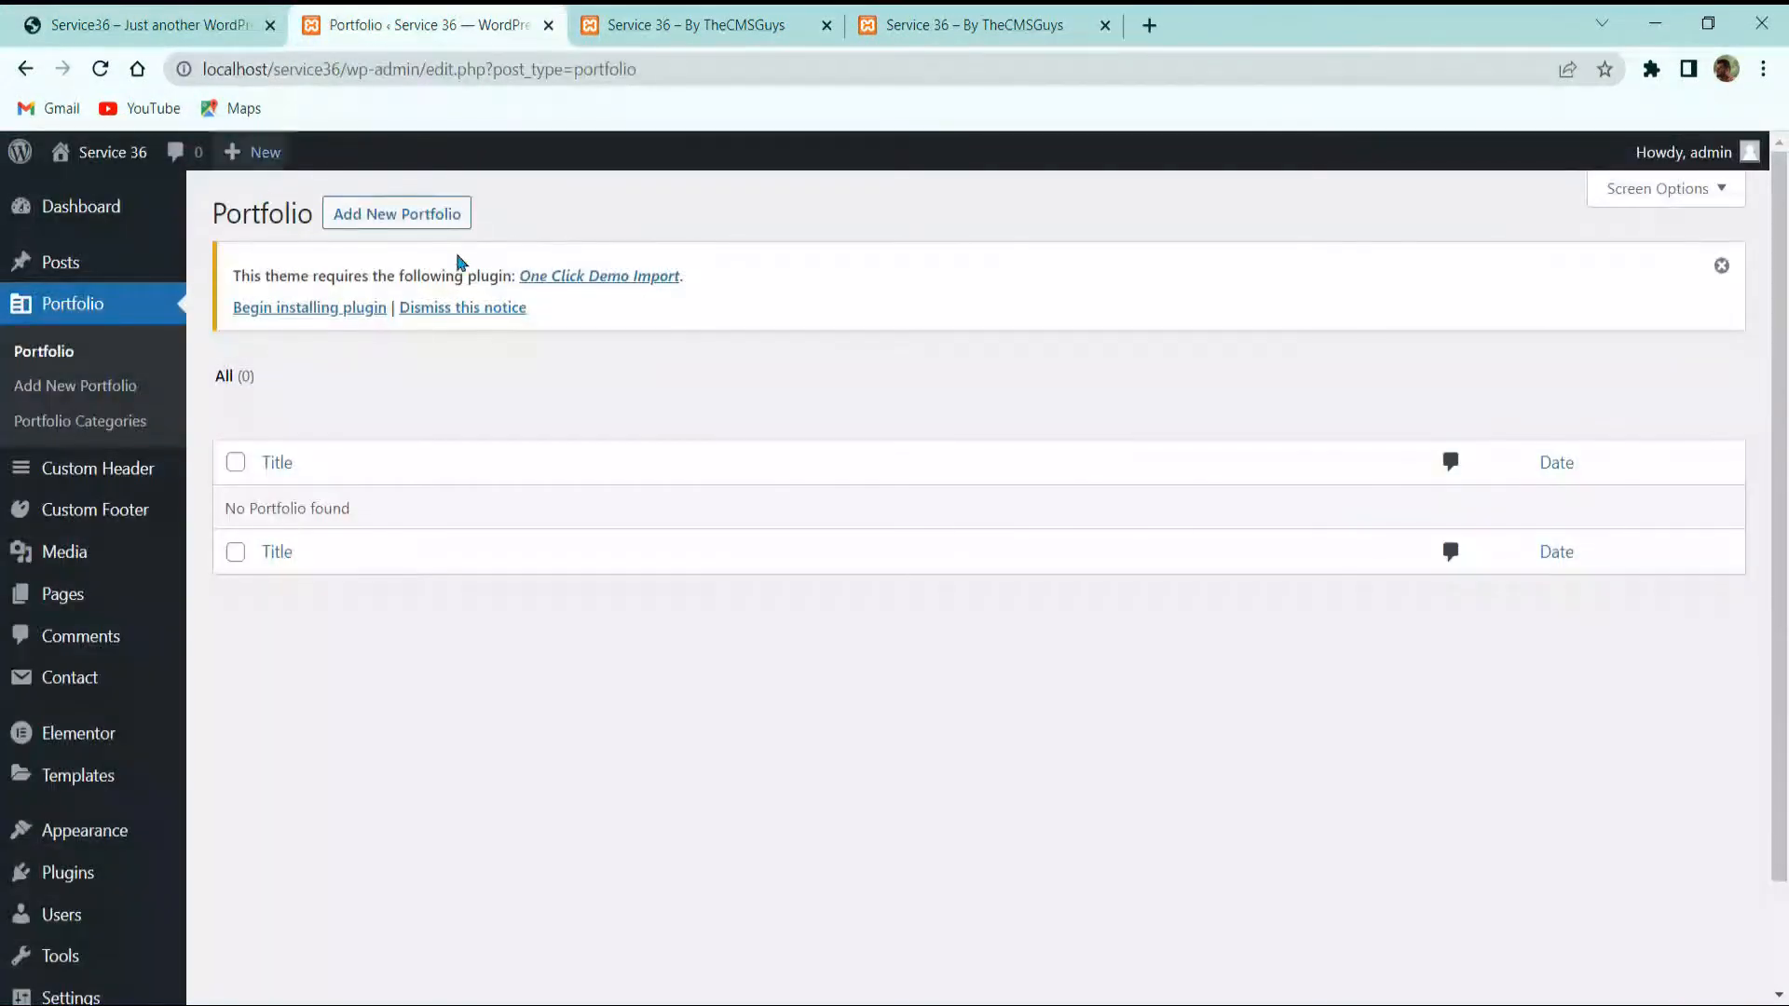
left_click(361, 216)
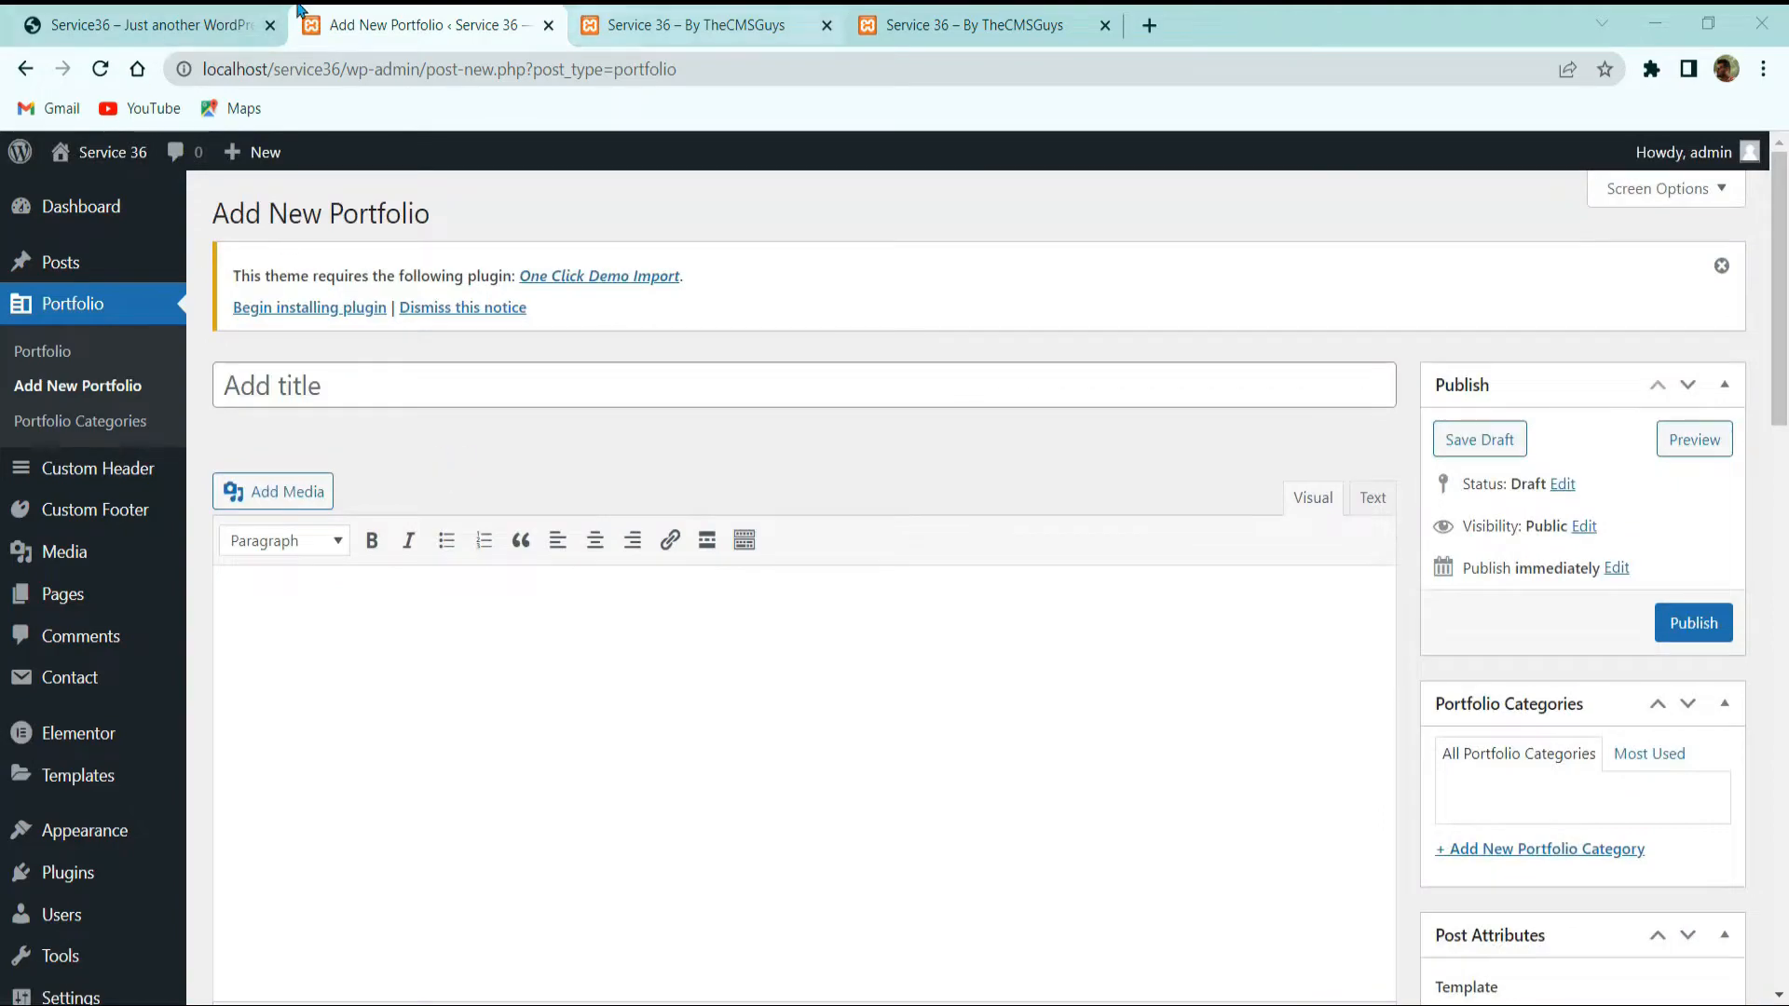
Step: Check the live Totam Aperiam page and paste 'Totam aperiam' as the new item's title
left_click(154, 26)
scroll(358, 516, "down", 15)
scroll(373, 522, "down", 20)
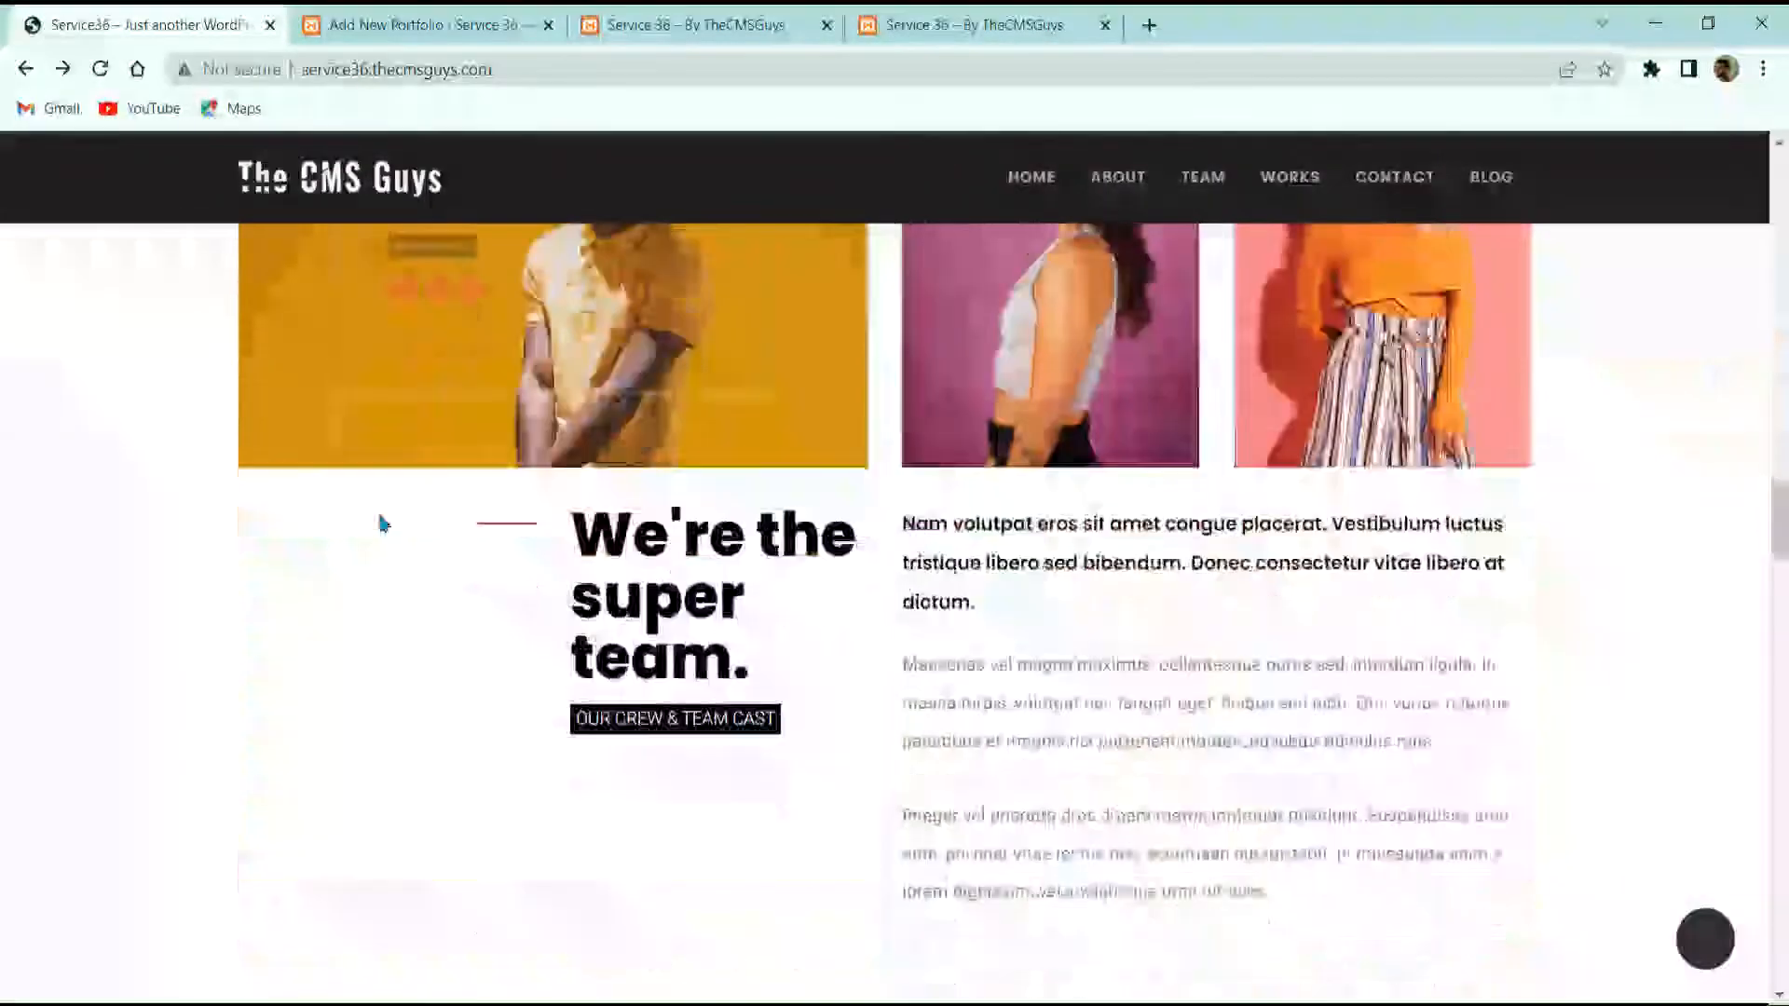
scroll(520, 423, "up", 3)
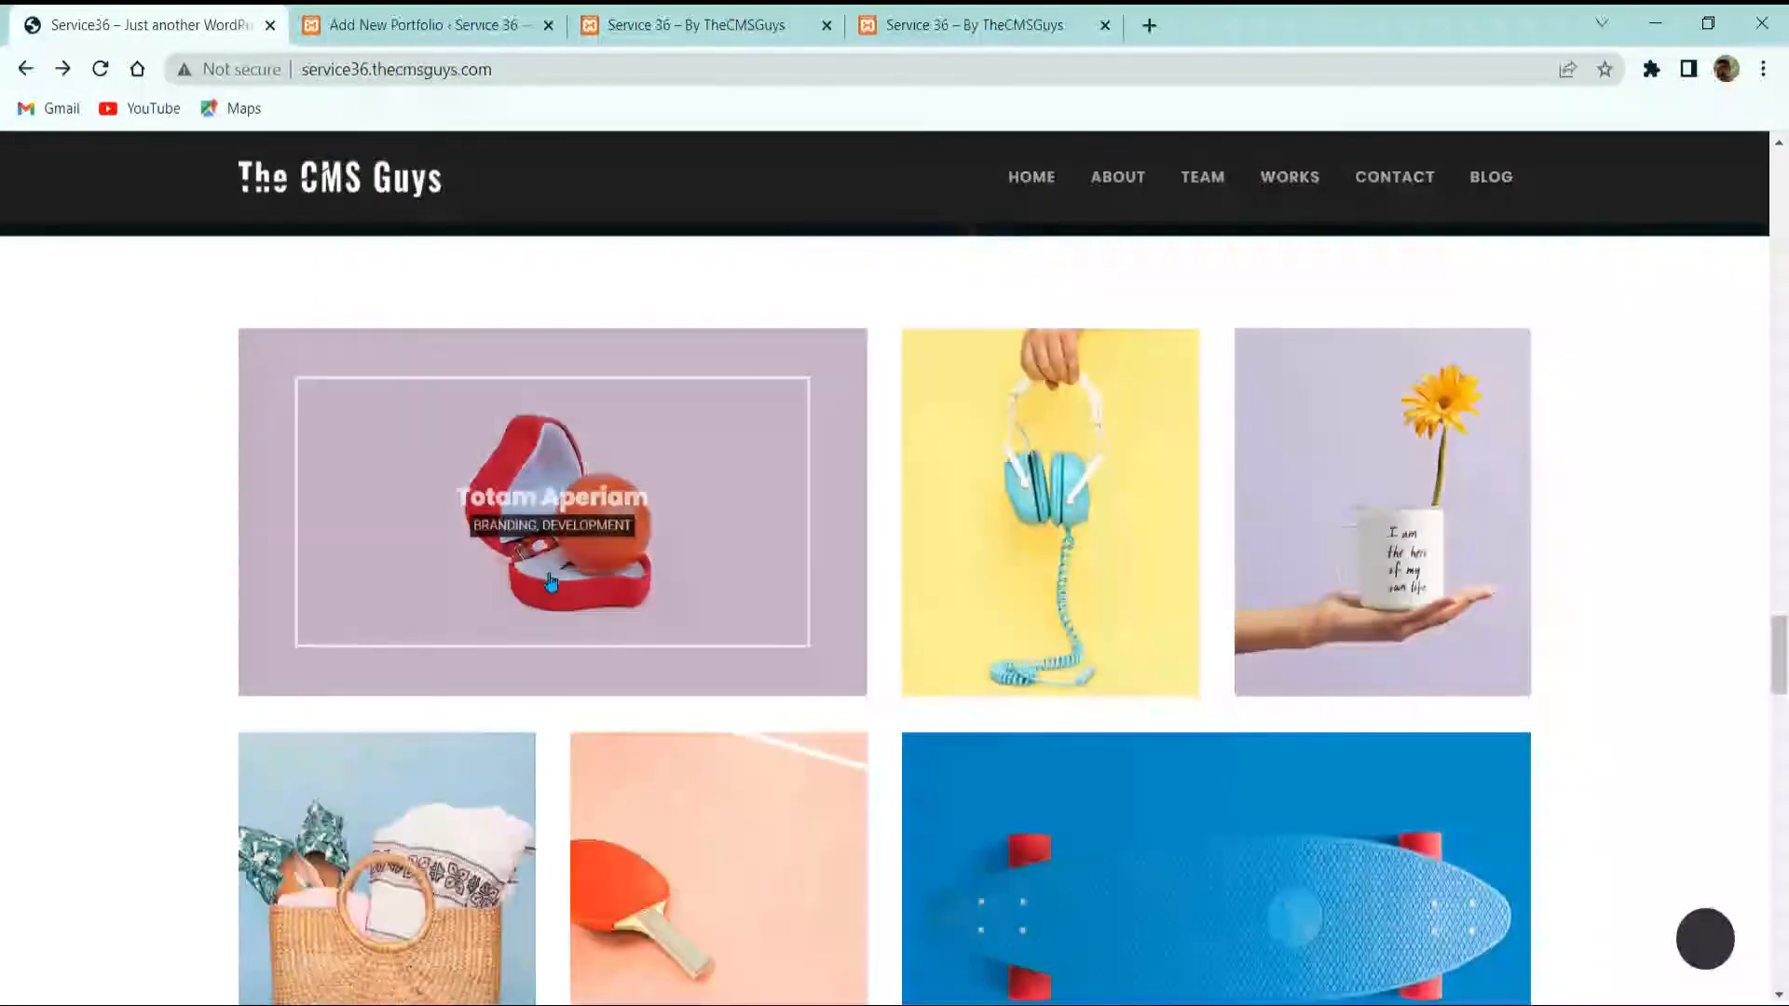
left_click(520, 423)
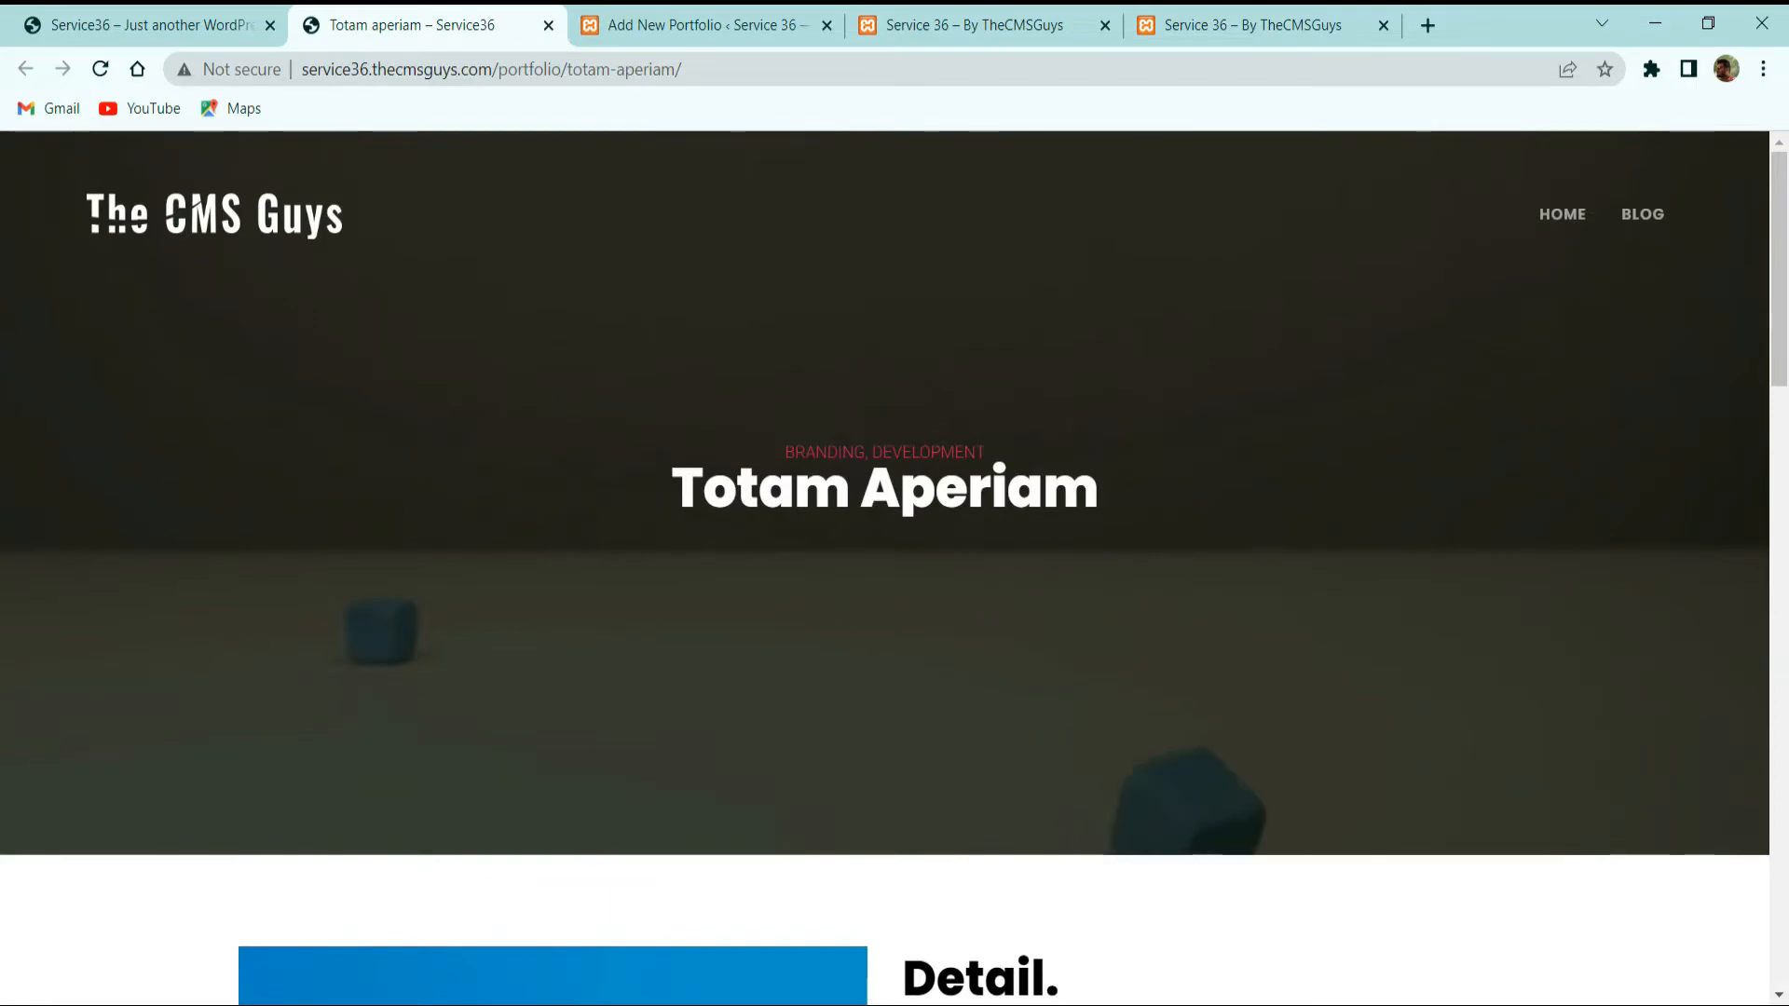
left_click(700, 24)
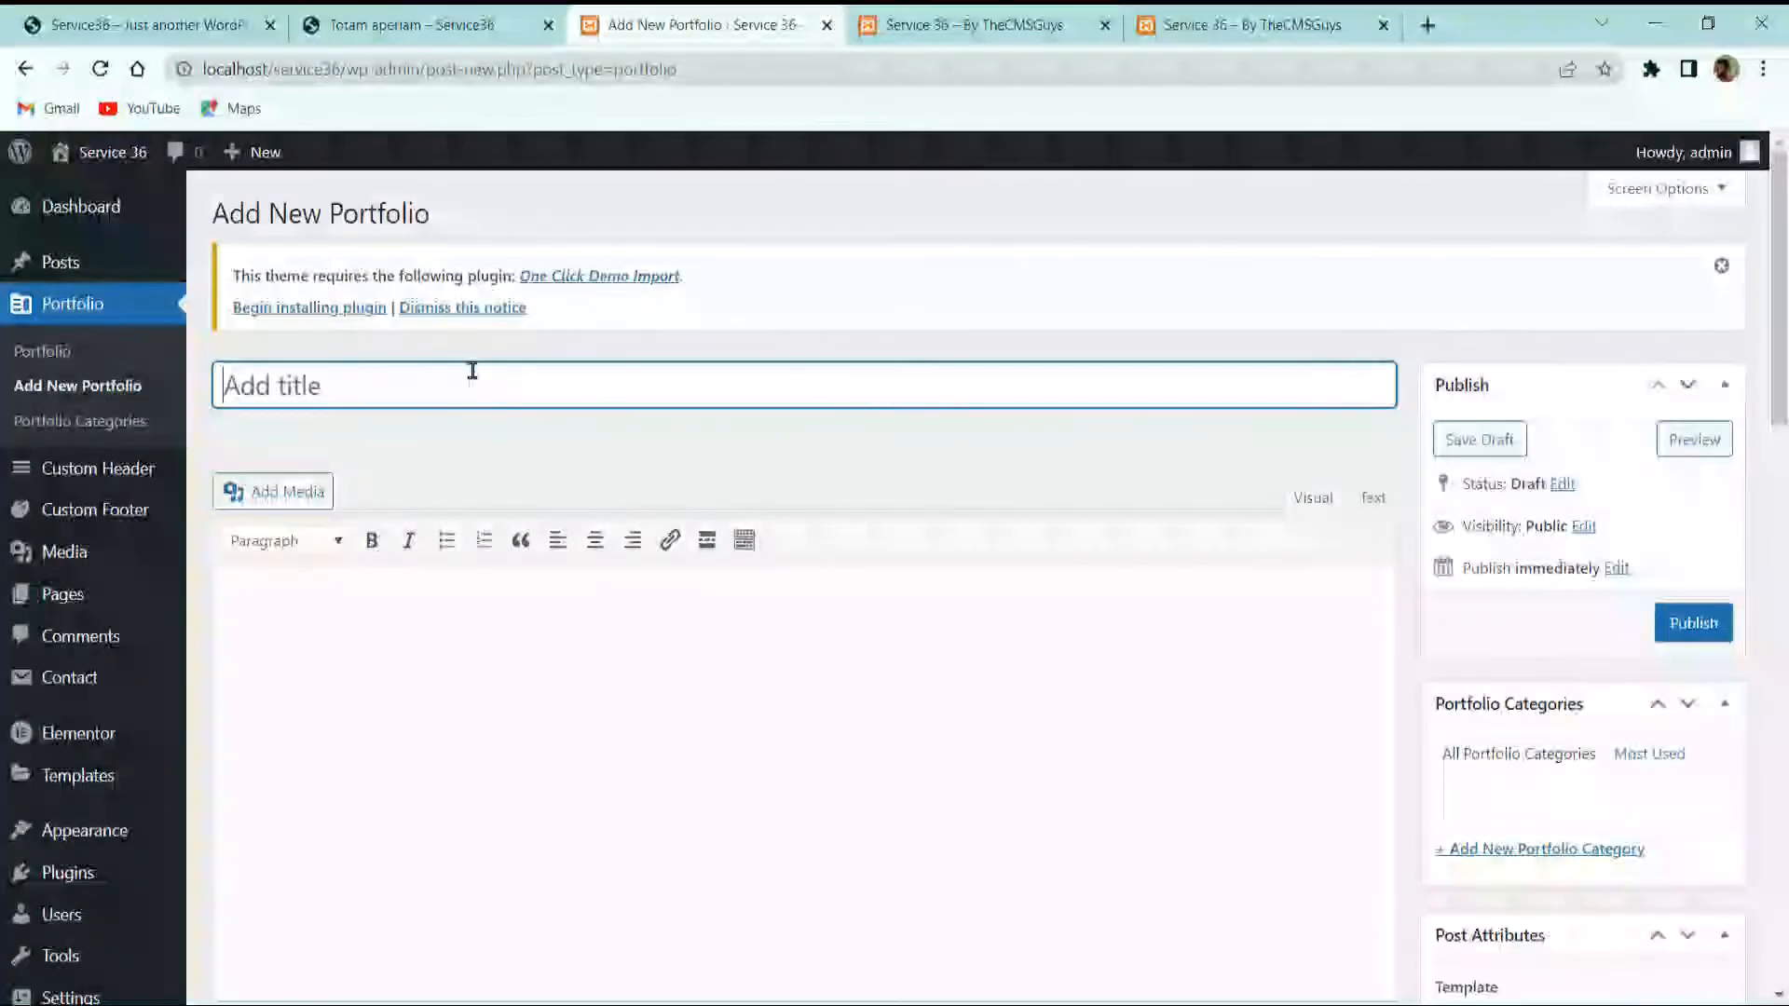
type("Totam aperiam")
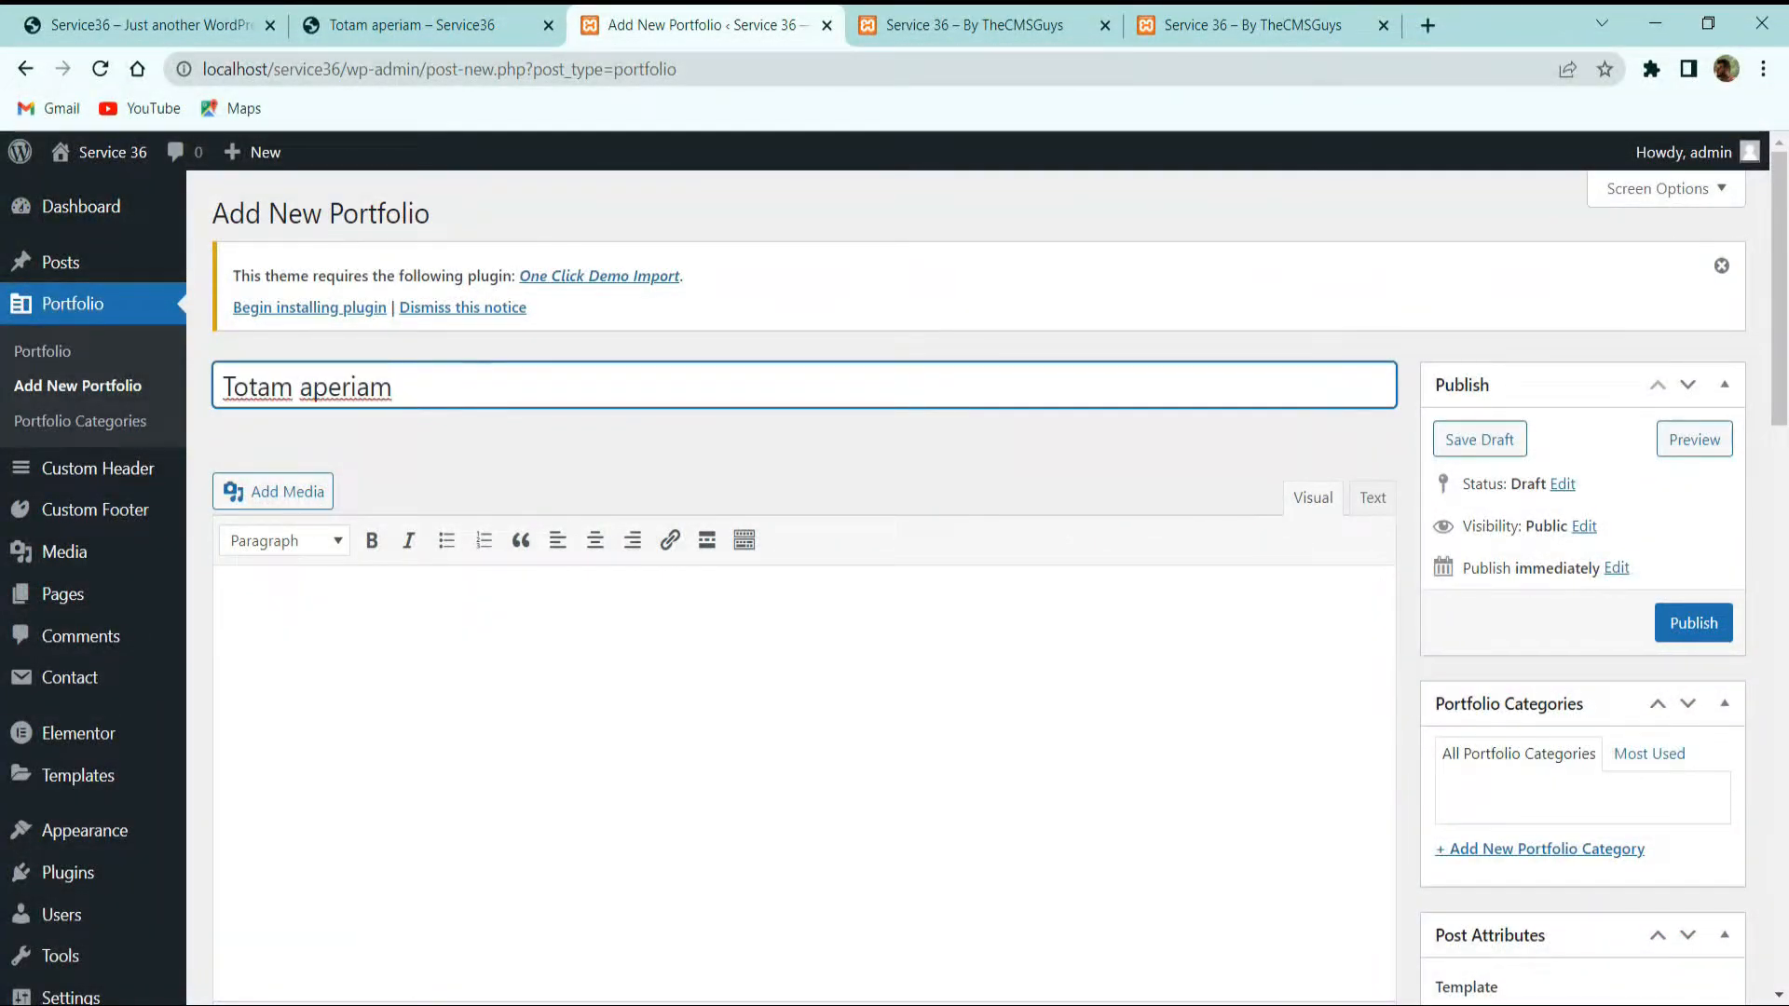
Step: Create and tick the new portfolio categories Branding and Development
left_click(428, 9)
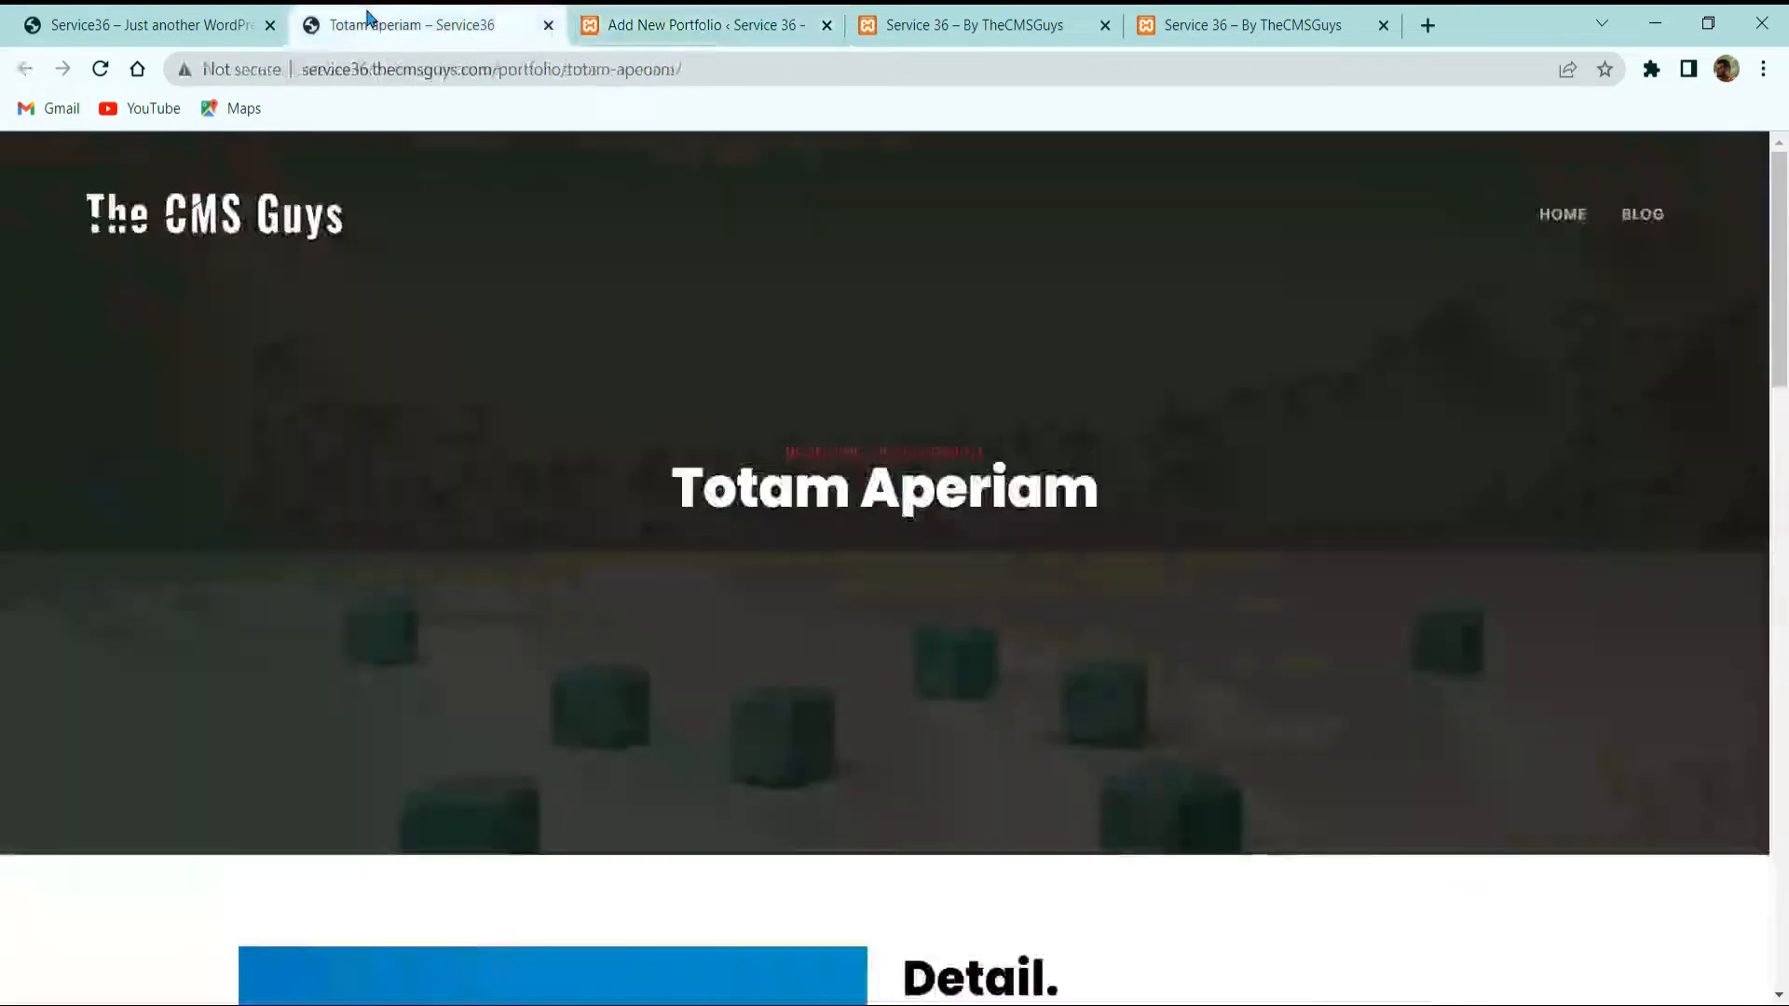
left_click(703, 25)
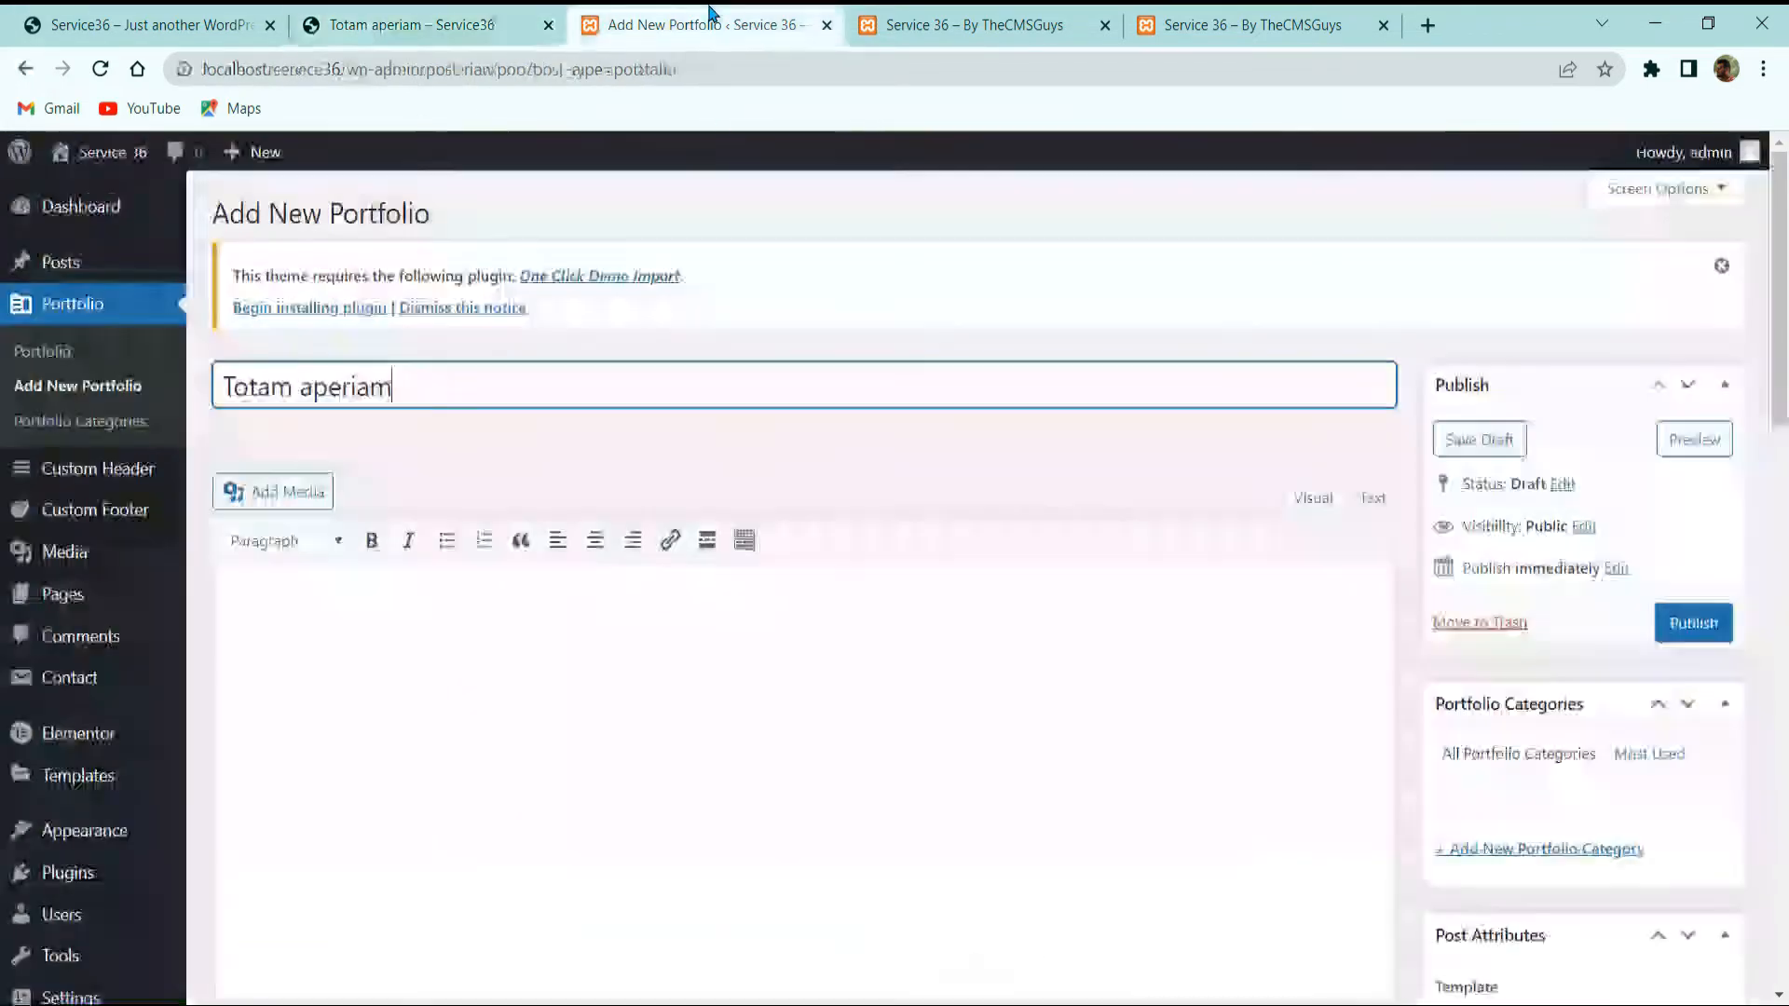
scroll(1435, 699, "down", 2)
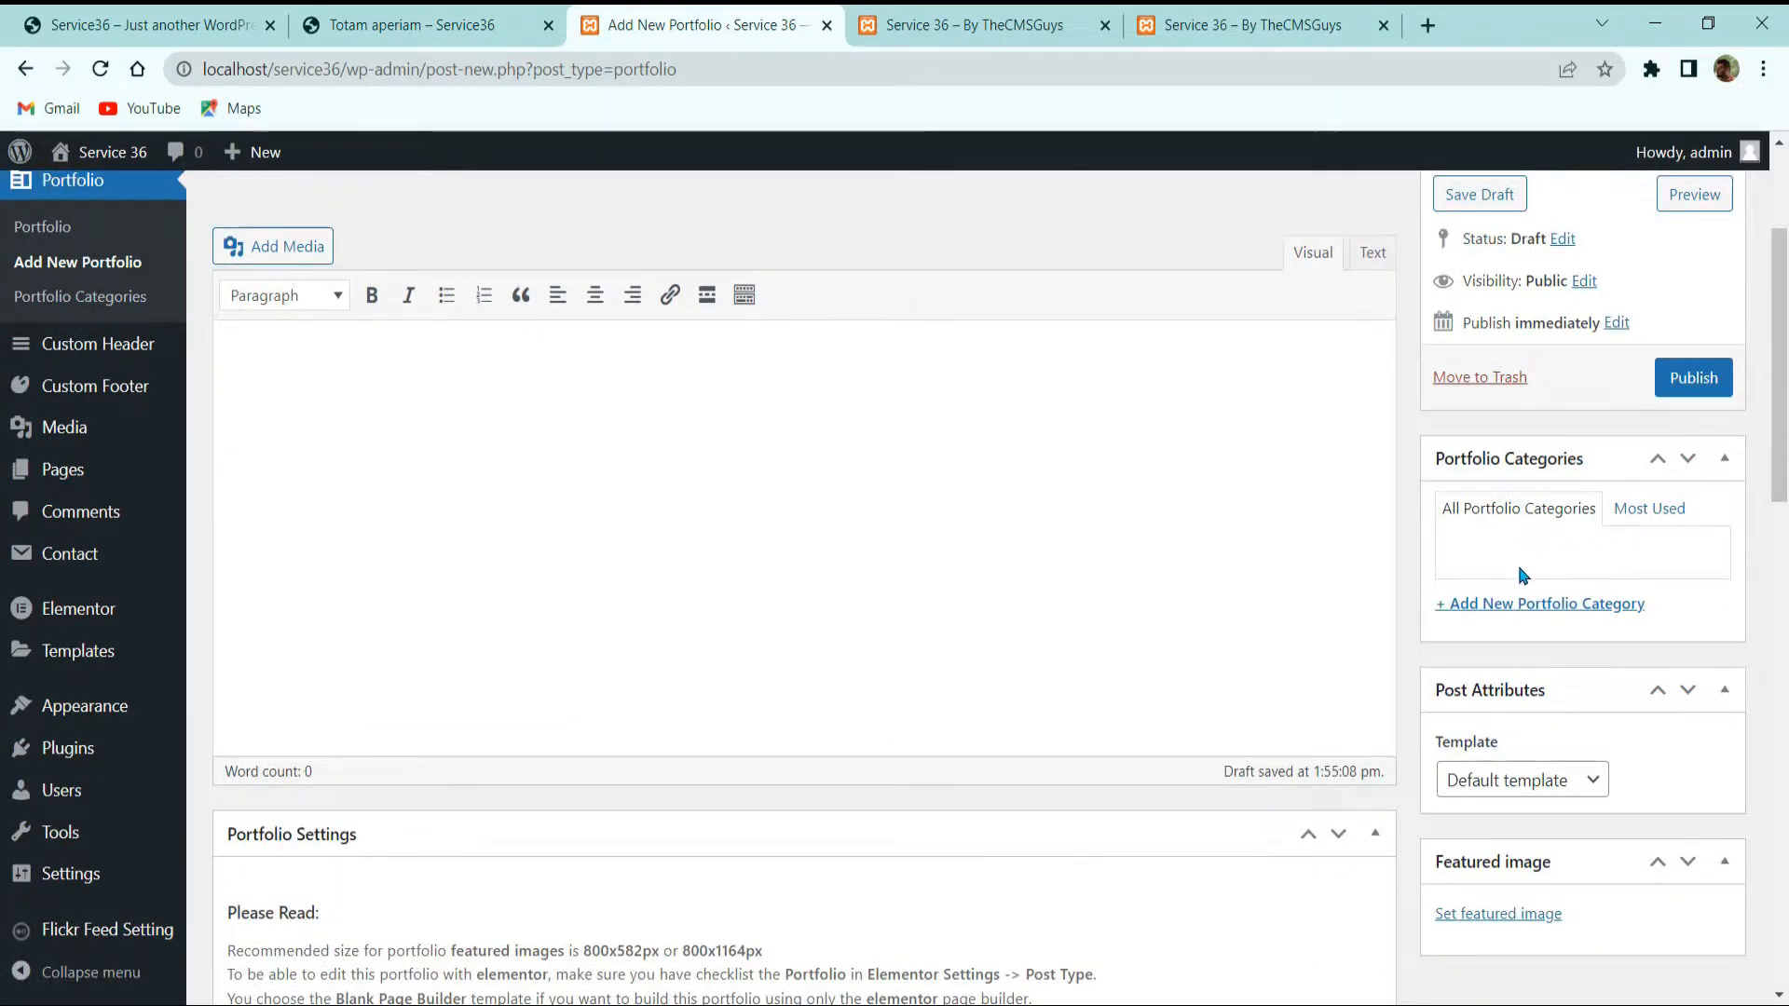
left_click(1551, 605)
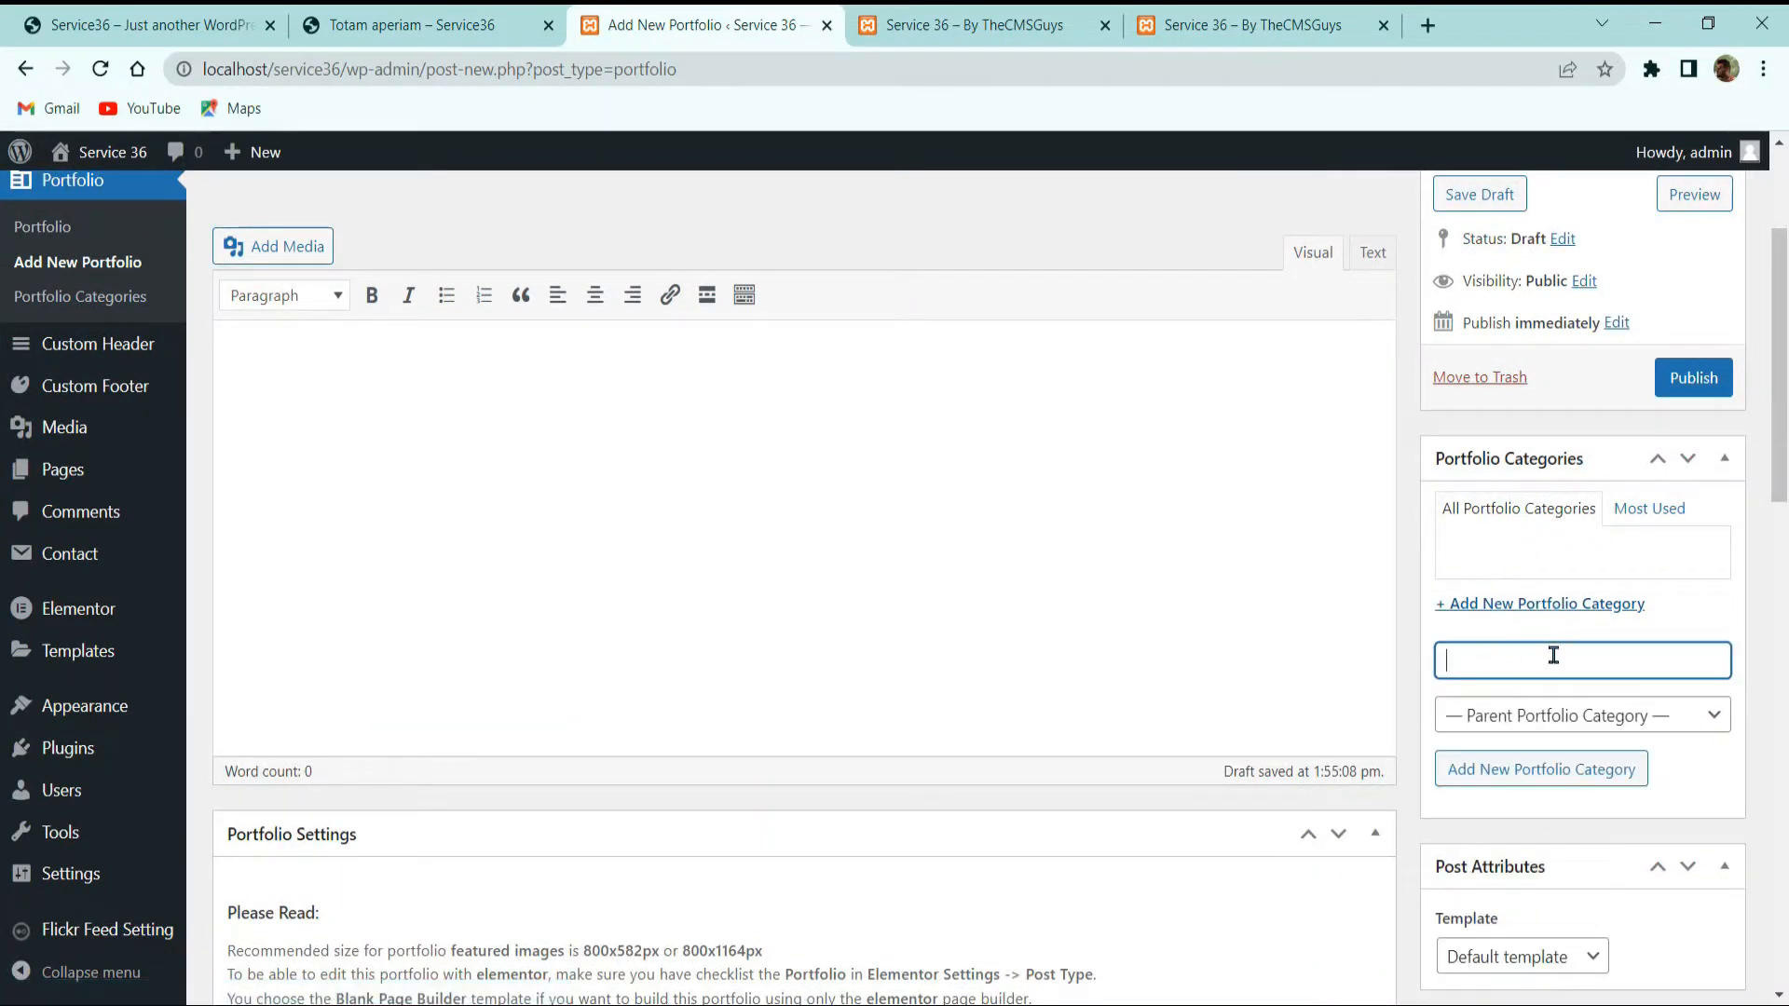
type("Branding")
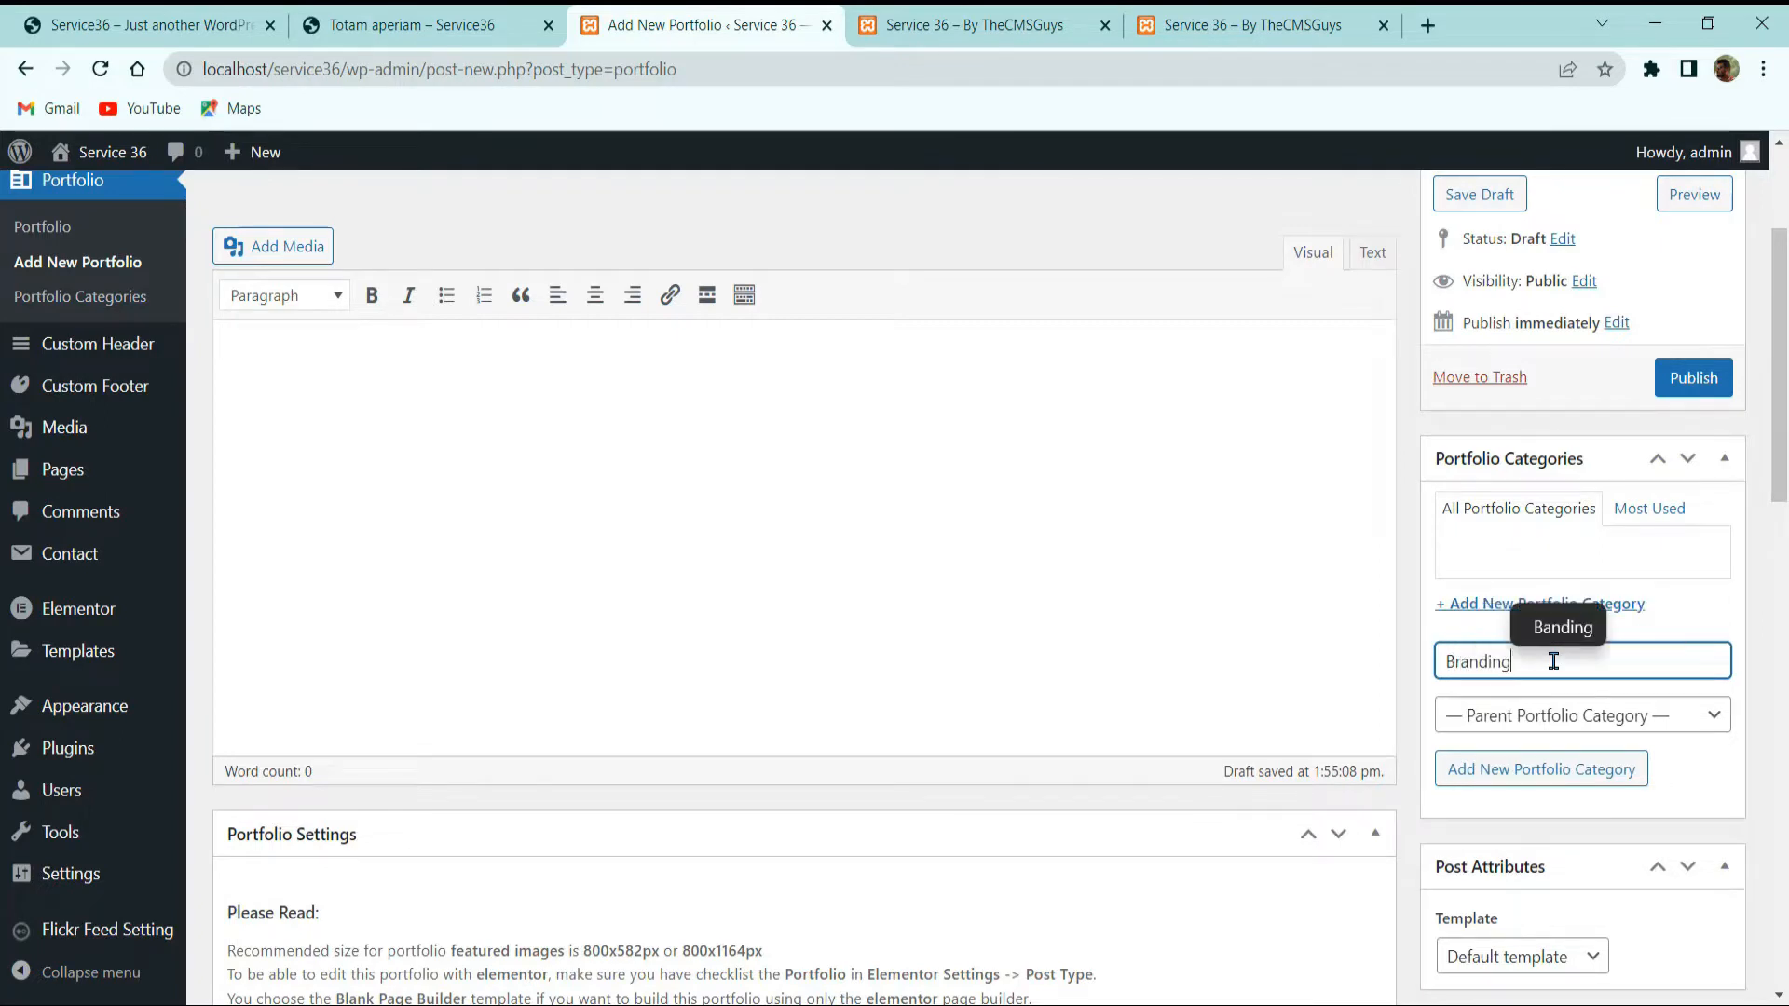
key("Return")
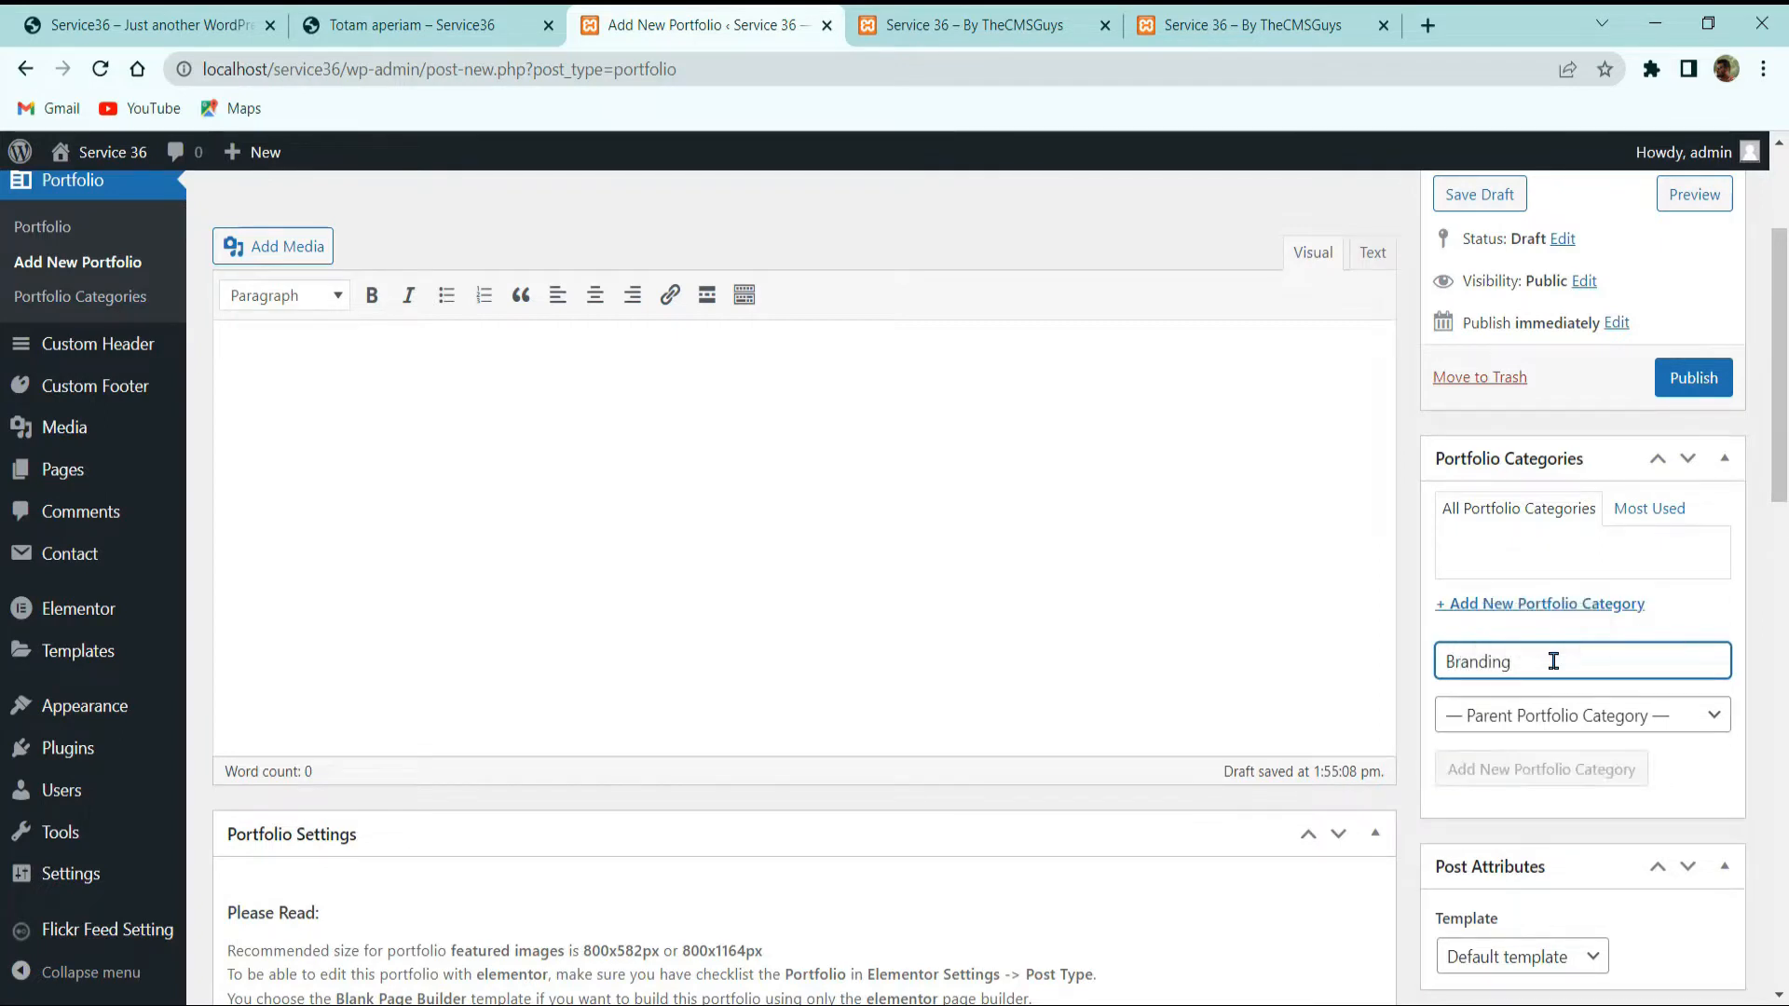
type("Development")
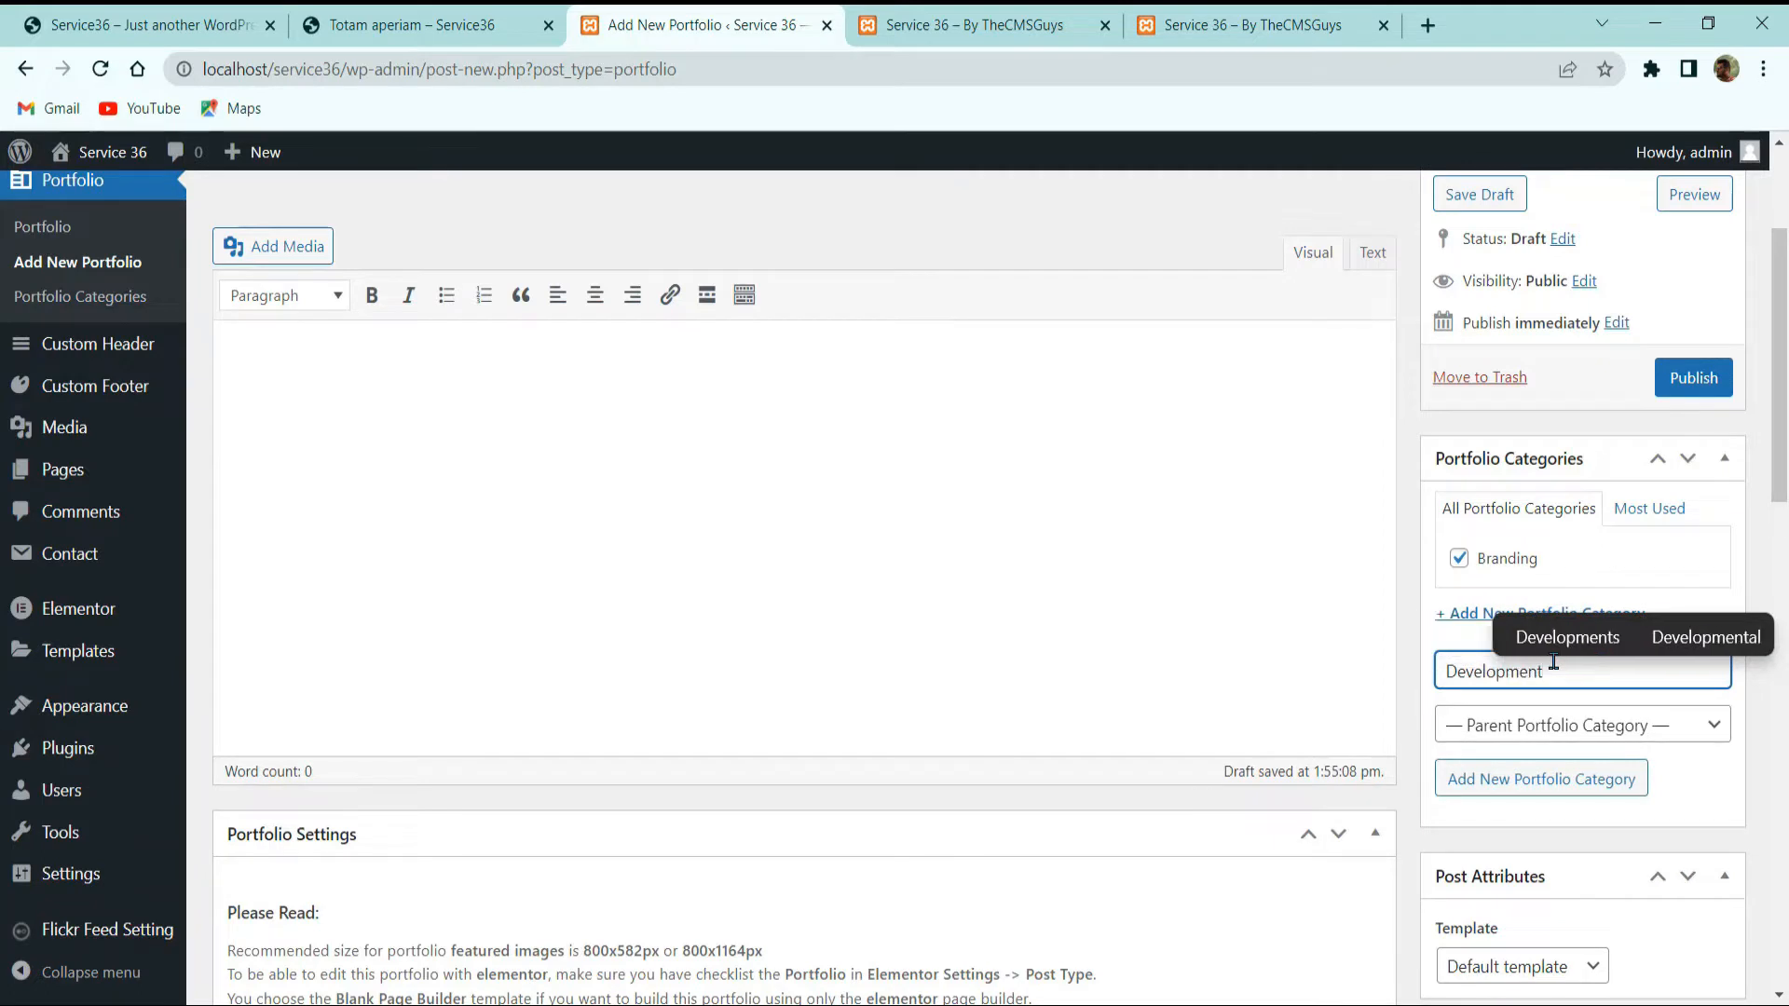
key("Return")
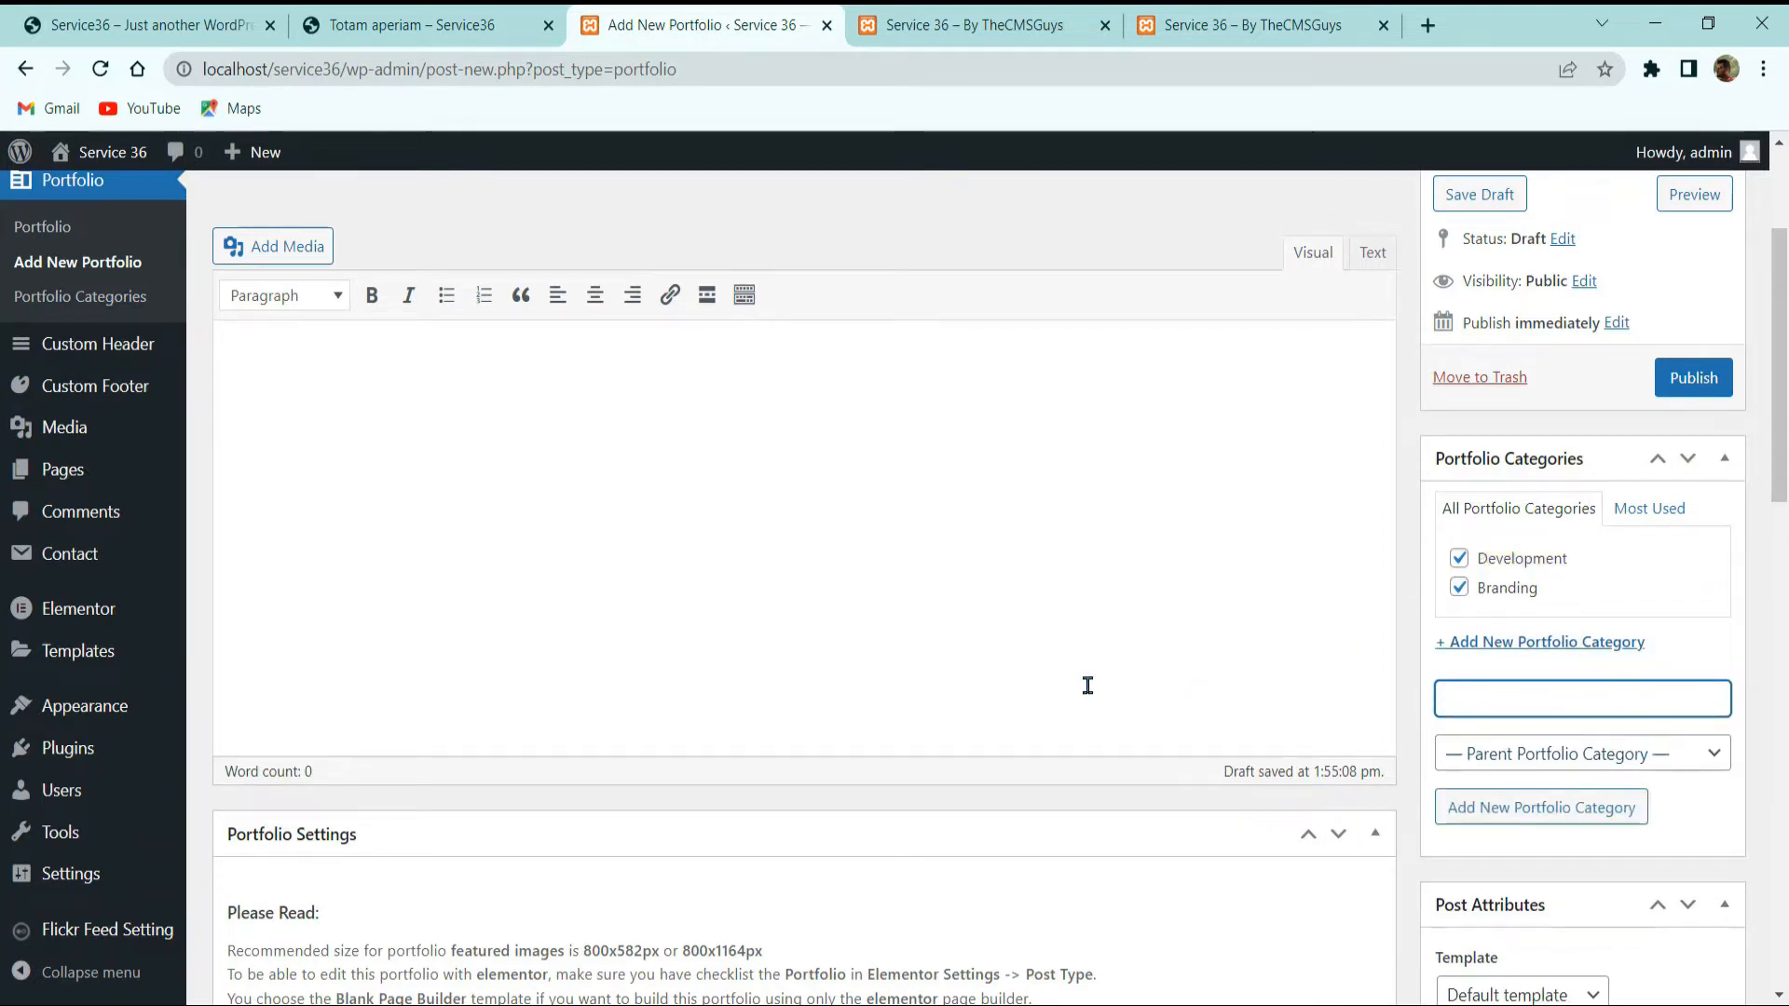
Step: Compare with the reference page's image gallery and the home page works grid
left_click(347, 11)
scroll(494, 233, "down", 10)
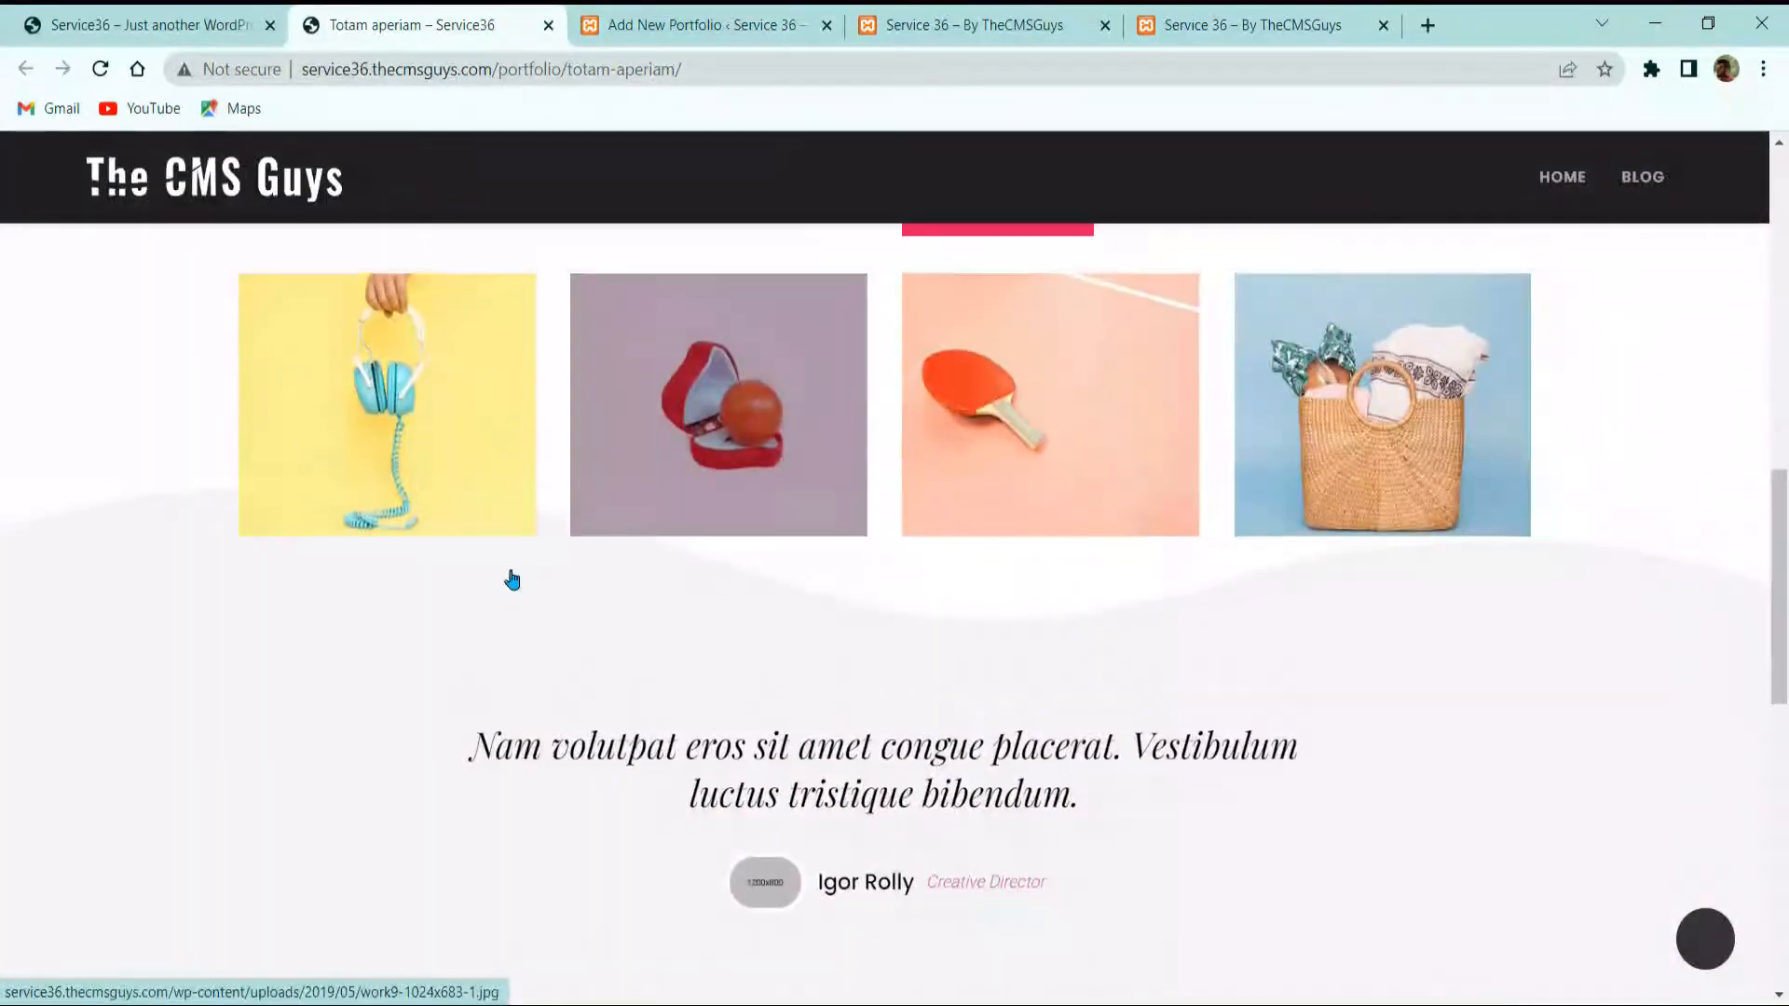
scroll(512, 579, "up", 10)
left_click(154, 25)
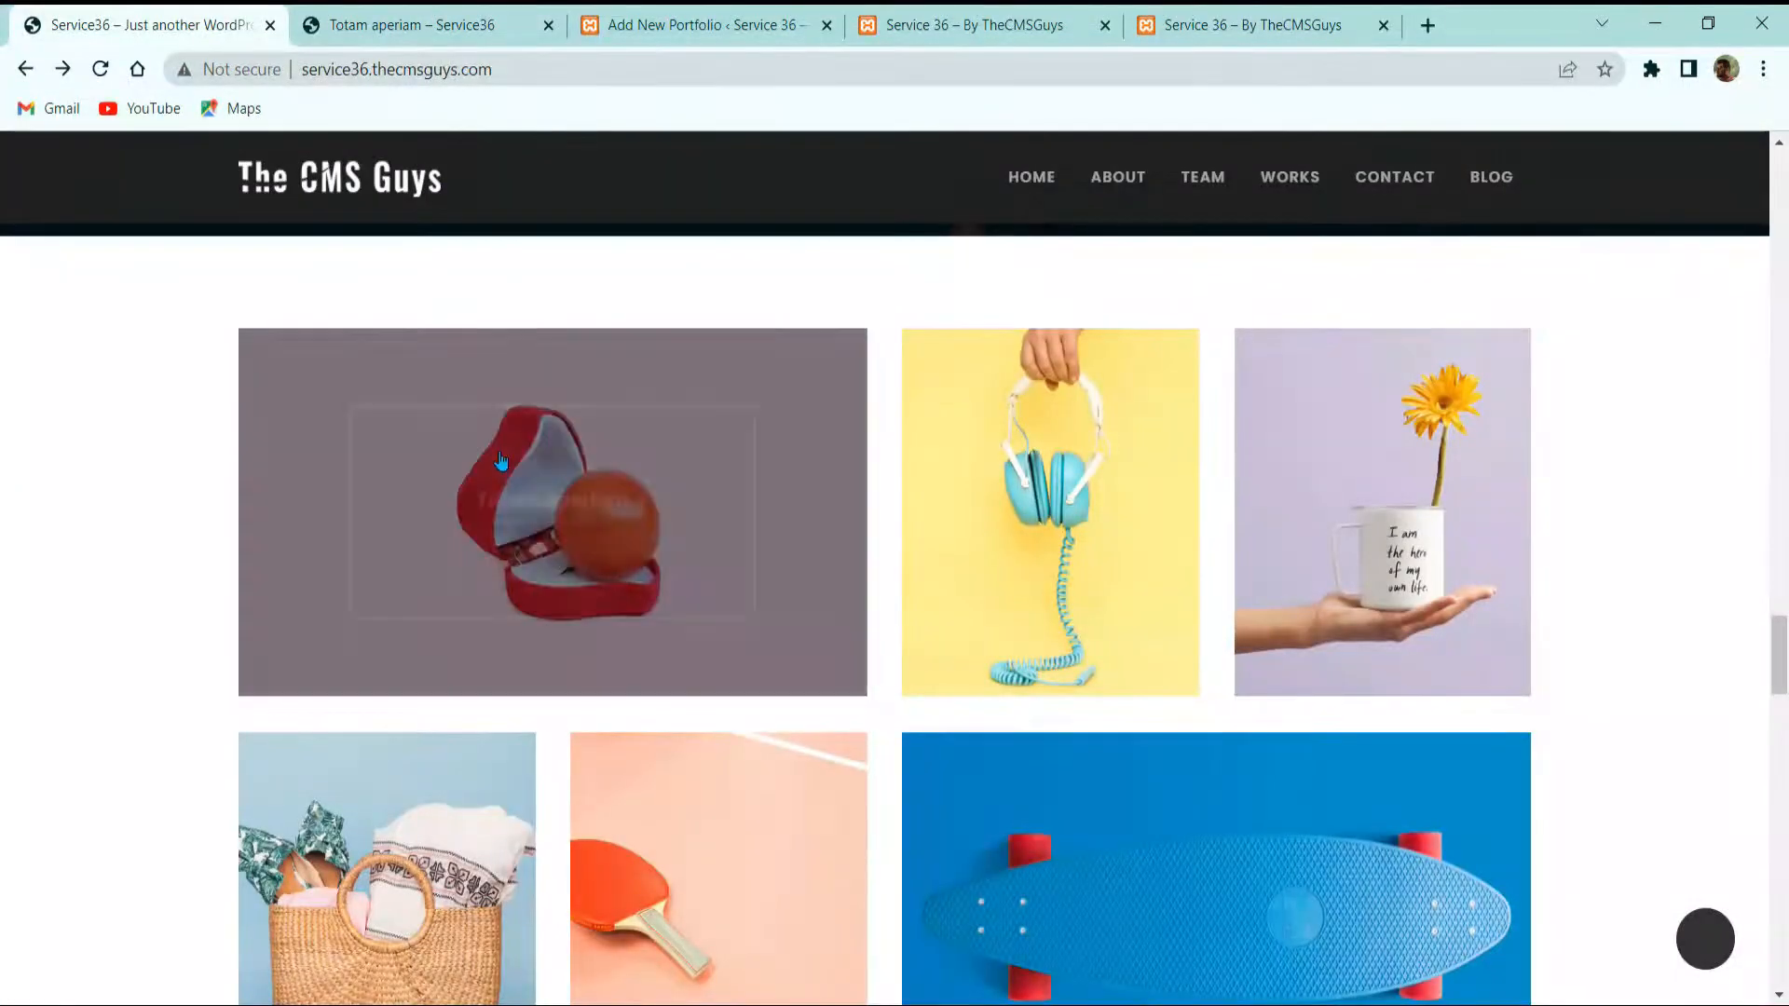
left_click(470, 24)
left_click(652, 24)
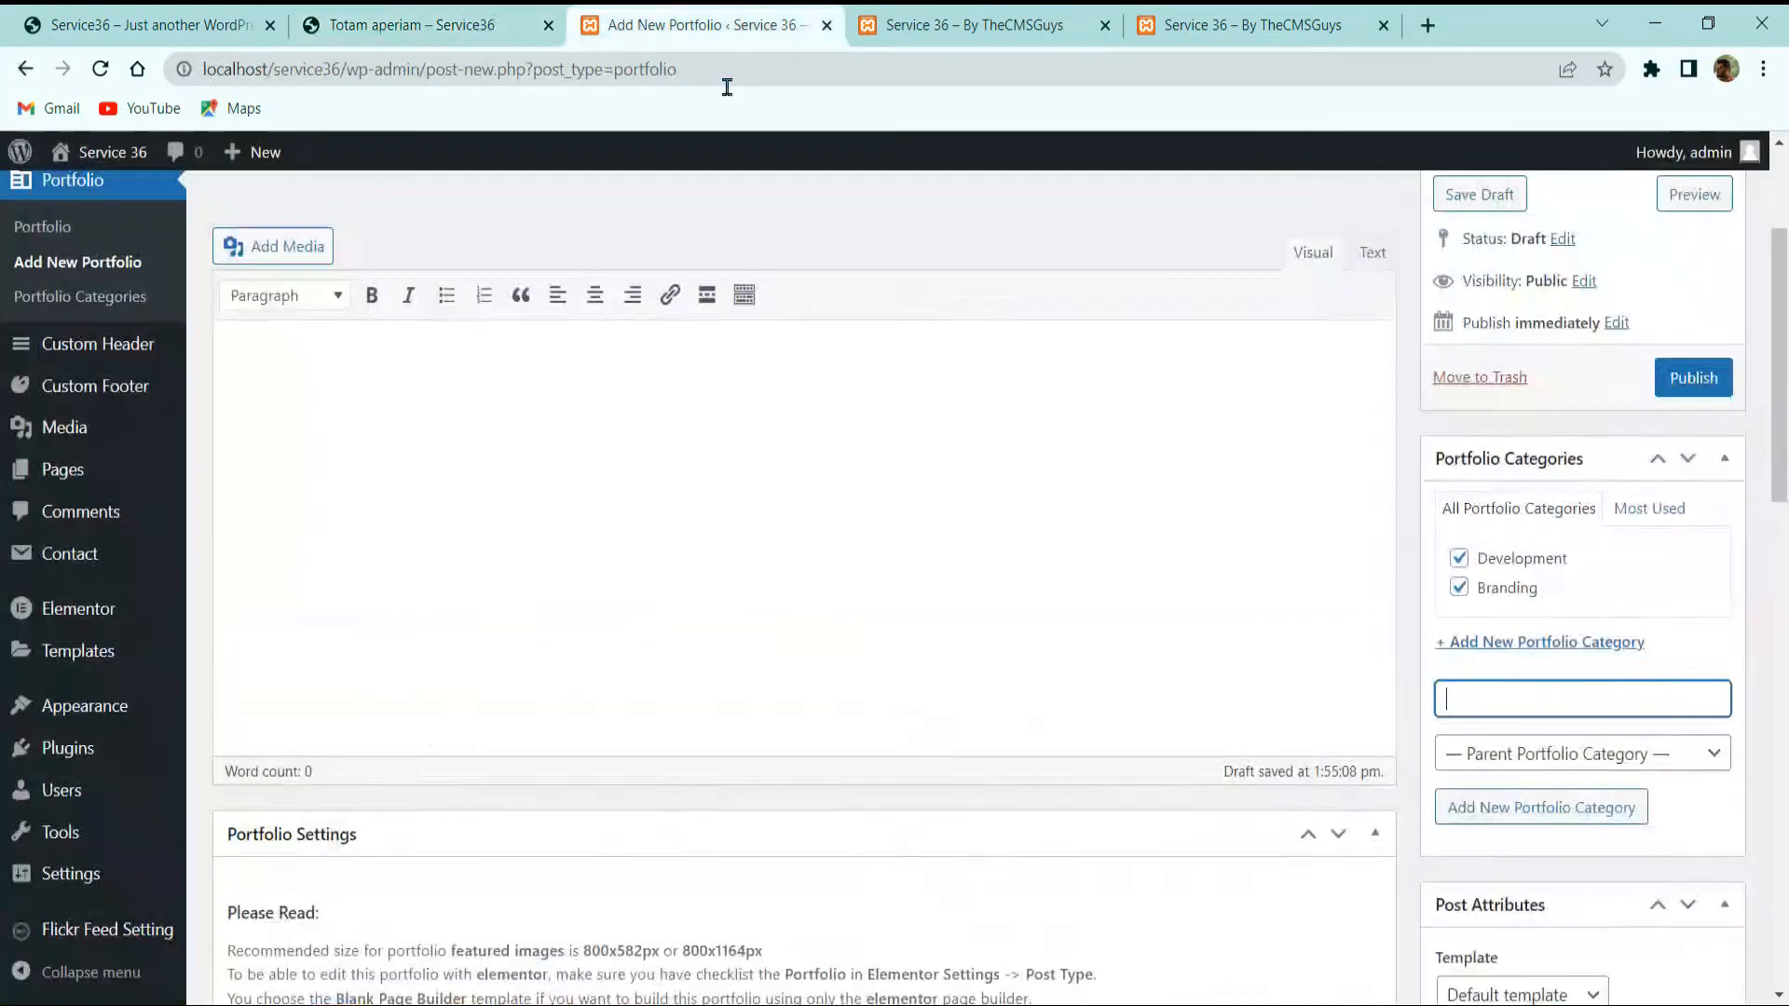
scroll(1472, 616, "down", 5)
scroll(1517, 510, "up", 3)
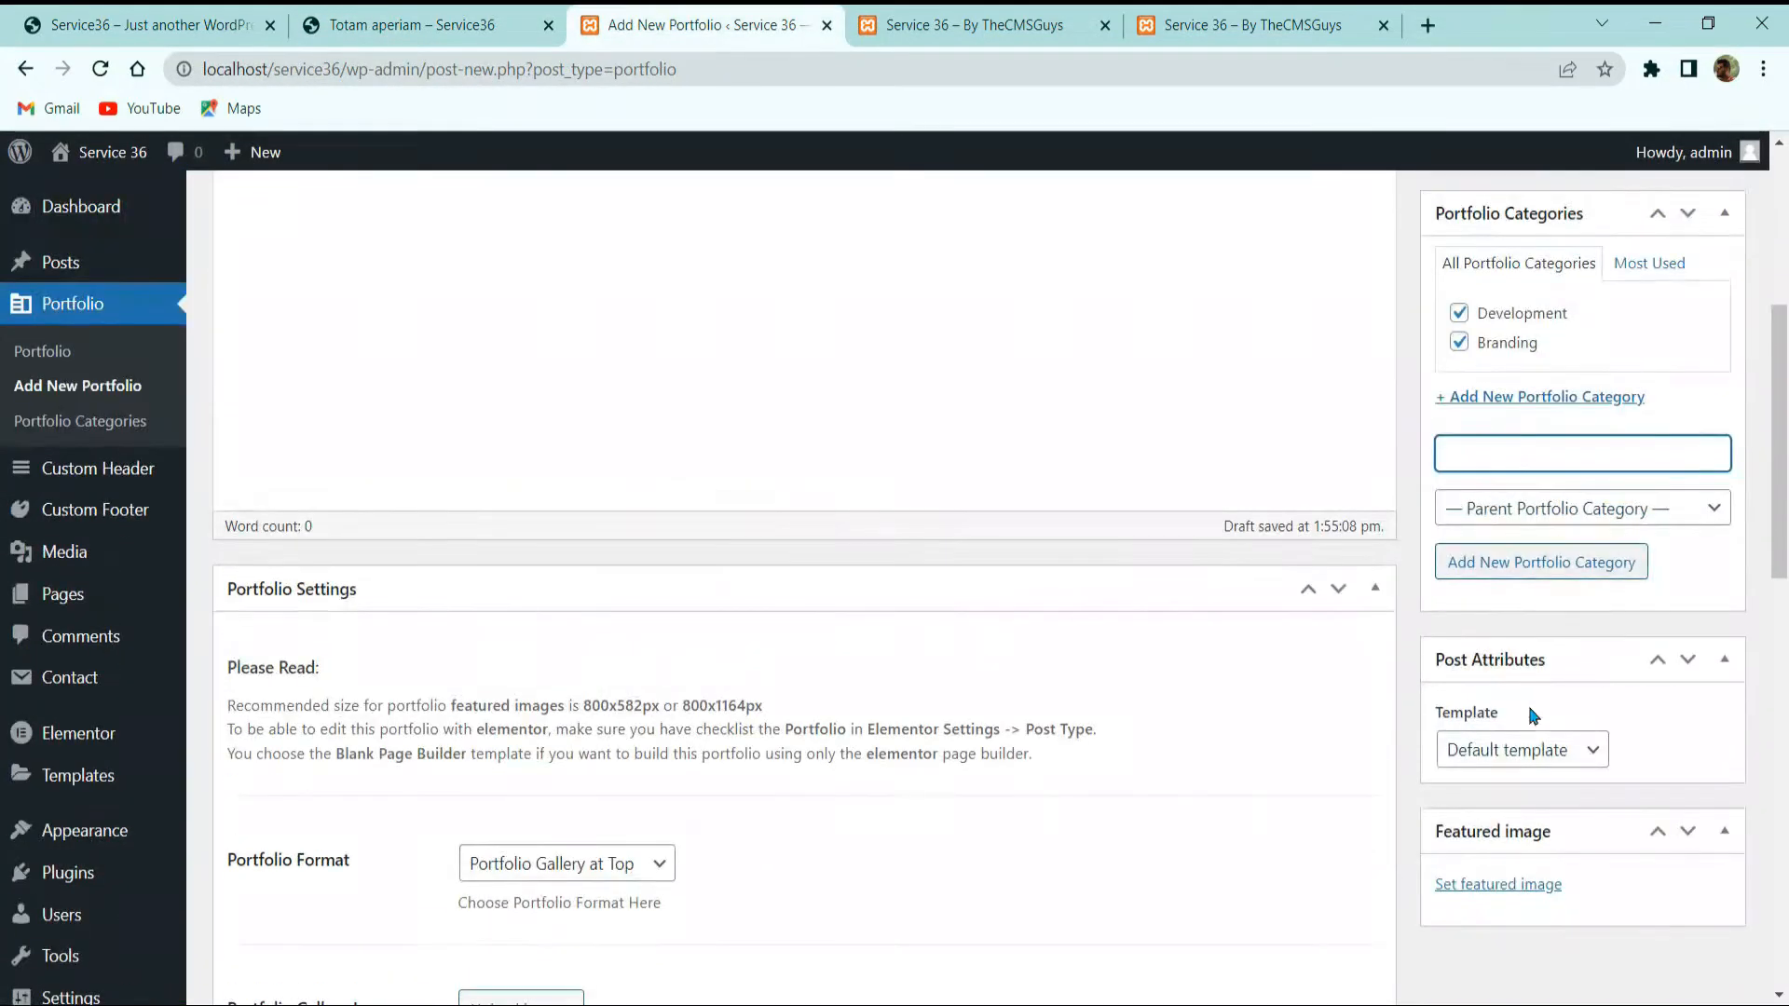
Step: Upload the 24 site image files, excluding the zip archive, to the media library
left_click(1525, 885)
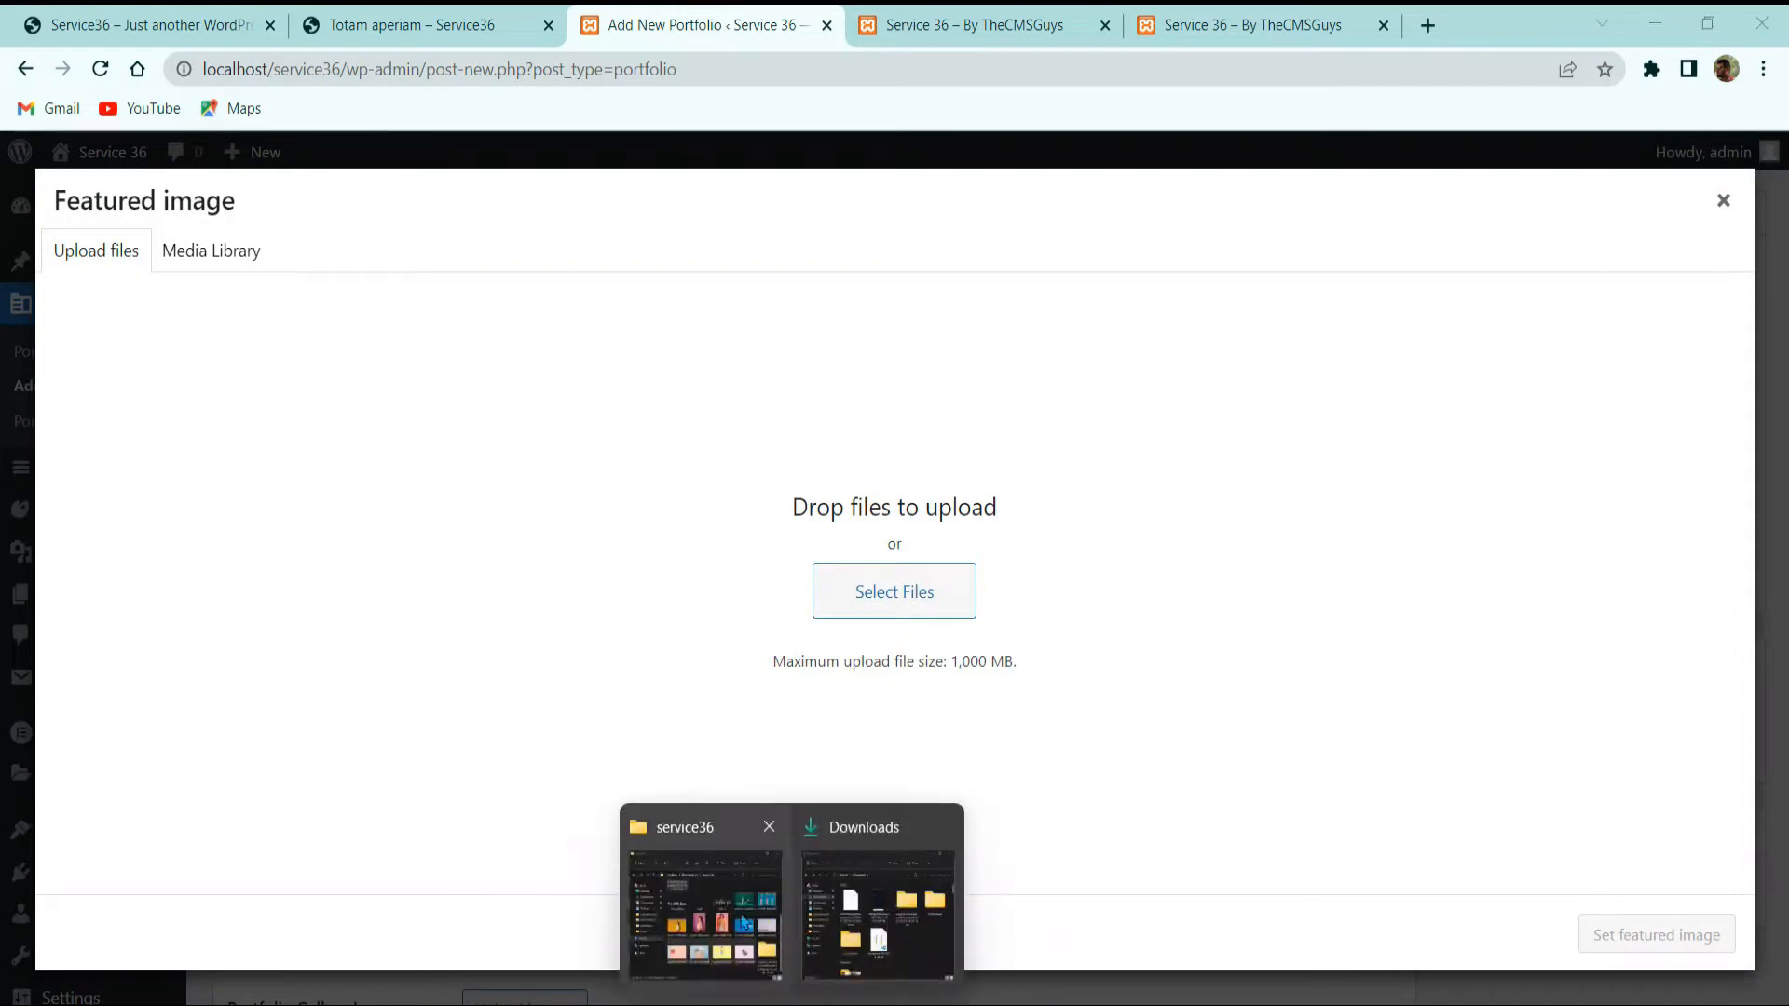
left_click(704, 897)
scroll(1303, 652, "up", 5)
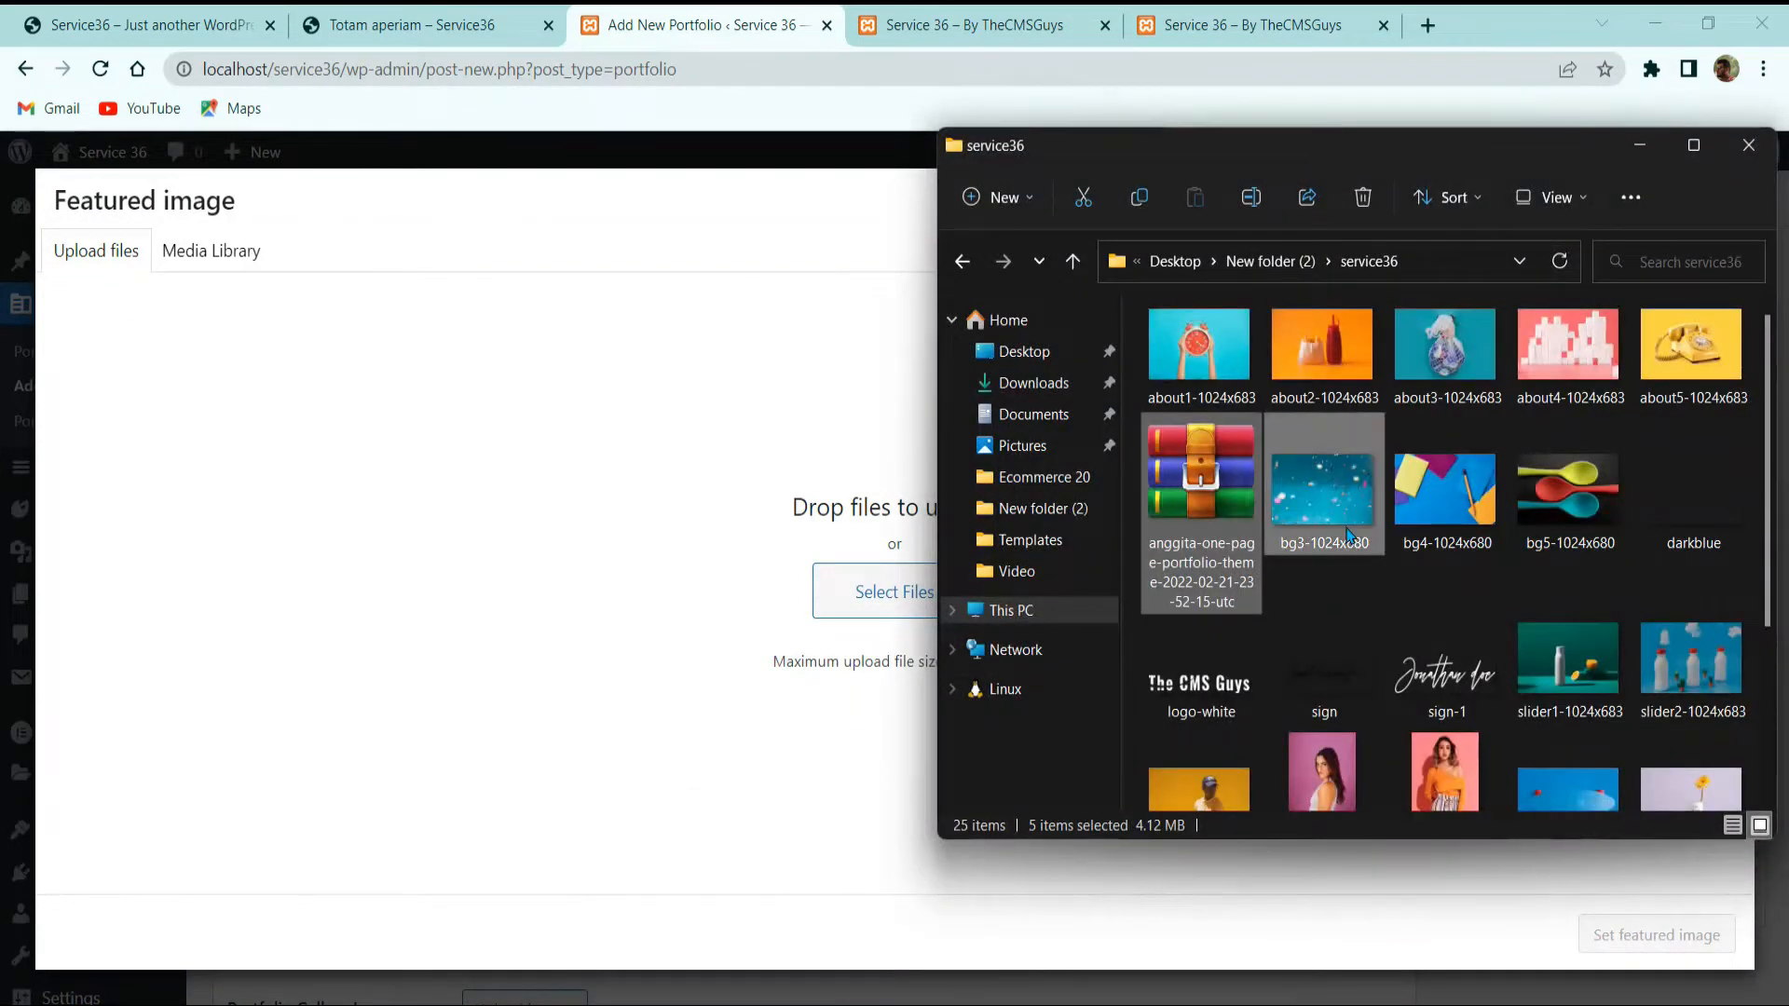
key("ctrl+a")
left_click(1200, 494, "ctrl")
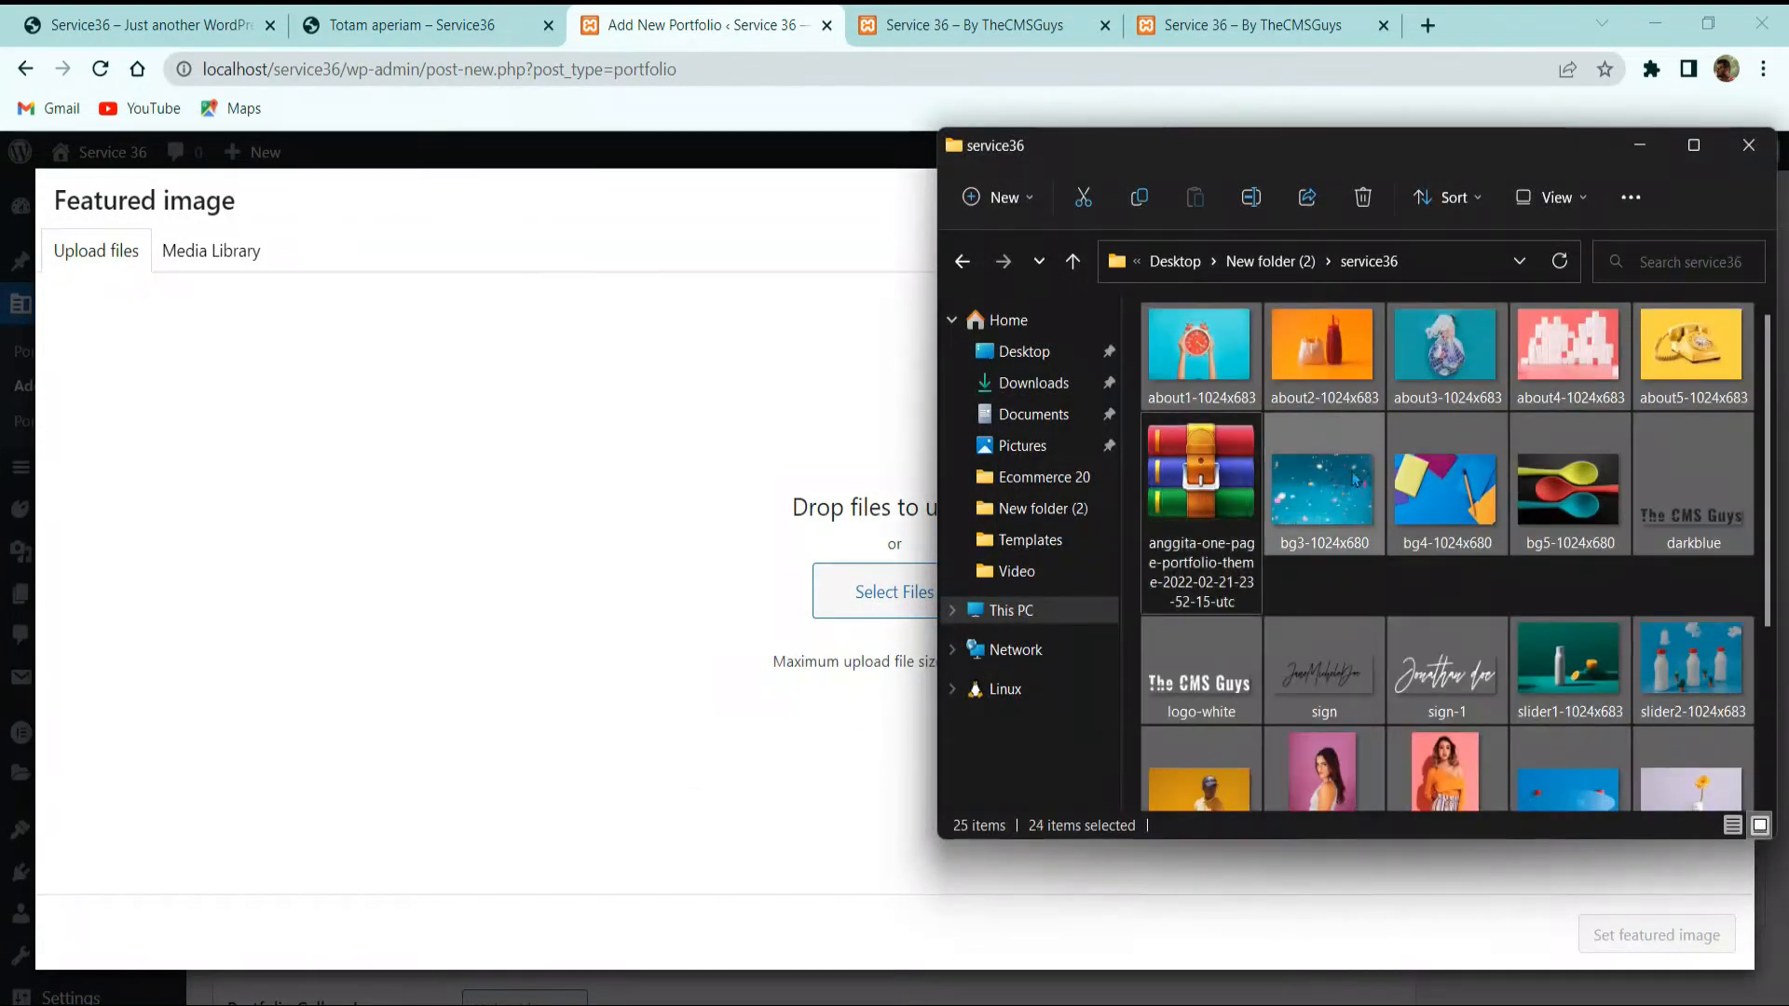
left_click_drag(1342, 479, 631, 639)
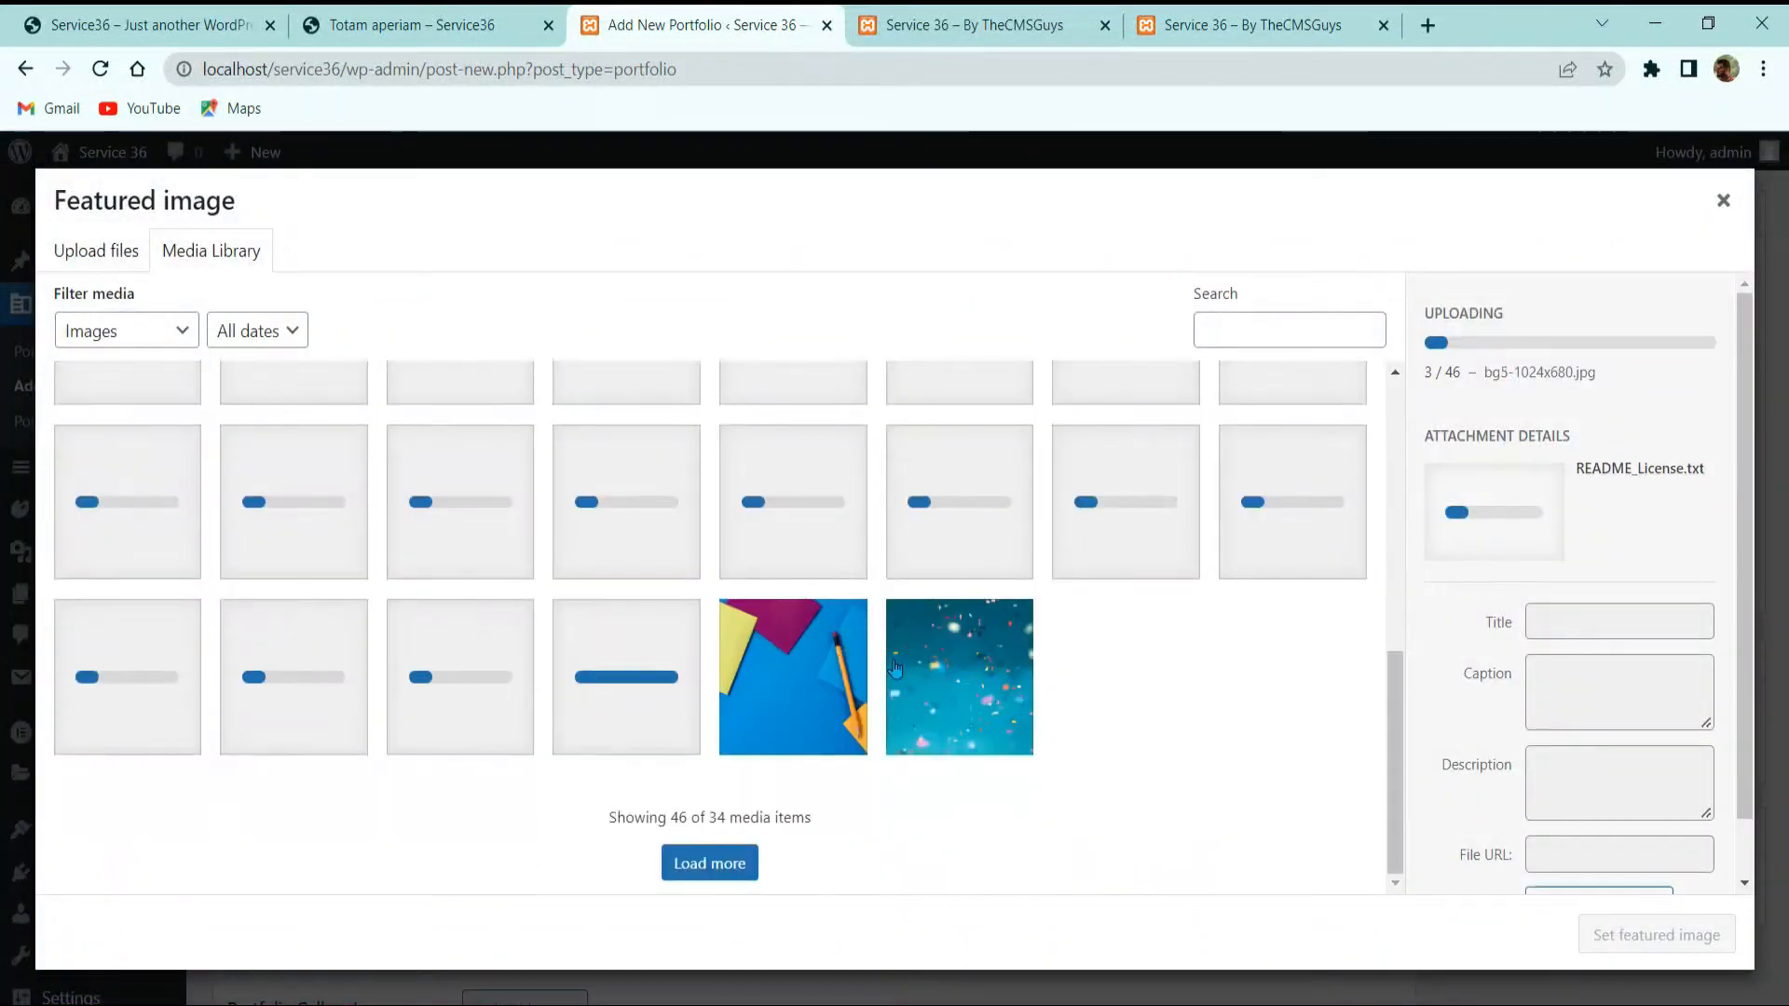
scroll(613, 559, "down", 6)
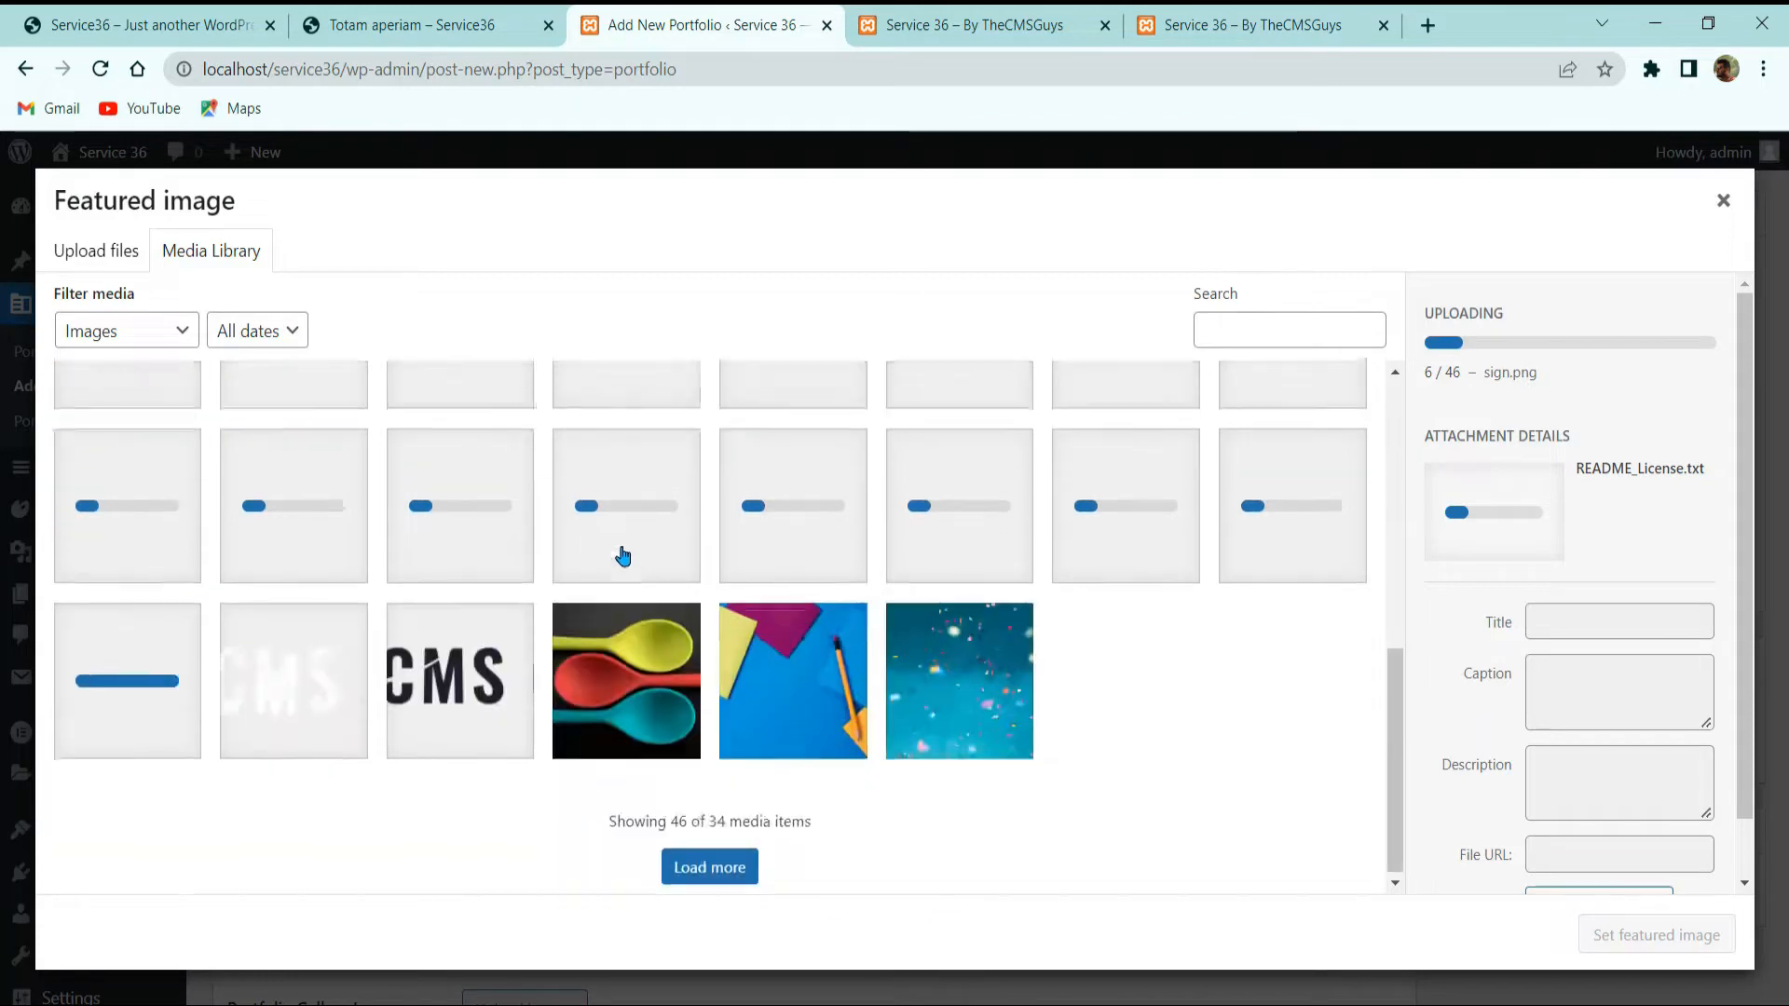
scroll(604, 556, "up", 6)
scroll(600, 555, "down", 6)
scroll(604, 550, "up", 3)
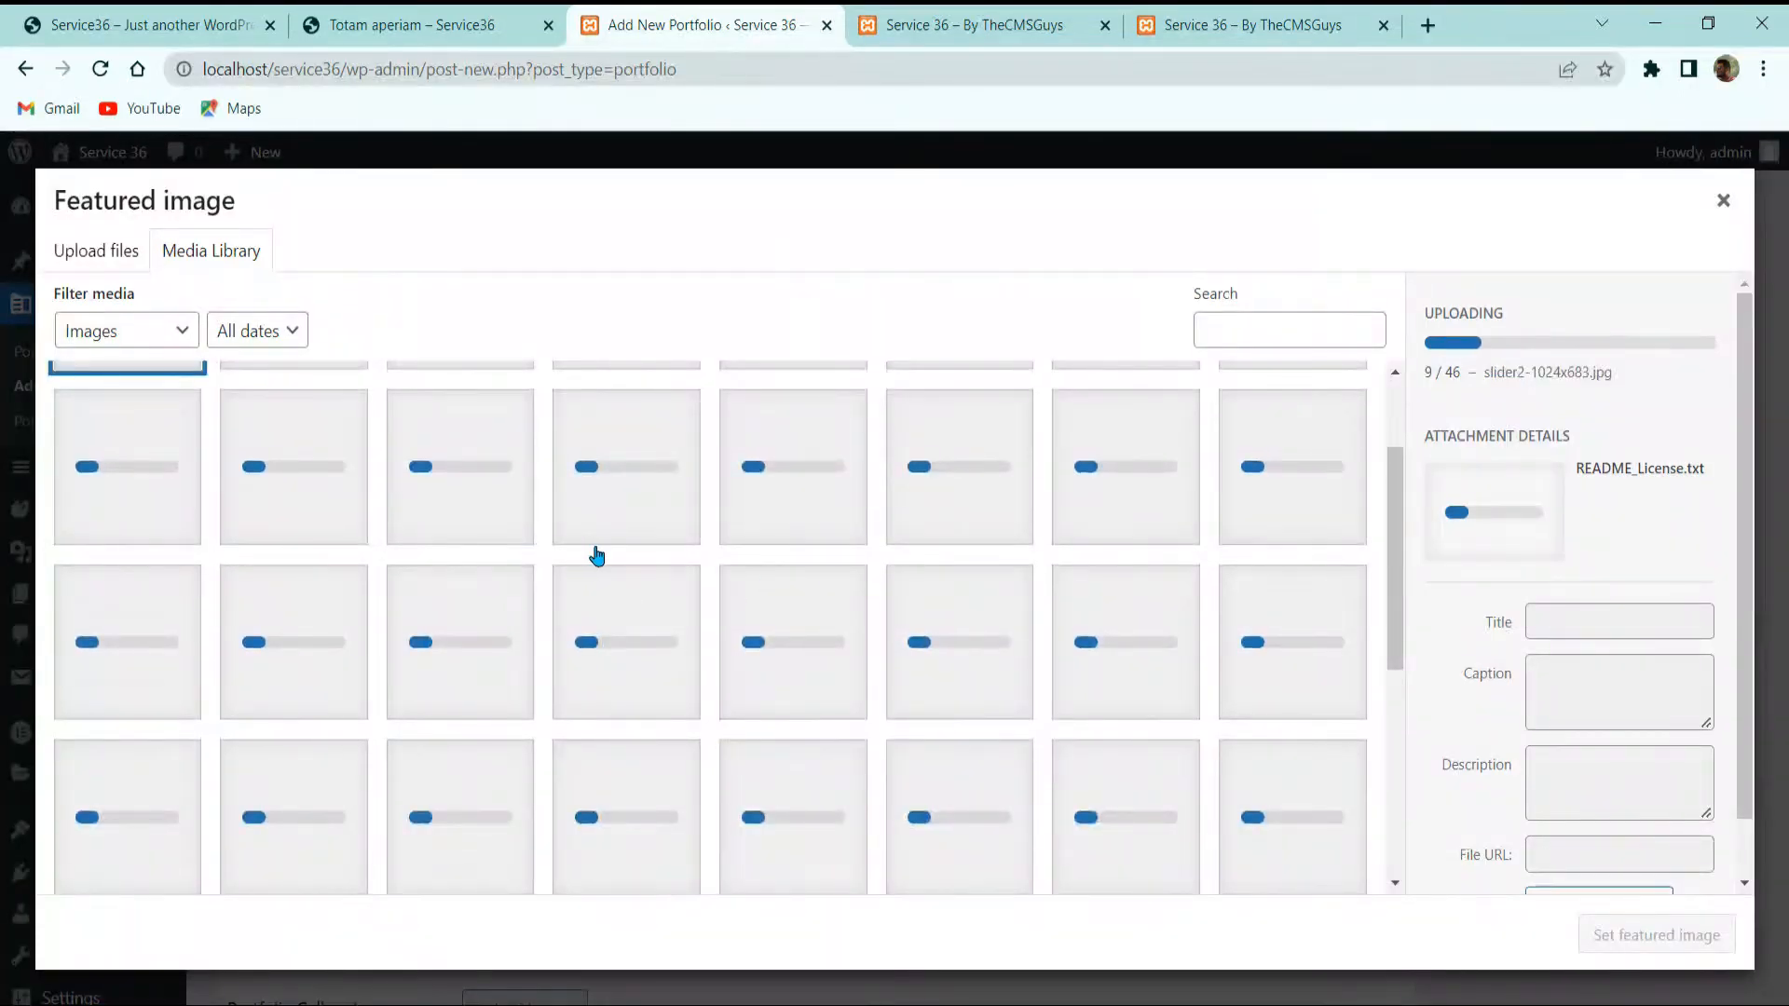
scroll(587, 552, "up", 2)
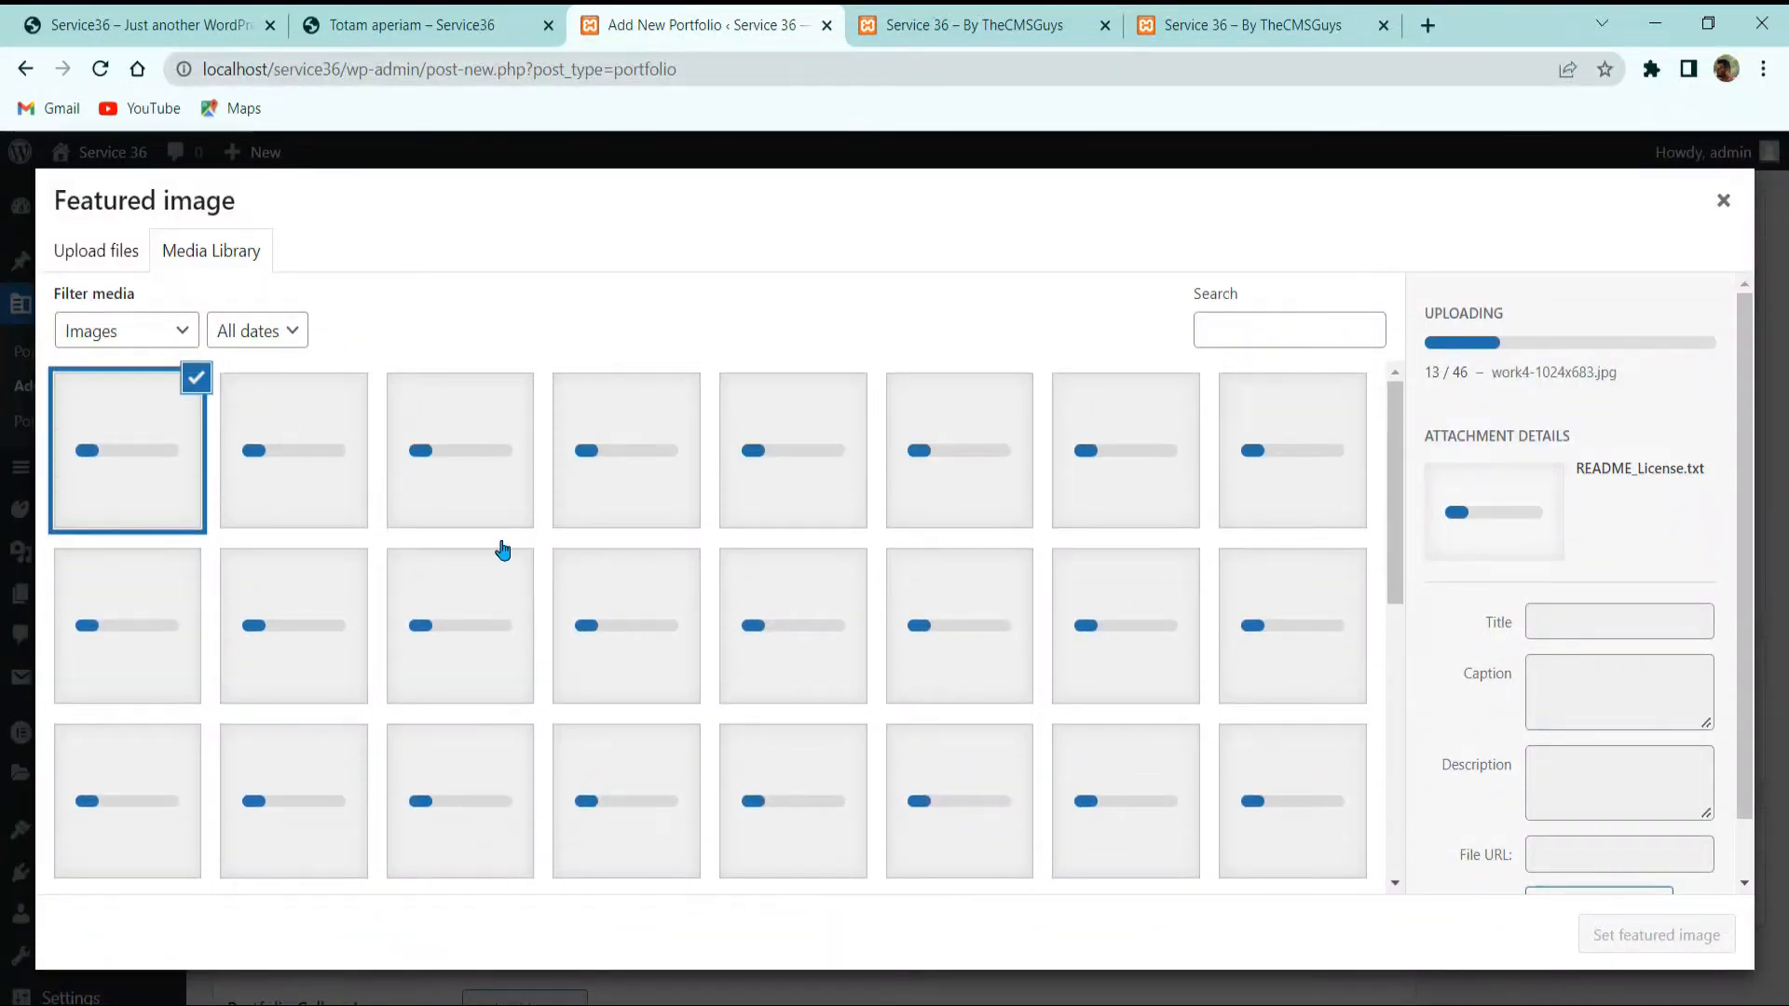
scroll(504, 552, "down", 6)
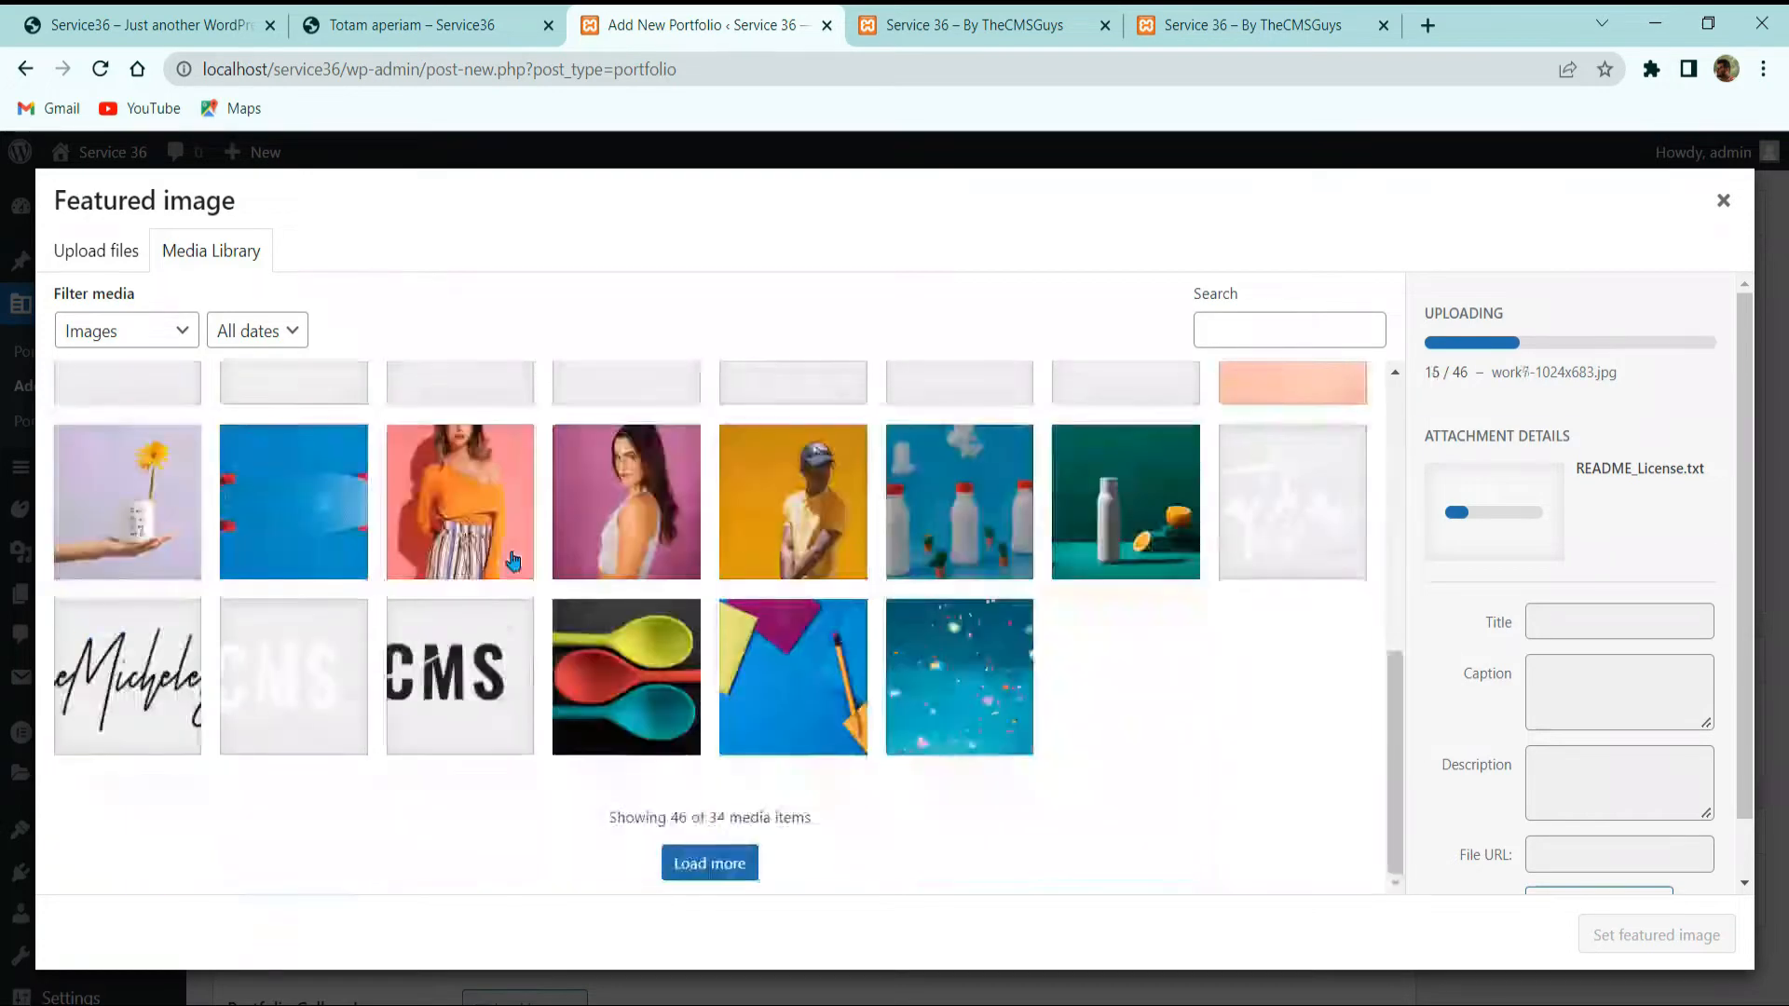
scroll(512, 559, "up", 2)
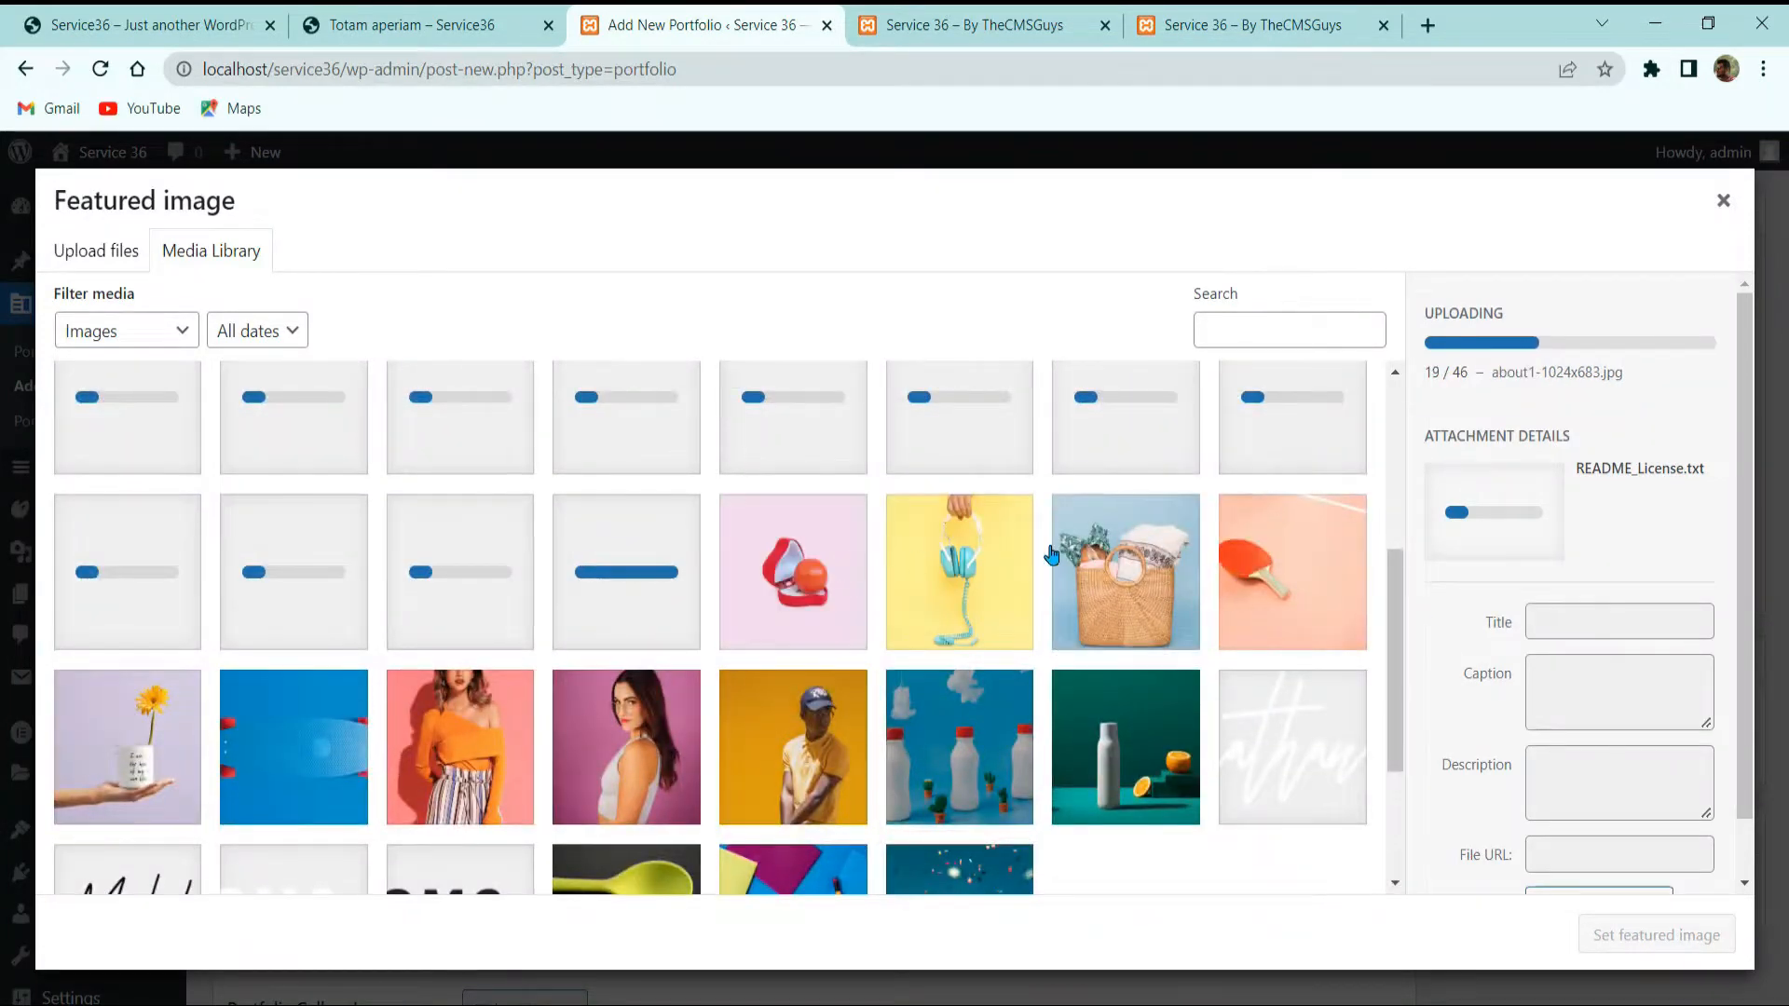
Step: Set the red ring box with ball image (work9) as the featured image and verify it
left_click(852, 615)
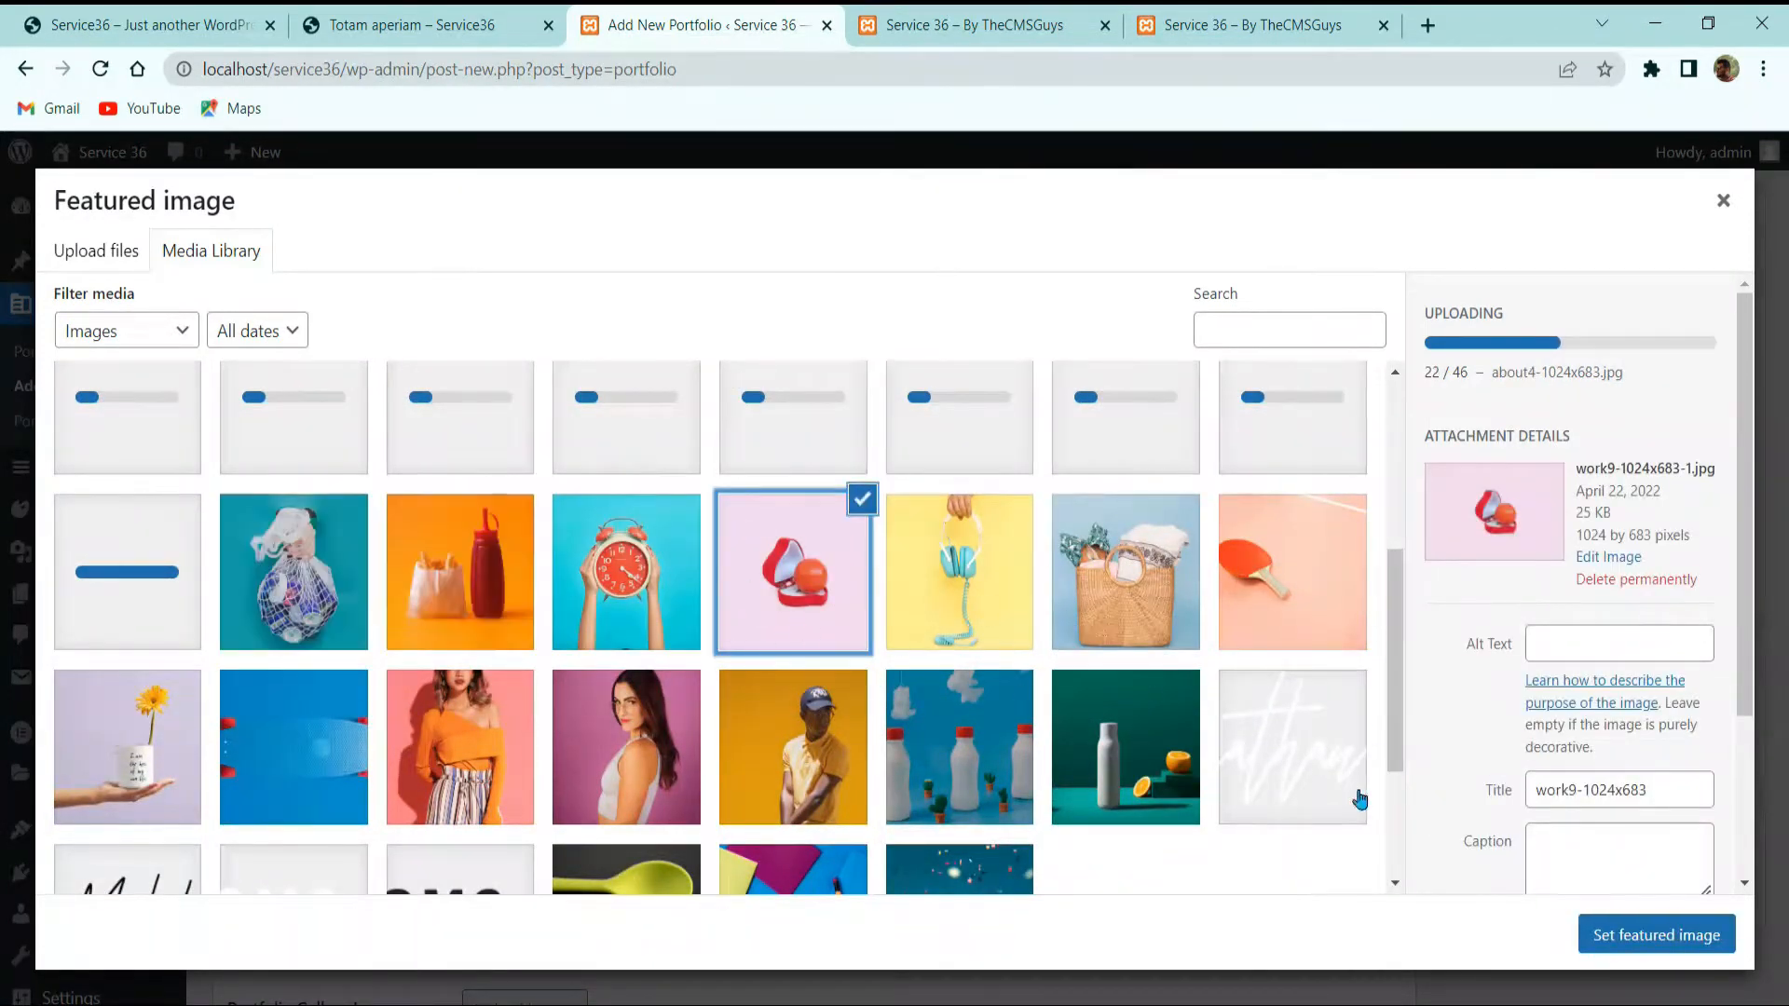
left_click(1656, 935)
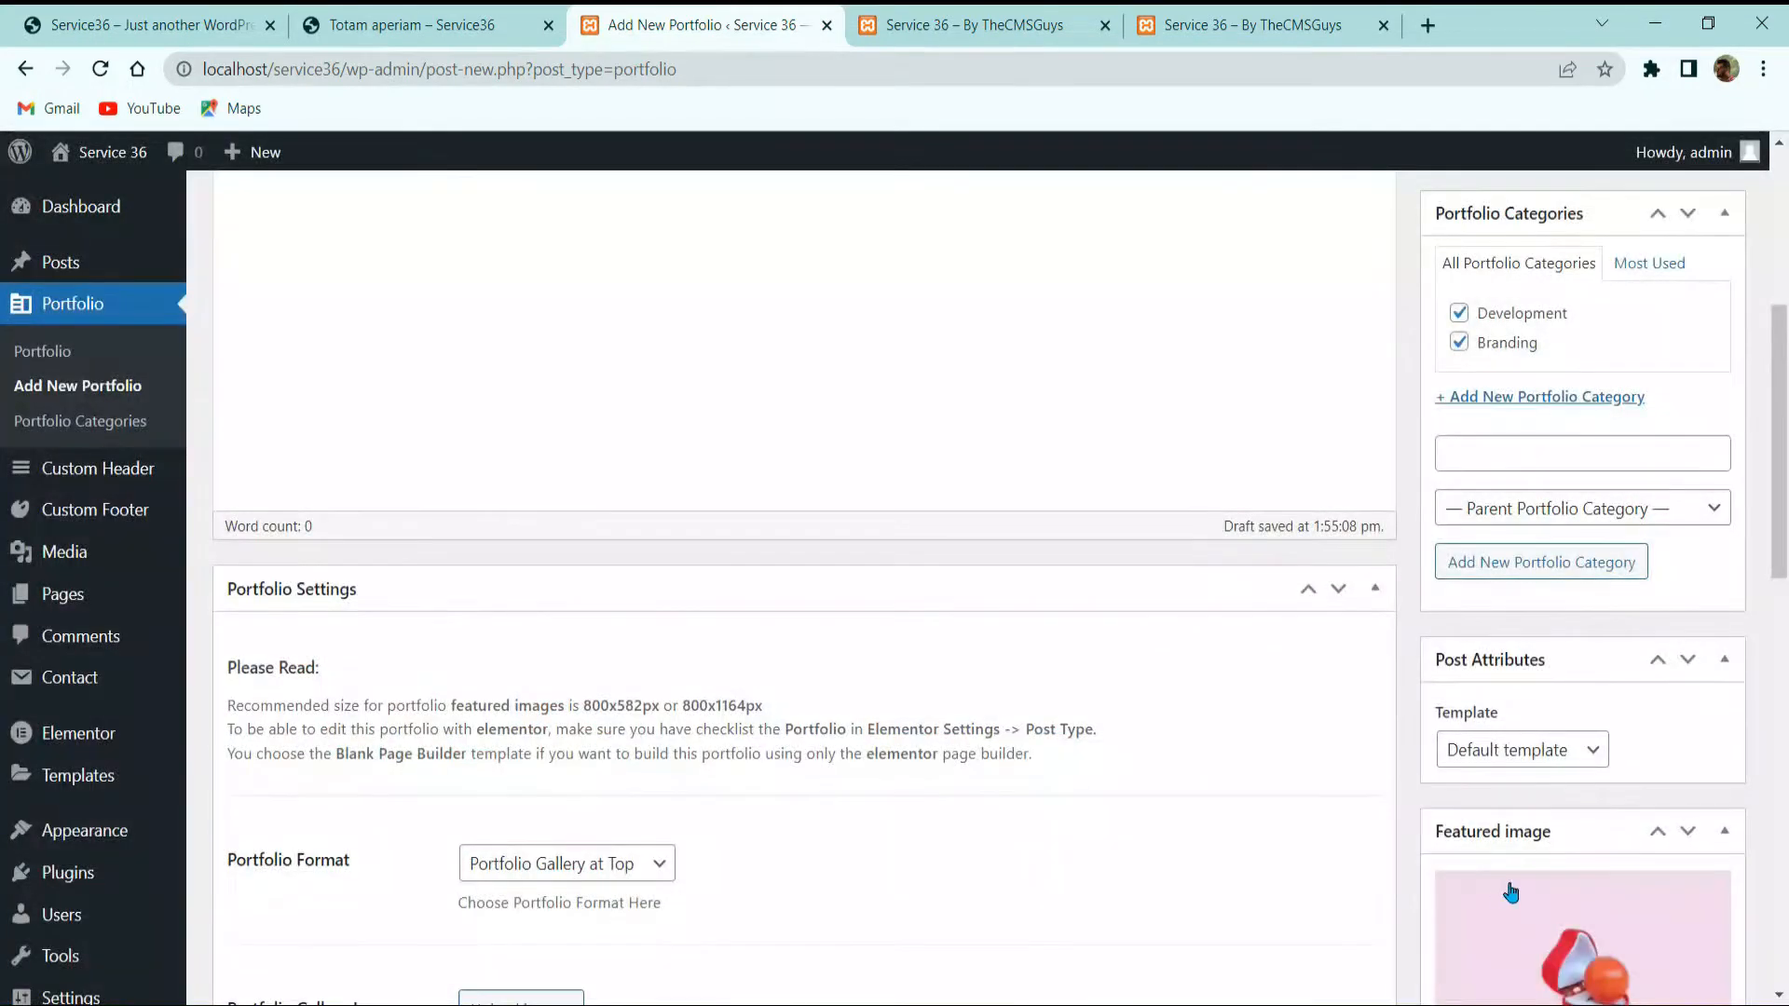
scroll(1478, 828, "down", 5)
left_click(1581, 483)
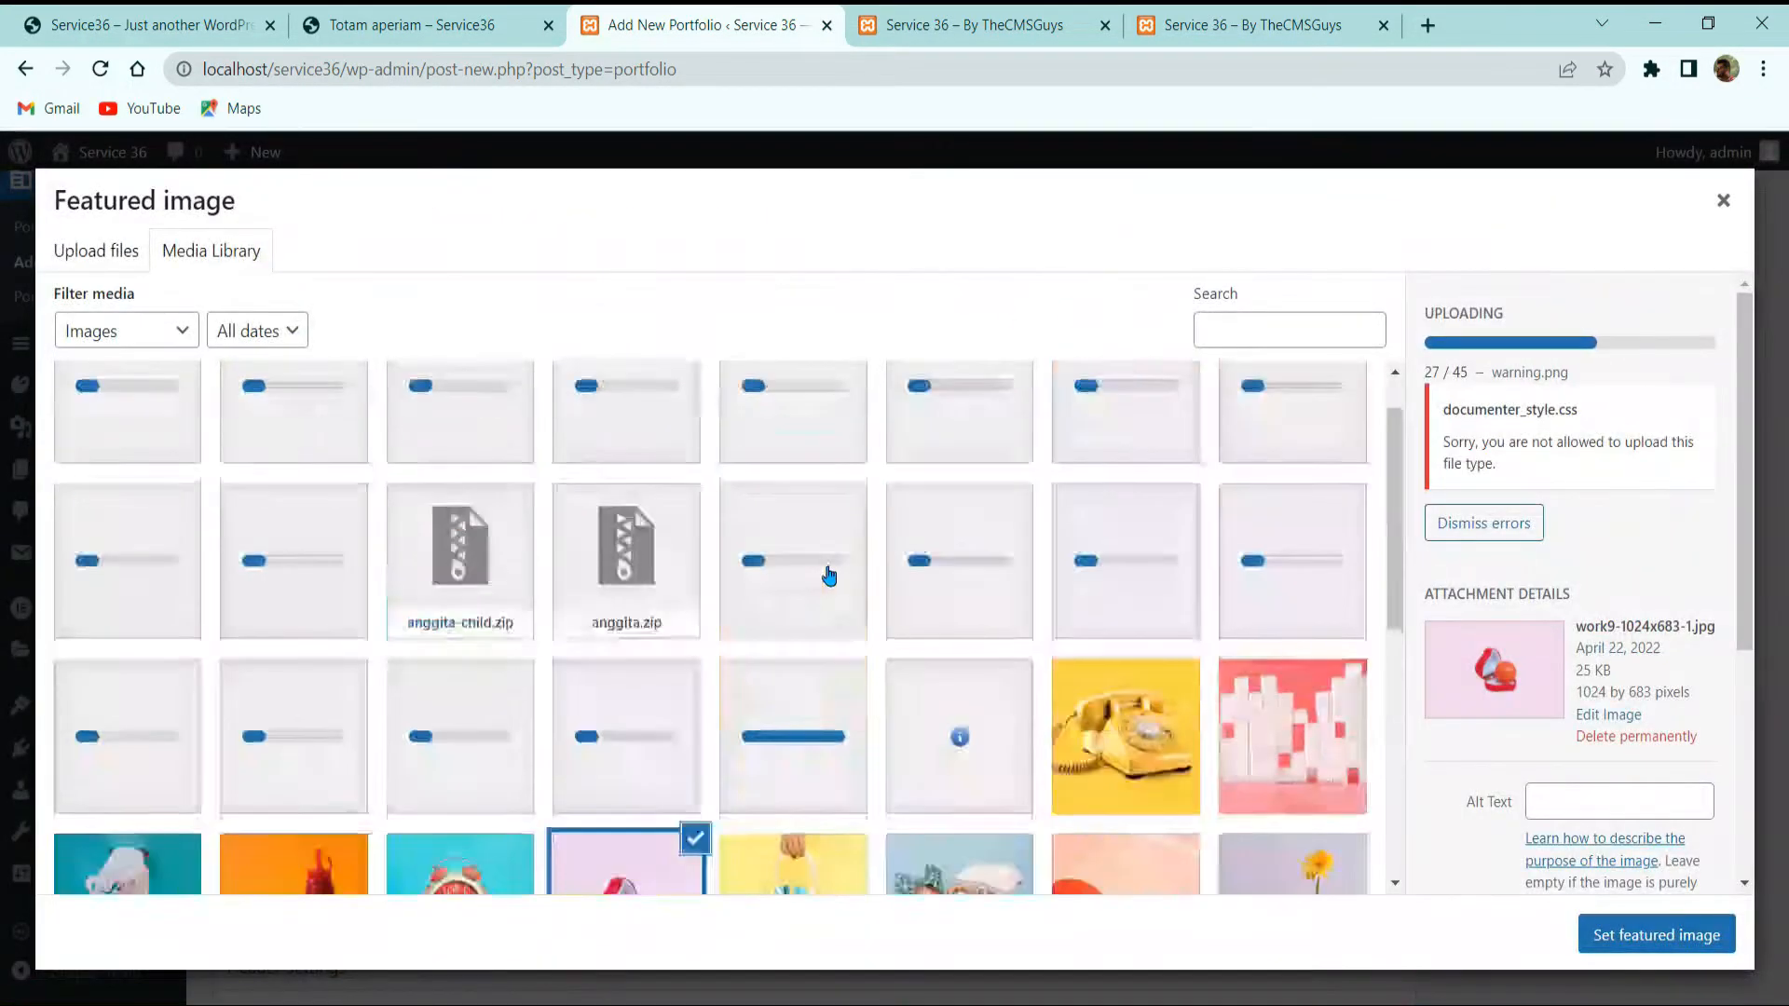
left_click(1723, 200)
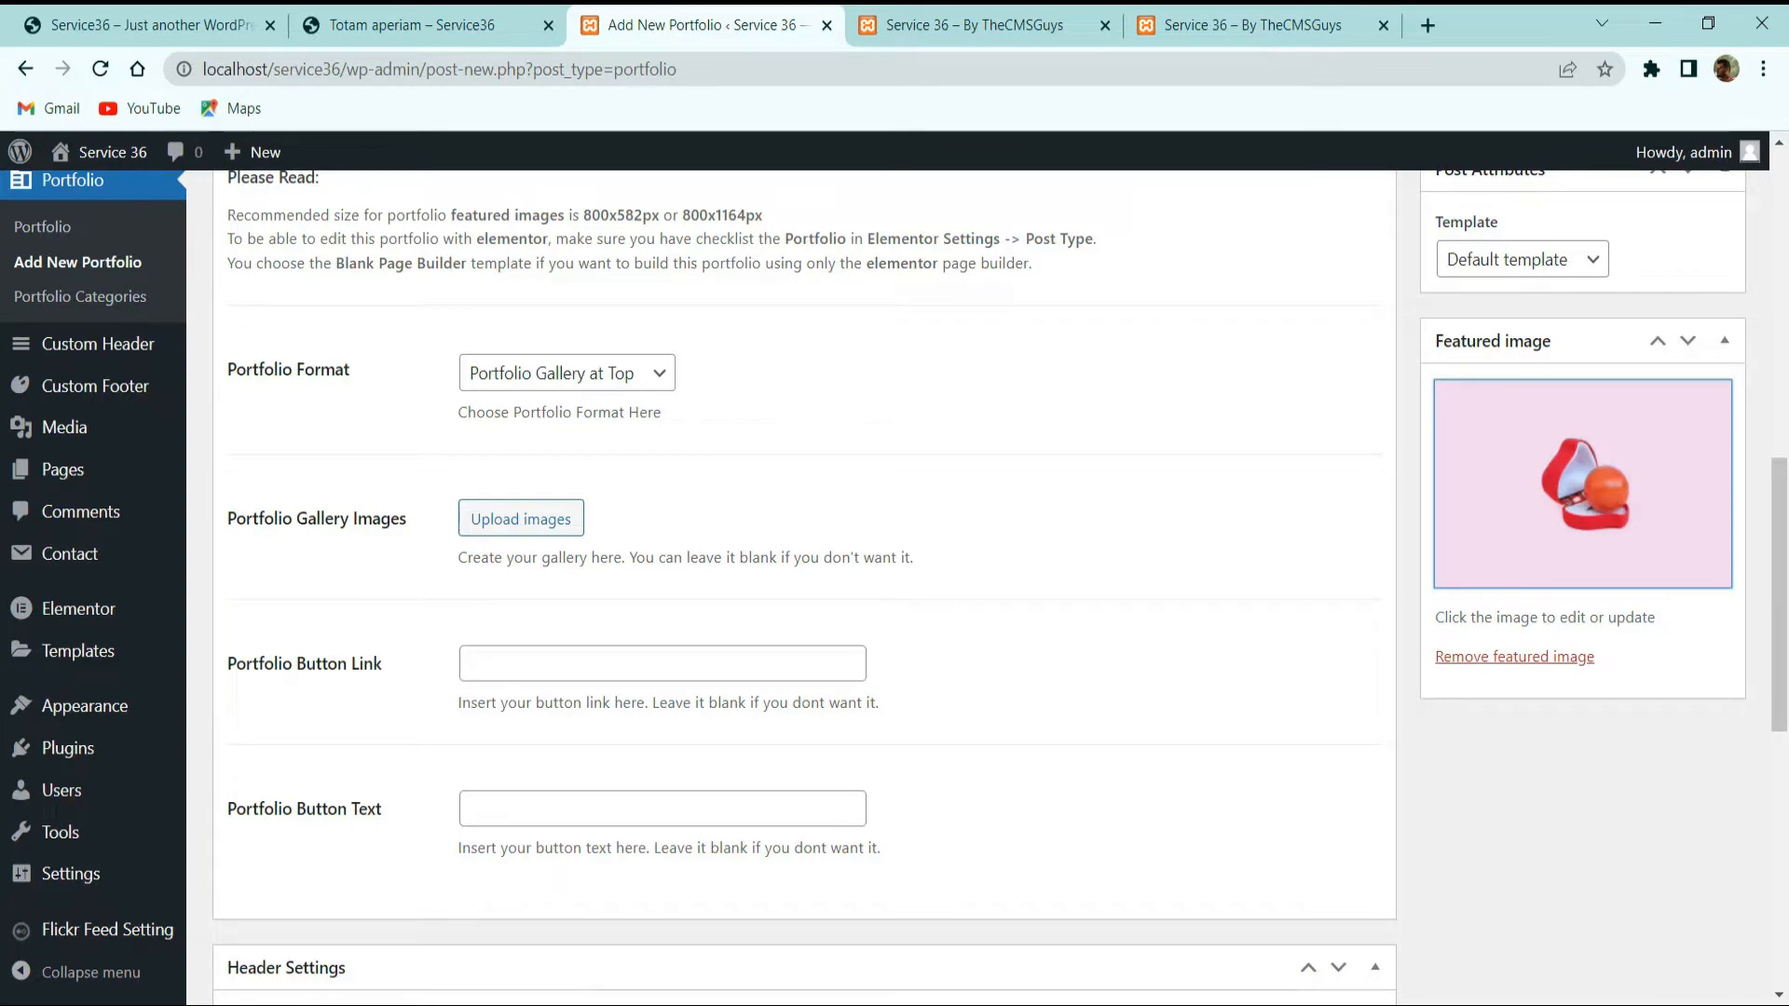
Step: Review the portfolio format choices and set Header Options to Use Default Header
left_click(595, 380)
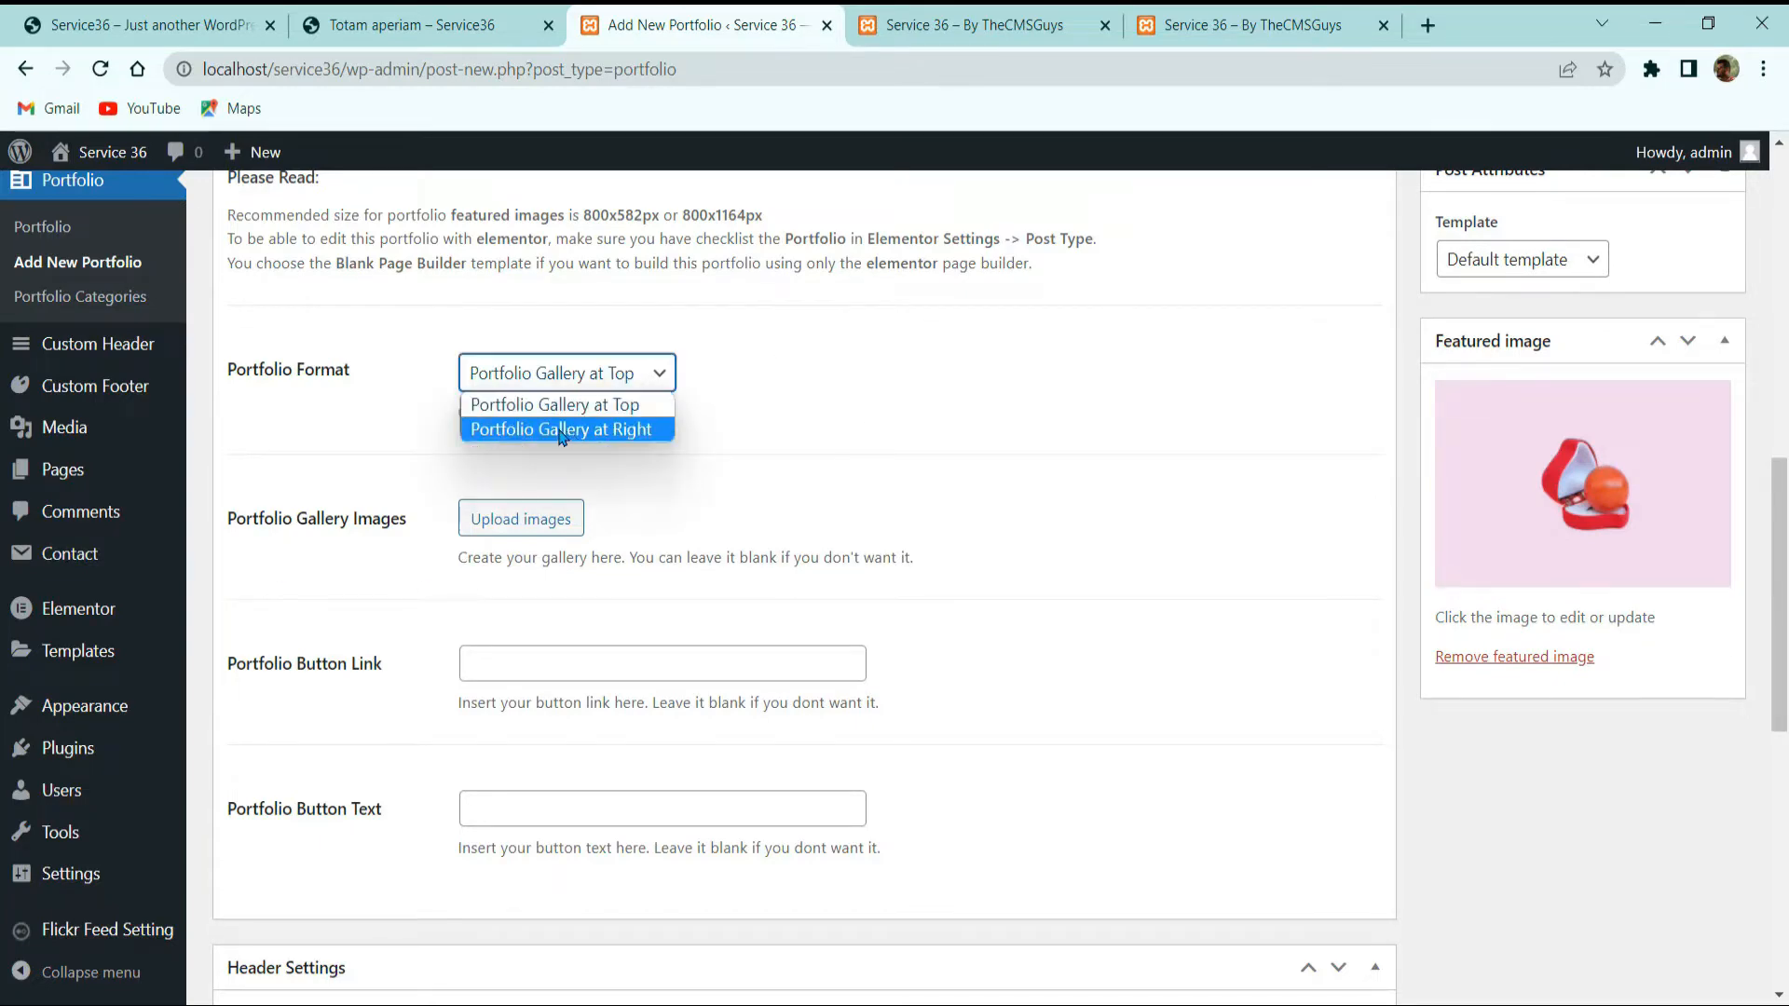
scroll(353, 633, "up", 5)
scroll(353, 633, "down", 3)
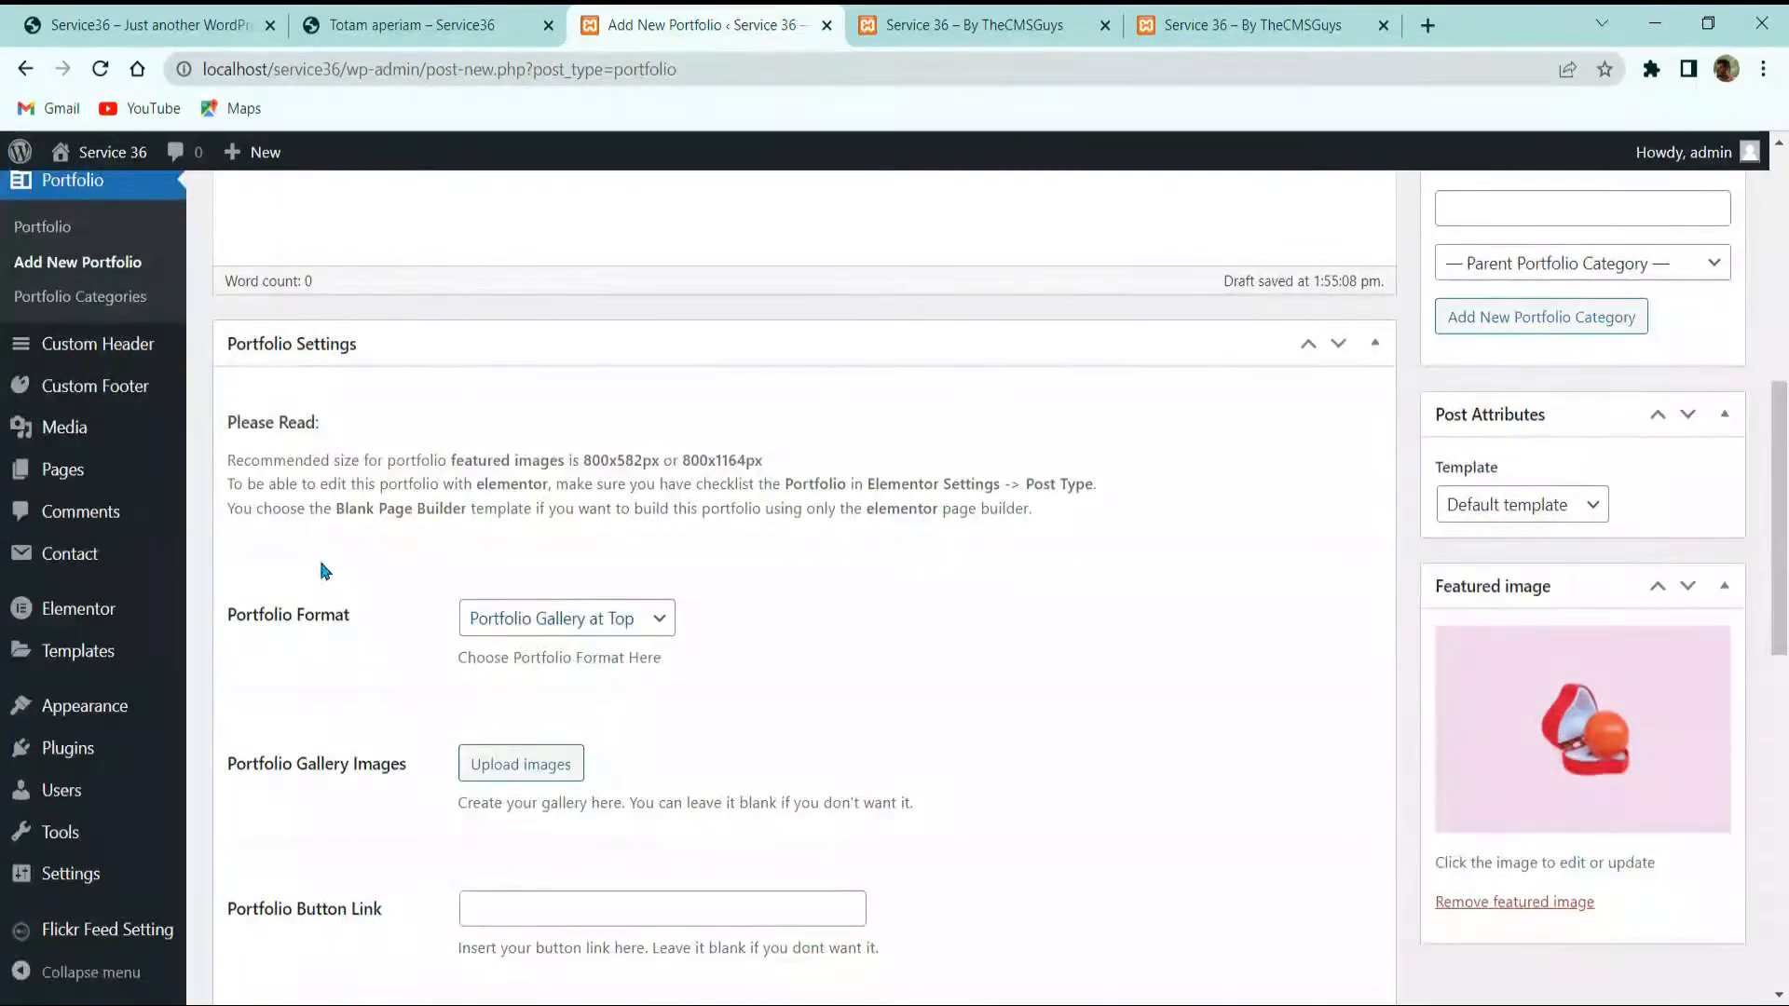
scroll(358, 558, "up", 8)
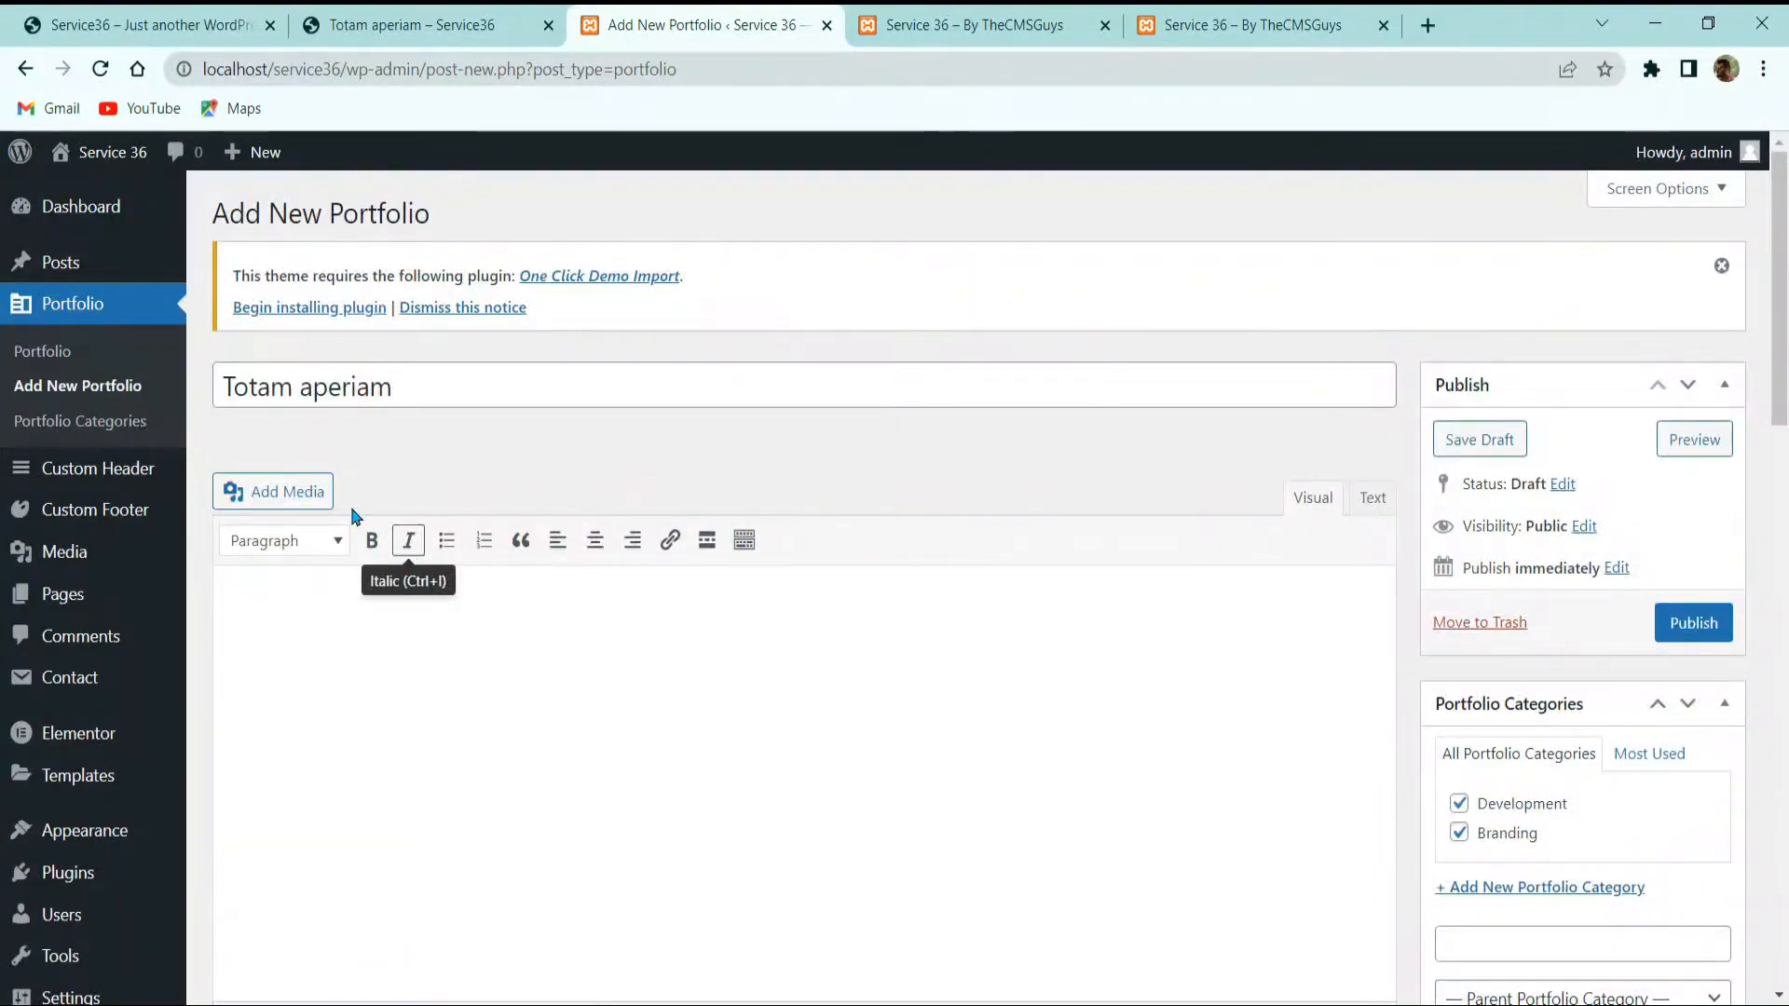
scroll(377, 538, "down", 5)
scroll(488, 643, "down", 3)
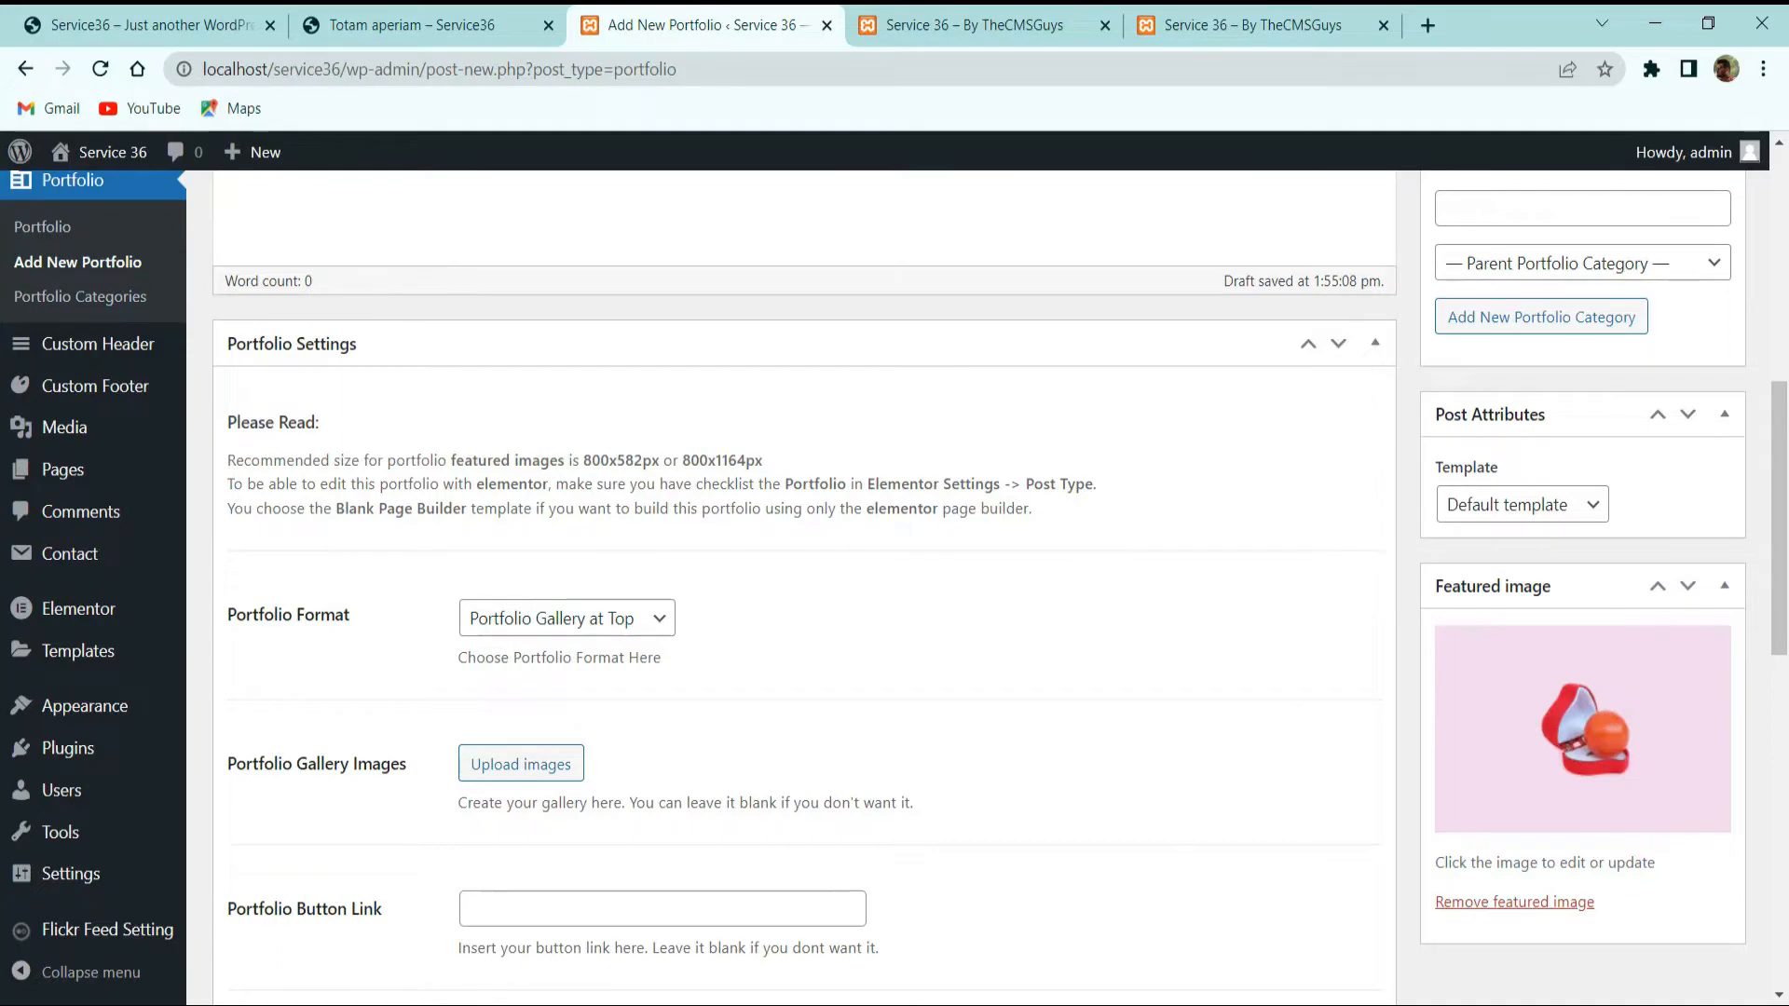
scroll(801, 578, "up", 3)
scroll(114, 773, "down", 9)
scroll(491, 772, "down", 3)
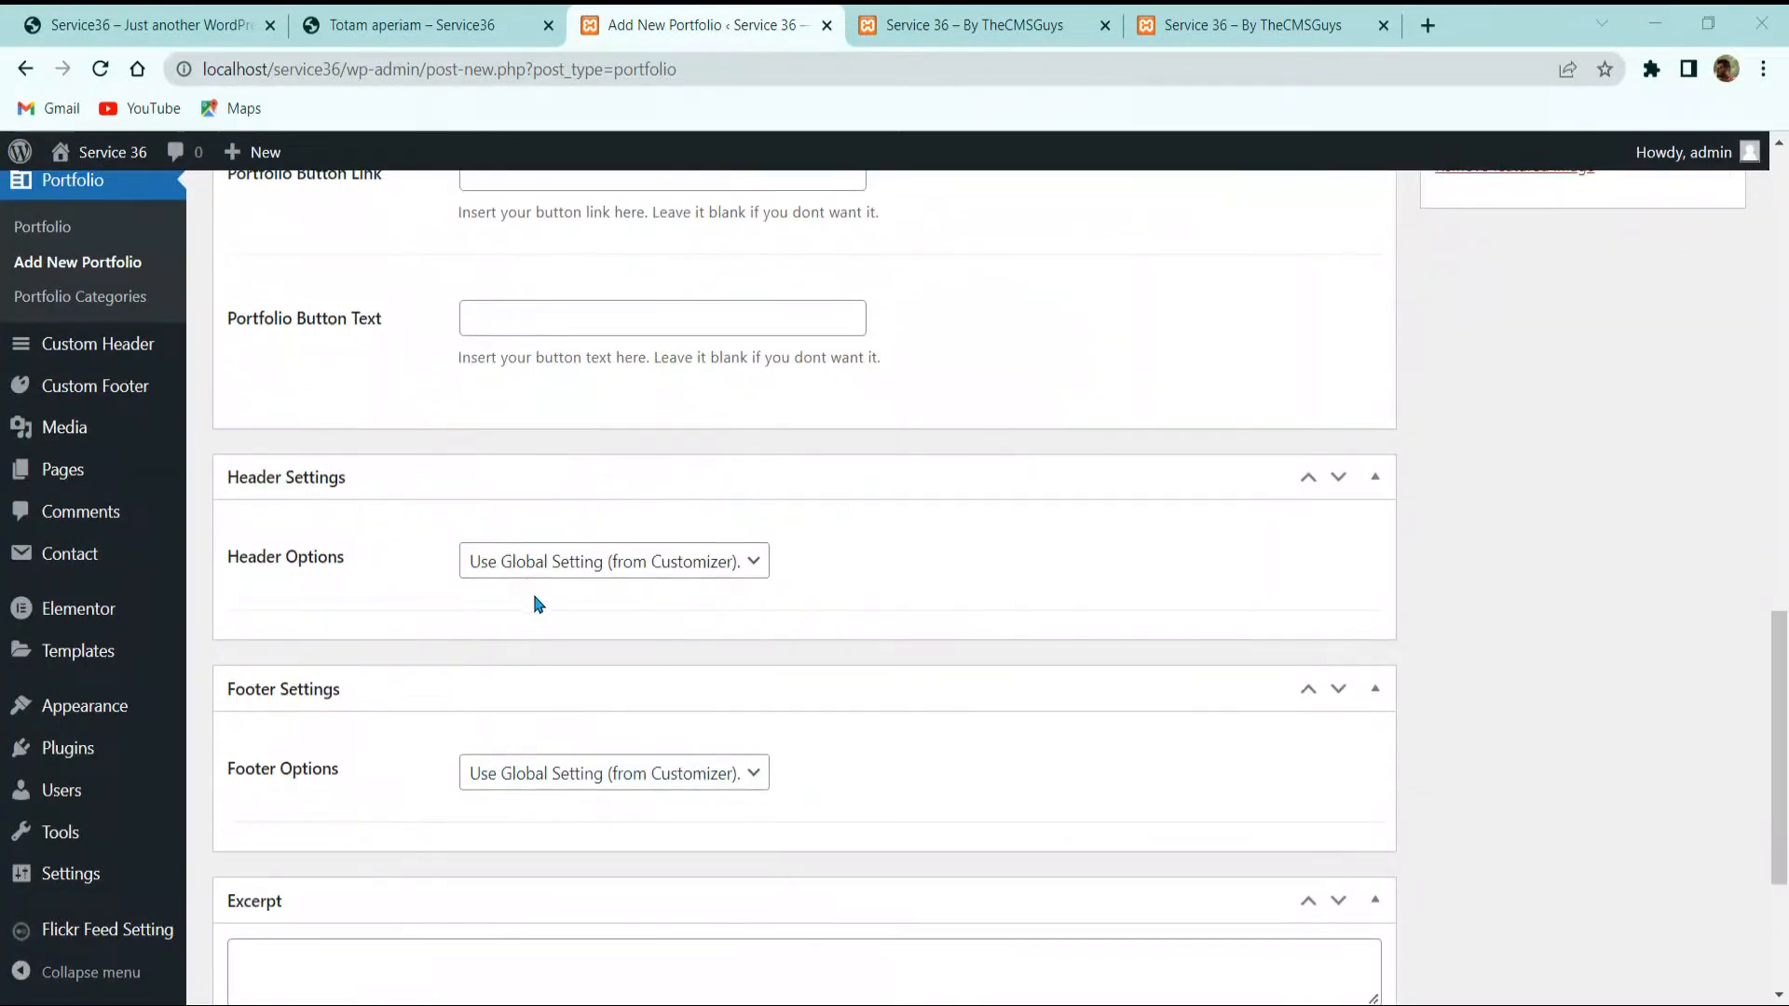
left_click(543, 570)
left_click(571, 615)
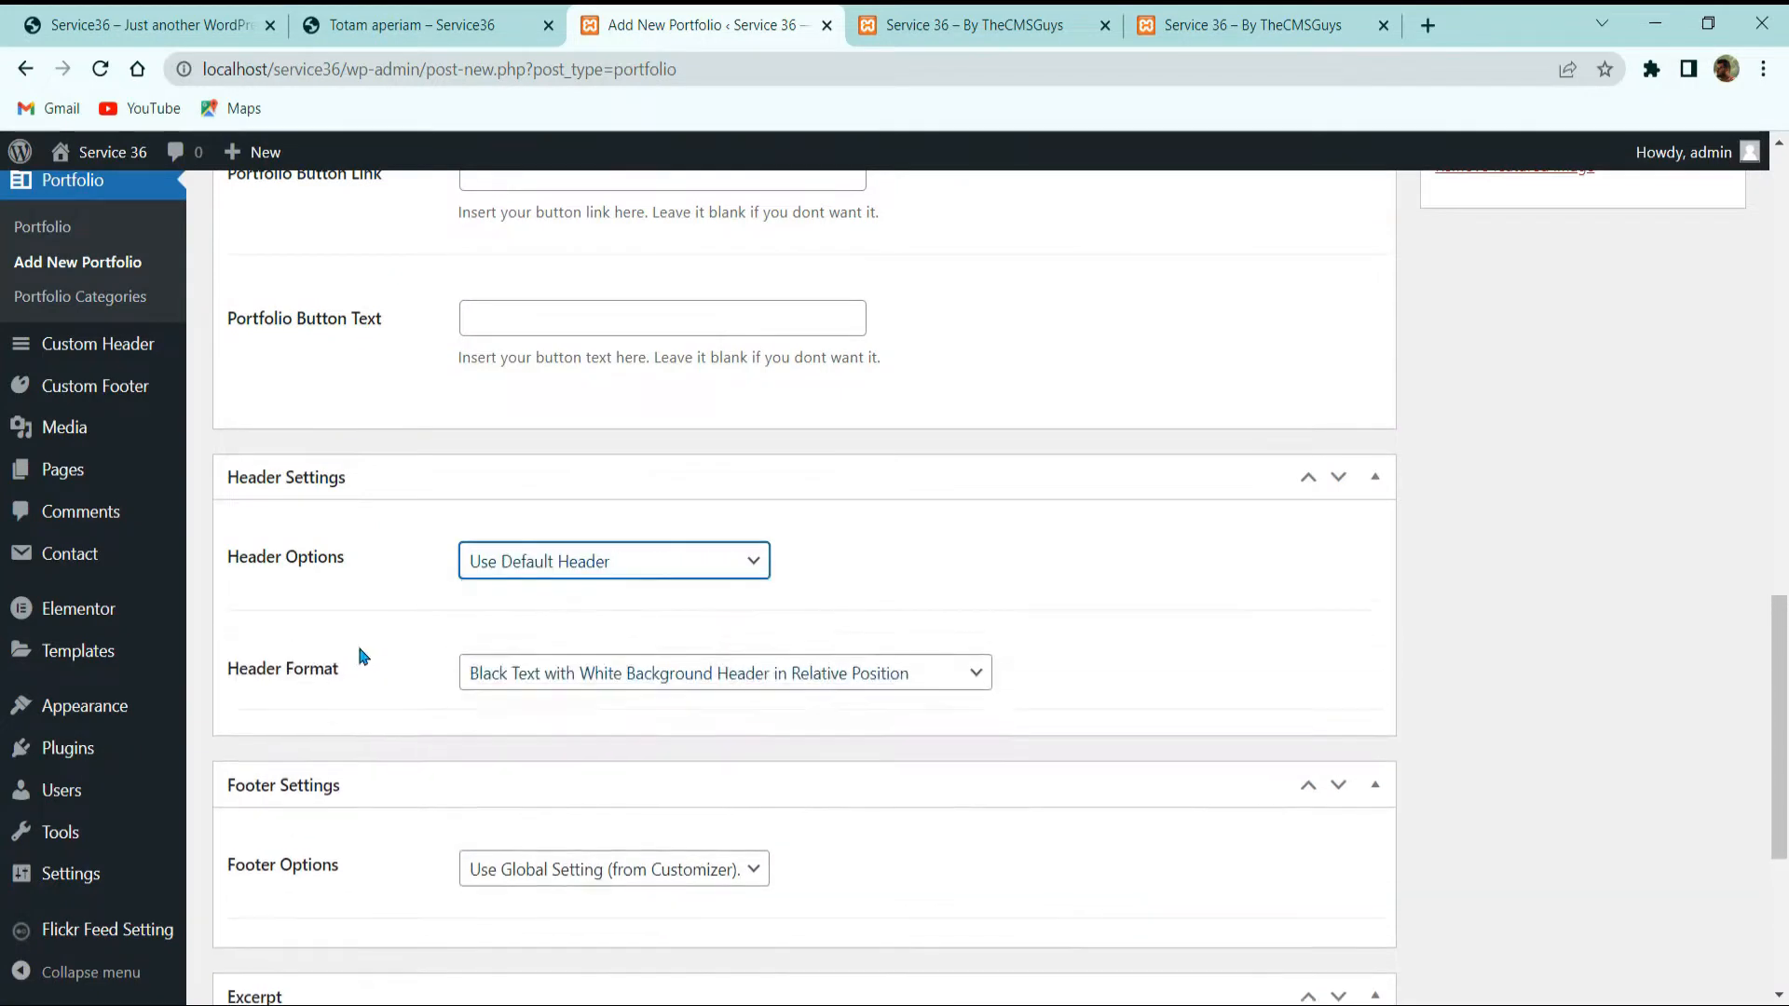
Step: Set the Header Format to White Text with Transparent Background
scroll(359, 652, "down", 3)
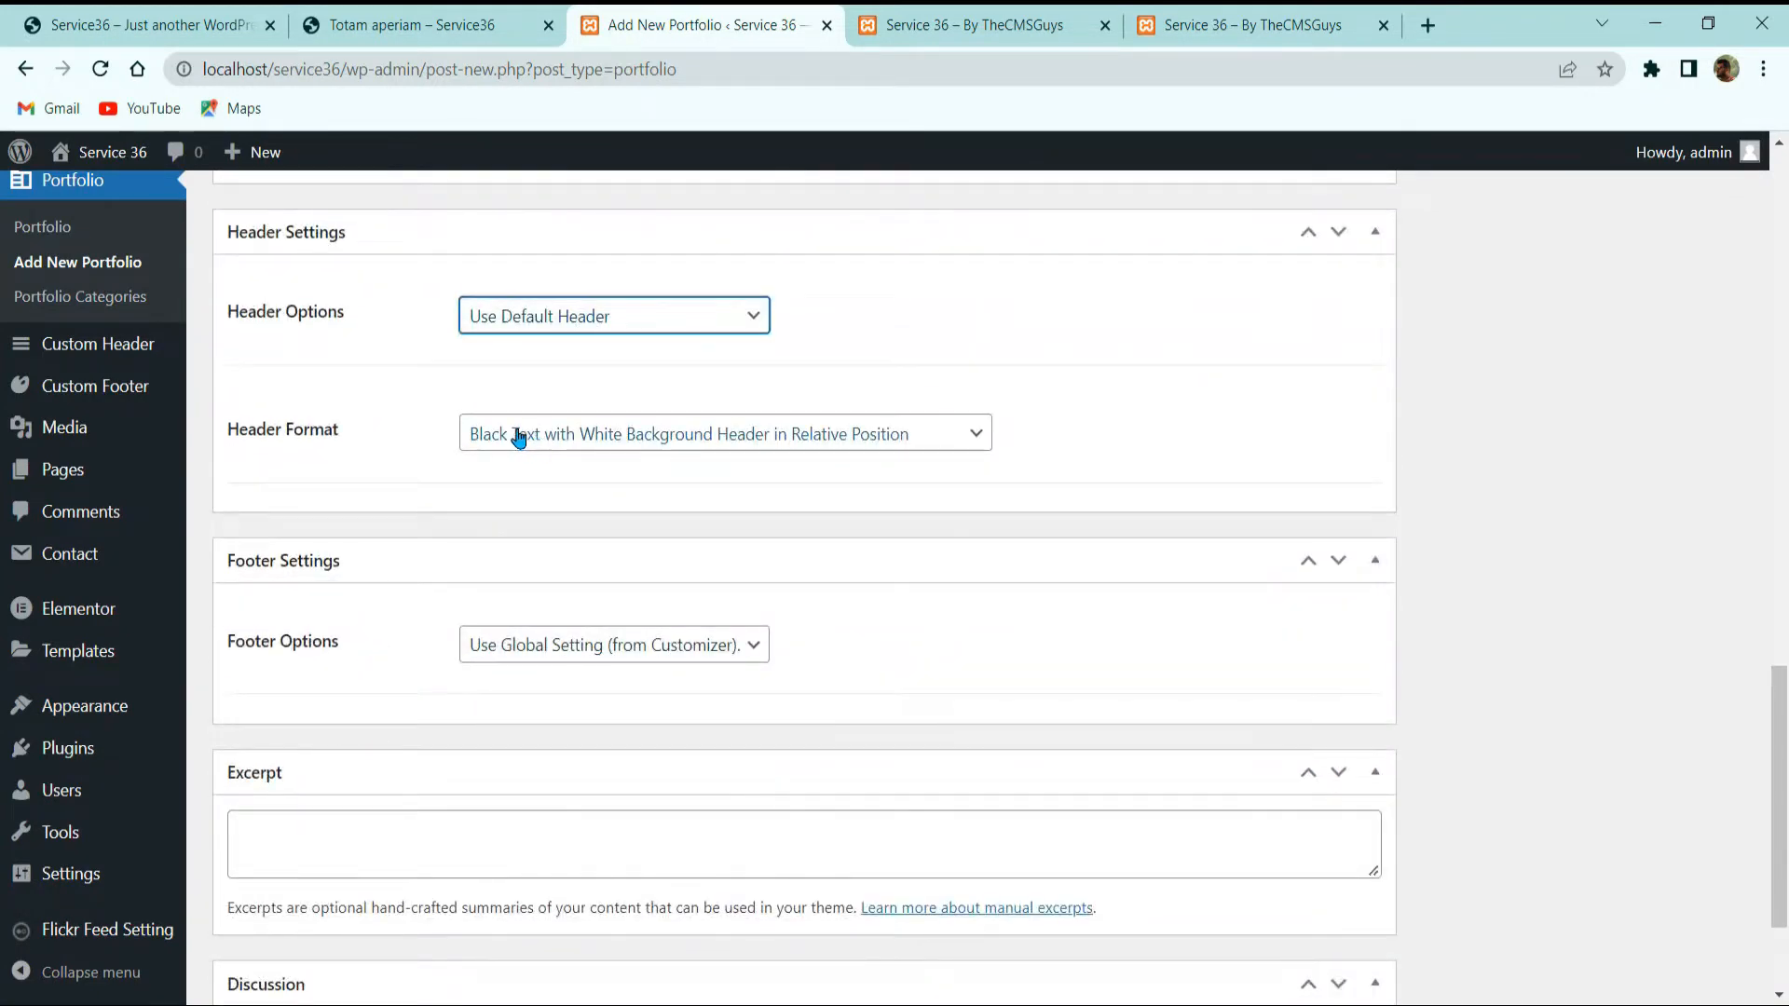
left_click(830, 451)
left_click(898, 483)
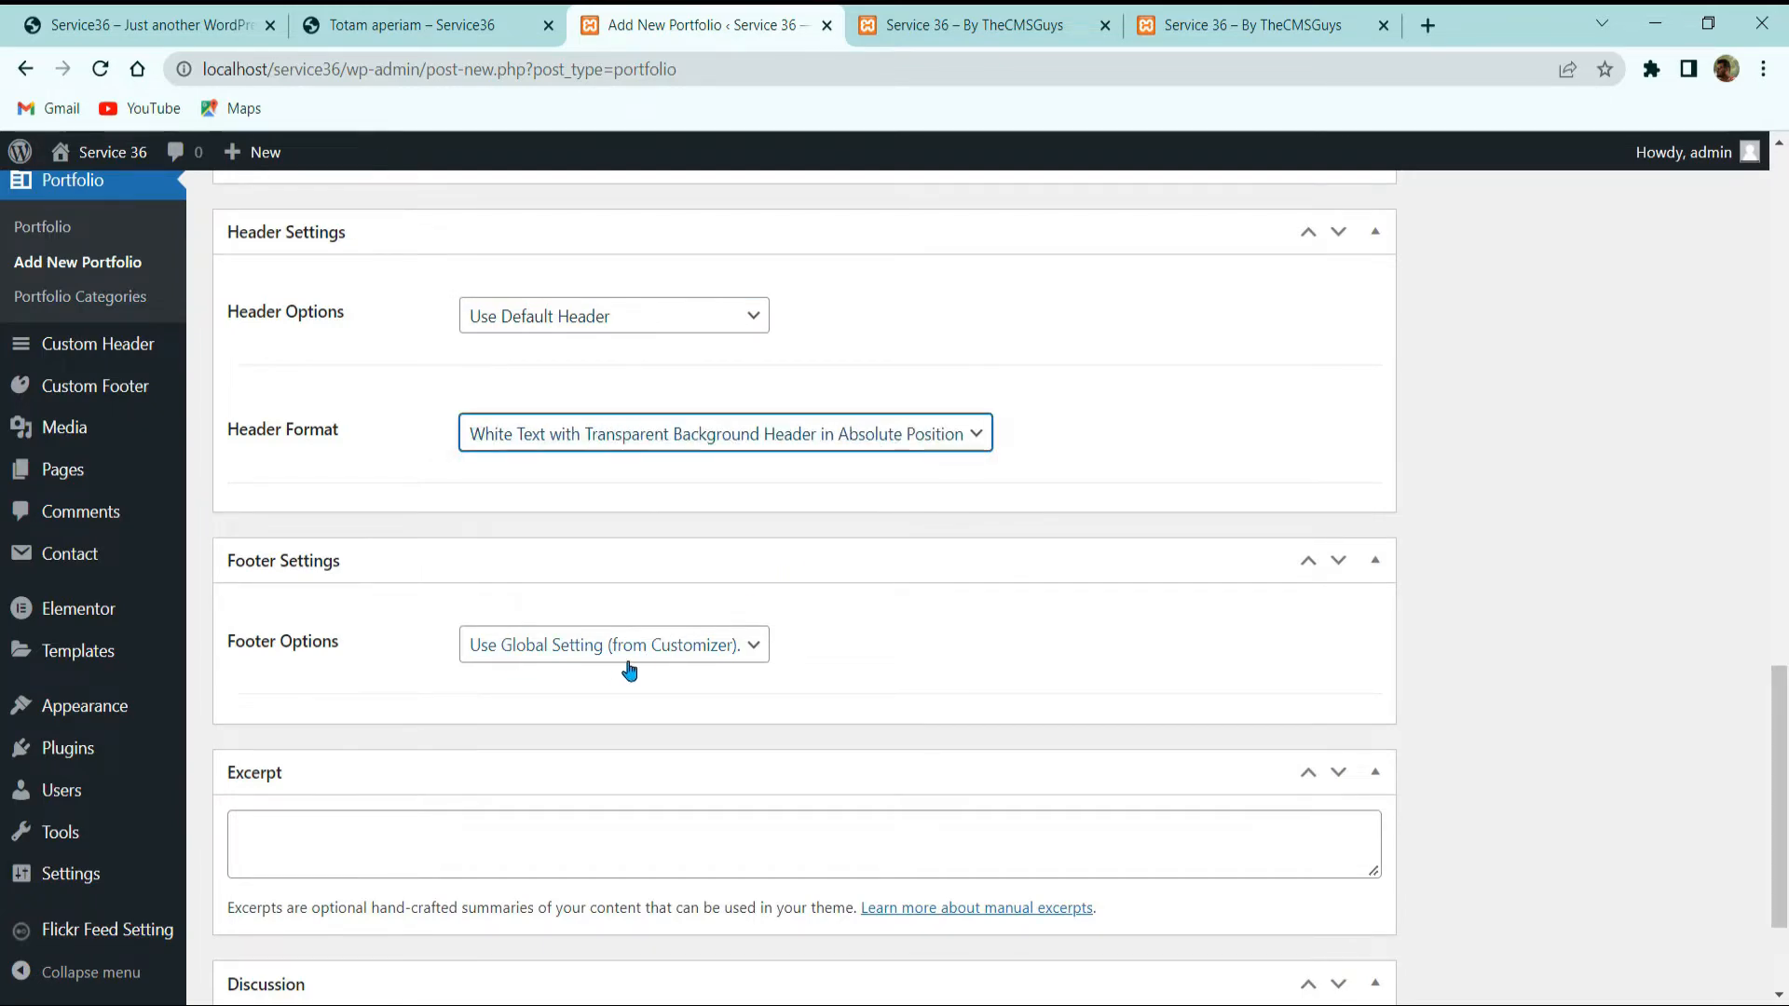
scroll(820, 663, "down", 3)
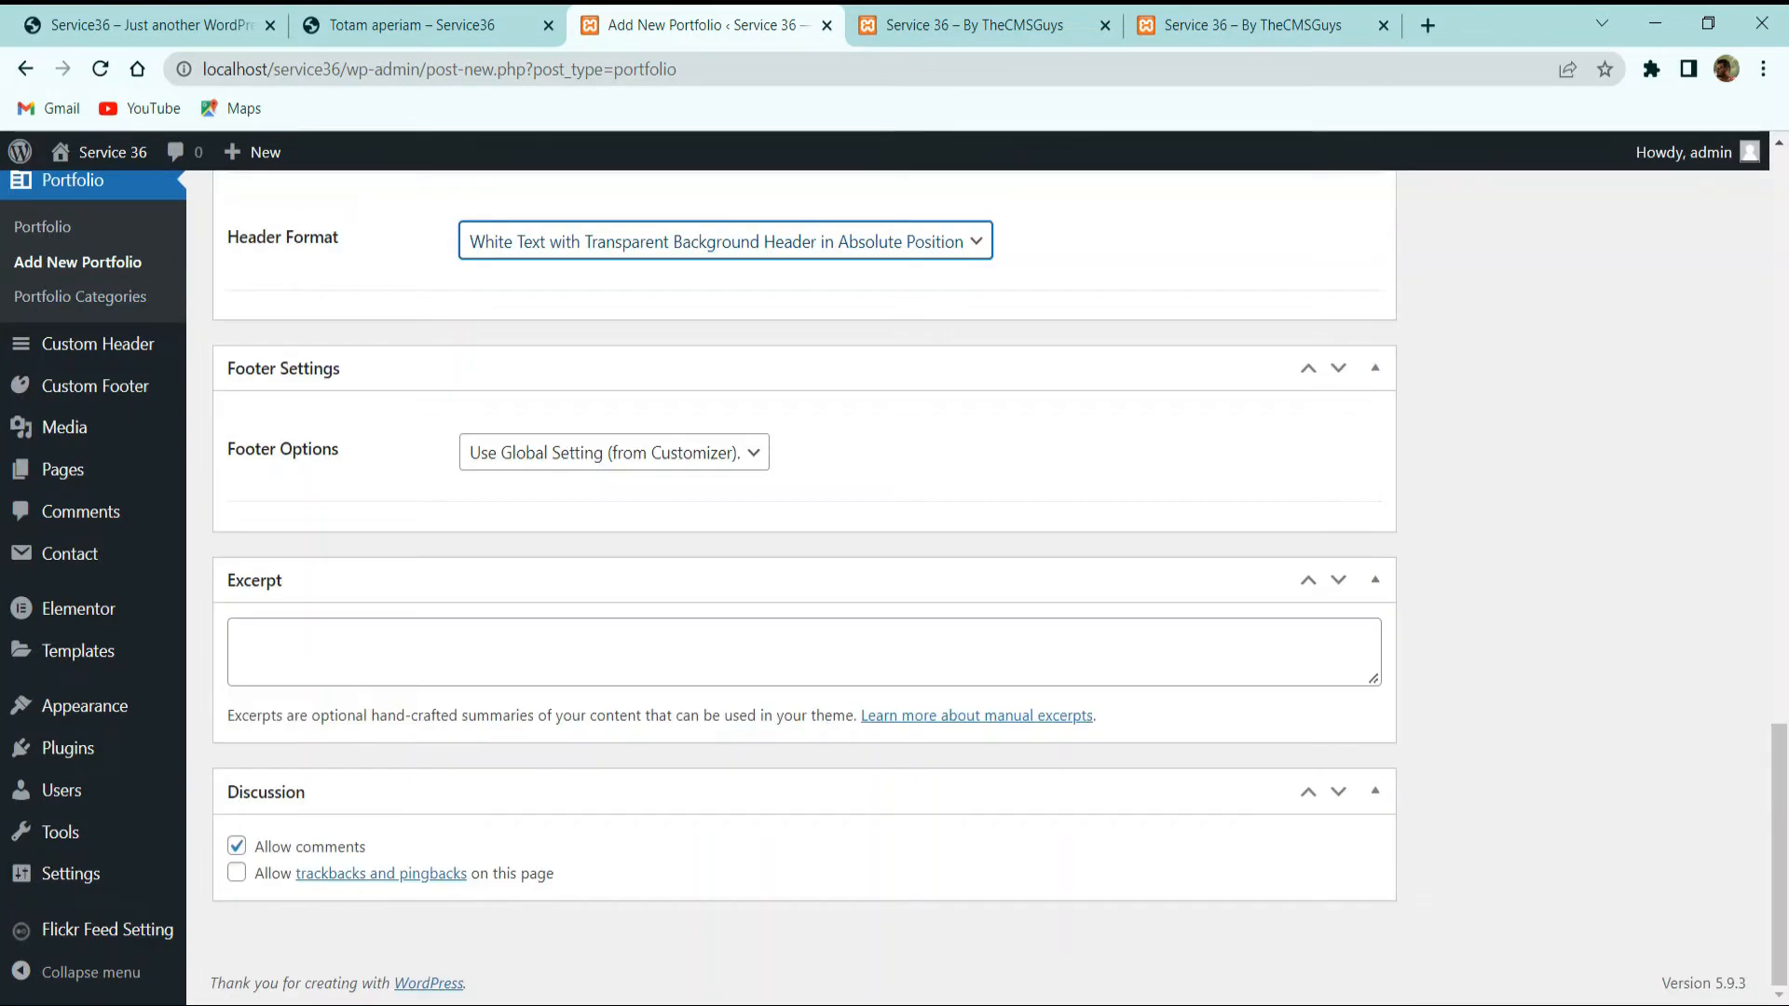
scroll(603, 780, "up", 15)
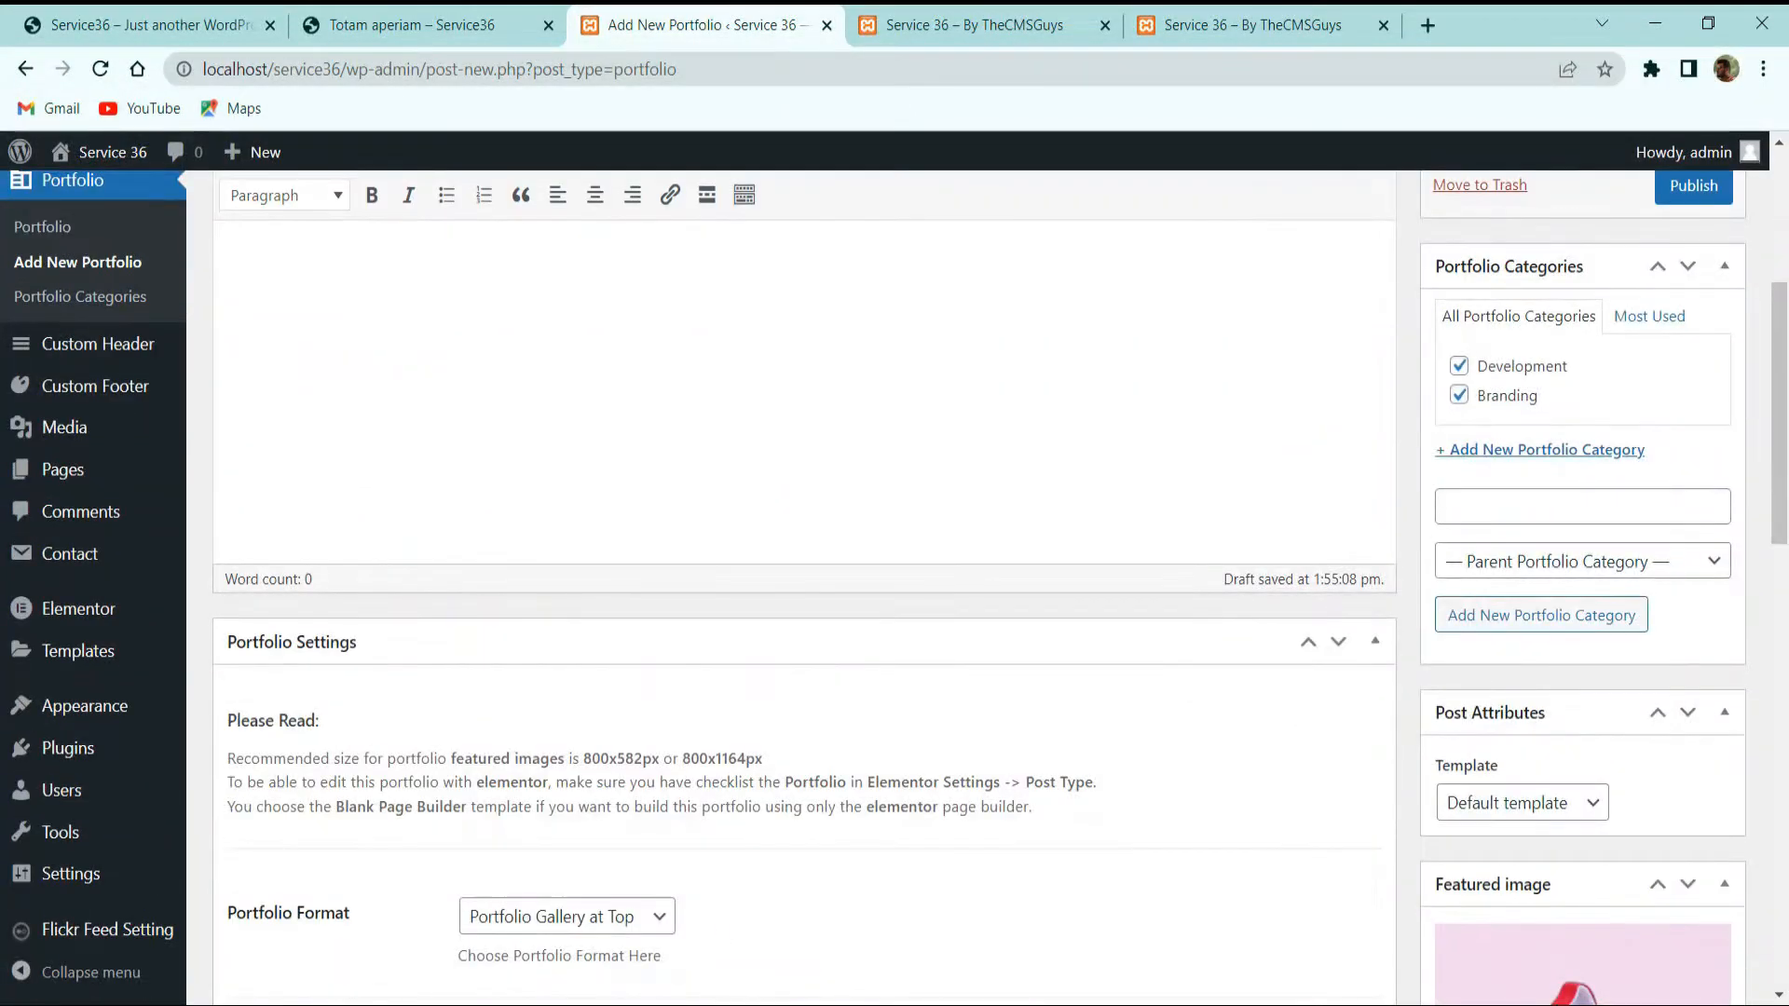
Step: Switch the page template to Blank Page Builder and publish Totam aperiam
left_click(1554, 802)
left_click(1540, 857)
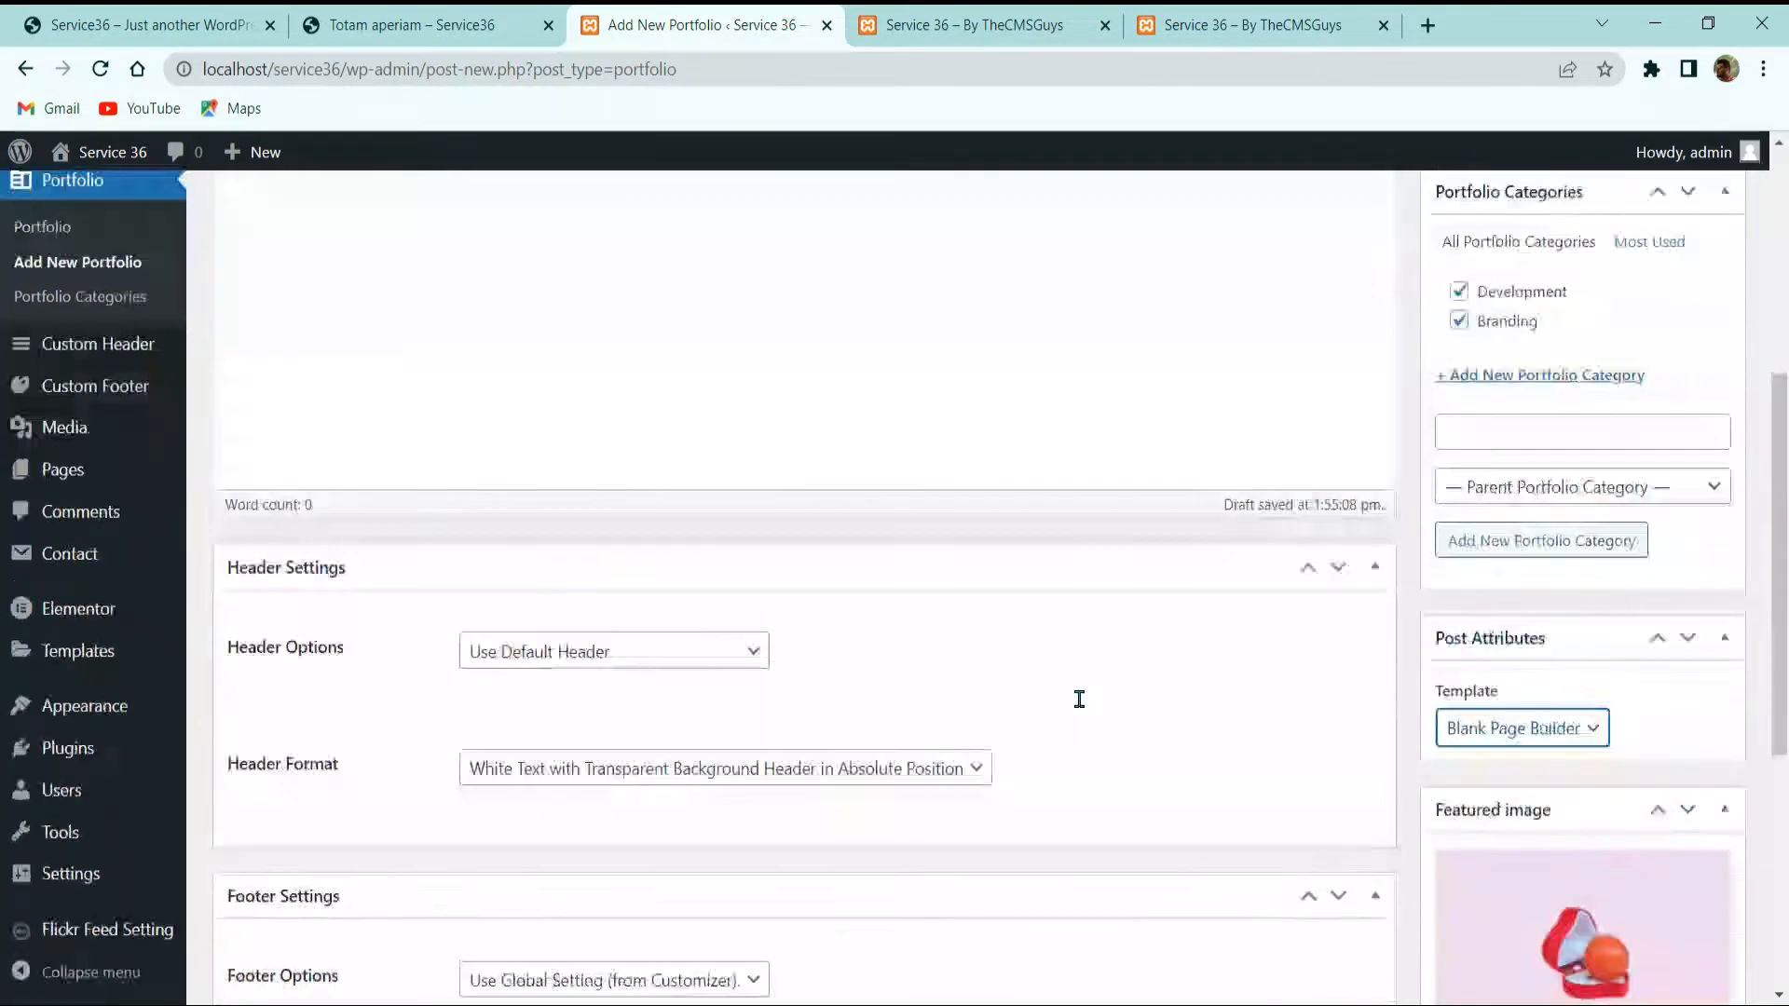
scroll(1484, 705, "down", 2)
scroll(1491, 652, "up", 2)
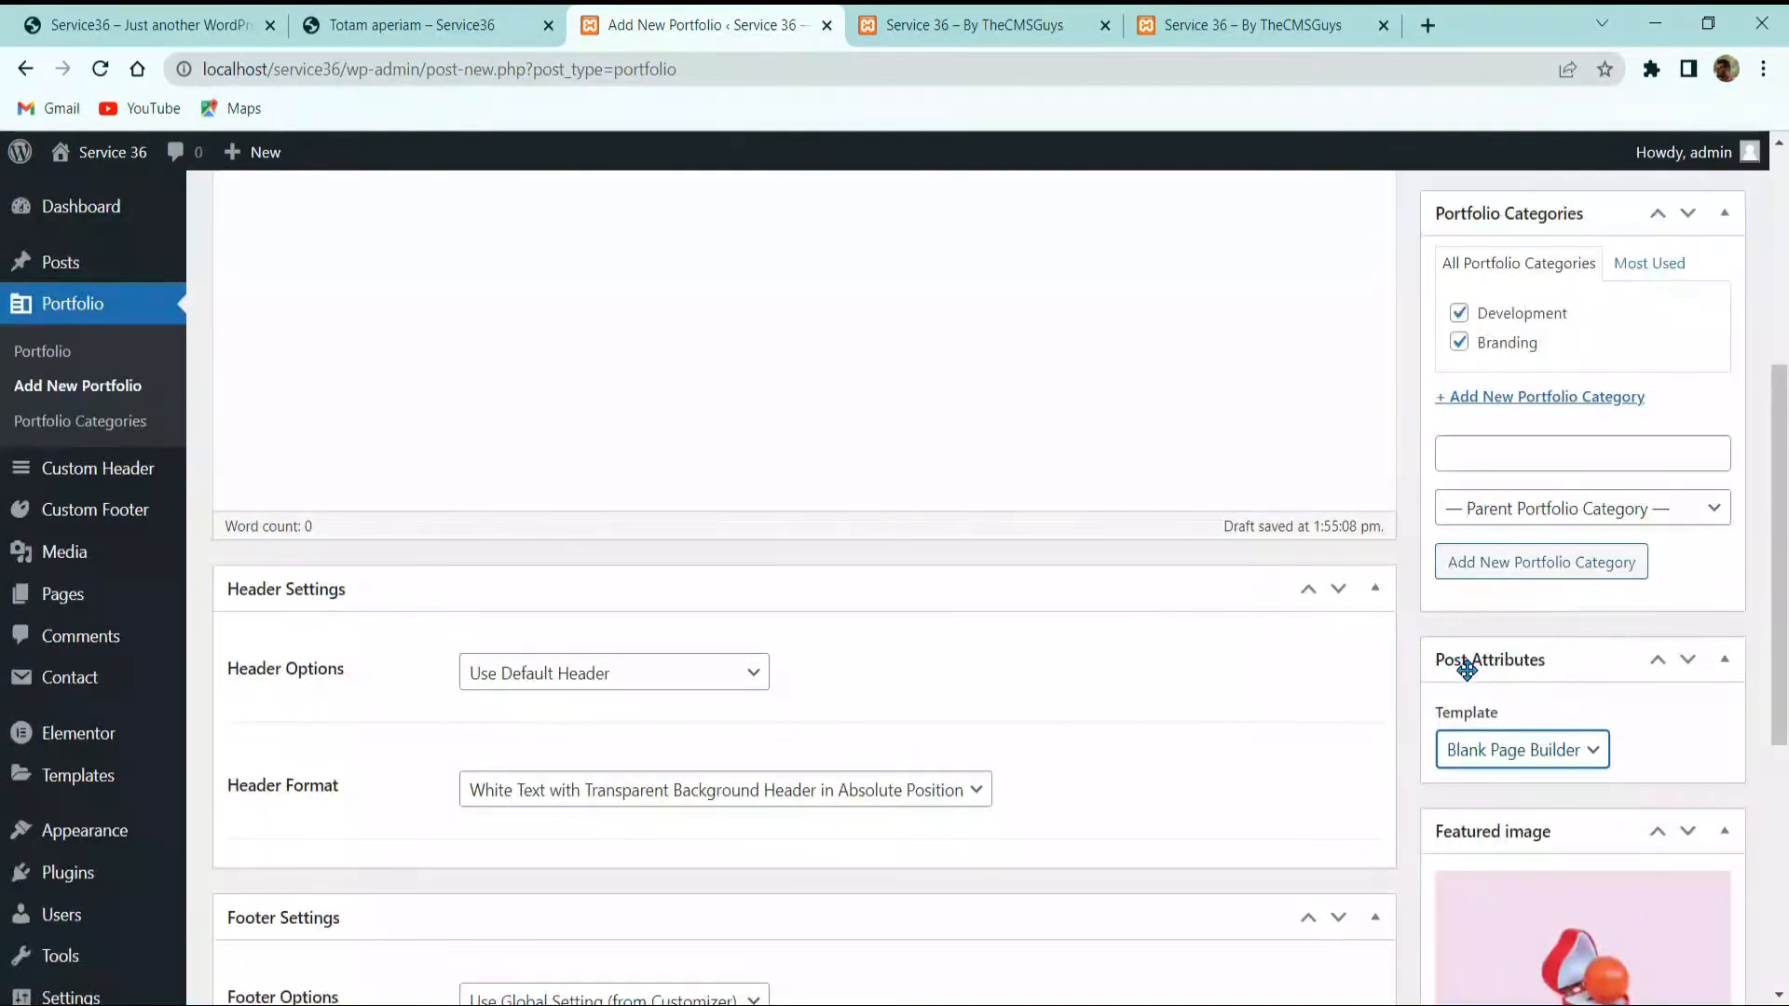
scroll(1491, 699, "down", 4)
scroll(1519, 722, "up", 6)
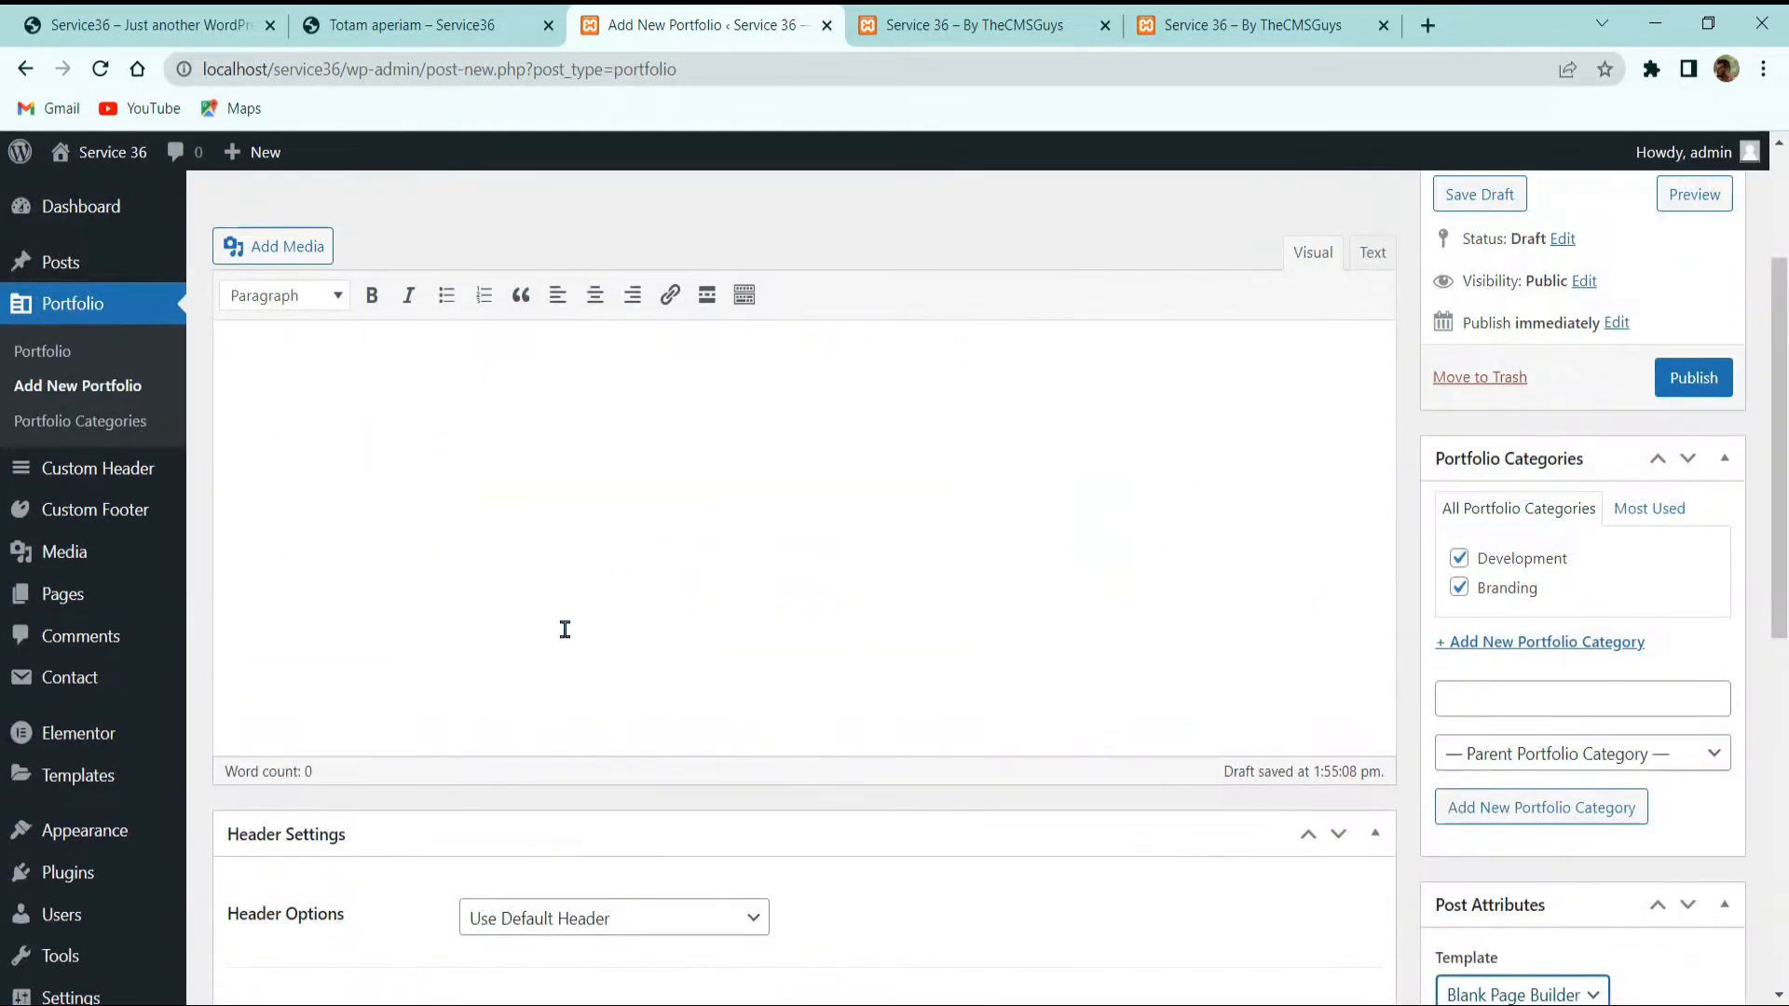
scroll(1384, 501, "up", 3)
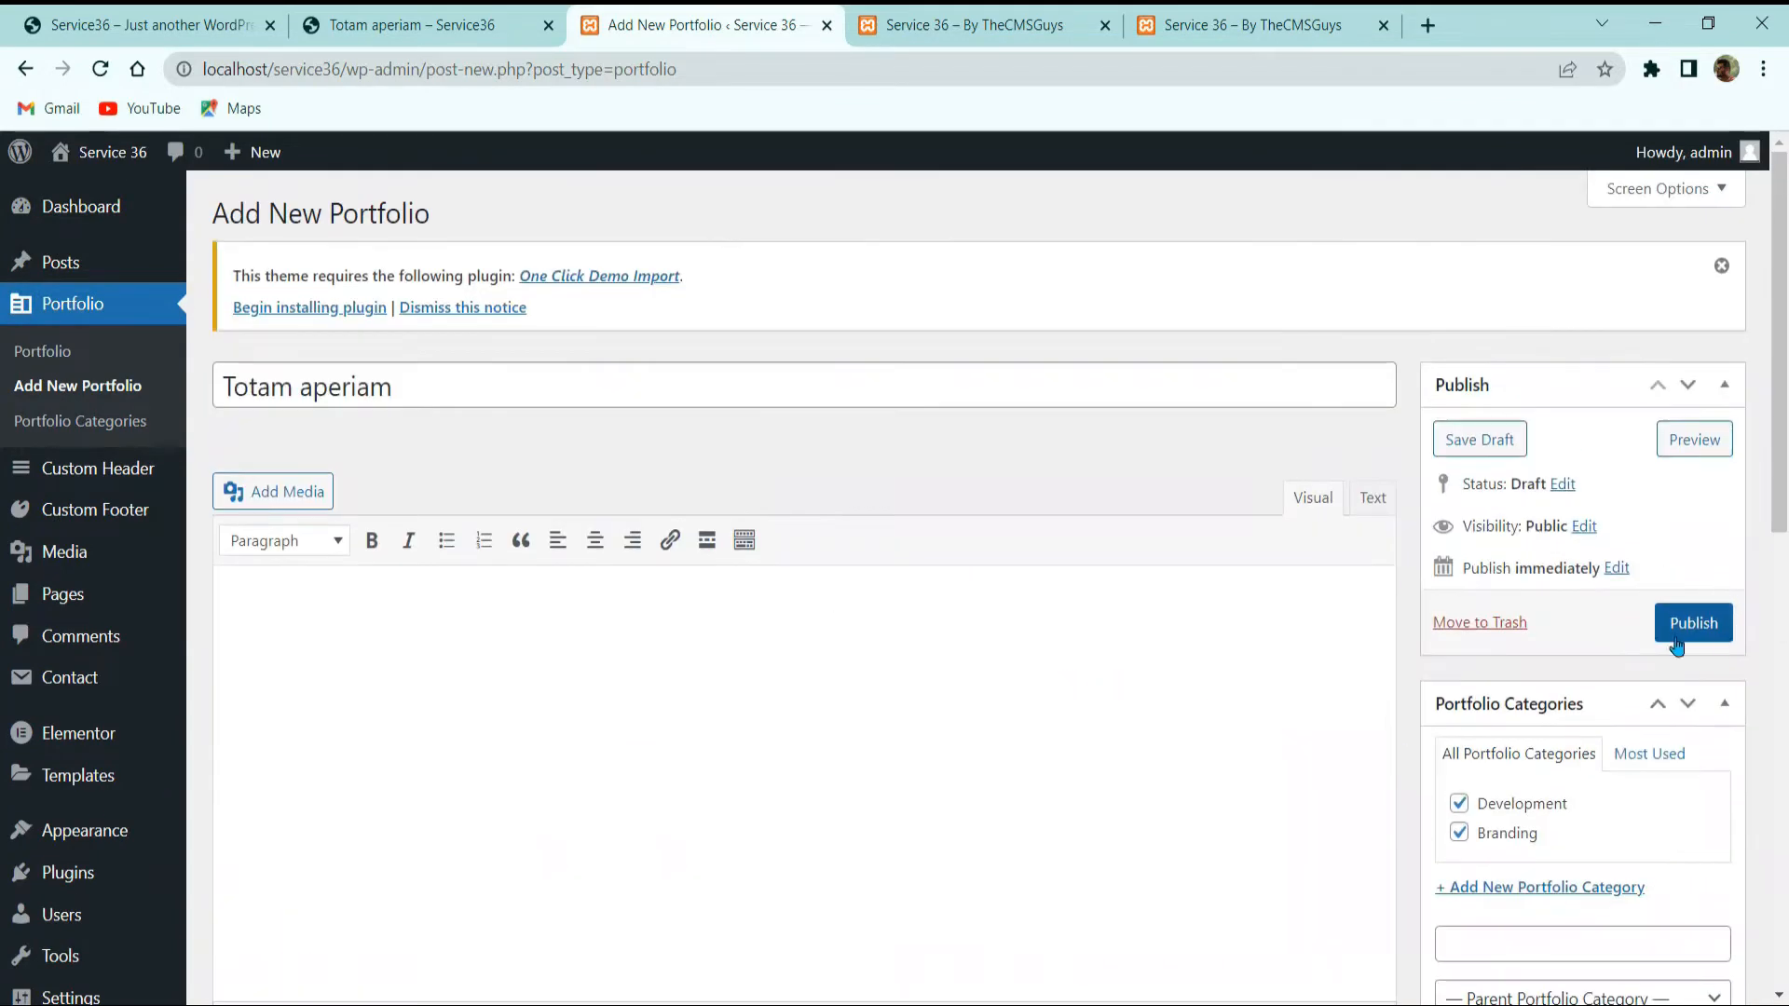
left_click(1693, 622)
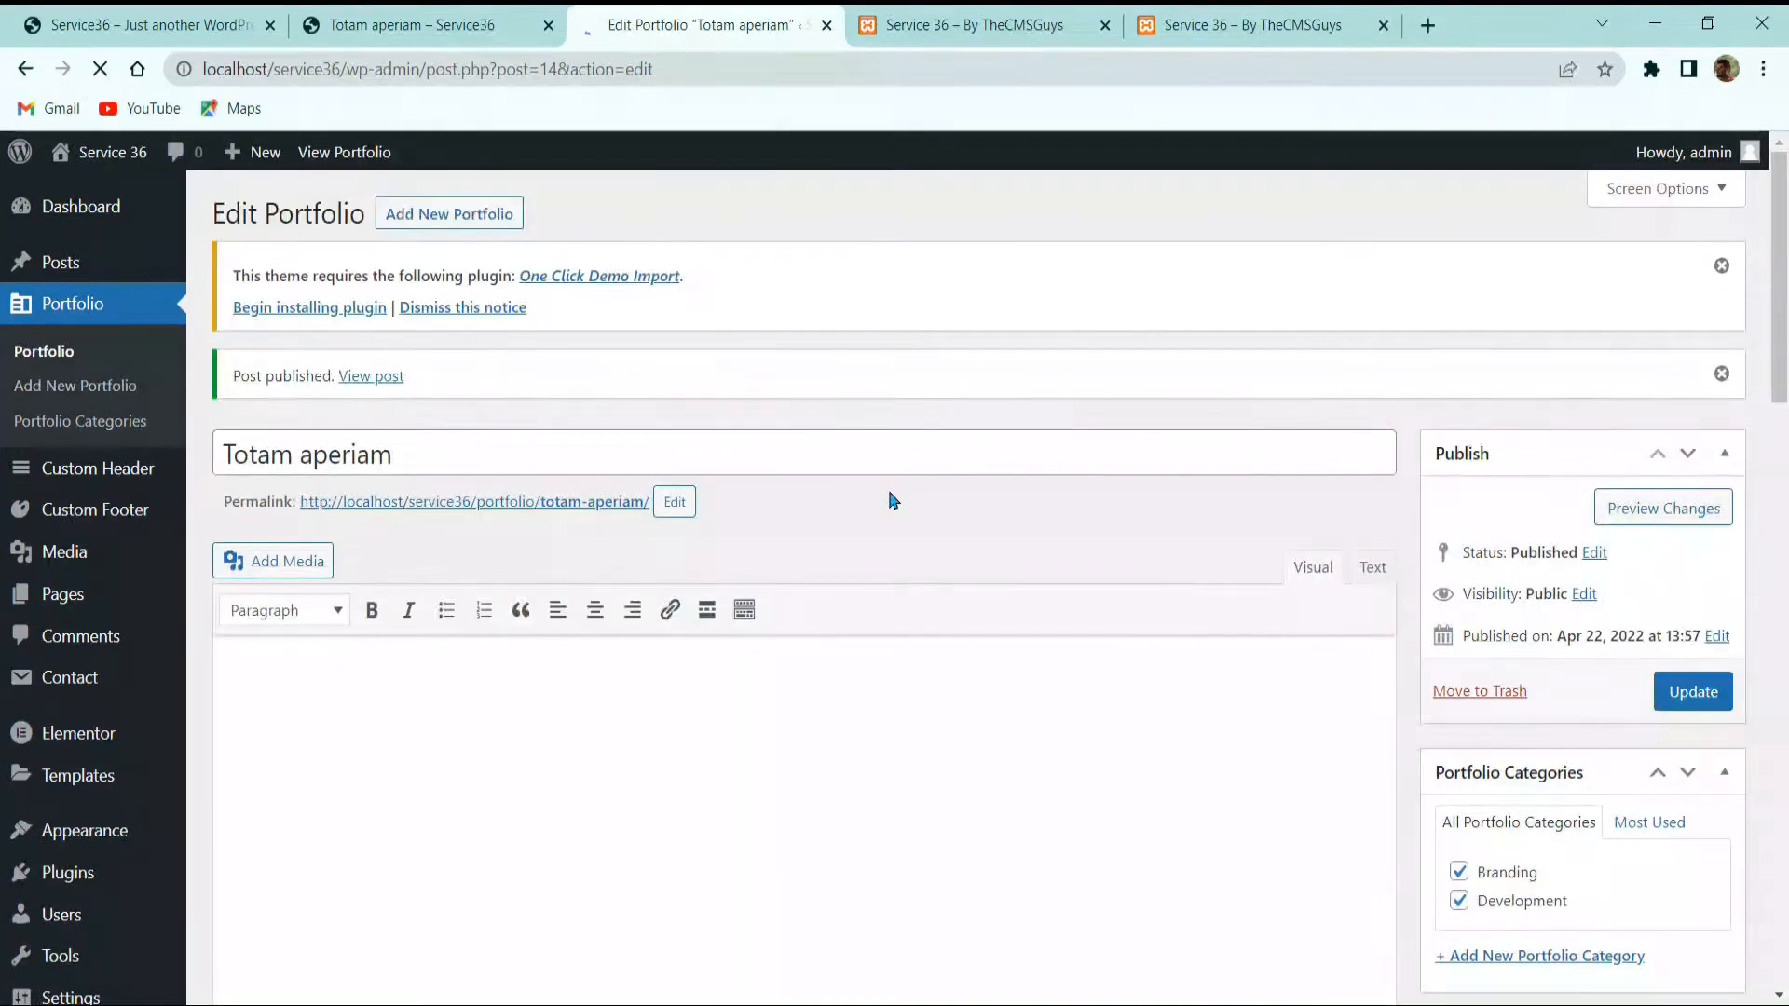
Step: Toggle the content editor to Text mode and back to Visual
scroll(838, 522, "down", 5)
scroll(901, 509, "down", 2)
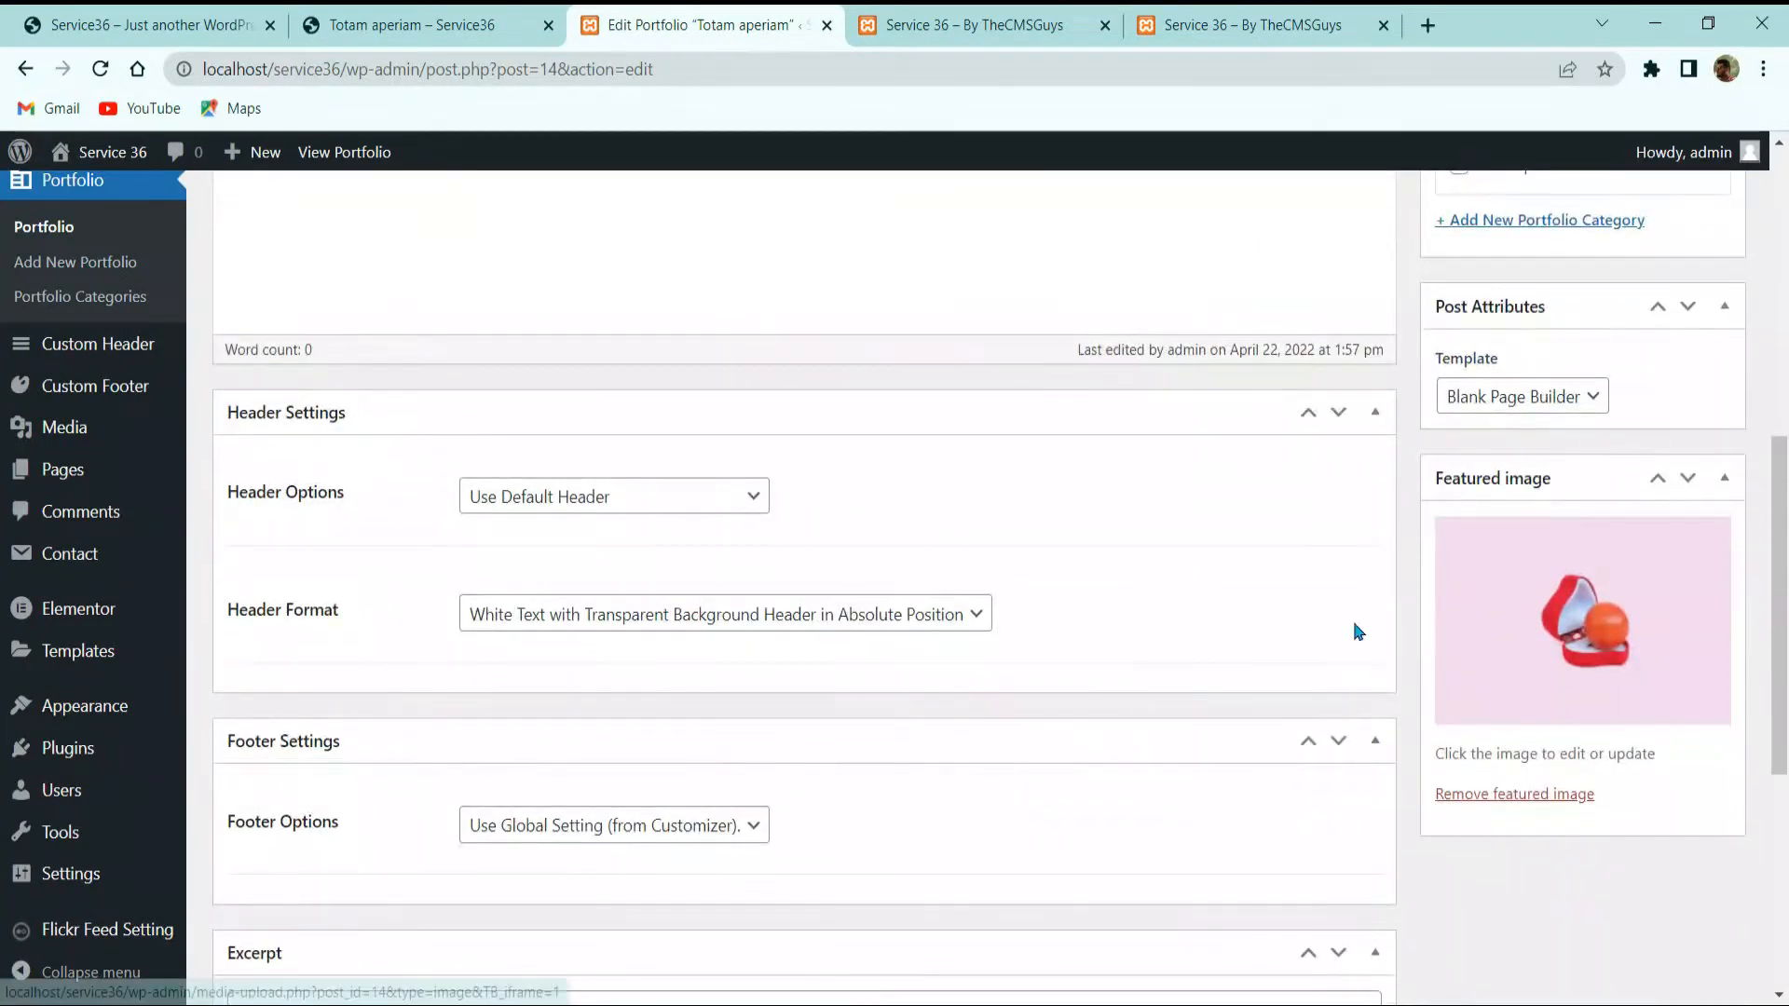
scroll(570, 511, "up", 5)
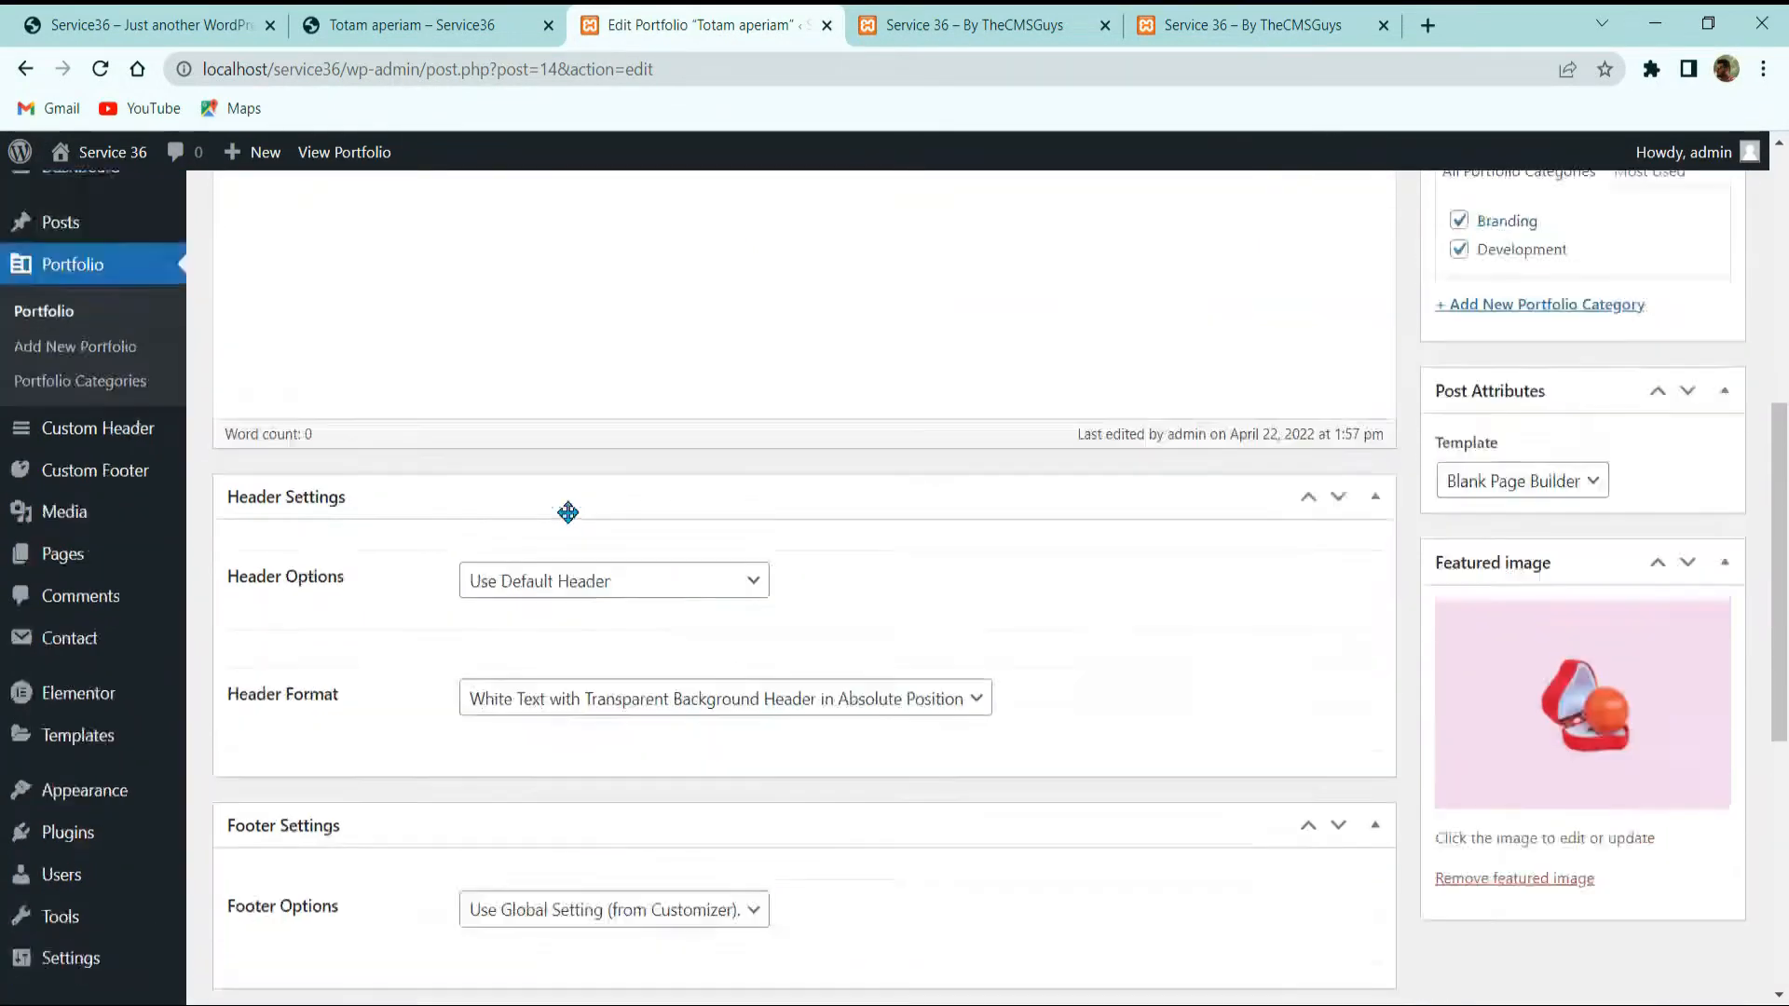
left_click(1369, 324)
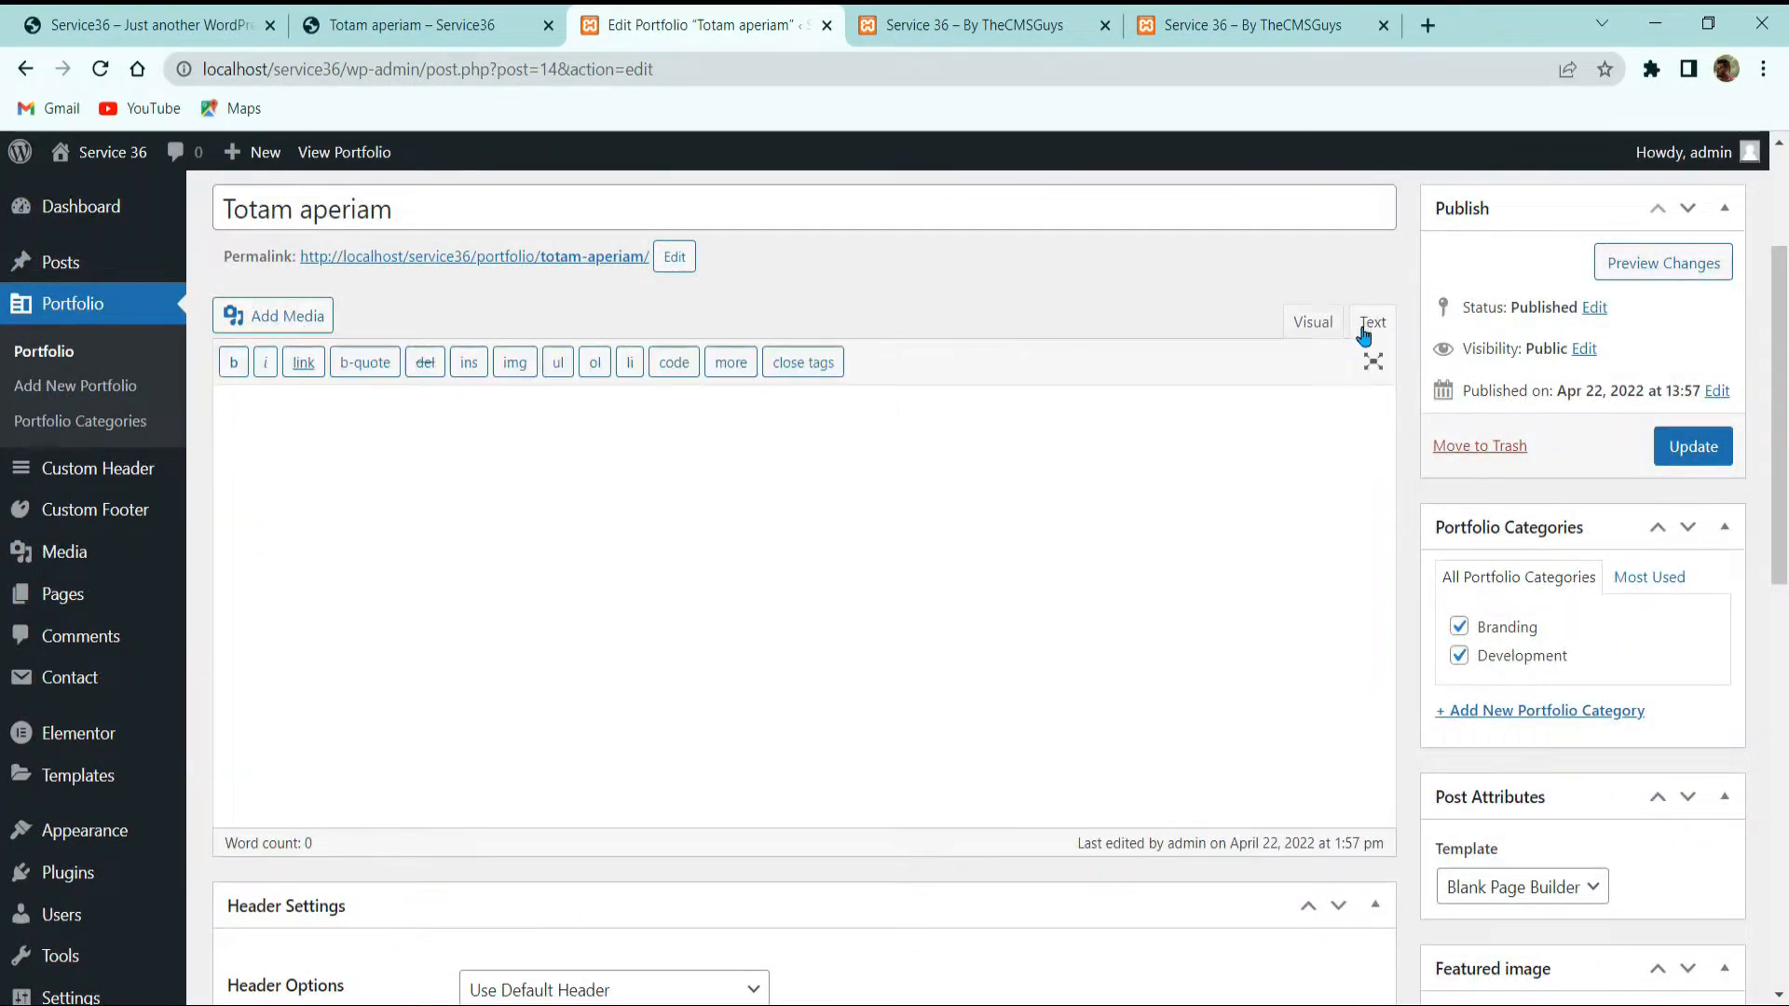
left_click(1314, 323)
scroll(801, 587, "up", 3)
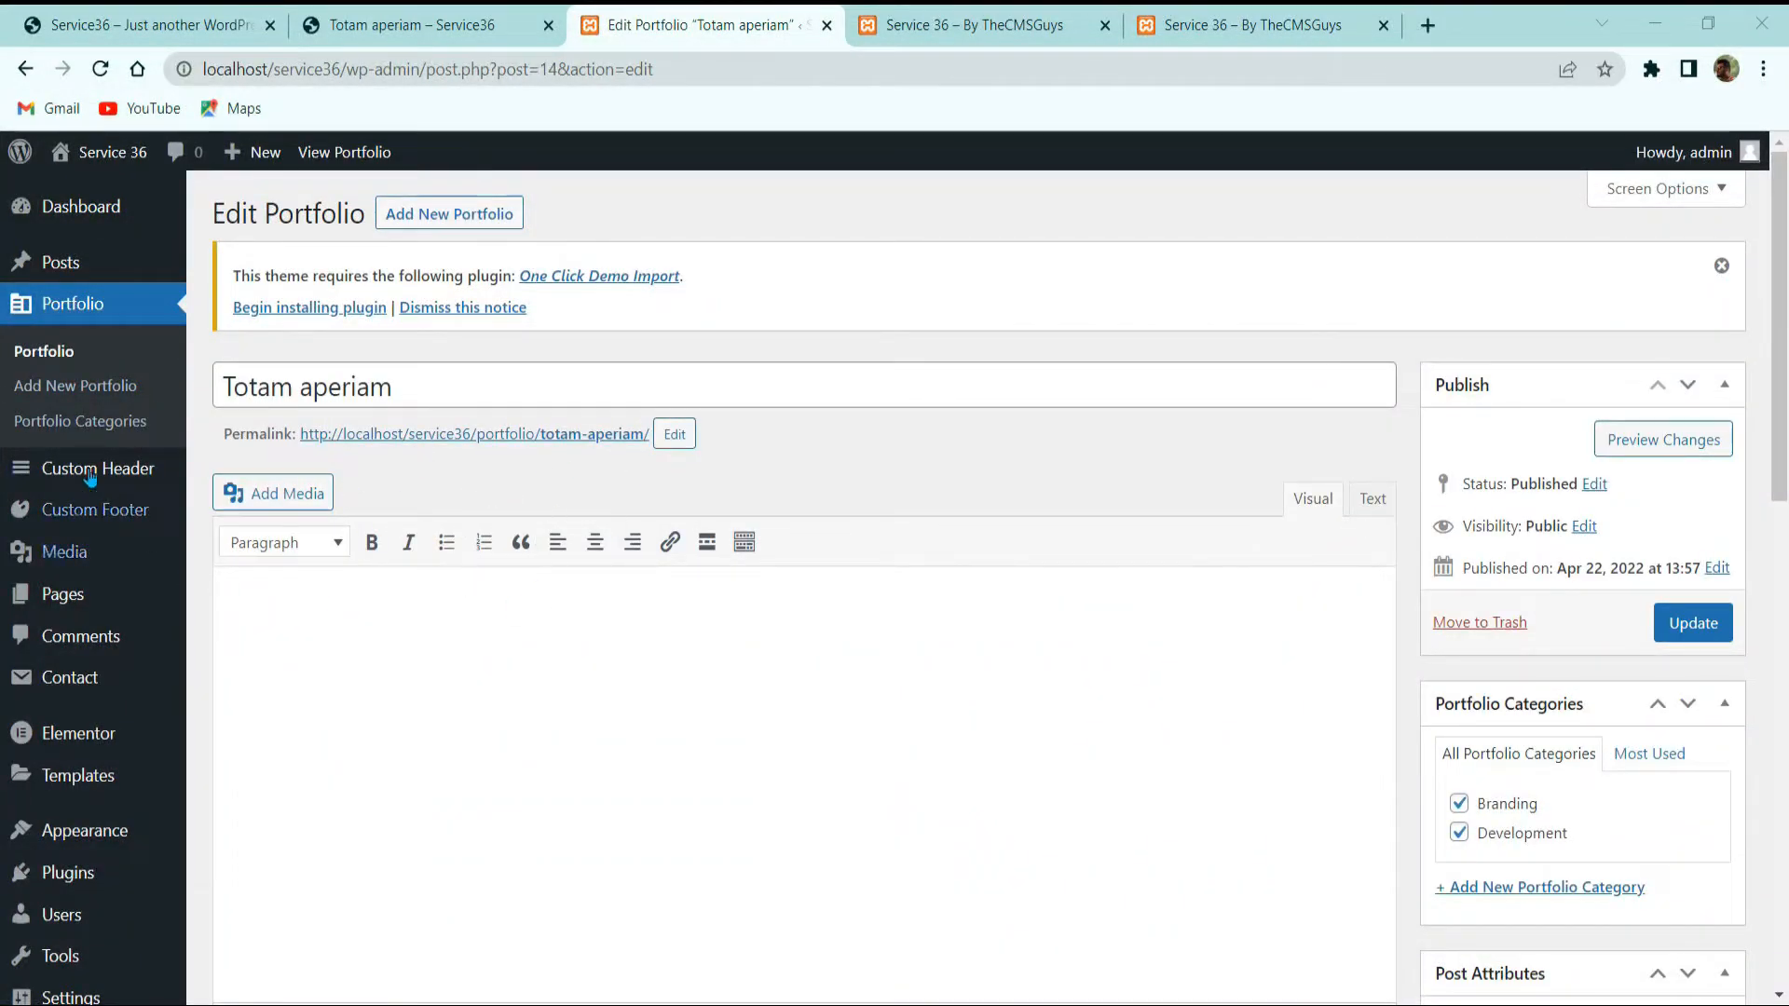
scroll(70, 470, "down", 3)
Step: Enable Elementor for Portfolio, Custom Header and Custom Footer posts, then reopen Totam aperiam
mouse_move(77, 606)
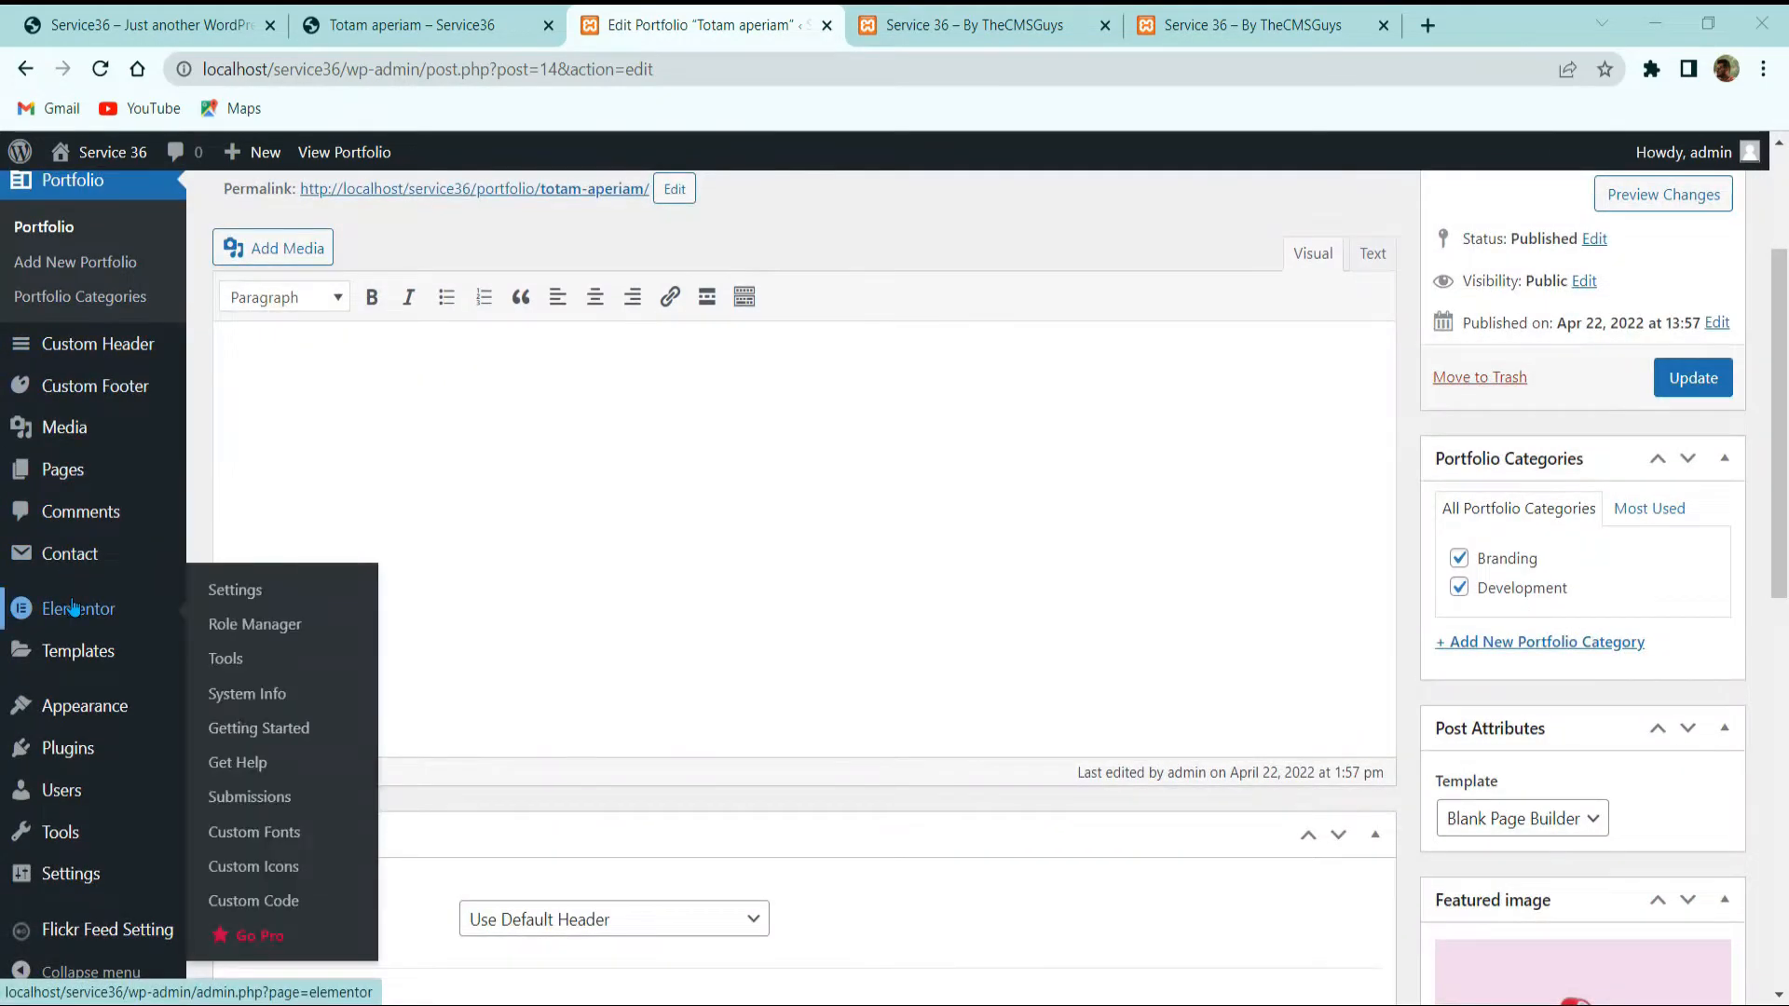
left_click(294, 589)
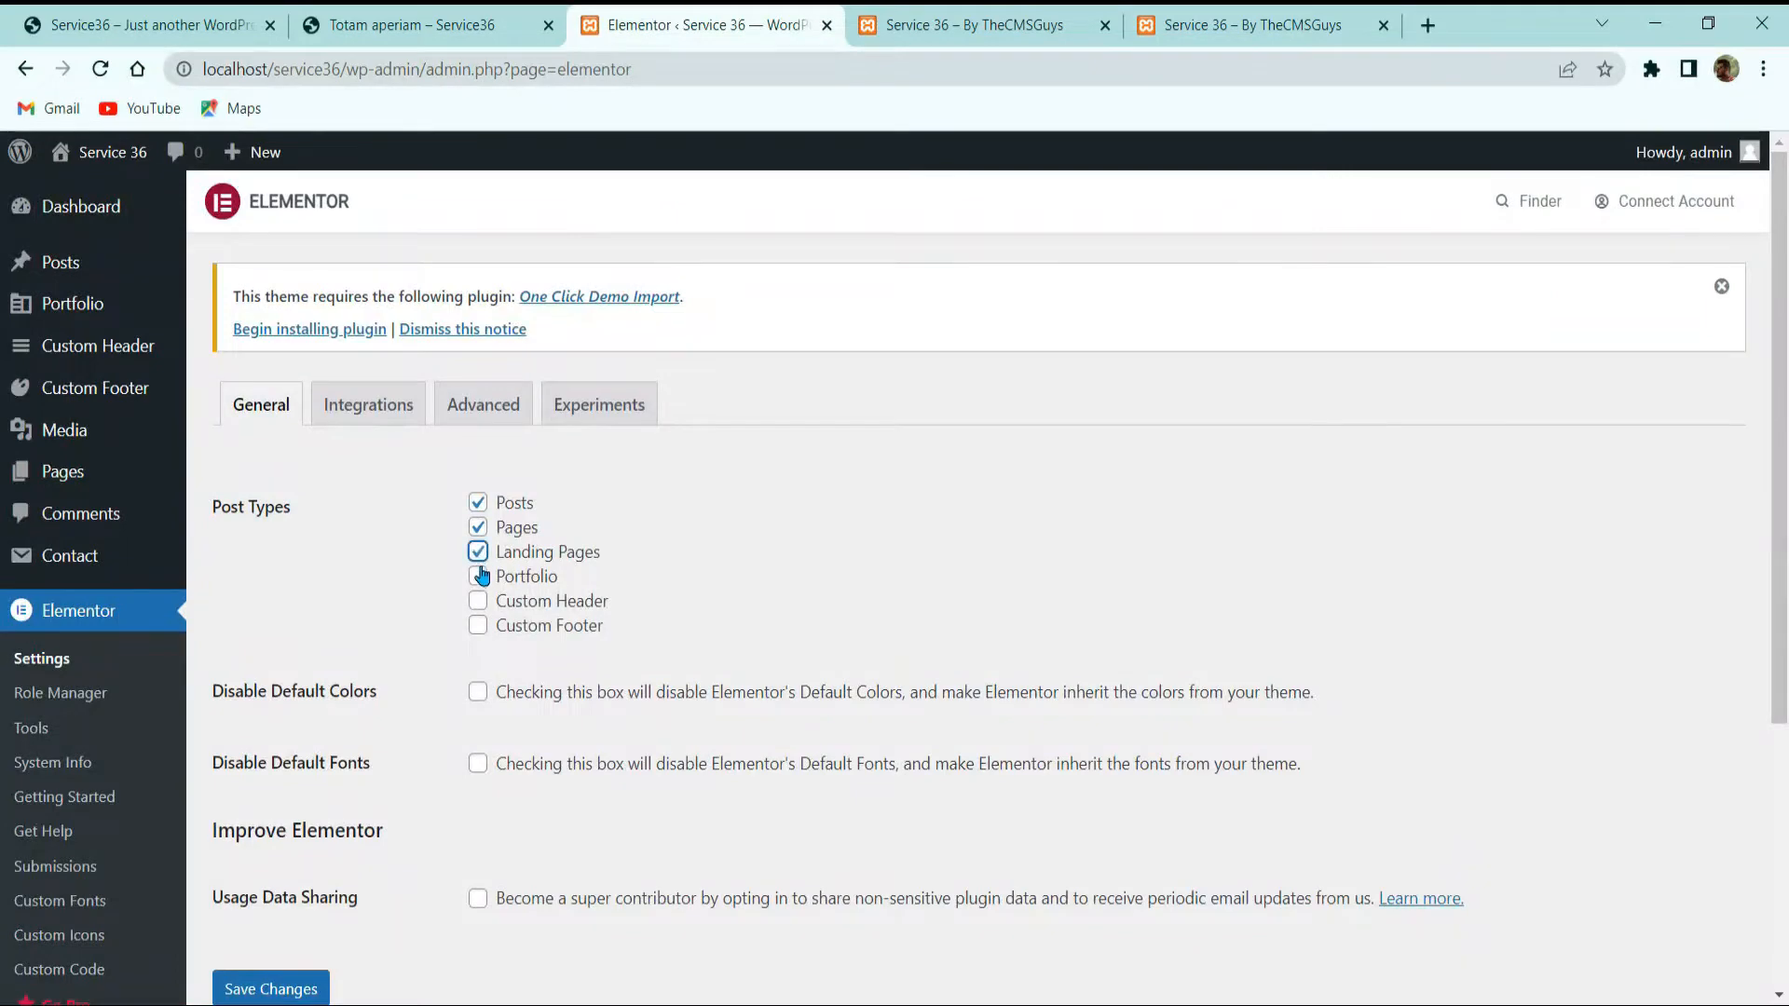
left_click(480, 625)
scroll(407, 636, "down", 3)
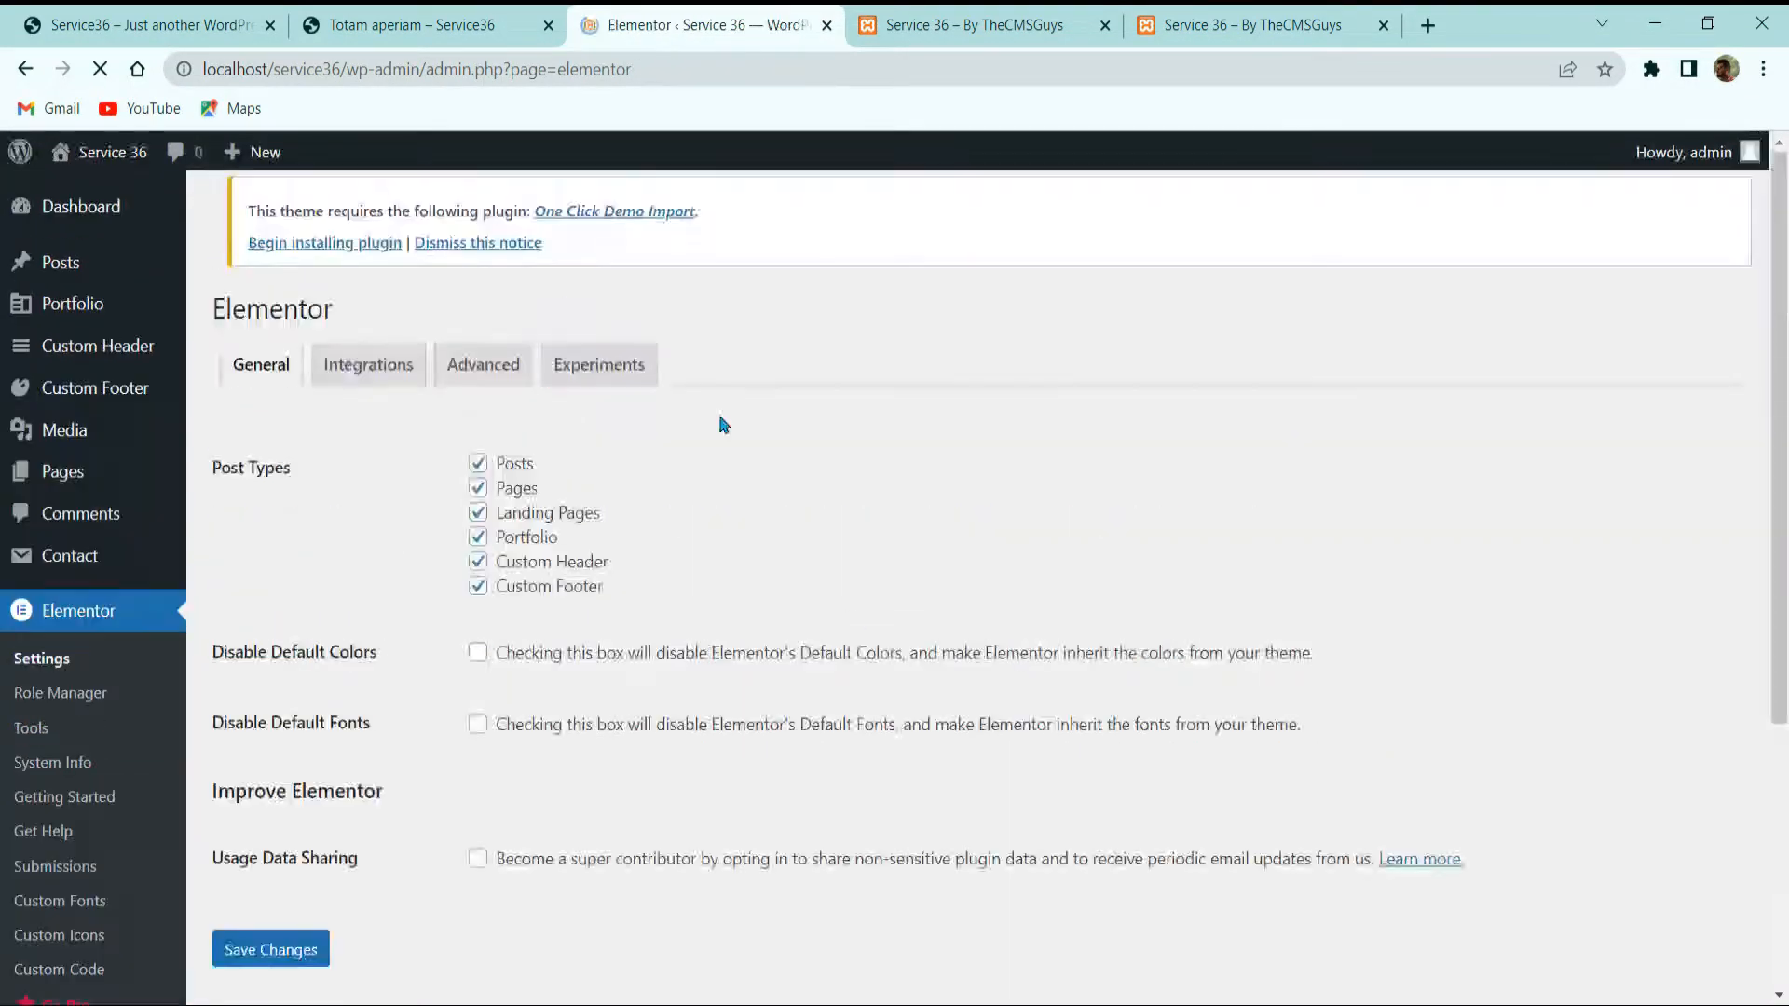
left_click(72, 317)
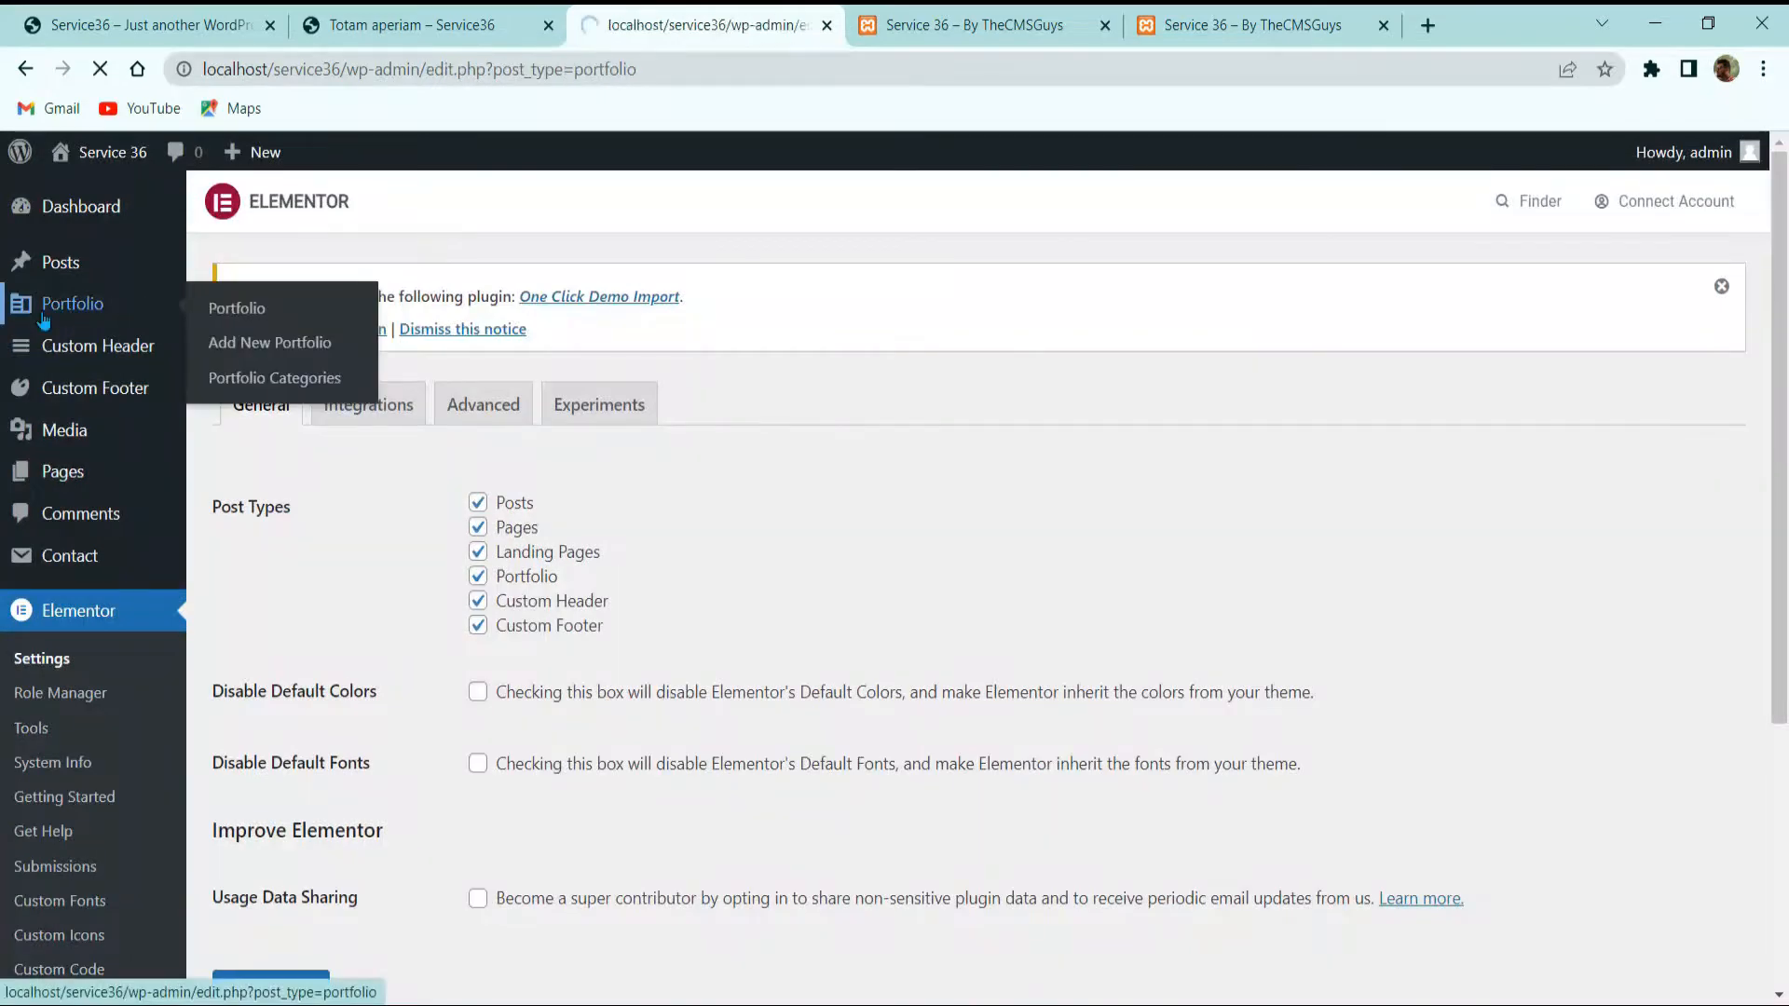
left_click(276, 543)
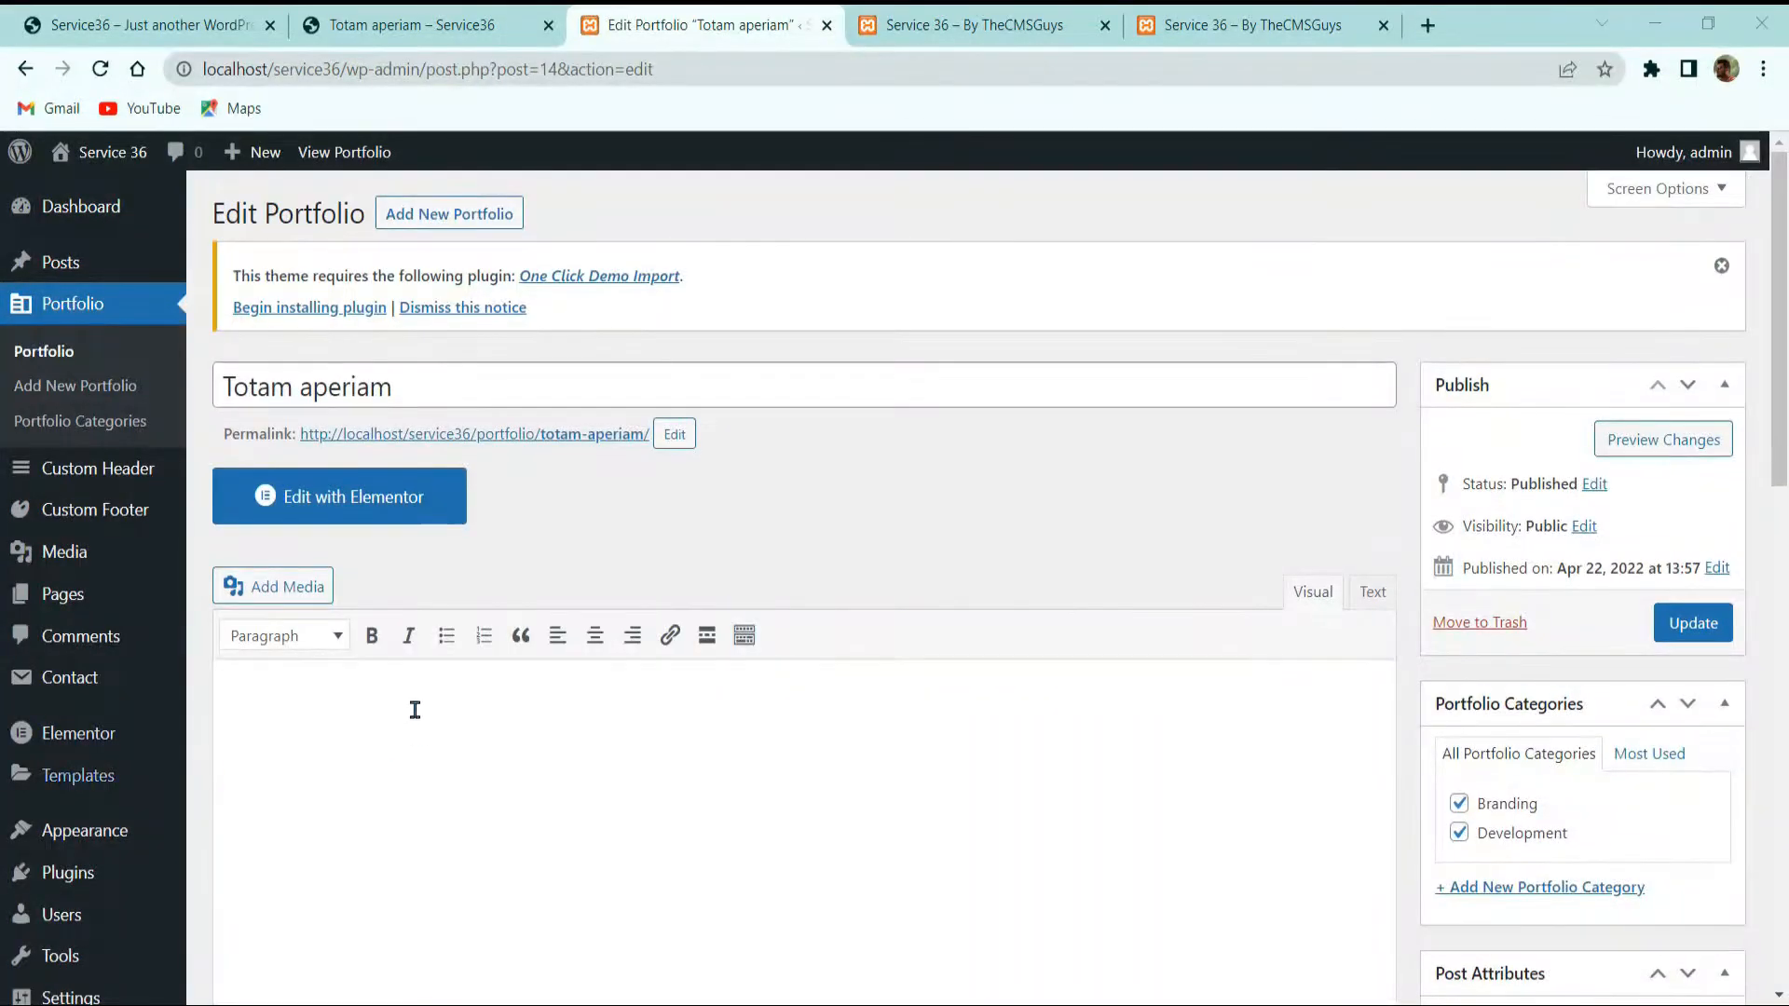
Step: Open Totam aperiam in Elementor and import a saved template file under My Templates
left_click(402, 497)
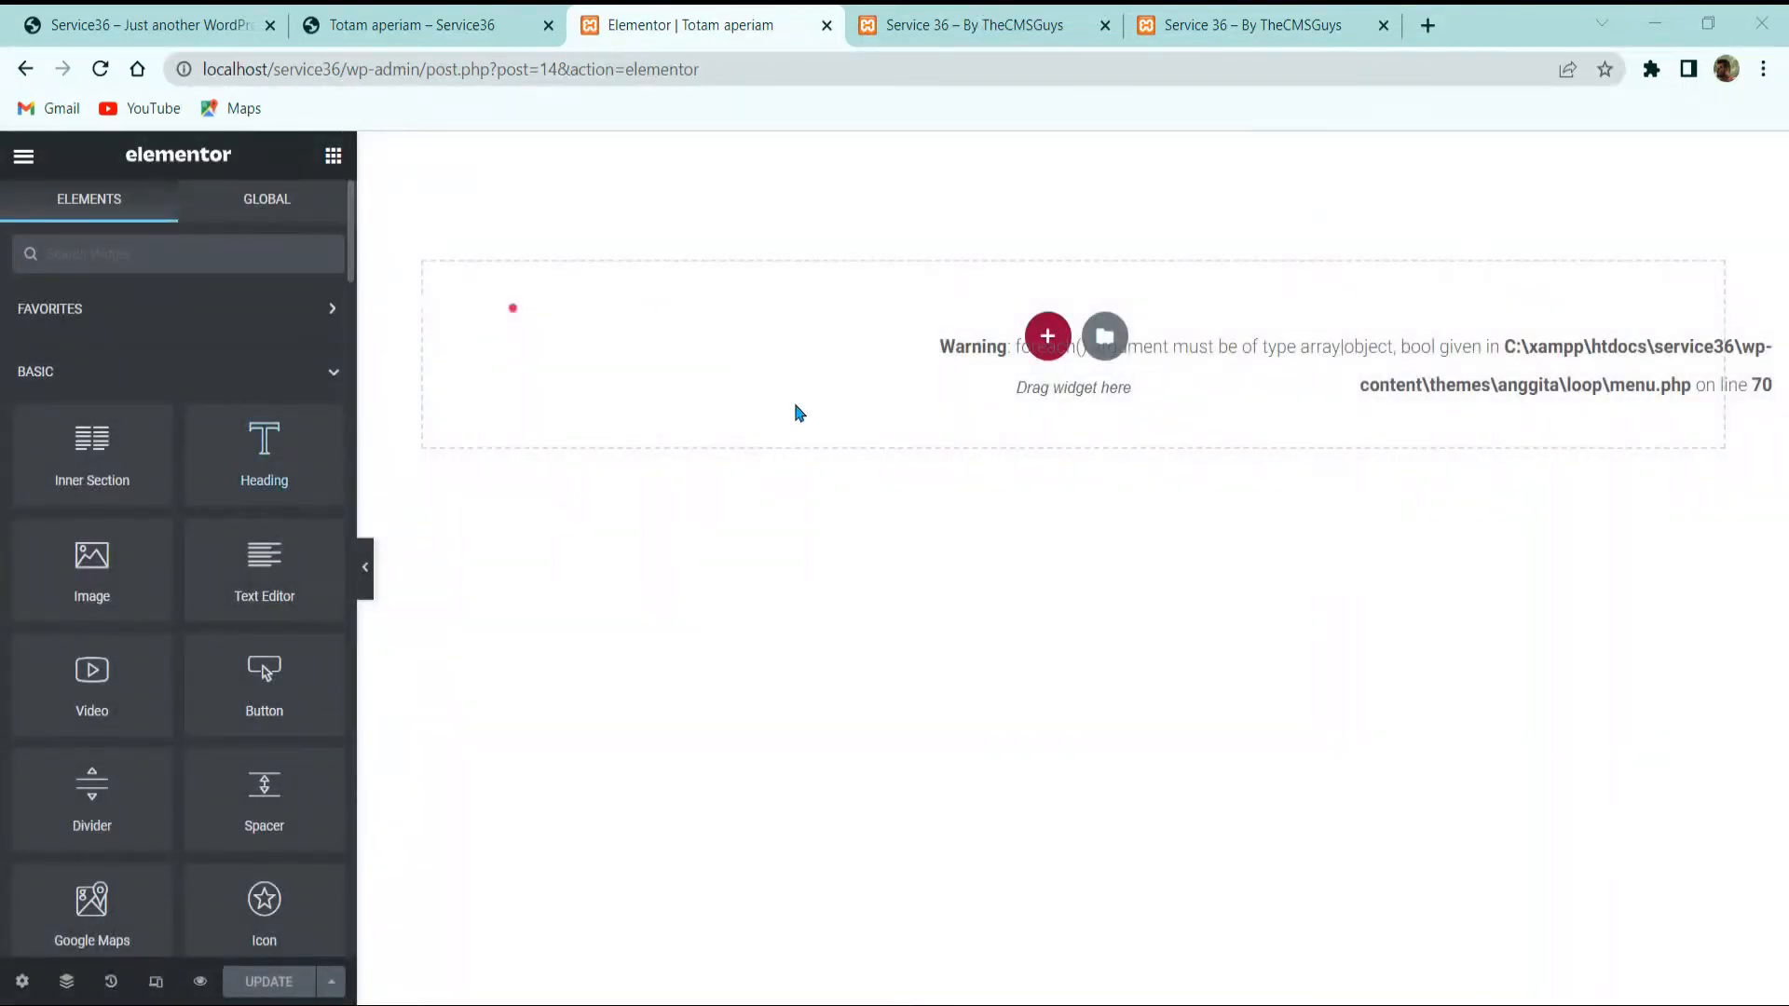
left_click(1113, 342)
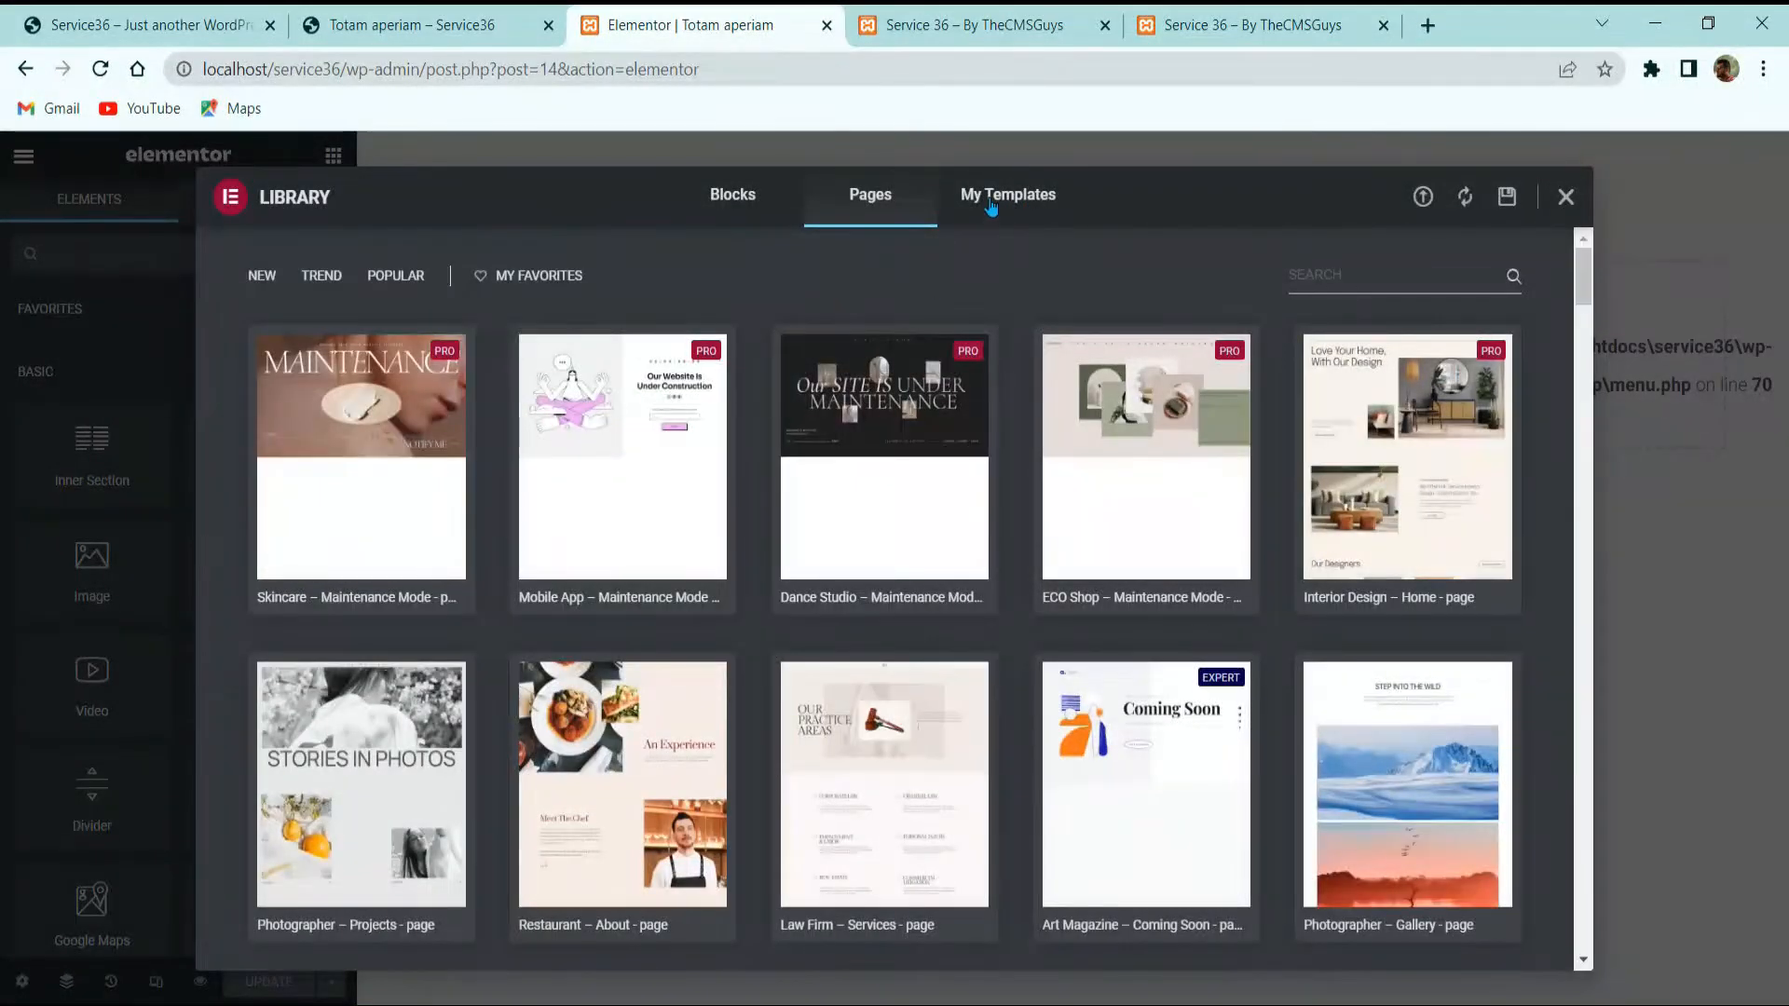
left_click(991, 205)
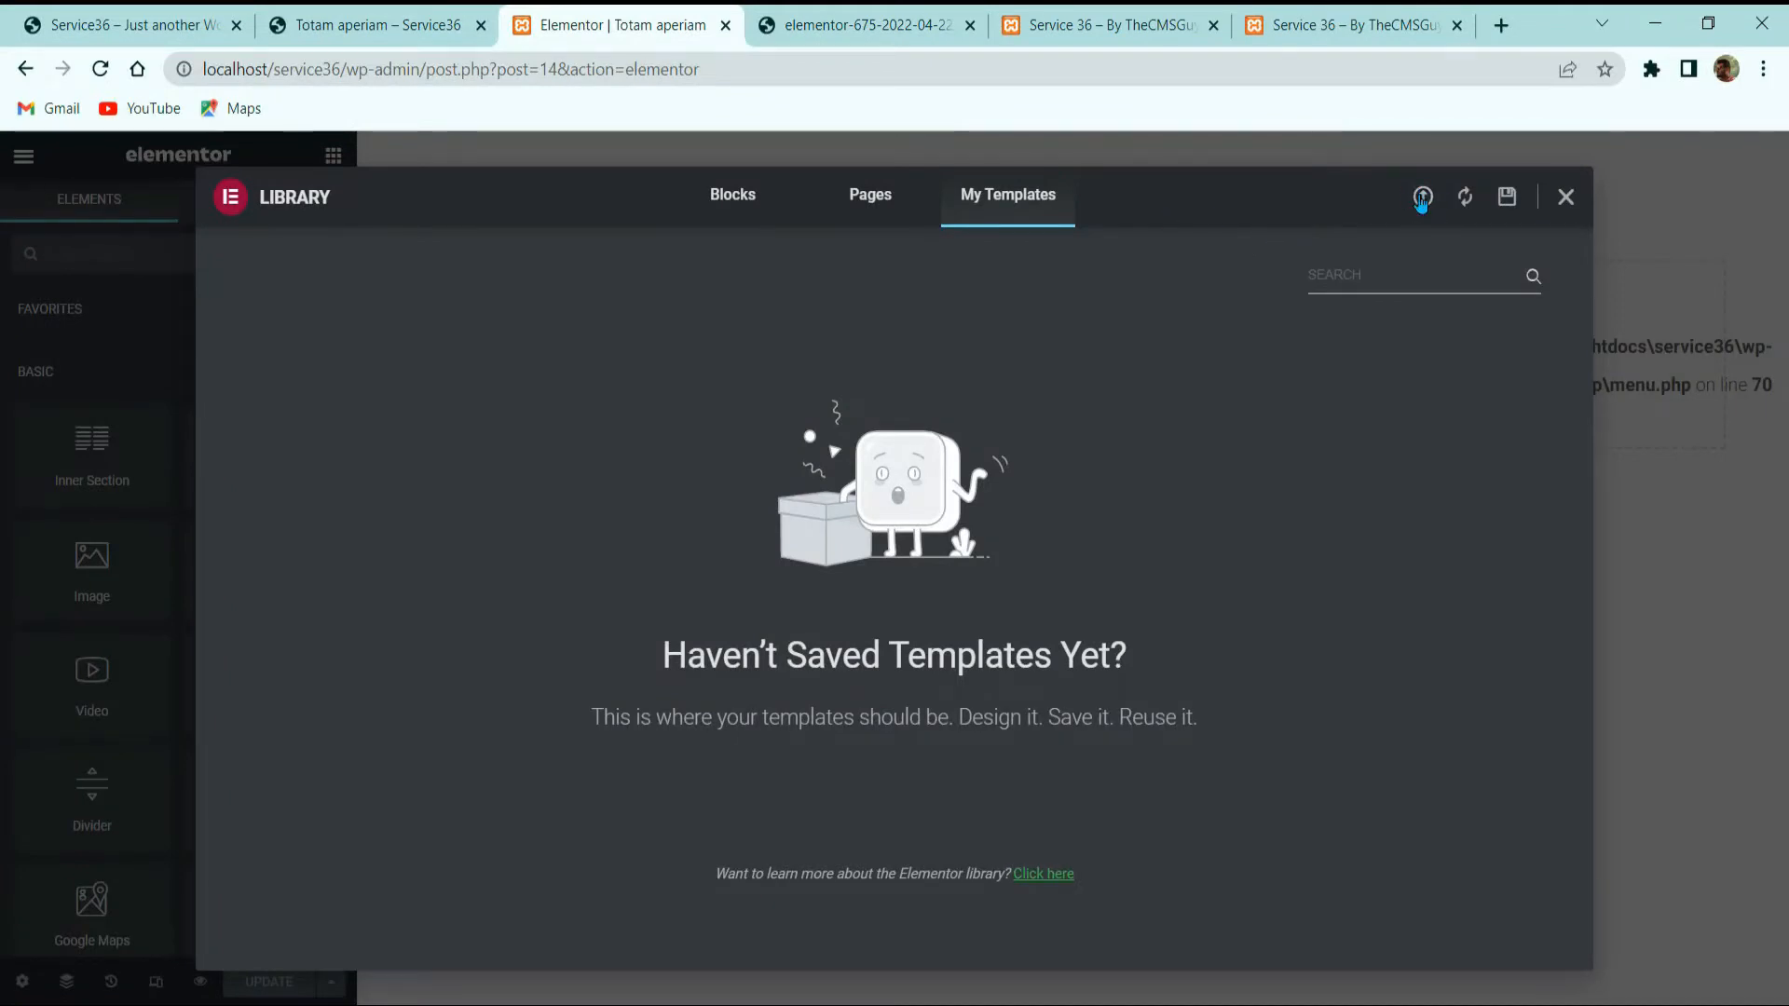
left_click(1422, 198)
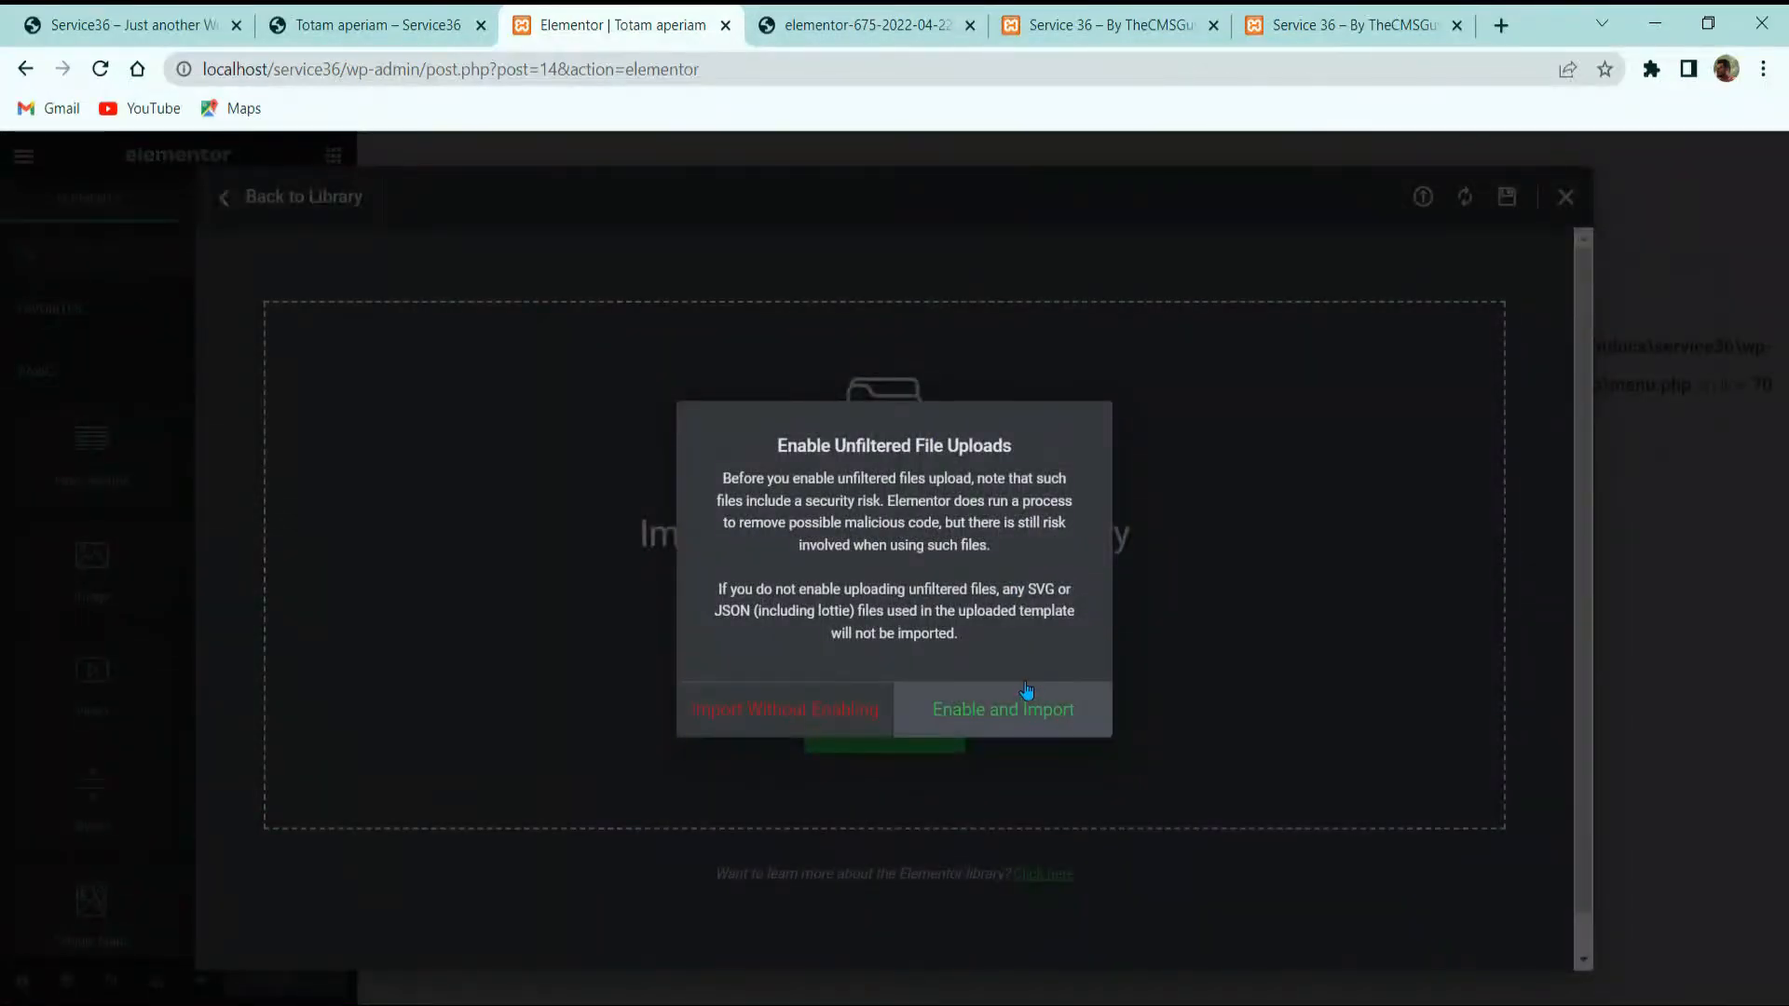
left_click(1026, 690)
left_click(969, 27)
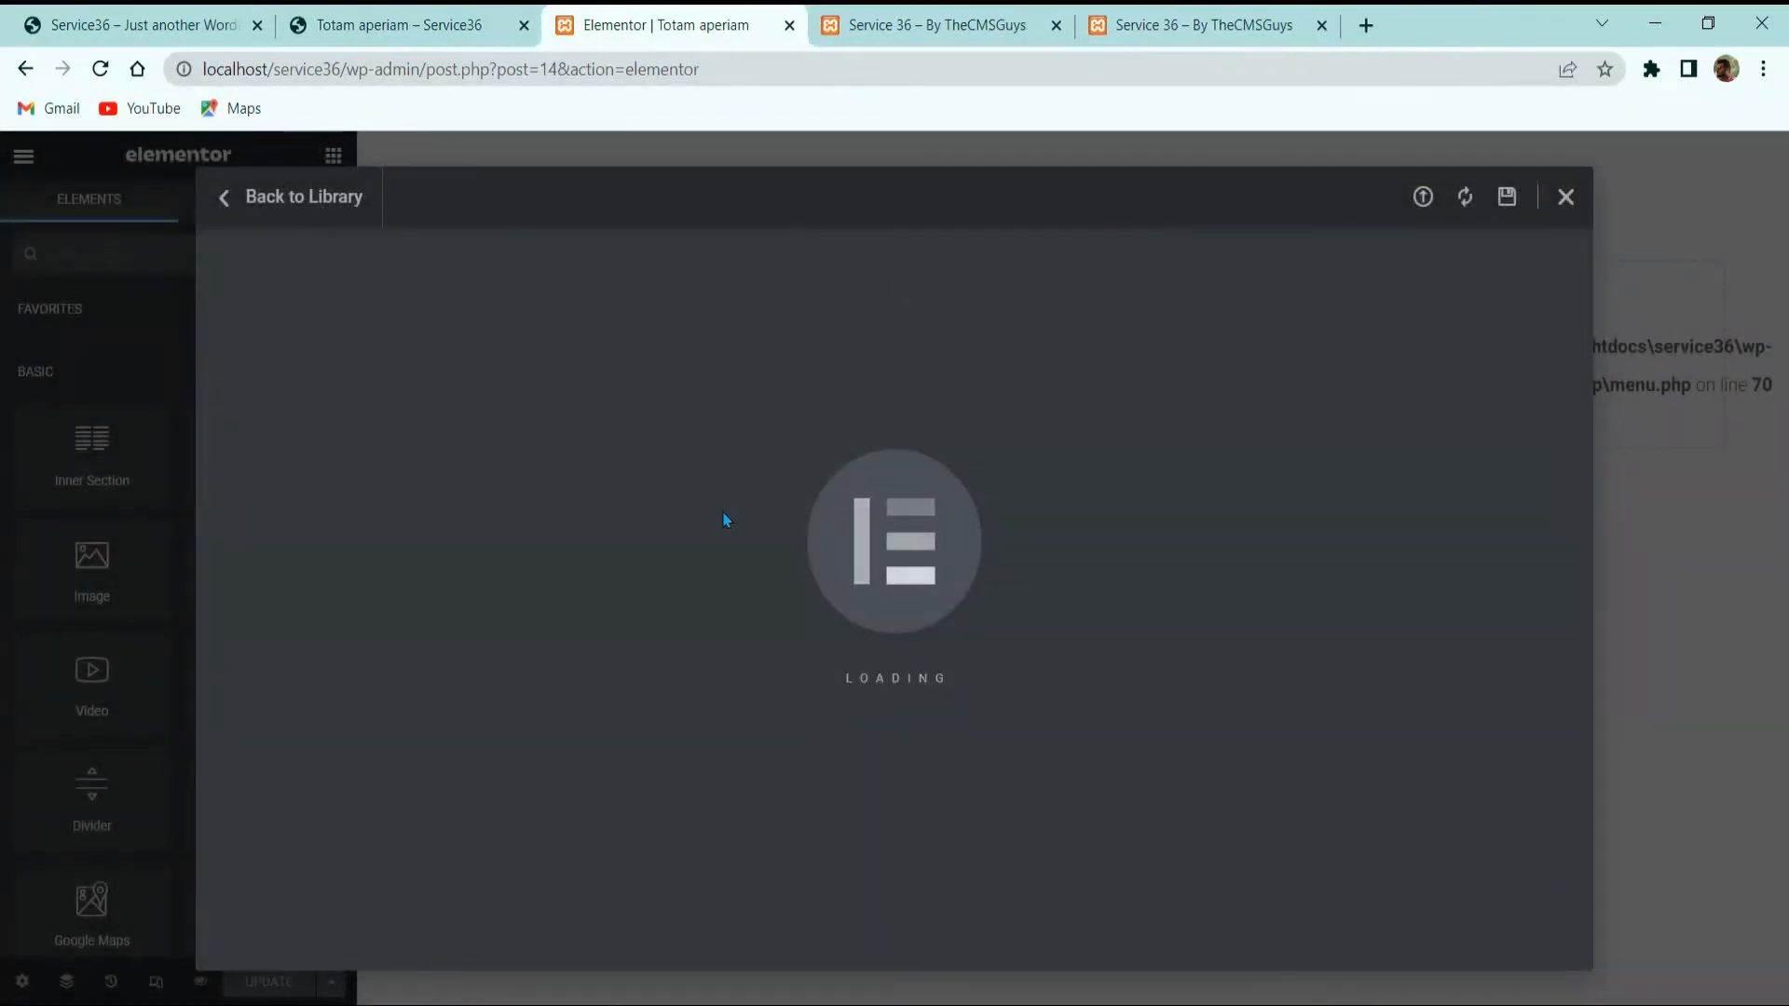
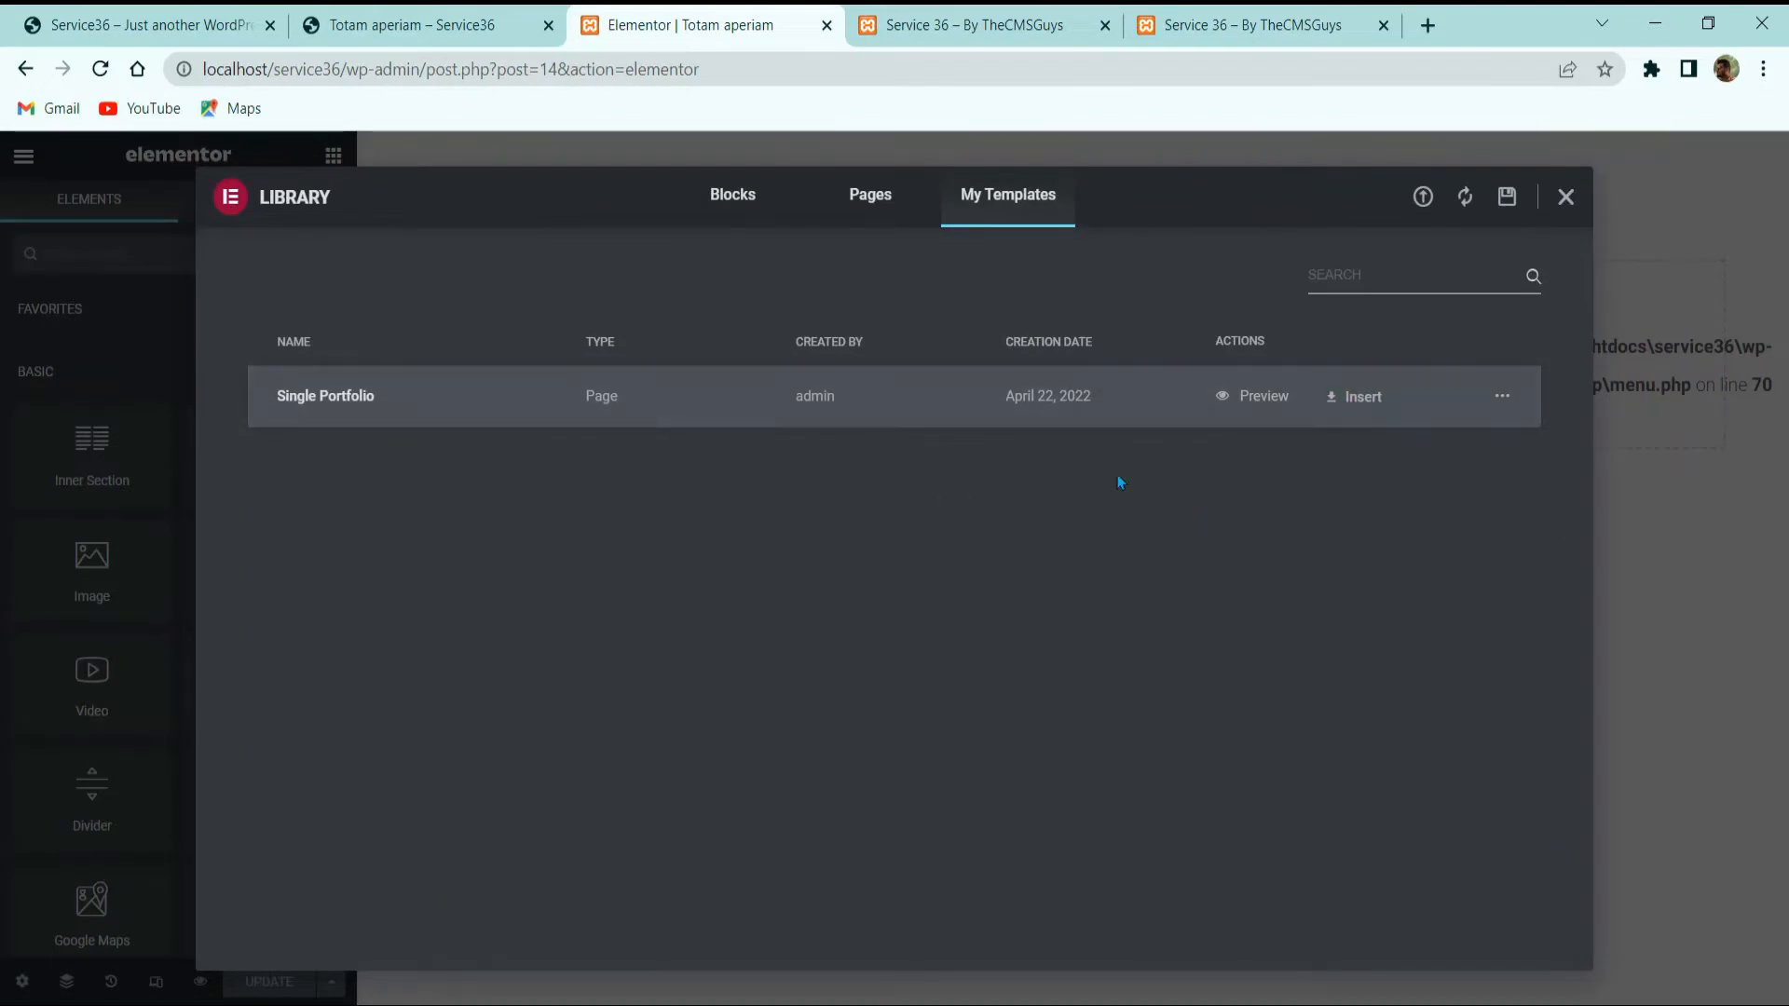
Step: Insert the saved Single Portfolio template from My Templates into the Totam aperiam page
left_click(1338, 403)
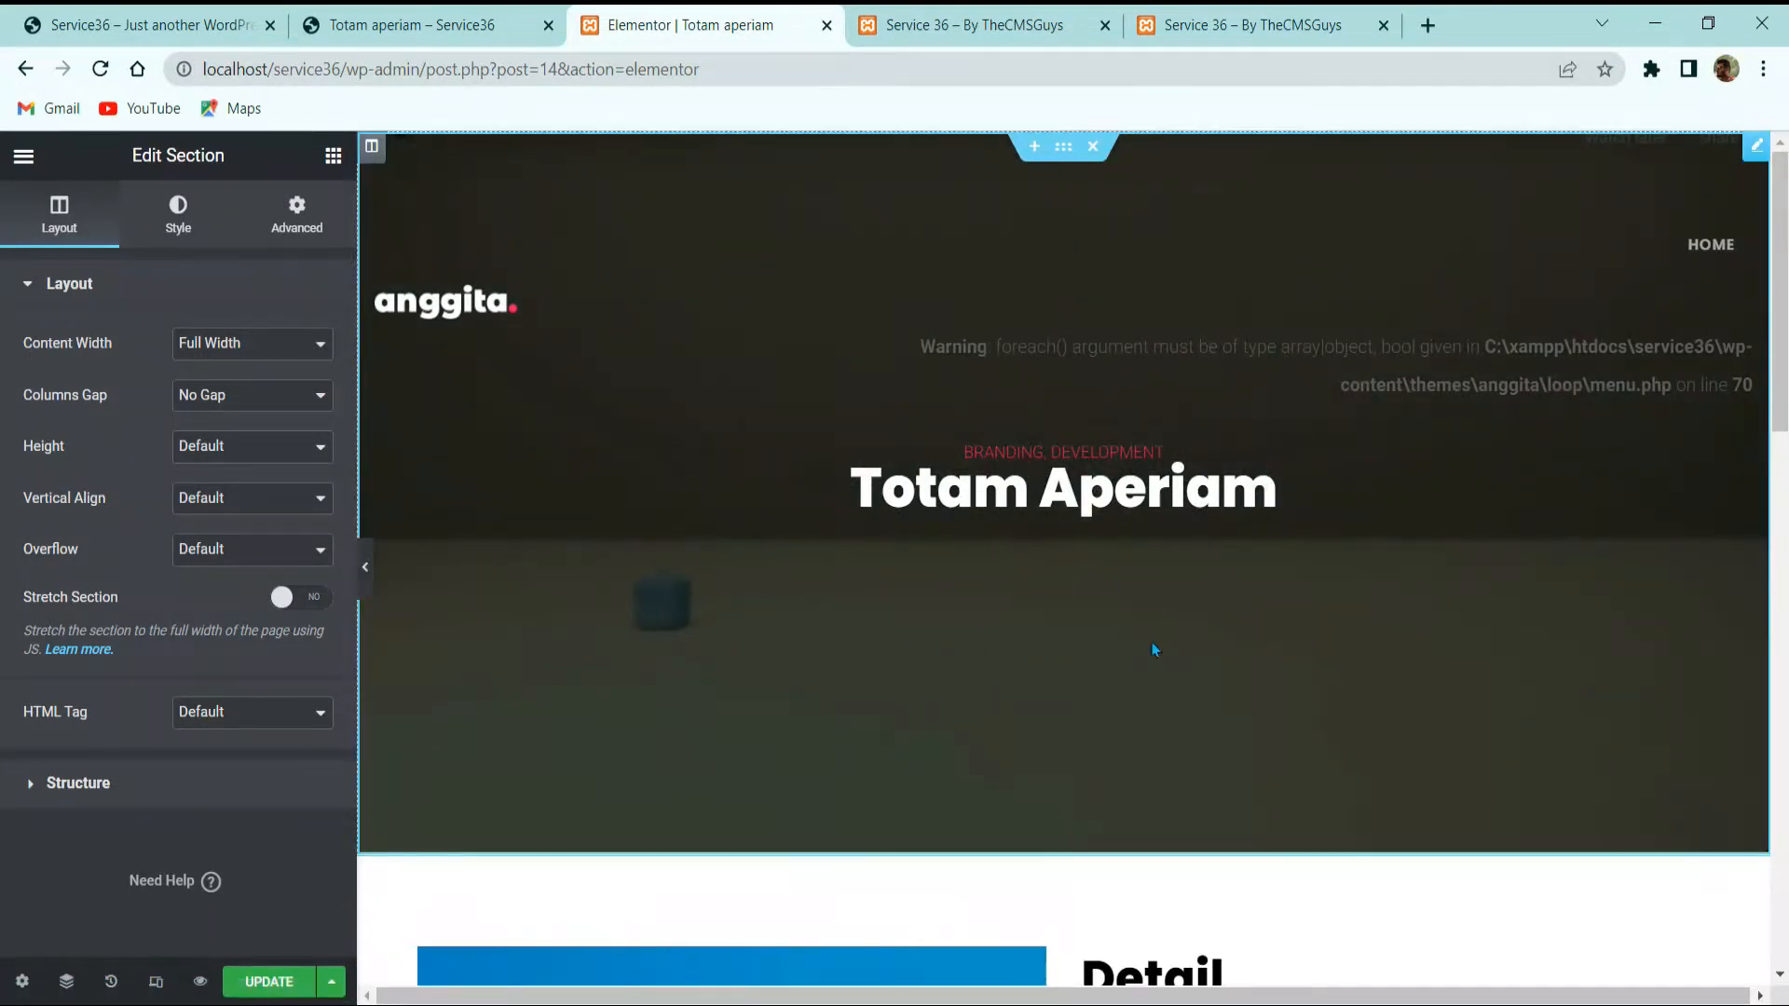
Step: Review the Detail section's background video settings and preview its video
left_click(178, 216)
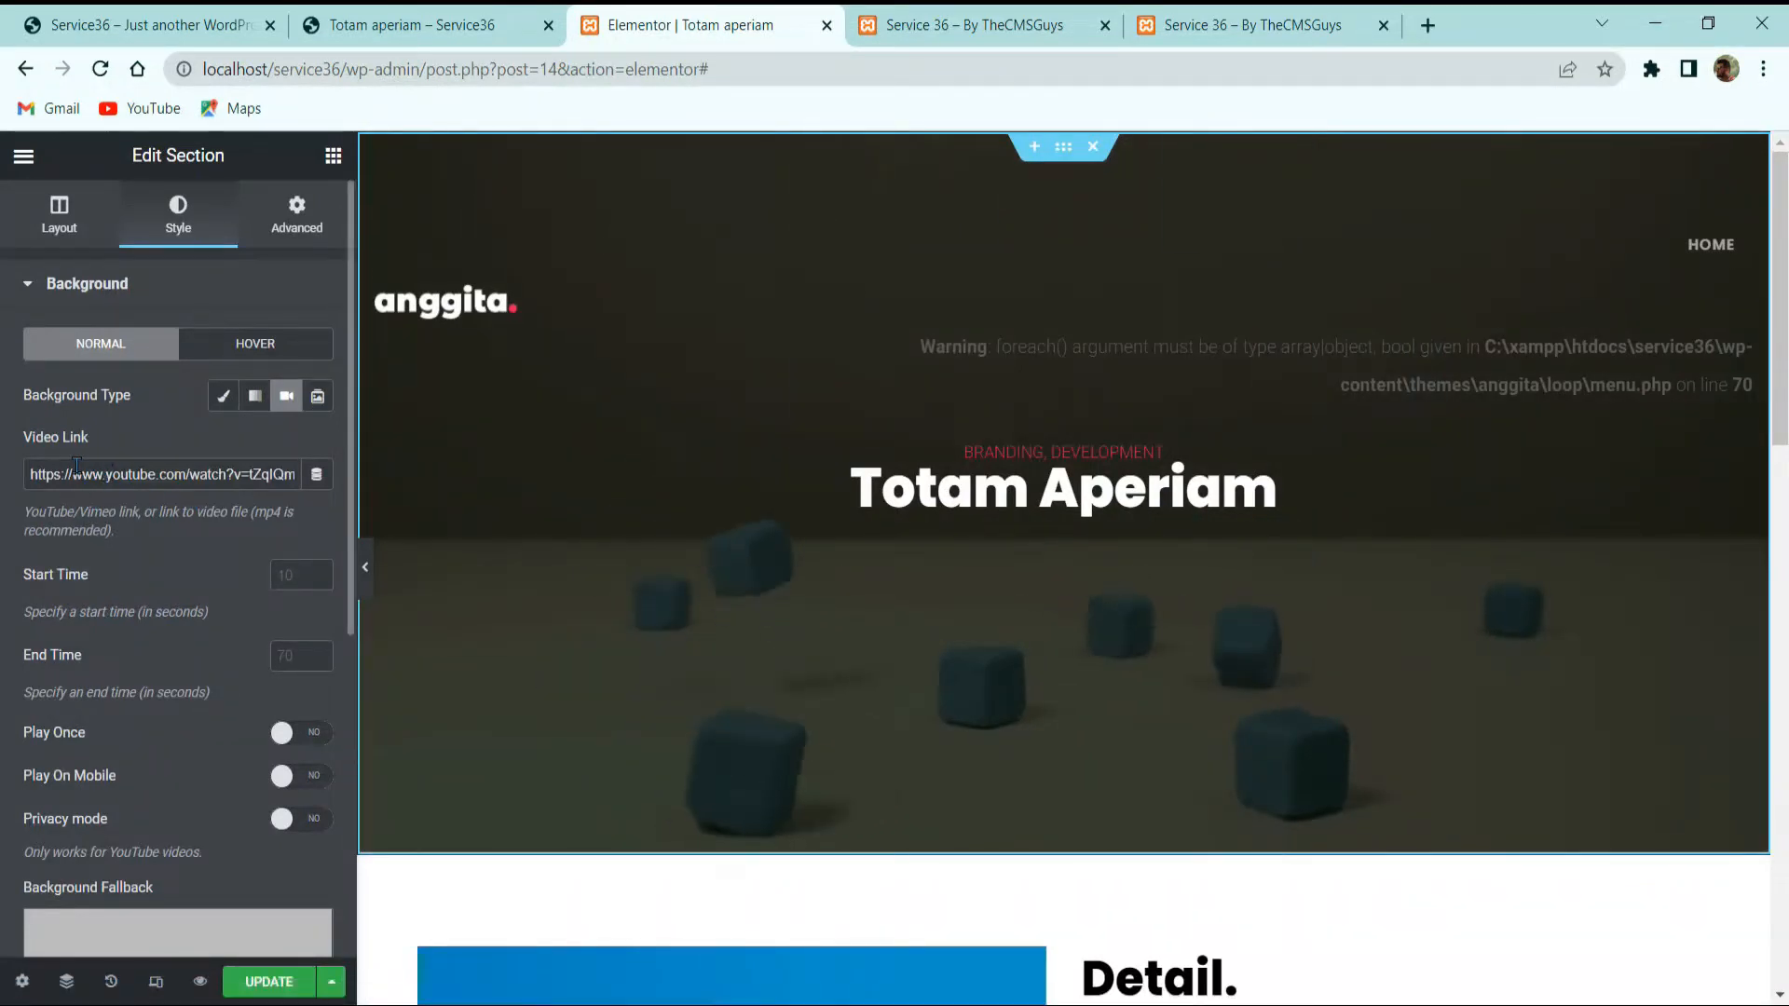
scroll(648, 538, "down", 4)
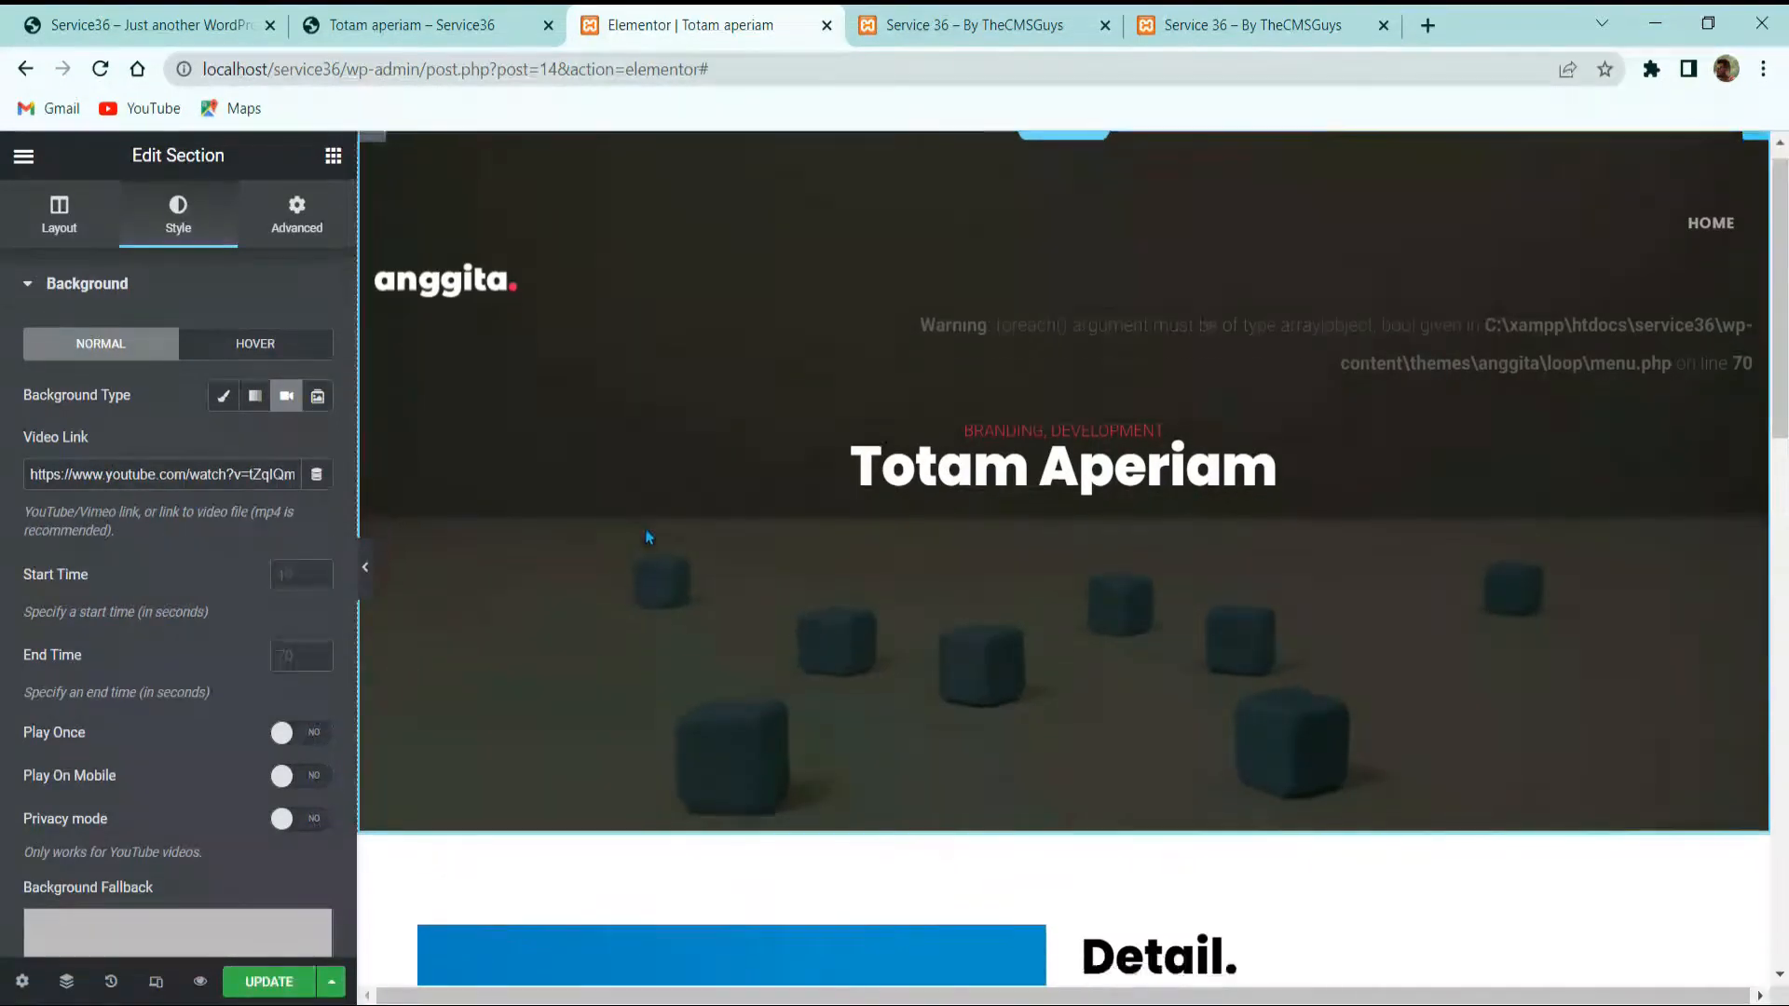
left_click(732, 679)
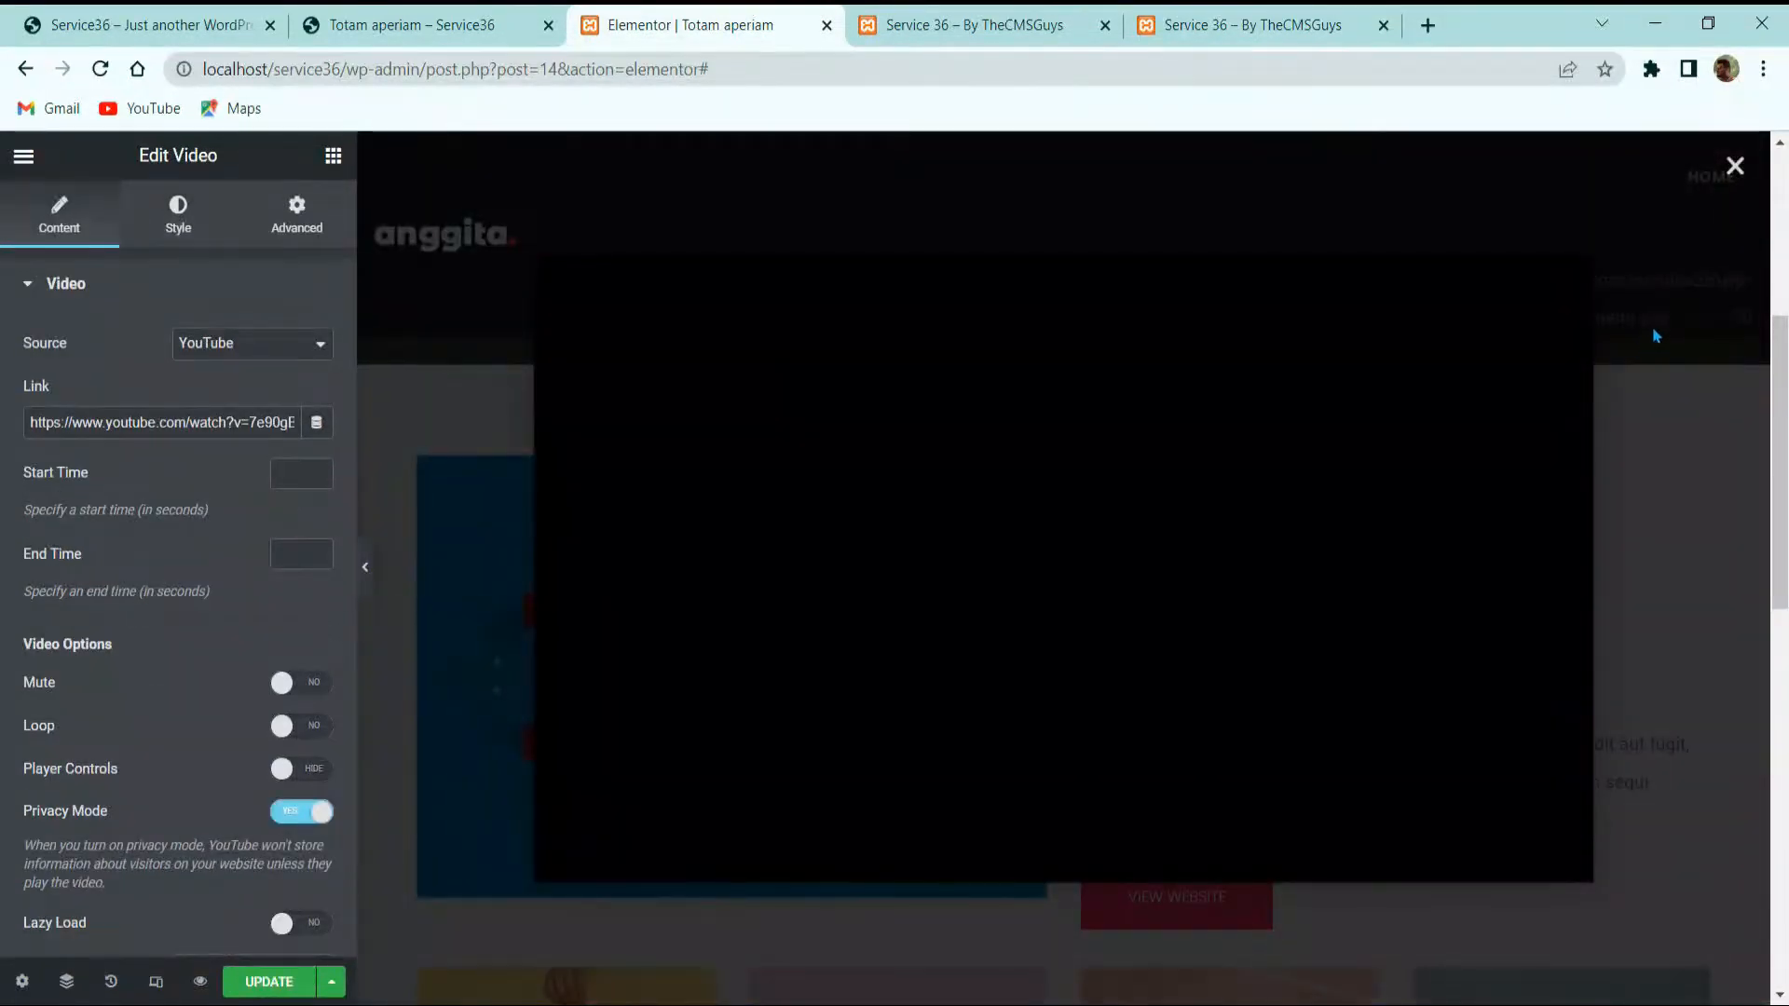
key("Escape")
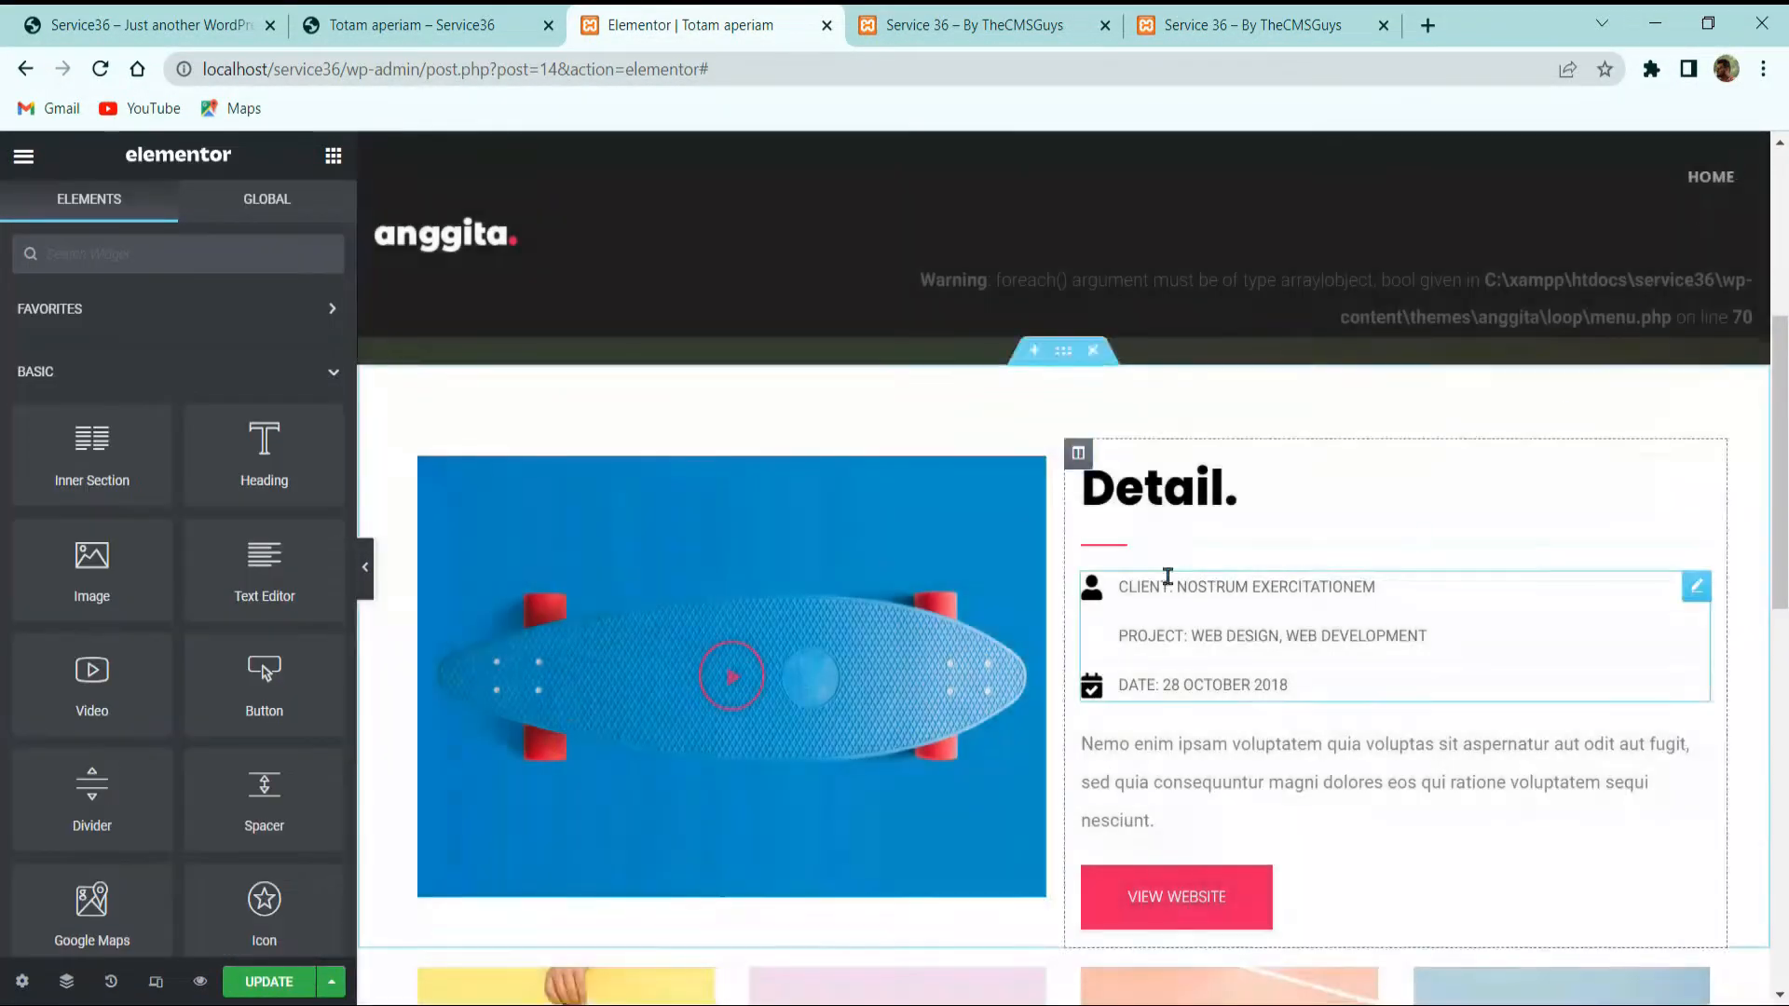
Step: Set the Project item's icon in the Detail icon list to Ticket
left_click(1289, 590)
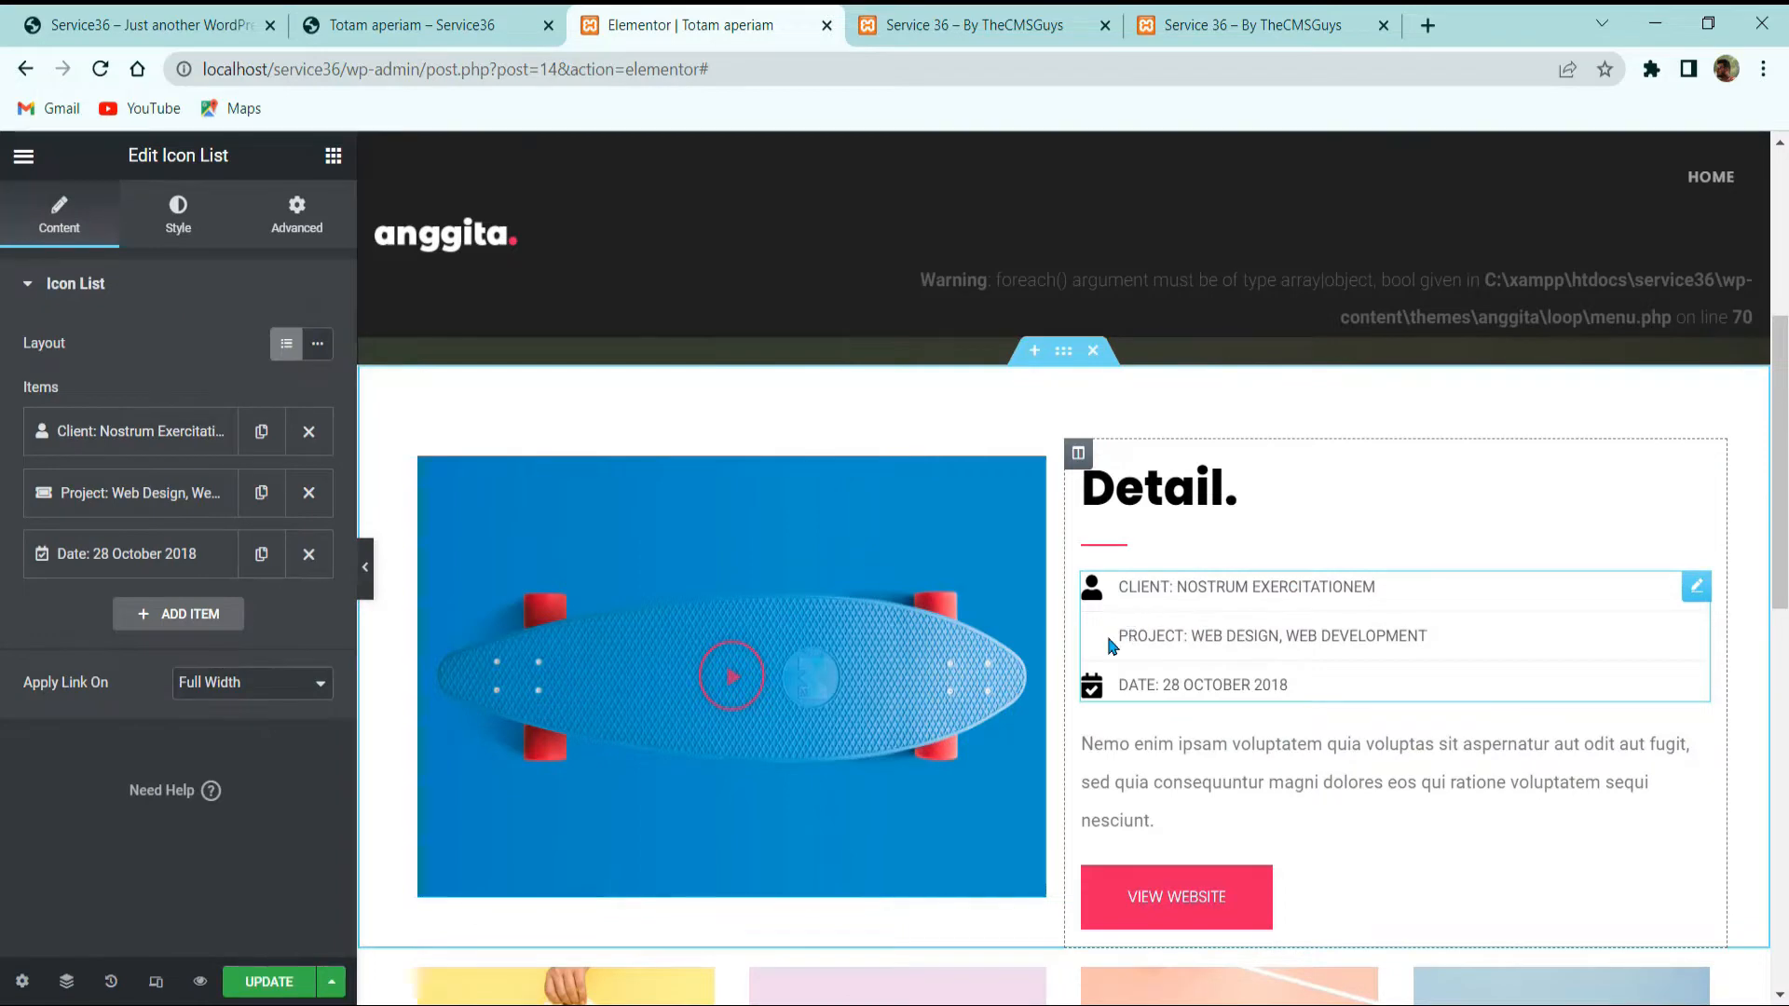
left_click(90, 494)
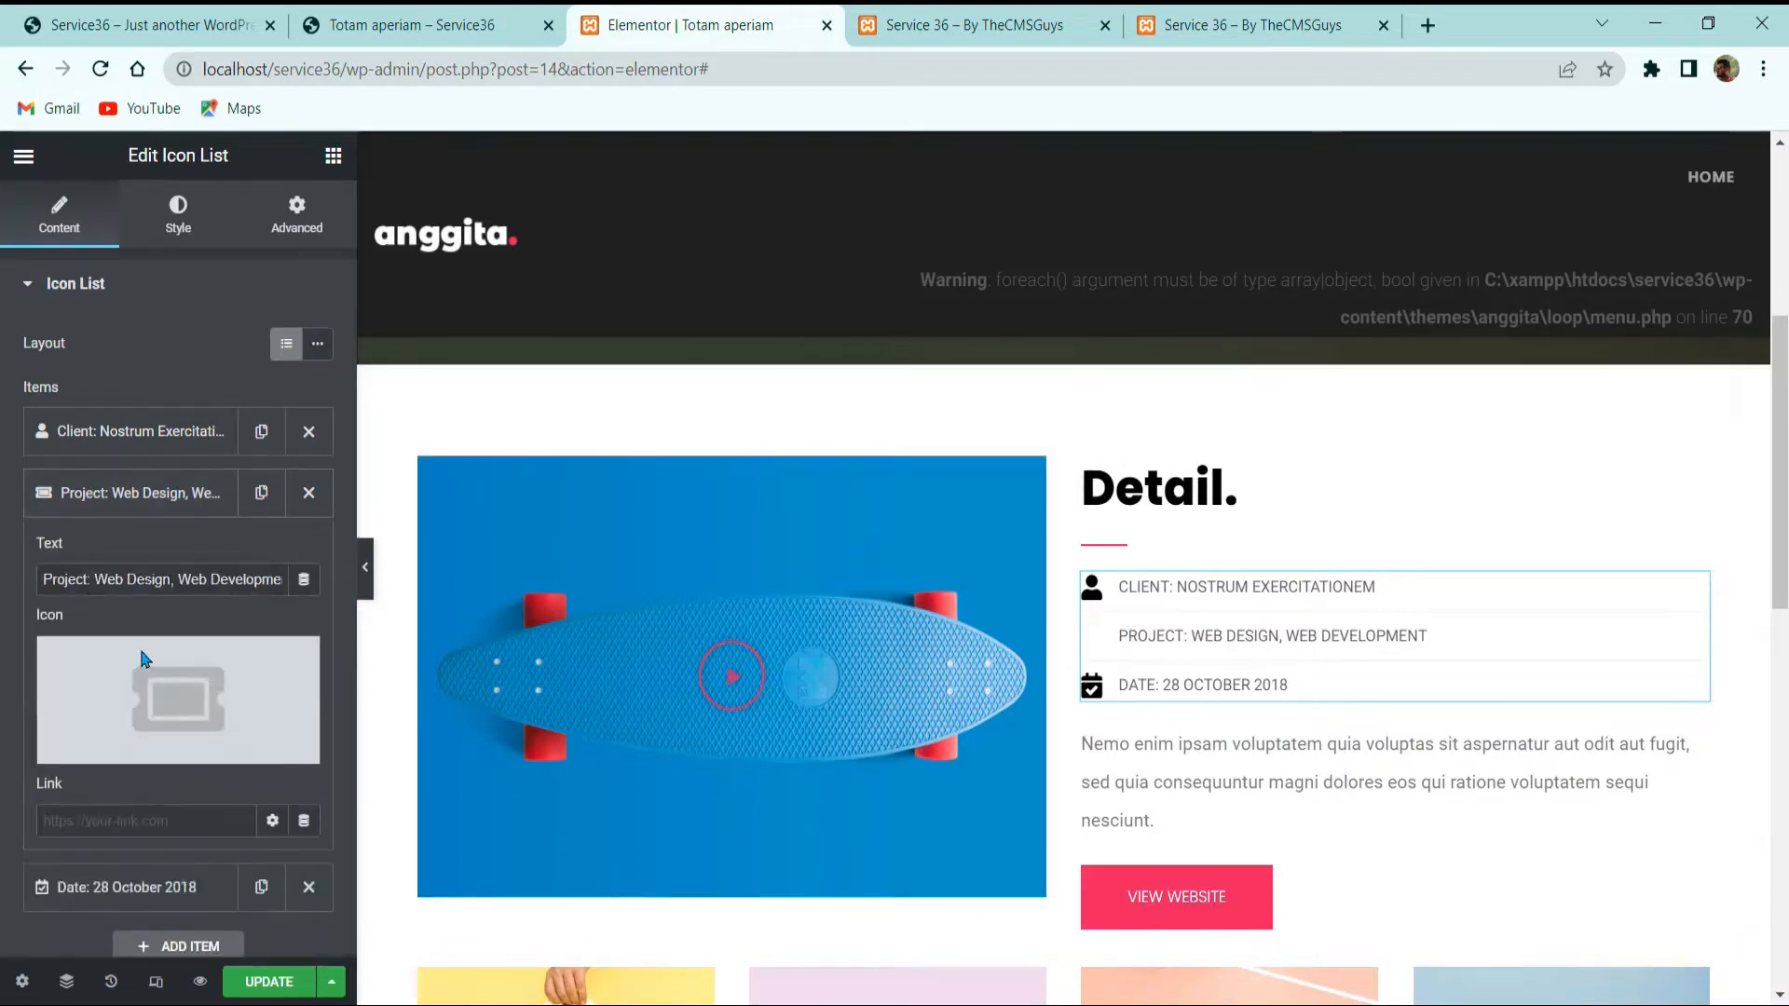
left_click(189, 682)
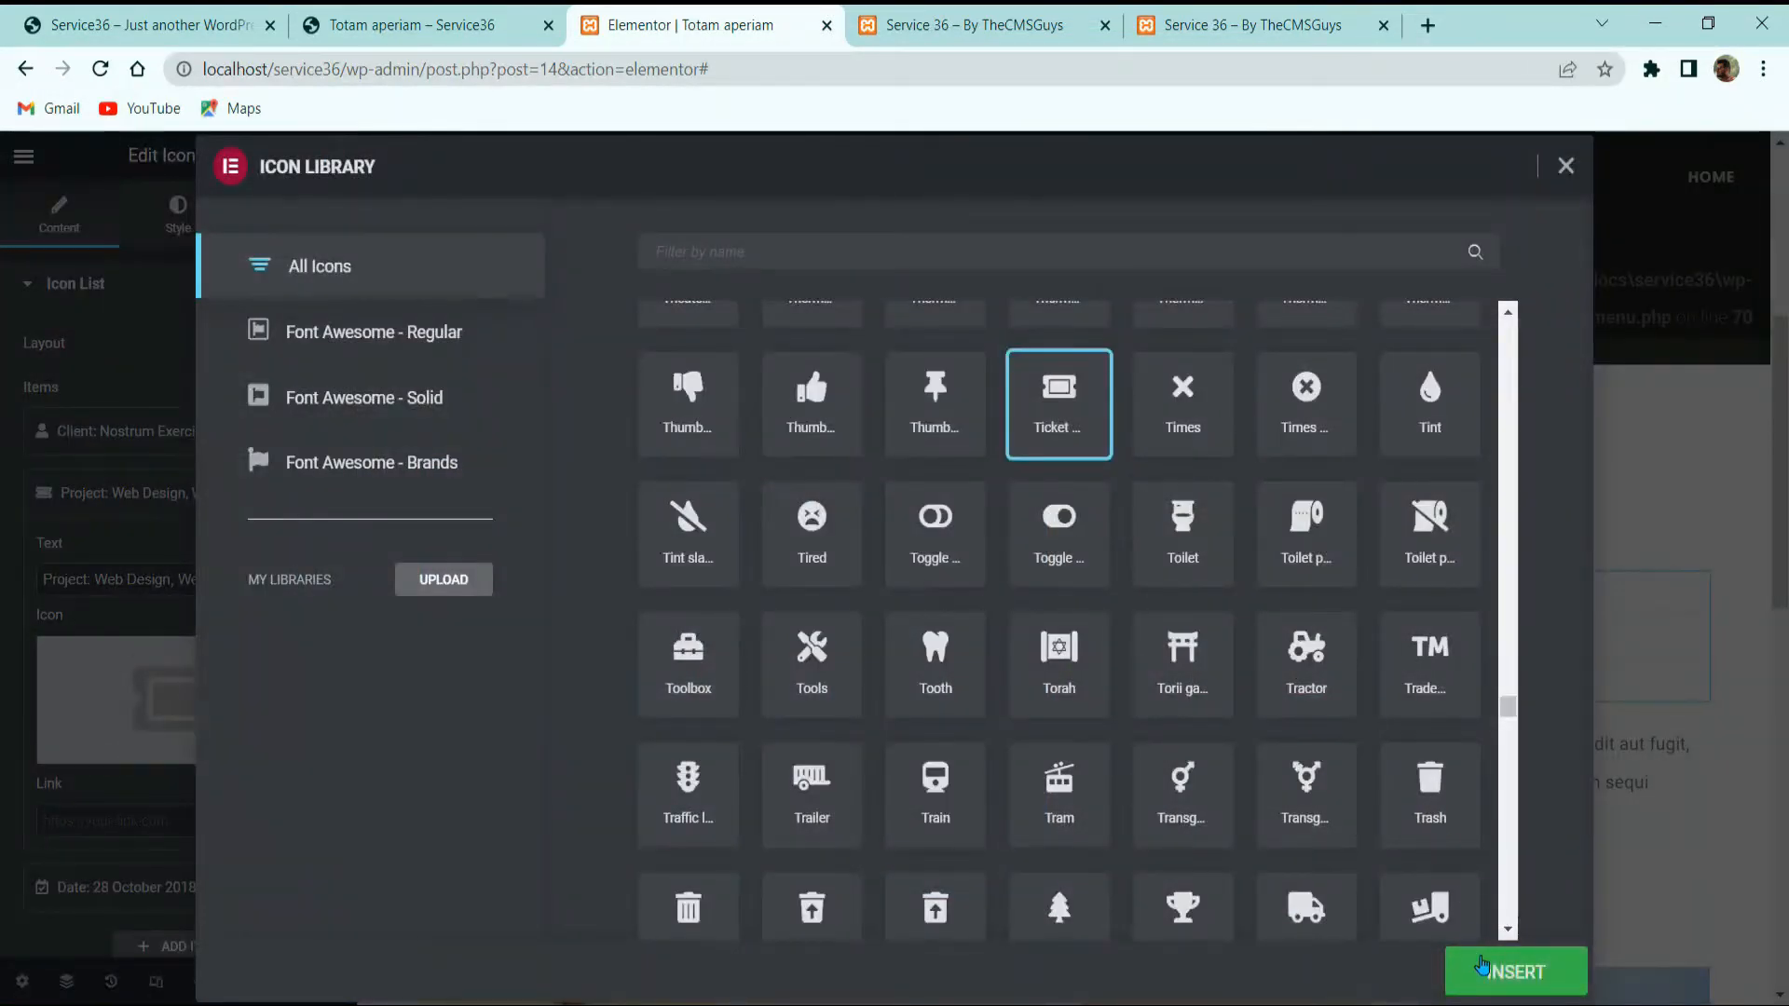
left_click(1482, 970)
scroll(1321, 638, "down", 5)
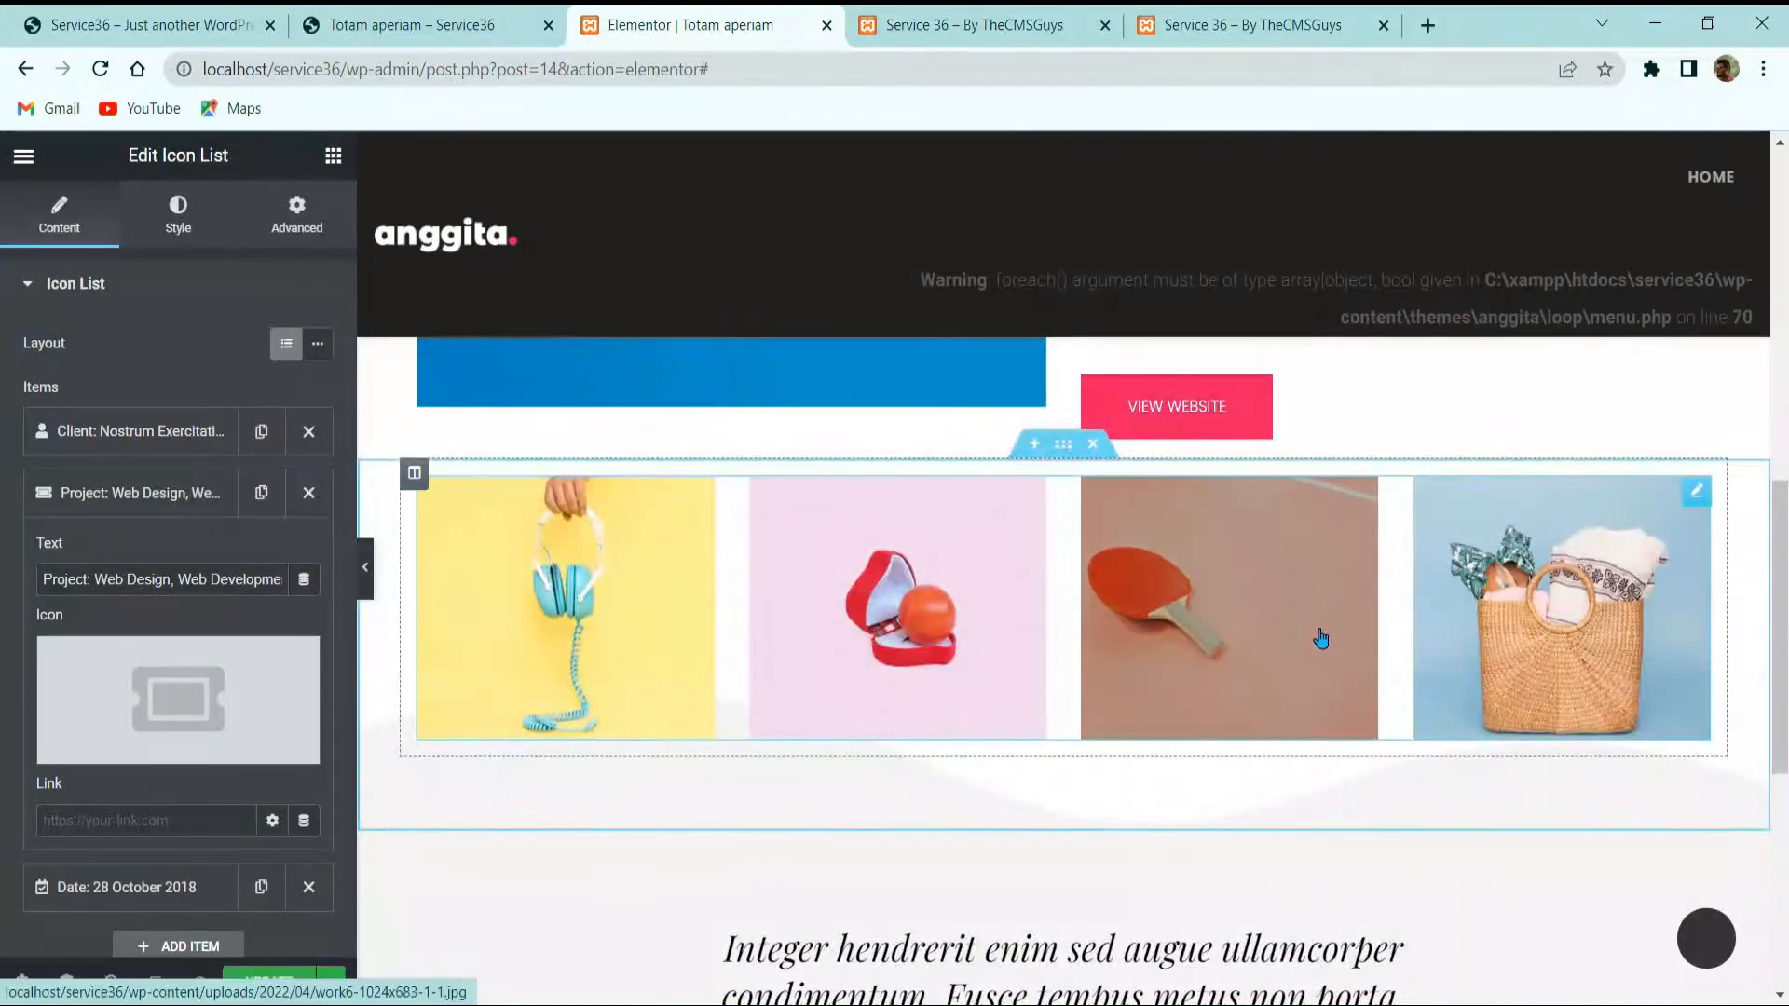
scroll(1321, 639, "down", 3)
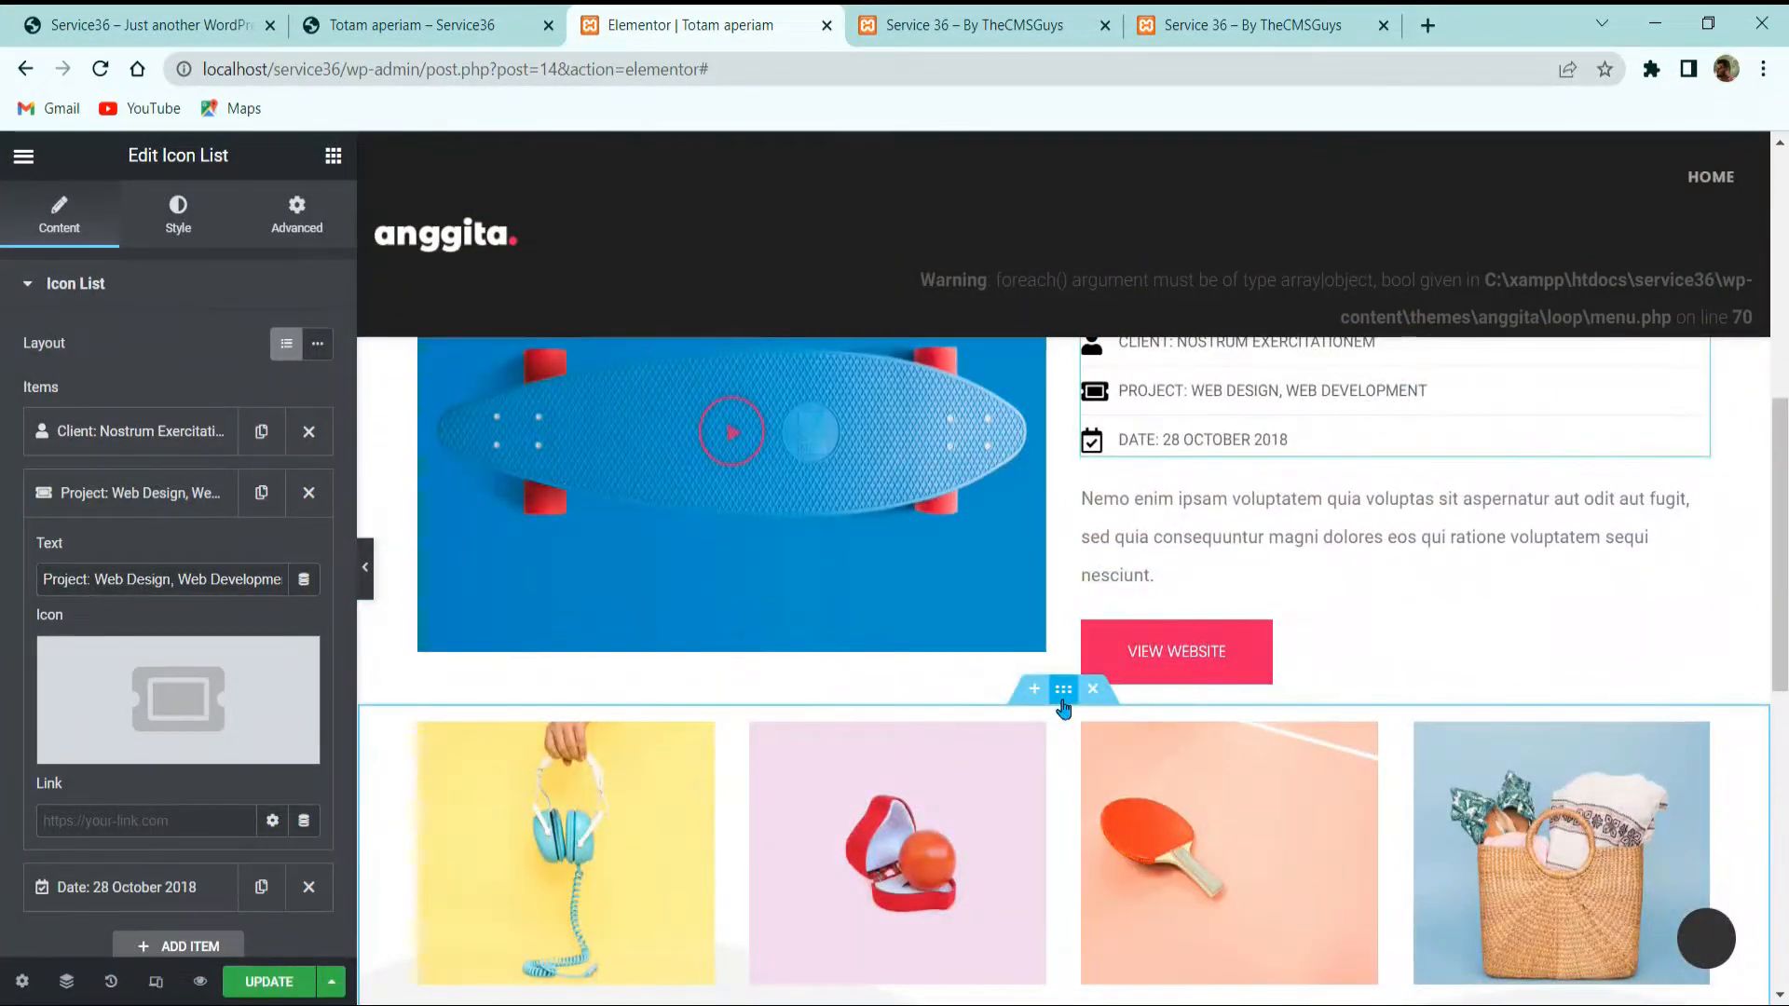
scroll(1062, 708, "down", 8)
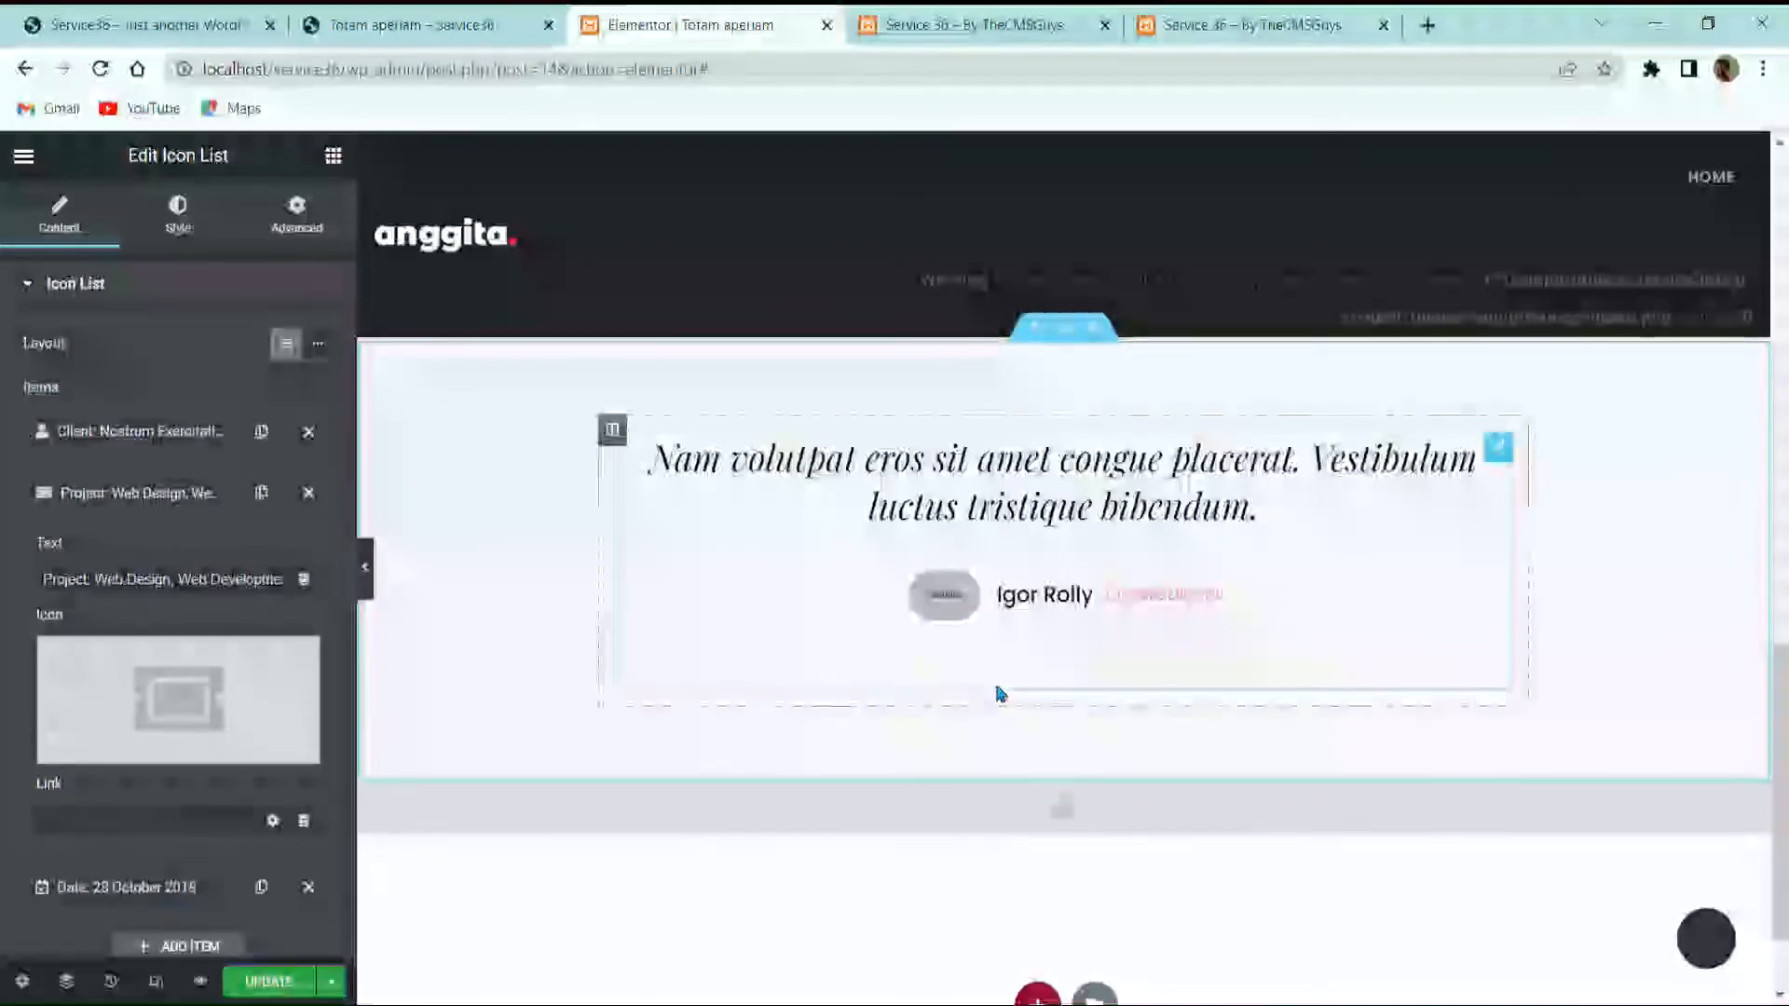
scroll(132, 611, "down", 3)
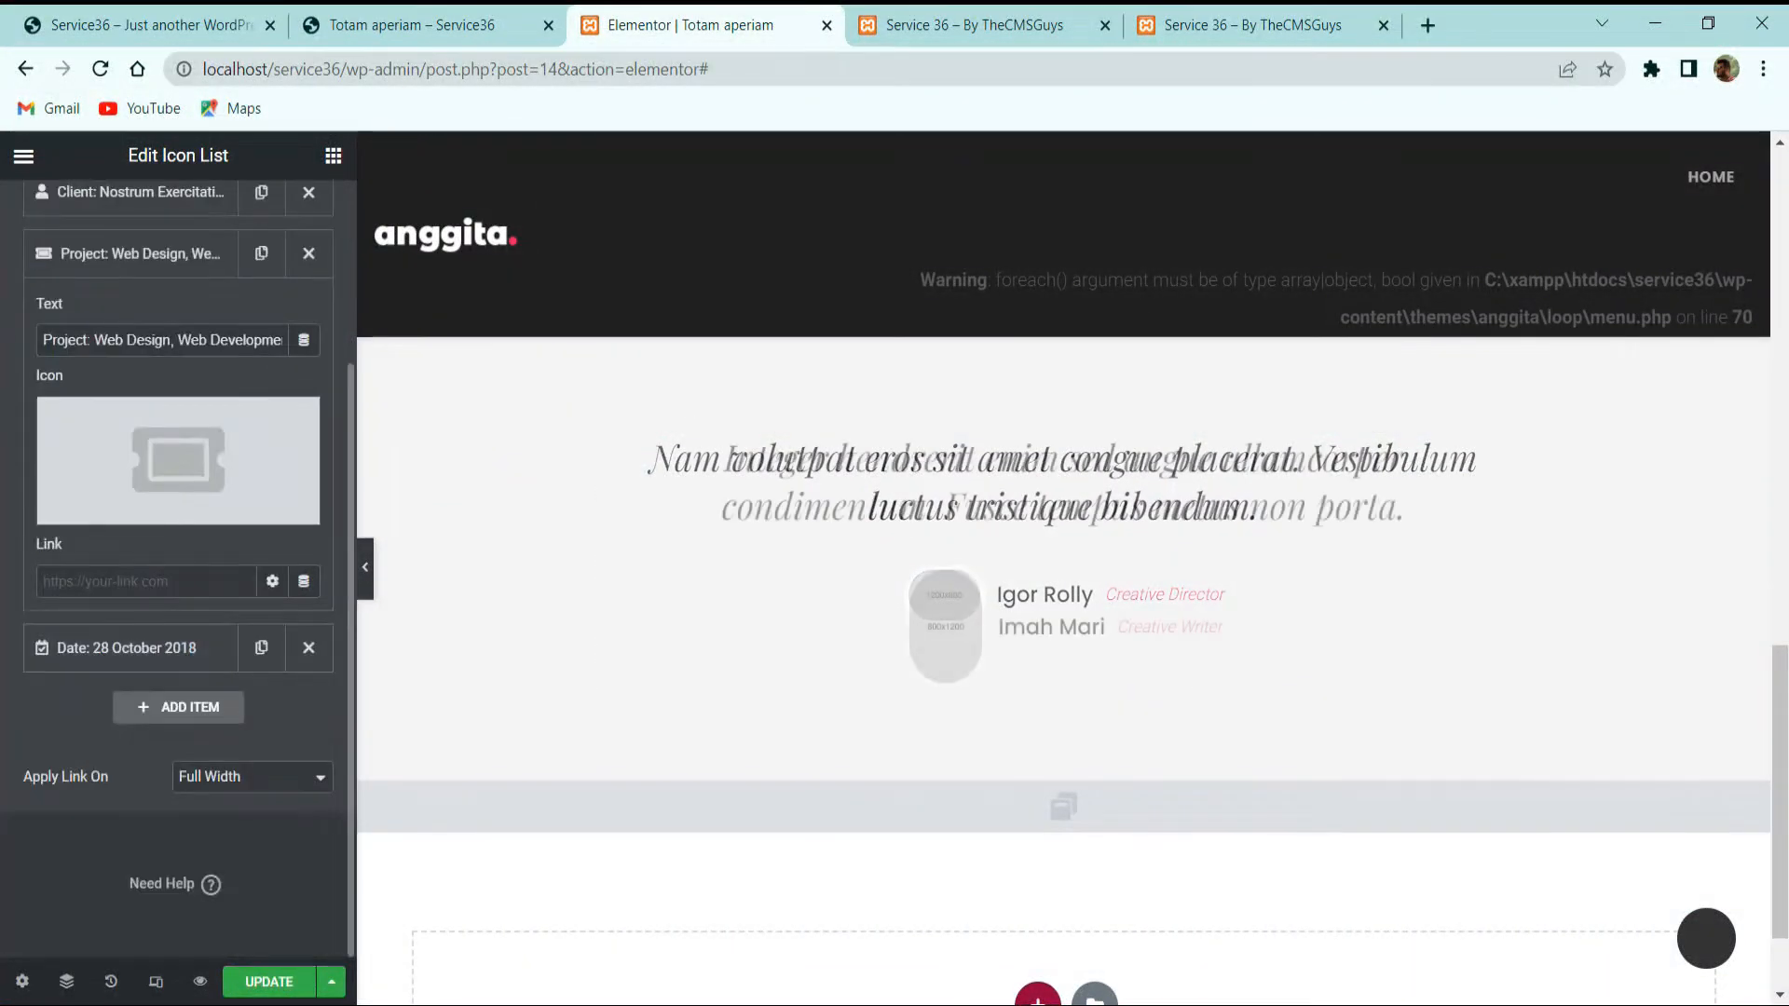
scroll(830, 711, "down", 2)
Step: Set the first testimonial's team image to the photo of the man on yellow
left_click(983, 513)
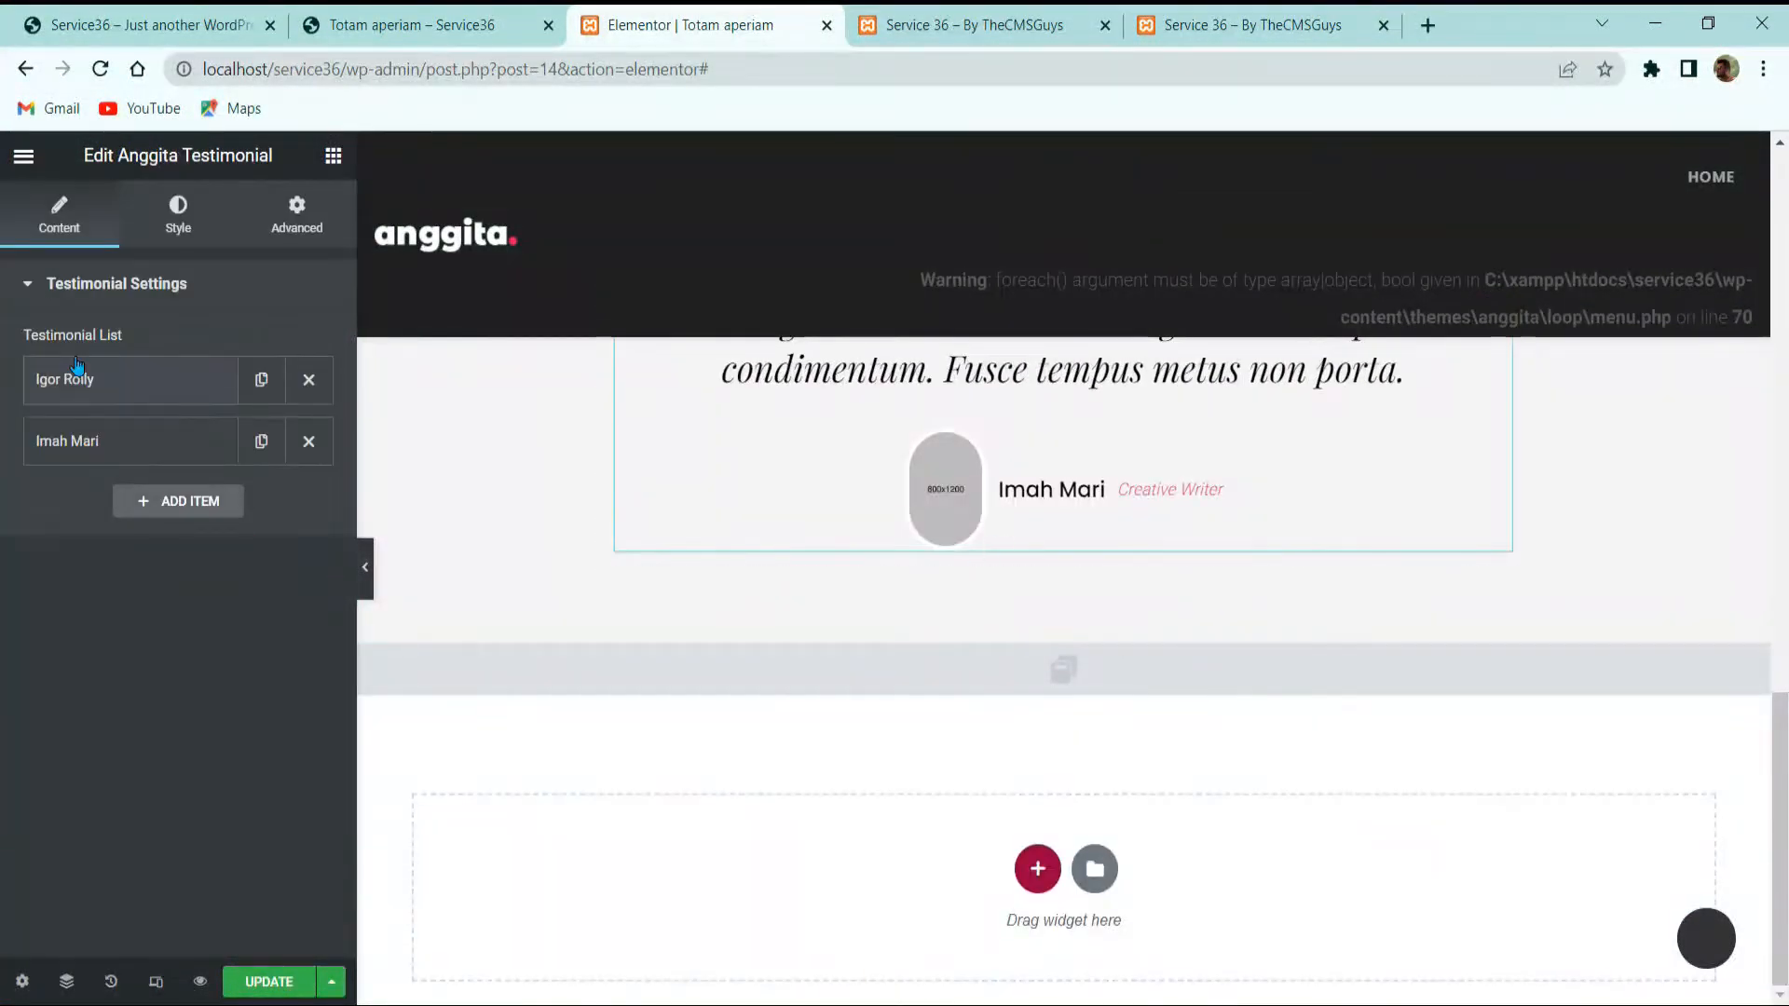
left_click(108, 377)
left_click(112, 746)
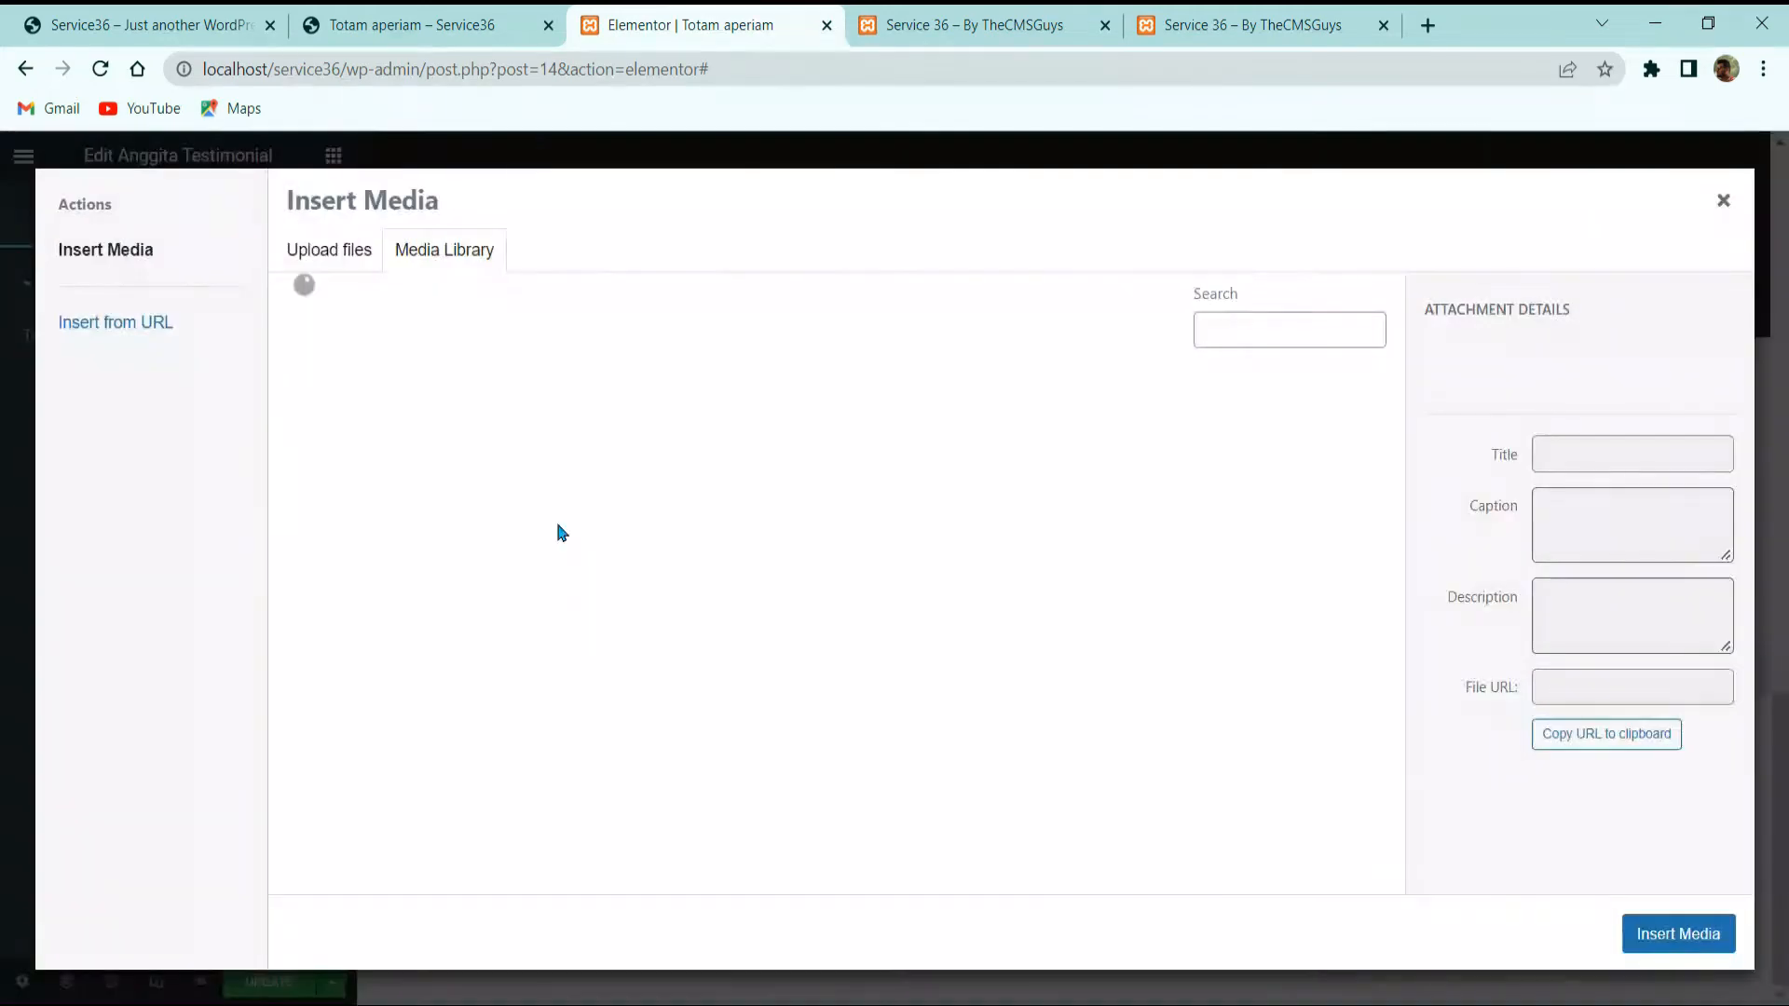
scroll(645, 577, "down", 1)
scroll(646, 577, "down", 5)
left_click(539, 540)
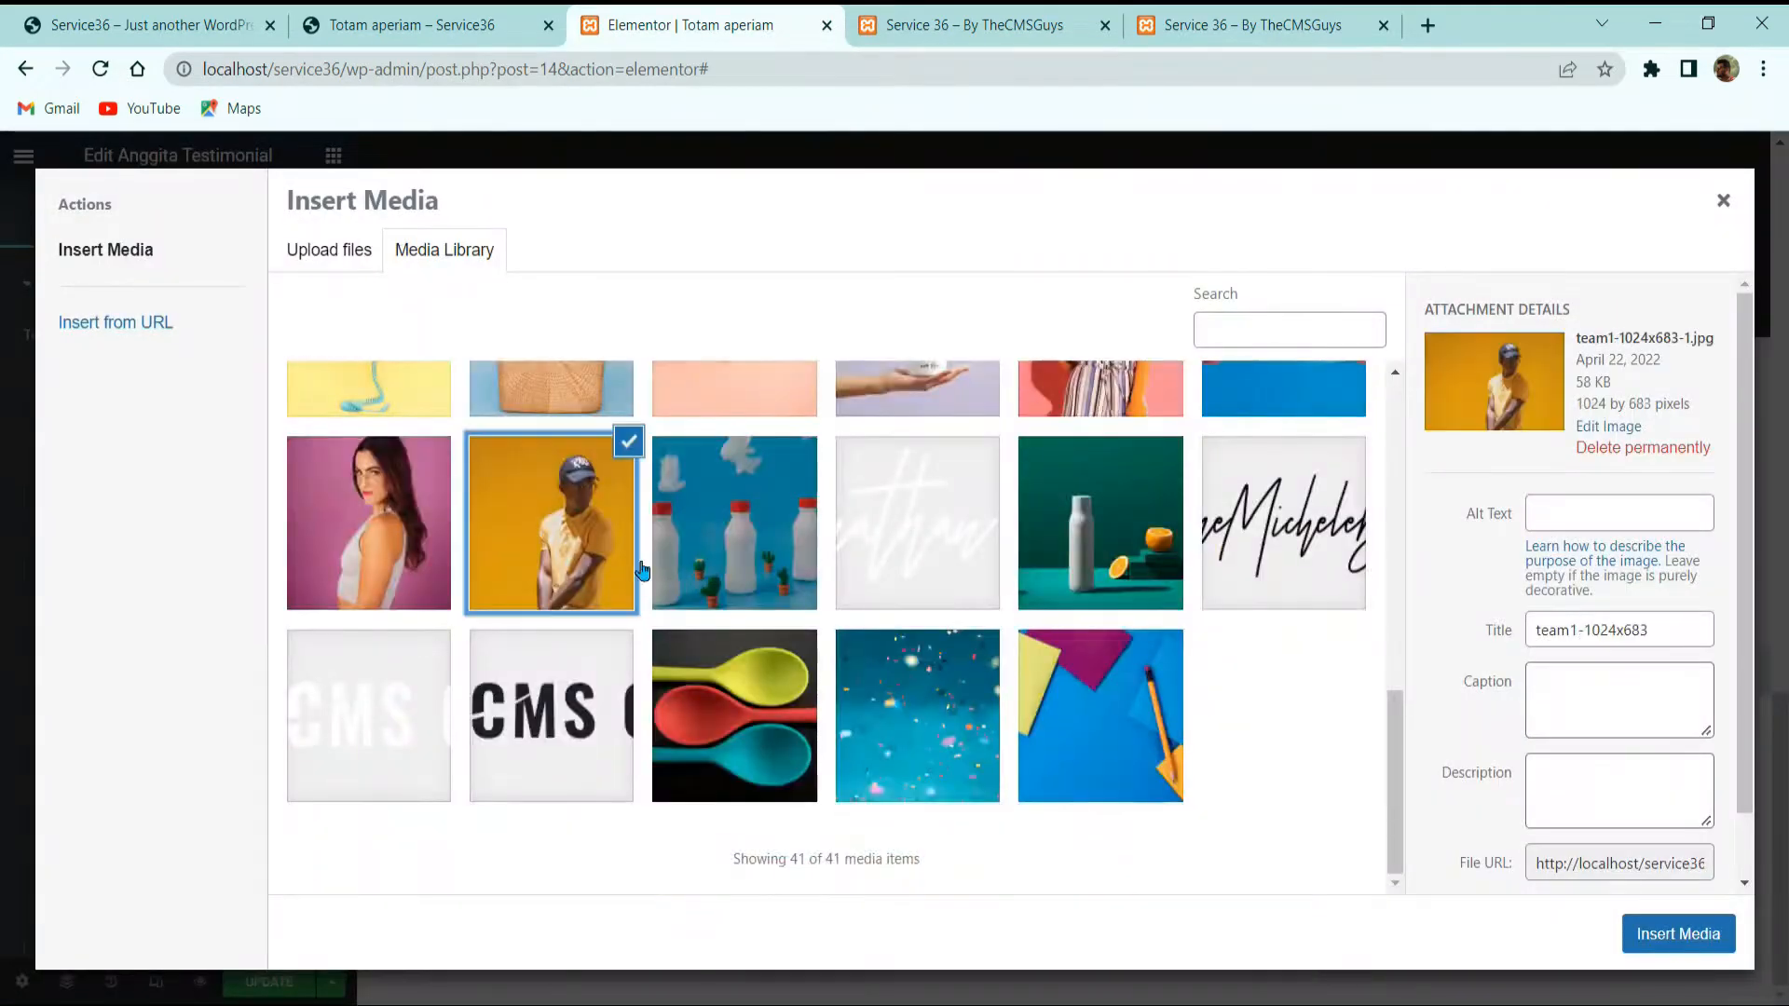
left_click(1672, 932)
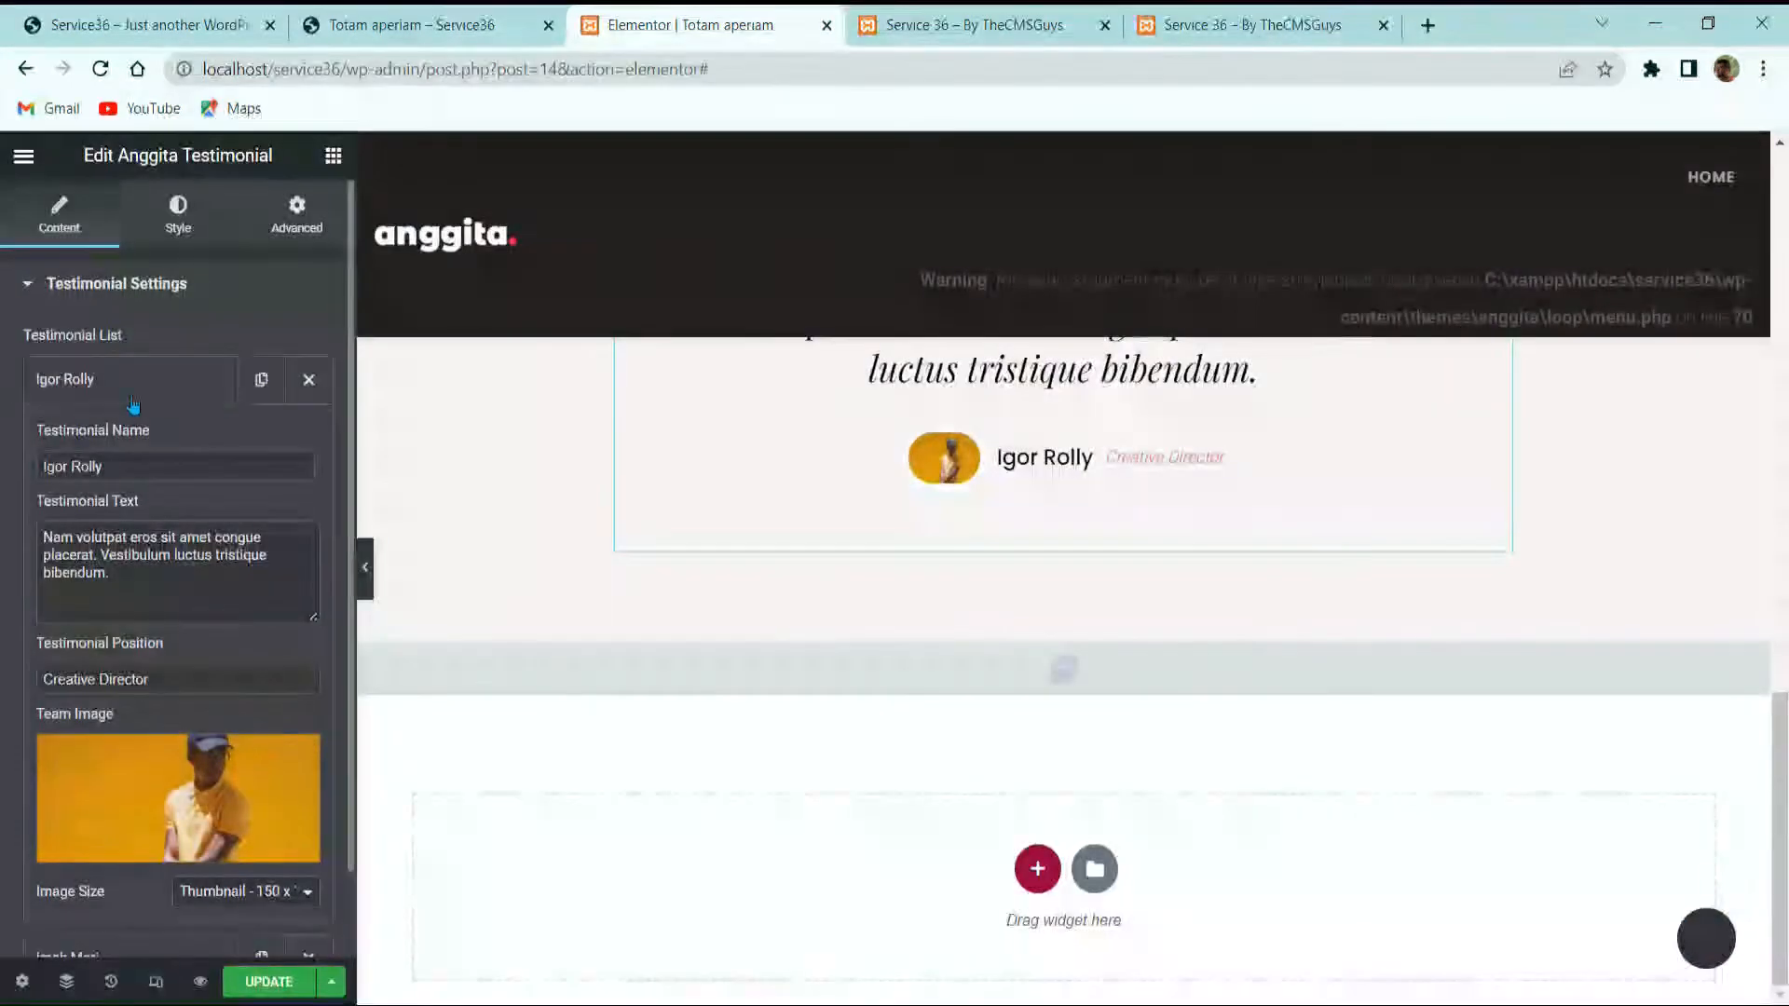
left_click(177, 379)
Step: Set the second testimonial's team image to the photo of the woman on pink
left_click(159, 460)
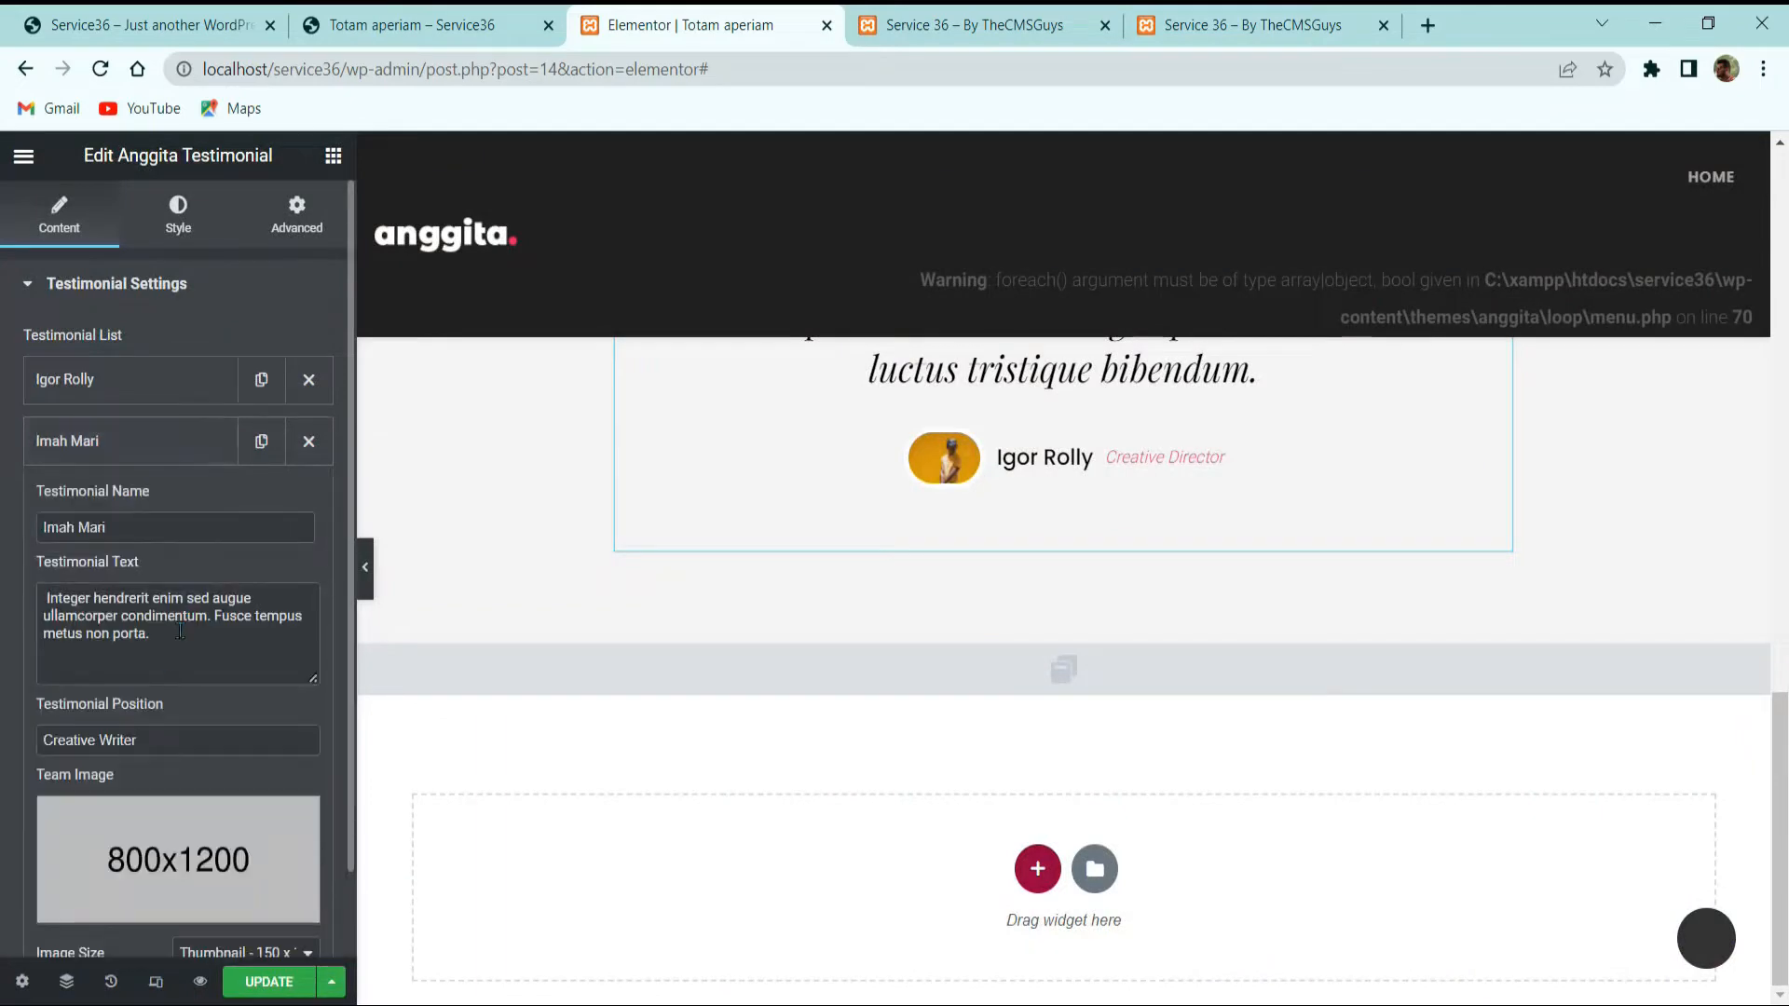
left_click(158, 806)
scroll(722, 641, "down", 5)
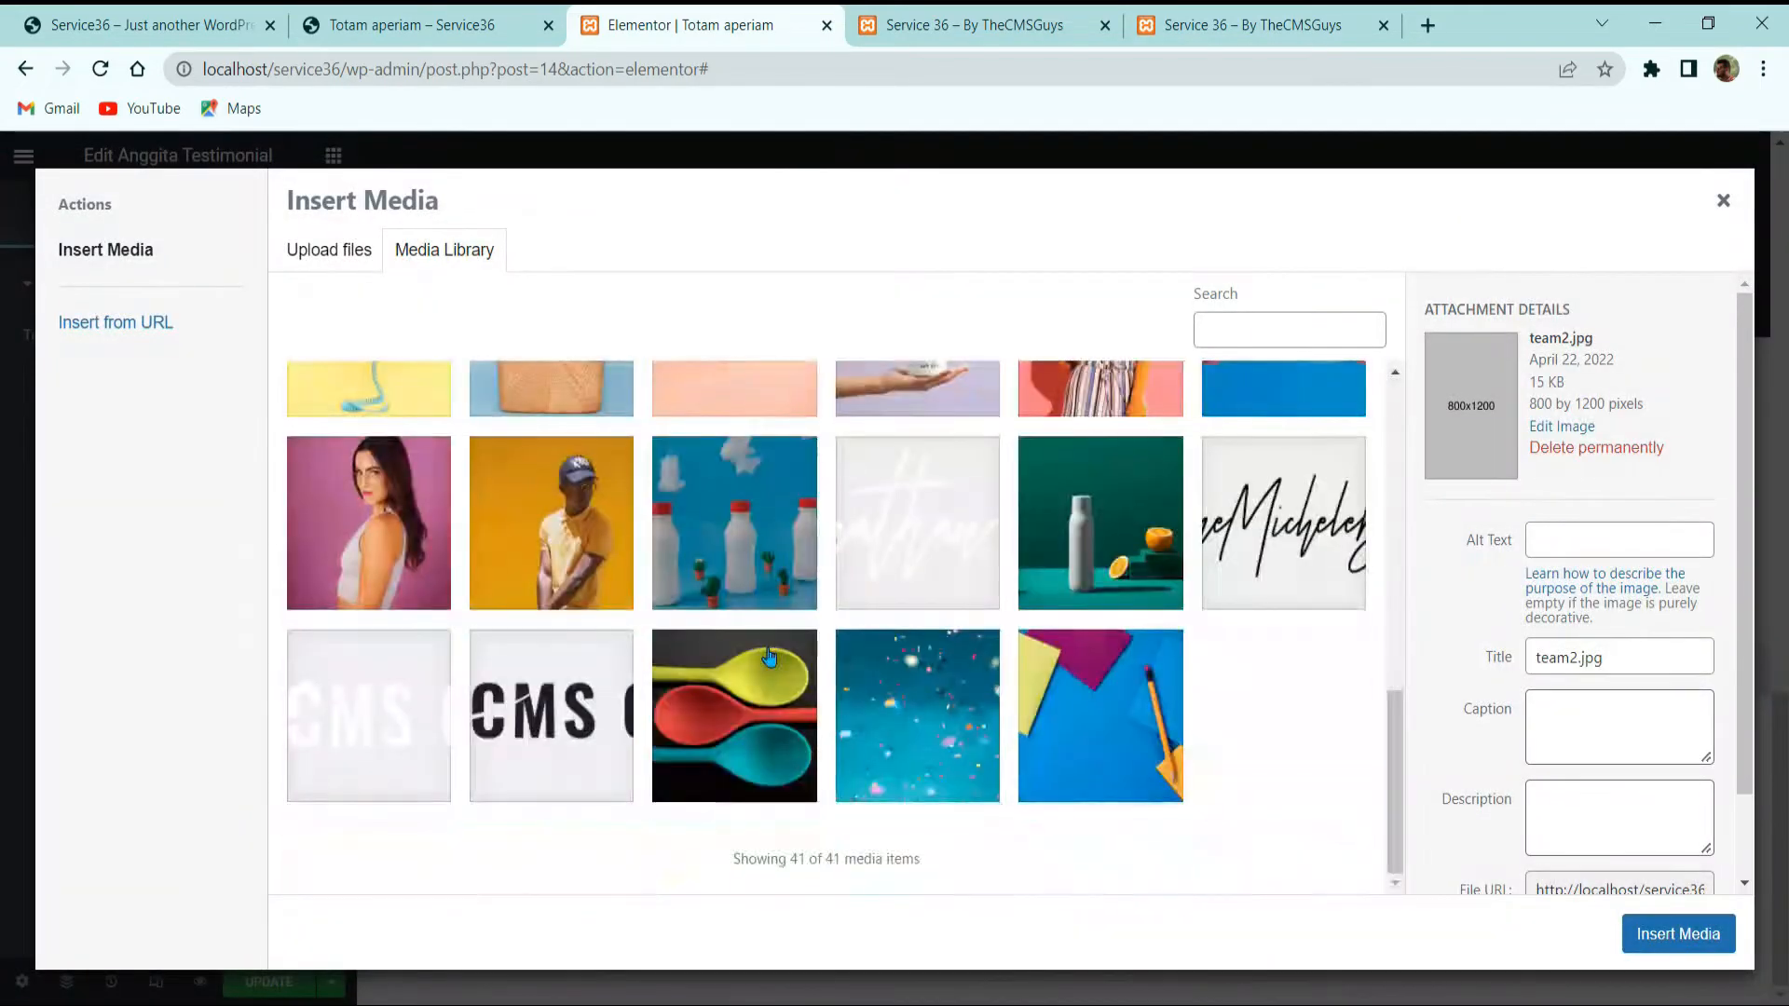
left_click(369, 522)
left_click(1678, 933)
scroll(1136, 568, "up", 2)
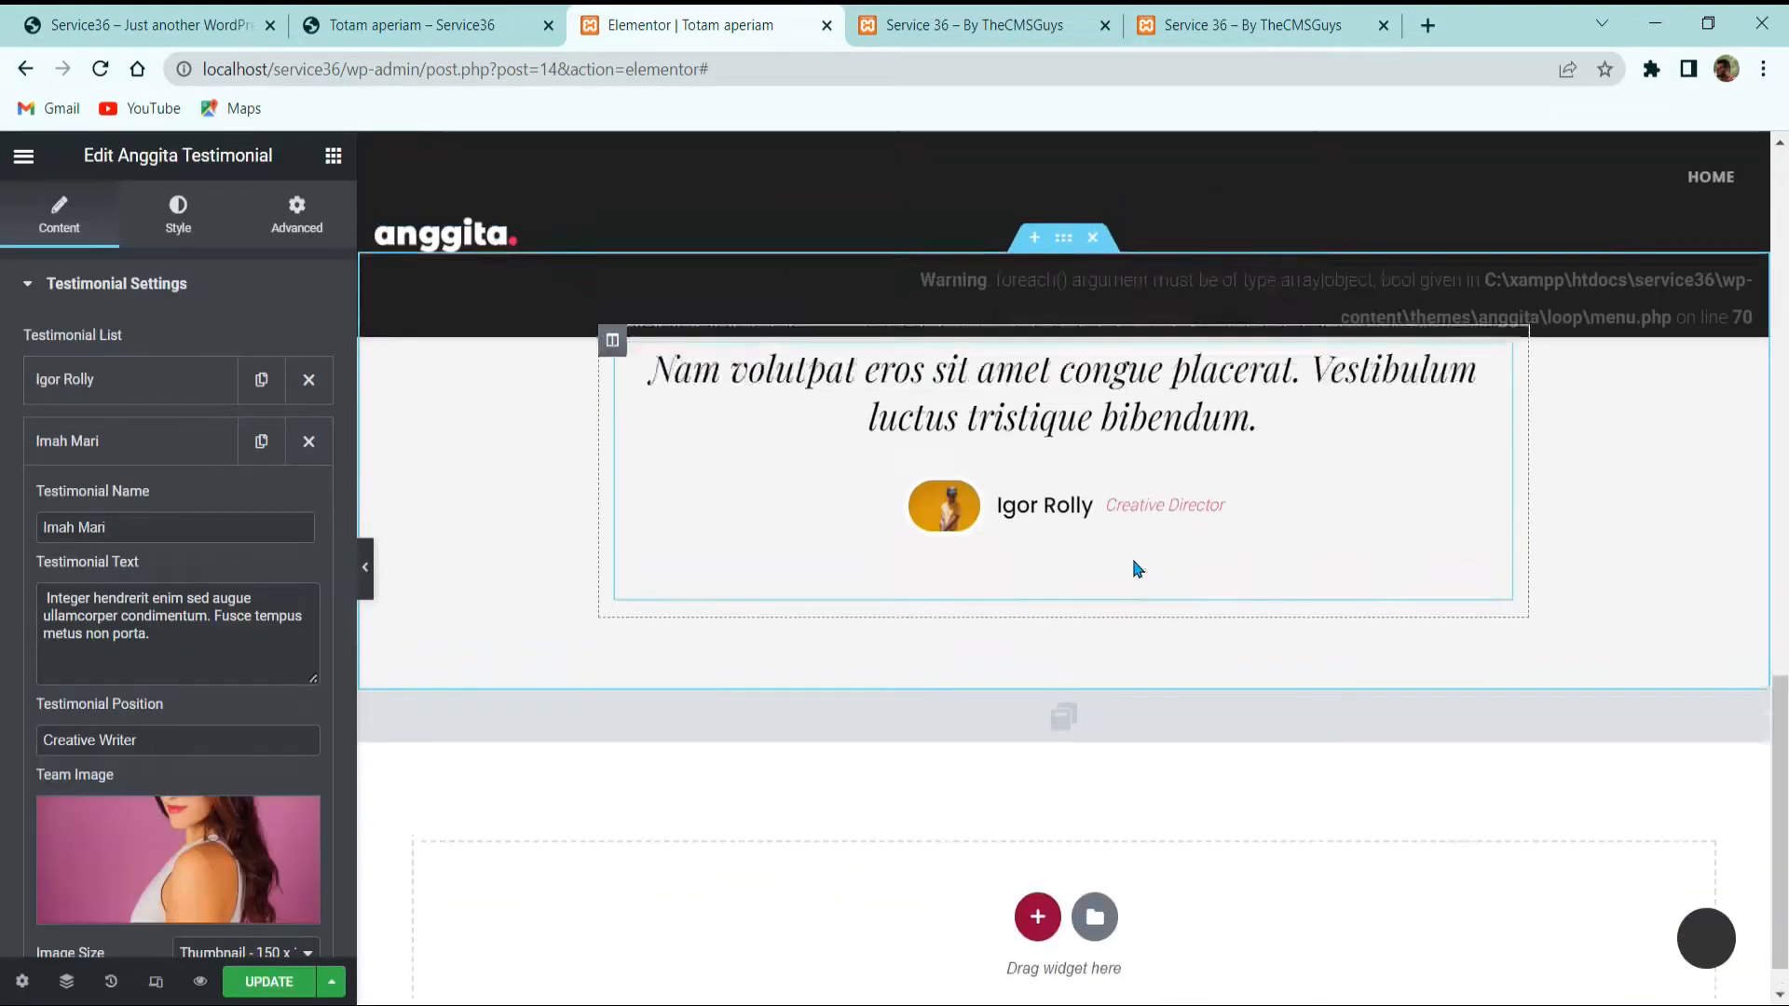
left_click(109, 440)
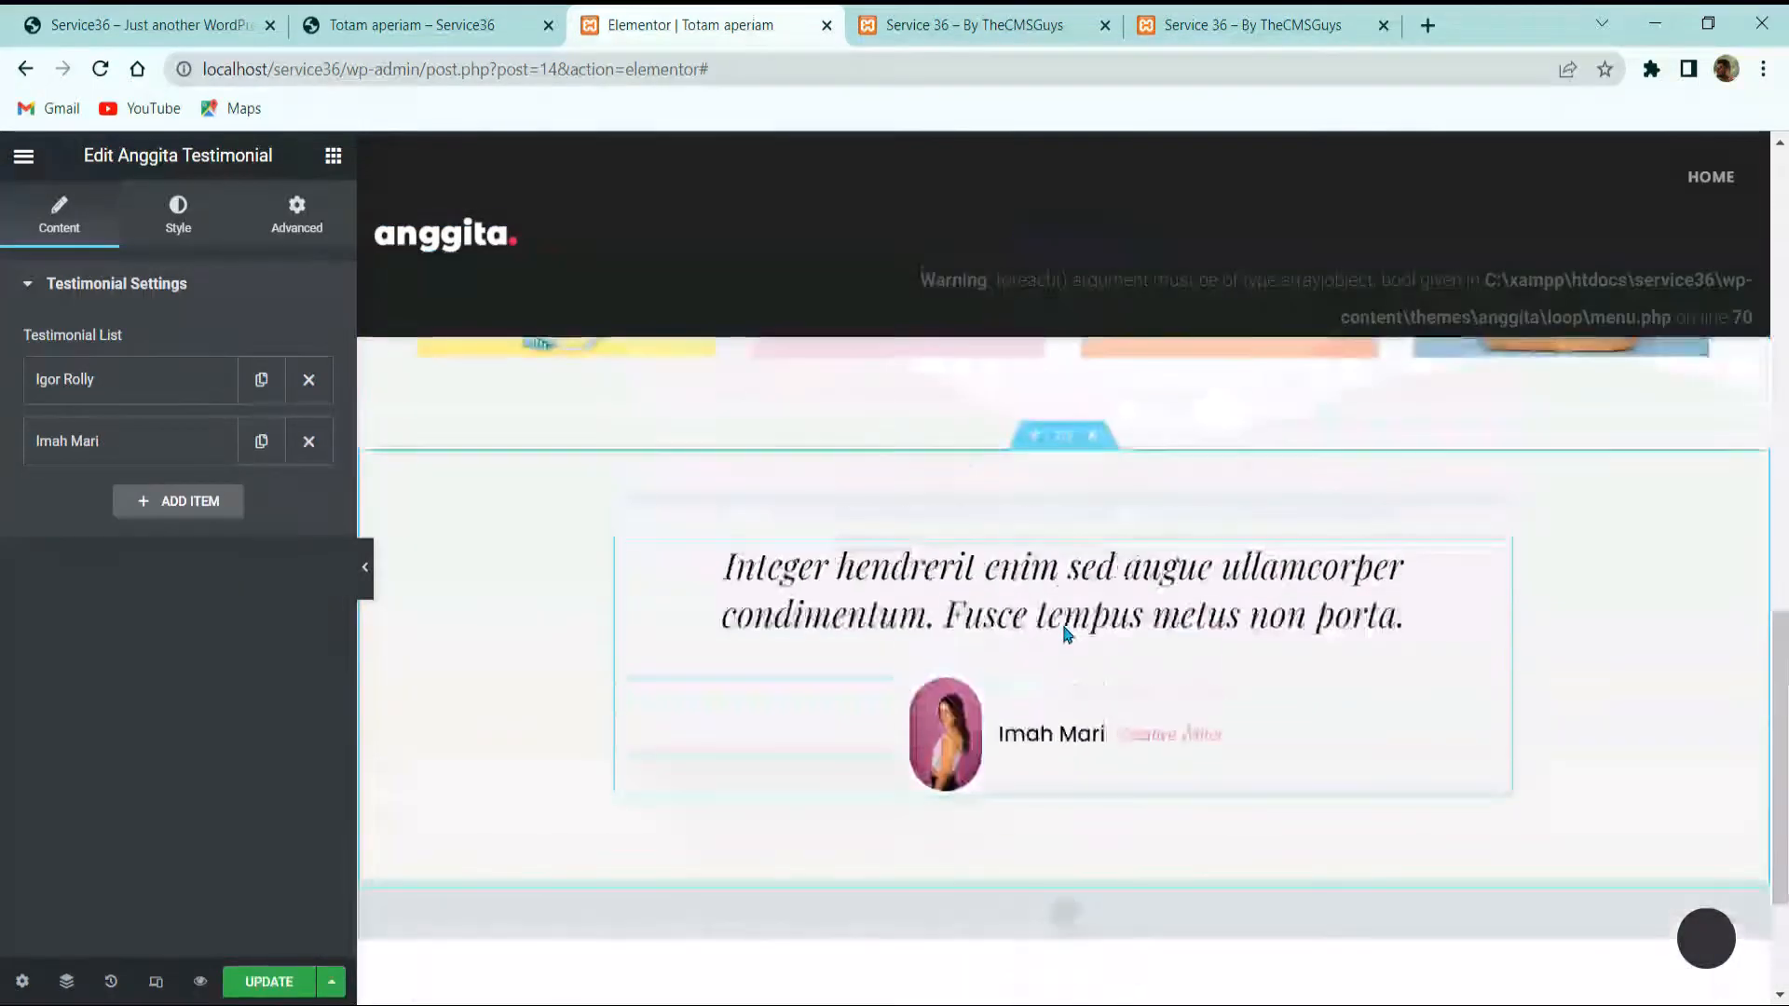
Step: Save the page with UPDATE and exit the editor to the dashboard
scroll(1067, 633, "down", 3)
left_click(1095, 687)
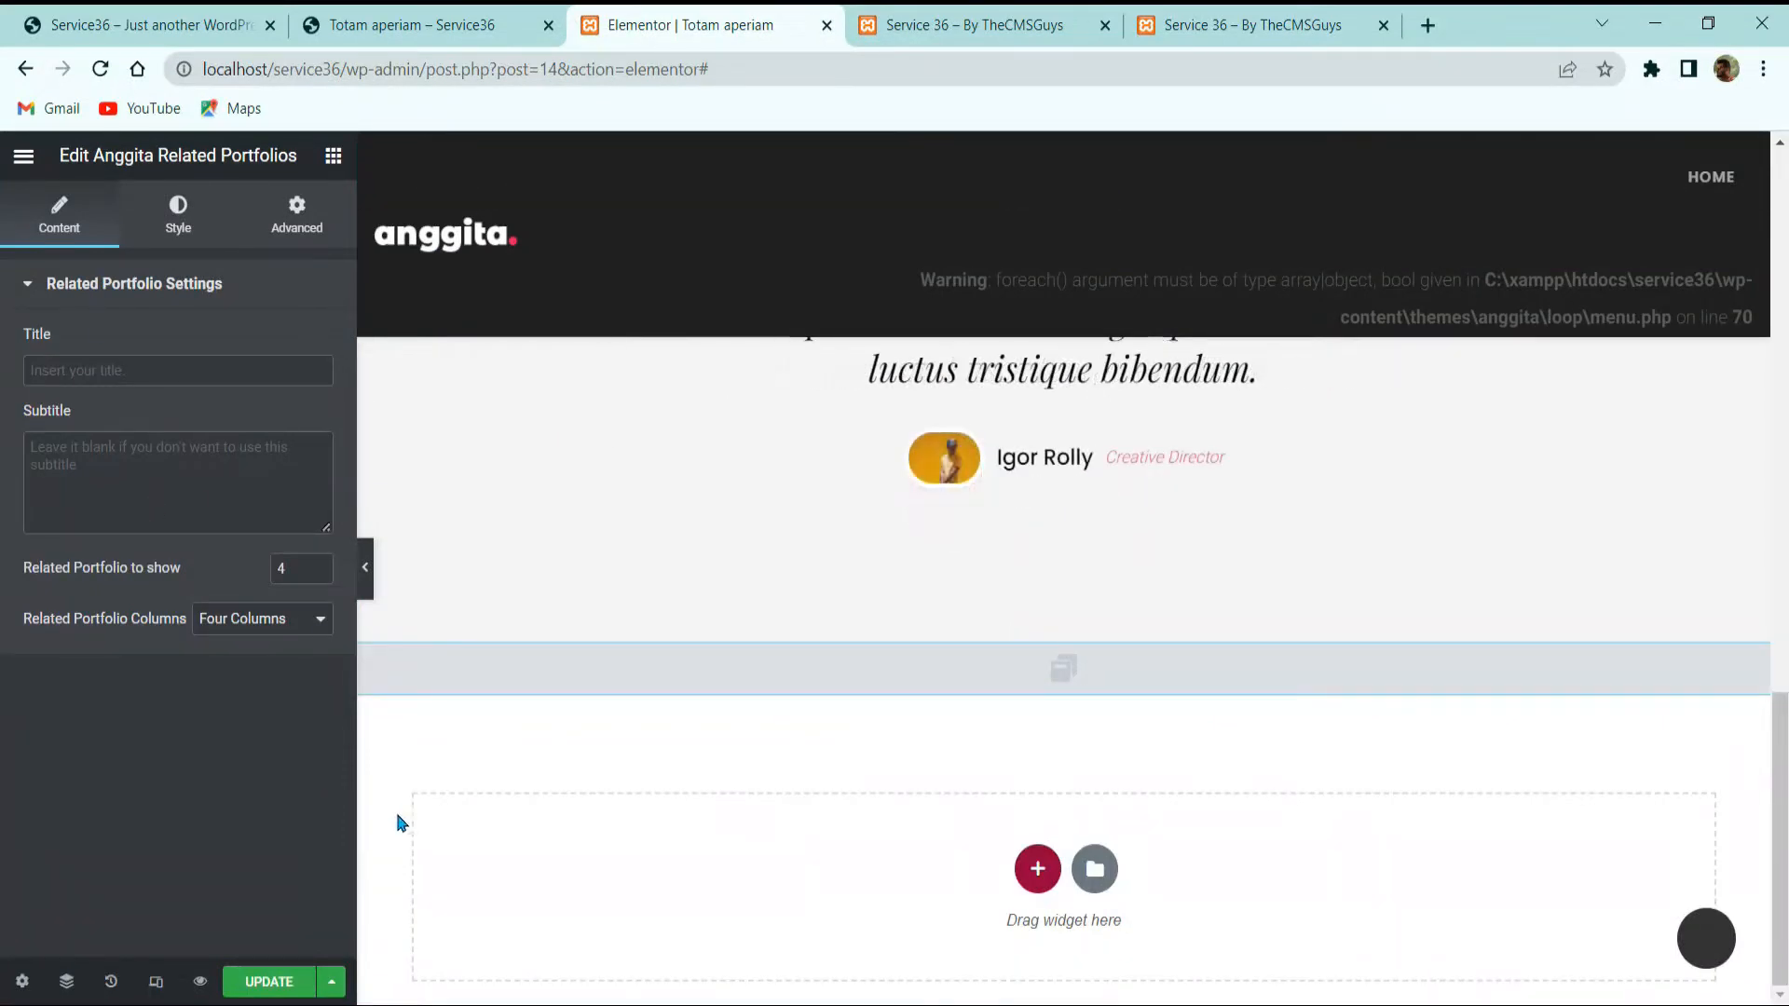
left_click(288, 983)
scroll(671, 622, "up", 15)
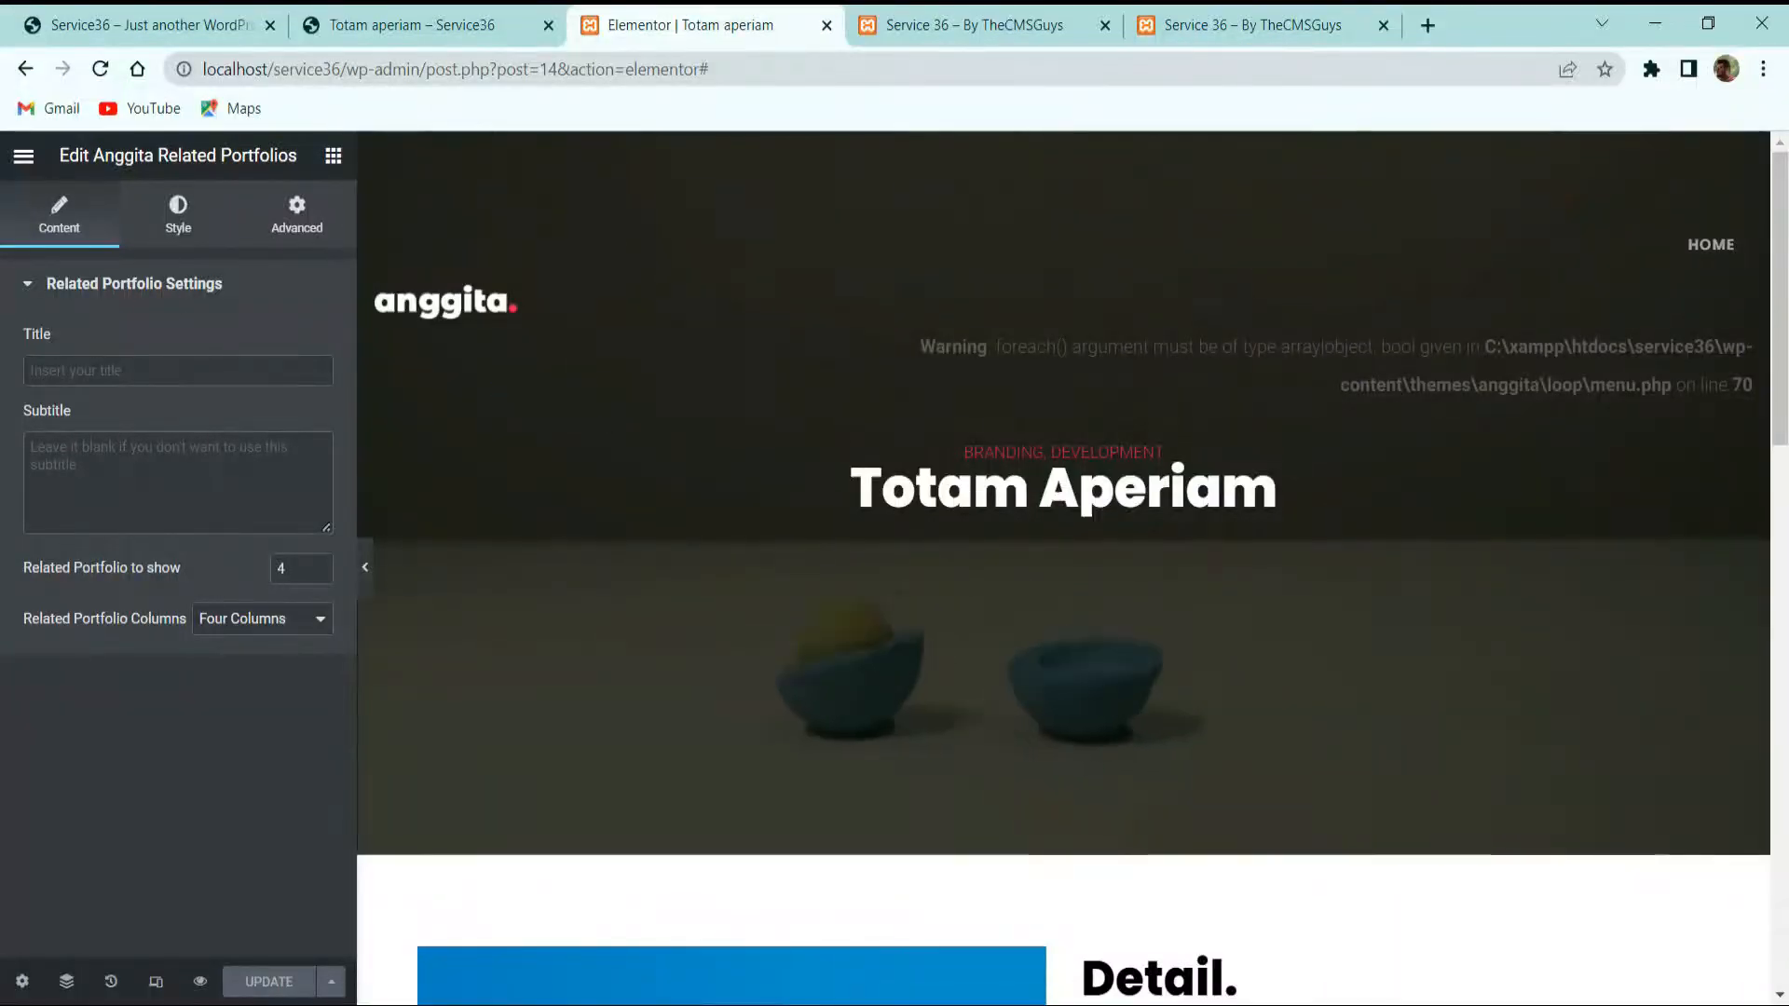
left_click(23, 160)
left_click(177, 578)
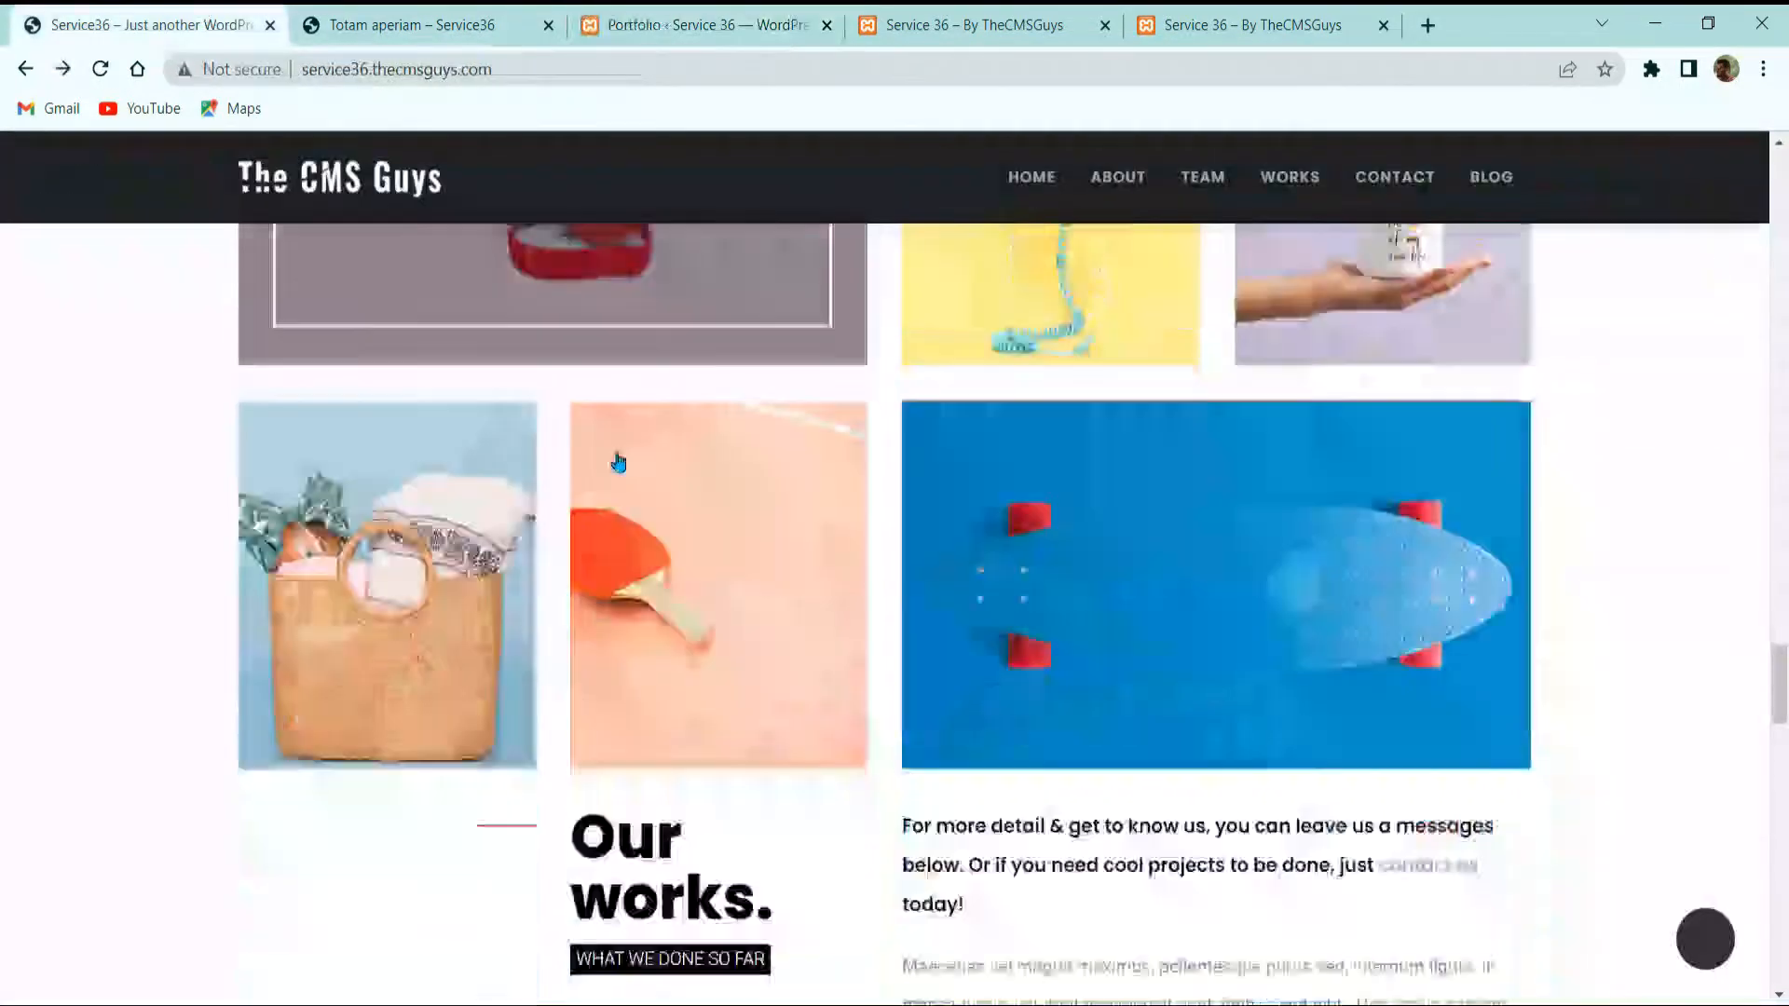
Step: Browse the Portfolio list of 10 items, then go to Pages and the demo site tab
scroll(618, 463, "down", 2)
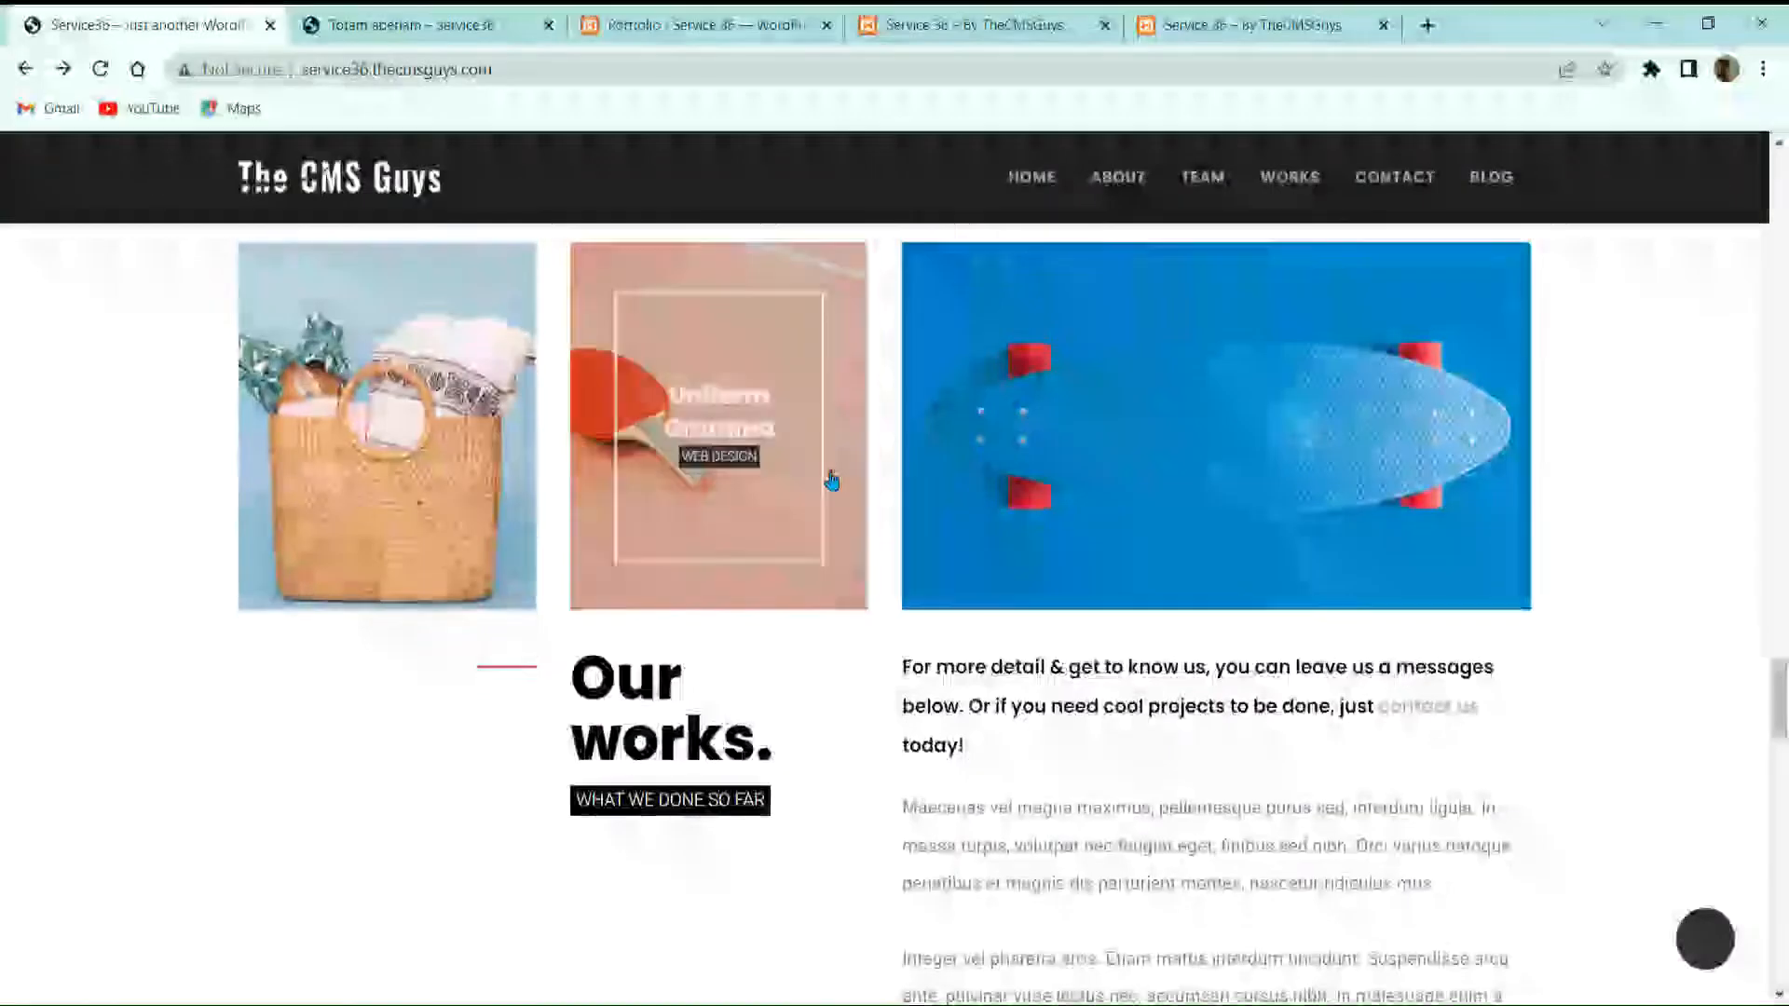
scroll(619, 463, "up", 4)
scroll(1099, 521, "down", 2)
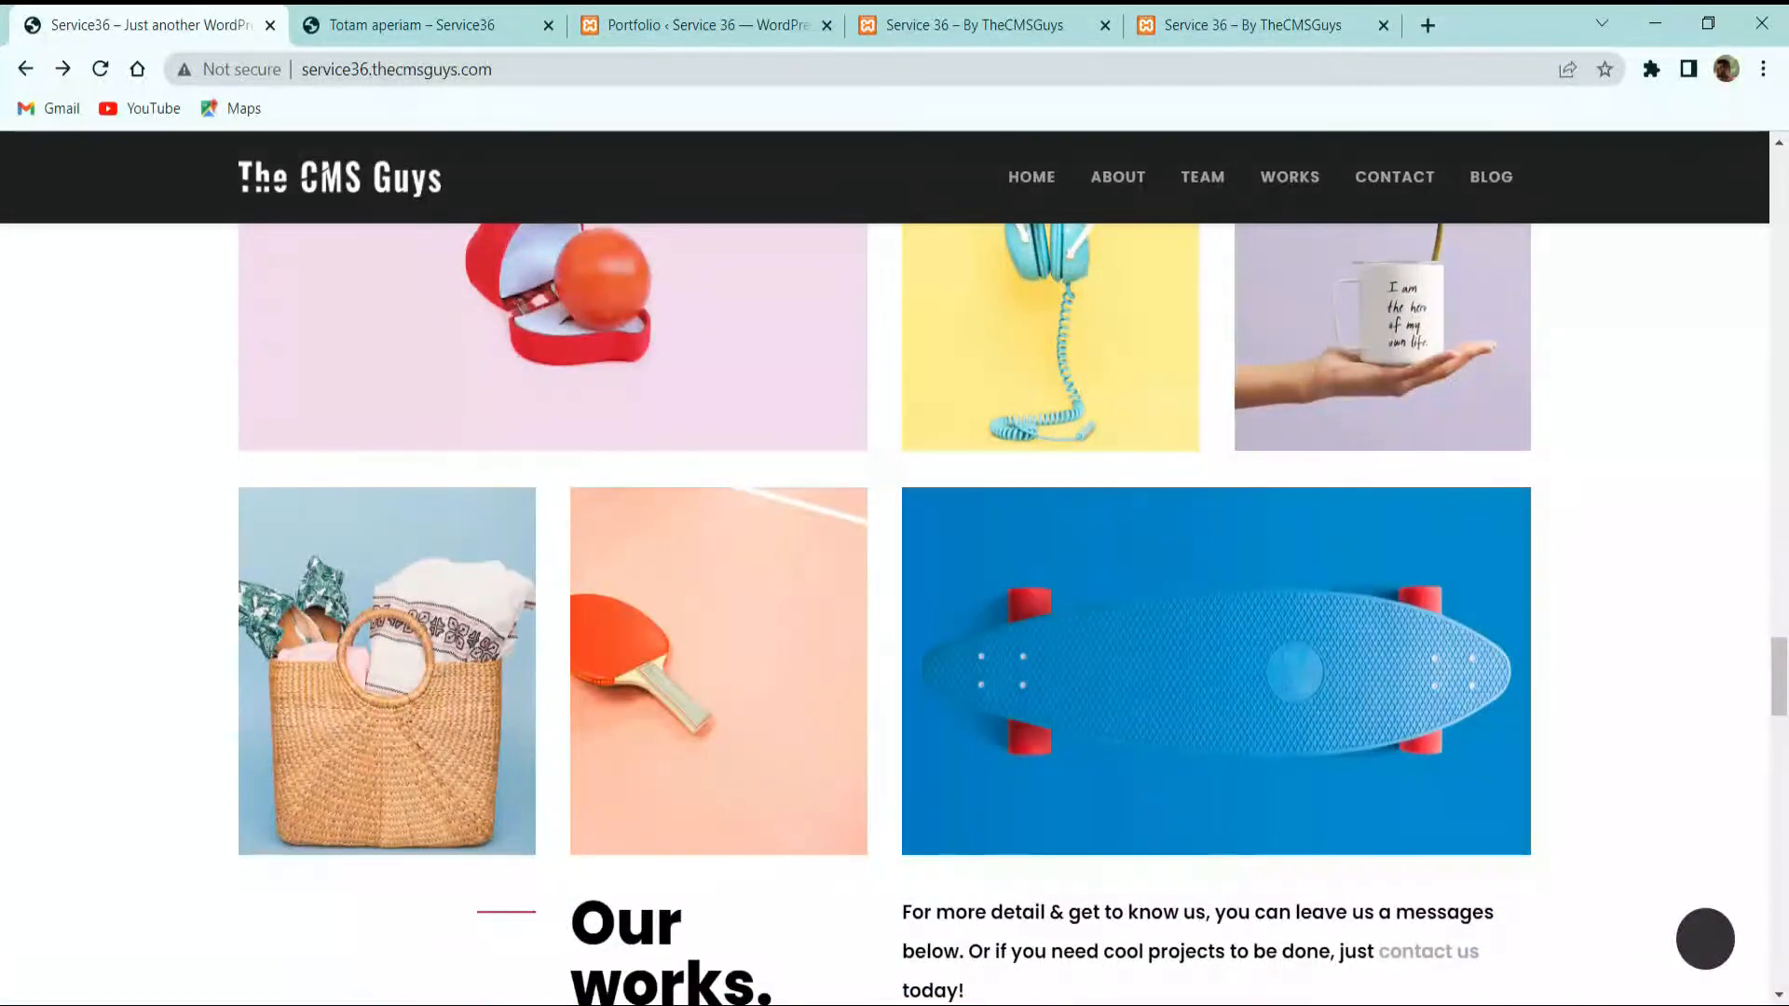
scroll(168, 783, "up", 3)
scroll(720, 536, "down", 3)
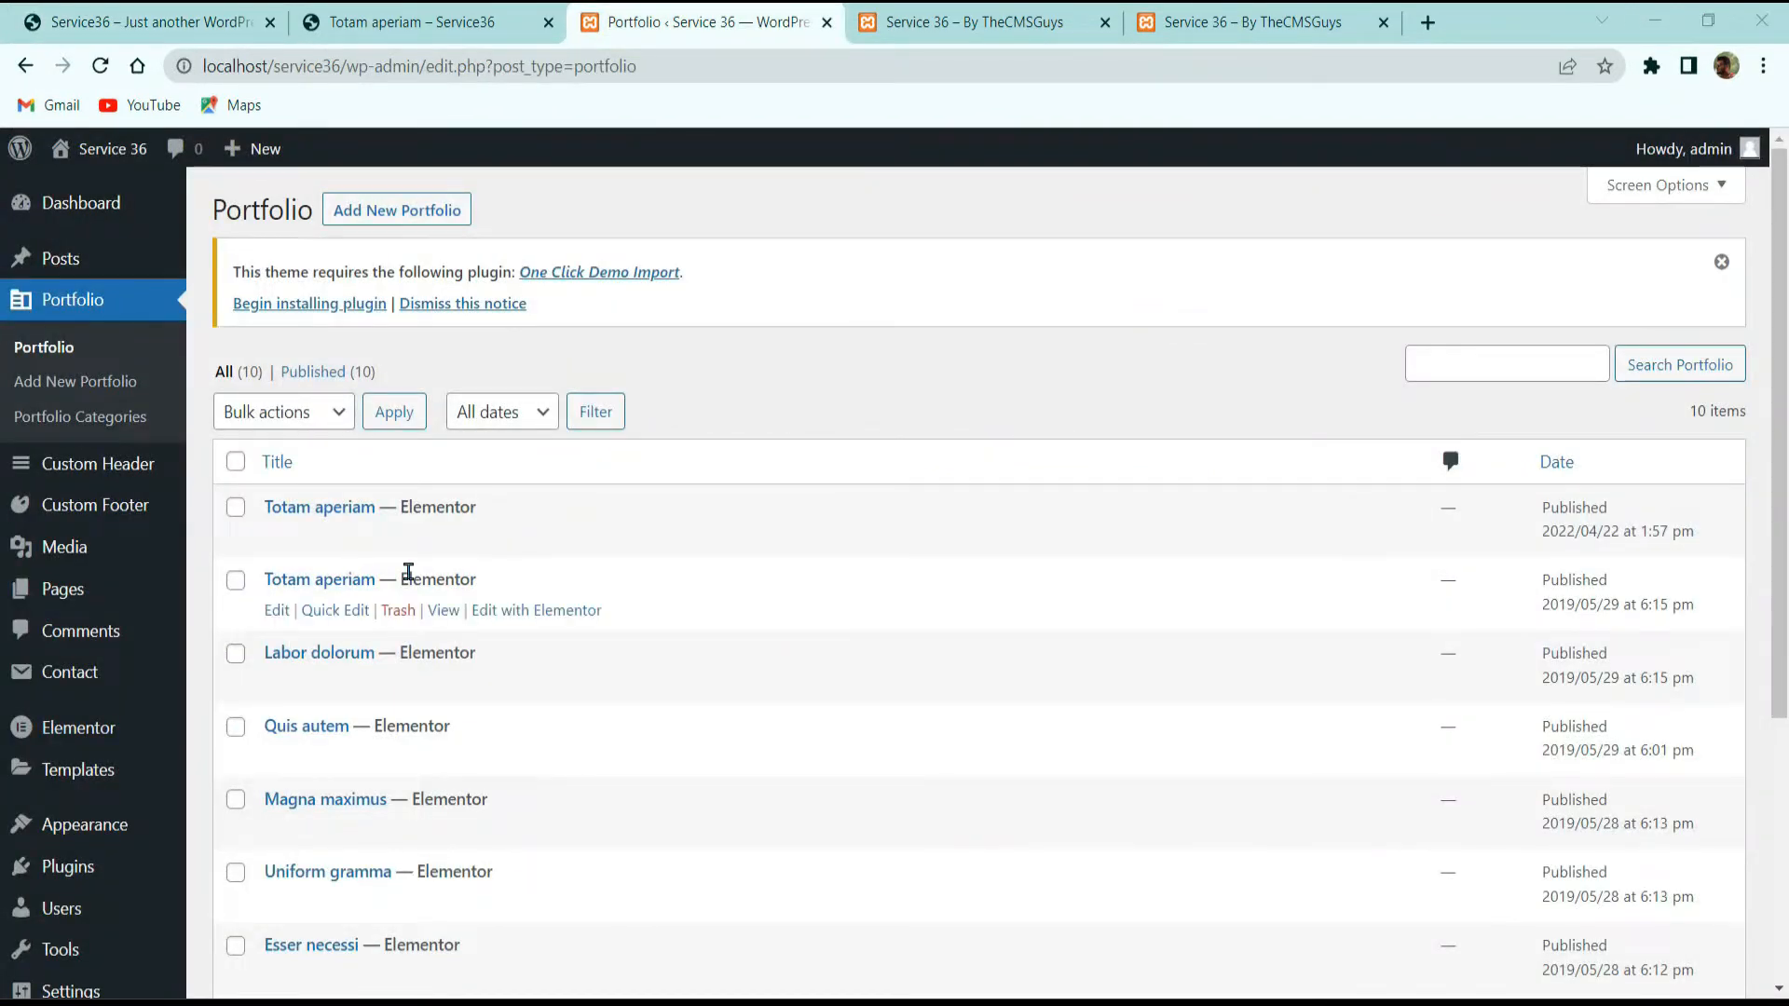
scroll(652, 445, "down", 2)
scroll(653, 445, "down", 4)
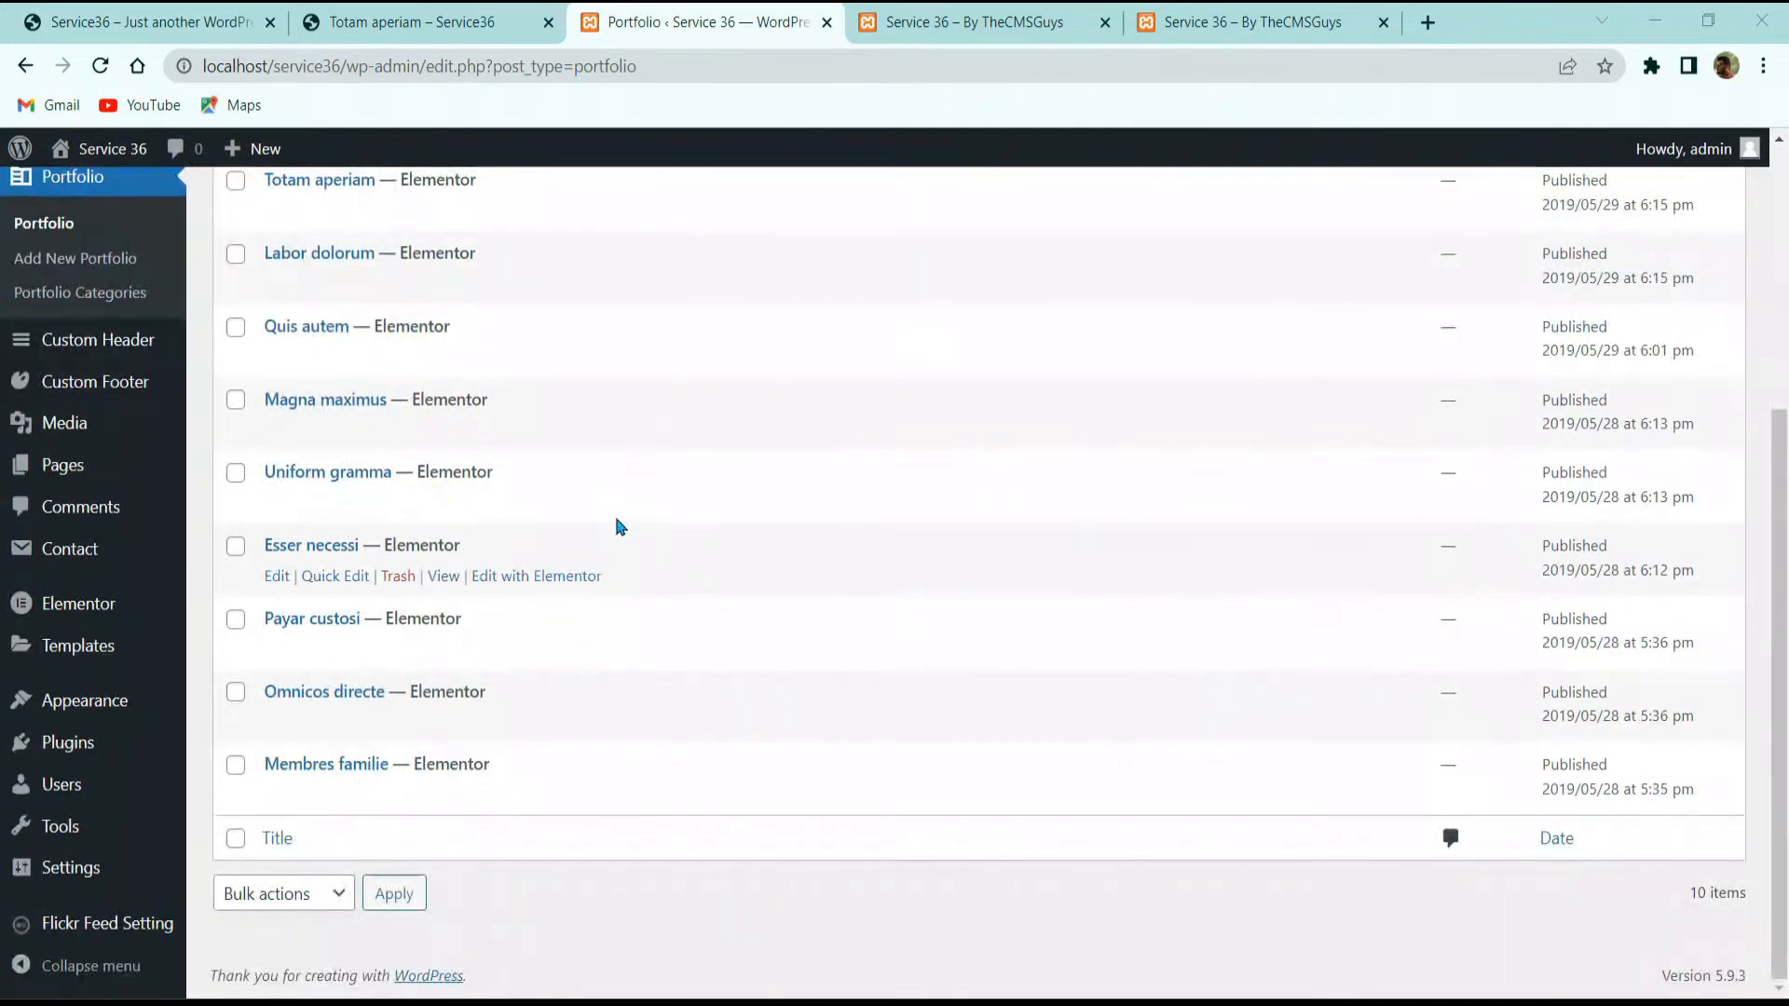
scroll(617, 523, "up", 5)
scroll(881, 616, "up", 1)
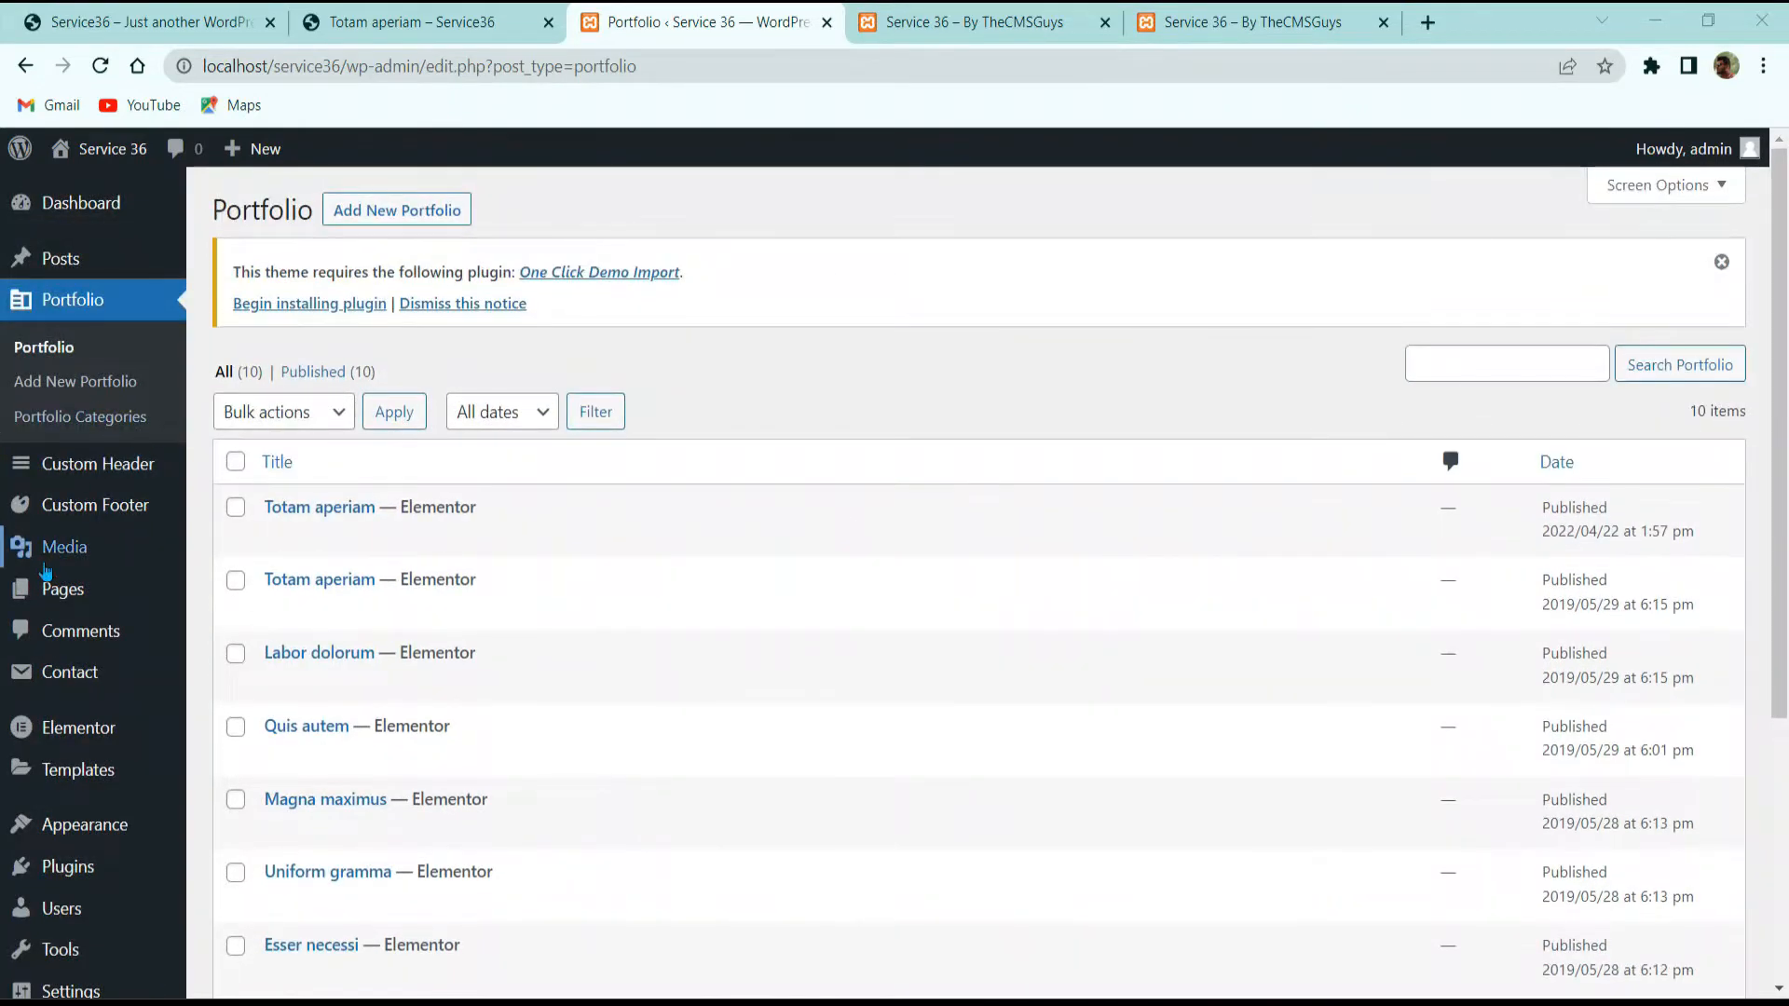
left_click(58, 587)
left_click(154, 11)
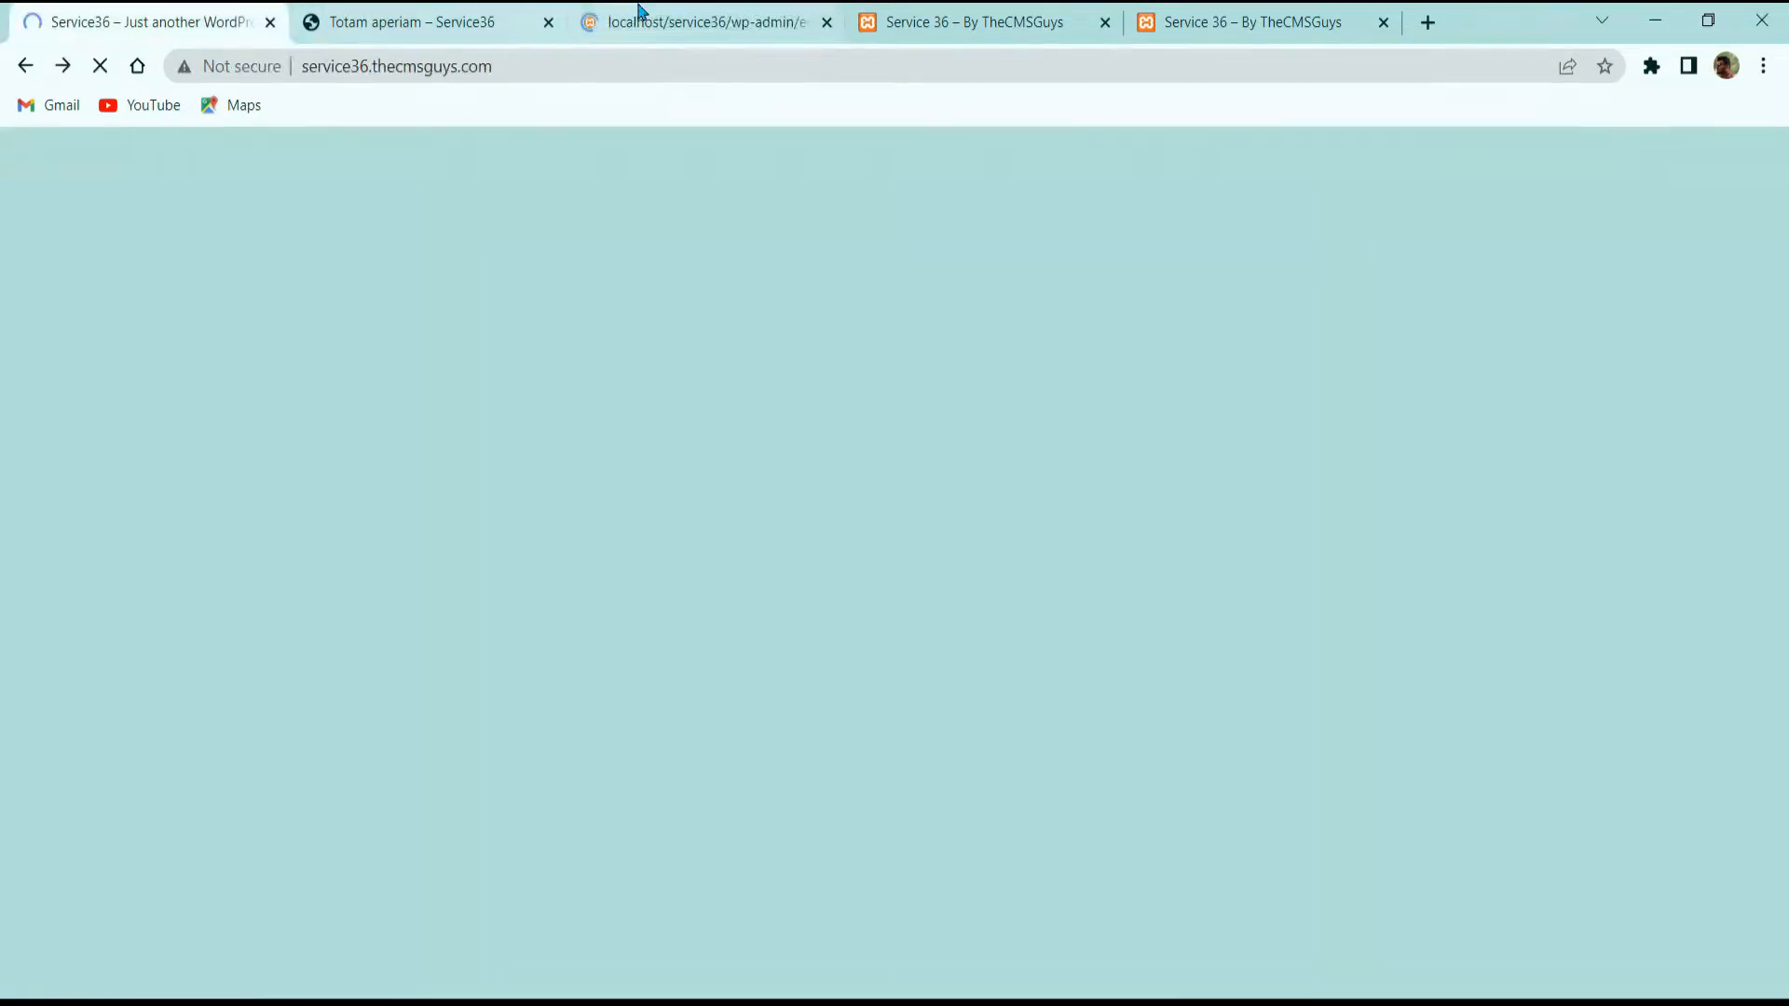
Step: Close the leftover tab and open the Home page for editing, checking the demo site
left_click_drag(640, 12, 421, 14)
left_click(827, 28)
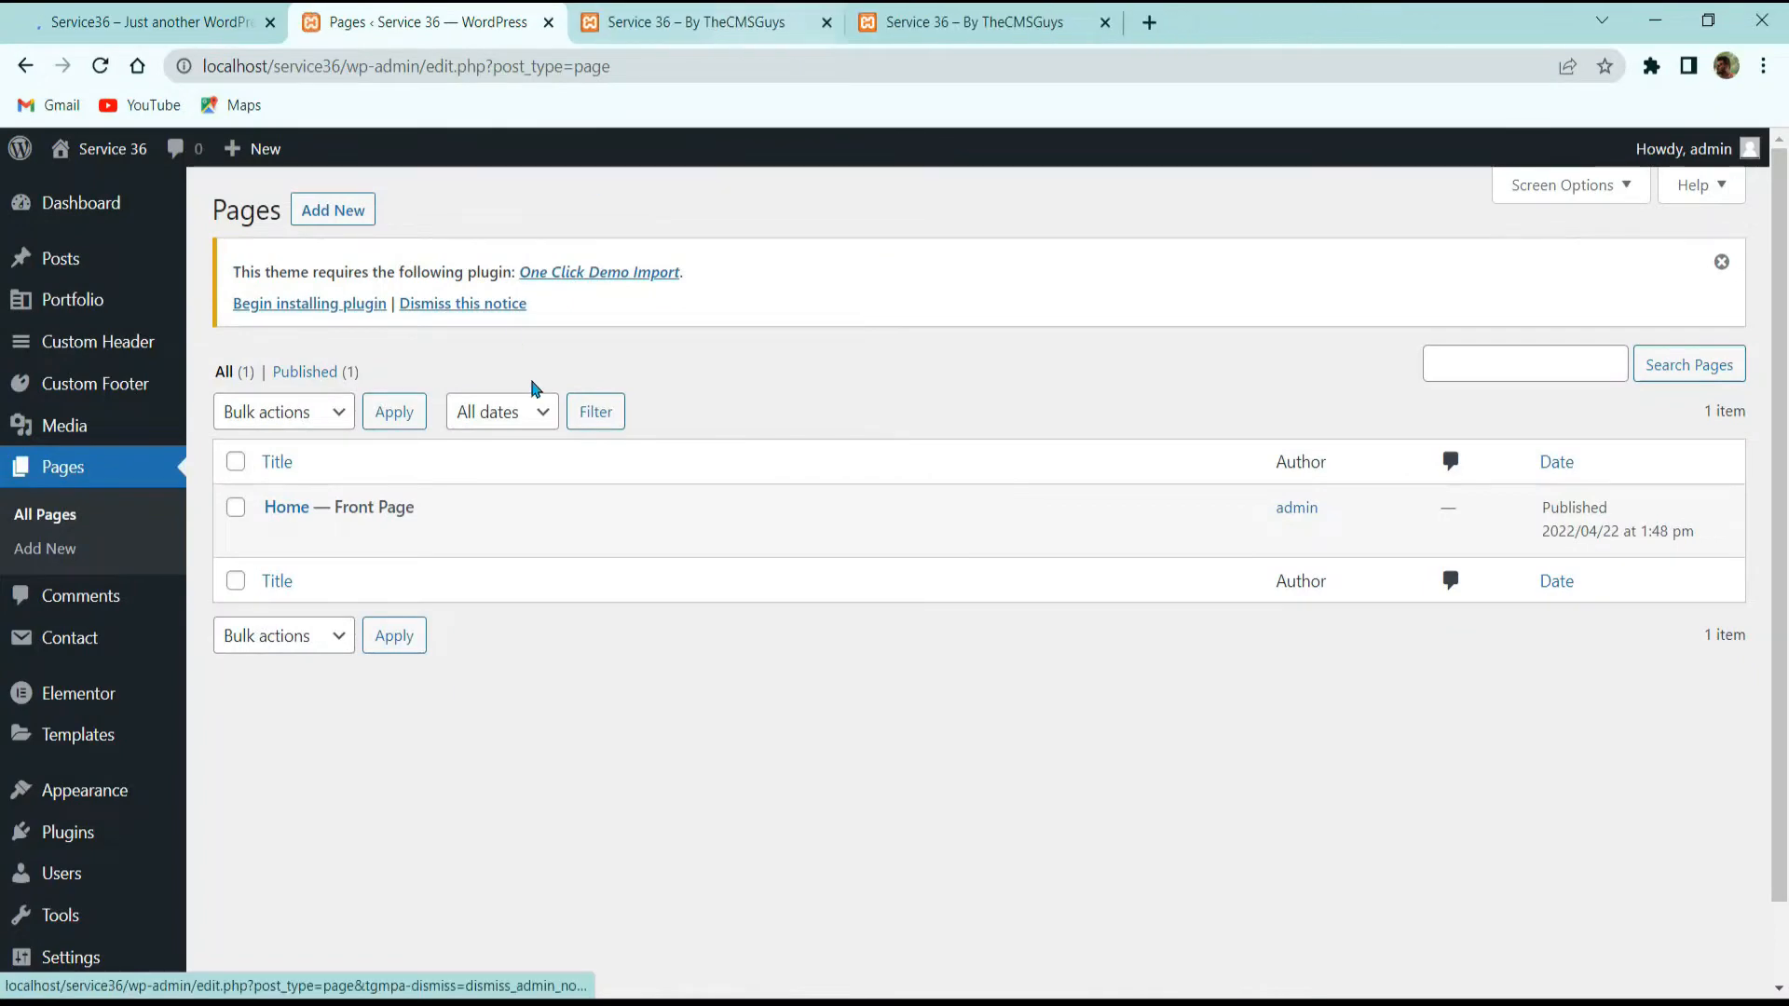
left_click(276, 536)
left_click(221, 11)
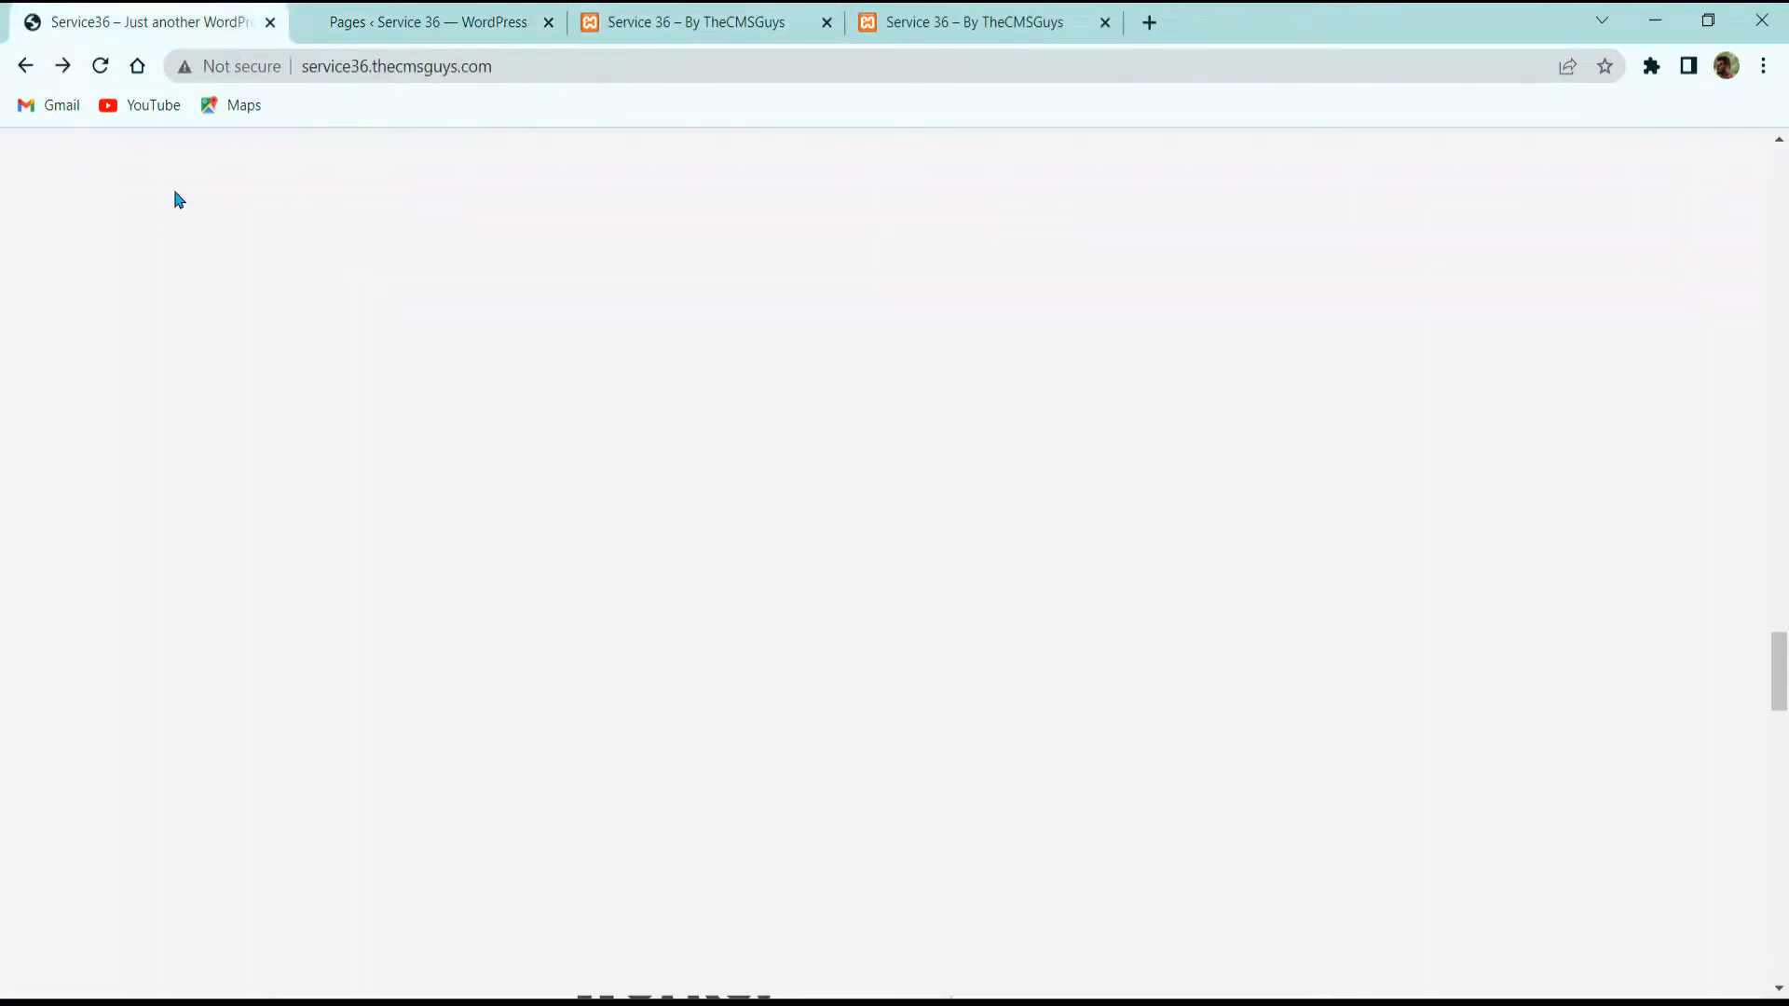
scroll(652, 548, "up", 20)
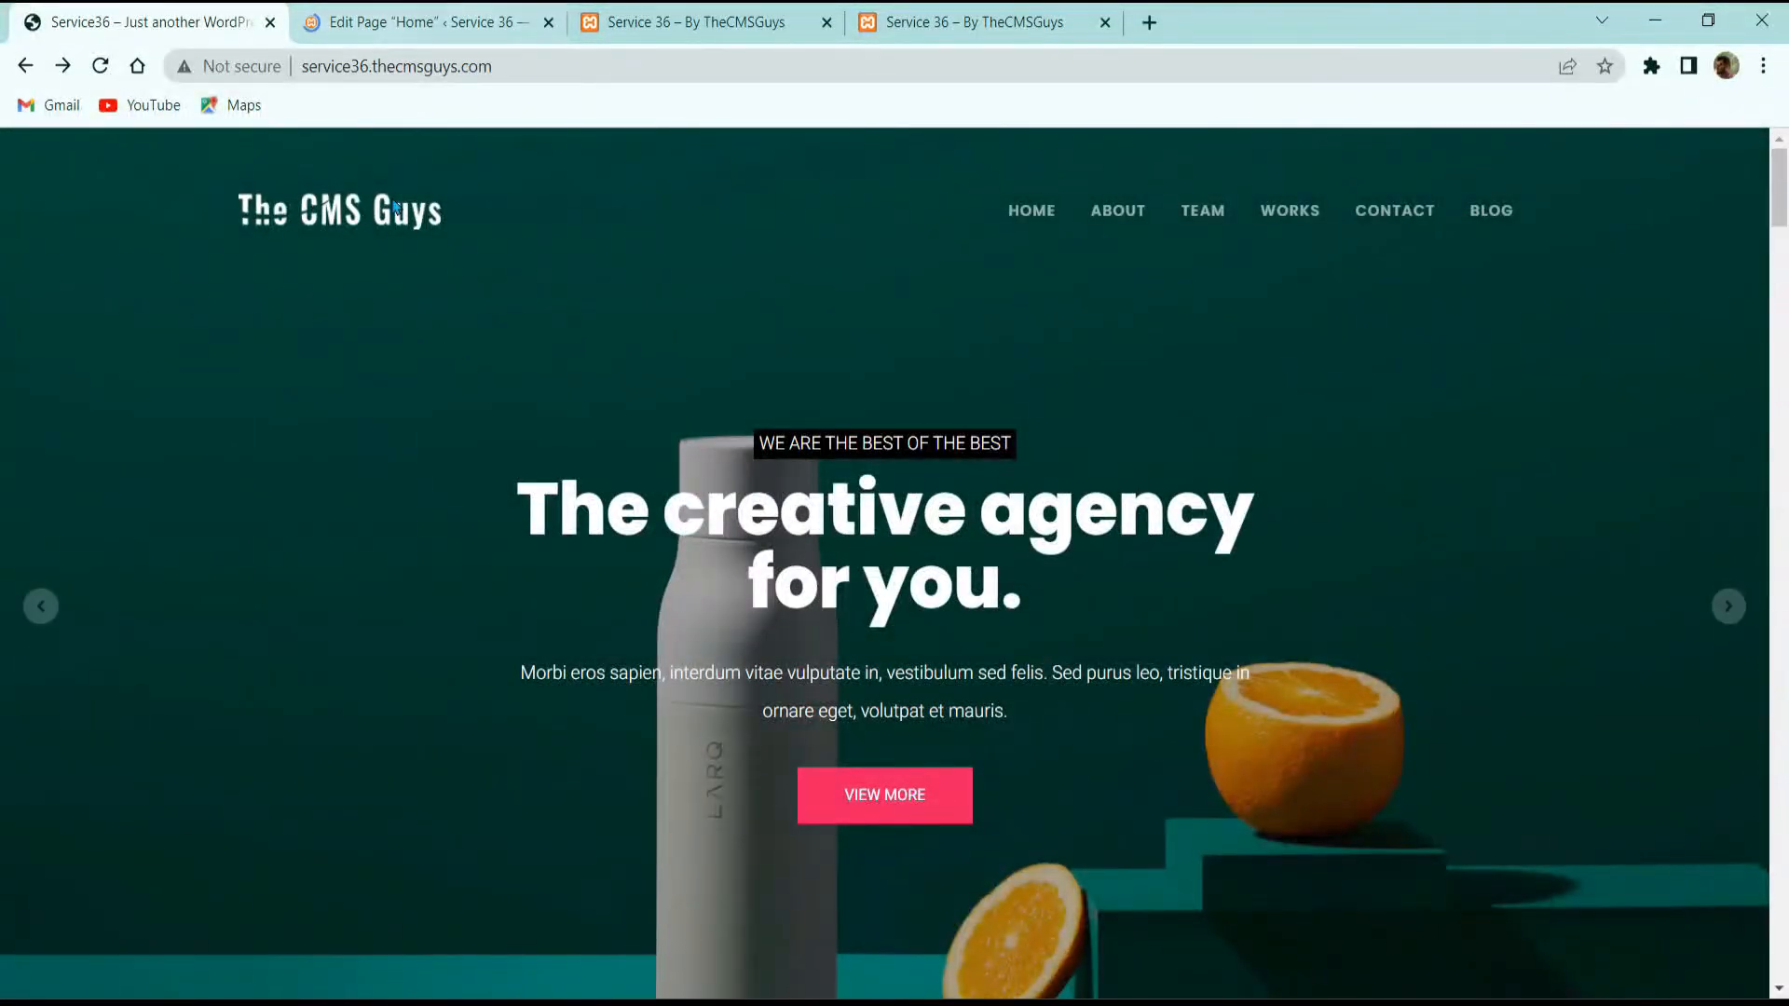
left_click(454, 22)
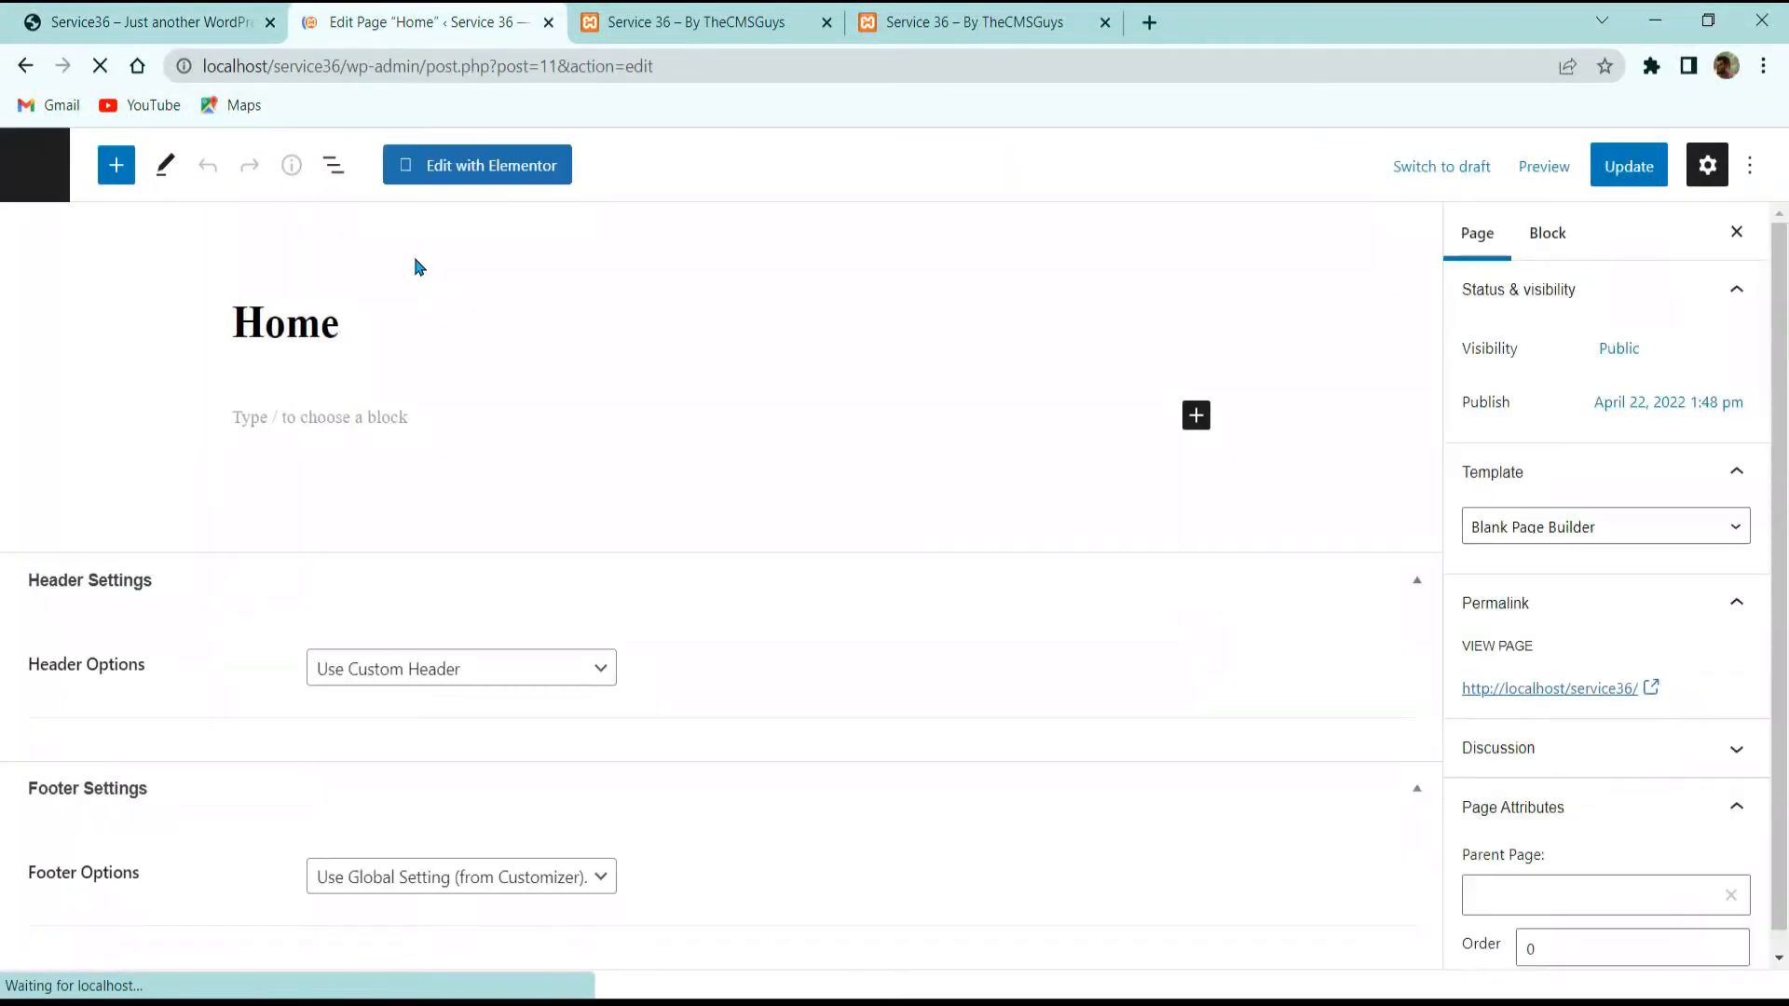
Step: Open the Home page in Elementor and compare with the demo's hero slider
left_click(481, 170)
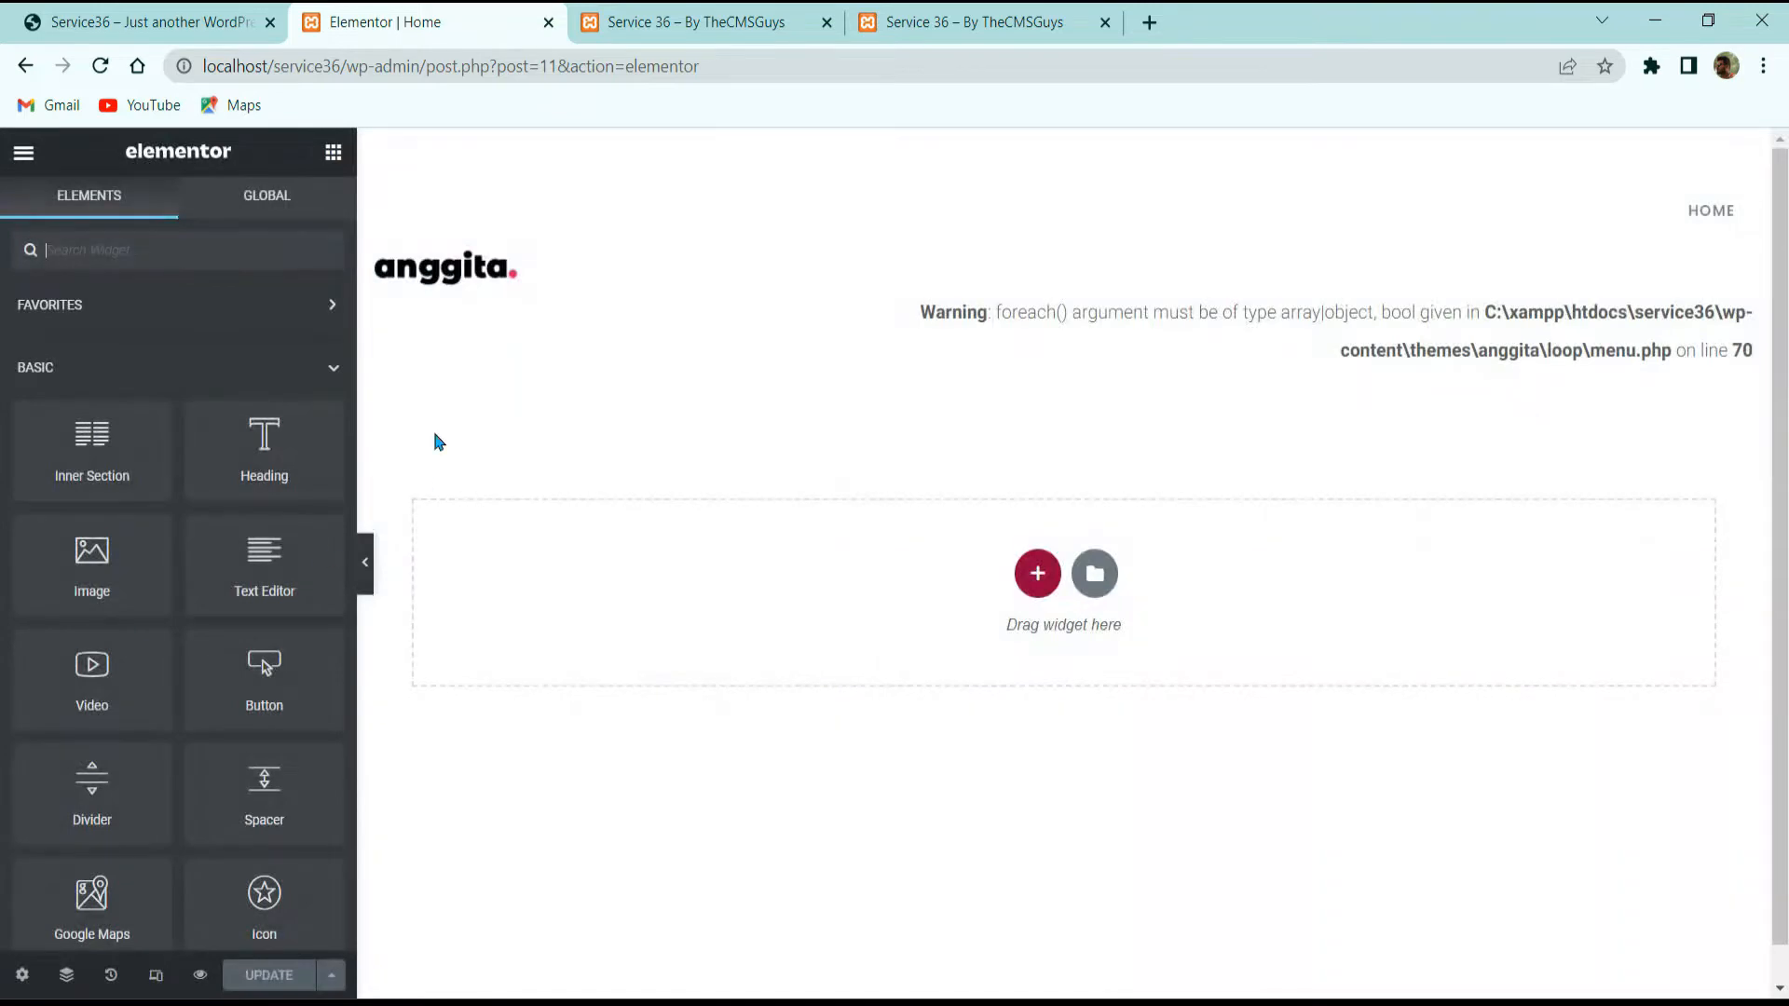
left_click(110, 19)
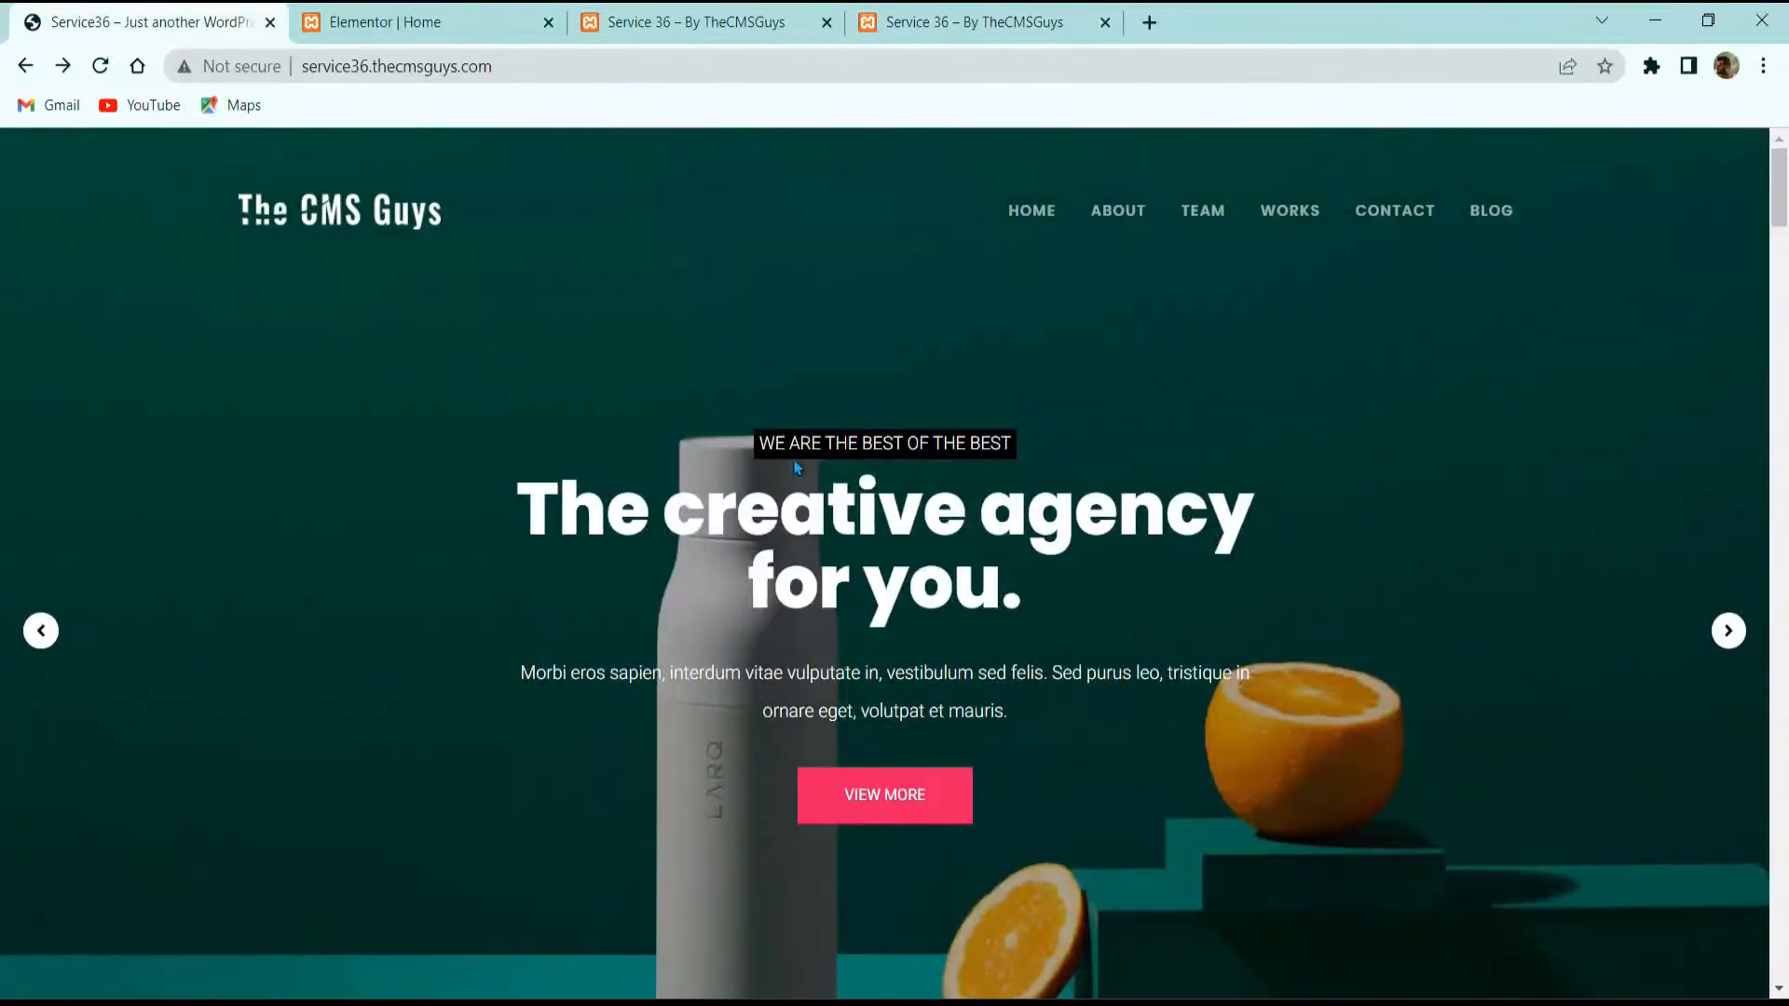
scroll(796, 468, "down", 8)
scroll(796, 468, "up", 8)
left_click(485, 23)
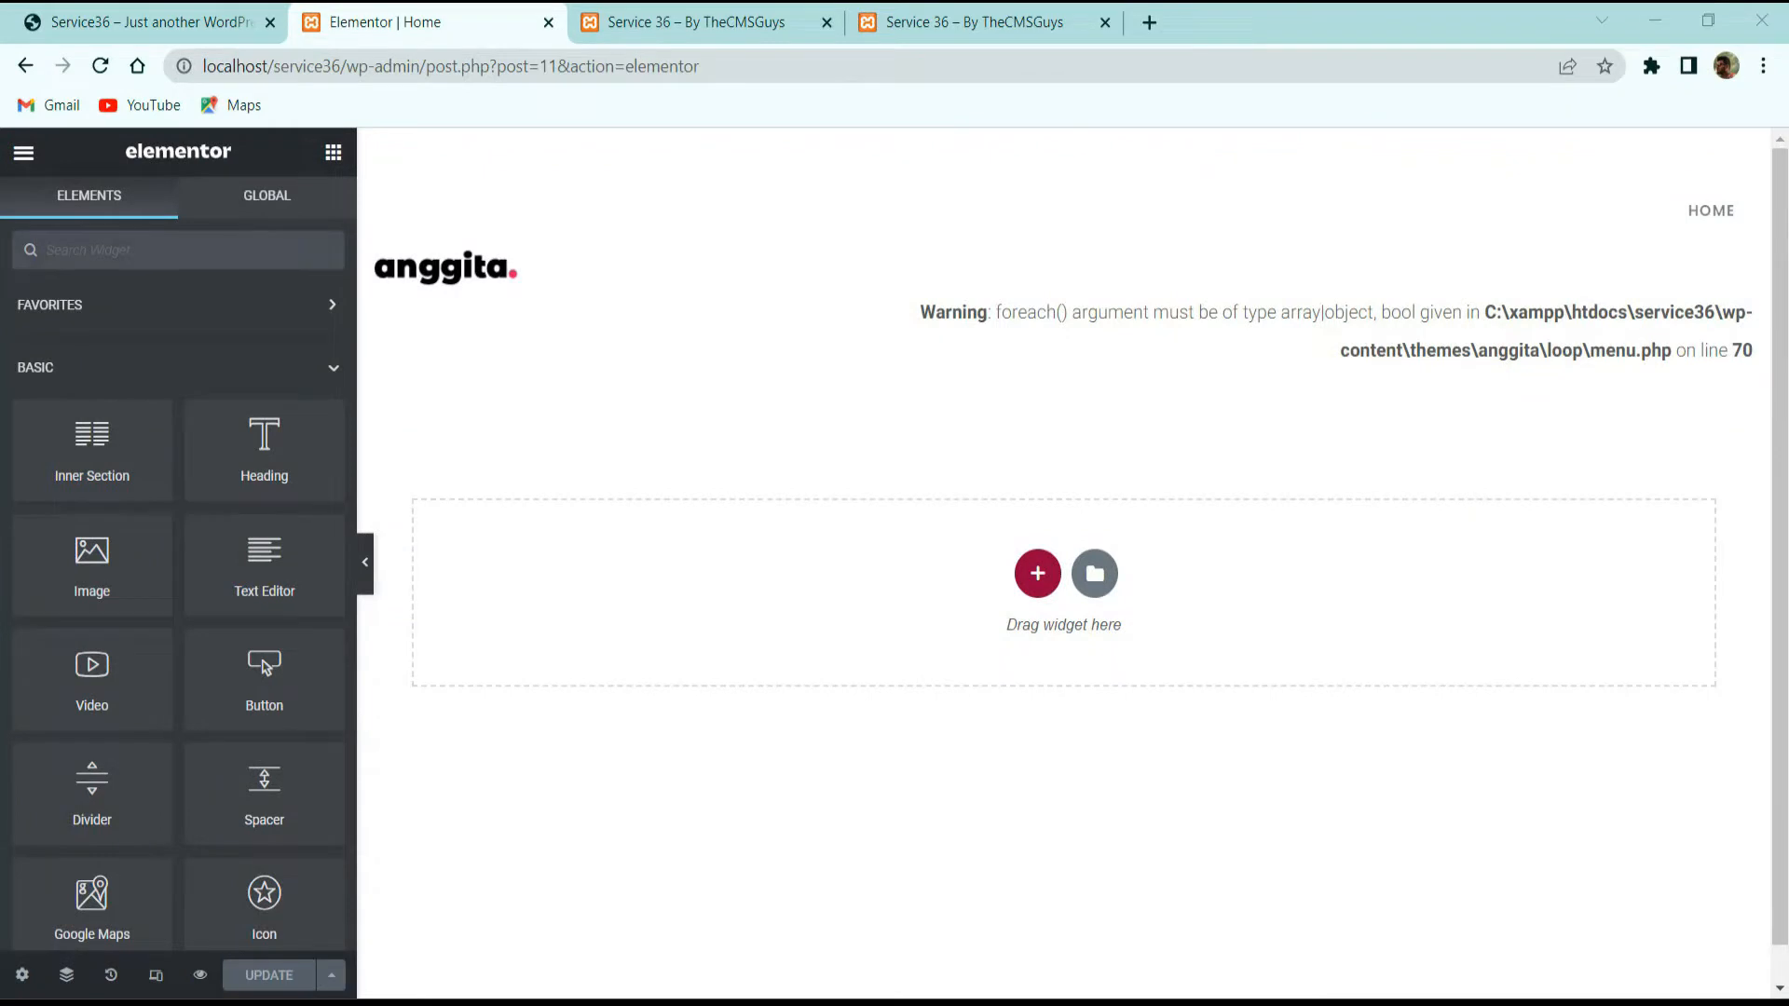
Step: Add a single-column section set to Full Width content with No Gap between columns
left_click(1039, 574)
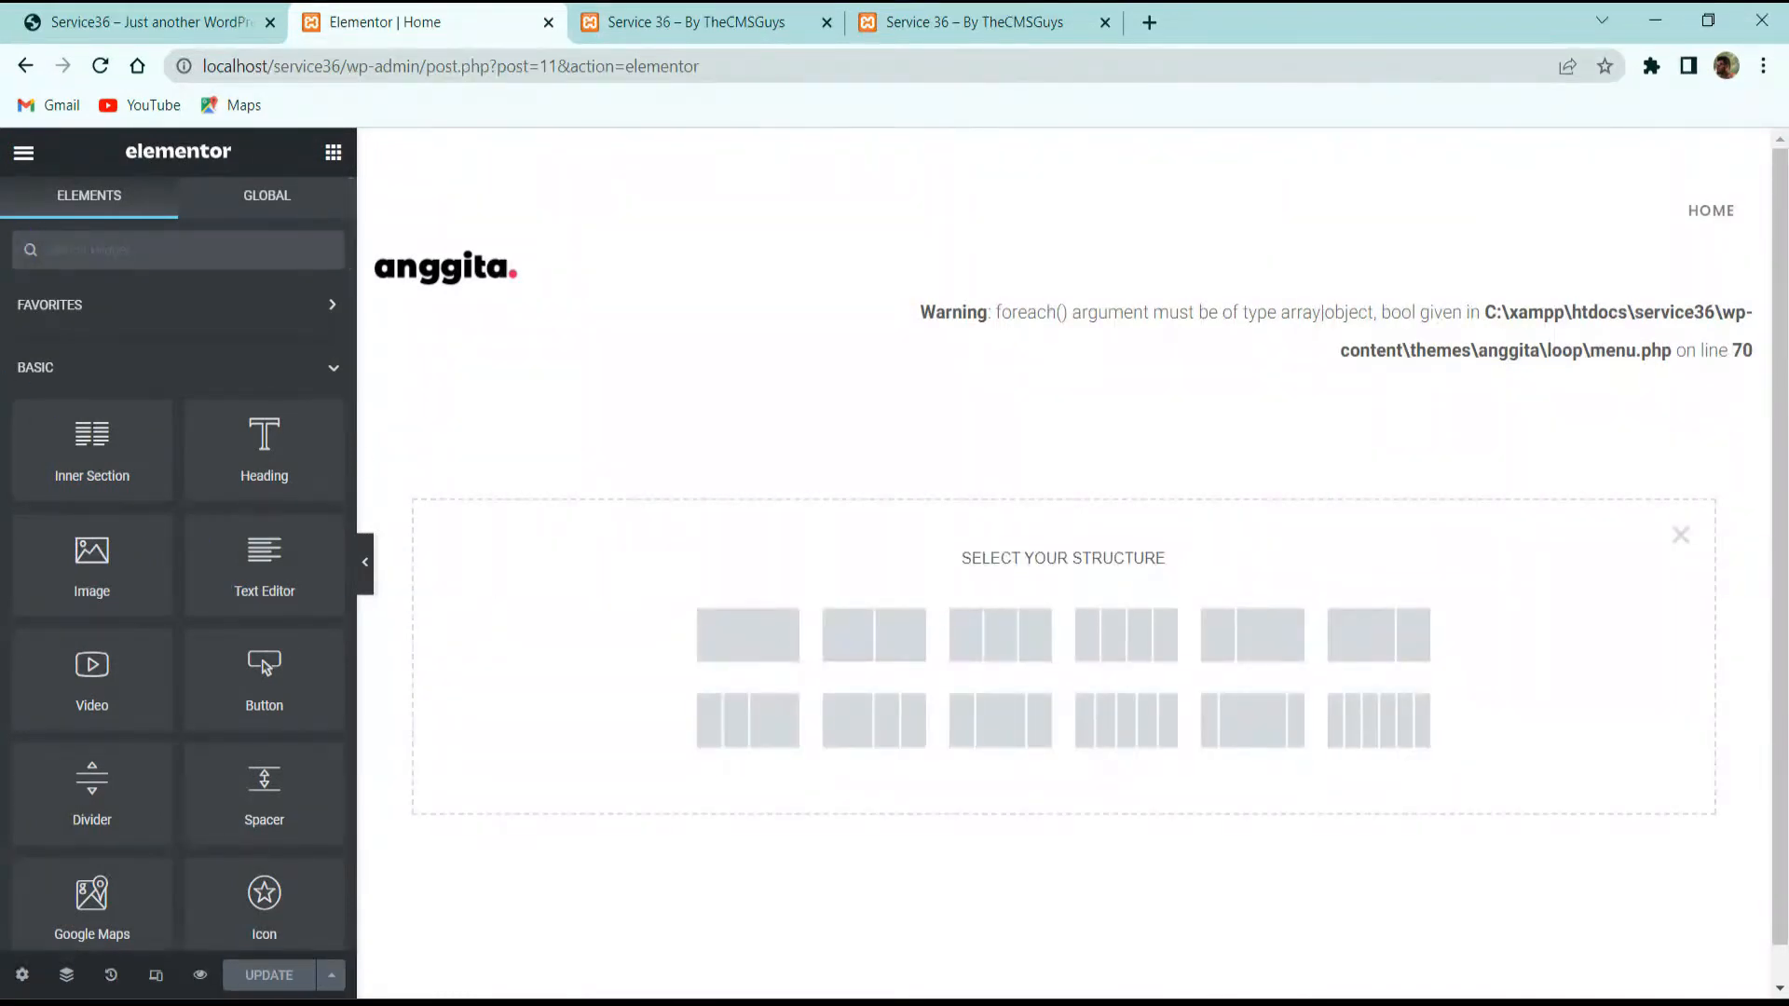
left_click(791, 633)
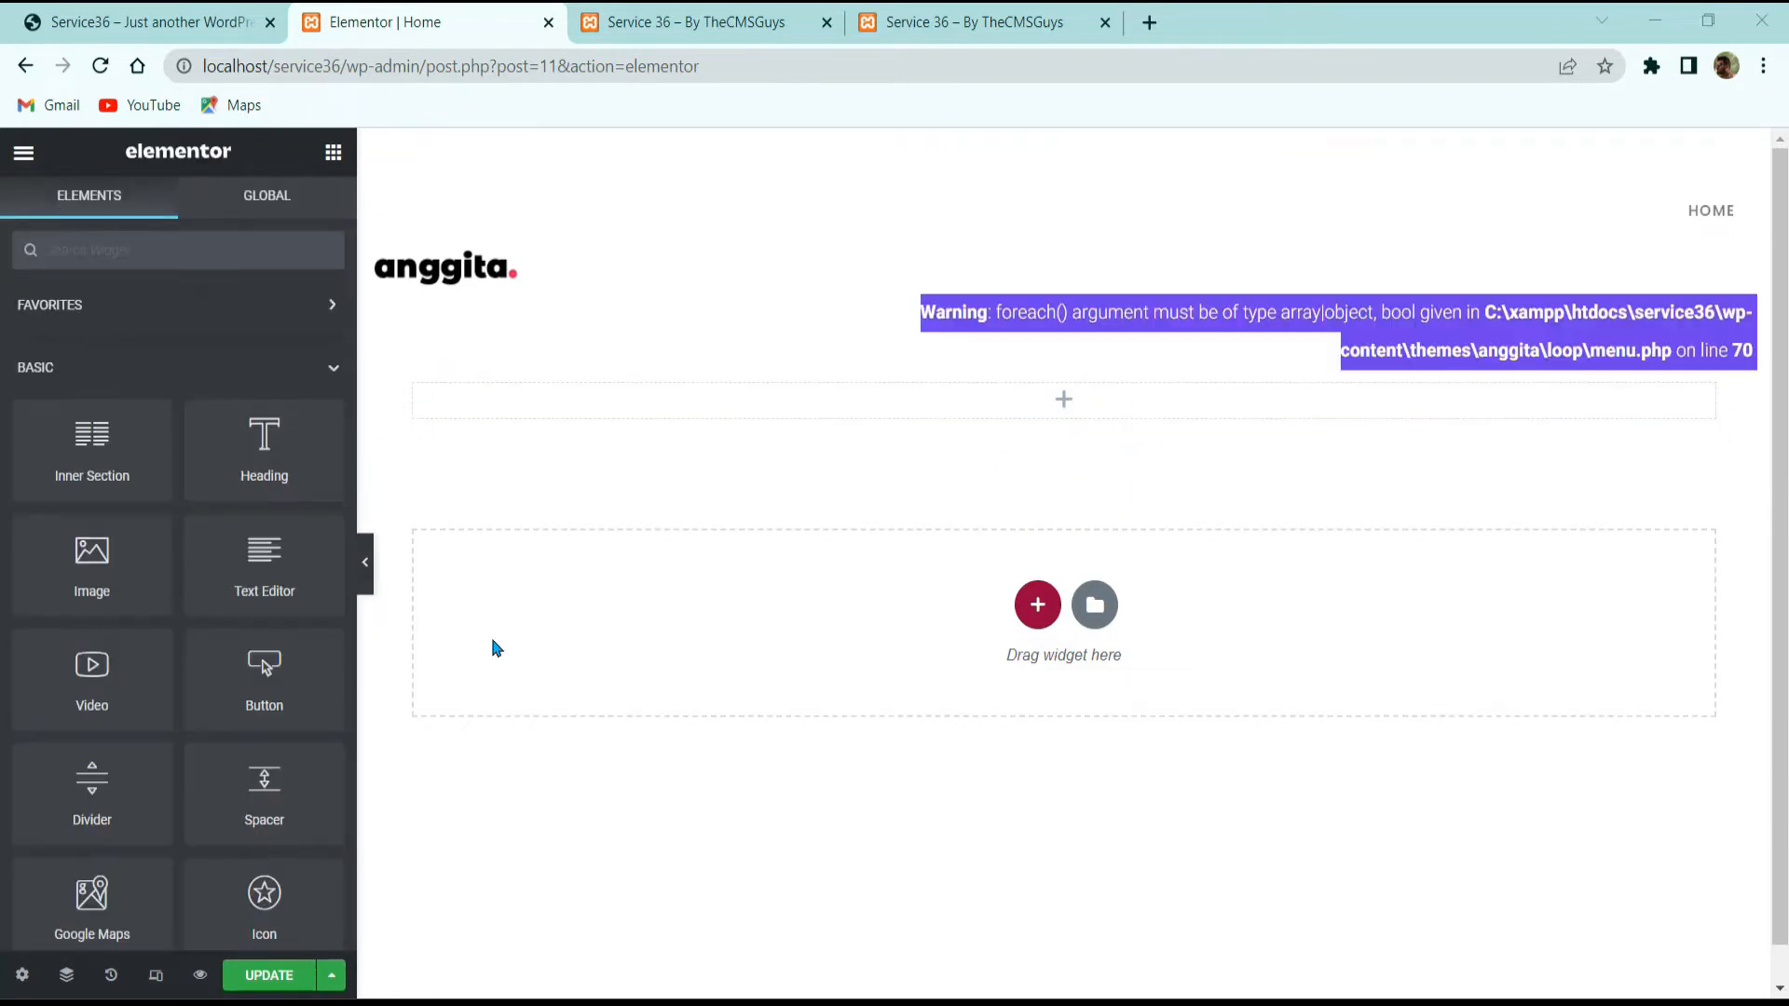
mouse_move(1070, 439)
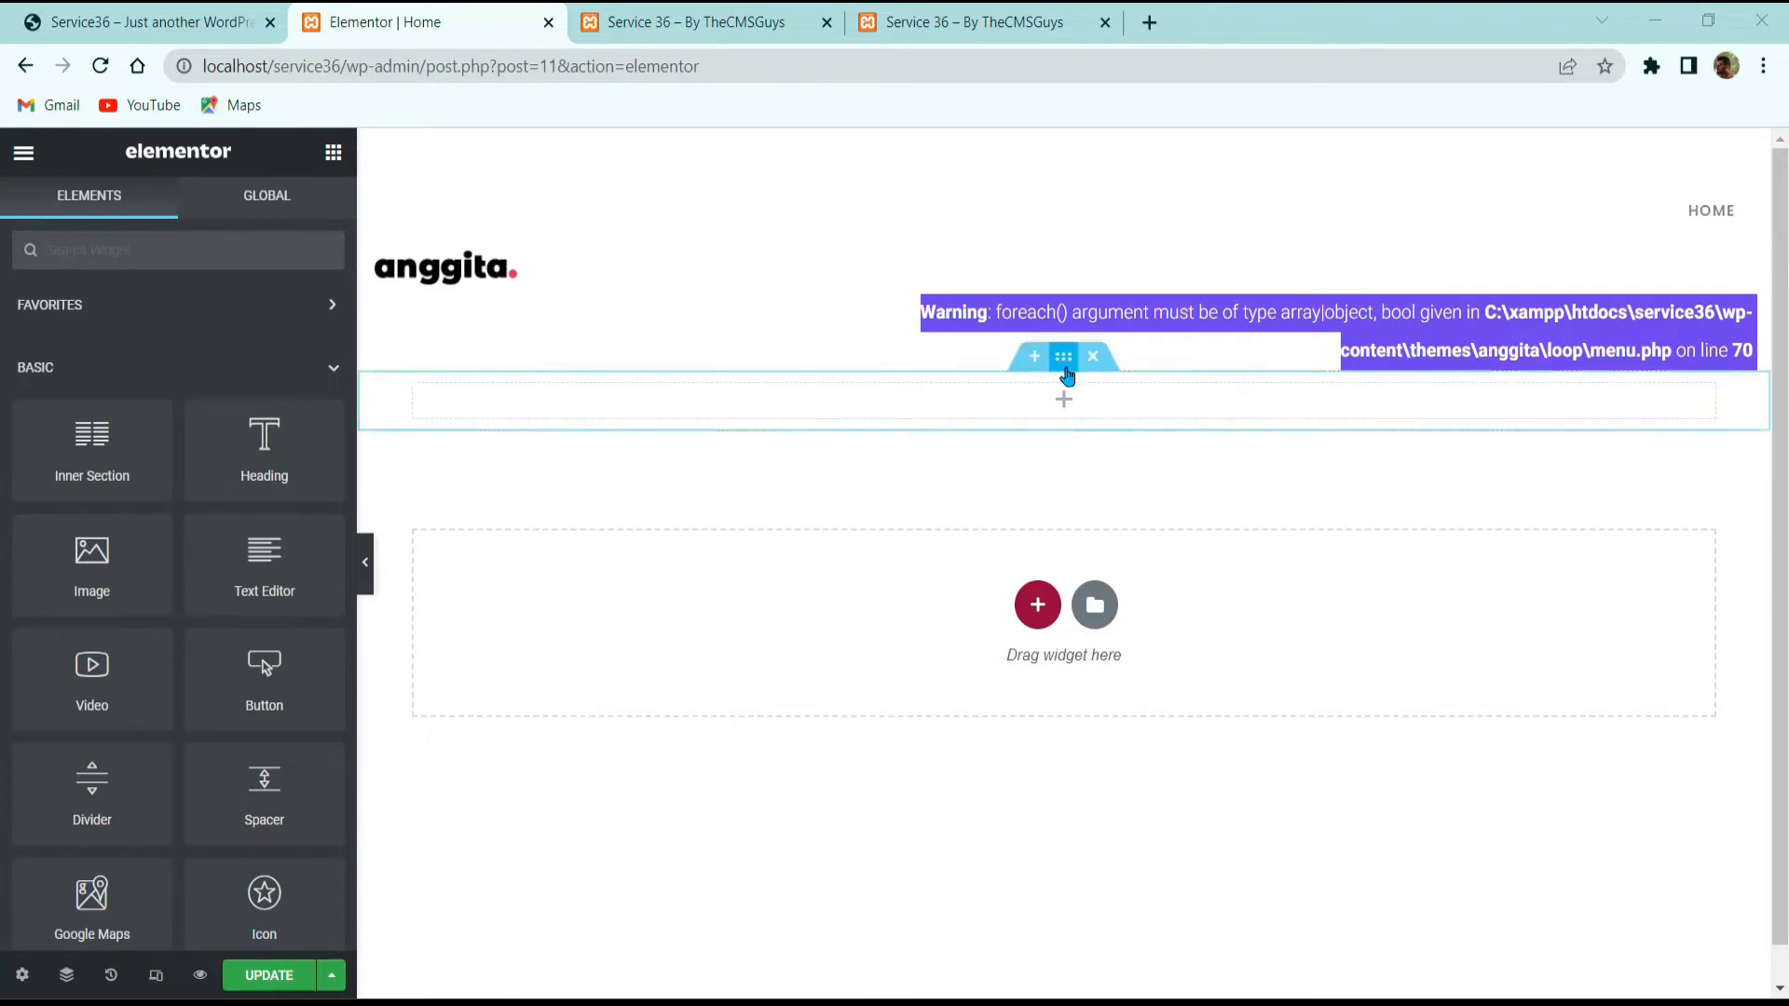
left_click(1066, 365)
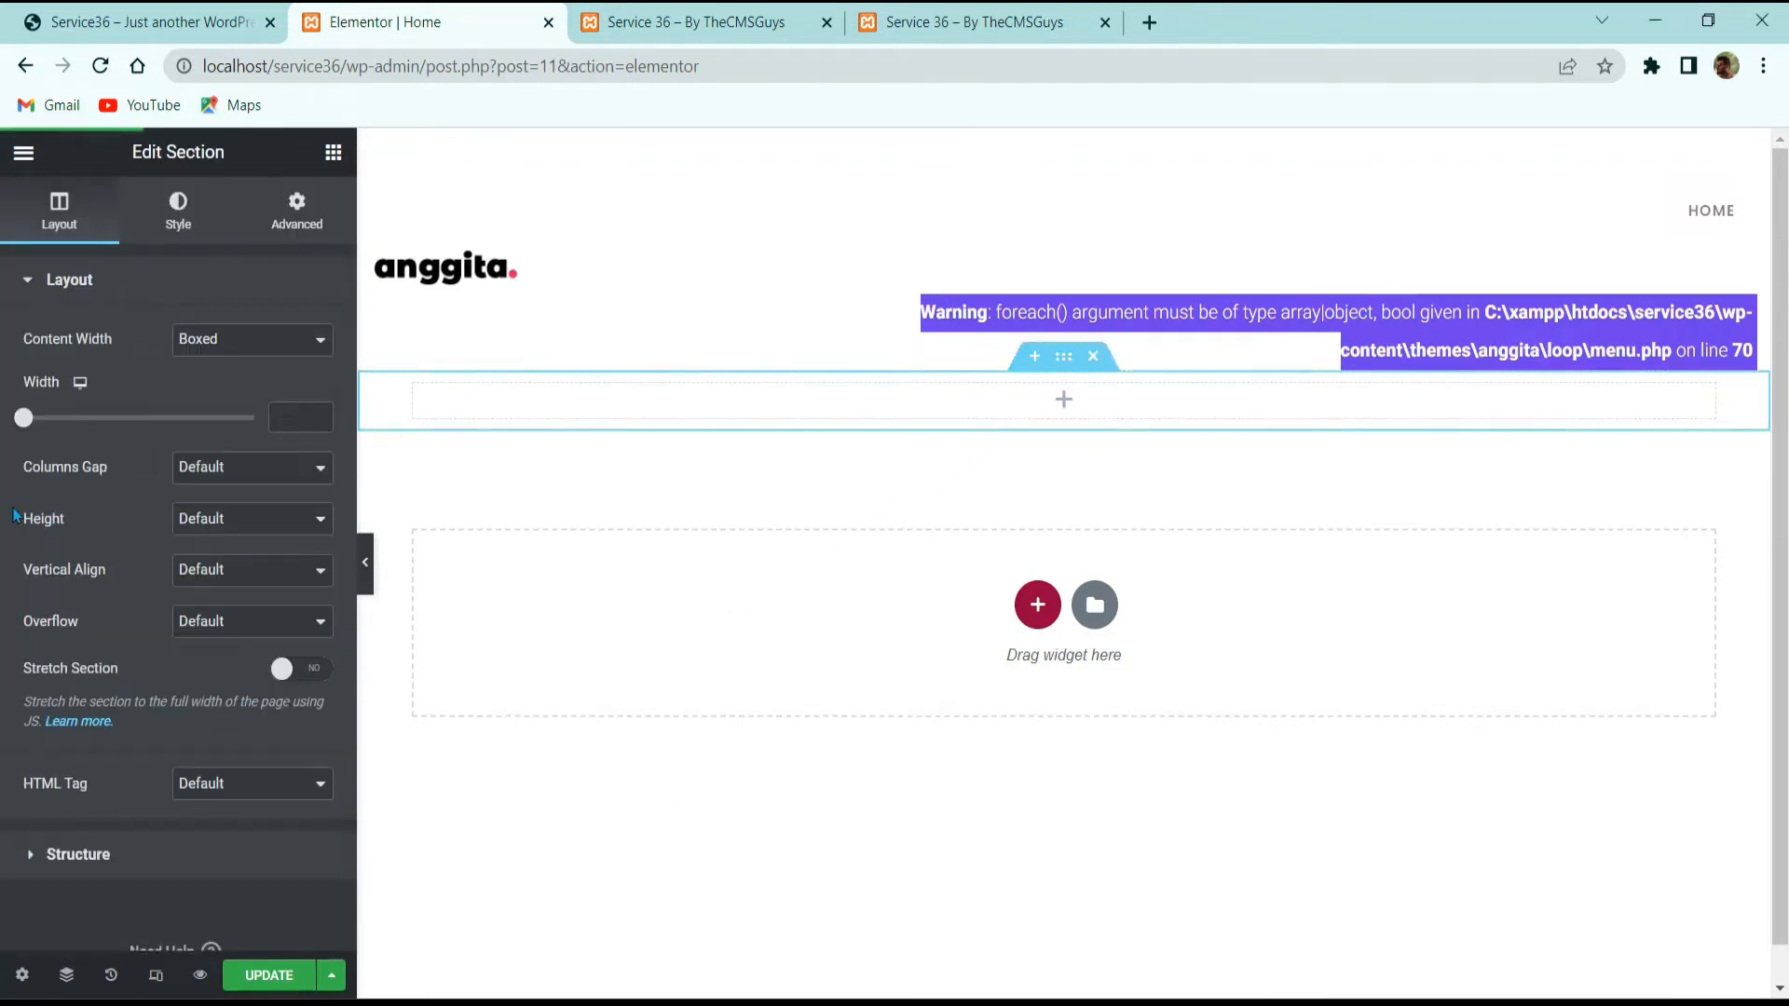
left_click(257, 340)
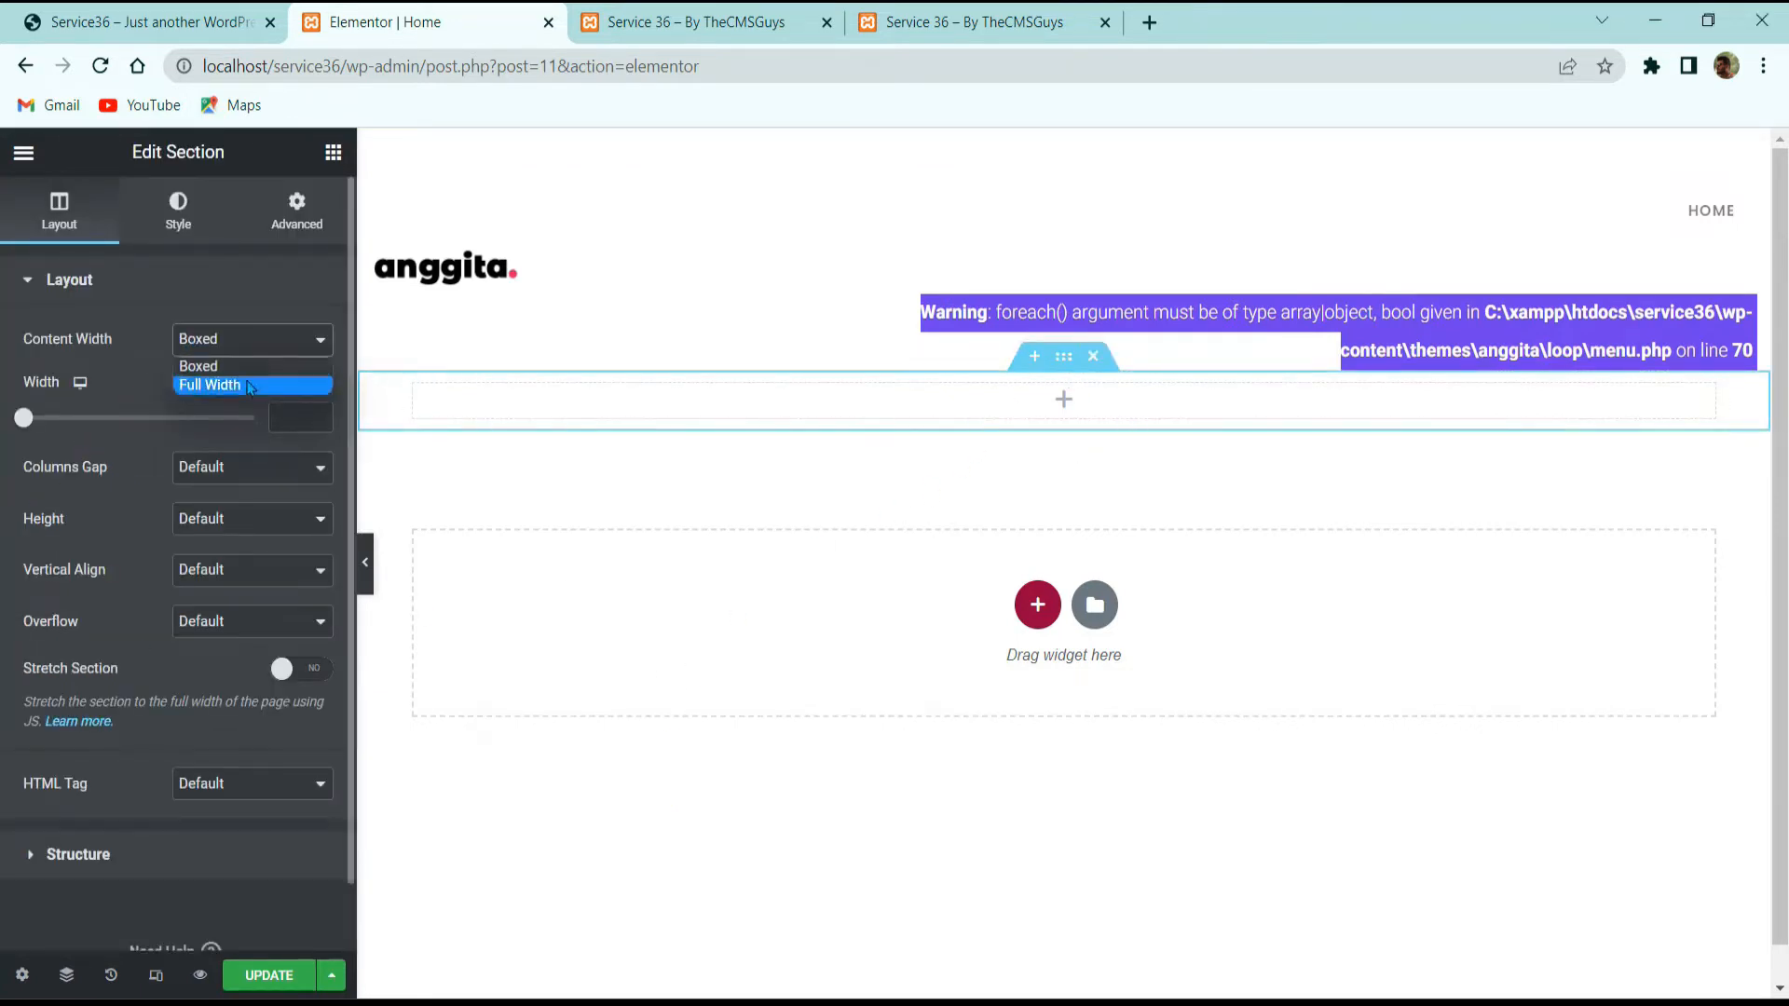
left_click(250, 384)
left_click(241, 394)
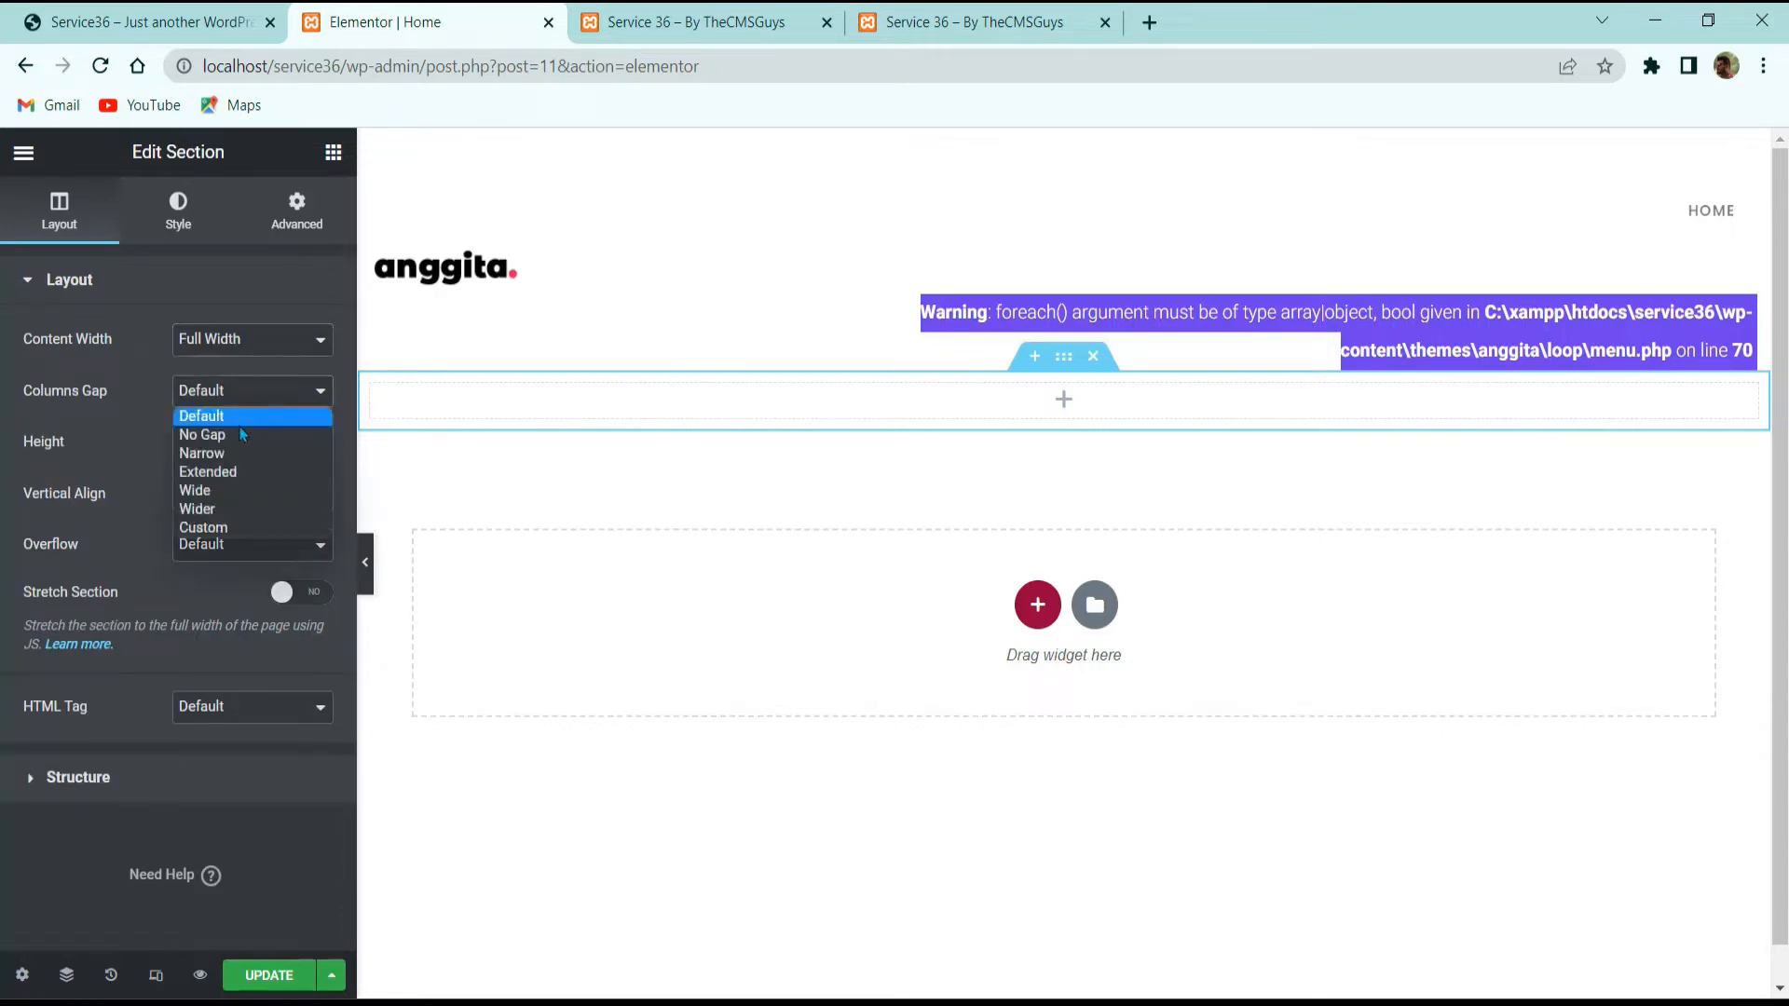
left_click(233, 435)
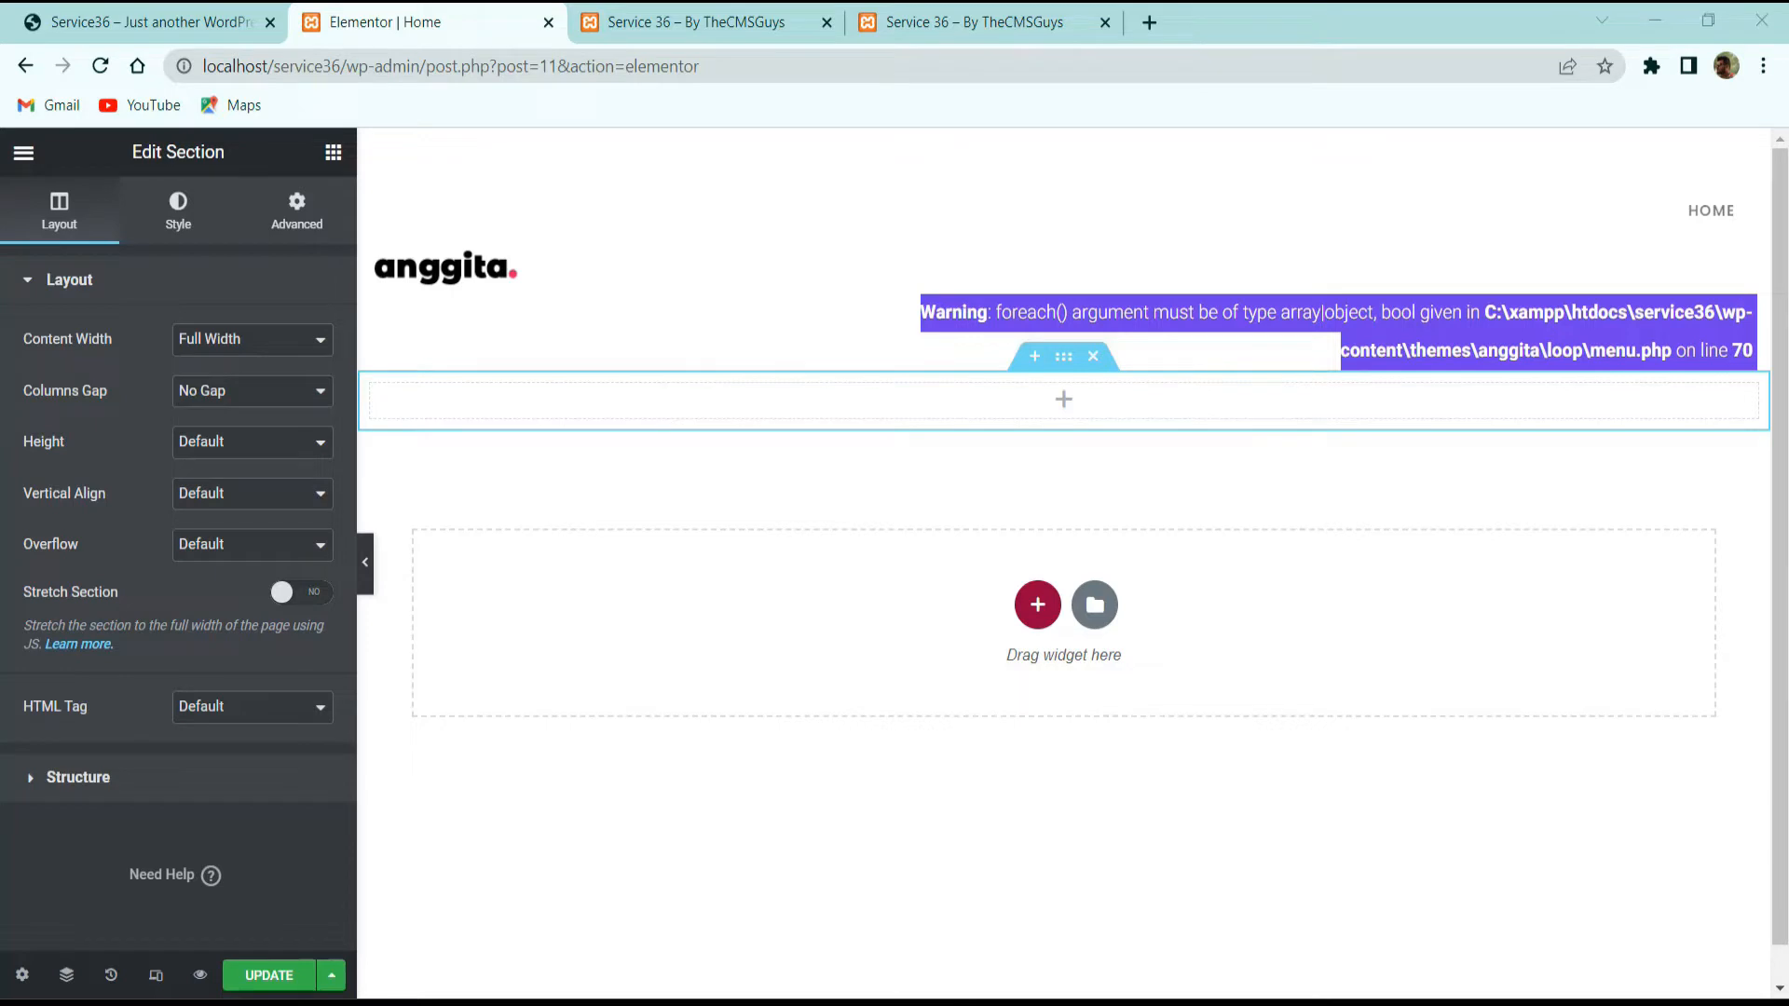
Step: Check the section's style and advanced settings, then search the widgets for 'slider'
left_click(178, 210)
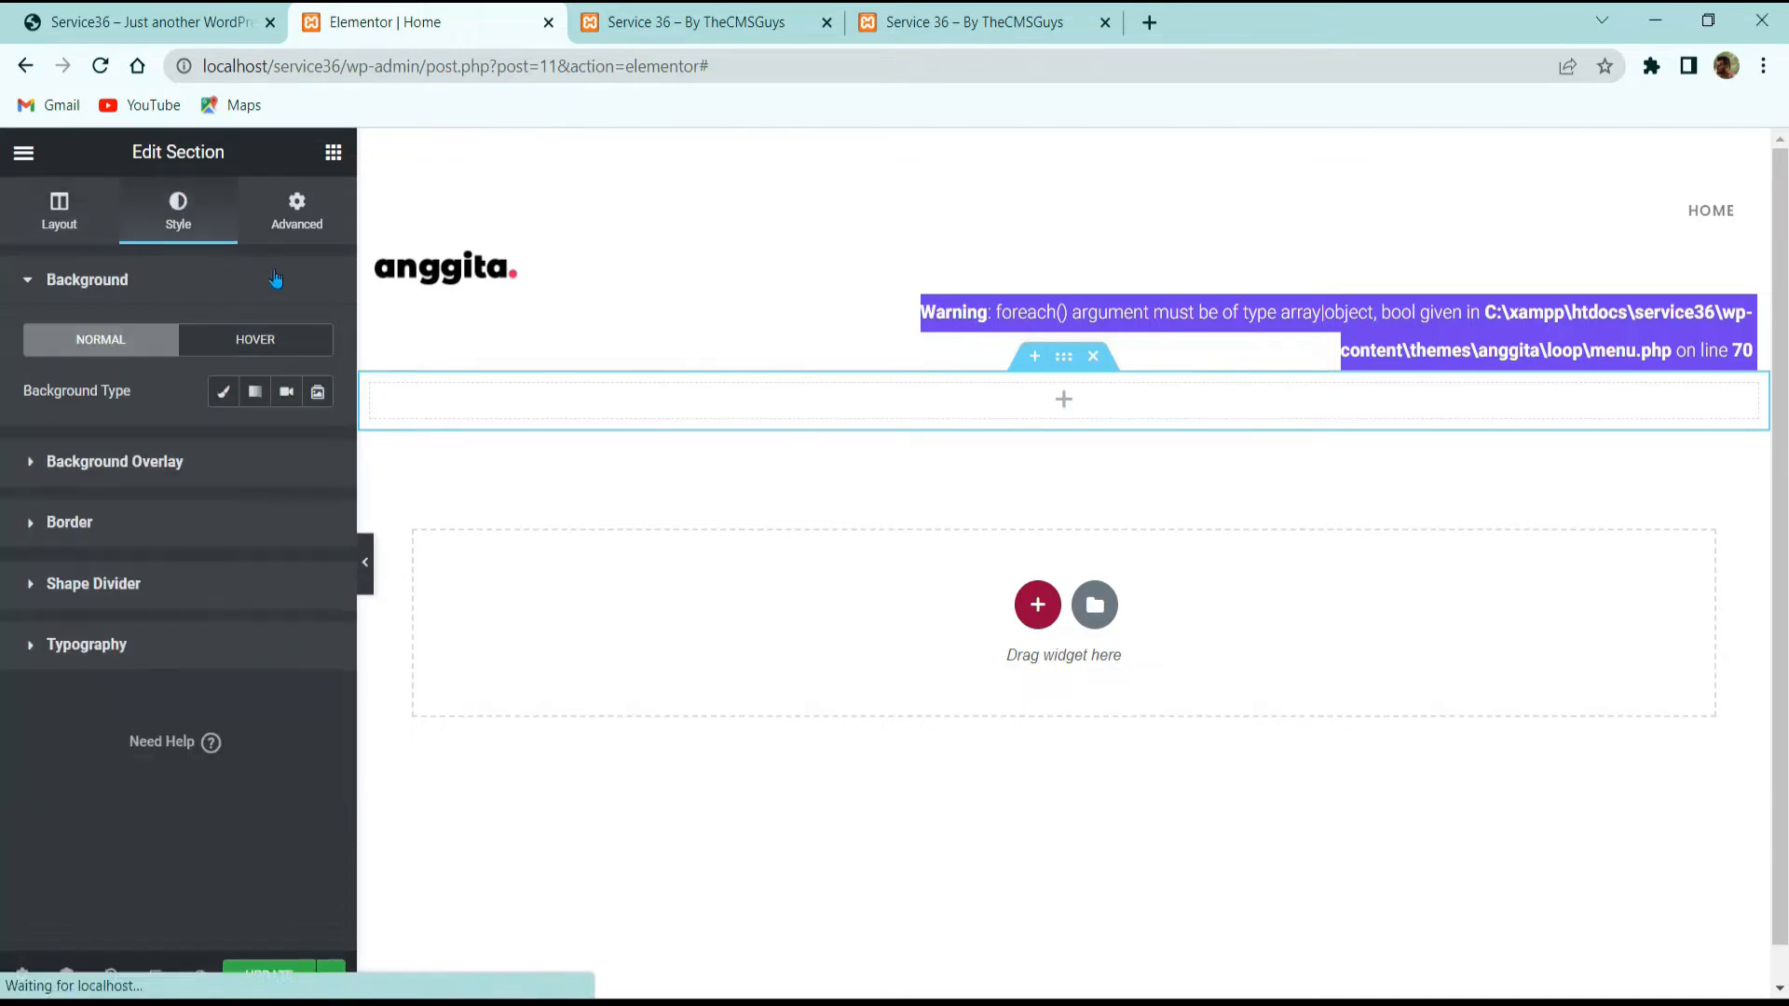
left_click(297, 213)
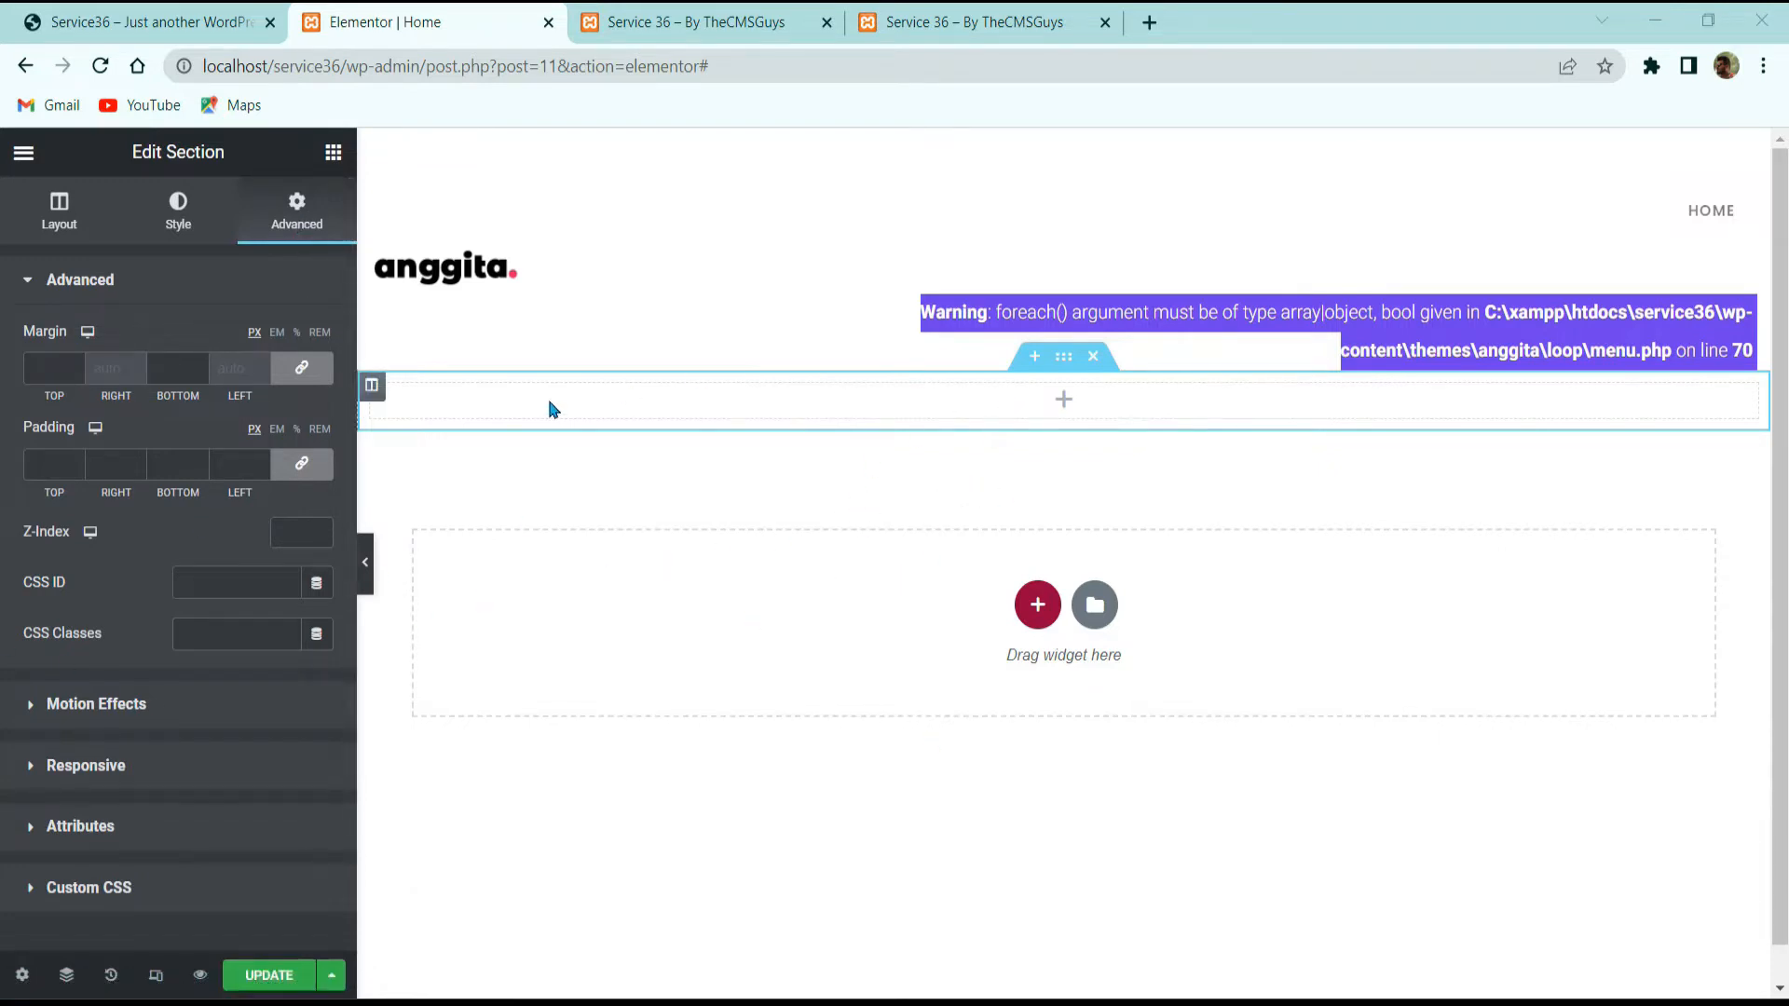
left_click(59, 211)
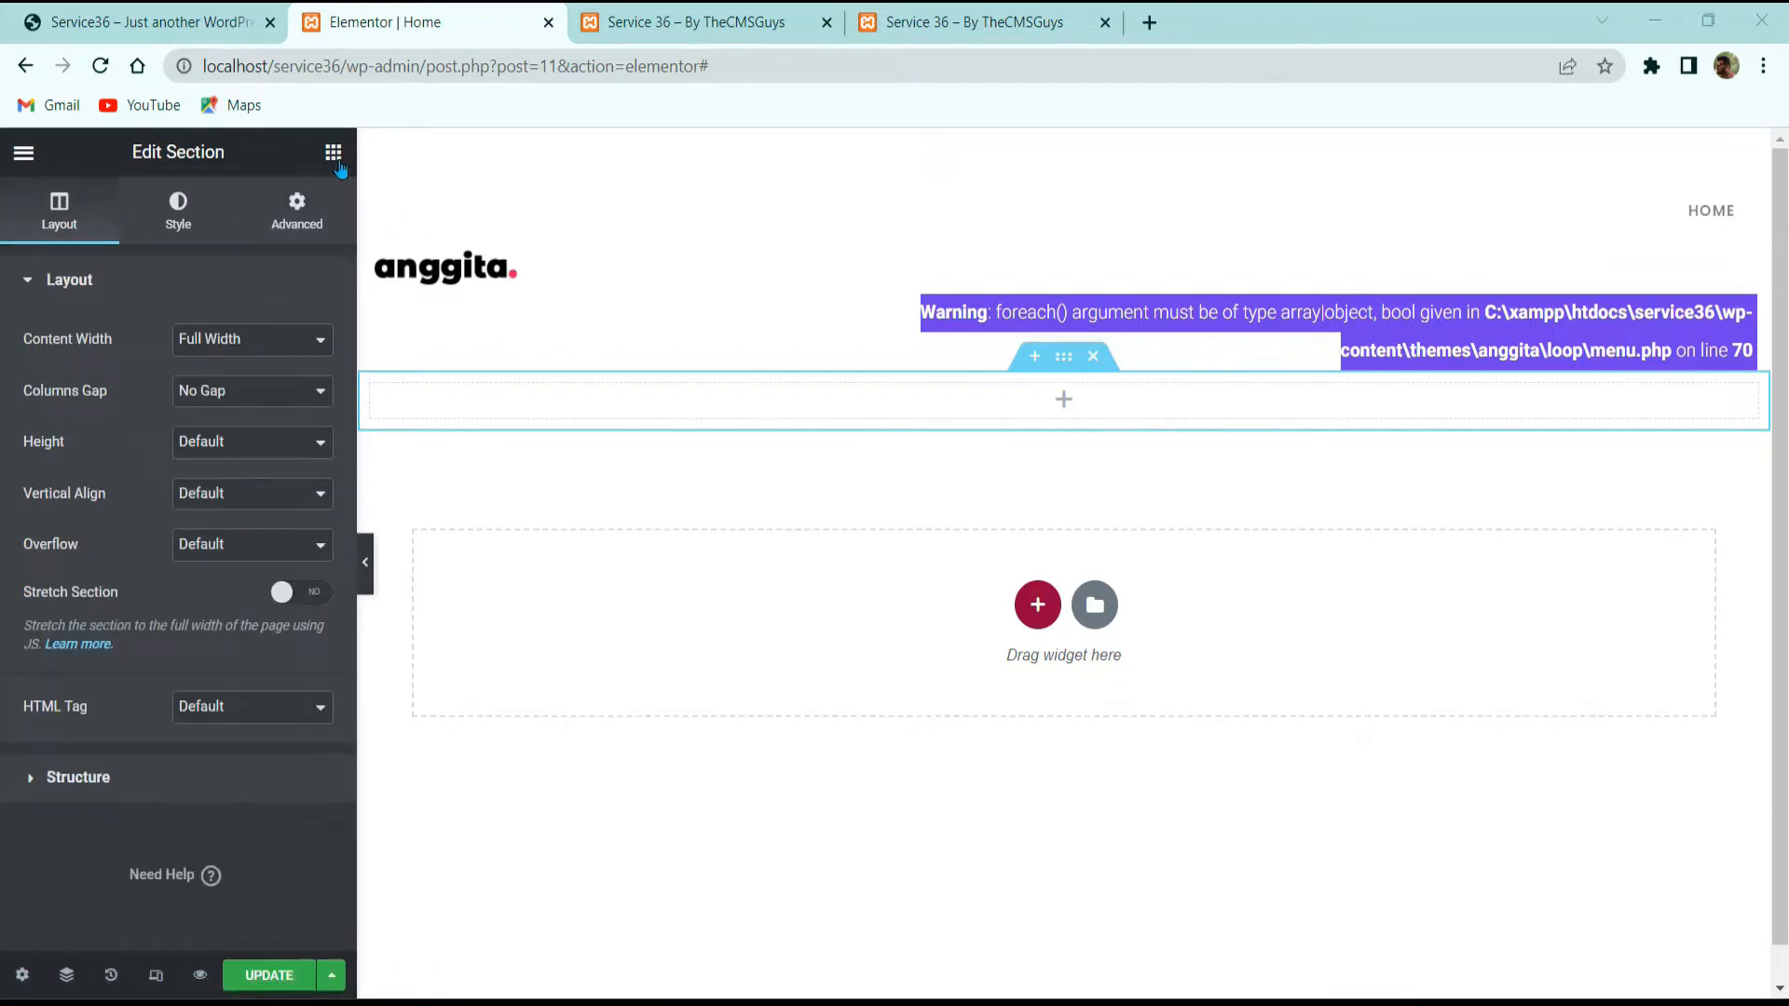
left_click(333, 154)
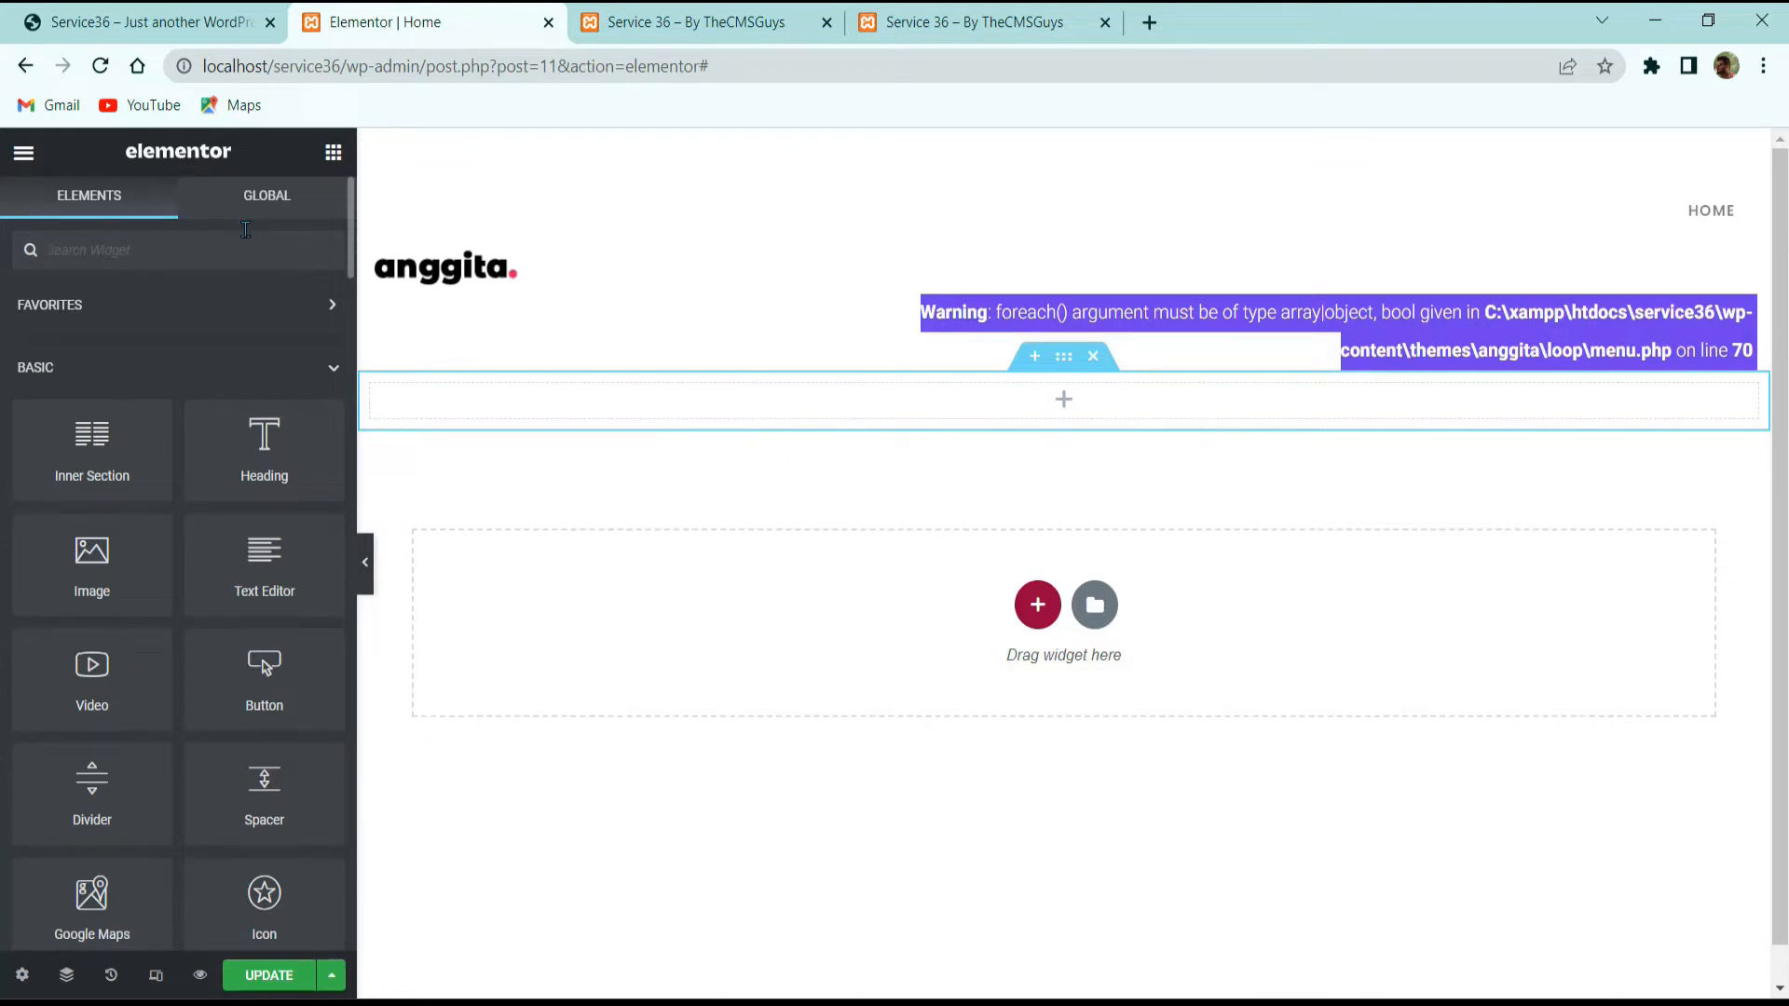
type("slider")
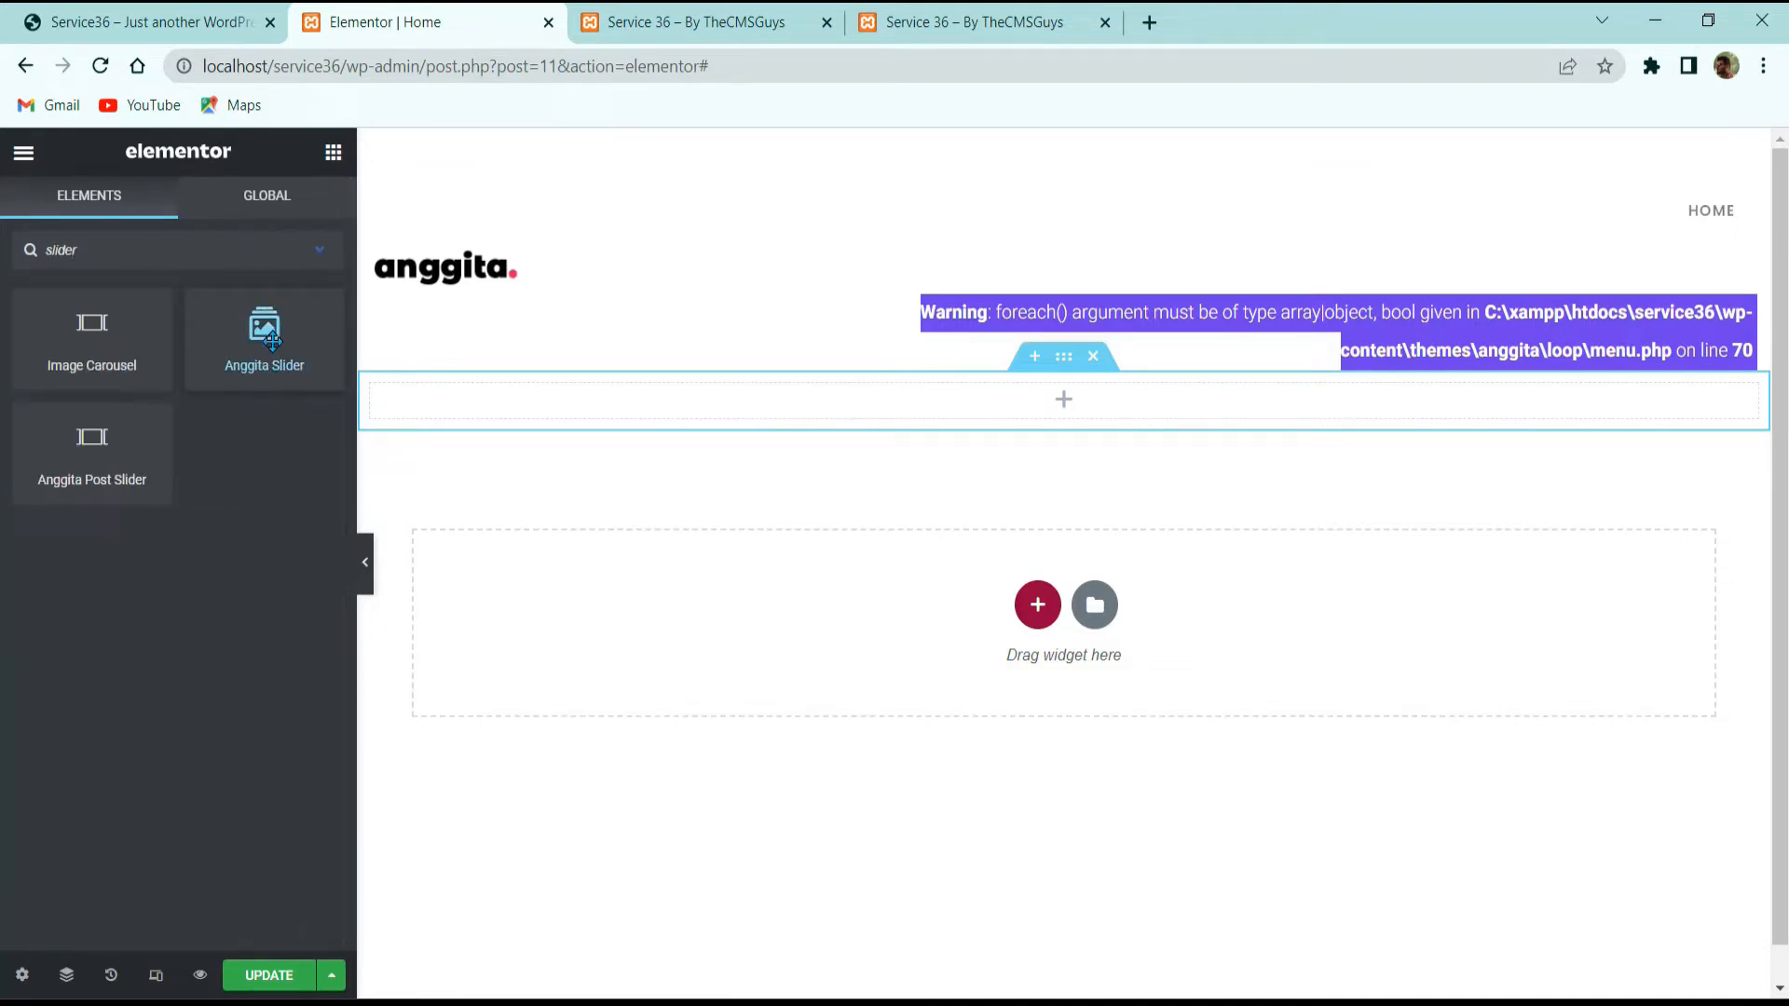
Step: Place an Anggita Slider in the section and delete its third slide
left_click_drag(258, 334, 662, 395)
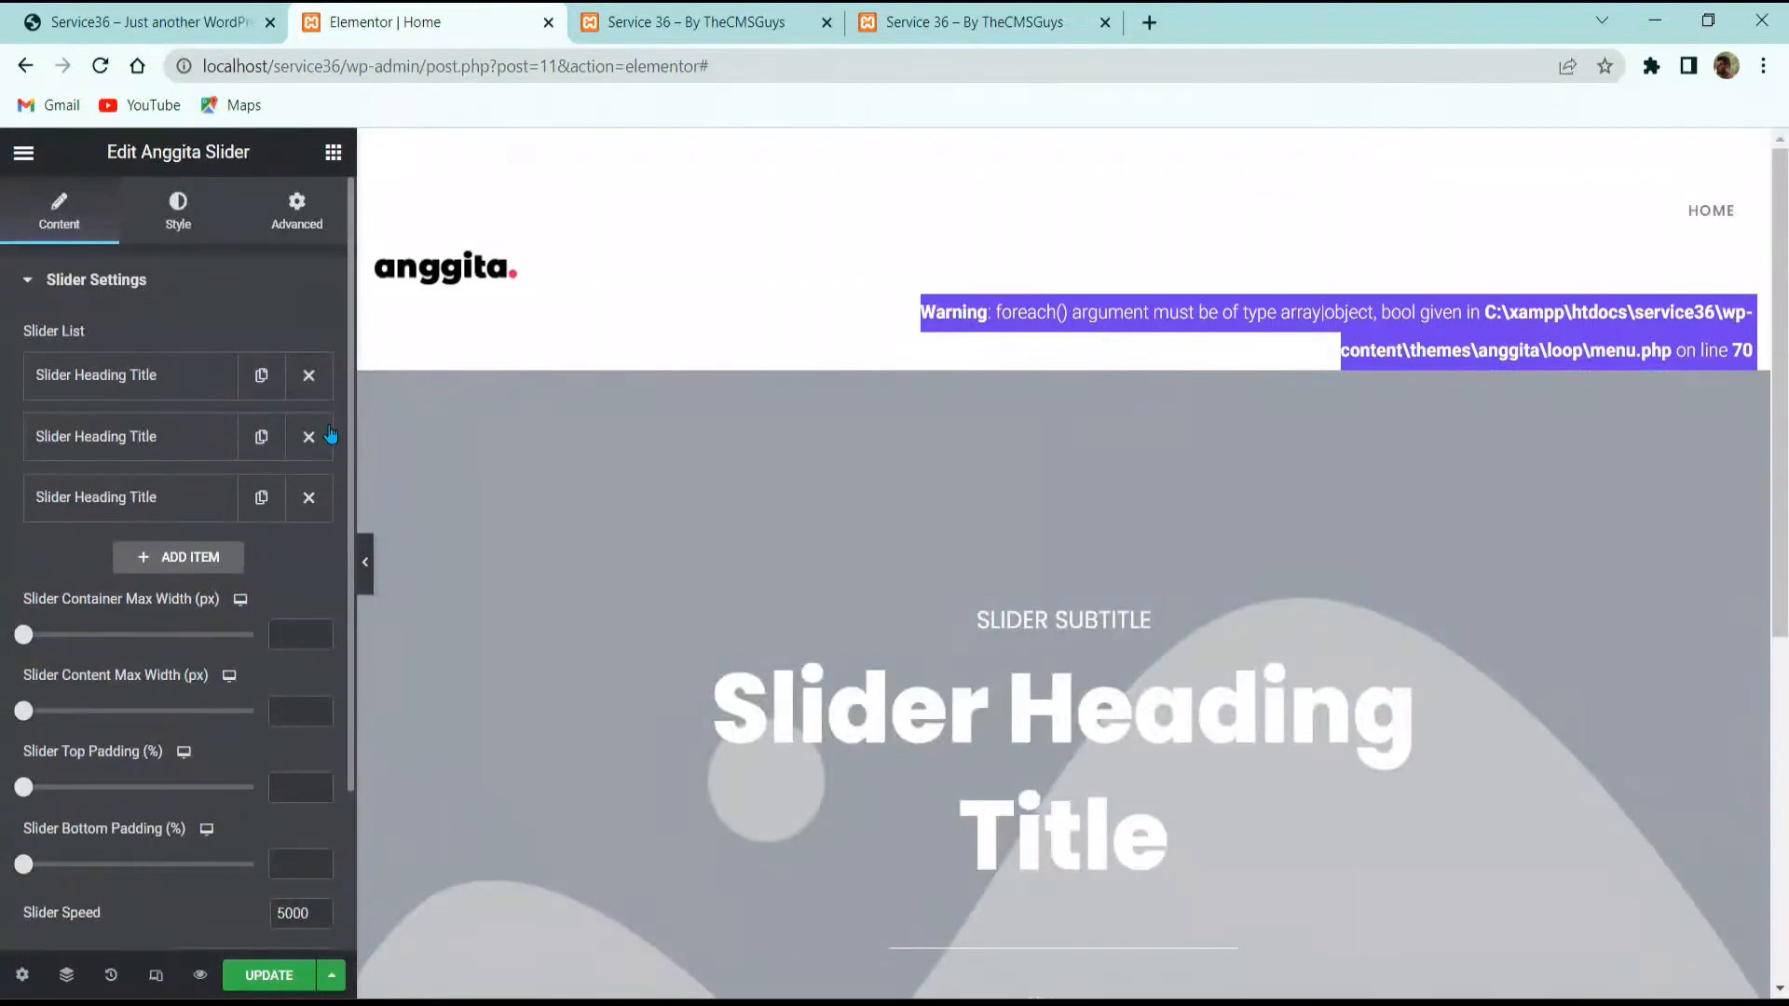
left_click(315, 437)
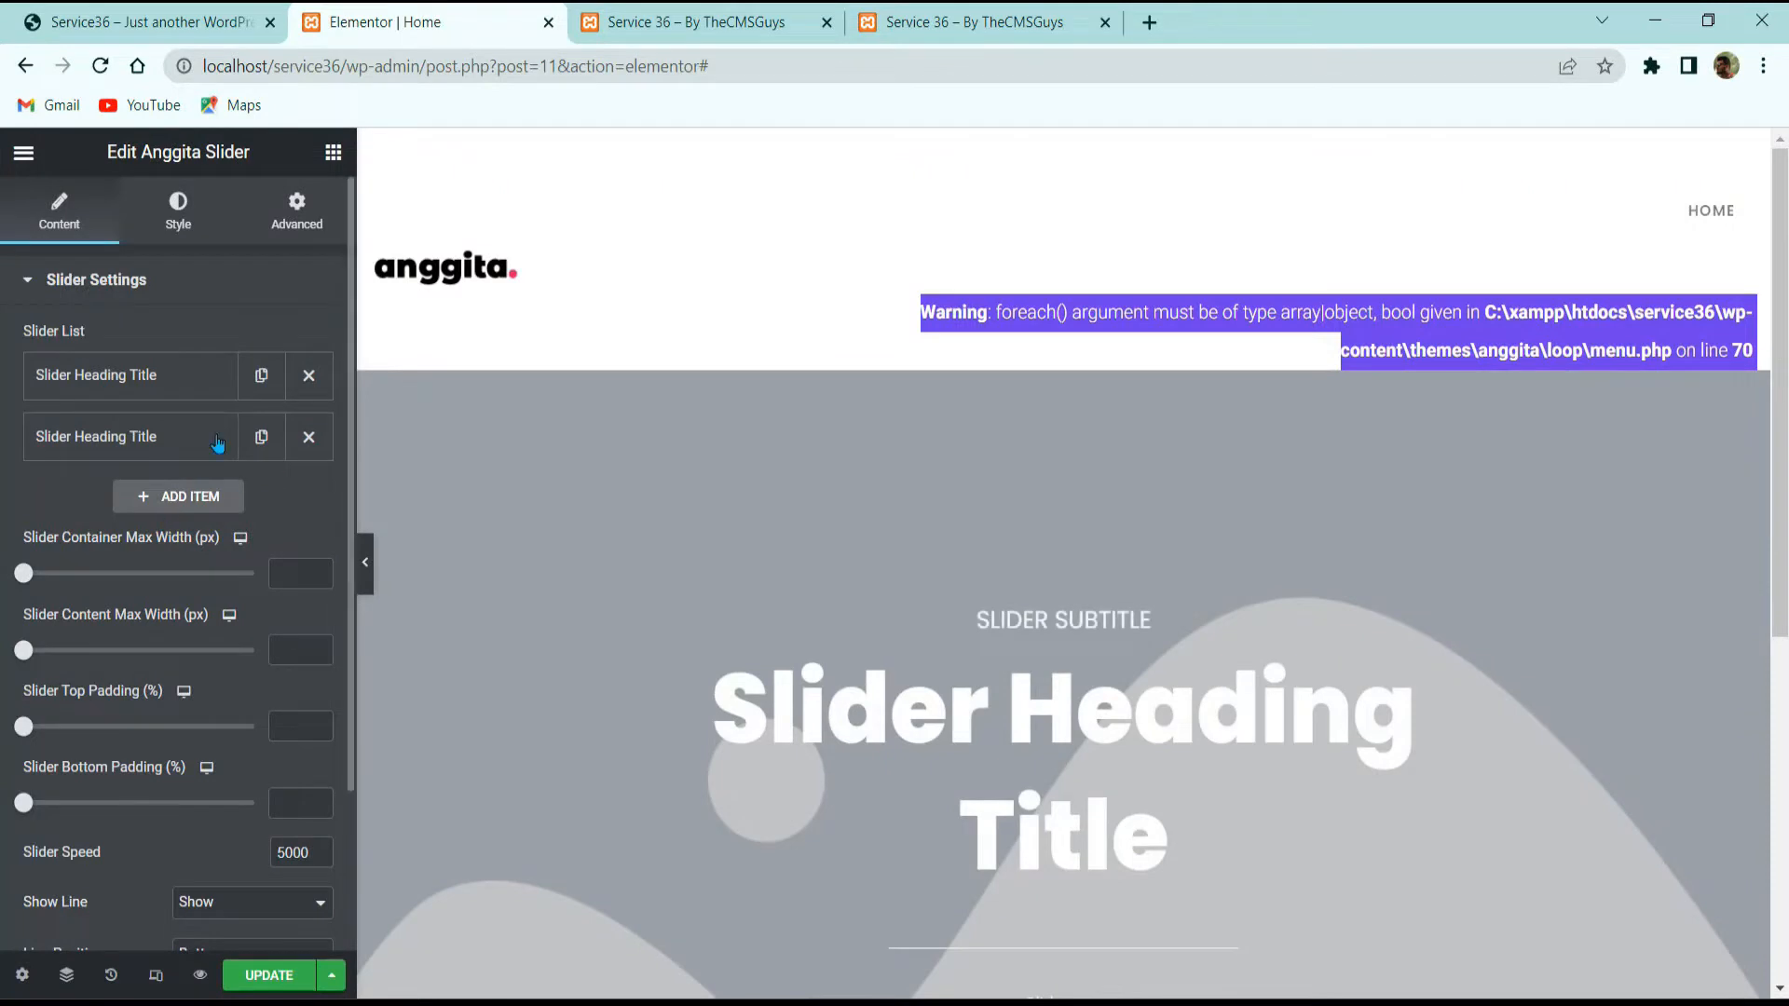
left_click(303, 436)
Step: Compare the first slide's heading and text fields with the demo's creative agency slide
left_click(202, 383)
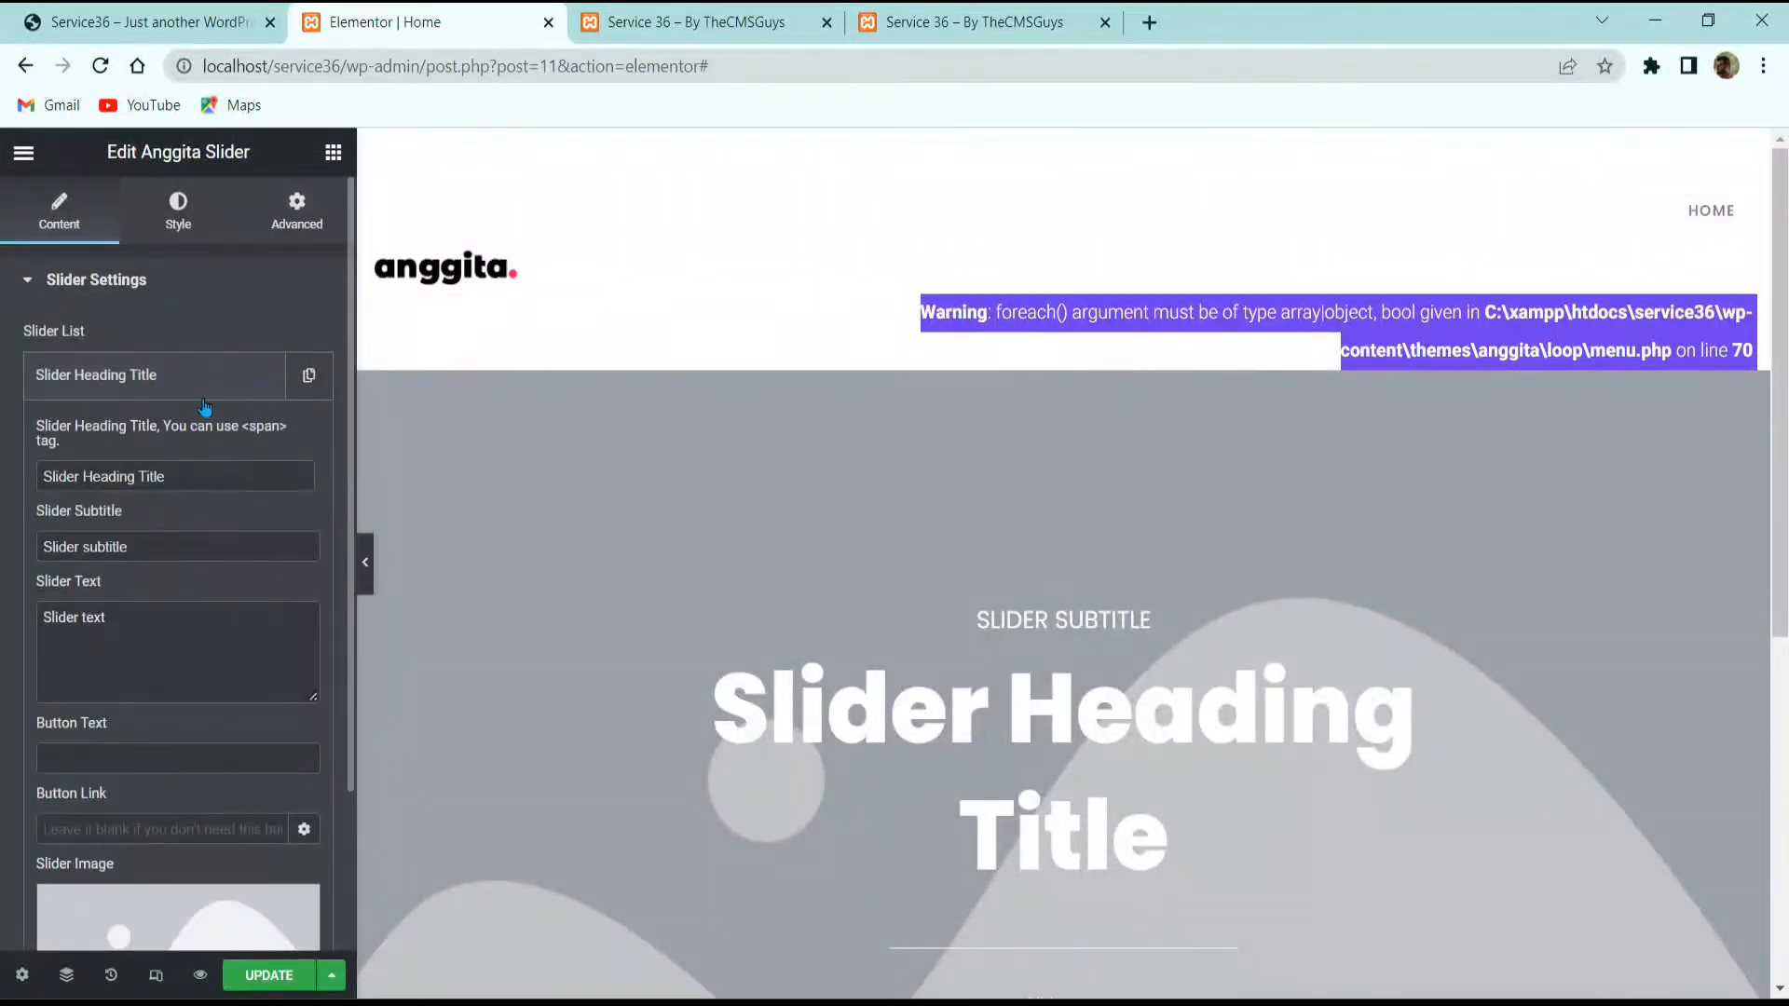
left_click(156, 11)
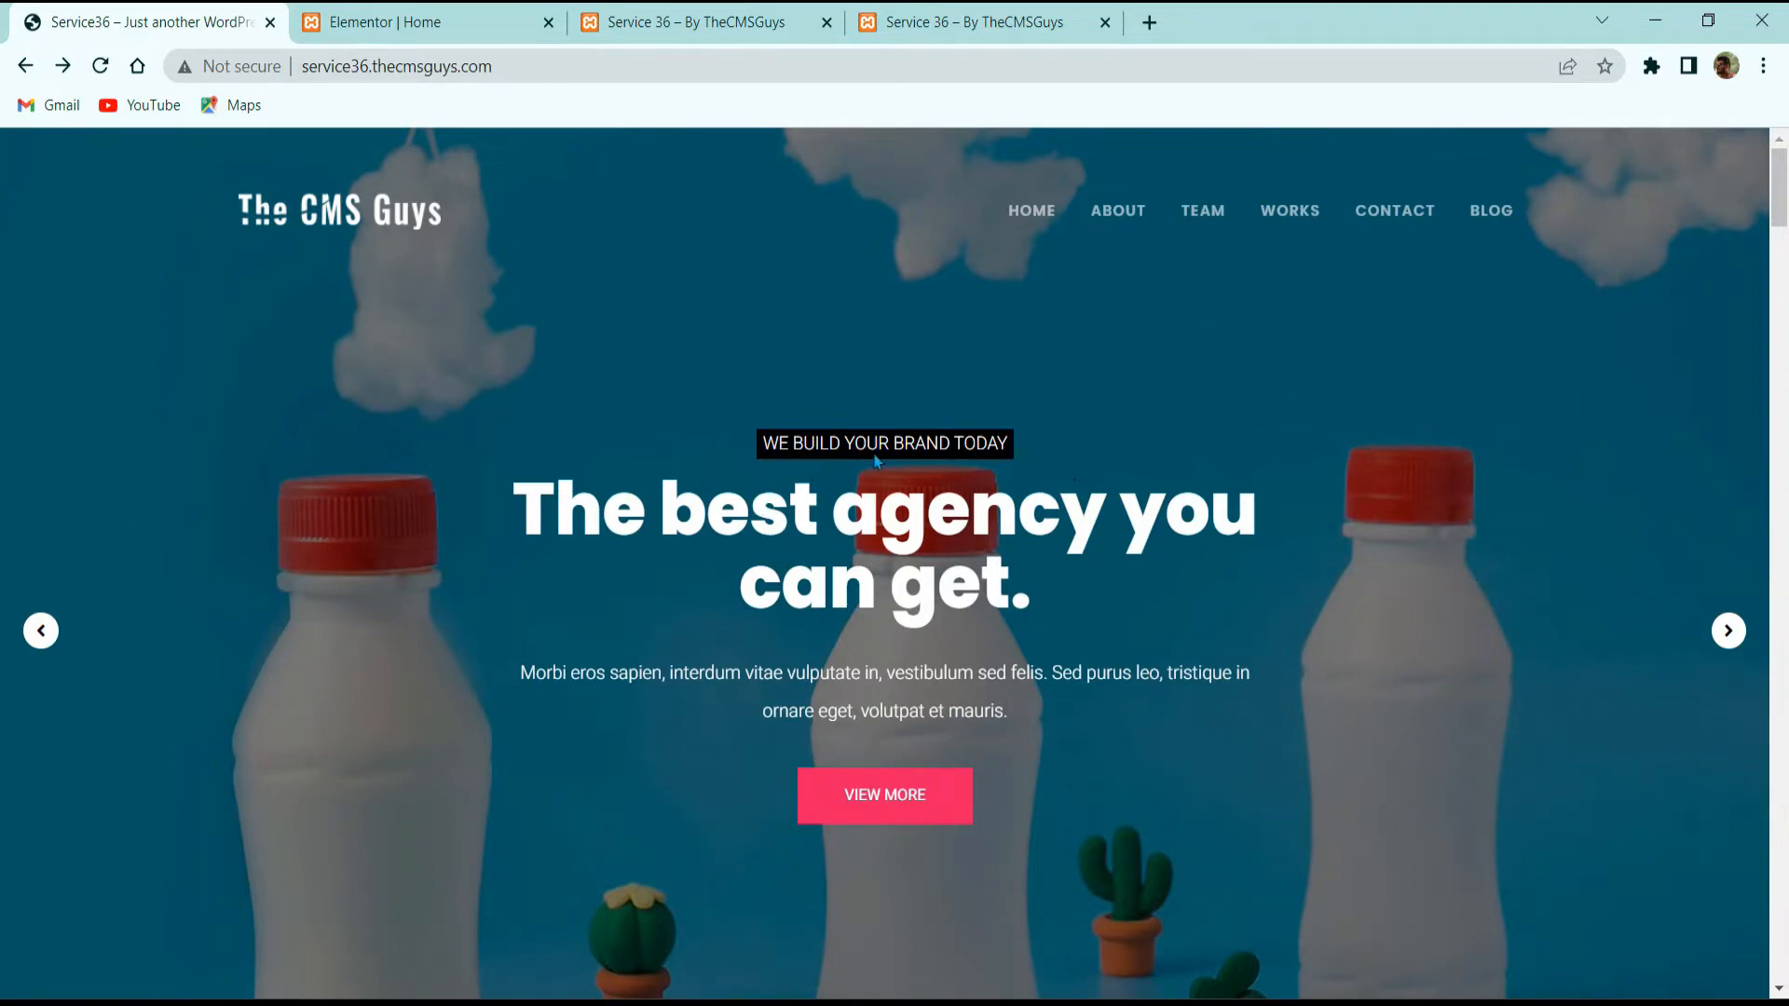
left_click(41, 633)
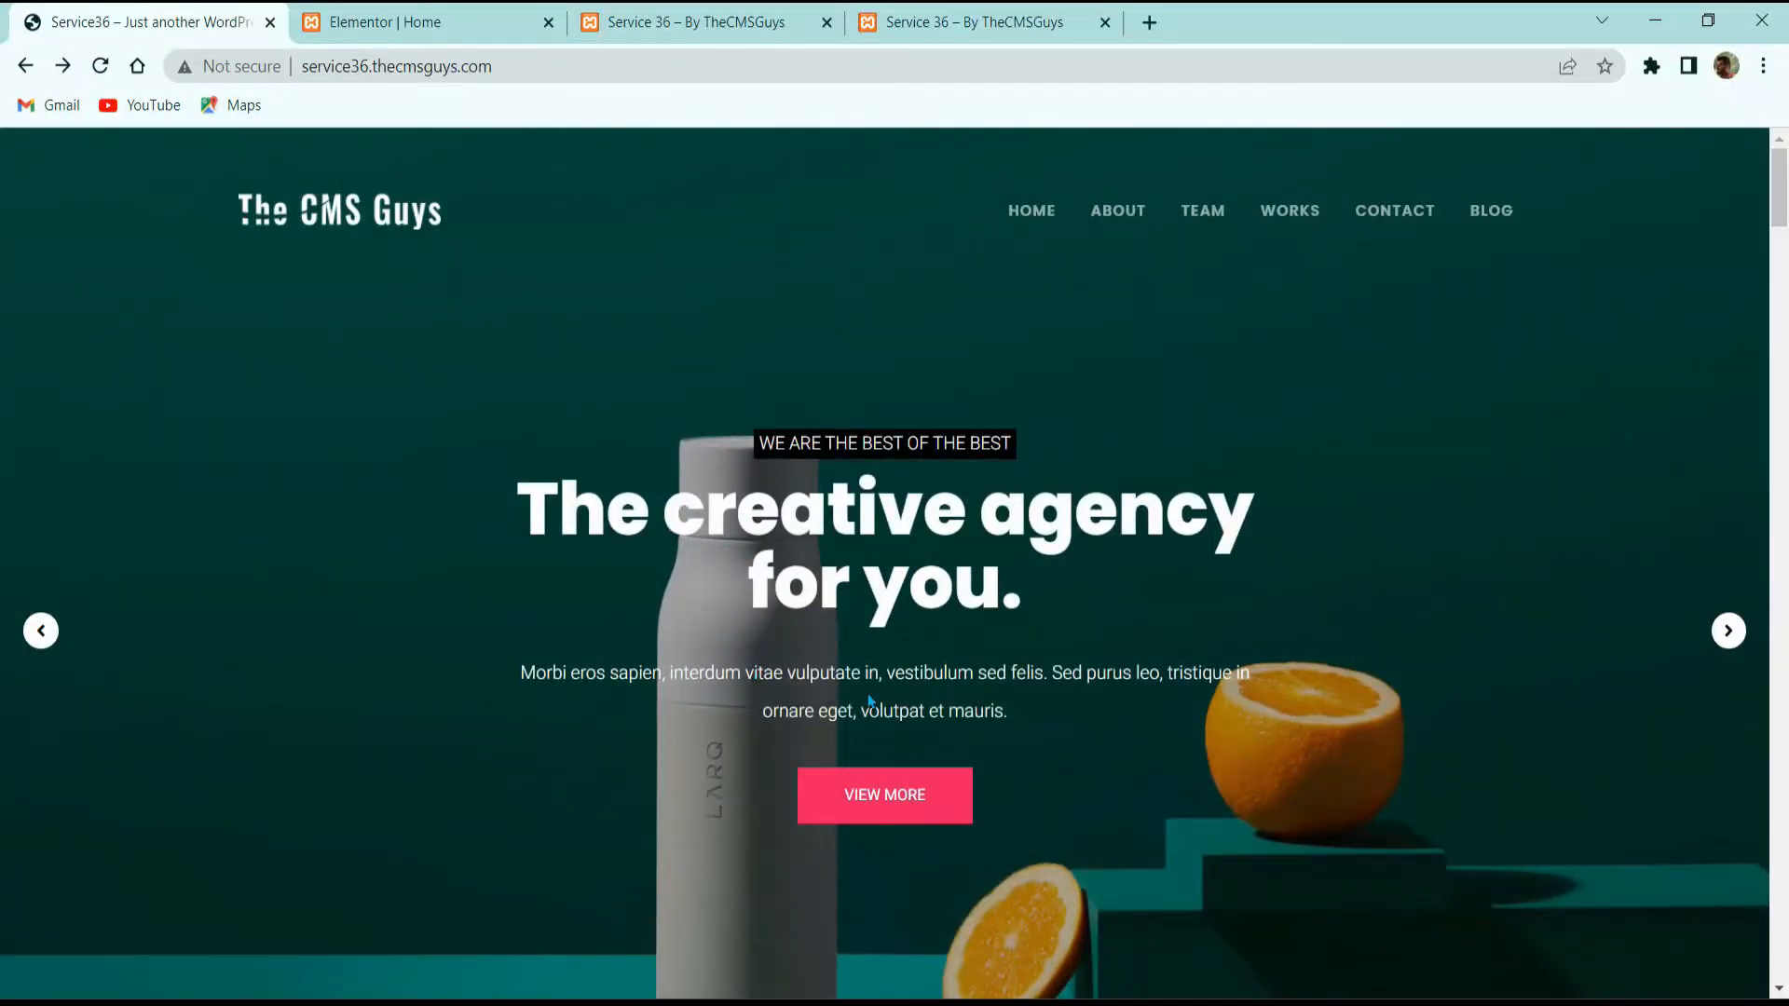
scroll(911, 693, "down", 1)
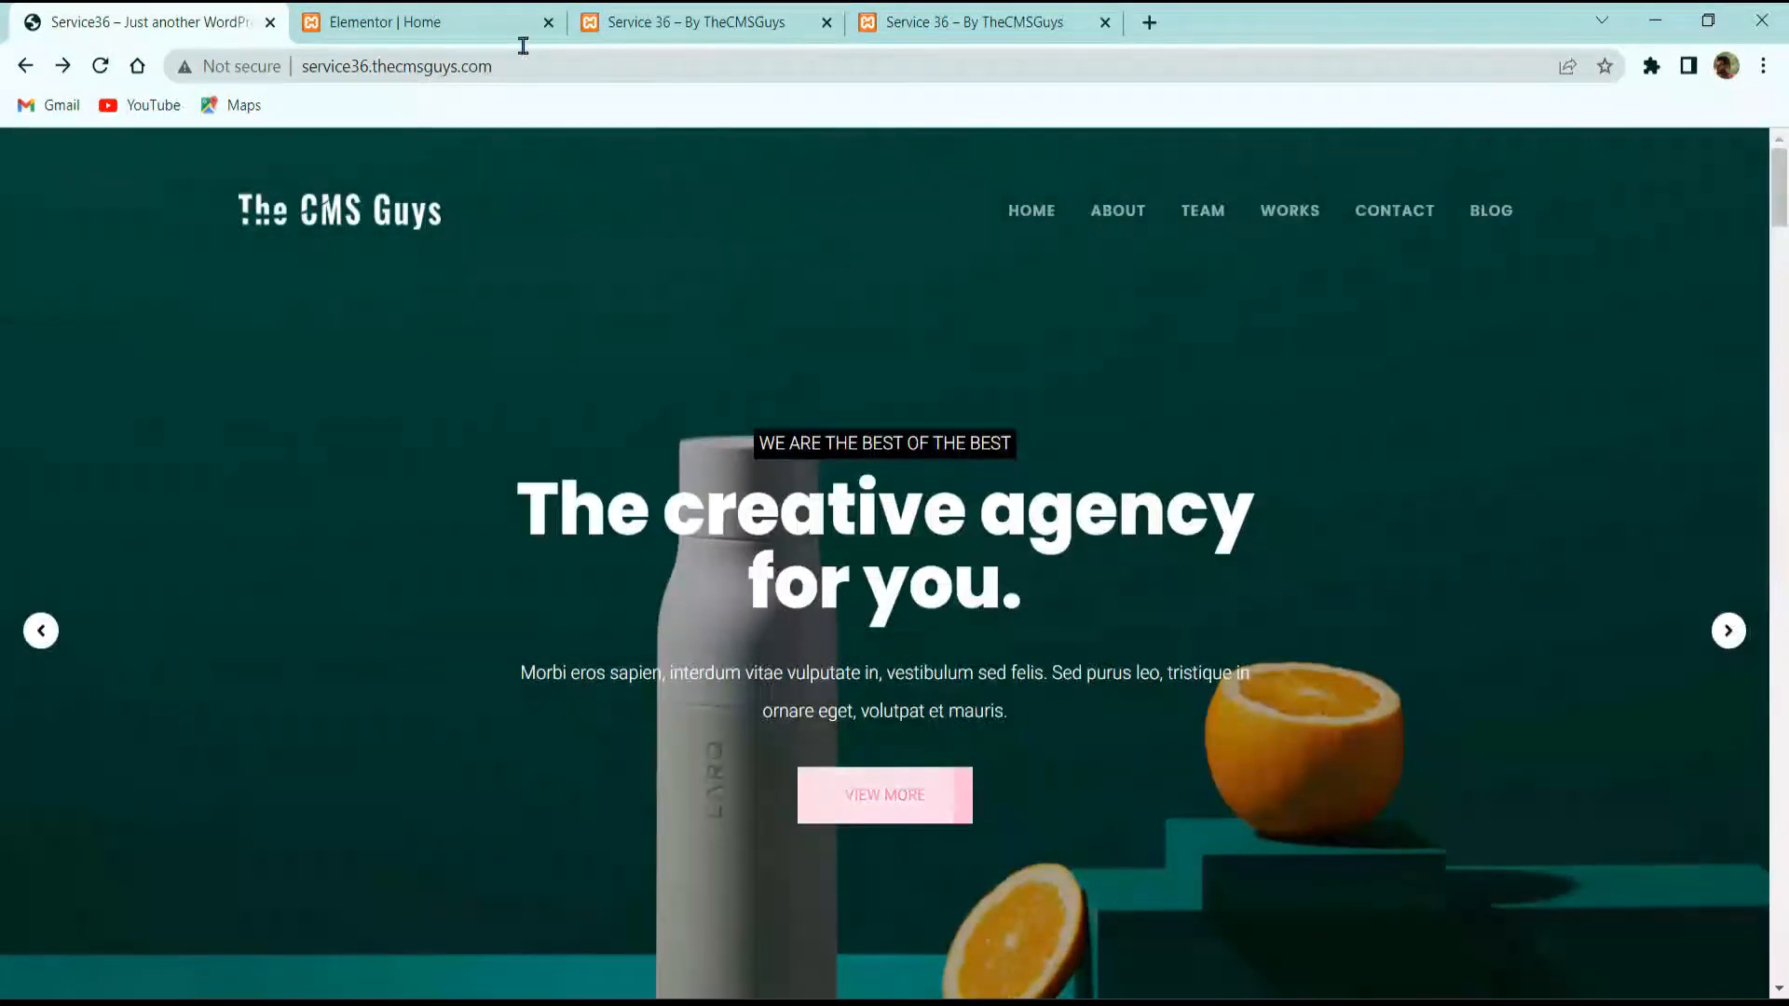
left_click(410, 22)
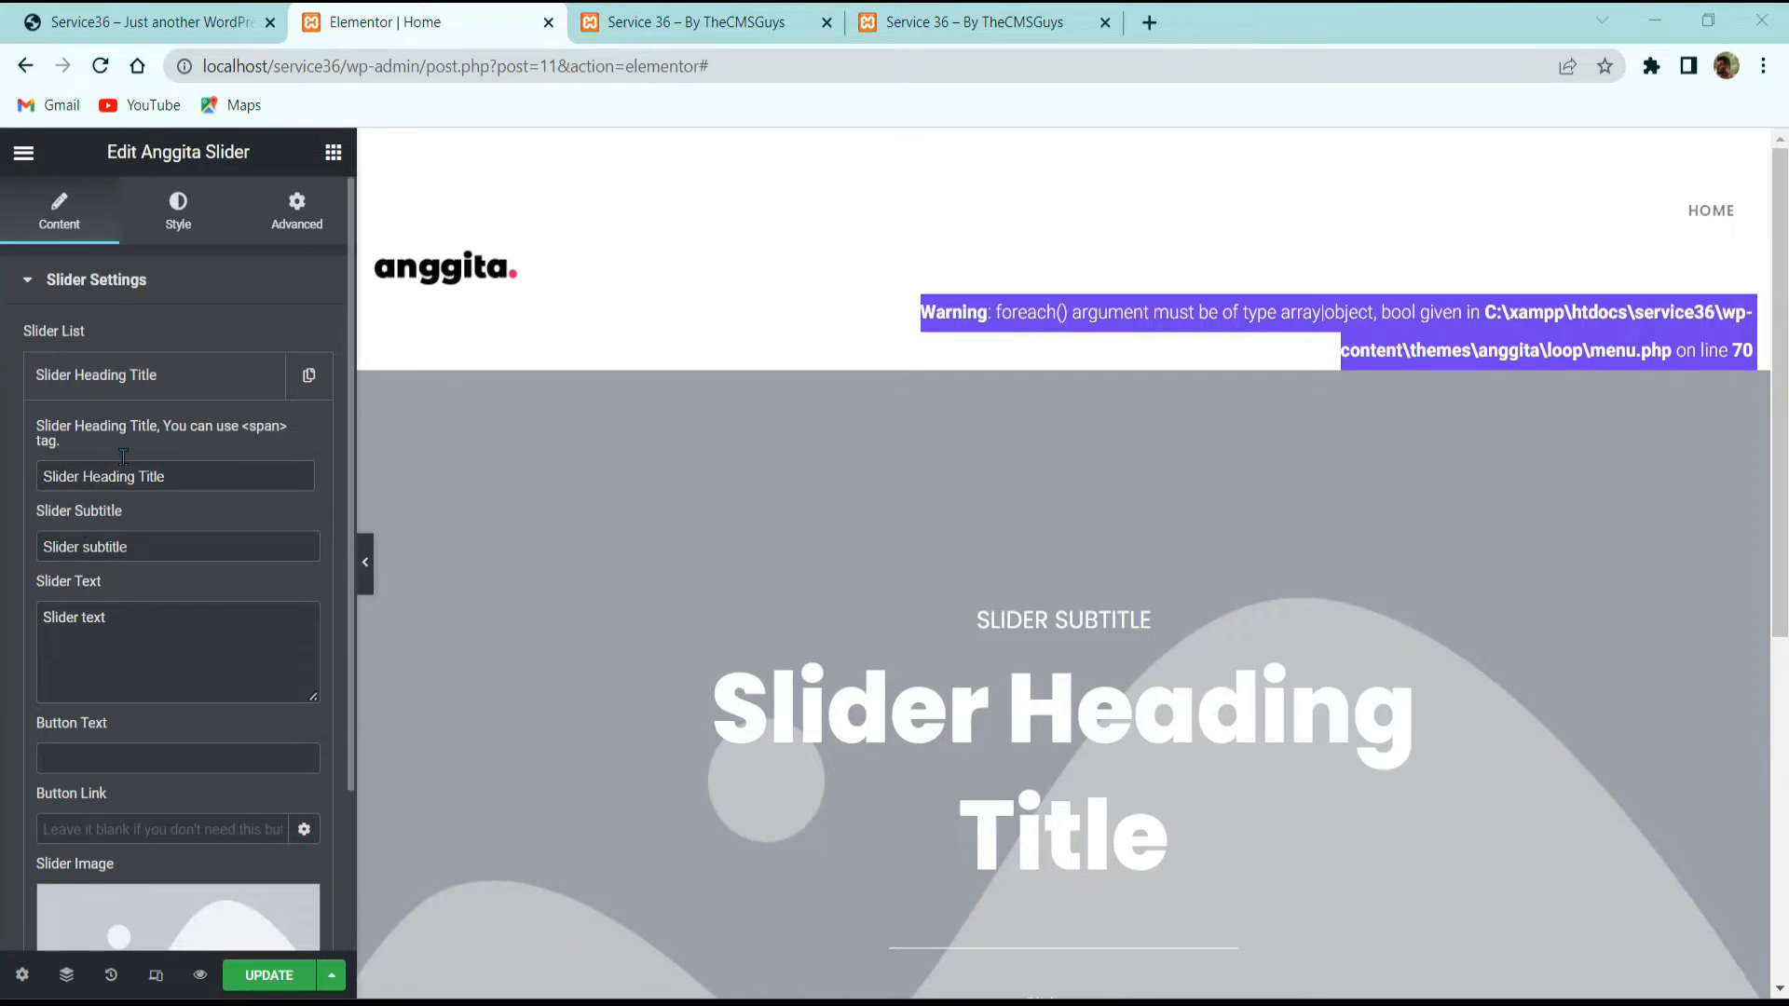
Step: Set the first slide's heading to 'The creative agency for you.' and paste the demo paragraph
type("The creative agency for you.")
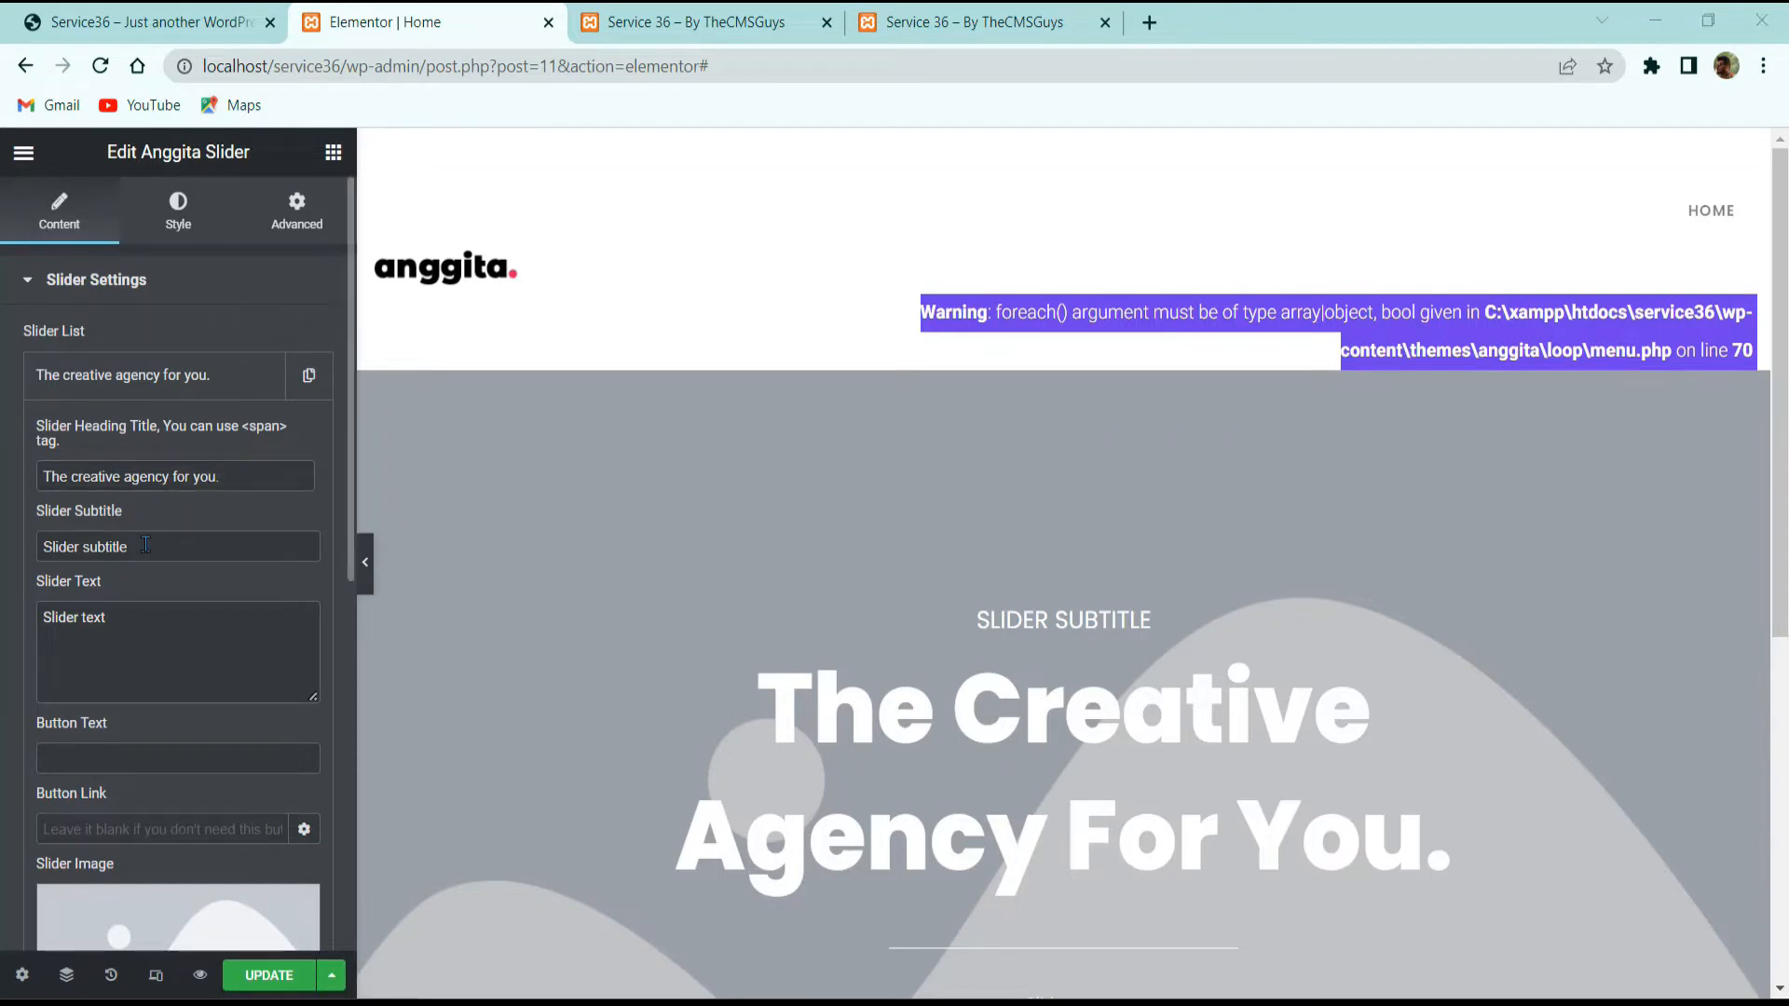
left_click(149, 22)
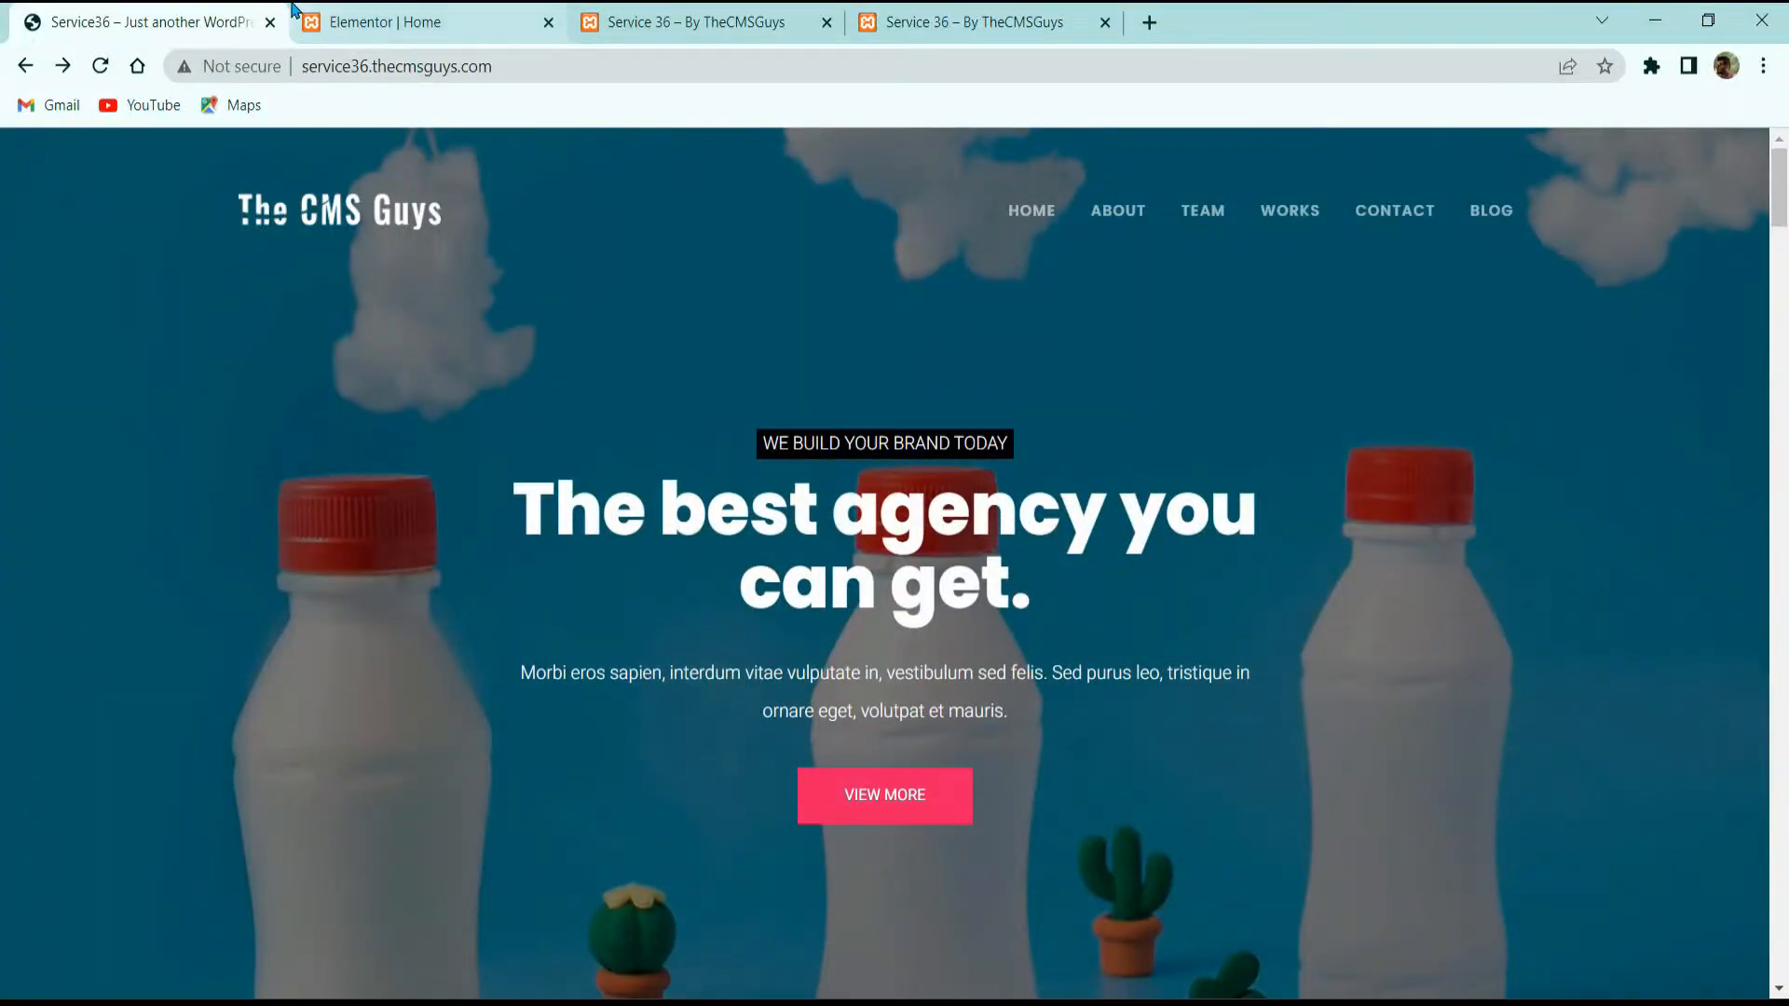
left_click(420, 22)
type("we are the best of the best")
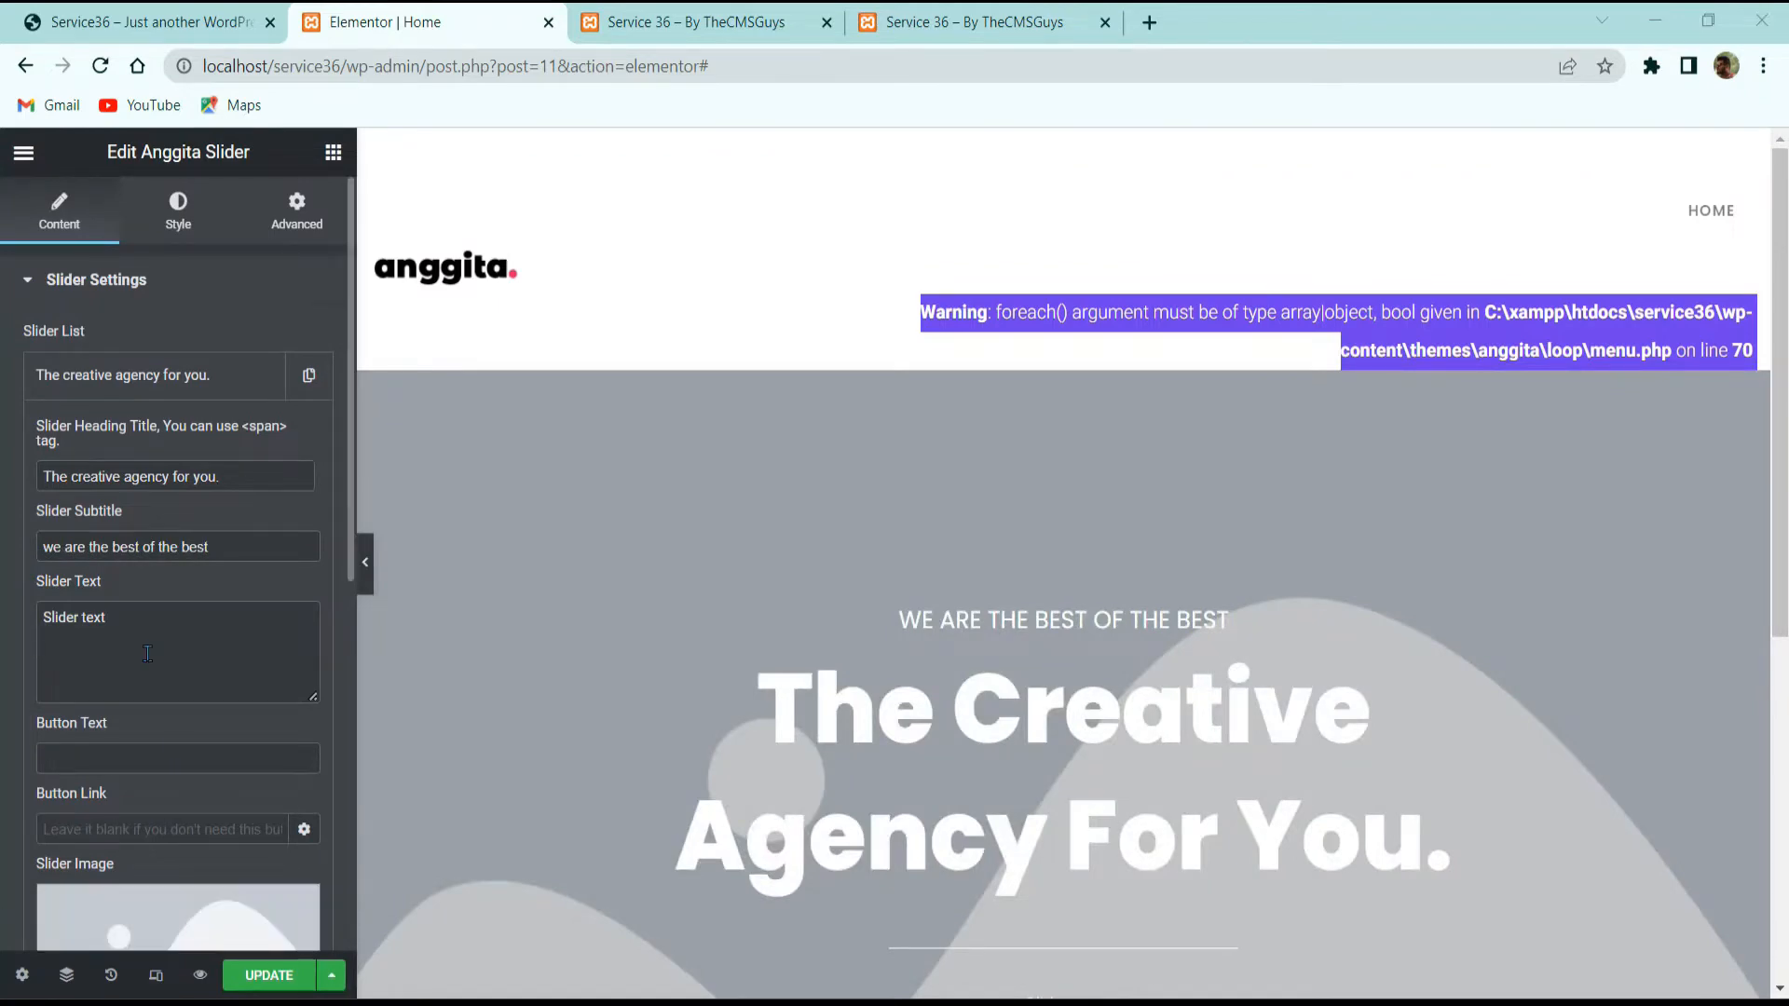
type("Morbi eros sapien, interdum vitae vulputate in, vestibulum sed felis. Sed purus leo, tristique in ornare eget, volutpat et mauris.")
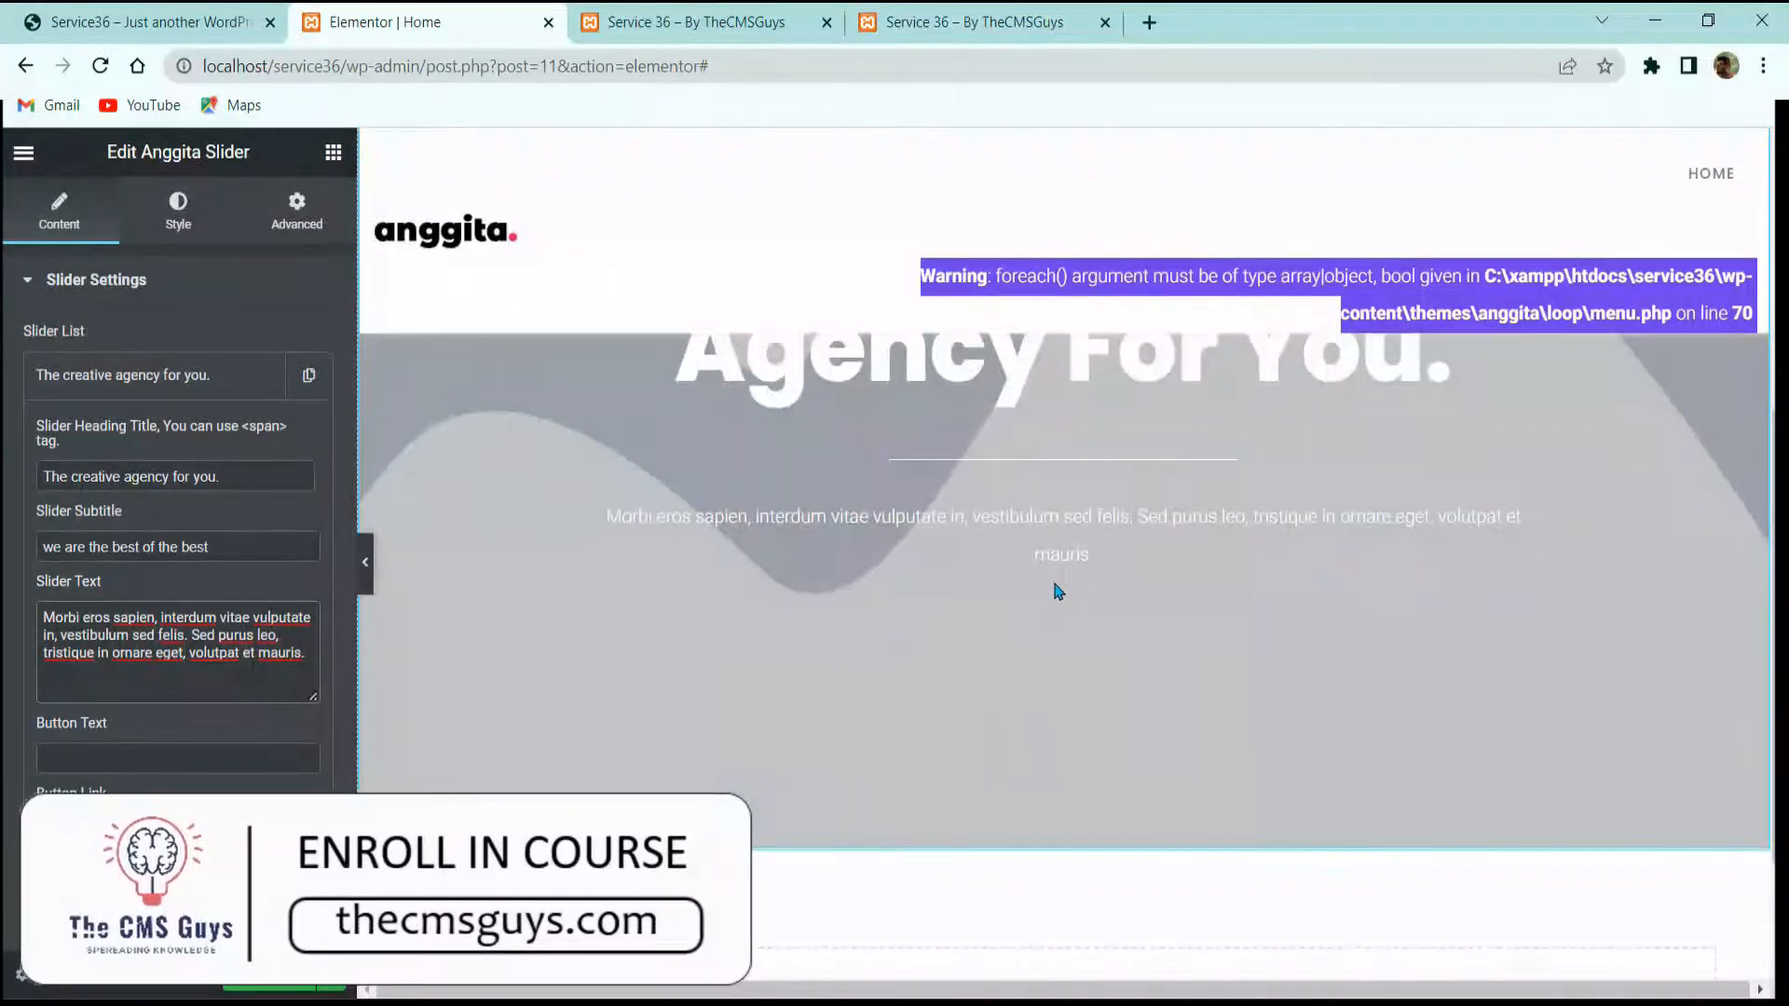
Step: Give the slide a 'View More' button linked to # and open its Slider Image picker
scroll(177, 559, "down", 4)
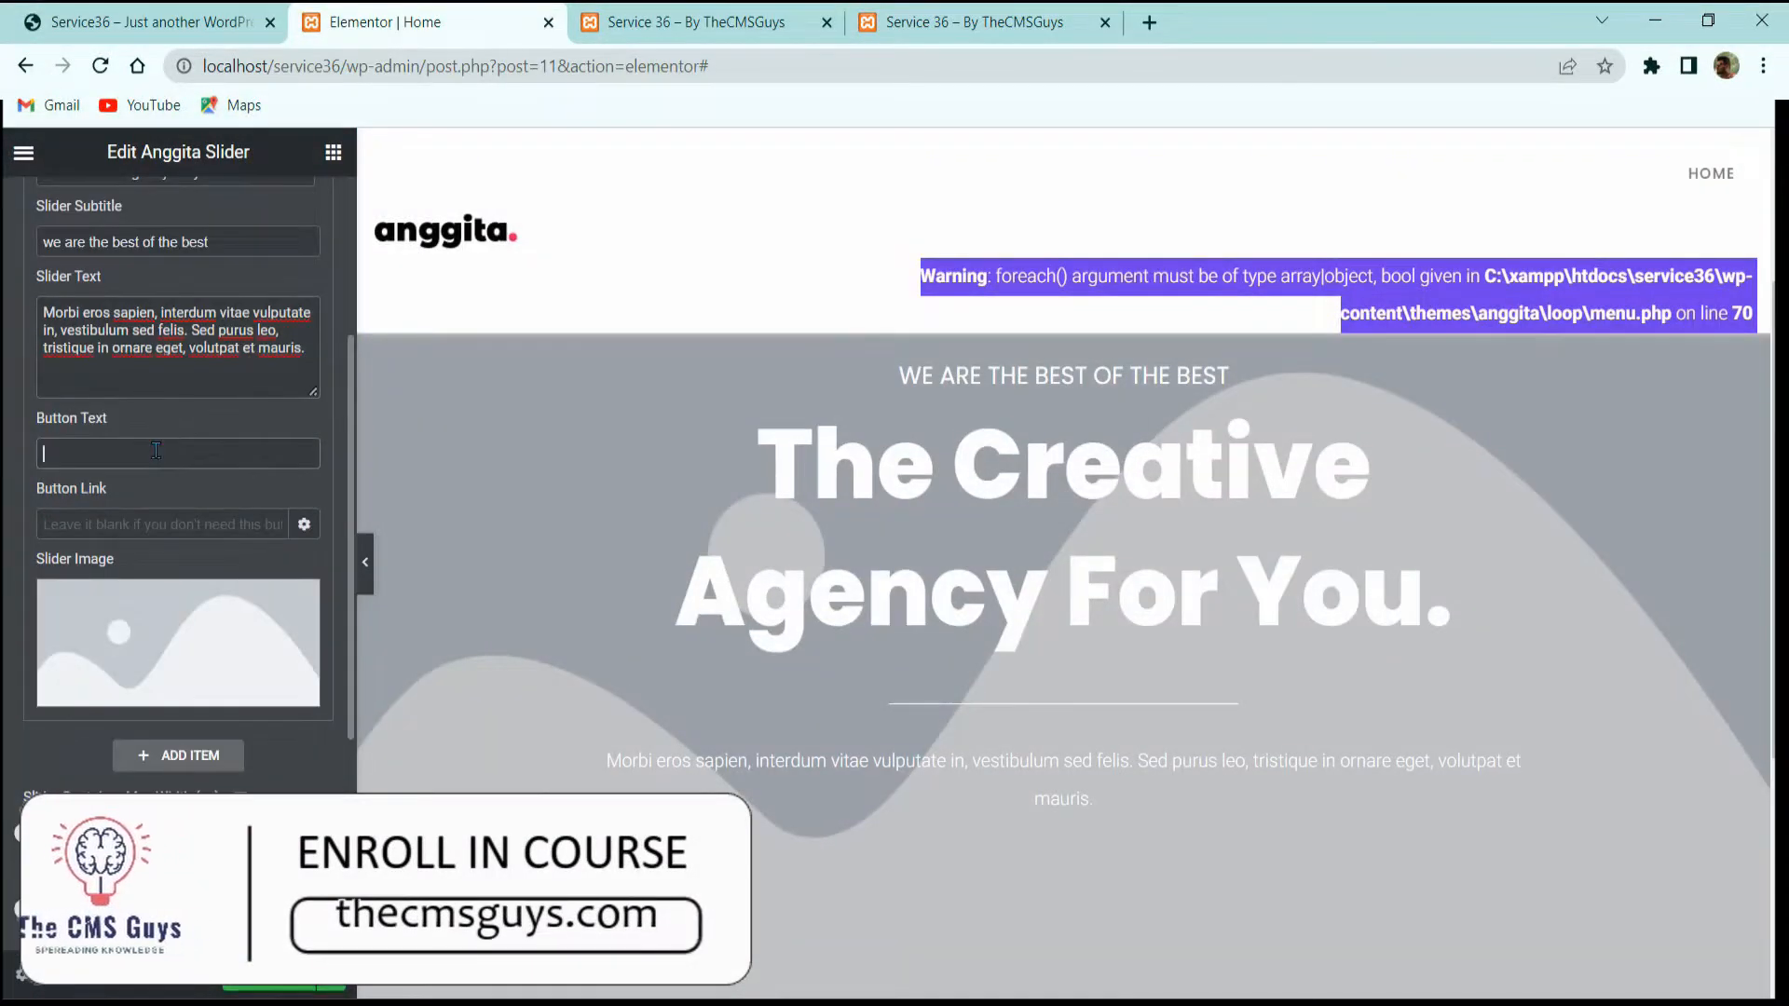
left_click(171, 14)
left_click(385, 22)
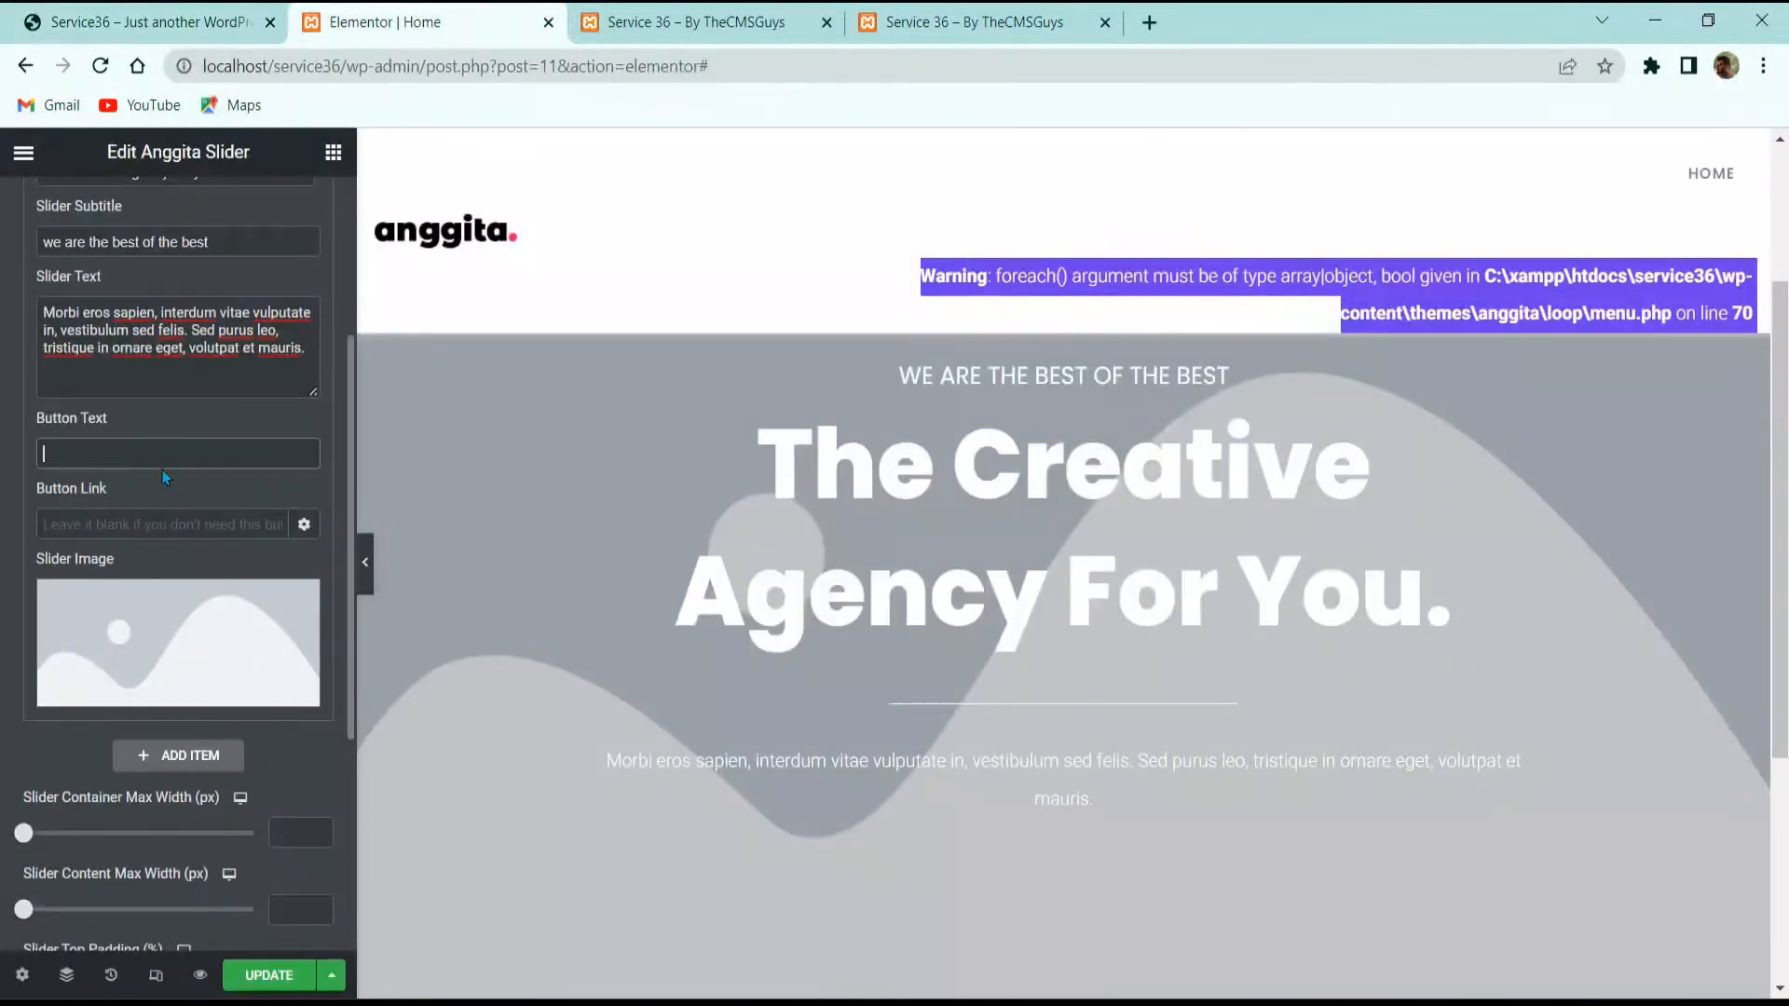
type("View Mor")
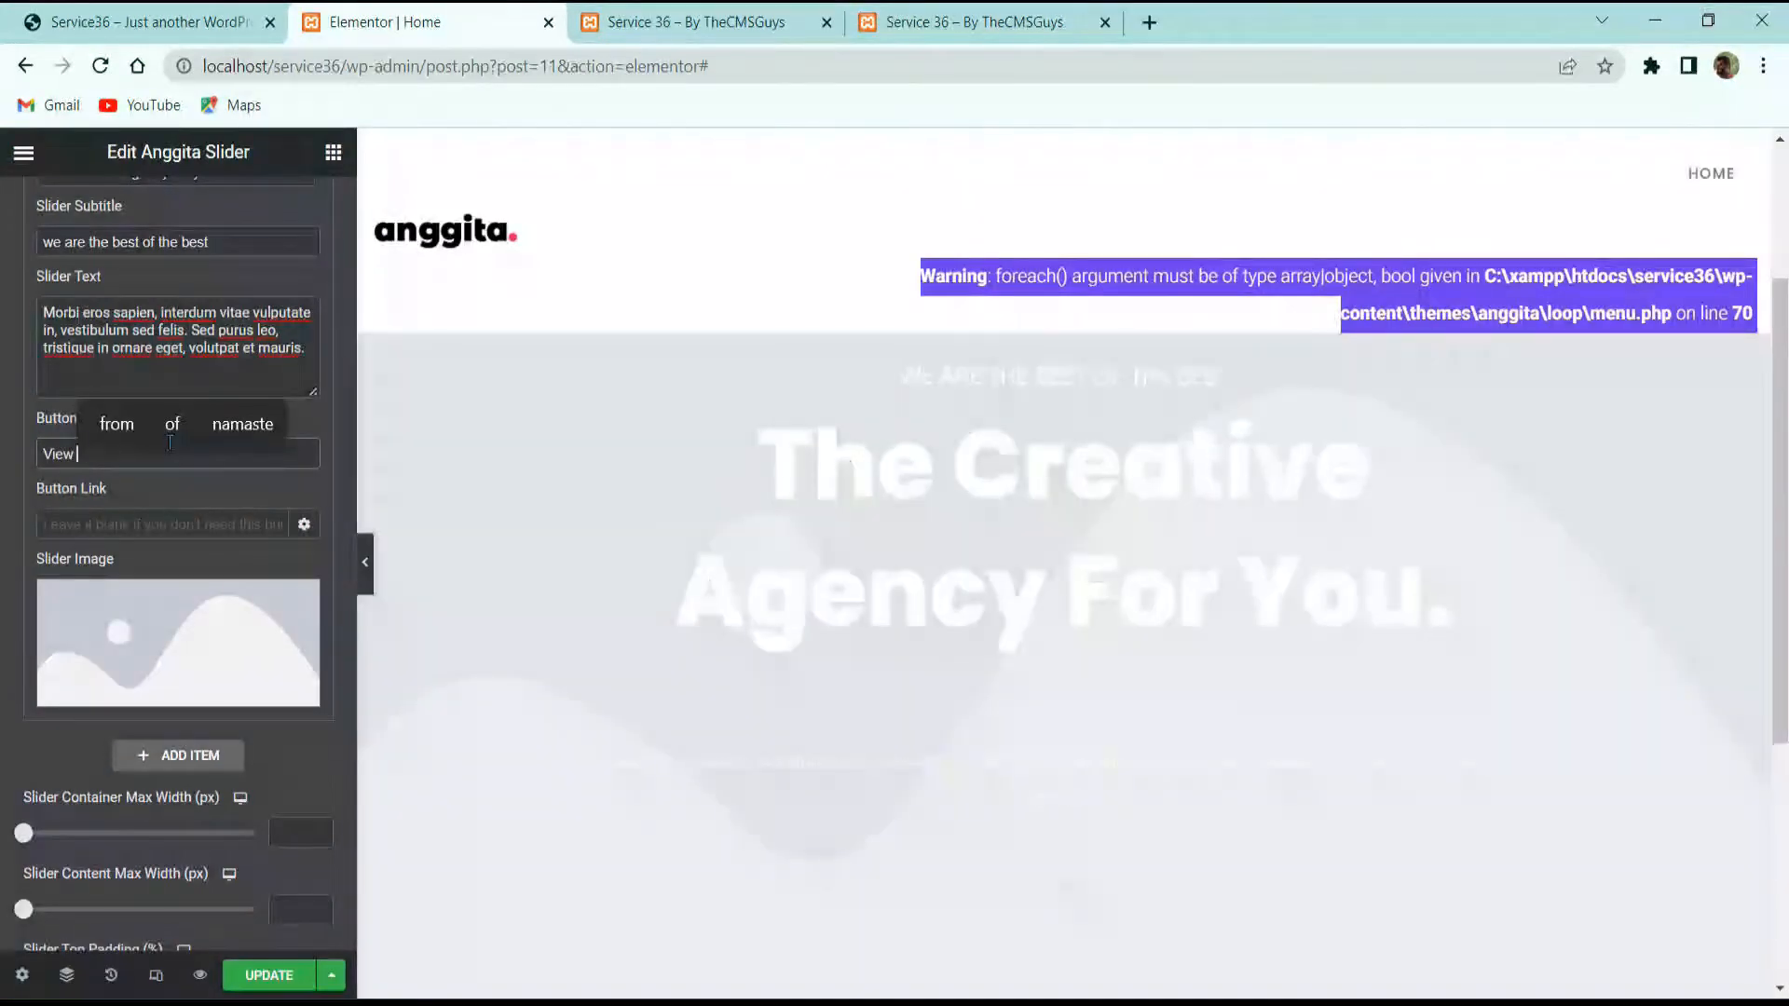
type("e")
left_click(173, 520)
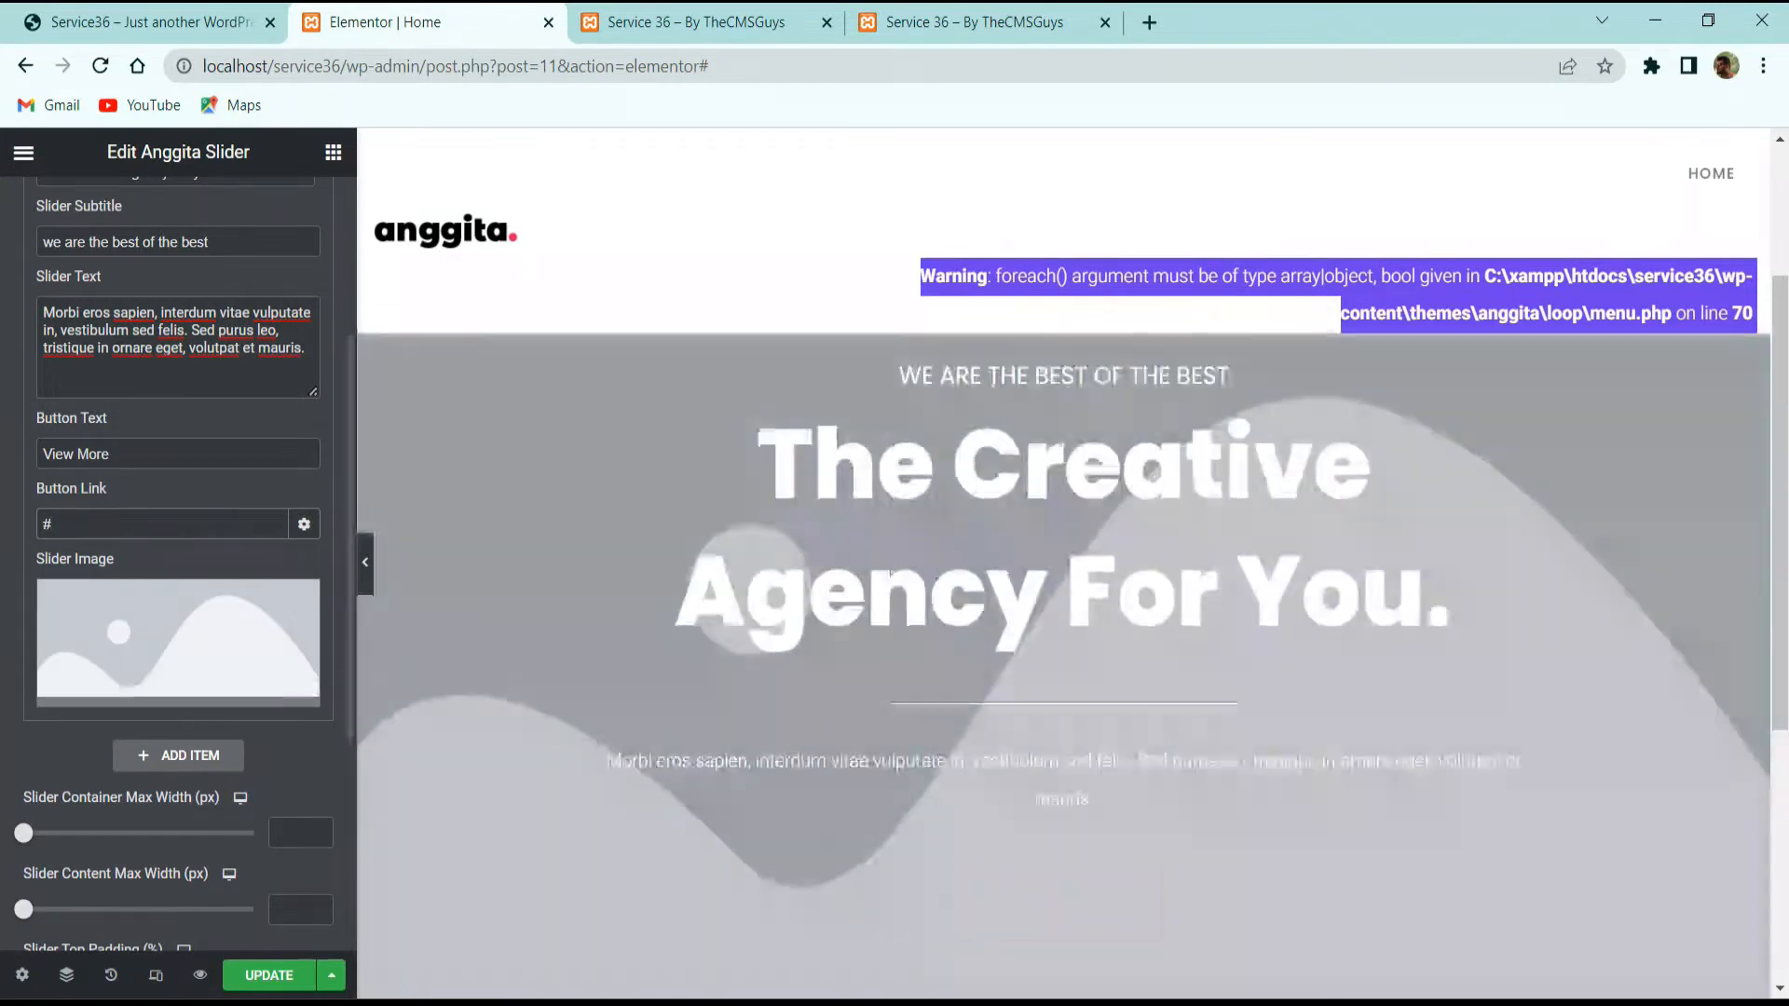
left_click(177, 643)
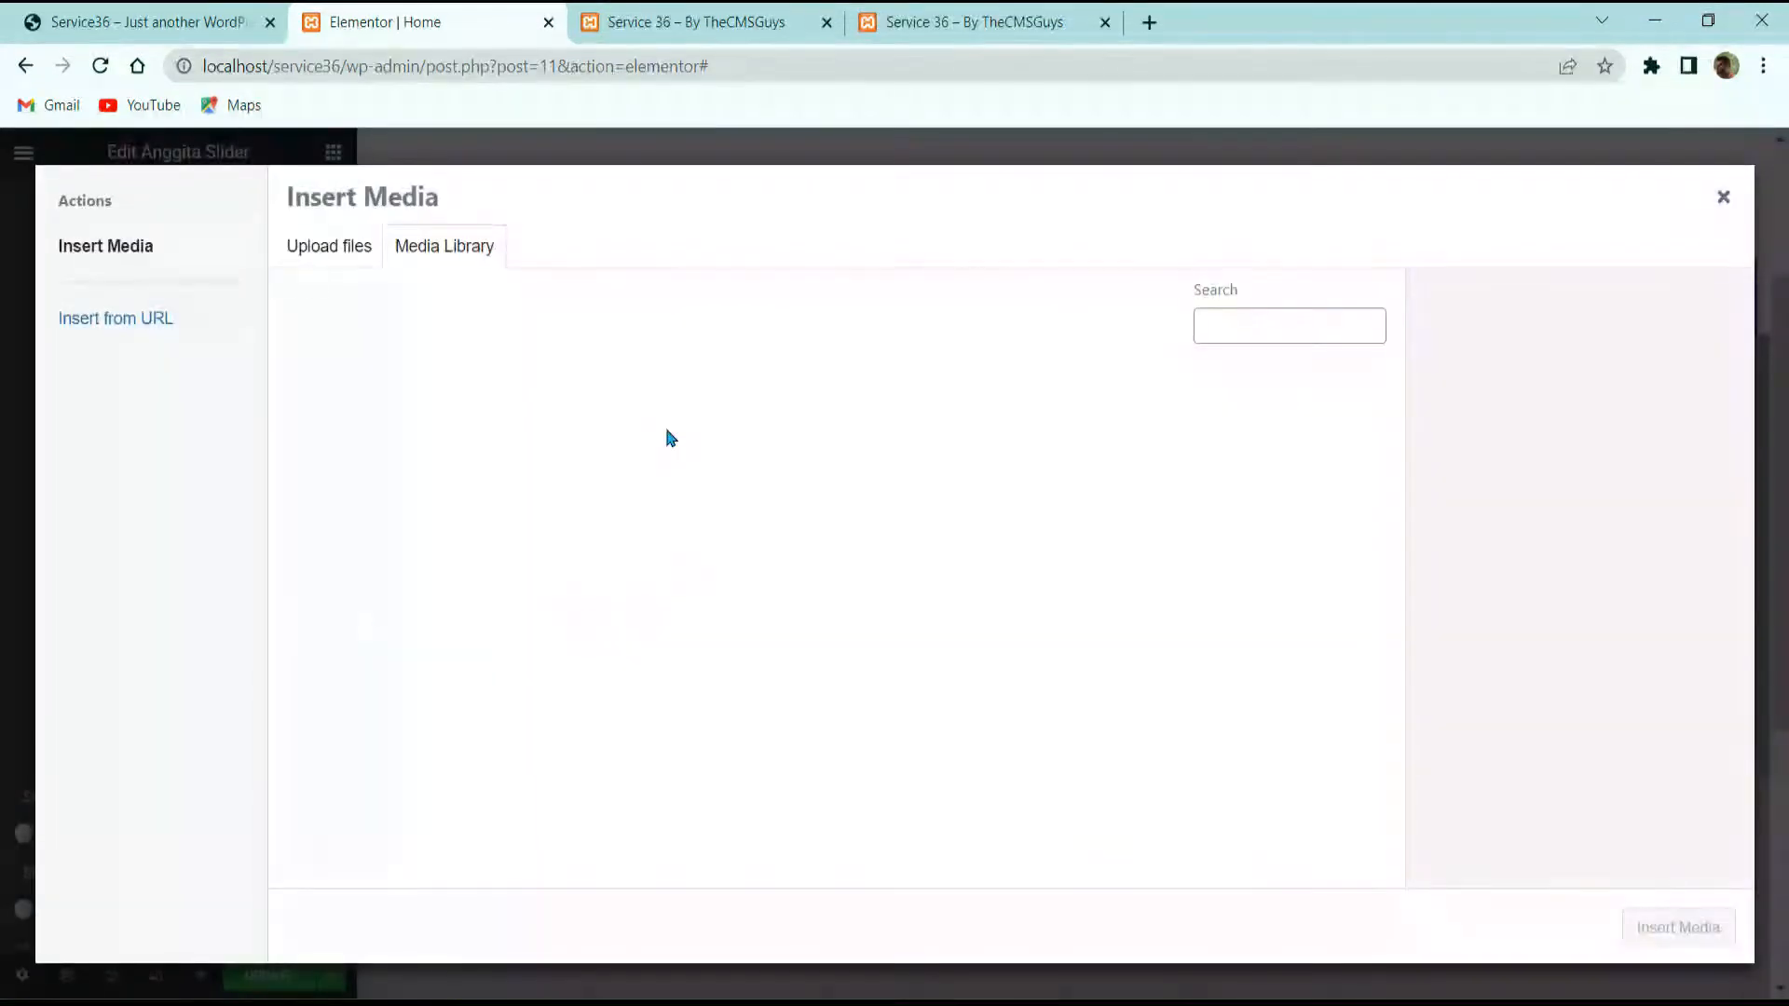
Step: Use the green bottle photo as the first slide's image and save with UPDATE
scroll(797, 439, "down", 10)
scroll(1163, 649, "up", 3)
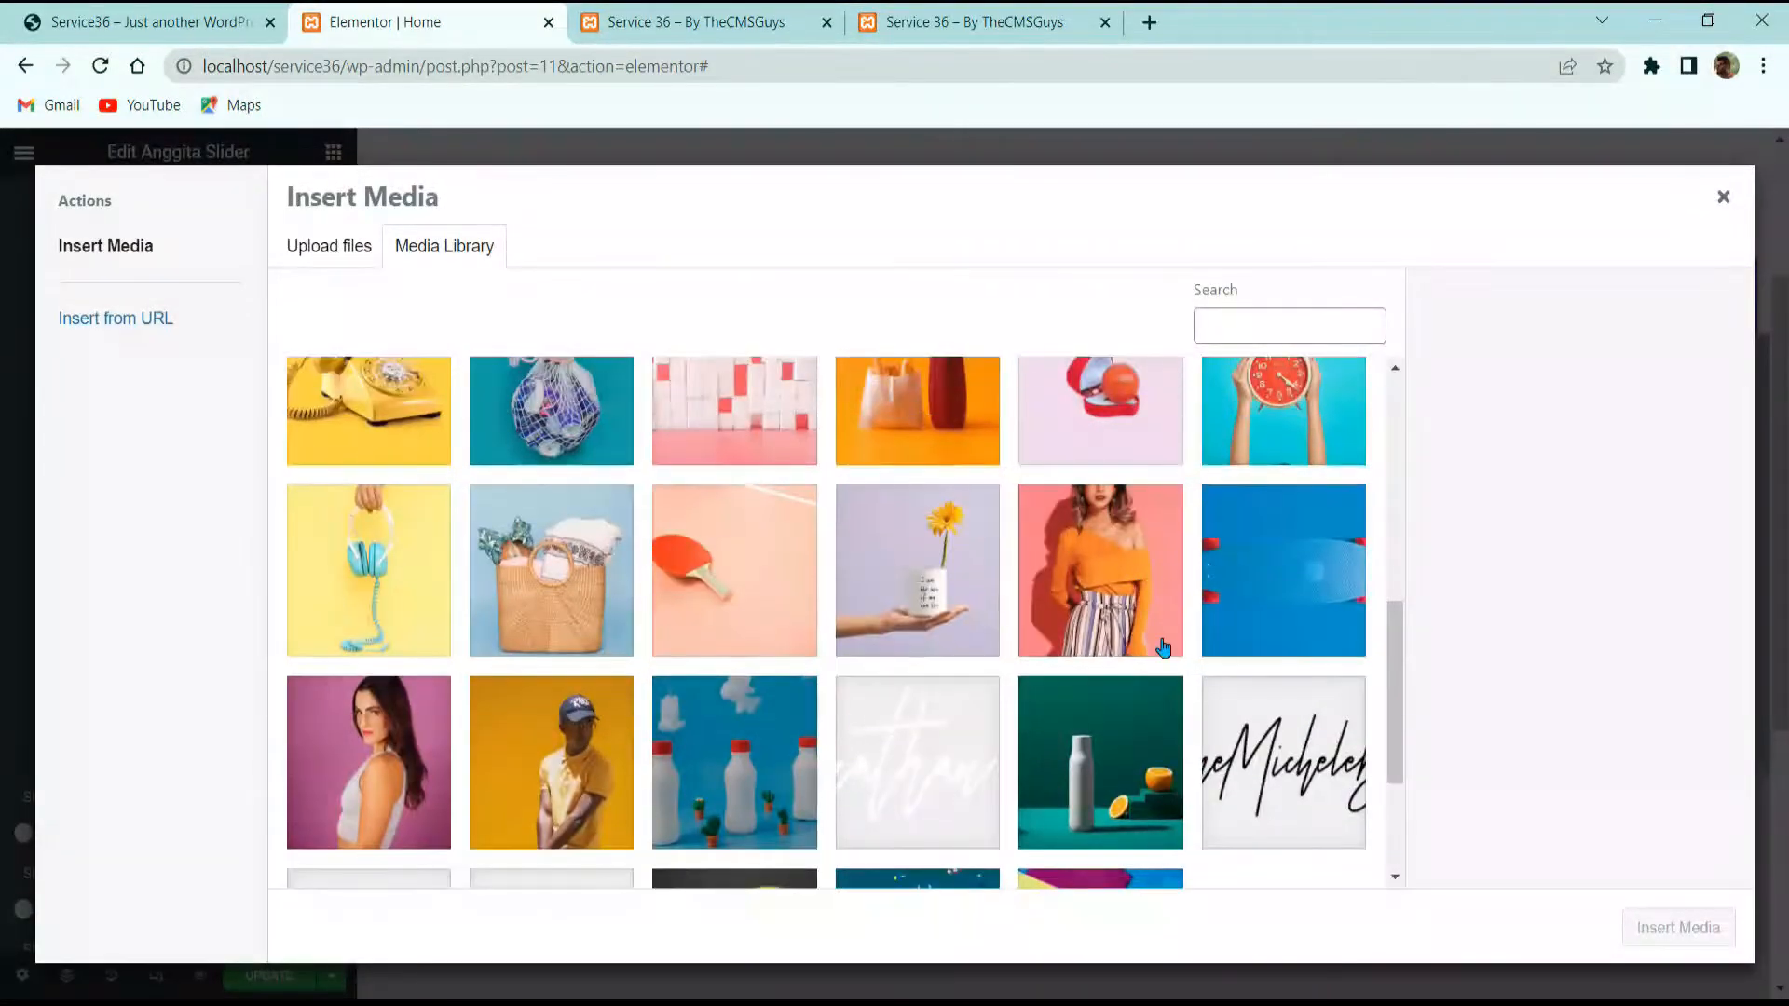
left_click(1138, 745)
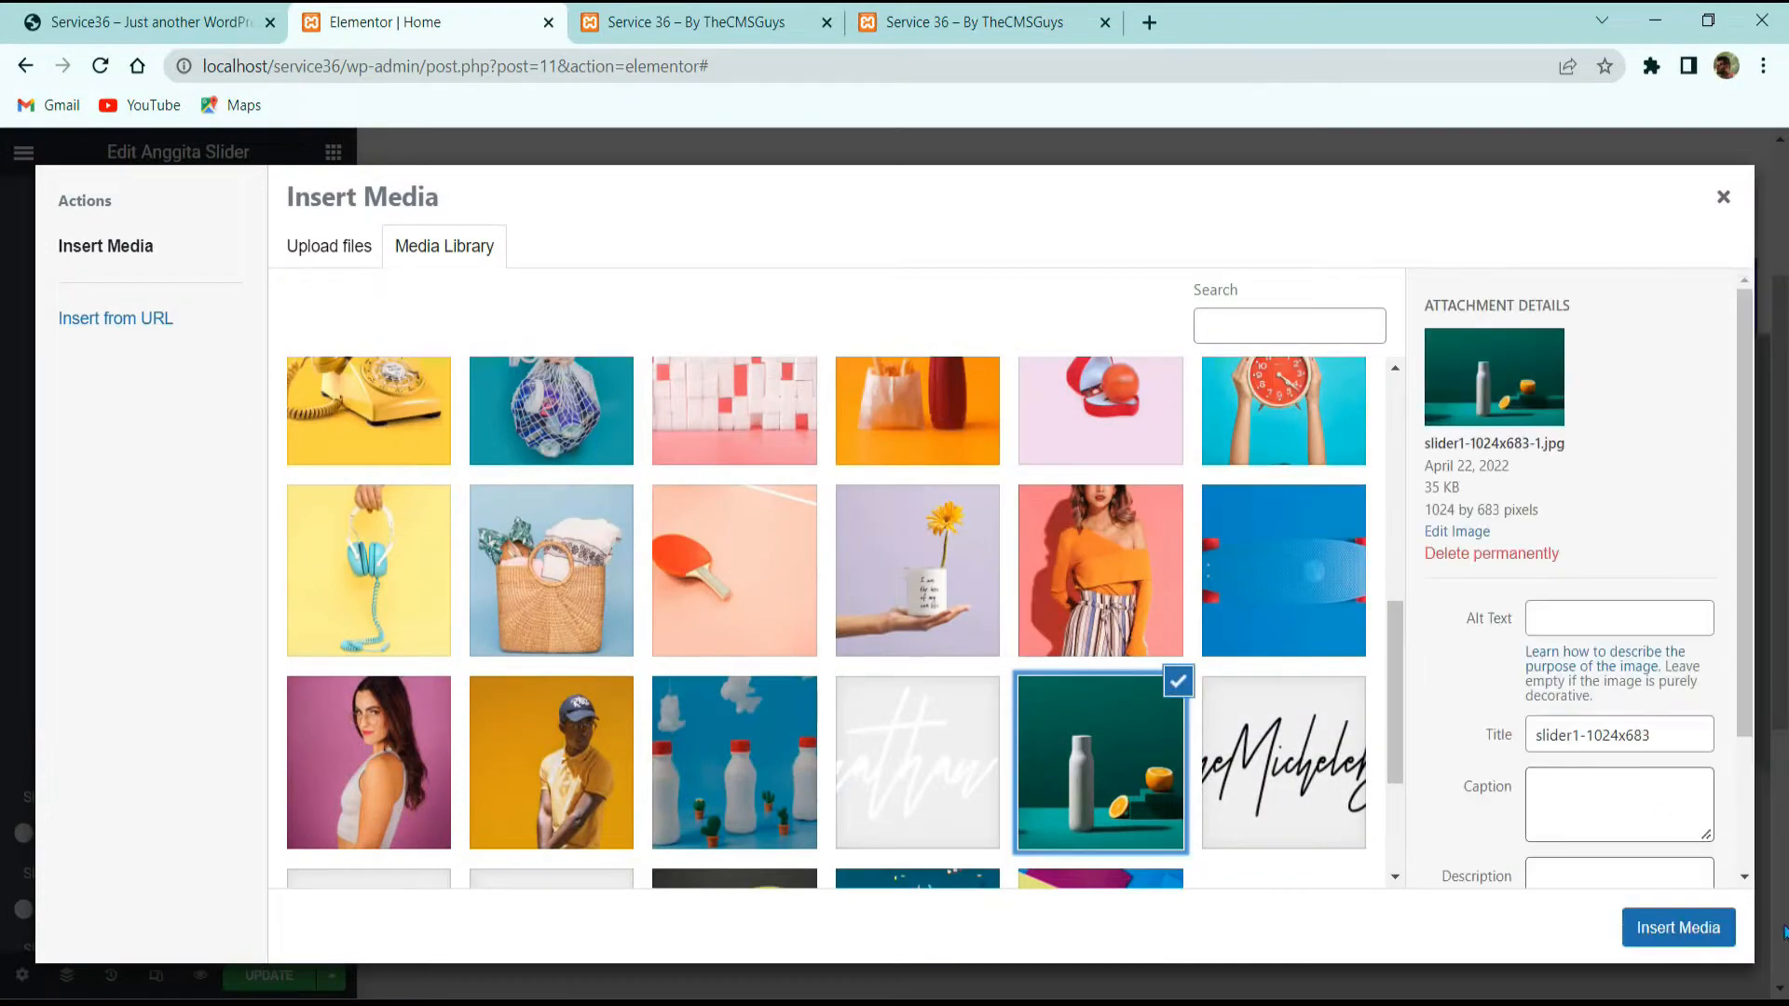
left_click(1678, 927)
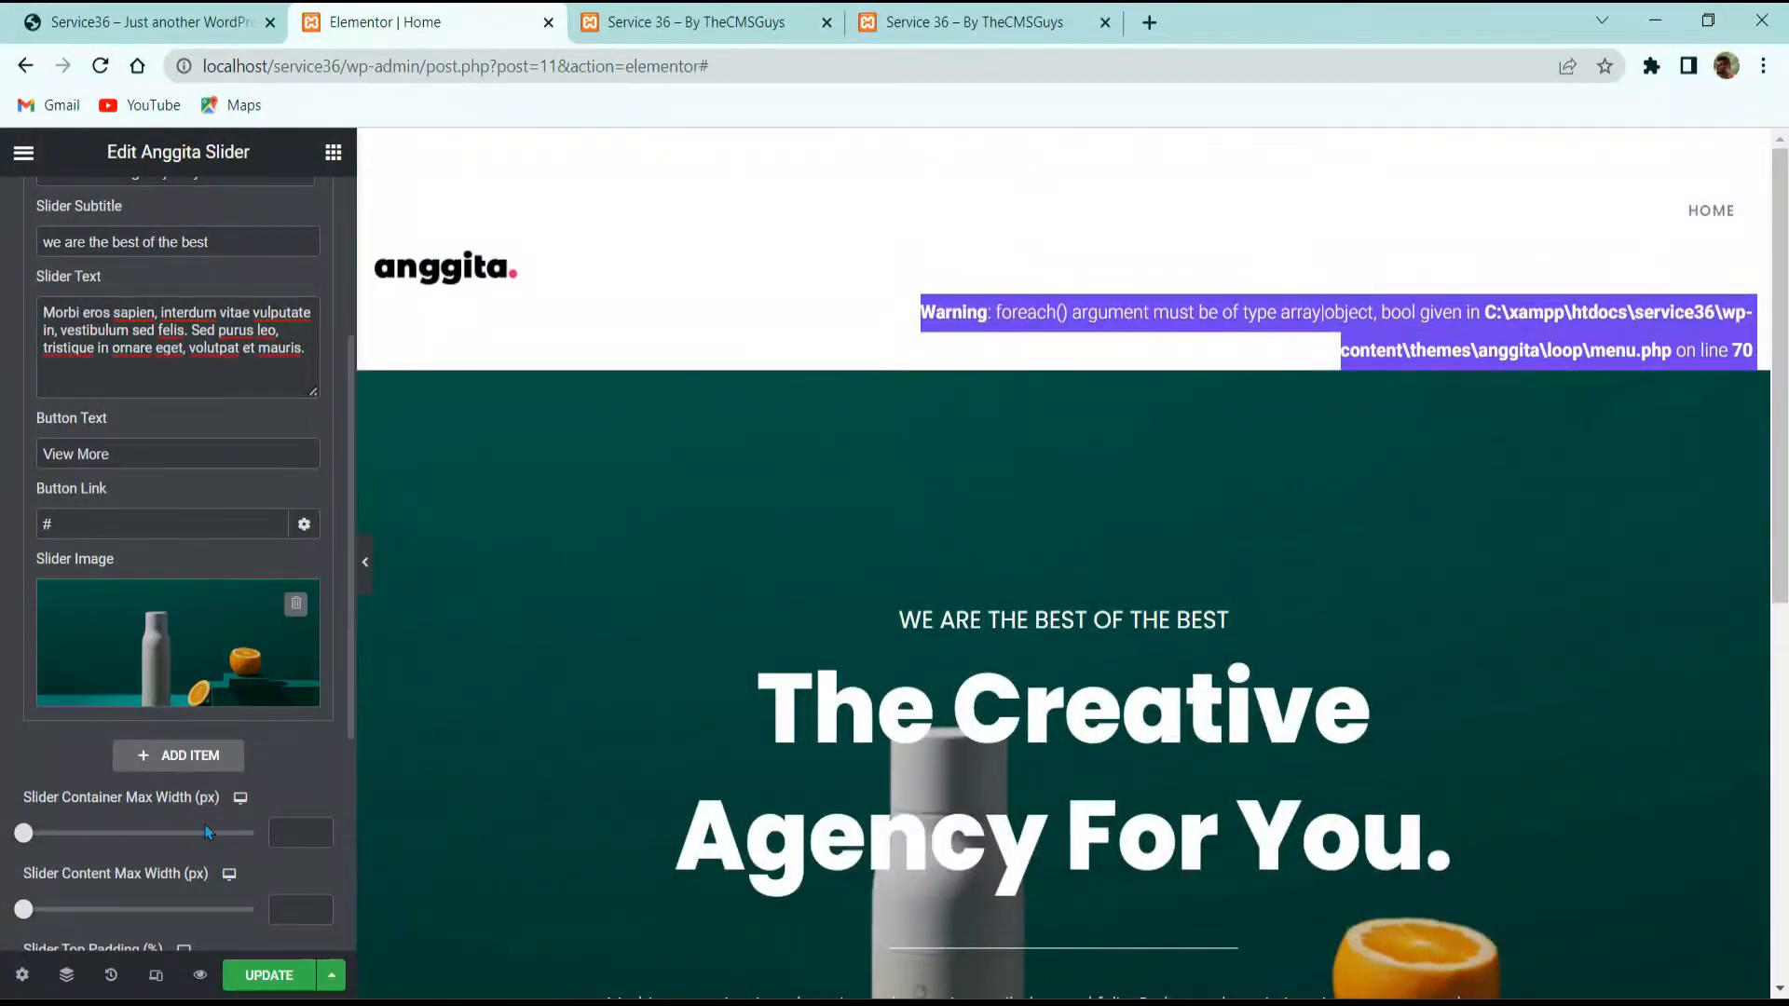
left_click(258, 974)
Step: Open the Home page's dashboard editor in a new tab placed before the Elementor tab
left_click(23, 152)
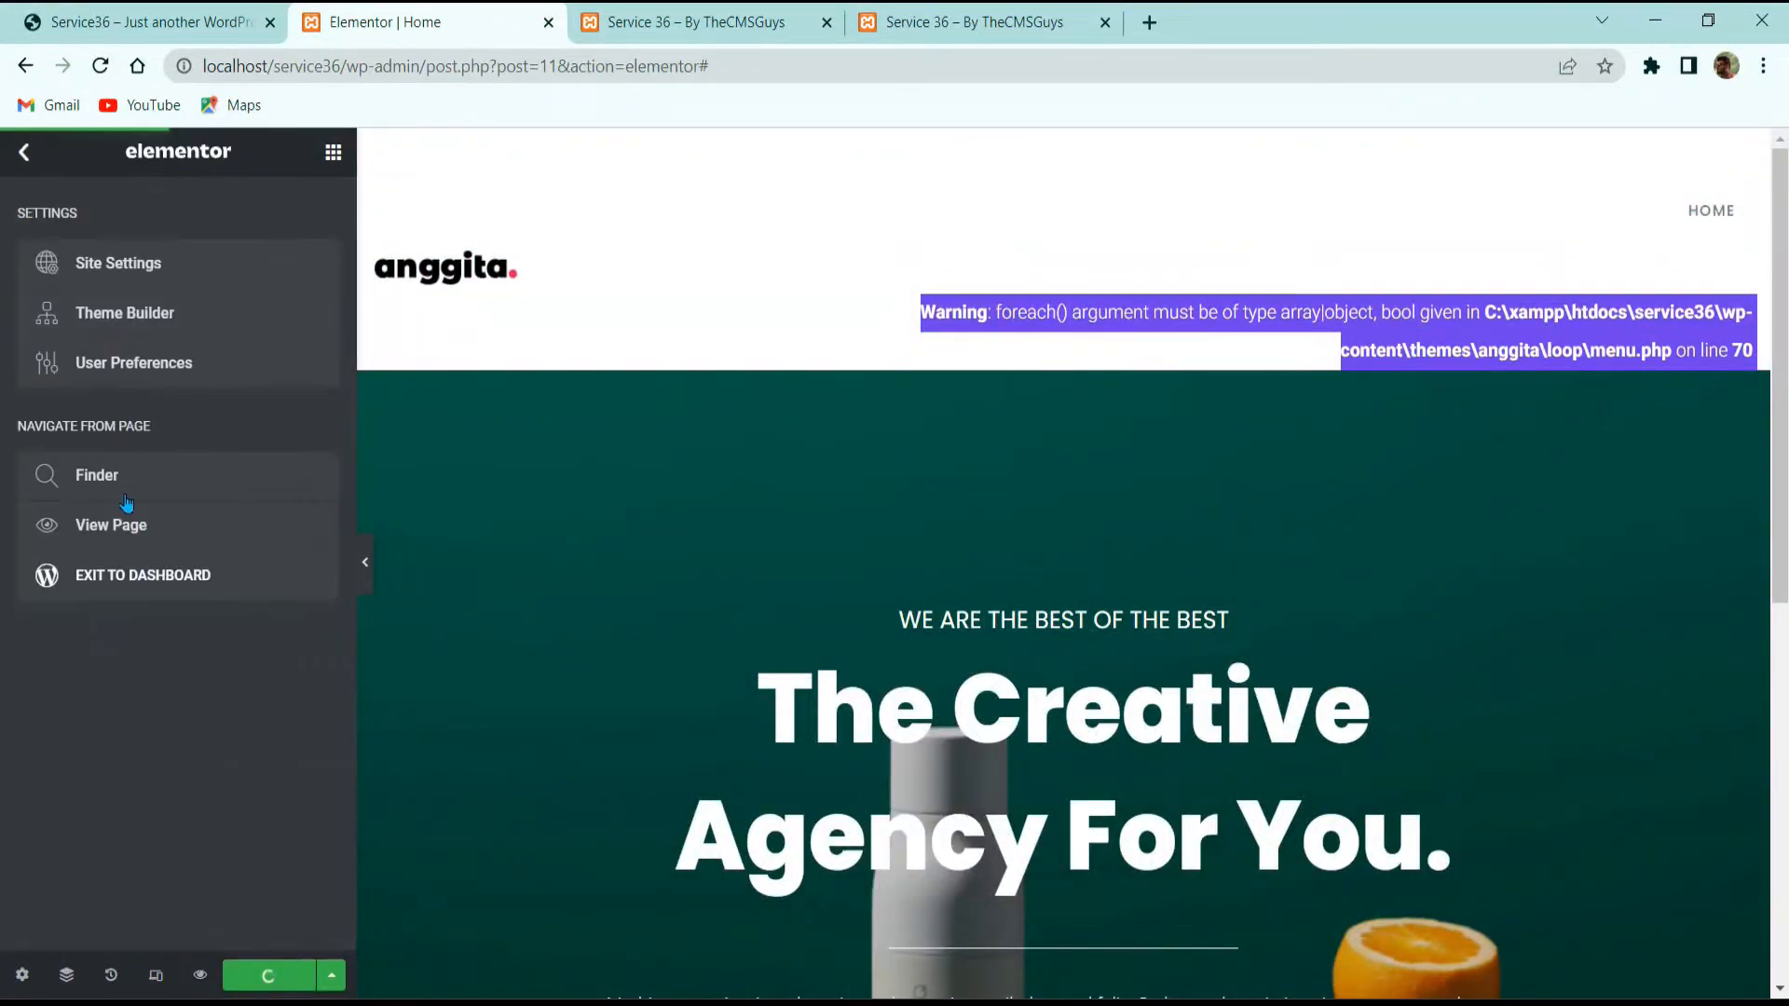
middle_click(128, 566)
left_click_drag(725, 15, 424, 13)
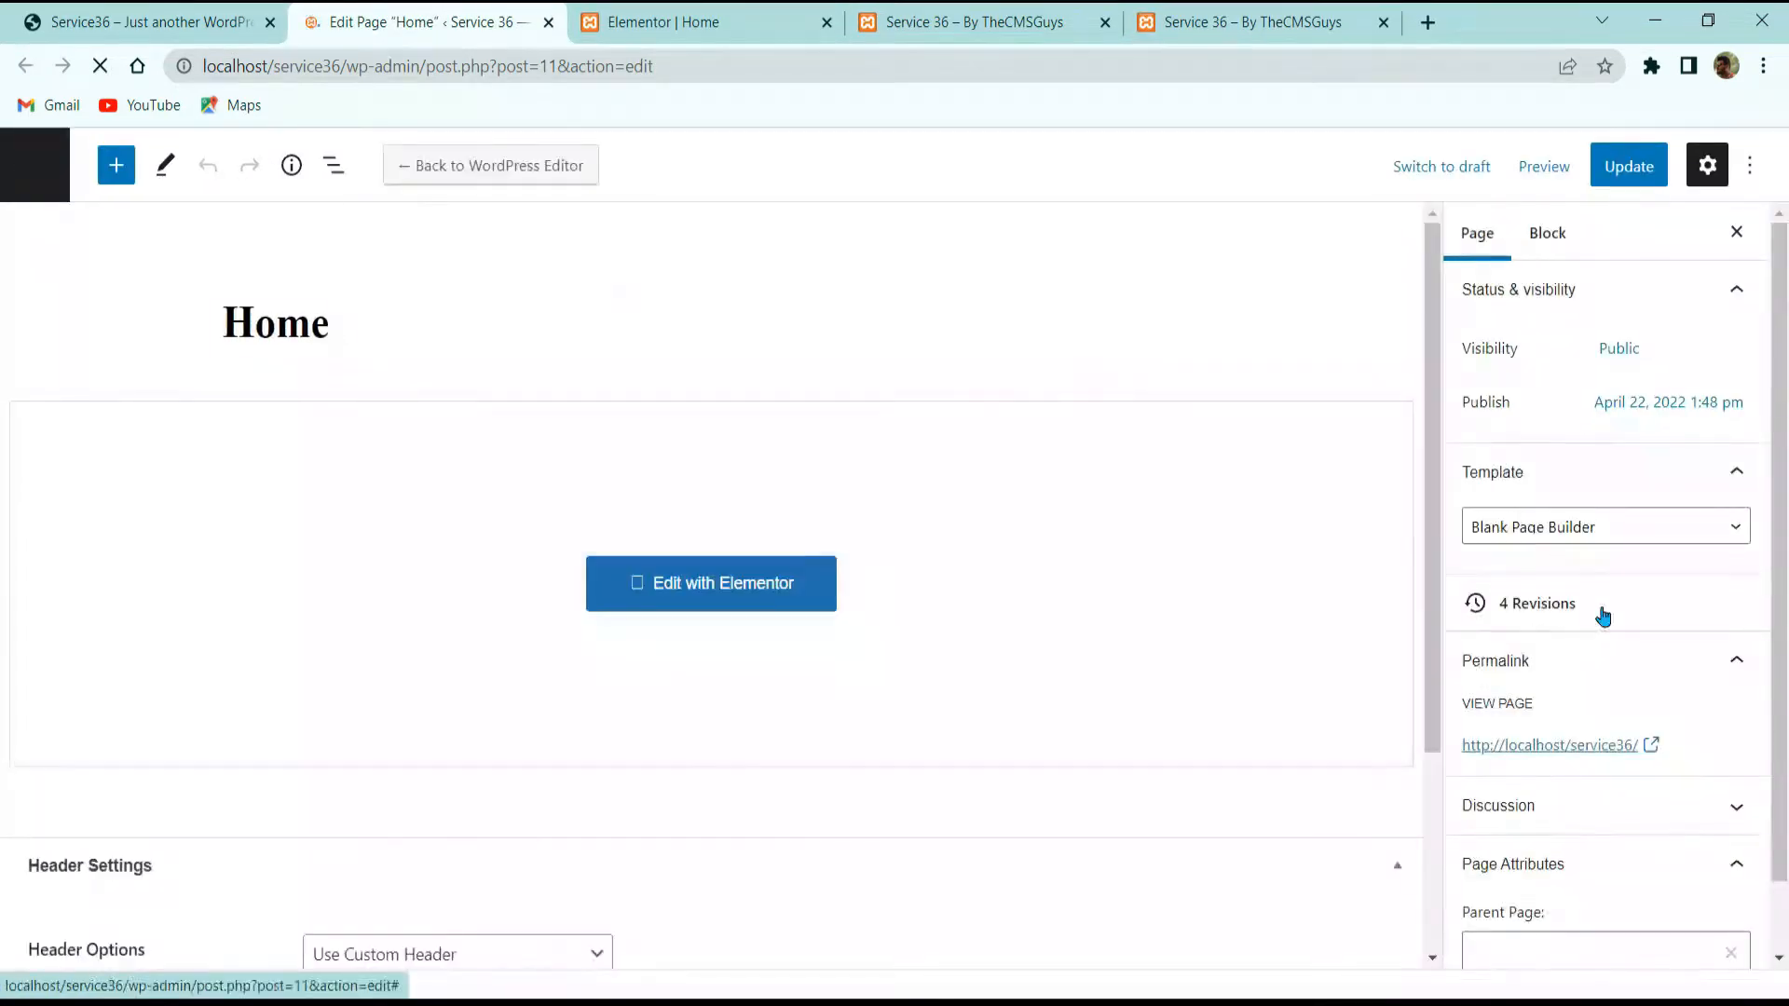
Step: Set the page template to Elementor Canvas, update, and reload the Elementor editor
left_click(1577, 533)
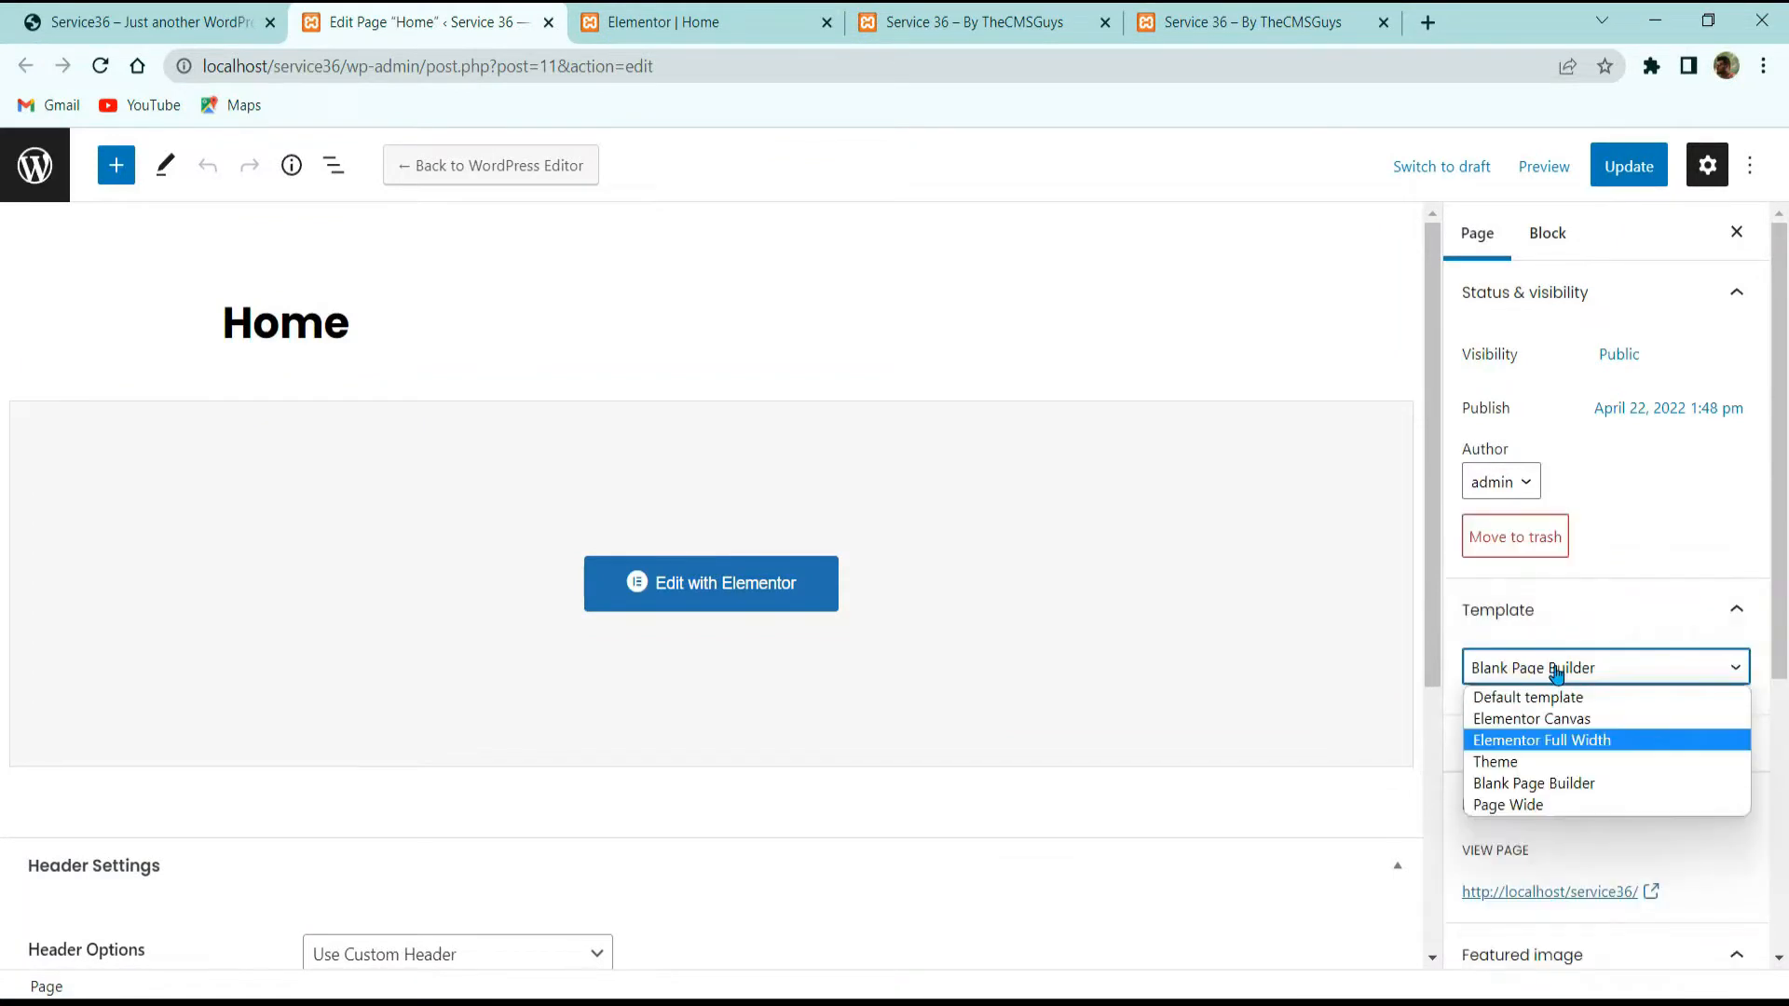
left_click(1556, 671)
left_click(1556, 671)
left_click(1560, 716)
left_click(1629, 166)
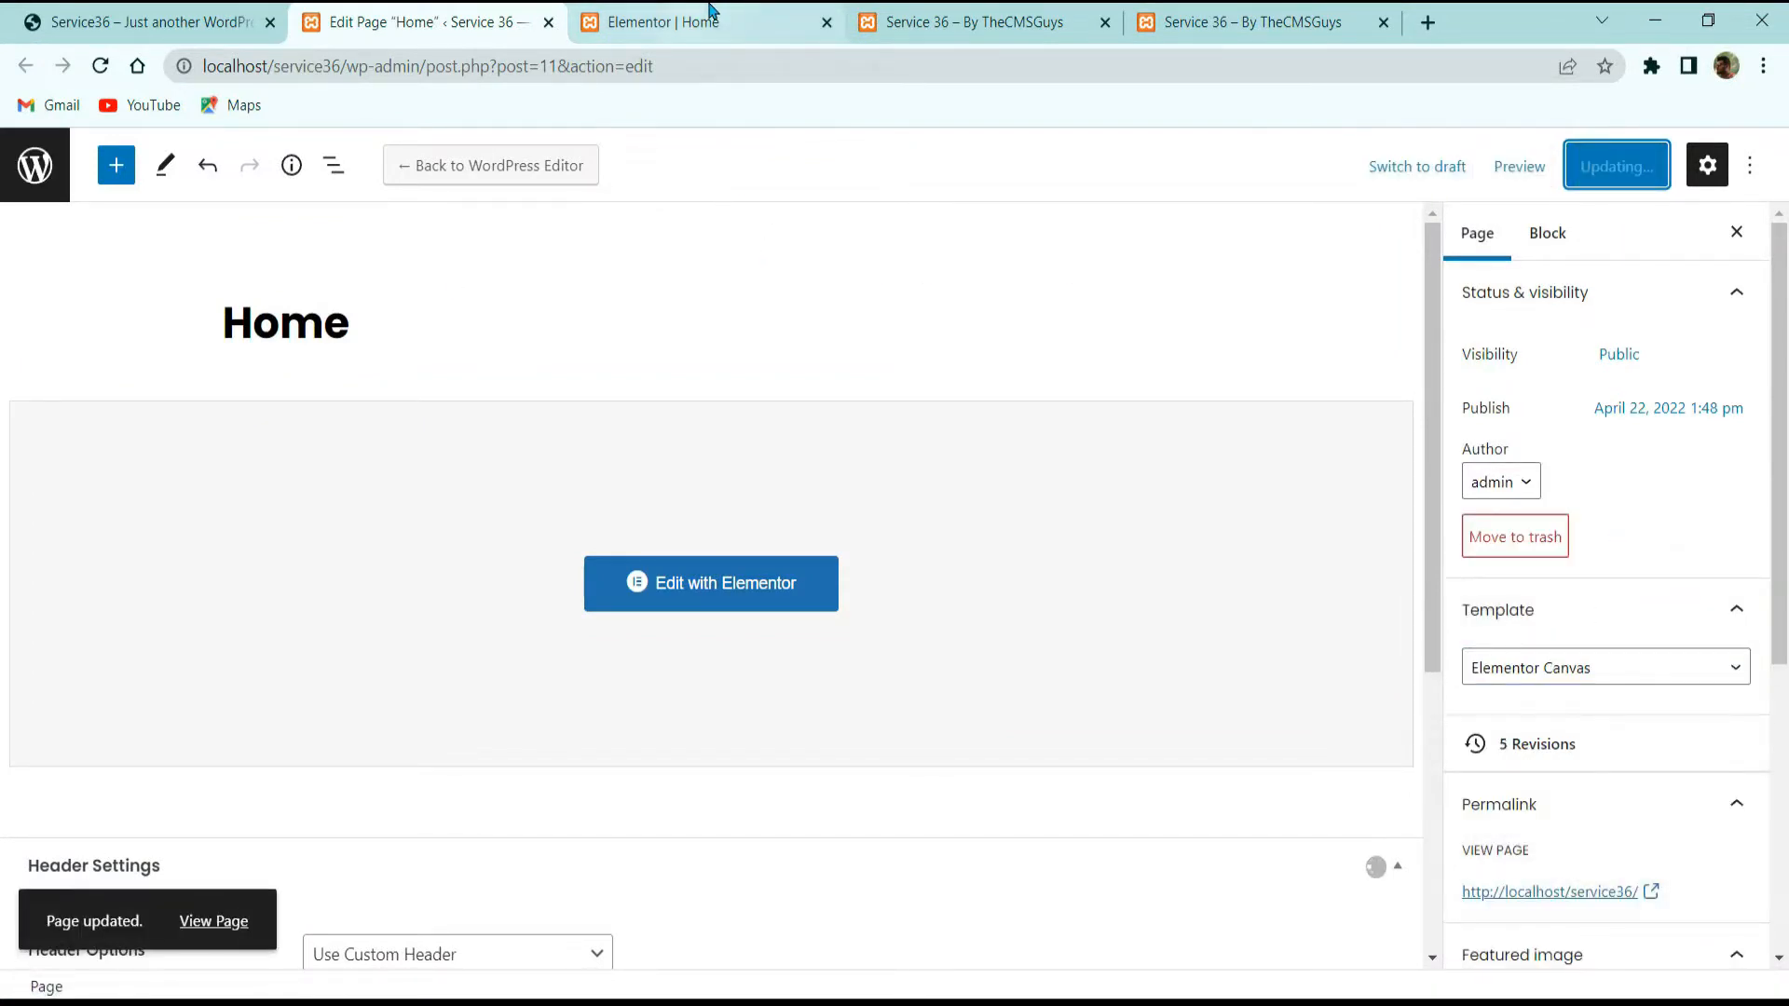
left_click(708, 18)
left_click(100, 65)
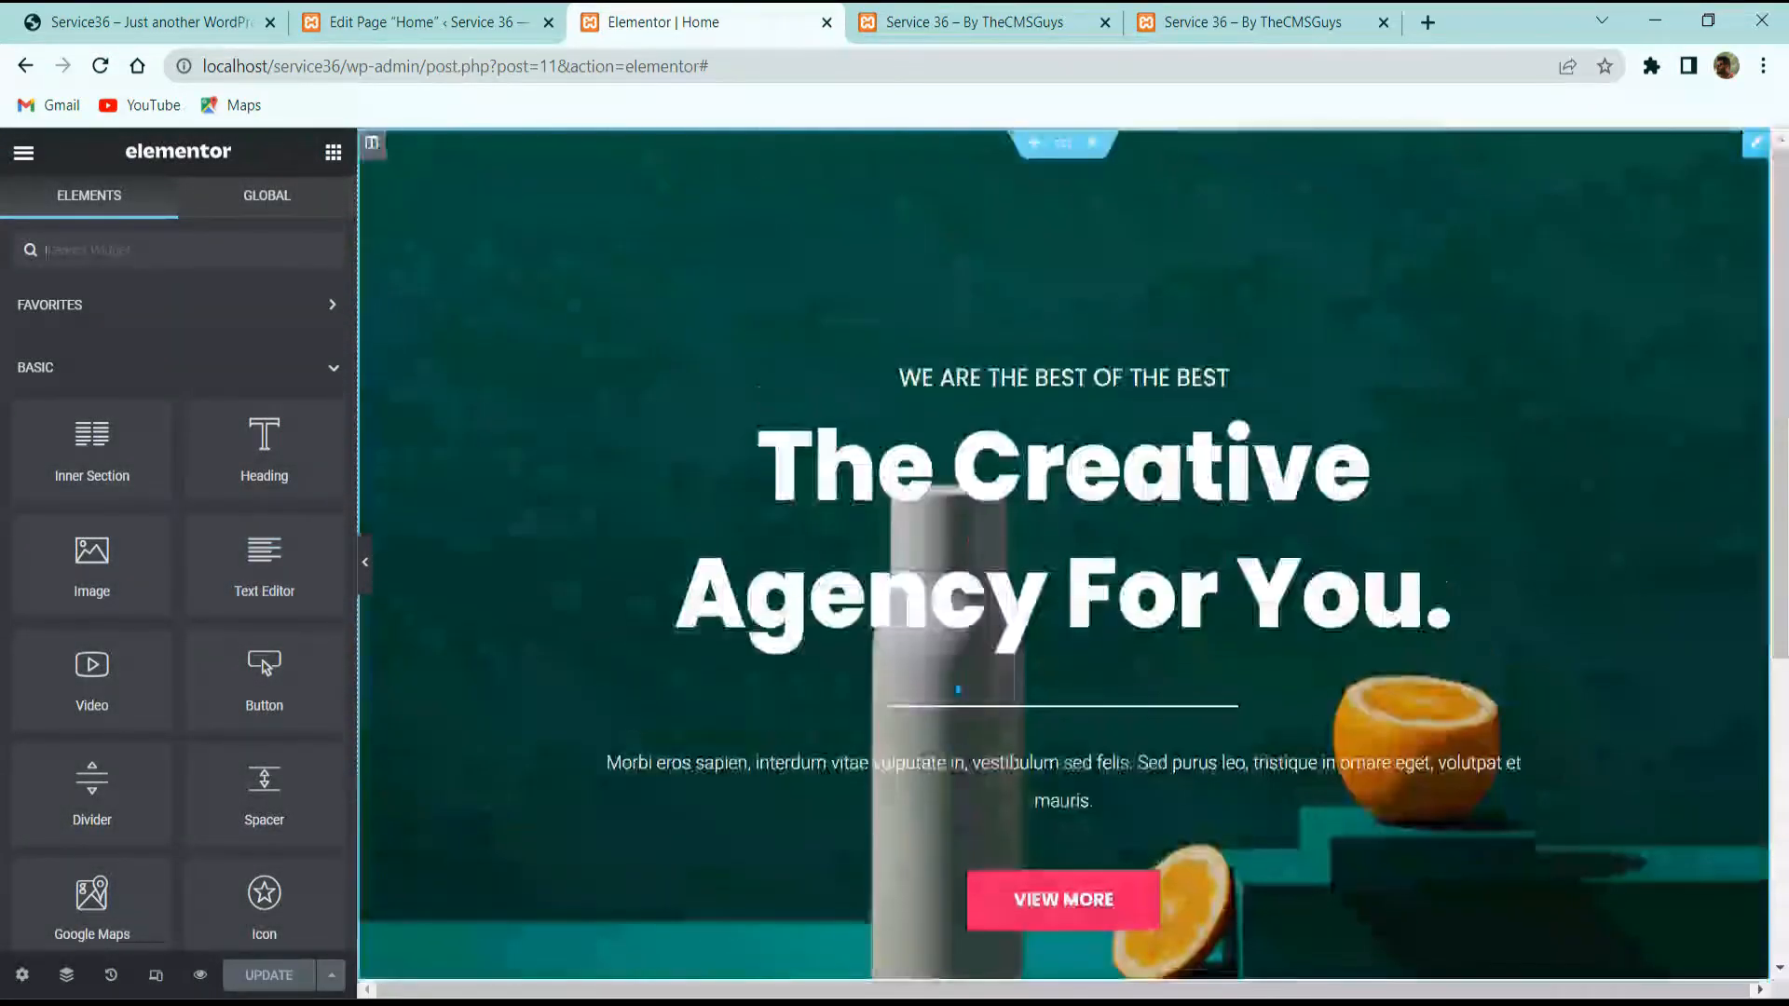
Step: Set the hero slider's container max width to 700 and its top and bottom padding to 16
left_click(575, 693)
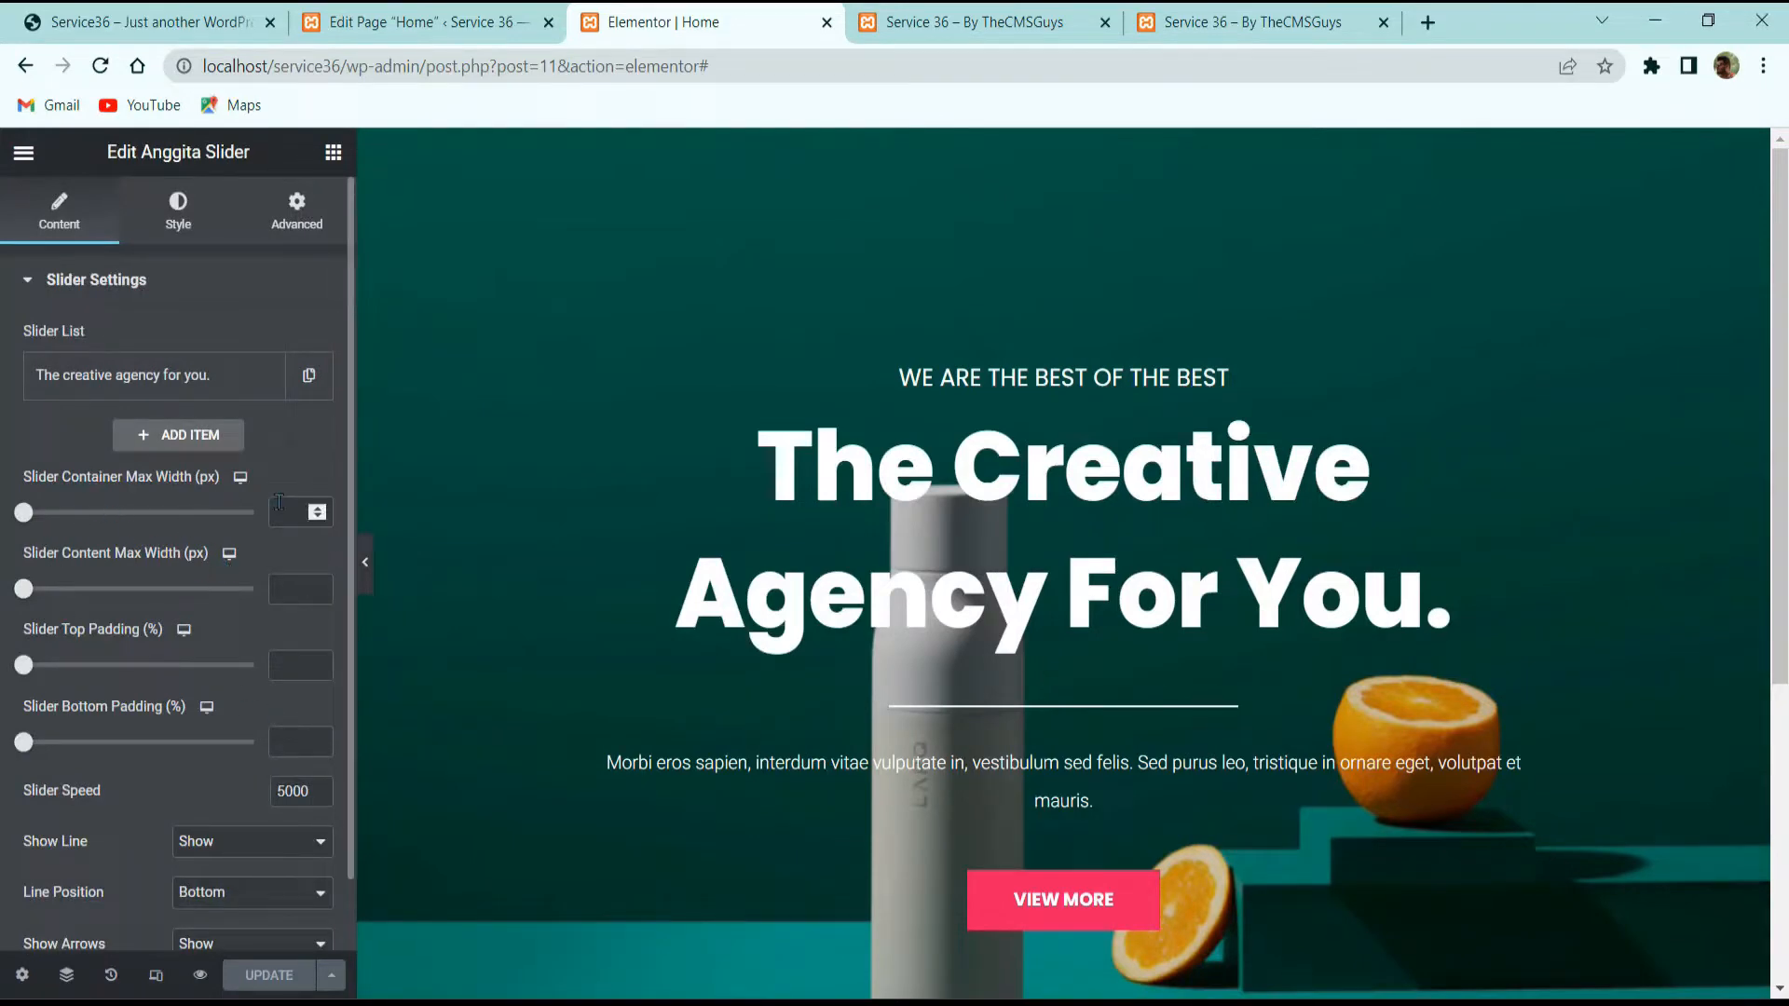
type("700")
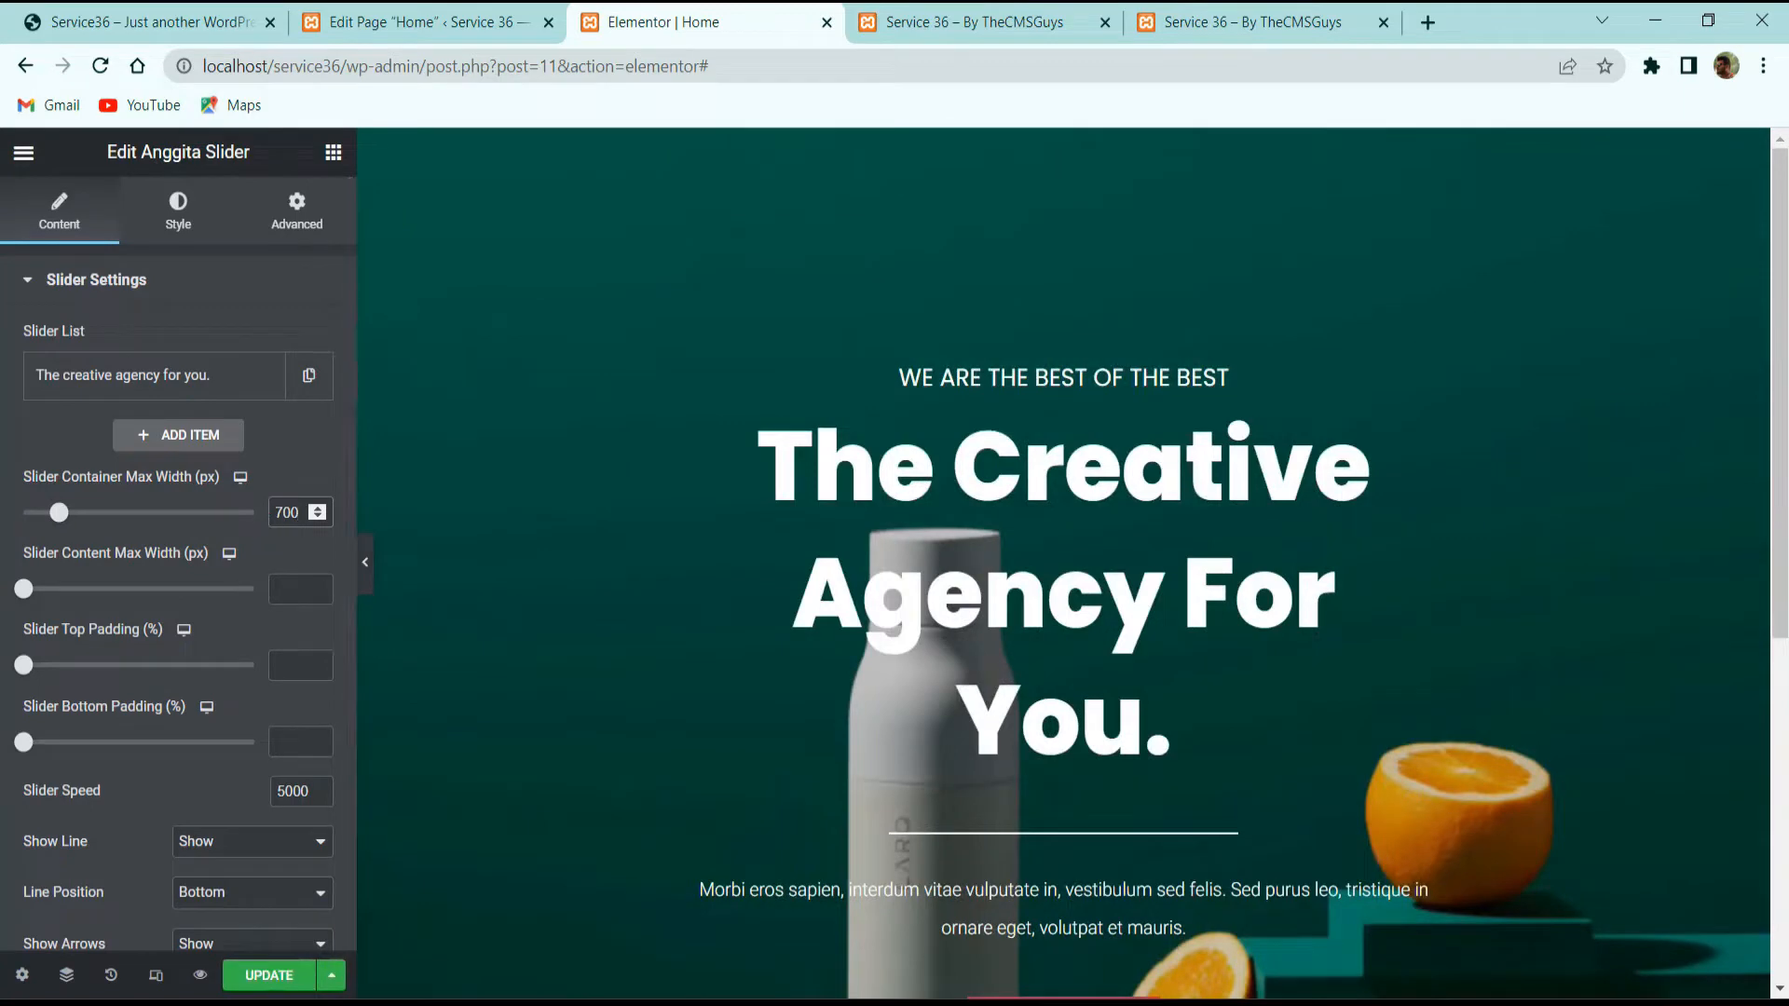
left_click(290, 660)
type("16")
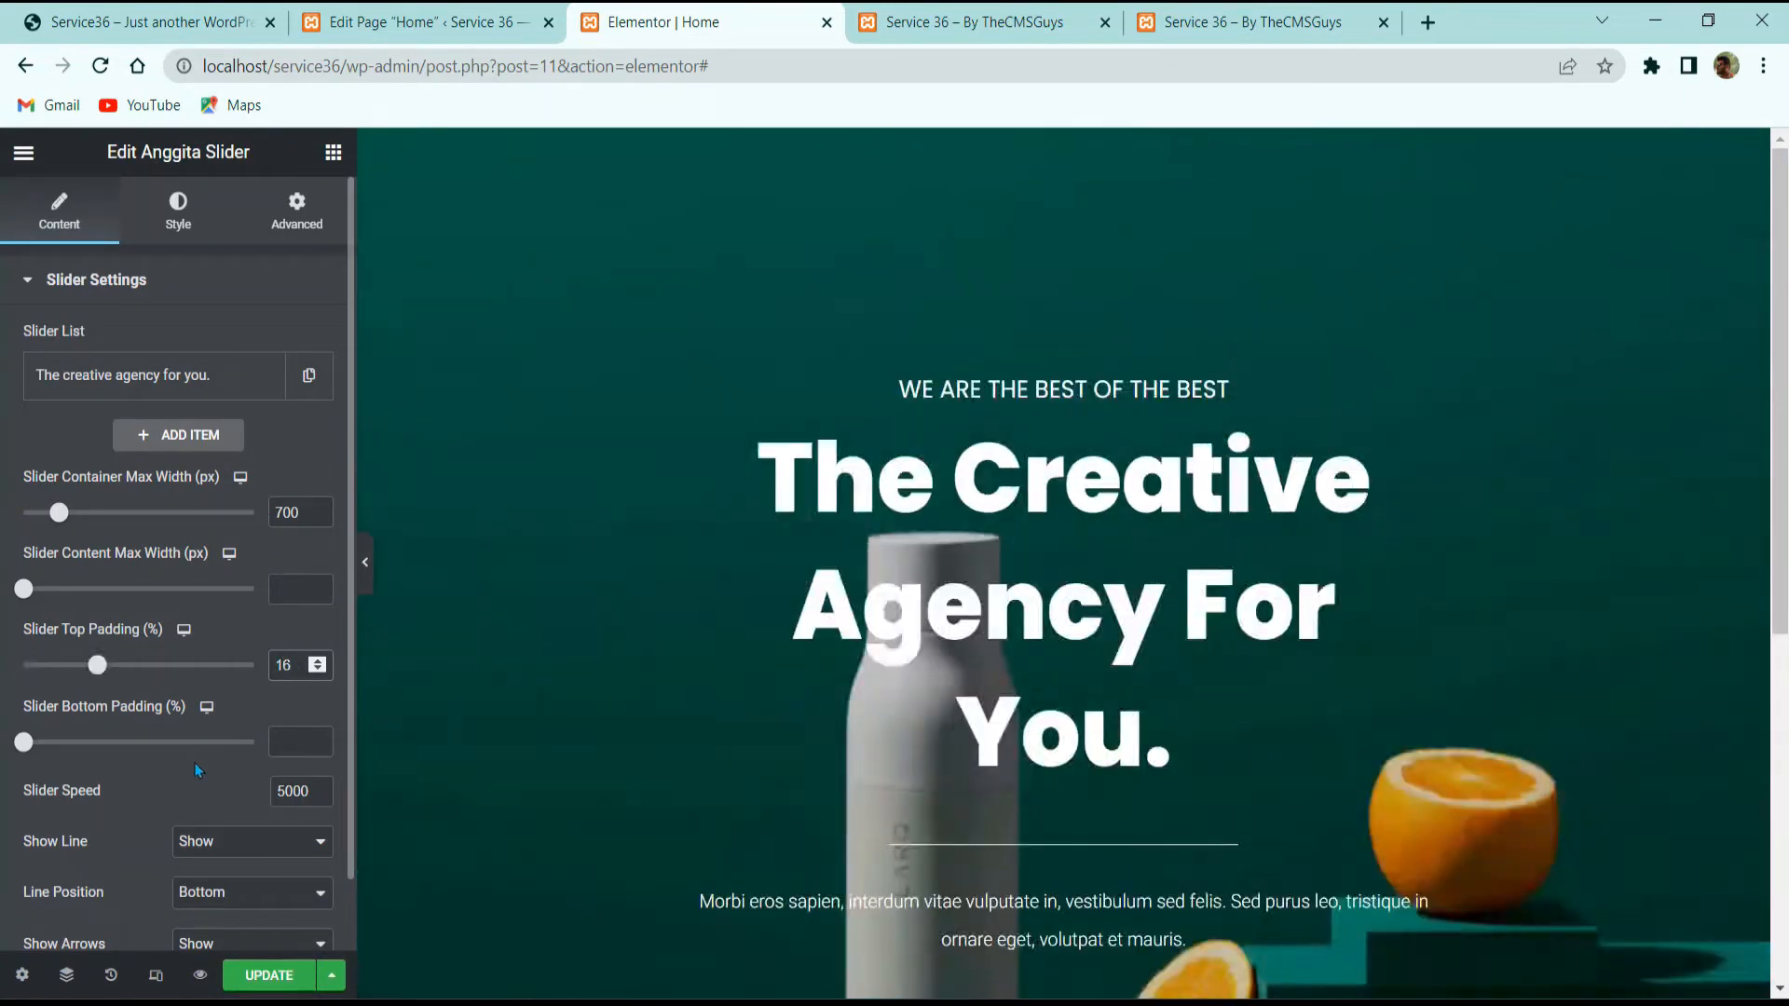
left_click(285, 739)
type("16")
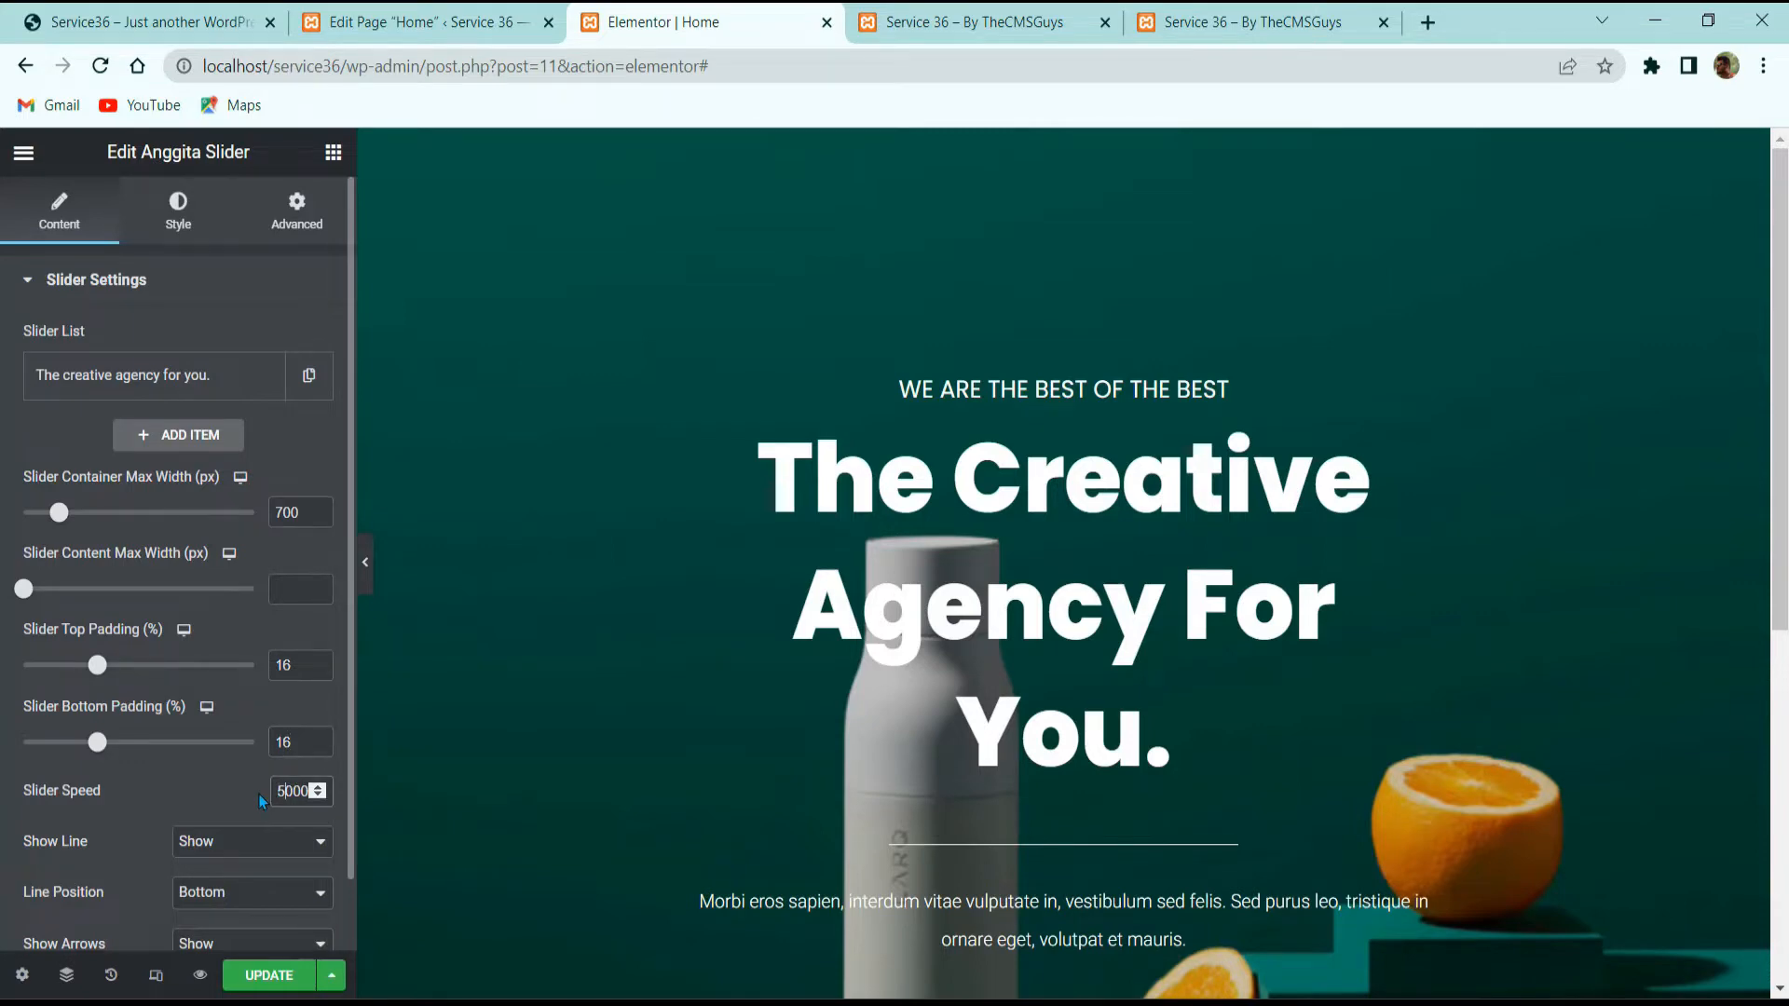
Step: Set the slider speed to 1000 and hide the line under the slide title
key("BackSpace")
type("1")
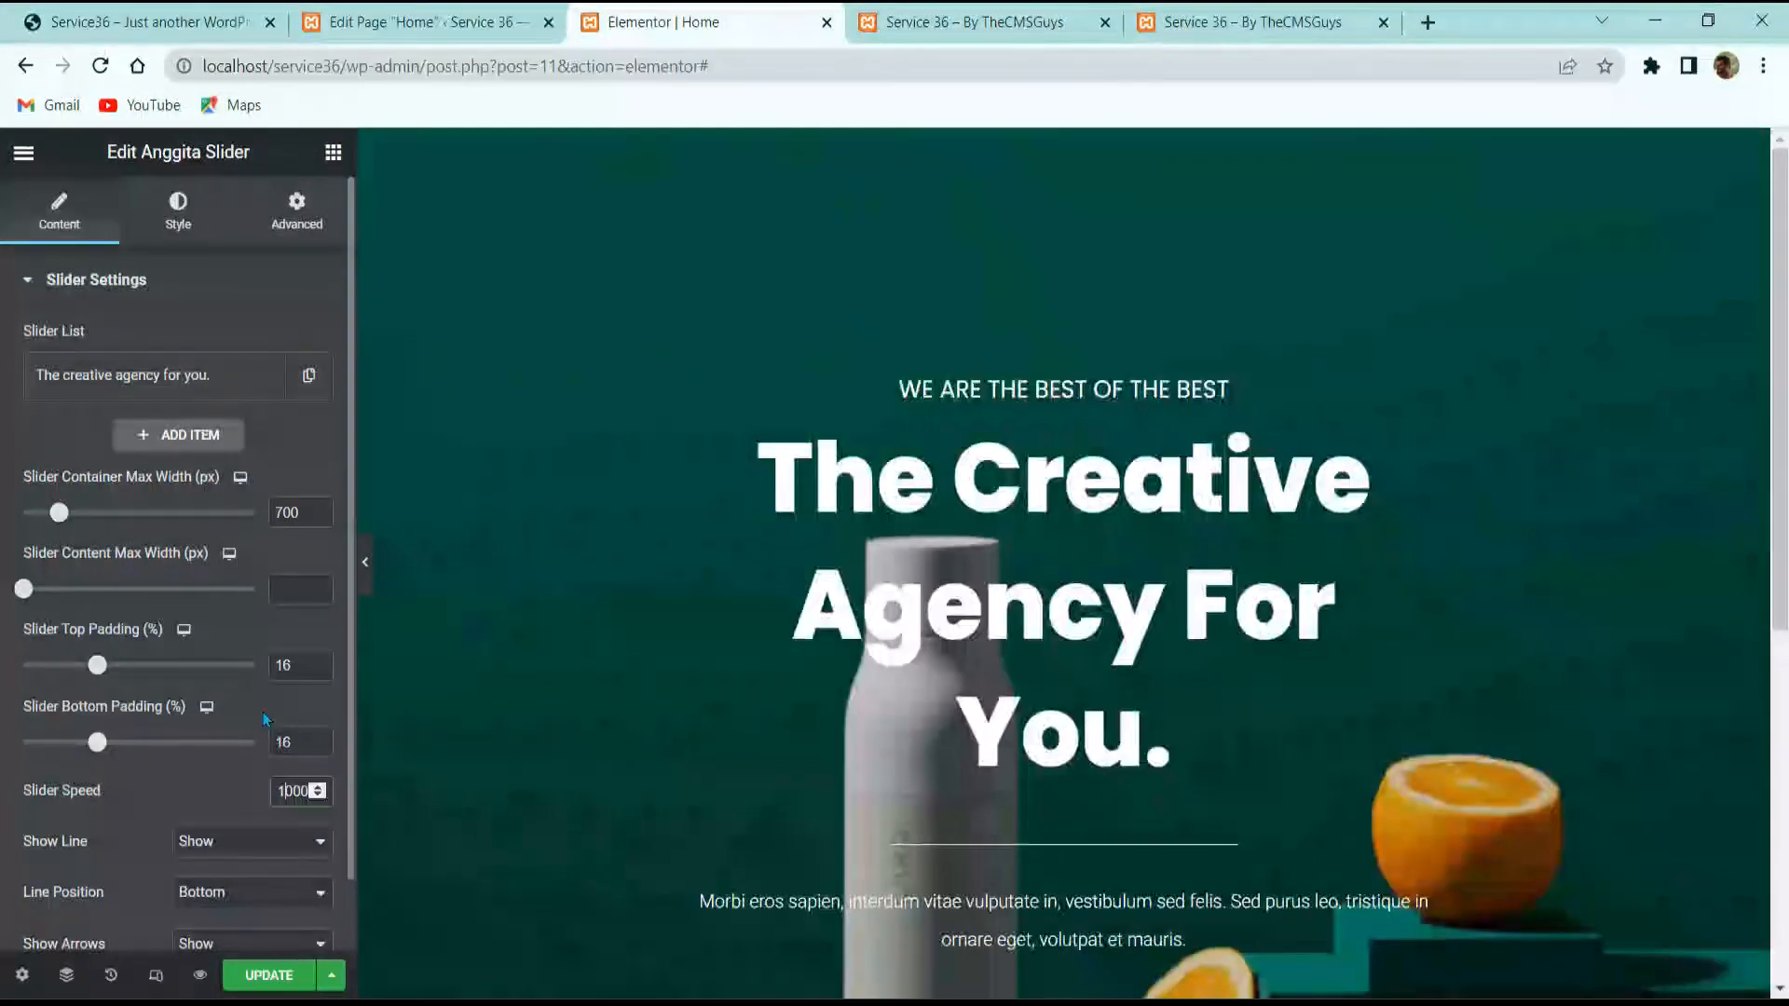
scroll(263, 720, "down", 1)
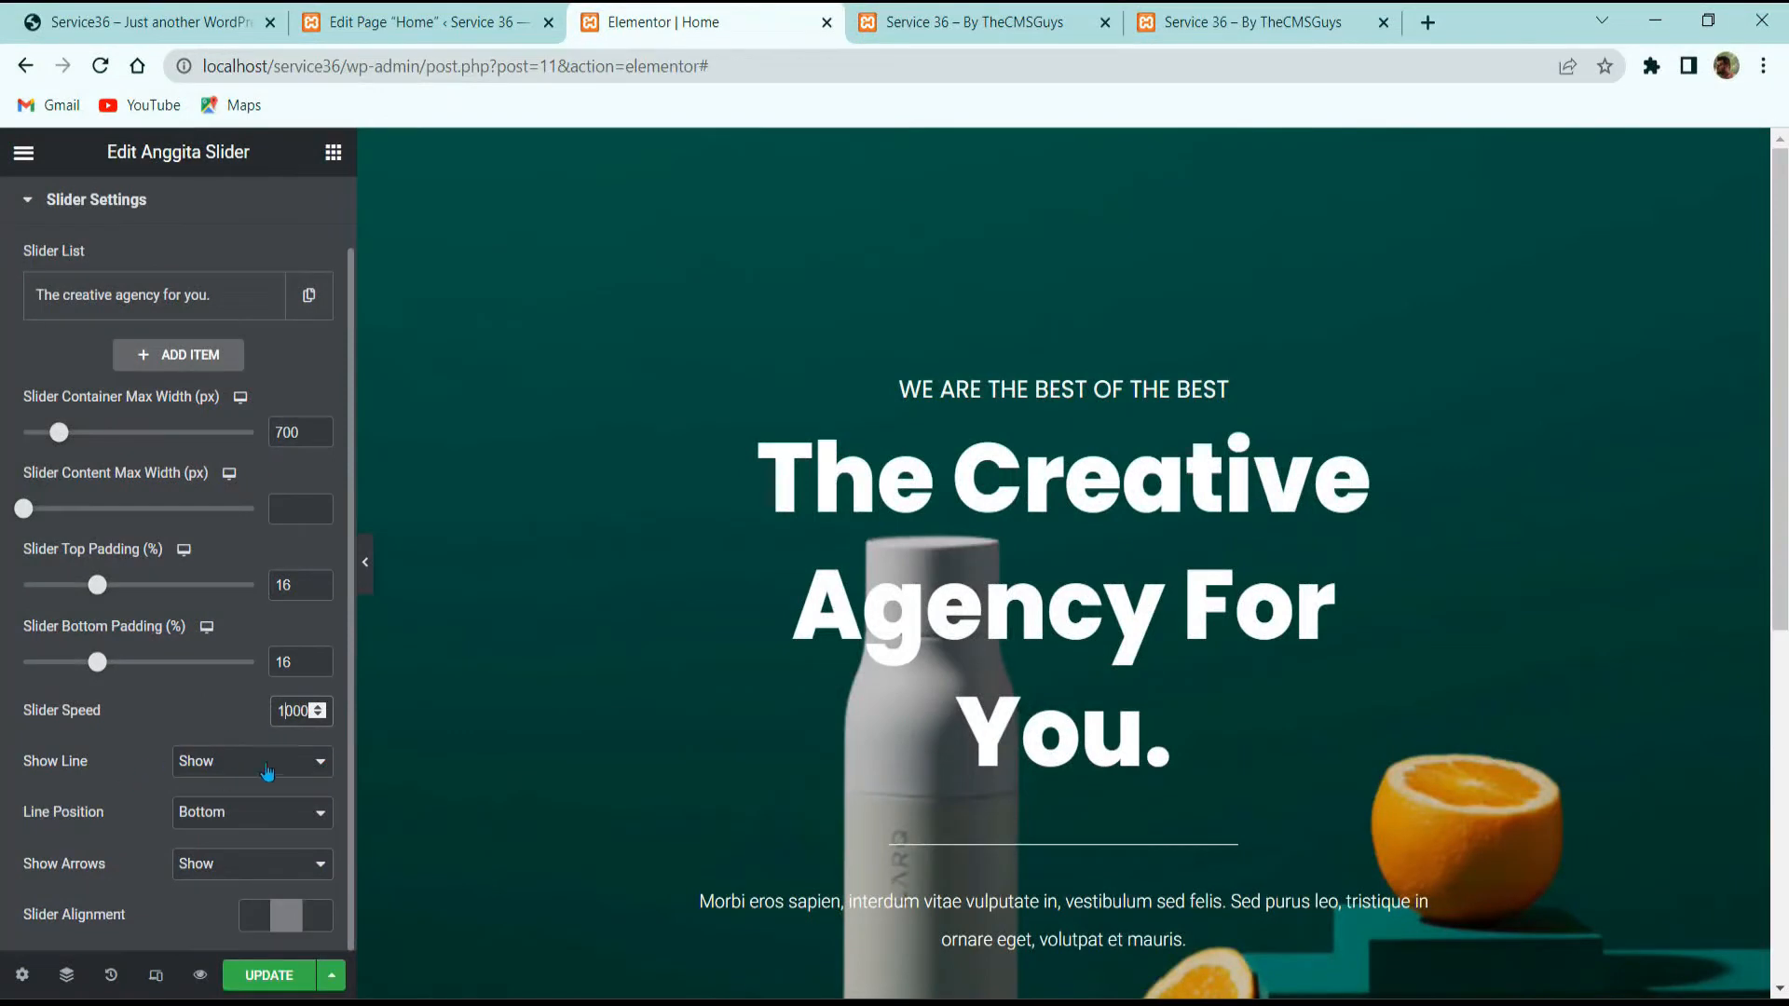
left_click(268, 772)
left_click(240, 801)
Step: Compare the slider with the live site, moving the Elementor tab before the page-edit tab
left_click(260, 8)
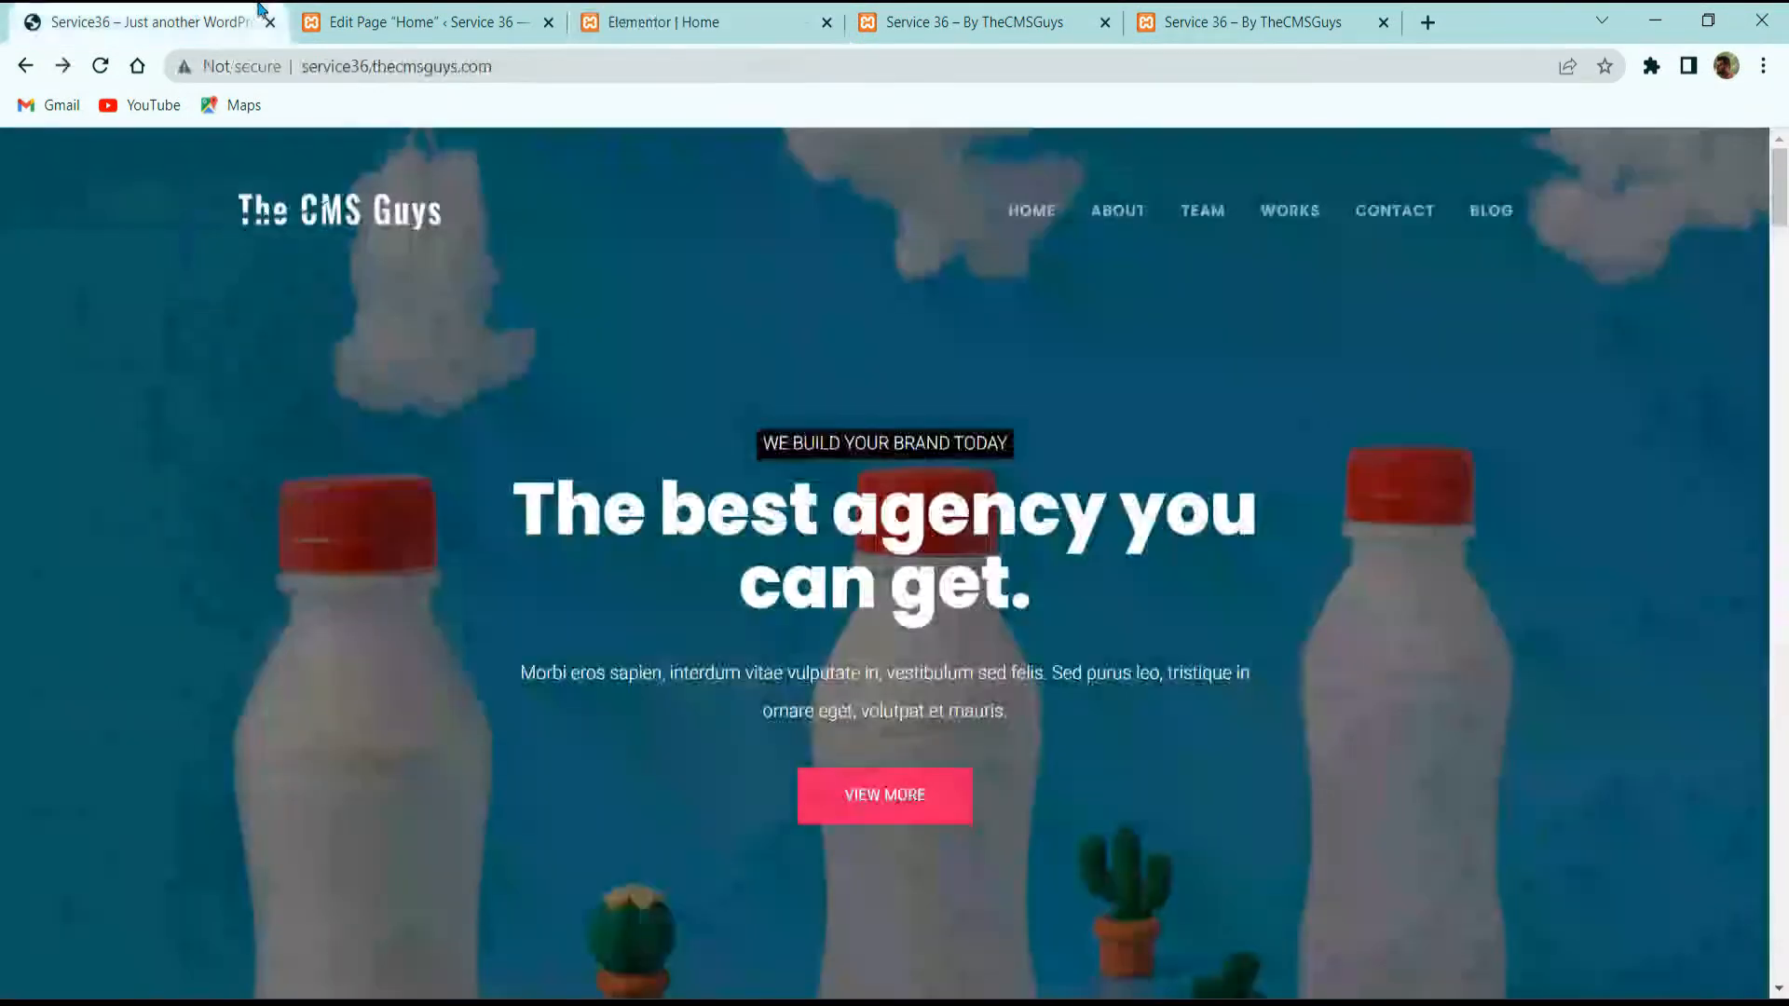
left_click_drag(622, 12, 447, 10)
left_click(177, 13)
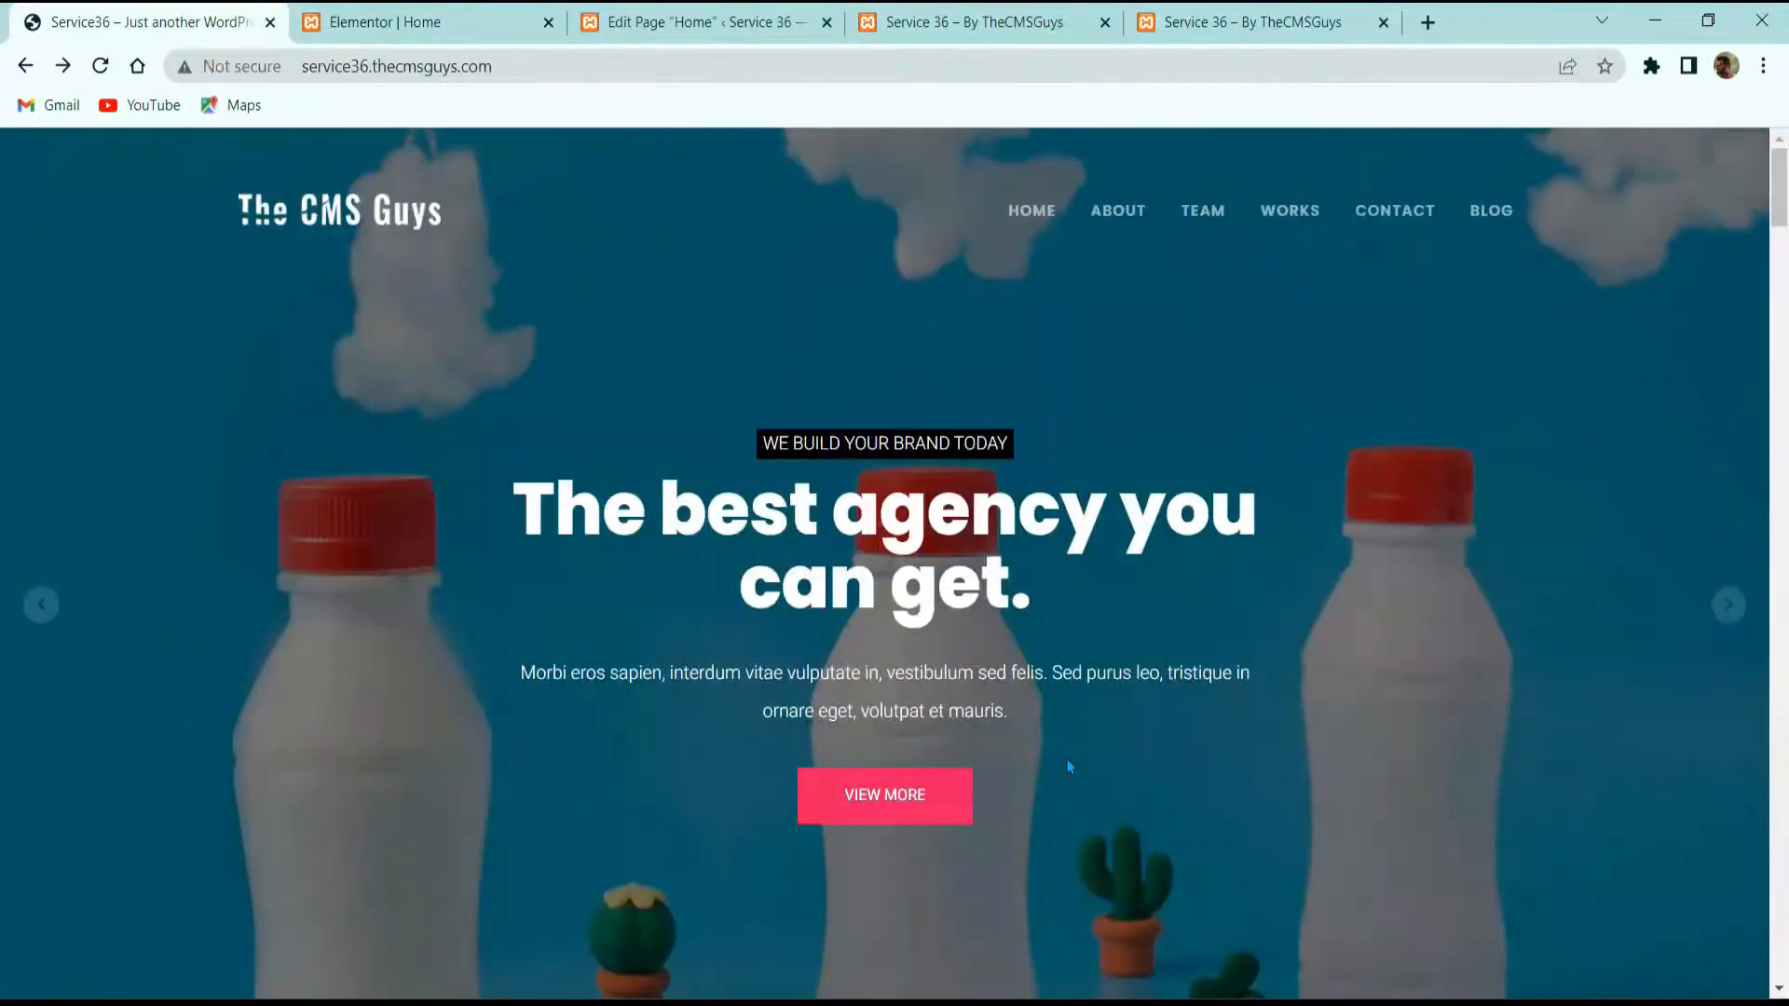
left_click(510, 13)
scroll(858, 730, "down", 3)
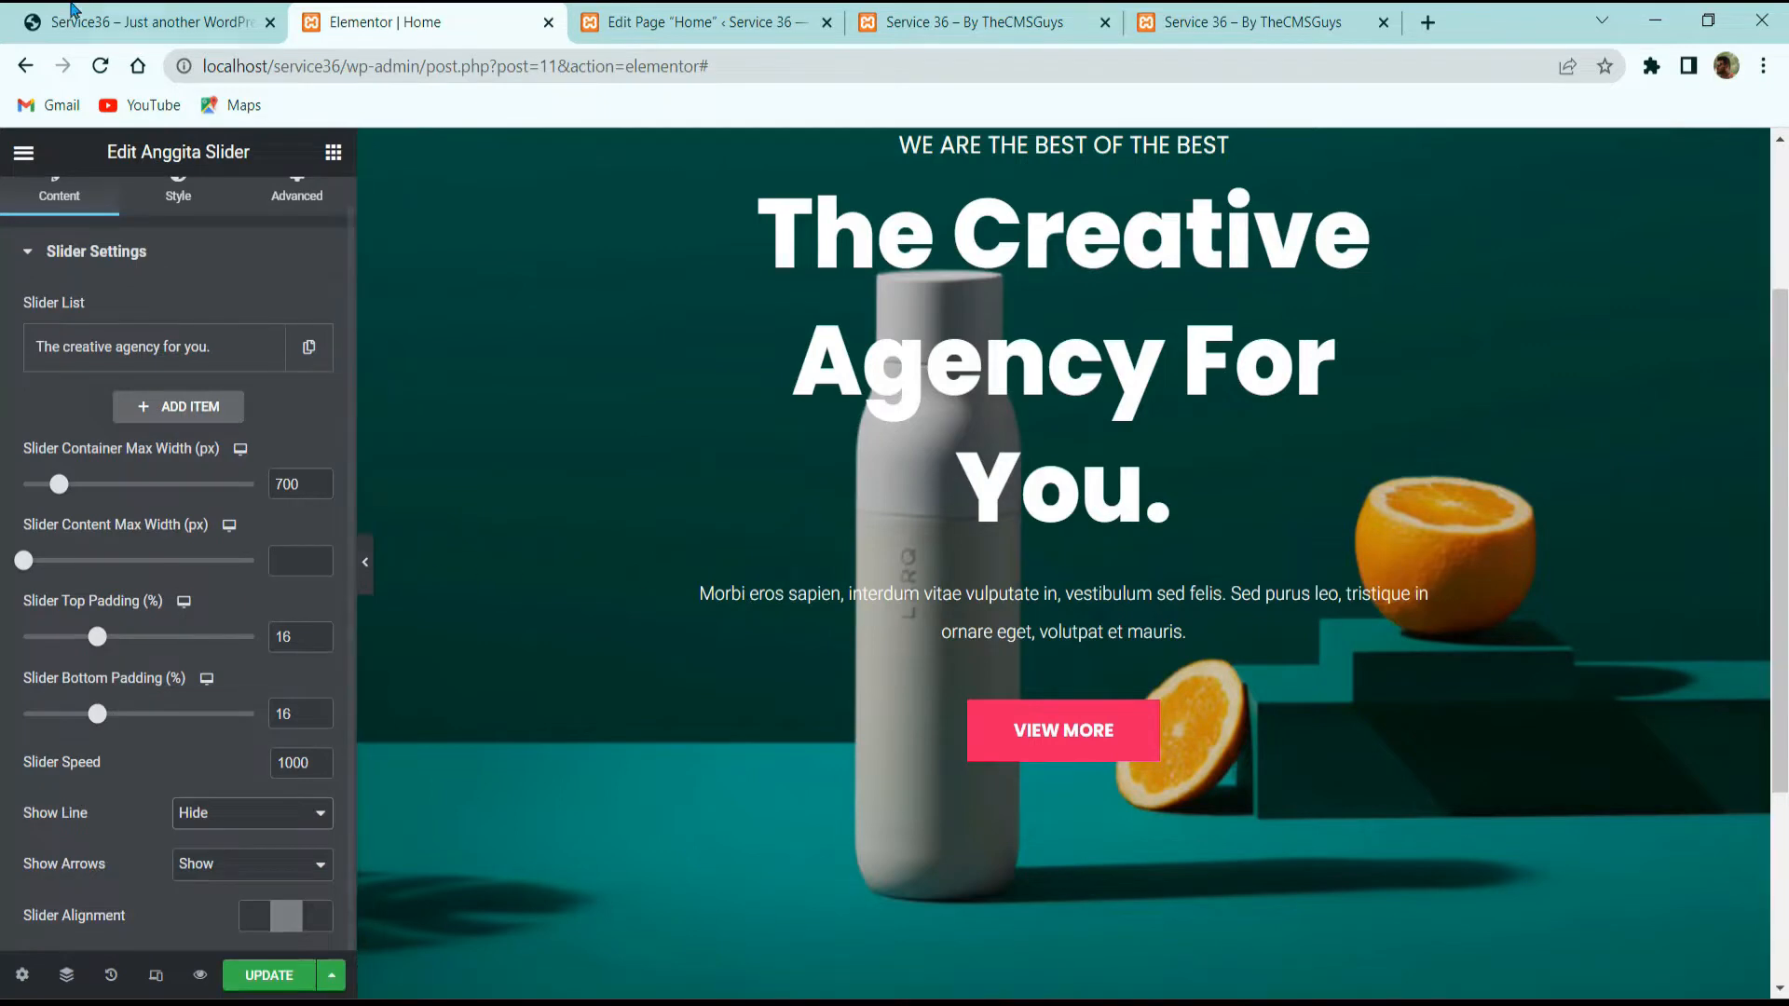
left_click(72, 15)
left_click(498, 19)
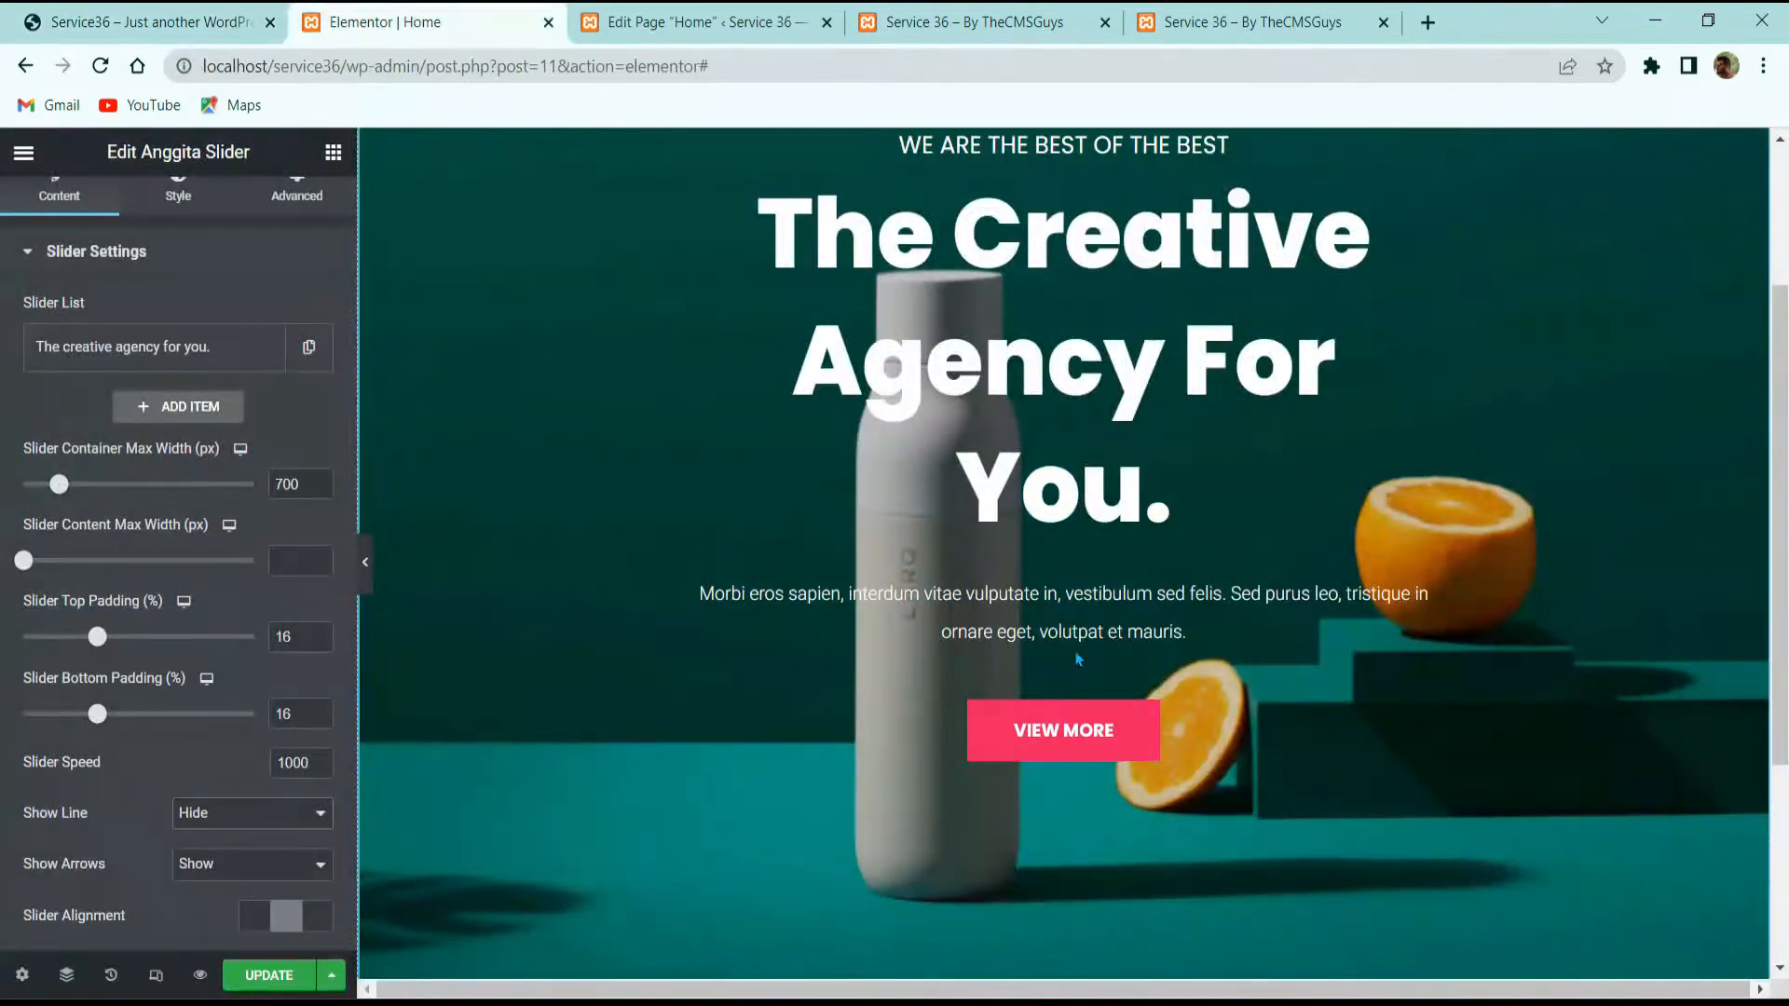
scroll(1211, 671, "up", 3)
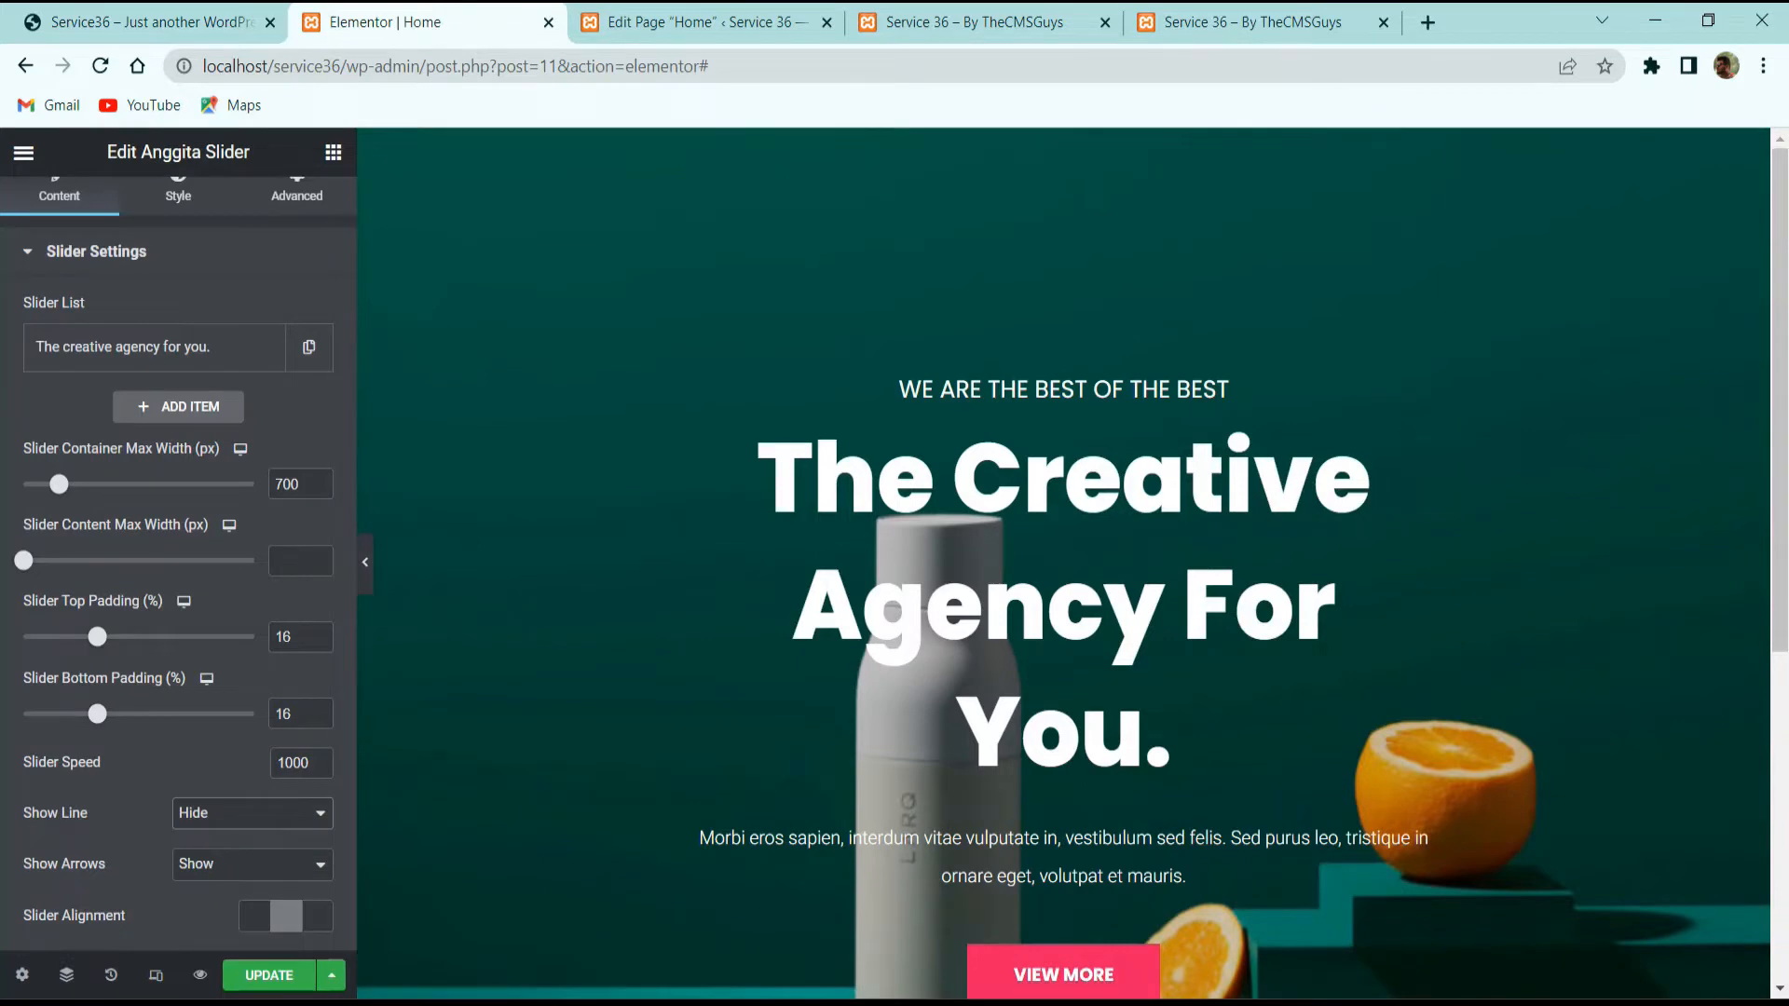
Step: Try right and left slide text alignment, then keep the text centred
left_click(317, 918)
left_click(287, 918)
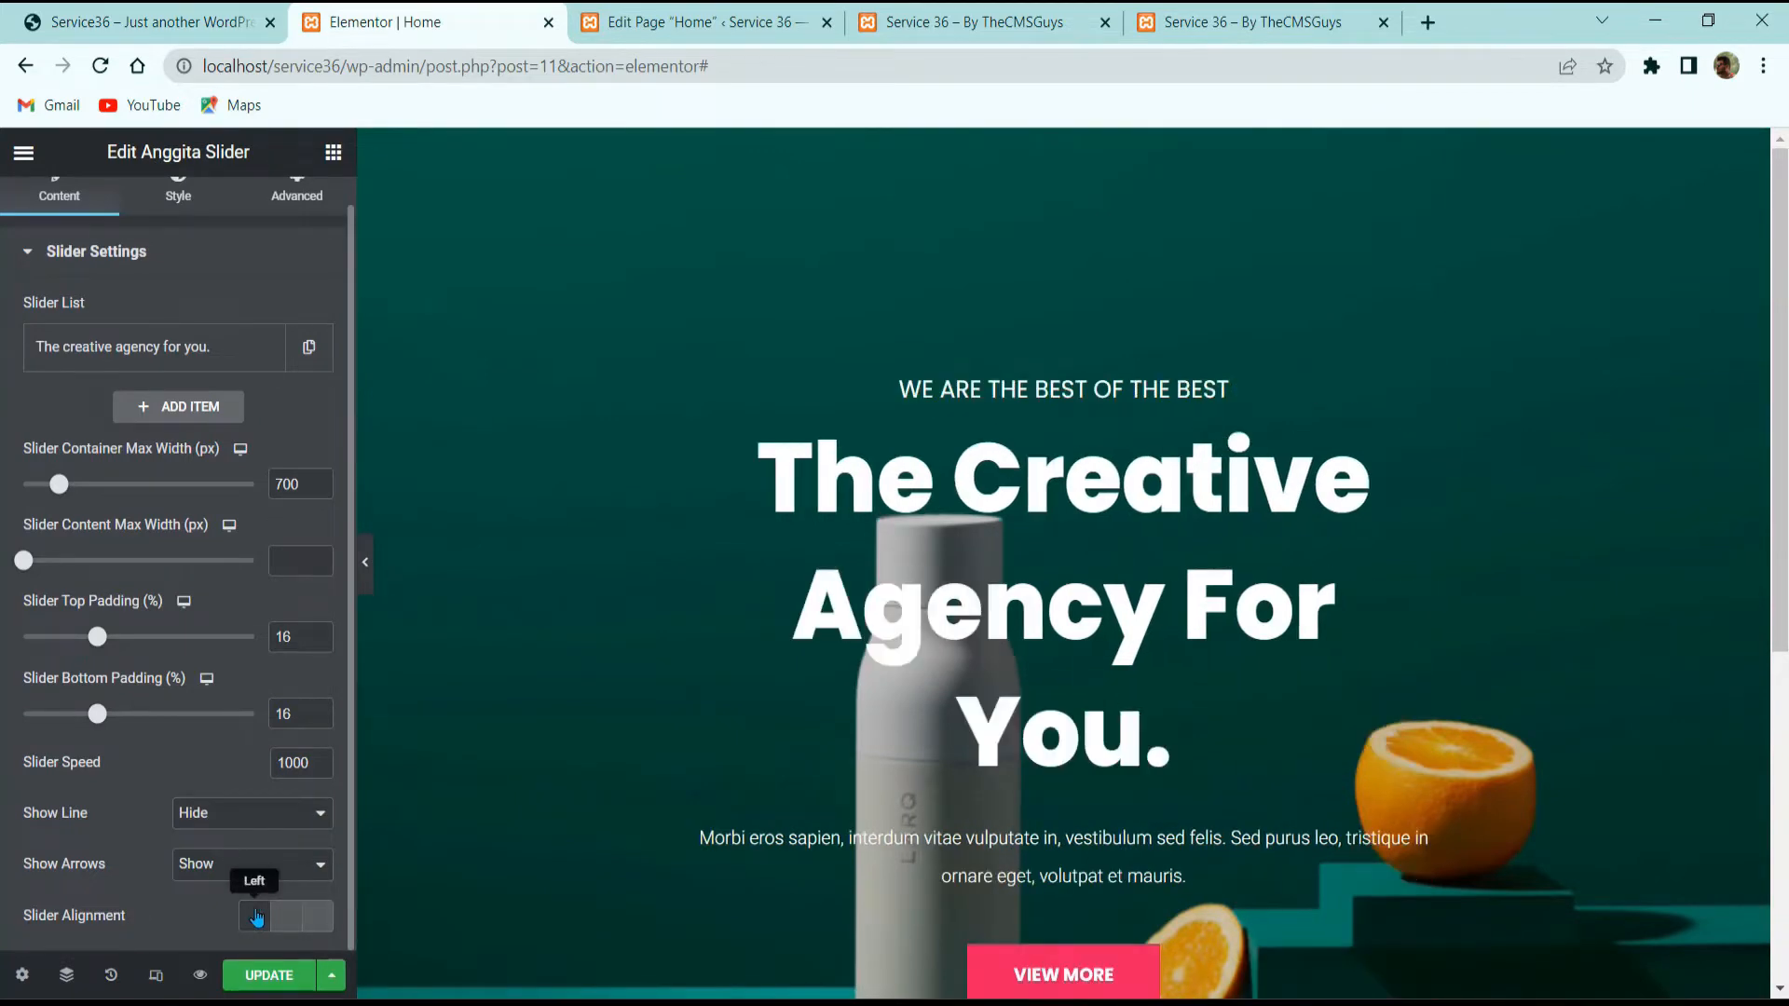
left_click(256, 918)
left_click(287, 917)
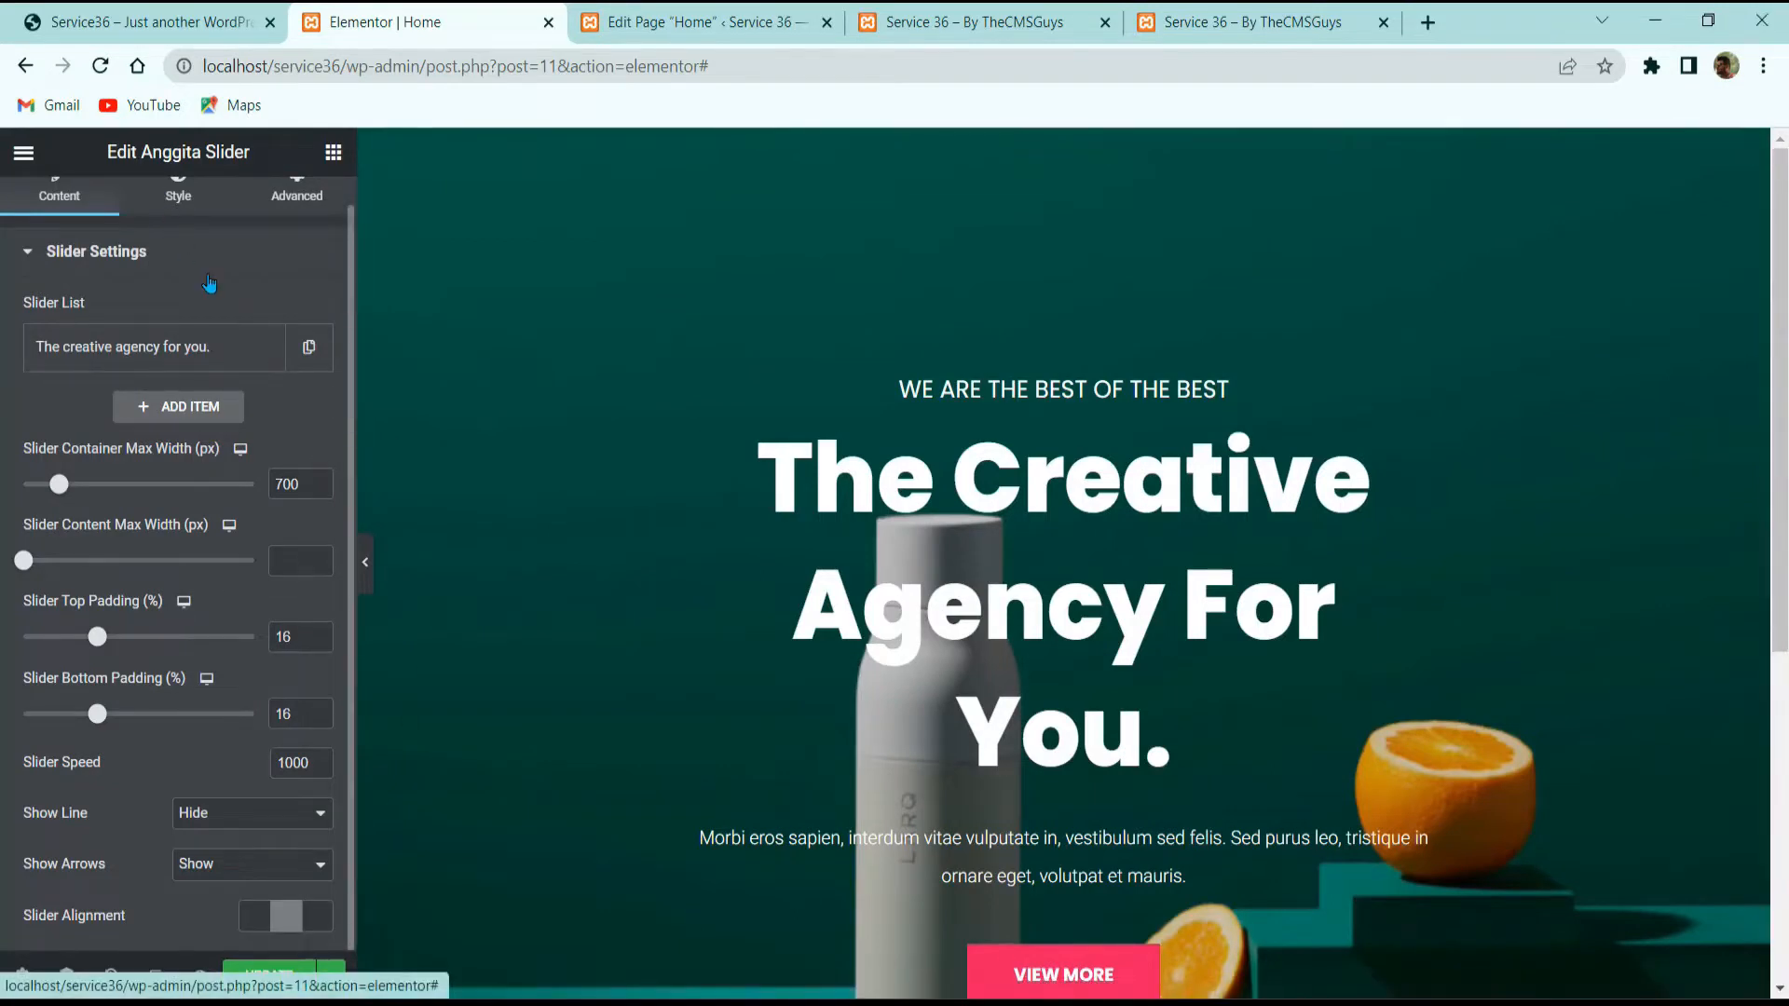
left_click(178, 204)
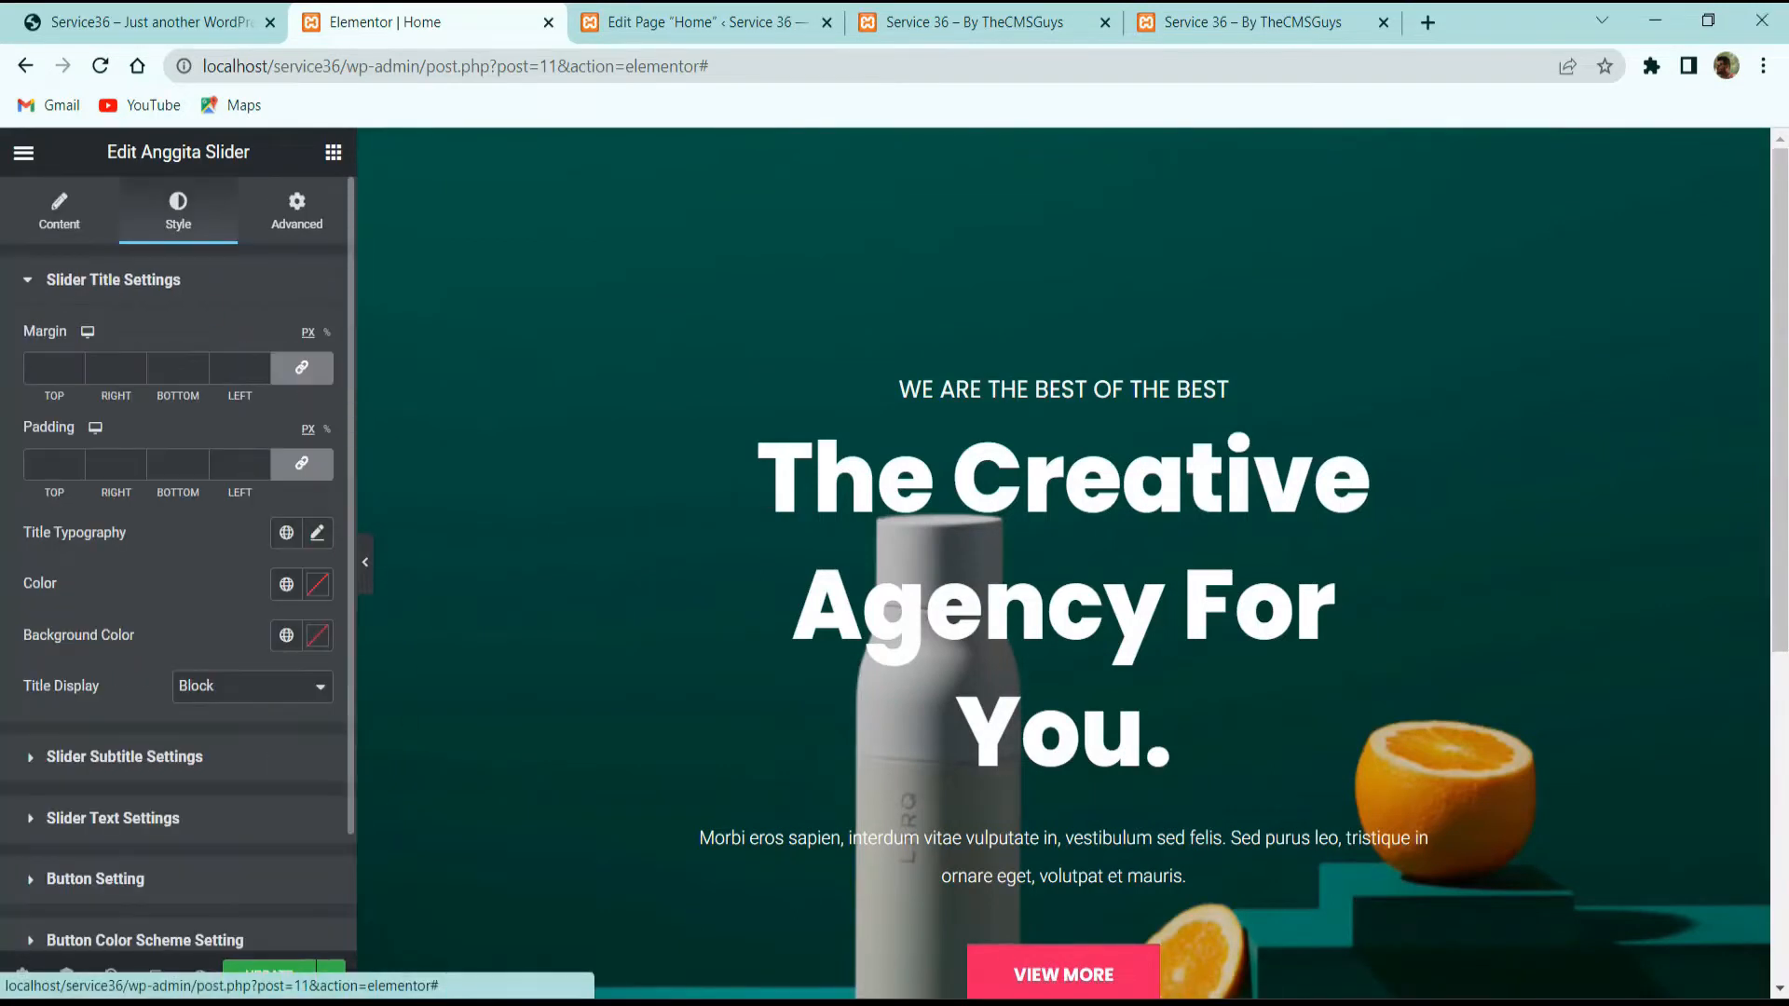
Step: Unlink the slide title margins and set the bottom margin to 30
left_click(301, 367)
left_click(177, 368)
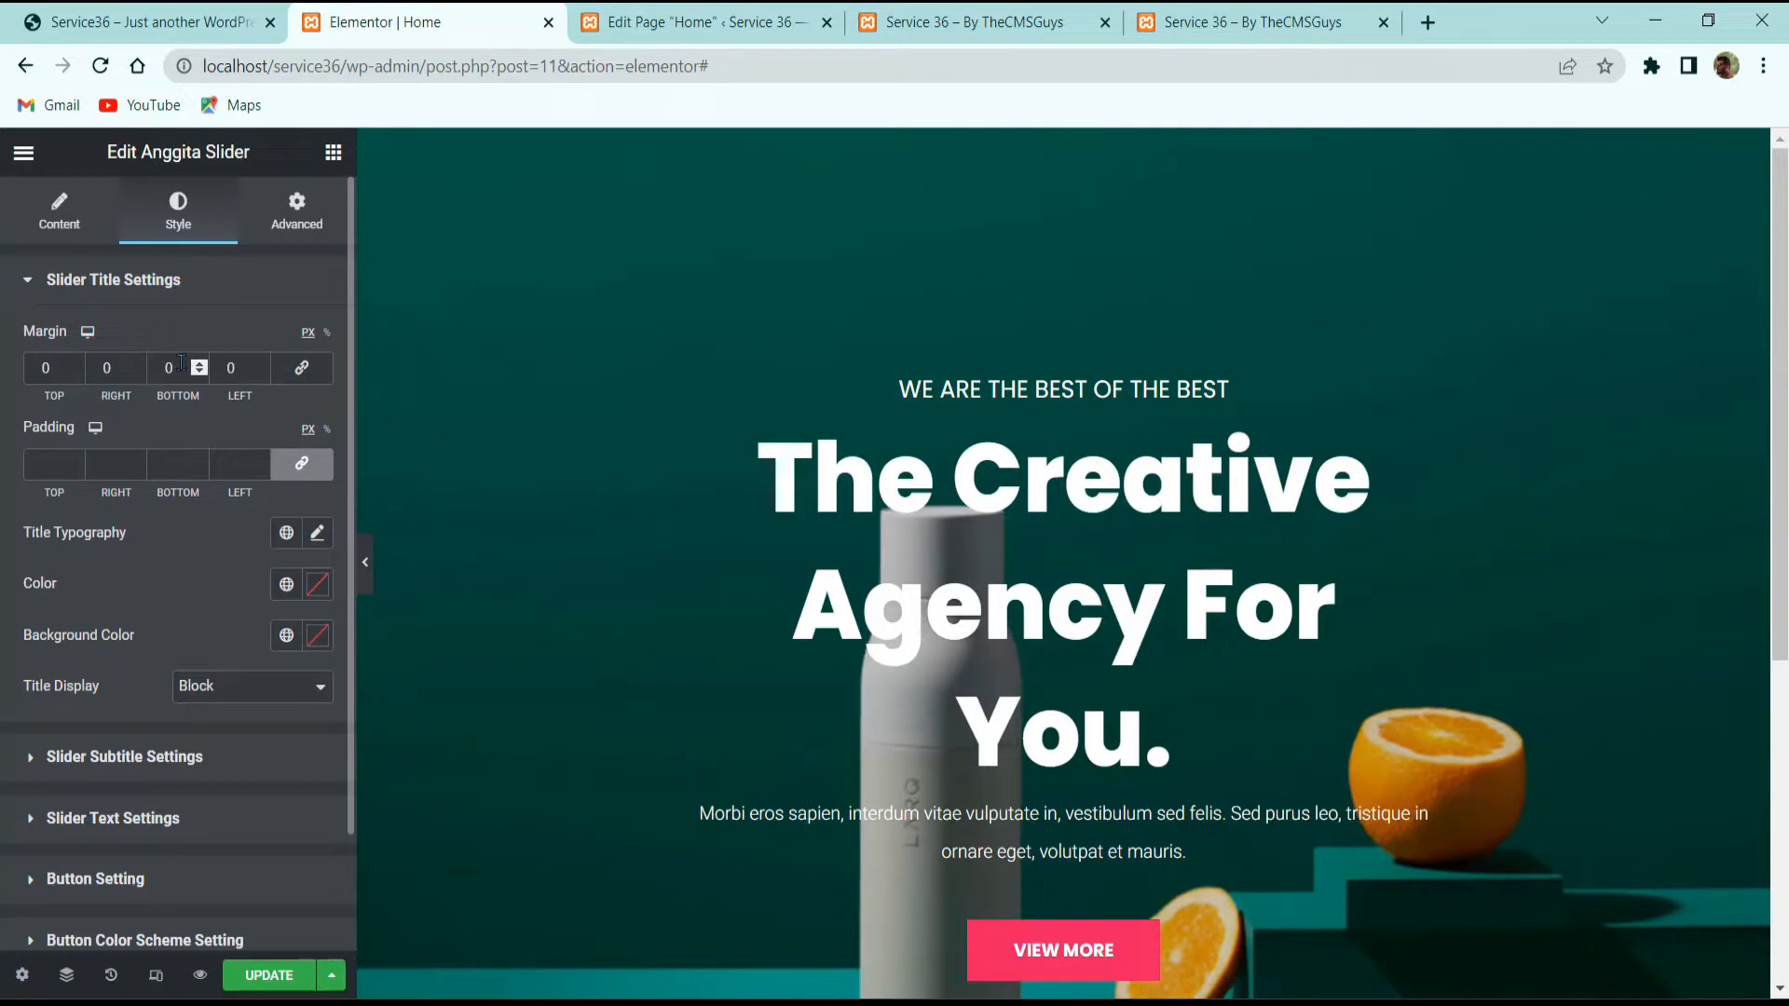
type("30")
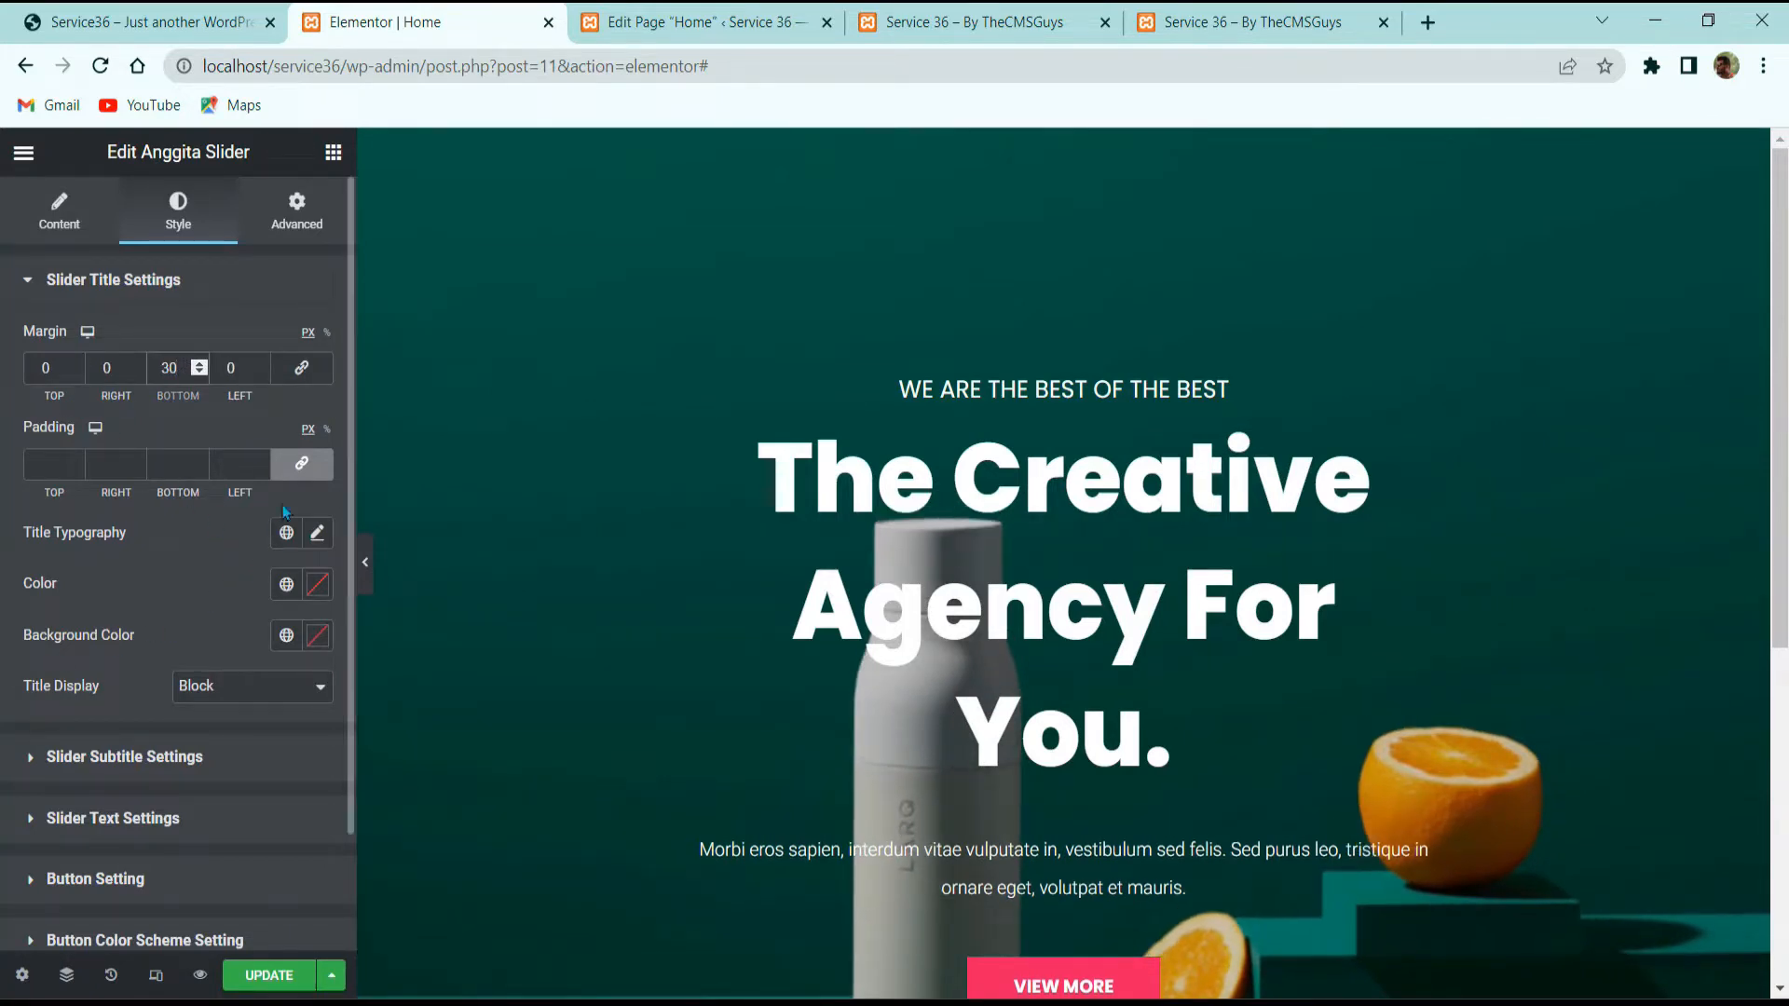
Step: Set the slide title typography to 60 px size with a 1 em line height
left_click(318, 532)
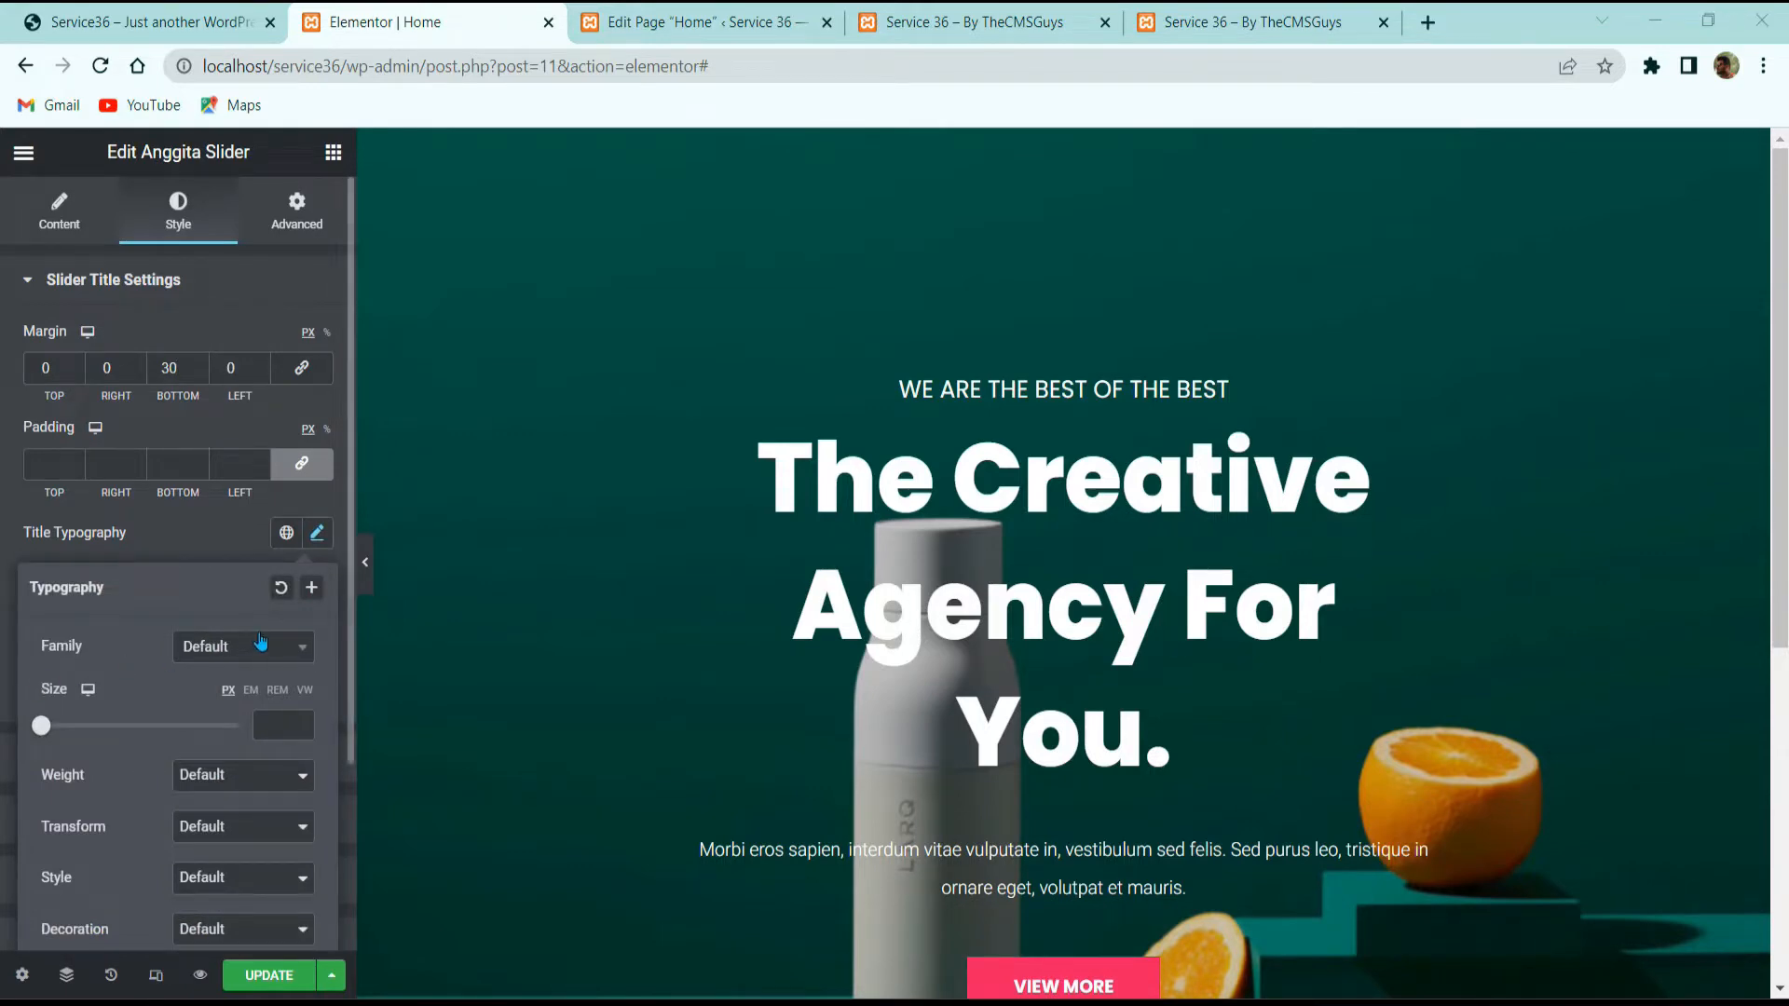
scroll(258, 634, "down", 3)
left_click(267, 469)
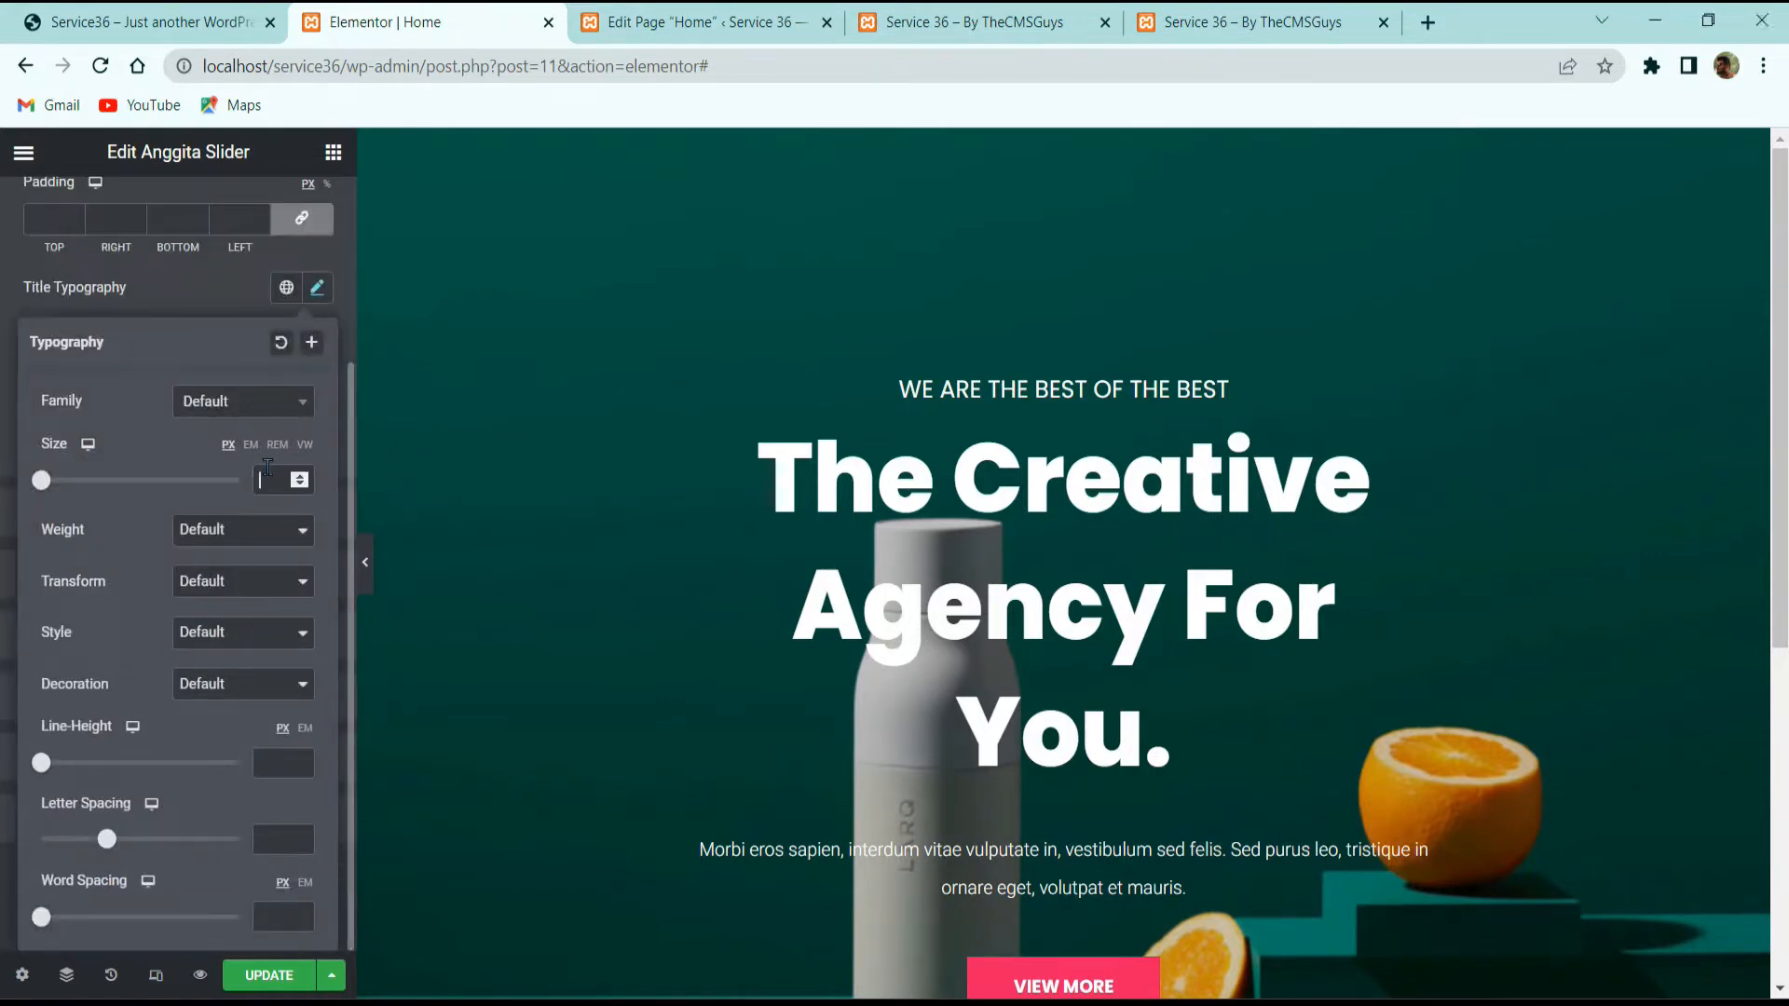
type("60")
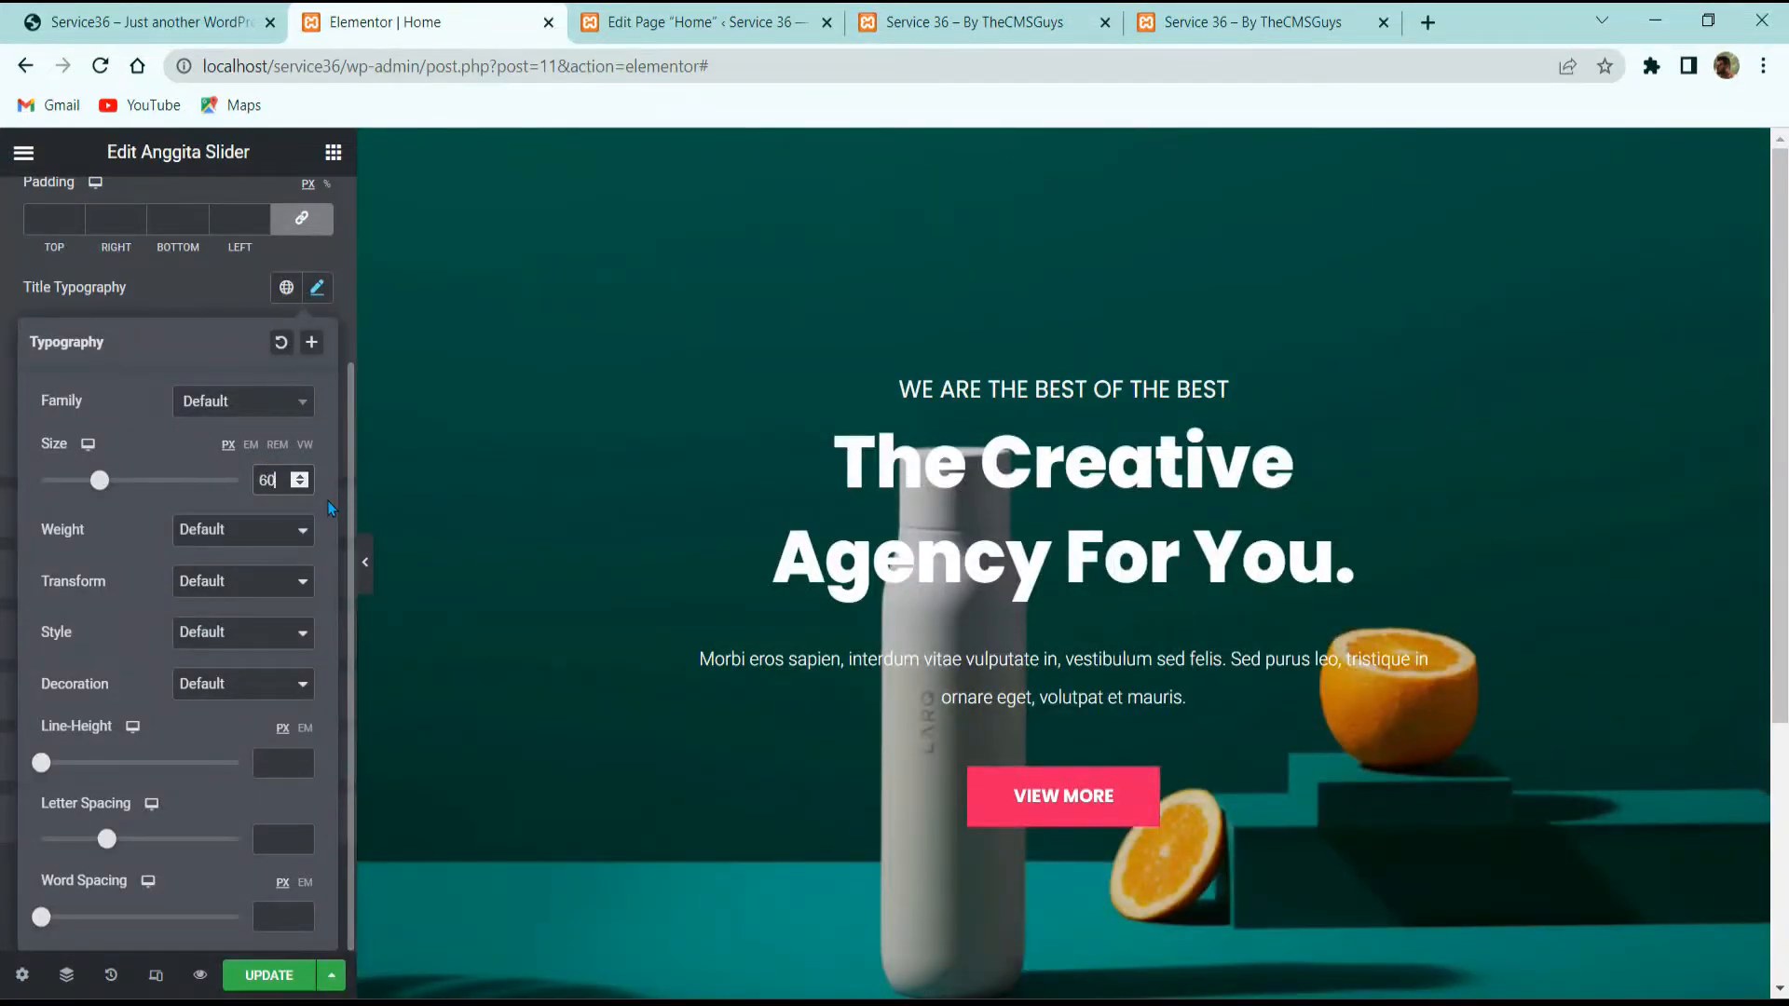
left_click(303, 730)
left_click(296, 762)
type("1")
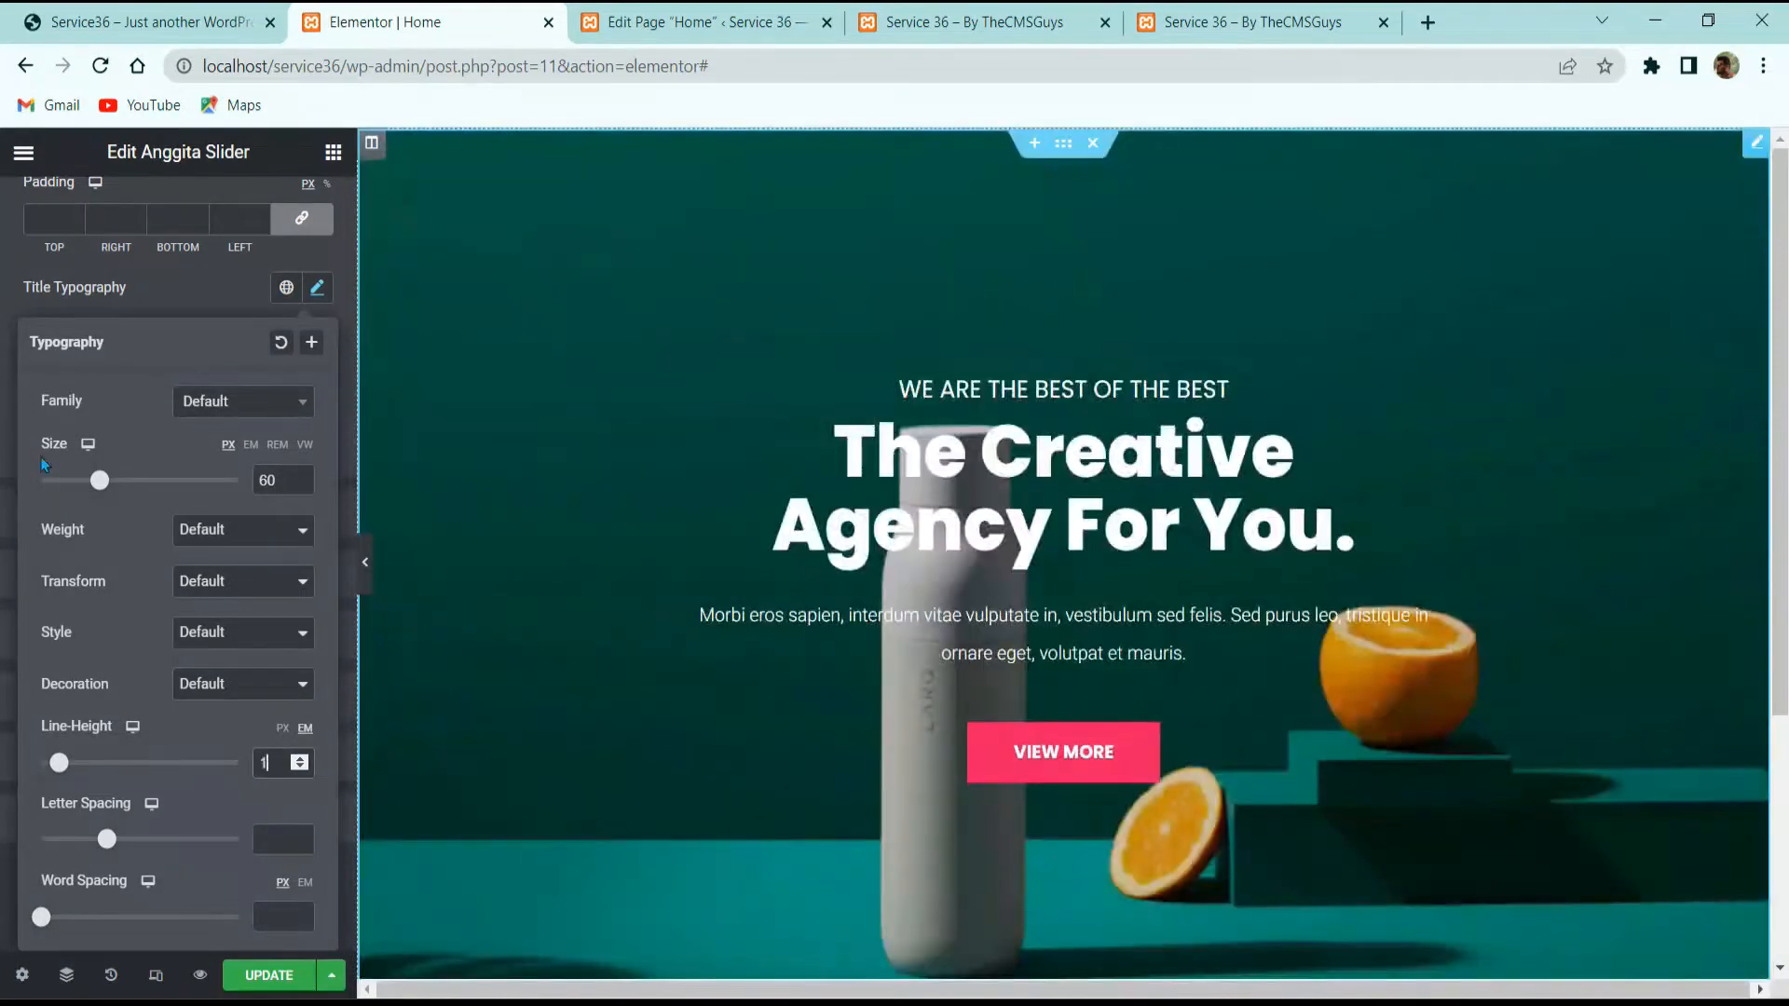
left_click(154, 291)
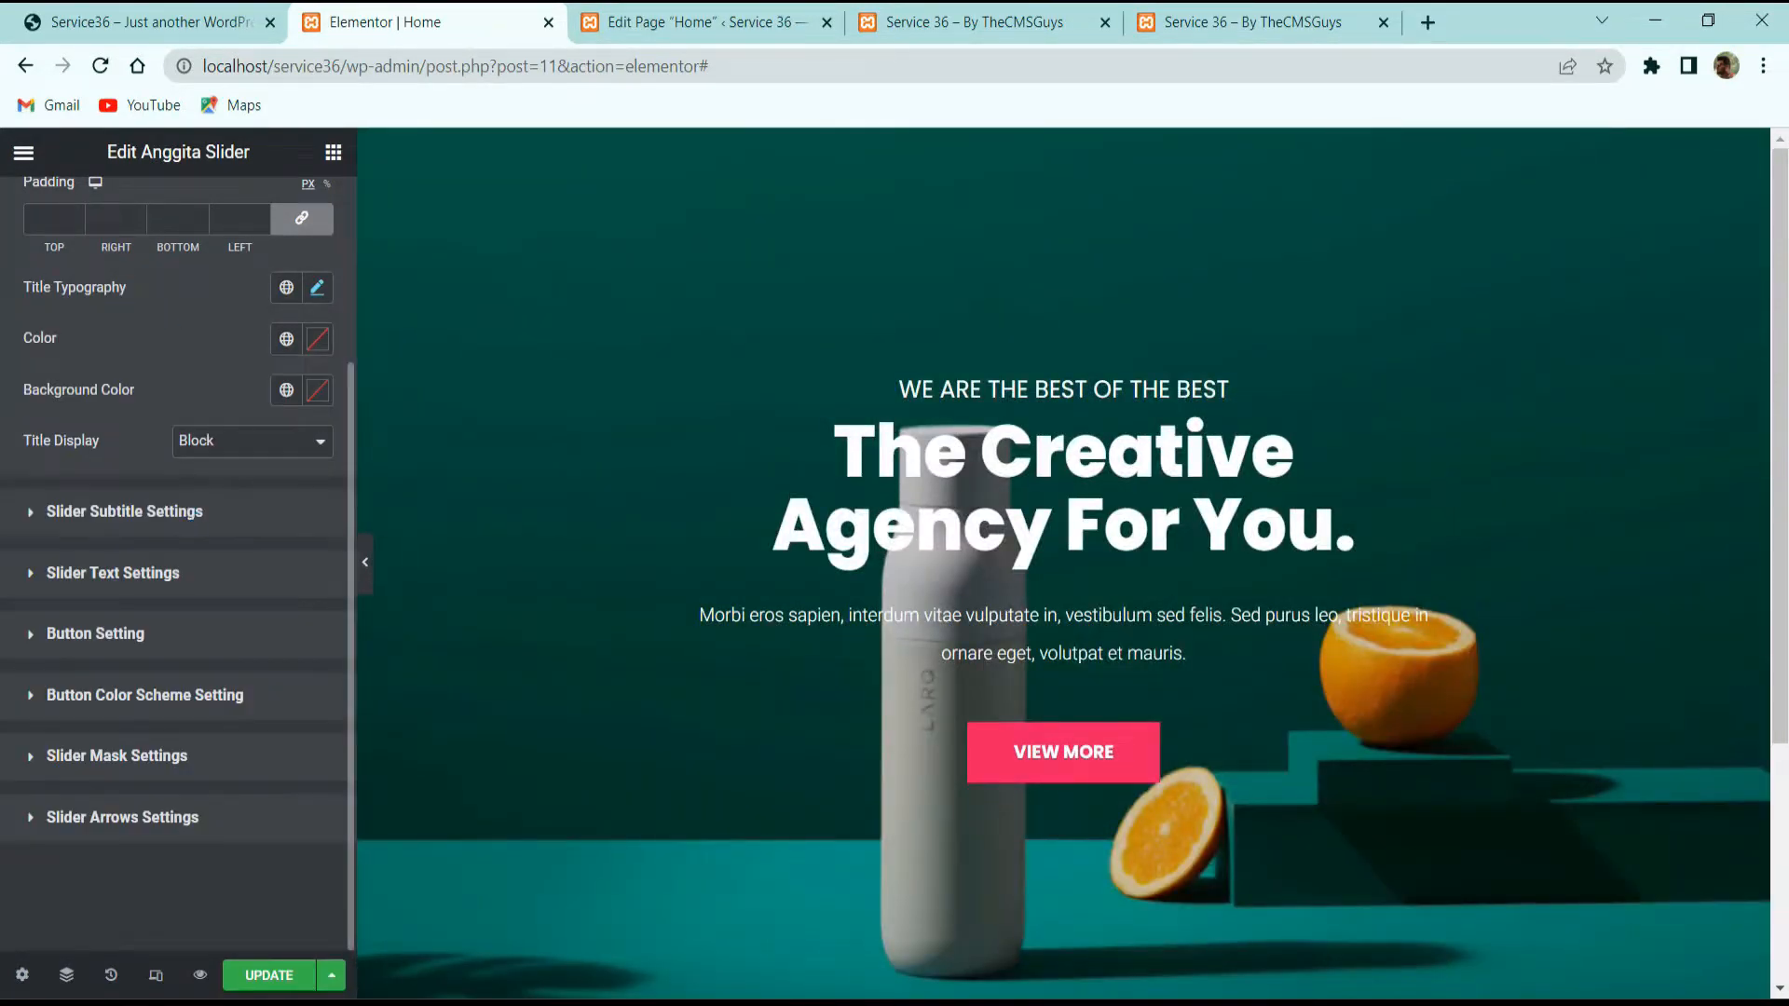
Step: Try inline-block display for the title, then keep it on Block
left_click(124, 511)
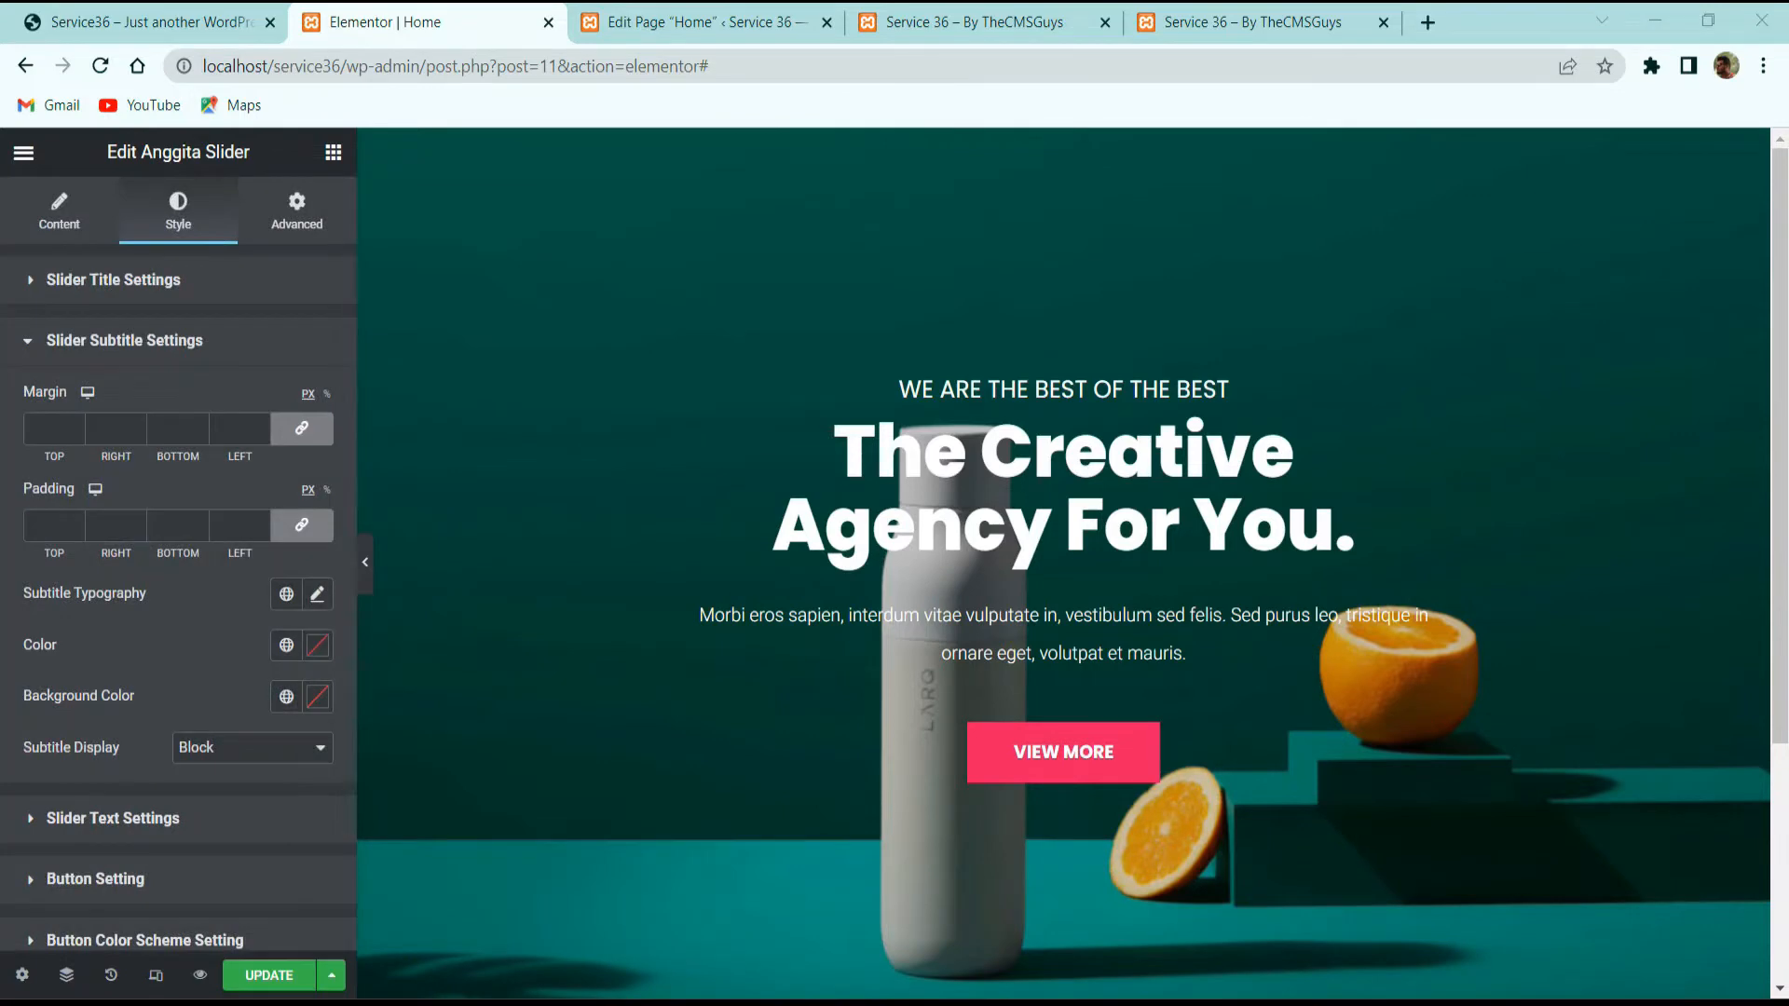
left_click(173, 292)
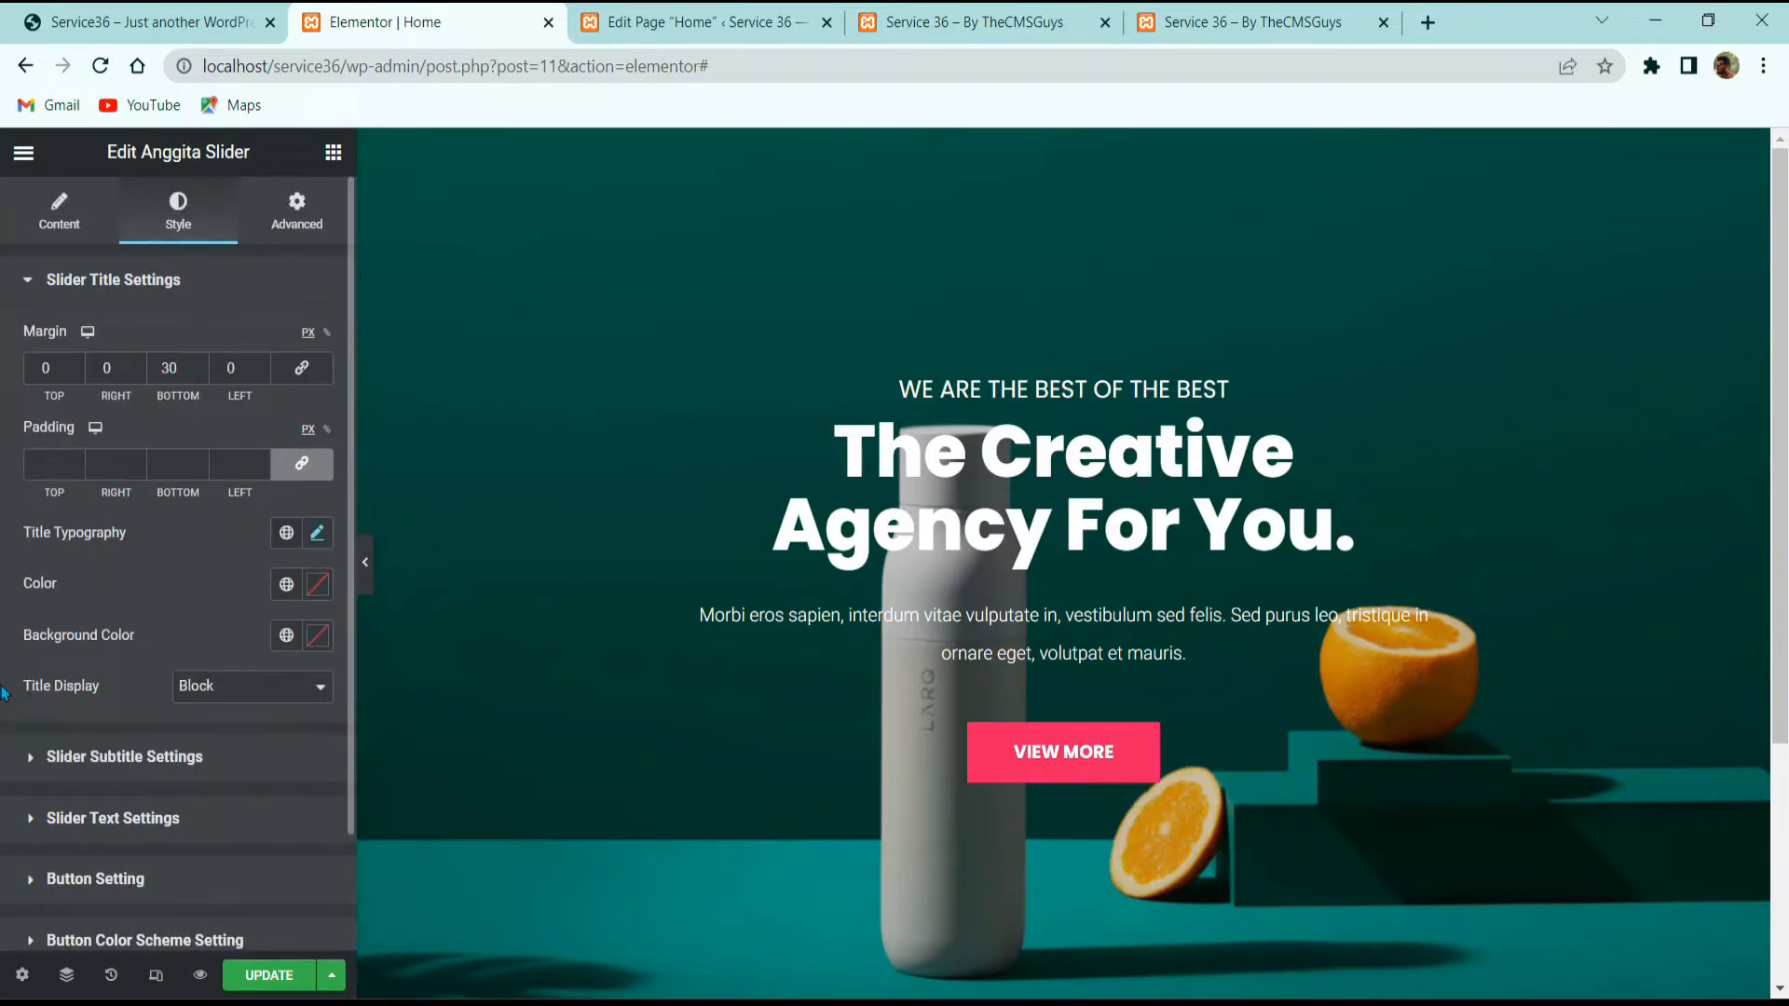
left_click(242, 687)
left_click(229, 726)
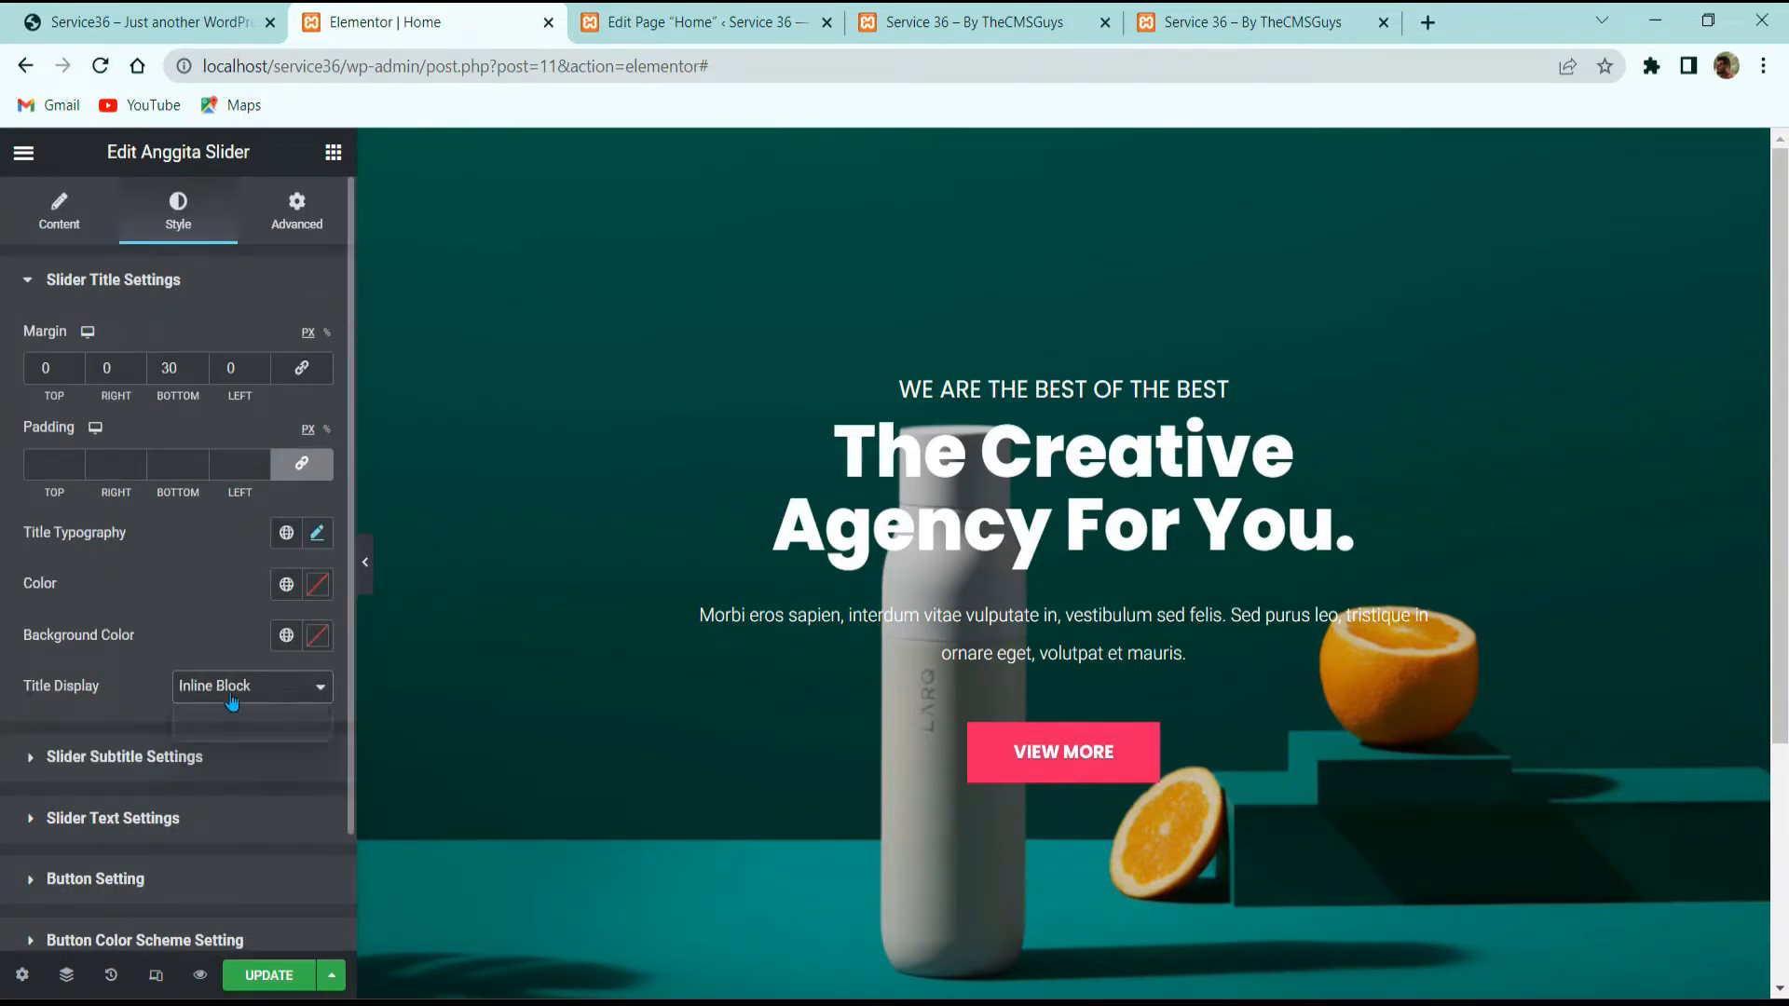
left_click(232, 697)
left_click(226, 711)
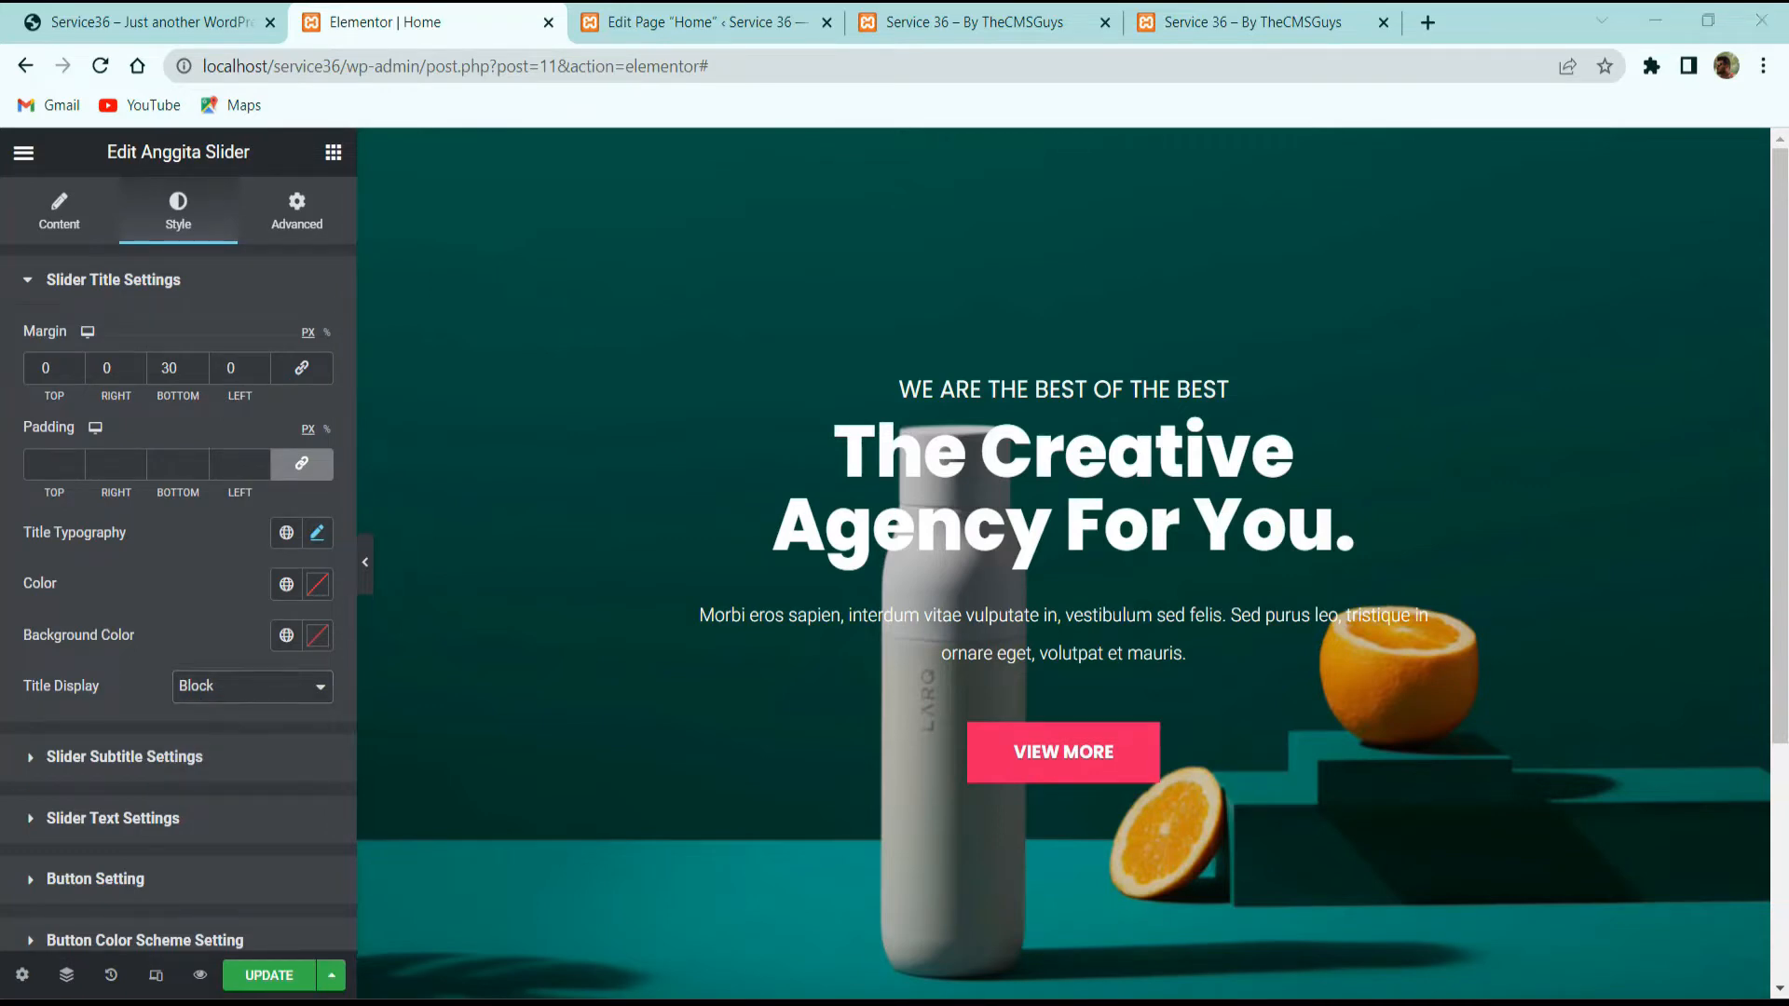
left_click(124, 757)
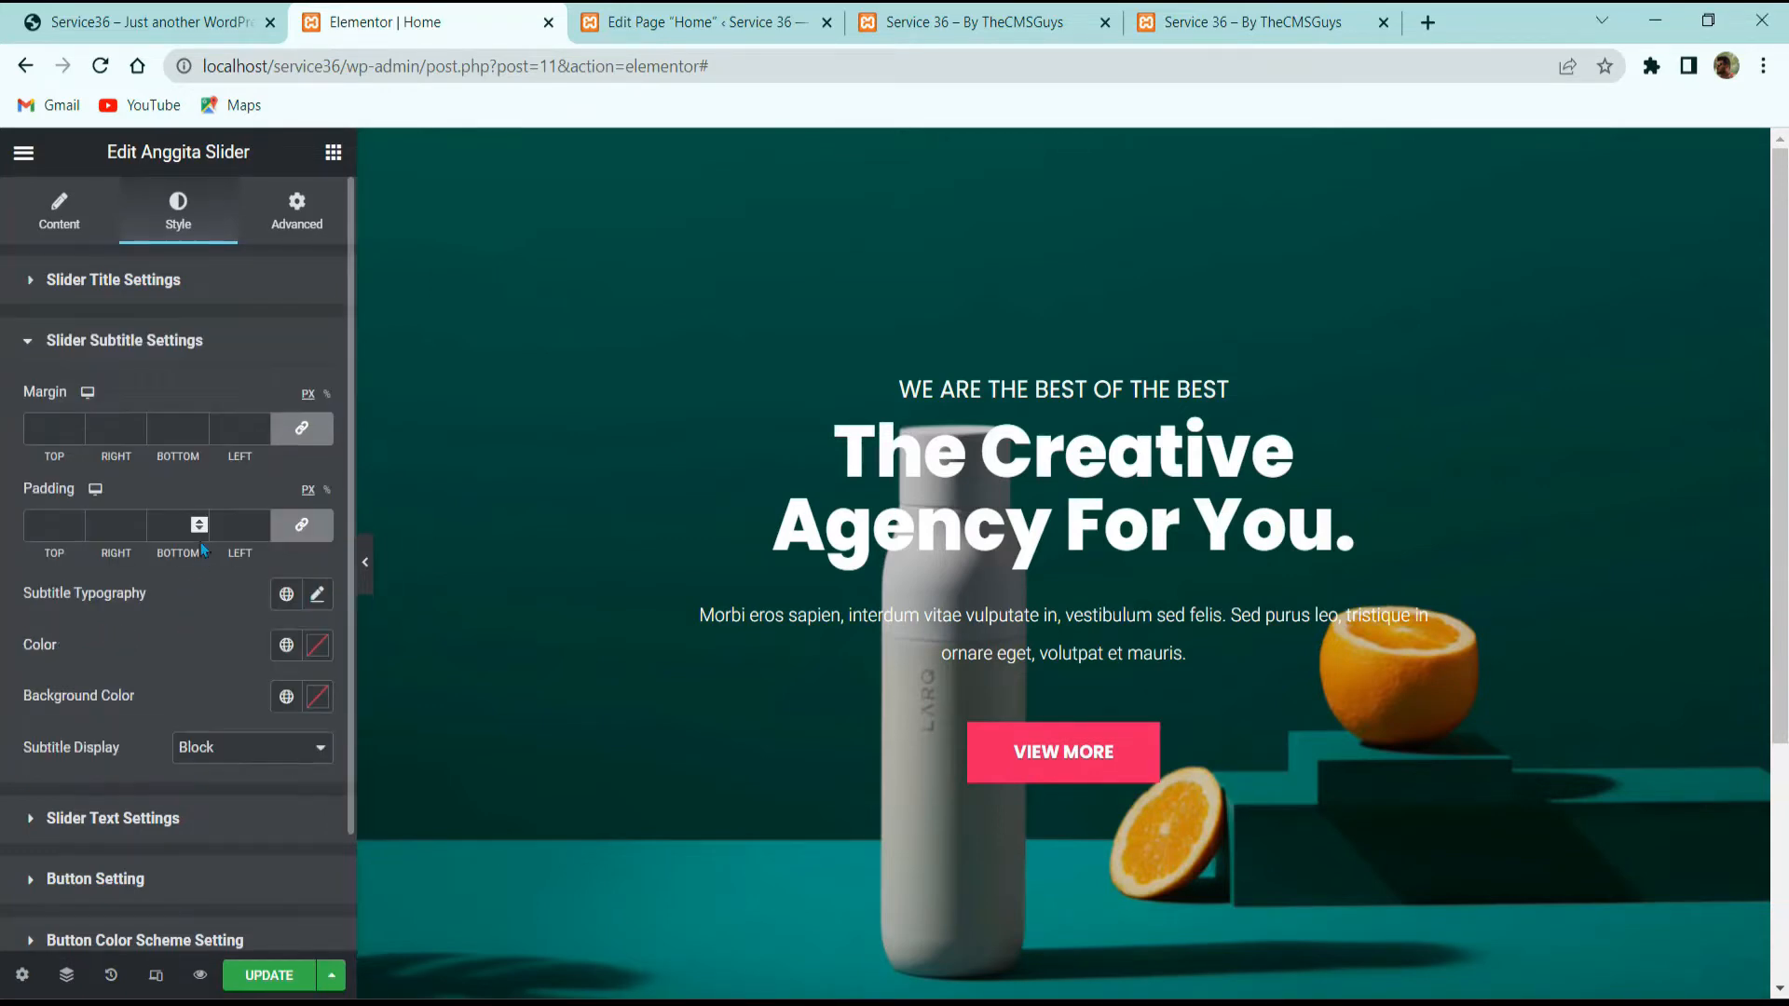
Step: Unlink the subtitle margins and set the bottom margin to 10
left_click(301, 429)
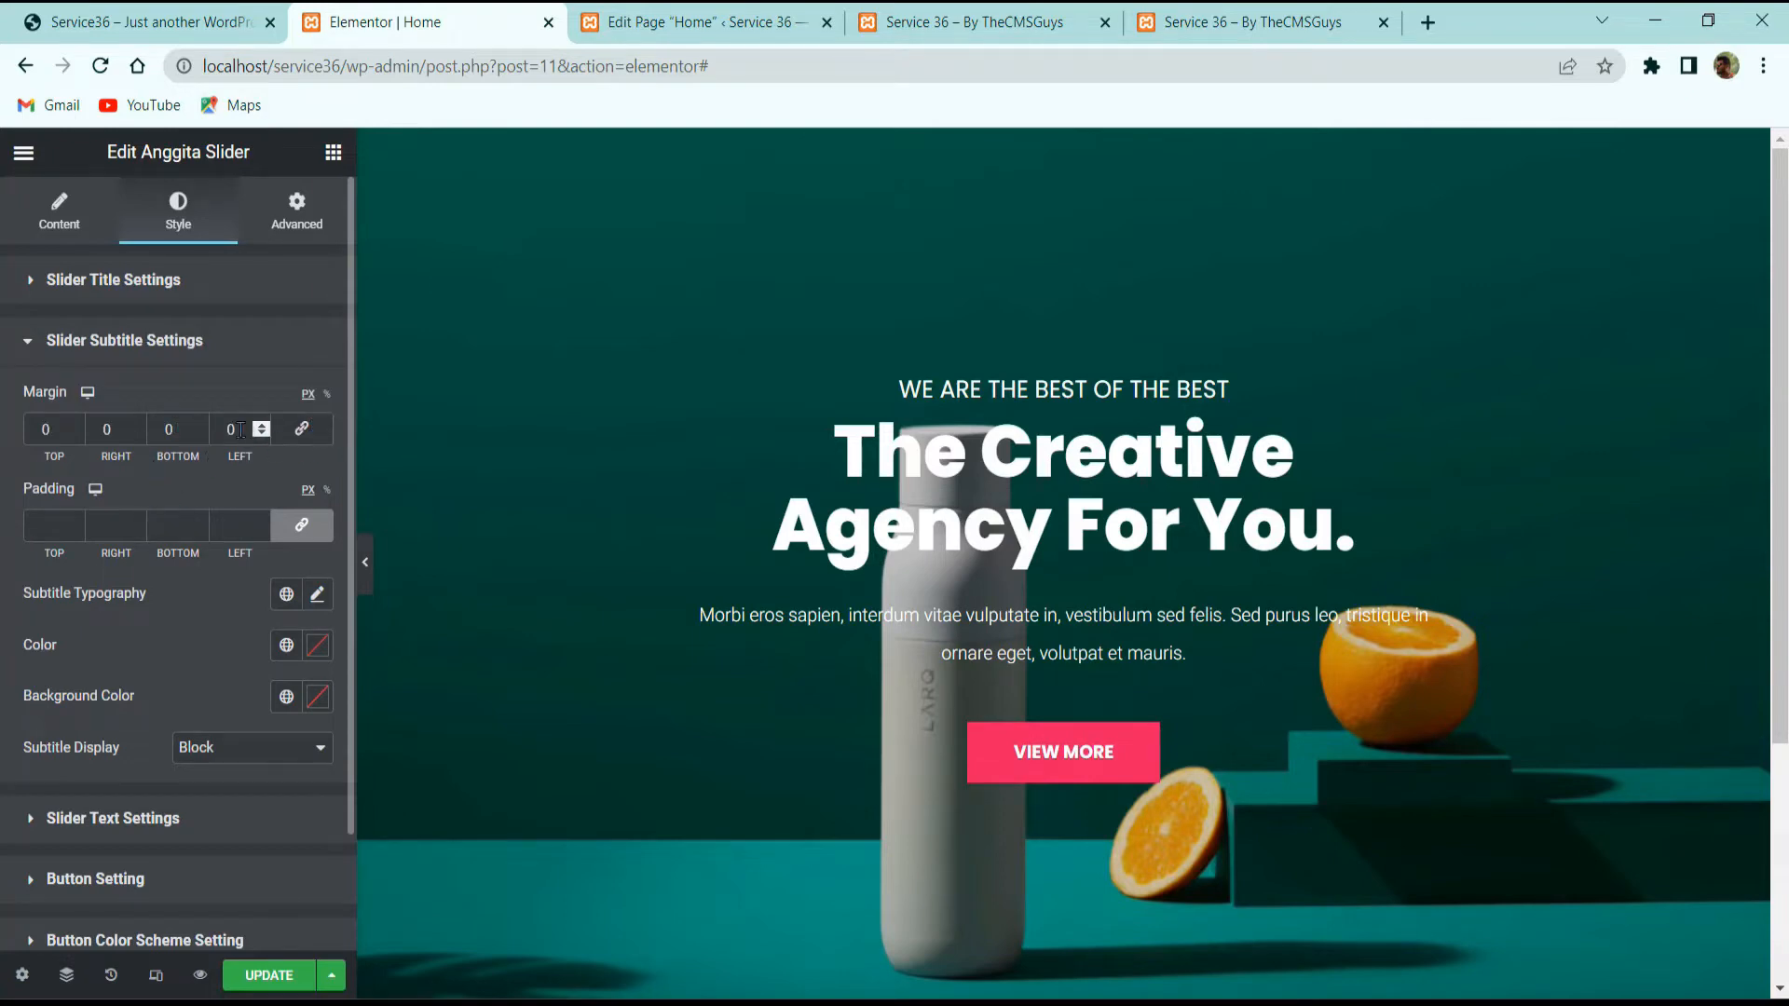
double_click(169, 428)
type("10")
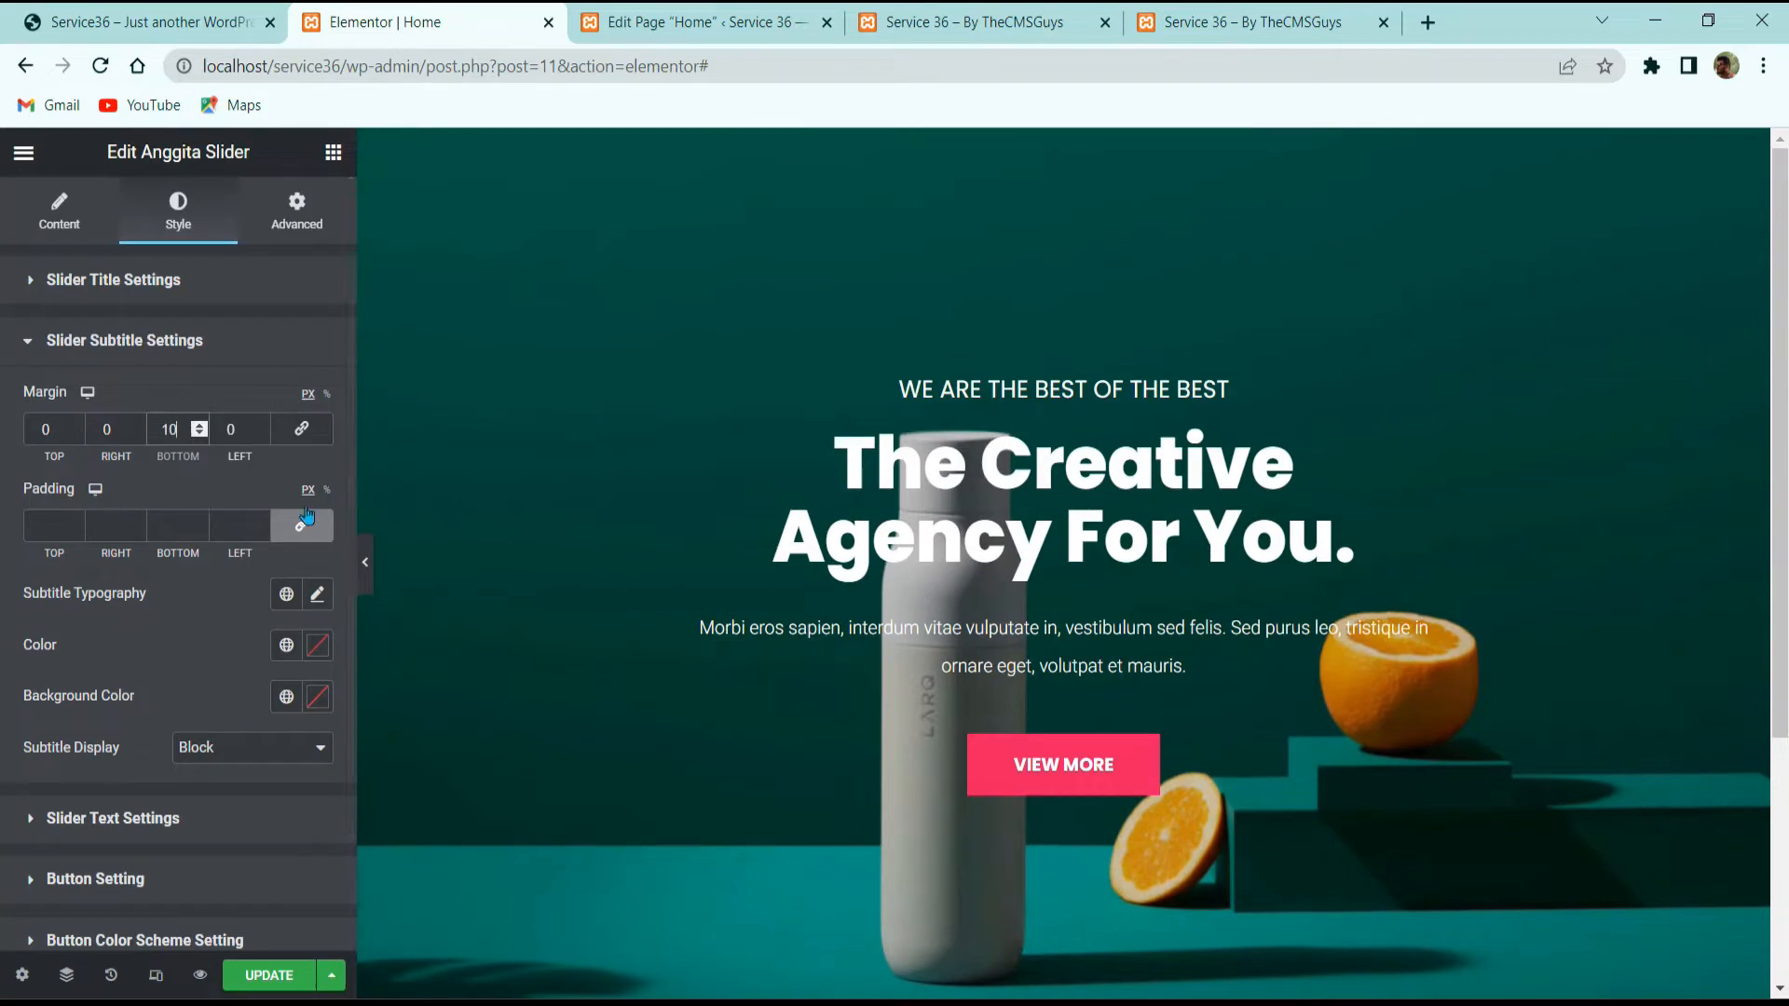
Step: Set the subtitle typography to the Heebo font at 15 px
left_click(317, 594)
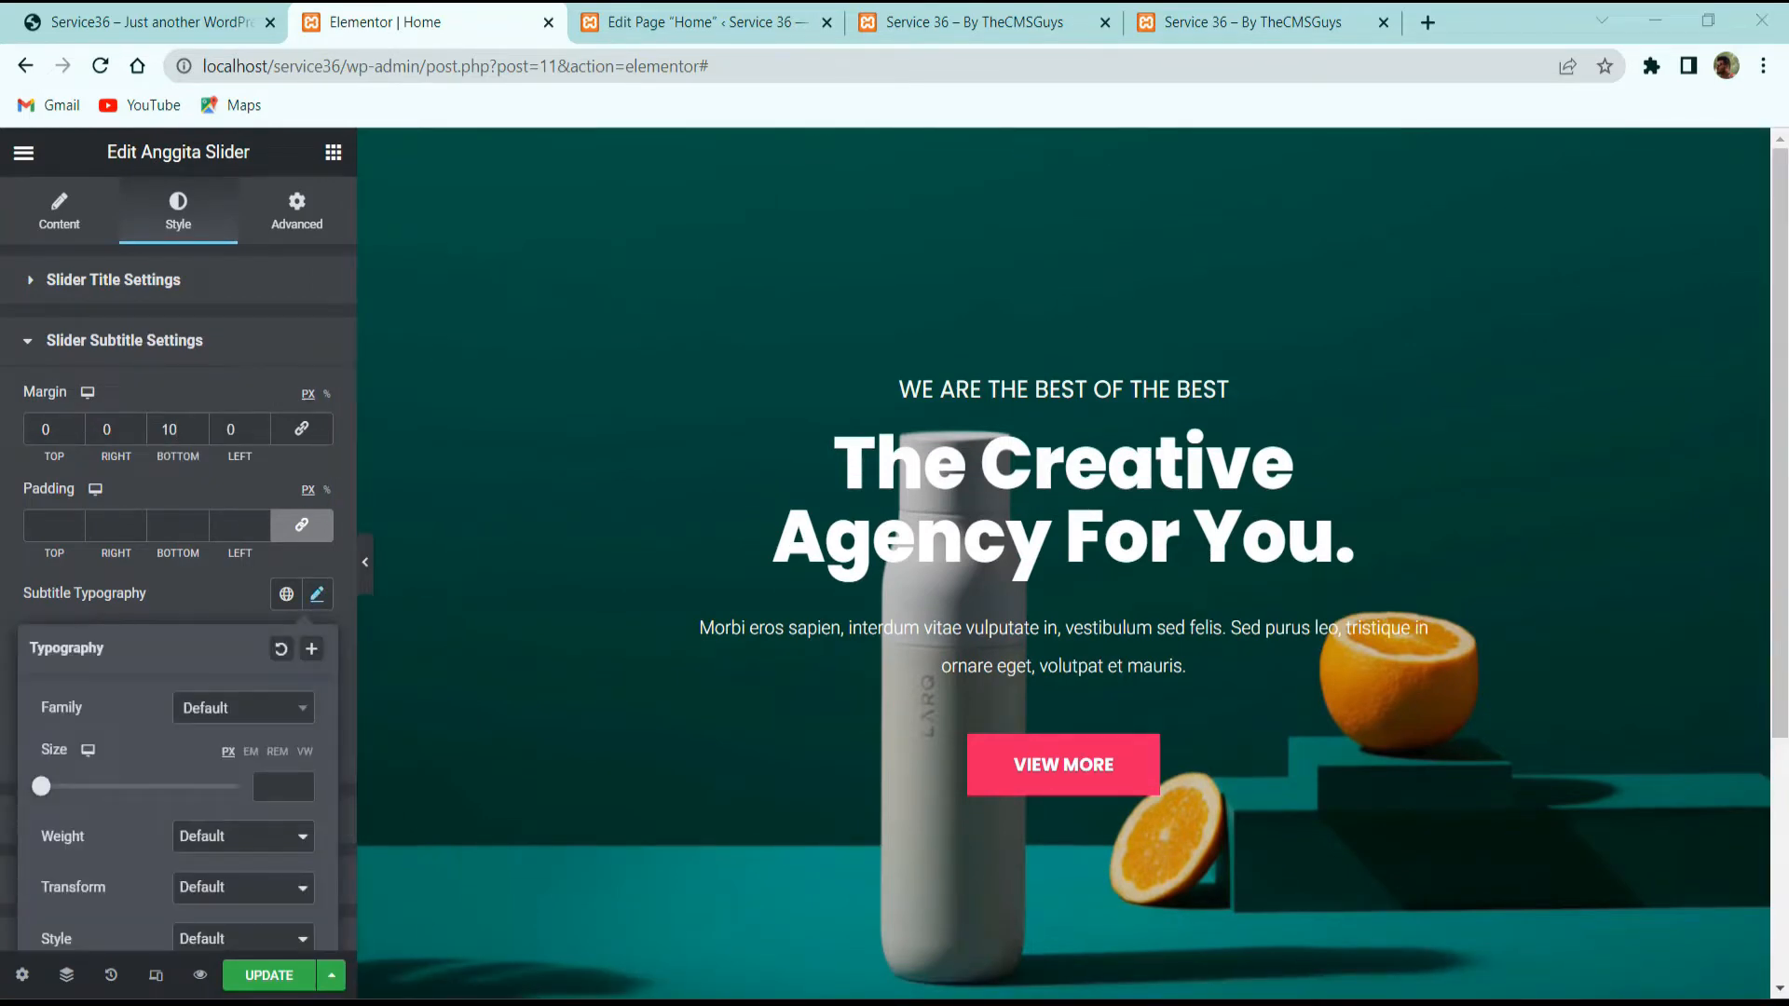
scroll(177, 659, "down", 3)
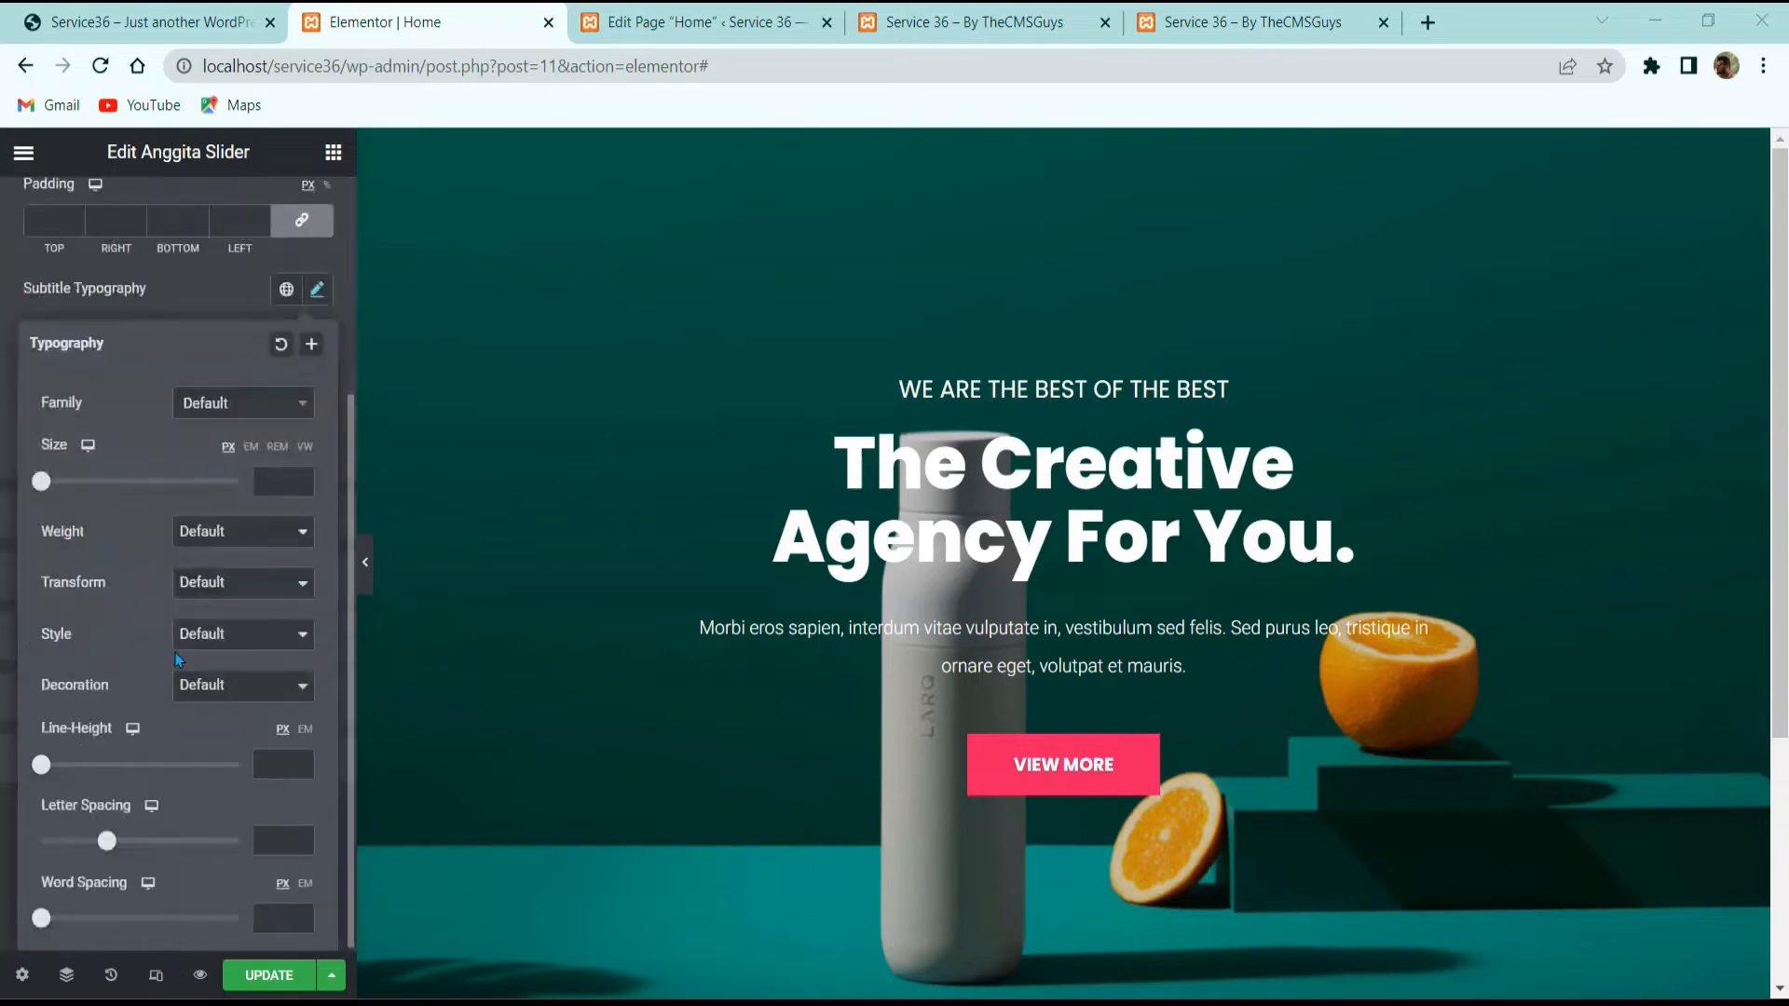
left_click(228, 416)
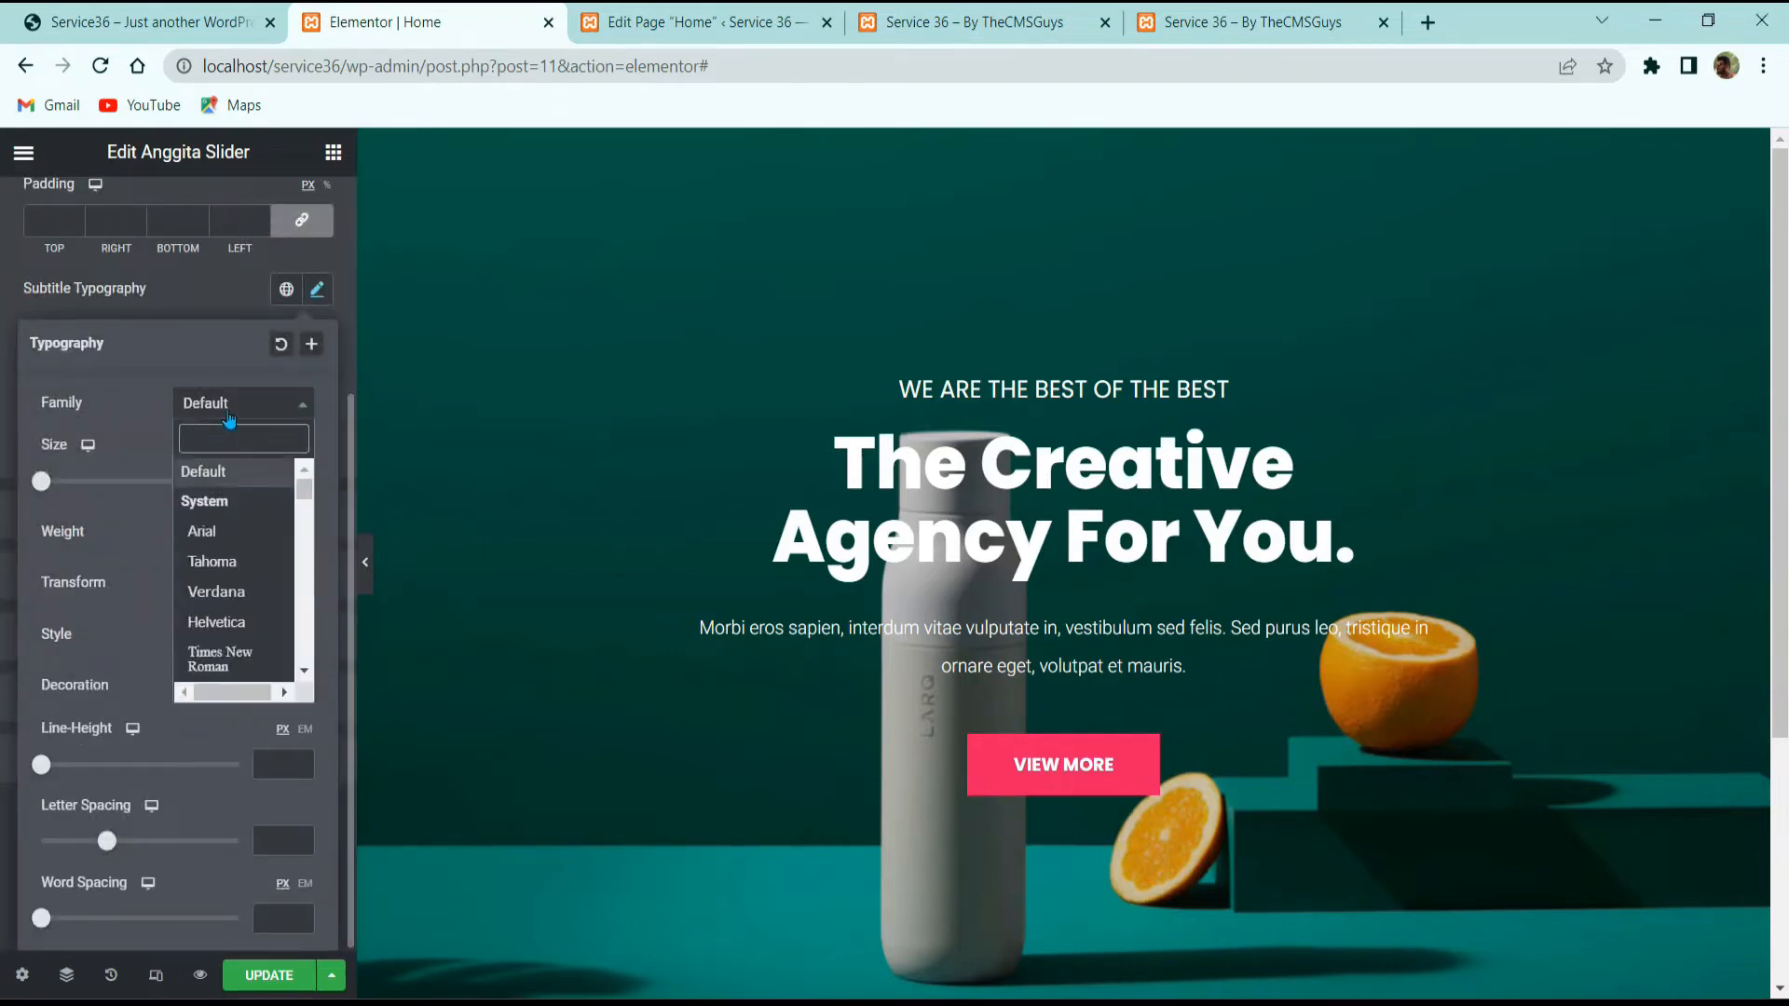
type("heeb")
key("Return")
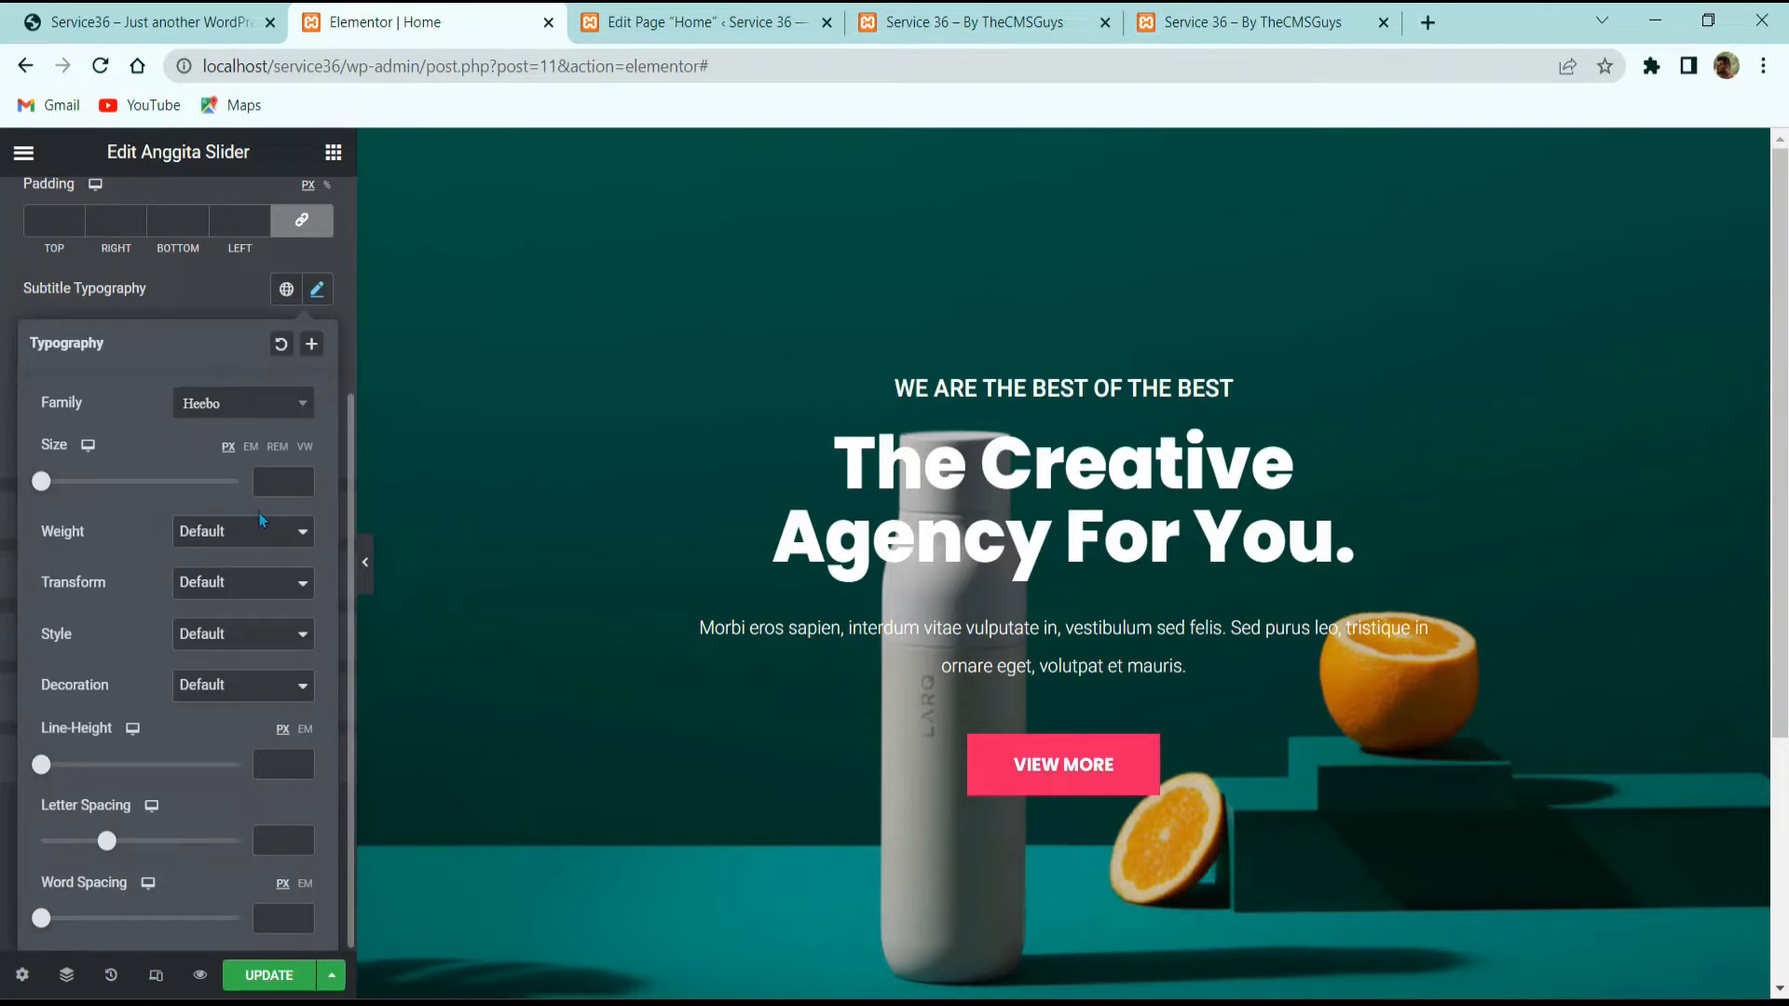
left_click(283, 486)
type("15")
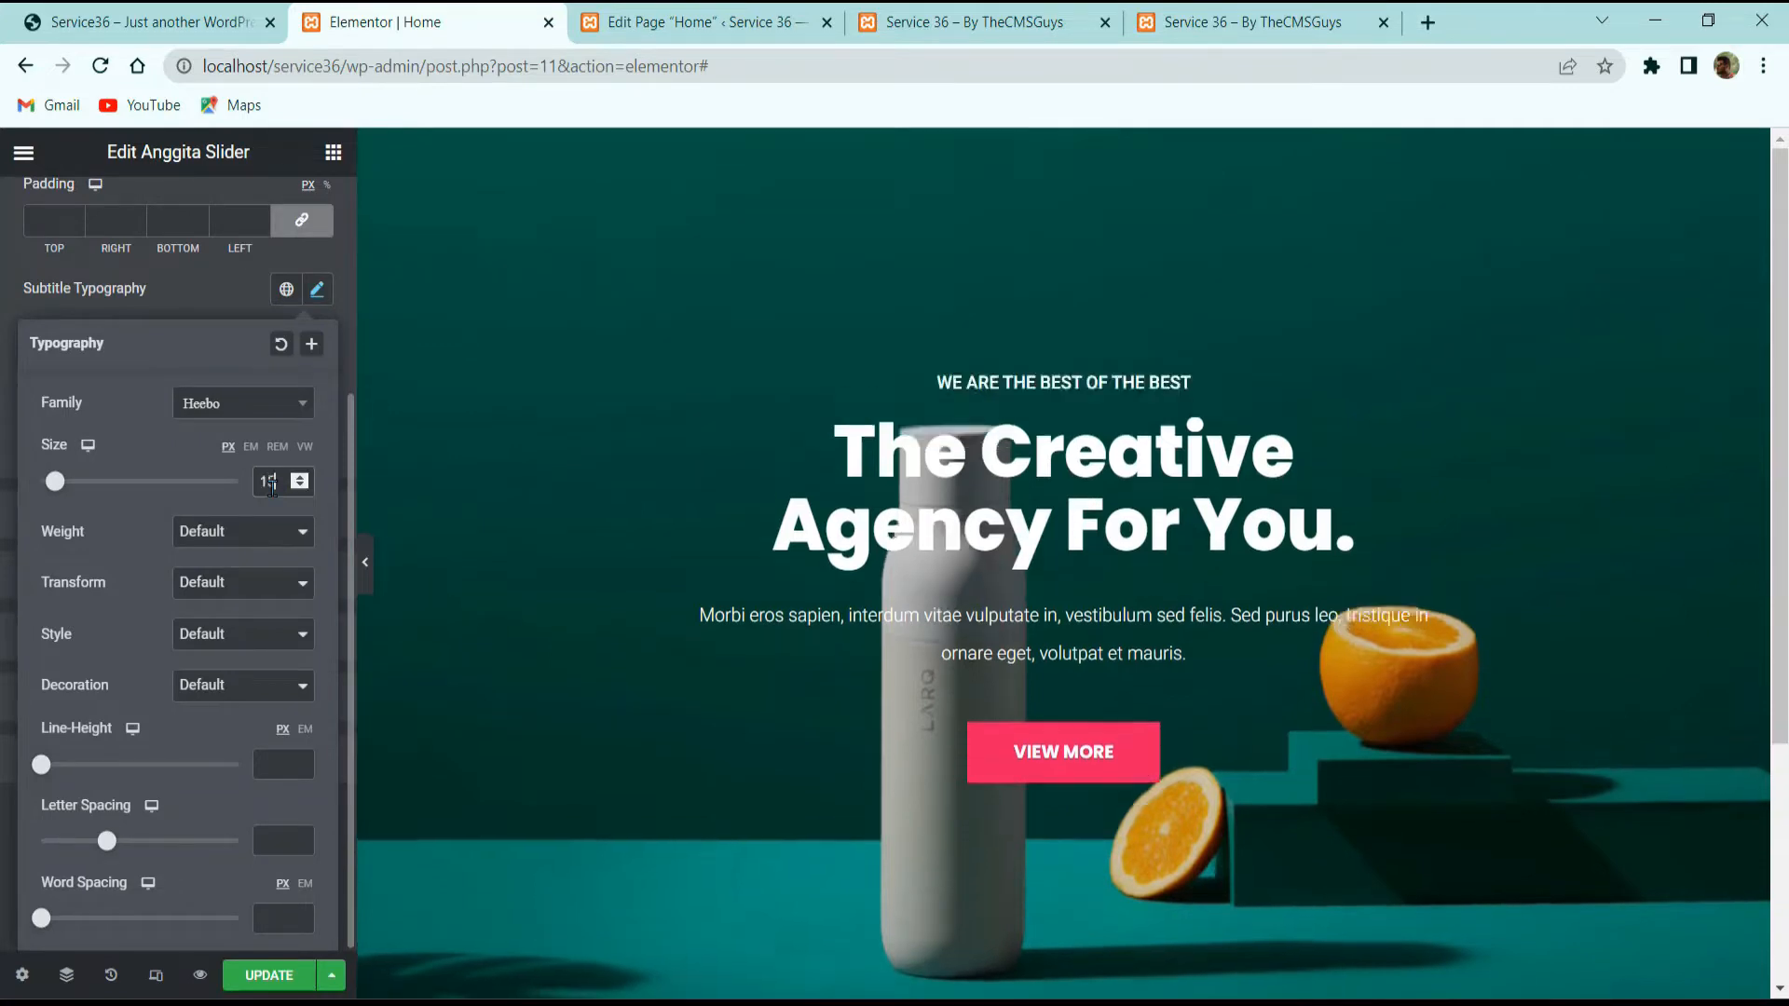
Step: Give the subtitle weight 300, uppercase letters and a 1 em line height
left_click(239, 531)
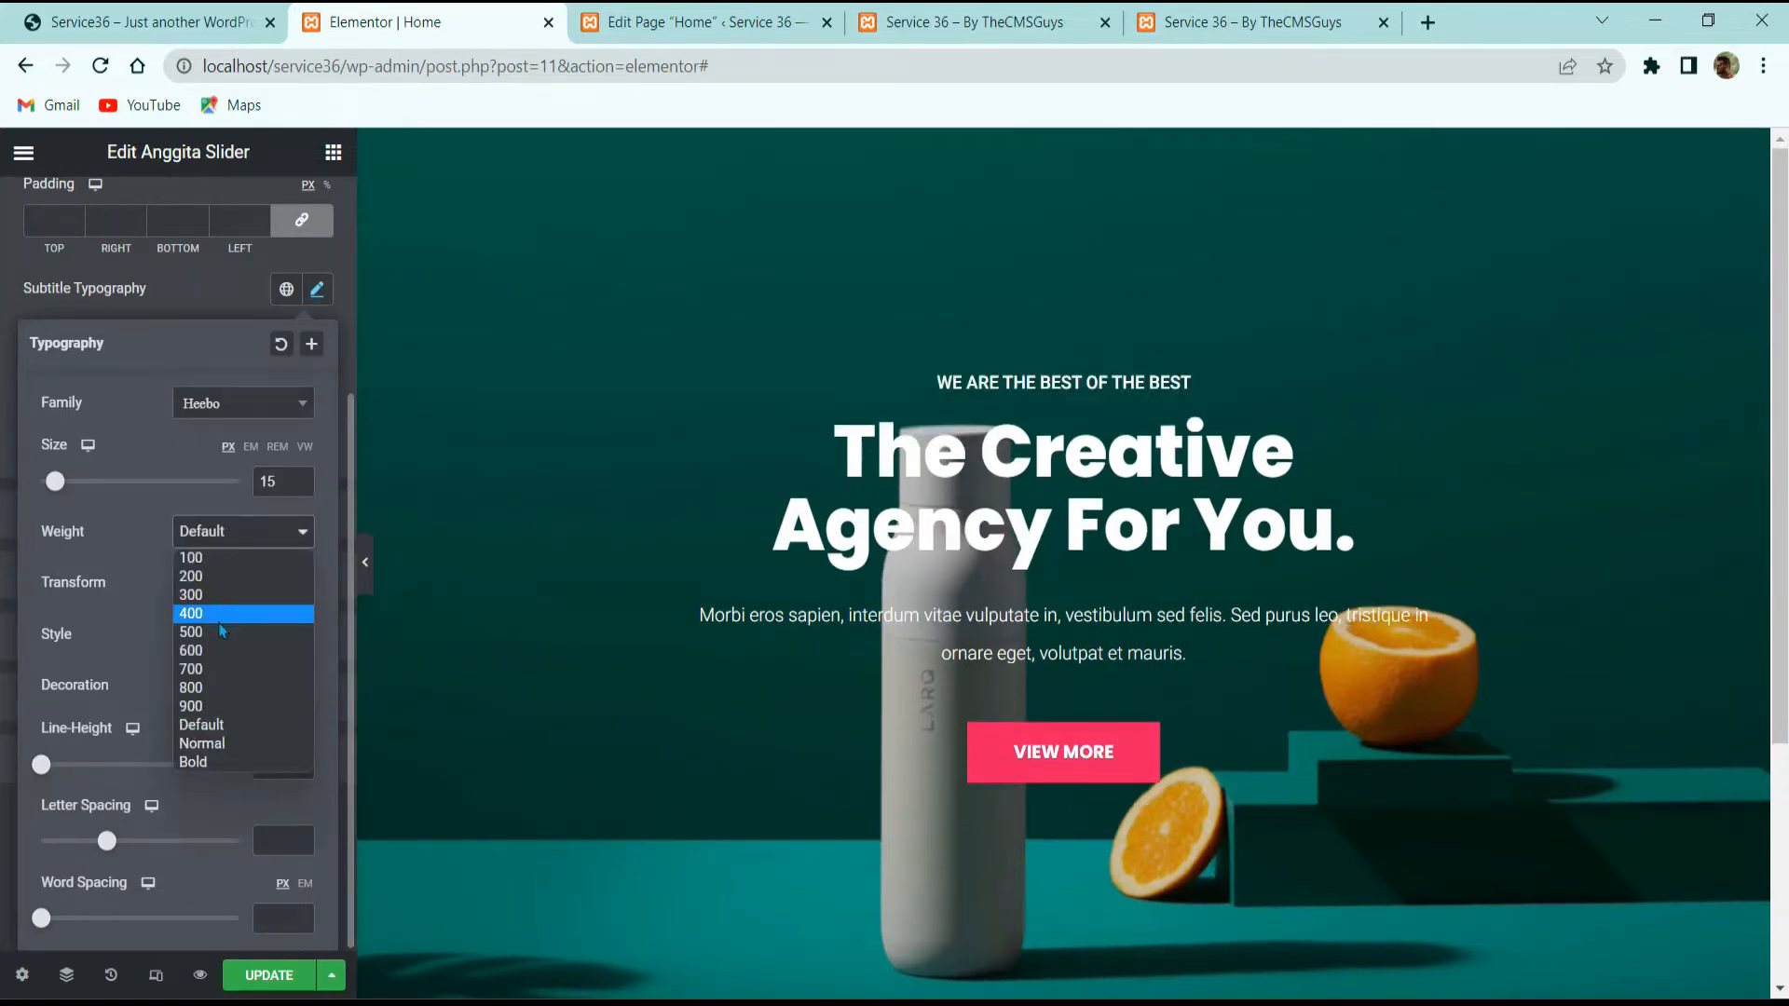
left_click(220, 595)
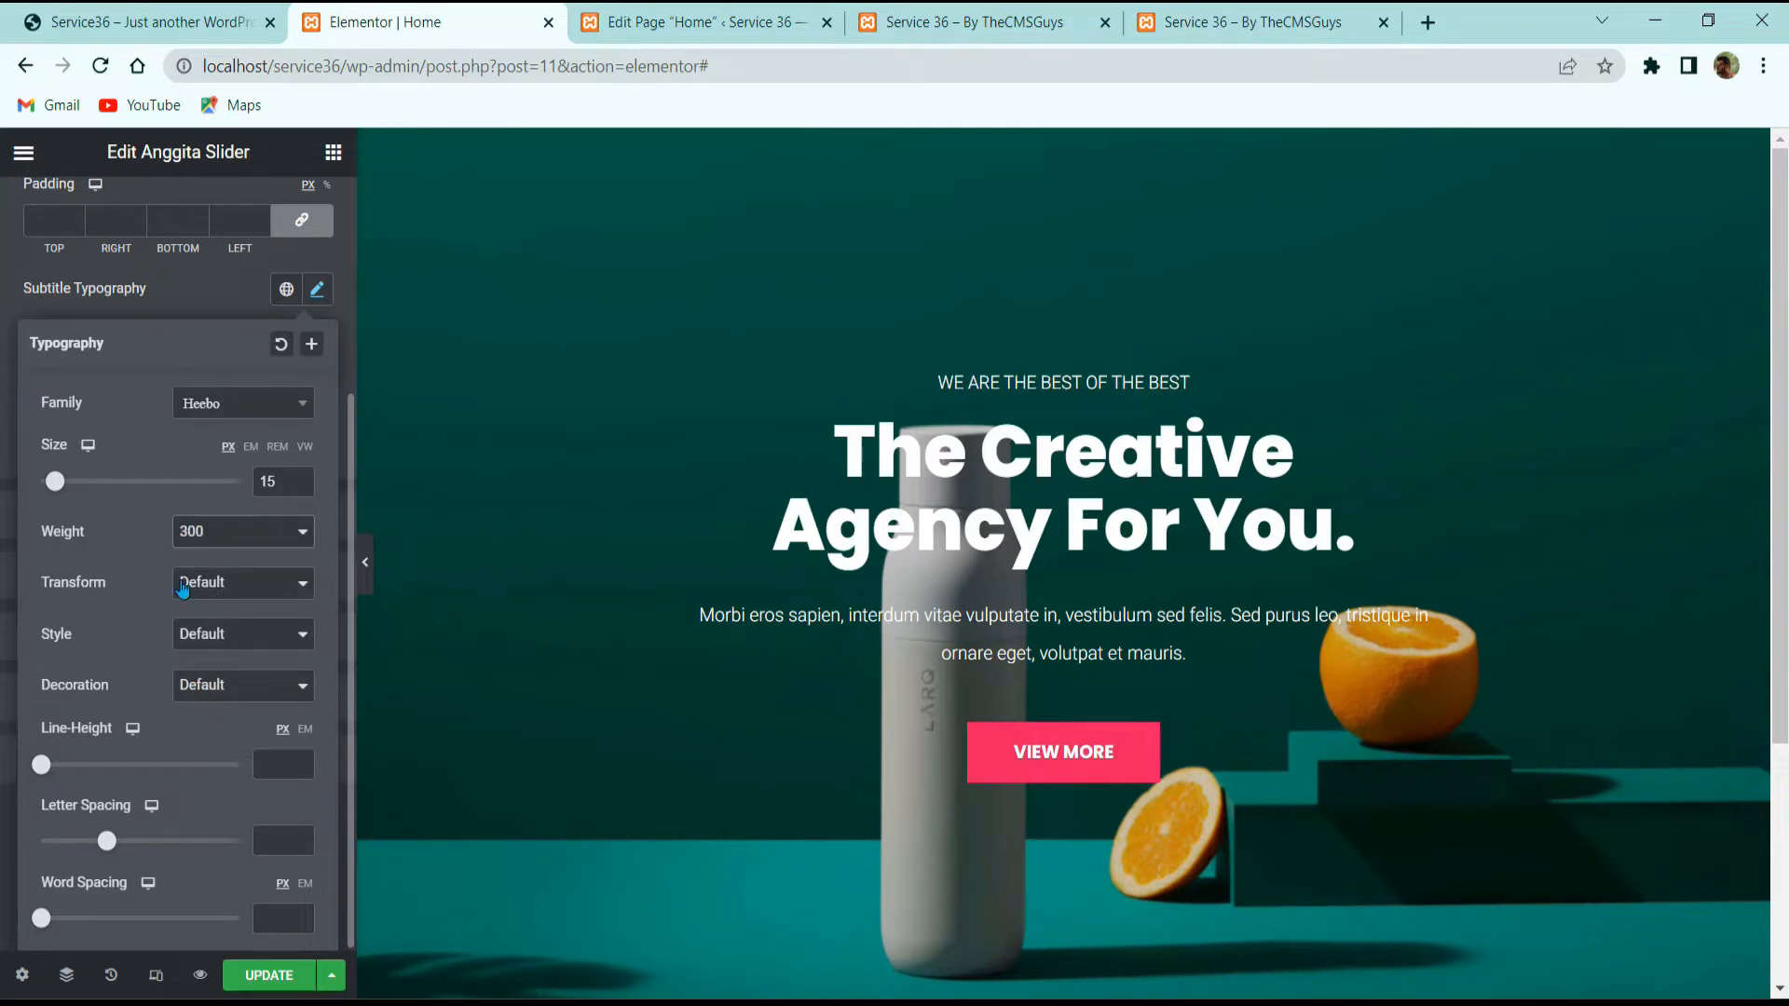
left_click(261, 600)
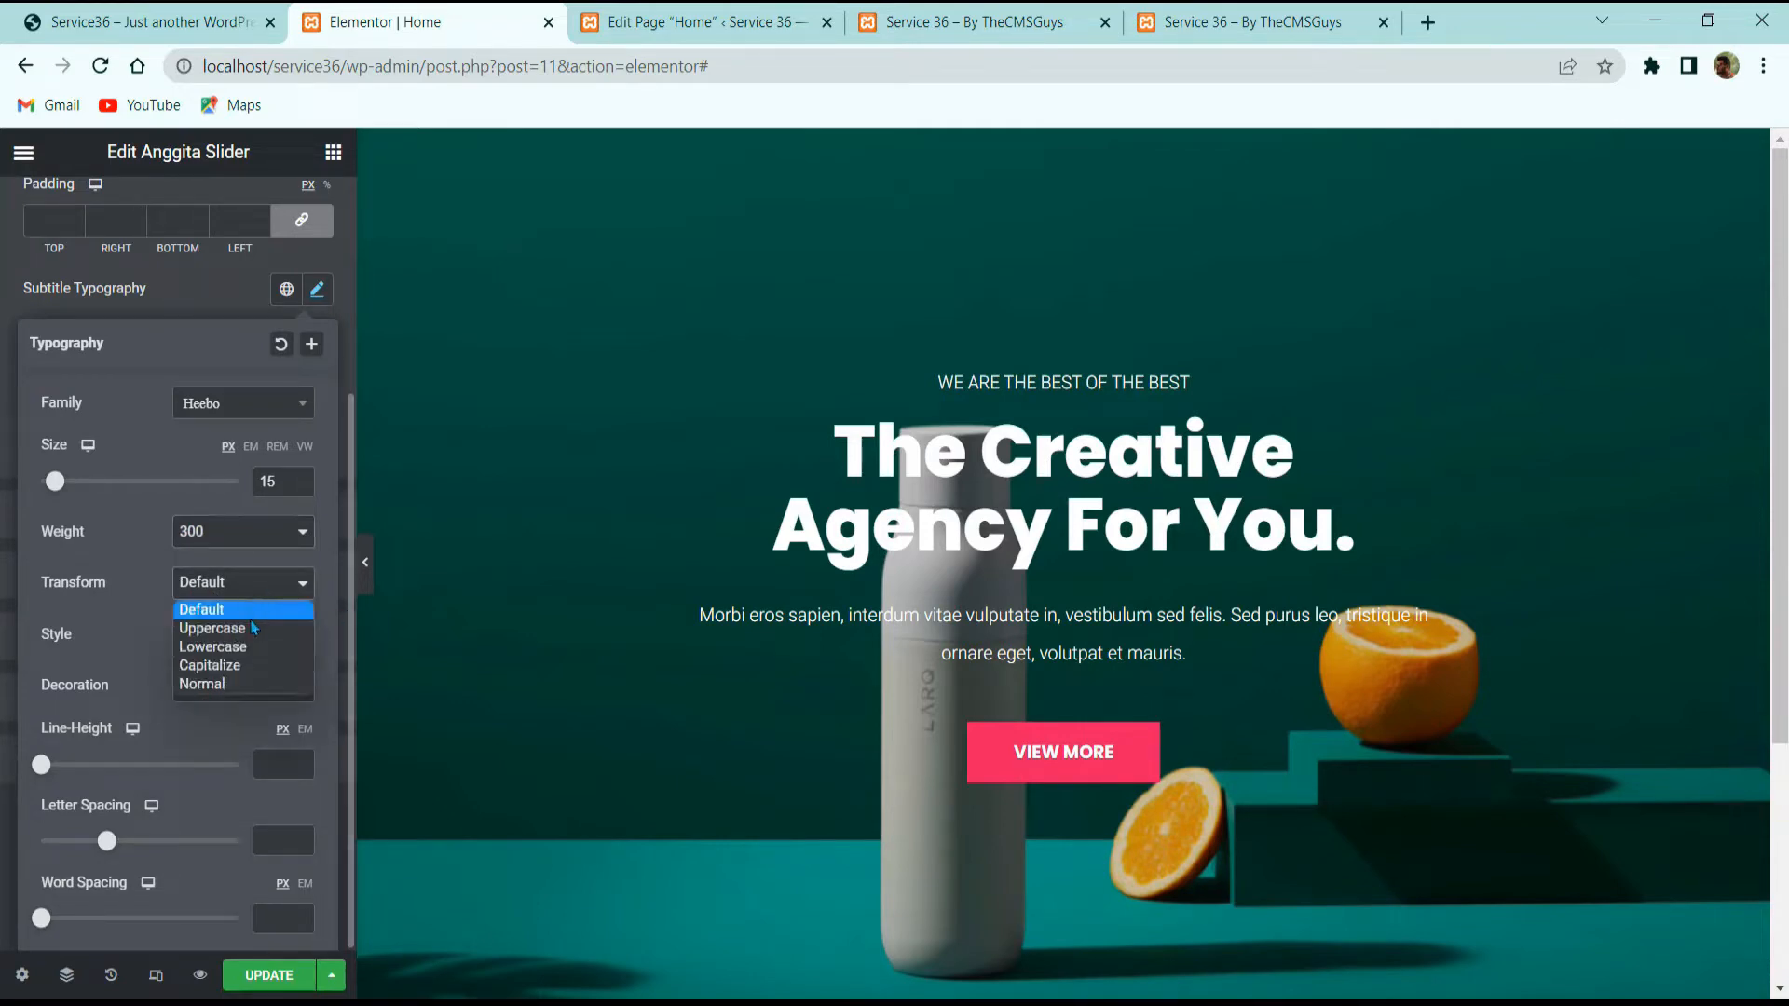
left_click(248, 621)
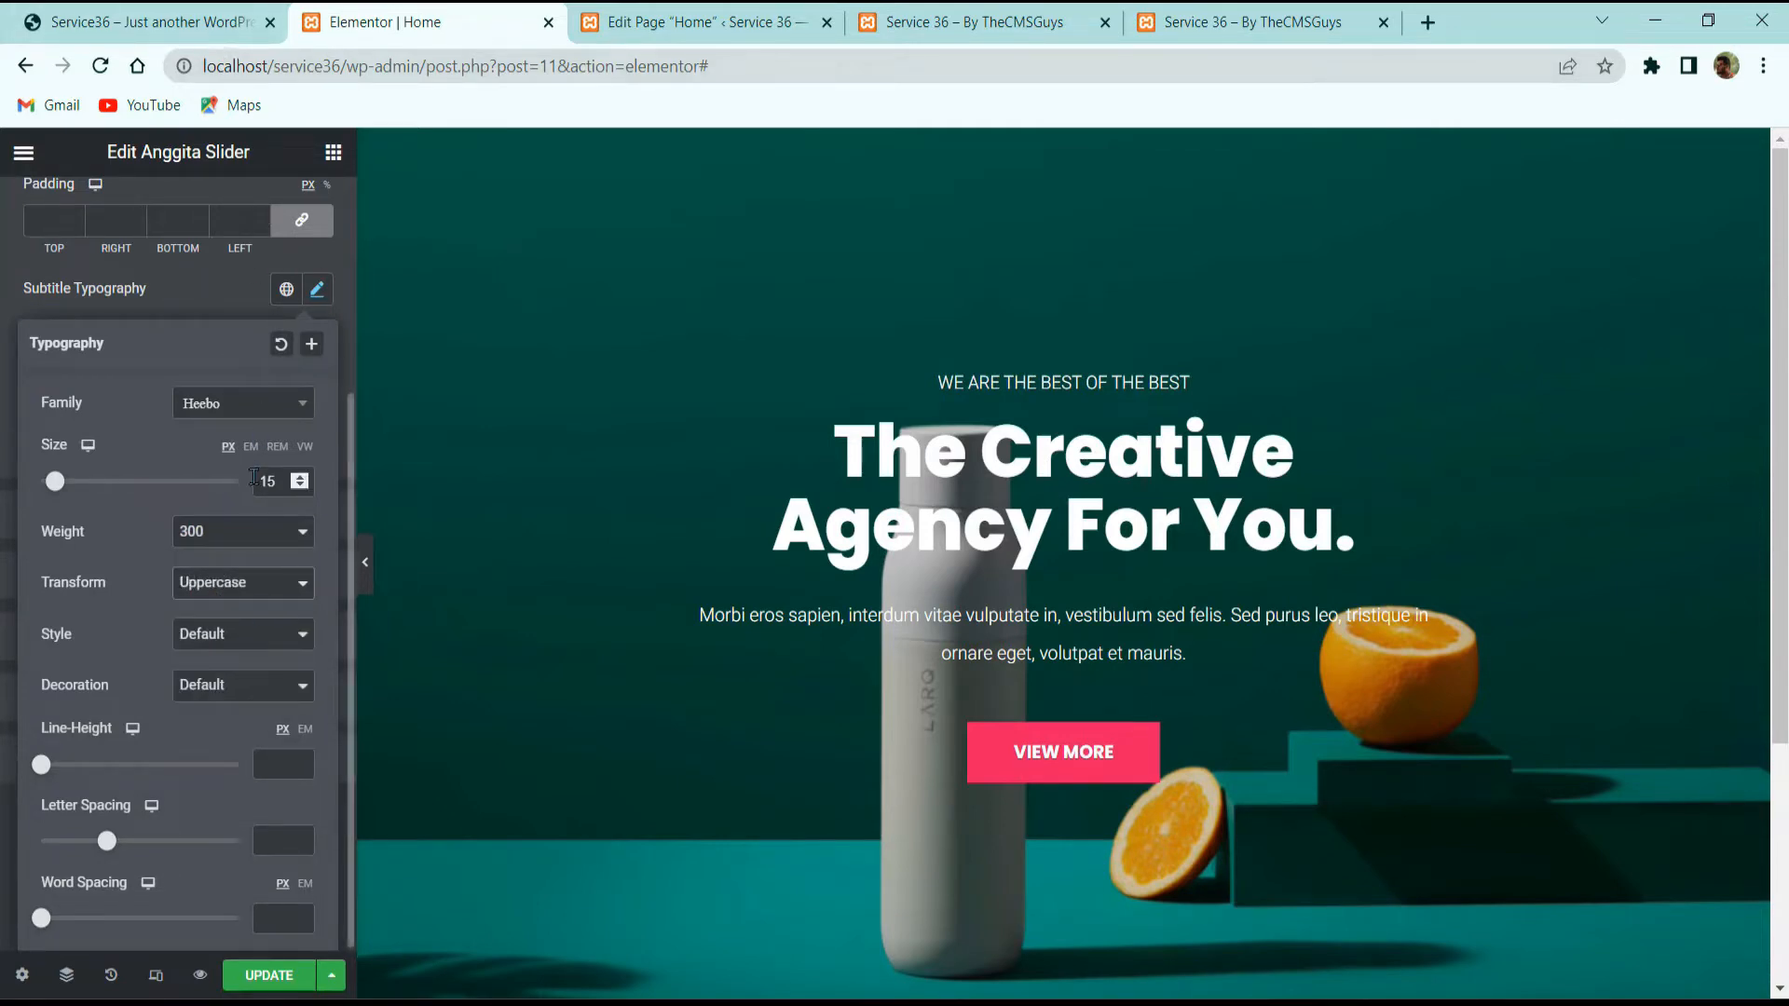
left_click(303, 730)
left_click(282, 764)
type("1")
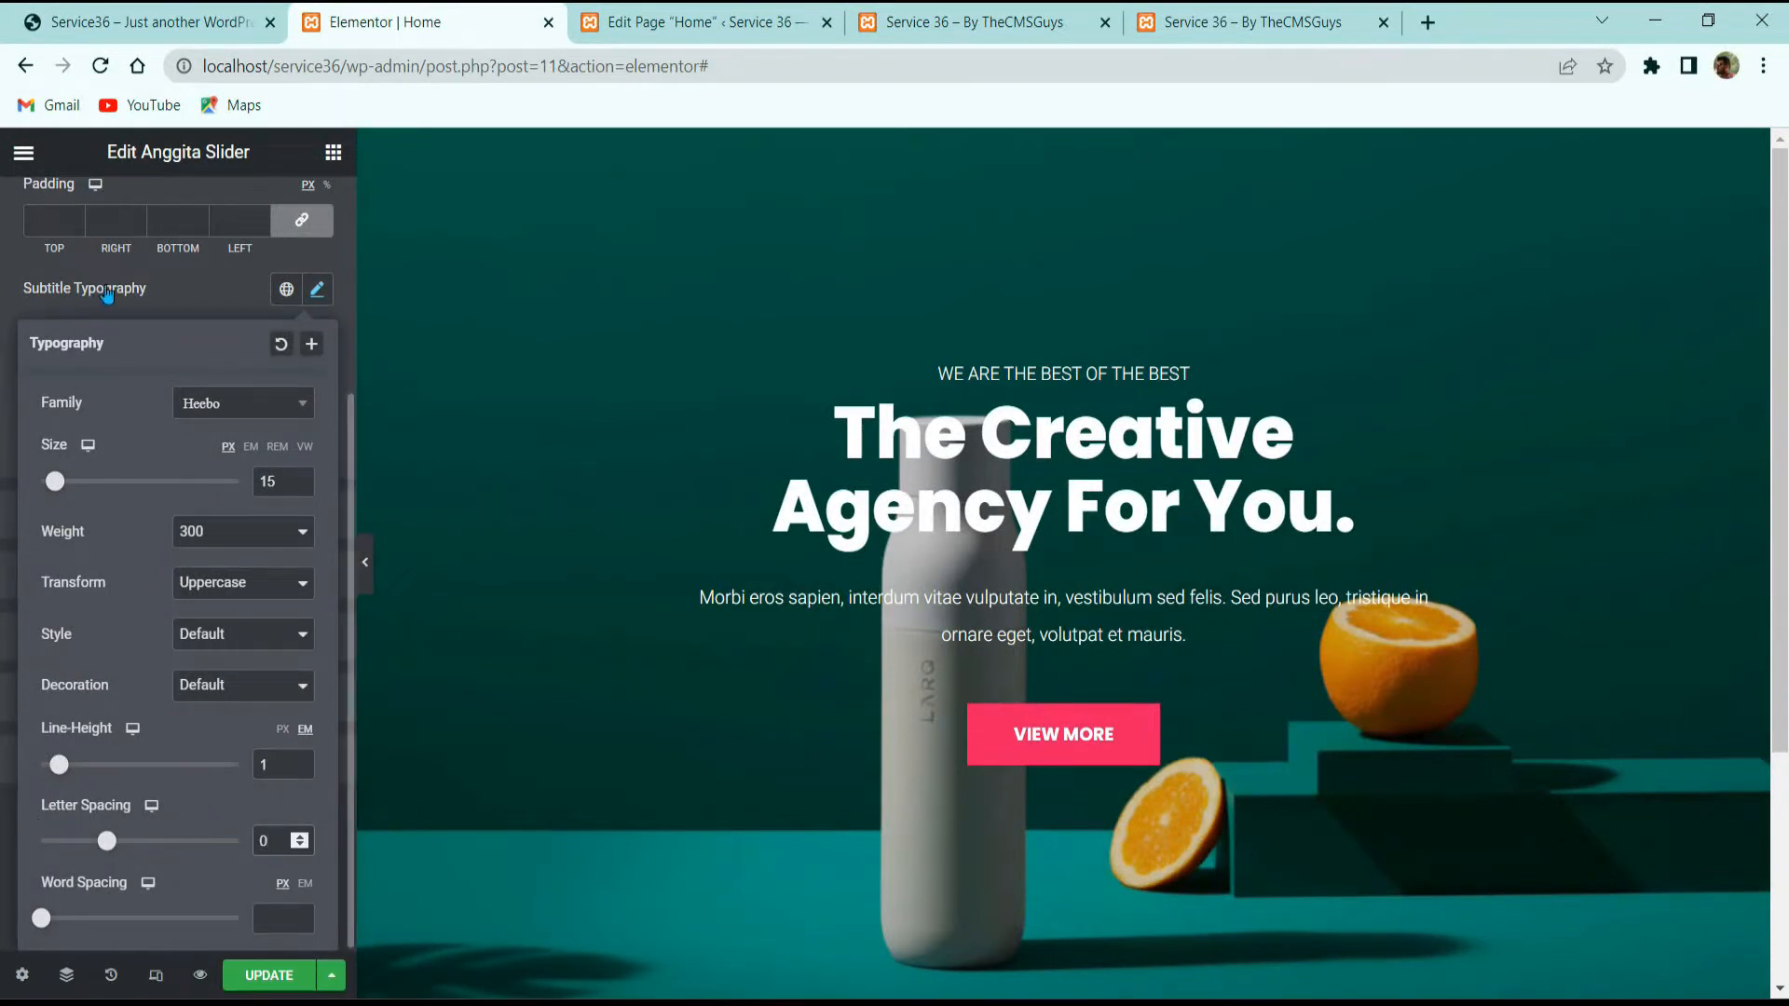
left_click(177, 305)
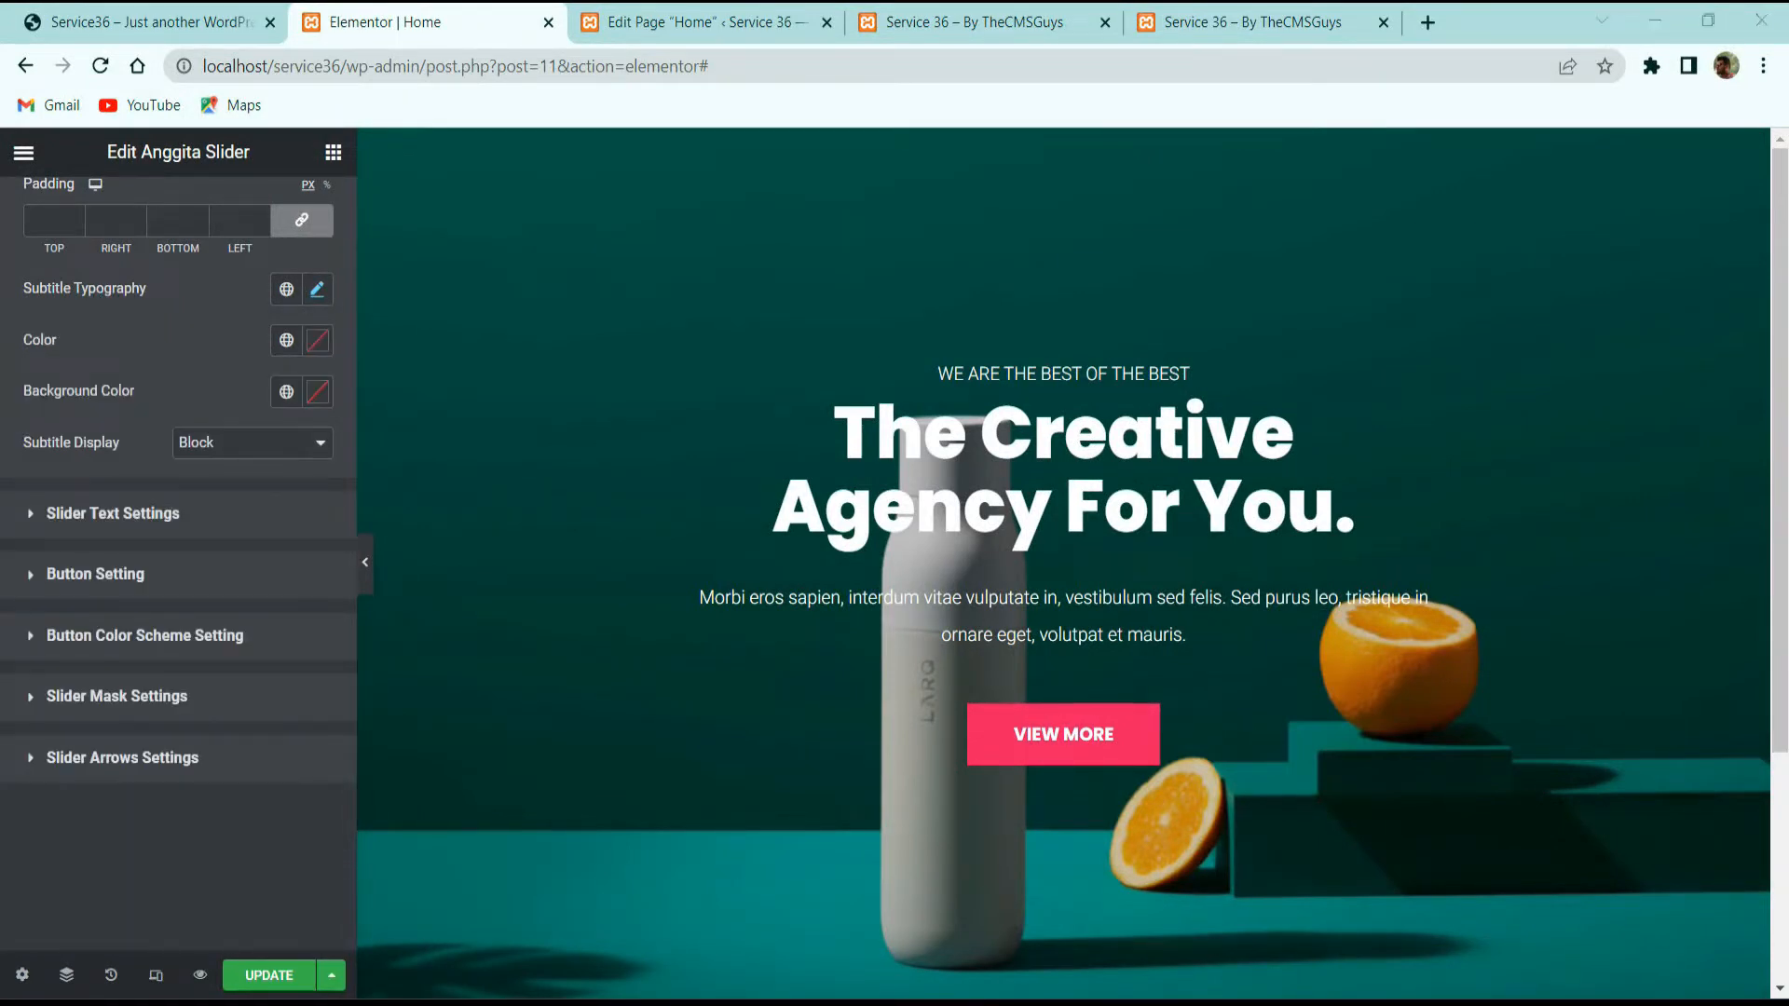
Step: Give the subtitle a black #000000 background, checking the live site for reference
left_click(51, 11)
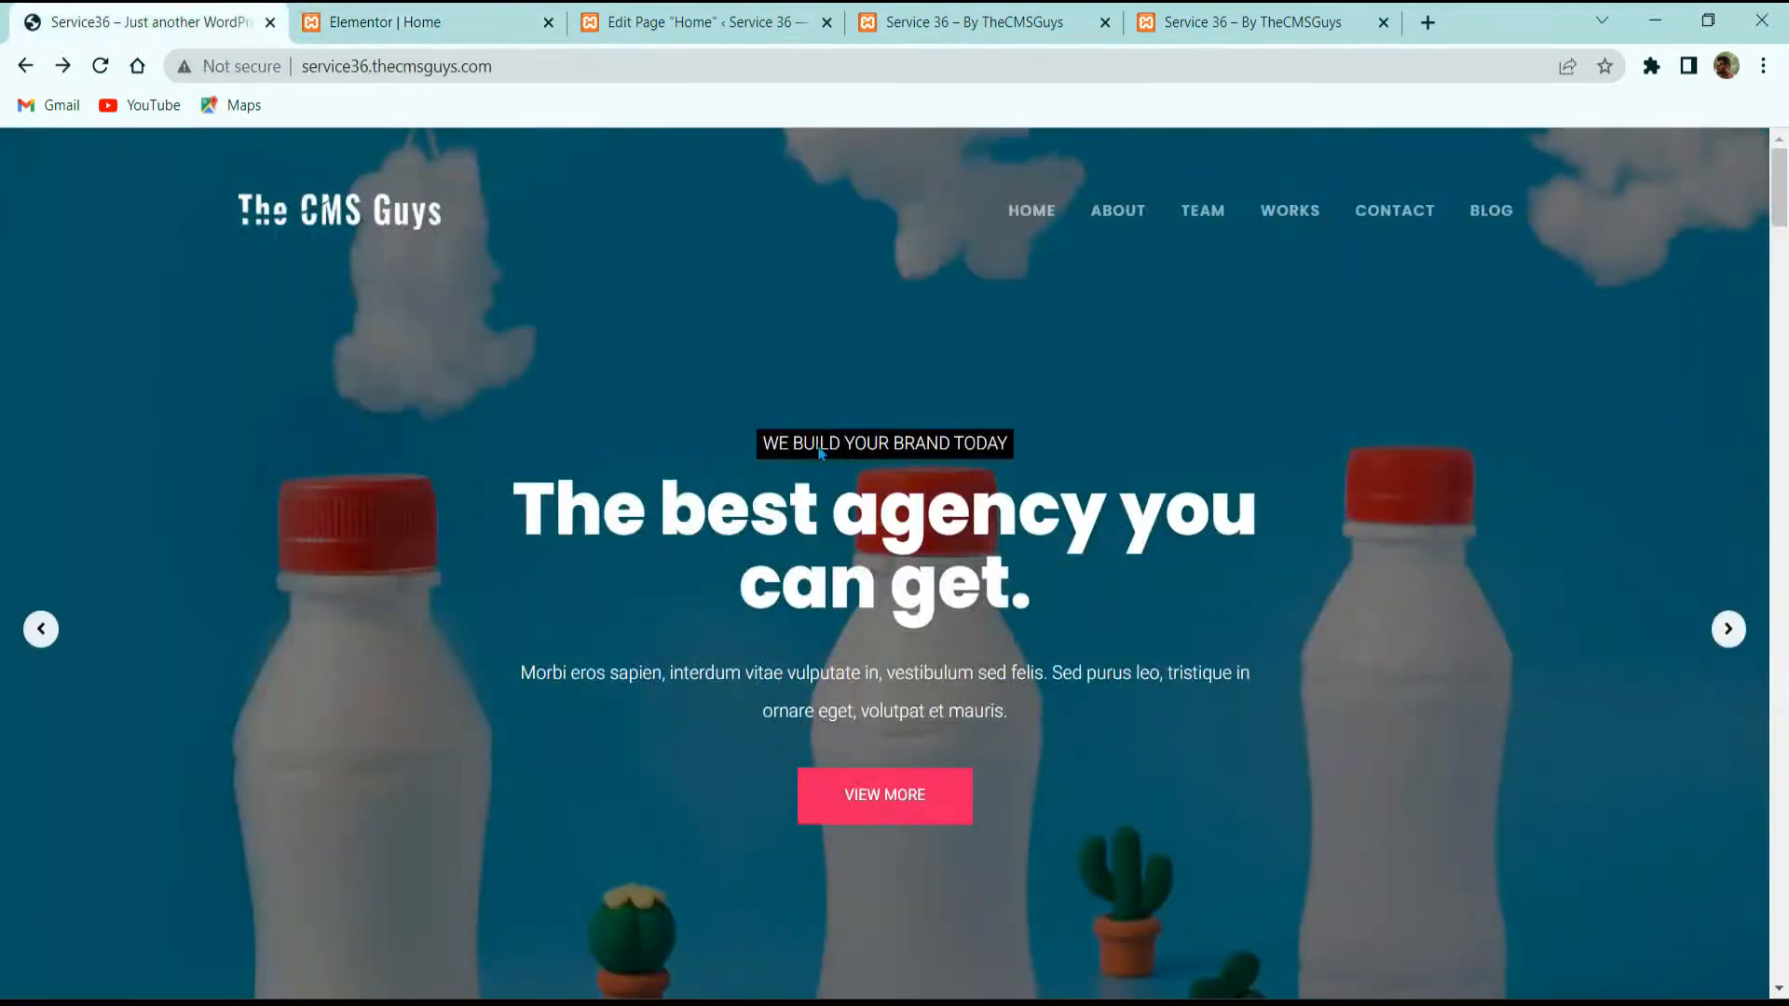
left_click(428, 22)
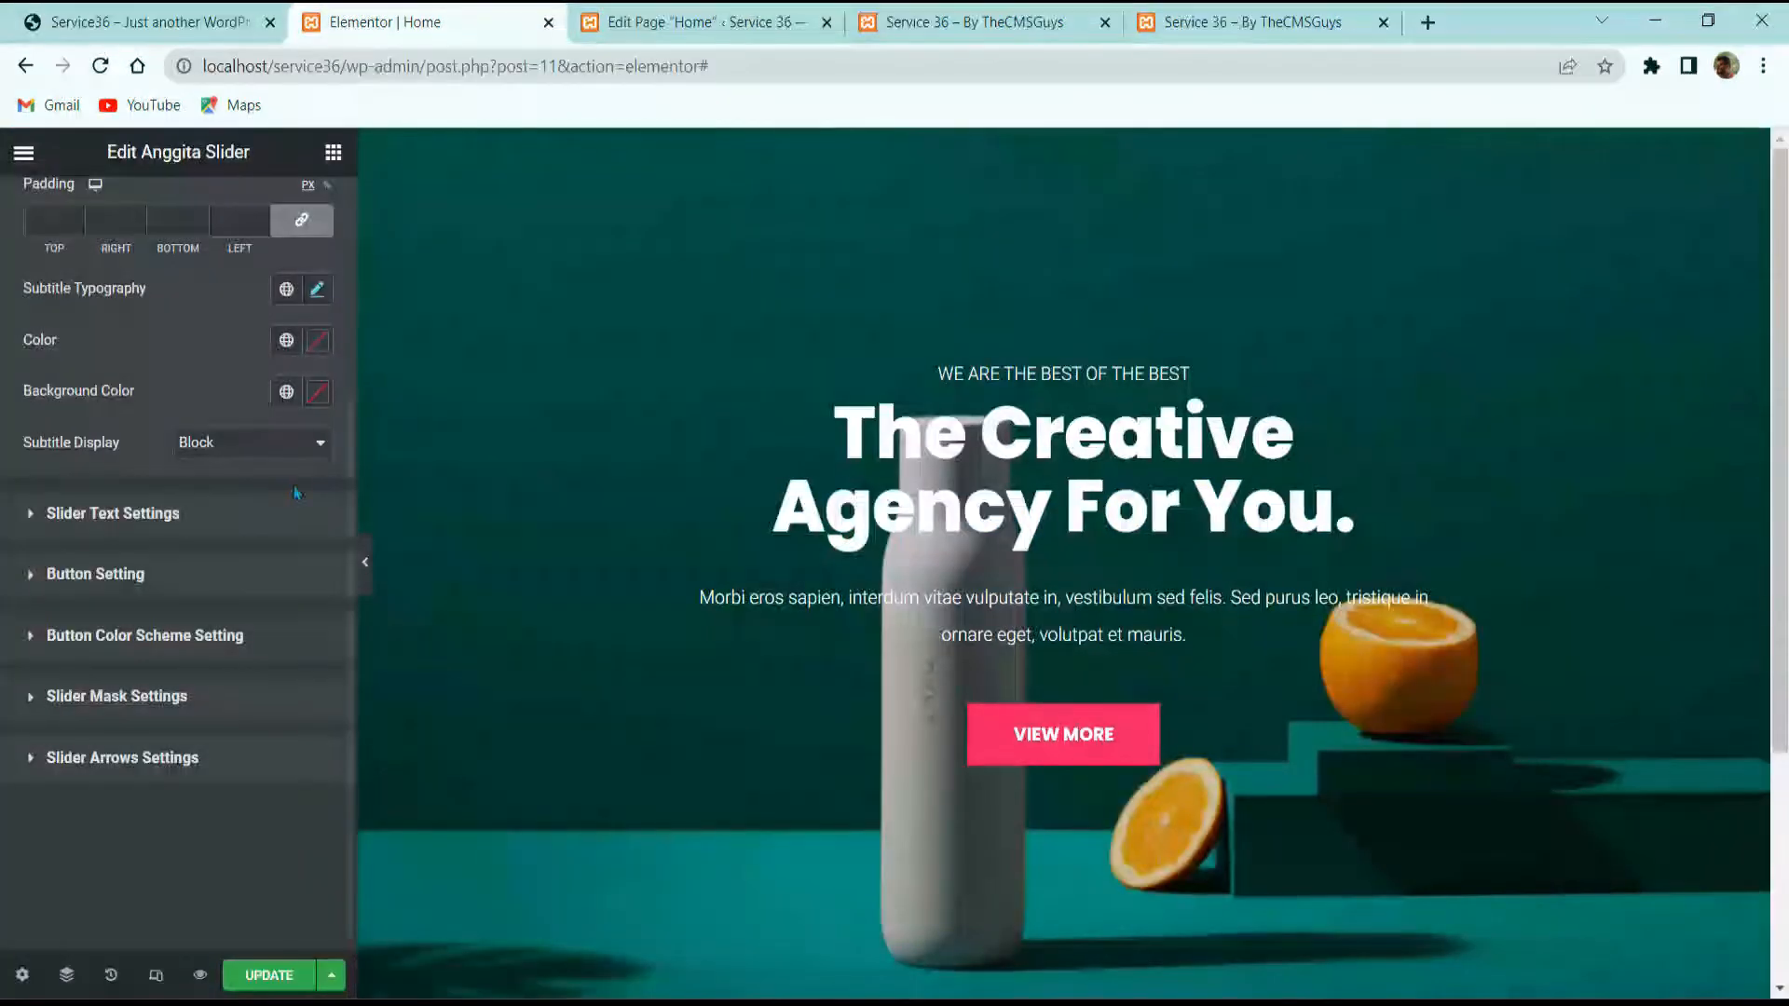
left_click(312, 393)
left_click_drag(261, 498, 50, 854)
left_click(212, 557)
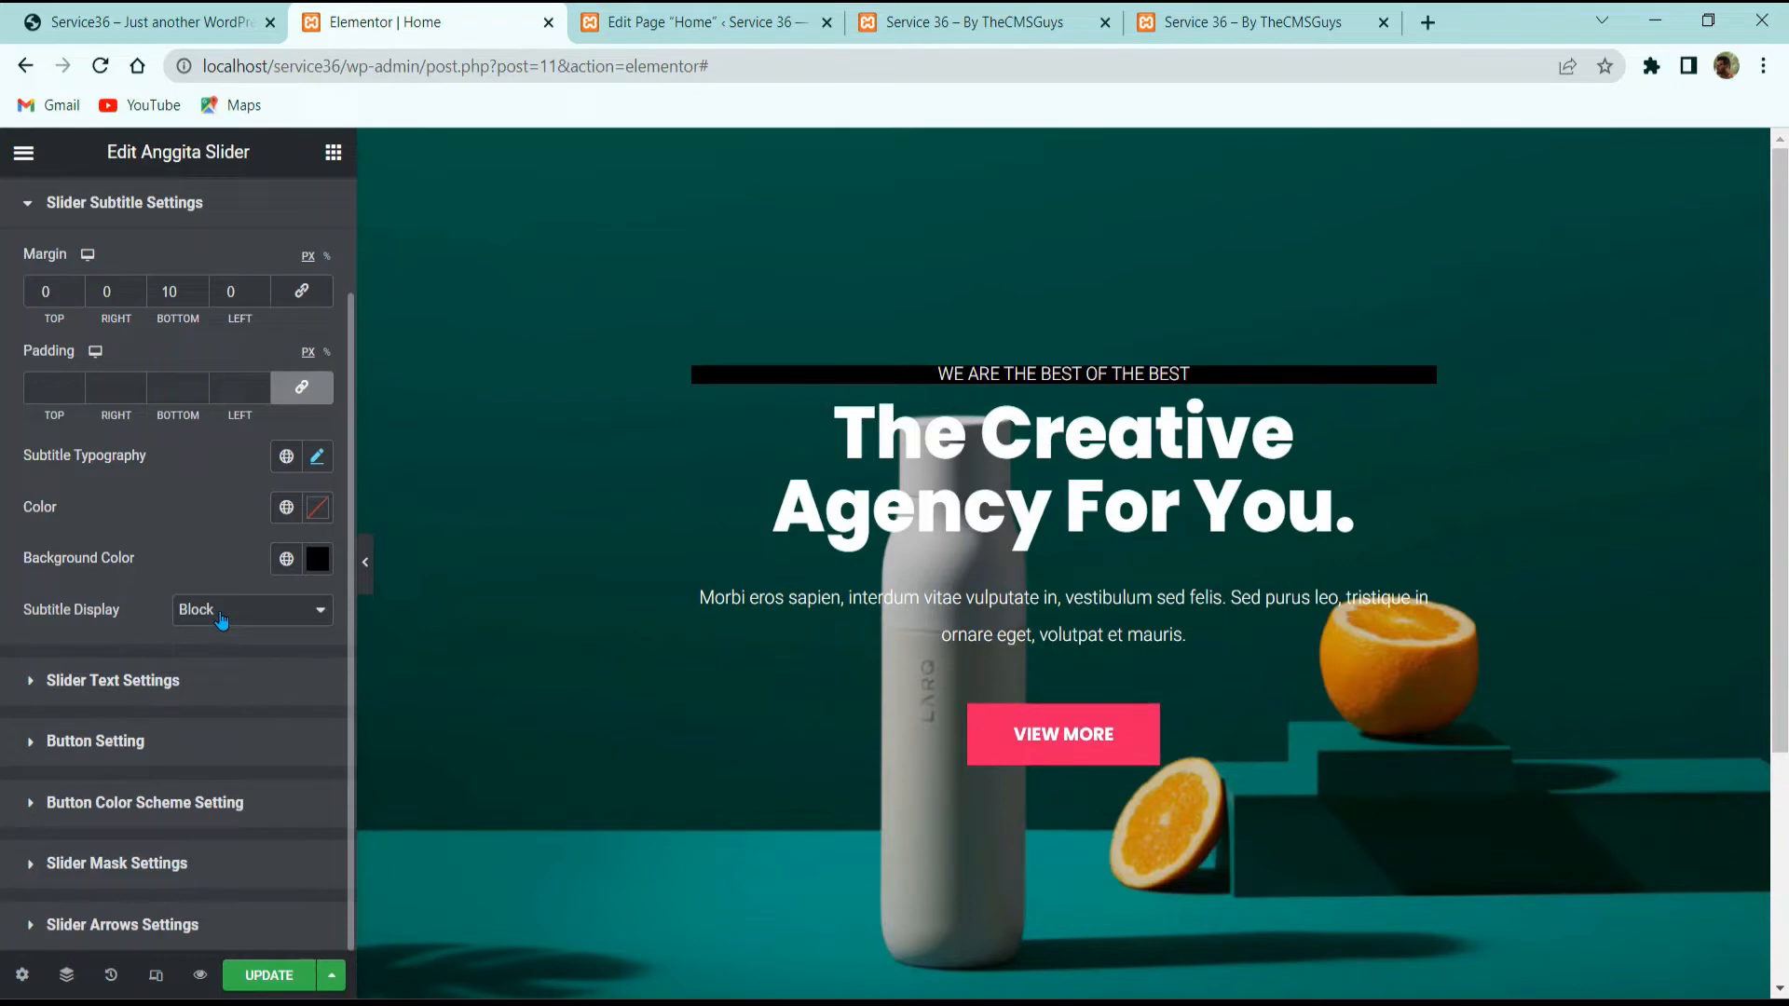
Step: Display the subtitle as inline block with 5 px padding on every side
left_click(206, 614)
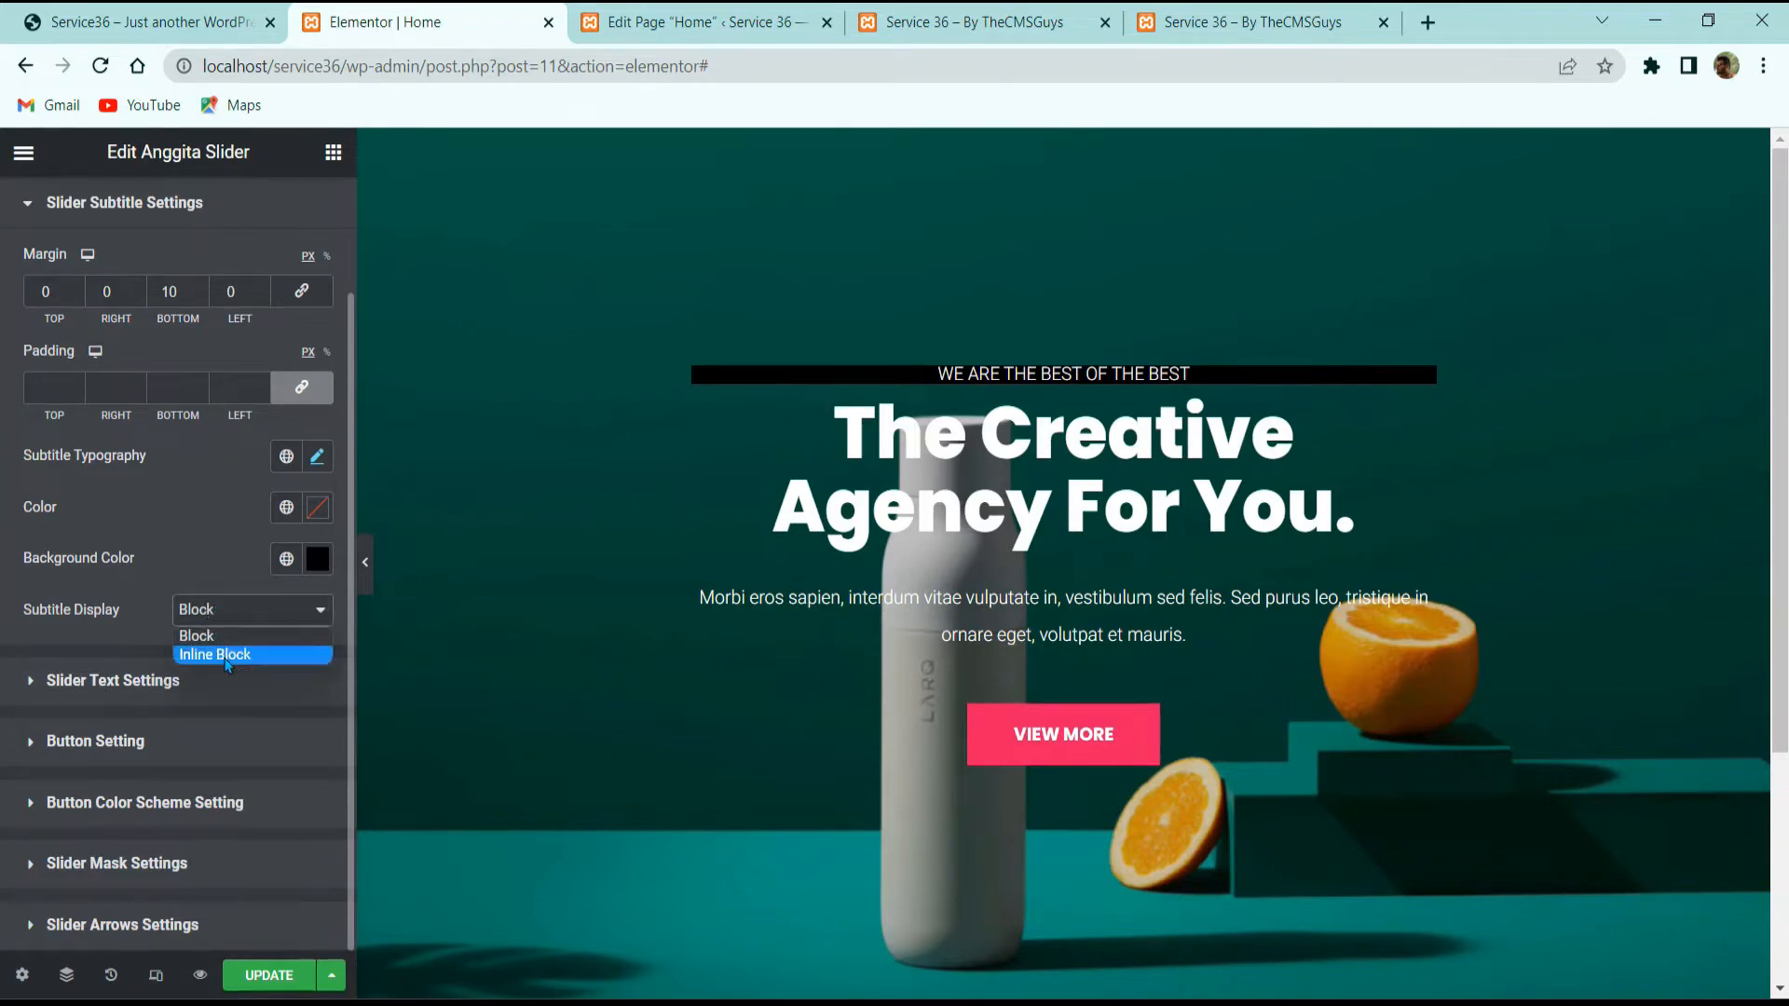
left_click(251, 663)
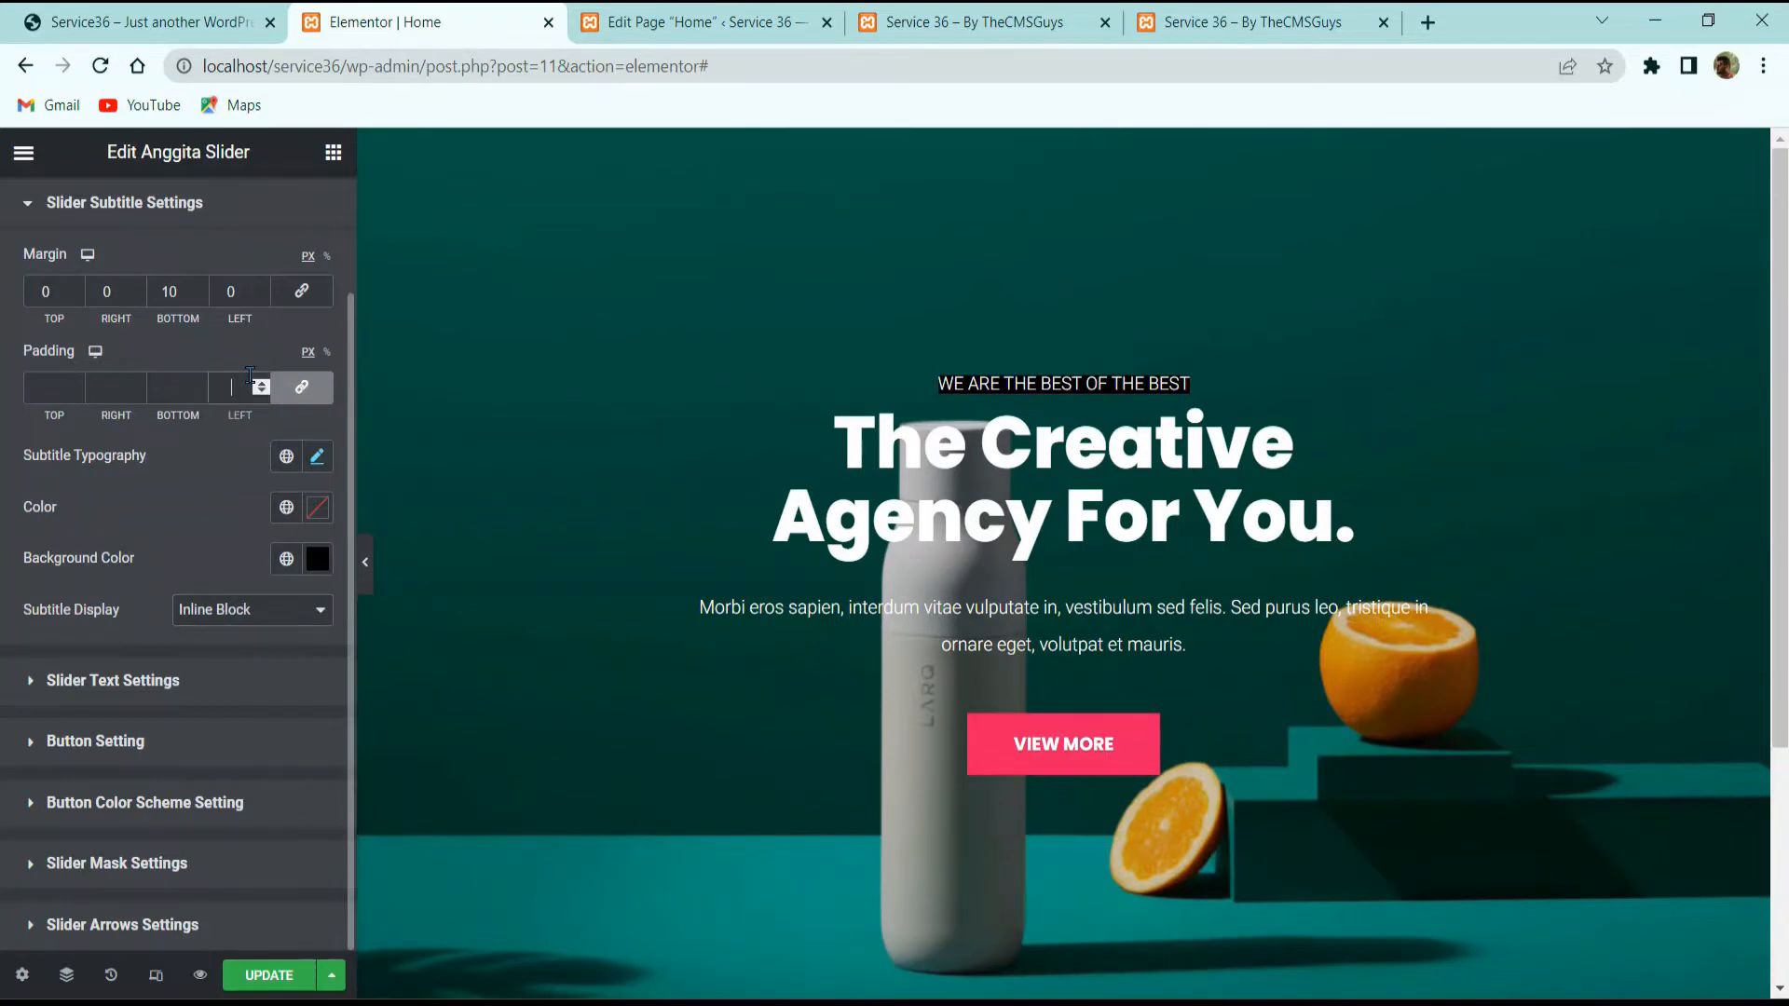
type("5")
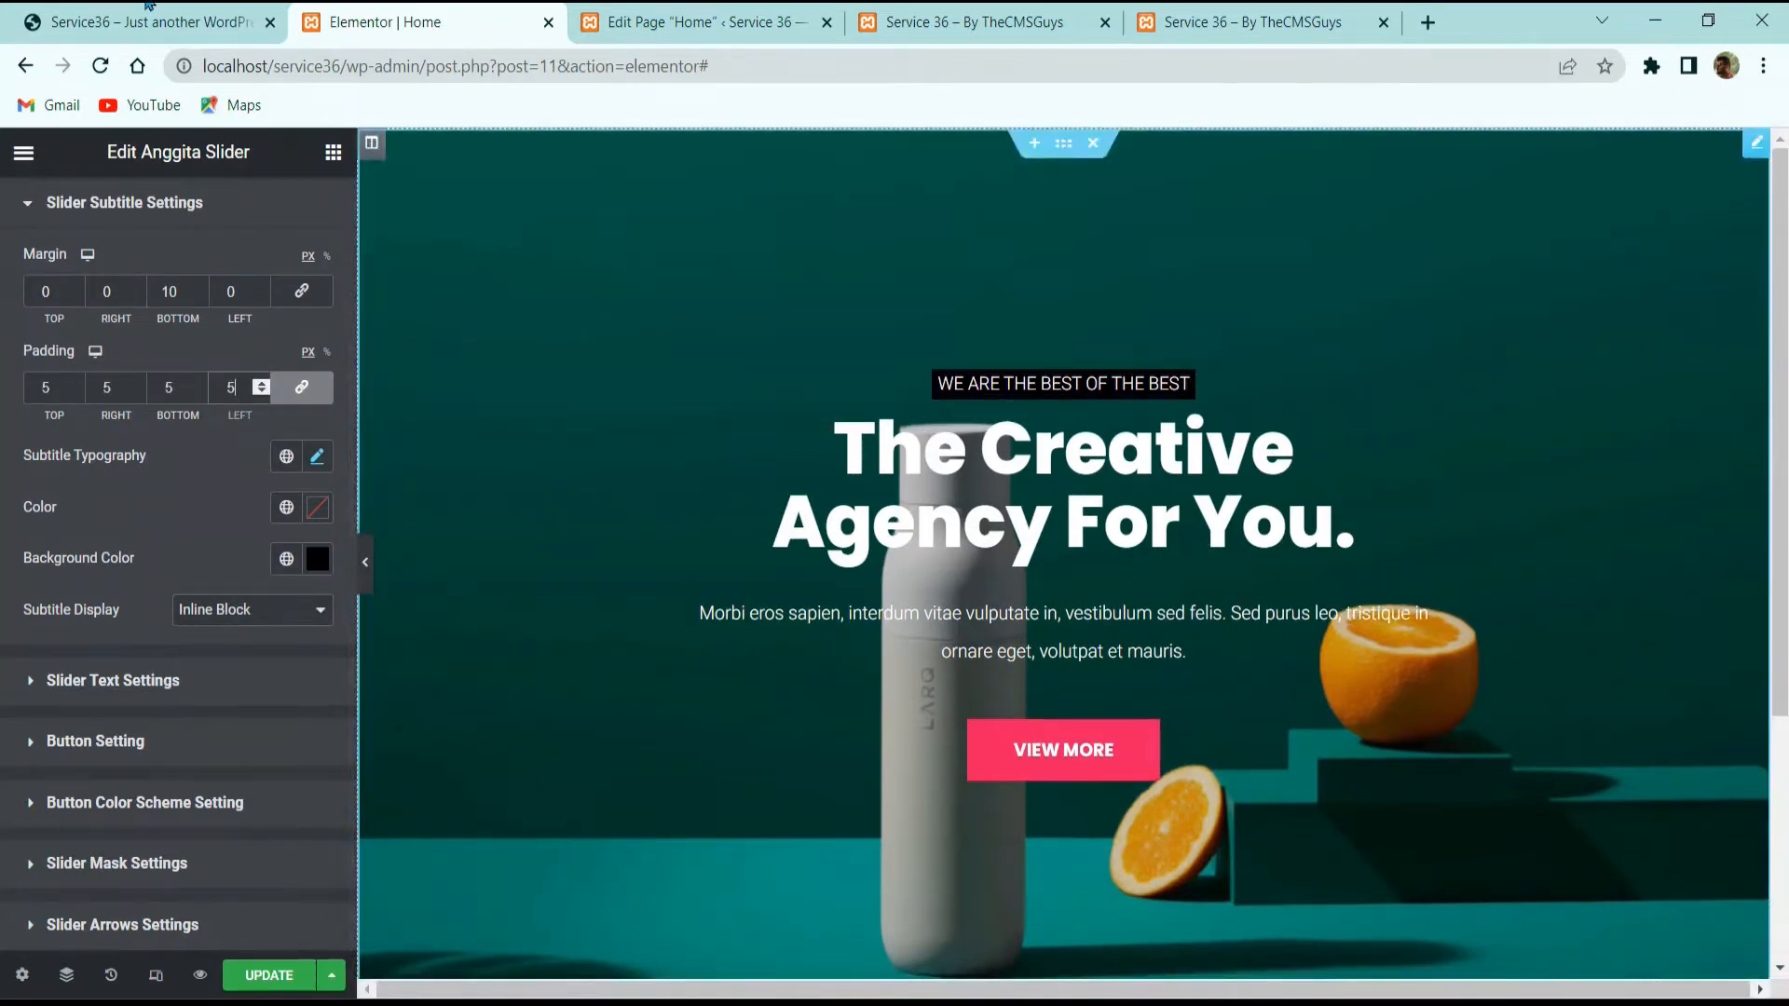
left_click(177, 25)
left_click(391, 23)
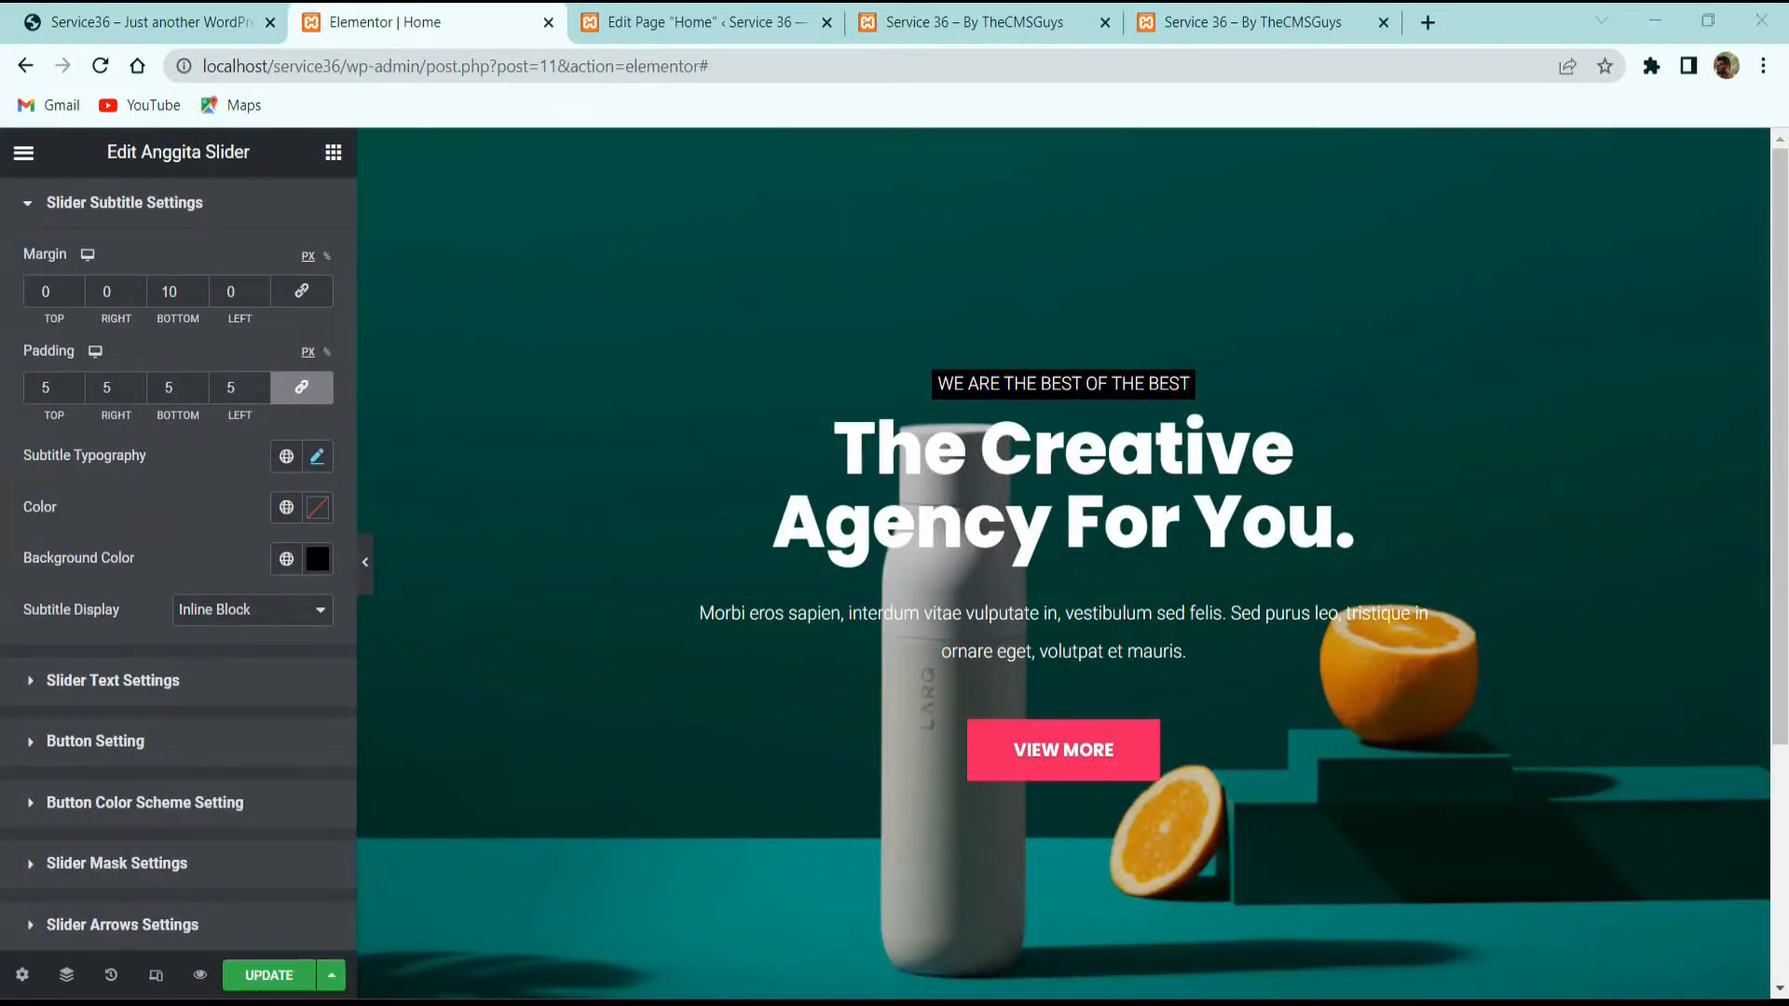
left_click(172, 681)
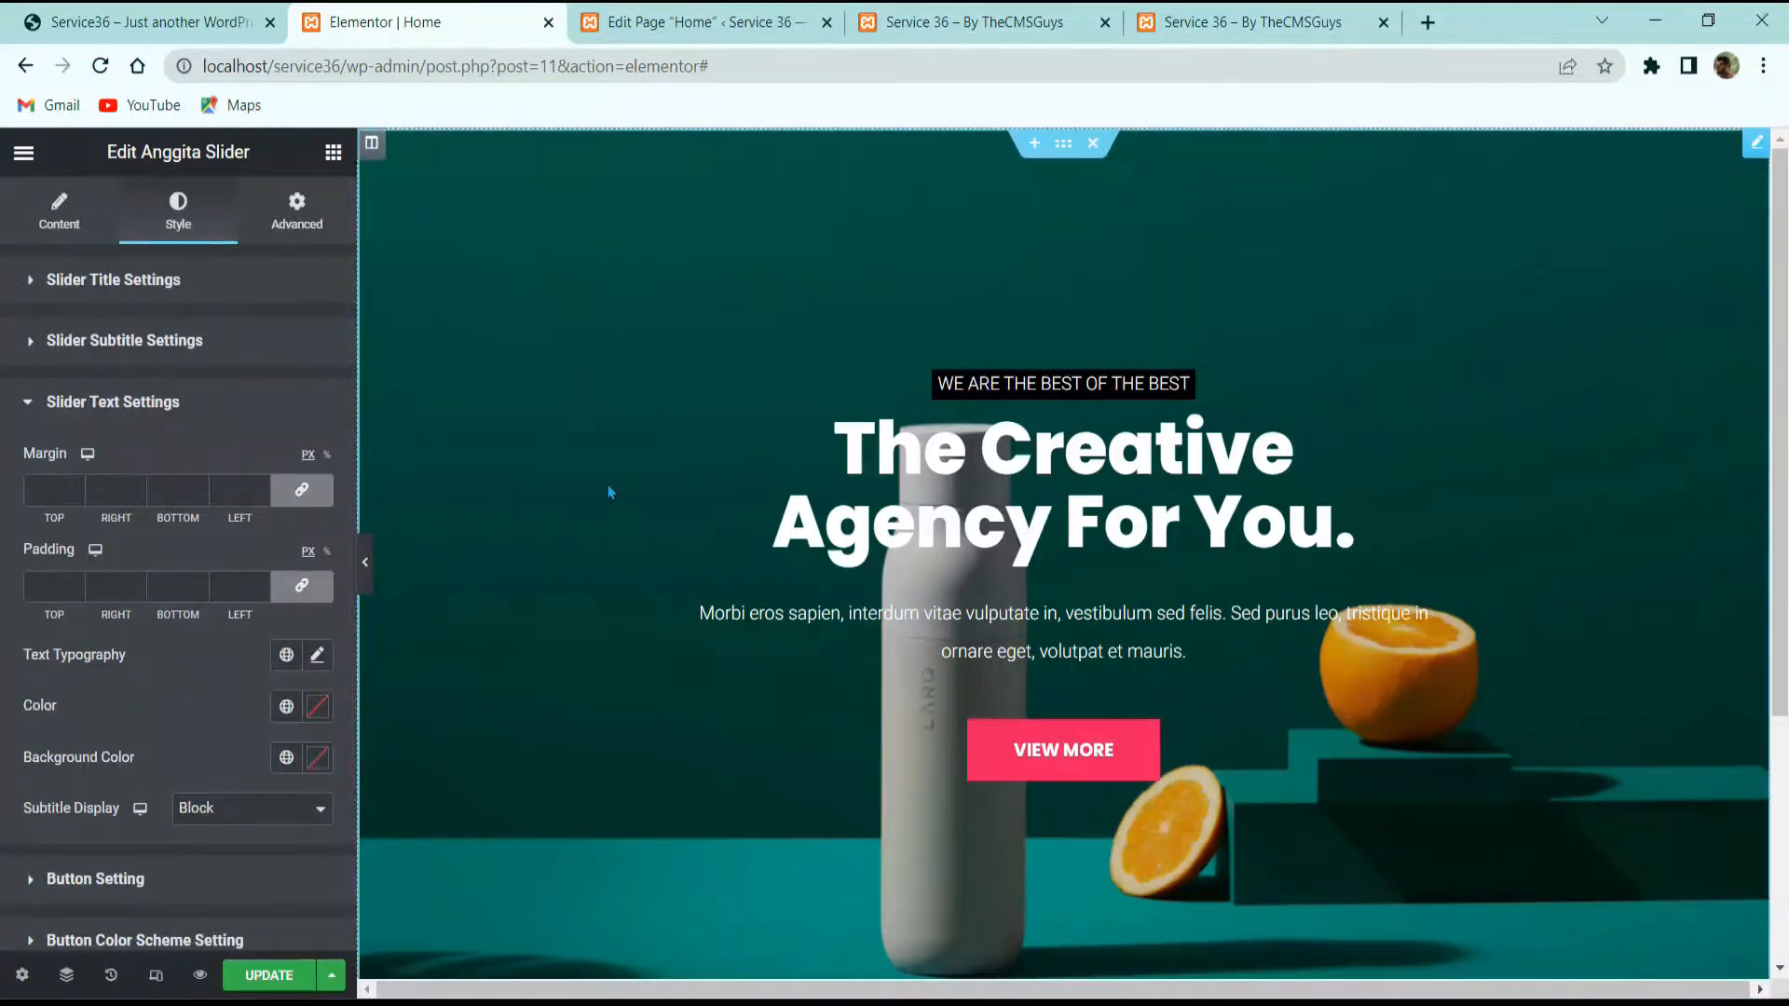
Step: Unlink the slider text margins and set the bottom margin to 30
left_click(301, 490)
left_click(175, 490)
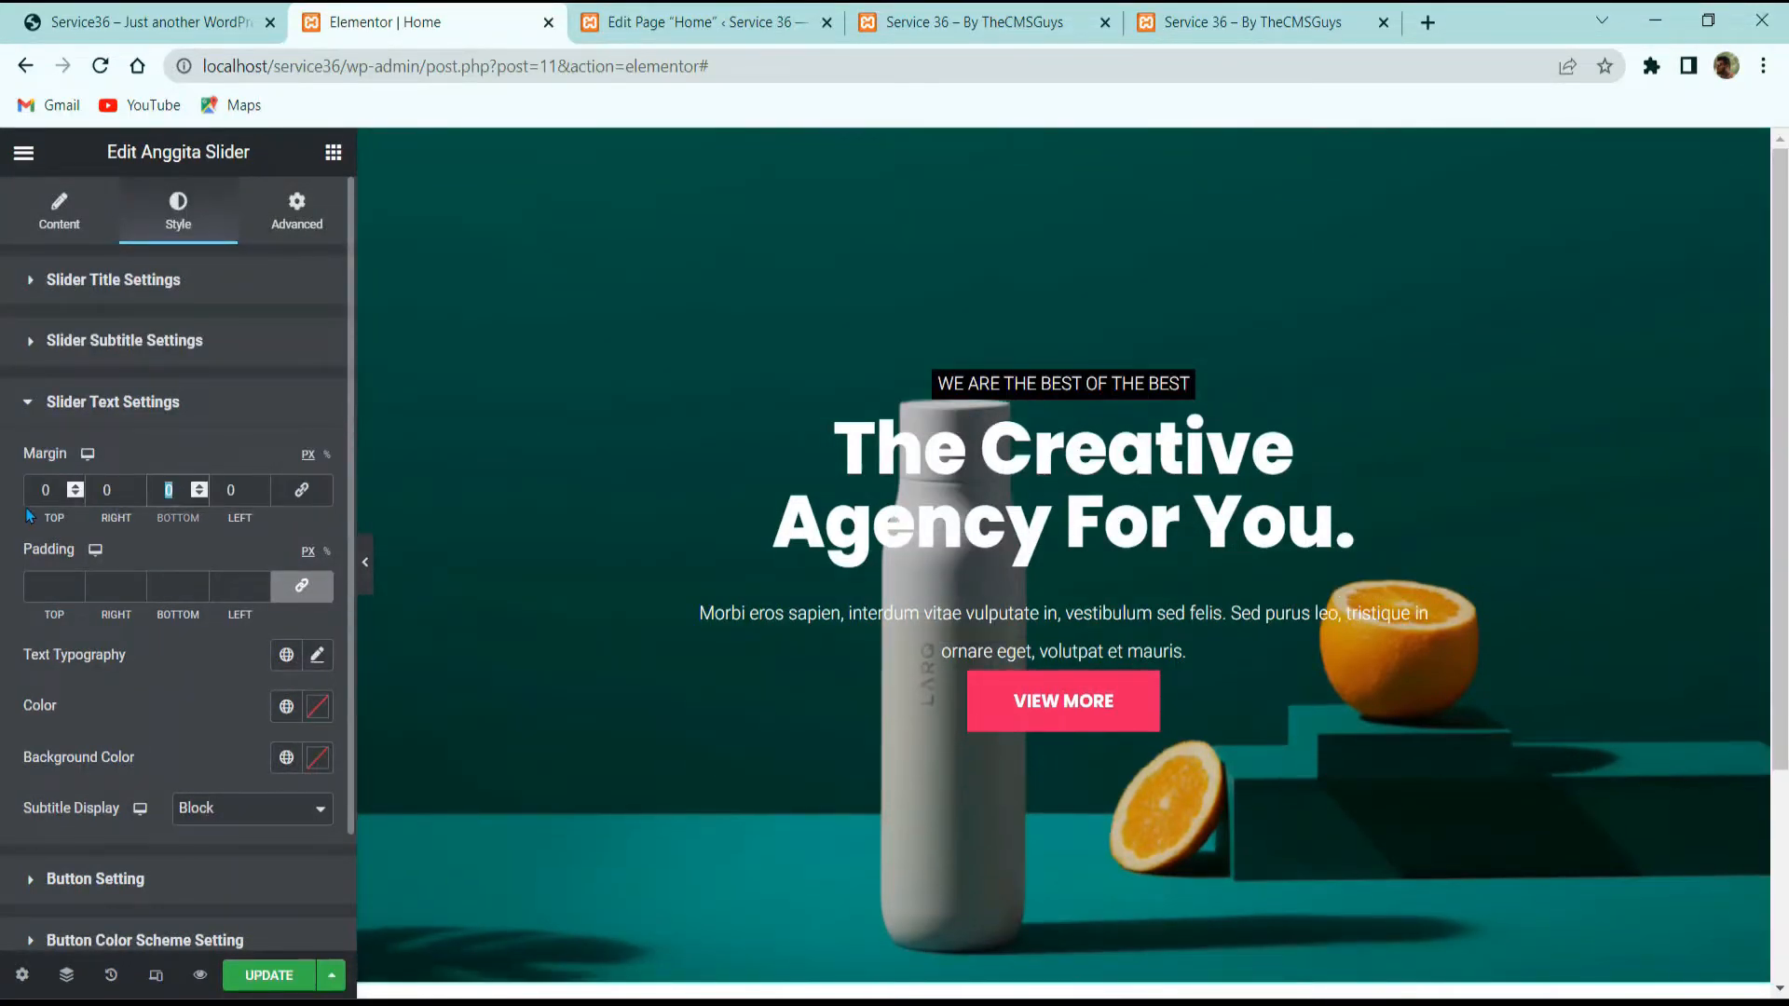
type("30")
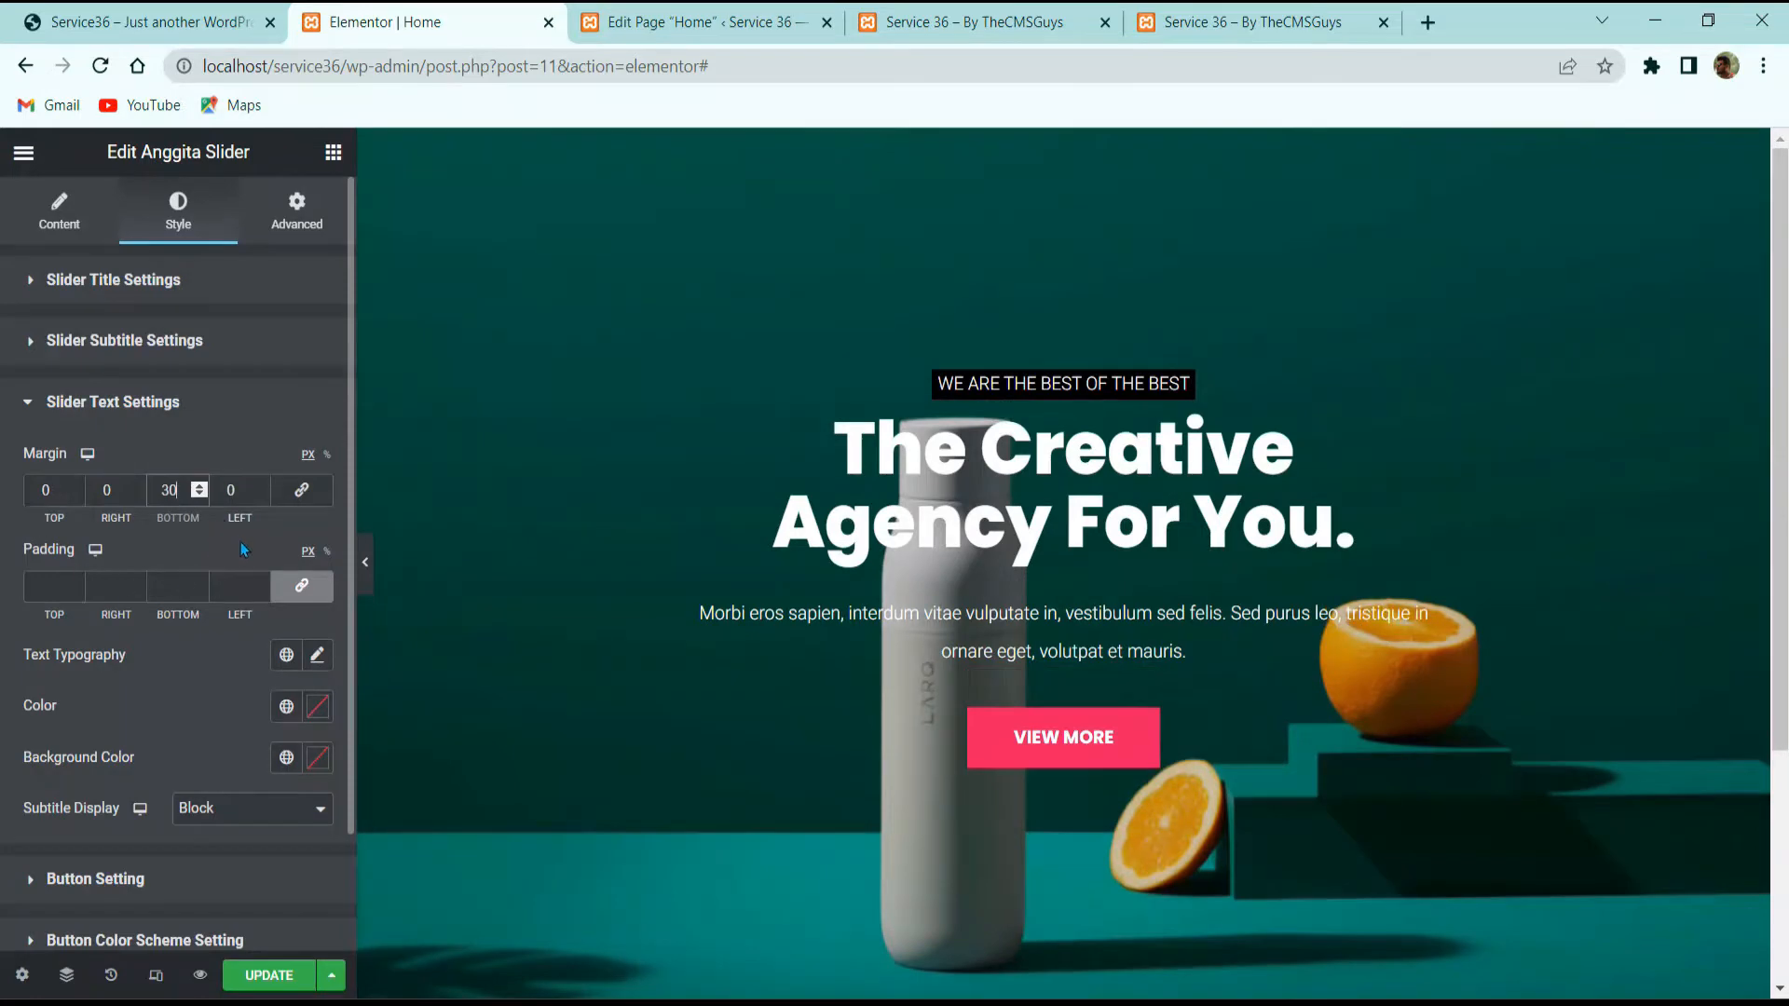
scroll(79, 743, "down", 2)
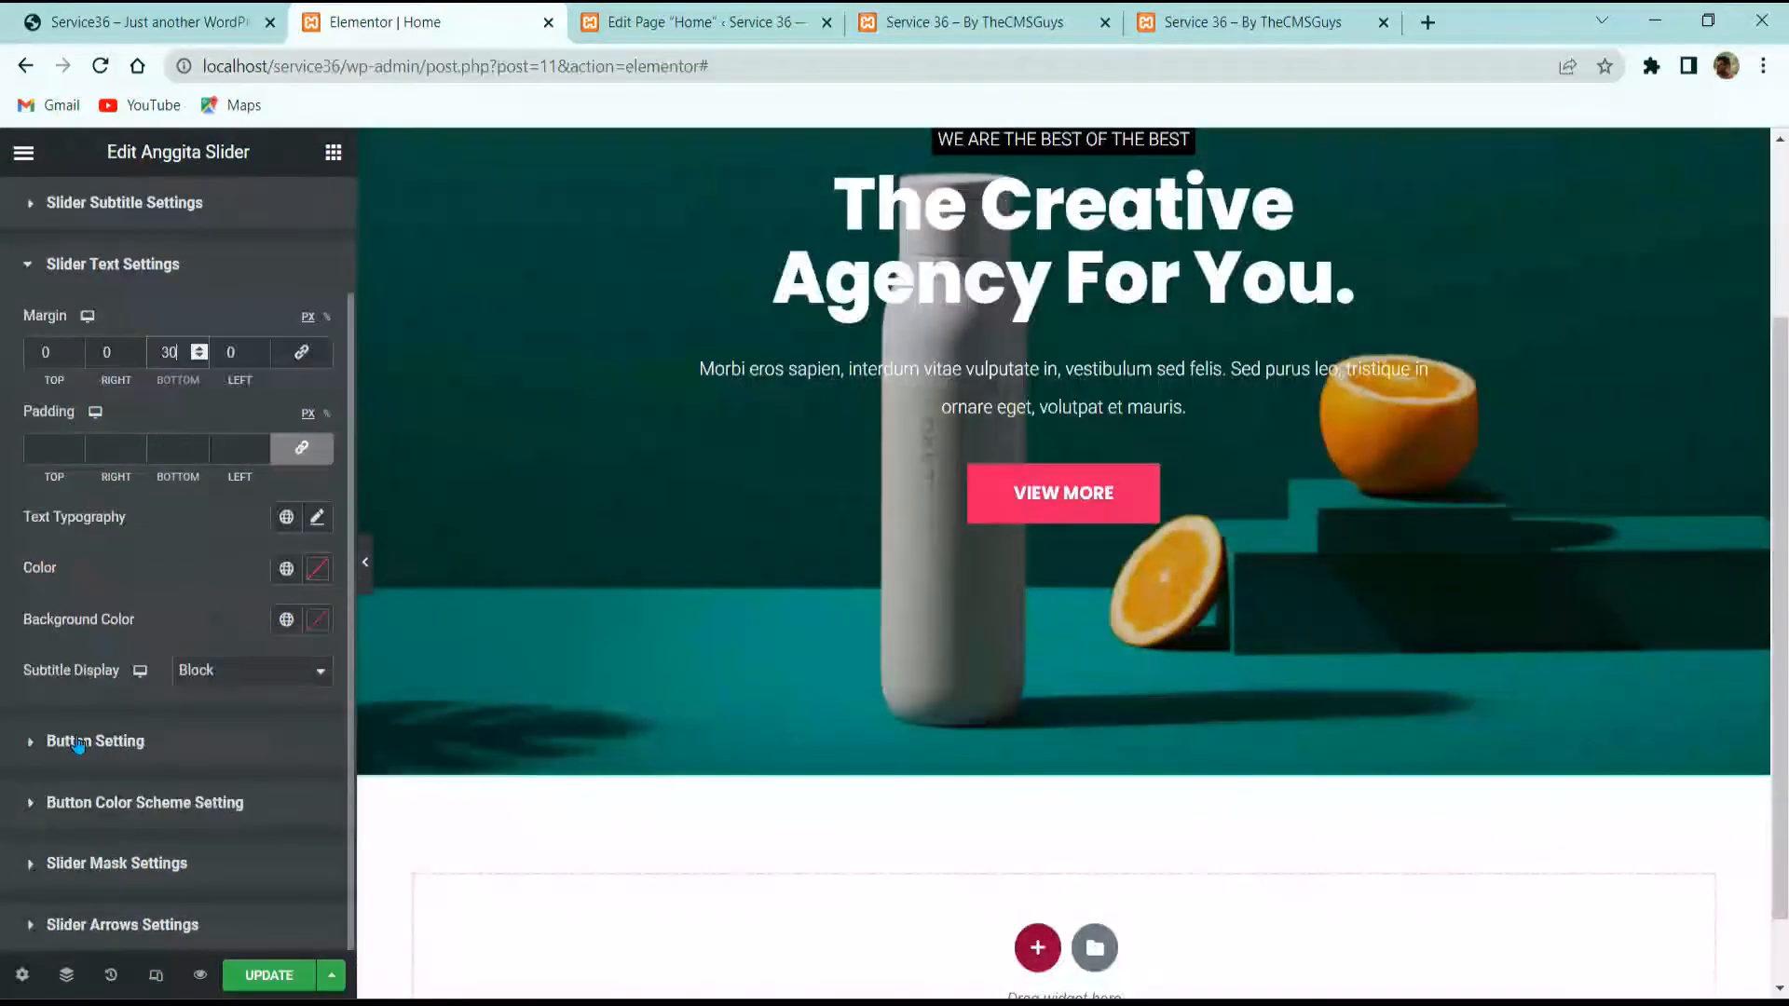
Step: Style the VIEW MORE button text in Heebo, 13 px, weight 400
left_click(80, 736)
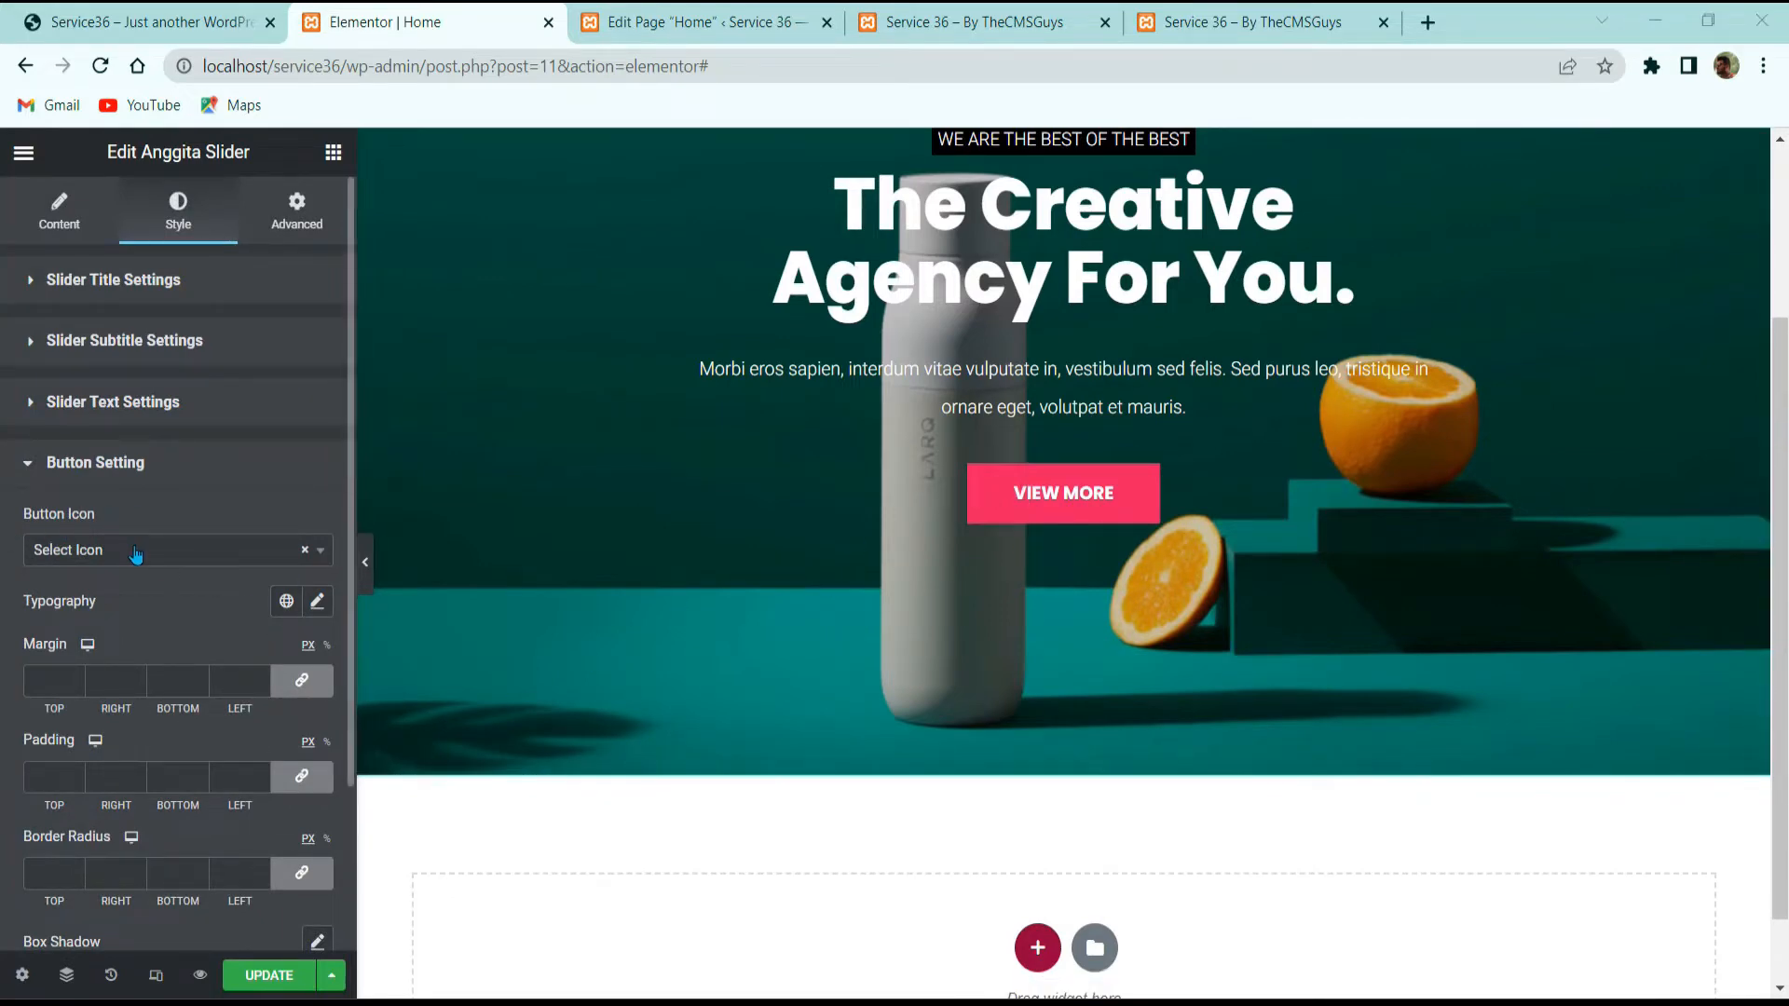
left_click(317, 601)
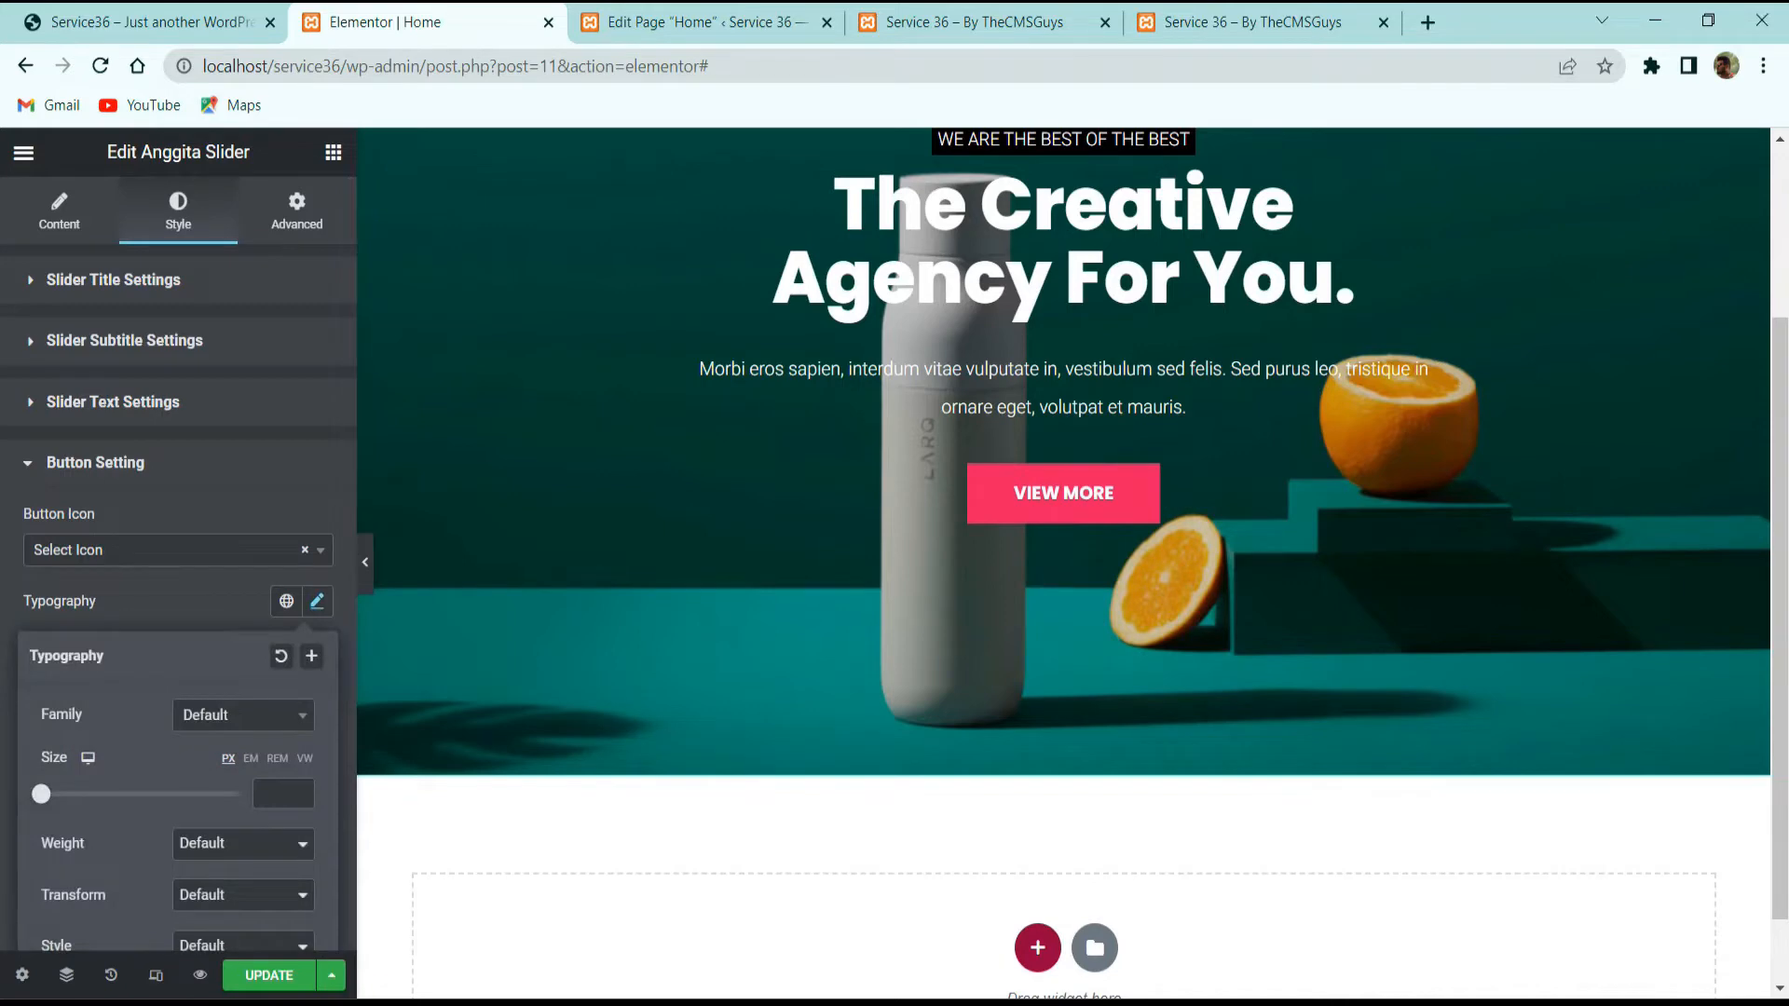
scroll(294, 631, "down", 3)
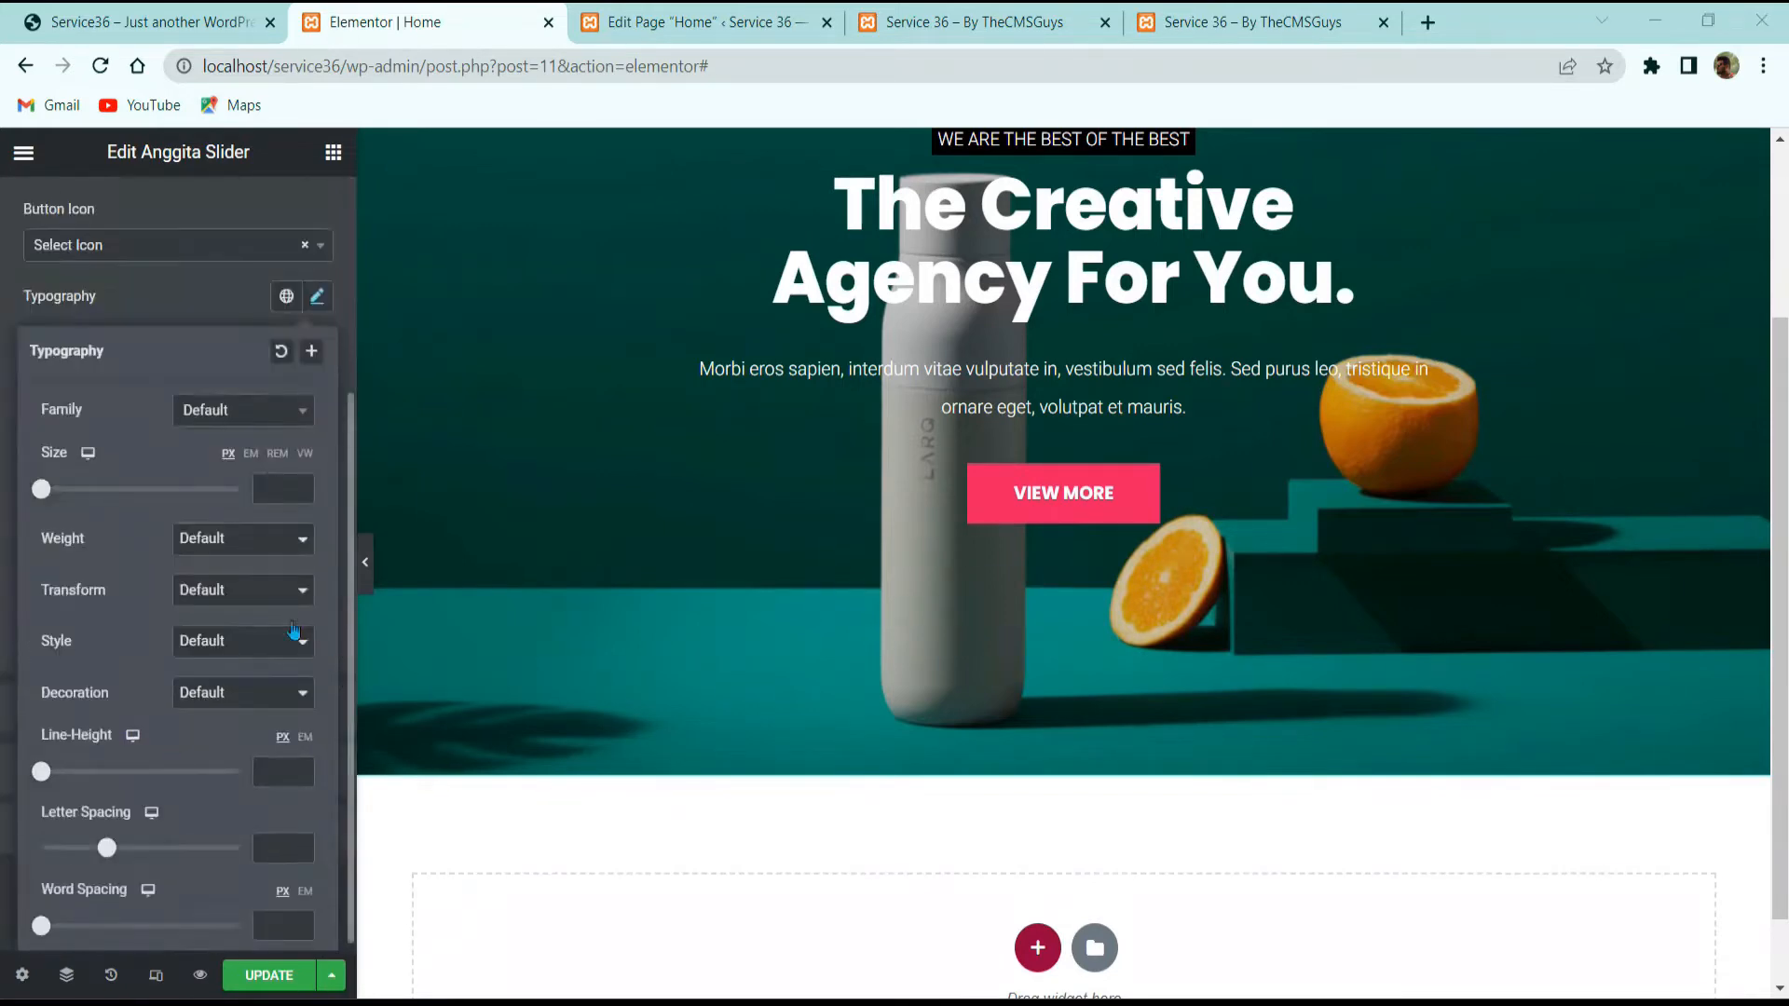
left_click(248, 410)
left_click(208, 434)
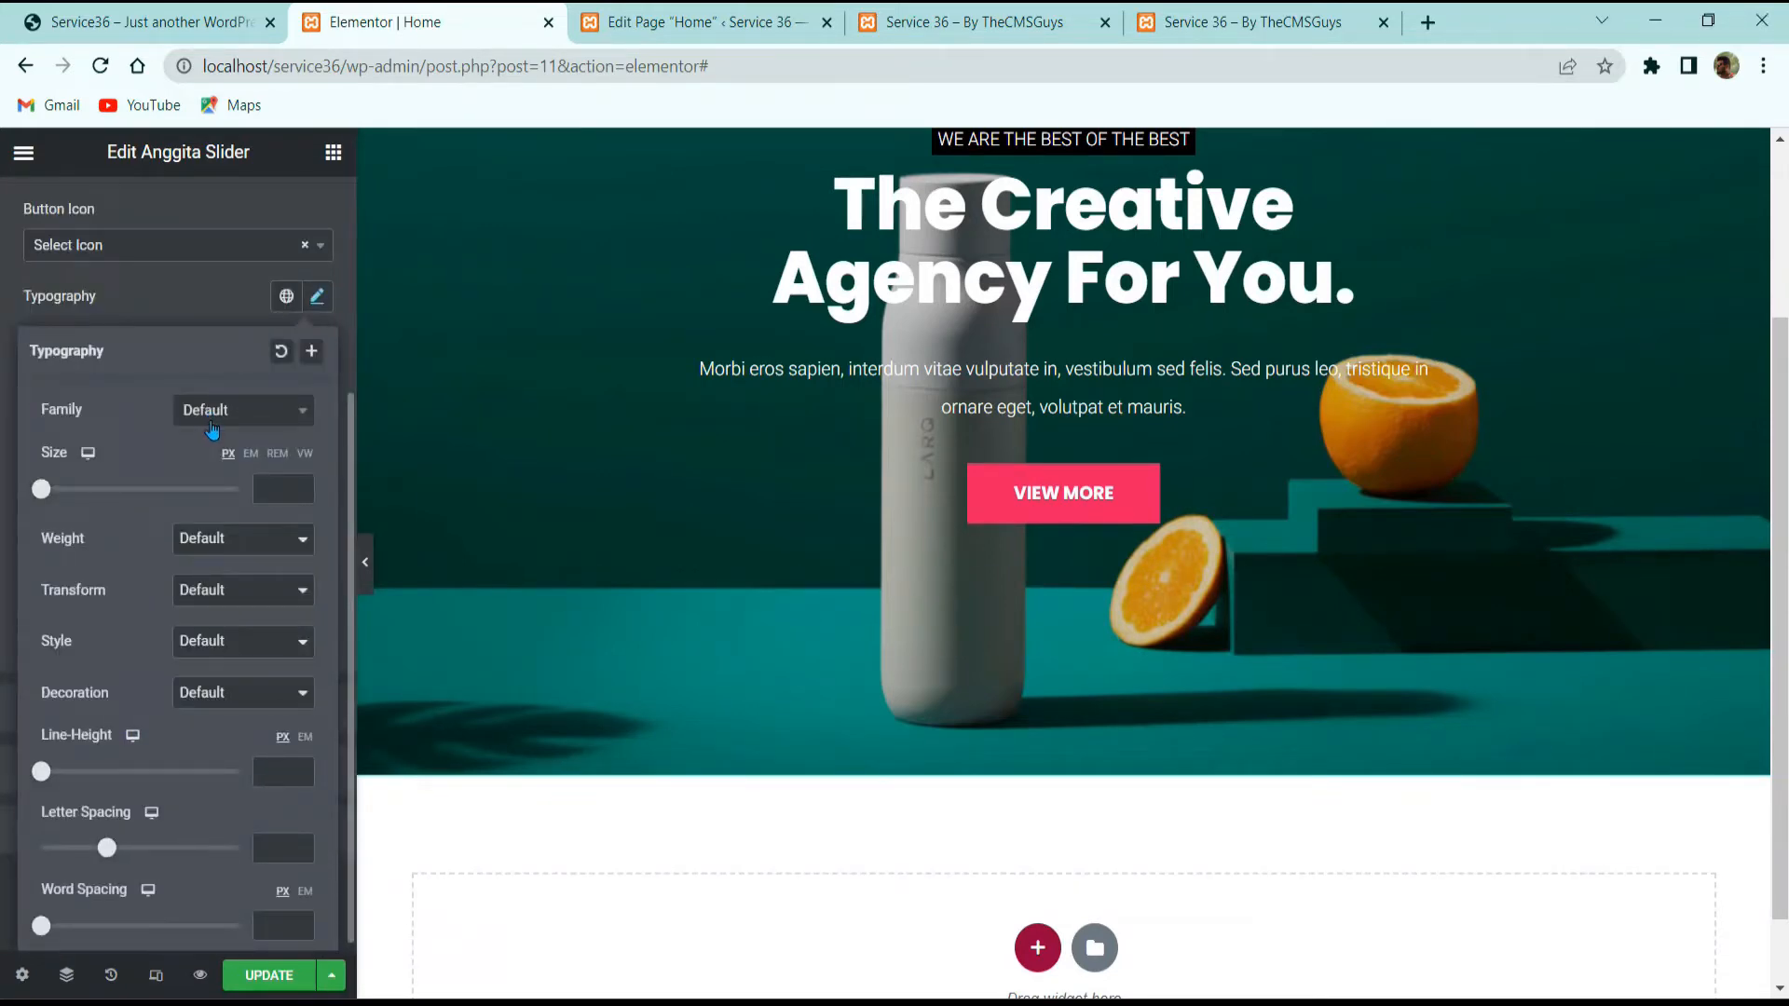
left_click(217, 413)
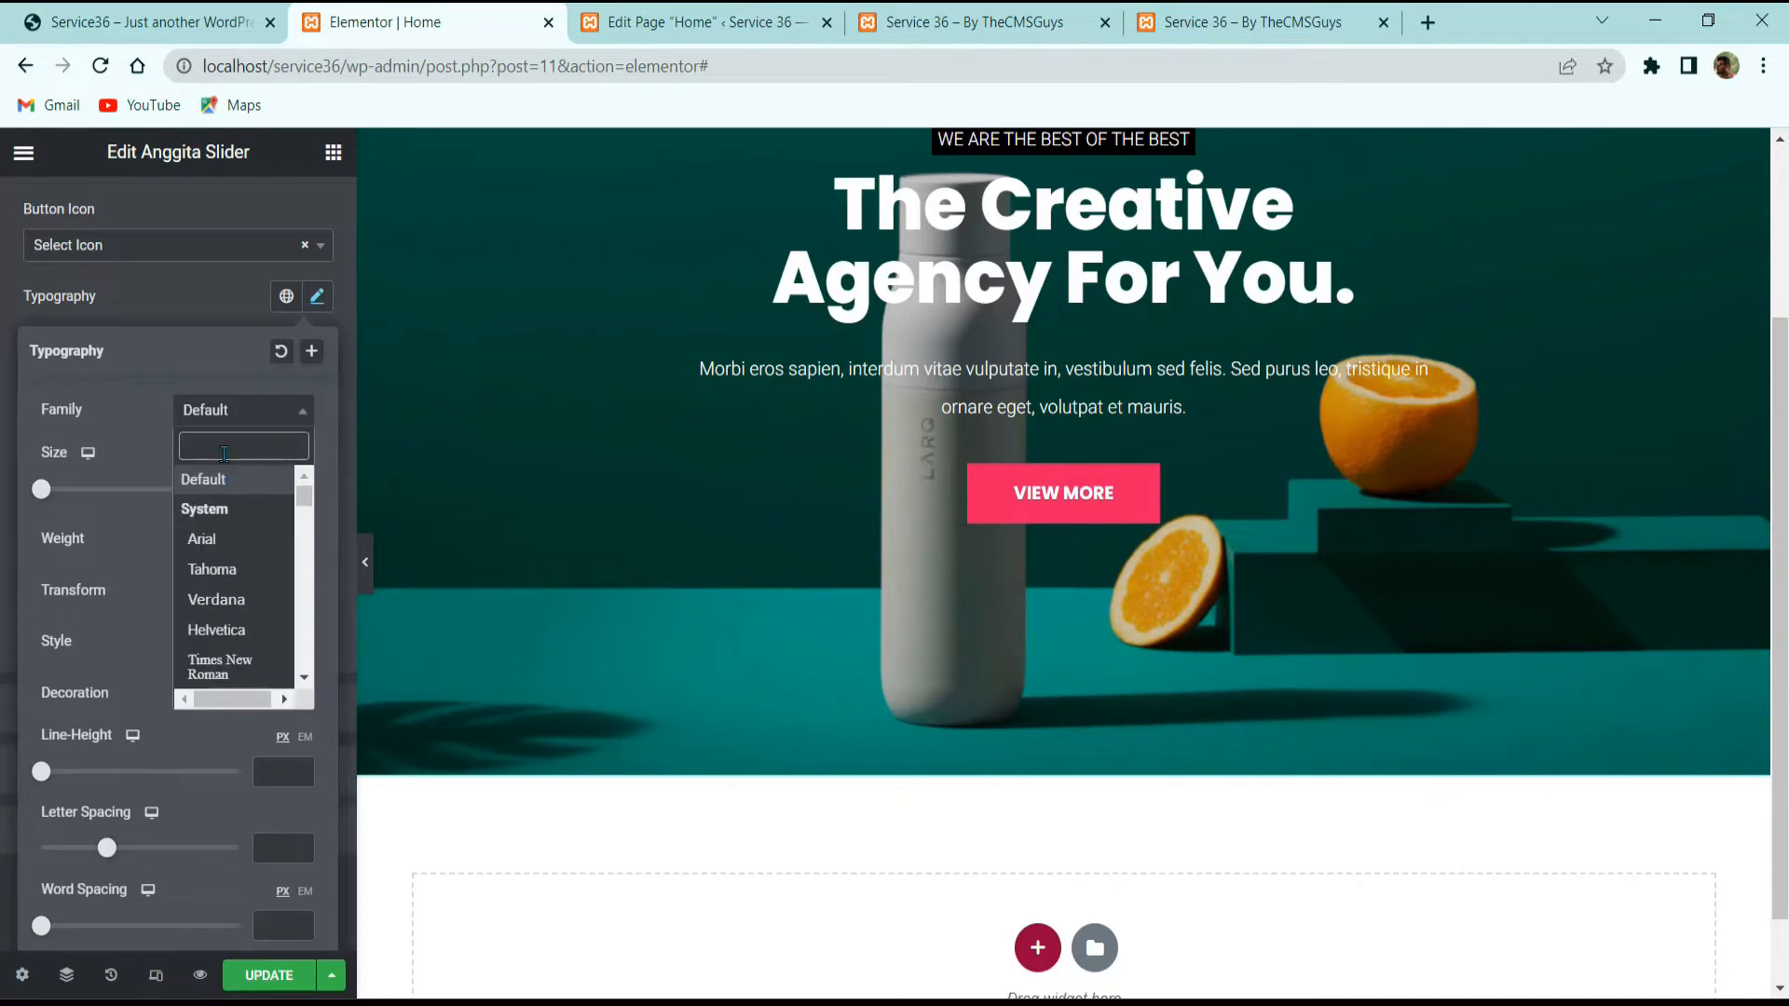
type("heebo")
key("Return")
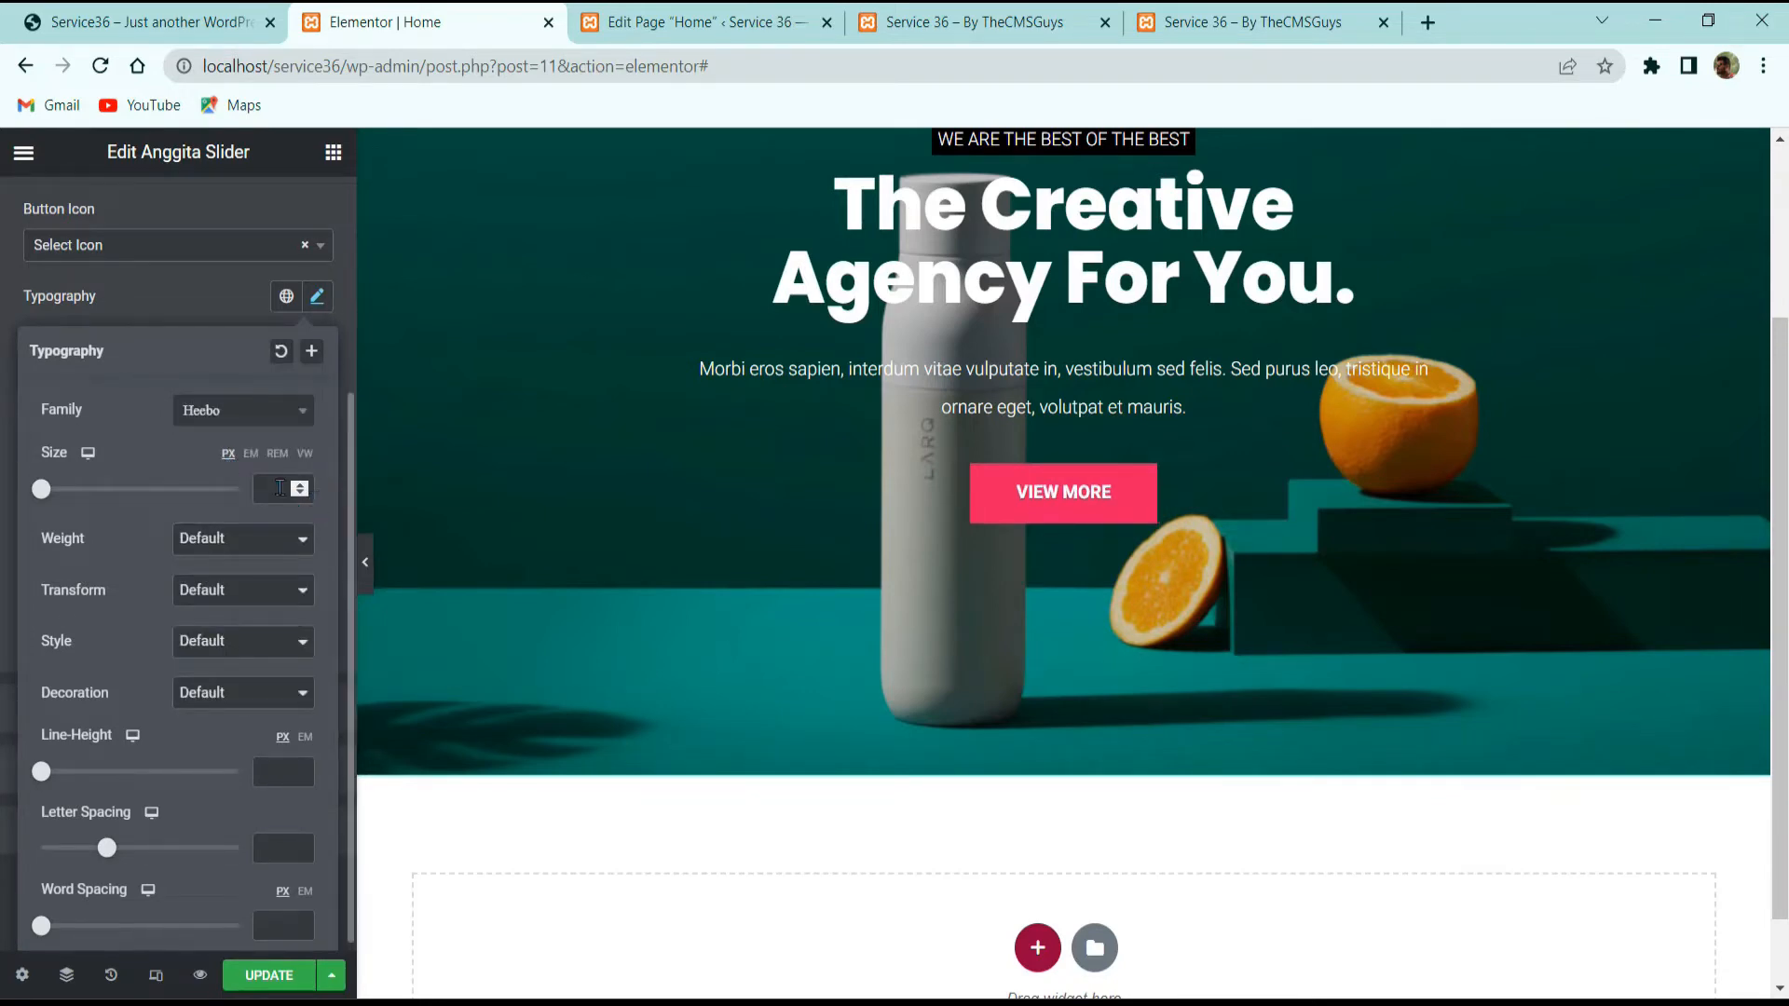
type("13")
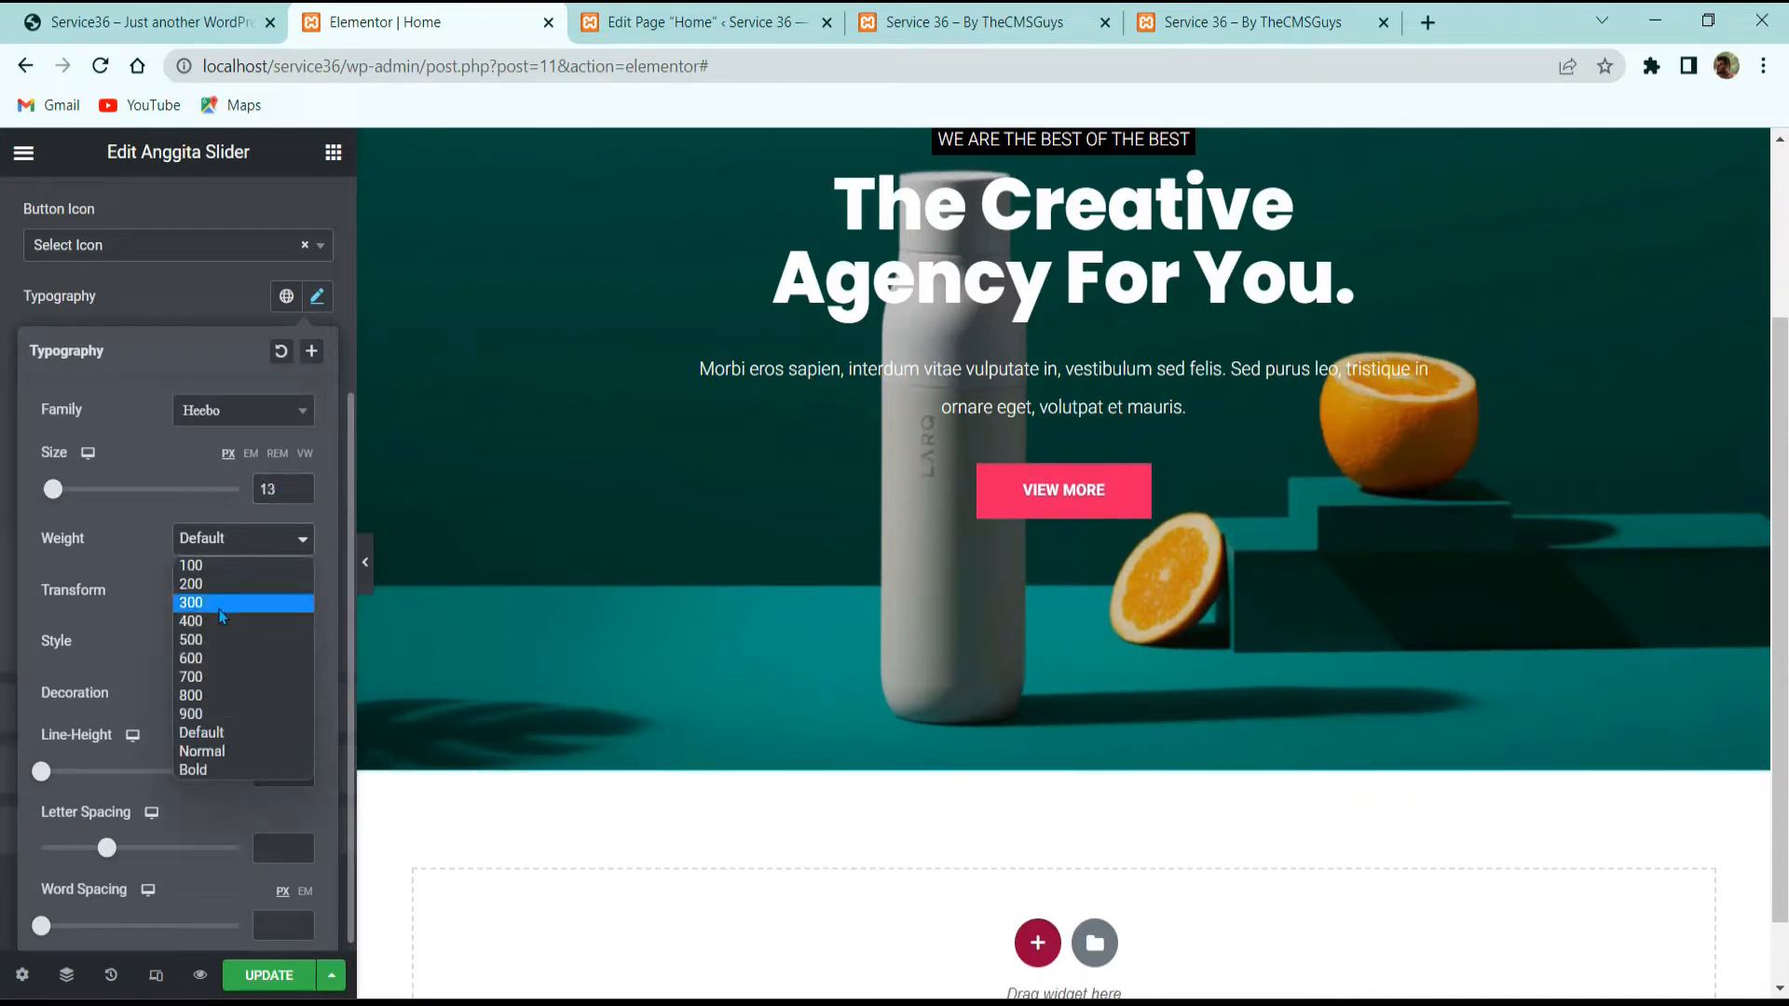
left_click(219, 608)
left_click(209, 314)
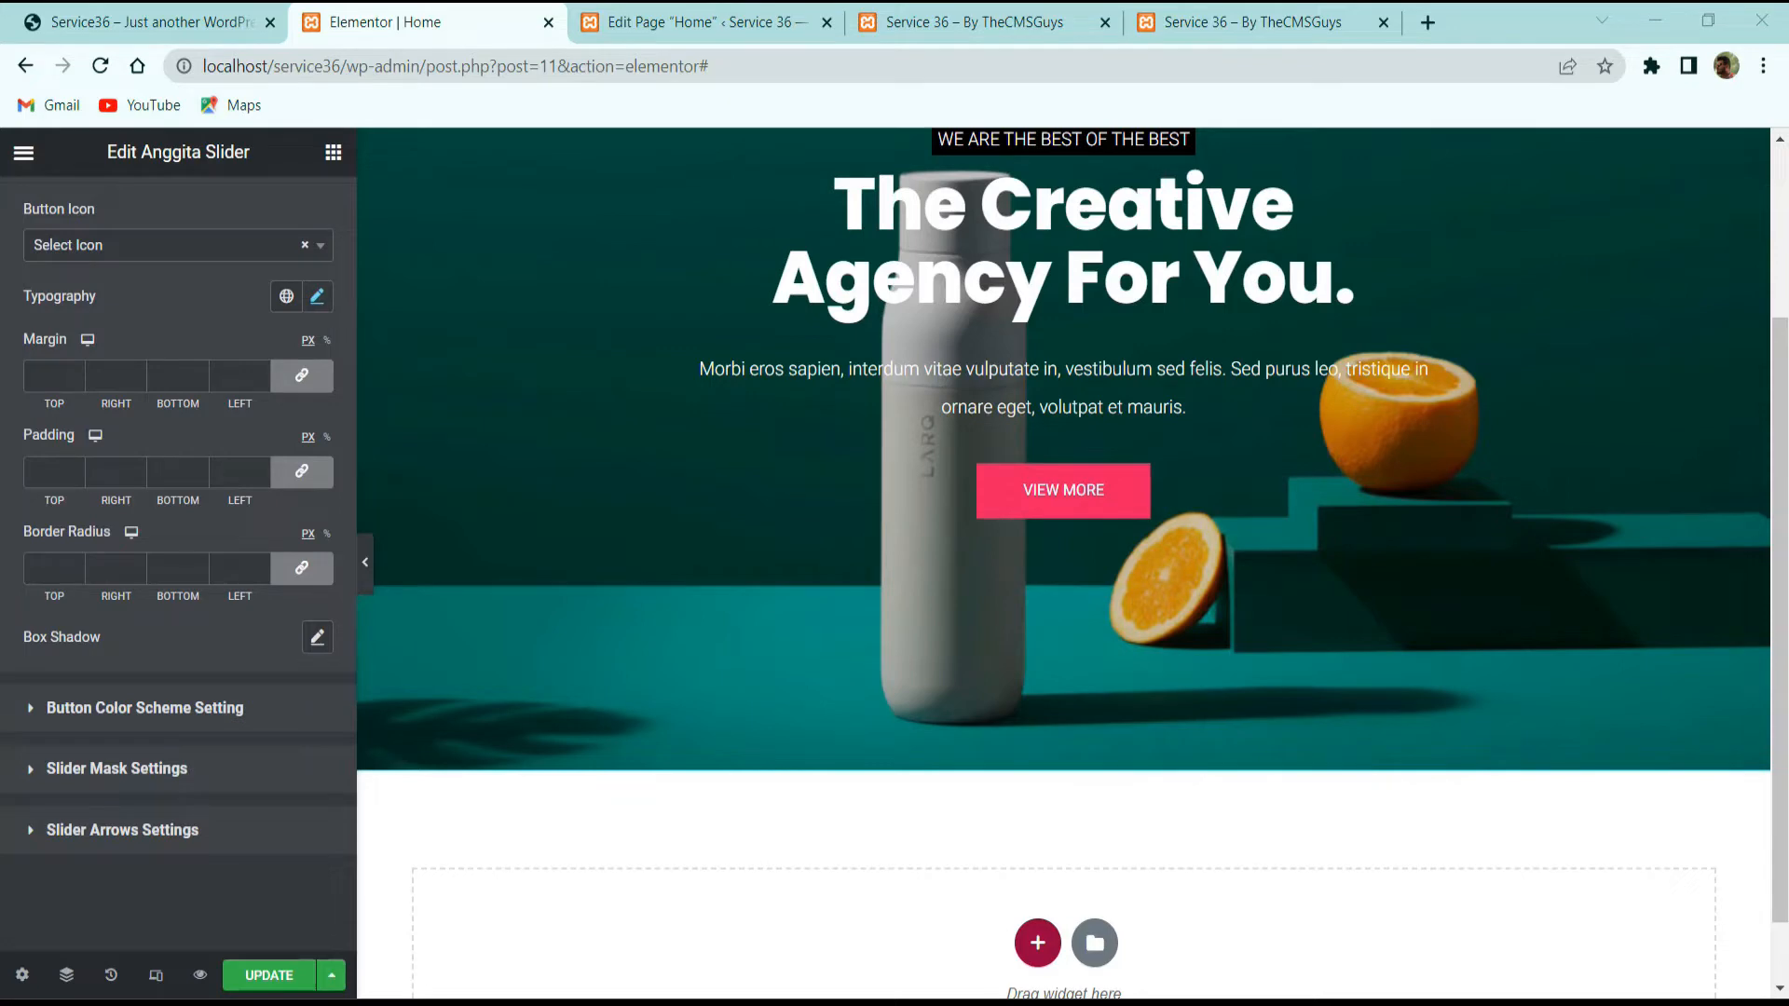
left_click(137, 781)
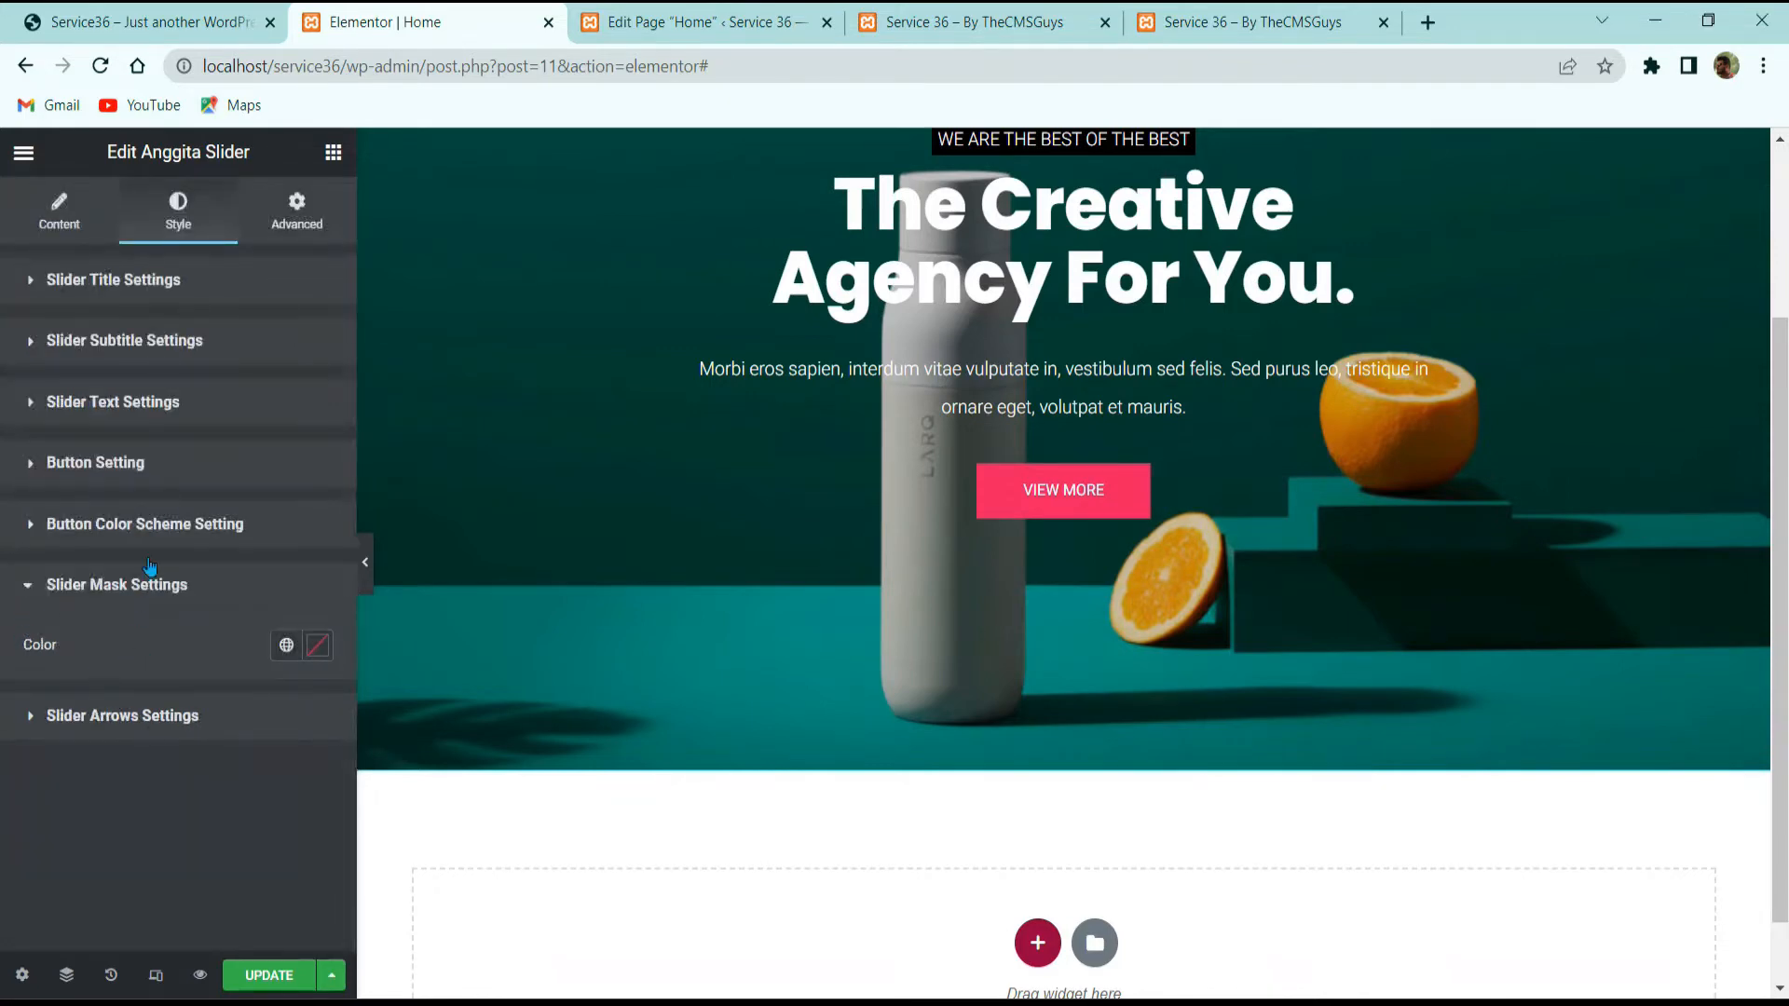
Step: Make the slider mask colour fully transparent
left_click(179, 547)
scroll(198, 579, "down", 3)
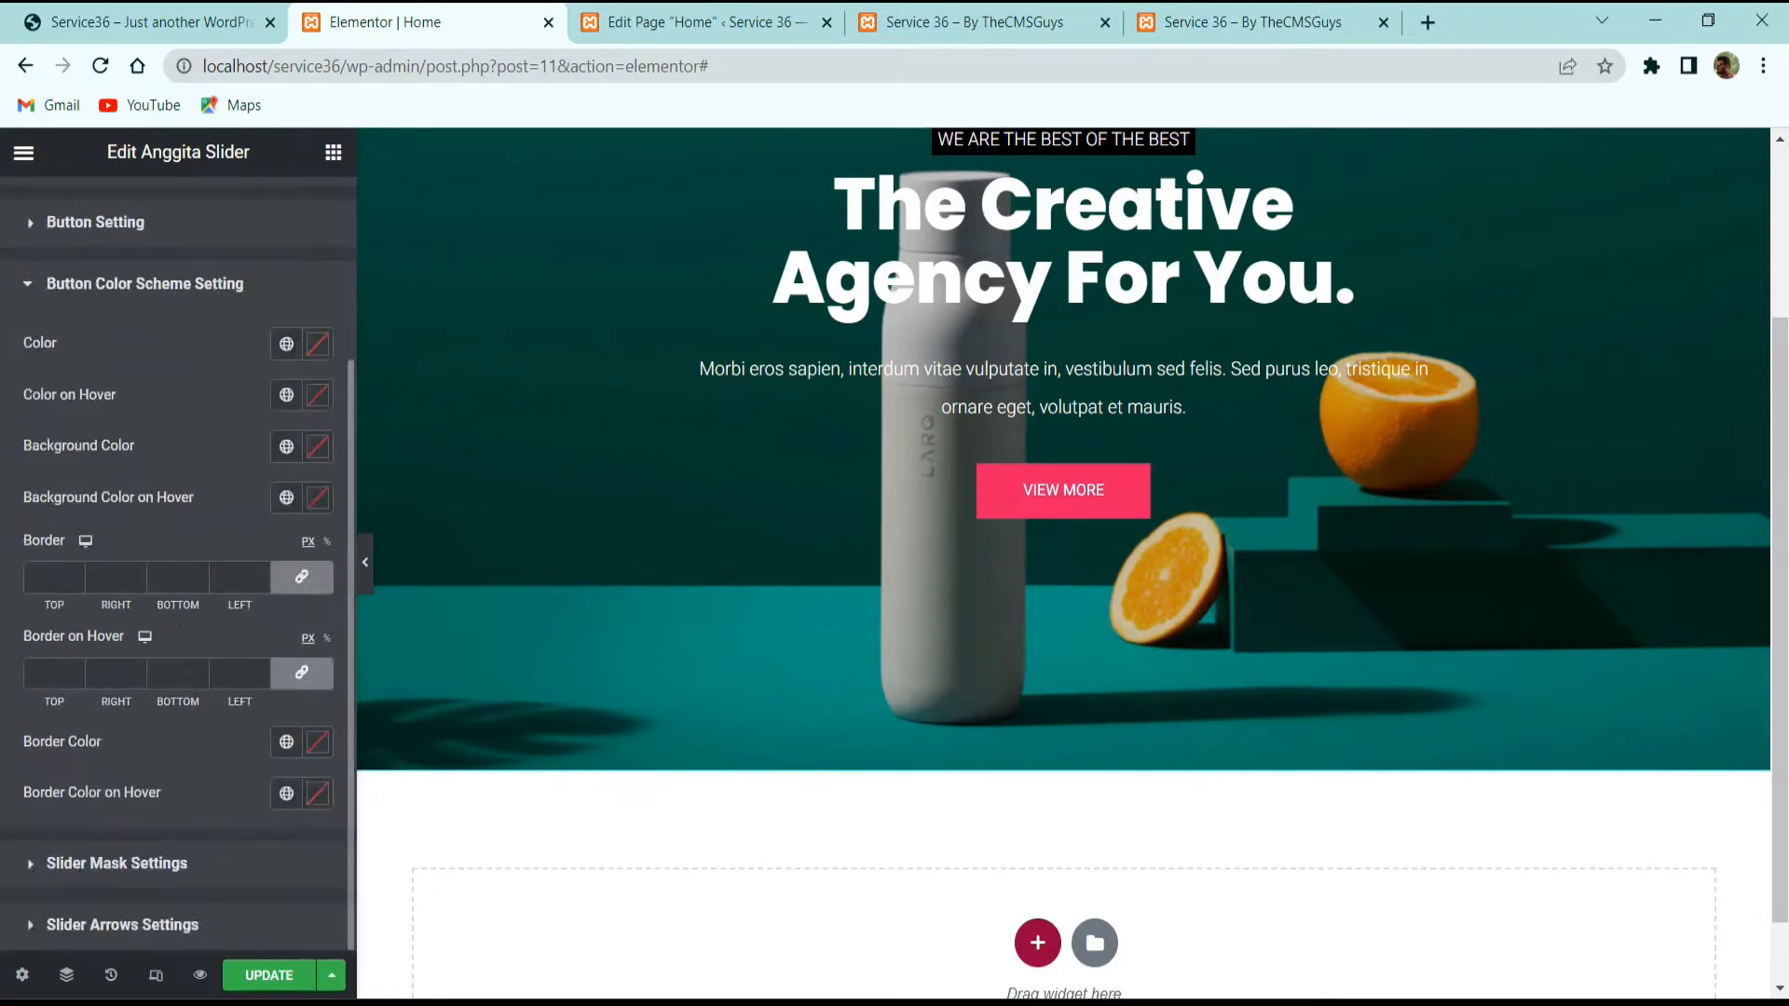
left_click(88, 859)
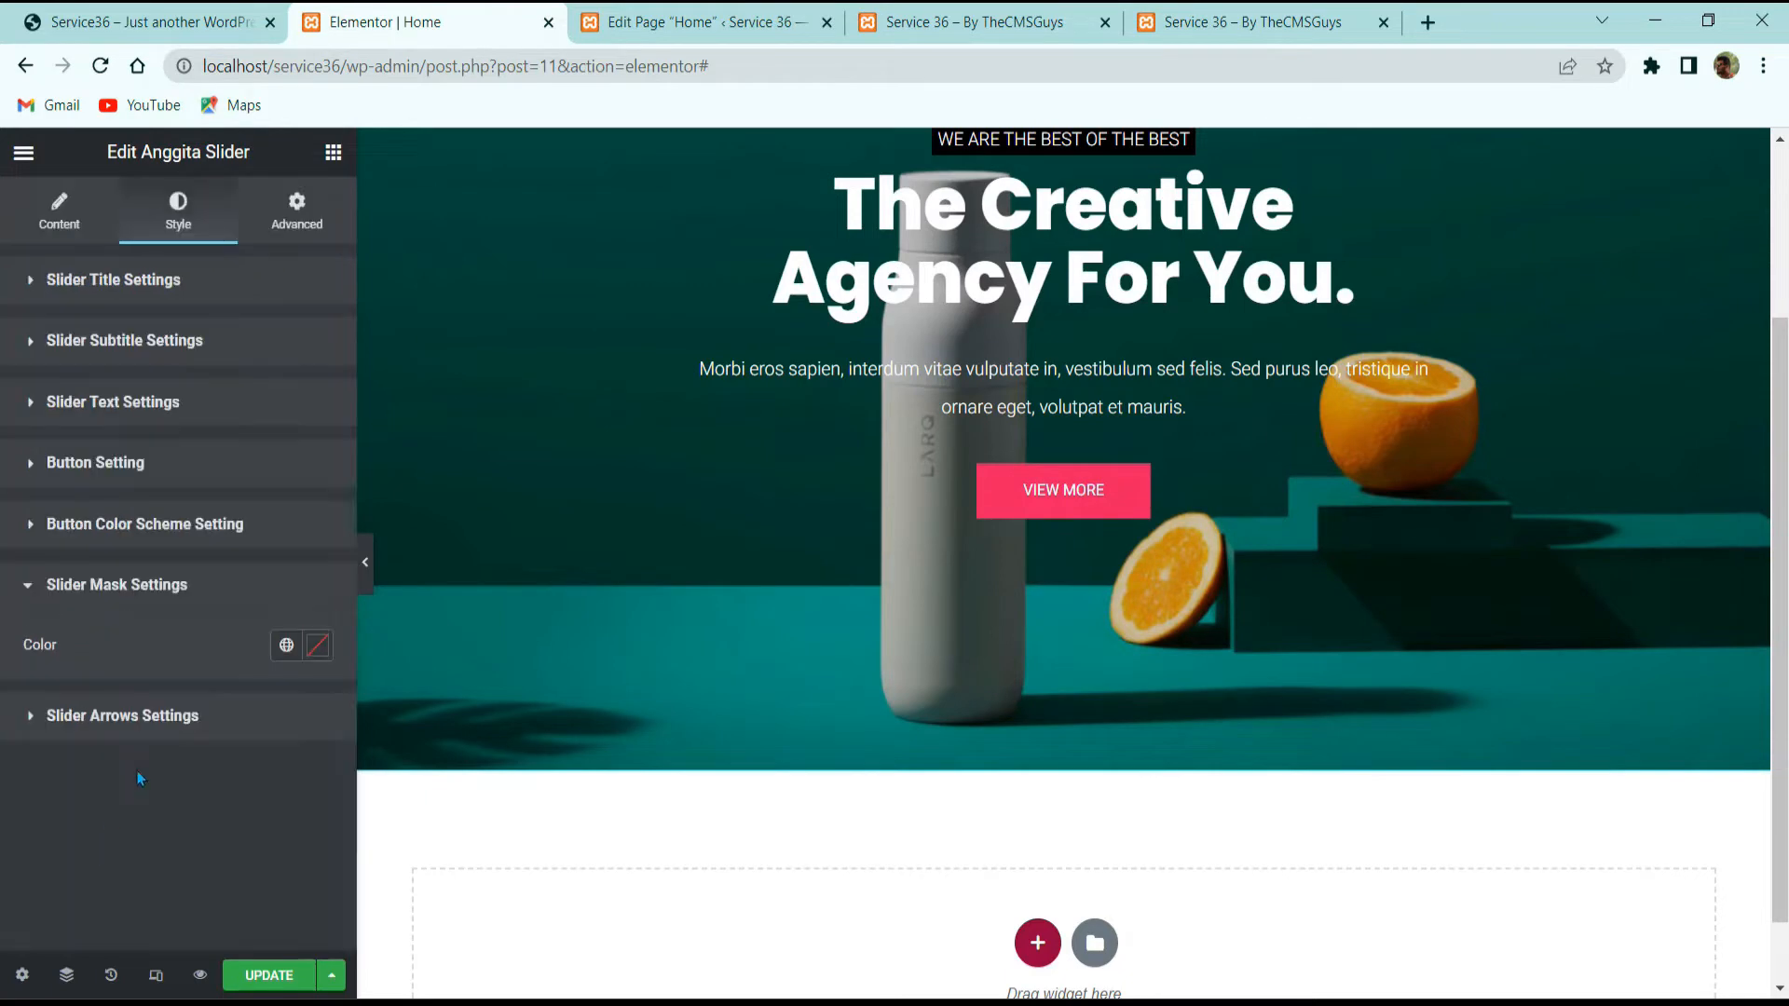
left_click(310, 646)
left_click_drag(315, 550, 89, 552)
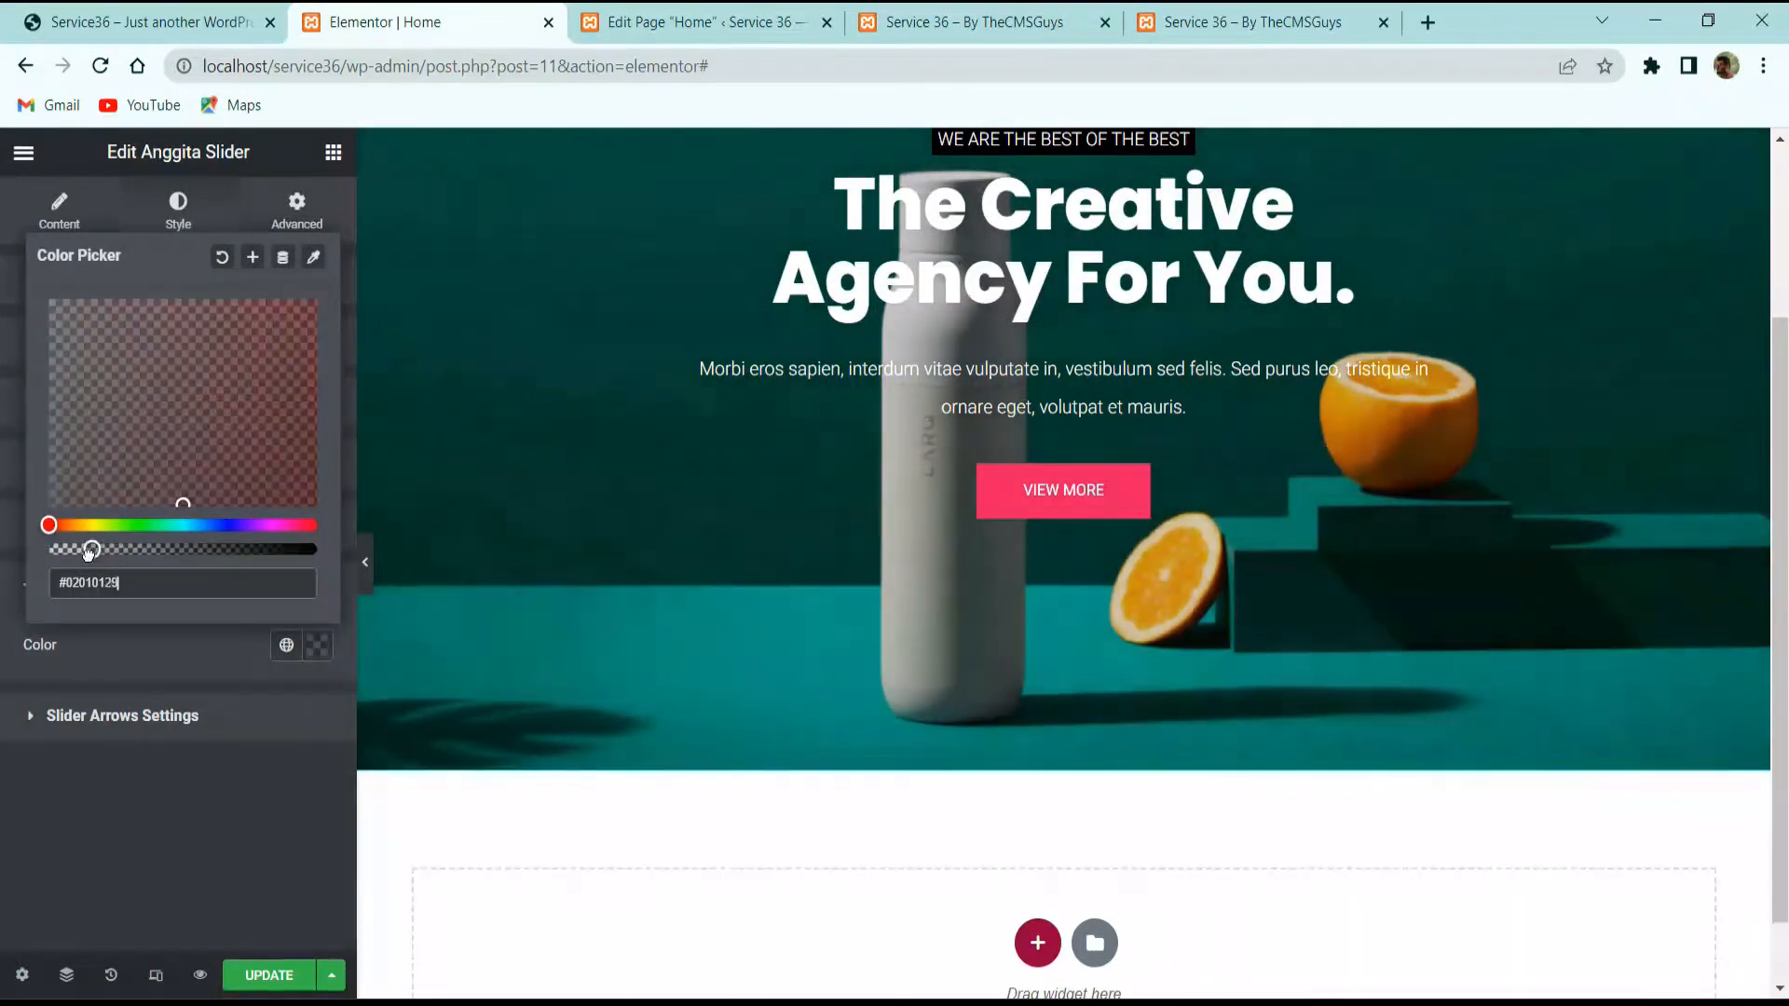
left_click(134, 835)
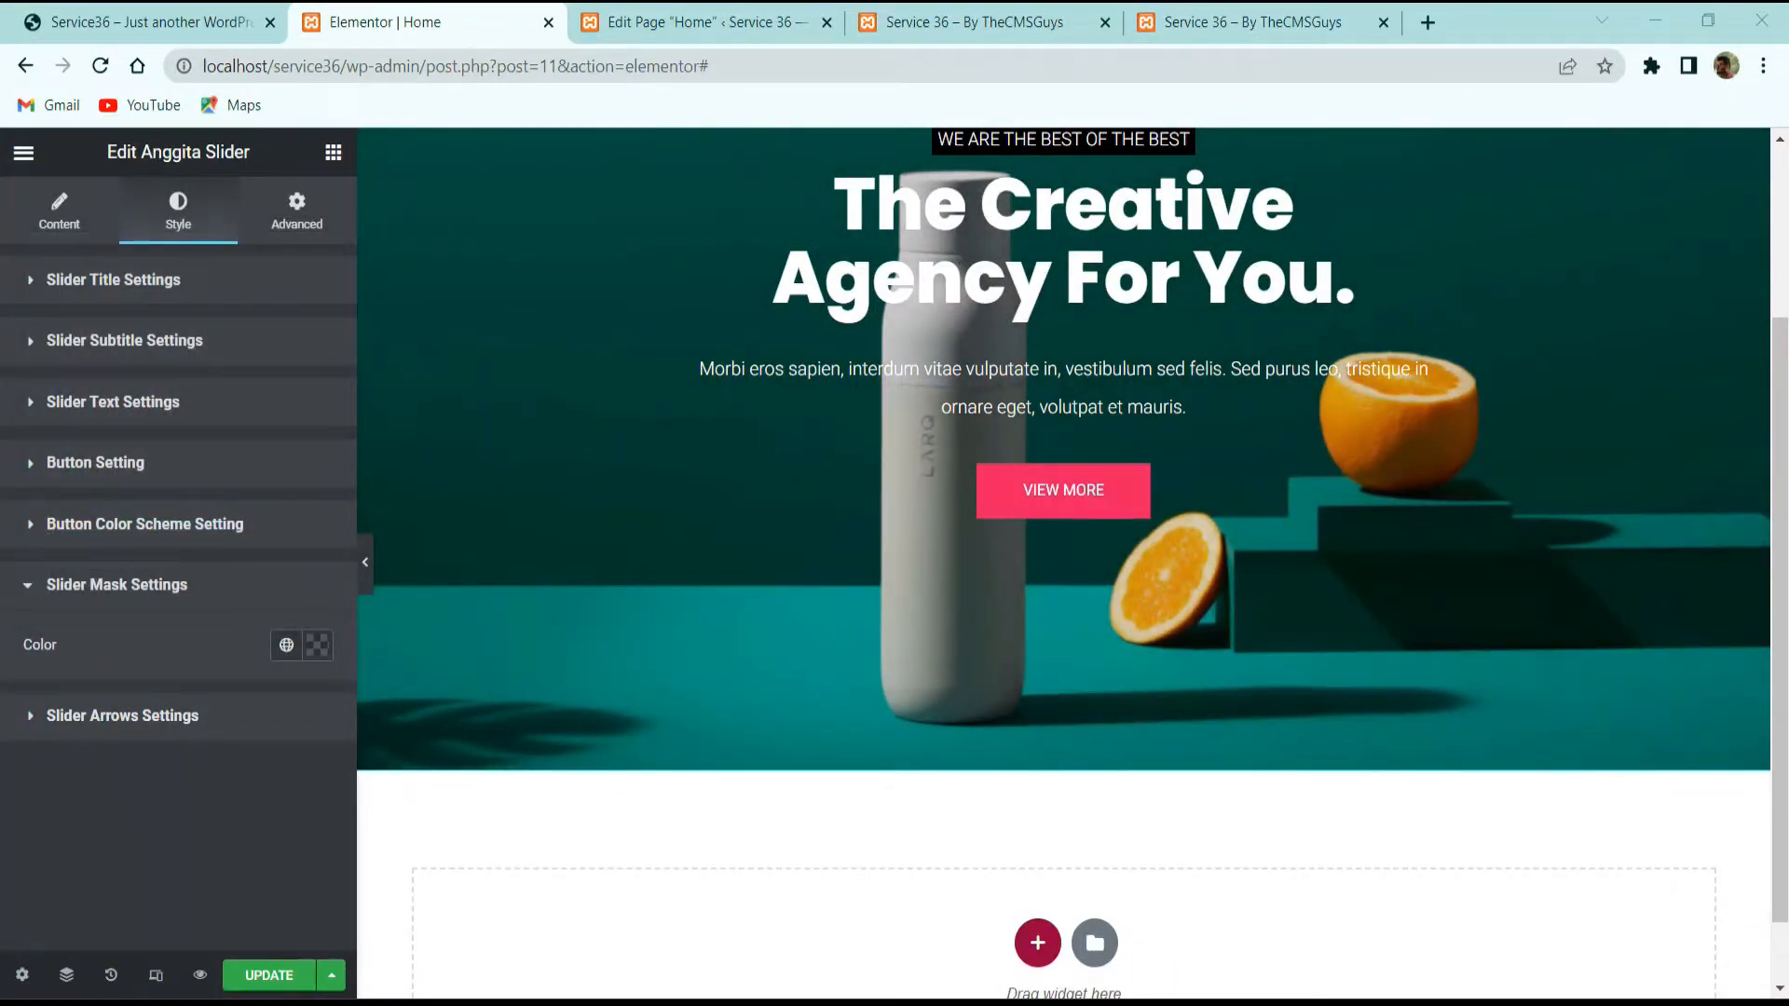
Step: Duplicate the first slide in the slider's slide list
left_click(135, 722)
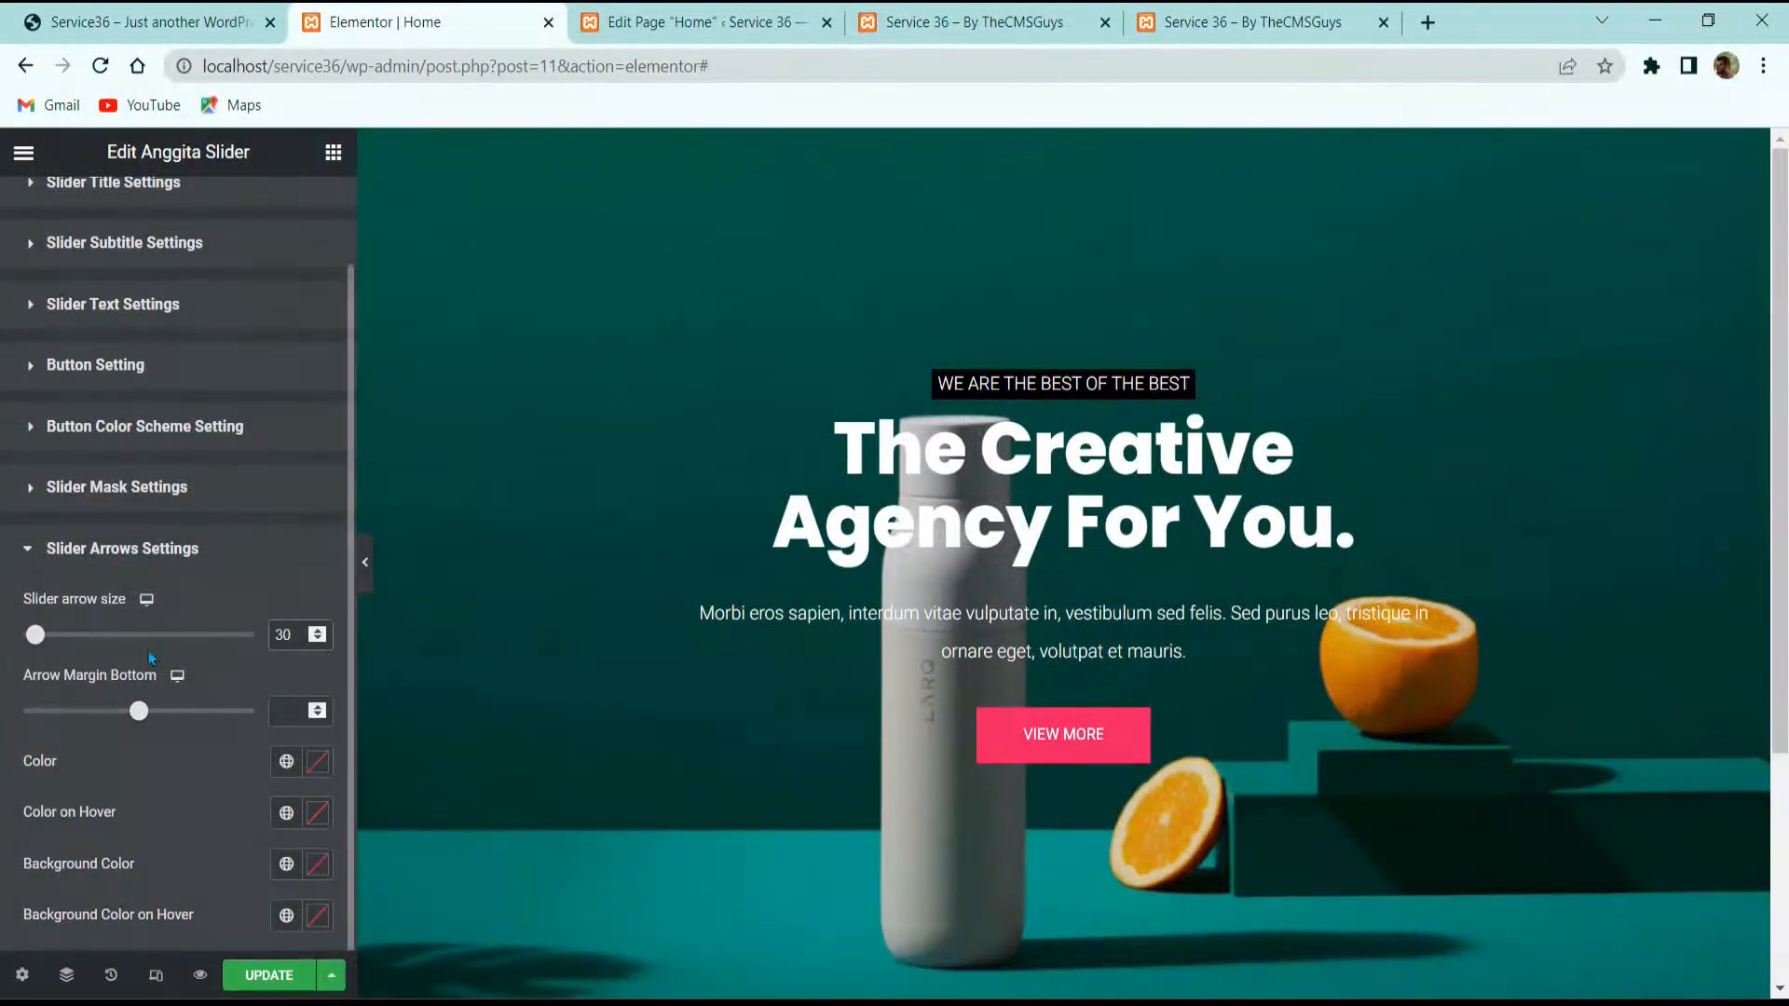
scroll(31, 209, "up", 1)
left_click(57, 207)
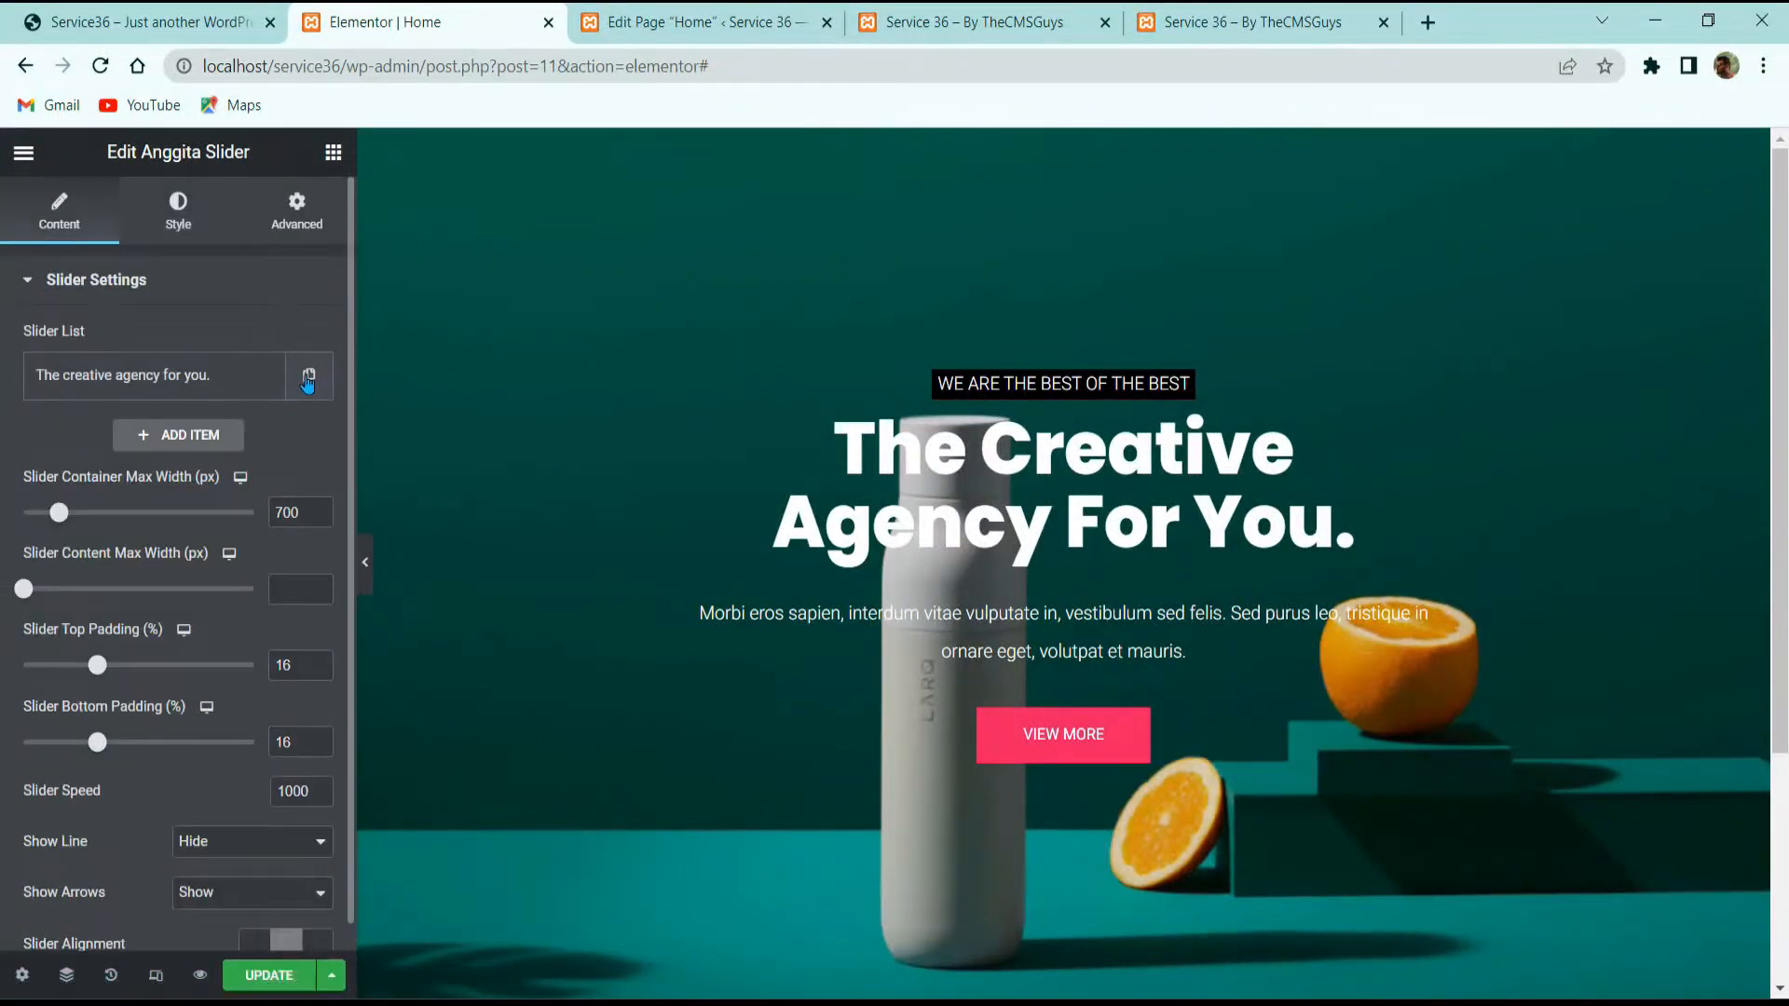
left_click(325, 381)
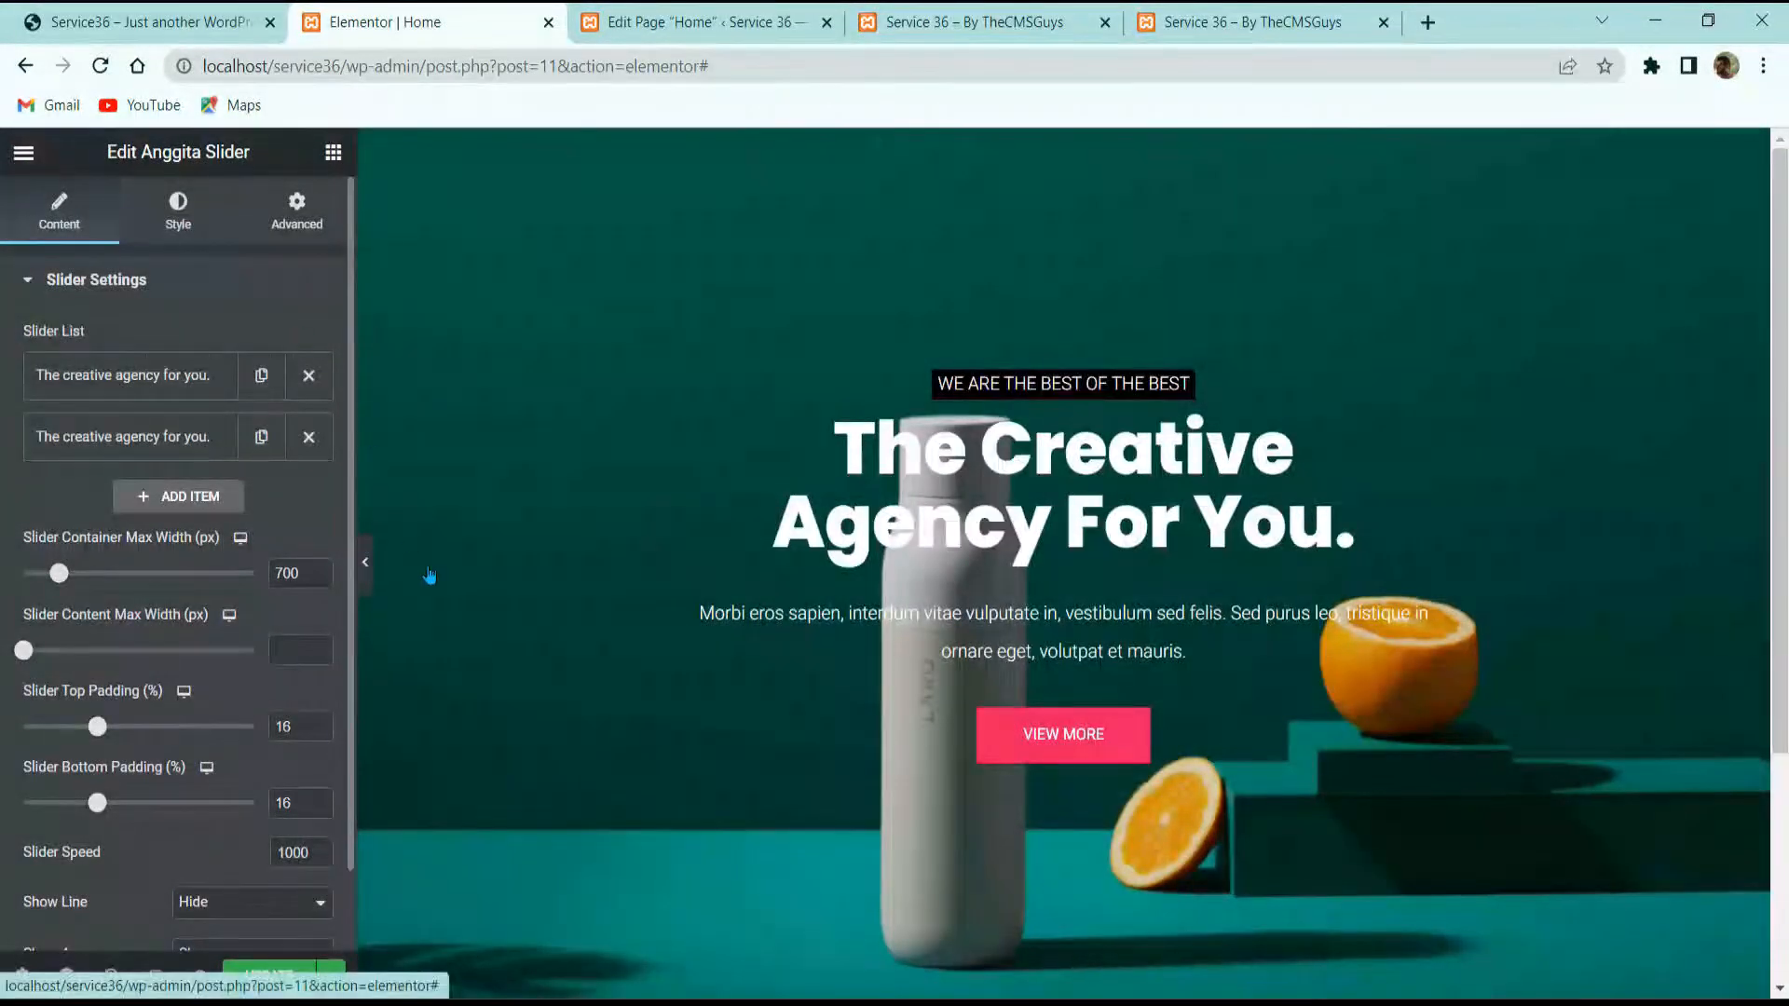
Step: Set the slider arrows' bottom margin to 15
left_click(517, 655)
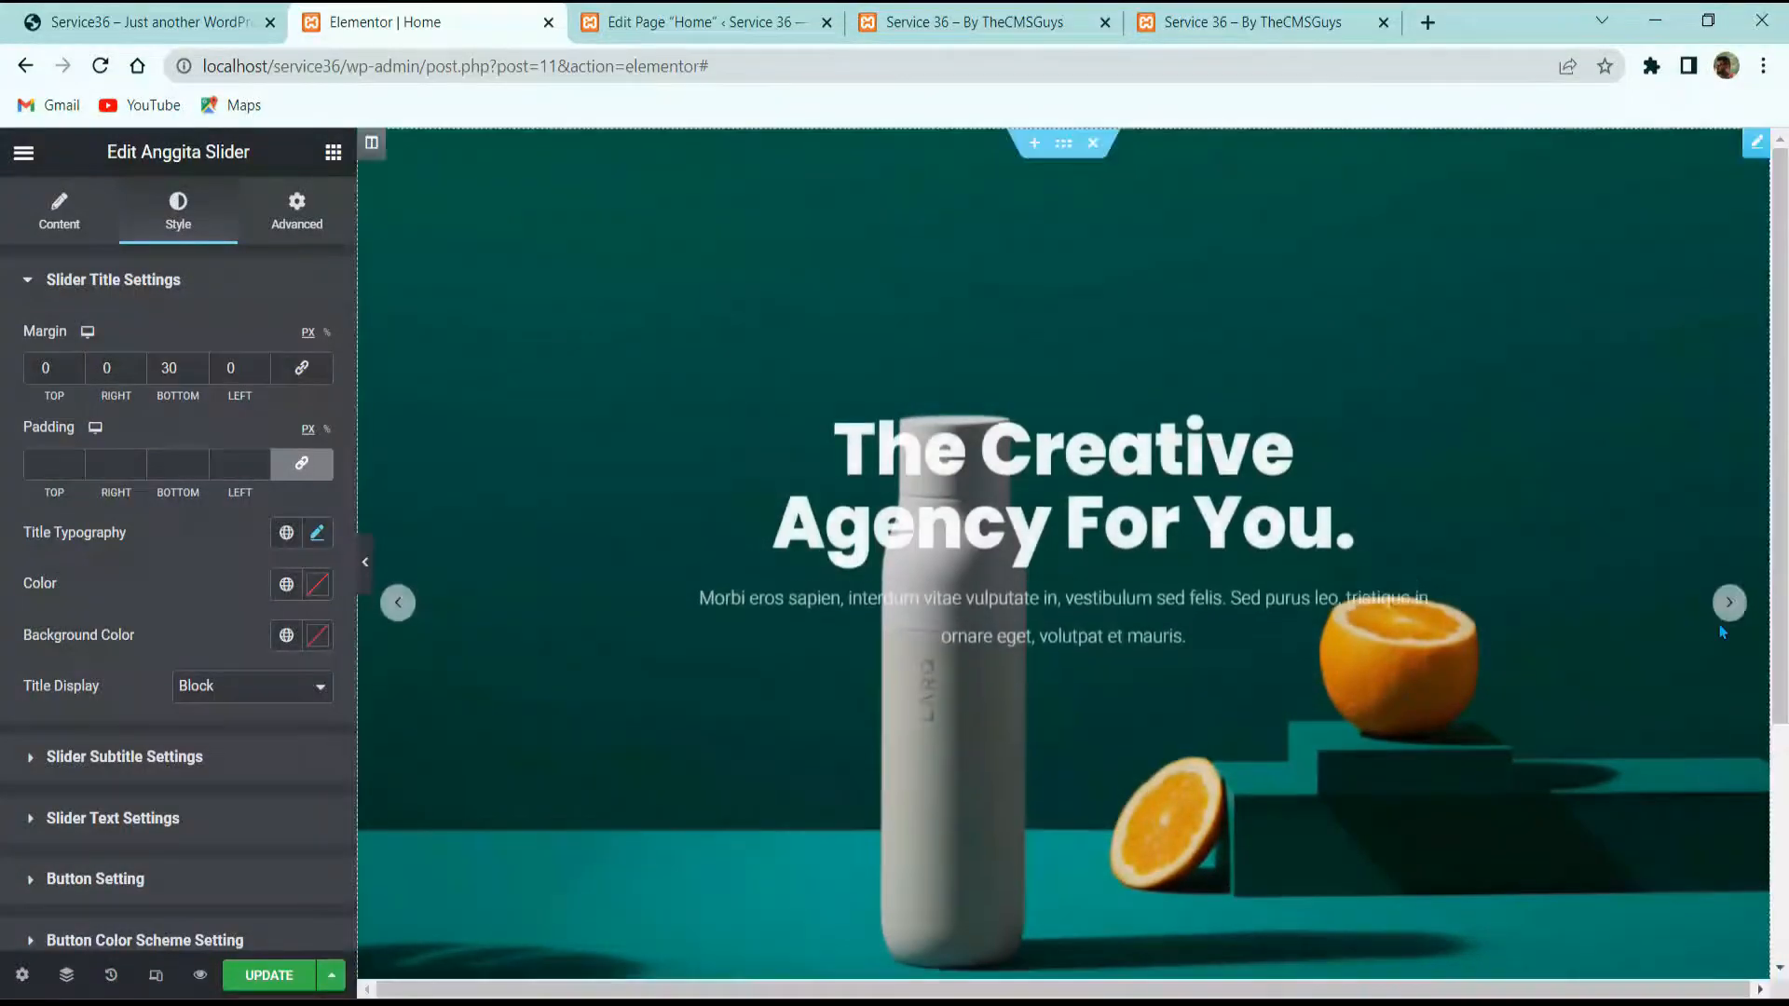
scroll(233, 647, "down", 2)
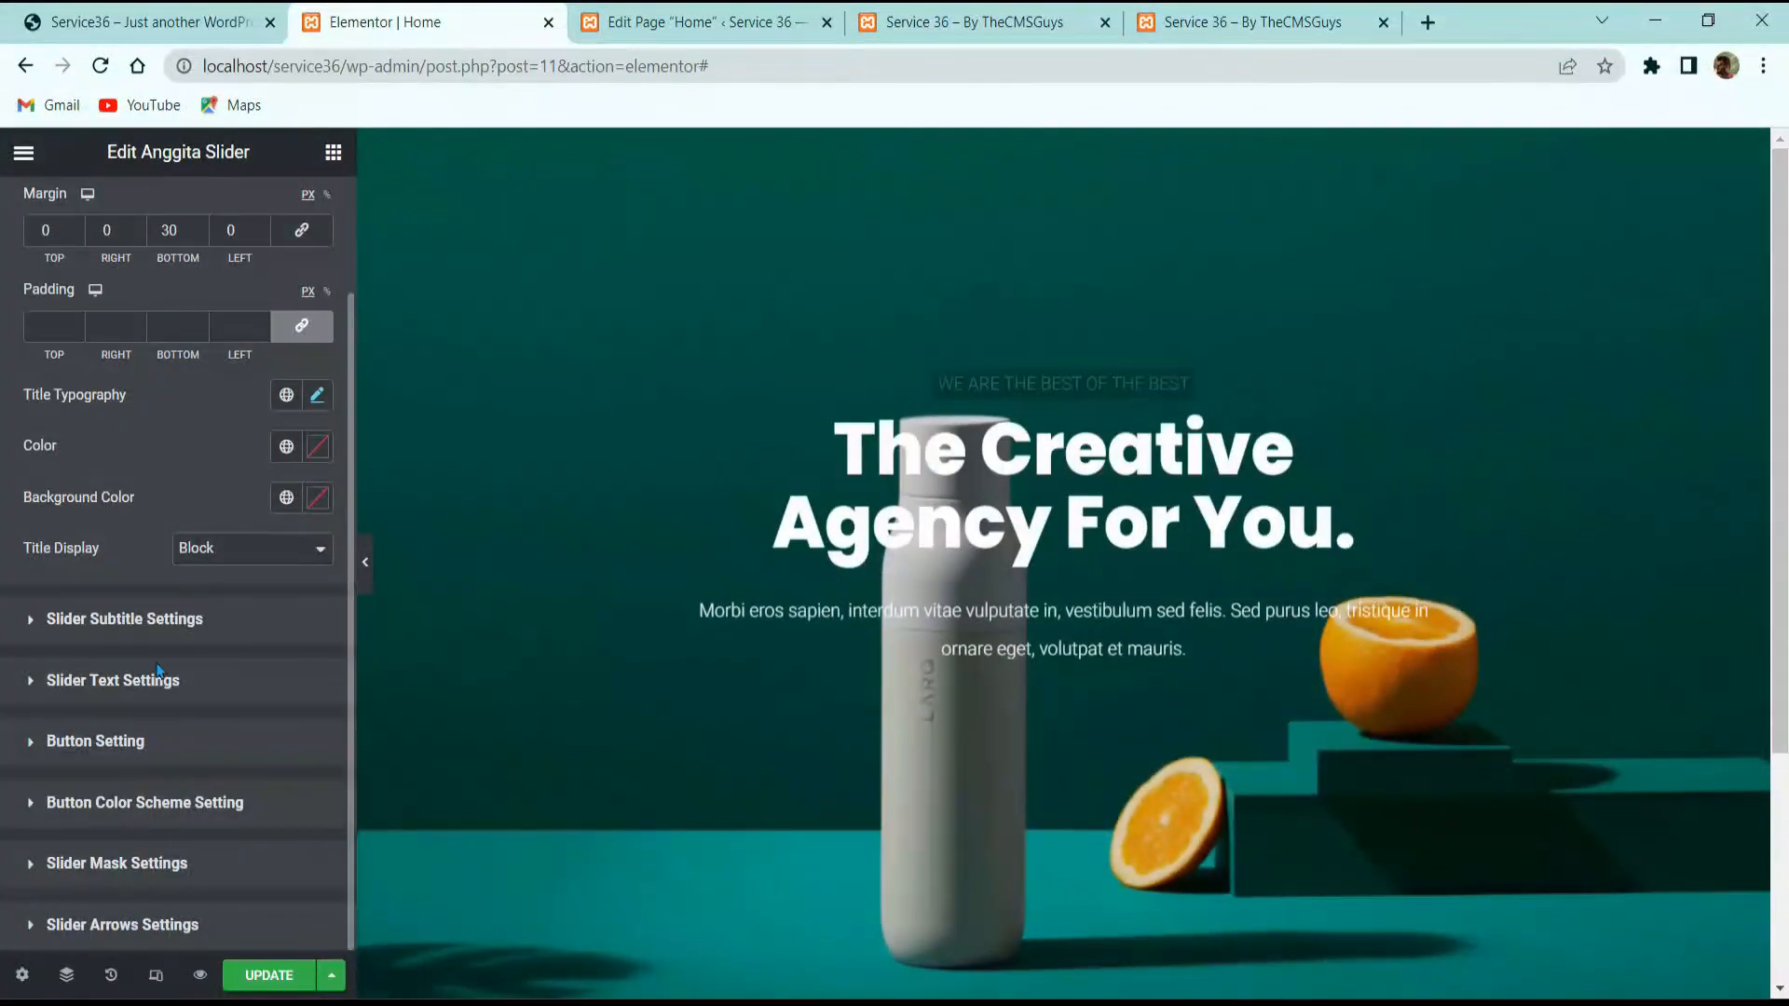
left_click(130, 927)
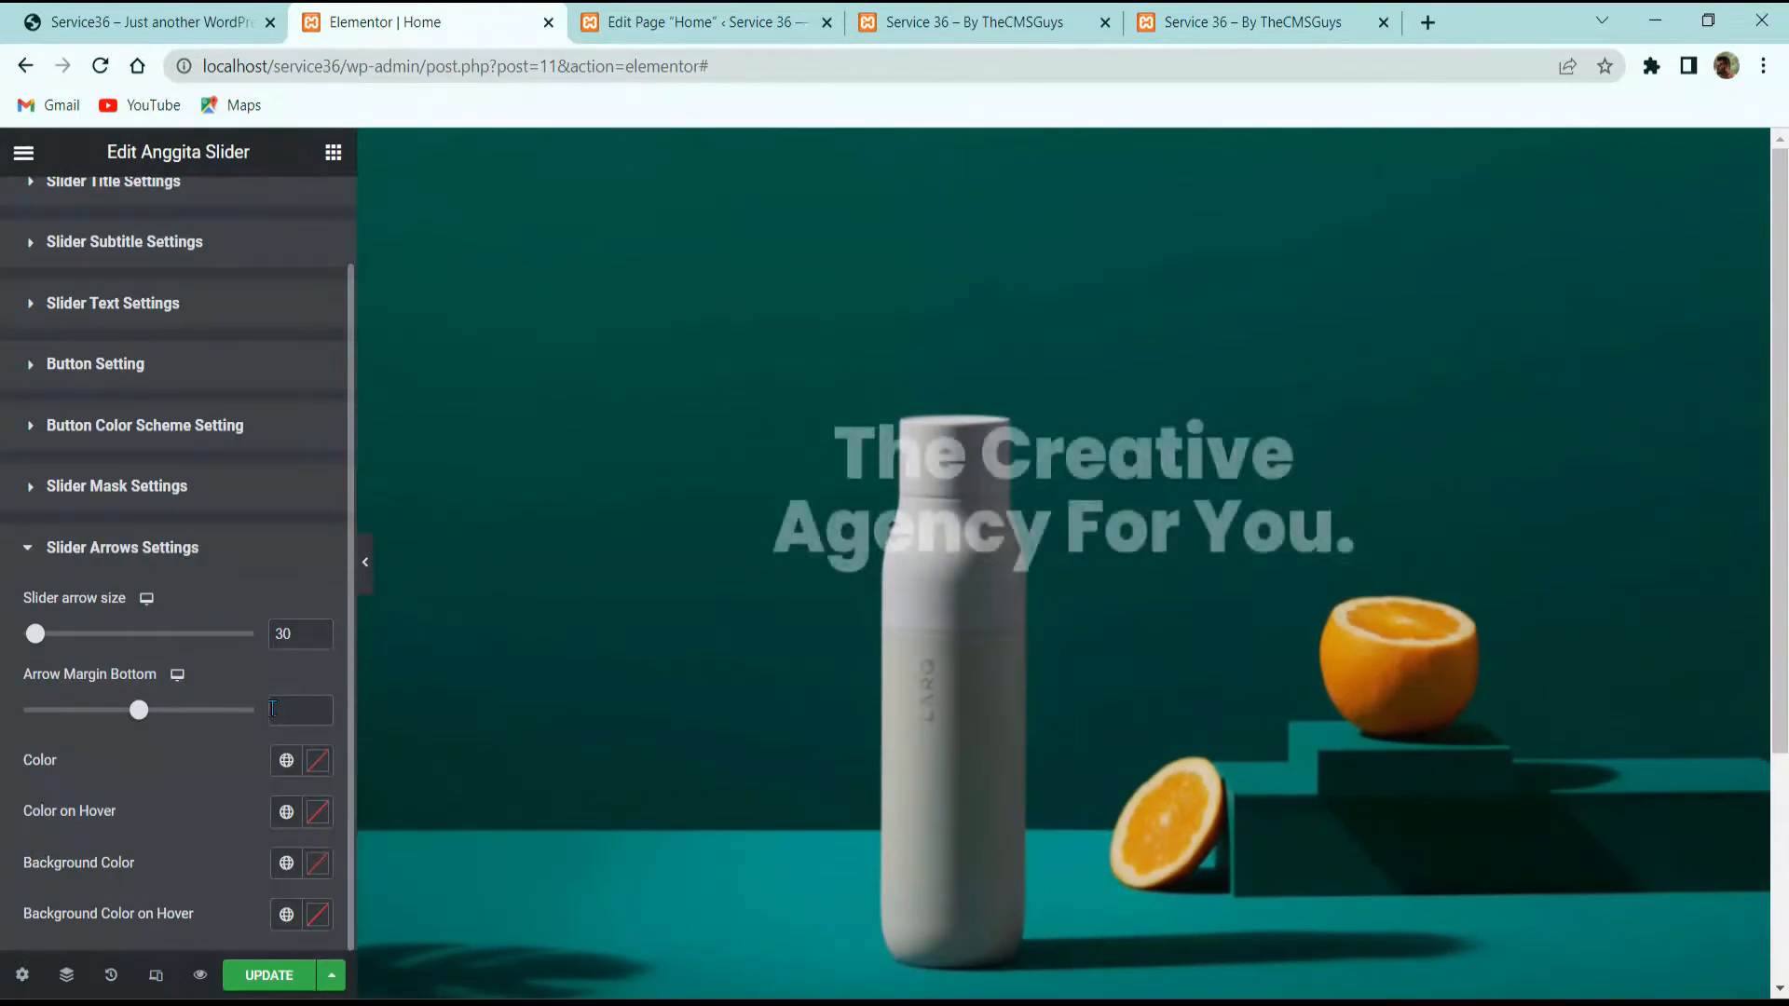
left_click(279, 710)
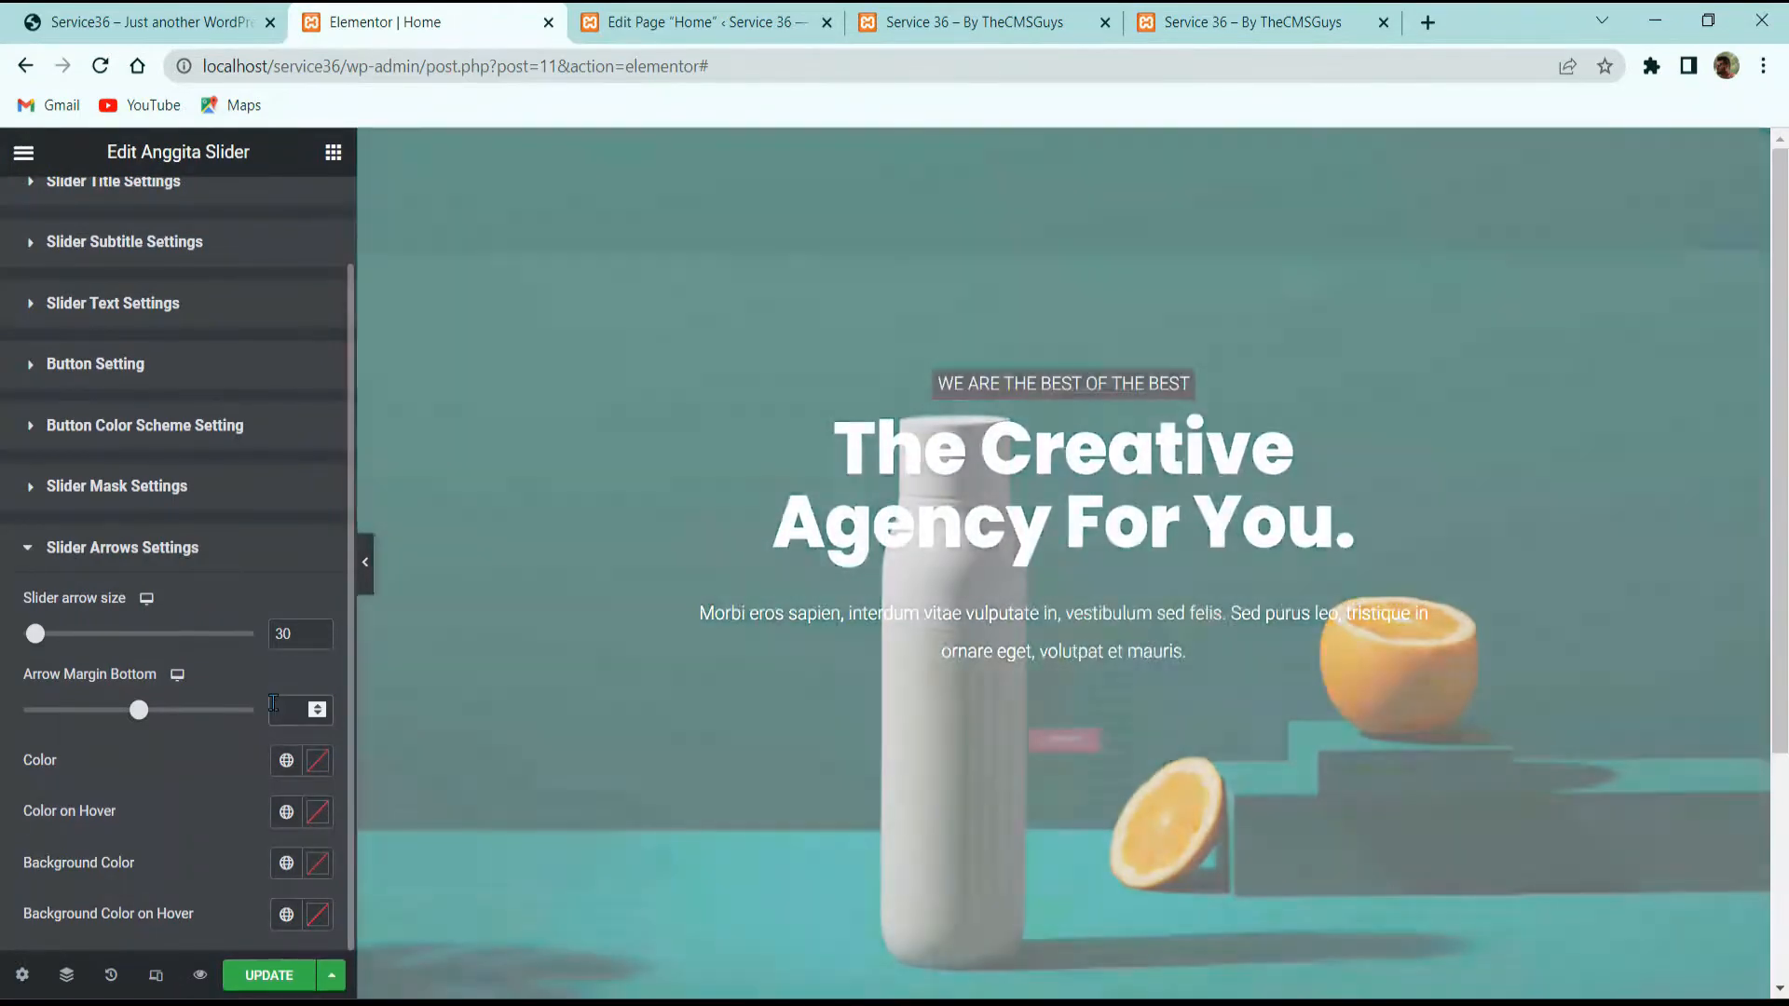
type("15")
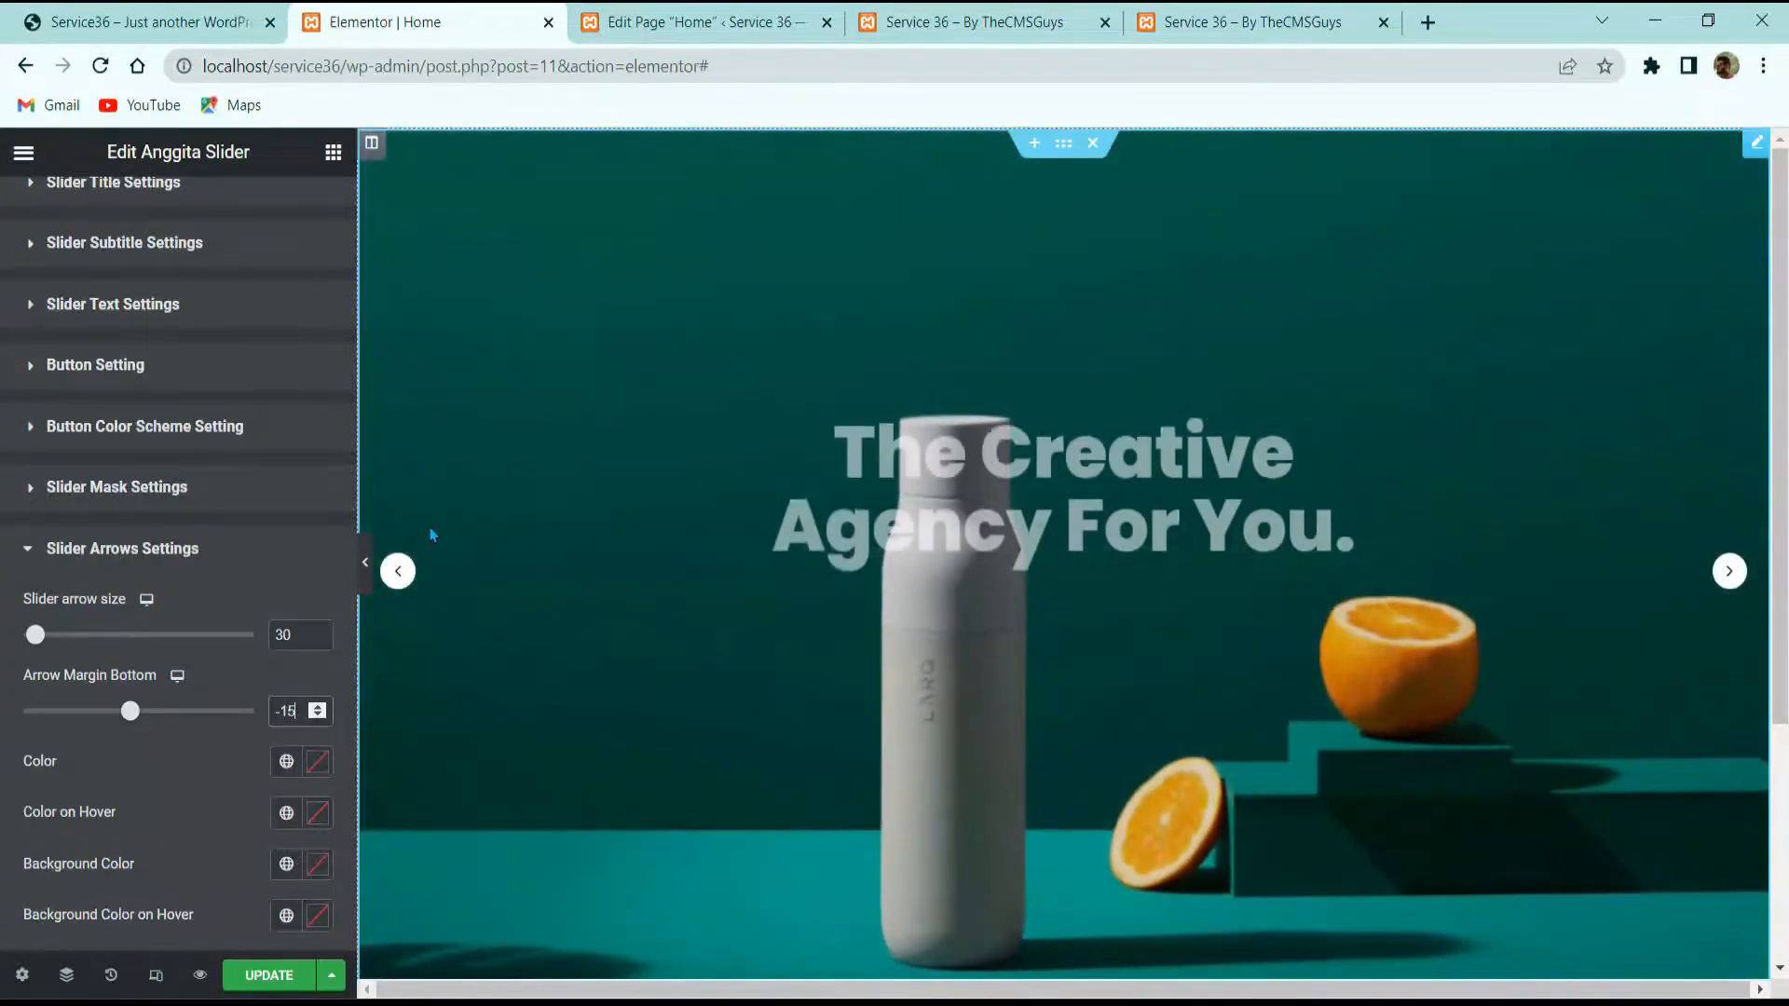
Step: Delete the extra slide, duplicate the first slide again, and expand the second slide
scroll(159, 398, "up", 2)
left_click(59, 215)
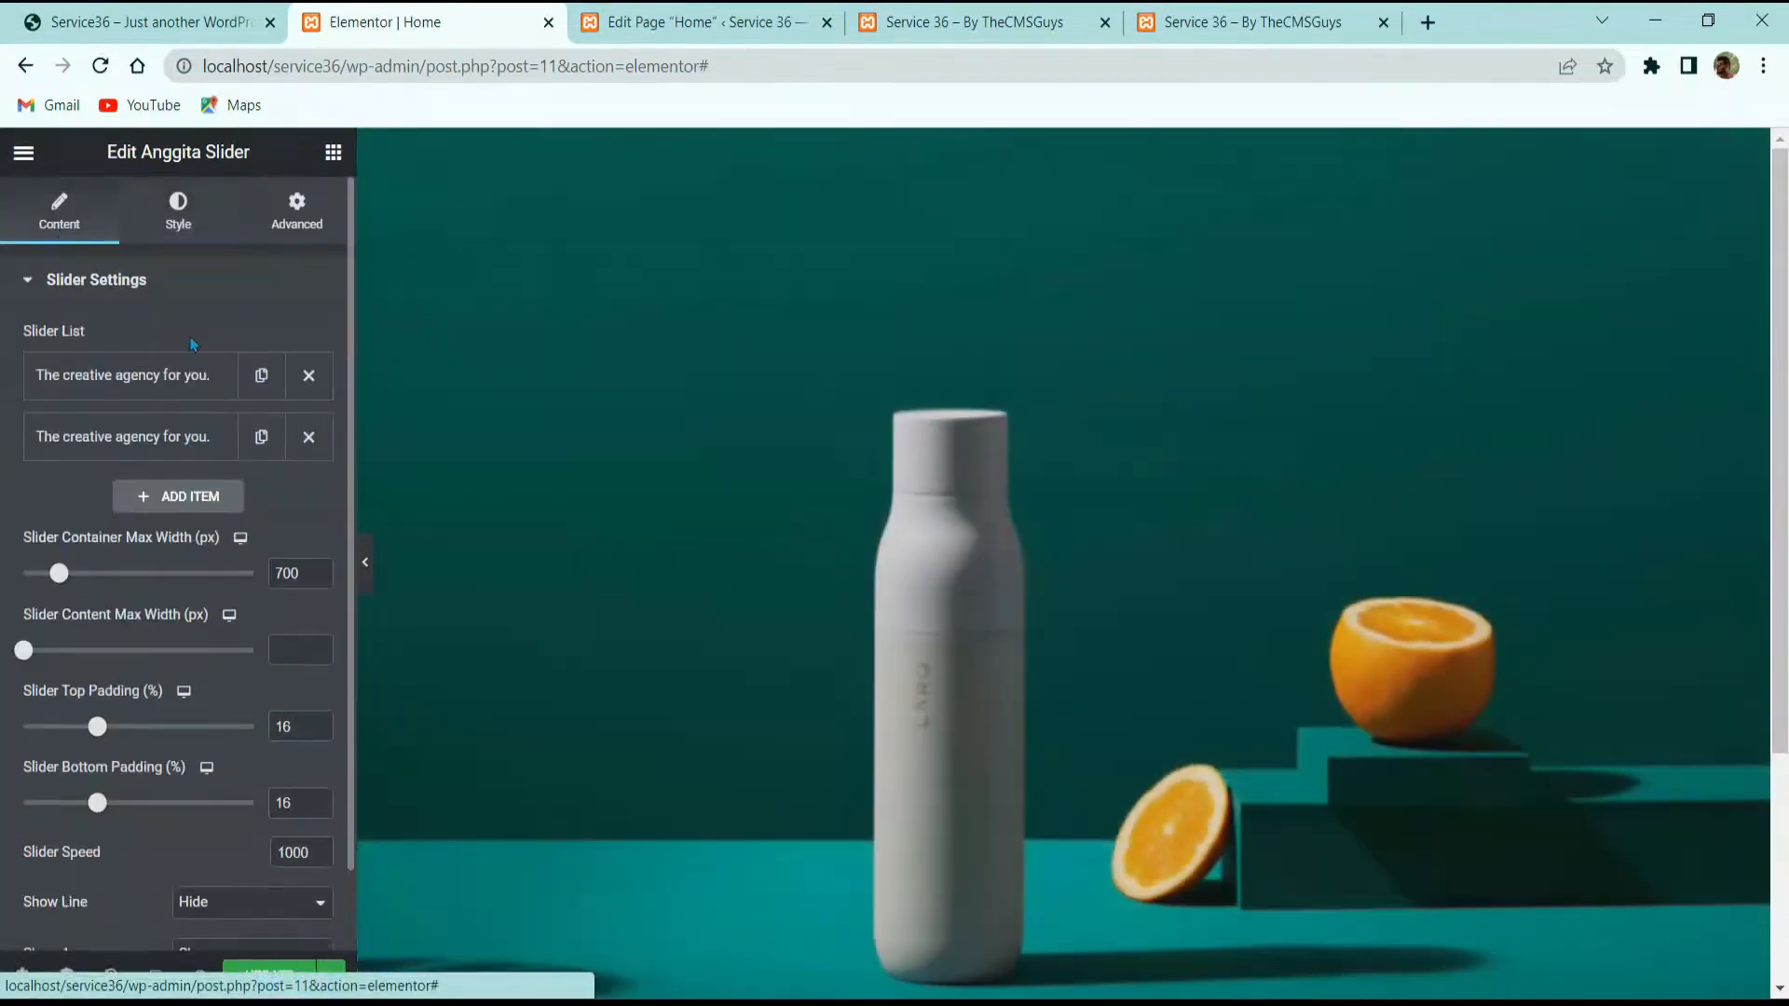
left_click(308, 437)
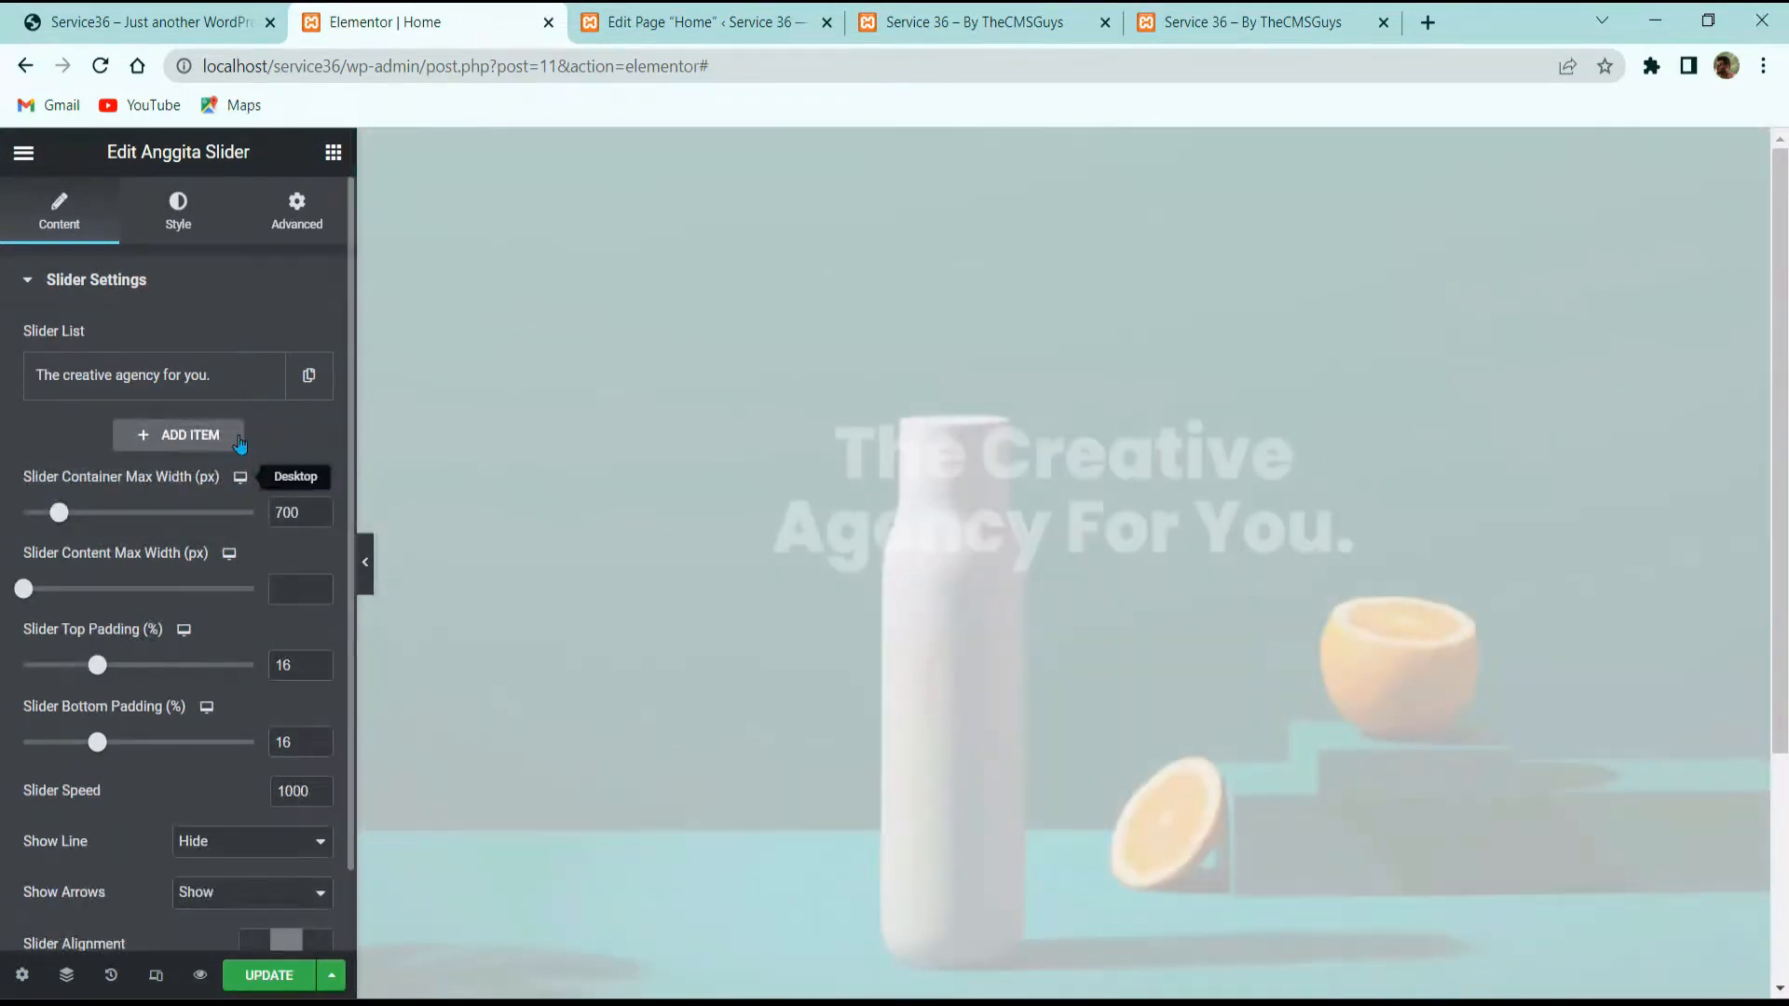
scroll(260, 582, "down", 1)
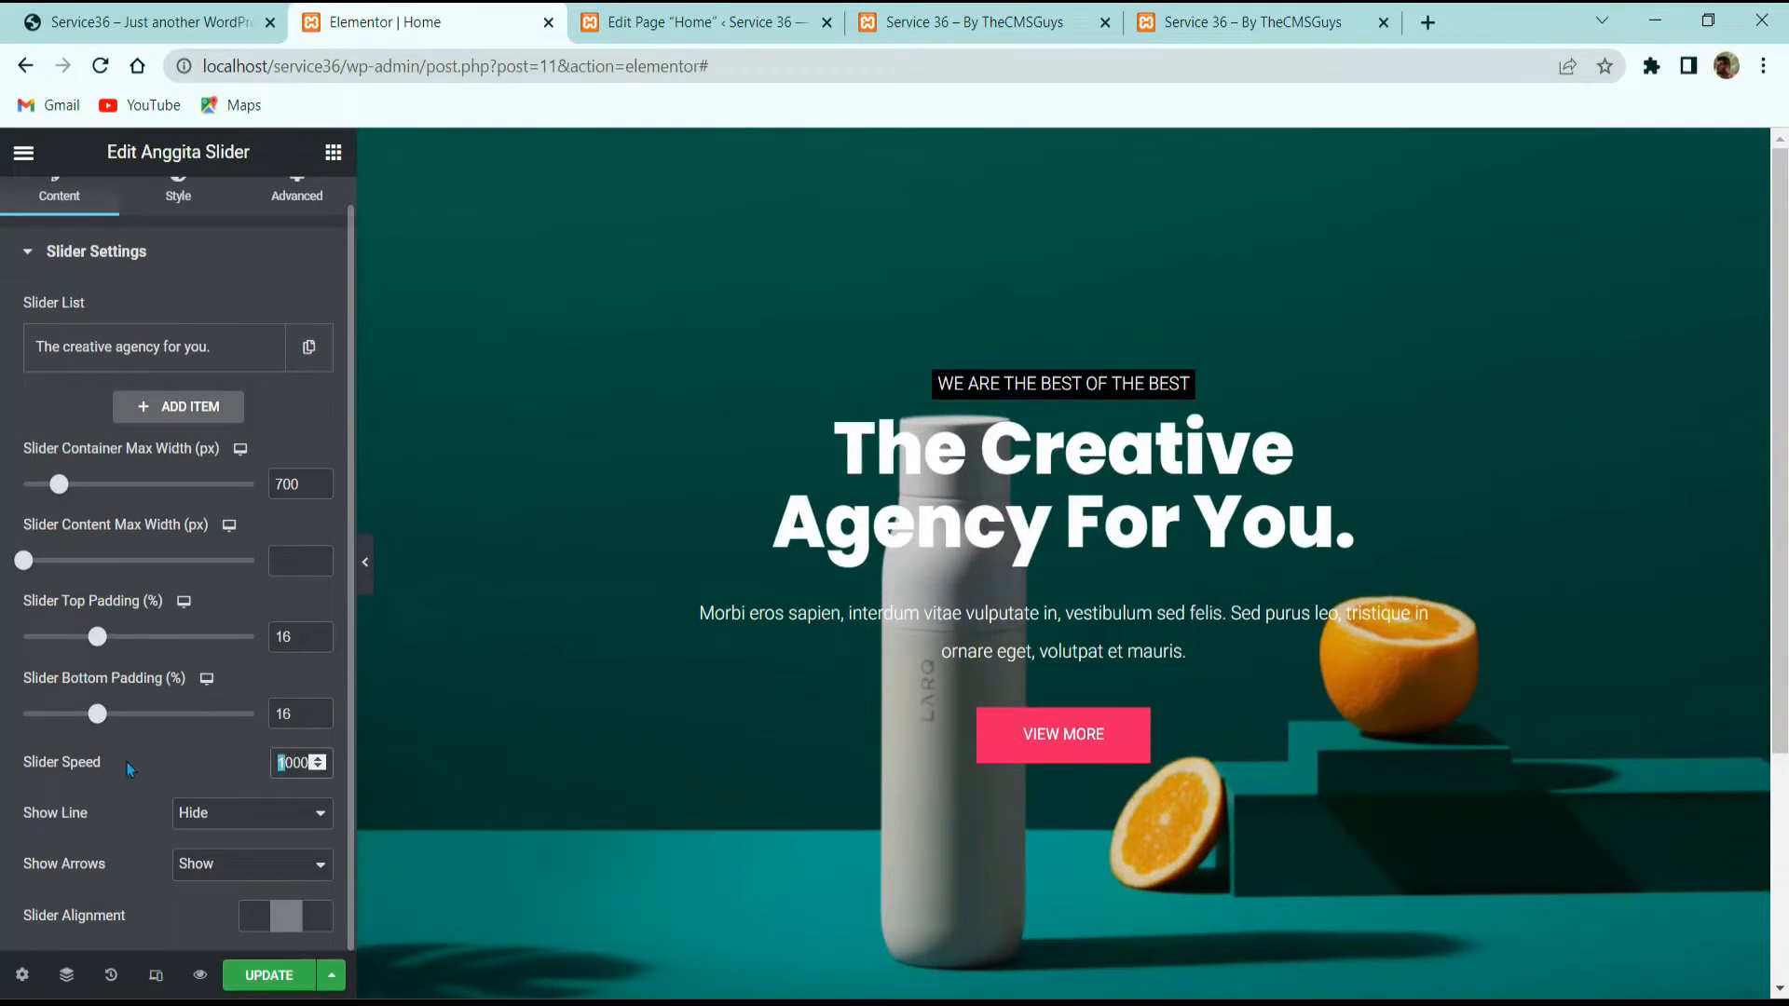
type("2")
left_click(315, 344)
left_click(127, 410)
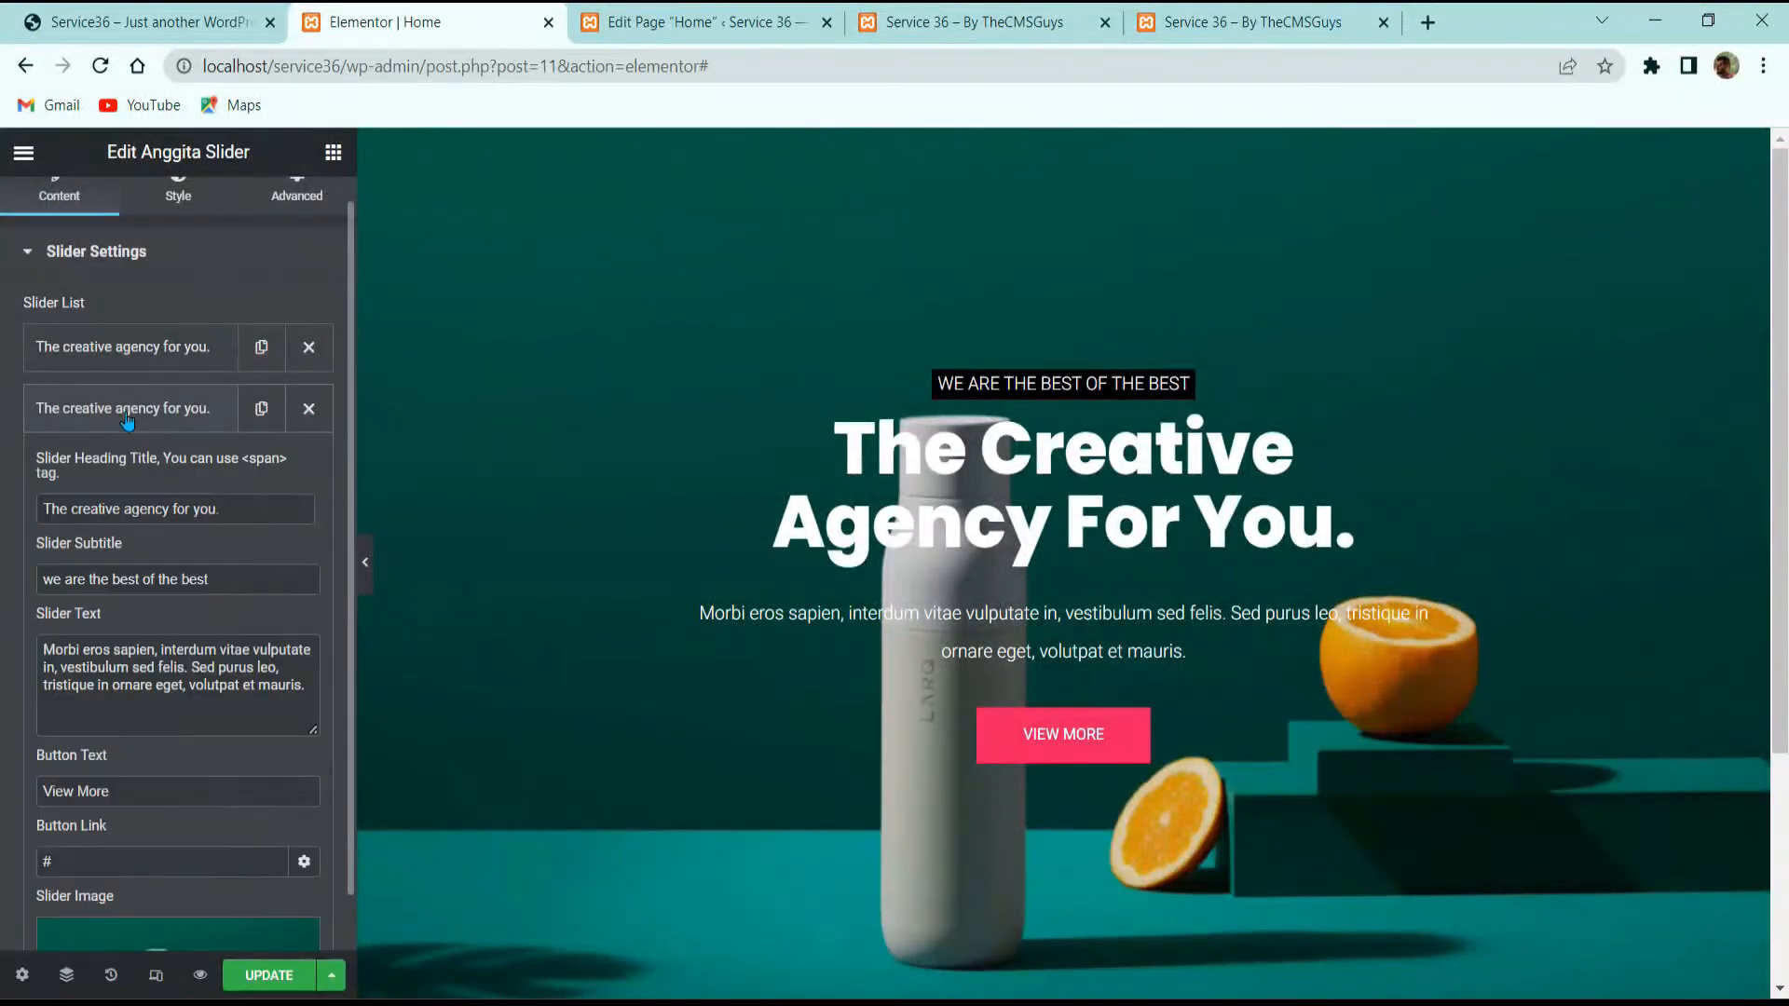
scroll(204, 482, "down", 7)
Step: Insert the bottles photo from the Media Library as the second slide's image
left_click(147, 314)
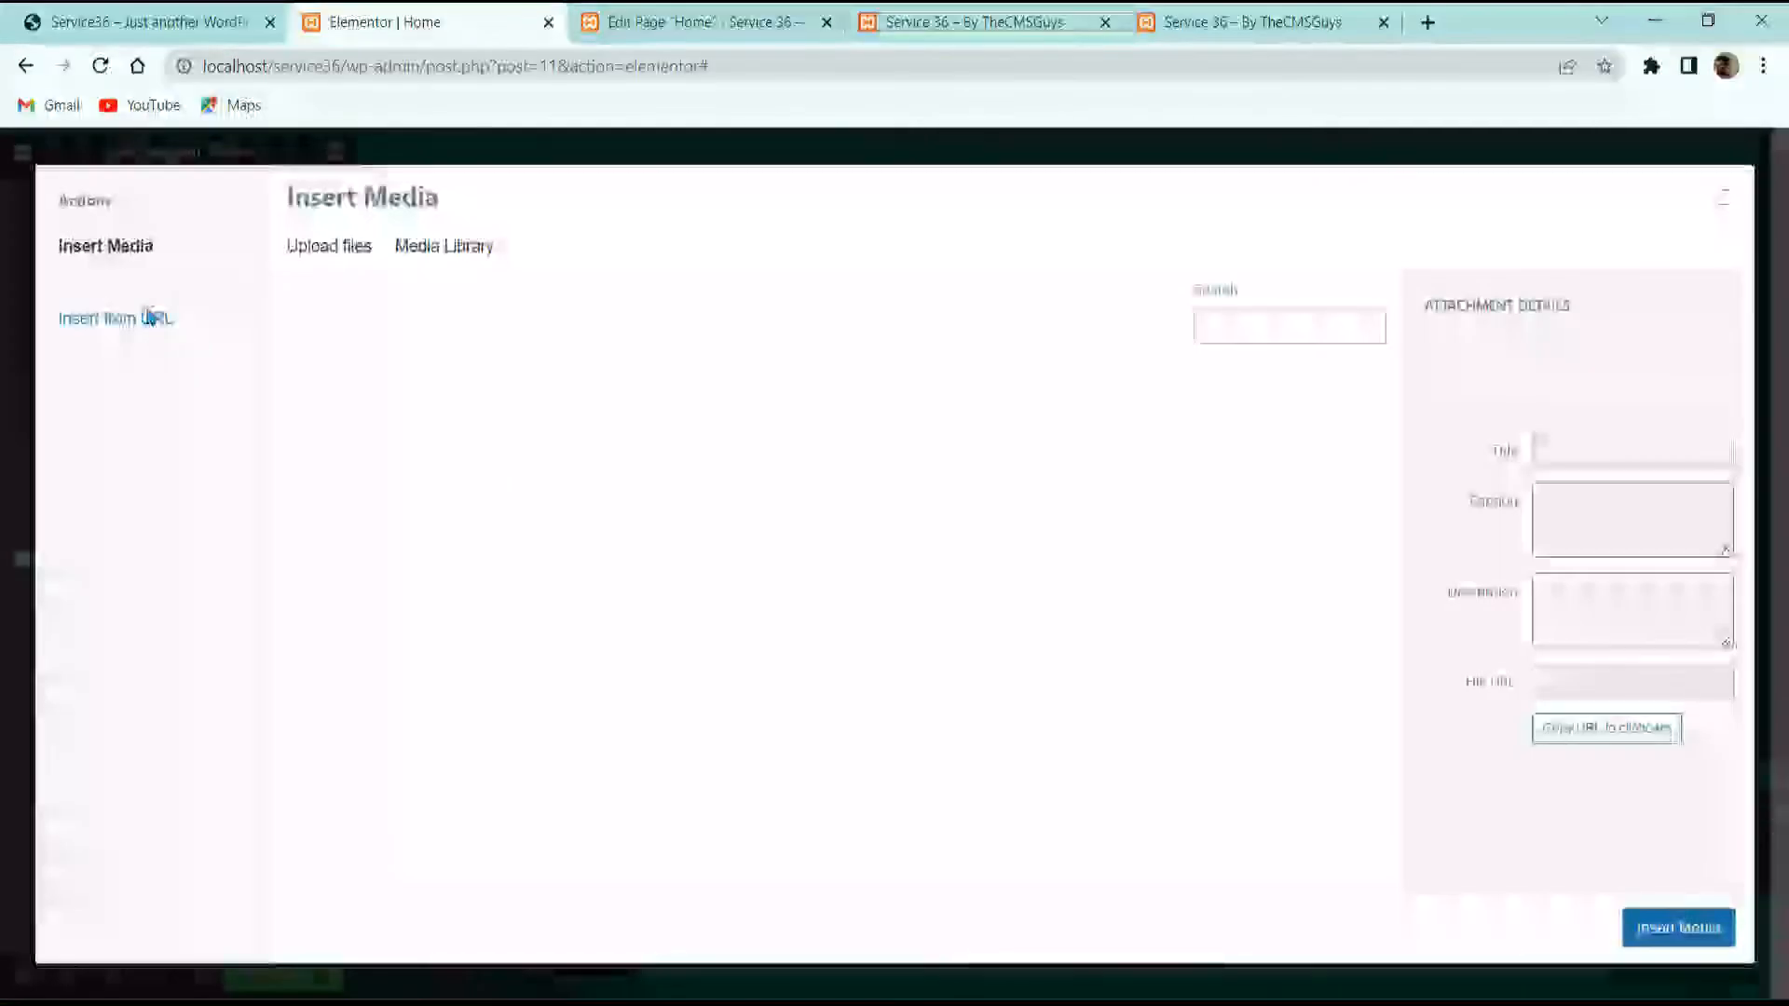
scroll(800, 652, "down", 5)
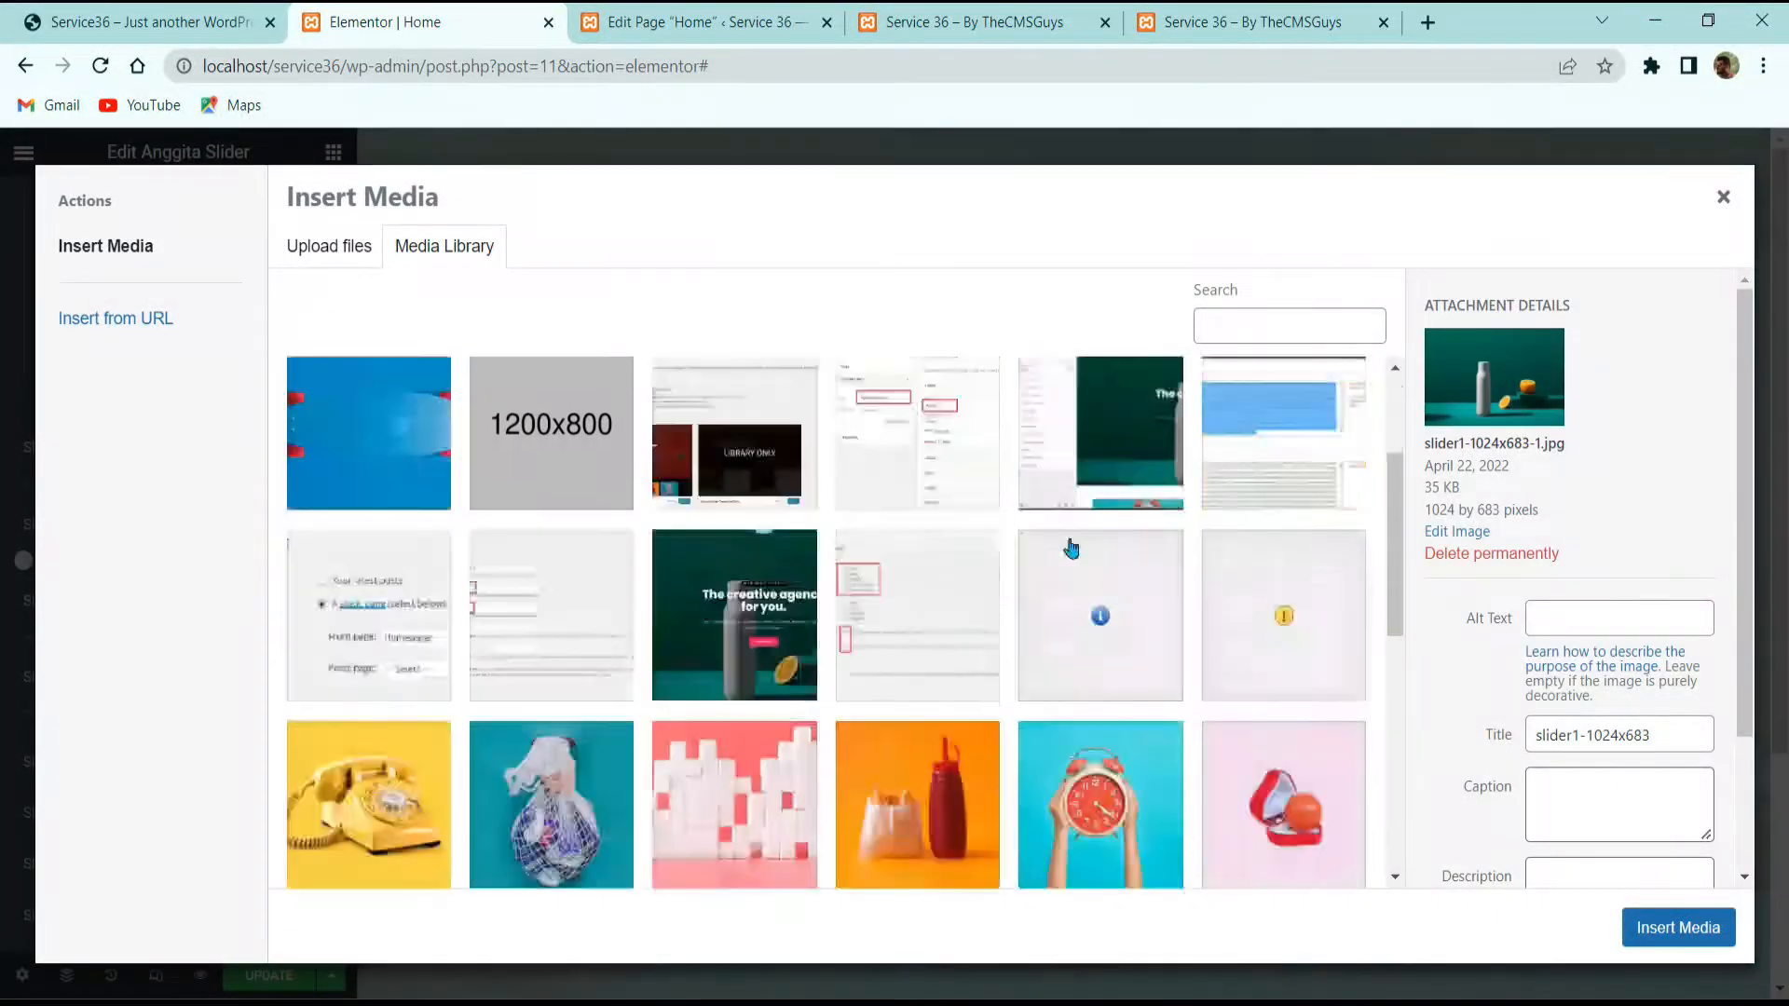
scroll(801, 652, "down", 2)
scroll(1100, 690, "up", 3)
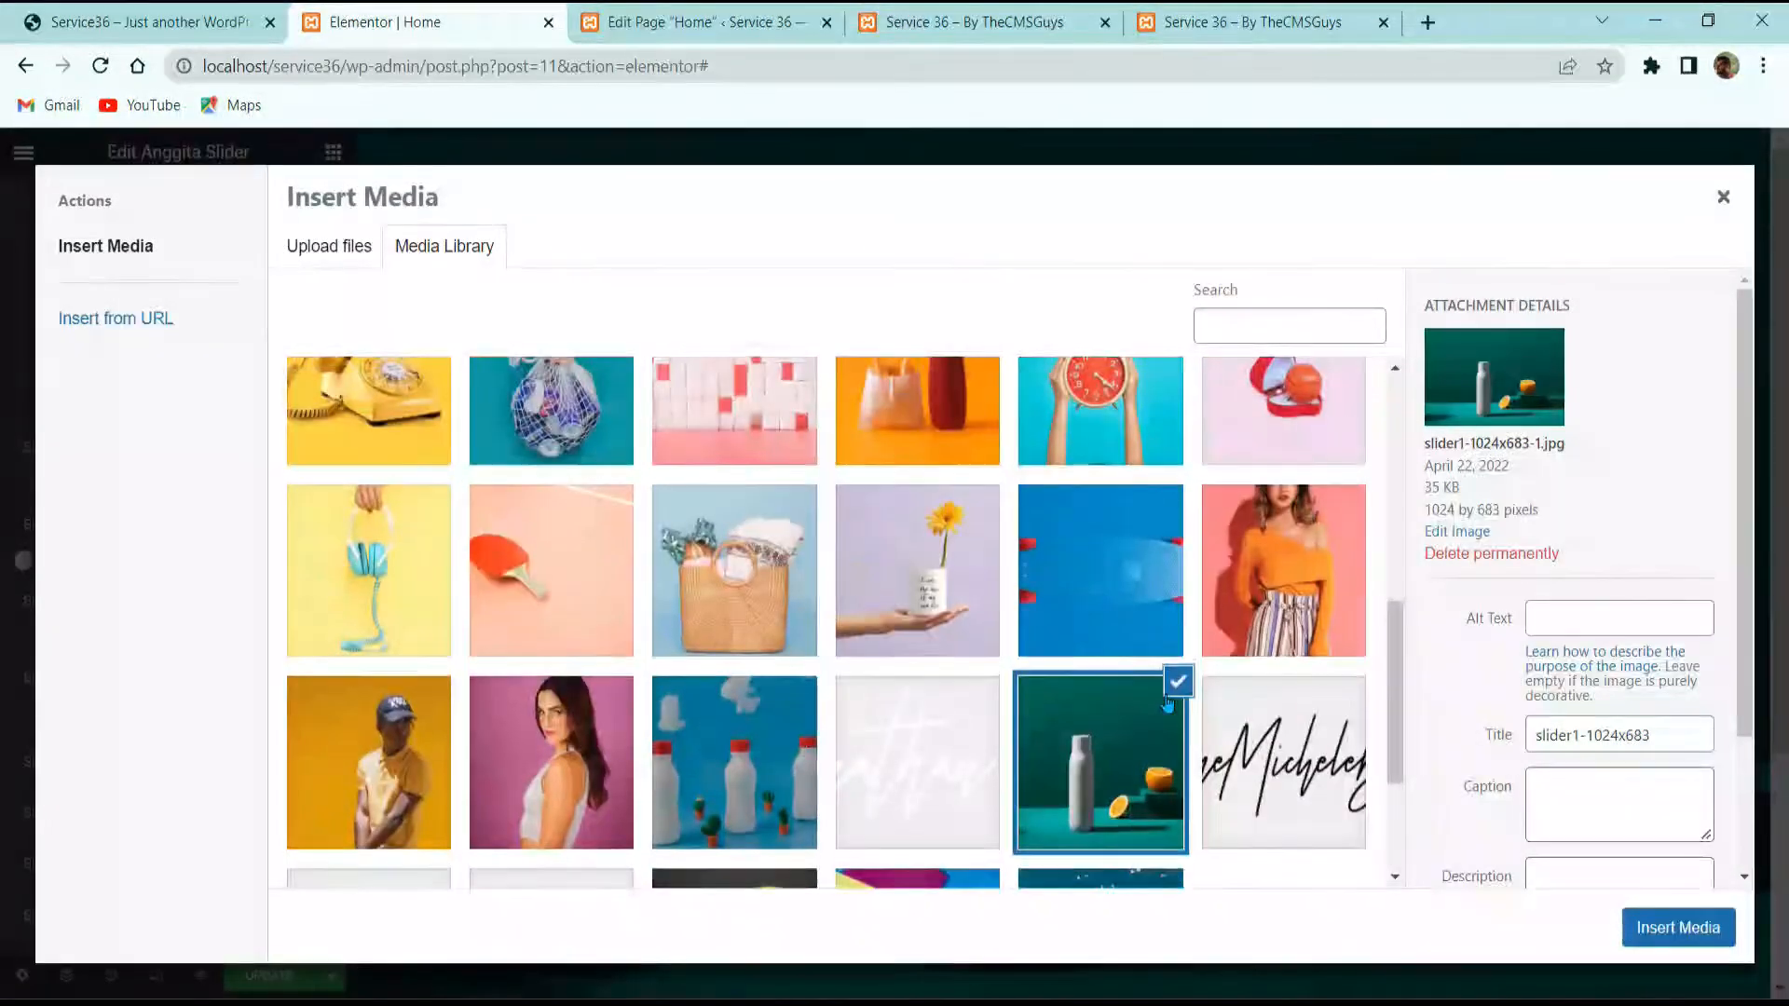
left_click(751, 743)
left_click(1675, 927)
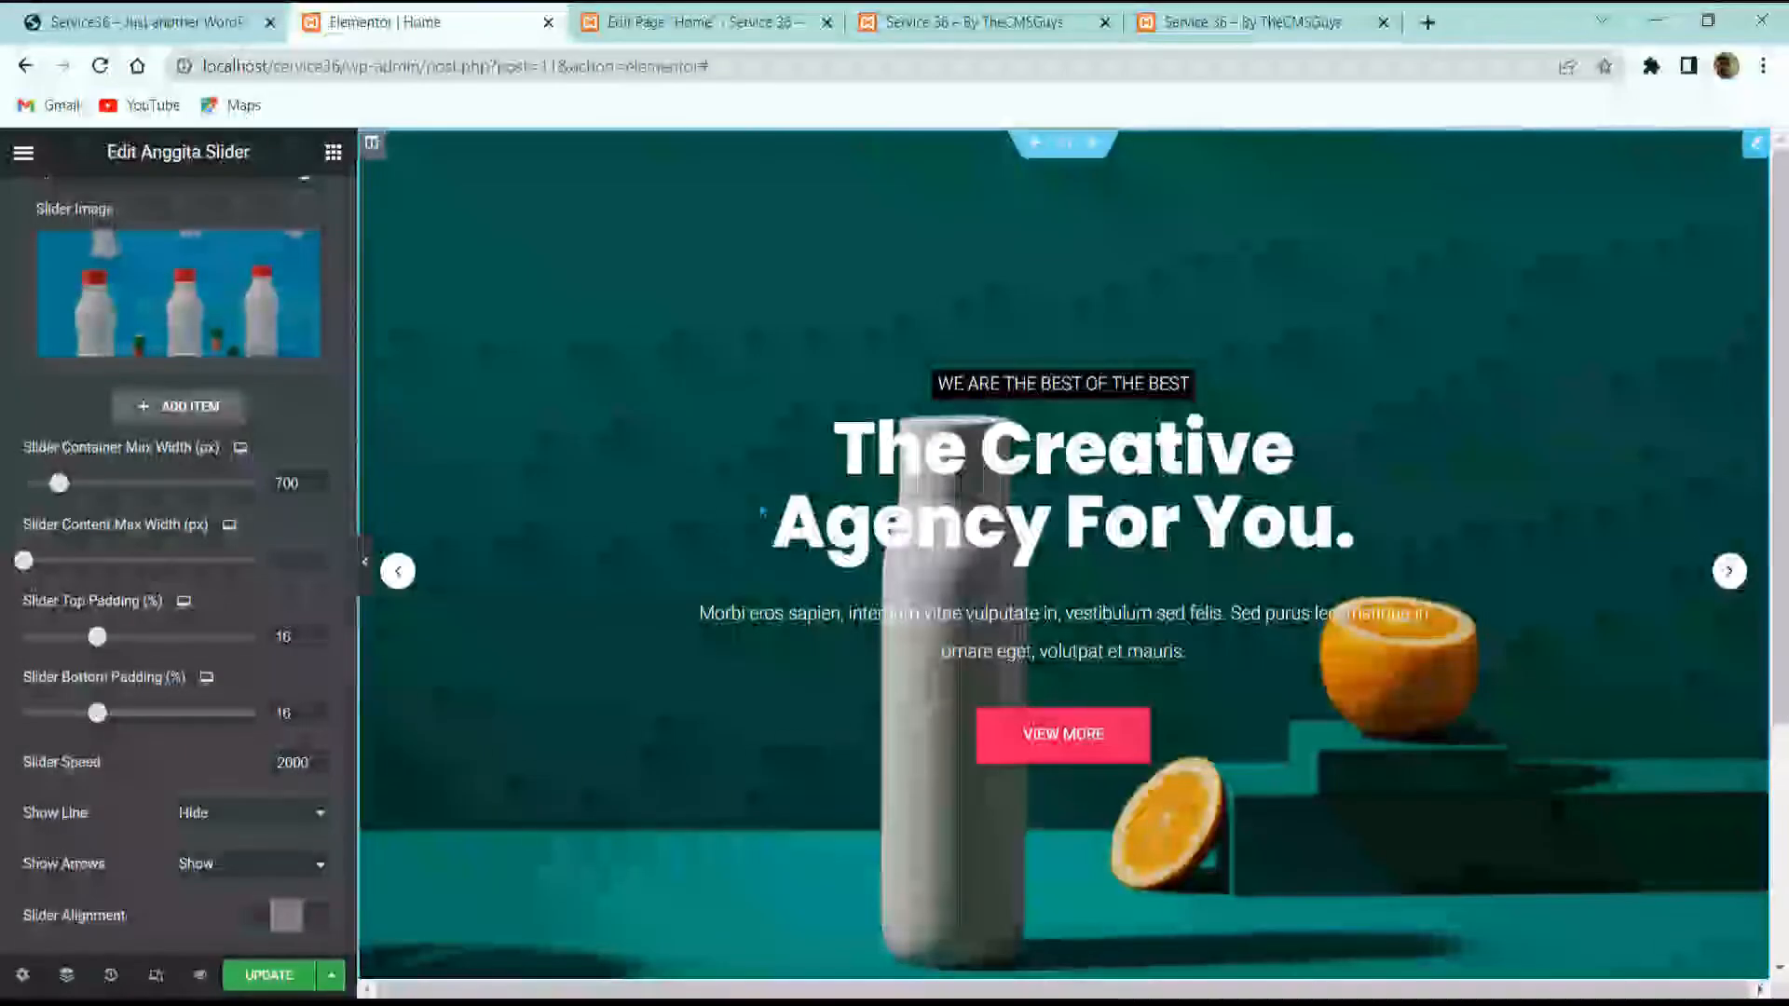
scroll(238, 599, "up", 3)
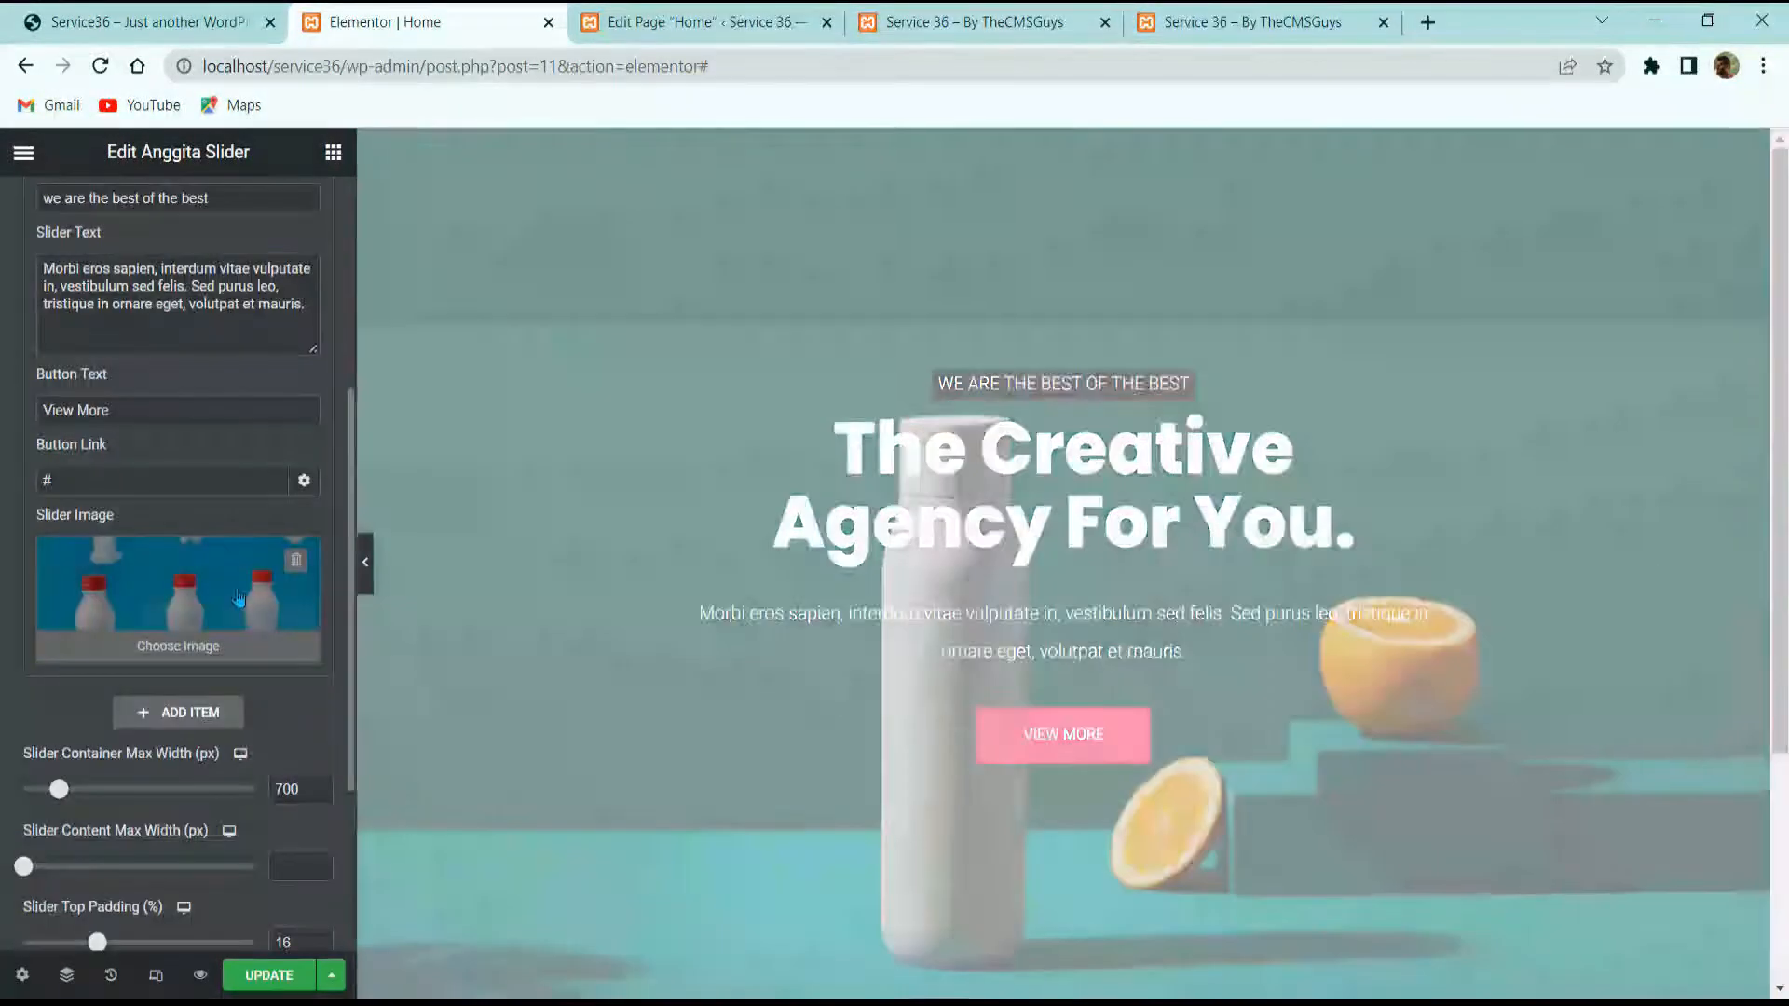
scroll(238, 599, "up", 3)
scroll(859, 657, "down", 3)
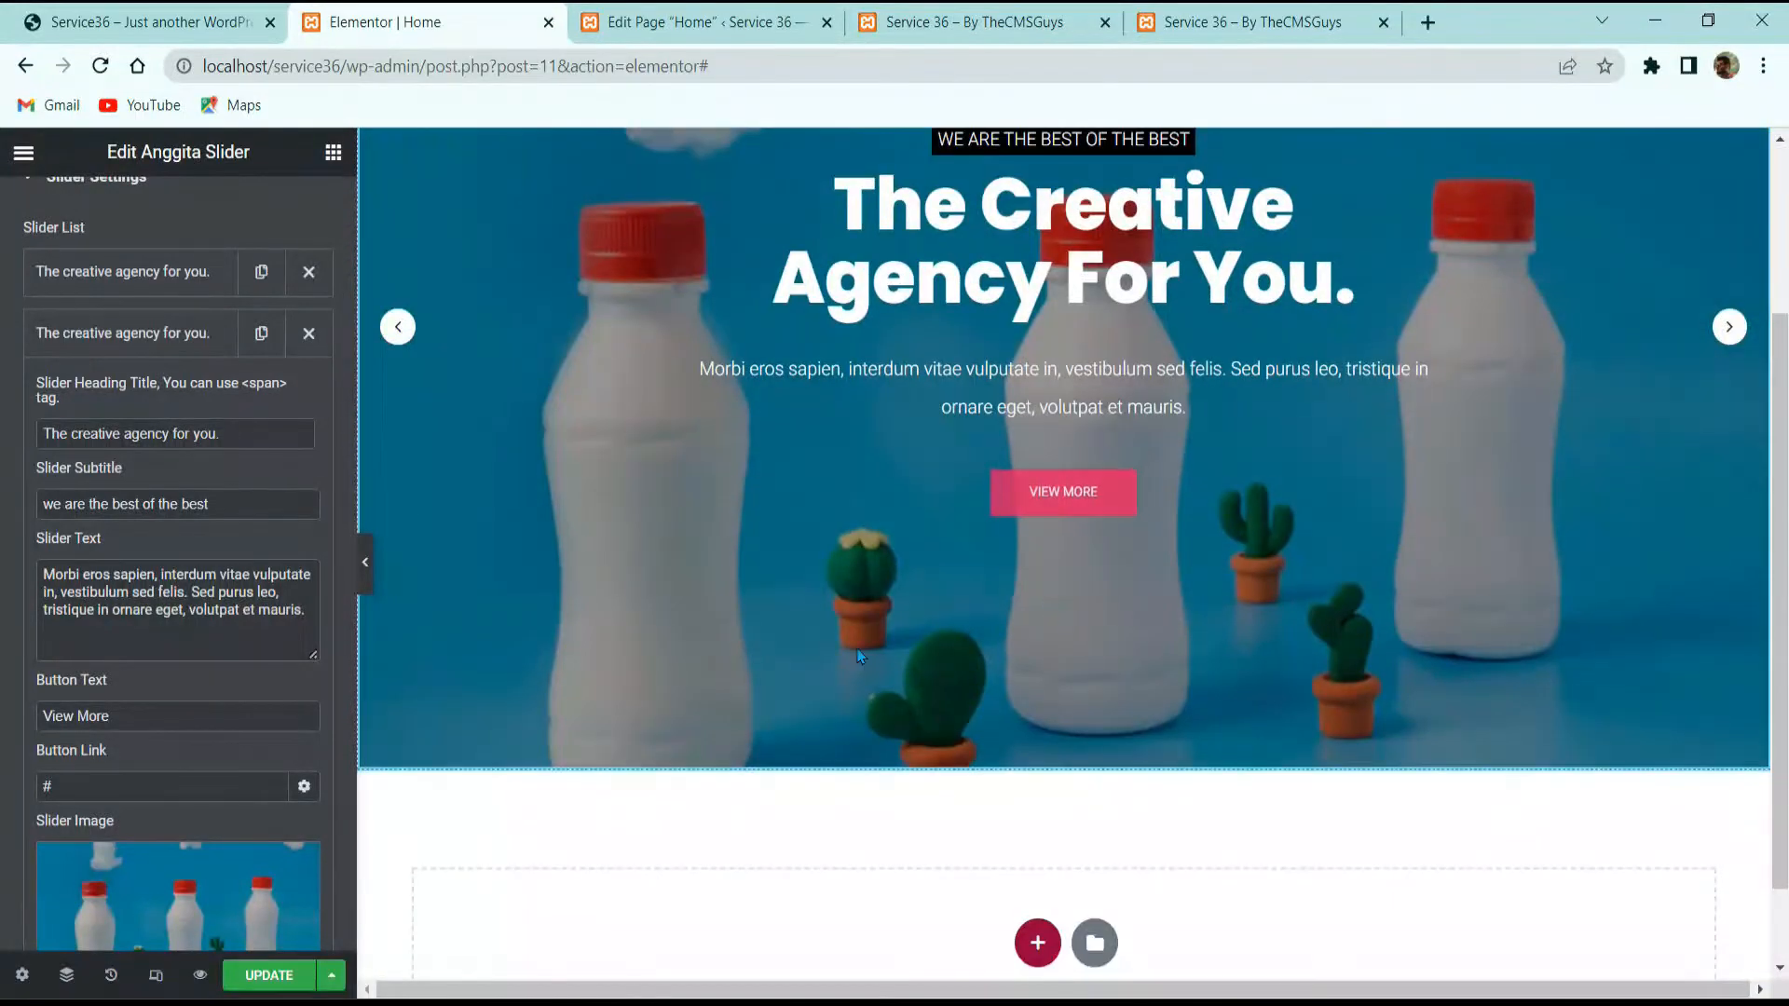
scroll(142, 447, "up", 2)
left_click(140, 436)
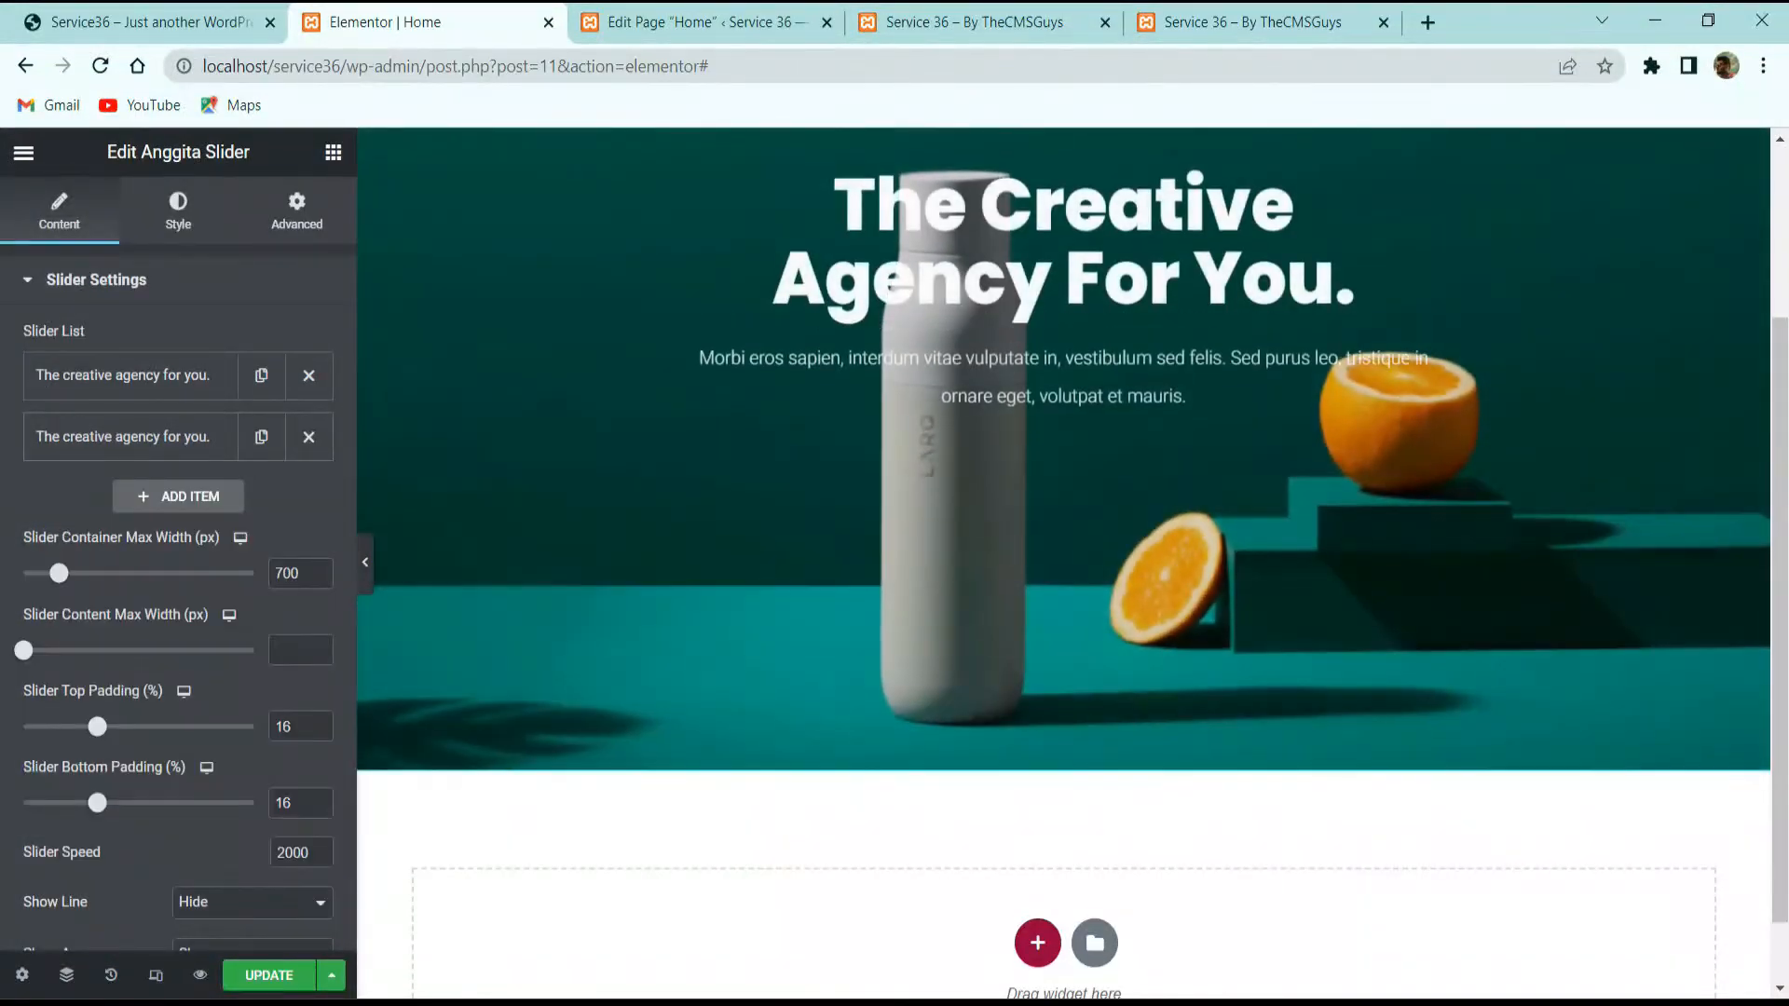
left_click(171, 19)
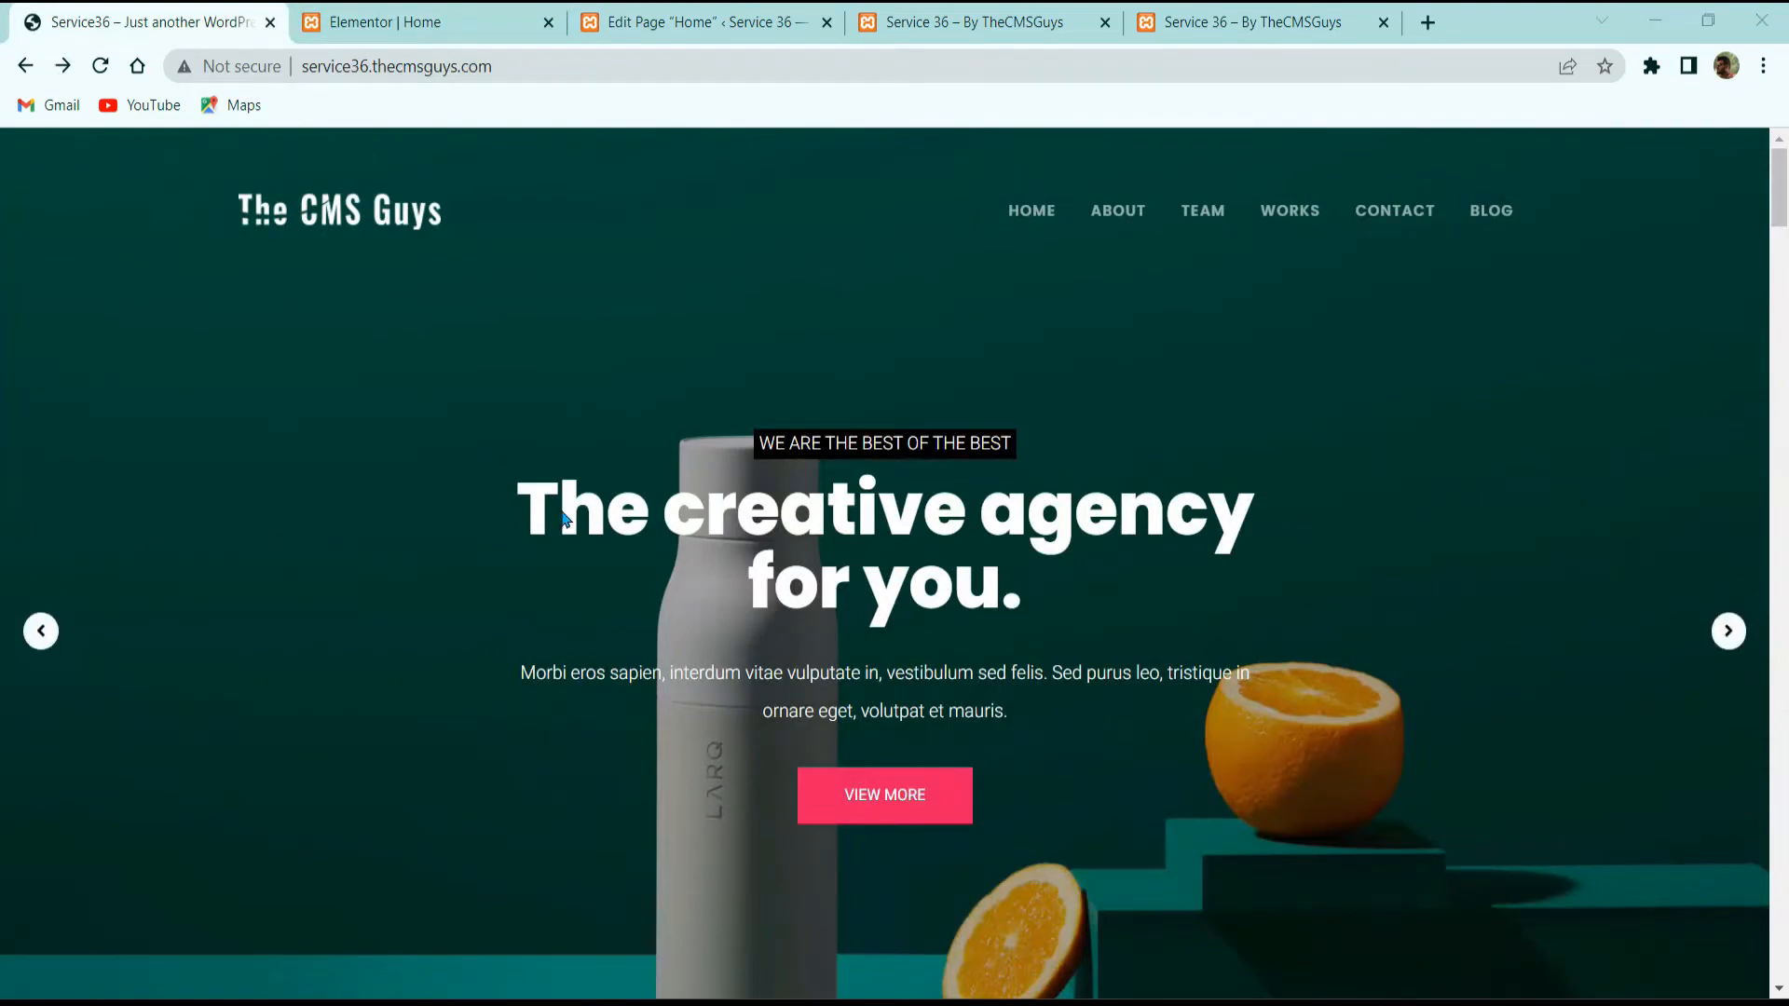
Step: Review the demo site's image cards, close its tab, and move the page editor tab first
scroll(563, 520, "down", 8)
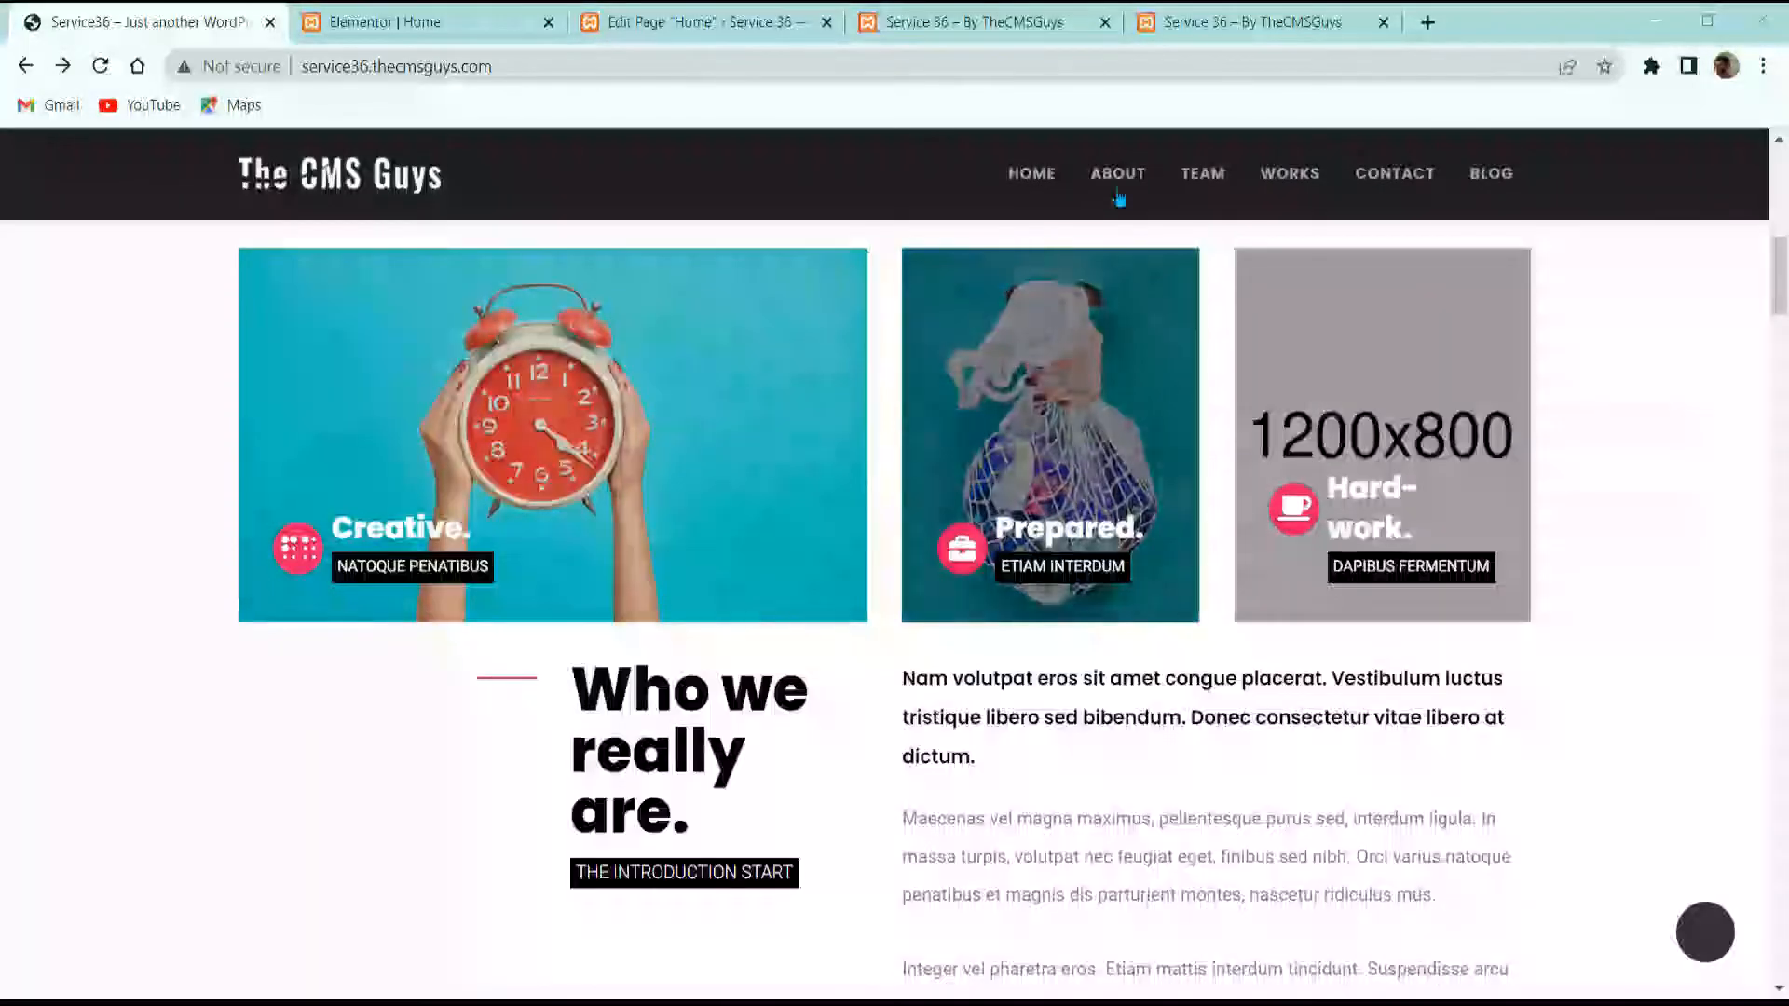
scroll(328, 841, "up", 2)
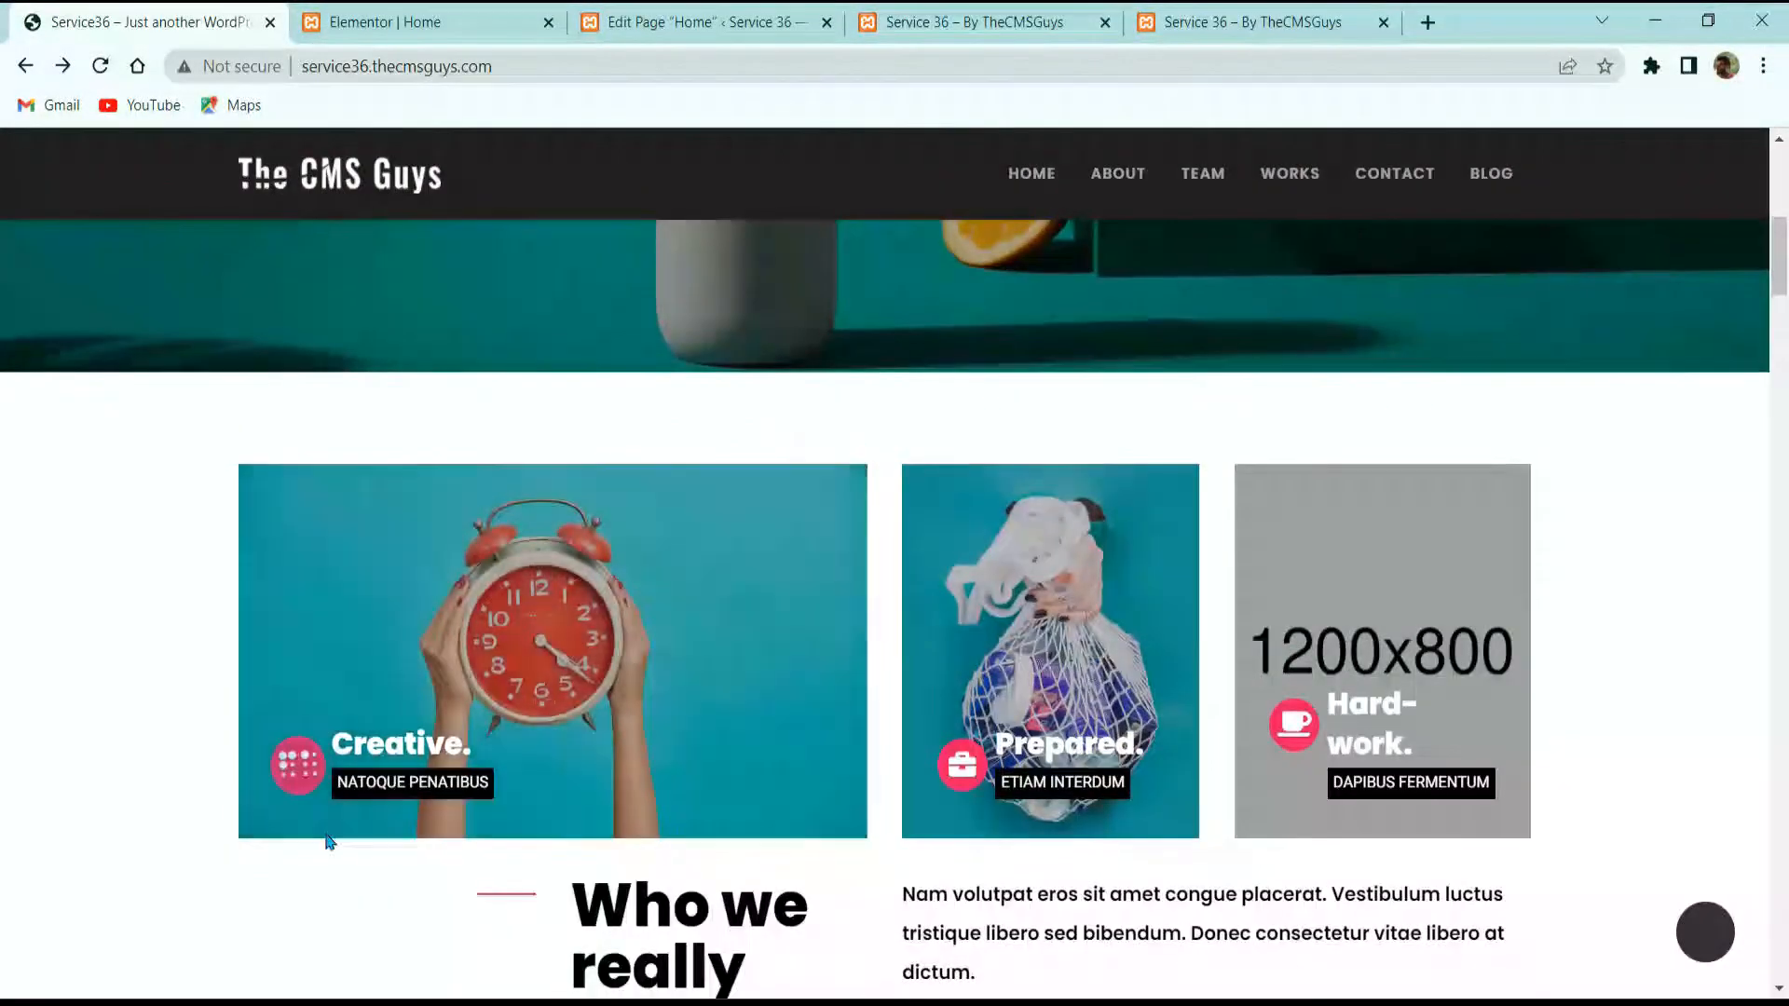
left_click(271, 22)
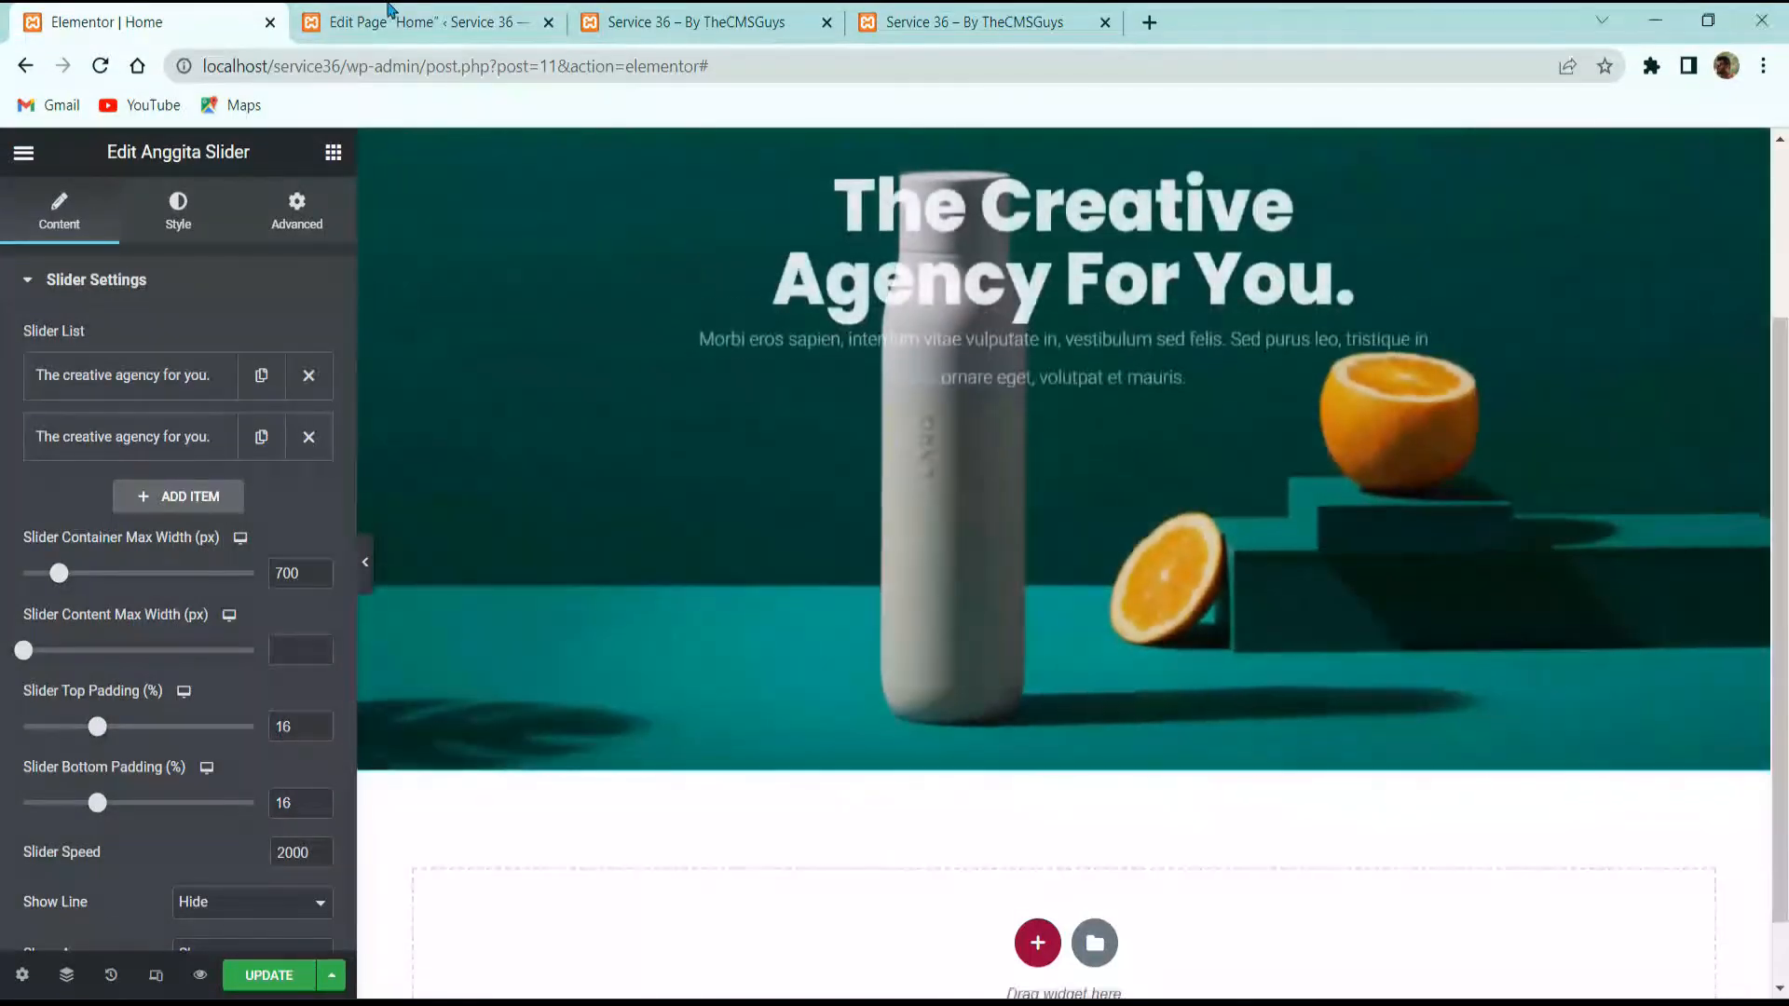
left_click(389, 13)
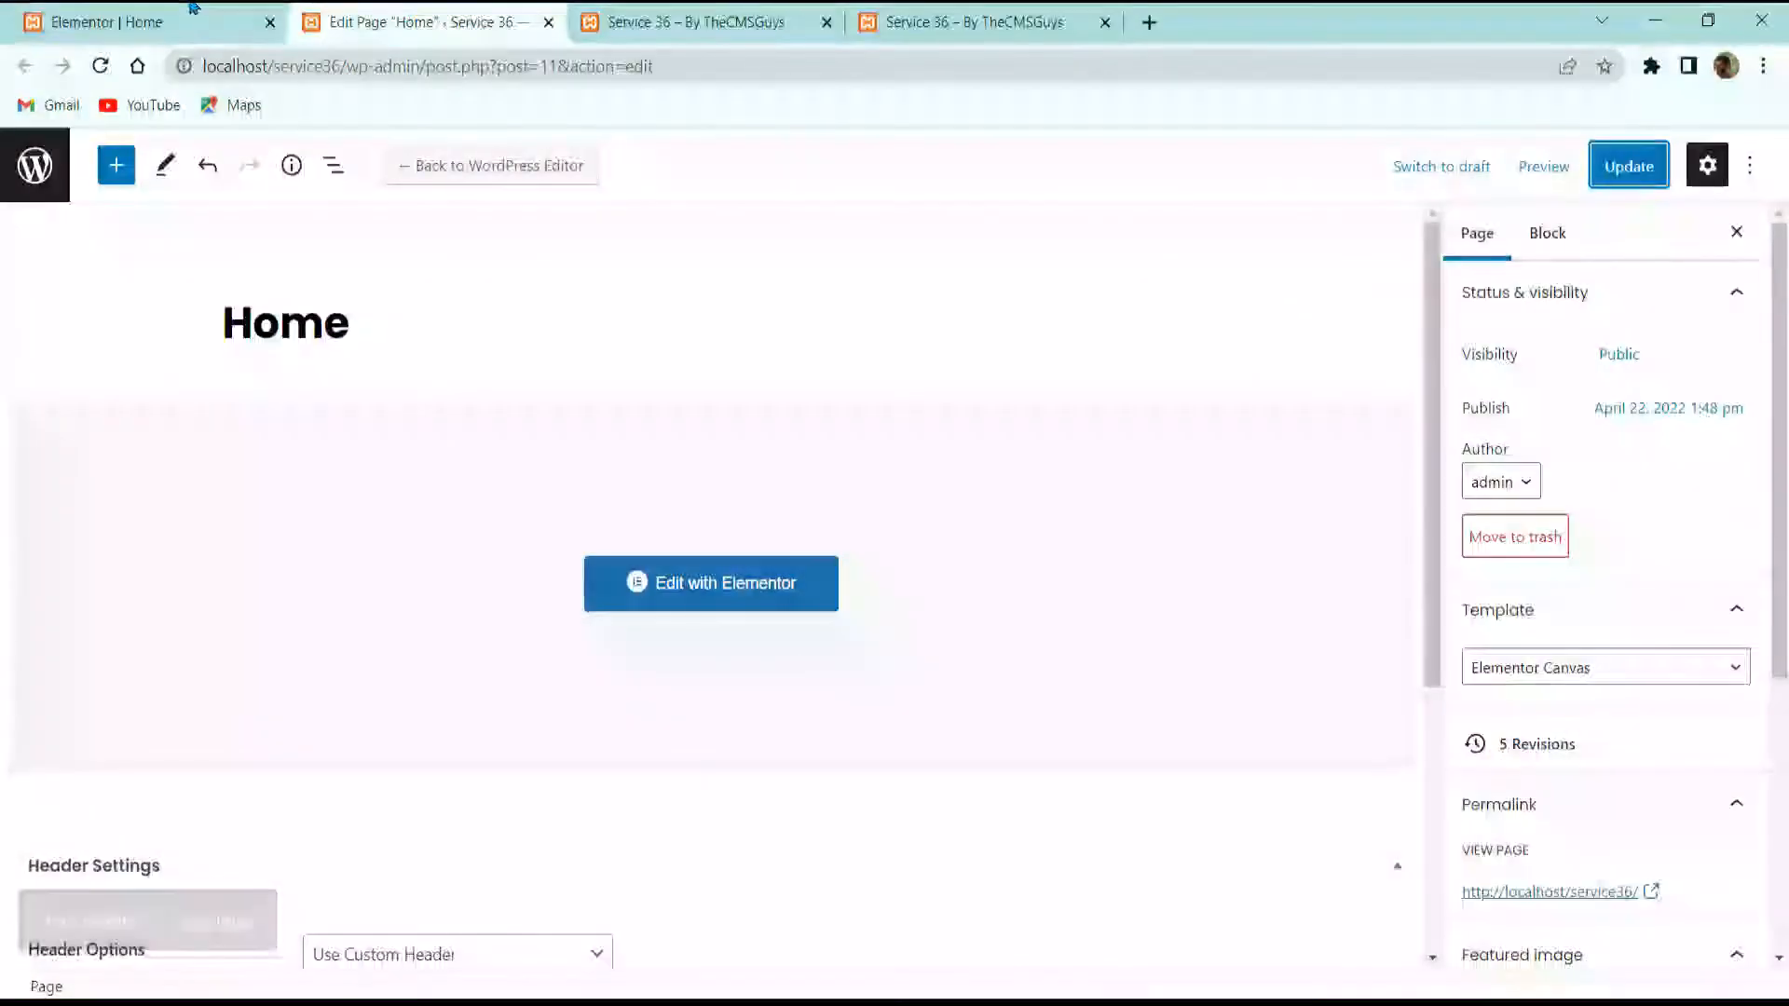
left_click(191, 7)
mouse_move(405, 18)
left_mouse_down()
mouse_move(126, 8)
mouse_move(379, 13)
left_mouse_up()
left_click(191, 9)
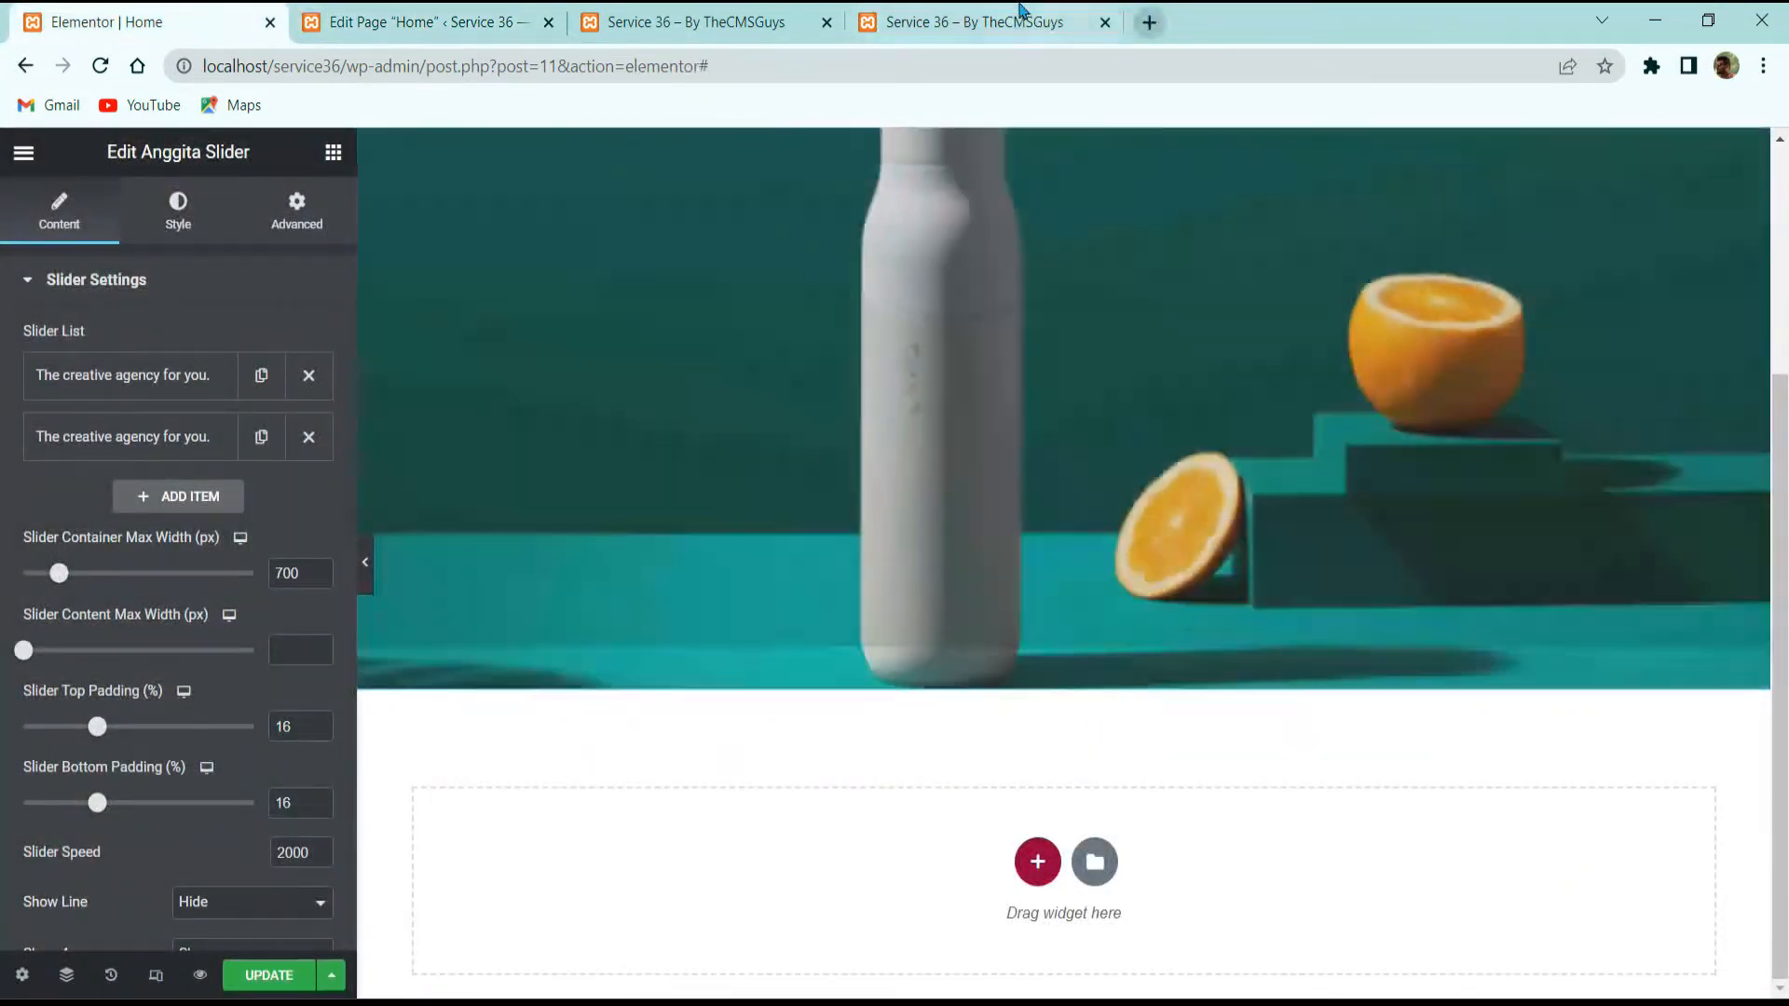
Step: Reopen service36.thecmsguys.com in a new tab, then return to the Elementor | Home editor
left_click(1149, 22)
type("service36.thecmsguys.com")
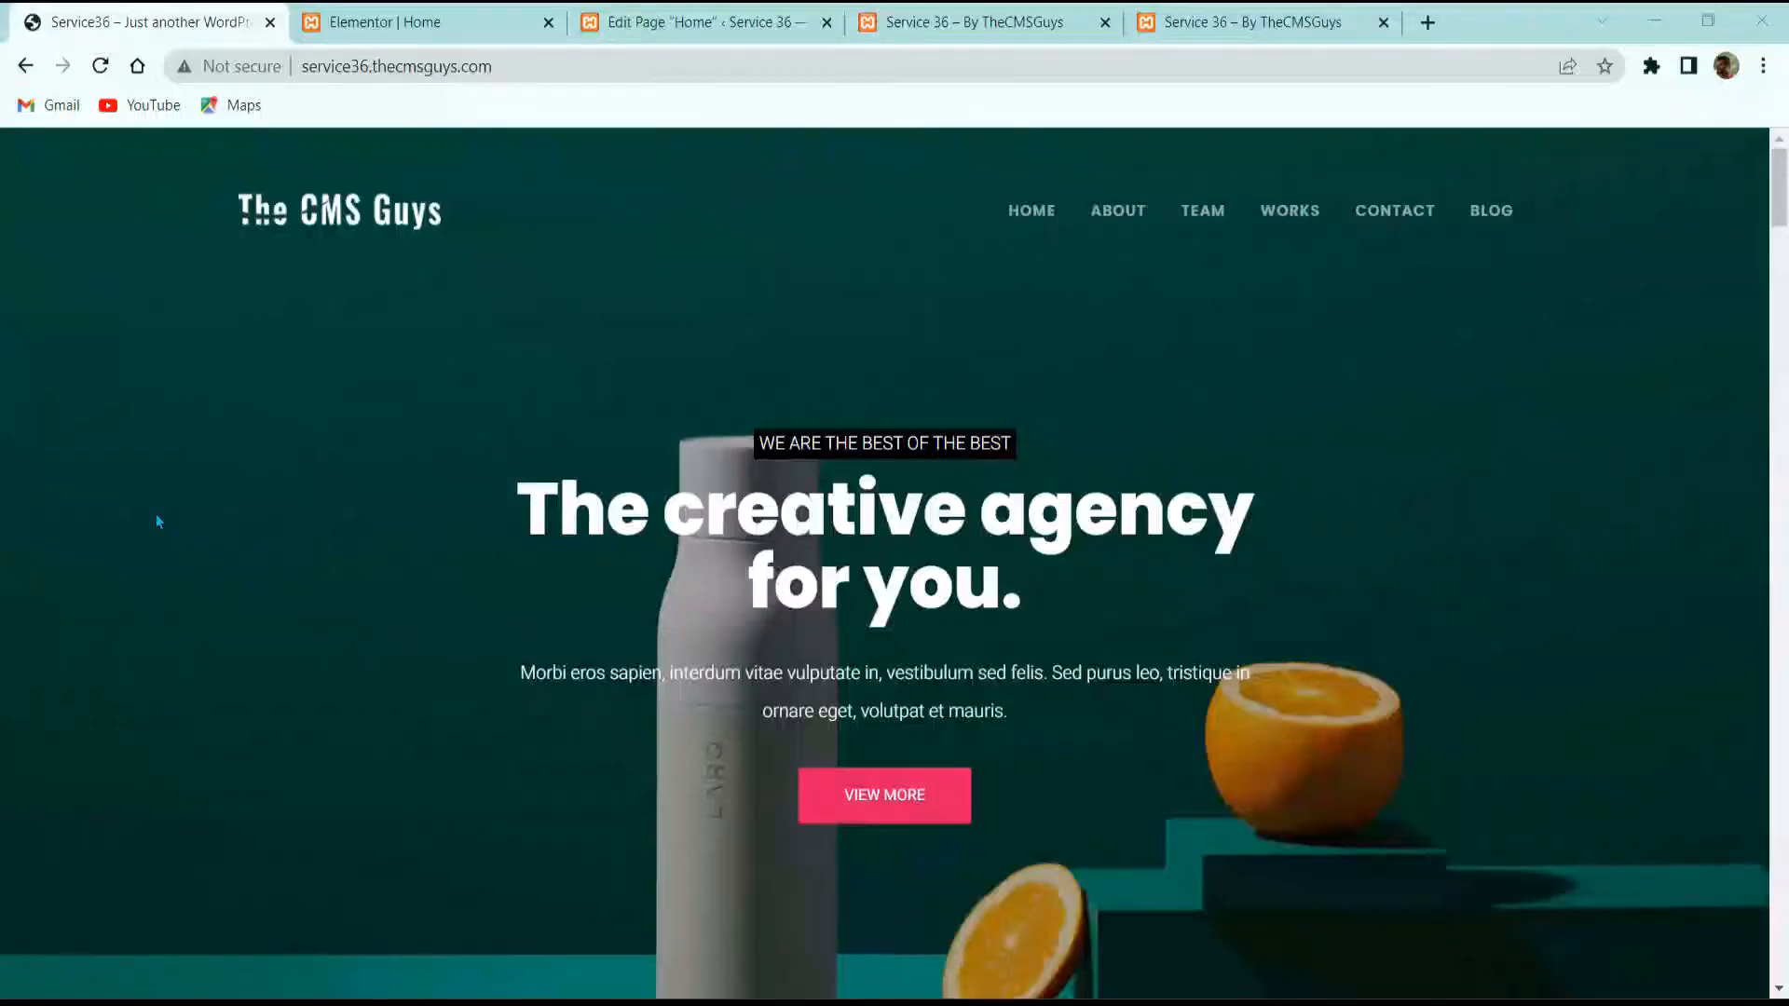
scroll(873, 579, "down", 10)
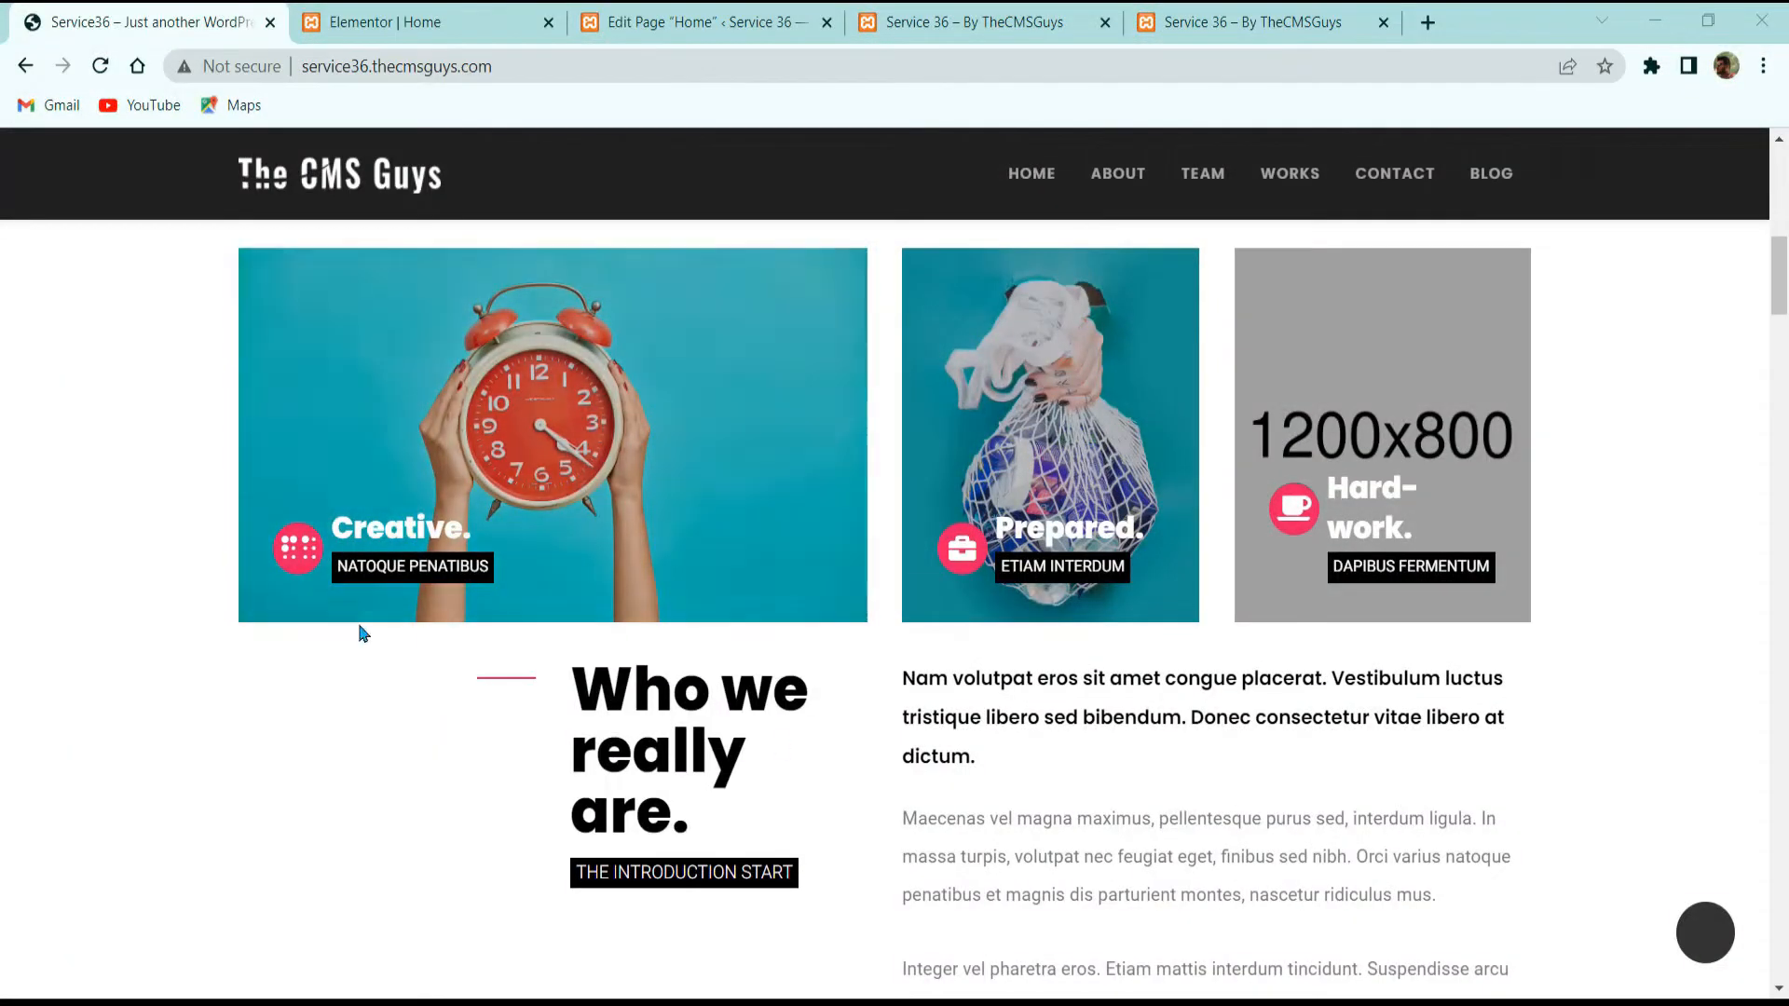
scroll(359, 627, "up", 3)
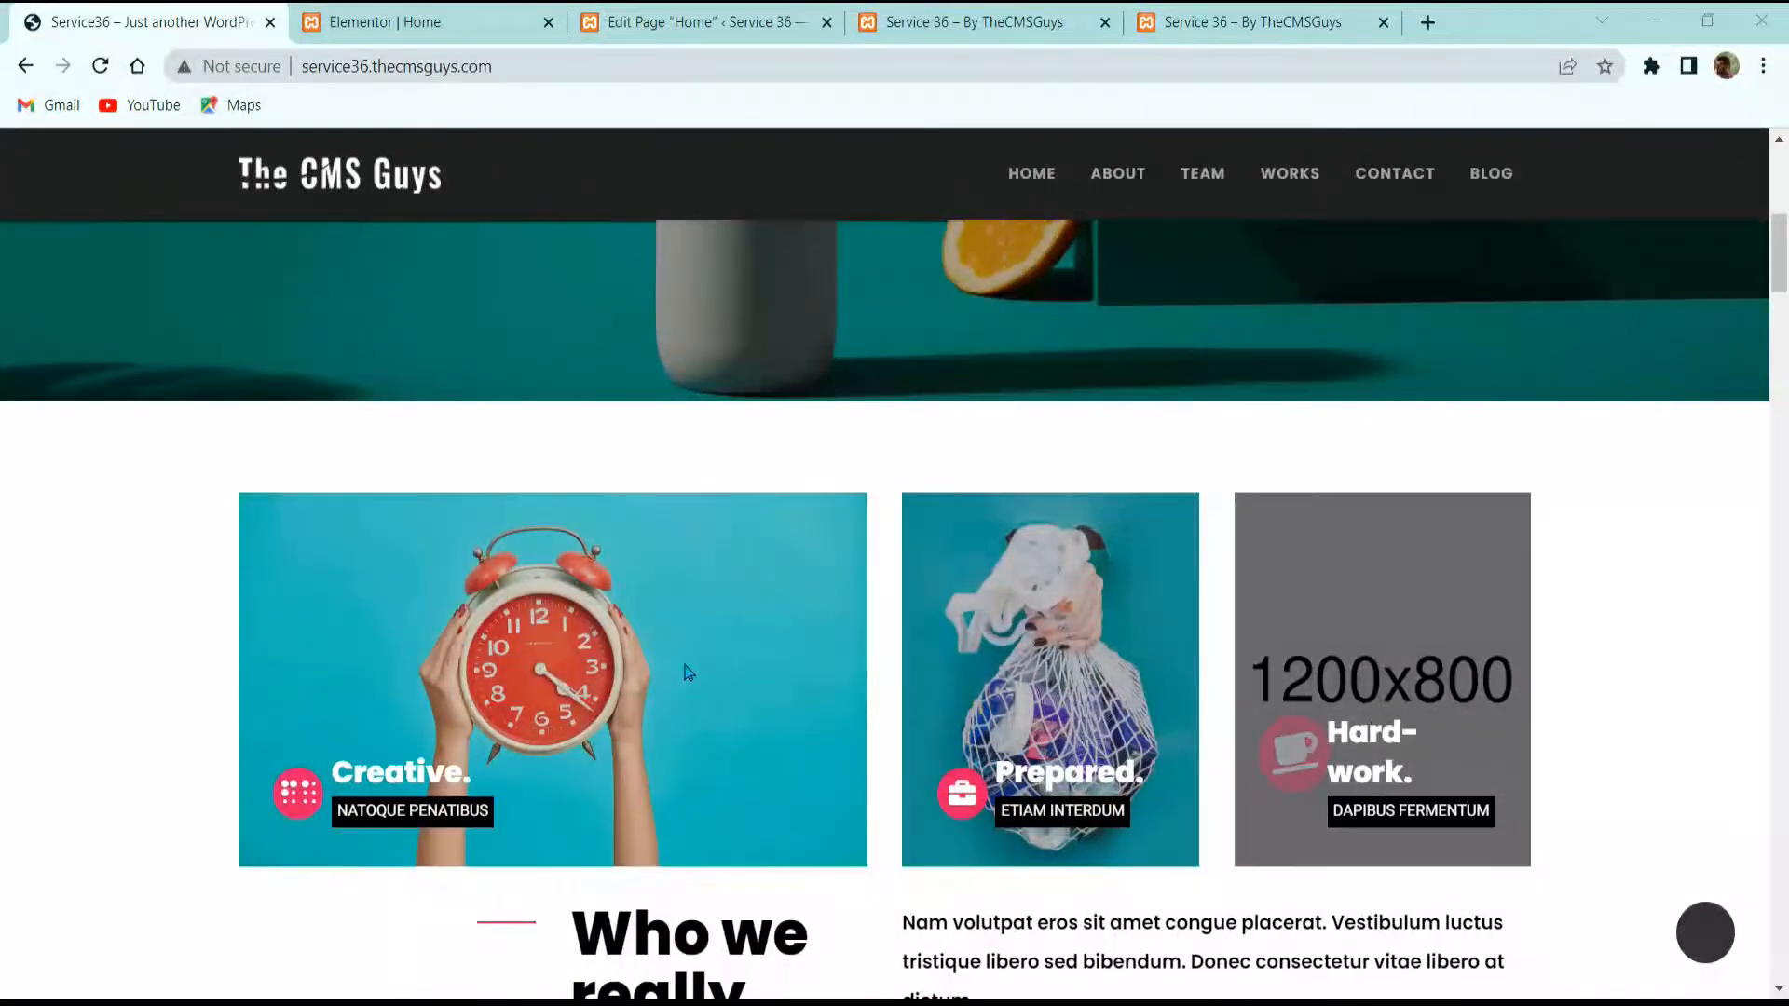
left_click(392, 21)
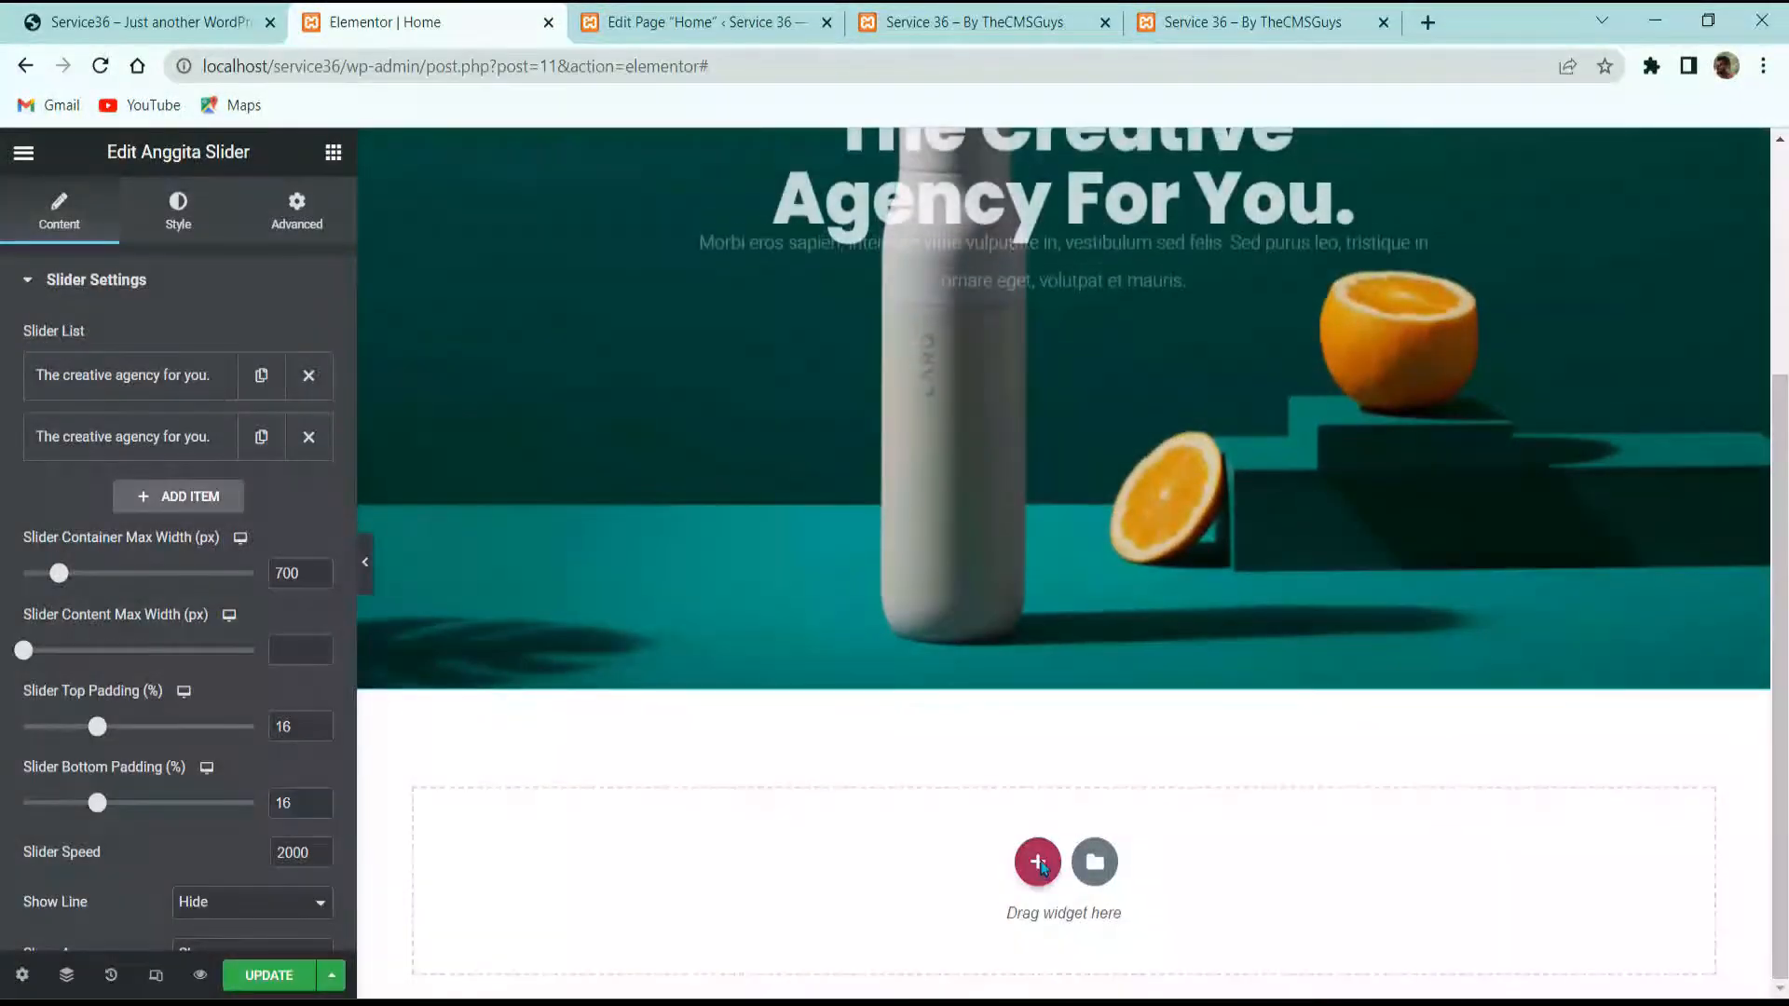
Step: Add a three-column section below the slider with Extended column gap and Middle vertical alignment
left_click(1036, 861)
left_click(1000, 783)
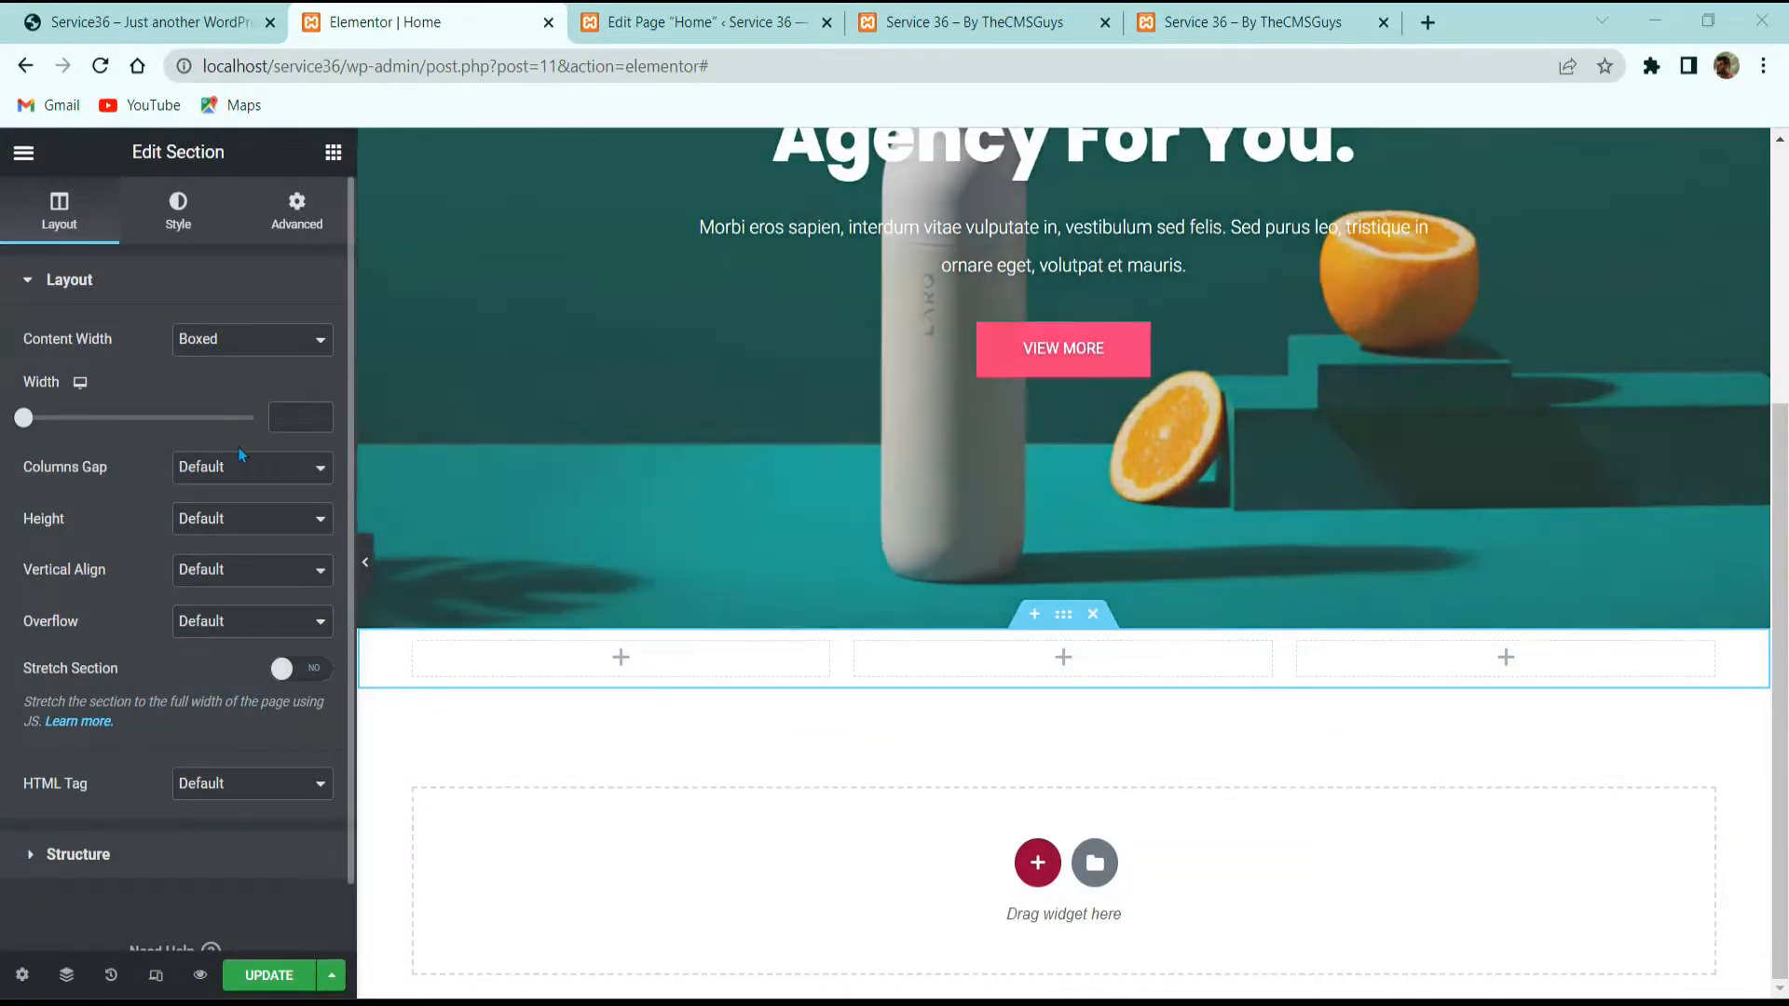
left_click(240, 466)
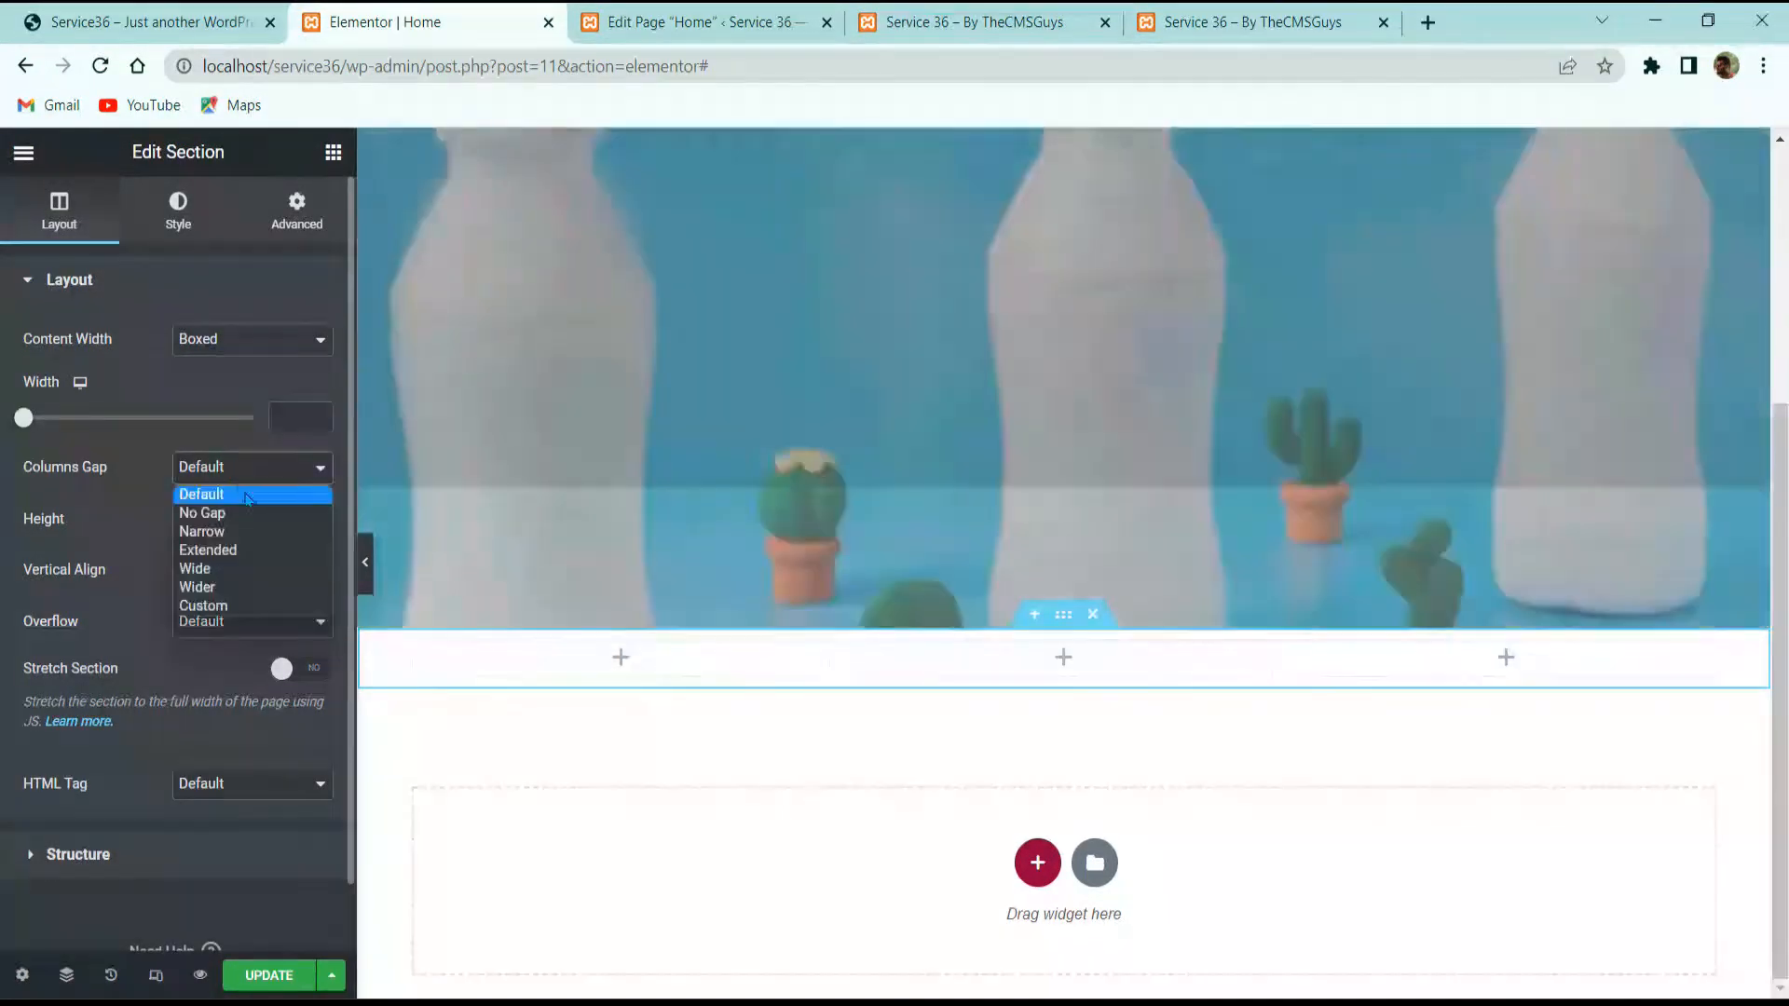
left_click(213, 549)
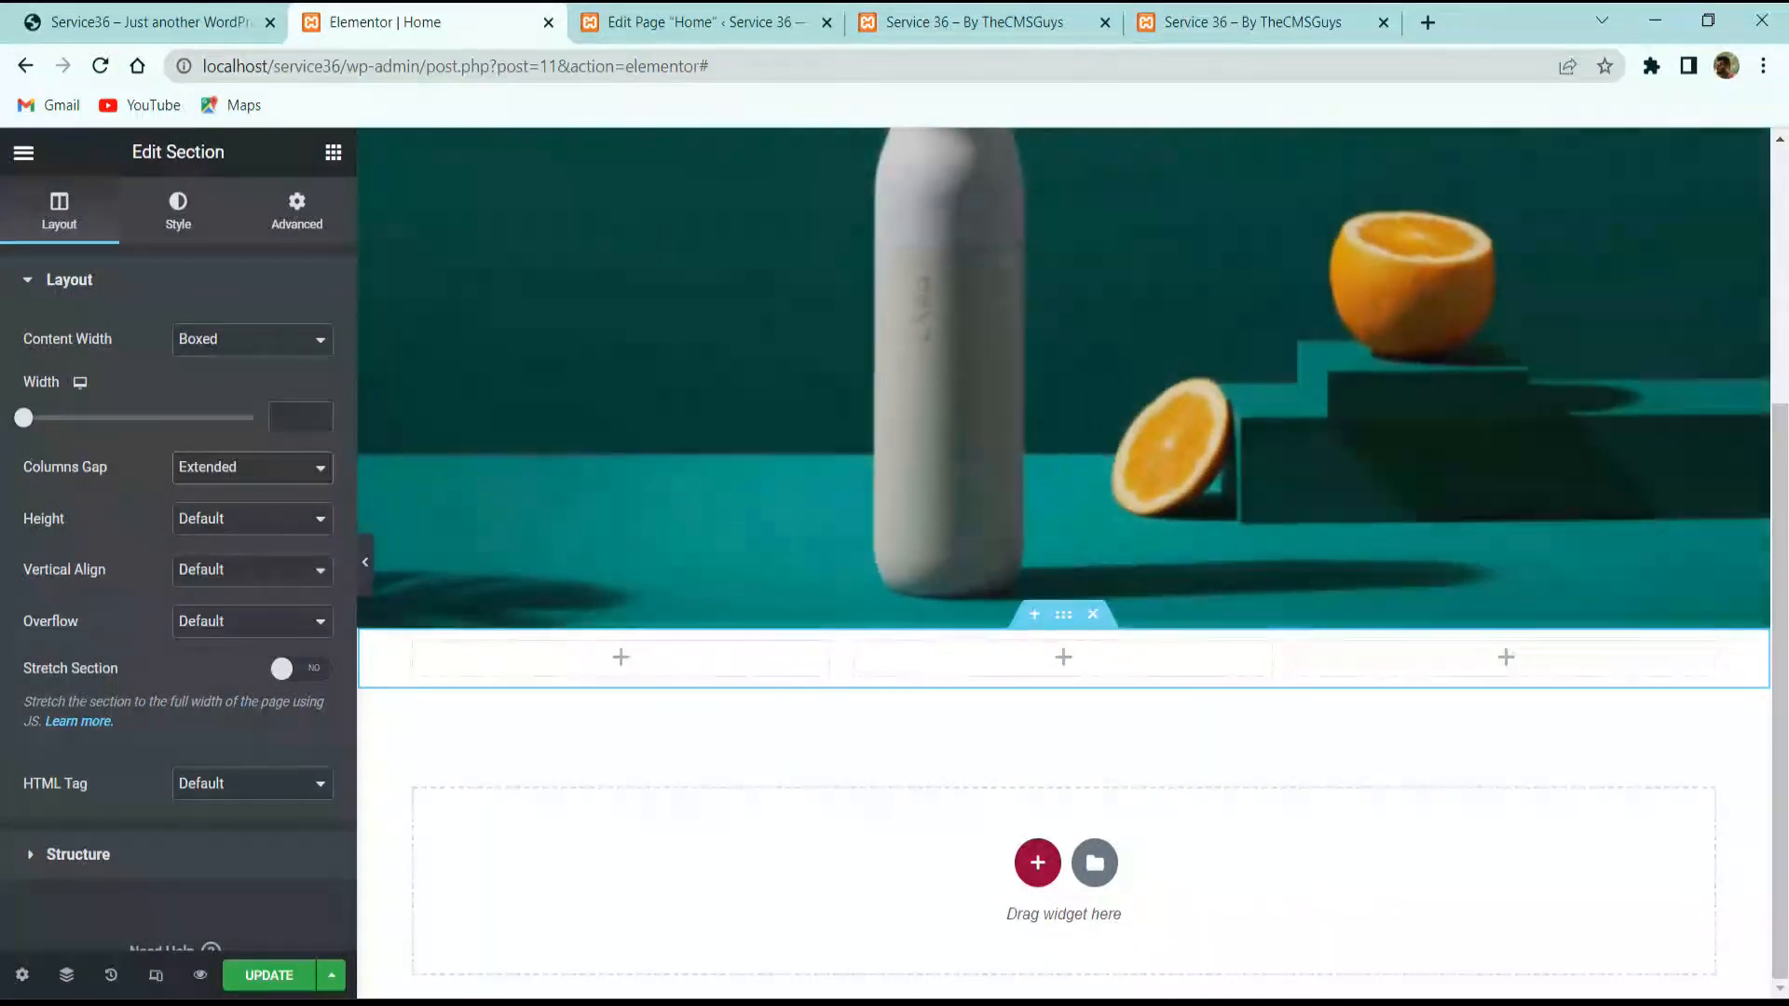
left_click(222, 570)
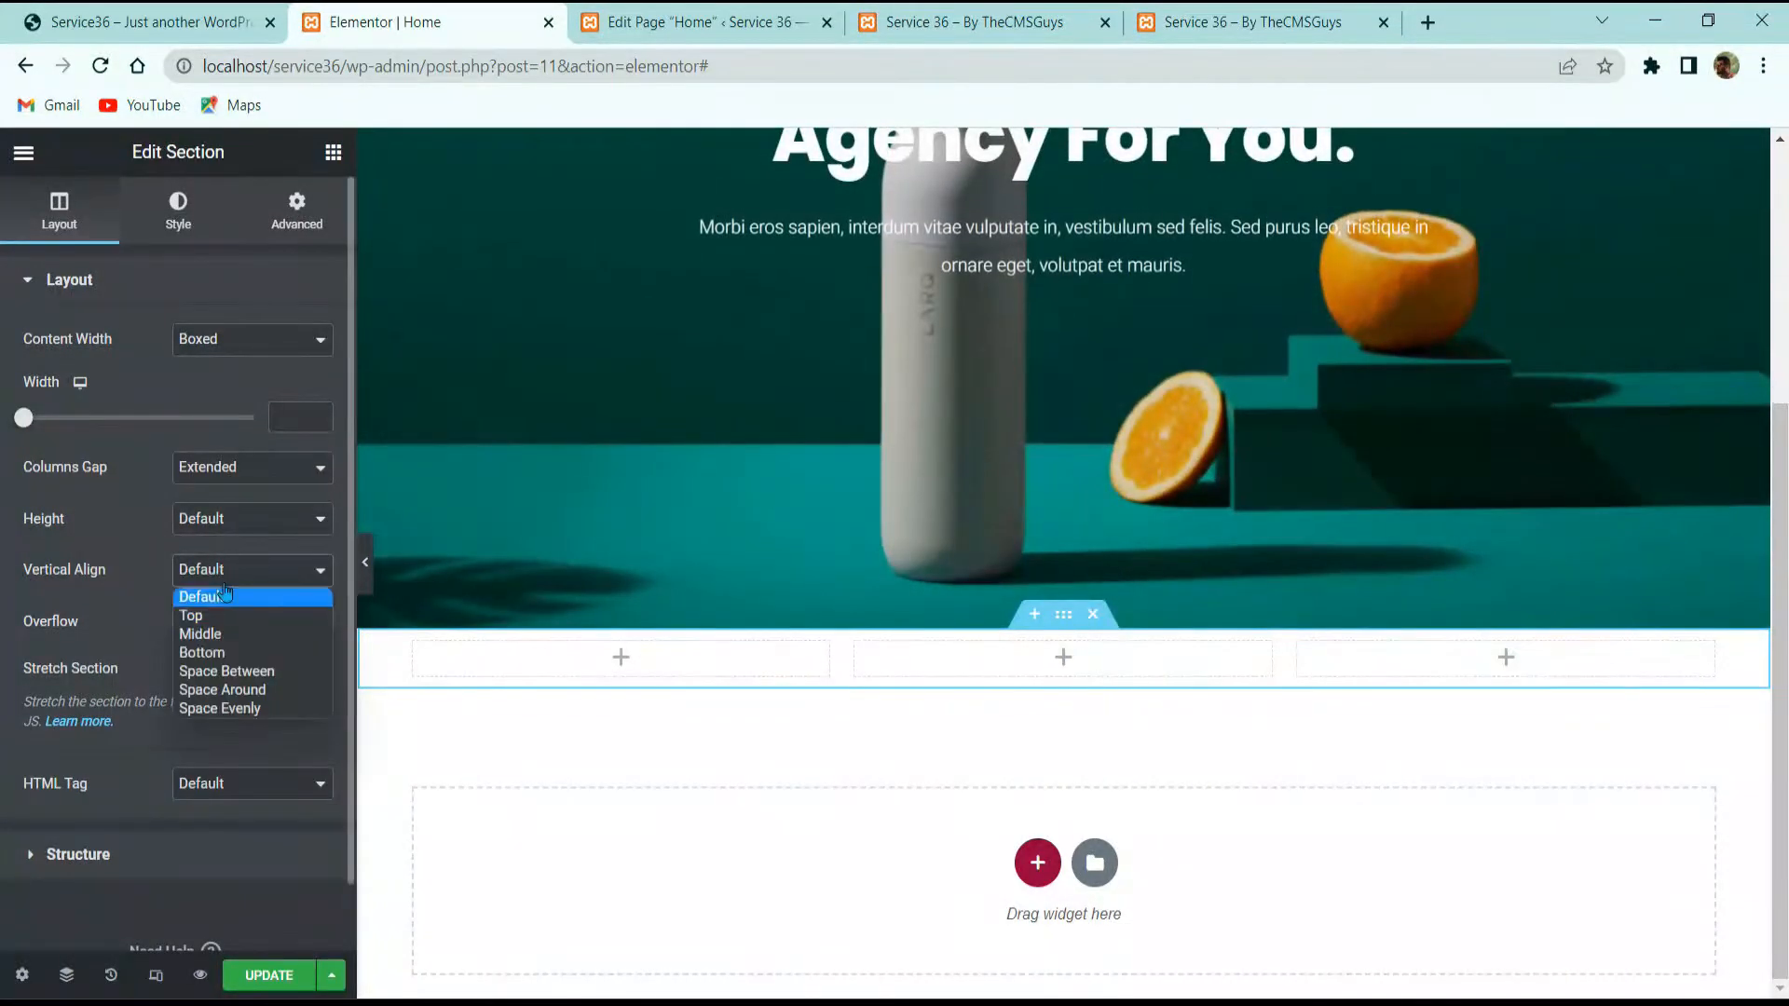
left_click(216, 639)
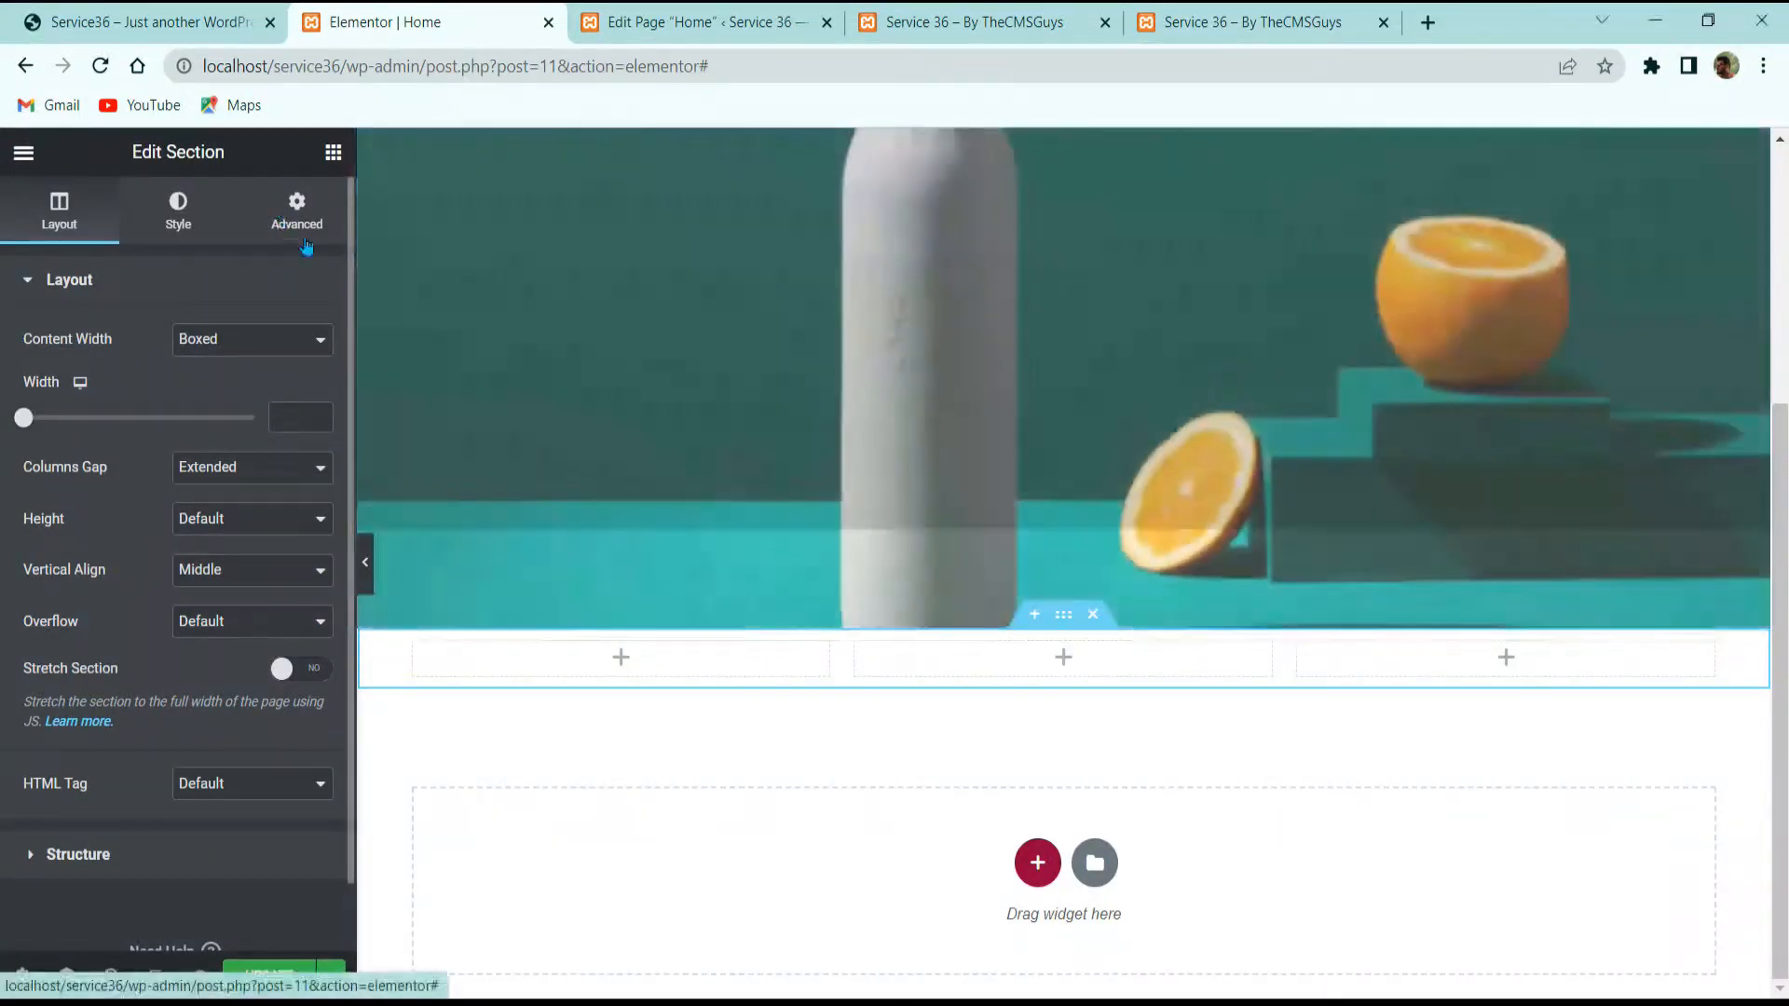
Step: Unlink the section's padding and set the top padding to 60 px
left_click(296, 215)
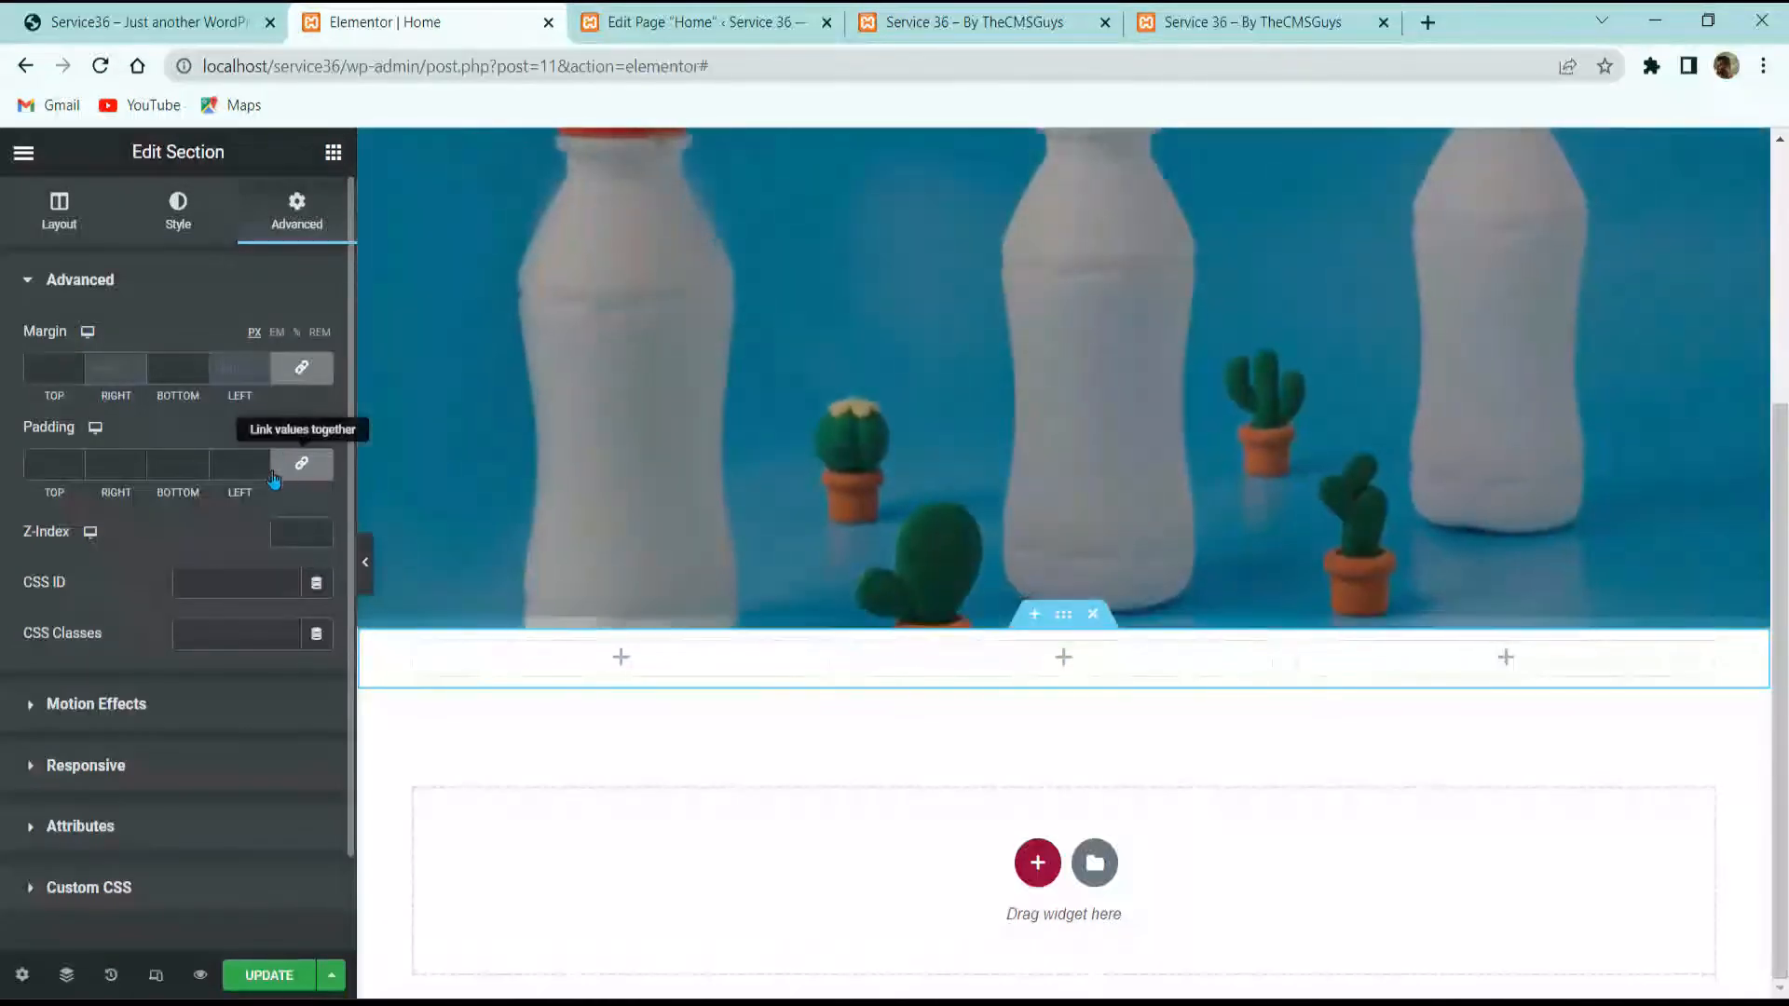
left_click(301, 463)
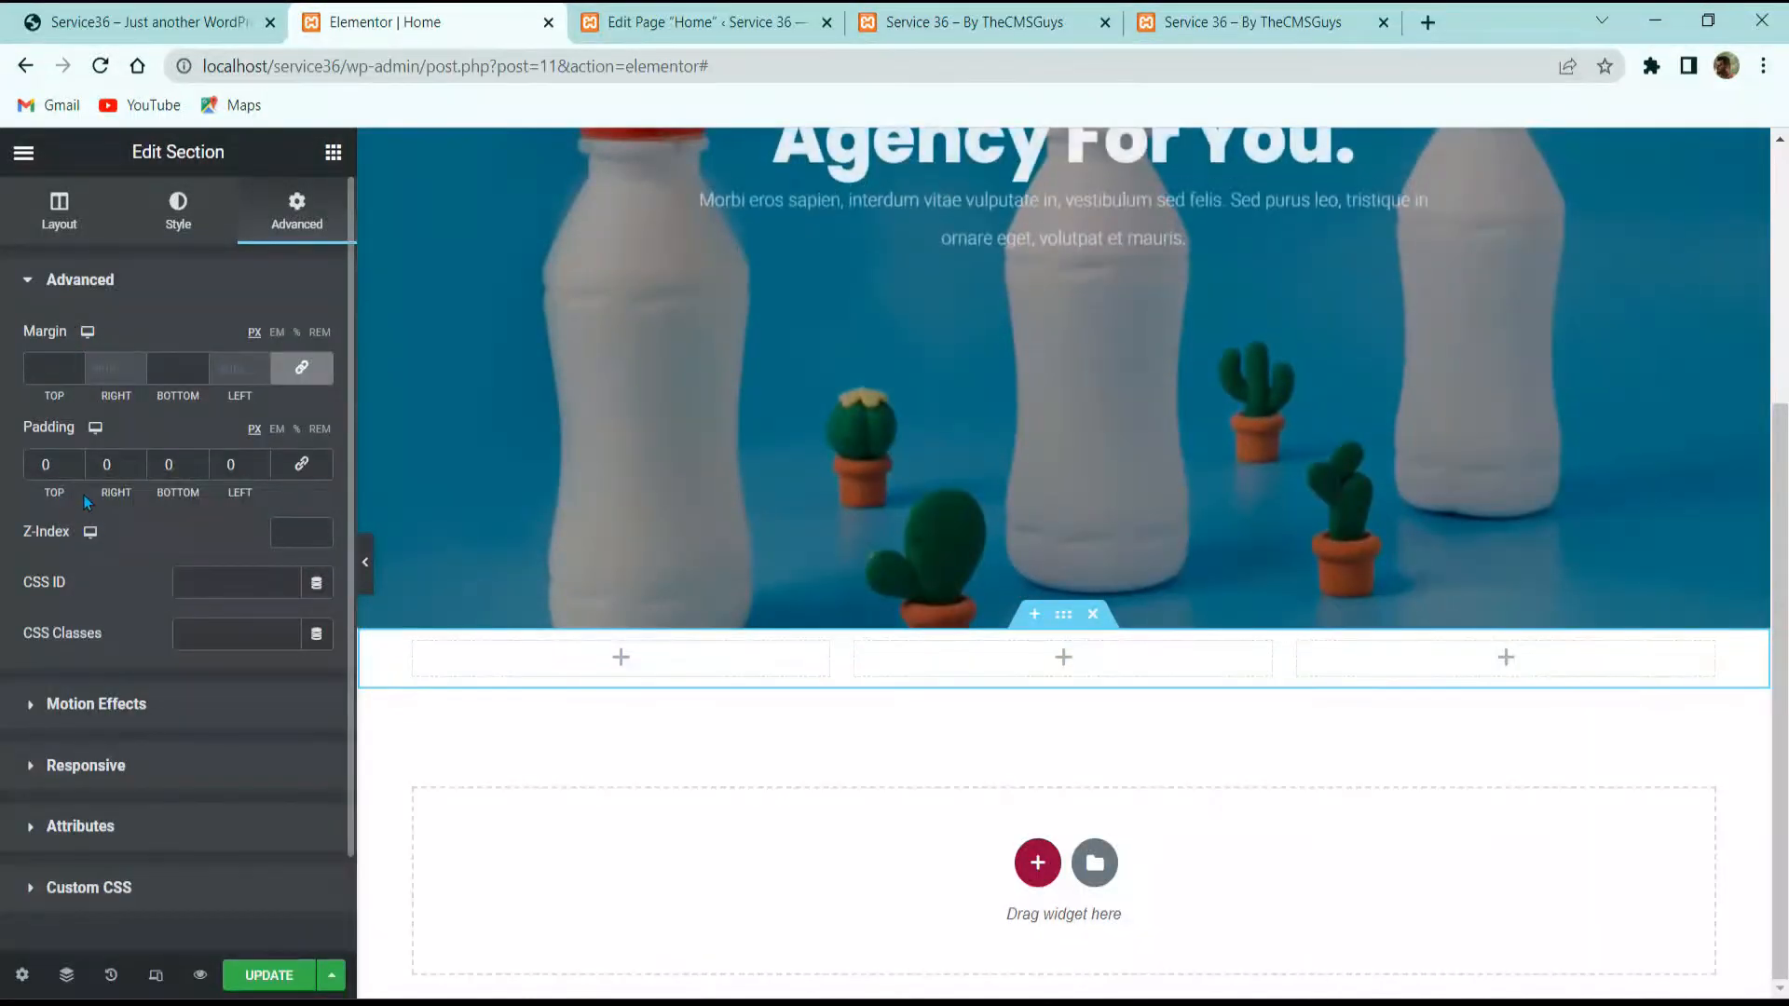
type("60")
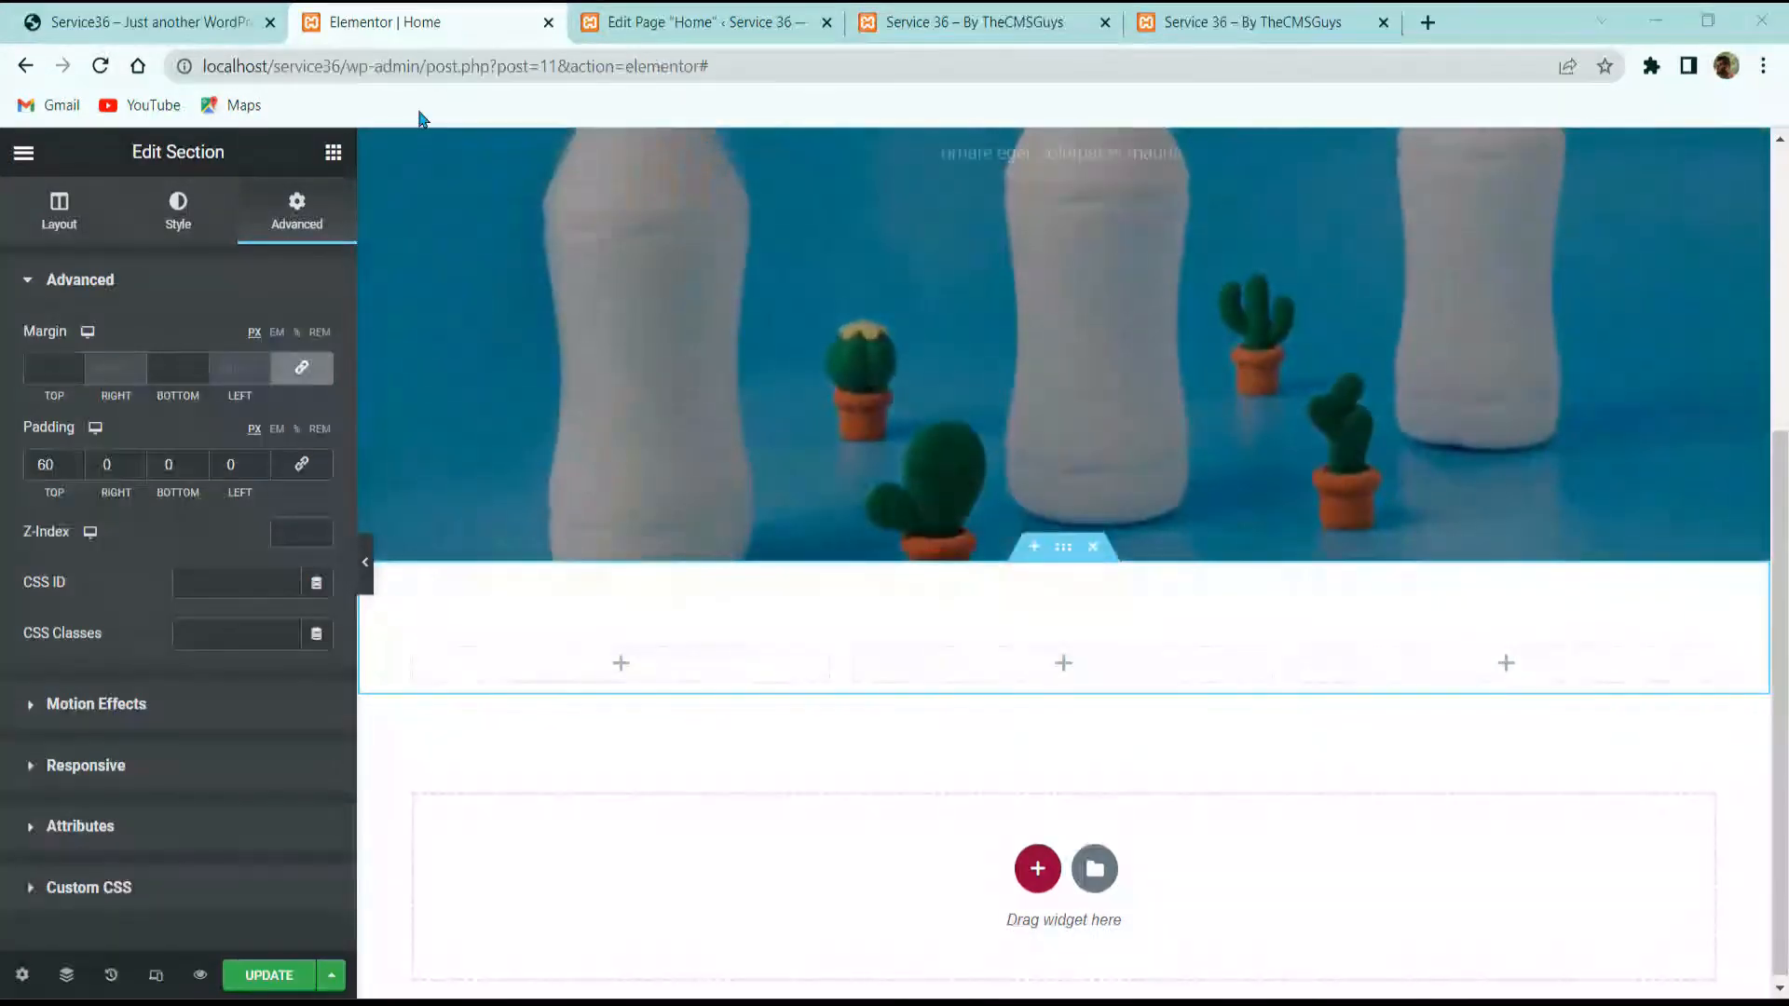
left_click(186, 20)
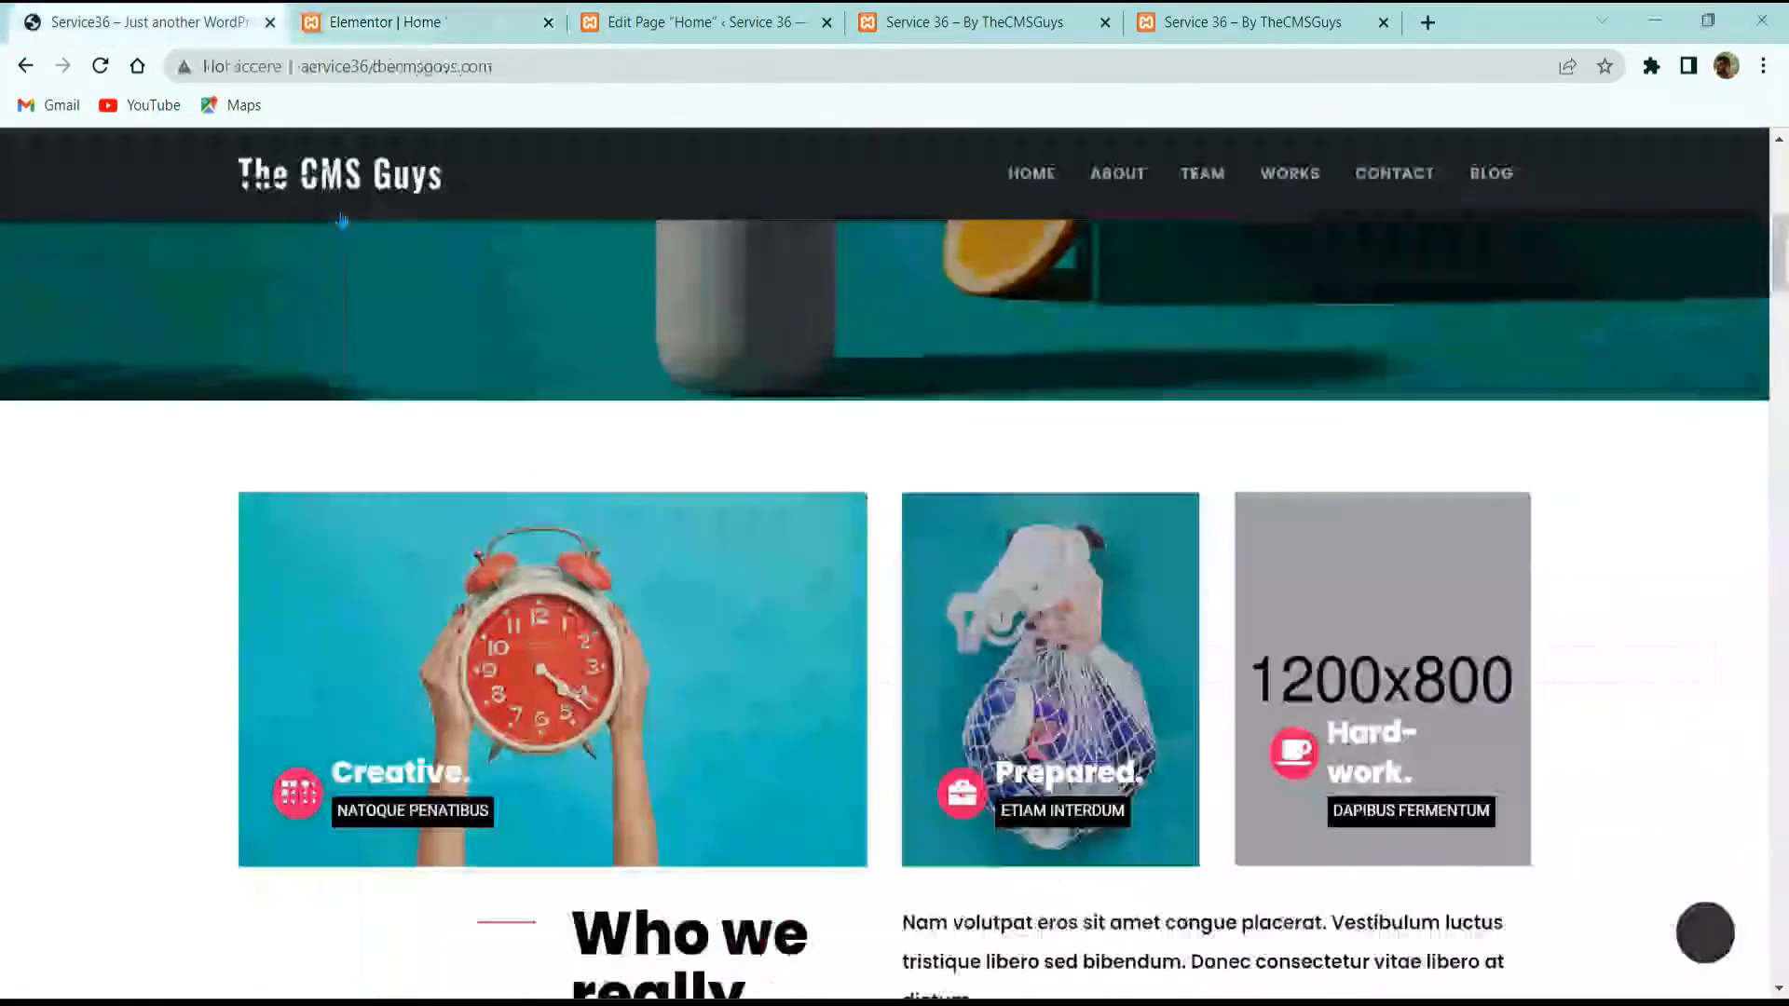
left_click(383, 23)
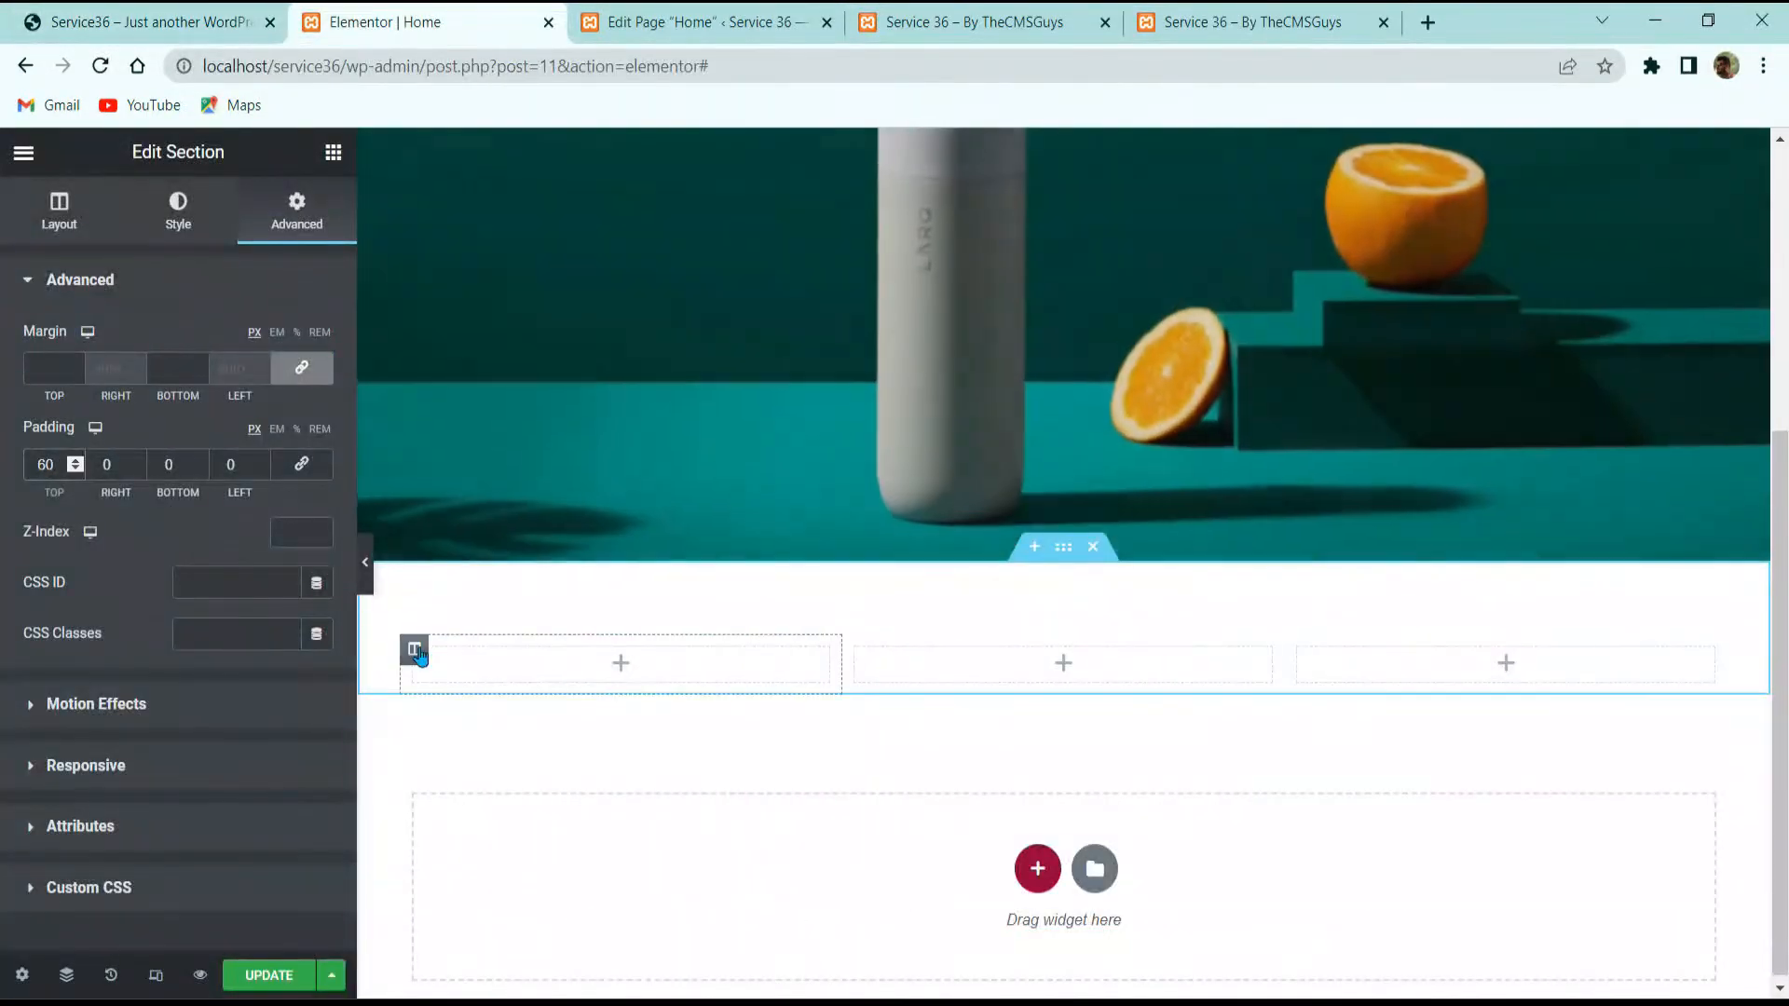
Step: Bottom-align the first column and give it a classic background using the alarm clock photo
left_click(414, 650)
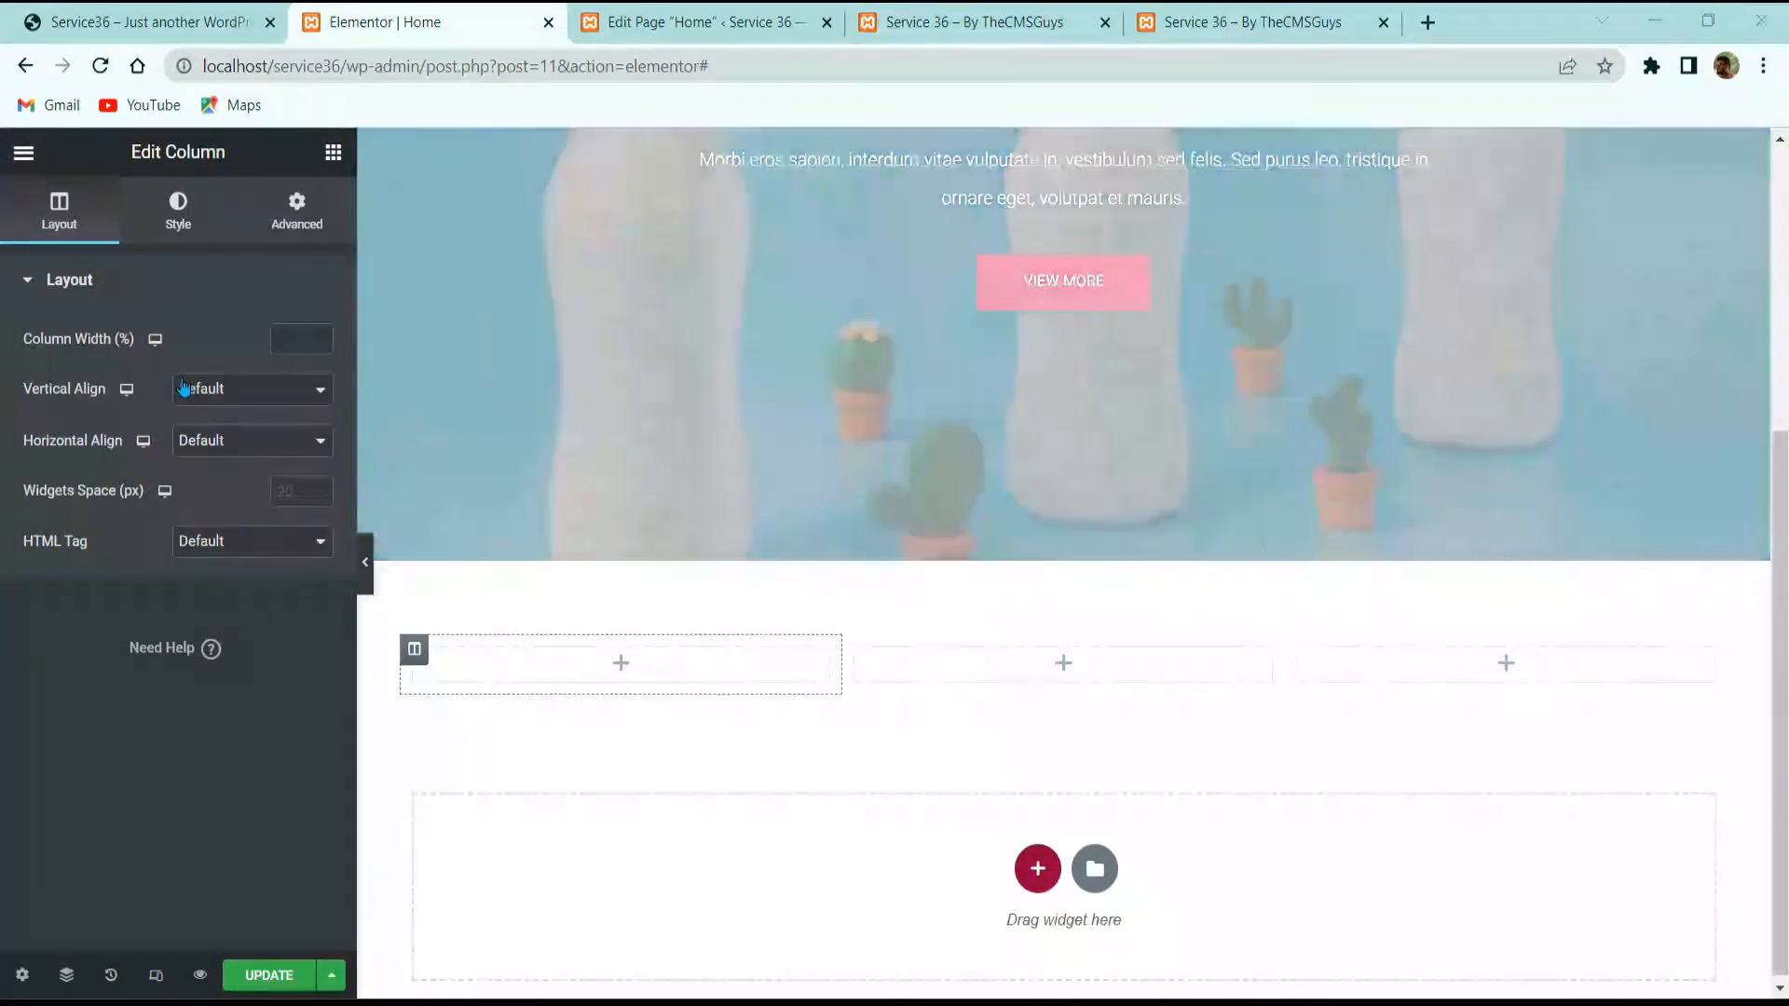
left_click(182, 389)
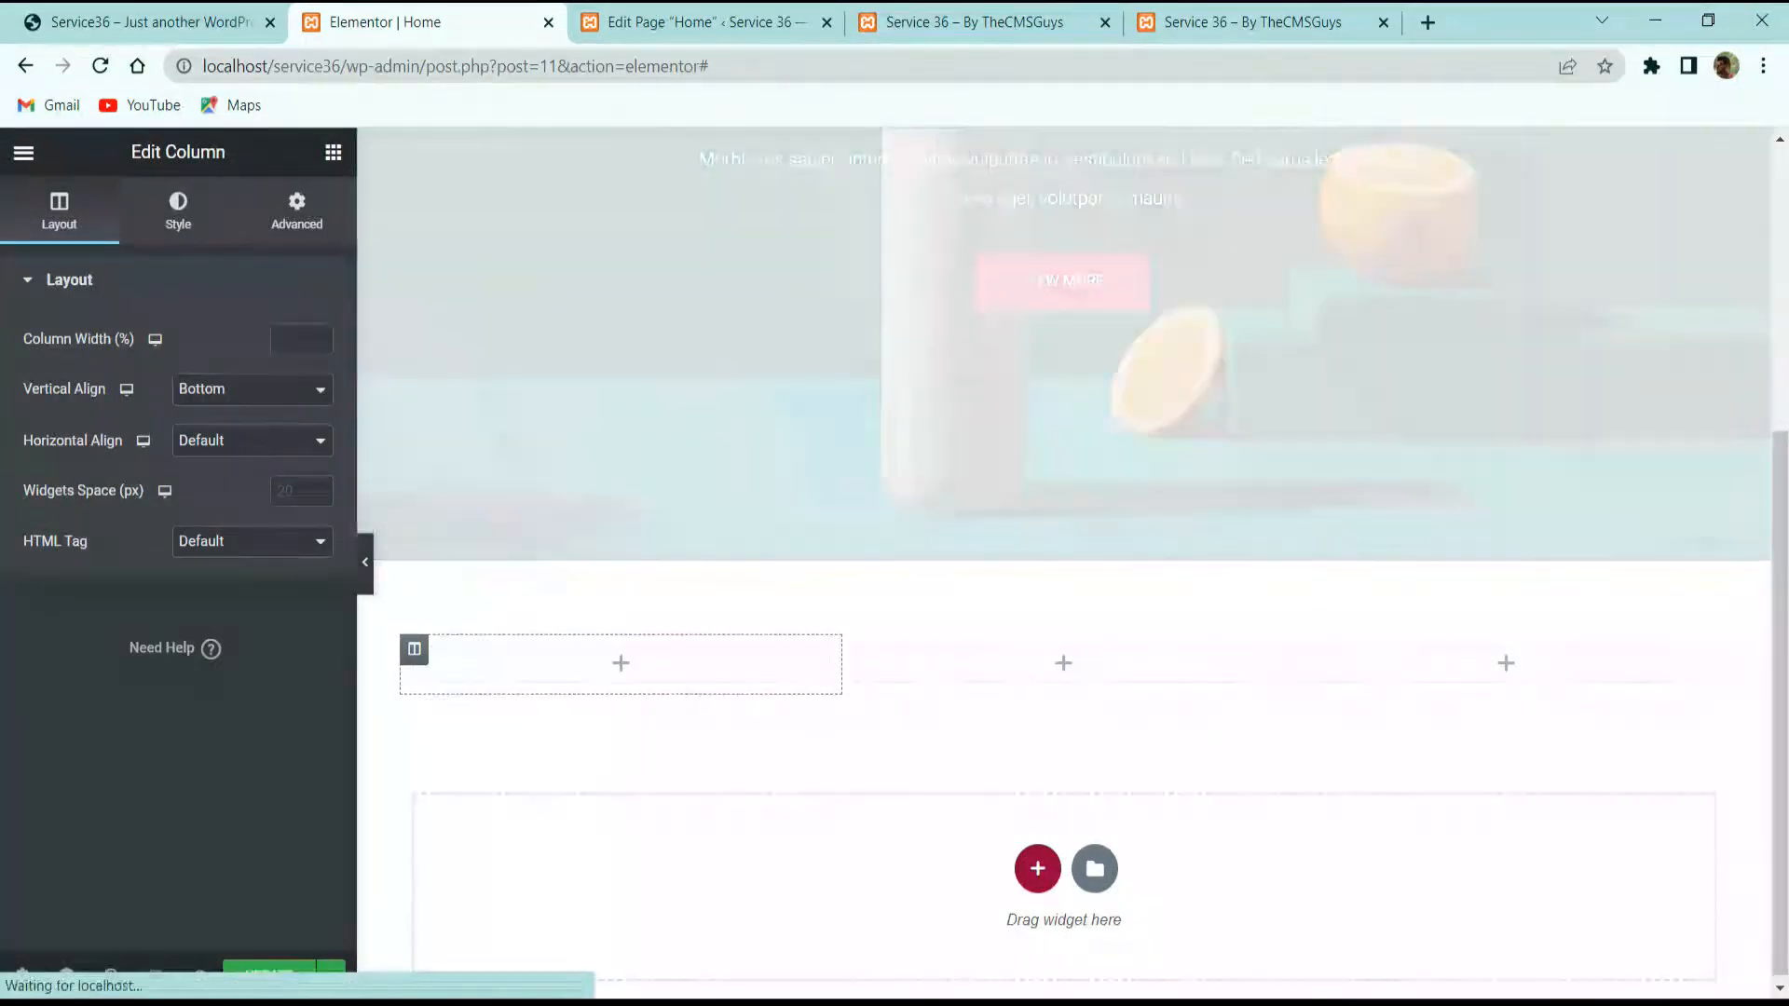
left_click(182, 237)
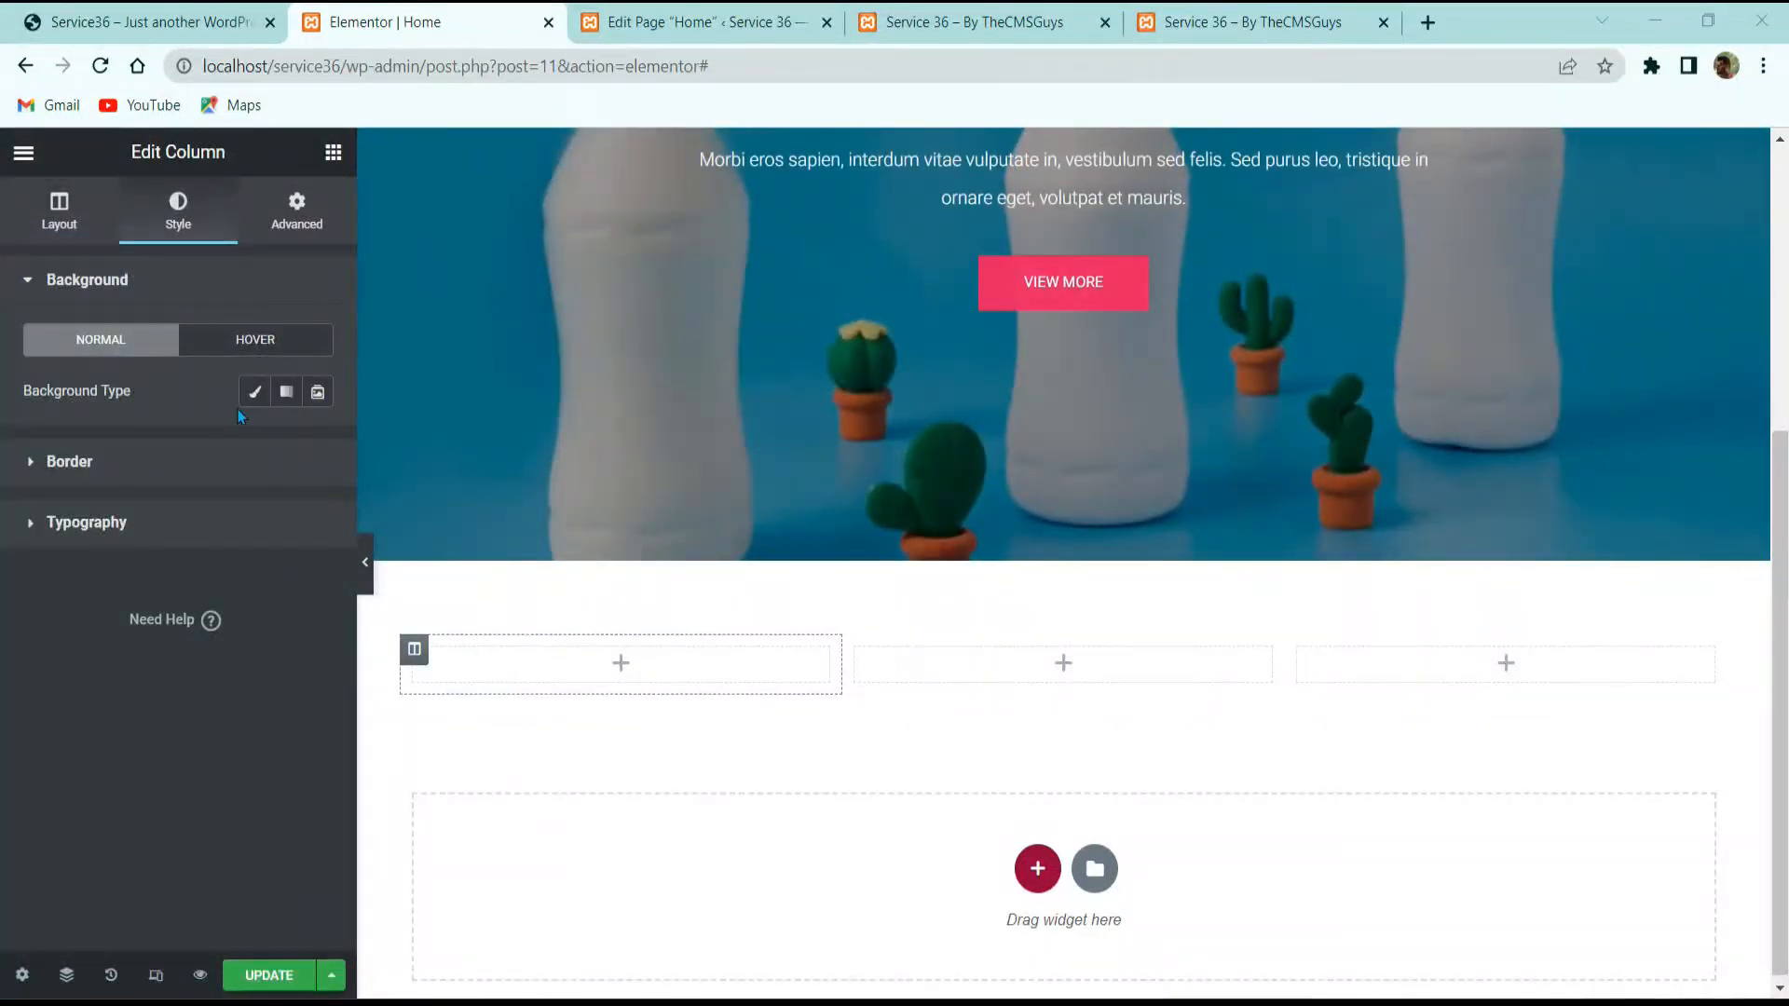
left_click(253, 392)
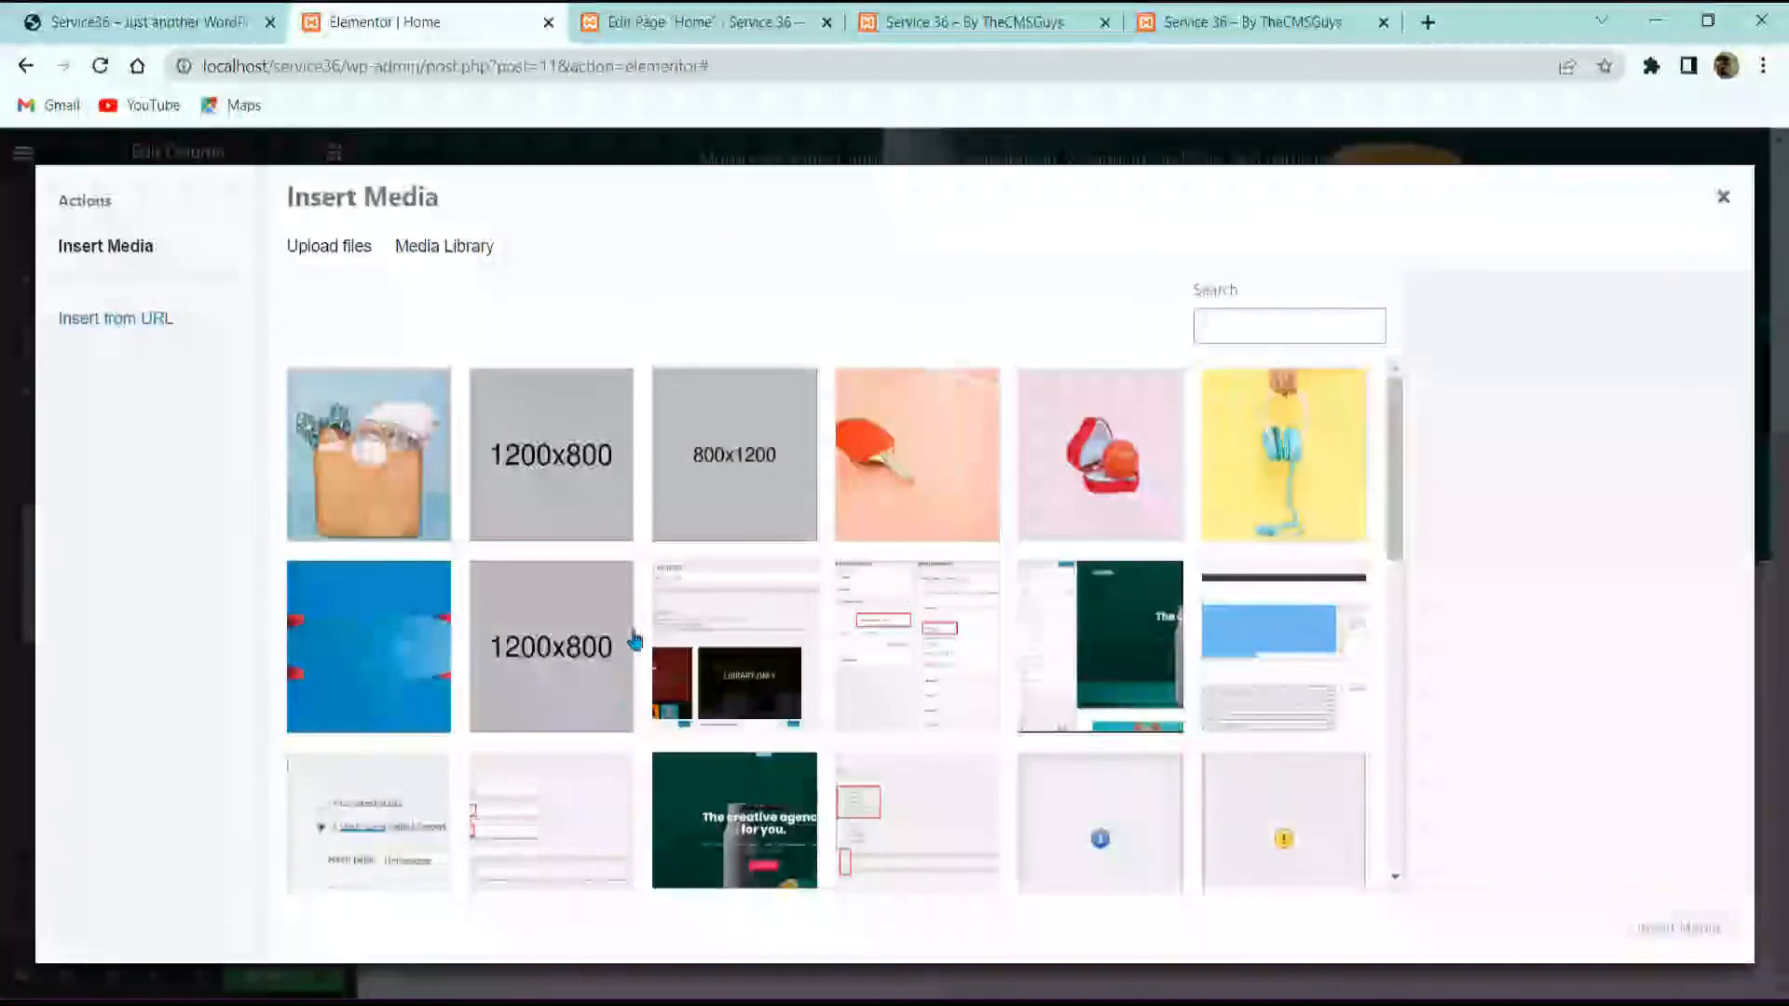
scroll(677, 629, "down", 6)
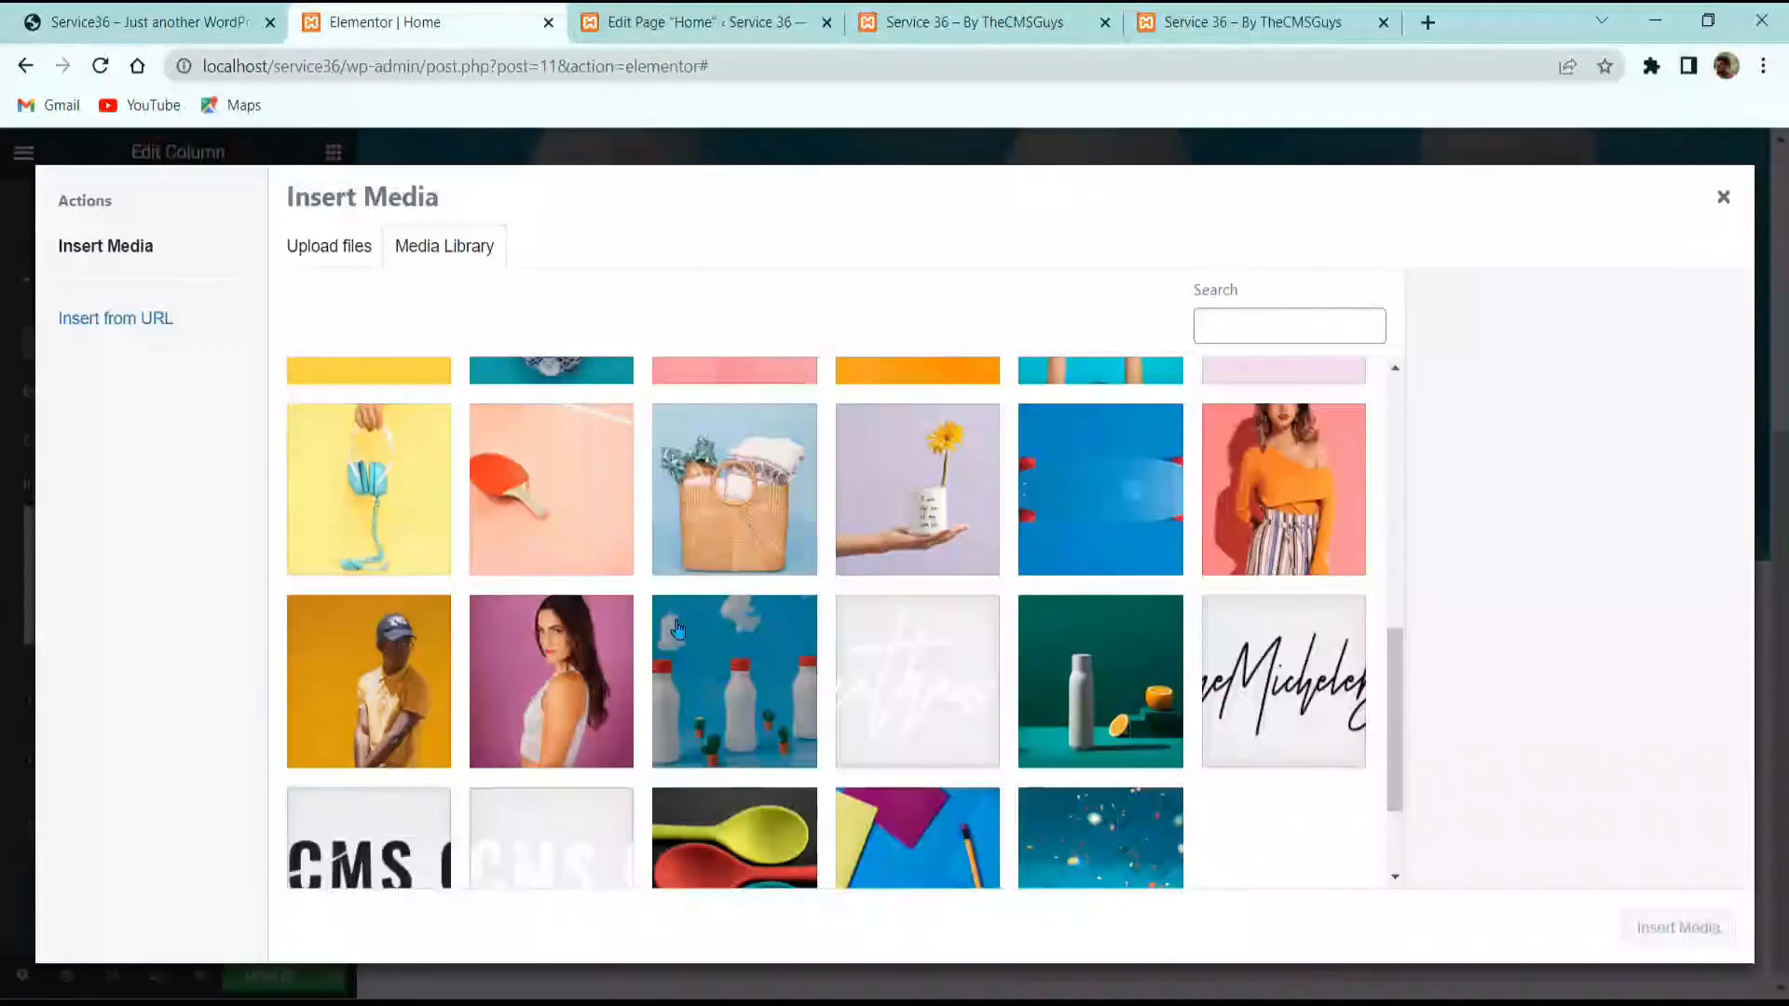
scroll(677, 629, "down", 2)
scroll(677, 628, "up", 1)
scroll(677, 629, "down", 1)
scroll(834, 839, "up", 5)
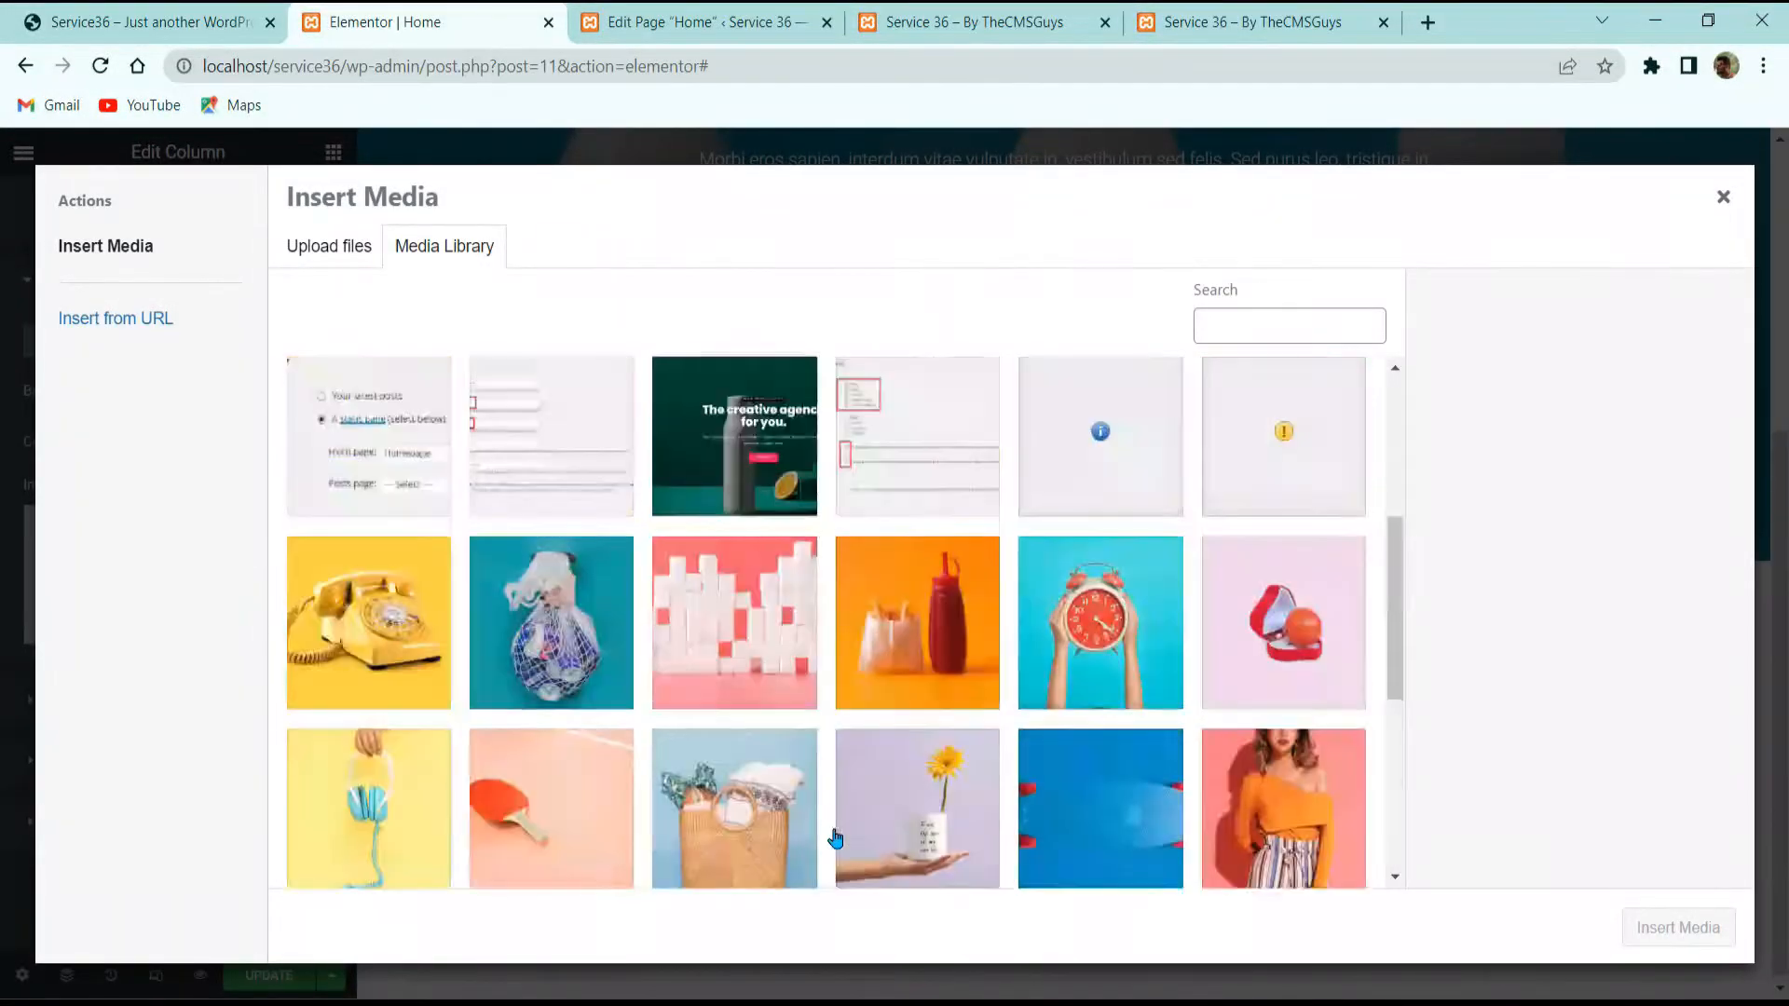
scroll(832, 736, "down", 3)
scroll(1040, 714, "up", 3)
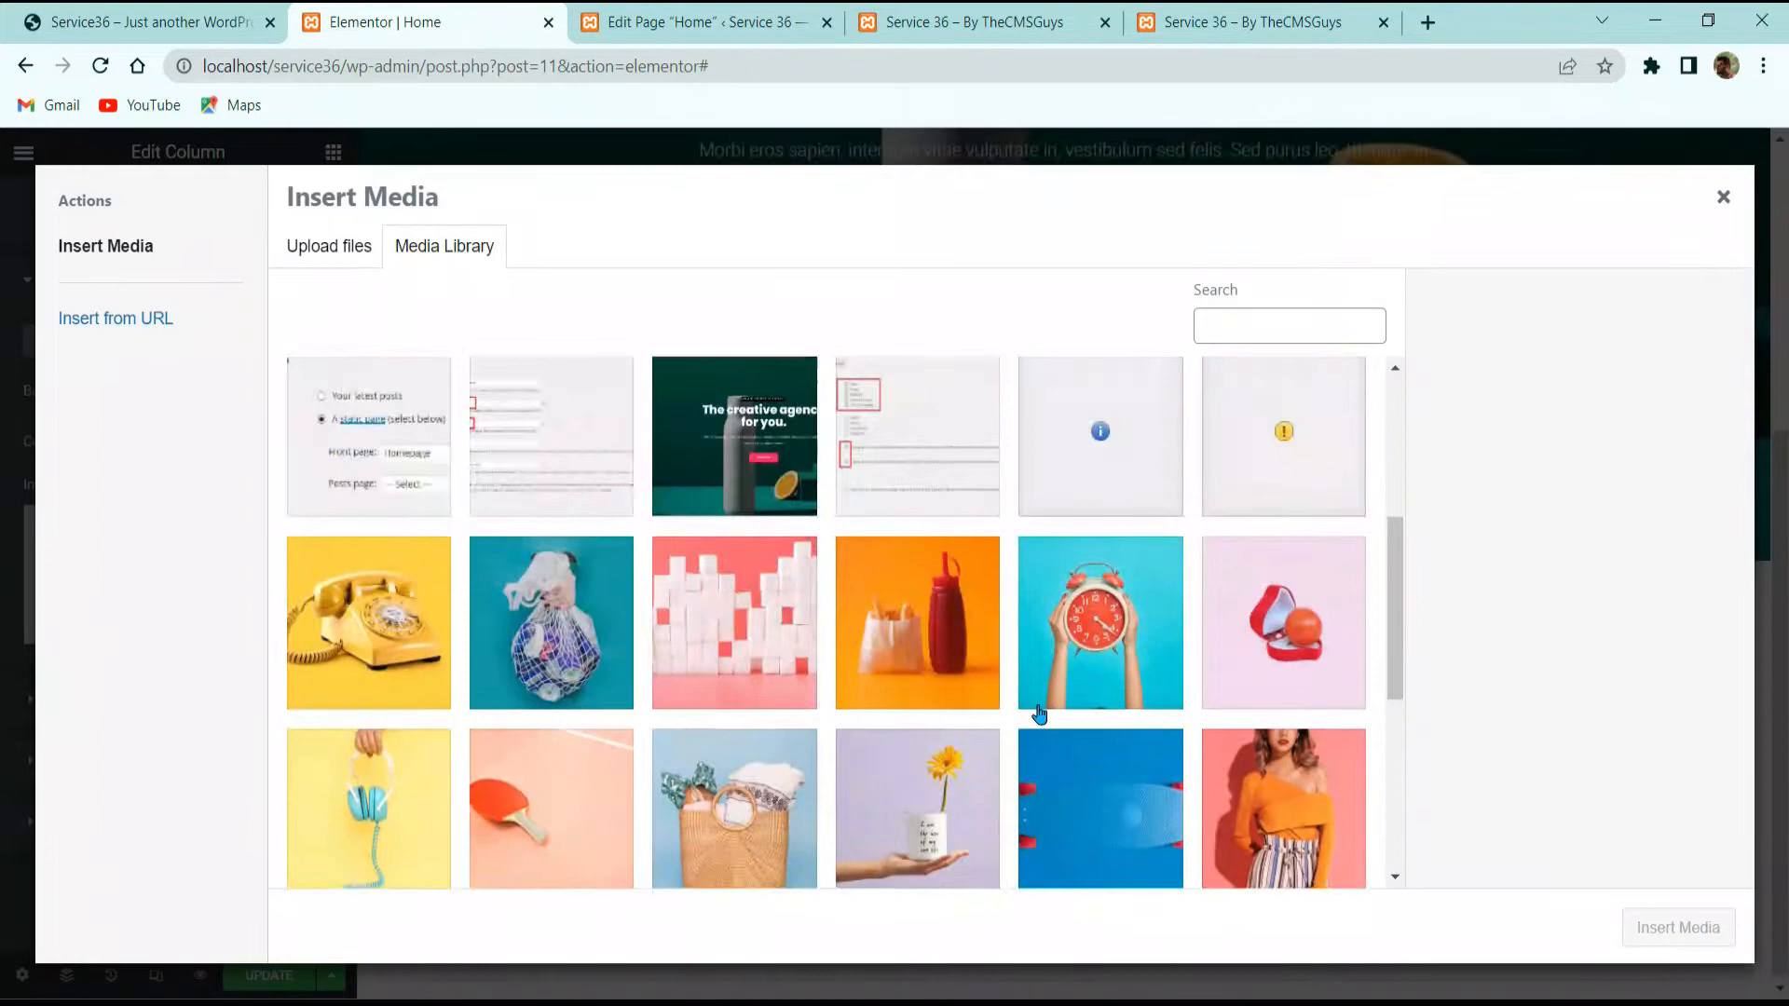
left_click(1099, 662)
left_click(1678, 927)
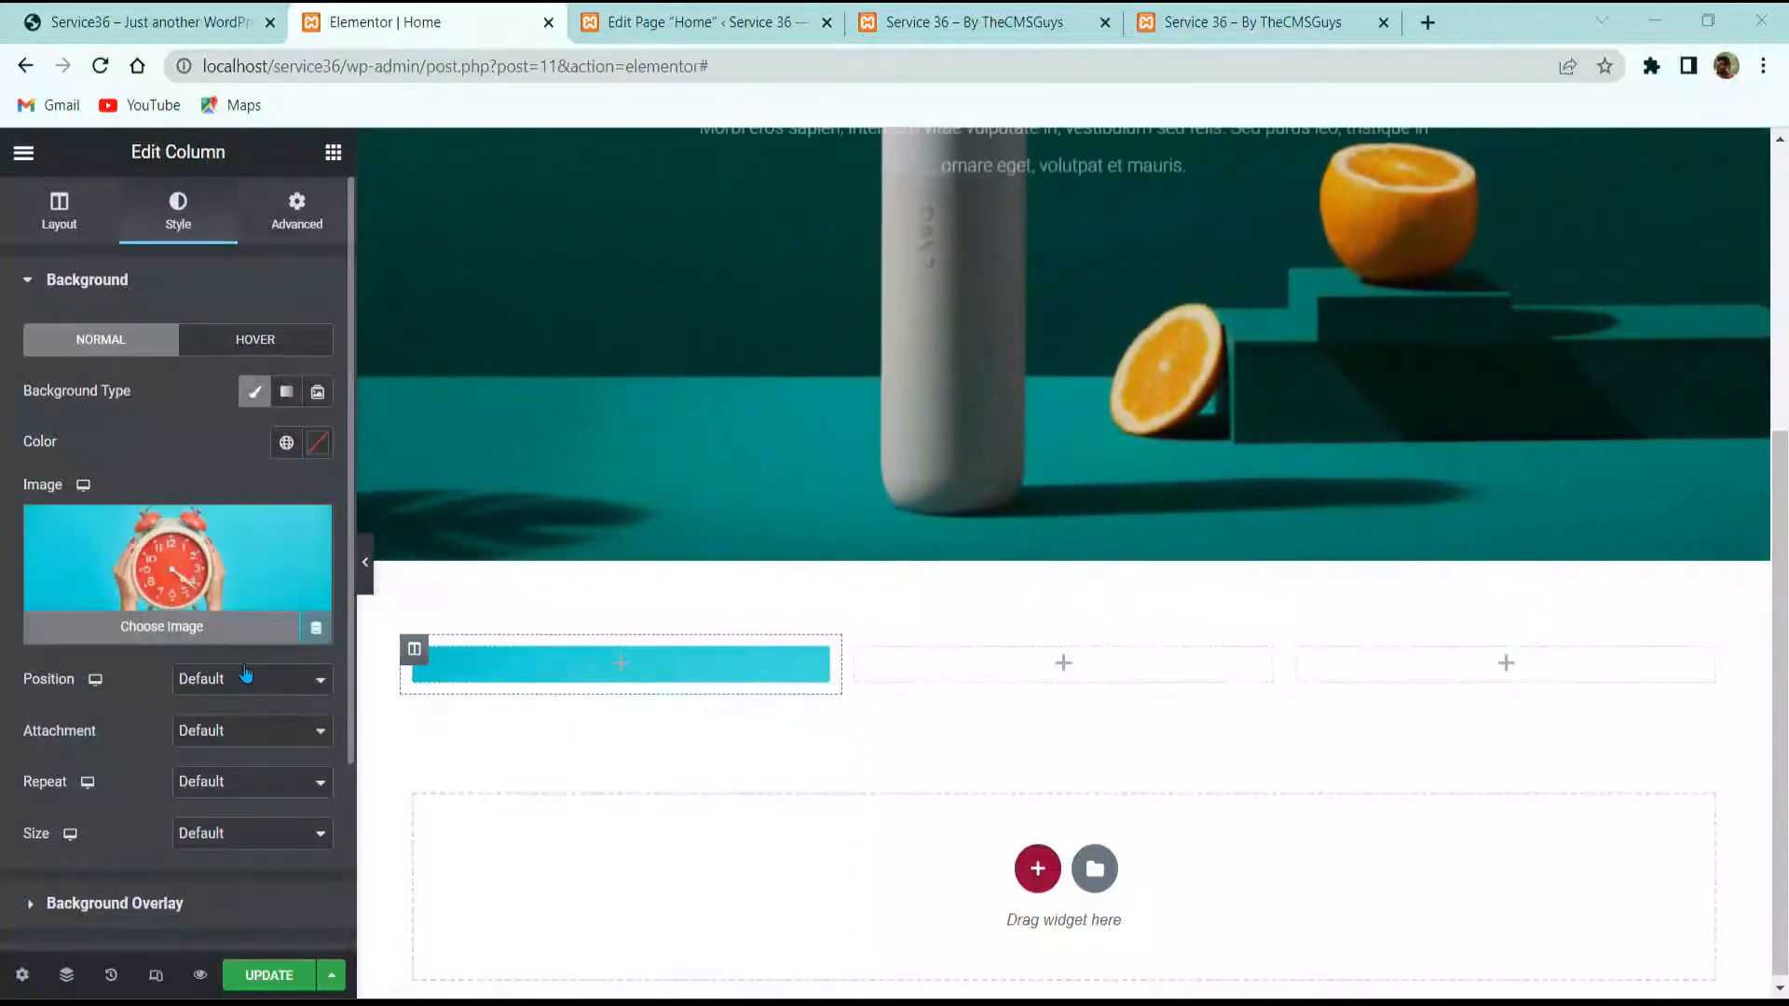
Step: Set the column background position to Center Center and size to Cover
left_click(244, 681)
left_click(224, 719)
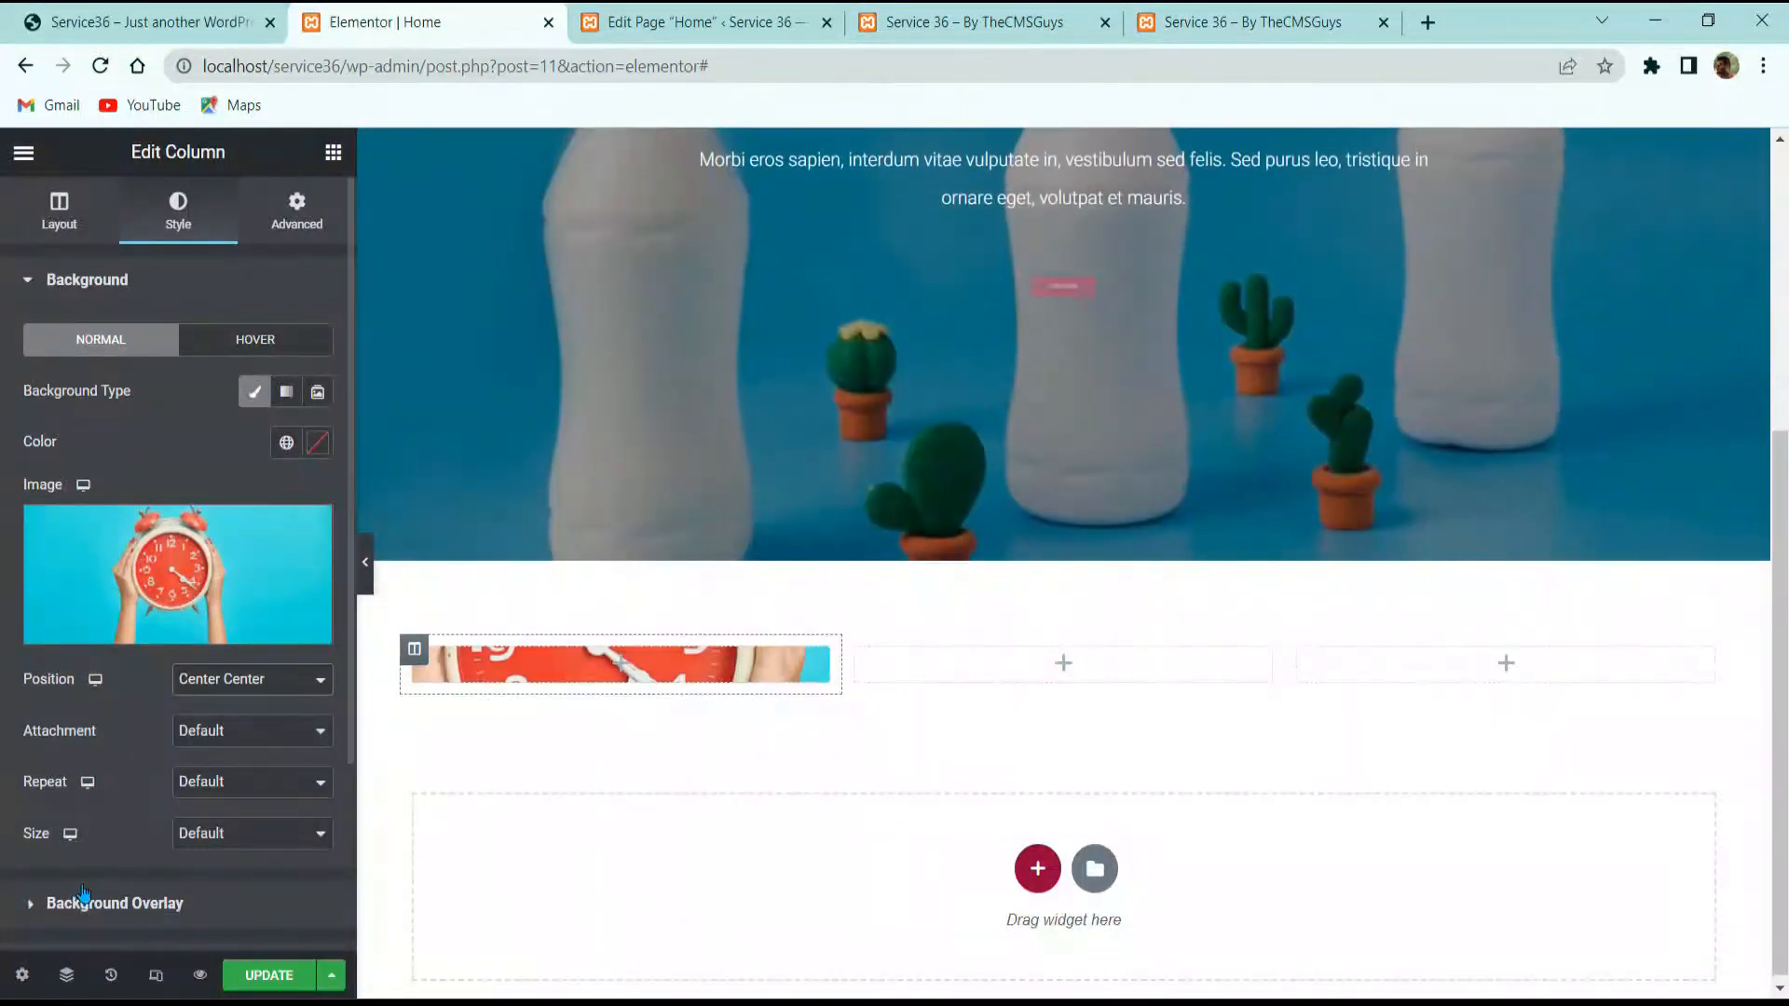
left_click(252, 833)
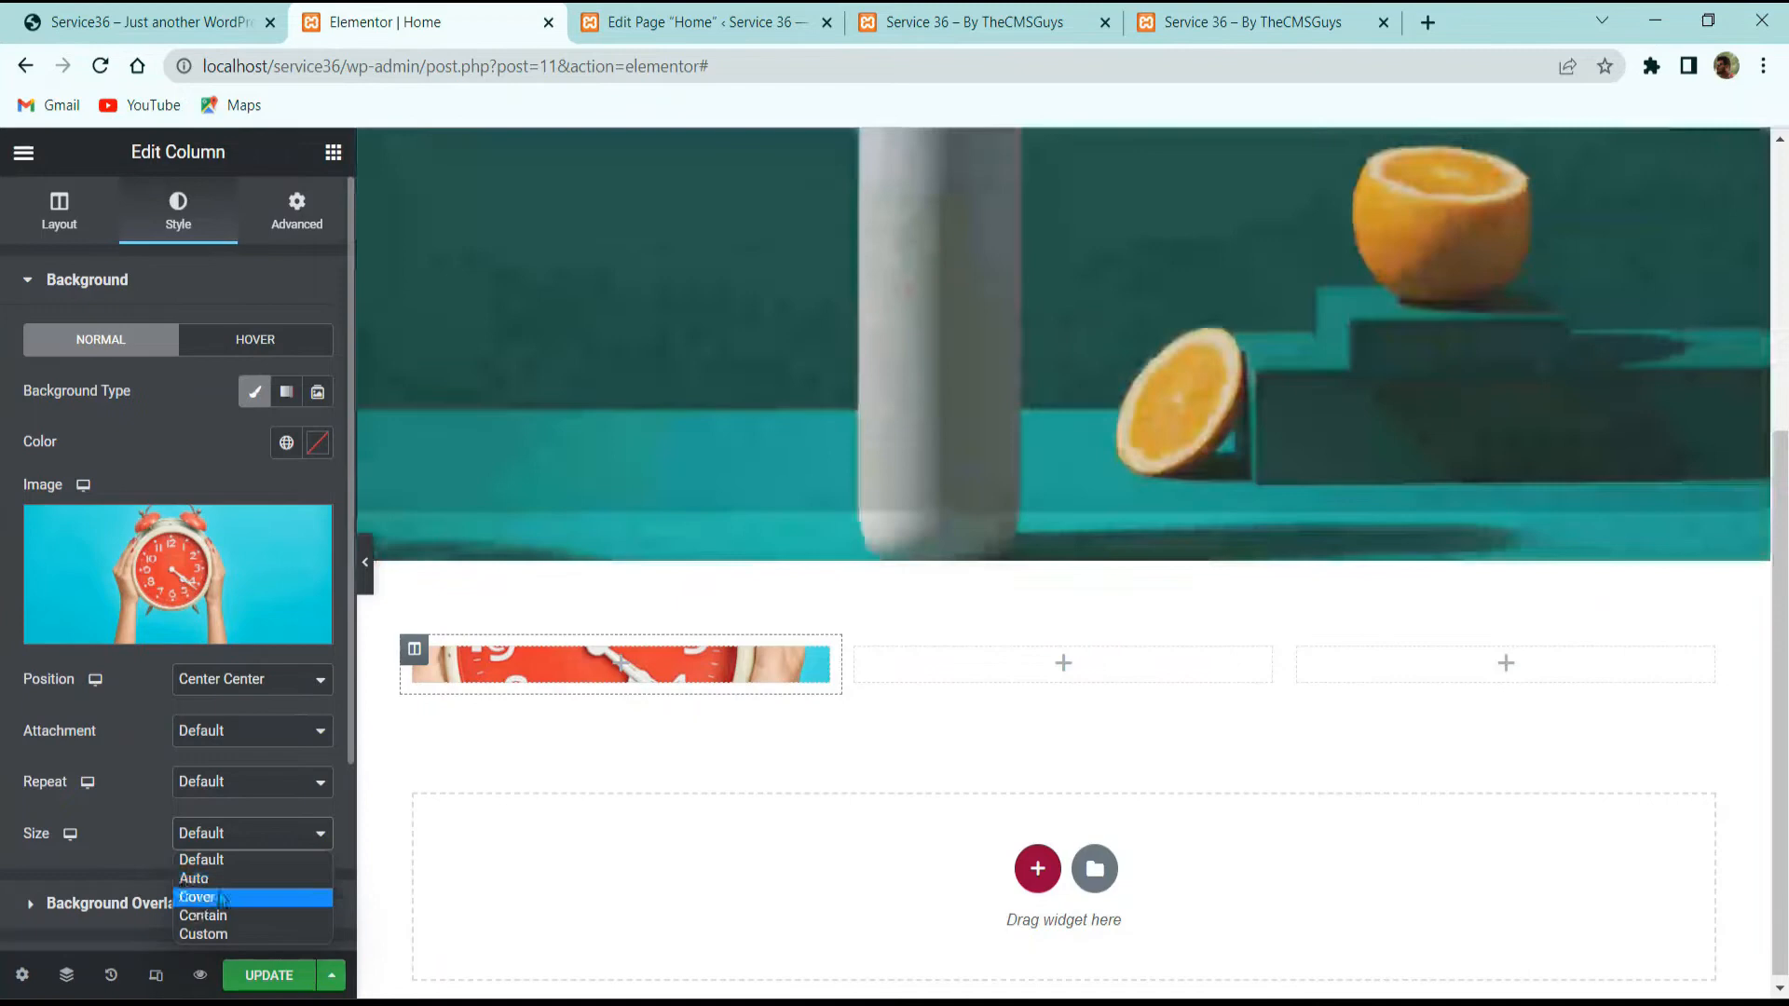
left_click(205, 895)
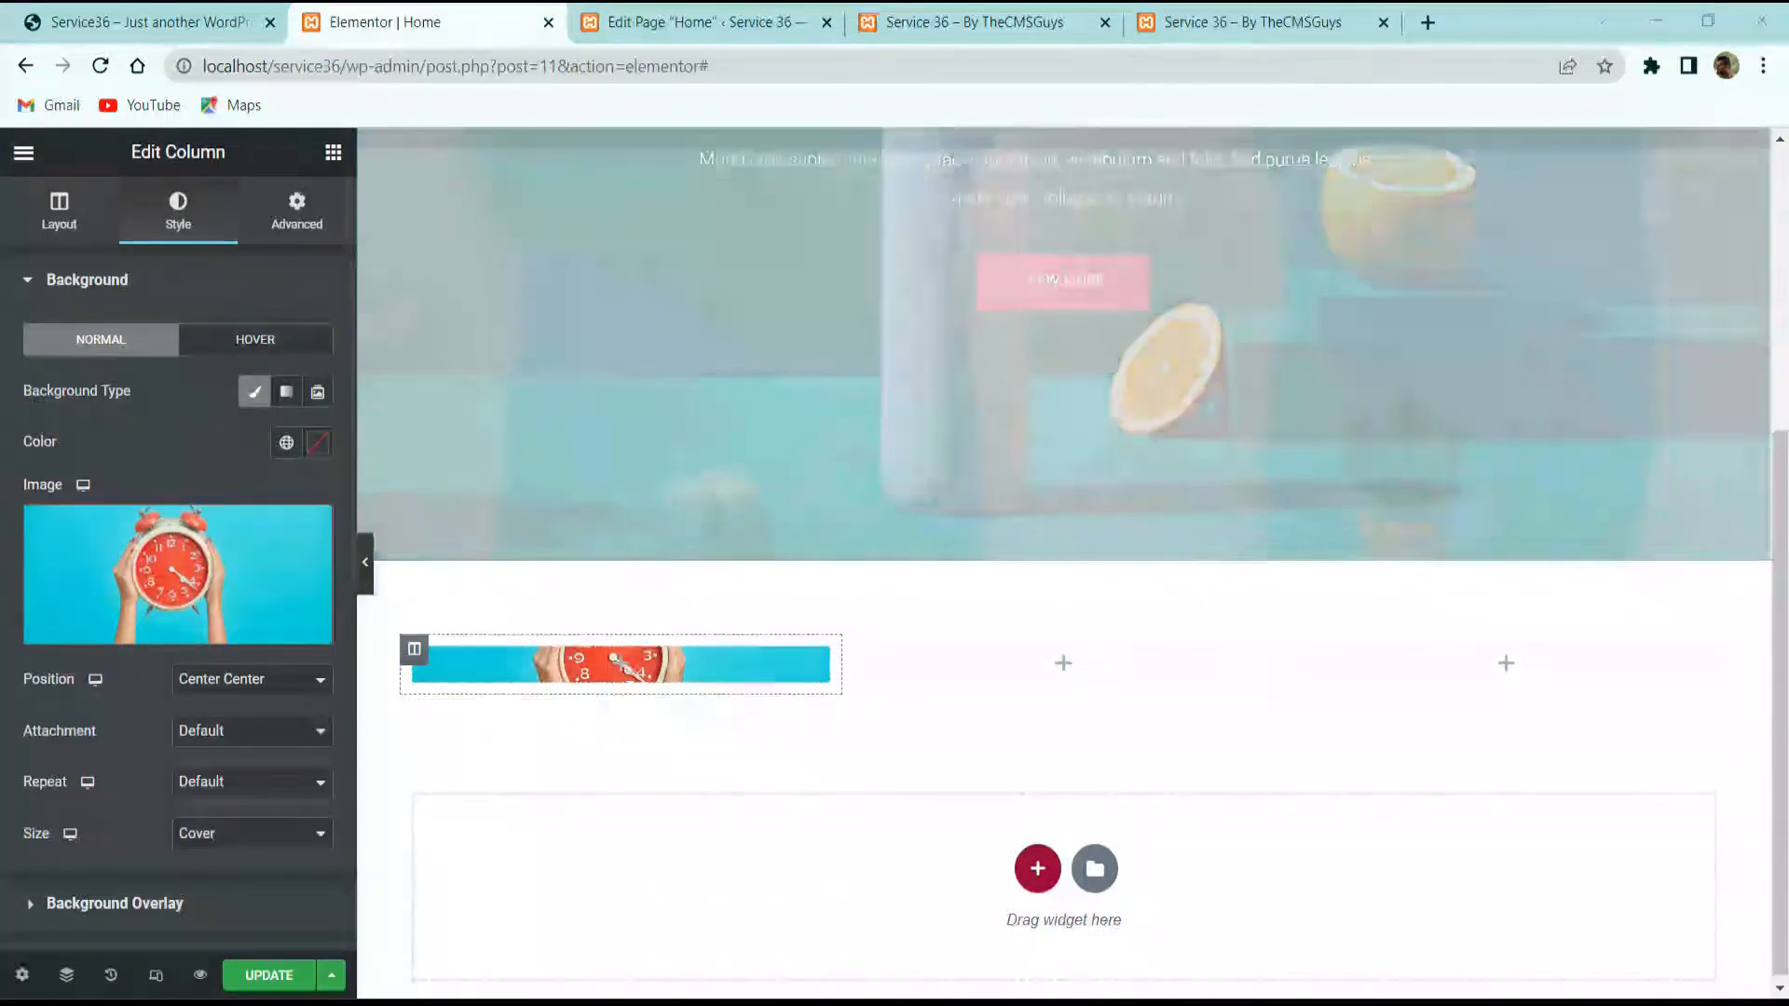
Step: Add a classic black background overlay with 0.14 opacity
scroll(97, 736, "down", 3)
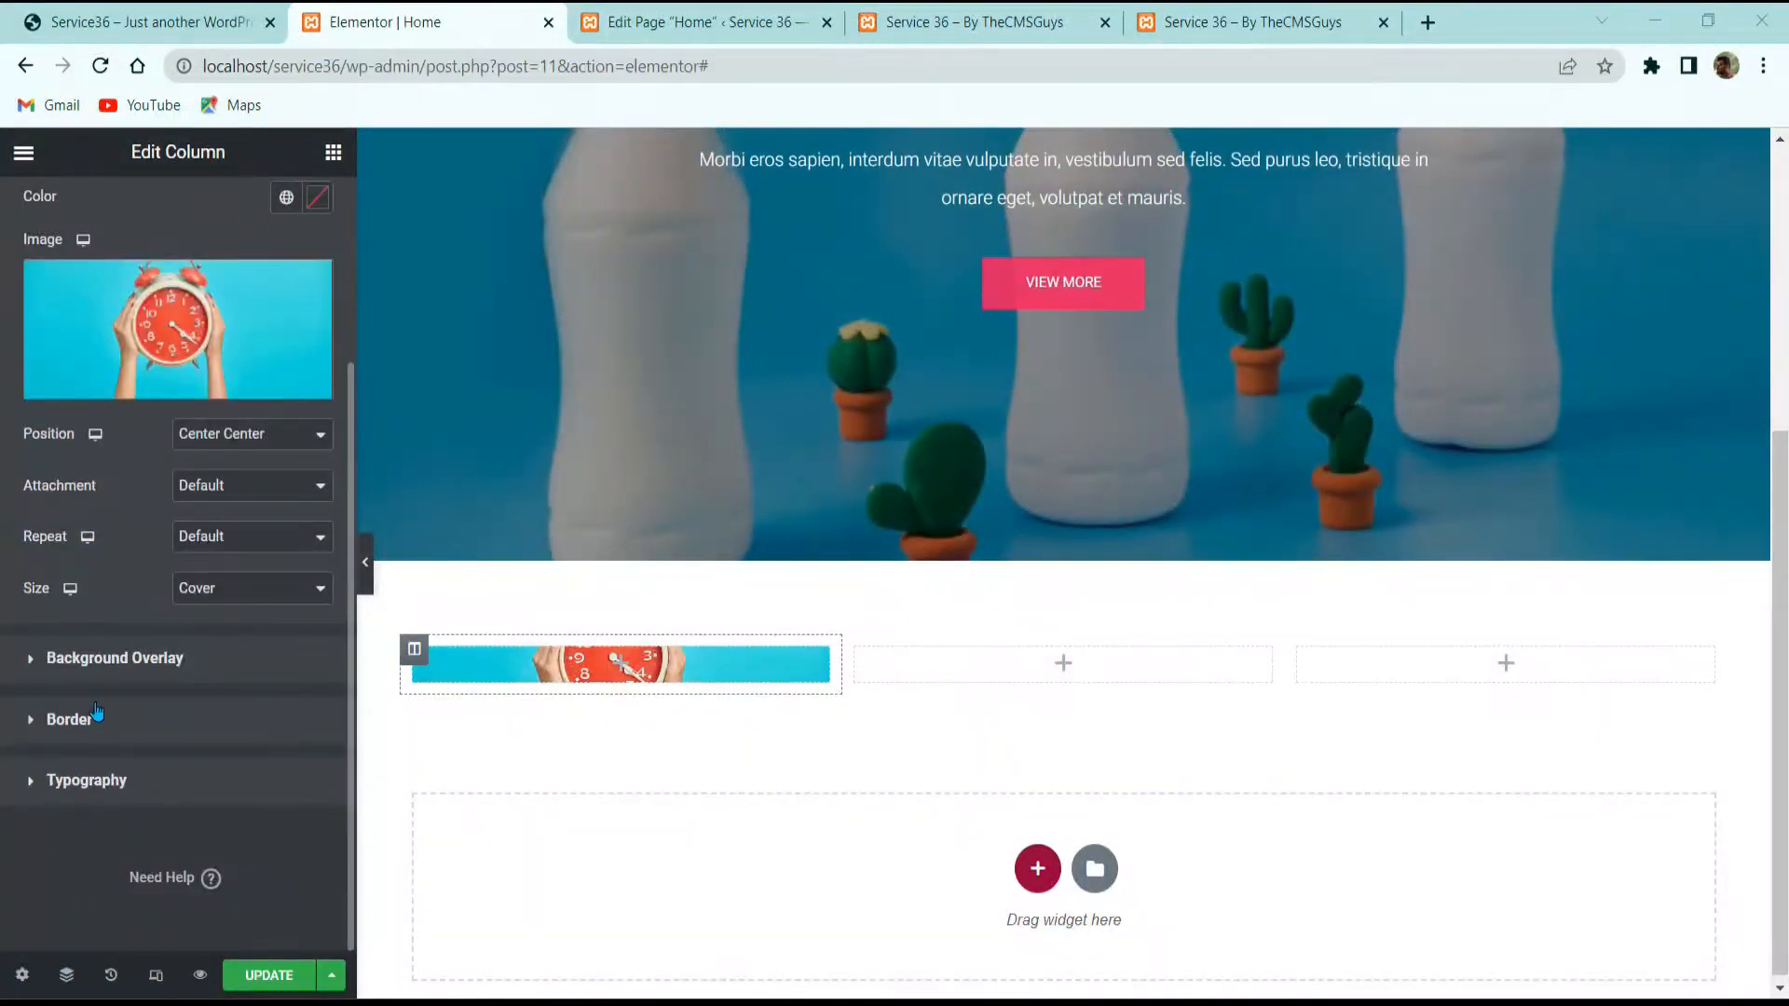
left_click(114, 657)
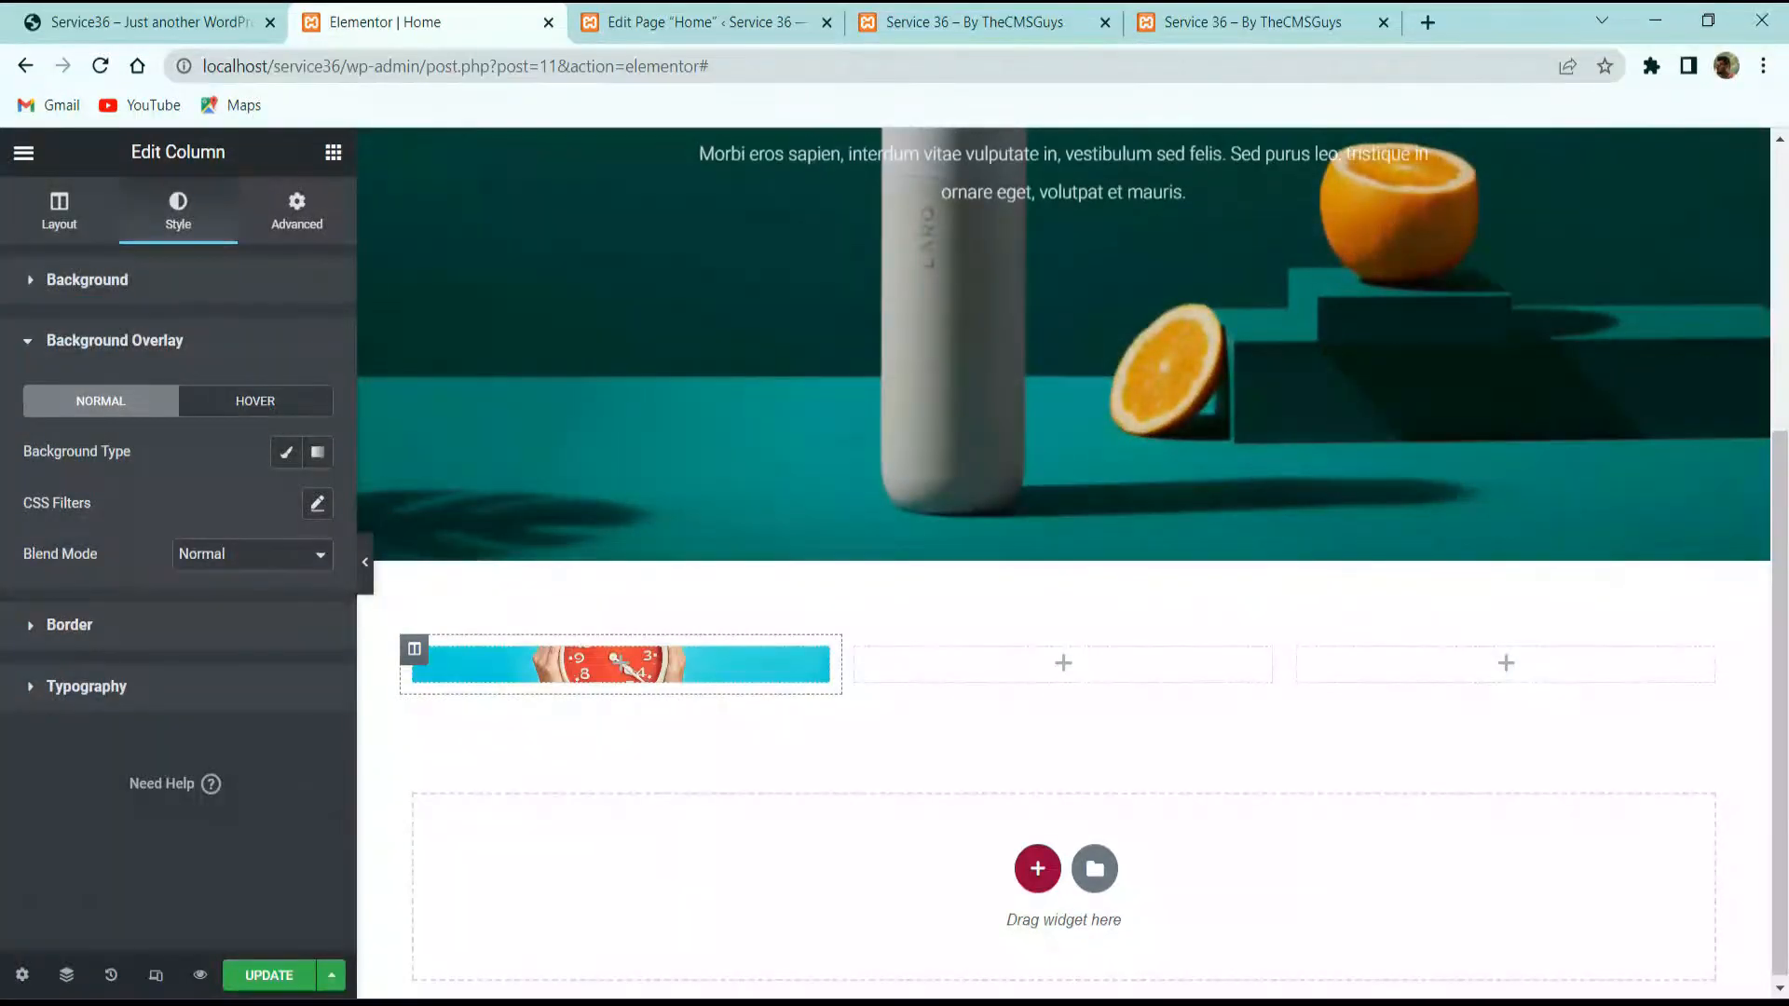
left_click(286, 452)
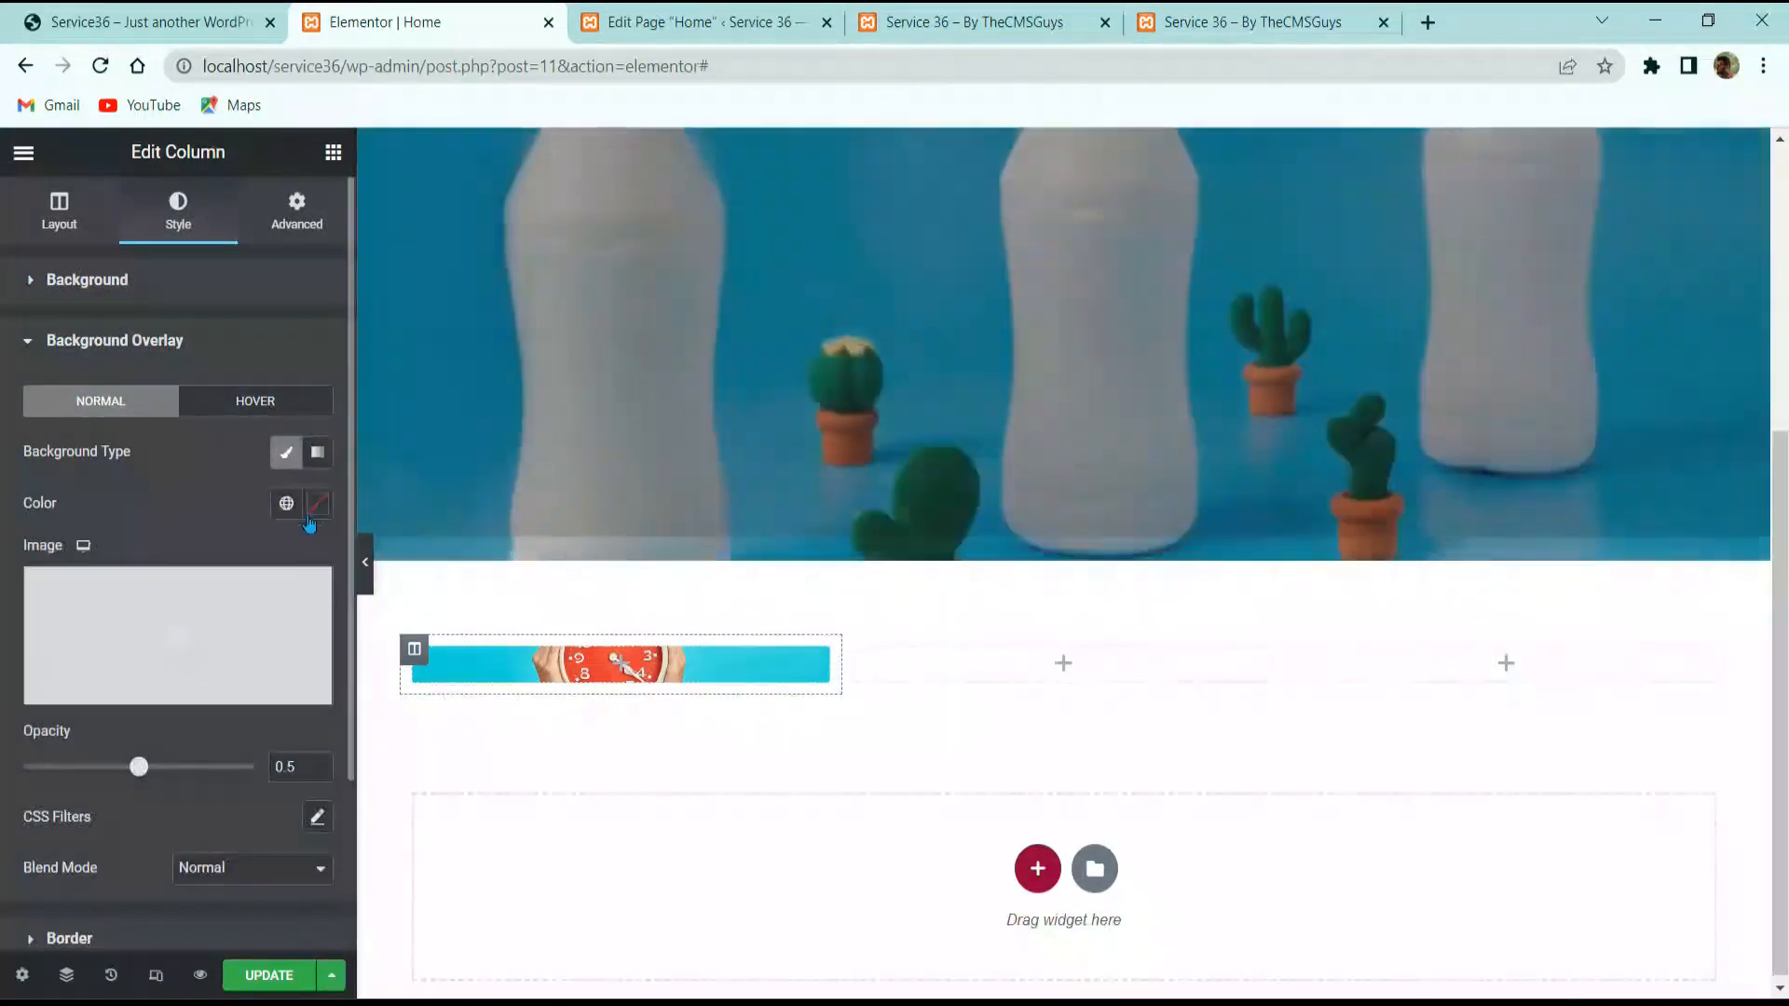
left_click(316, 503)
left_click(48, 510)
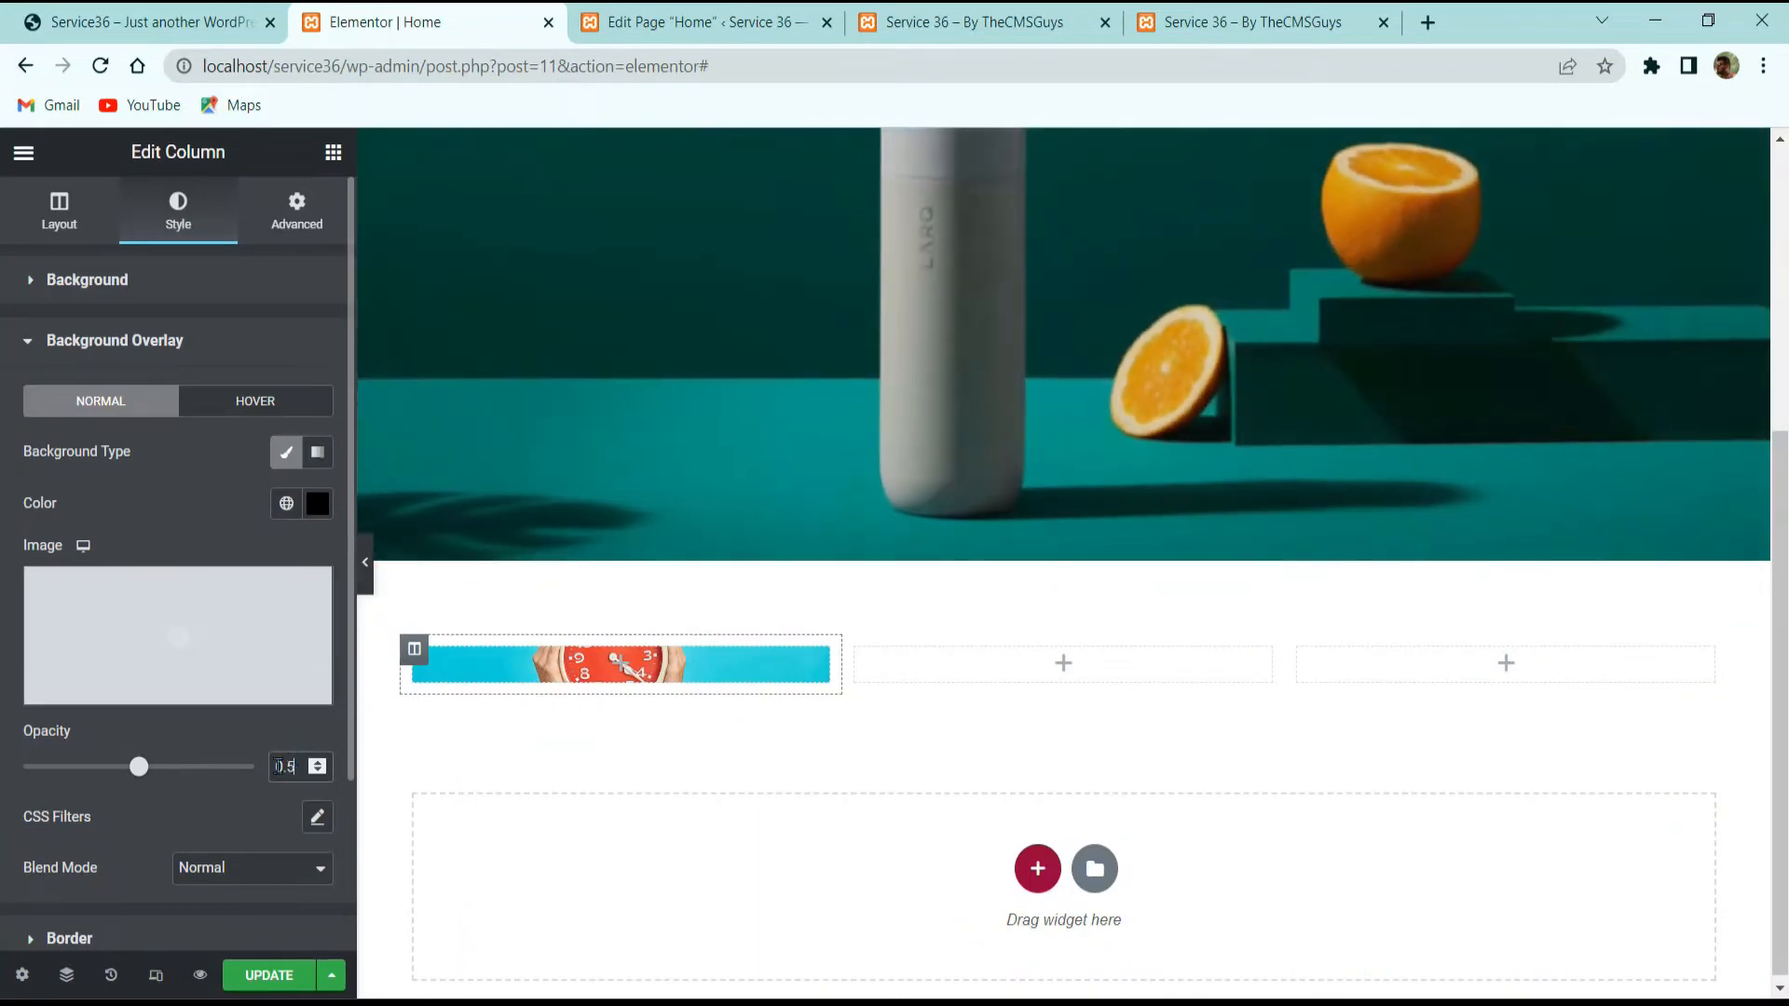
left_click_drag(284, 766, 236, 765)
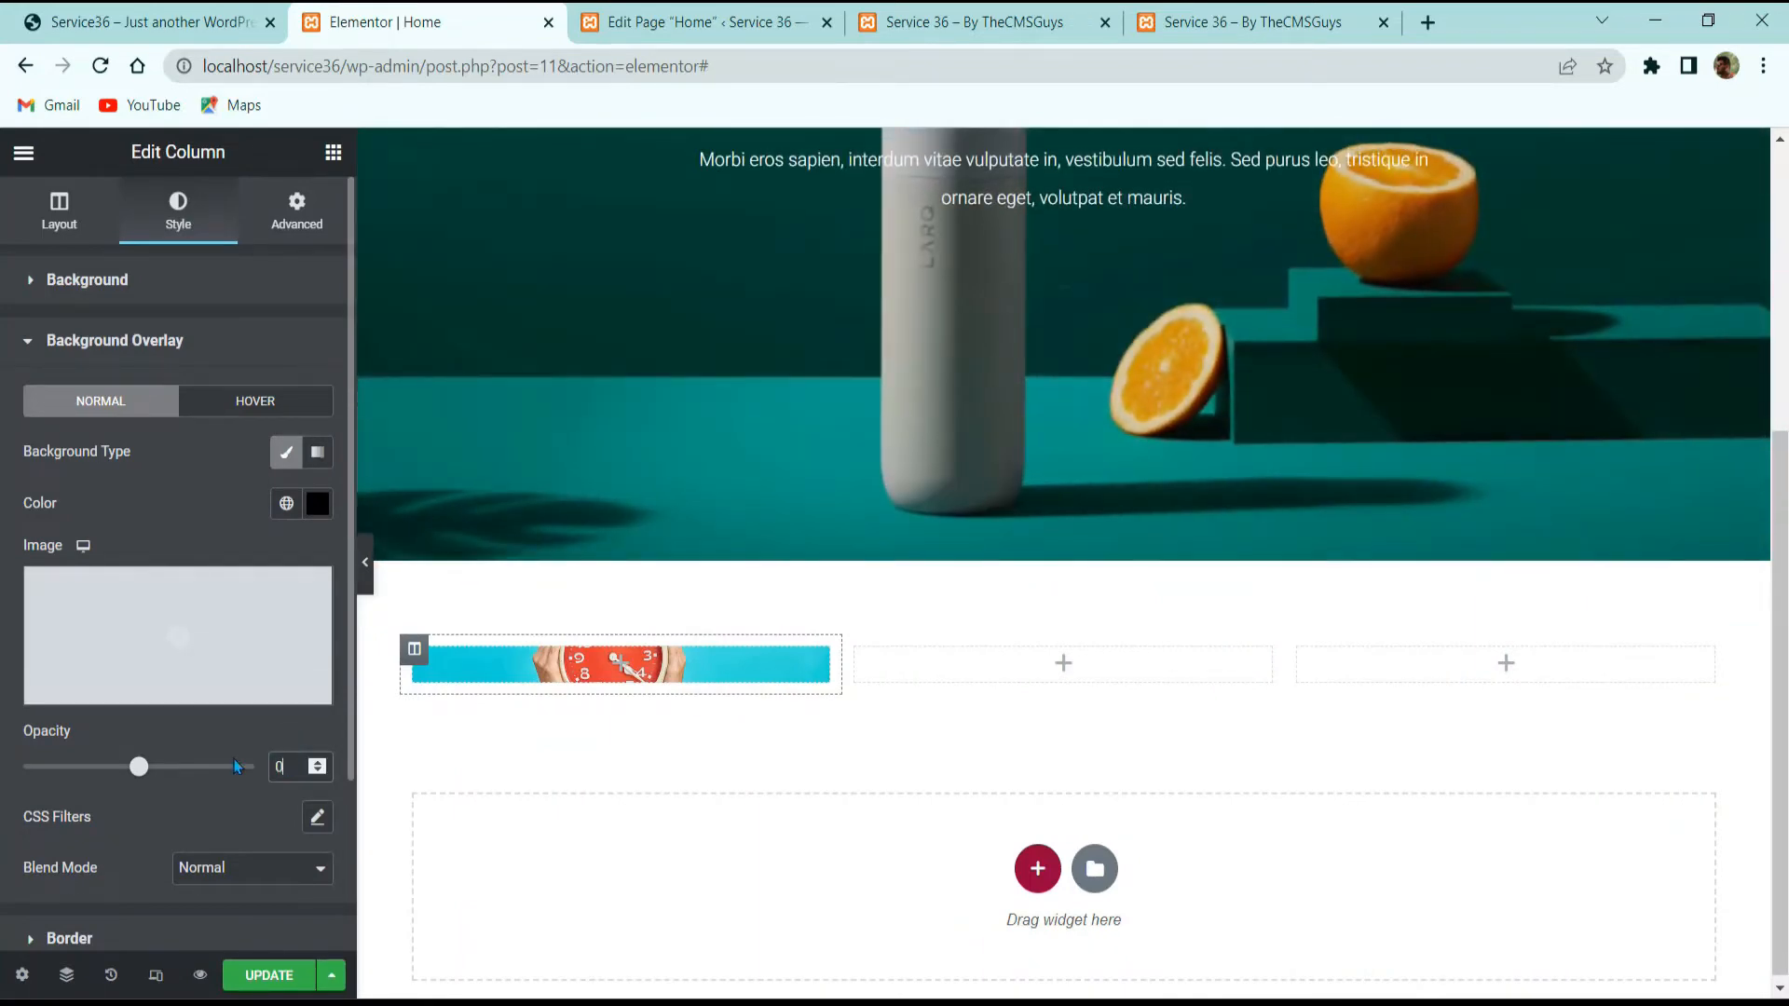
type("0.14")
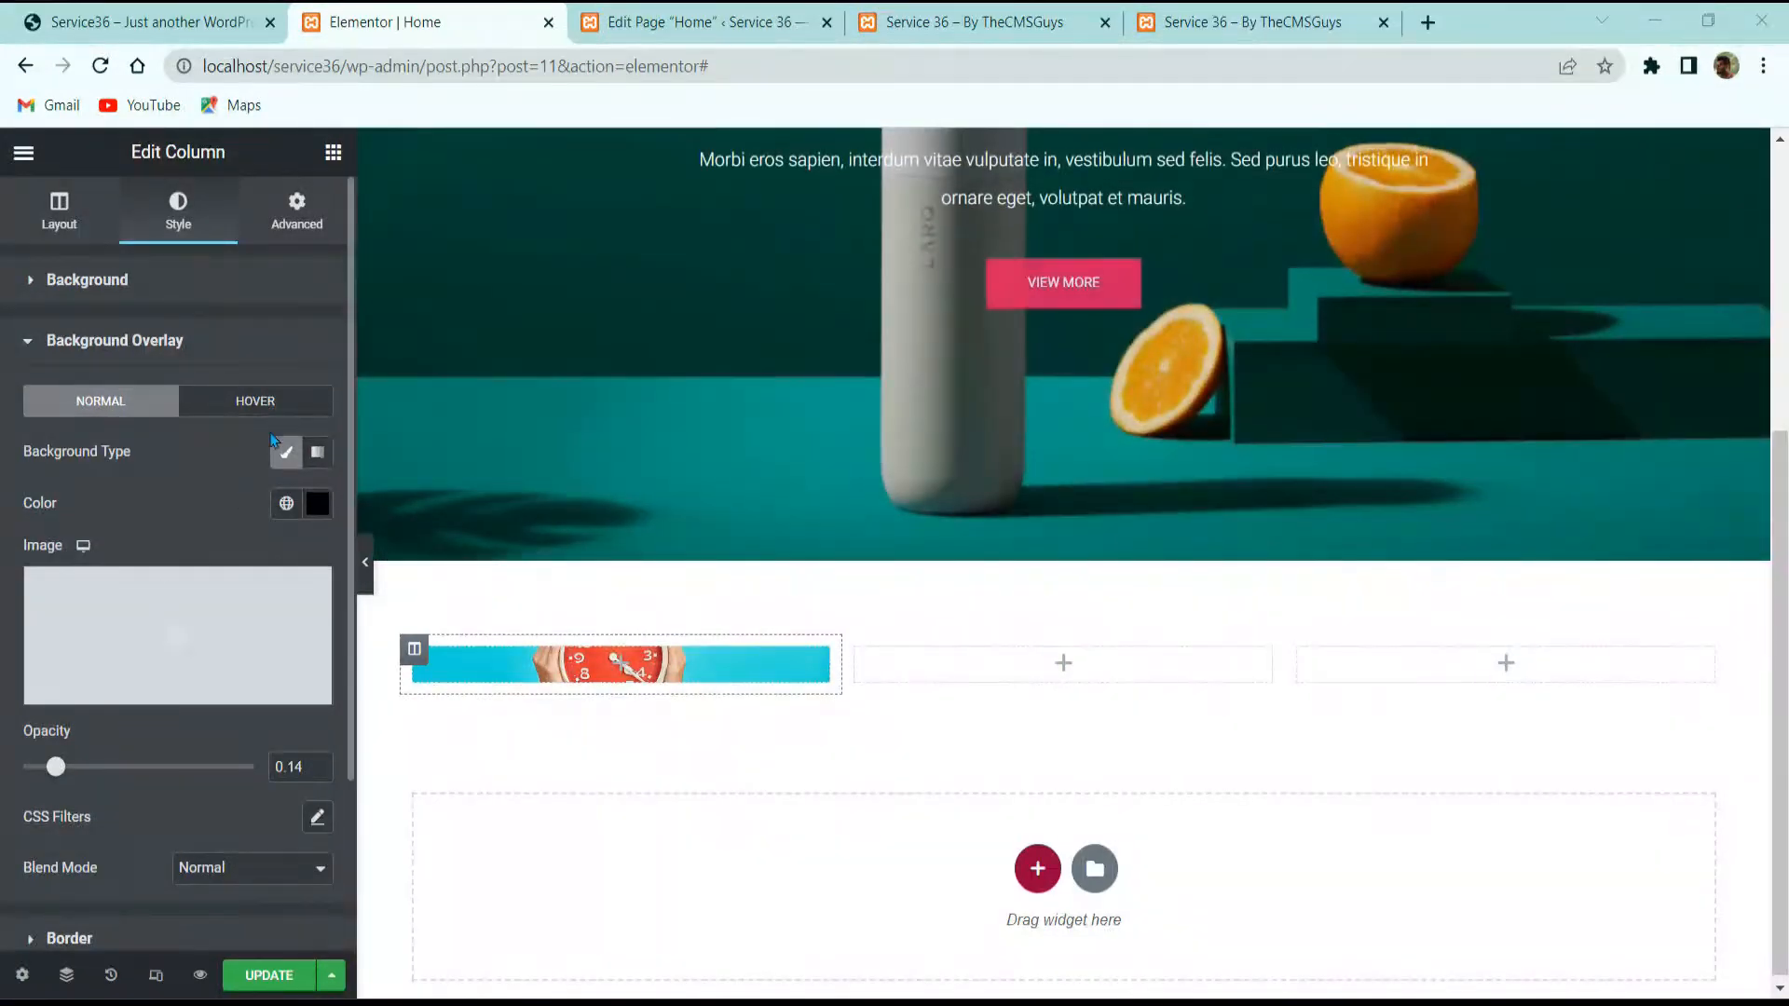
Step: Give the first column a 15 px margin on every side, then search widgets for 'icon'
left_click(276, 201)
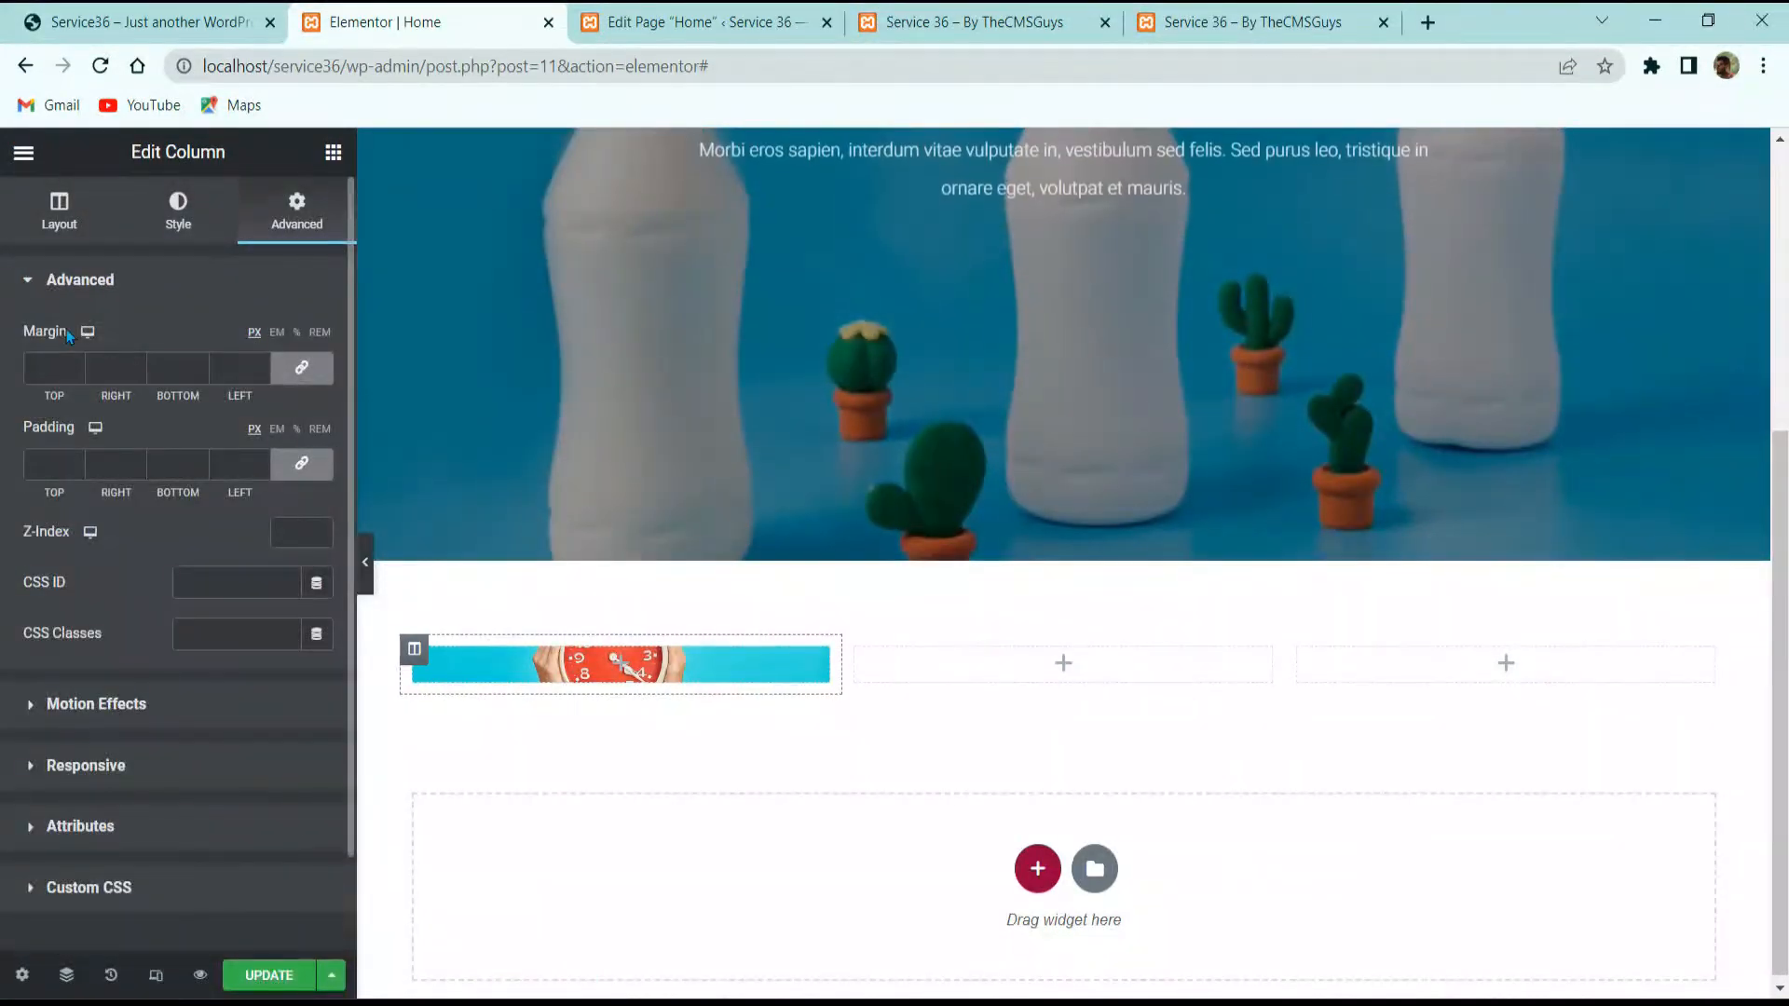
type("15")
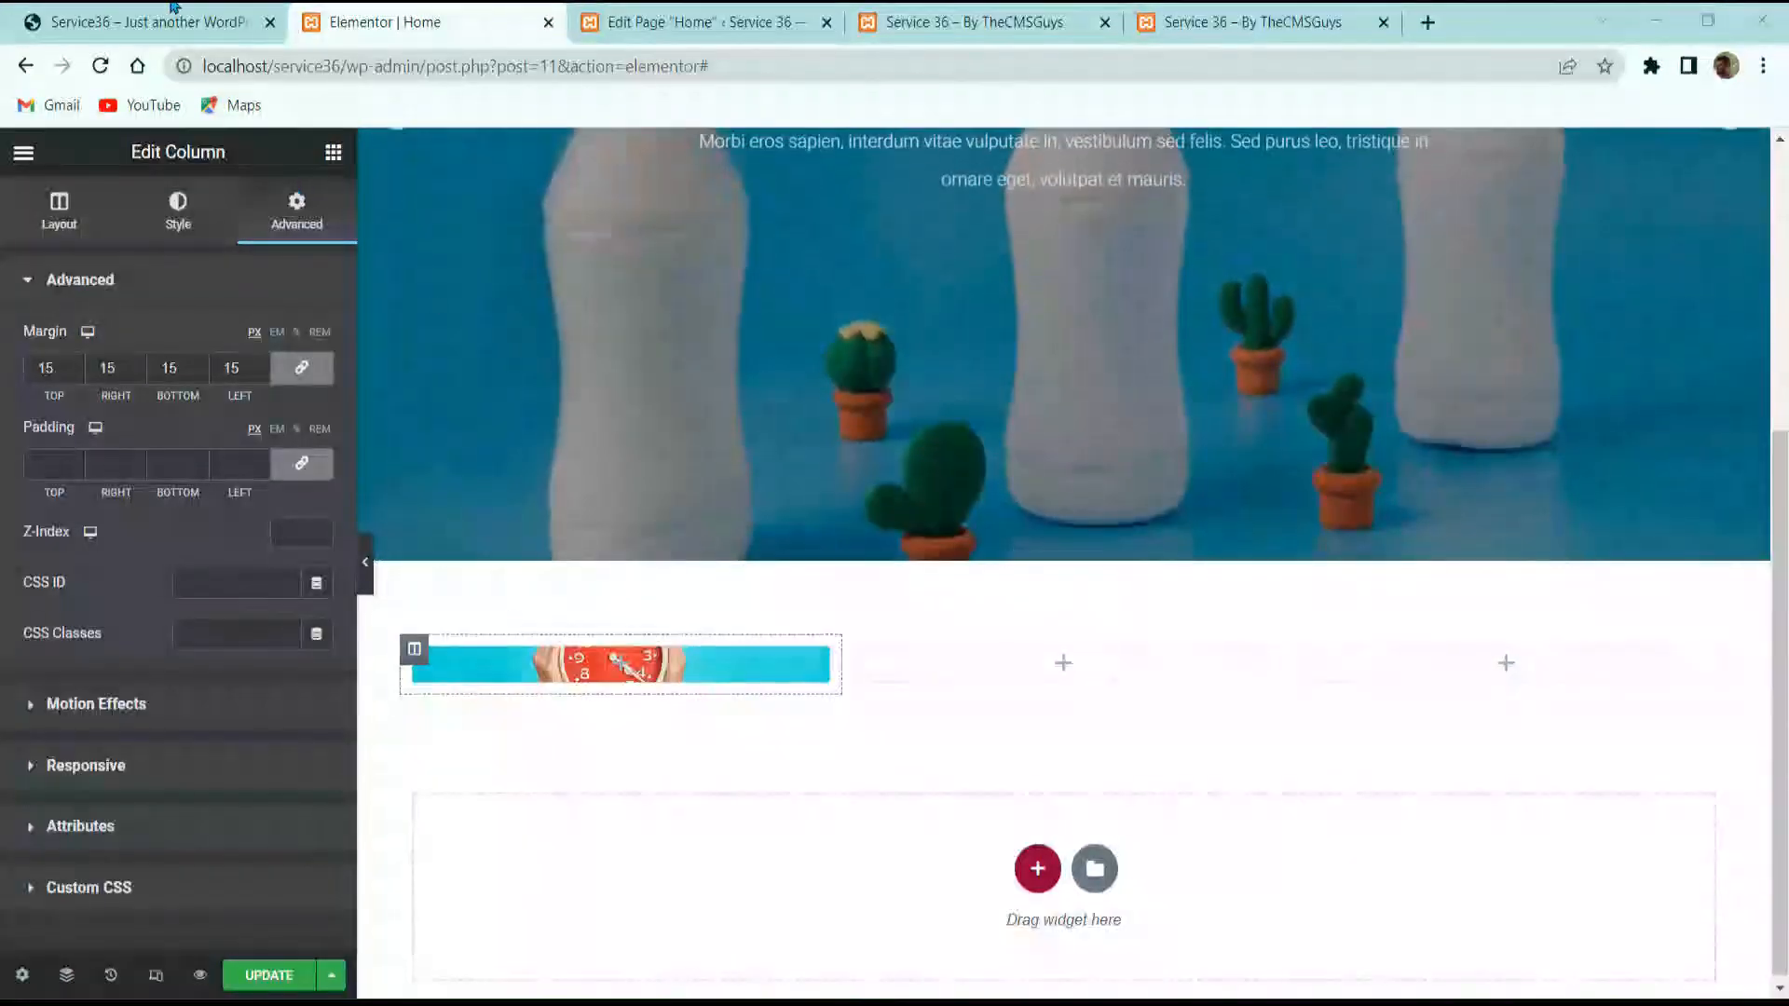
left_click(174, 18)
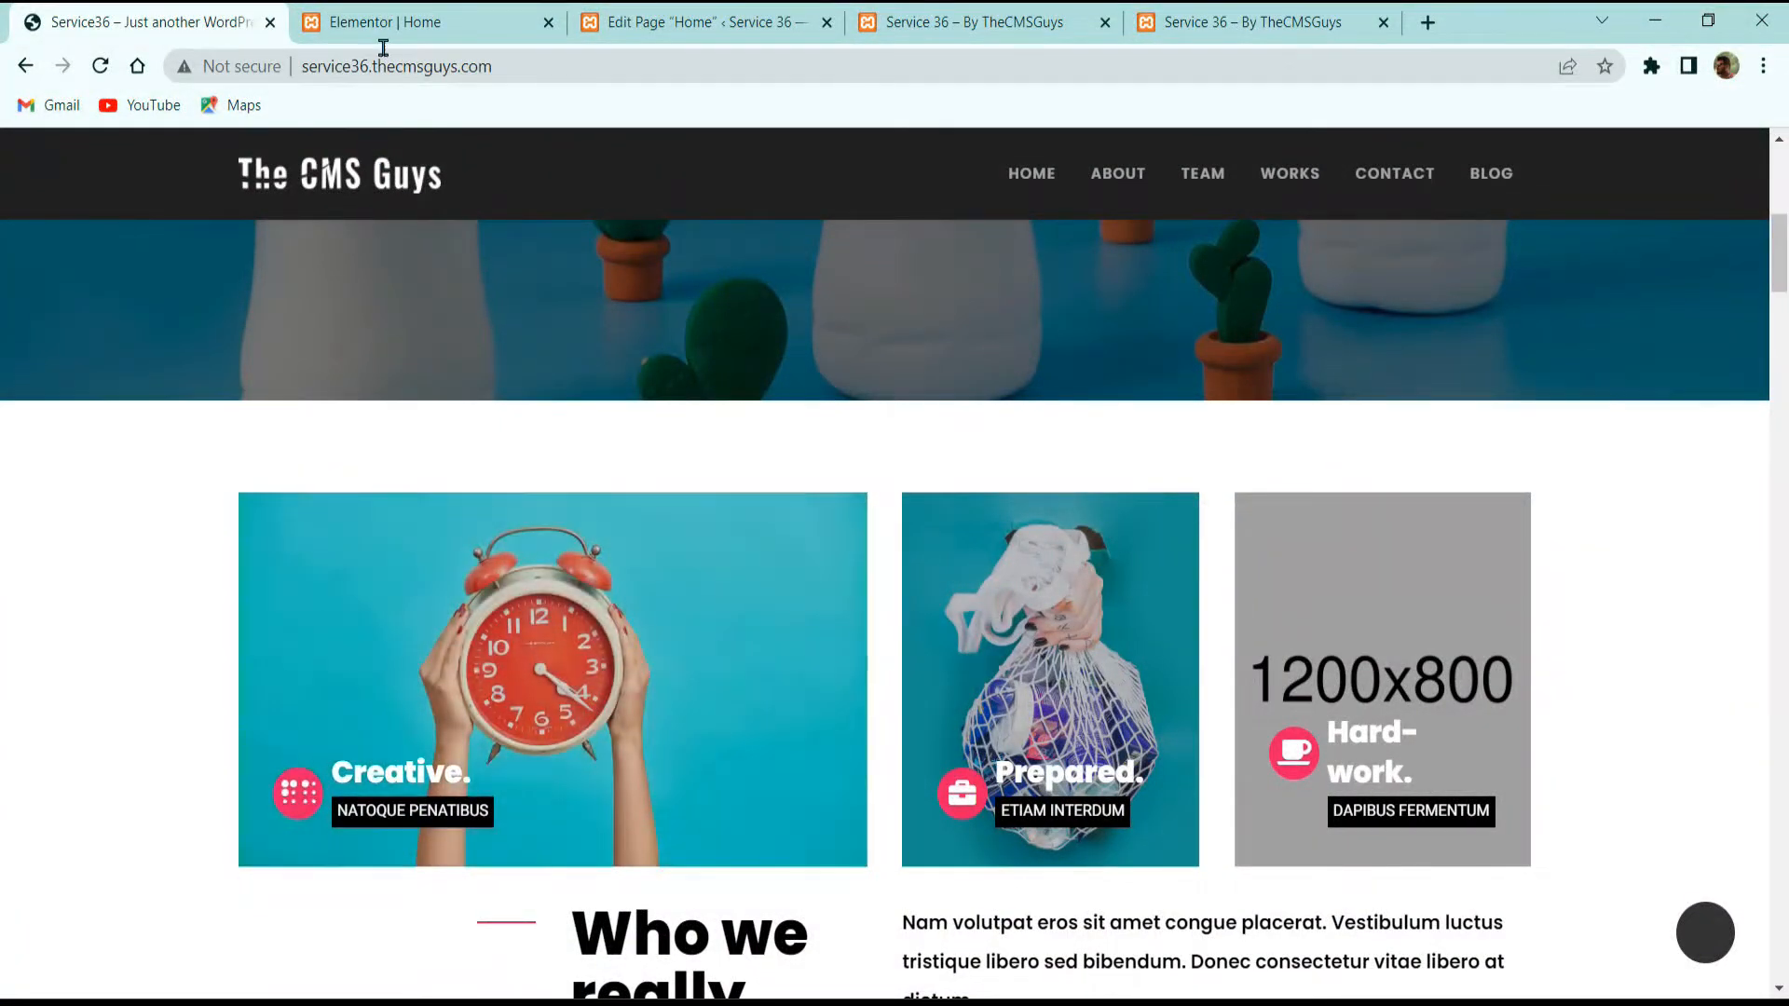
left_click(380, 37)
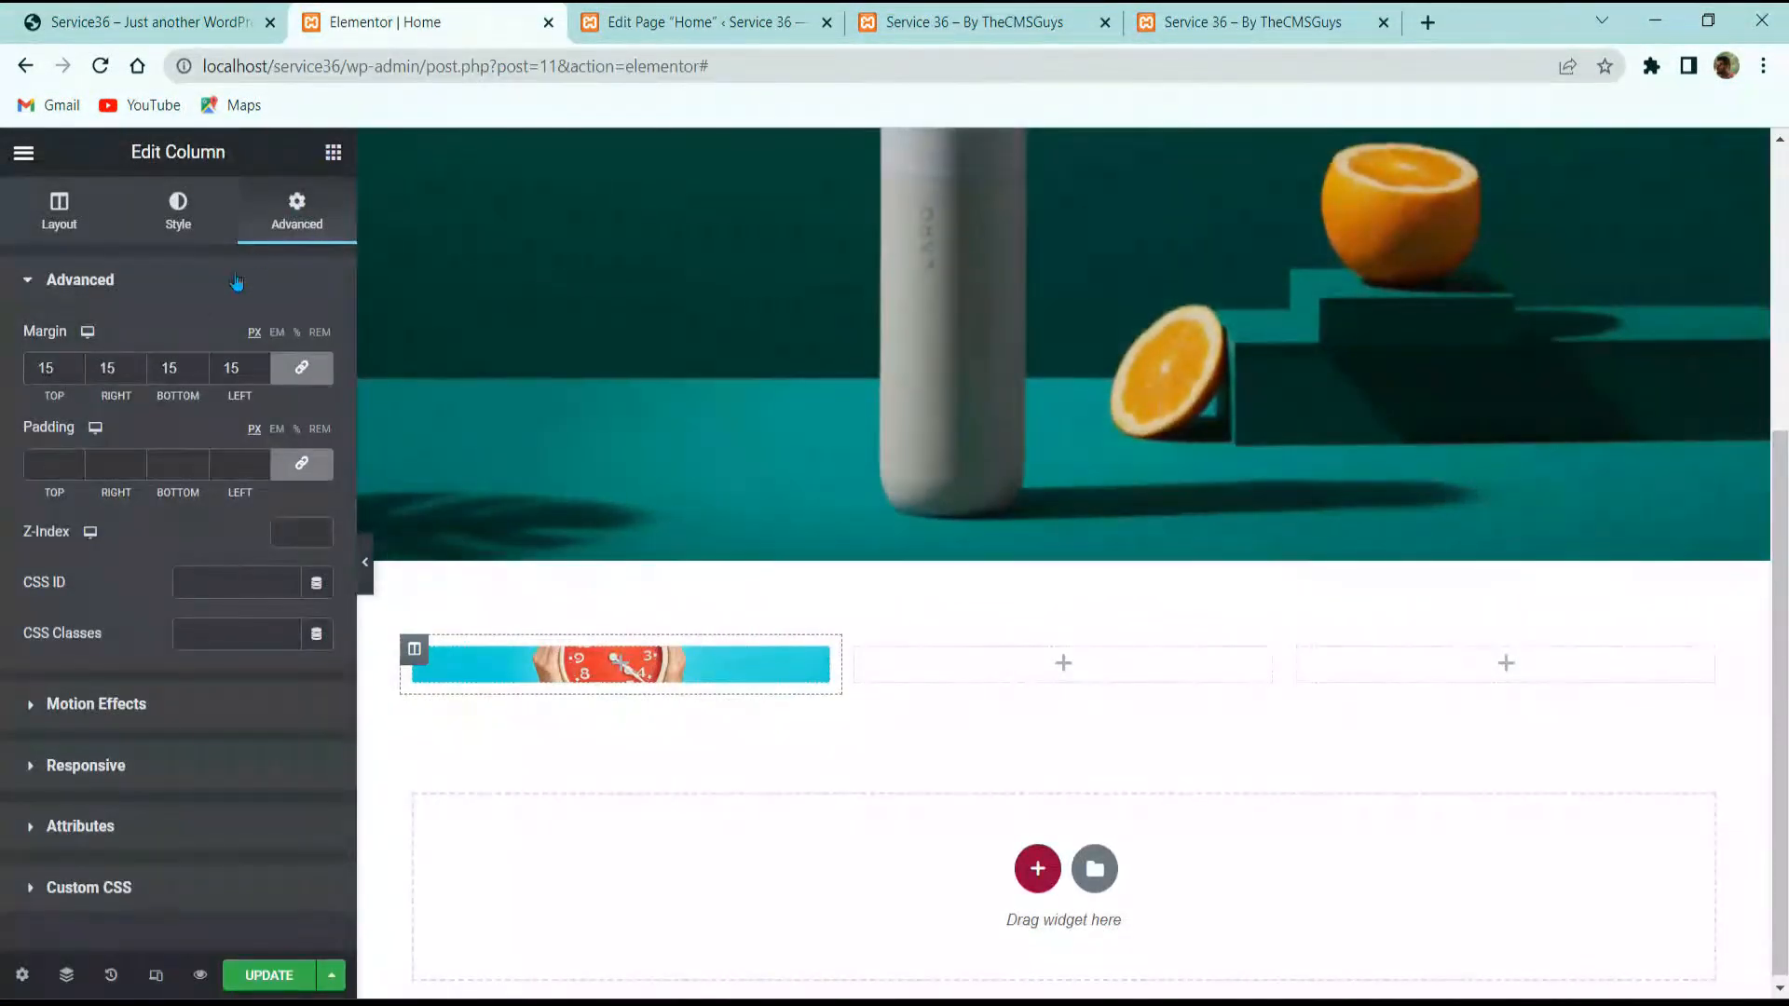
left_click(331, 152)
type("icon")
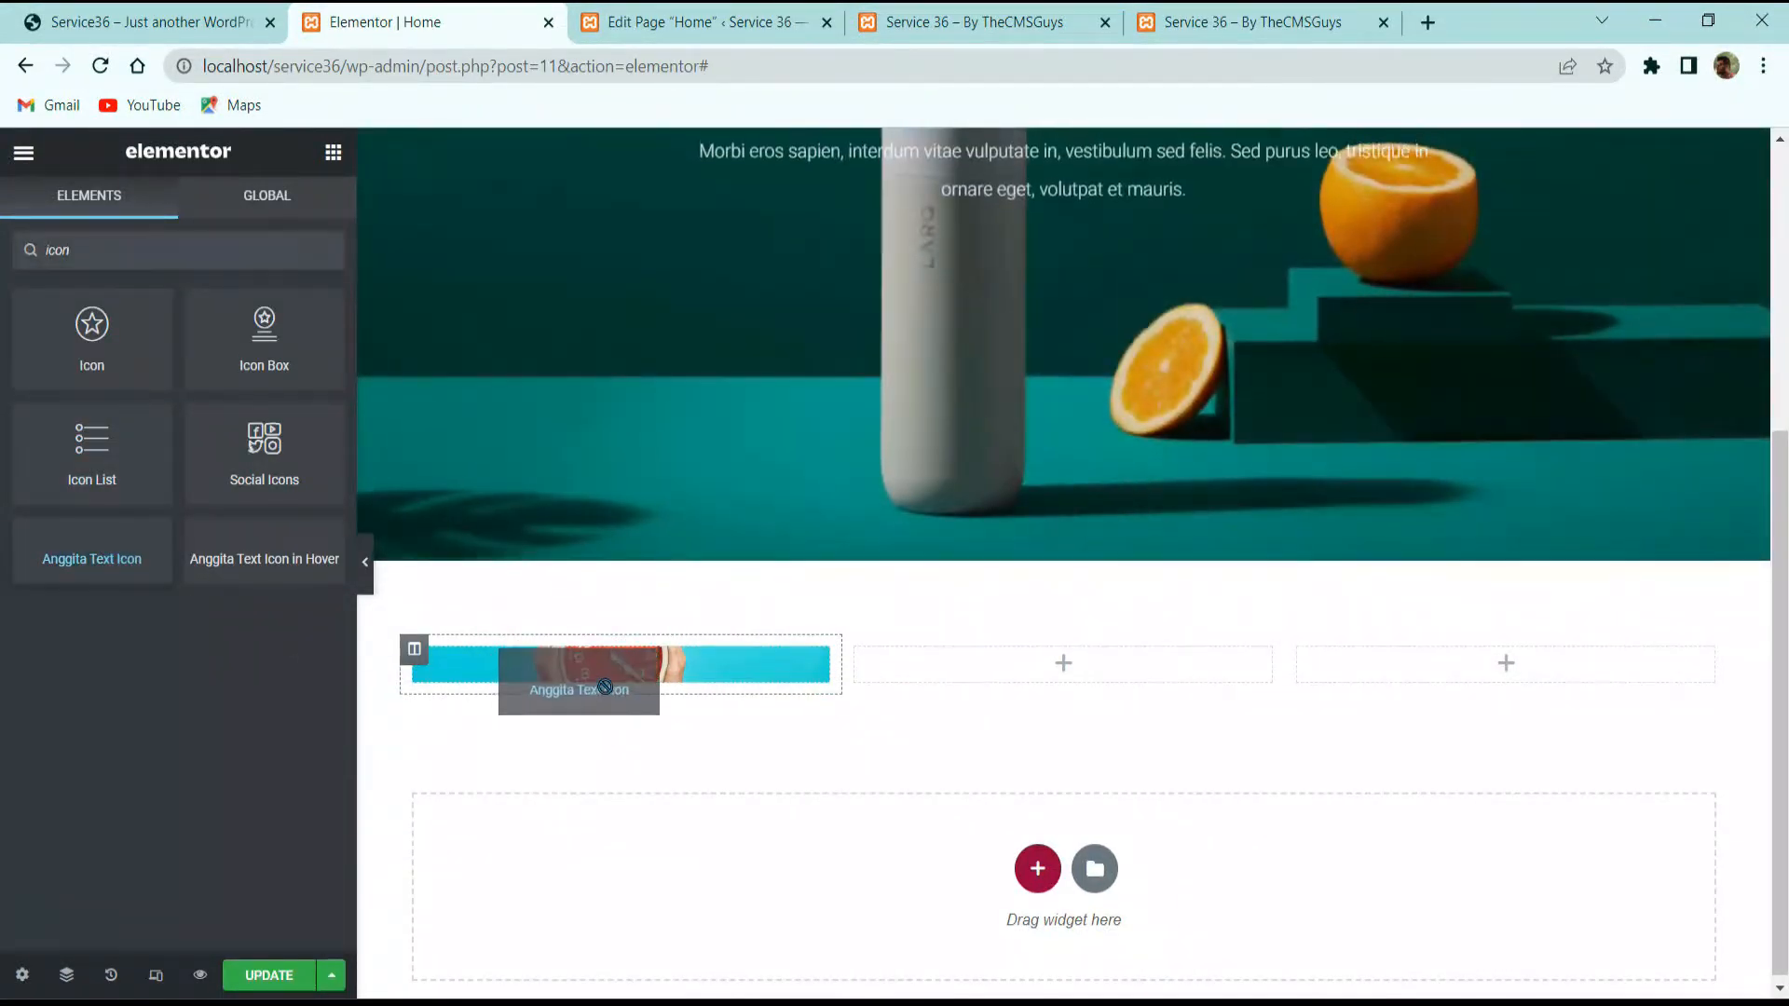
Step: Place an Anggita Text Icon widget in the first column with the braille icon
left_click_drag(619, 672, 620, 674)
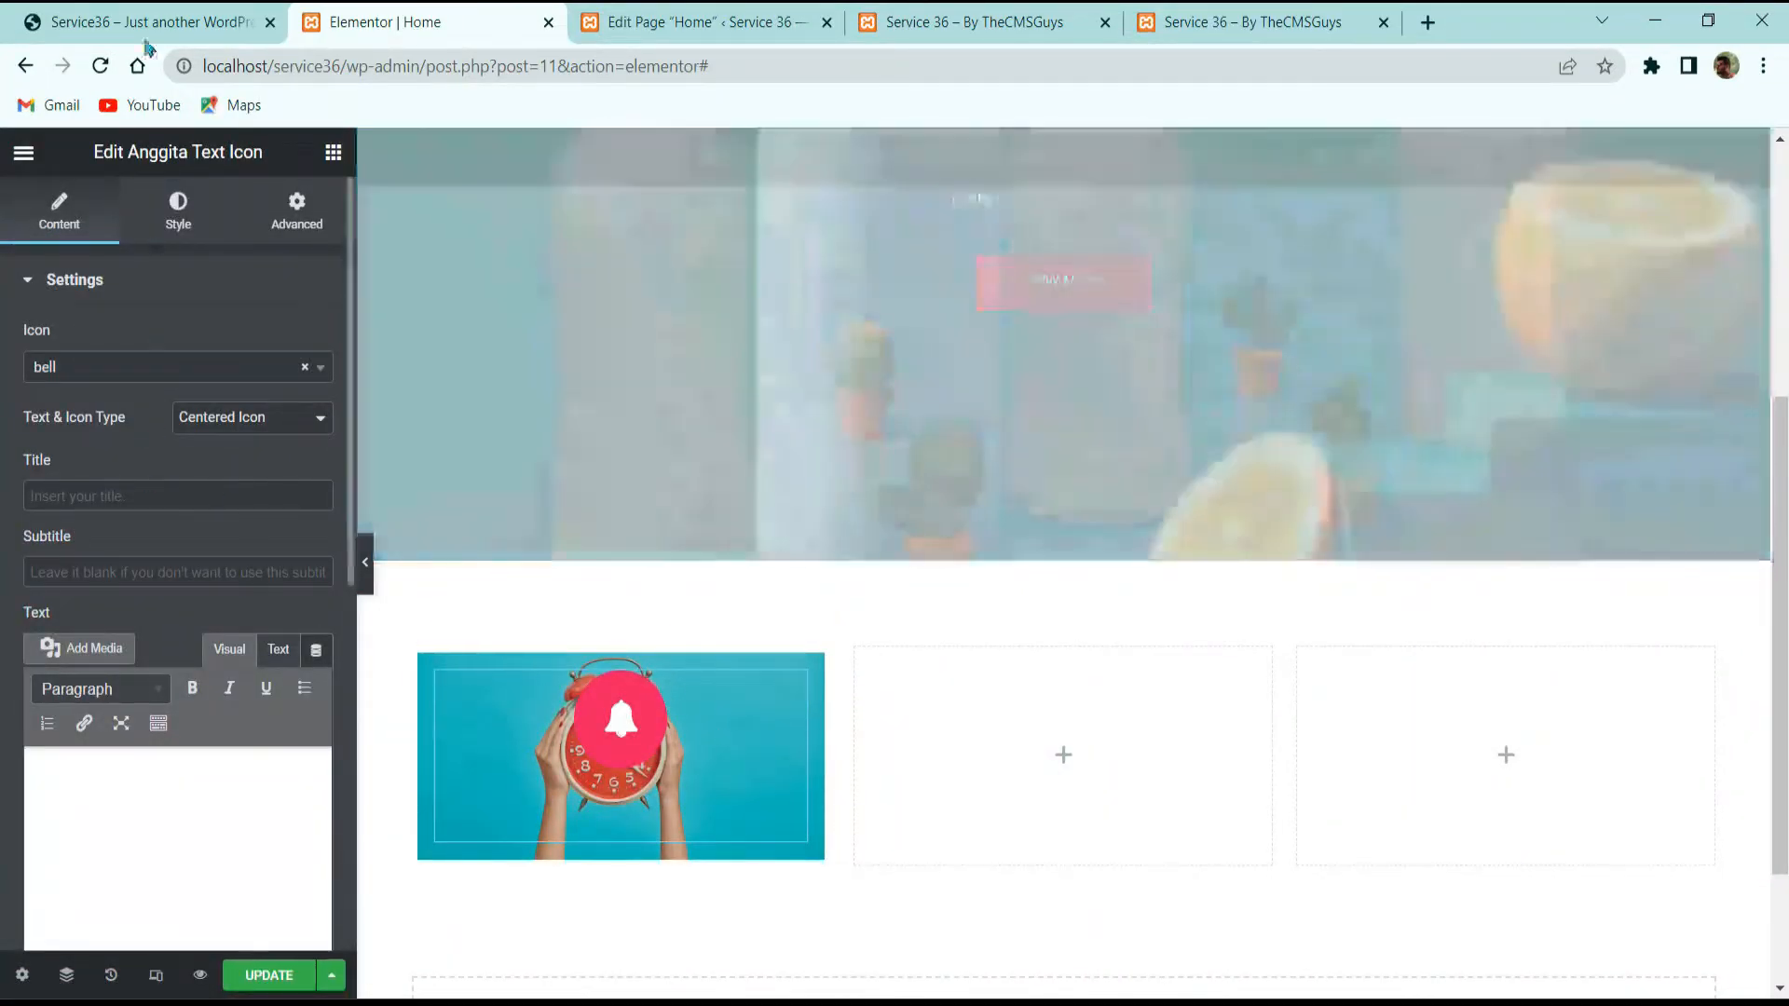
left_click(147, 28)
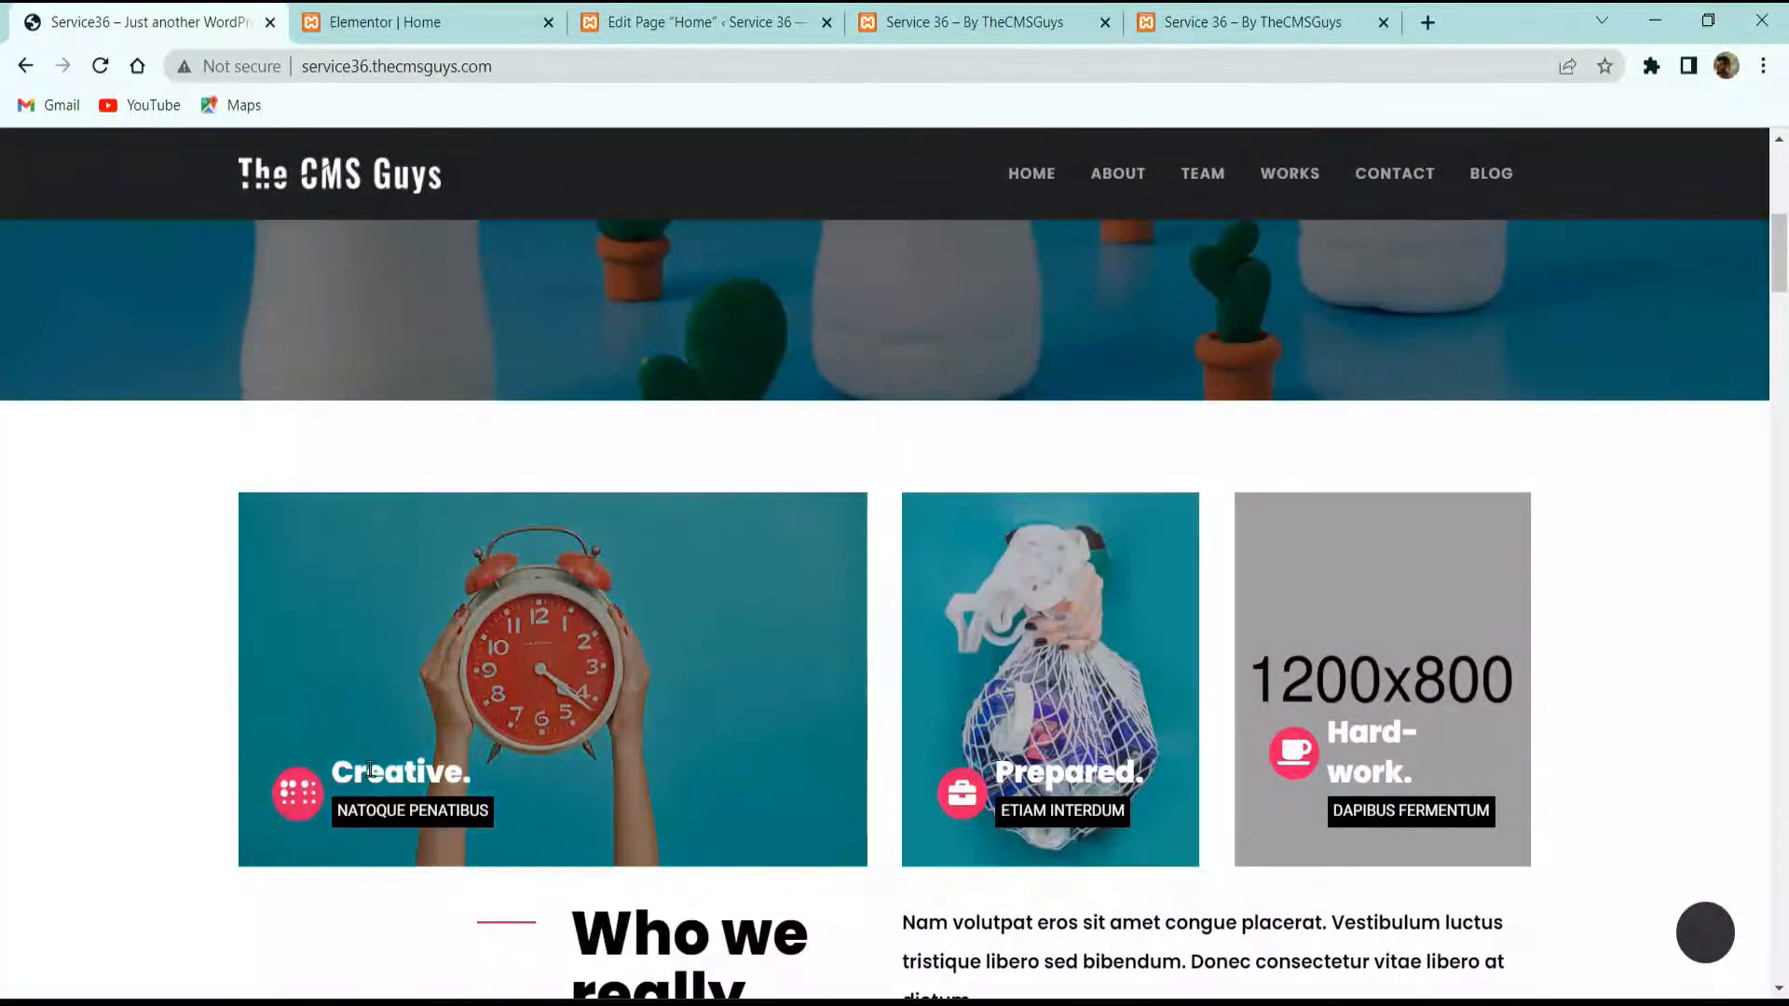
left_click(438, 22)
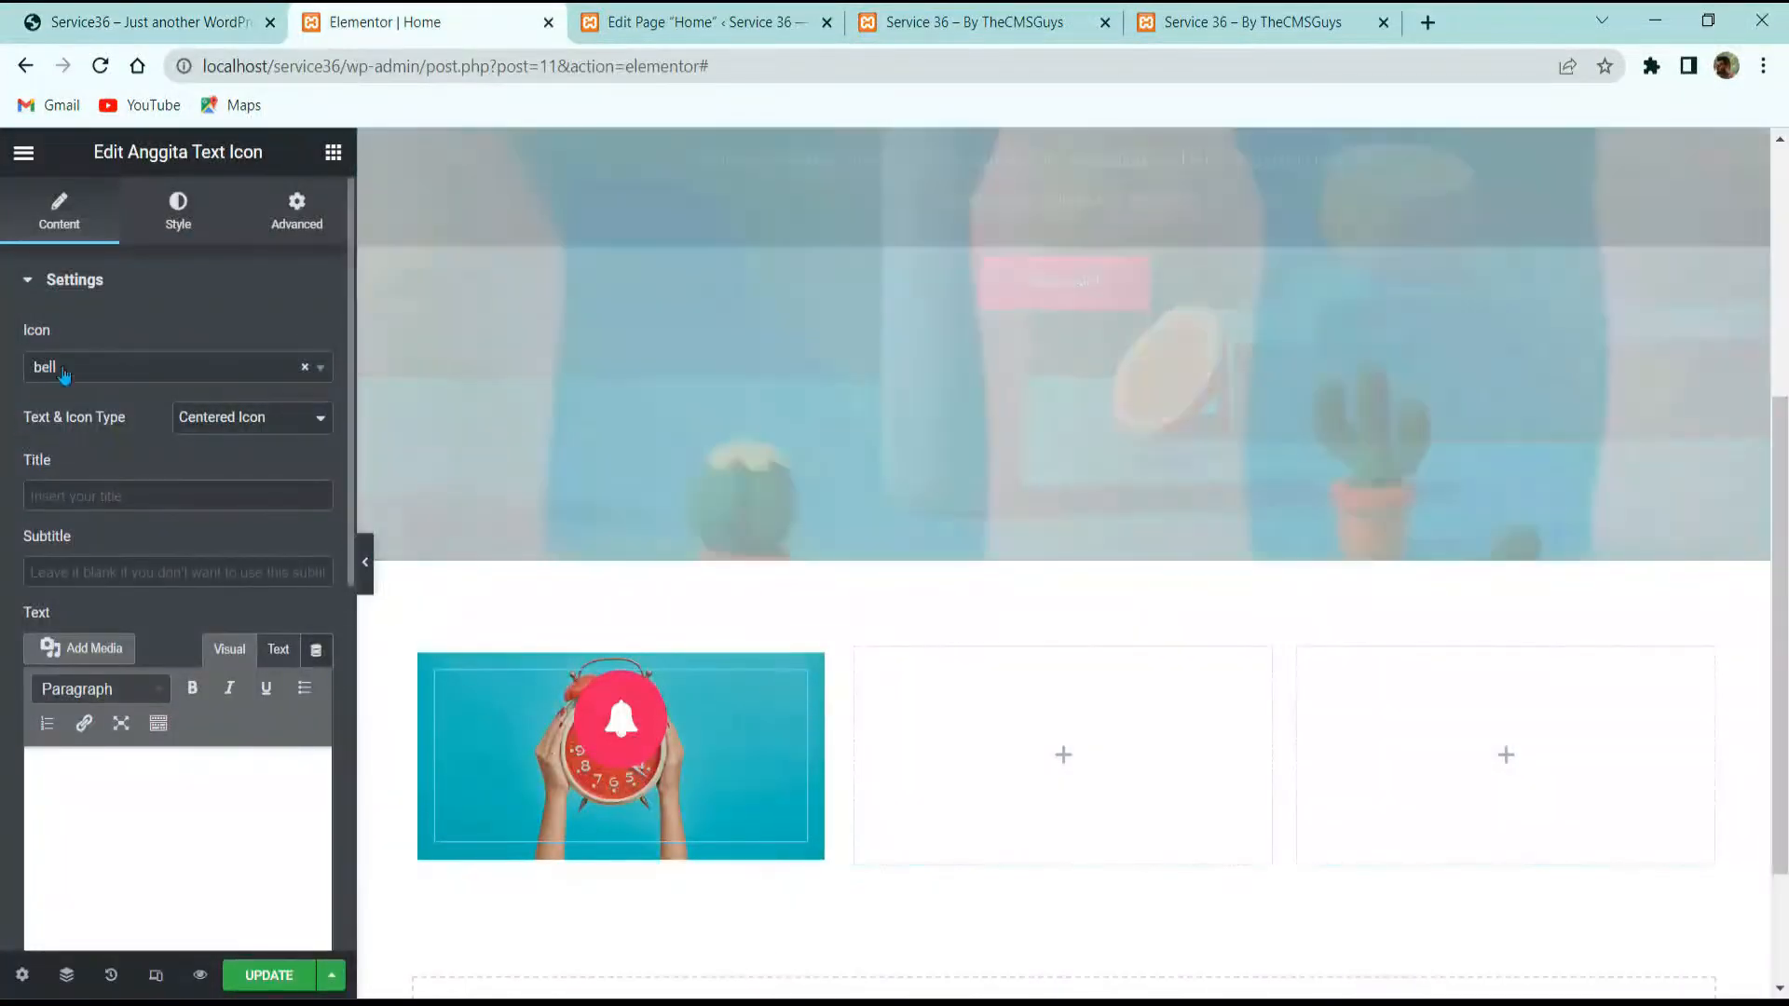
left_click(67, 368)
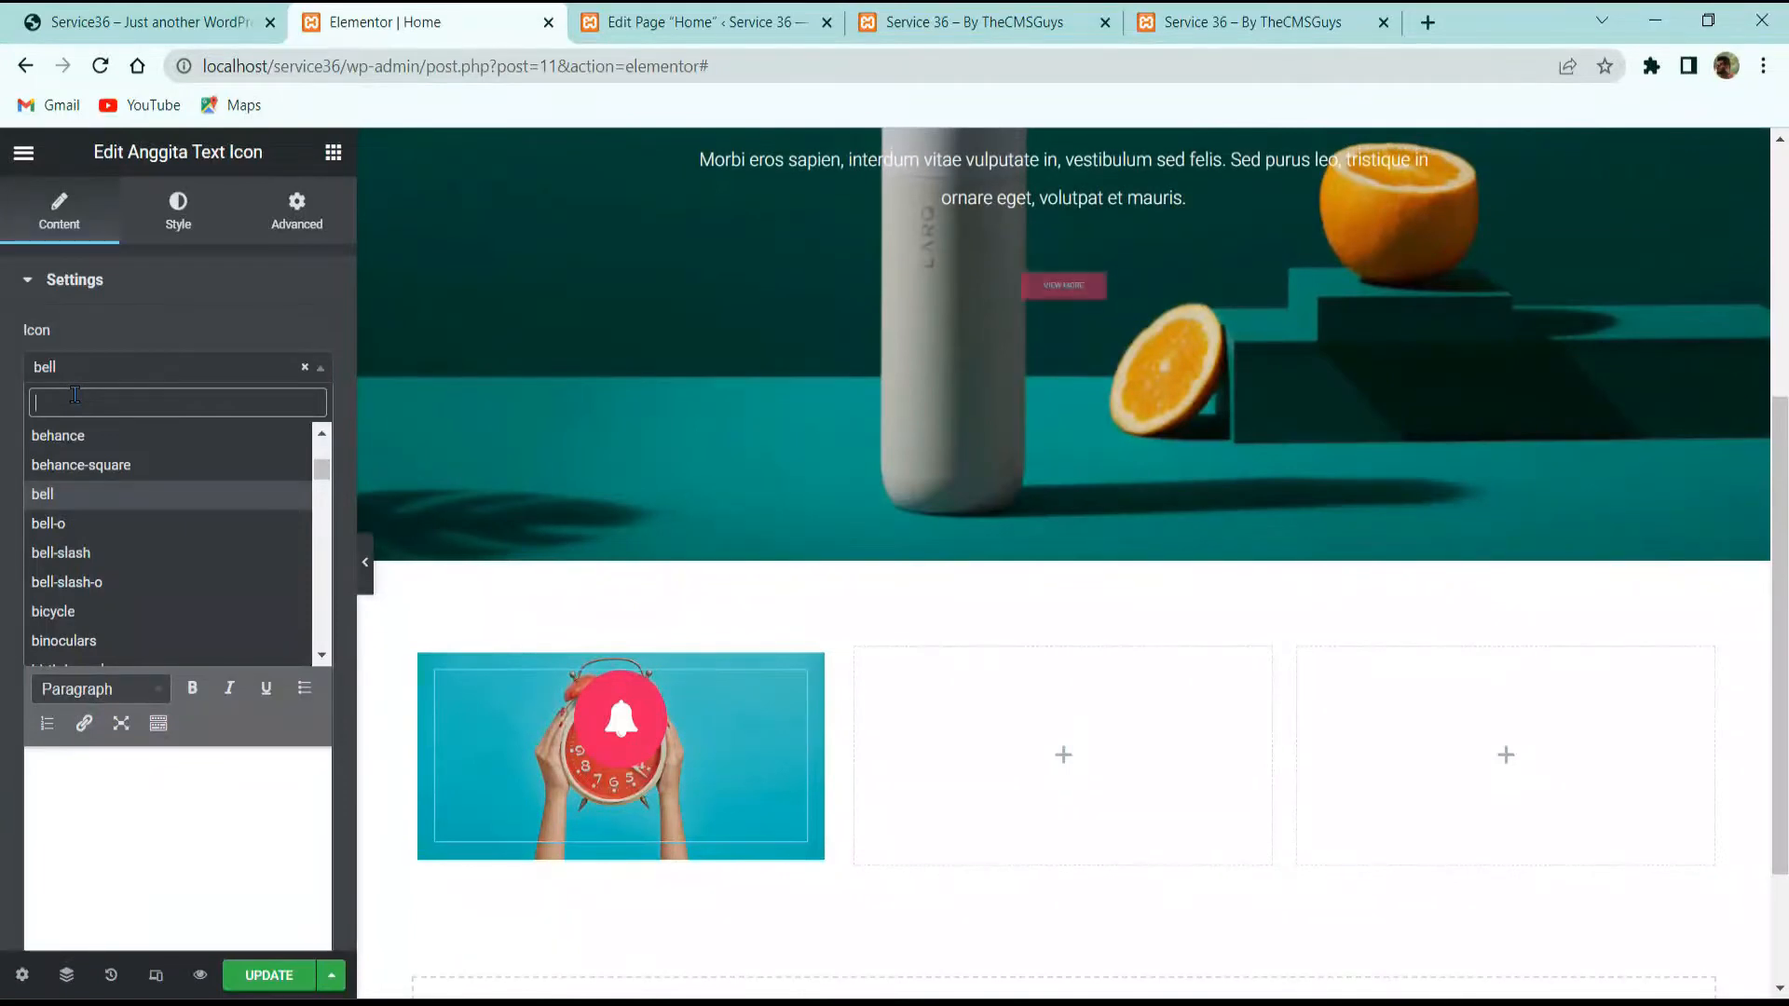
type("bralle")
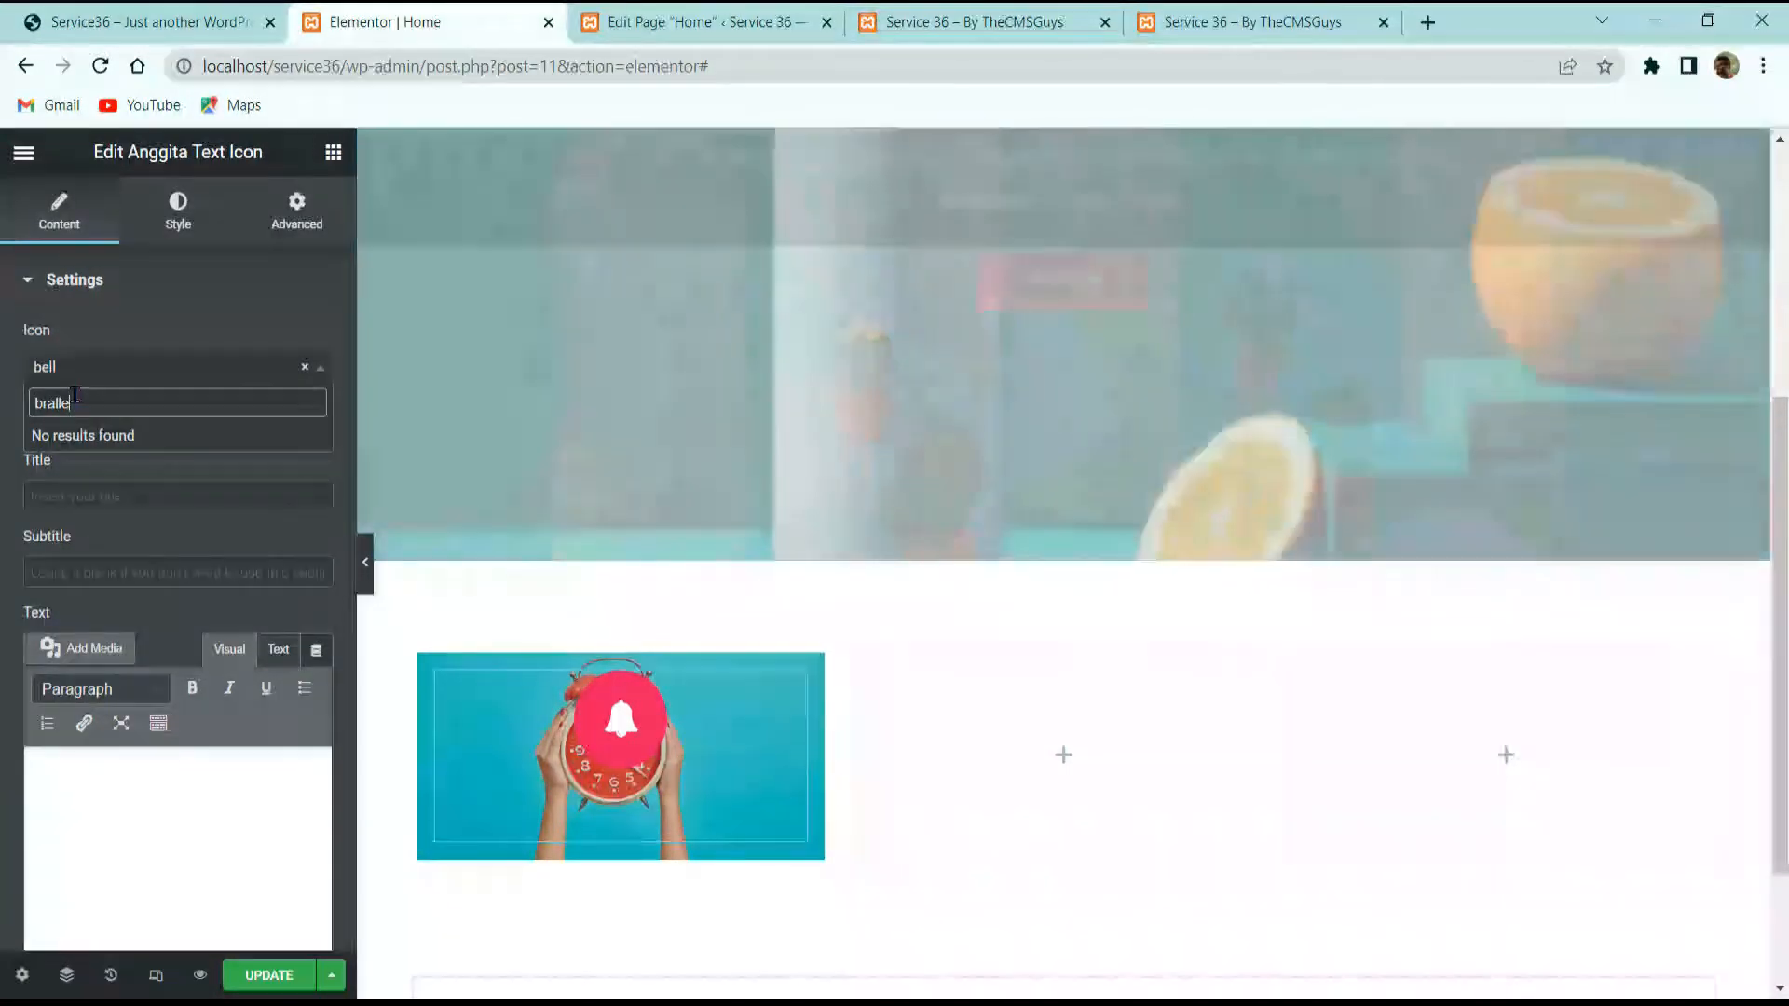
key("BackSpace")
key("BackSpace")
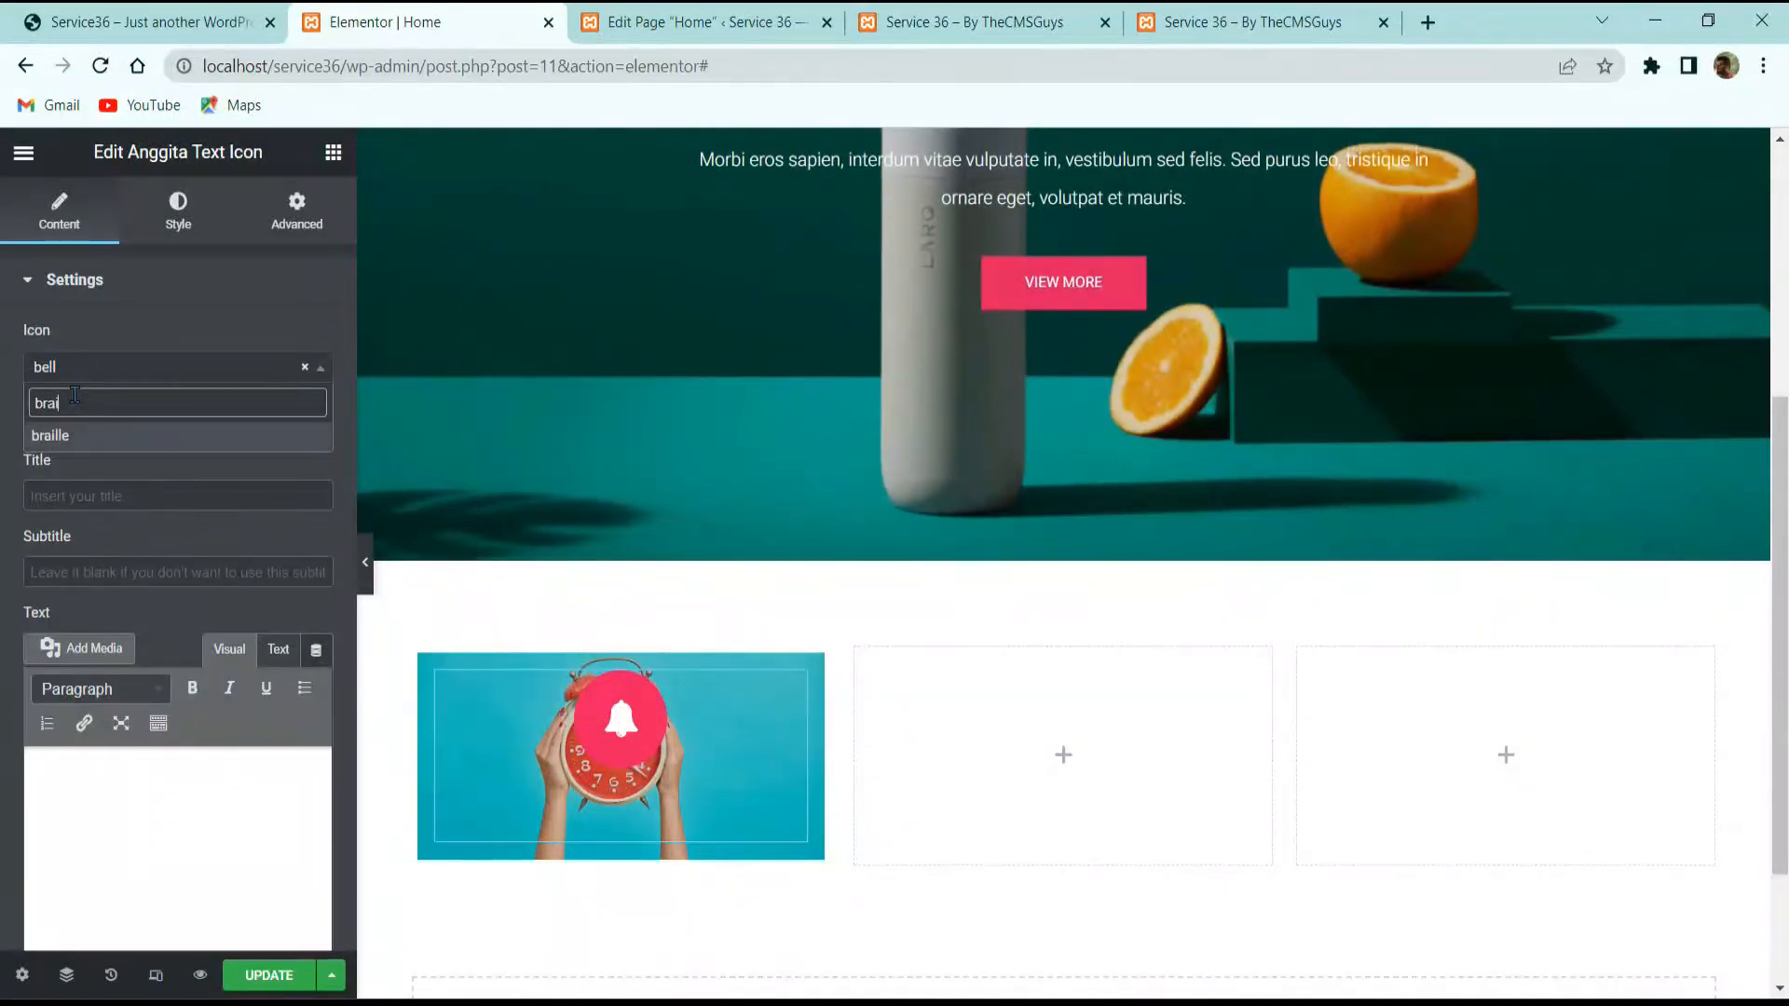
key("Return")
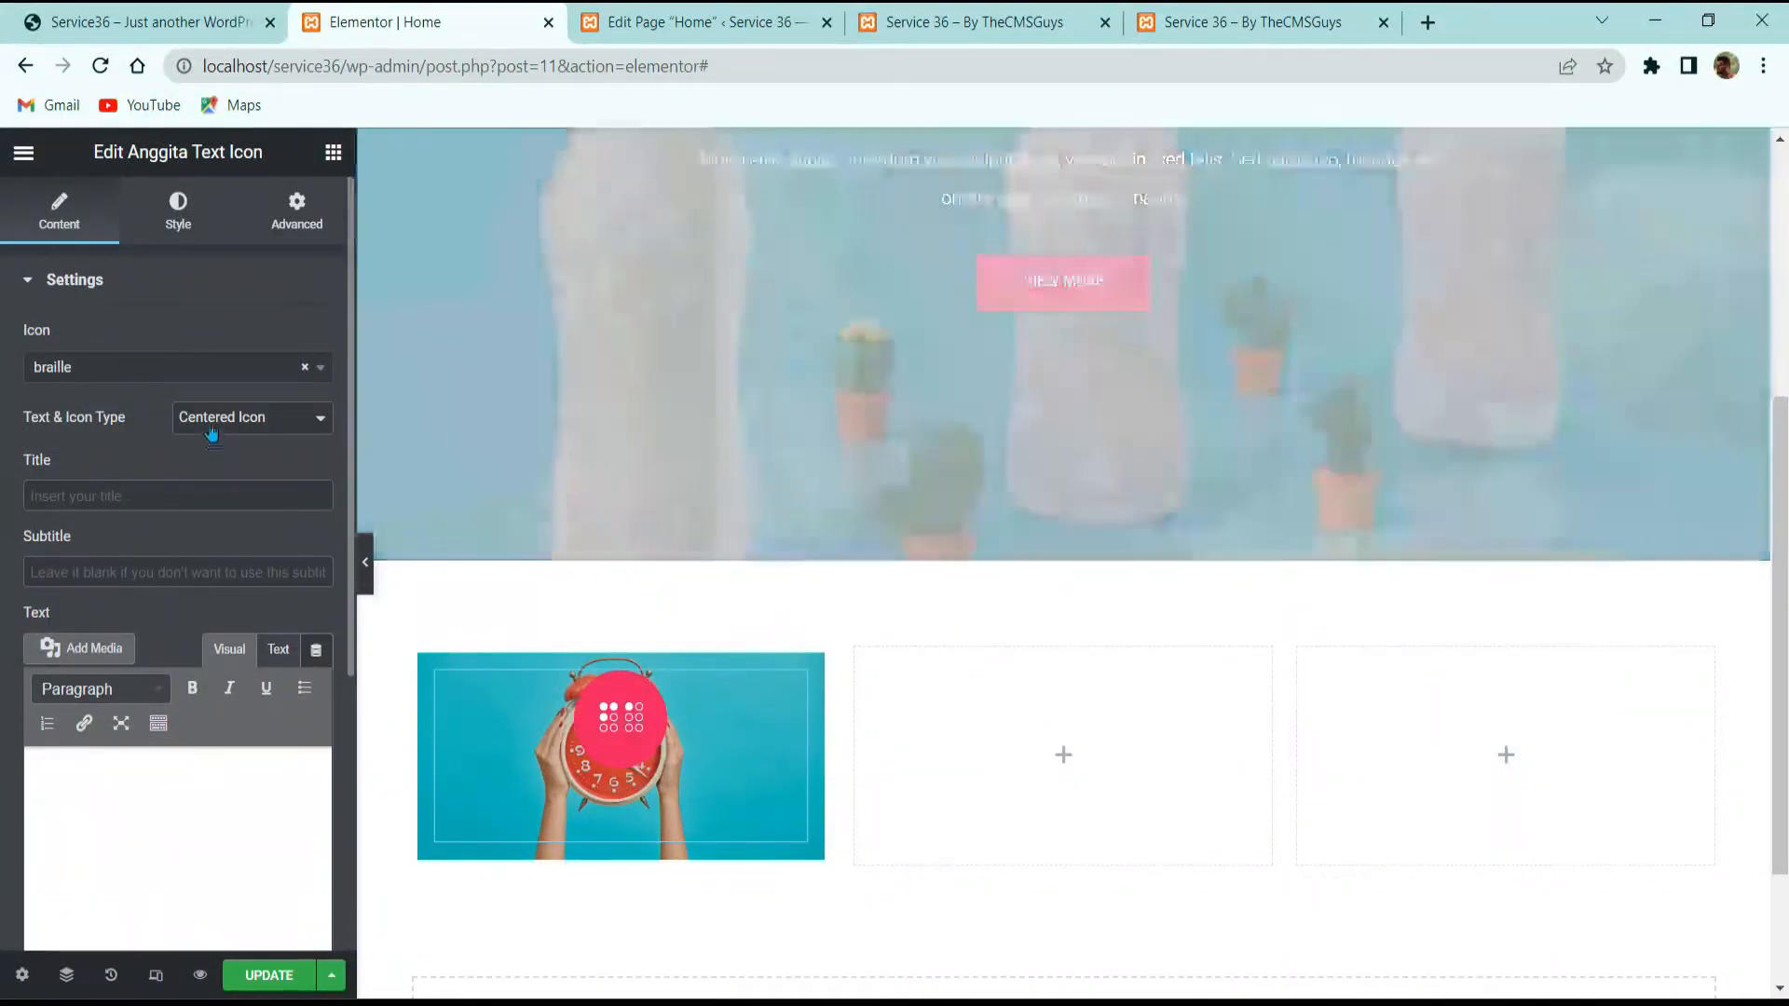
Step: Align the icon to the left of the text and set title-subtitle spacing to 50
left_click(210, 418)
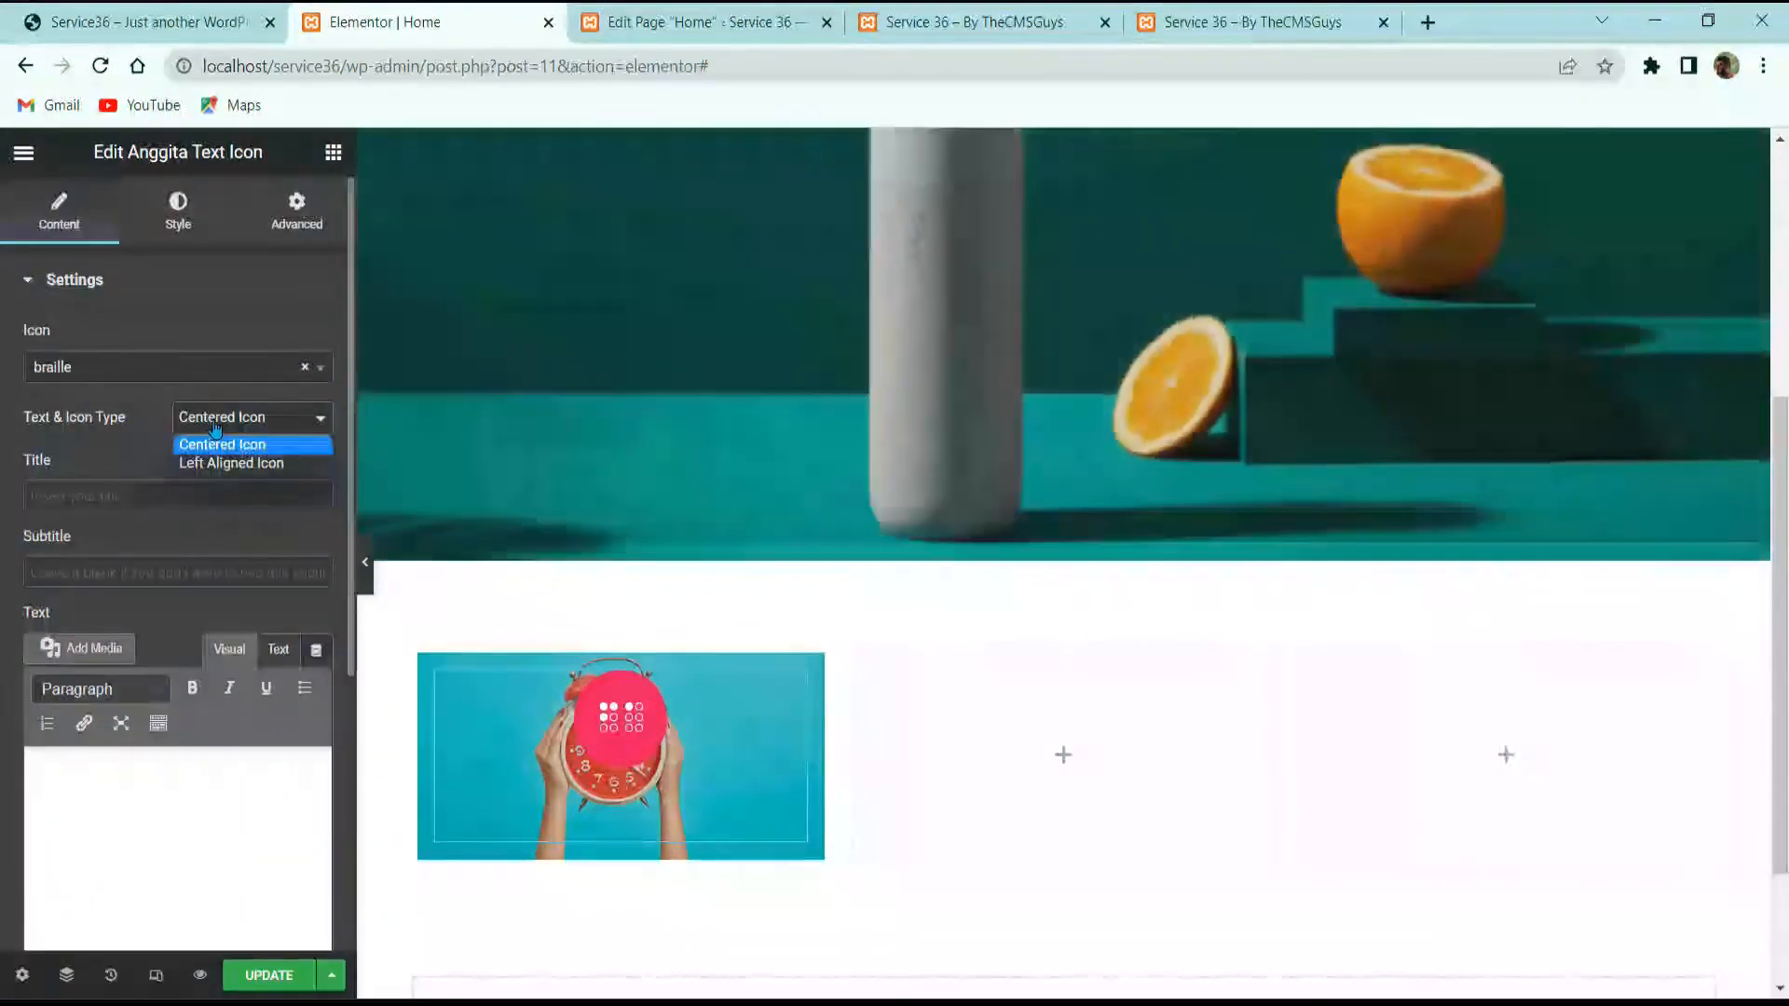
left_click(232, 466)
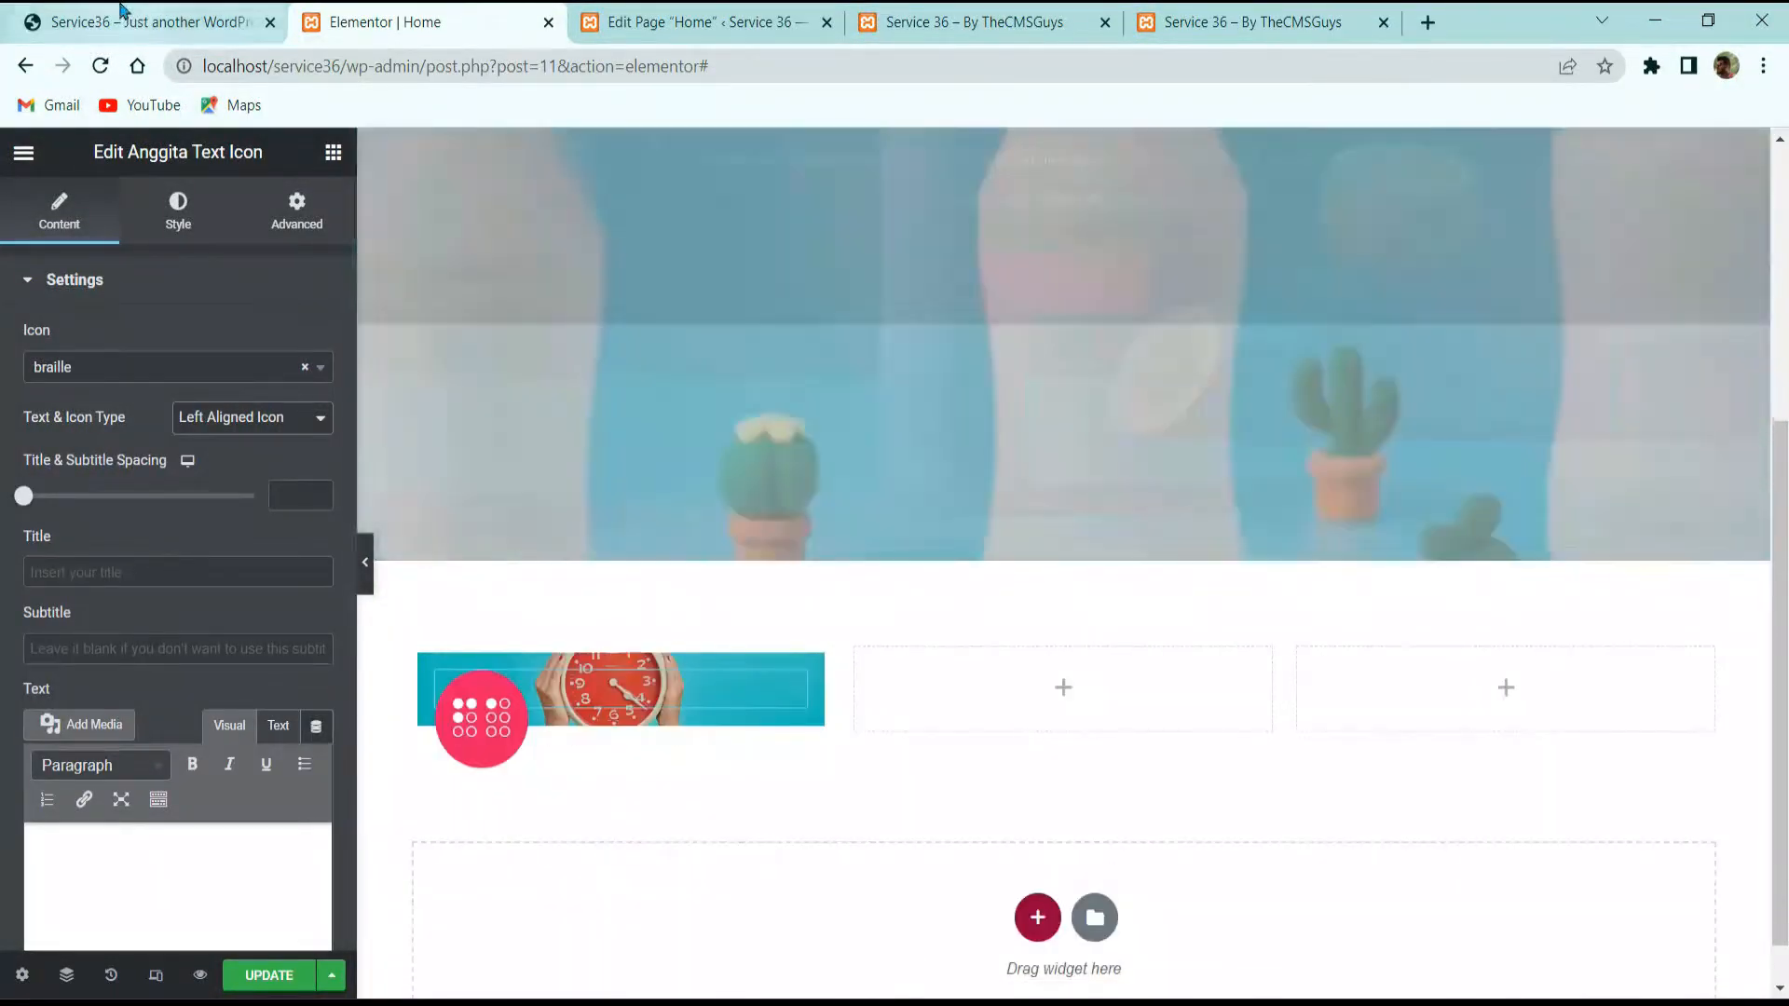
left_click(140, 22)
left_click(389, 11)
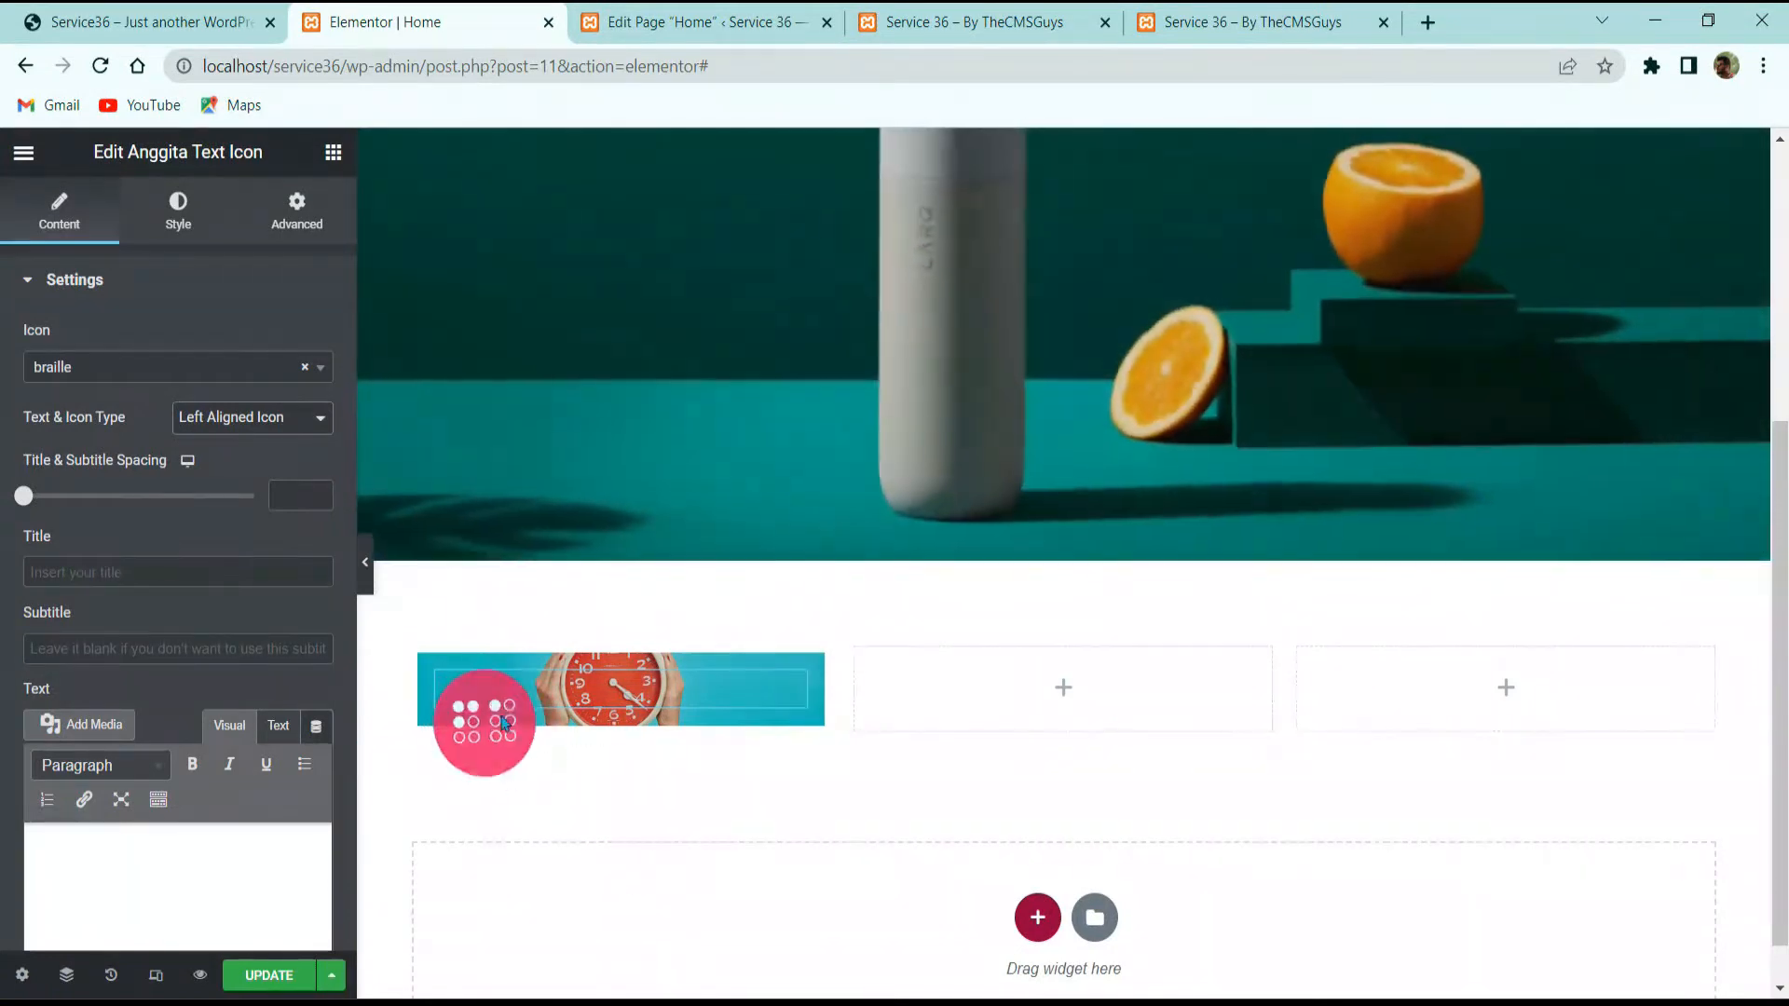
left_click(177, 13)
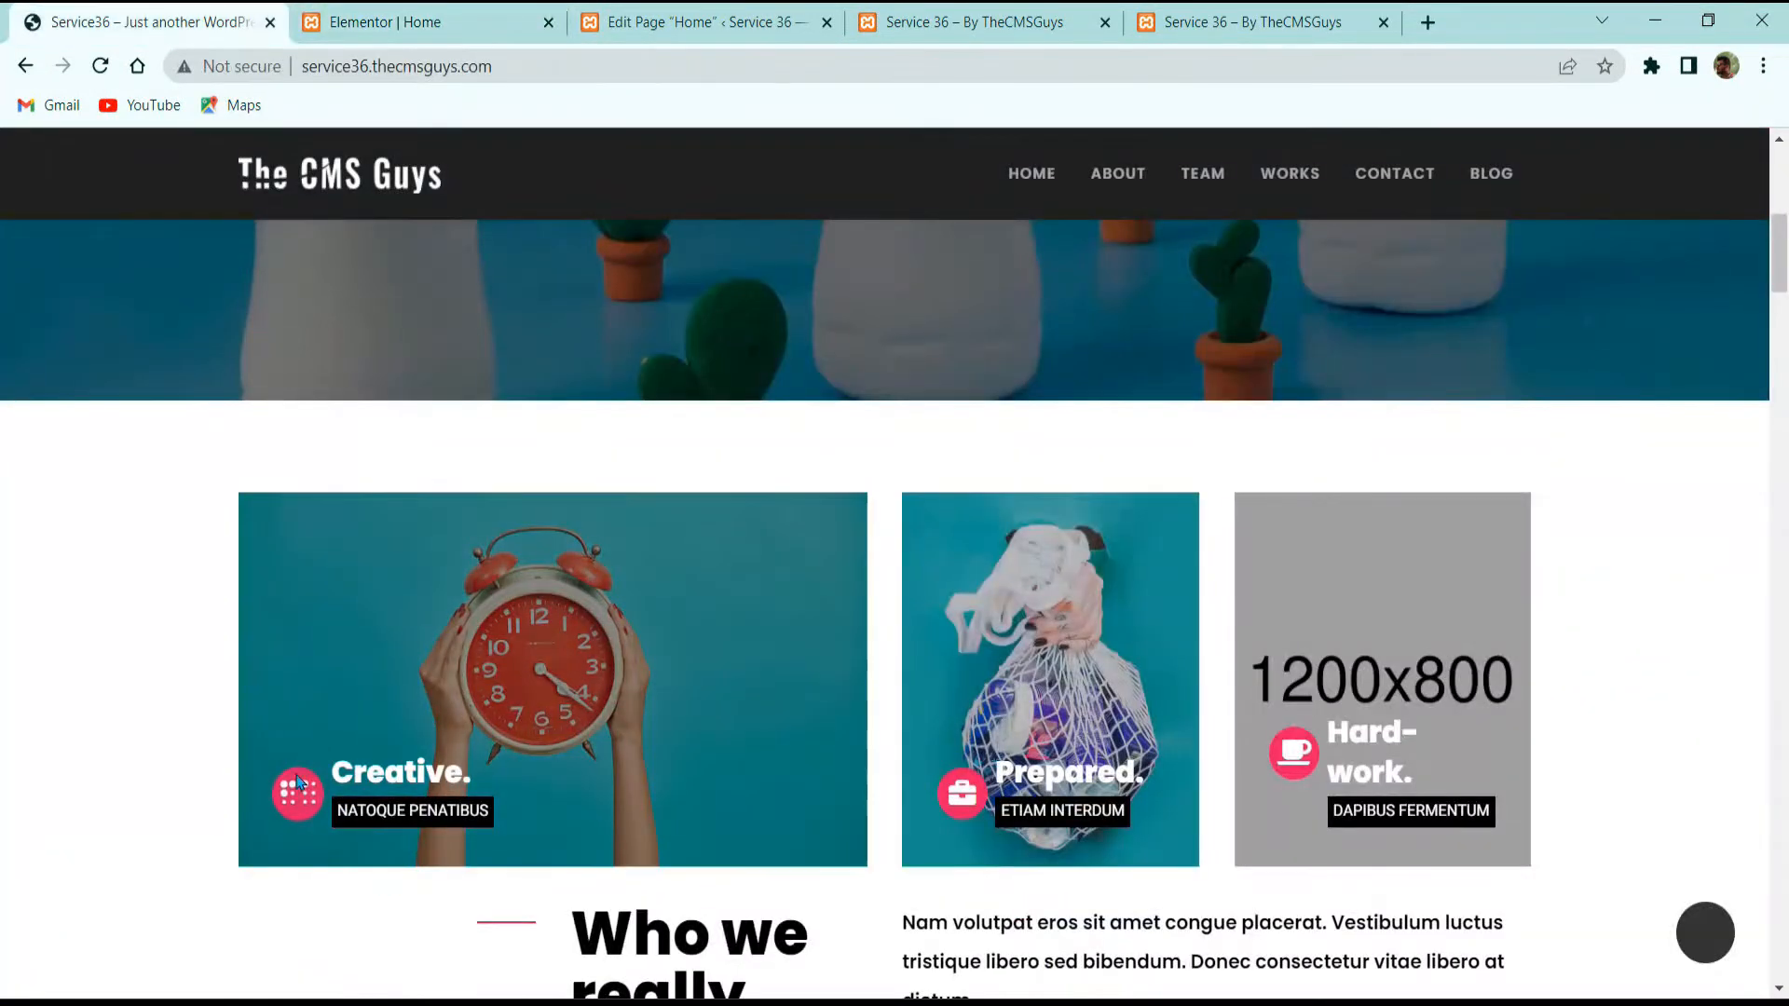
left_click(399, 6)
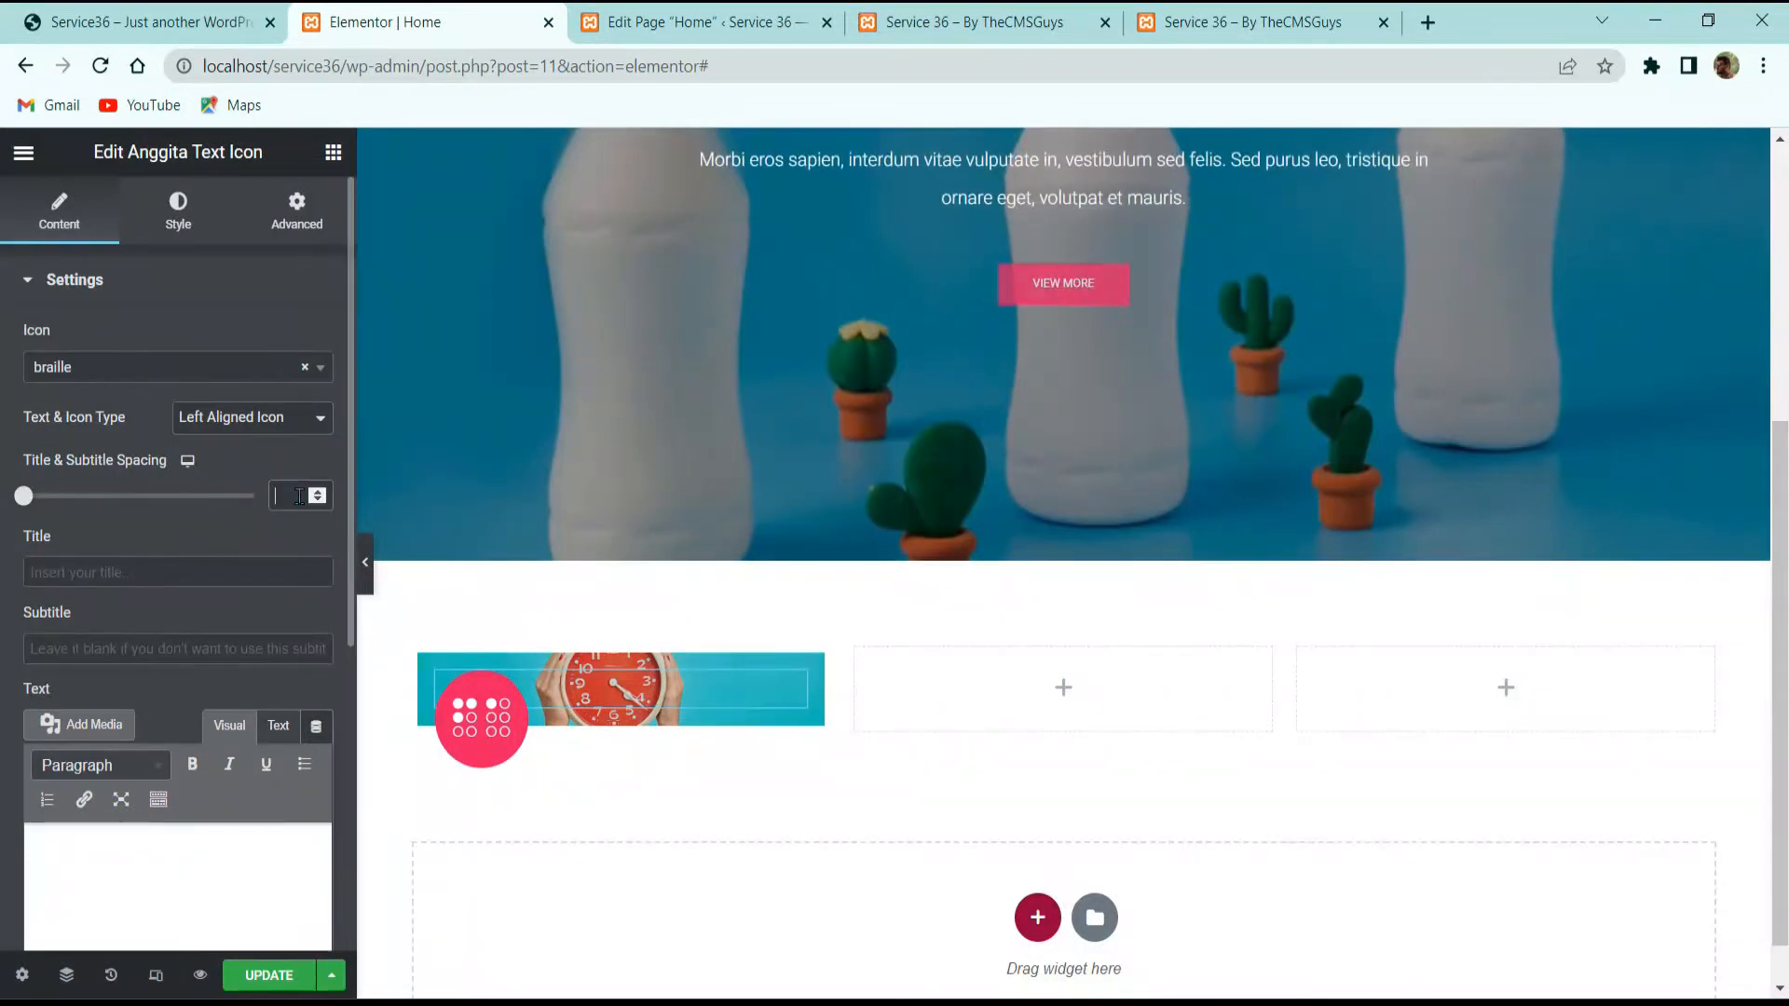
left_click(299, 496)
type("50")
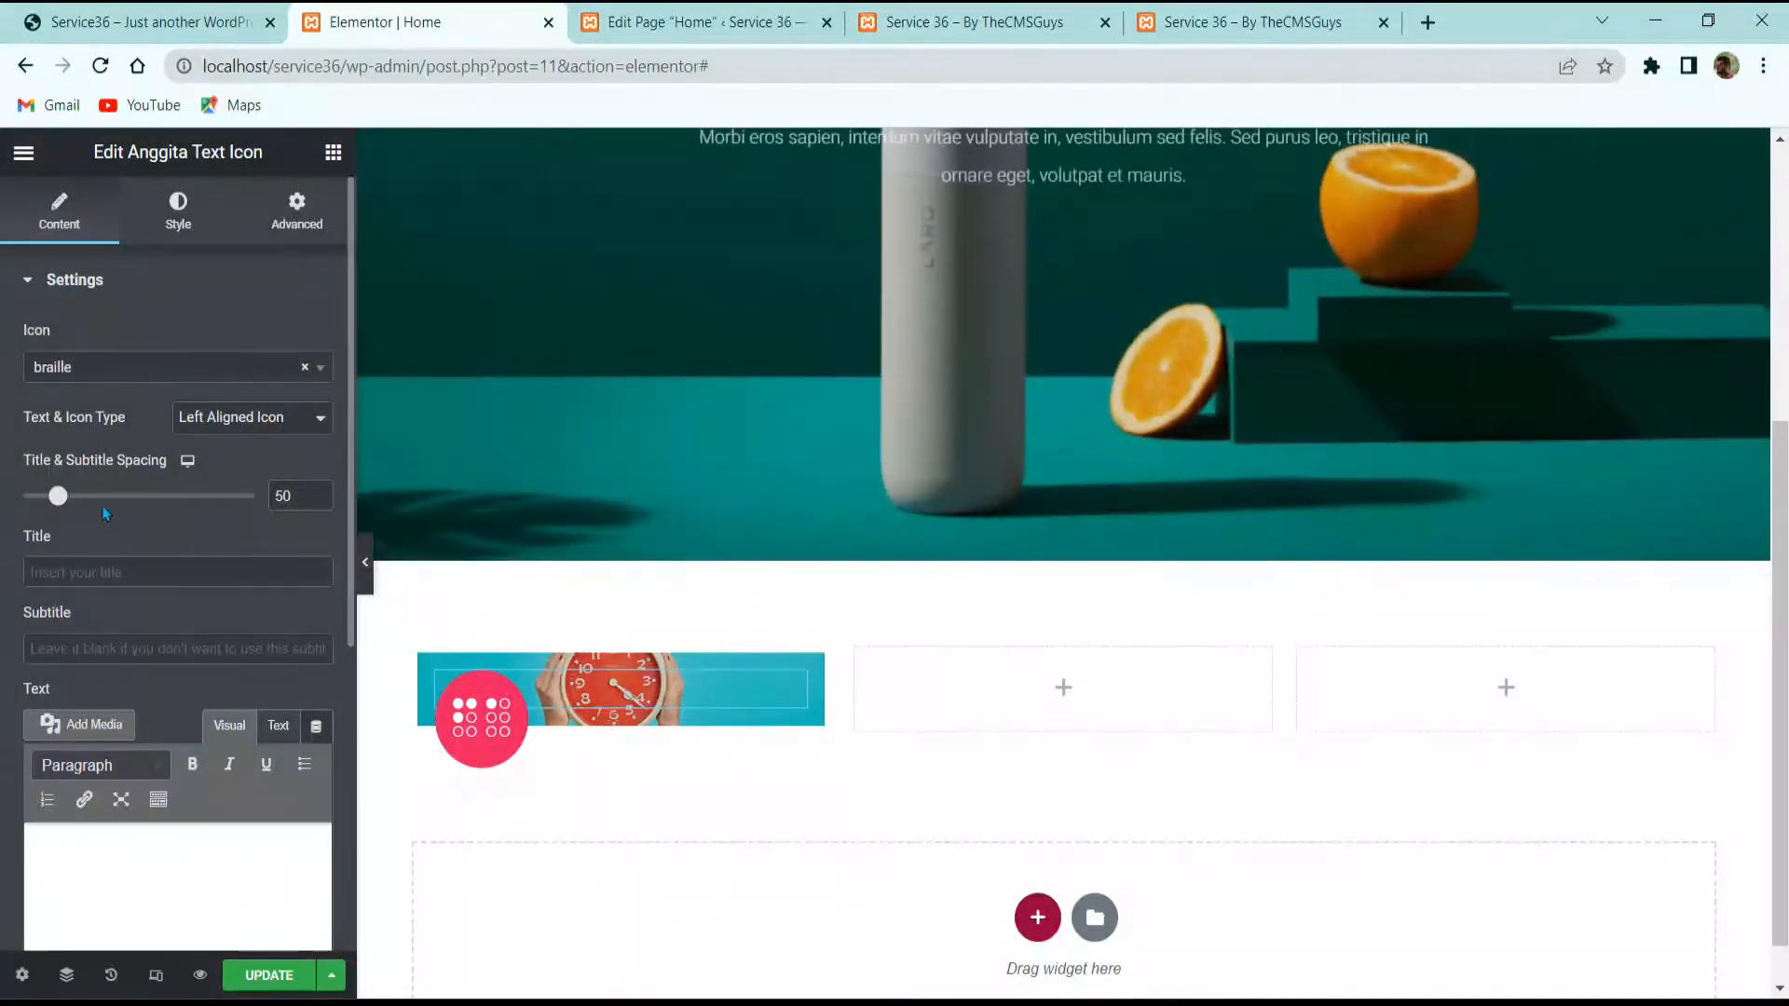
Step: Paste 'Natoque penatibus' into the widget's Subtitle field
left_click(106, 31)
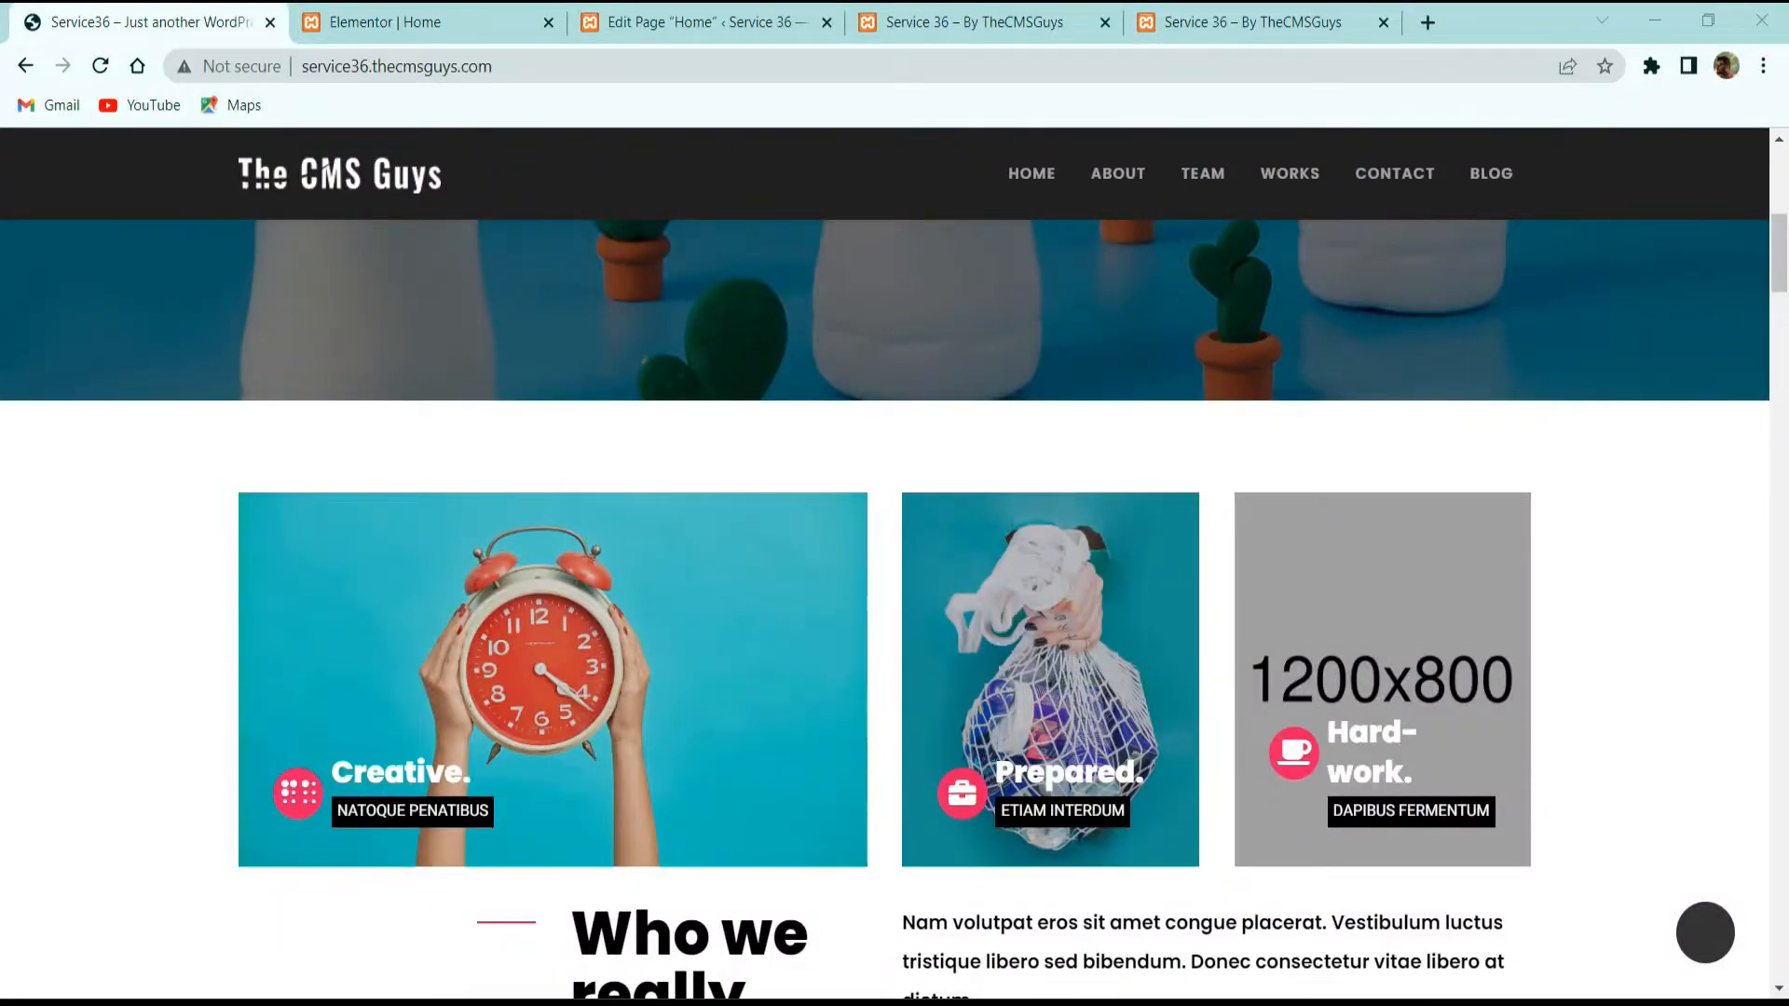
left_click(372, 13)
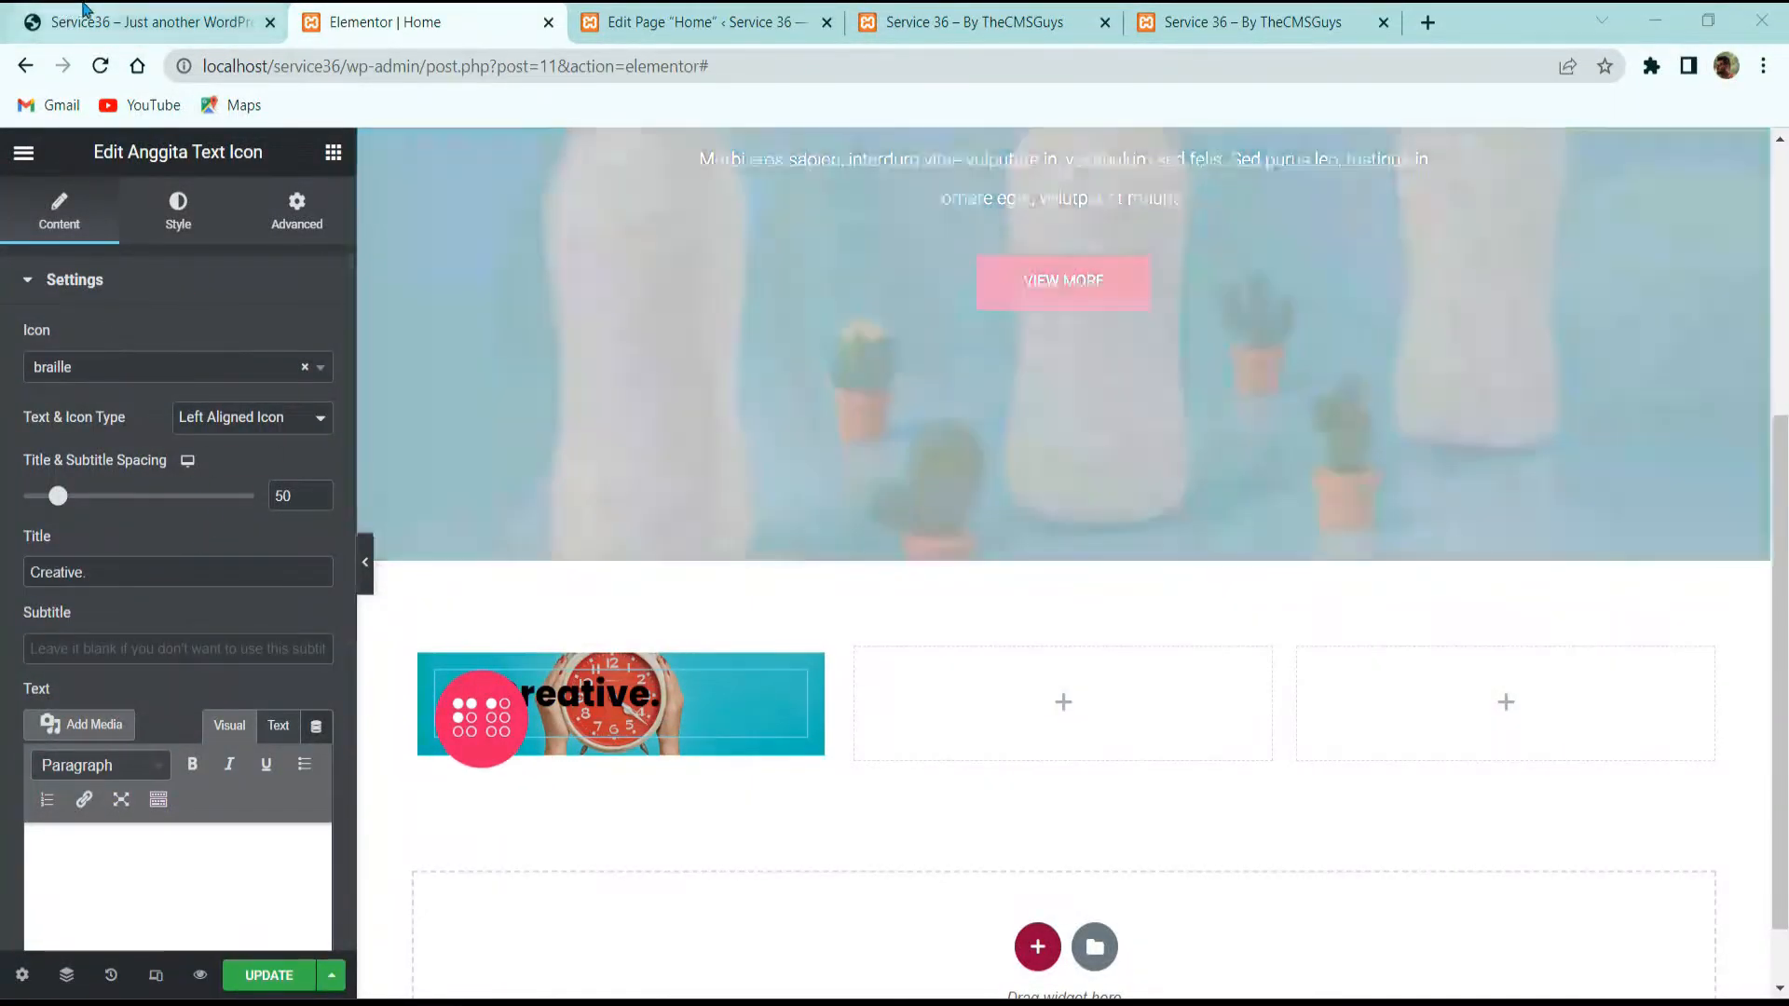
left_click(168, 21)
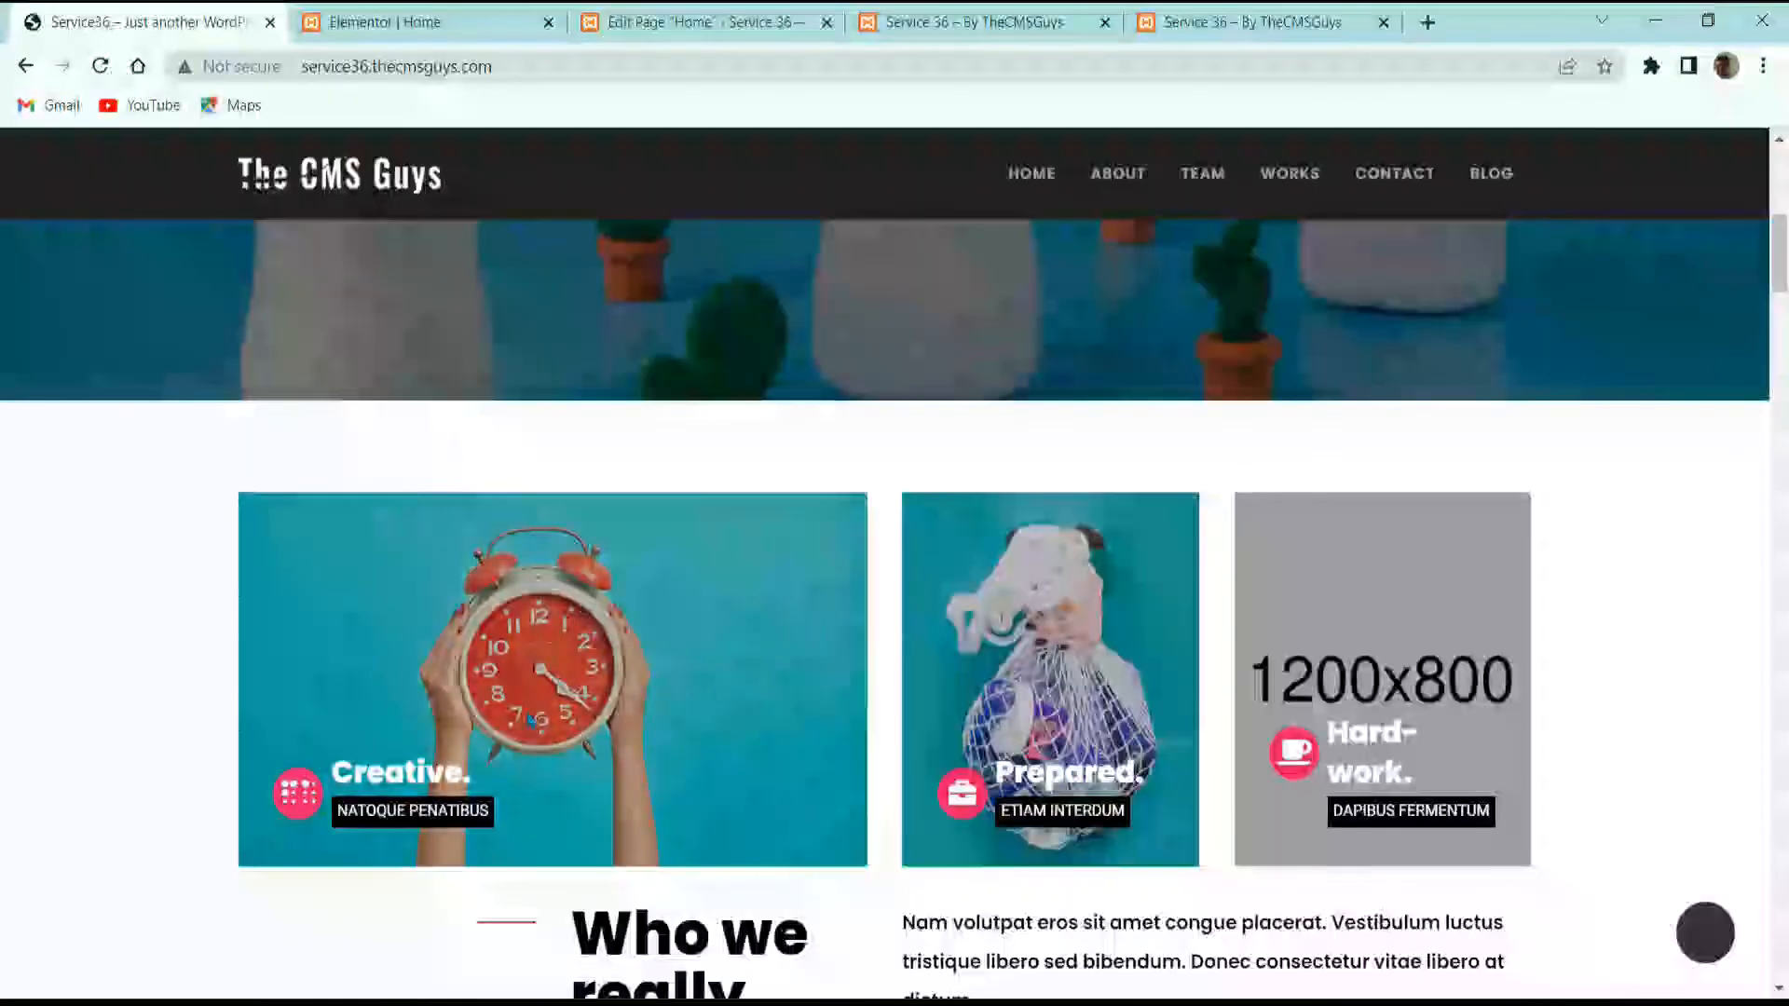
left_click(406, 13)
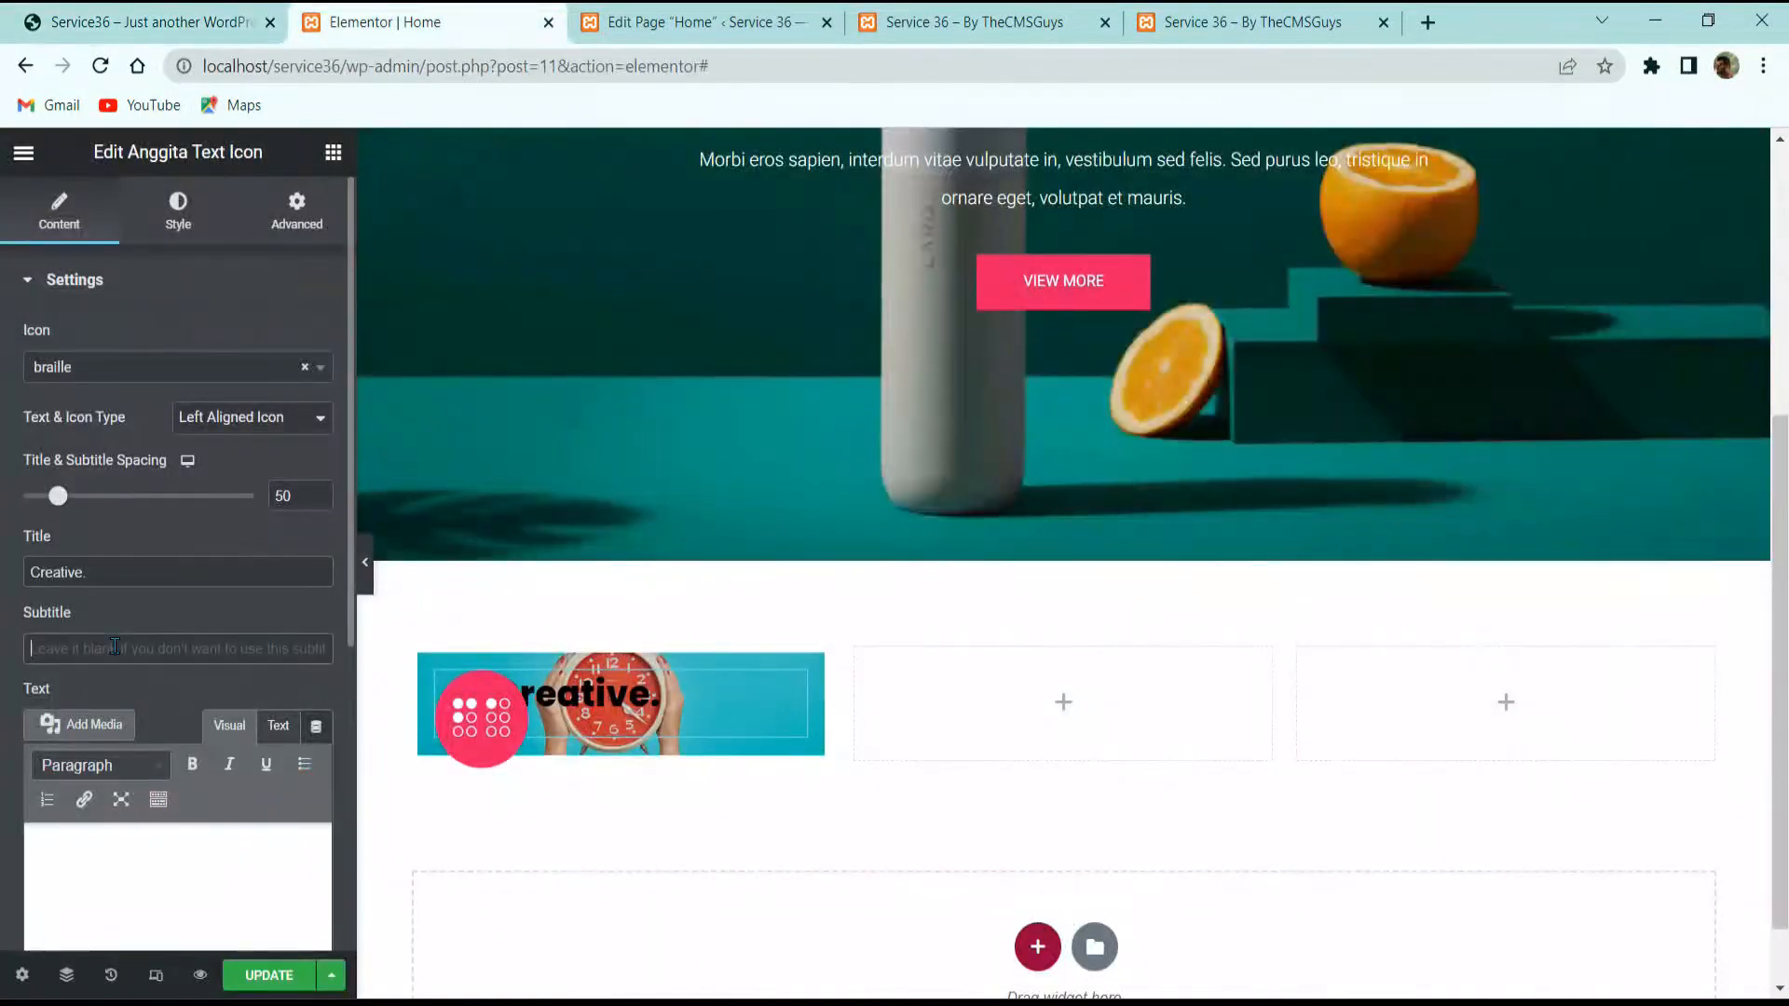
type("Natoque penatibus")
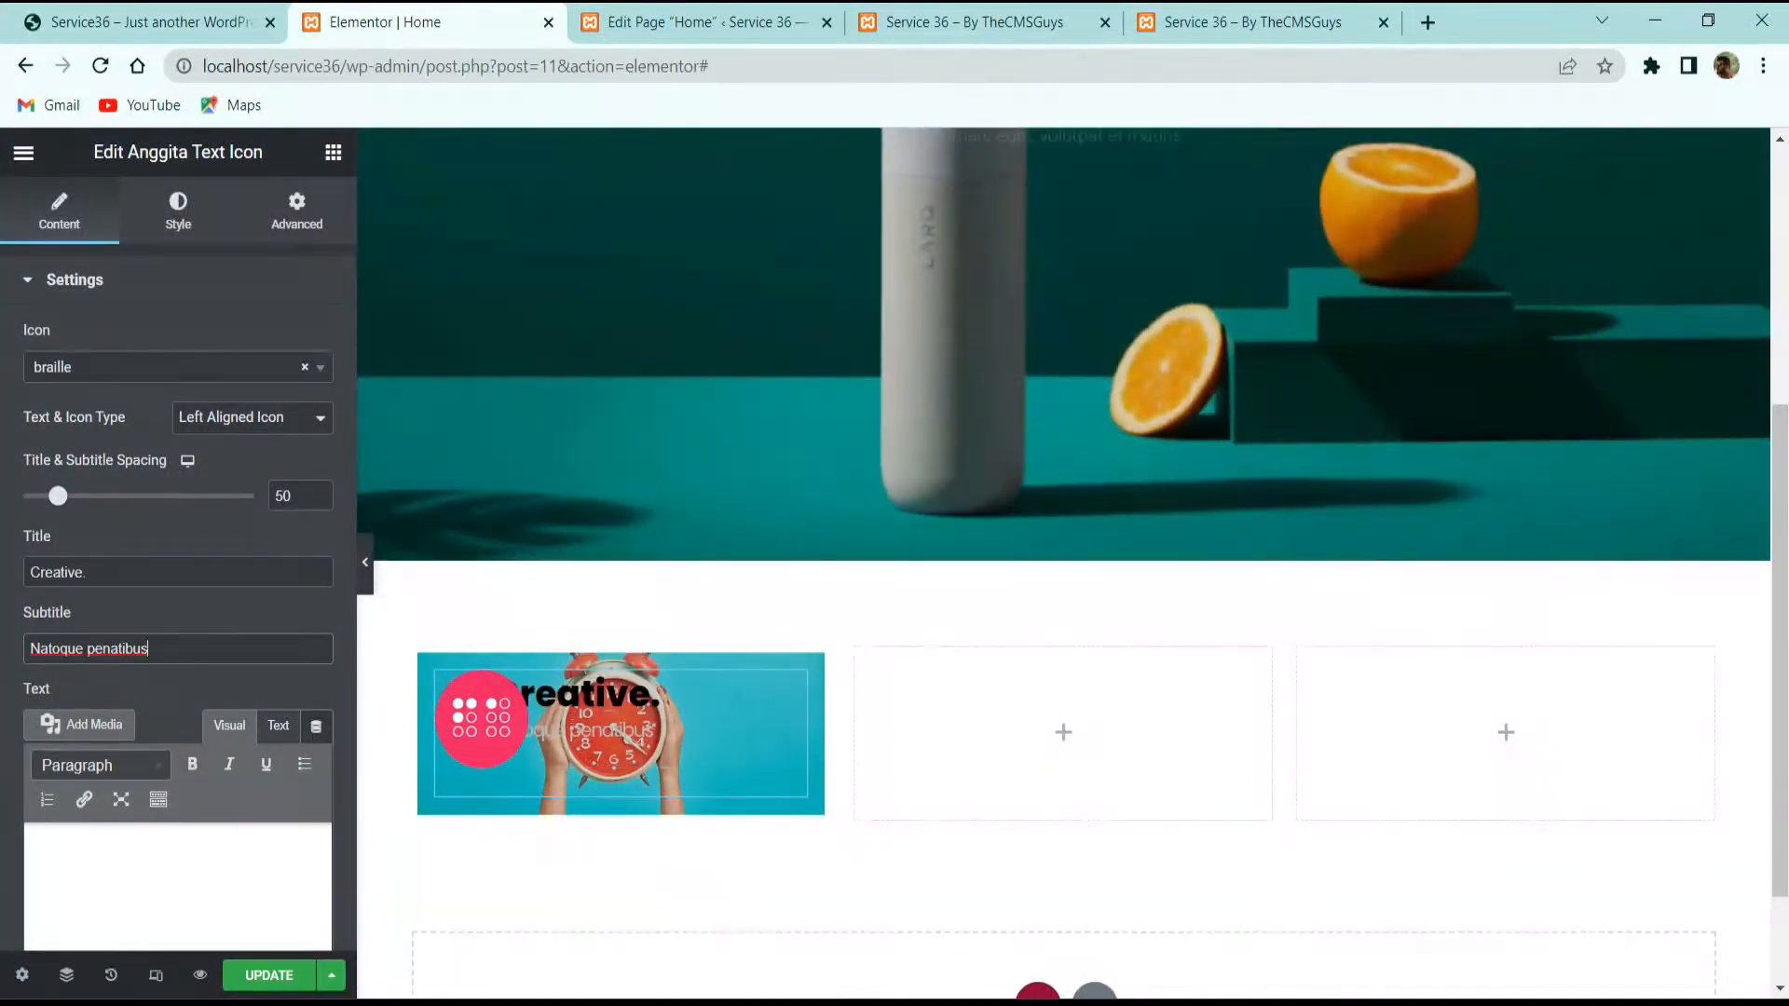
scroll(122, 577, "down", 3)
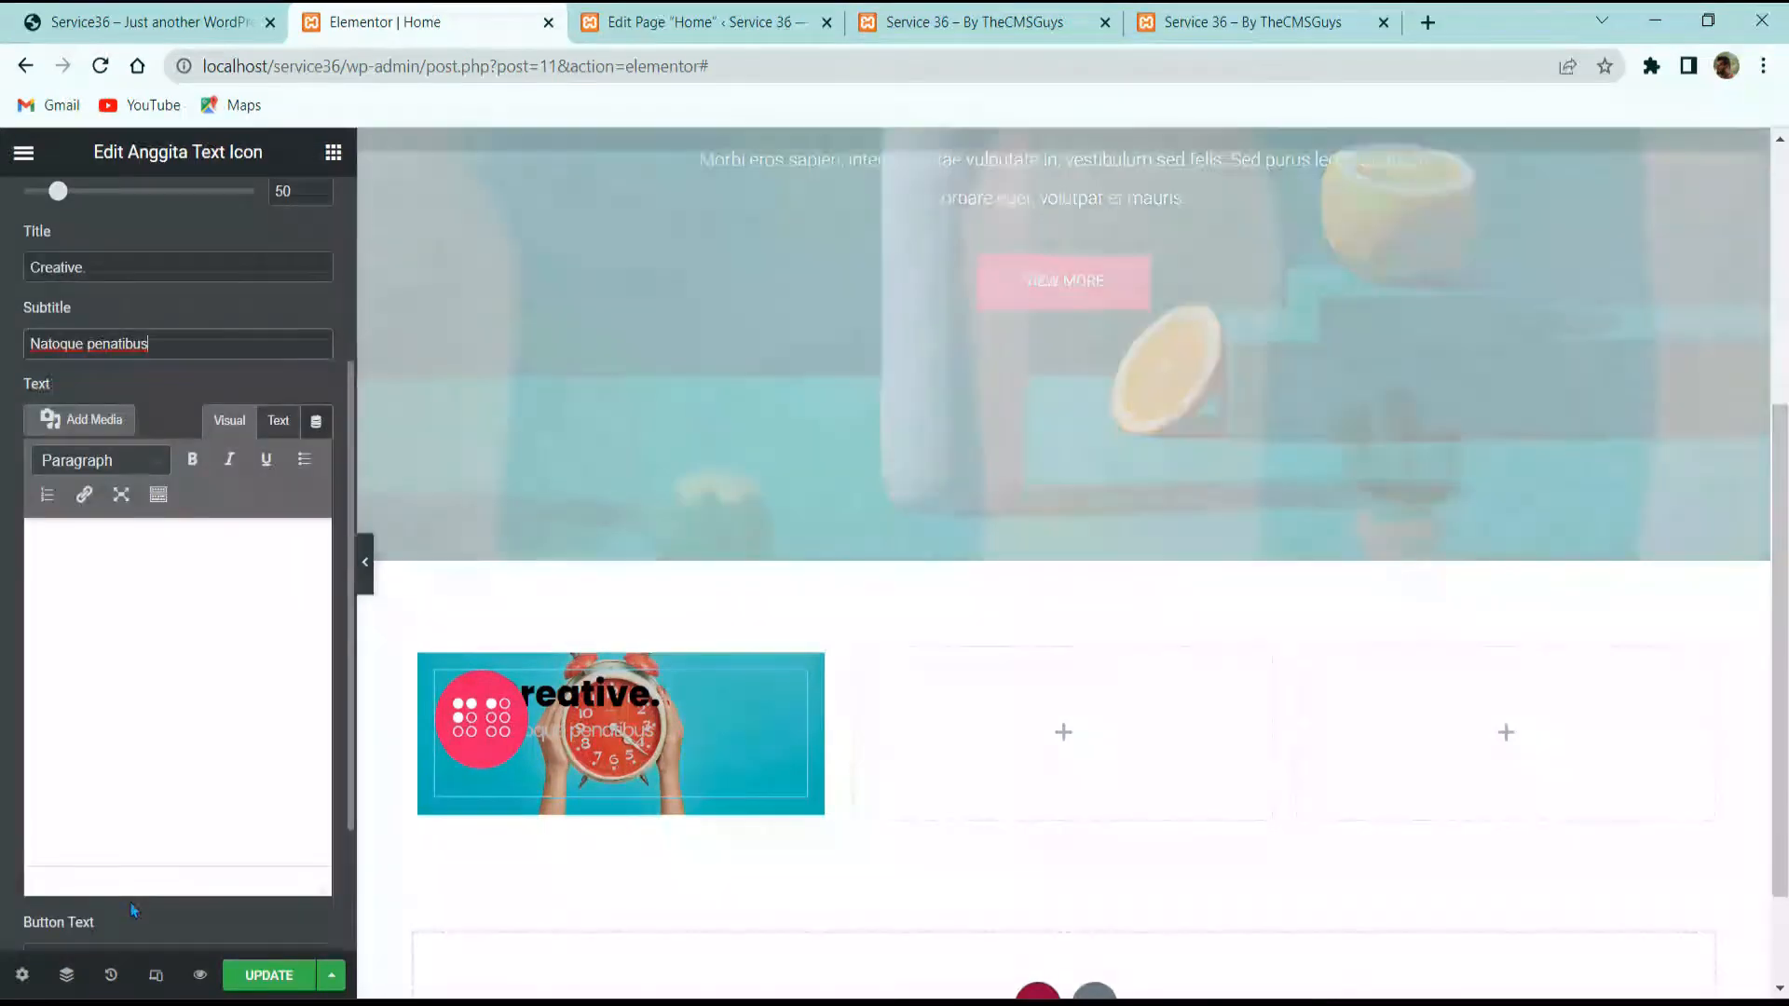
scroll(110, 820, "down", 2)
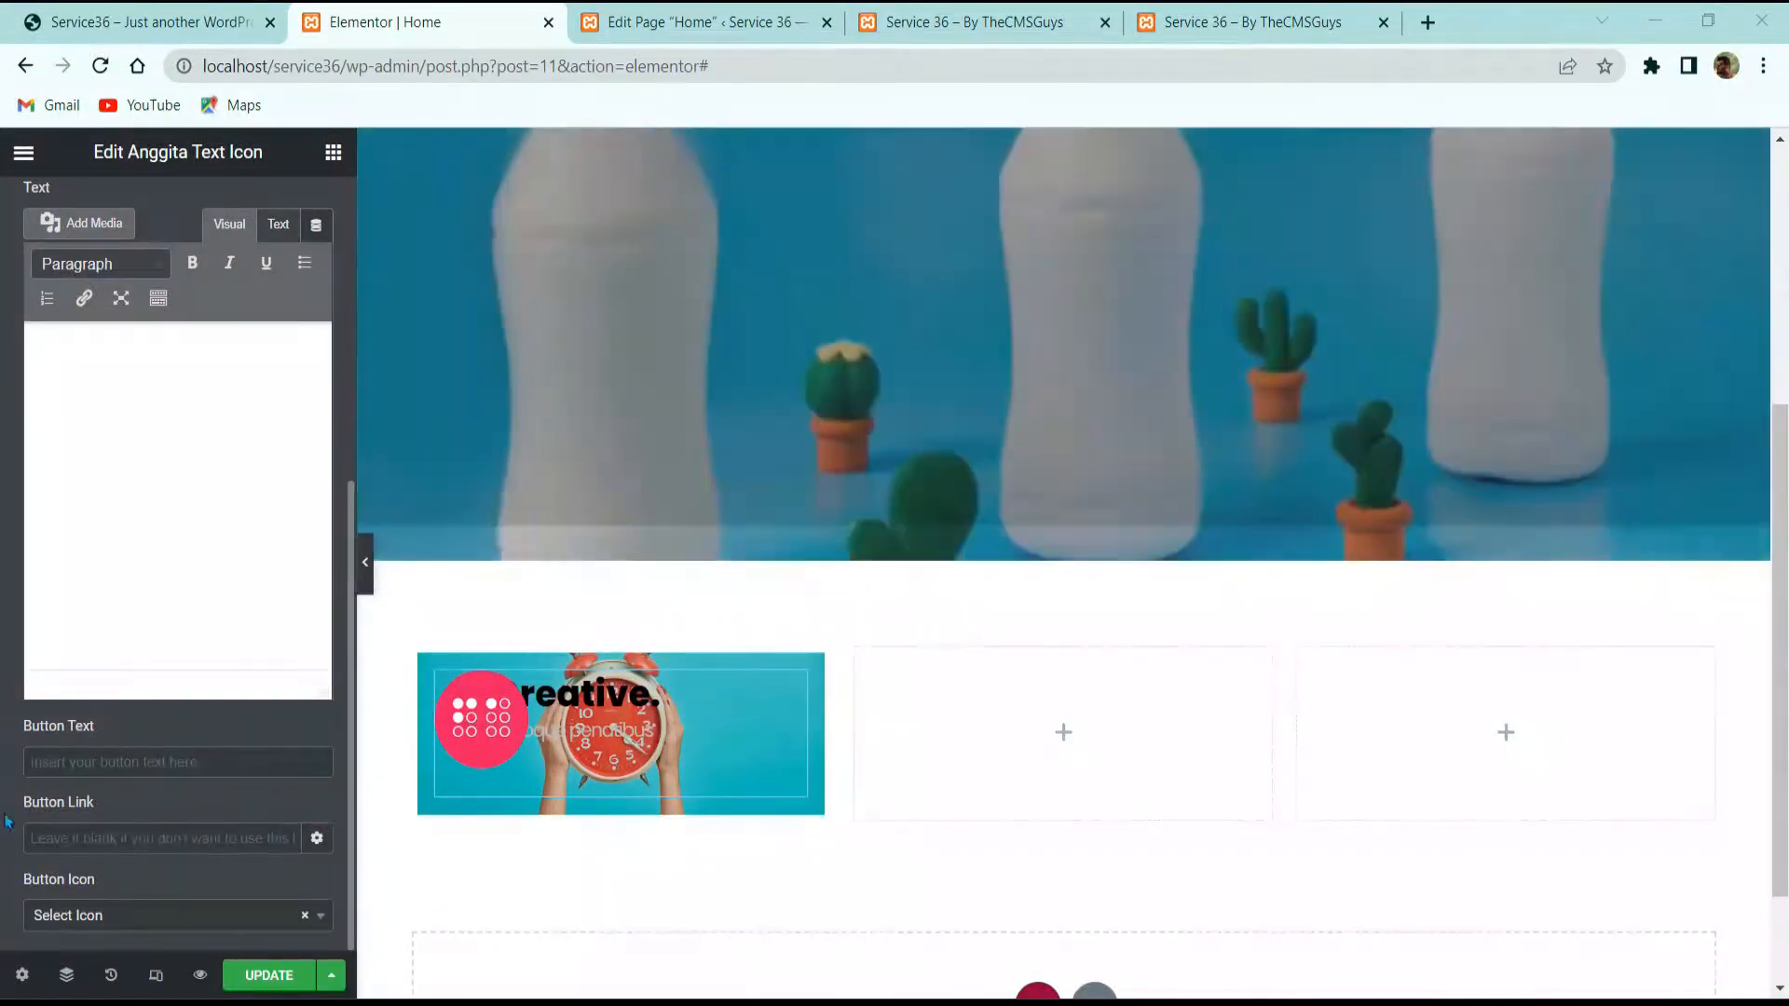
scroll(207, 216, "up", 5)
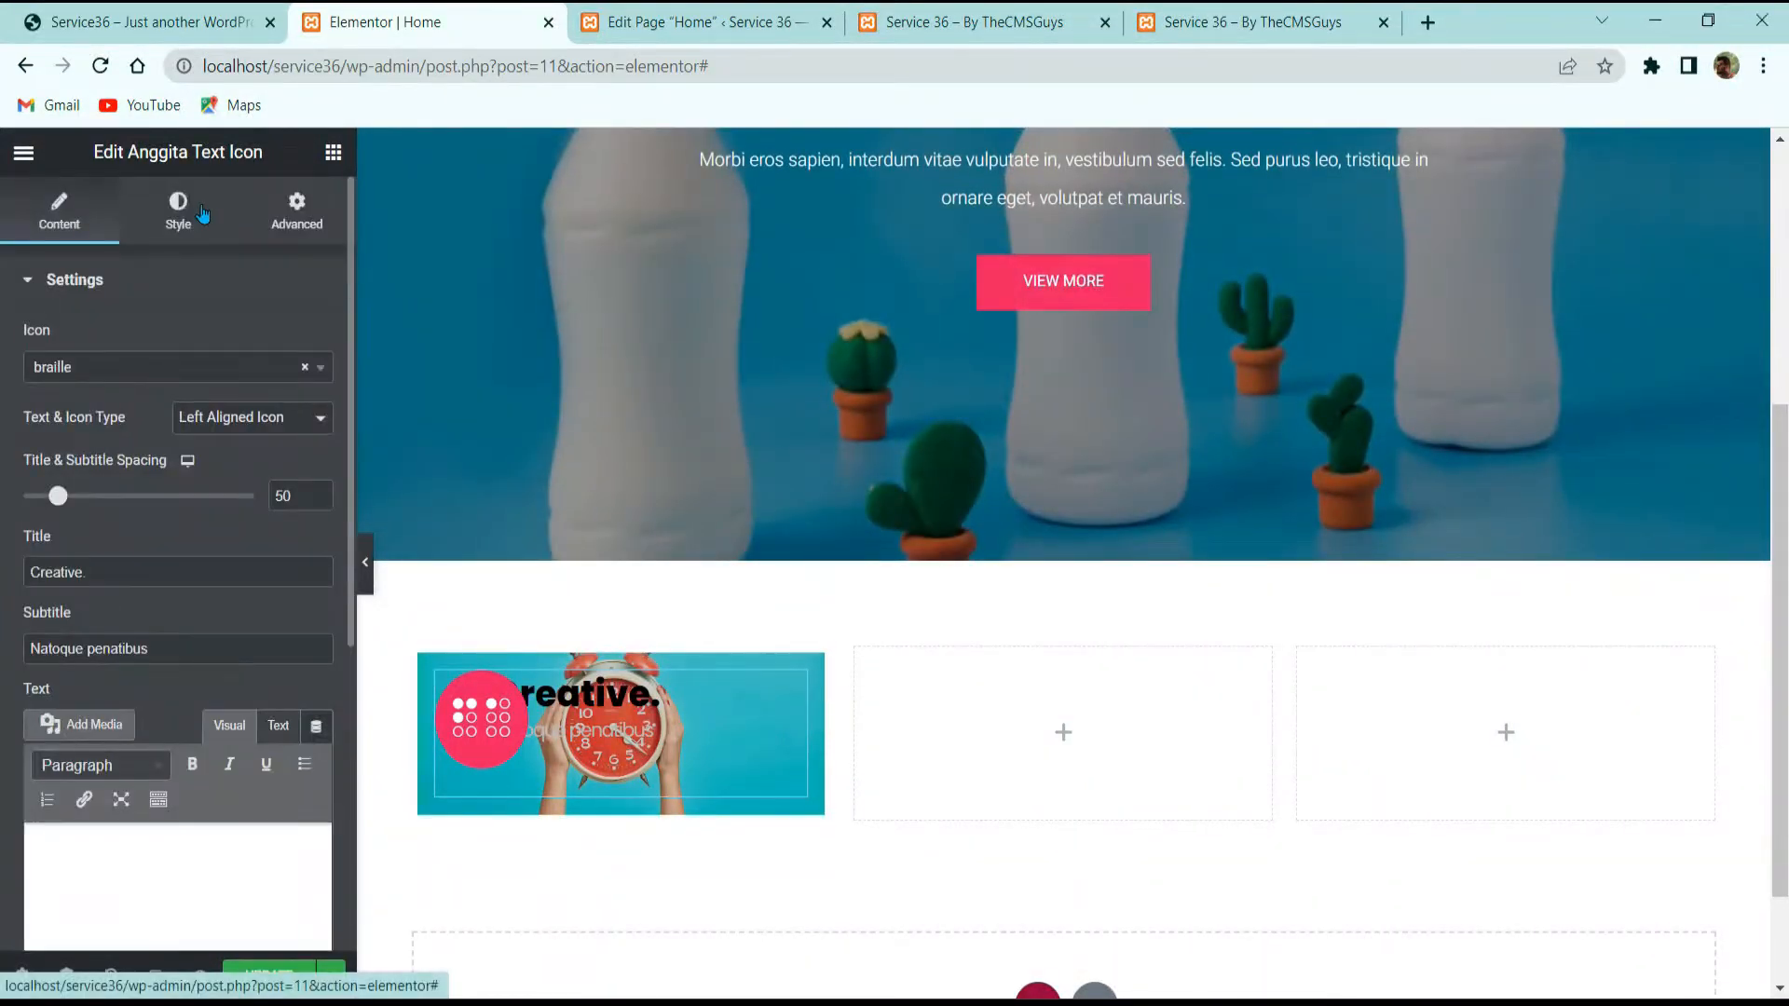
Step: Style the Creative. title with 25 px font size and #FFFFFF colour
left_click(202, 213)
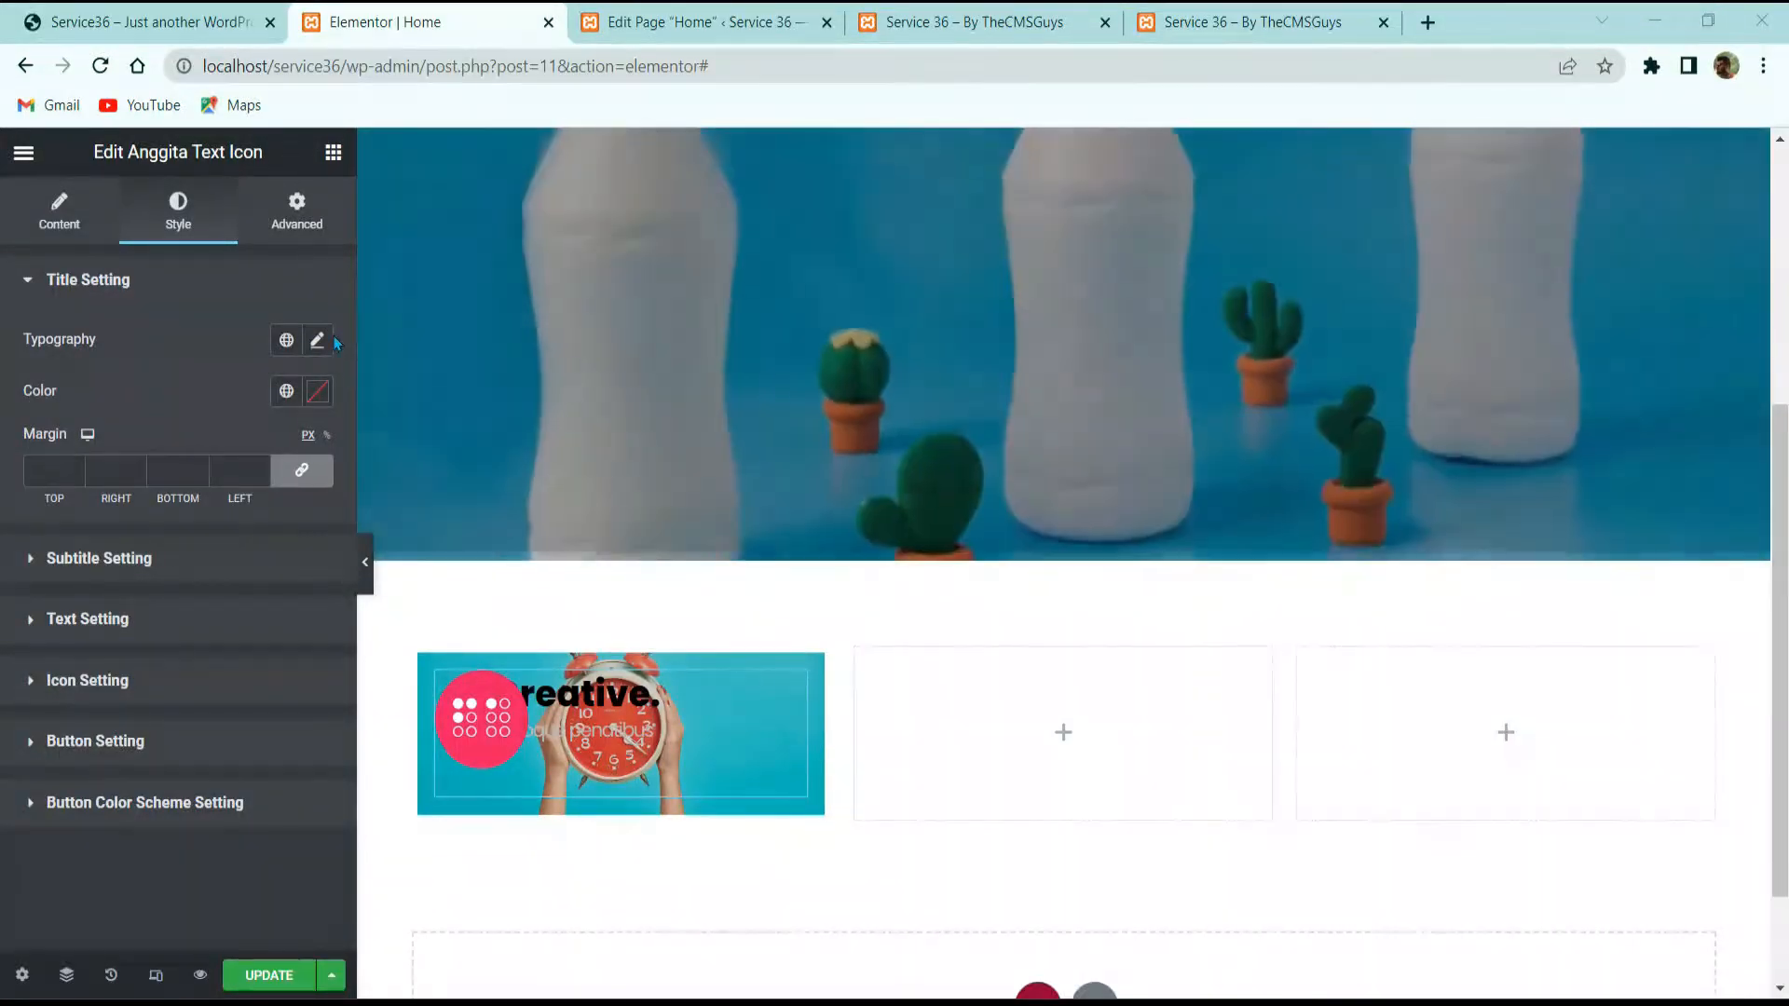
left_click(318, 341)
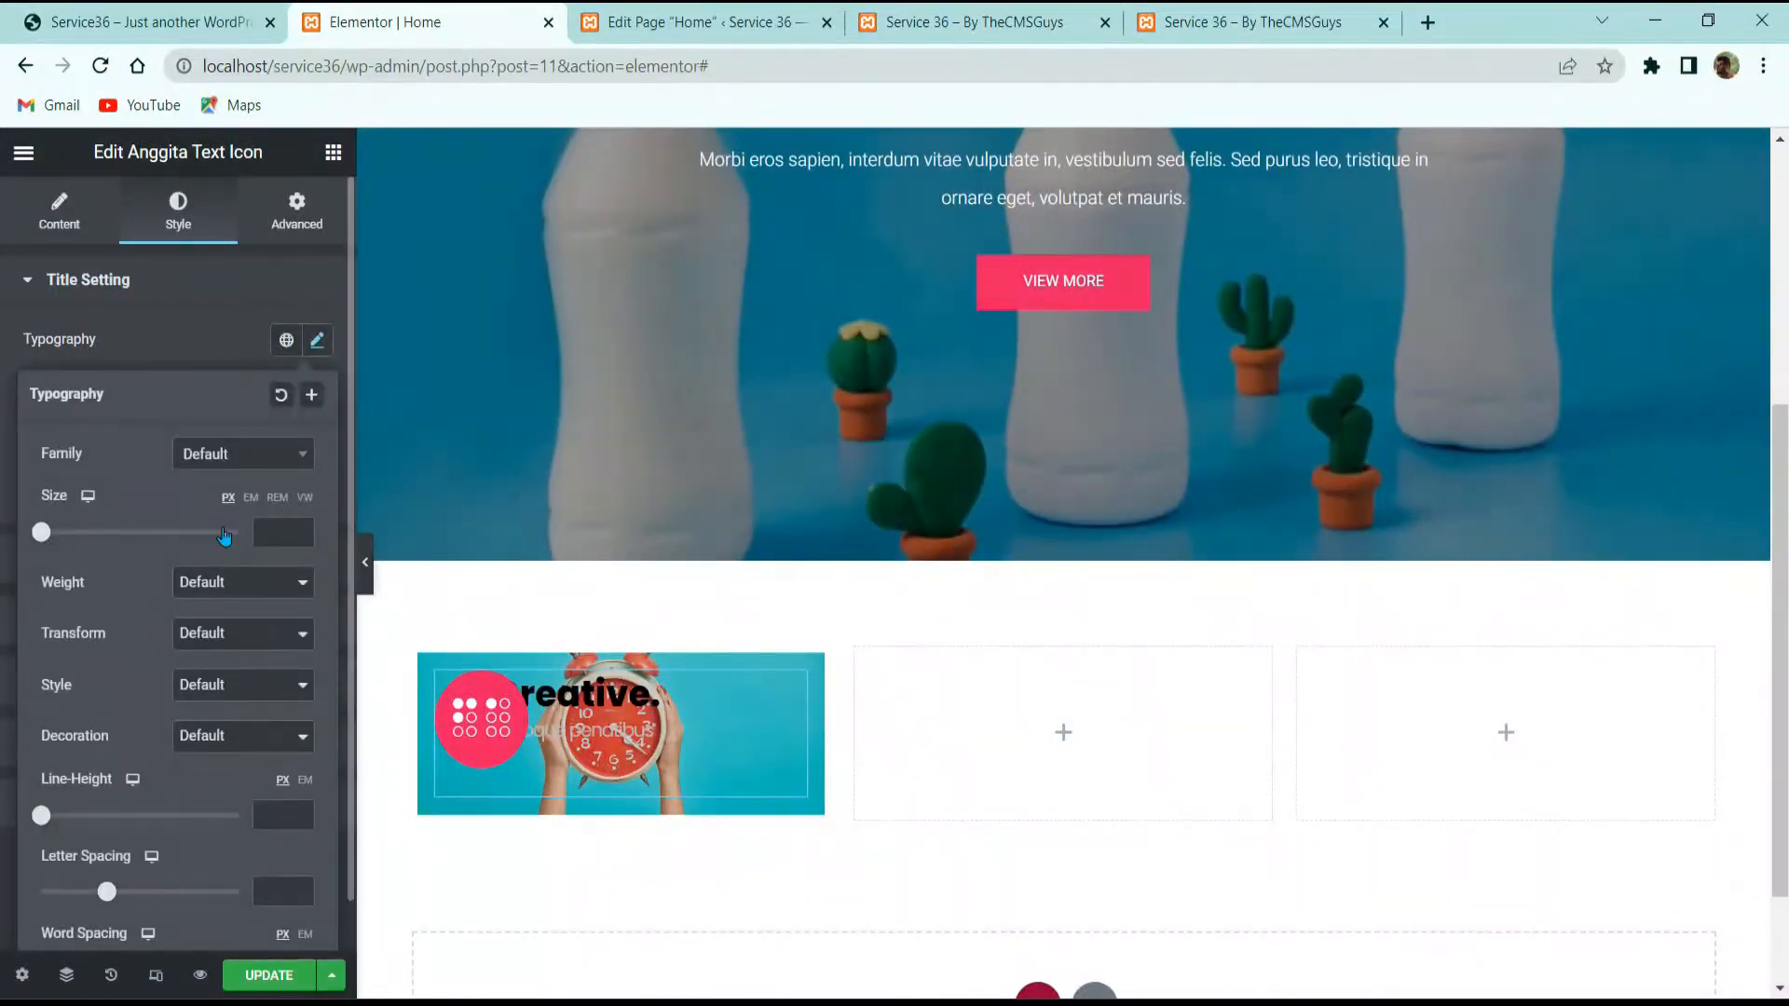
left_click(275, 532)
type("25")
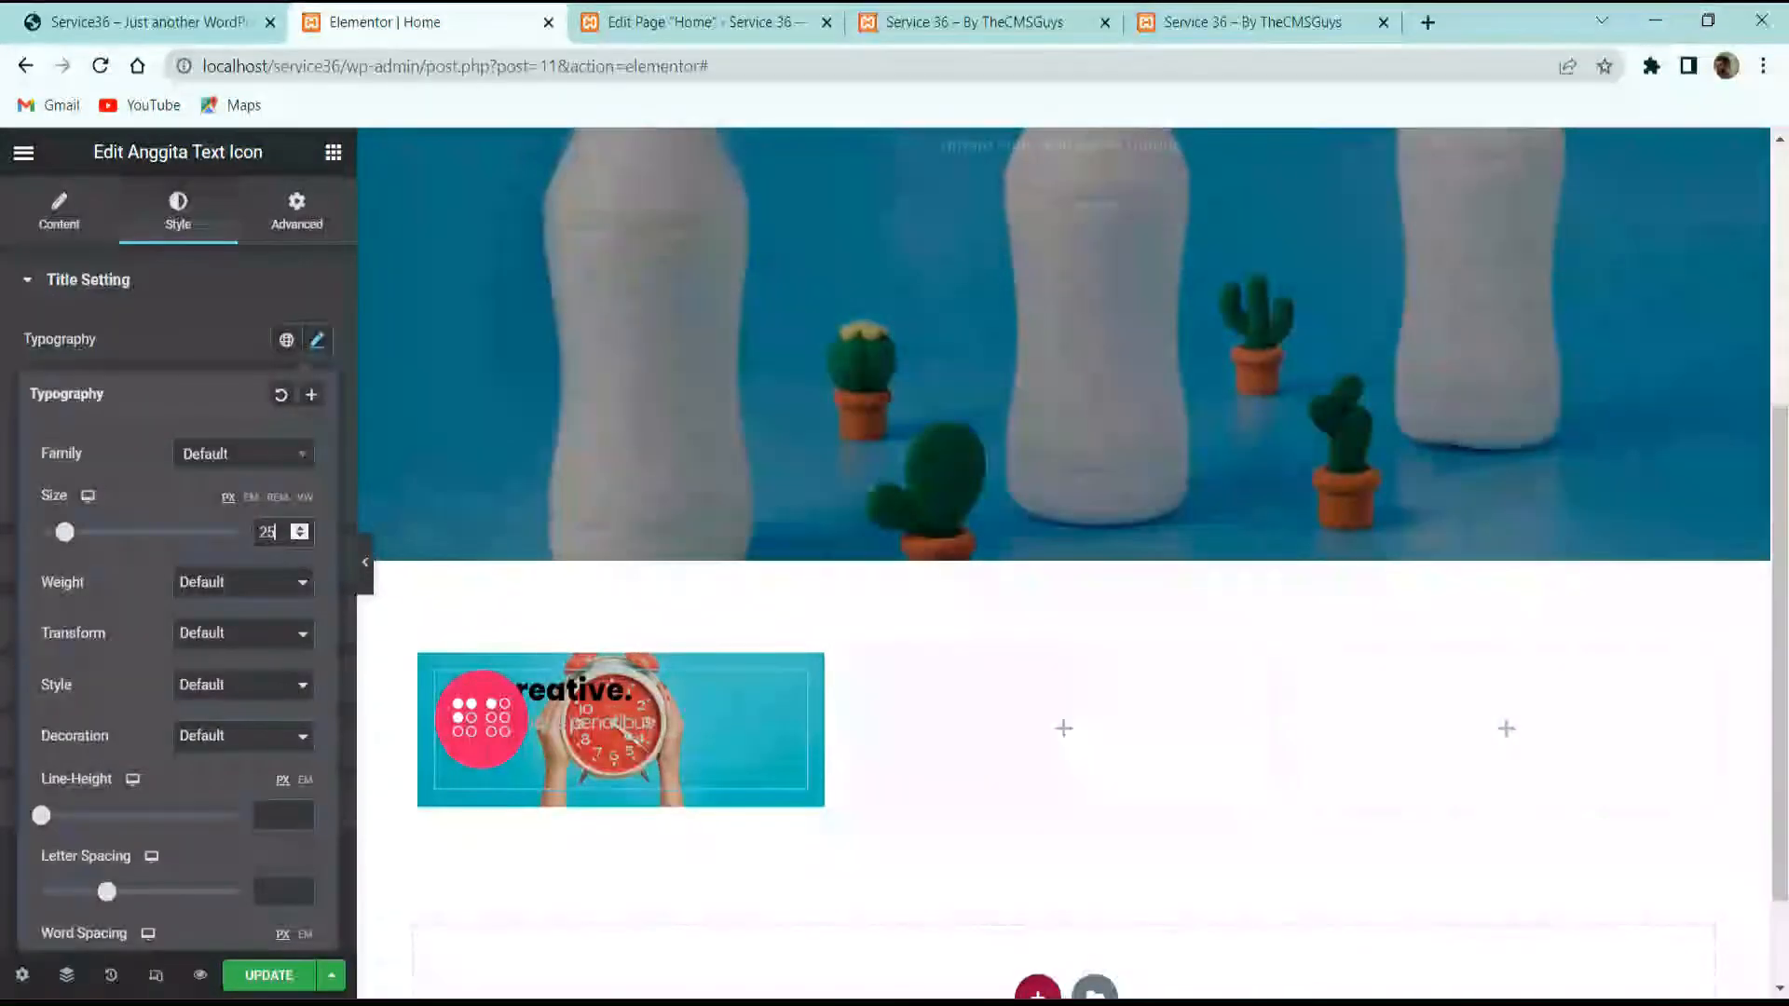
left_click(261, 349)
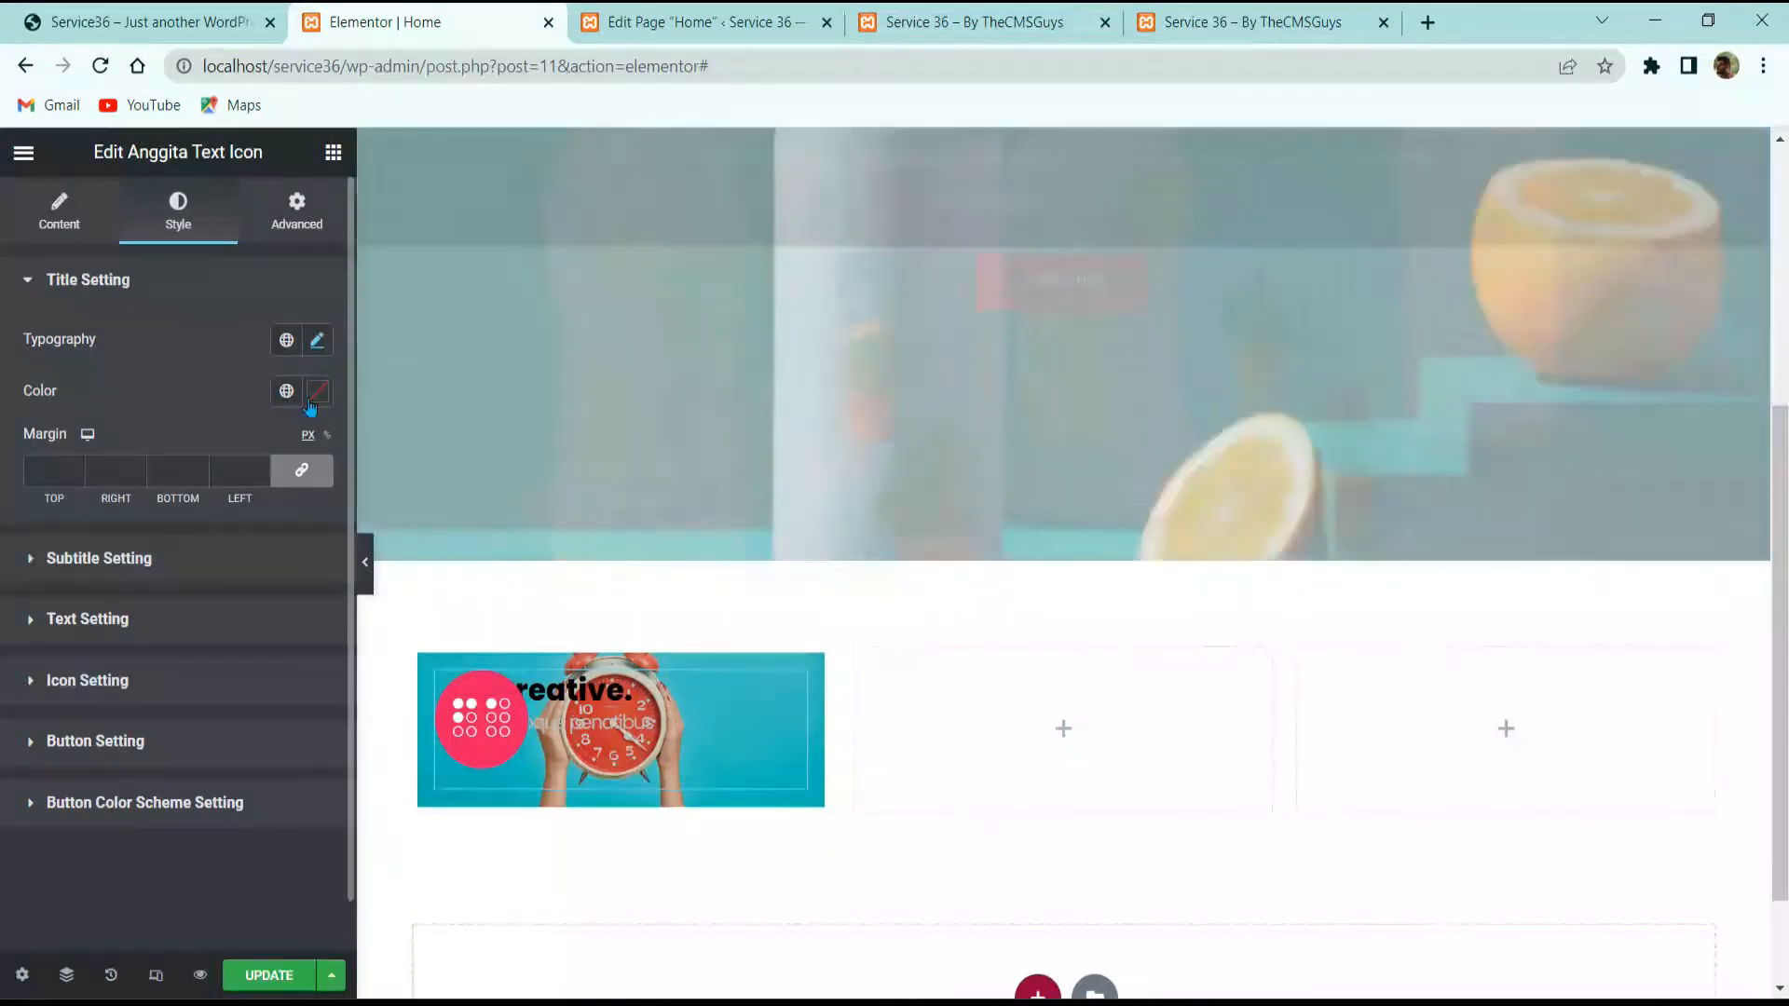
left_click(318, 390)
type("#FFFFFF")
left_click(141, 388)
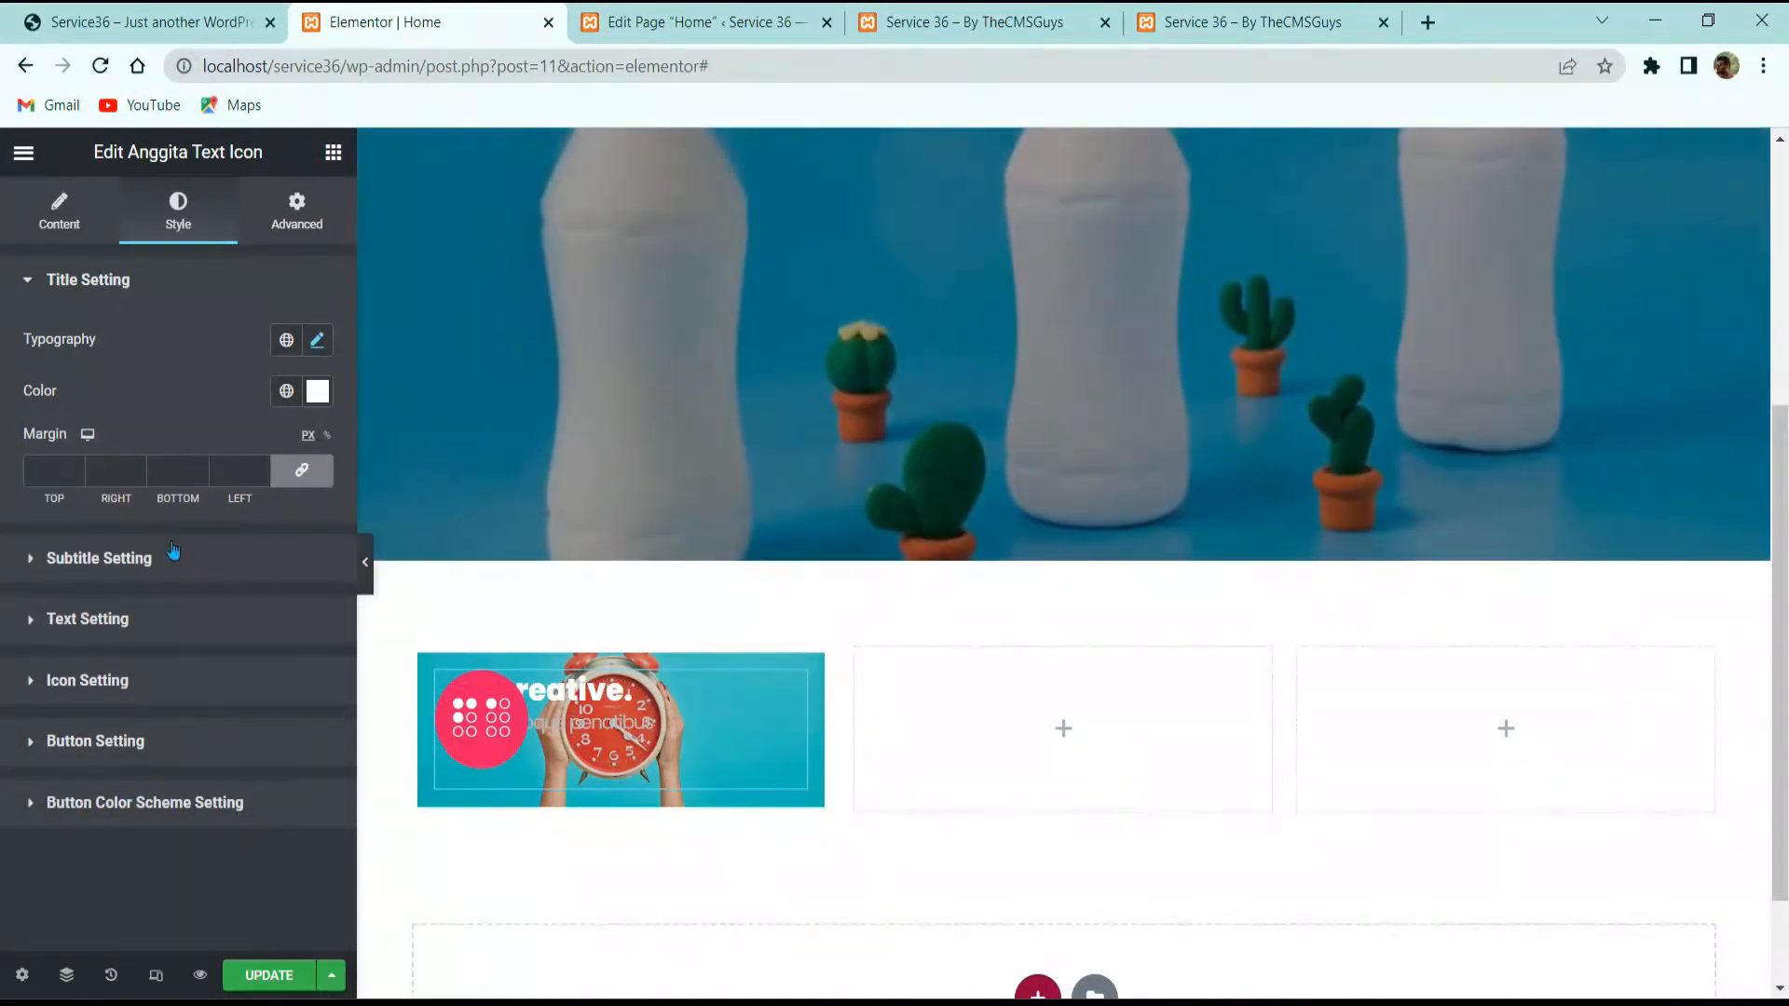
Step: Set the subtitle display to Inline Block, checking the live reference site
left_click(173, 554)
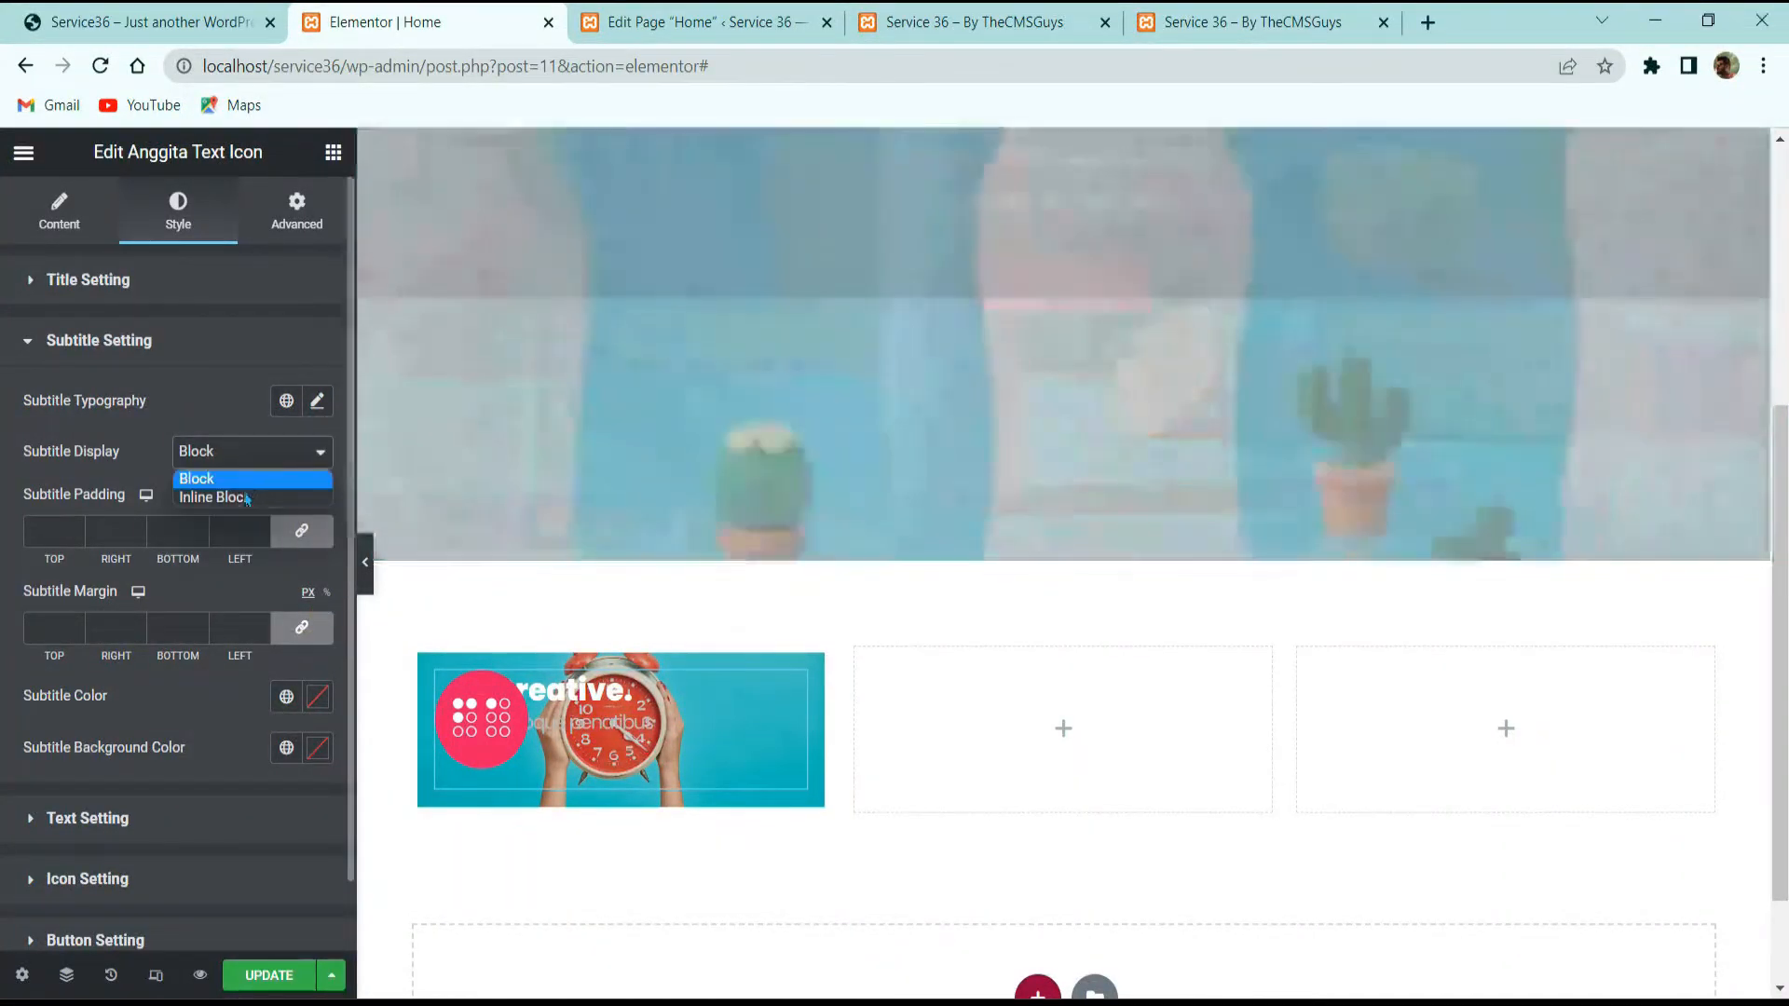
left_click(214, 497)
left_click(140, 22)
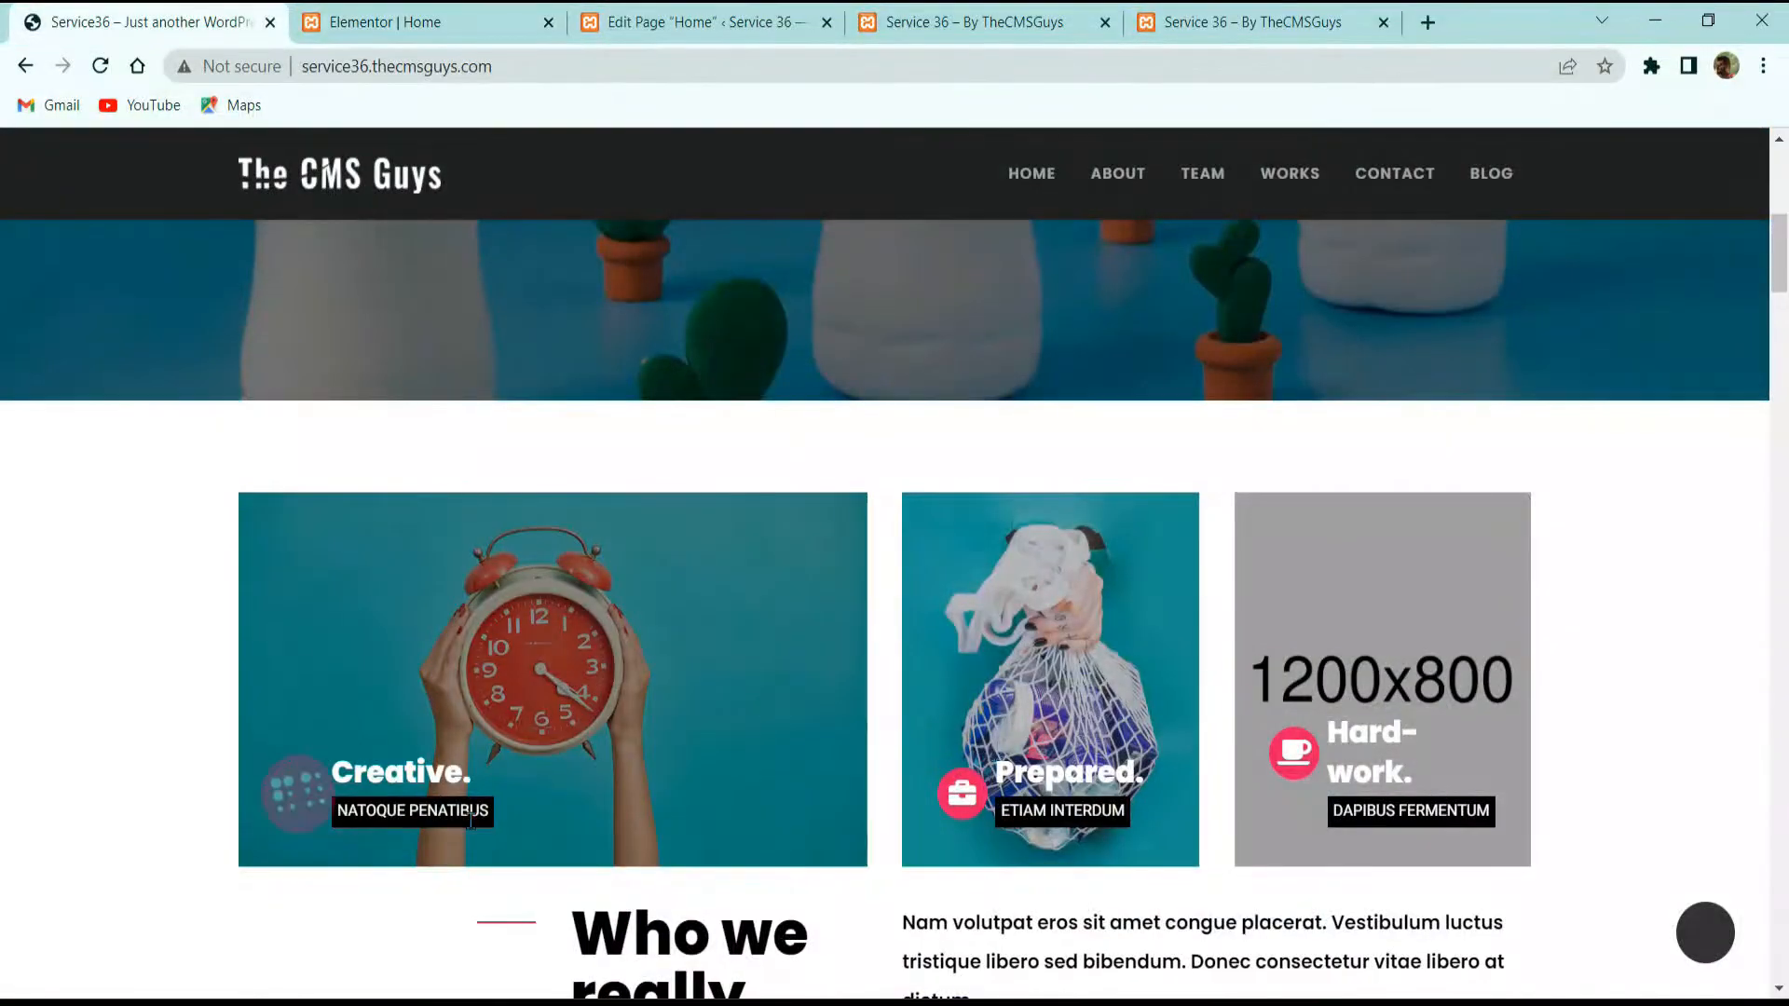
scroll(471, 820, "up", 7)
scroll(739, 515, "down", 5)
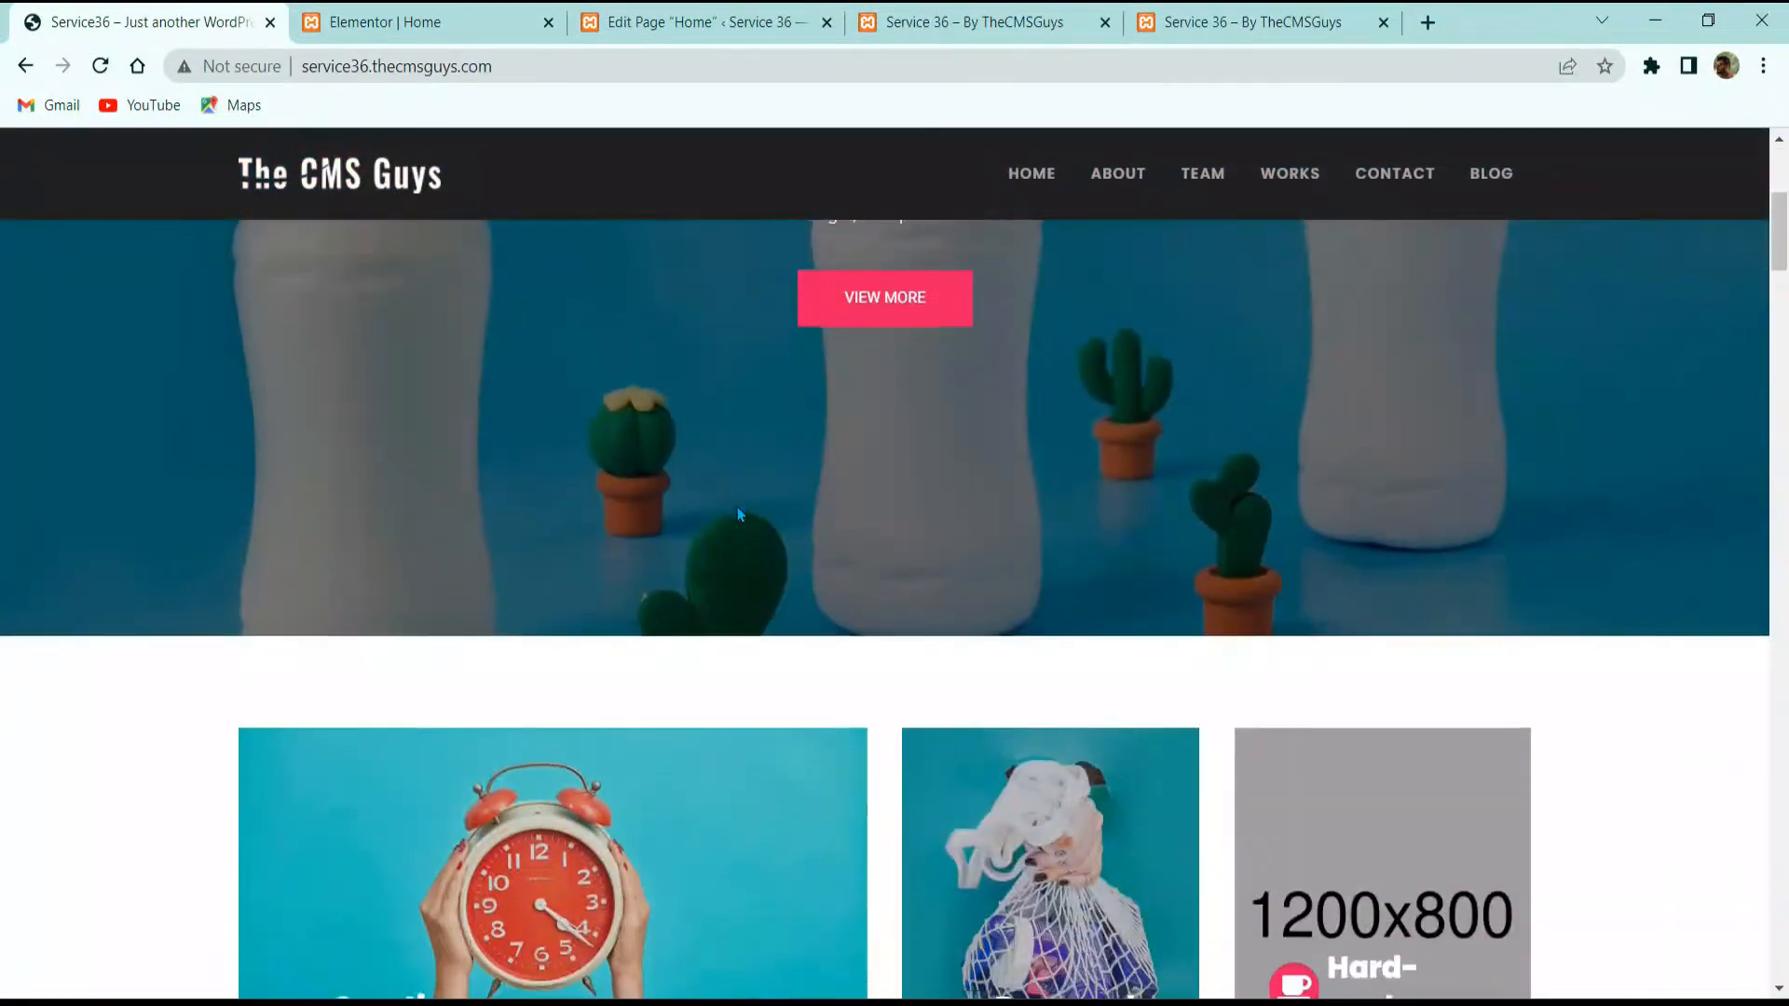
scroll(739, 515, "down", 3)
key("ctrl+Tab")
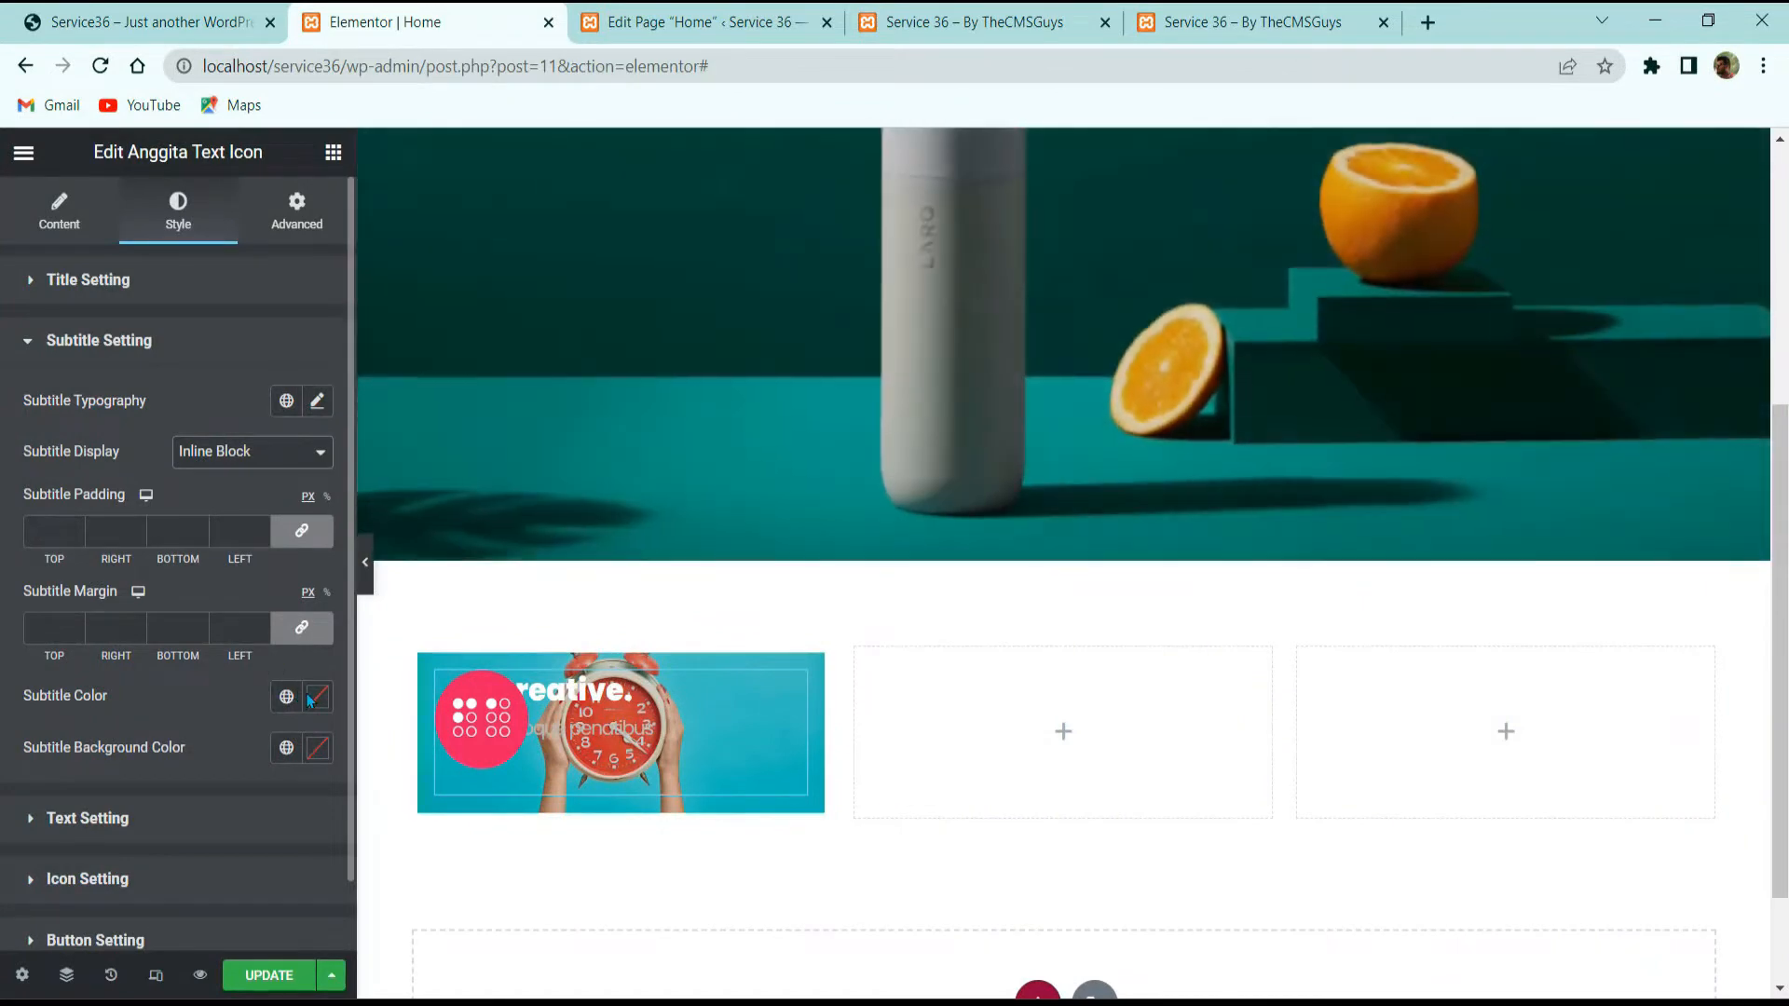
Step: Make the subtitle white on a black background with 5 px padding and 50 px left margin
left_click(318, 701)
type("#FFFFFF")
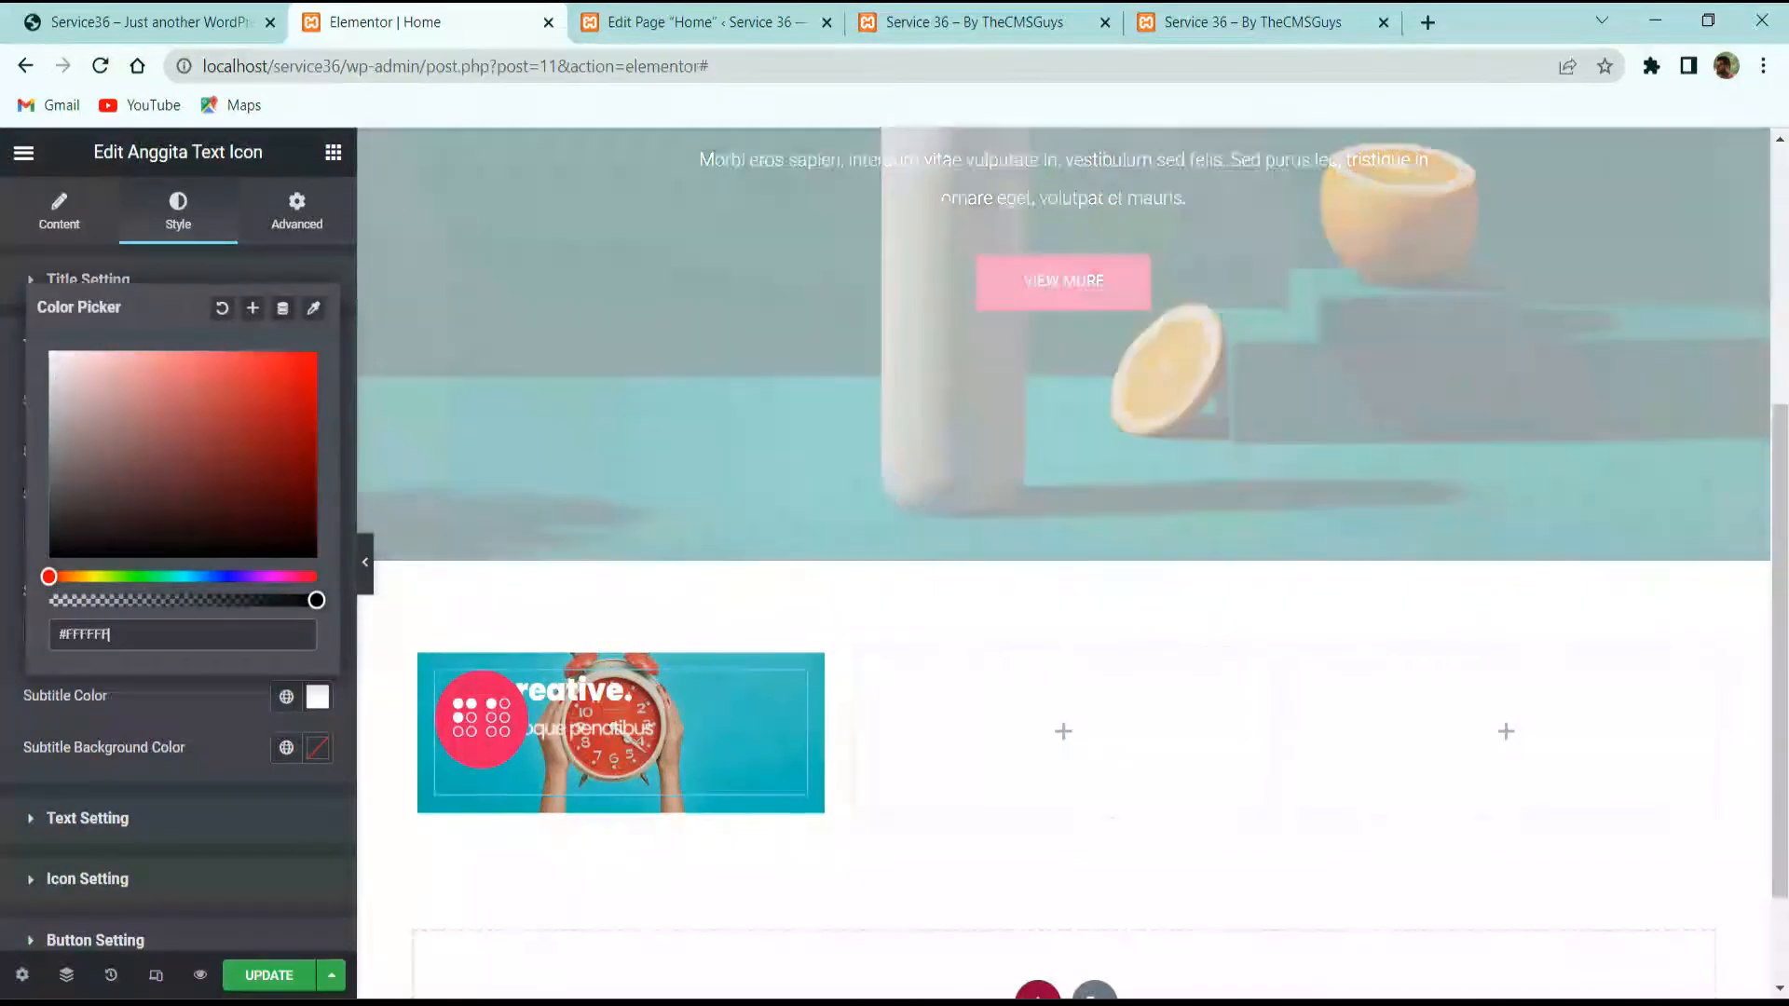
left_click(343, 762)
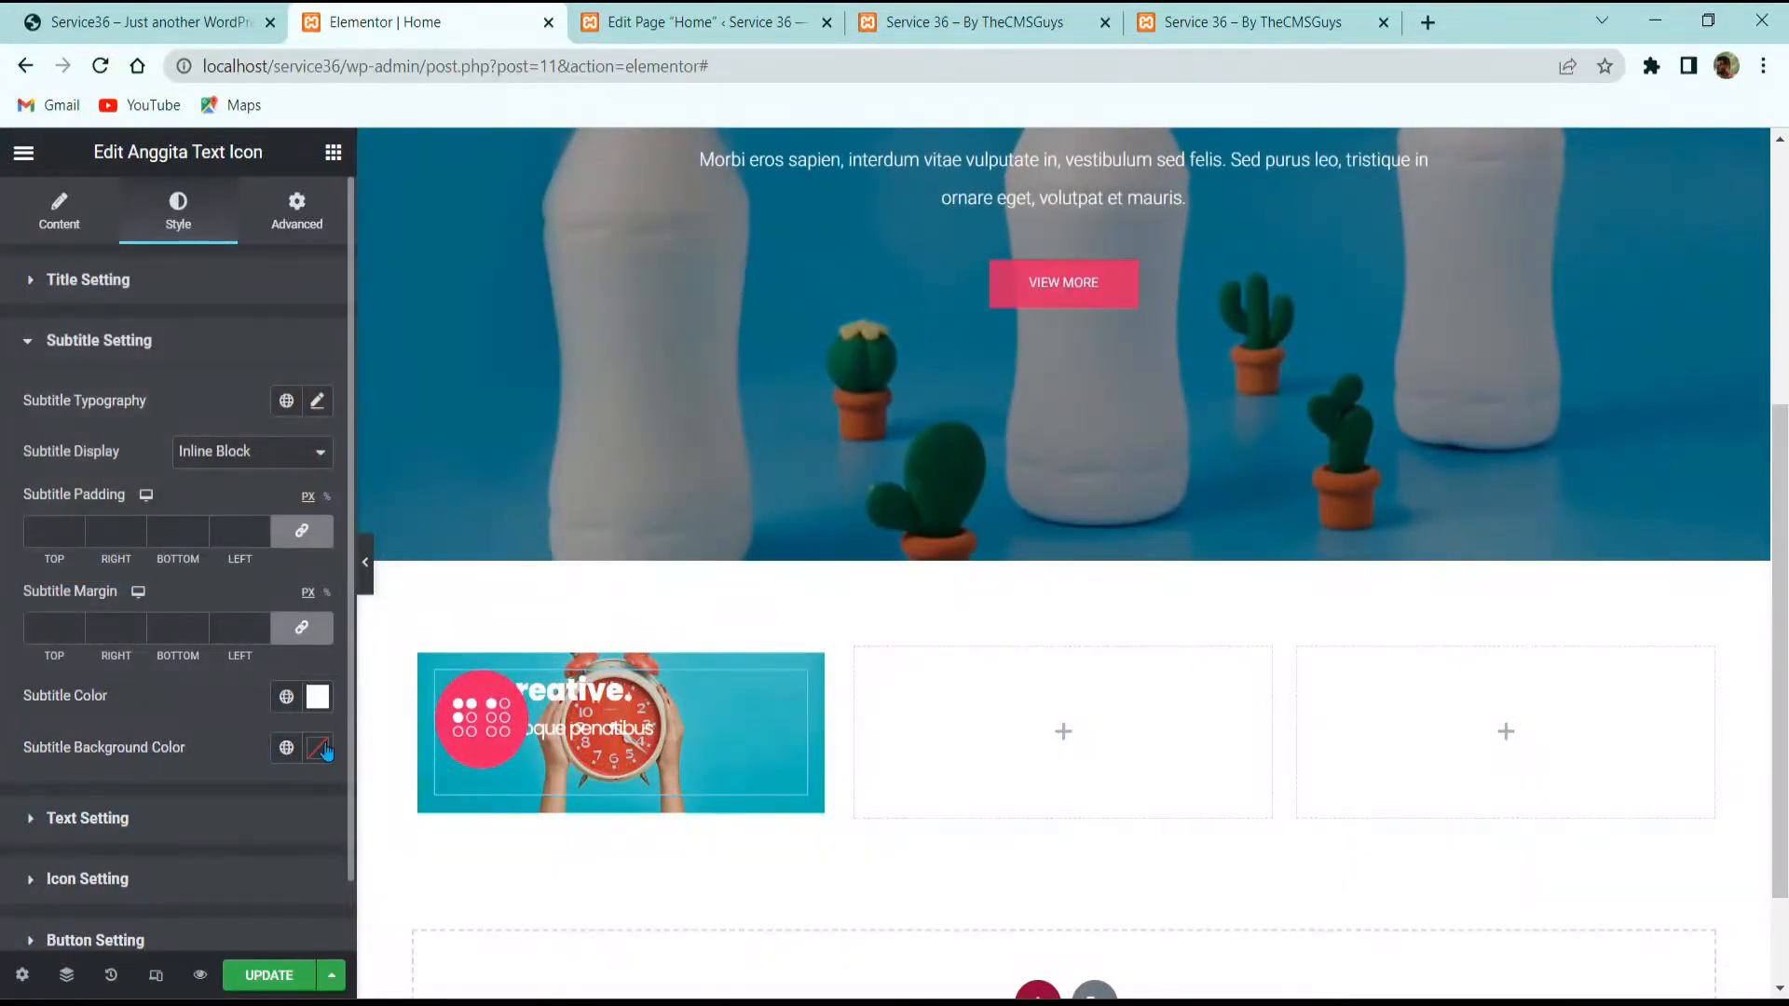
left_click(322, 747)
left_click(51, 608)
left_click(205, 760)
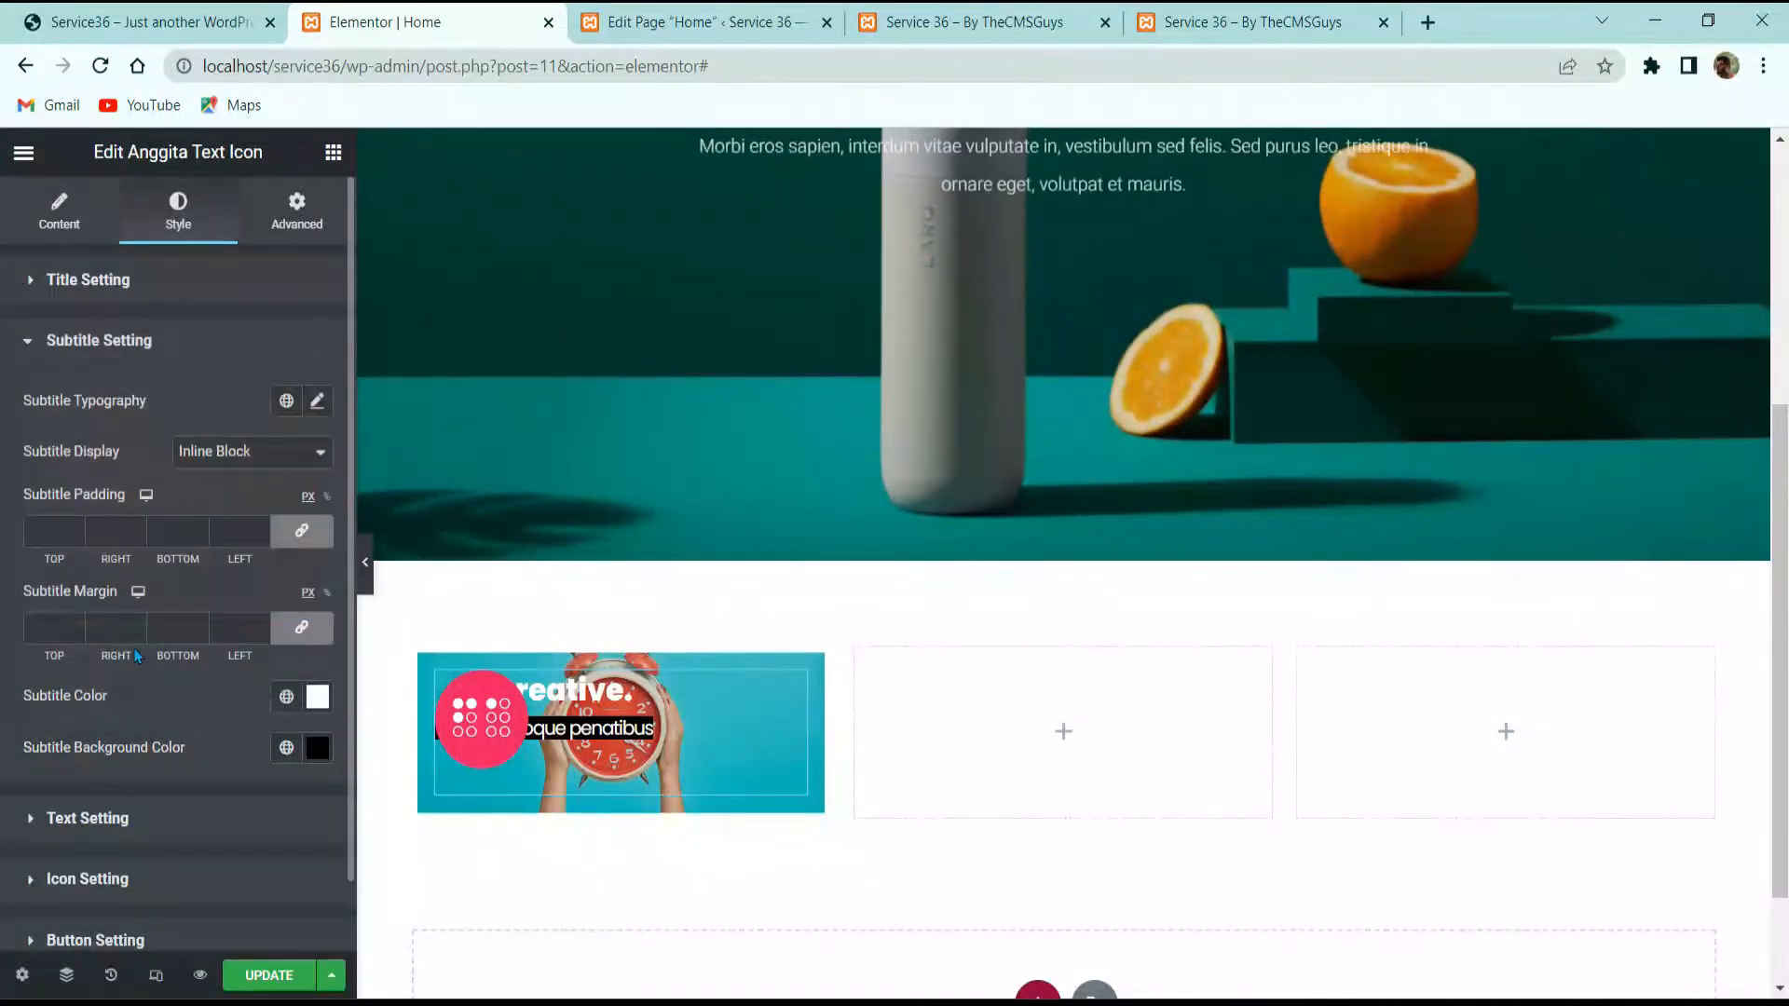
left_click(53, 526)
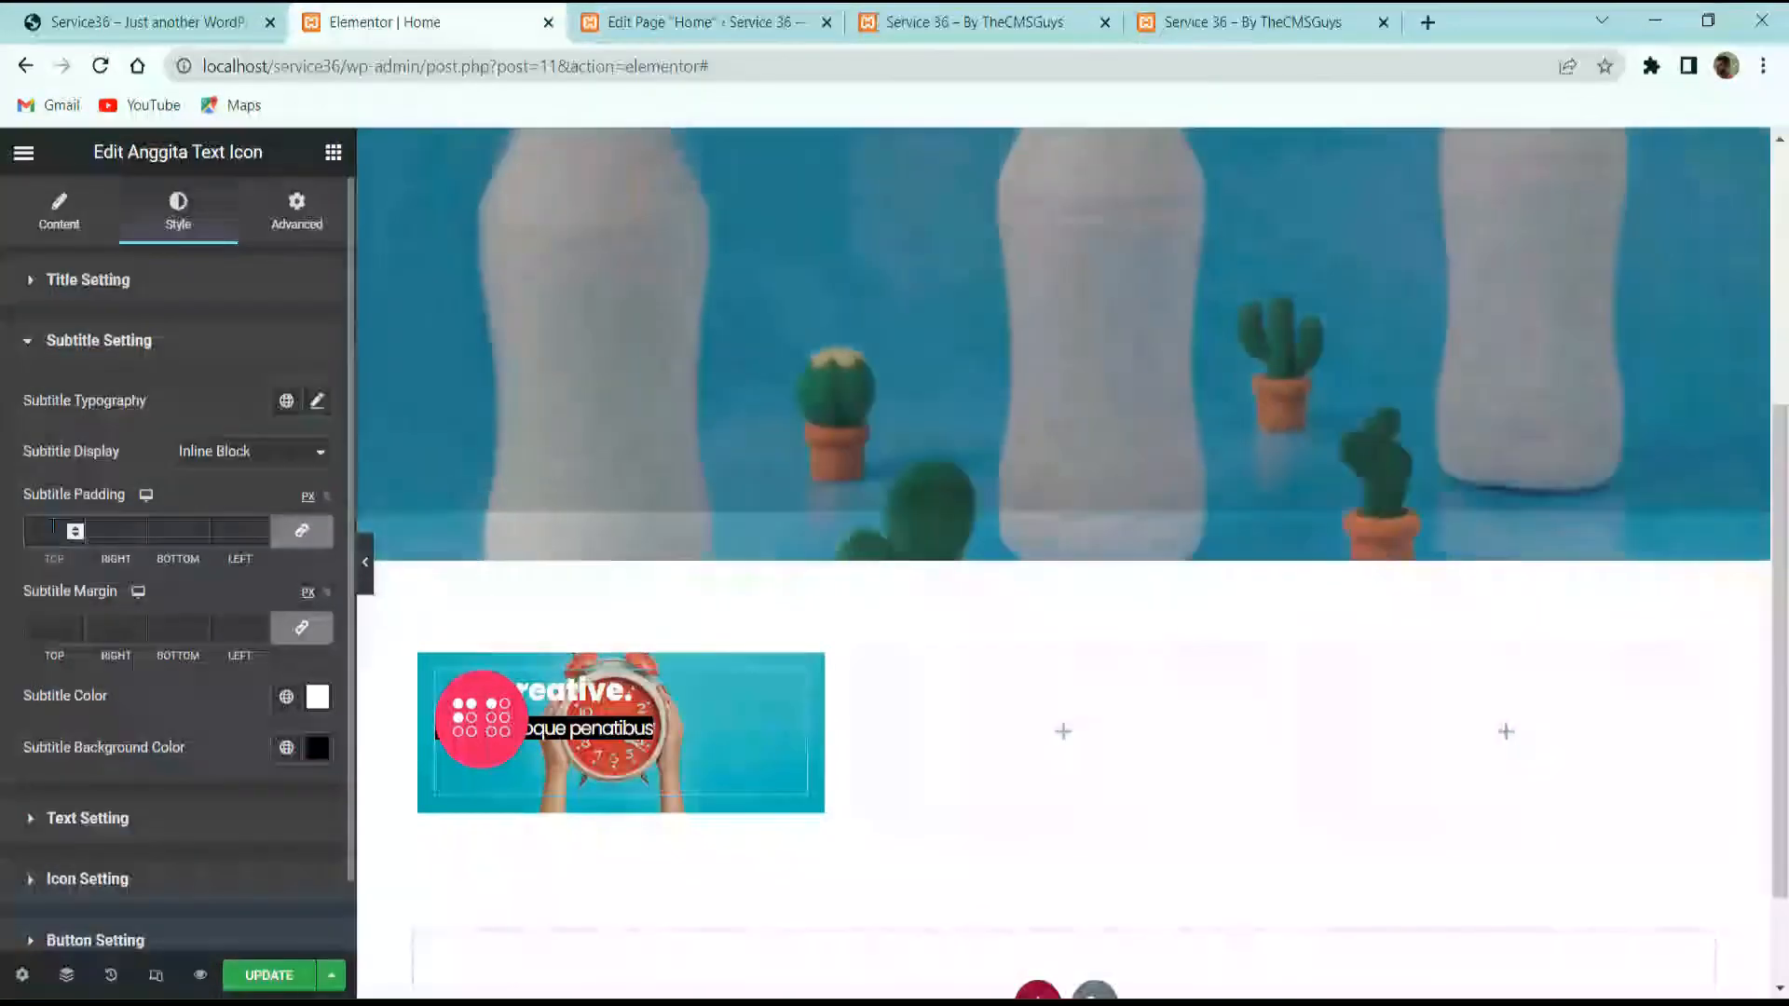
type("5")
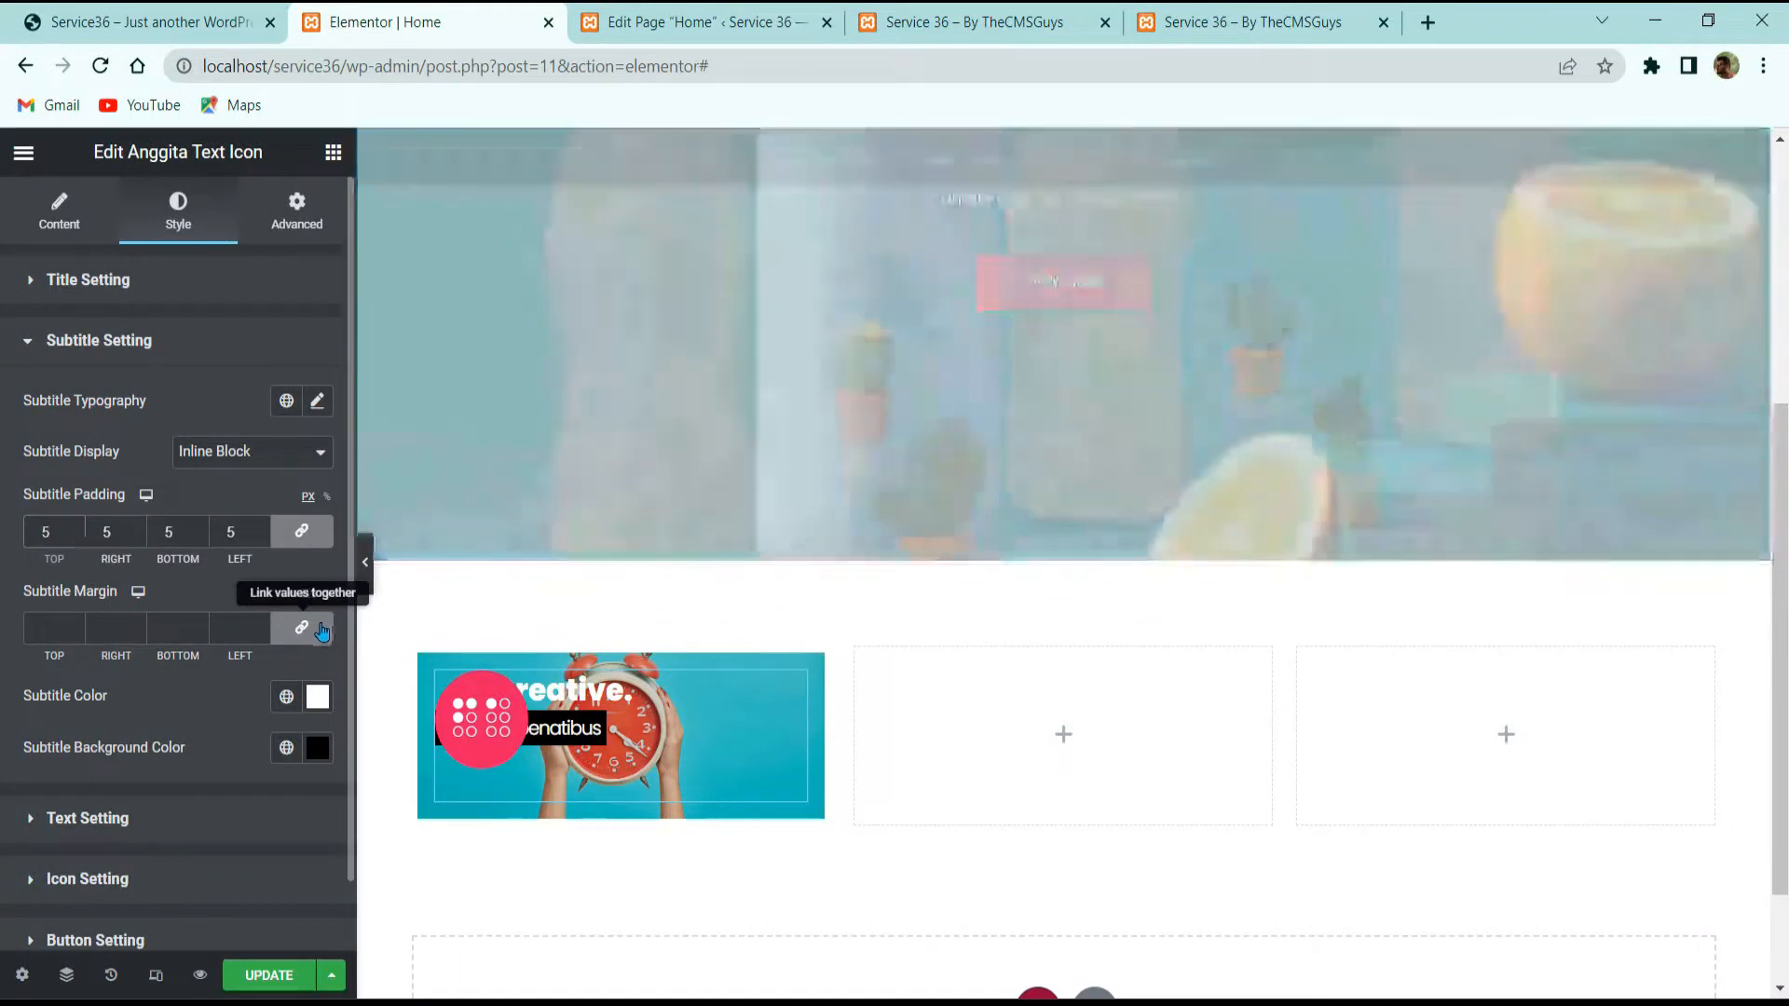
left_click(321, 629)
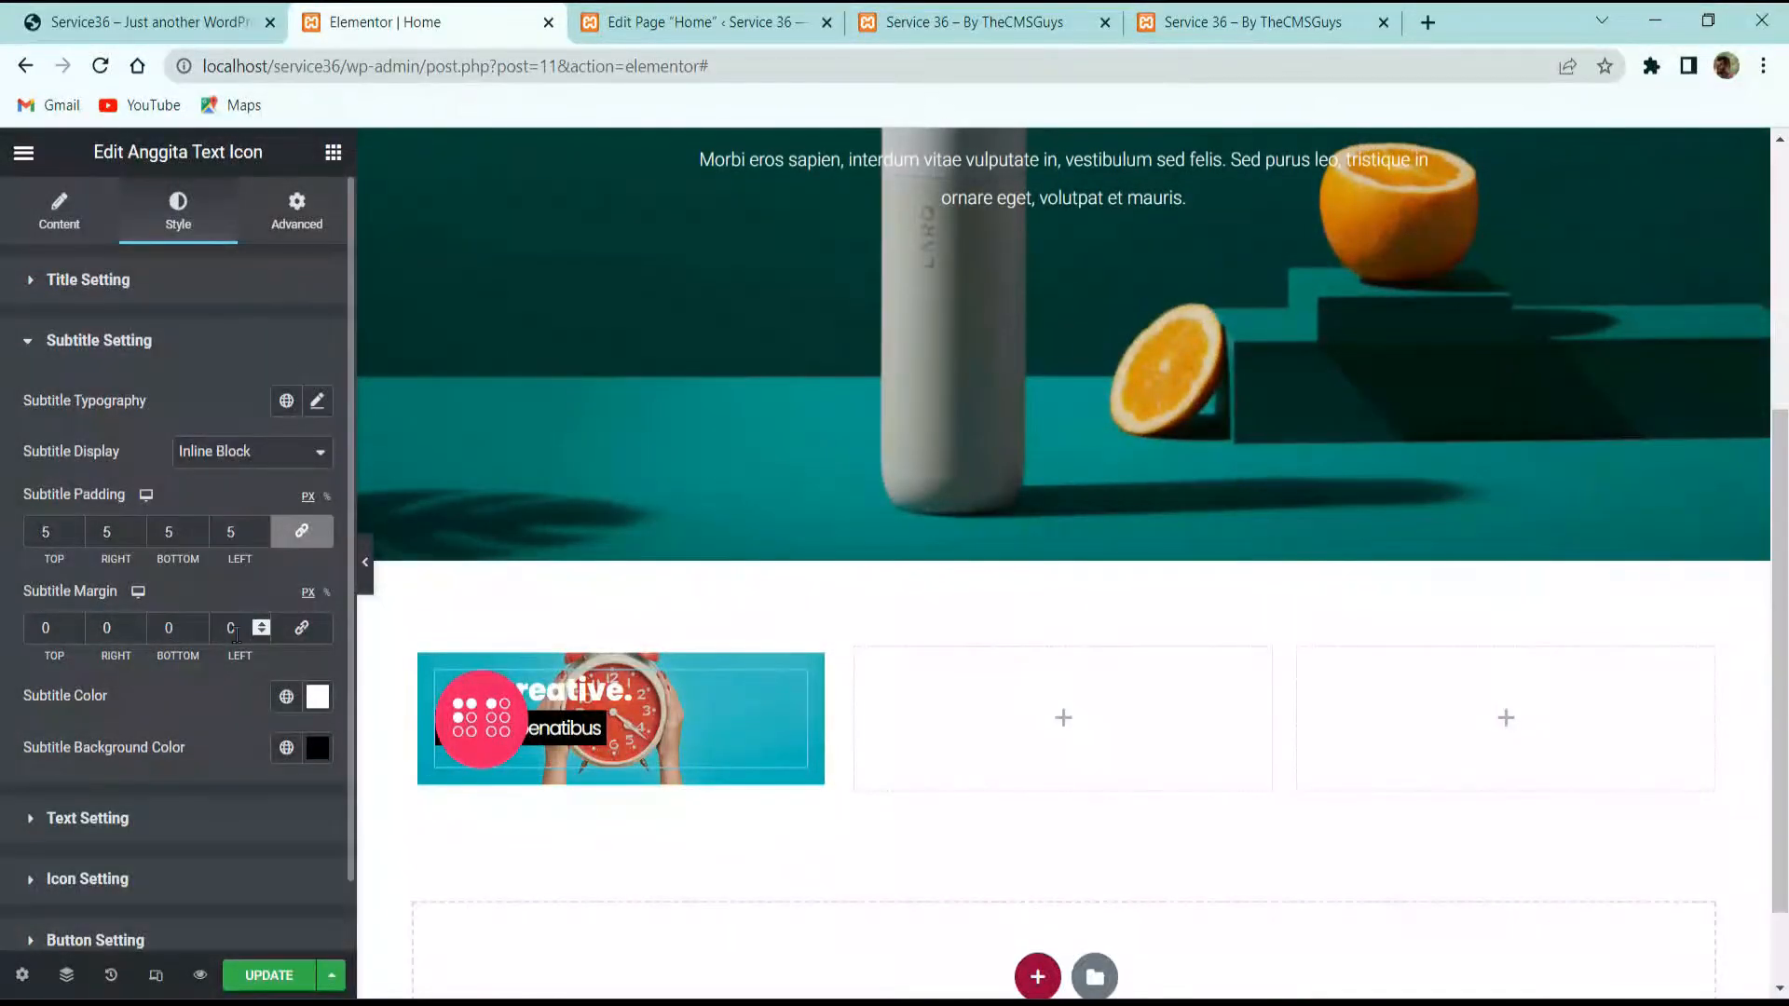
type("50")
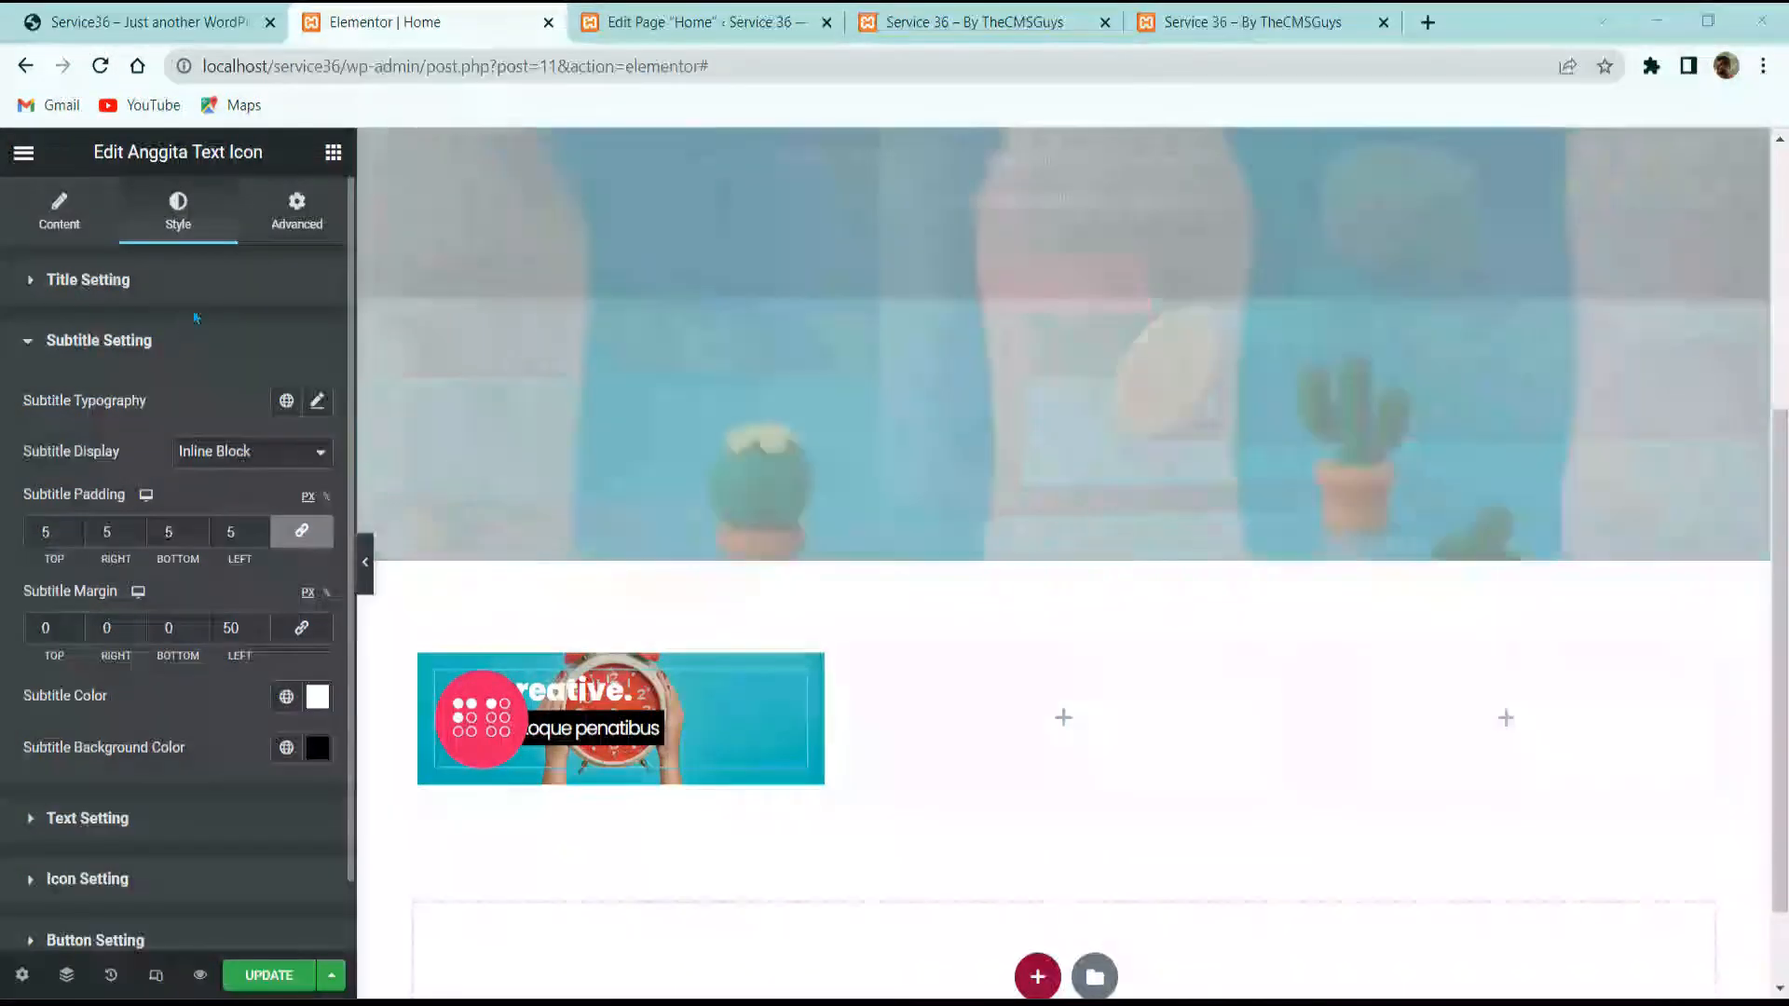
left_click(204, 287)
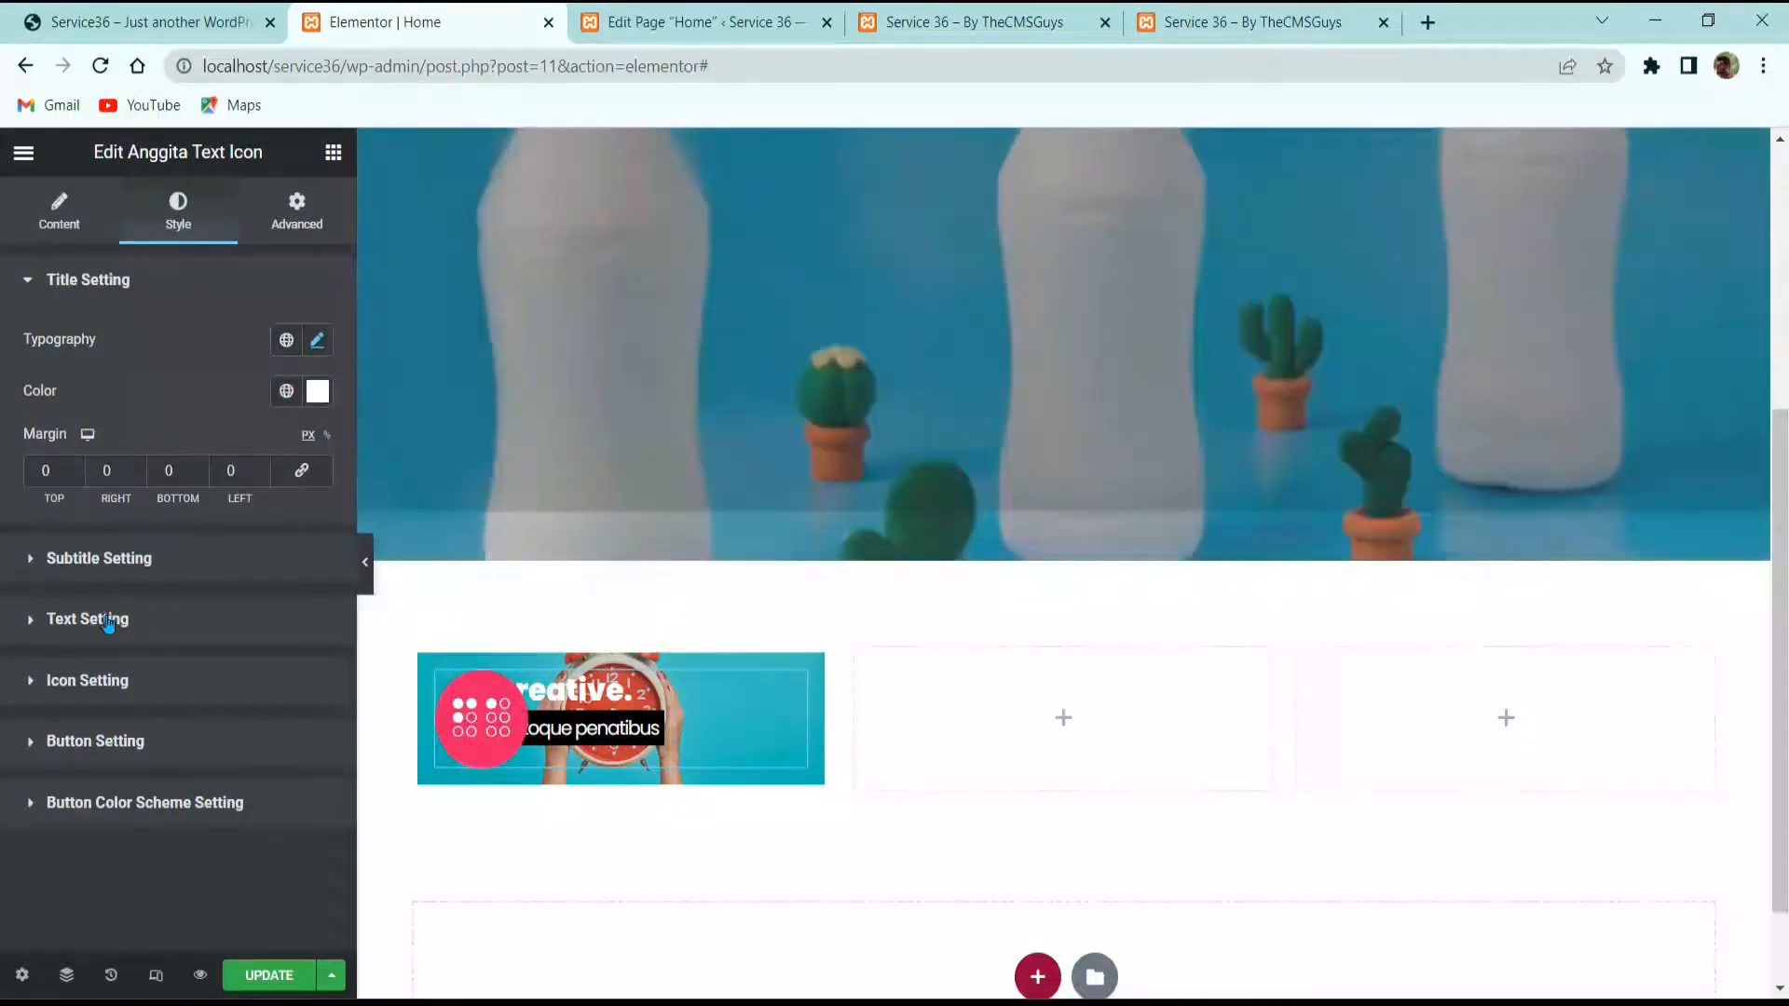
Step: Bring up the widget's icon styling and unlink the icon margin sides for a separate top margin
left_click(108, 621)
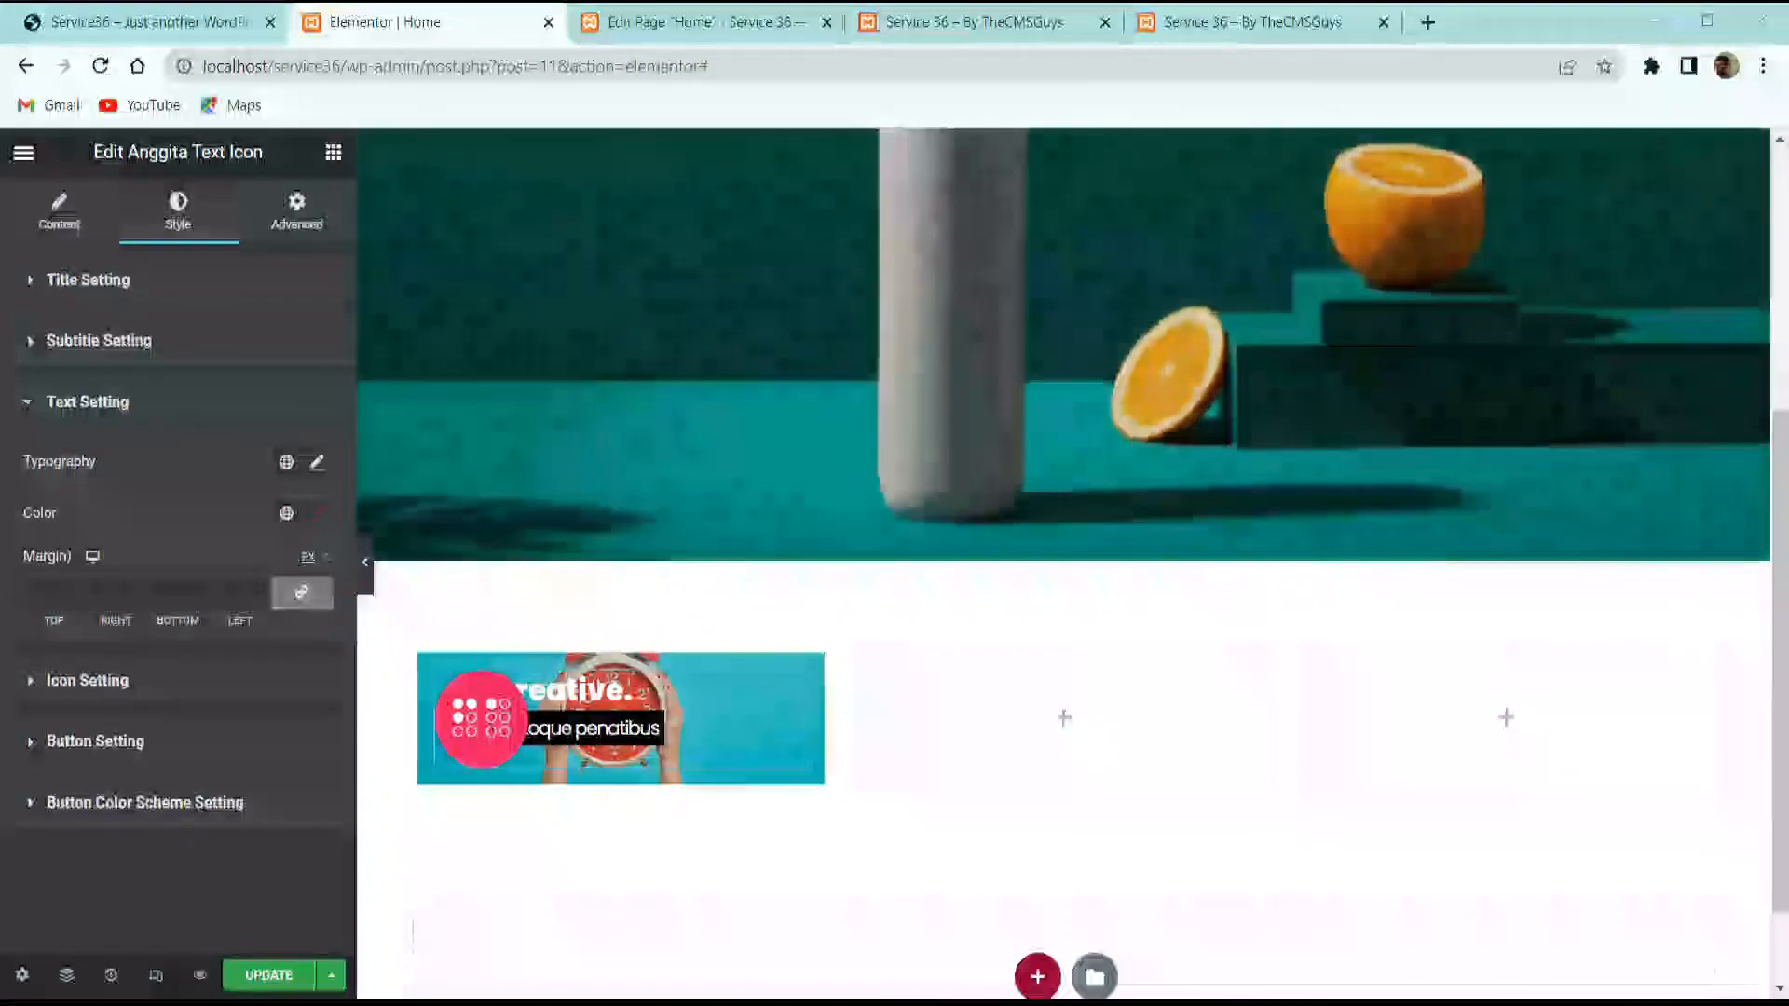
left_click(178, 704)
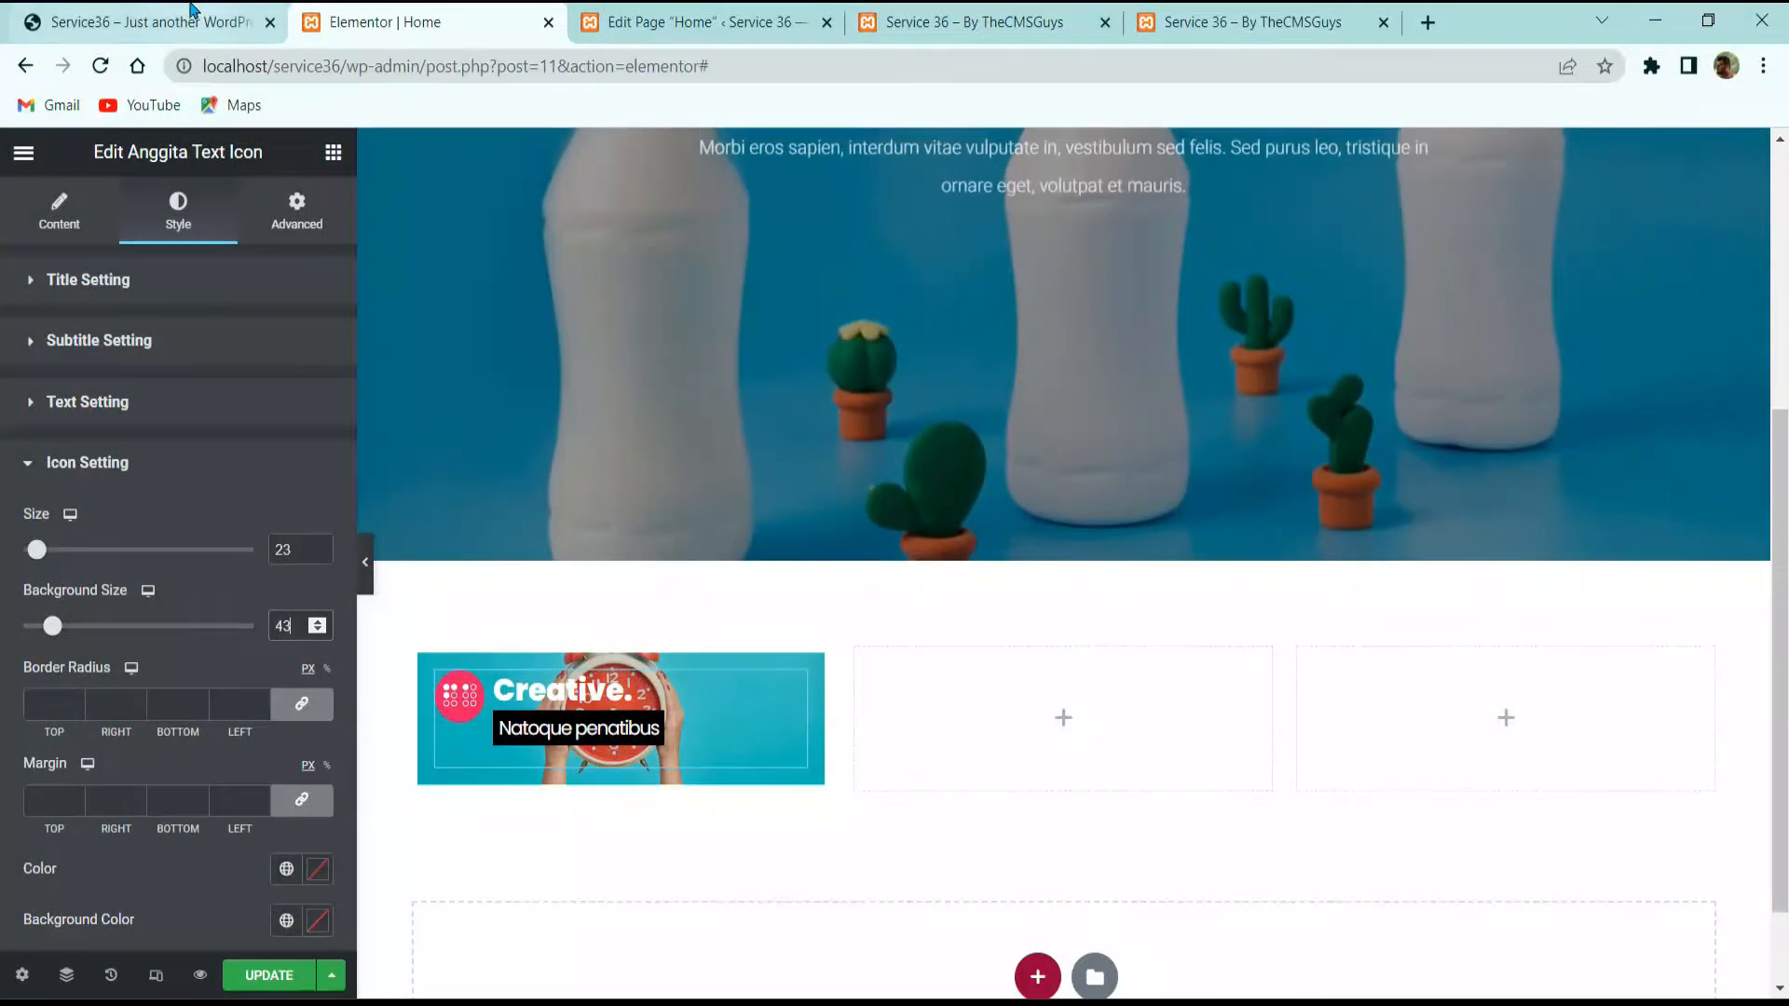
left_click(149, 22)
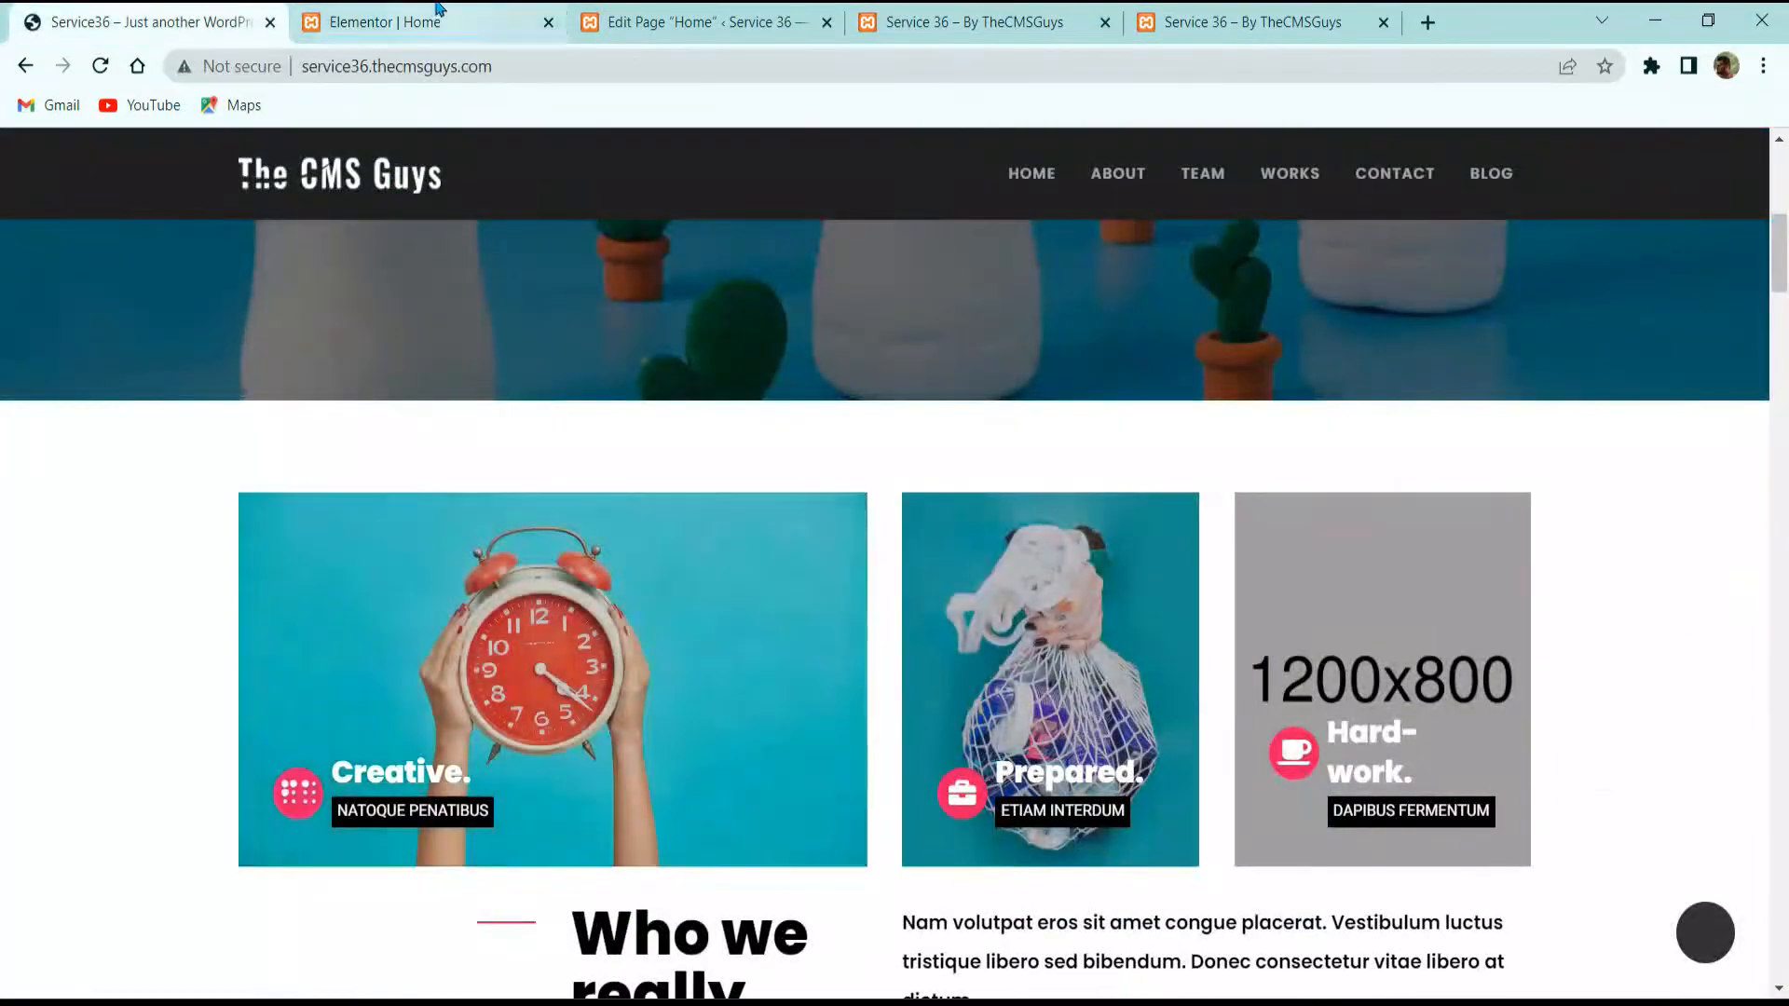
left_click(439, 11)
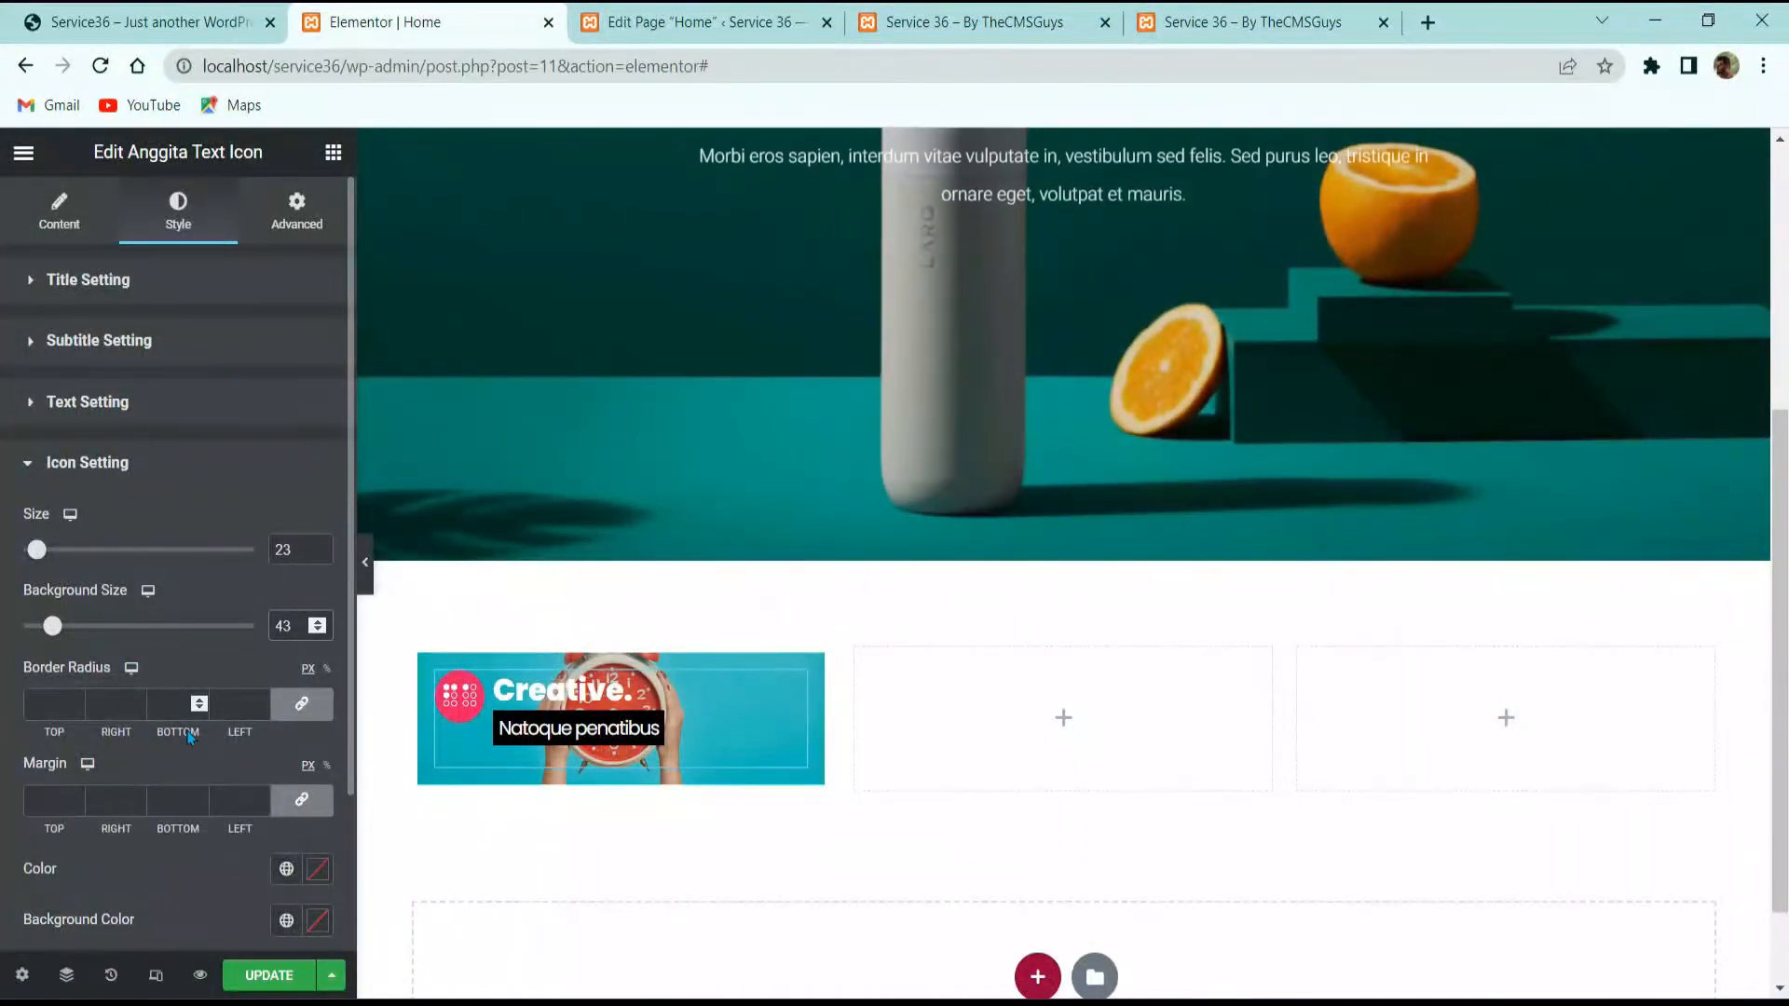
scroll(181, 727, "down", 2)
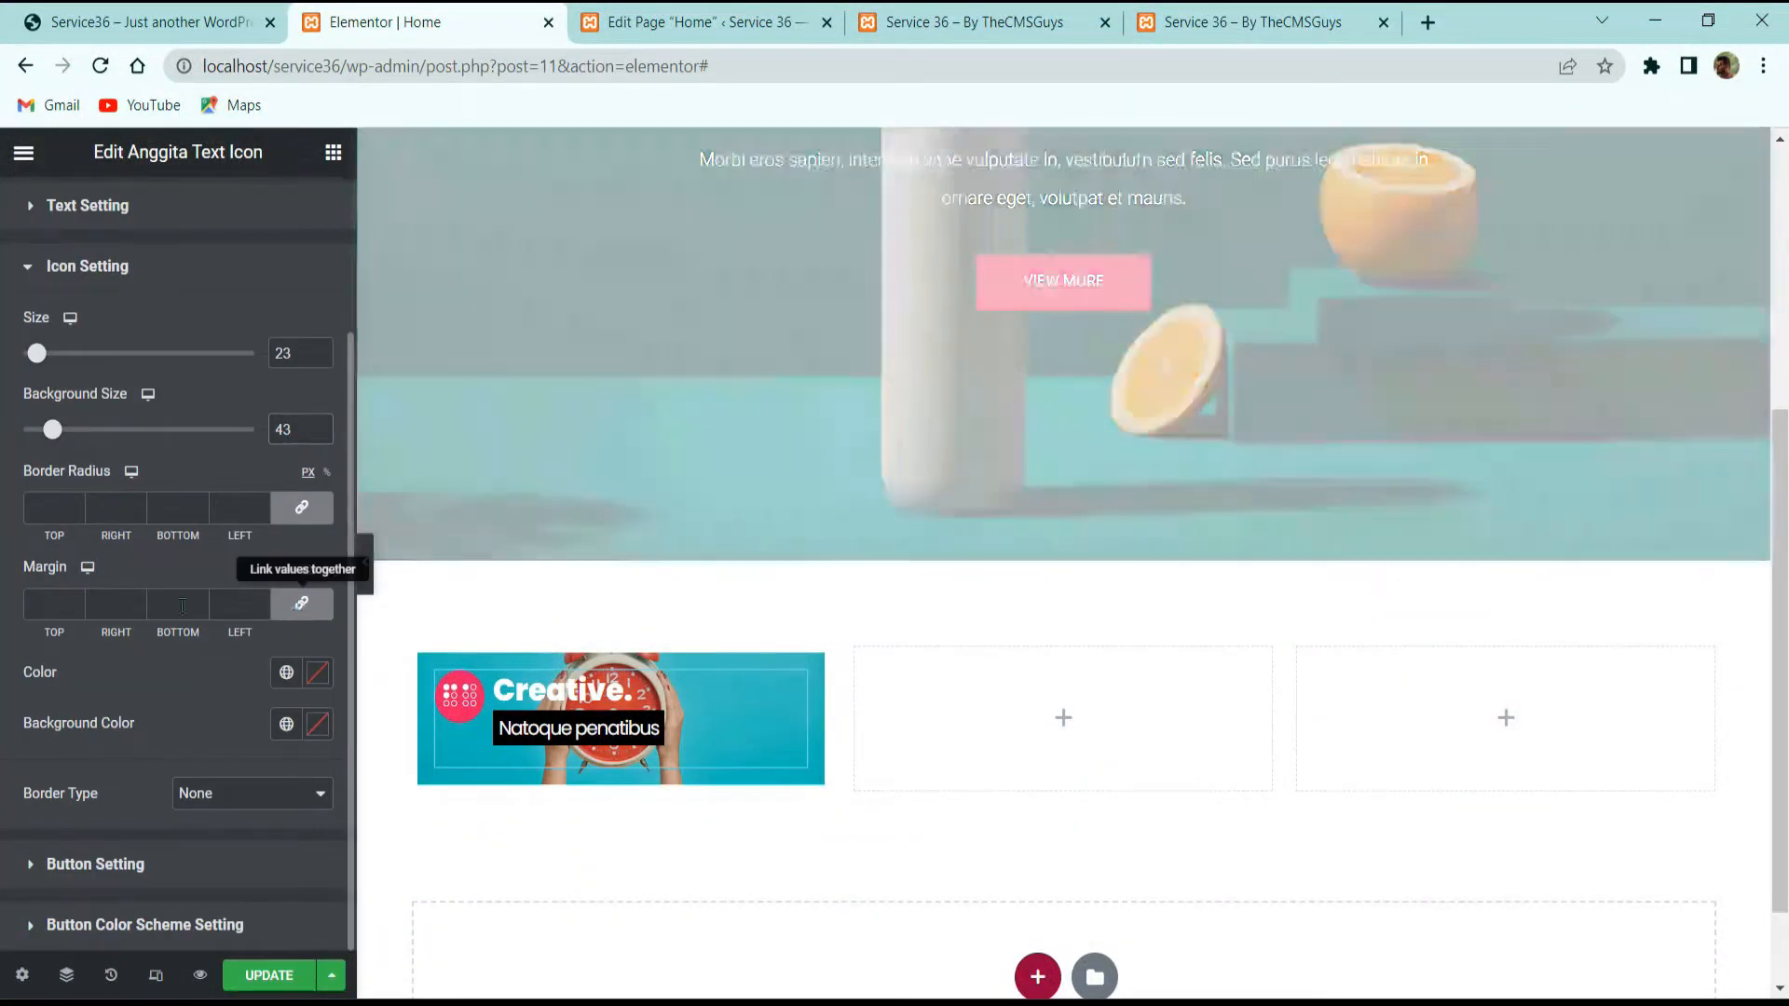
left_click(287, 601)
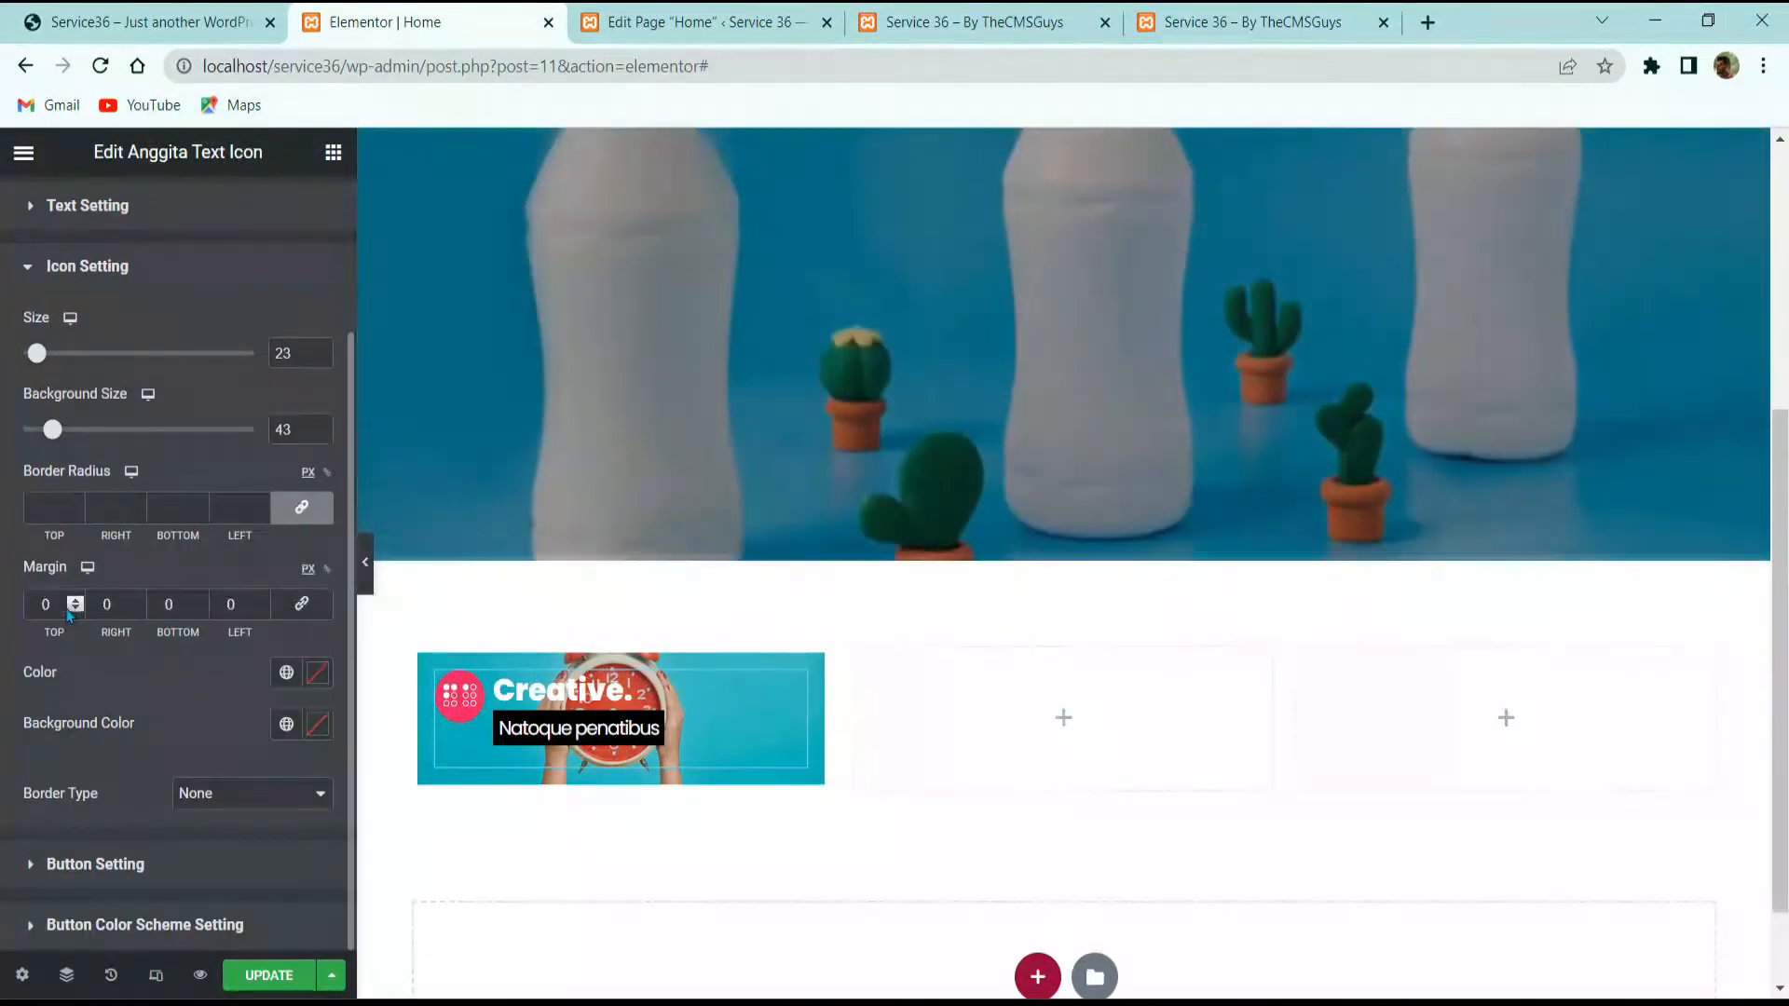
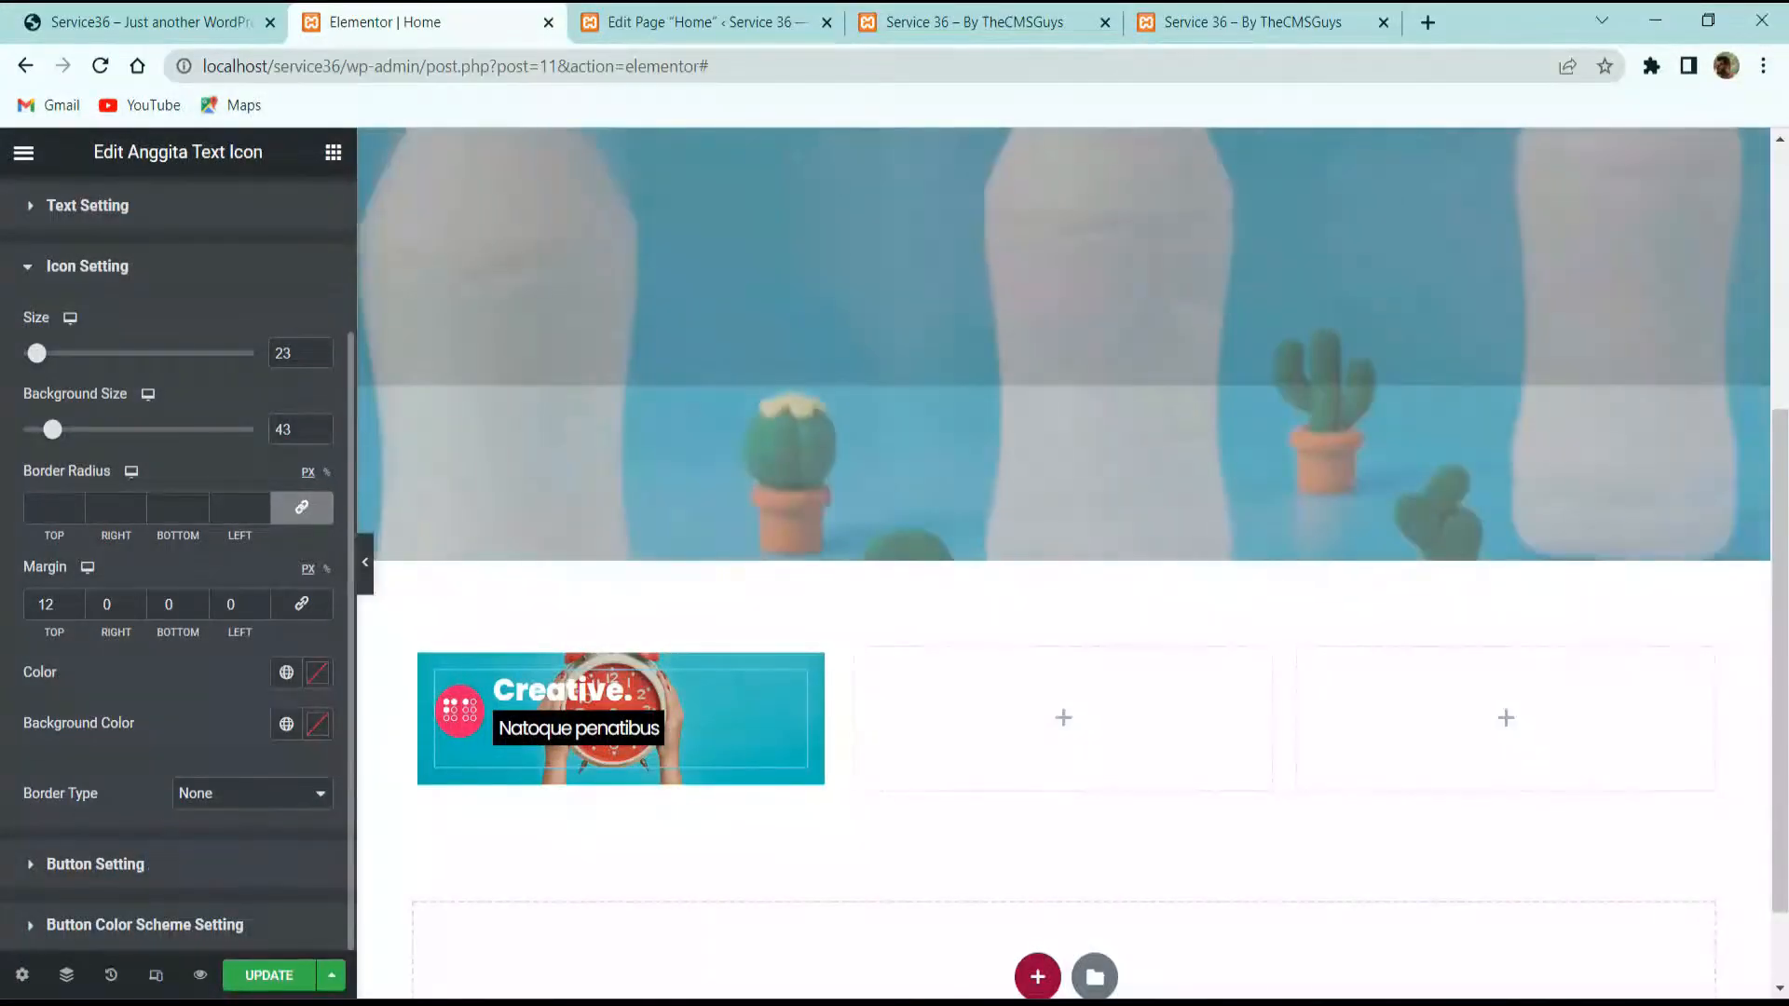
Step: Expand Button Setting and bring up the Advanced tab's Layout margin and padding fields
left_click(112, 864)
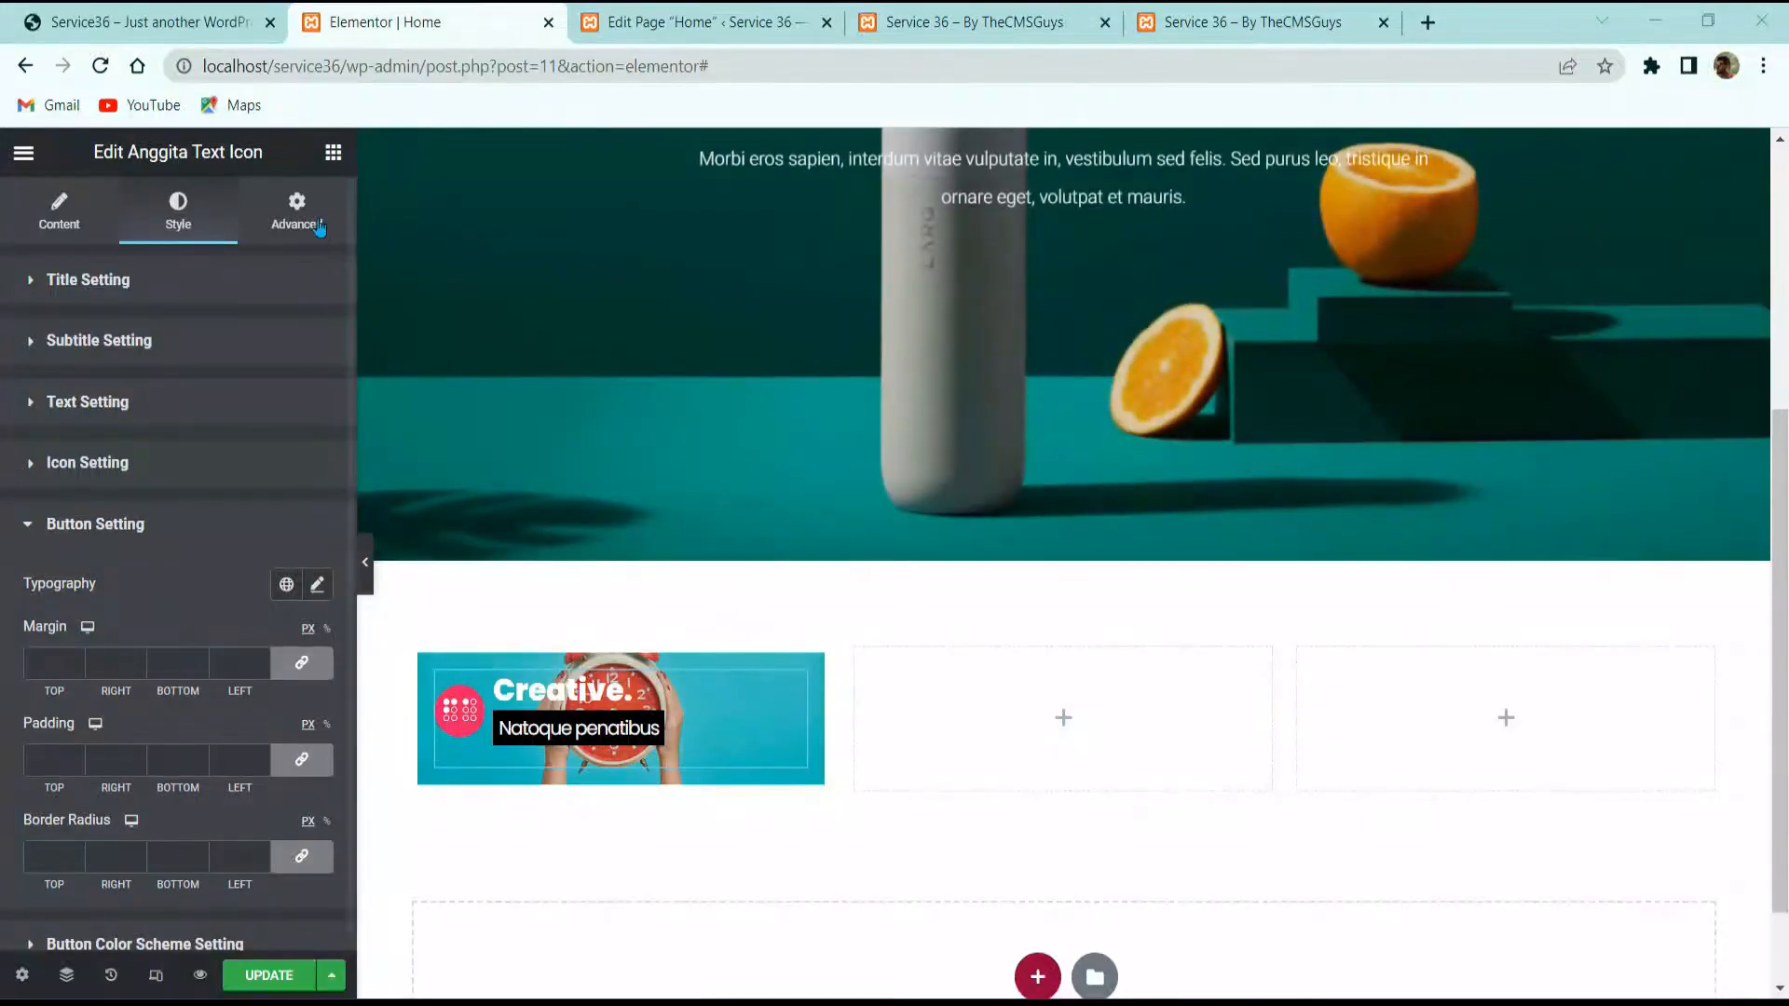
left_click(307, 207)
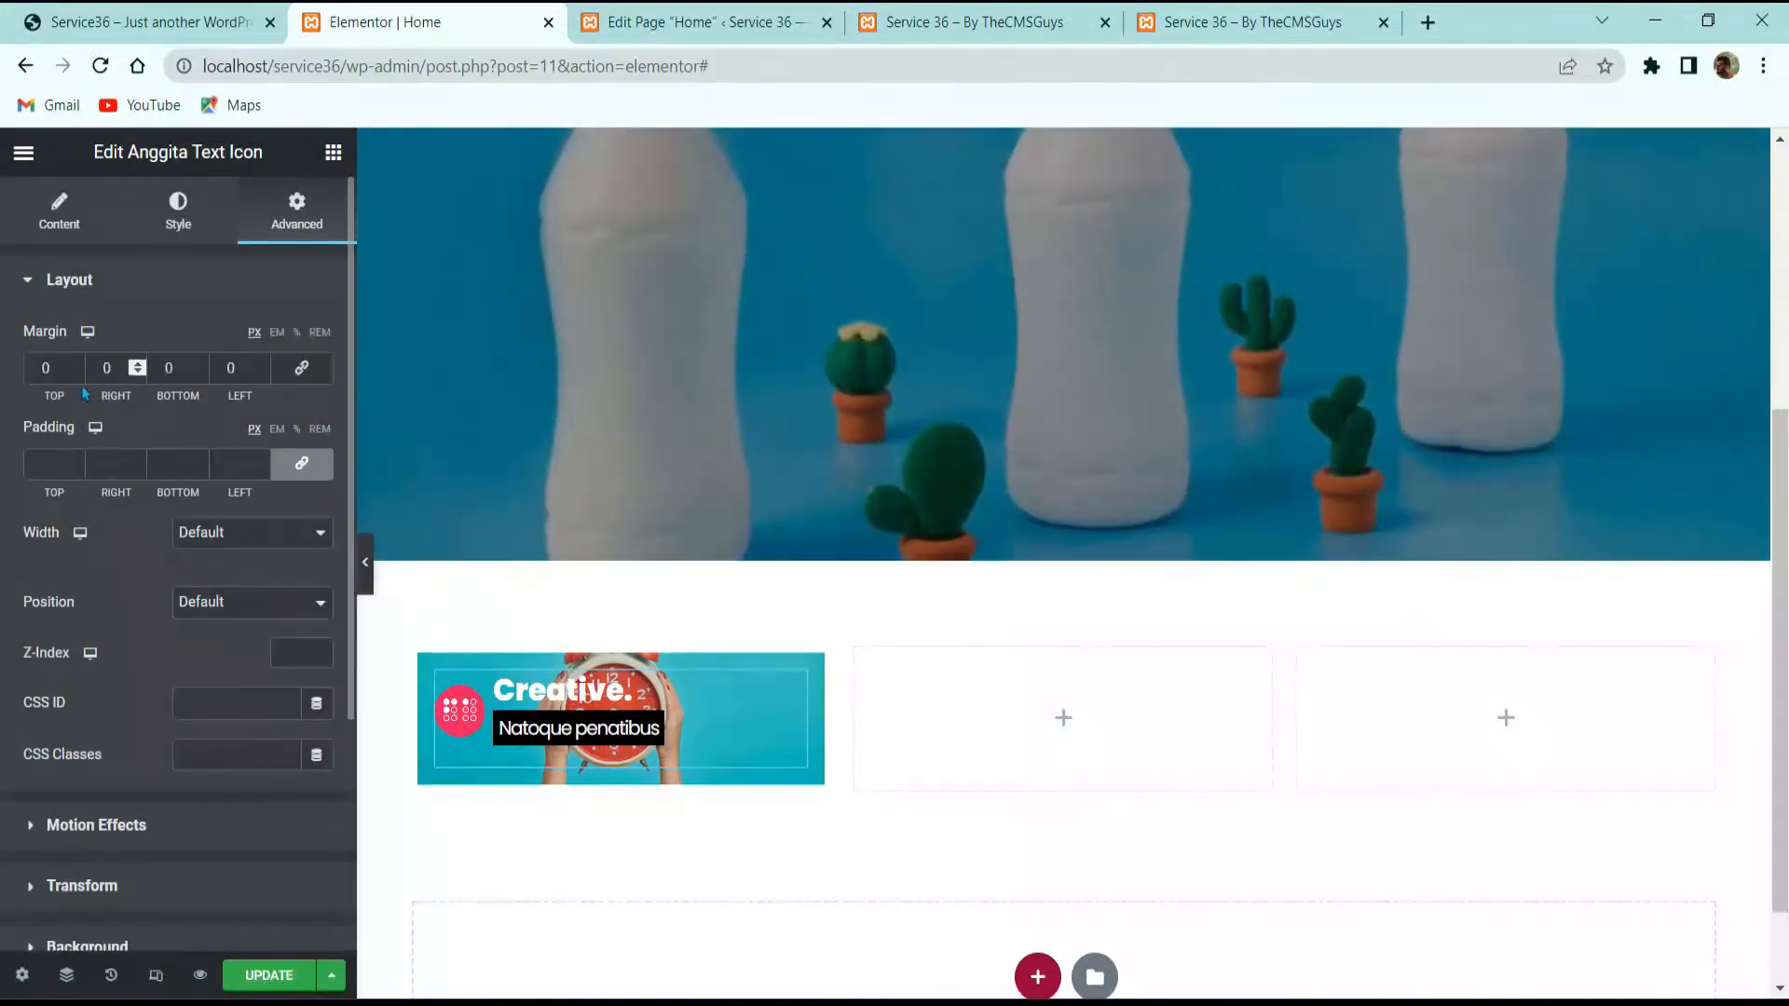
Step: Give the Creative card a 150 px top margin and 30 px linked padding
type("150")
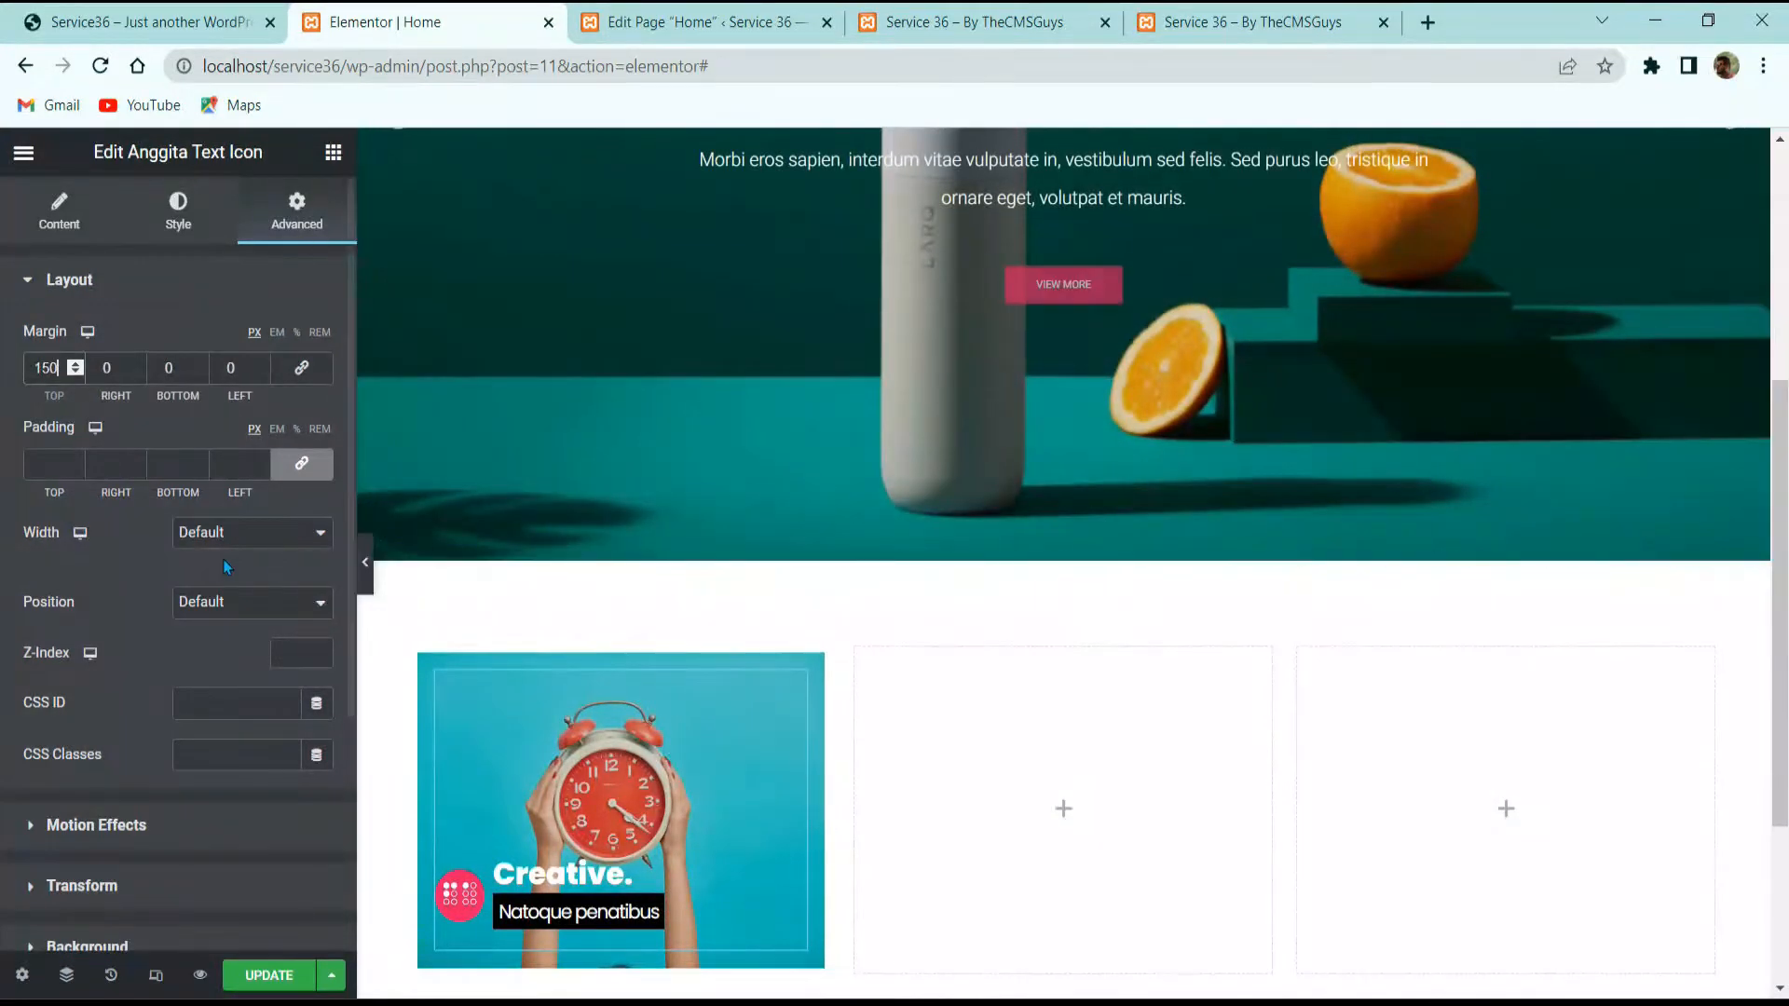
left_click(70, 461)
type("3")
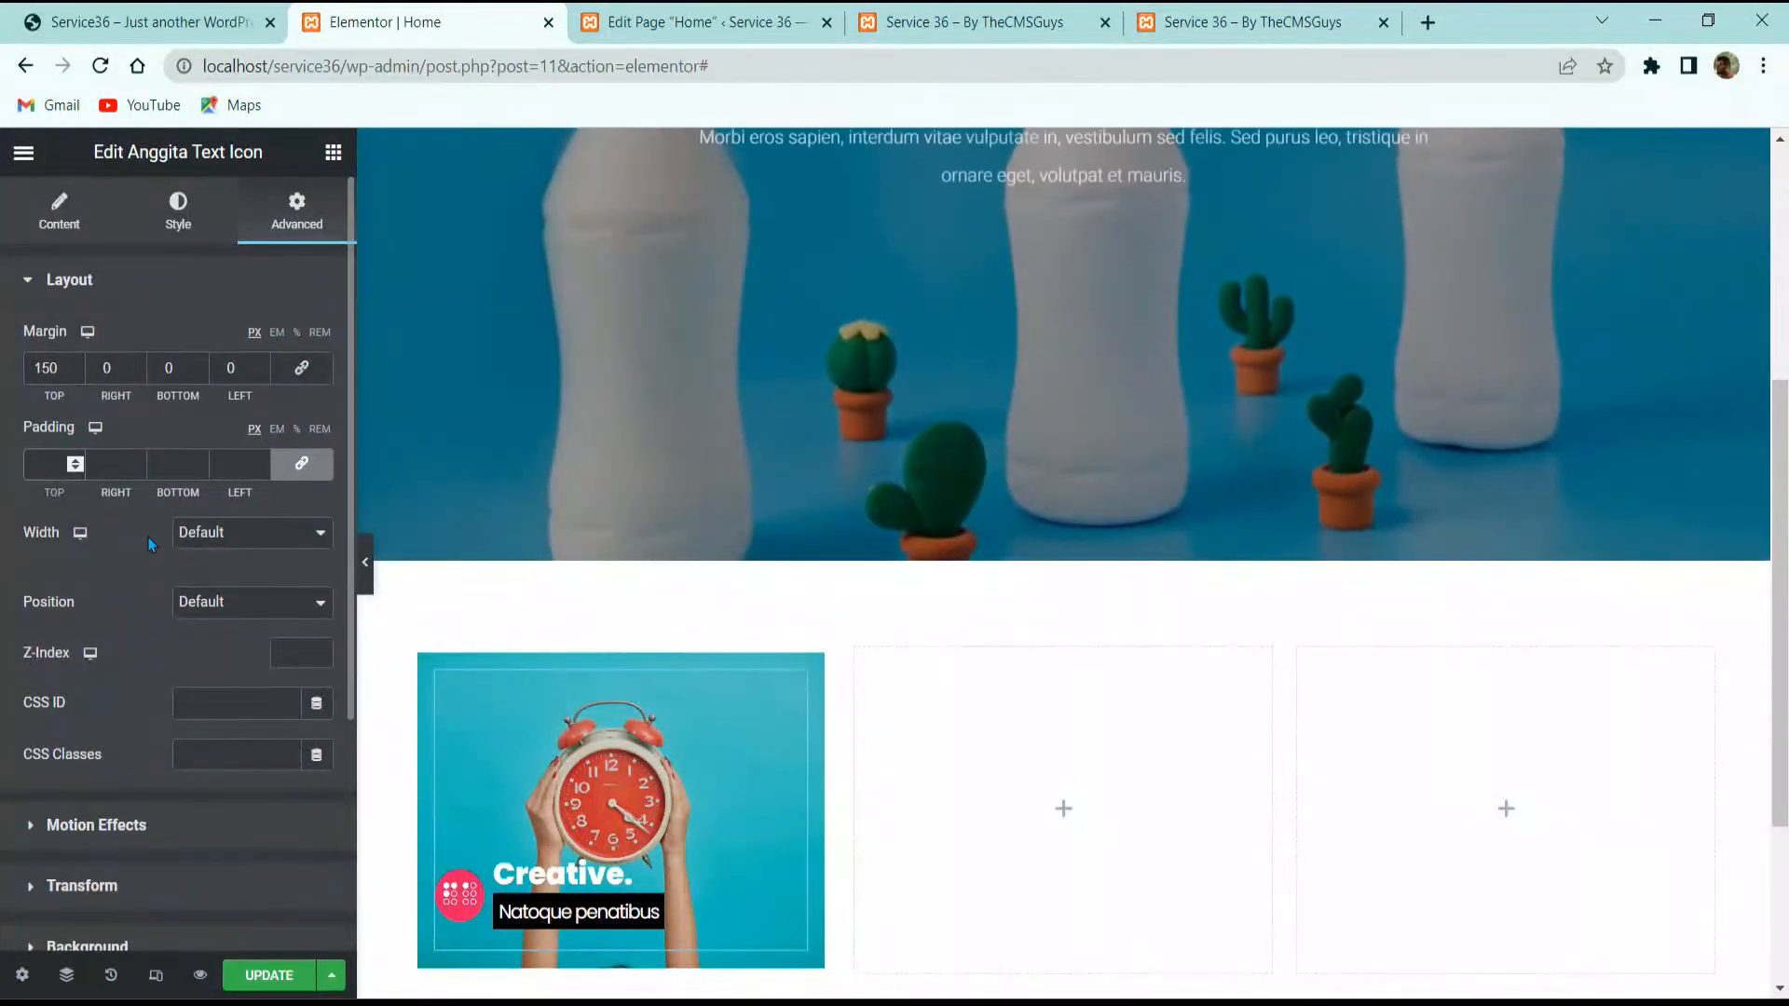
type("0")
scroll(932, 615, "down", 3)
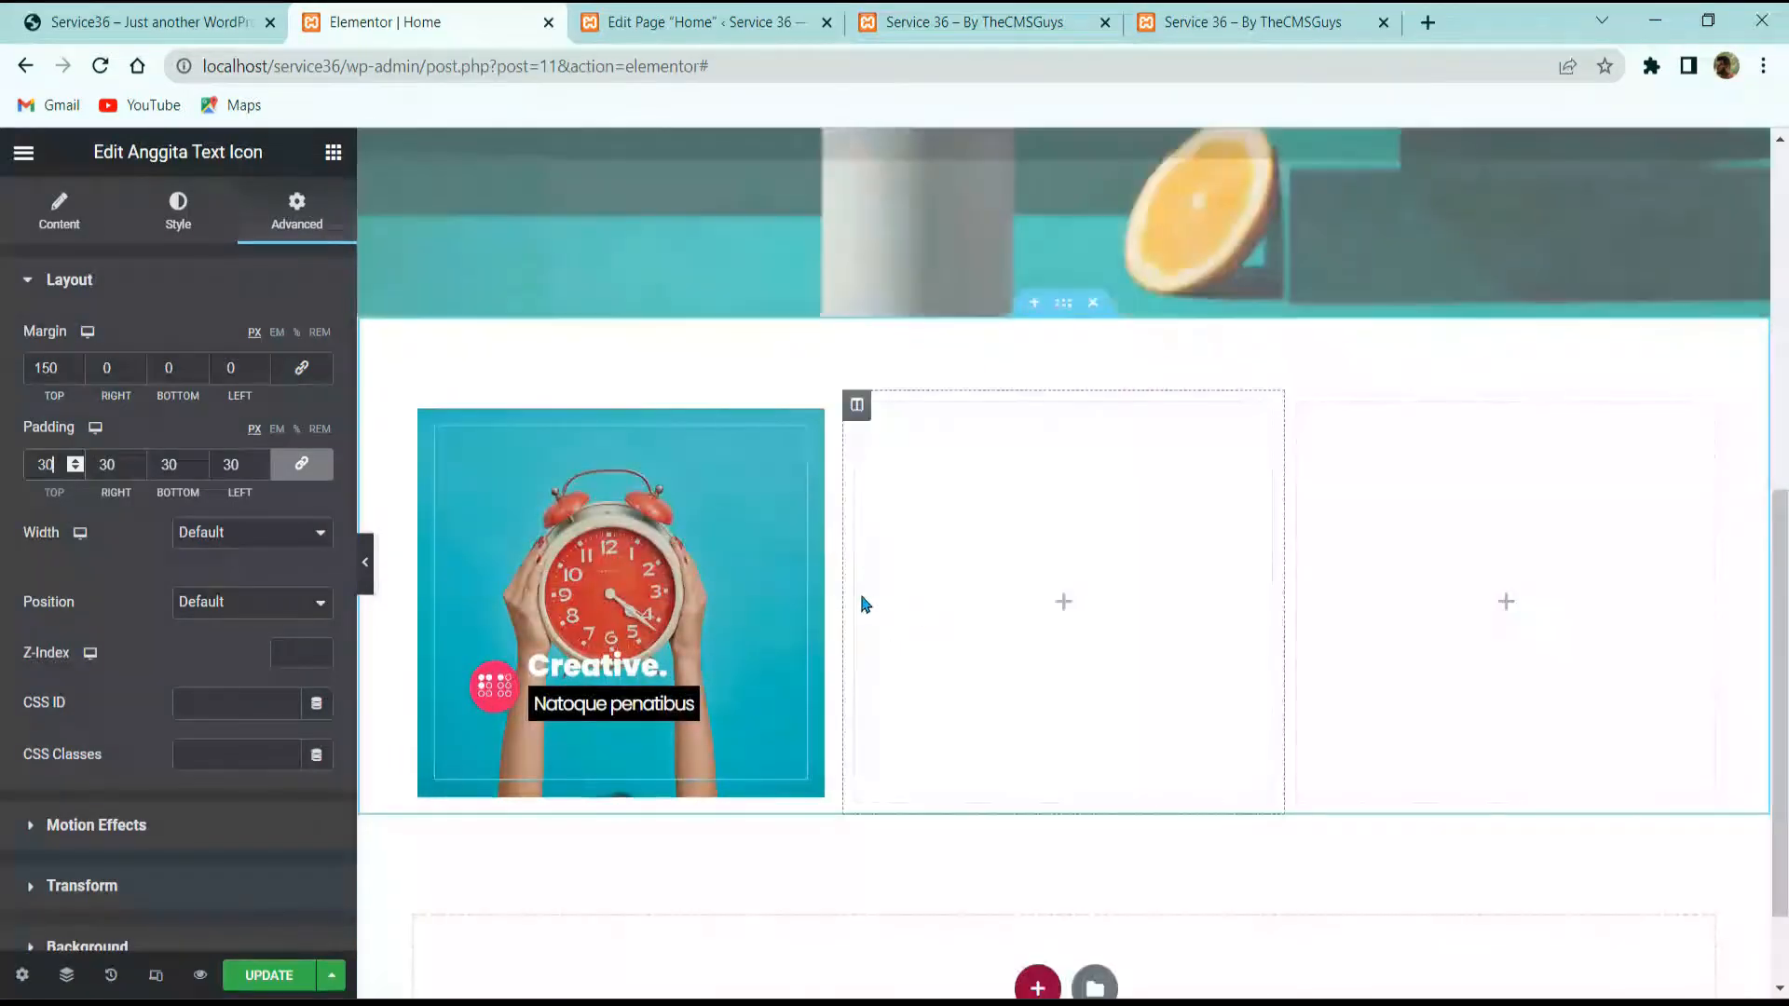
left_click(414, 405)
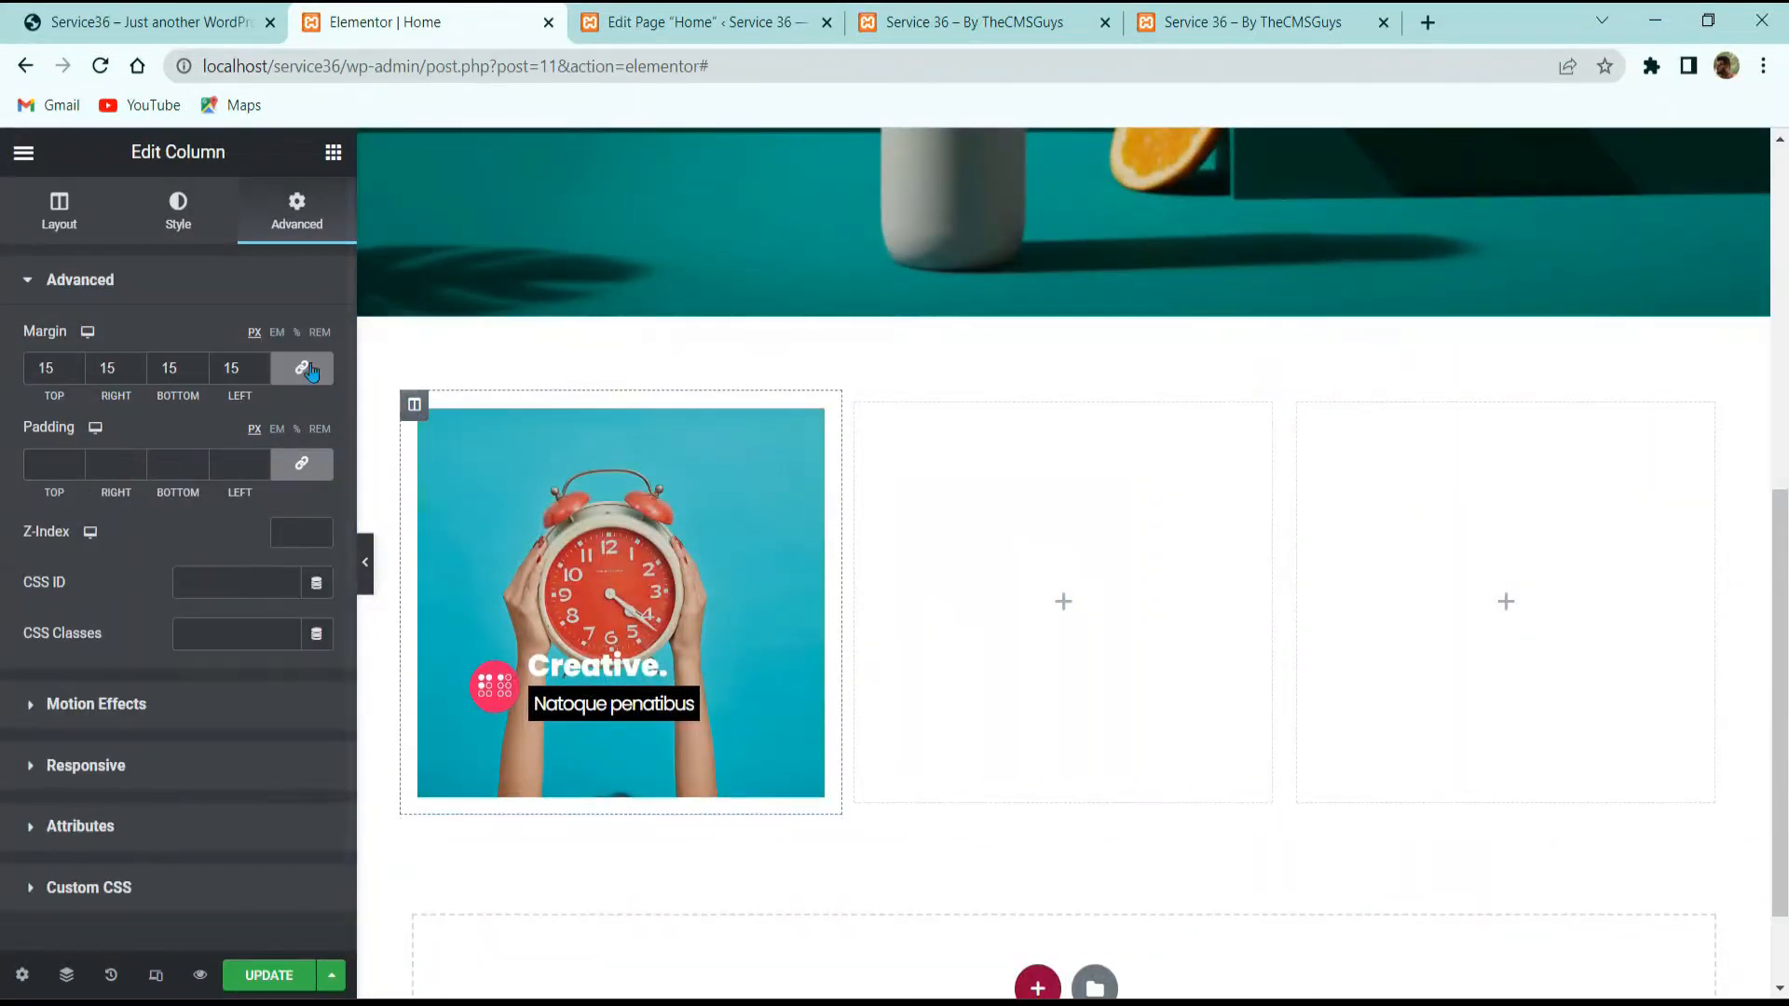
Step: Set the first column's width to 50 and the second column's to 25
left_click(93, 216)
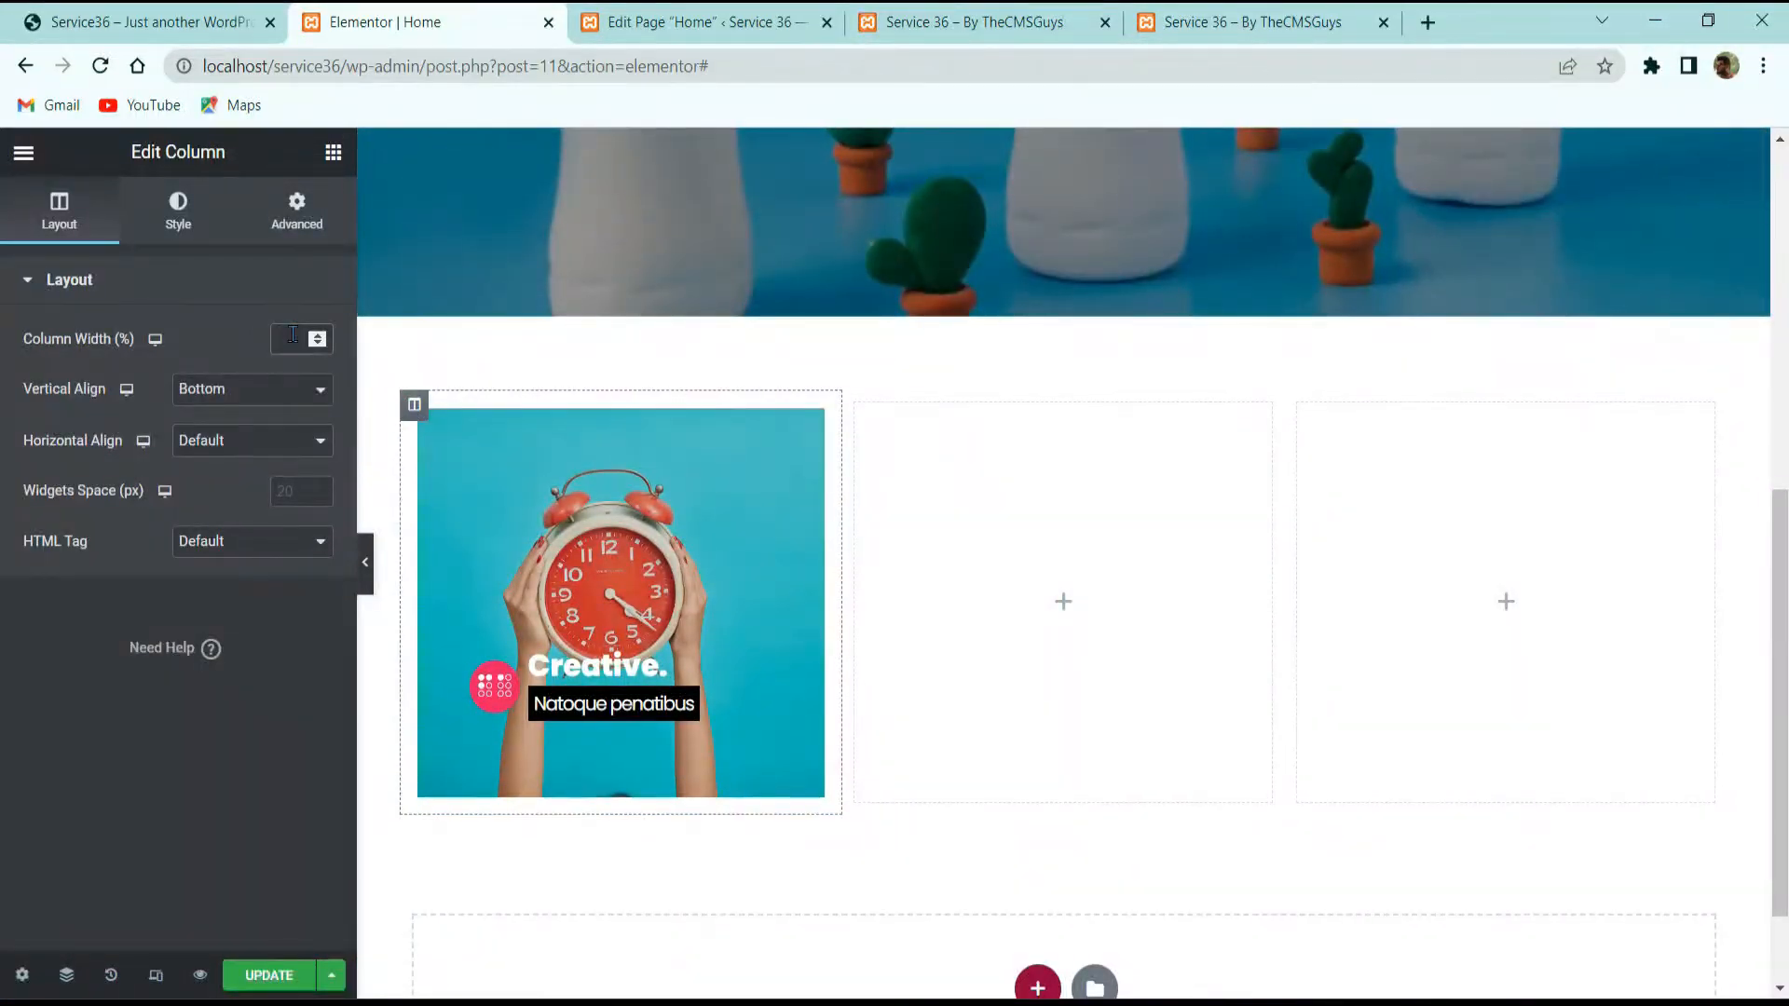
left_click(292, 335)
type("50")
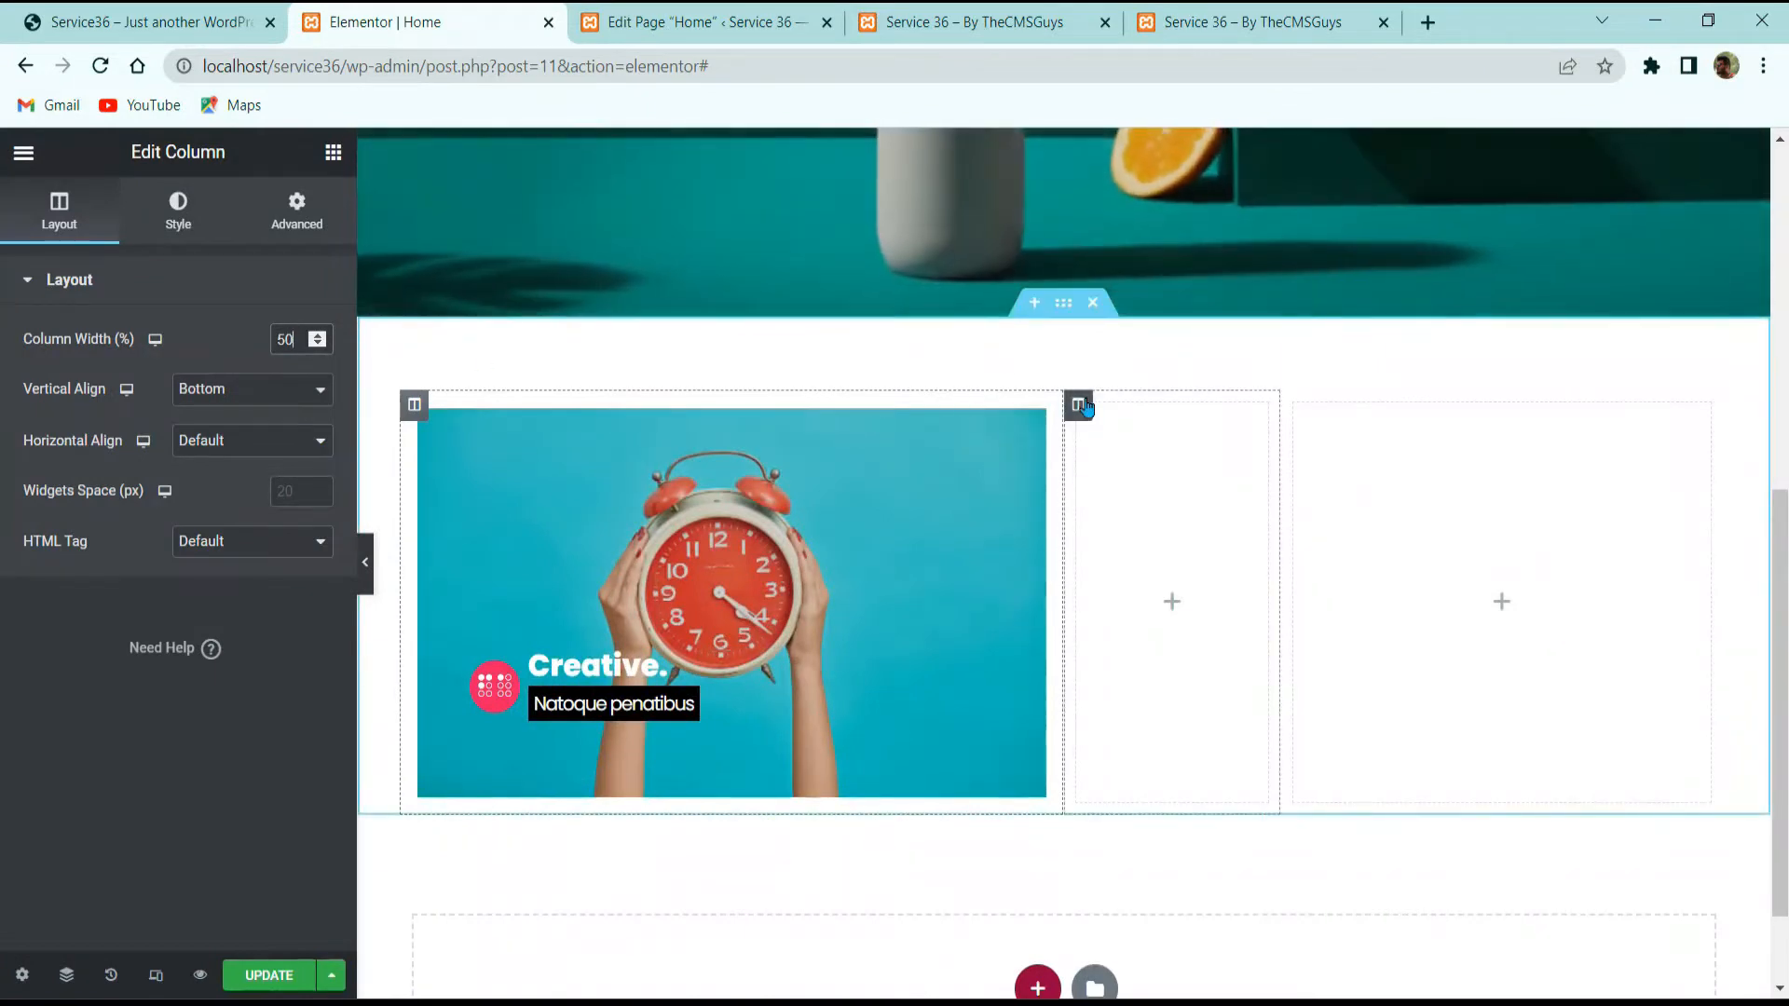
left_click(1078, 405)
double_click(287, 338)
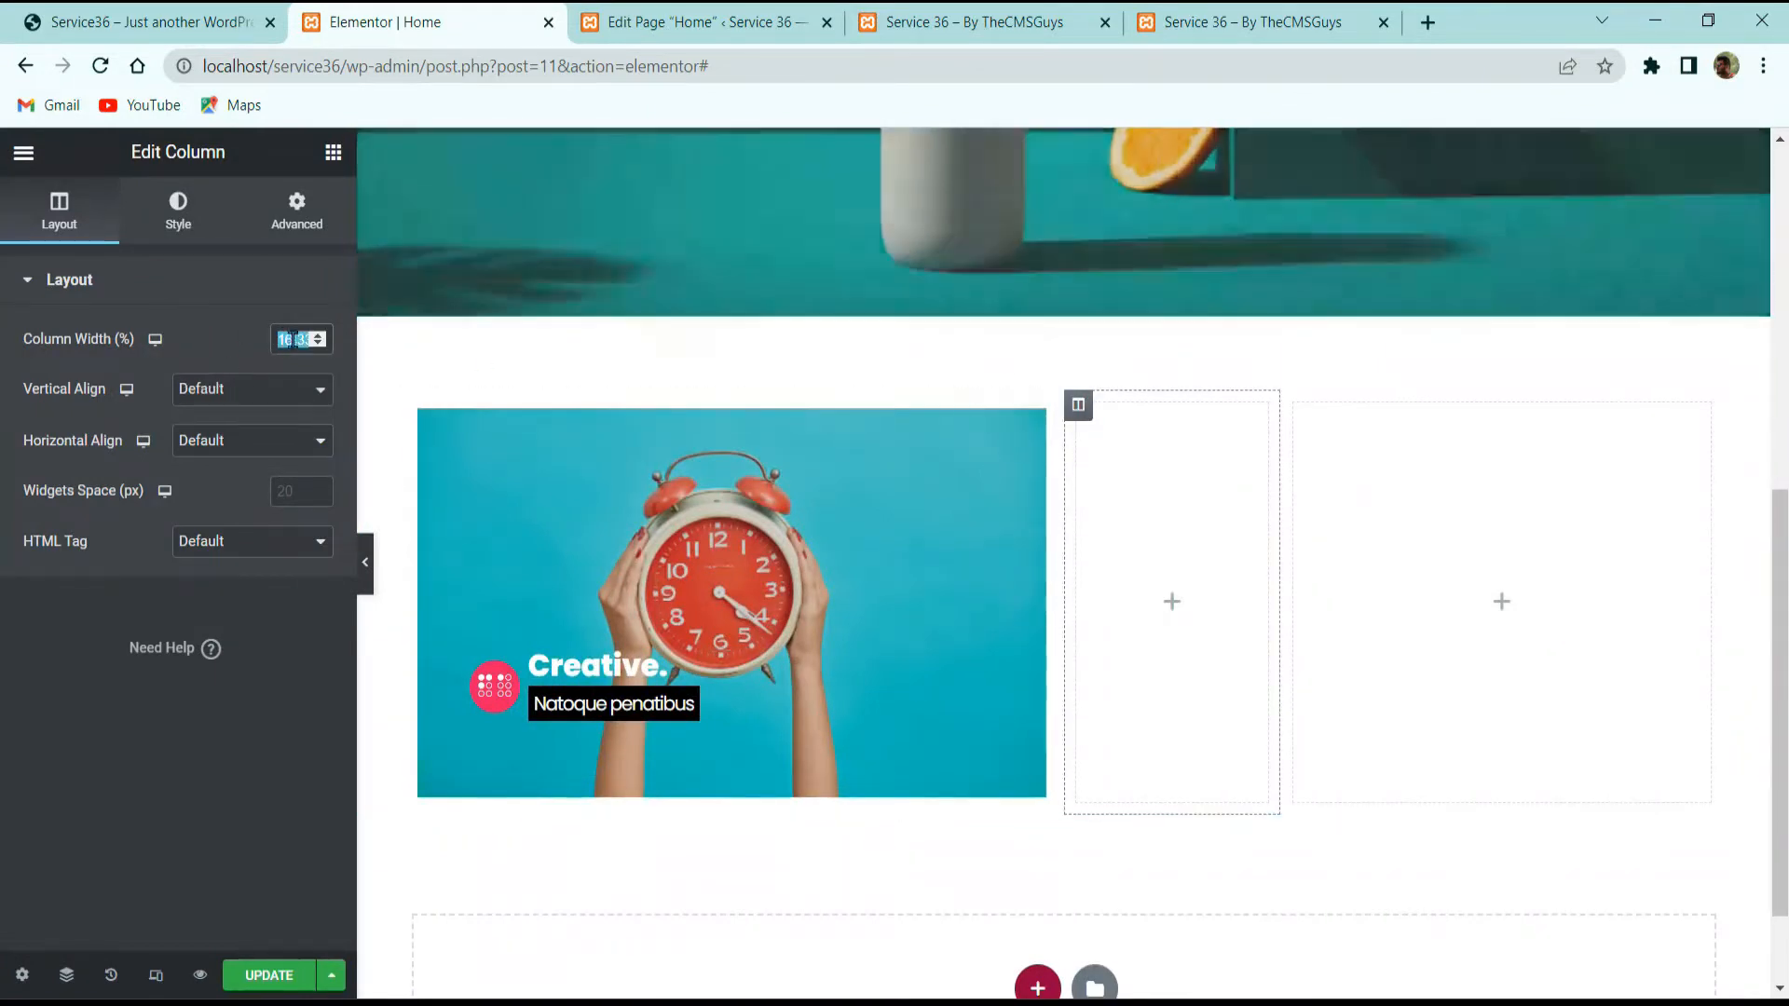
type("25")
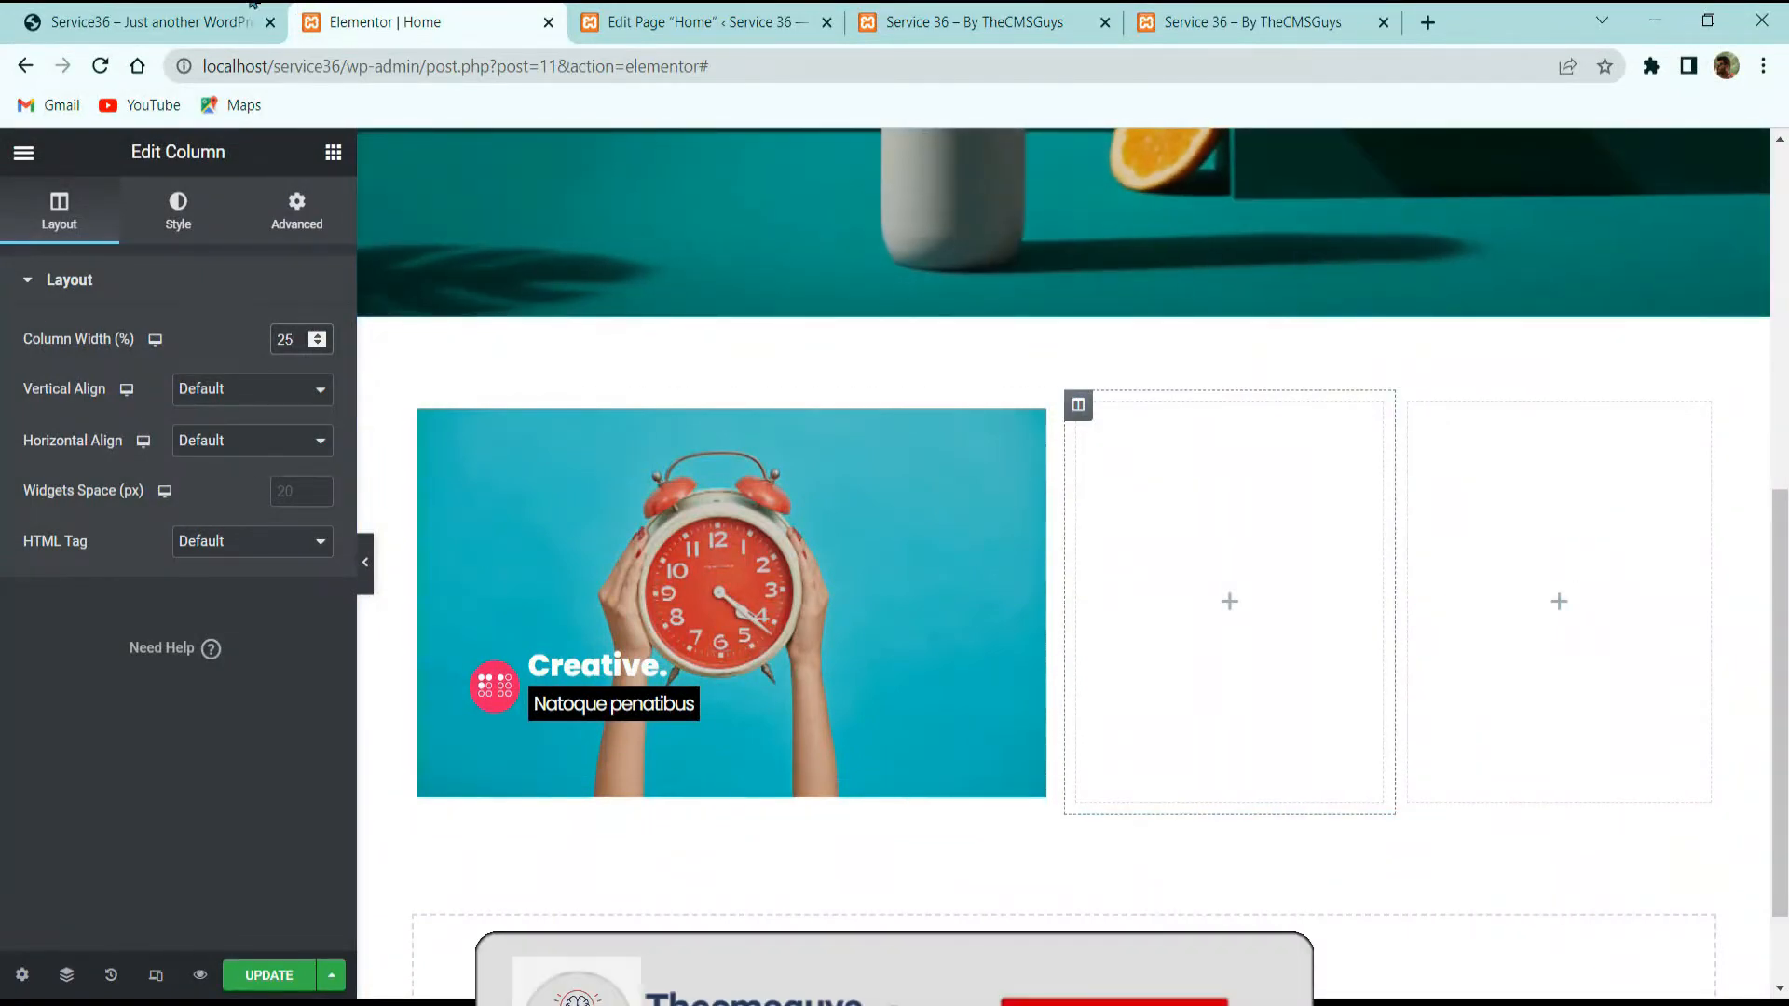
Step: After checking the live site, duplicate the clock column twice
left_click(149, 23)
scroll(1059, 533, "down", 3)
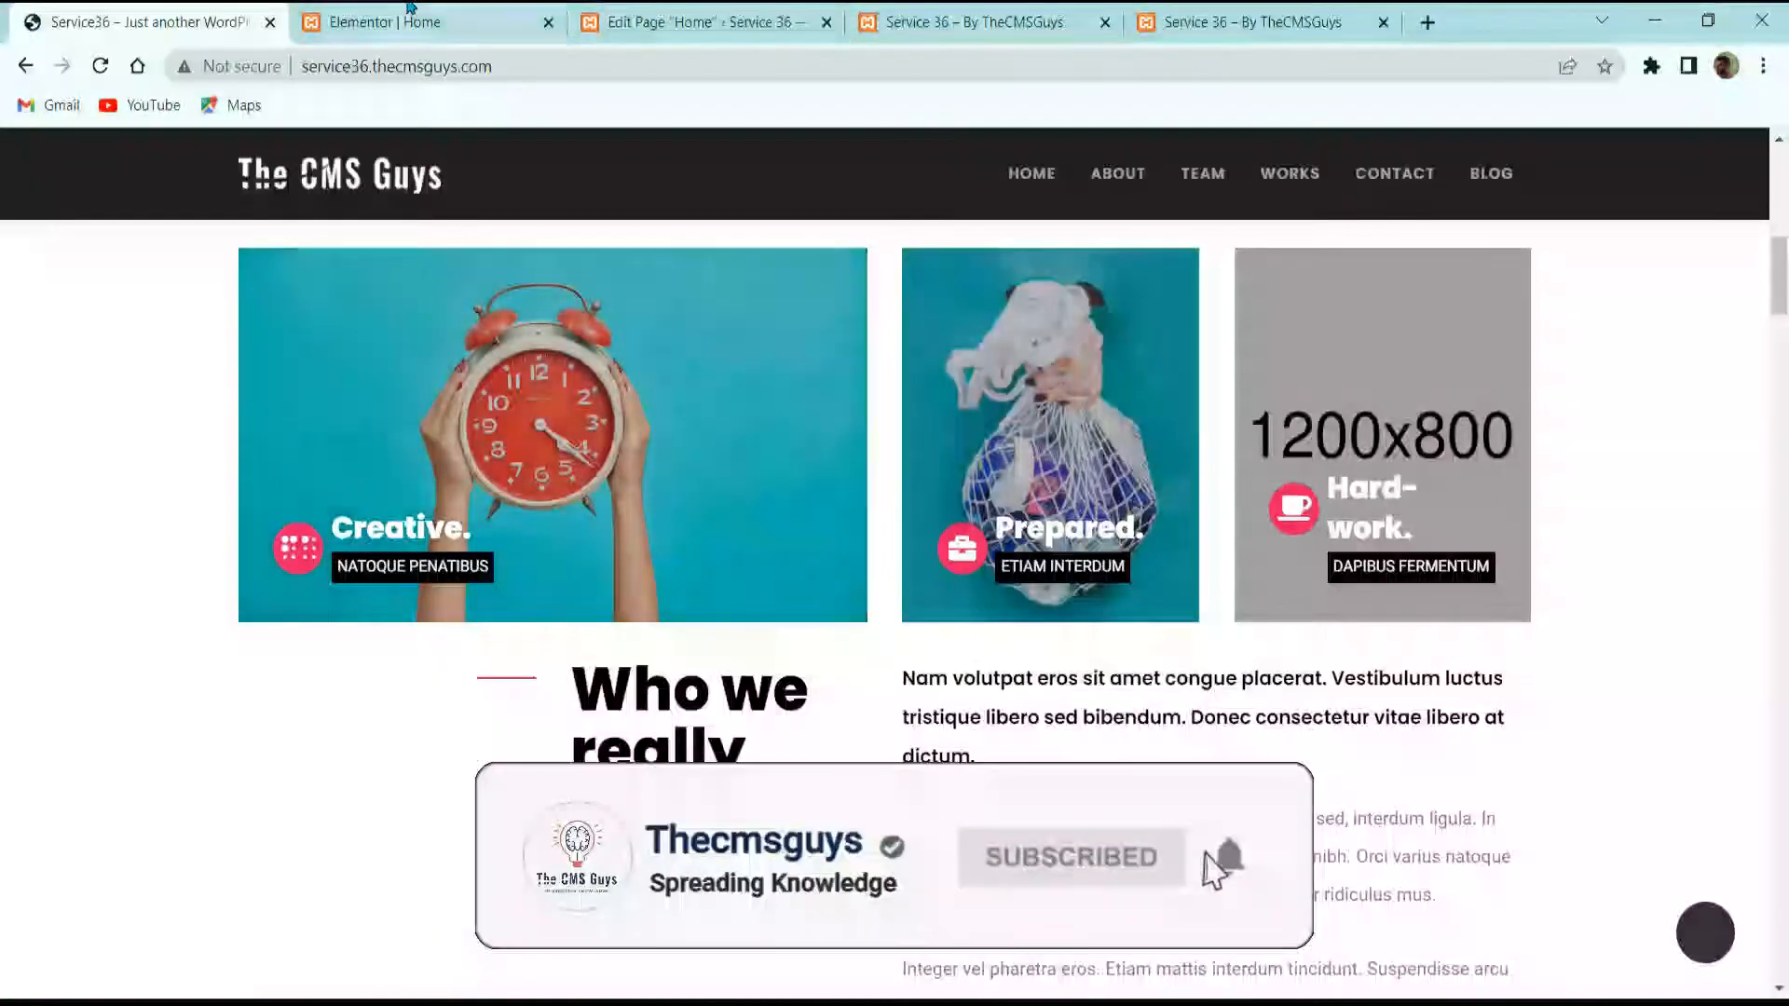
left_click(412, 13)
right_click(613, 597)
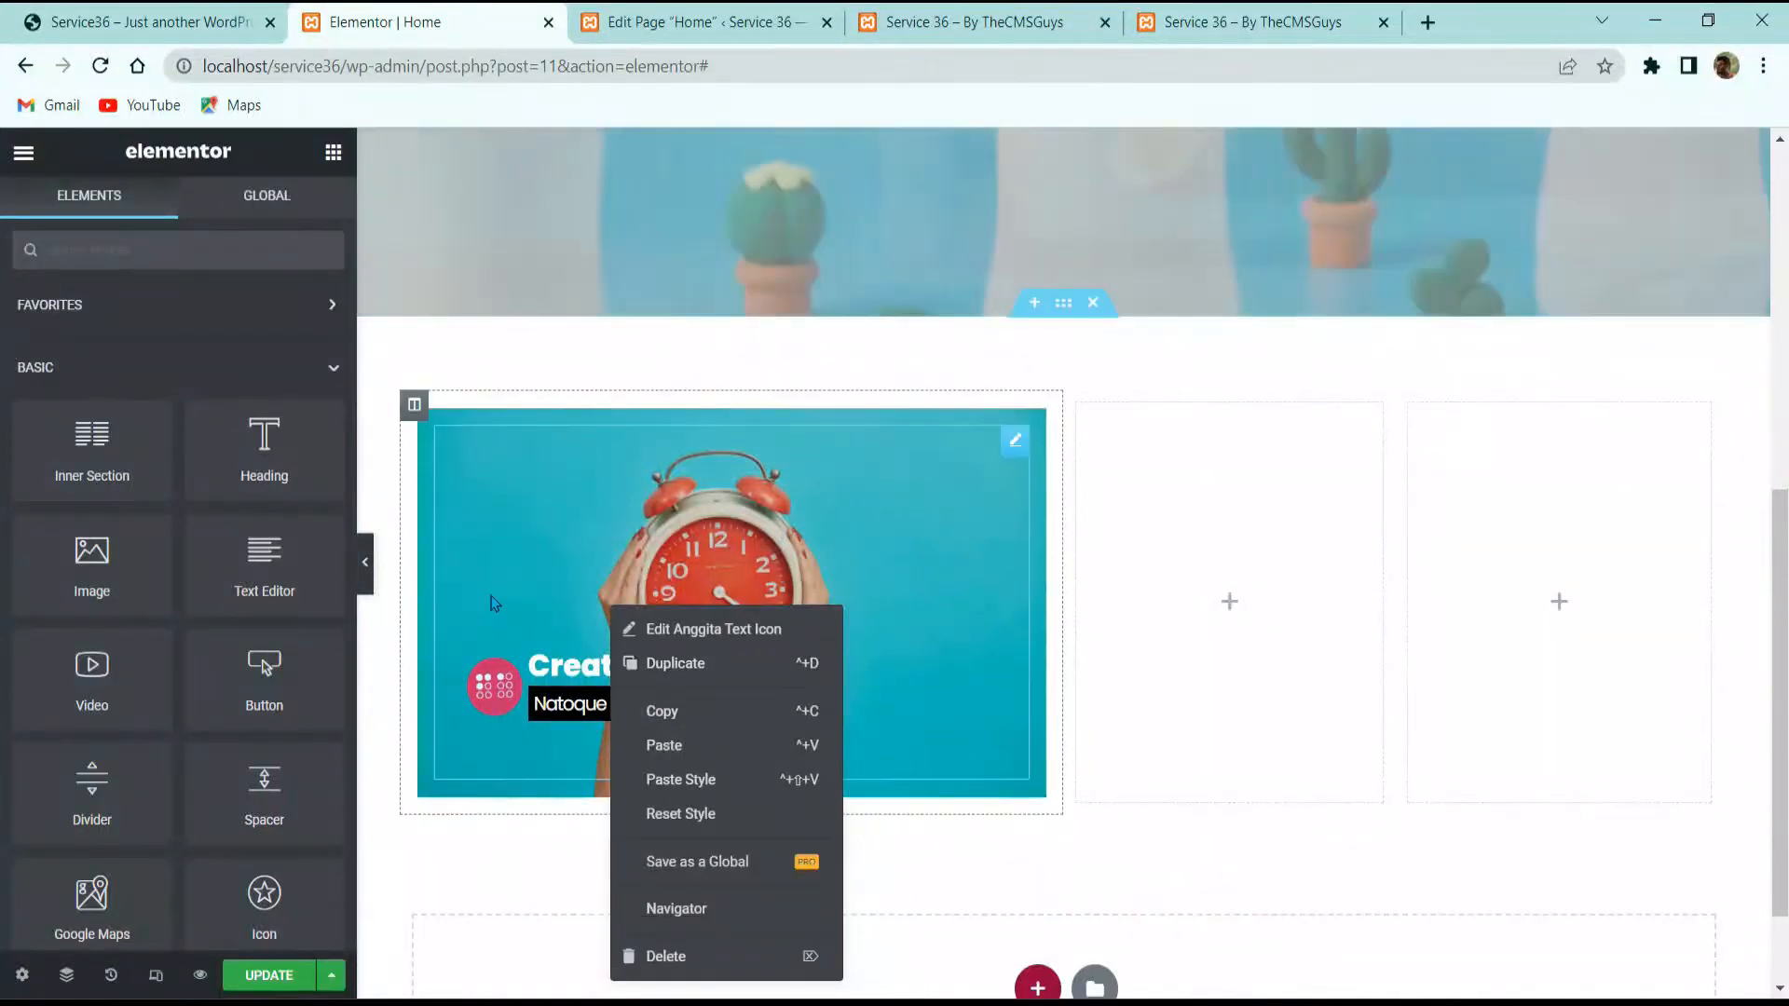
right_click(415, 410)
left_click(478, 466)
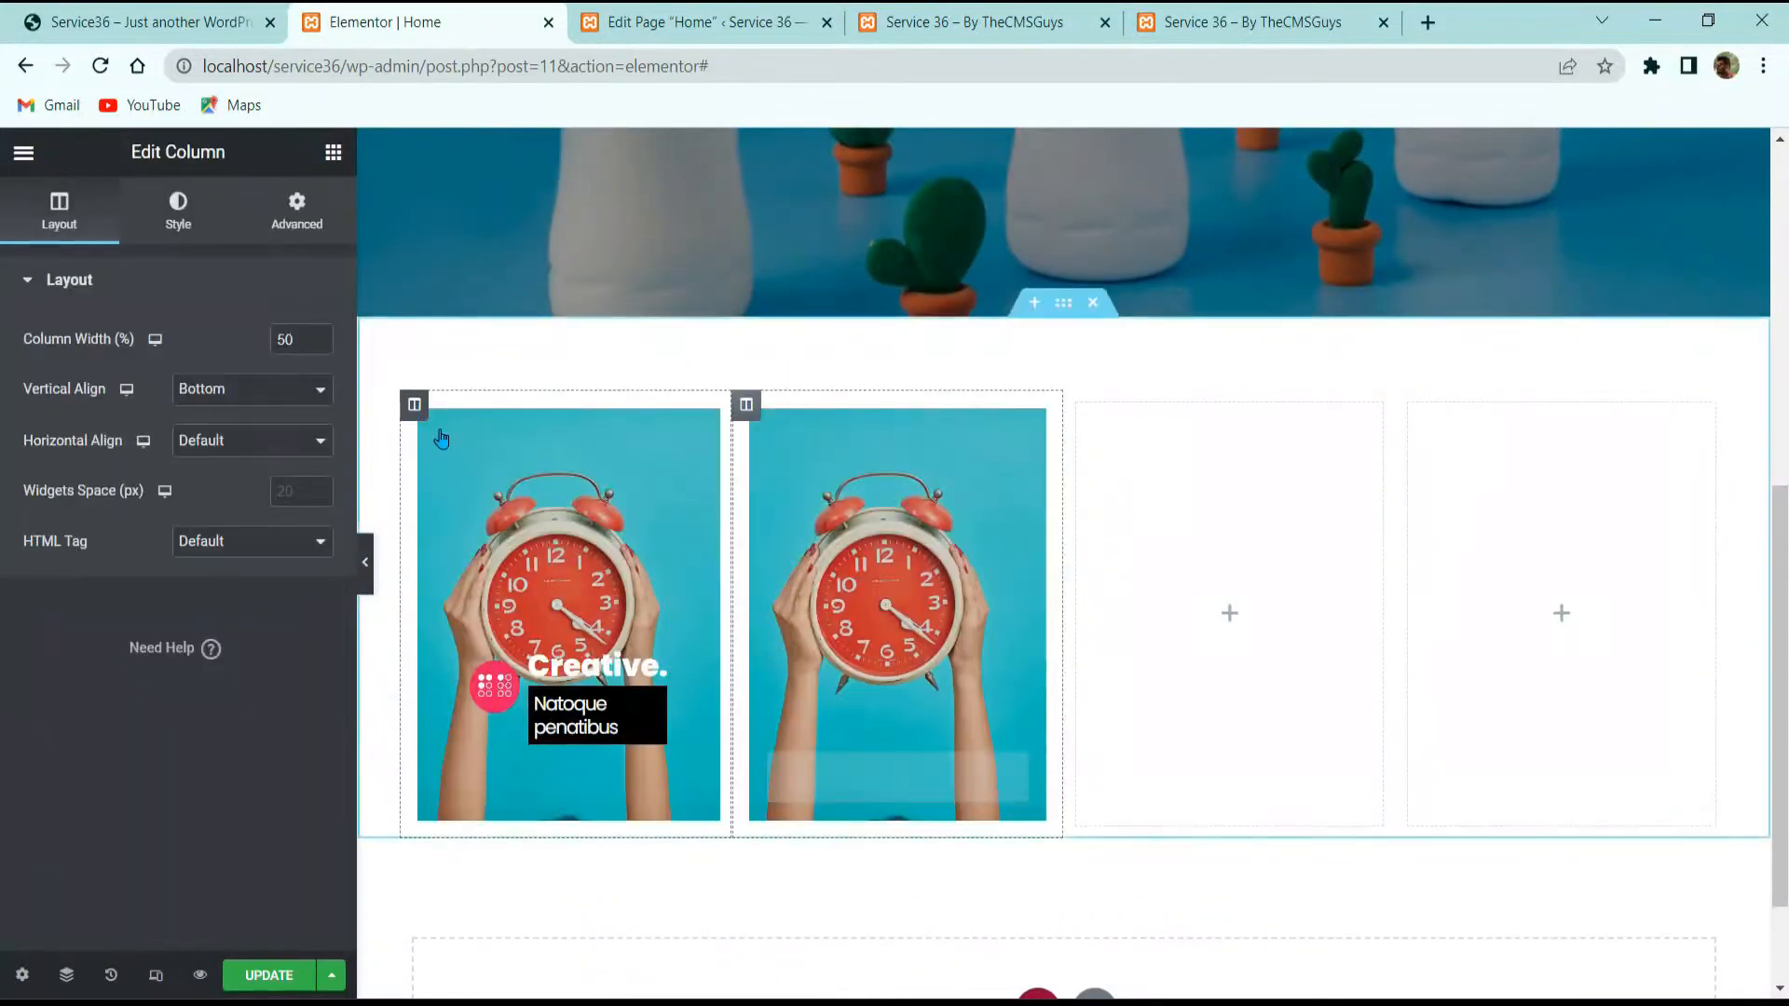
right_click(420, 410)
left_click(475, 457)
Step: Delete the empty columns, then set the left column to 50% and the middle to 25%
right_click(1407, 785)
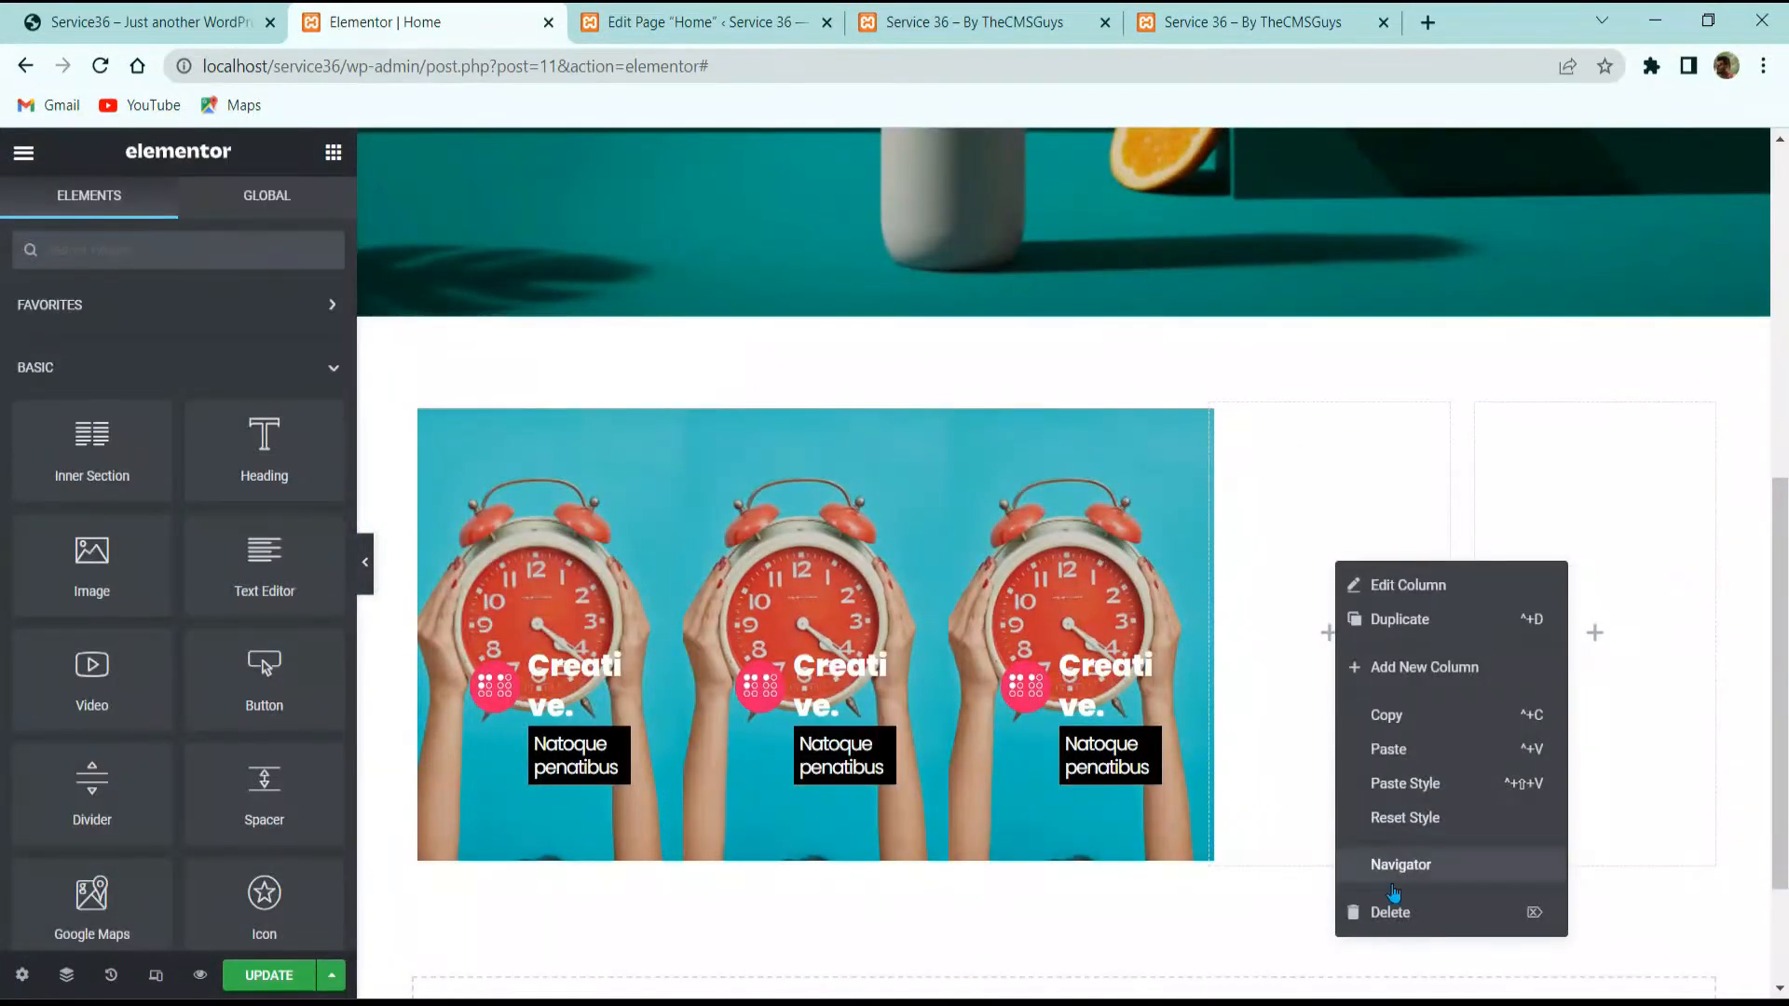
left_click(1393, 912)
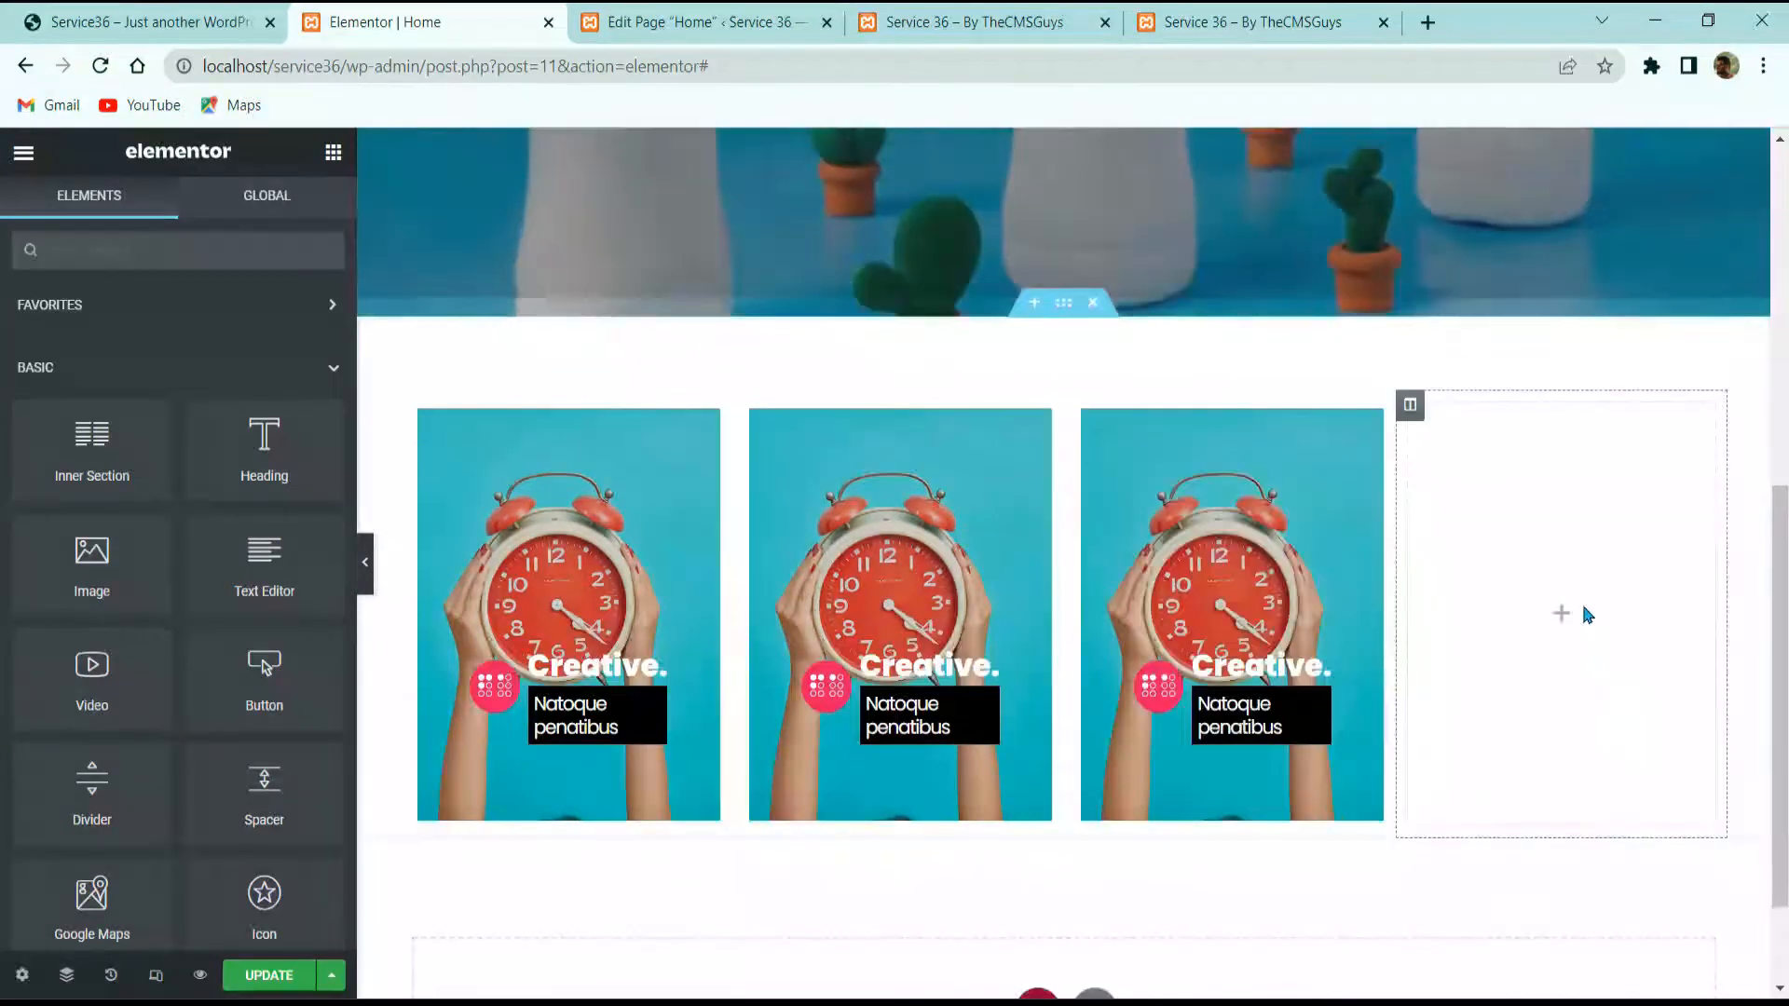
right_click(1581, 610)
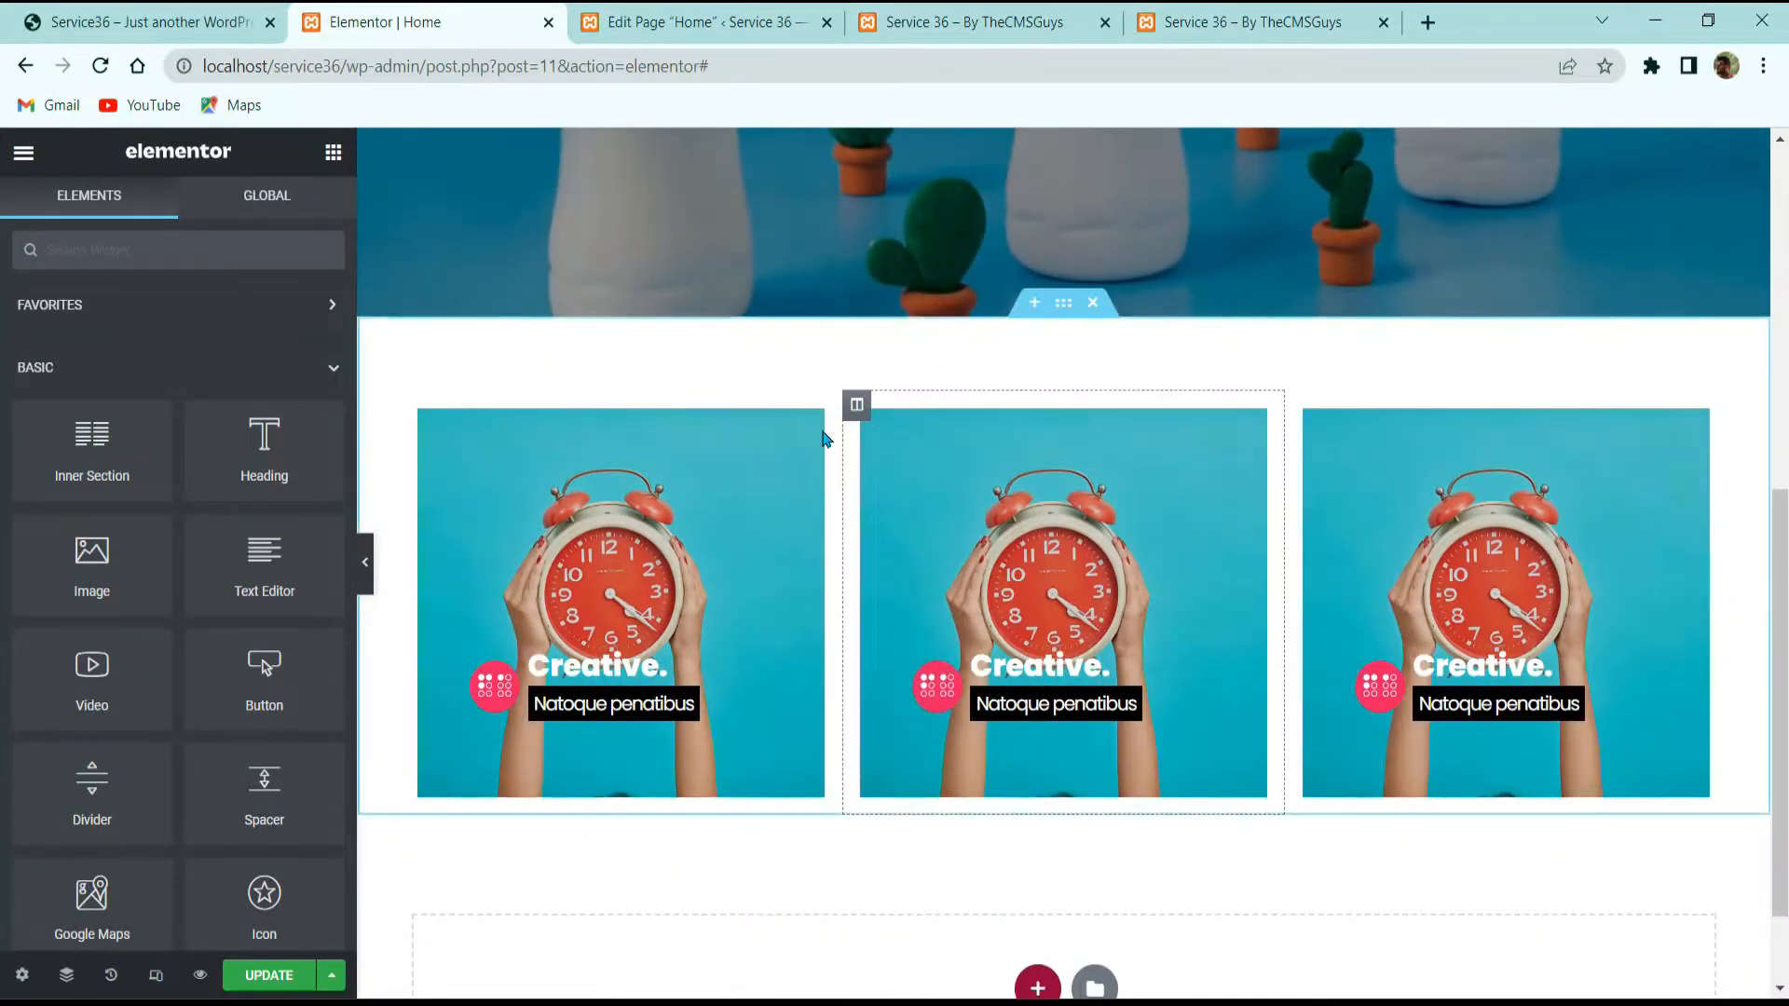
left_click(415, 404)
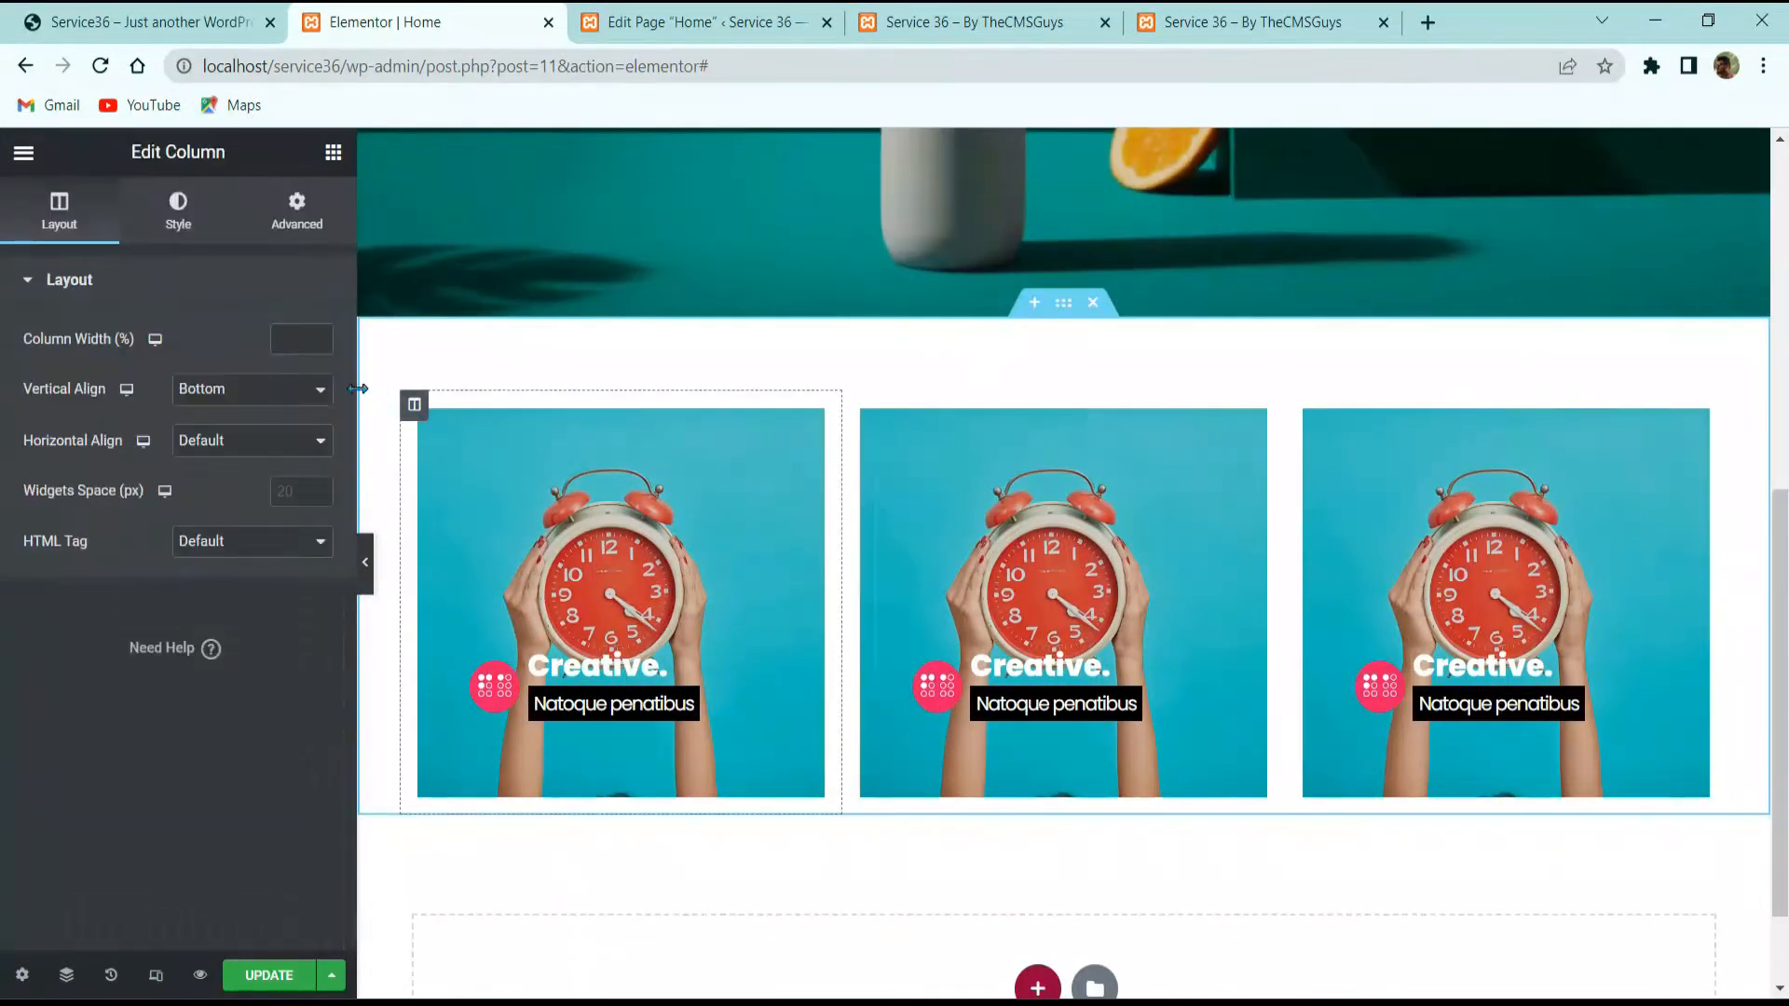
left_click(278, 340)
type("50")
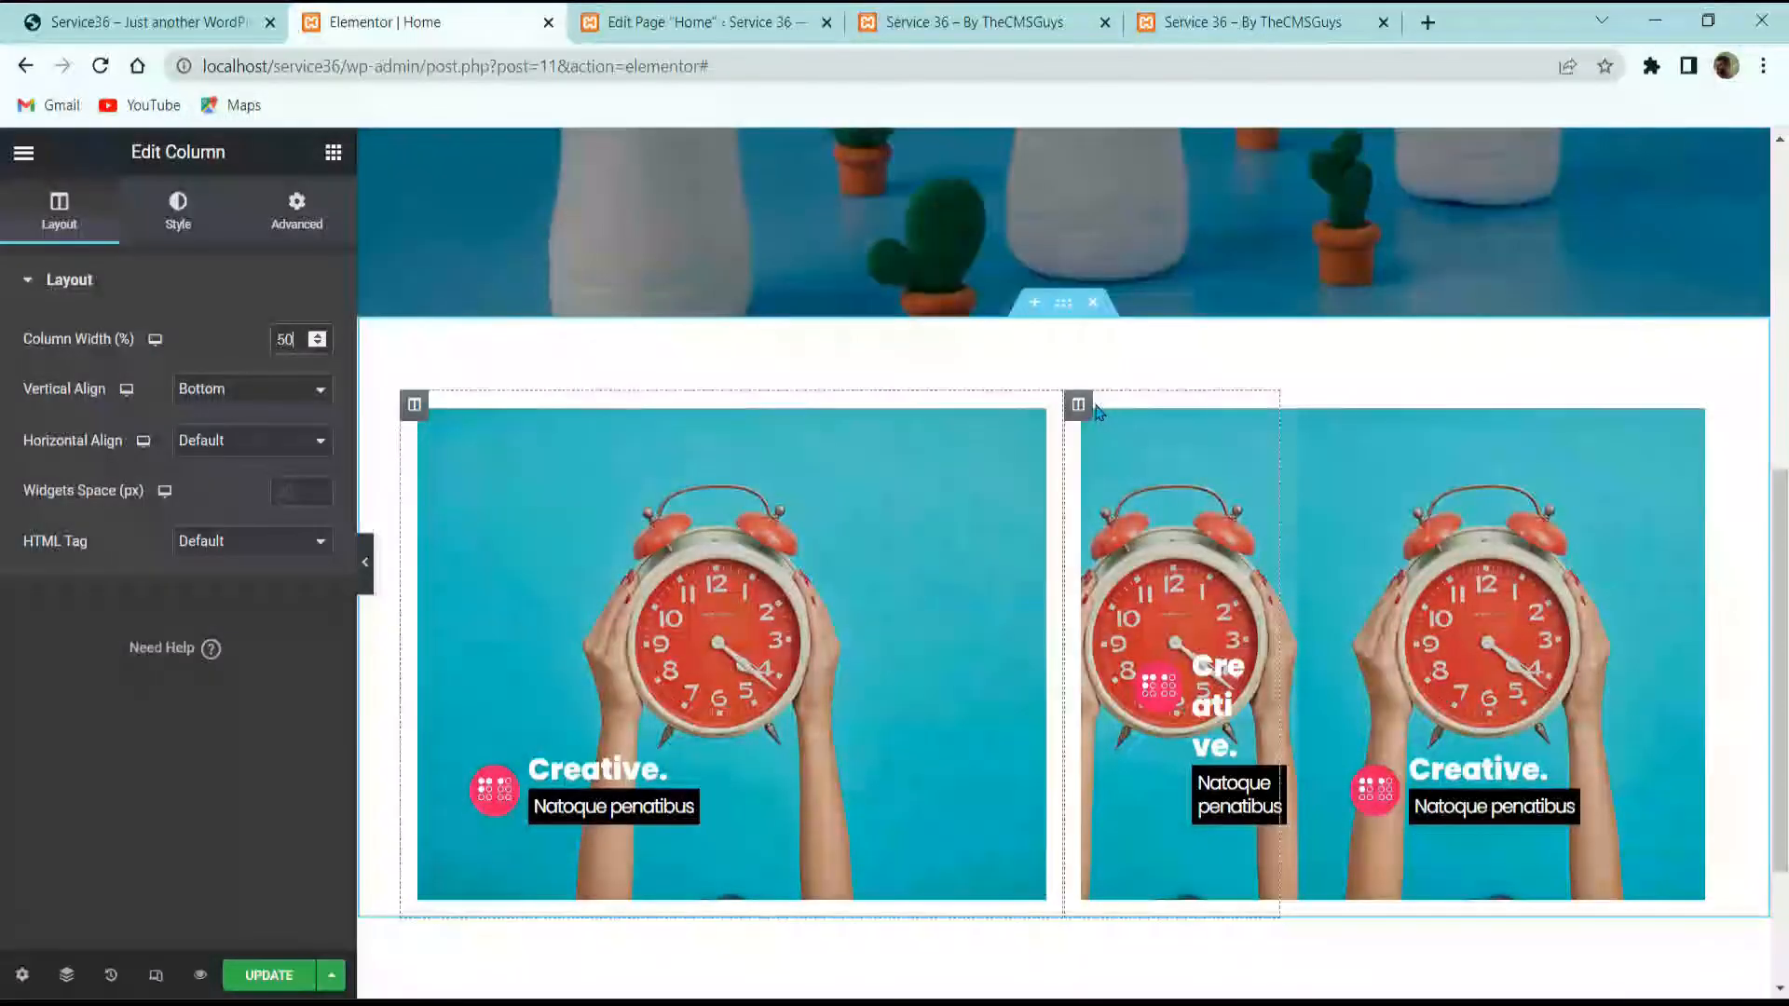
double_click(297, 341)
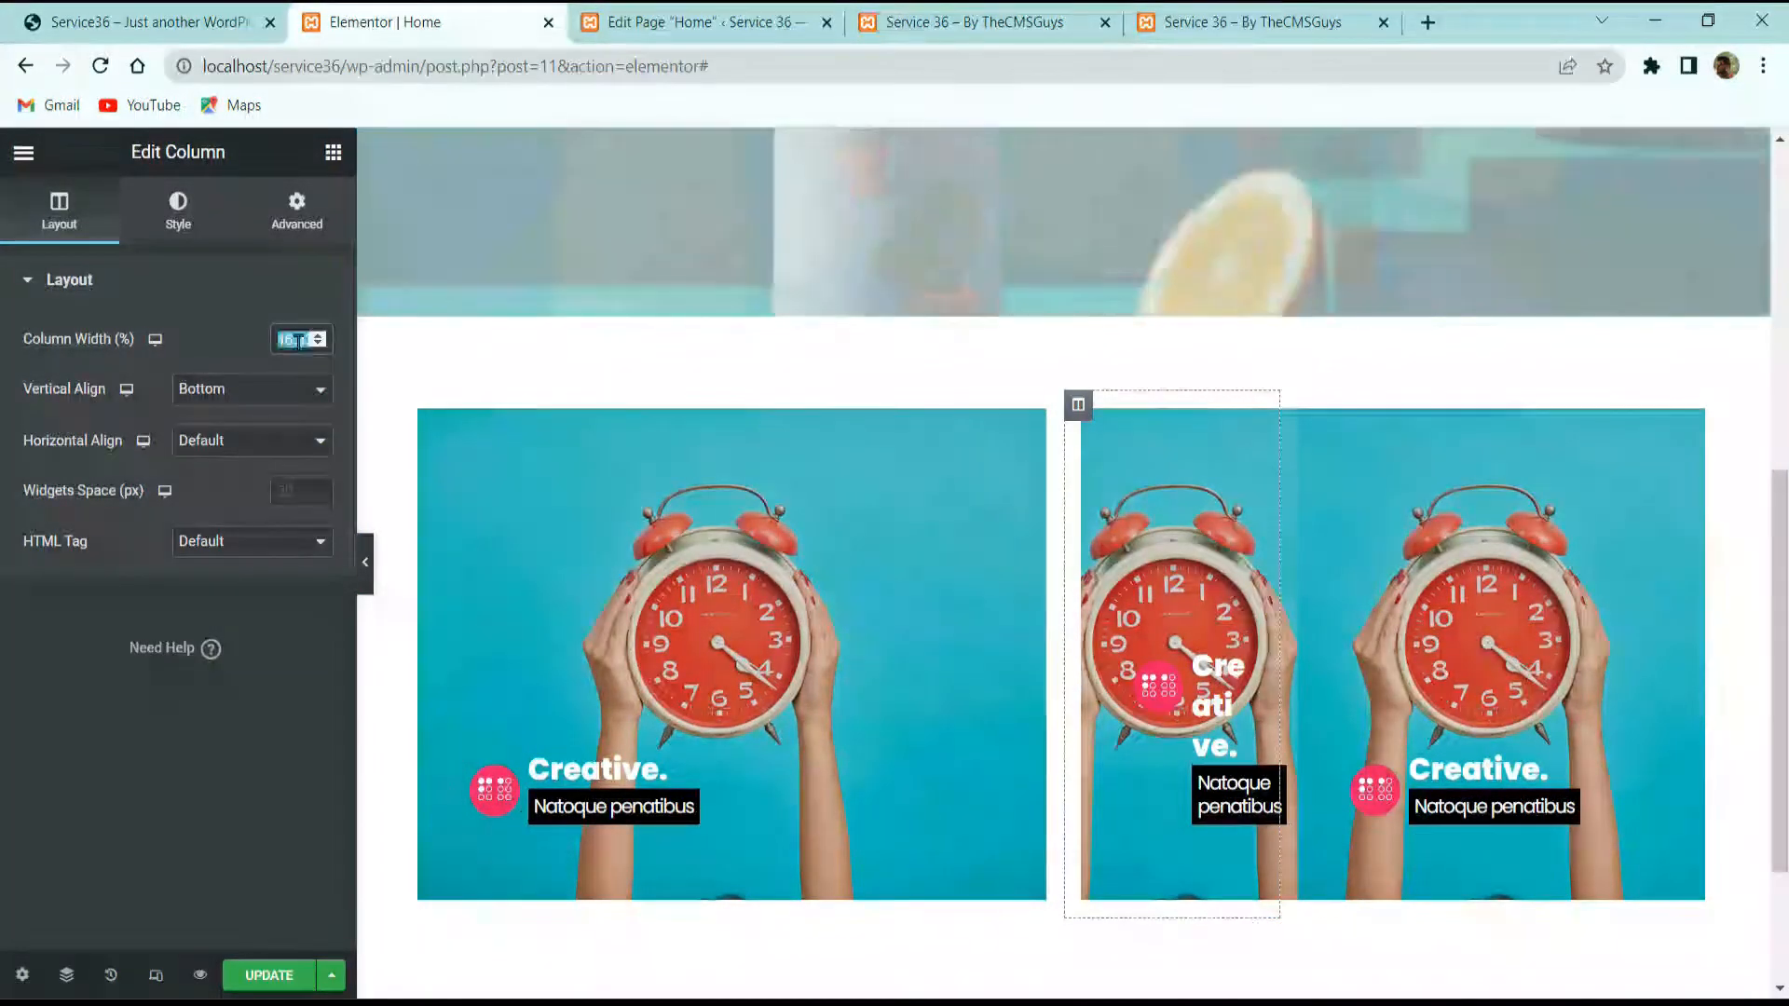
type("25")
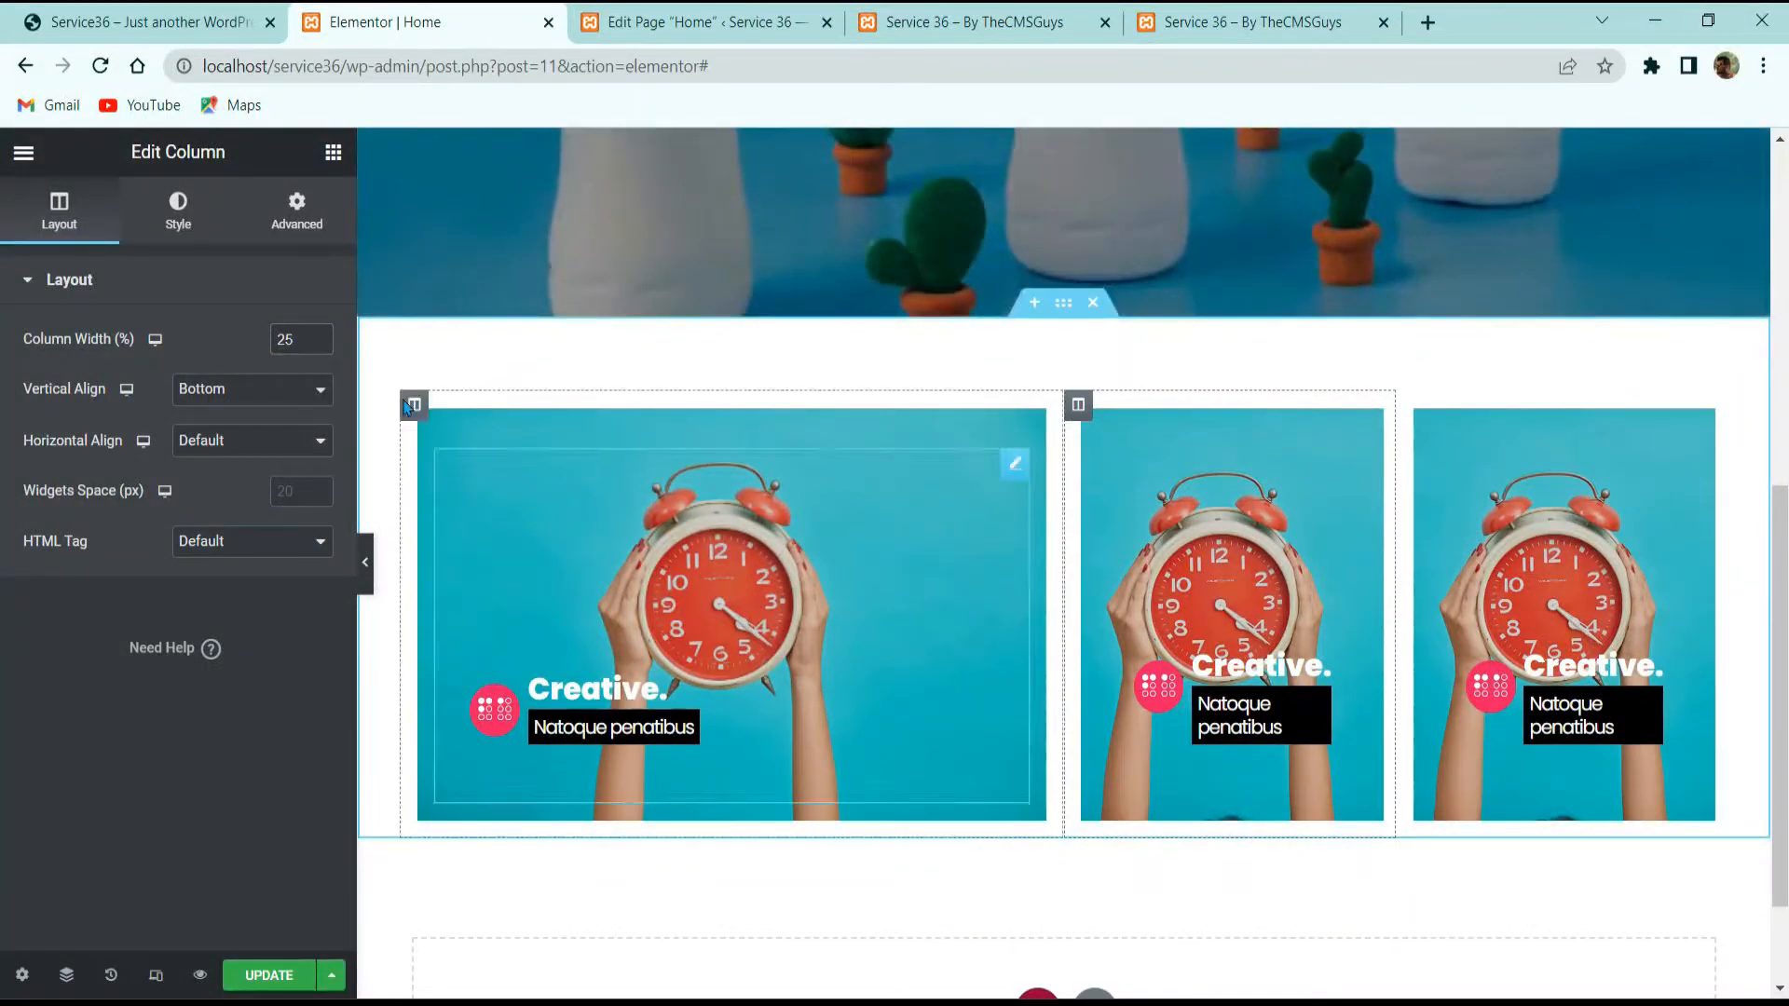
Step: Set the middle column's background image to the basket photo from the Media Library
left_click(178, 209)
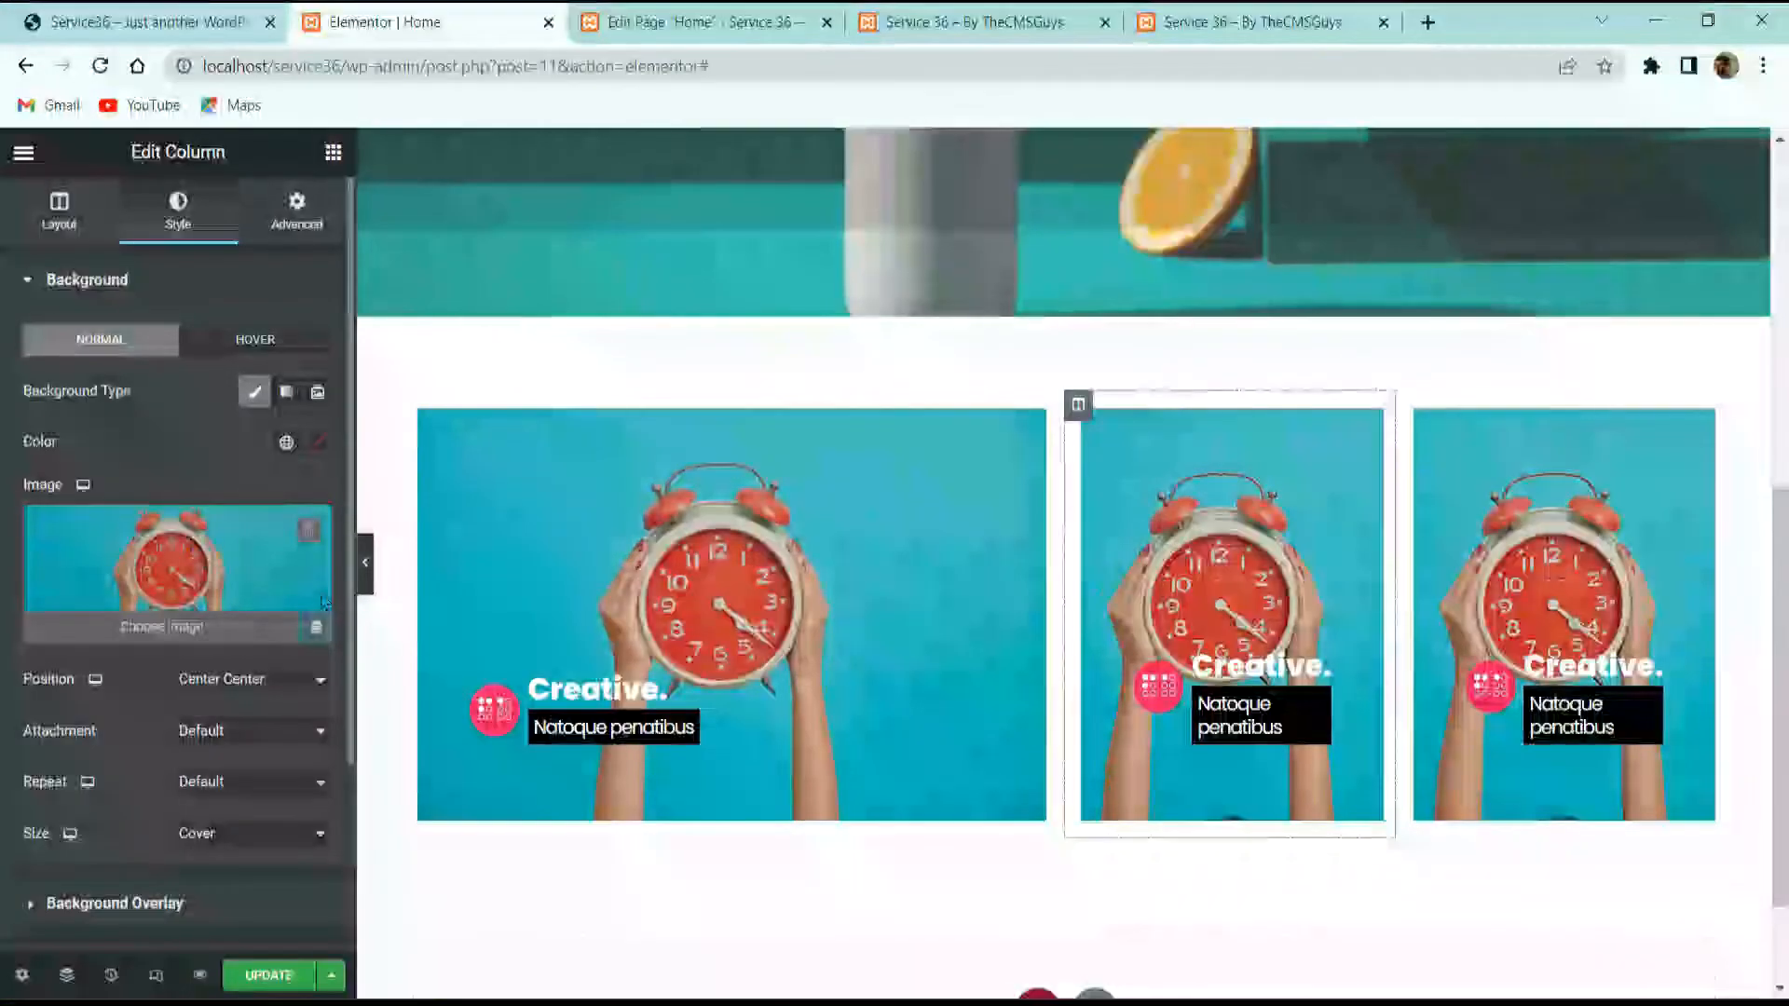
left_click(179, 615)
scroll(690, 523, "down", 10)
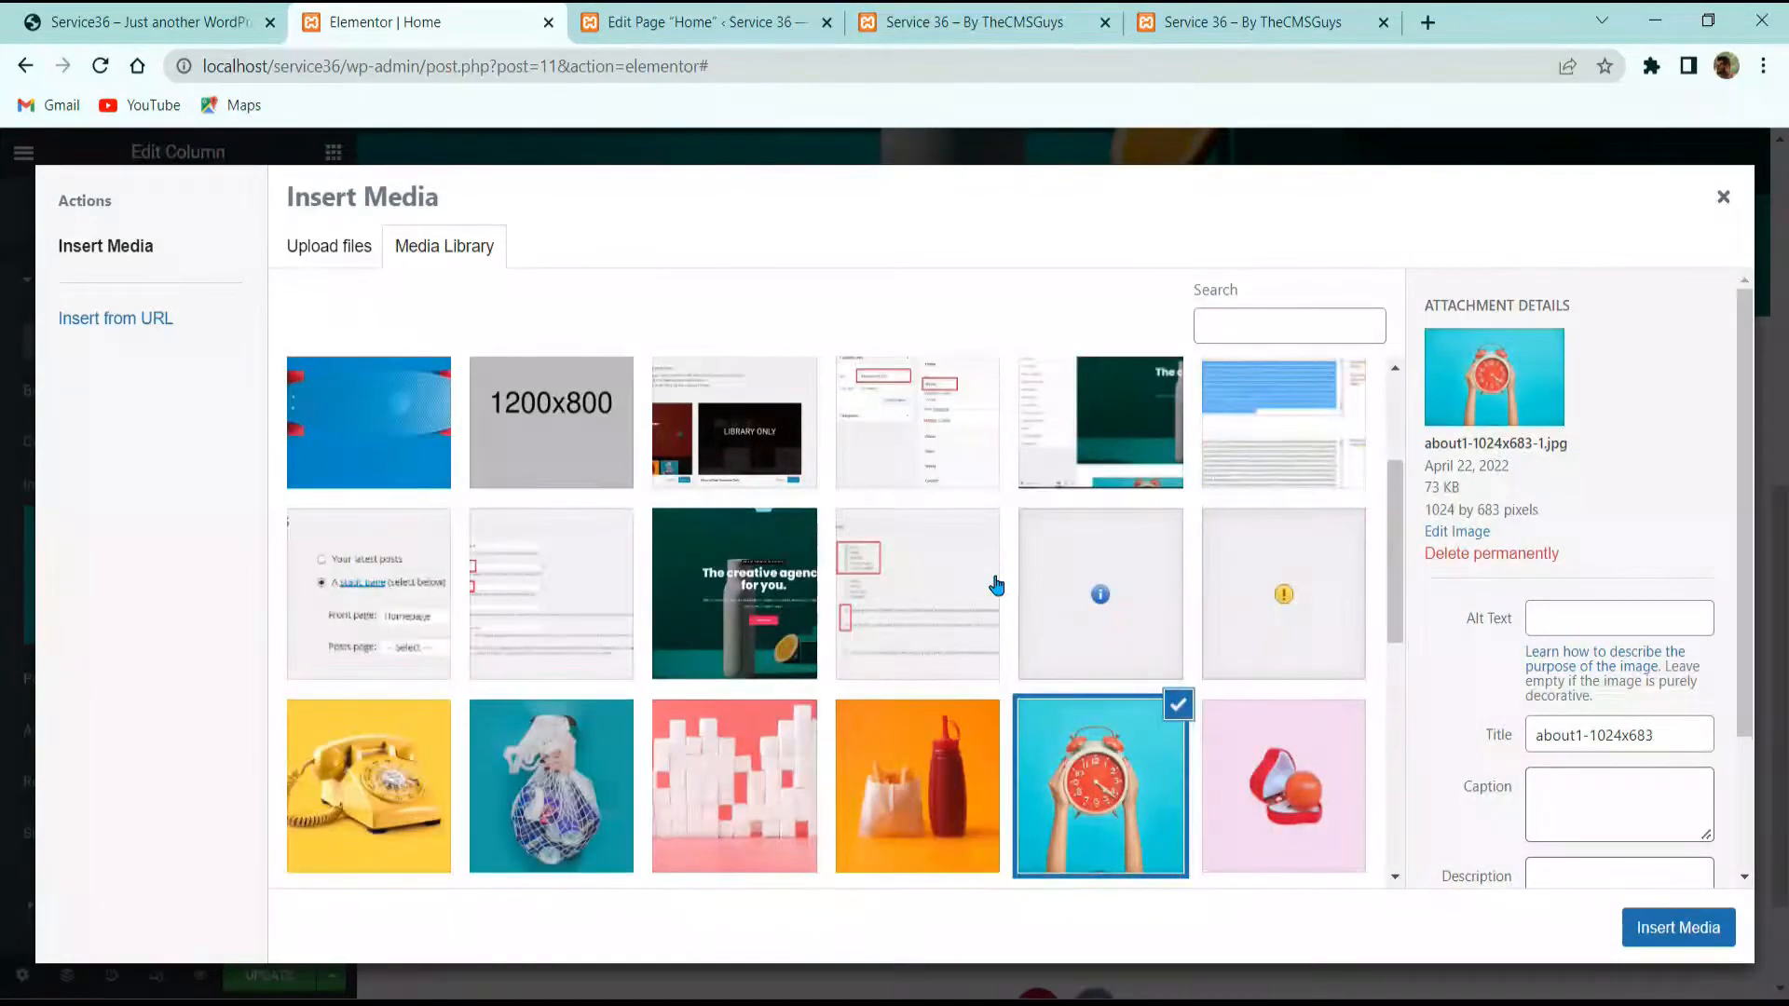
left_click(716, 487)
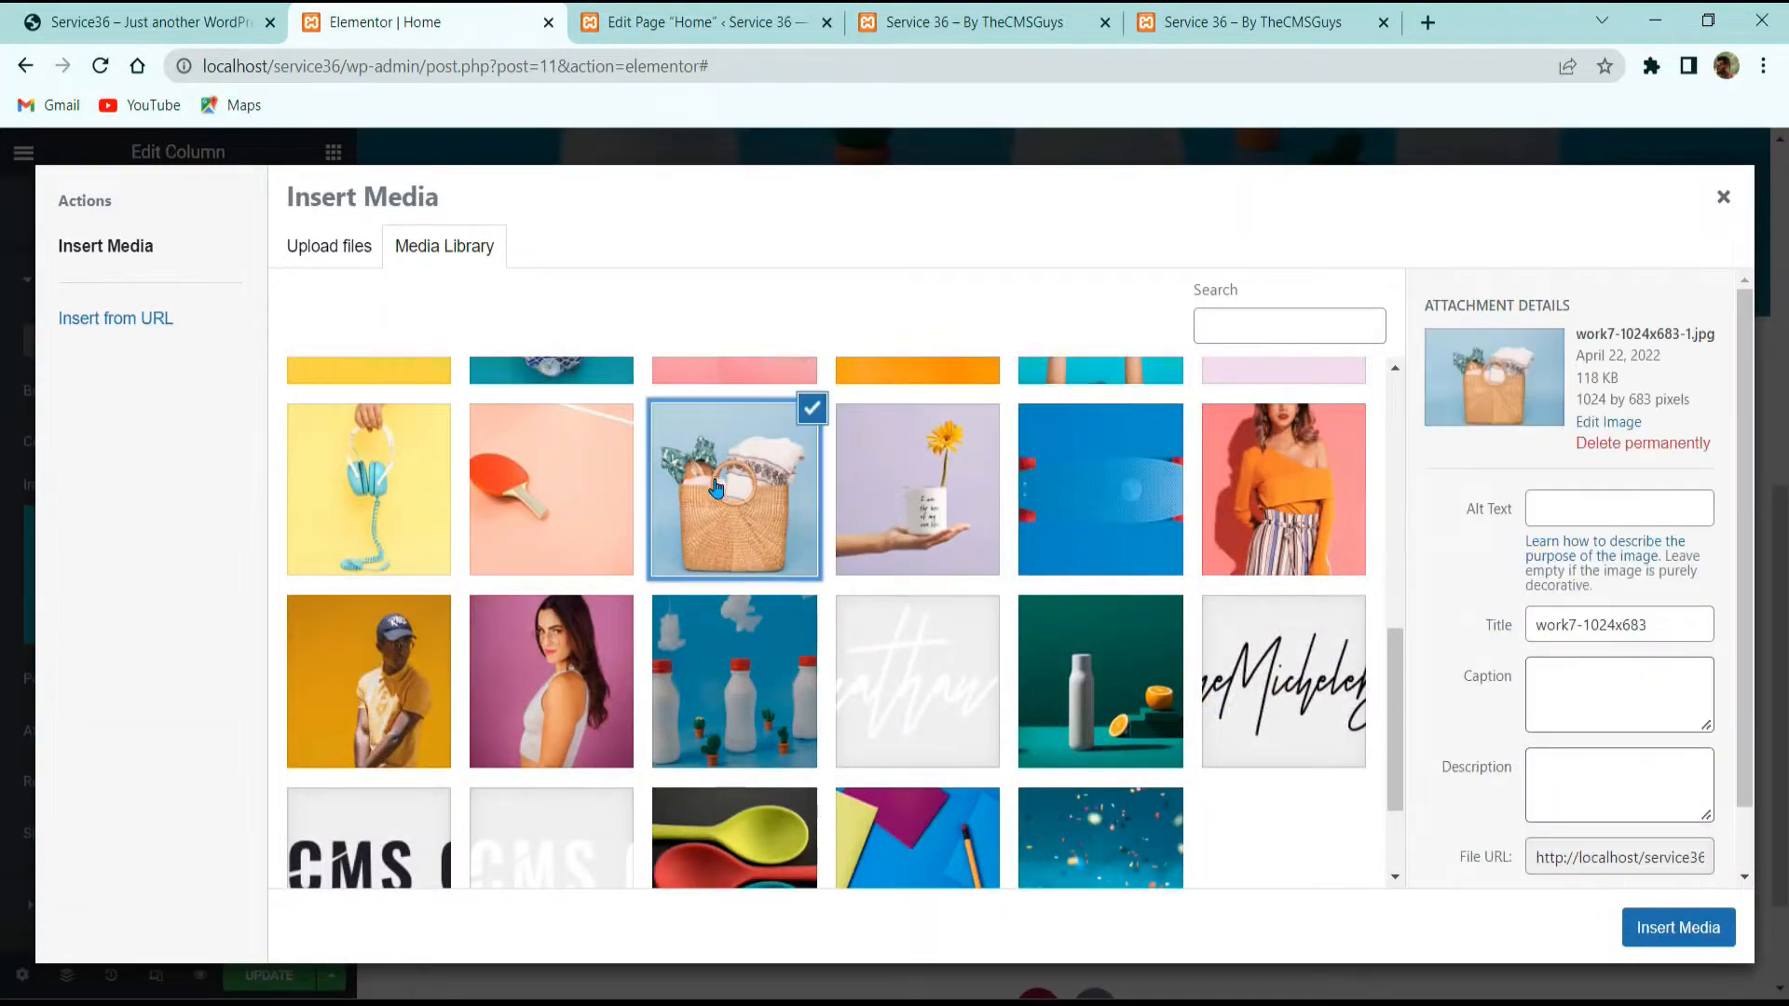
left_click(1680, 927)
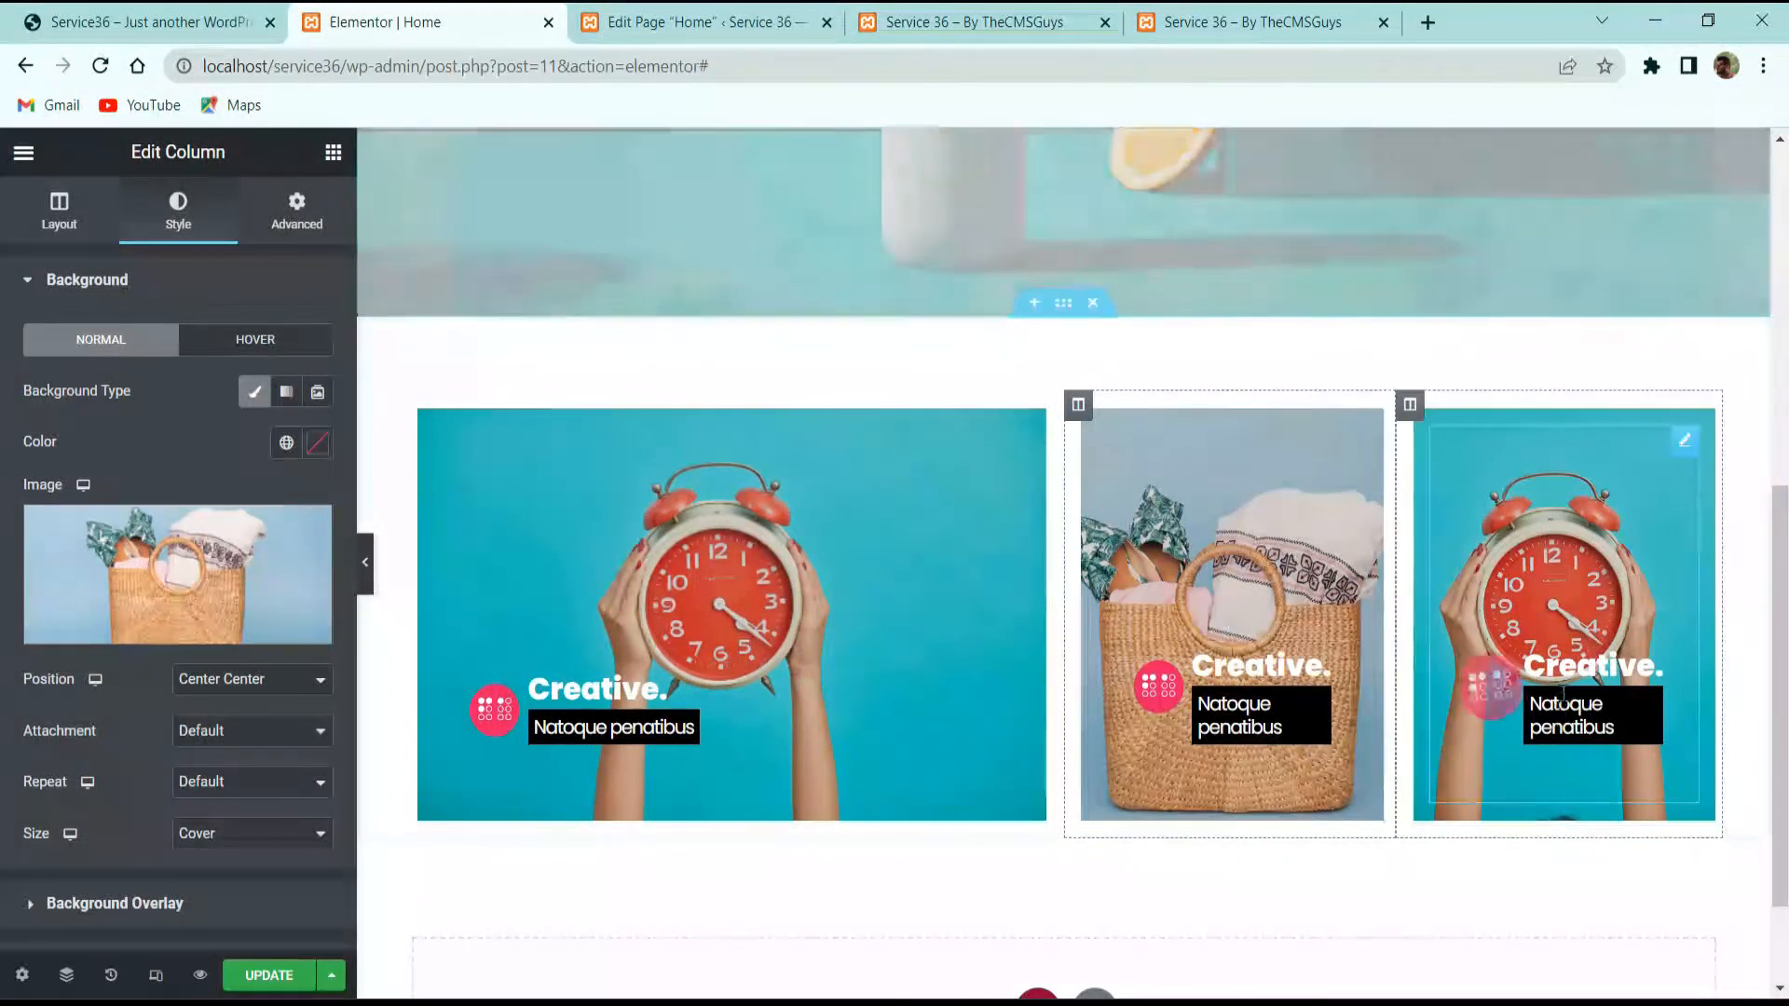
left_click(1501, 764)
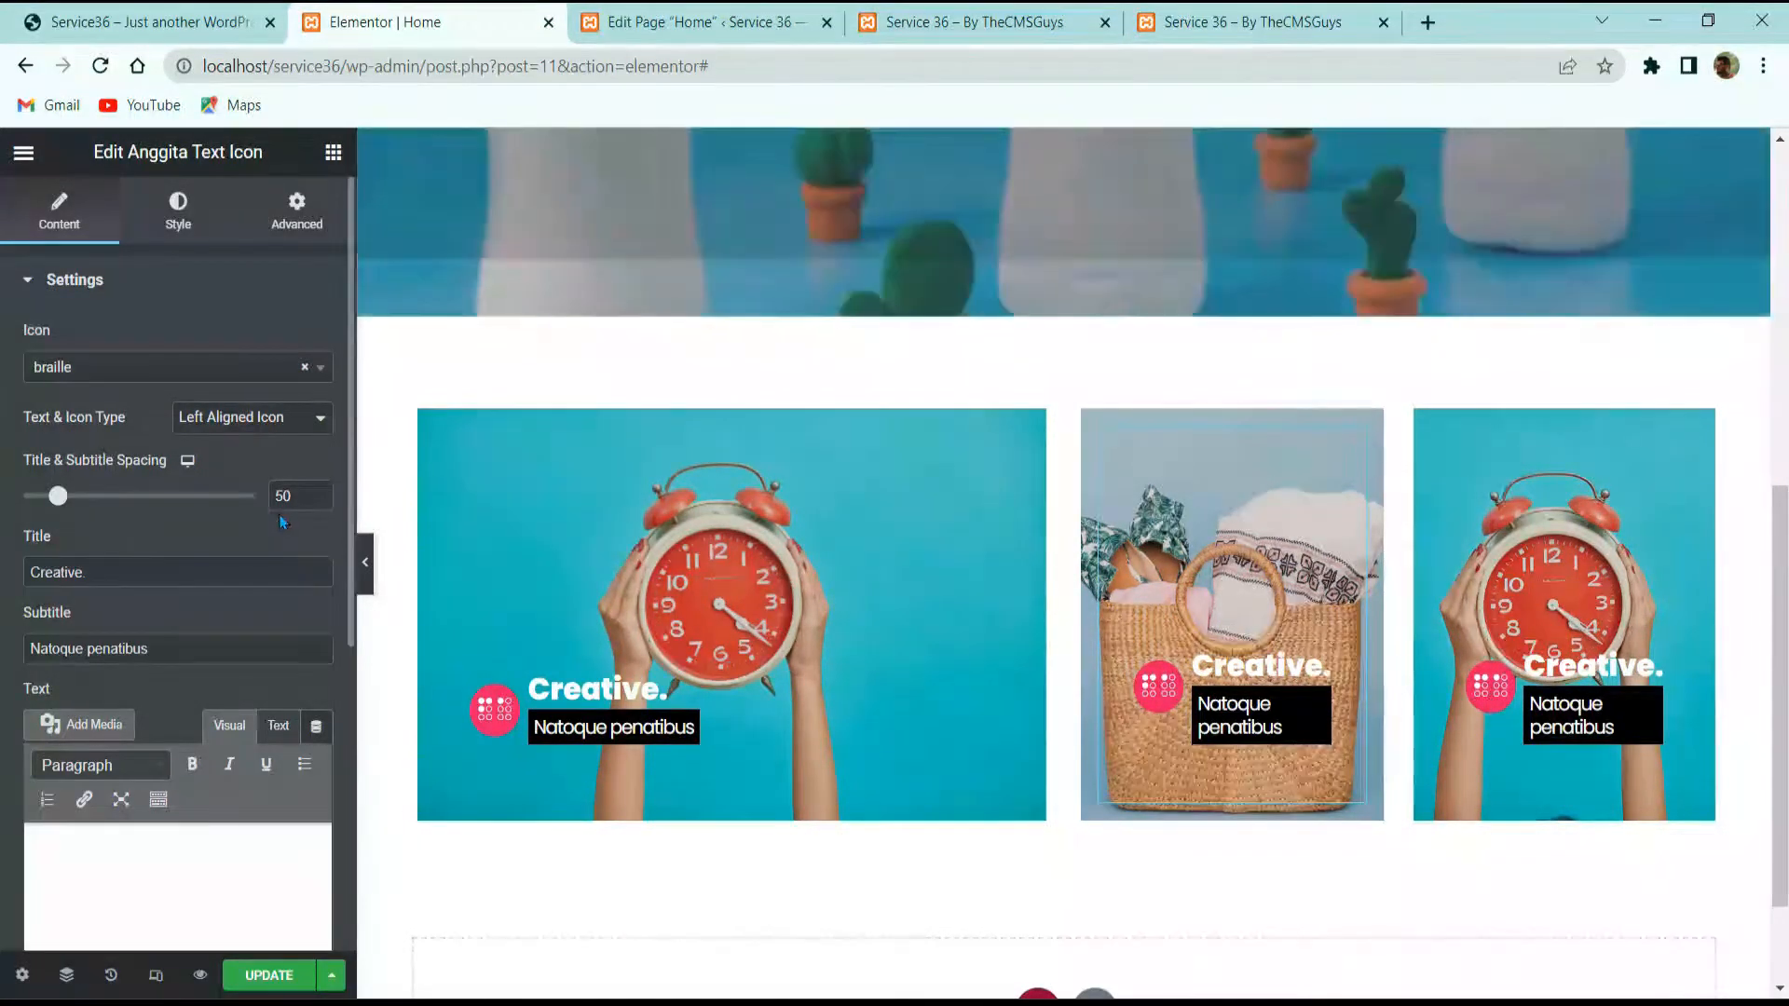
Step: Review the middle card's style, icon and layout settings against the live site
scroll(158, 483, "down", 3)
scroll(157, 483, "up", 3)
left_click(177, 212)
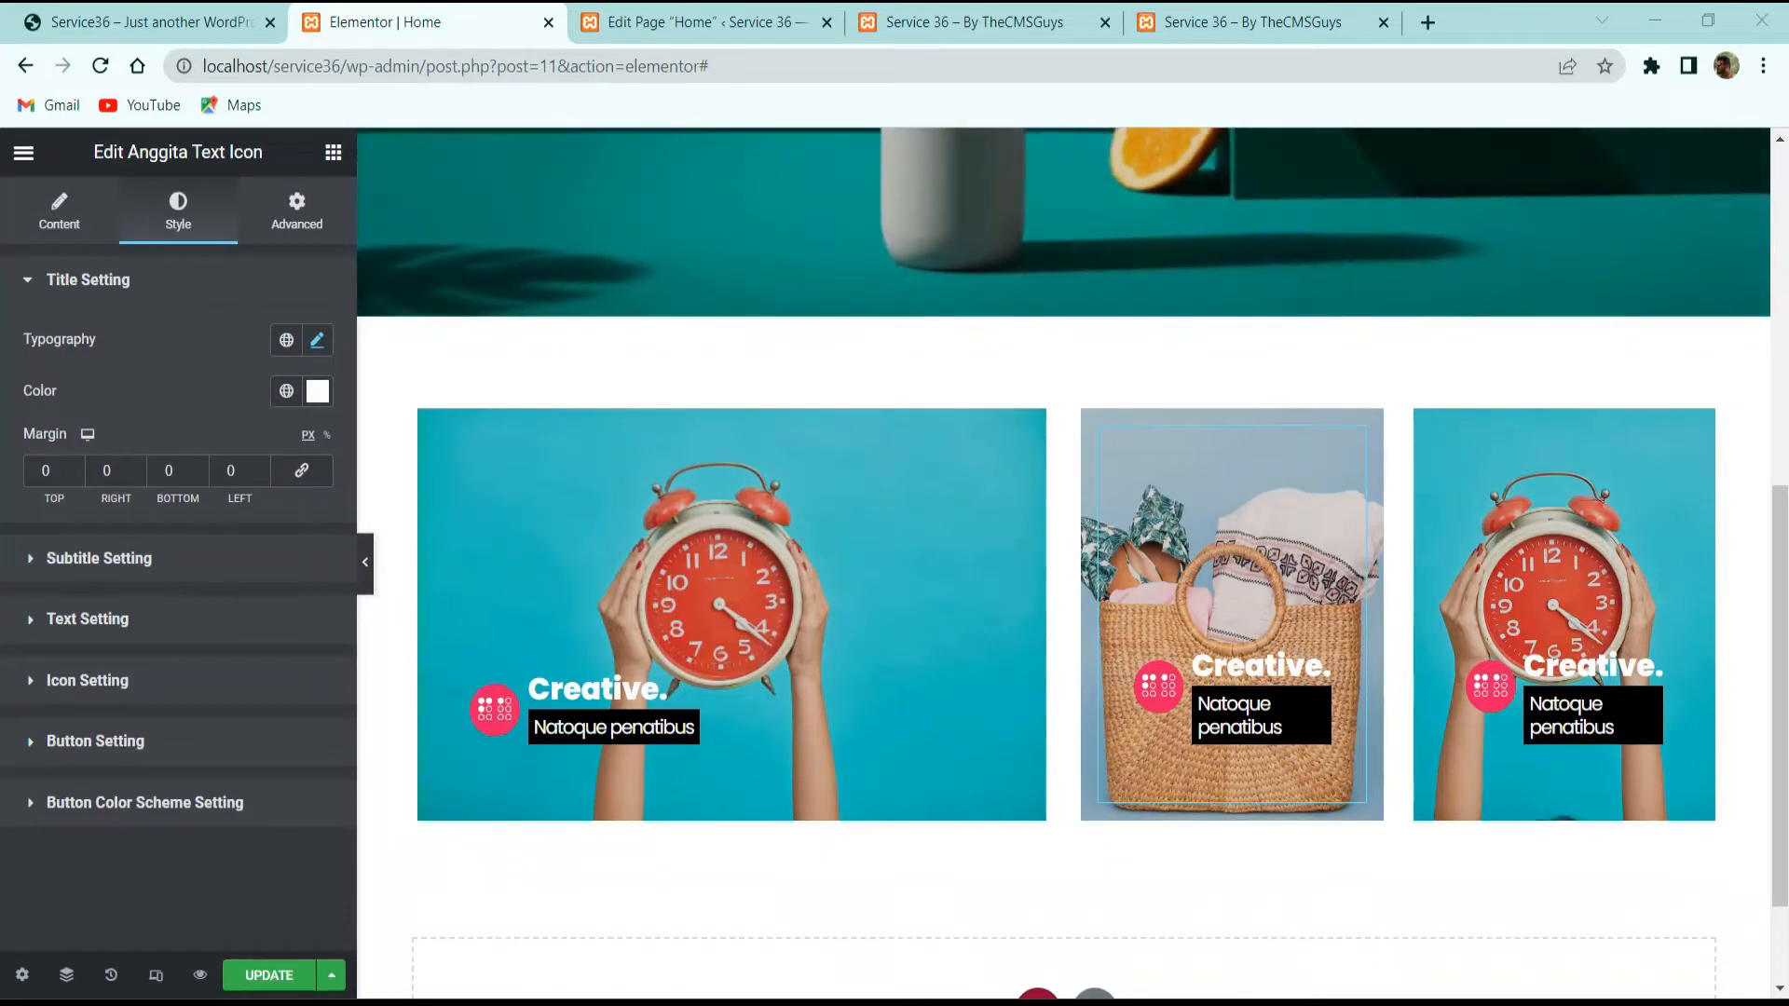
left_click(114, 690)
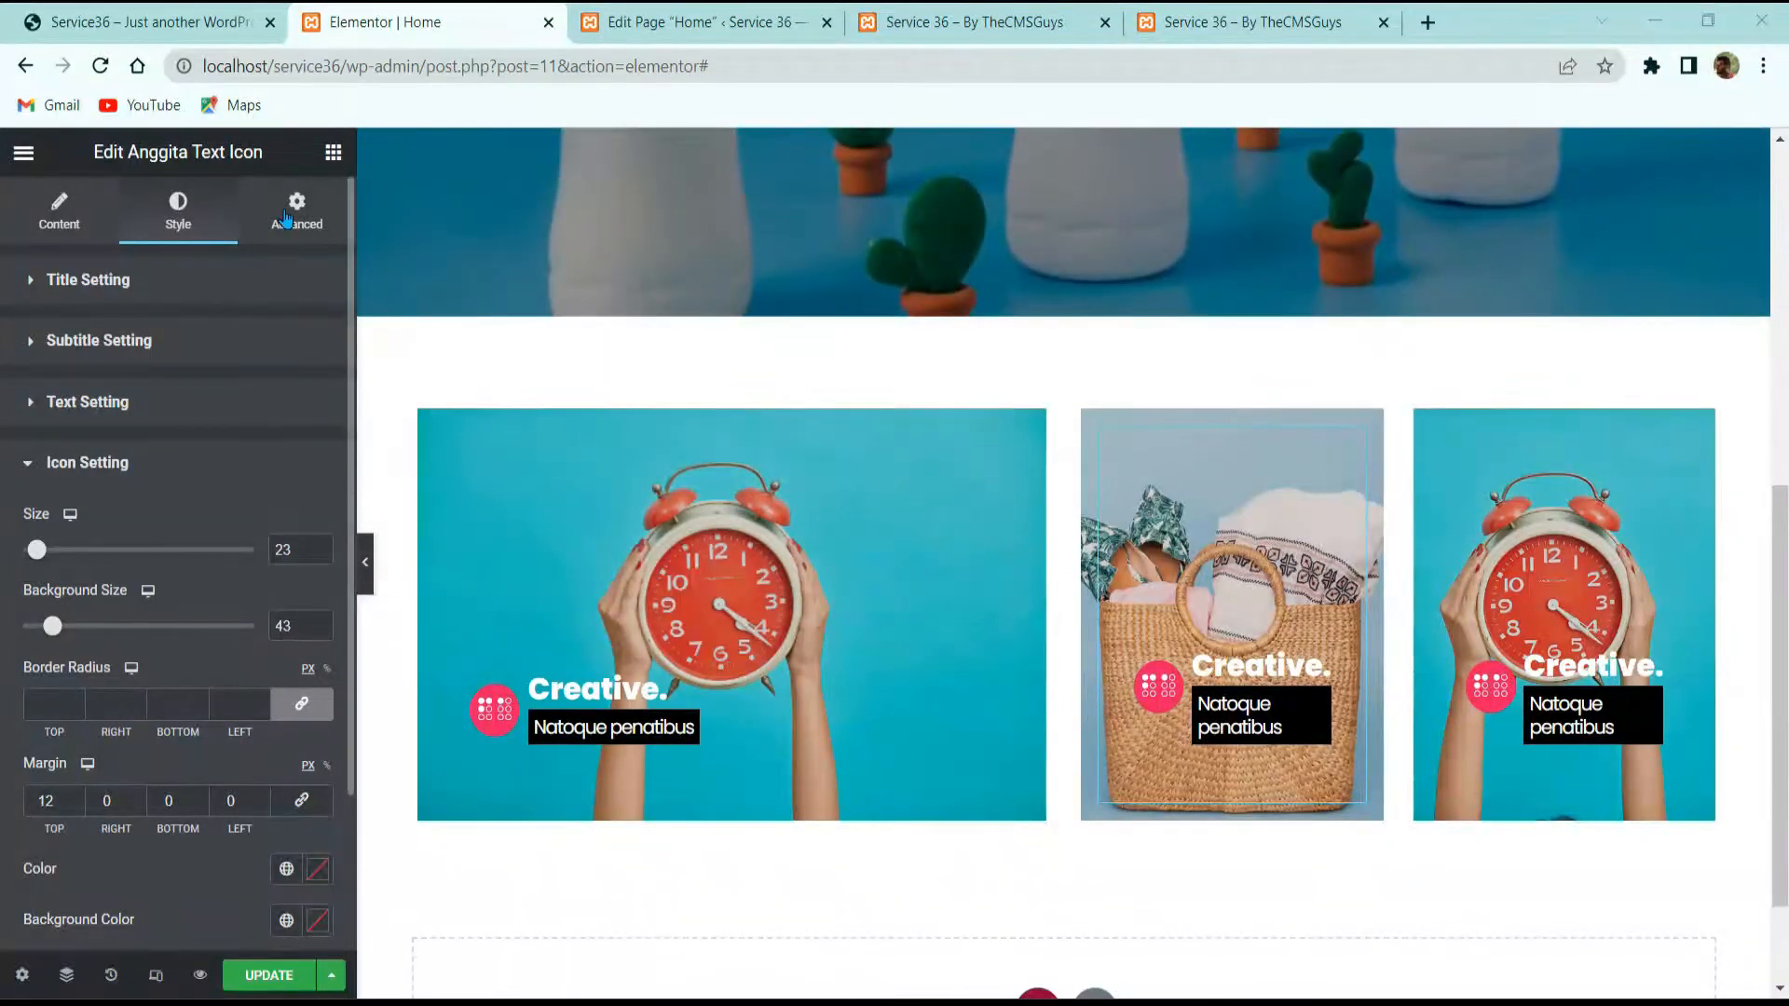
left_click(282, 216)
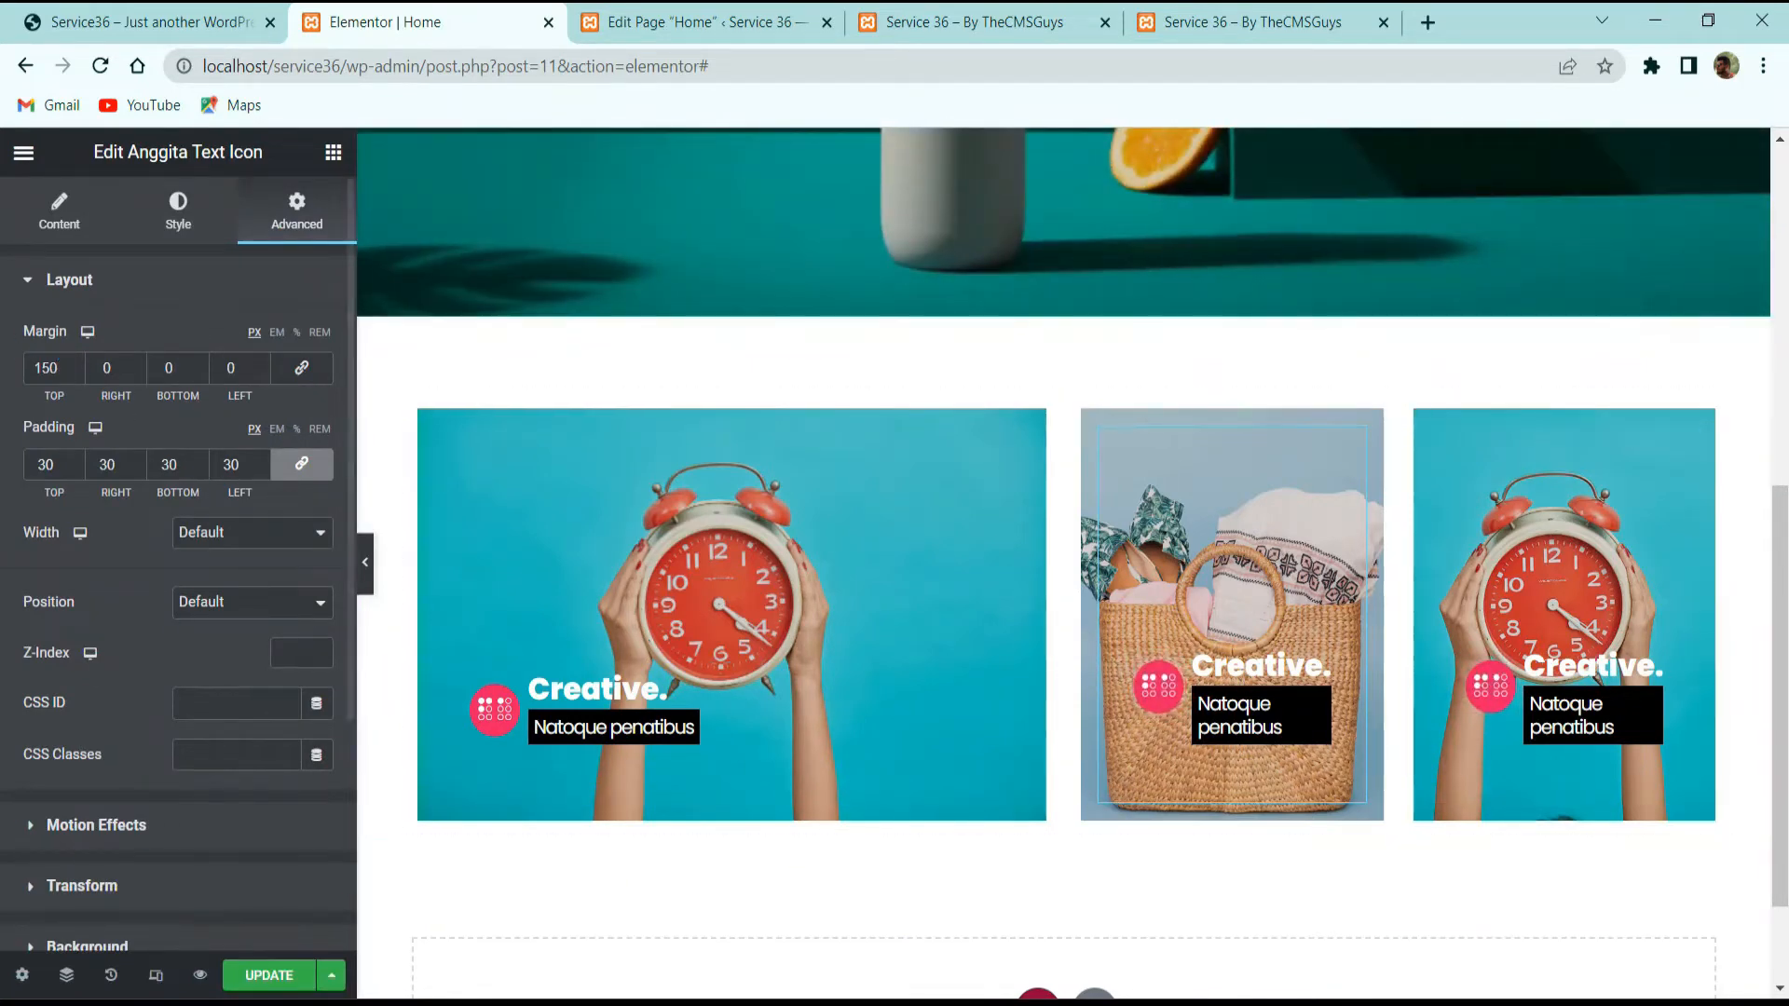
left_click(130, 22)
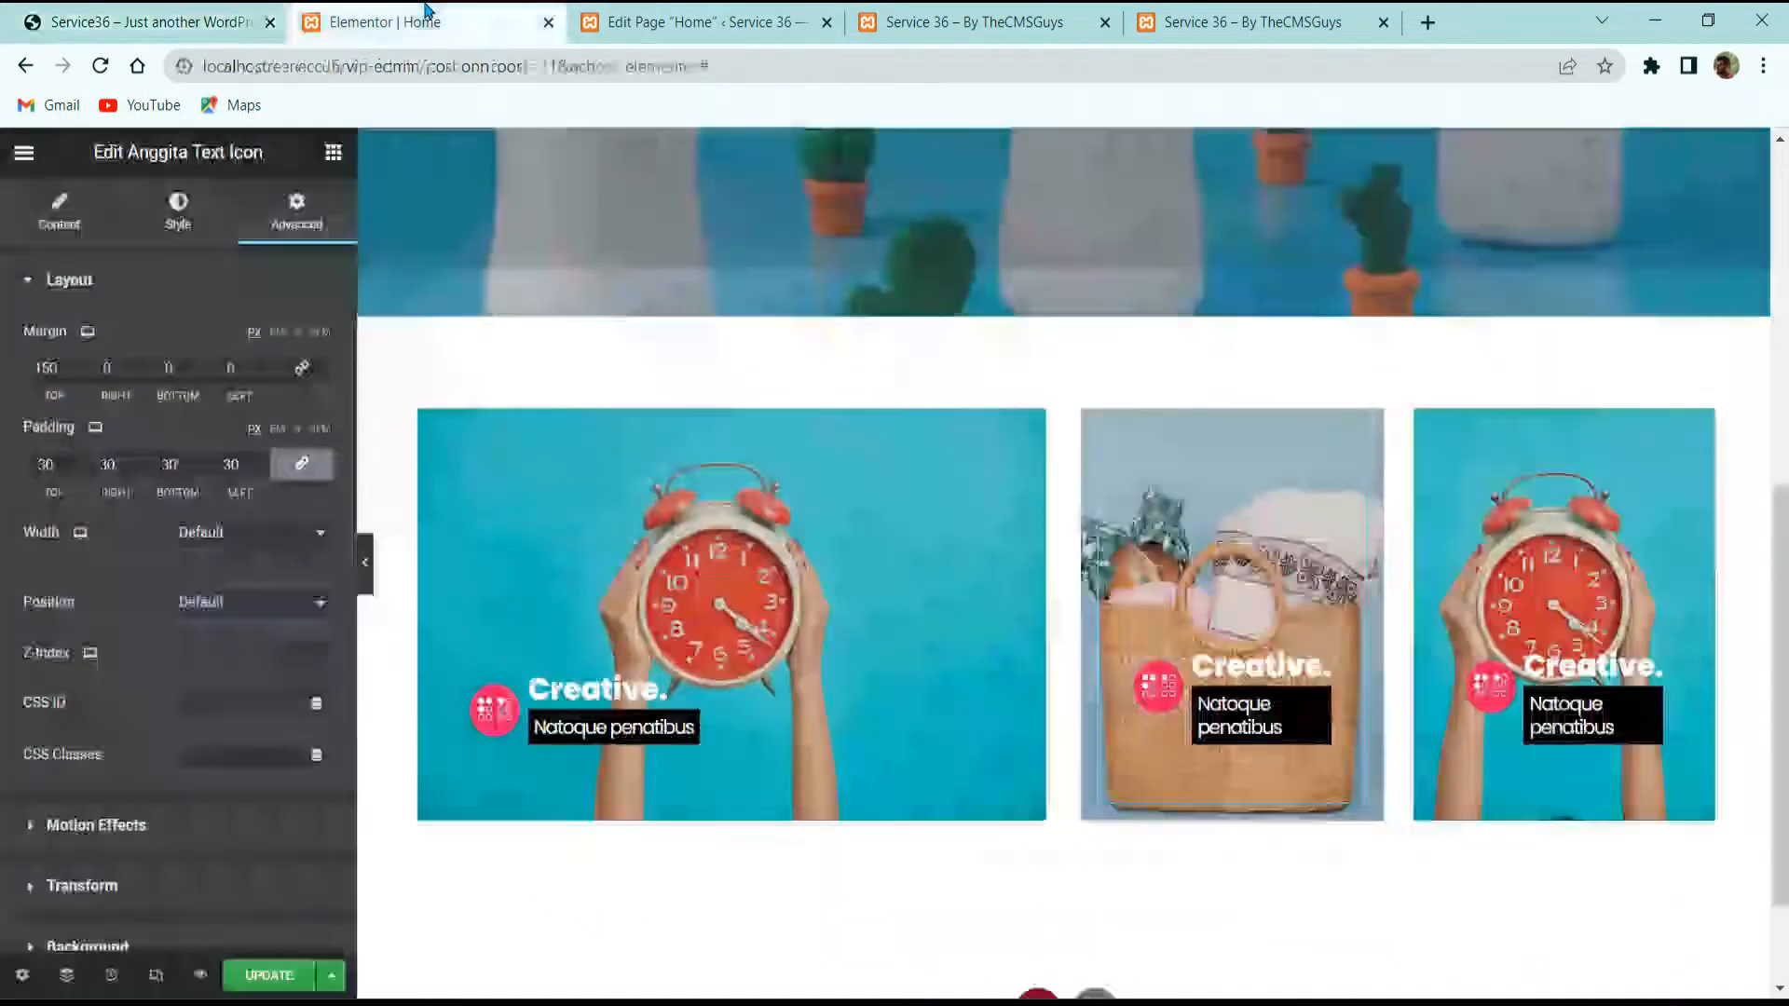
left_click(385, 22)
Step: Paste ETIAM INTERDUM as the middle card's subtitle and preview without the panel
left_click(61, 216)
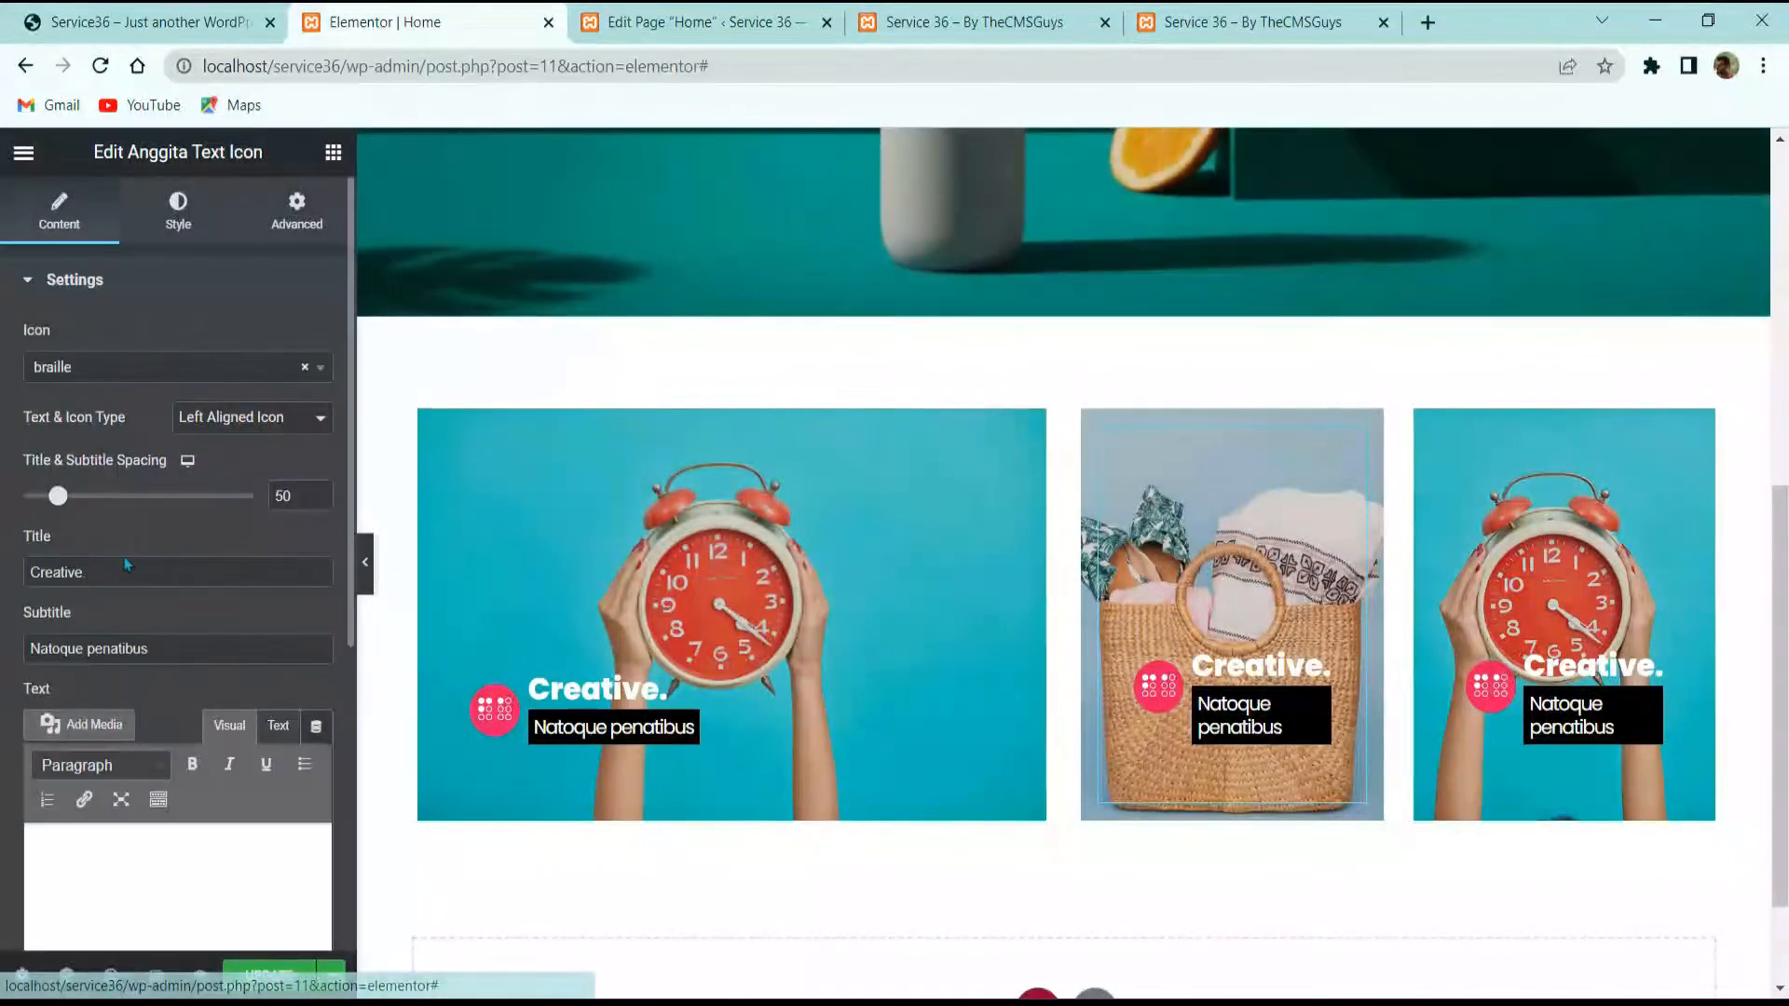
type("ETIAM INTERDUM")
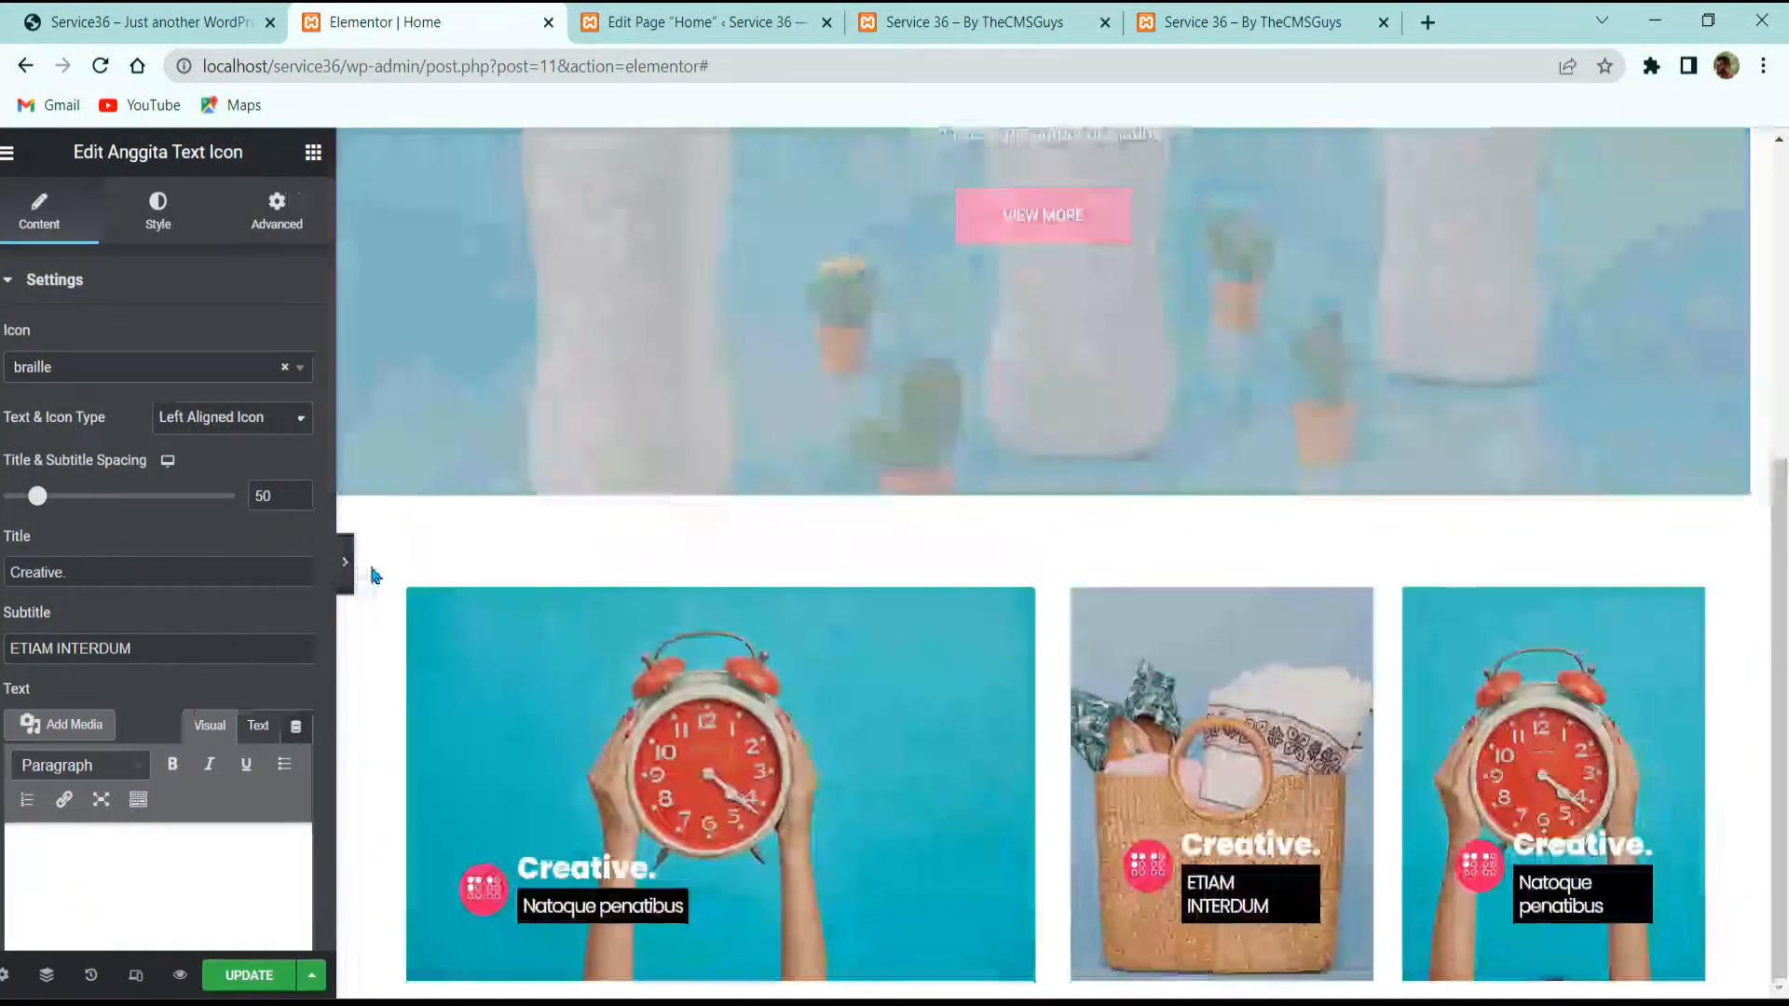
left_click(371, 563)
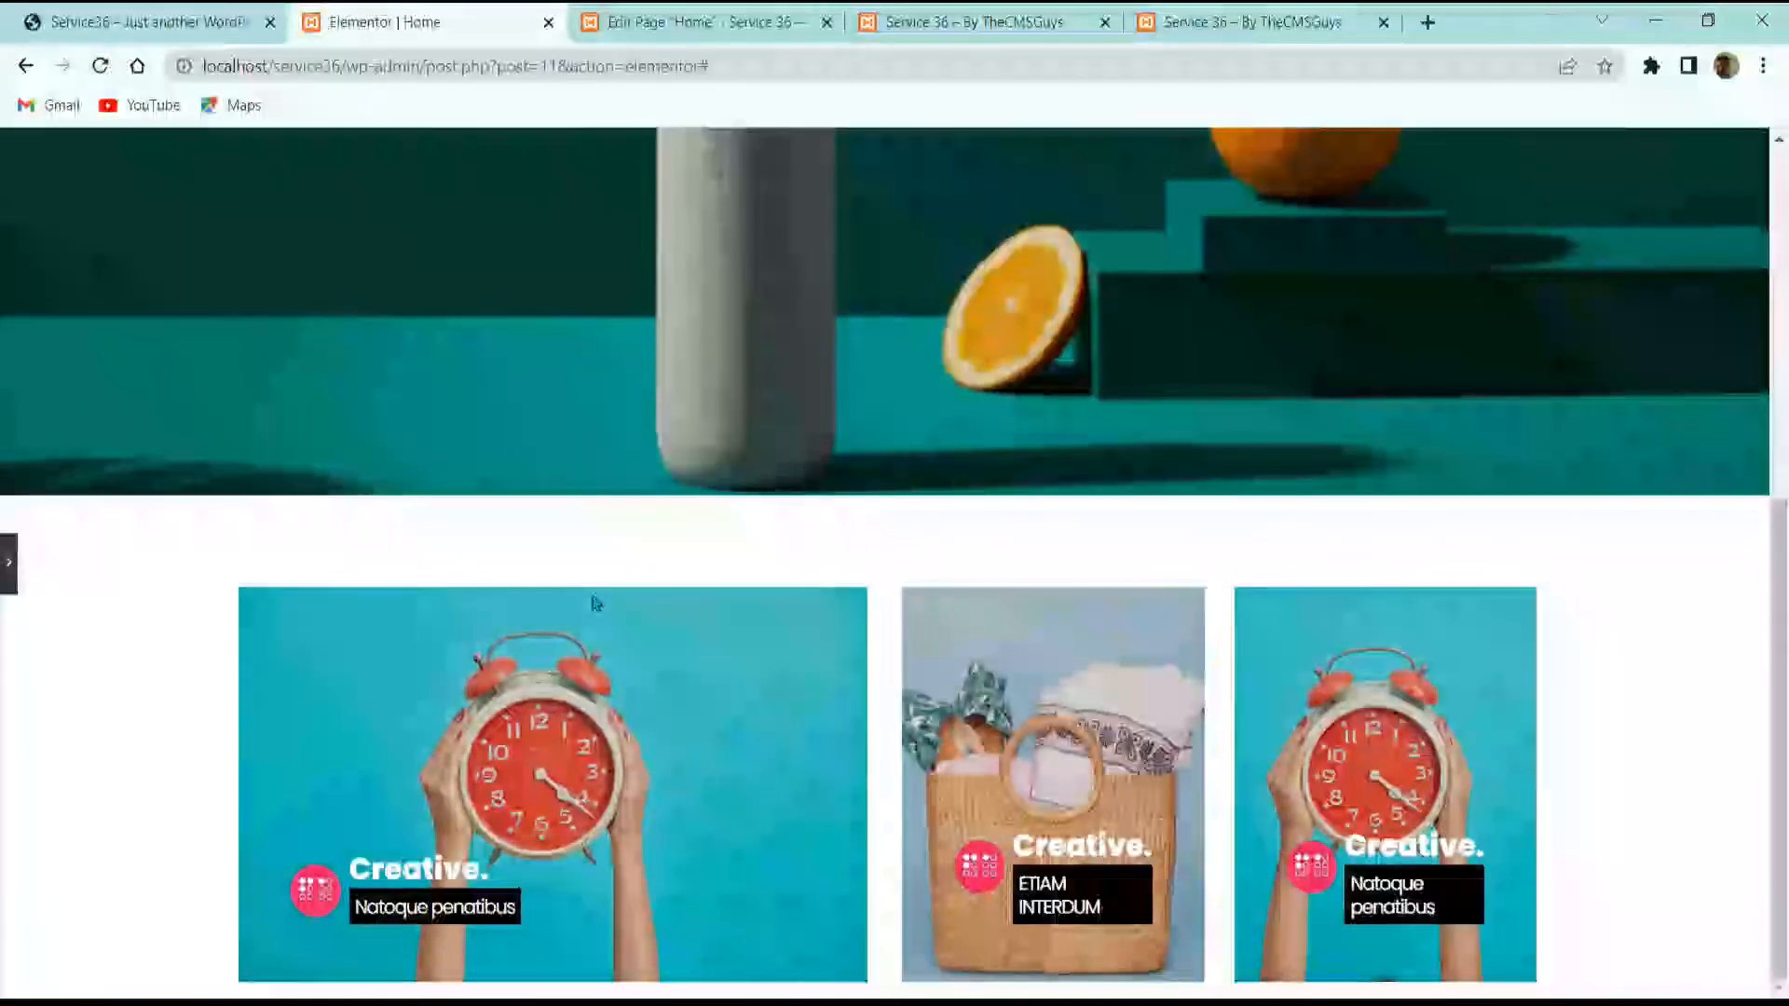
Step: Drag the column dividers so the first column is 45.0% and the basket column 25.3%
left_click(10, 564)
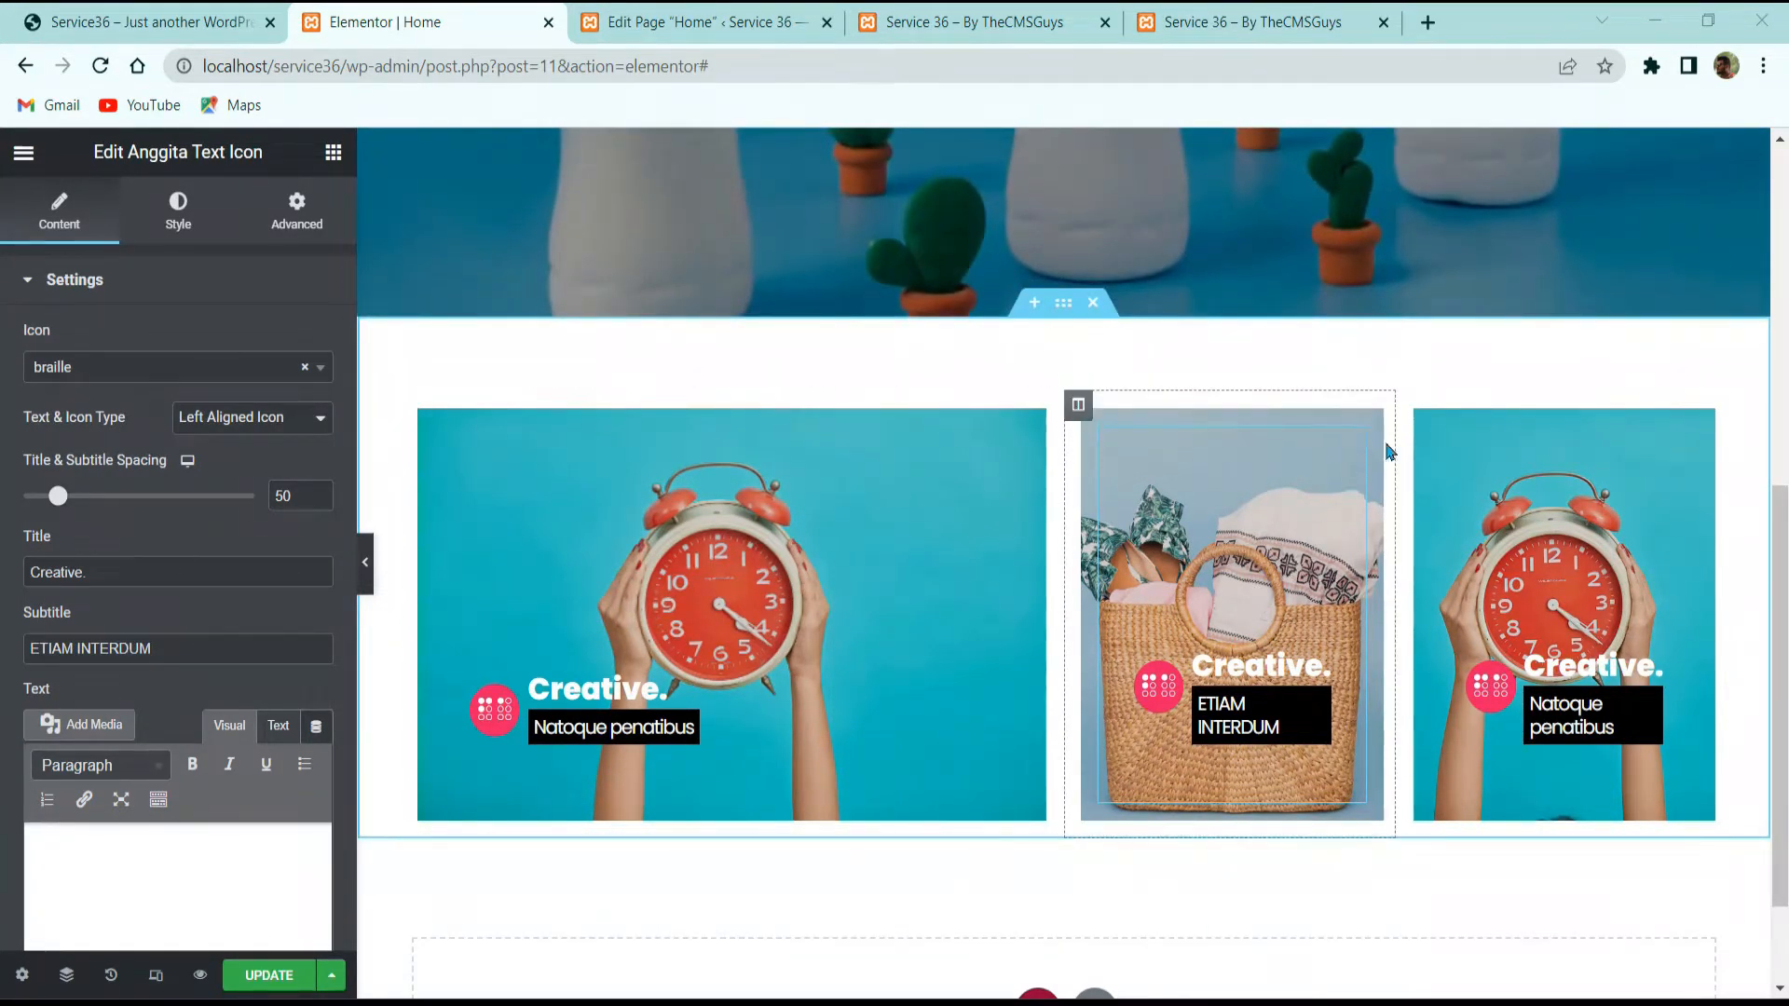
left_click_drag(1060, 487, 1019, 500)
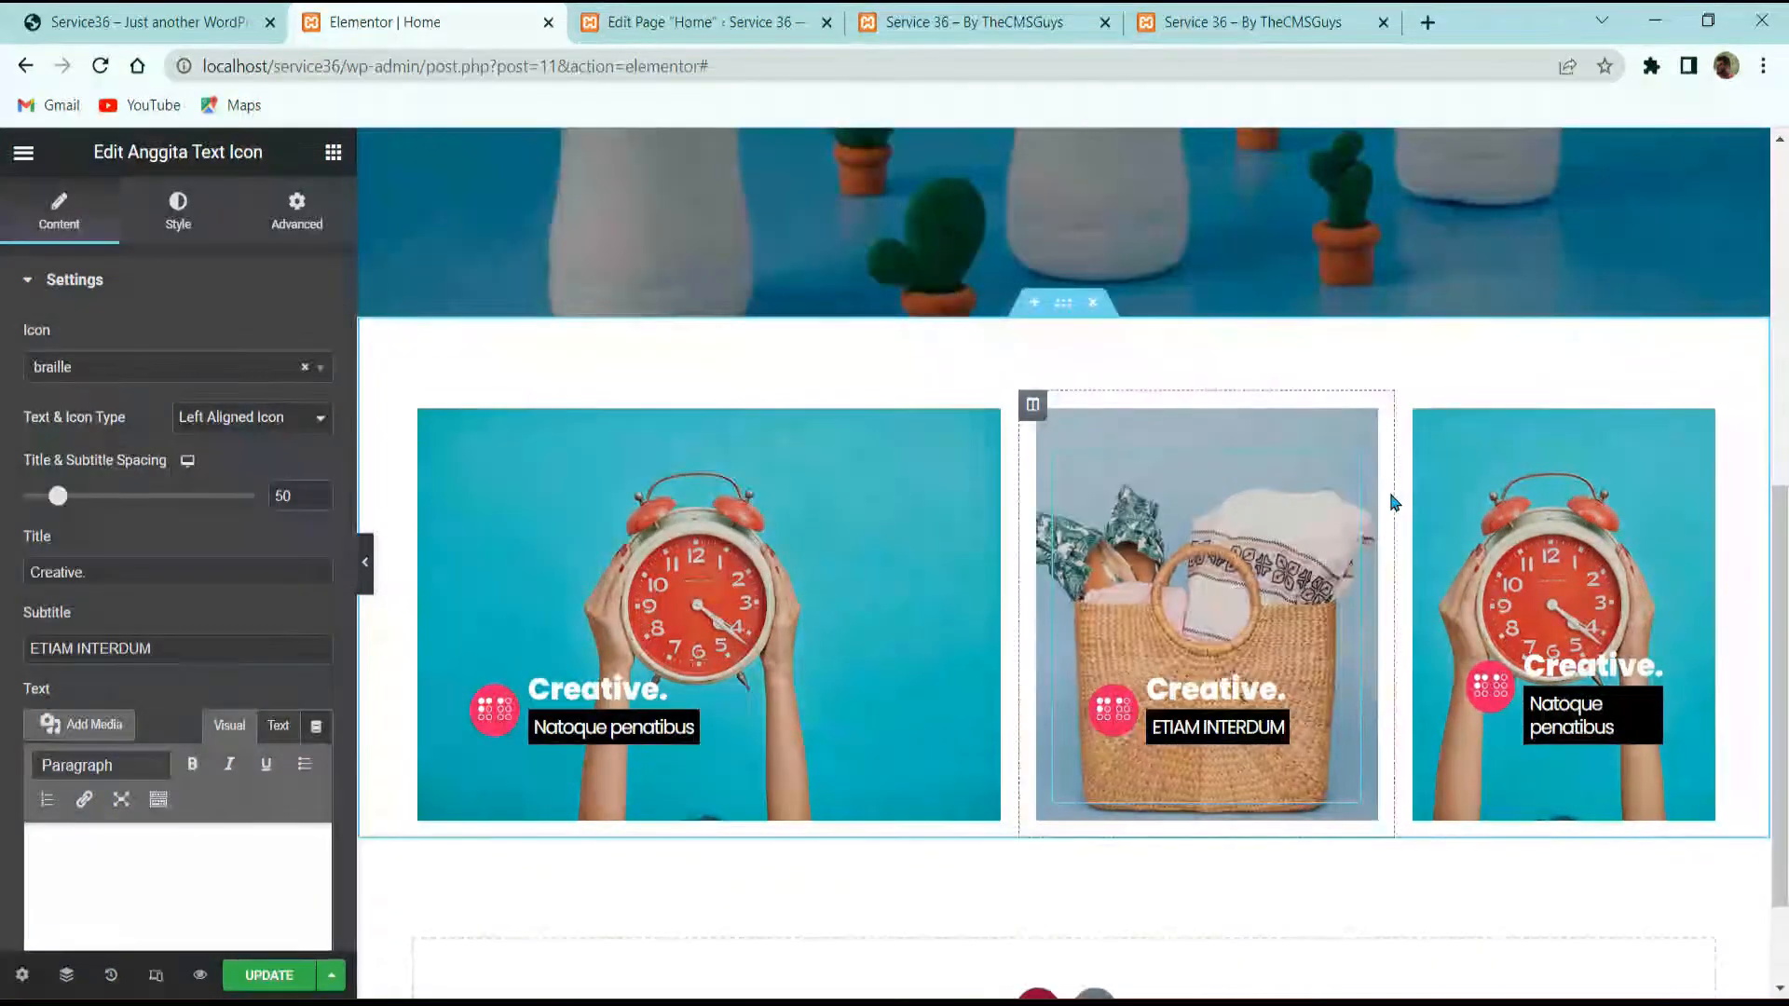
left_click_drag(1394, 503, 1347, 507)
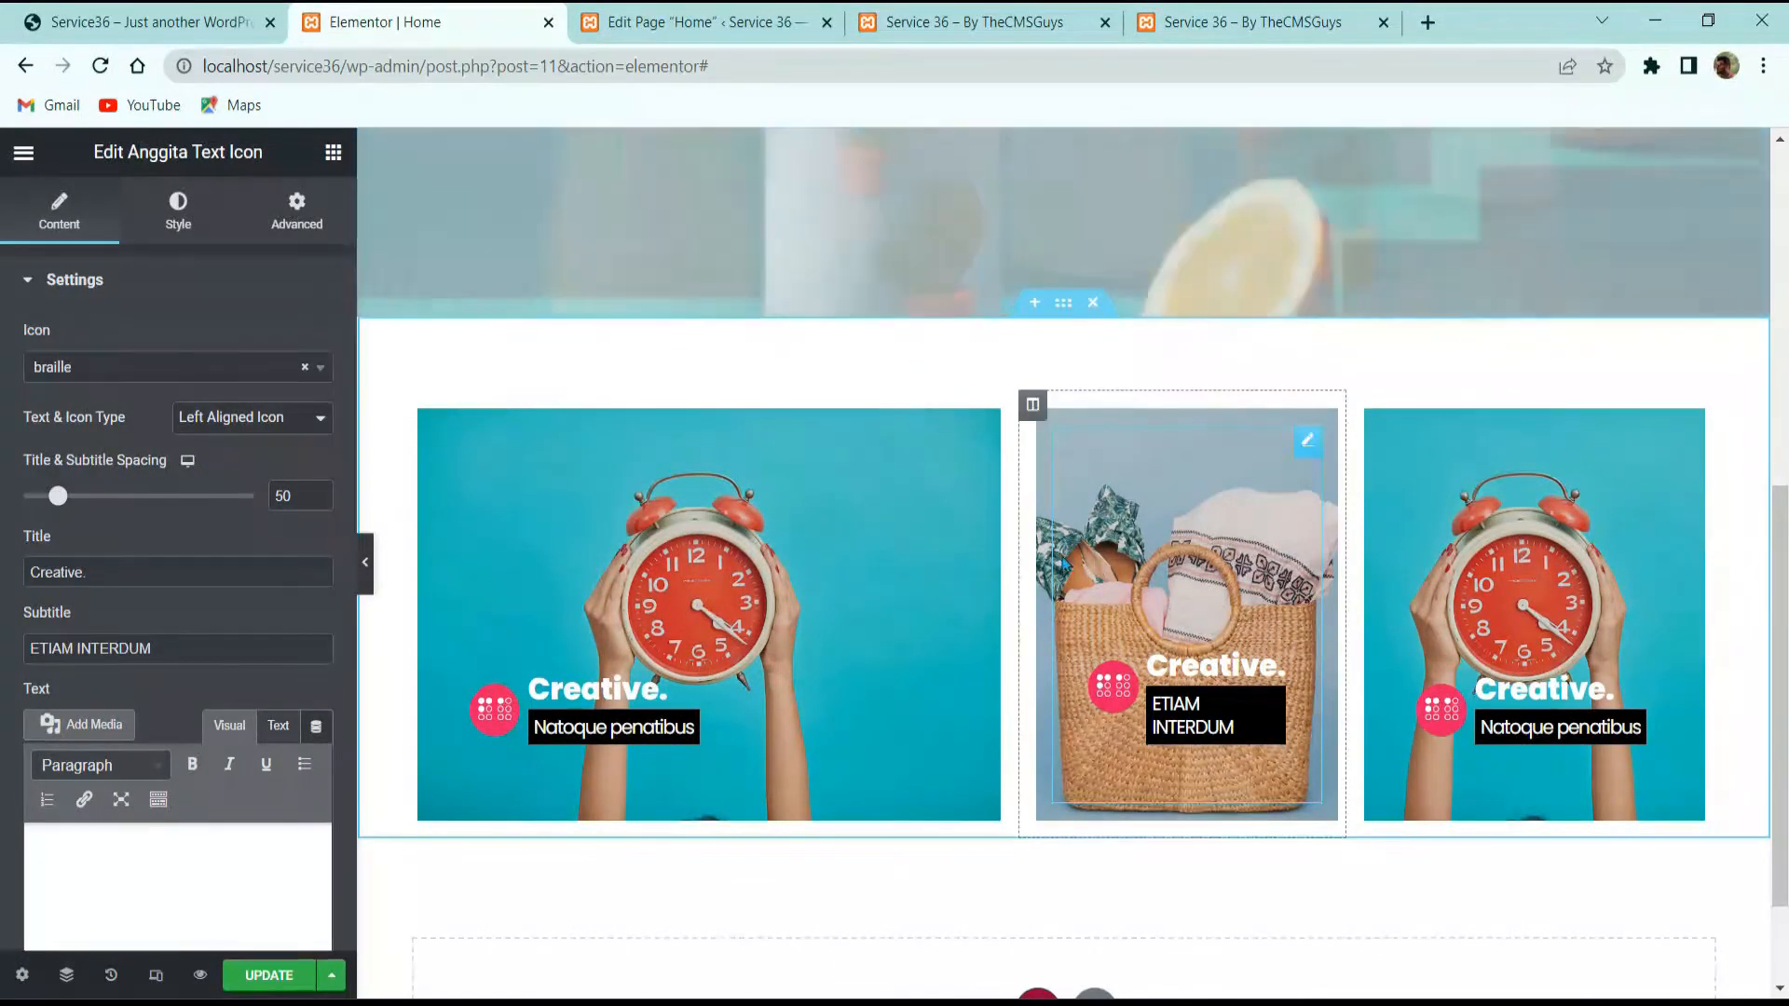
left_click_drag(1010, 548, 995, 555)
left_click(364, 562)
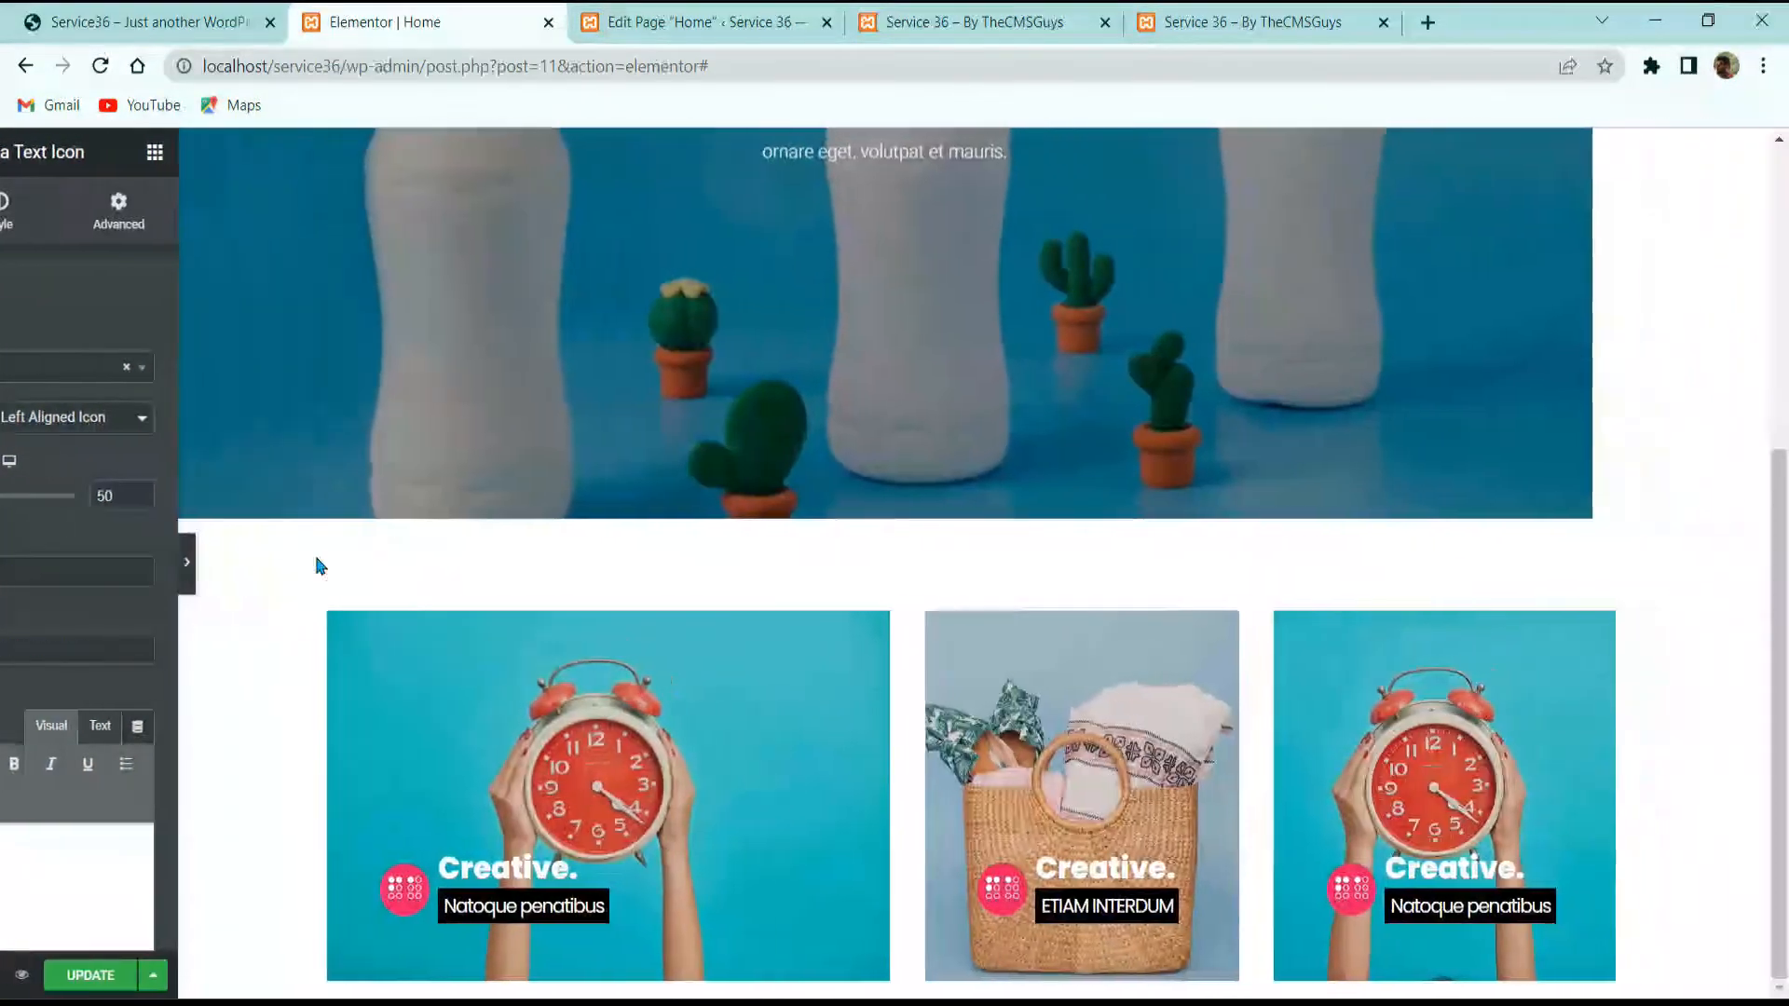
Step: Scroll the preview, then view the live site's Creative, Prepared and Hard-work cards
scroll(785, 594, "up", 3)
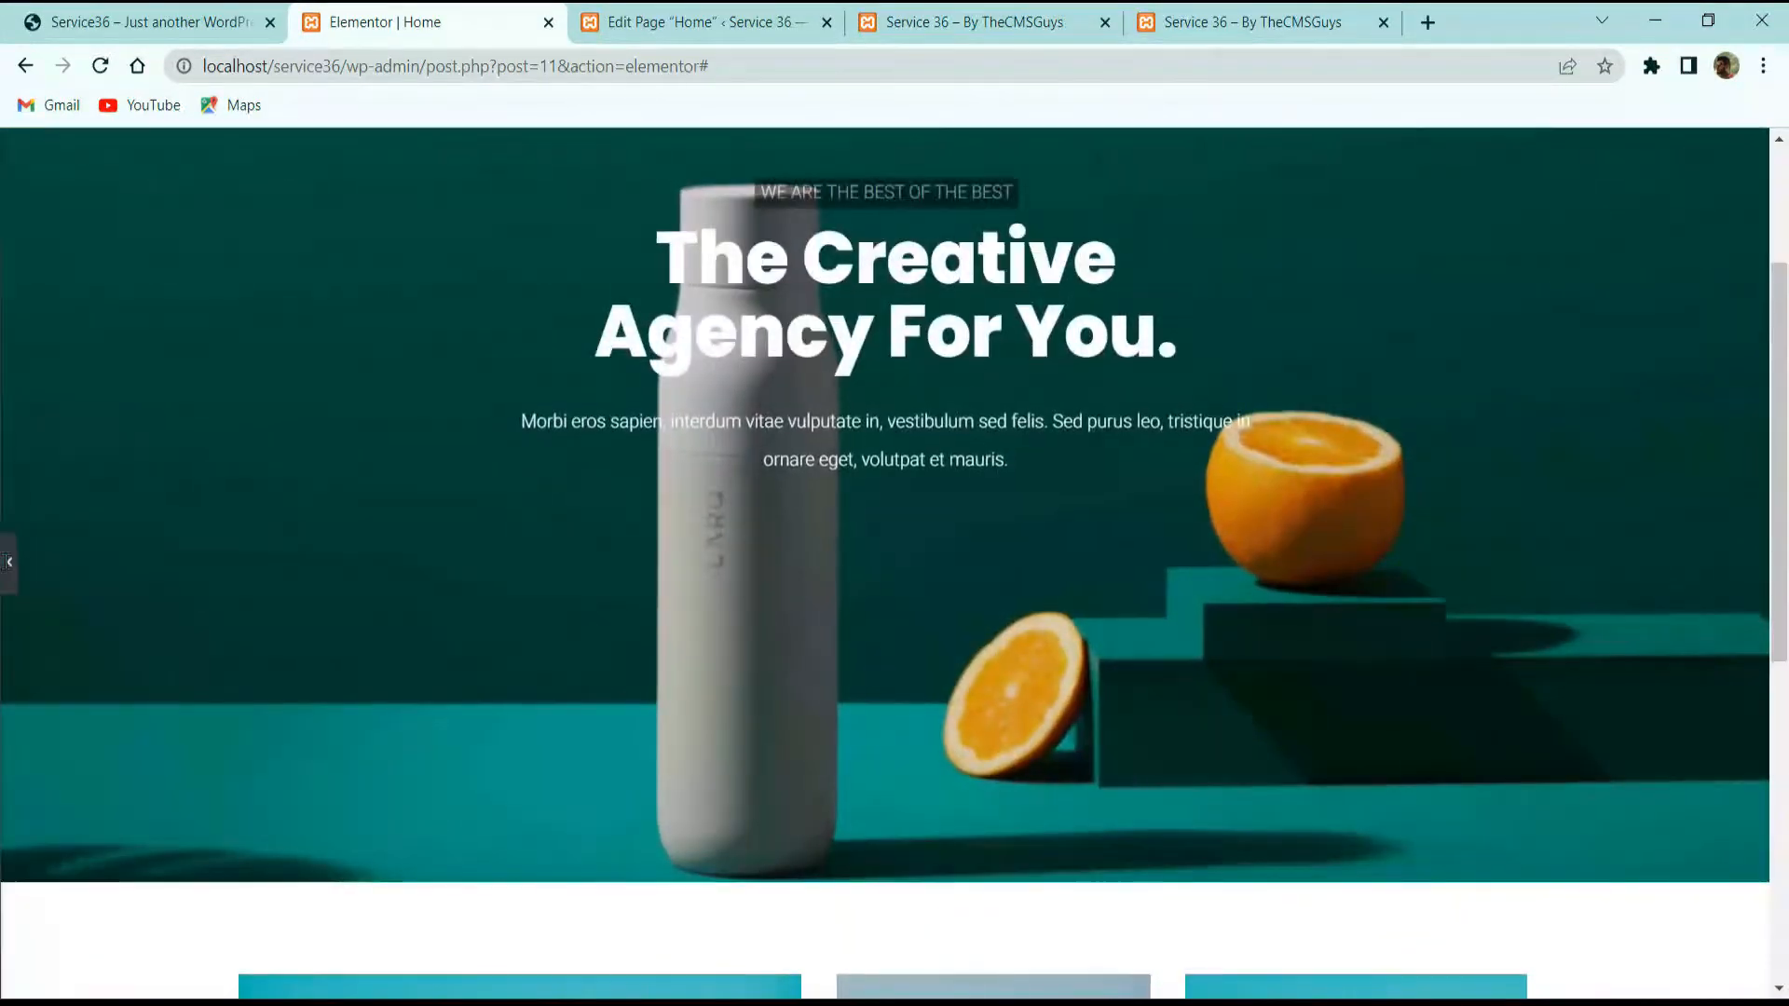
left_click(6, 561)
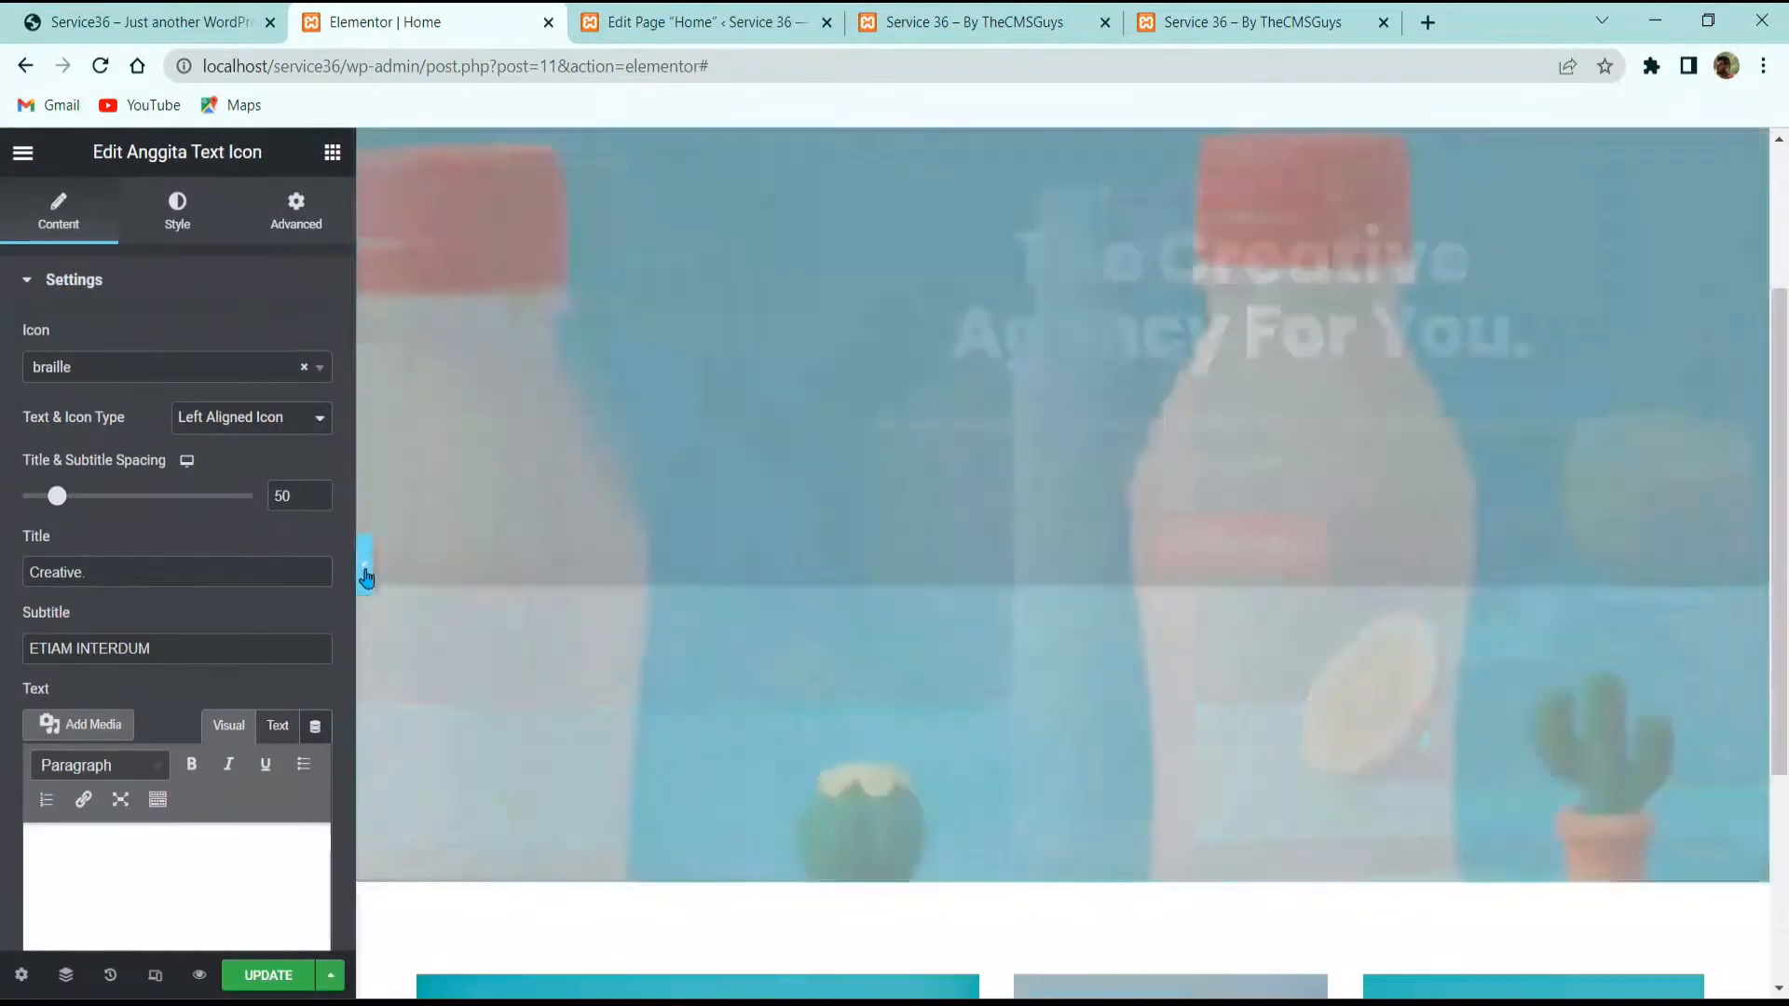
left_click(366, 569)
scroll(691, 590, "down", 3)
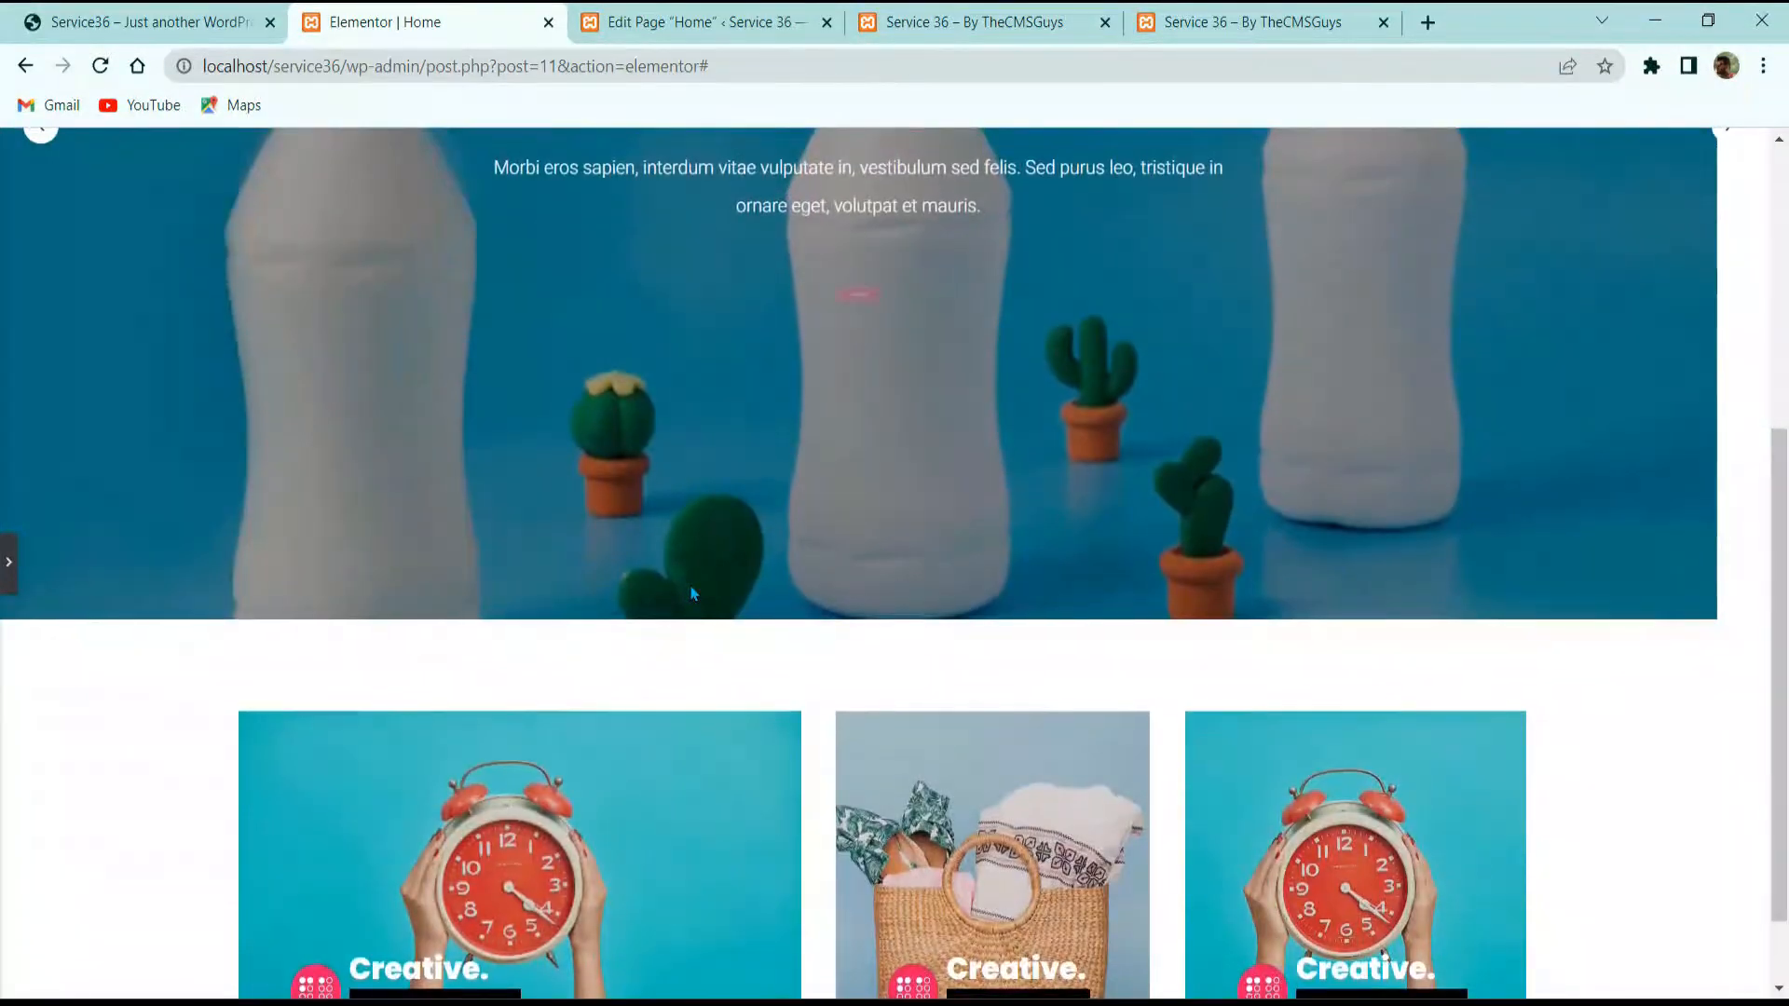
scroll(691, 591, "down", 1)
scroll(730, 582, "up", 4)
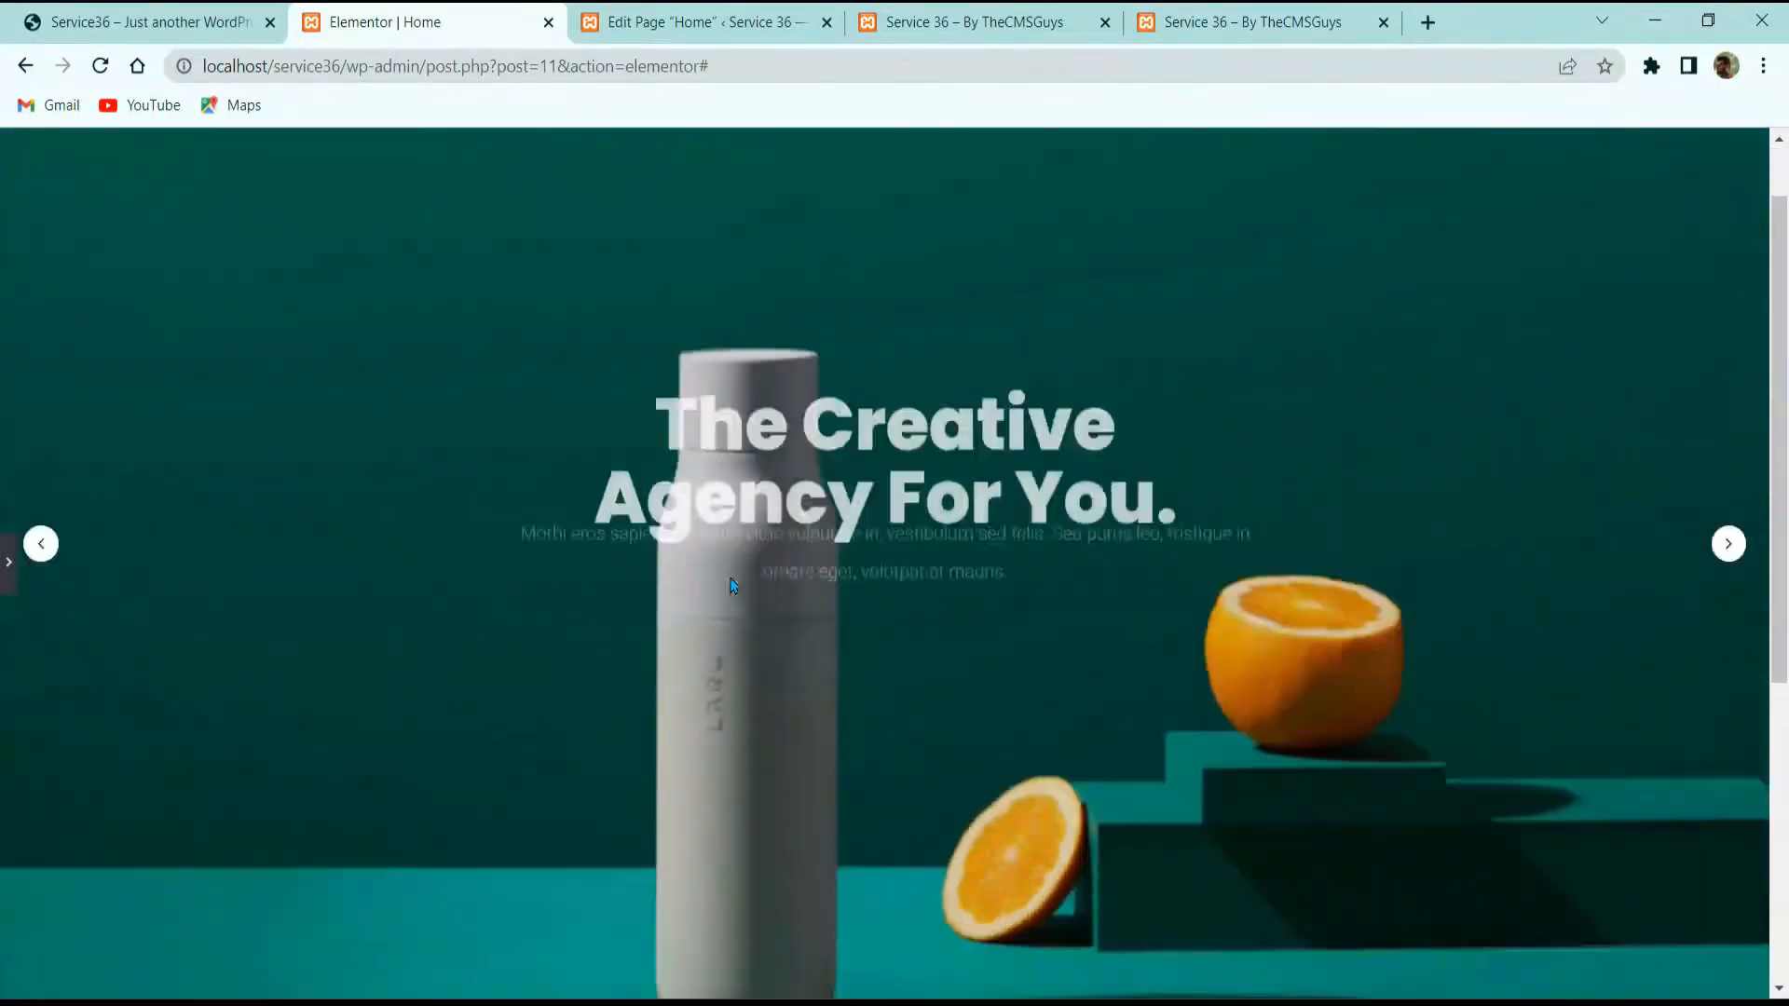
scroll(732, 586, "down", 4)
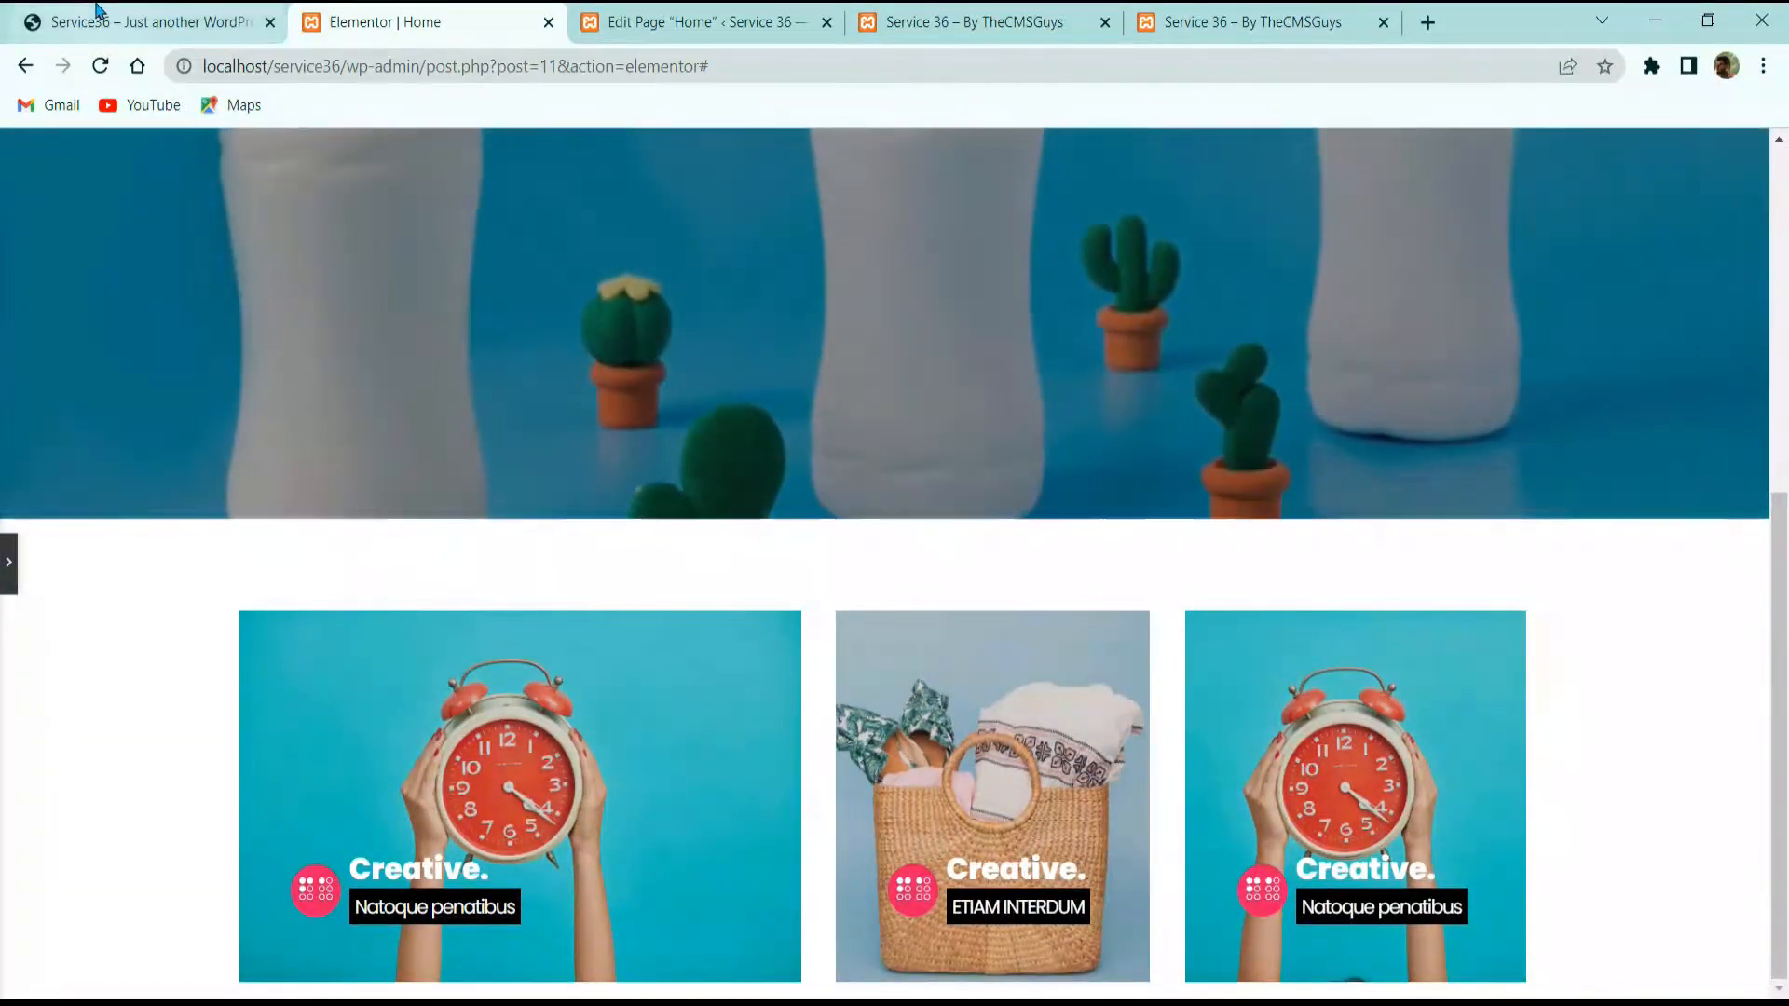
left_click(93, 22)
left_click(395, 34)
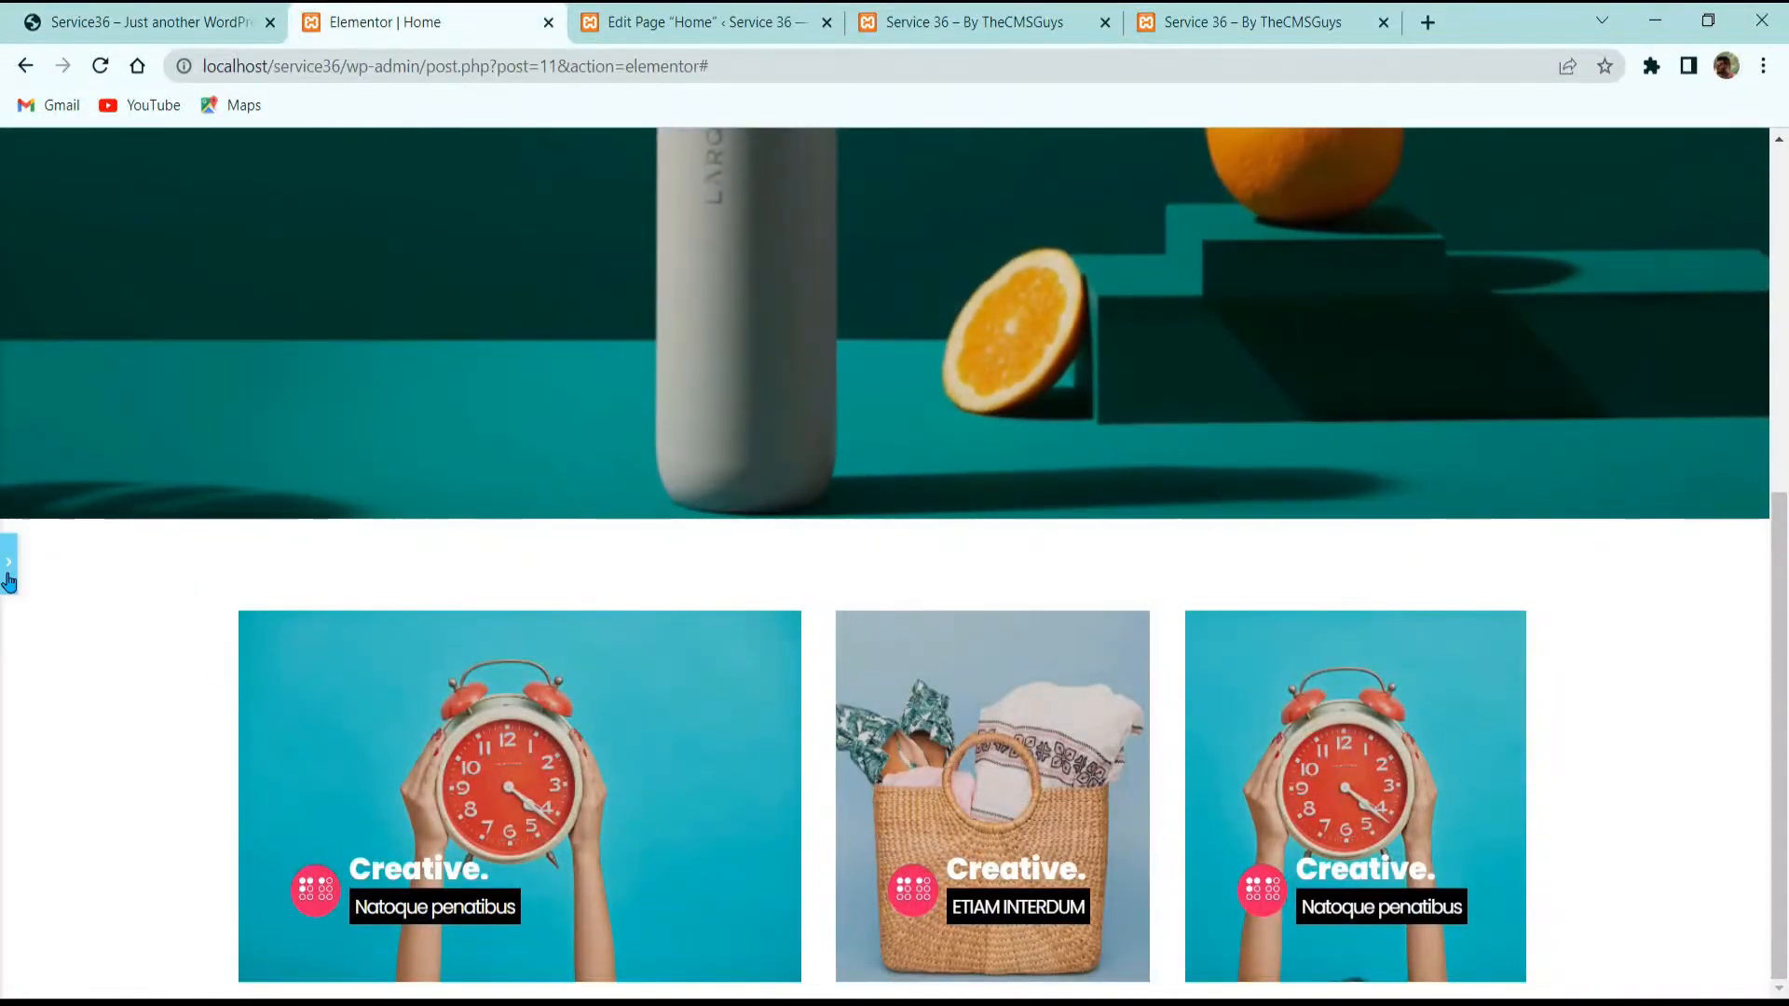
left_click(9, 577)
left_click(140, 22)
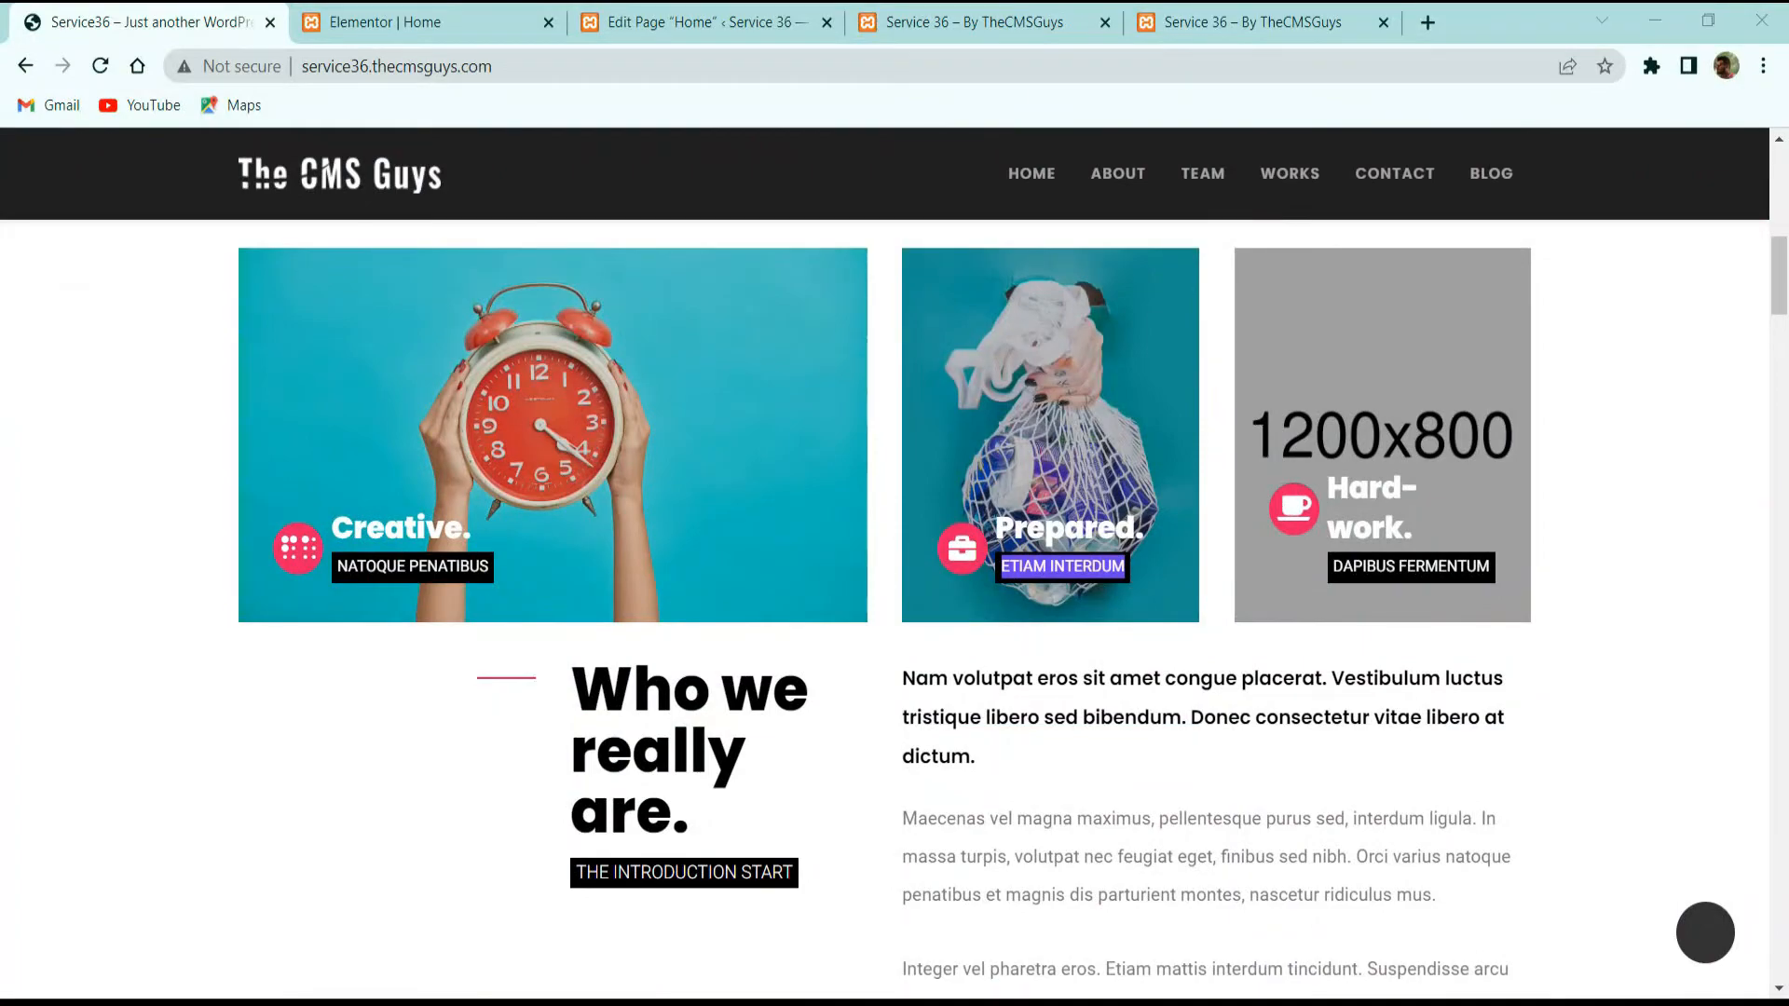
Step: Scroll the live site down to the signature, name and CEO & FOUNDER line, then go back to the editor
scroll(364, 655, "down", 3)
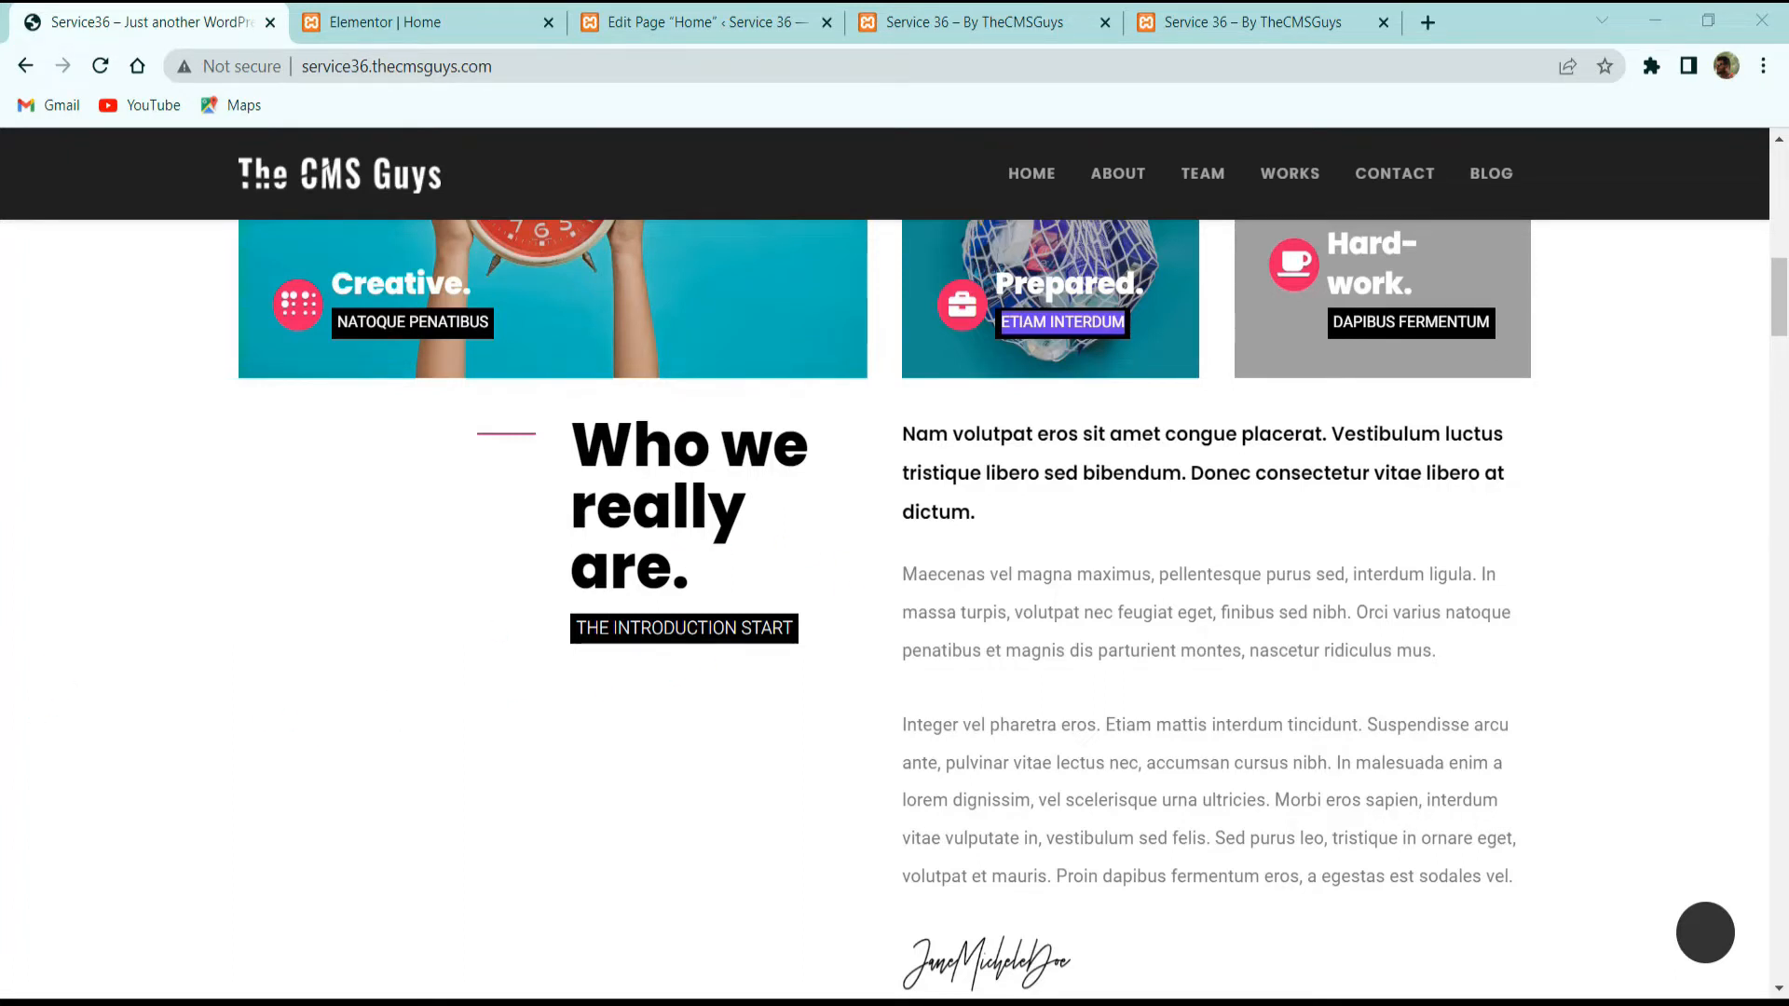
scroll(1231, 583, "down", 6)
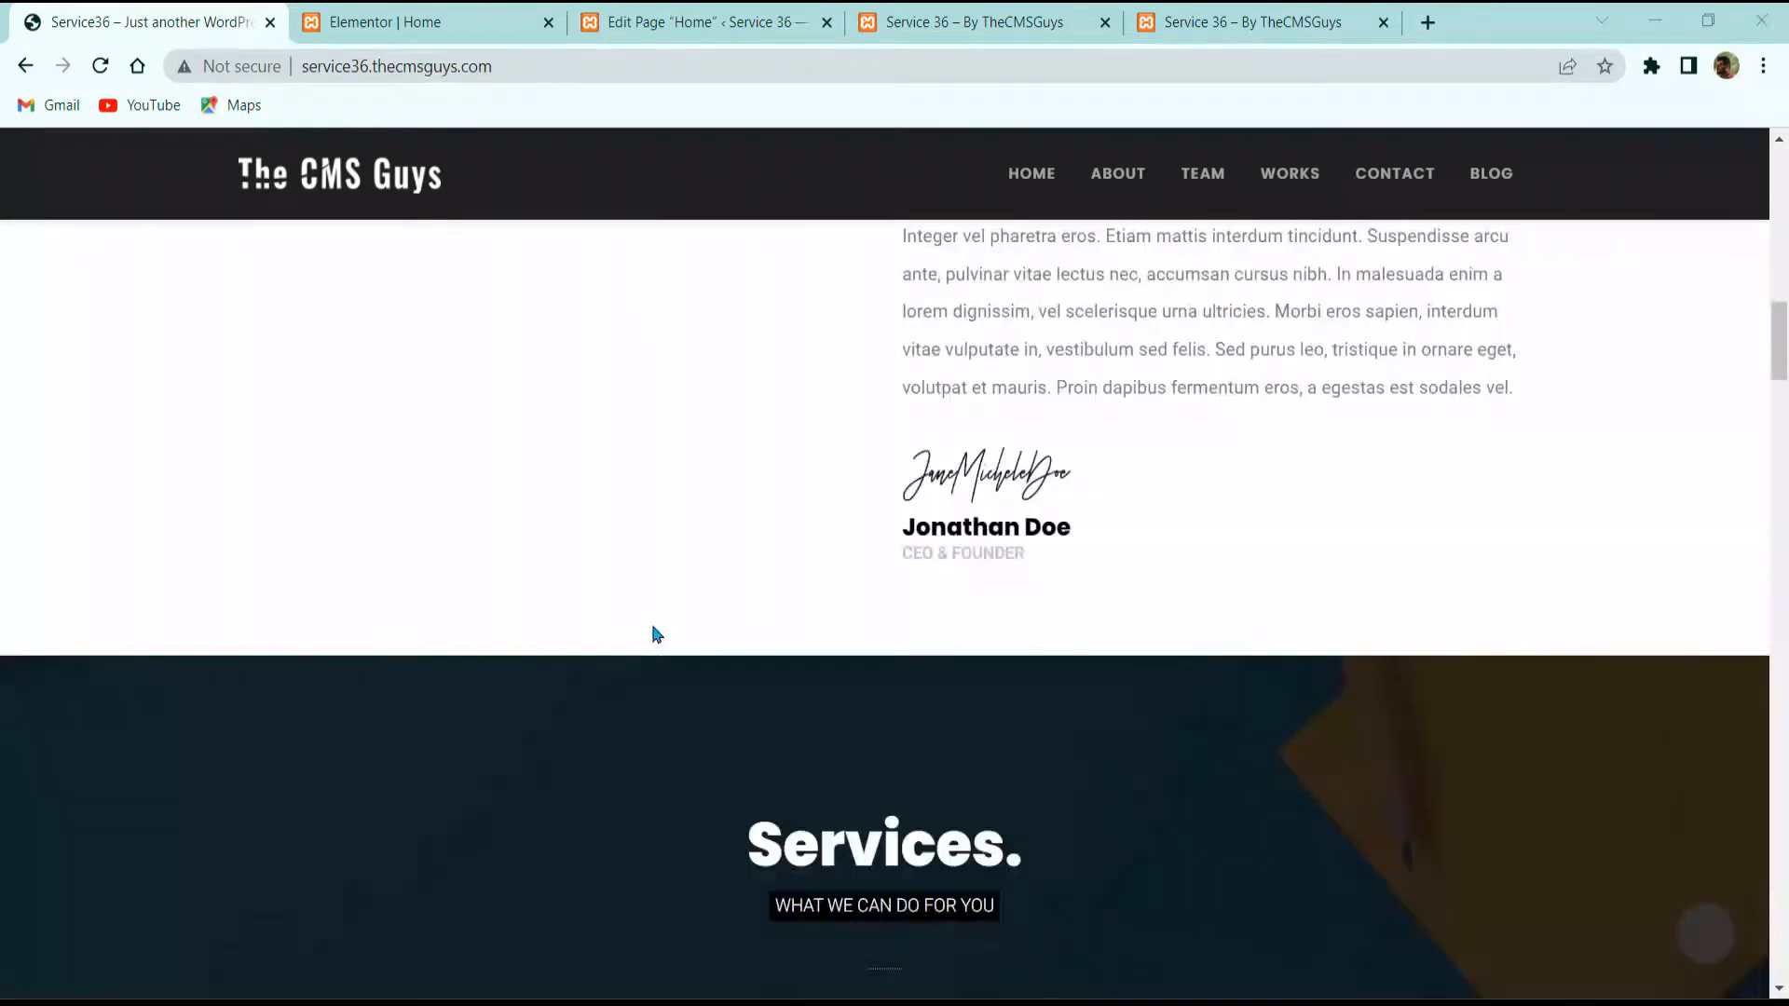
scroll(652, 631, "up", 6)
left_click(407, 5)
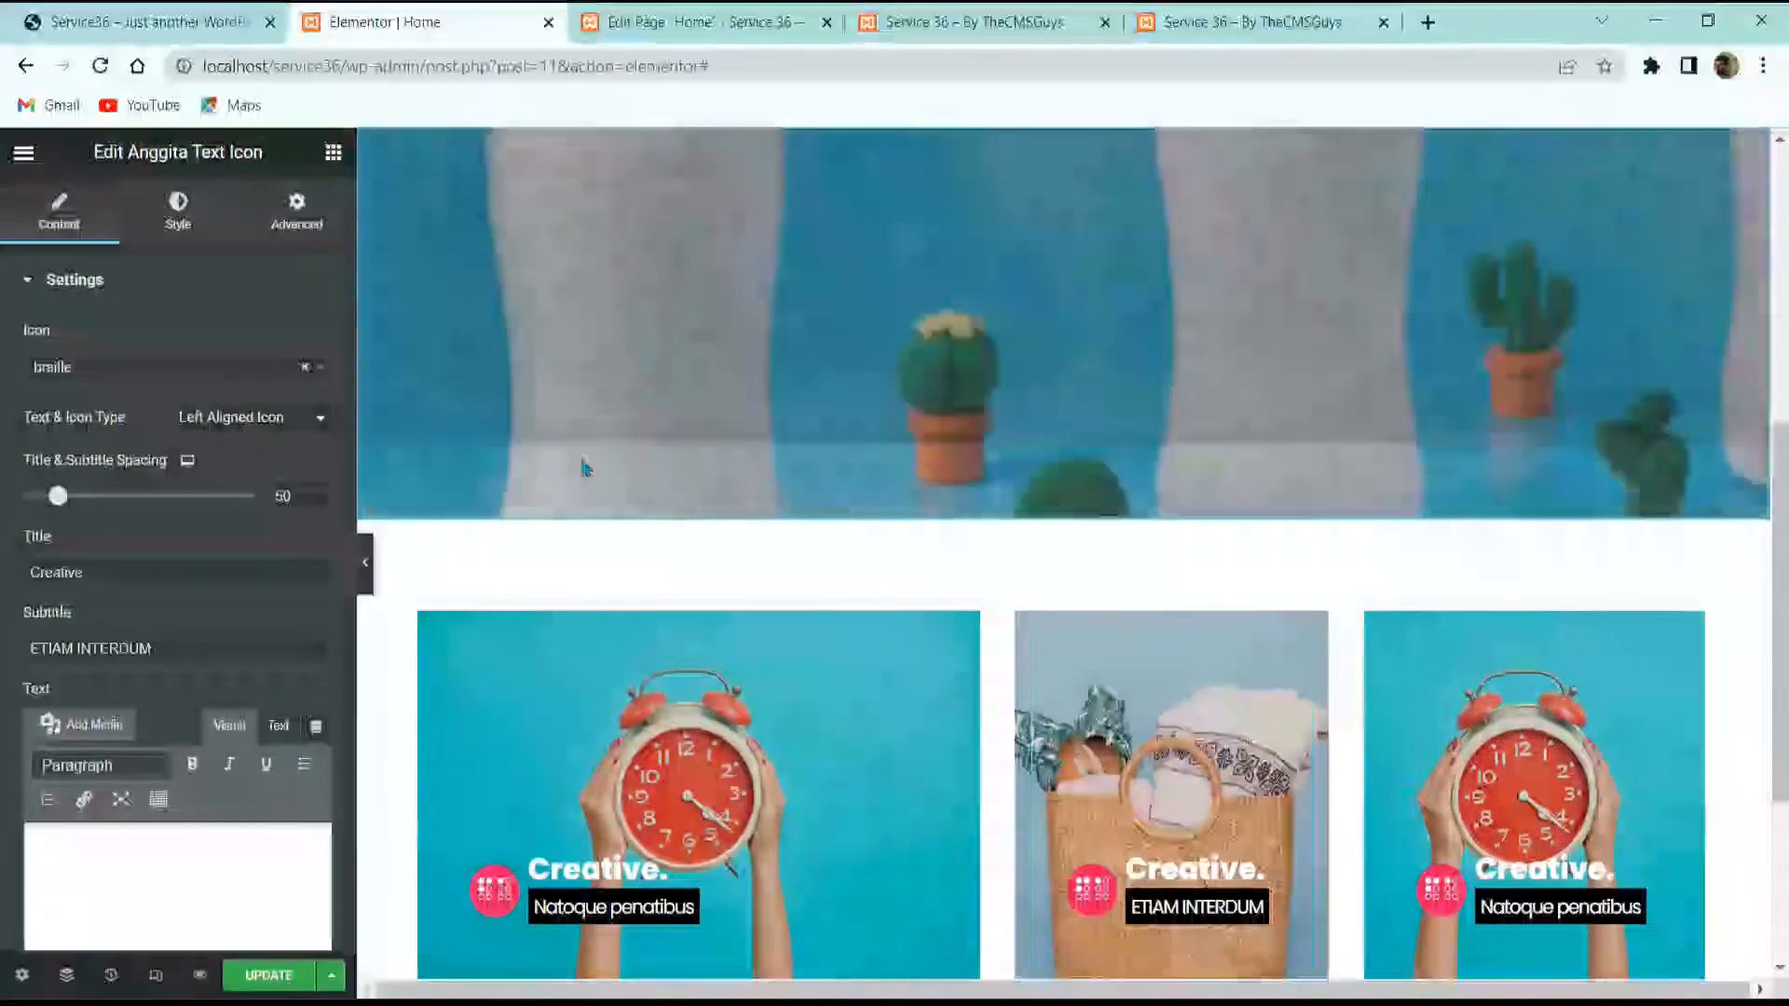
scroll(1062, 559, "down", 3)
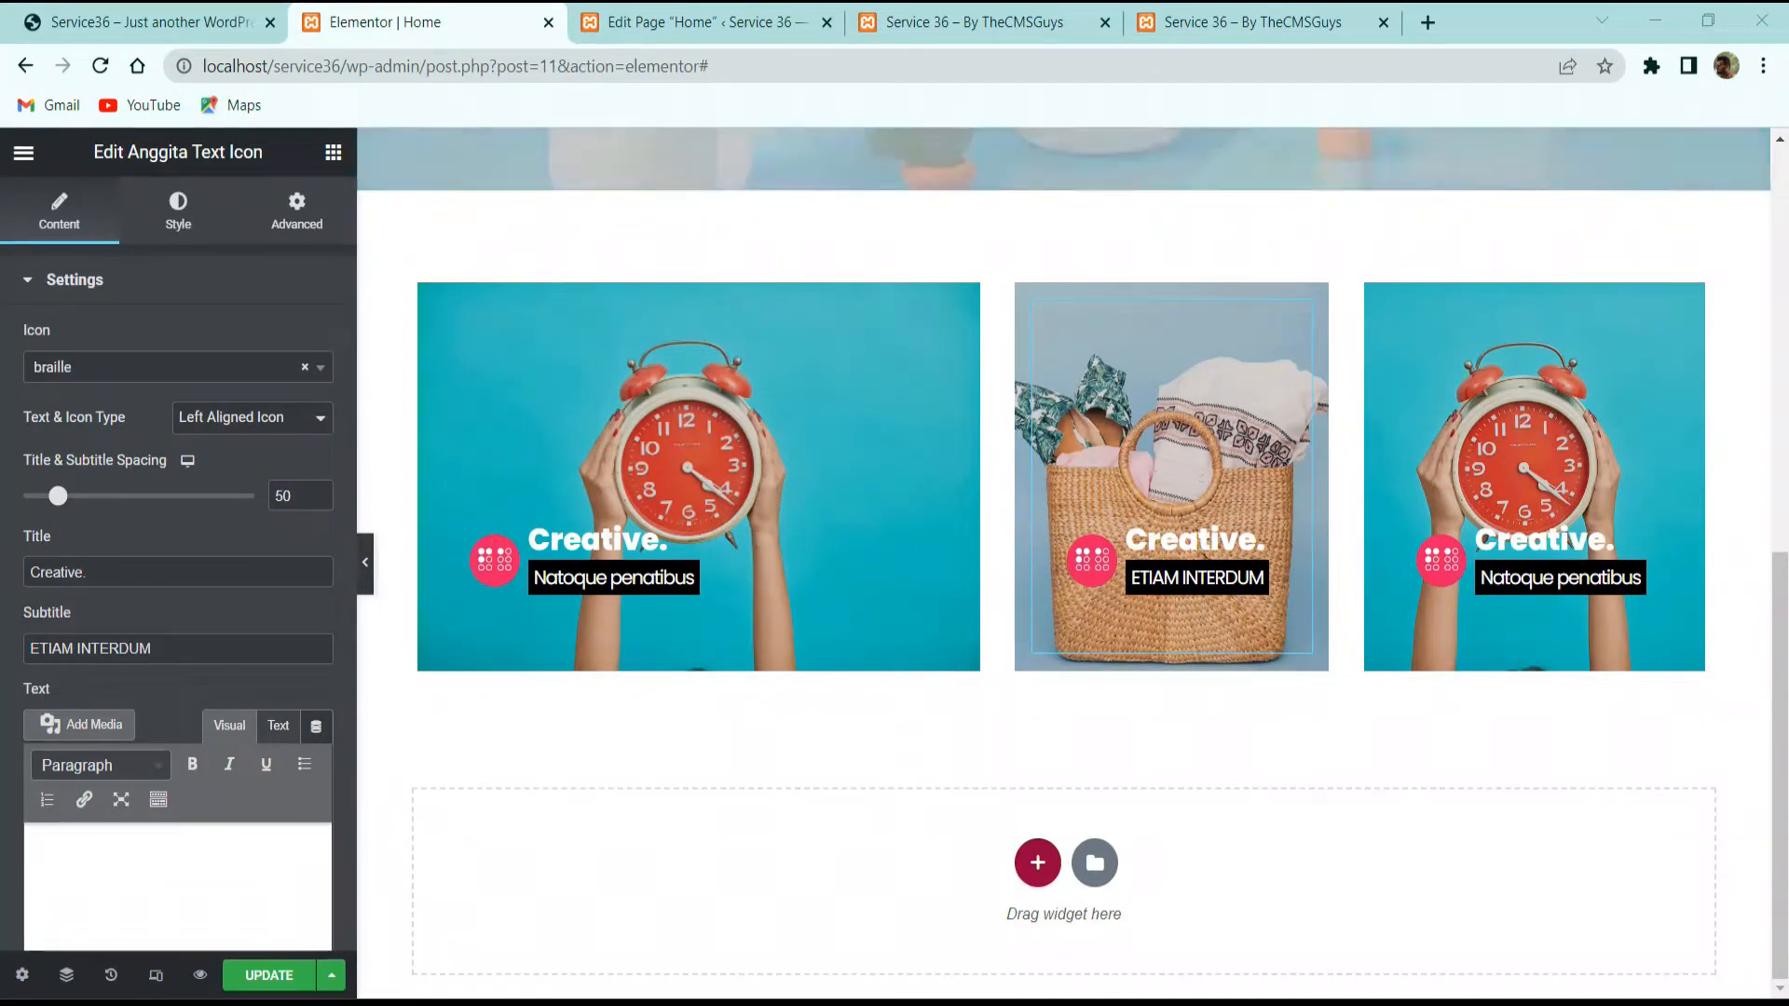
Step: Add a two-column section below the cards with No Gap between columns
left_click(168, 13)
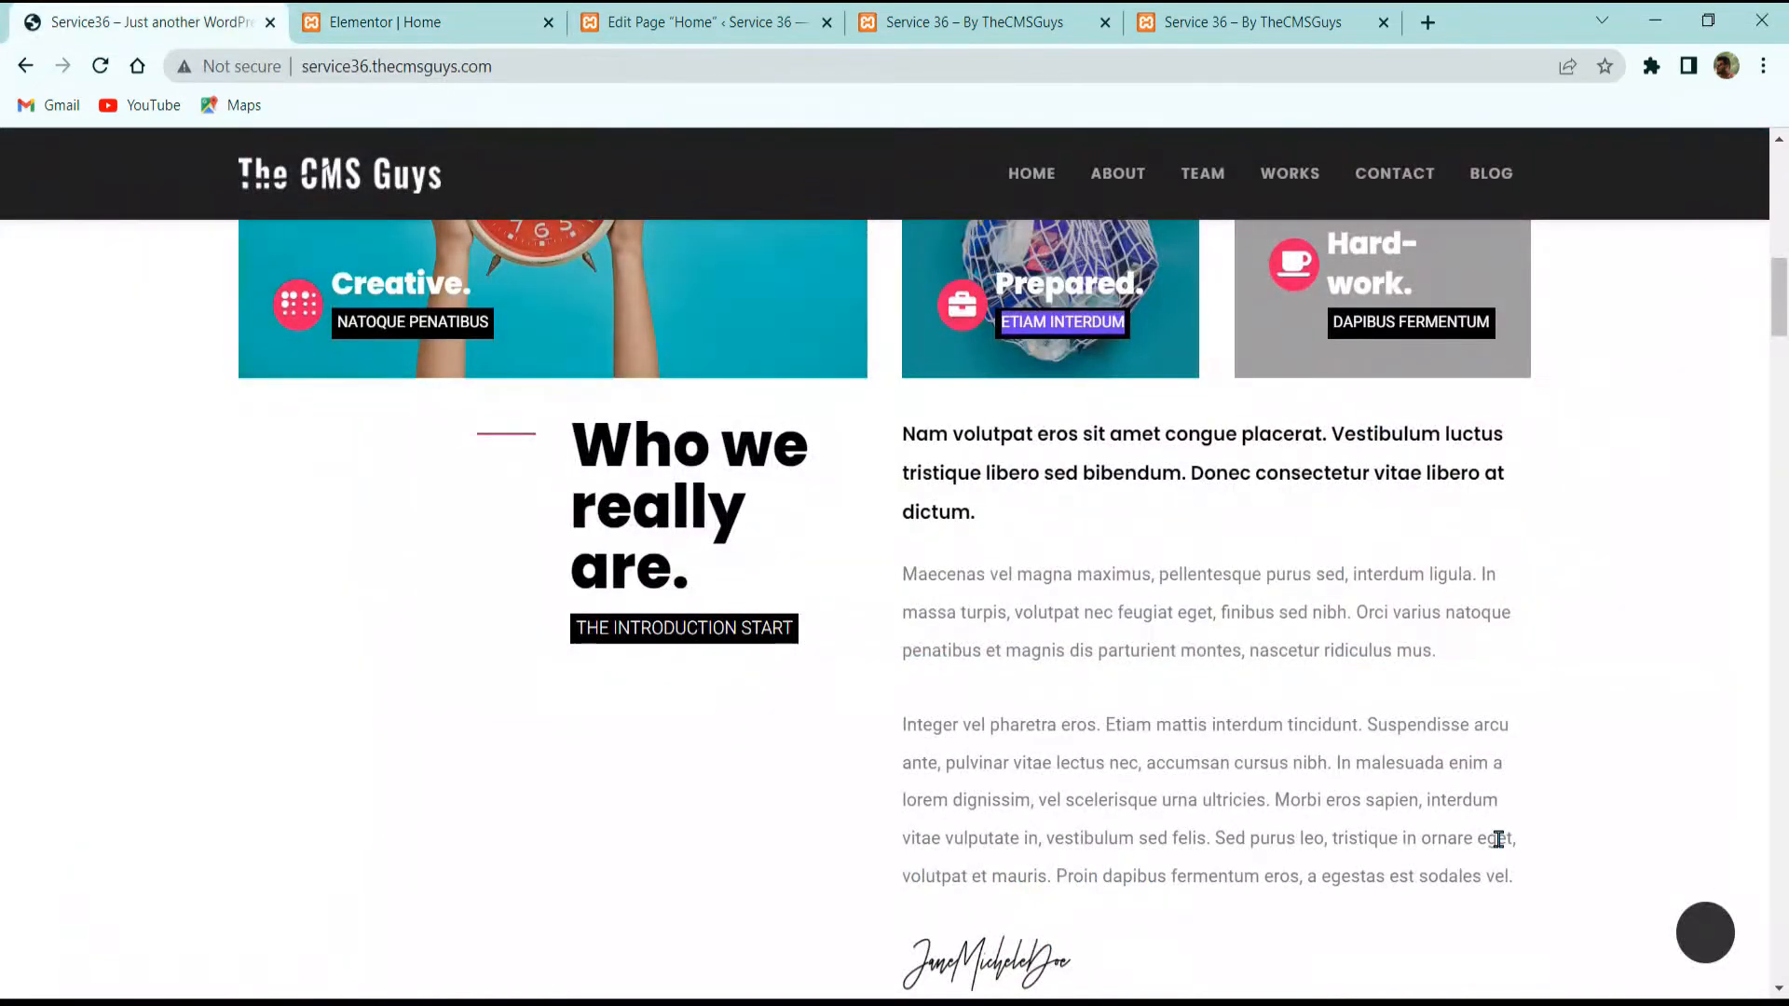
left_click(420, 23)
left_click(1036, 862)
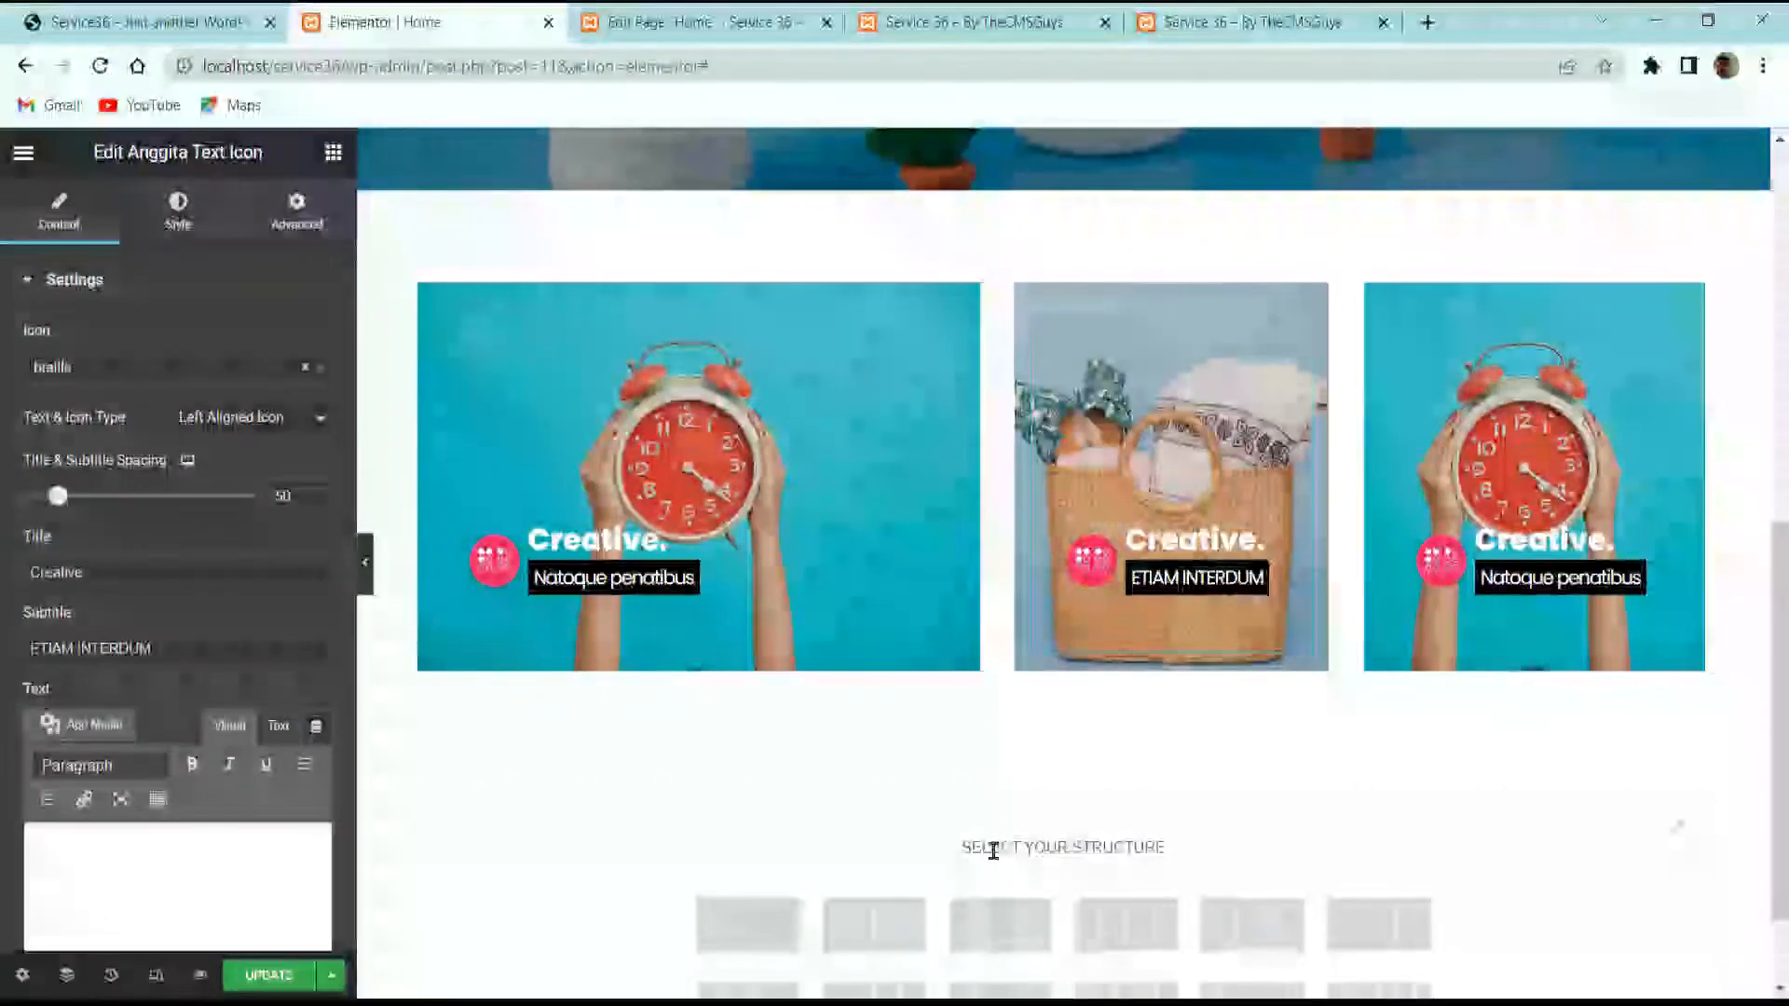
left_click(861, 934)
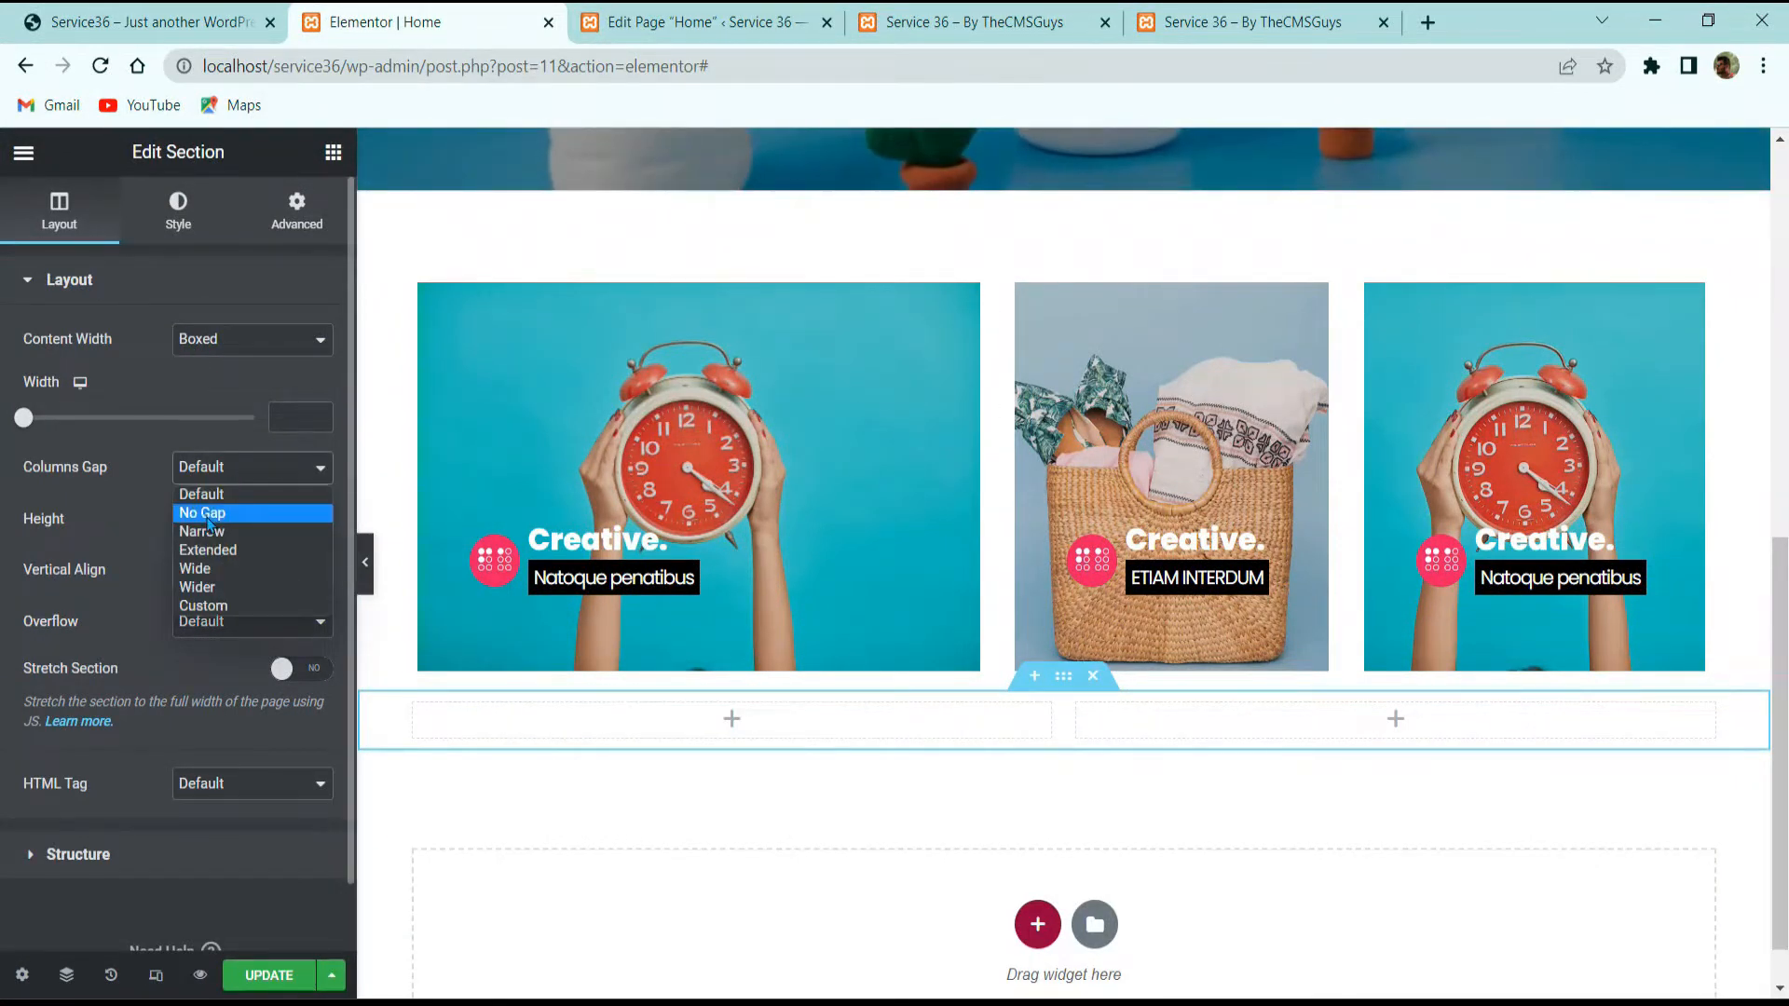
left_click(208, 513)
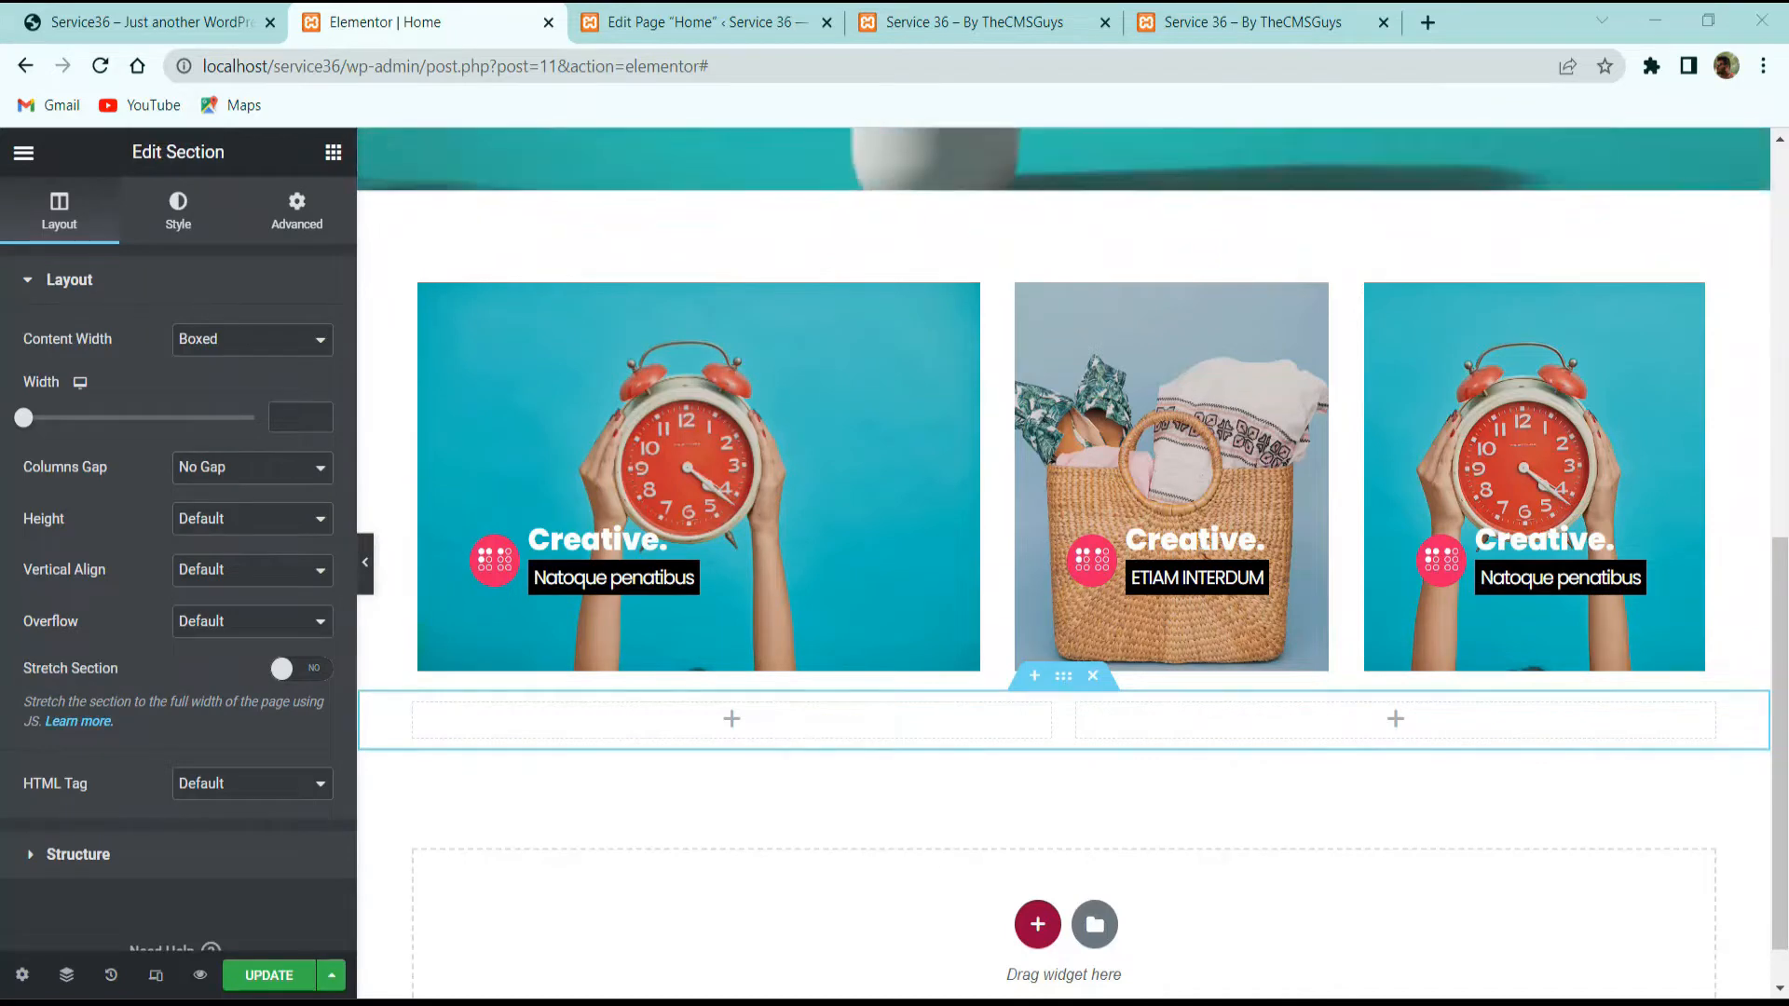
Step: Unlink the section's padding and set its bottom padding to 60 px
left_click(331, 214)
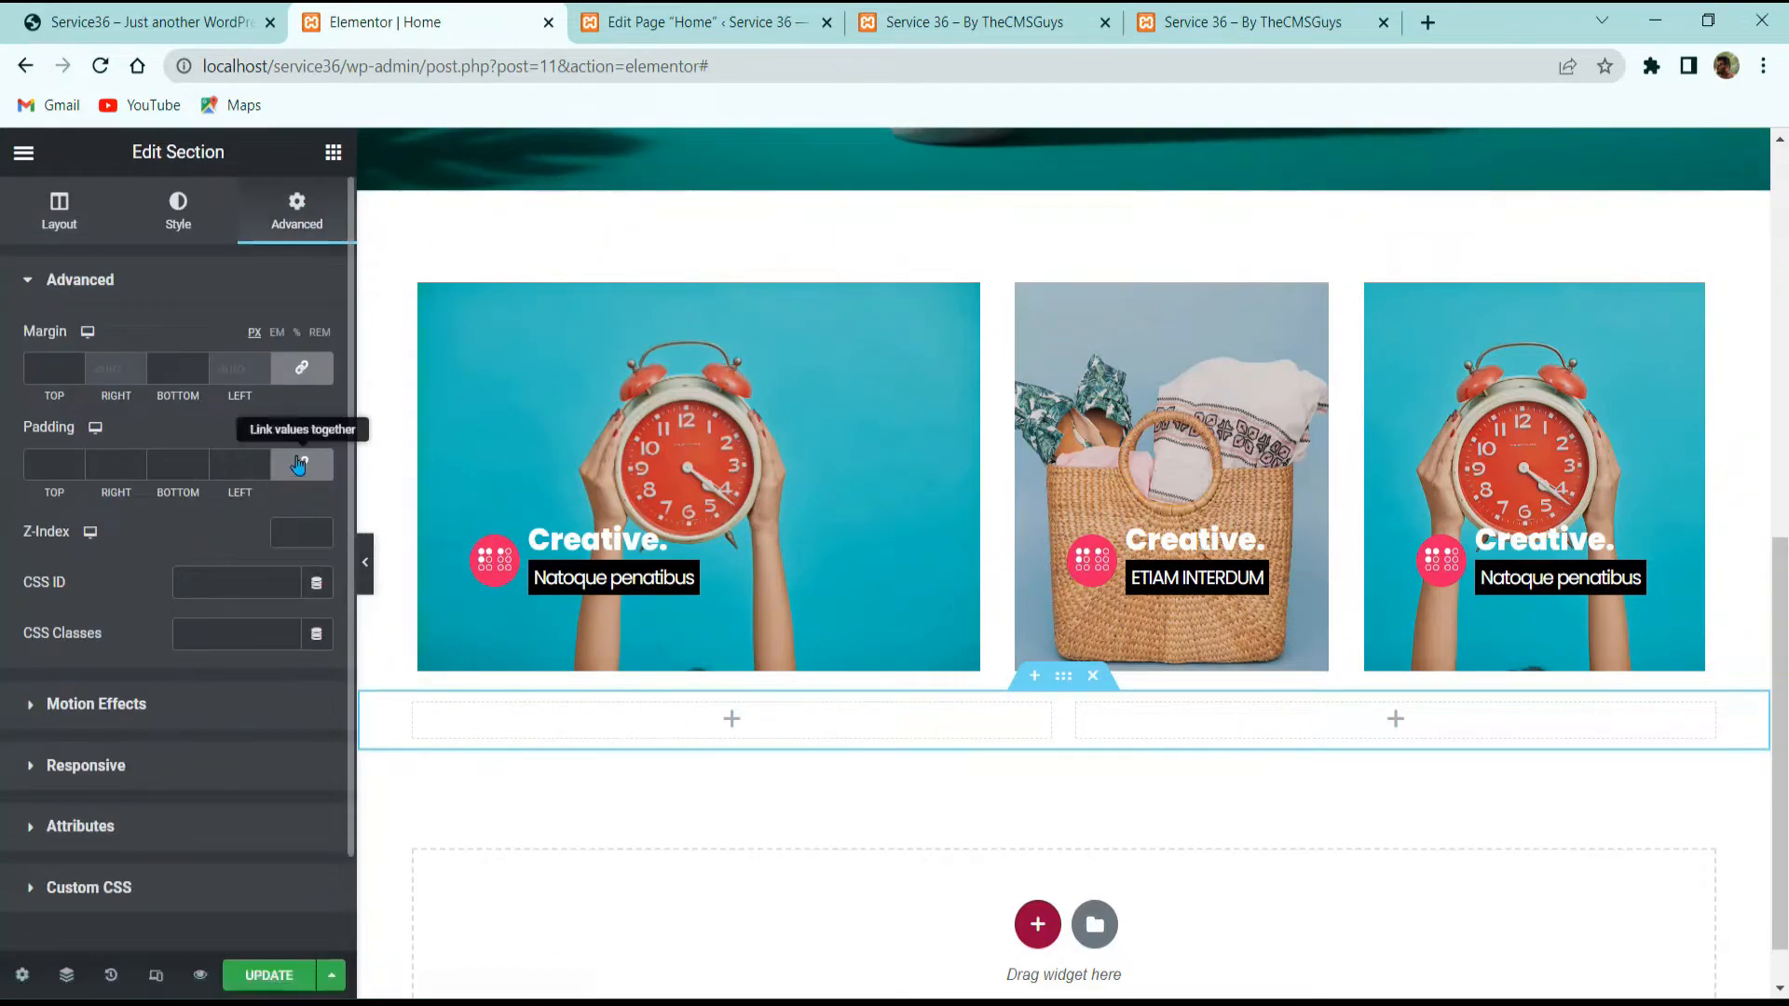
left_click(301, 464)
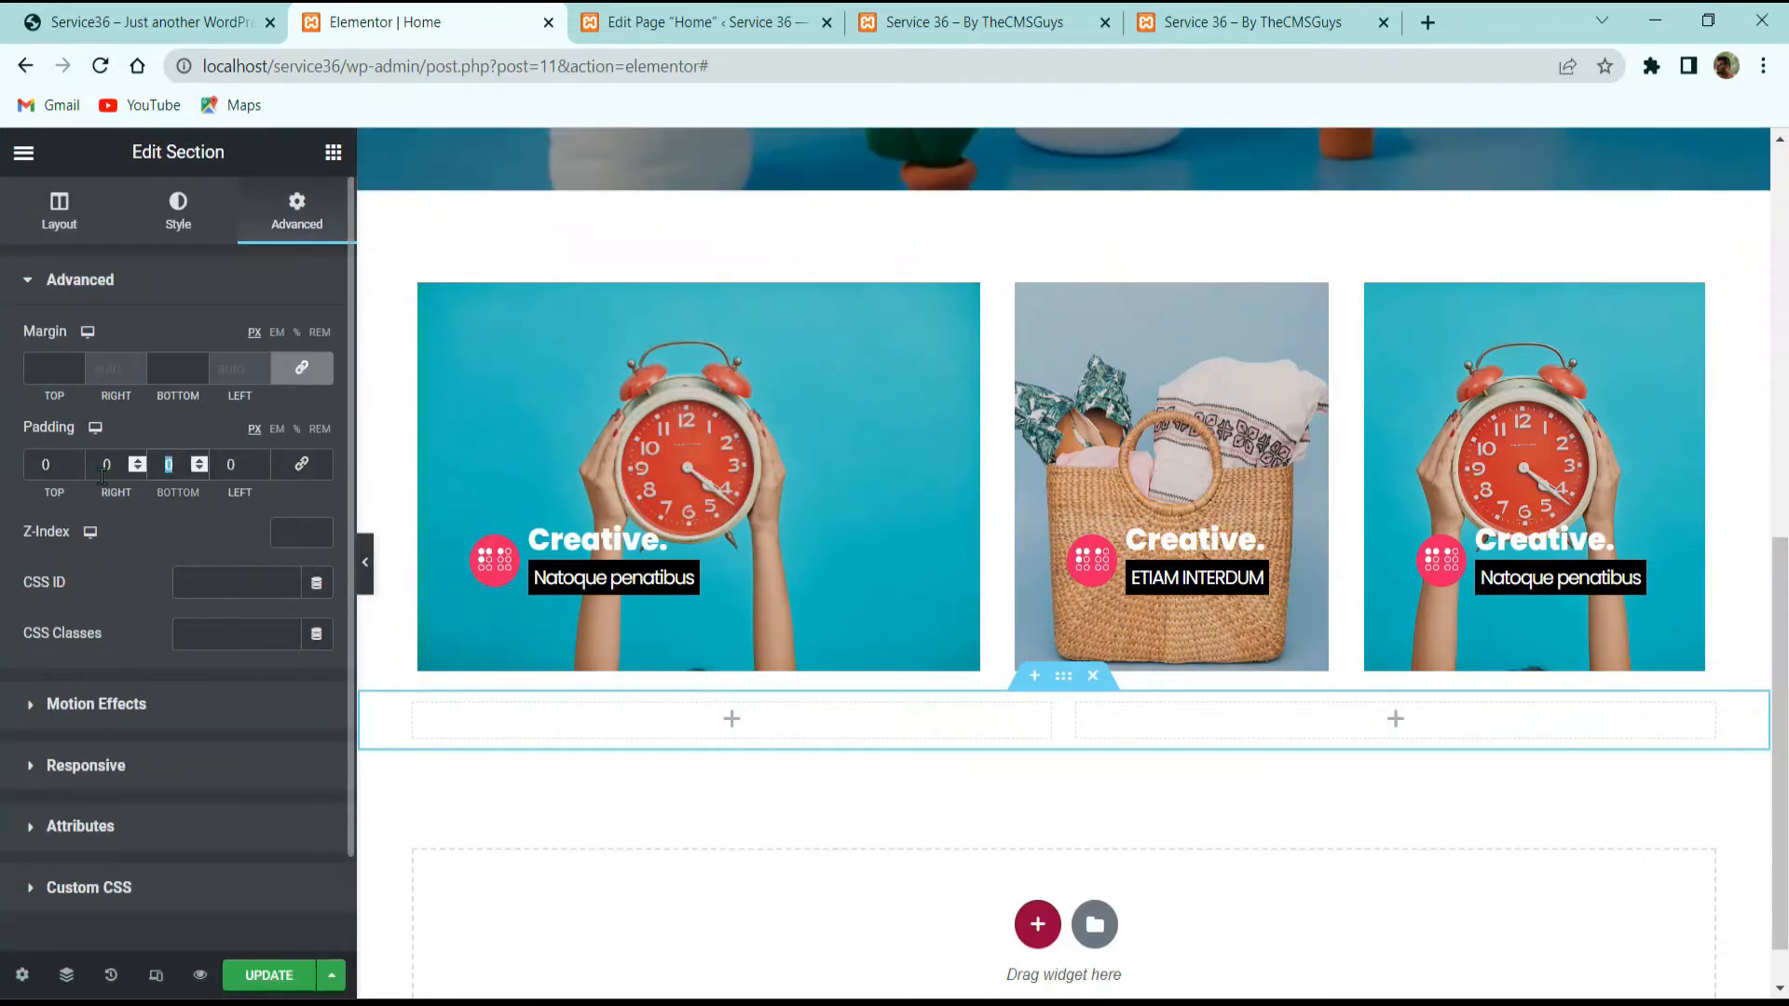
type("60")
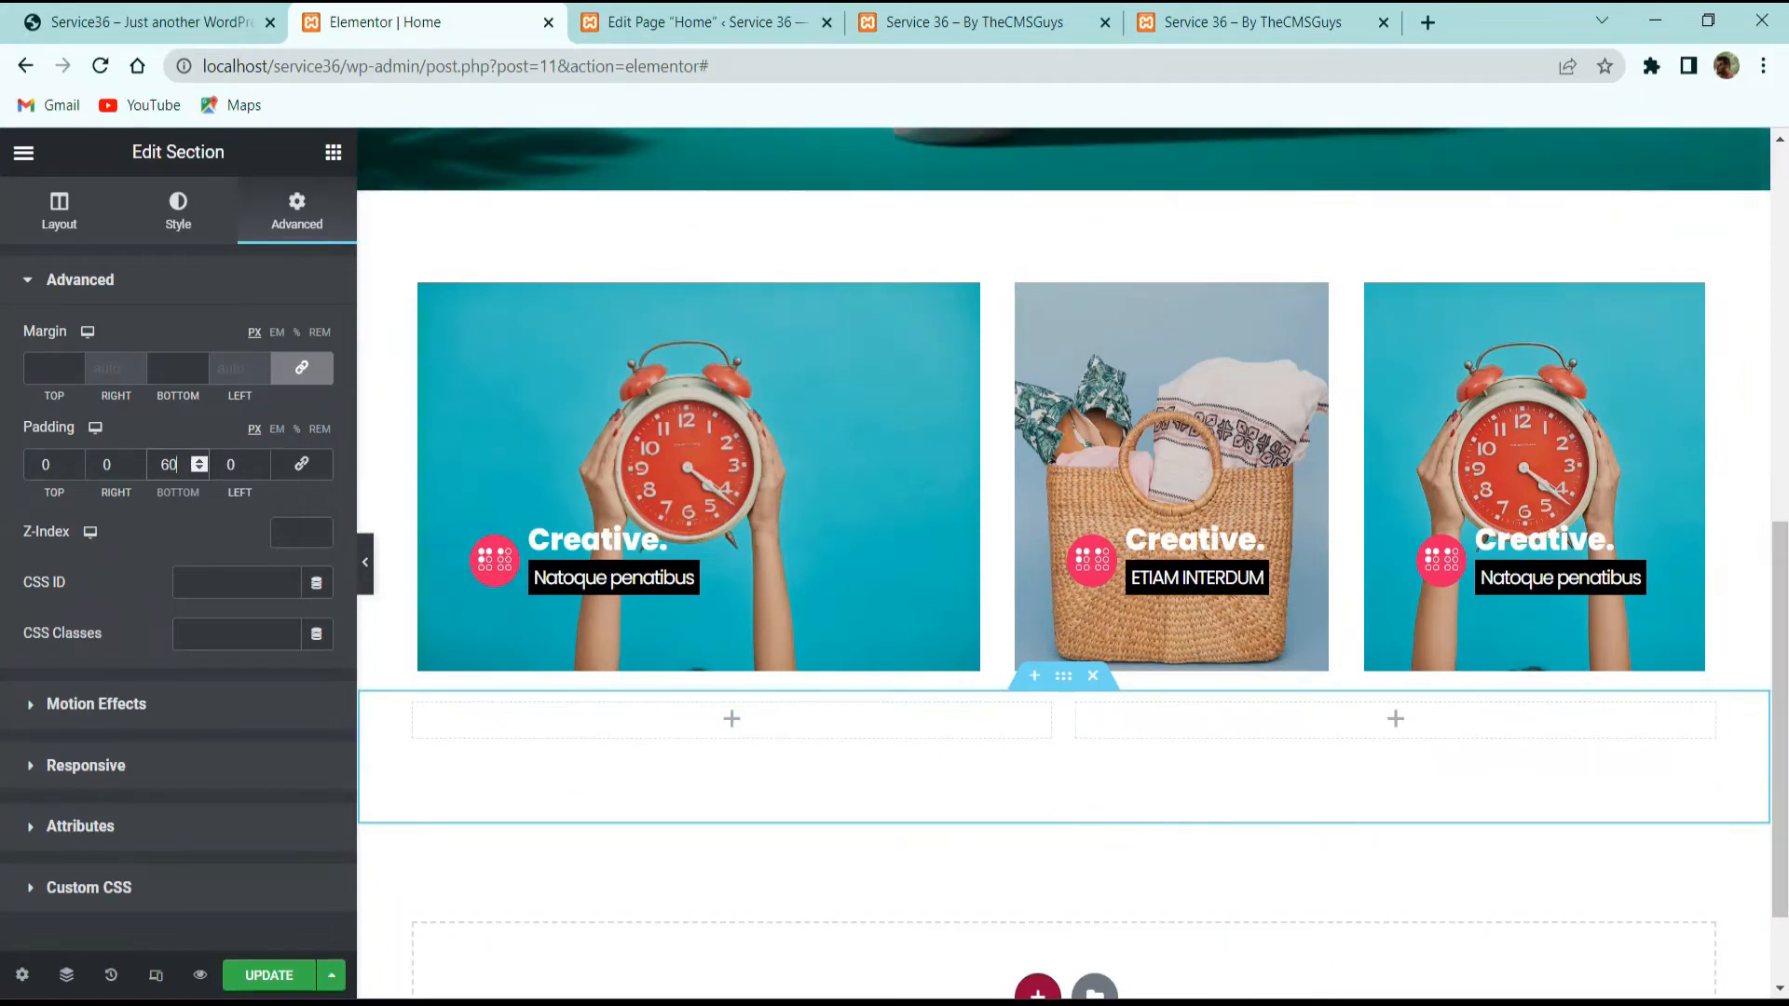
left_click(49, 33)
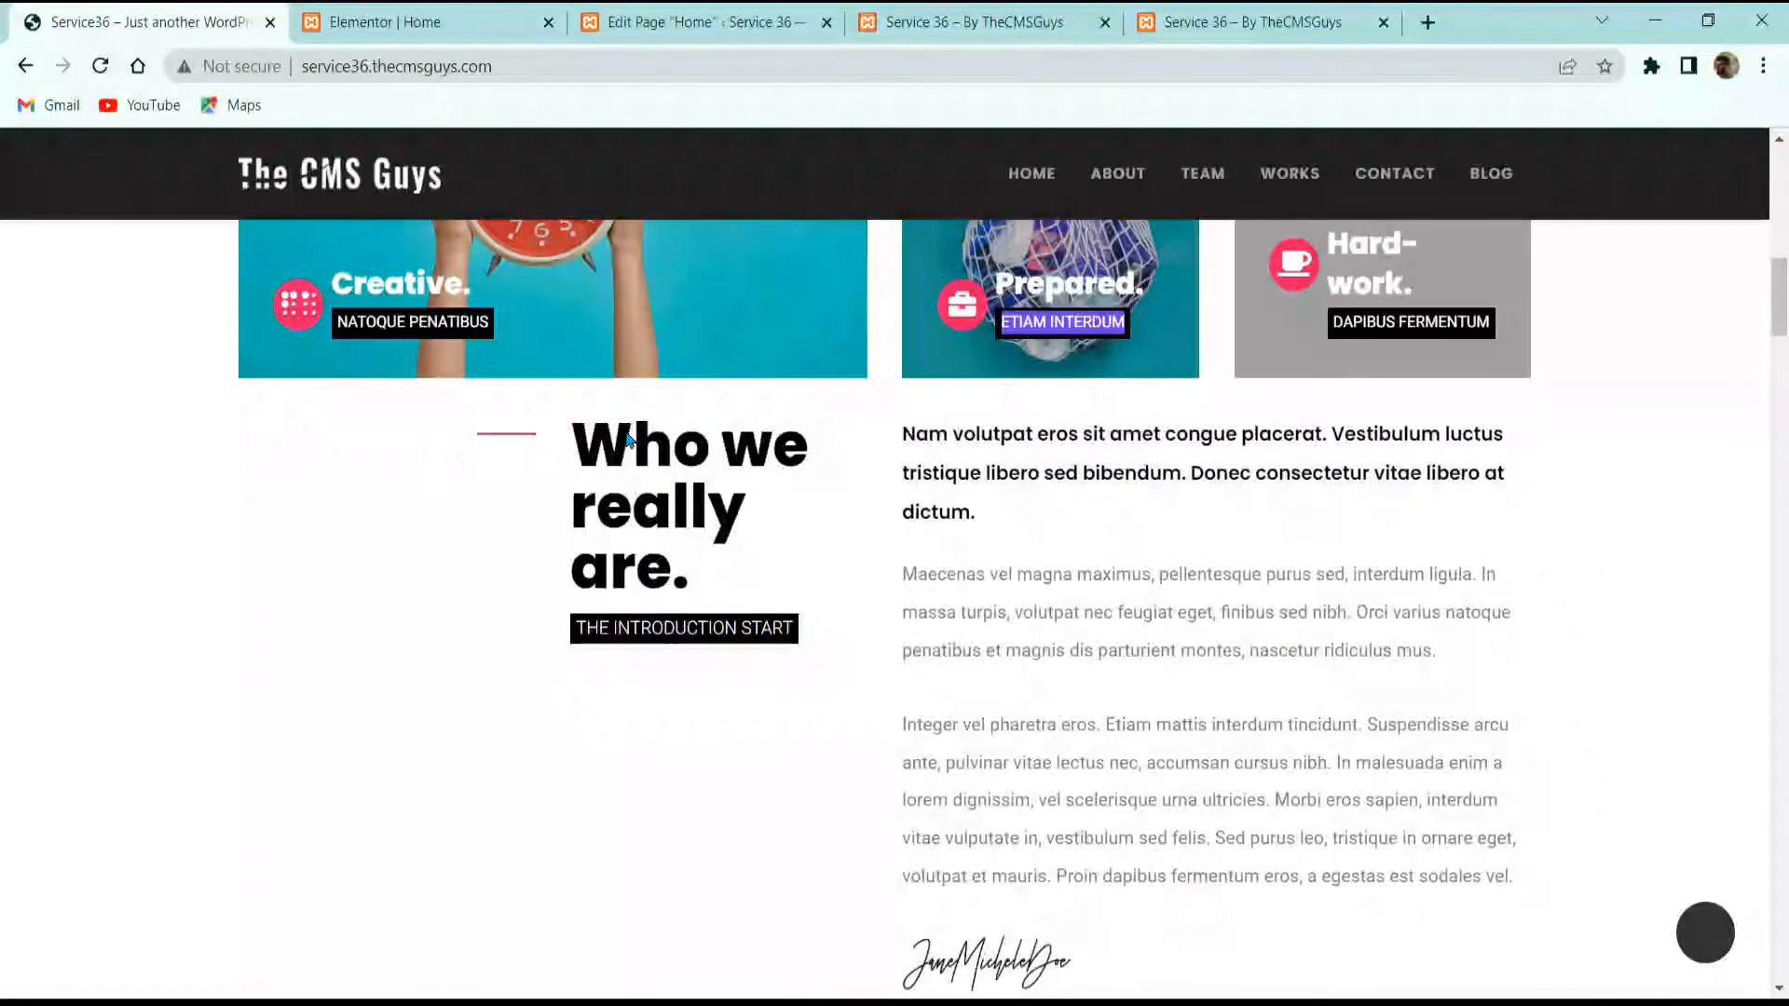
left_click(373, 22)
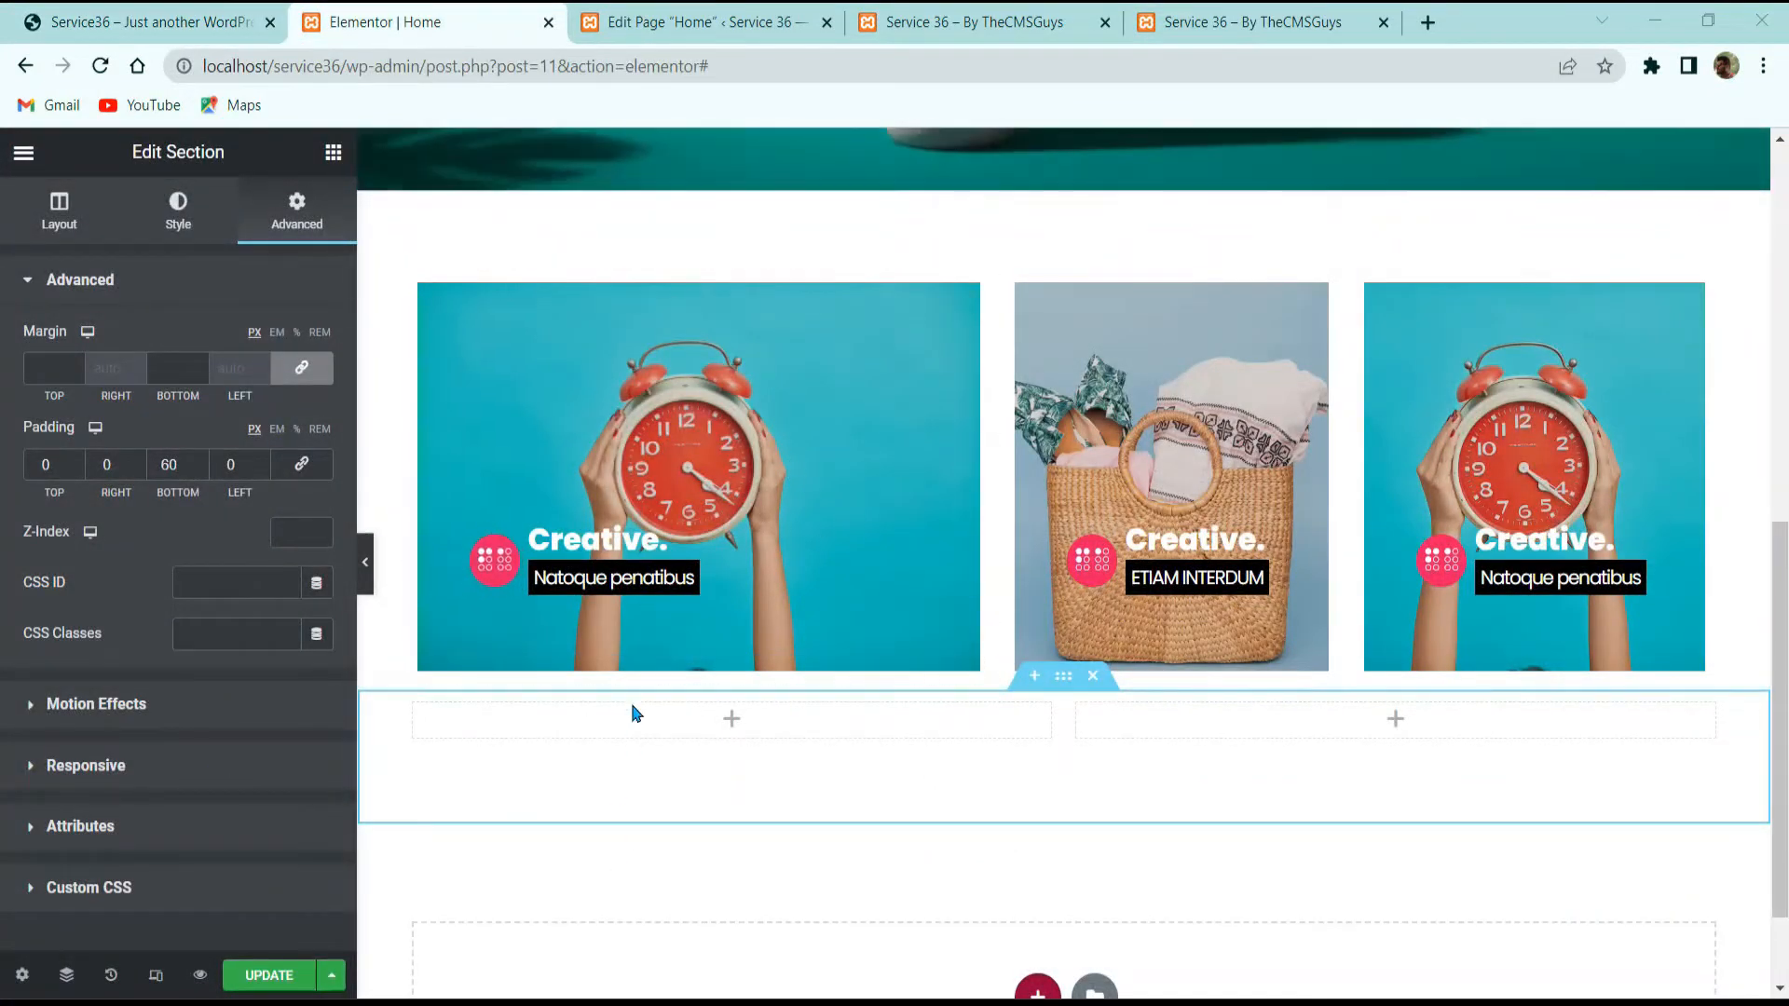
left_click(322, 156)
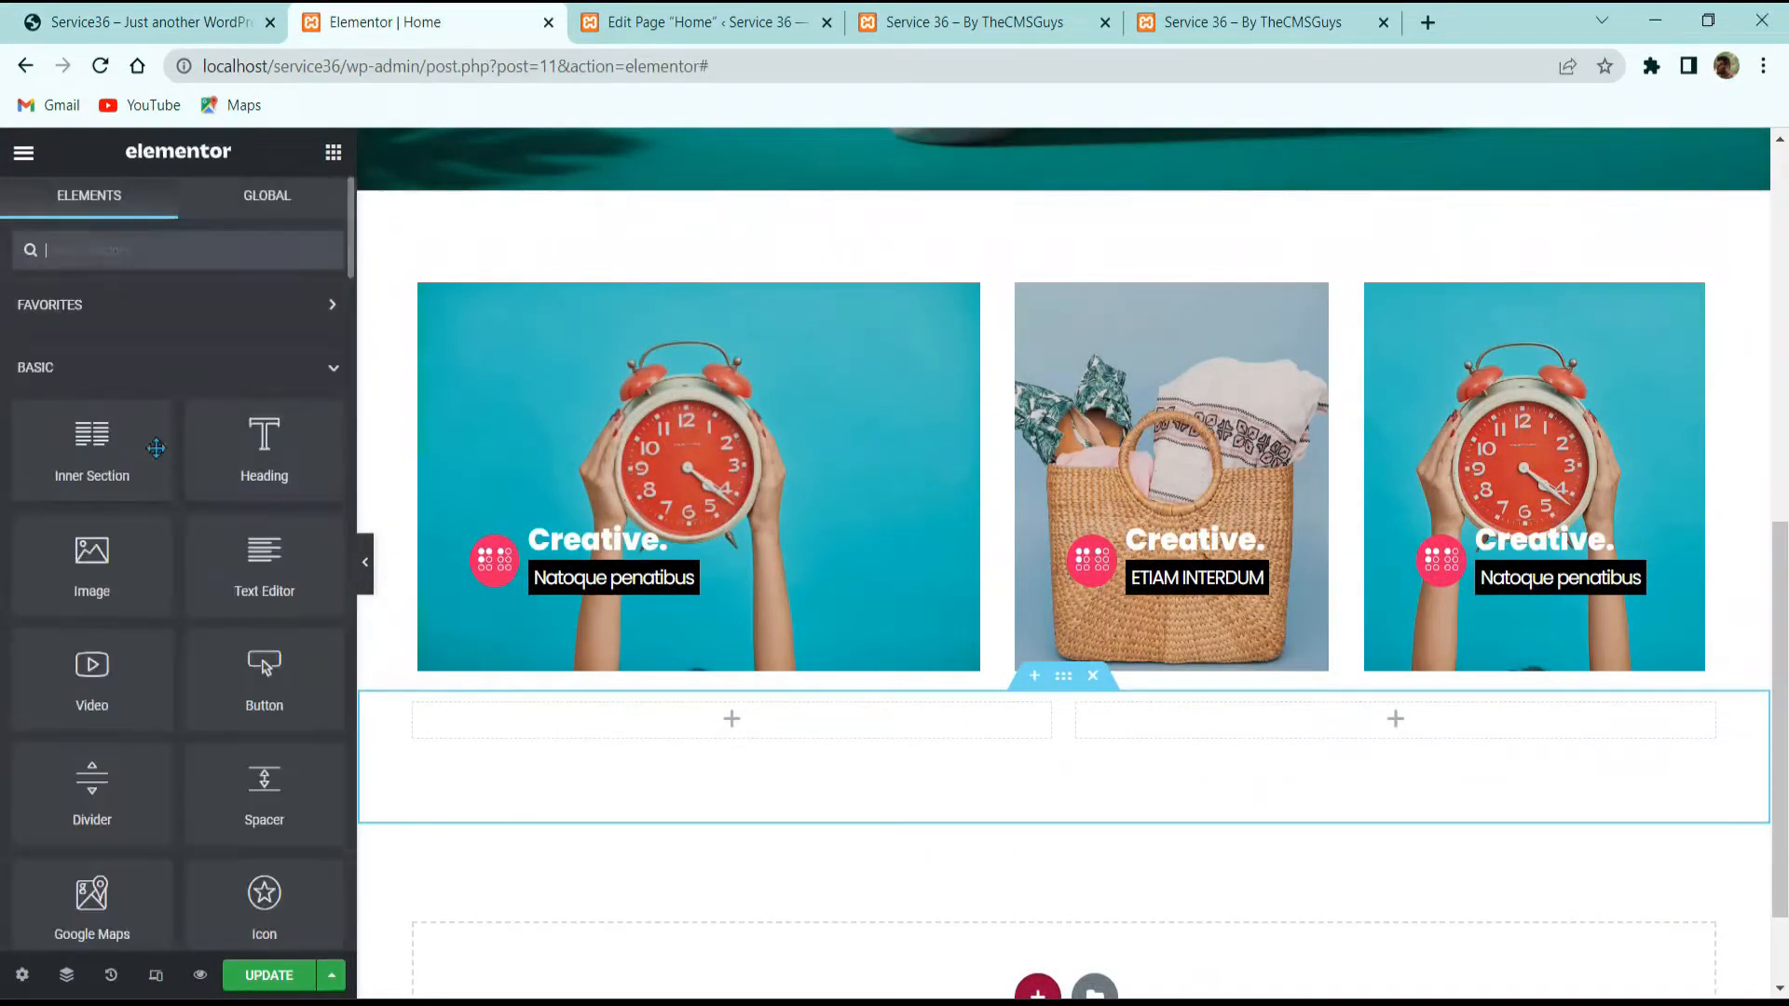
Step: Place an inner section in the left column and link its first column's padding values
left_click_drag(91, 445, 744, 748)
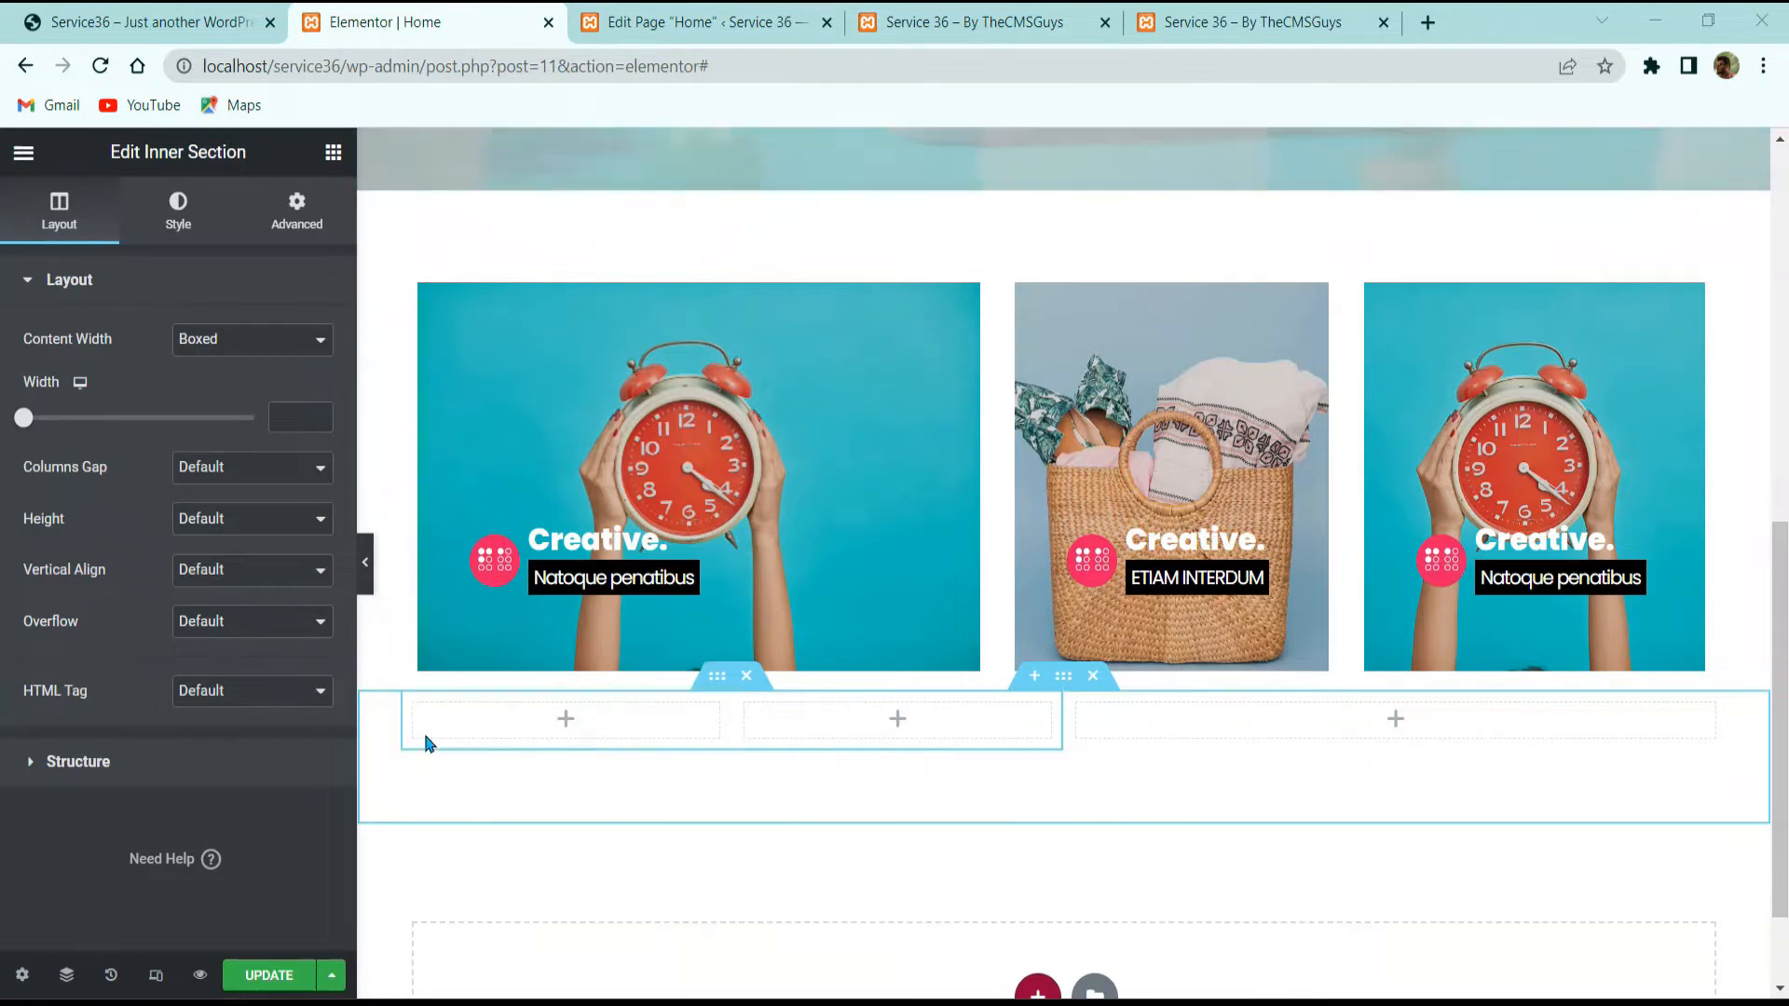
left_click(414, 705)
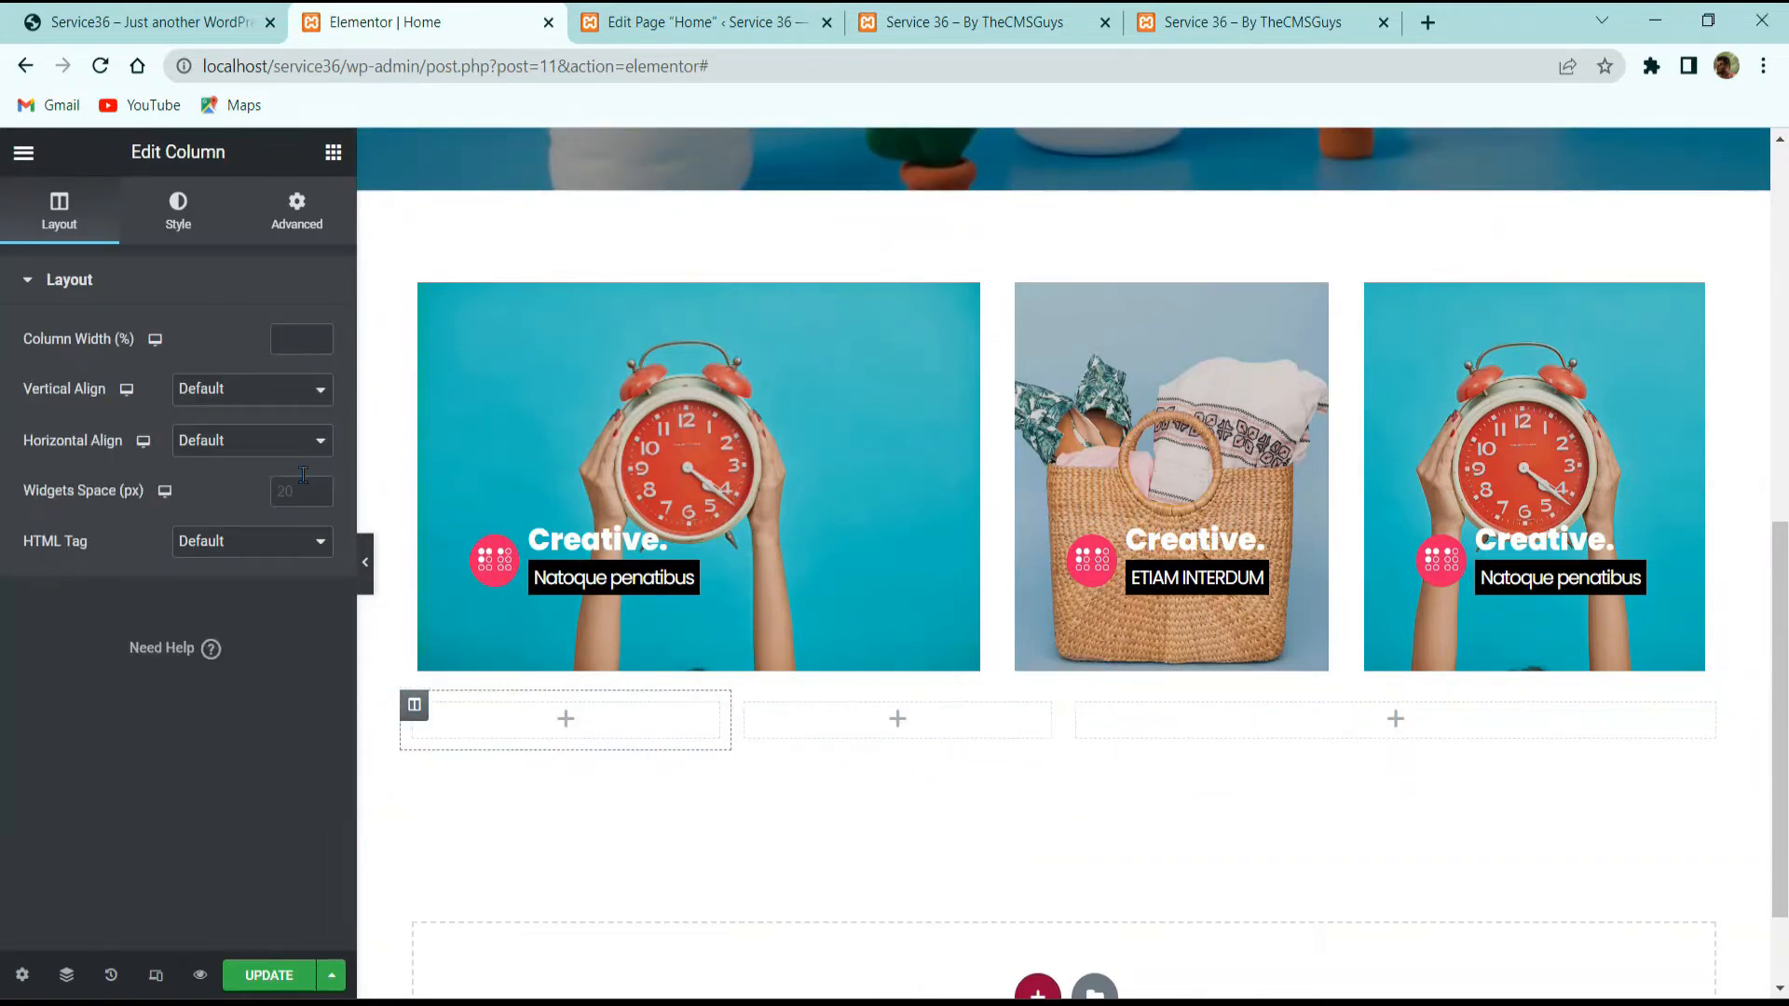
left_click(293, 217)
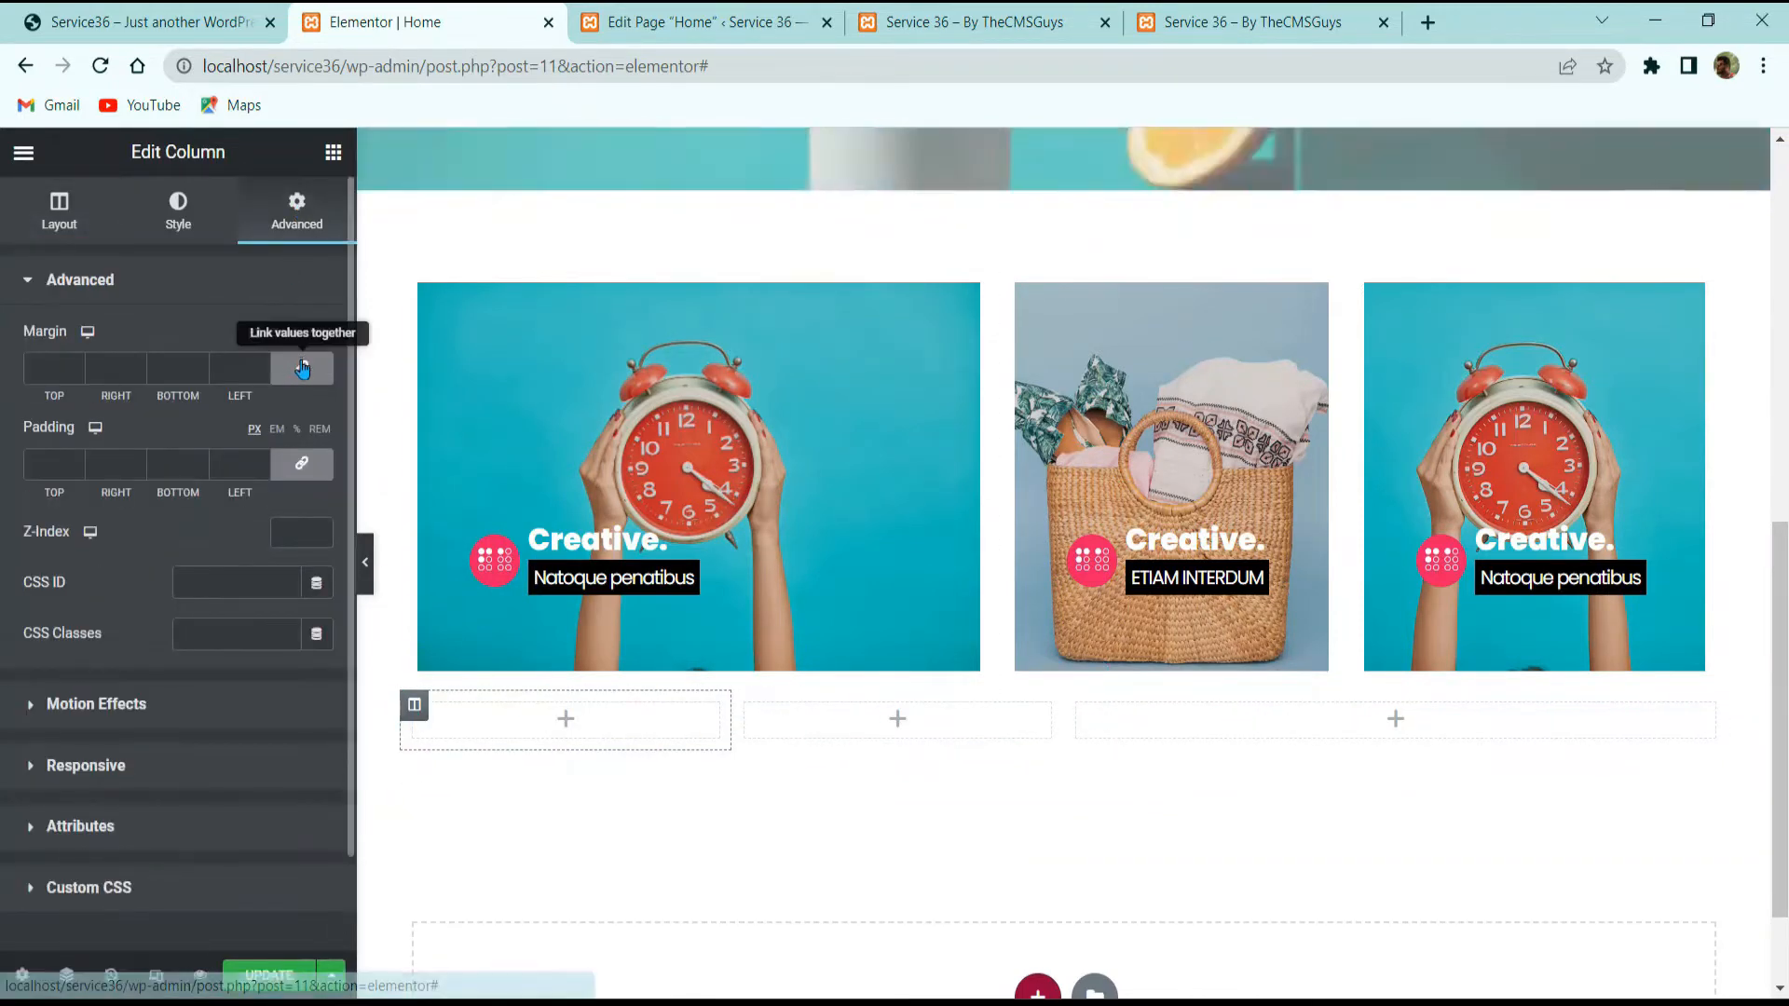
left_click(293, 466)
left_click(758, 730)
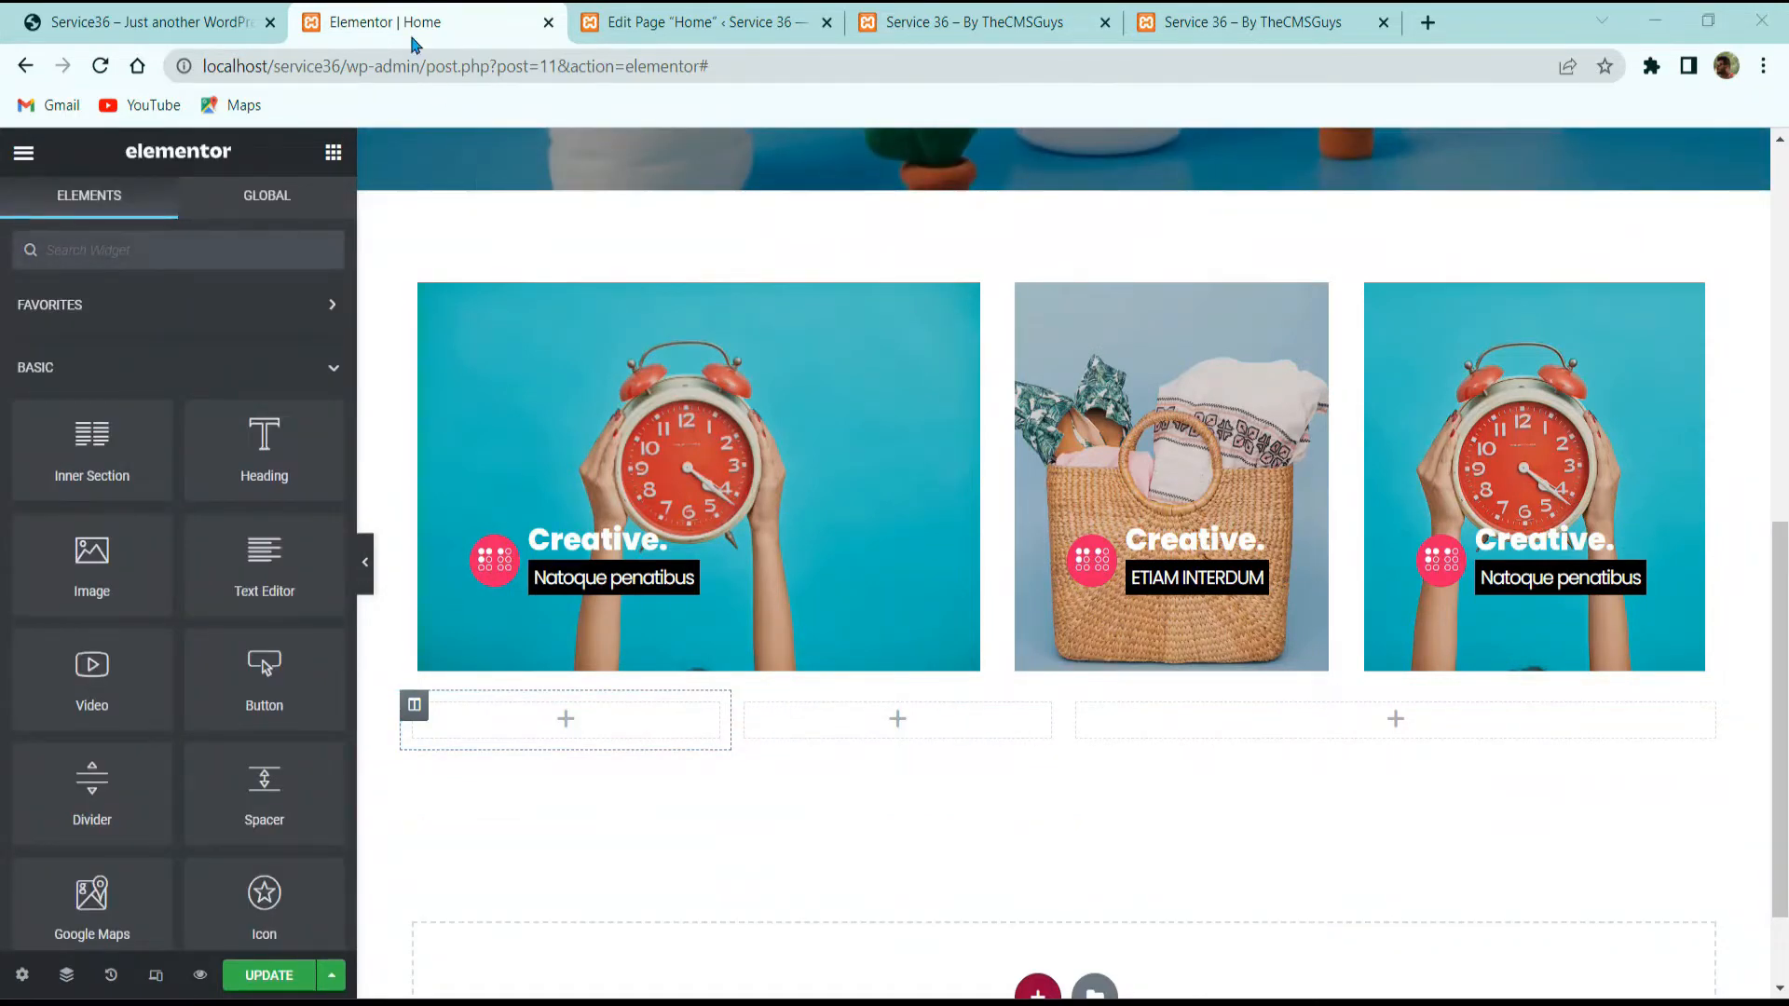
left_click(149, 22)
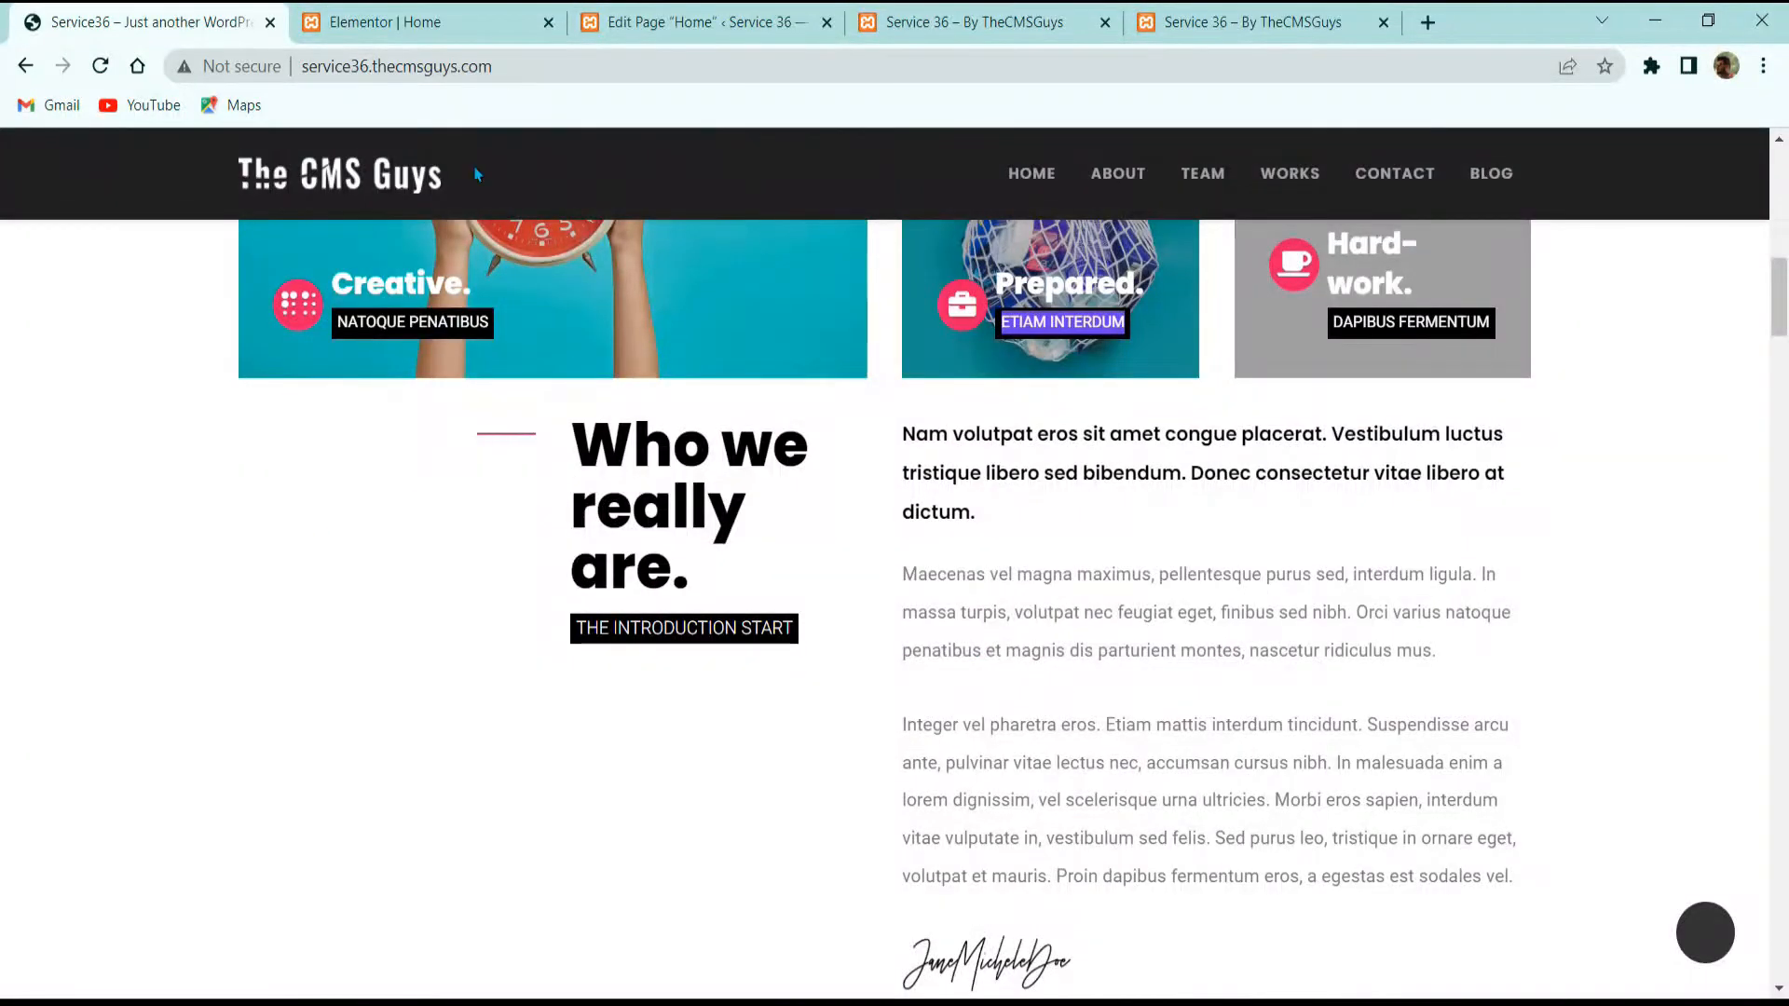
left_click(401, 22)
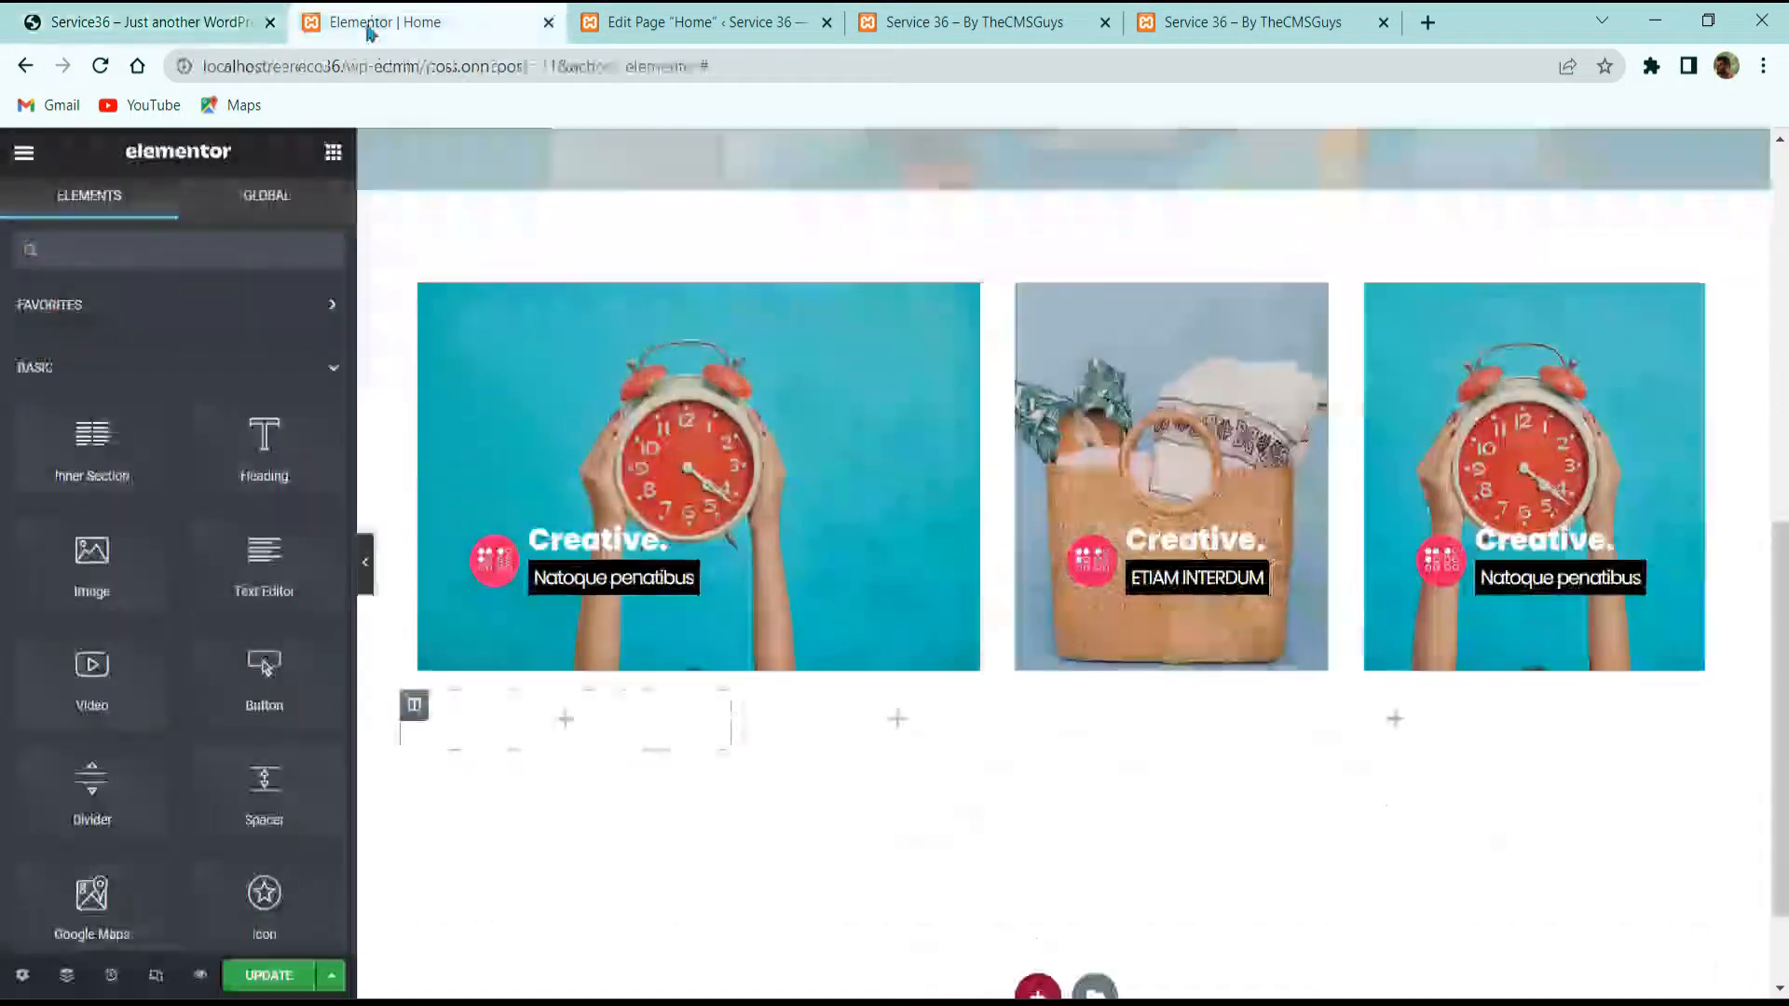
Step: Add a Divider widget to the first empty column and set its width to 50
left_click(264, 235)
type("divide")
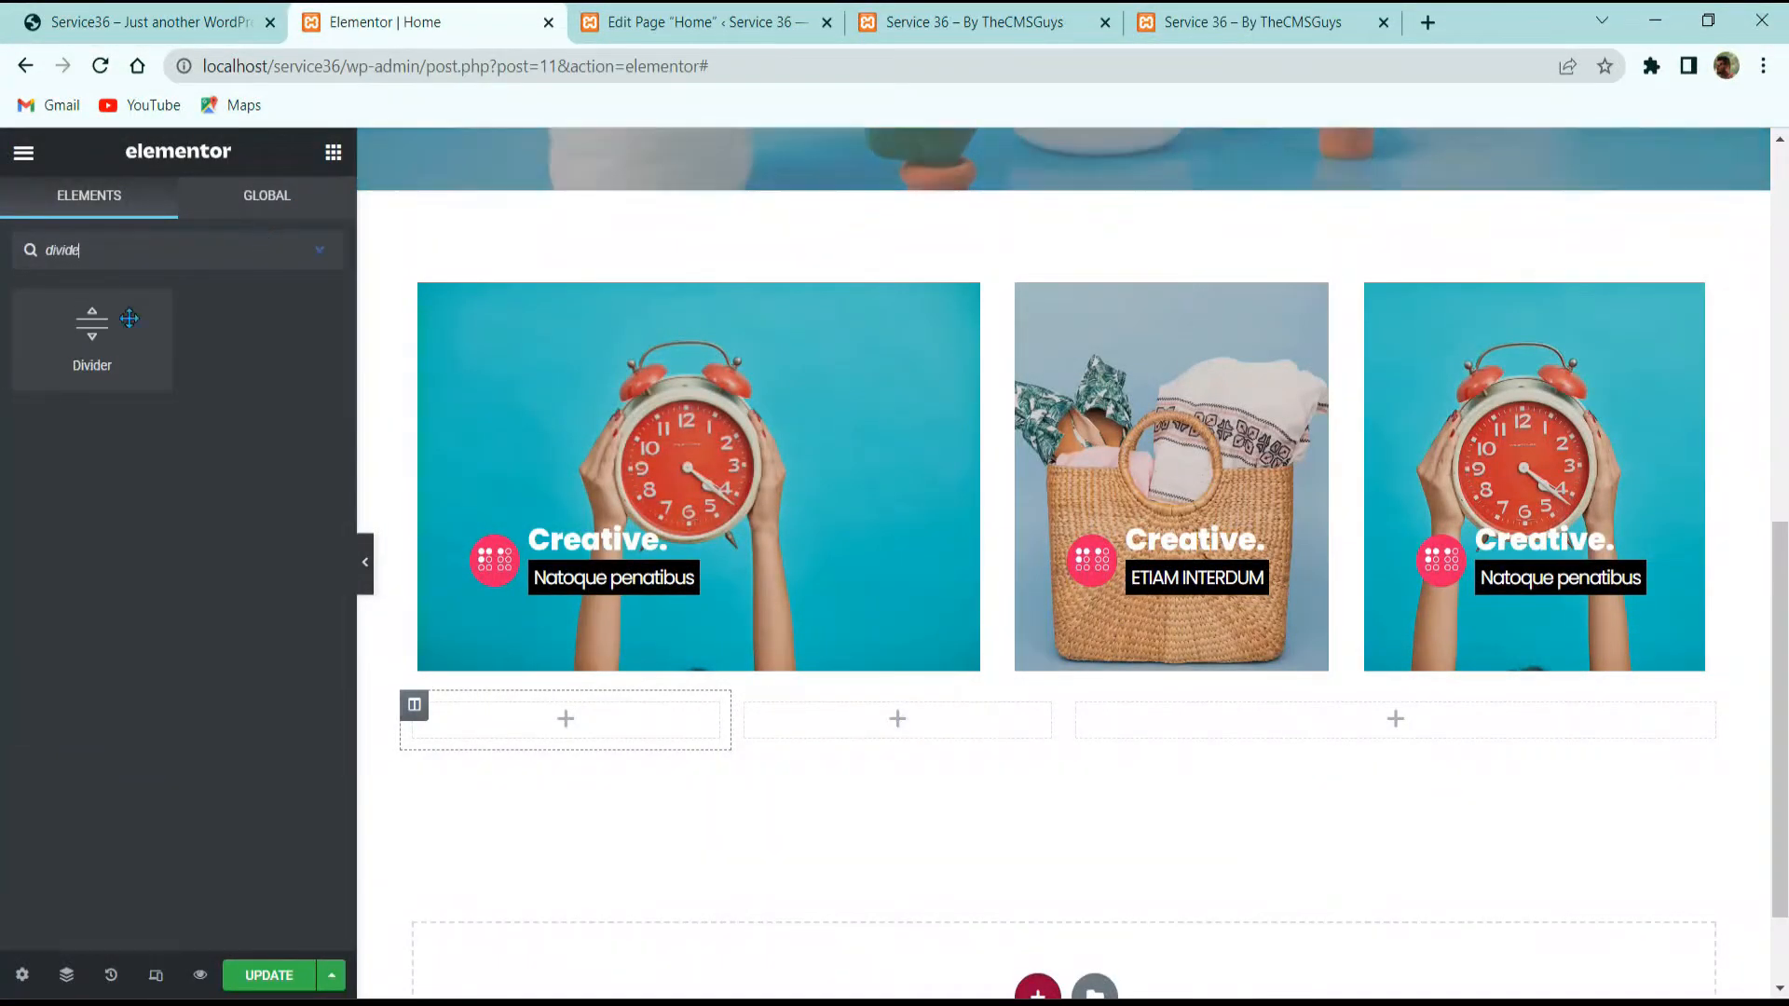
left_click_drag(146, 346, 601, 715)
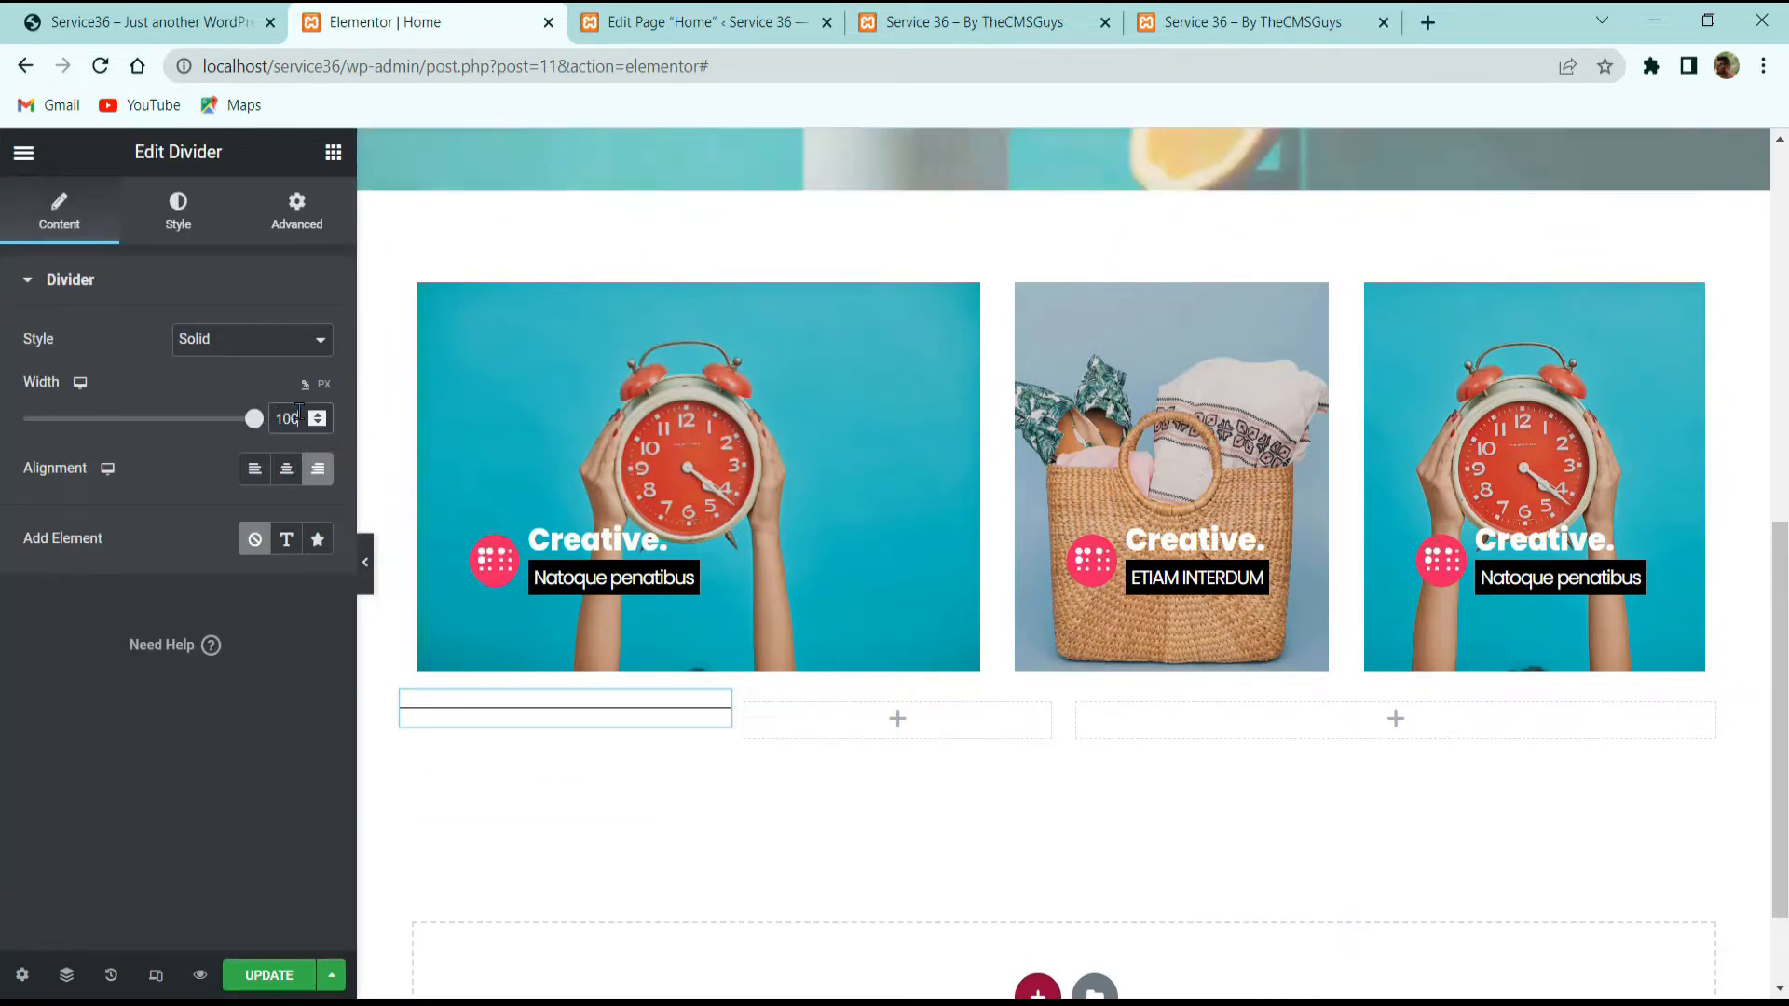
type("50")
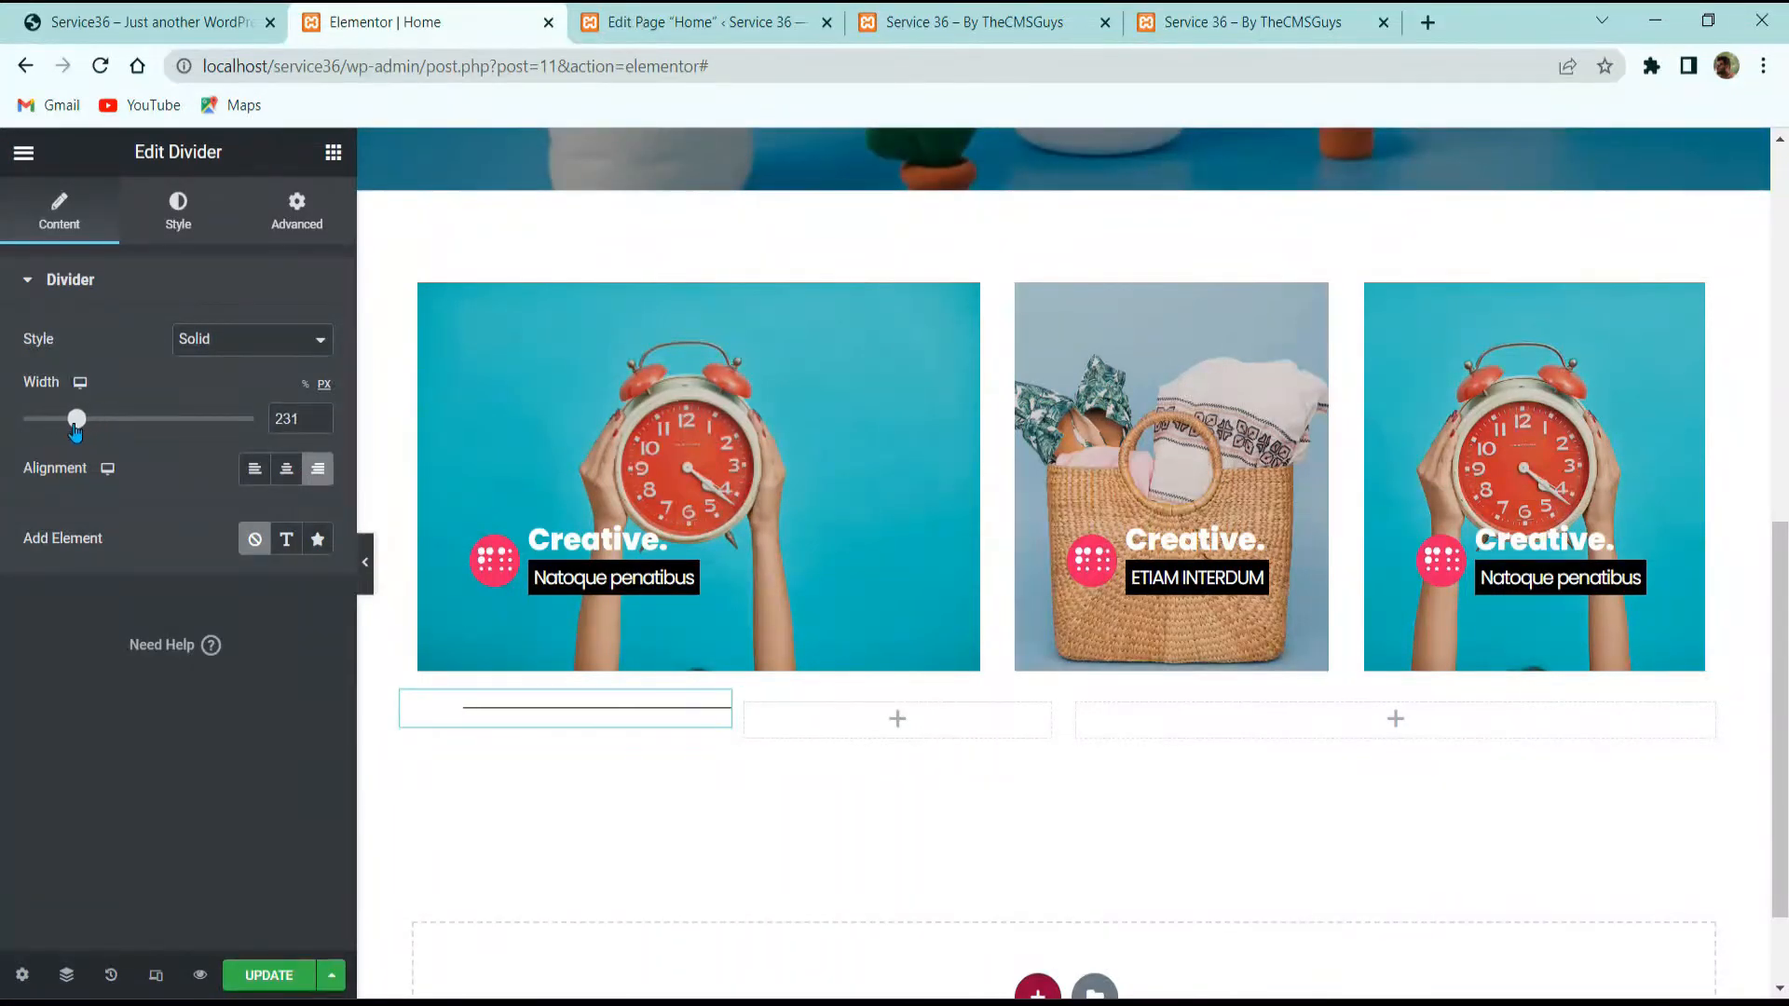
left_click_drag(51, 426, 32, 430)
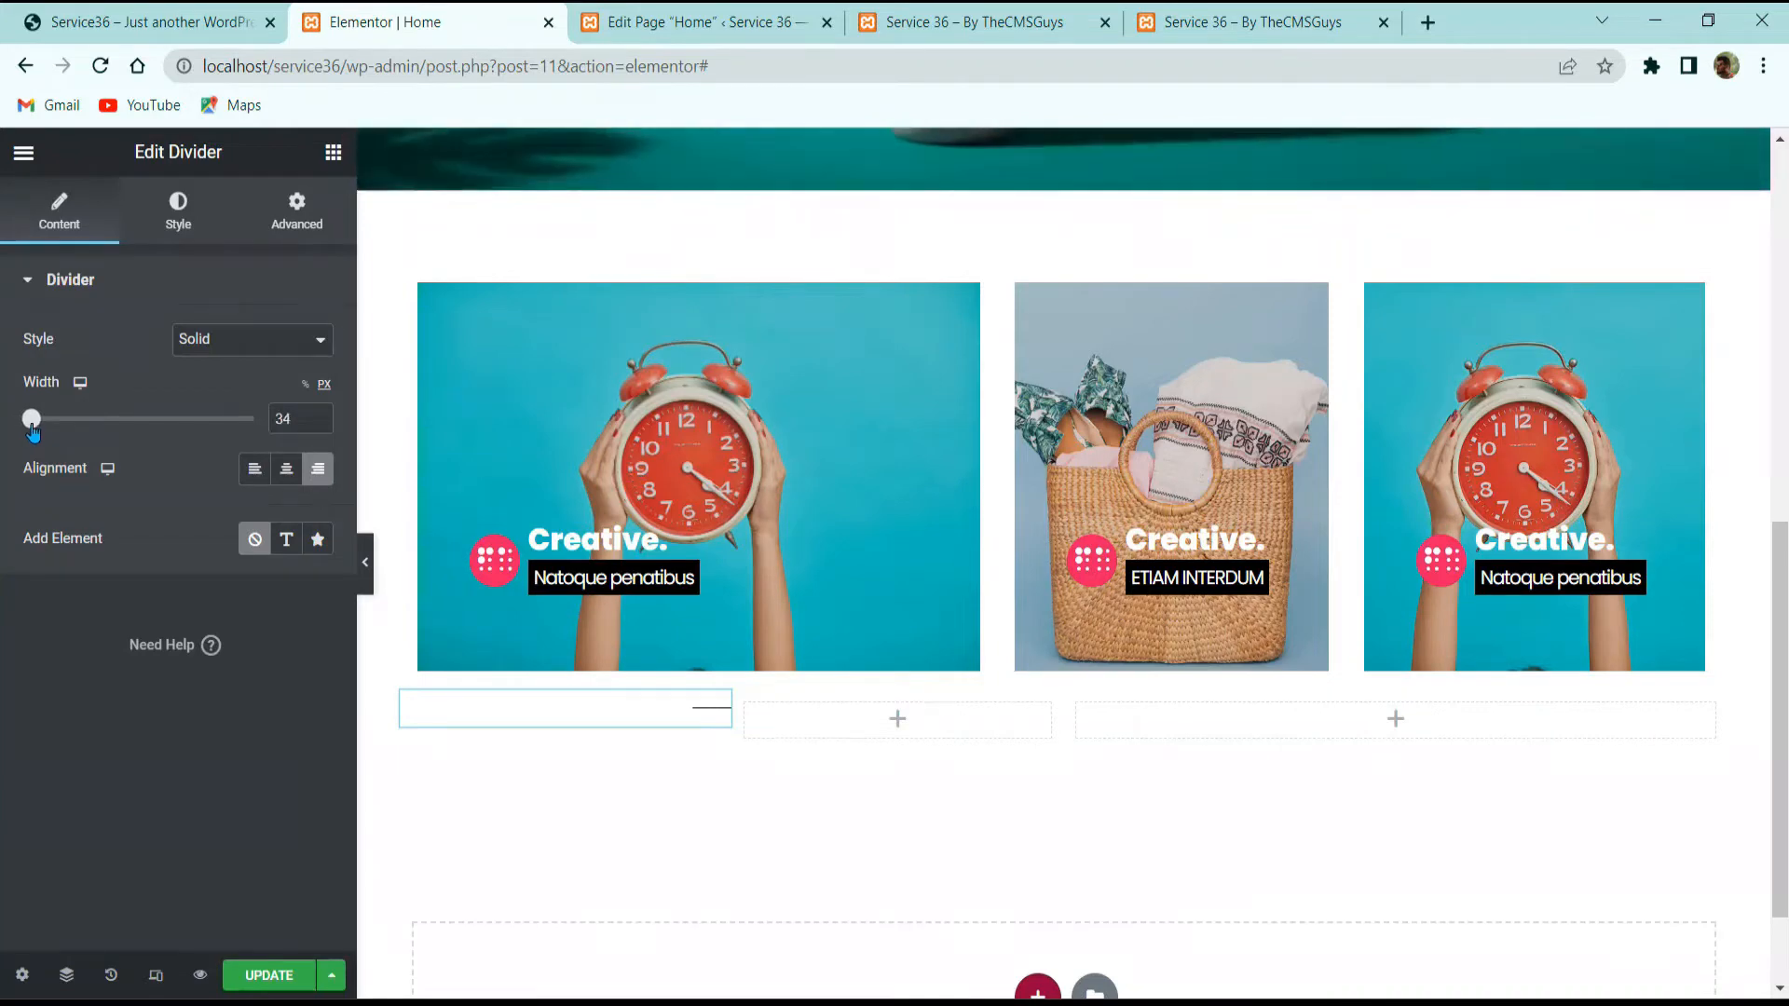
type("50")
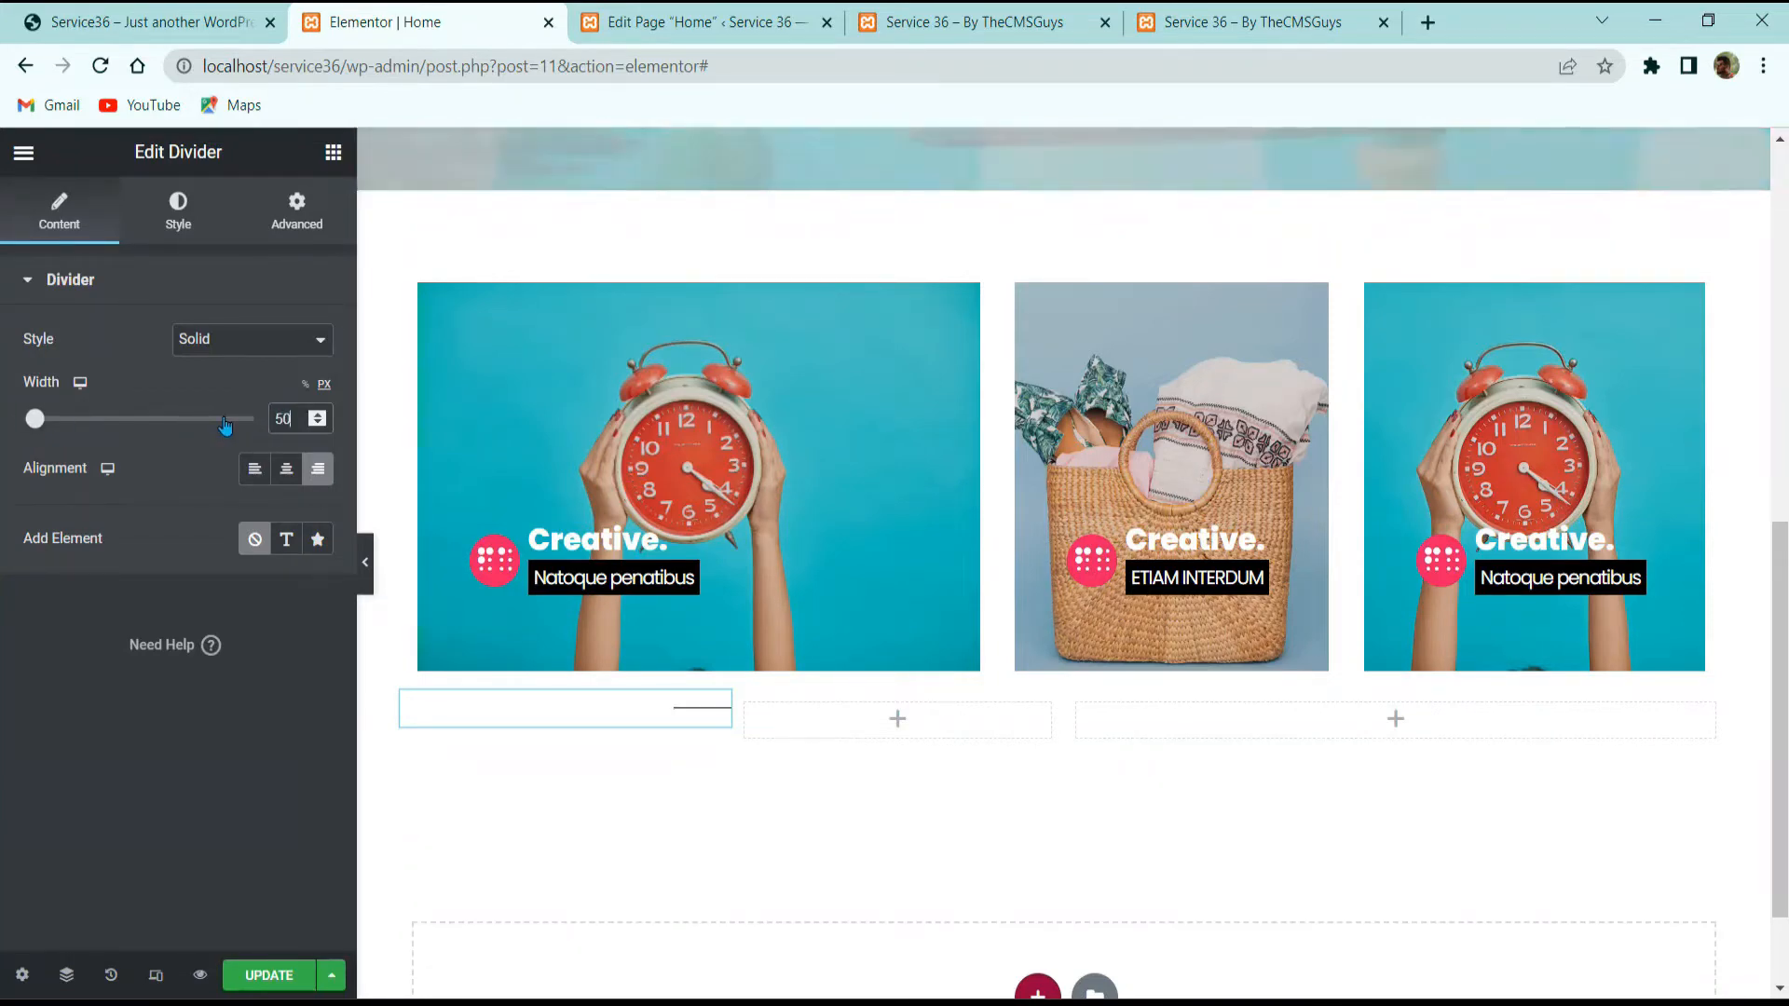
Step: Style the divider pink #E91E63 with weight 2
left_click(197, 219)
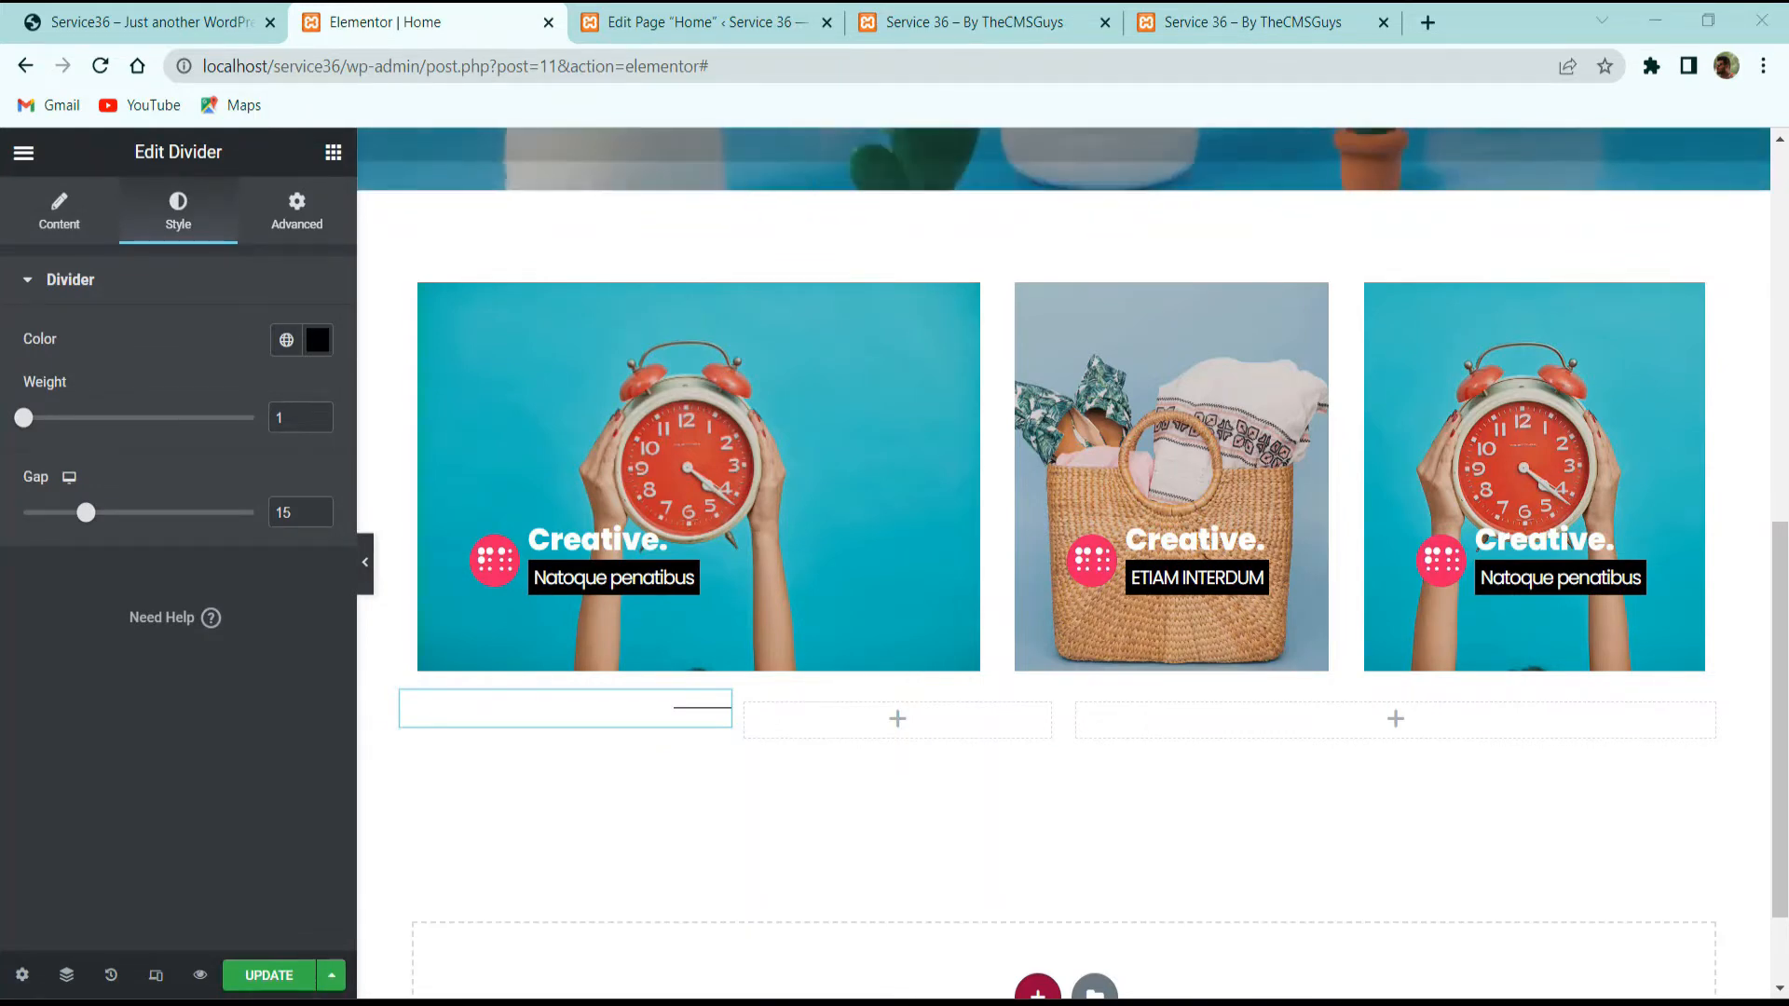
left_click(318, 341)
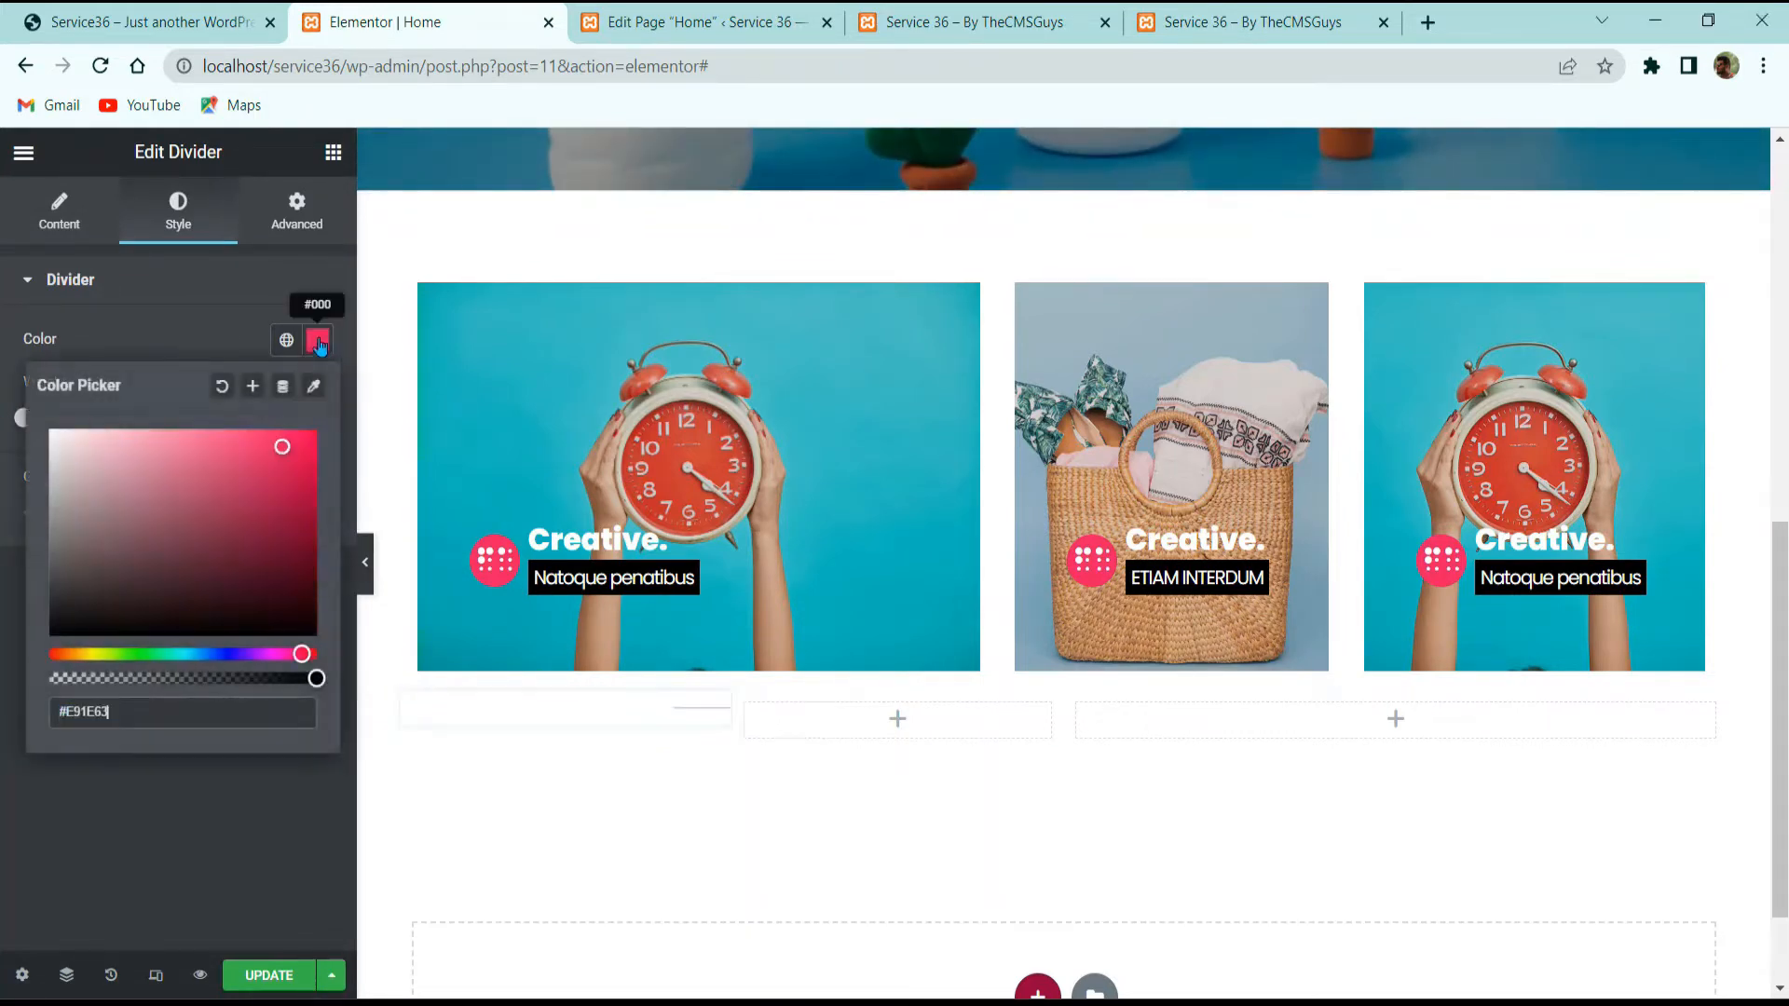
left_click(204, 354)
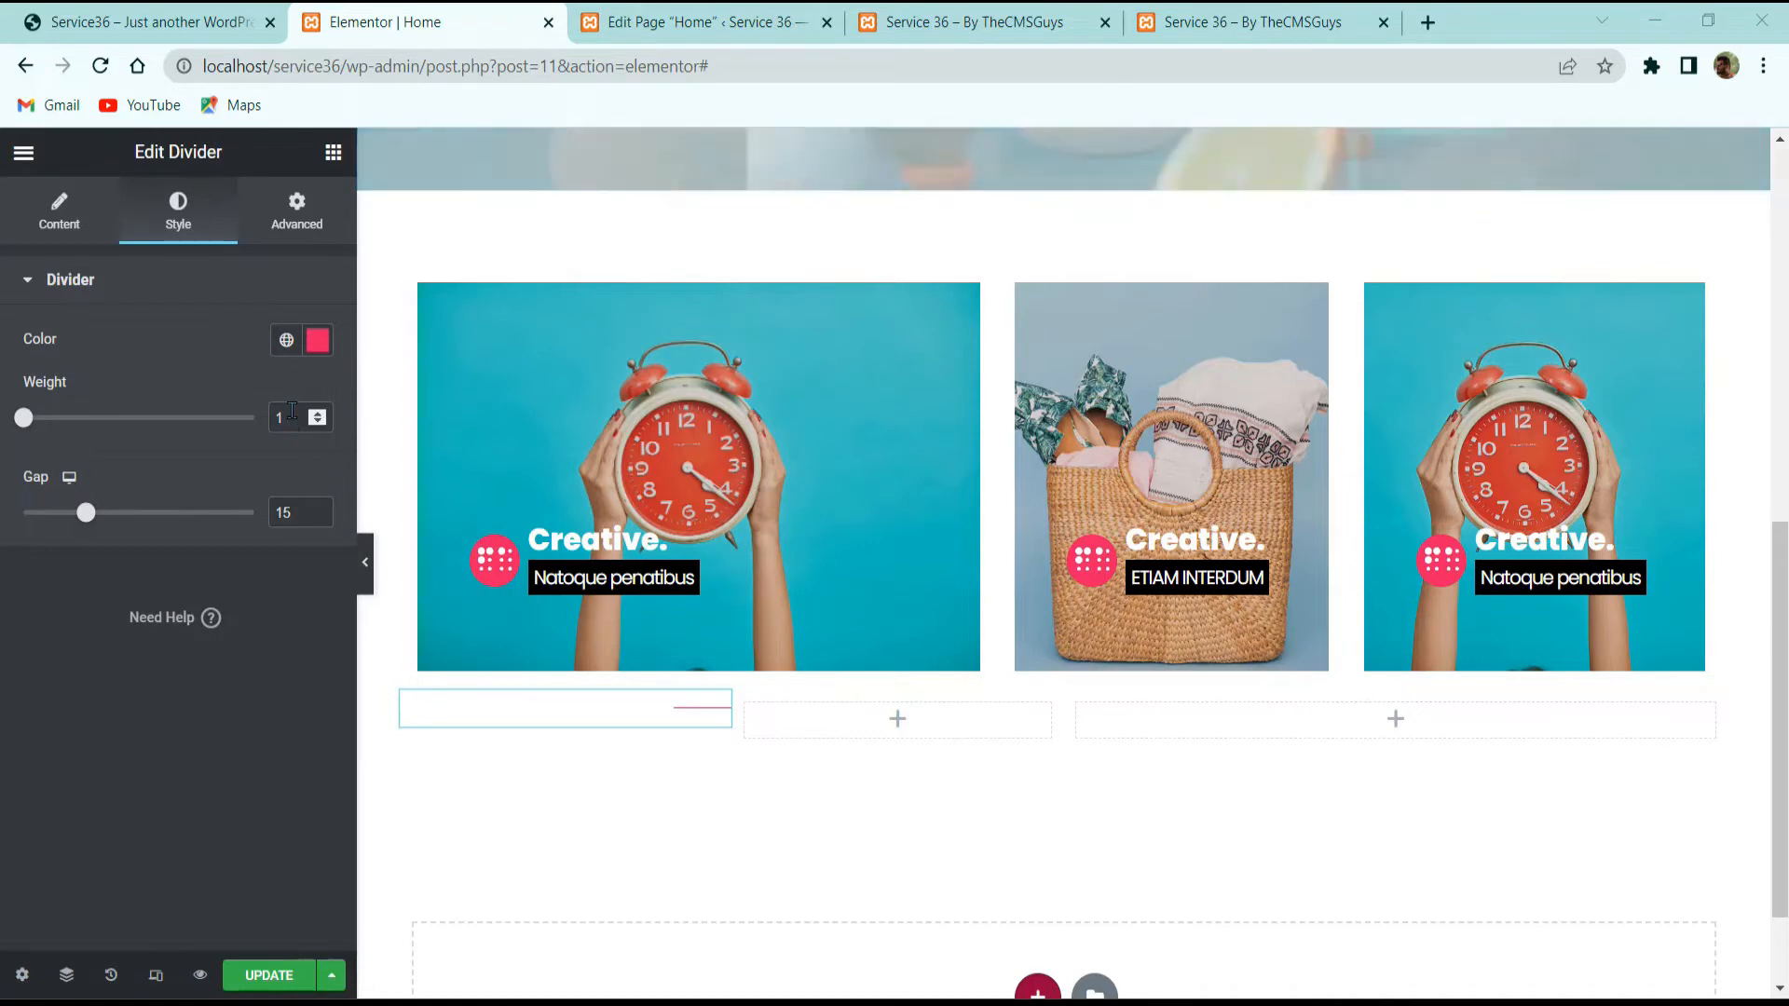
left_click_drag(296, 419, 138, 453)
type("2")
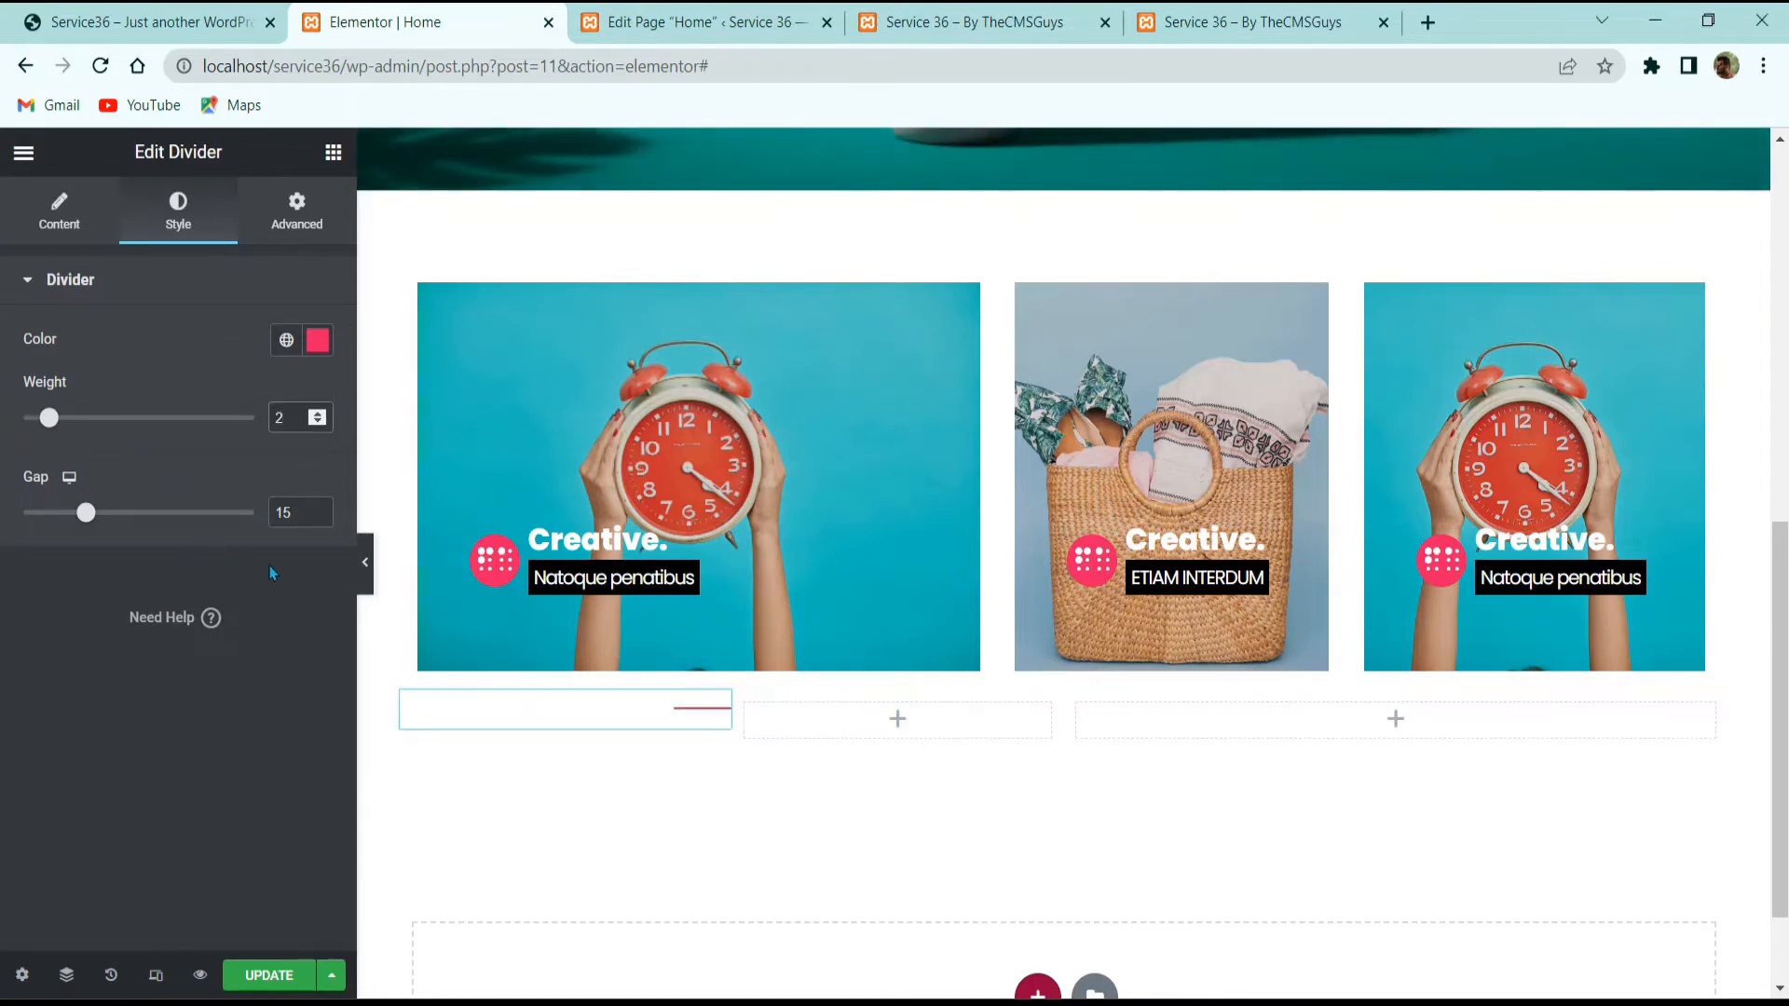
left_click_drag(291, 512, 198, 524)
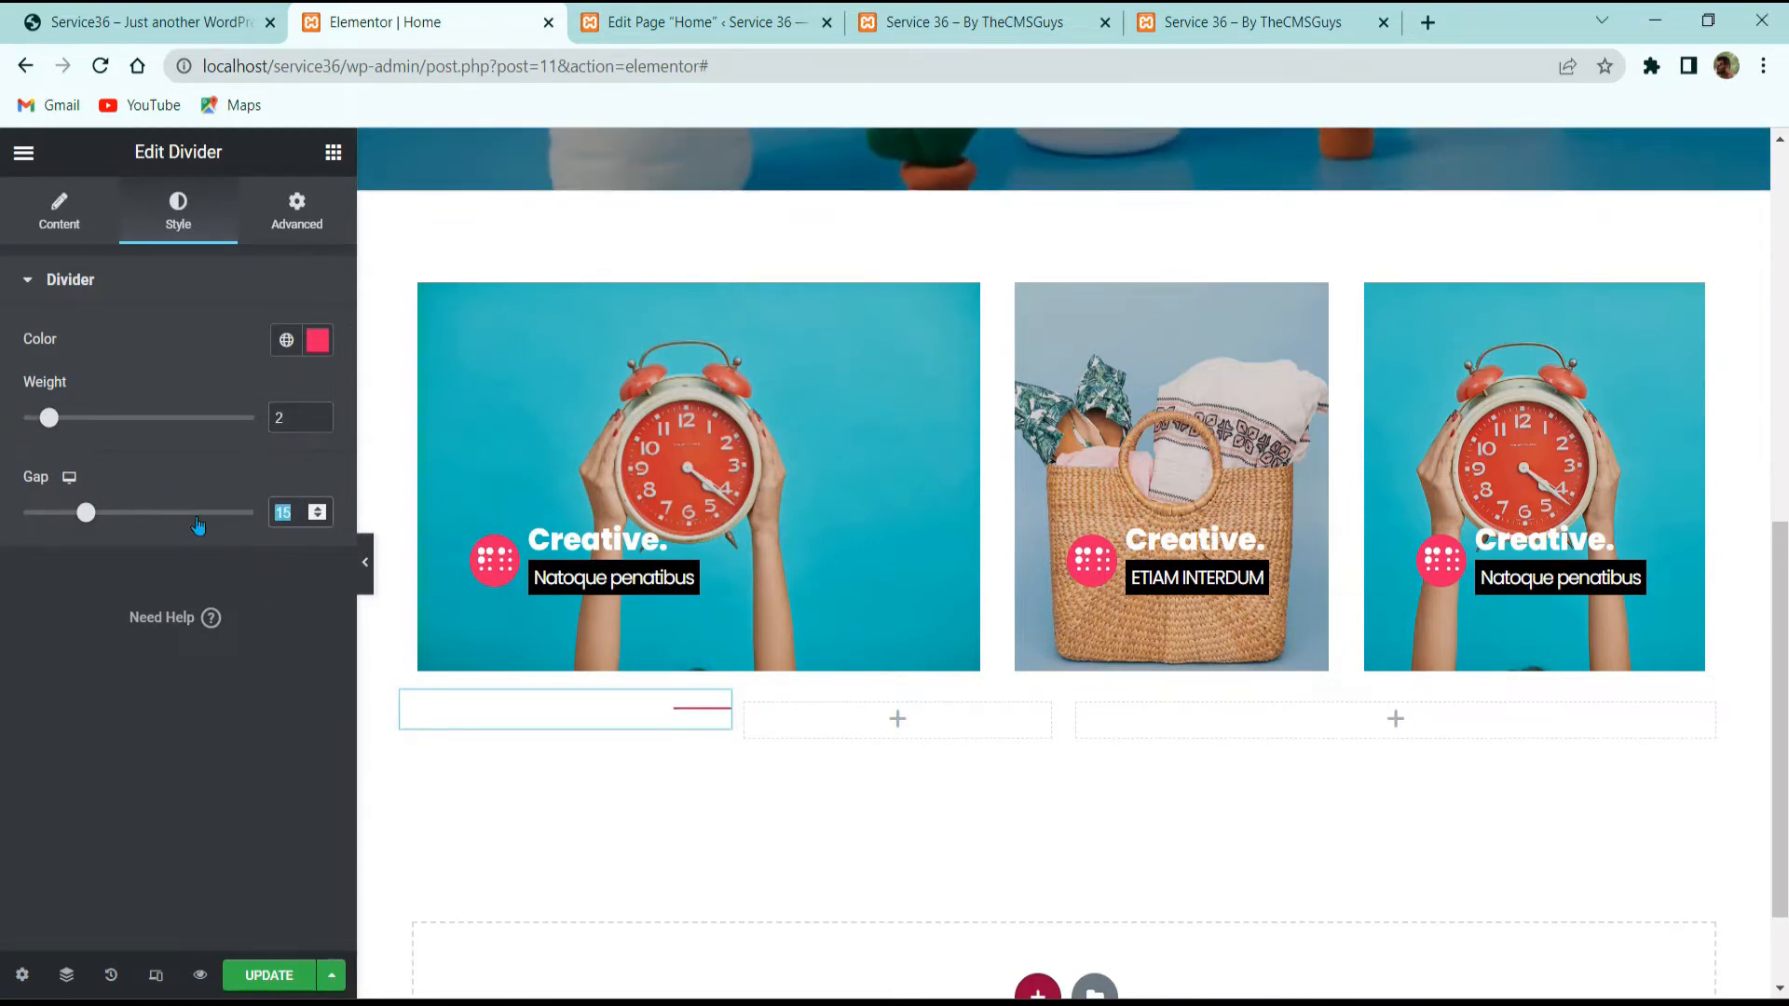
Step: Check the live site's 'Who we really are.' heading and clear the widget search
left_click(140, 22)
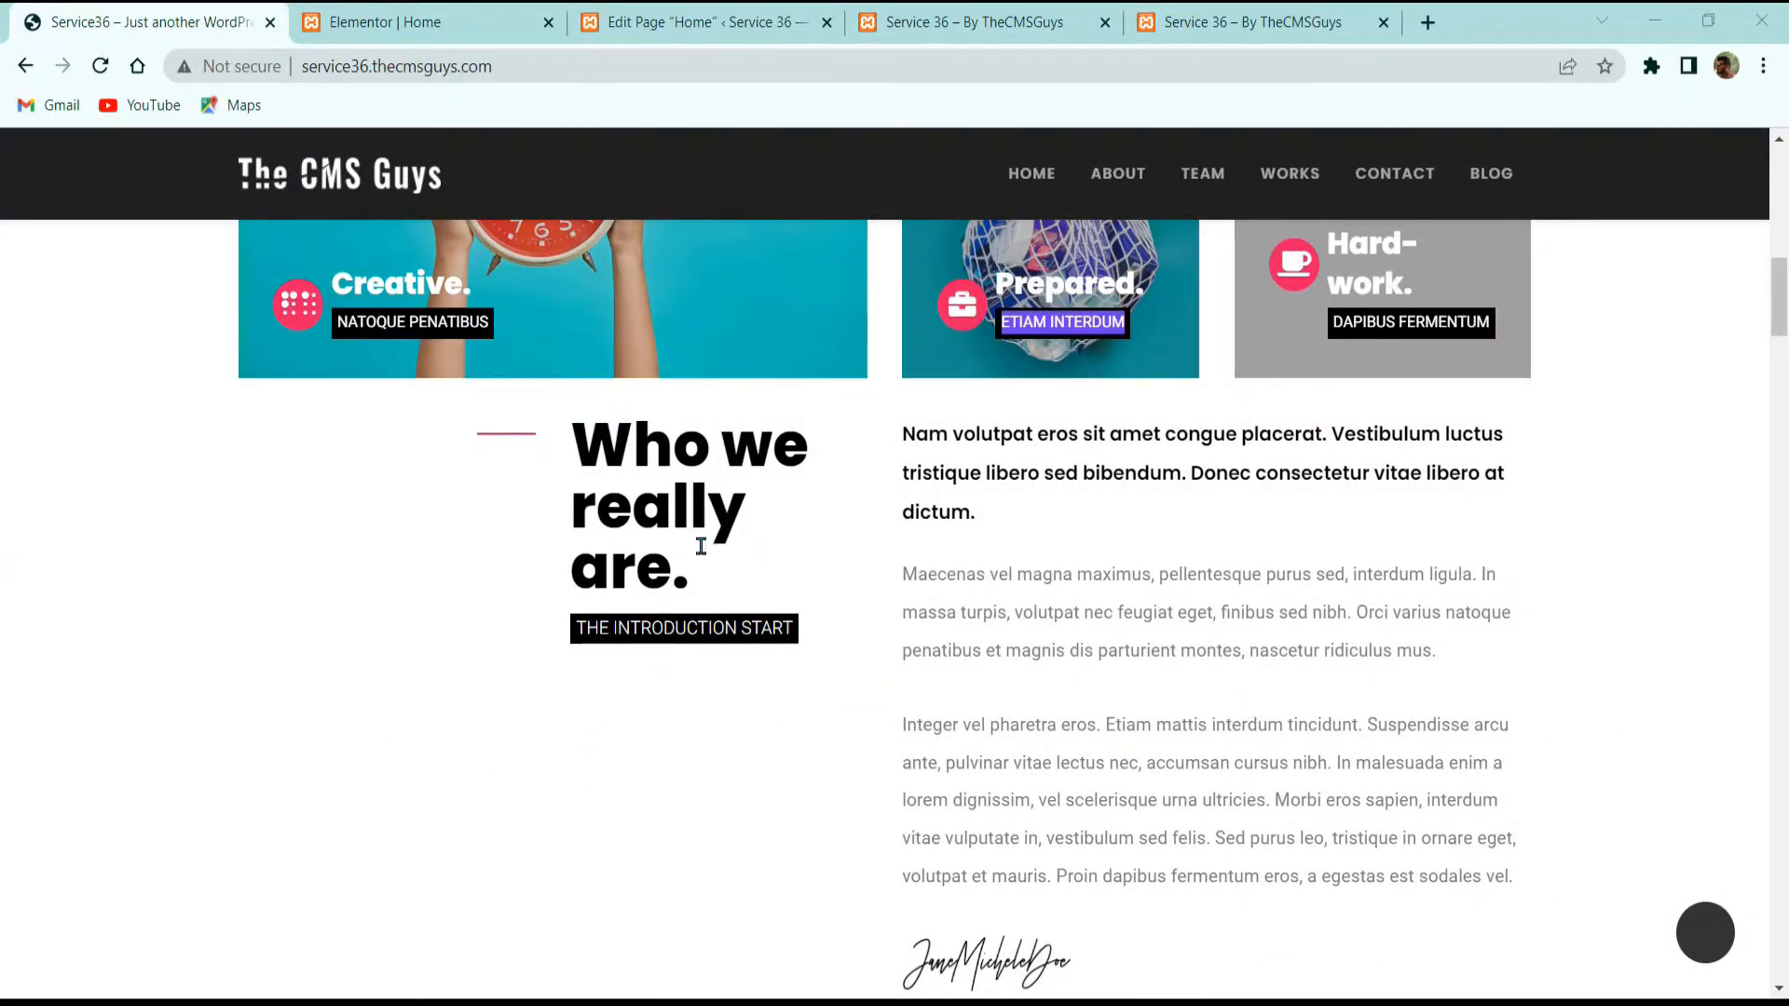
left_click_drag(694, 582, 586, 460)
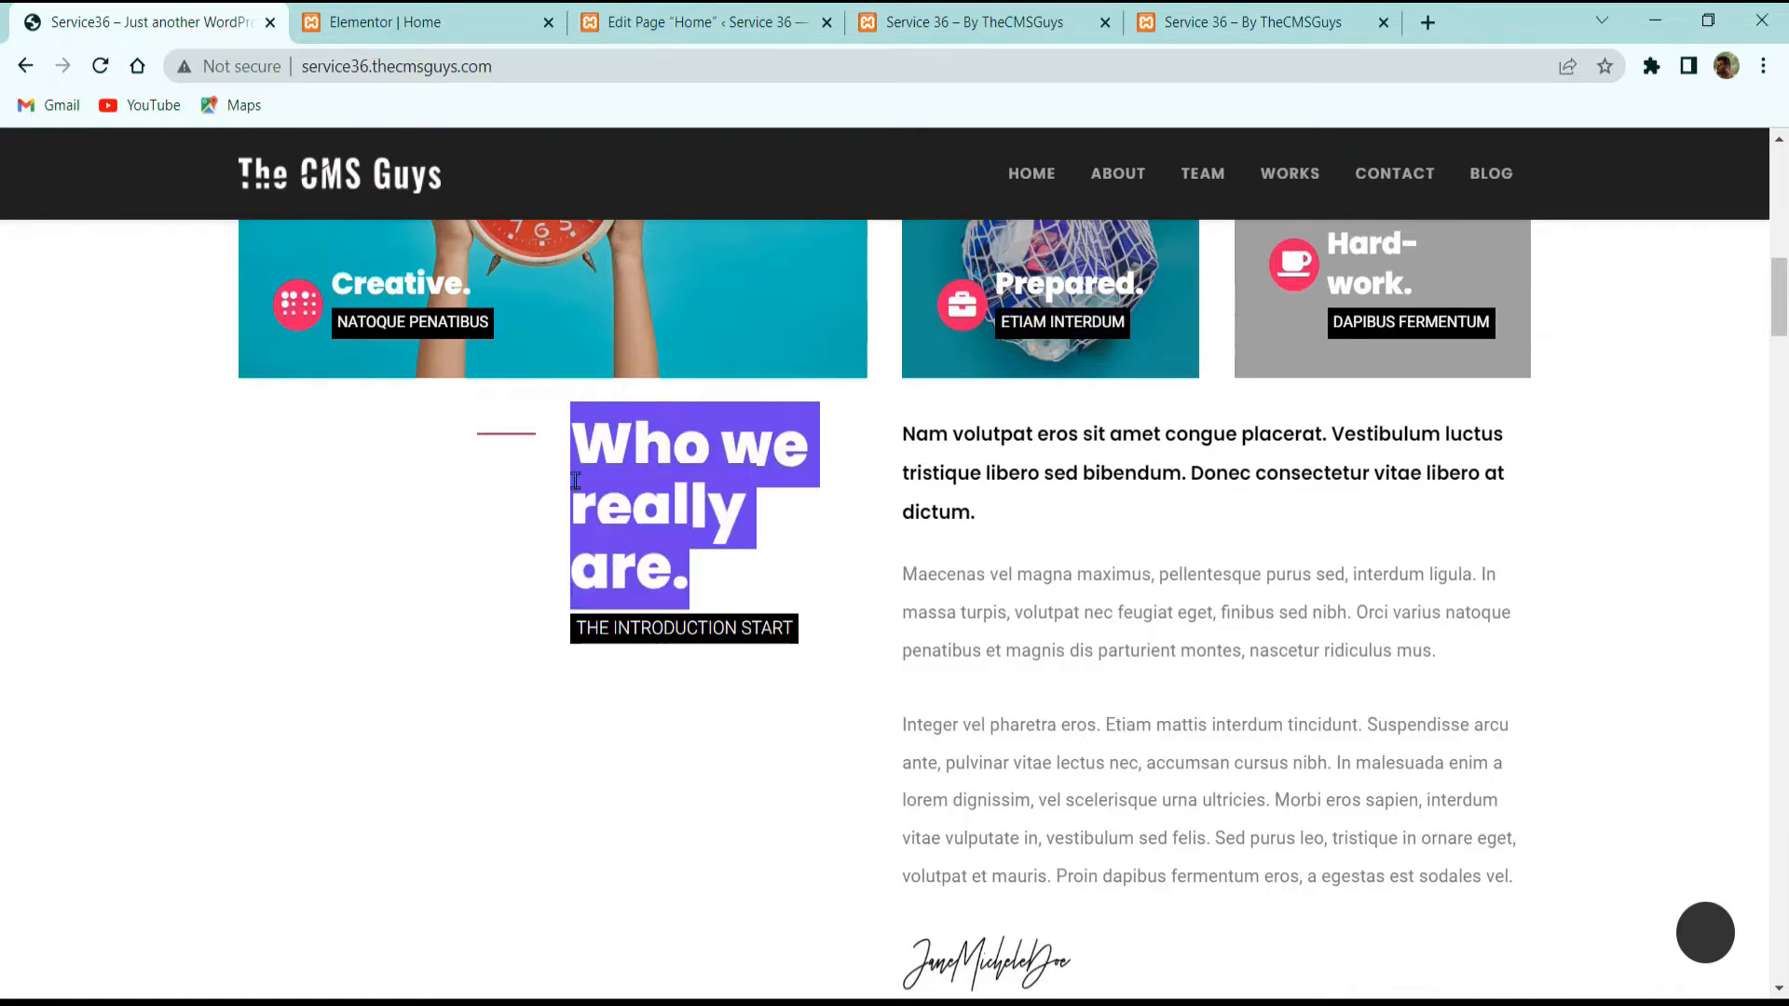
left_click(419, 21)
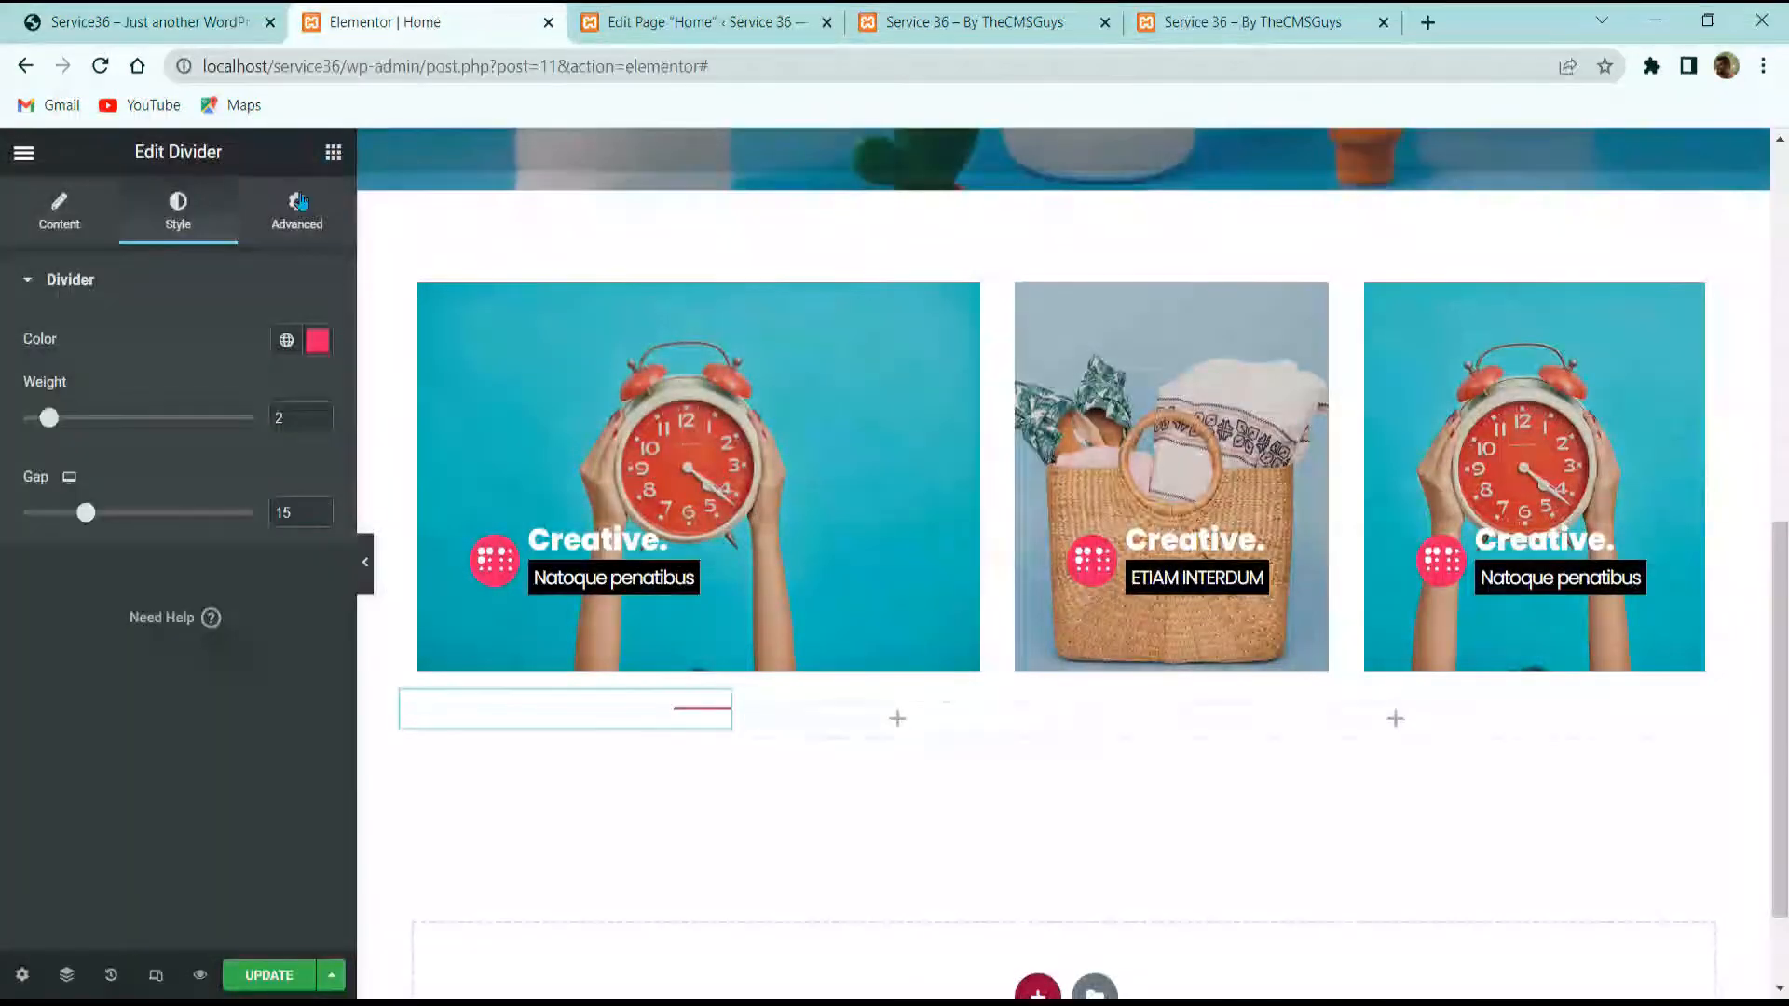
type("an")
key("BackSpace")
key("BackSpace")
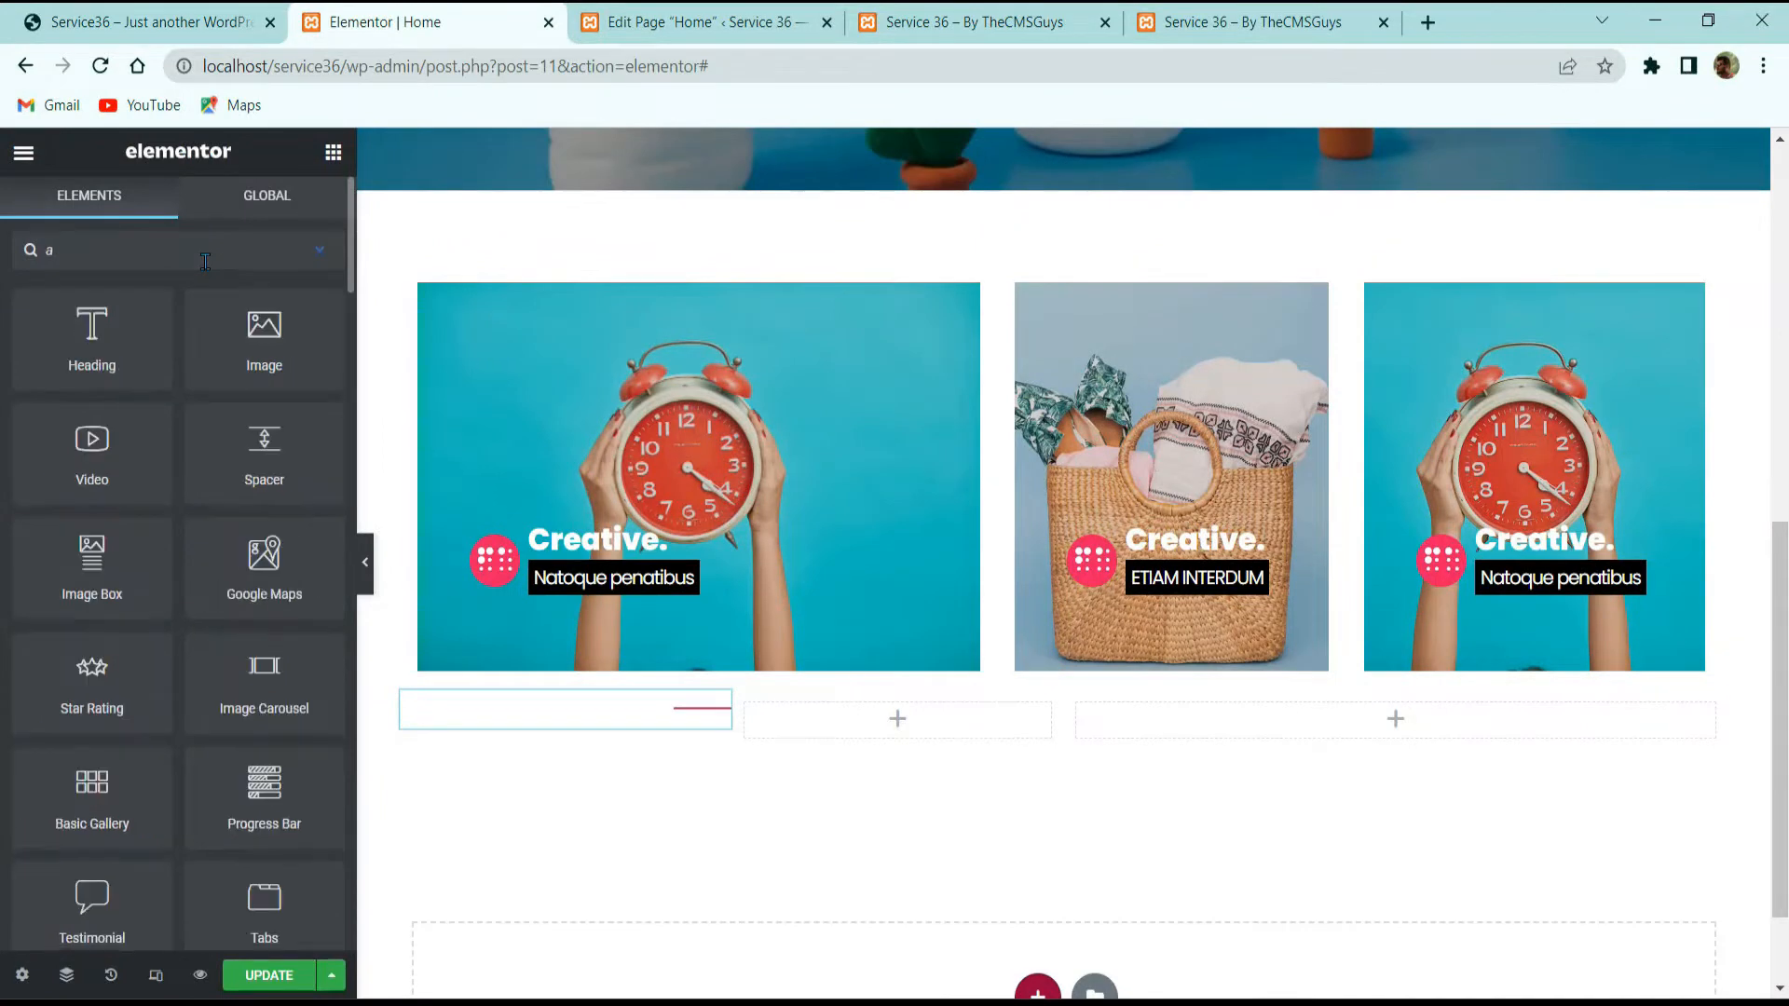
Step: Add a heading to the second column reading 'Who we really are.'
type("adin")
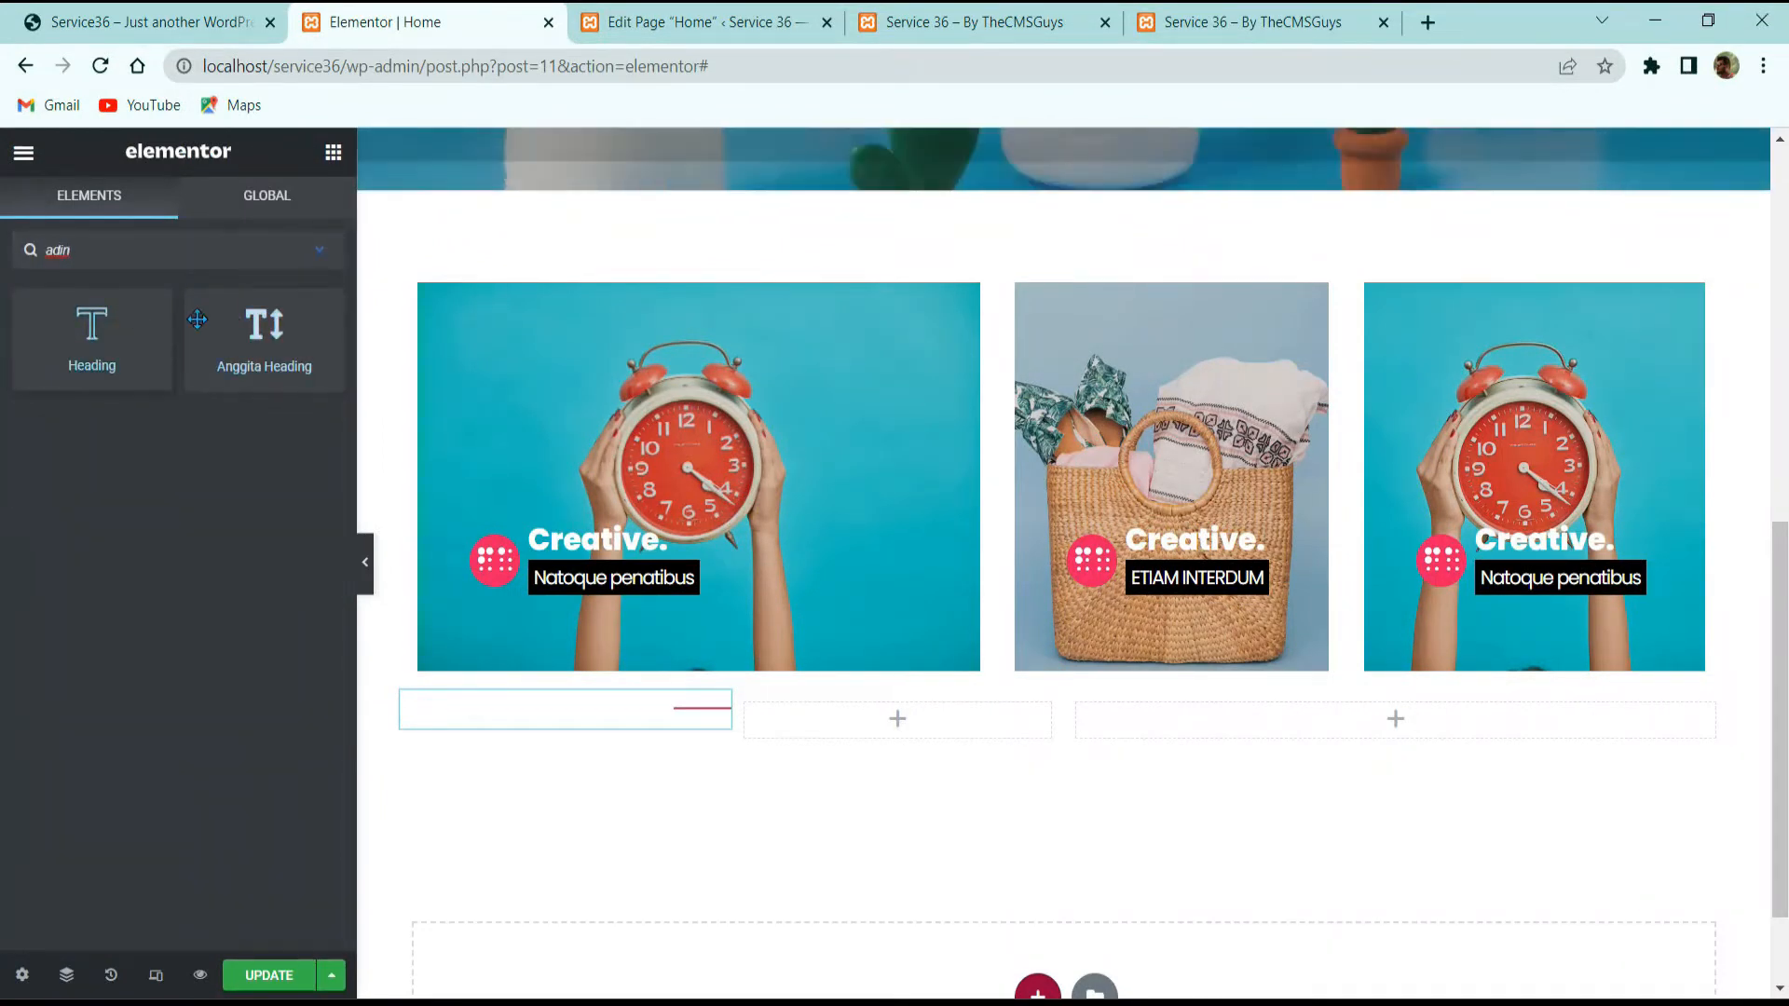
left_click_drag(265, 335, 843, 710)
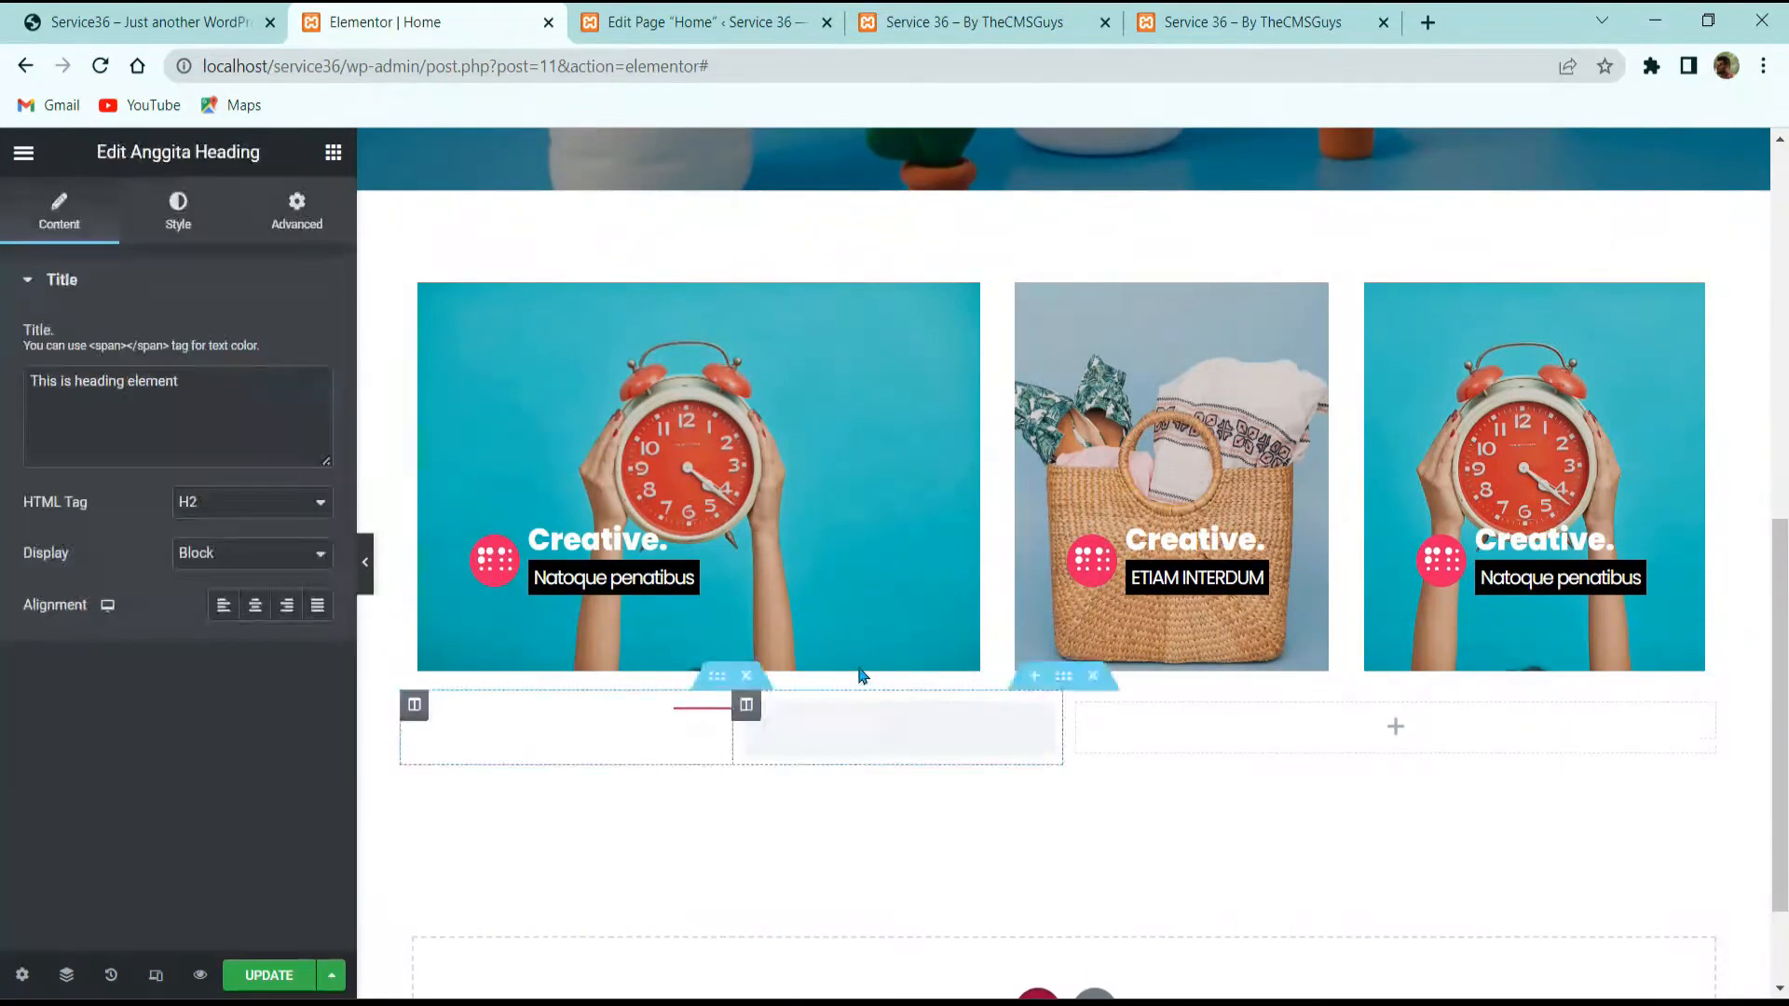
triple_click(213, 429)
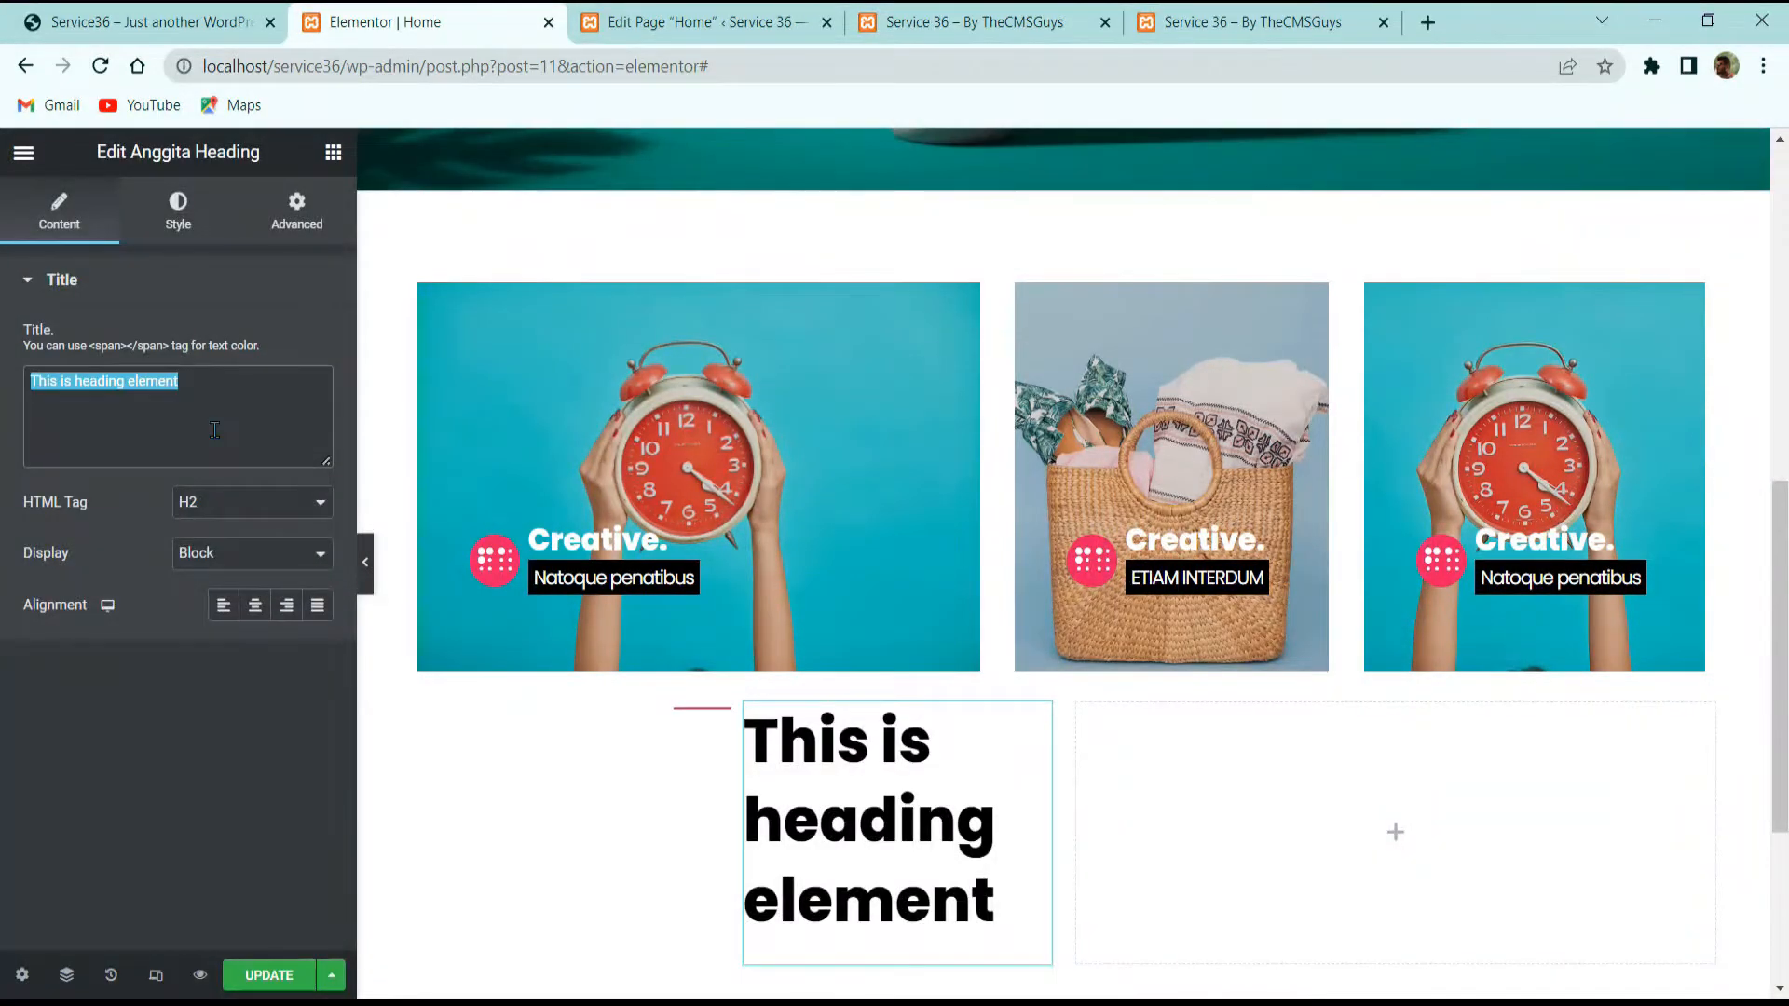
type("Who we really are.")
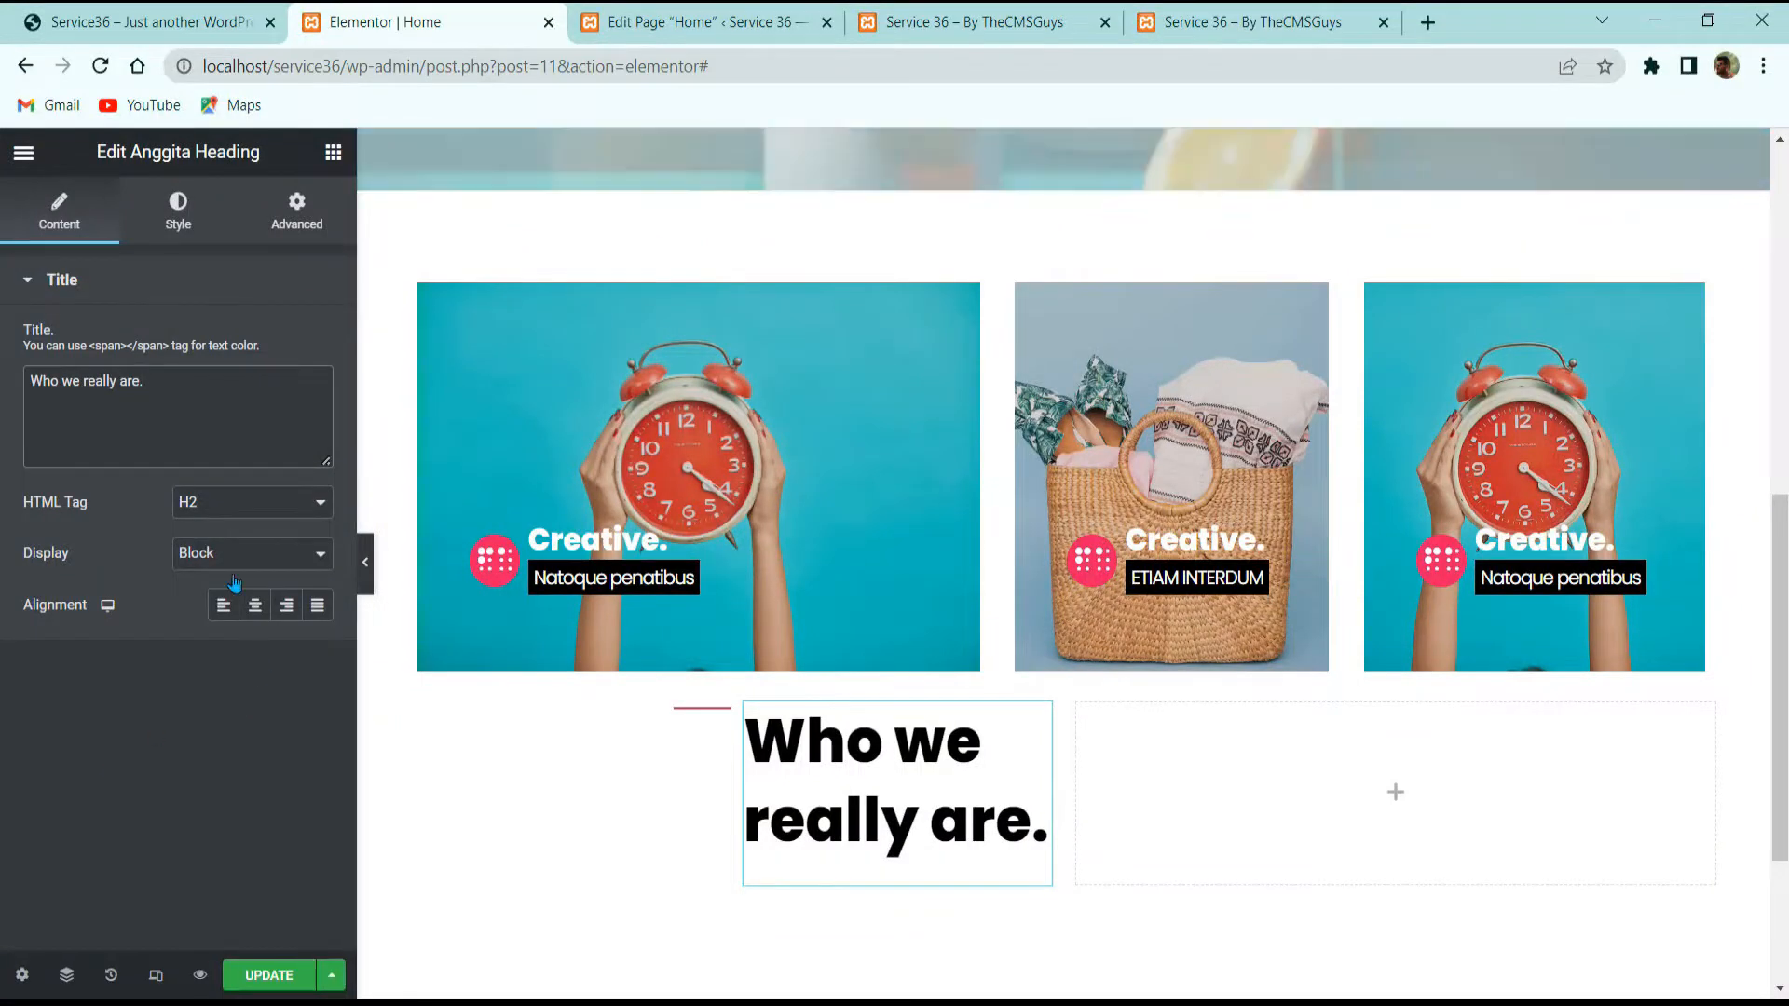
Step: Set the heading's typography line height to 1 em
left_click(191, 228)
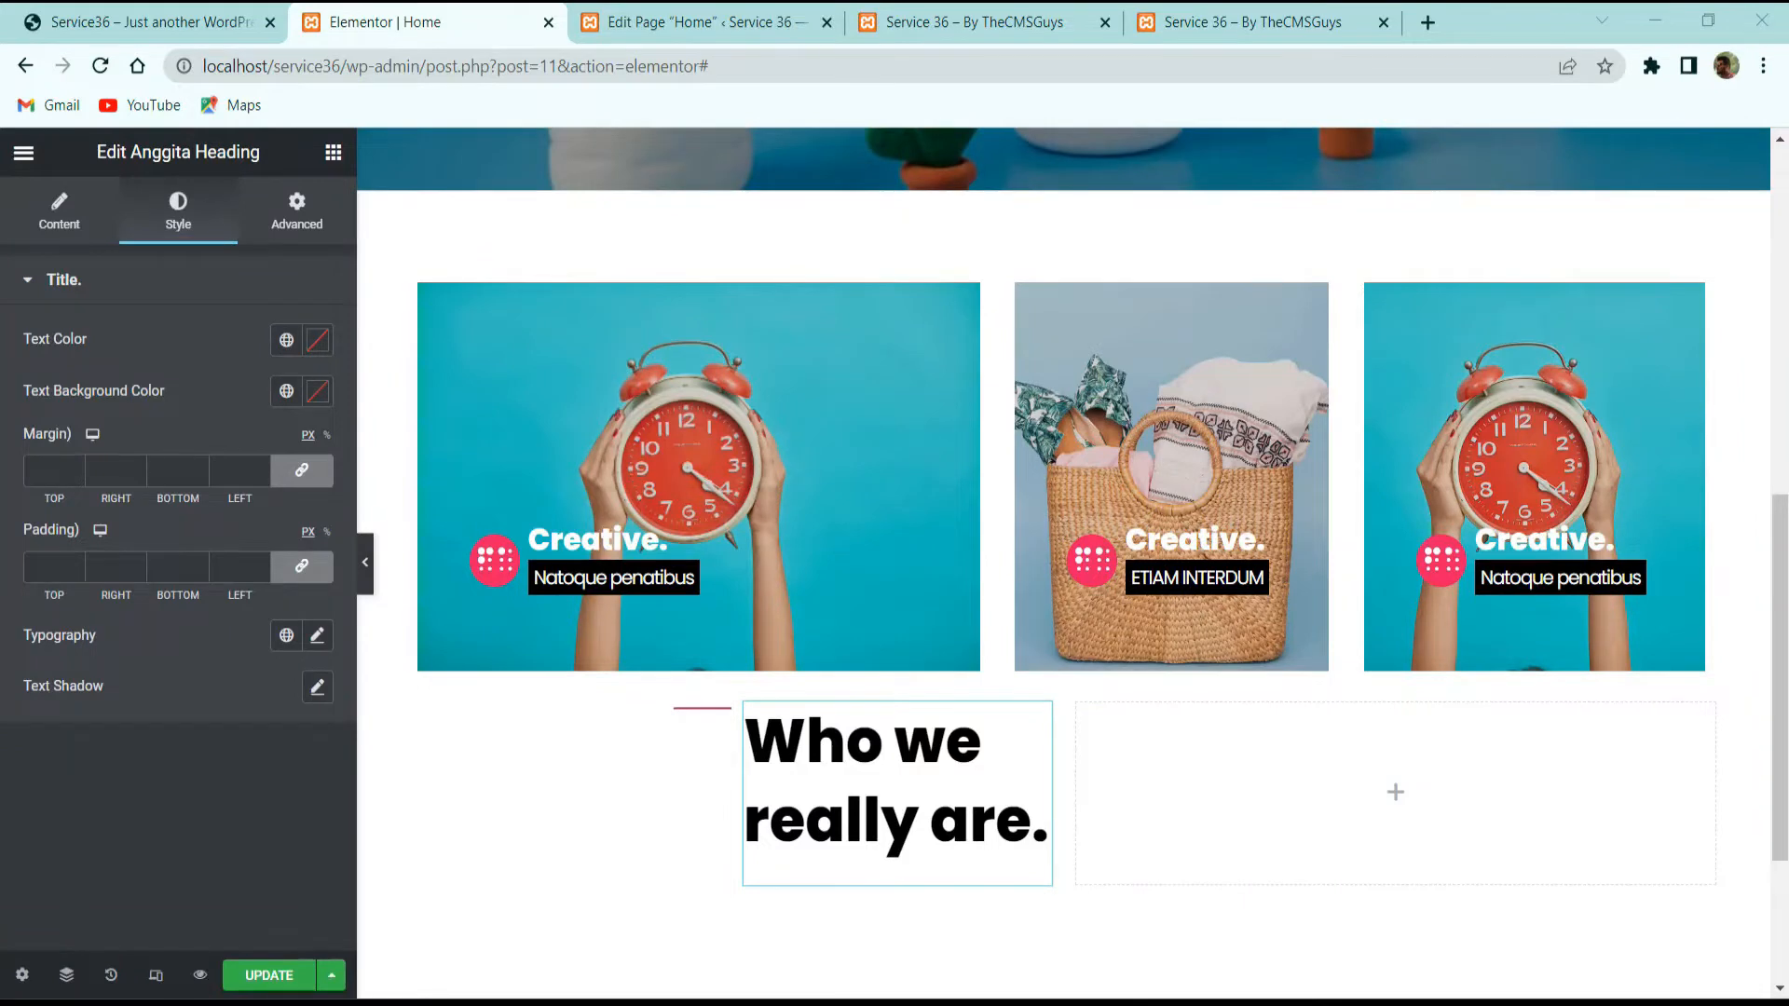
left_click(317, 635)
scroll(266, 652, "down", 4)
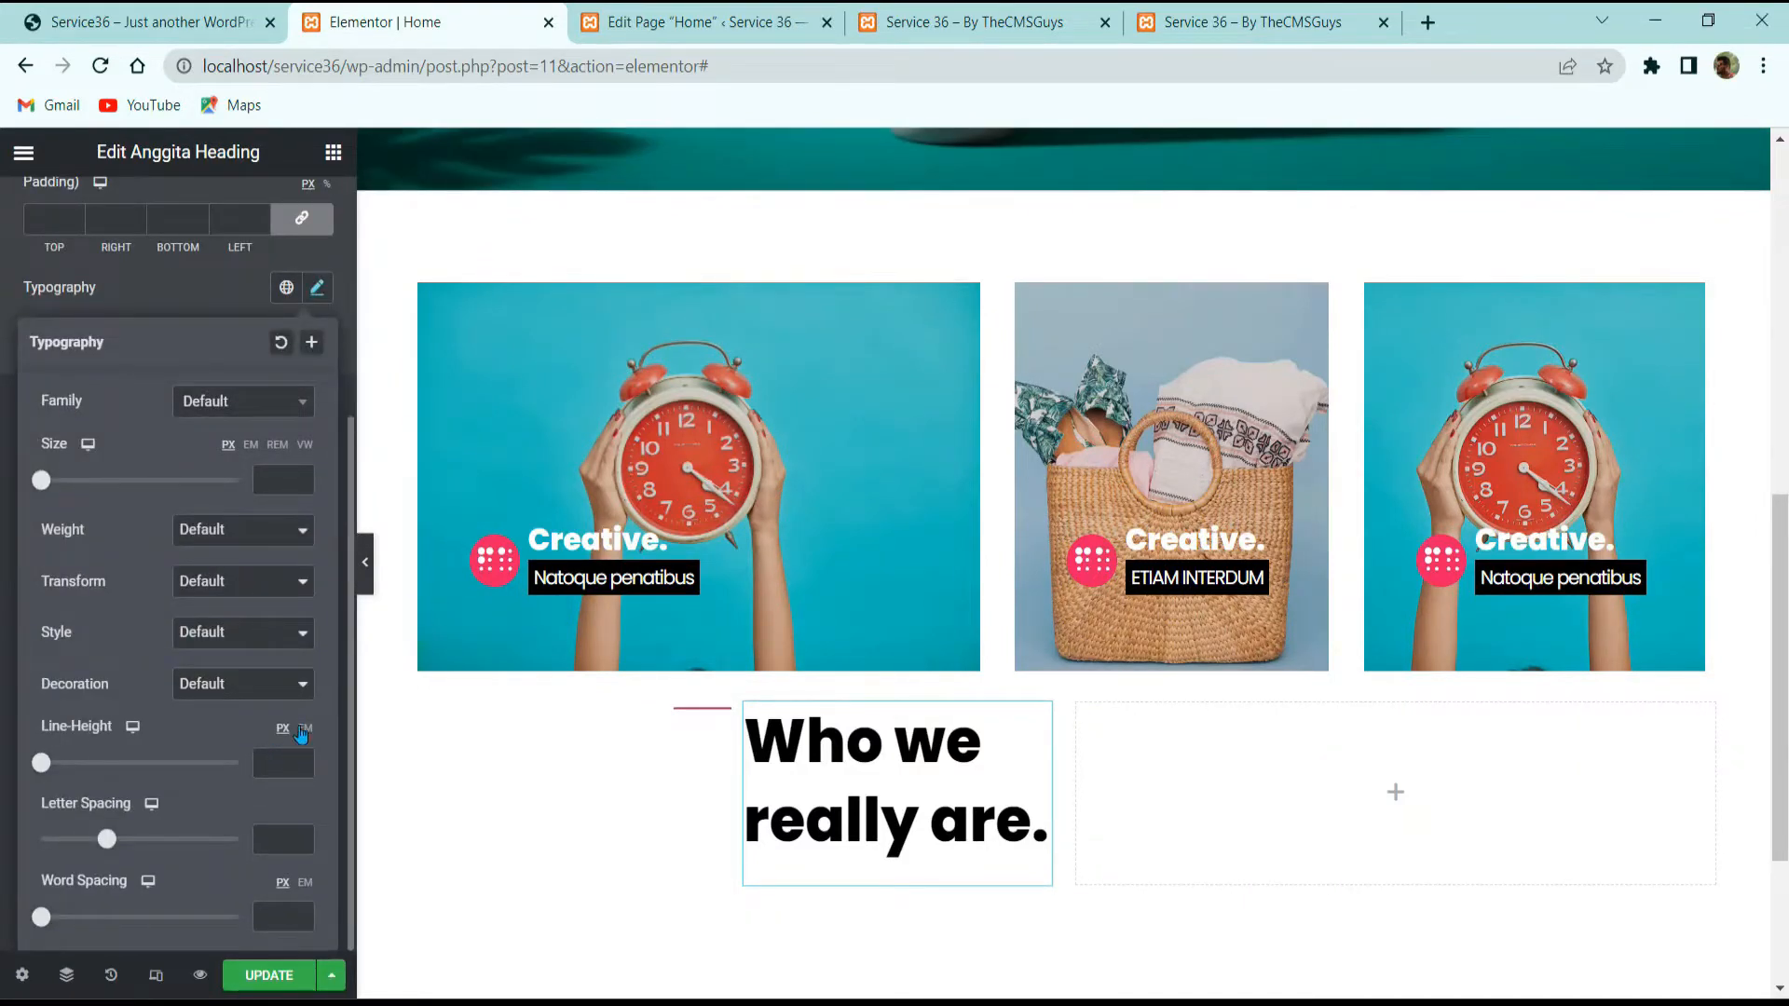
left_click(304, 729)
left_click(270, 756)
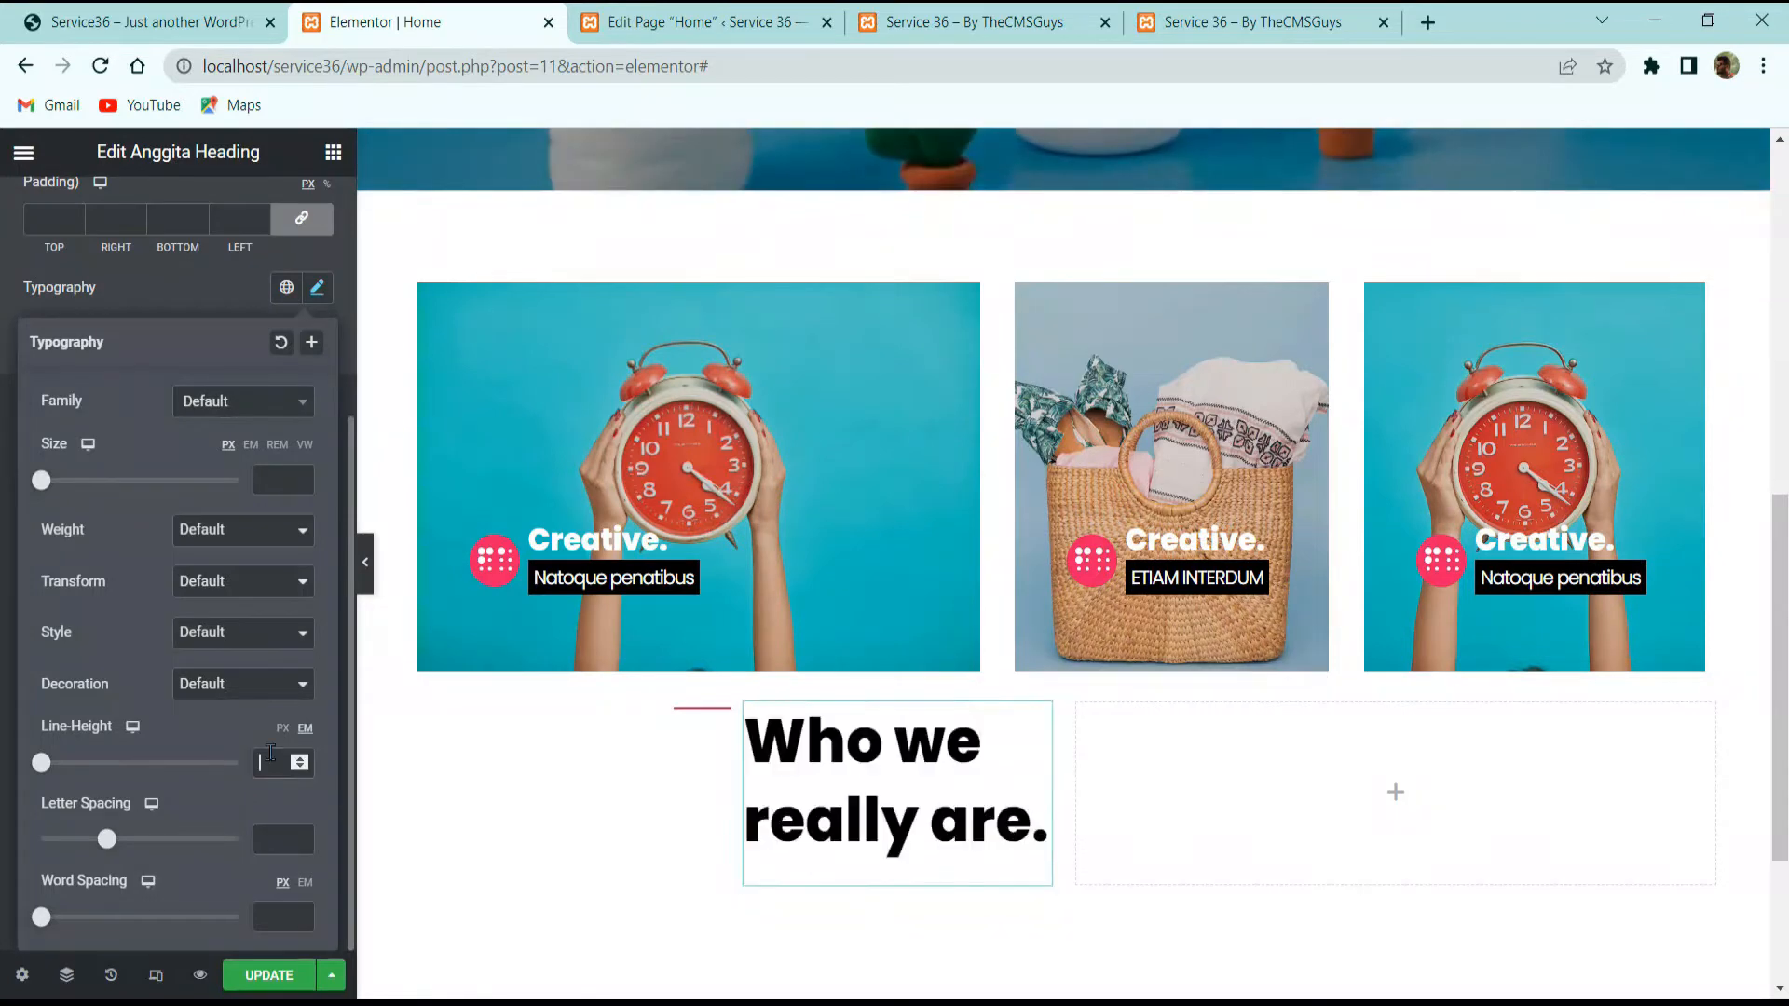
type("1")
left_click(199, 287)
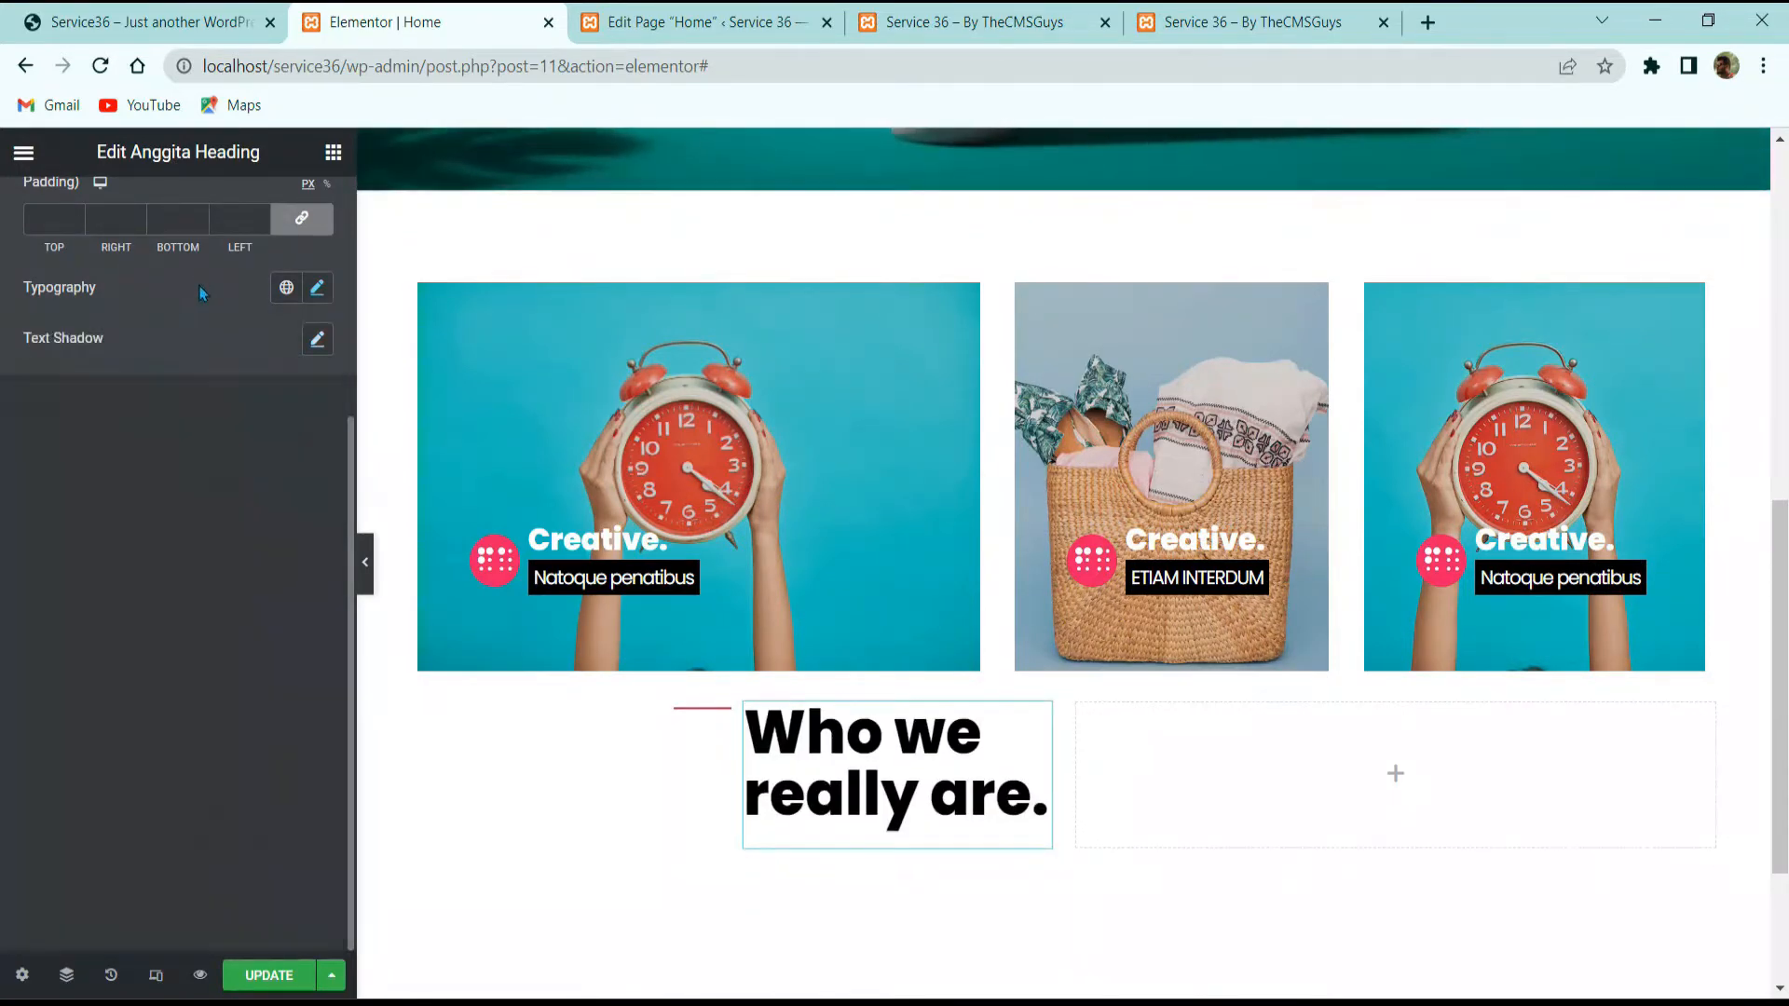
Step: Compare the heading with the live site and select its 'THE INTRODUCTION START' subtitle text
left_click(151, 8)
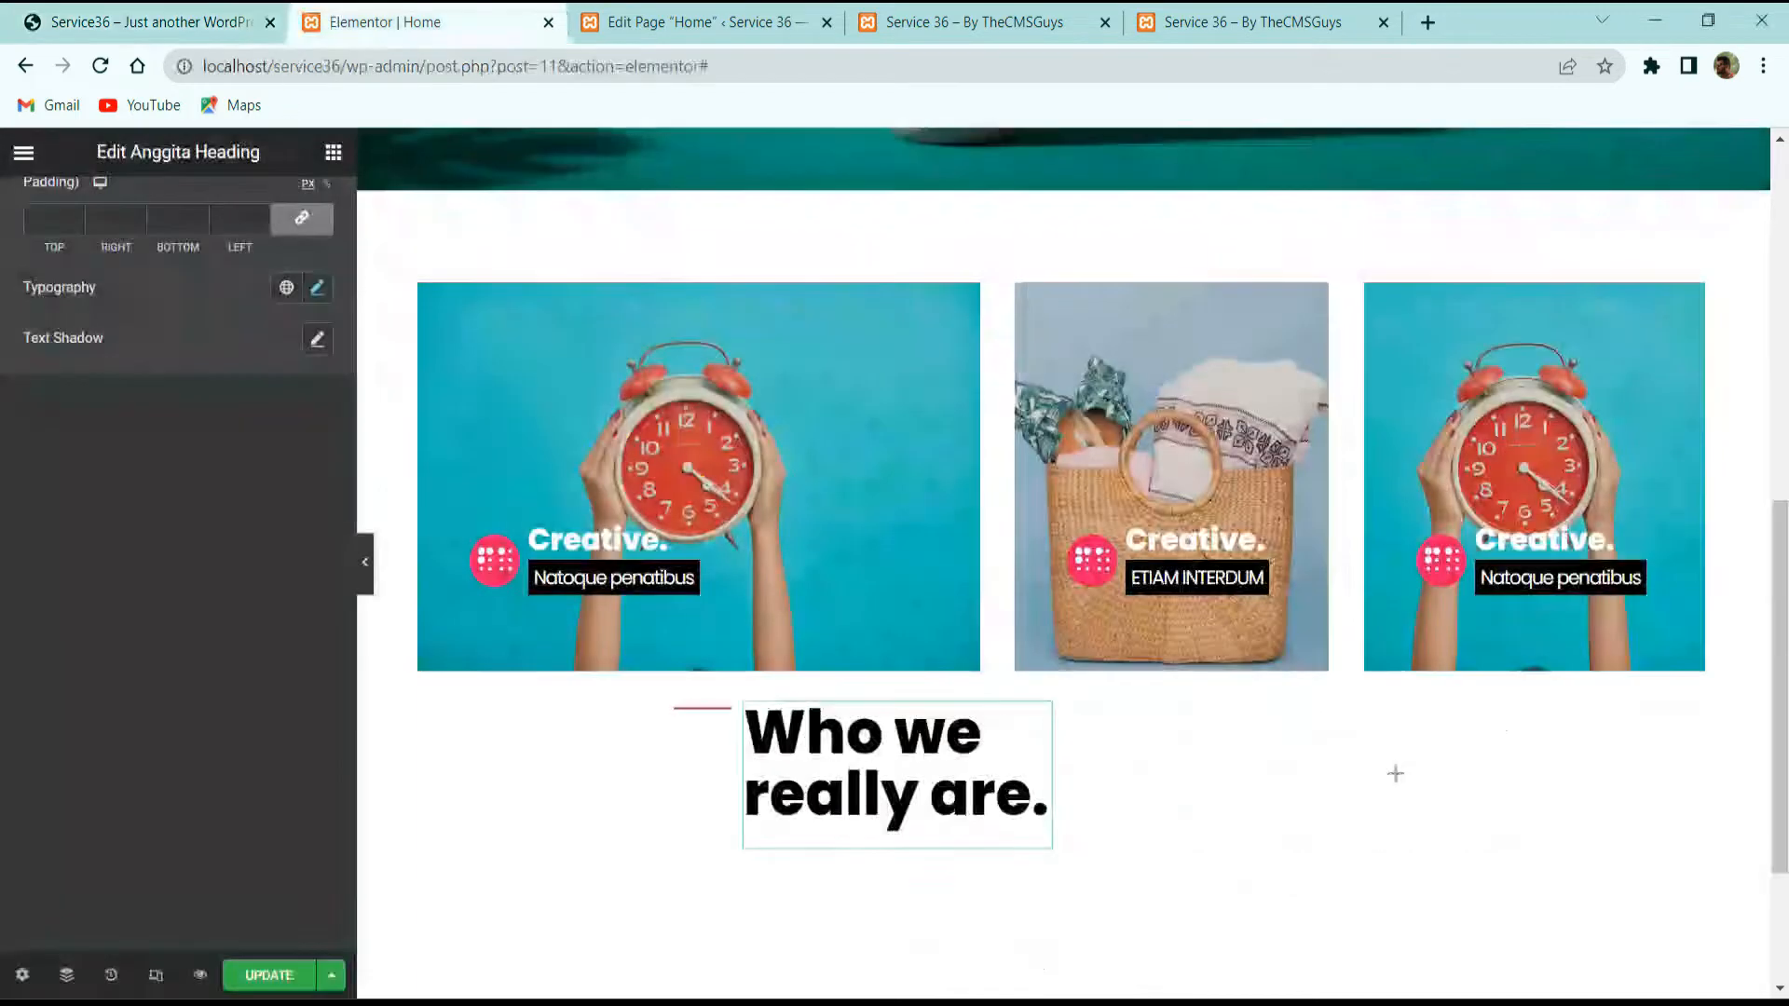
left_click(372, 20)
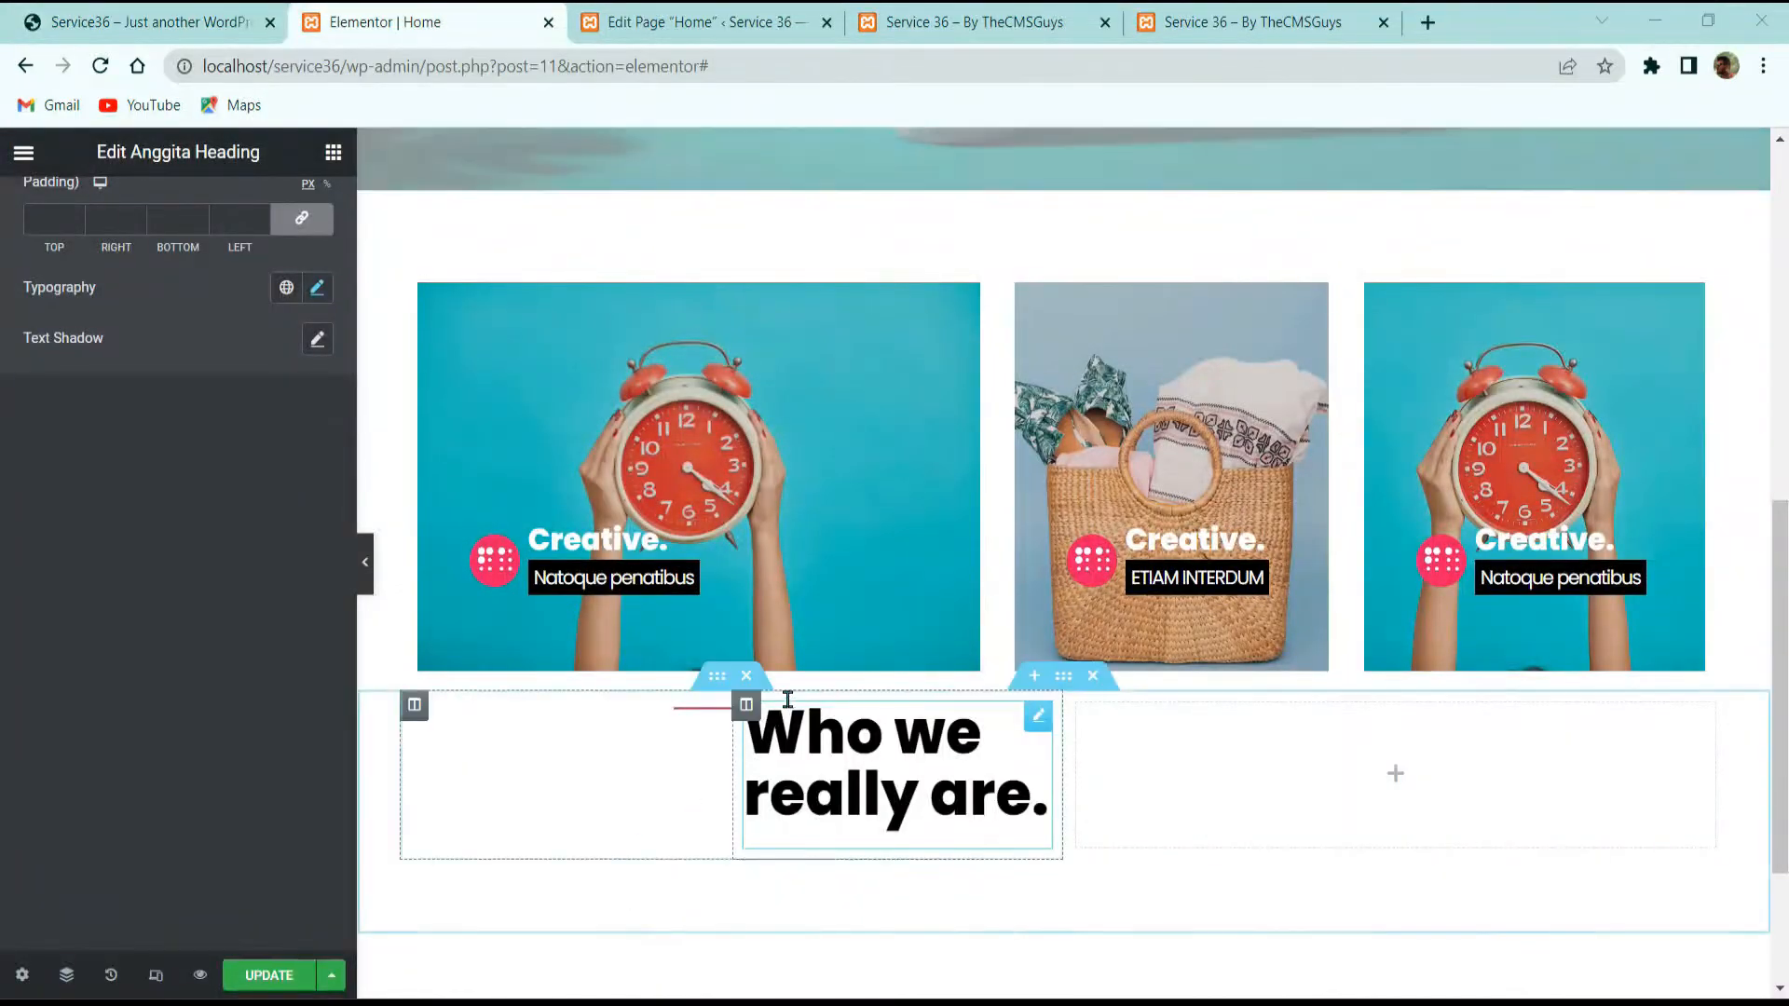
left_click(745, 704)
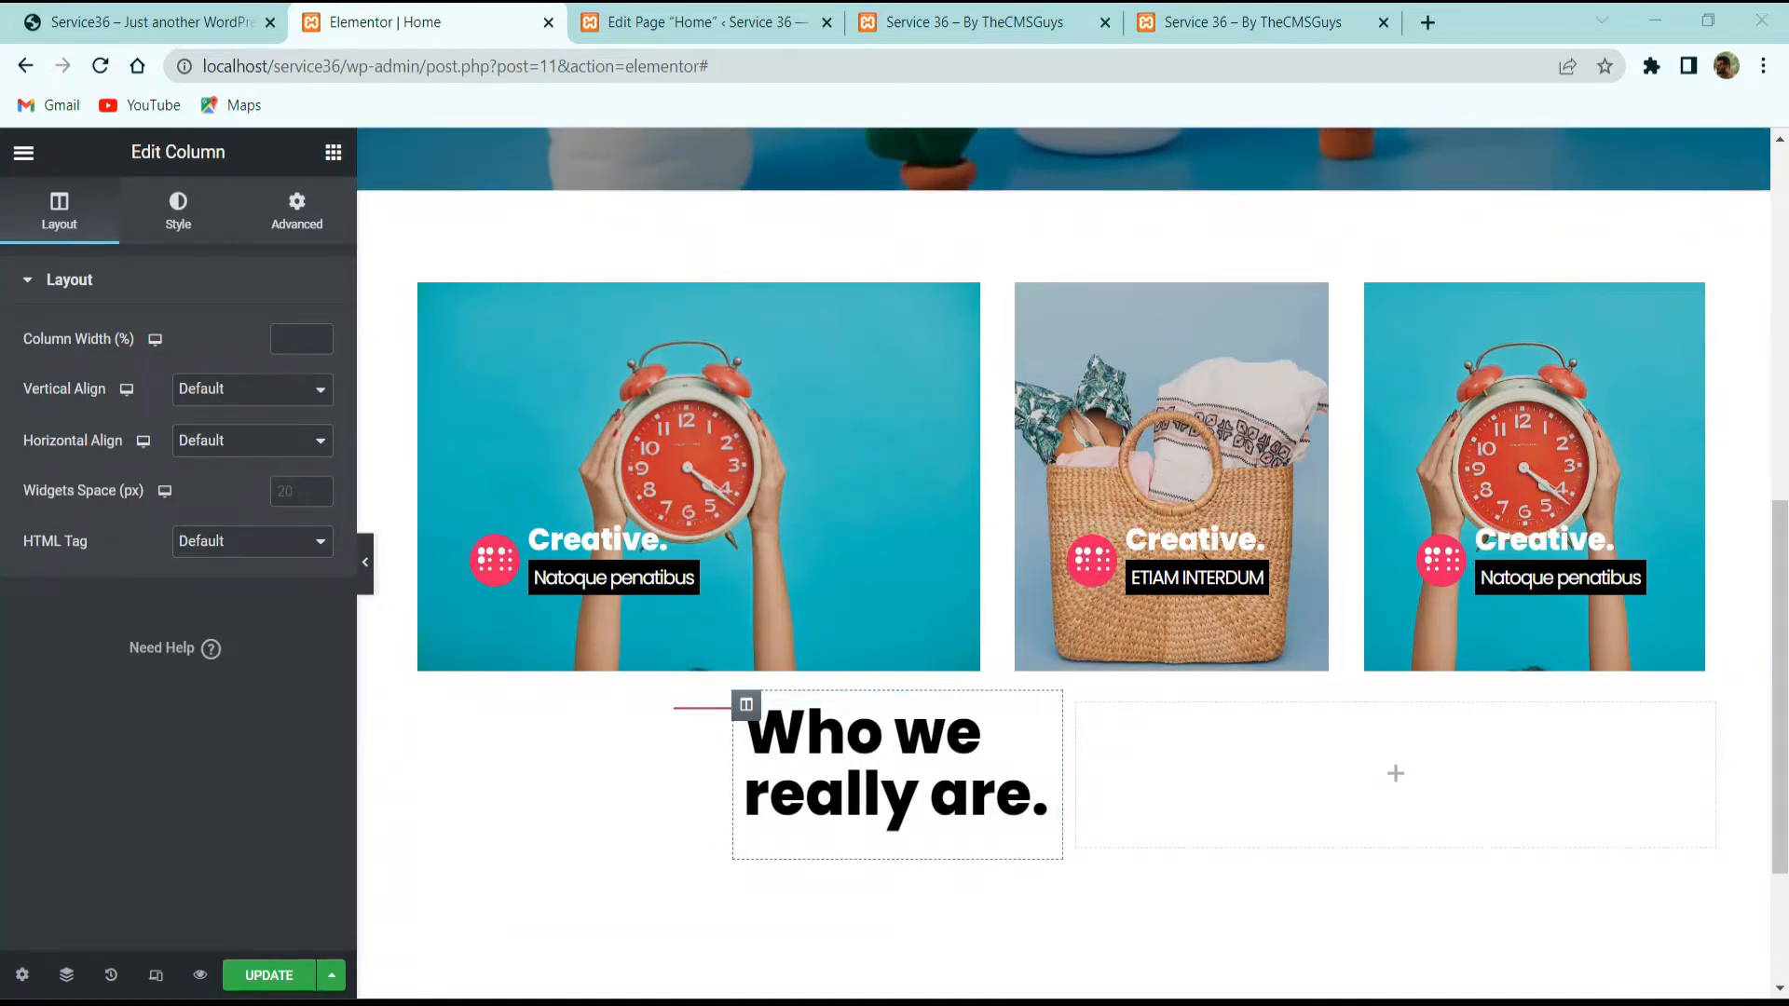
left_click(149, 22)
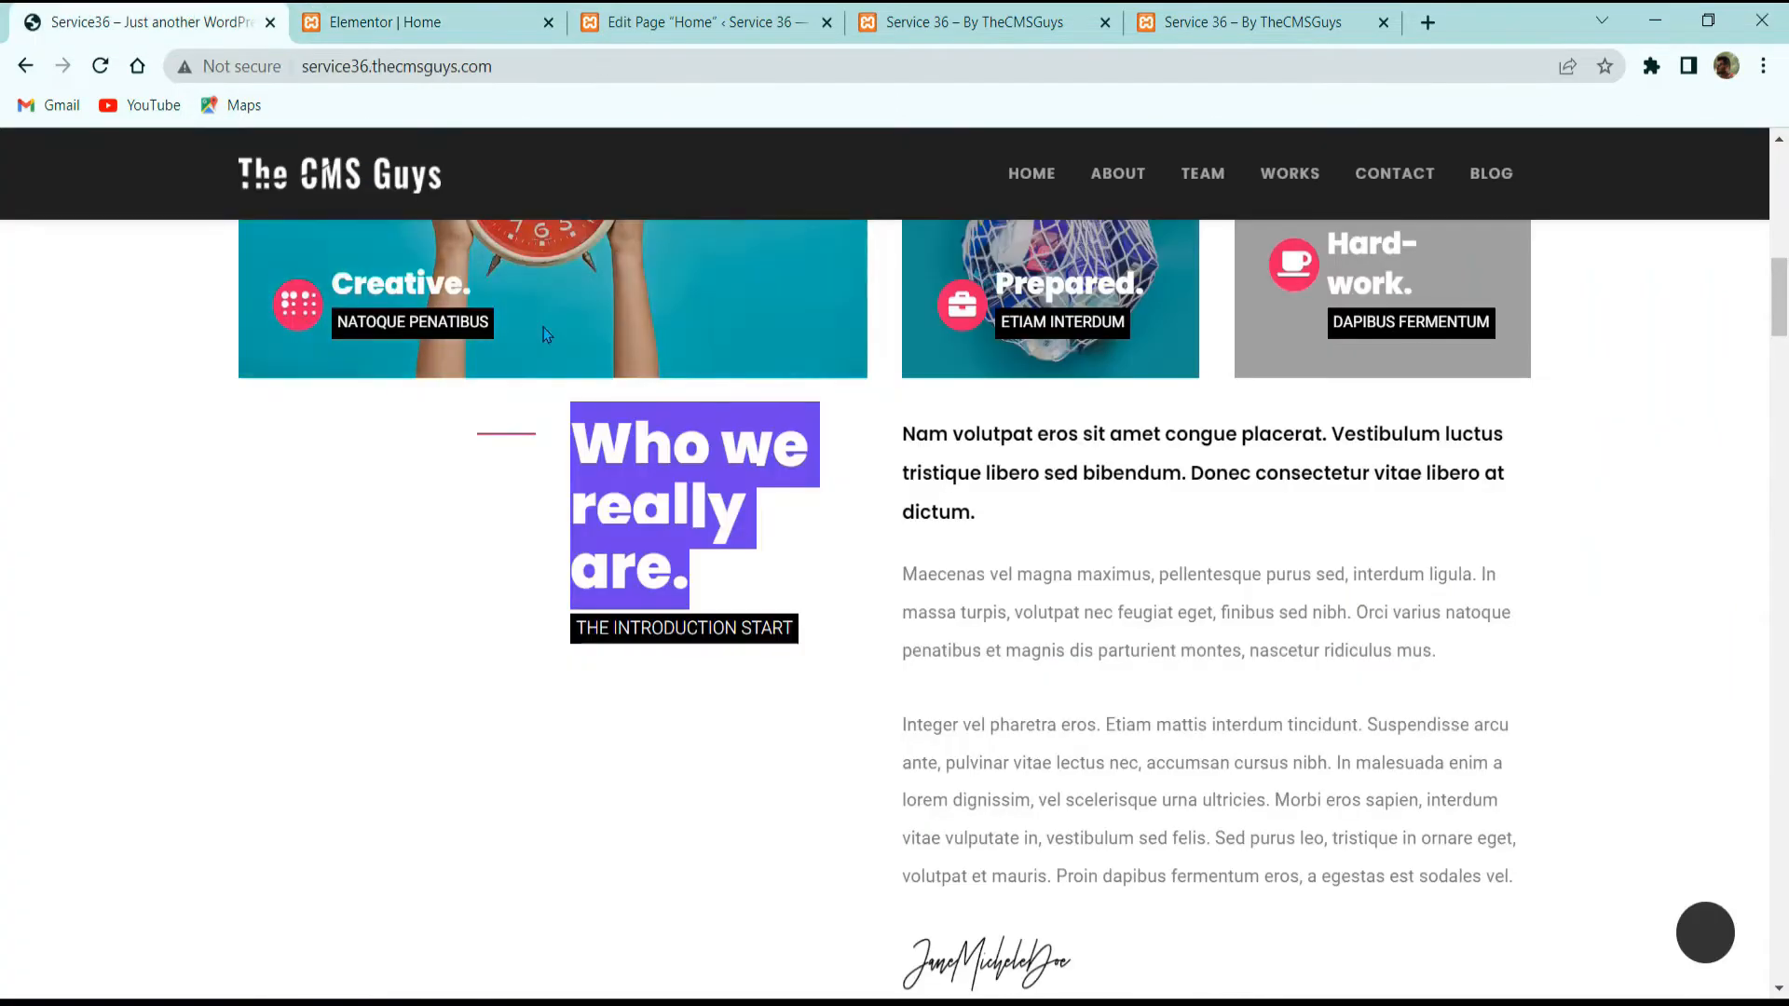
triple_click(657, 631)
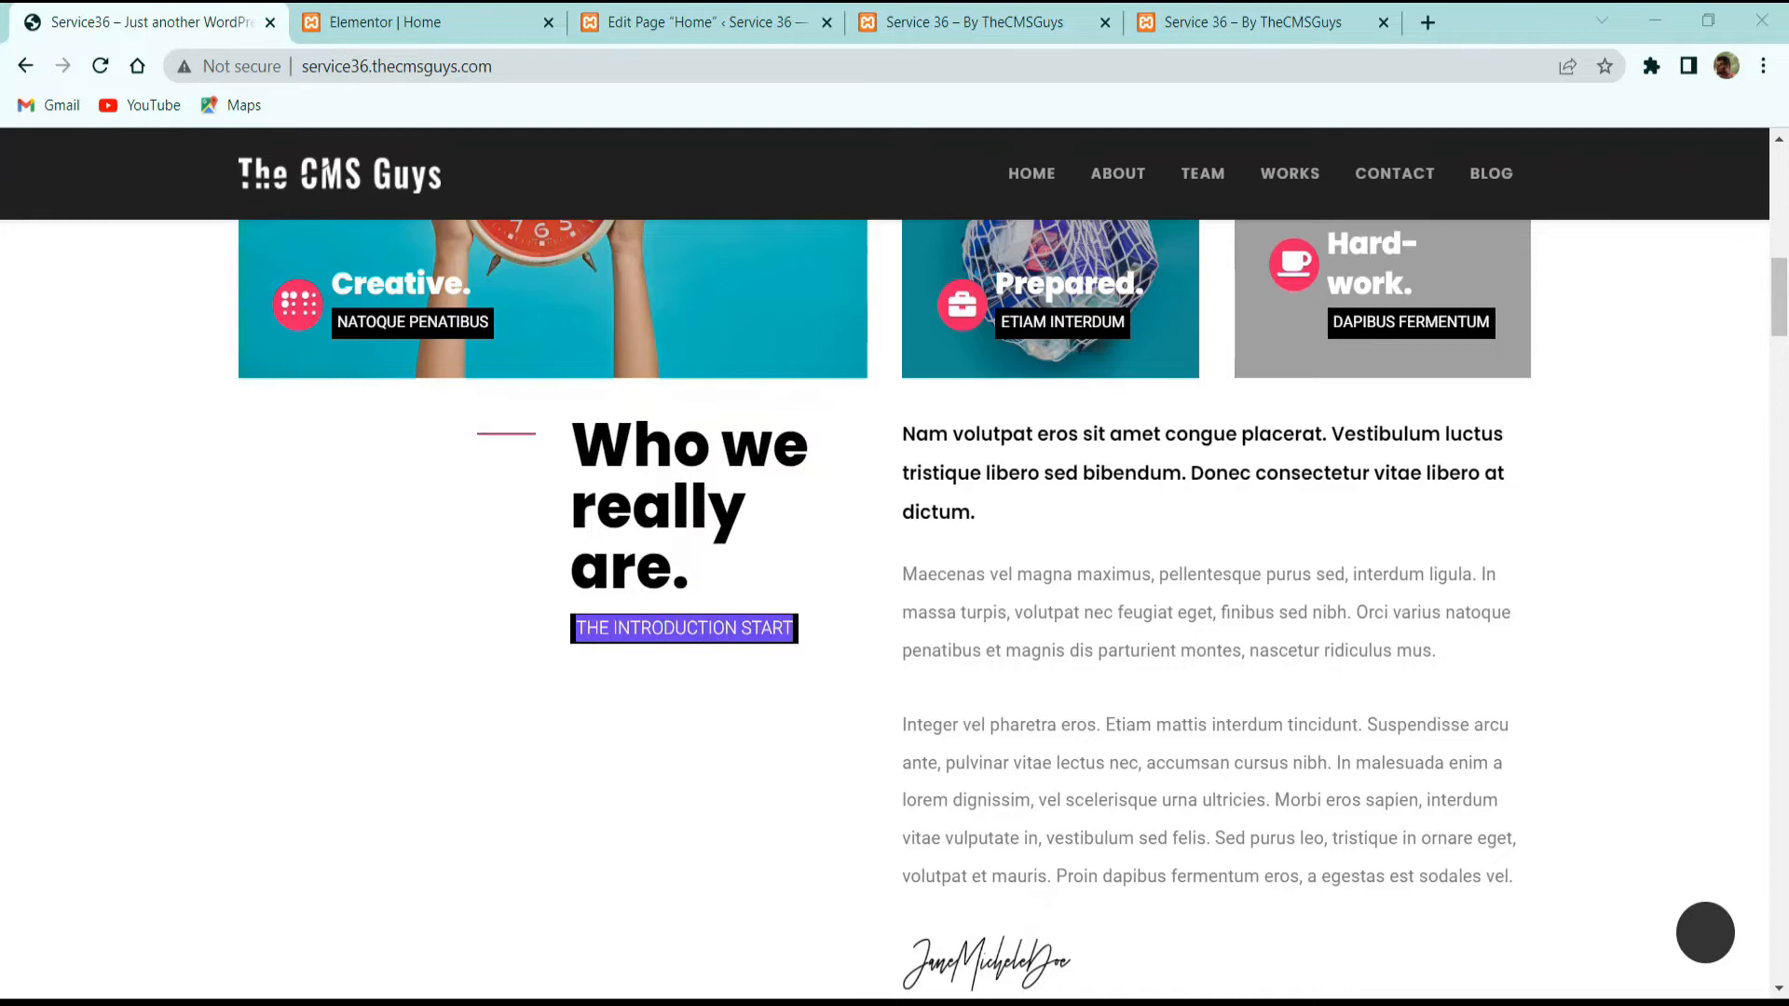
left_click(410, 20)
Step: Duplicate the 'Who we really are.' heading from its context menu
right_click(988, 787)
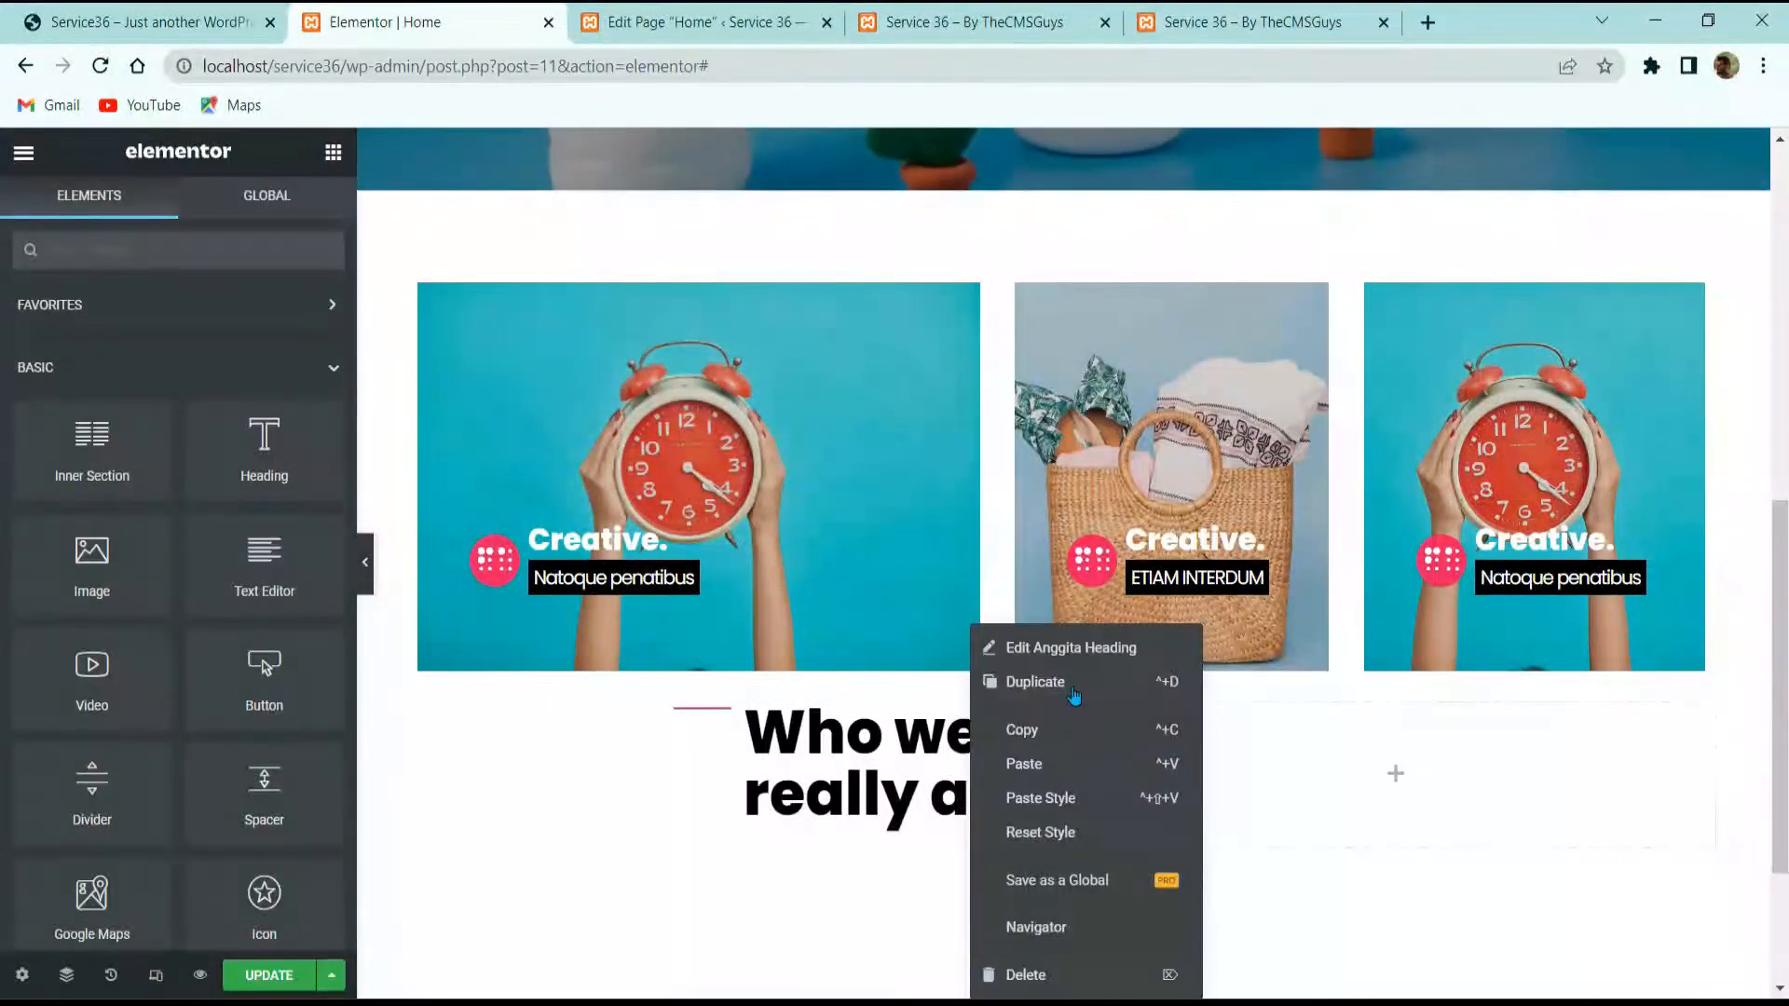
left_click(1062, 684)
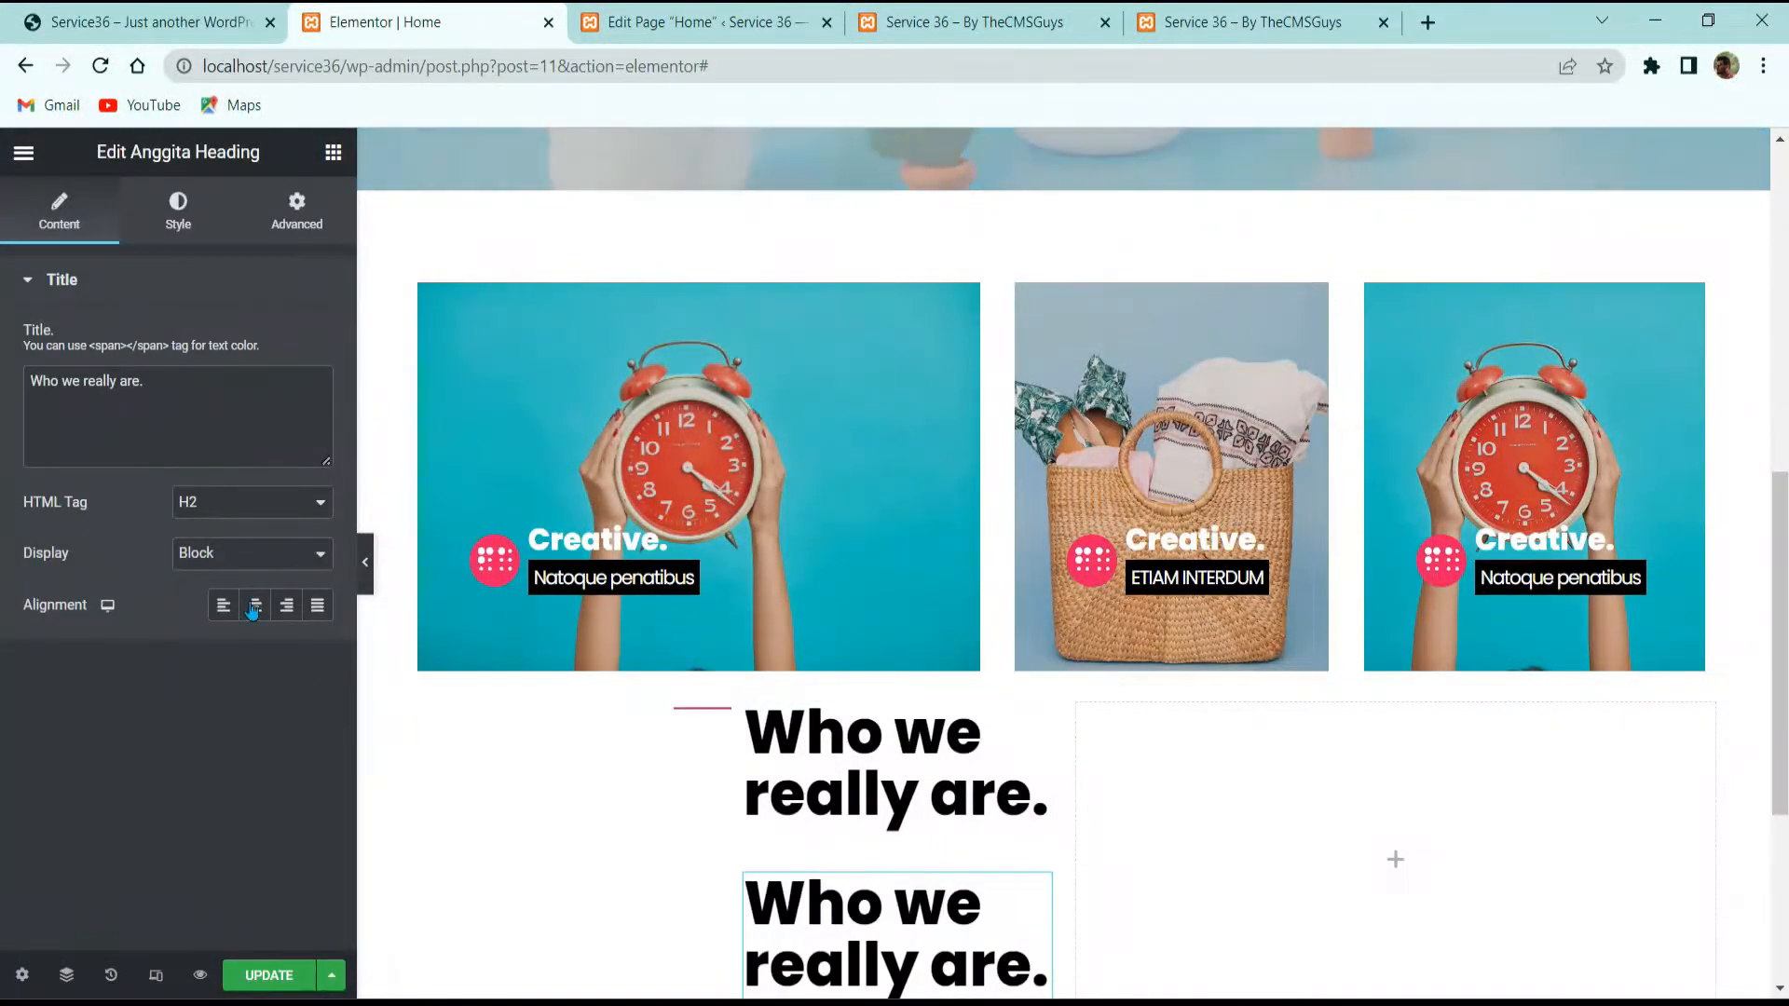
left_click(227, 547)
left_click(220, 508)
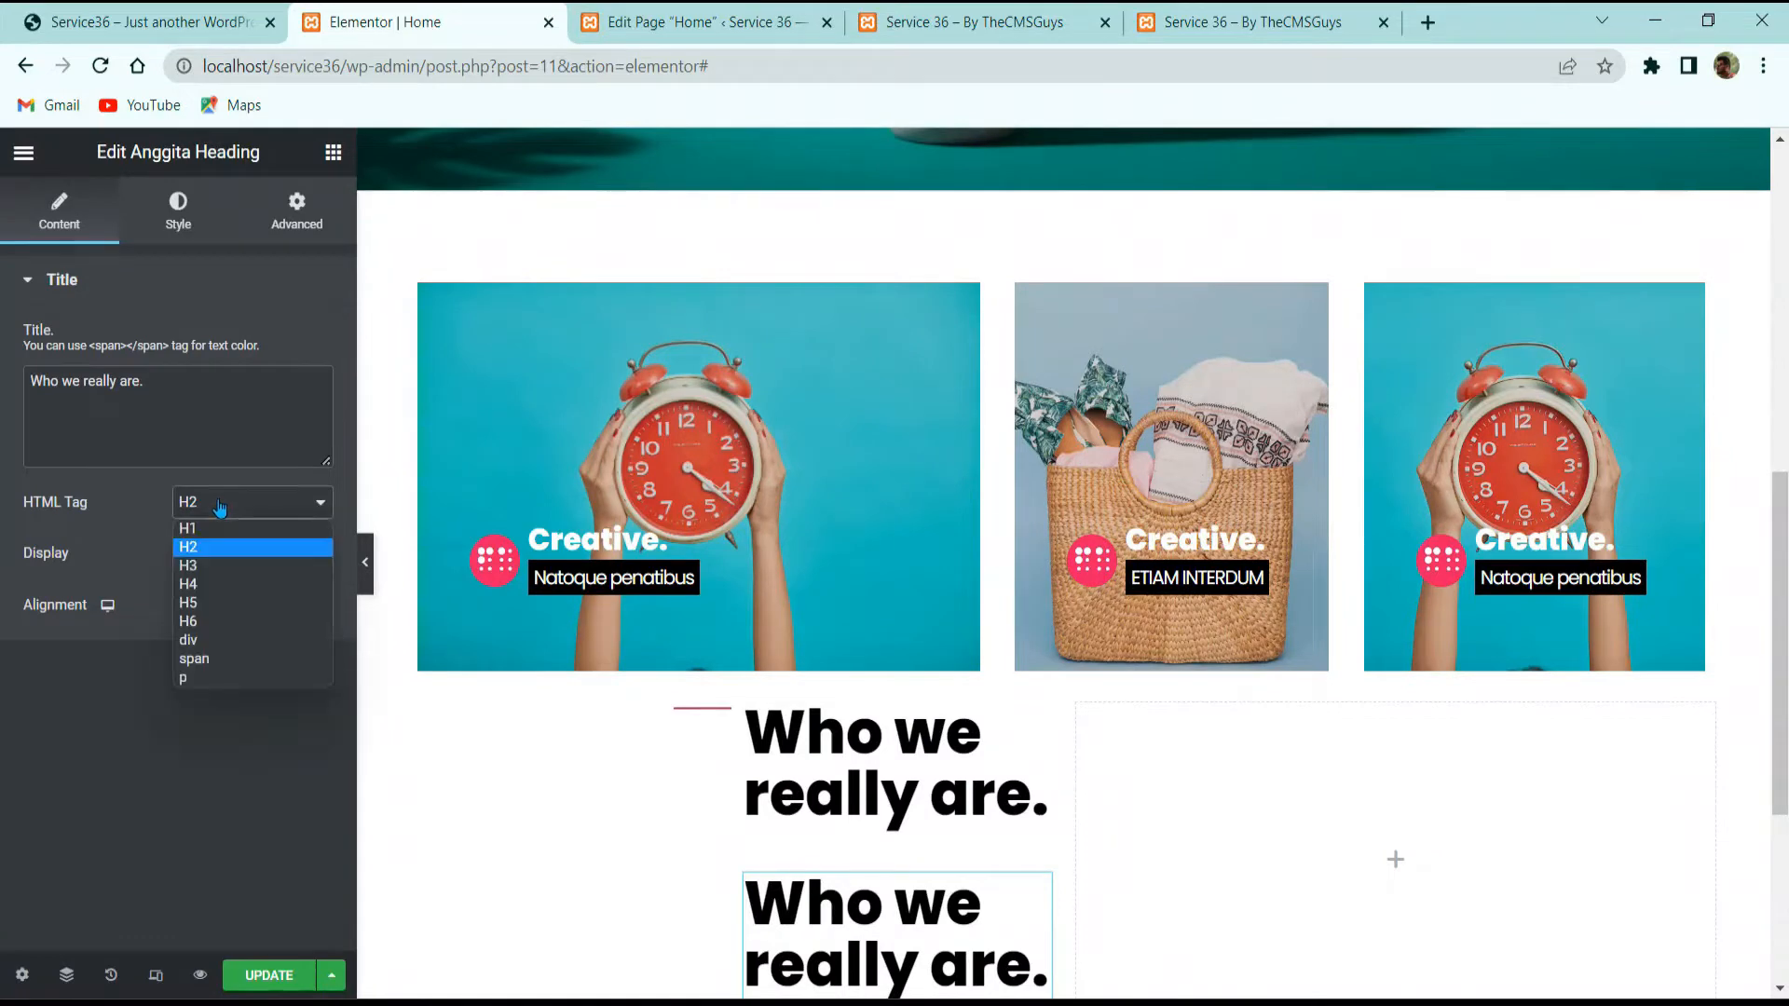
Step: Make the copy a p tag and paste 'THE INTRODUCTION START' as its title
left_click(210, 678)
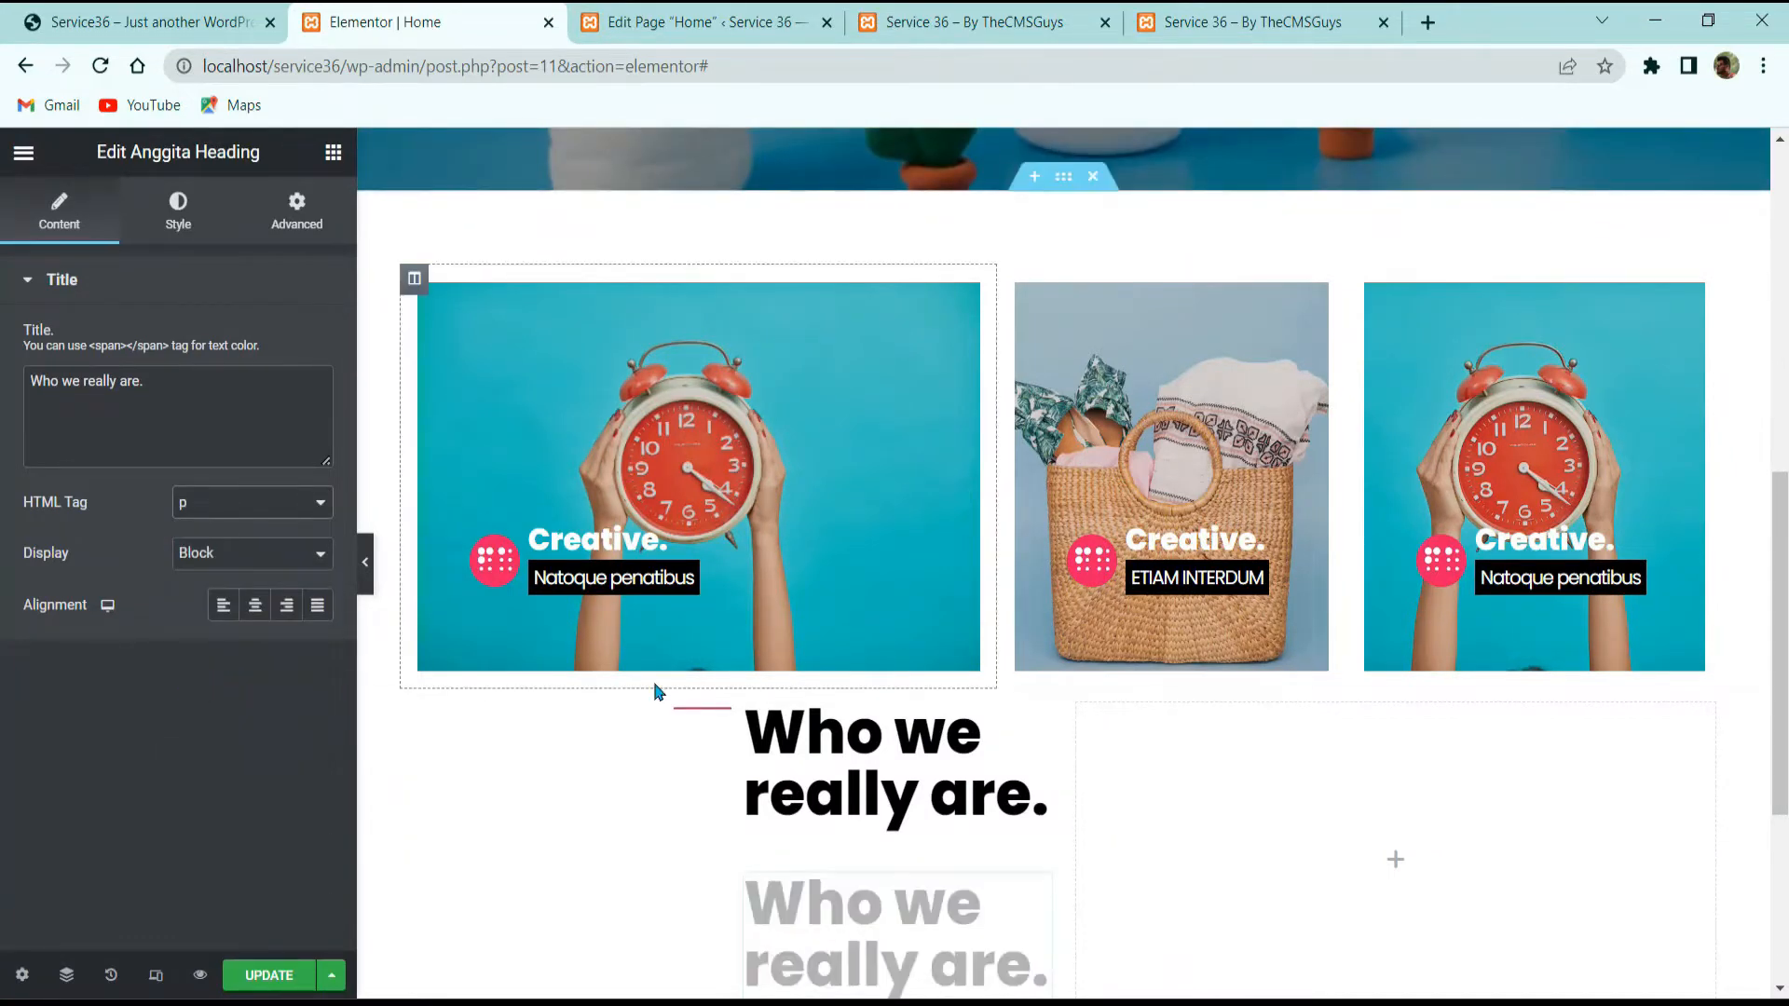
scroll(518, 619, "down", 3)
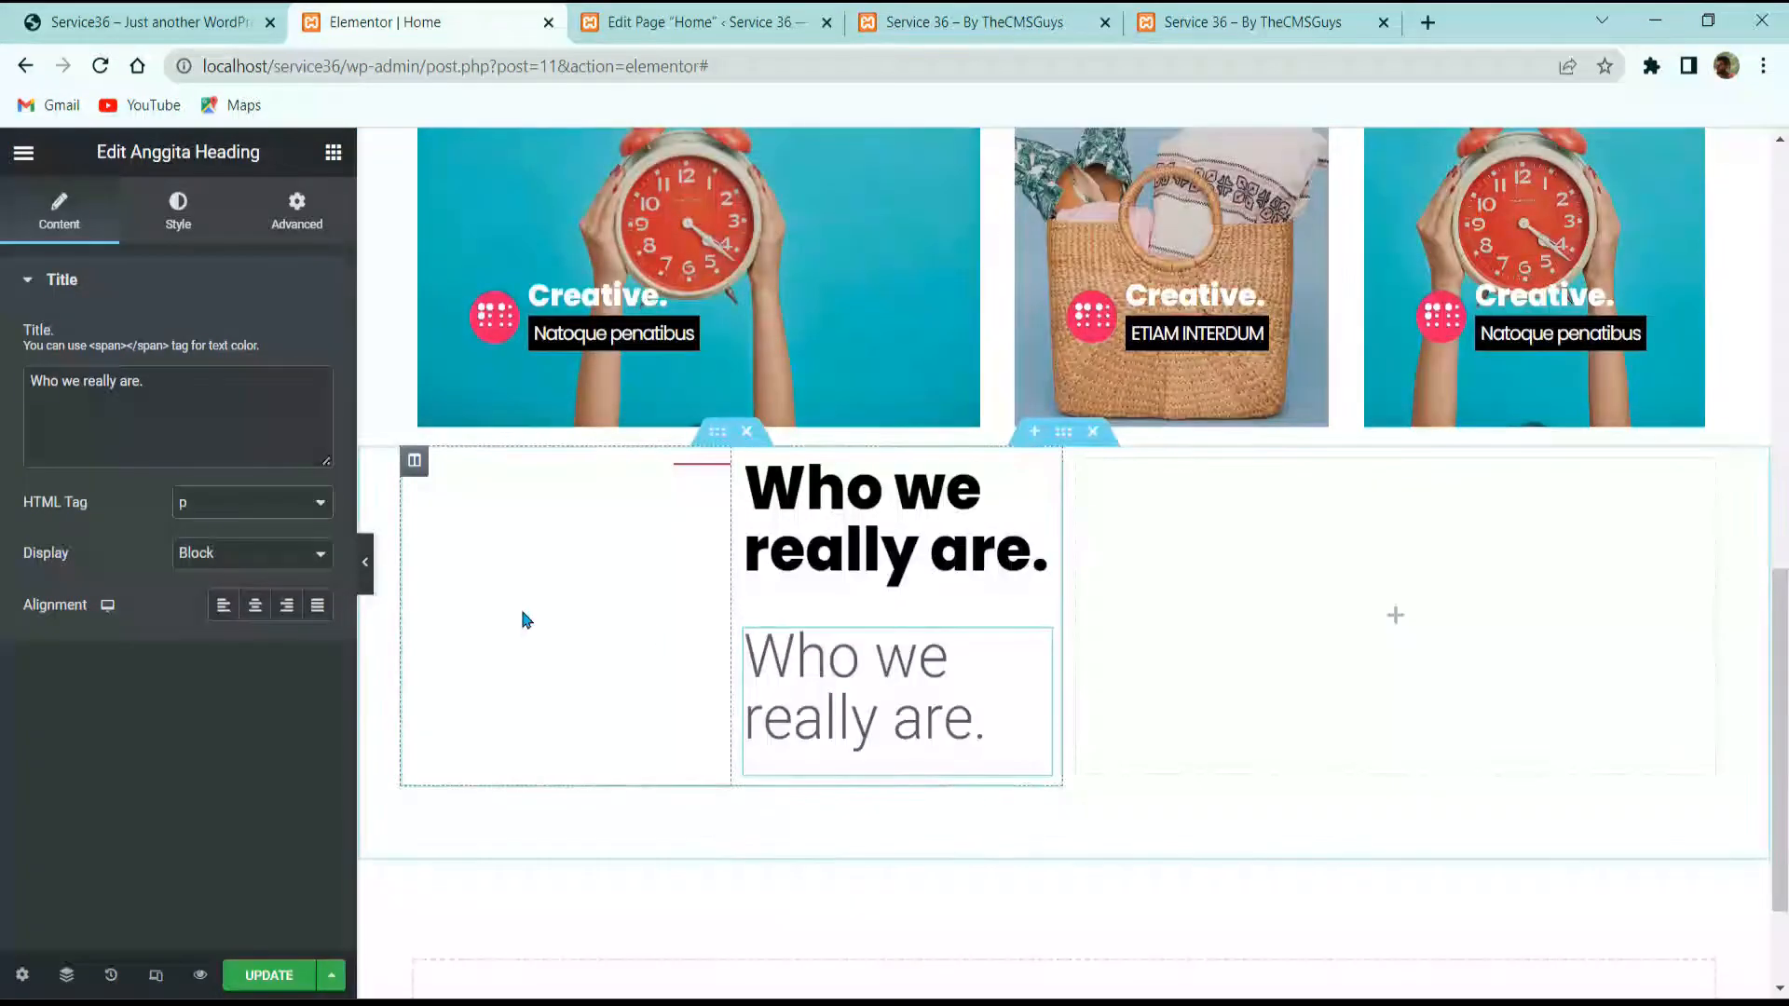
left_click(172, 212)
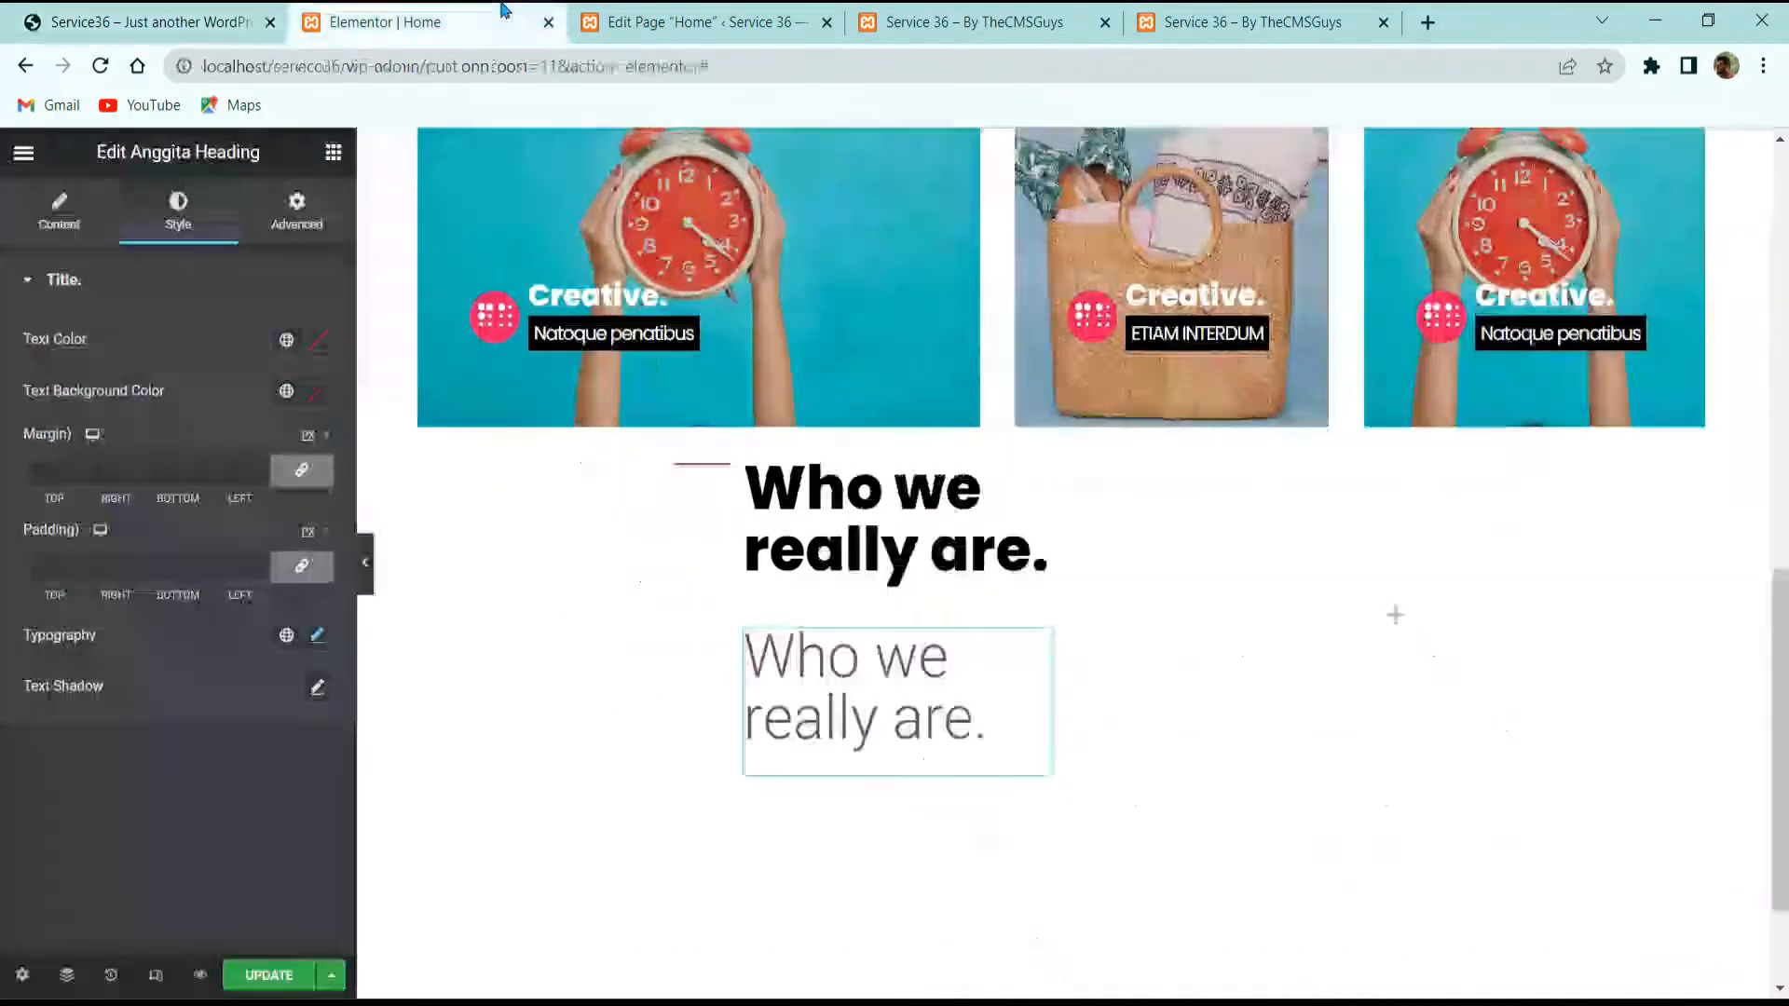
left_click(59, 211)
triple_click(181, 372)
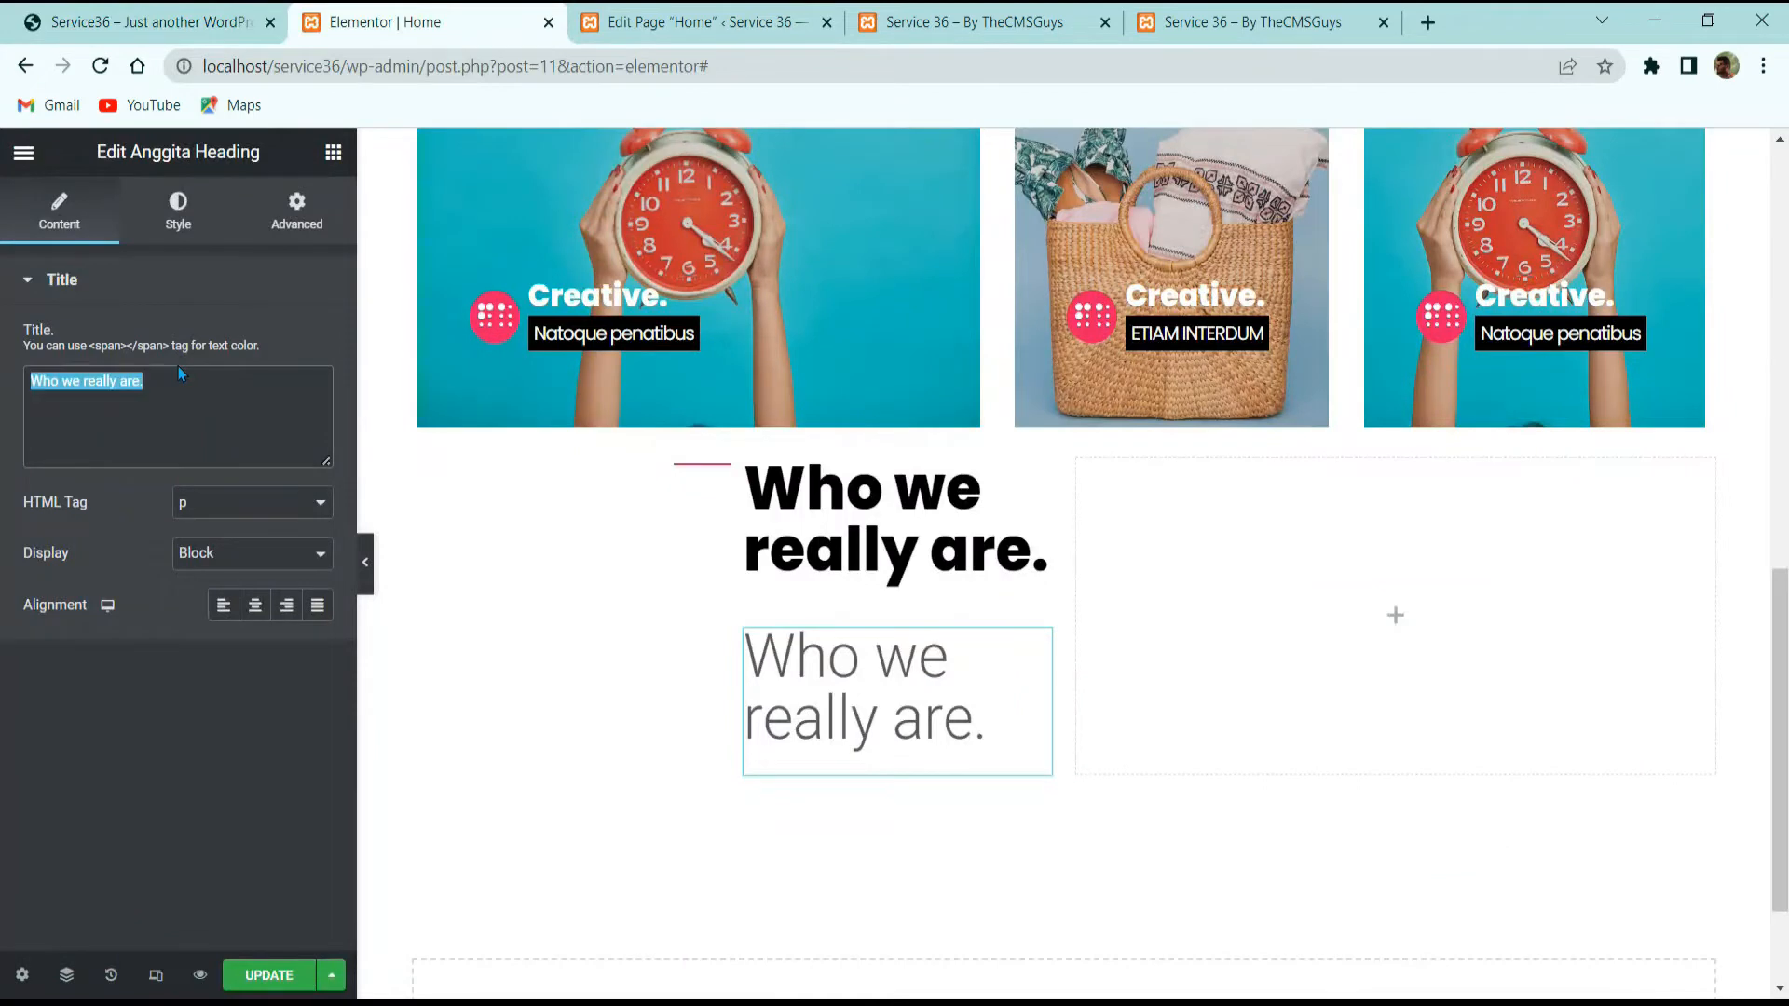
type("THE INTRODUCTION START")
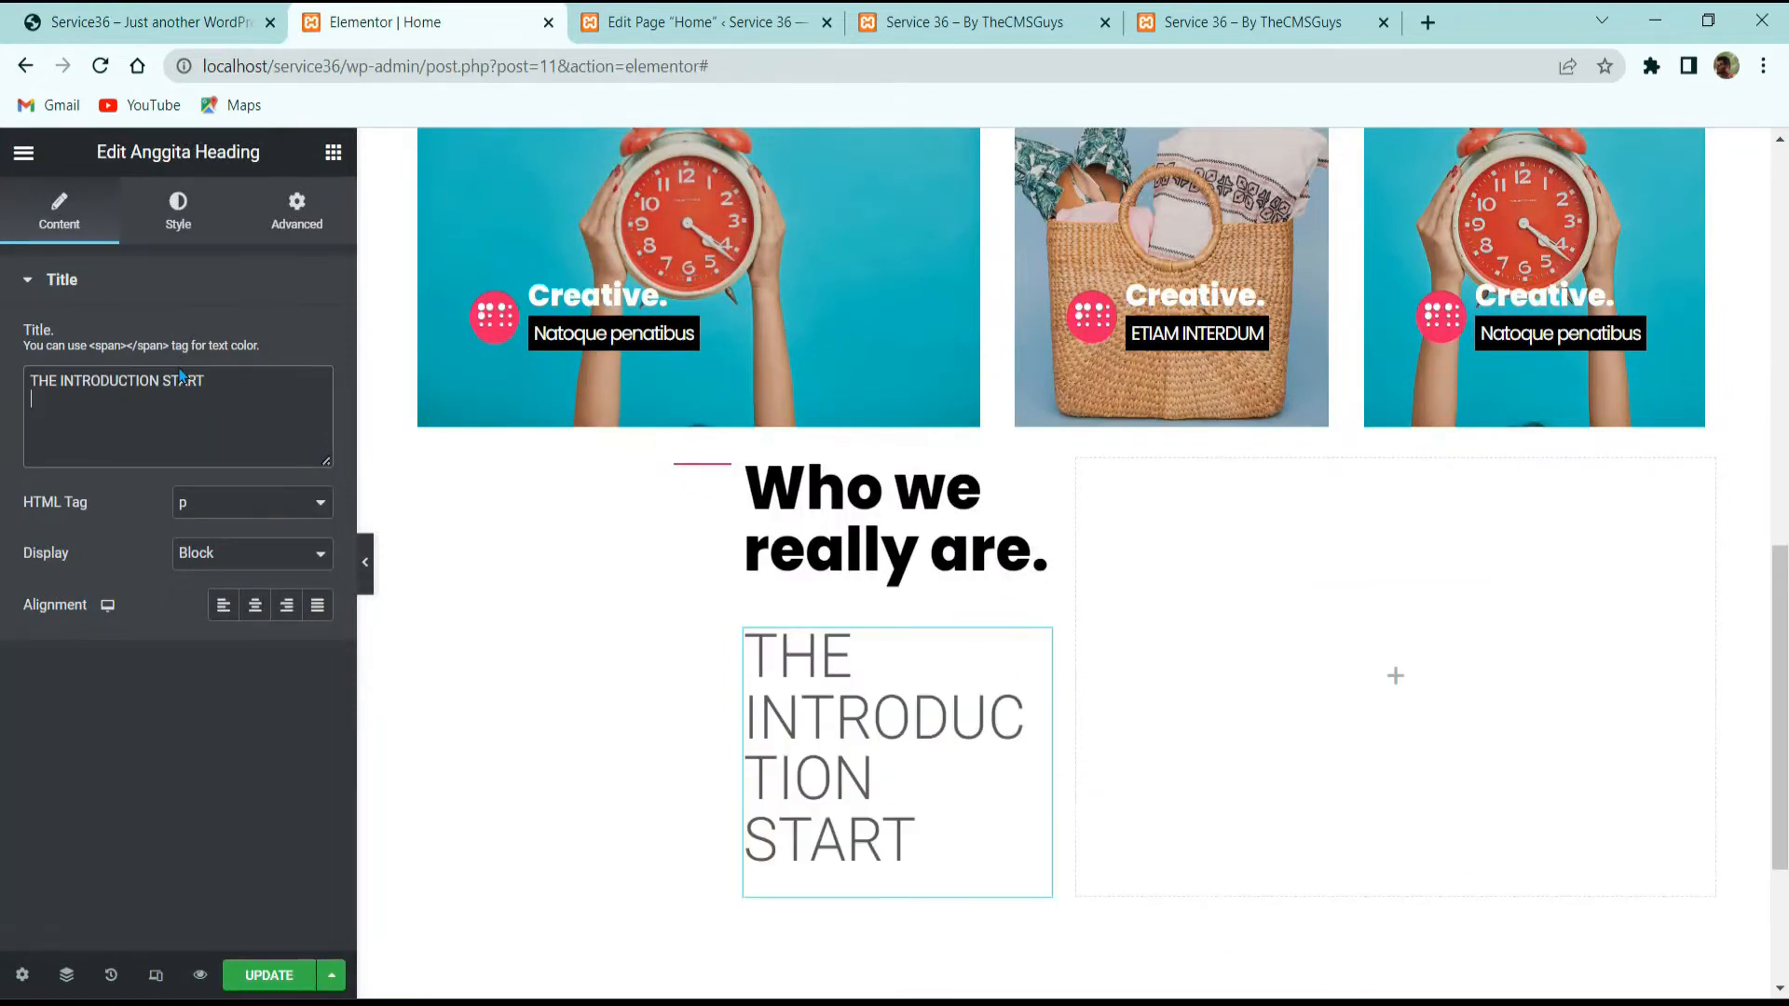
Step: Style the label with white text, black background and font size 15
left_click(164, 199)
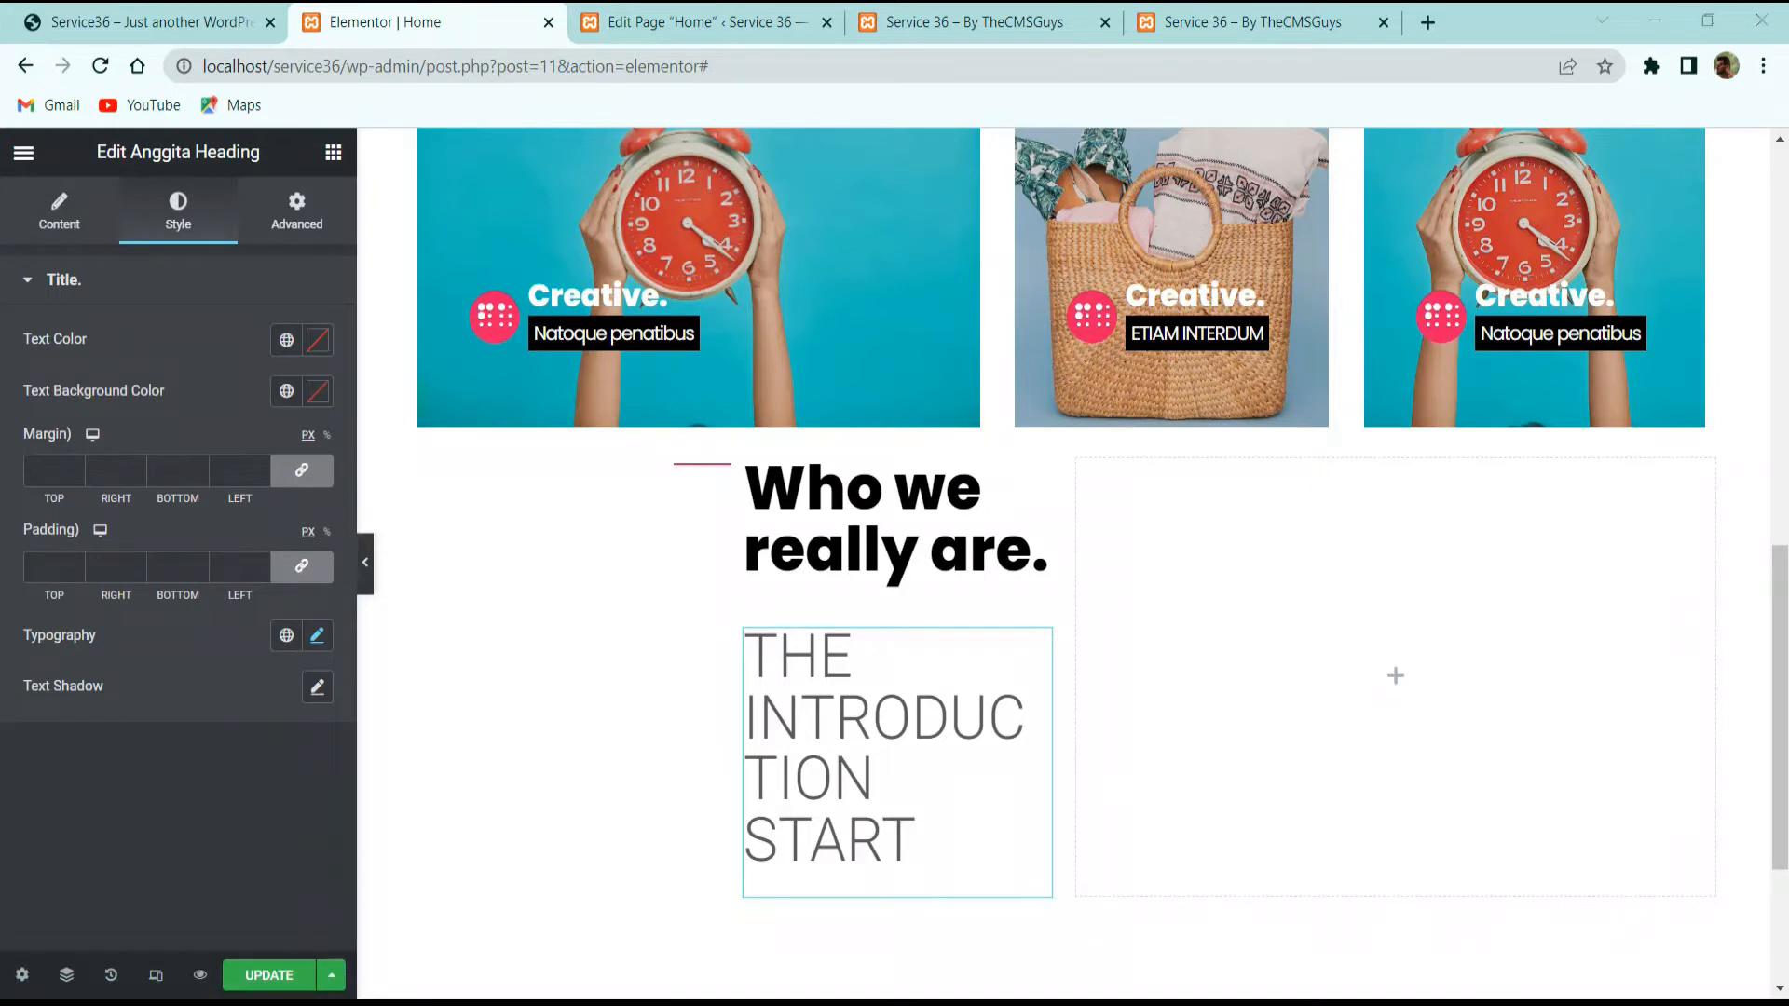
left_click(318, 343)
left_click_drag(175, 503, 49, 429)
left_click(130, 332)
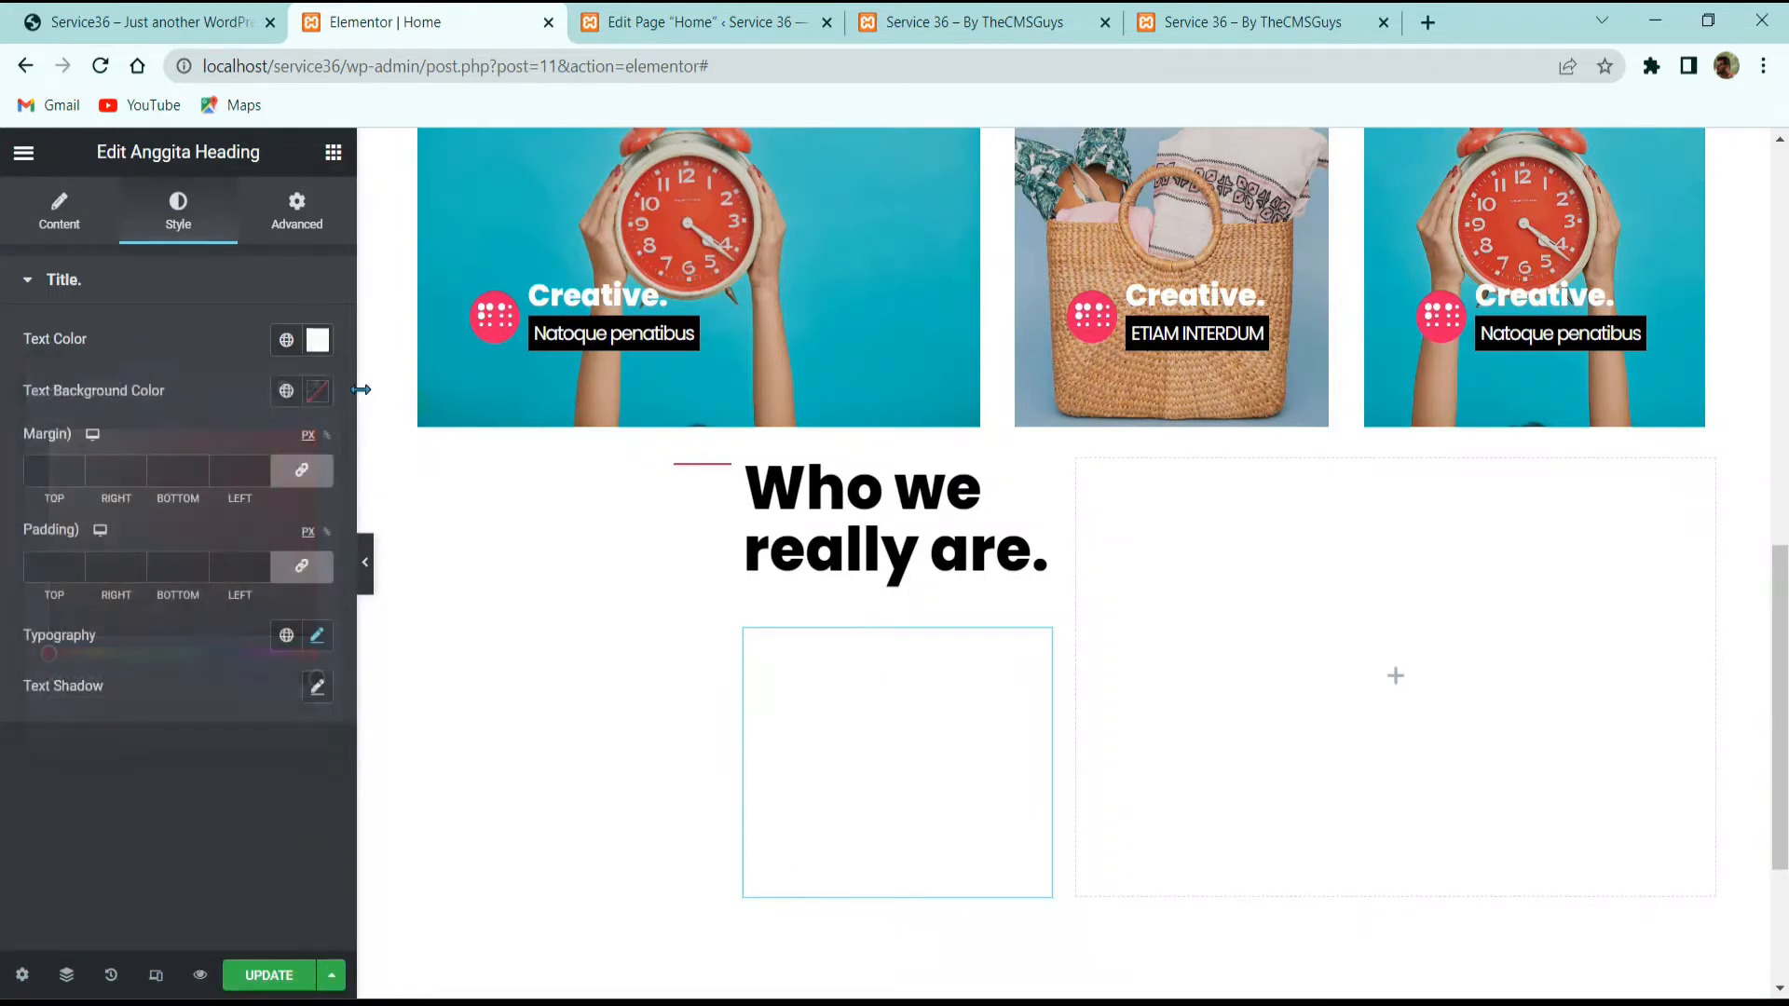
left_click(319, 394)
left_click_drag(207, 534, 50, 674)
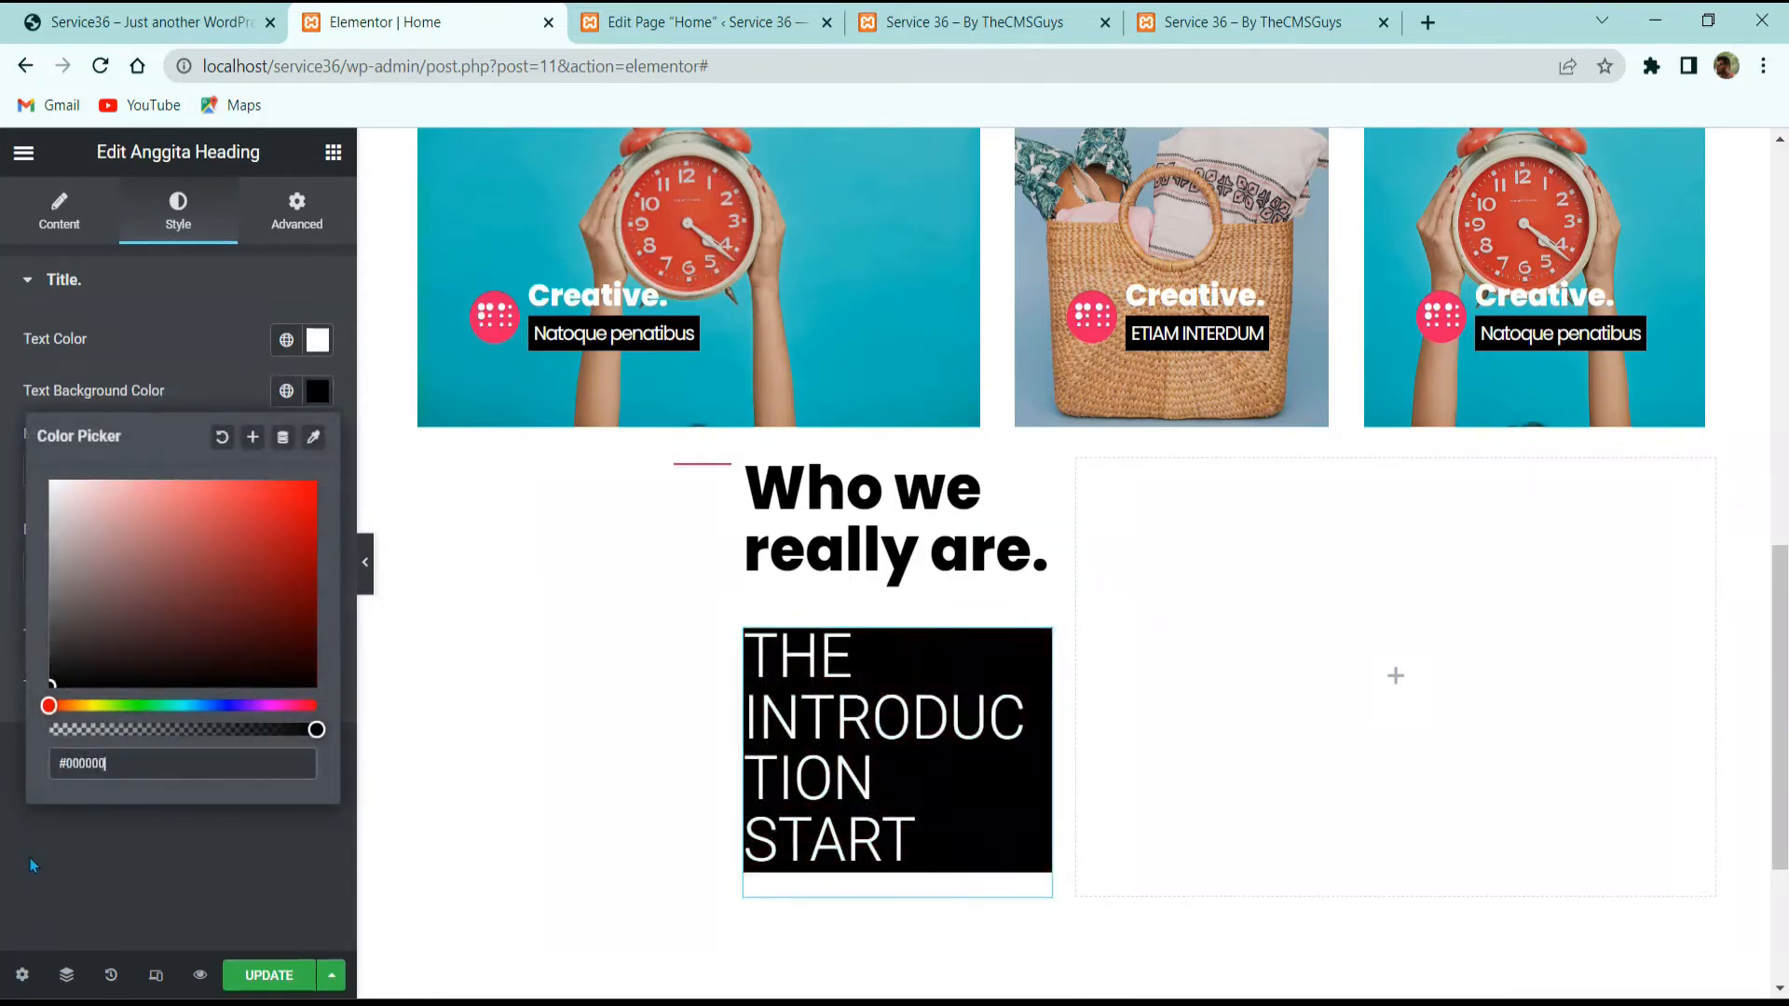
left_click(29, 881)
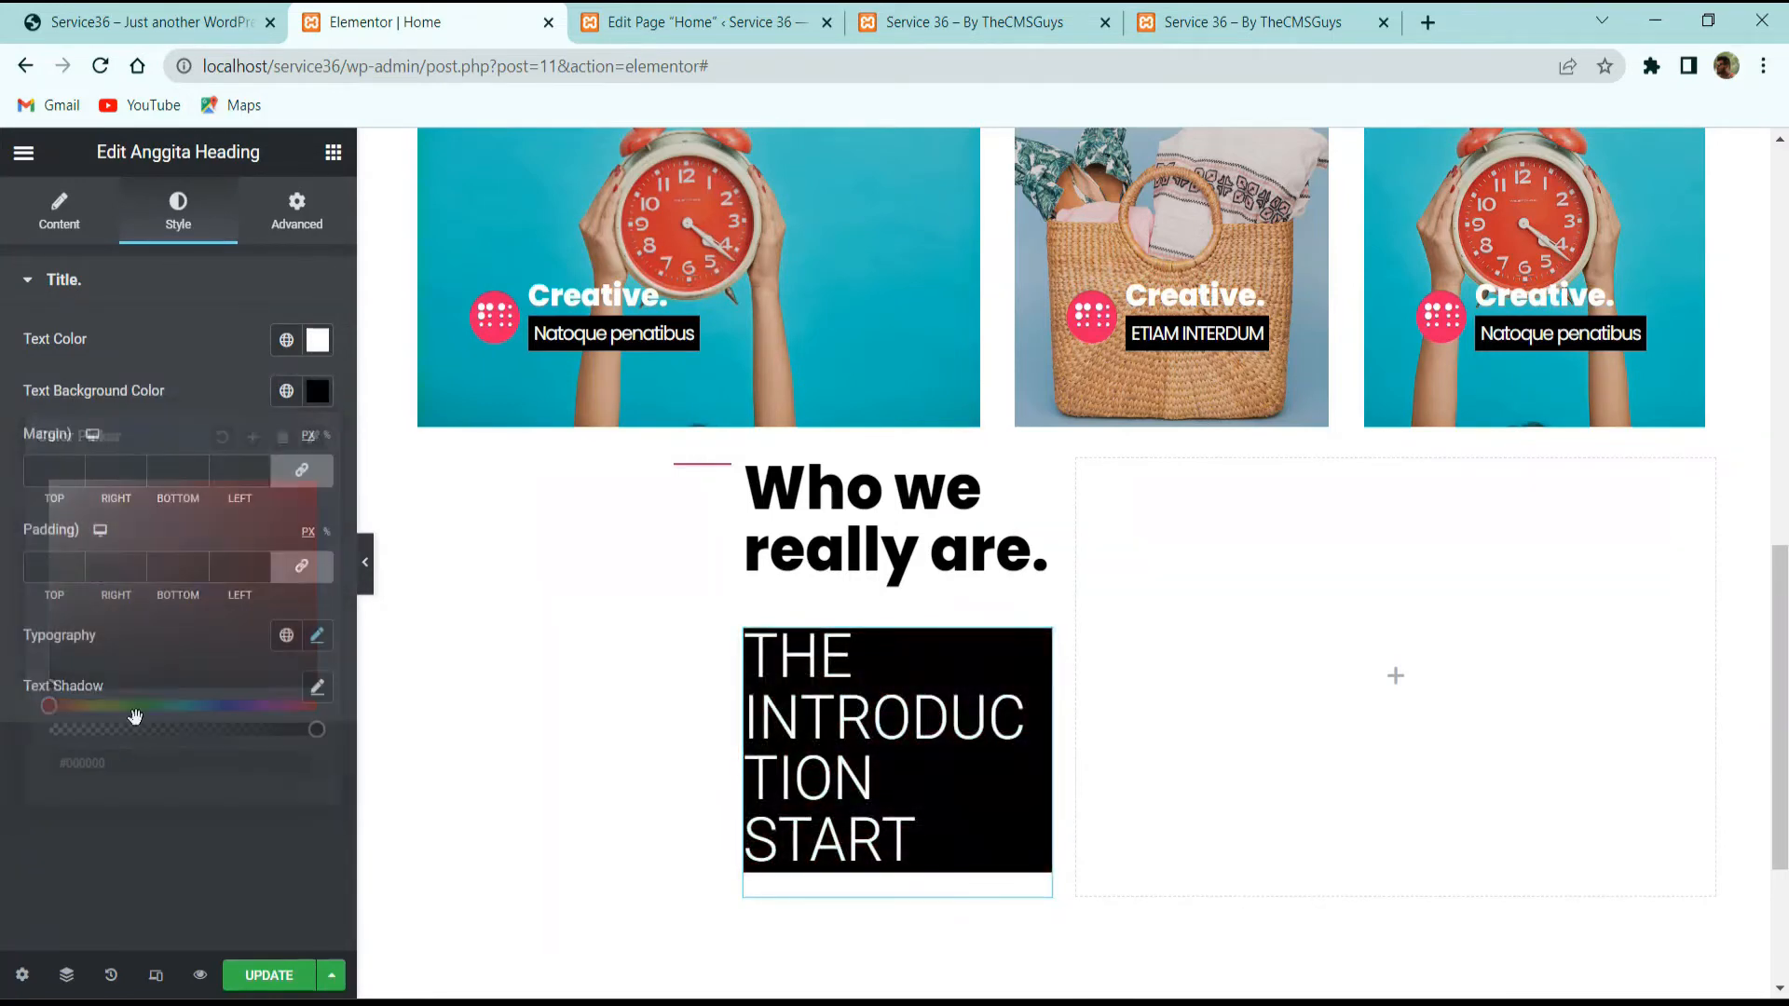
left_click(316, 638)
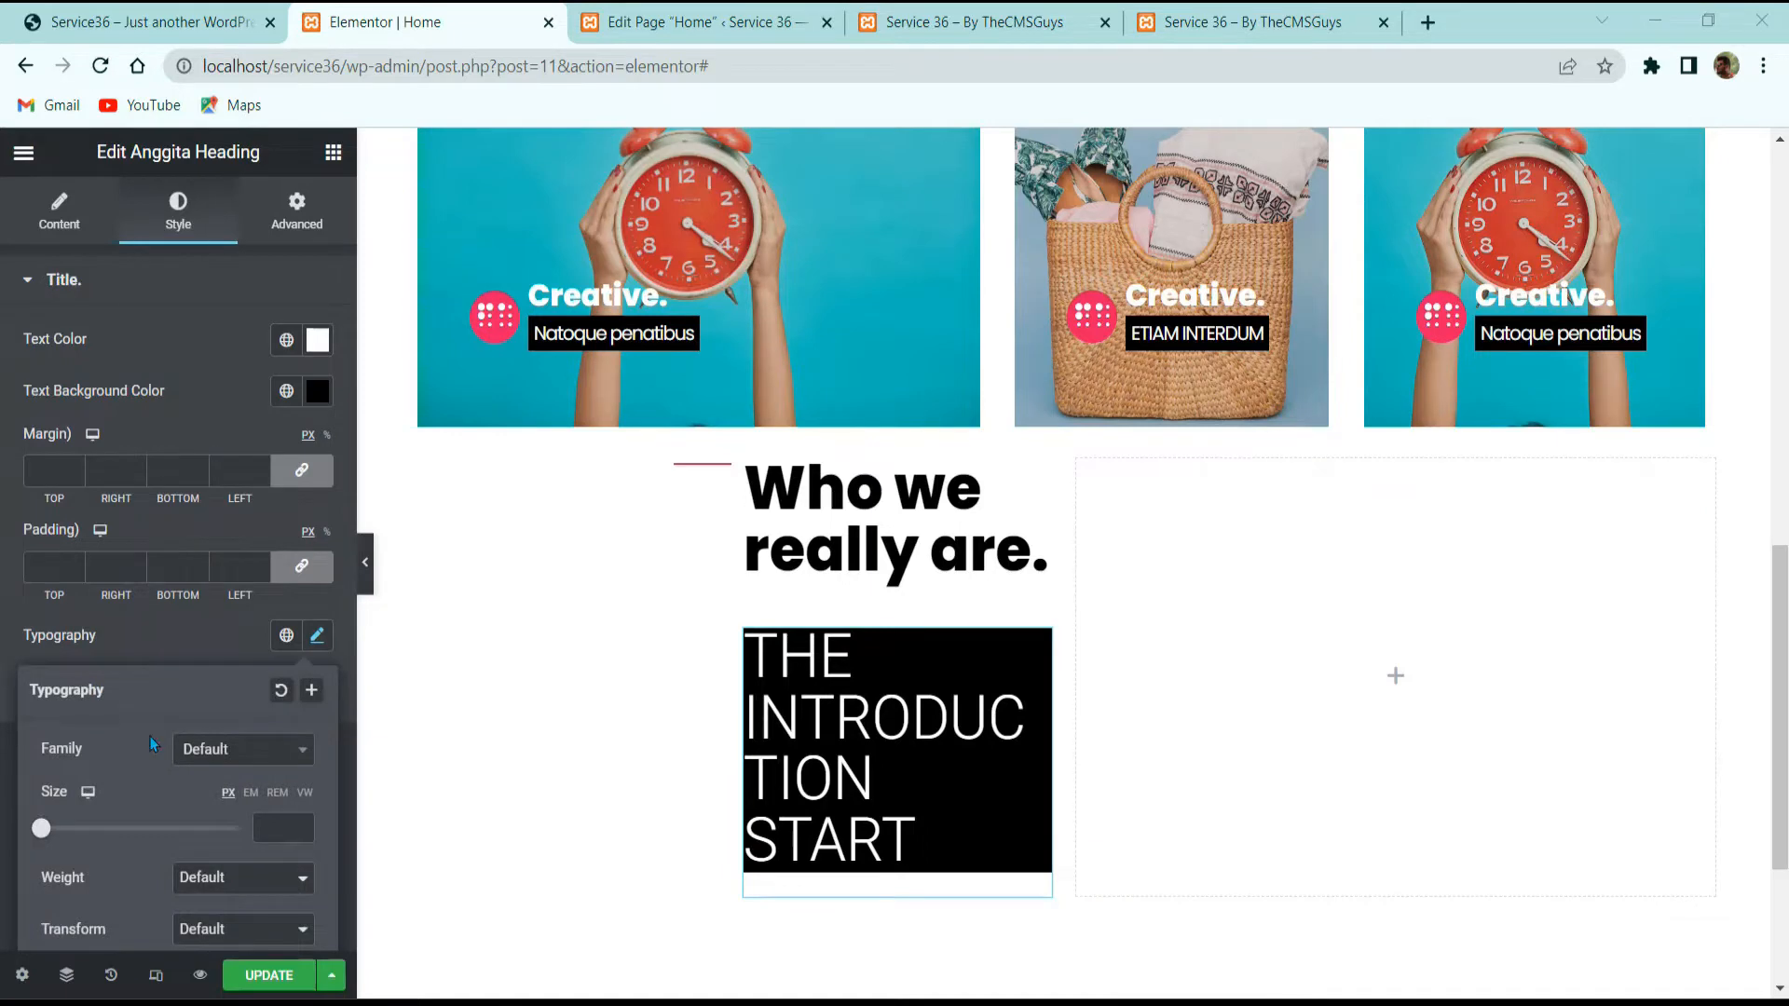
type("15")
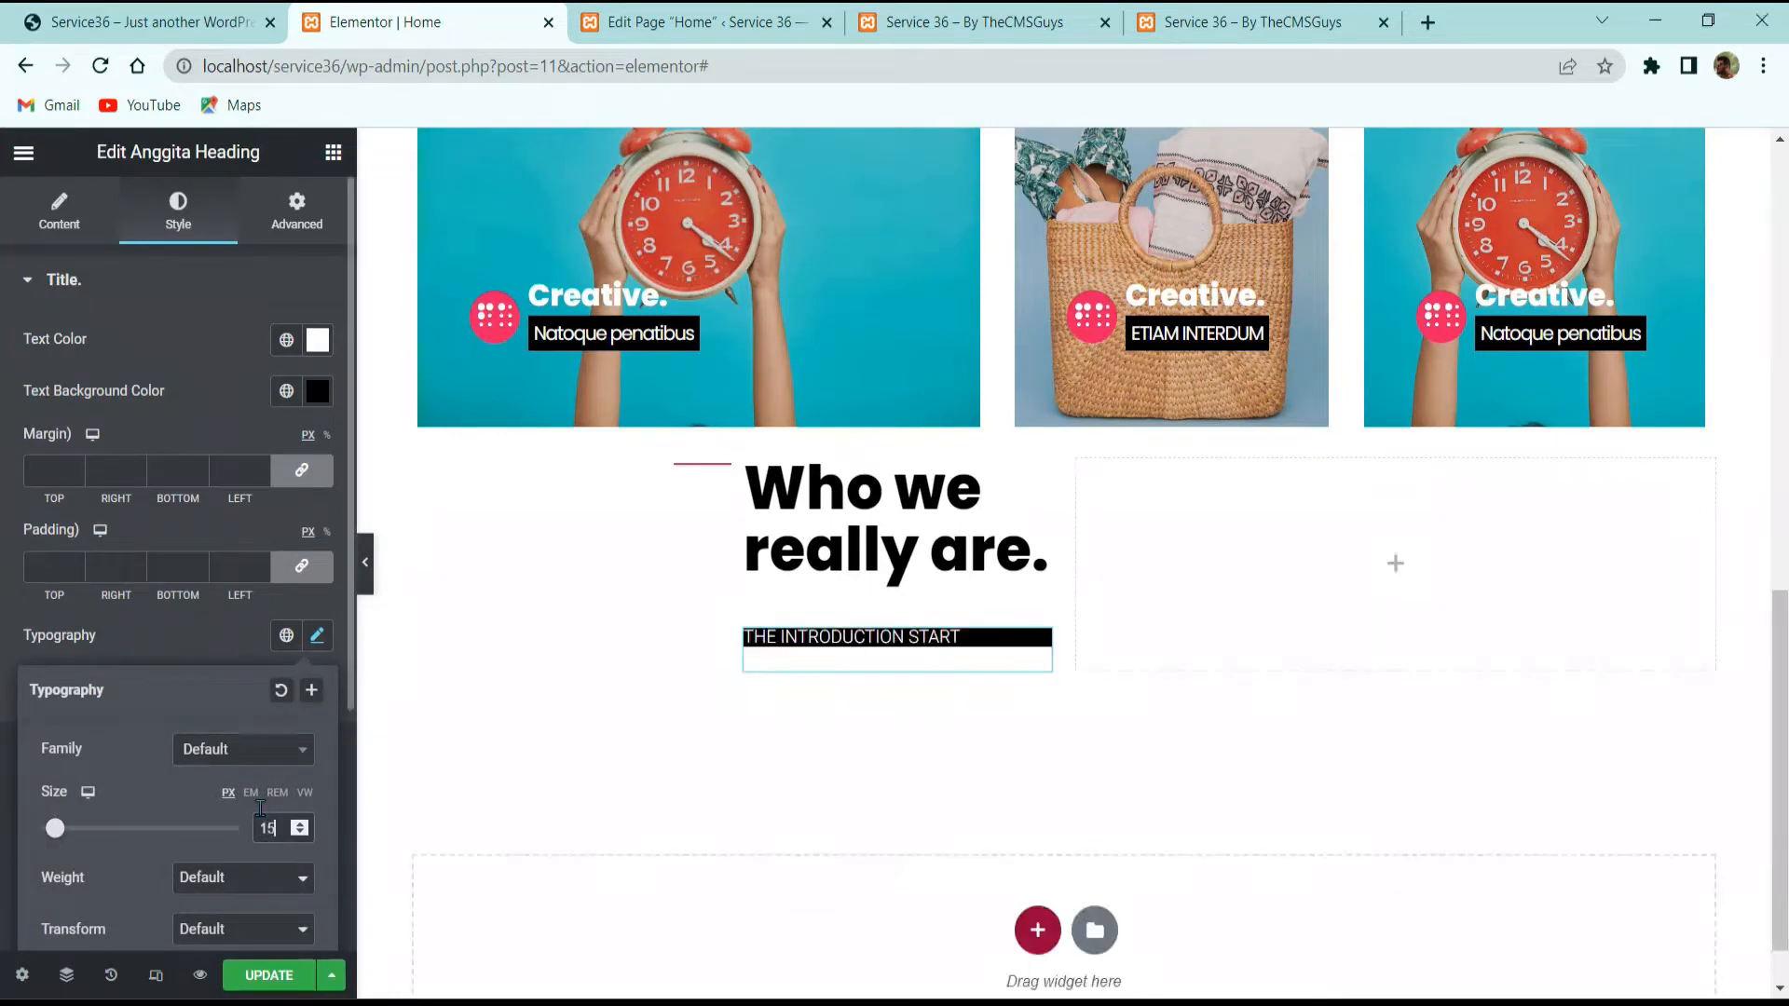
left_click(194, 632)
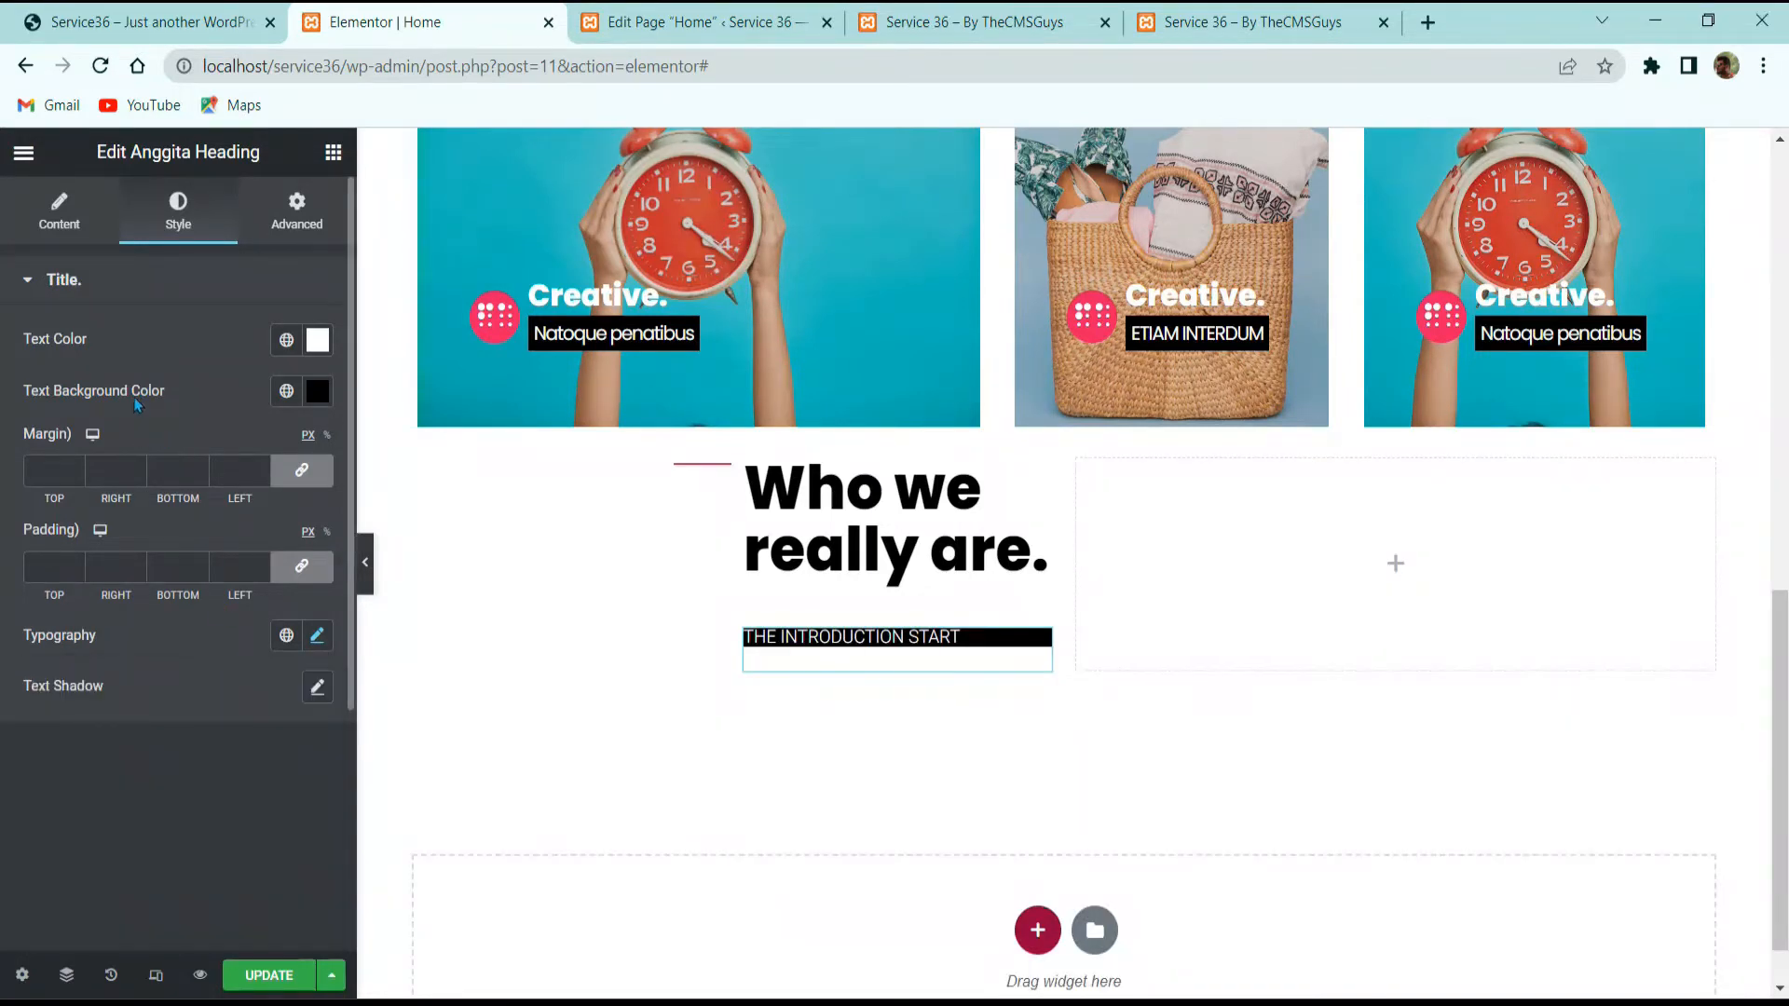
Step: Set the label's display to inline-block and compare it with the live site
left_click(59, 237)
left_click(252, 552)
left_click(260, 589)
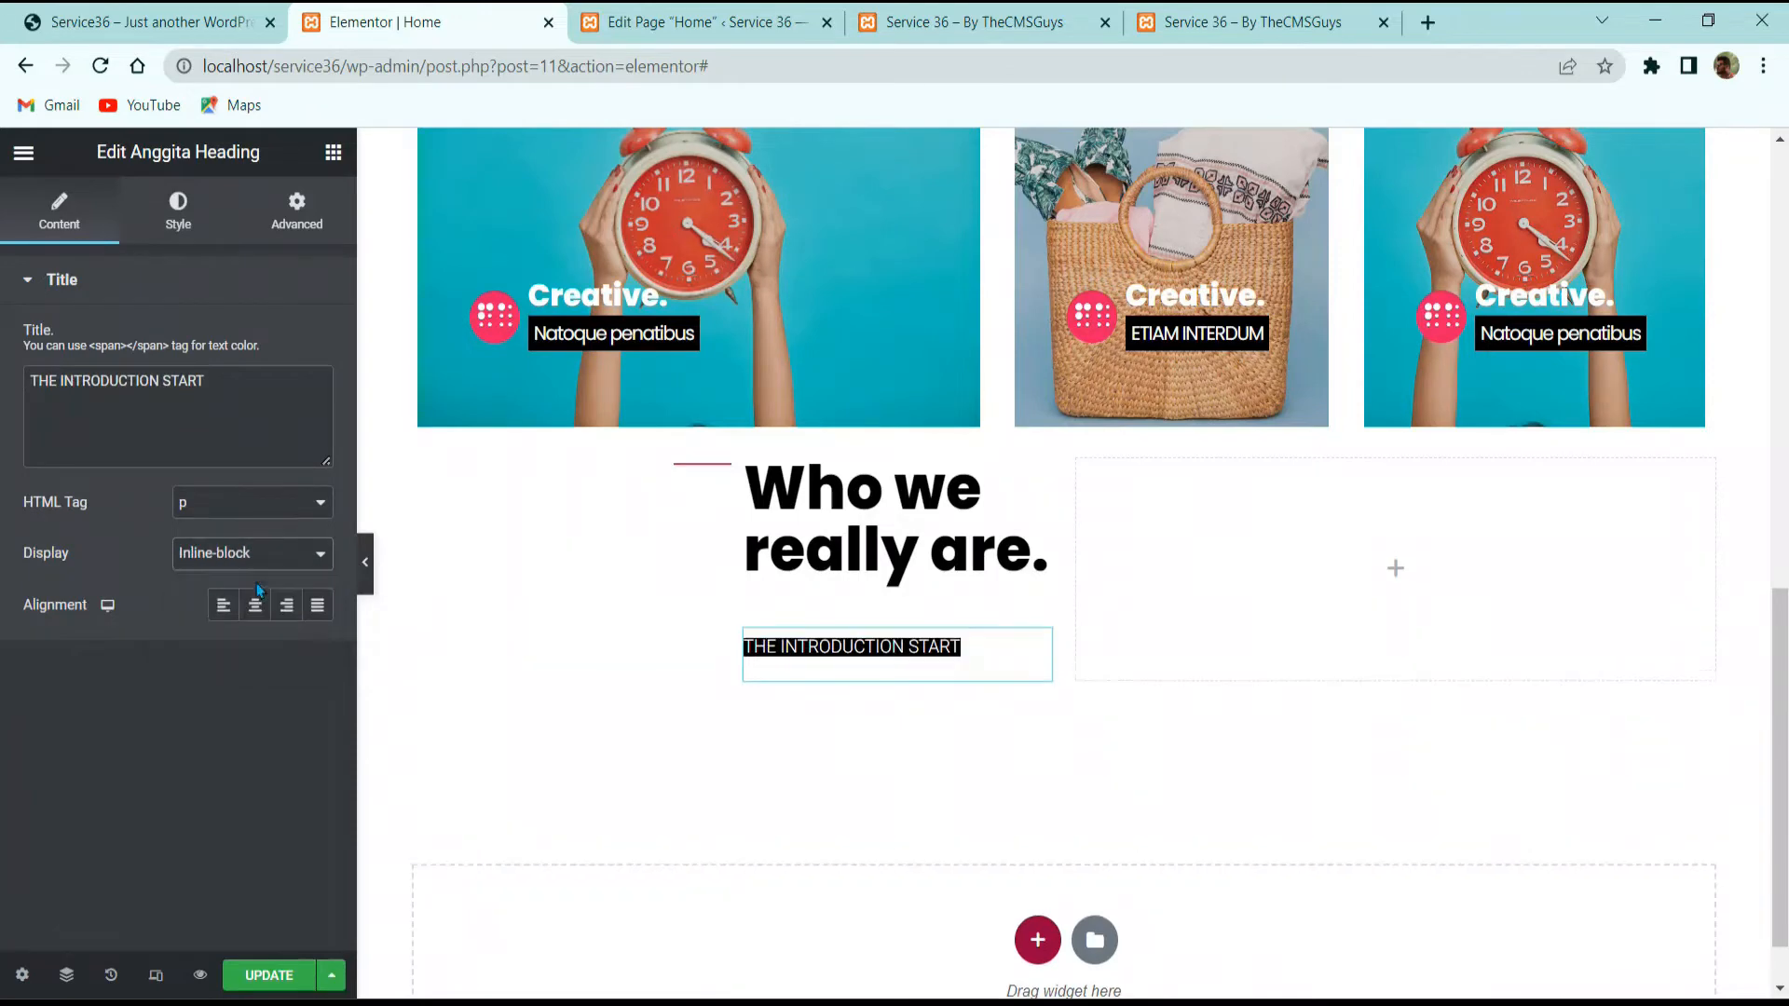
left_click(160, 26)
left_click(459, 21)
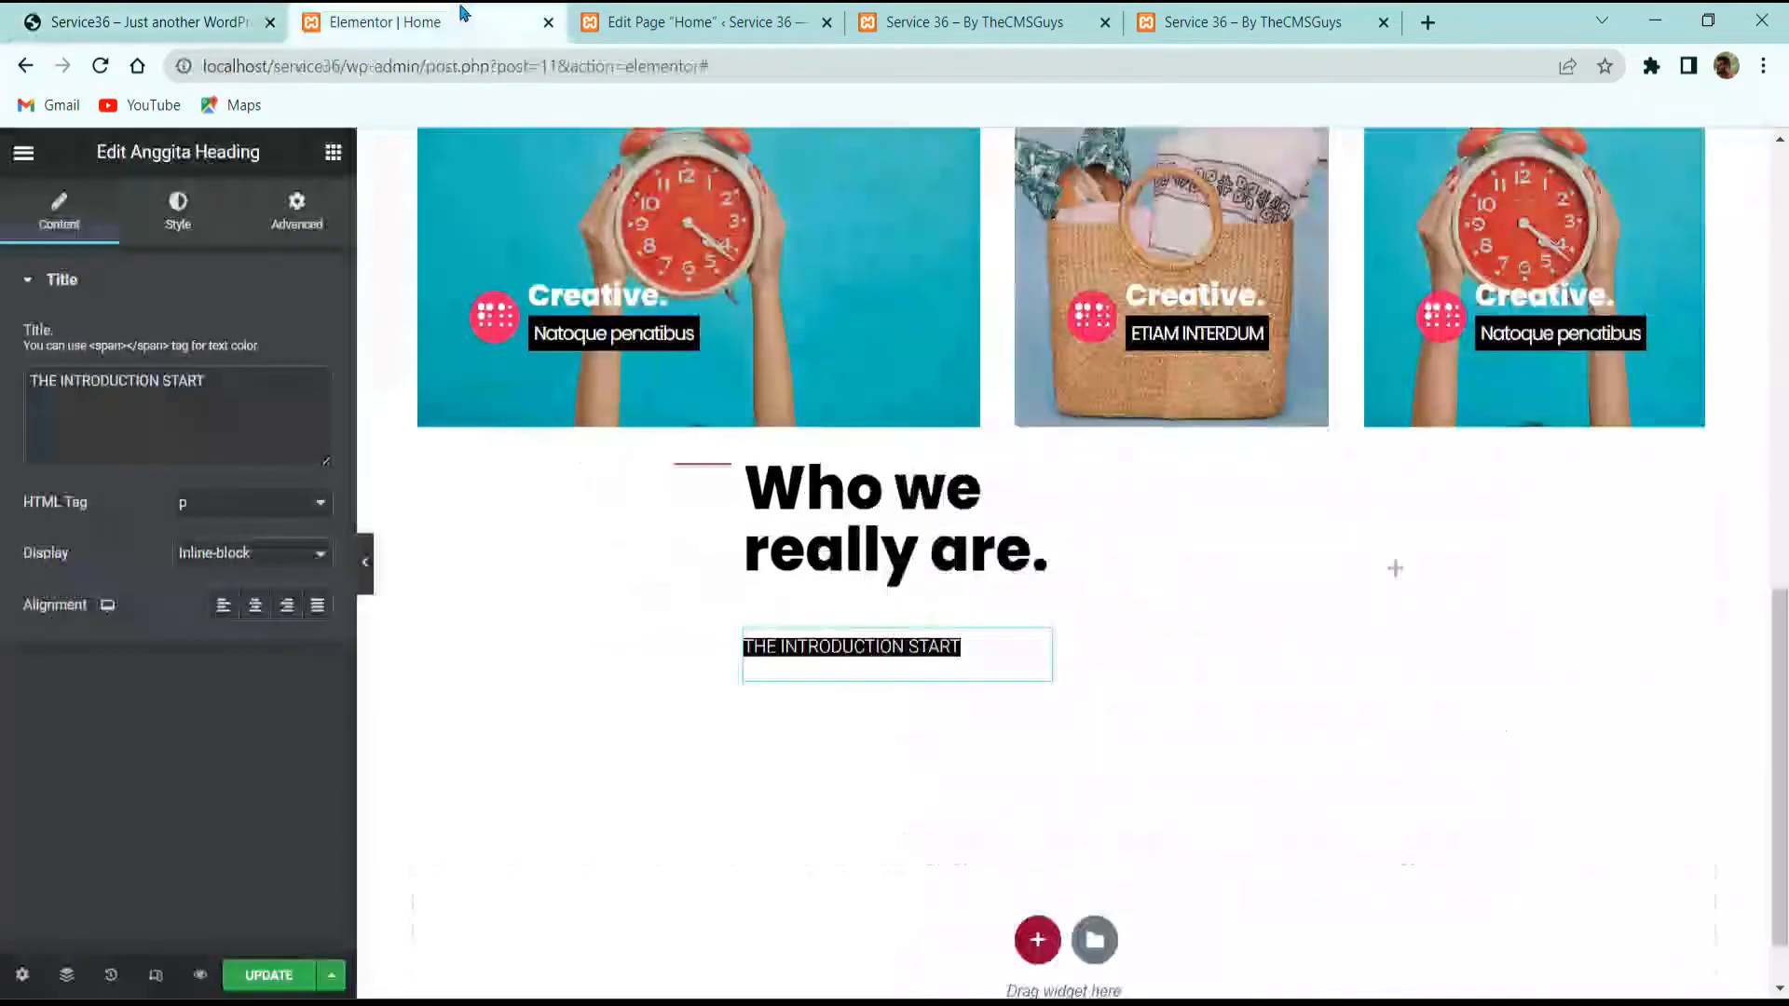
Step: Give the label 5 padding and zero margins
left_click(178, 212)
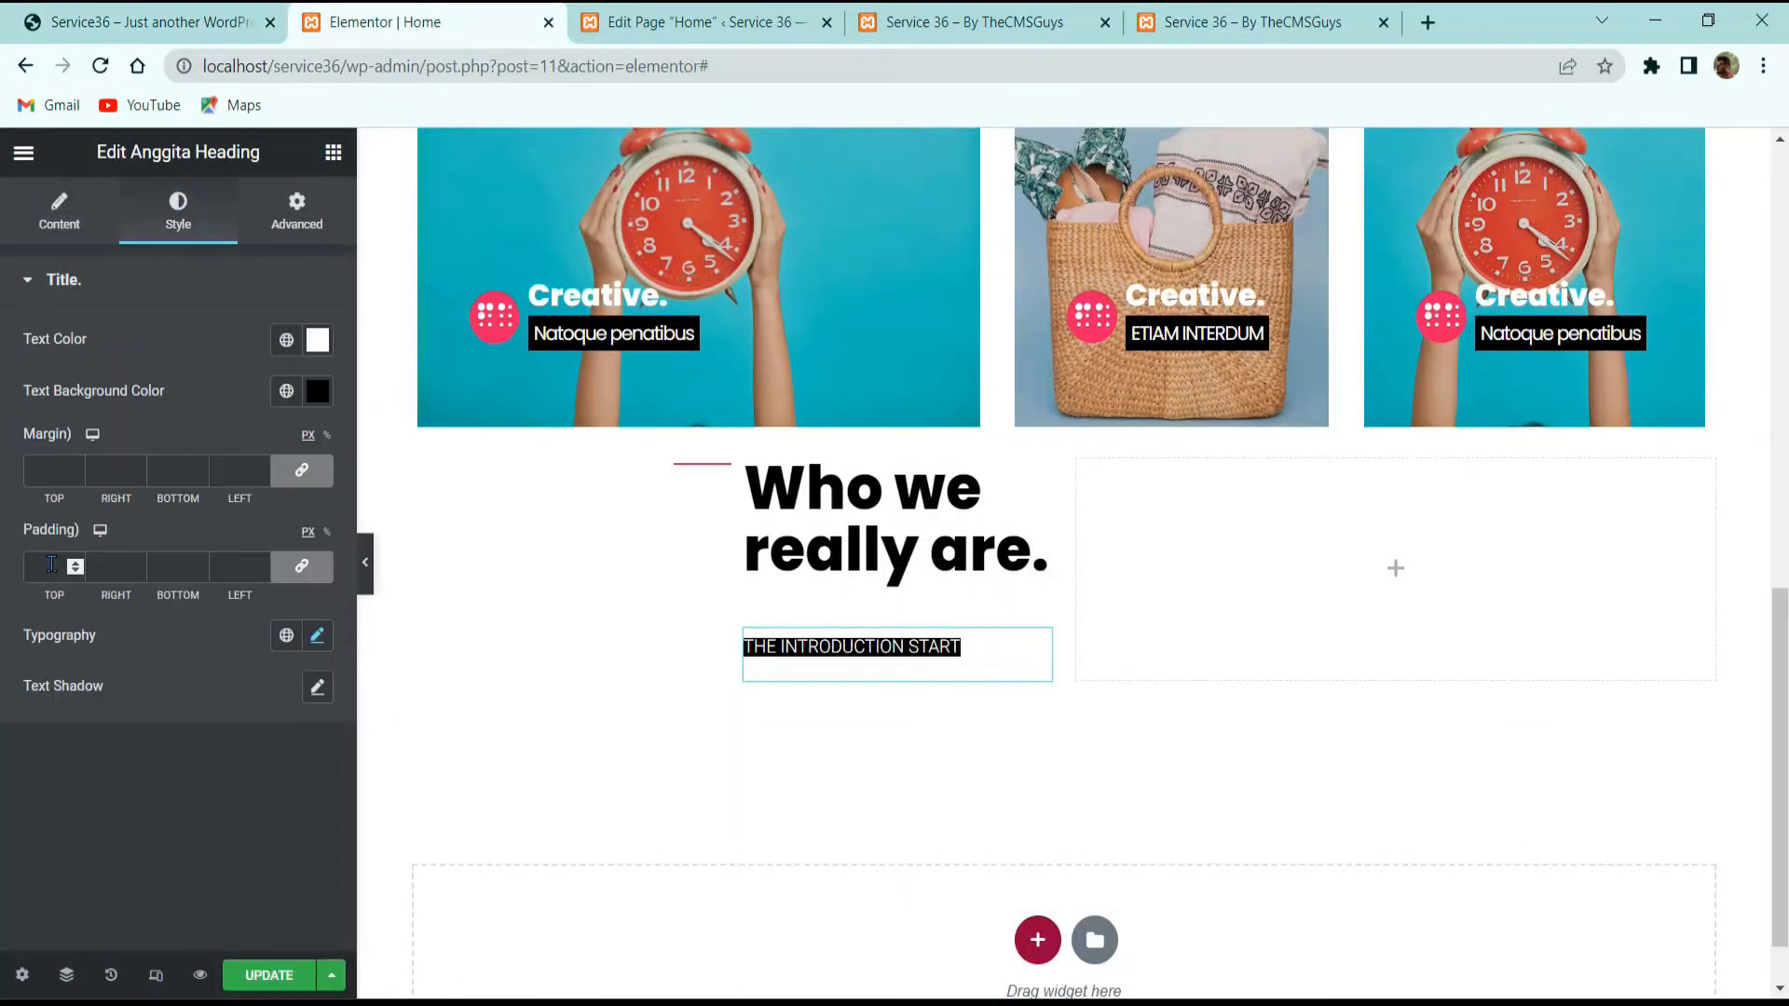
left_click(59, 466)
left_click(29, 566)
type("5")
key("alt+Tab")
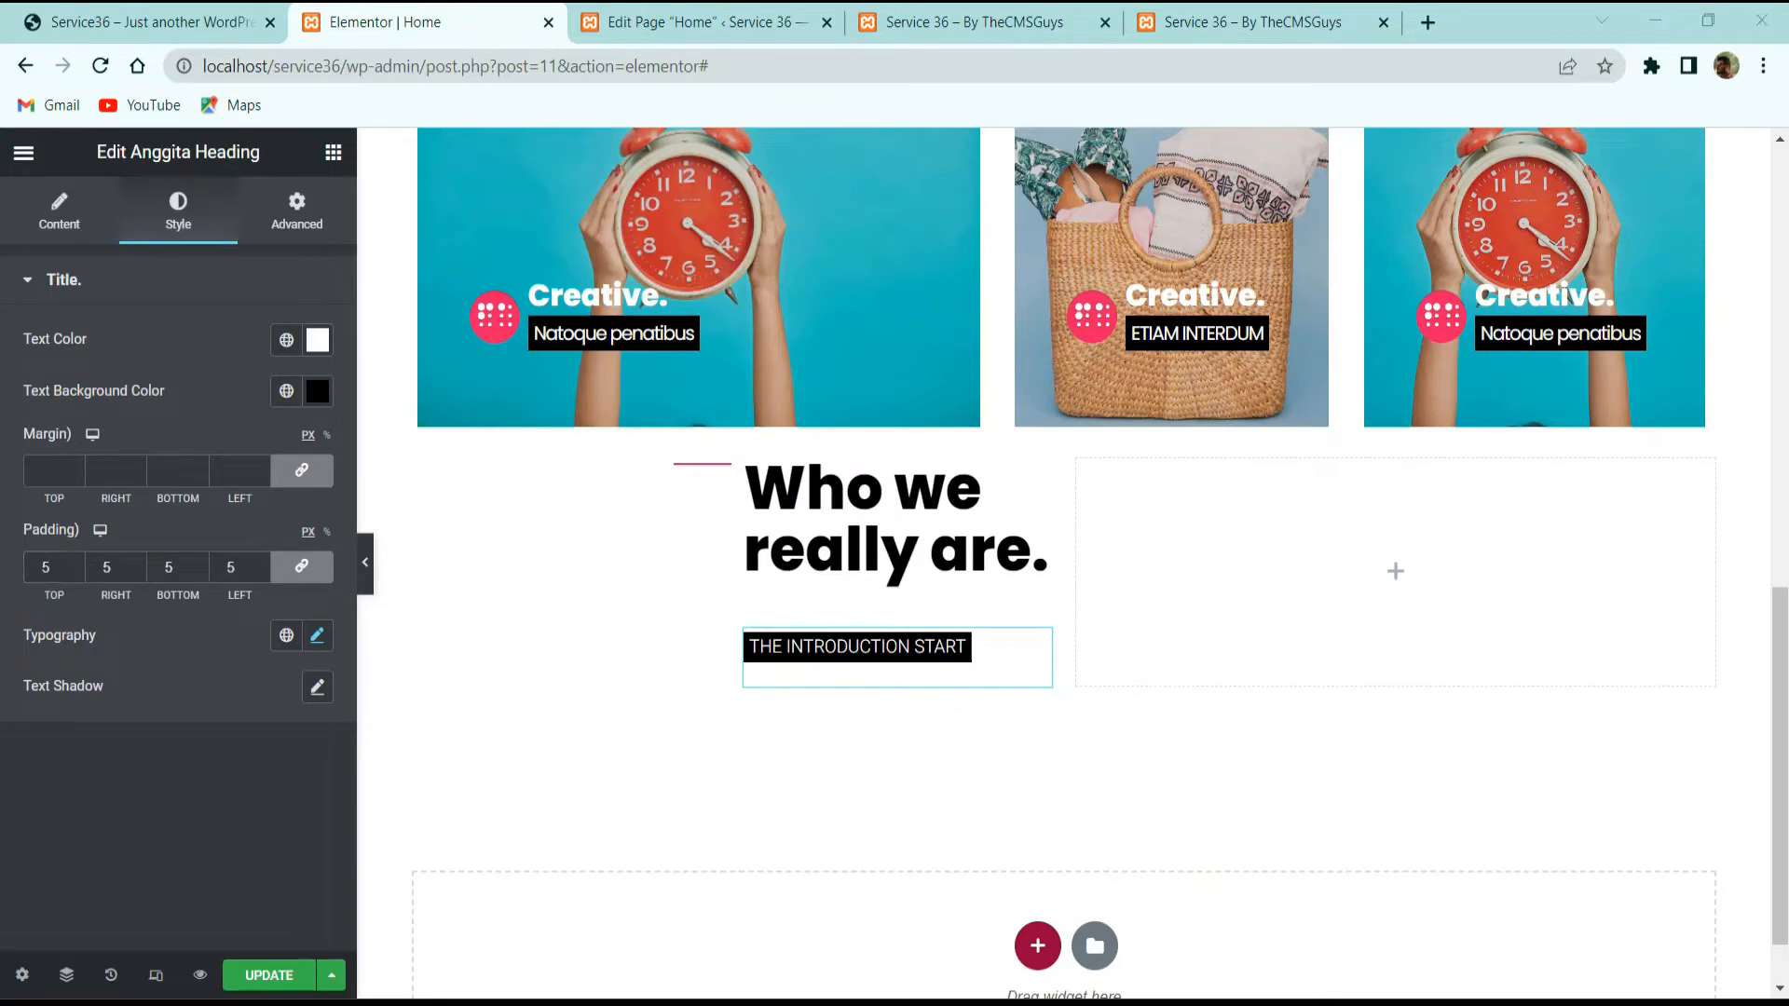
left_click(328, 469)
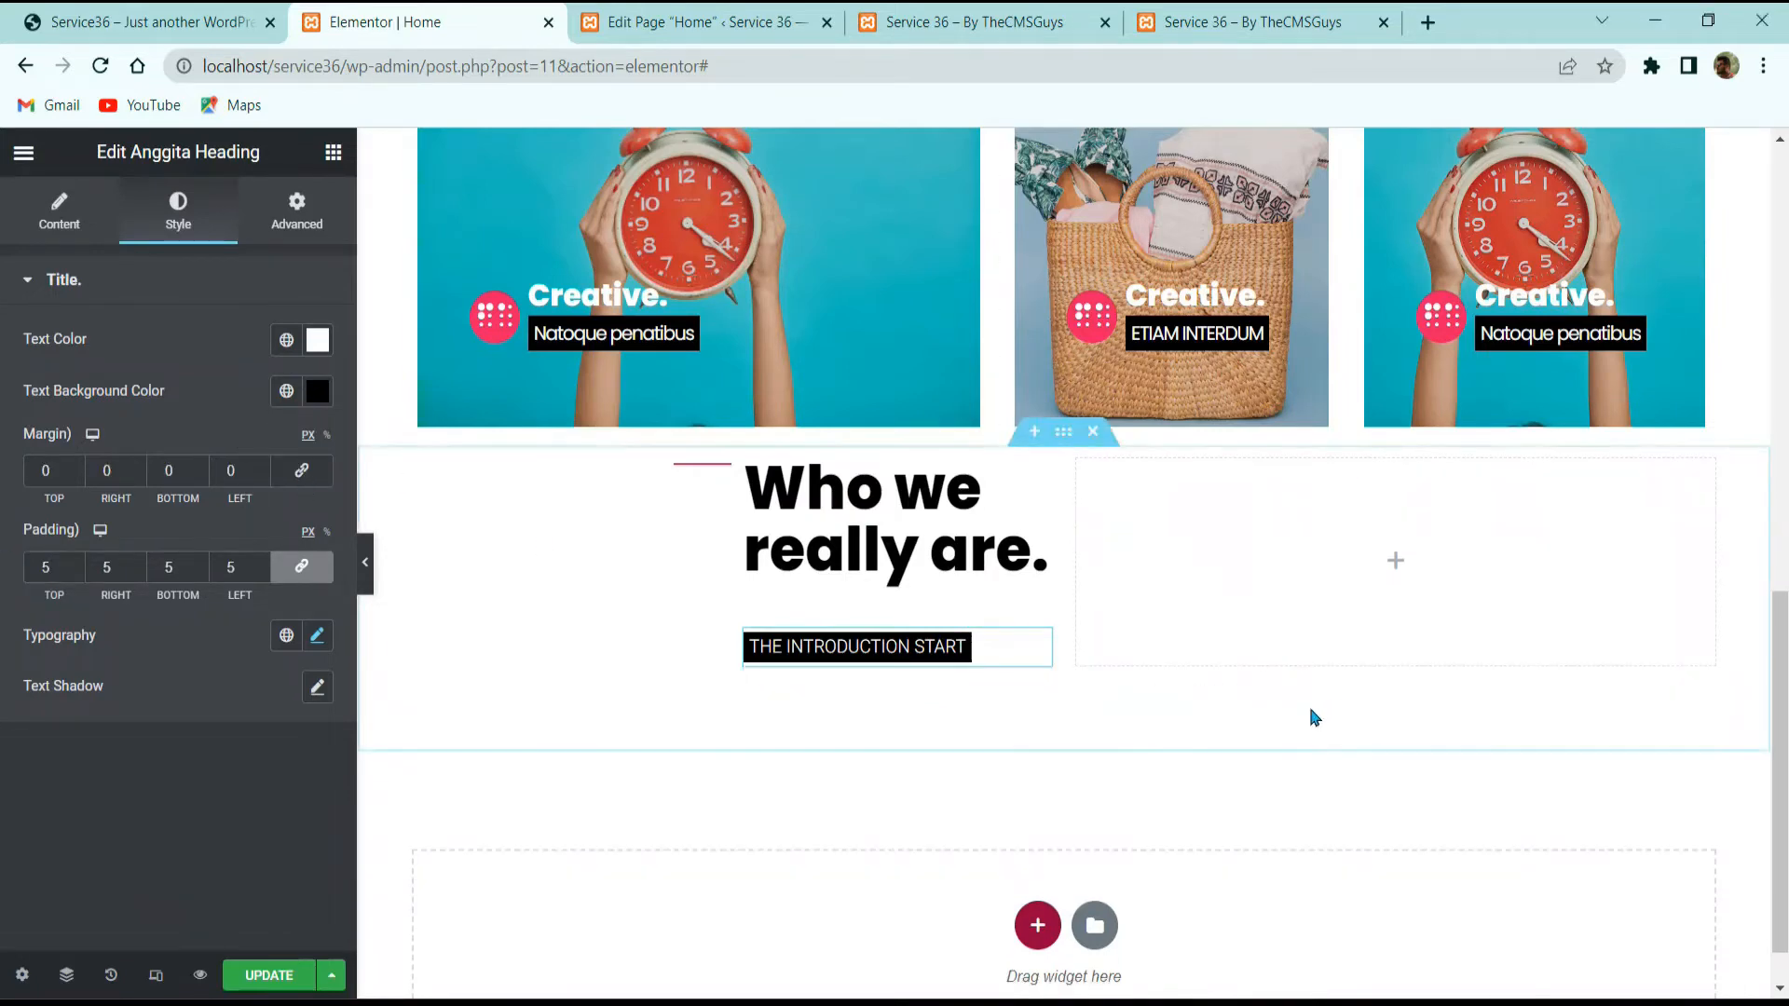
Step: Set the 'Who we really are.' heading's margin and padding to 0 and hide the panel
left_click(837, 540)
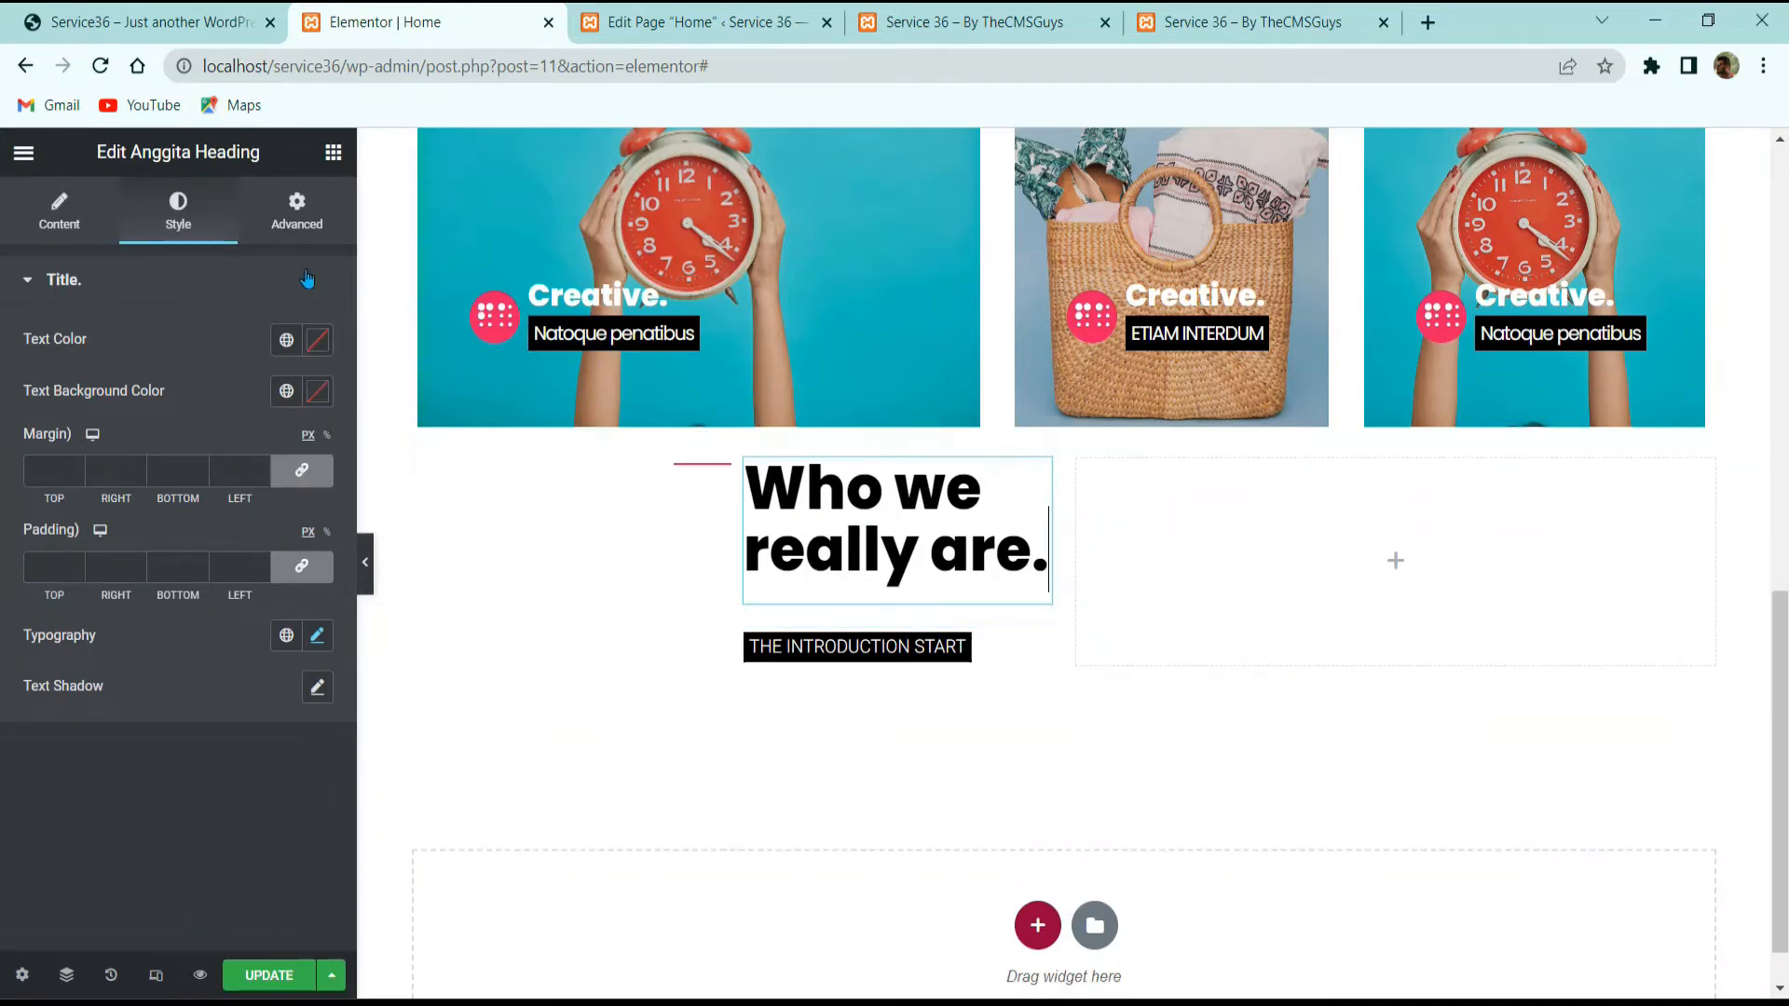
left_click(302, 470)
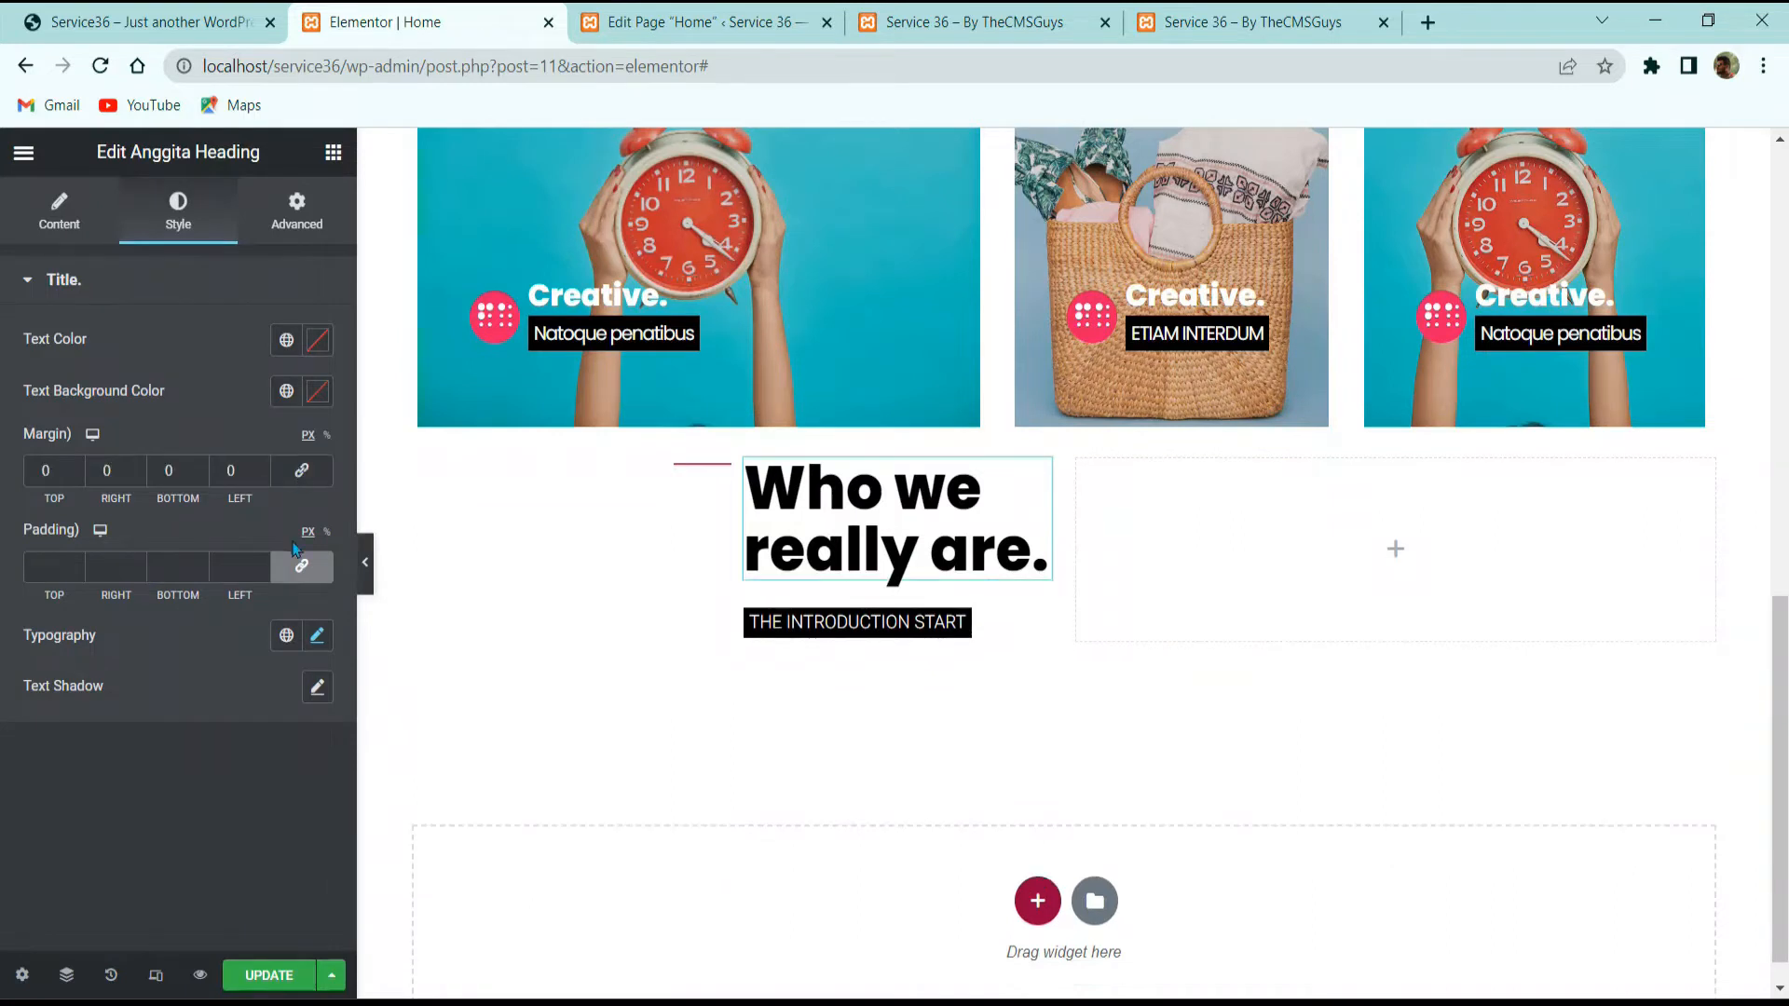
left_click(300, 565)
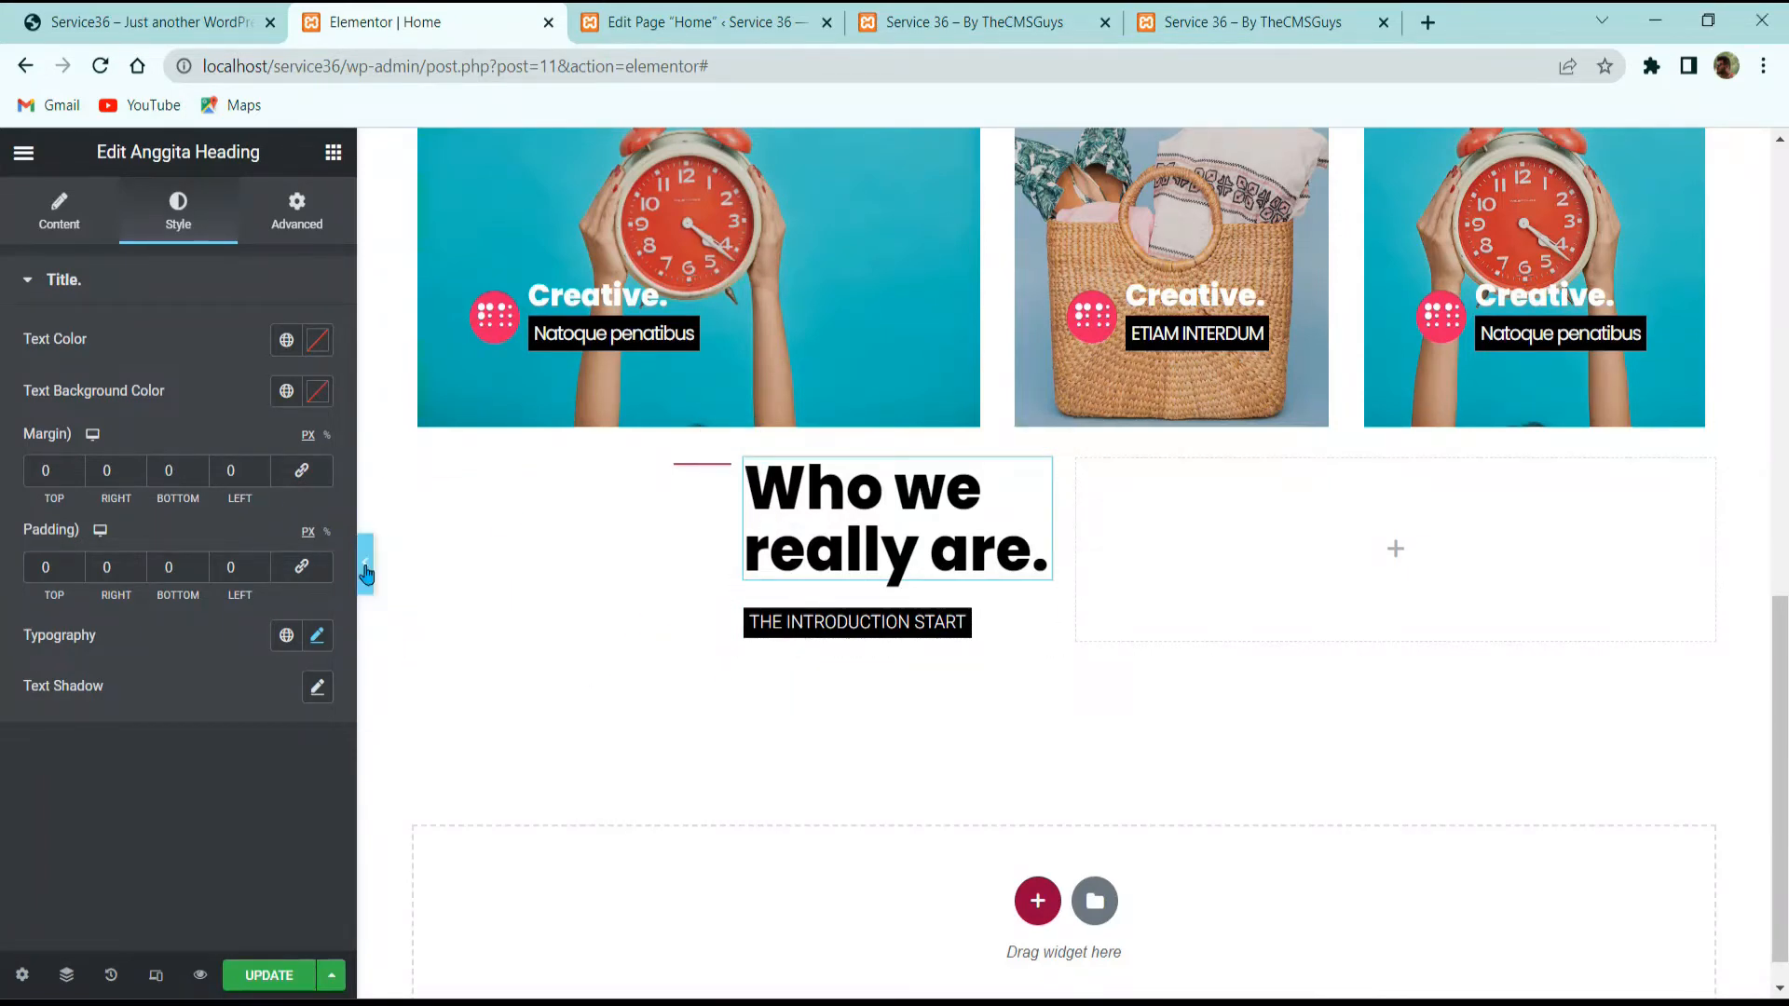
left_click(357, 564)
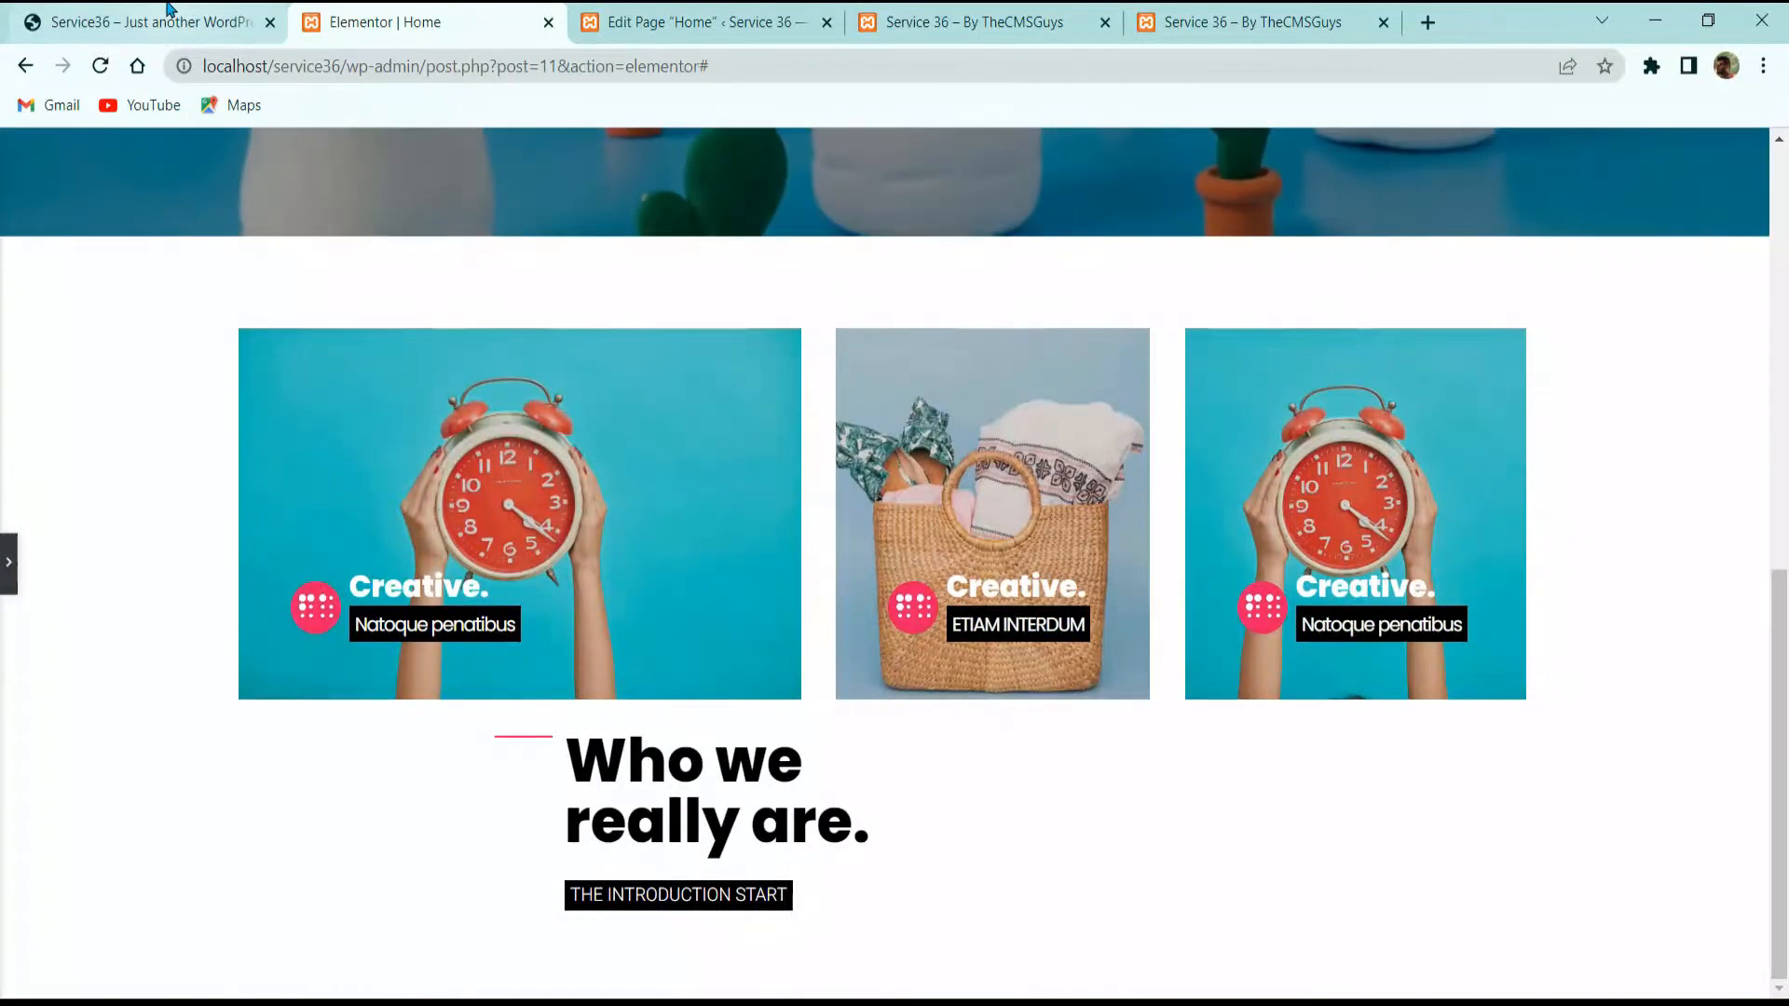
Step: Select the pink divider column and link its margin and padding values
left_click(187, 9)
left_click(438, 22)
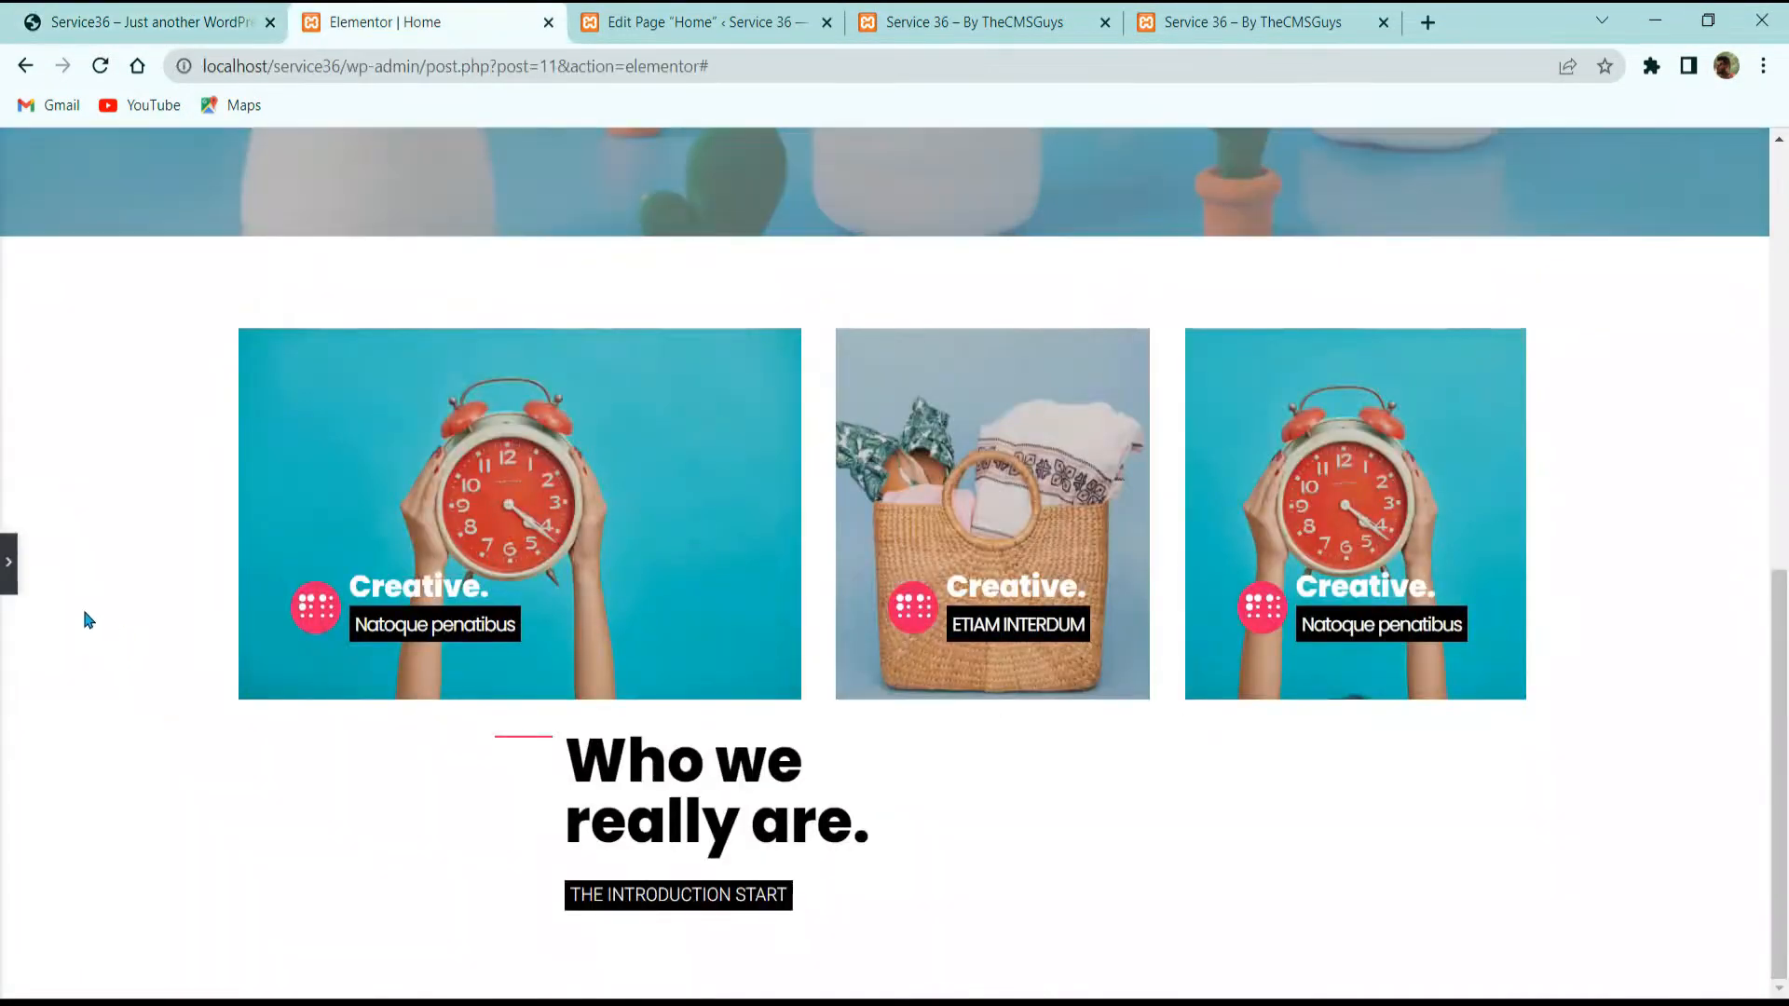
left_click(8, 562)
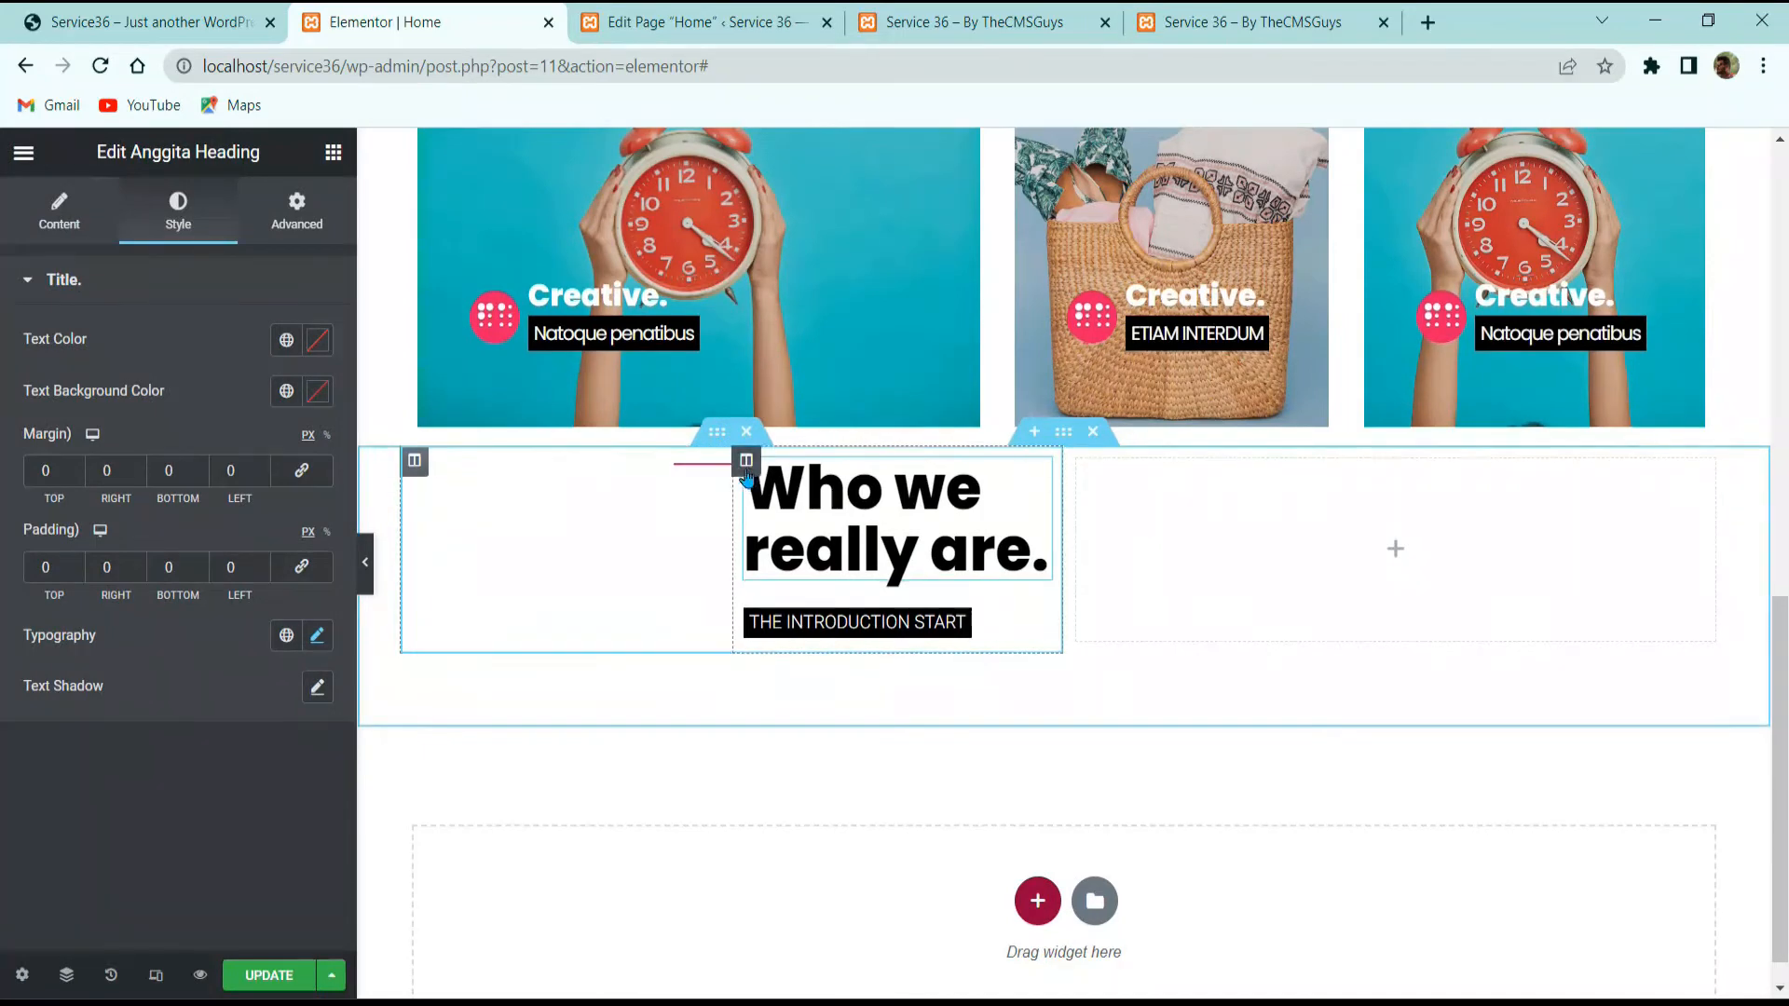
left_click(679, 467)
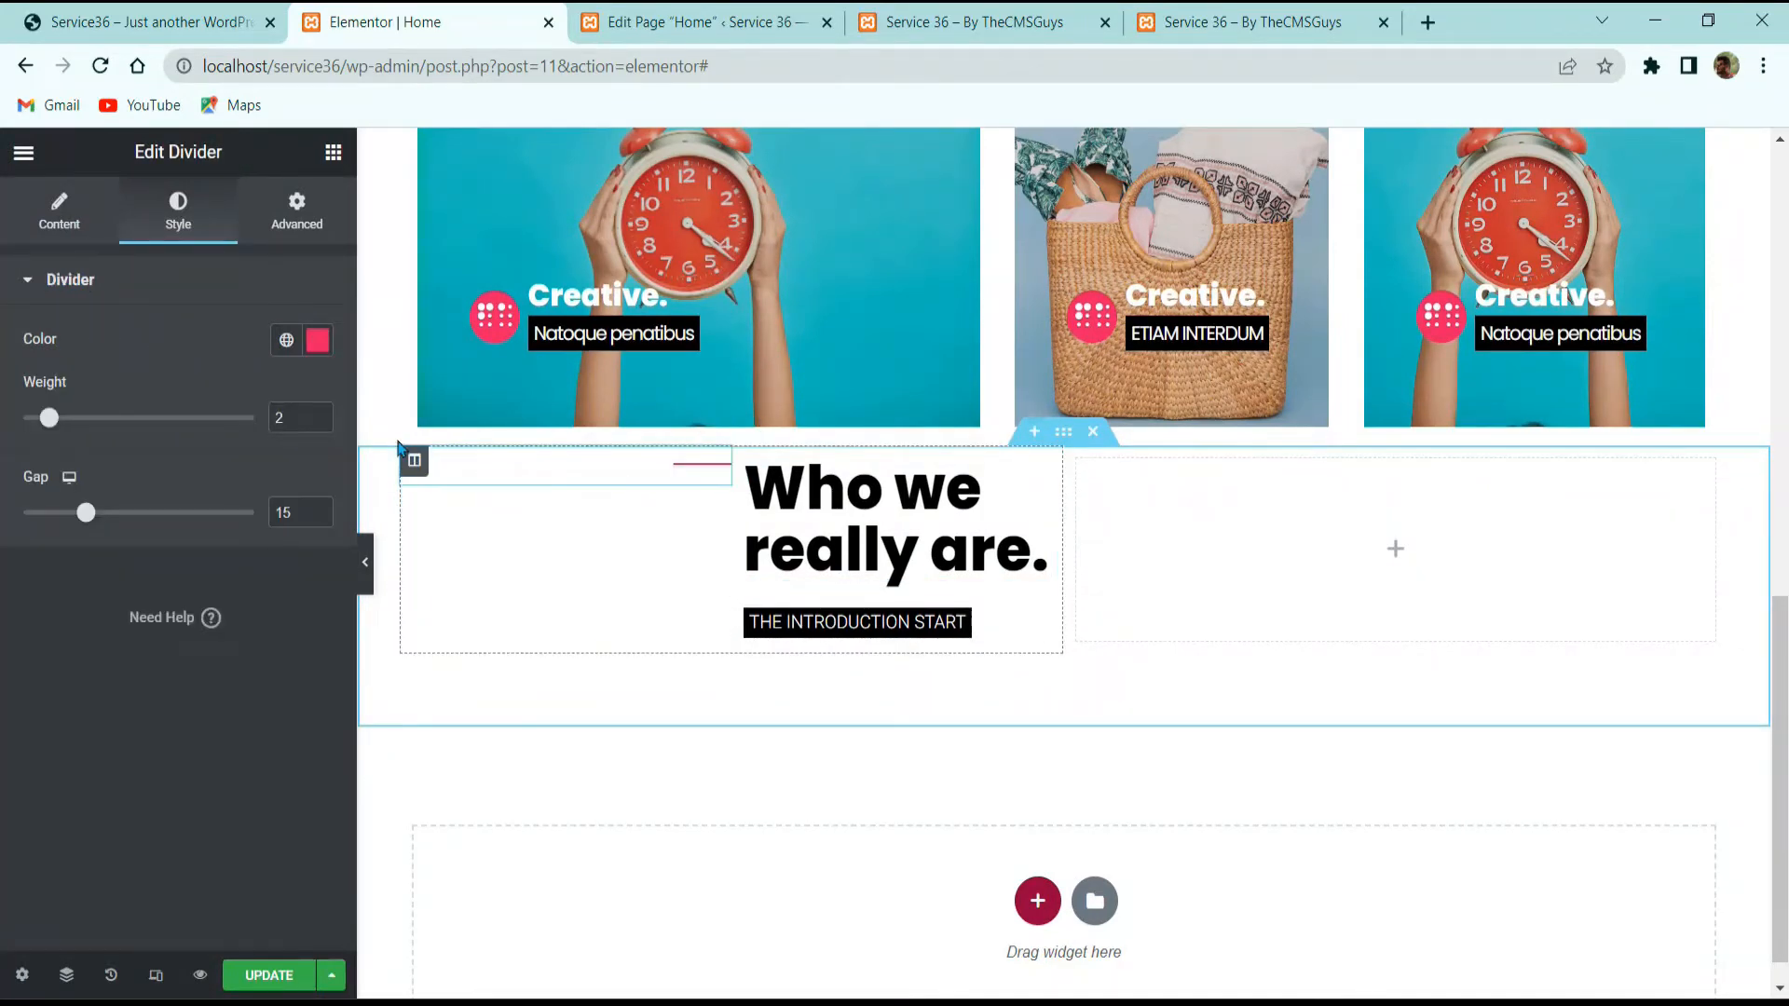
left_click(414, 463)
left_click(298, 366)
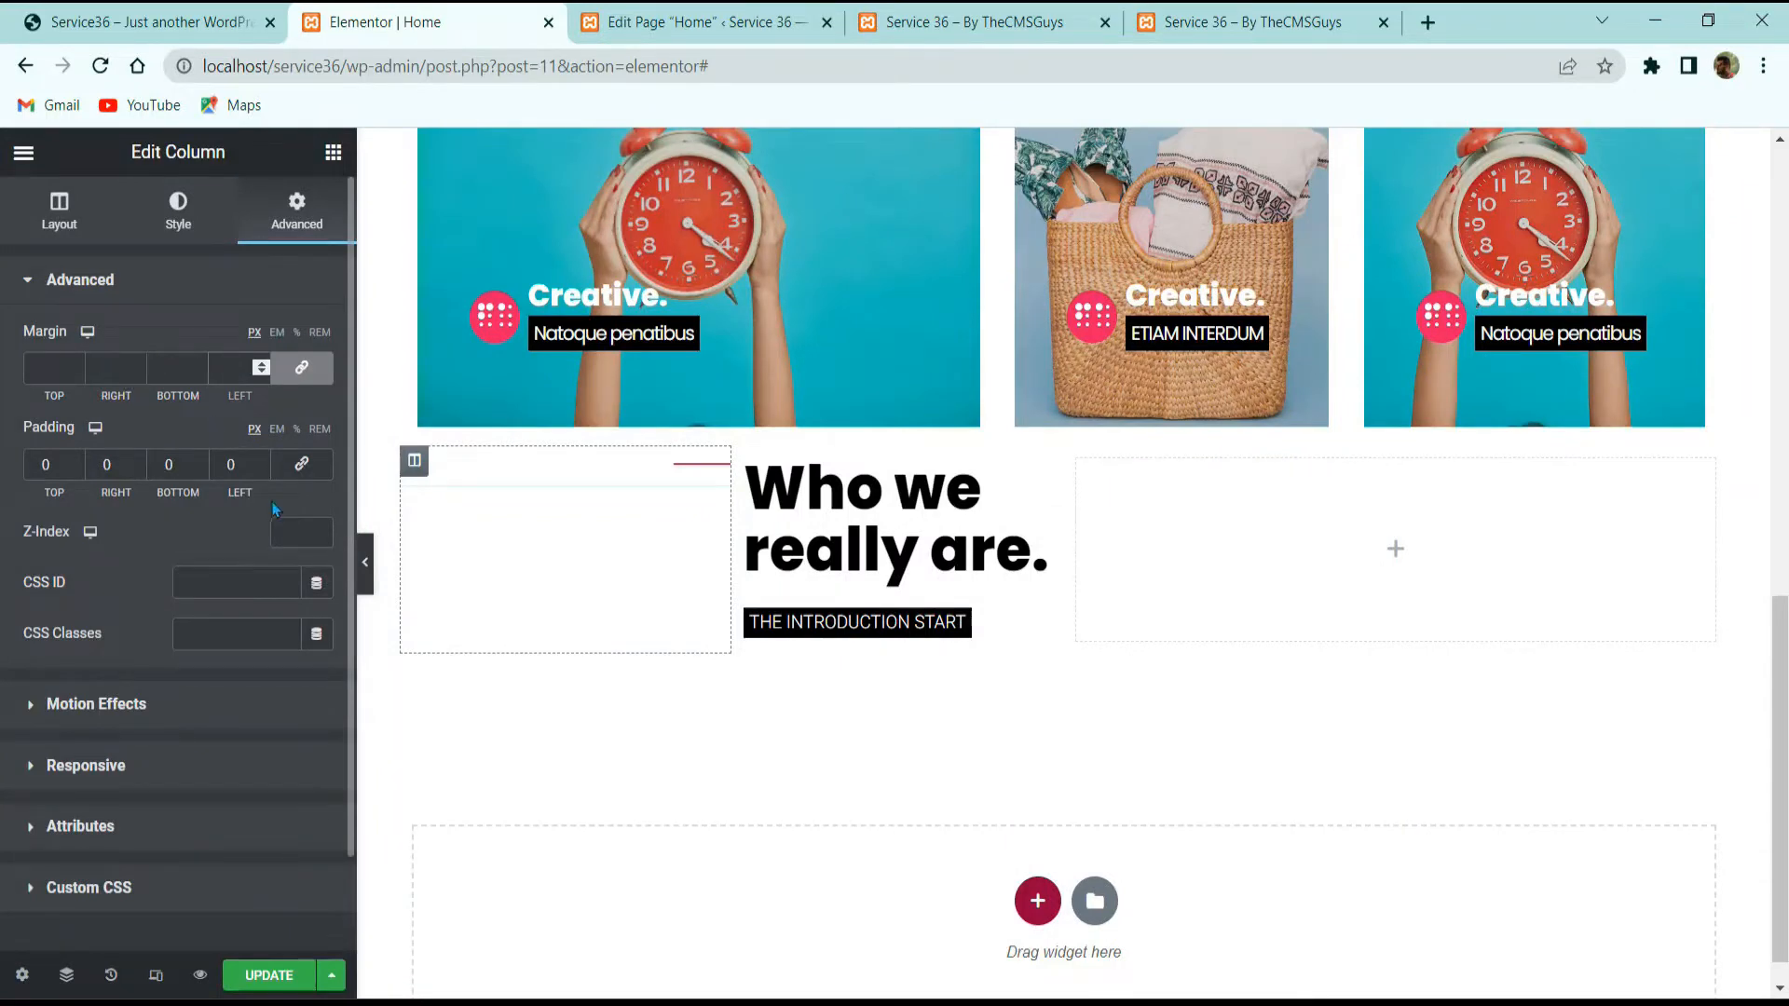
left_click(288, 473)
left_click(261, 469)
left_click_drag(244, 468, 202, 474)
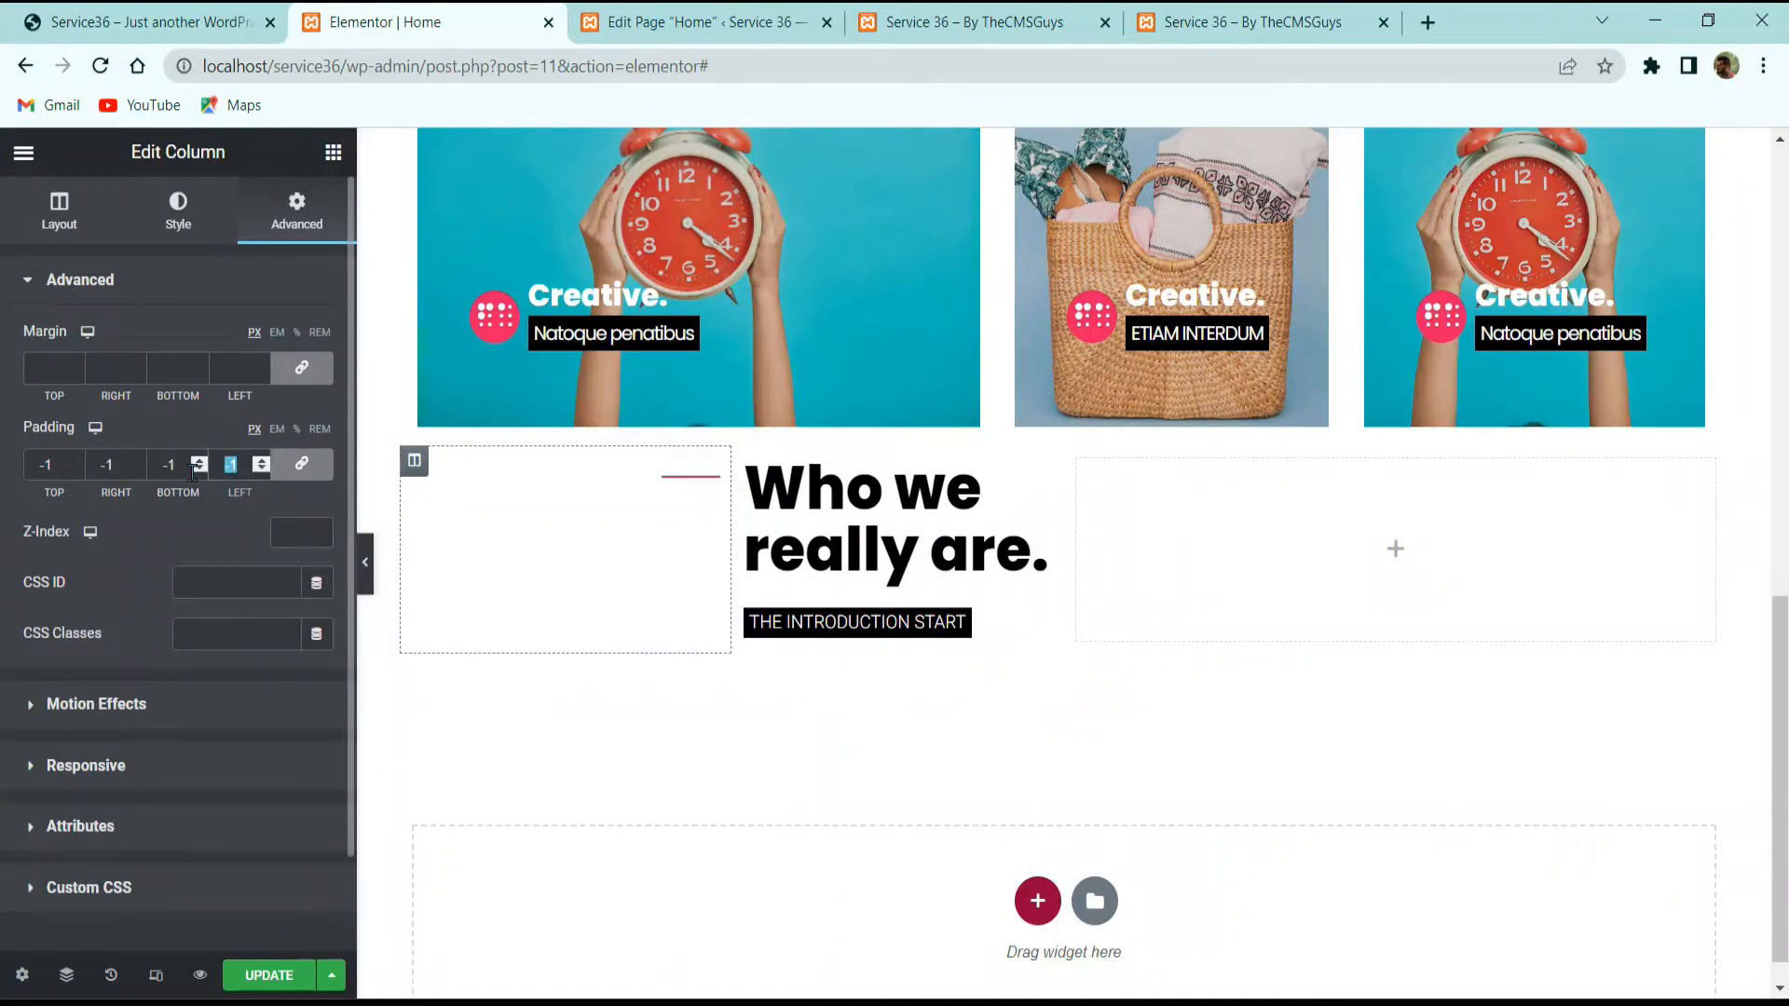
Step: Compare with the live demo and copy its bold intro paragraph
left_click(366, 563)
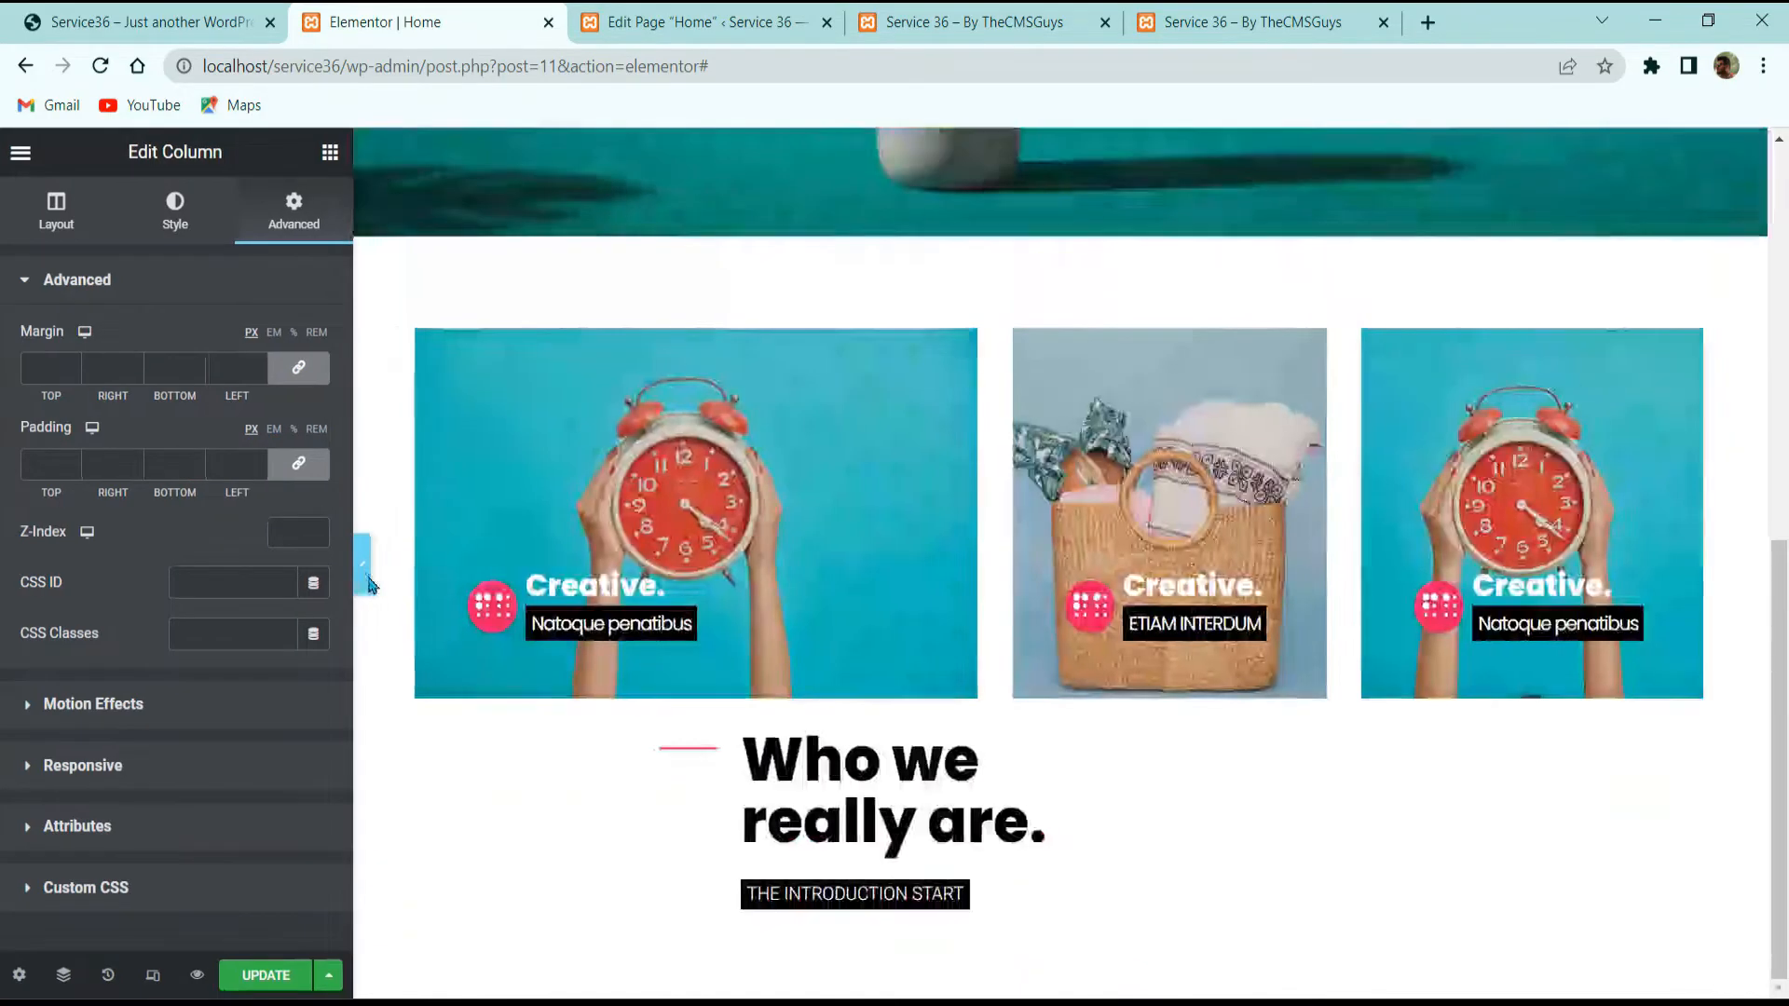
left_click(159, 21)
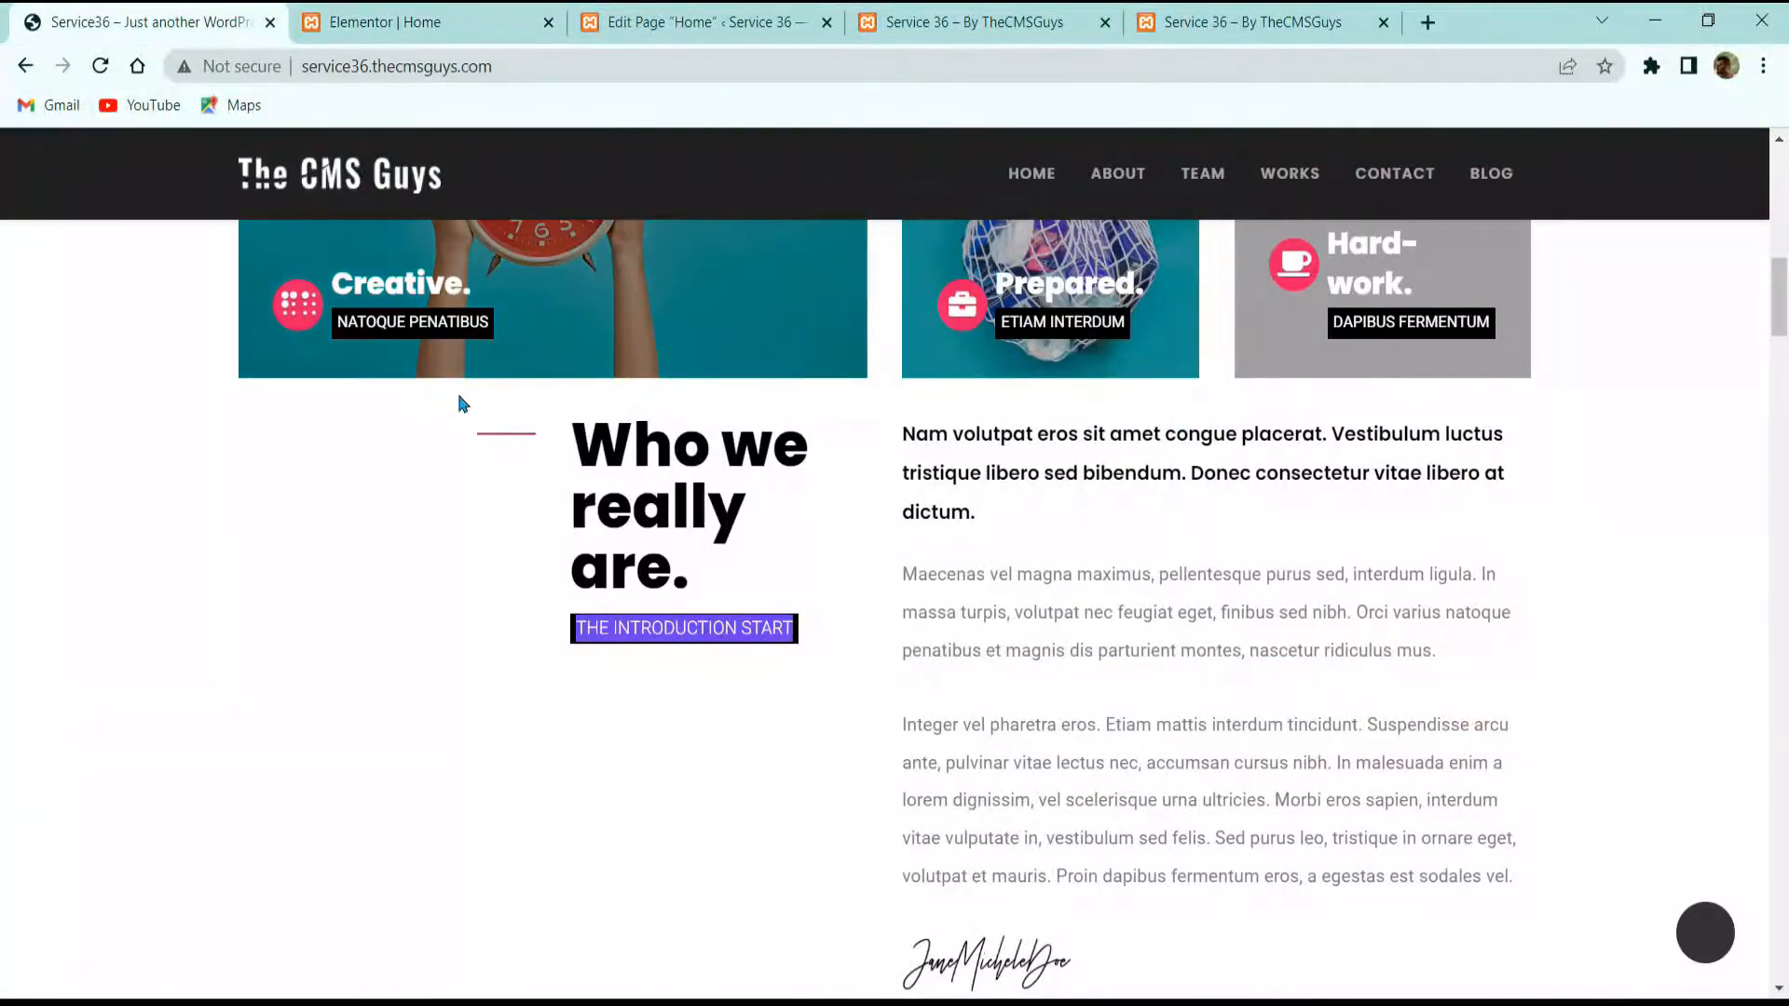
left_click(368, 5)
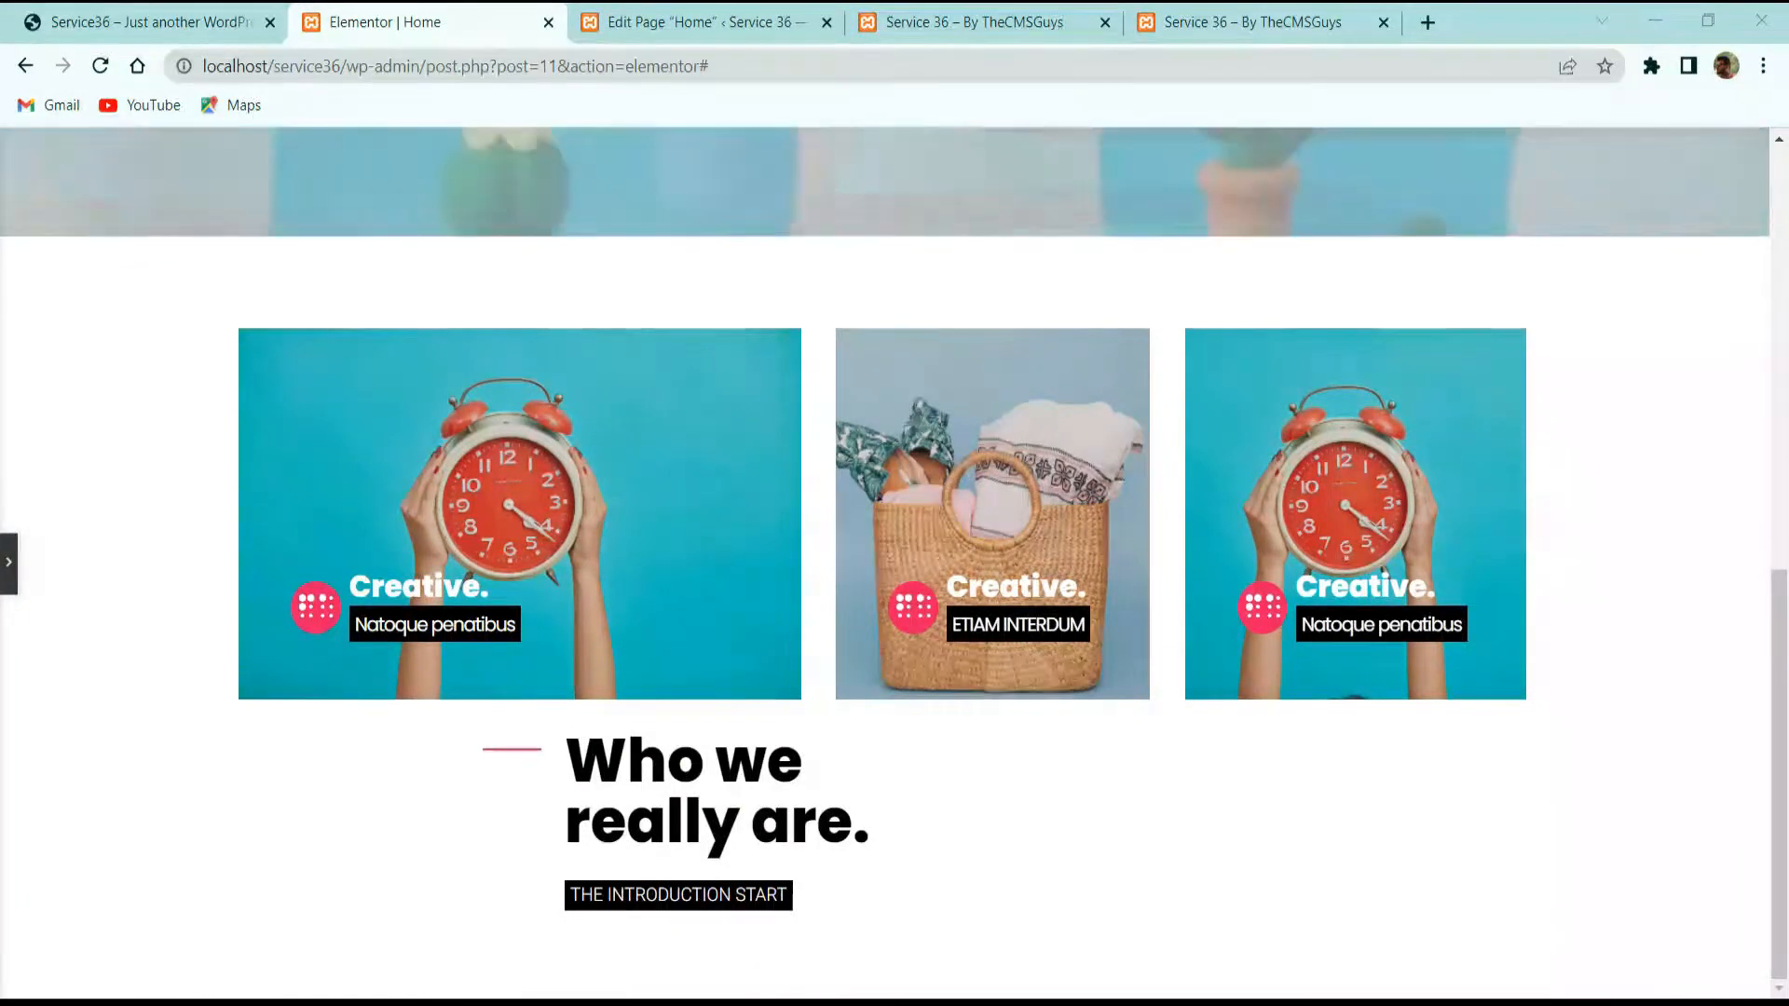
left_click(140, 19)
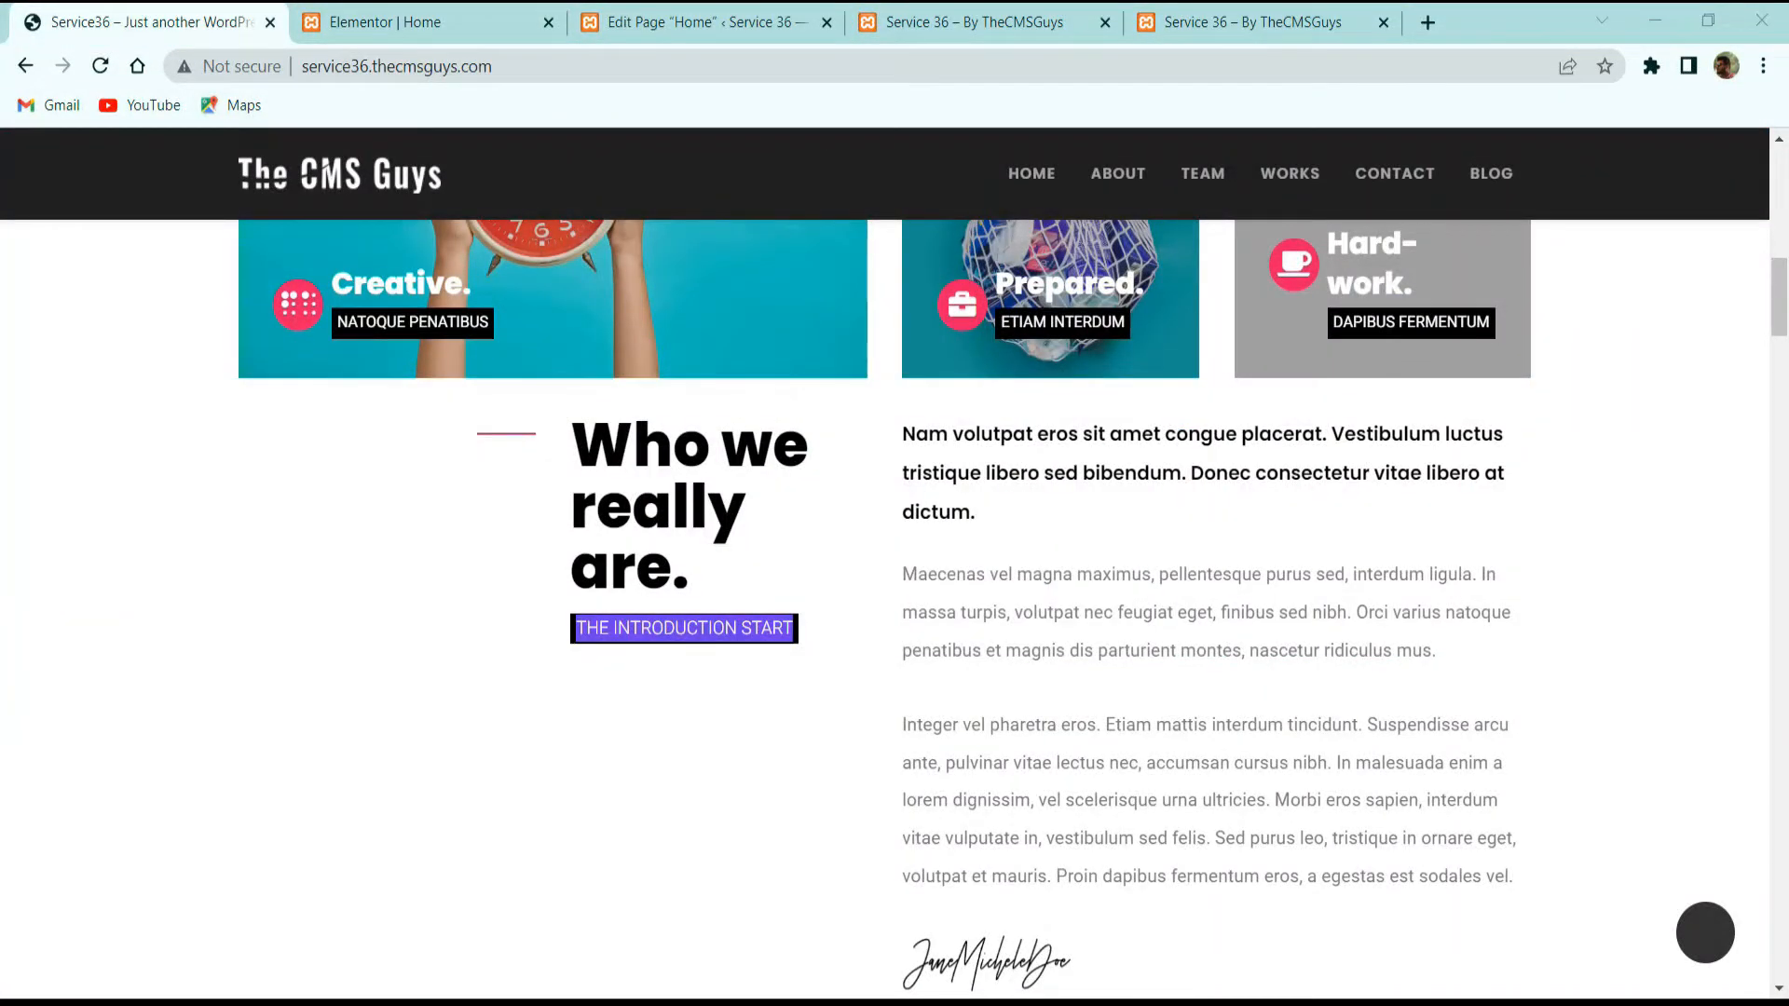
left_click_drag(975, 515, 890, 434)
key("ctrl+c")
left_click(333, 36)
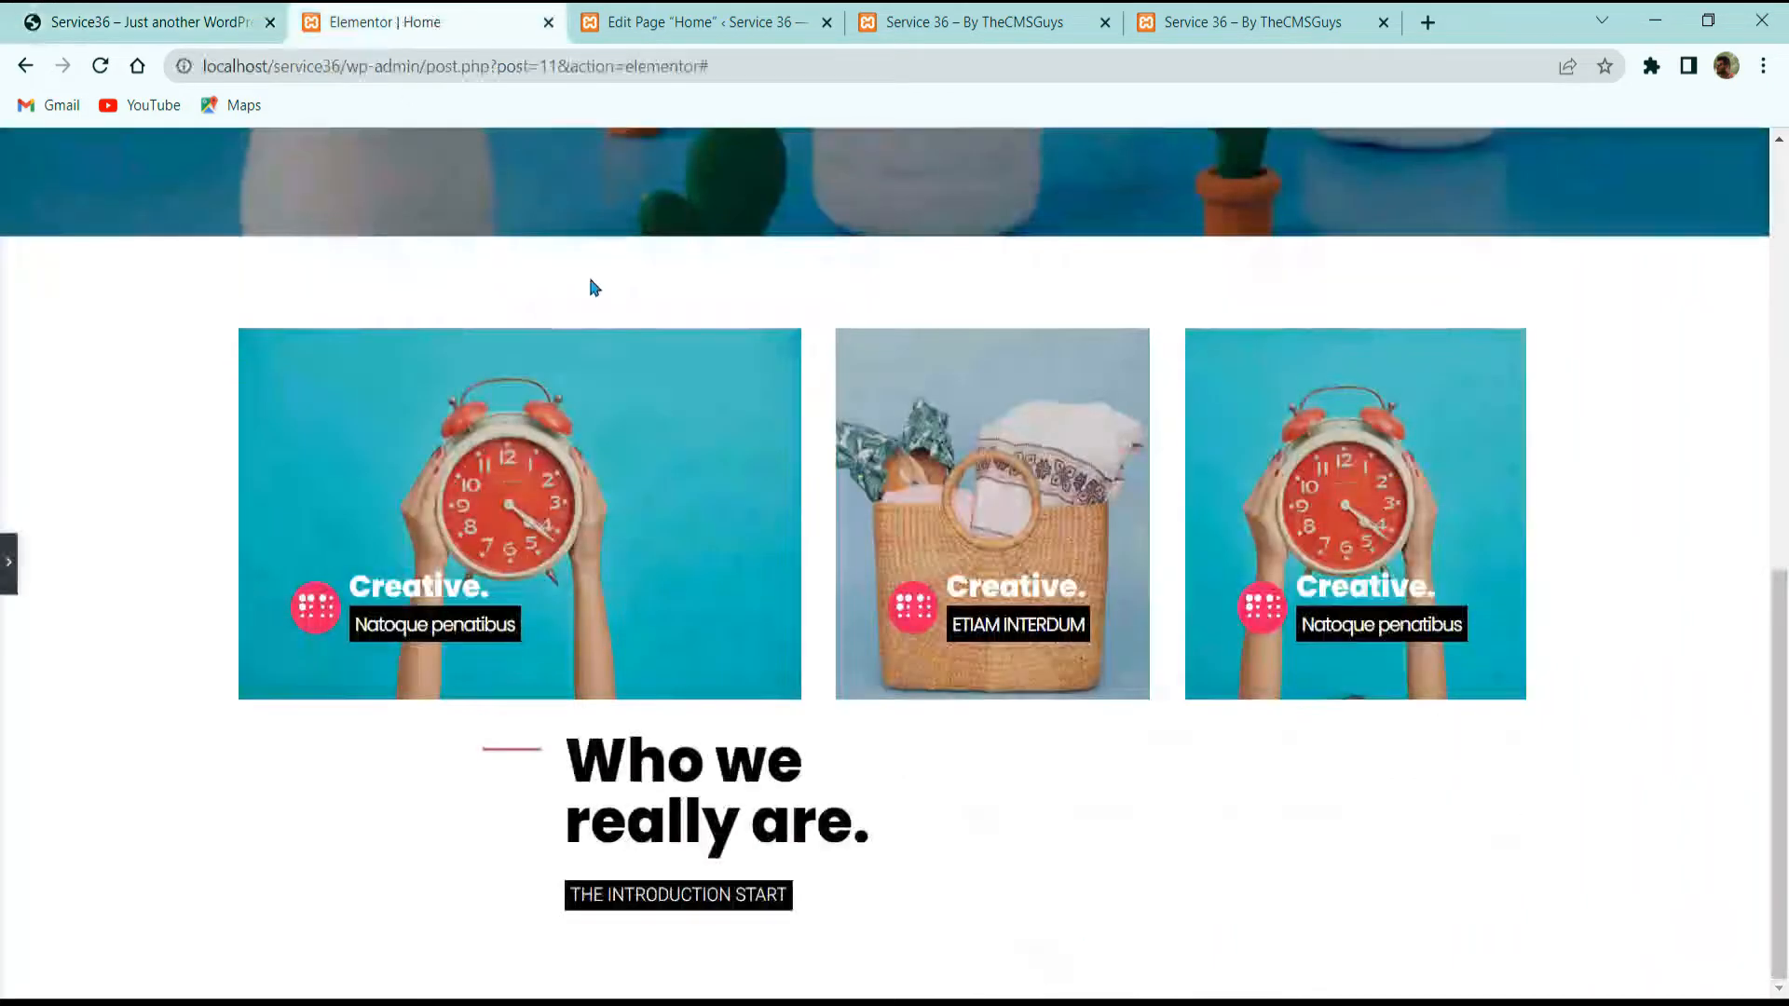
scroll(102, 555, "down", 3)
left_click(8, 563)
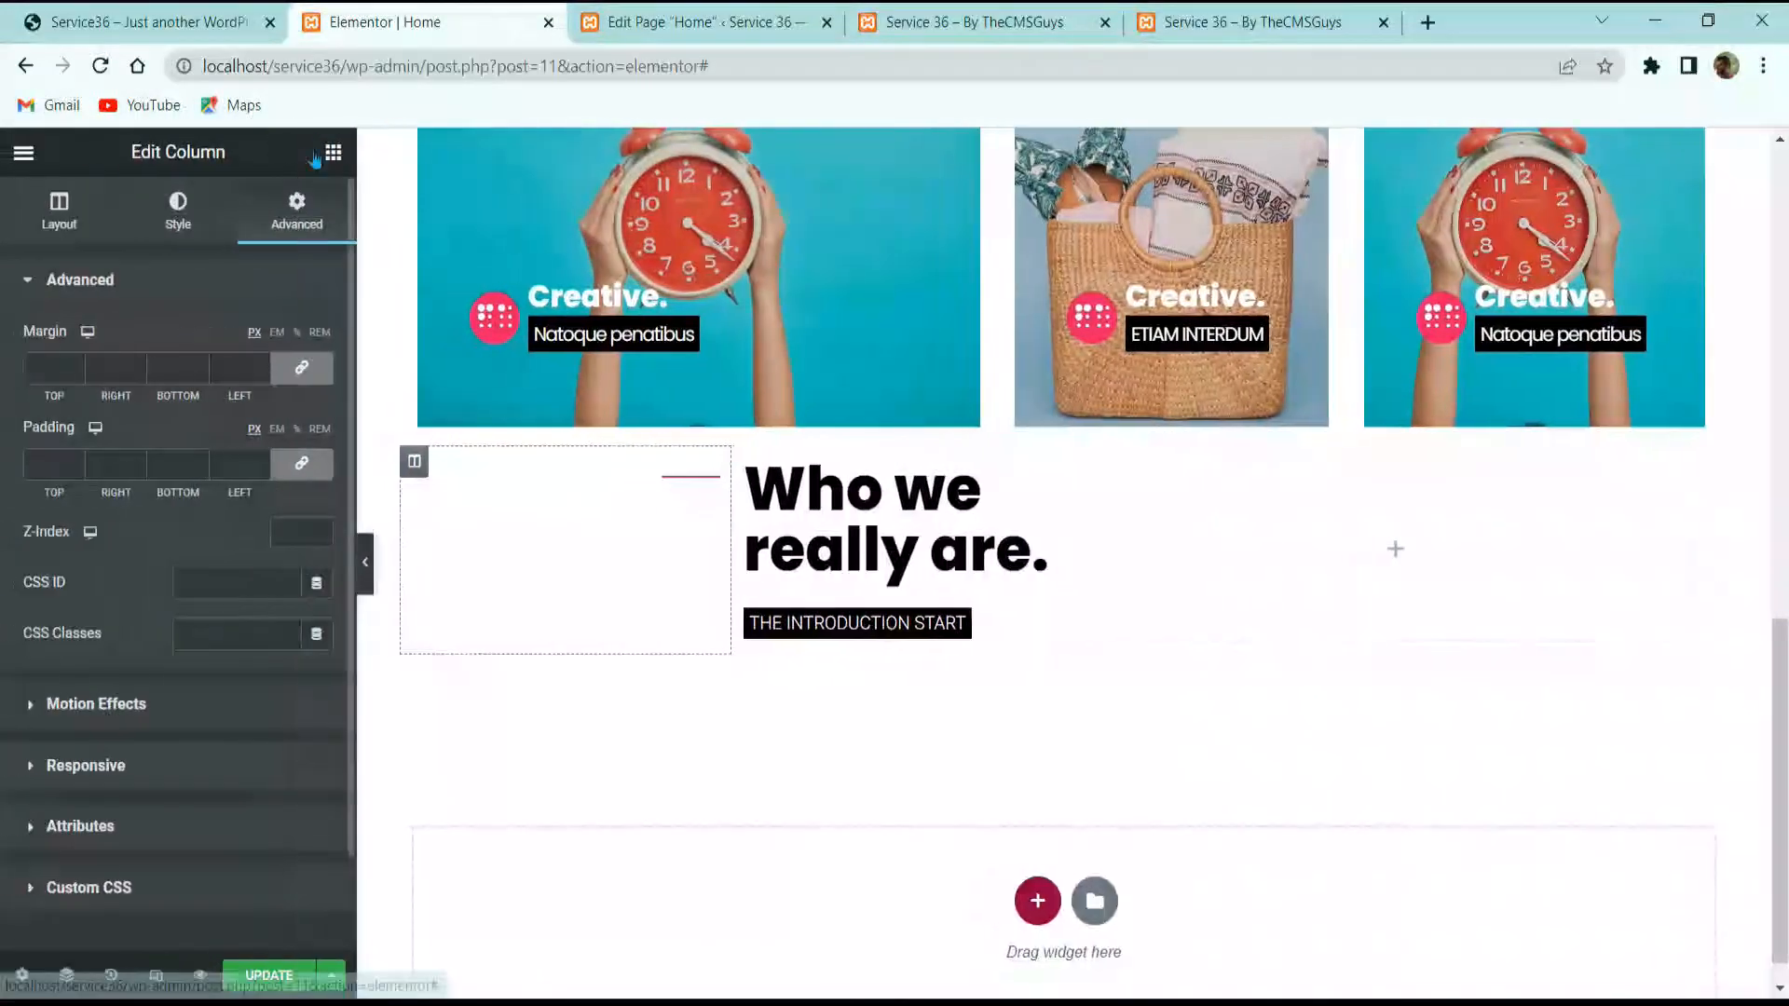
Step: Add a Text Editor widget to the right column and paste the bold paragraph
left_click(333, 152)
left_click(191, 243)
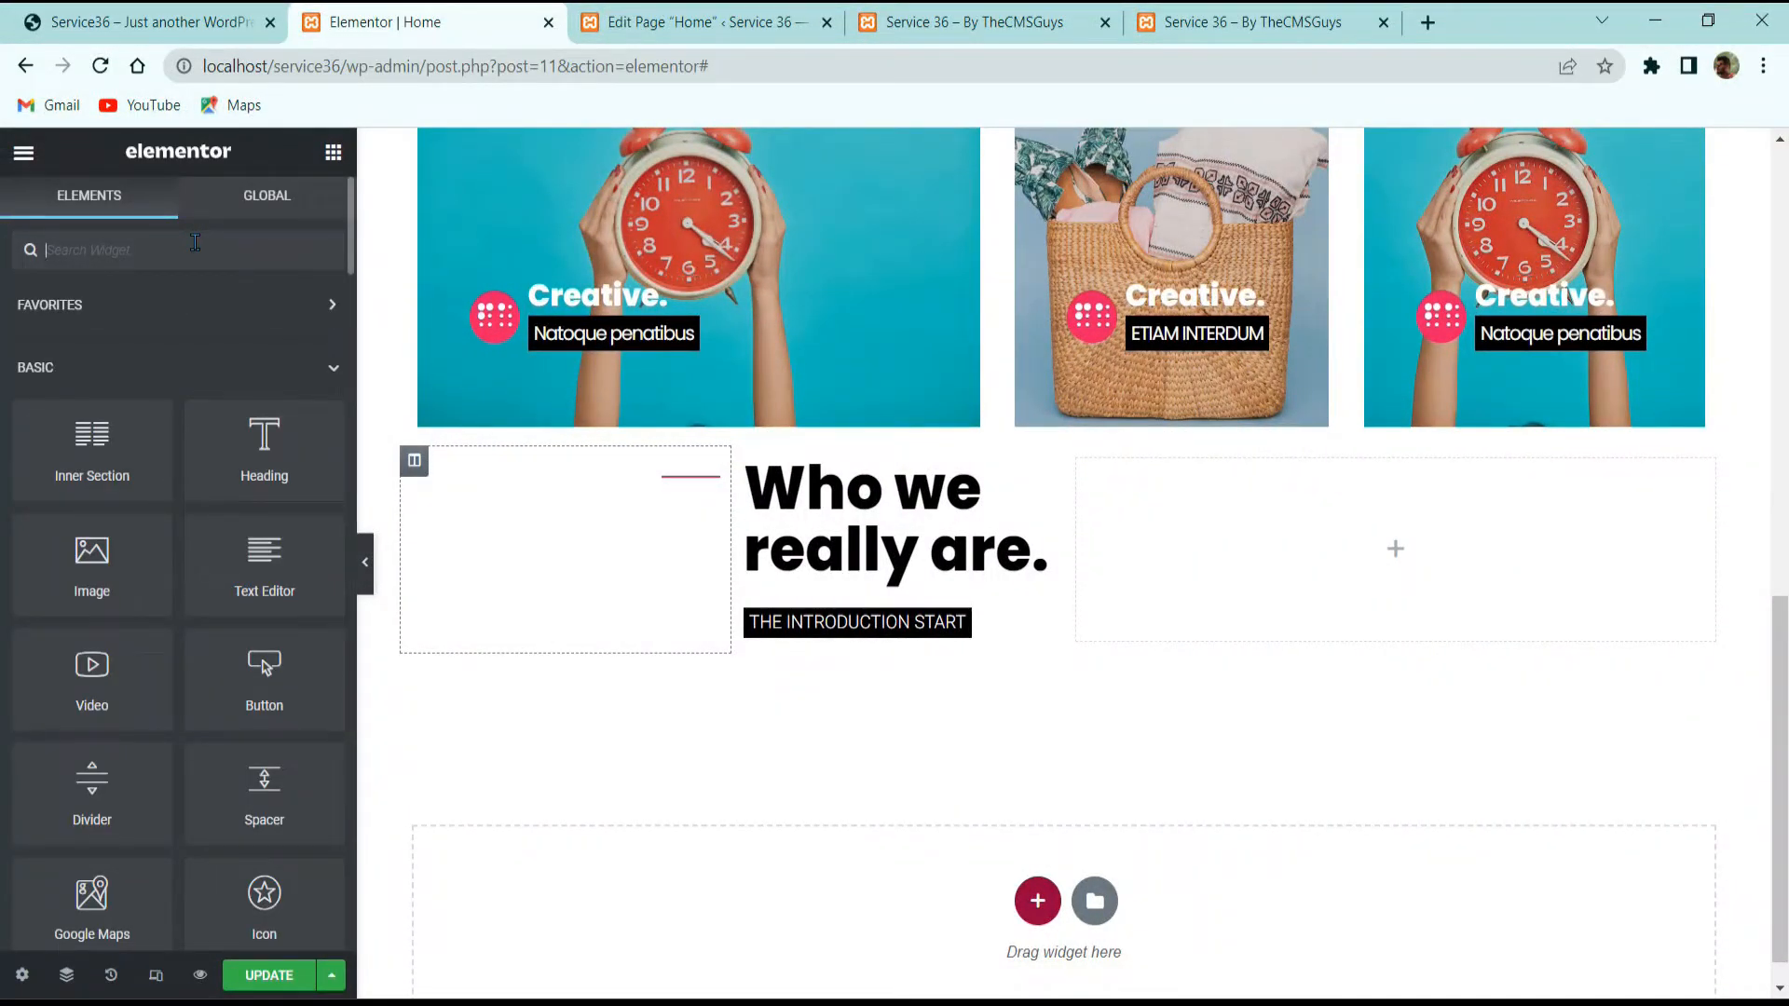
type("text")
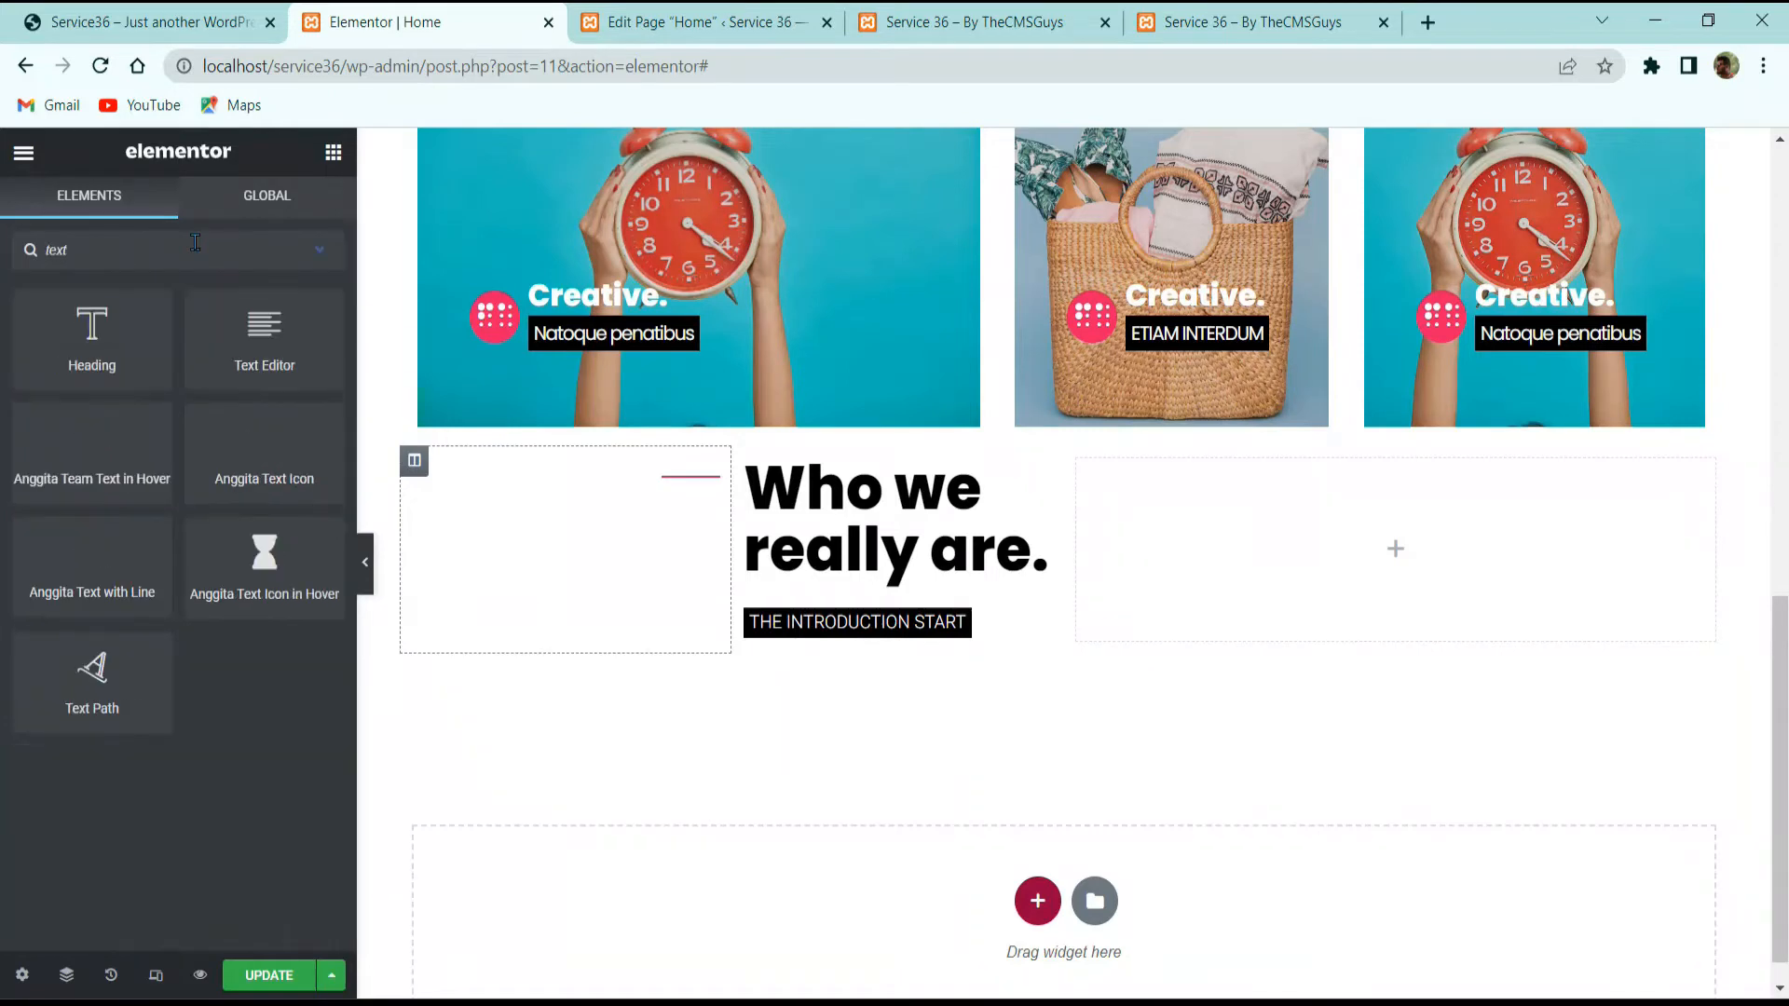
left_click_drag(264, 333, 1410, 568)
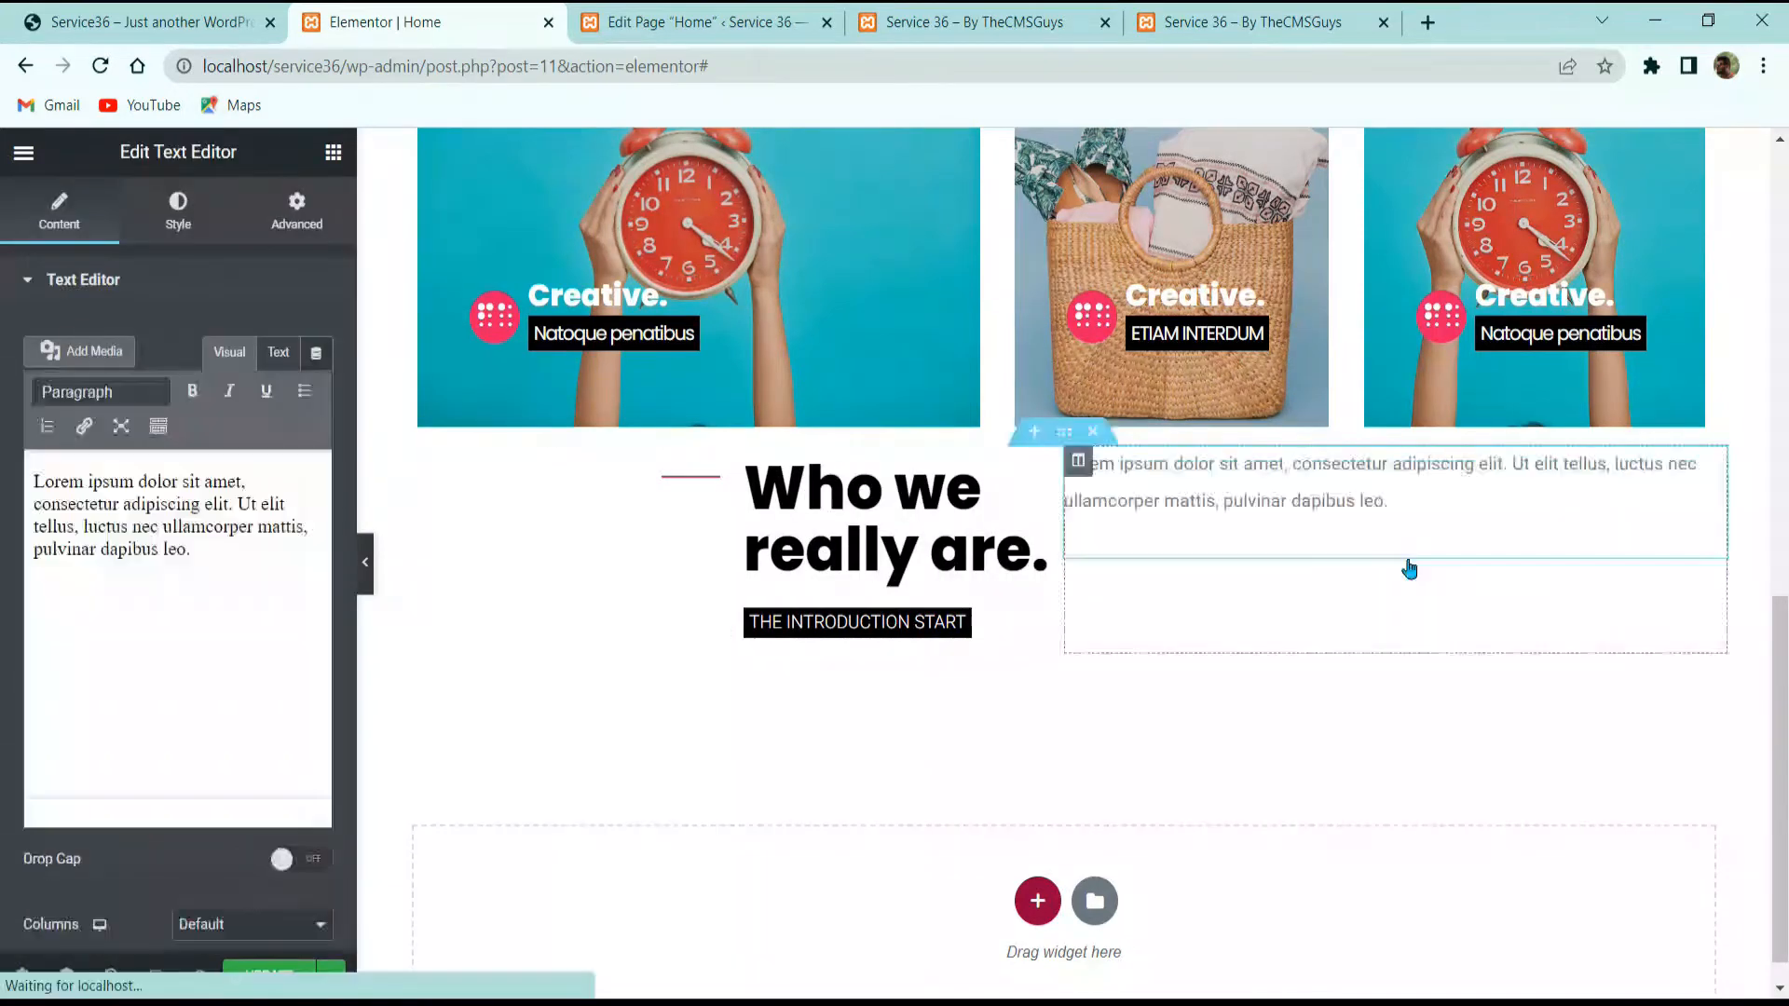
left_click(227, 579)
key("ctrl+a")
key("ctrl+v")
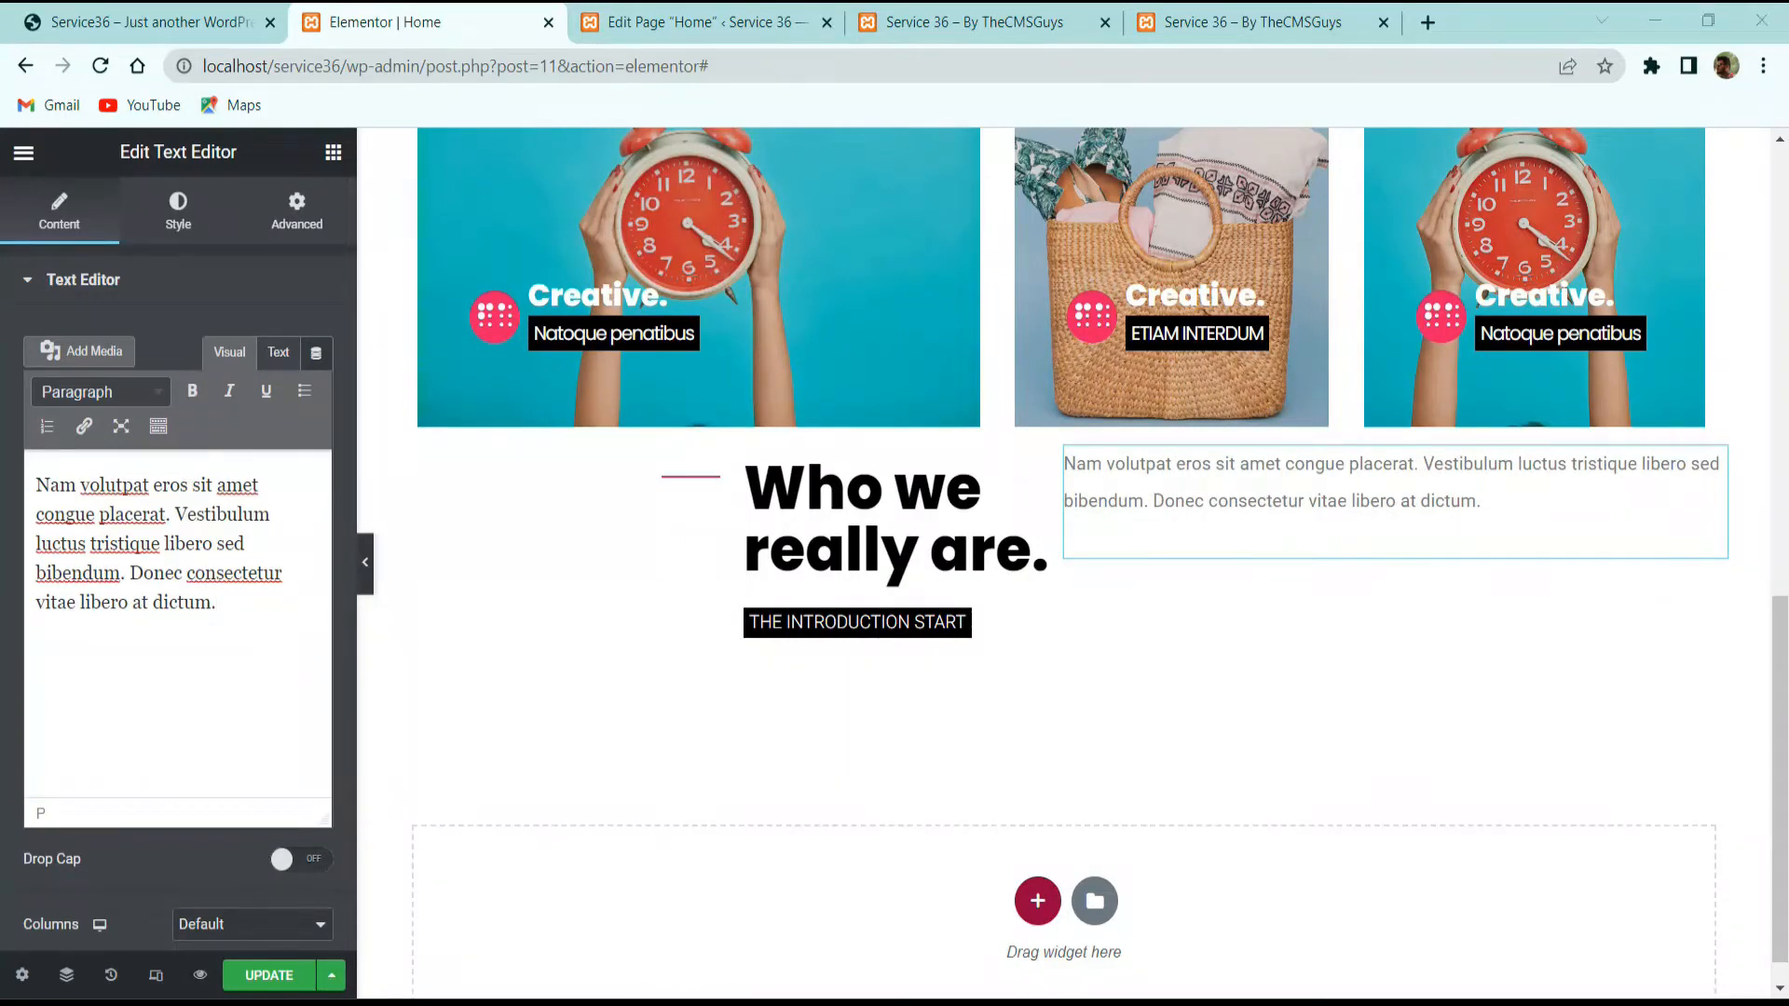
Step: Set the paragraph's text colour to black
scroll(192, 531, "down", 3)
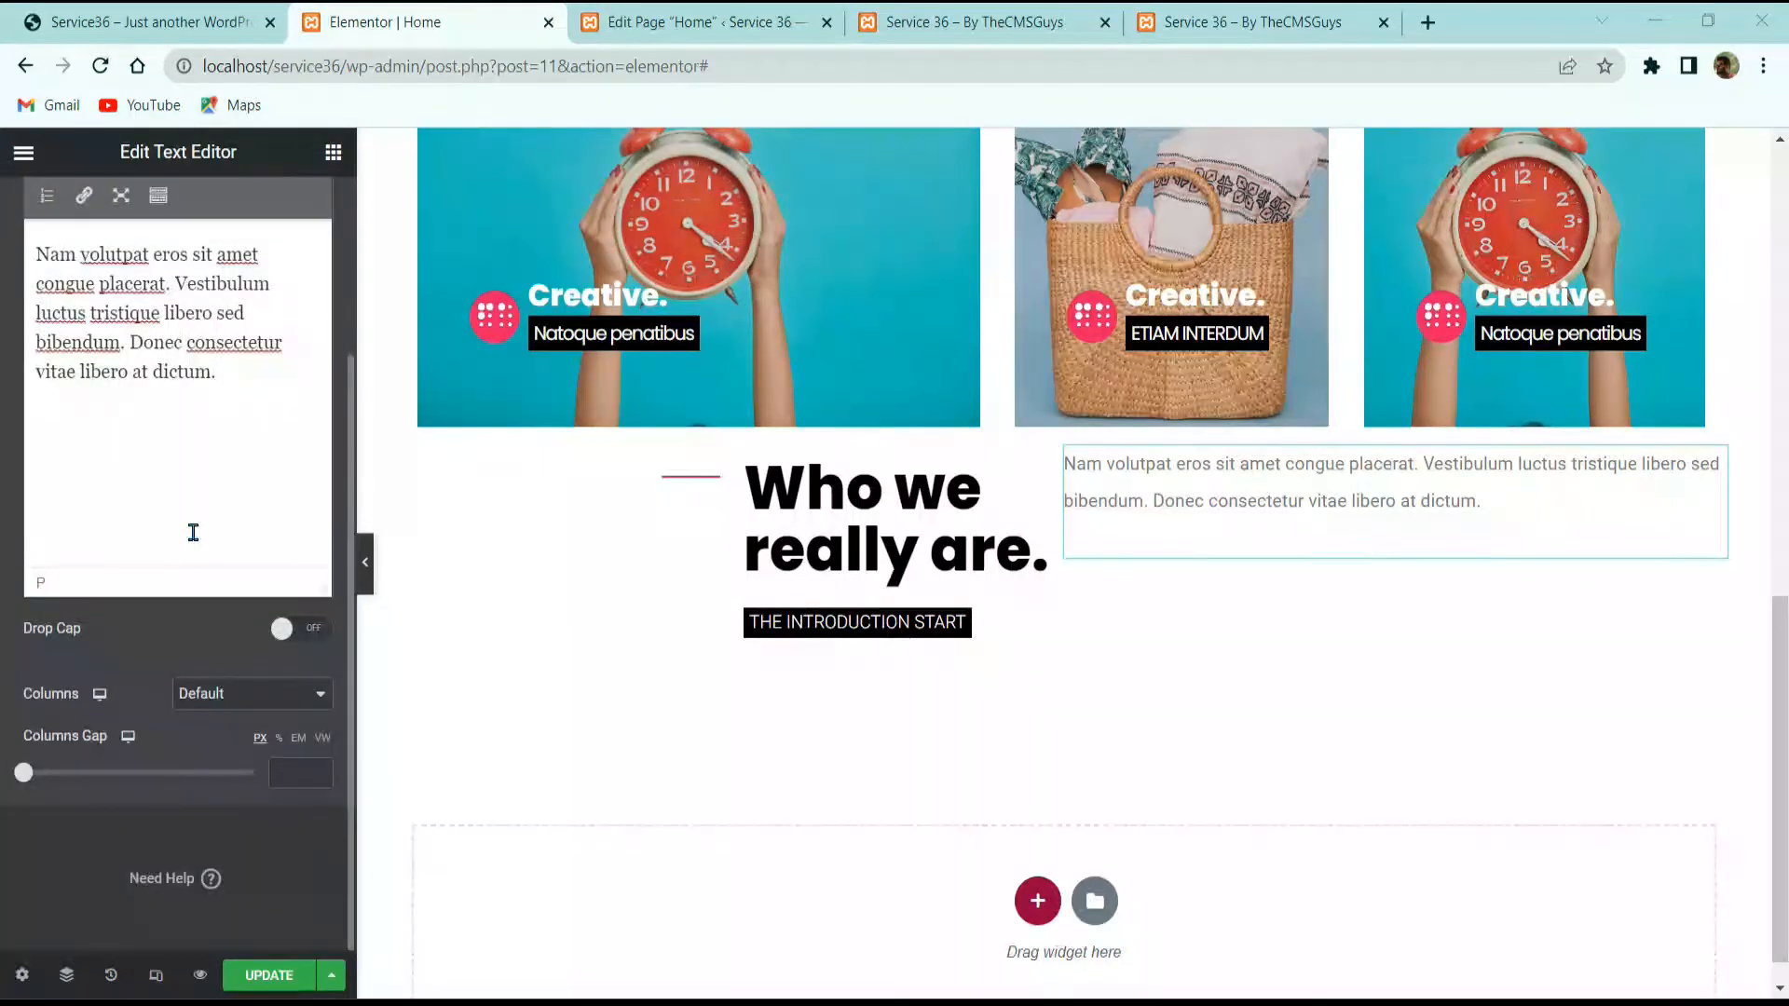
scroll(206, 515, "up", 3)
left_click(195, 200)
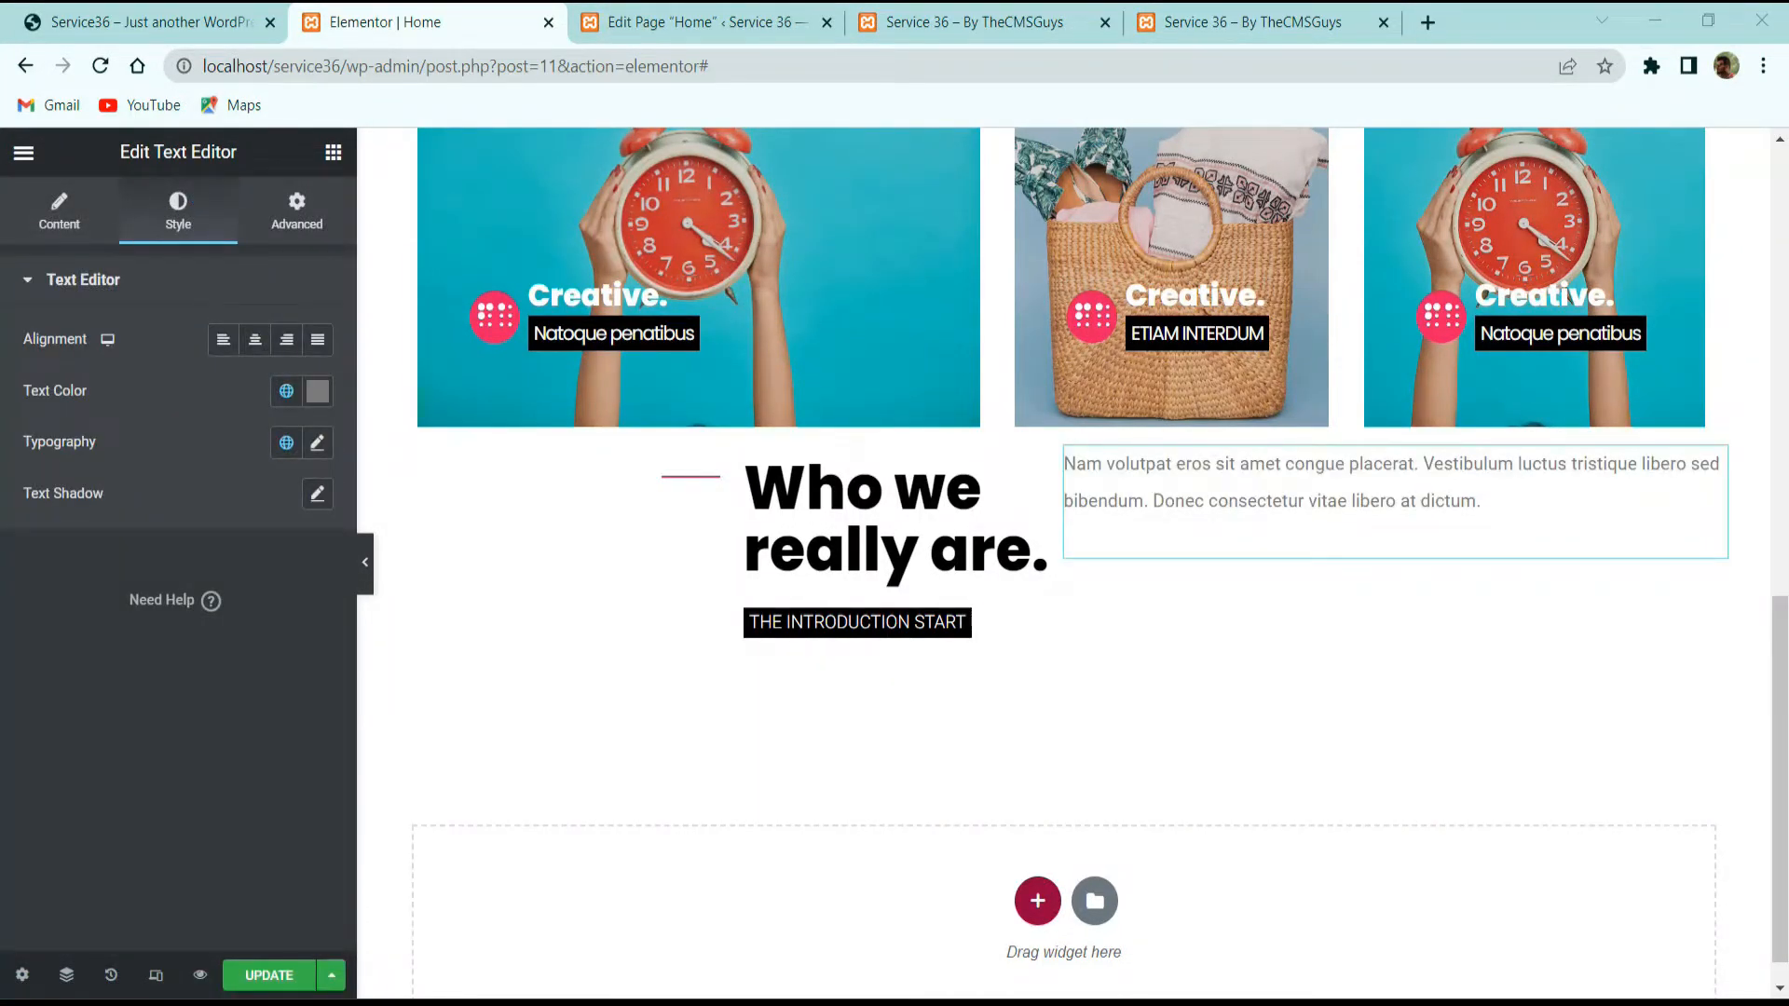
left_click(317, 392)
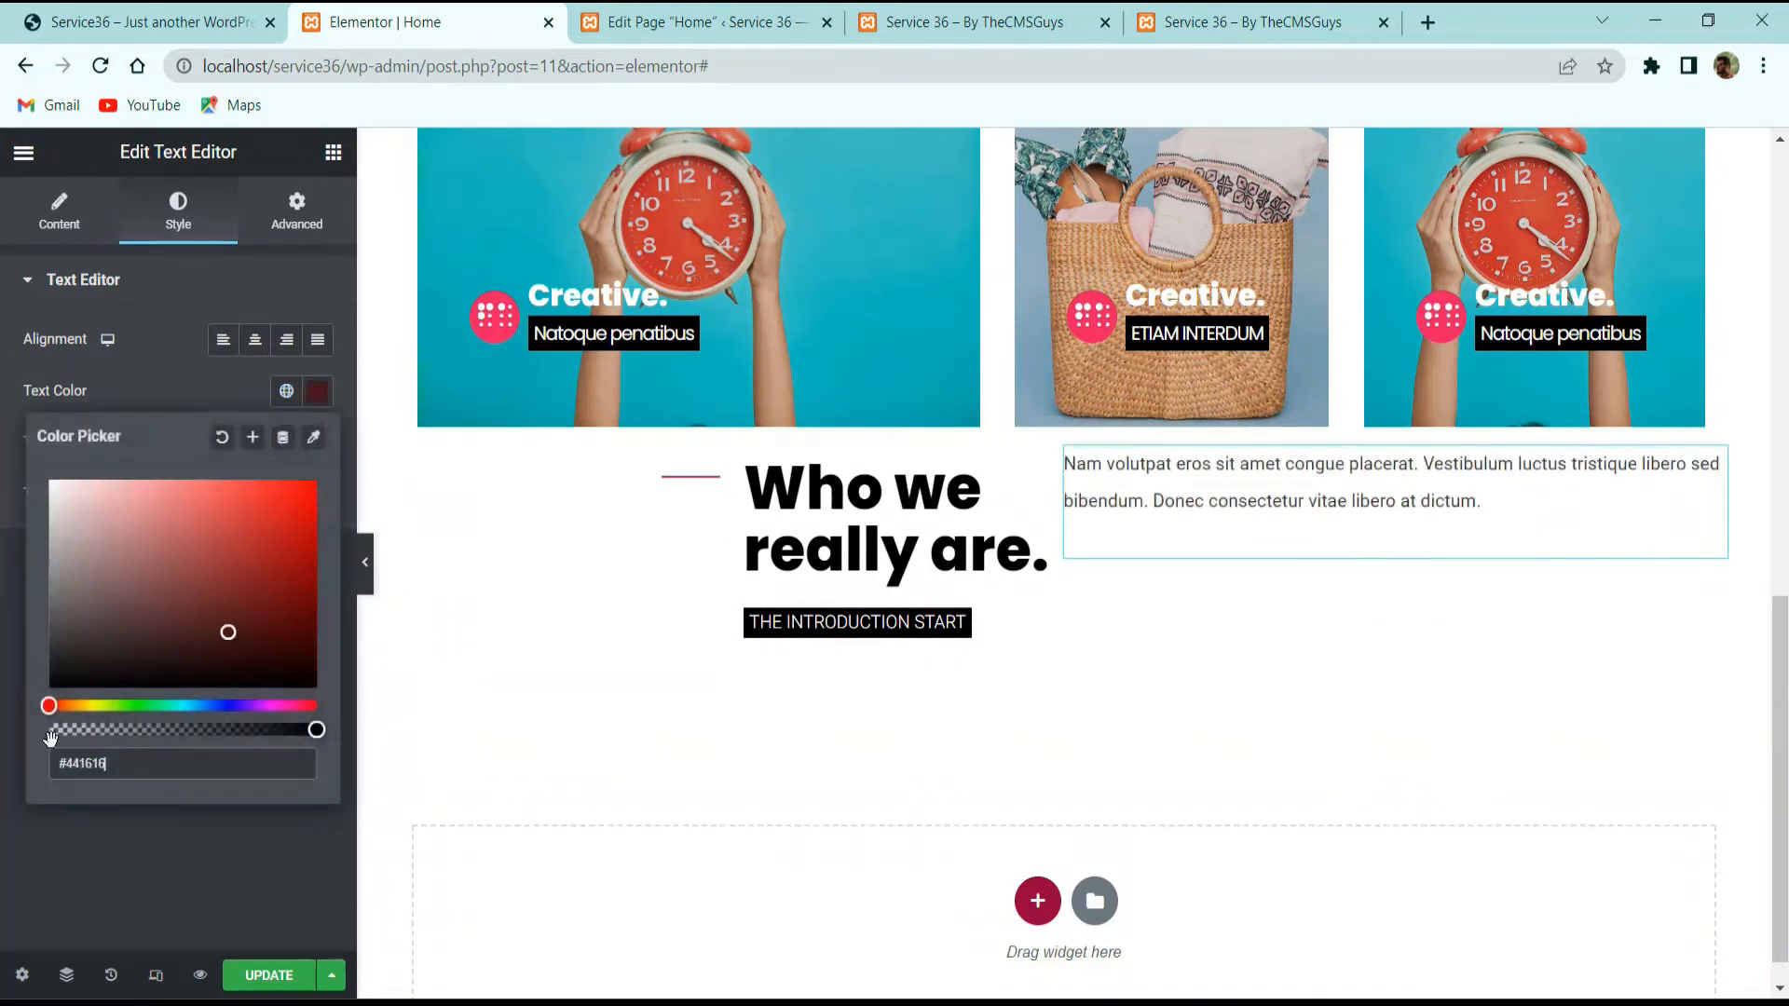
left_click(51, 686)
left_click(133, 850)
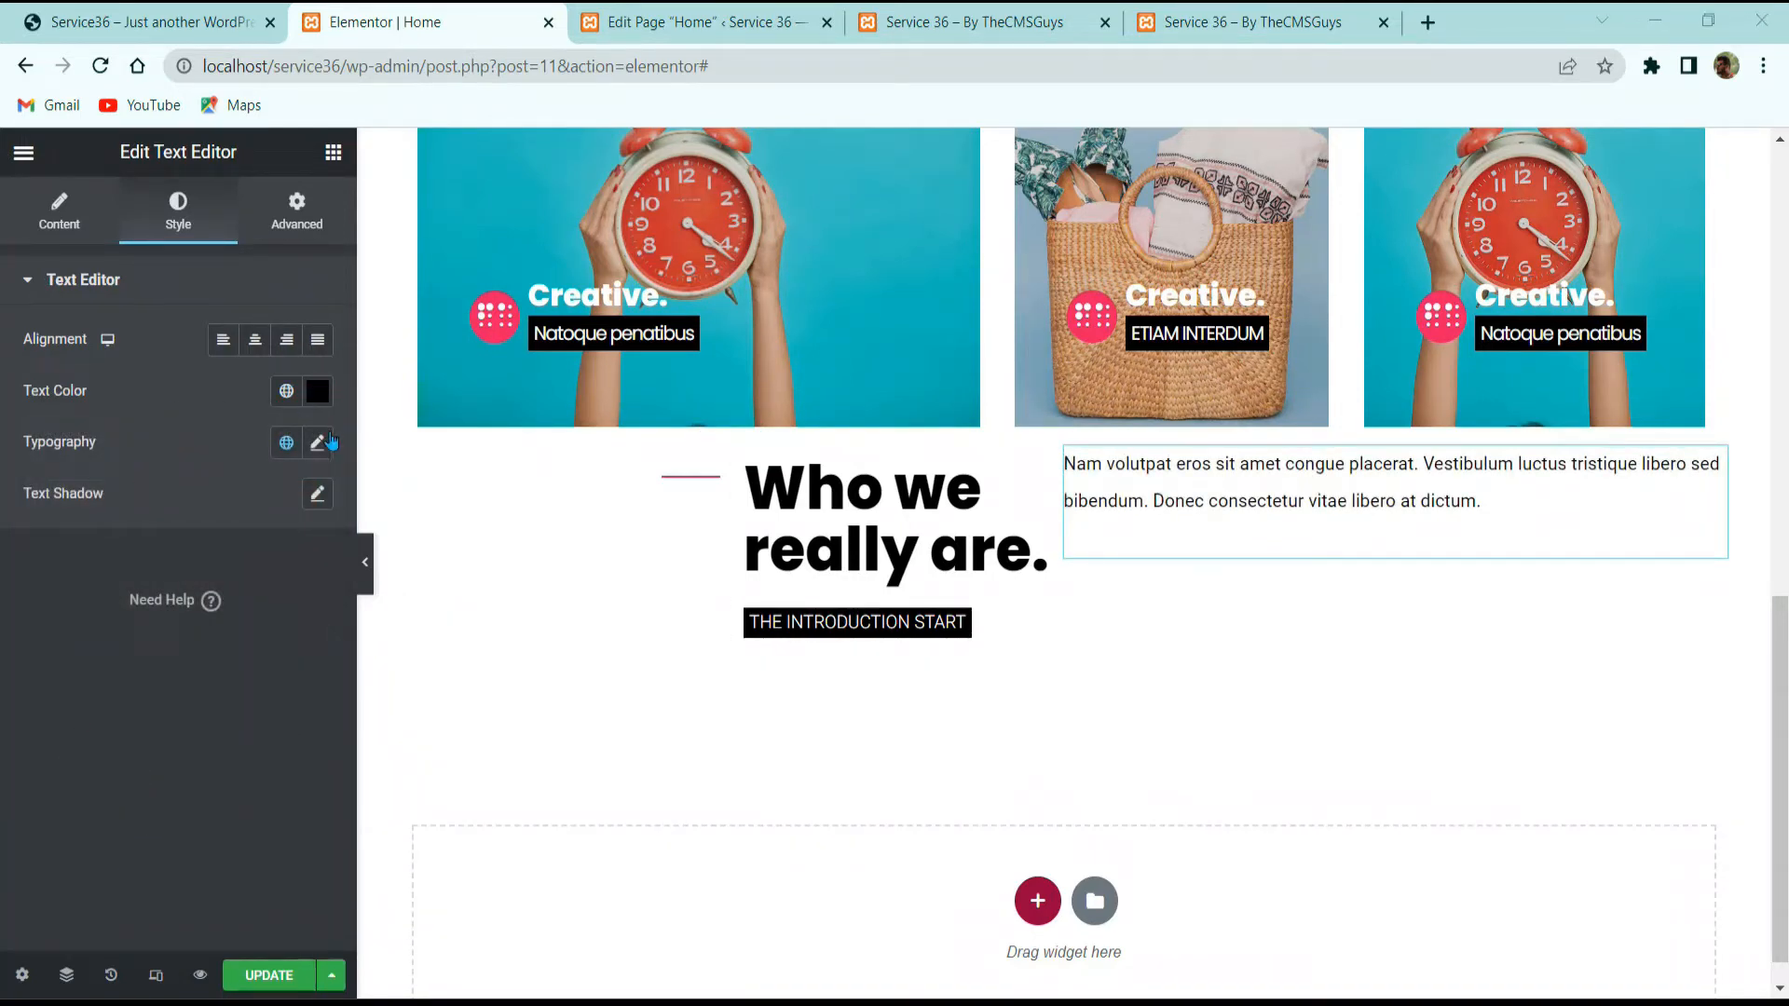
Step: Set the paragraph typography to Poppins, 16 px, weight 600
left_click(317, 441)
left_click(223, 562)
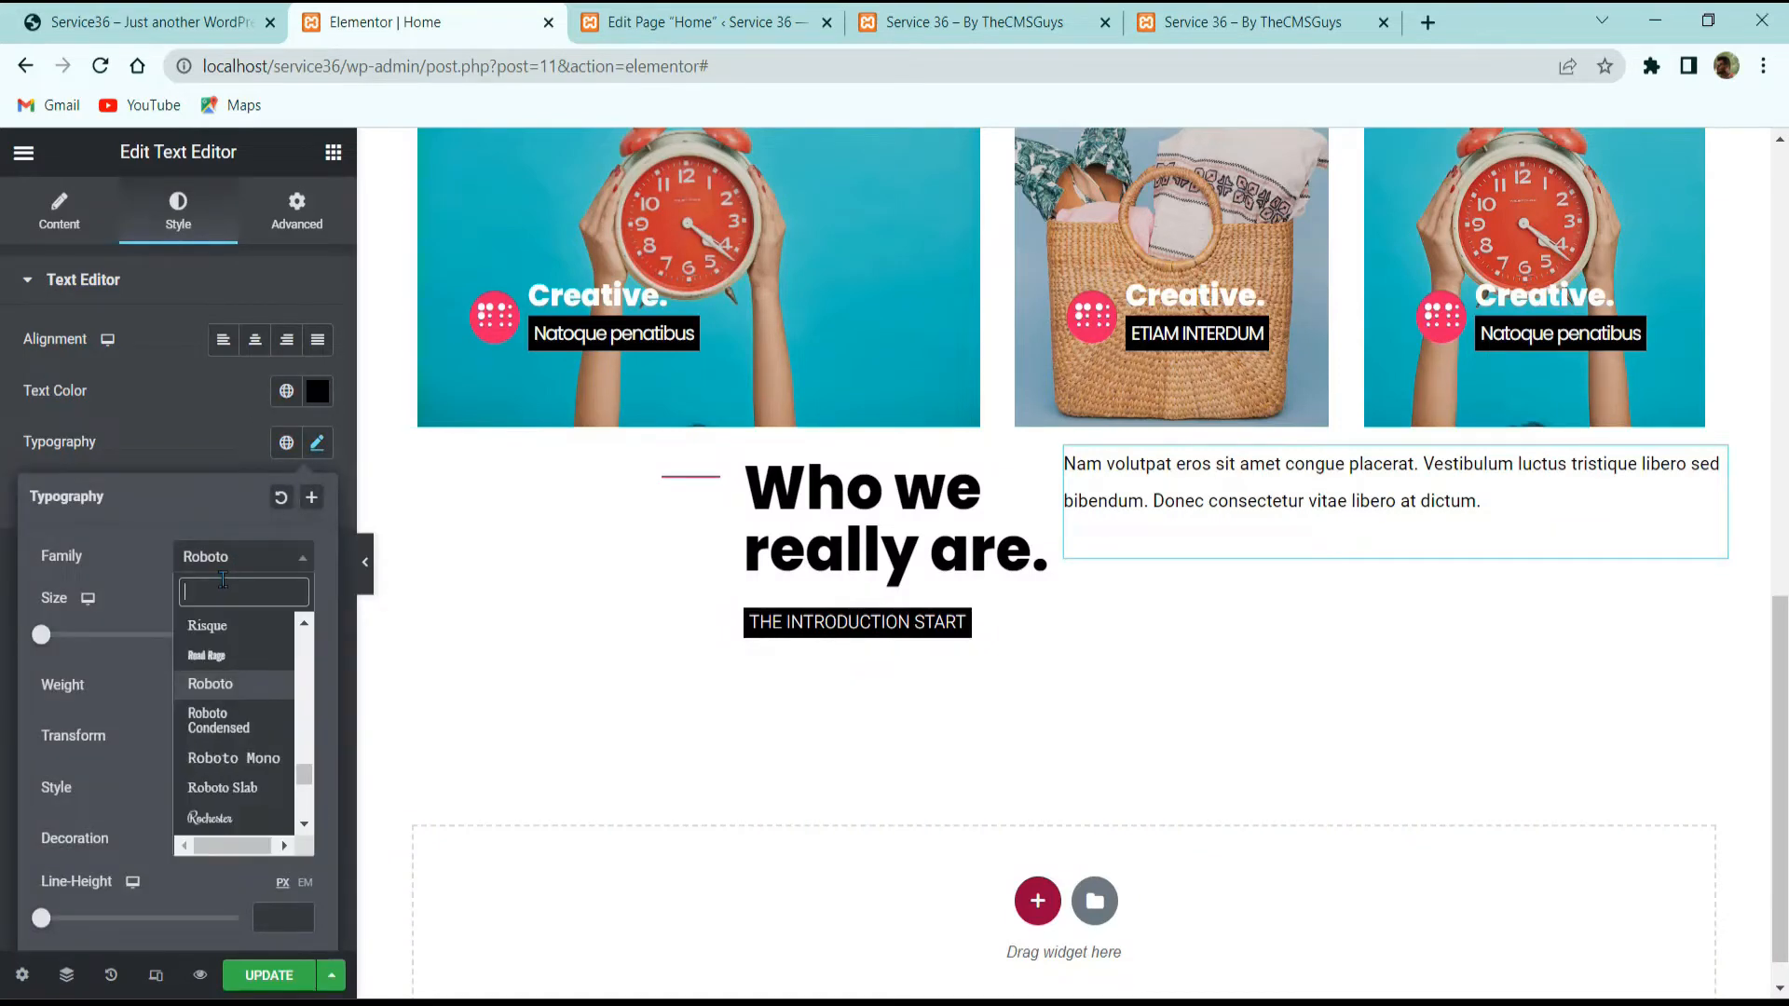
type("pop")
key("Return")
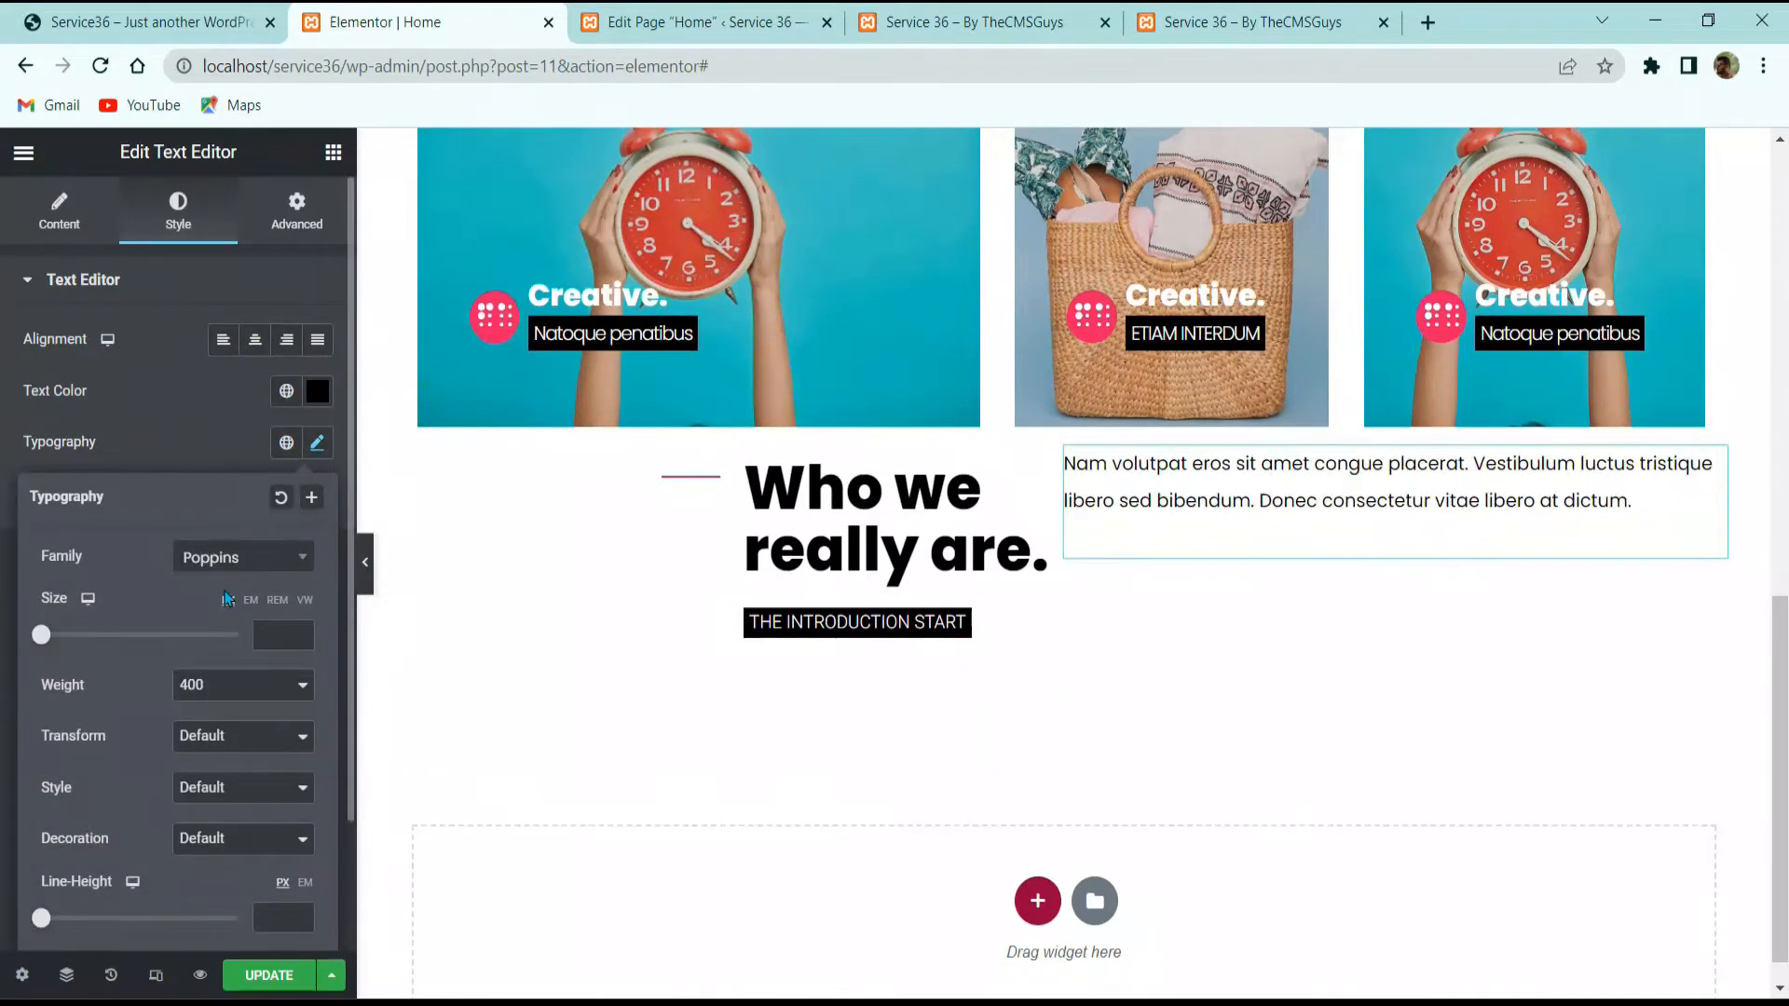
left_click(270, 634)
type("16")
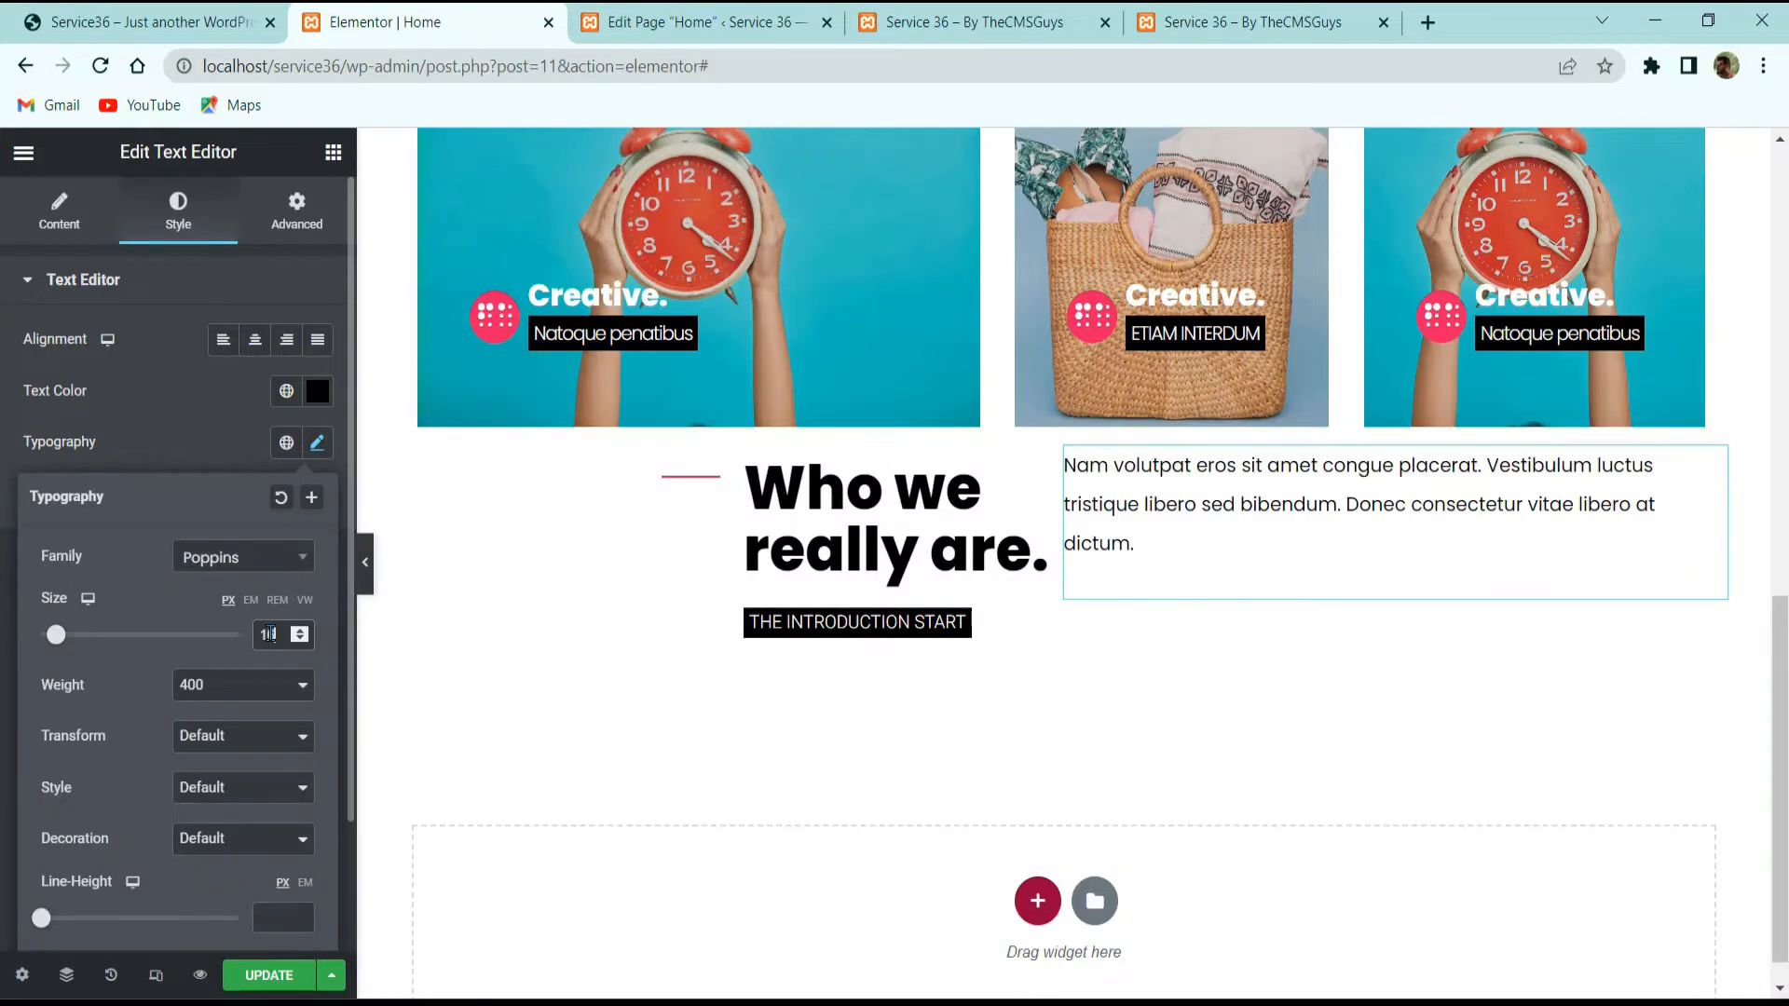
left_click(299, 697)
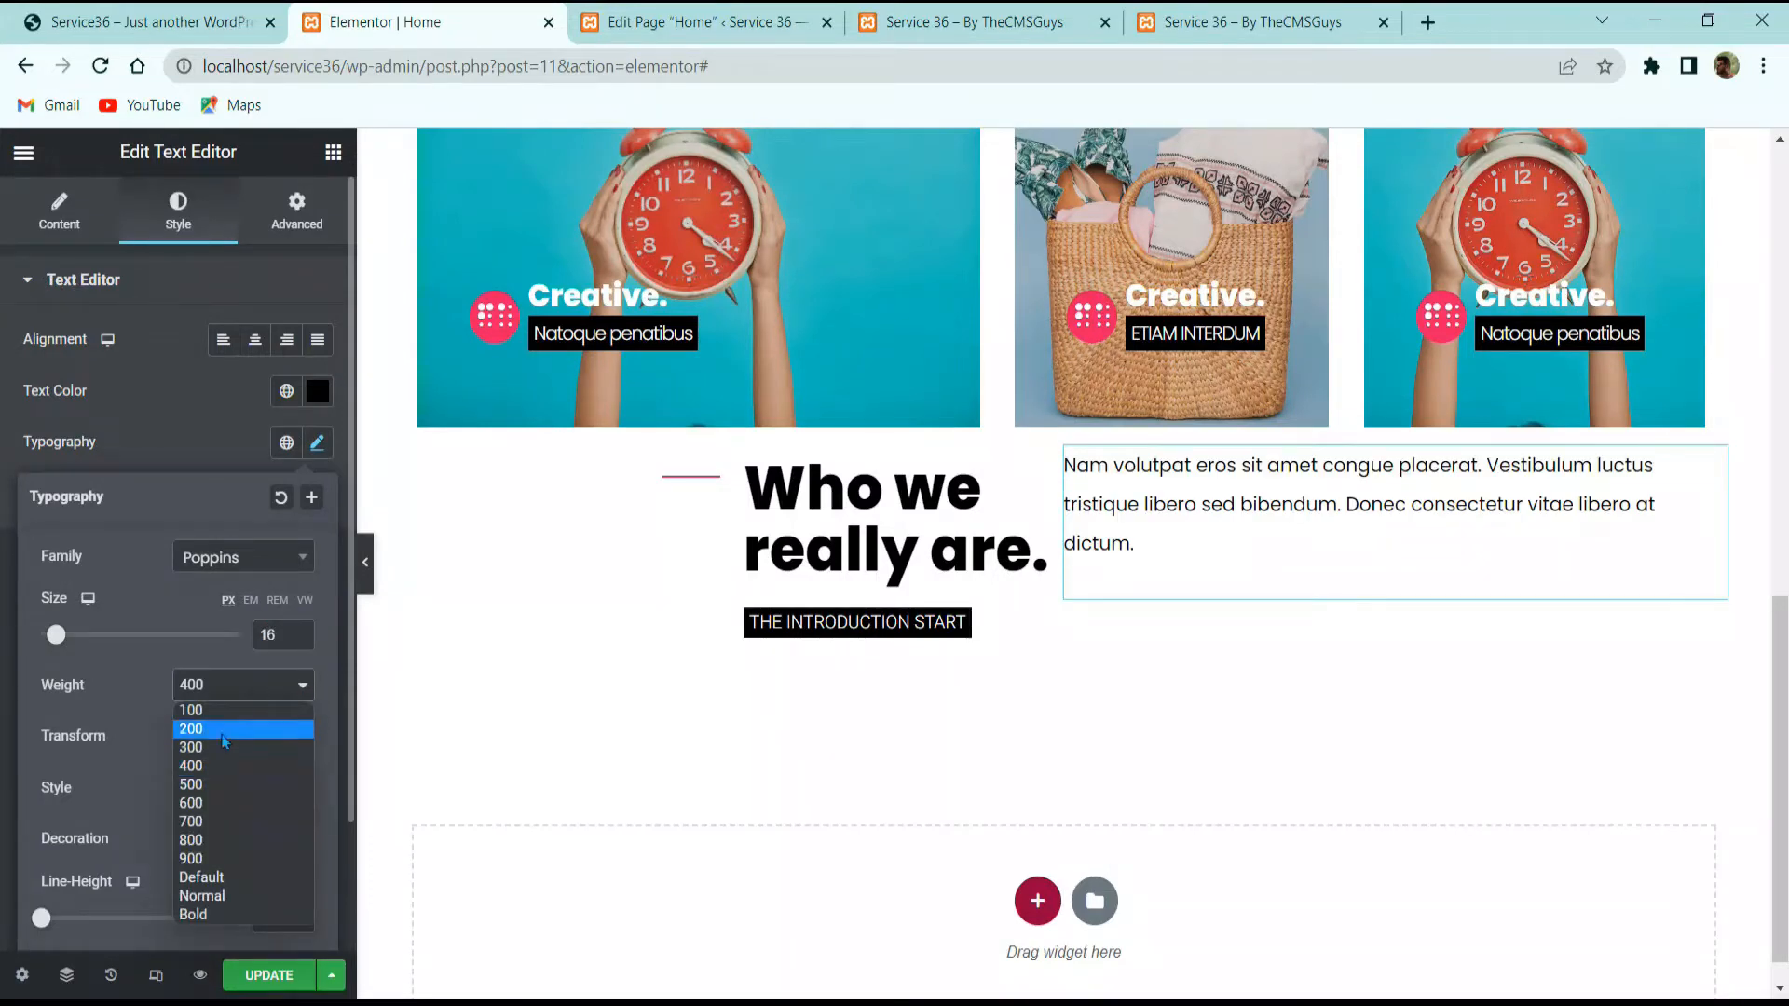
left_click(197, 803)
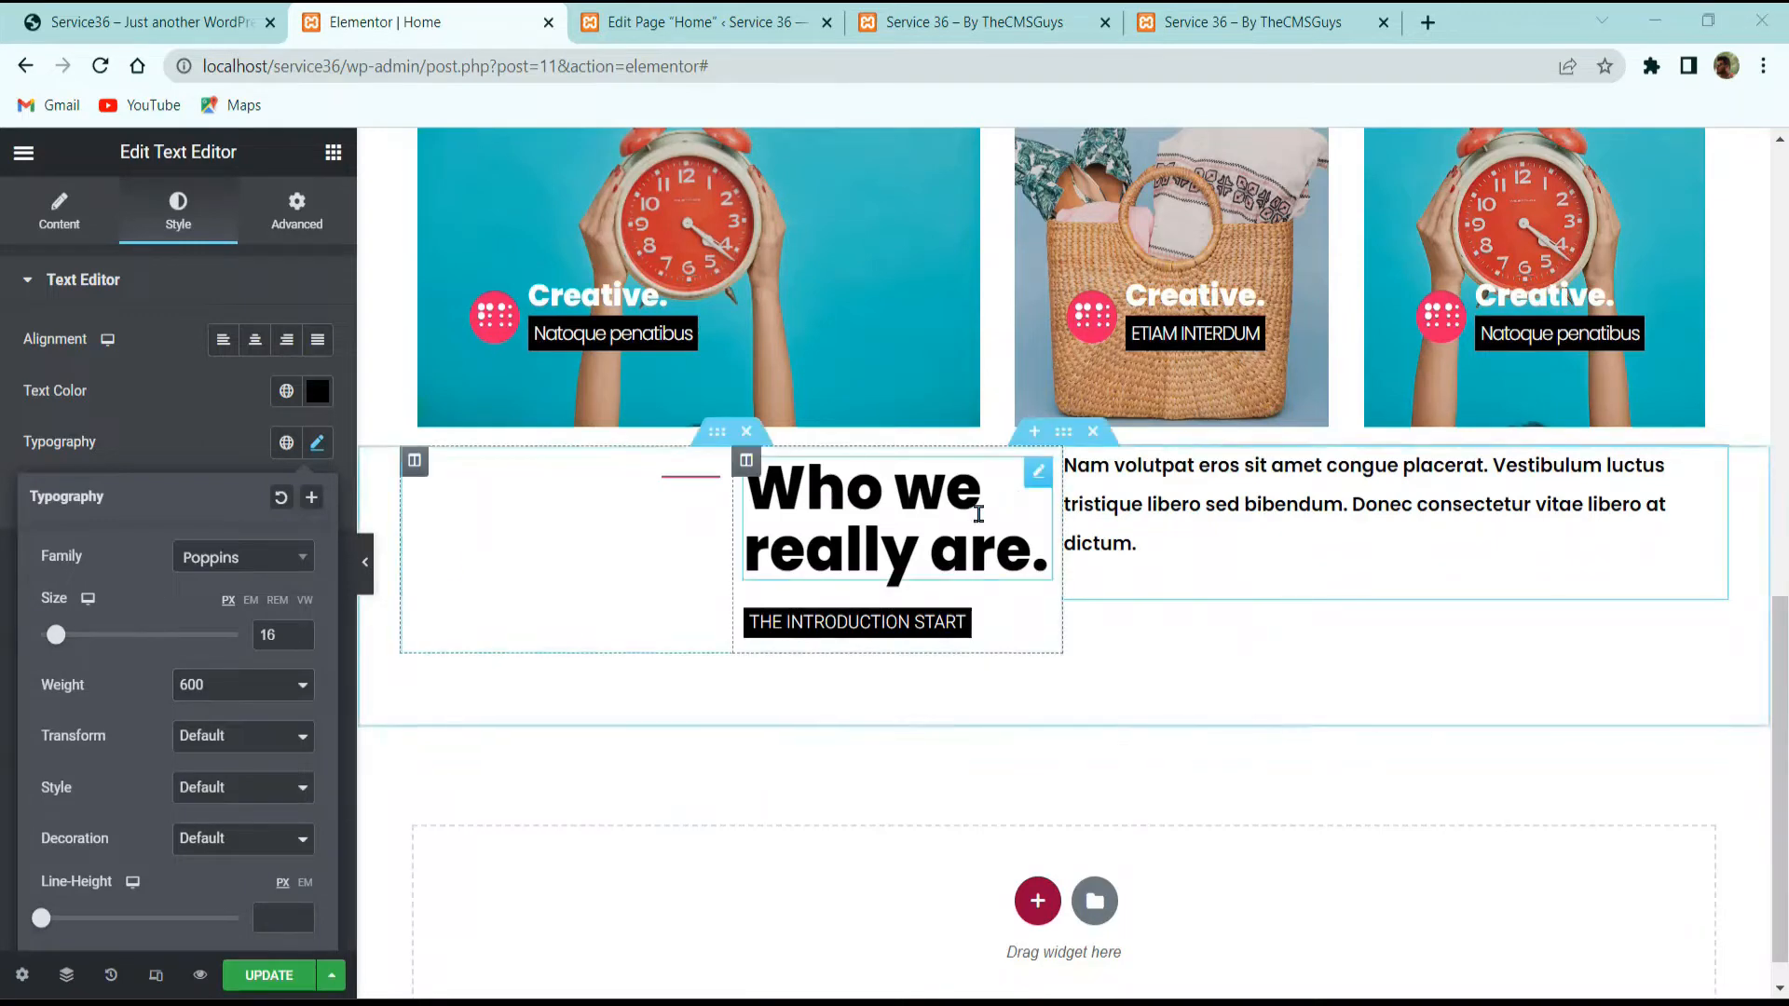
Step: Compare the paragraph with the live demo and open its block options
left_click(179, 19)
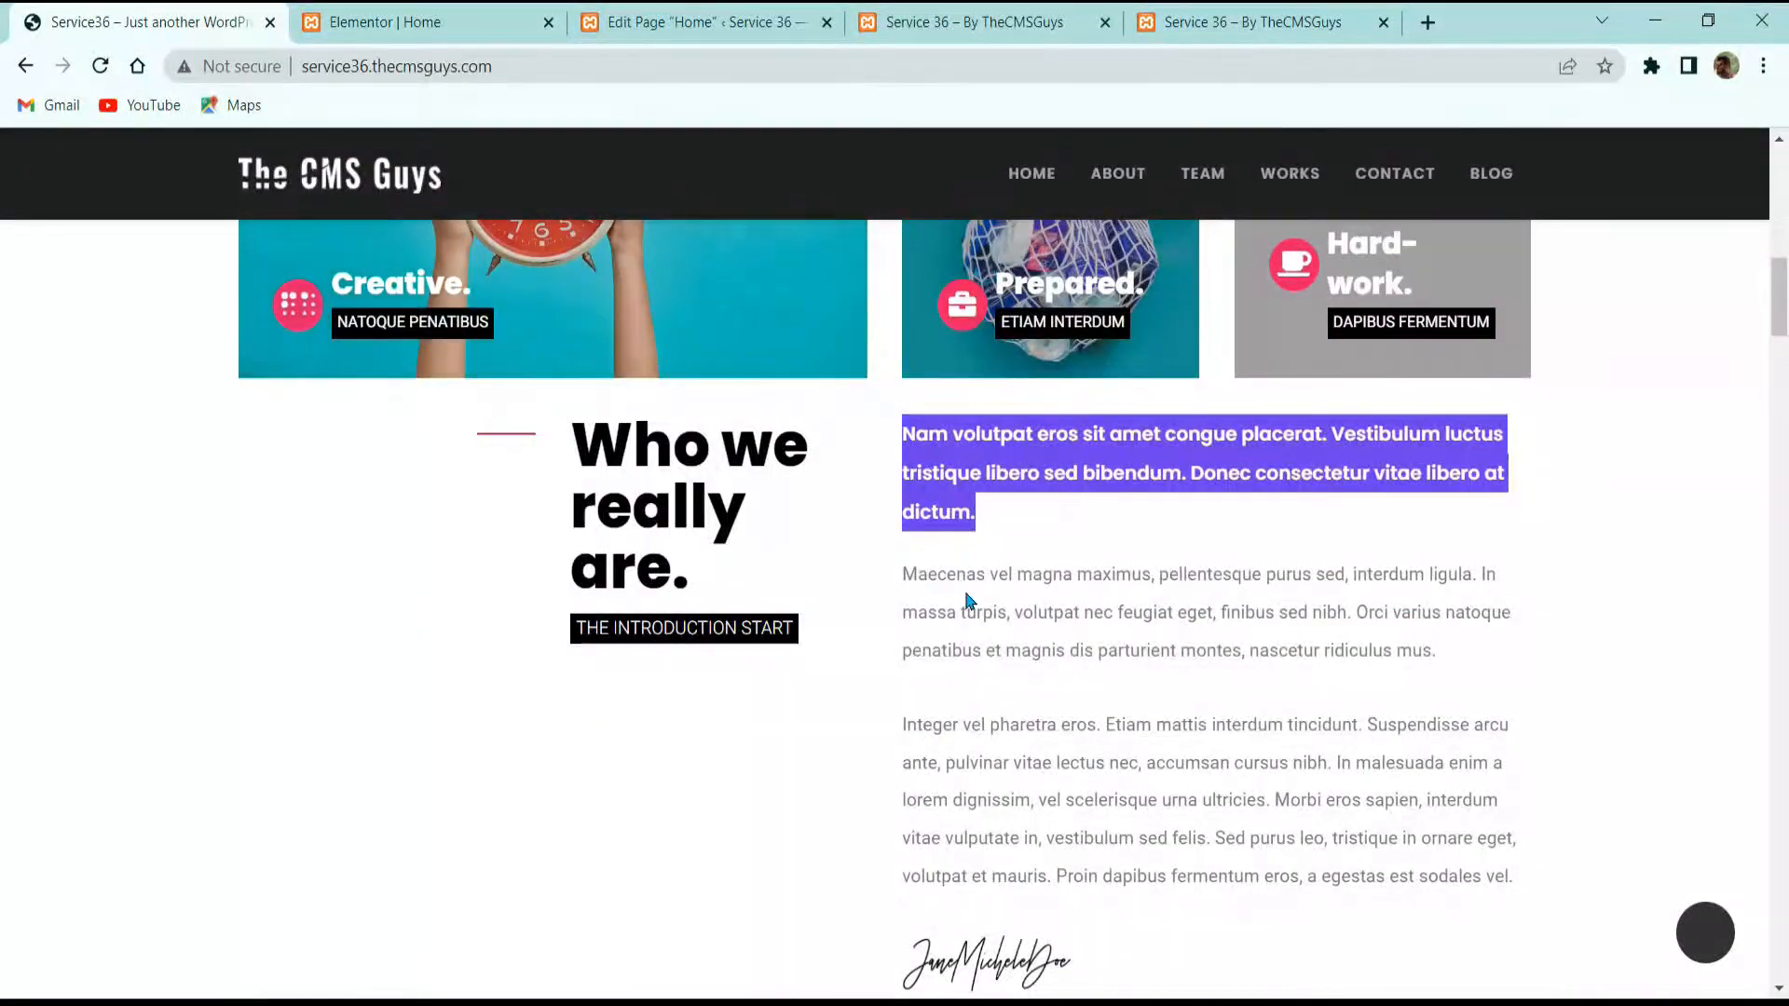
left_click(420, 21)
right_click(1176, 460)
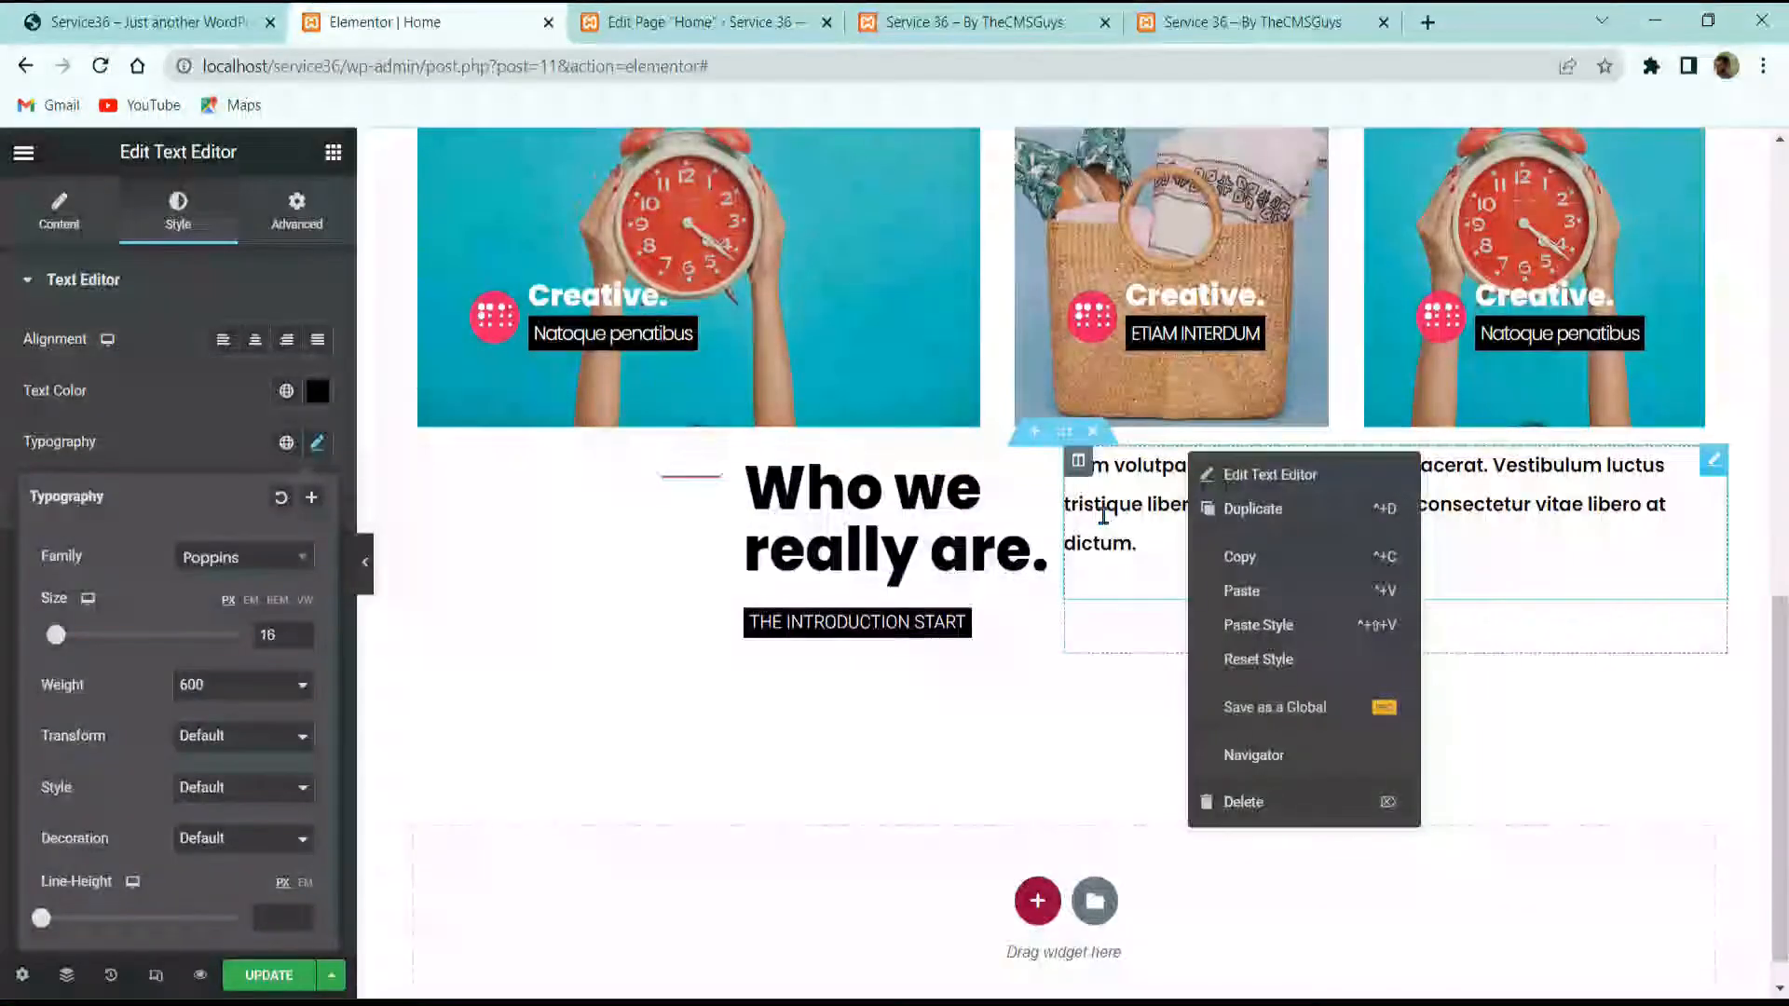
right_click(1106, 520)
Step: Duplicate the paragraph block and paste in the demo's two grey body paragraphs
left_click(1176, 575)
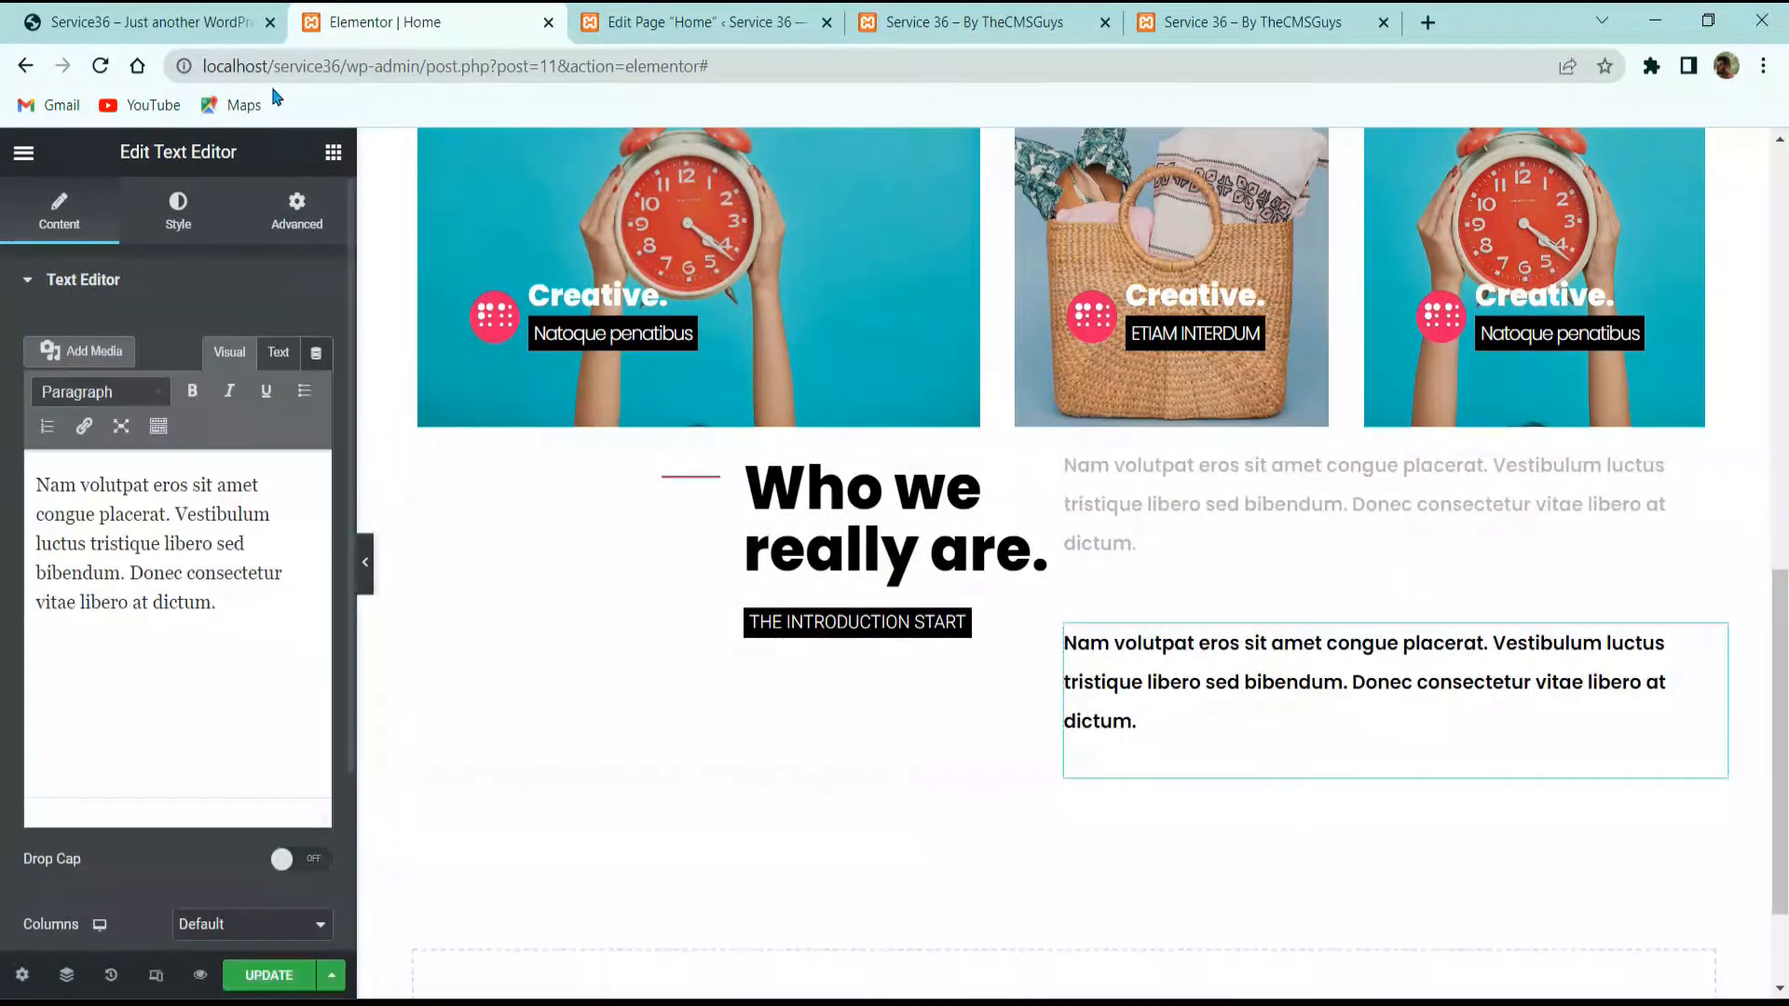
left_click(200, 24)
double_click(1096, 611)
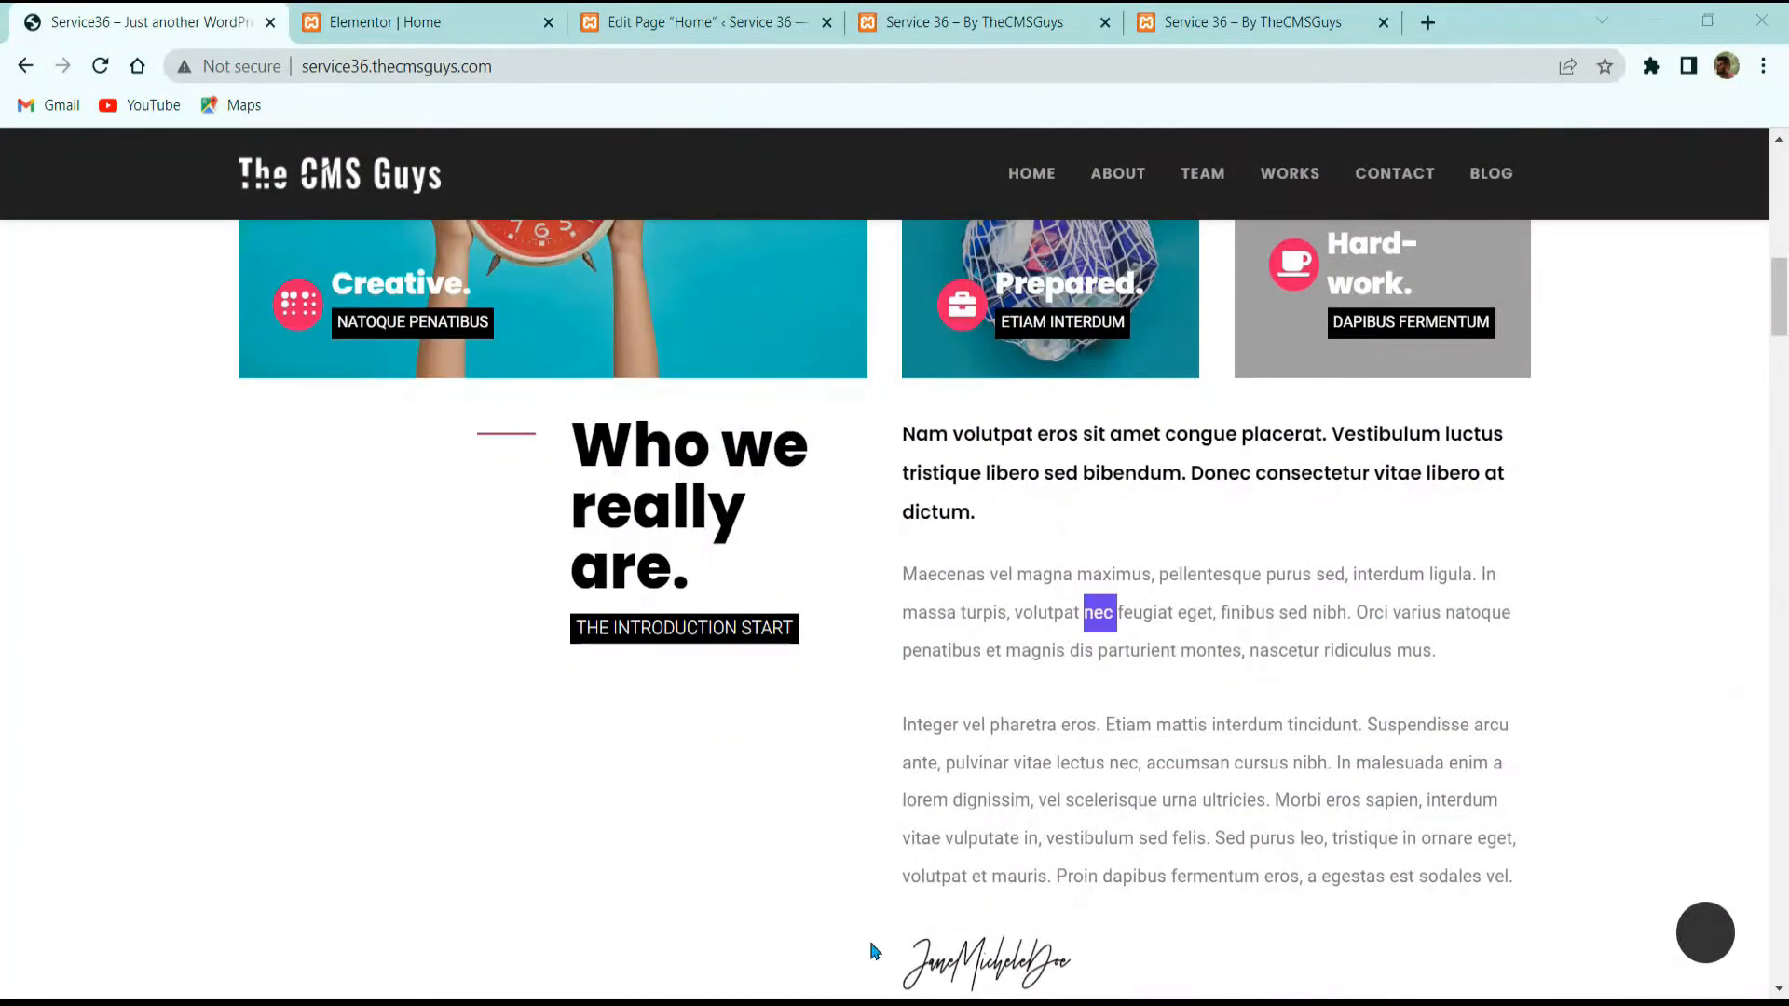
left_click_drag(1511, 883, 903, 575)
key("ctrl+c")
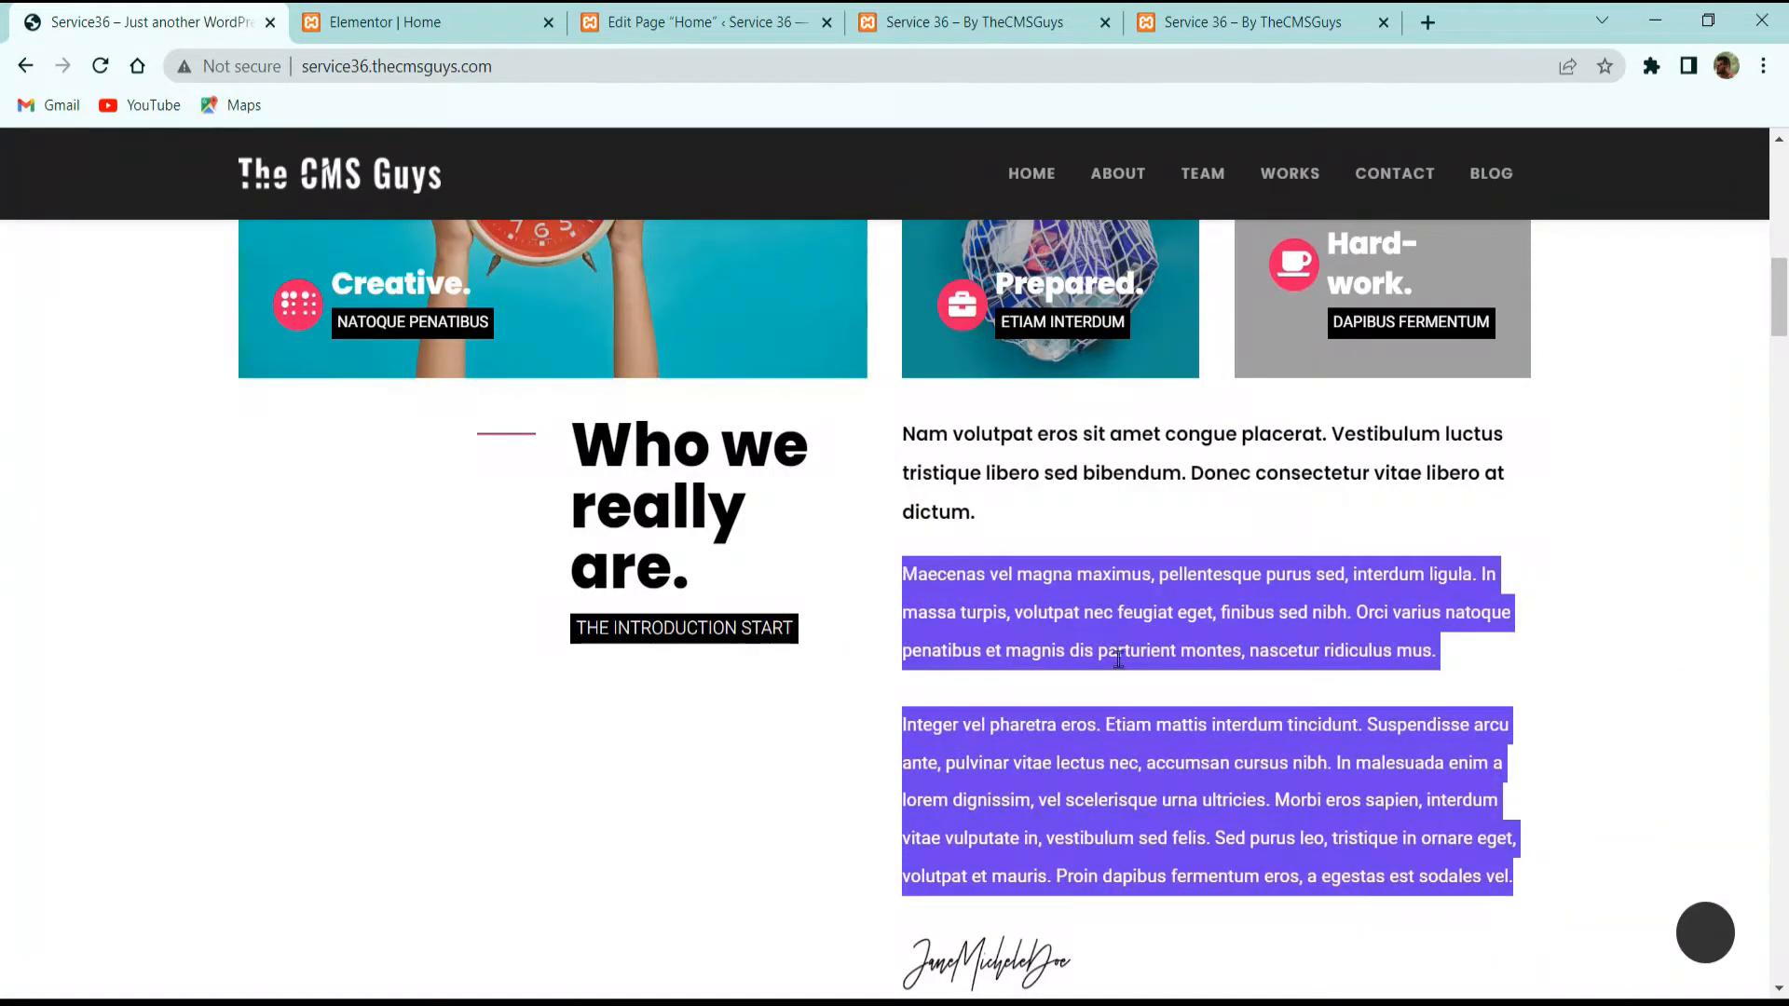
left_click(442, 14)
left_click(163, 615)
key("ctrl+a")
key("ctrl+v")
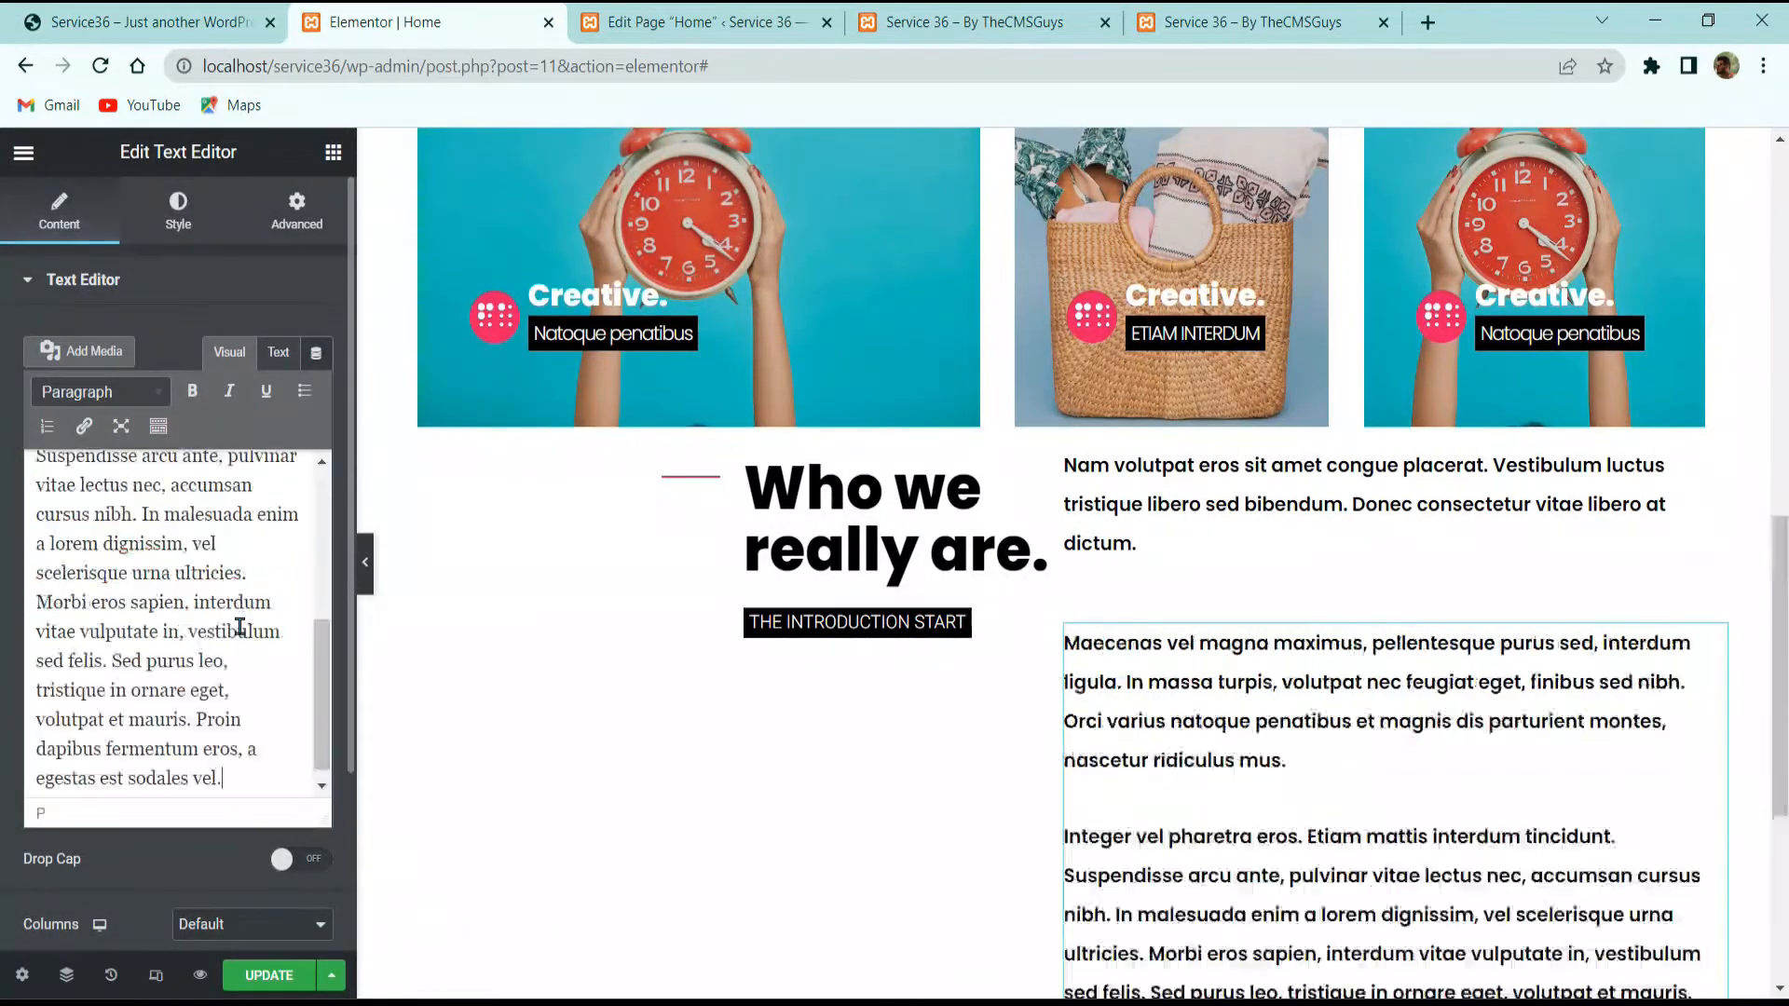
Step: Style the body text with colour #7a7a7a, font size 15 and weight 400
left_click(178, 211)
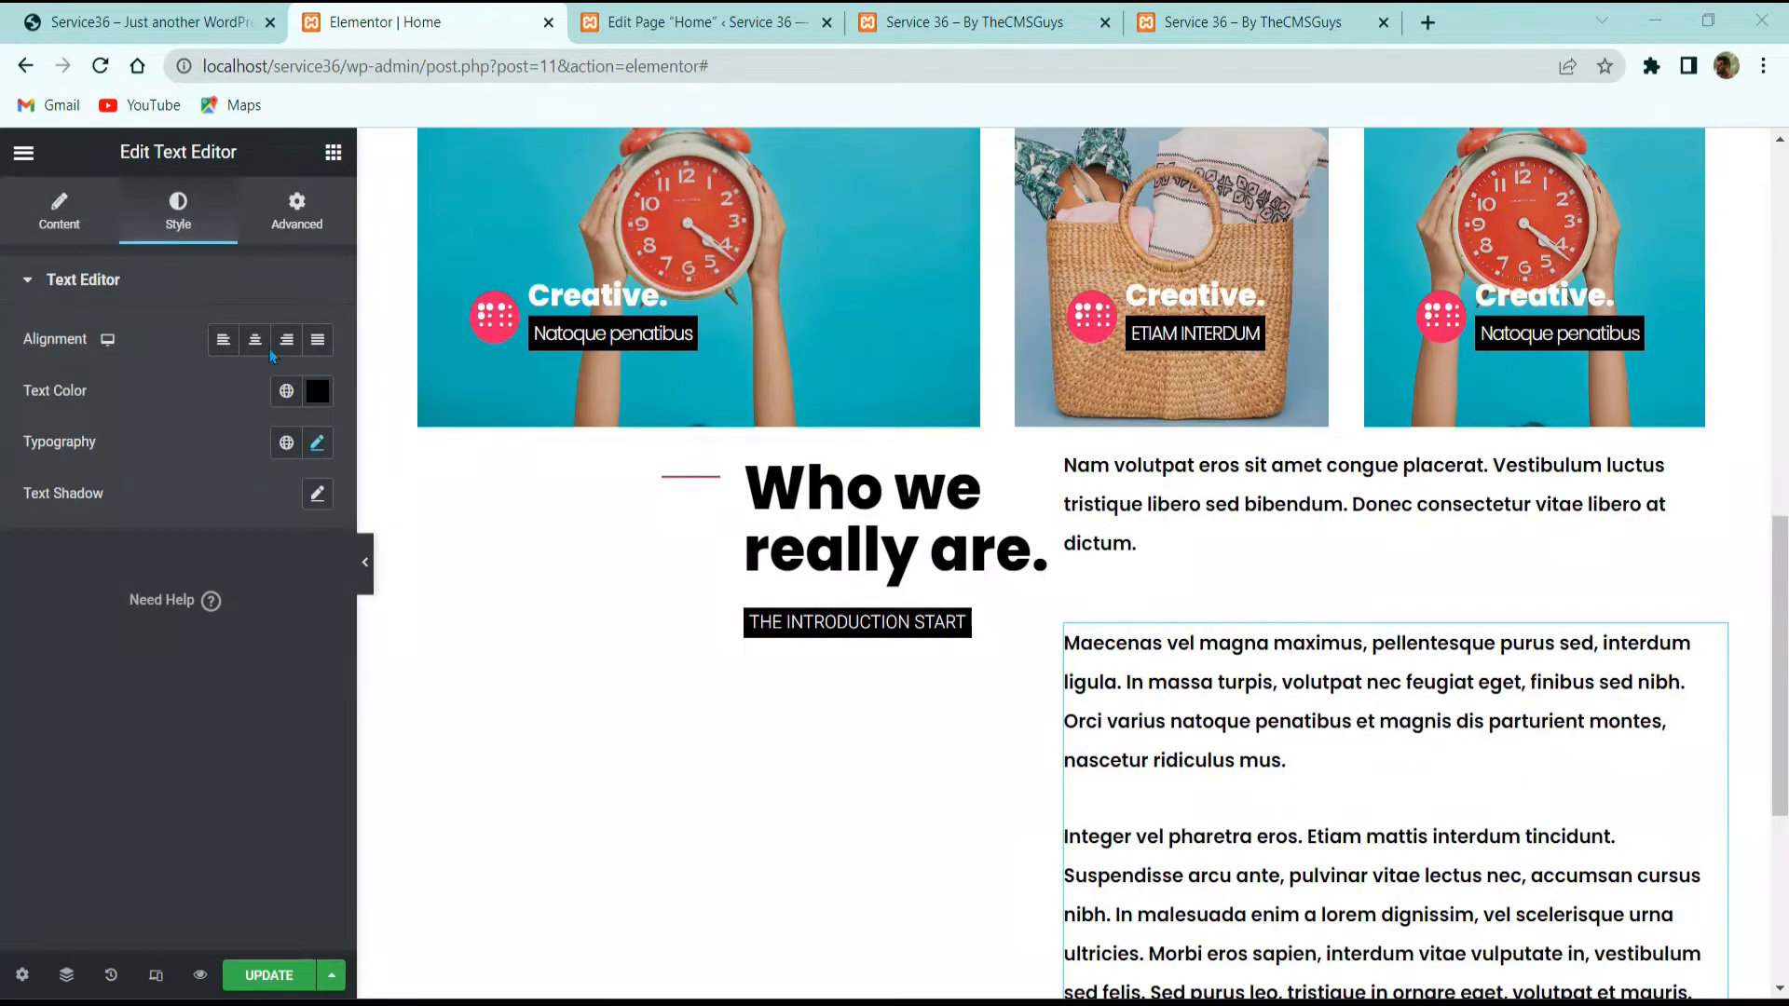
left_click(316, 392)
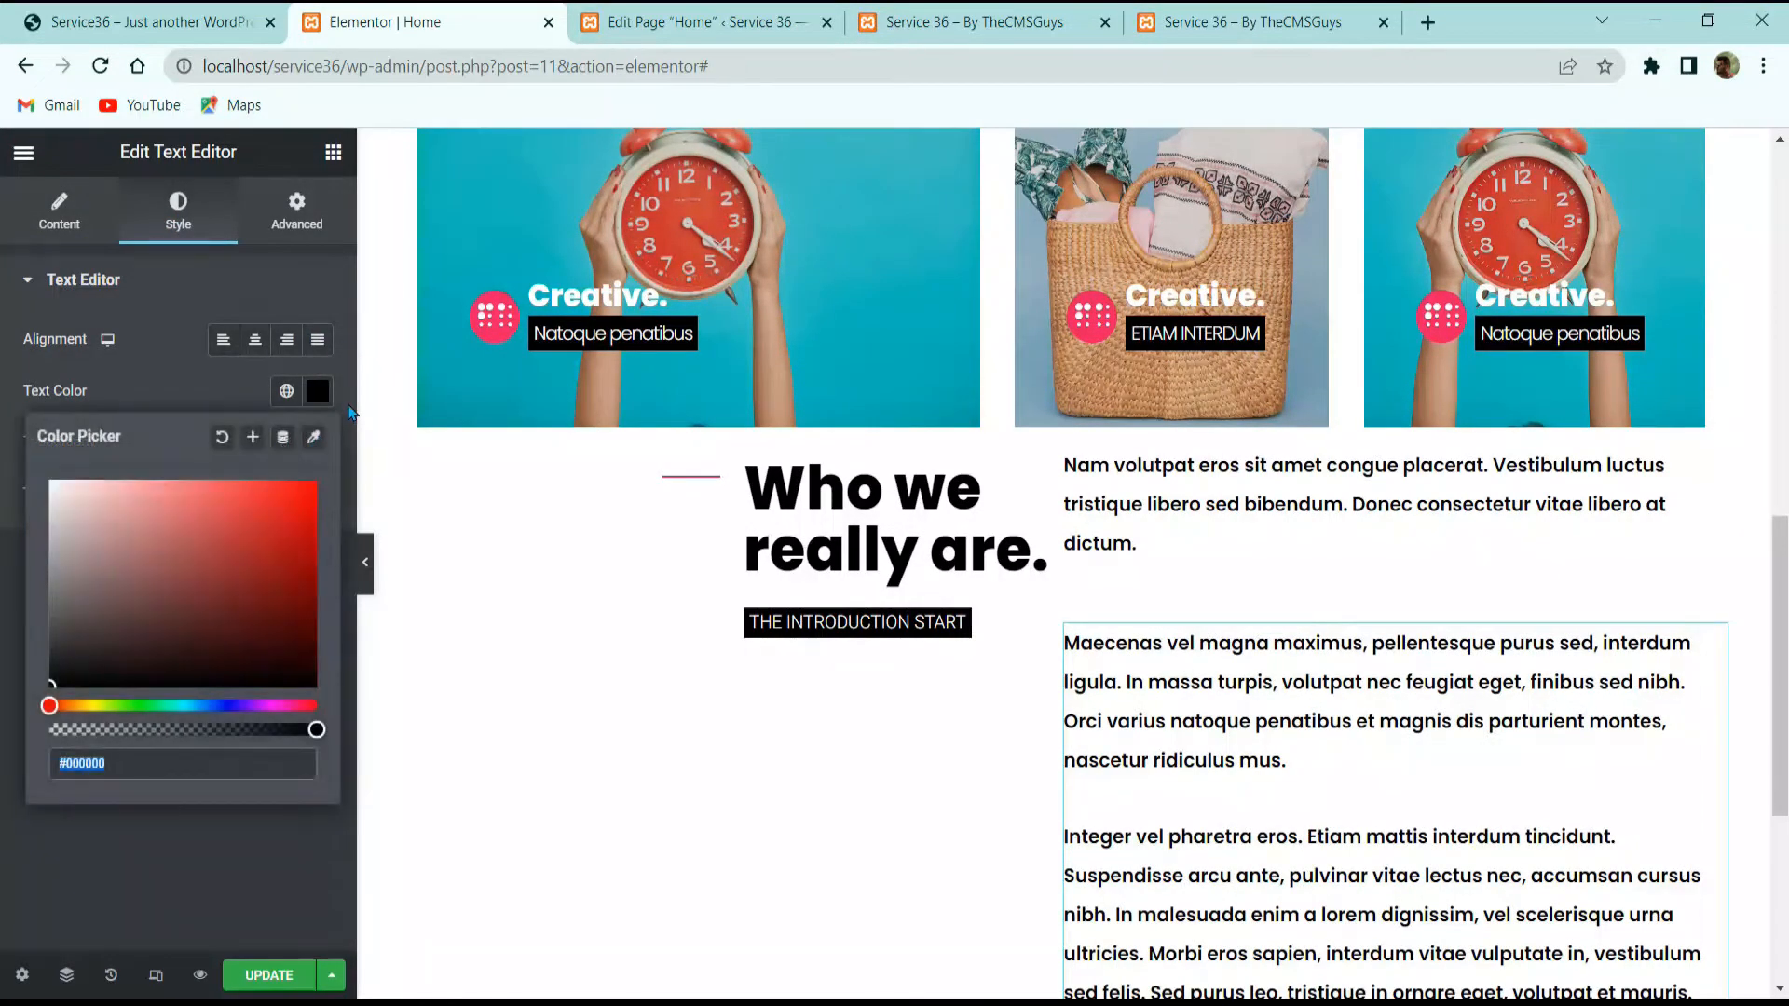
type("7a7a7a")
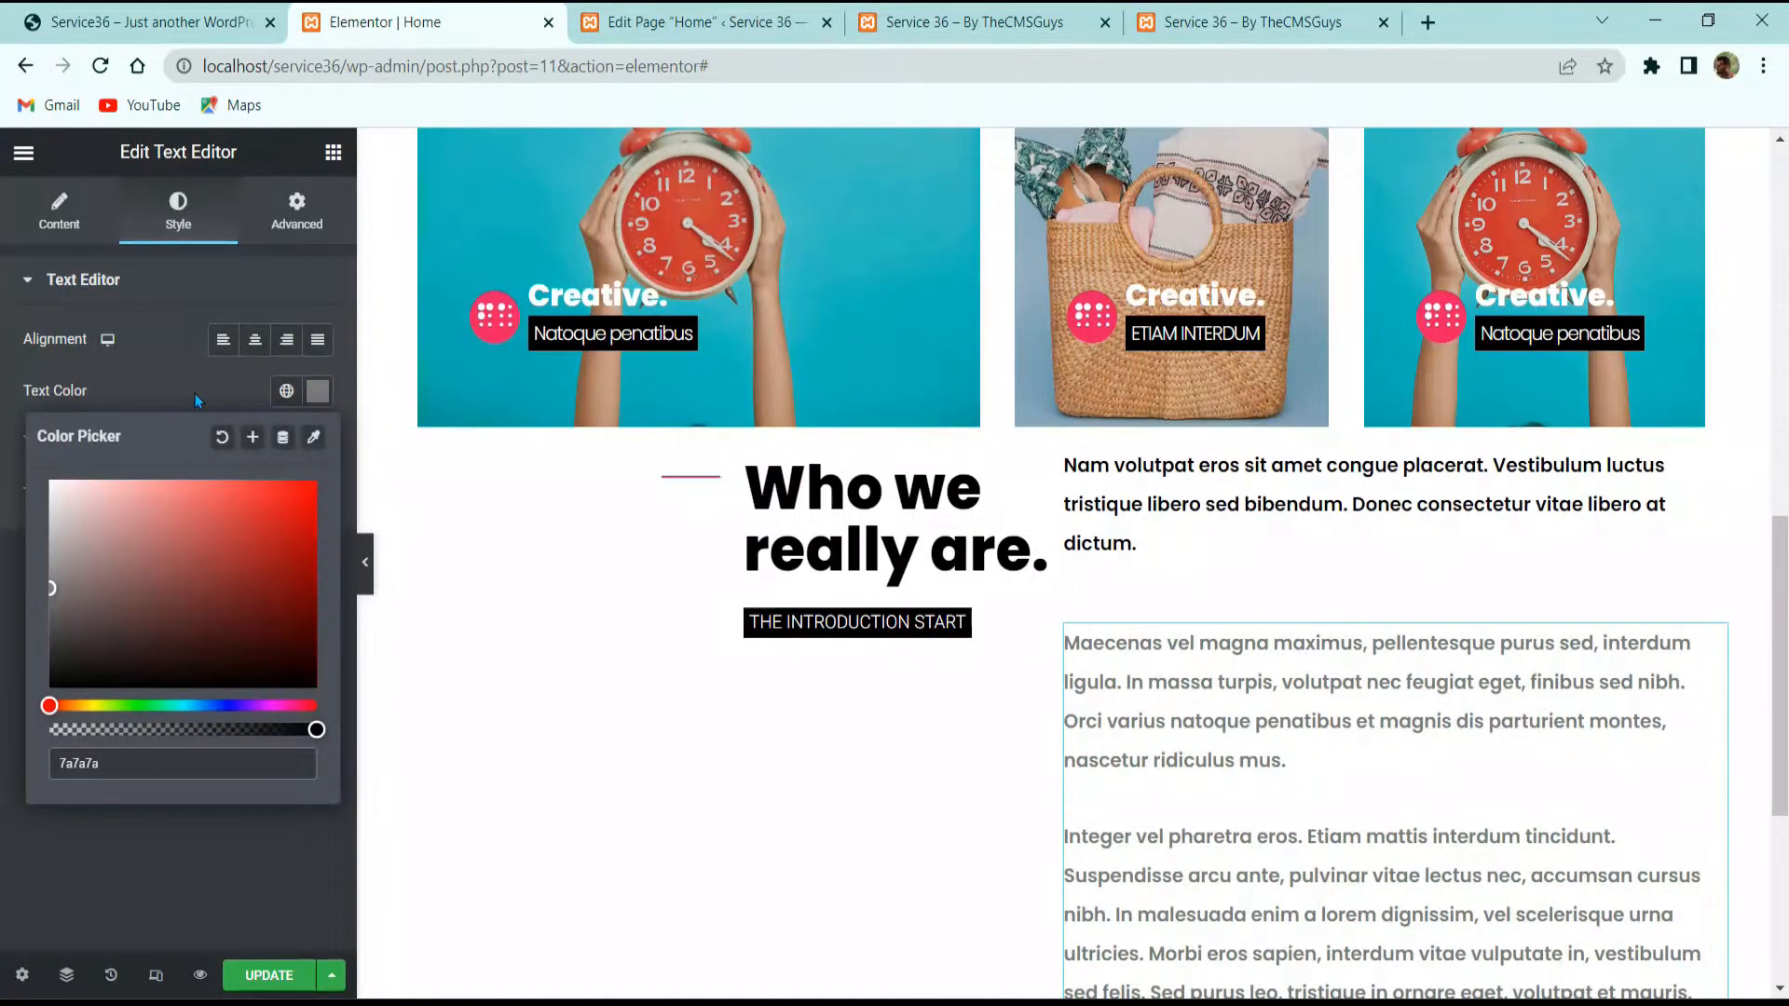
left_click(194, 395)
left_click(316, 442)
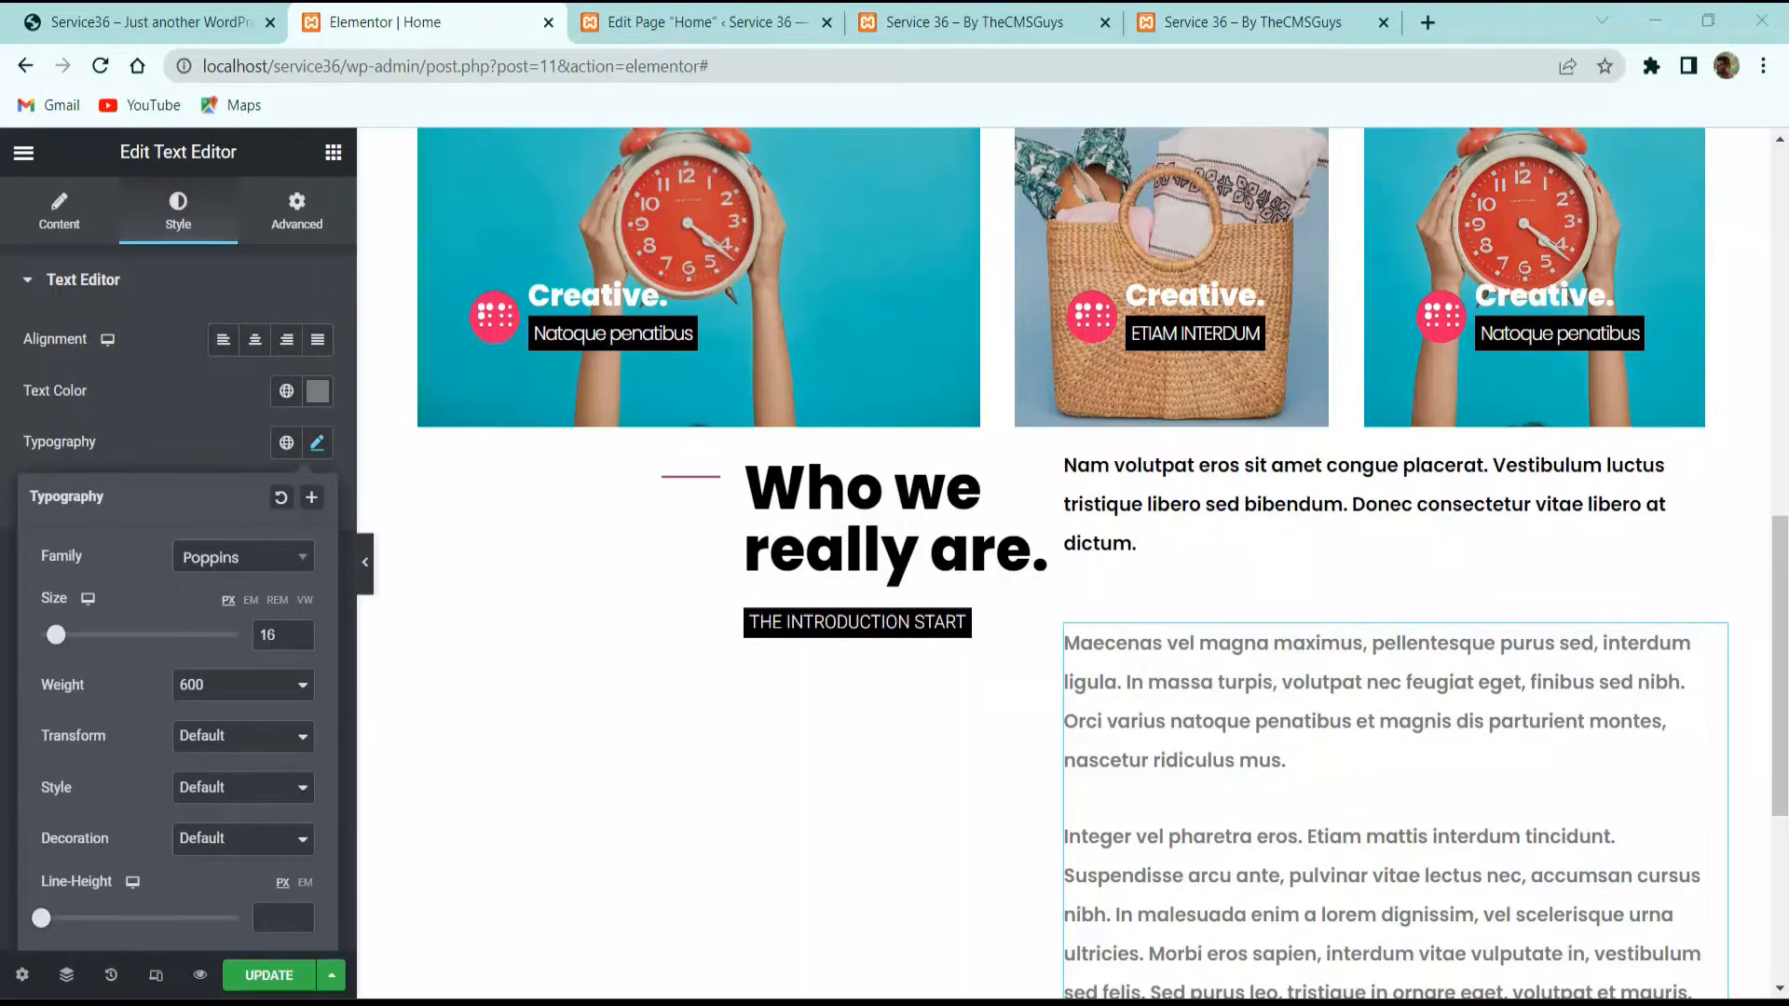
left_click_drag(282, 637, 154, 658)
type("15")
left_click(241, 690)
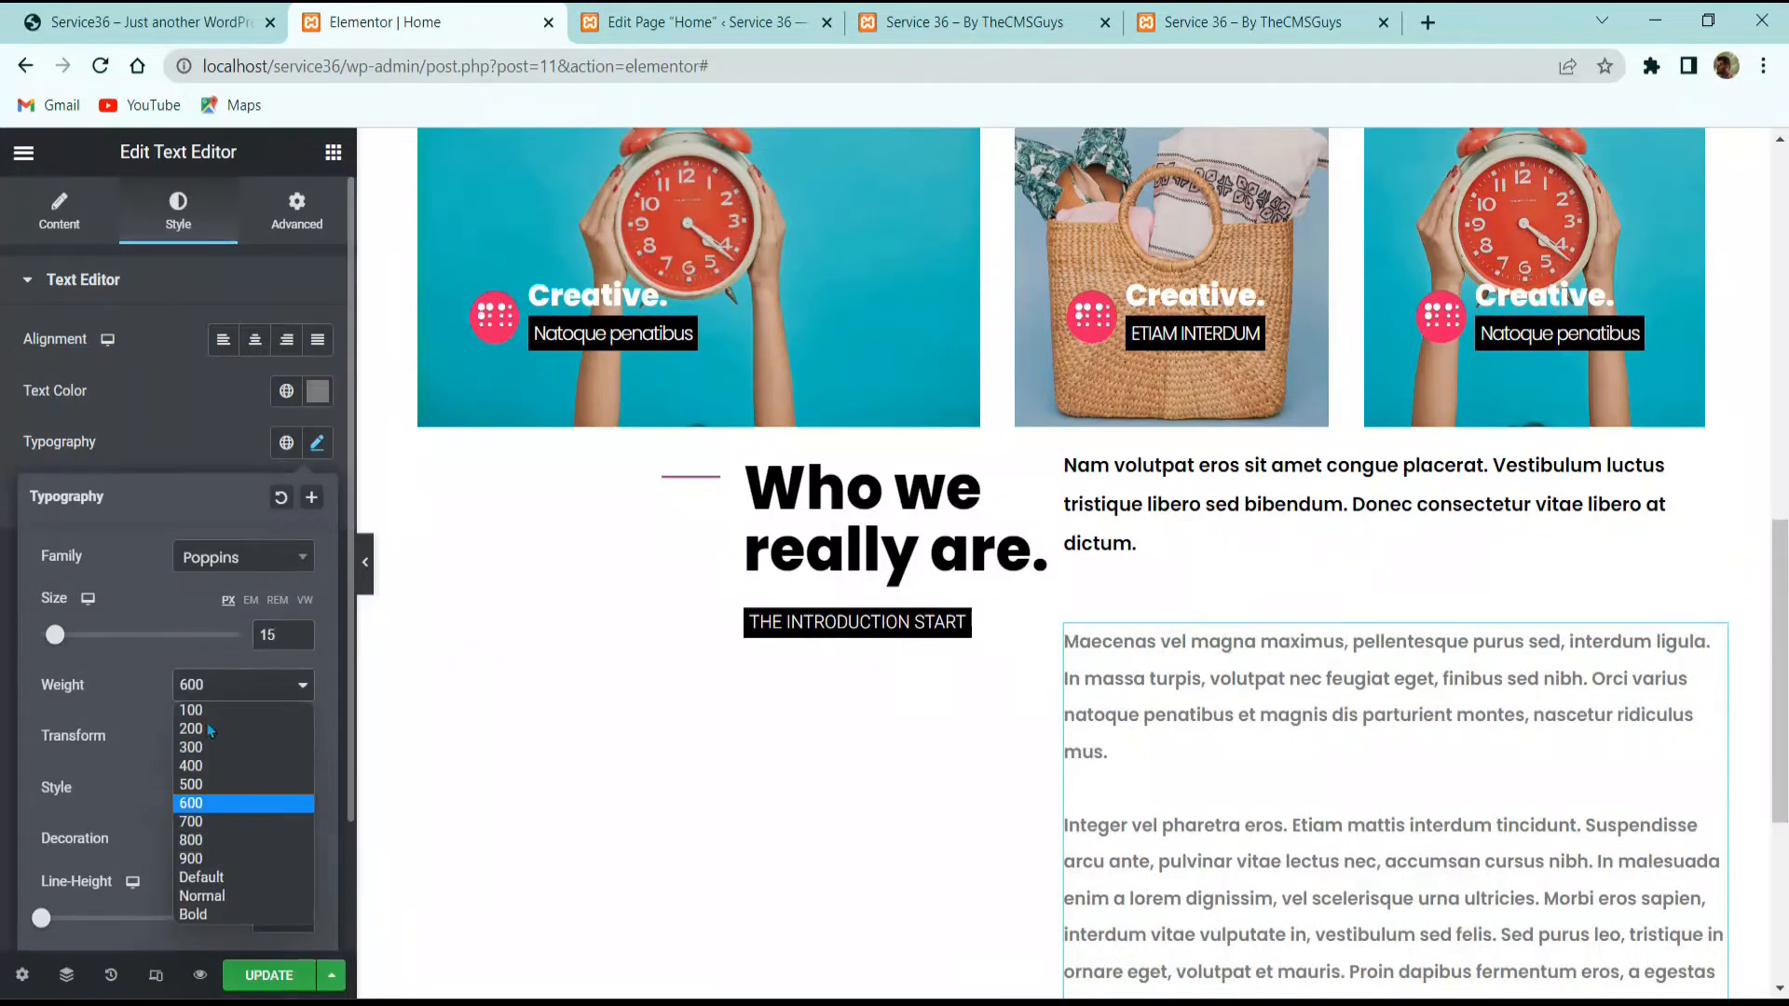
left_click(214, 770)
left_click(190, 471)
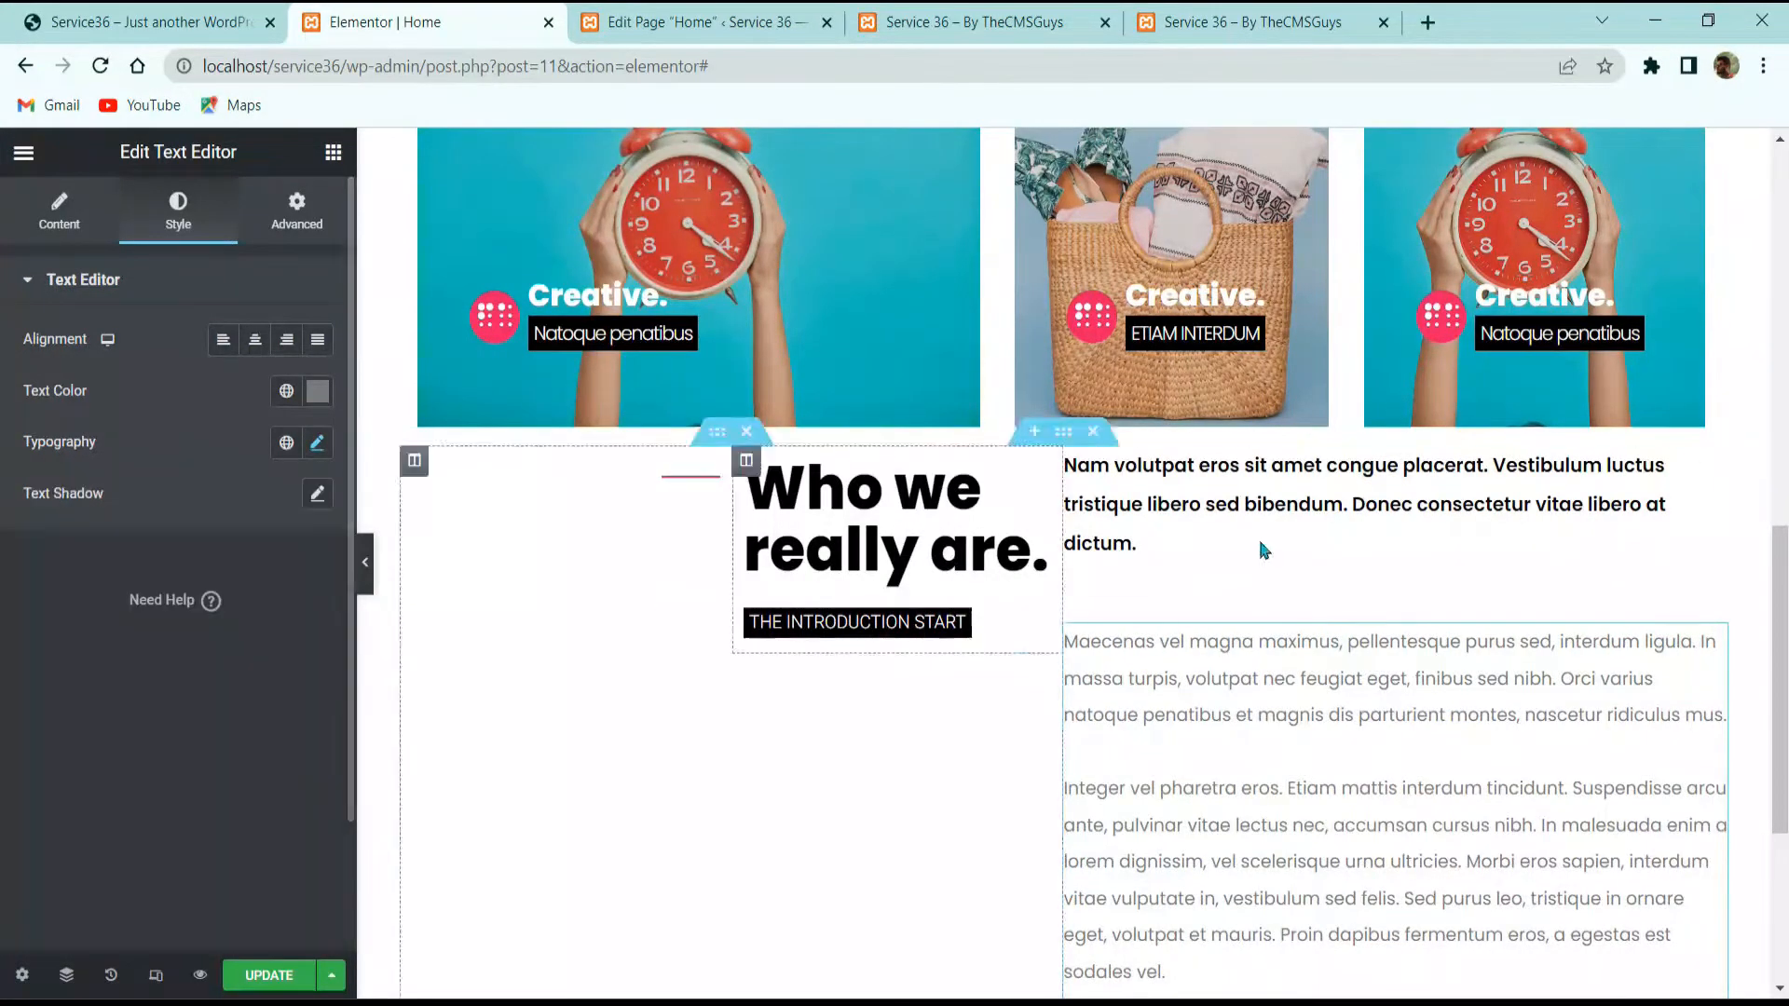
Step: Check both paragraphs' styles and compare them with the live reference site
left_click(1288, 572)
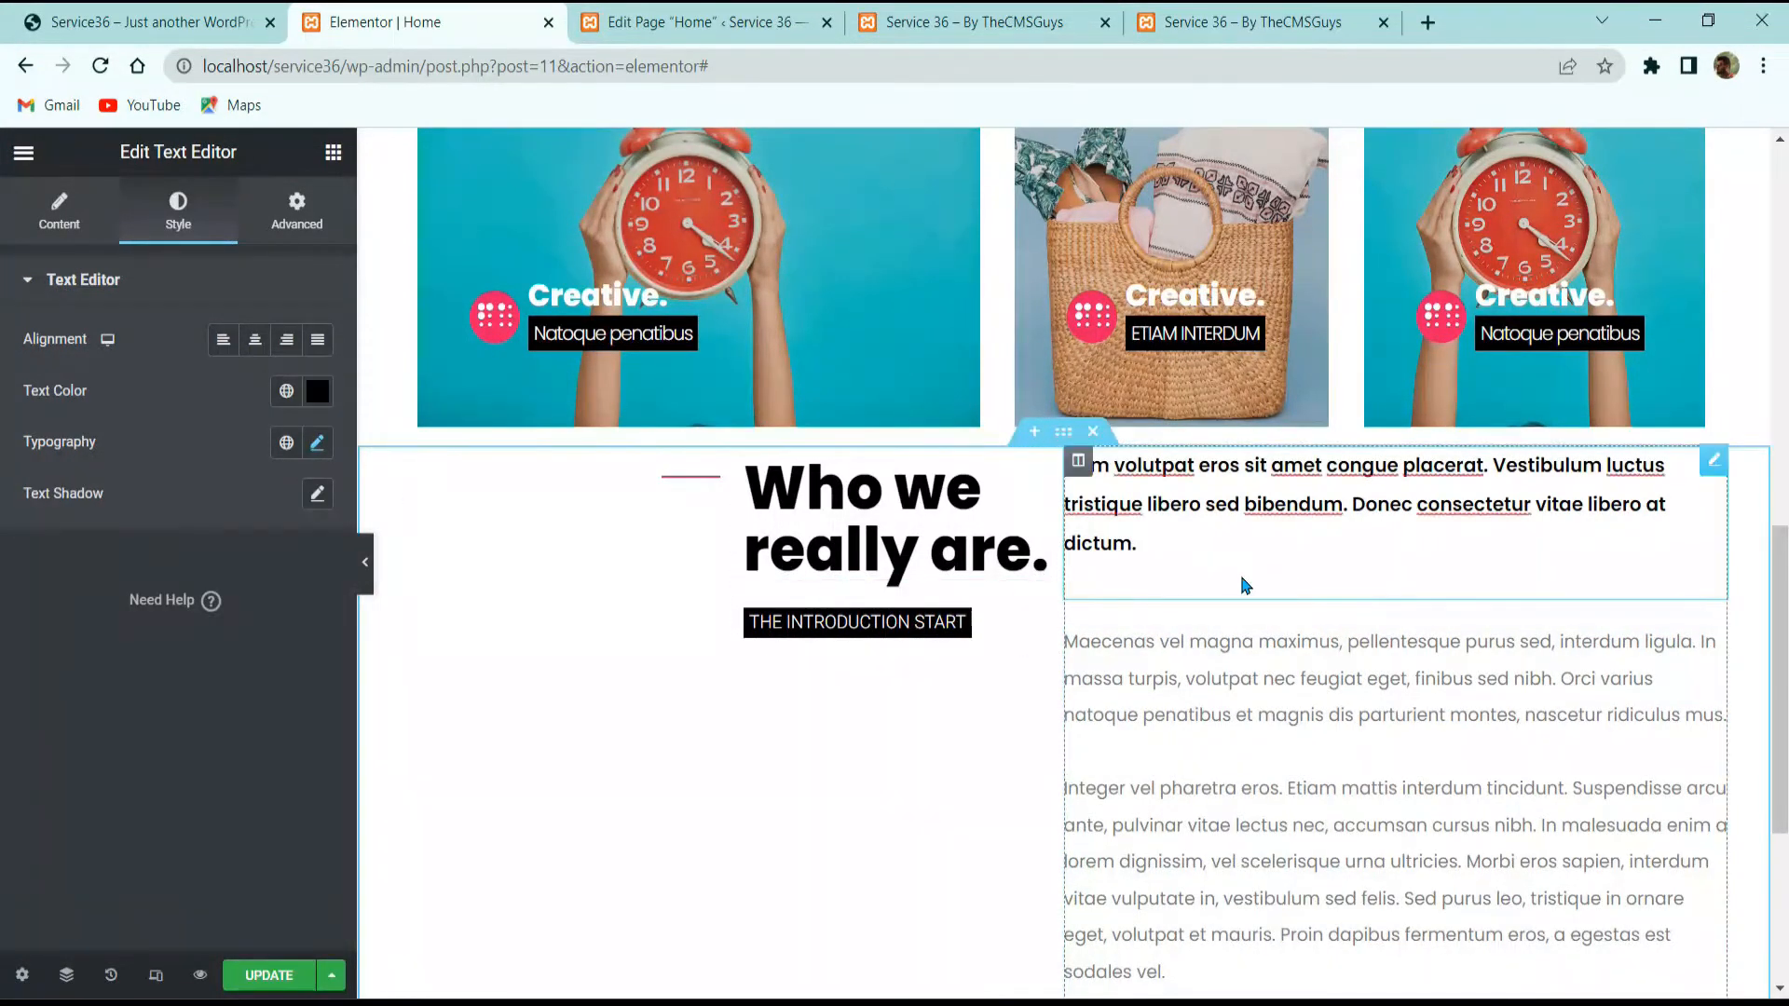
left_click(1258, 671)
scroll(1248, 657, "down", 4)
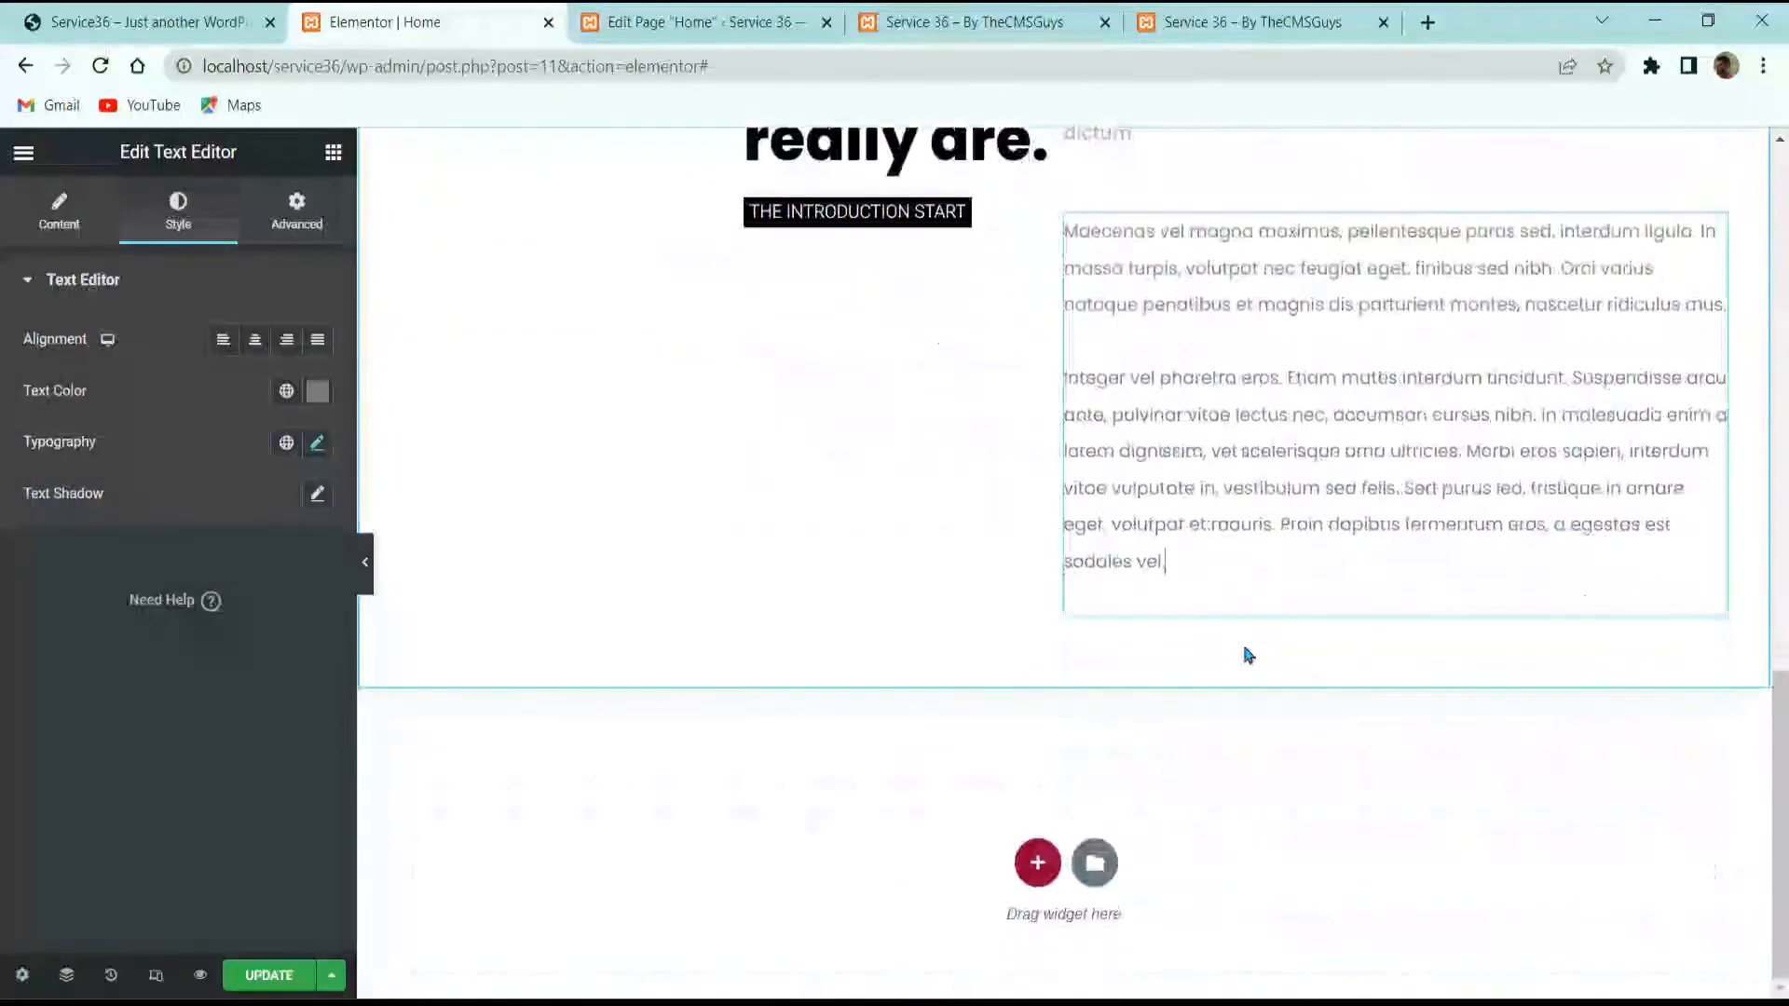
left_click(130, 13)
scroll(894, 559, "down", 2)
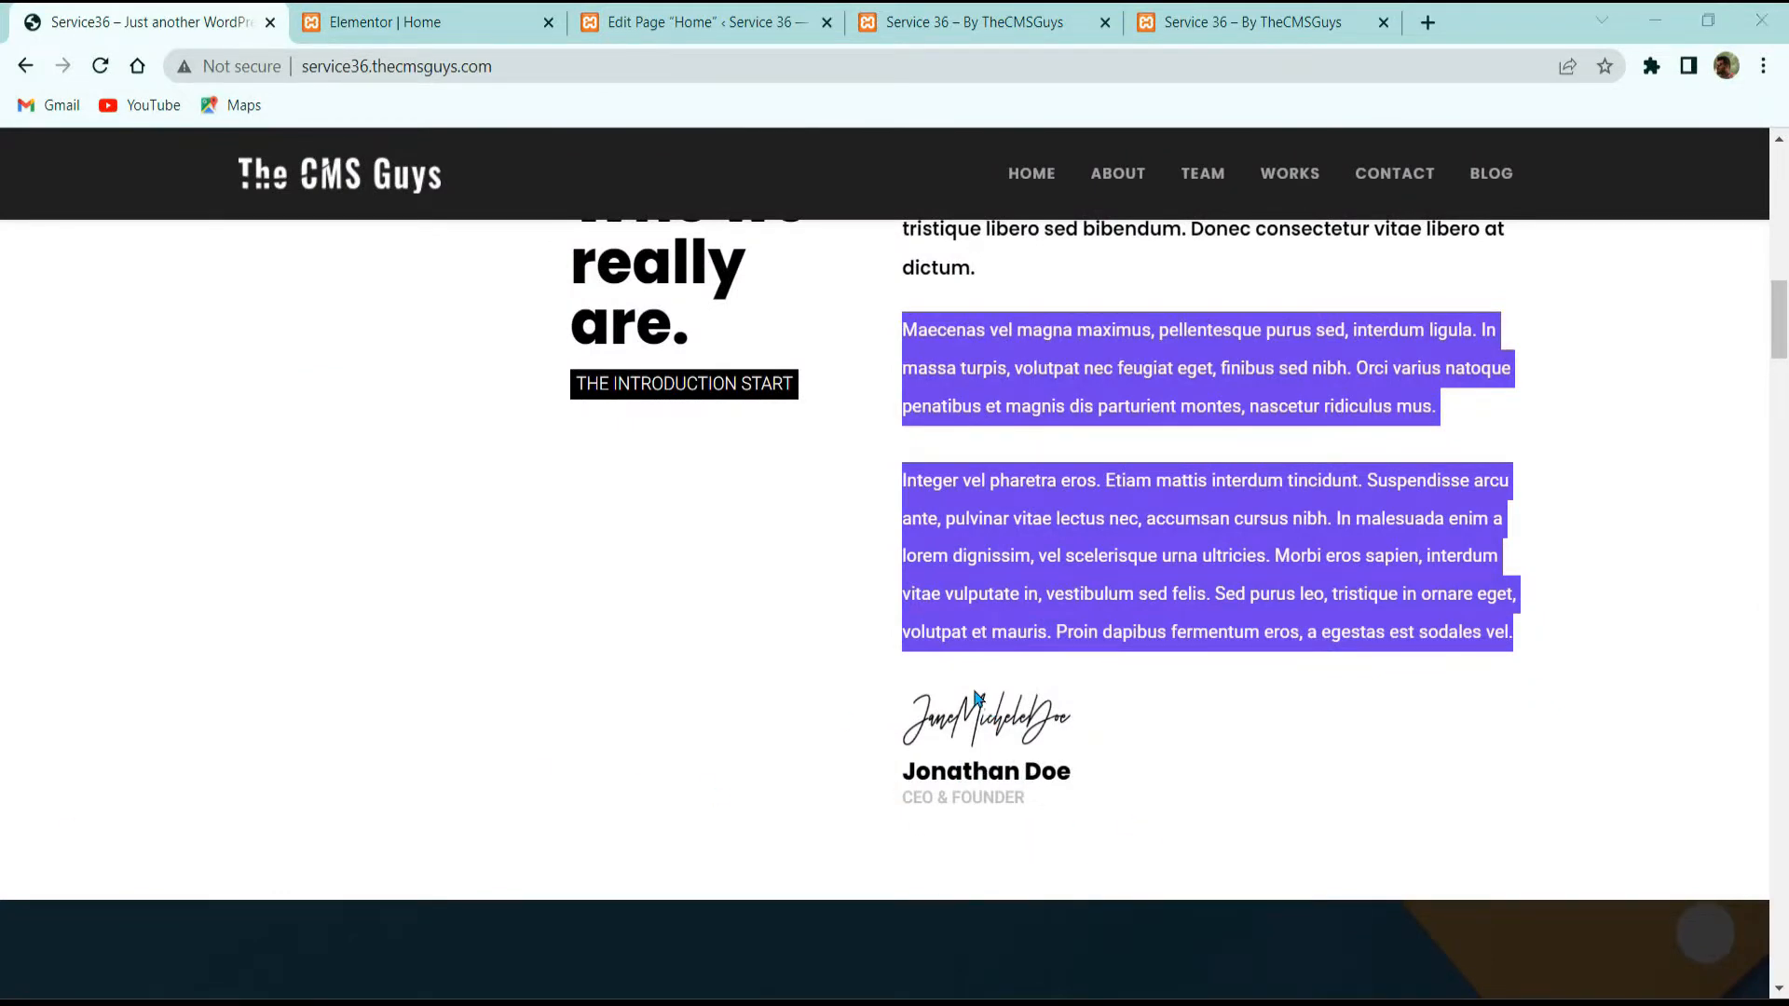
left_click(391, 22)
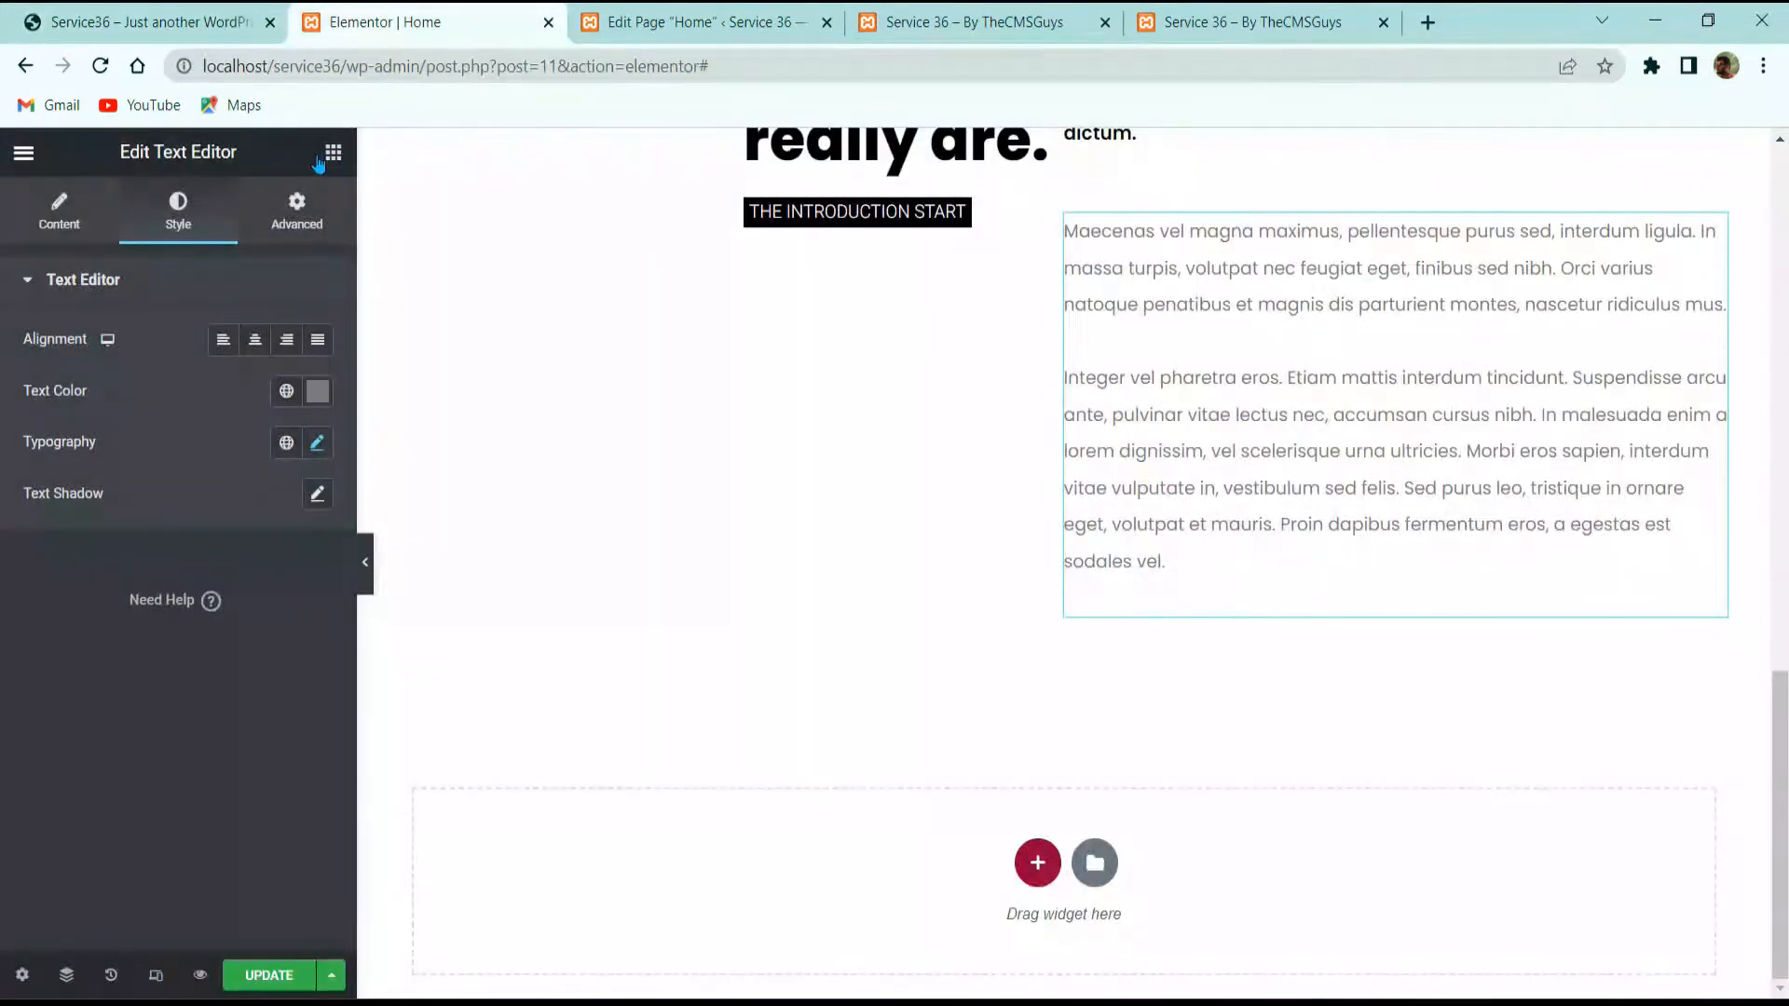
Step: Add an Image widget below the paragraphs with sign.png, aligned left
left_click(333, 152)
left_click_drag(91, 559, 1407, 580)
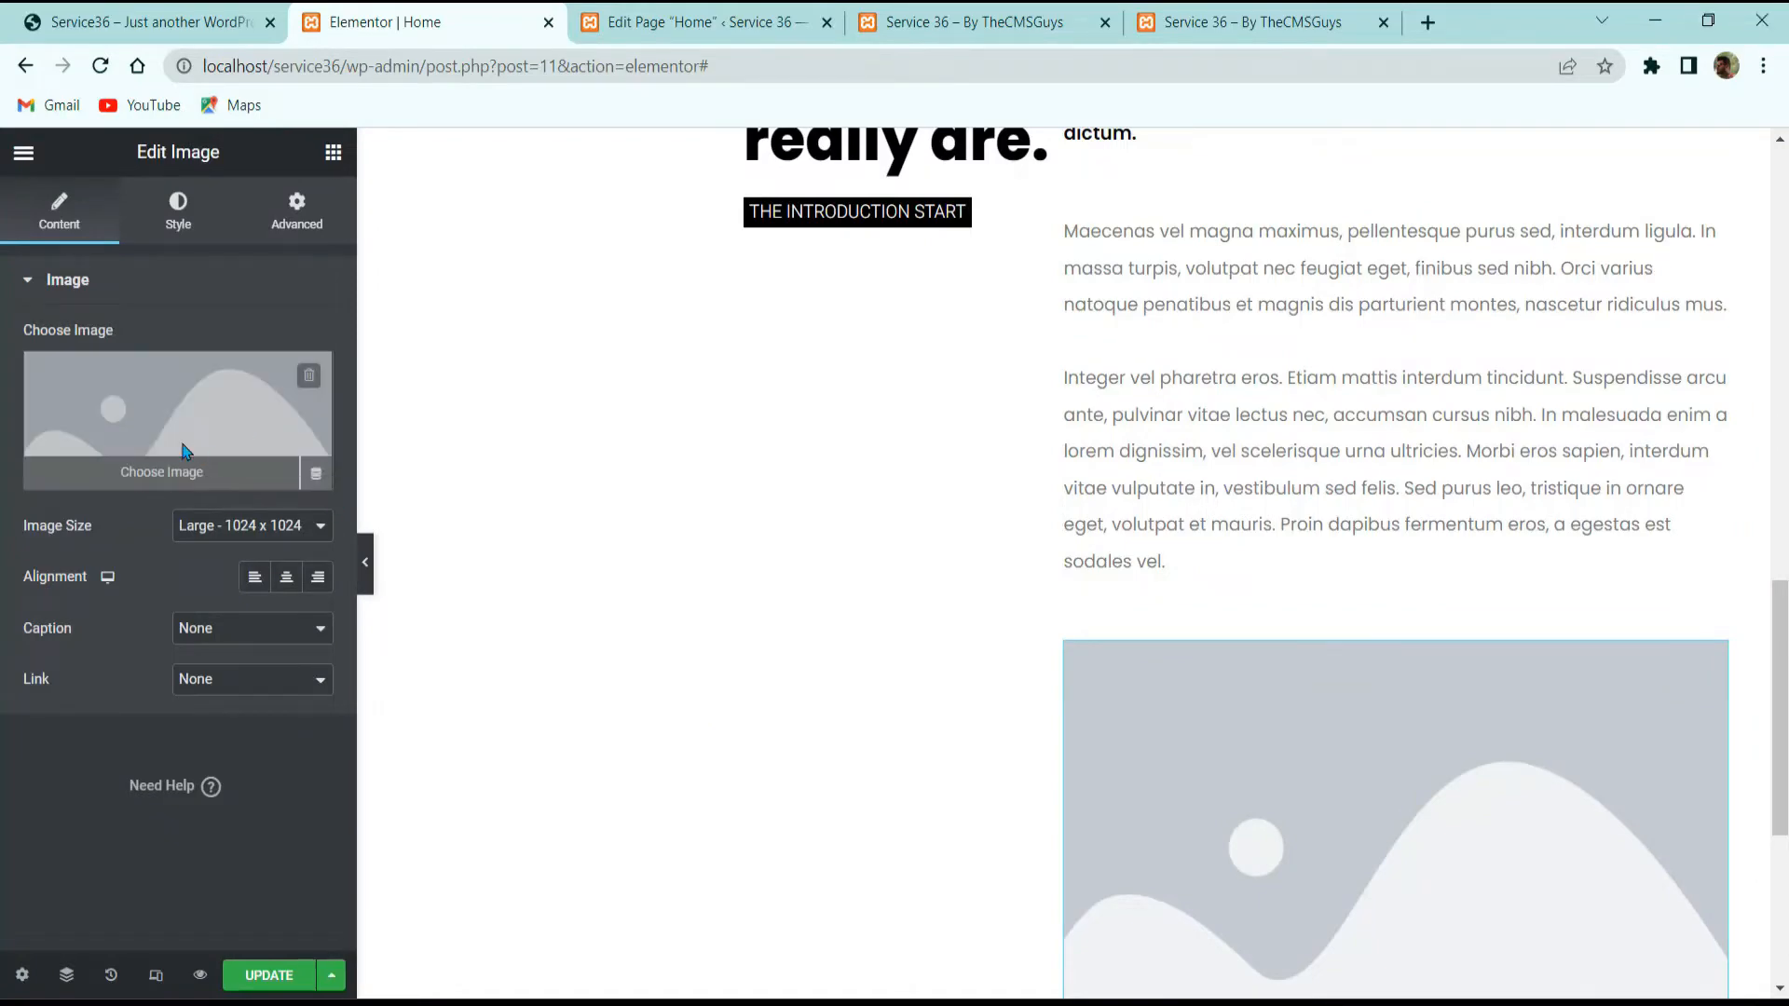
left_click(324, 477)
scroll(804, 426, "down", 9)
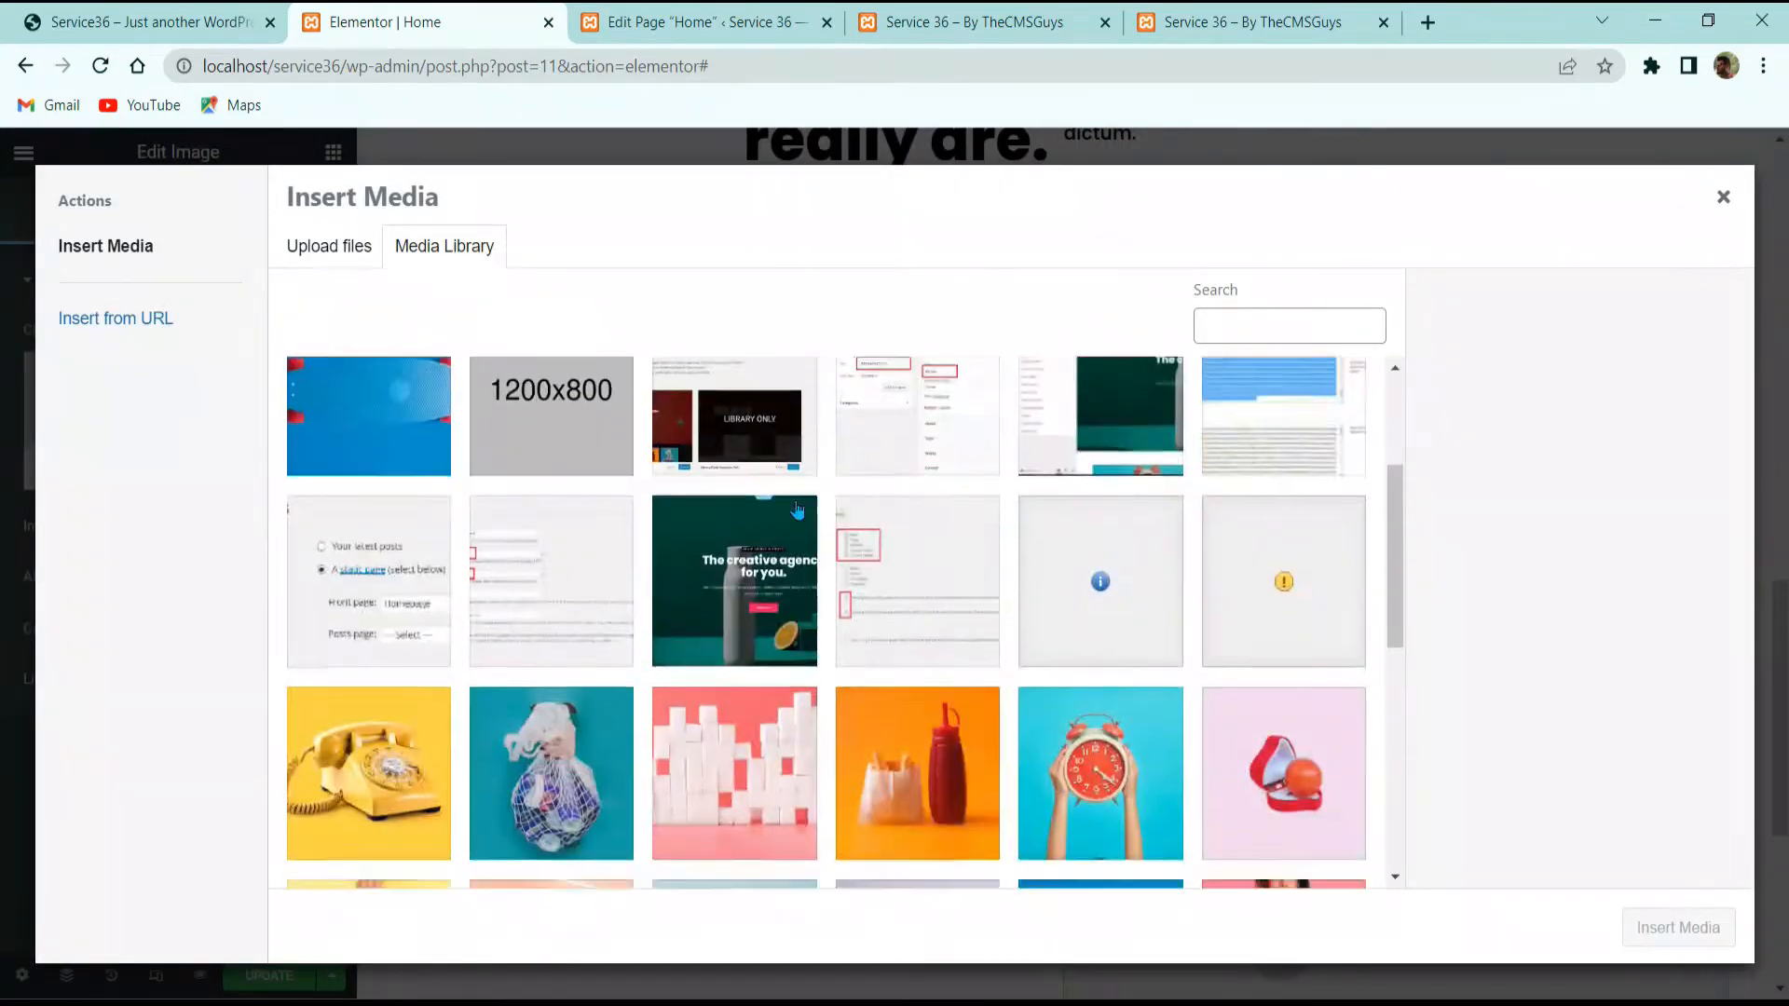
left_click(1275, 543)
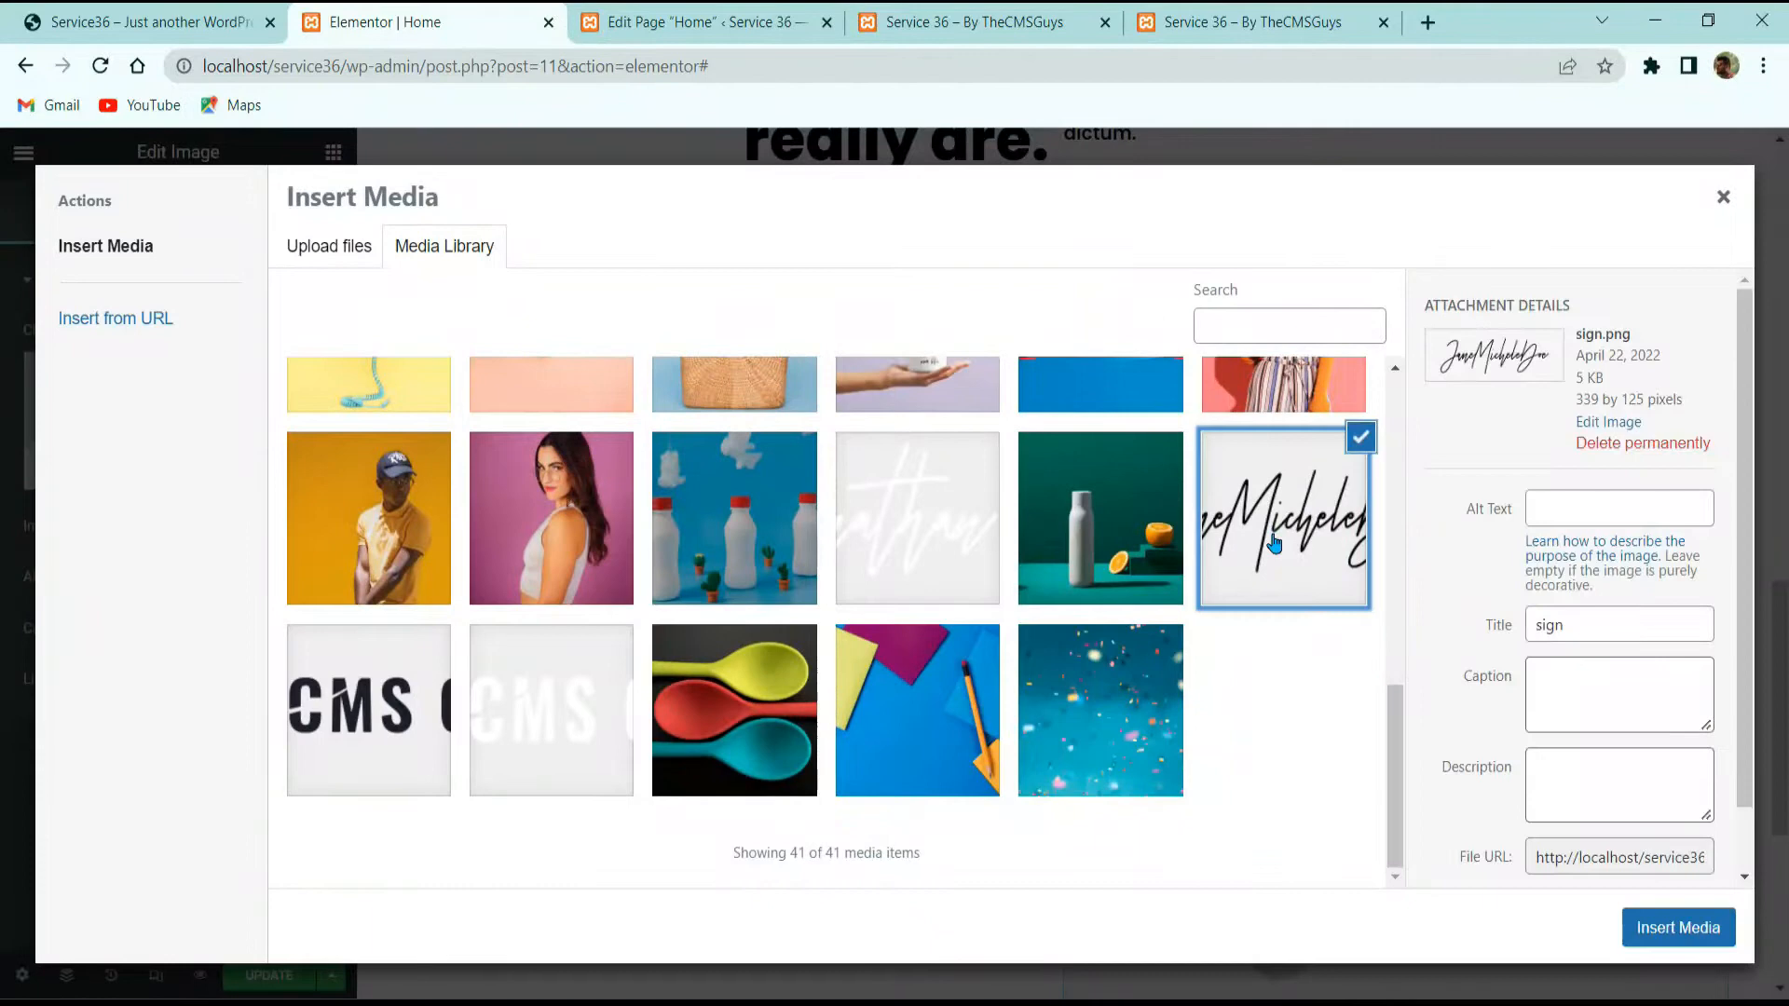
left_click(1638, 938)
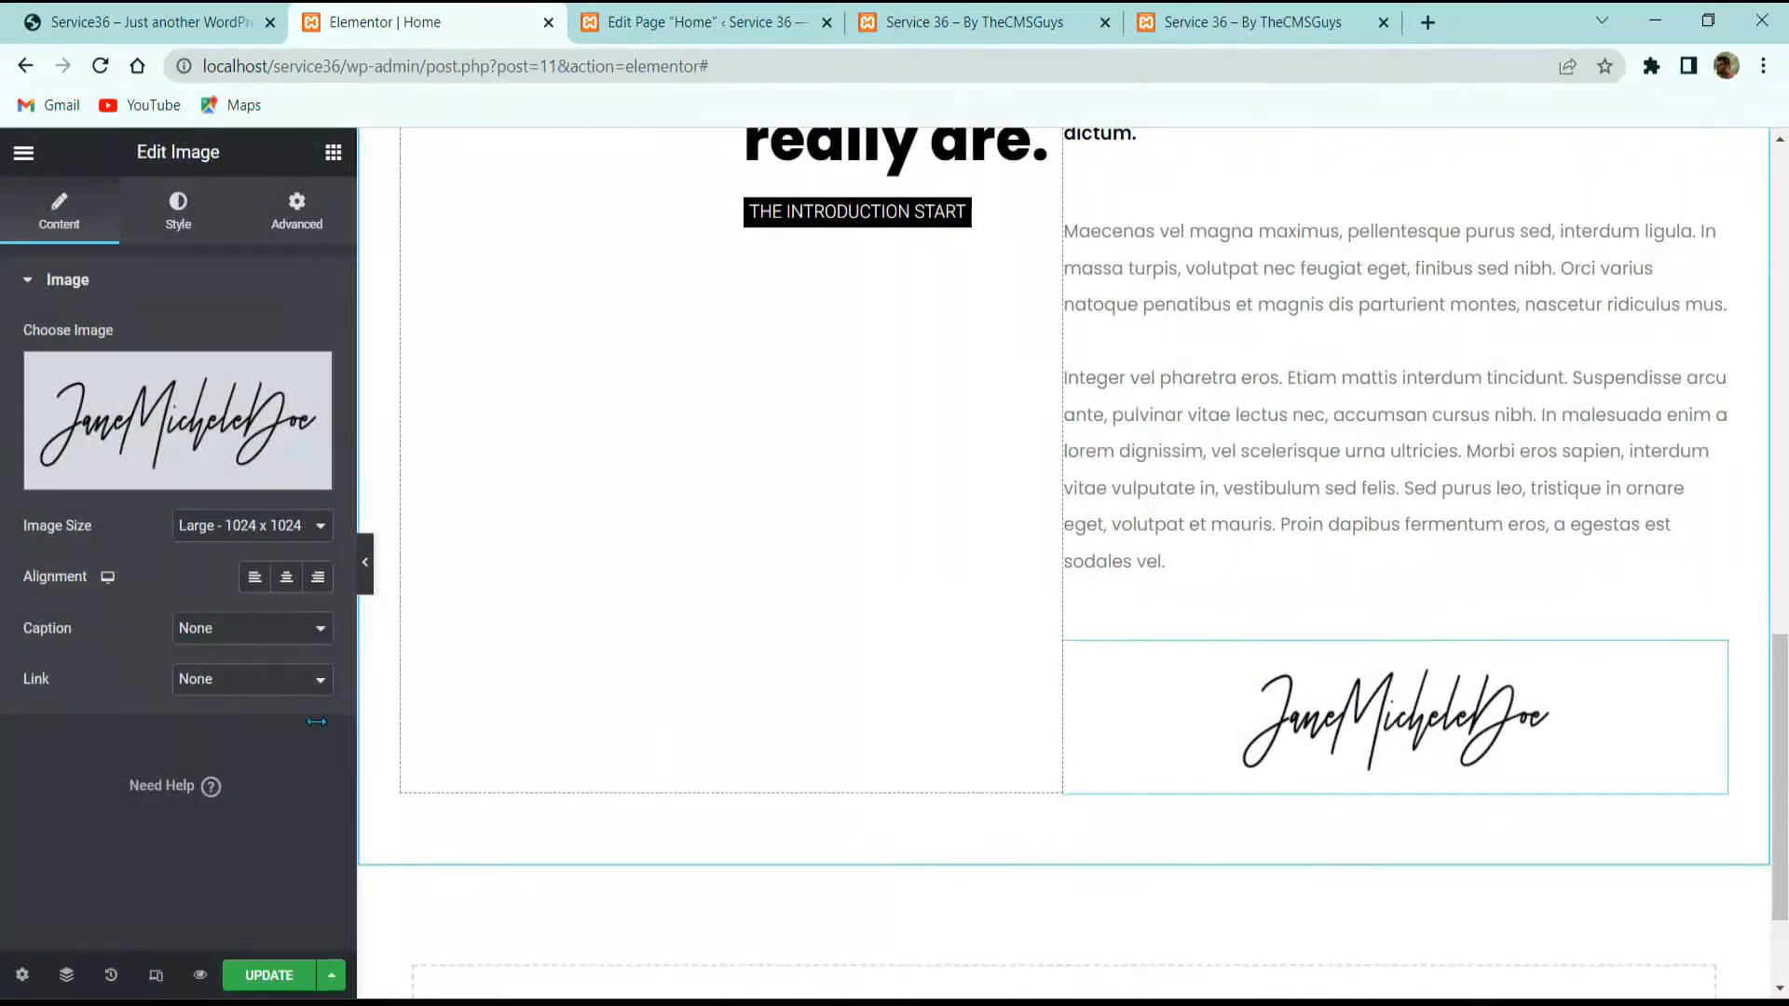
left_click(254, 577)
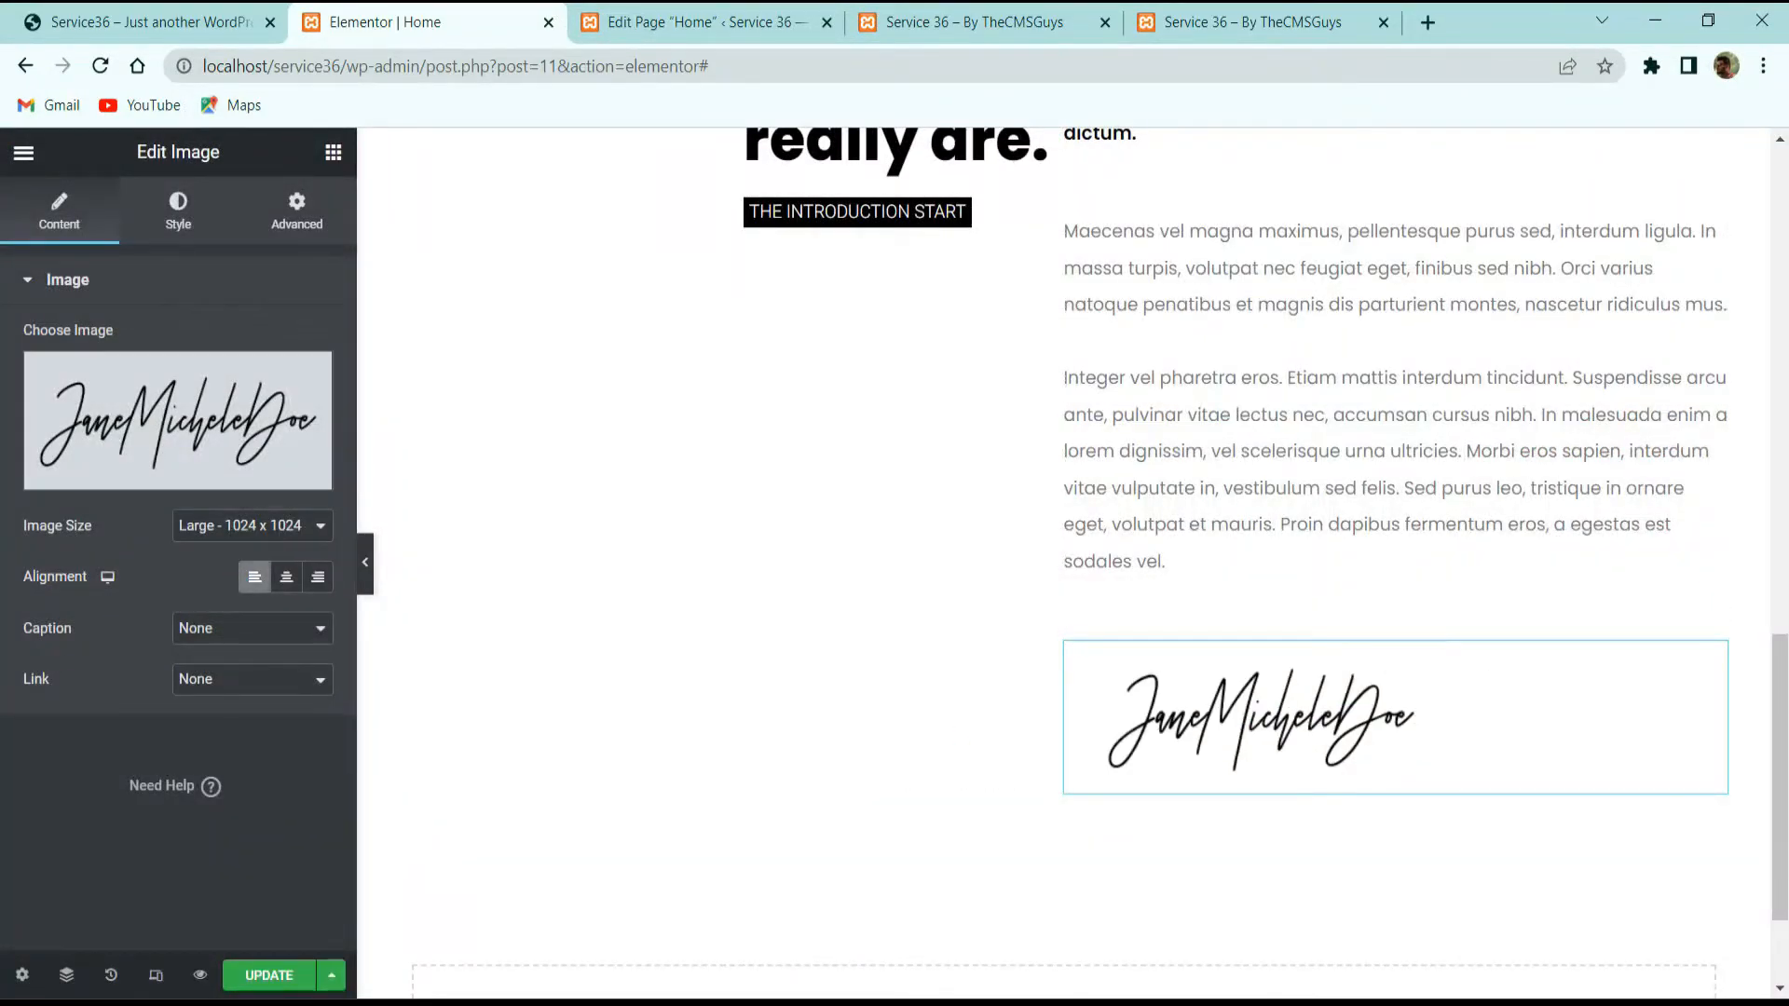
Step: Set the signature image width to 165 px and compare with the live site
left_click(195, 219)
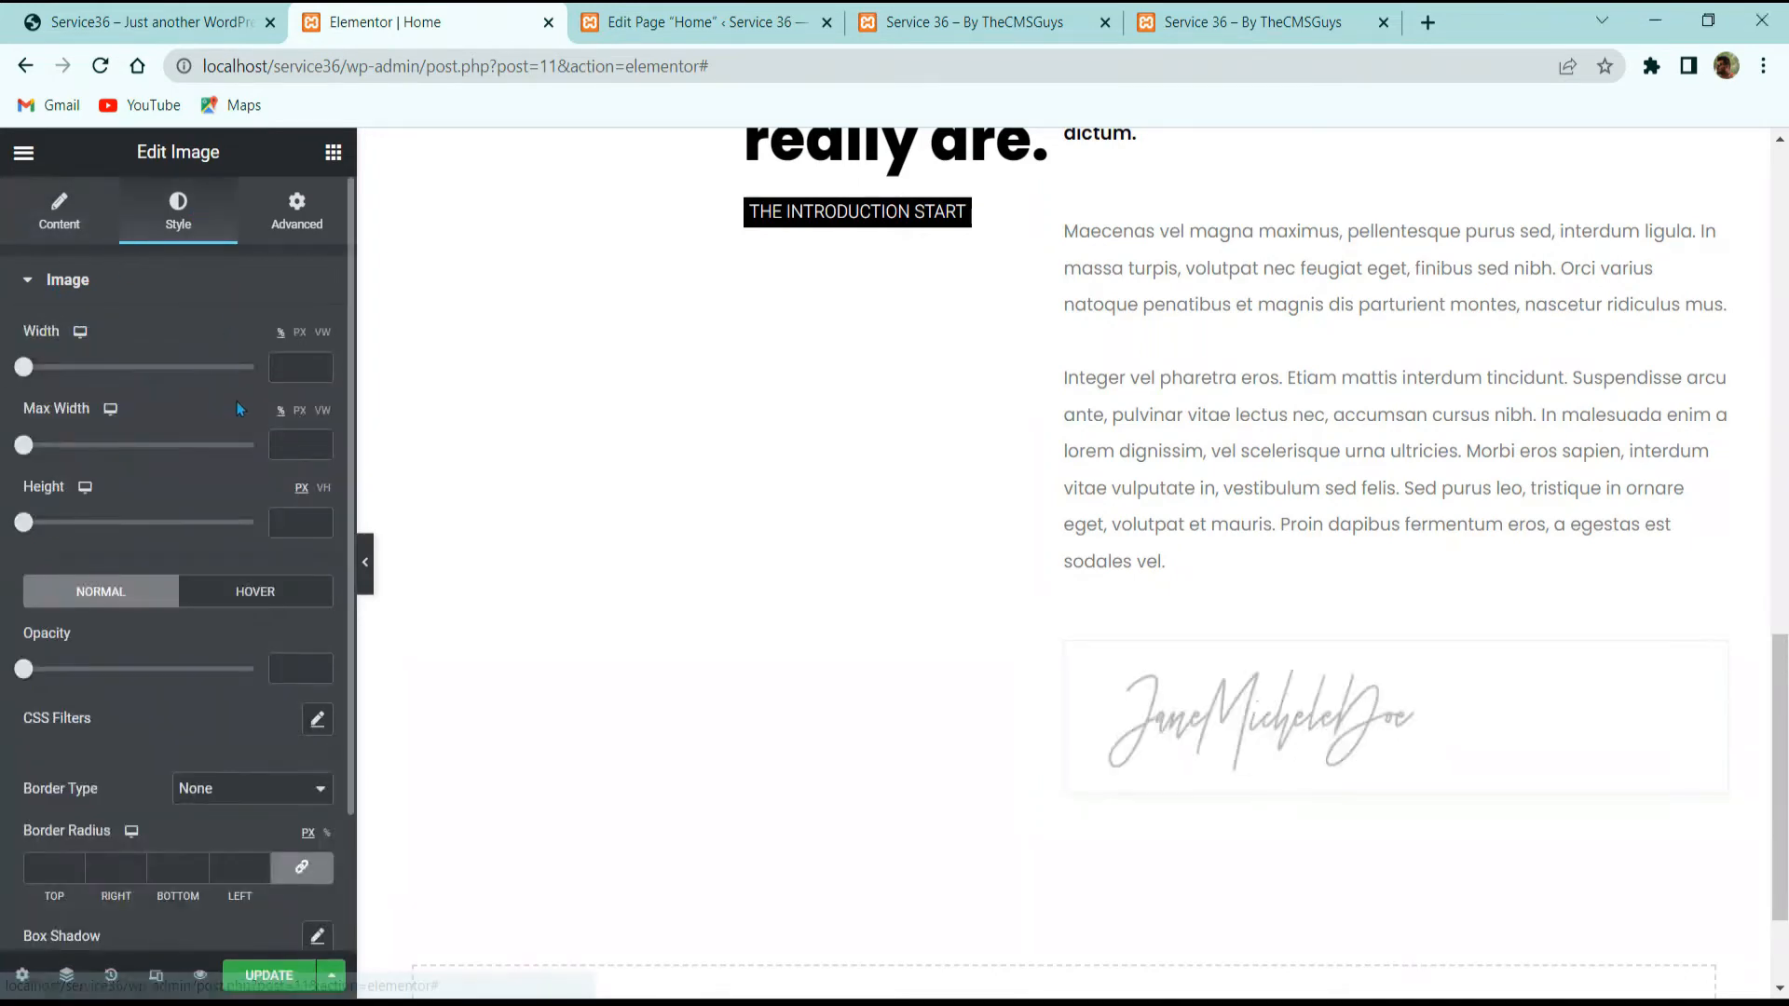
left_click(300, 334)
left_click(298, 368)
type("165")
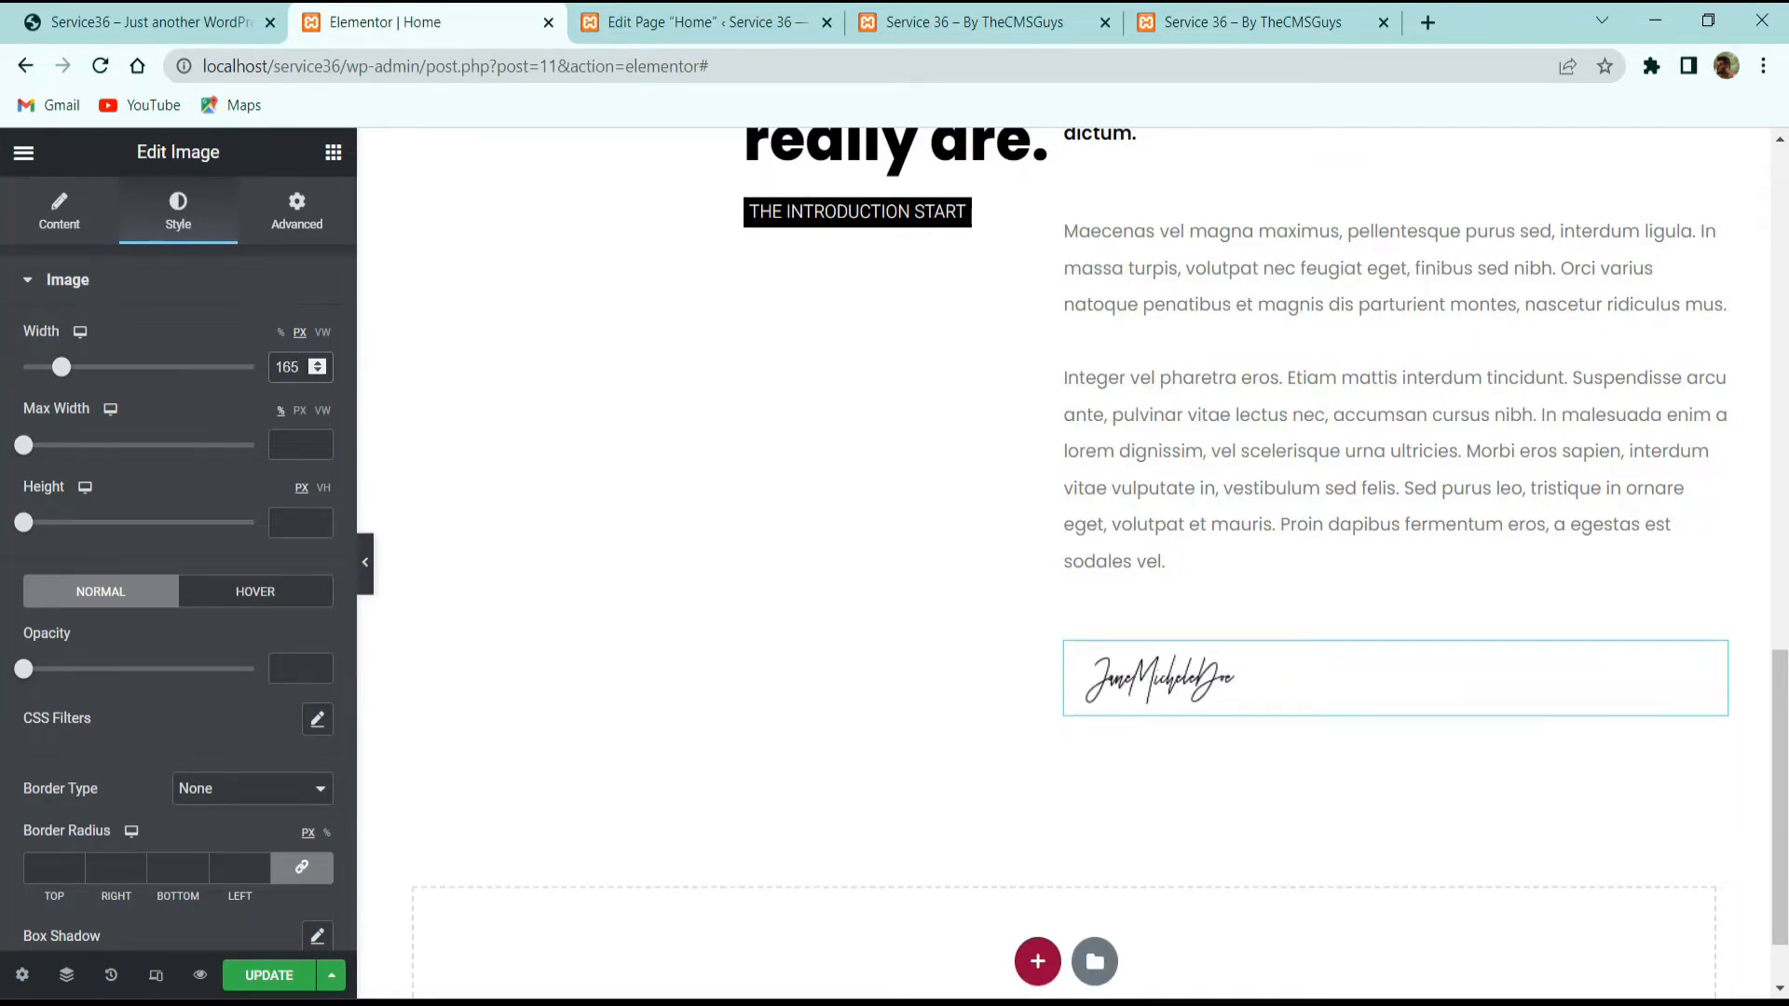
left_click(191, 27)
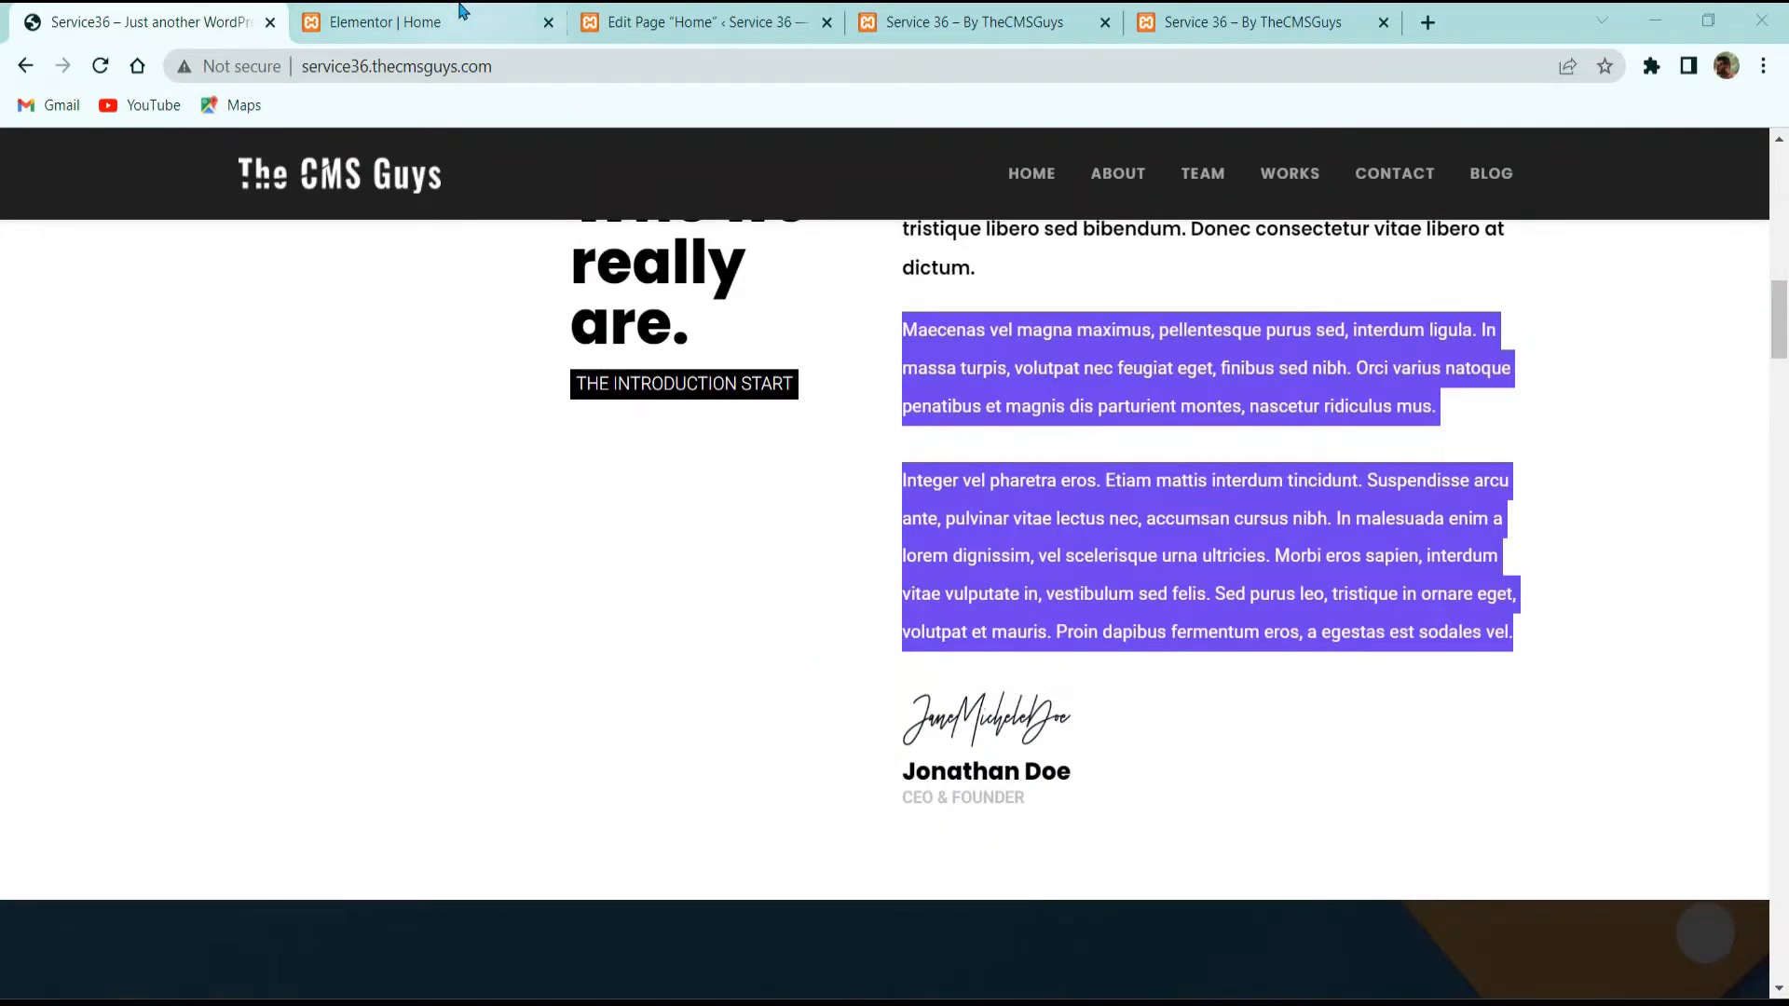
Step: Drop a heading under the signature and copy the founder's name from the live site
left_click(401, 22)
left_click(333, 152)
left_click_drag(247, 455, 1202, 709)
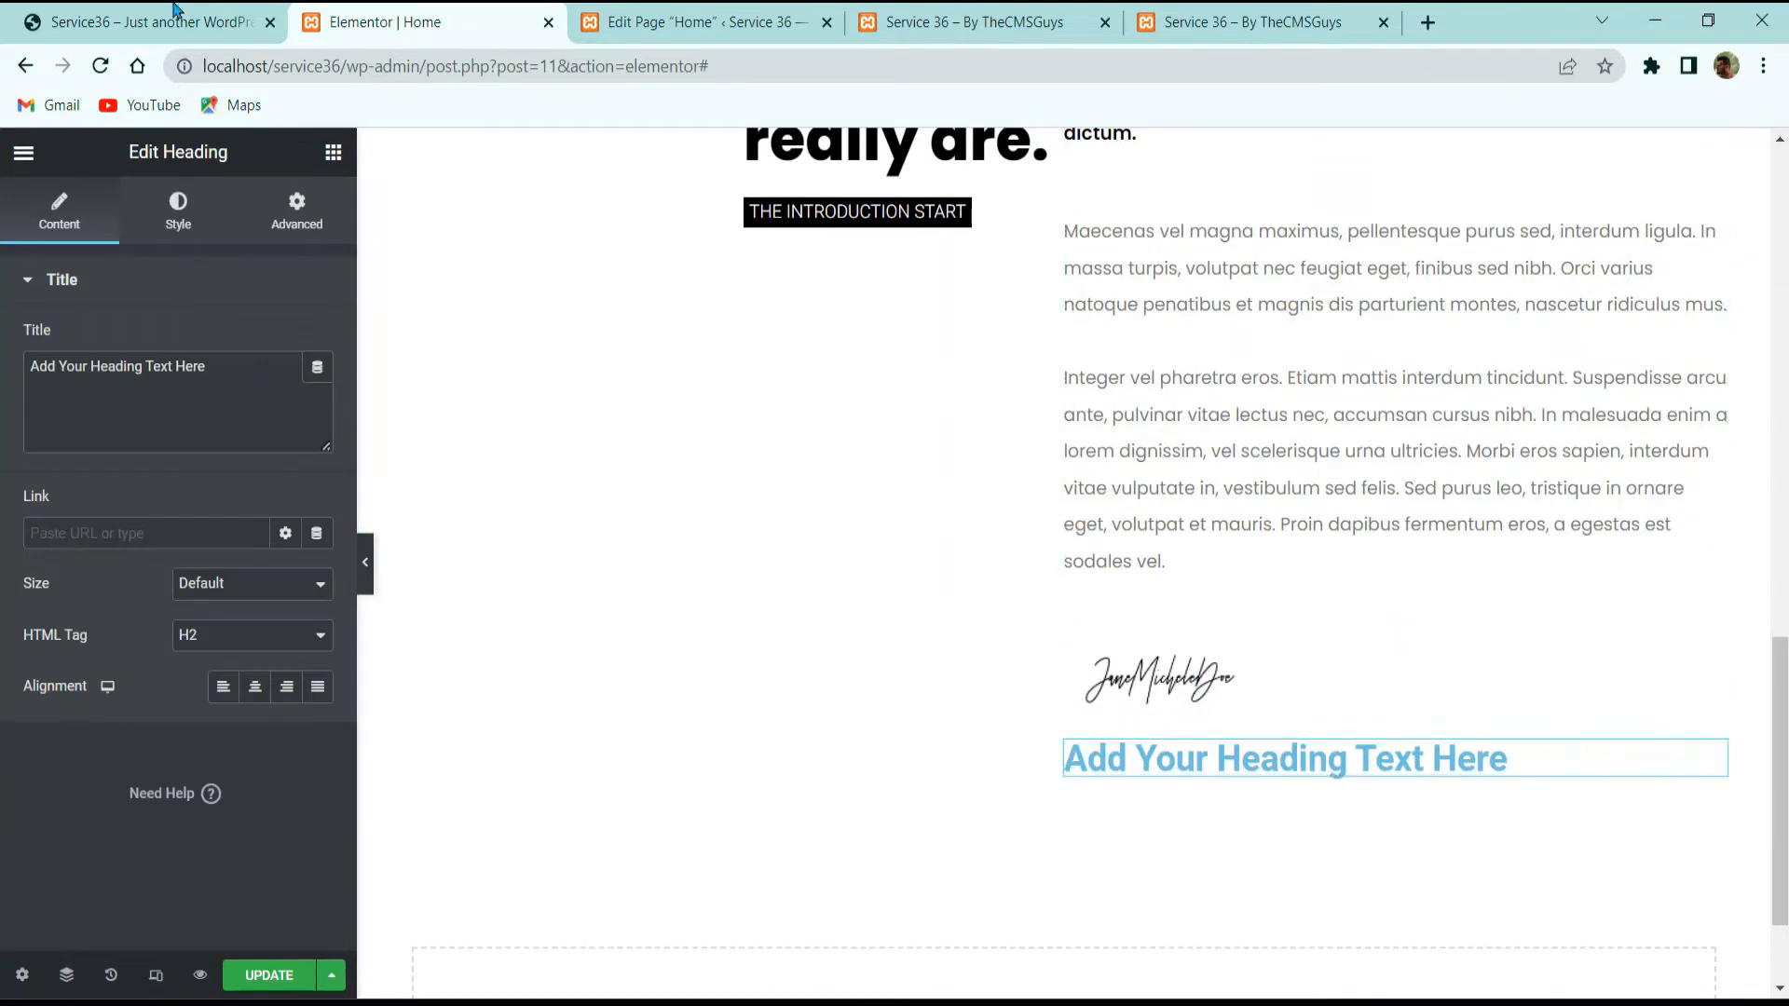
key("ctrl+1")
triple_click(988, 757)
right_click(986, 783)
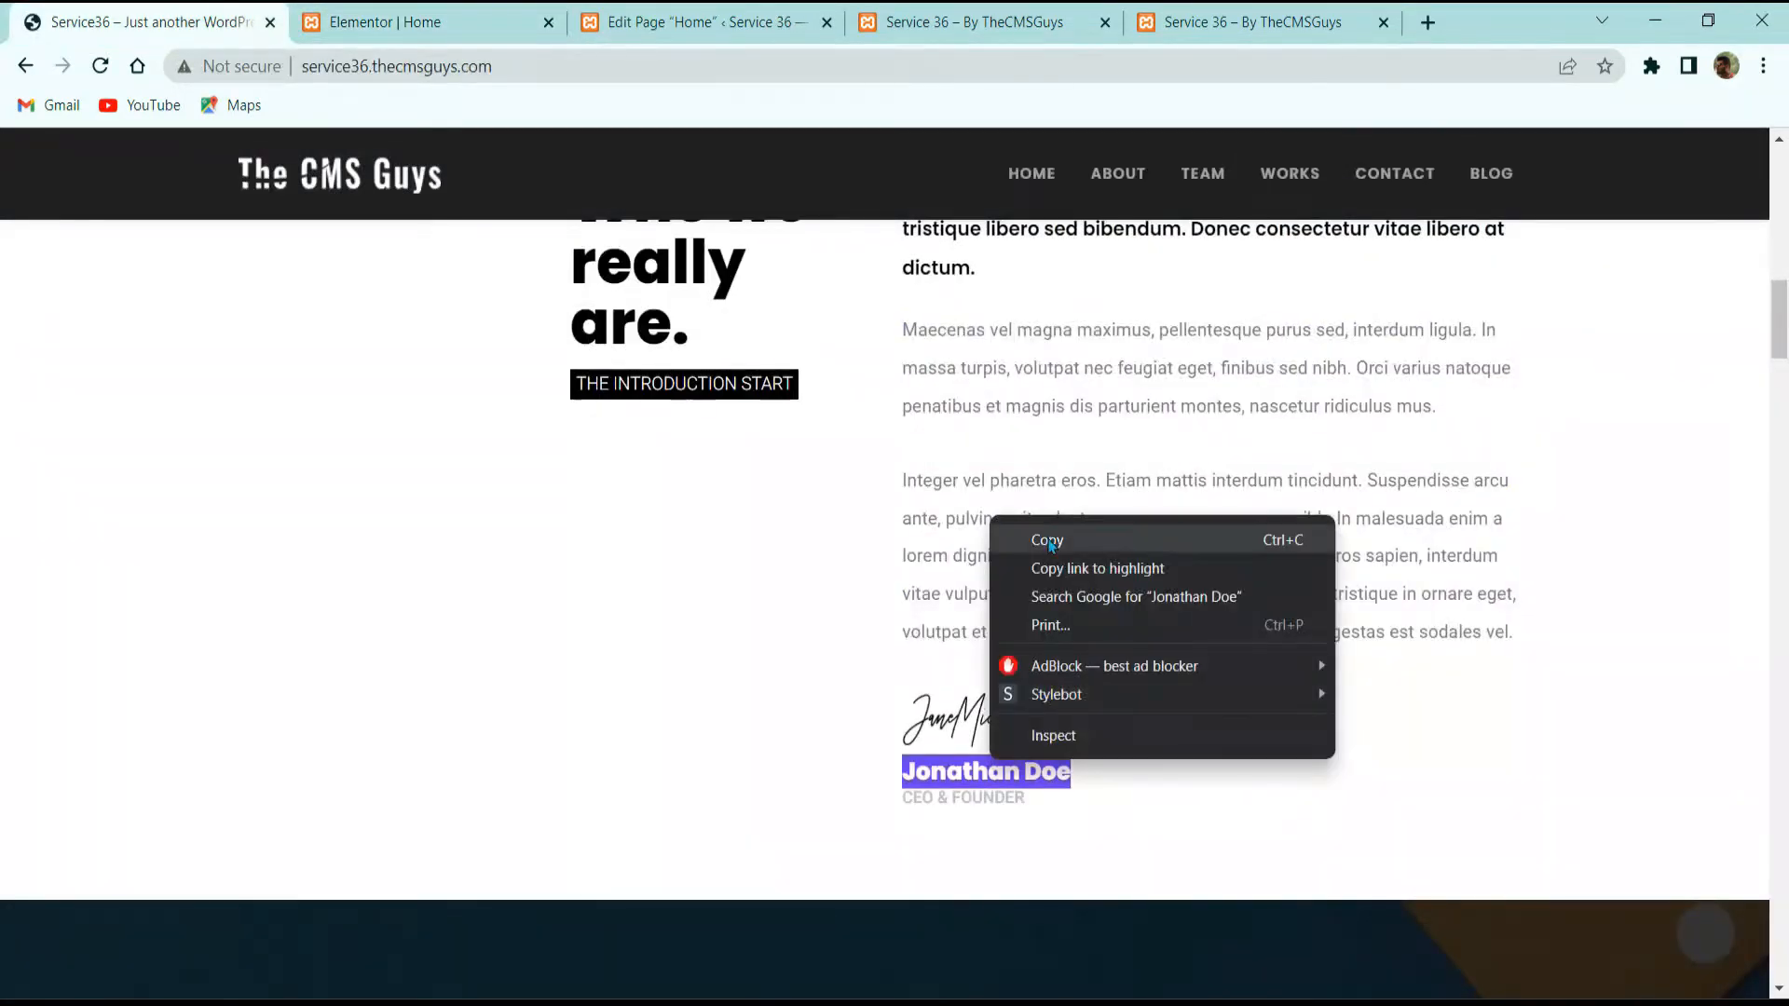
left_click(1053, 539)
left_click(410, 22)
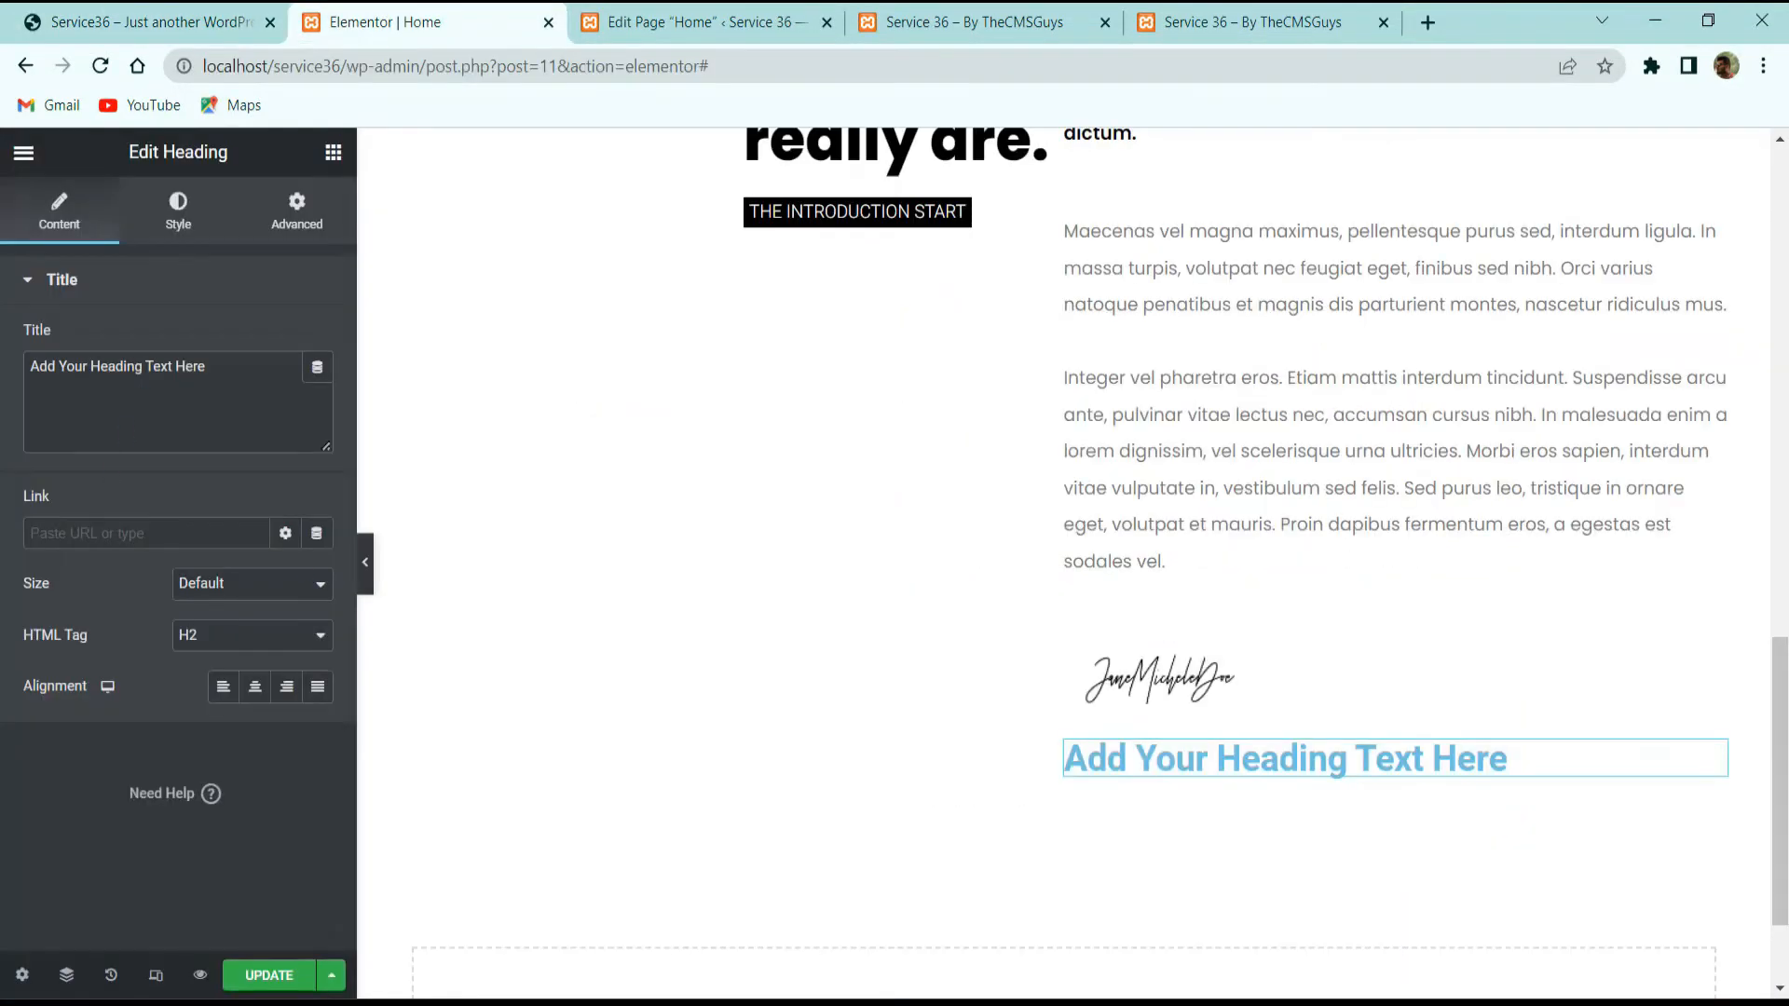
Step: Replace the placeholder with an Anggita Heading titled with the pasted name, set as H3
right_click(1314, 751)
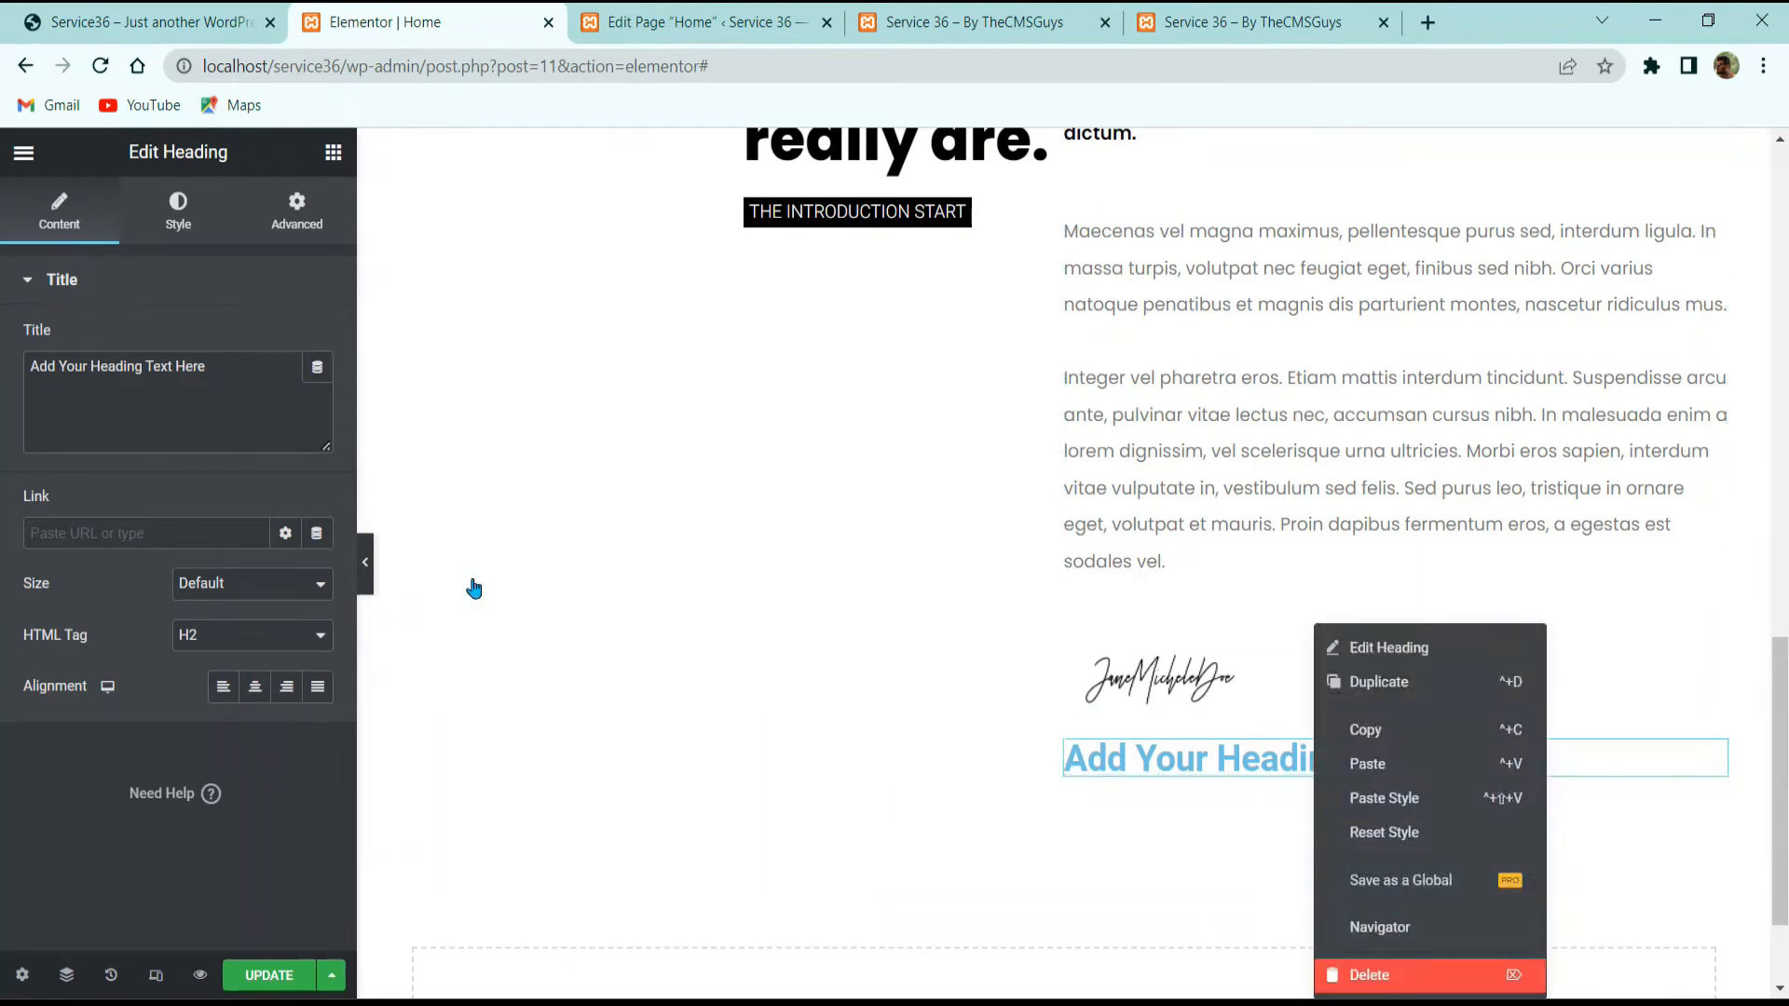
key("Delete")
left_click(208, 239)
type("head")
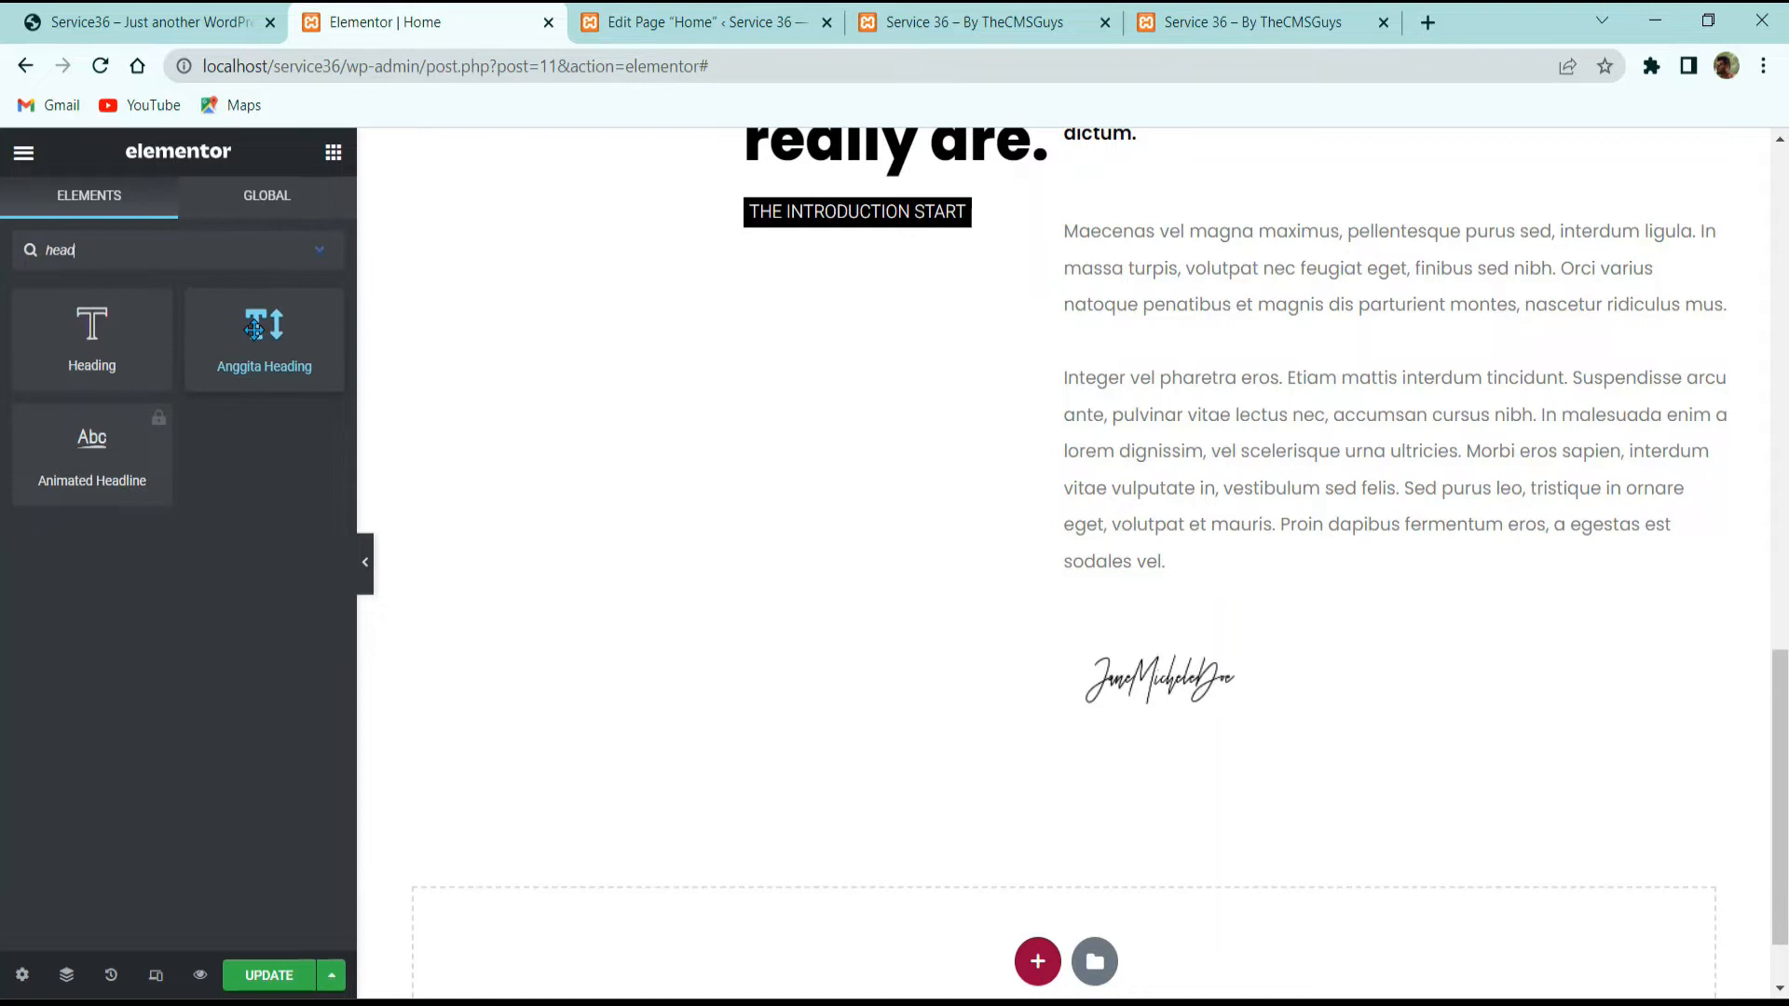
left_click_drag(317, 331, 1267, 710)
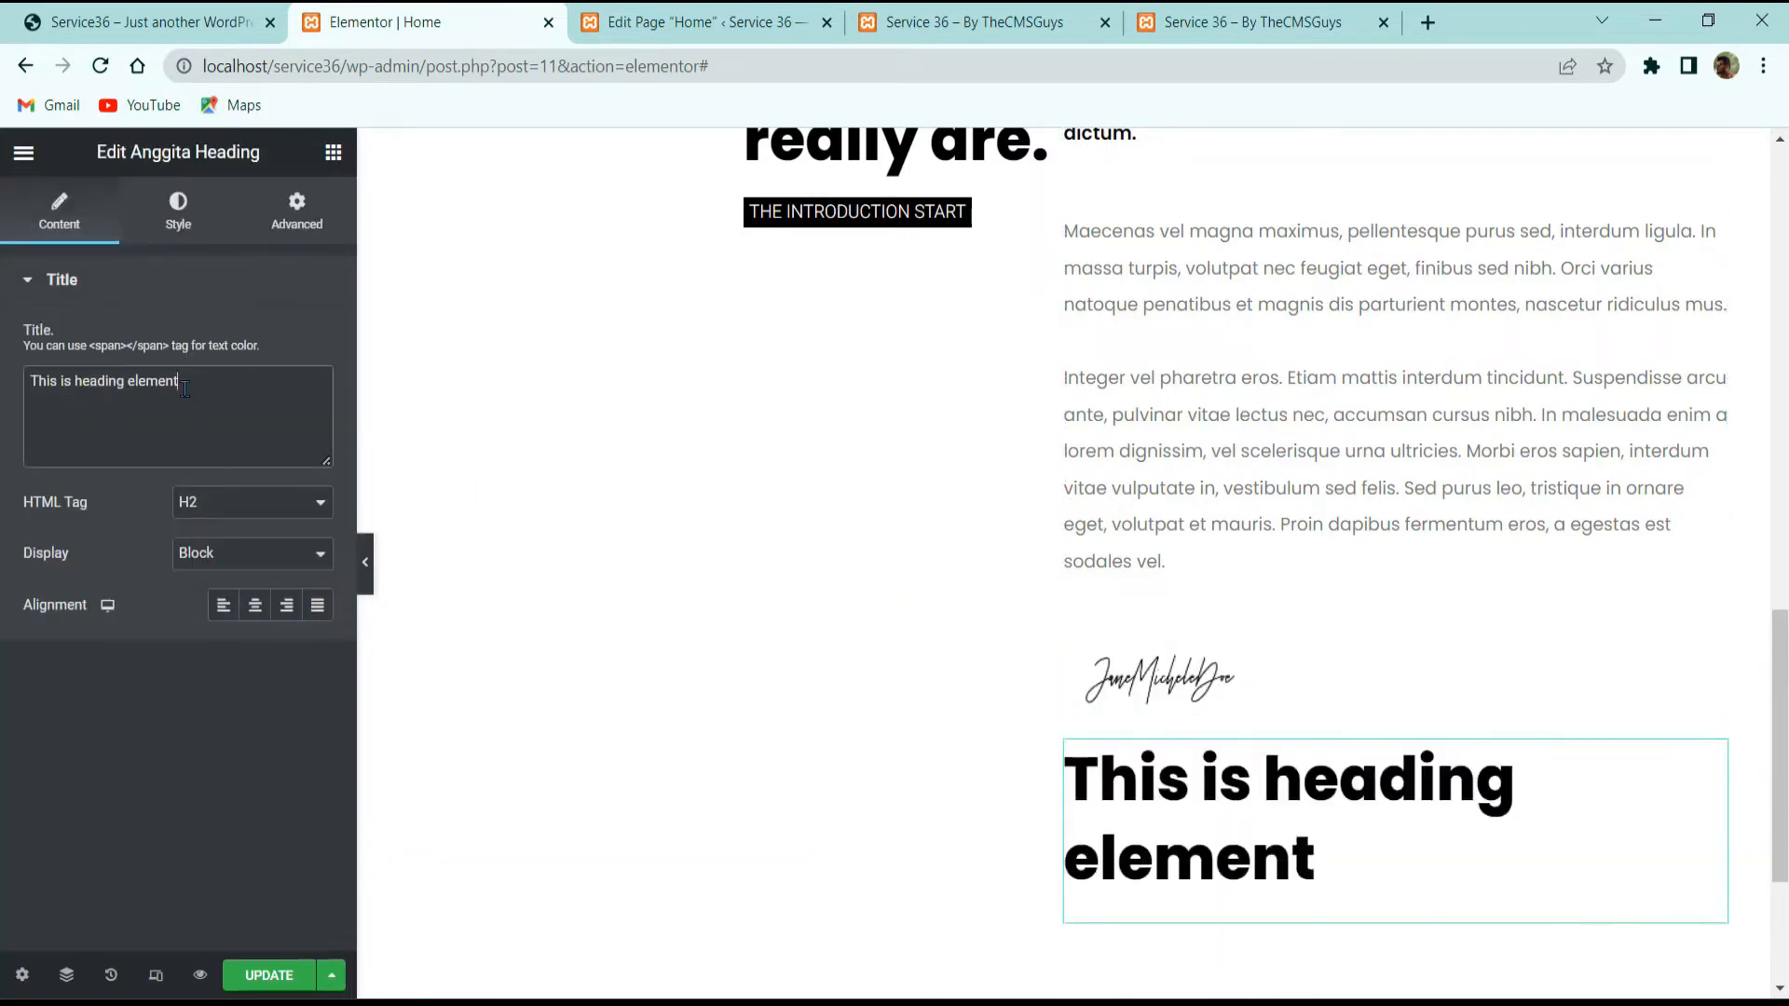
key("ctrl+a")
right_click(227, 386)
left_click(275, 510)
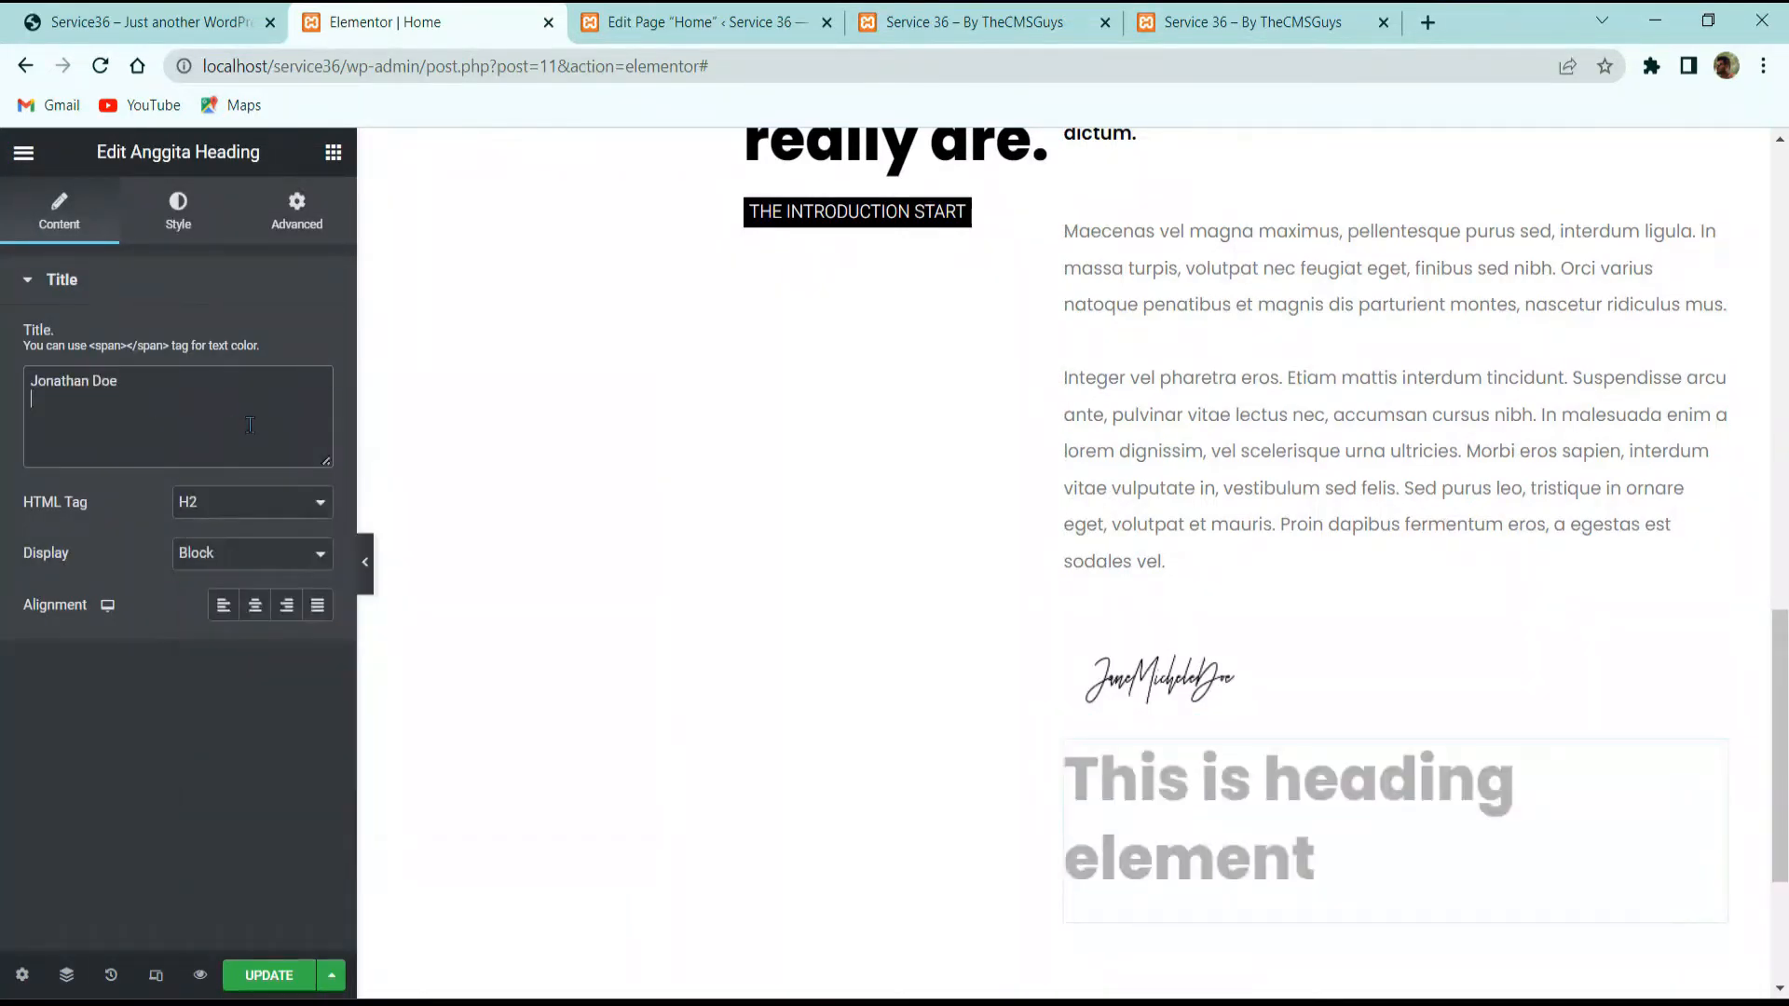
left_click(238, 522)
left_click(211, 561)
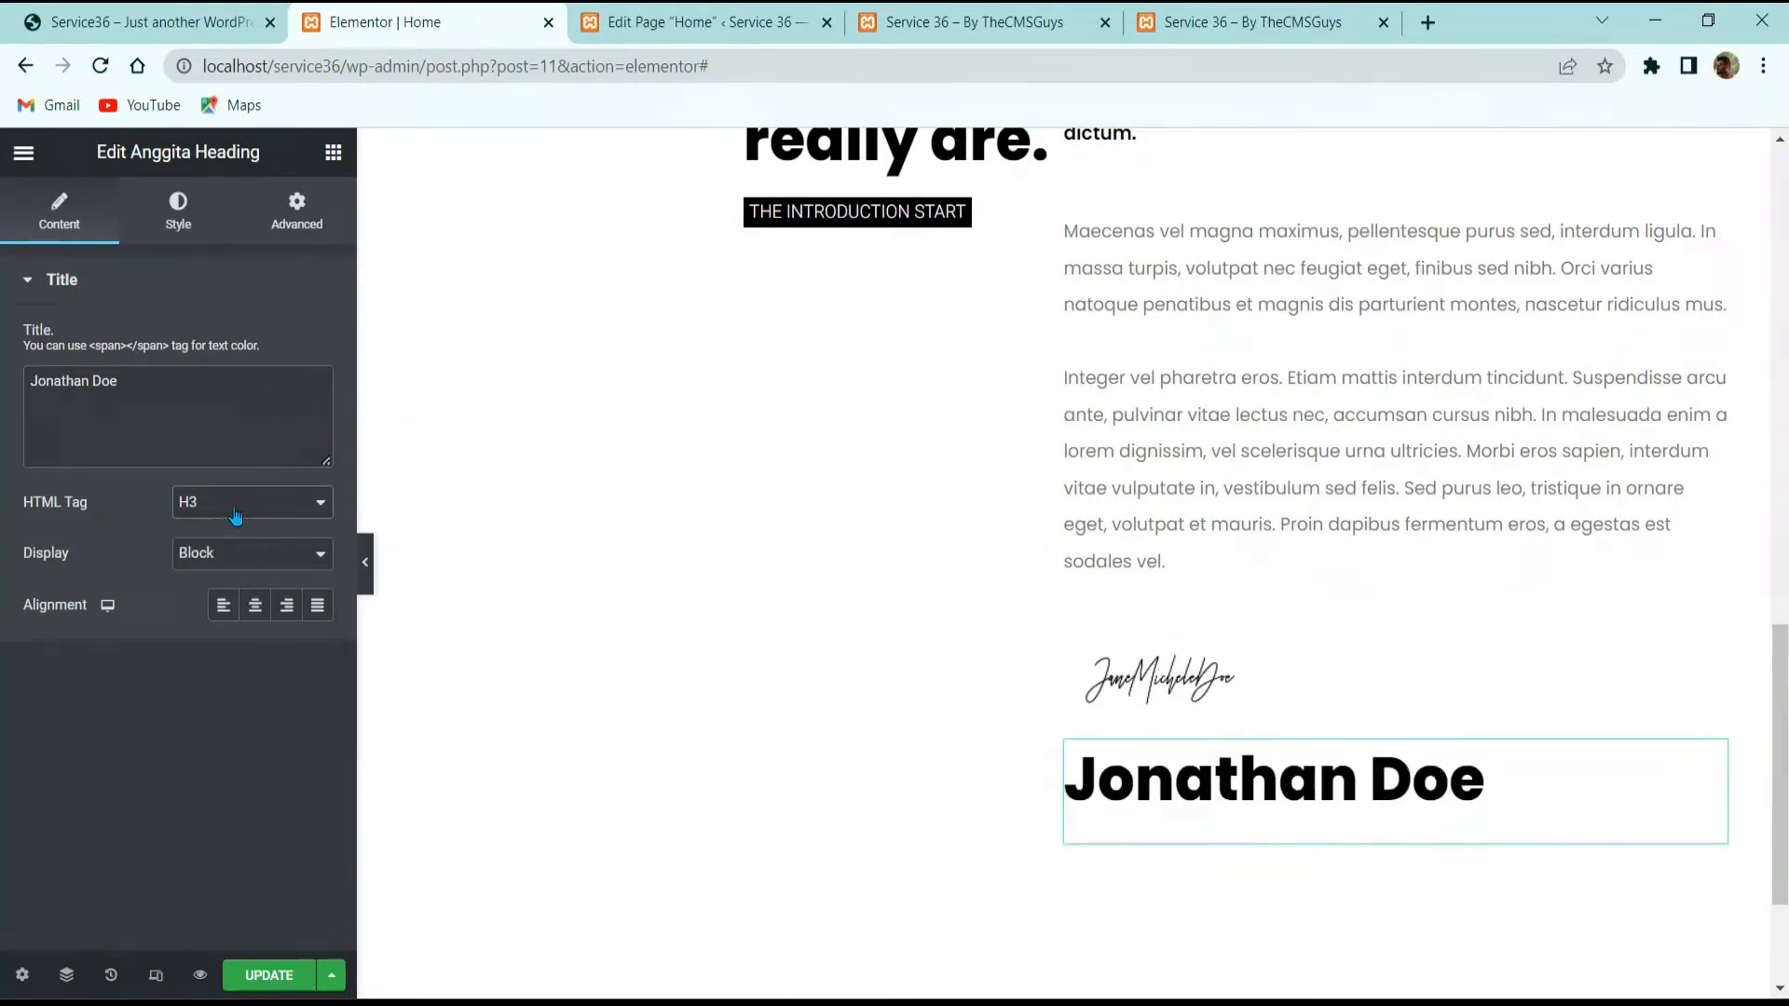
Step: Set the name heading's typography to size 20 with a 1em line height
left_click(178, 213)
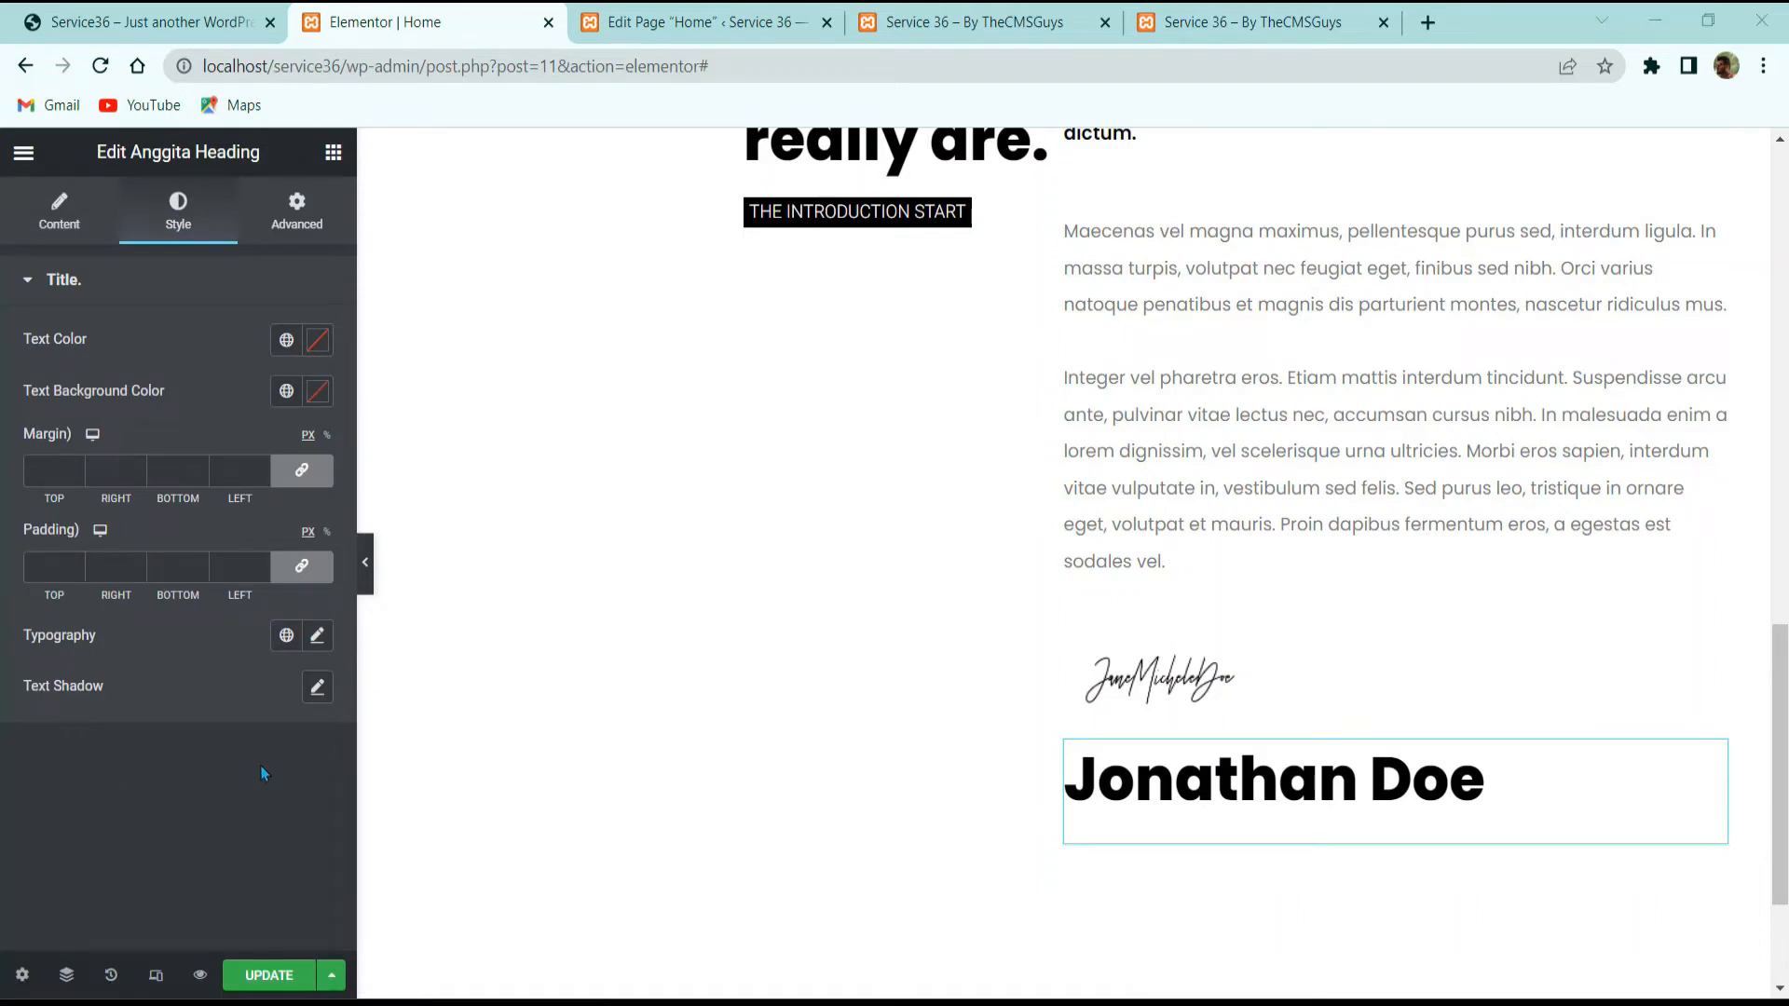
left_click(317, 635)
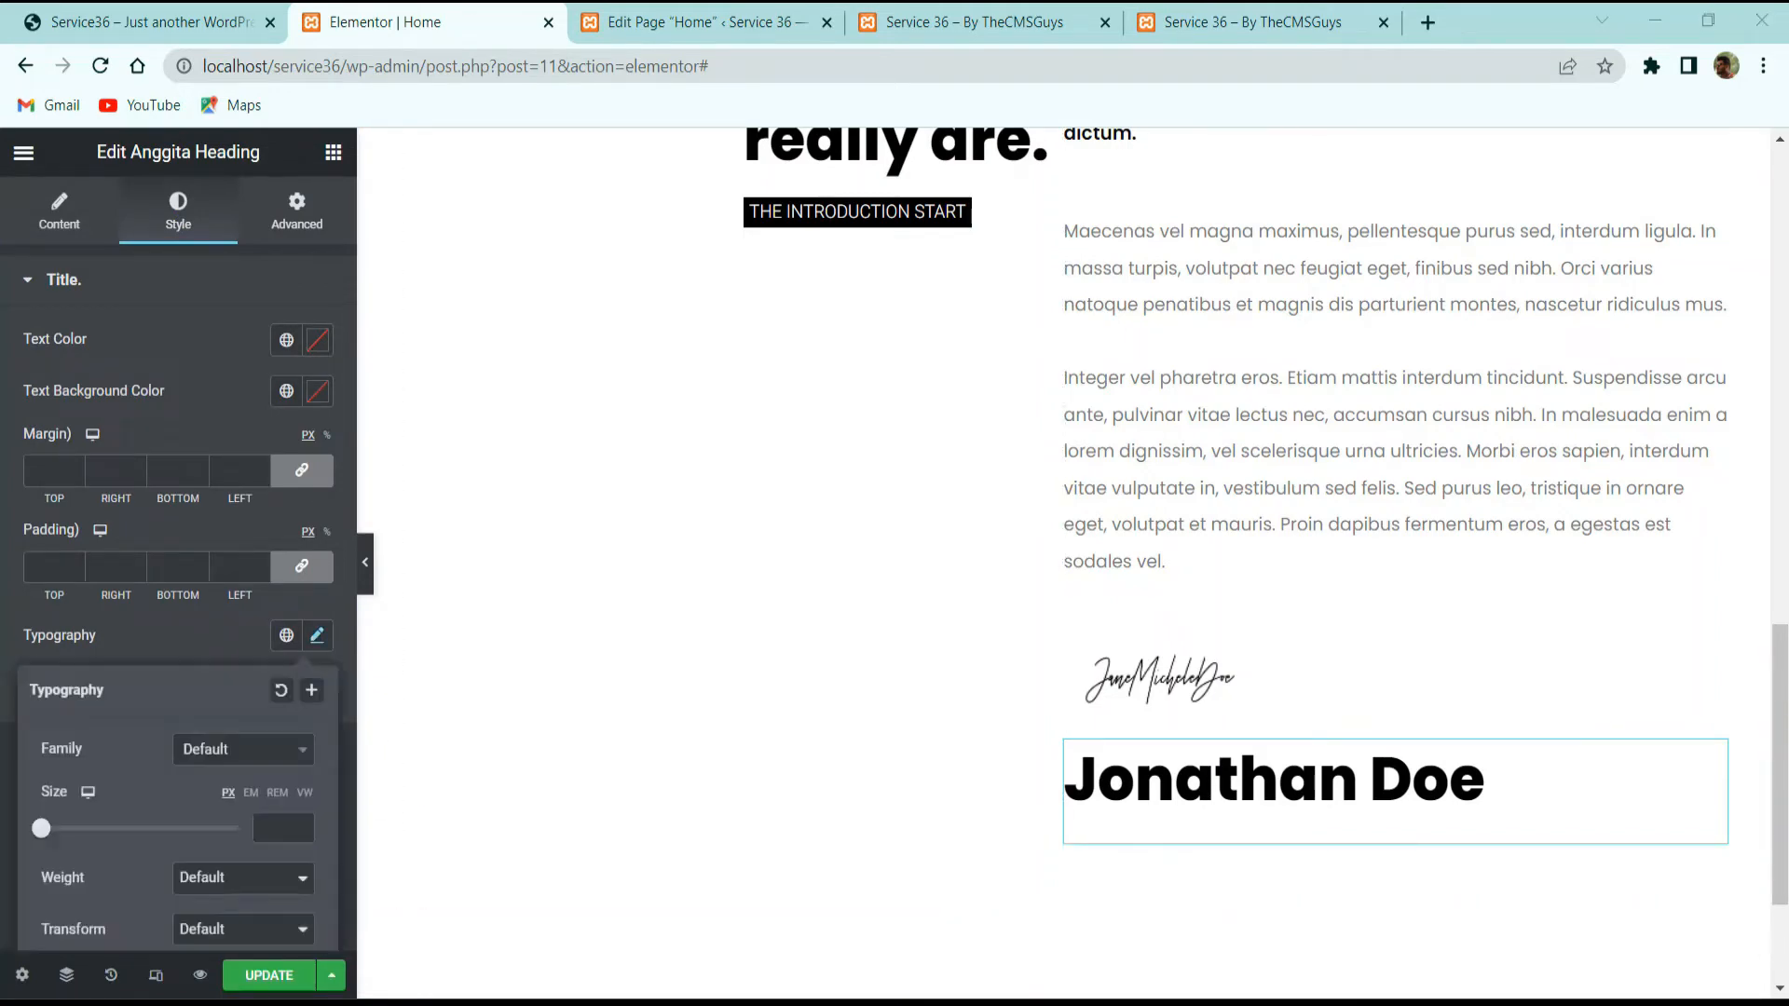
scroll(218, 643, "down", 3)
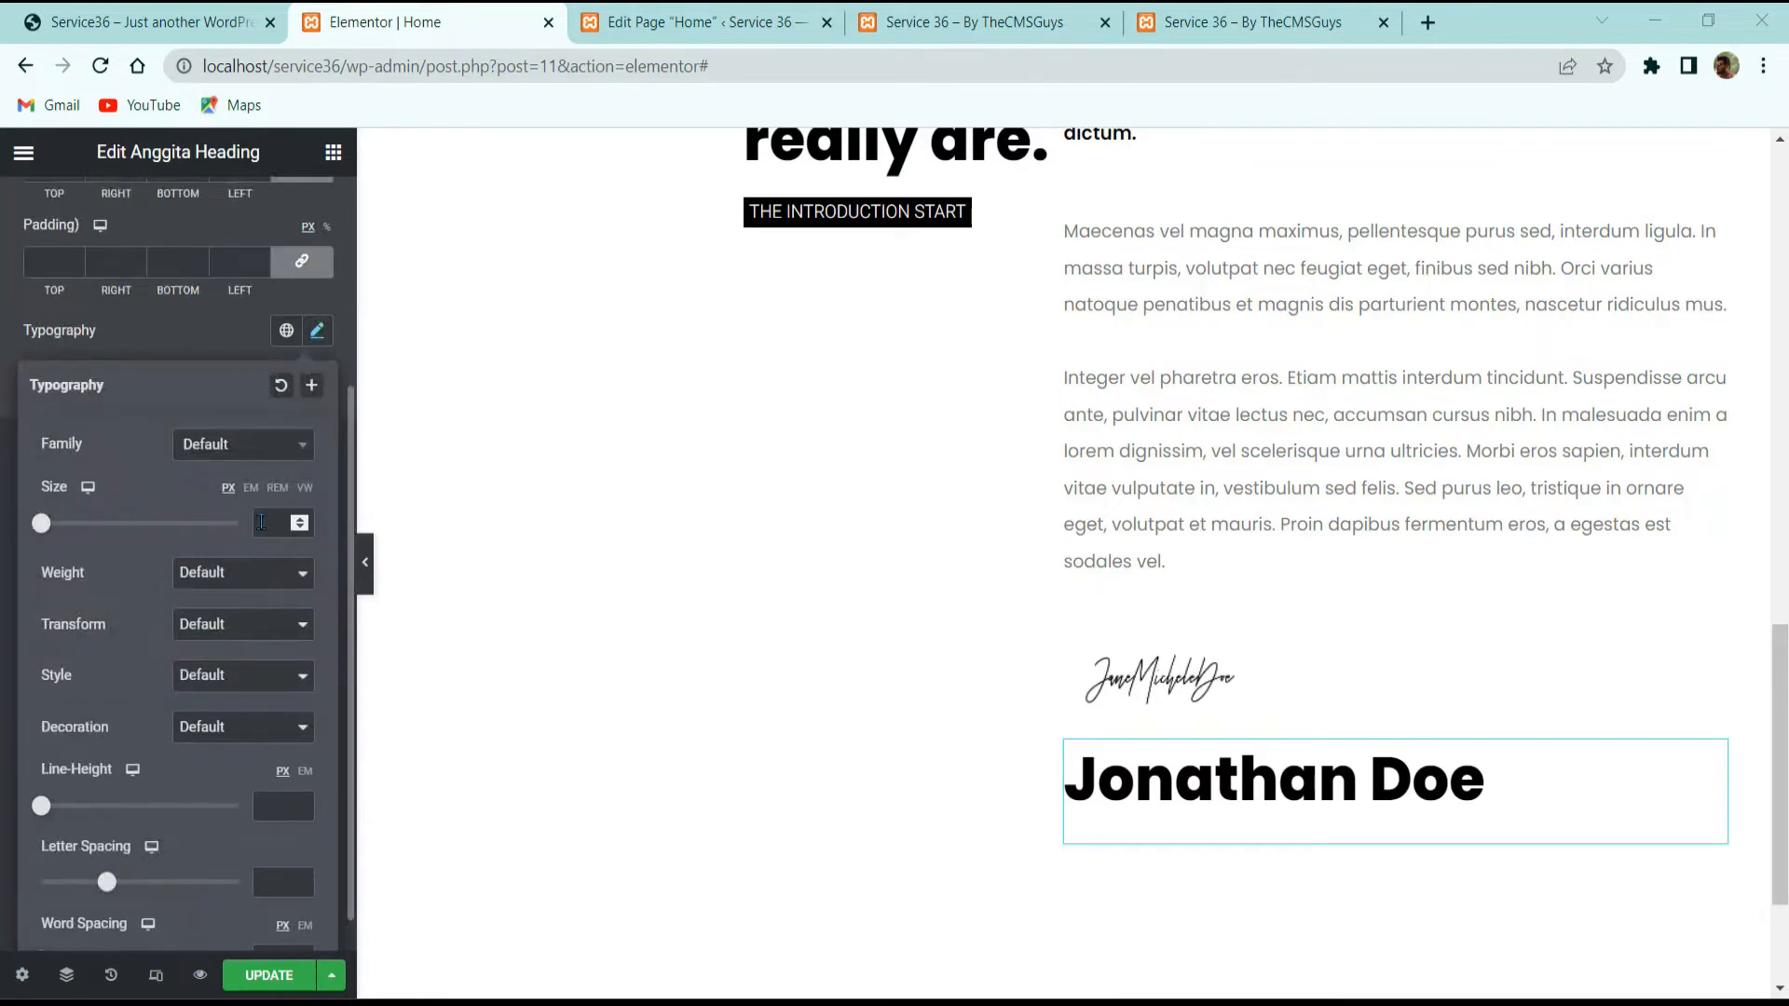
left_click(287, 518)
type("20")
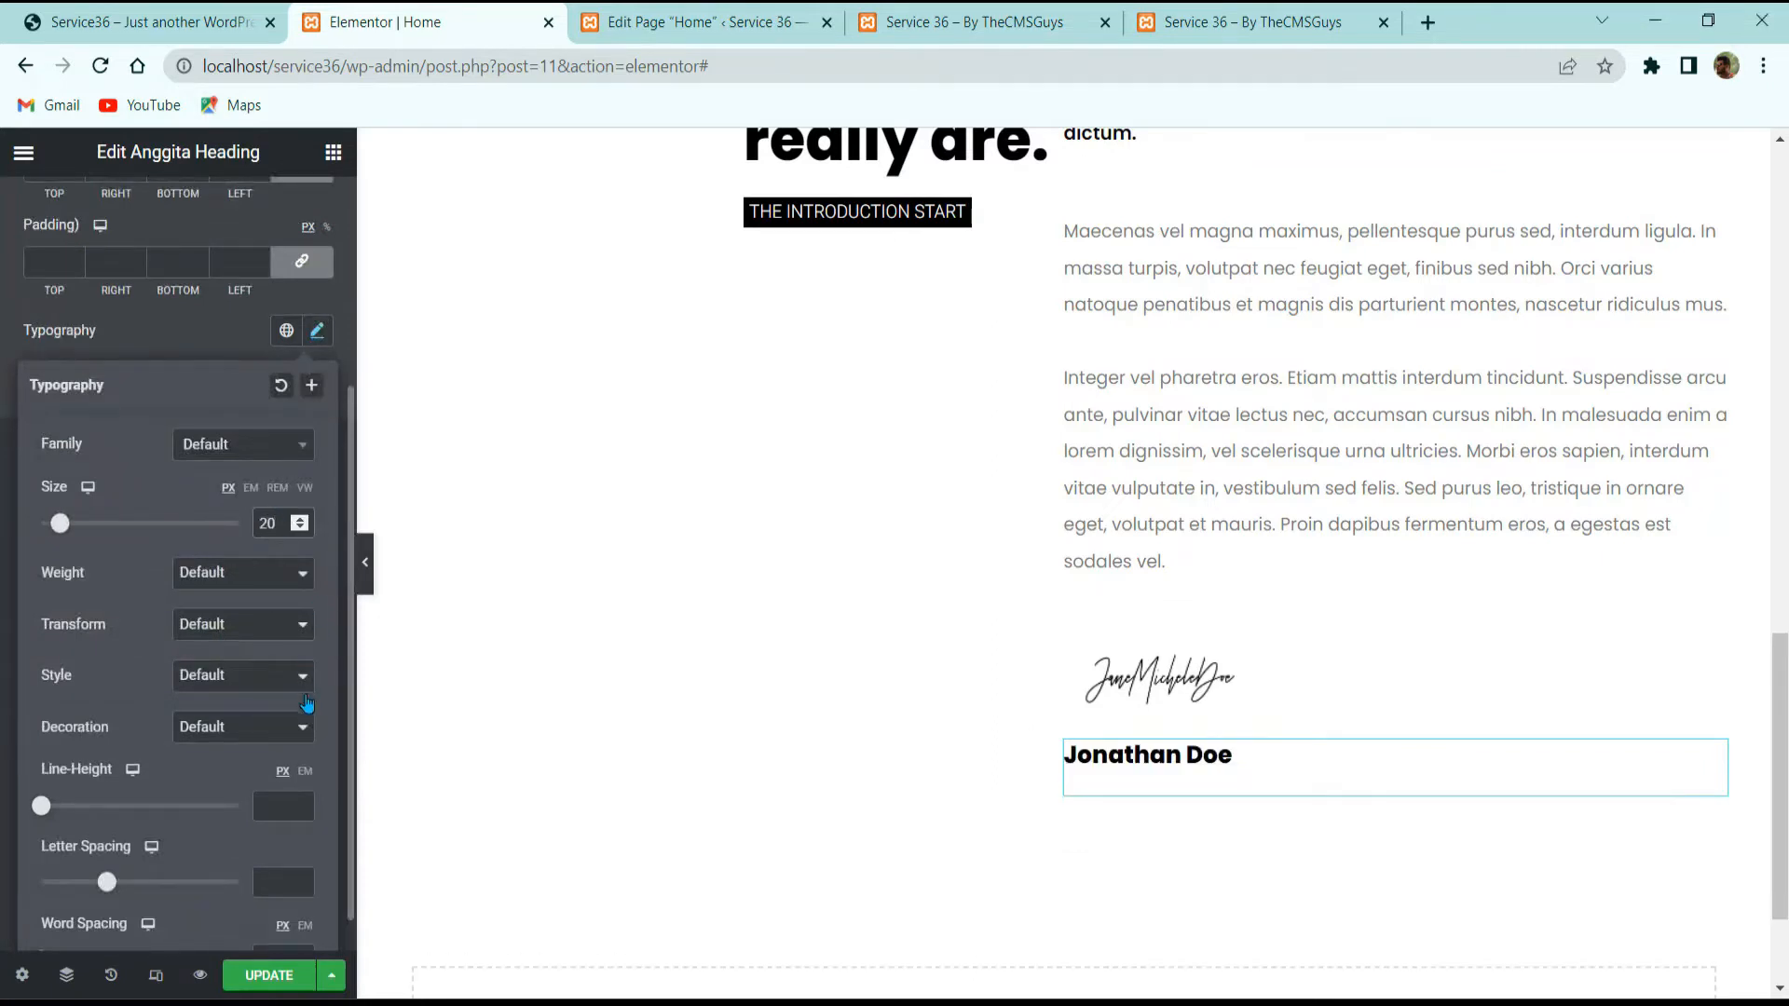
left_click(306, 773)
type("1")
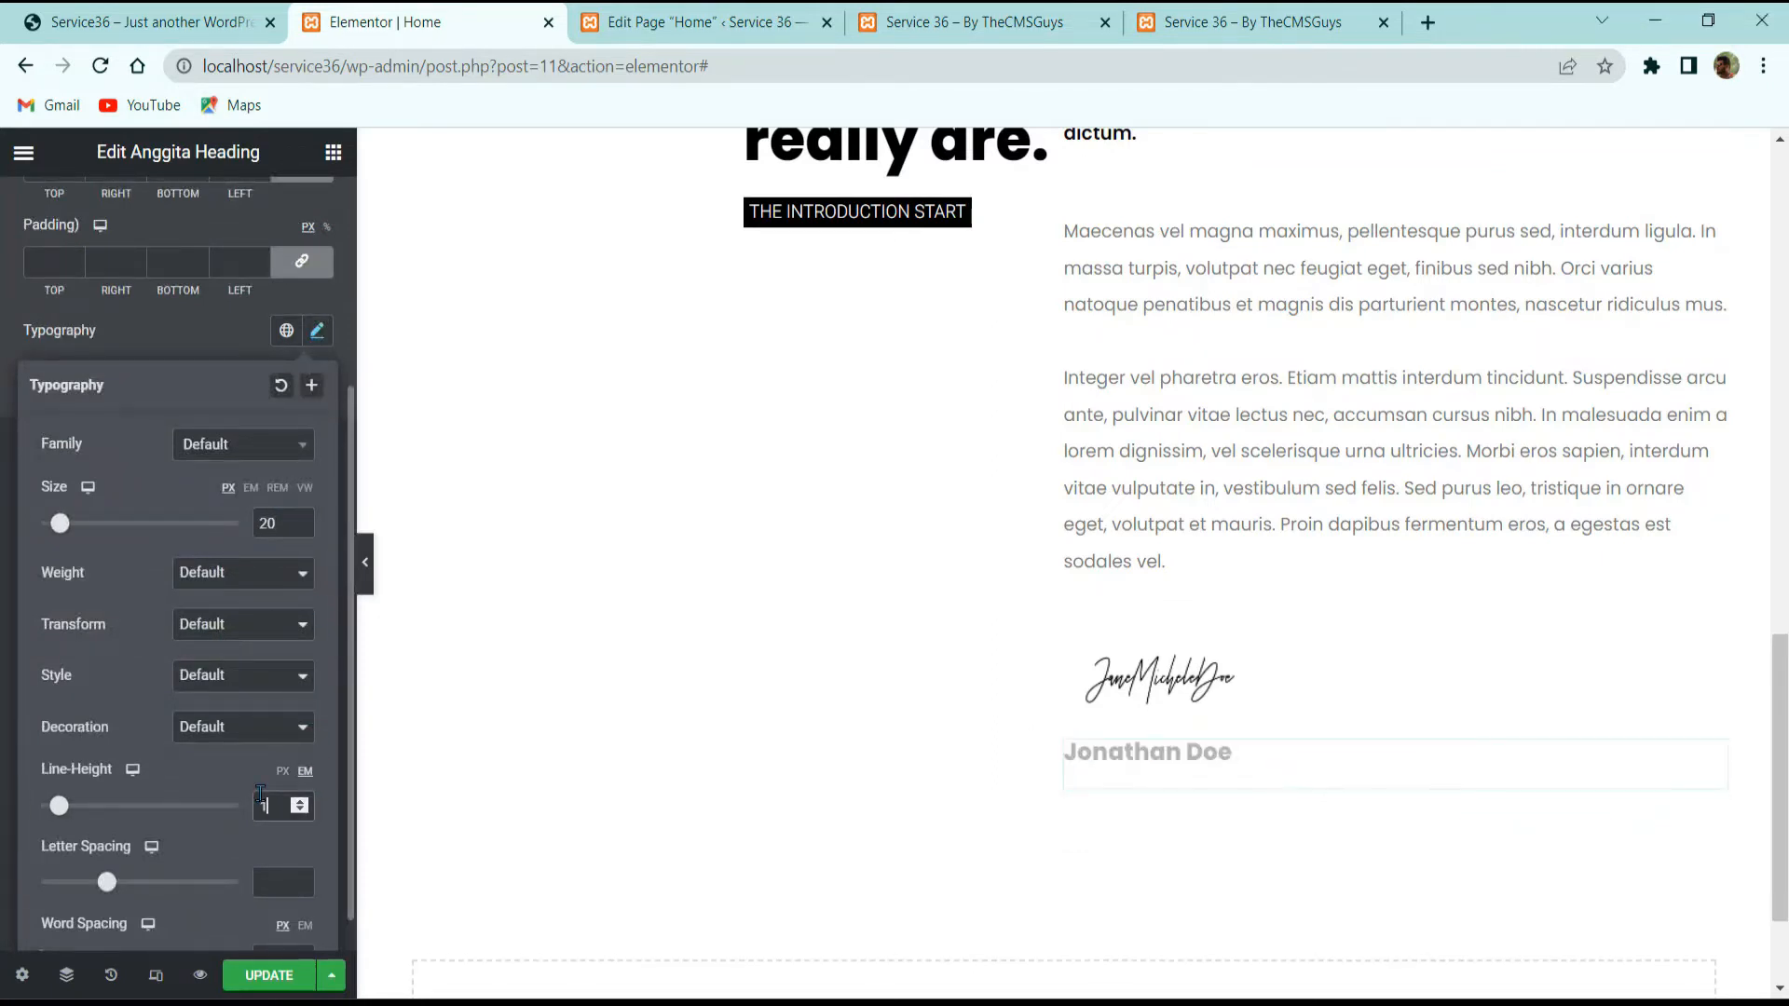
left_click(205, 347)
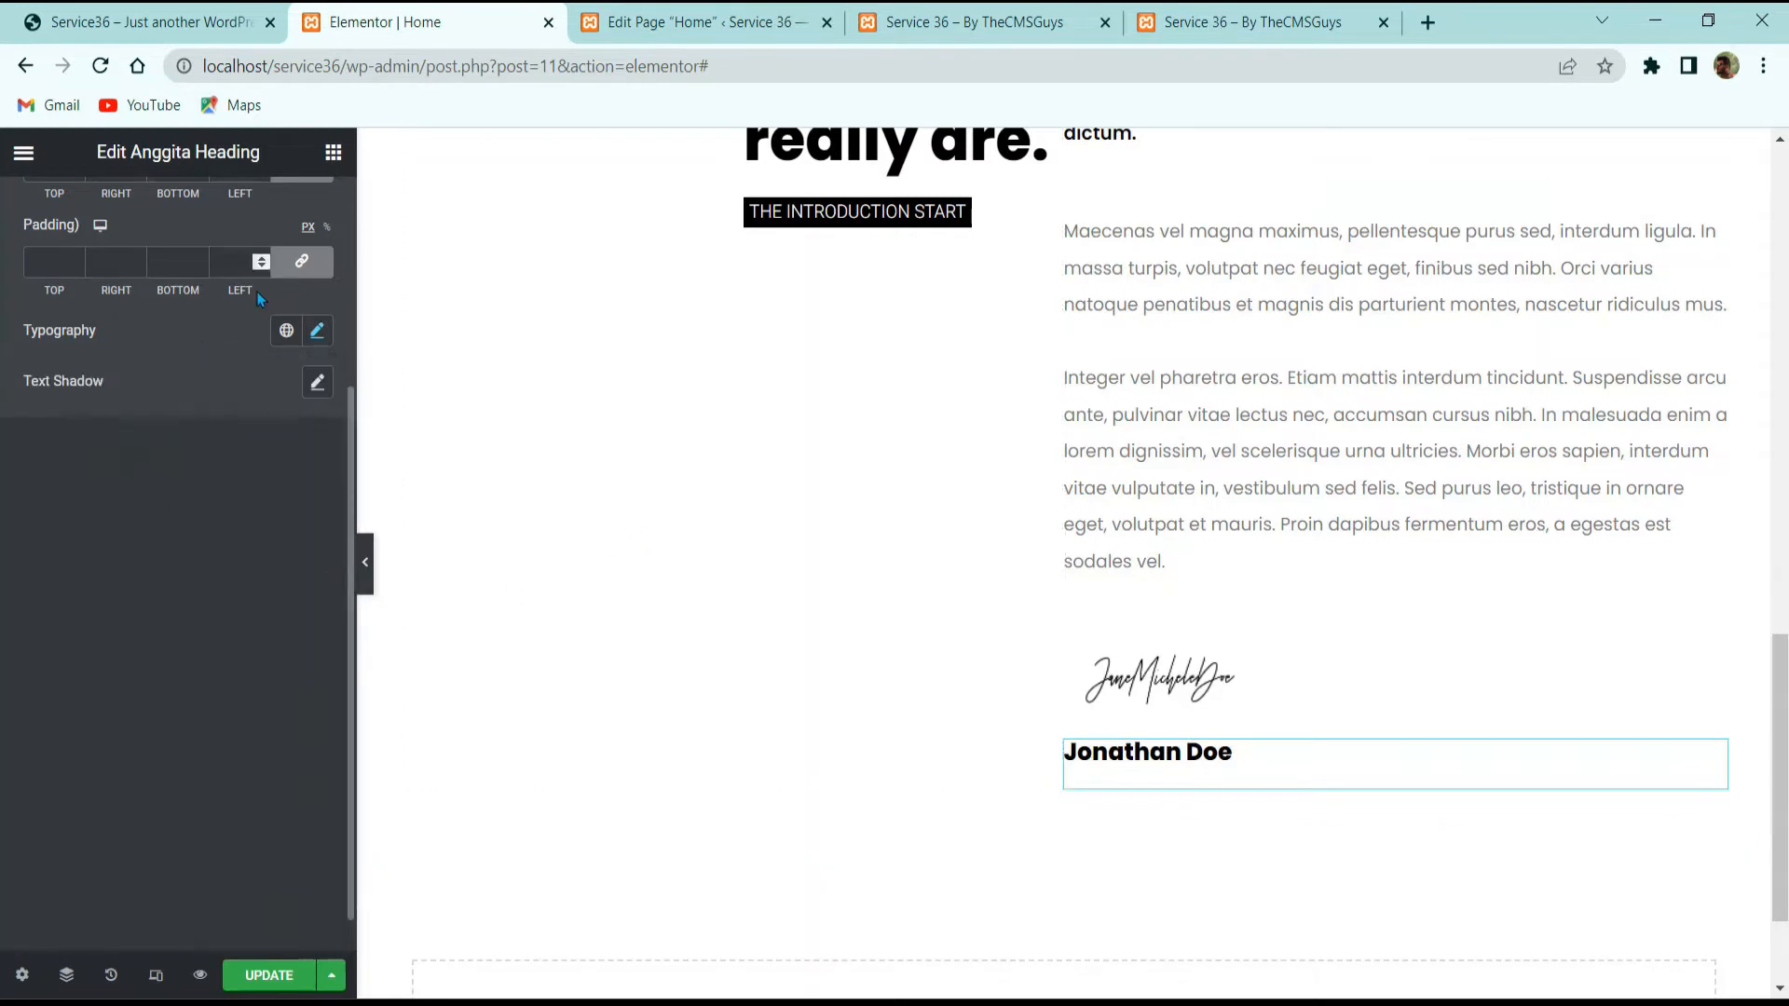
Step: Unlink the heading's margins and set the top margin to -20
scroll(259, 289, "up", 4)
left_click(300, 223)
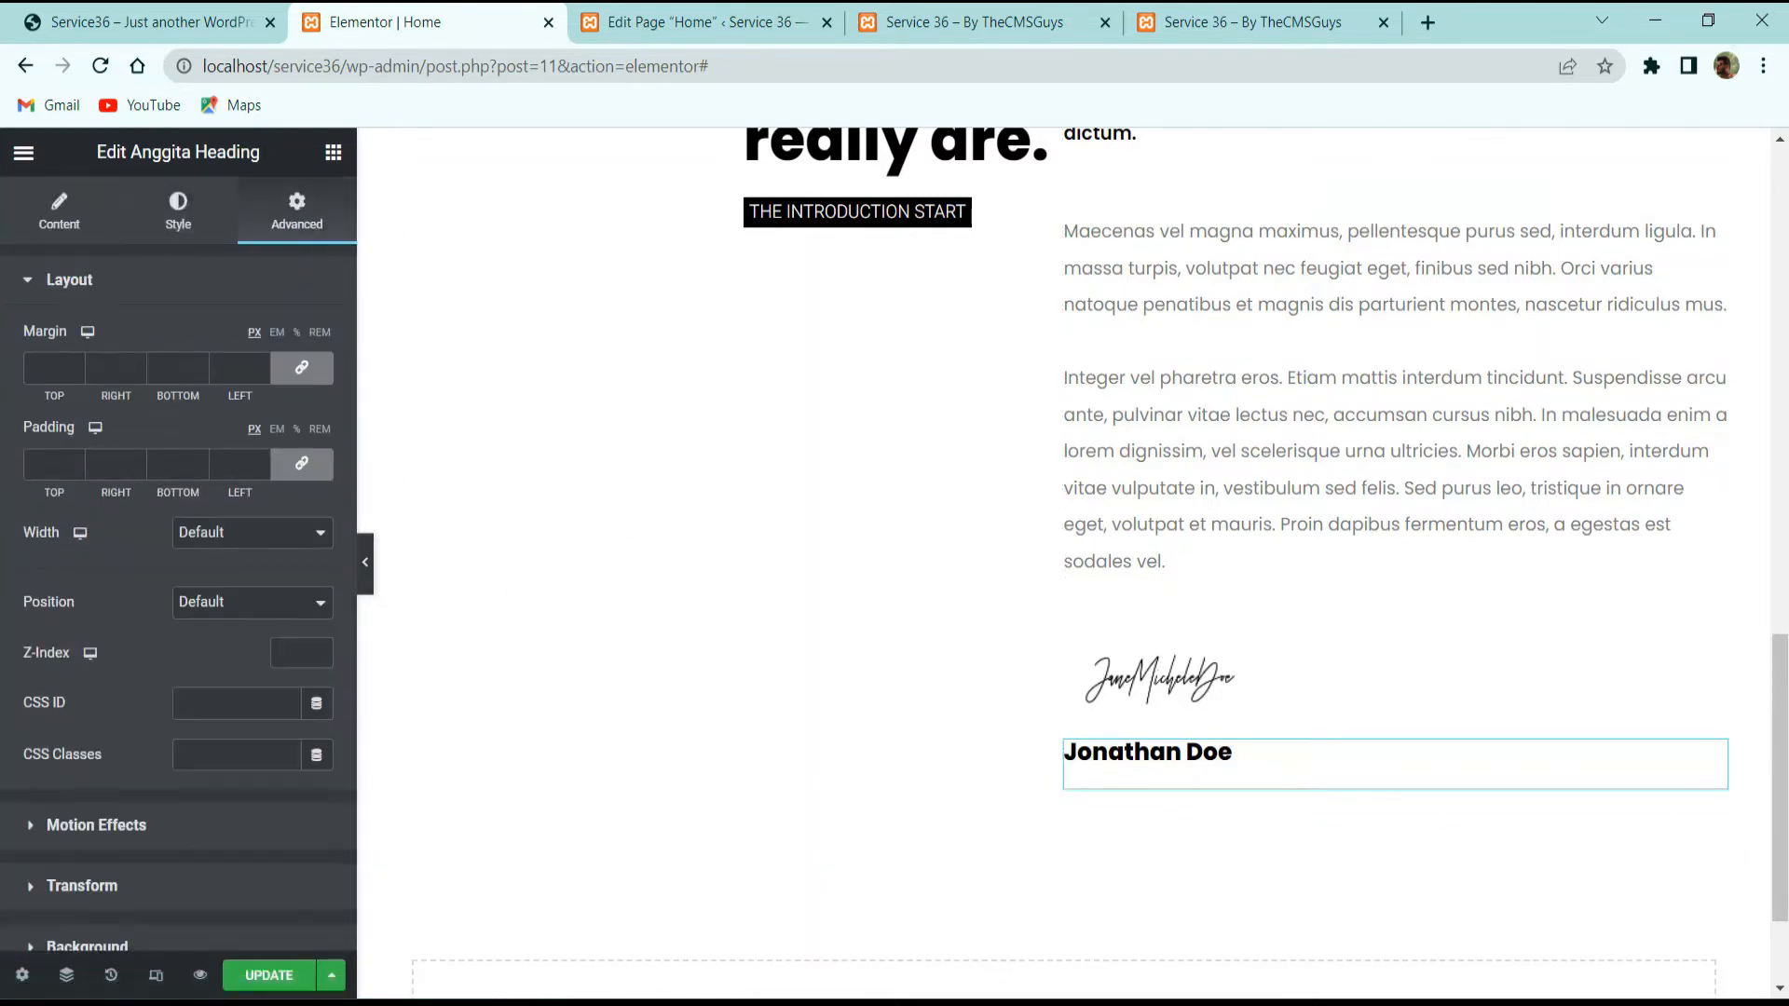
left_click(302, 368)
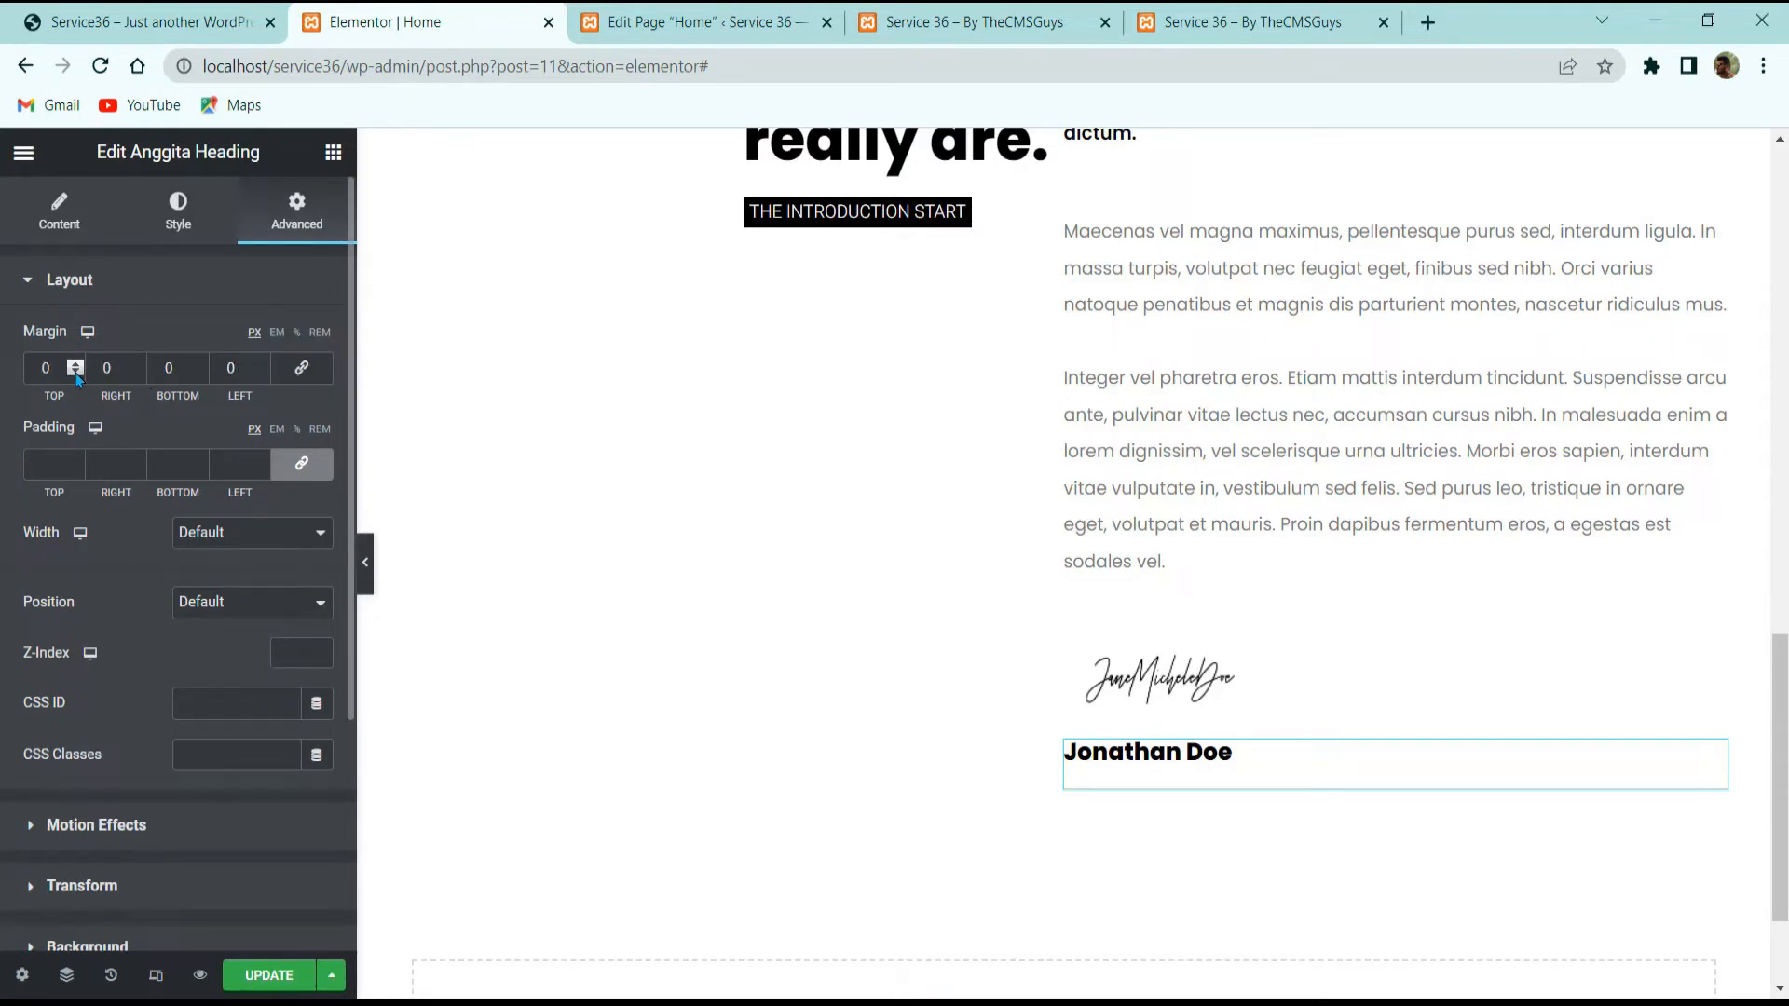
left_click_drag(75, 376, 75, 377)
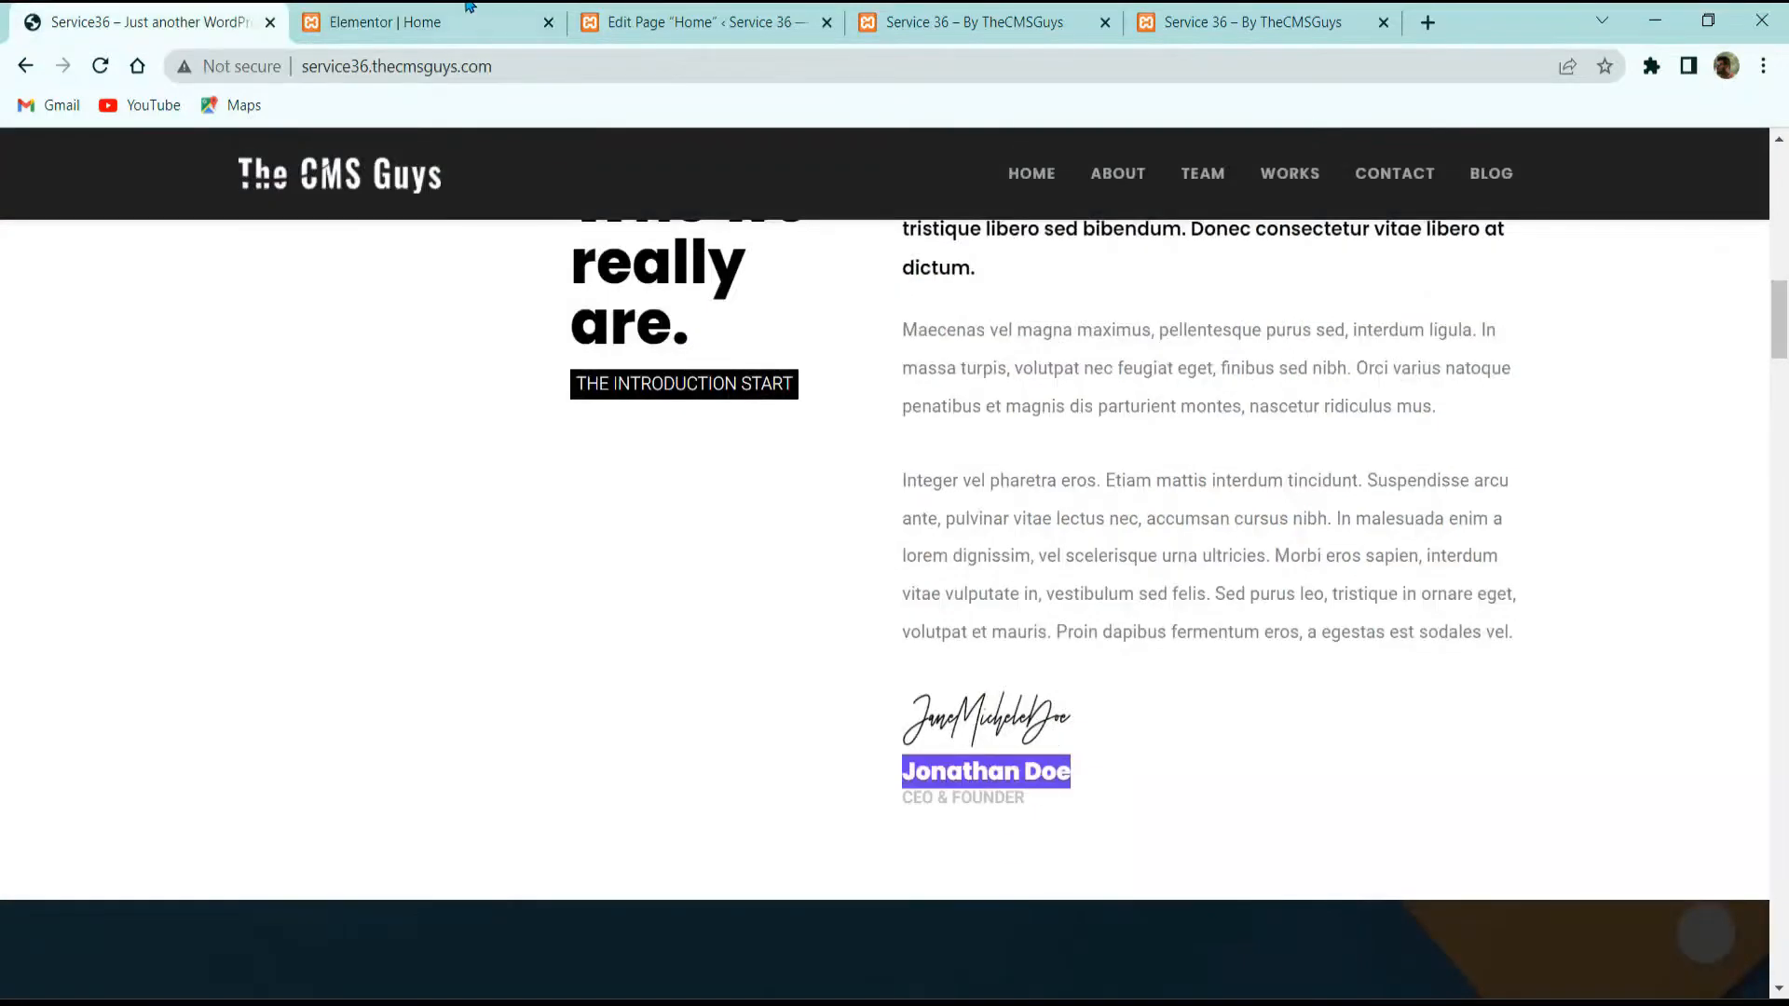
left_click(469, 7)
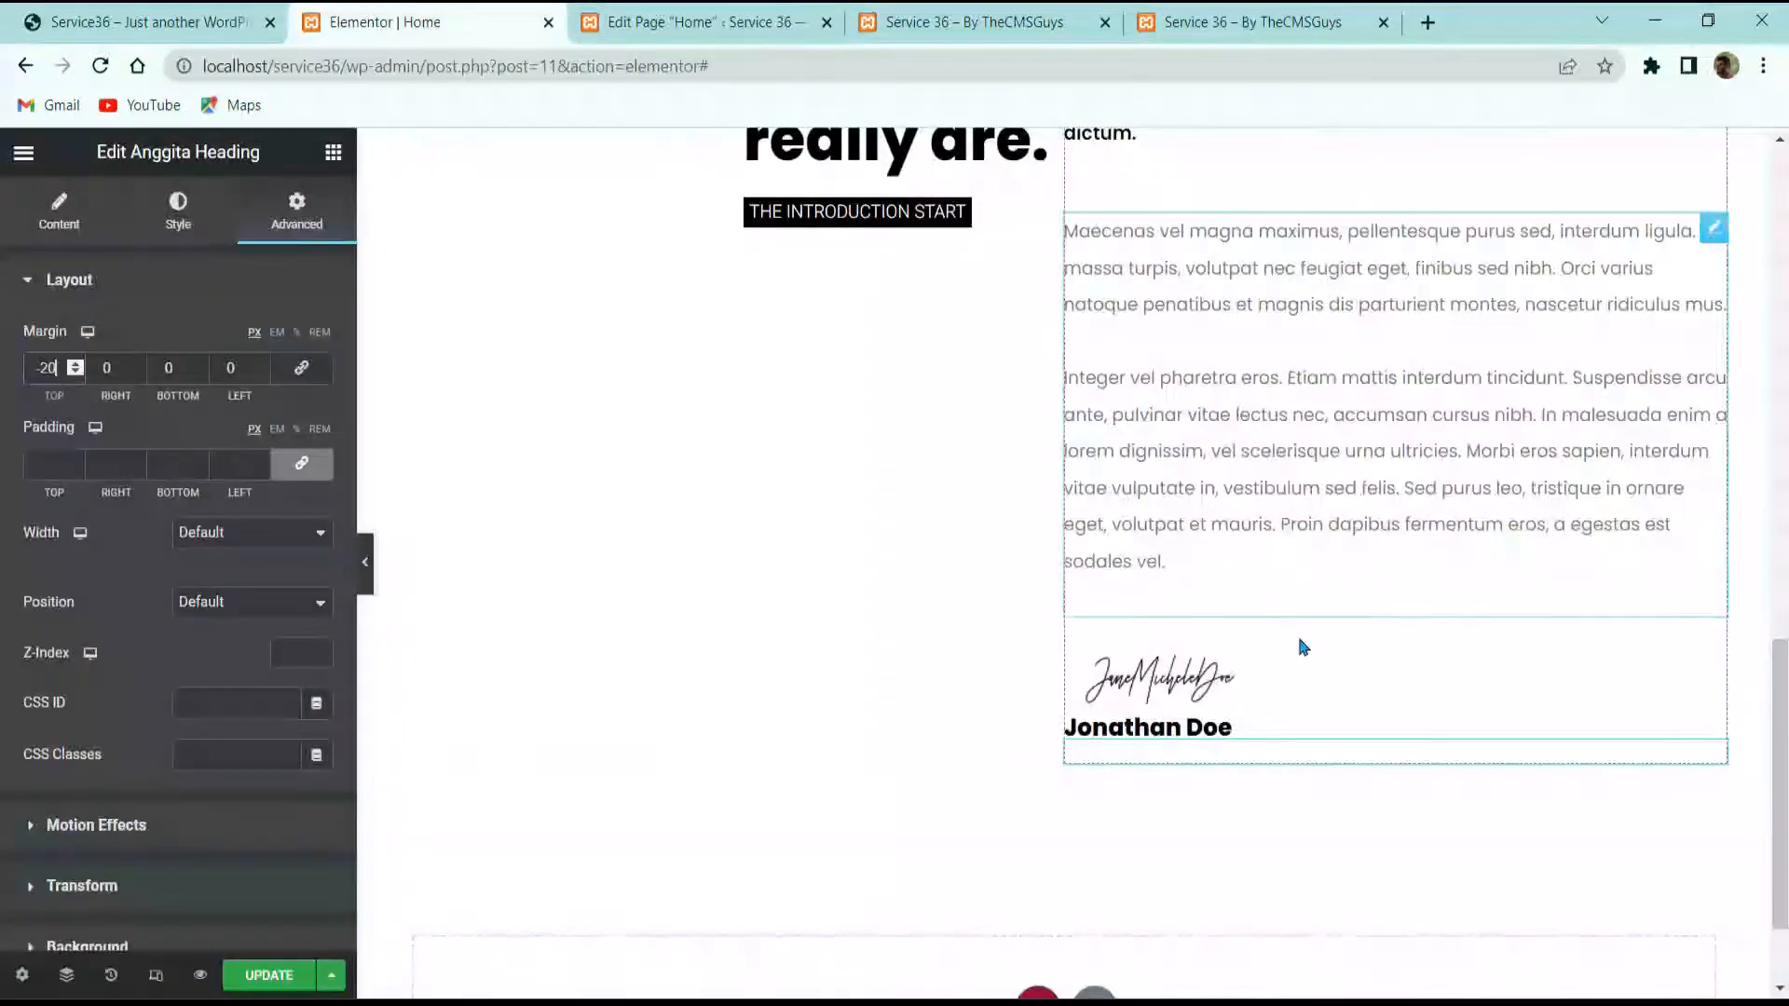
Step: Keep the signature image left-aligned and switch its Image Size to Full
left_click(1298, 652)
left_click(54, 217)
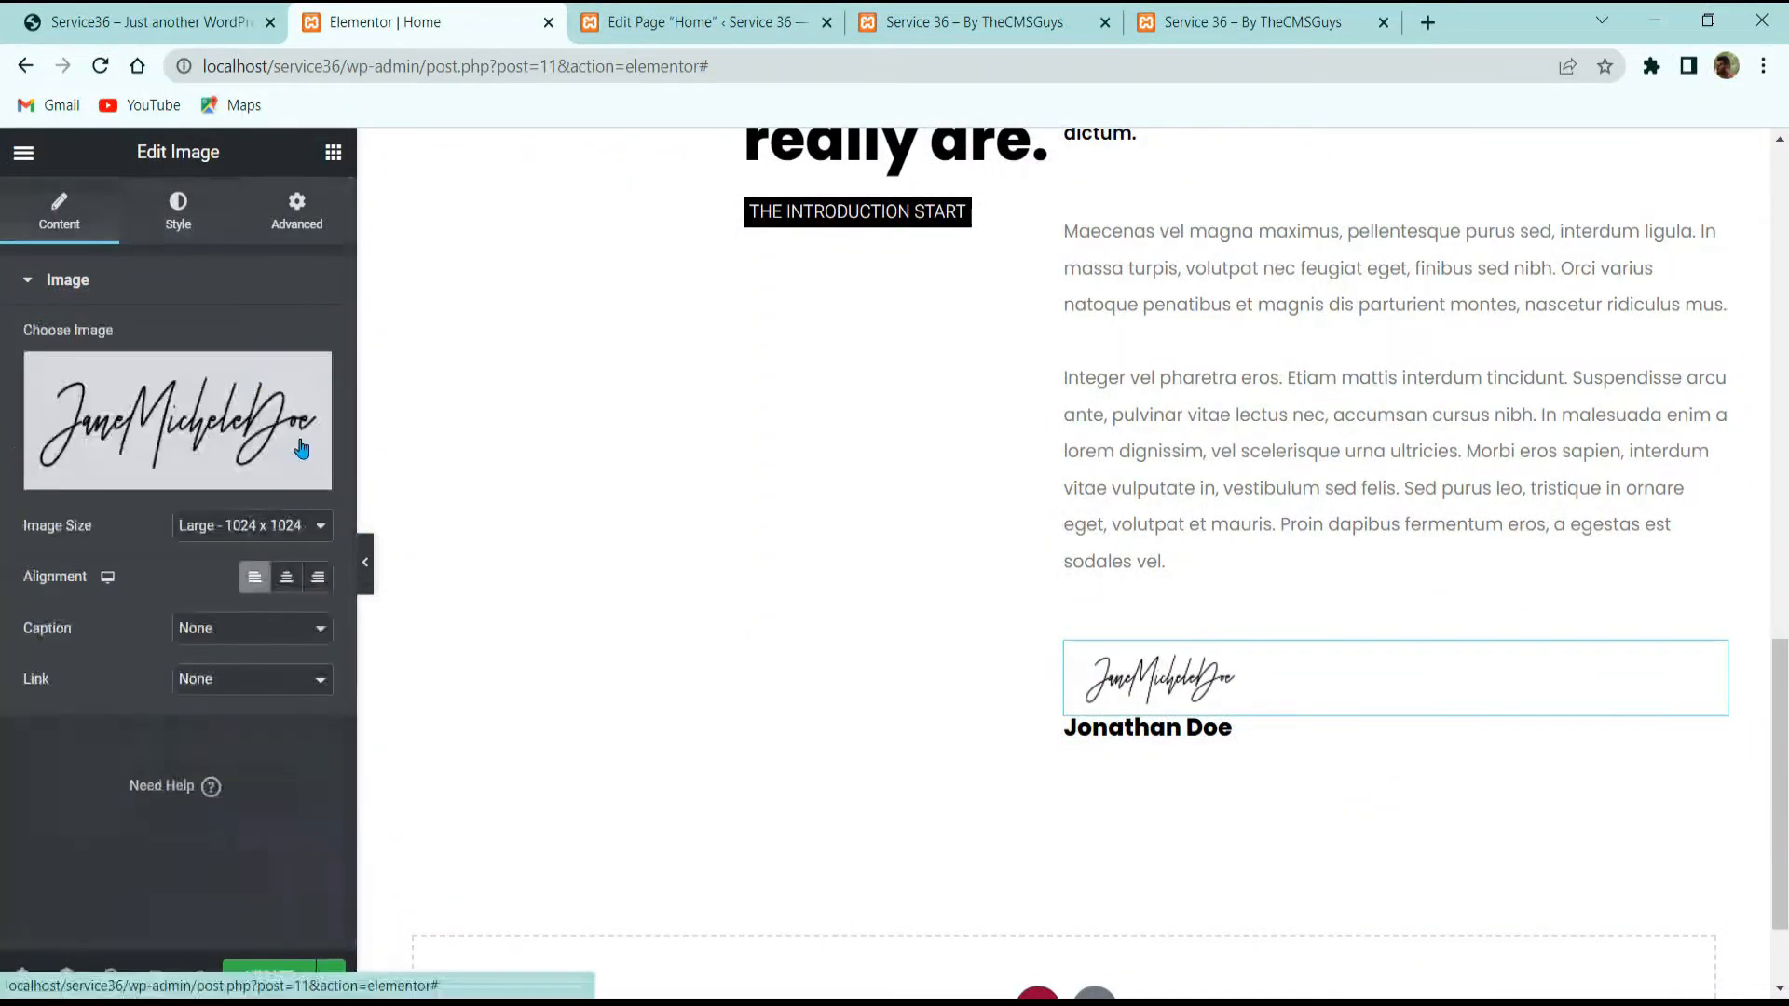
left_click(281, 580)
left_click(253, 578)
left_click(244, 531)
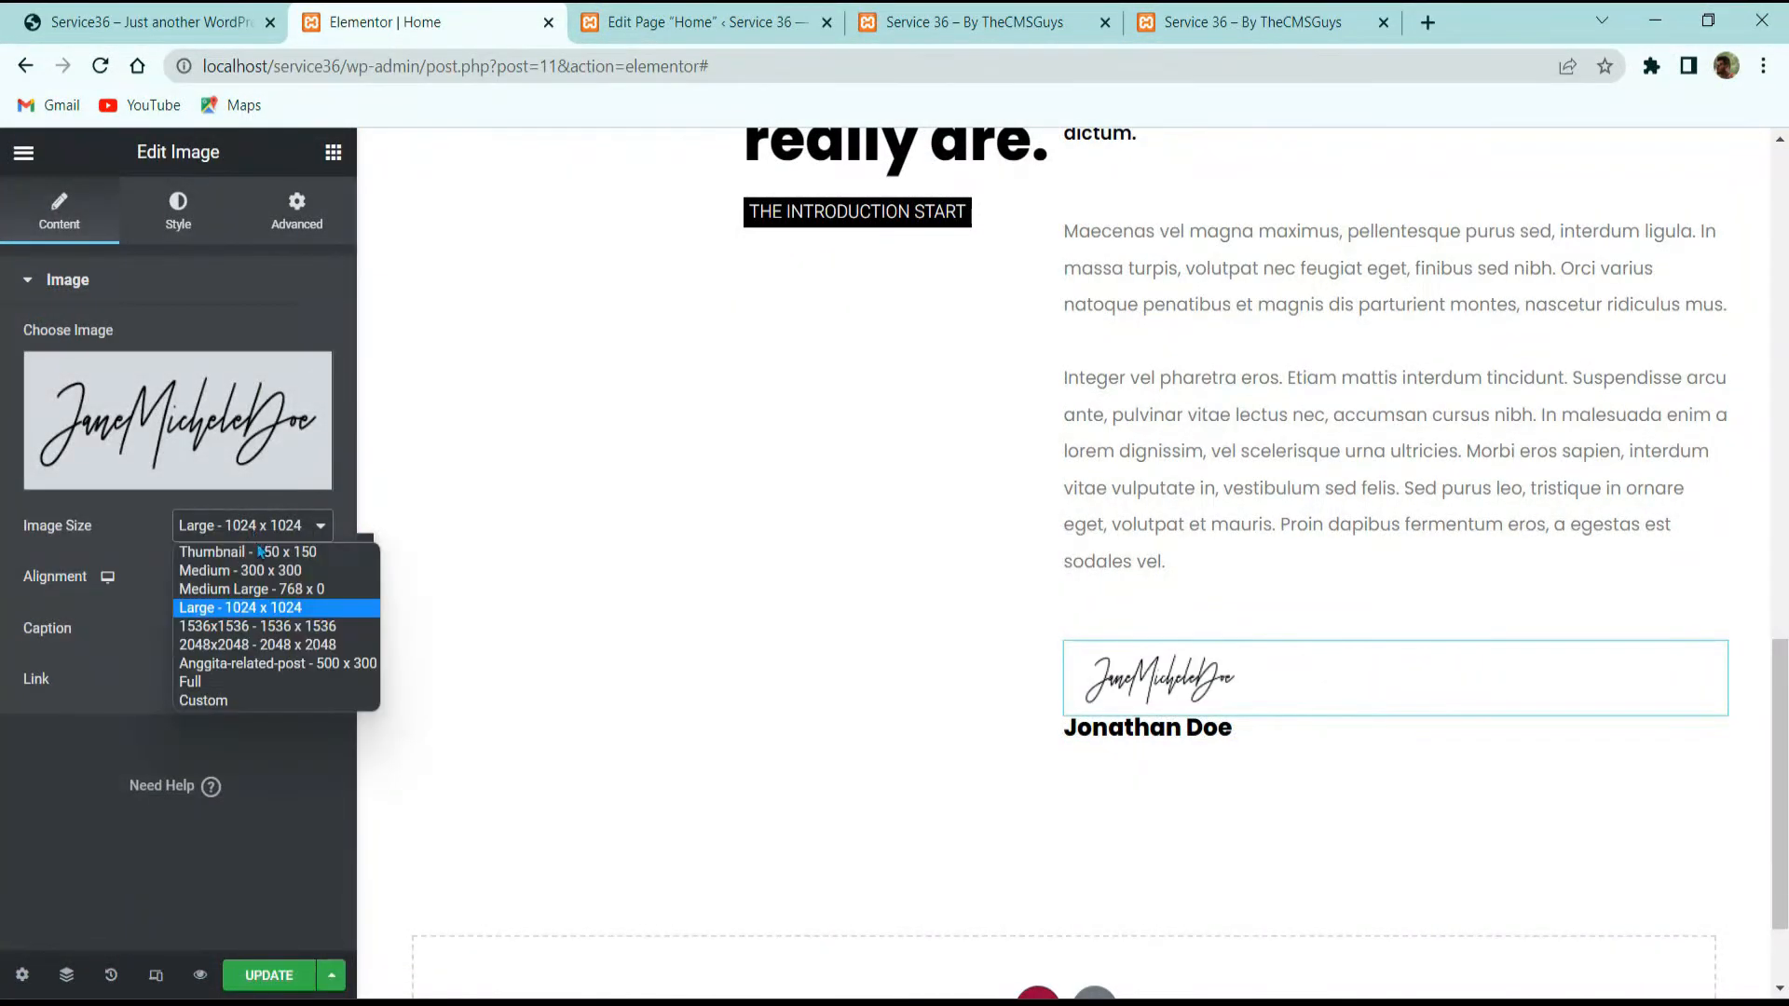
left_click(238, 681)
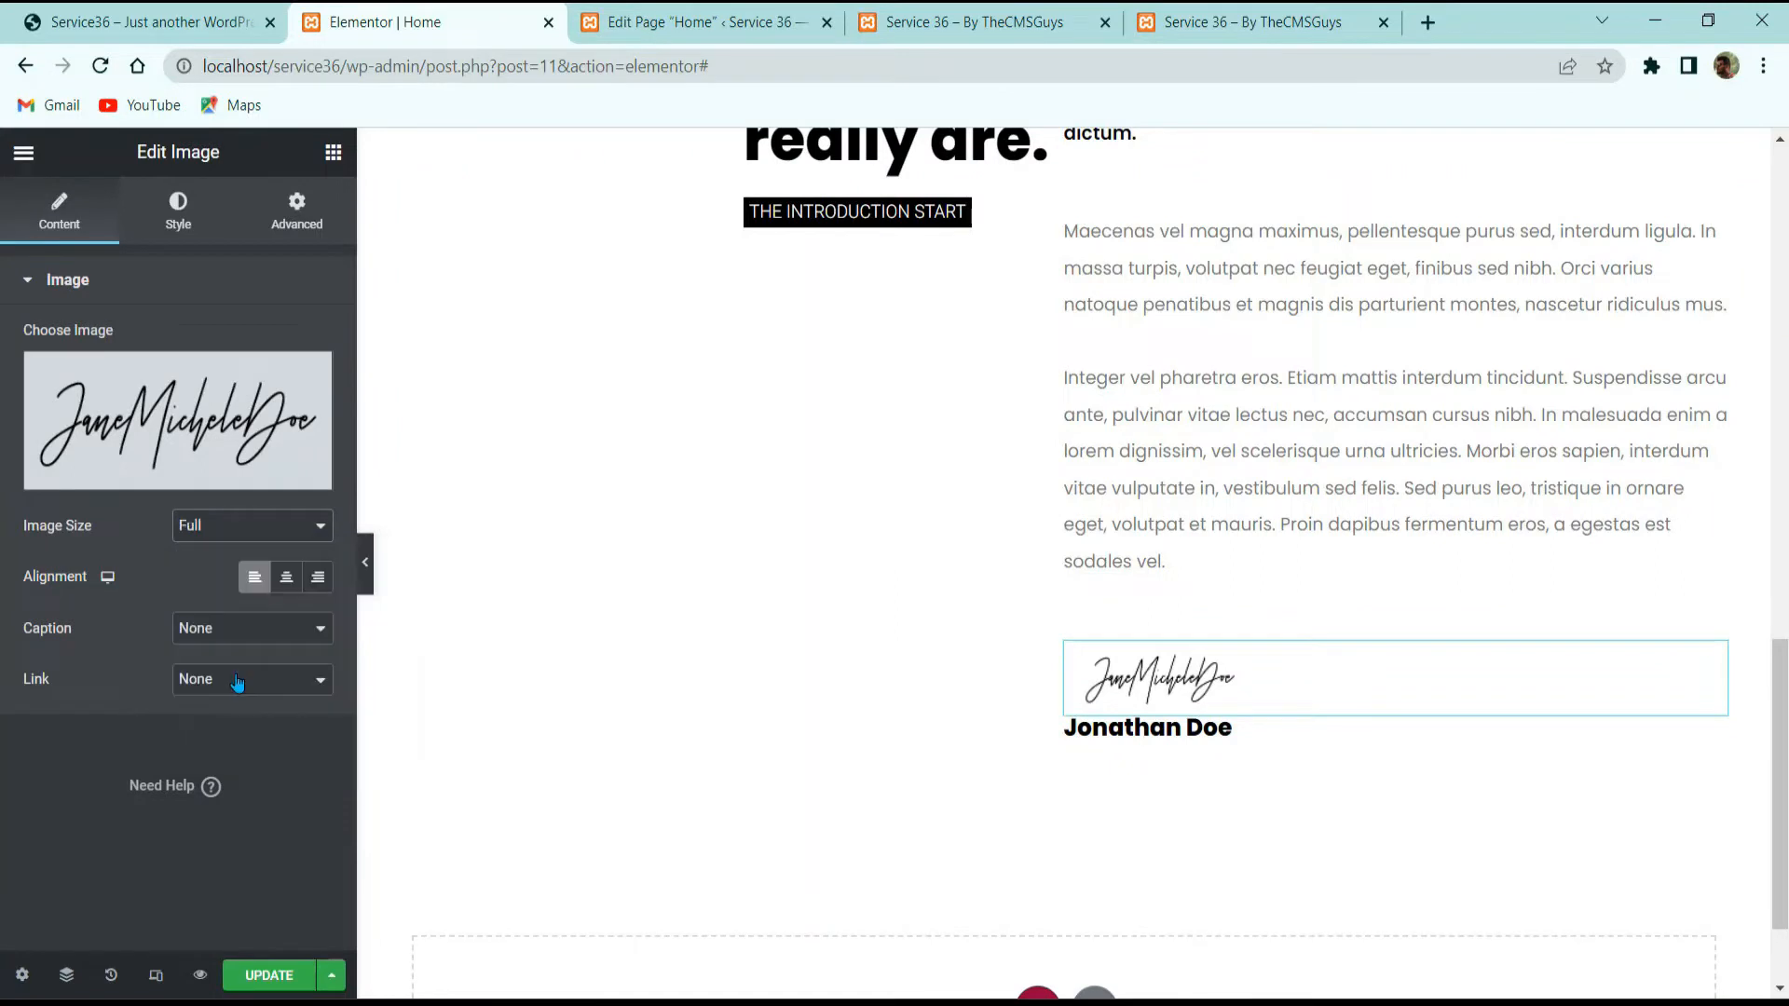
Step: Unlink the image's padding and set each side to 0
left_click(173, 220)
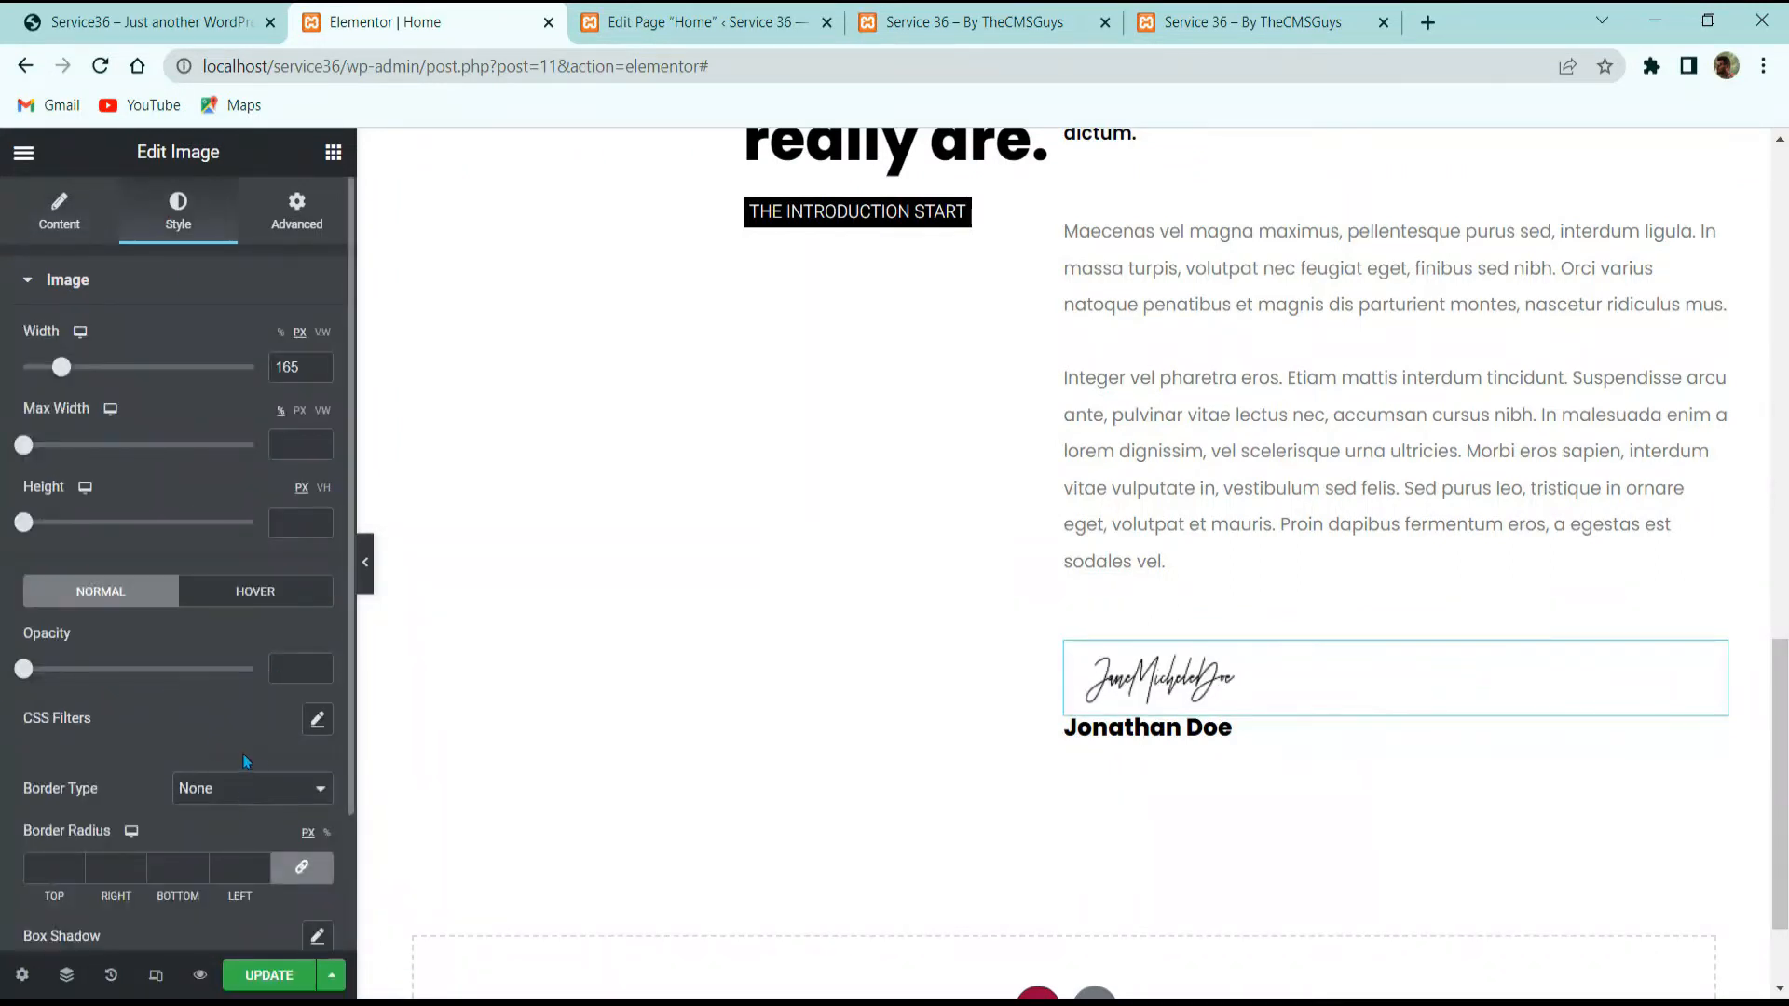
scroll(245, 762, "down", 2)
scroll(204, 569, "up", 2)
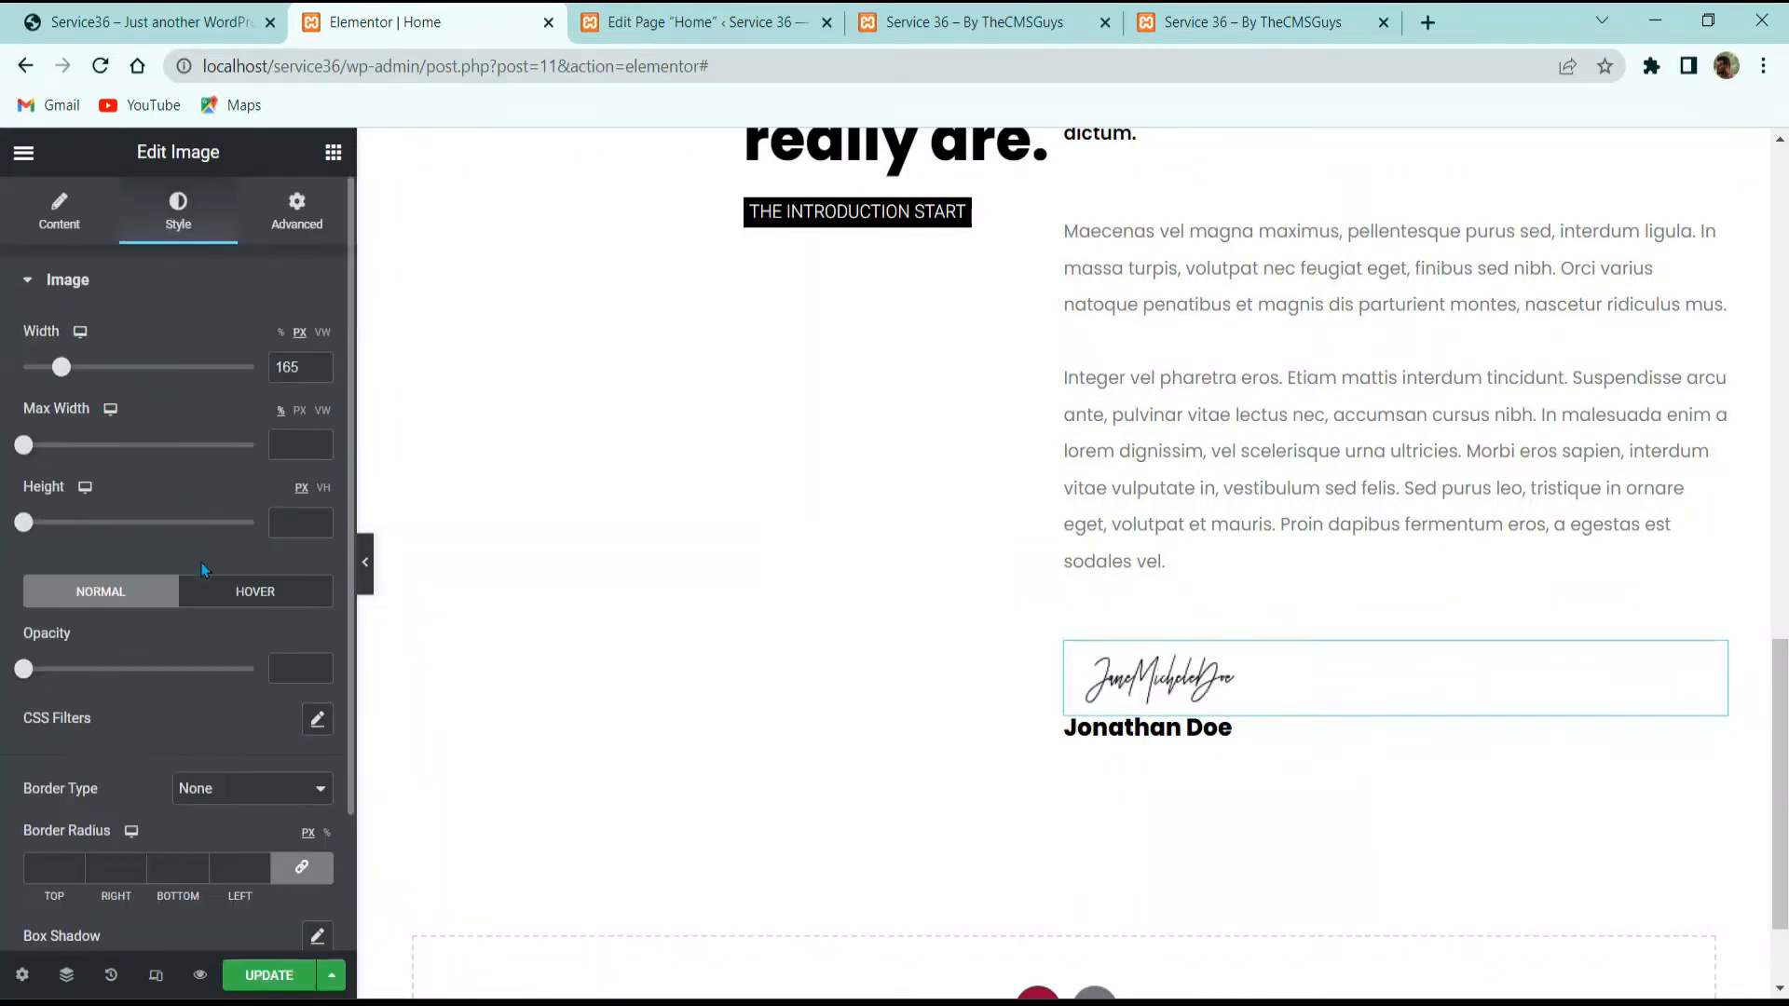
left_click(266, 206)
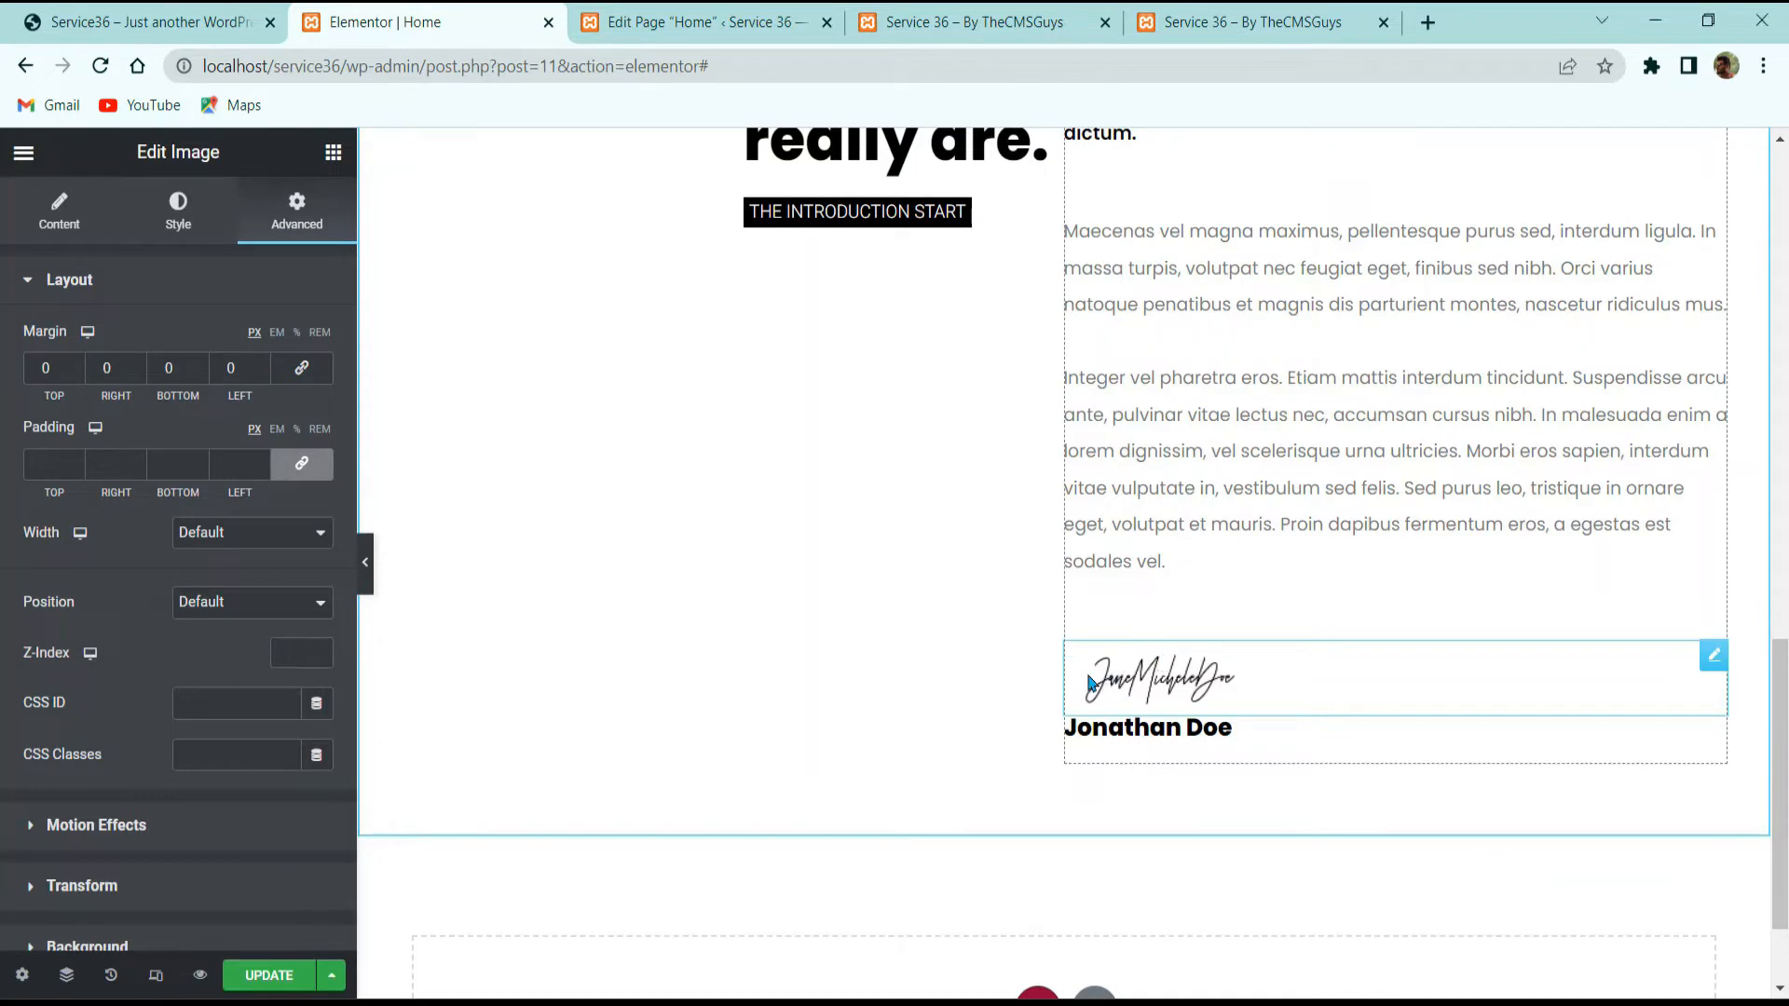
left_click(302, 463)
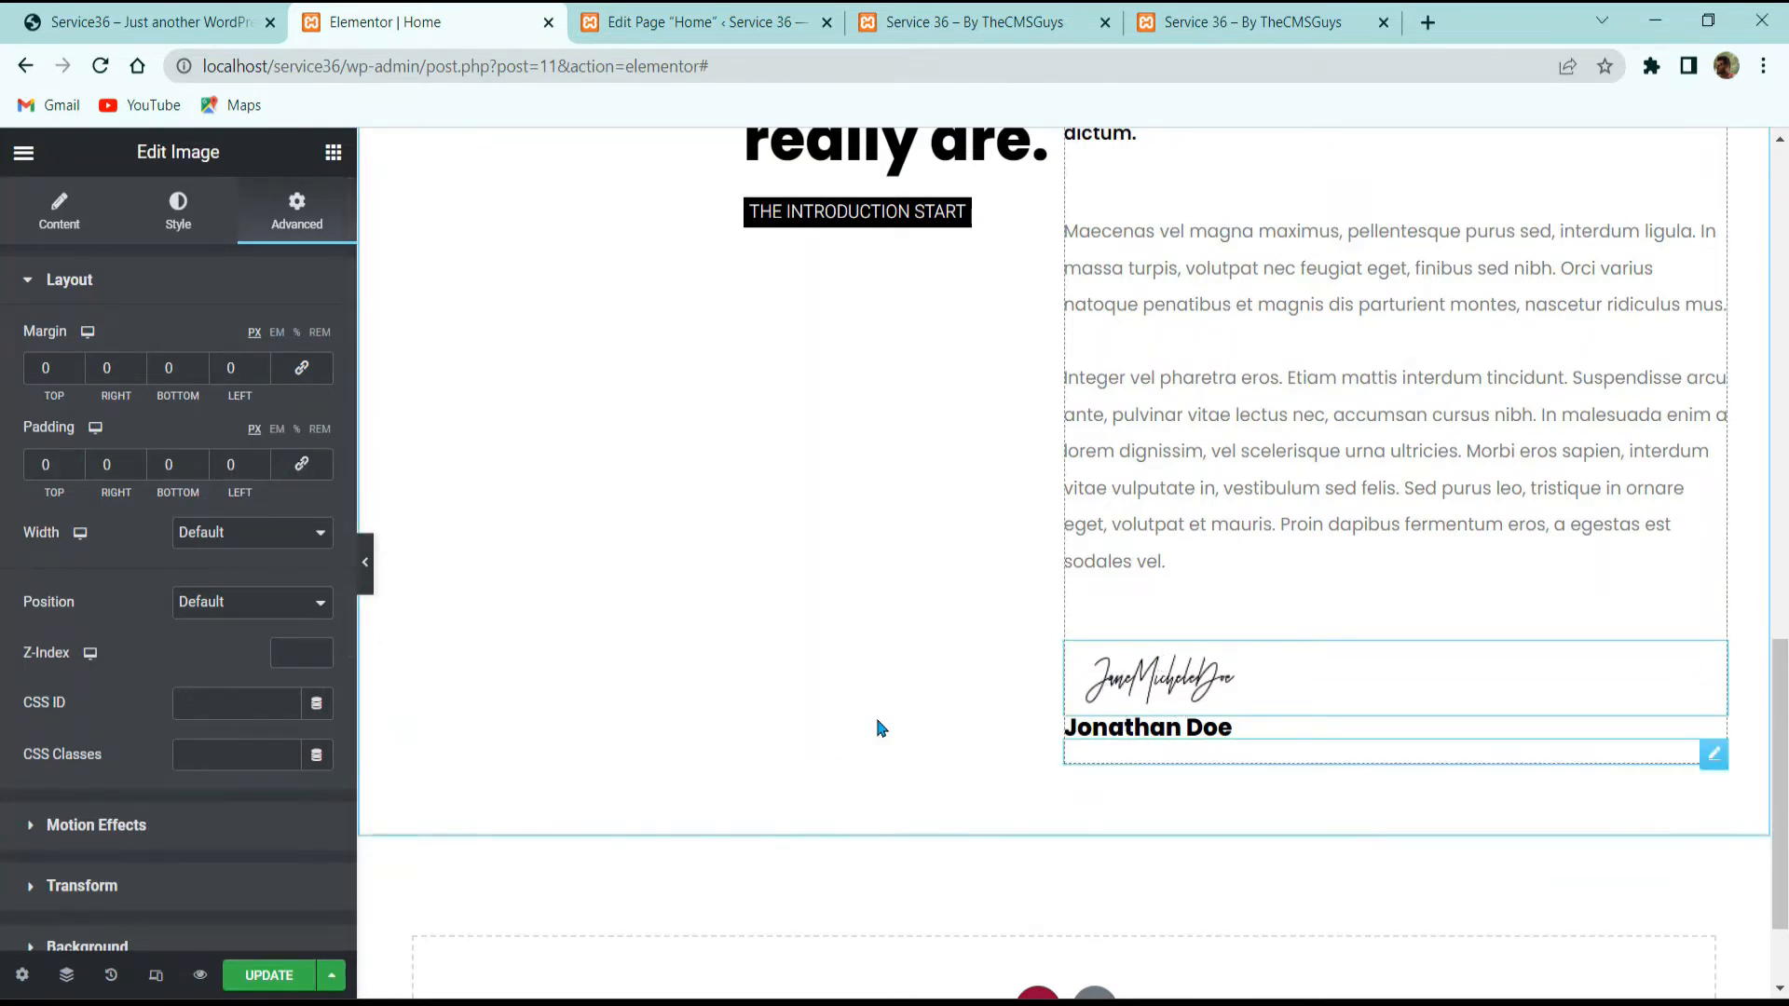
left_click(175, 213)
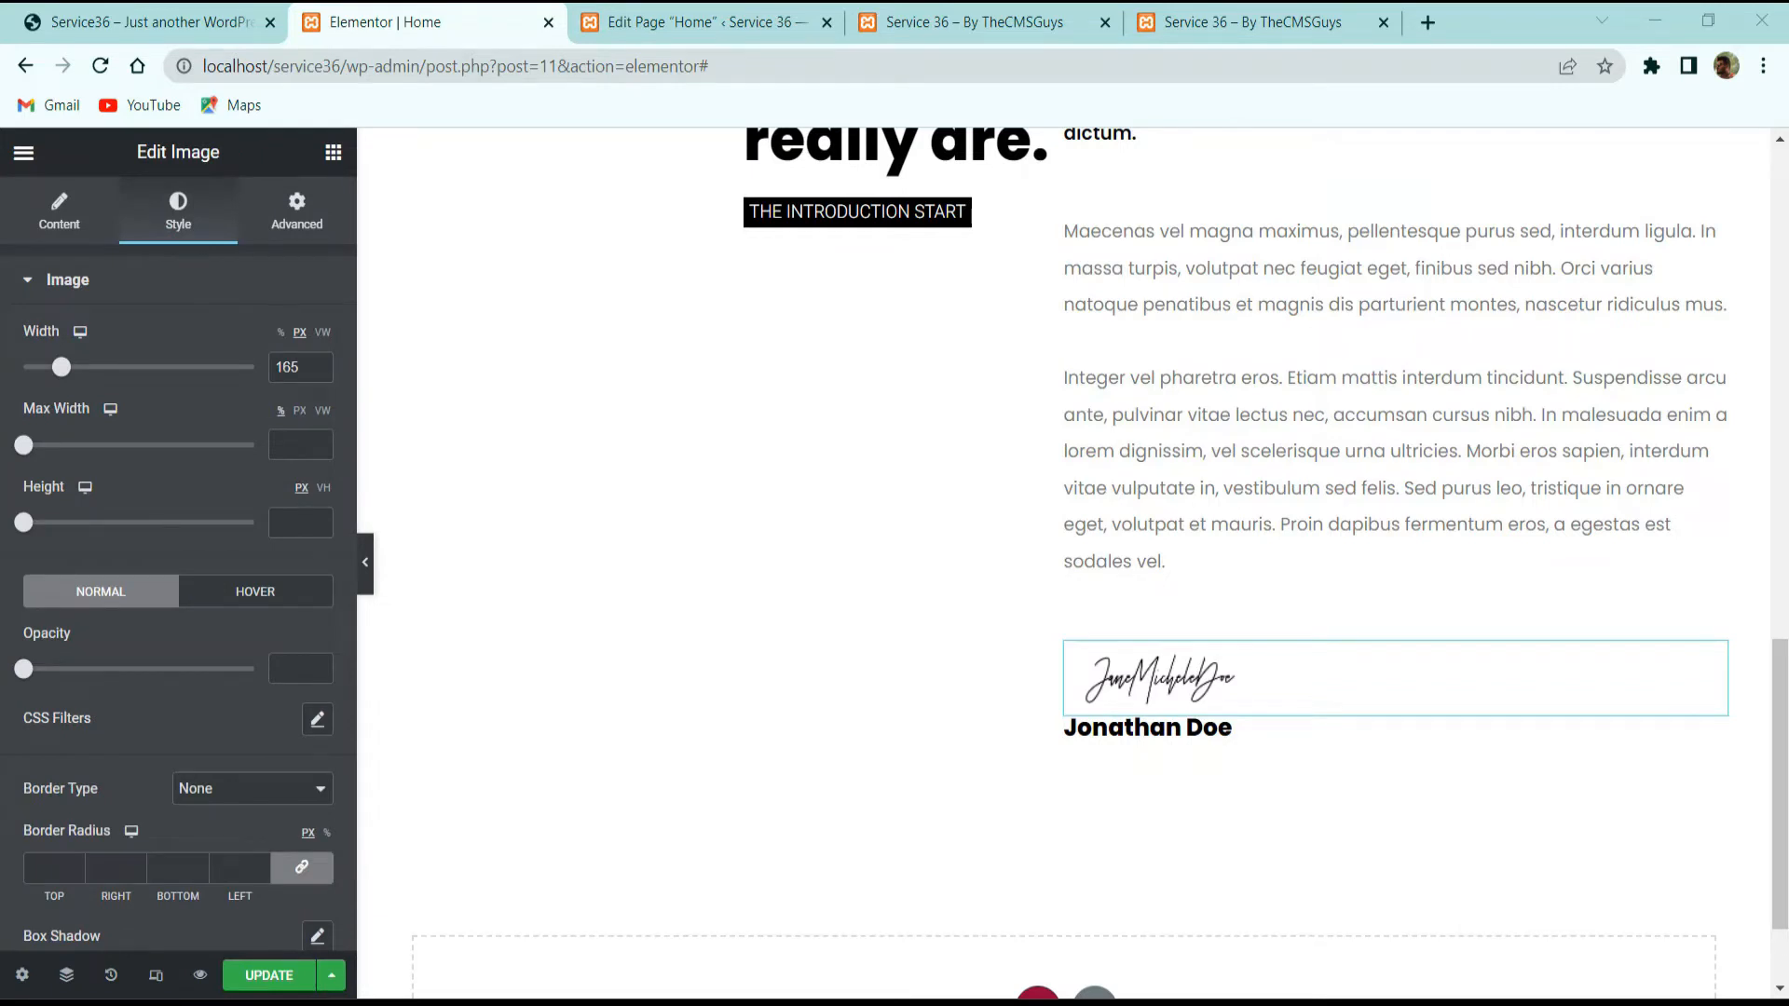
Step: Leave the signature left-aligned with no caption and no link
left_click(67, 210)
left_click(286, 577)
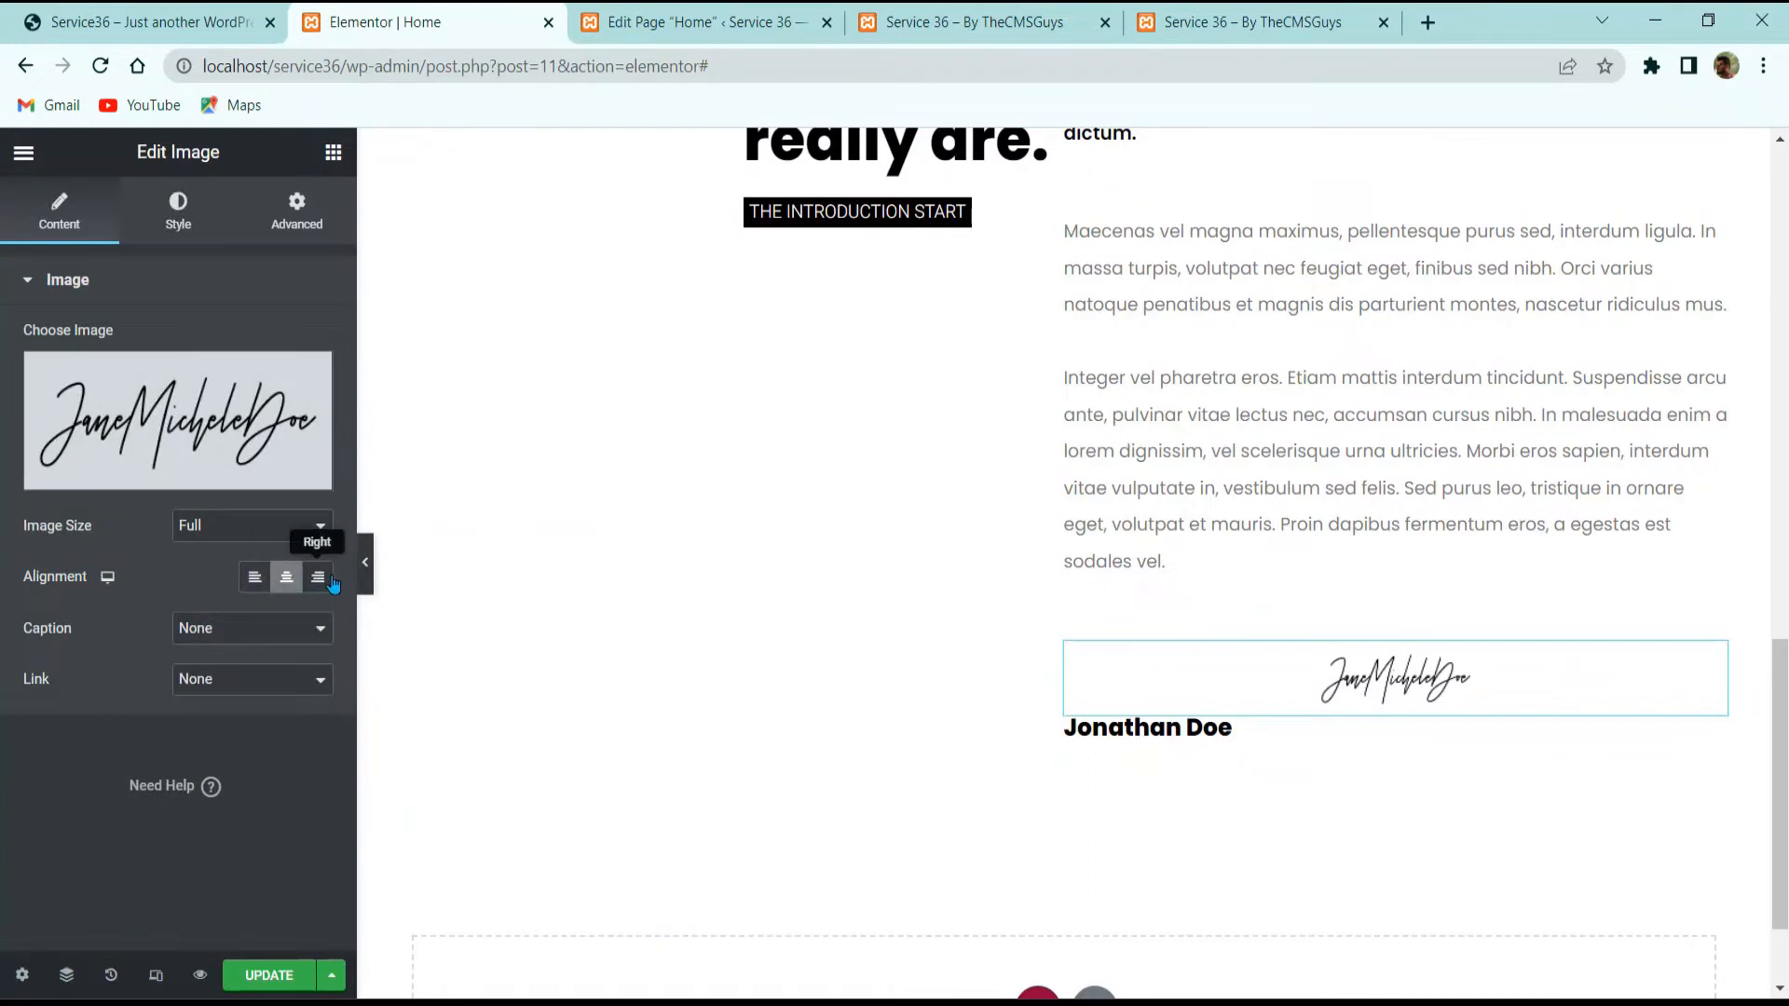
left_click(330, 579)
left_click(254, 579)
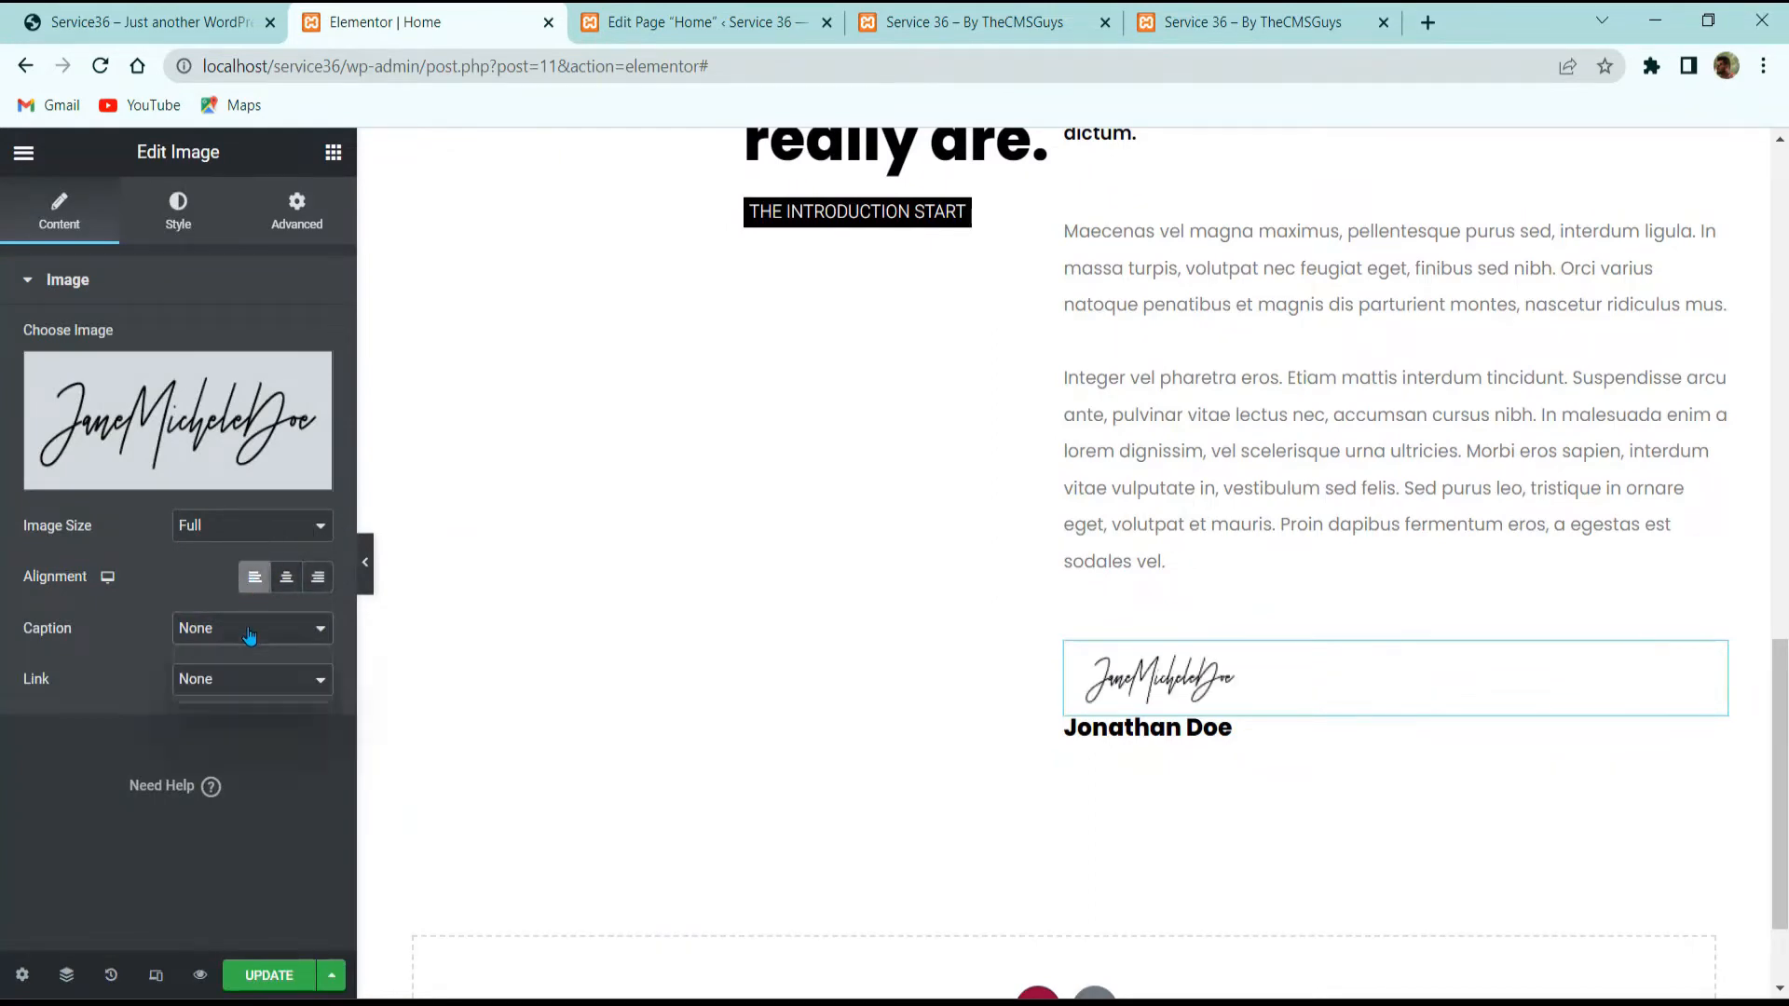
left_click(248, 634)
left_click(248, 673)
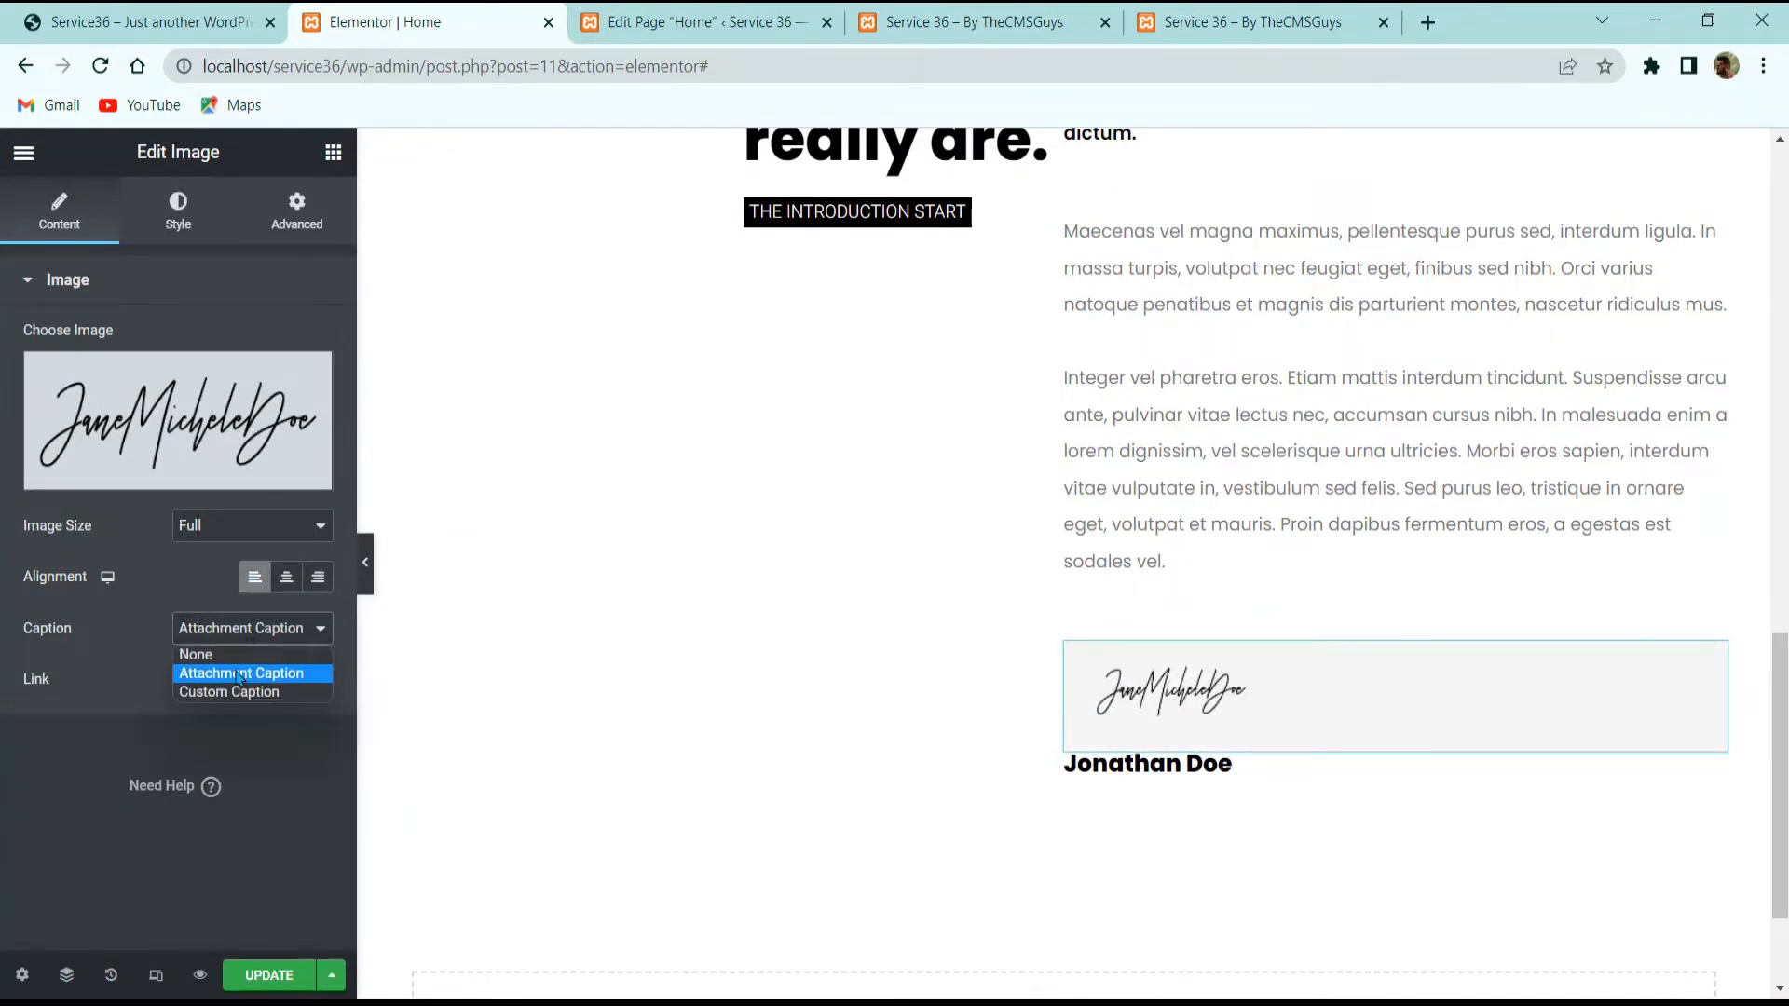
left_click(210, 654)
left_click(233, 685)
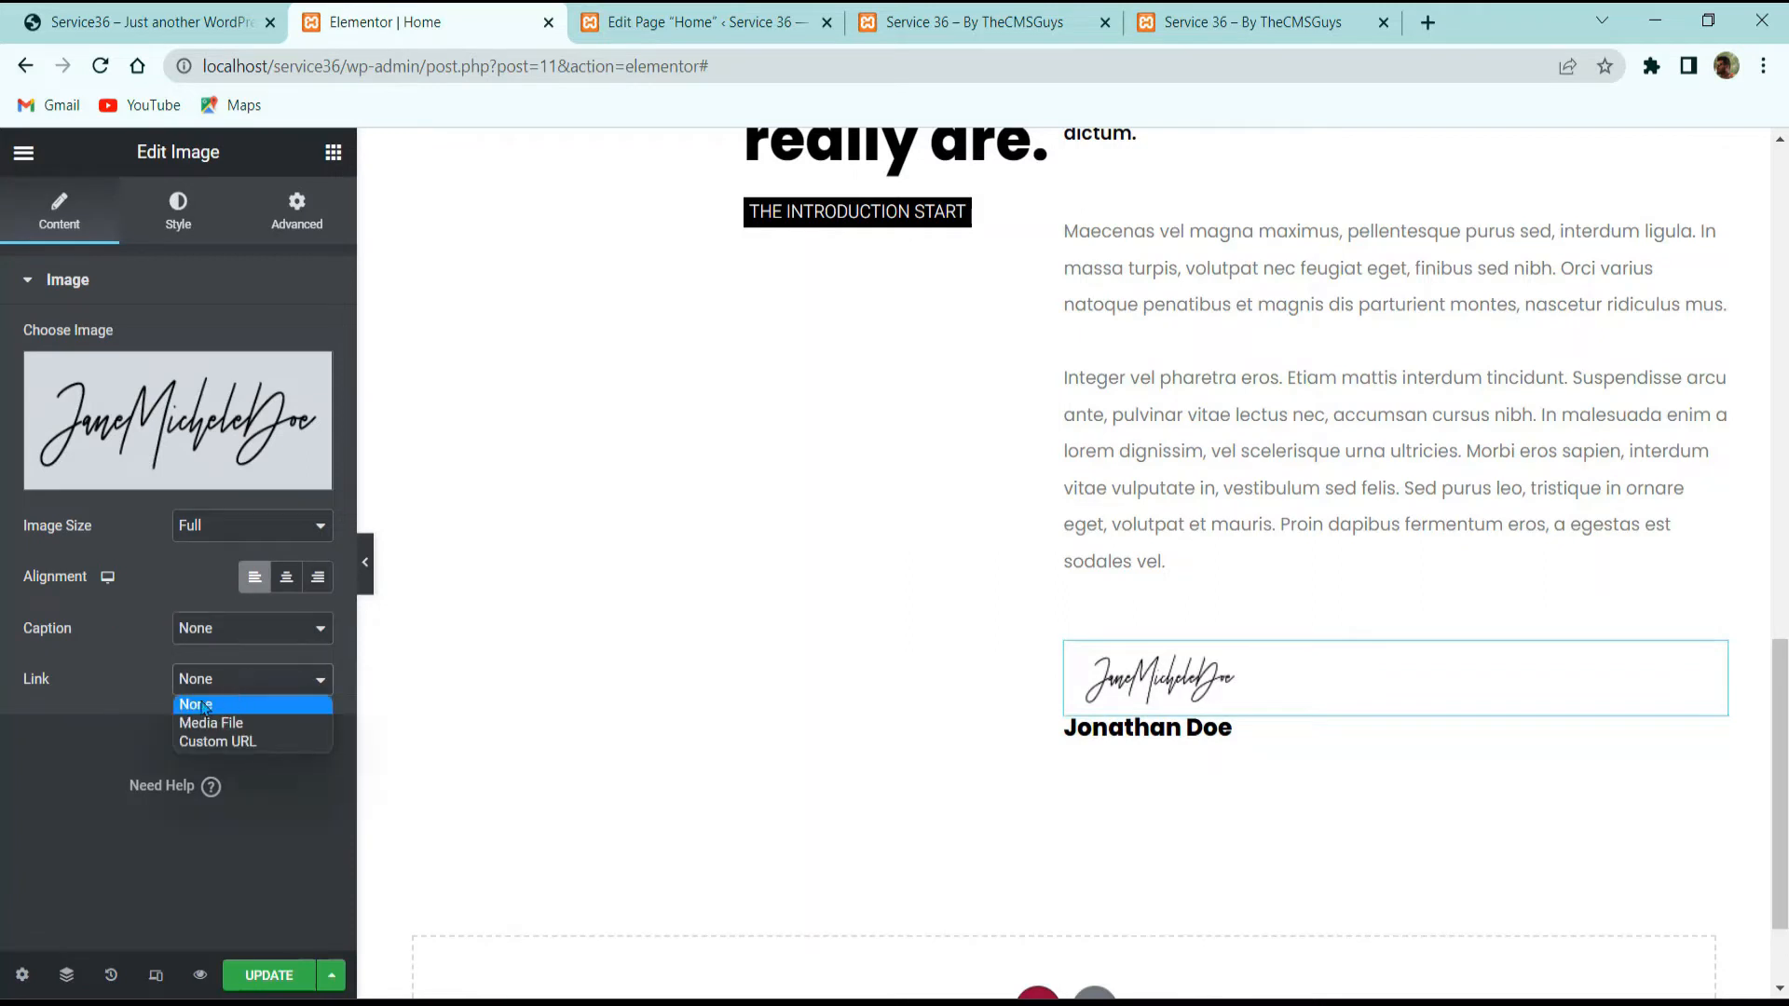
left_click(204, 708)
Step: Widen the signature image to 185 px and set each corner radius to 0
left_click(177, 216)
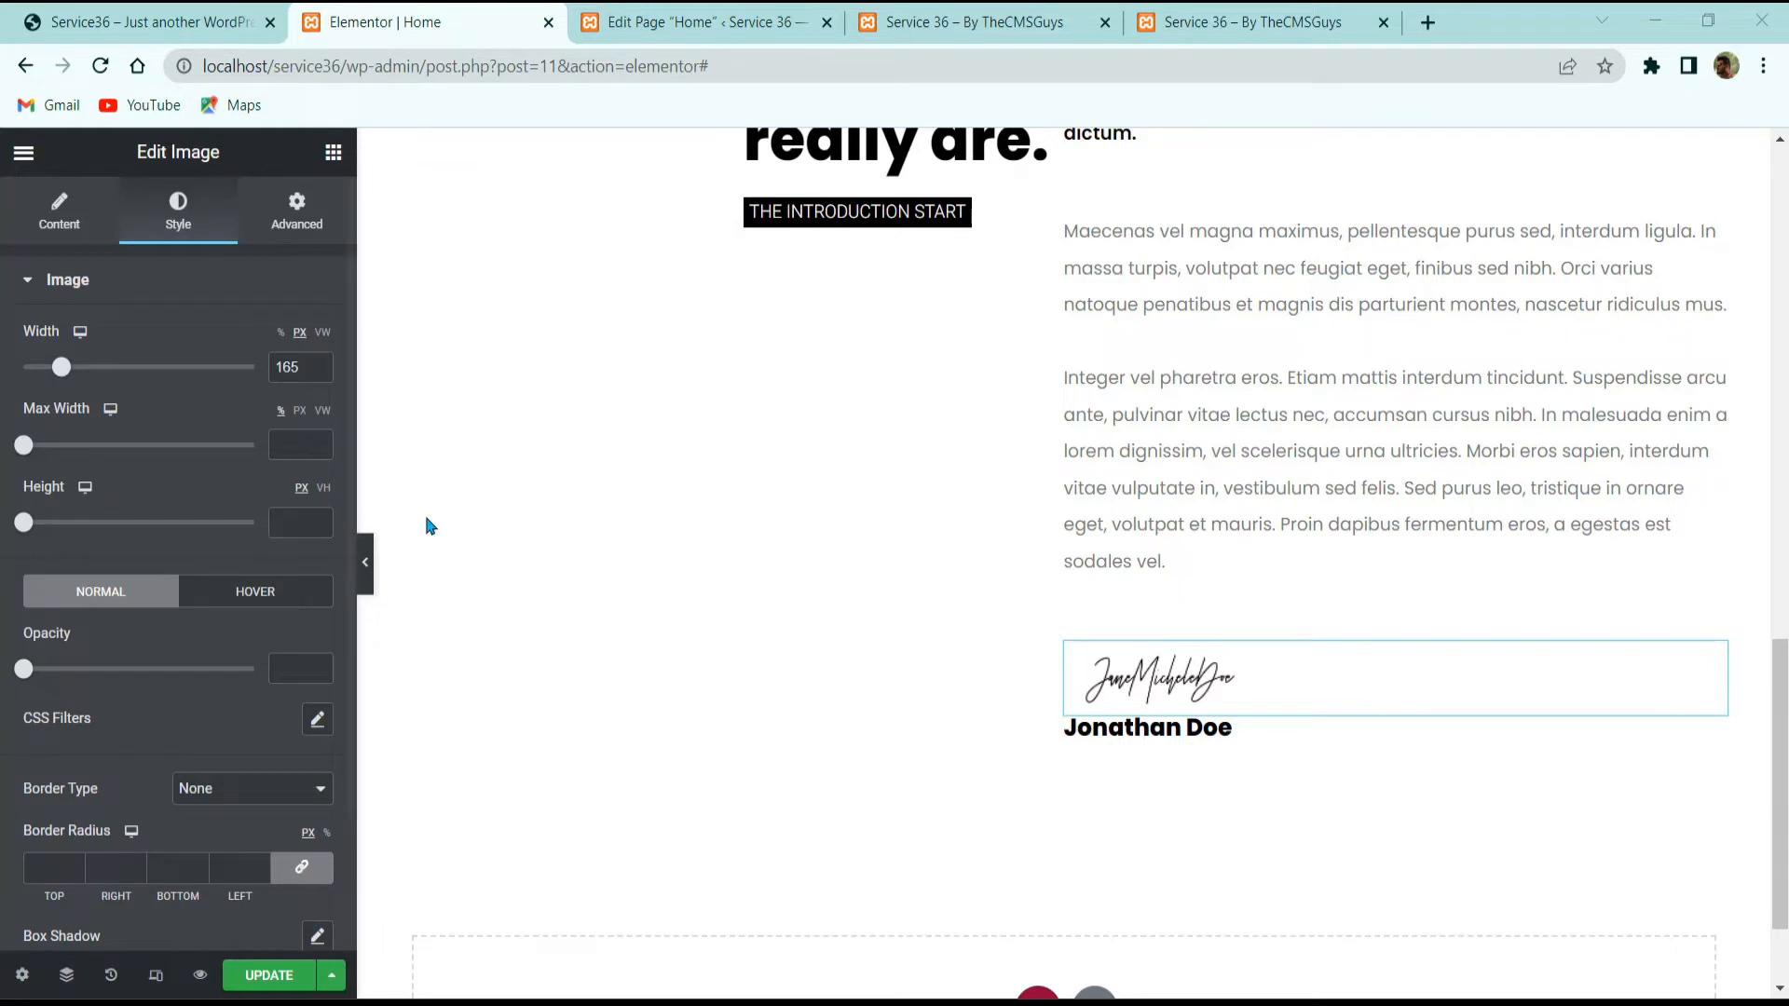
left_click_drag(300, 367, 190, 371)
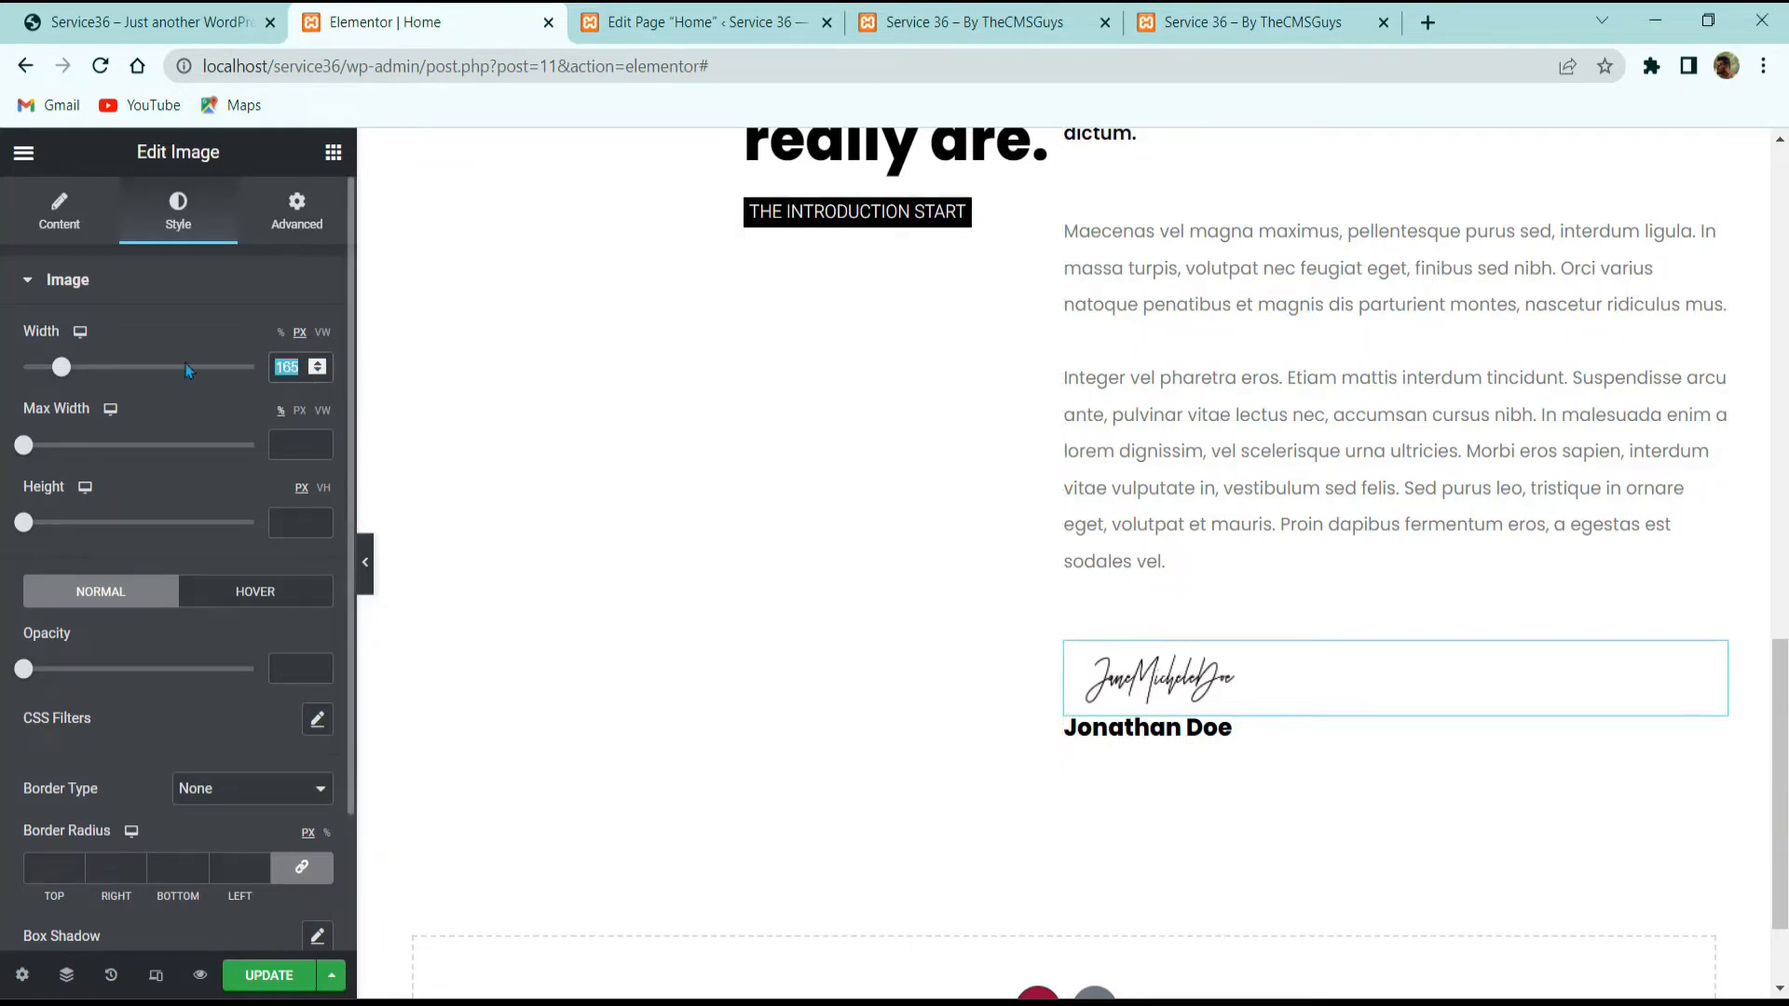
type("185")
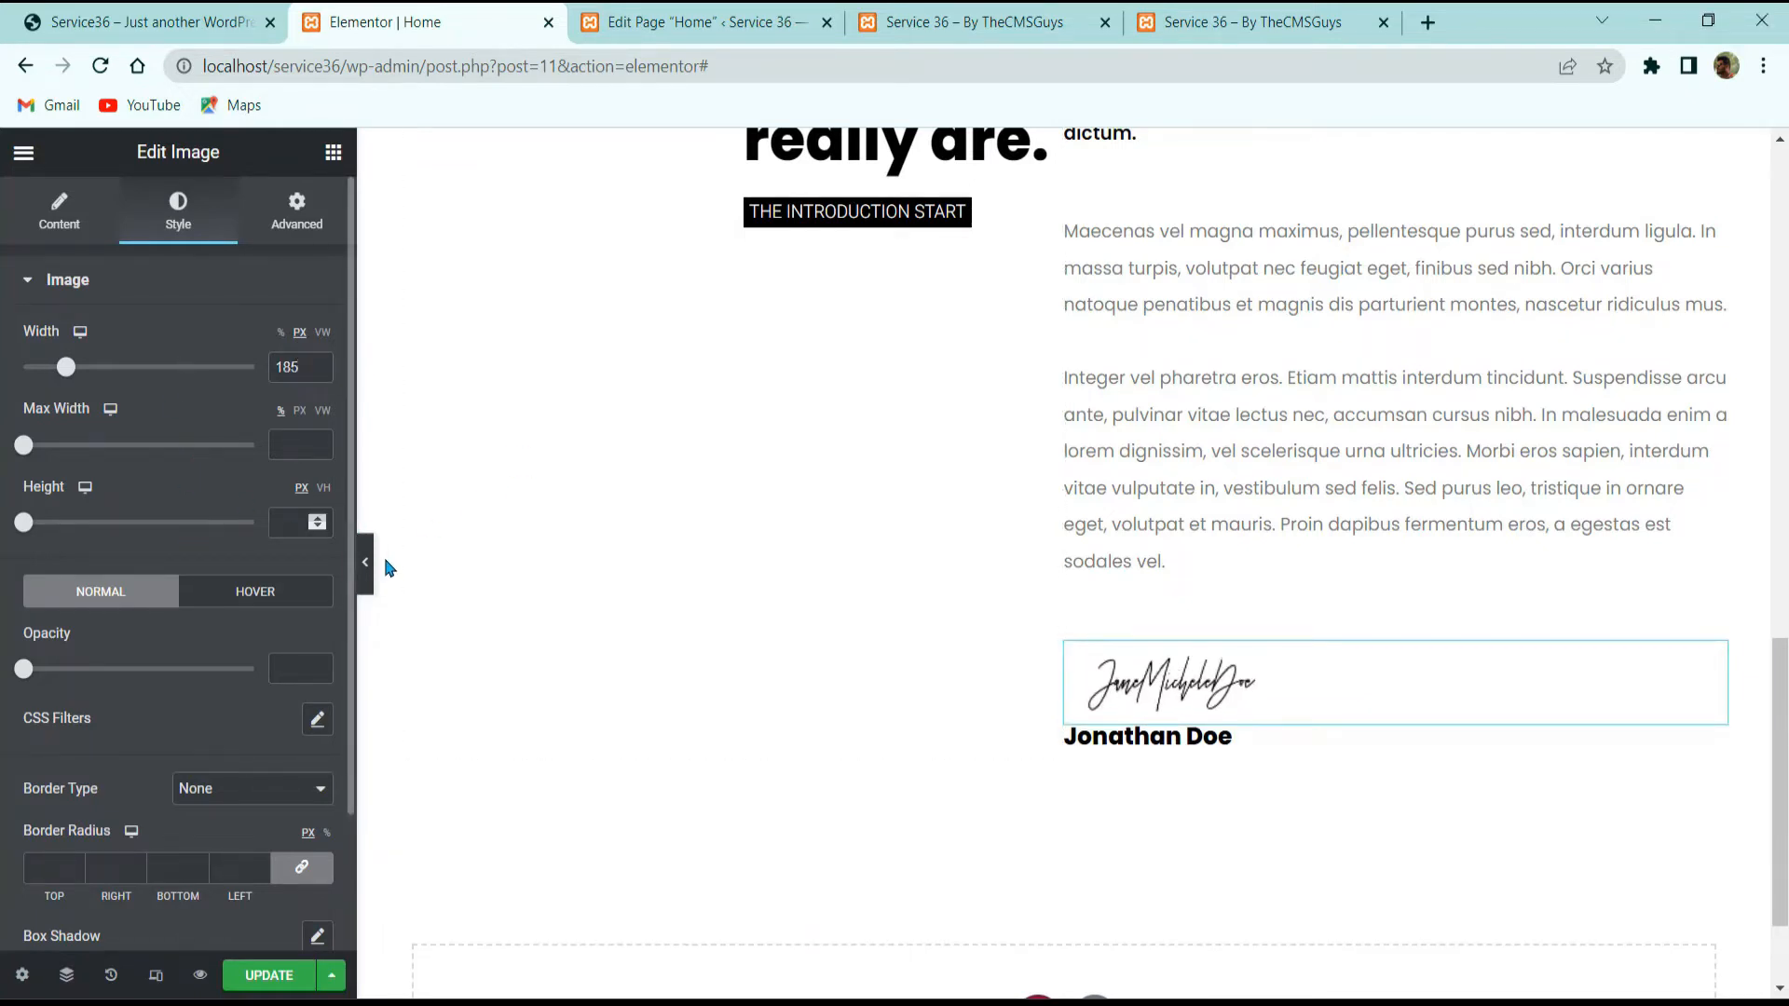
scroll(387, 566, "down", 2)
scroll(258, 764, "down", 2)
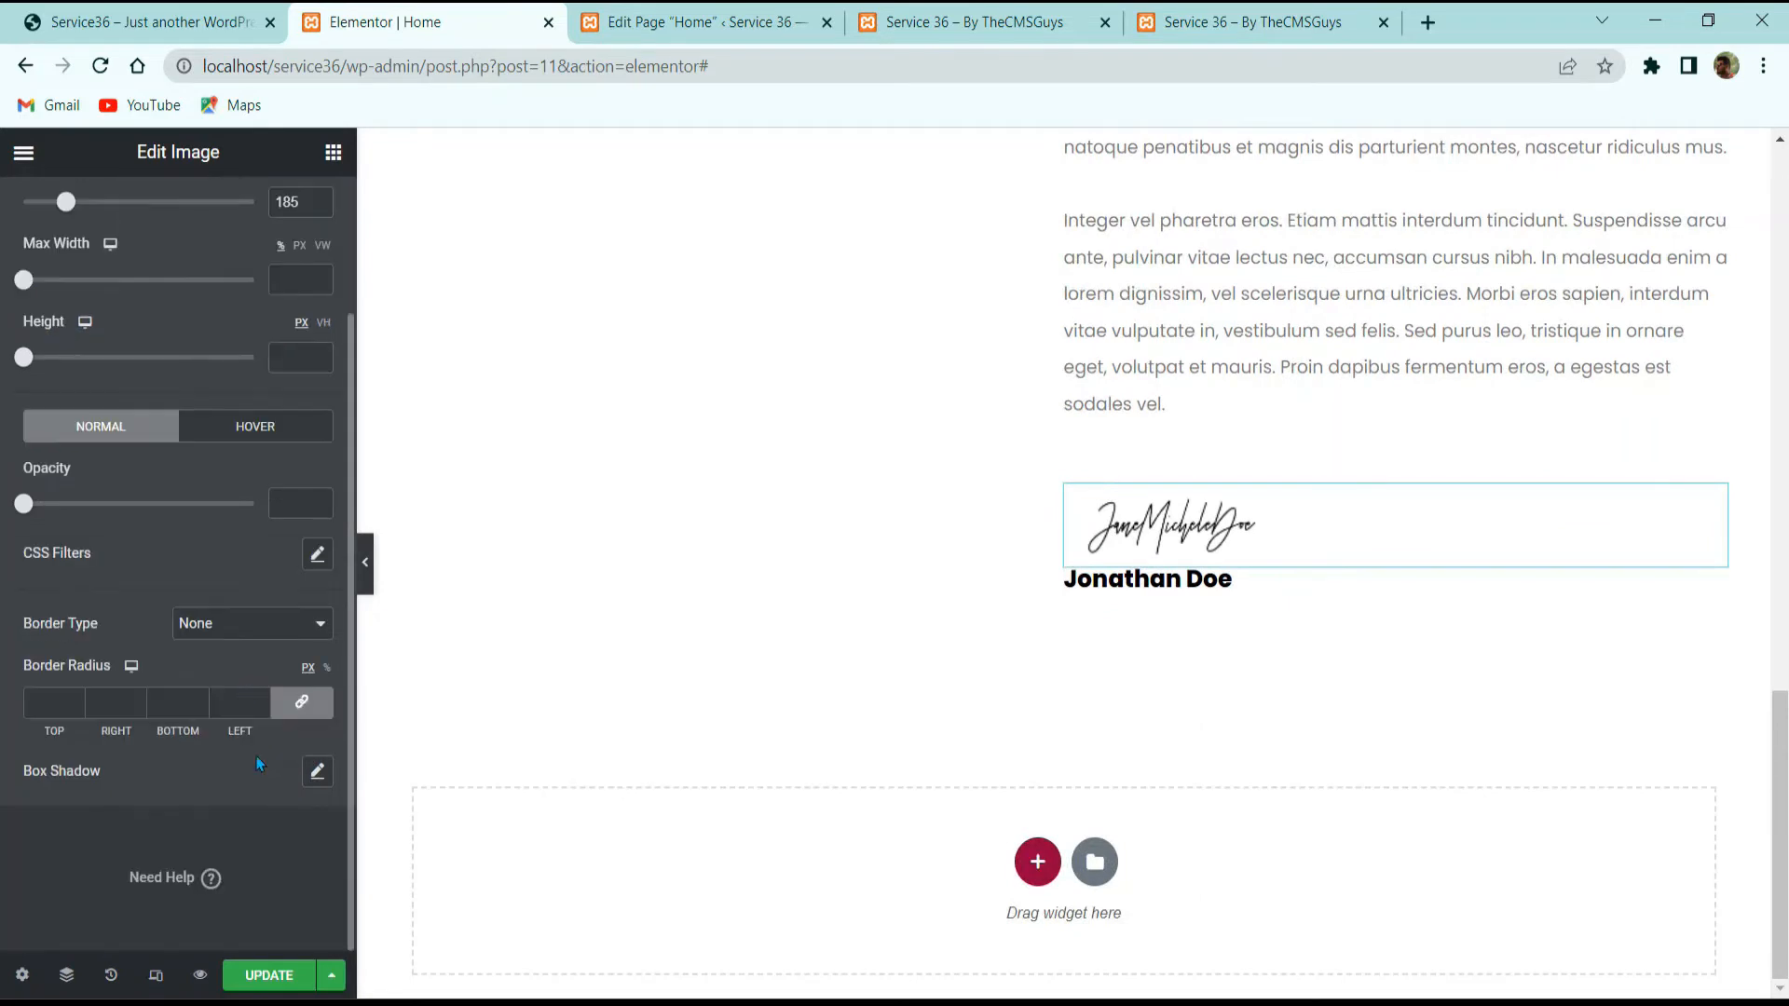
left_click(301, 702)
left_click(254, 428)
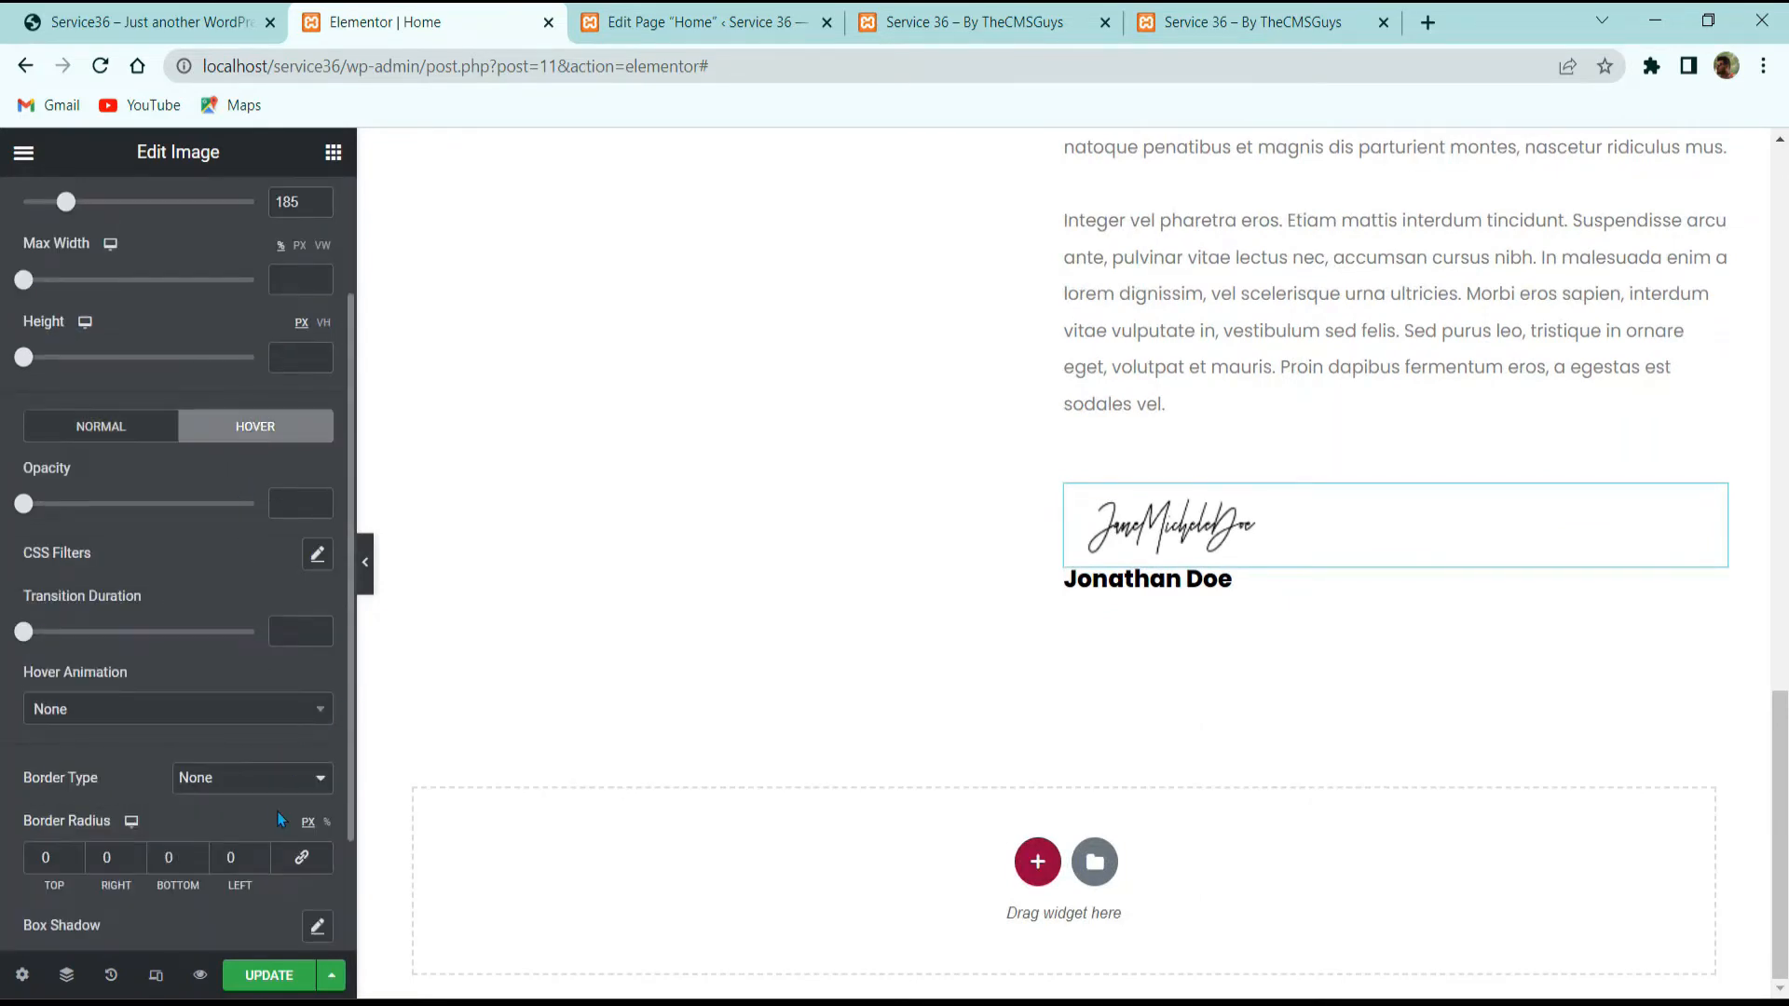
Step: Duplicate the name heading and replace its text with 'CEO & FOUNDER' copied from the live site
left_click(149, 22)
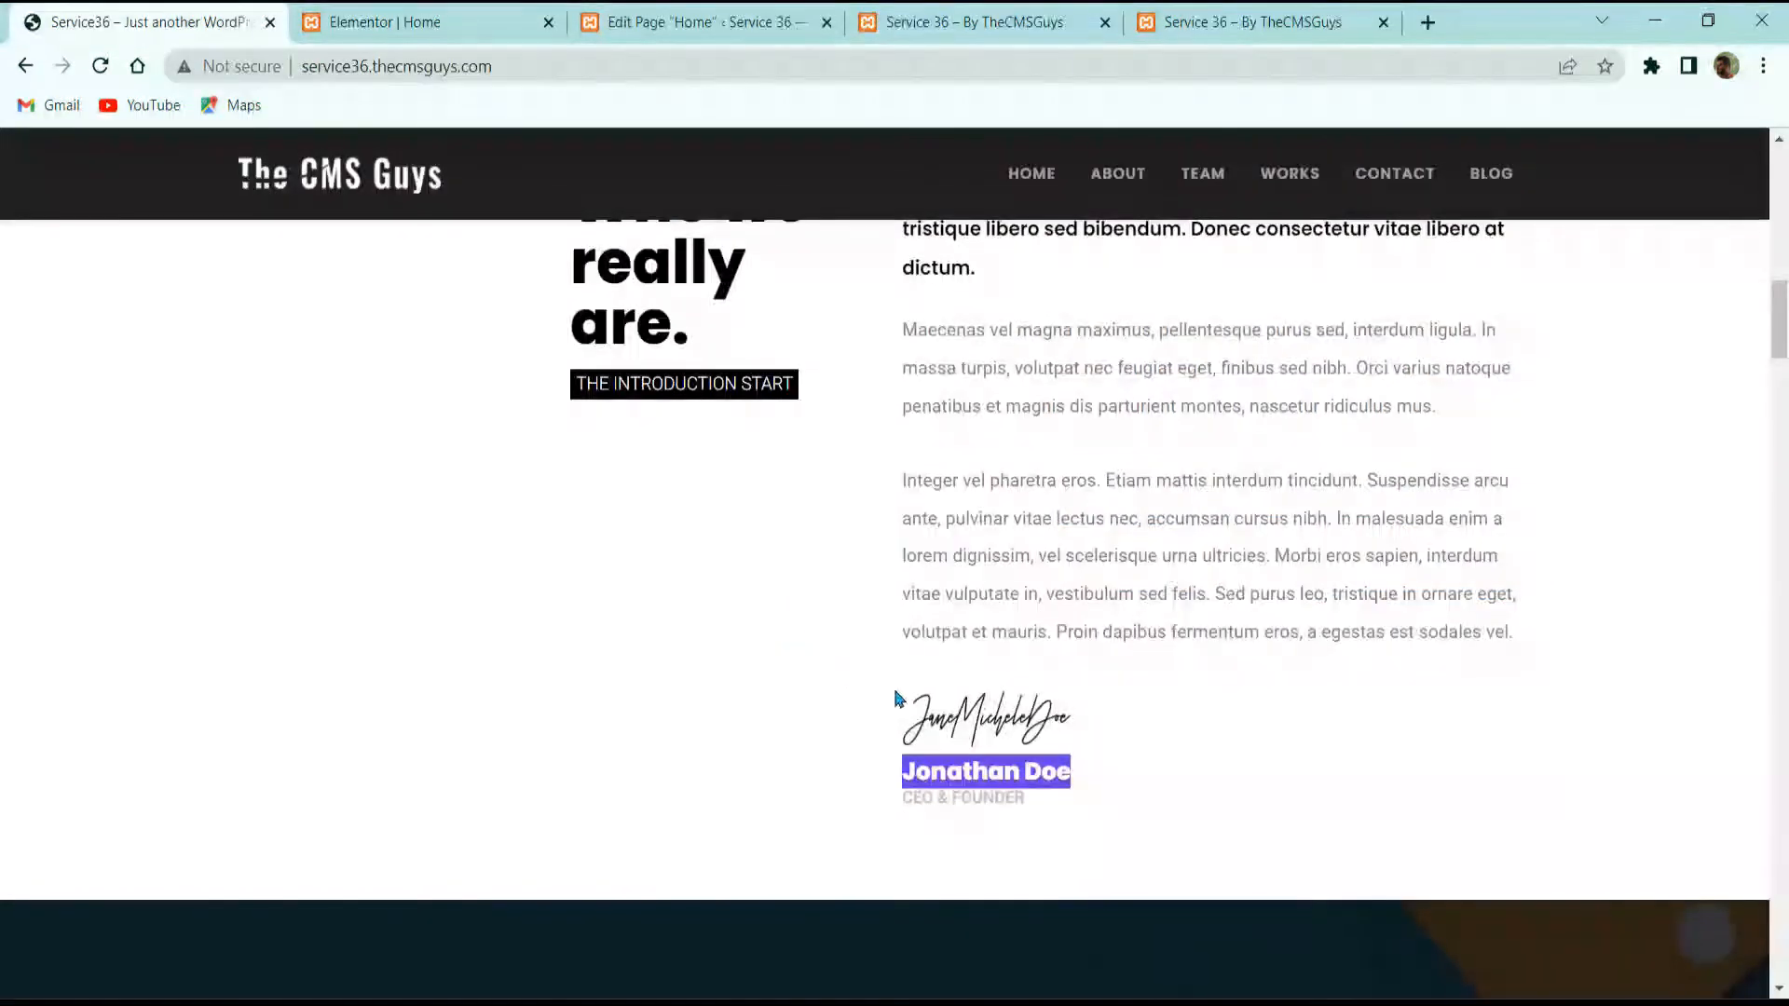
triple_click(961, 797)
right_click(961, 797)
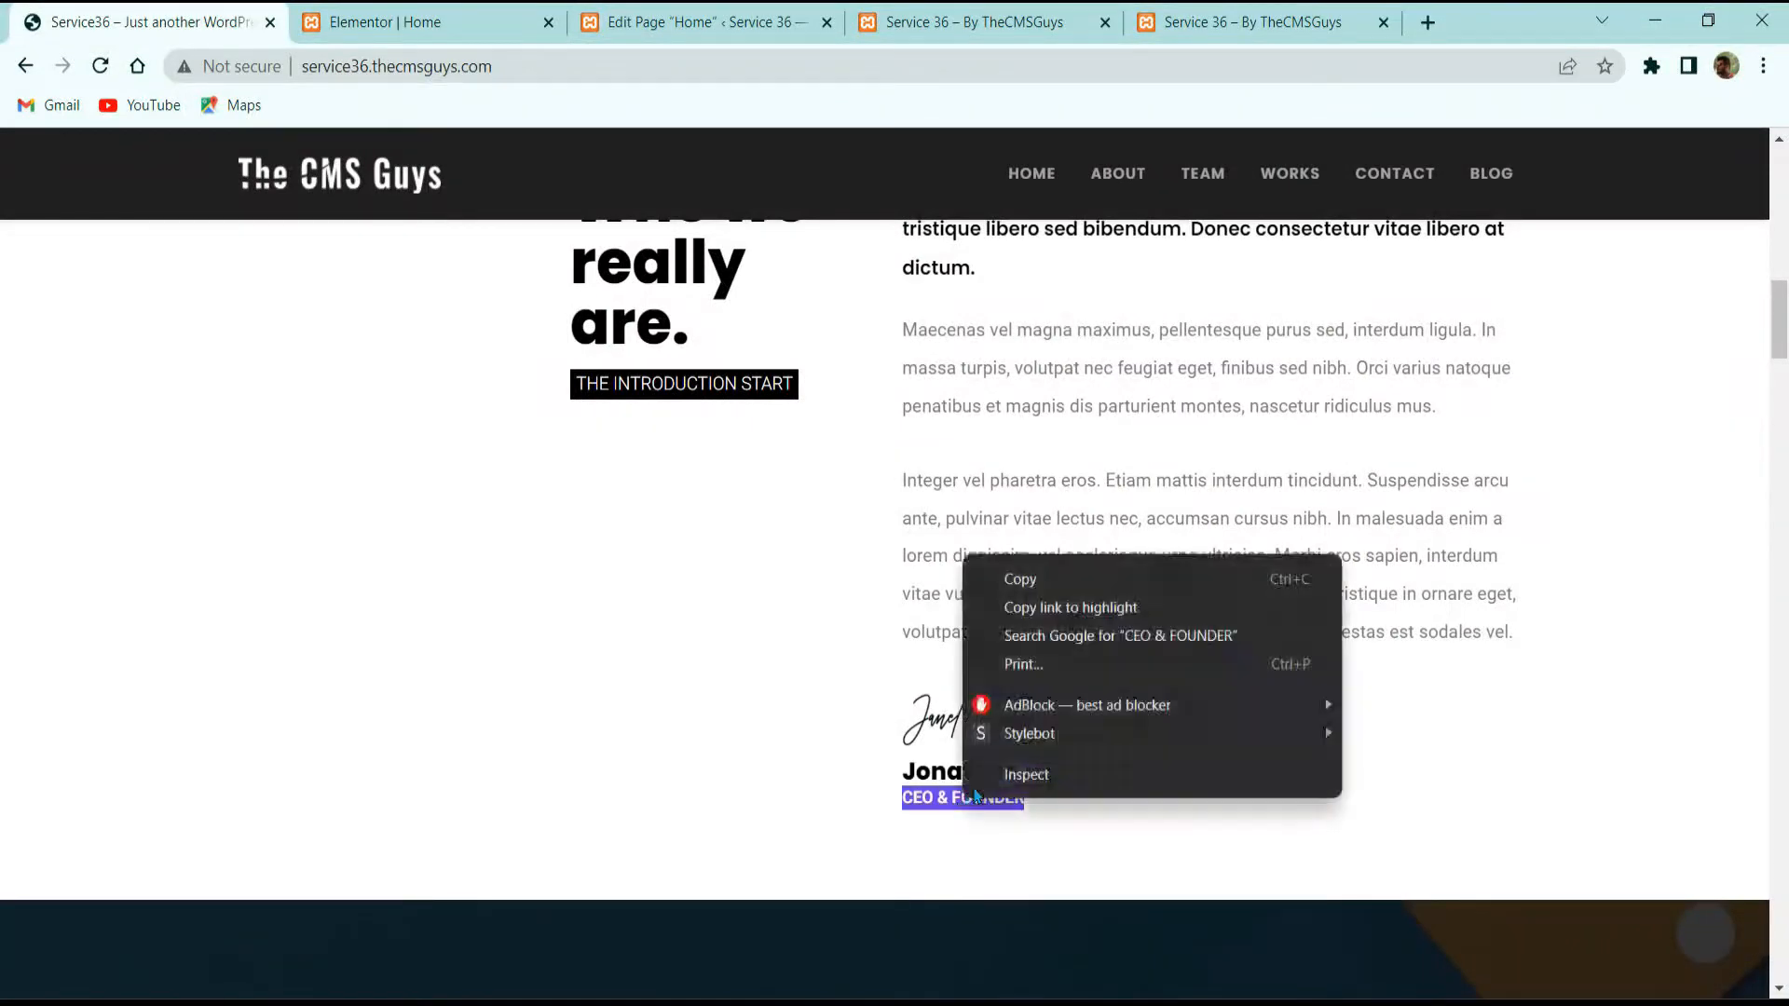
left_click(1016, 579)
key("ctrl+Tab")
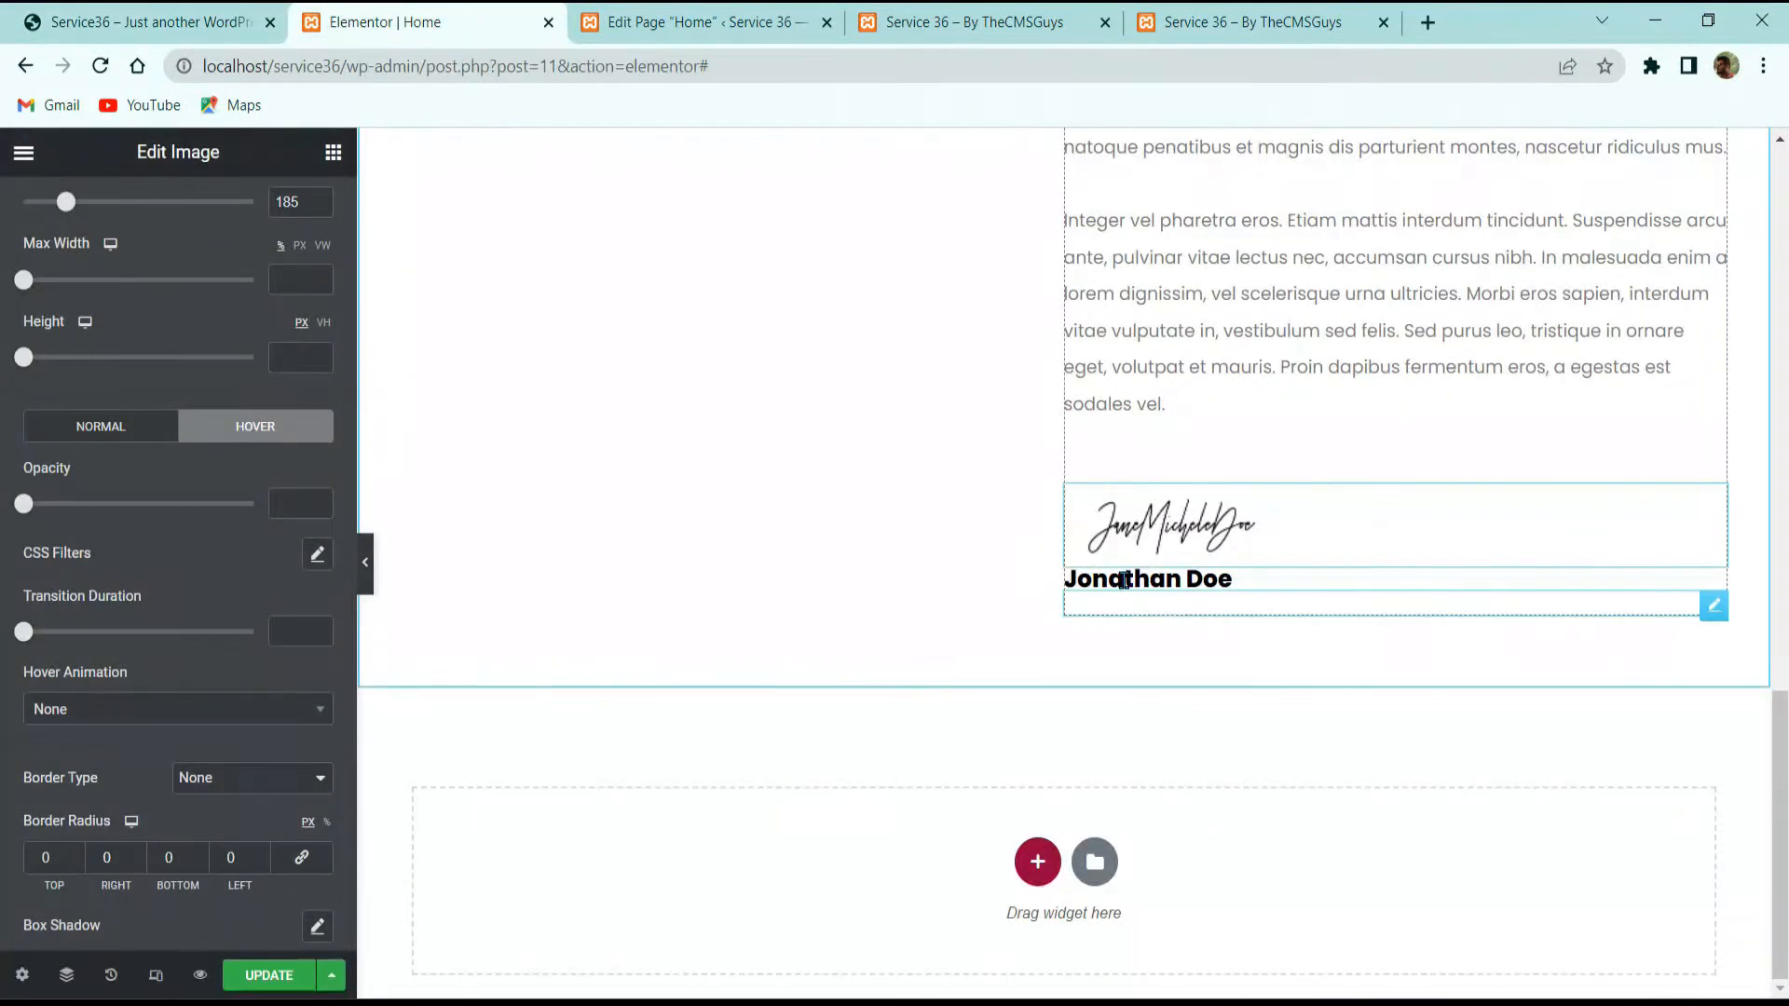
right_click(1145, 594)
left_click(1189, 639)
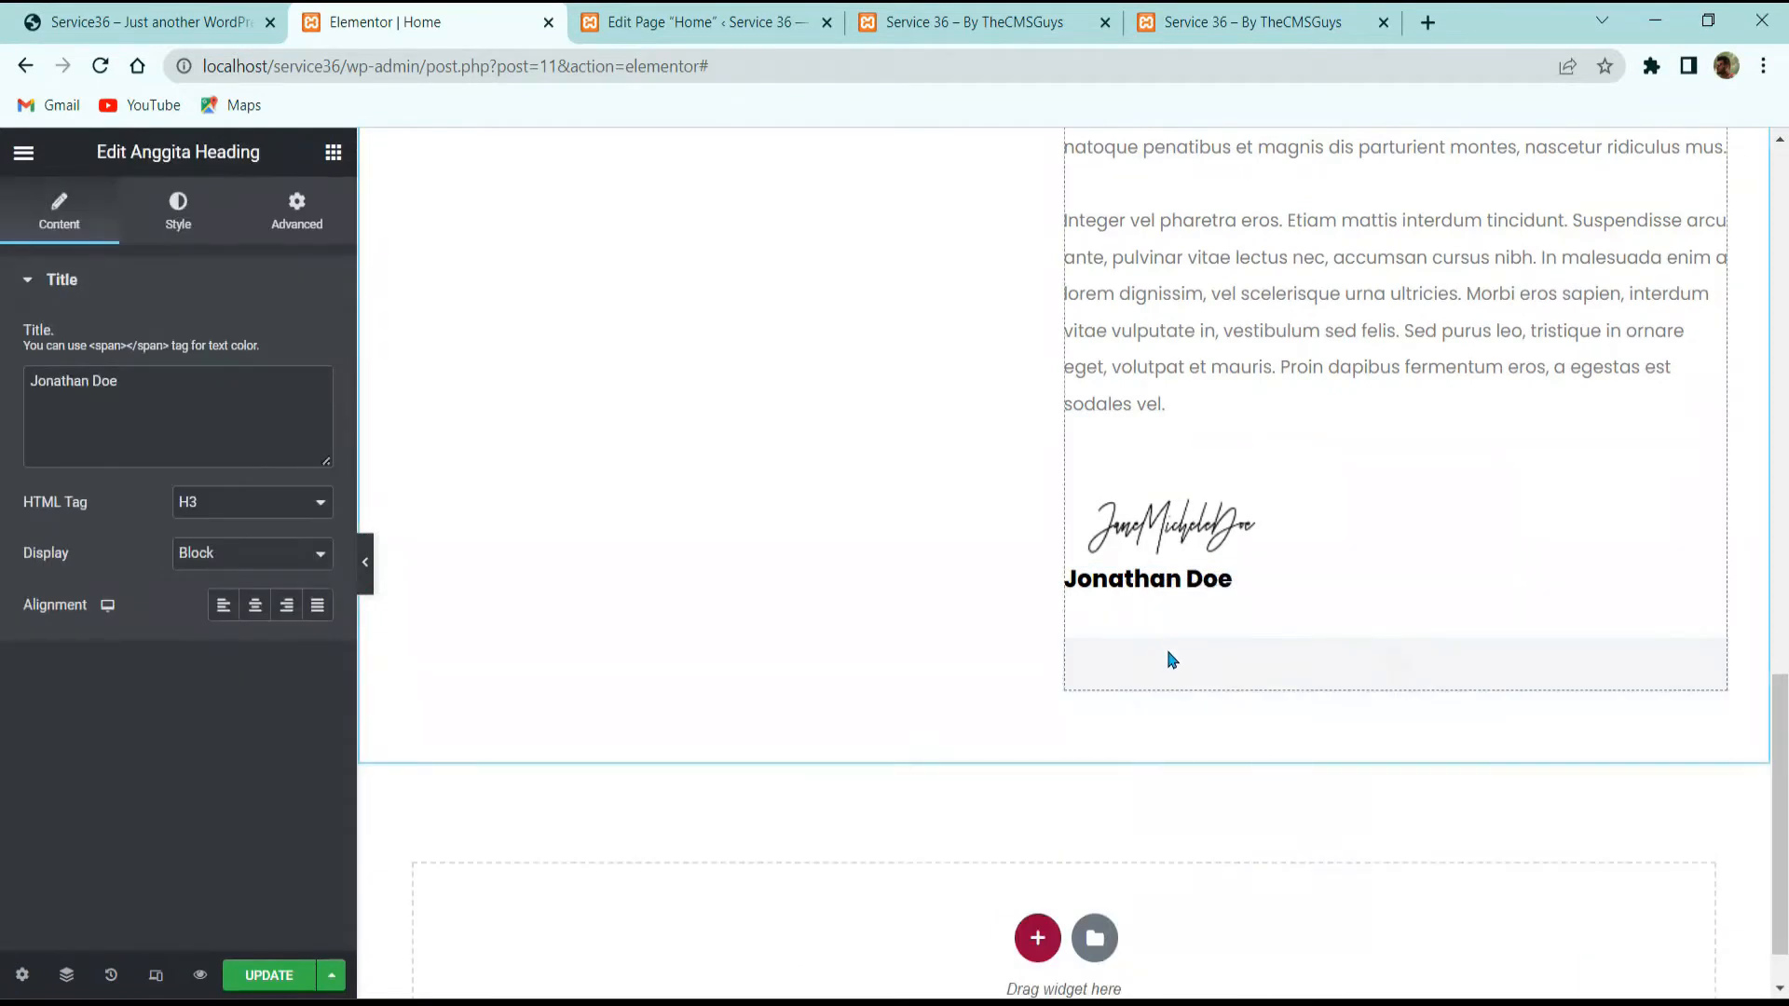
left_click(76, 404)
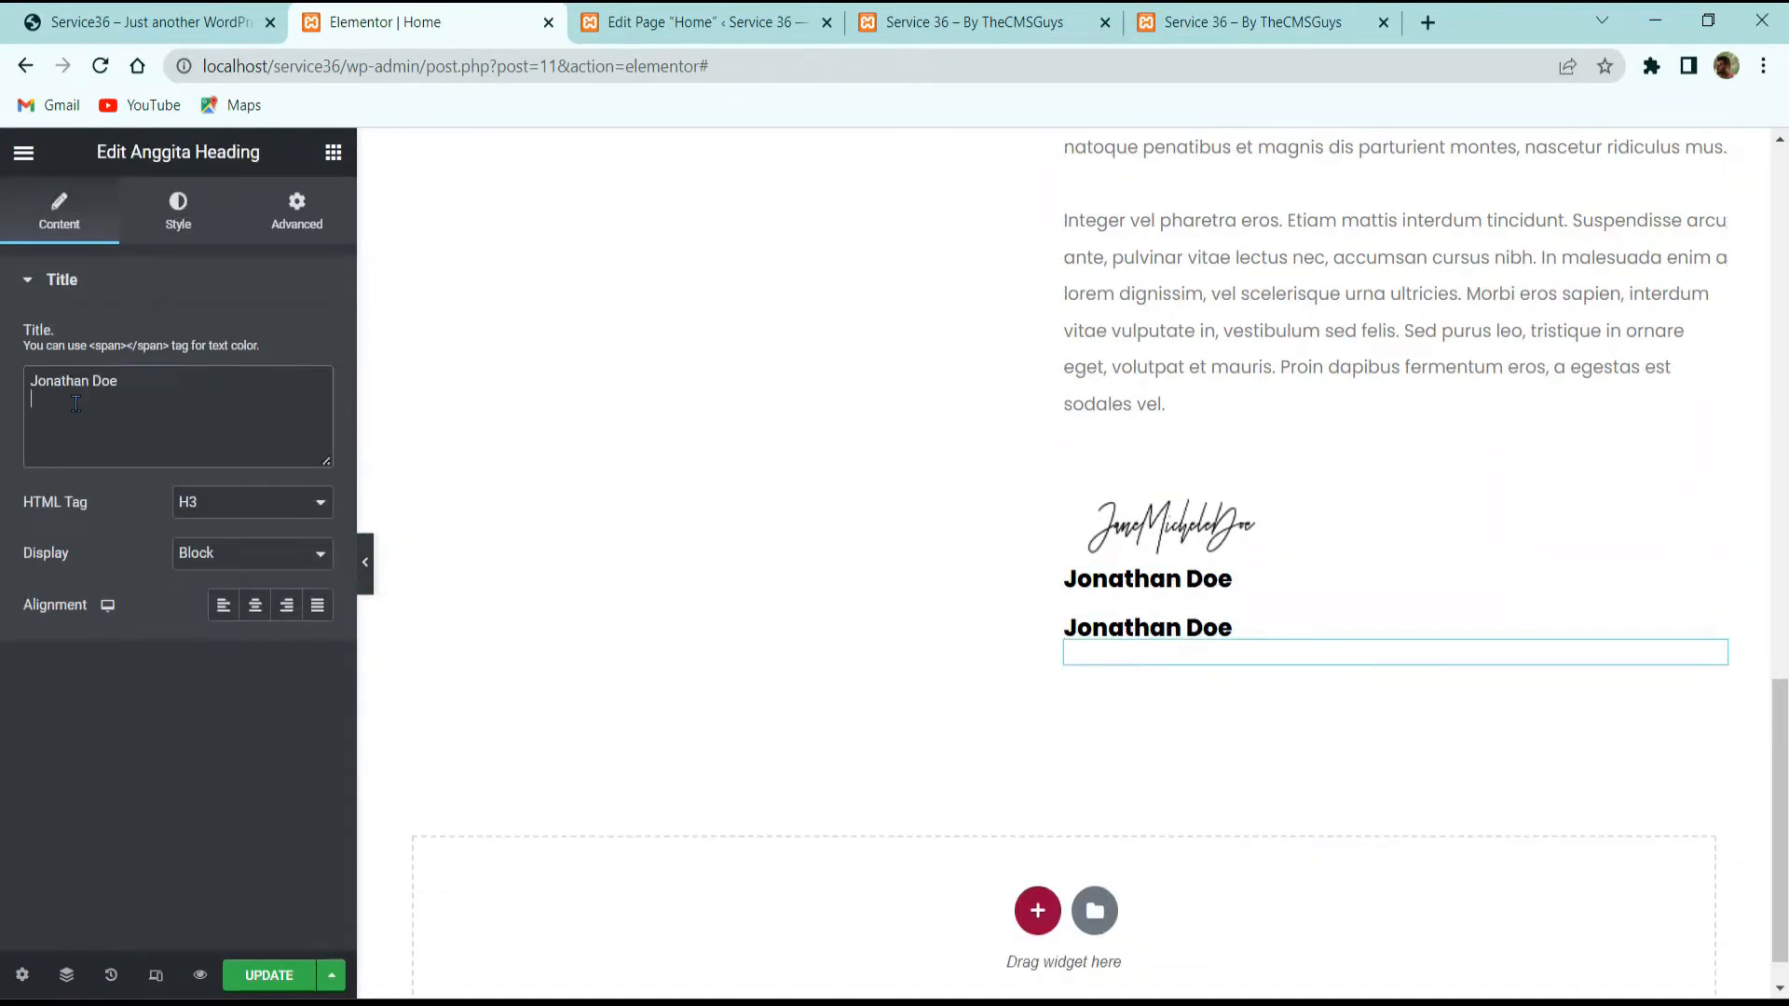
left_click_drag(32, 382, 118, 382)
right_click(117, 383)
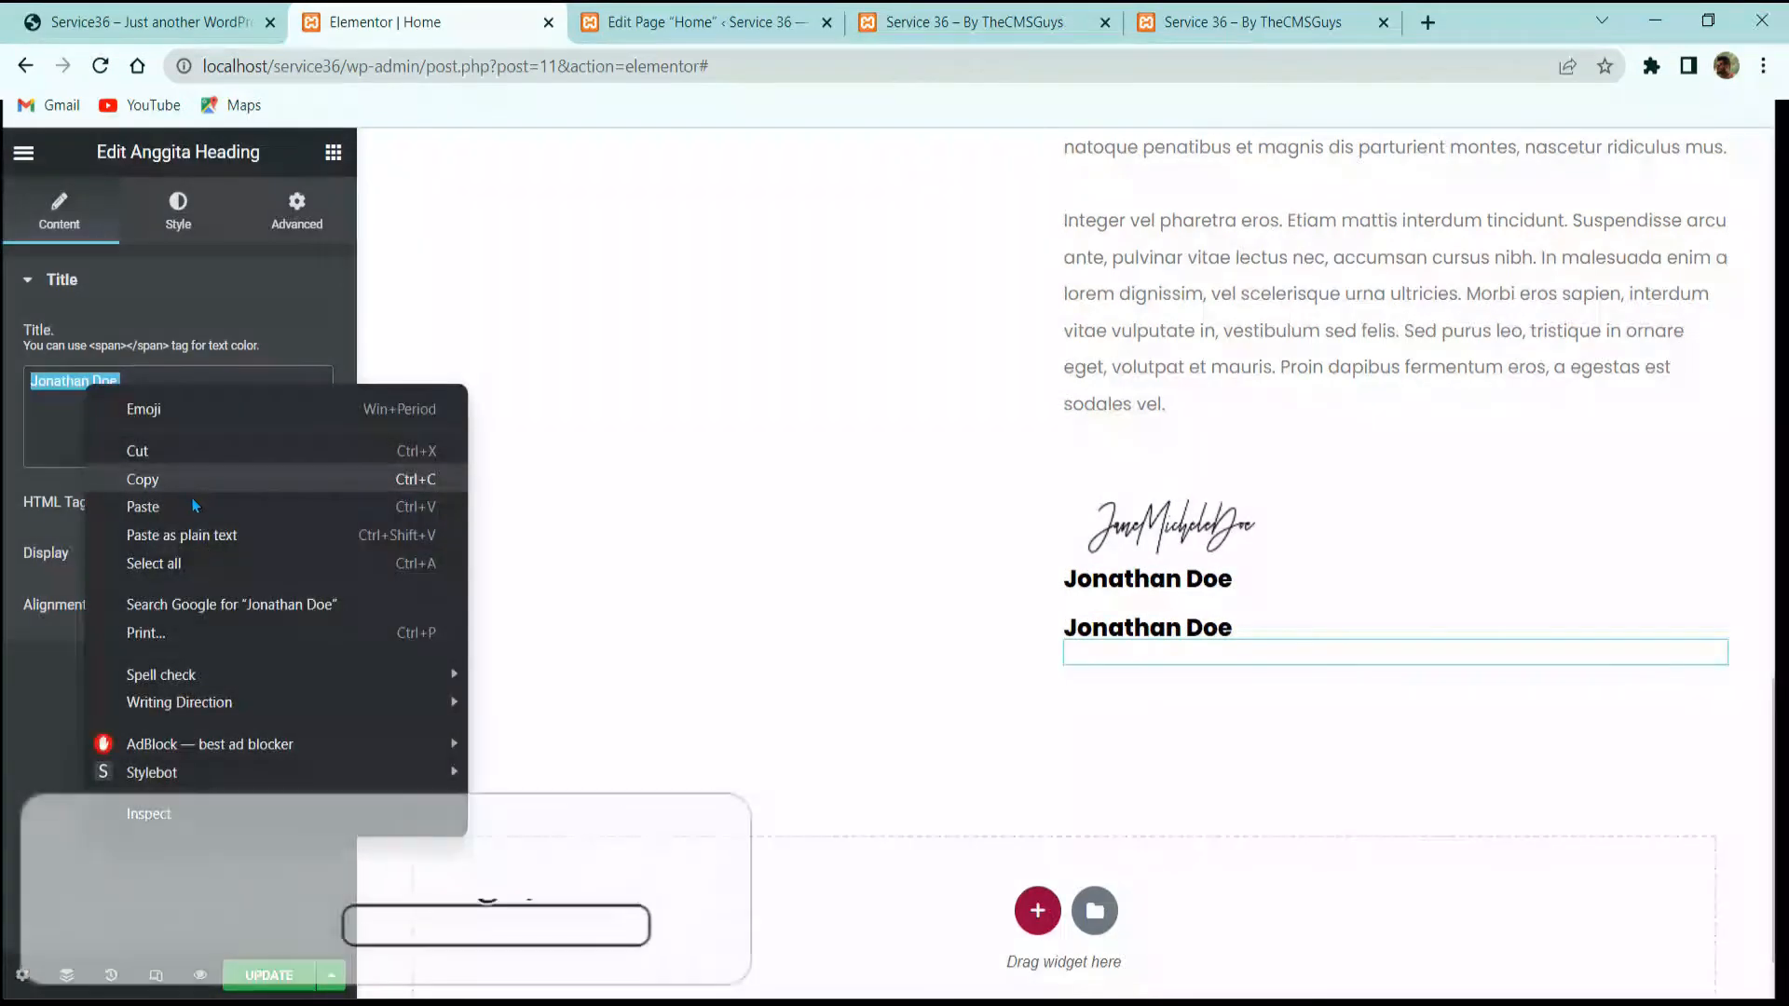
left_click(192, 497)
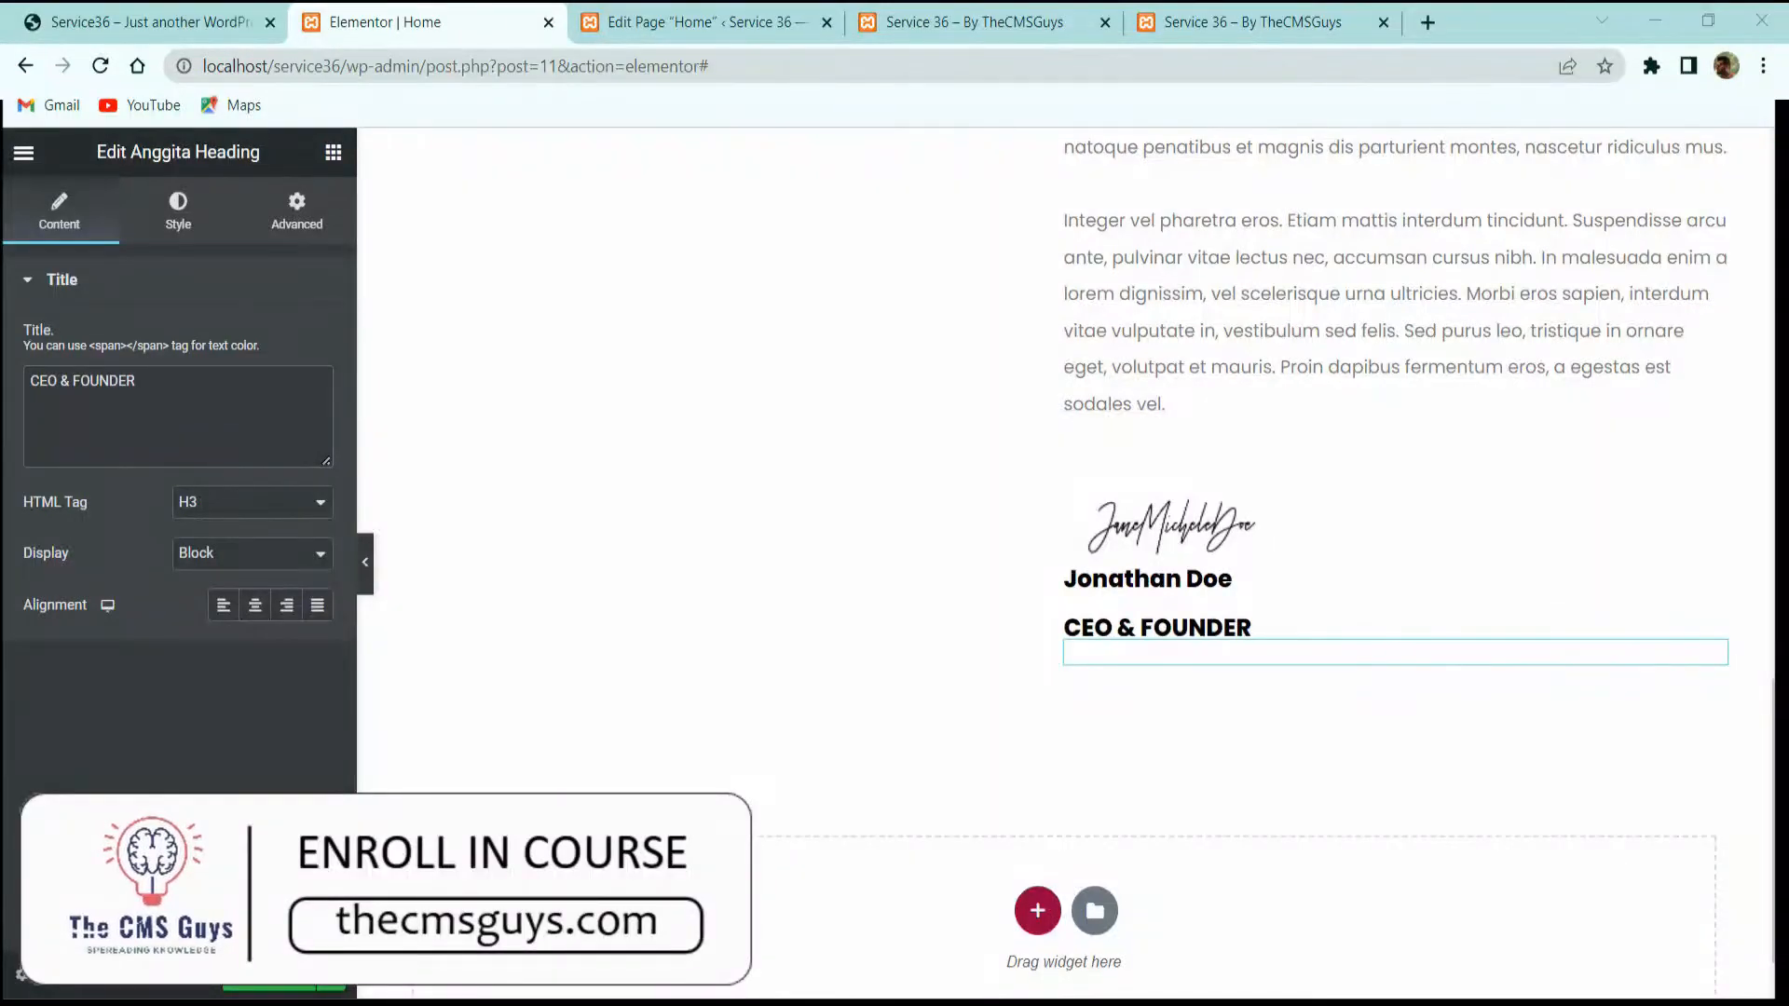
Step: Colour the CEO & FOUNDER subtitle grey, #7a7a7a
left_click(178, 212)
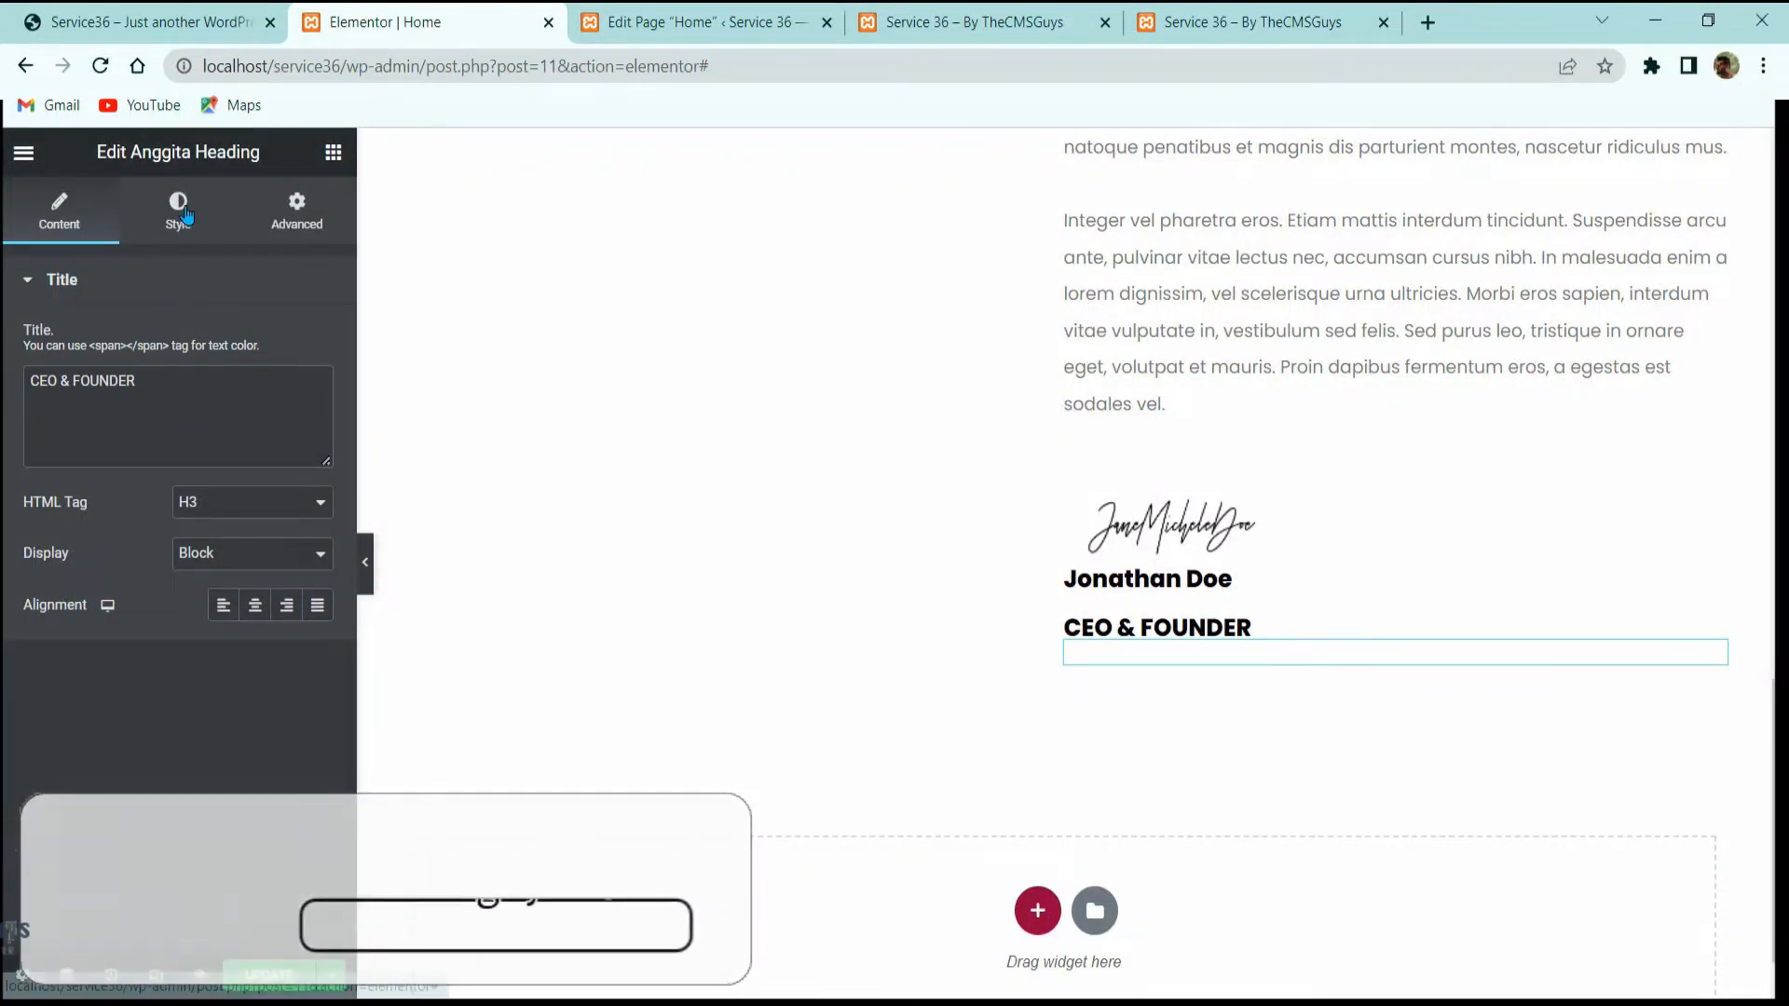
left_click(317, 340)
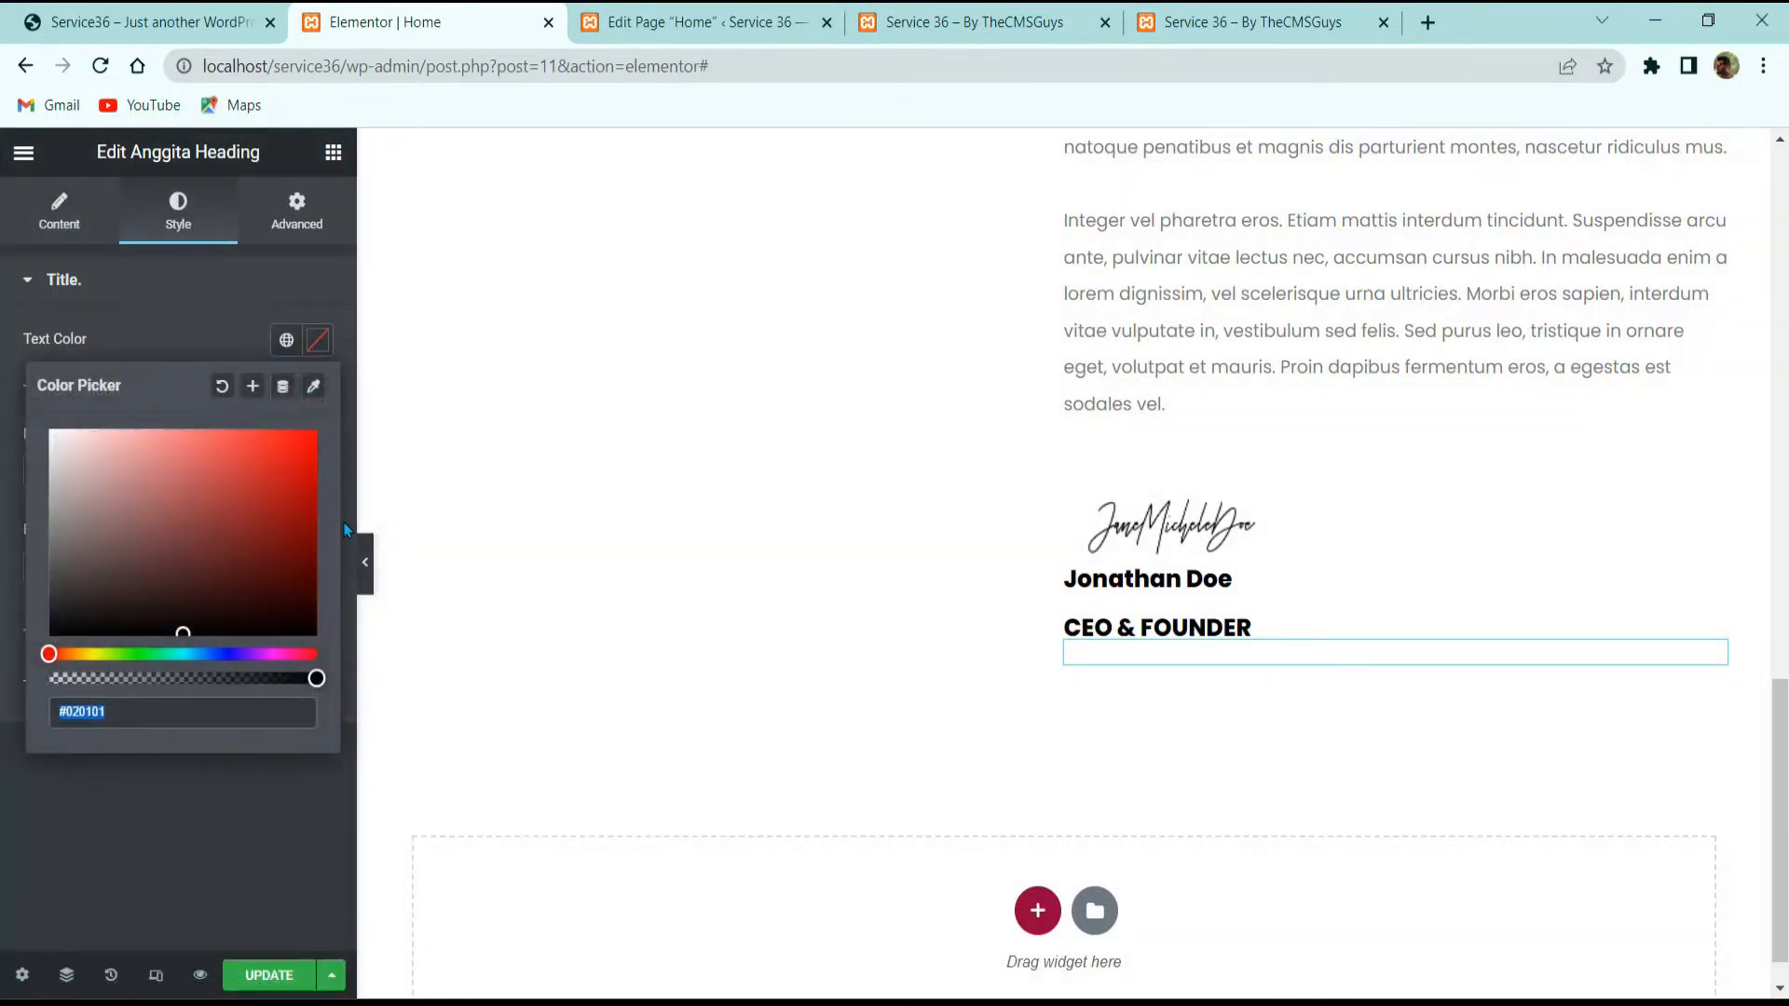
type("7a7a7a")
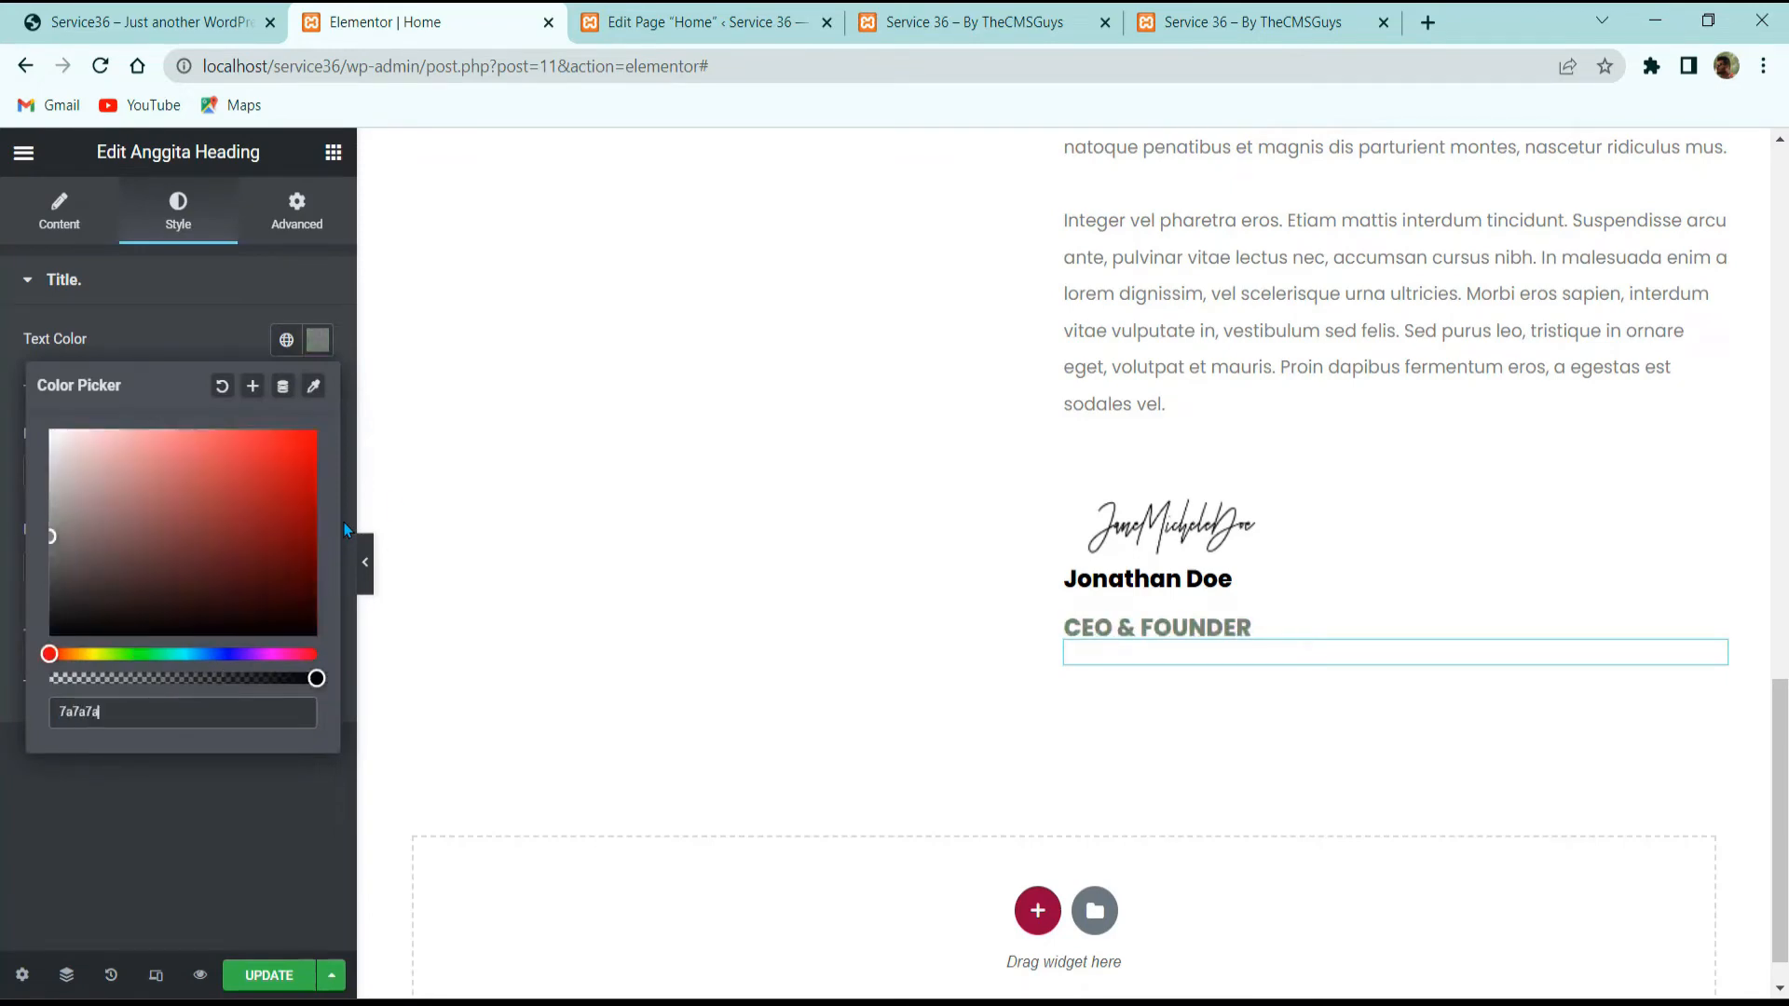
left_click(237, 838)
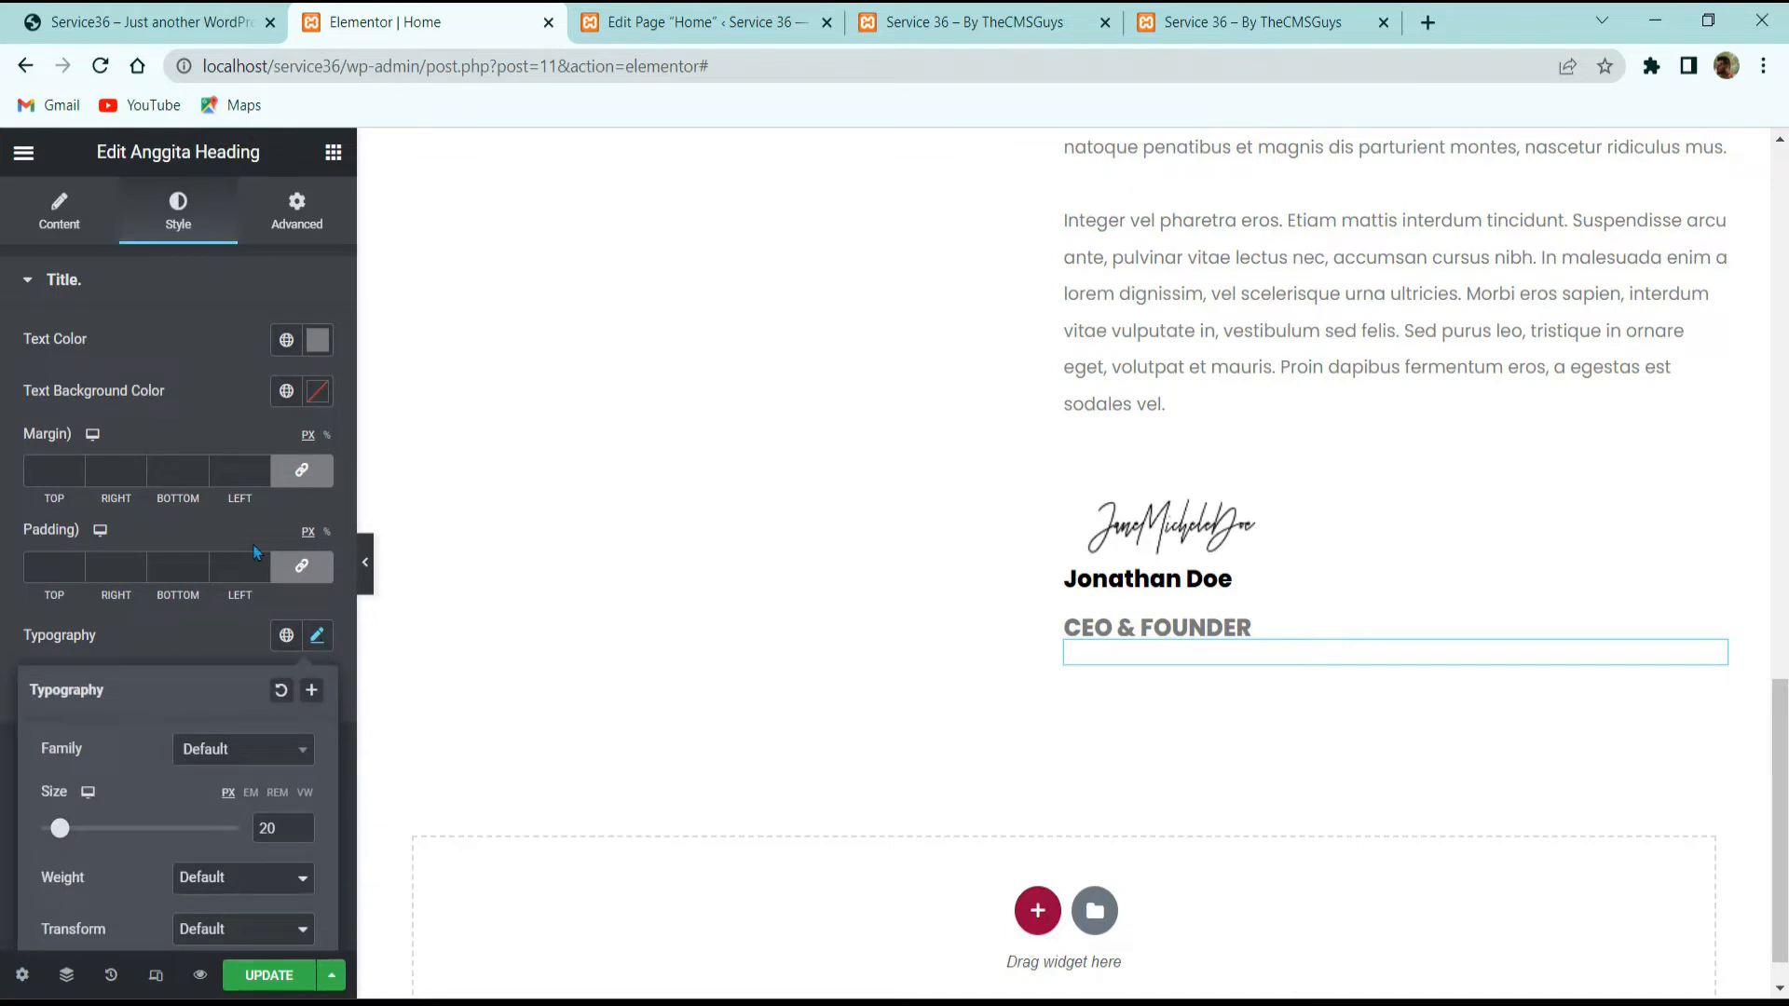
Step: Set the subtitle typography to 14 px, weight 500, Heebo font
scroll(202, 633, "down", 3)
left_click_drag(279, 520, 207, 529)
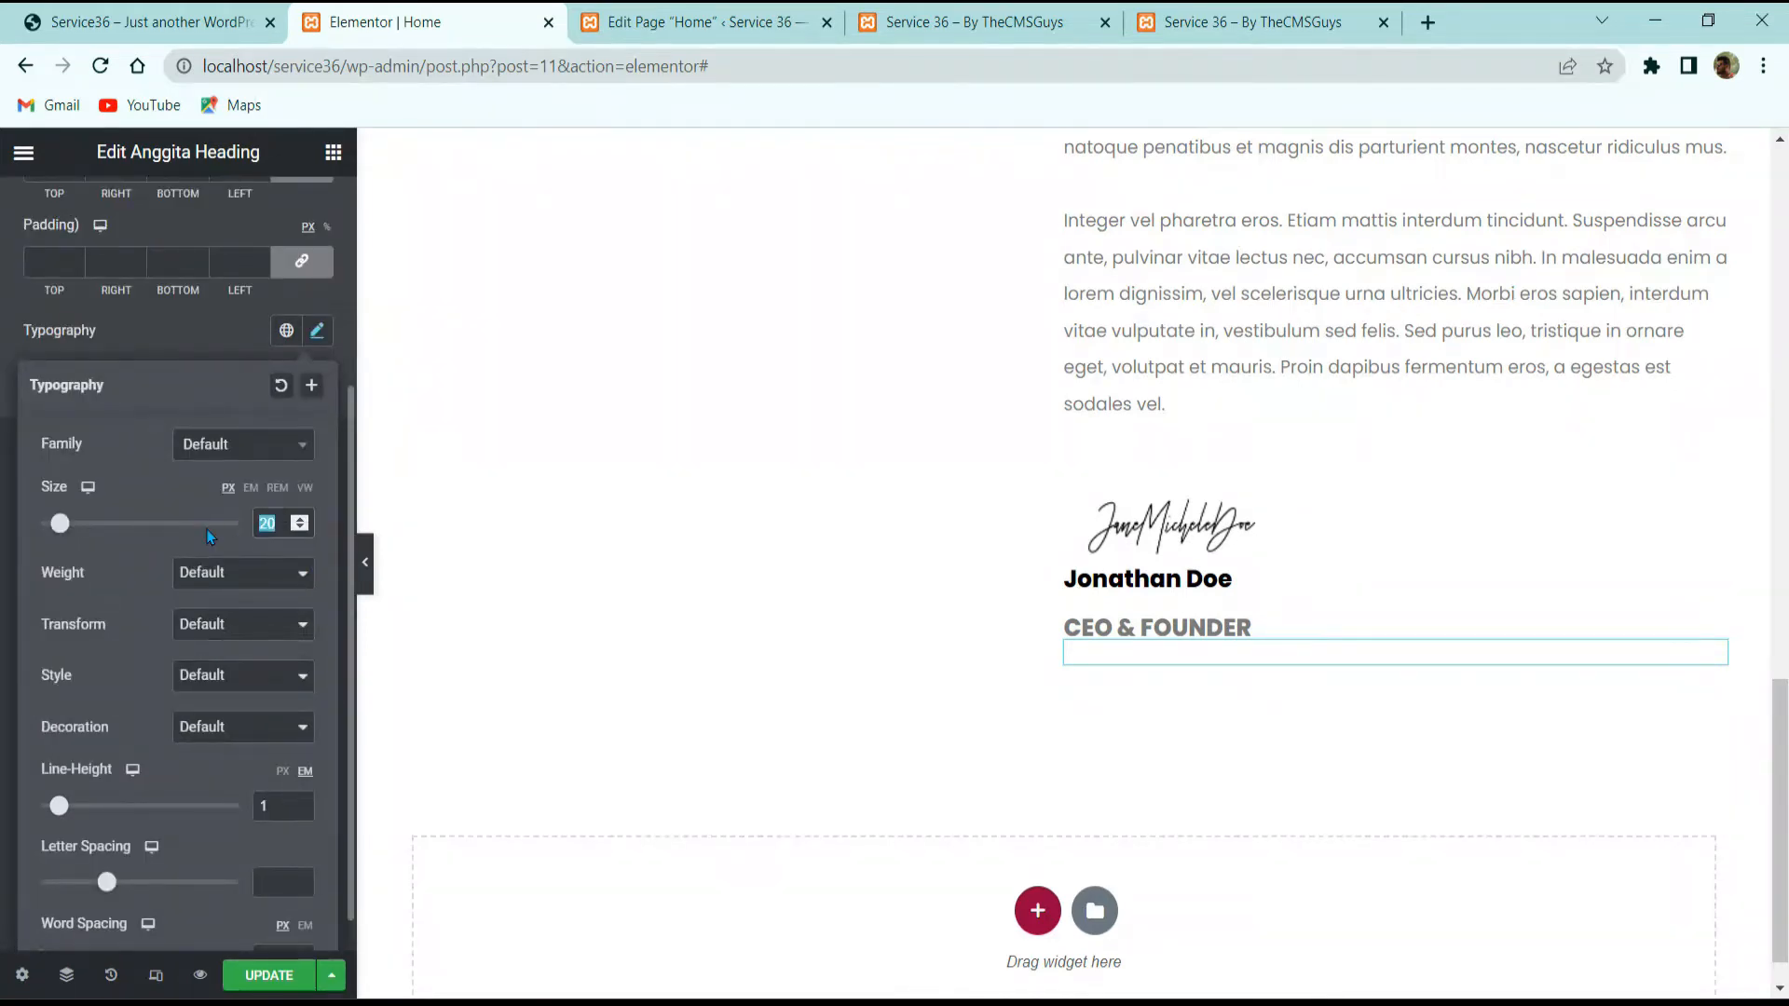
type("14")
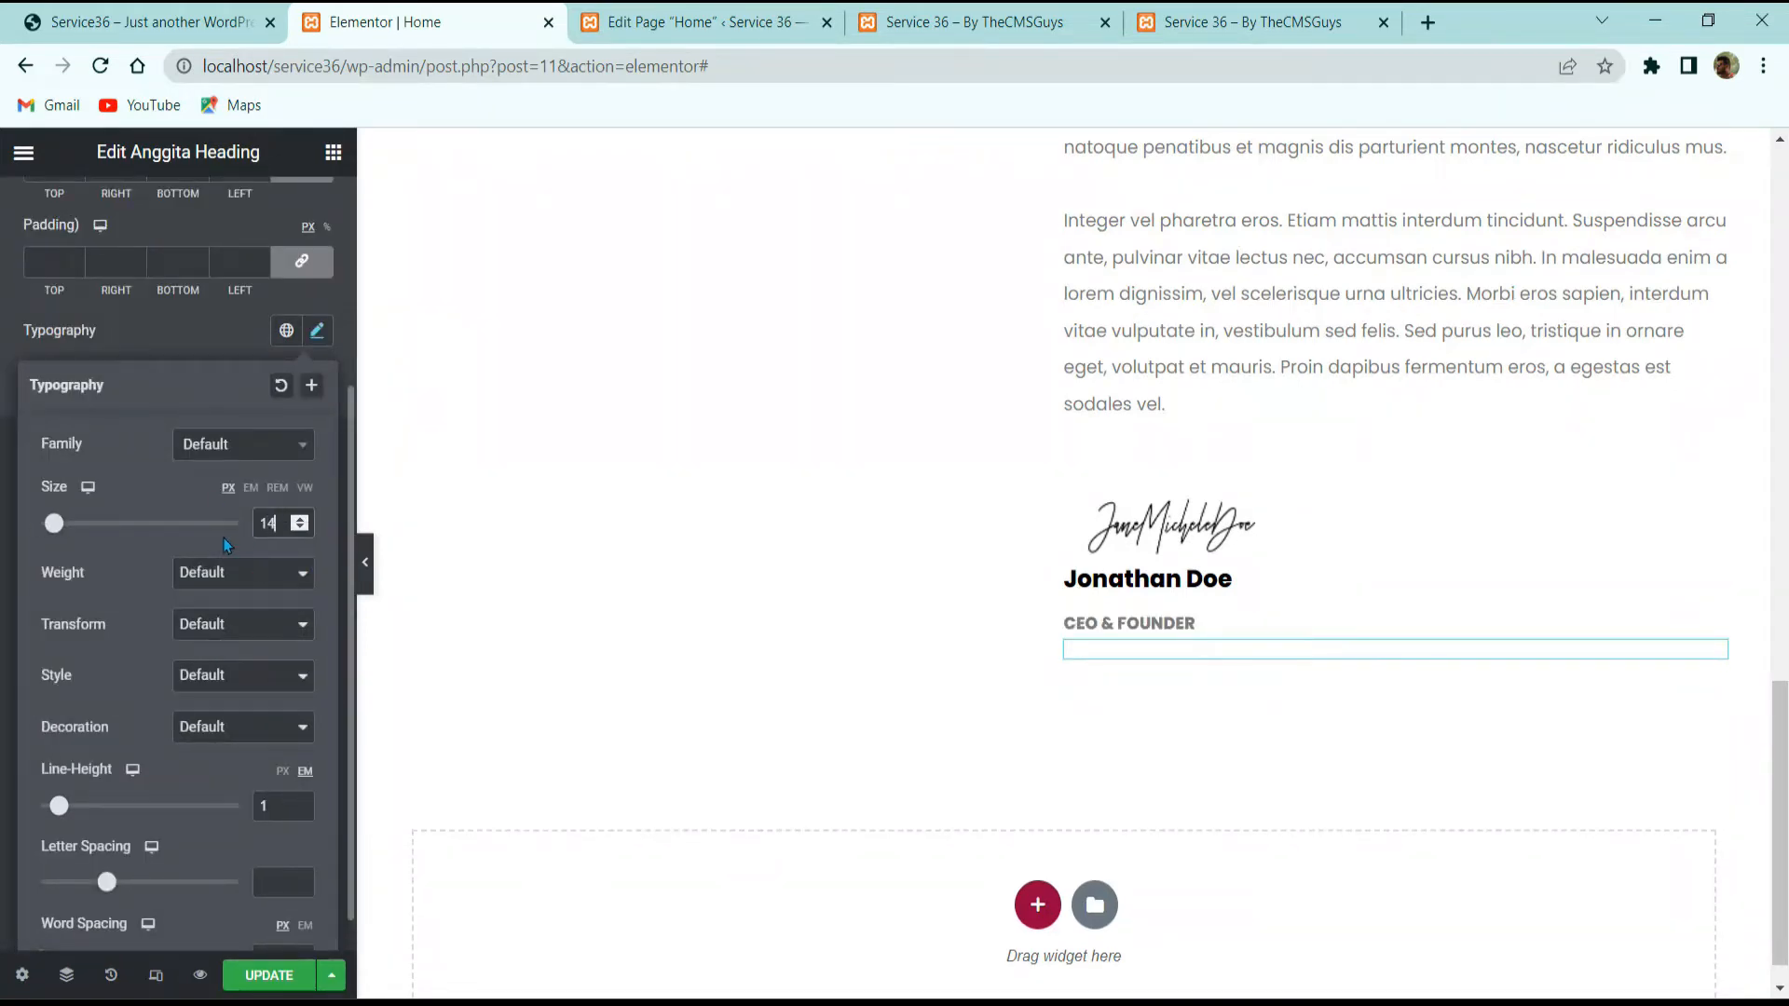
left_click(254, 572)
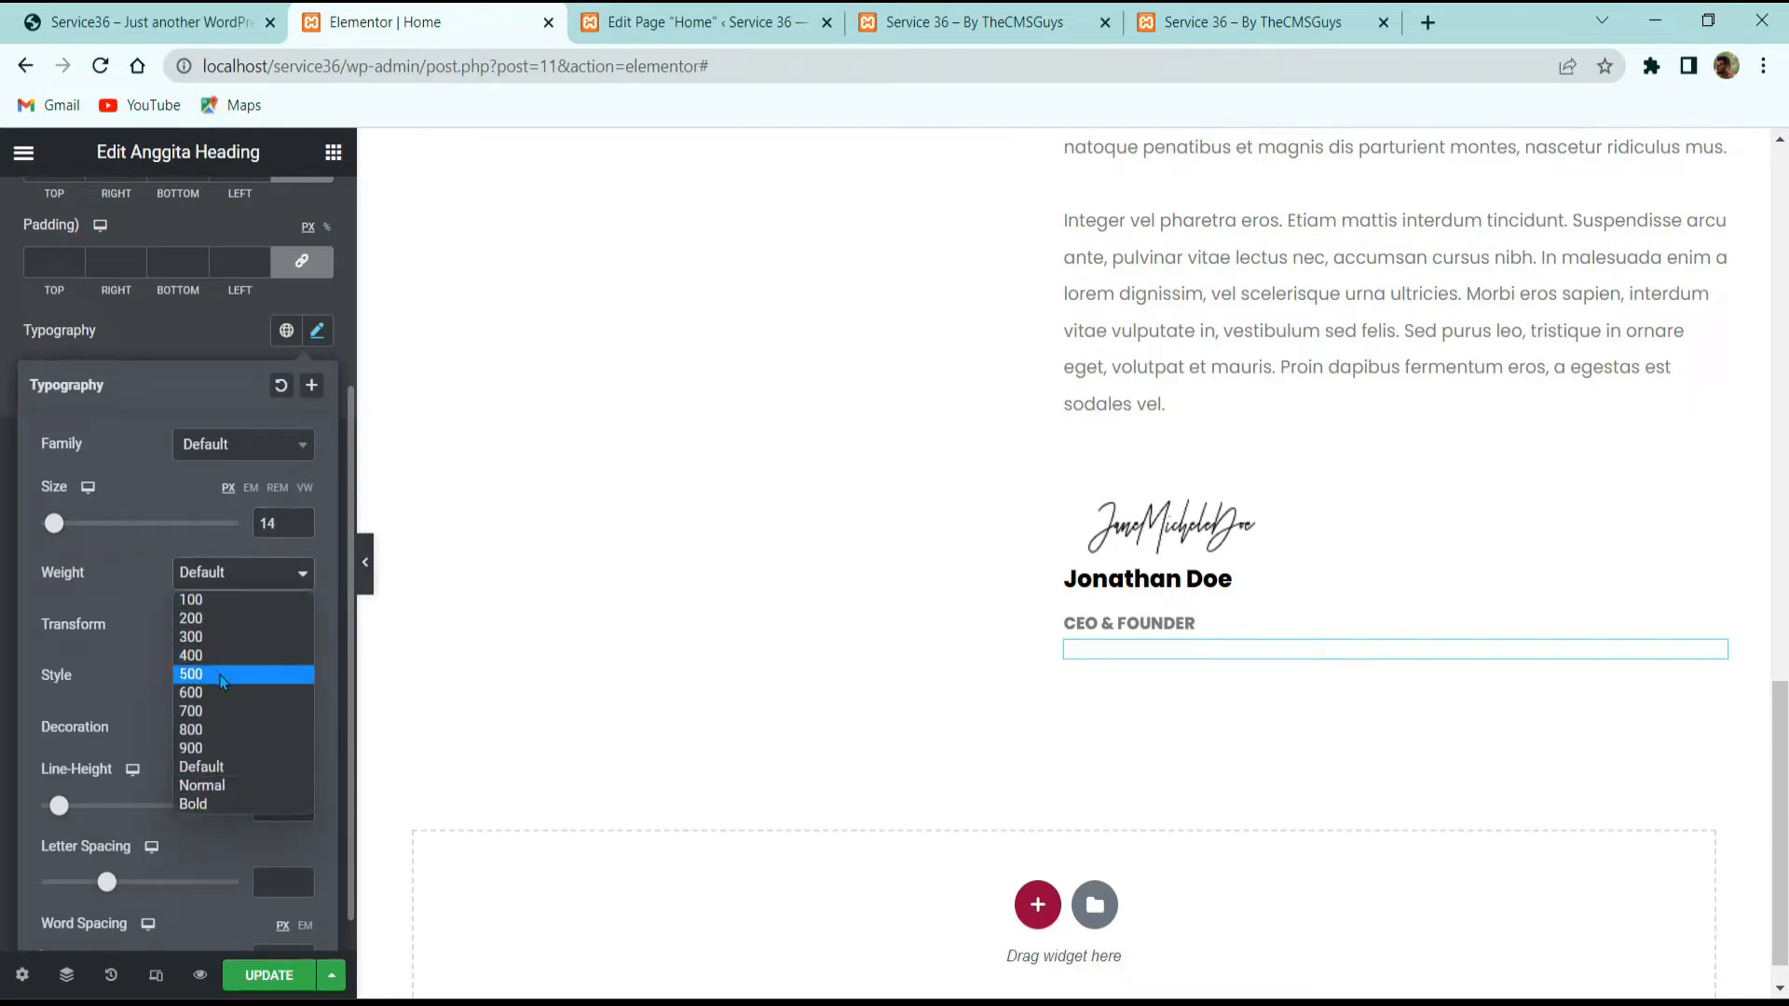
left_click(228, 674)
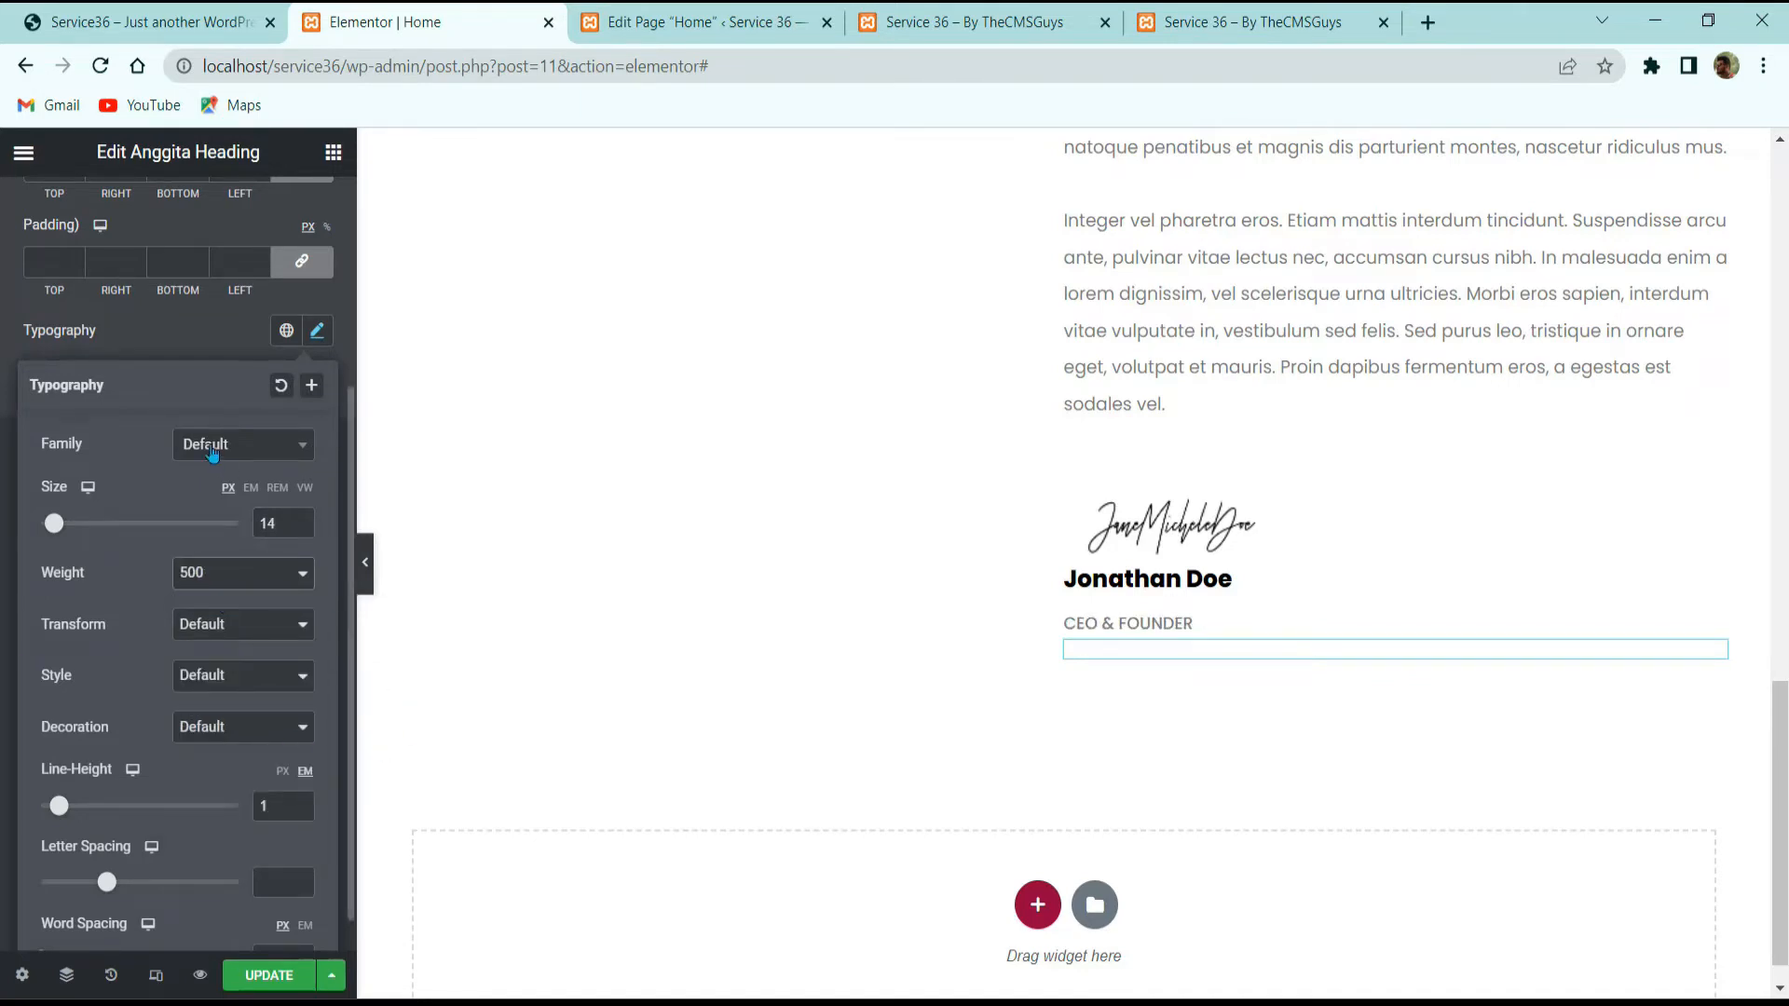
left_click(217, 447)
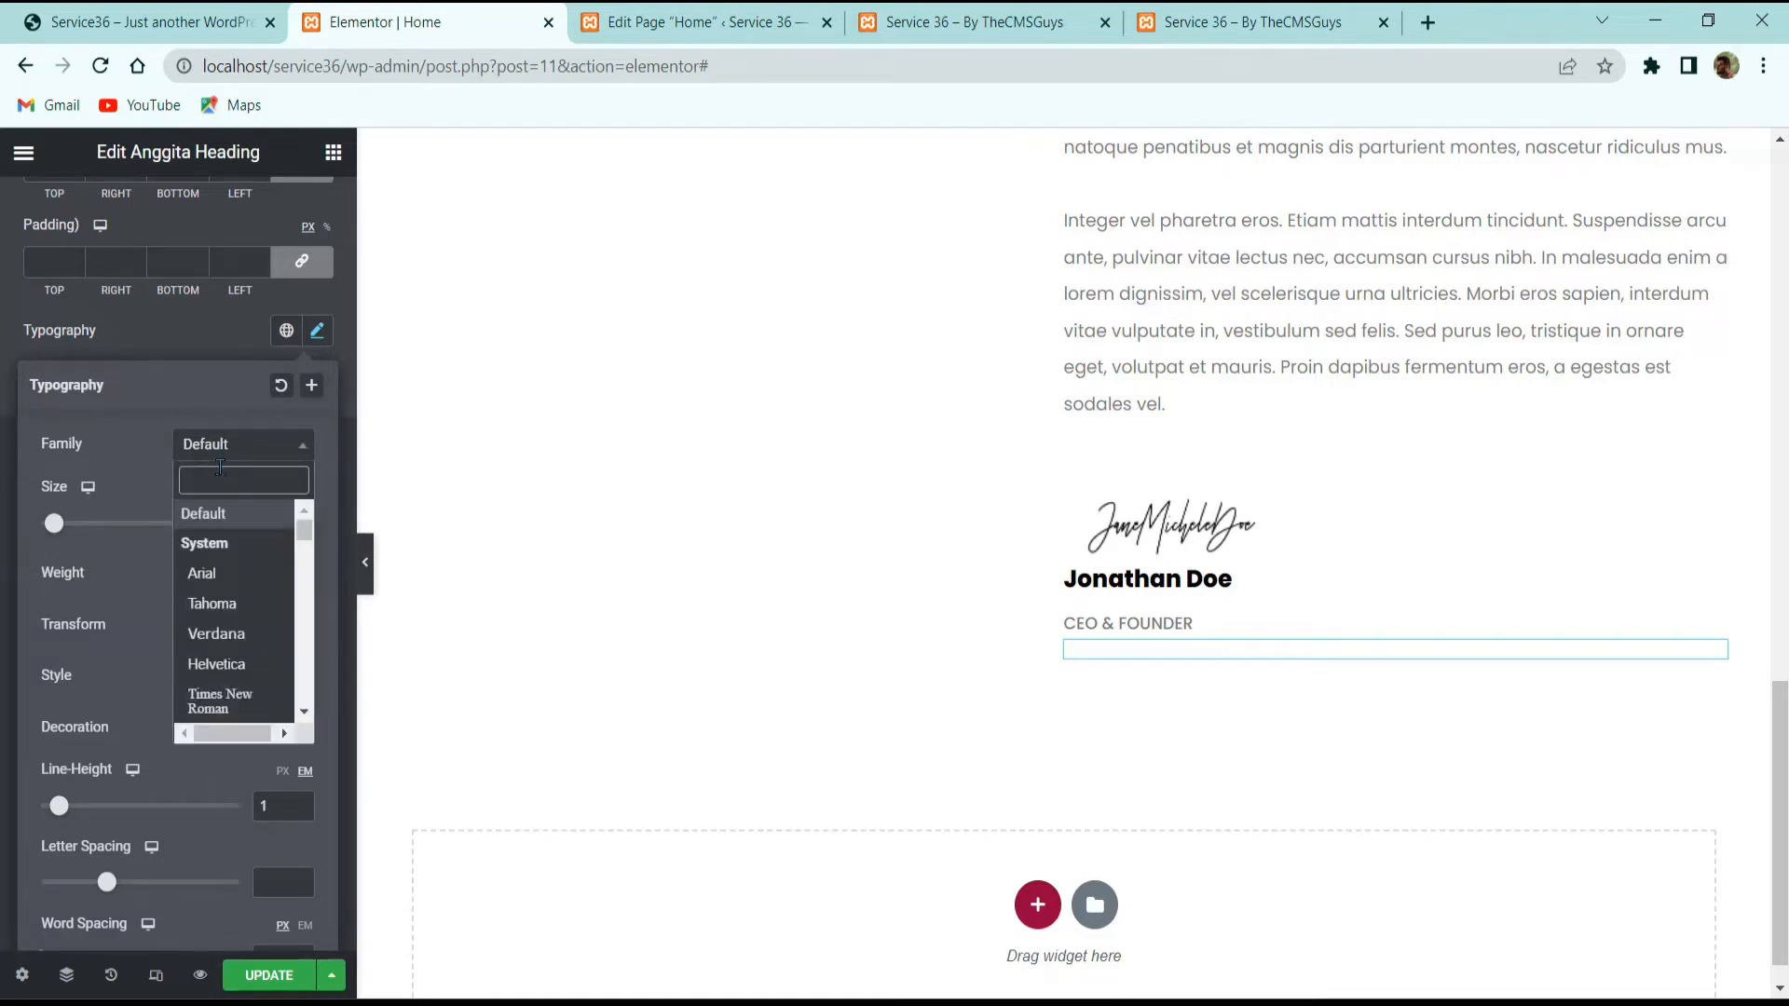
type("heebo")
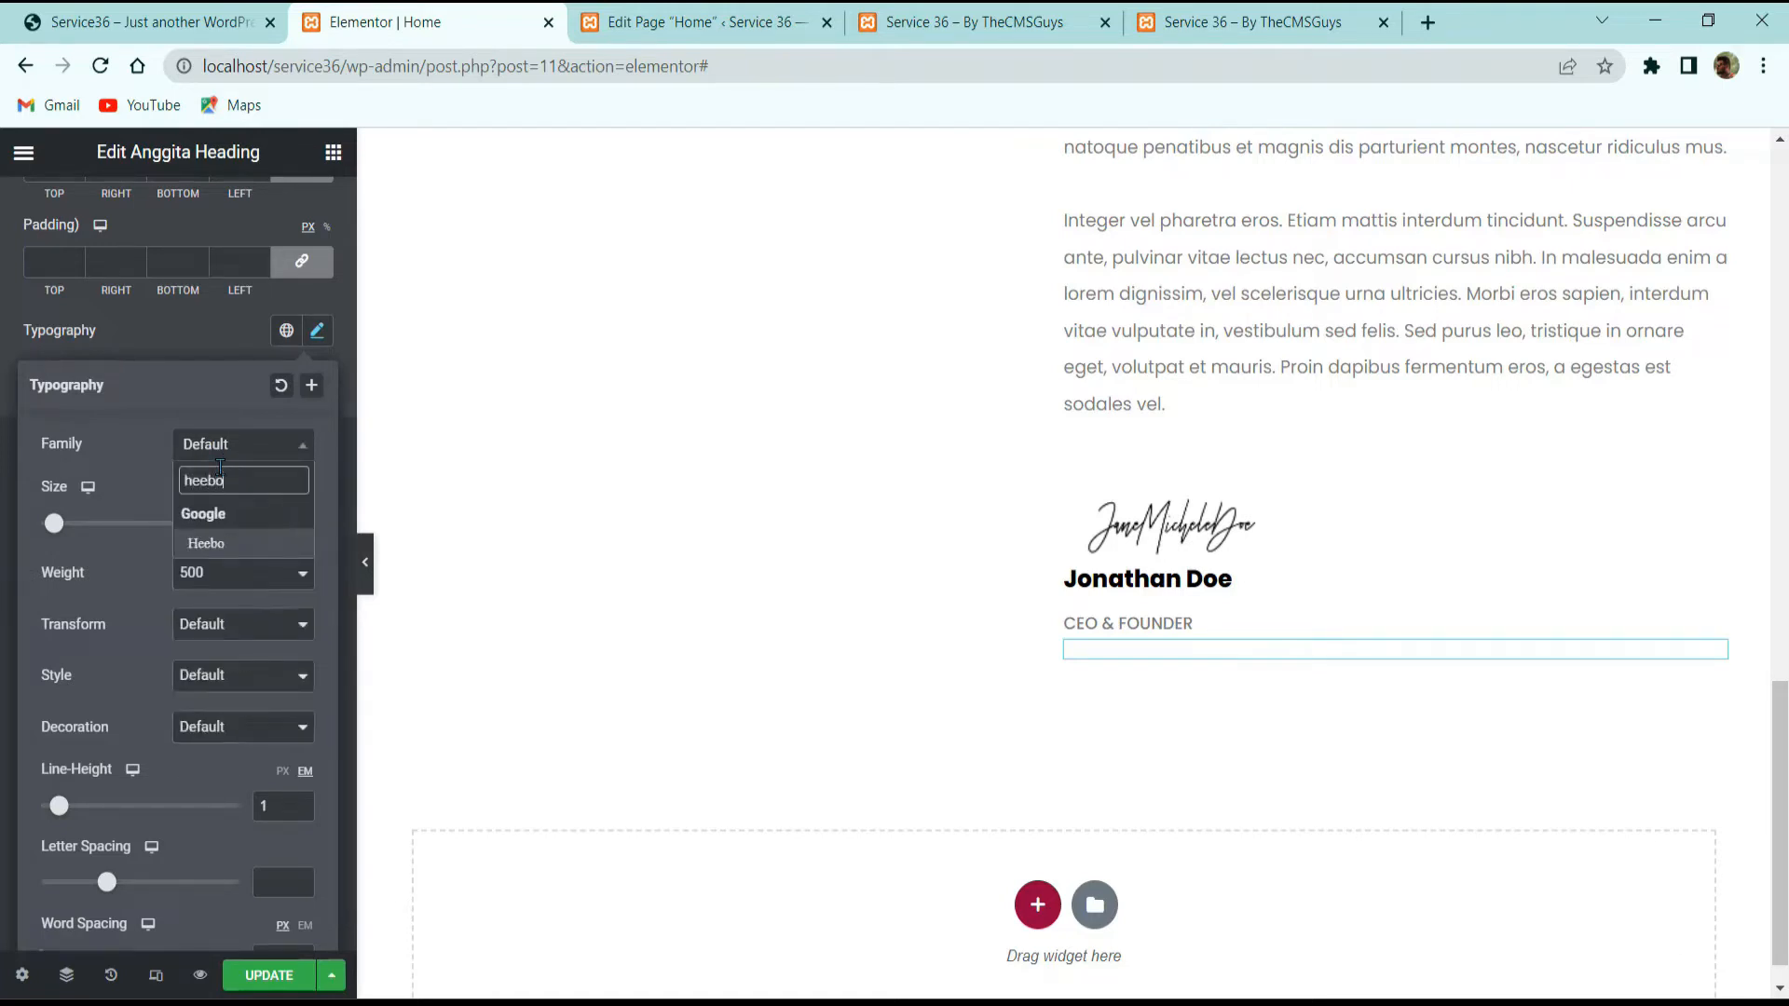
key("Return")
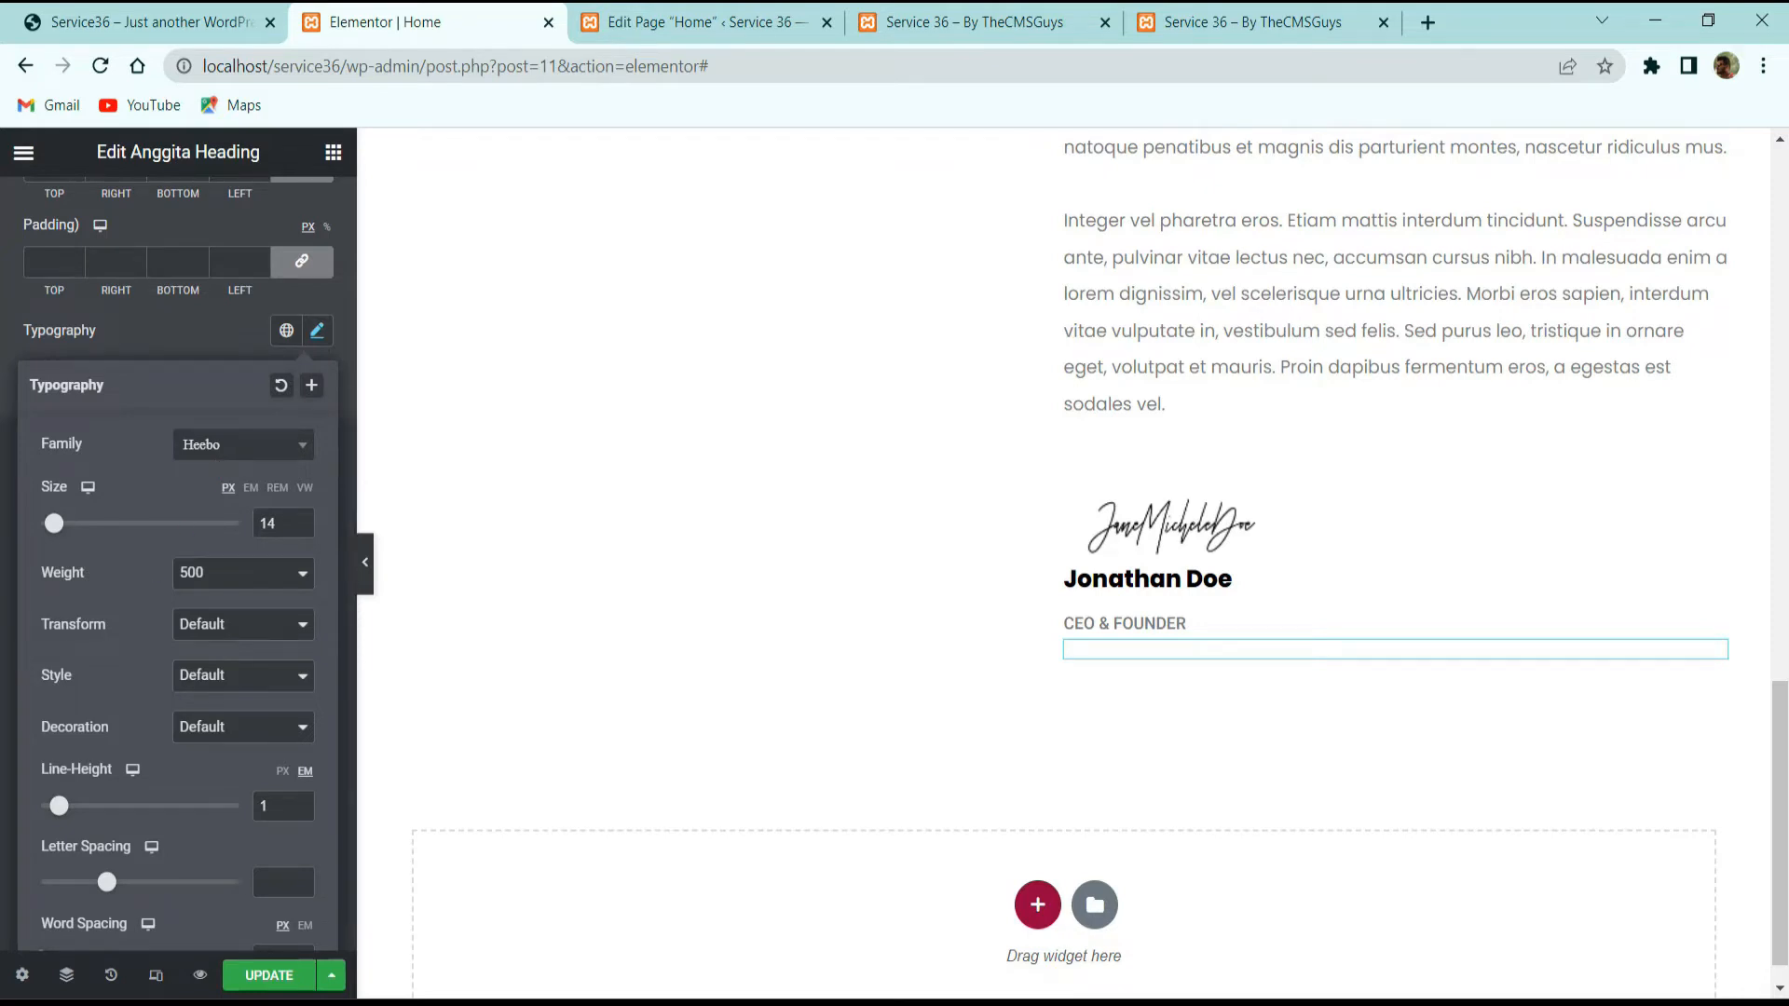
scroll(233, 372, "up", 10)
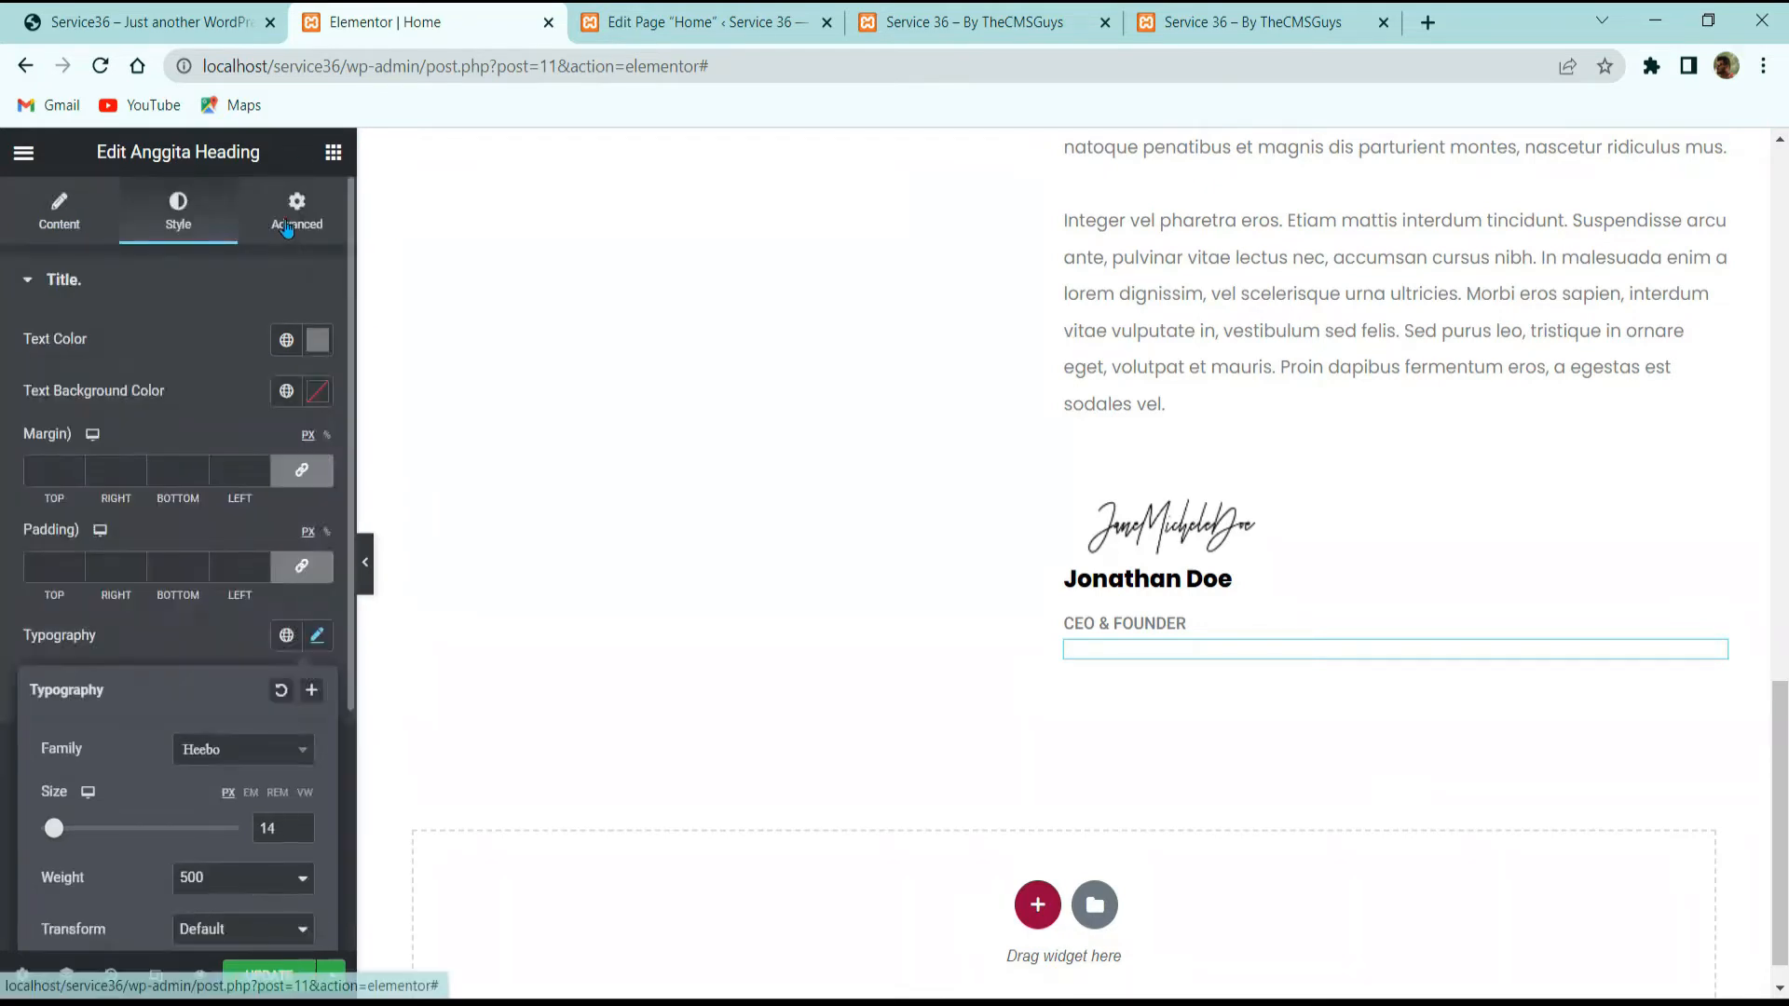
Step: Lower the subtitle's top margin from -20 to -35 in Advanced Layout
left_click(296, 212)
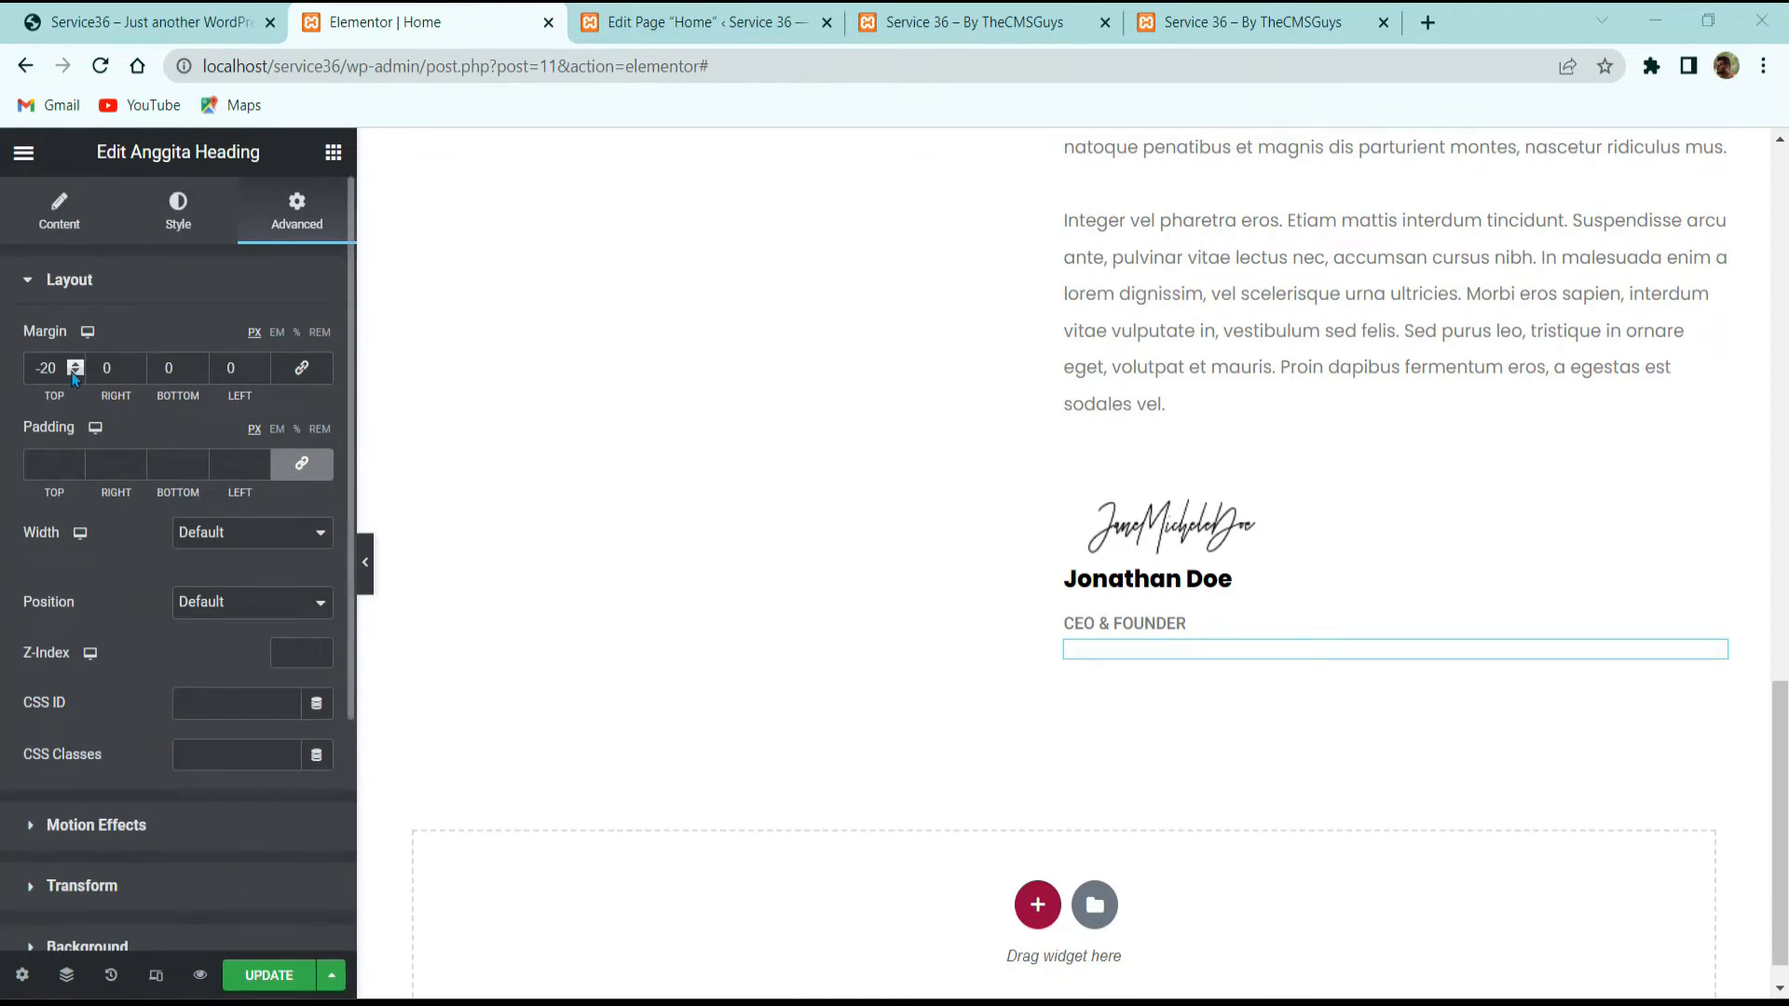
triple_click(73, 373)
triple_click(72, 373)
triple_click(73, 372)
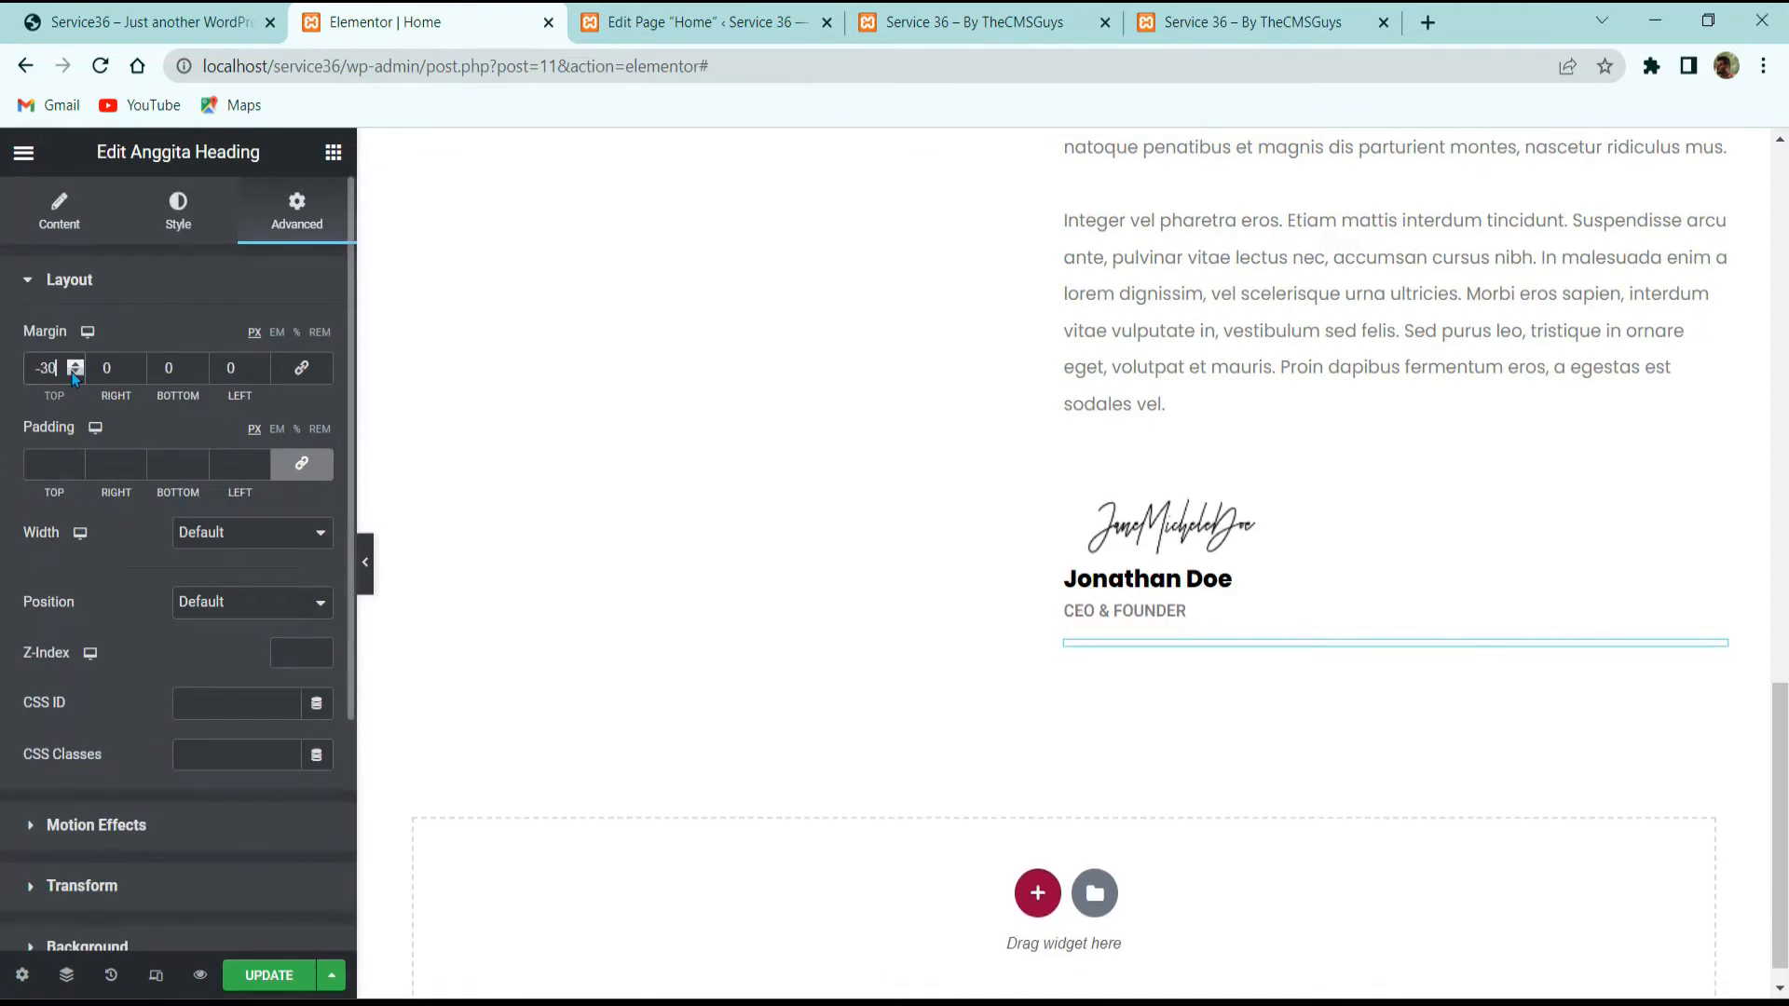
triple_click(73, 373)
left_click(75, 372)
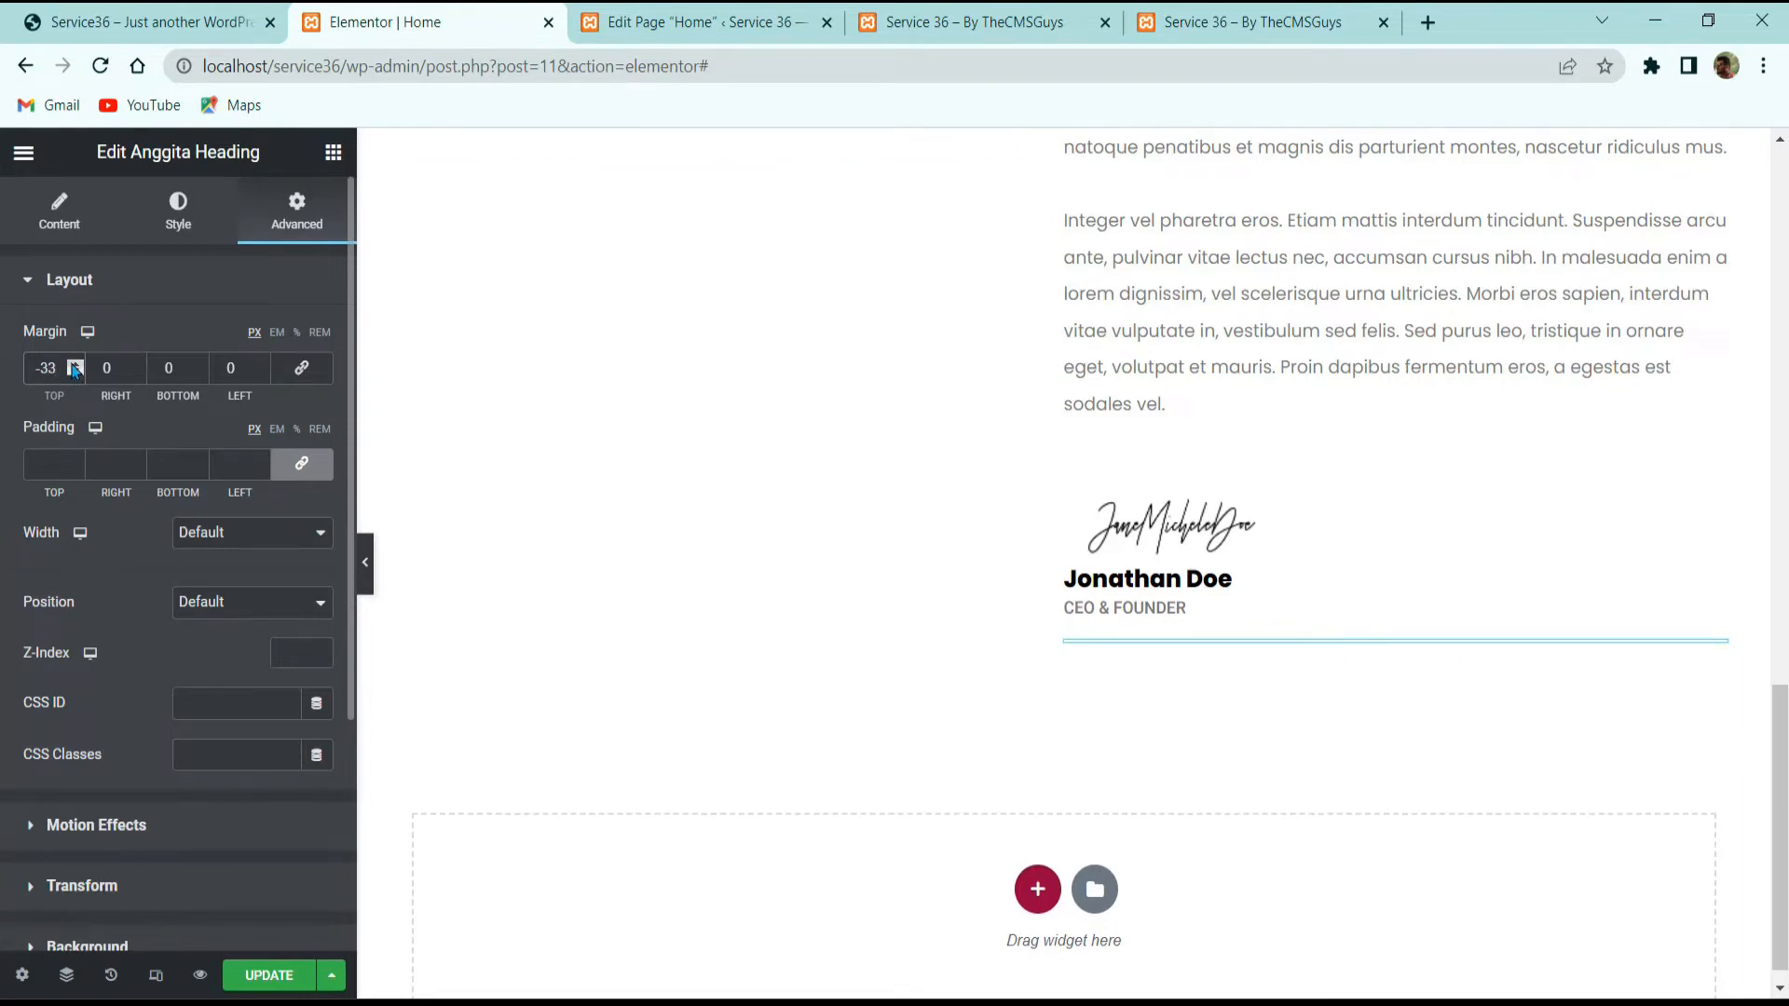
left_click(74, 374)
left_click(75, 373)
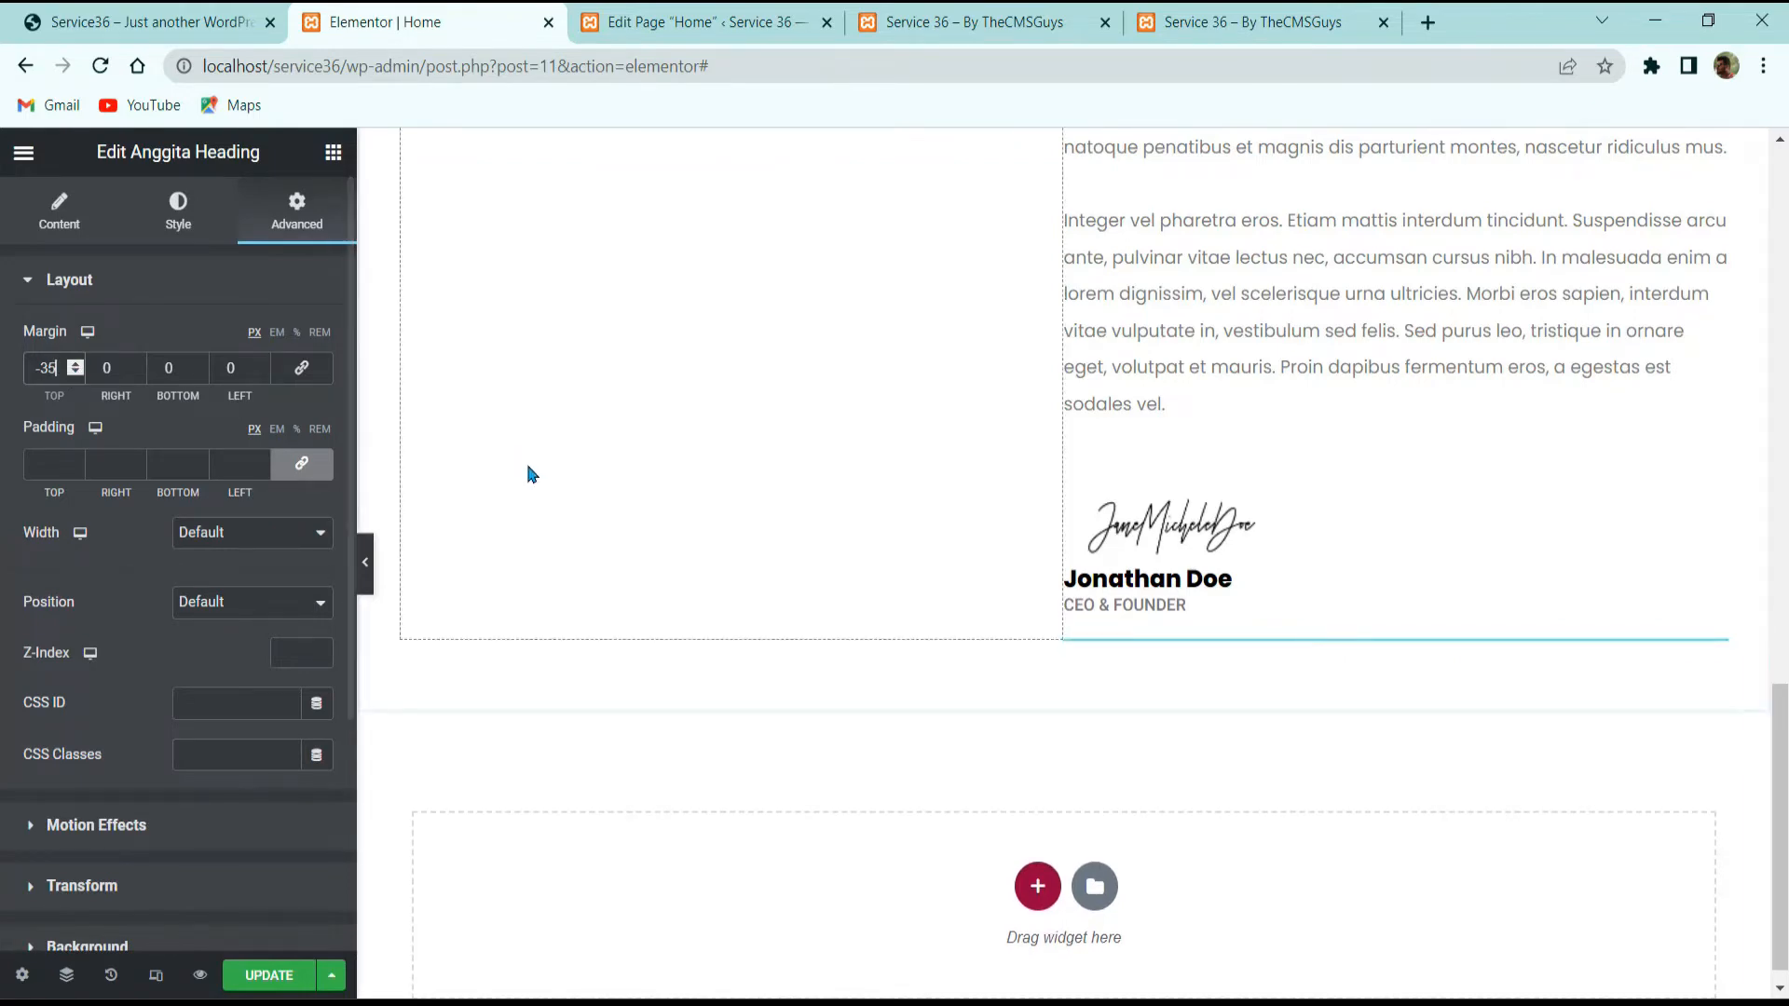
Step: Compare the subtitle's spacing against the live site
left_click(149, 22)
left_click(1105, 818)
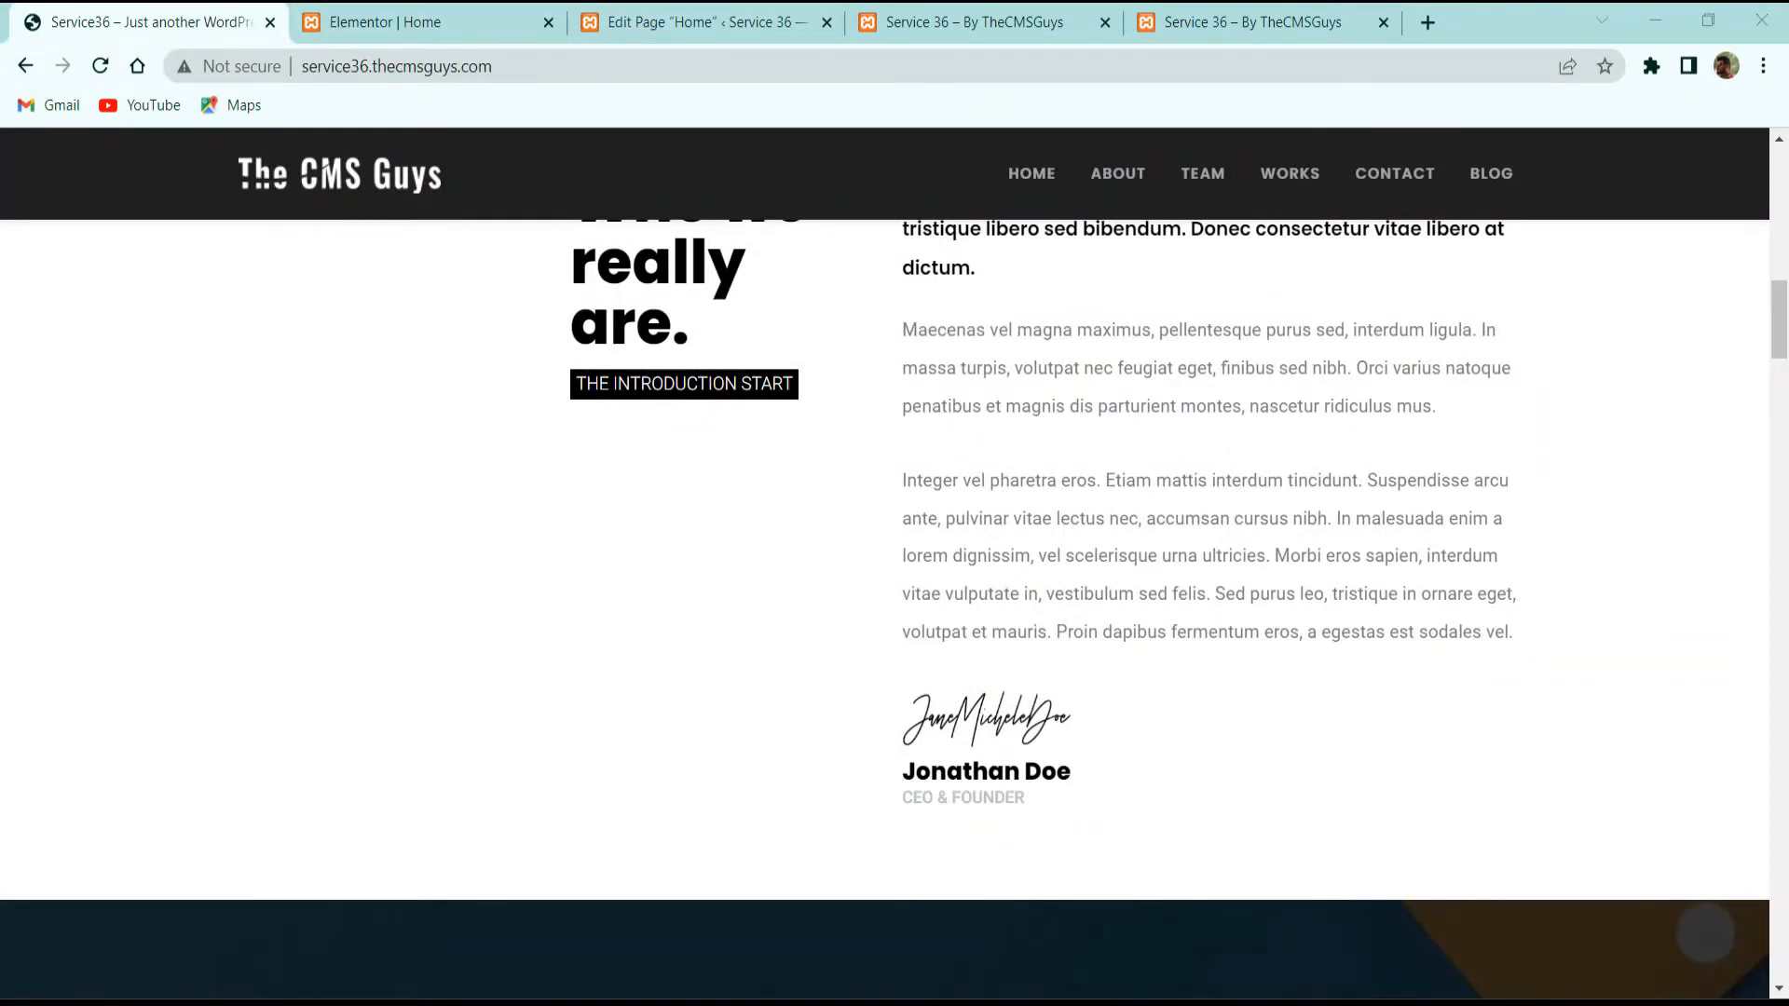
scroll(1018, 670, "up", 7)
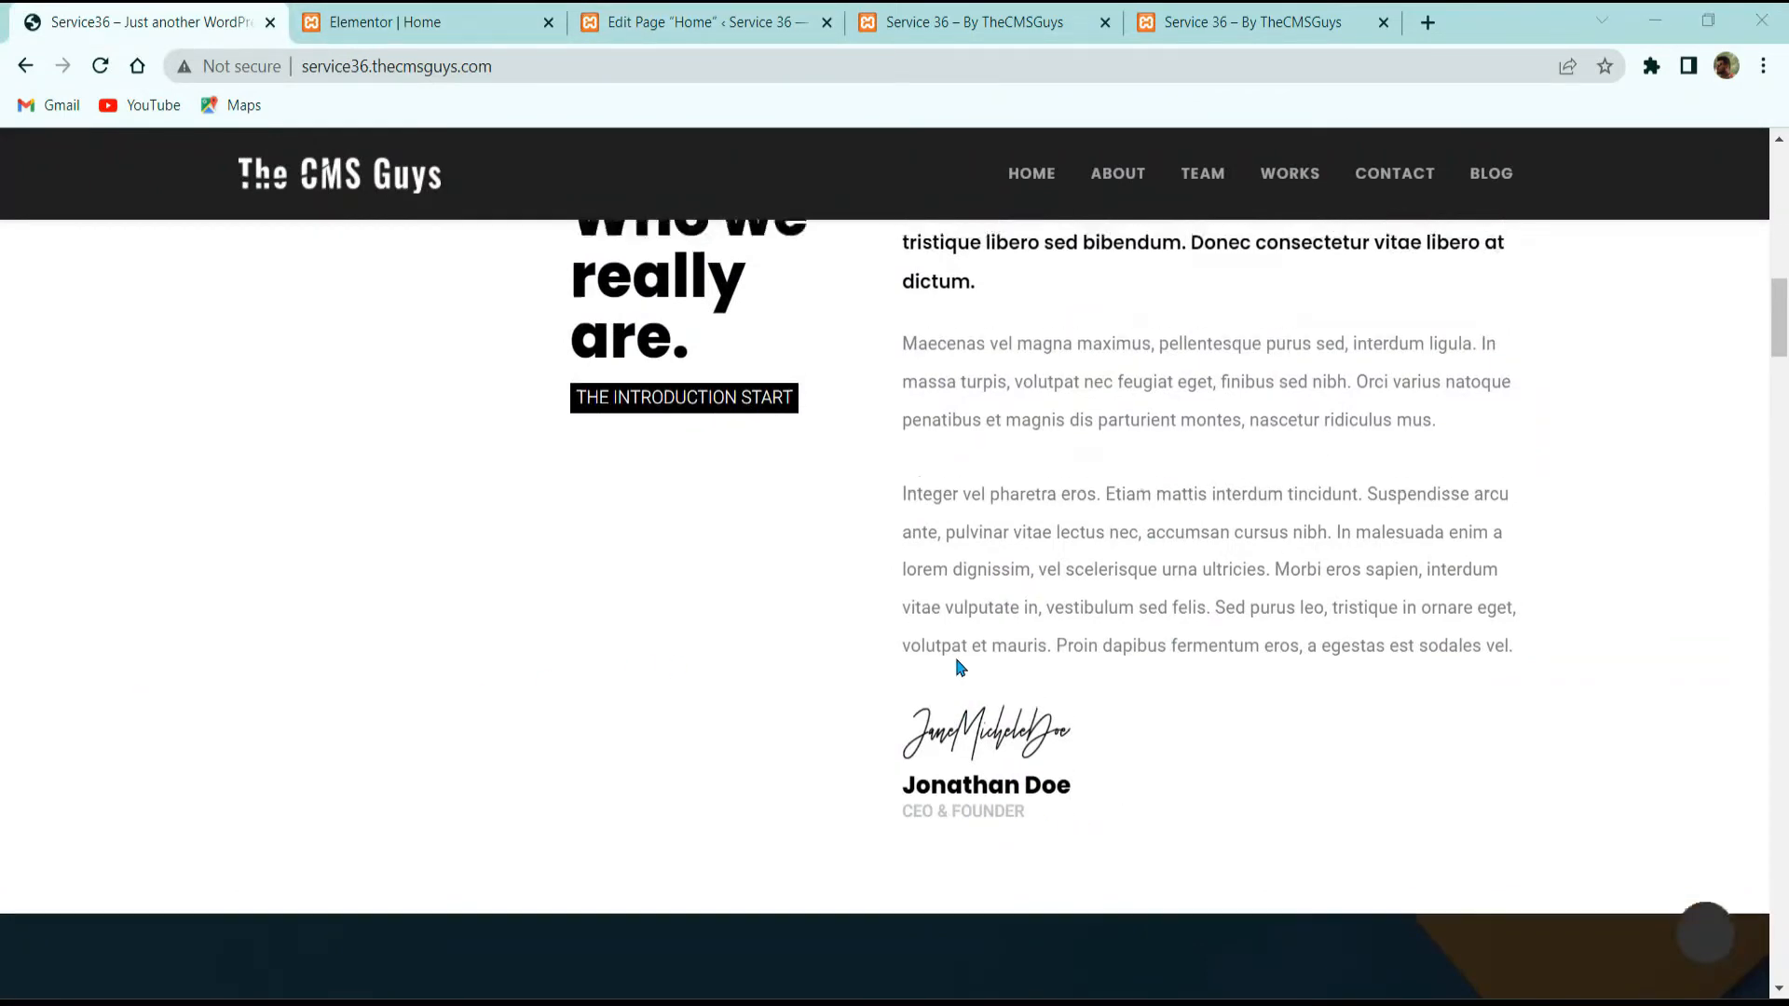
scroll(1019, 671, "down", 5)
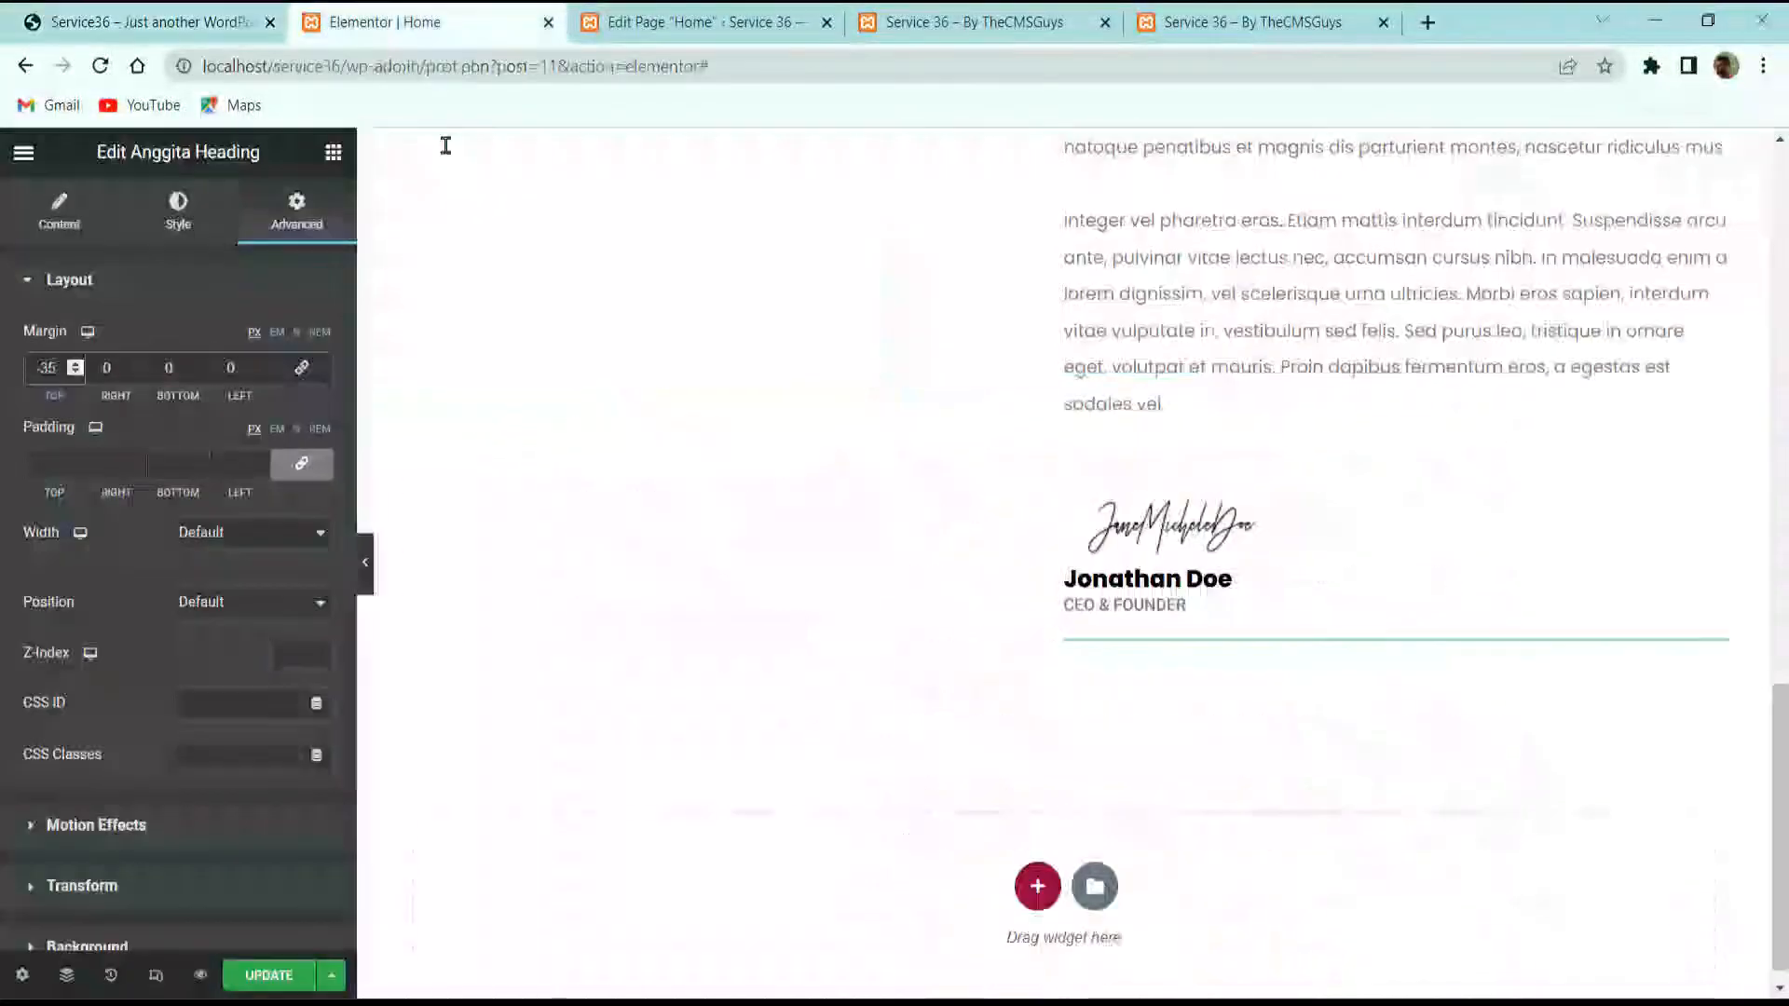
scroll(1037, 691, "up", 7)
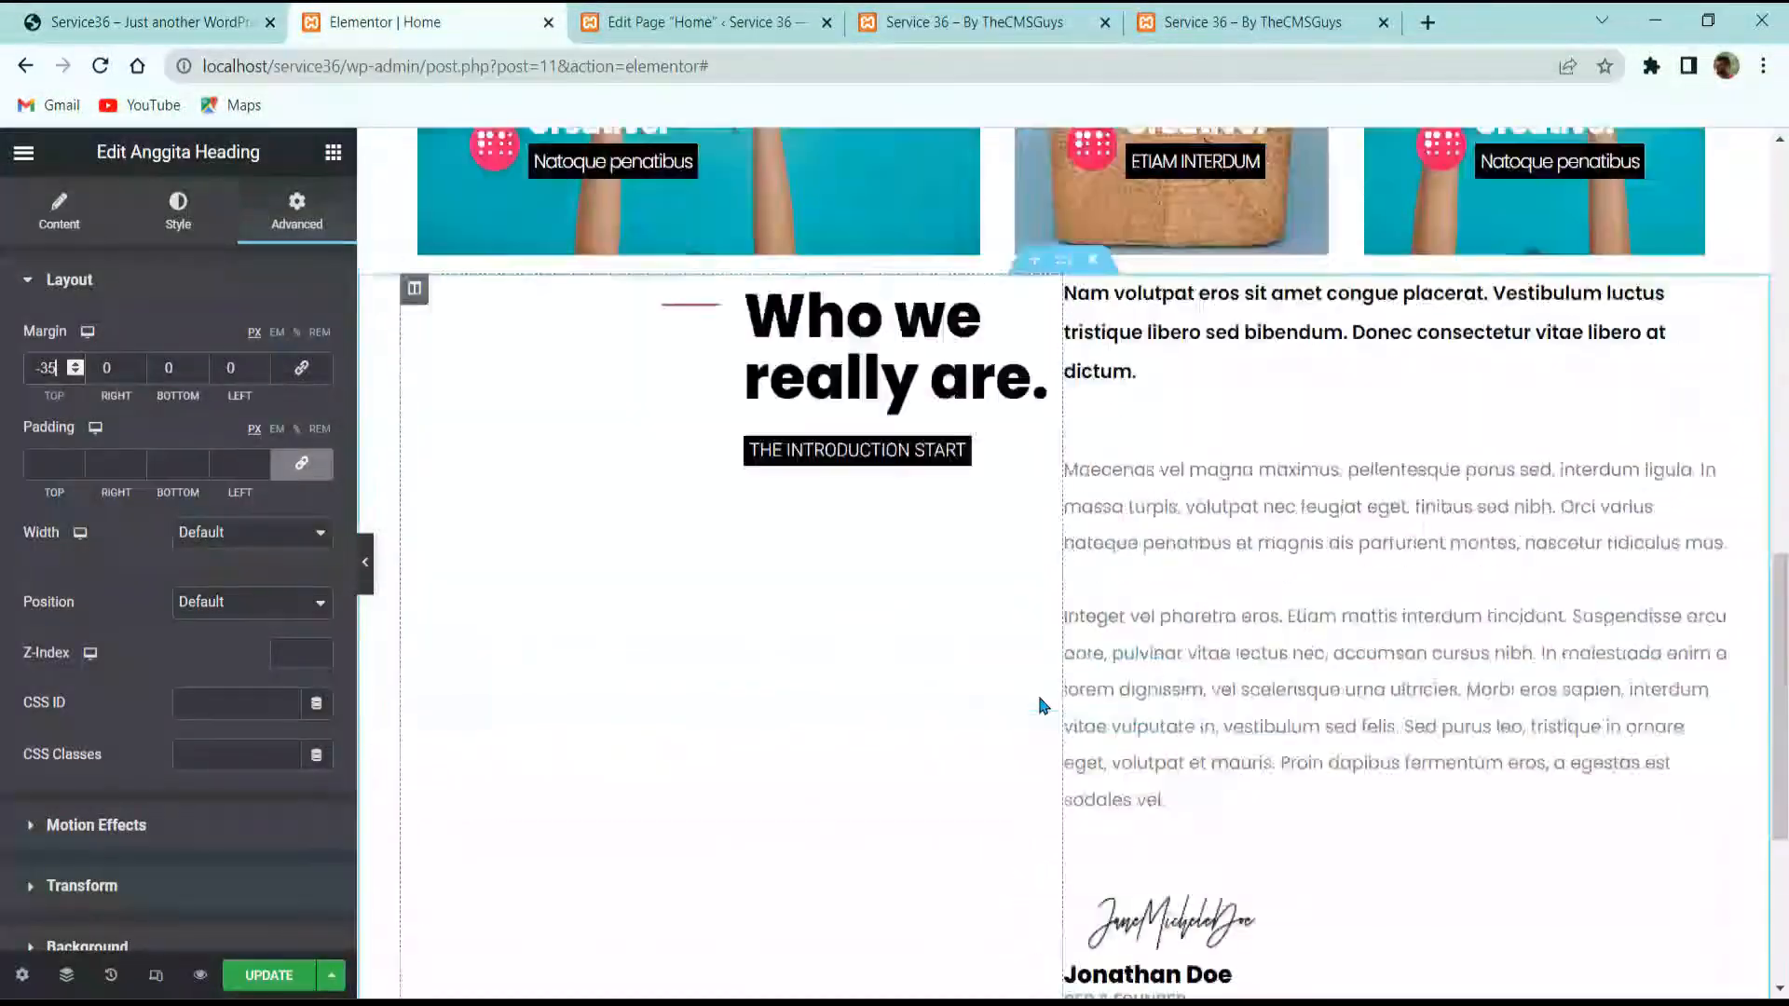
scroll(1130, 694, "down", 4)
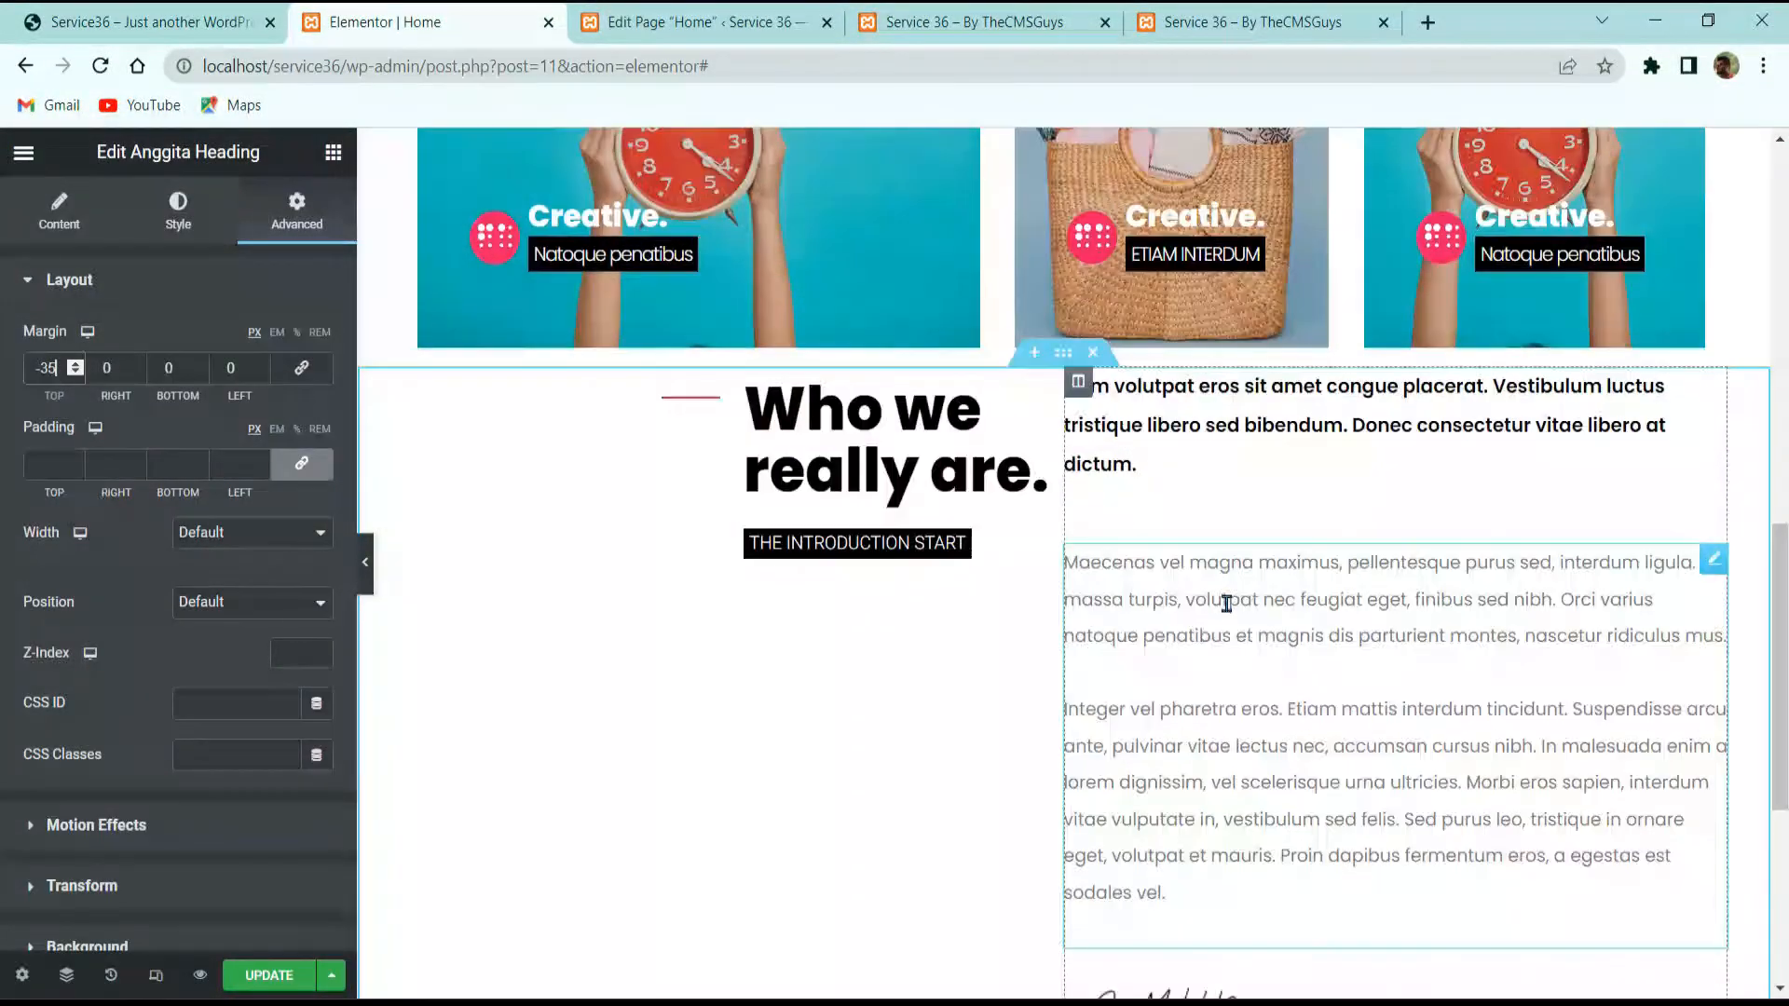
scroll(1132, 536, "up", 3)
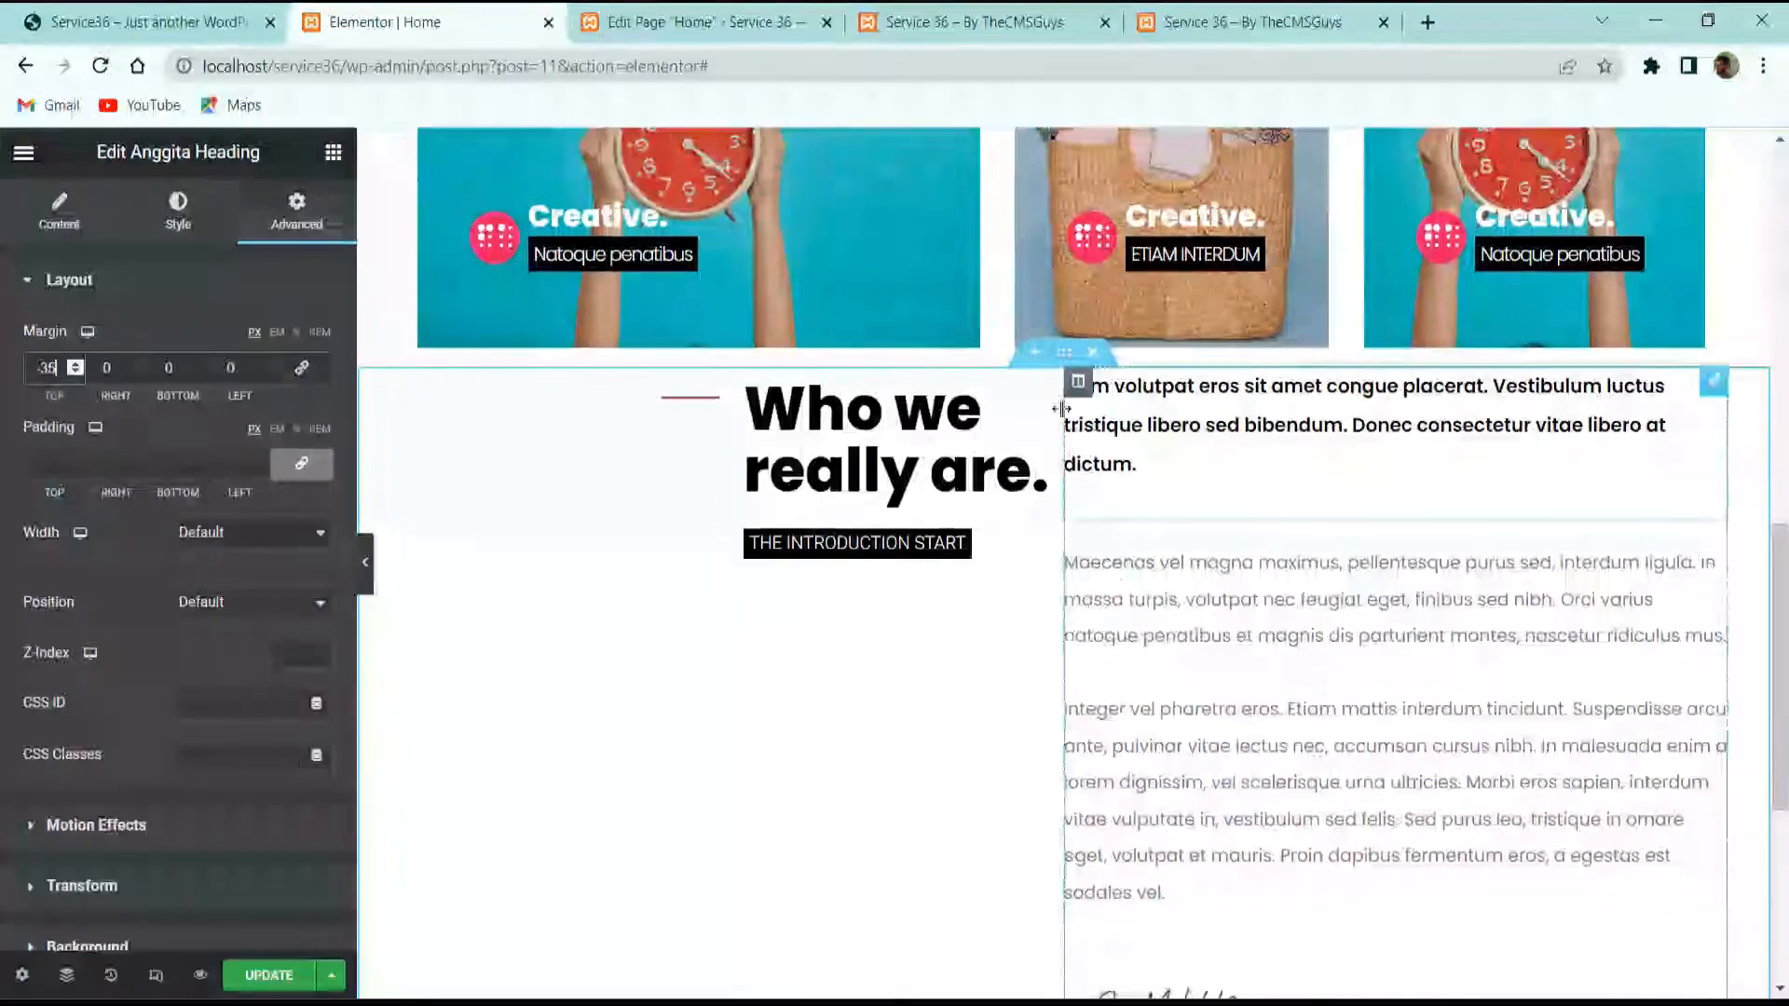
Step: Set the intro text column's Widgets Space to 15 px
left_click(1078, 381)
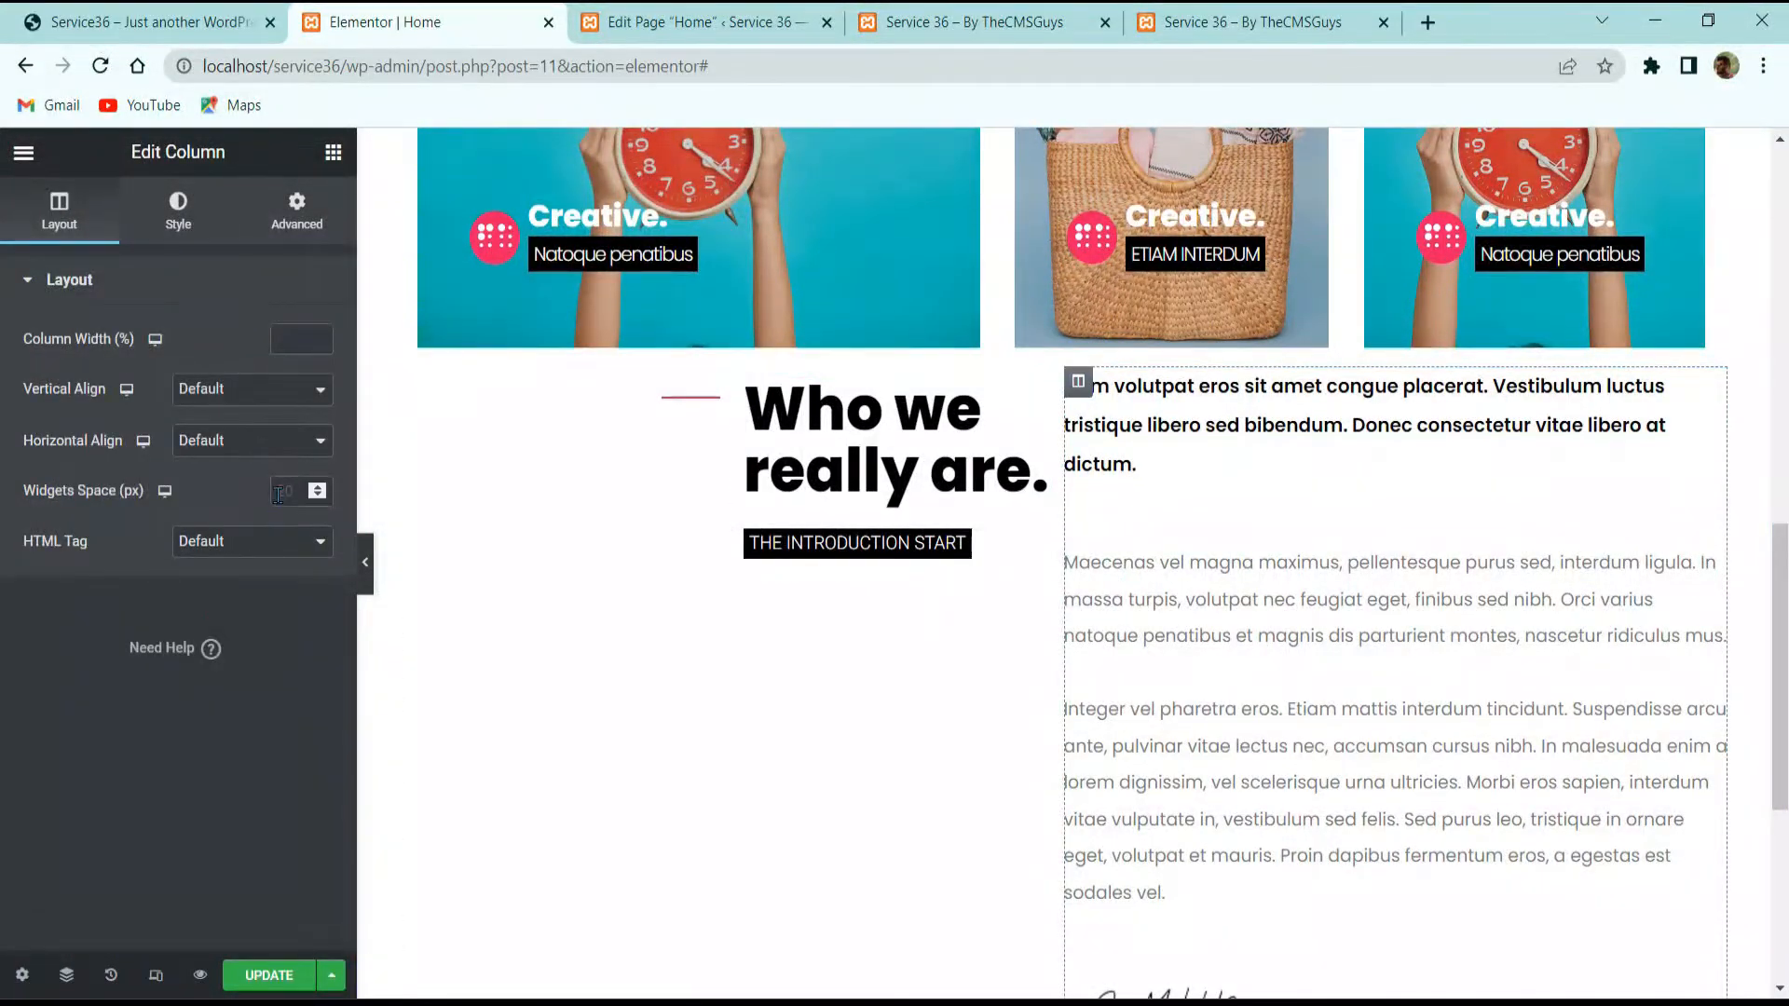
type("15")
key("Down")
key("Down")
key("Down")
key("Down")
key("Down")
key("Down")
key("Down")
key("Down")
key("Down")
key("Down")
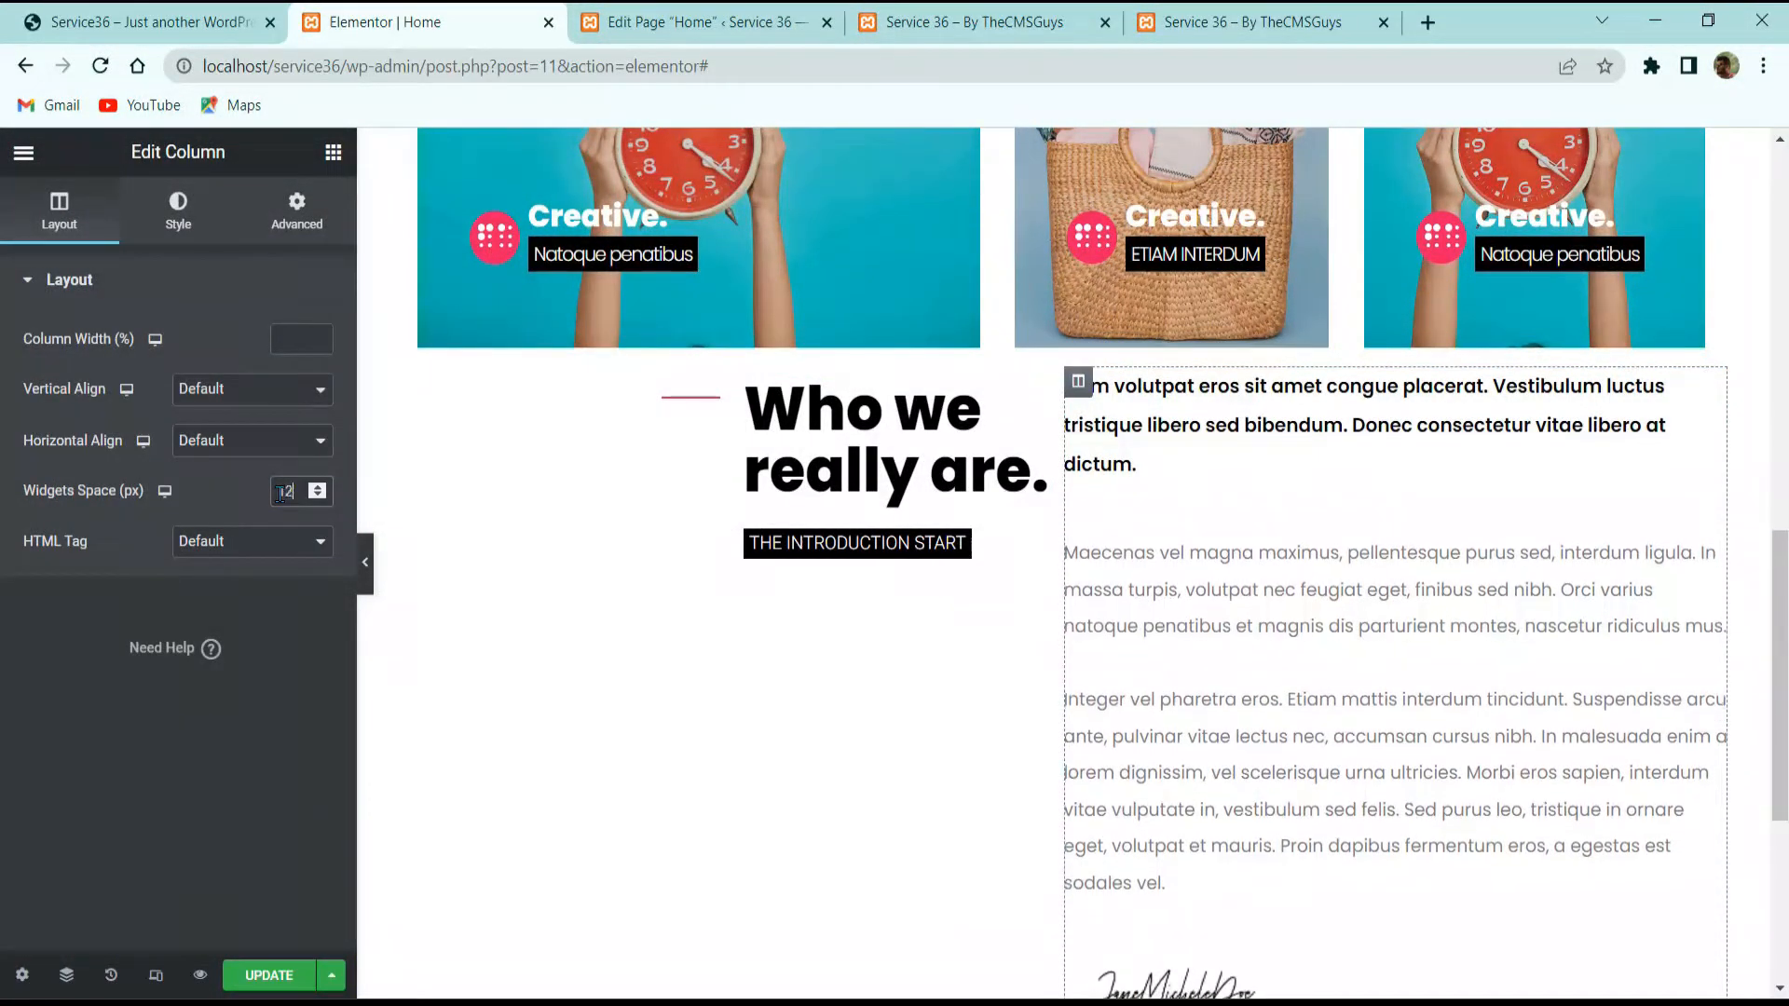
key("Down")
key("Down")
key("Down")
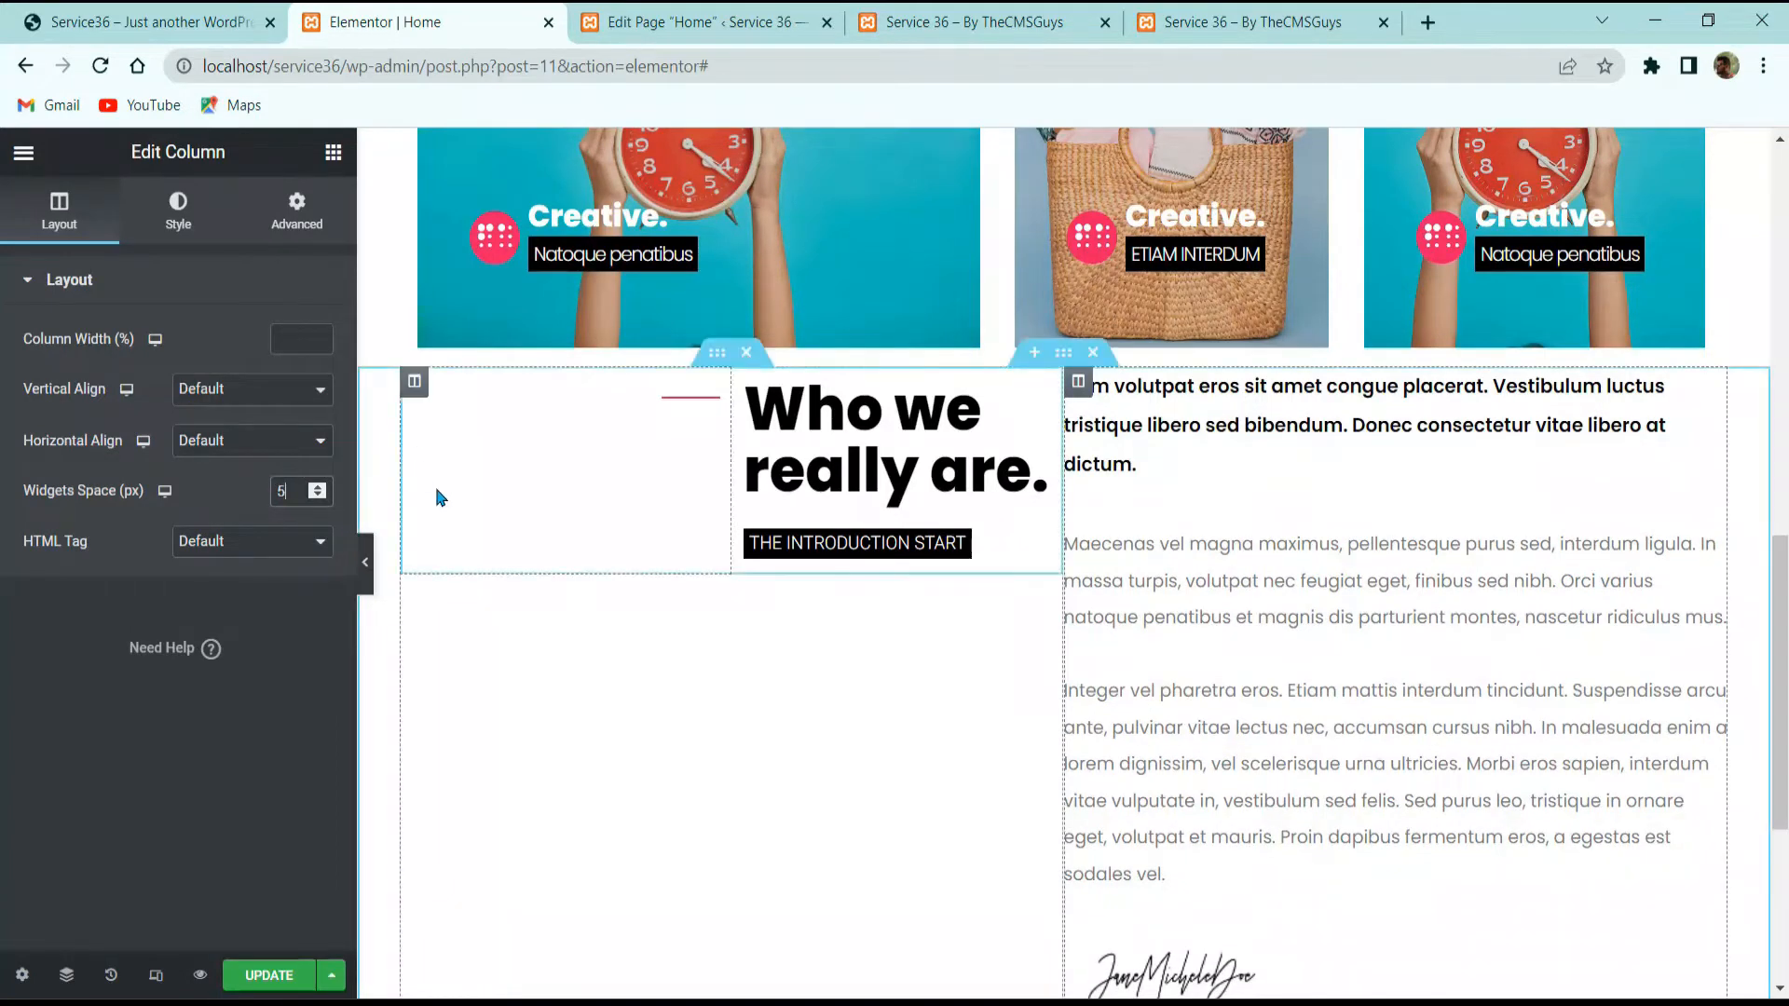
key("Down")
key("Down")
key("Down")
key("Down")
key("Down")
key("Down")
key("Down")
key("Down")
key("Down")
key("Down")
key("Down")
key("Down")
key("Down")
key("Down")
key("Down")
key("Down")
key("Down")
key("Down")
key("Down")
key("Down")
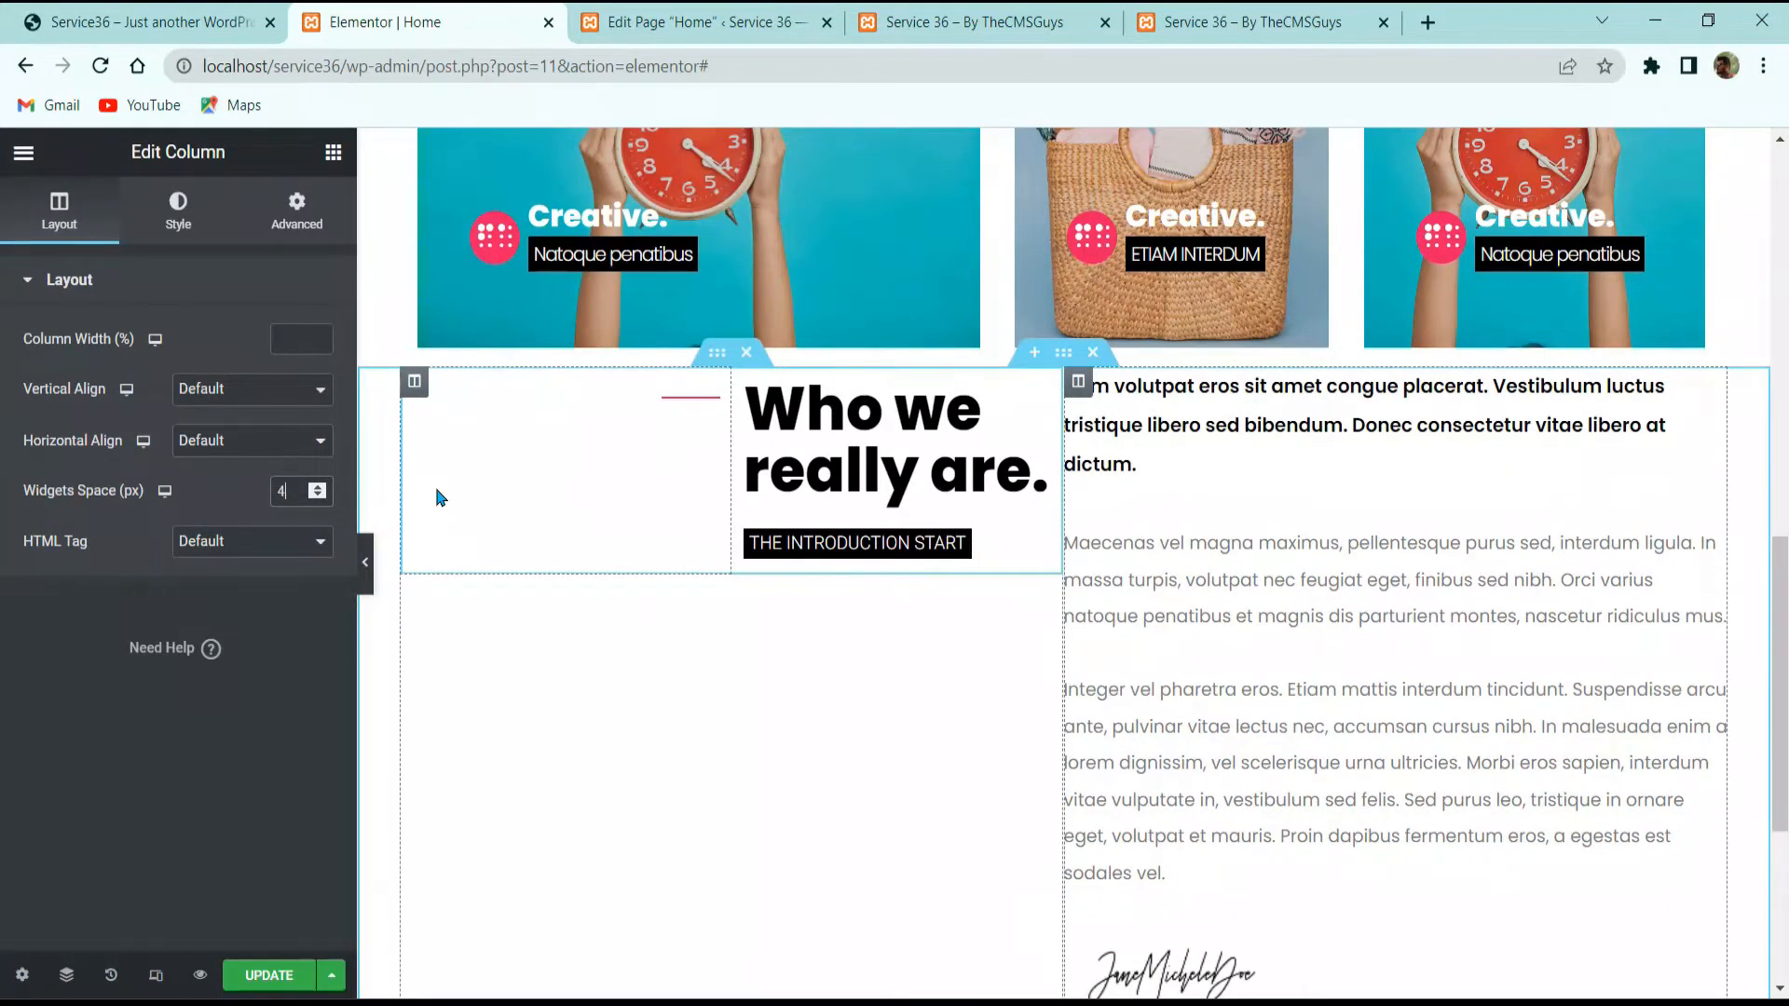
key("BackSpace")
key("BackSpace")
key("BackSpace")
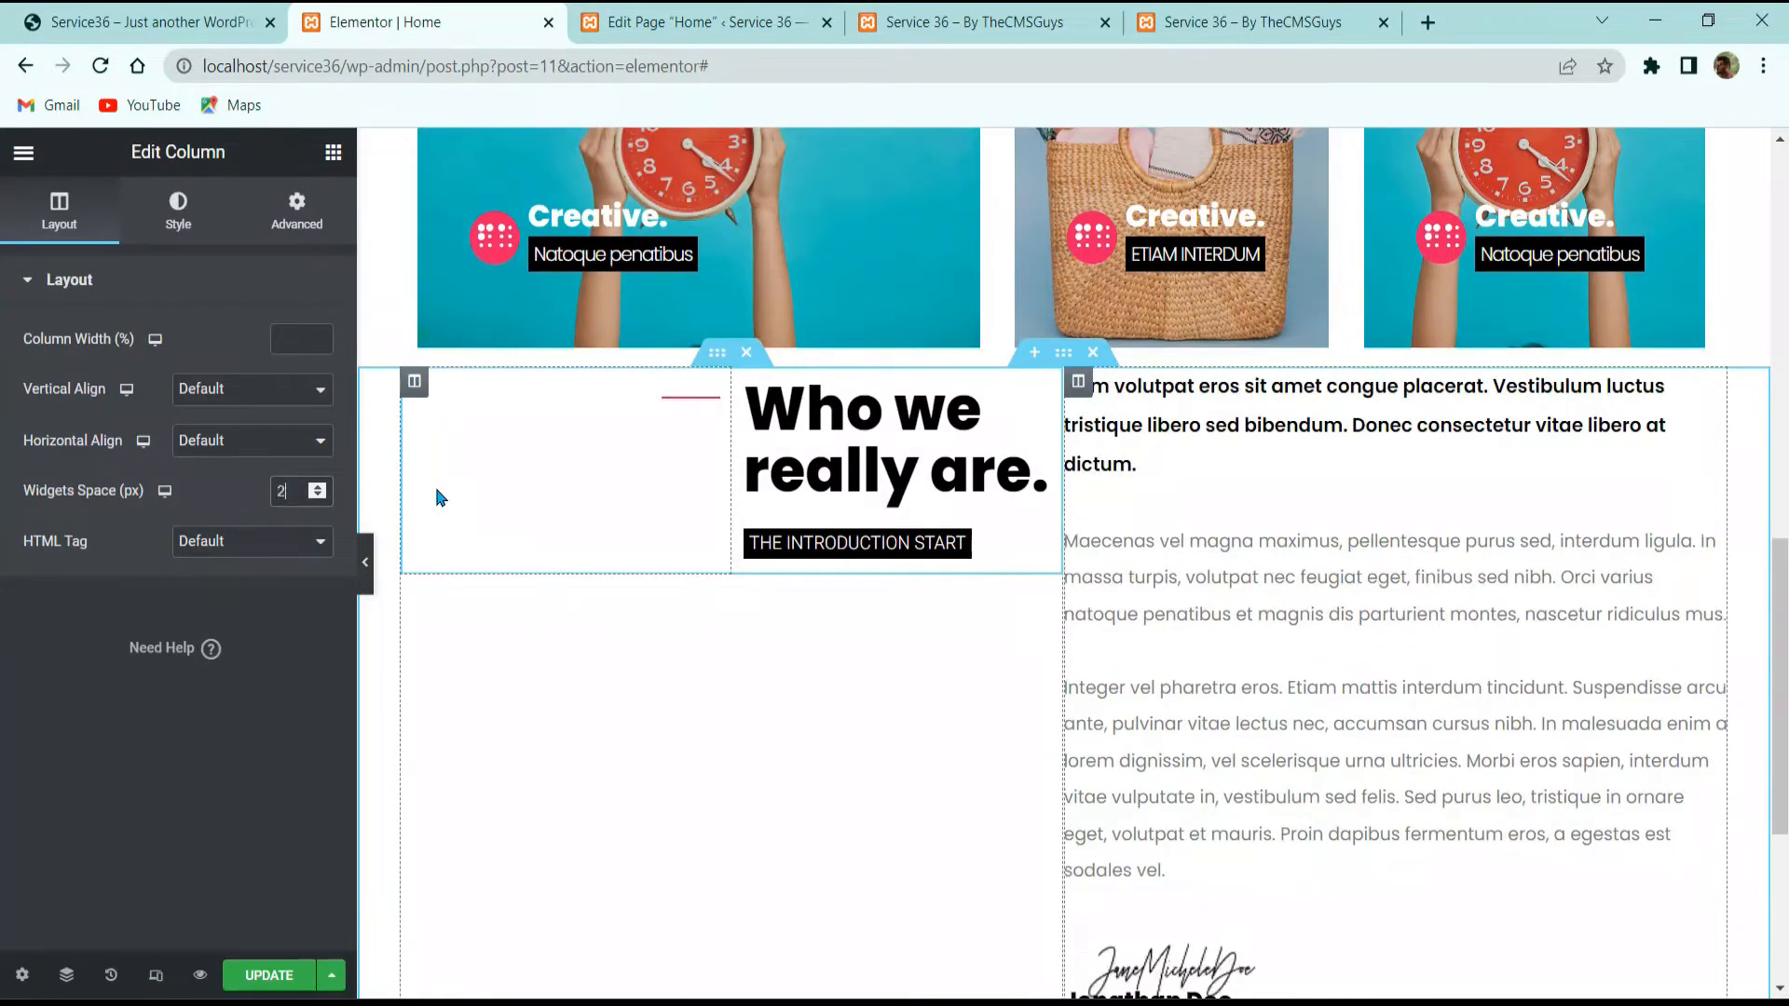
type("15")
scroll(1076, 830, "down", 3)
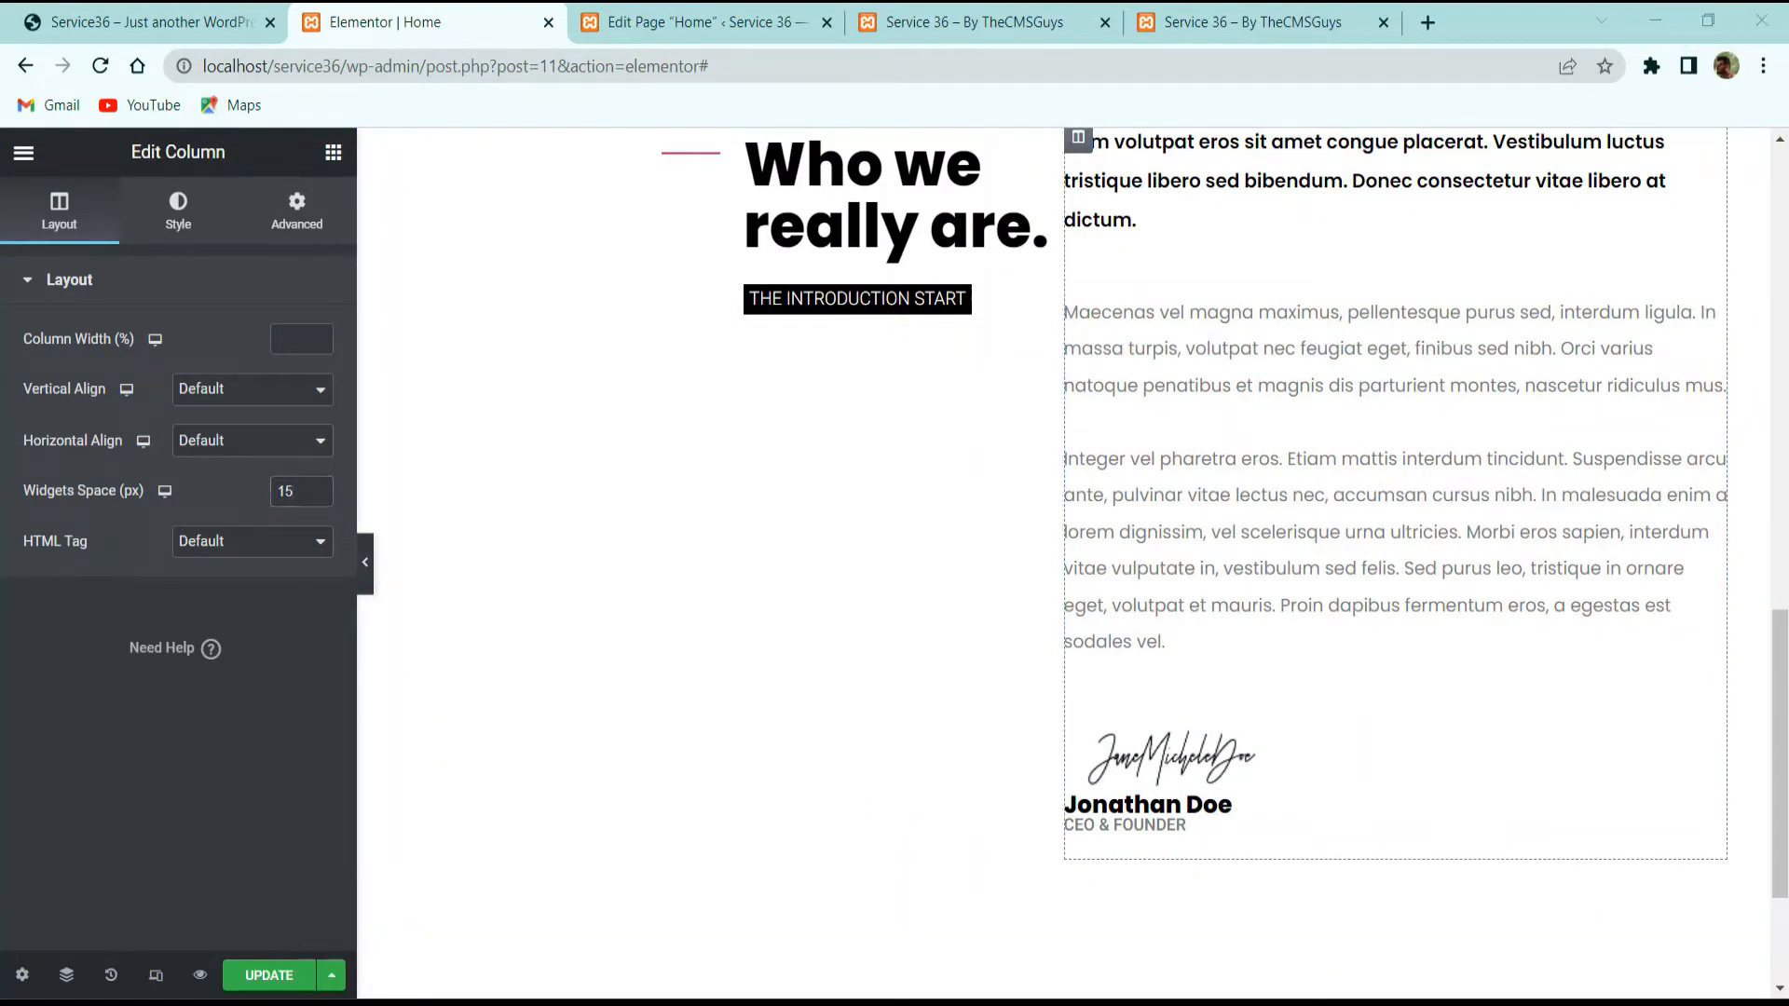
scroll(1073, 382, "up", 3)
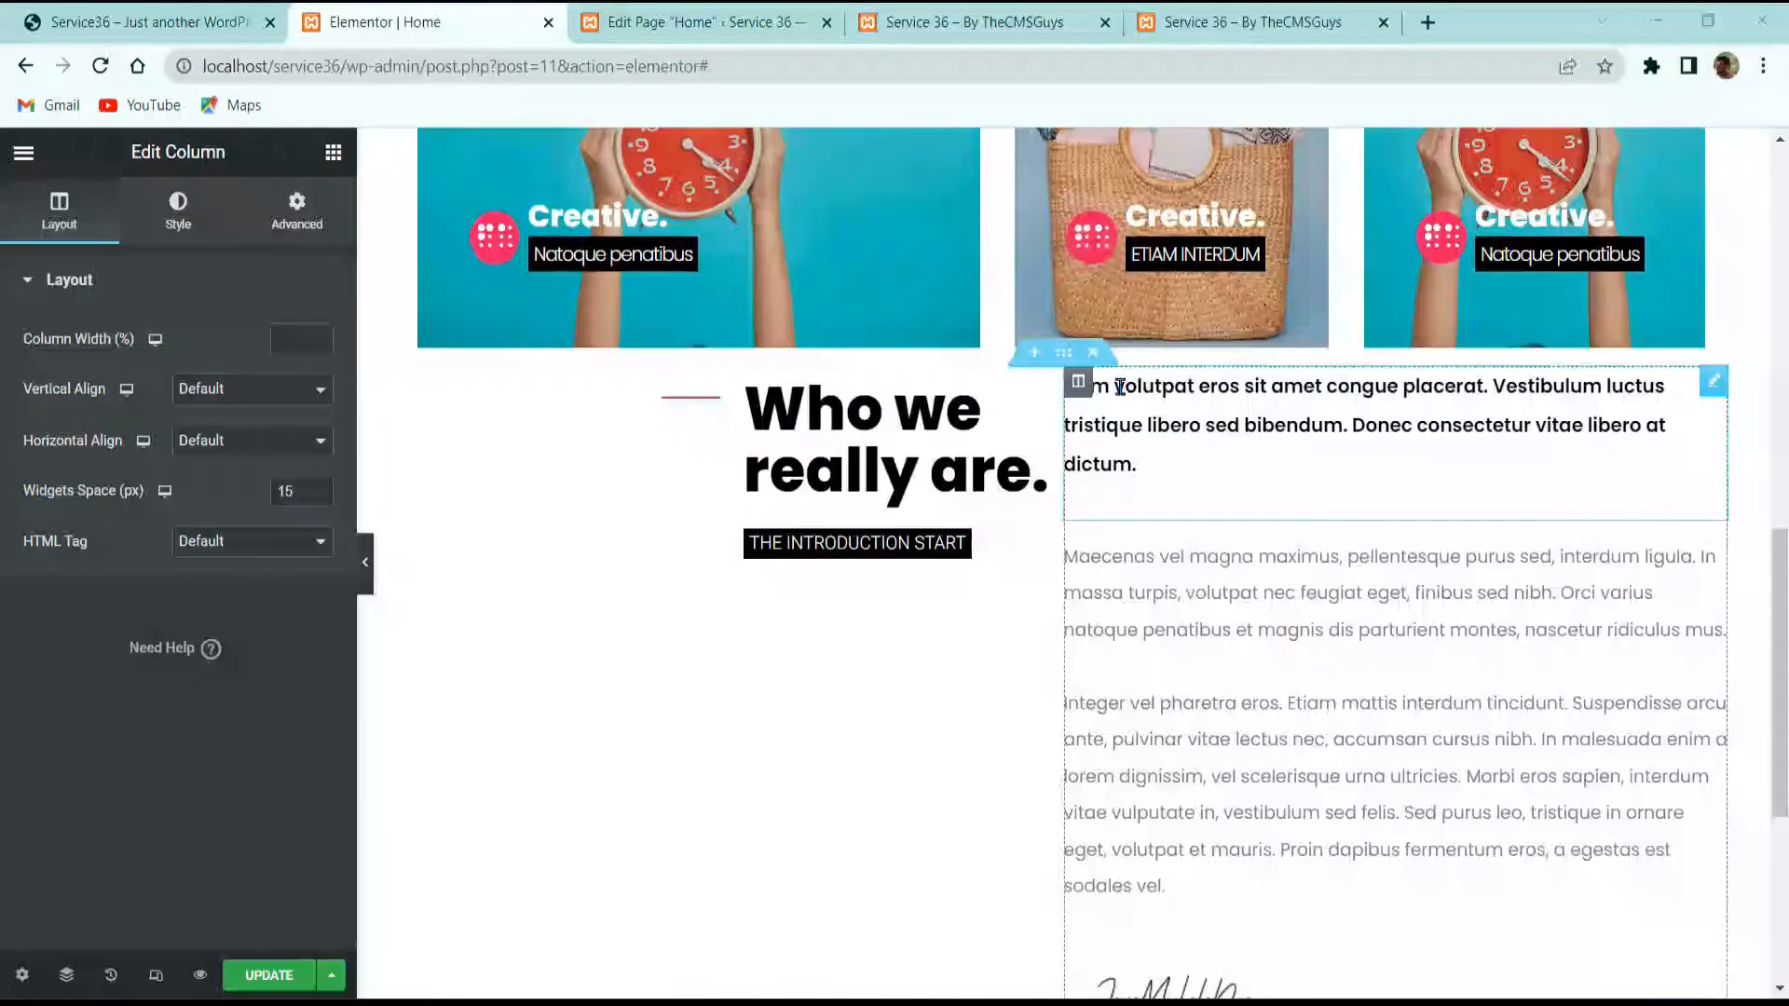
Step: Check the section's settings and the text column's advanced margins
left_click(1064, 353)
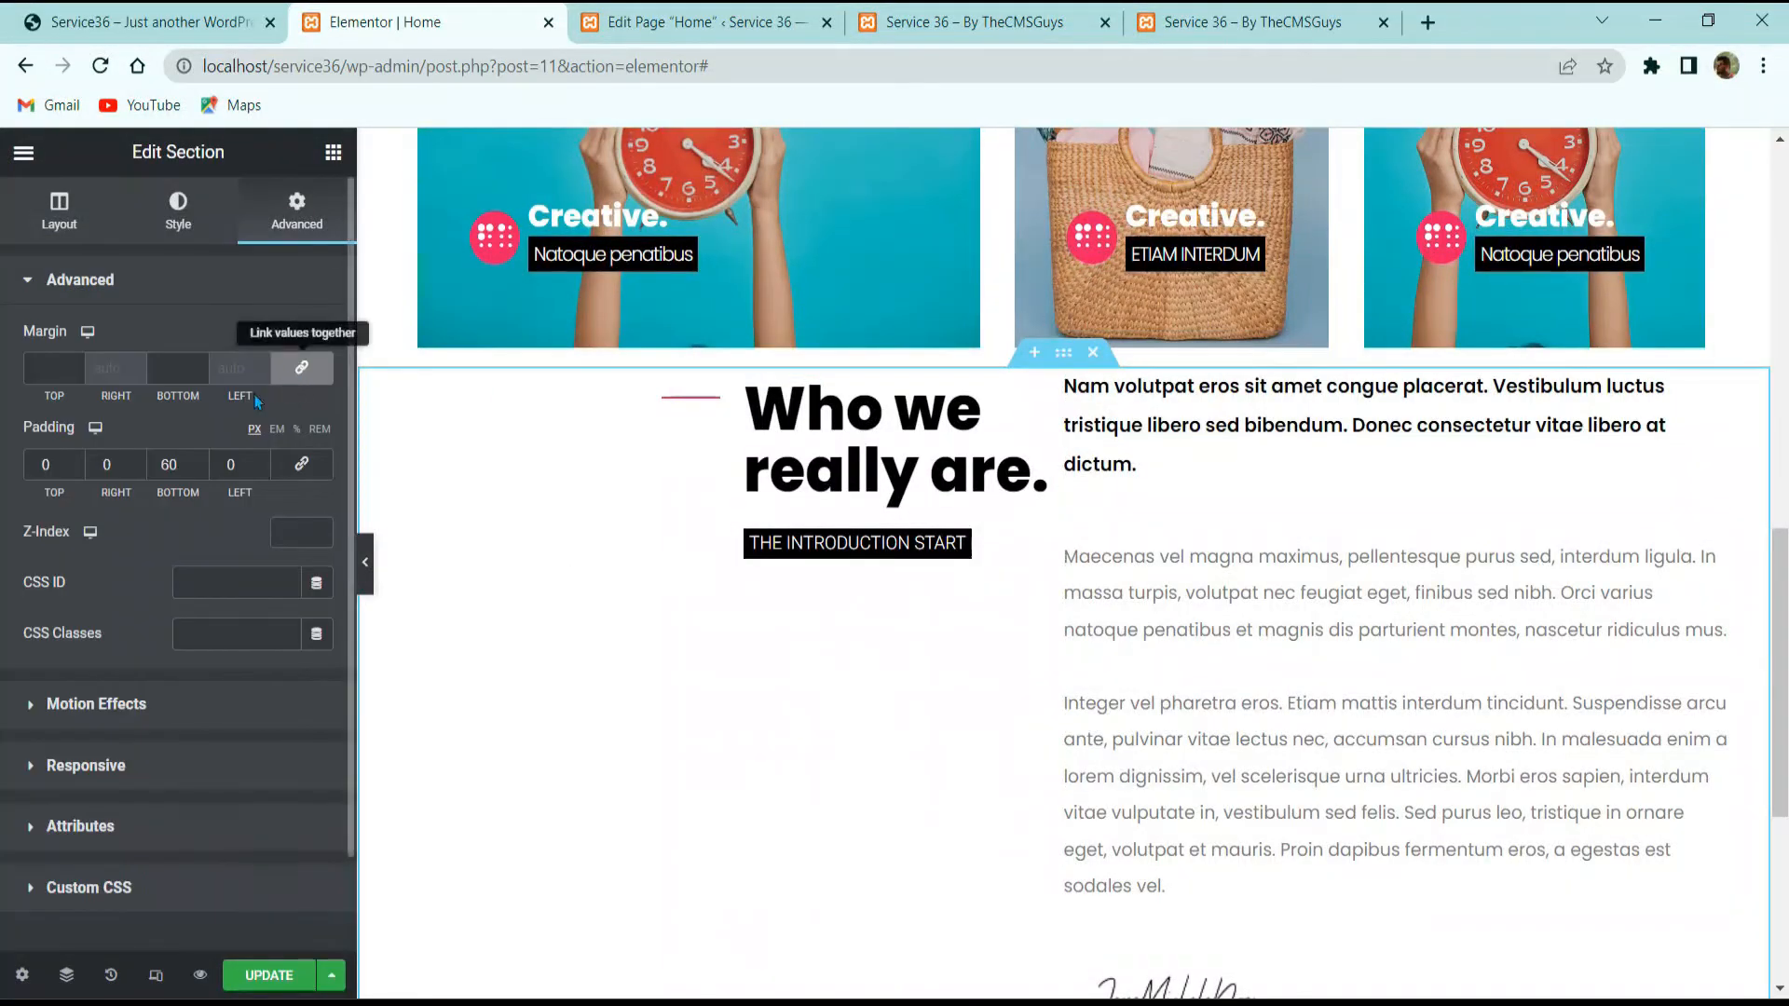
left_click(1078, 381)
left_click(296, 210)
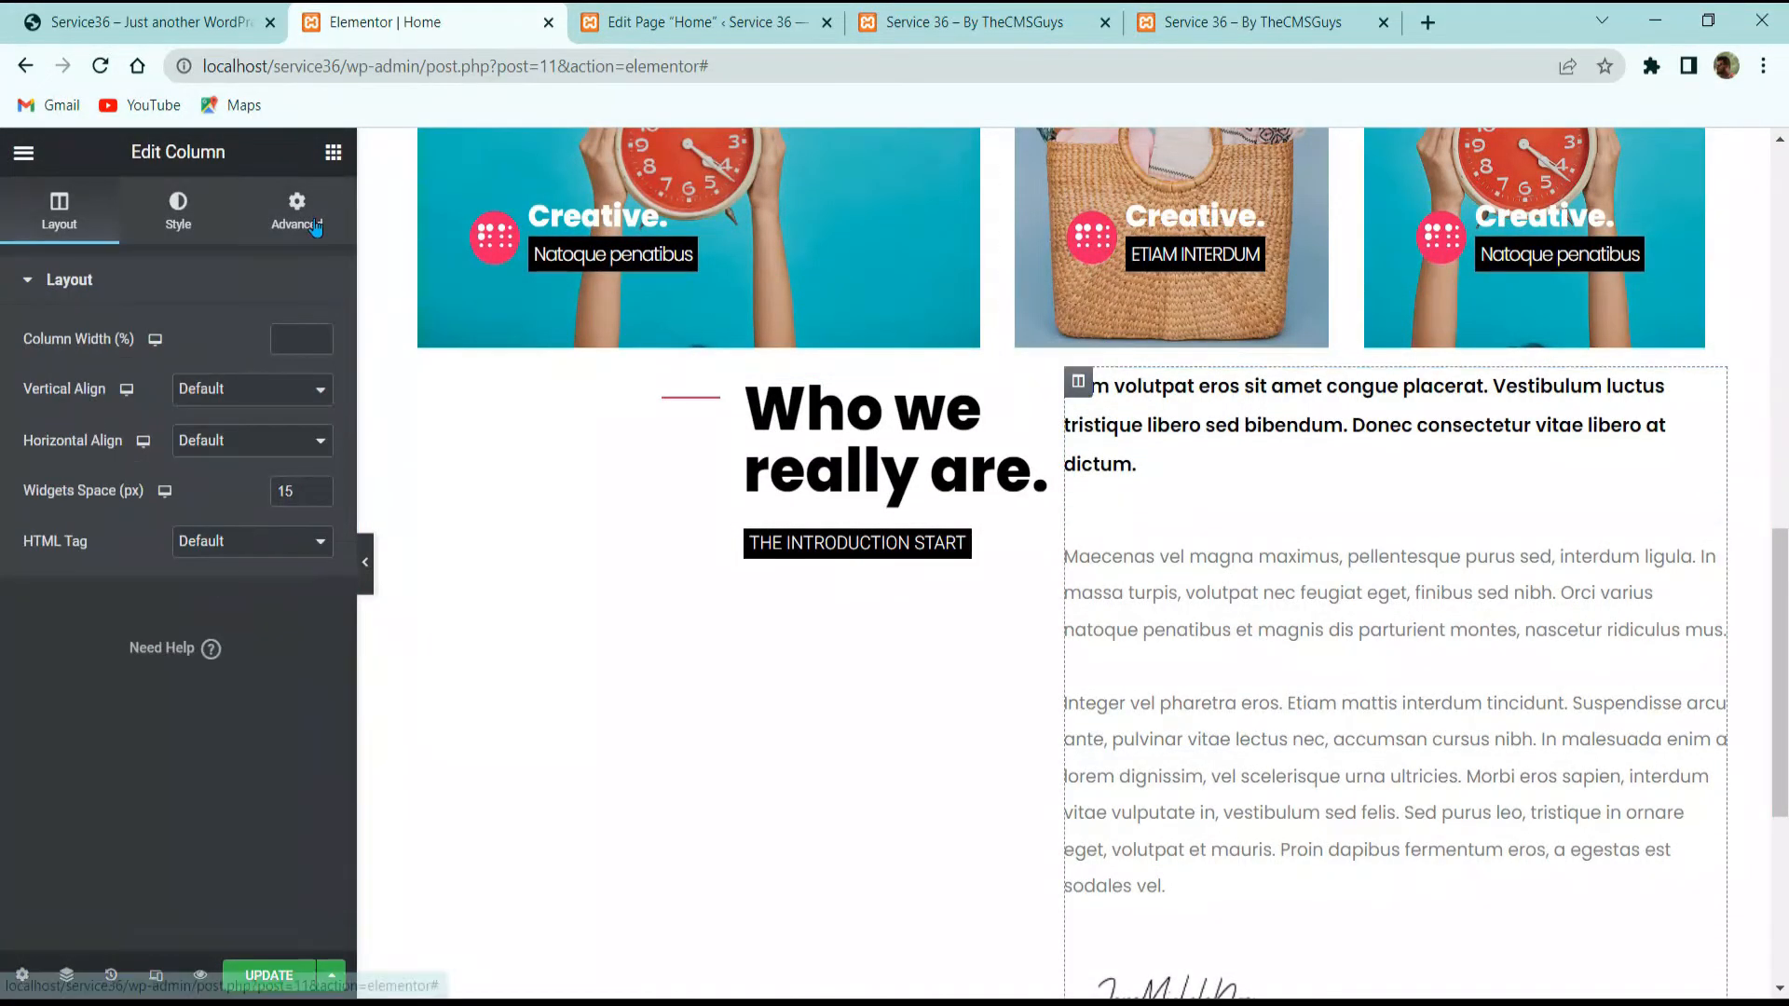
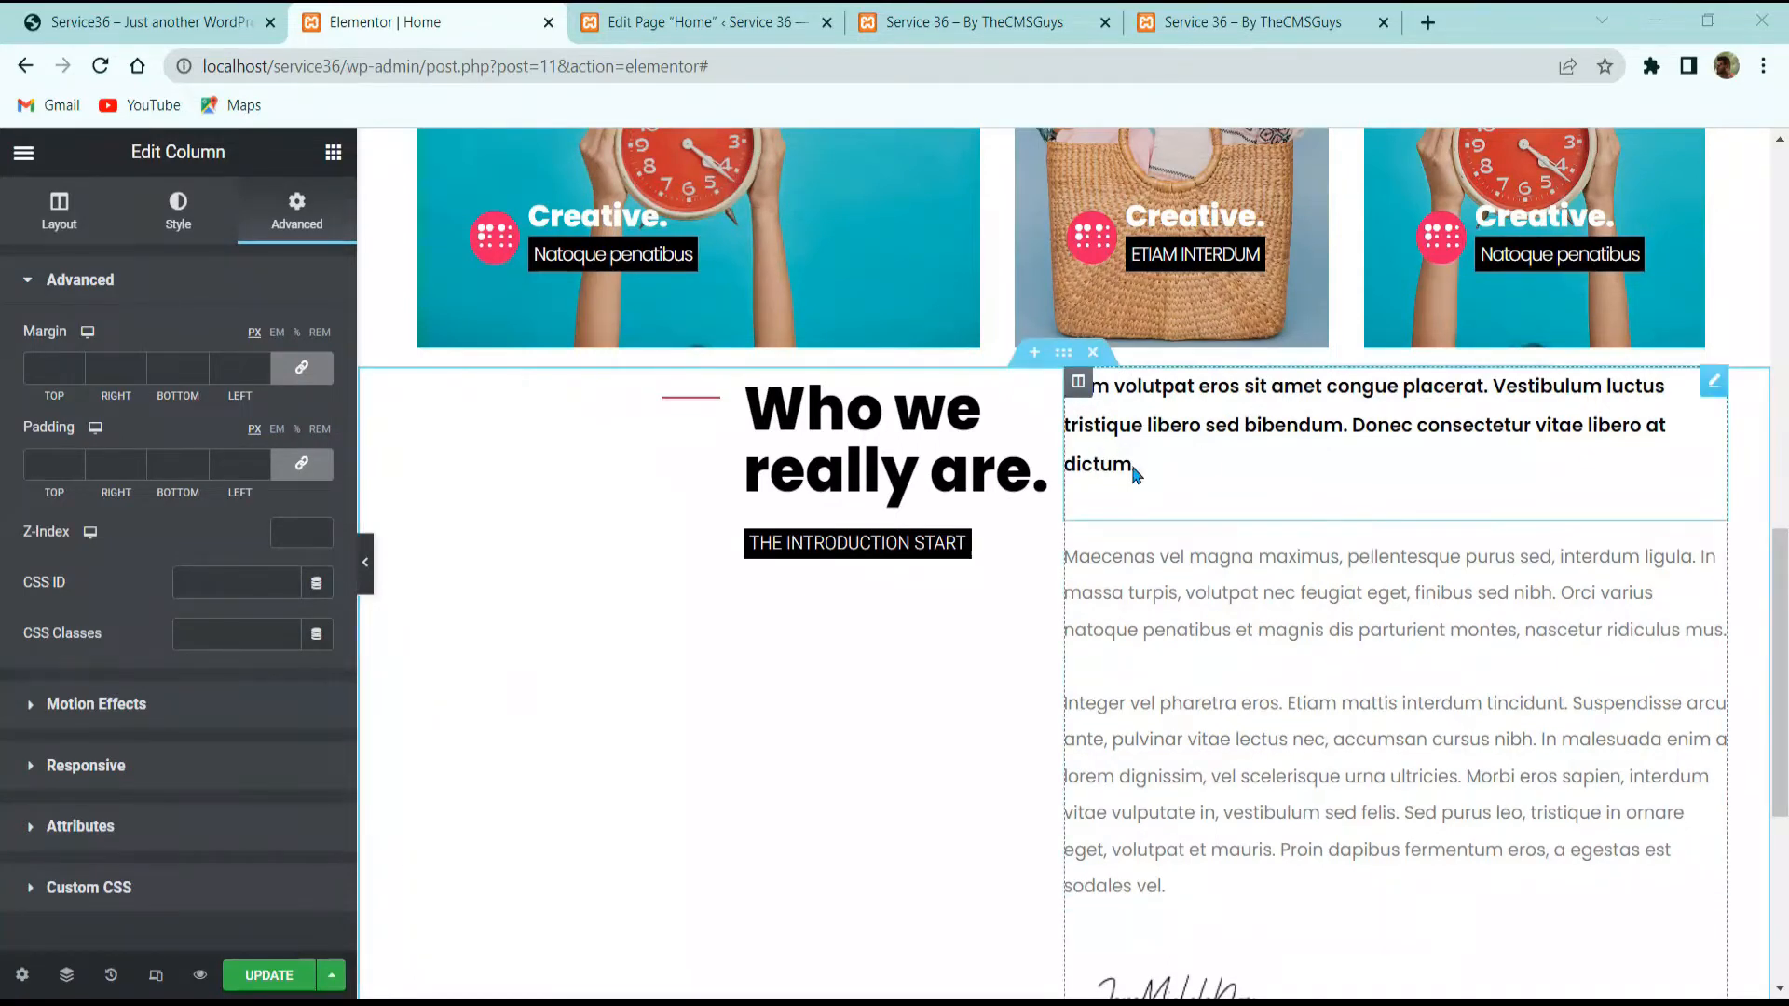
Step: Save the Home page edits and bring up the live reference site
left_click(257, 975)
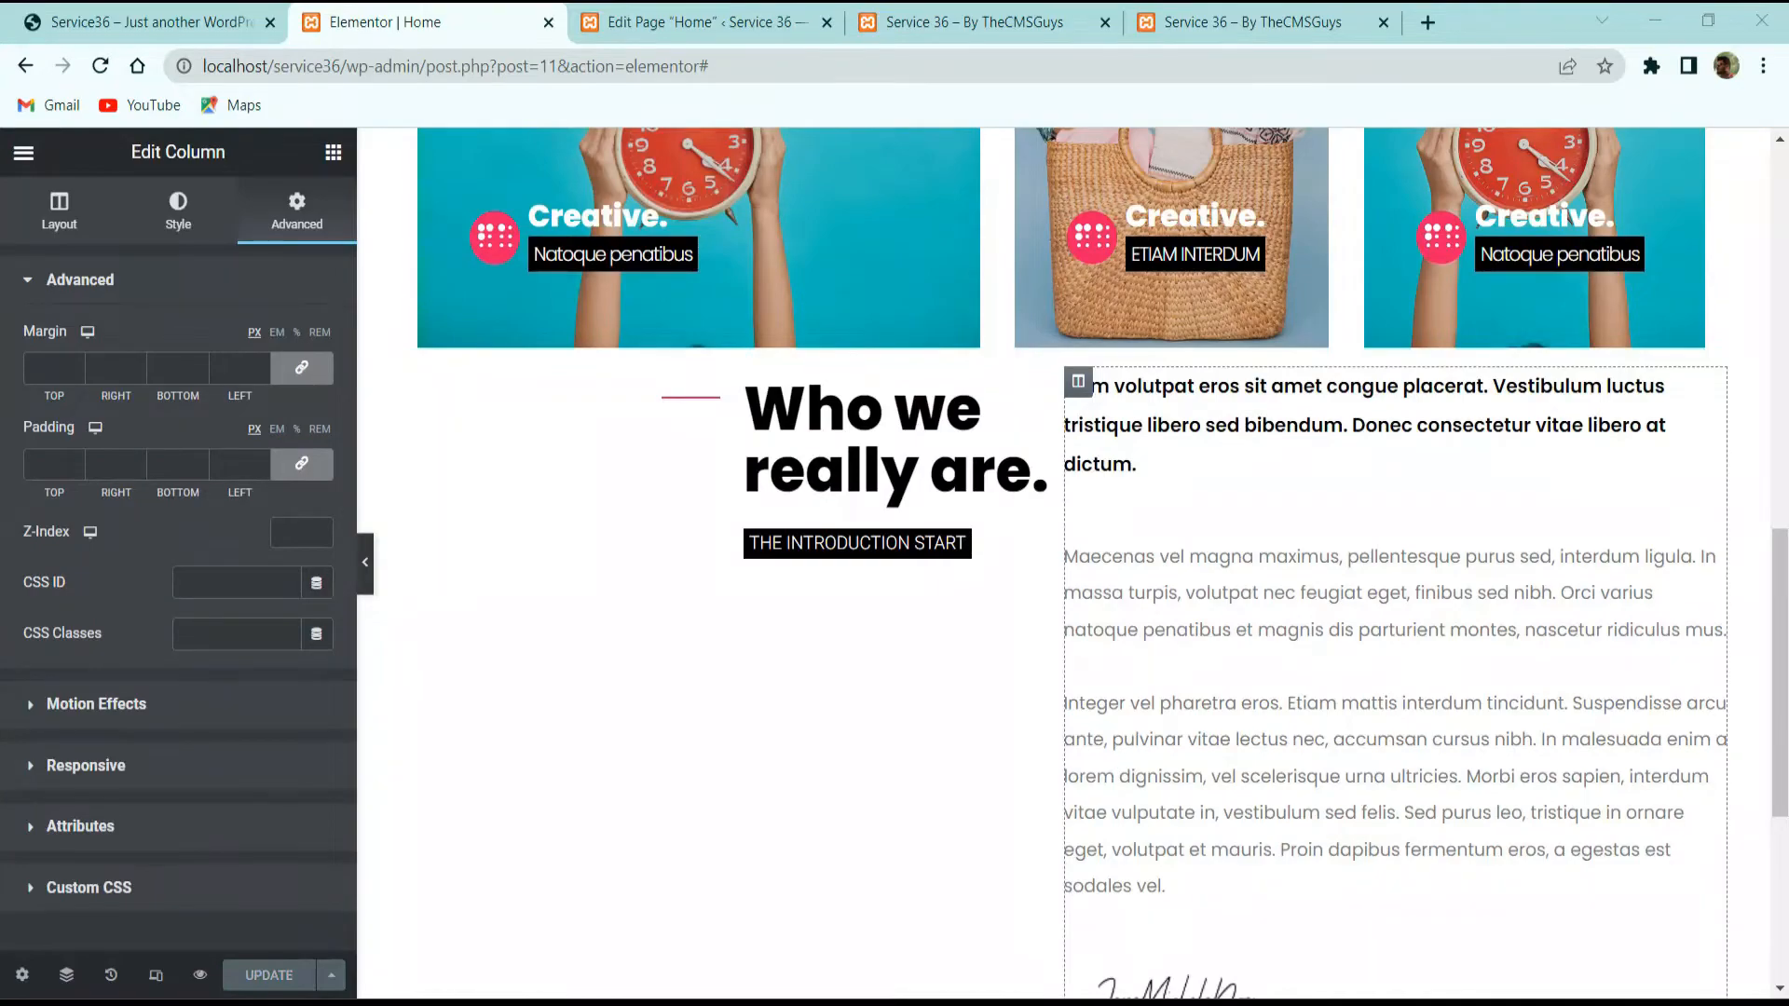
left_click(149, 21)
scroll(885, 559, "down", 5)
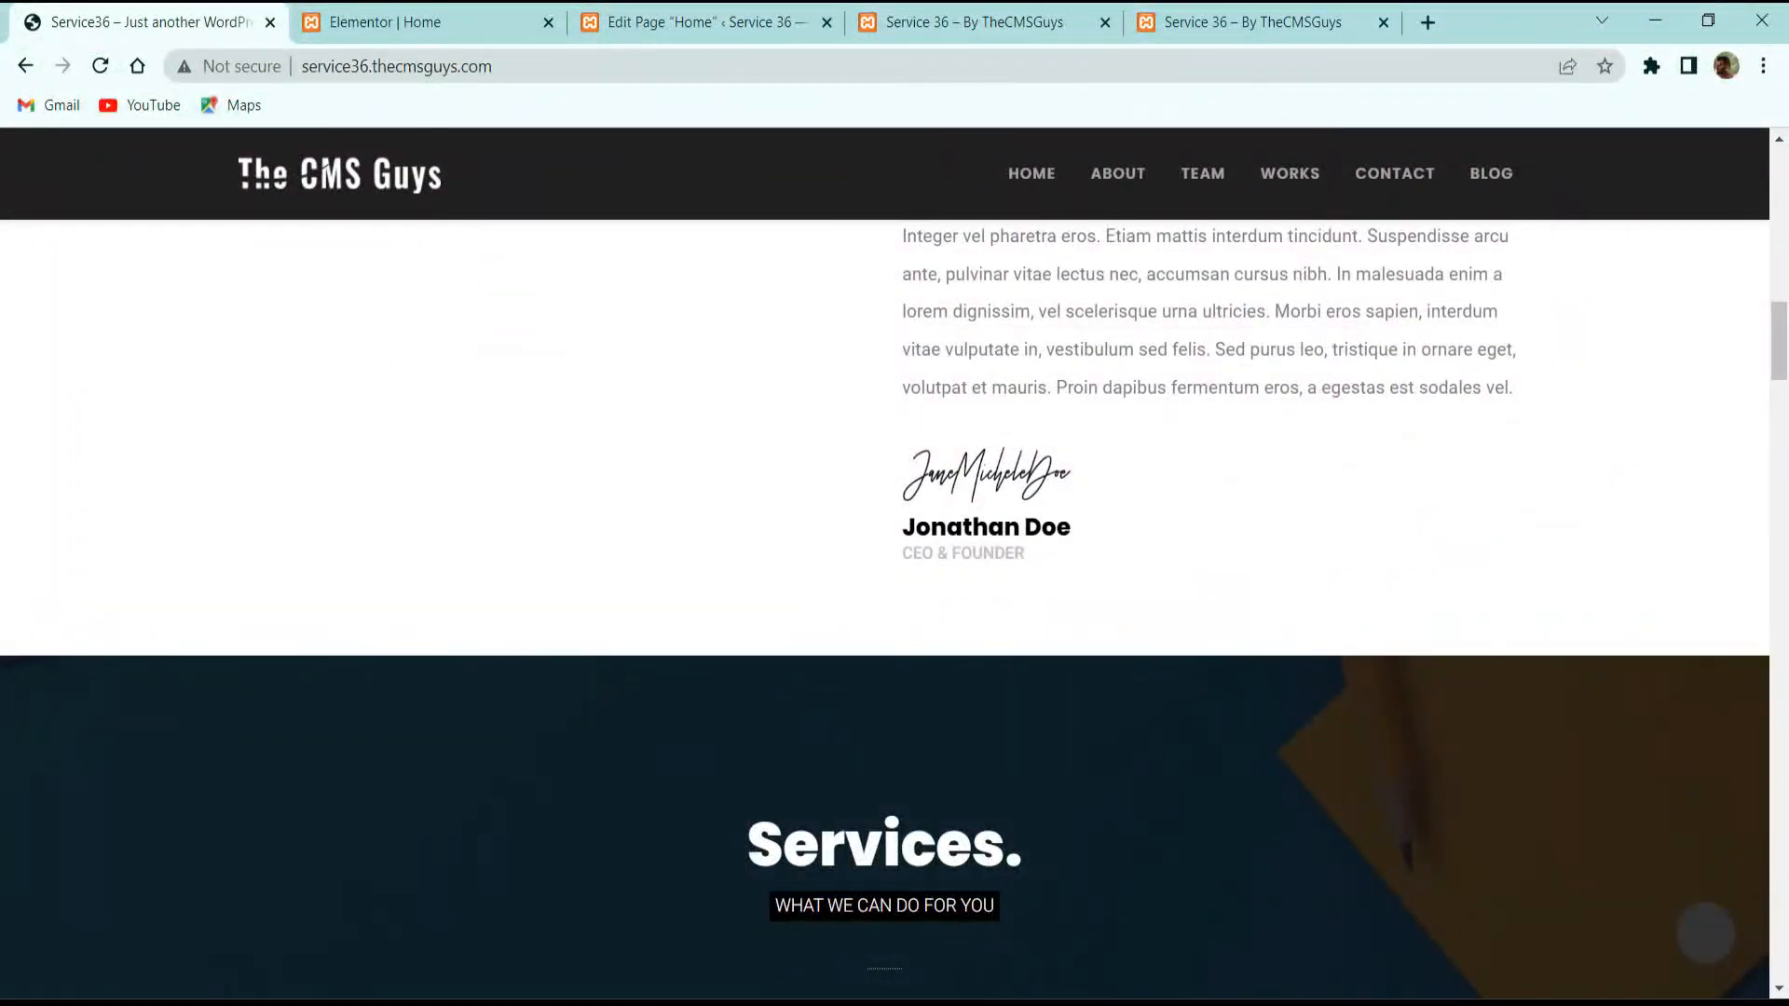
Step: Scroll the live site through the Services cards and team photos, then return to the Elementor editor
scroll(671, 673, "down", 5)
scroll(932, 652, "down", 5)
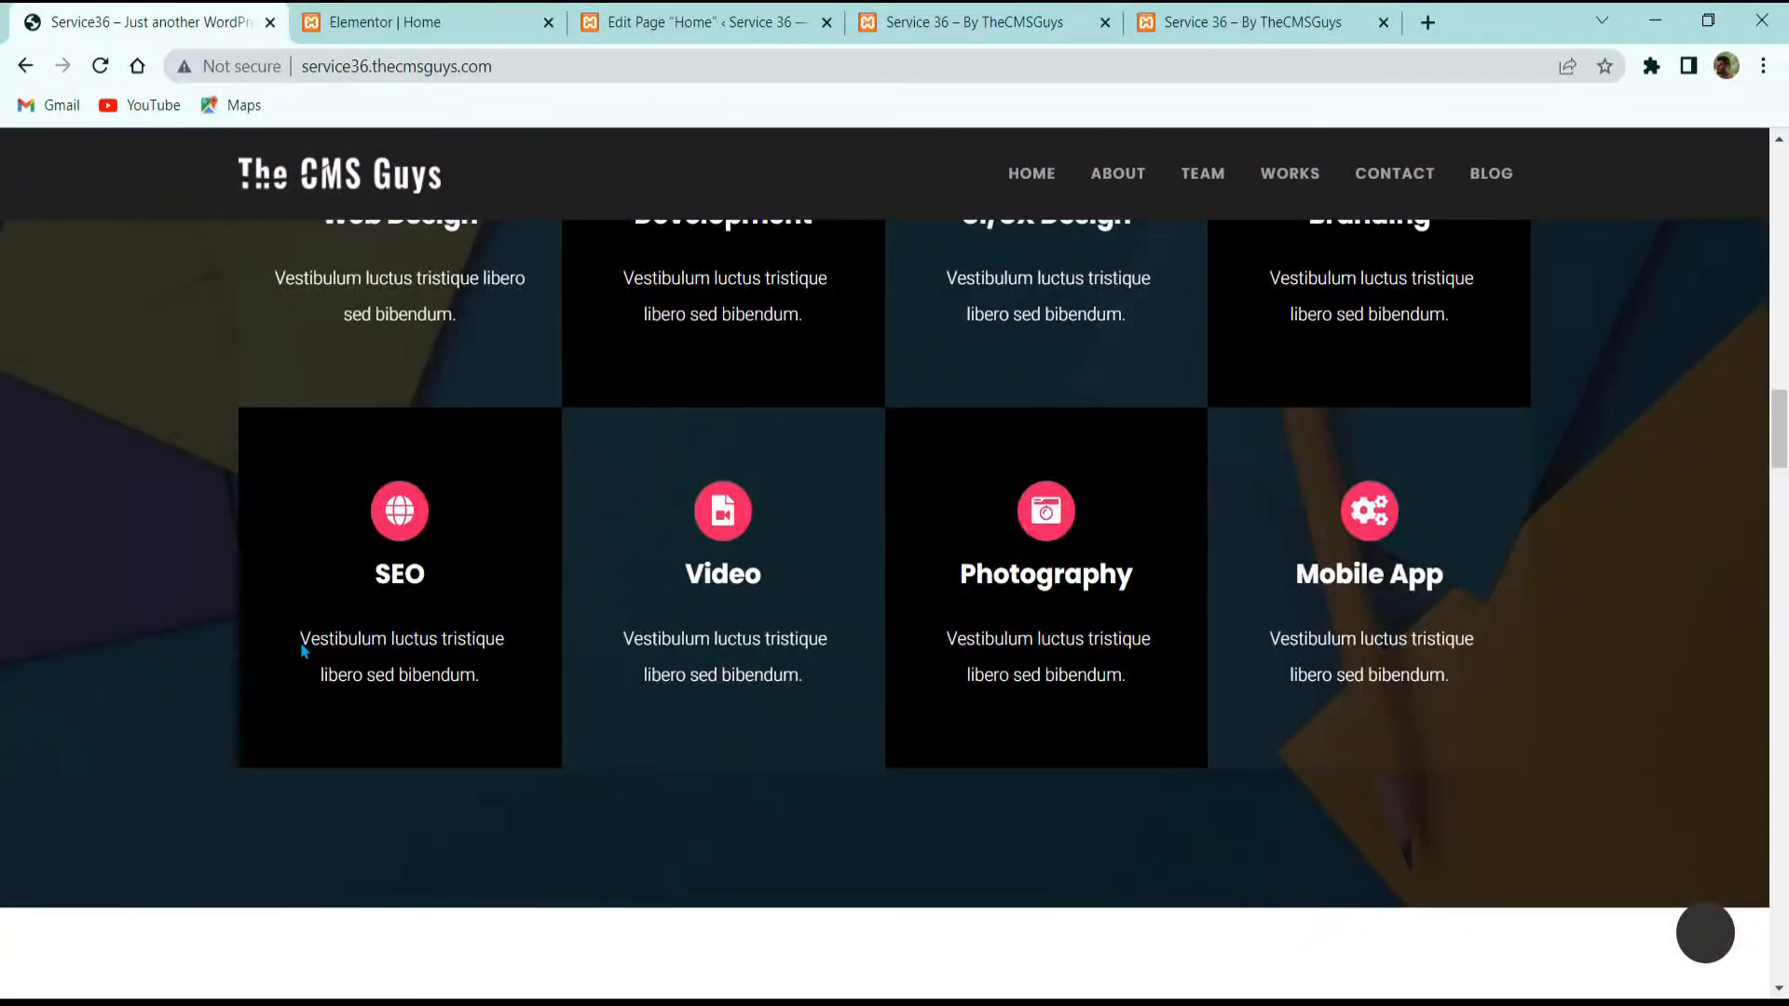
scroll(652, 715, "up", 5)
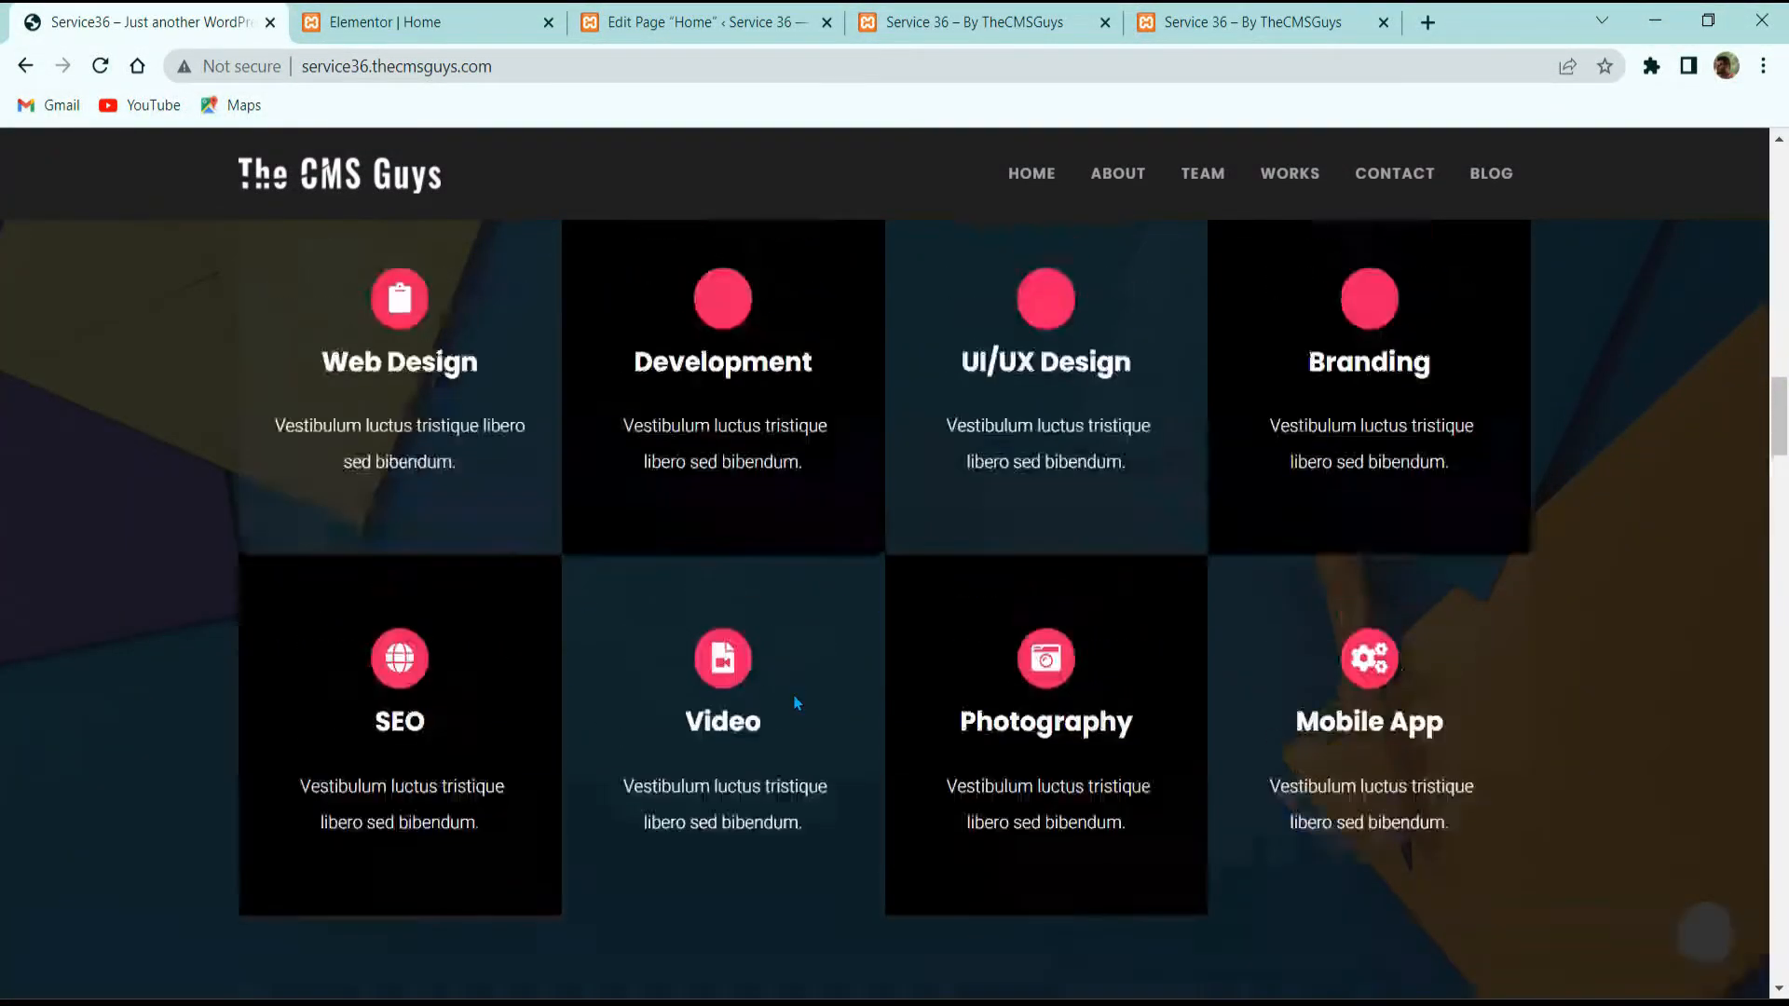
scroll(444, 612, "down", 3)
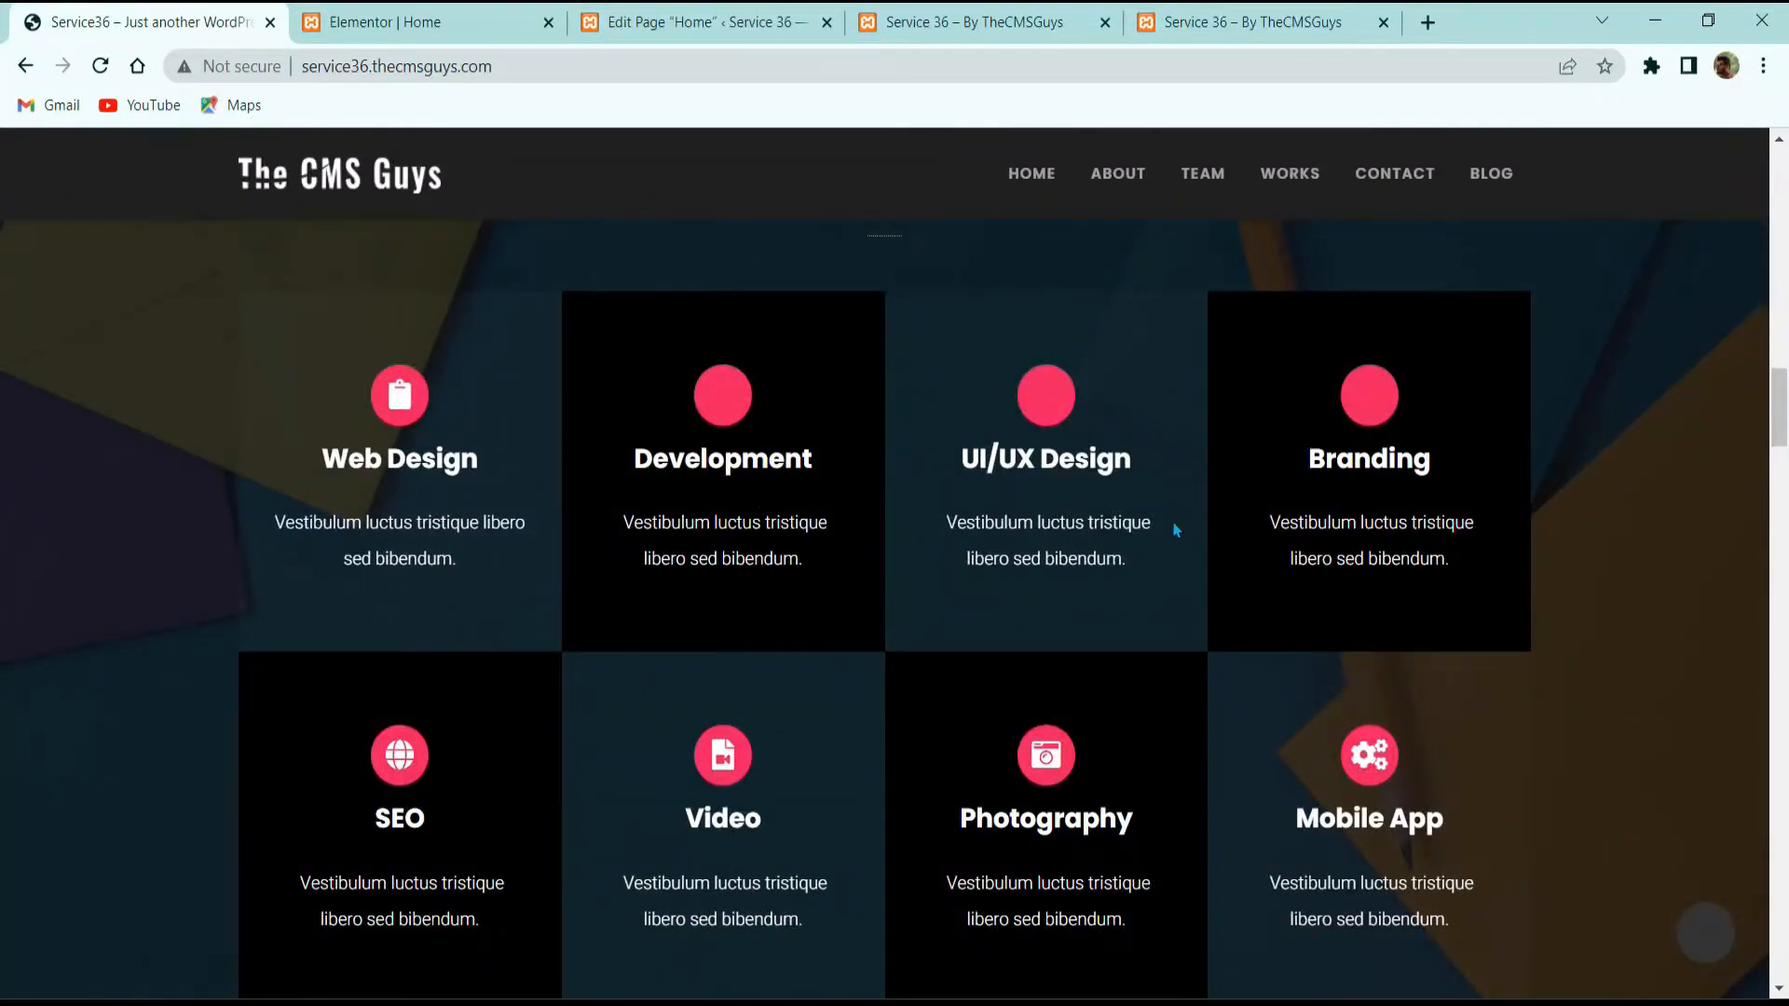
scroll(1407, 507, "down", 5)
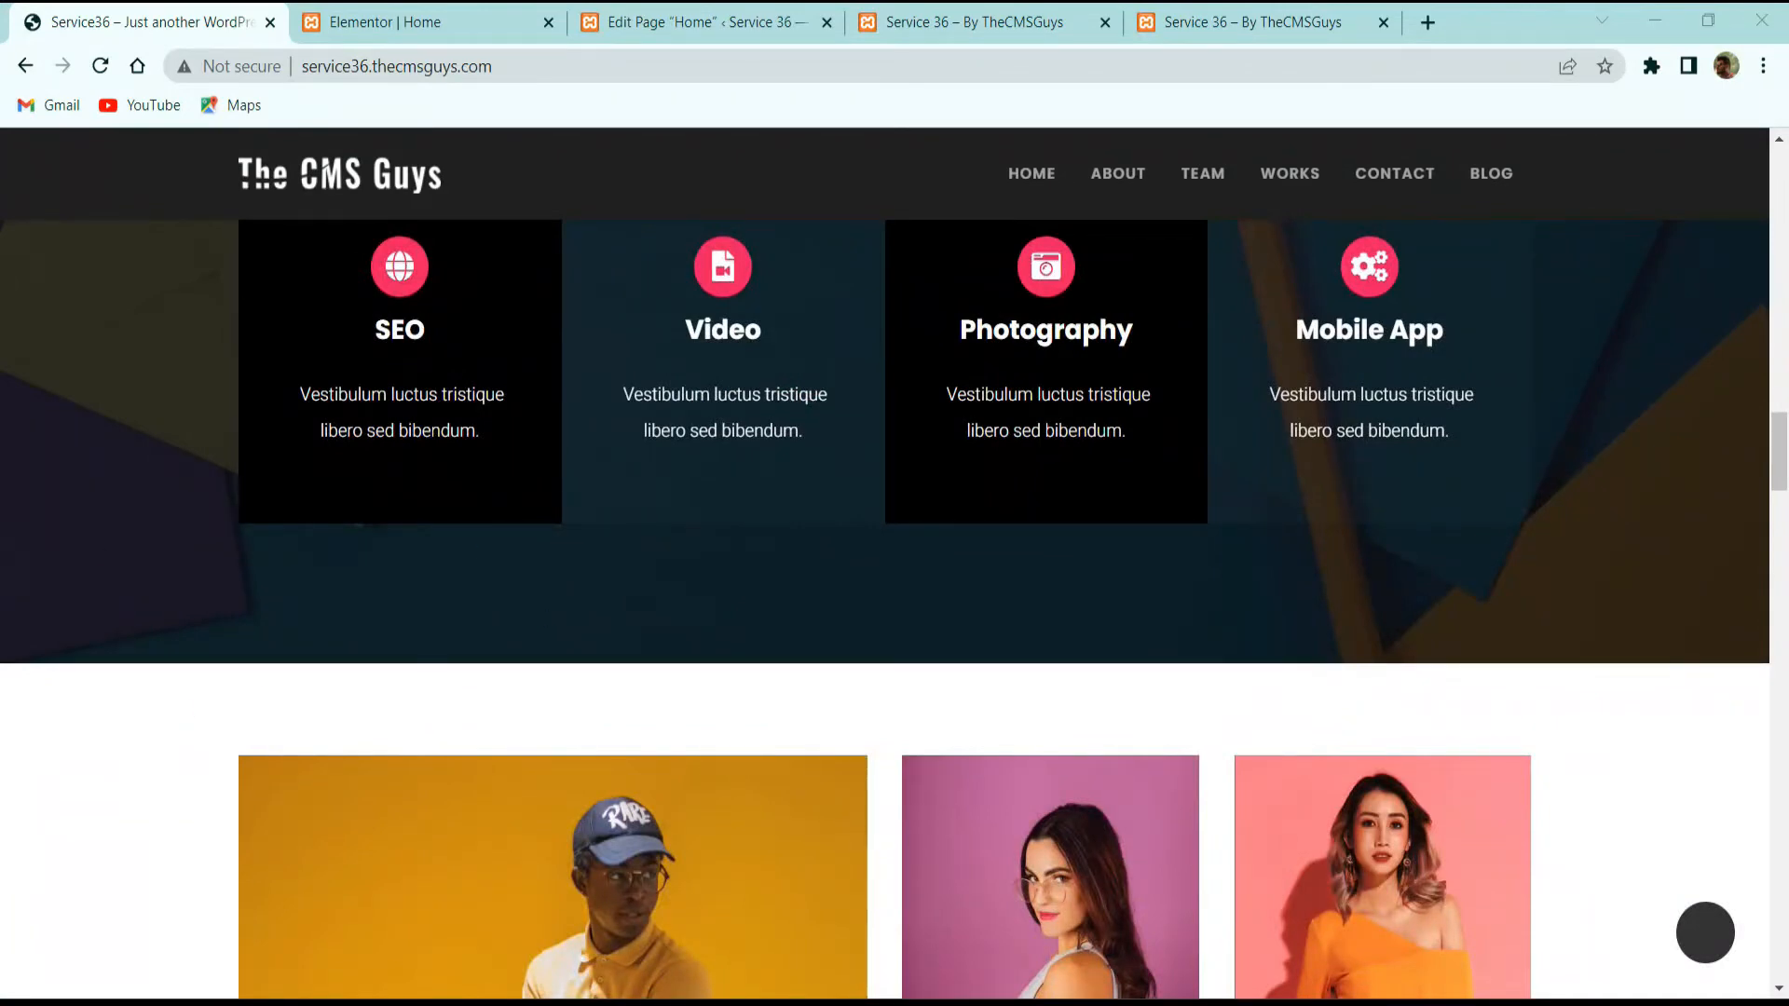
scroll(980, 550, "up", 5)
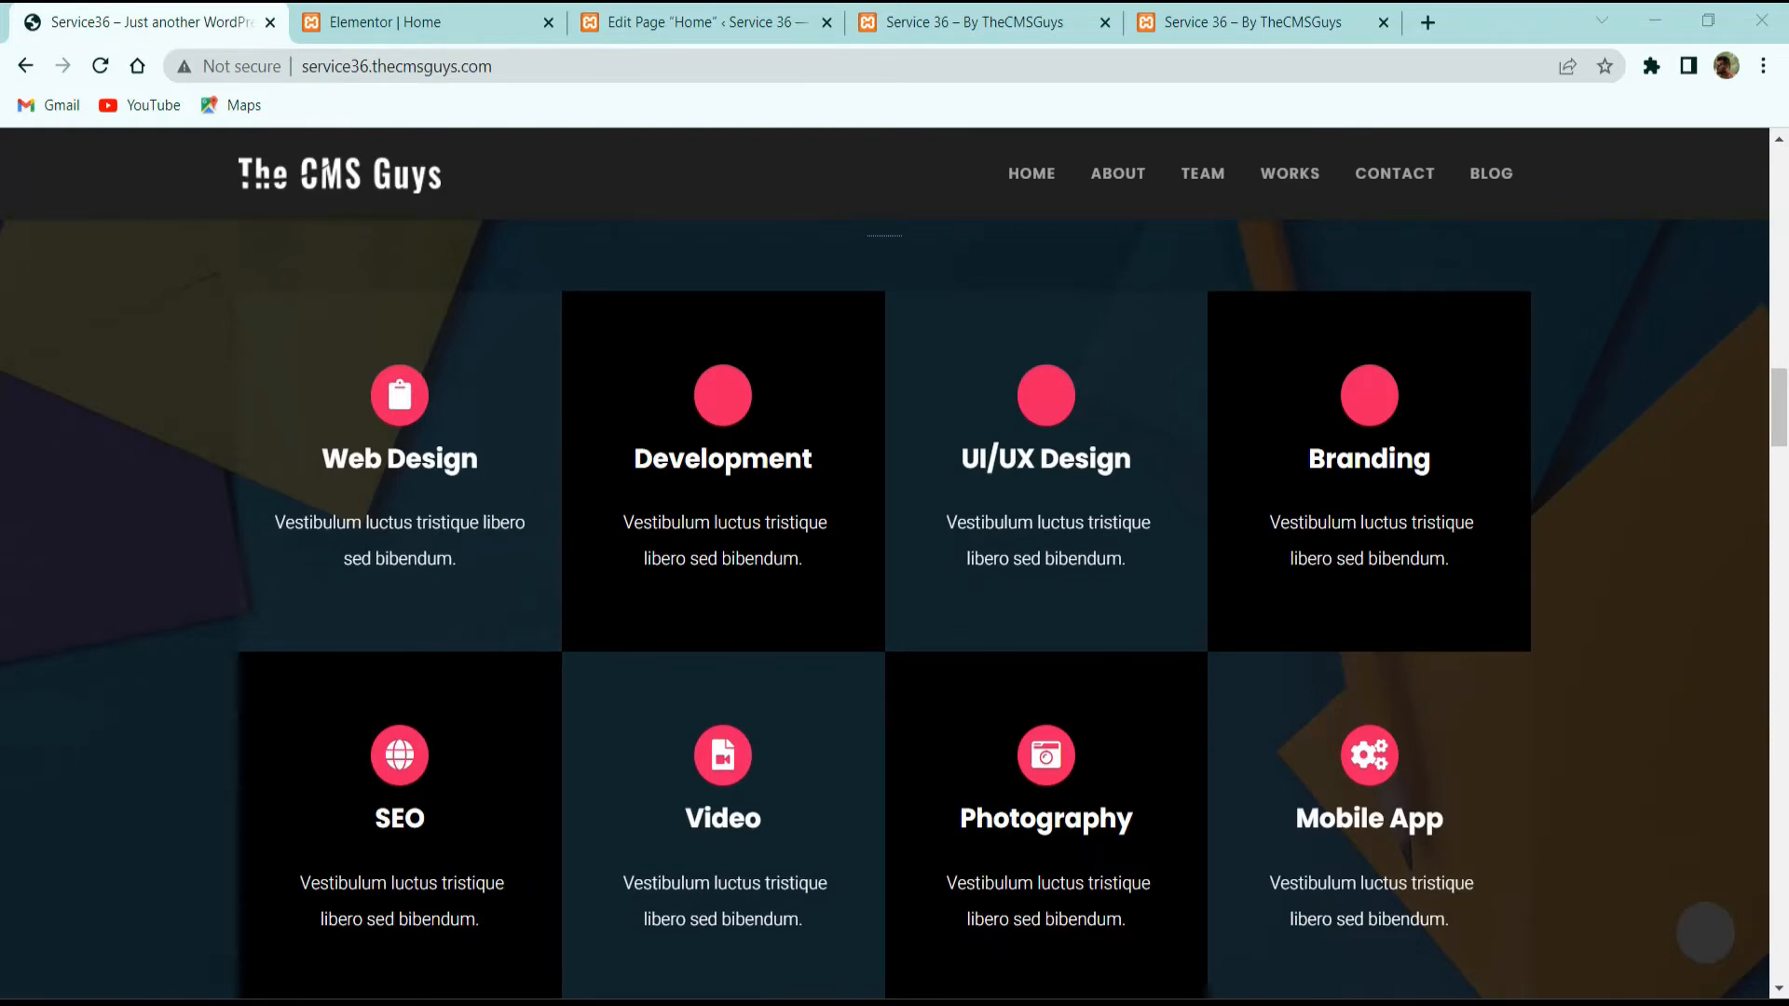
left_click(503, 21)
Step: Add a one-column section below the about block with an Extended column gap
scroll(970, 627, "down", 5)
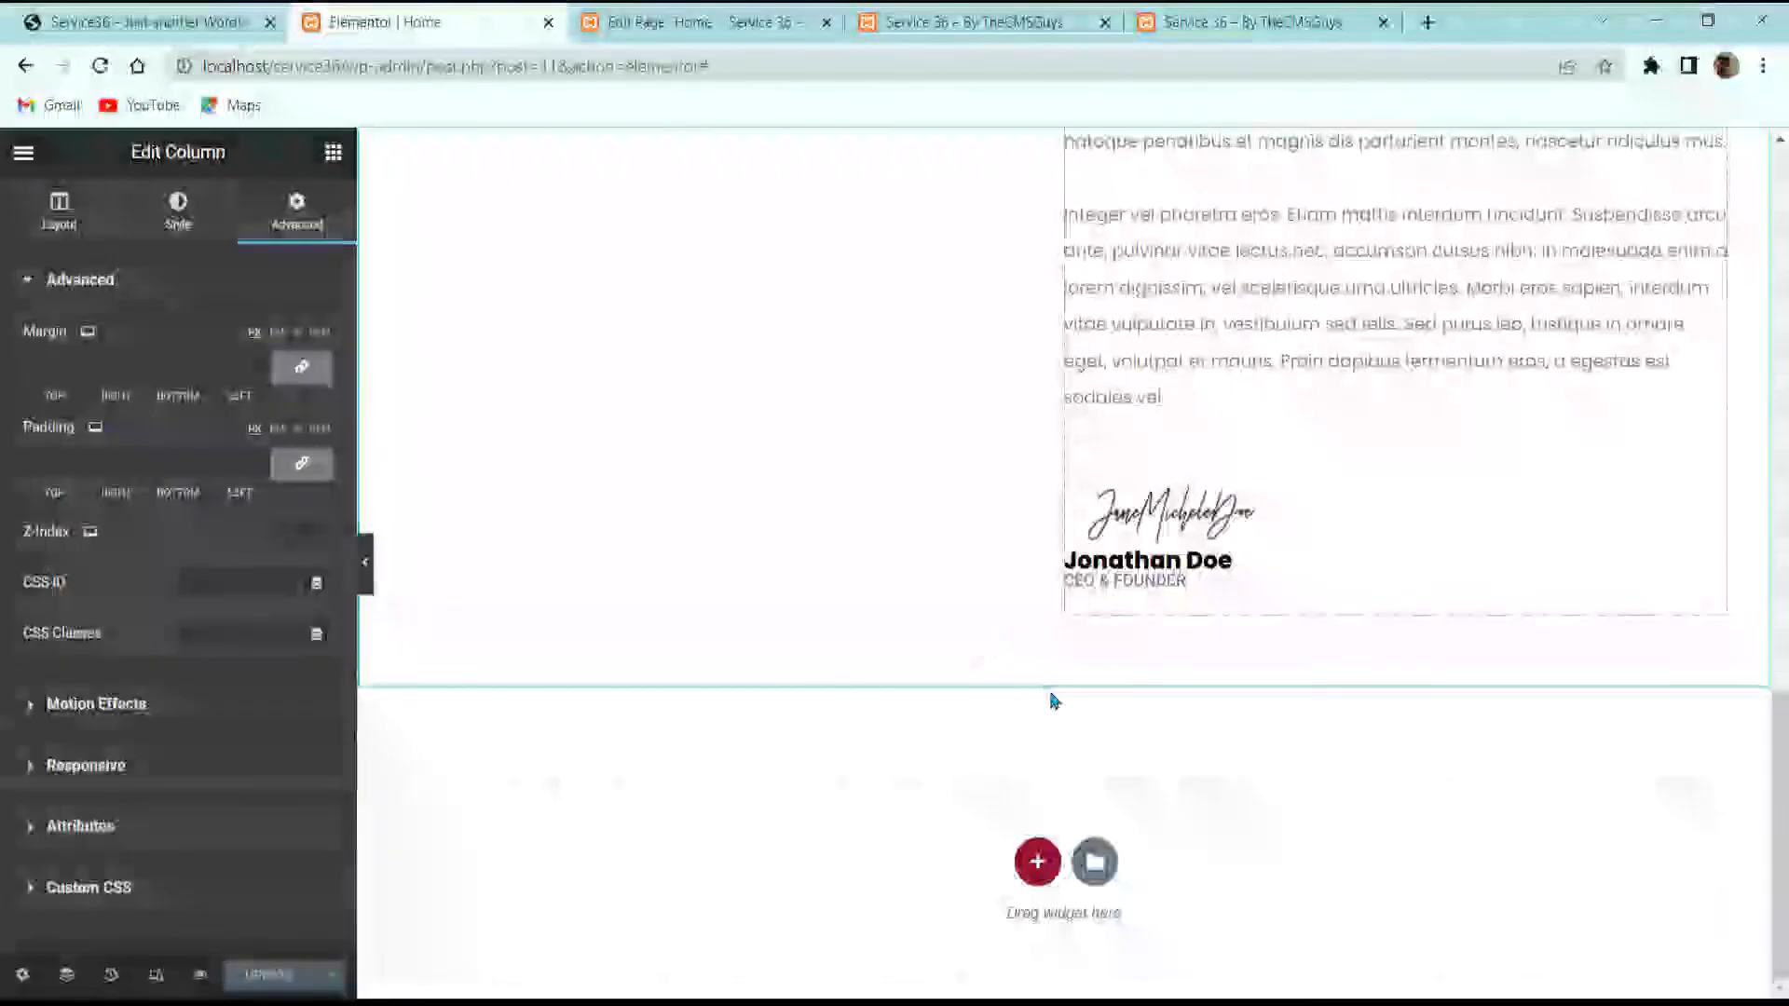
left_click(1037, 855)
scroll(807, 835, "down", 2)
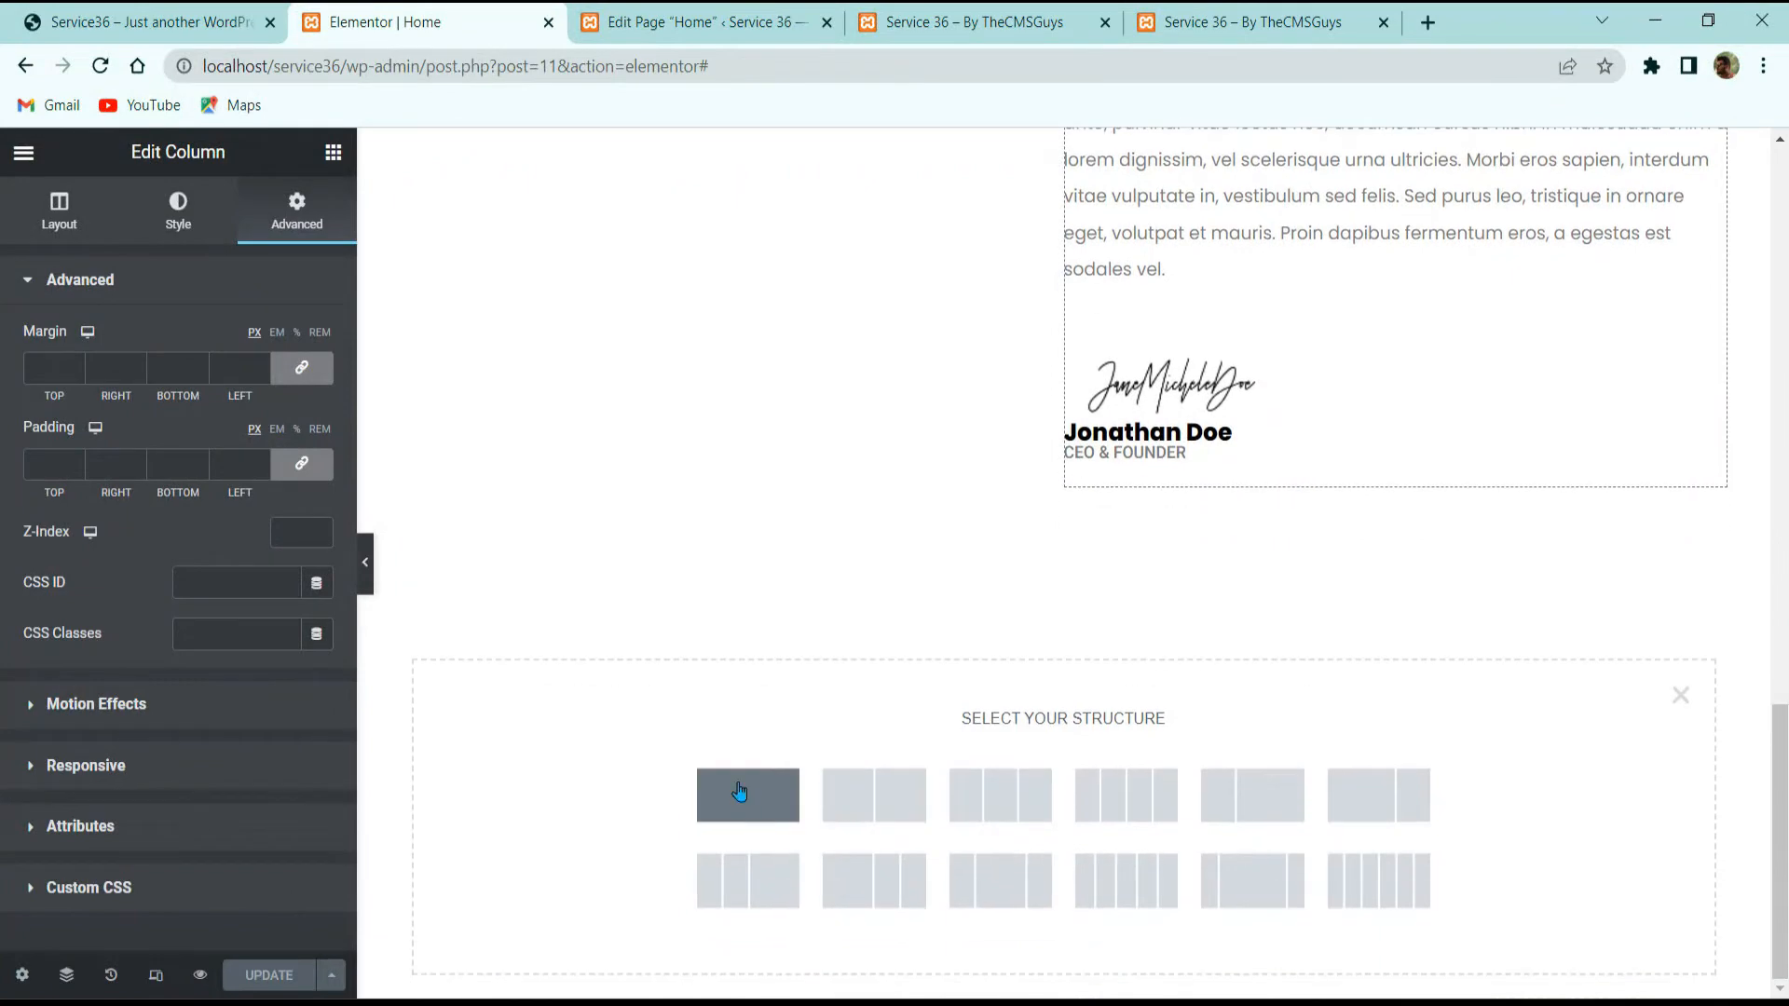
left_click(750, 787)
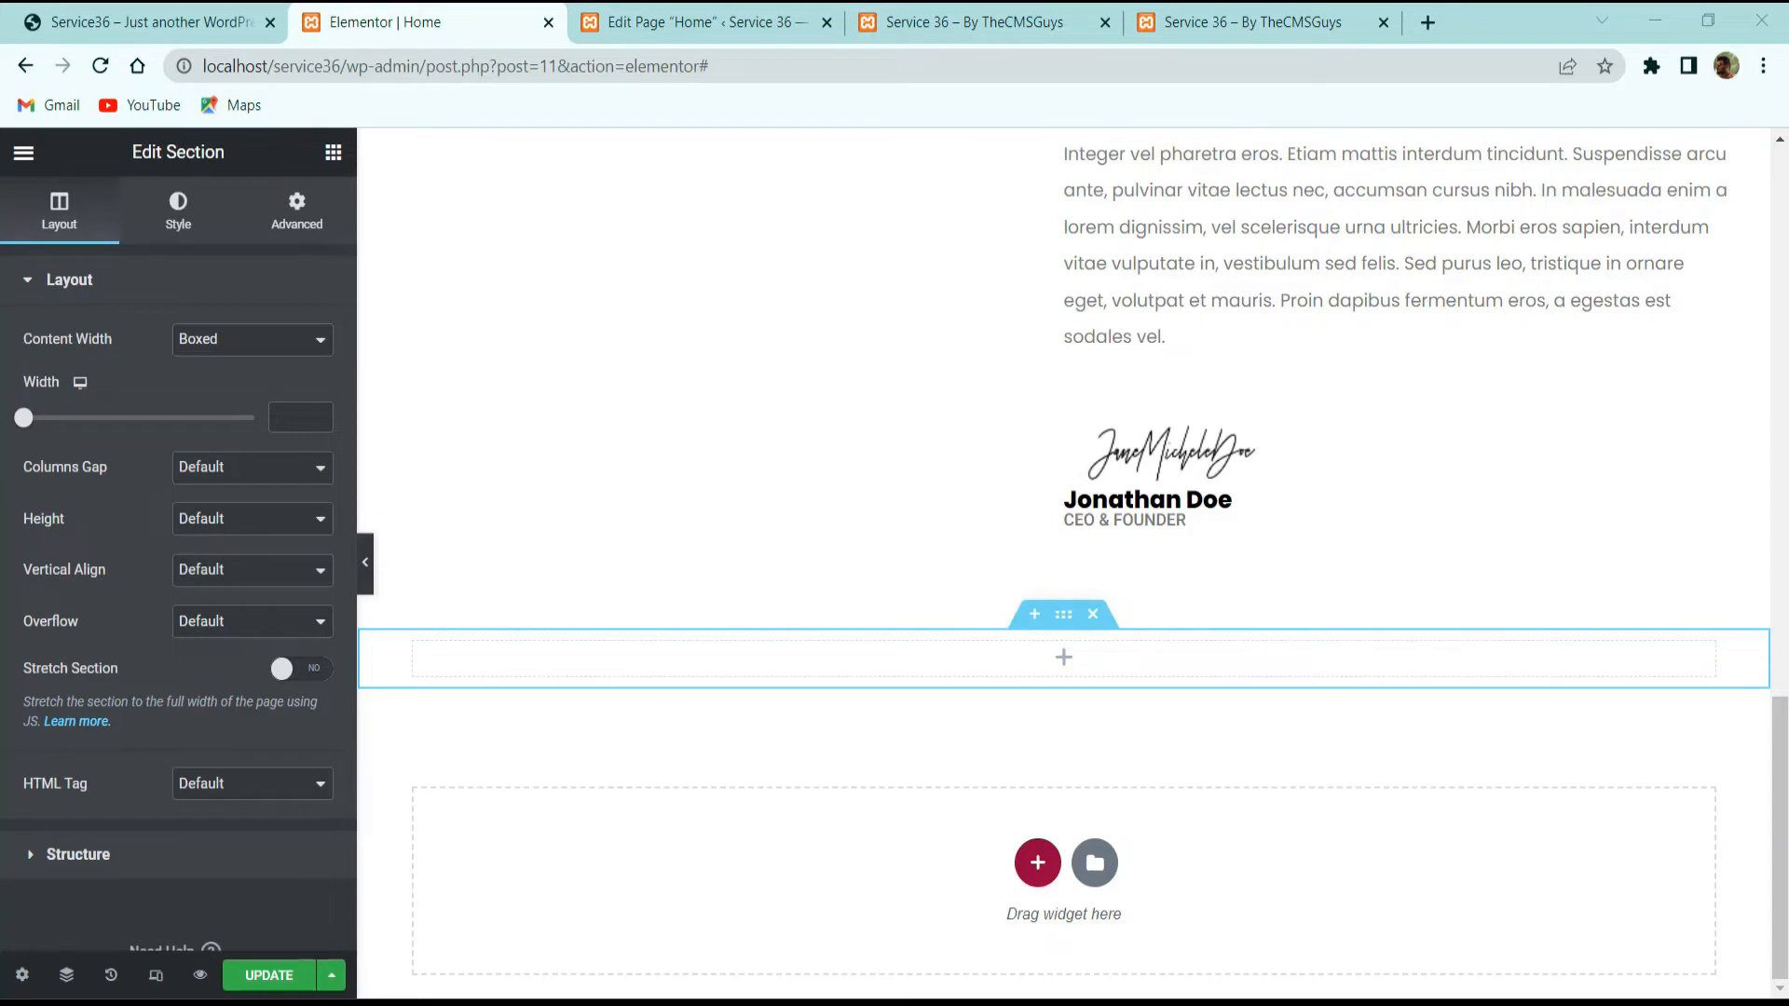
left_click(233, 468)
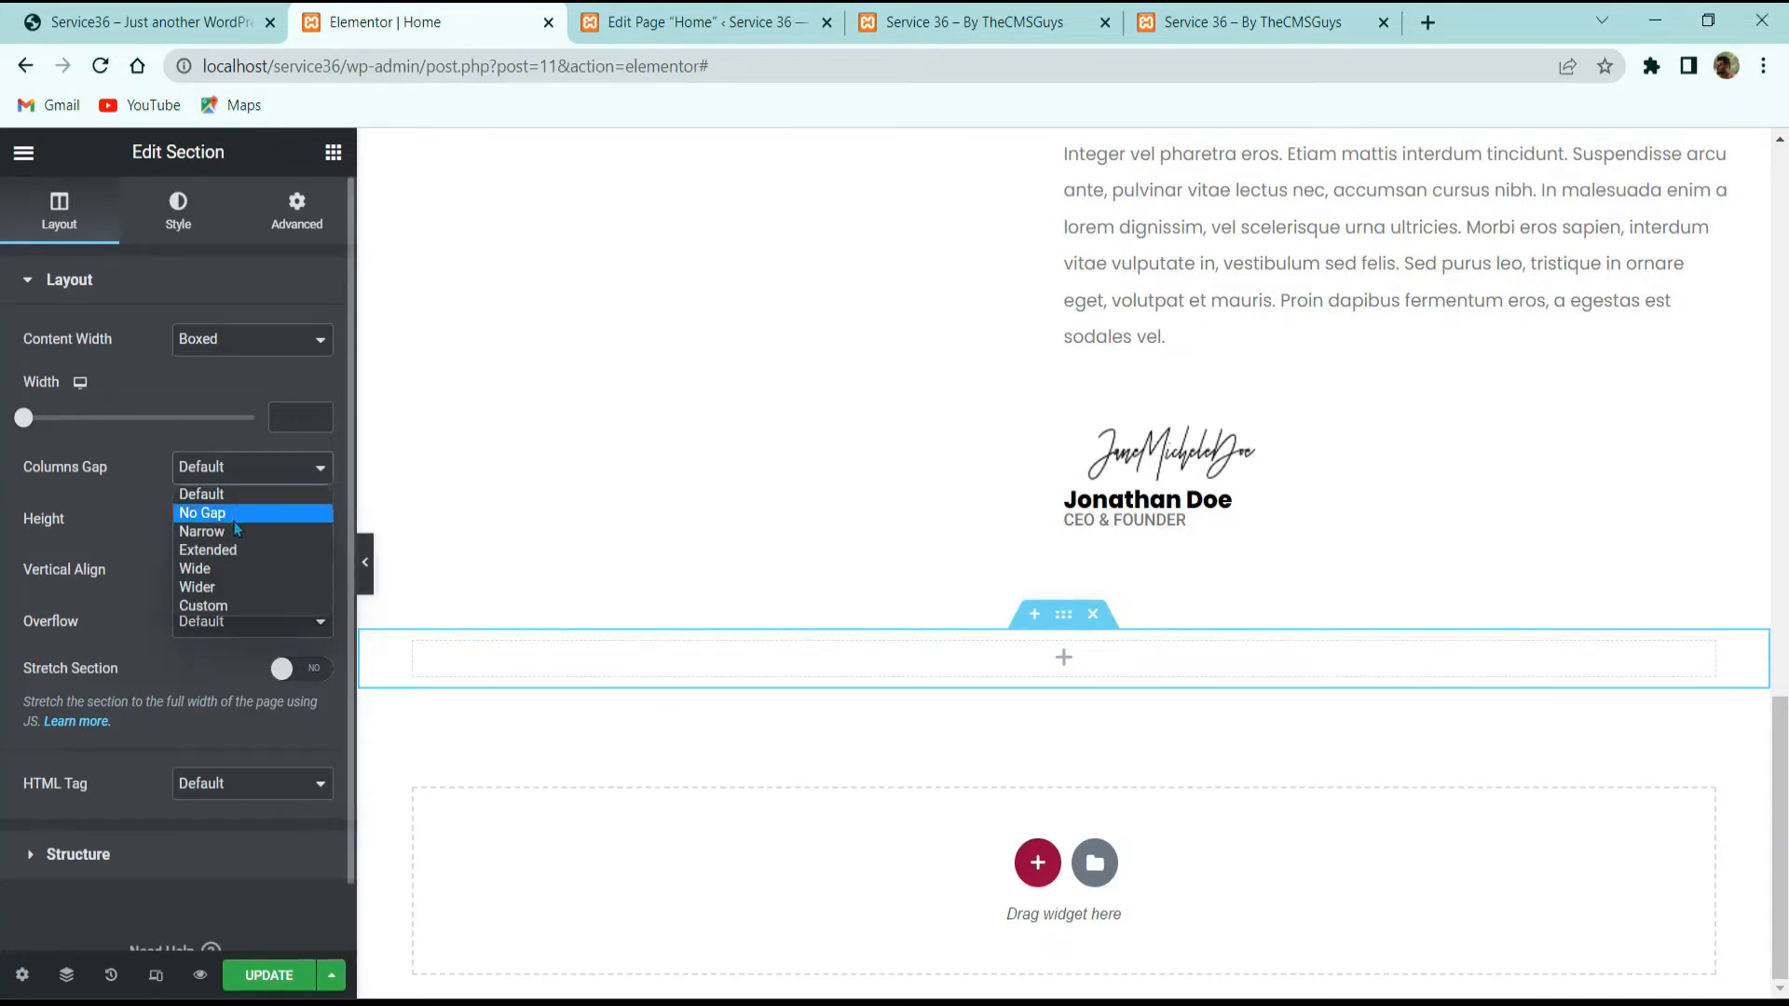
left_click(240, 551)
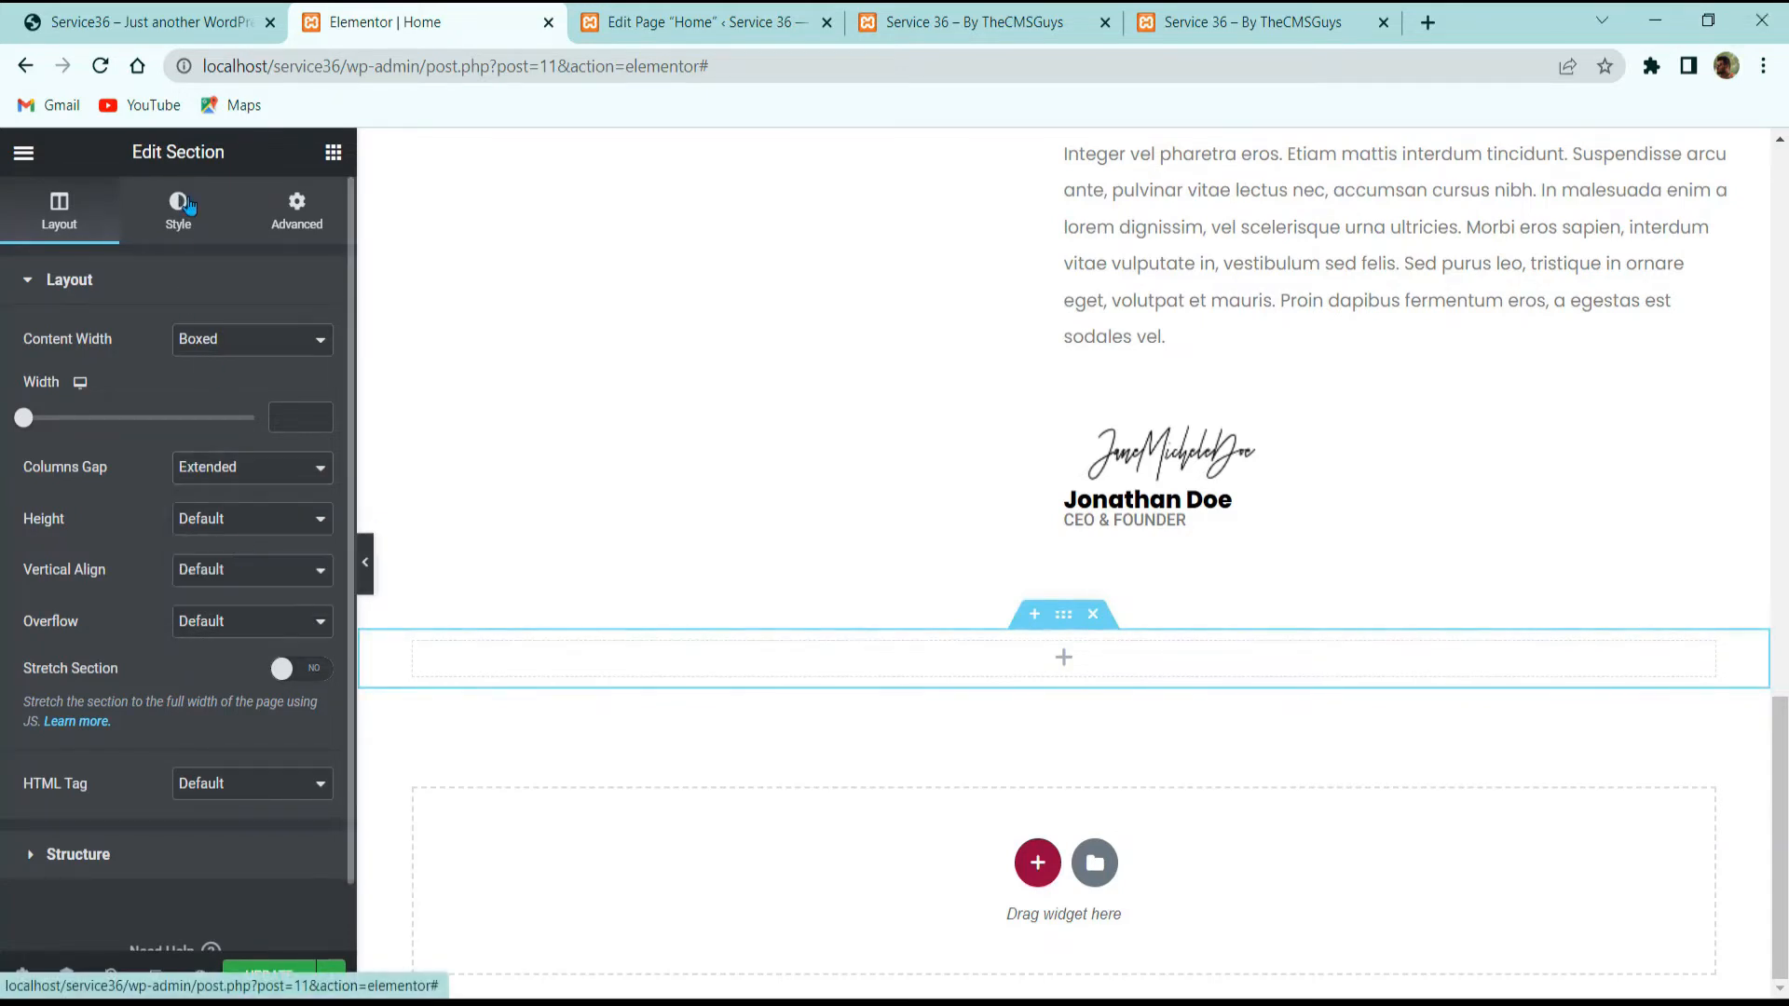
left_click(186, 207)
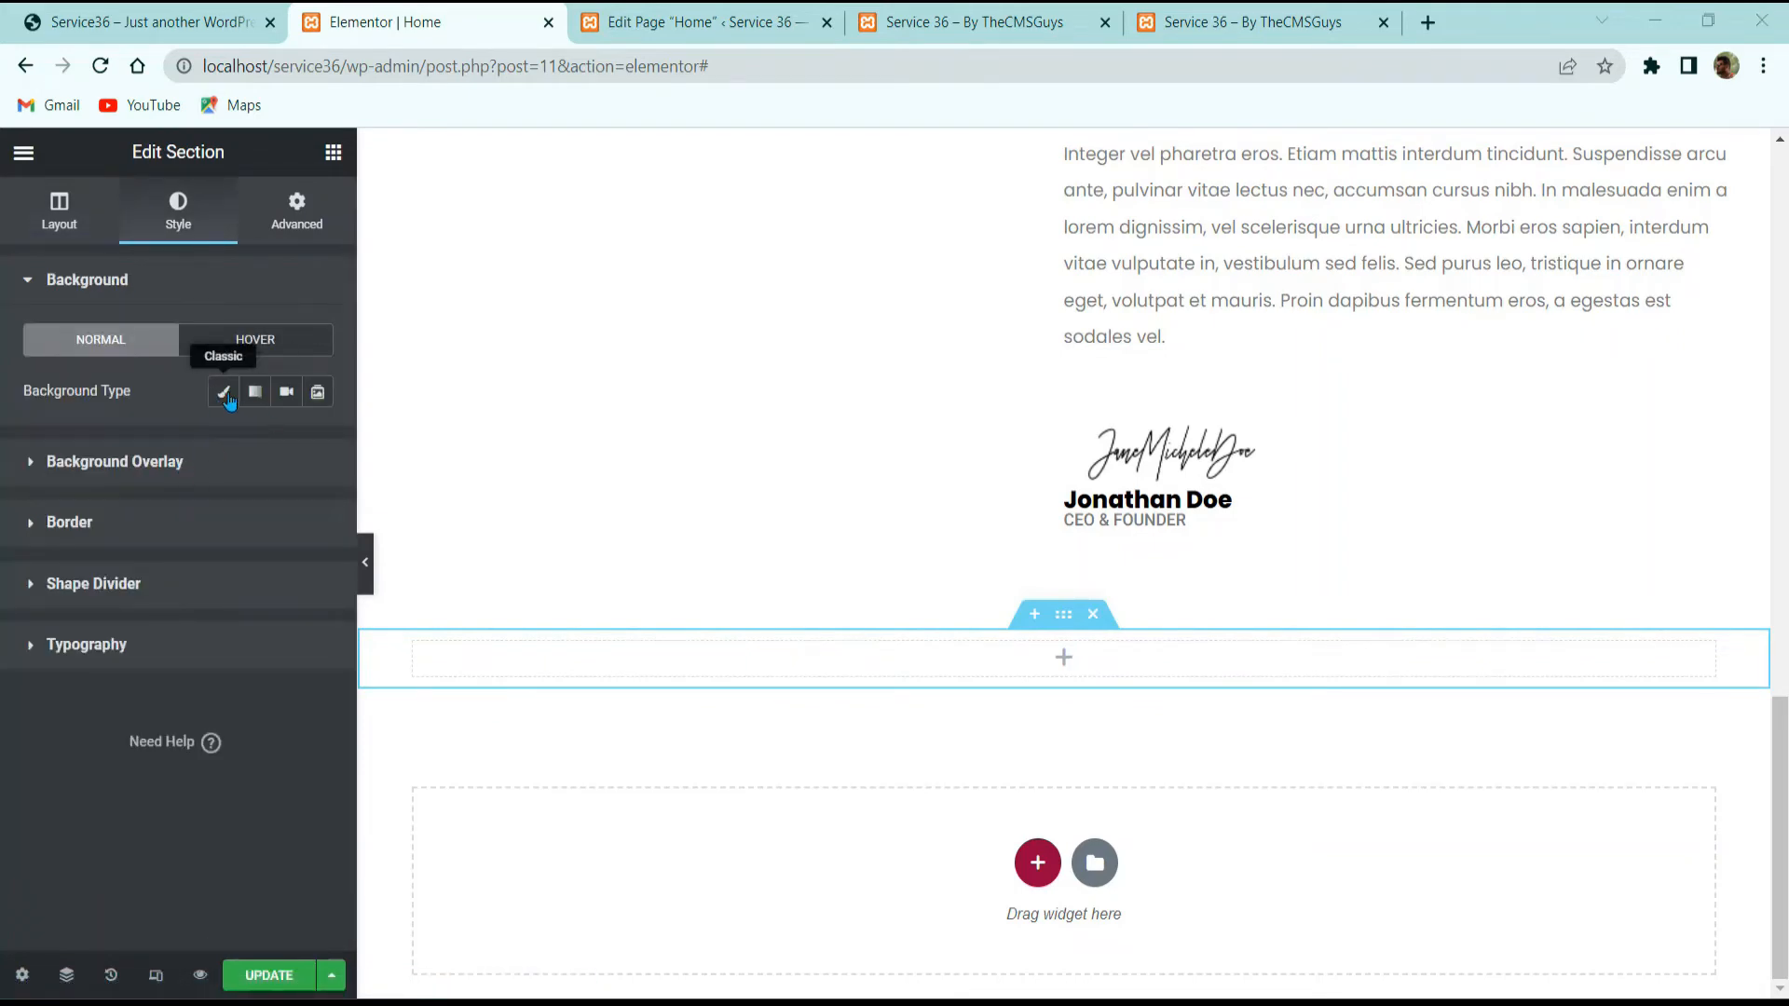
Step: Give the section a black classic background and the blue paper-and-pencil image as overlay
left_click(226, 395)
left_click(317, 444)
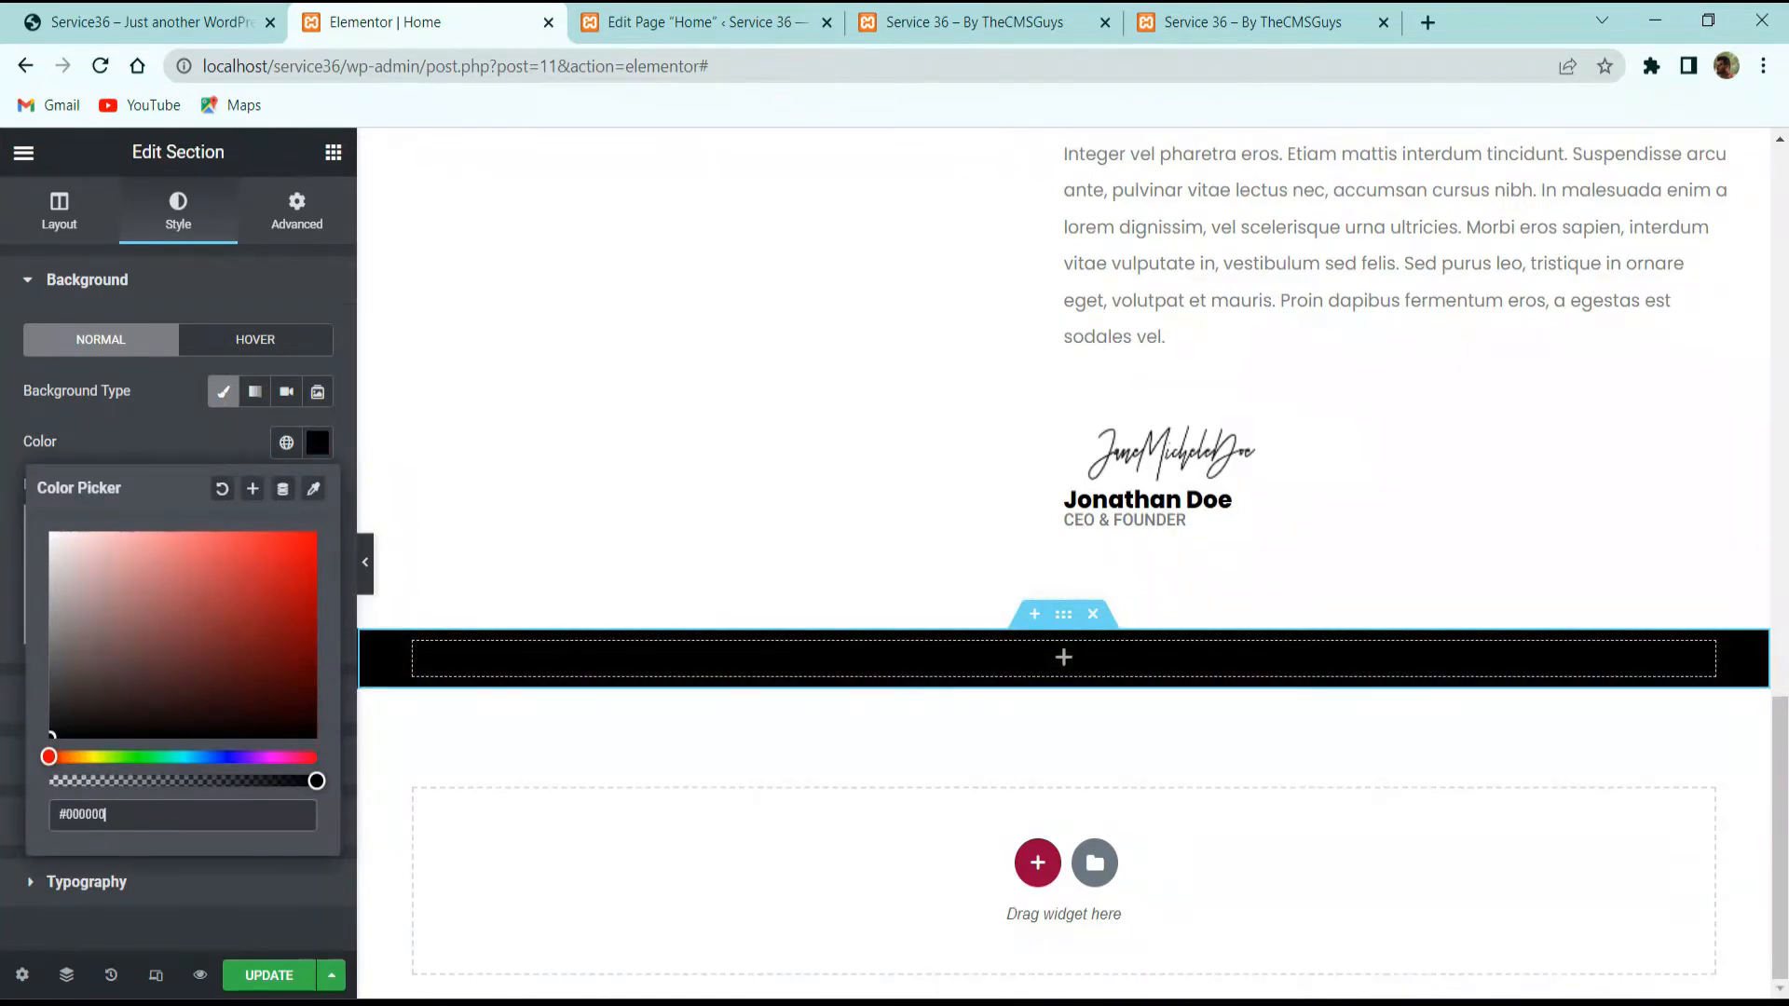
left_click_drag(118, 411, 90, 391)
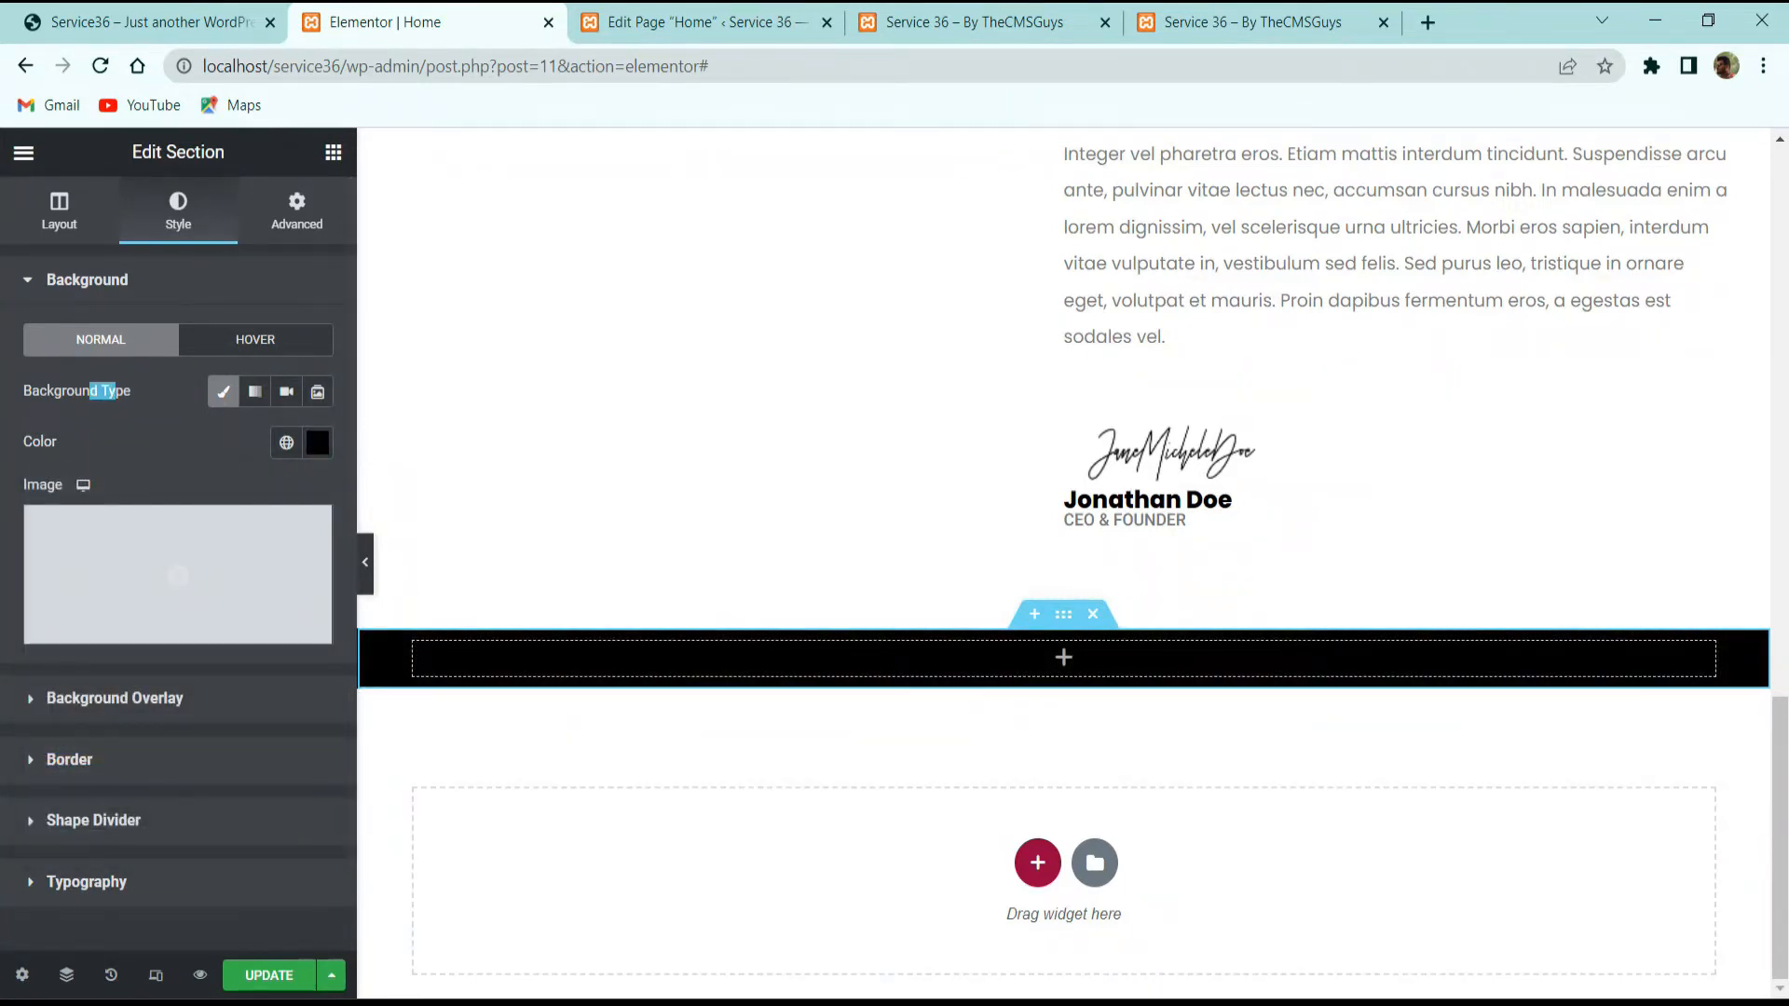
scroll(180, 591, "down", 1)
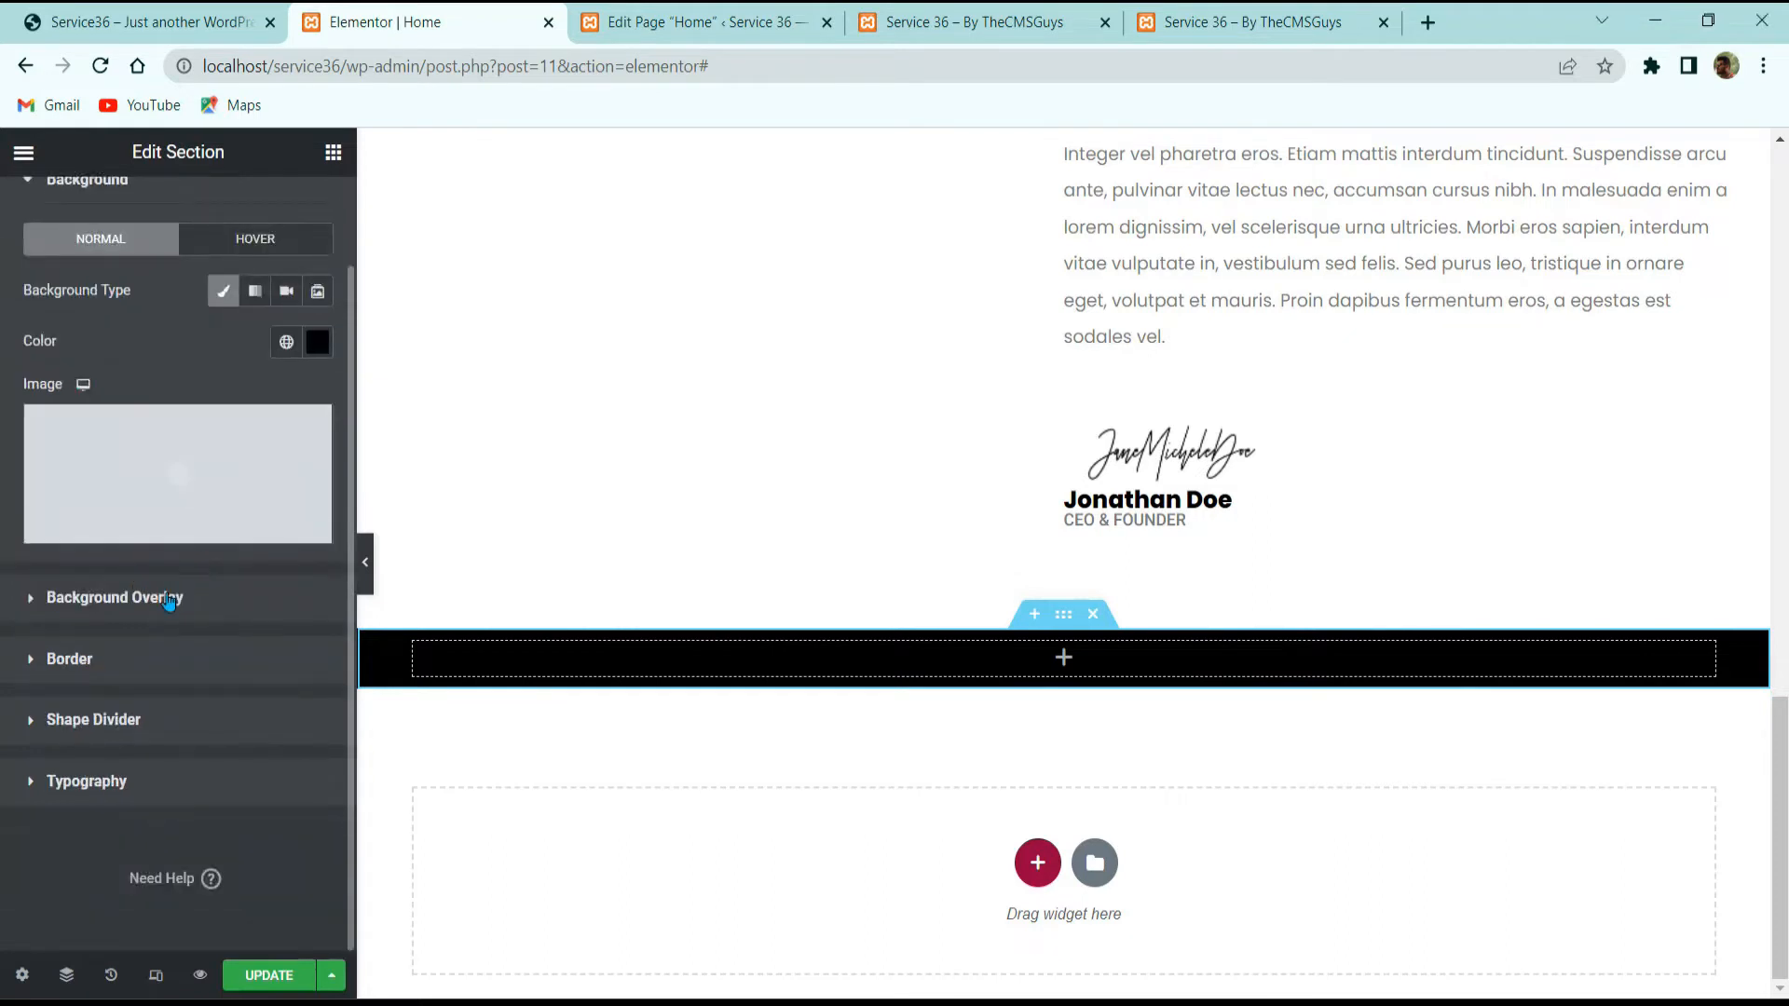
left_click(171, 599)
left_click(286, 451)
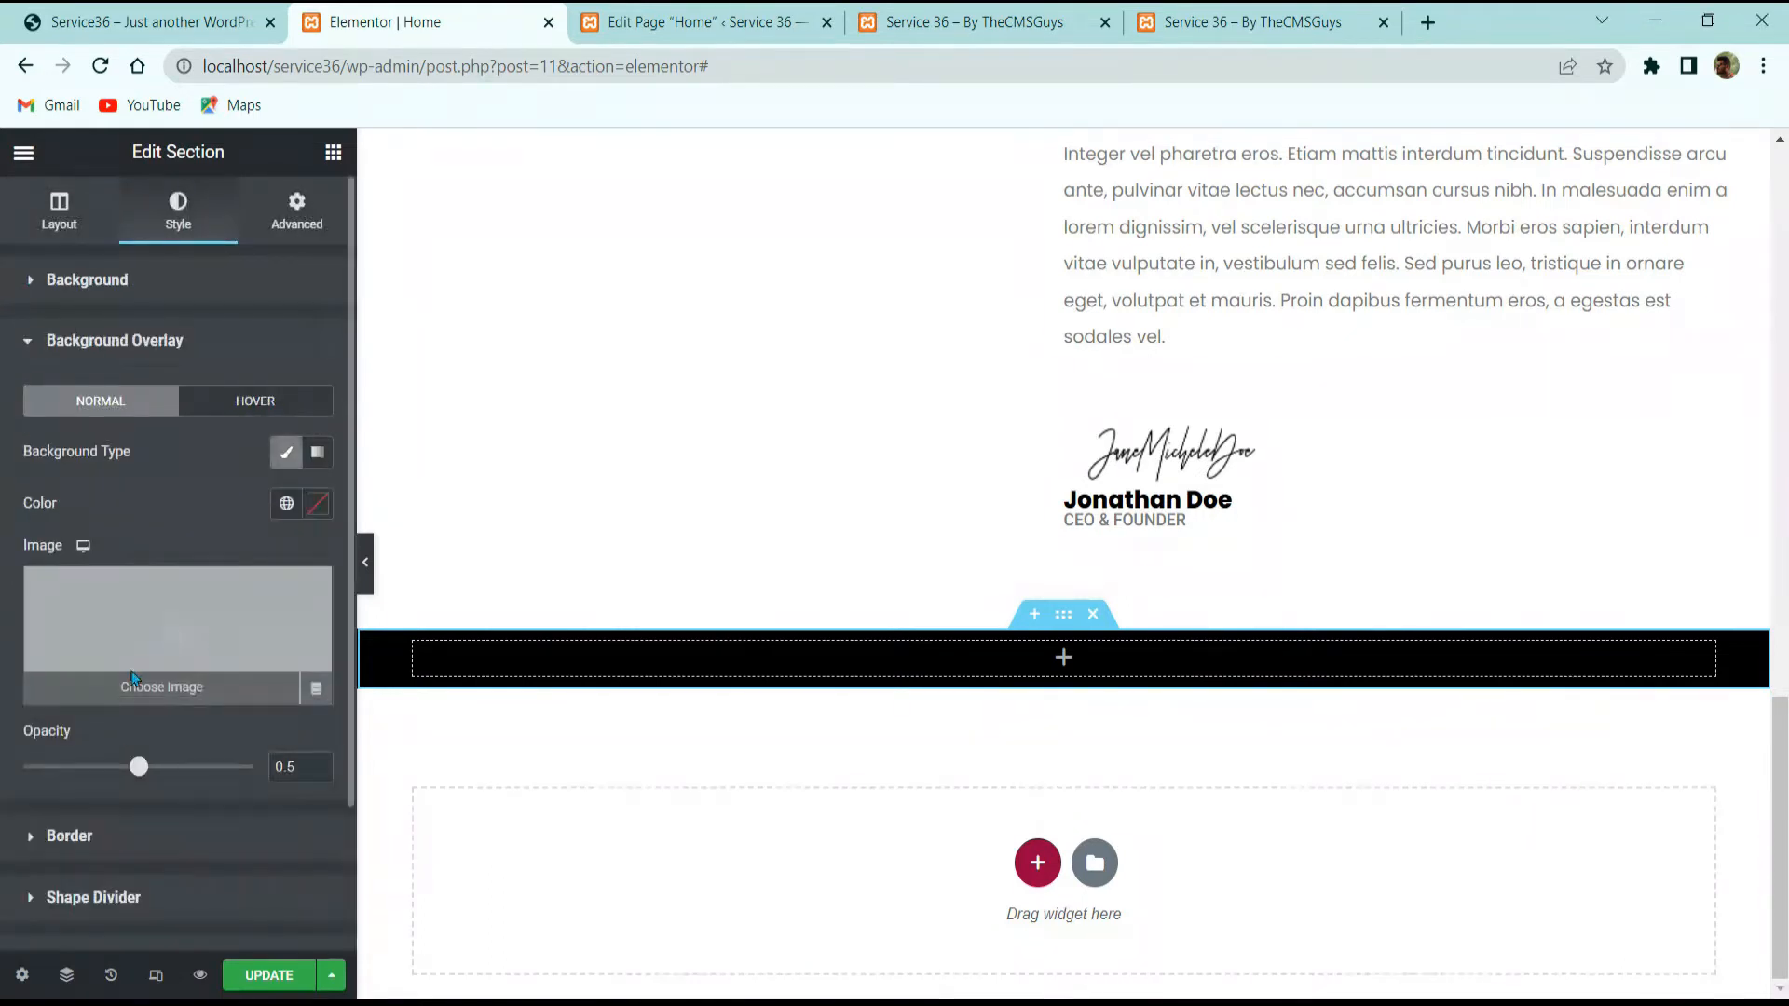
left_click(180, 633)
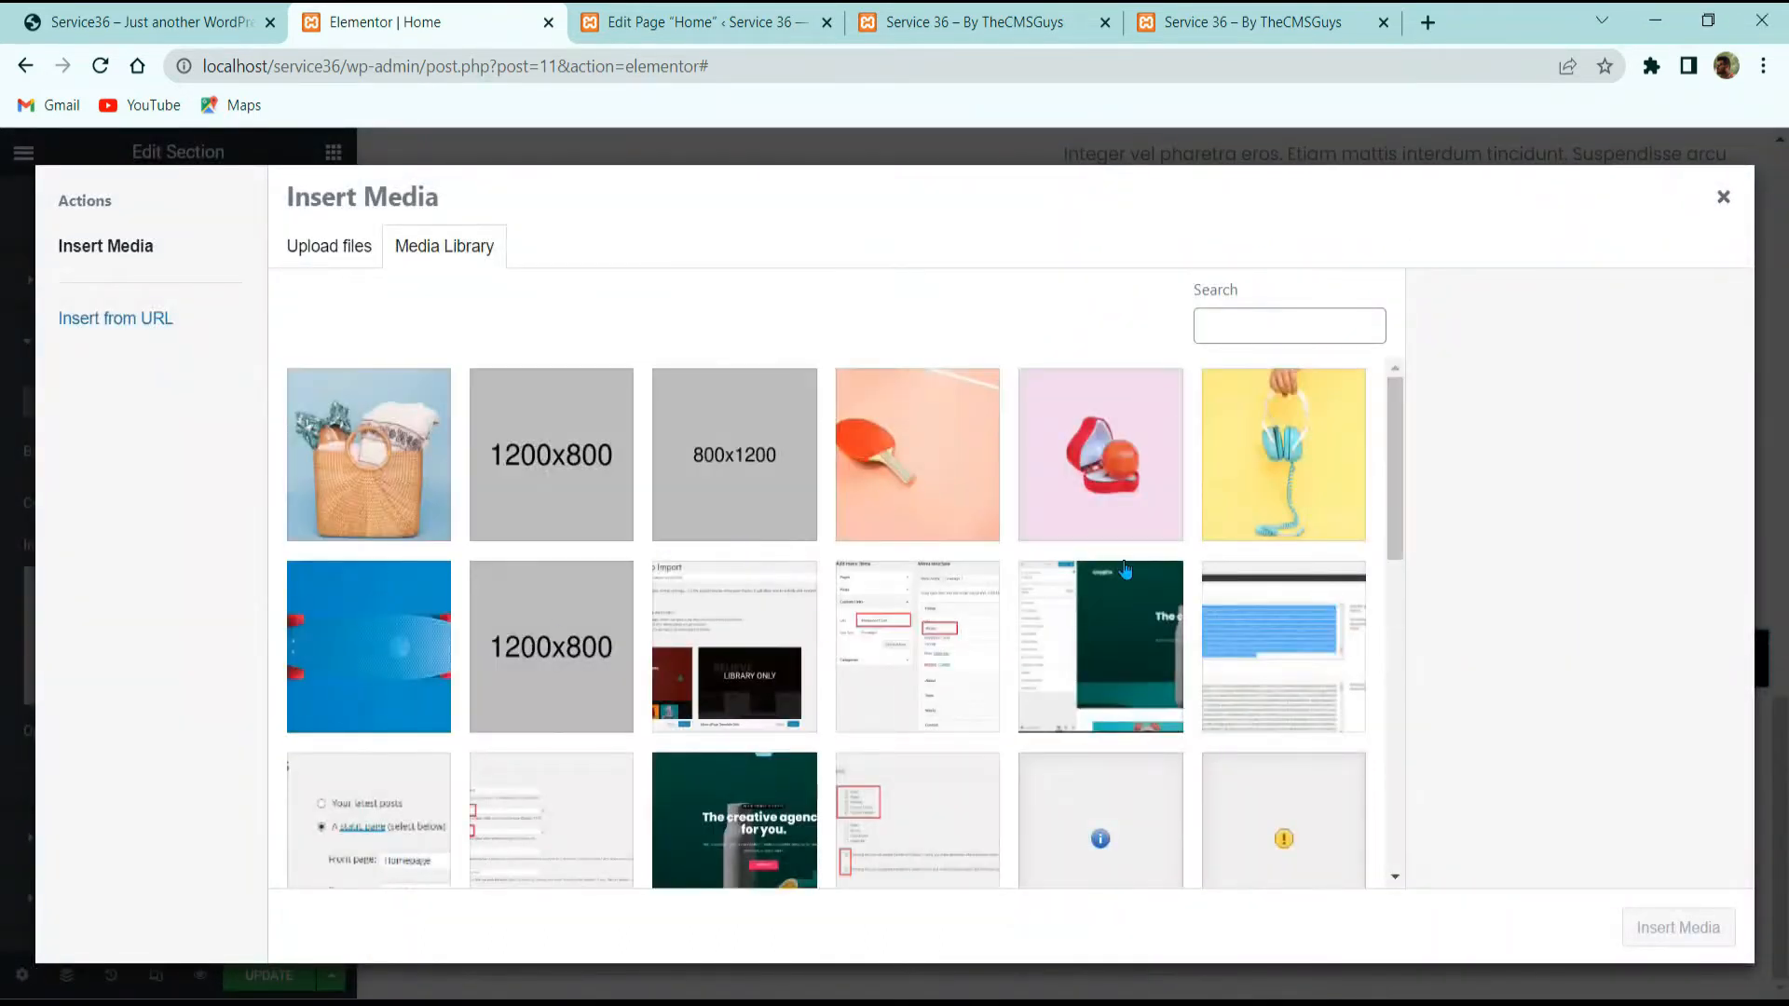
scroll(1090, 559, "down", 6)
scroll(1081, 585, "down", 2)
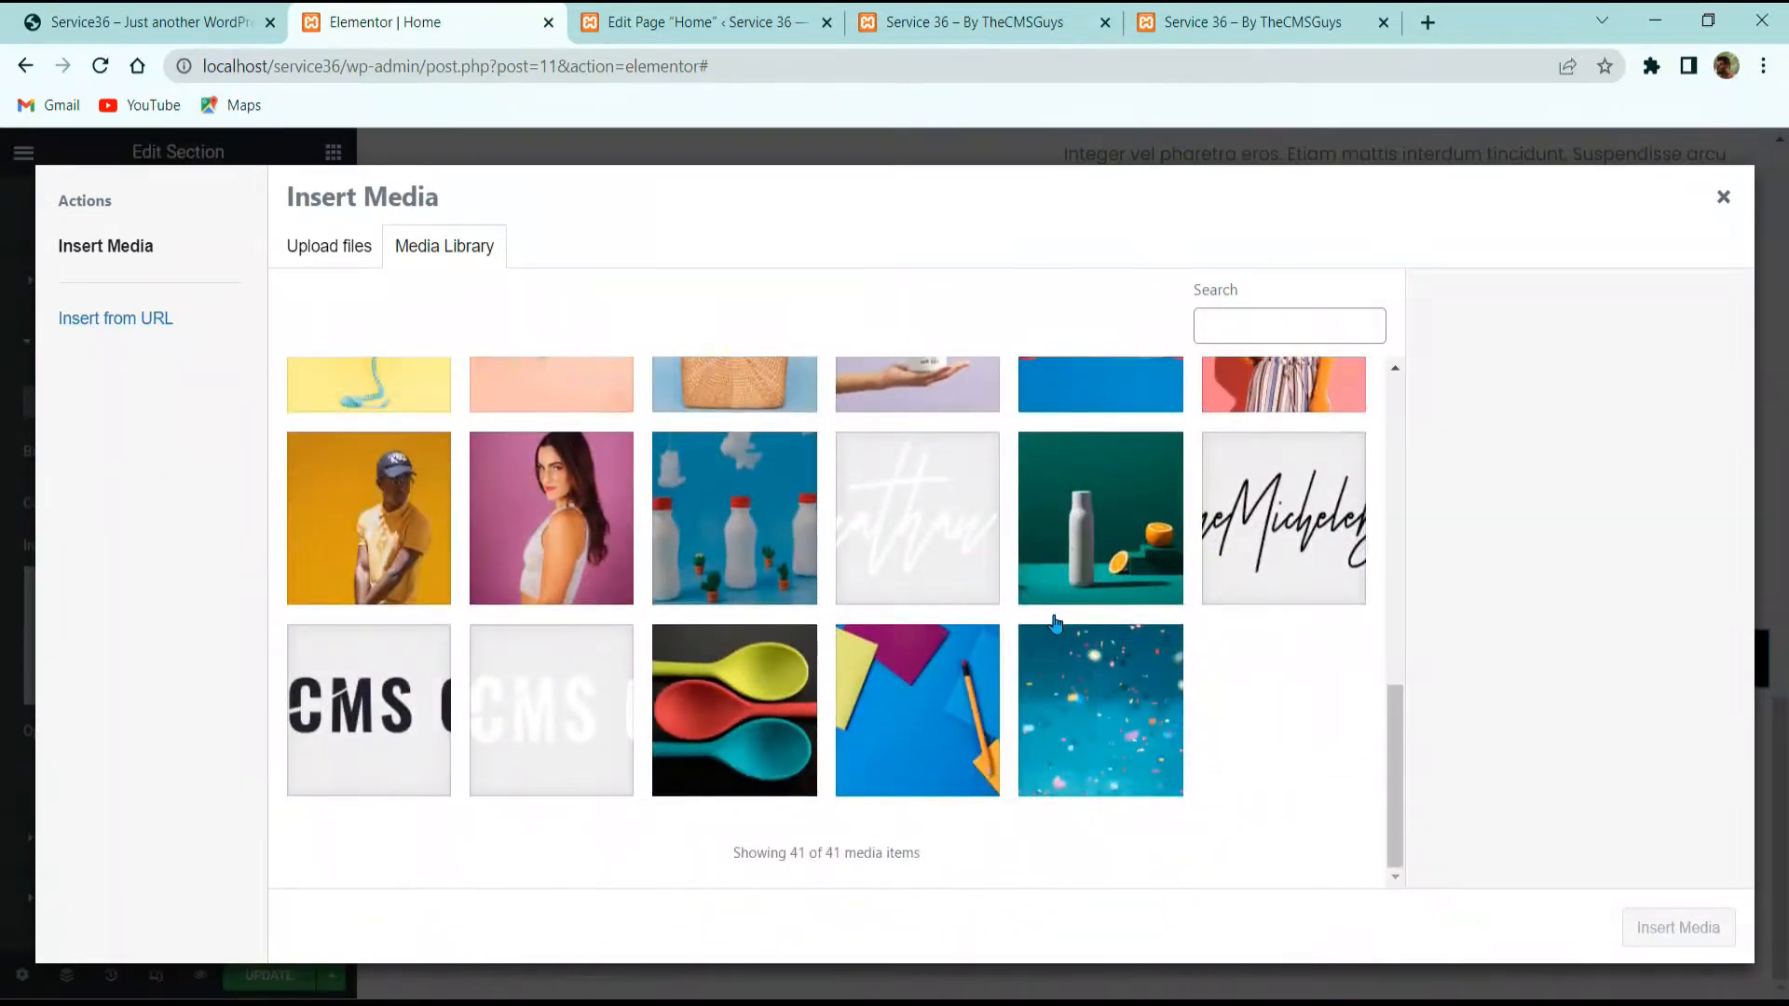
left_click(973, 687)
left_click(1647, 927)
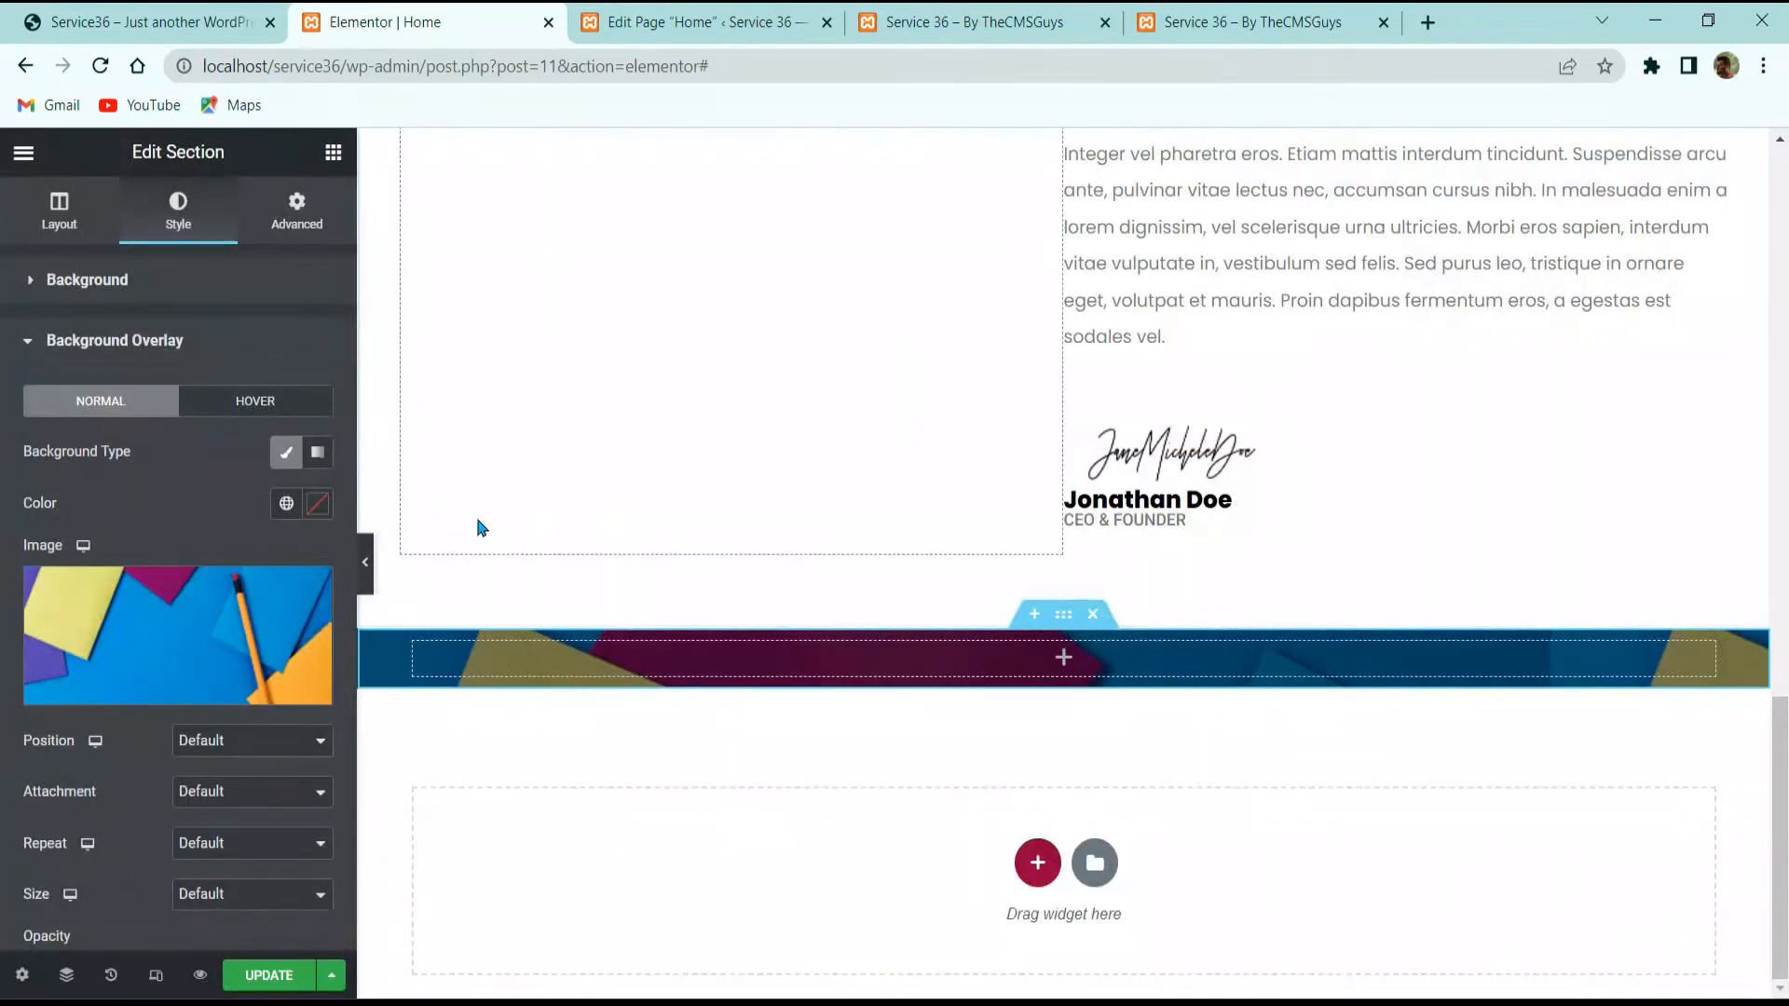
Step: Set the overlay image to Bottom Left, Fixed, No-repeat and Cover
left_click(140, 21)
scroll(704, 658, "up", 3)
left_click(384, 21)
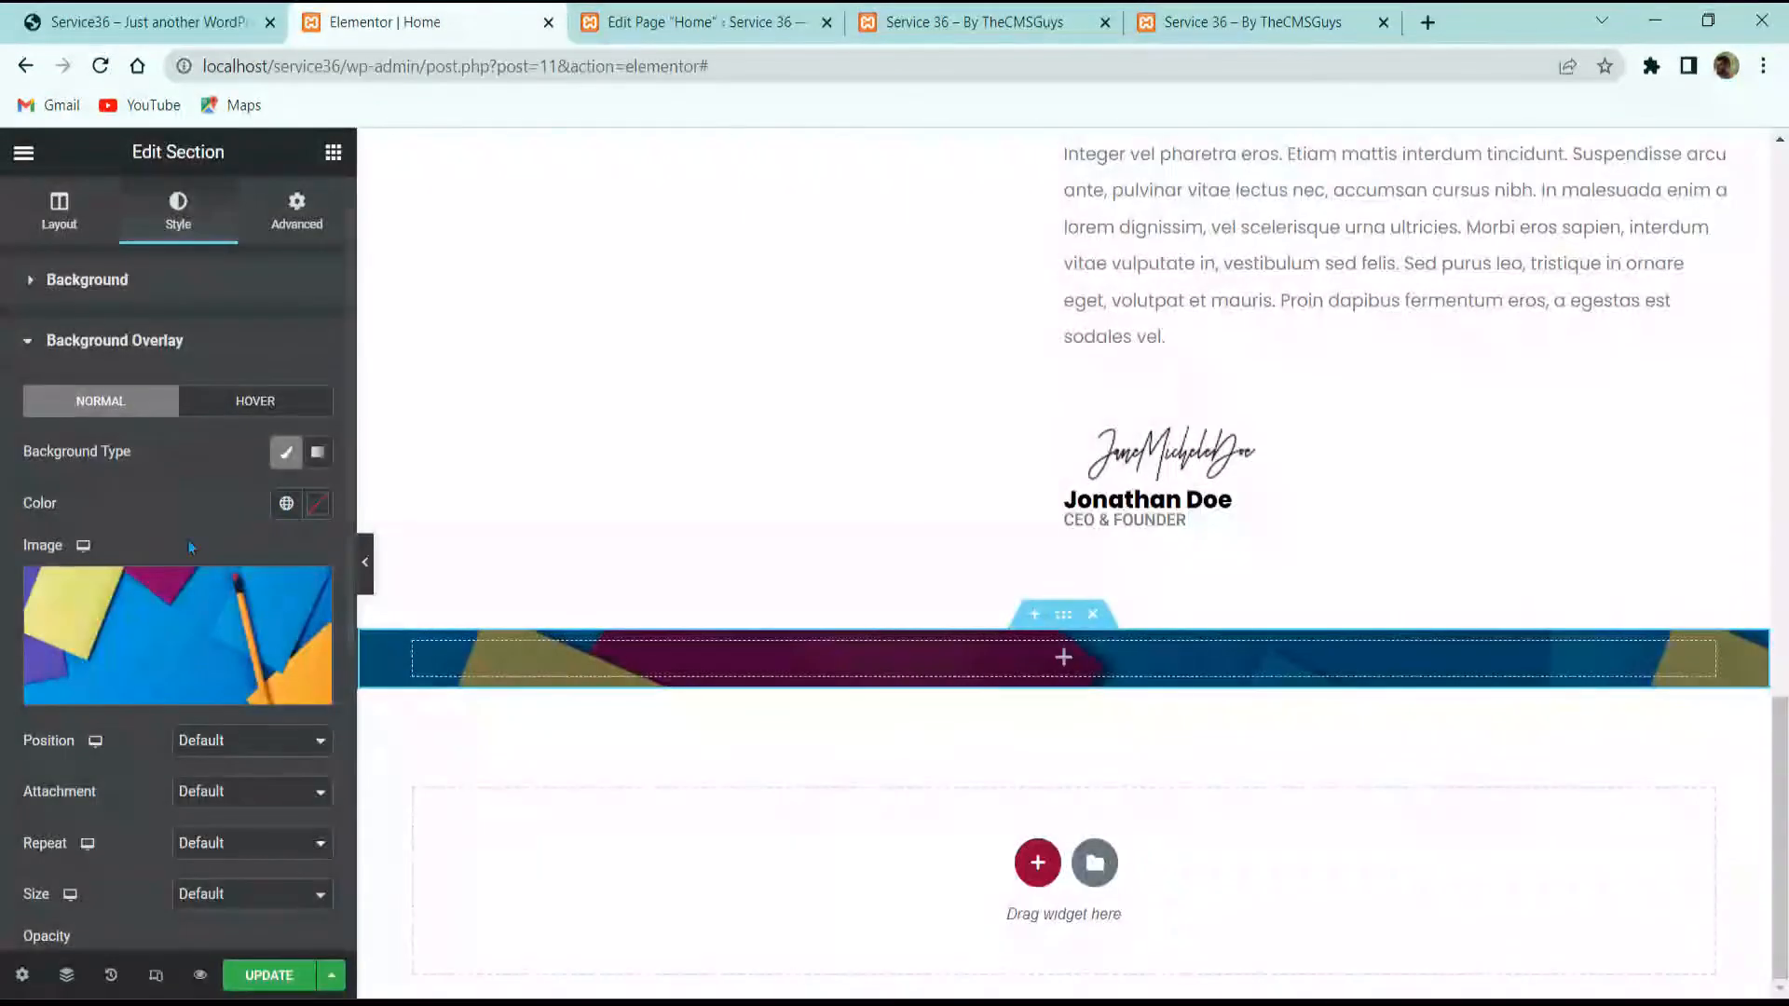
scroll(250, 438, "down", 3)
left_click(250, 437)
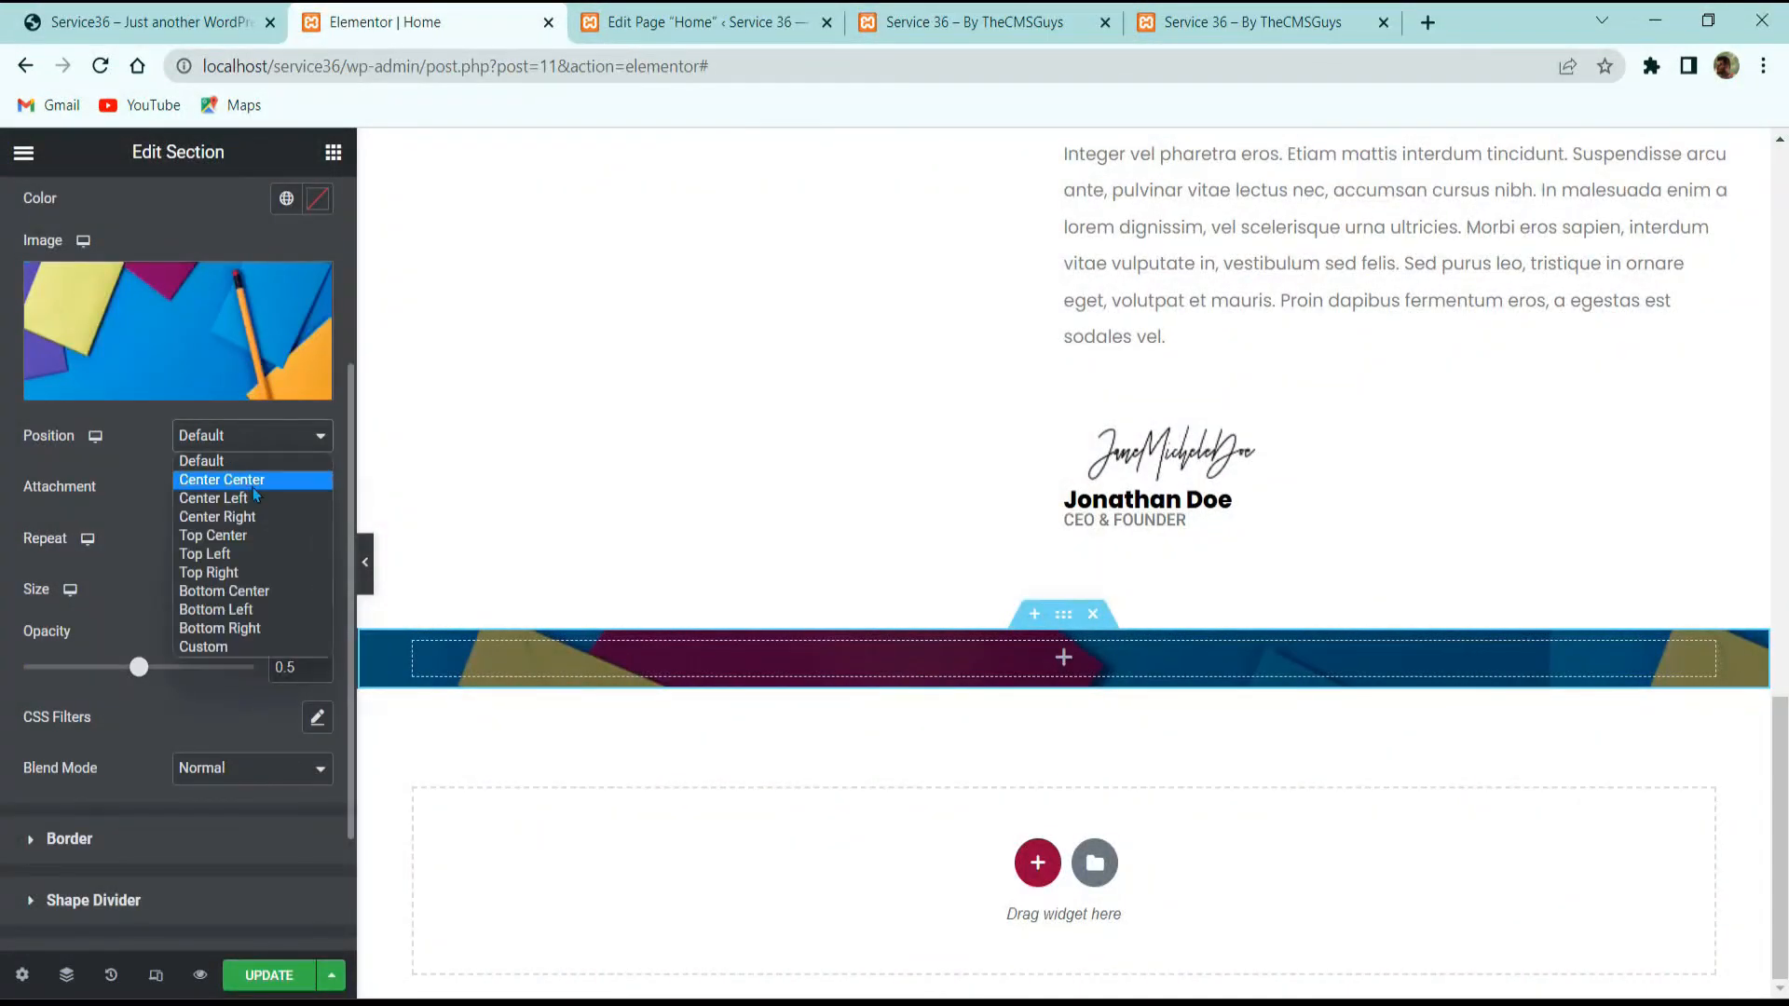
left_click(258, 612)
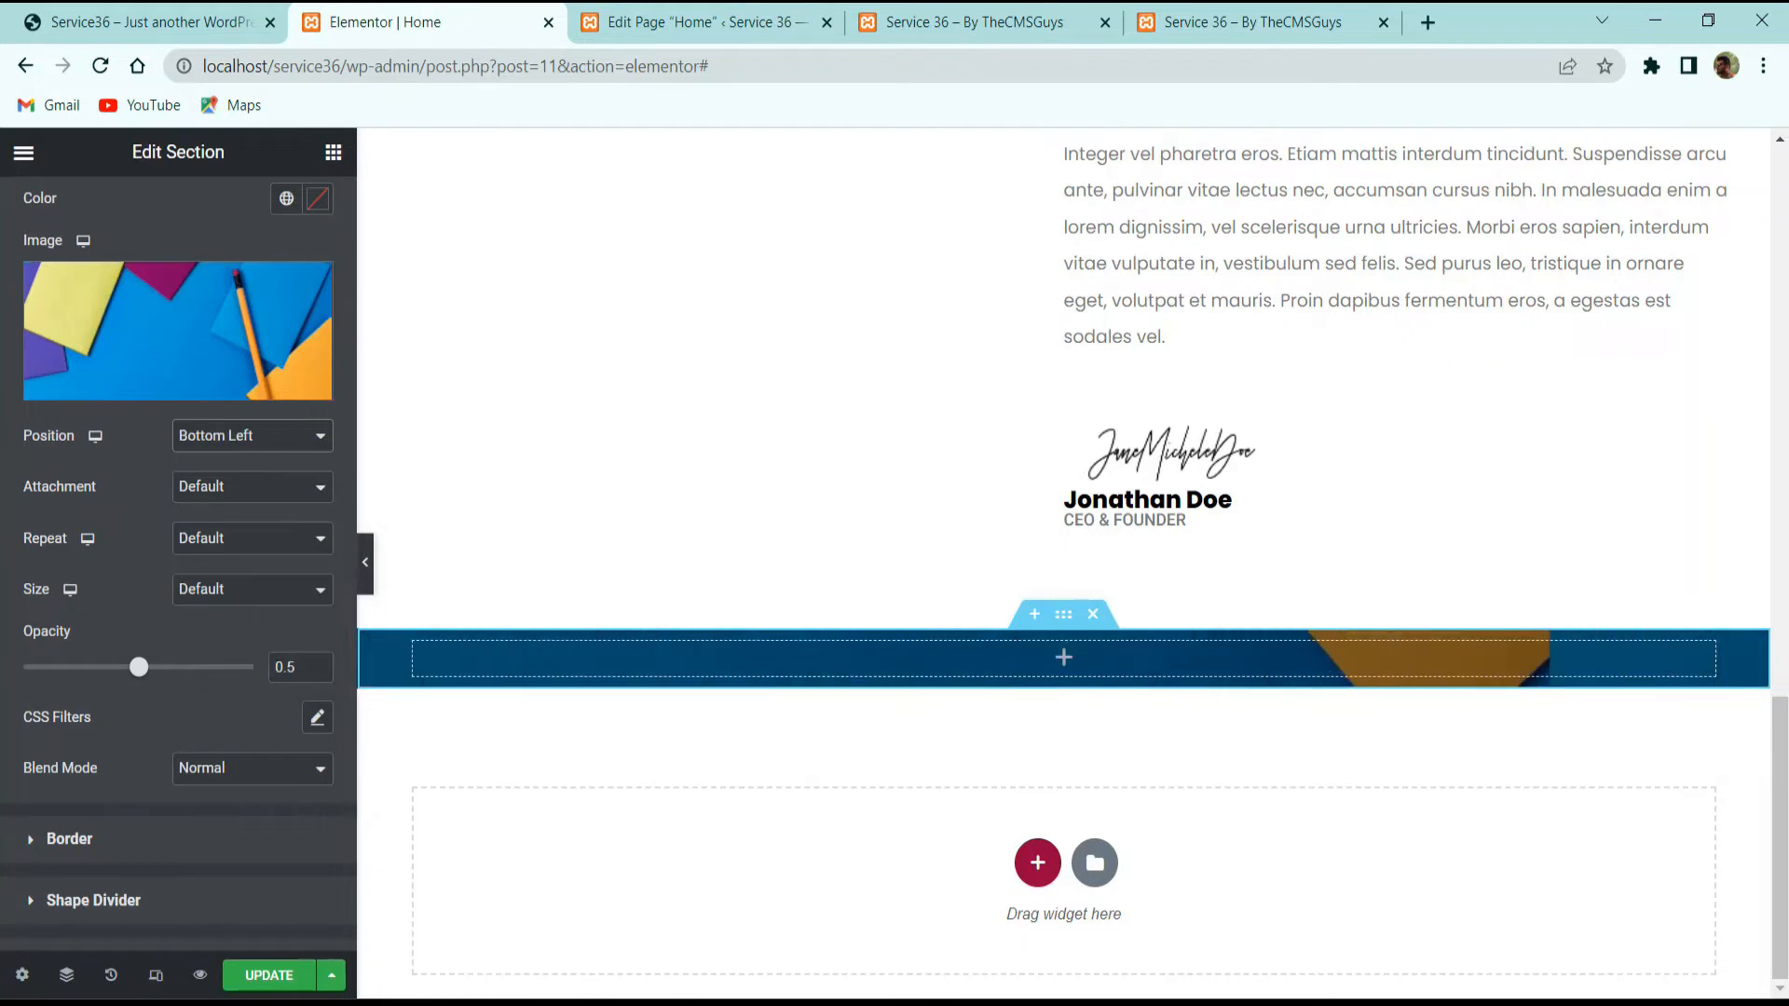
left_click(234, 497)
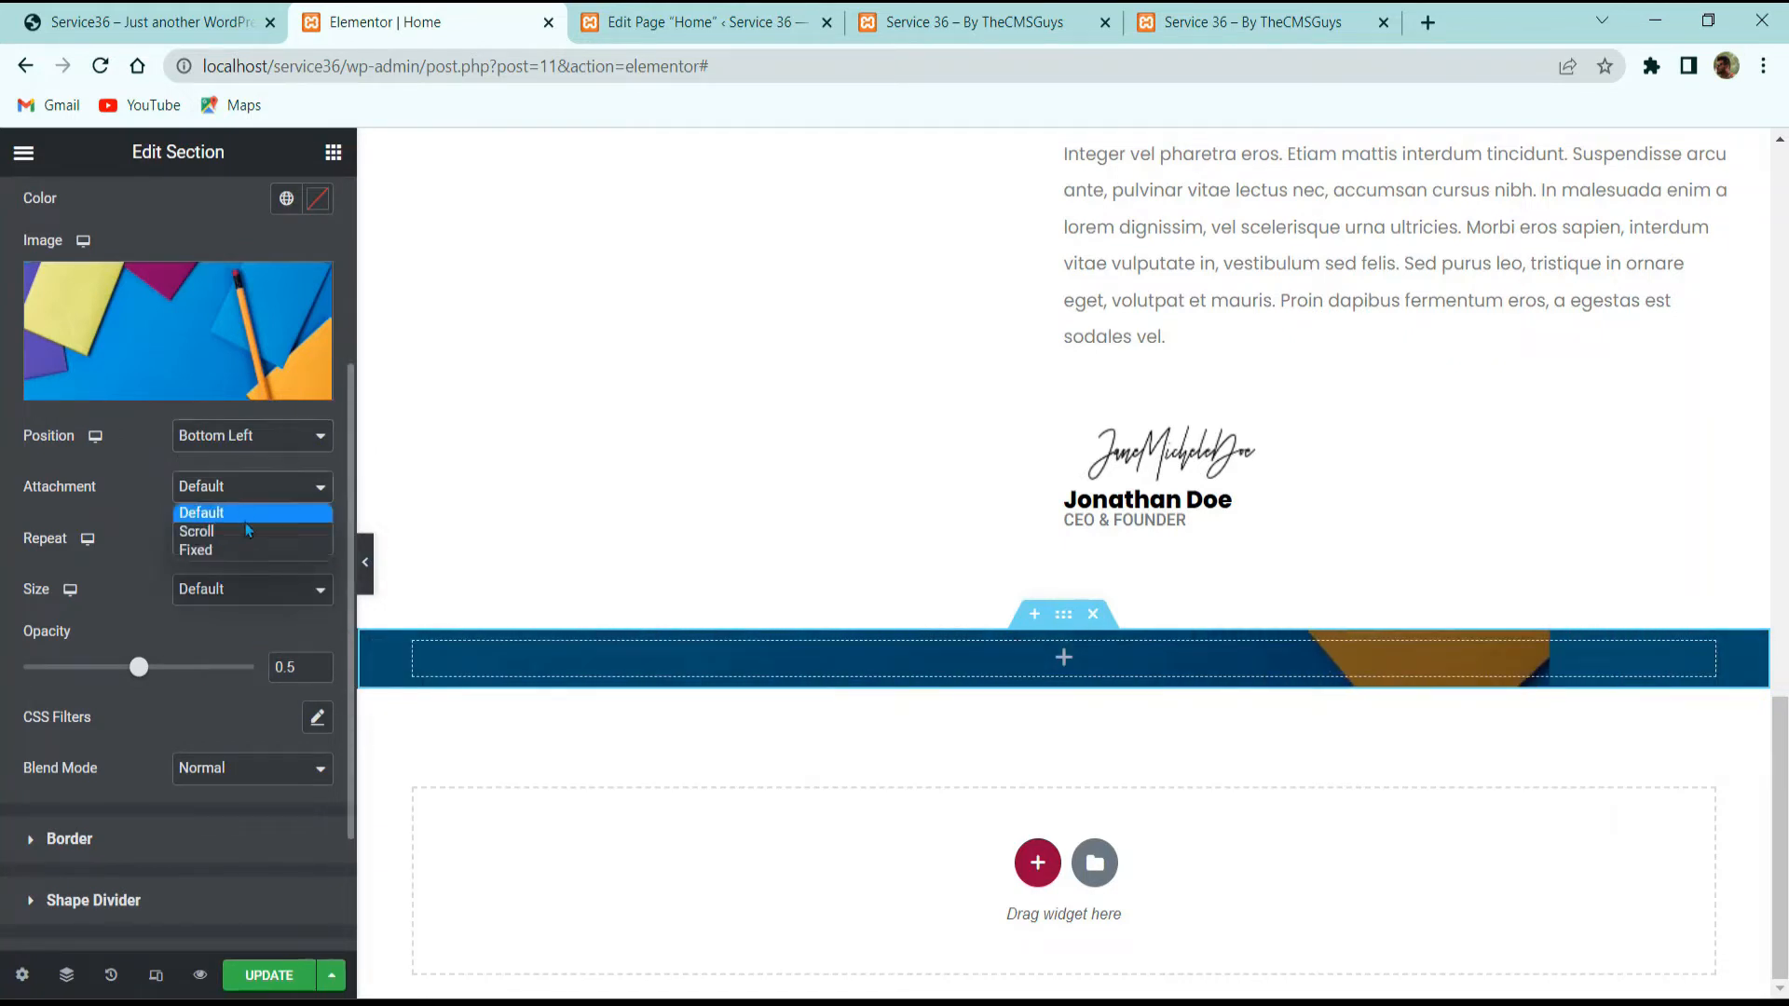
left_click(244, 550)
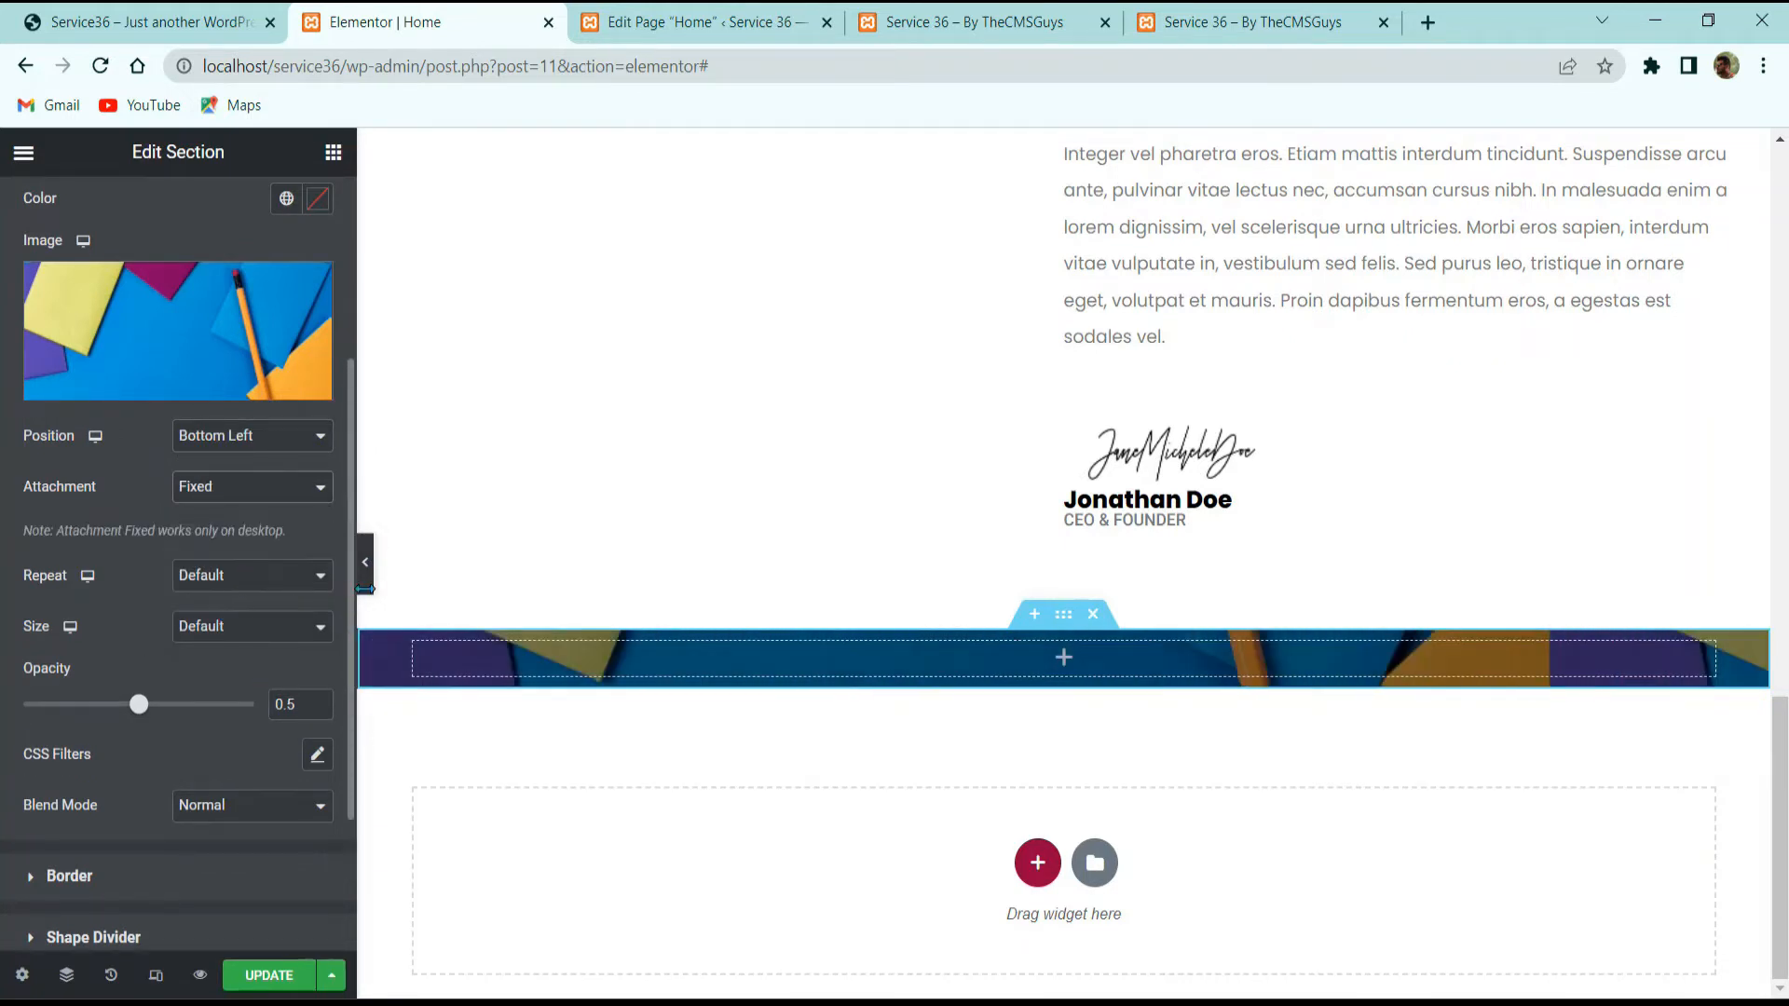
scroll(579, 694, "up", 2)
scroll(579, 694, "down", 3)
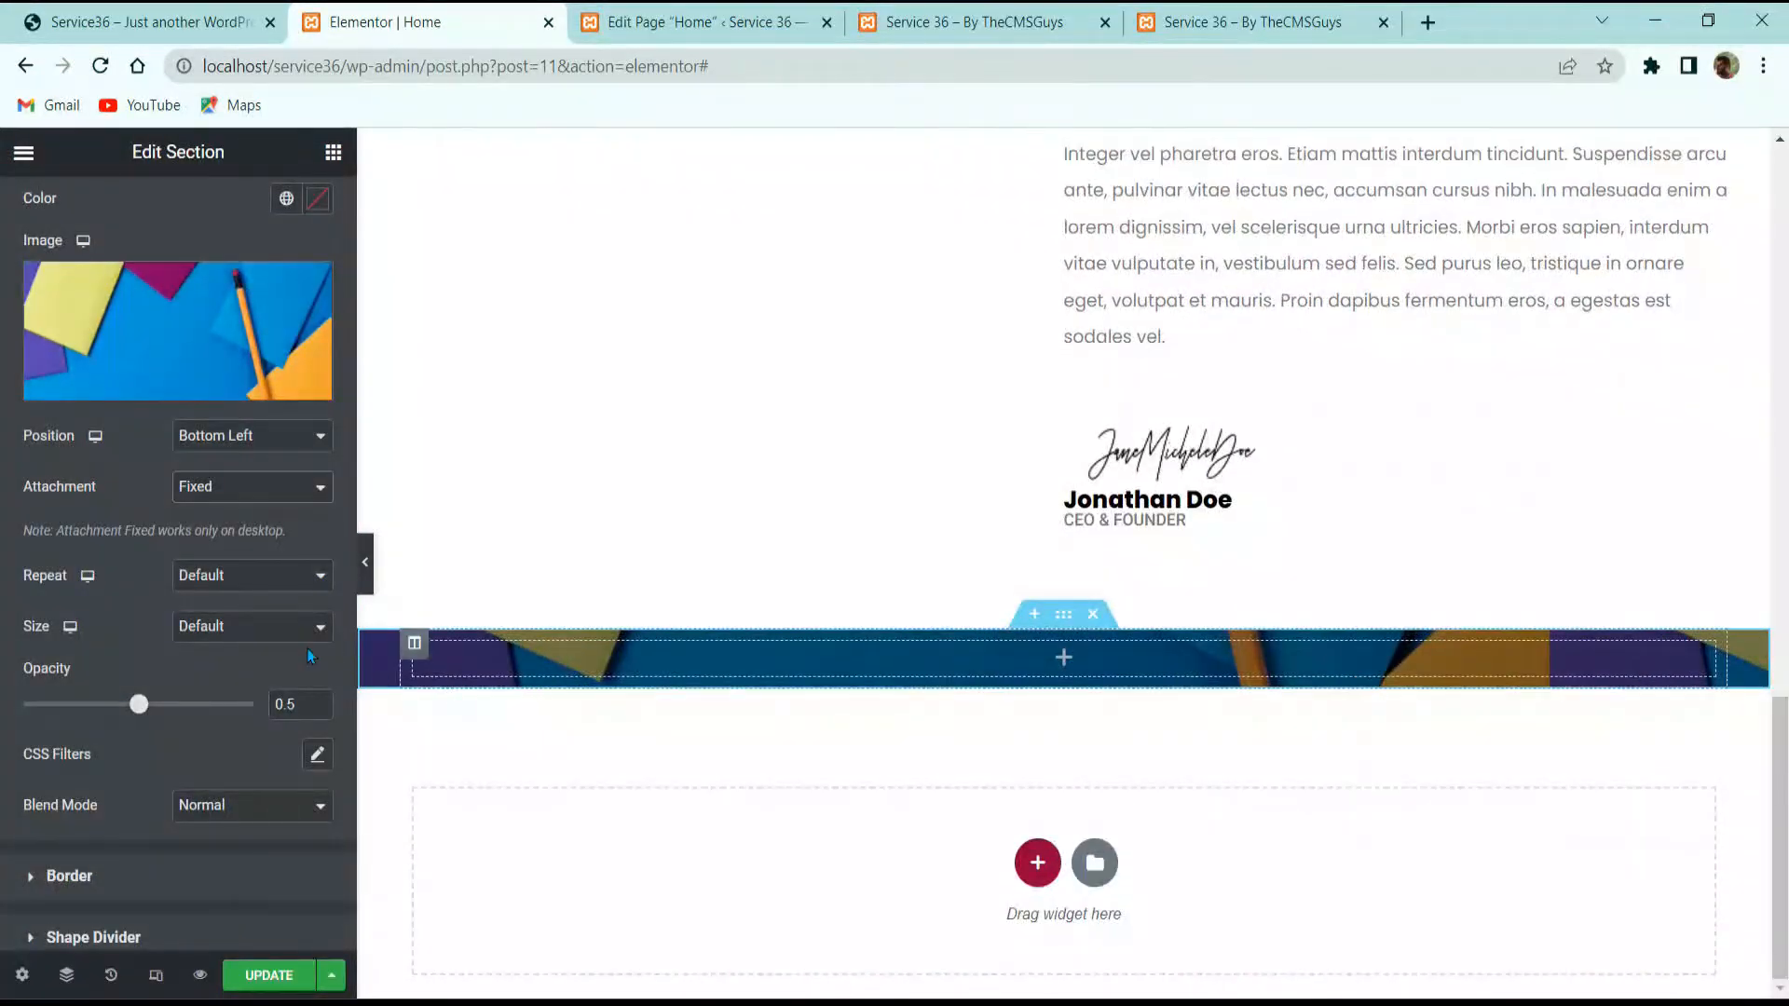
left_click(231, 585)
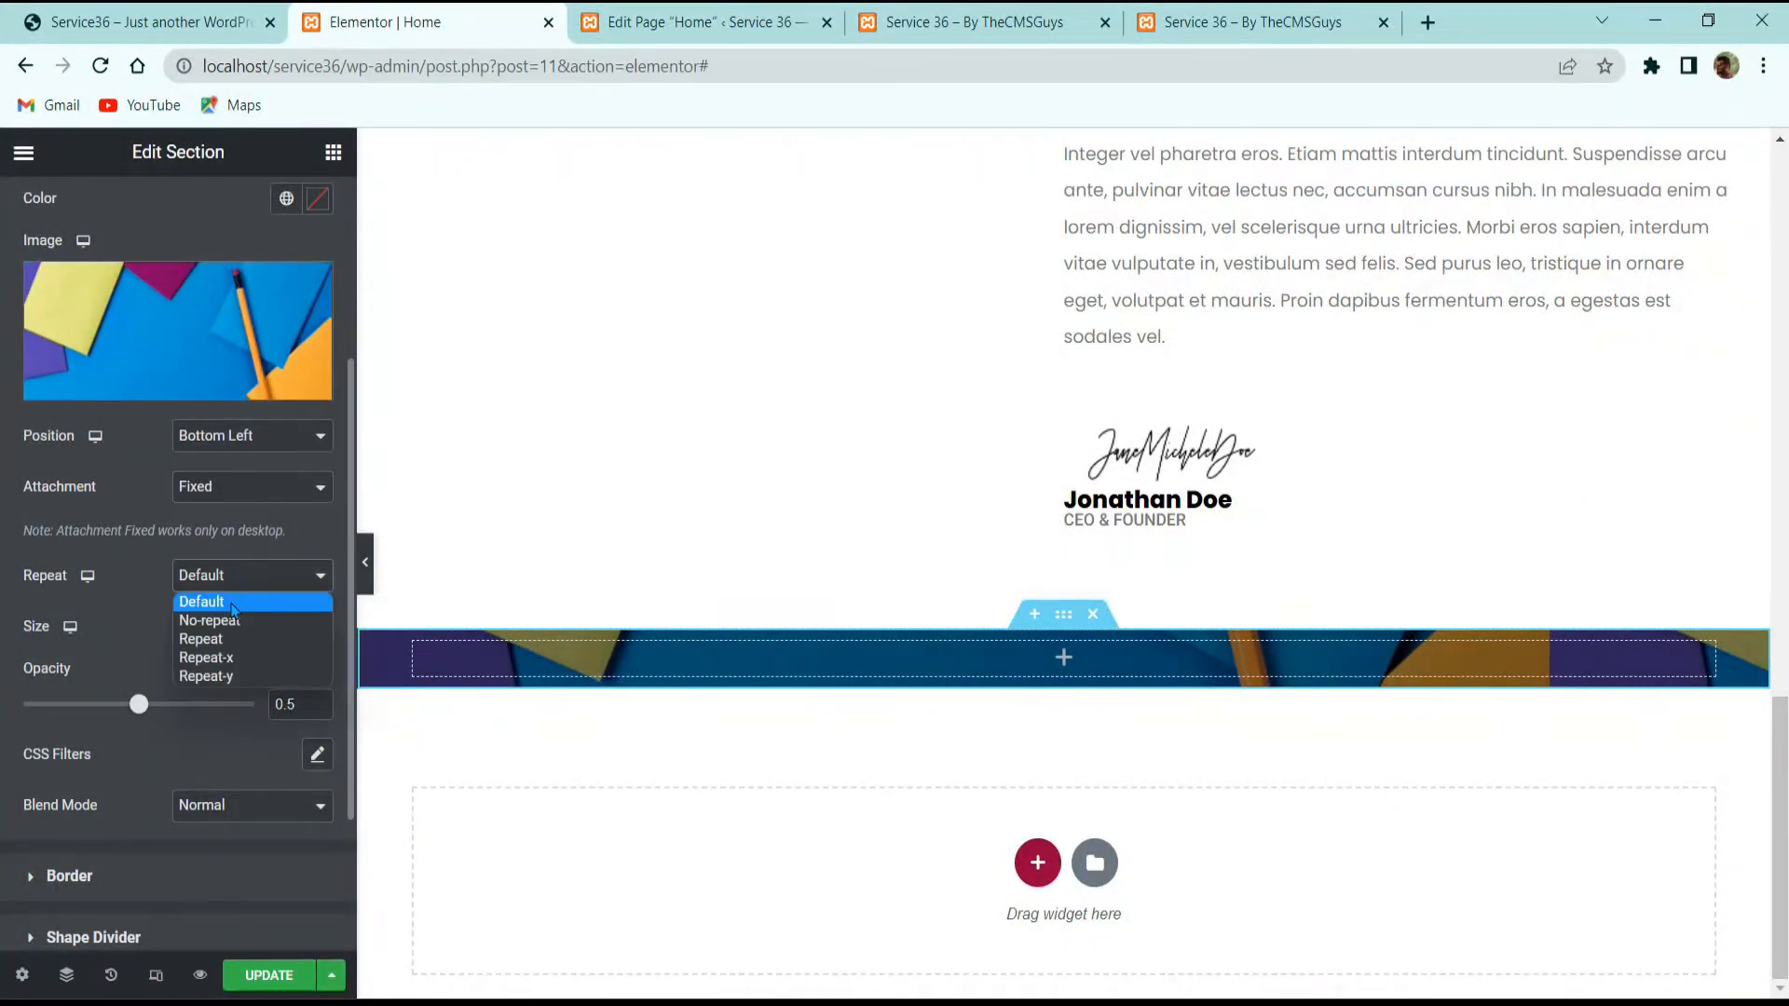
left_click(236, 623)
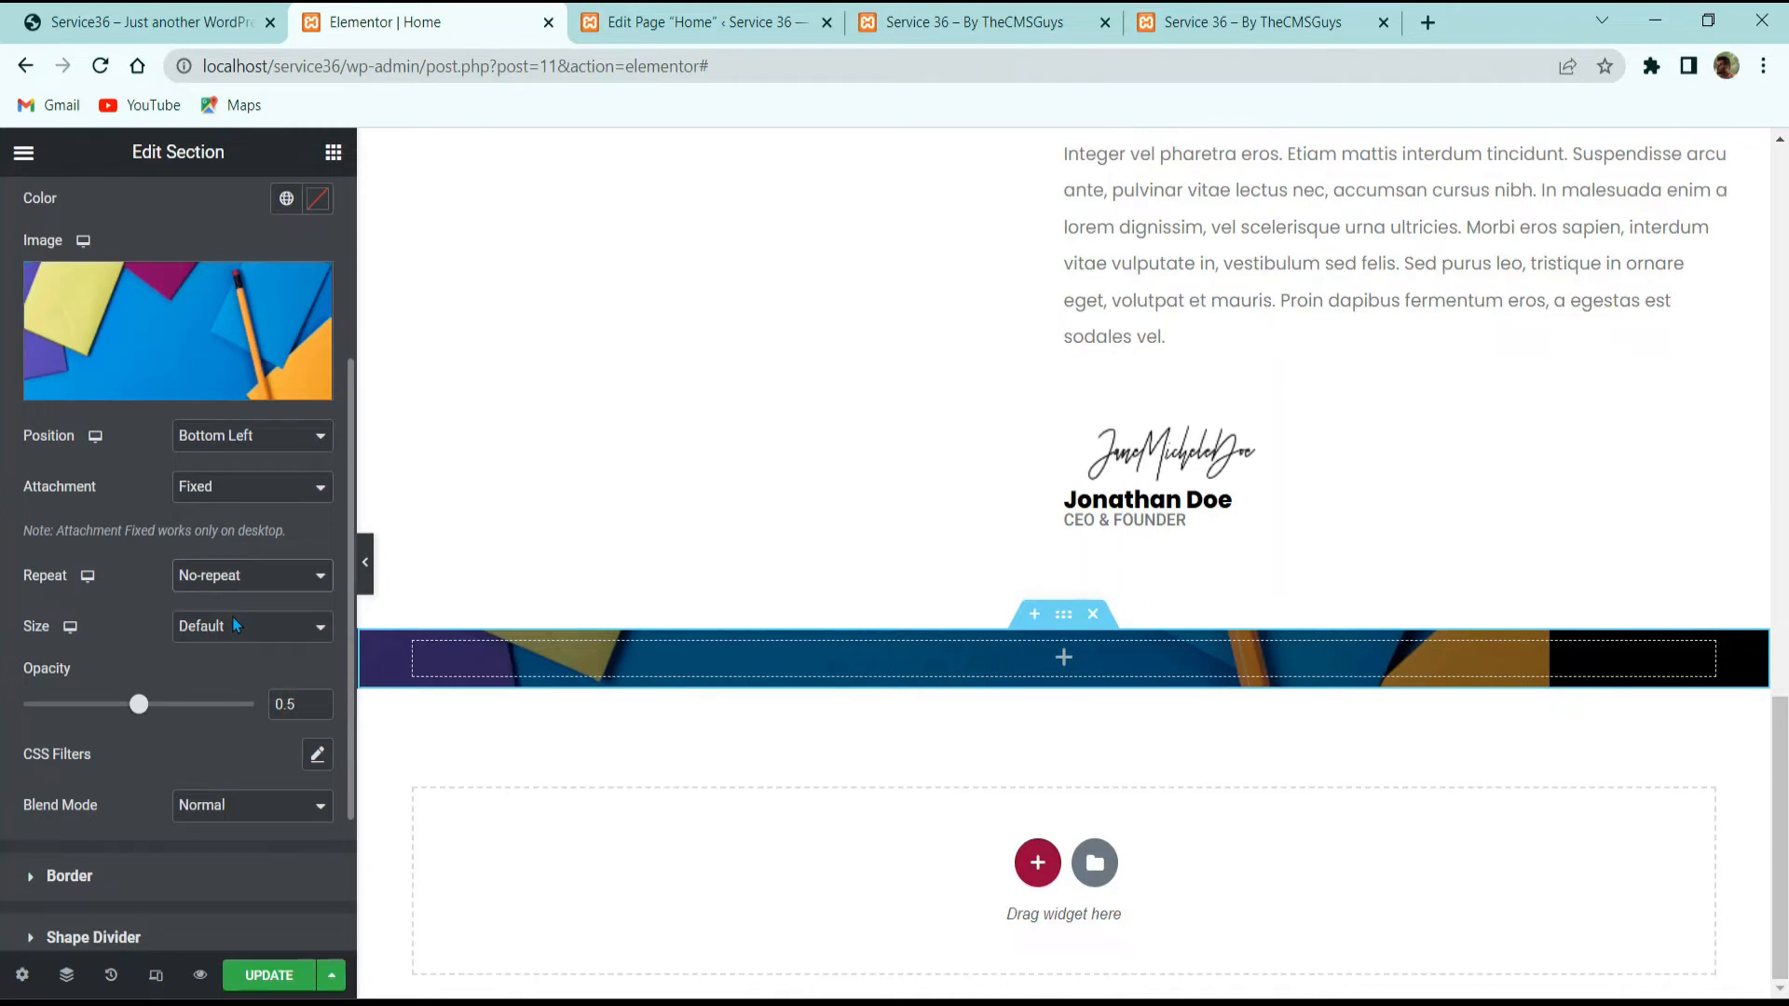
left_click(261, 627)
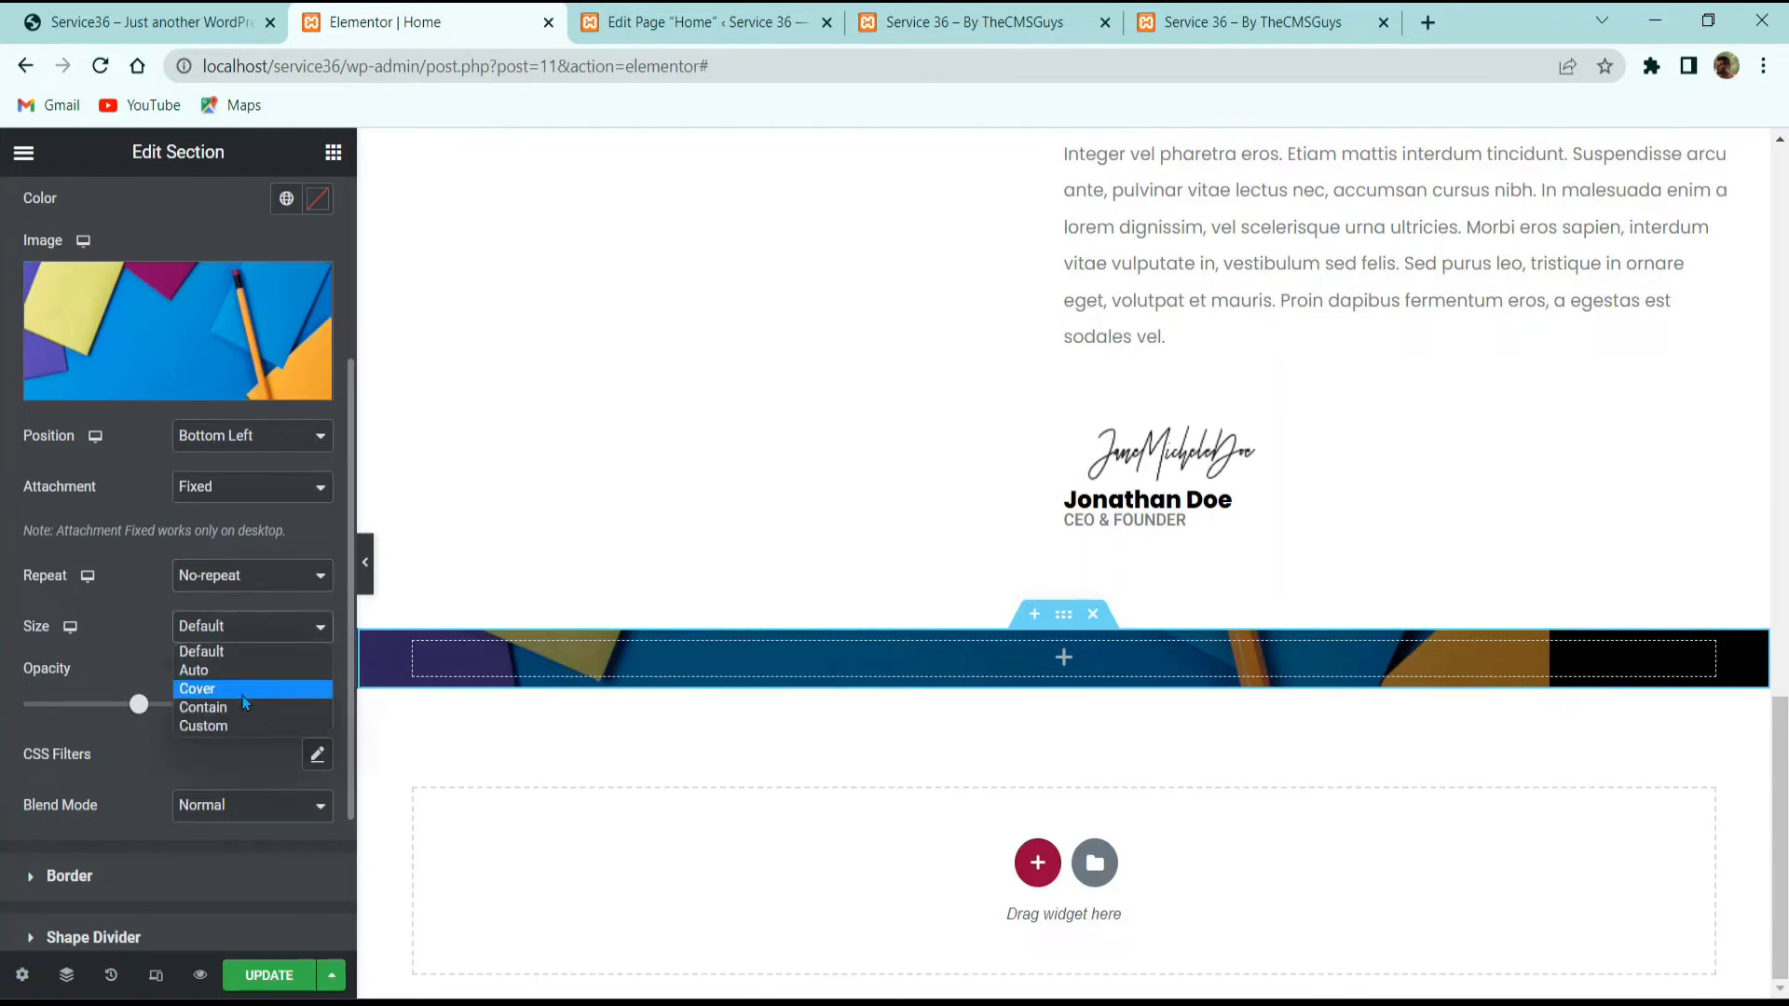
left_click(239, 692)
Step: Set the background overlay opacity to 0.4
left_click(314, 701)
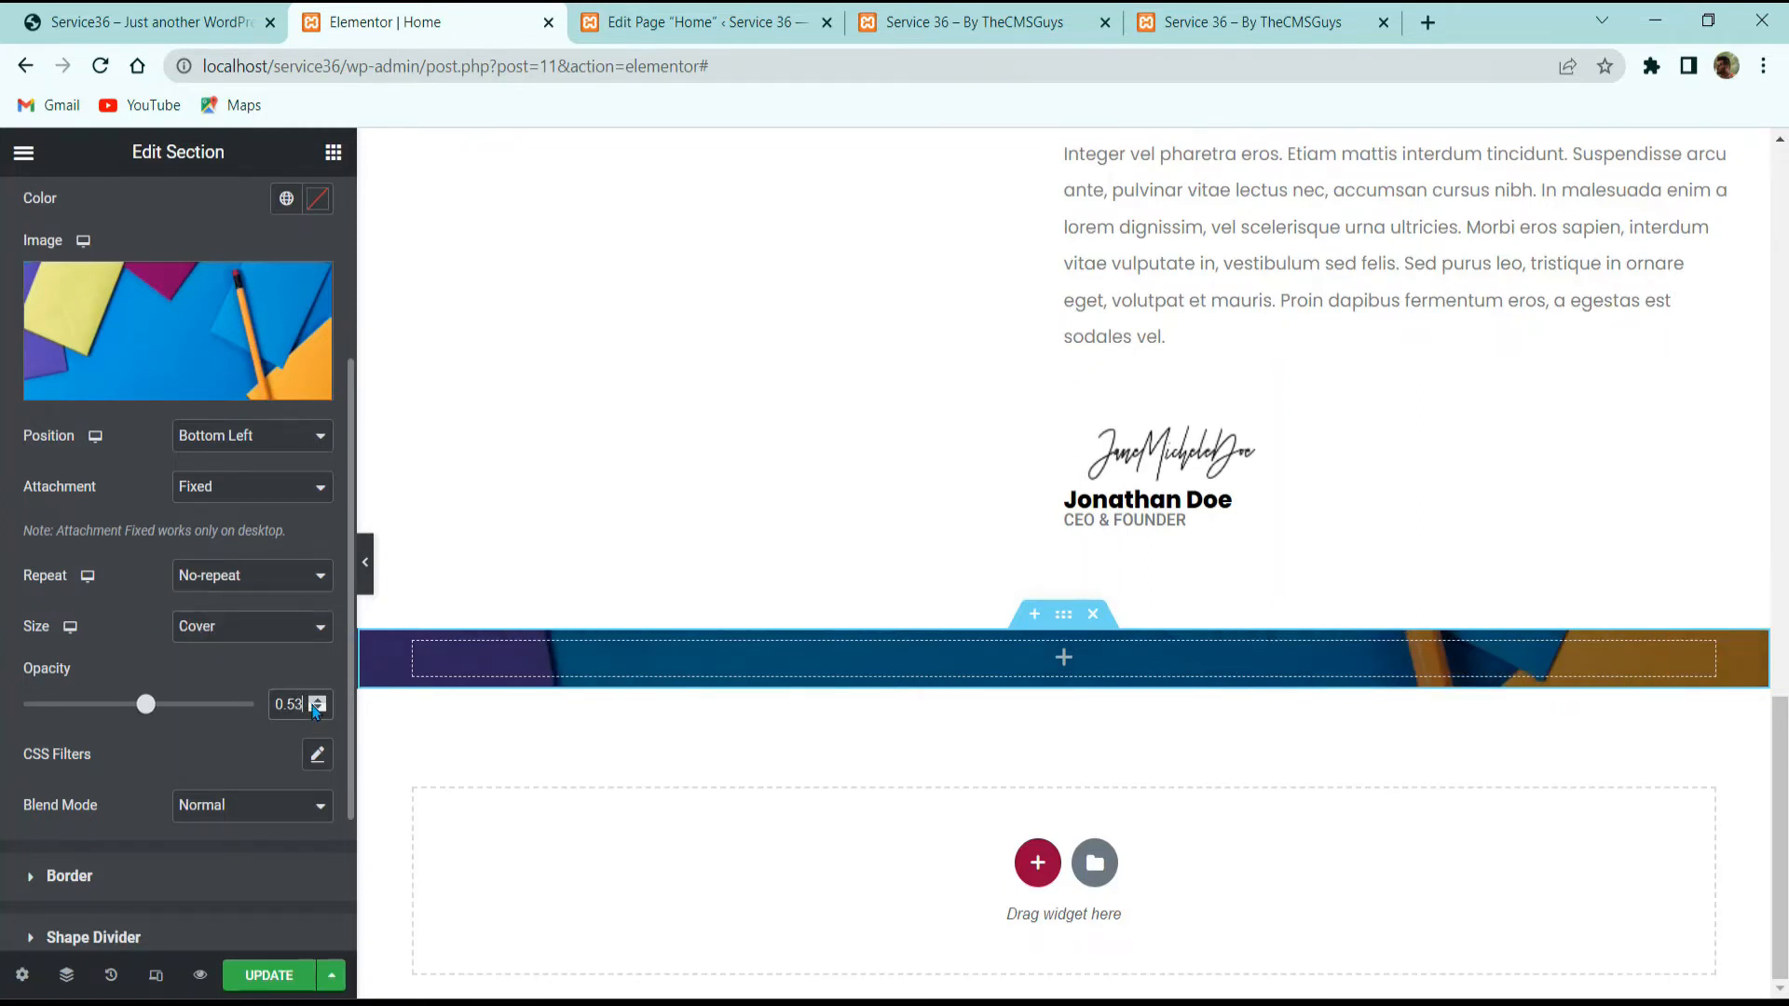
double_click(289, 701)
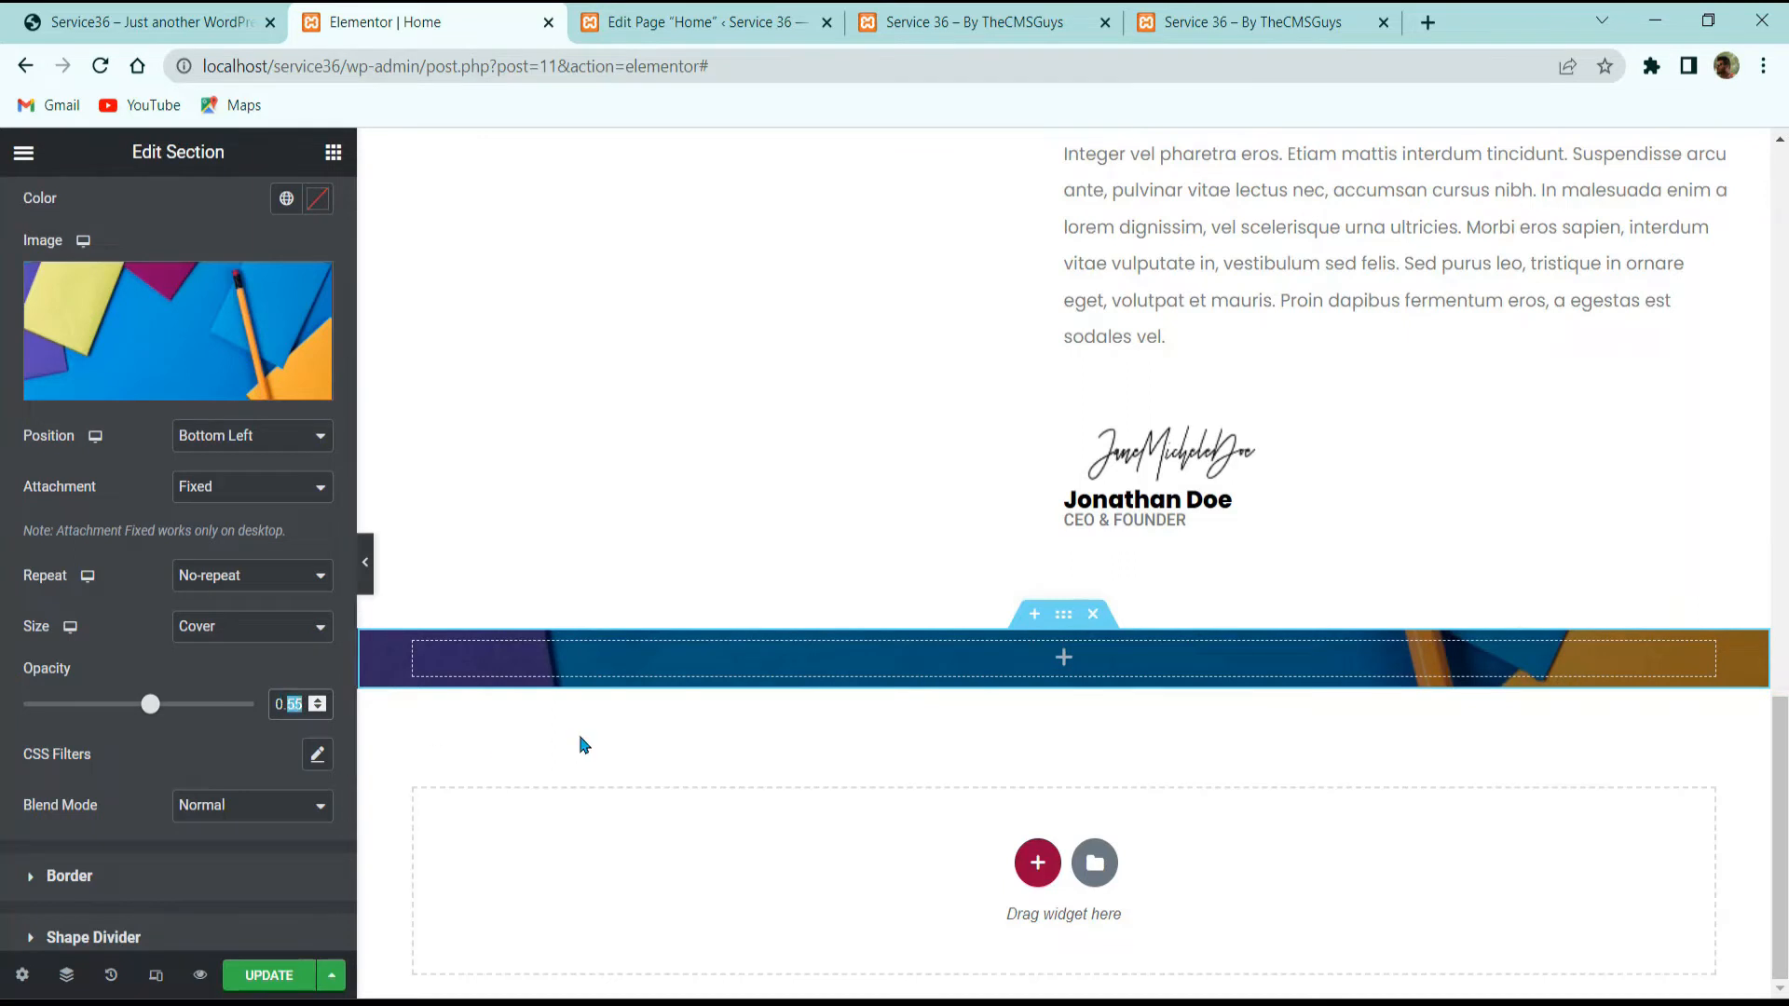
type("14")
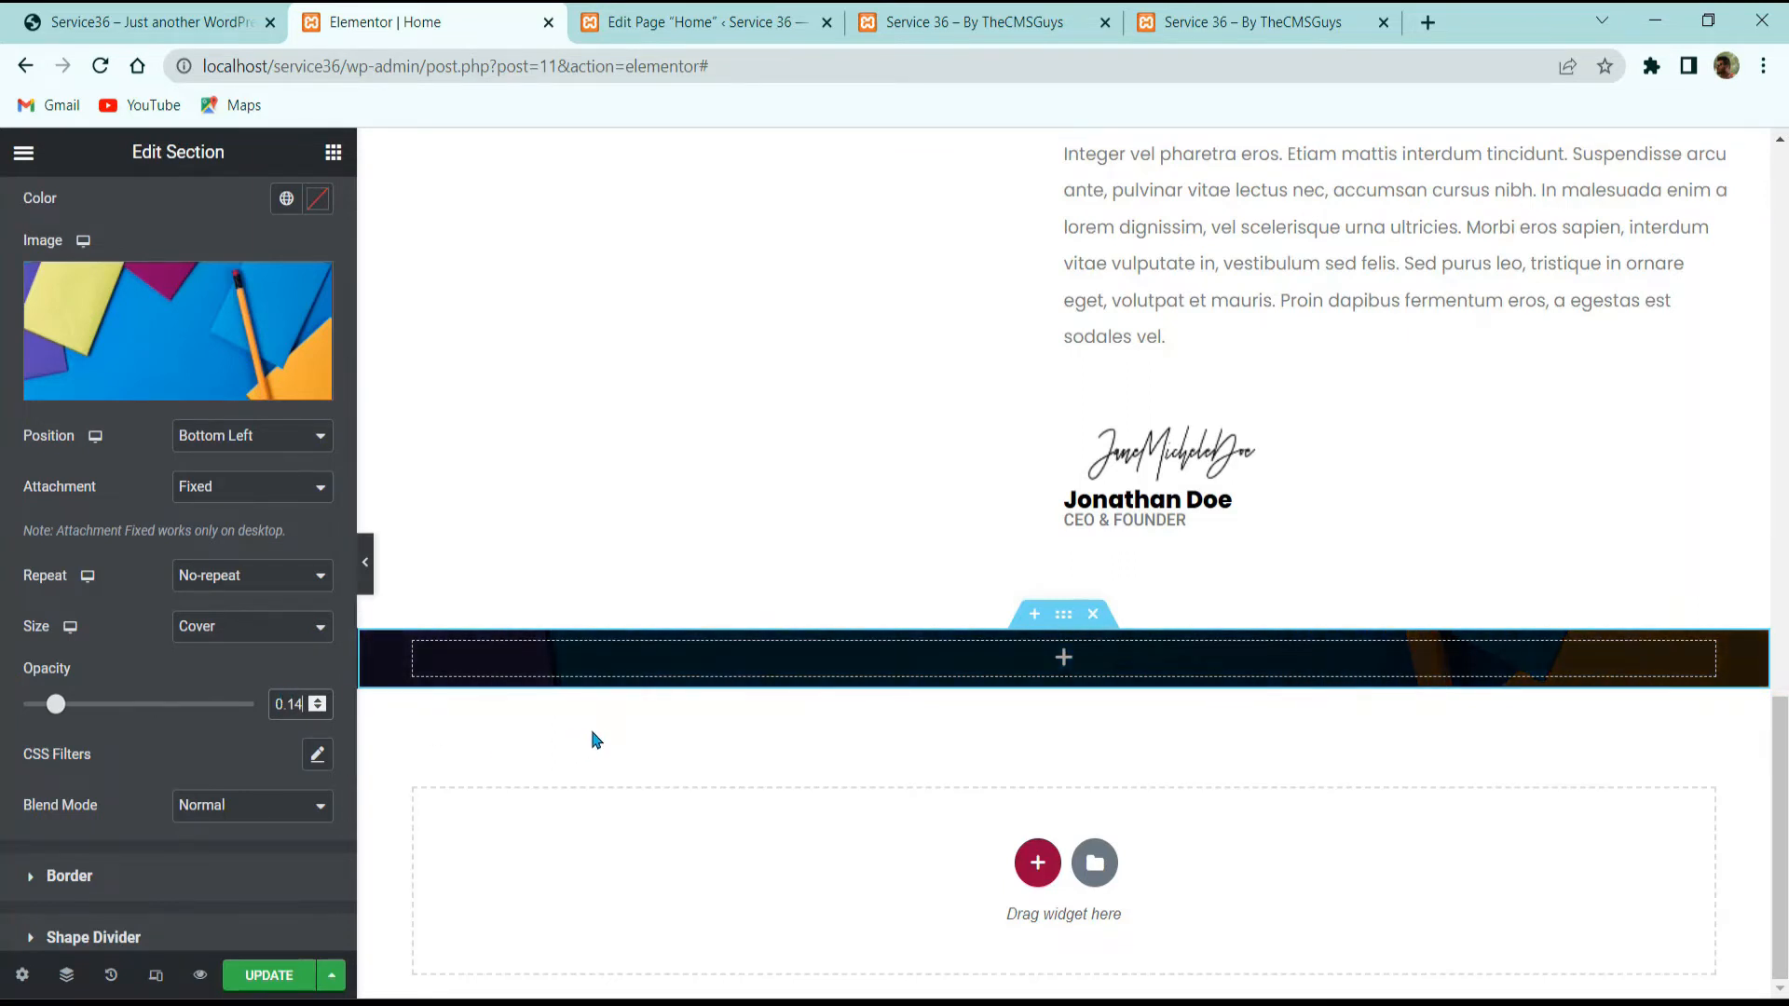
key("Up")
key("Up")
key("Up")
key("Up")
key("Up")
key("Up")
key("Up")
key("Up")
key("Up")
key("Up")
key("Up")
key("Up")
key("Up")
key("Up")
key("Up")
key("Up")
key("Up")
key("Up")
key("Up")
key("Up")
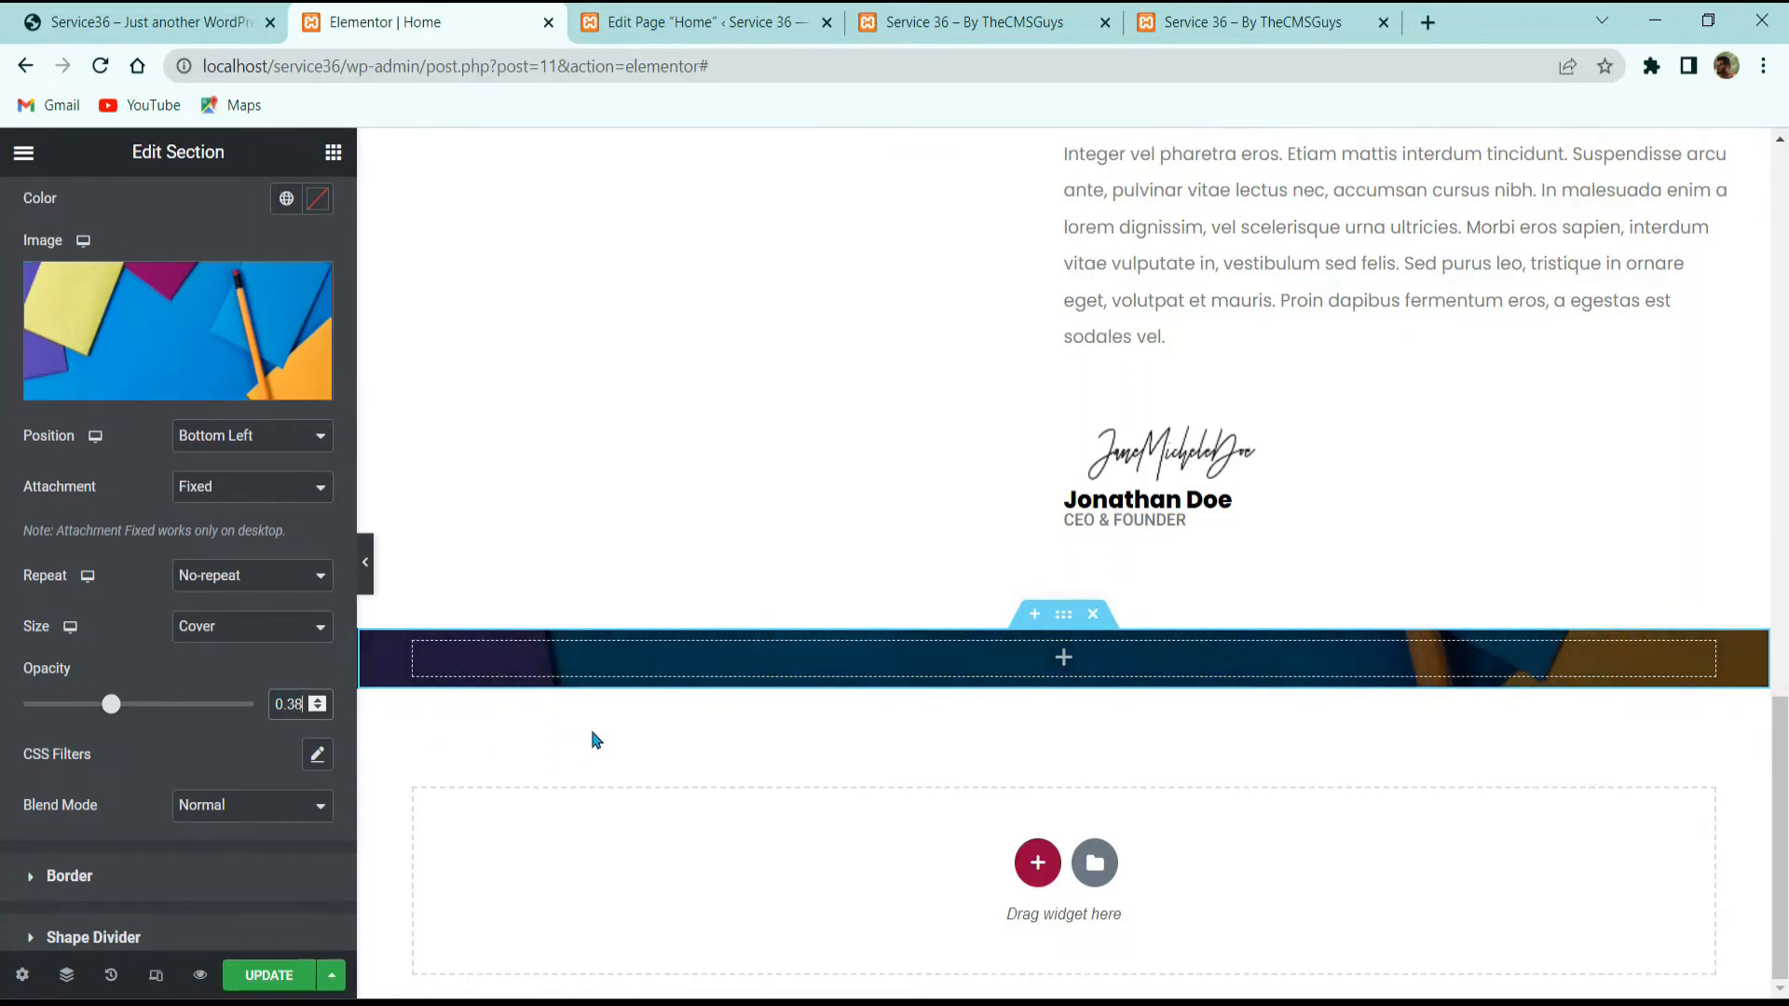
key("Down")
key("Up")
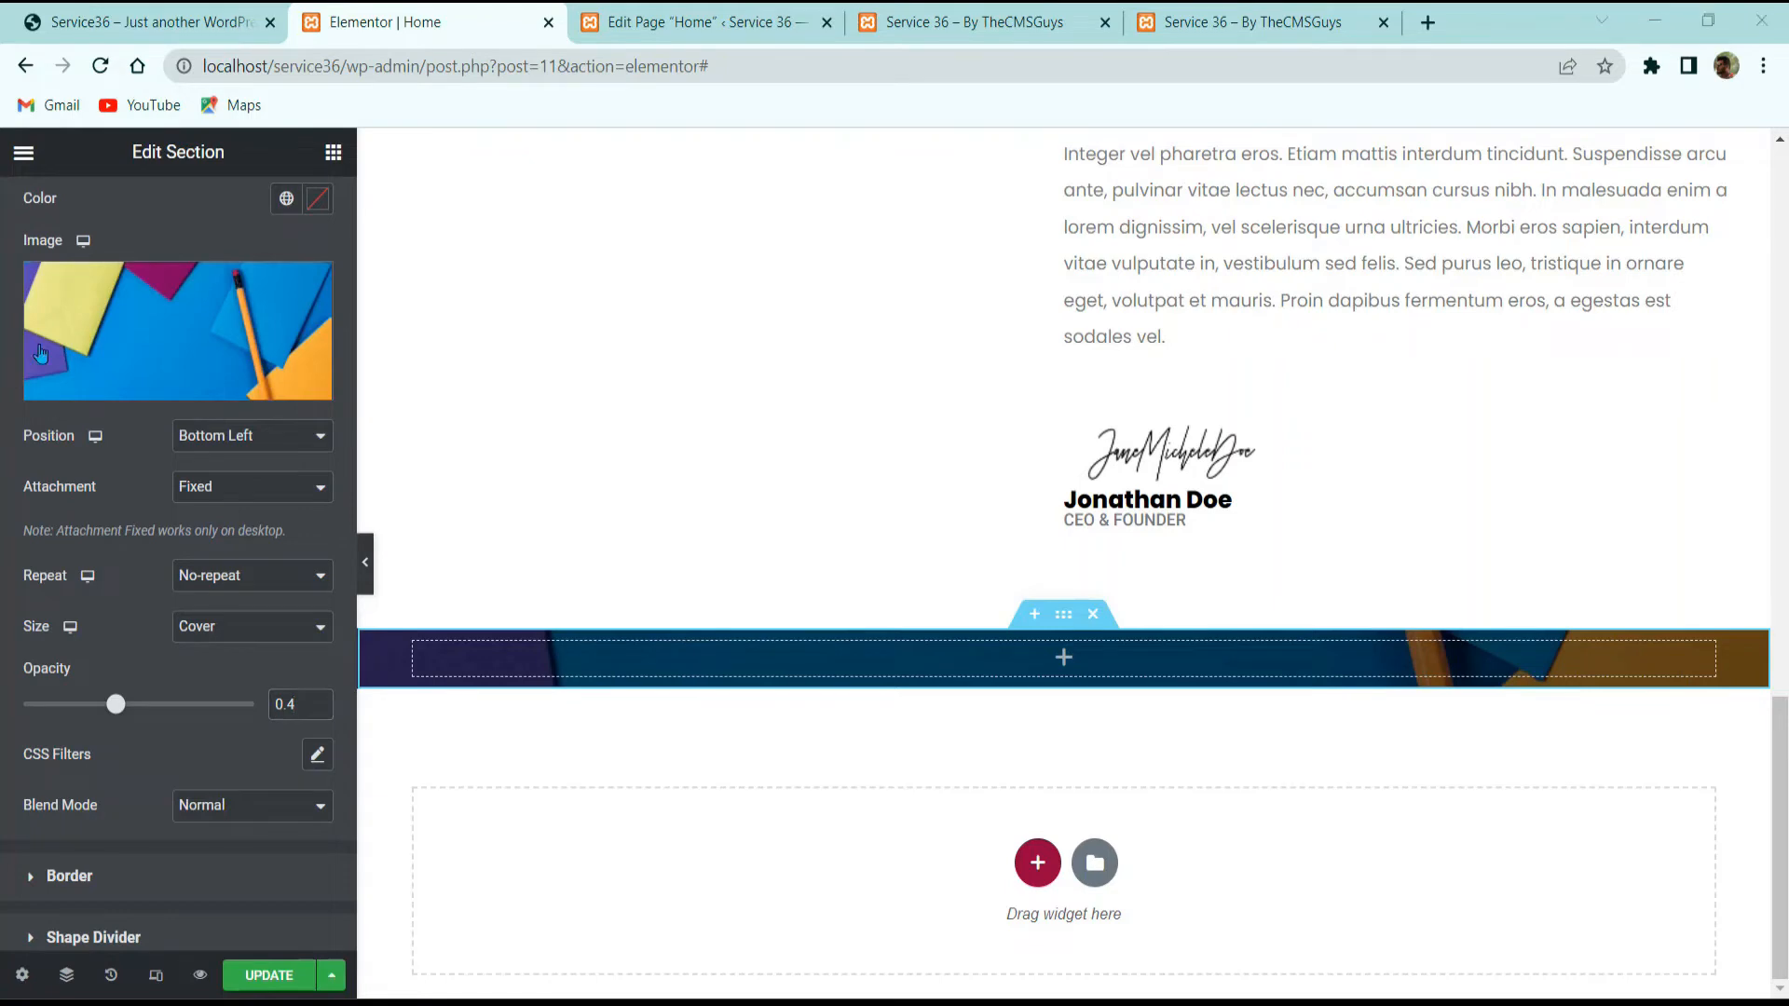
Step: Unlink the section padding and set top and bottom to 100 px
scroll(186, 466, "up", 3)
left_click(297, 206)
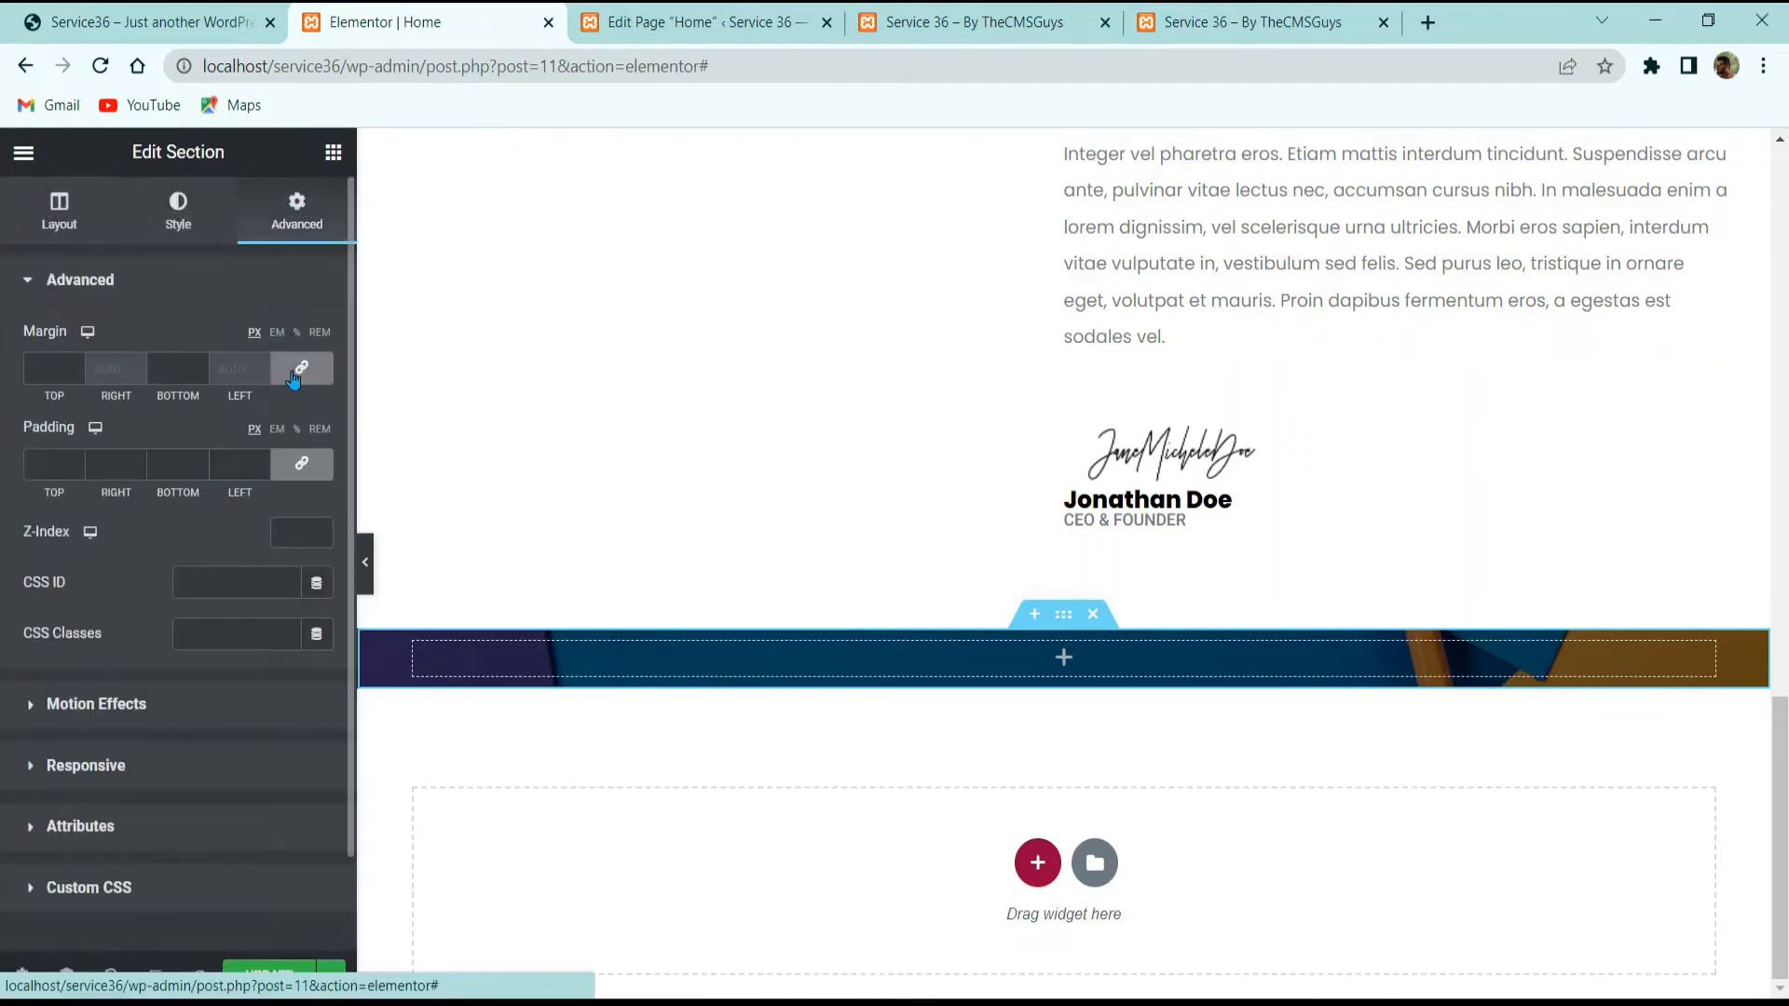
left_click(301, 464)
type("100")
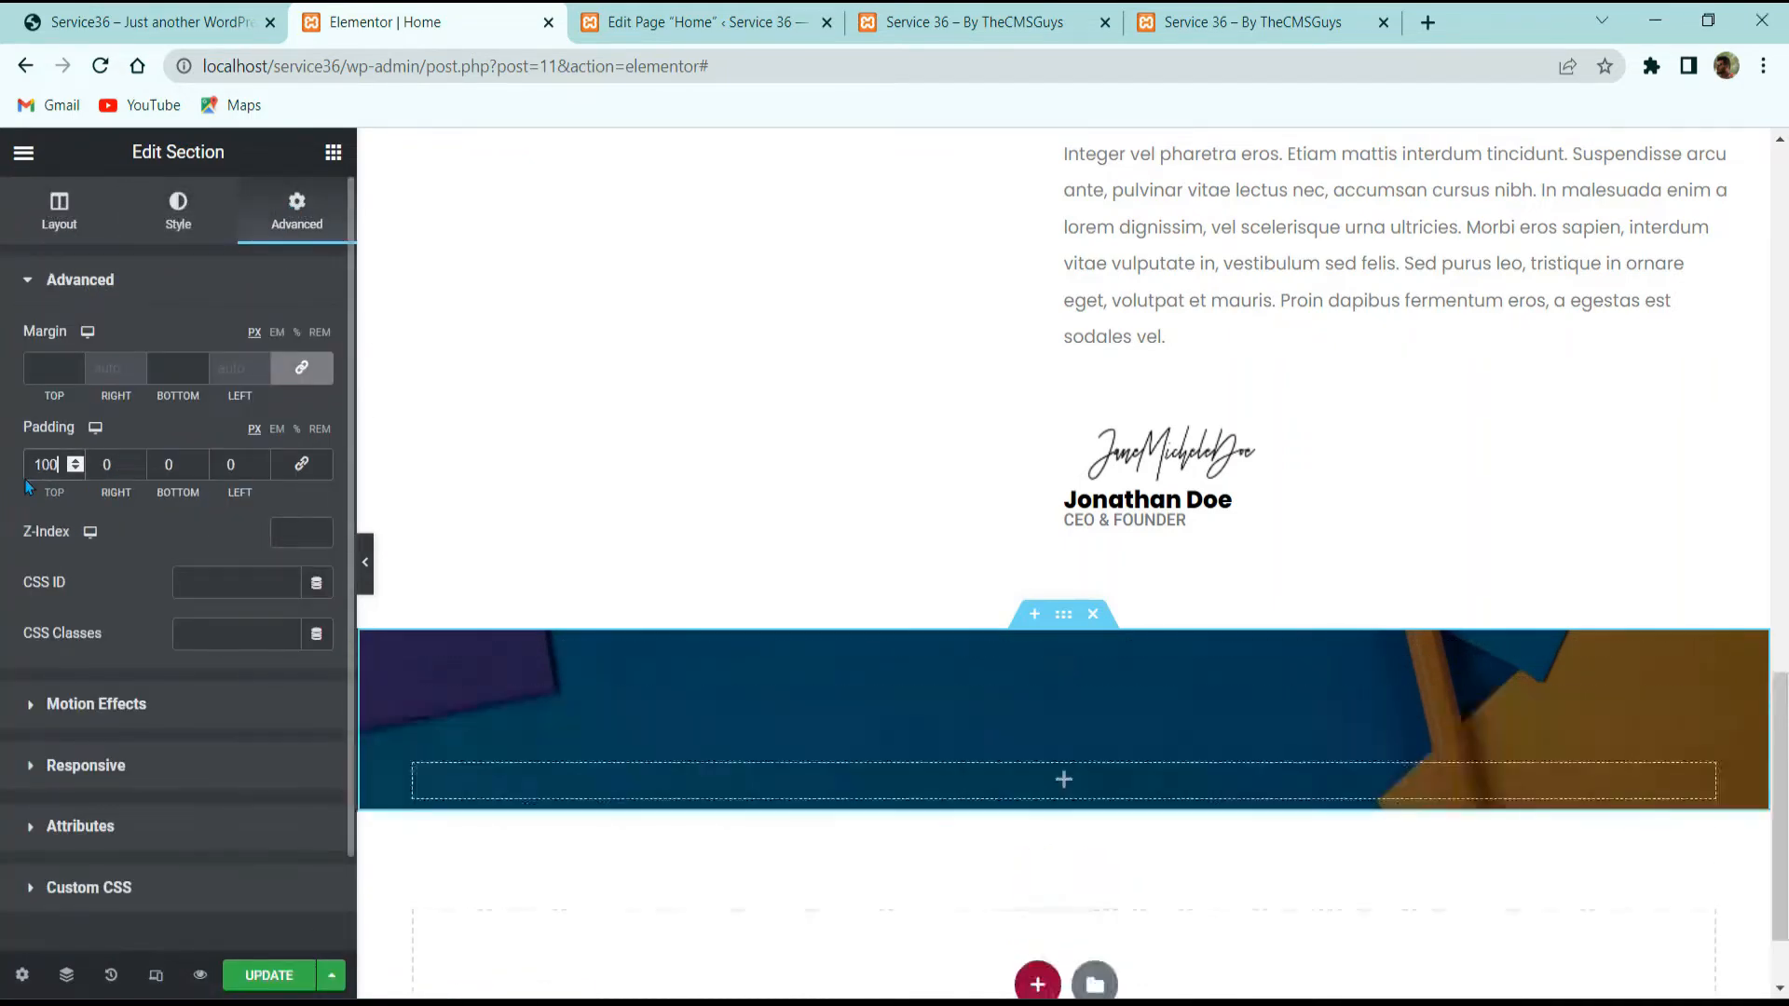
double_click(181, 464)
type("100")
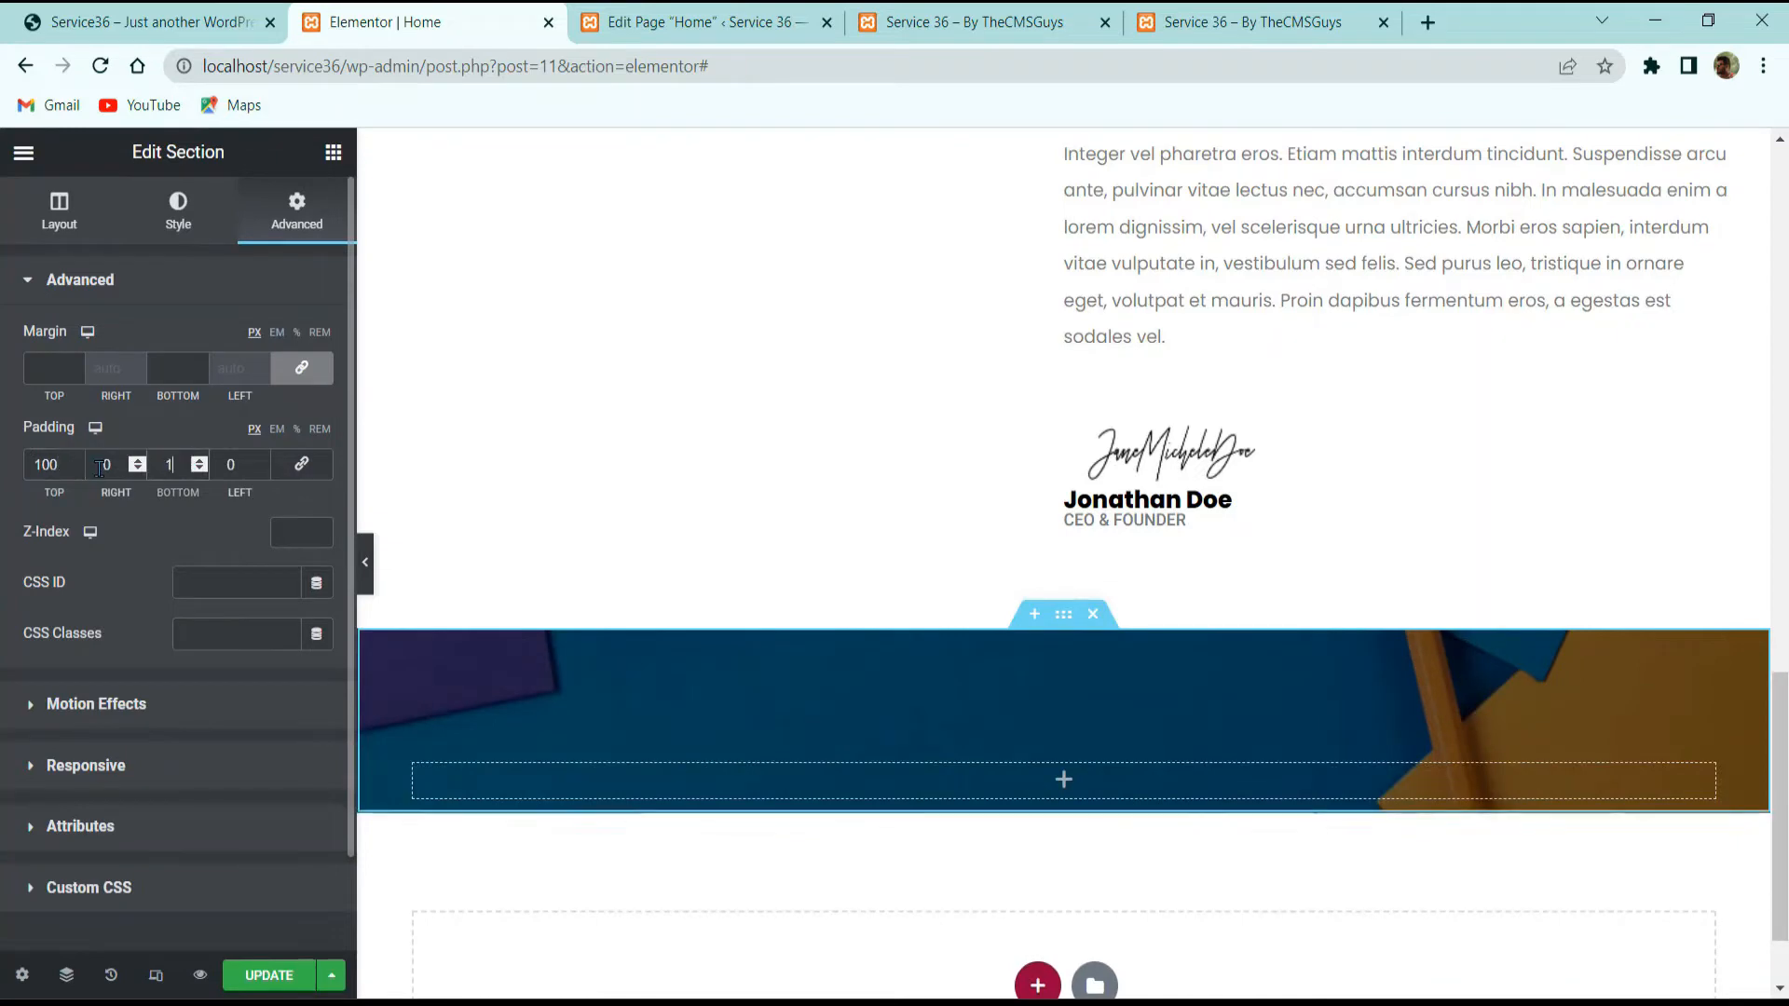
left_click(155, 11)
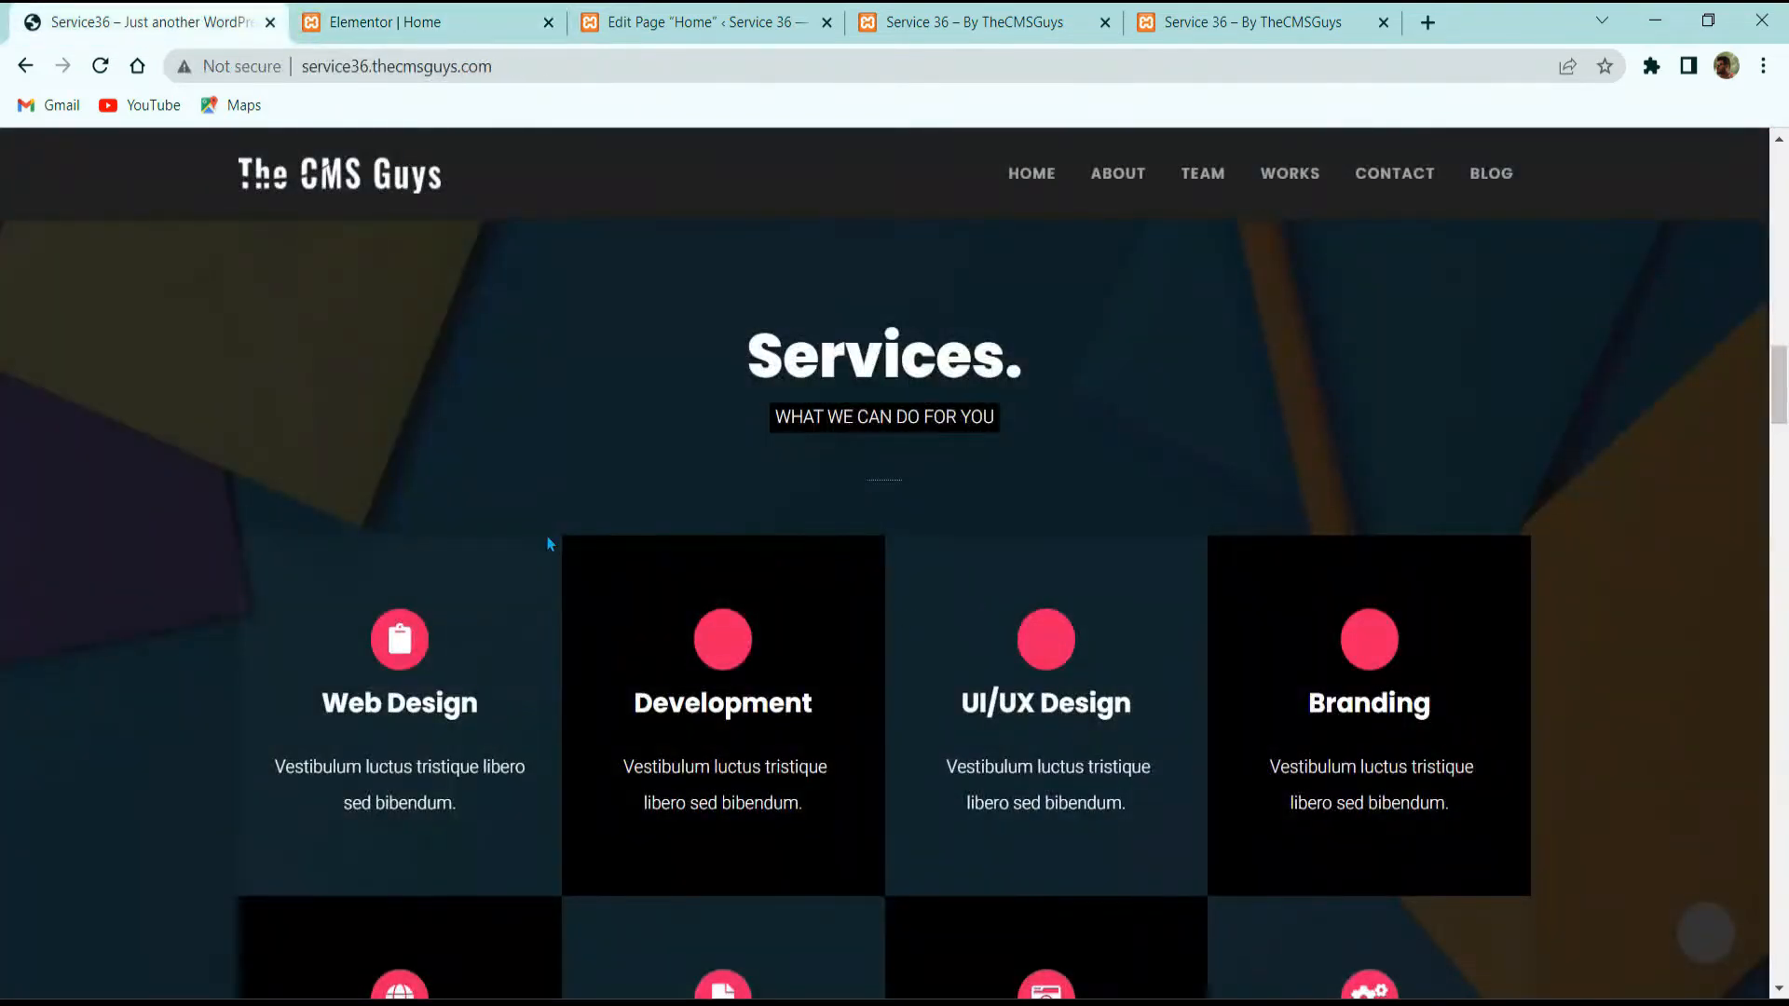
Step: Select the reference site's full 'Services.' heading text, then go back to the Elementor editor
scroll(916, 607, "down", 2)
scroll(1026, 453, "up", 2)
double_click(883, 373)
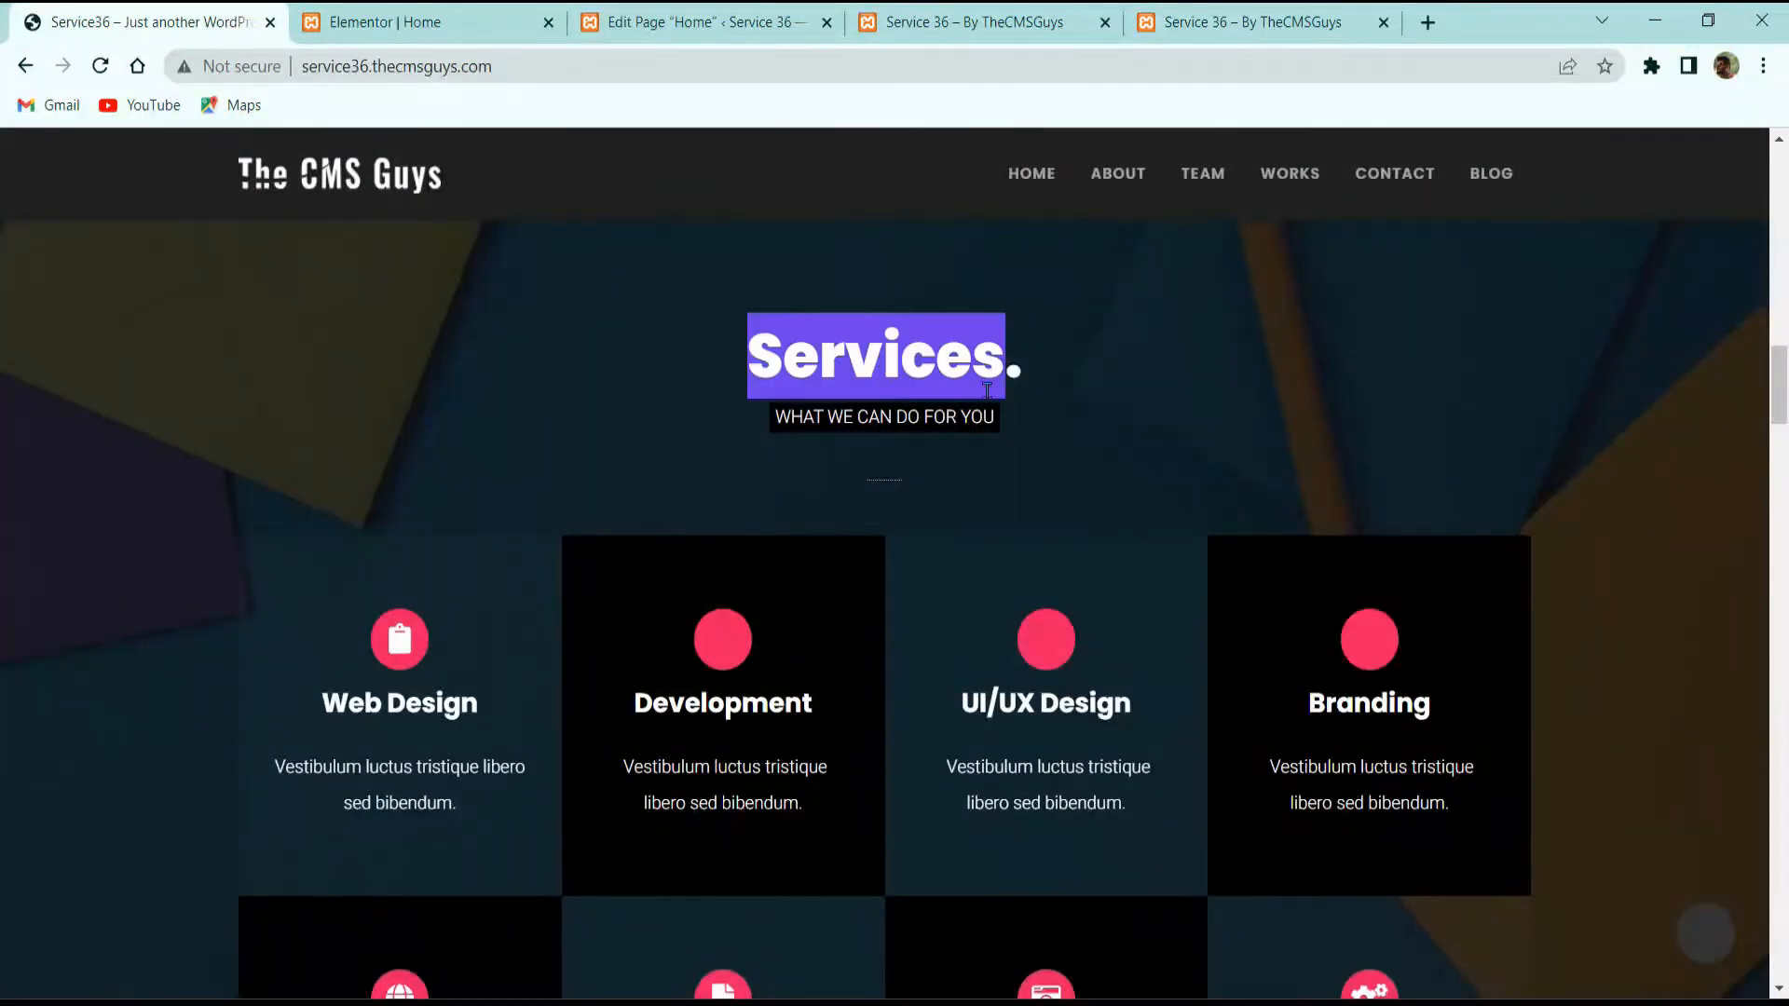
left_click(430, 13)
left_click(168, 13)
triple_click(838, 333)
key("ctrl+c")
left_click(548, 5)
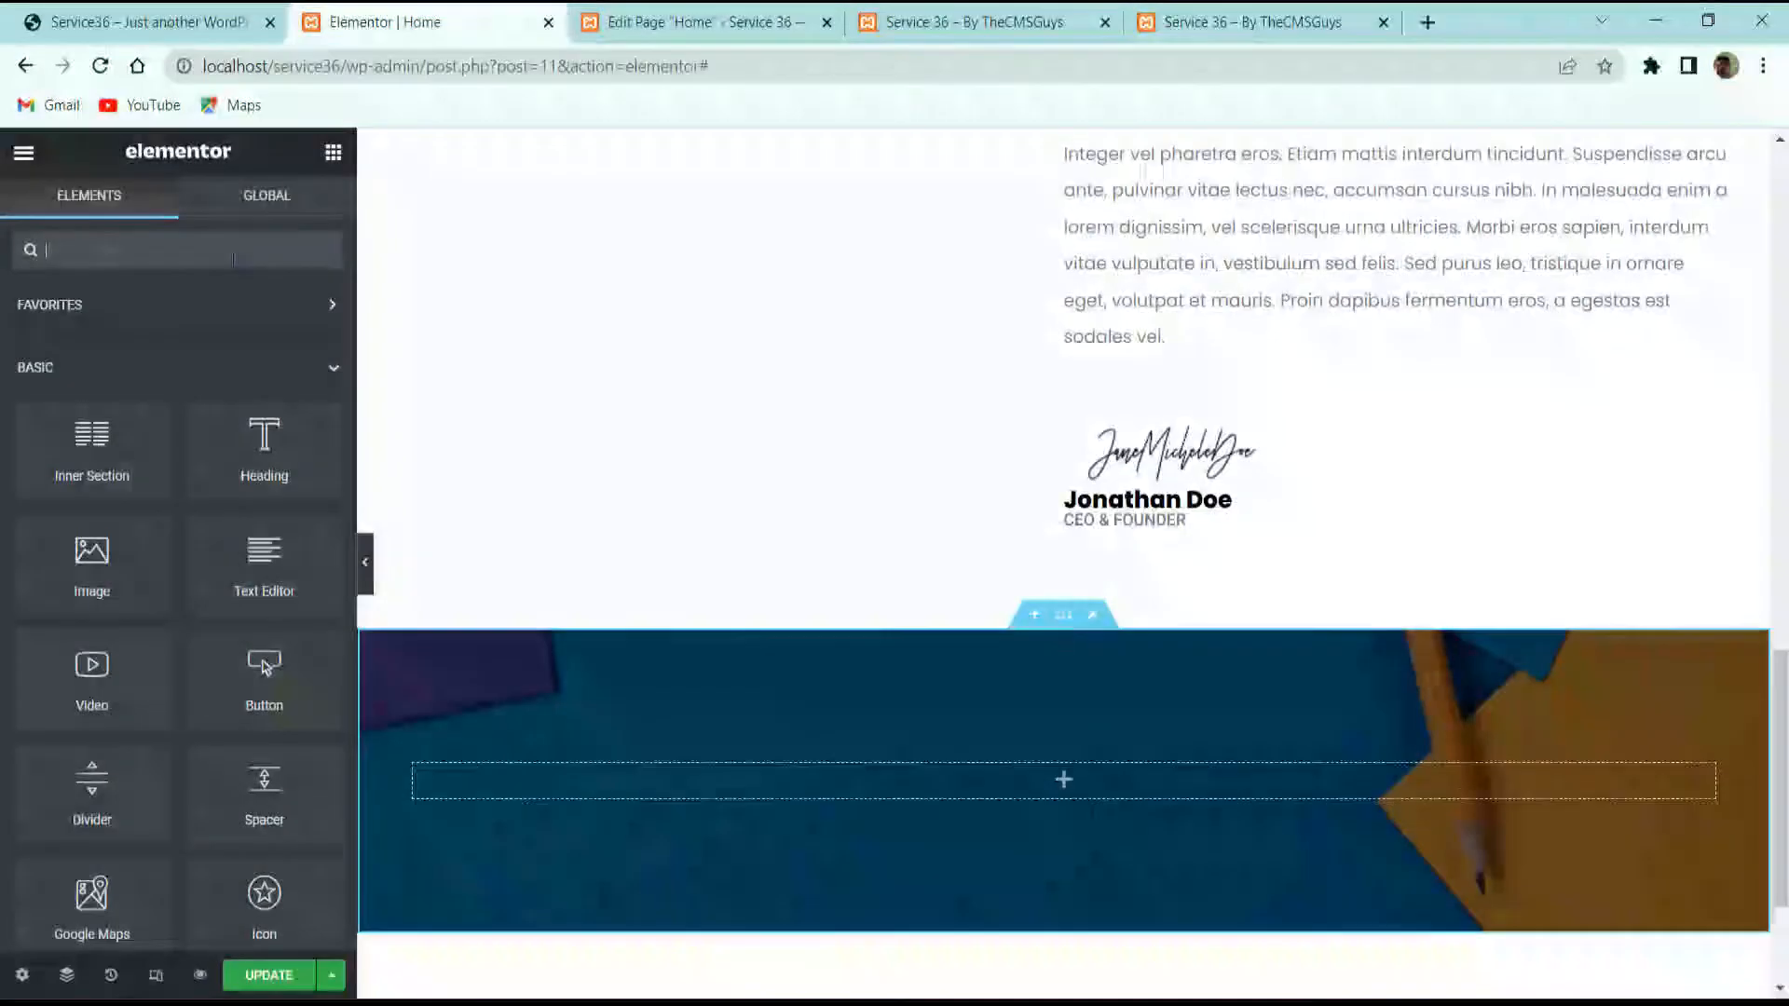
Step: Add an Anggita Heading reading 'Services.' to the blue section and centre it
type("headi")
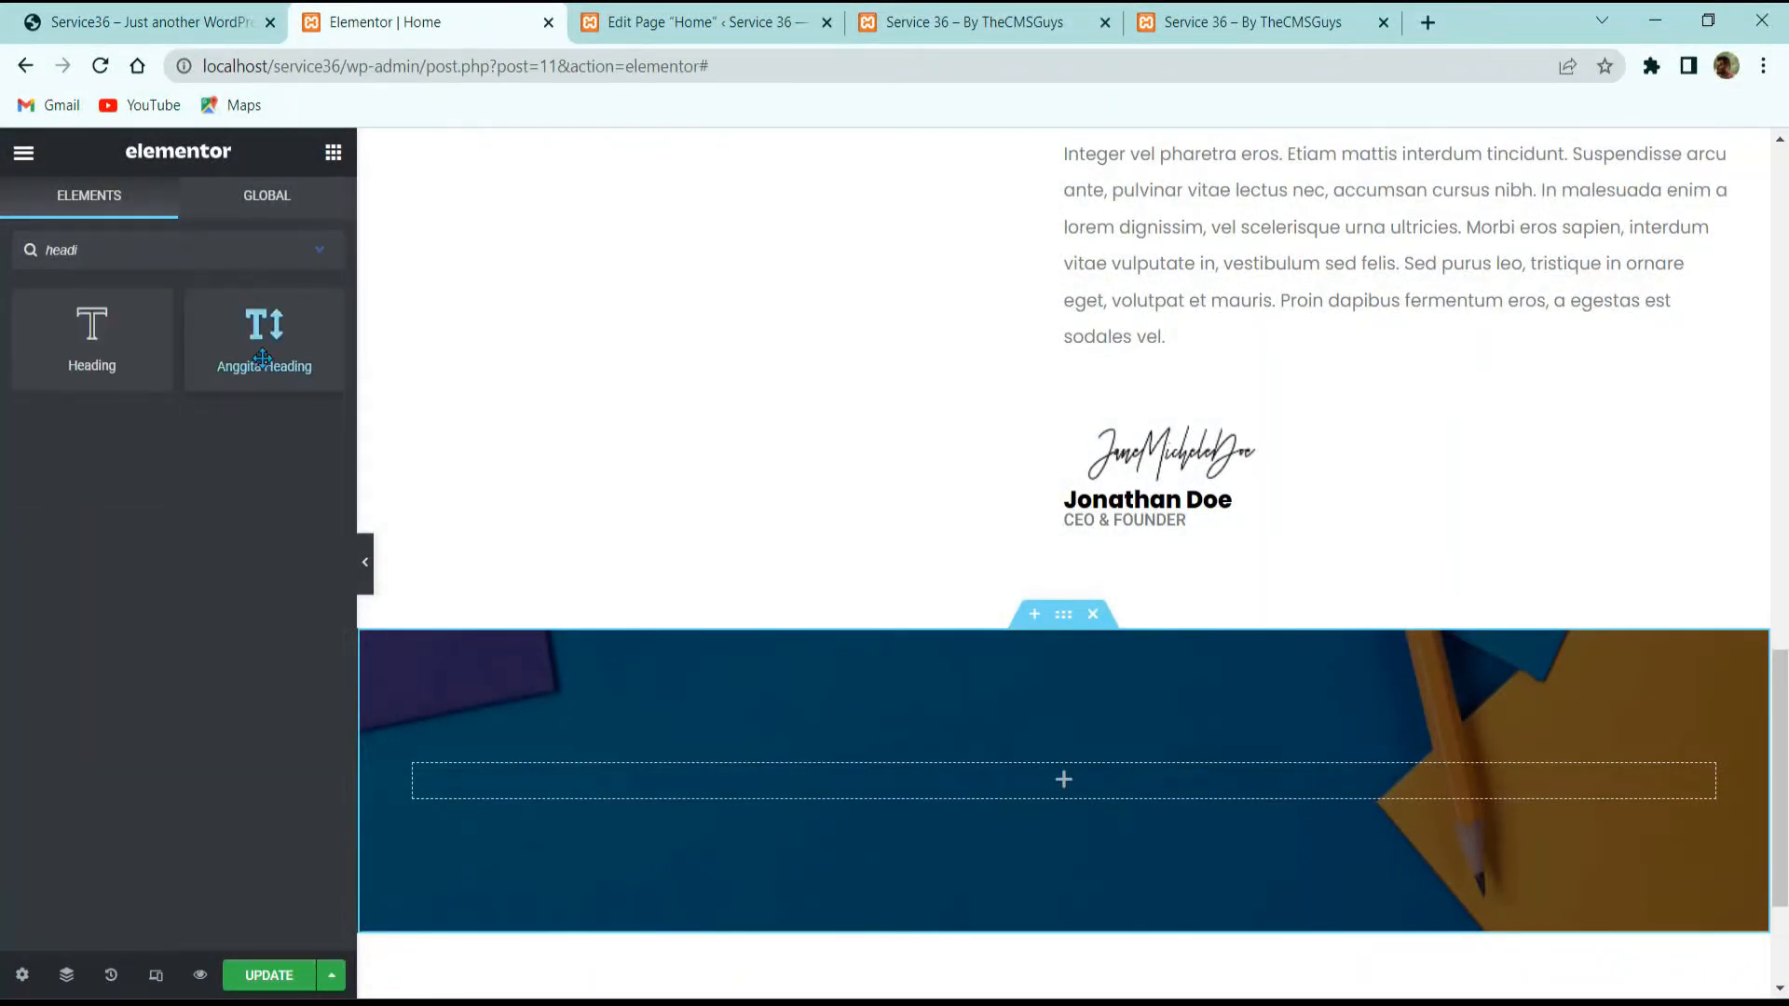
left_click_drag(265, 330, 781, 671)
triple_click(134, 419)
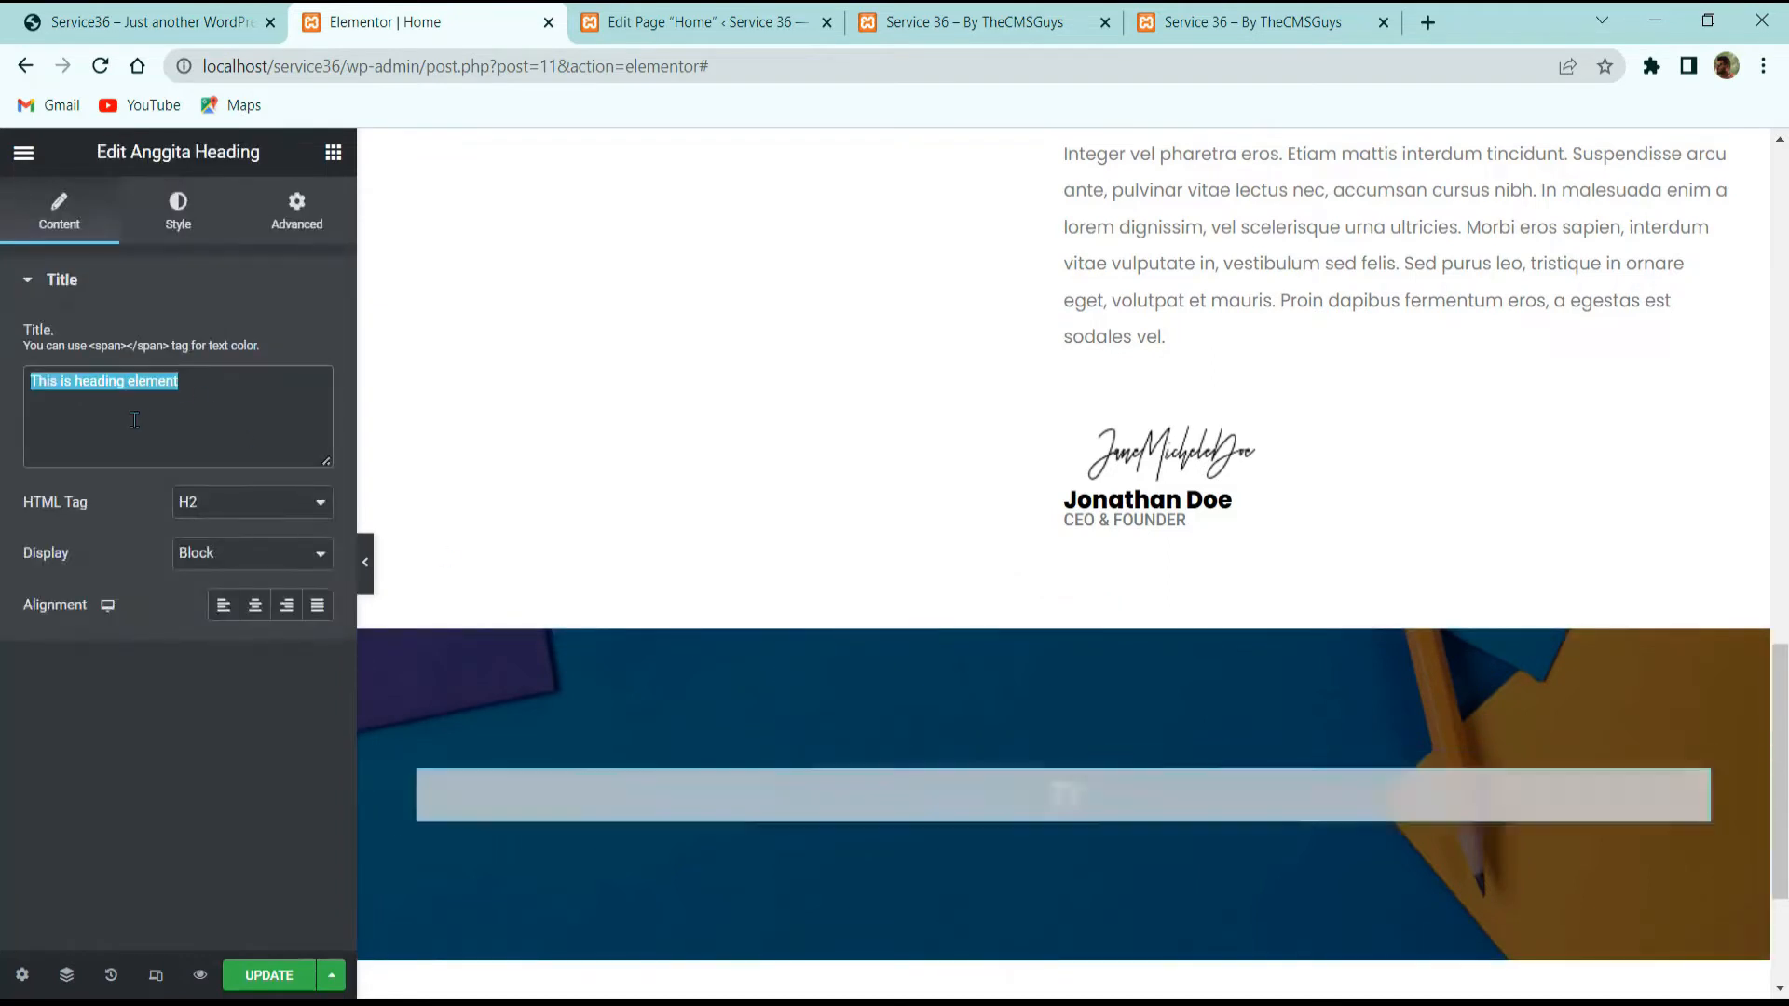
key("ctrl+v")
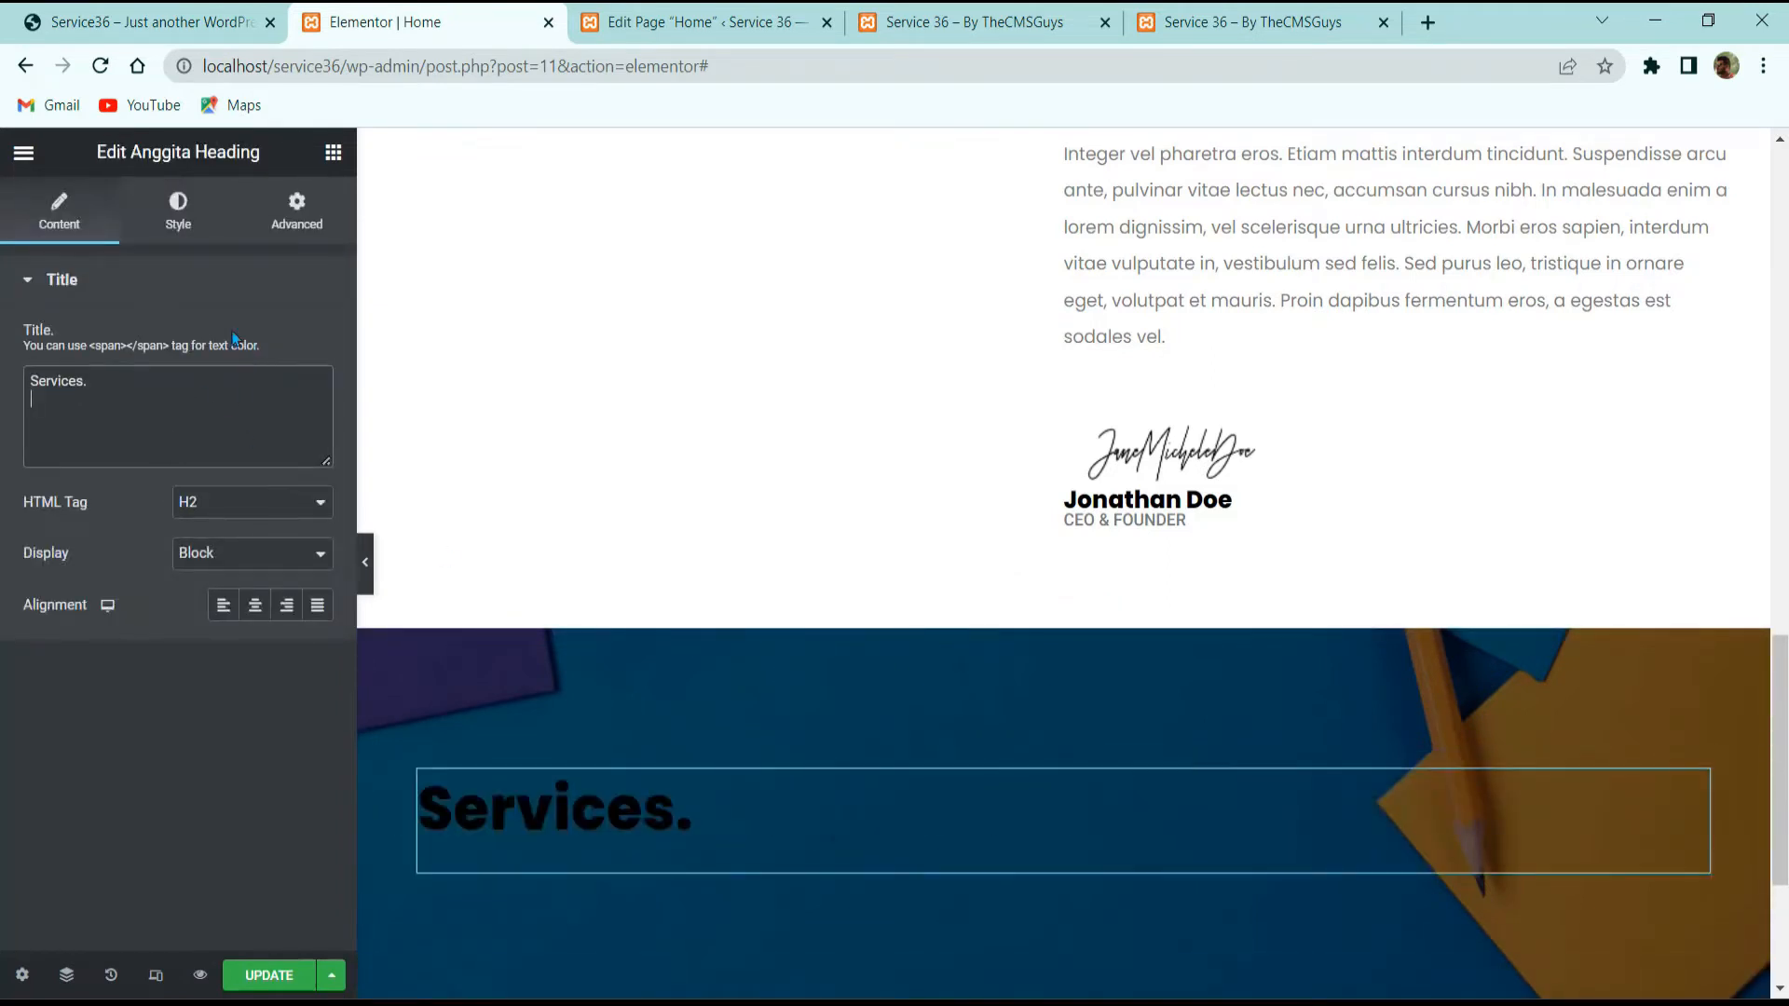
left_click(253, 626)
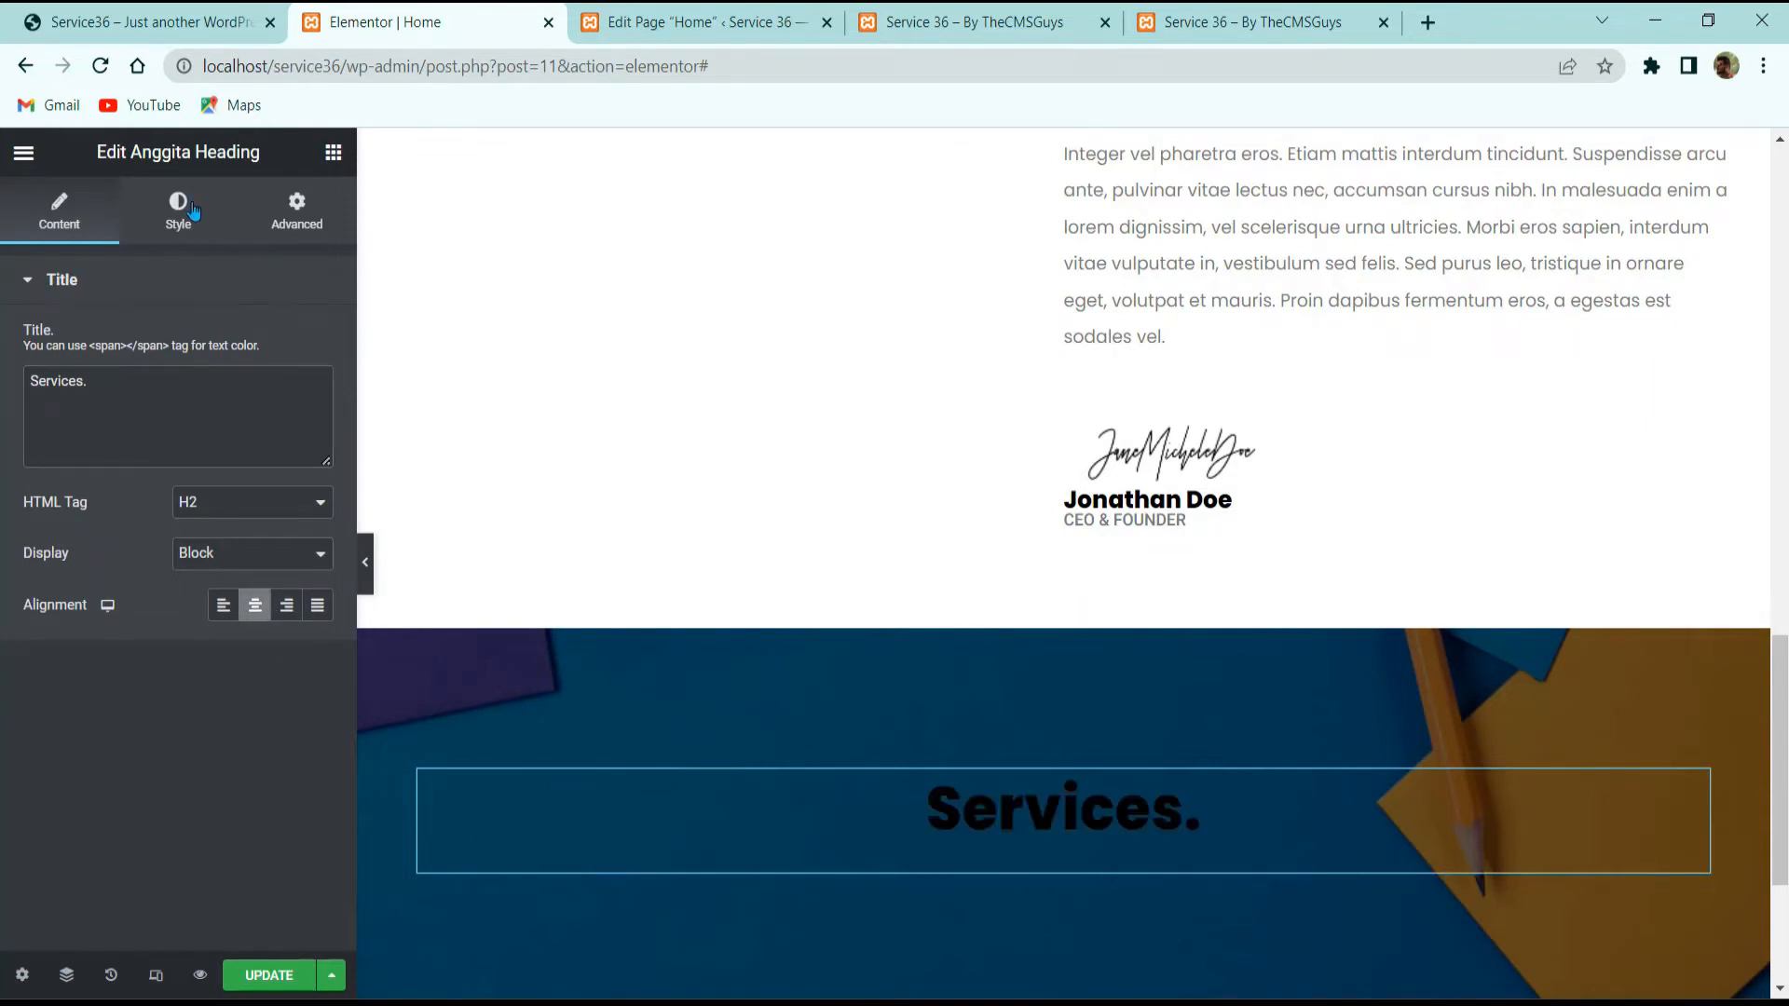
Step: Give the Services. heading white #FFFFFF text and a 1 em line height
left_click(192, 211)
left_click(318, 341)
type("#FFFFFF")
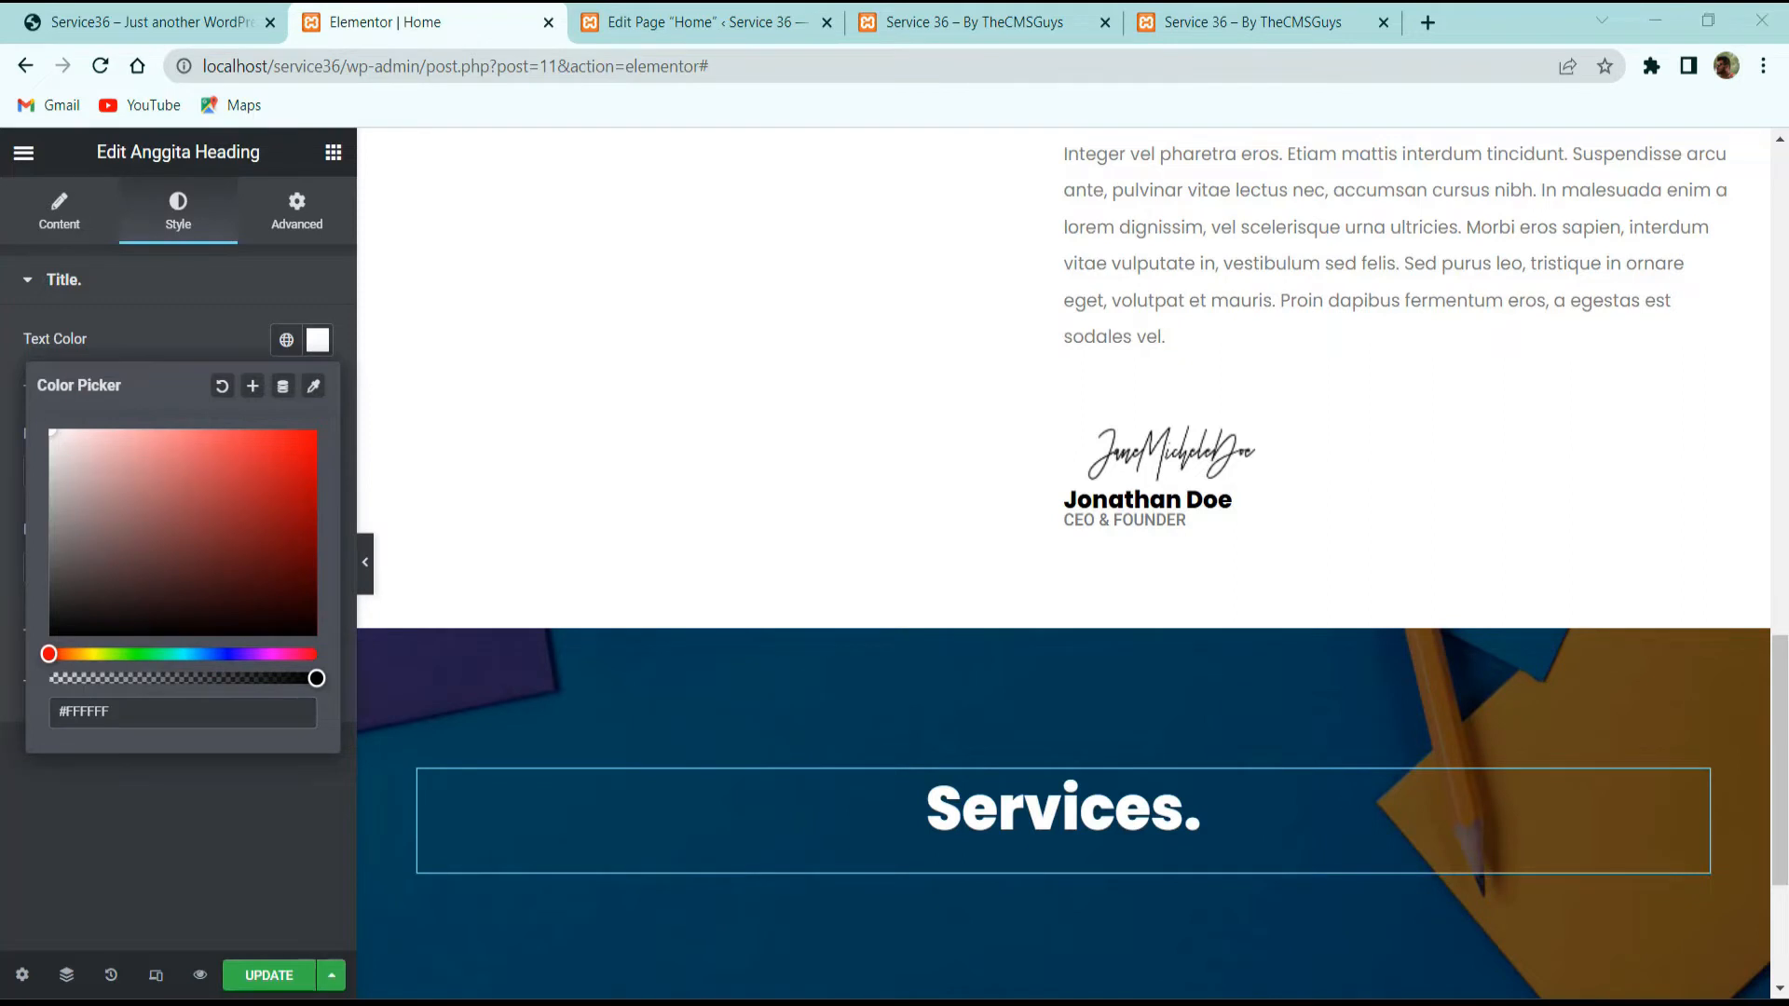
left_click(214, 851)
left_click(316, 632)
scroll(247, 708, "down", 3)
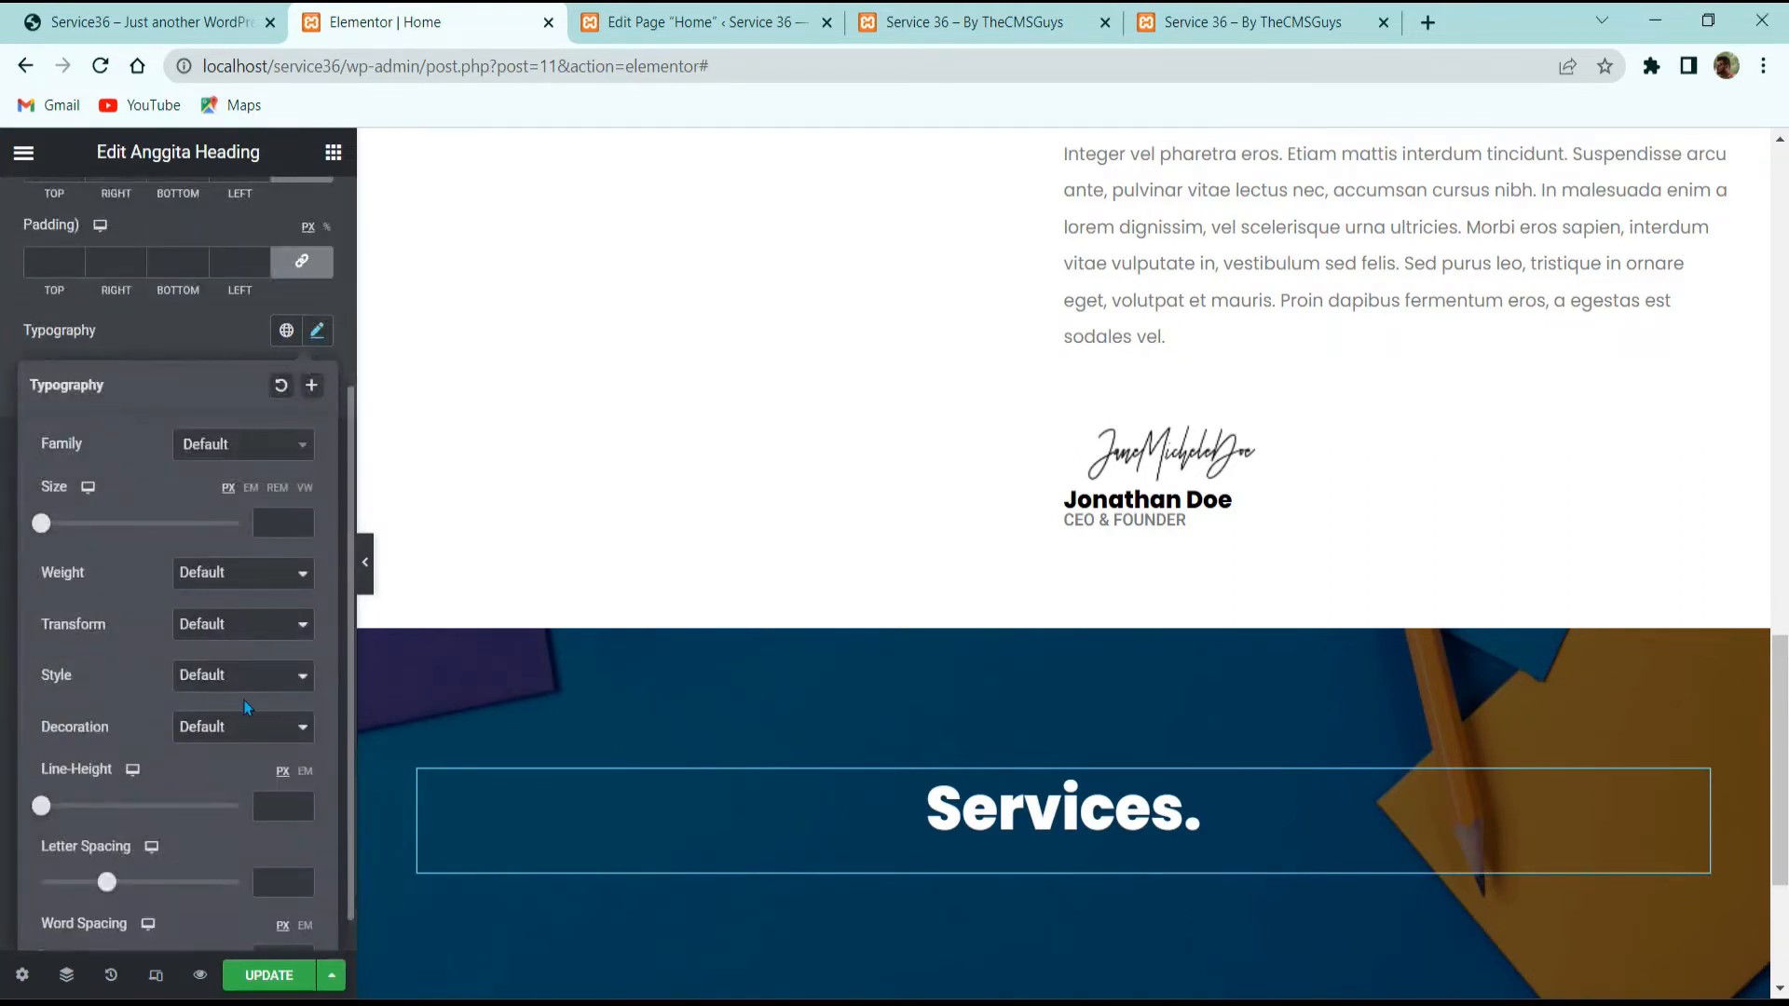
left_click(307, 772)
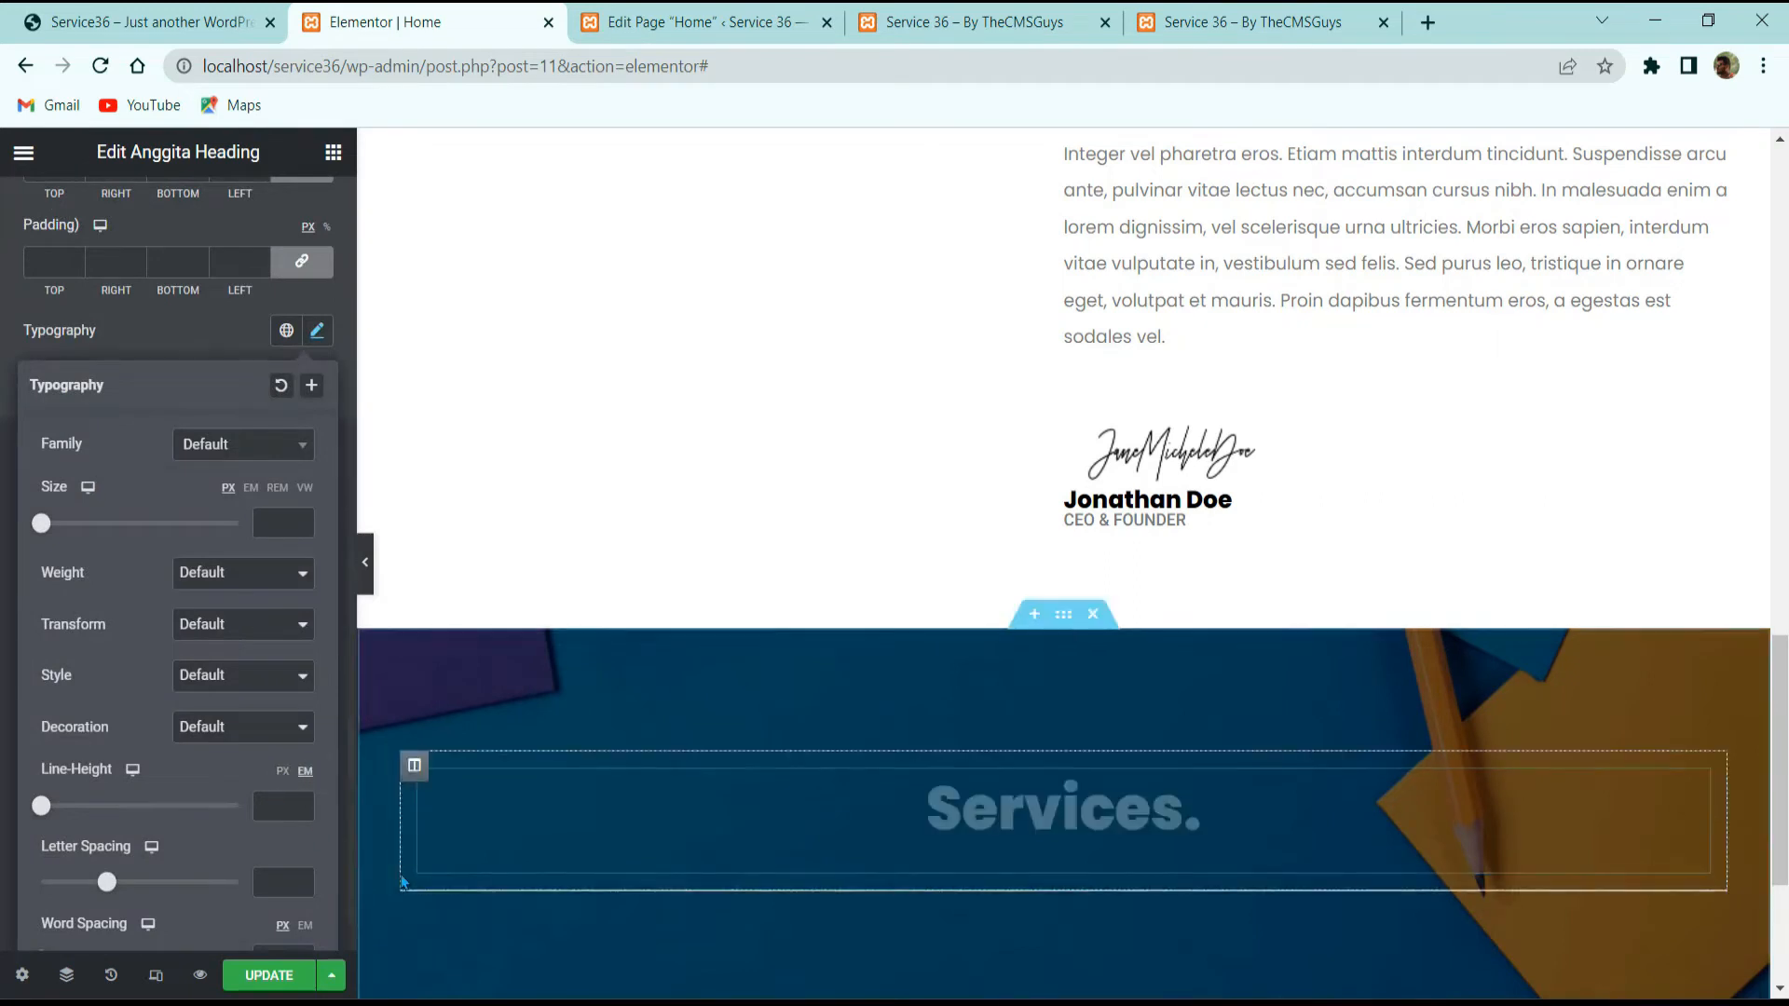
left_click(272, 806)
type("1")
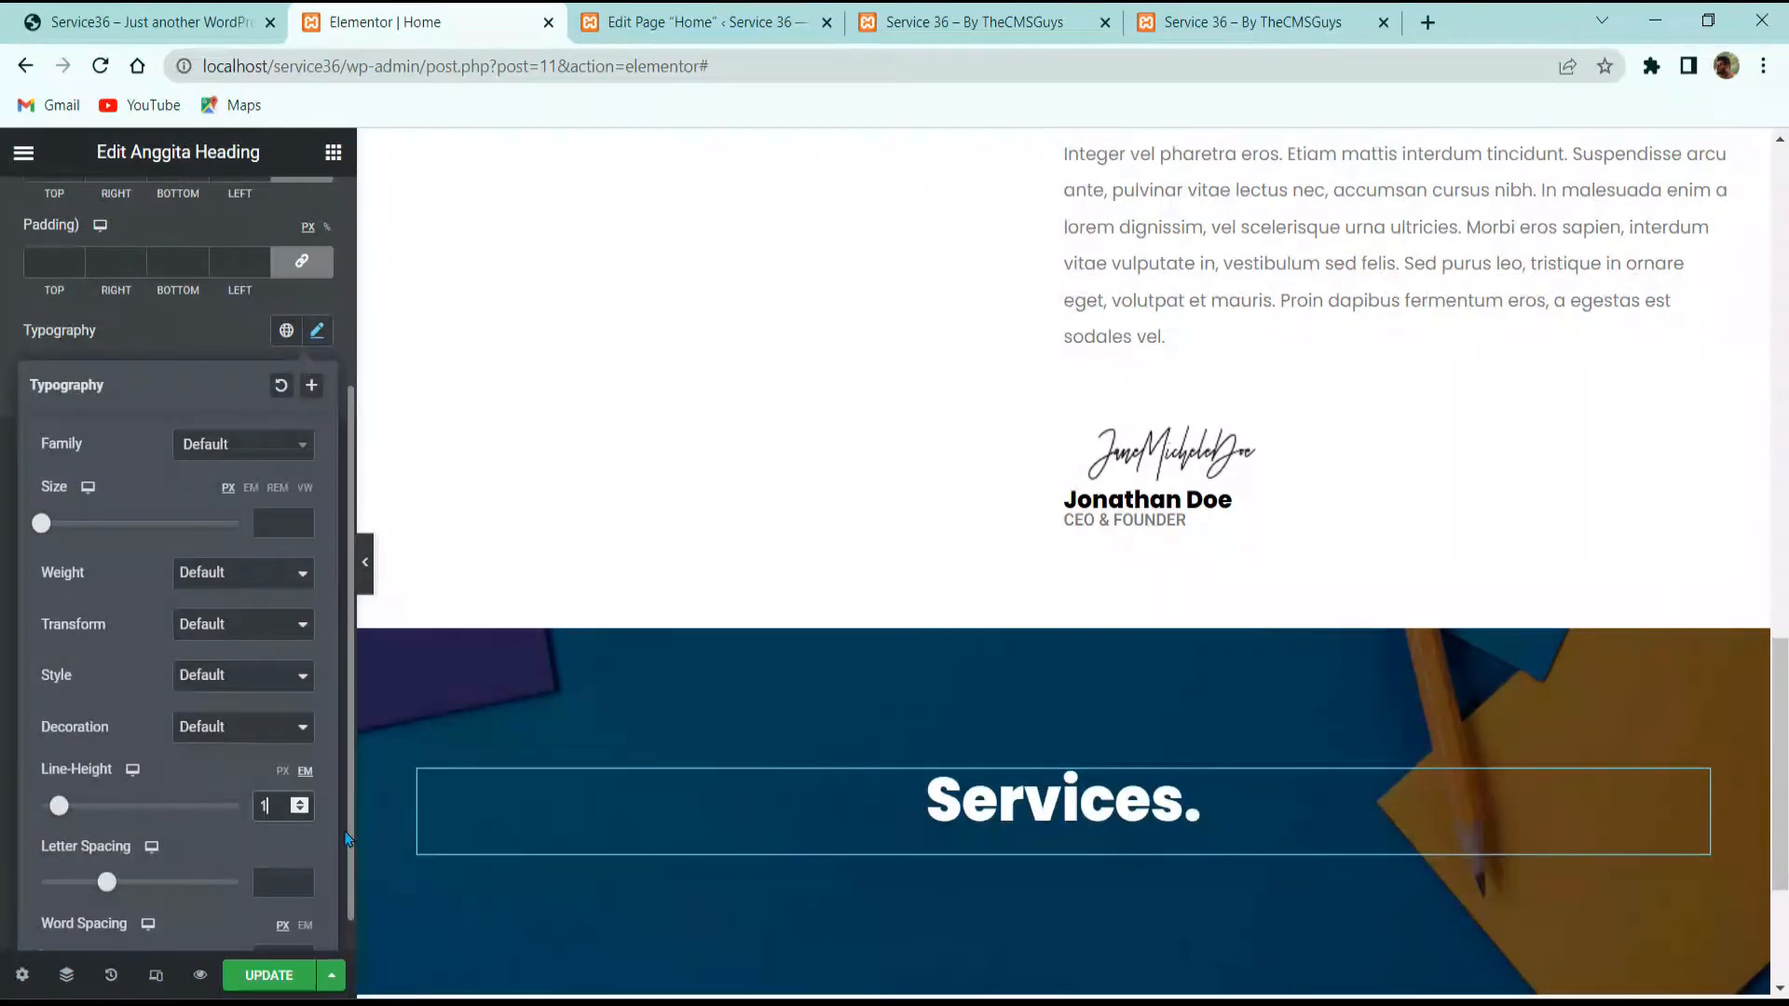
key("alt+Tab")
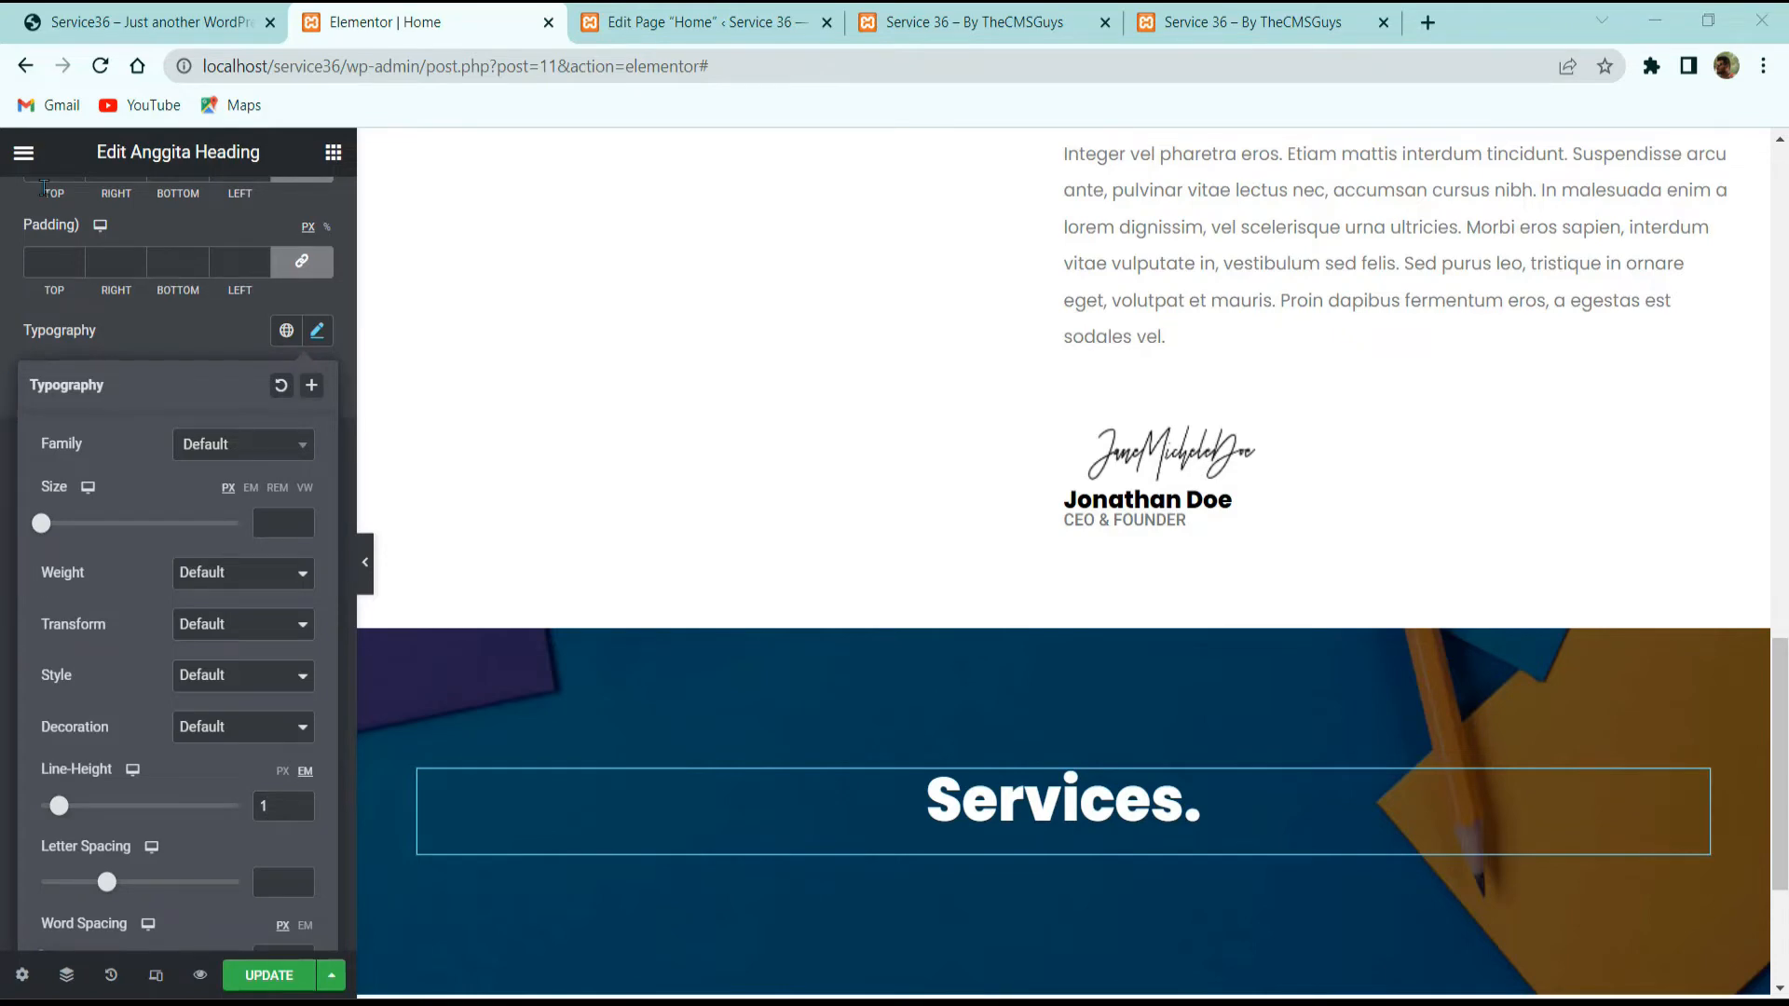
left_click(149, 21)
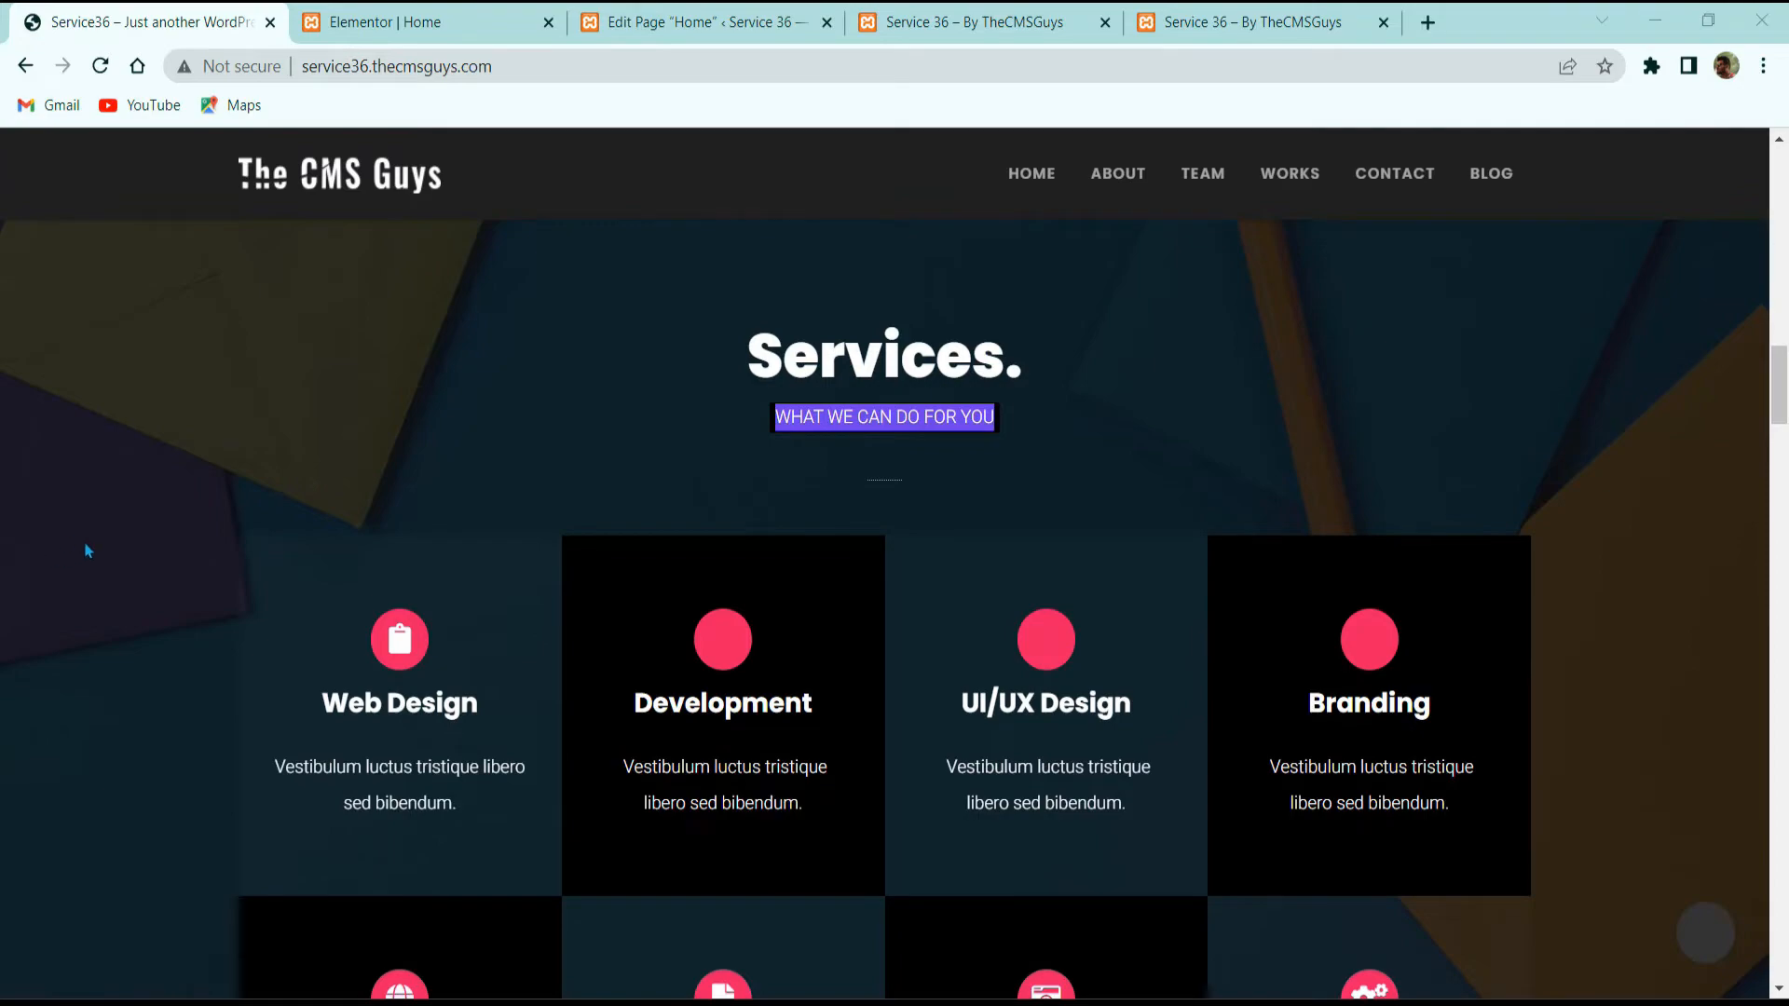
Step: Copy the 'THE INTRODUCTION START' subheading below the Services. heading and centre it
left_click(494, 18)
scroll(1025, 634, "up", 8)
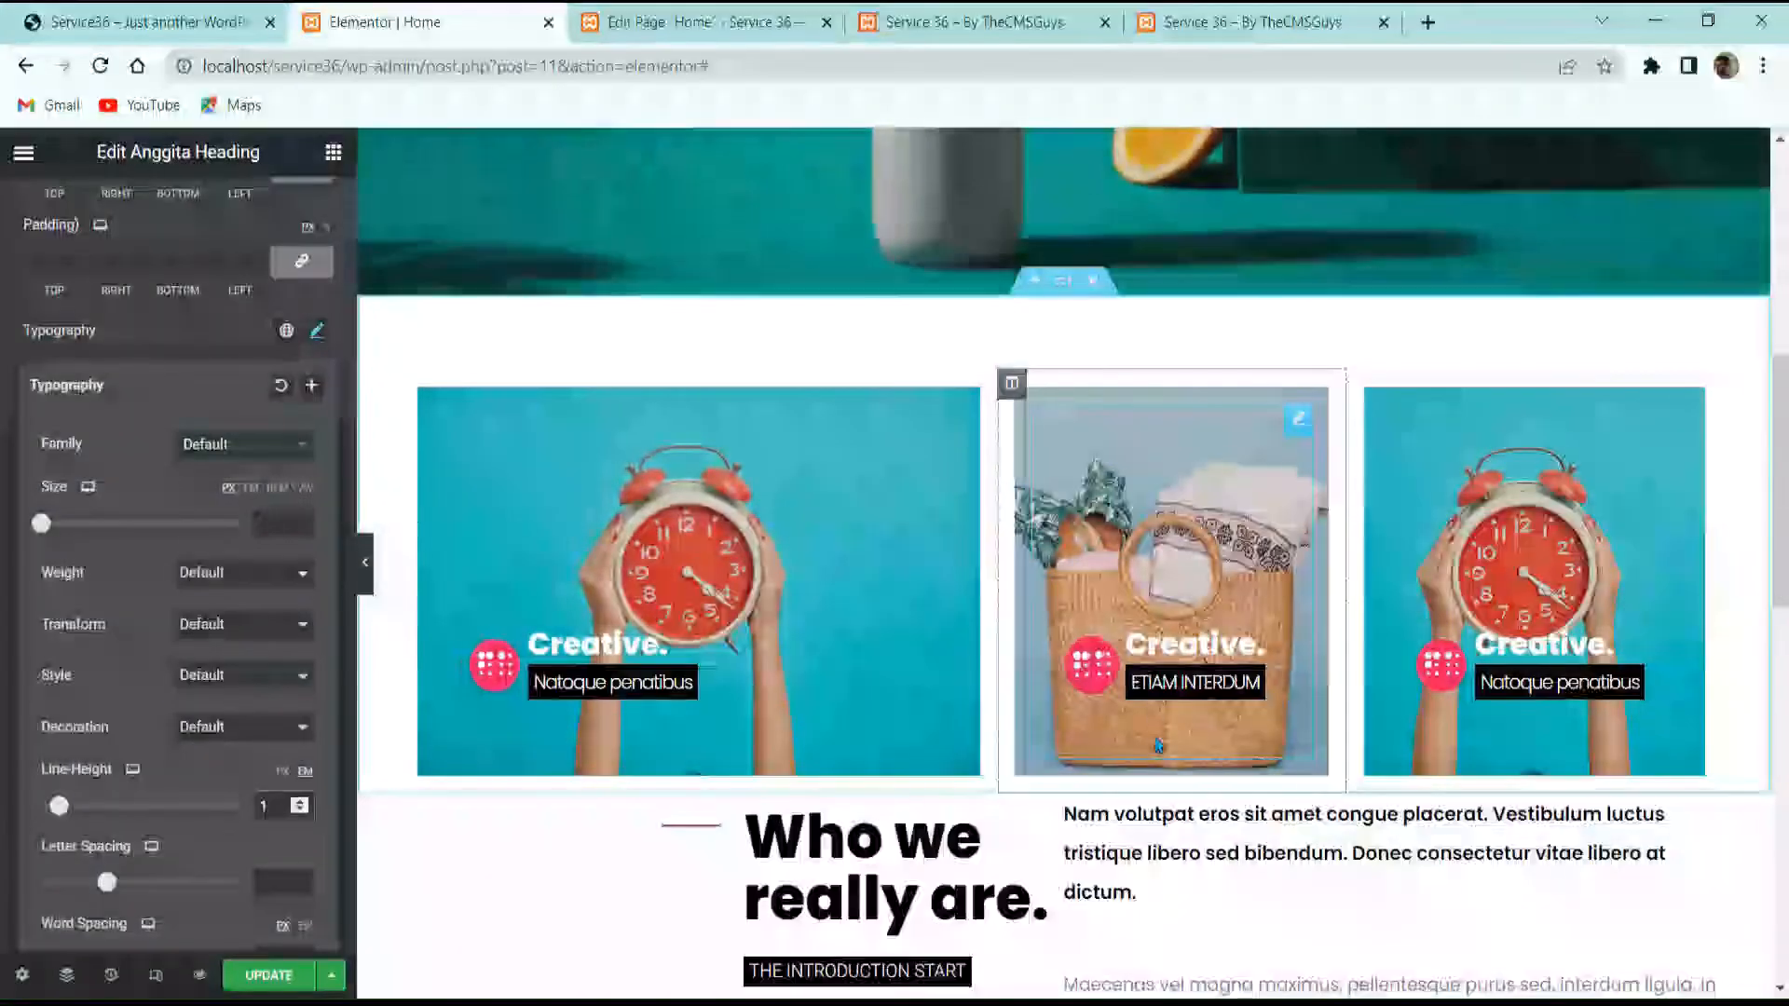
scroll(1202, 718, "down", 5)
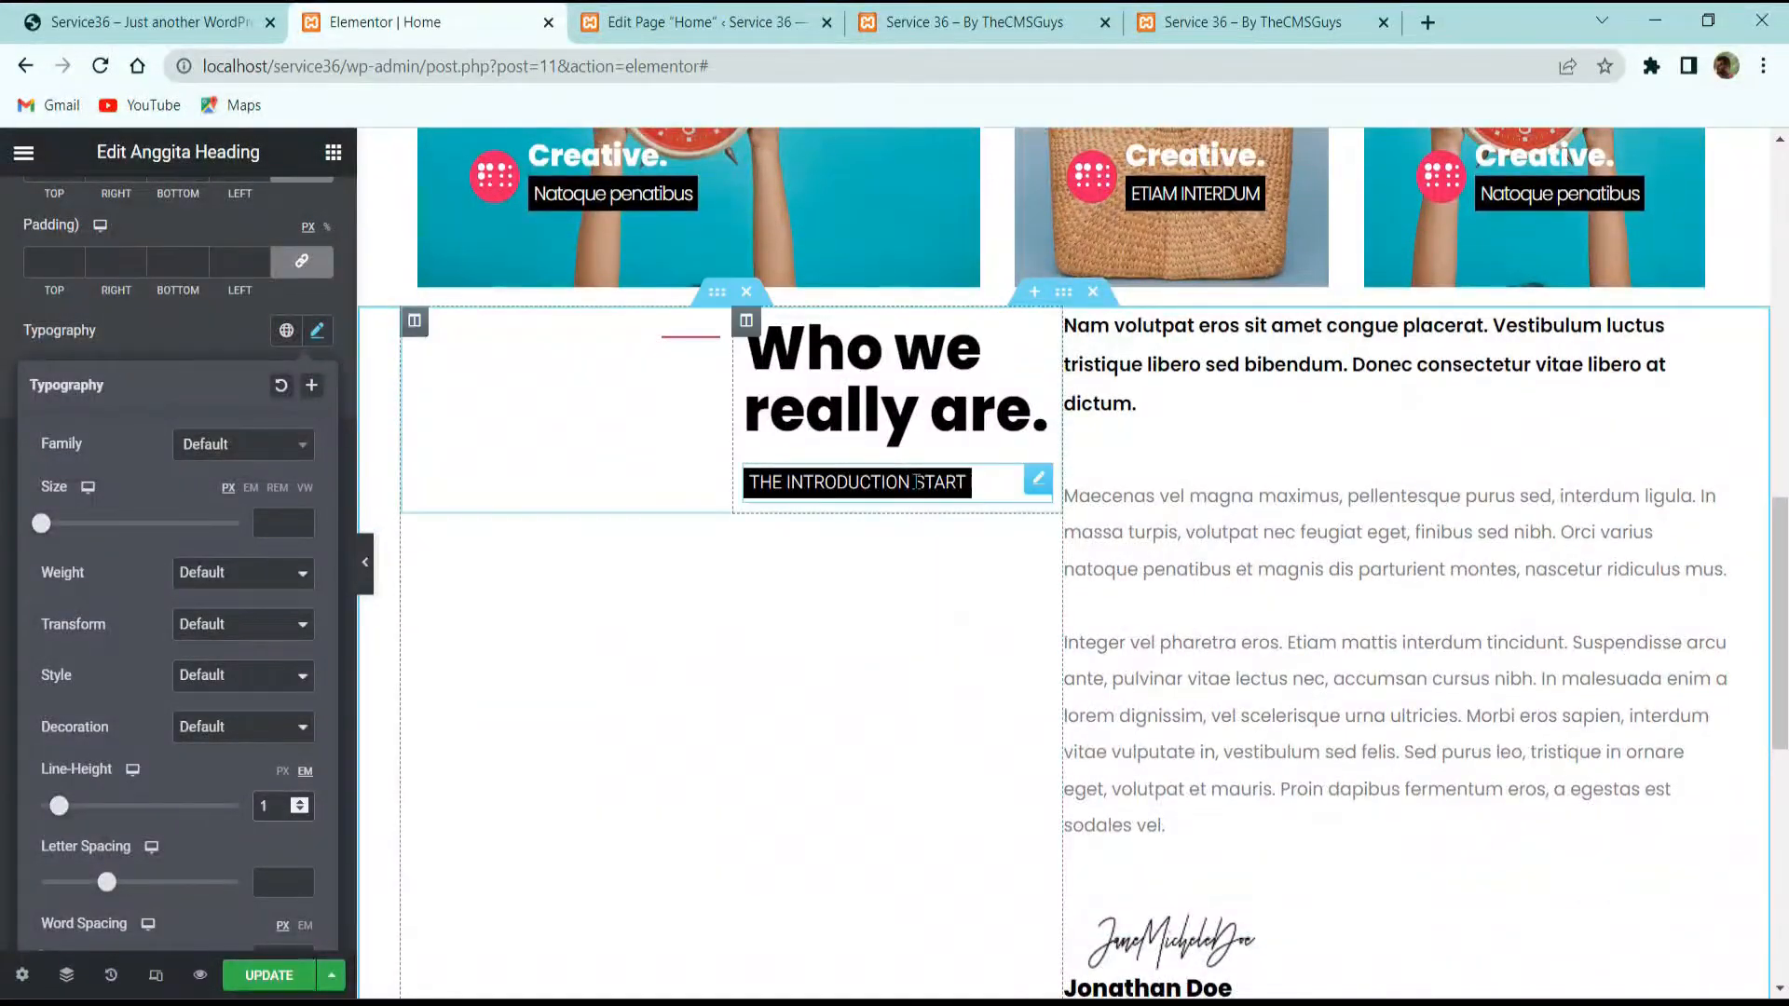
right_click(917, 483)
left_click(970, 587)
scroll(969, 641, "down", 9)
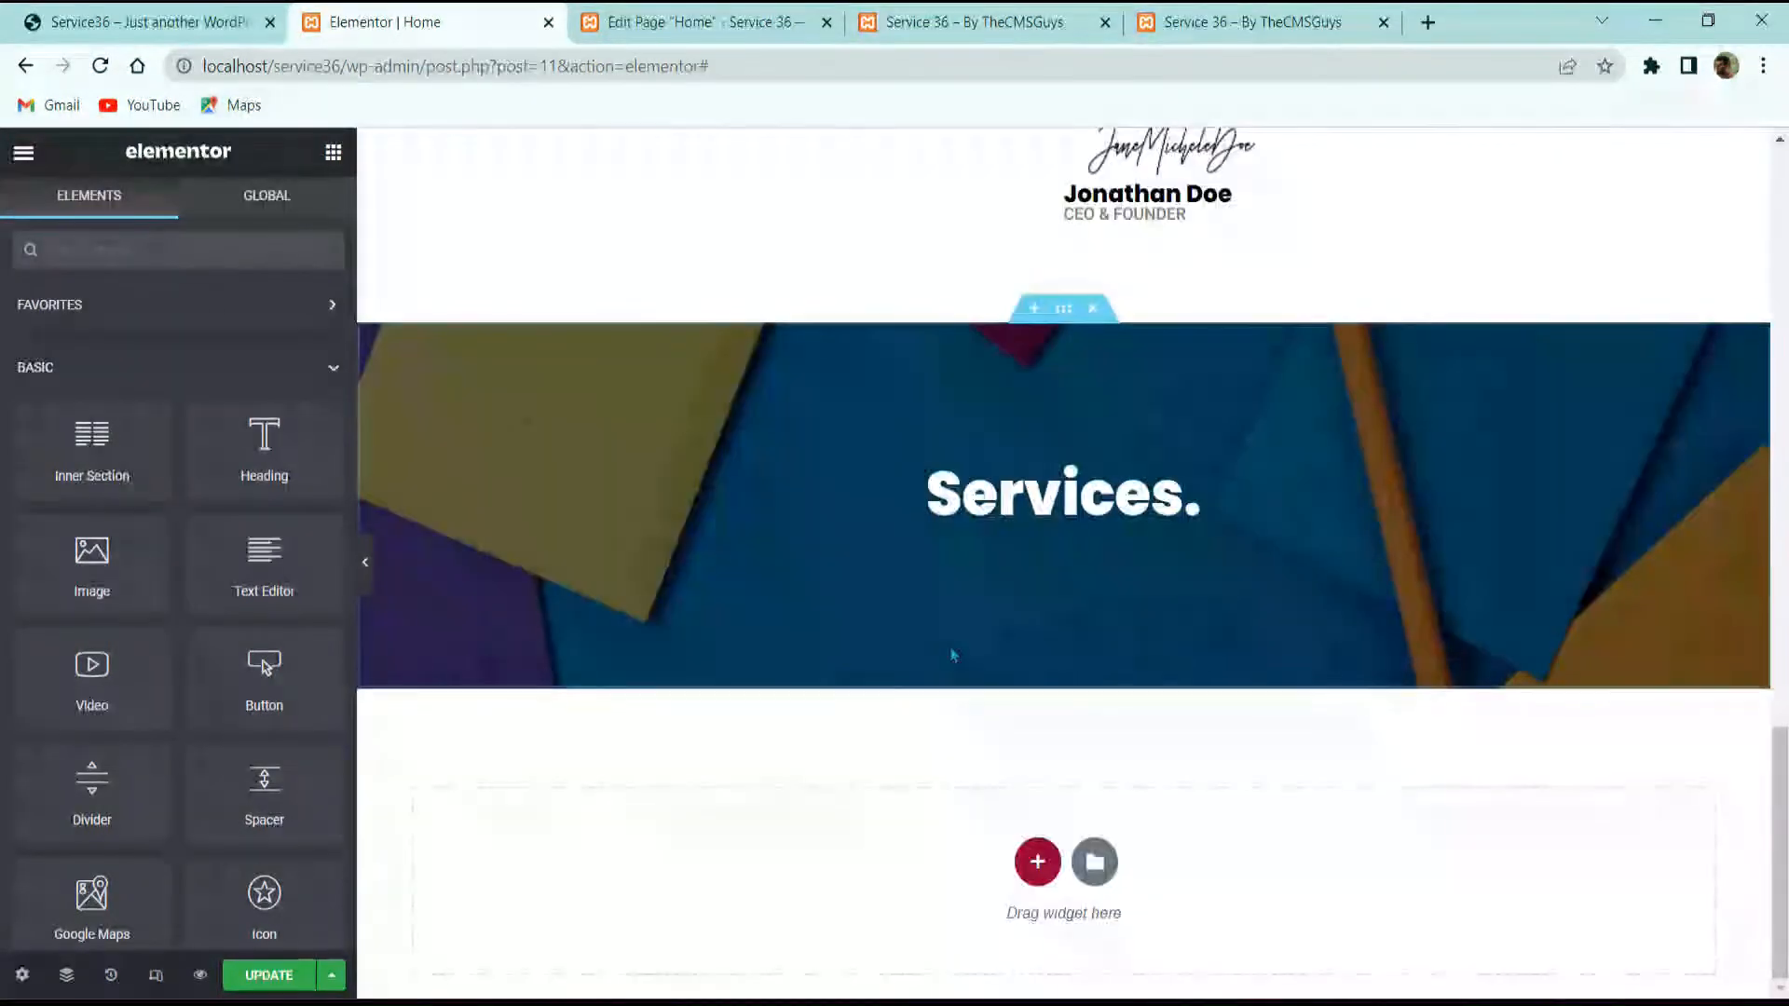
right_click(1004, 488)
left_click(1034, 628)
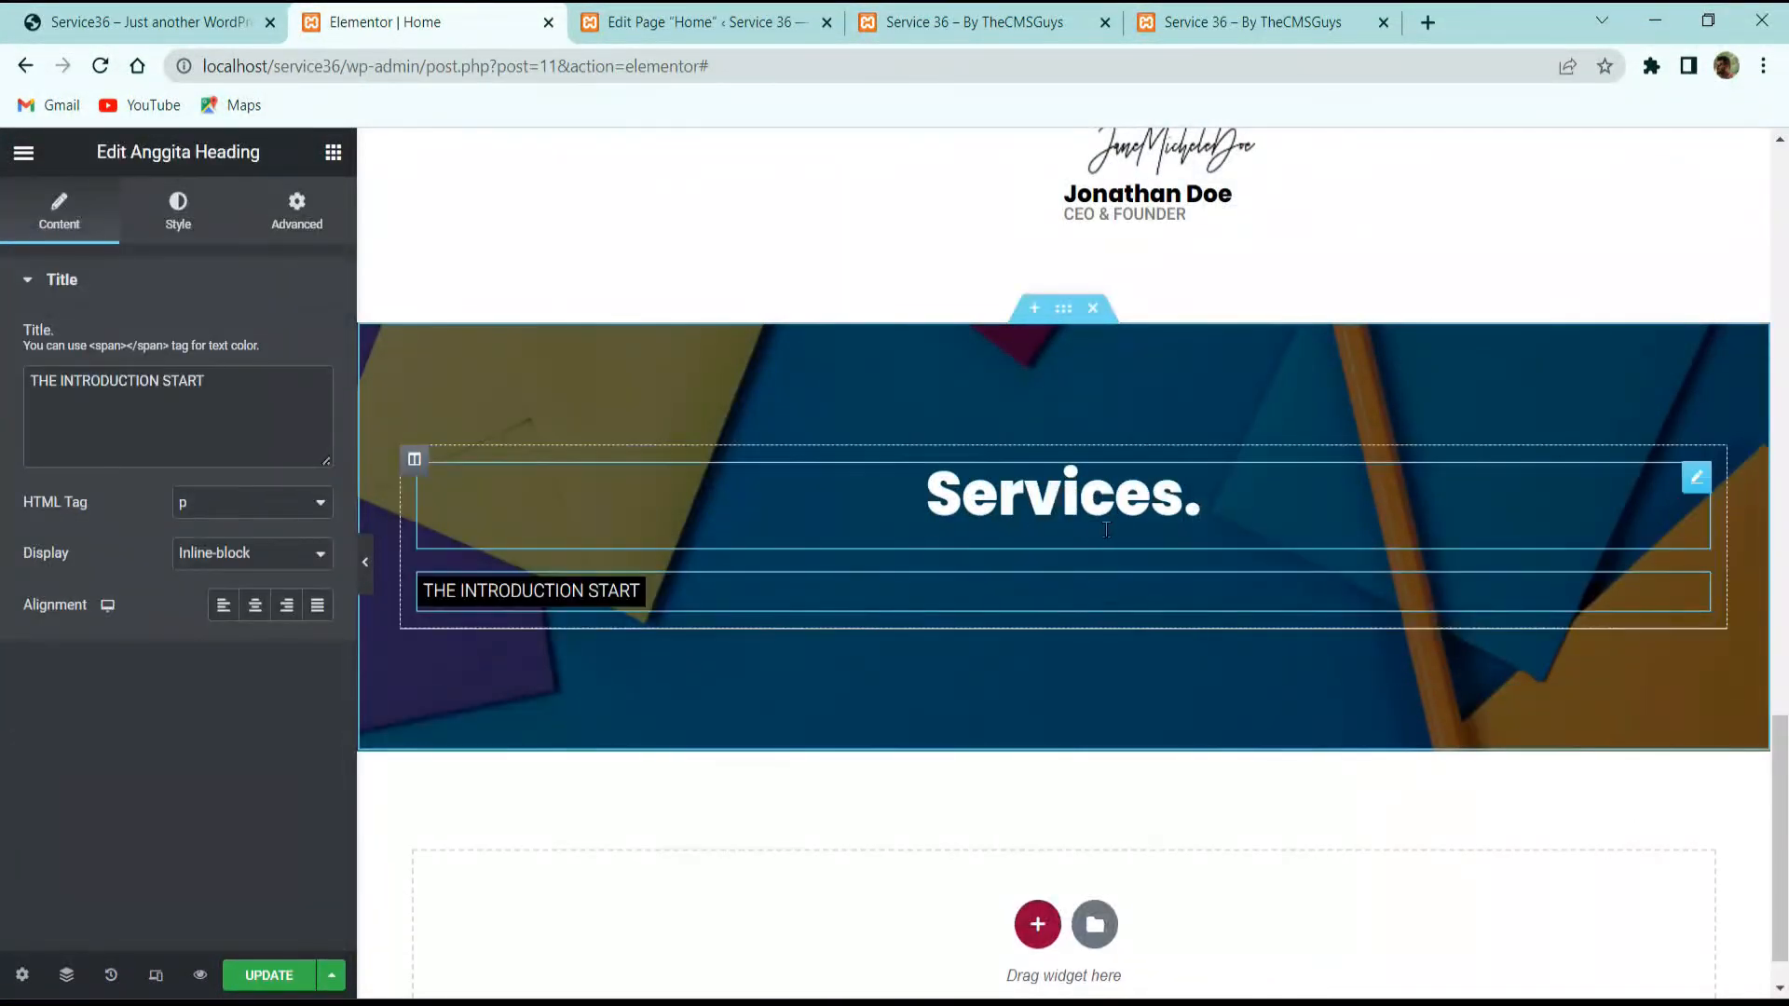
left_click(256, 605)
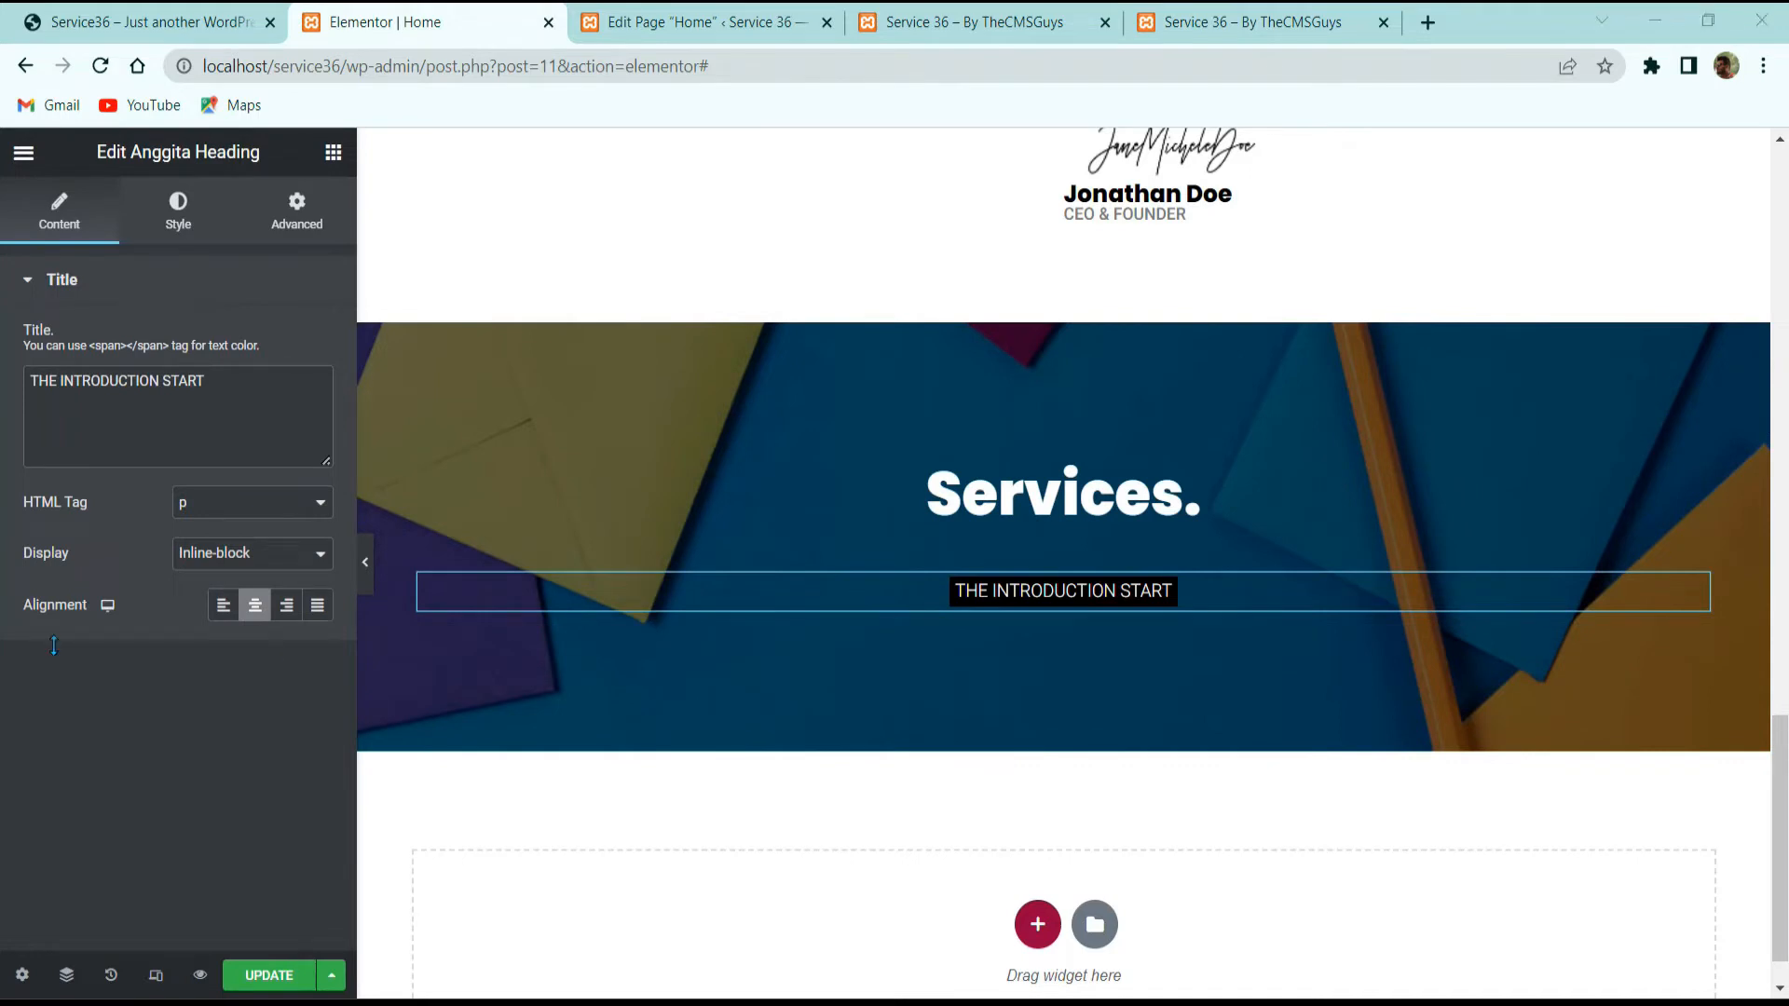
Step: Reset the subheading's margin and padding to zero
left_click(290, 213)
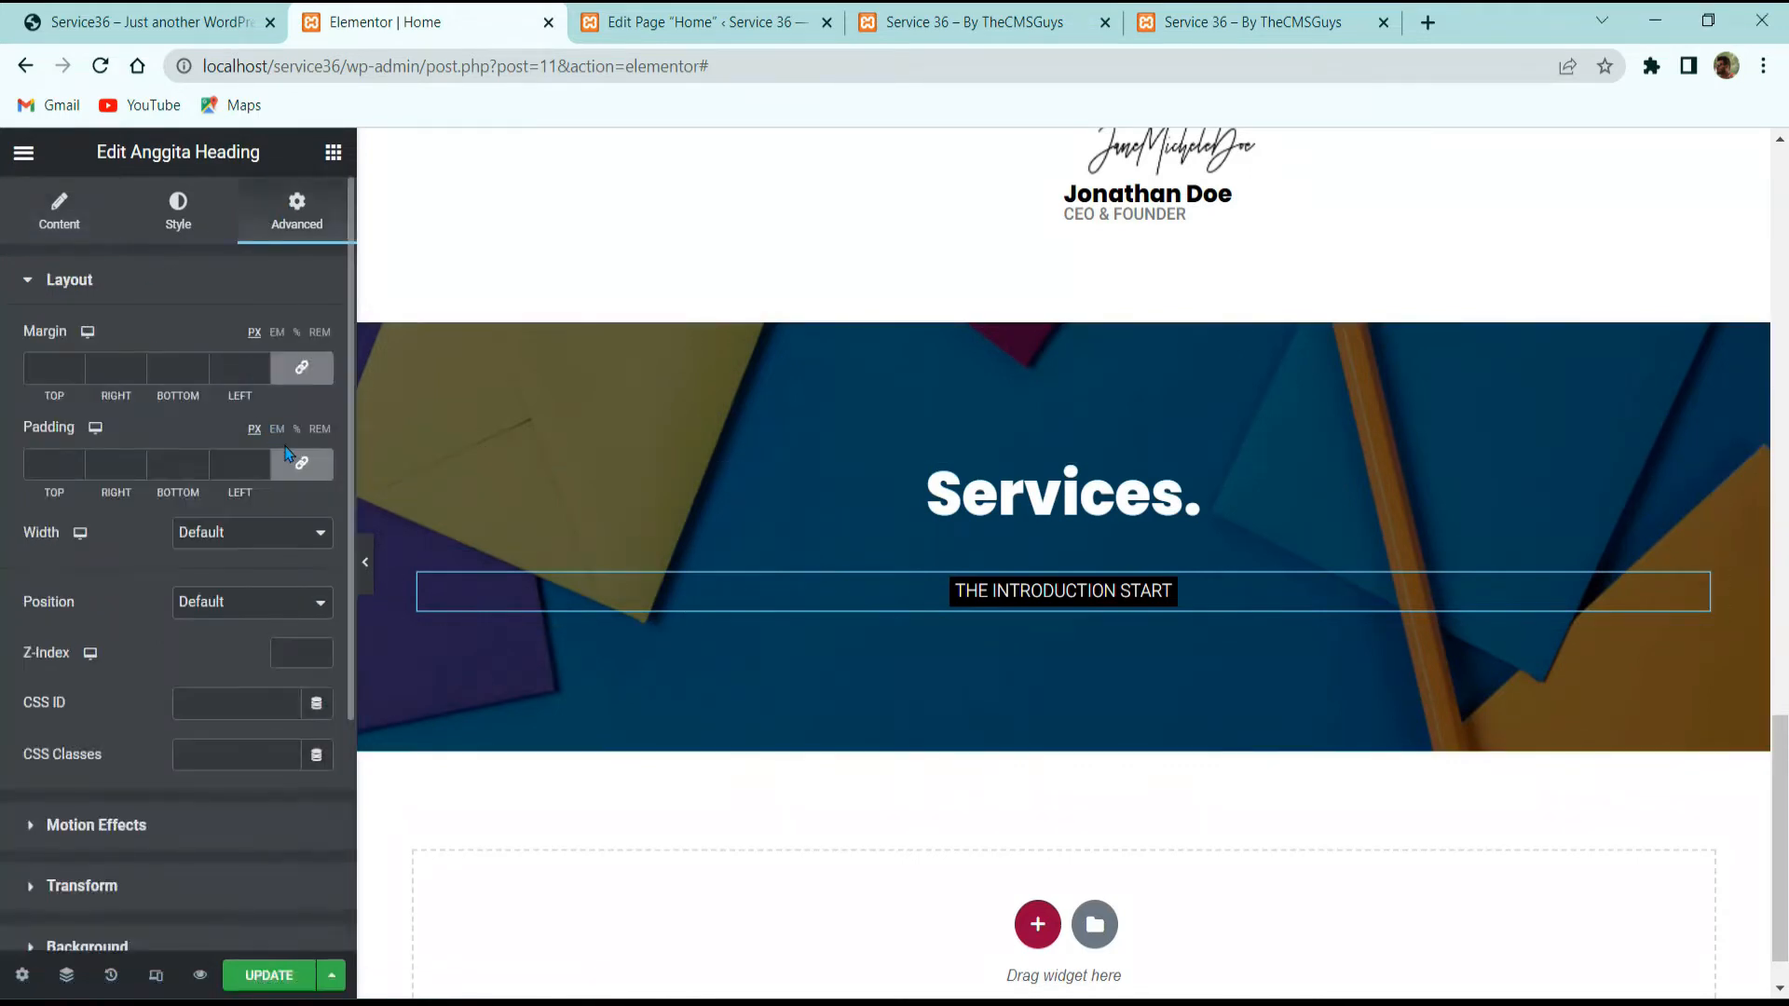
left_click(302, 368)
left_click(302, 463)
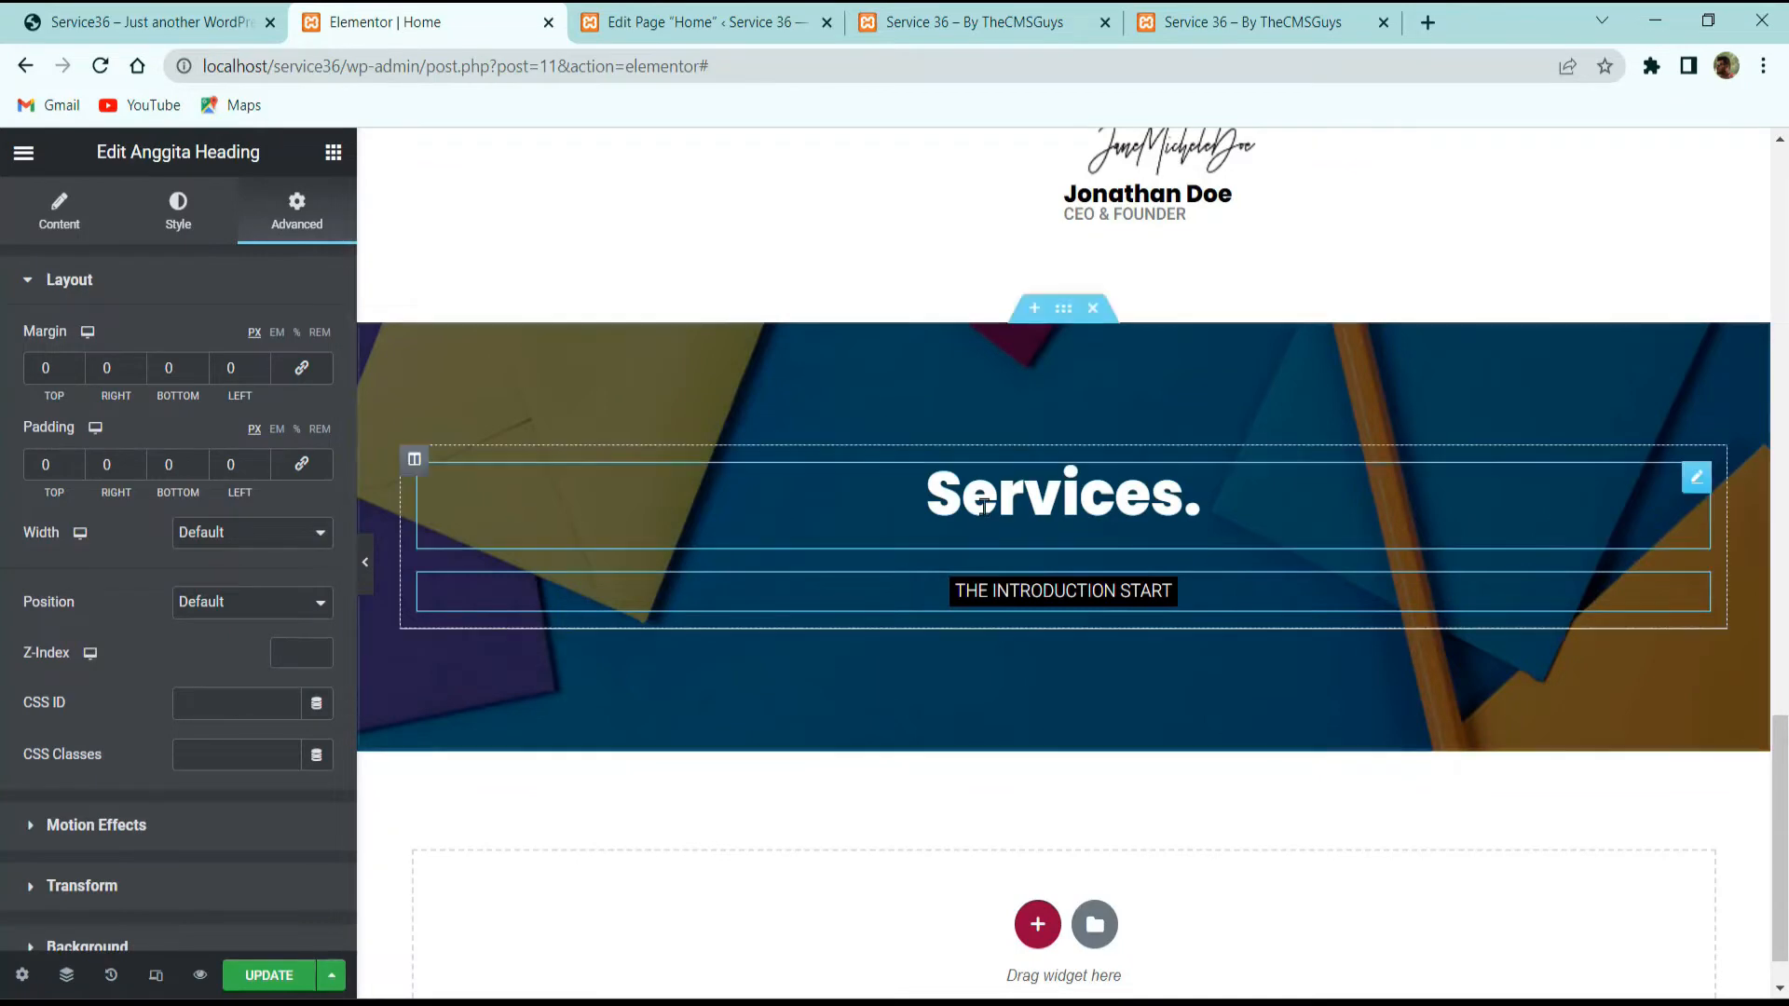
left_click(178, 212)
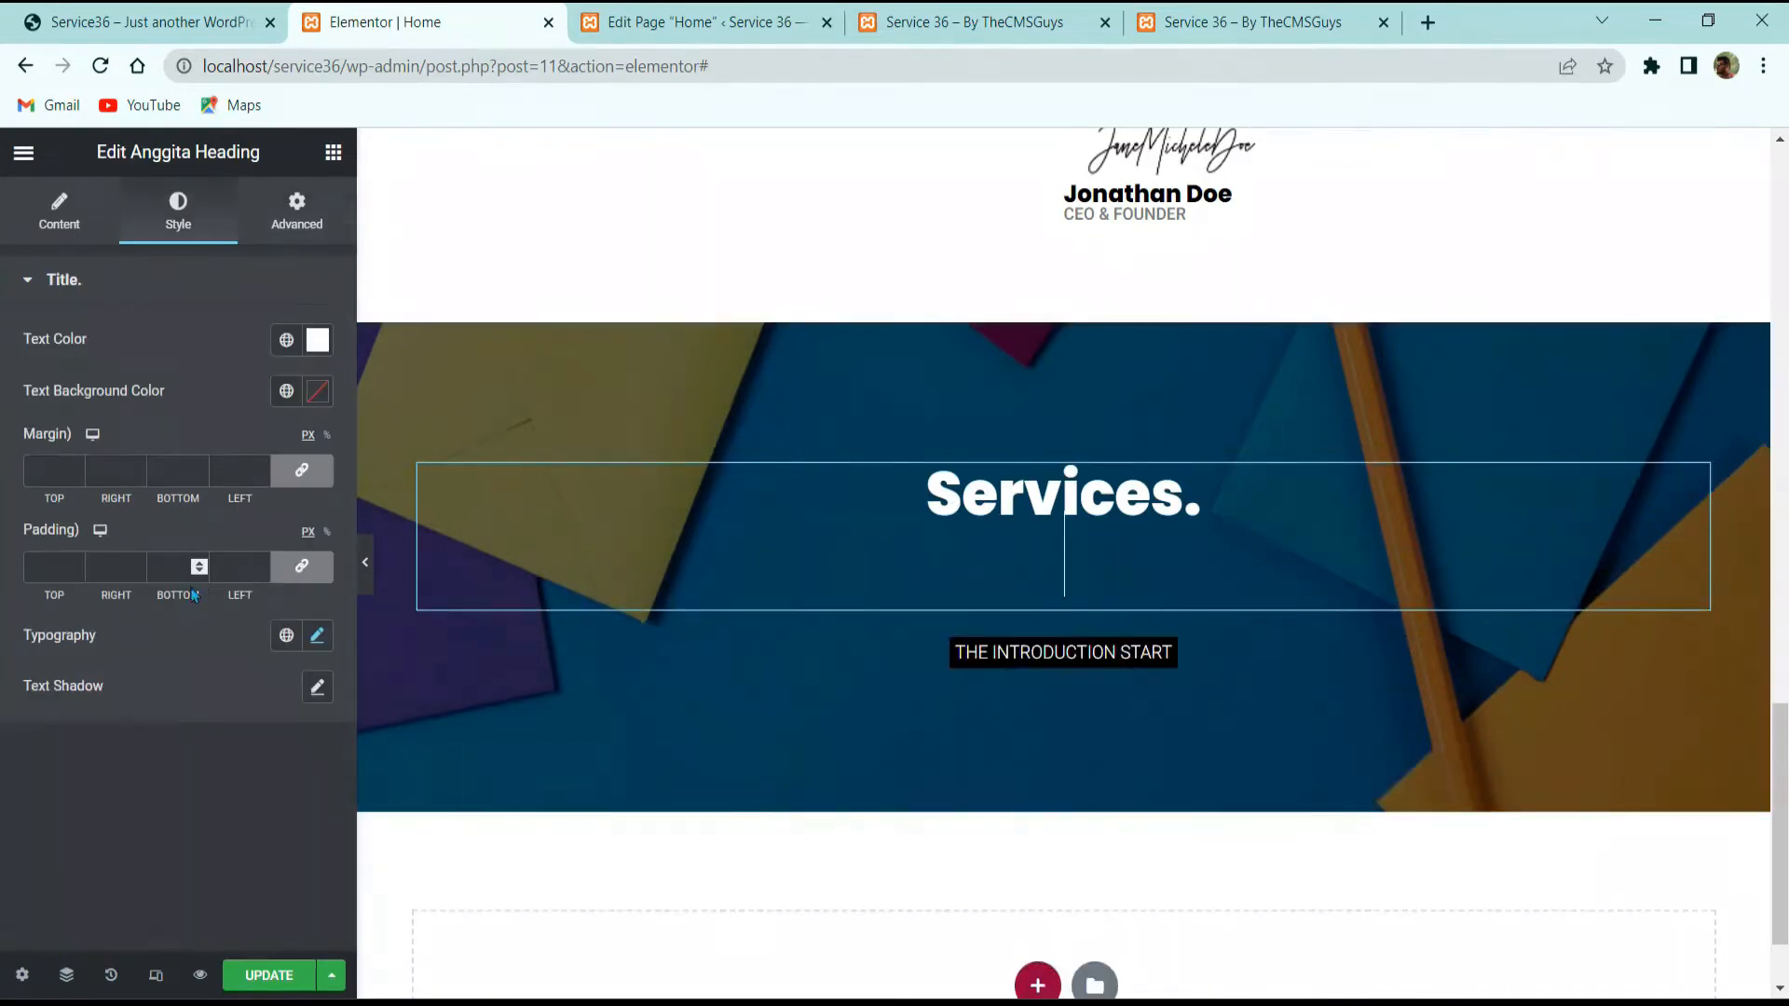
left_click(297, 238)
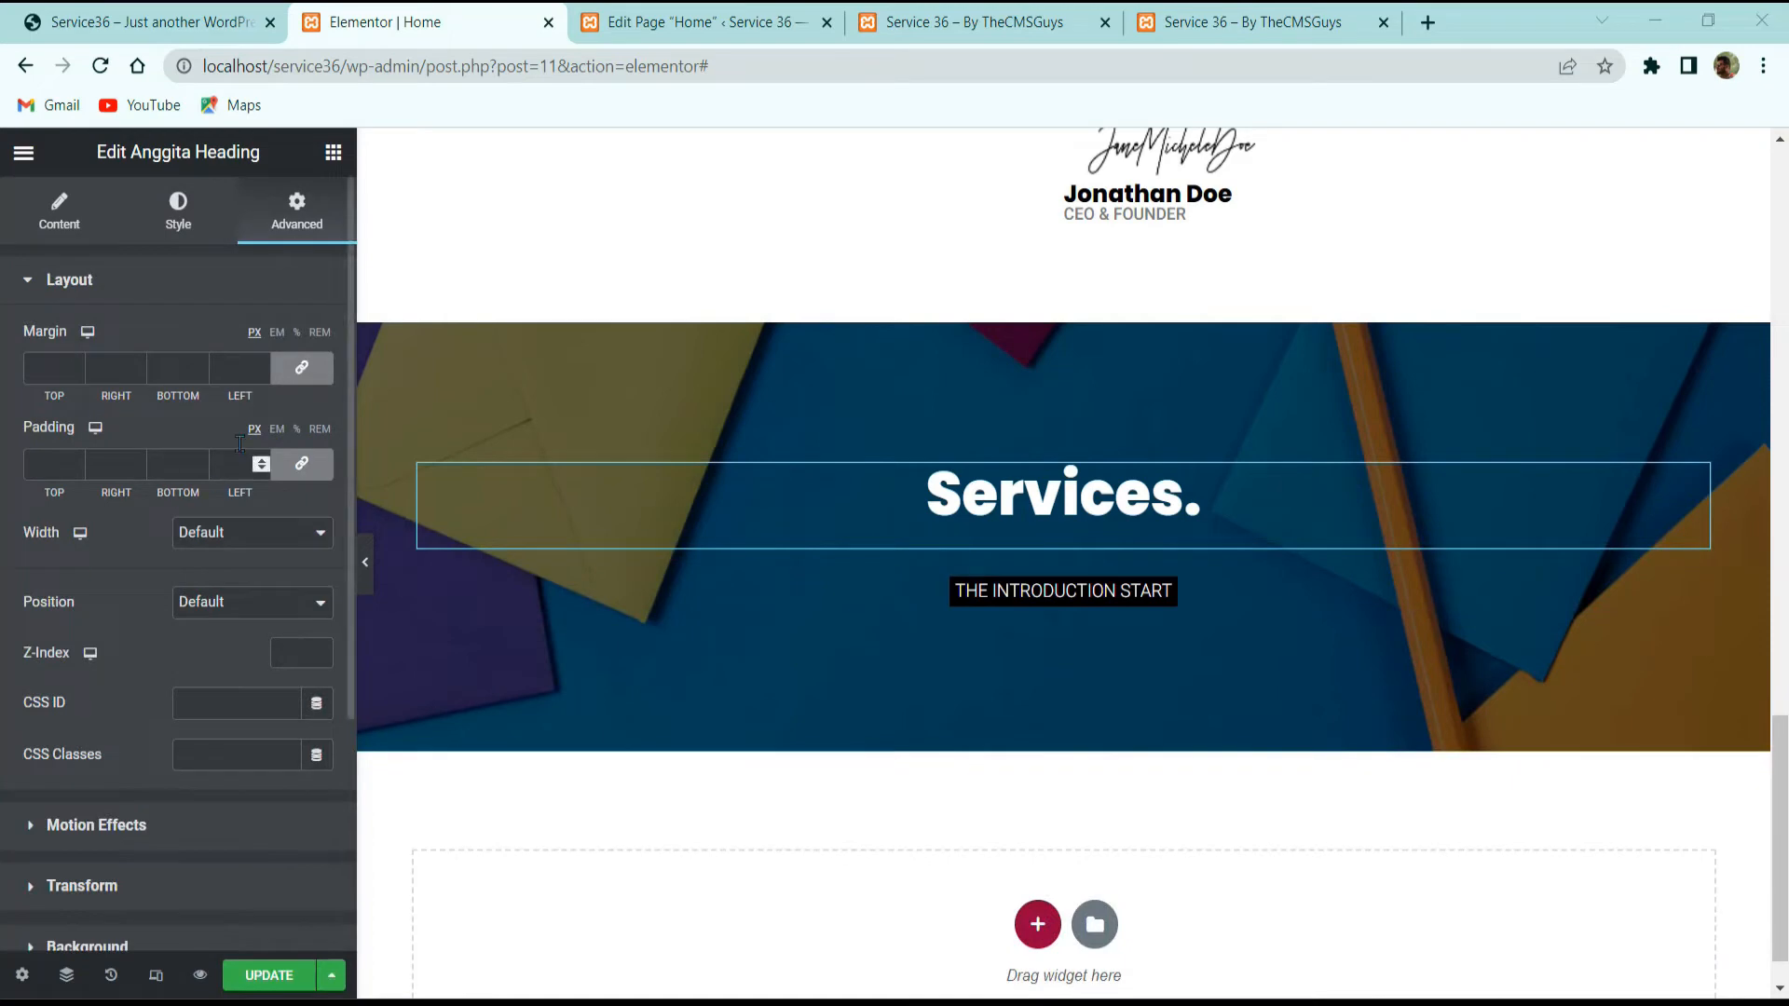
left_click(300, 368)
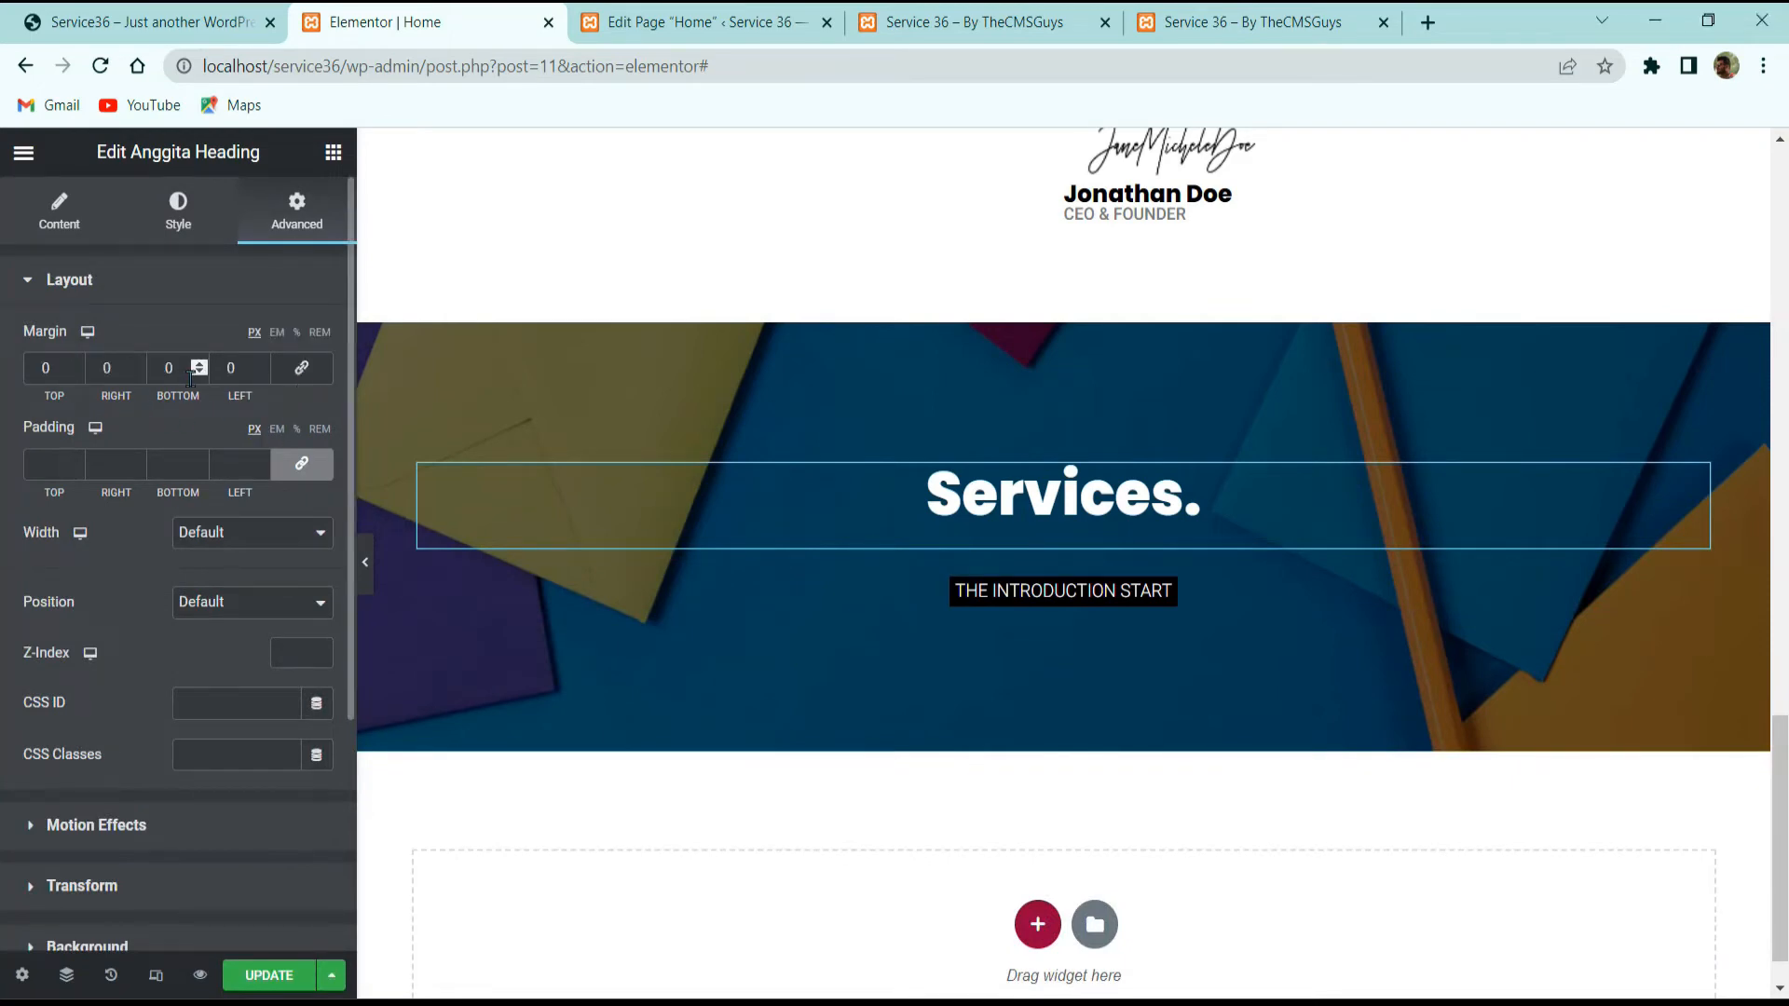
Step: Set the Services. heading's bottom margin to -30 to match the reference spacing
left_click(217, 26)
left_click(1088, 392)
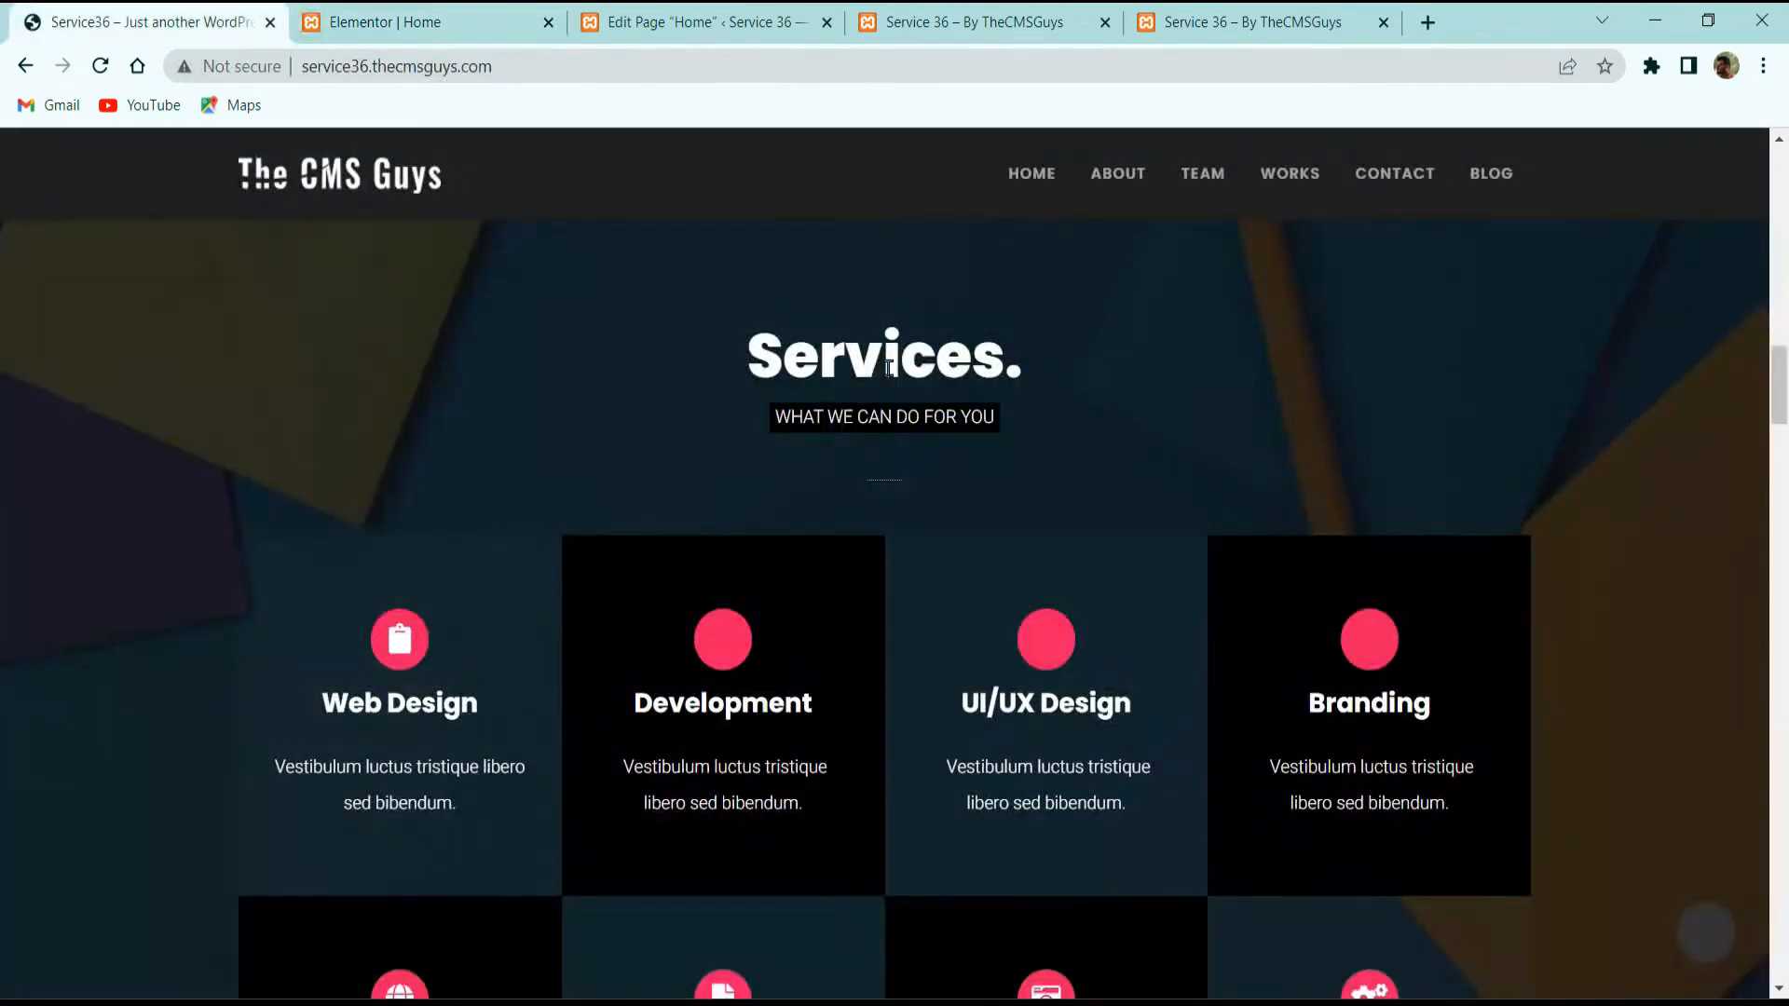
left_click_drag(887, 369, 1024, 446)
left_click_drag(909, 417, 1177, 481)
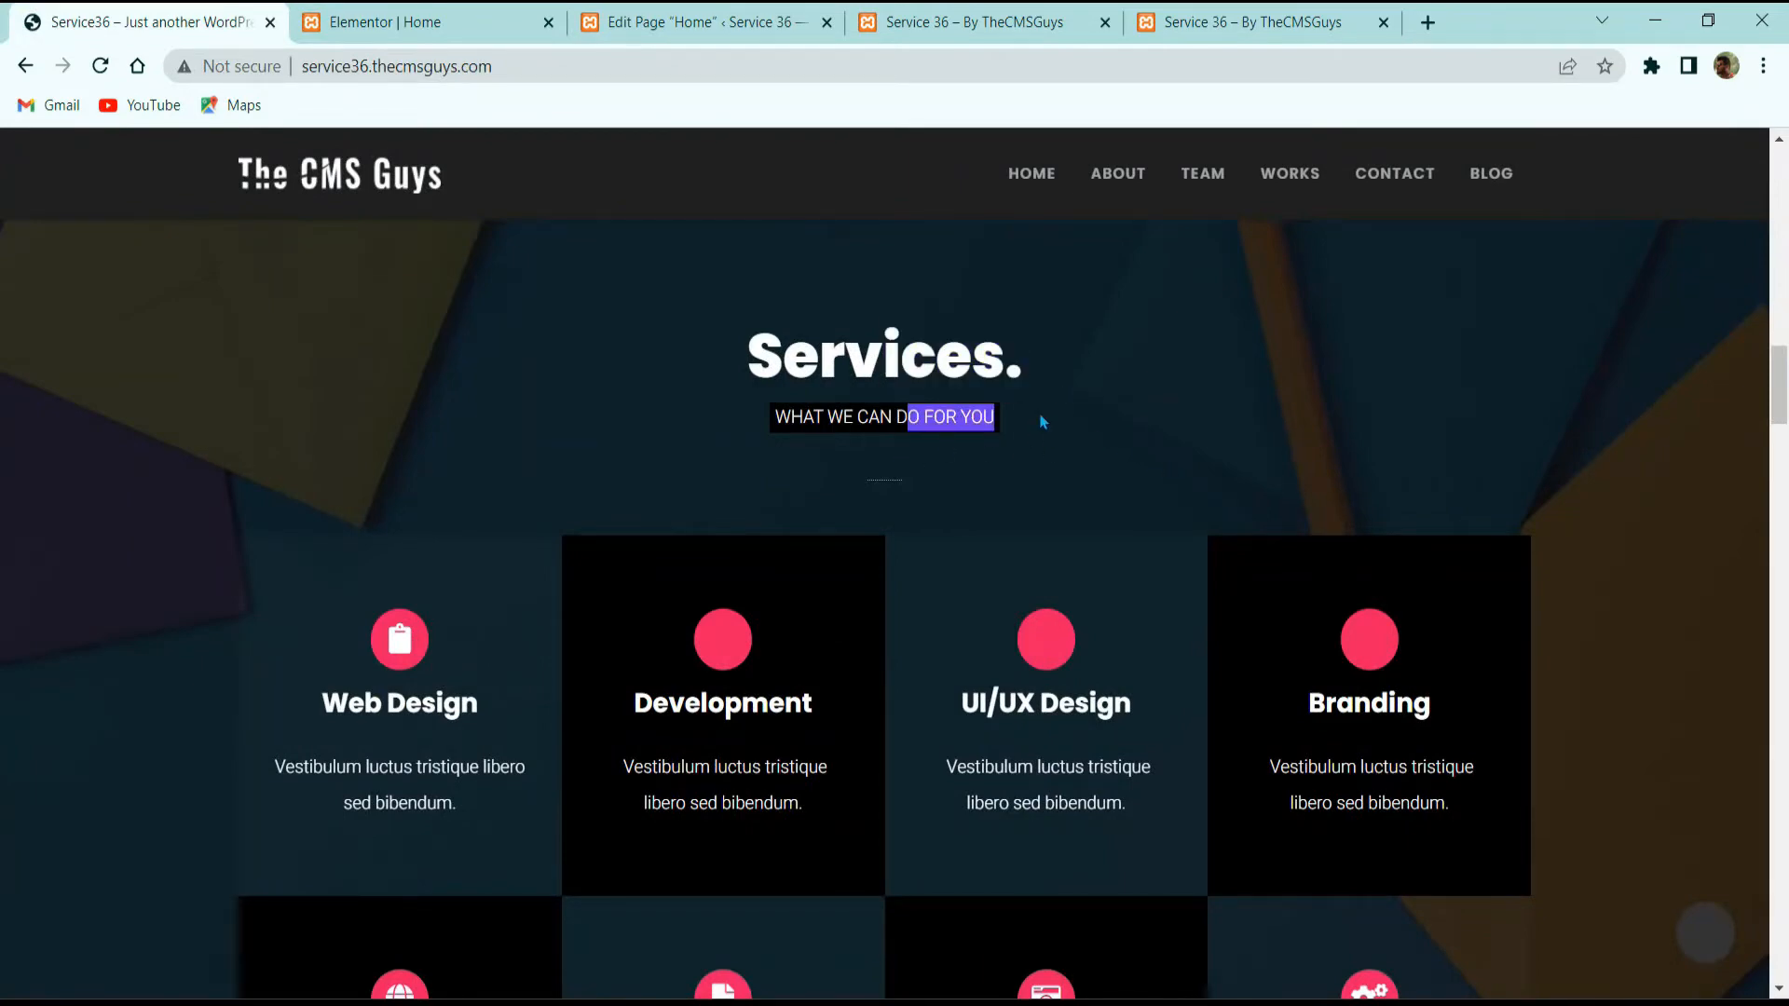
left_click(429, 22)
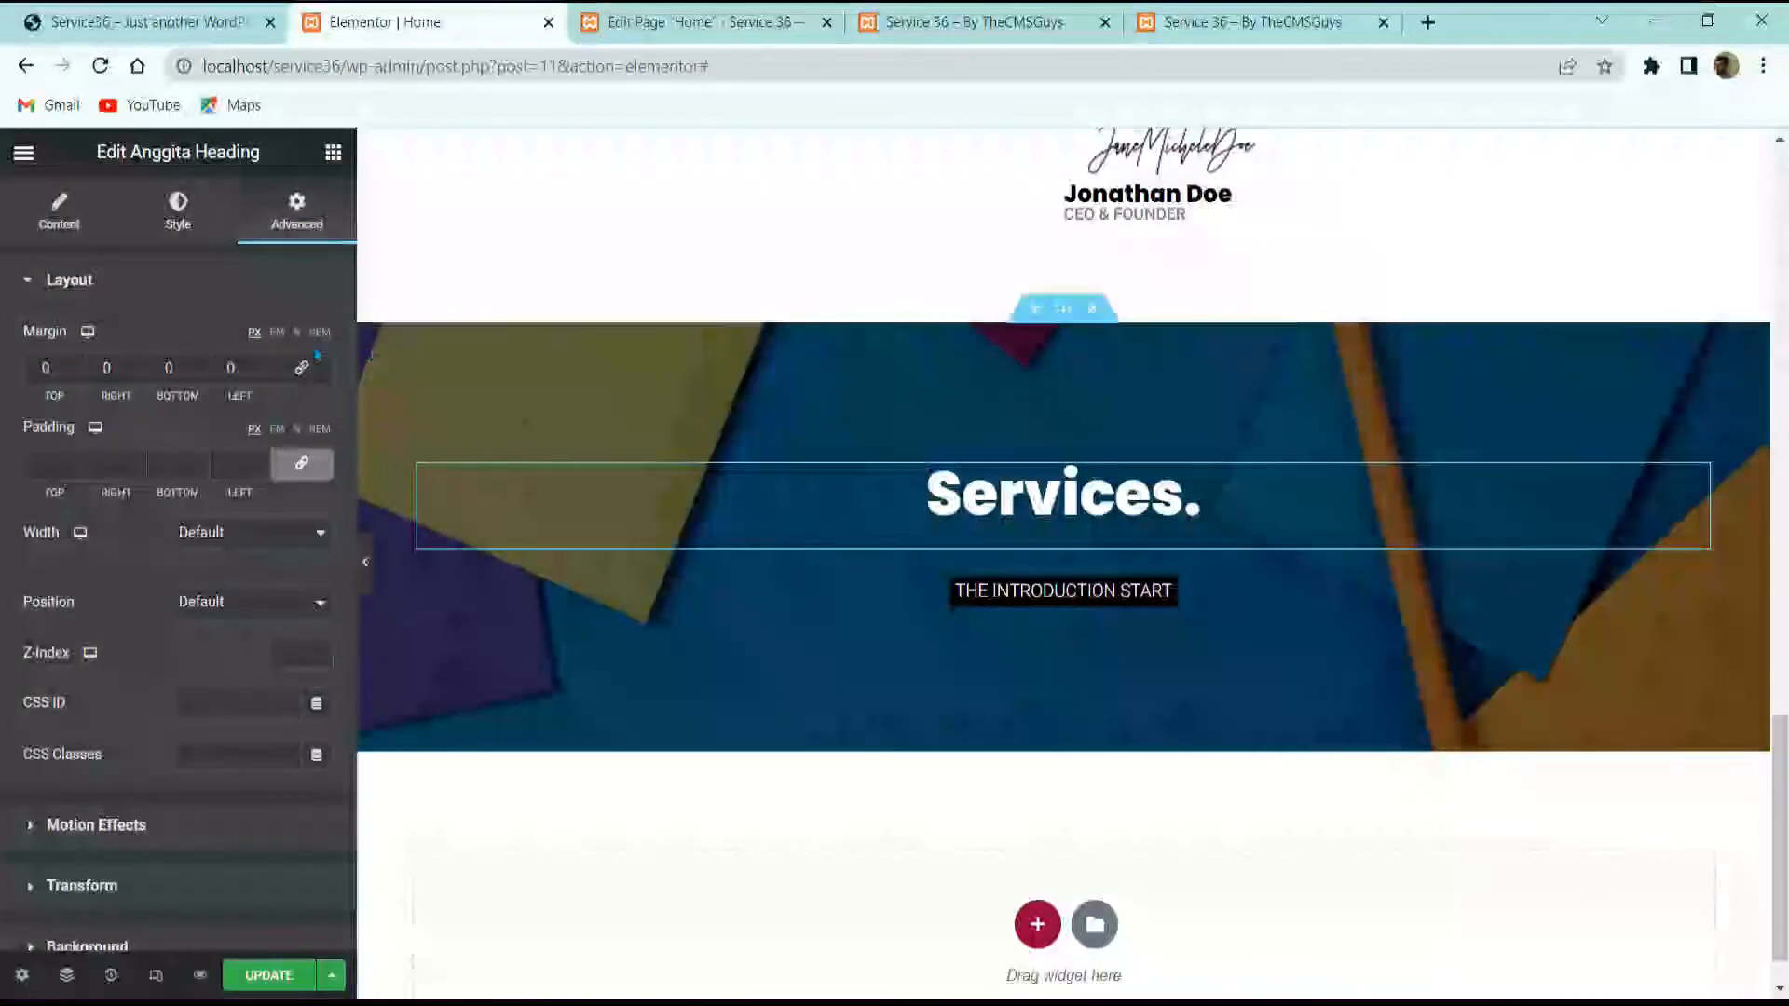
left_click(199, 374)
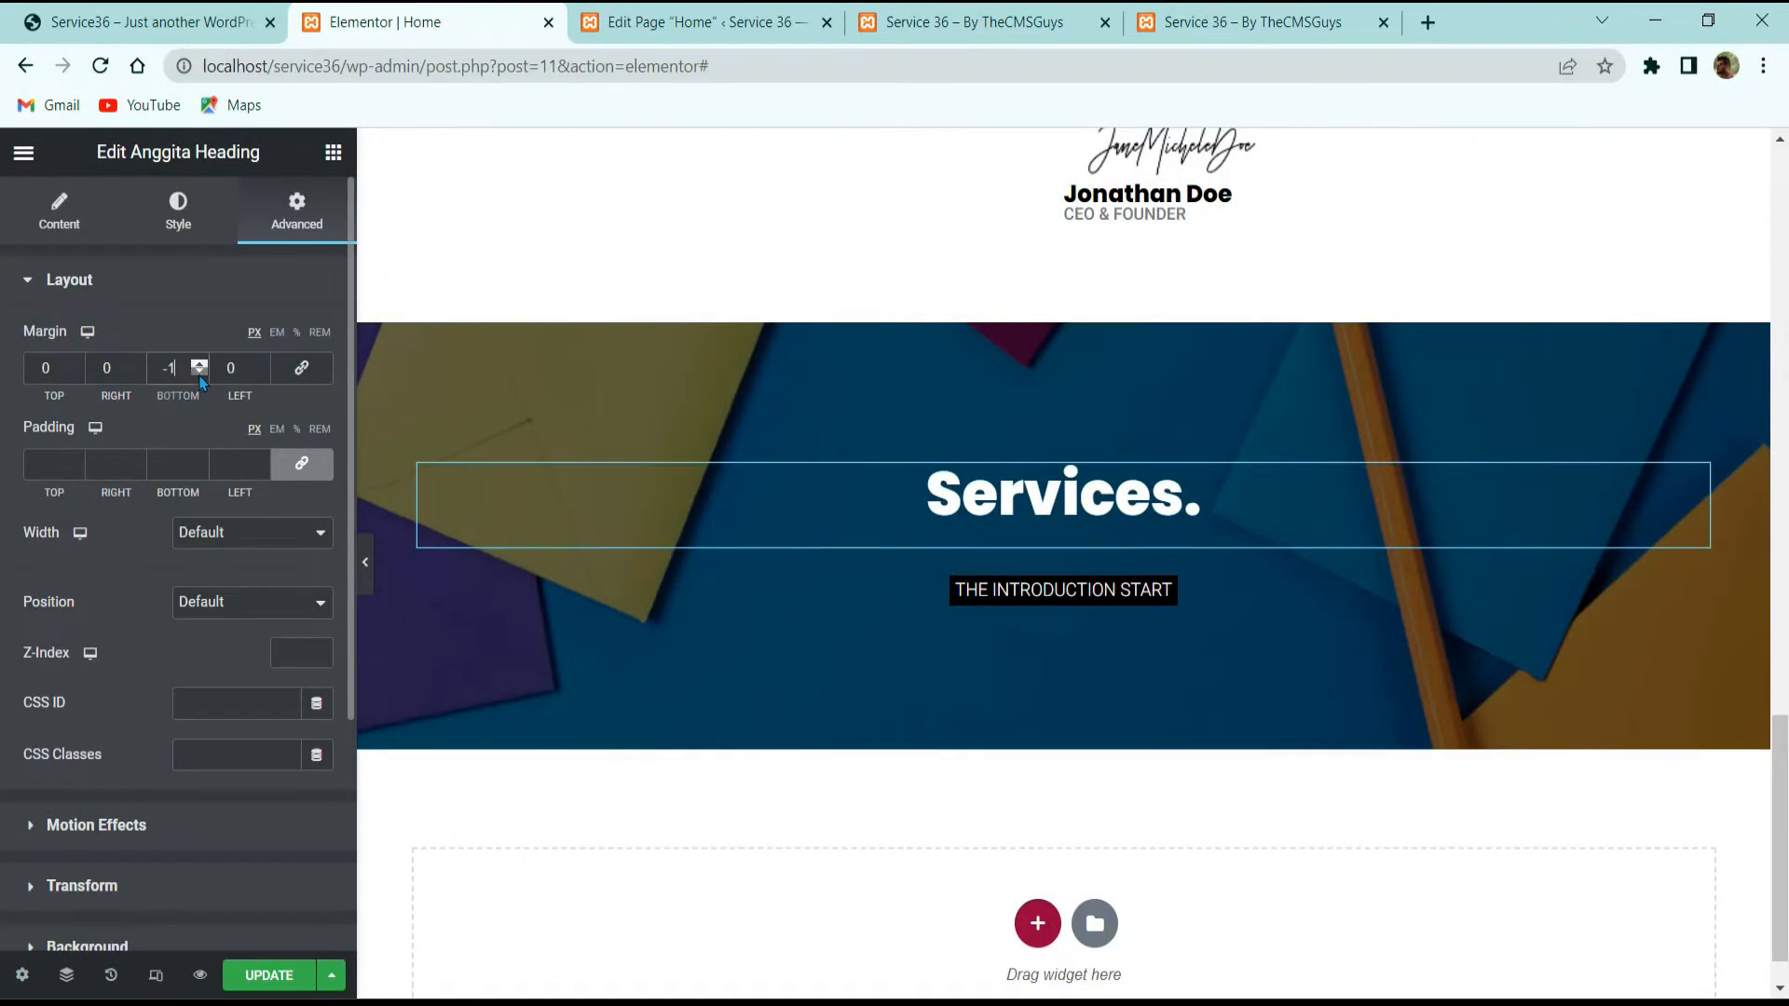
left_click(199, 377)
left_click(200, 376)
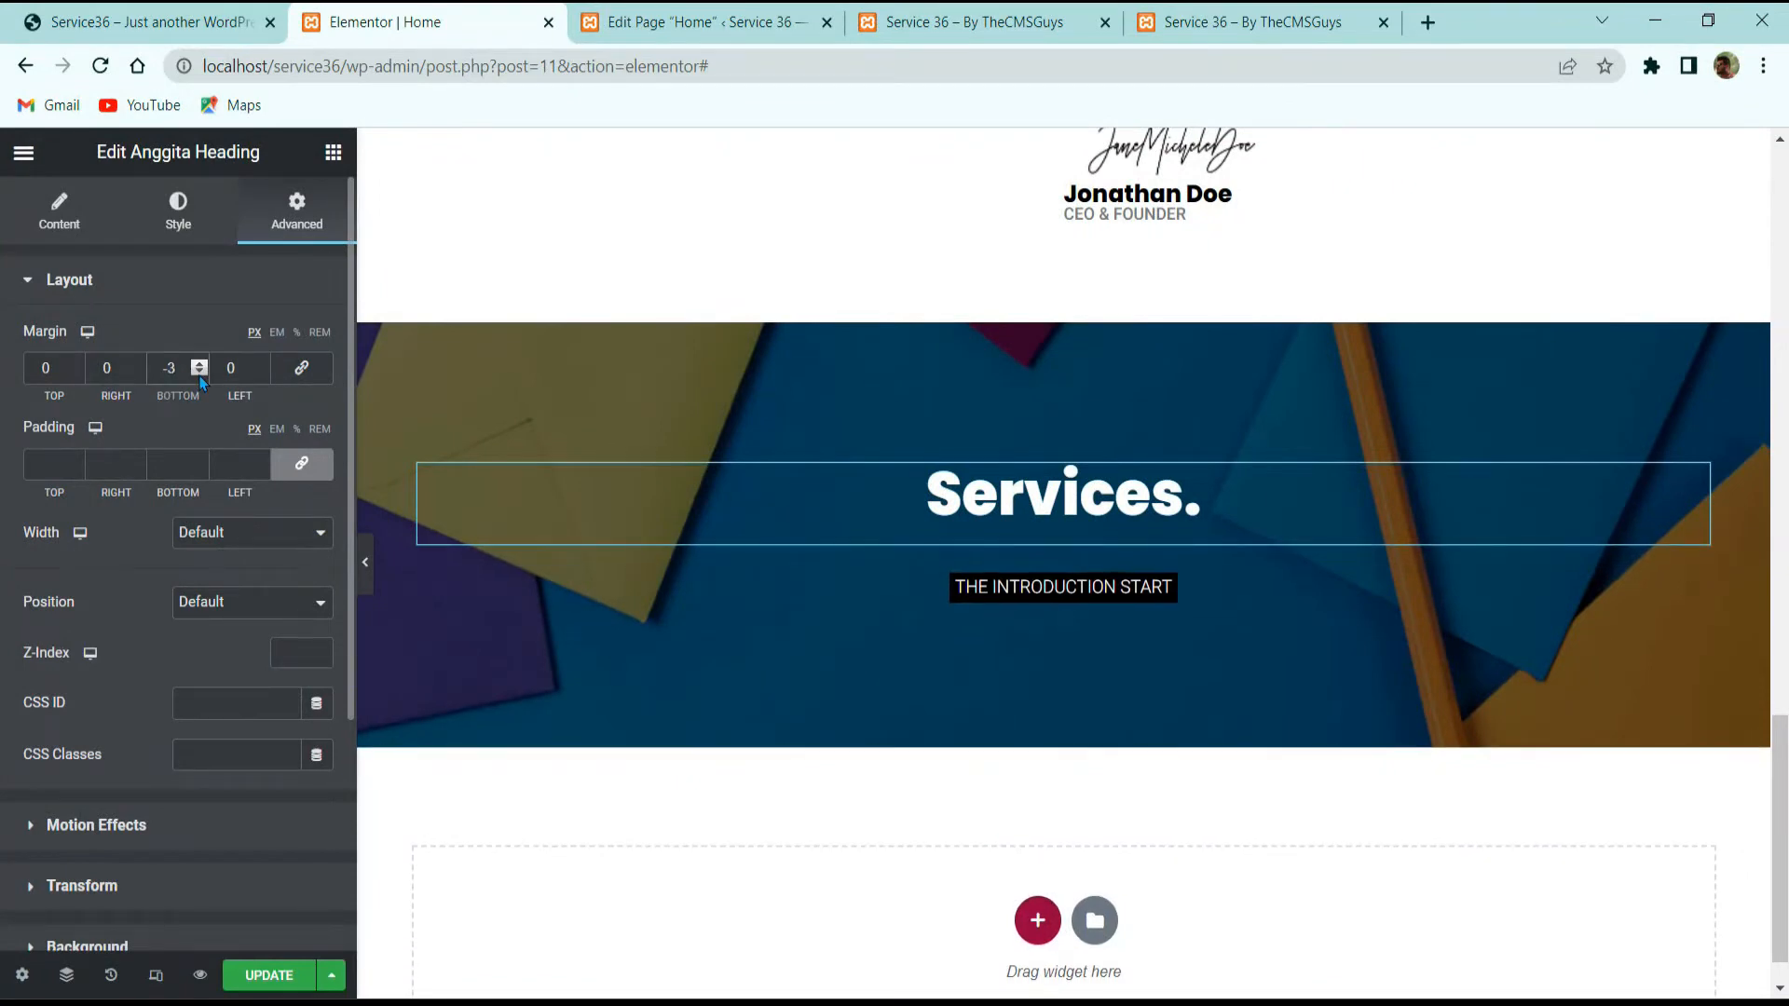
type("0")
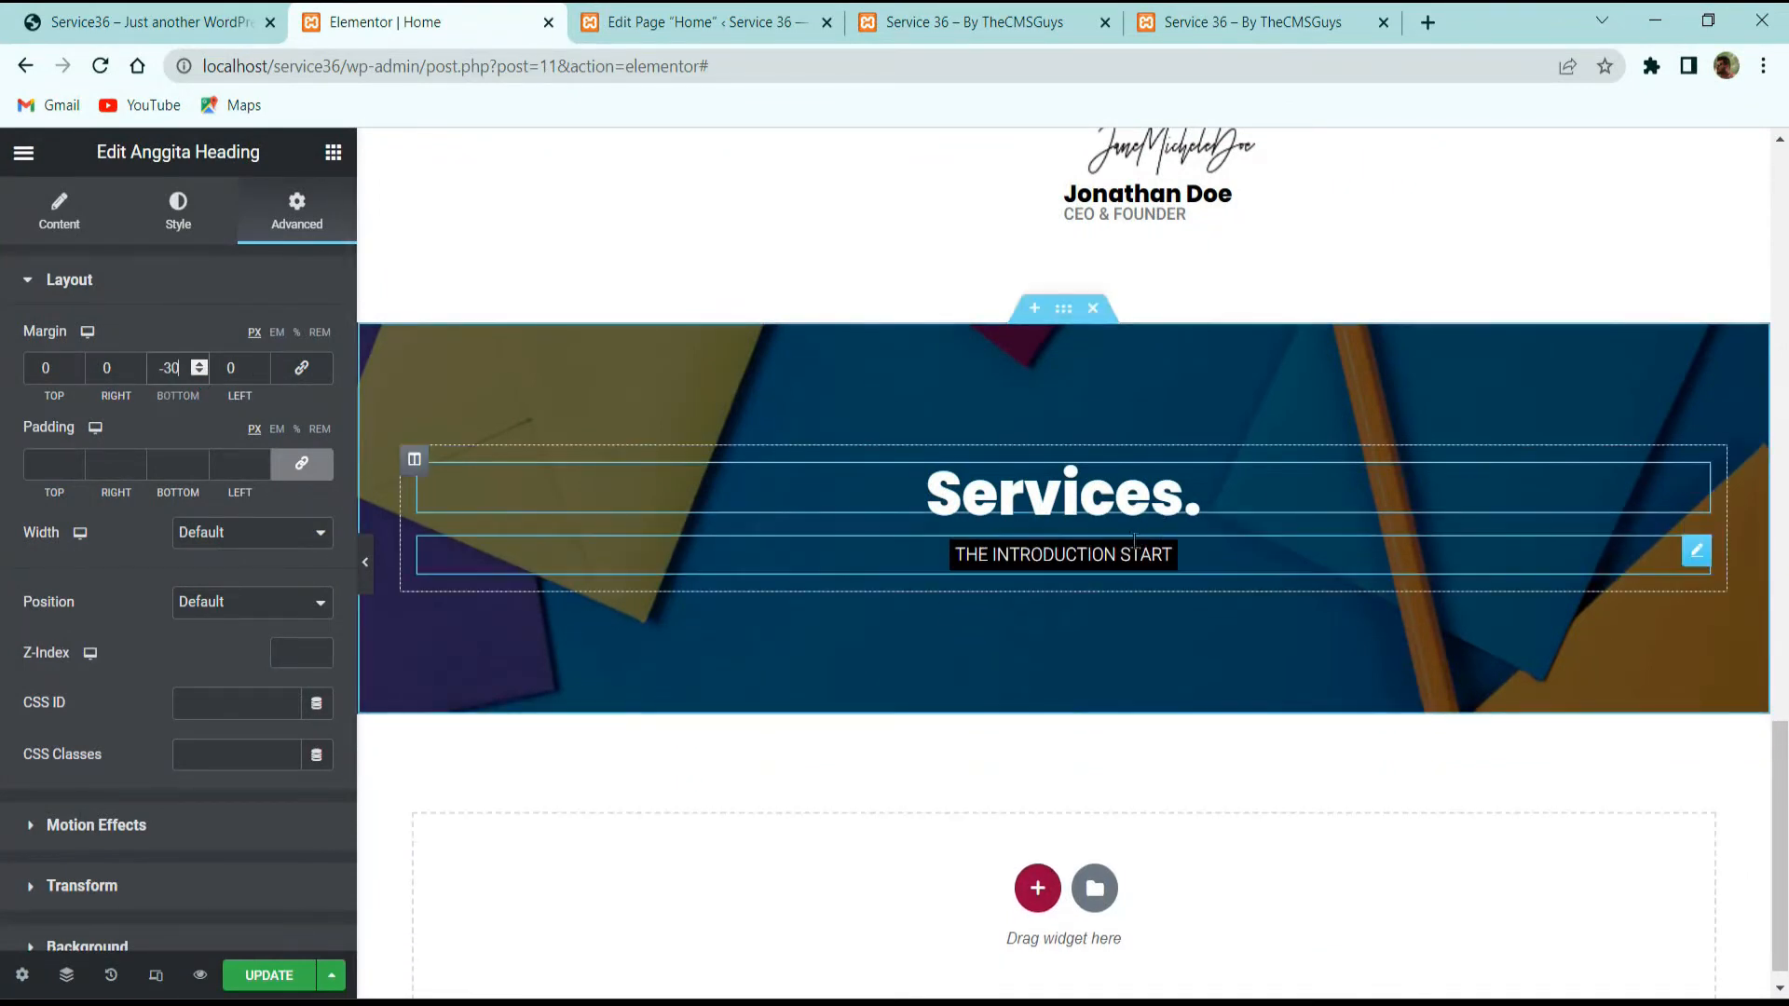
left_click(149, 21)
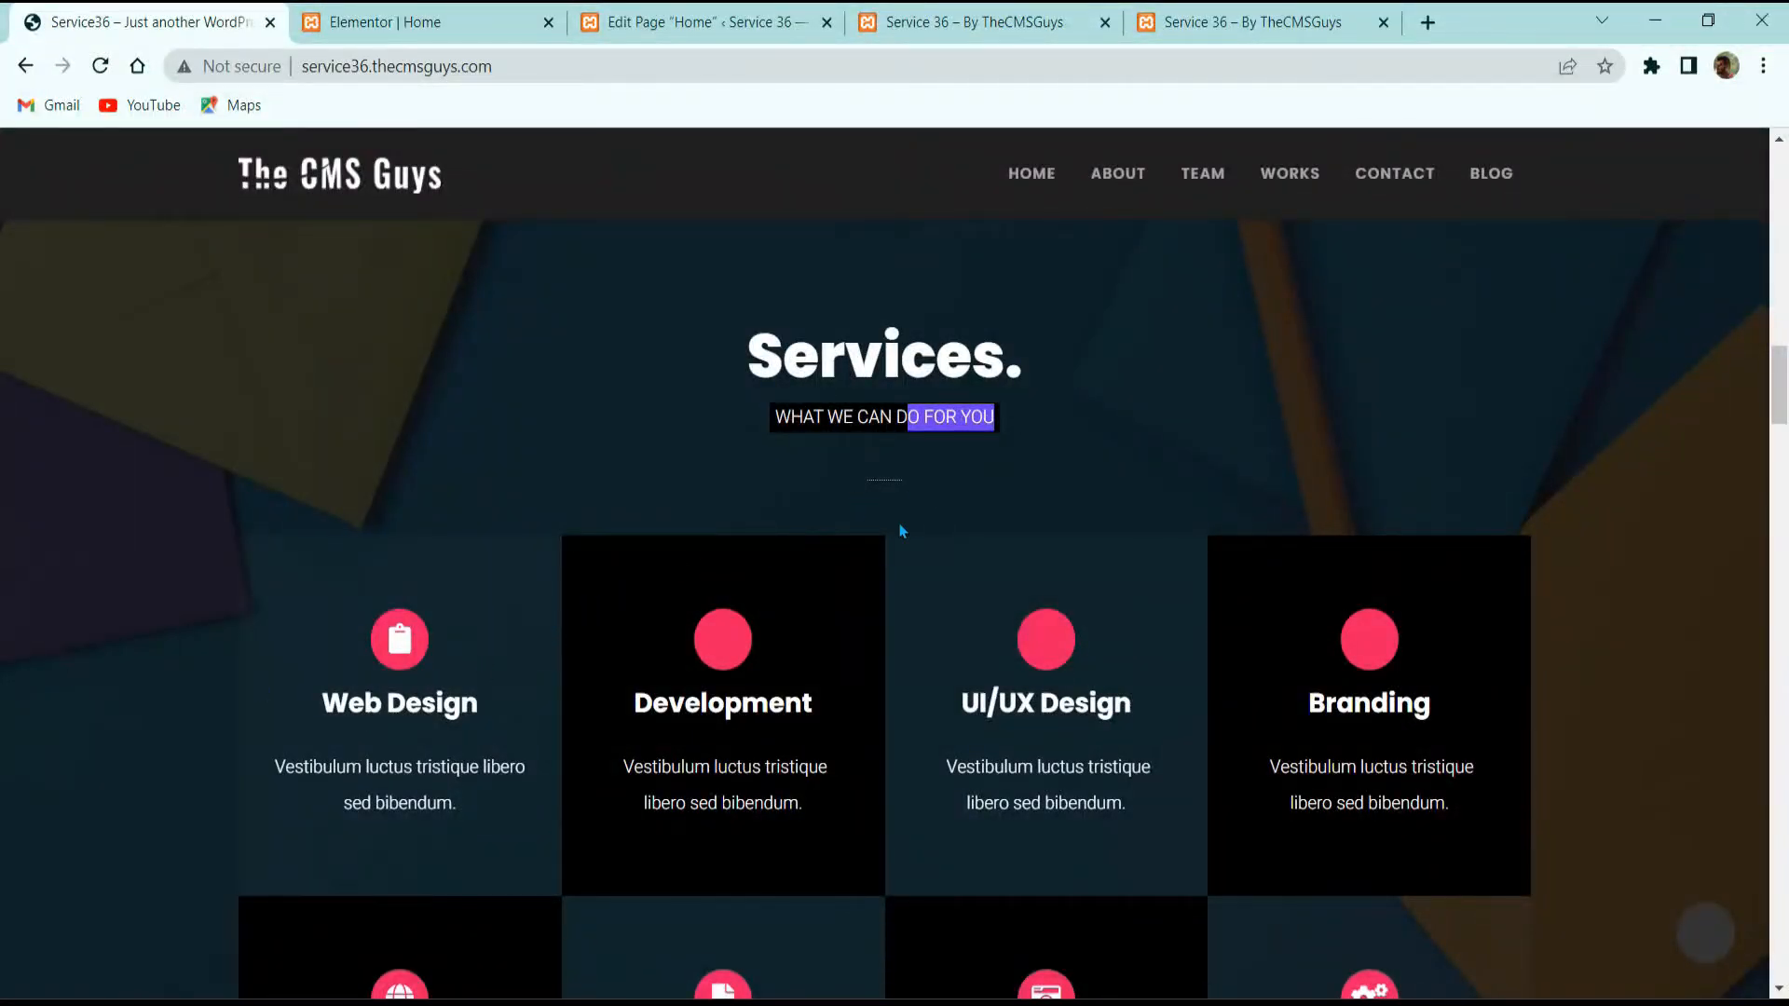
left_click(438, 23)
Step: Add a centred Divider under the intro text with a 30 px width
left_click(333, 152)
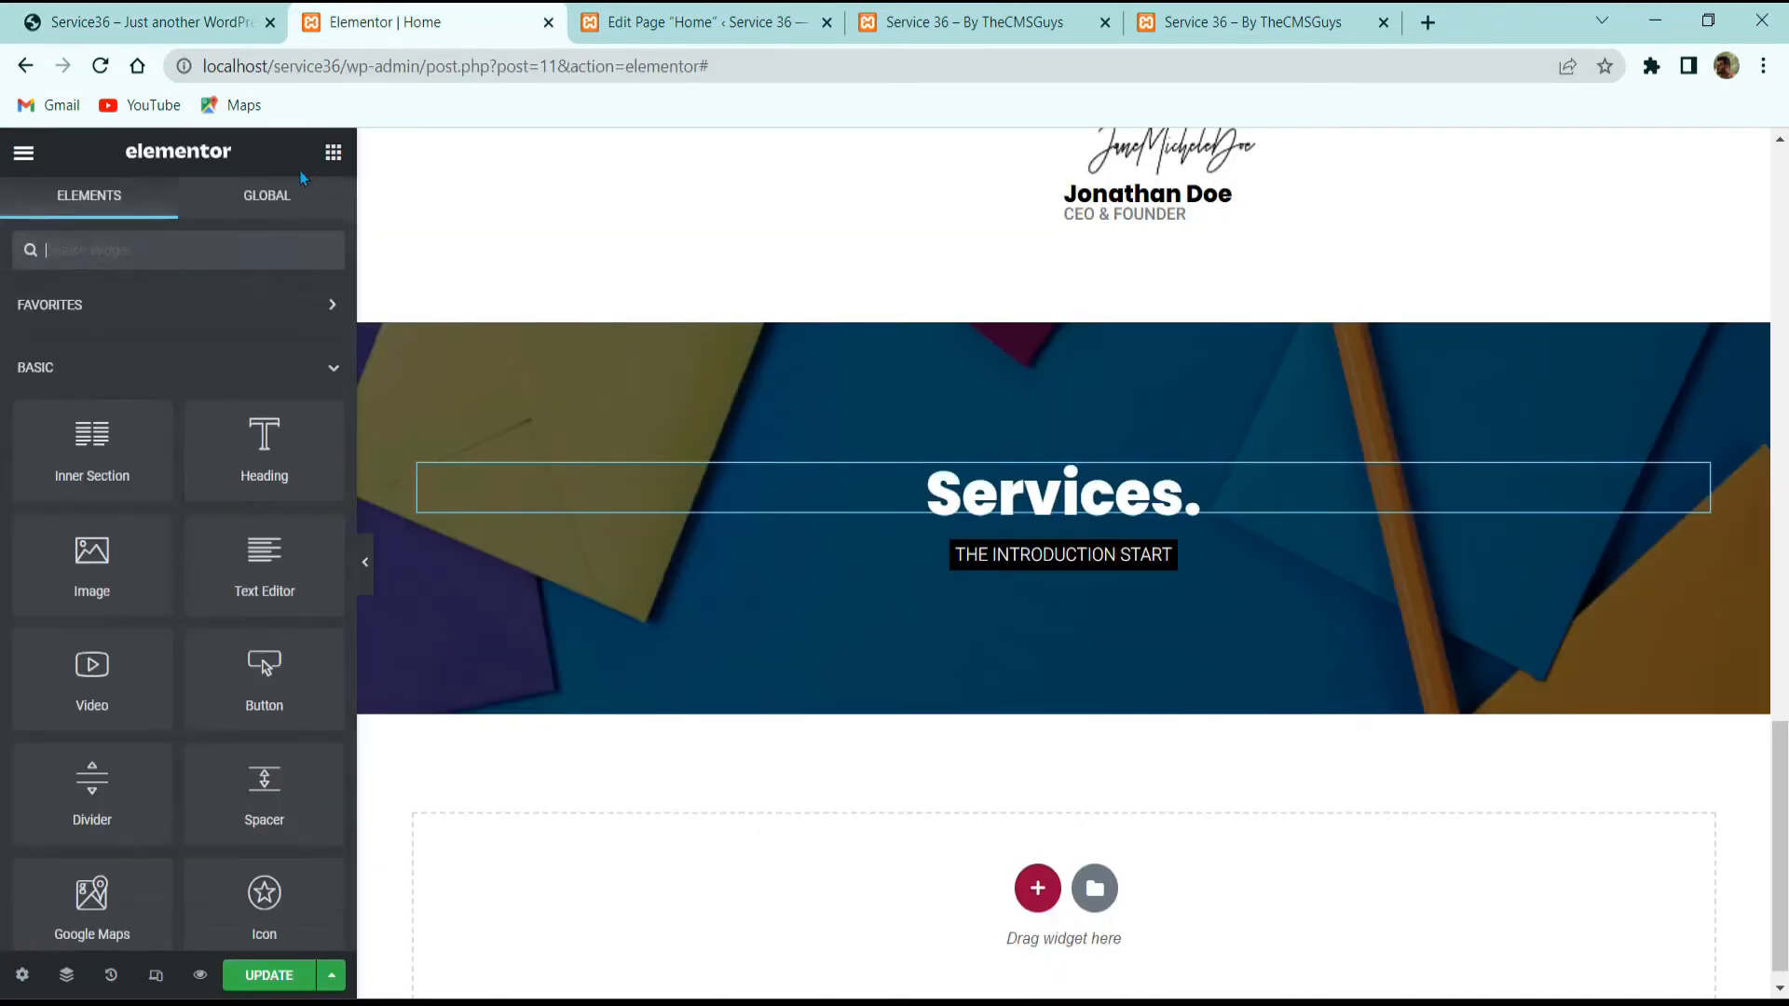
type("dib")
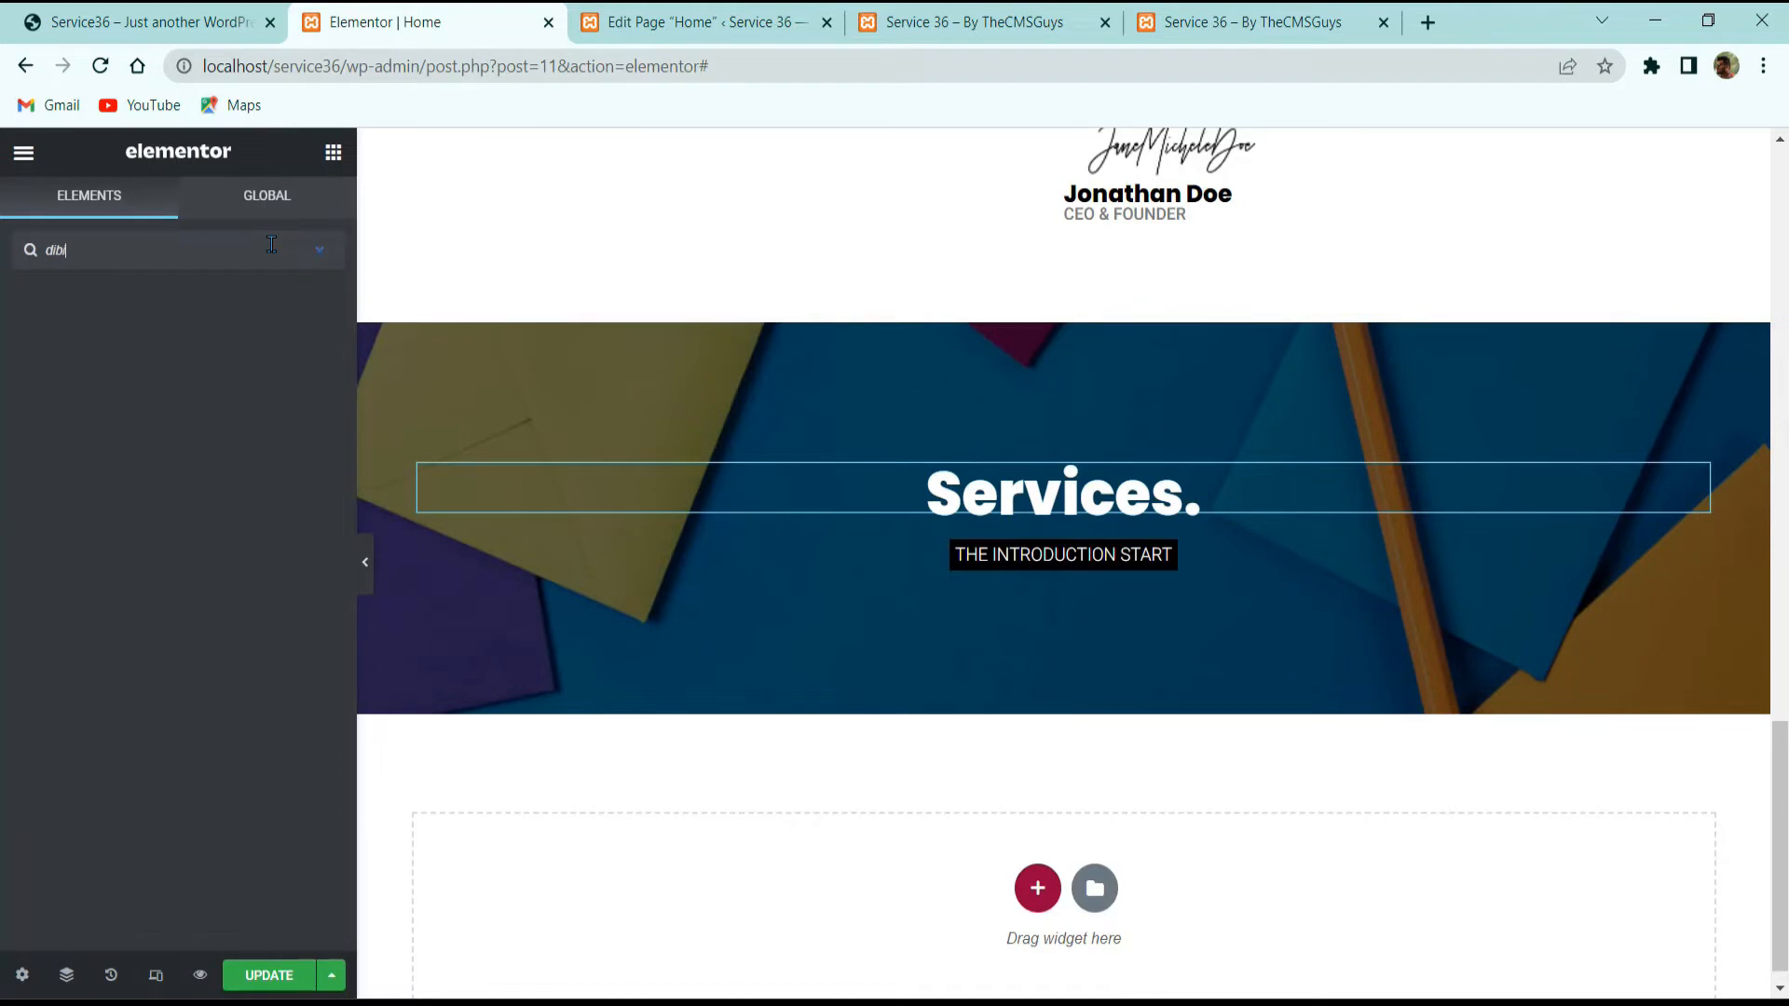
key("BackSpace")
type("id")
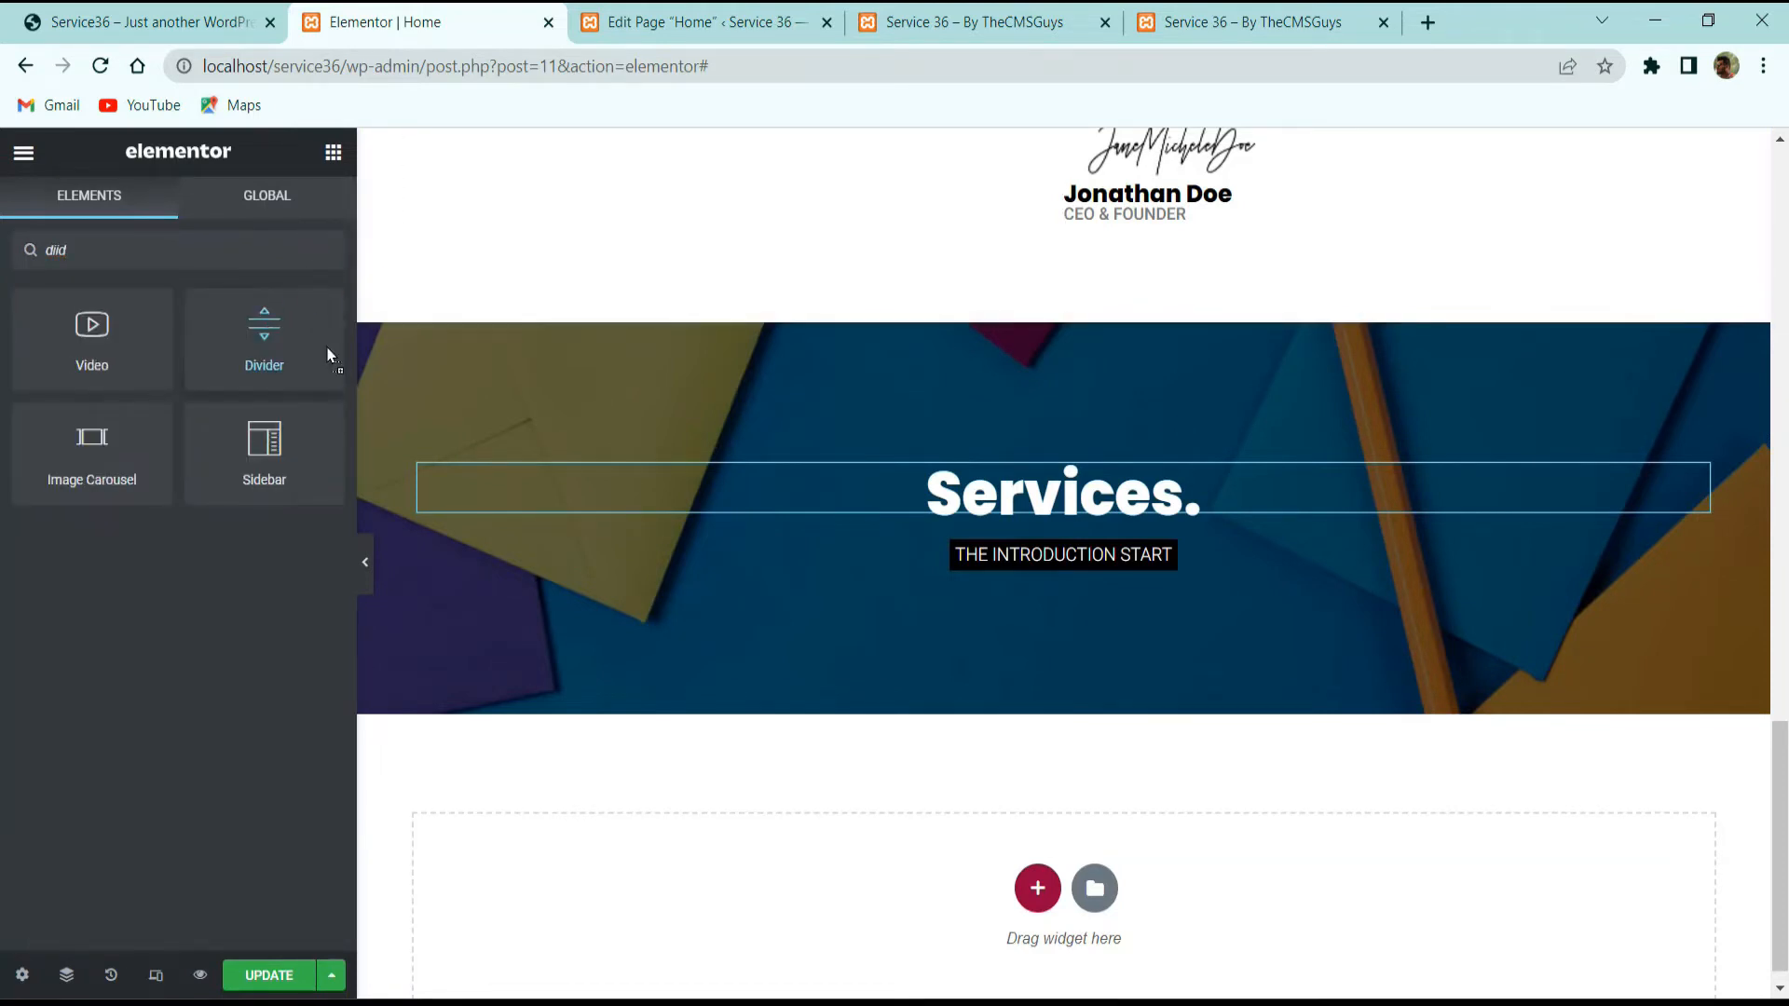
left_click_drag(332, 351, 958, 559)
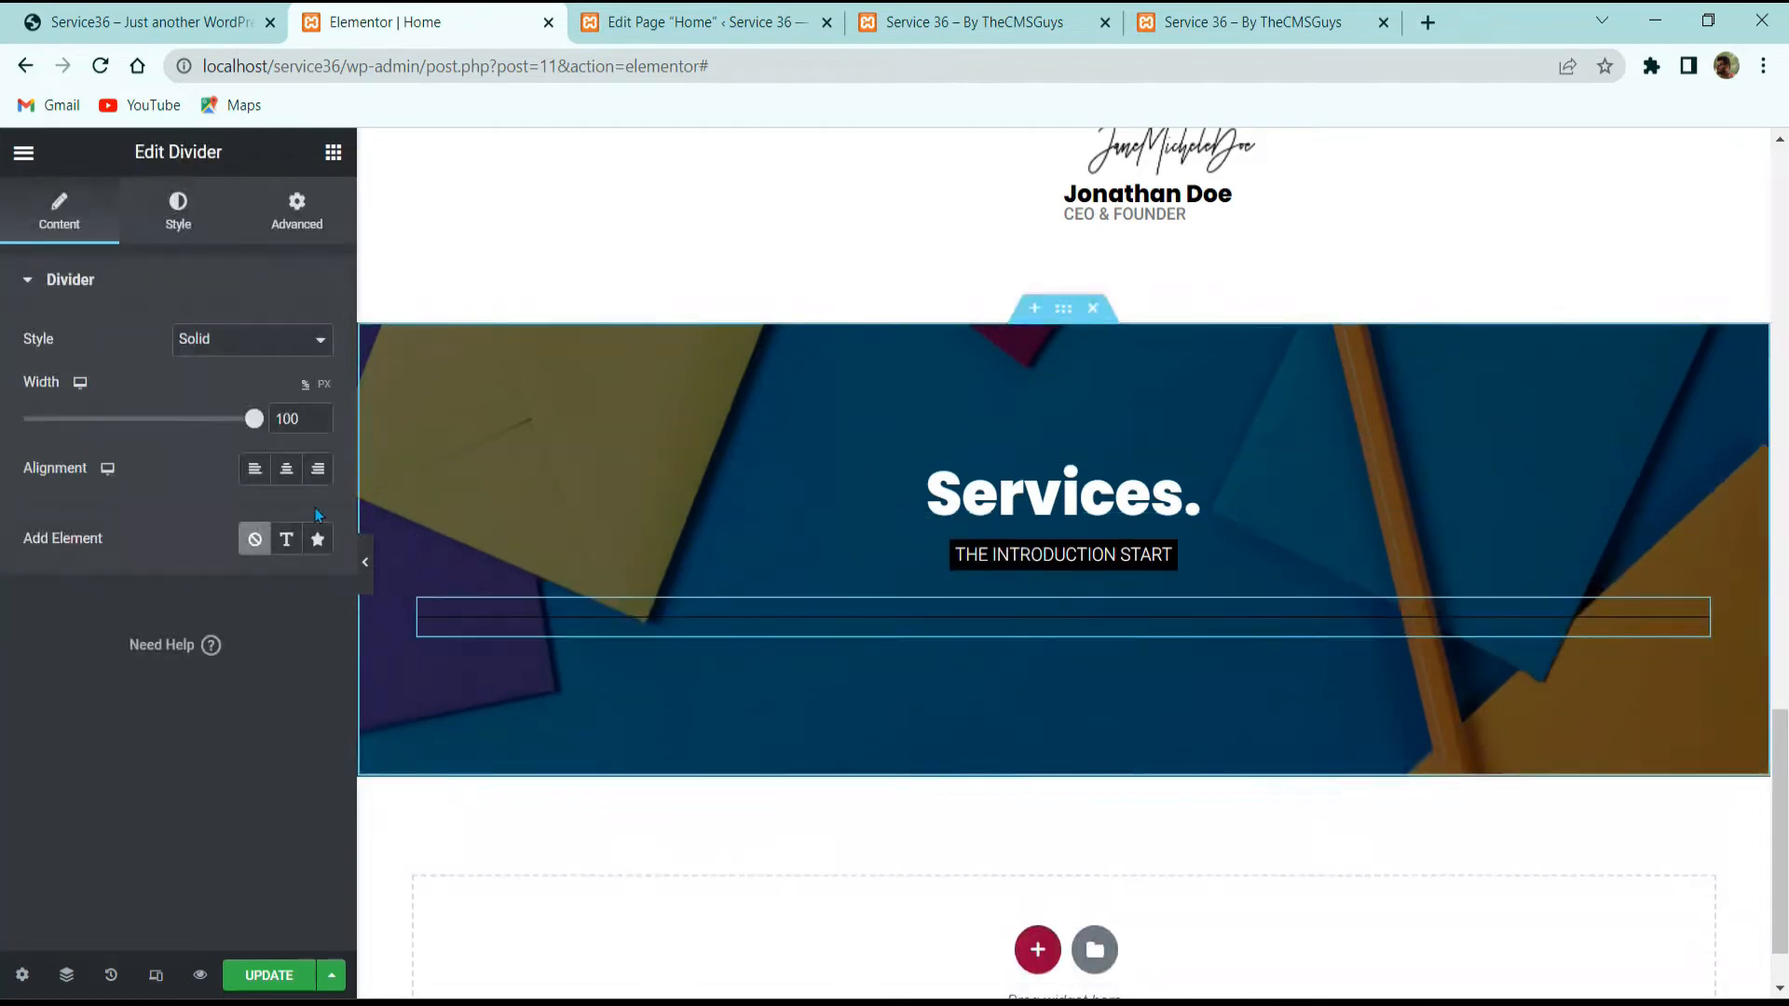
left_click(283, 470)
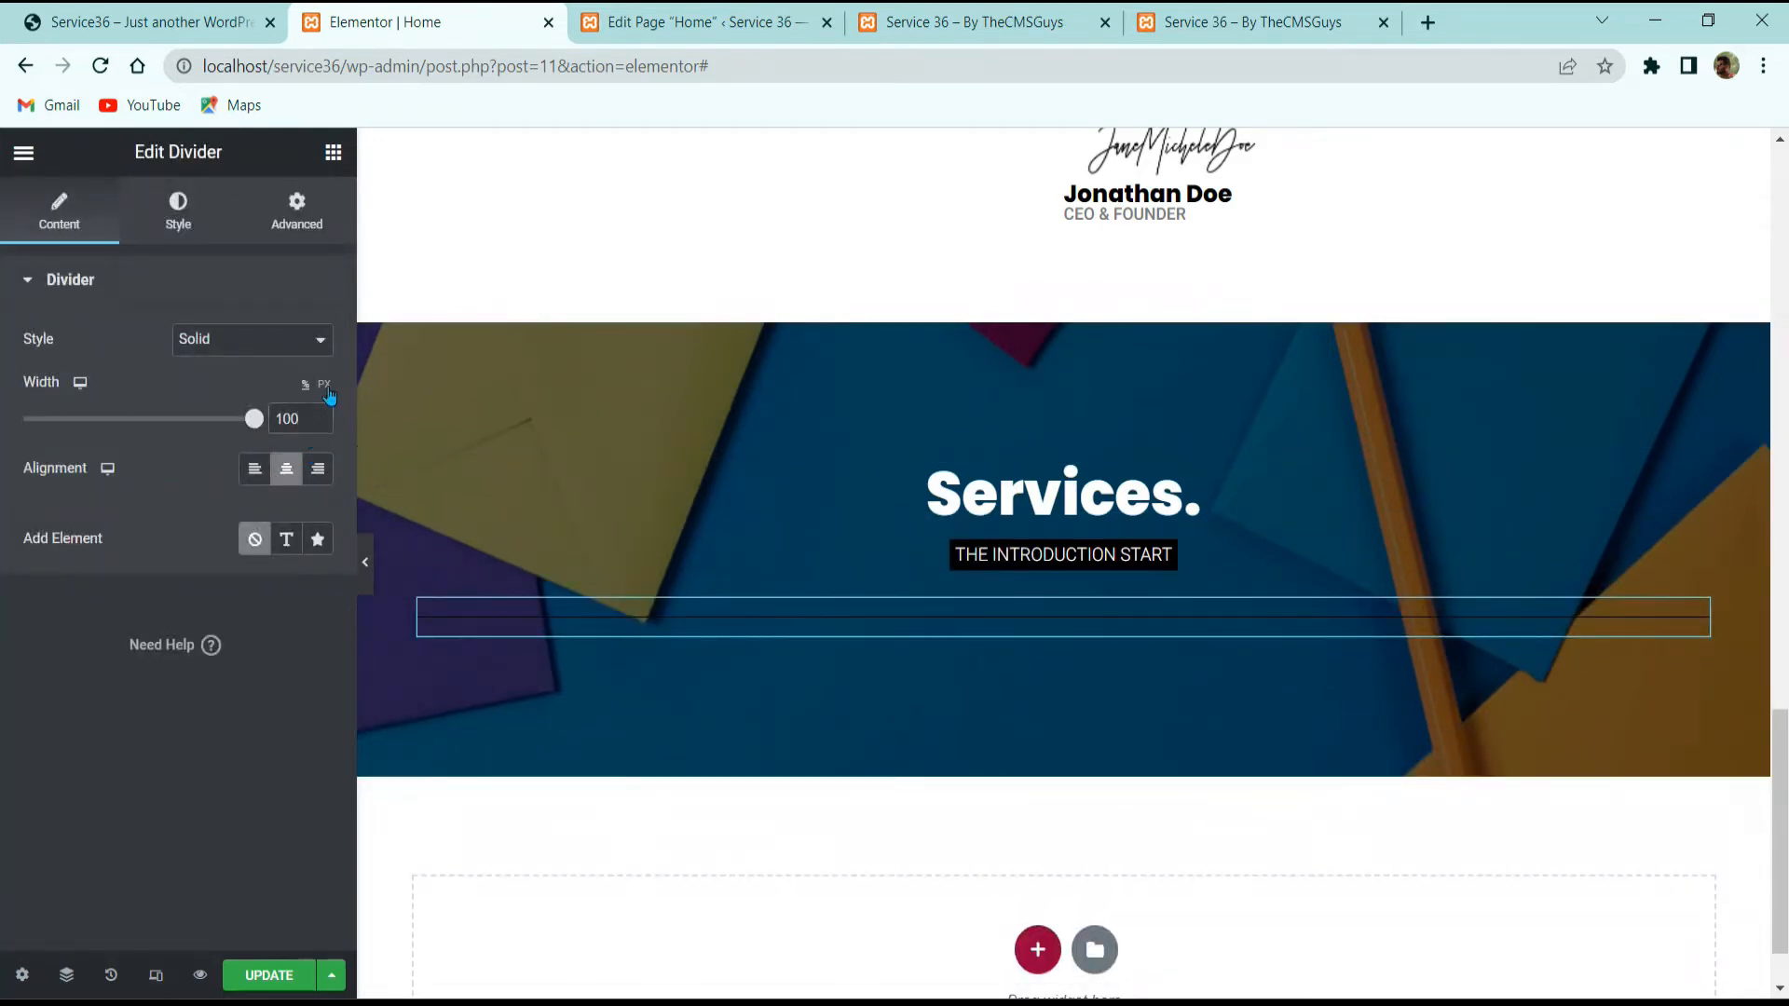
left_click(324, 385)
double_click(283, 417)
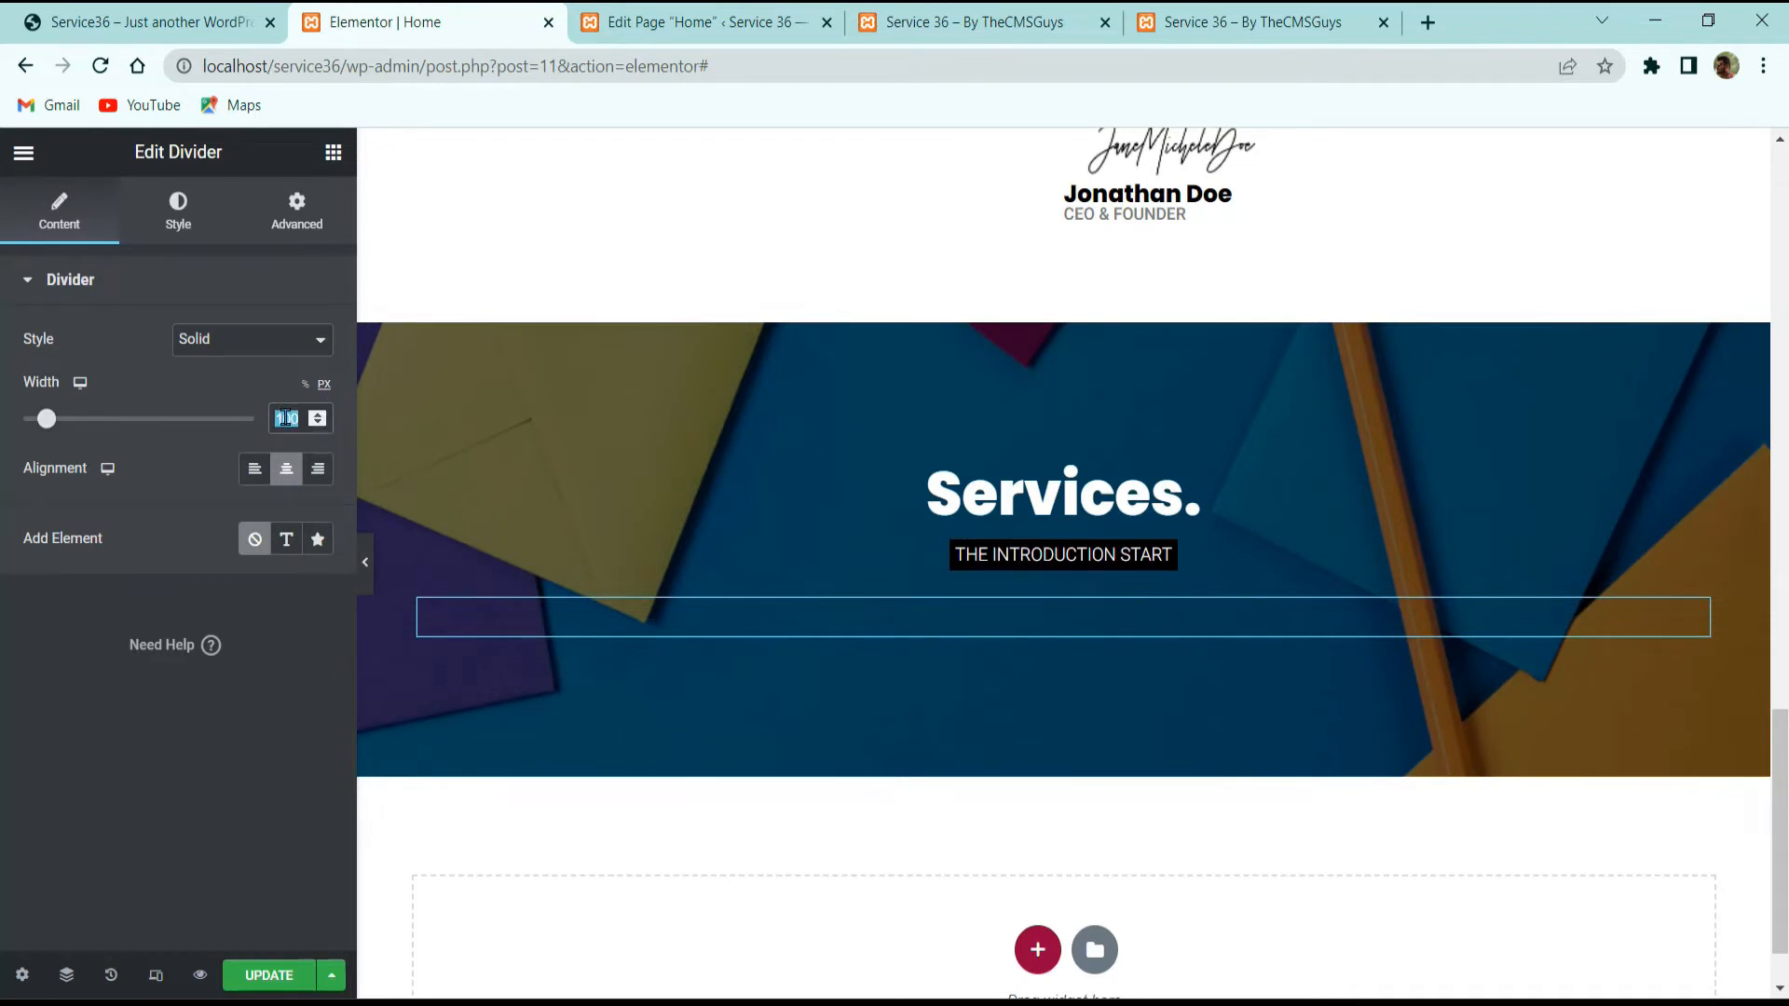
type("30")
Step: Make the divider colour #DDDDDD and its line style Dotted
left_click(178, 213)
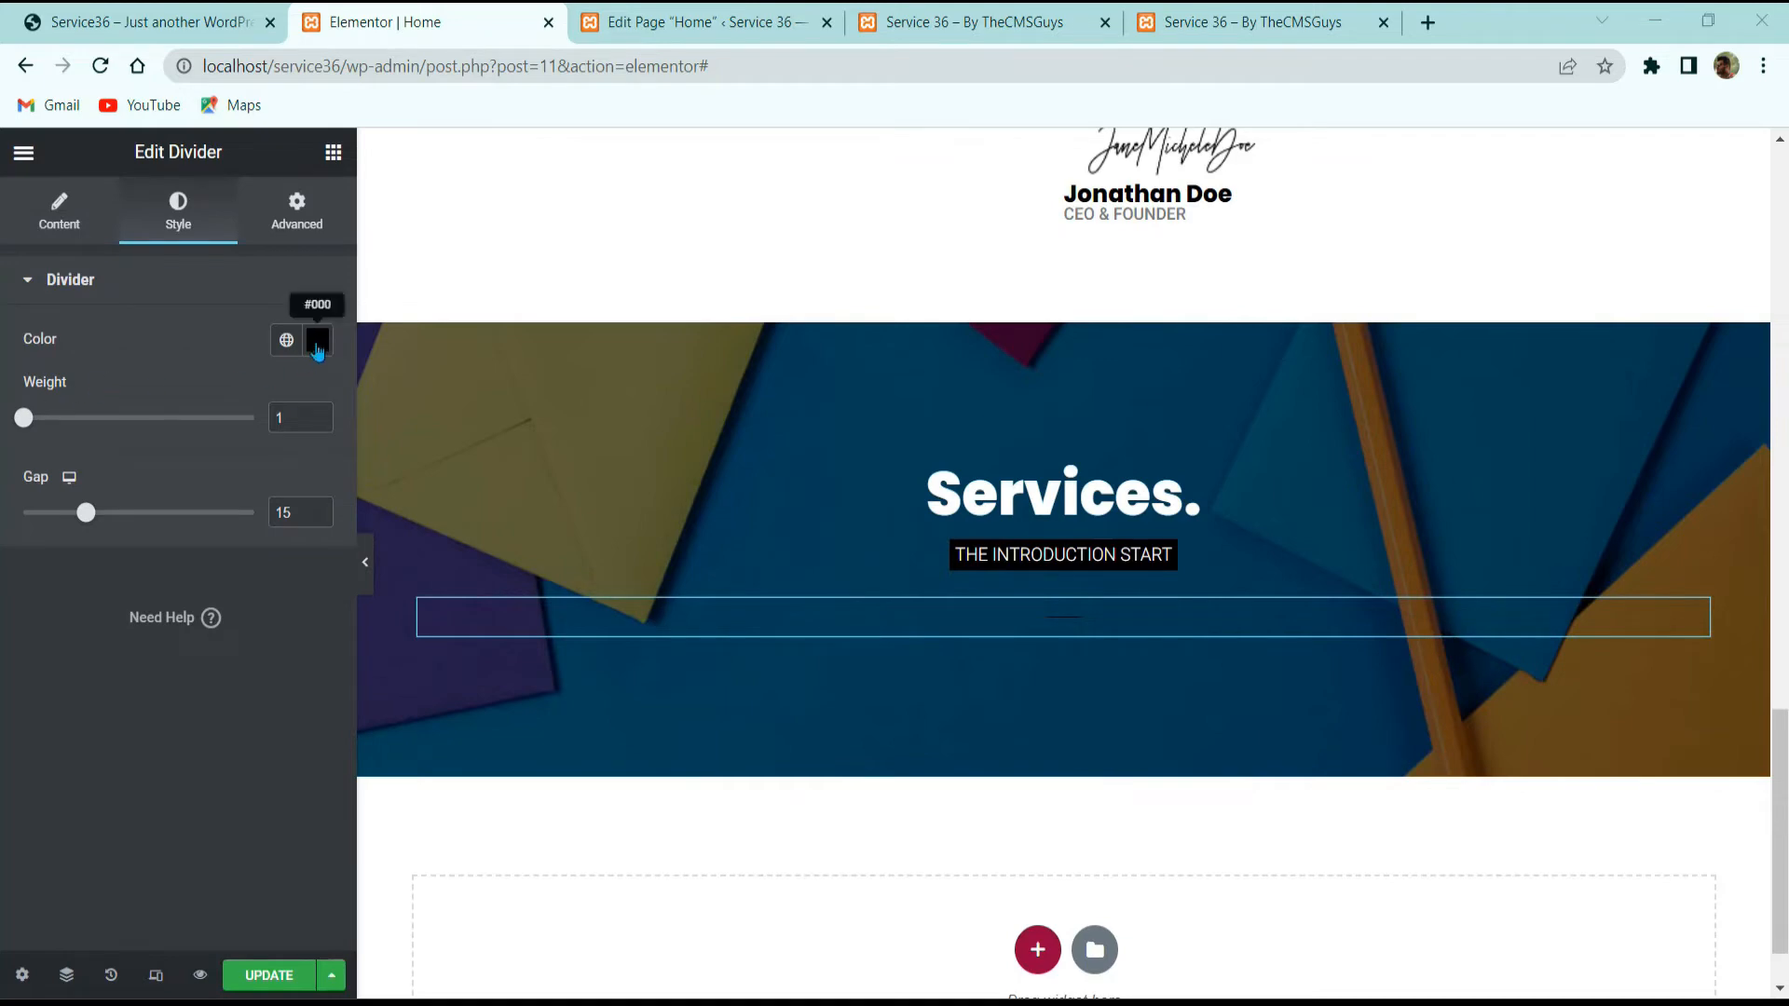
left_click(317, 339)
type("#FFFFFF")
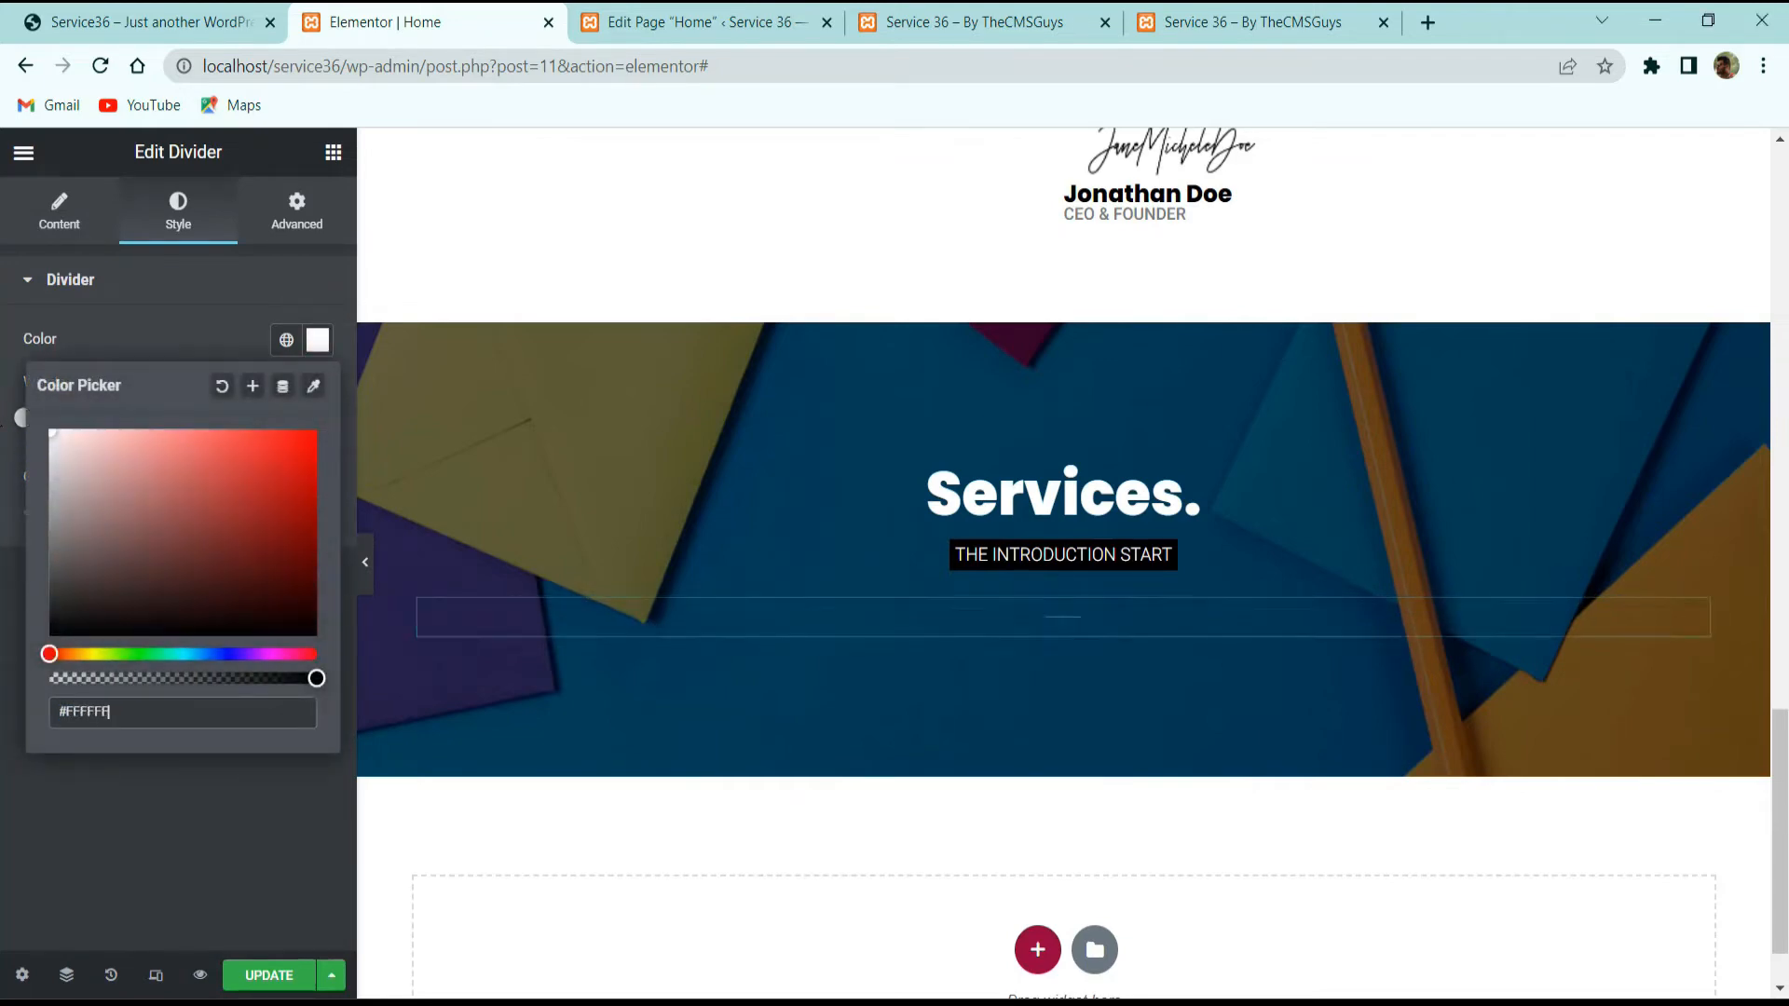
key("BackSpace")
key("BackSpace")
key("BackSpace")
key("BackSpace")
key("BackSpace")
key("BackSpace")
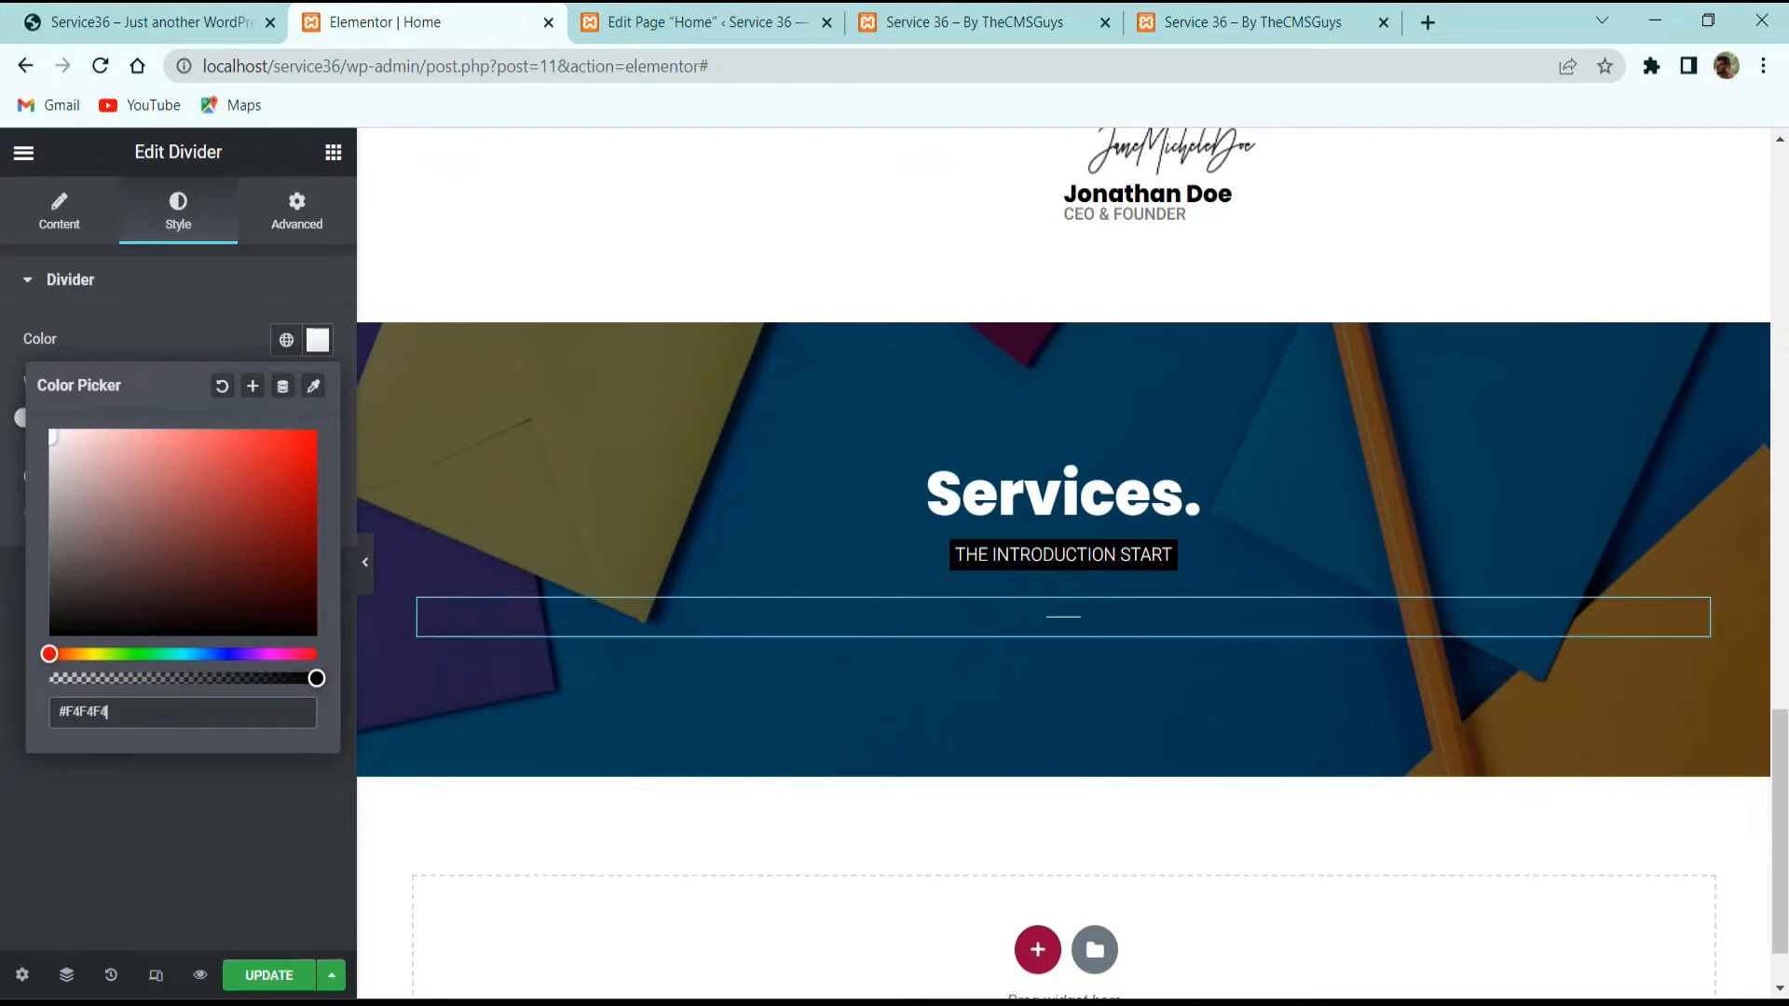
type("DDDDDD")
left_click(304, 810)
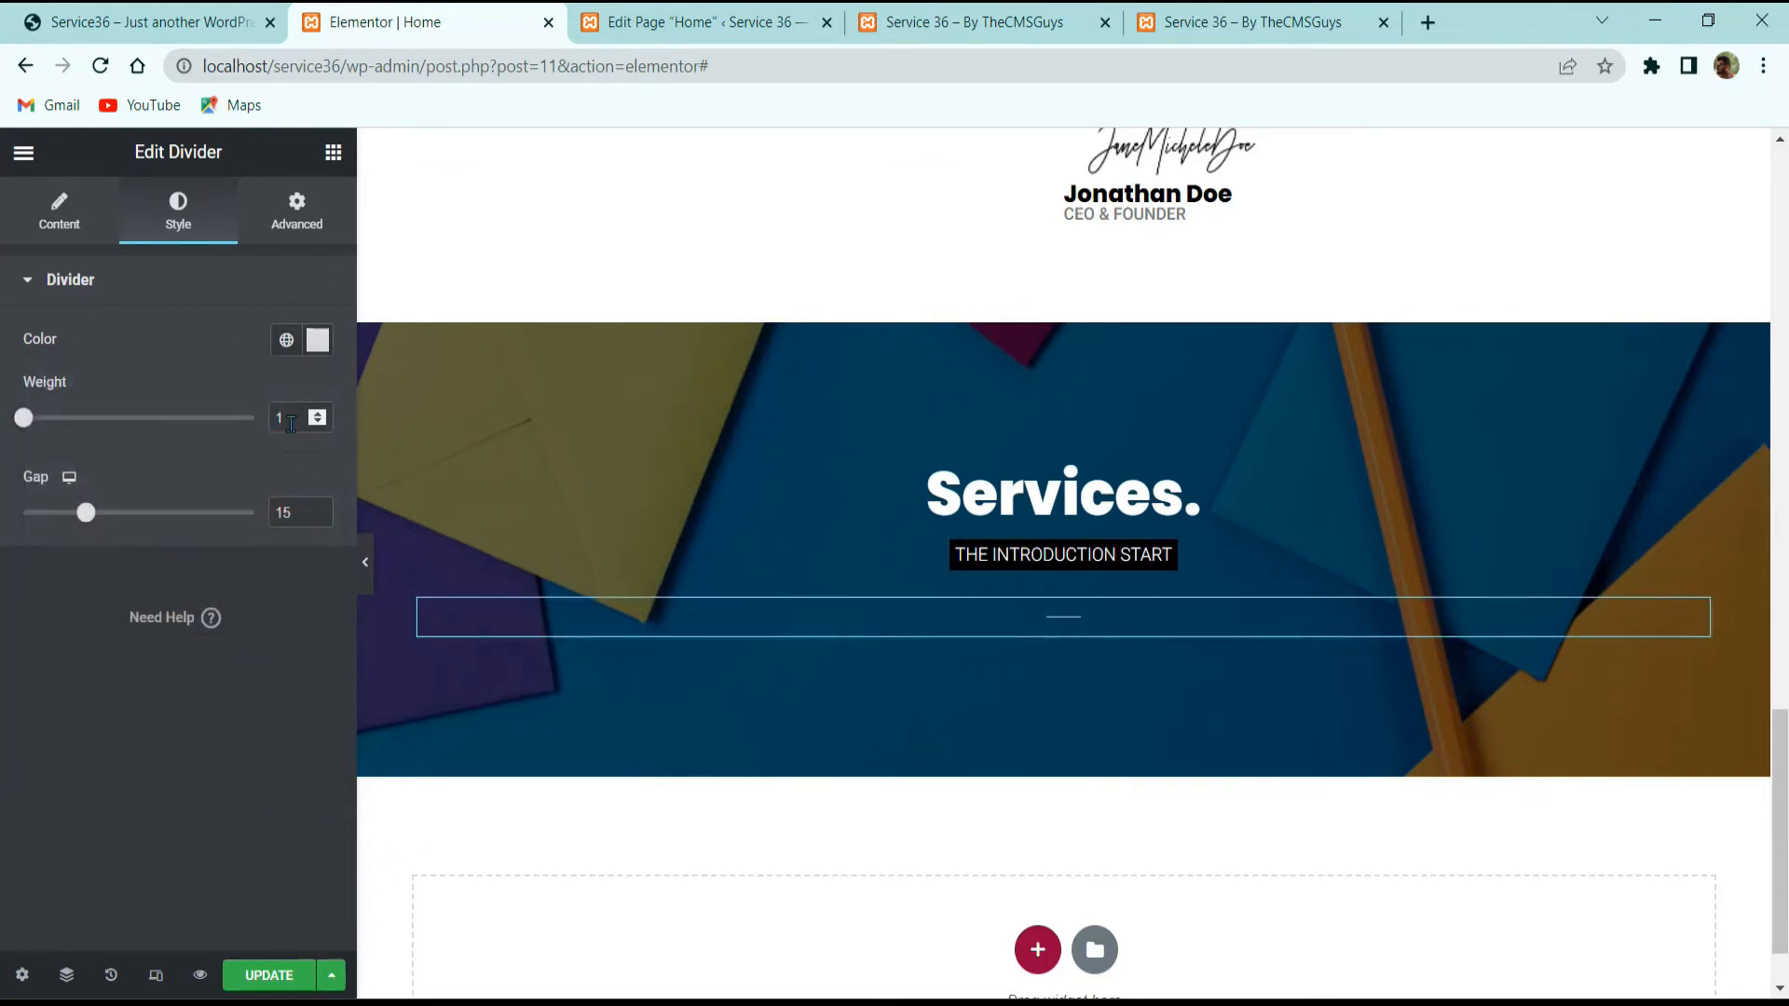
left_click(59, 211)
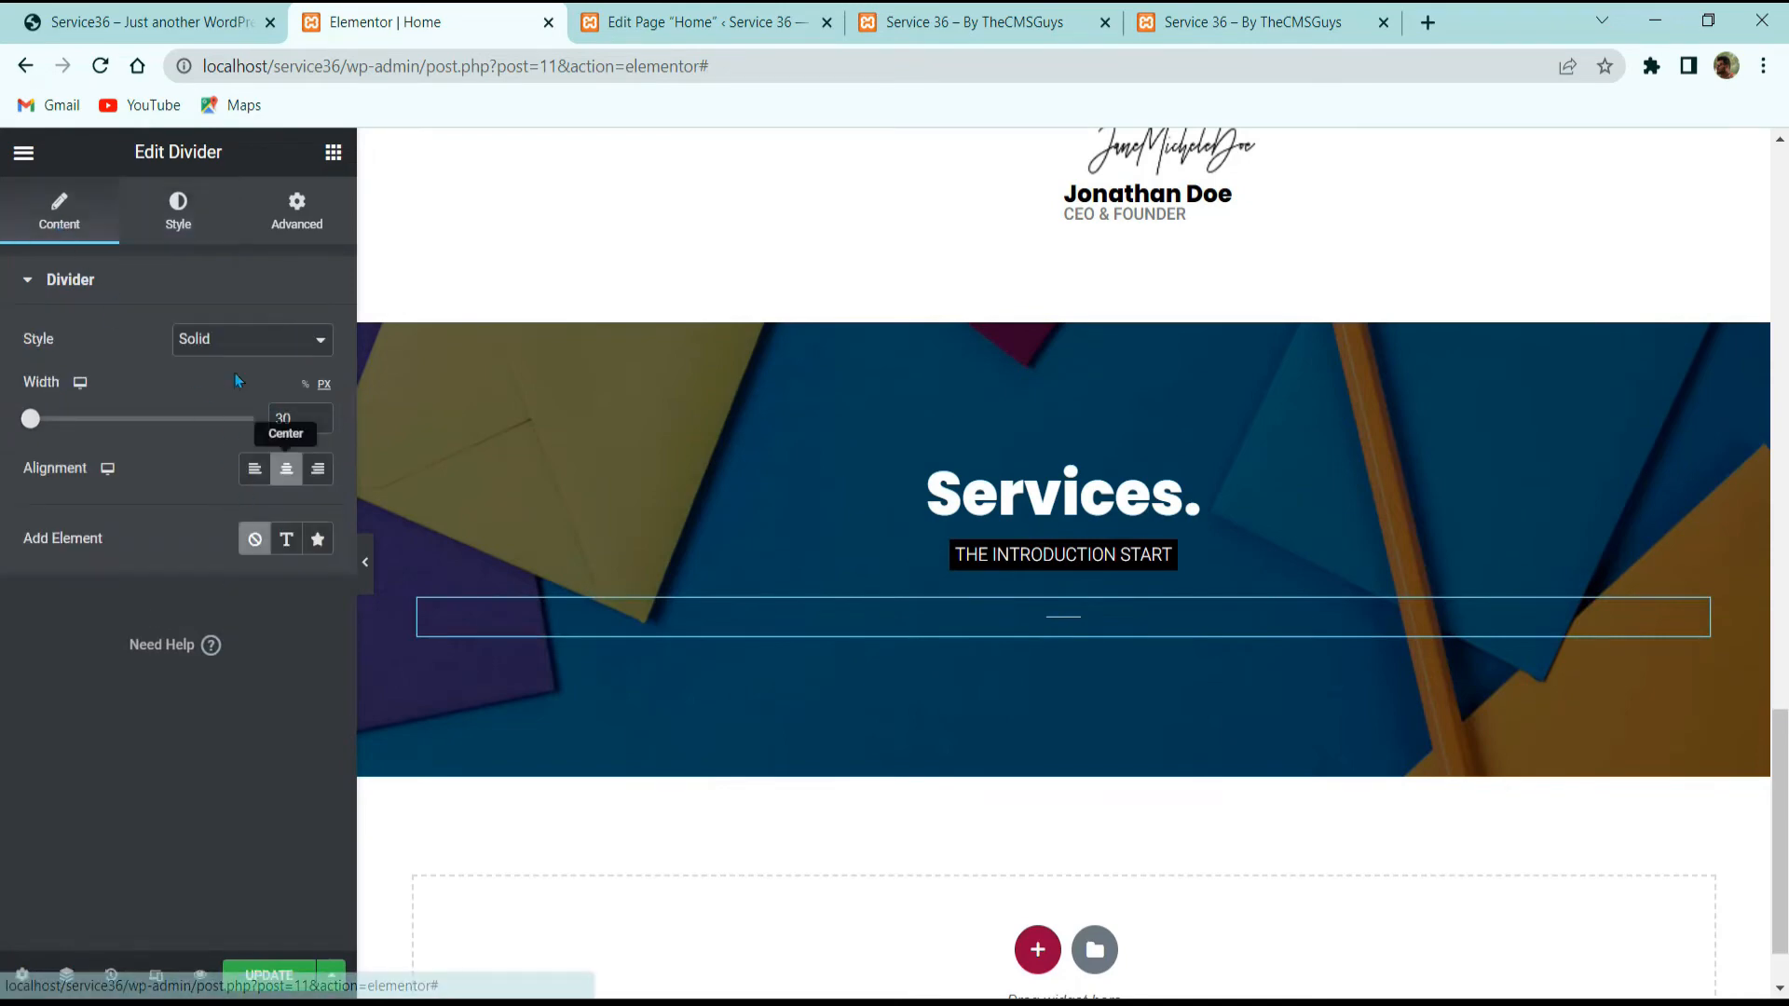
left_click(196, 343)
left_click(205, 403)
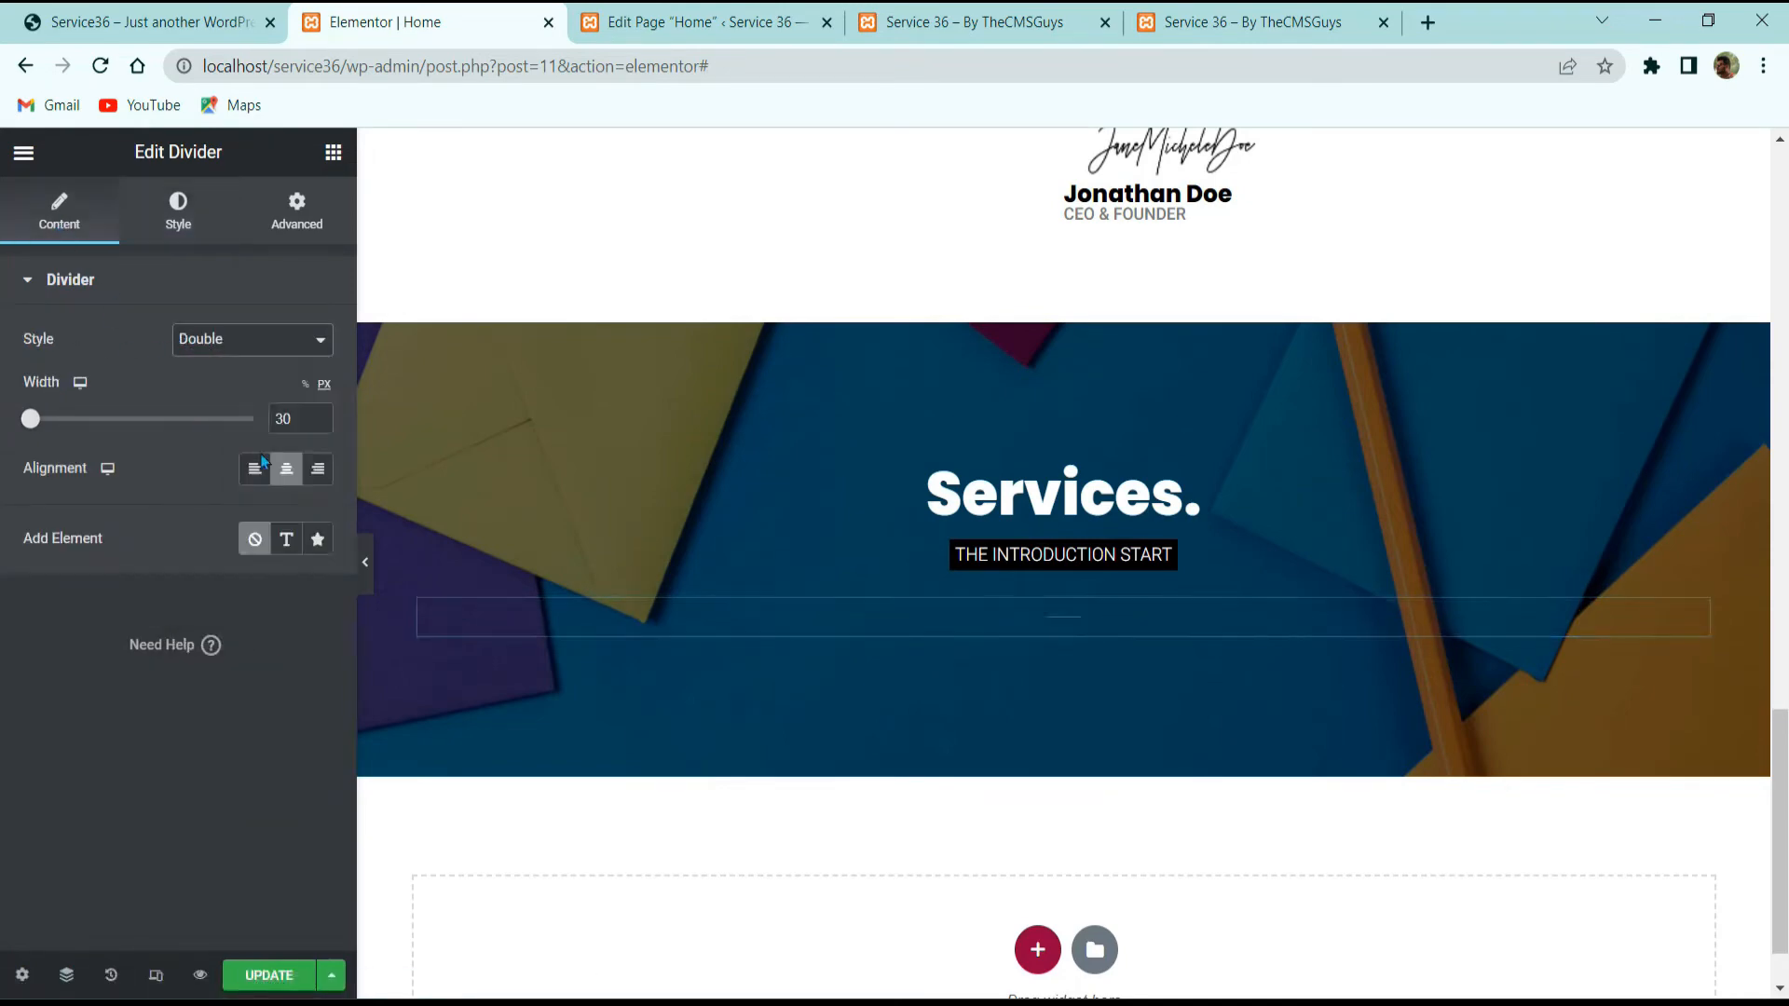
left_click(245, 343)
left_click(239, 421)
Step: Look over the reference site's Services card grid, then return to the editor
left_click(149, 22)
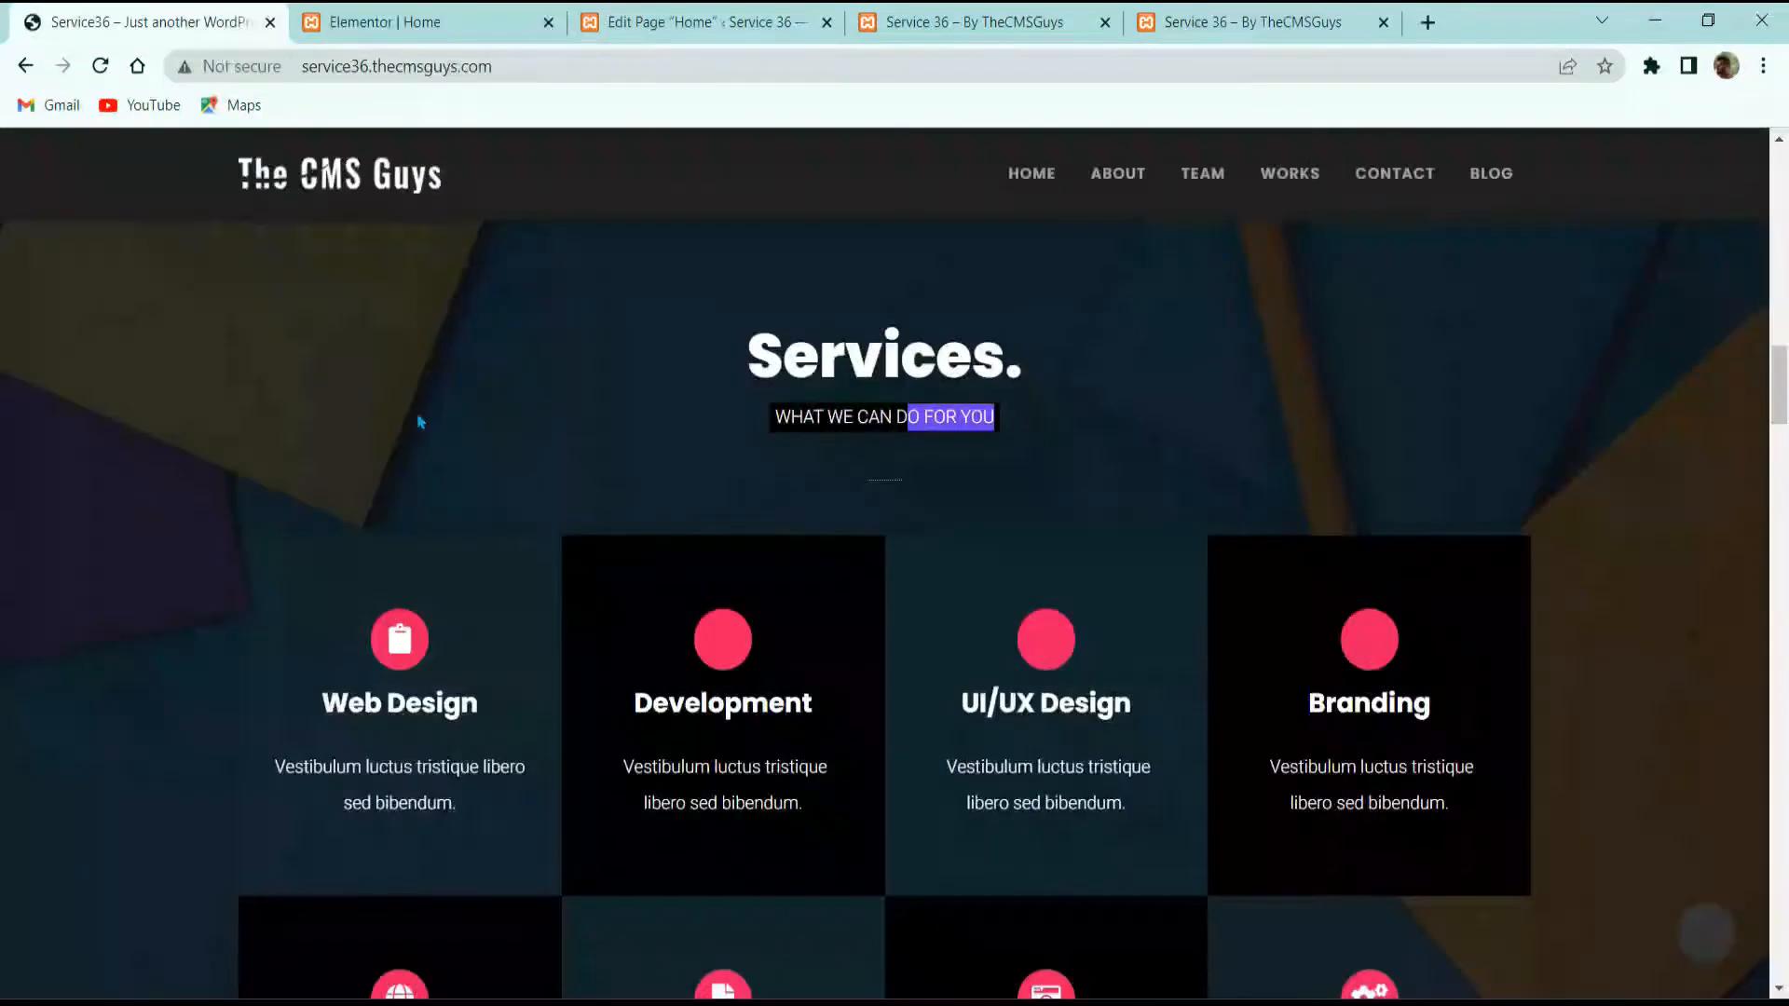
scroll(631, 557, "down", 1)
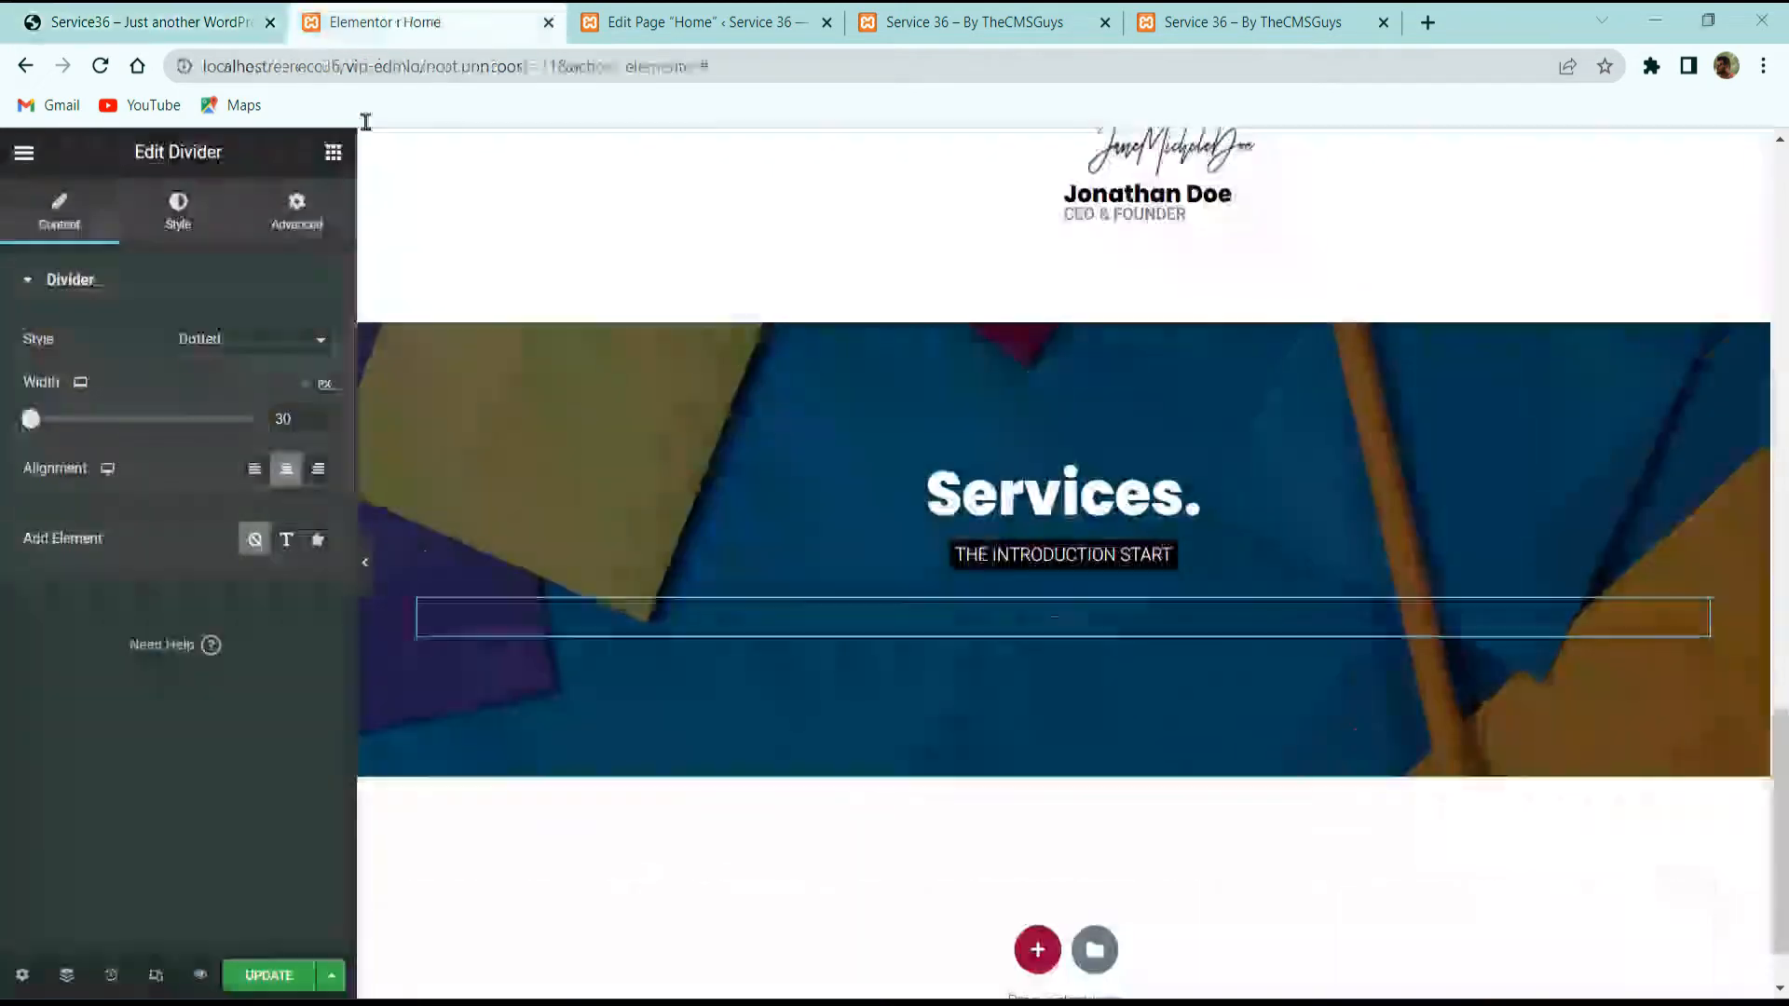
left_click(392, 17)
Step: Place an Inner Section under the divider and add two columns, making four
left_click(330, 158)
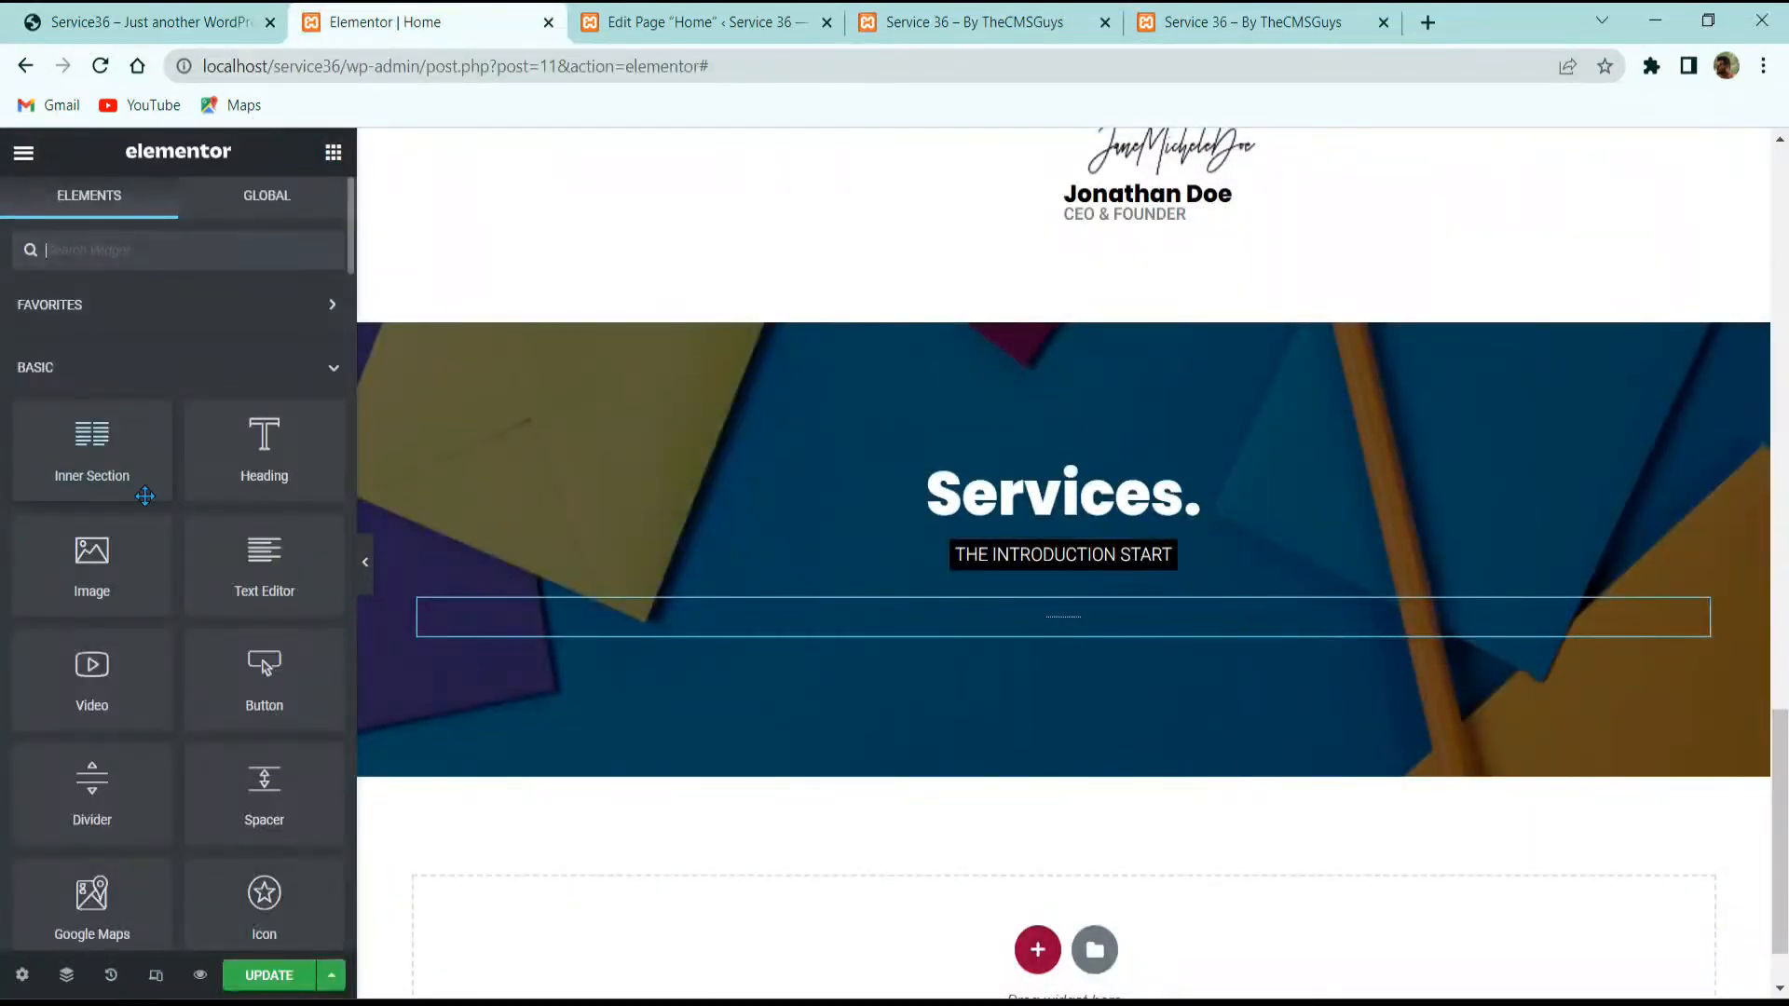
left_click_drag(145, 494, 852, 634)
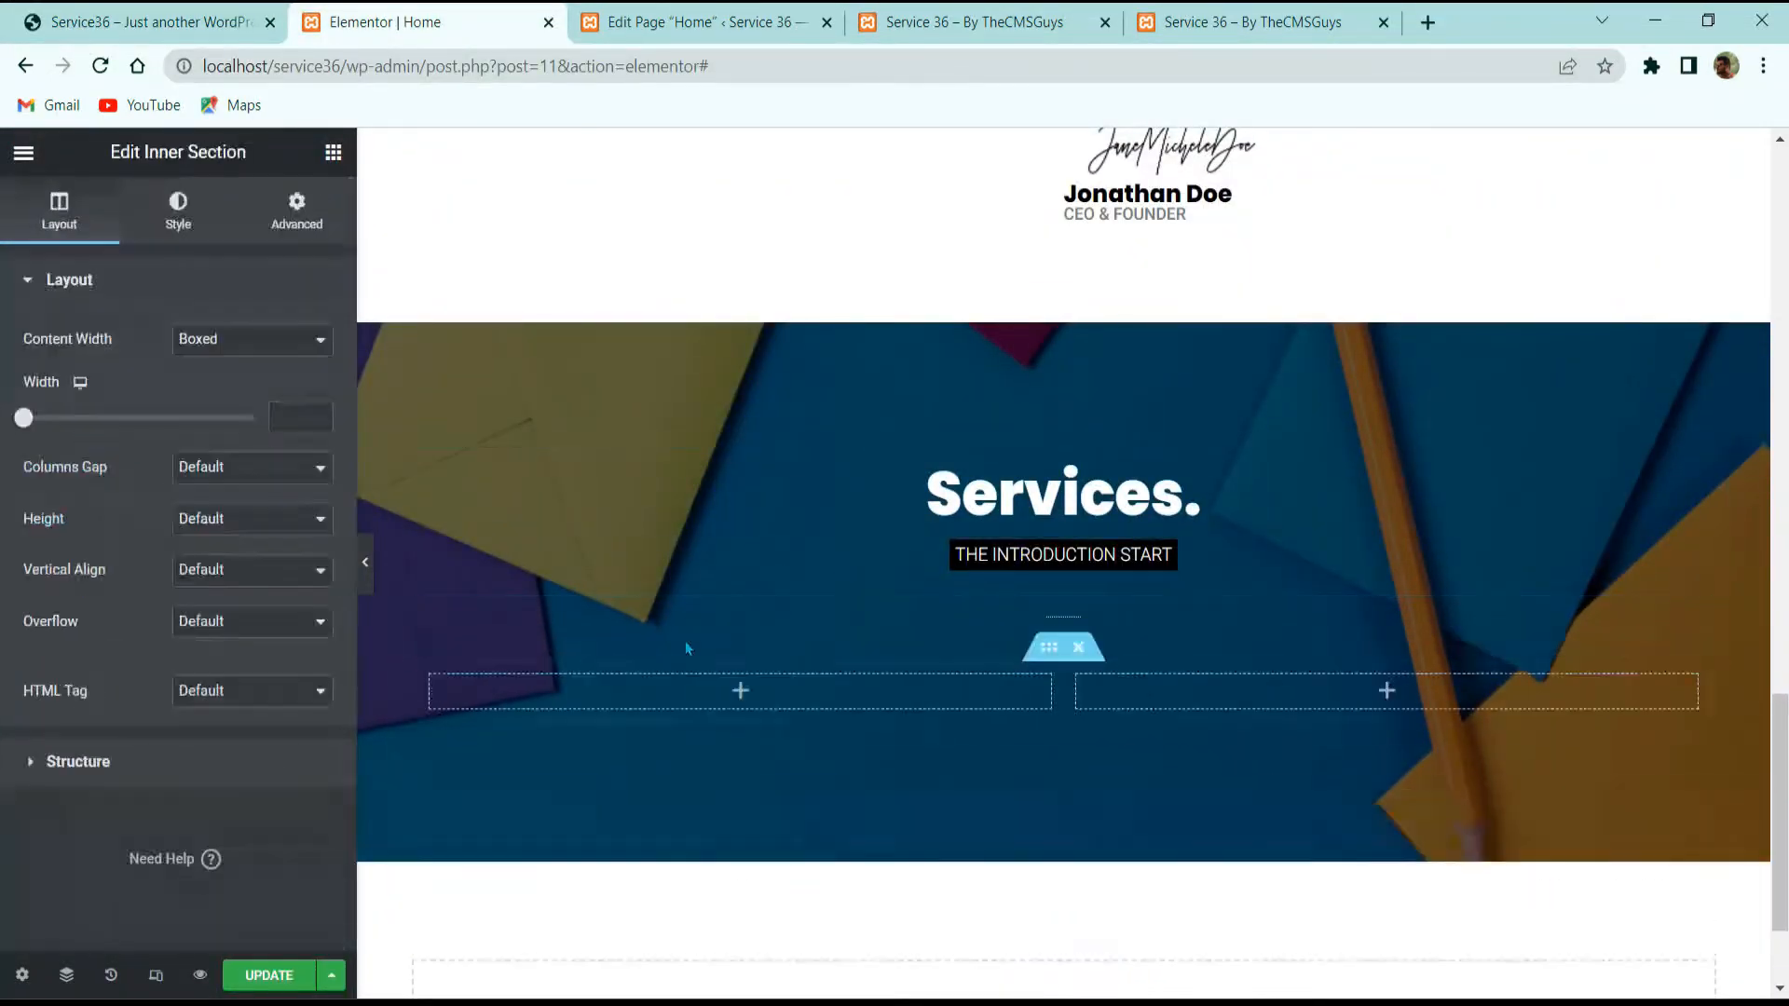
right_click(563, 743)
left_click(508, 730)
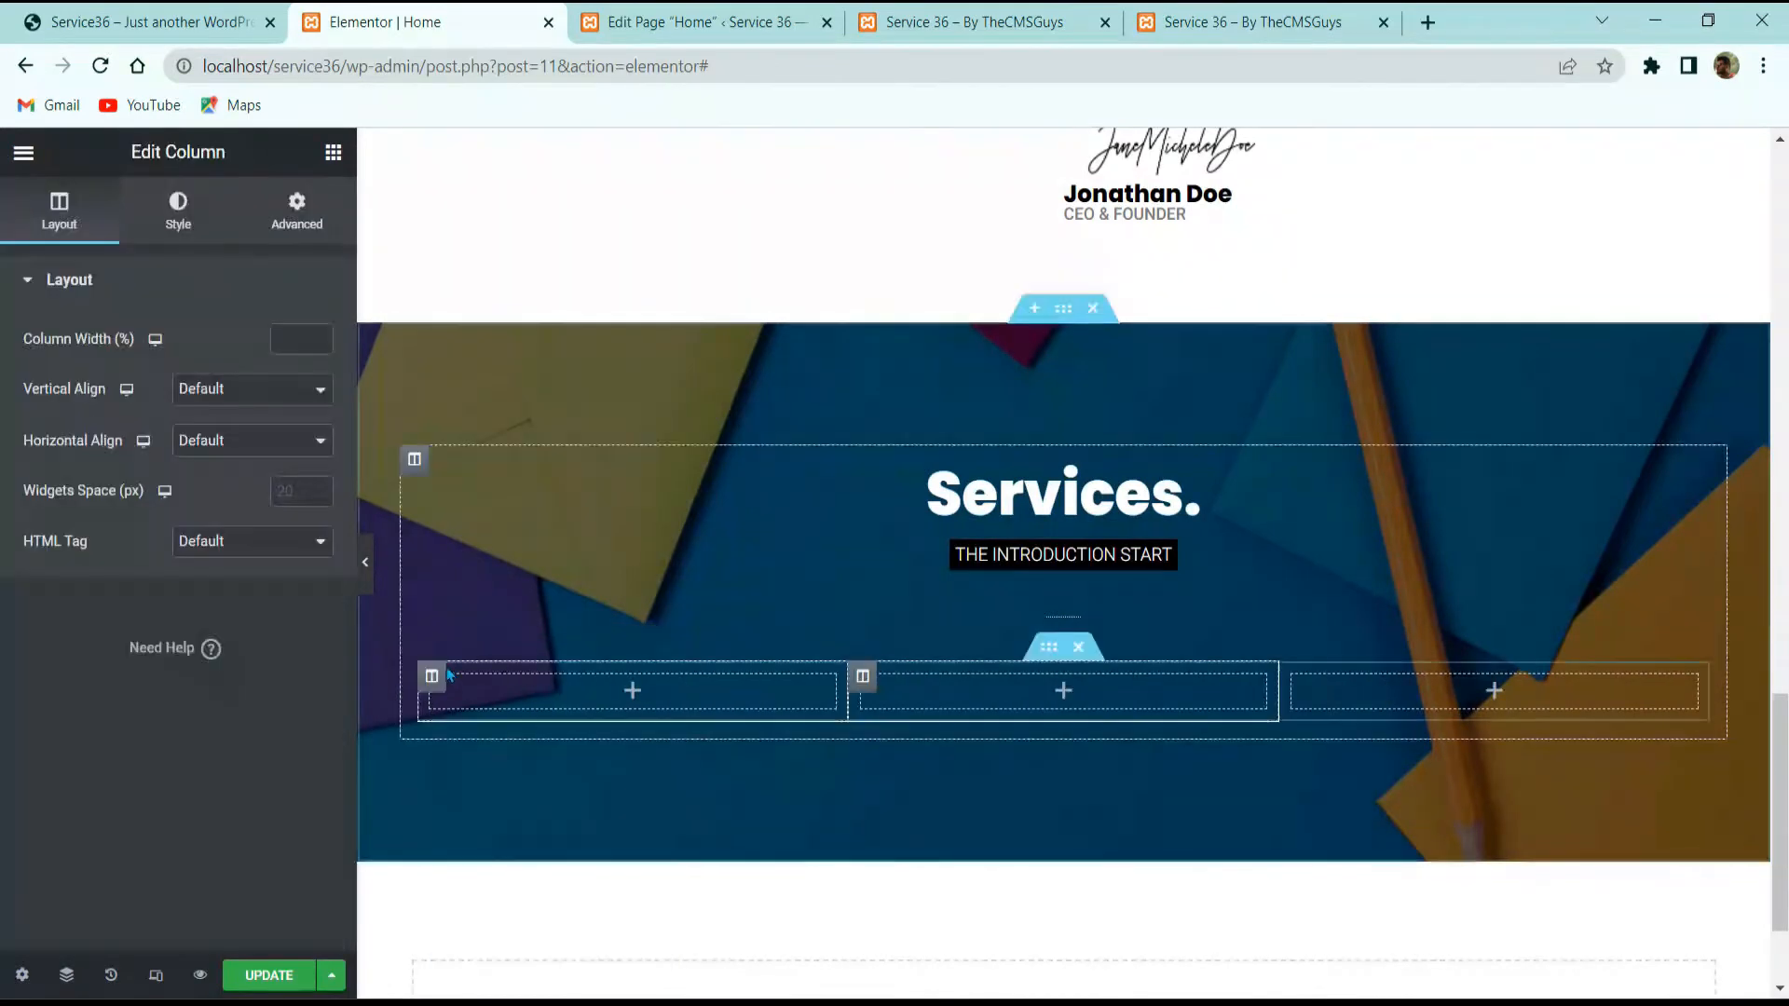
right_click(520, 736)
left_click(520, 732)
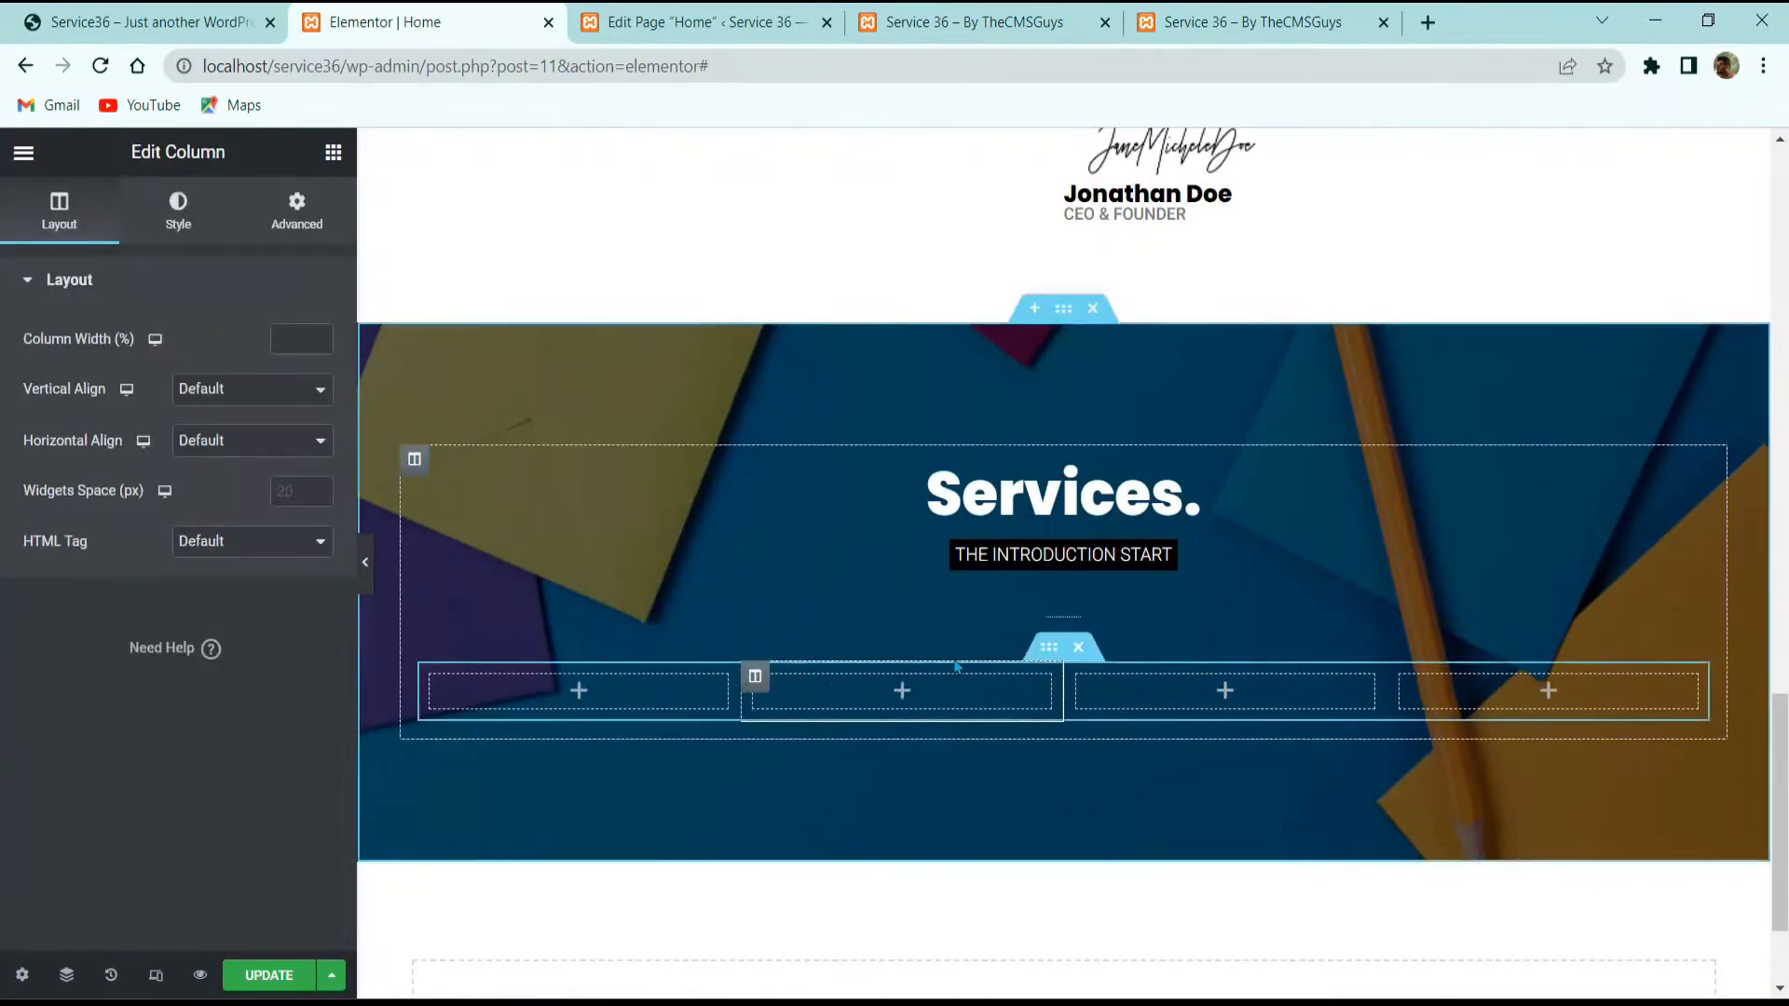
left_click(78, 24)
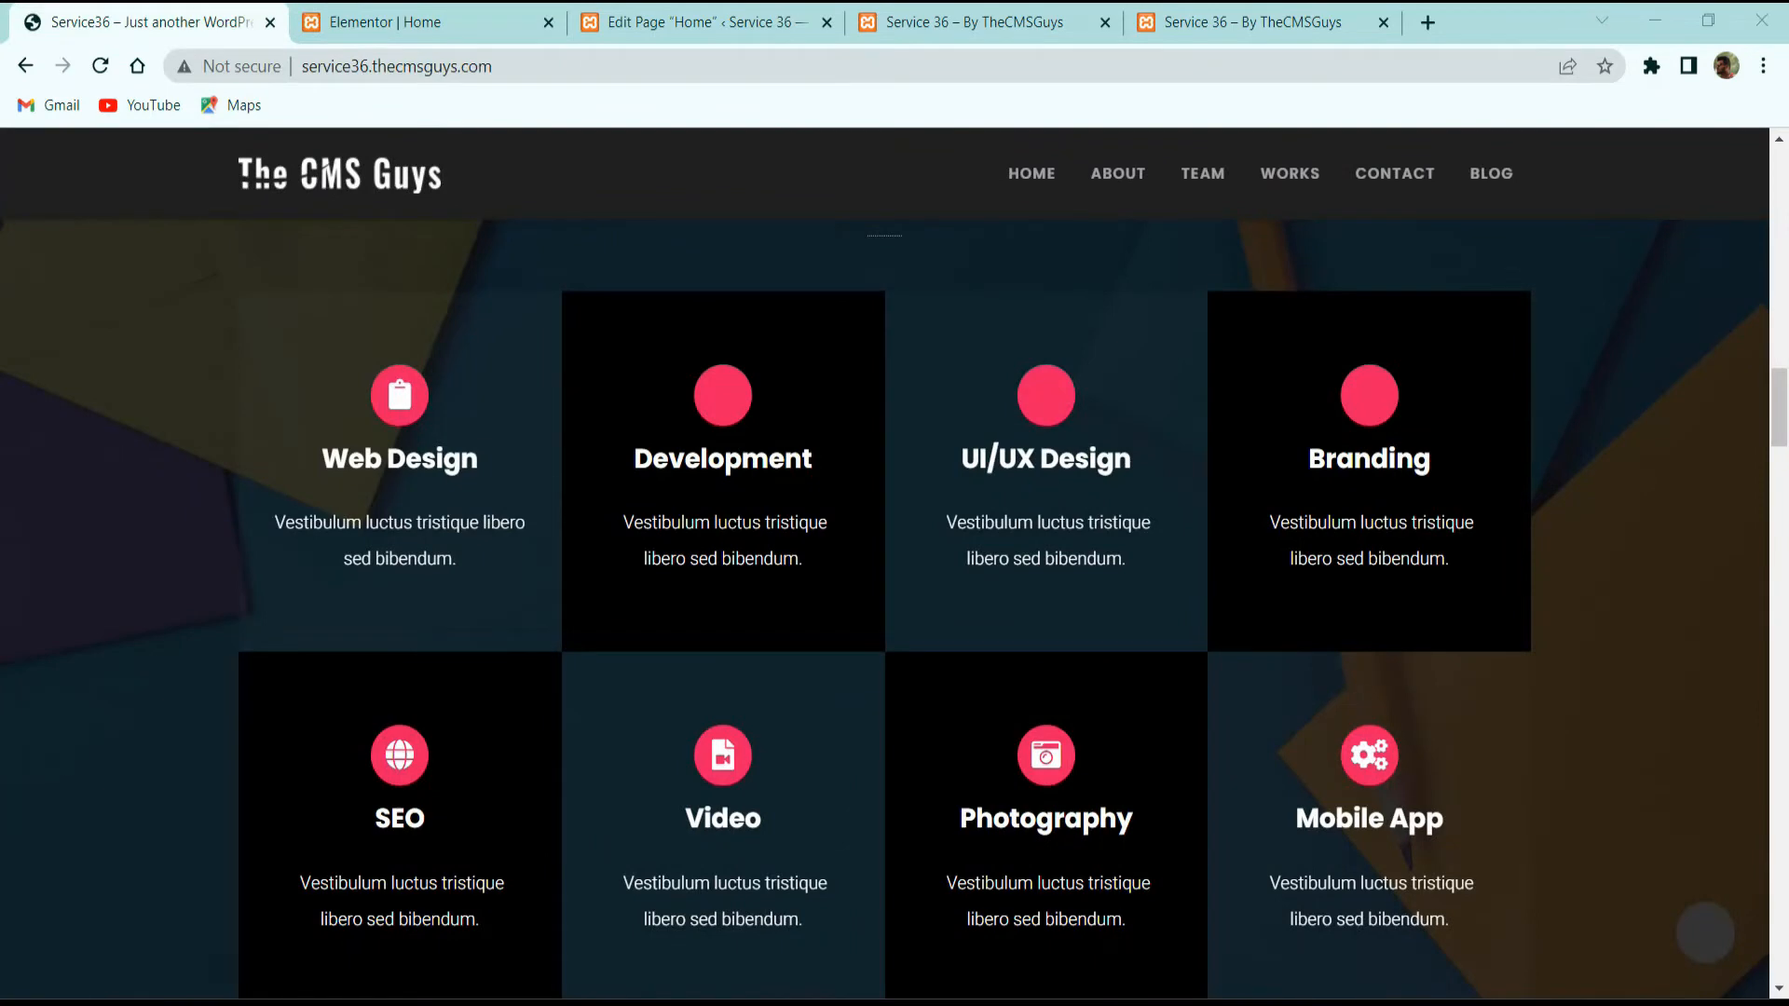
left_click(508, 19)
left_click(333, 152)
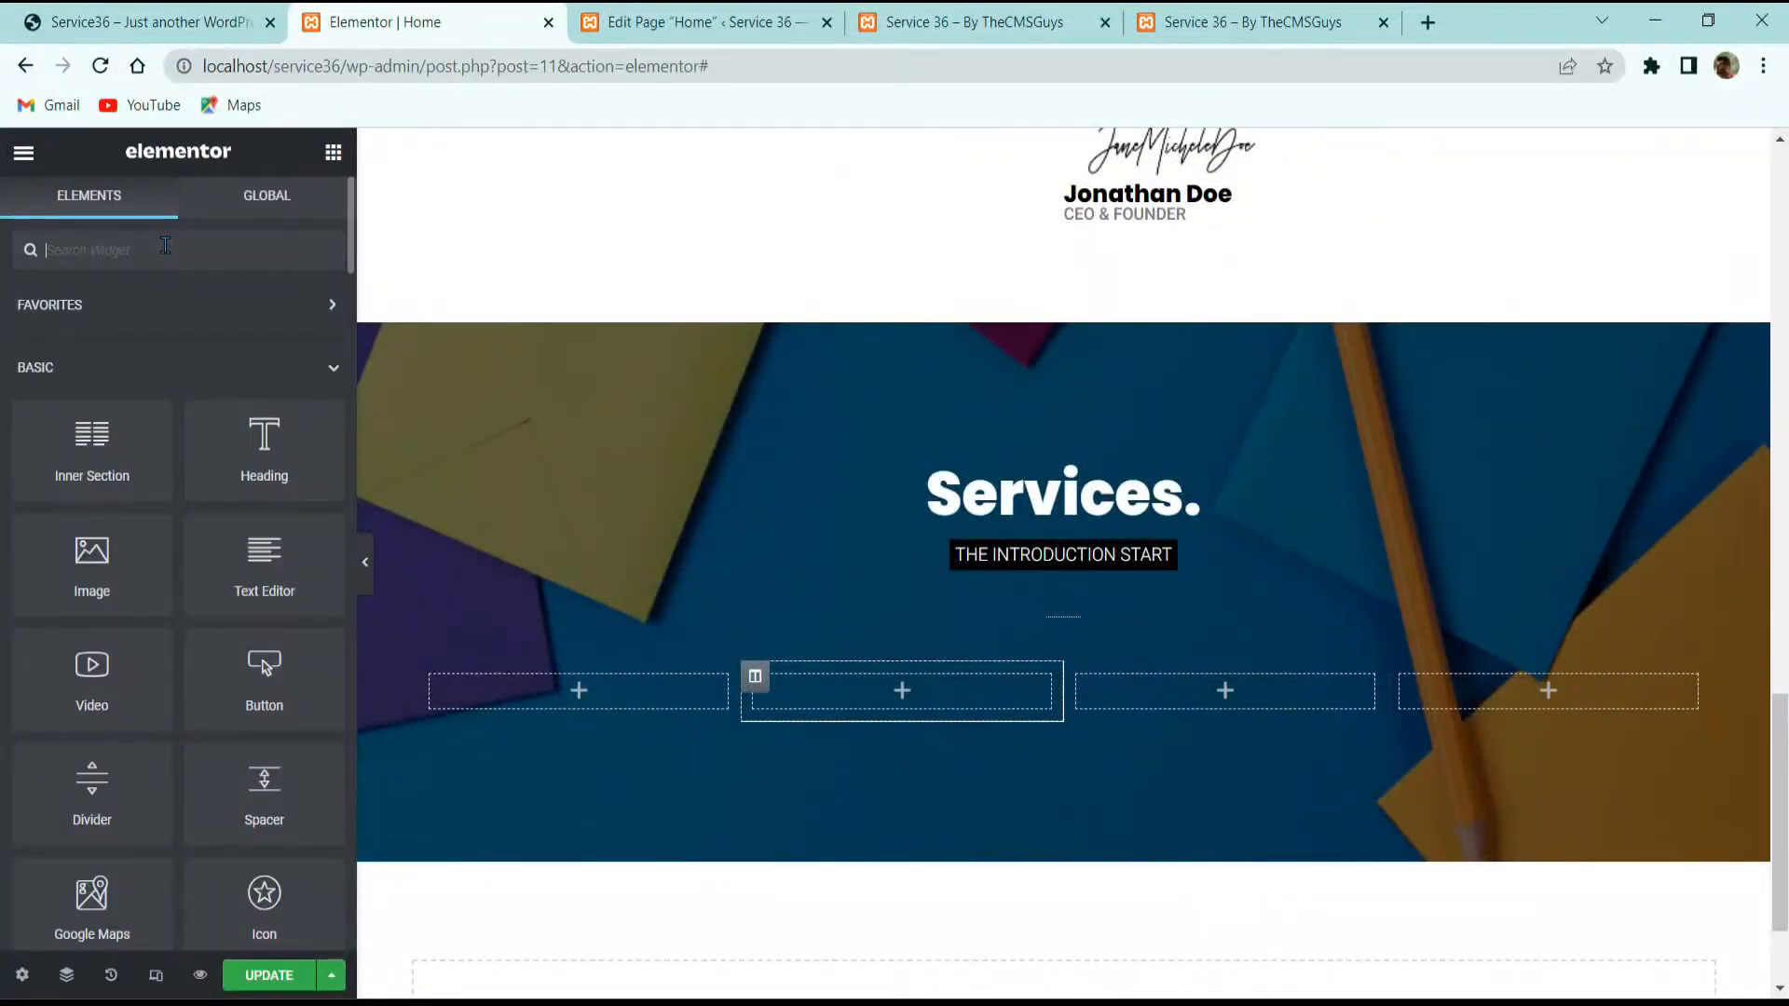
Step: Find the Anggita Text Icon widget by searching 'text' and drop it into the first column
left_click(165, 246)
type("text")
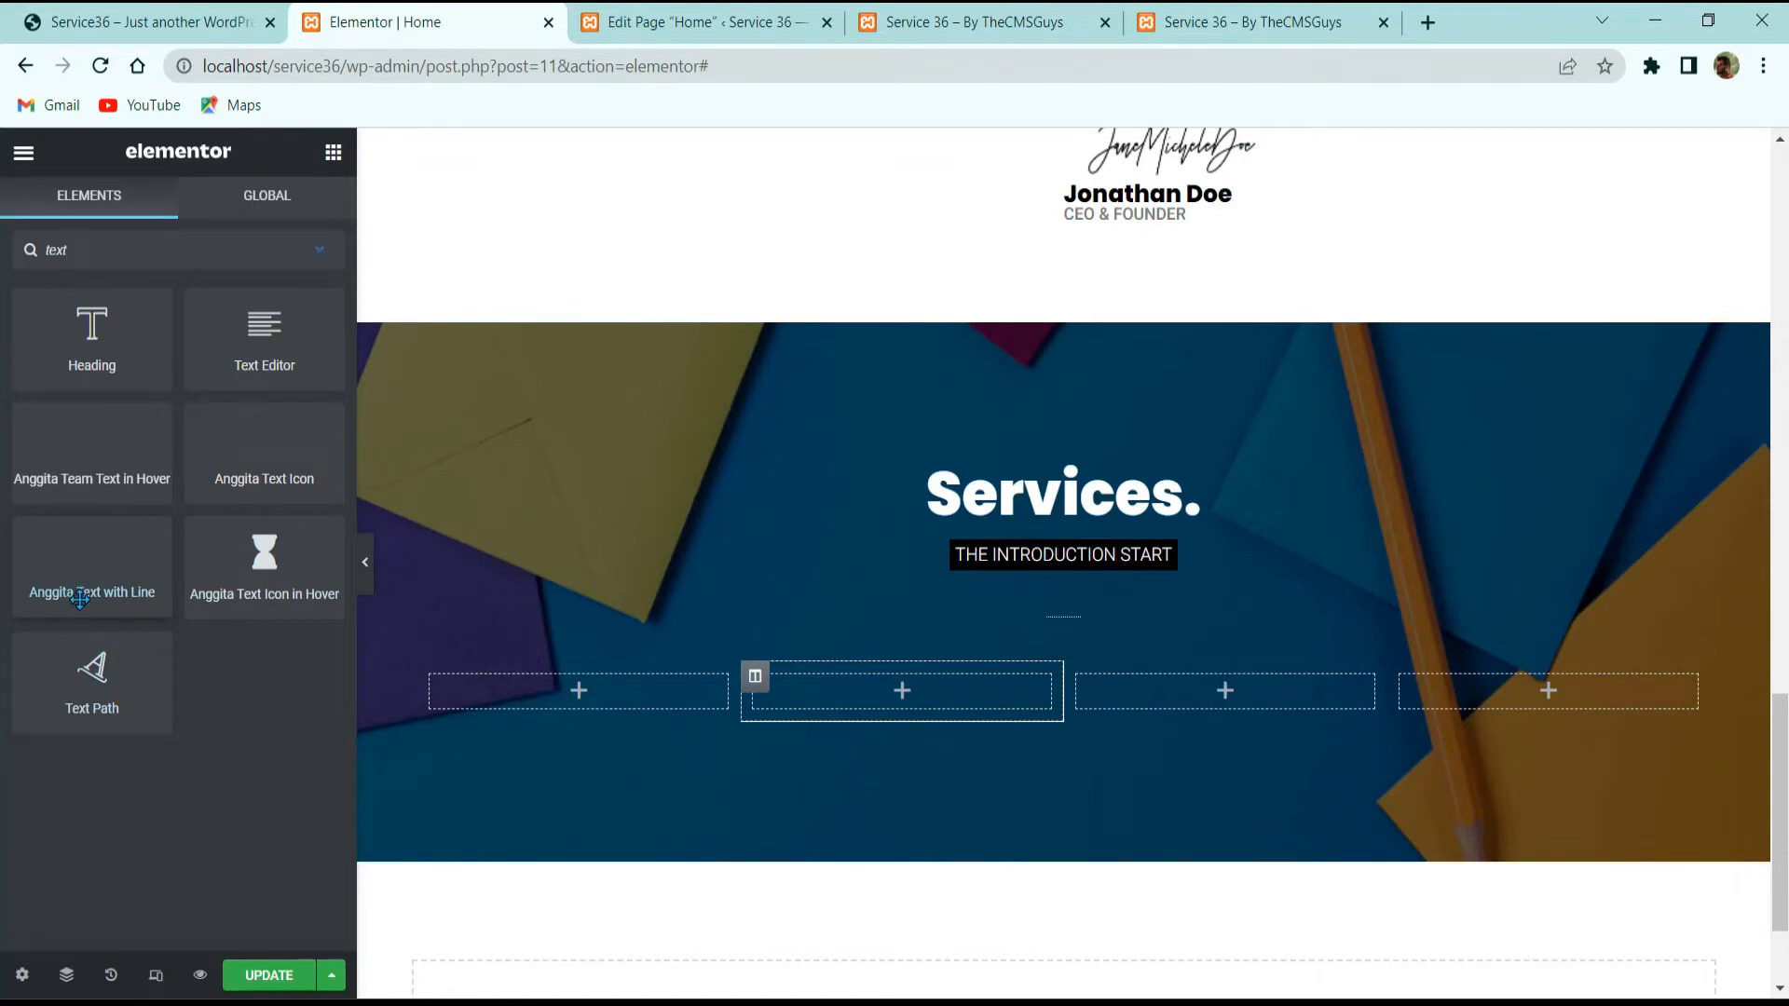
left_click_drag(268, 461, 540, 680)
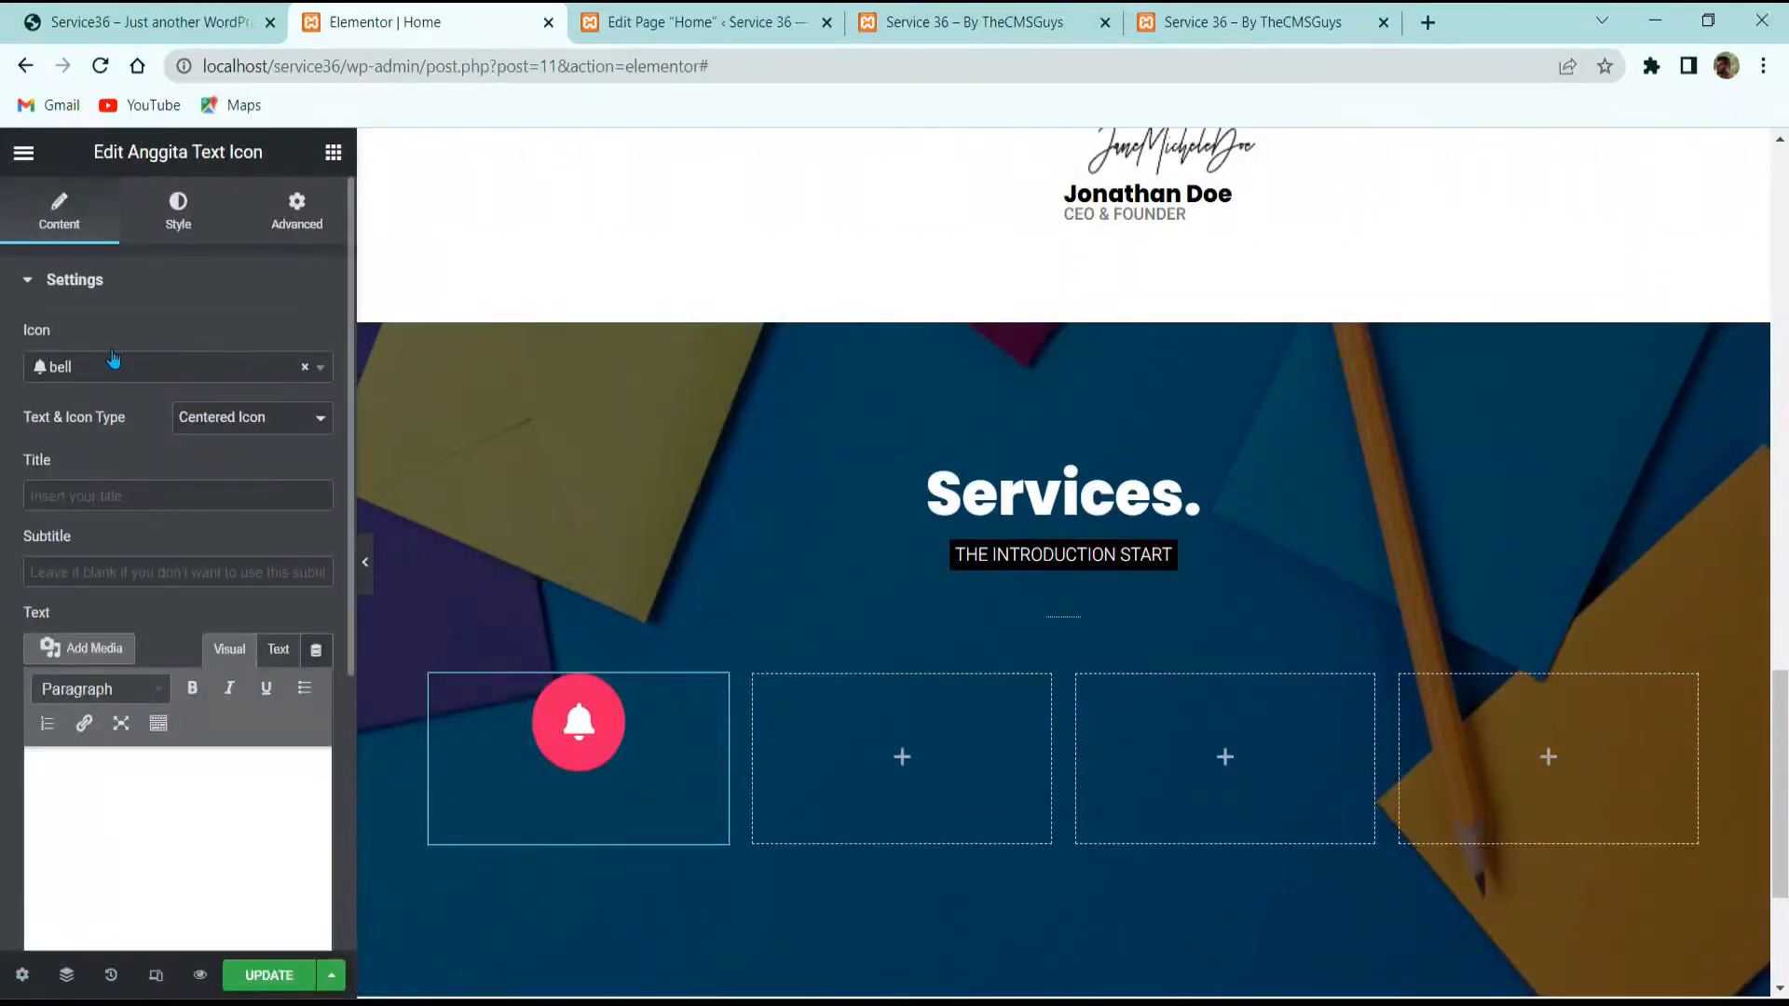
Step: Change the widget's icon from bell to clipboard by searching 'cli'
left_click(109, 378)
left_click(110, 375)
left_click(107, 372)
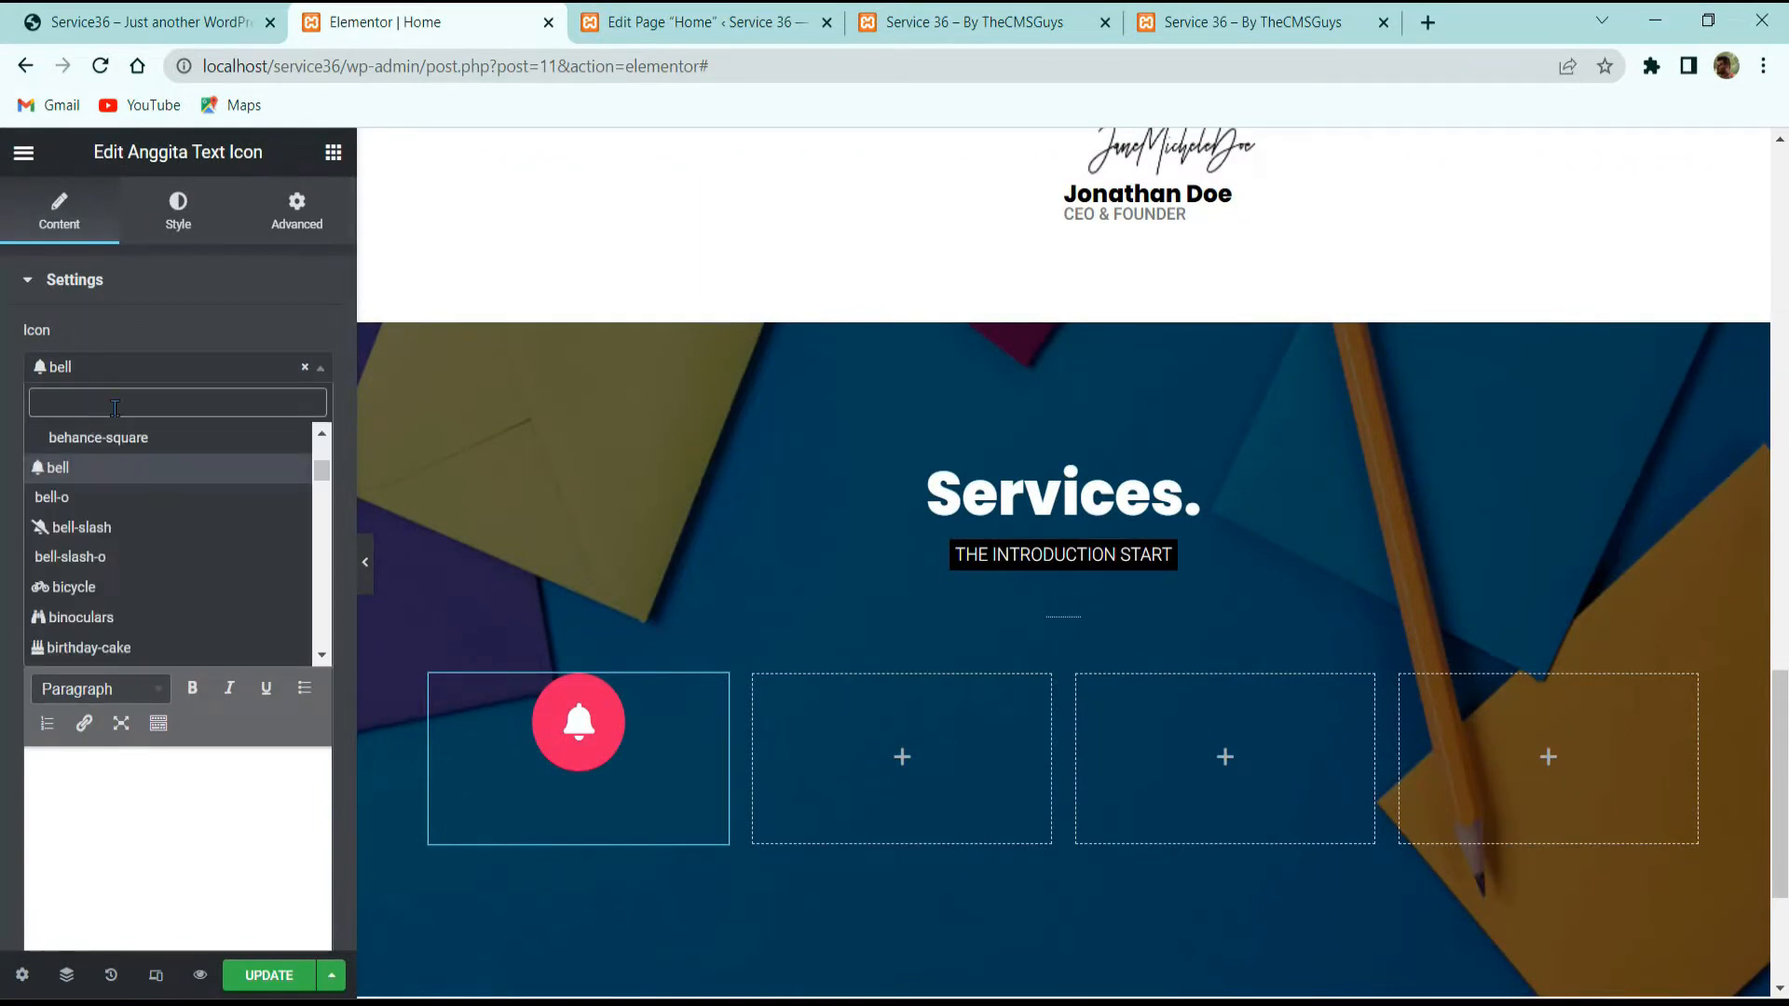
type("clip")
key("Return")
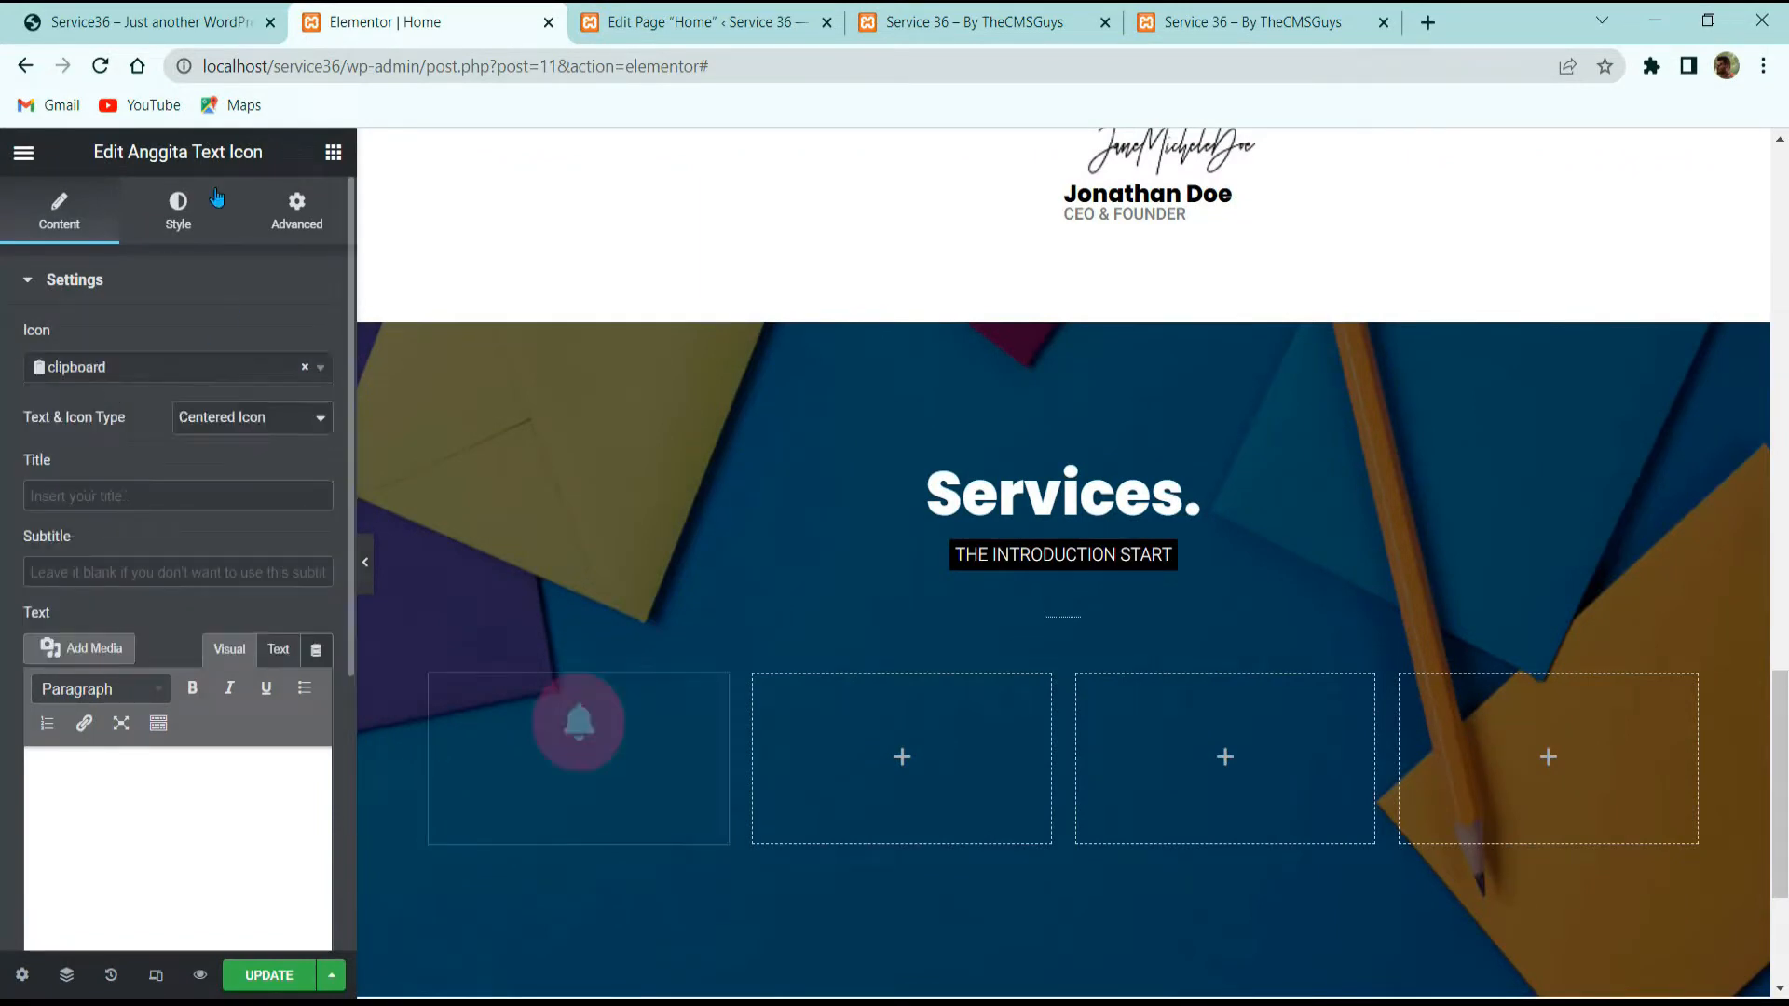
left_click(140, 21)
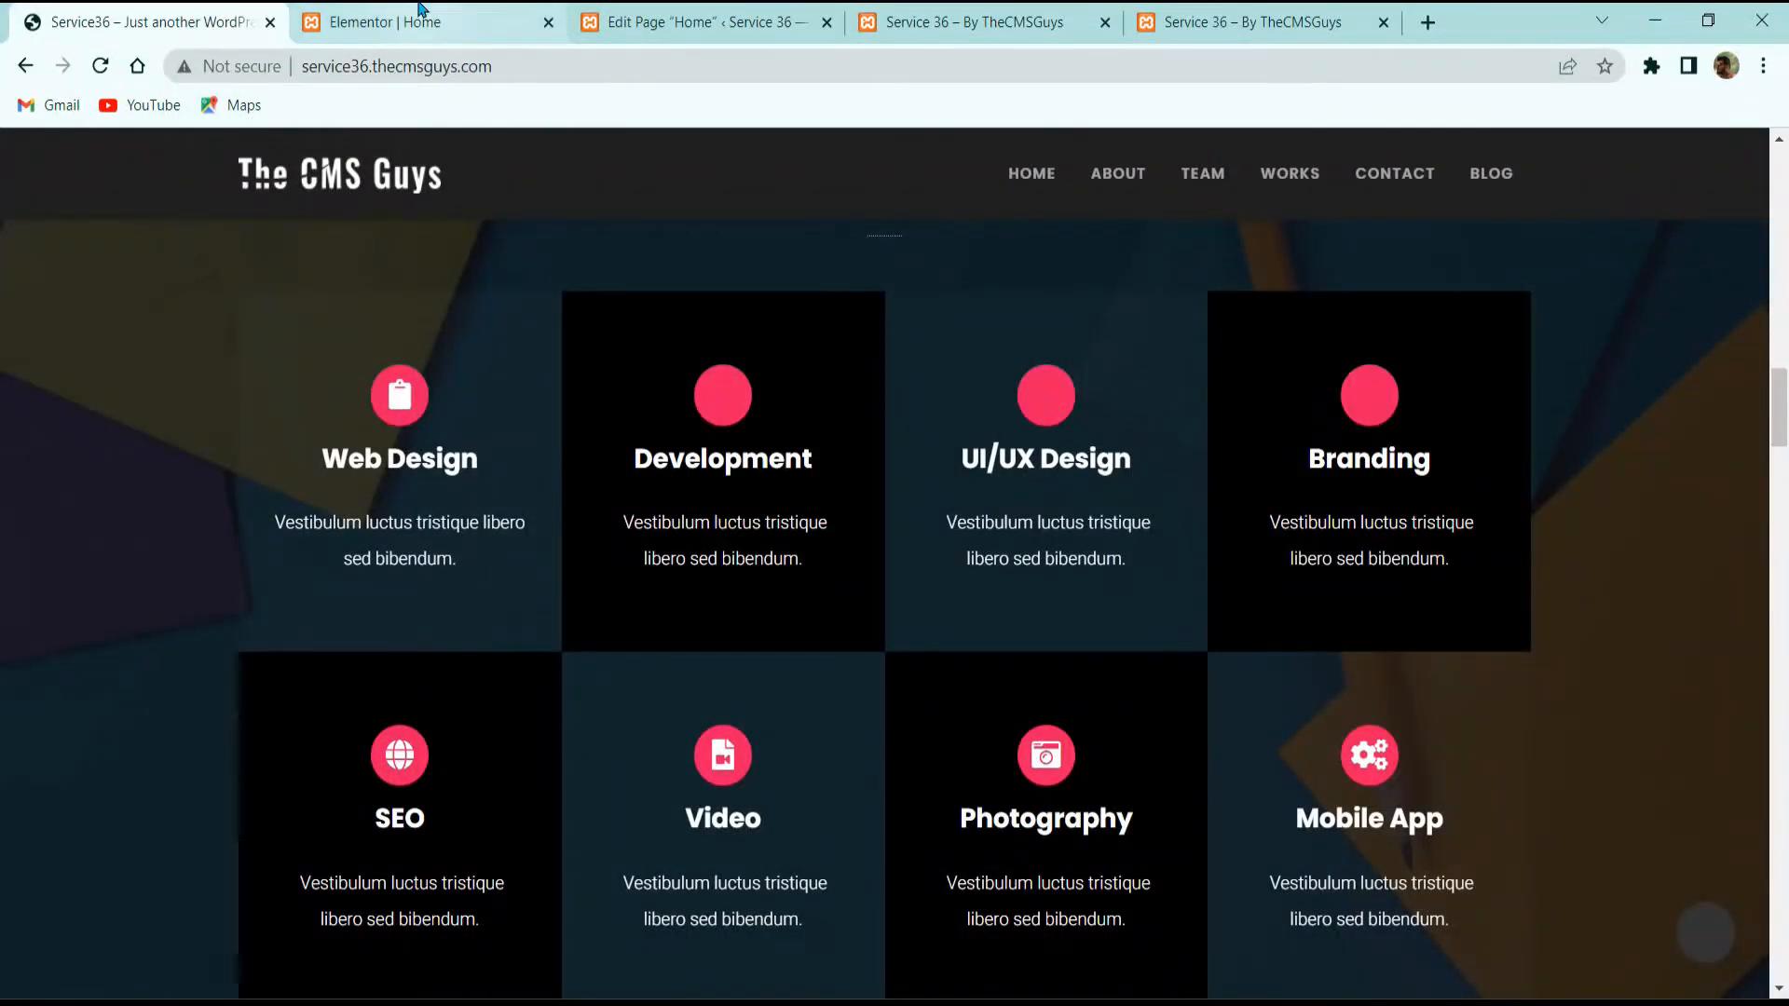
Step: Copy 'Web Design' from the reference site into the card's title field
left_click(421, 16)
left_click(168, 21)
triple_click(369, 459)
key("ctrl+c")
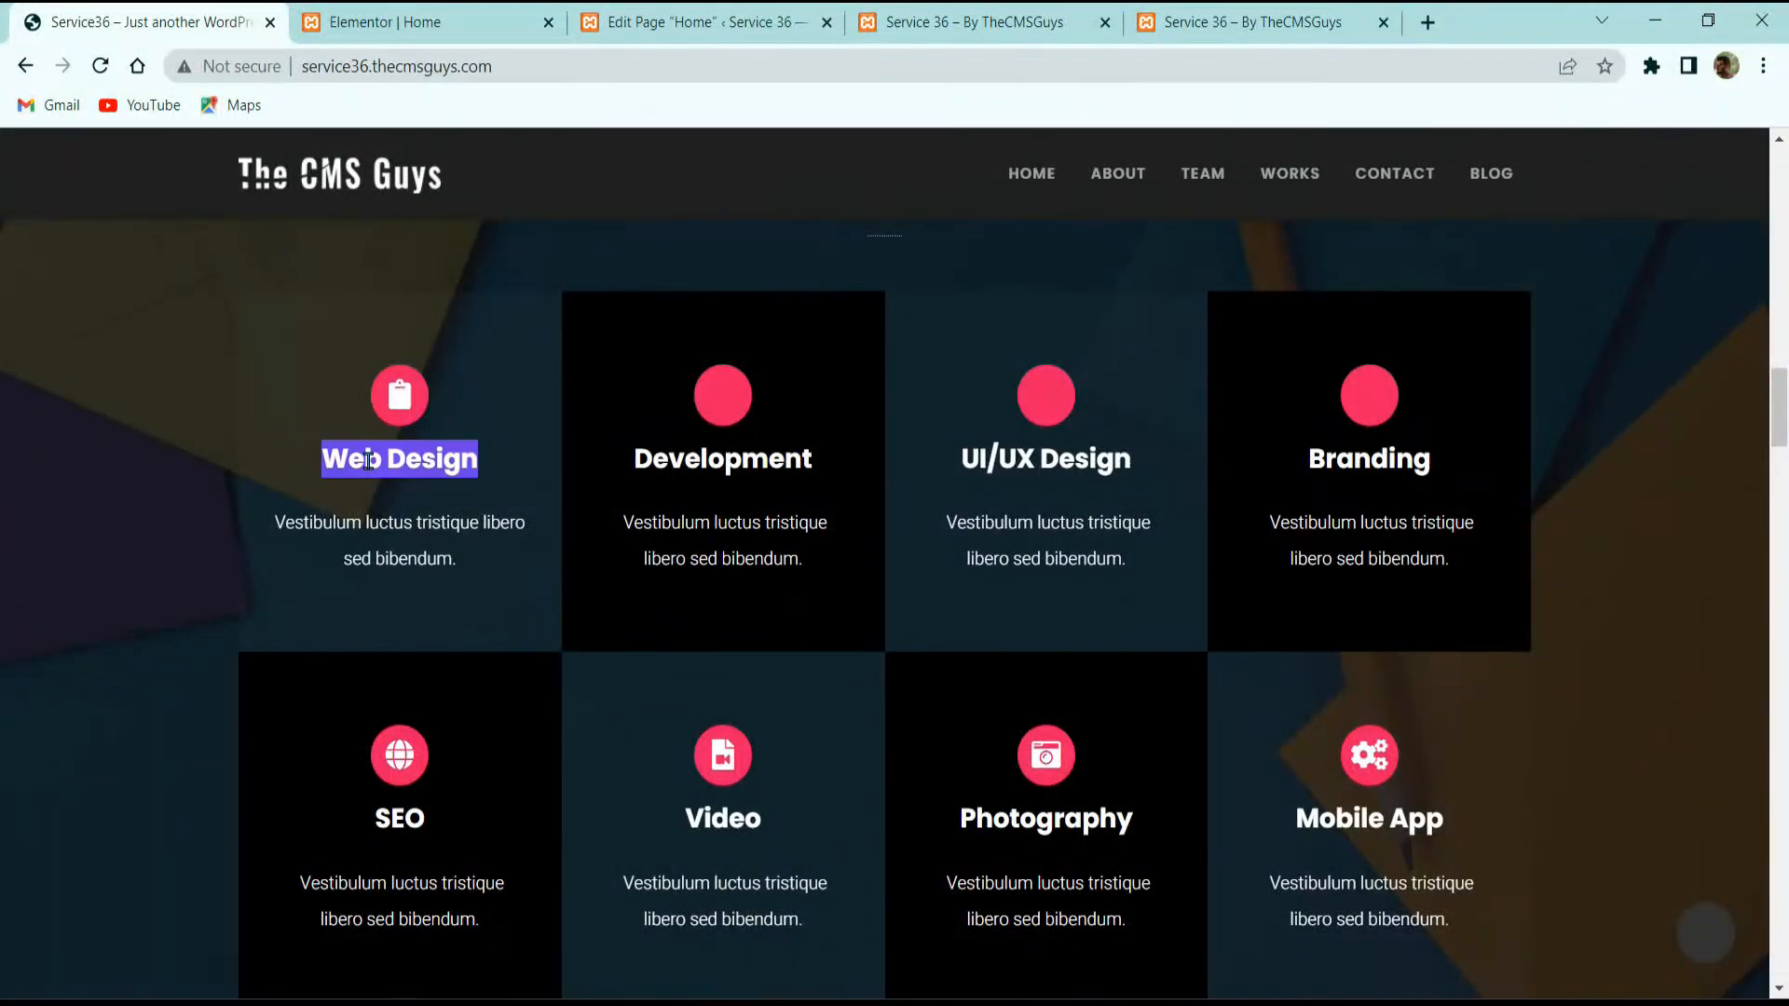
left_click(421, 22)
left_click(159, 503)
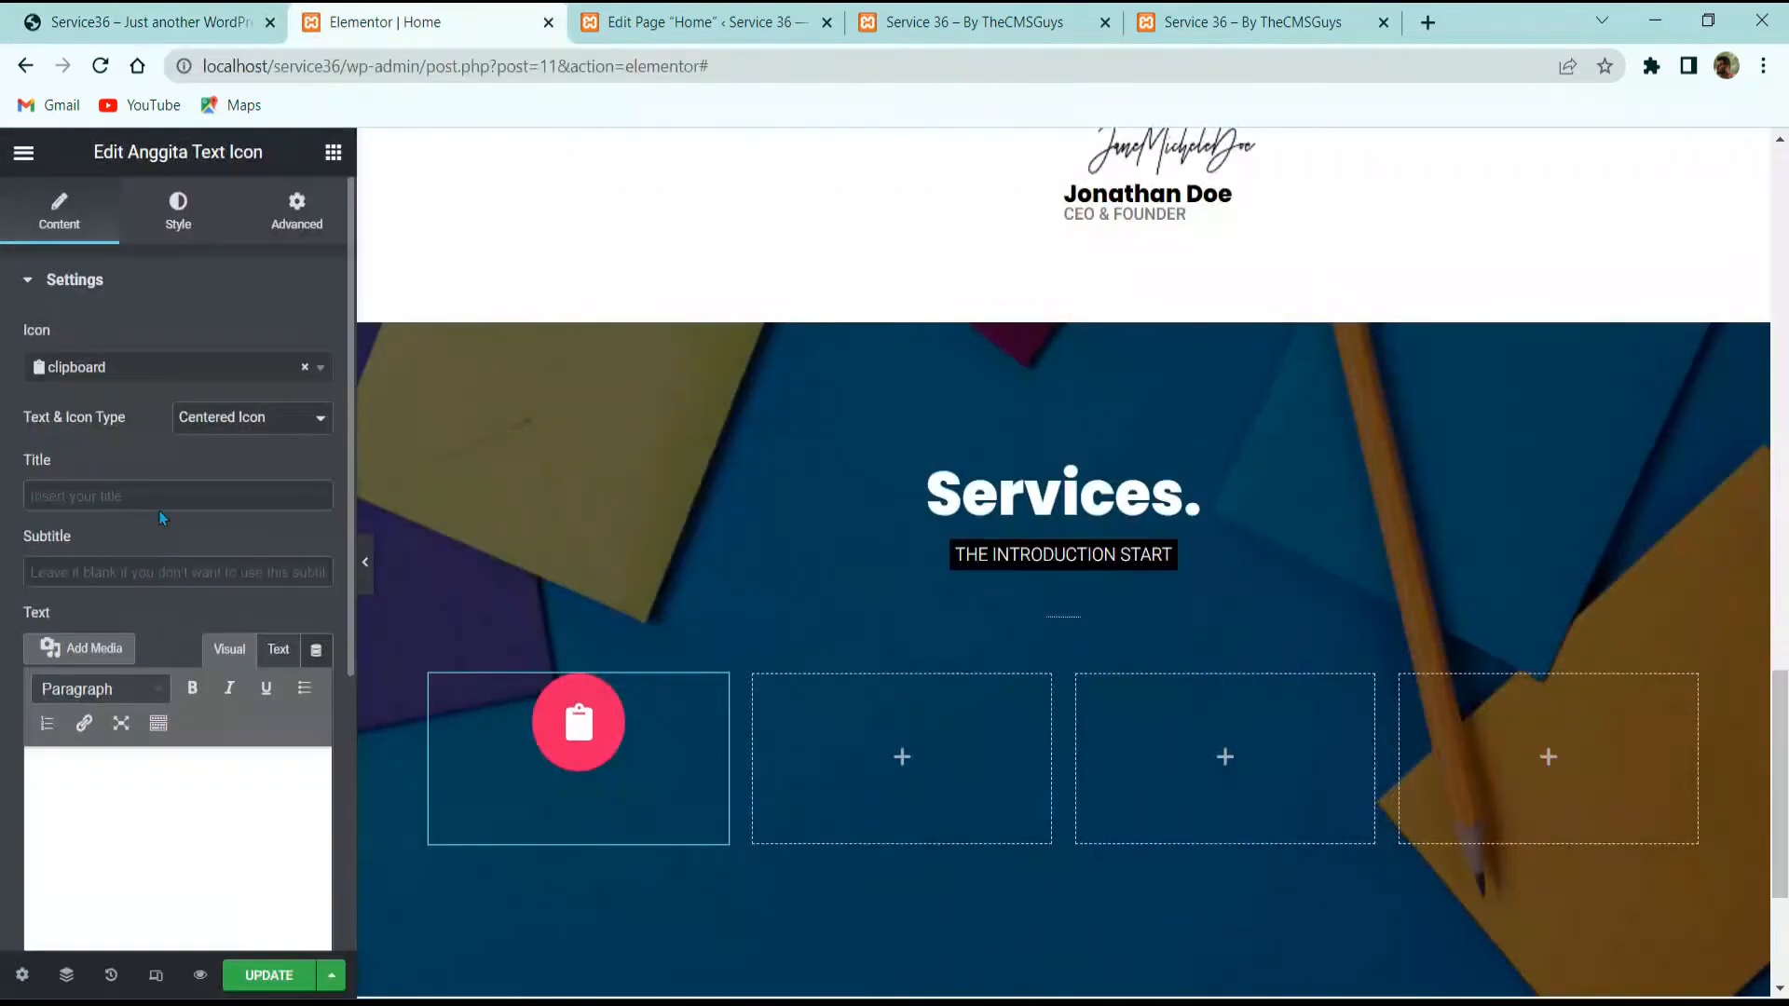
key("ctrl+v")
Step: Paste the reference site's 'Vestibulum luctus tristique libero sed bibendum.' paragraph into the card's text
left_click(163, 21)
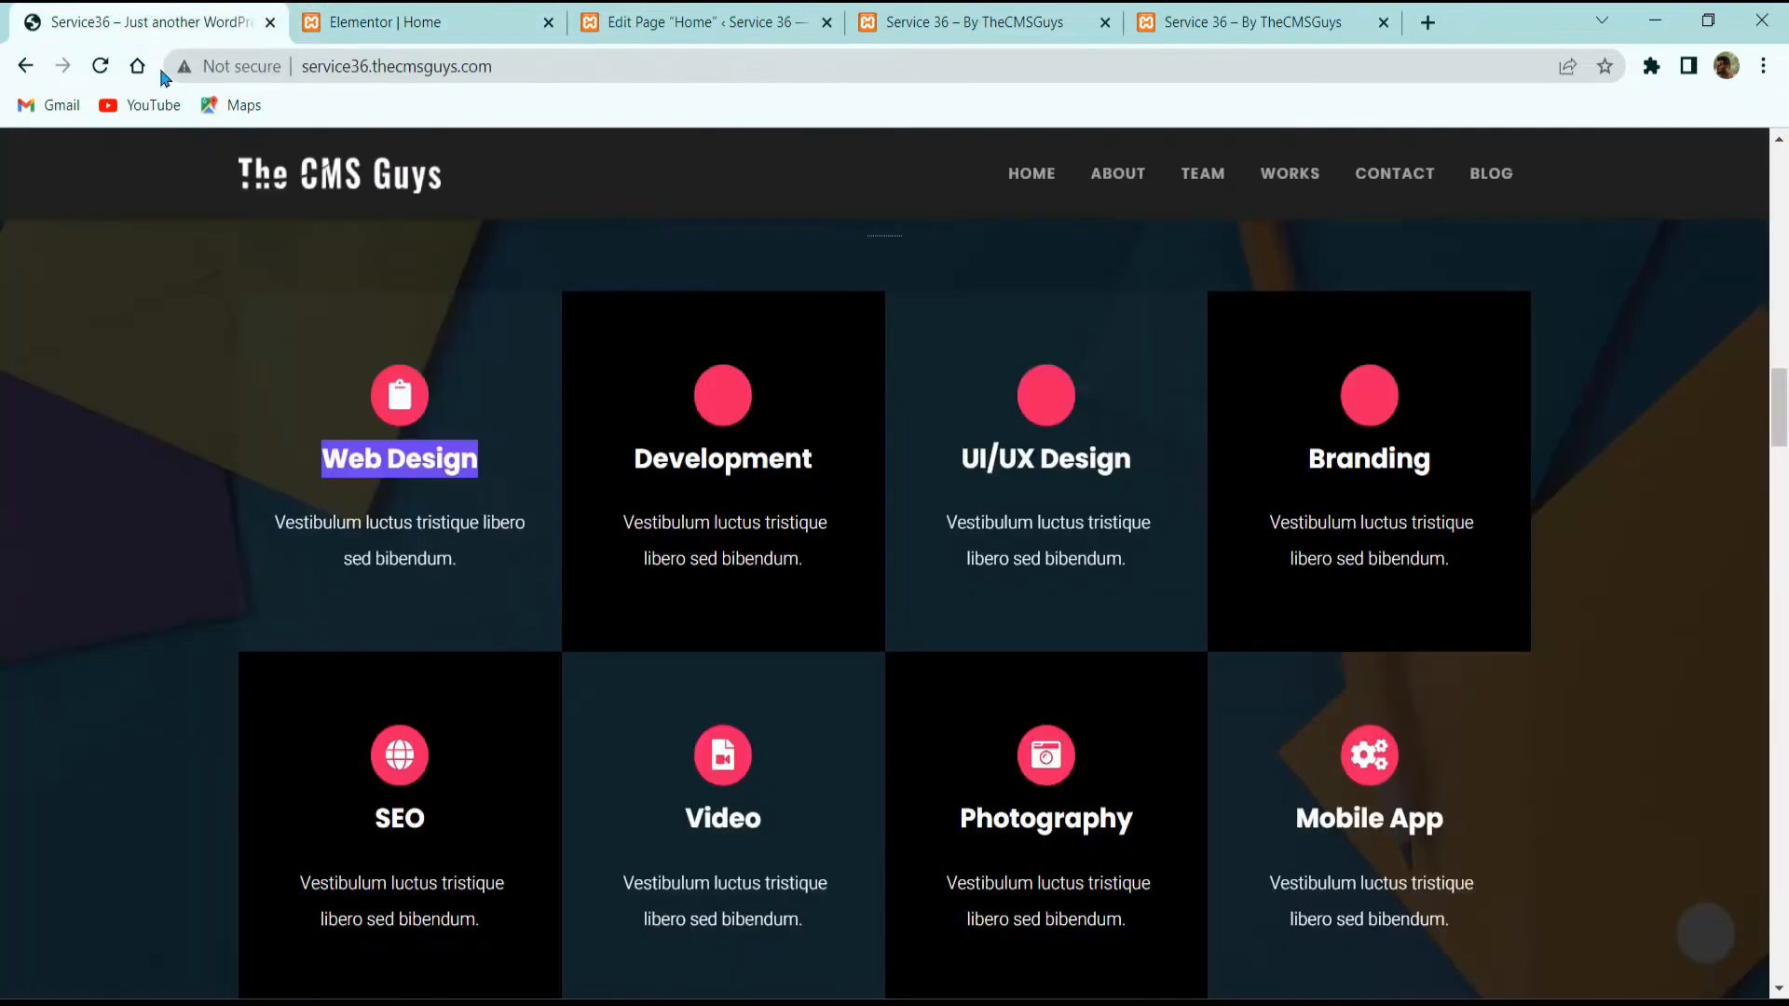
triple_click(384, 557)
key("ctrl+c")
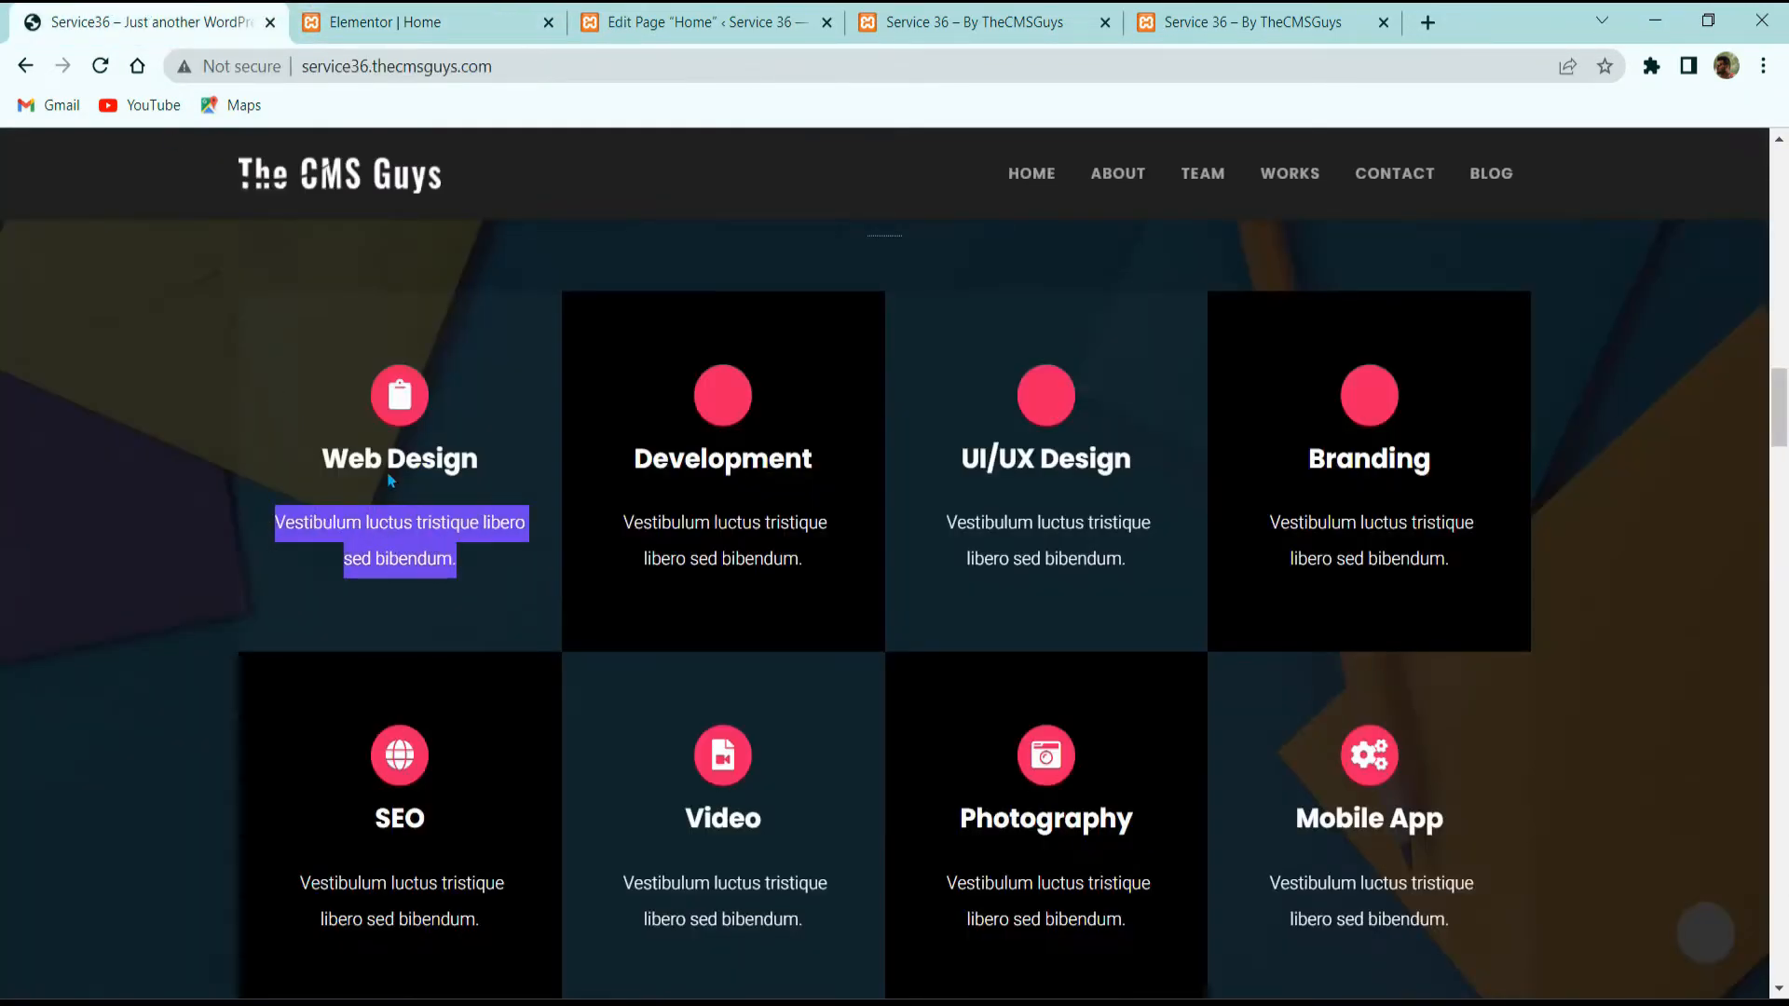
left_click(405, 14)
left_click(152, 785)
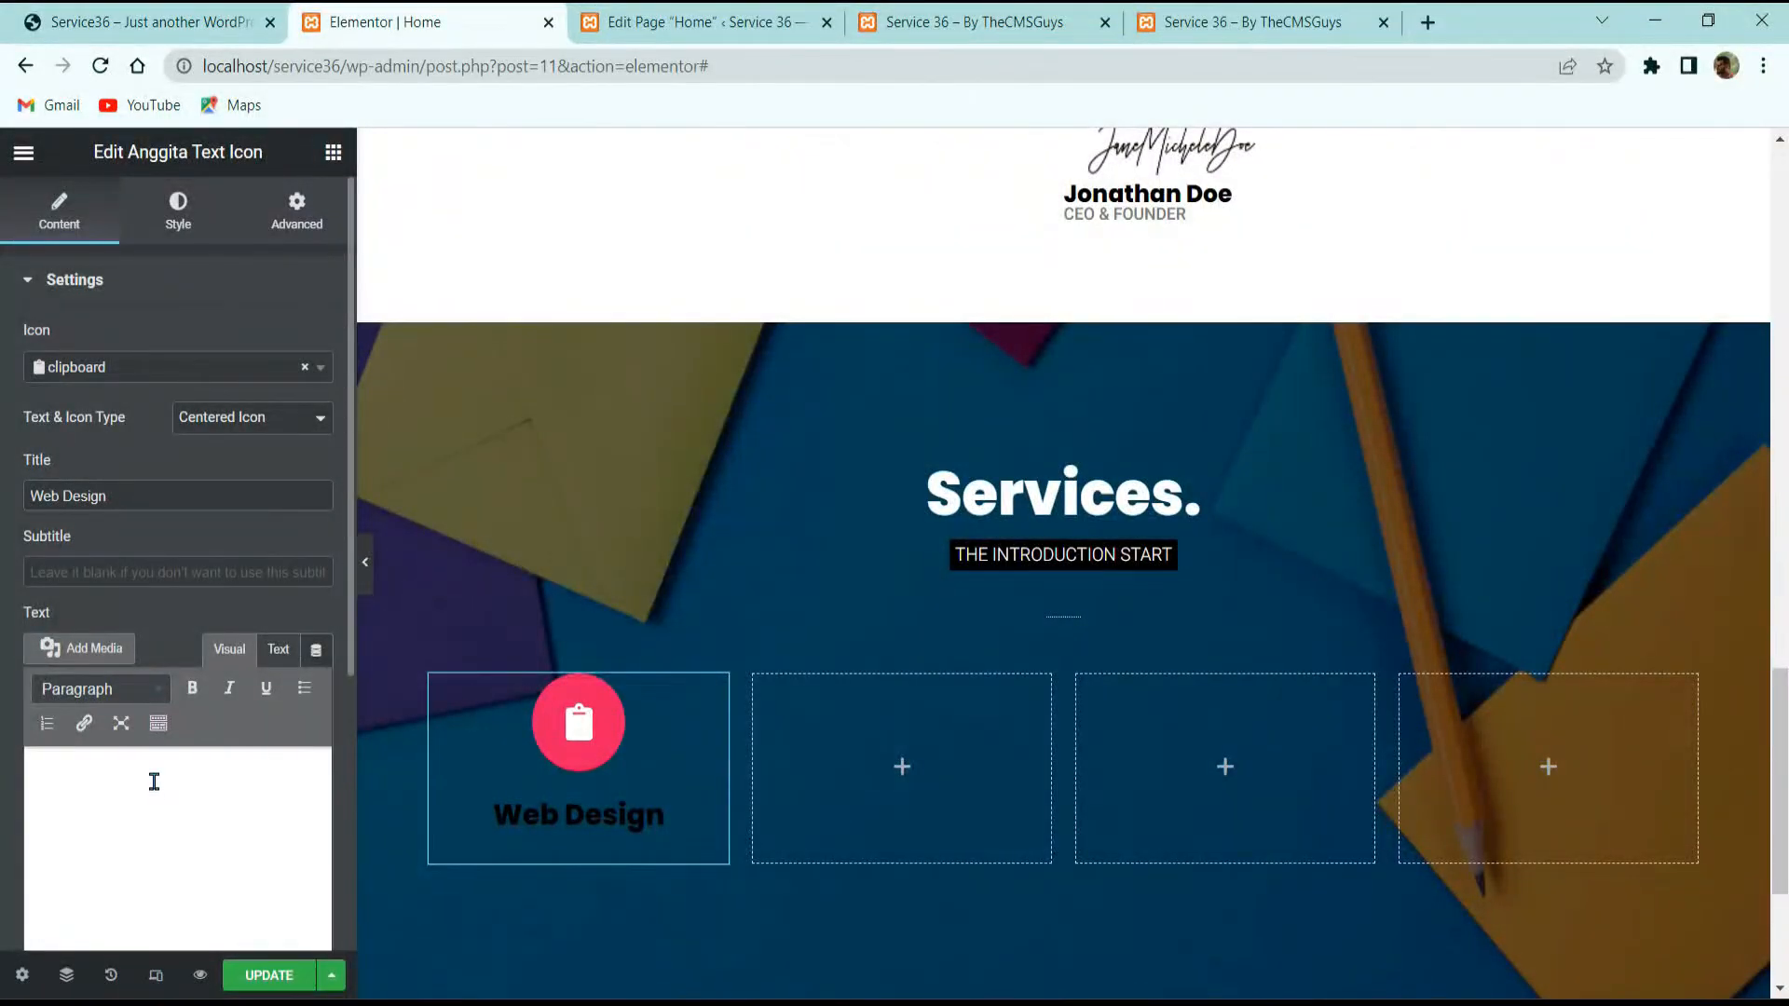
key("ctrl+v")
scroll(227, 723, "down", 3)
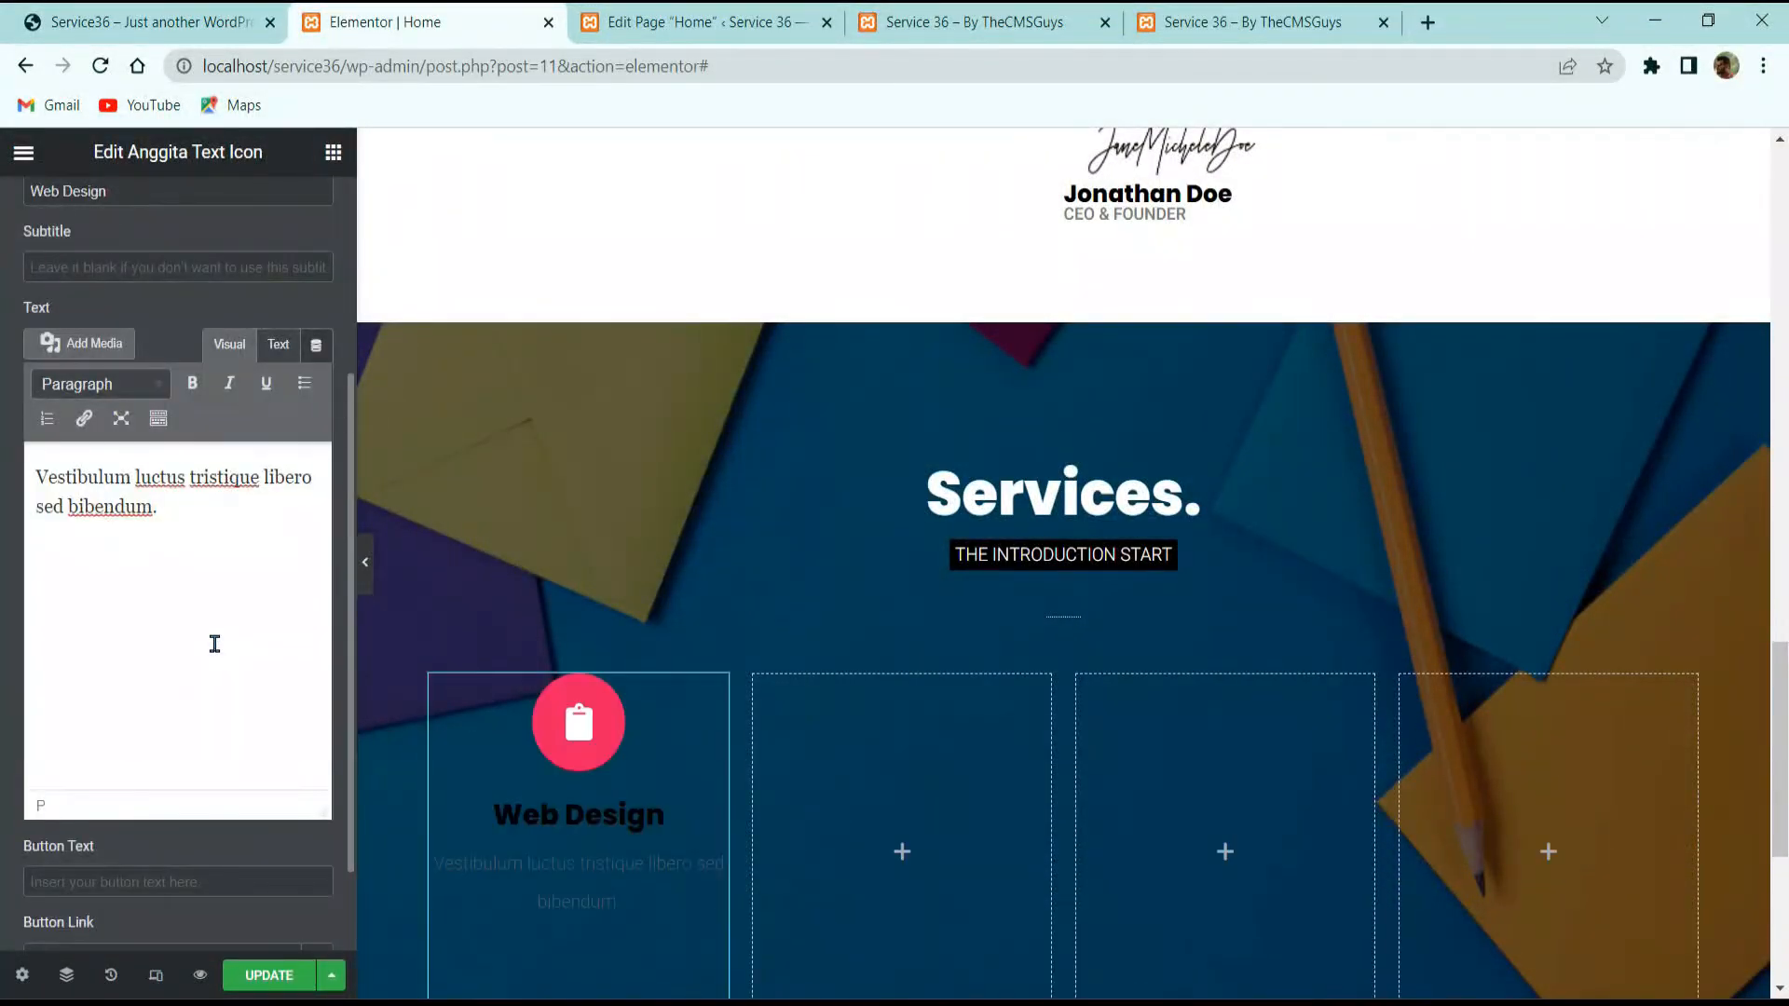
scroll(184, 364, "up", 3)
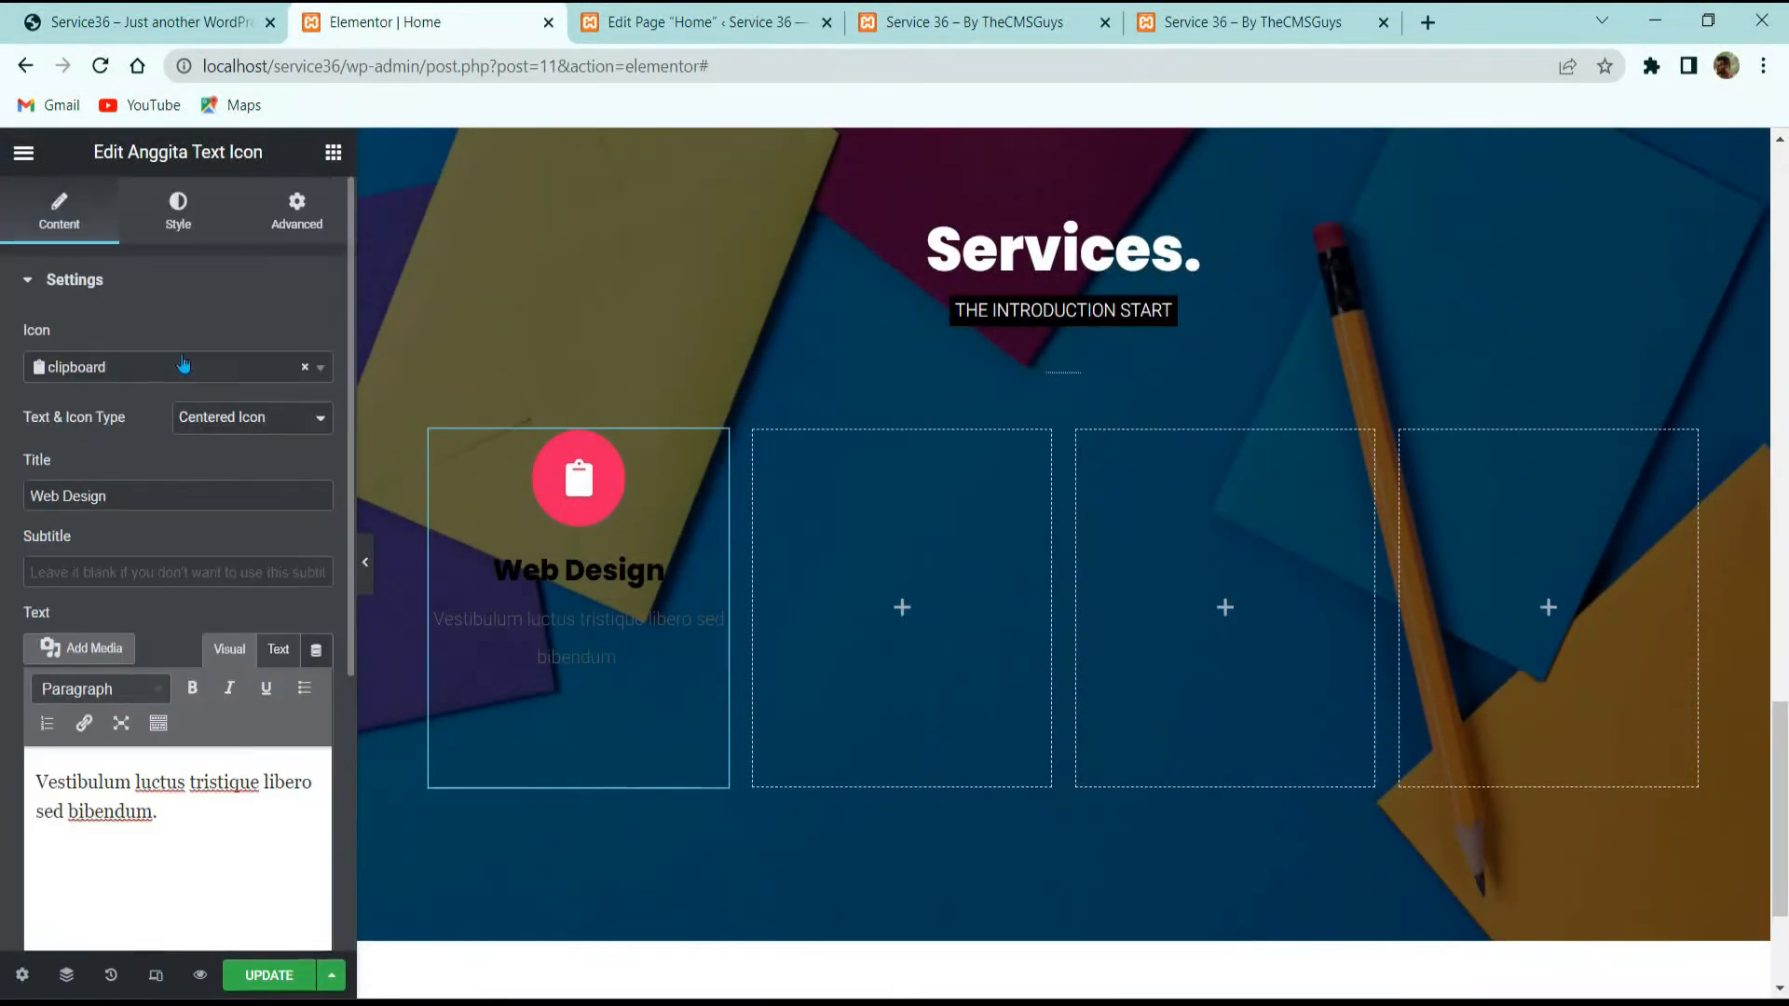
left_click(159, 203)
left_click(153, 21)
left_click(447, 22)
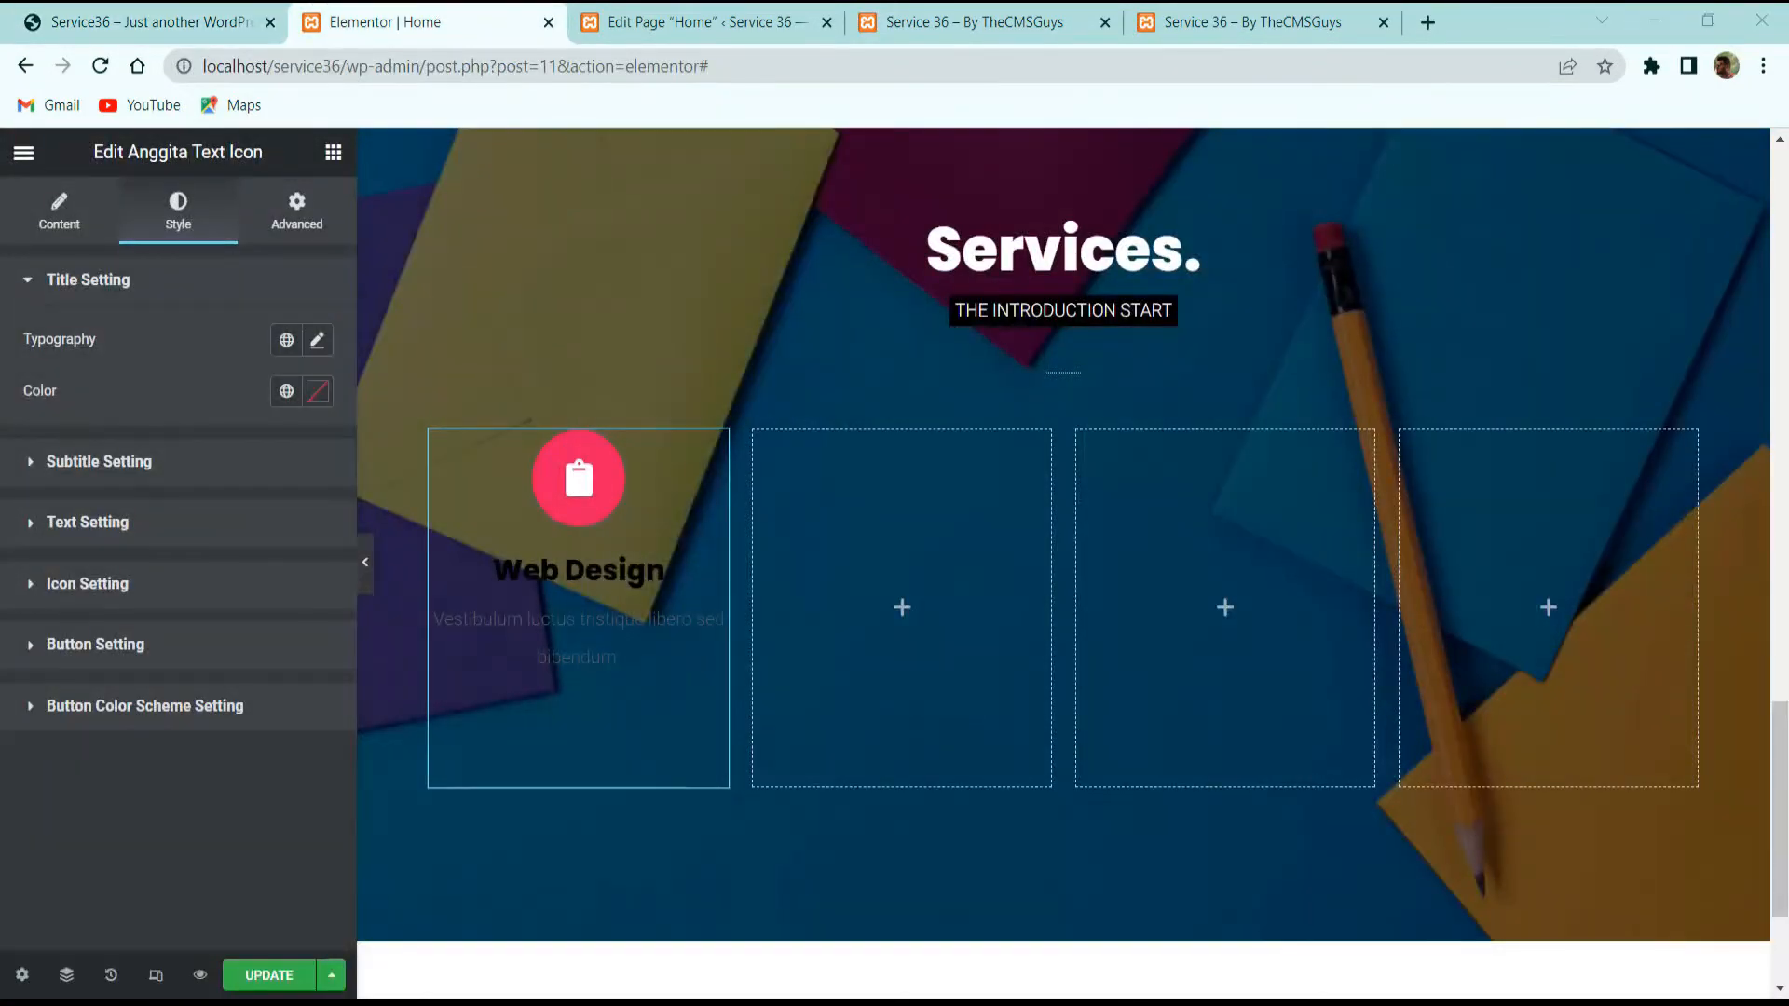
Step: Set the title typography to size 22, weight 700 and line-height 15
left_click(308, 341)
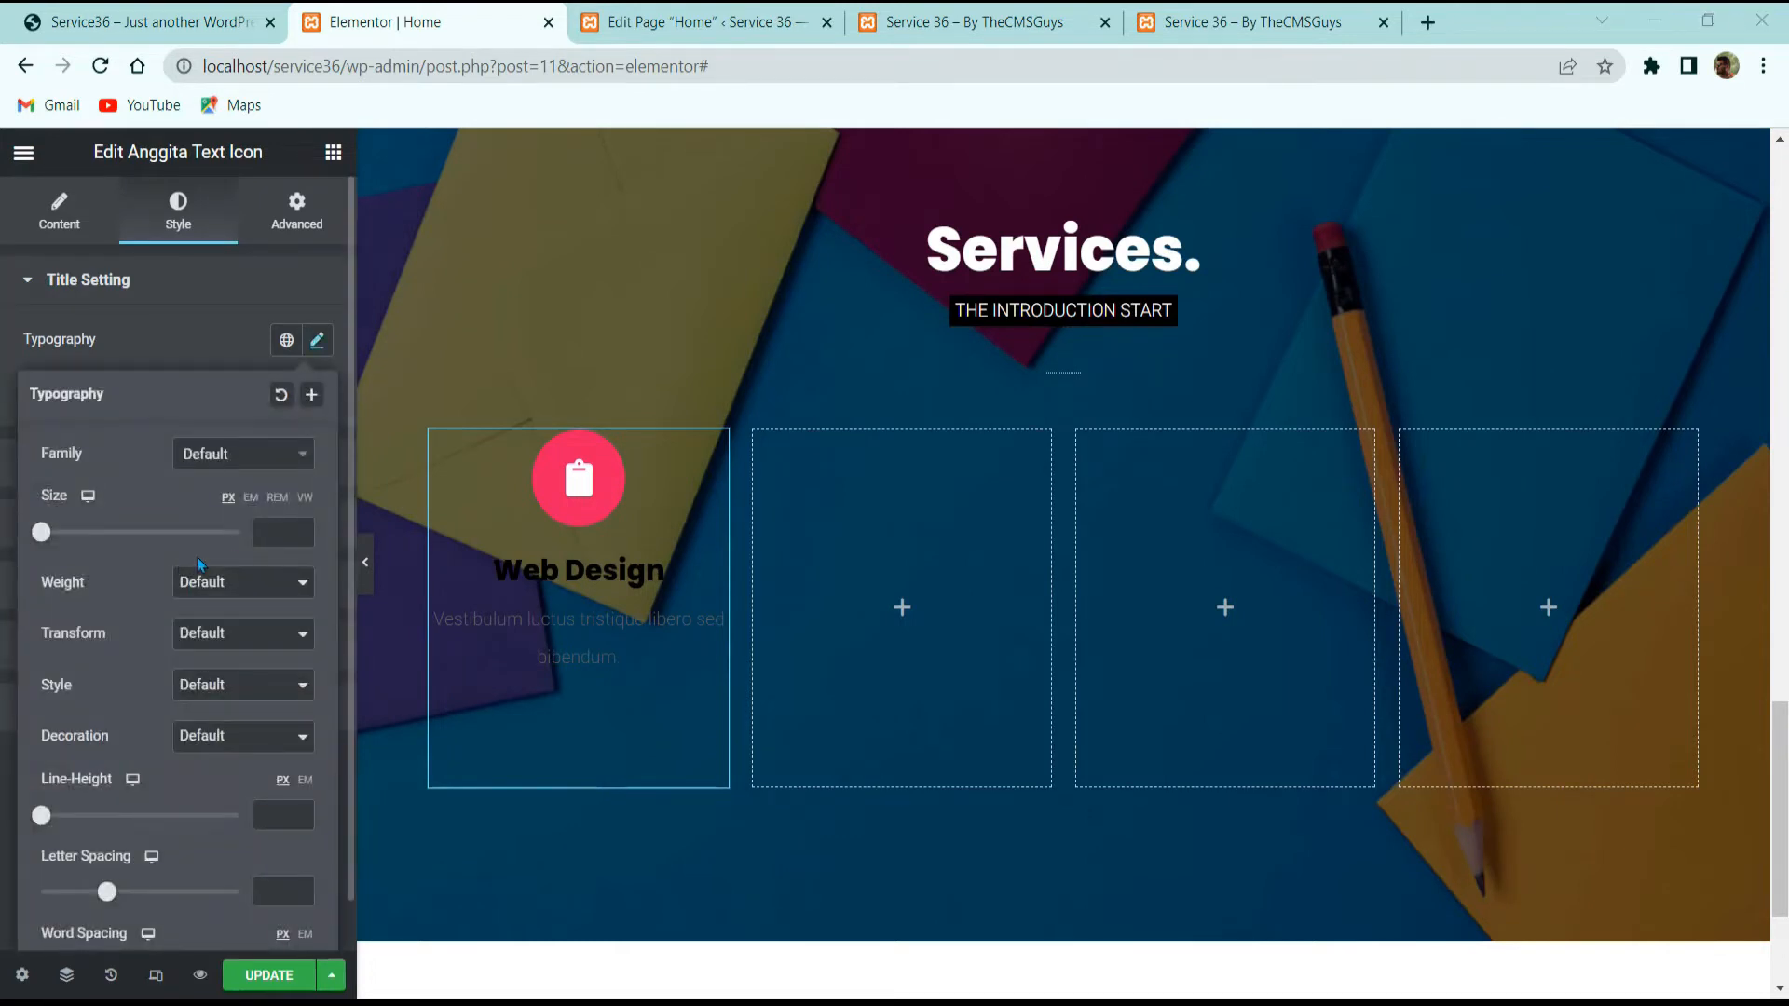
left_click(282, 527)
type("22")
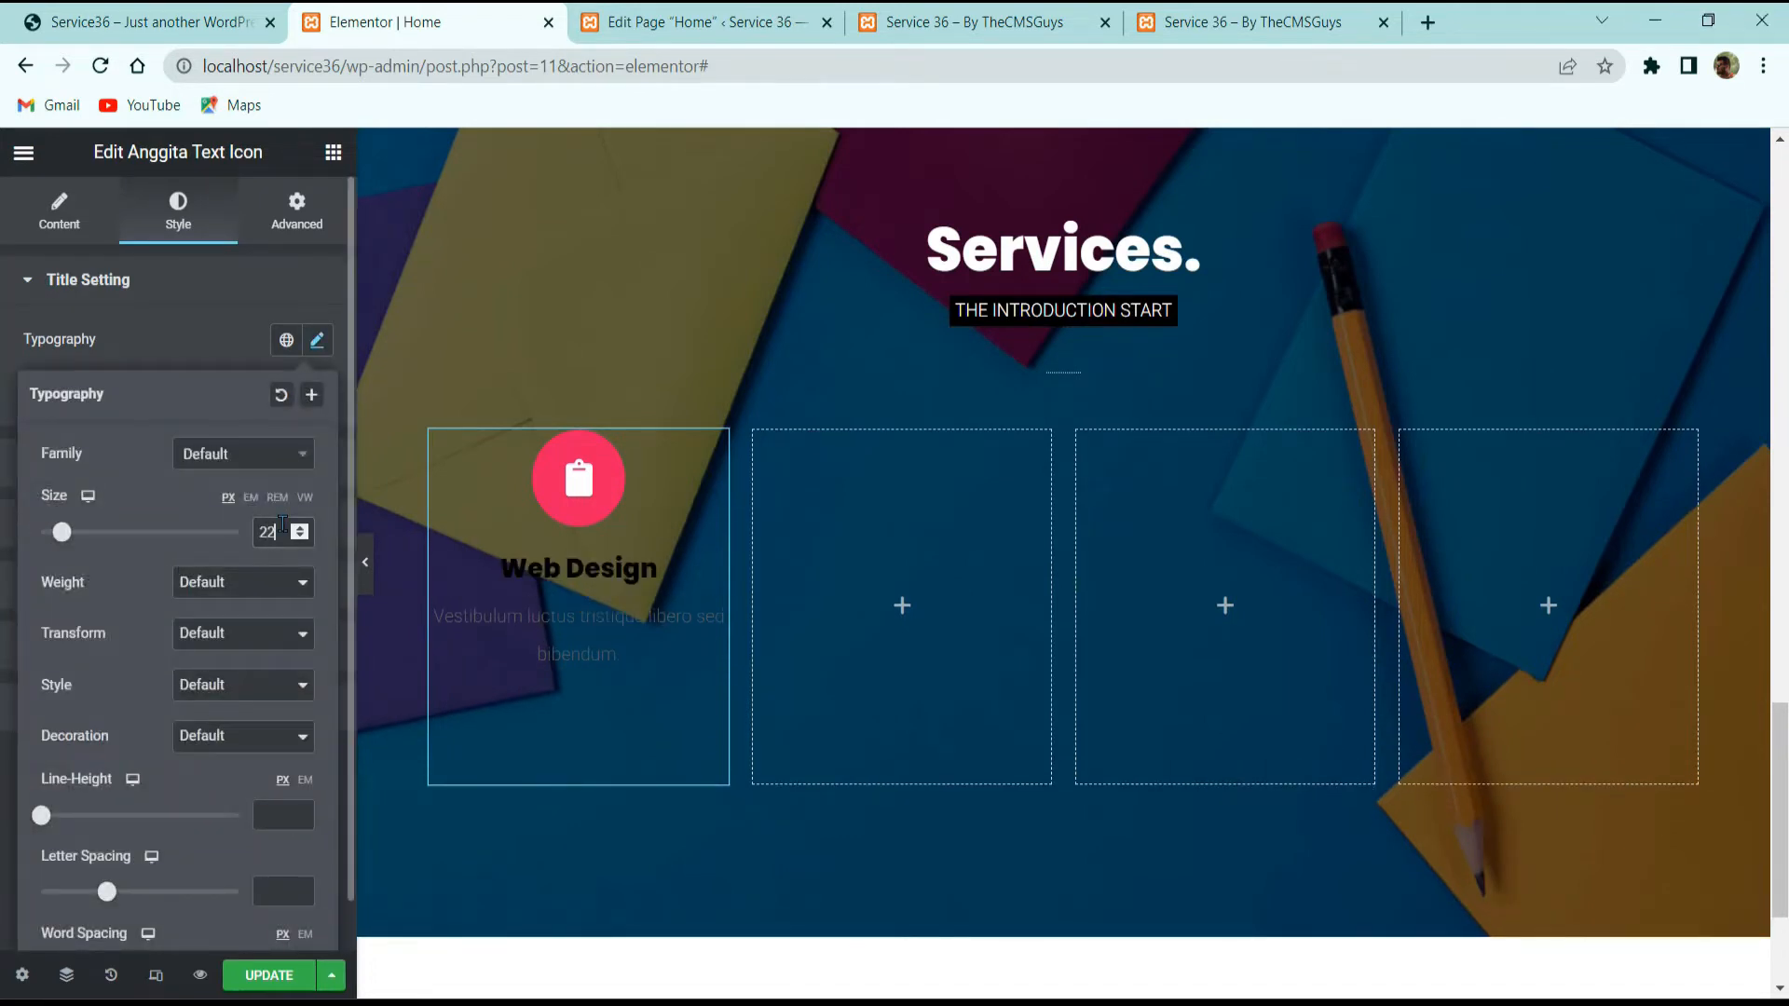
scroll(187, 569, "down", 1)
left_click(233, 531)
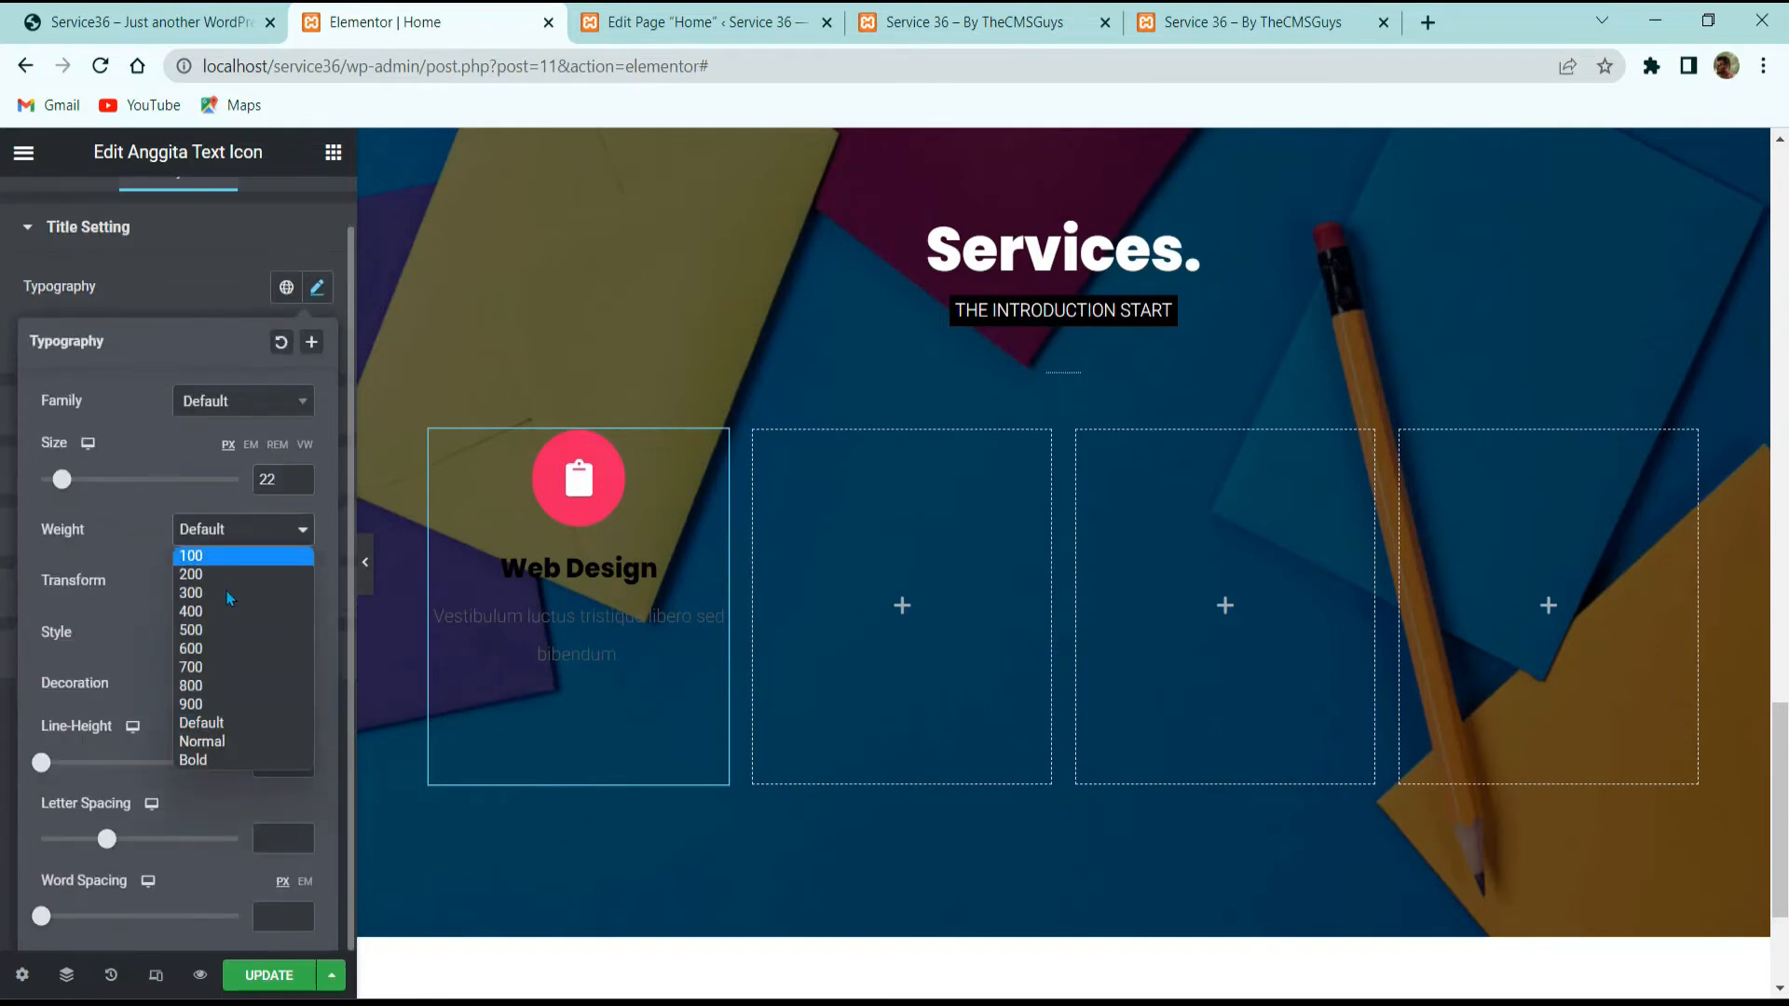
left_click(205, 666)
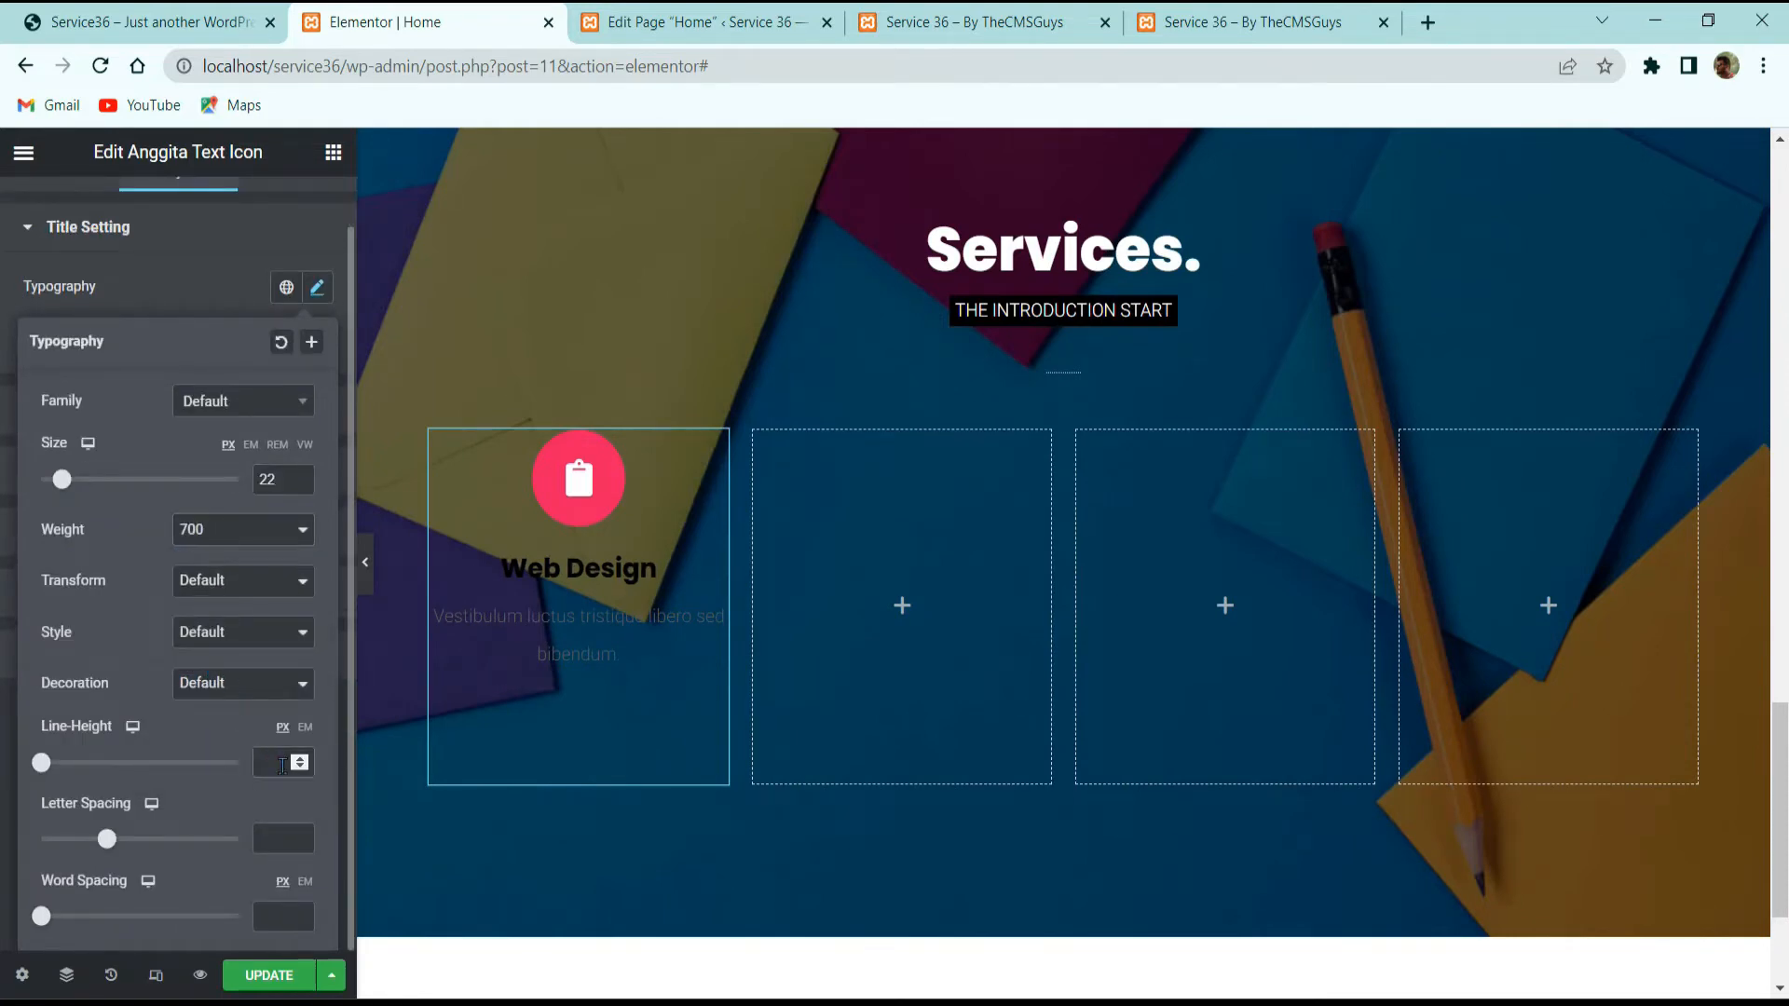
type("15")
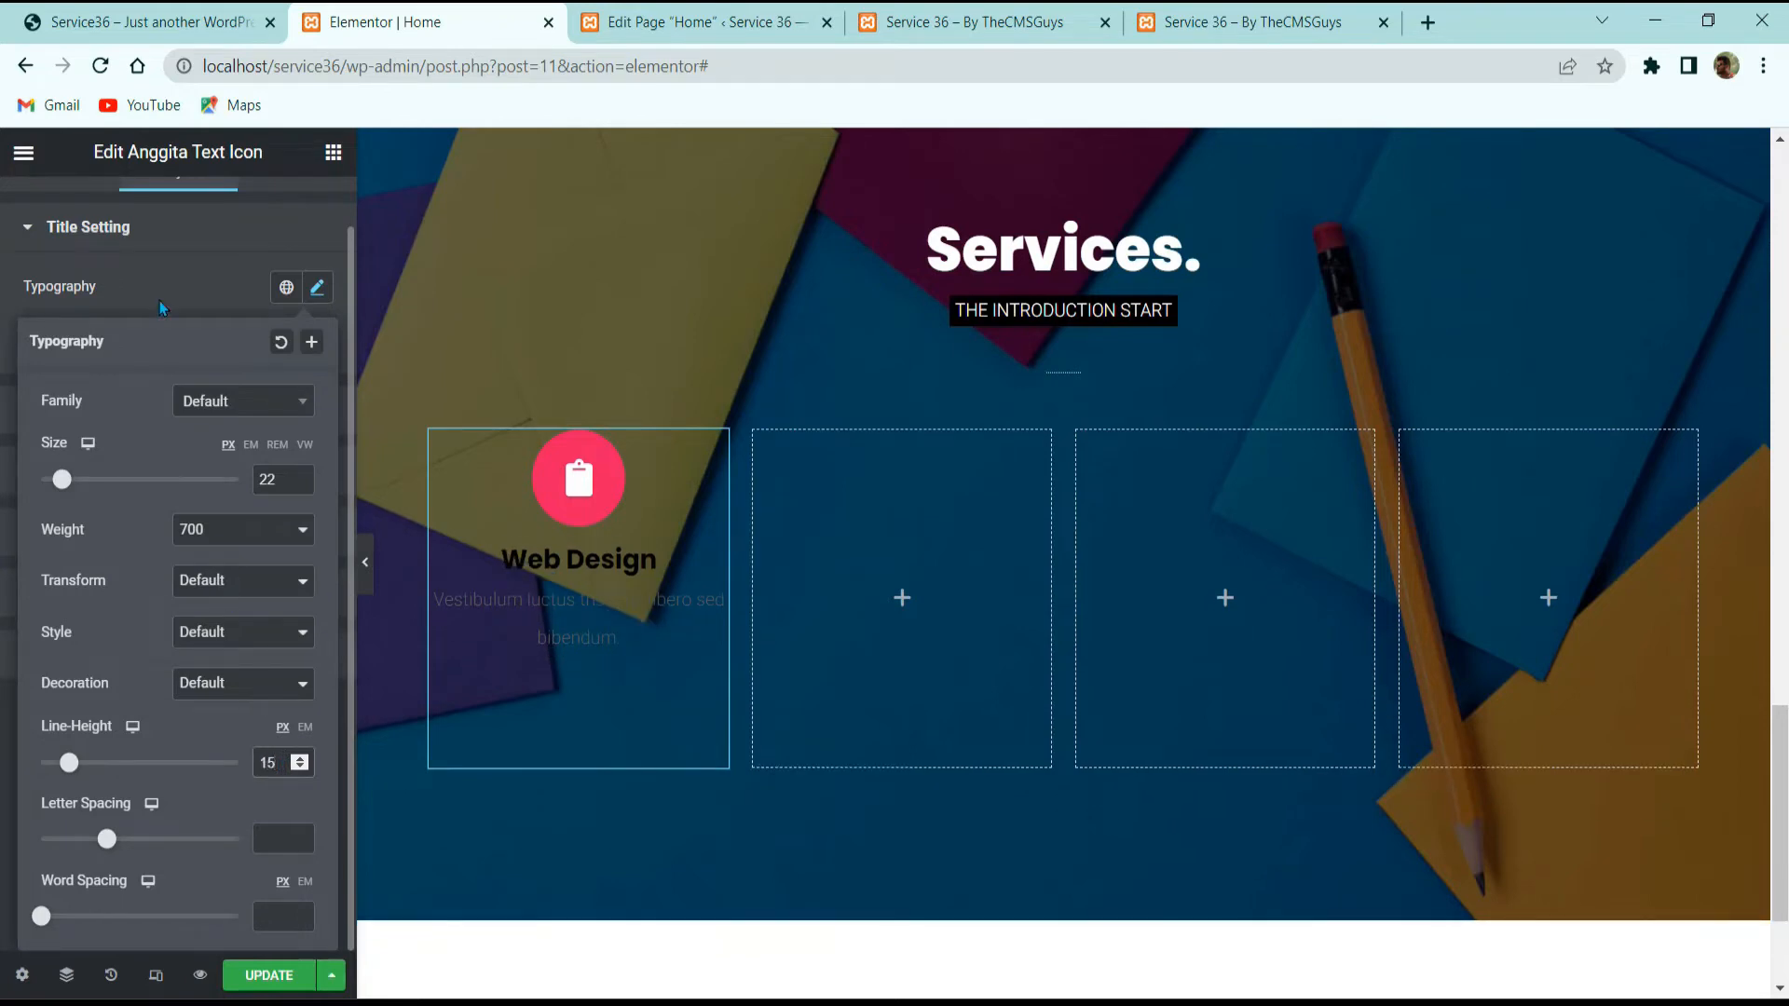
left_click(161, 309)
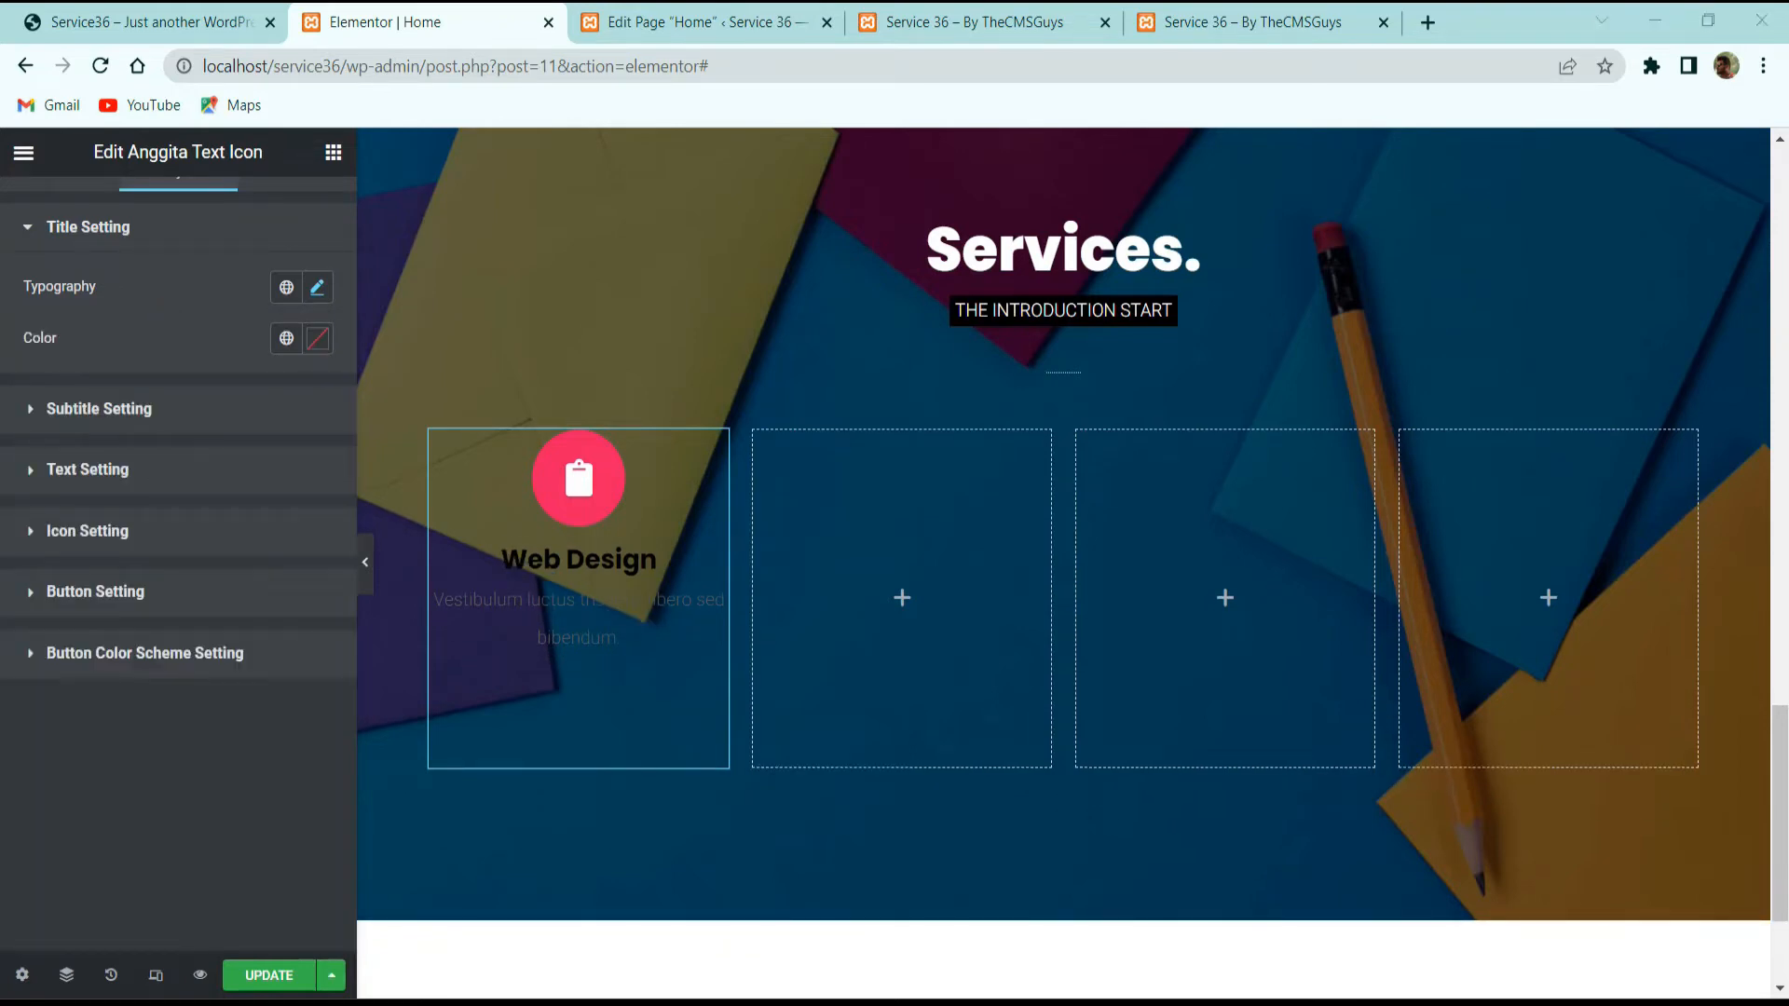
Step: Make the Web Design title colour white (#FFFFFF)
left_click(318, 338)
scroll(69, 304, "up", 1)
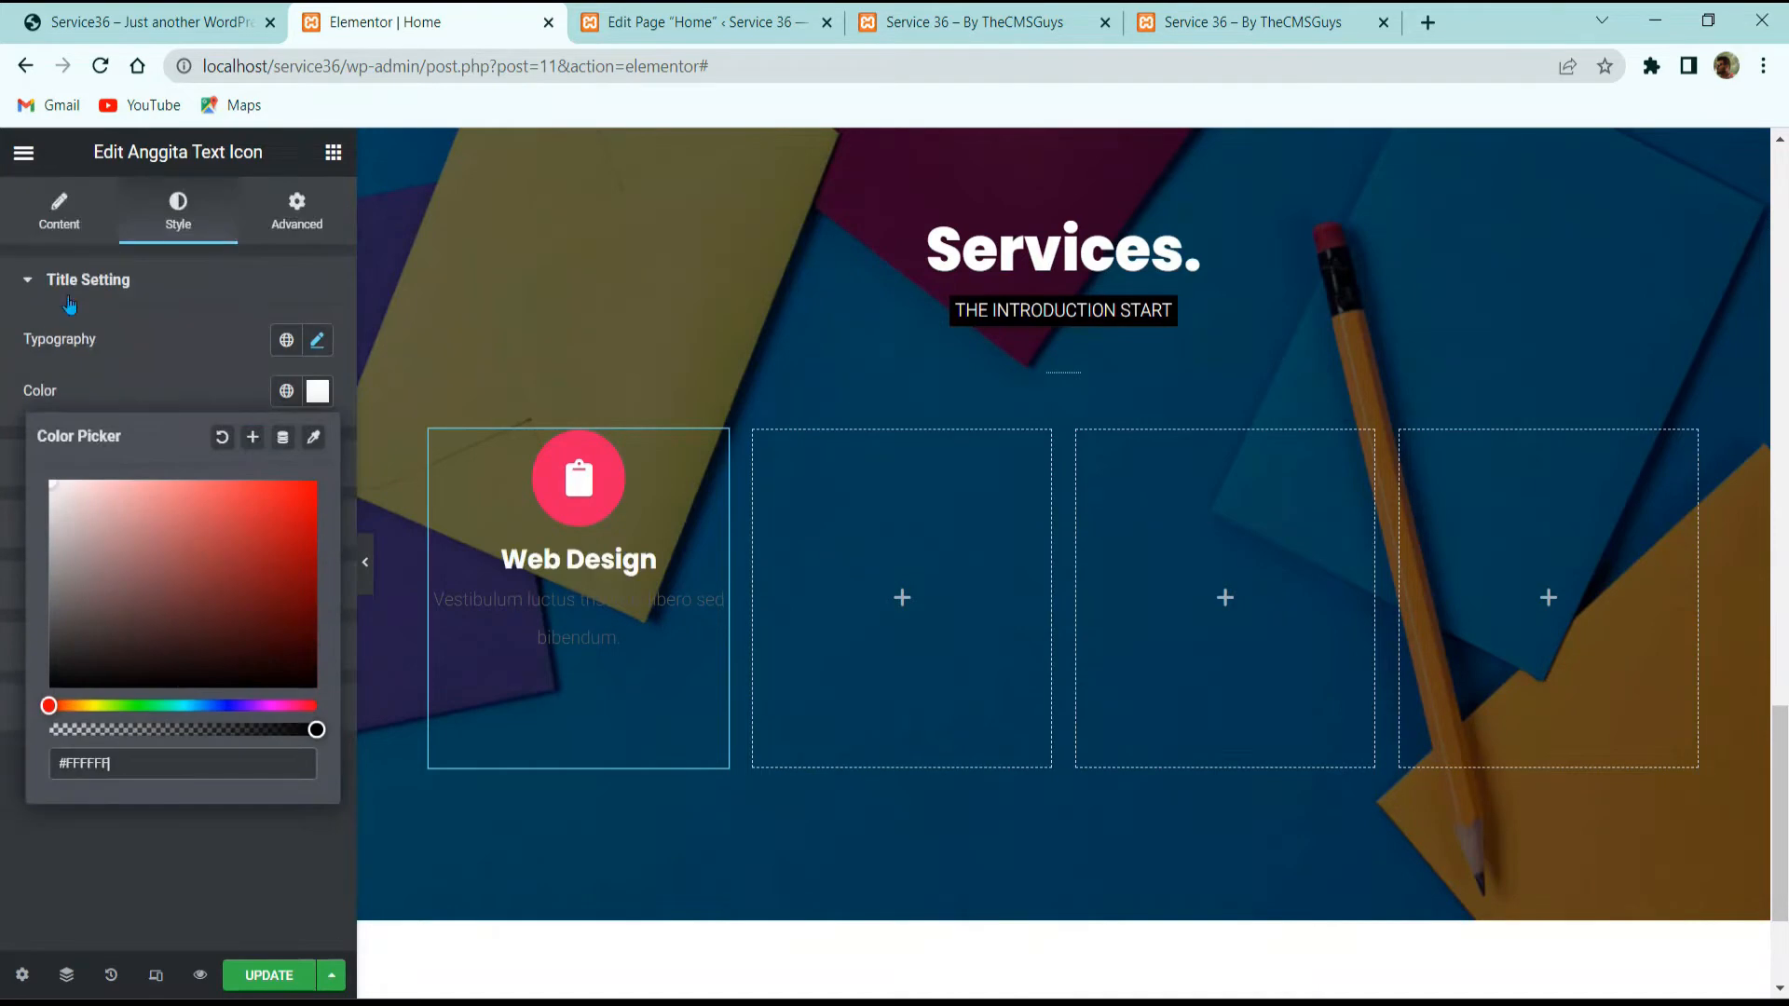
left_click(103, 383)
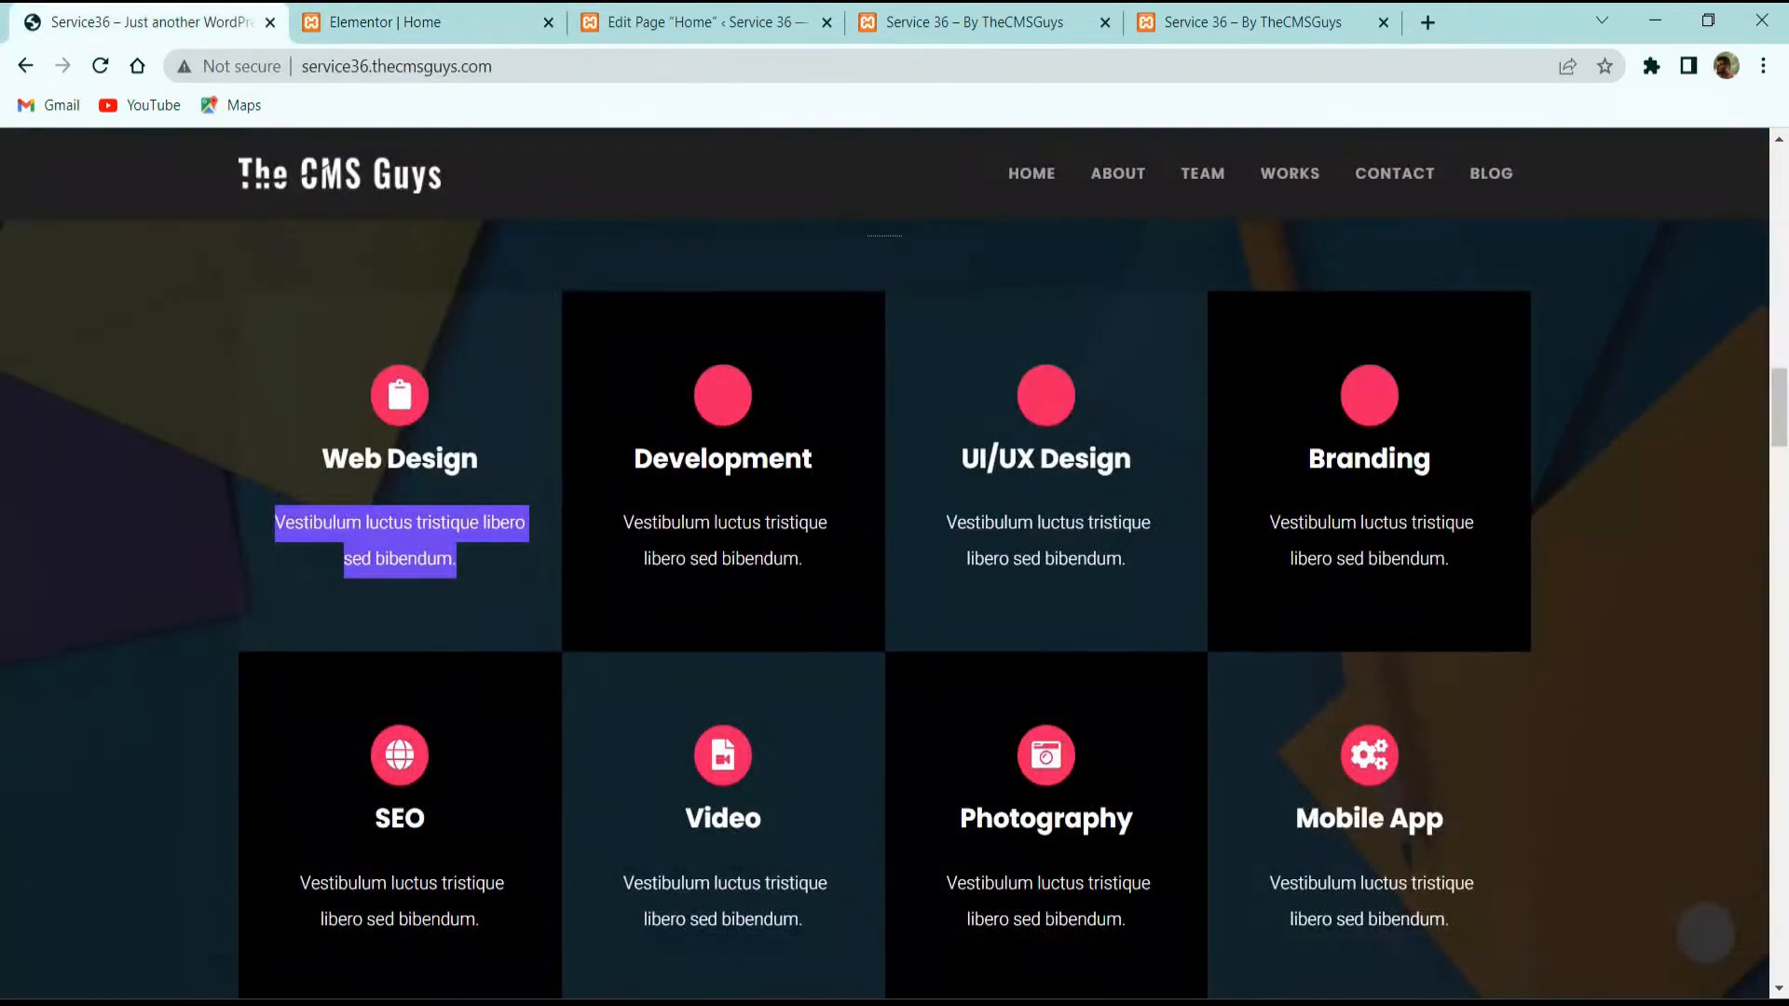
left_click(382, 21)
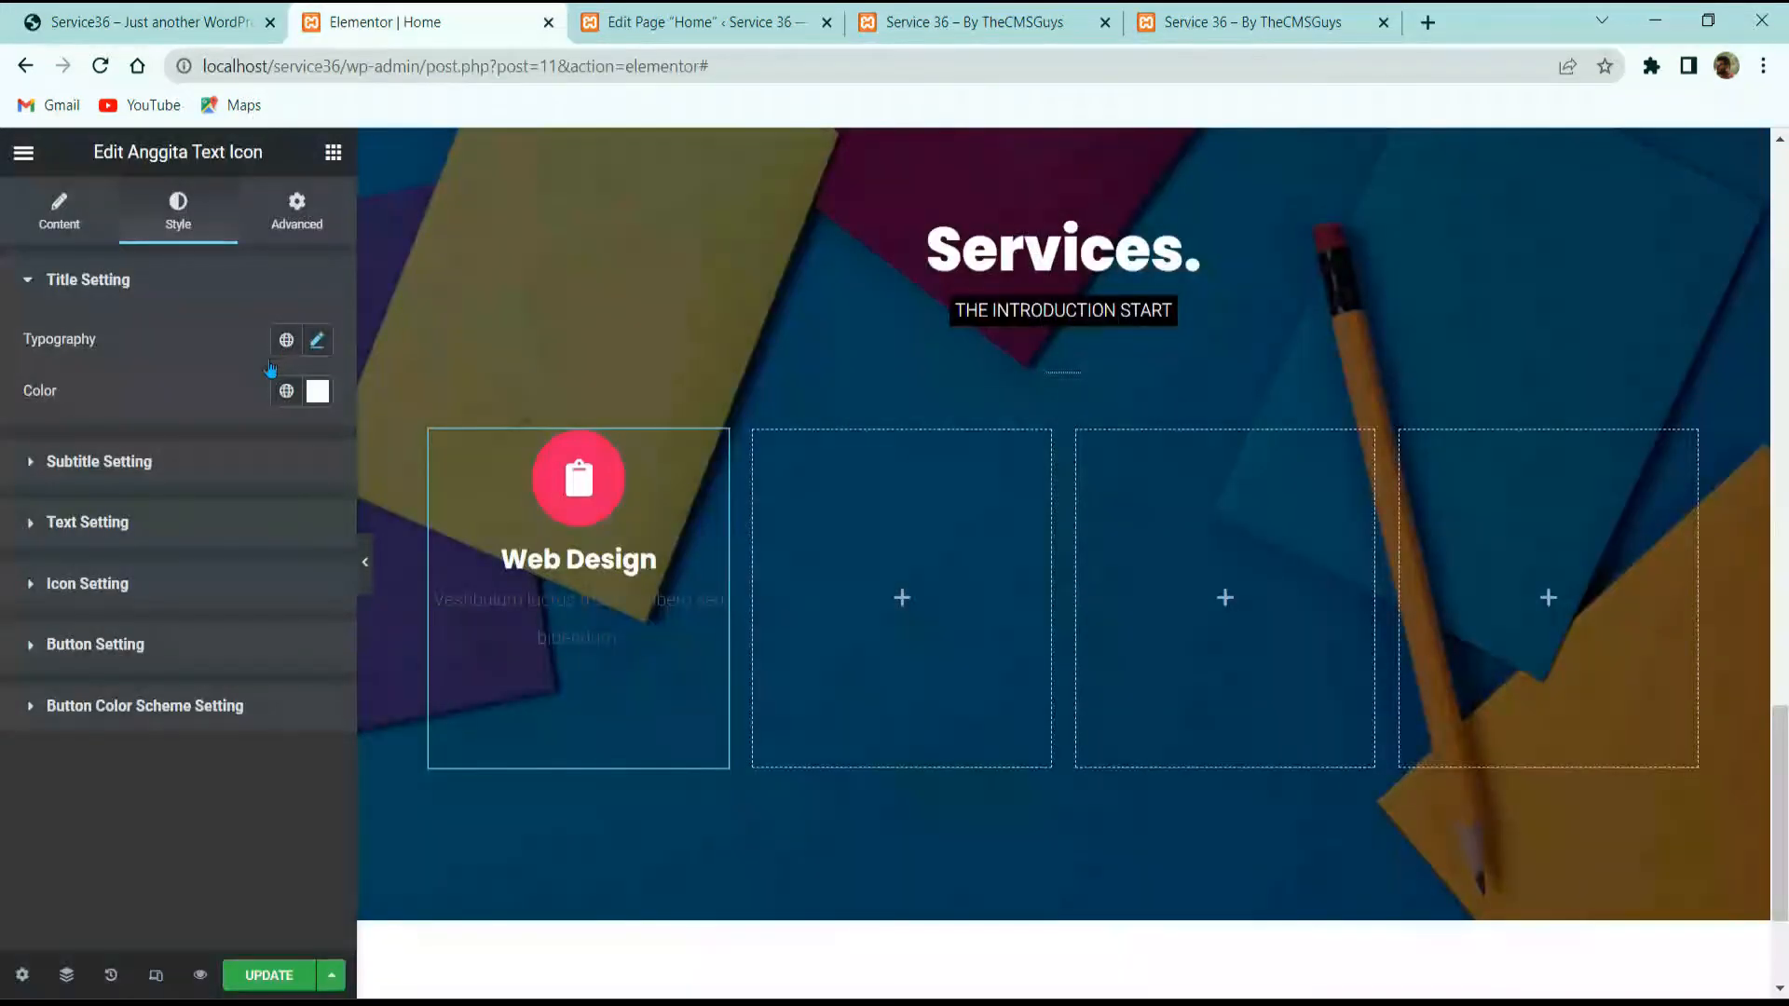
left_click(93, 520)
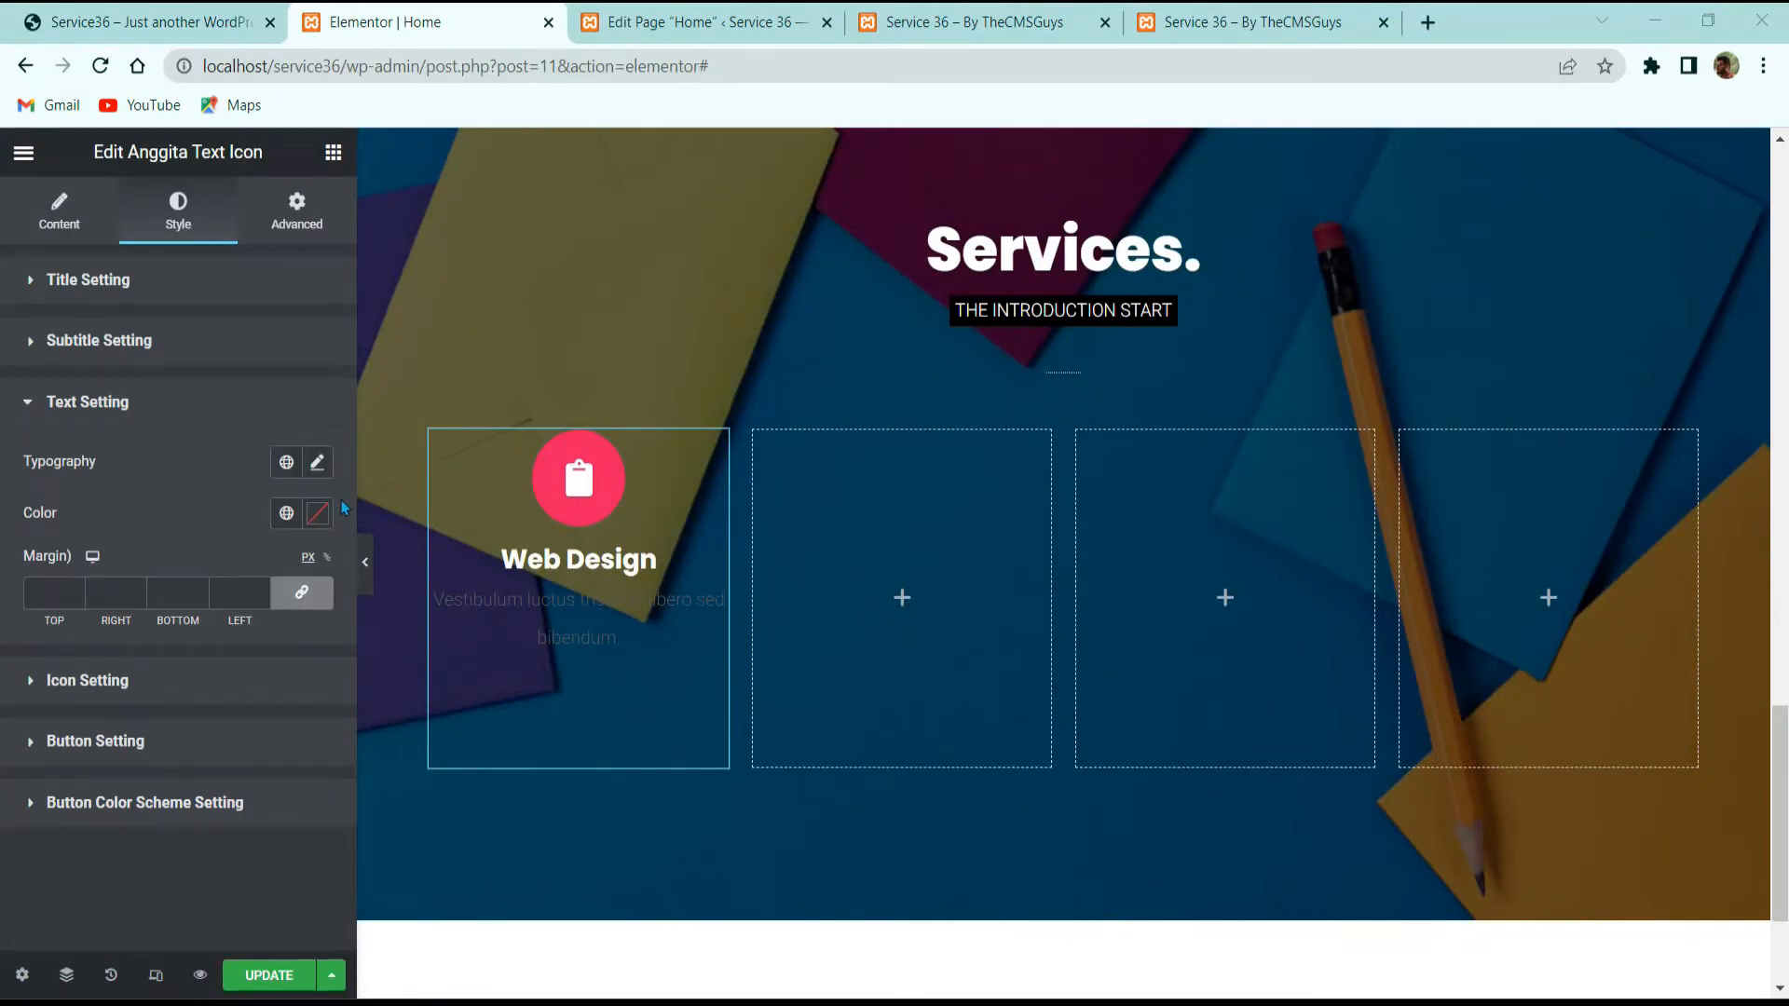
Step: Set the description's typography size to 15
left_click(317, 462)
scroll(258, 526, "down", 2)
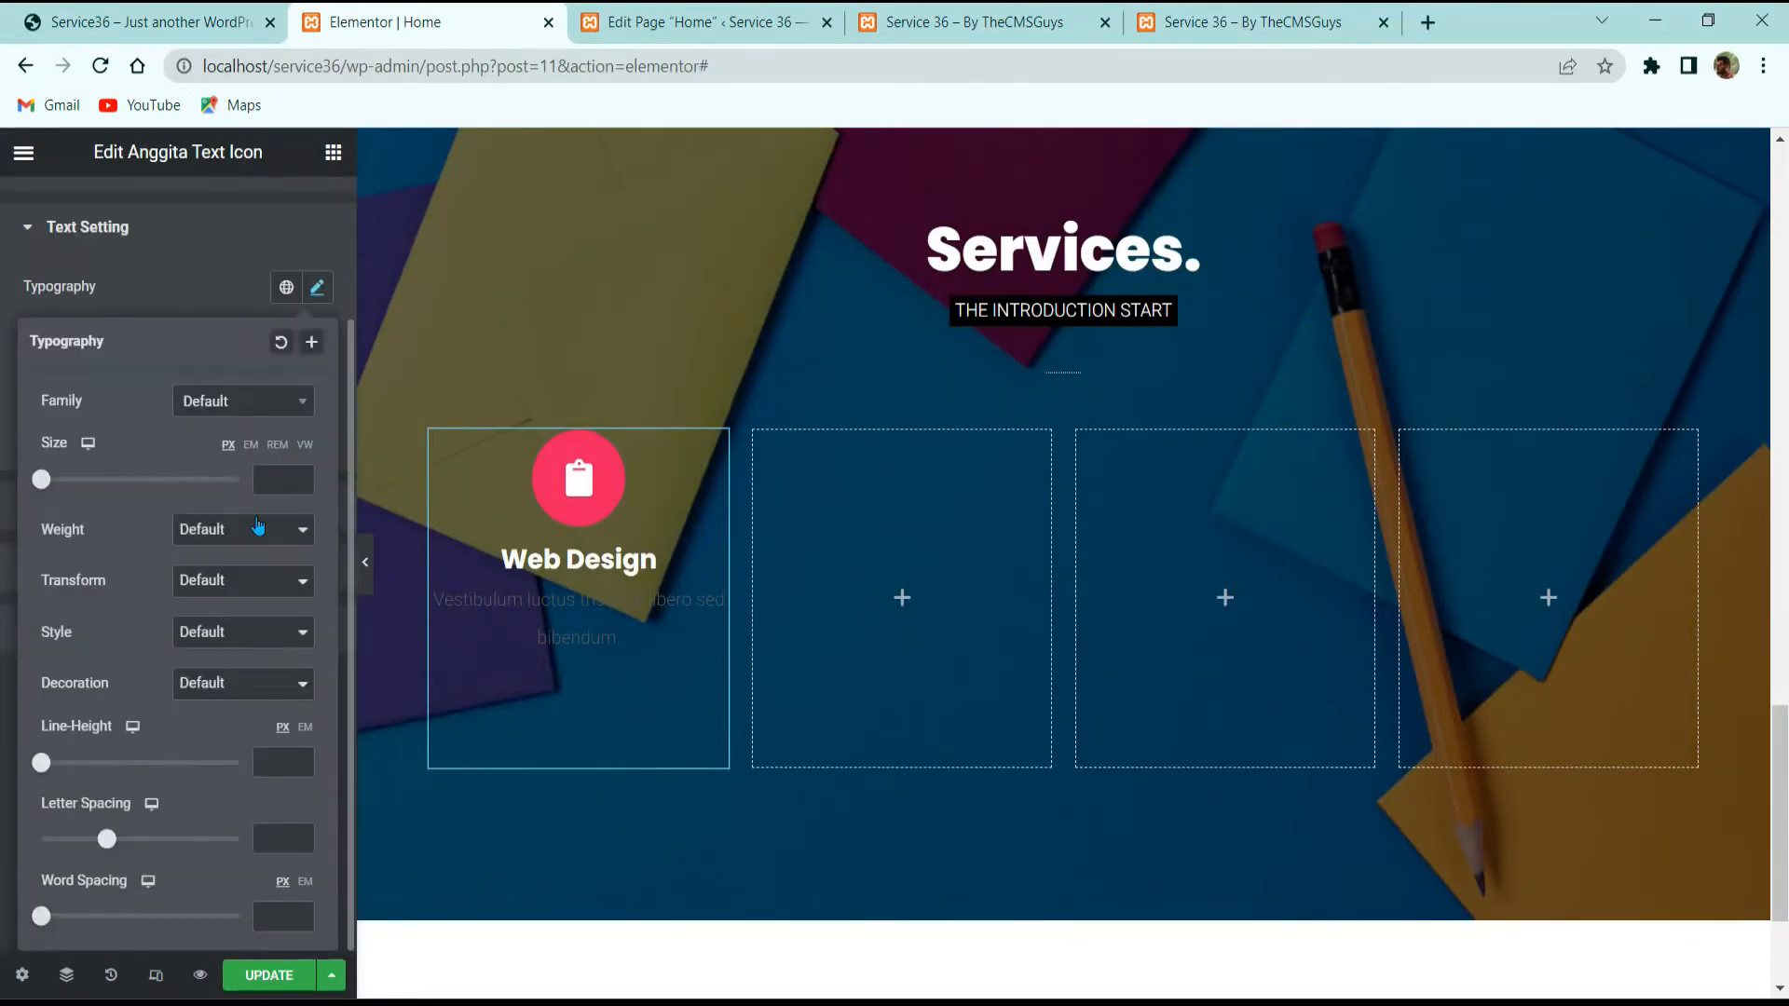
left_click(283, 478)
type("15")
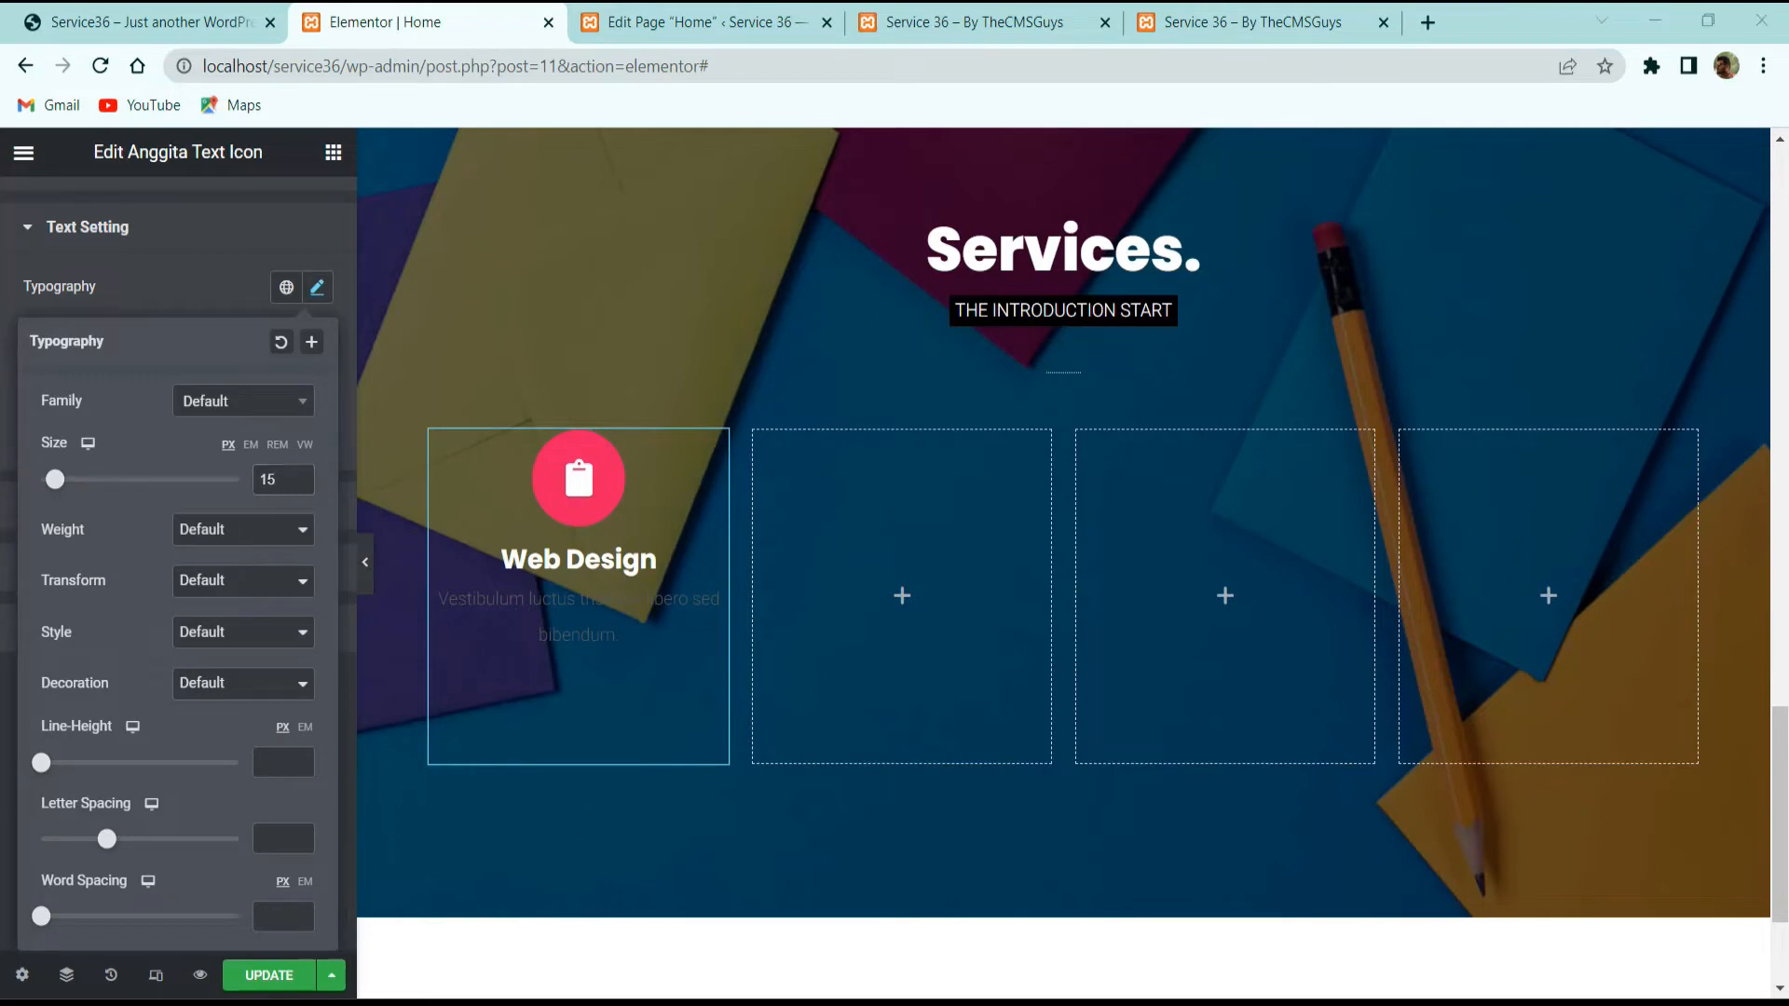
left_click(201, 231)
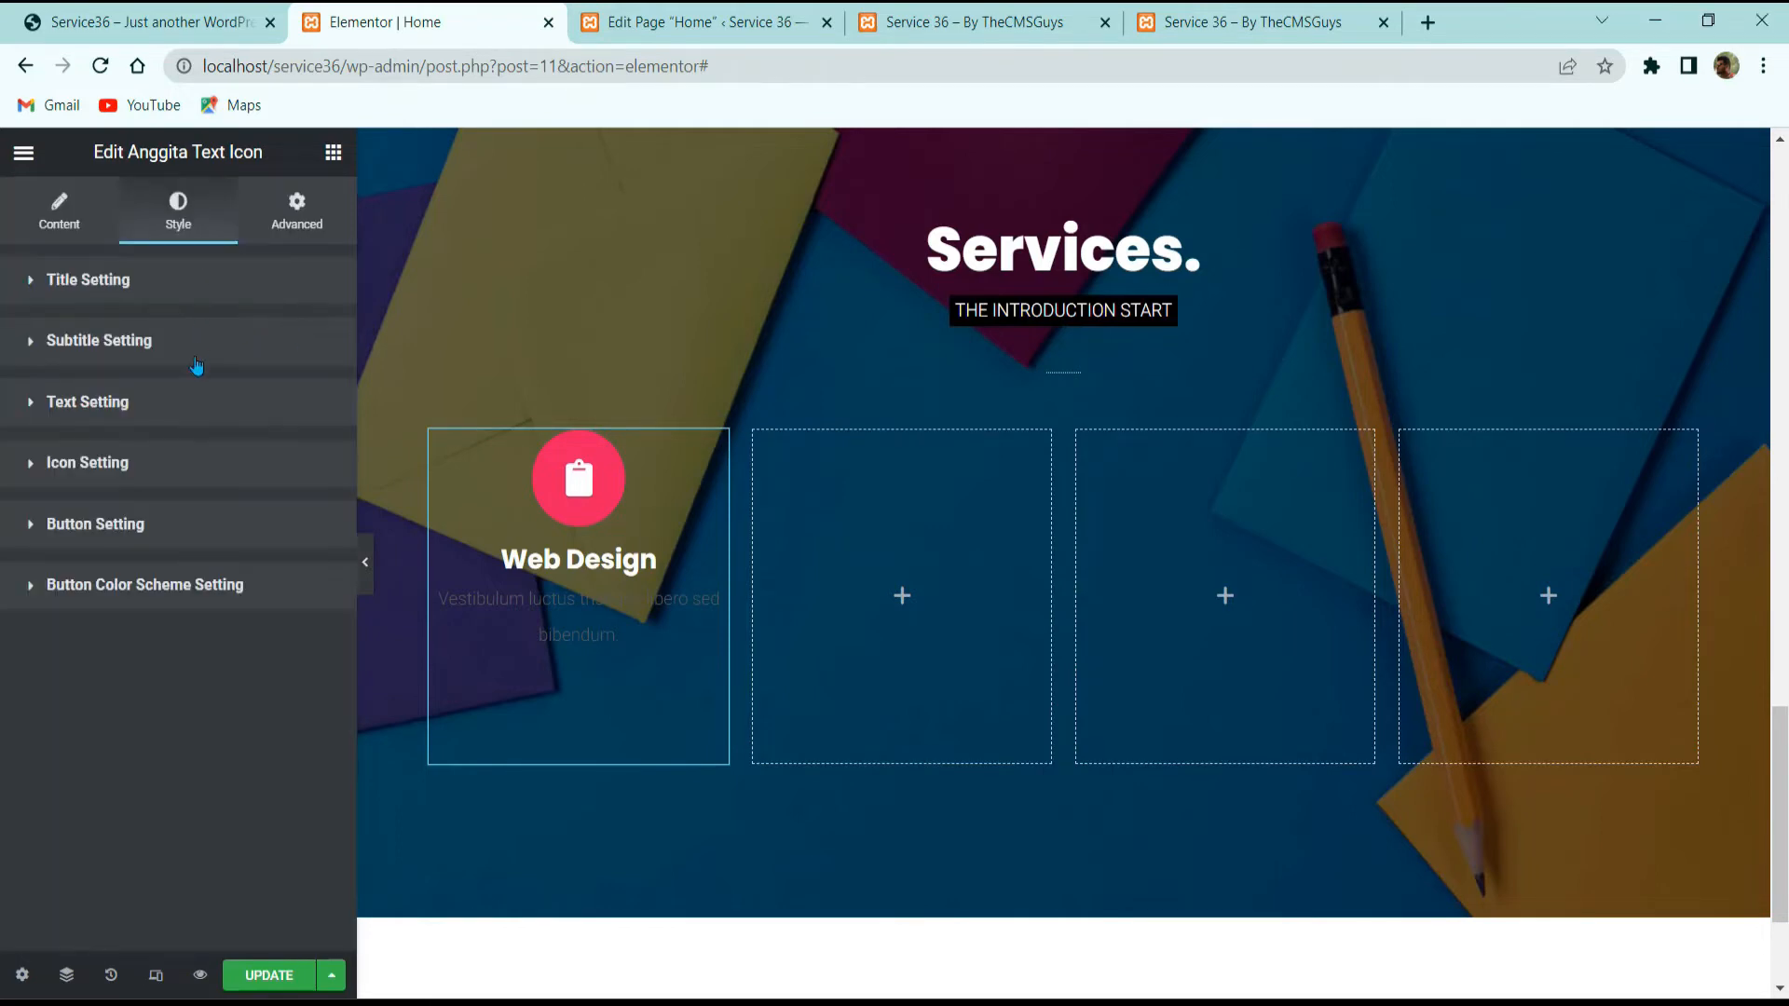
Step: Make the description text colour white by pasting #FFFFFF
left_click(113, 345)
left_click(124, 344)
left_click(122, 404)
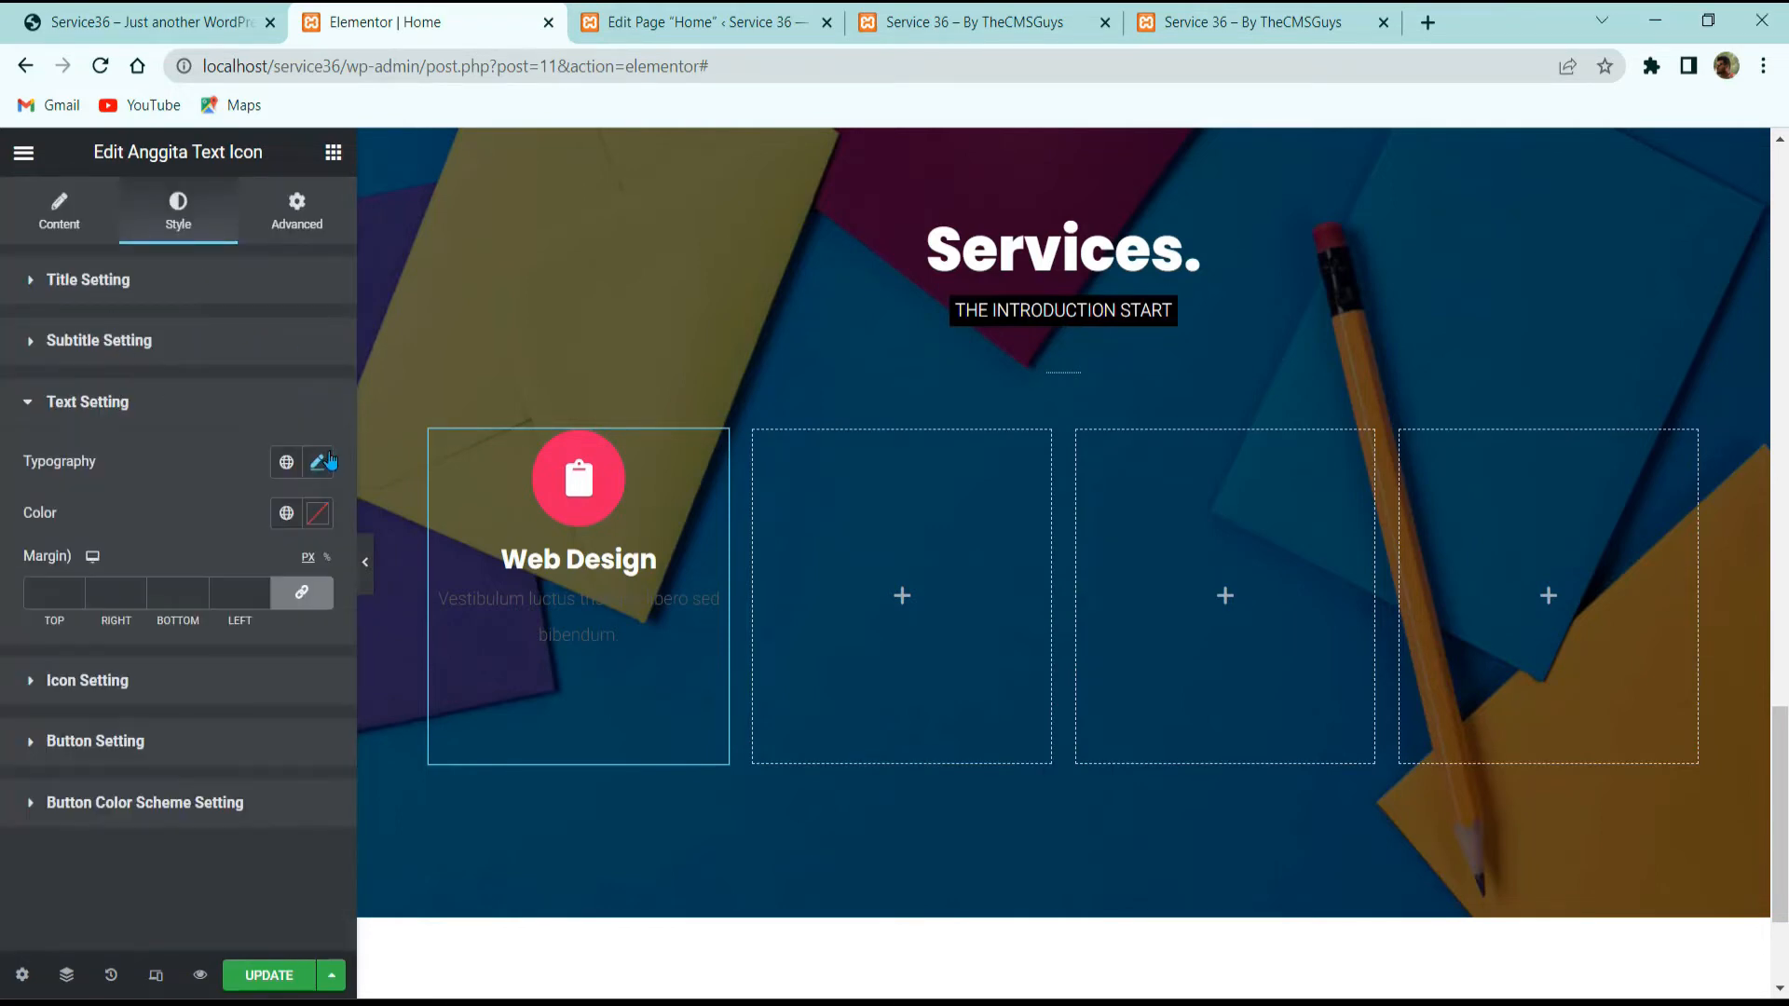
left_click(317, 514)
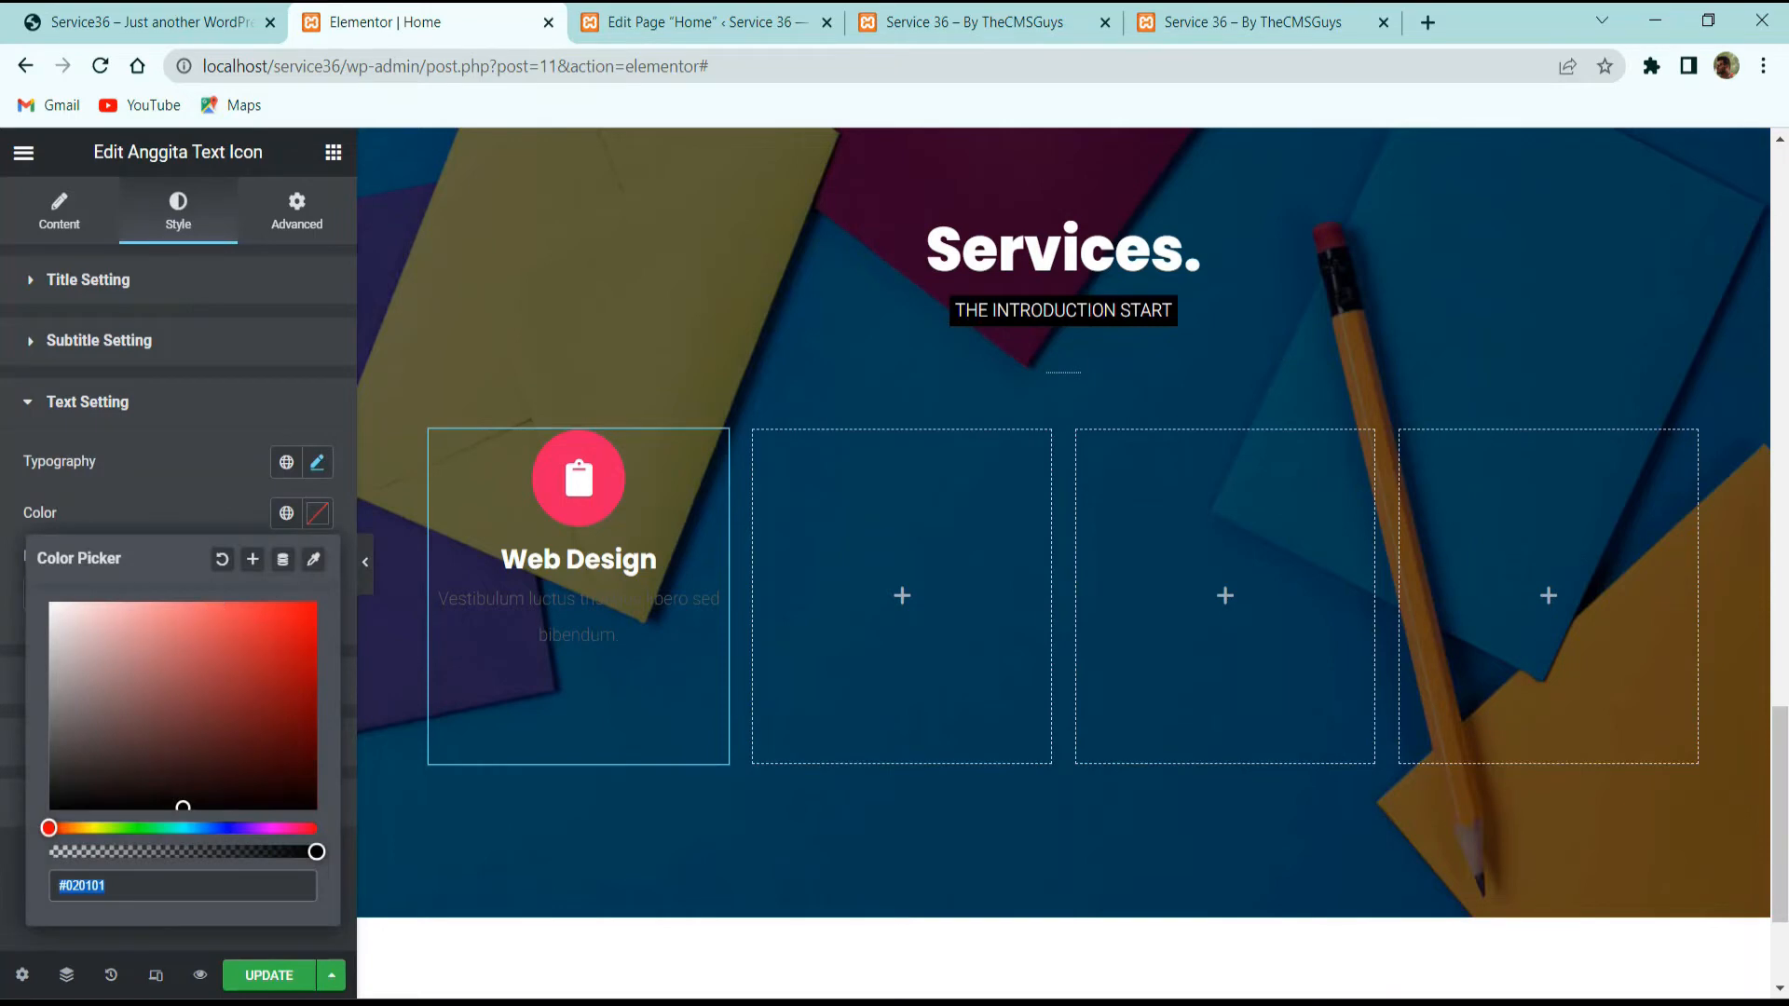
key("alt+Tab")
left_click(227, 10)
left_click(437, 547)
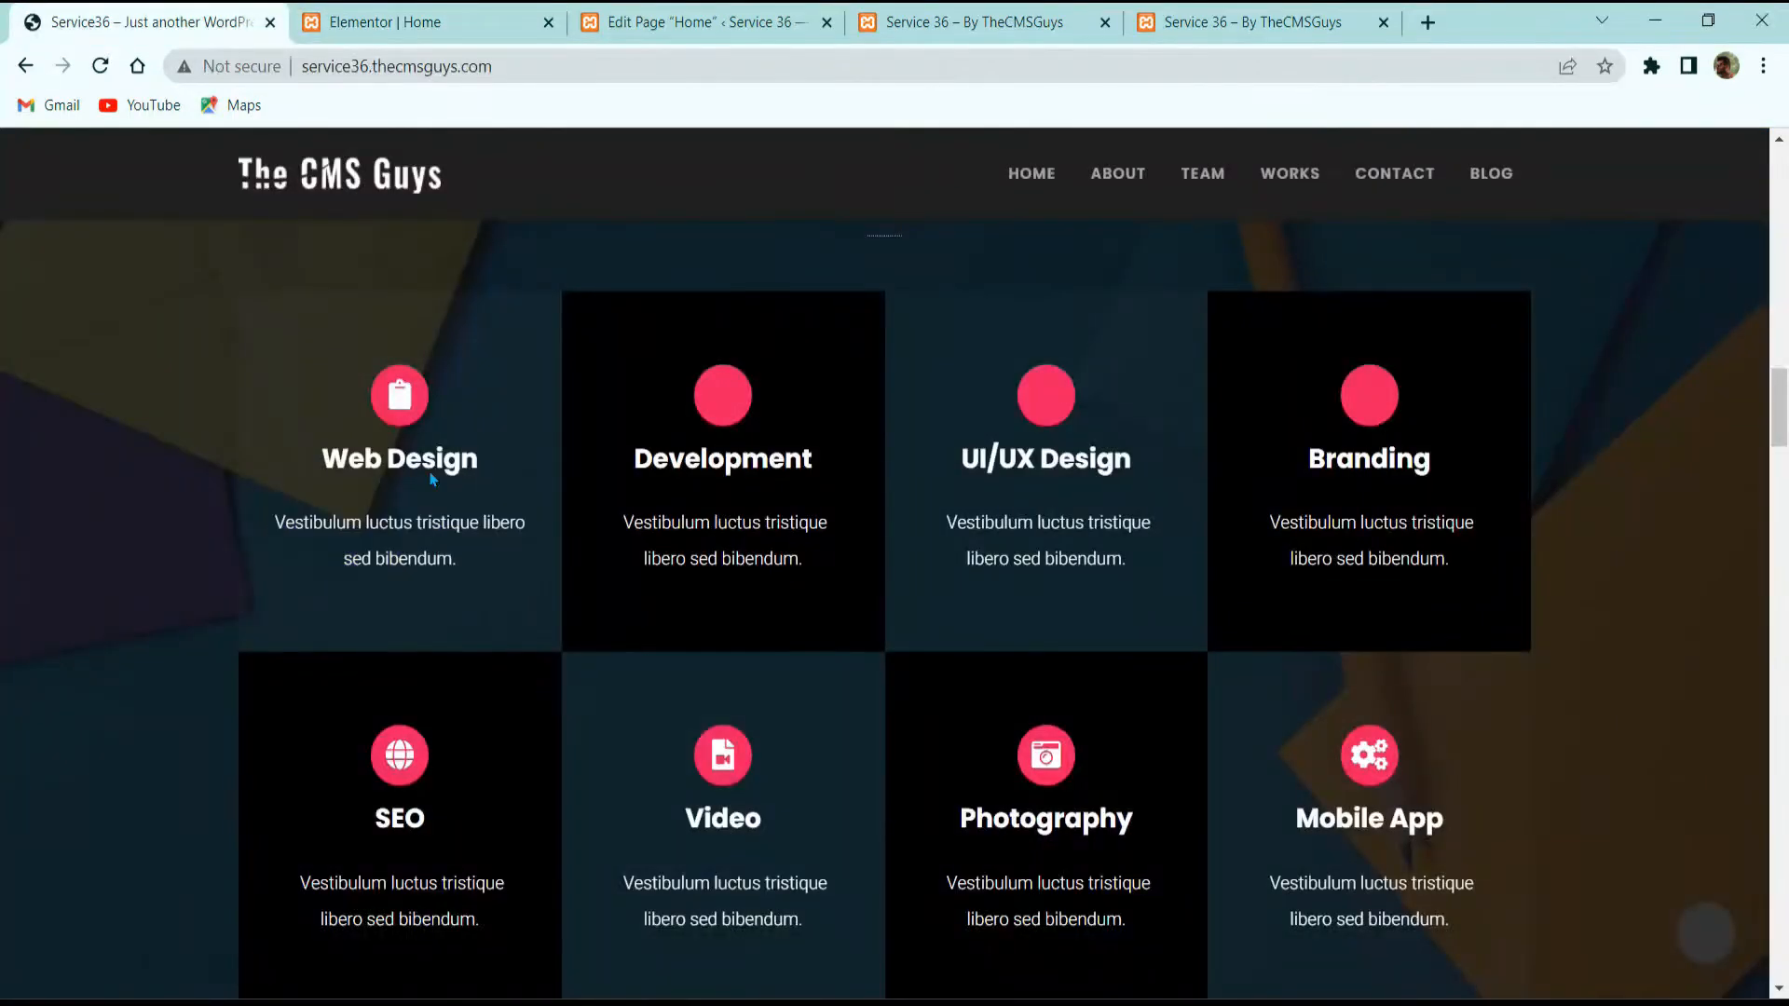
left_click(380, 13)
type("#FFFFFF")
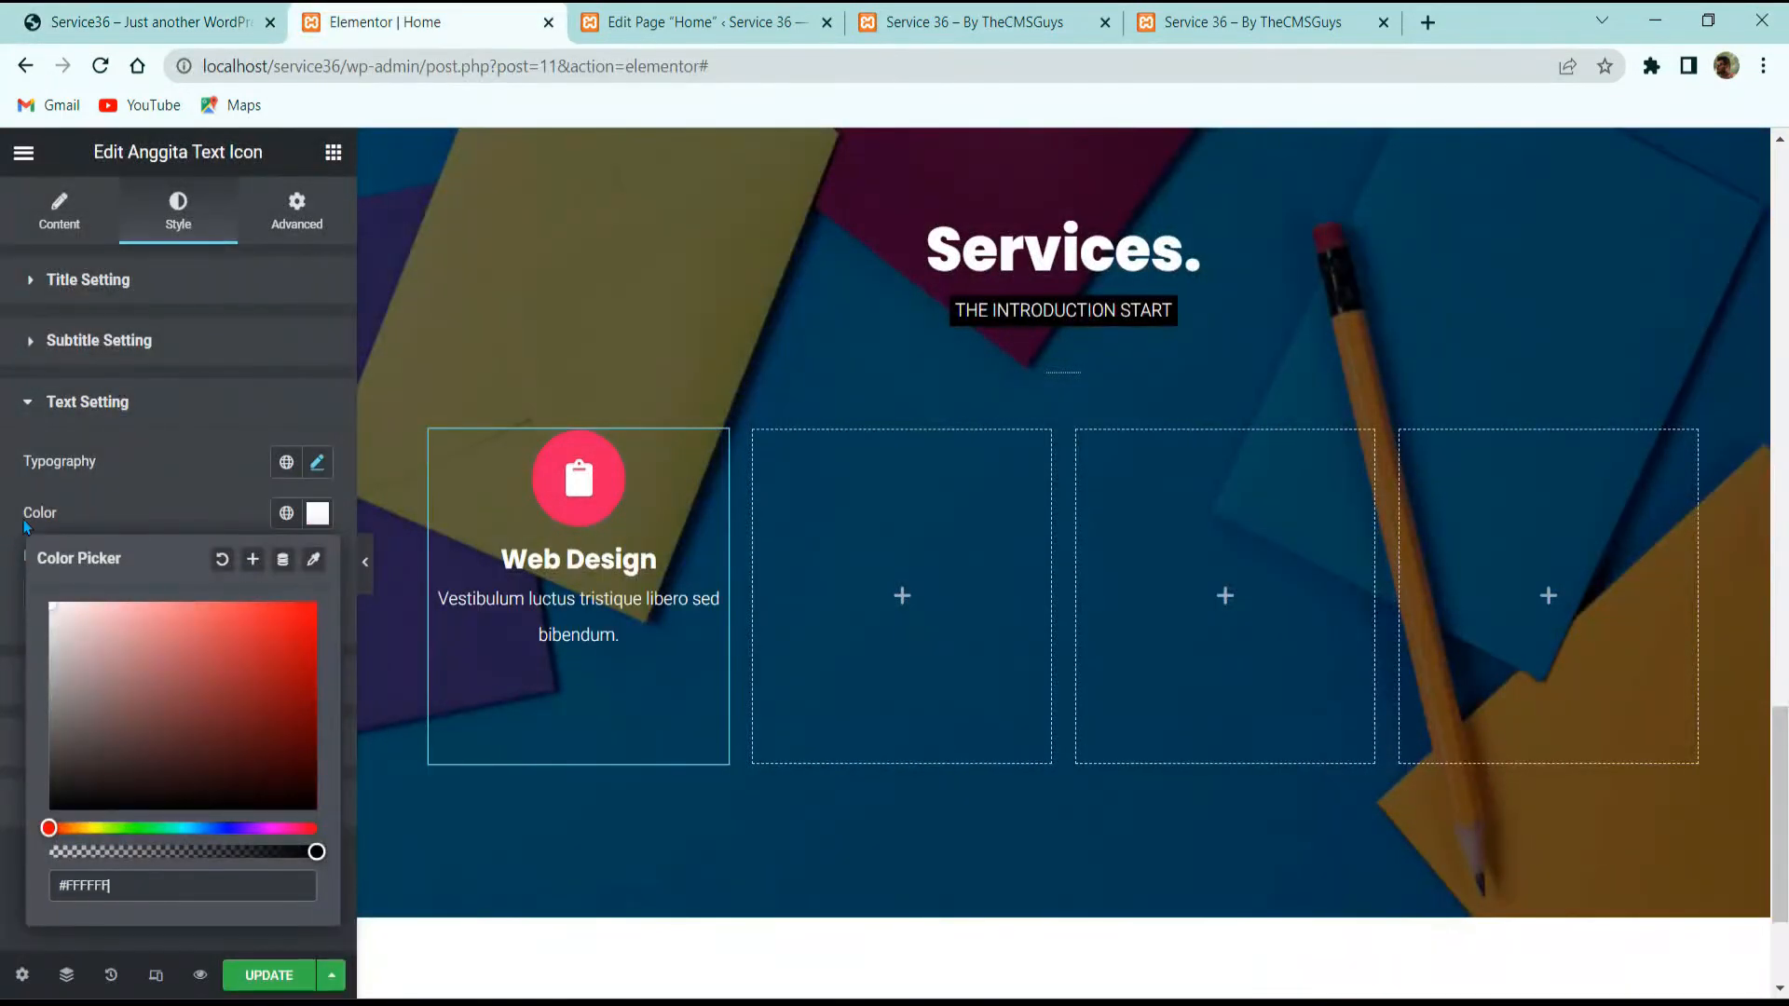
left_click(158, 514)
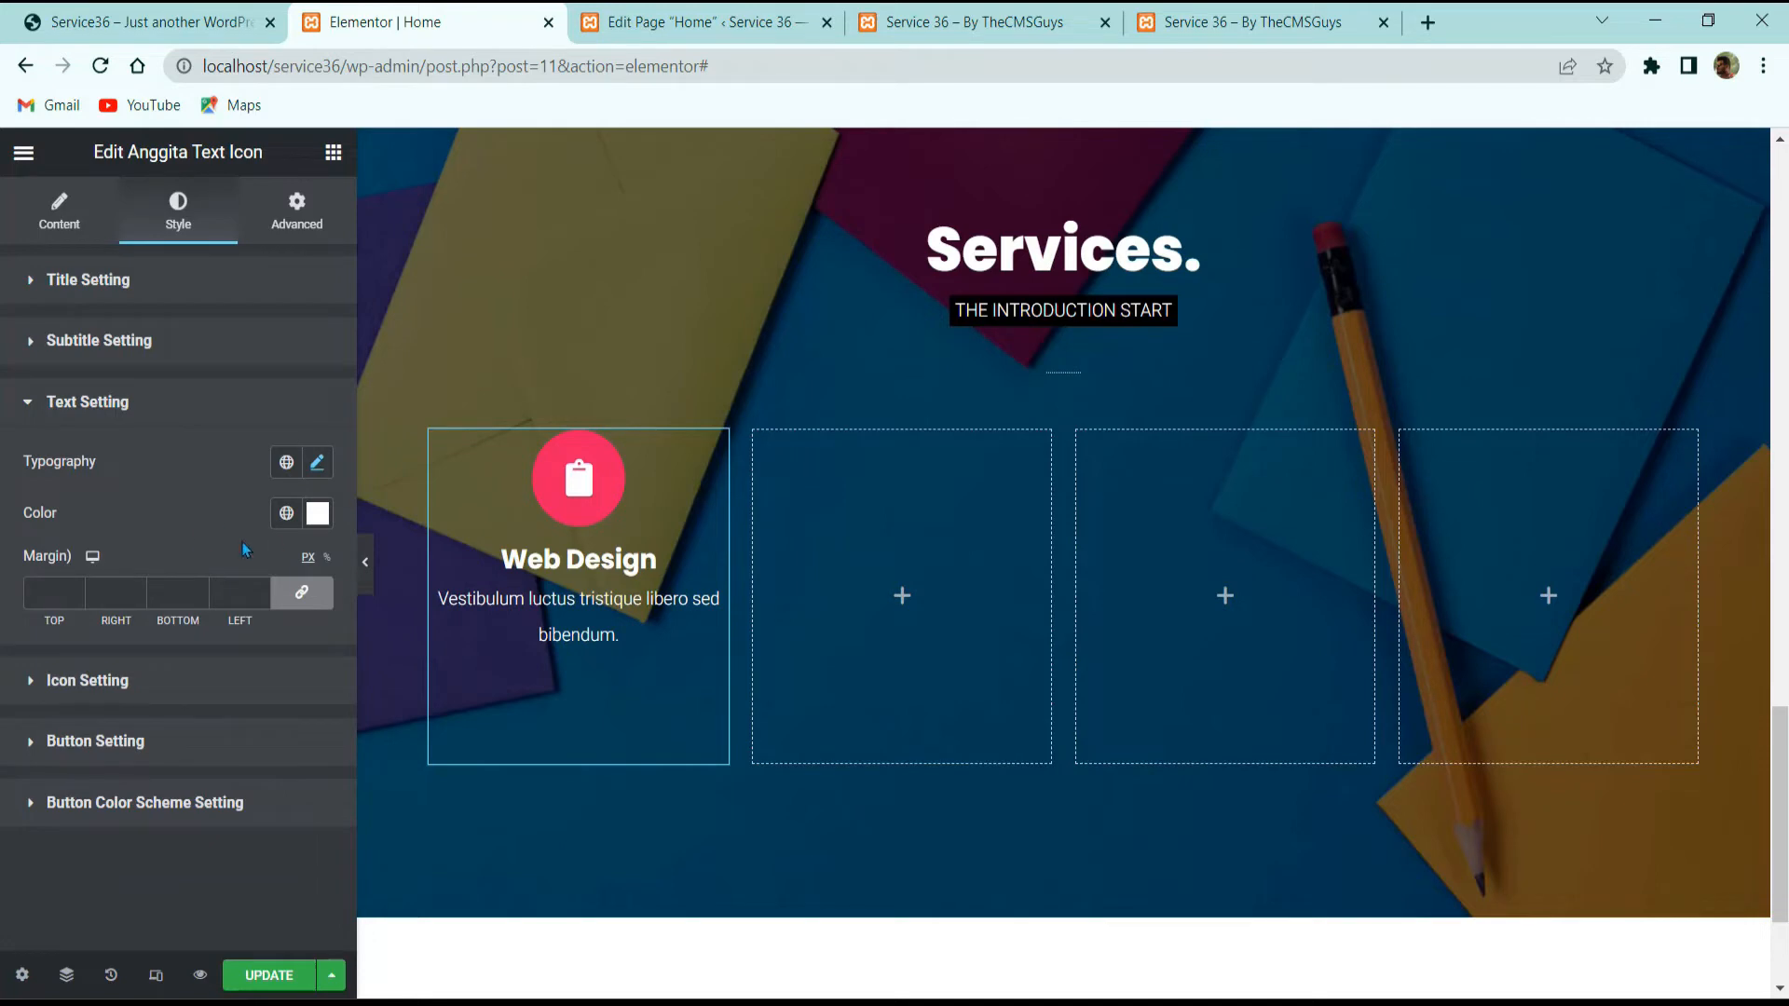
Step: Unlink the description margins and set top to 30 and bottom to -30
left_click(301, 592)
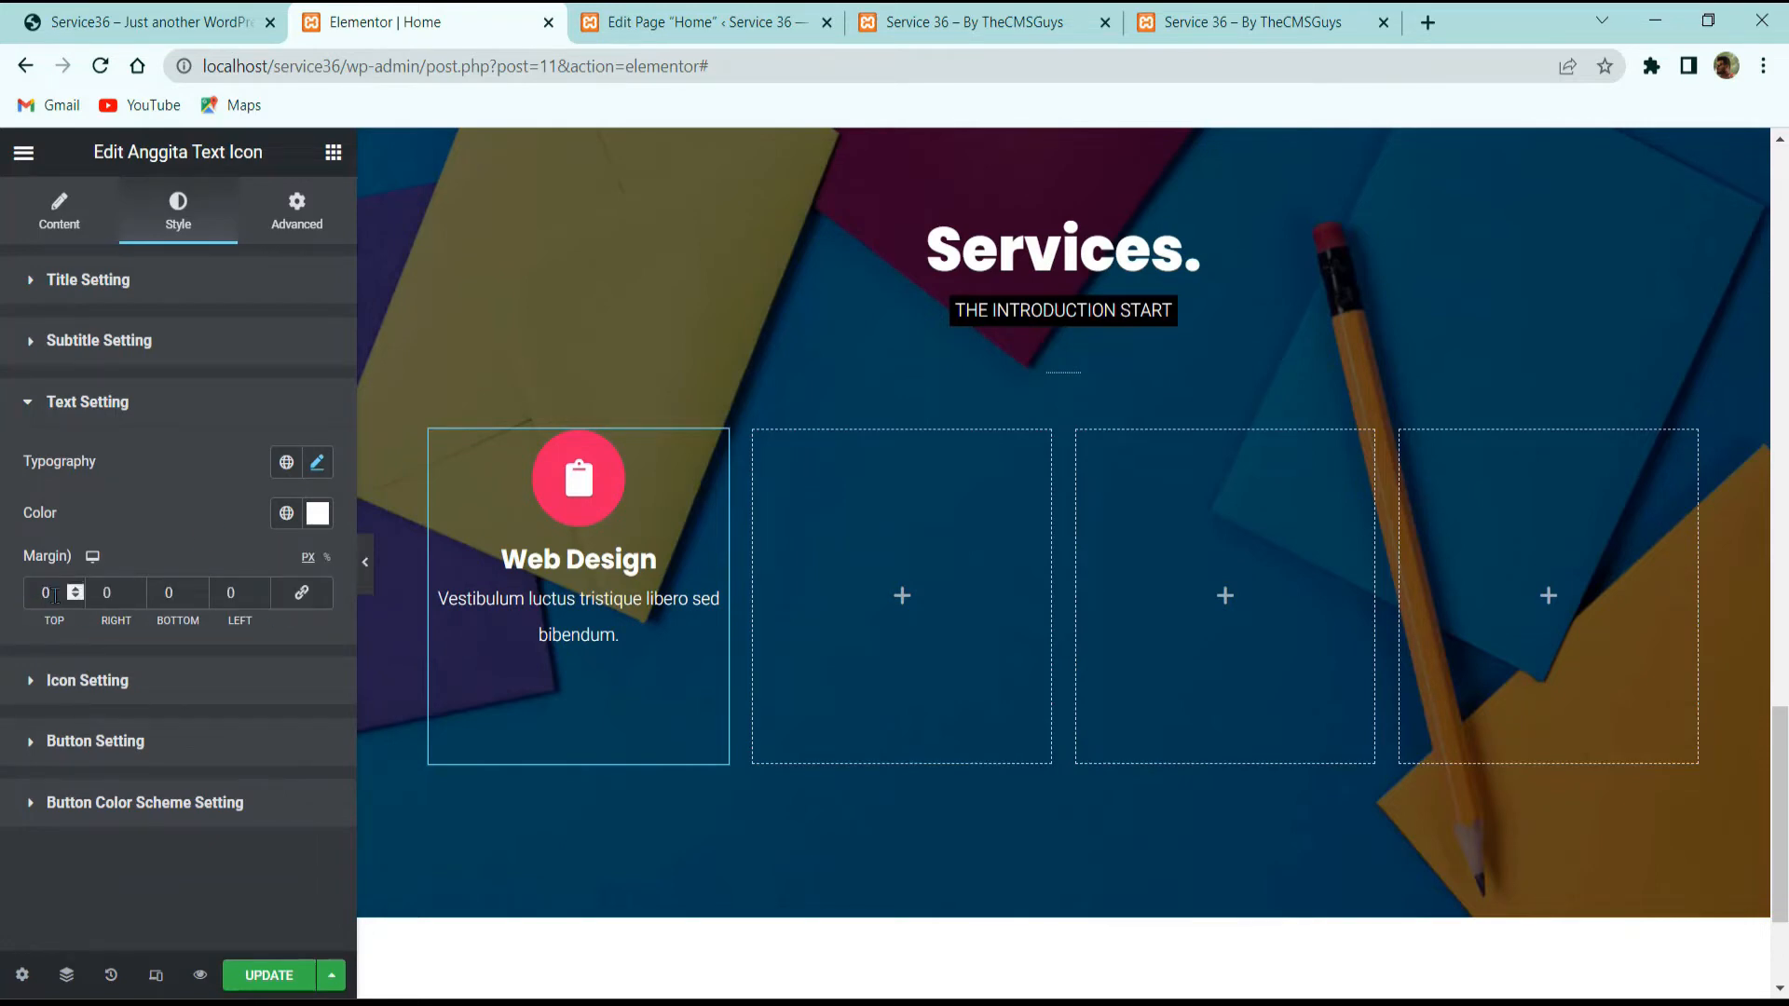
type("30")
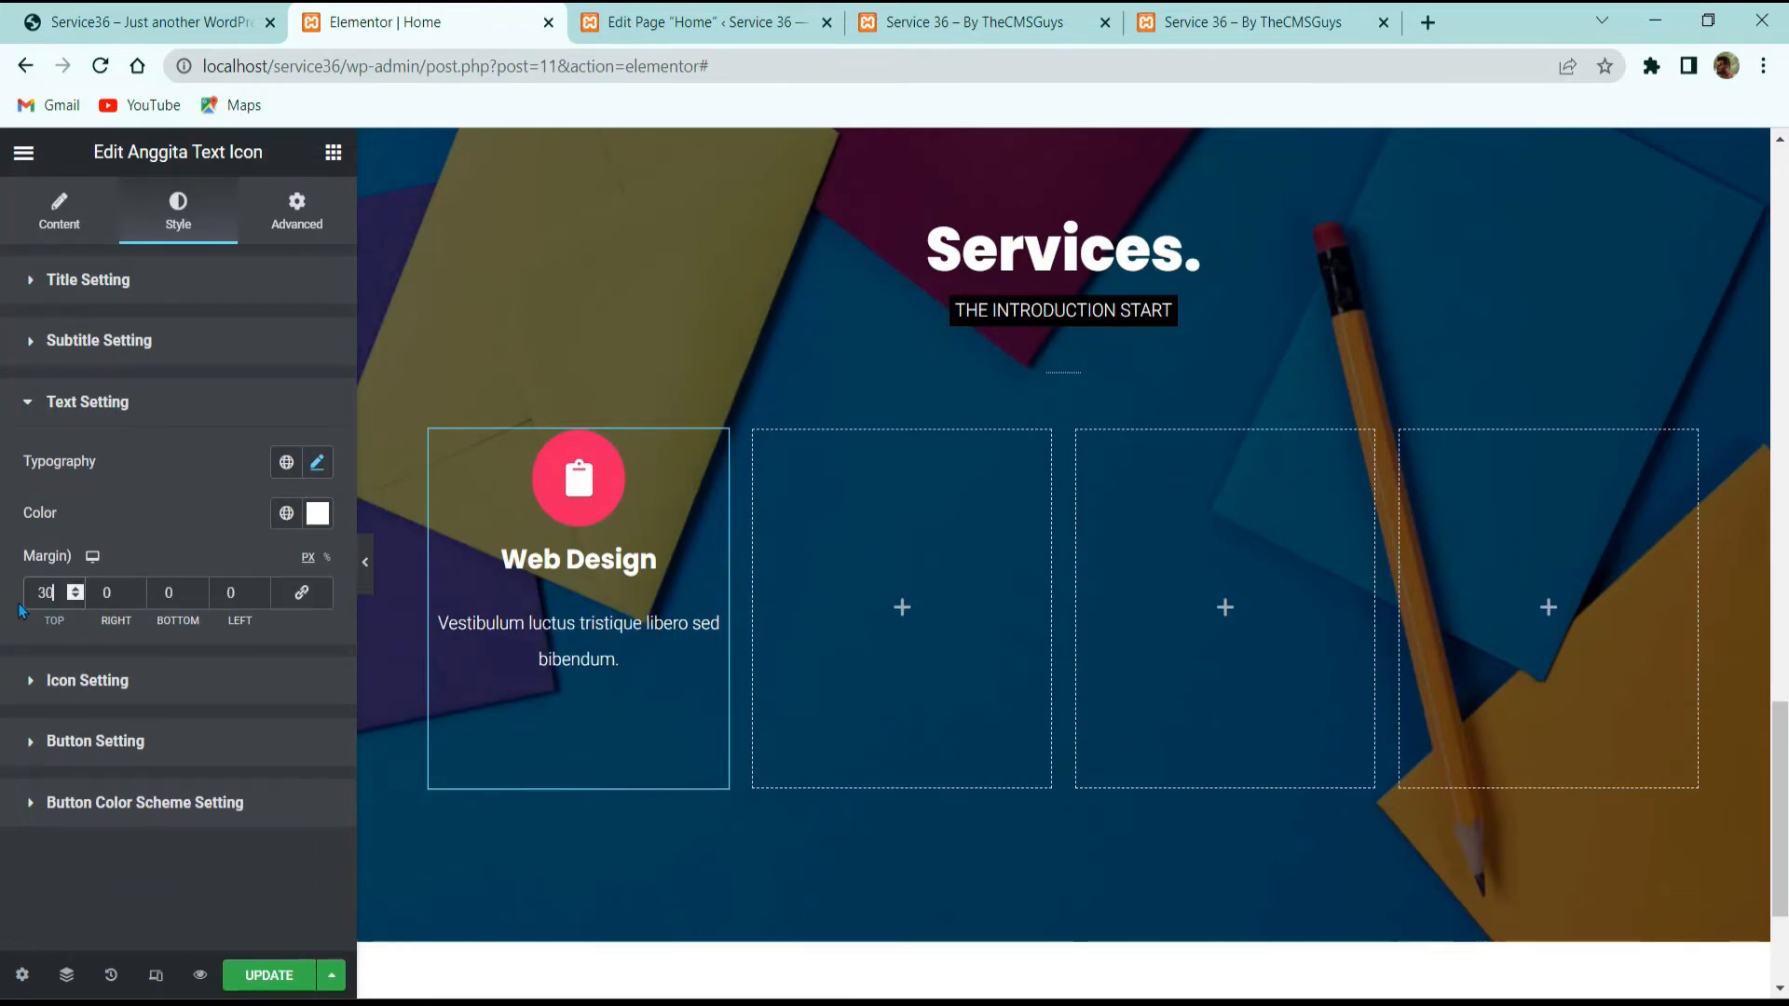
left_click(195, 597)
left_click(194, 598)
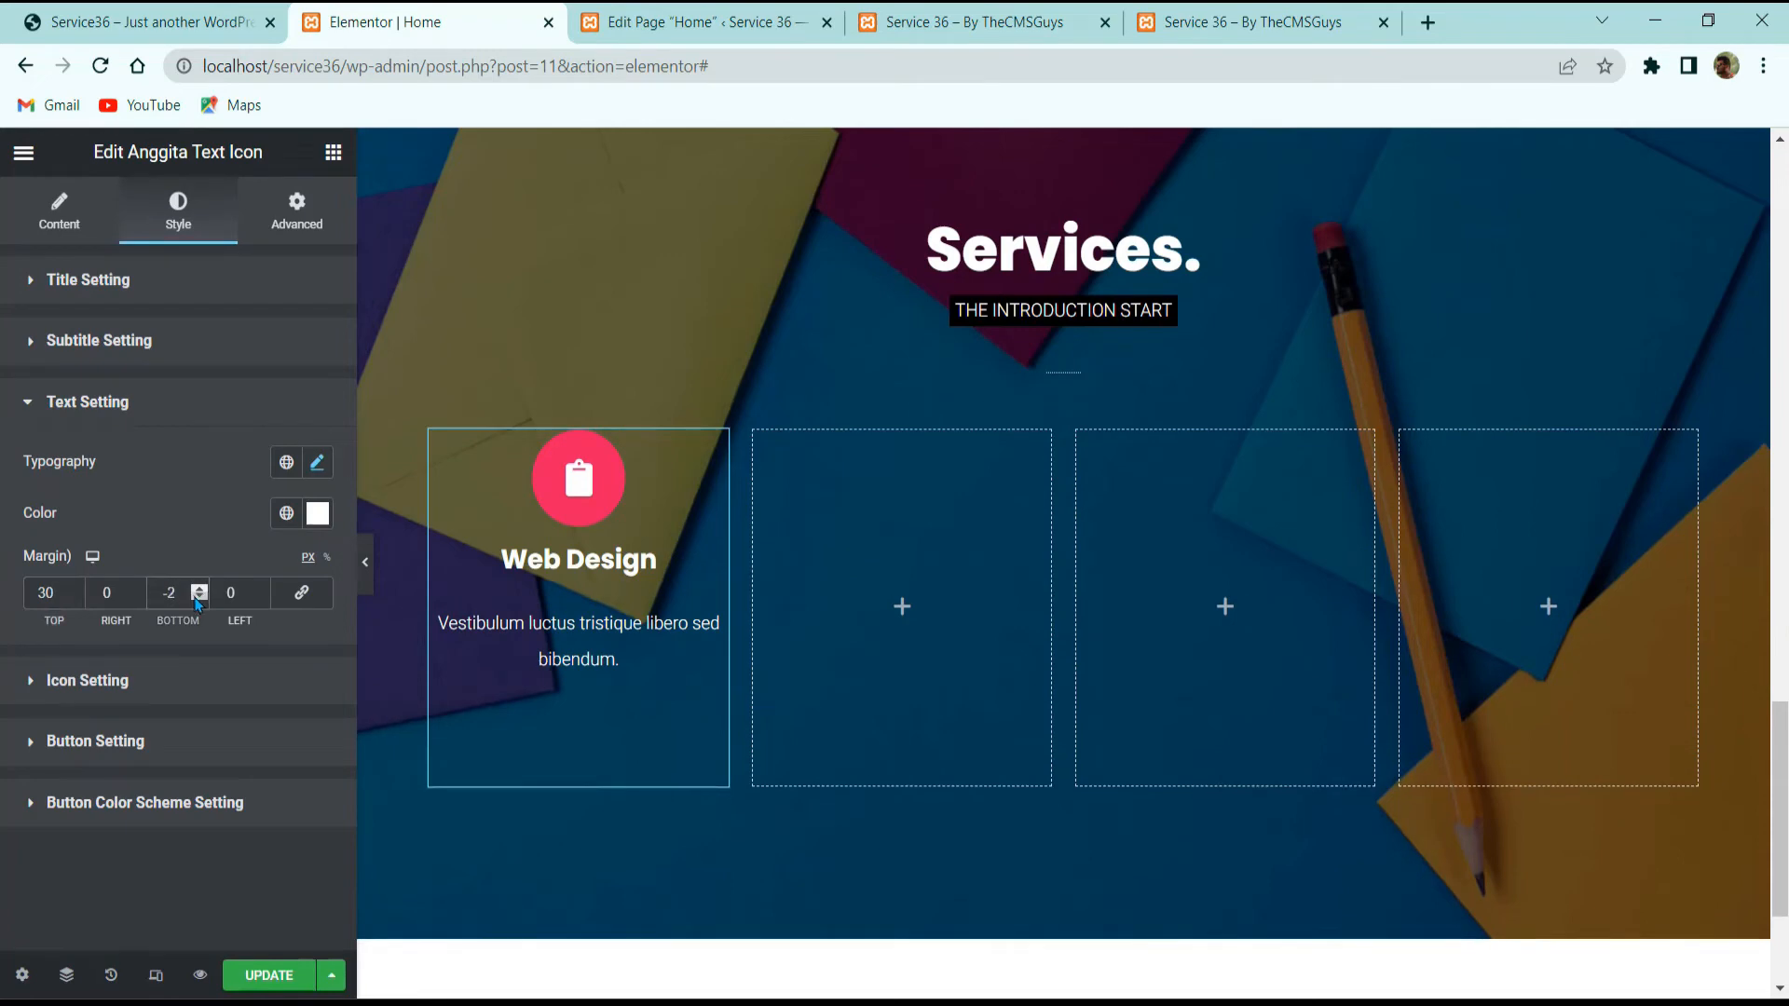
left_click(198, 597)
type("0")
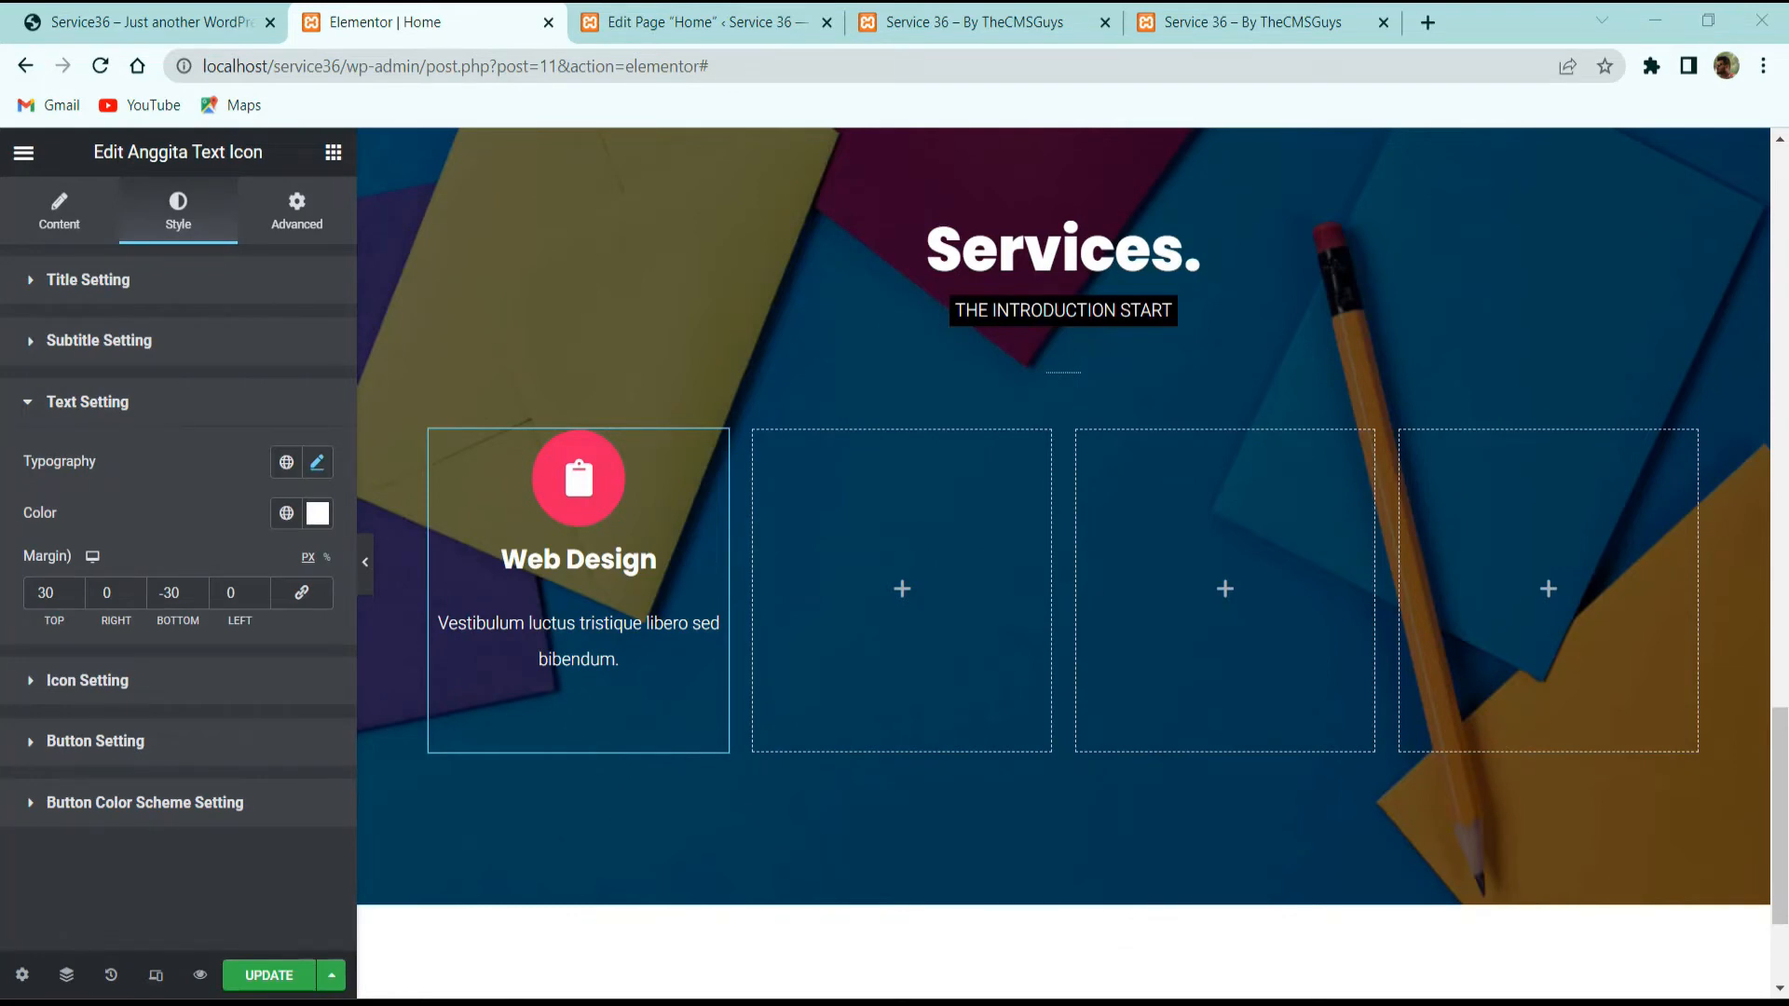
Step: Set the card's padding to 60 on all four sides
left_click(312, 216)
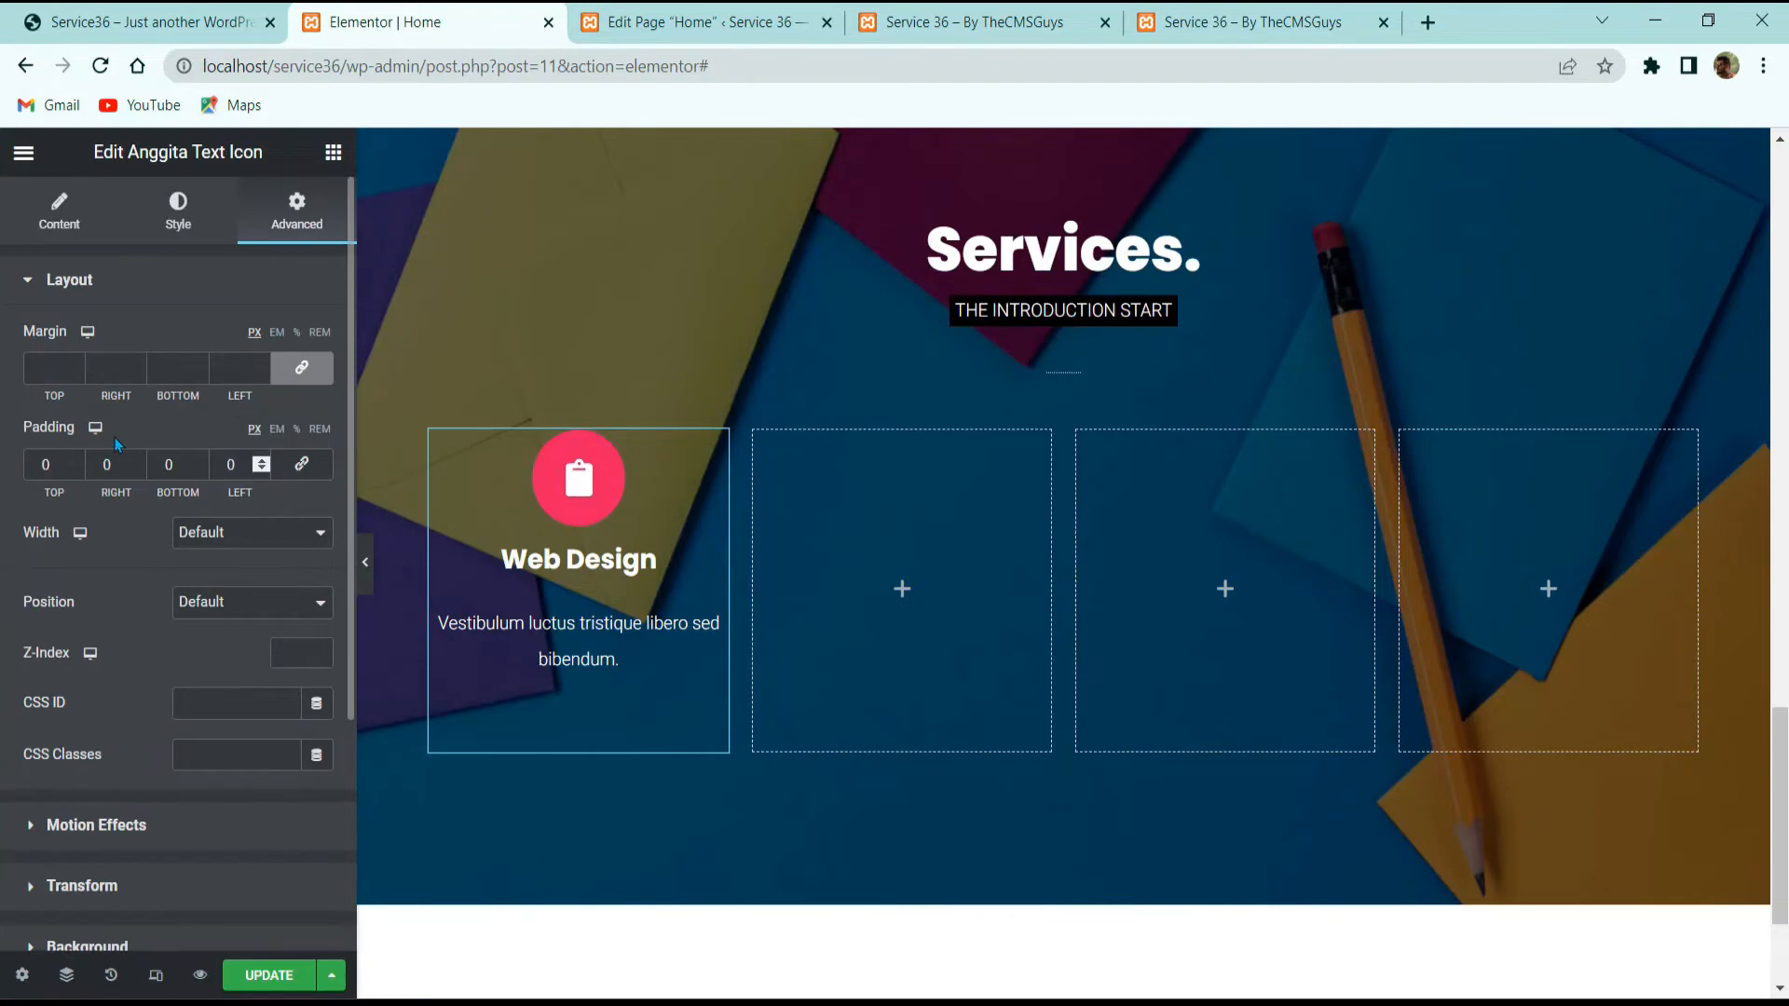
double_click(47, 466)
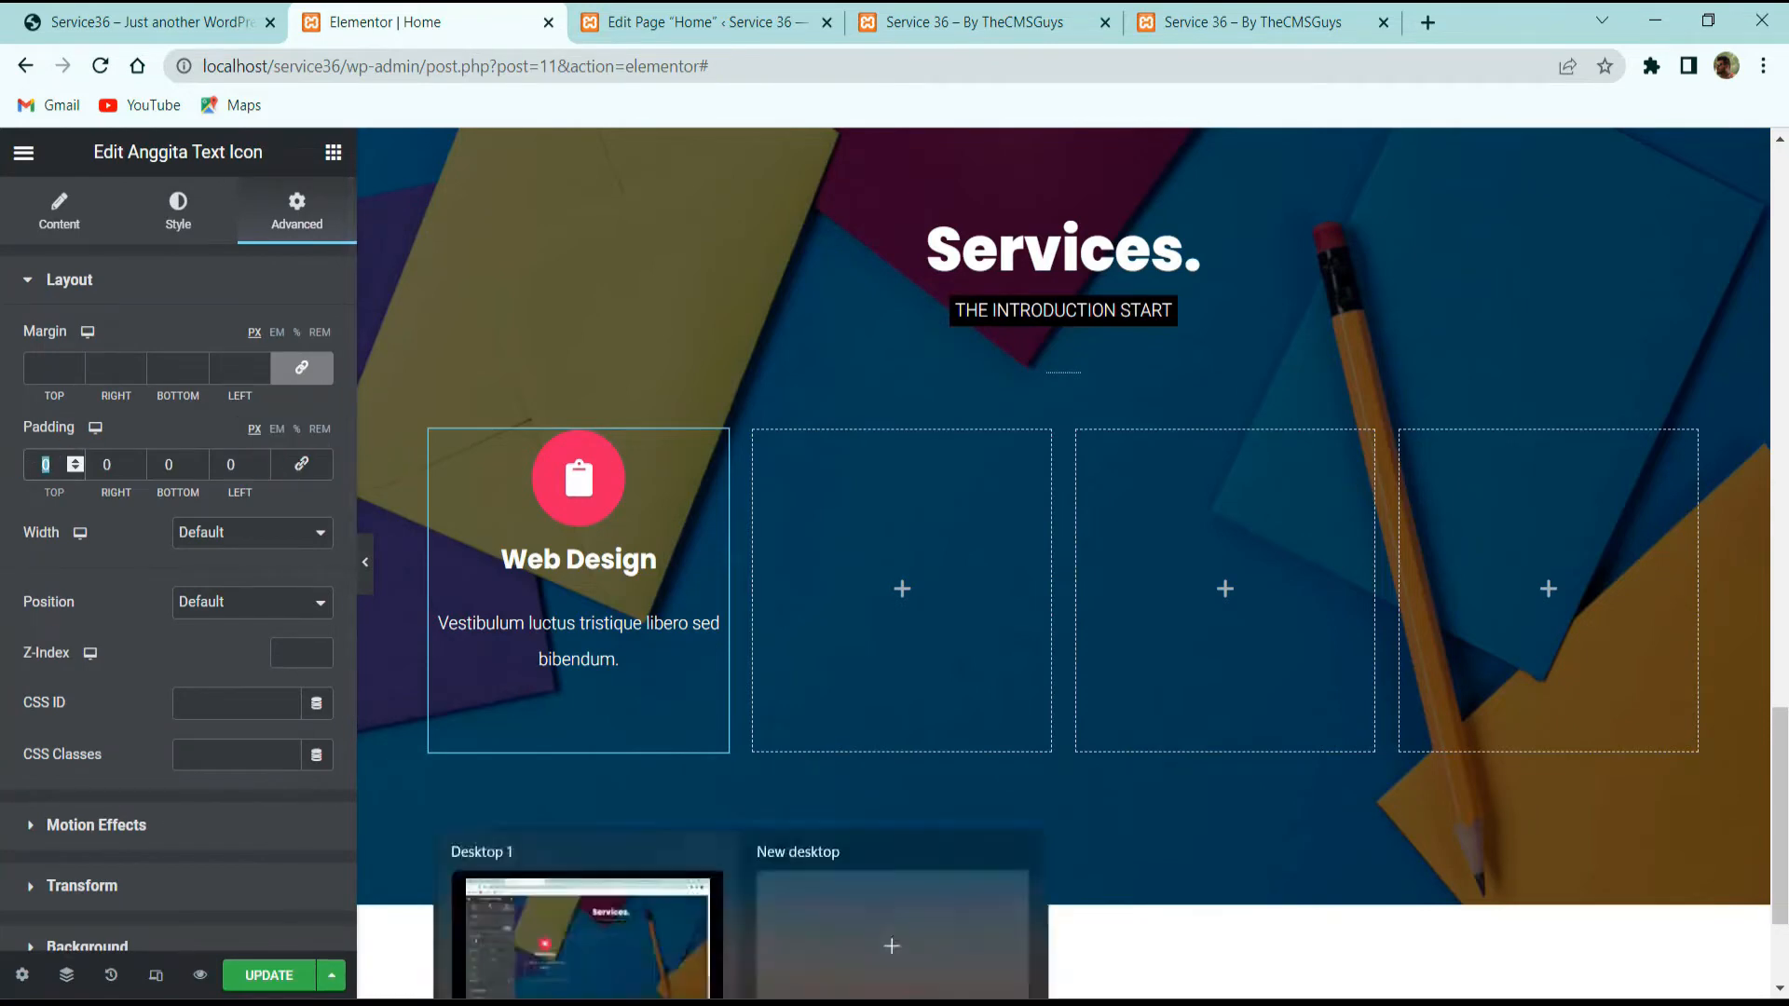
type("60")
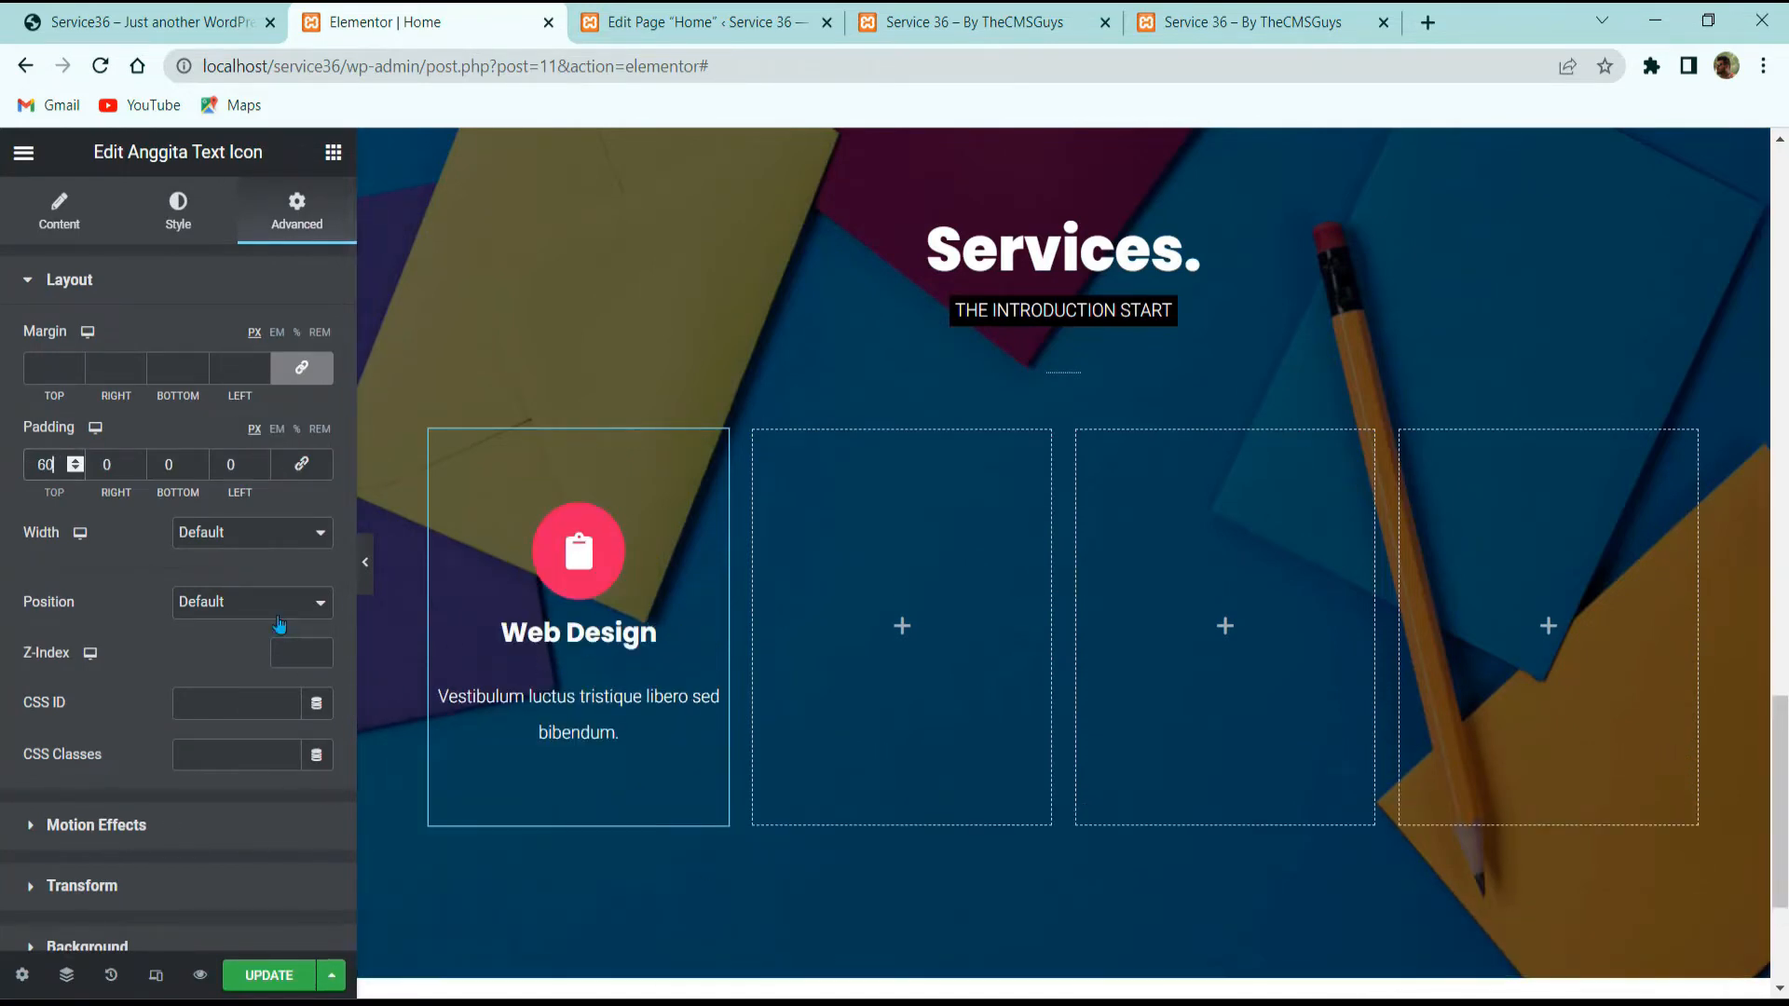
left_click(301, 463)
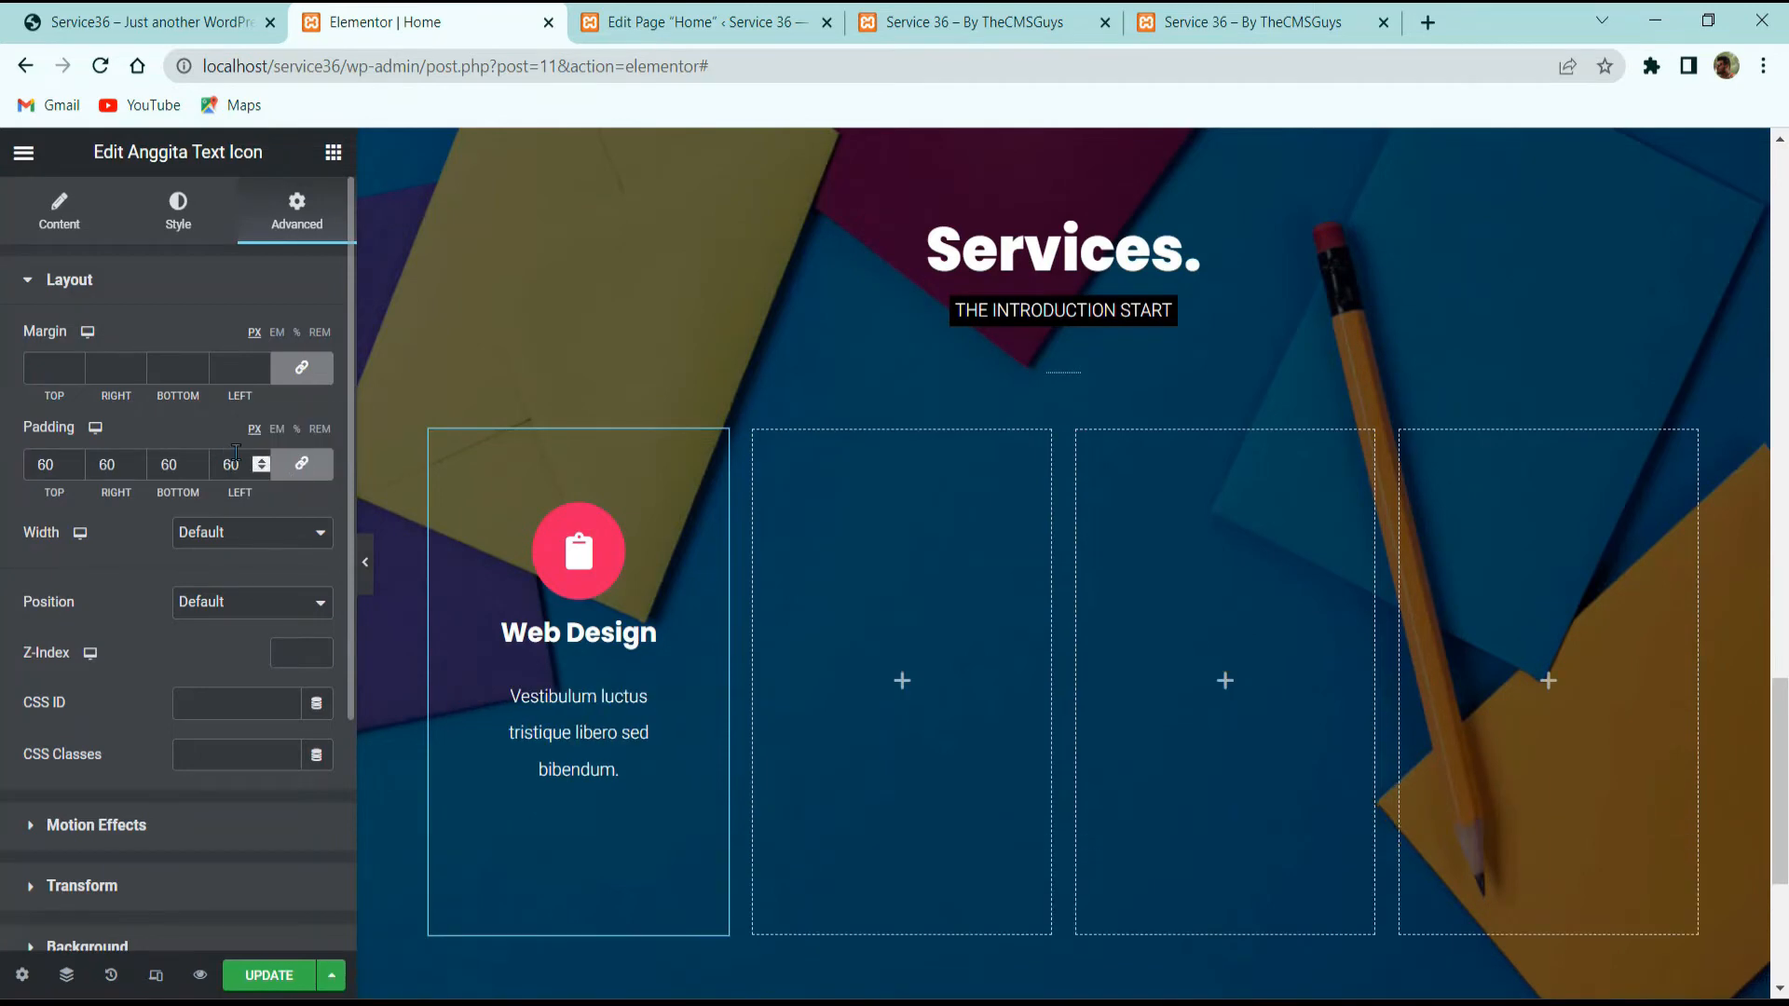
scroll(236, 454, "down", 4)
scroll(235, 454, "up", 4)
Step: Unlink the padding and change the right and left sides to 30
left_click(301, 463)
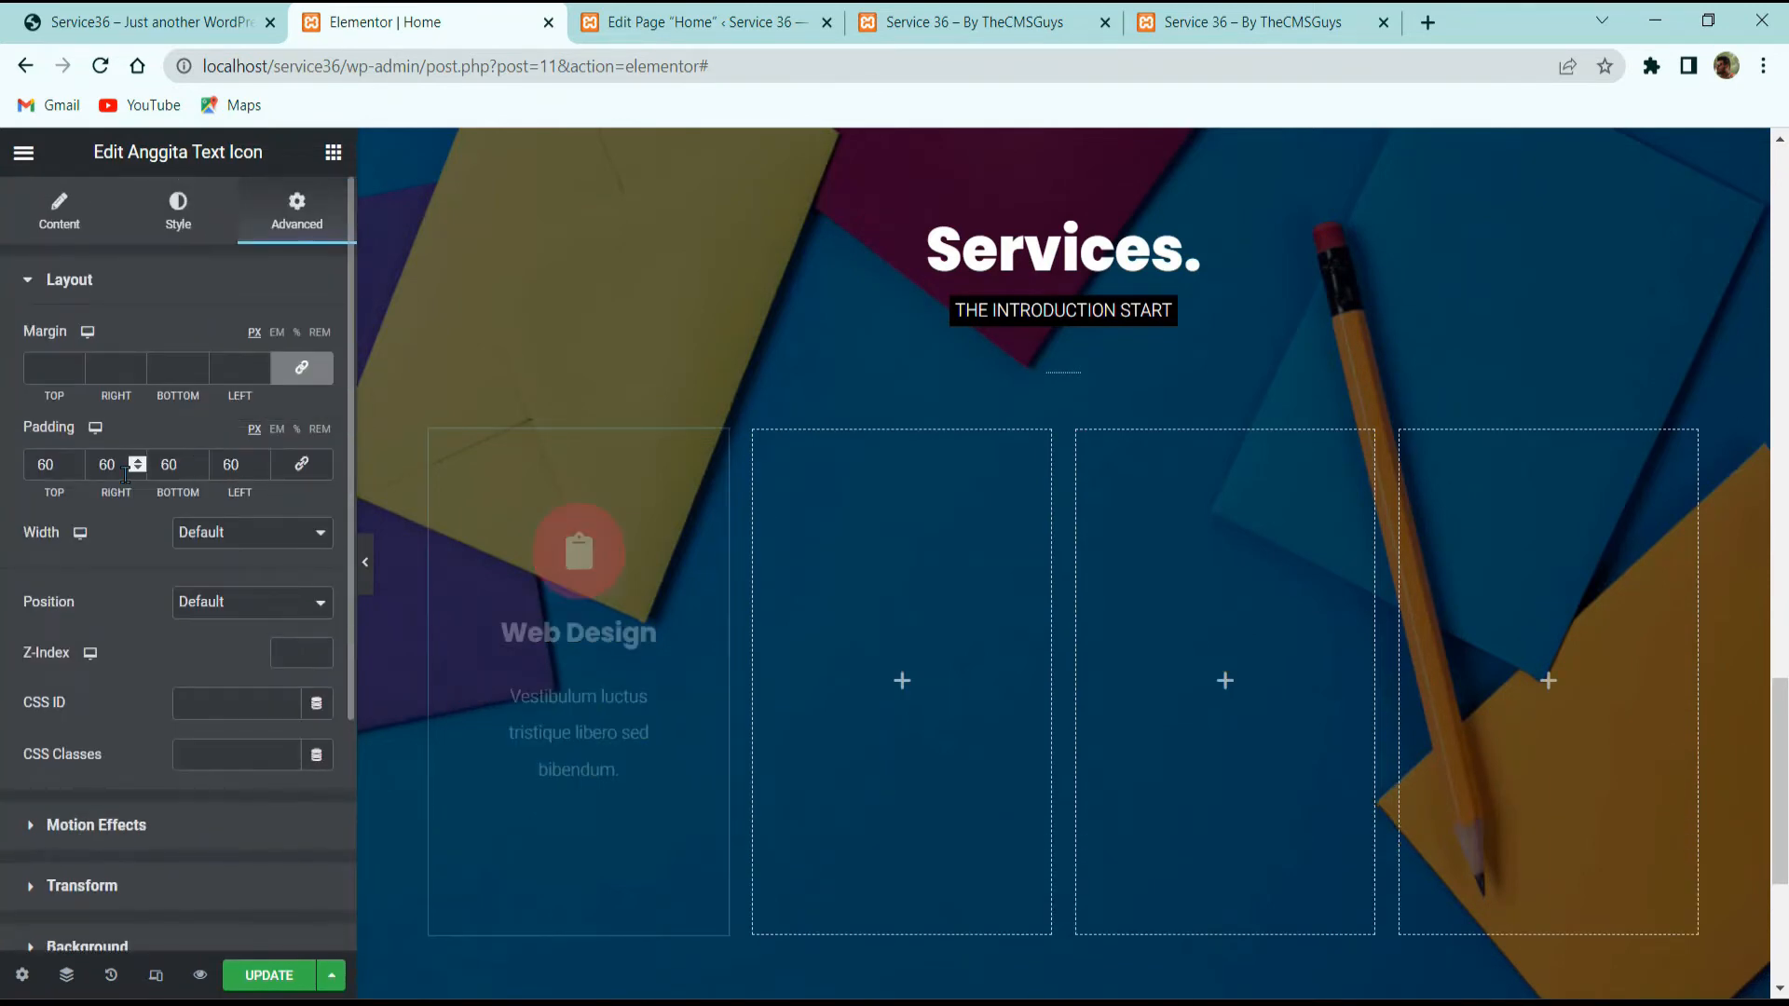
double_click(125, 474)
type("30")
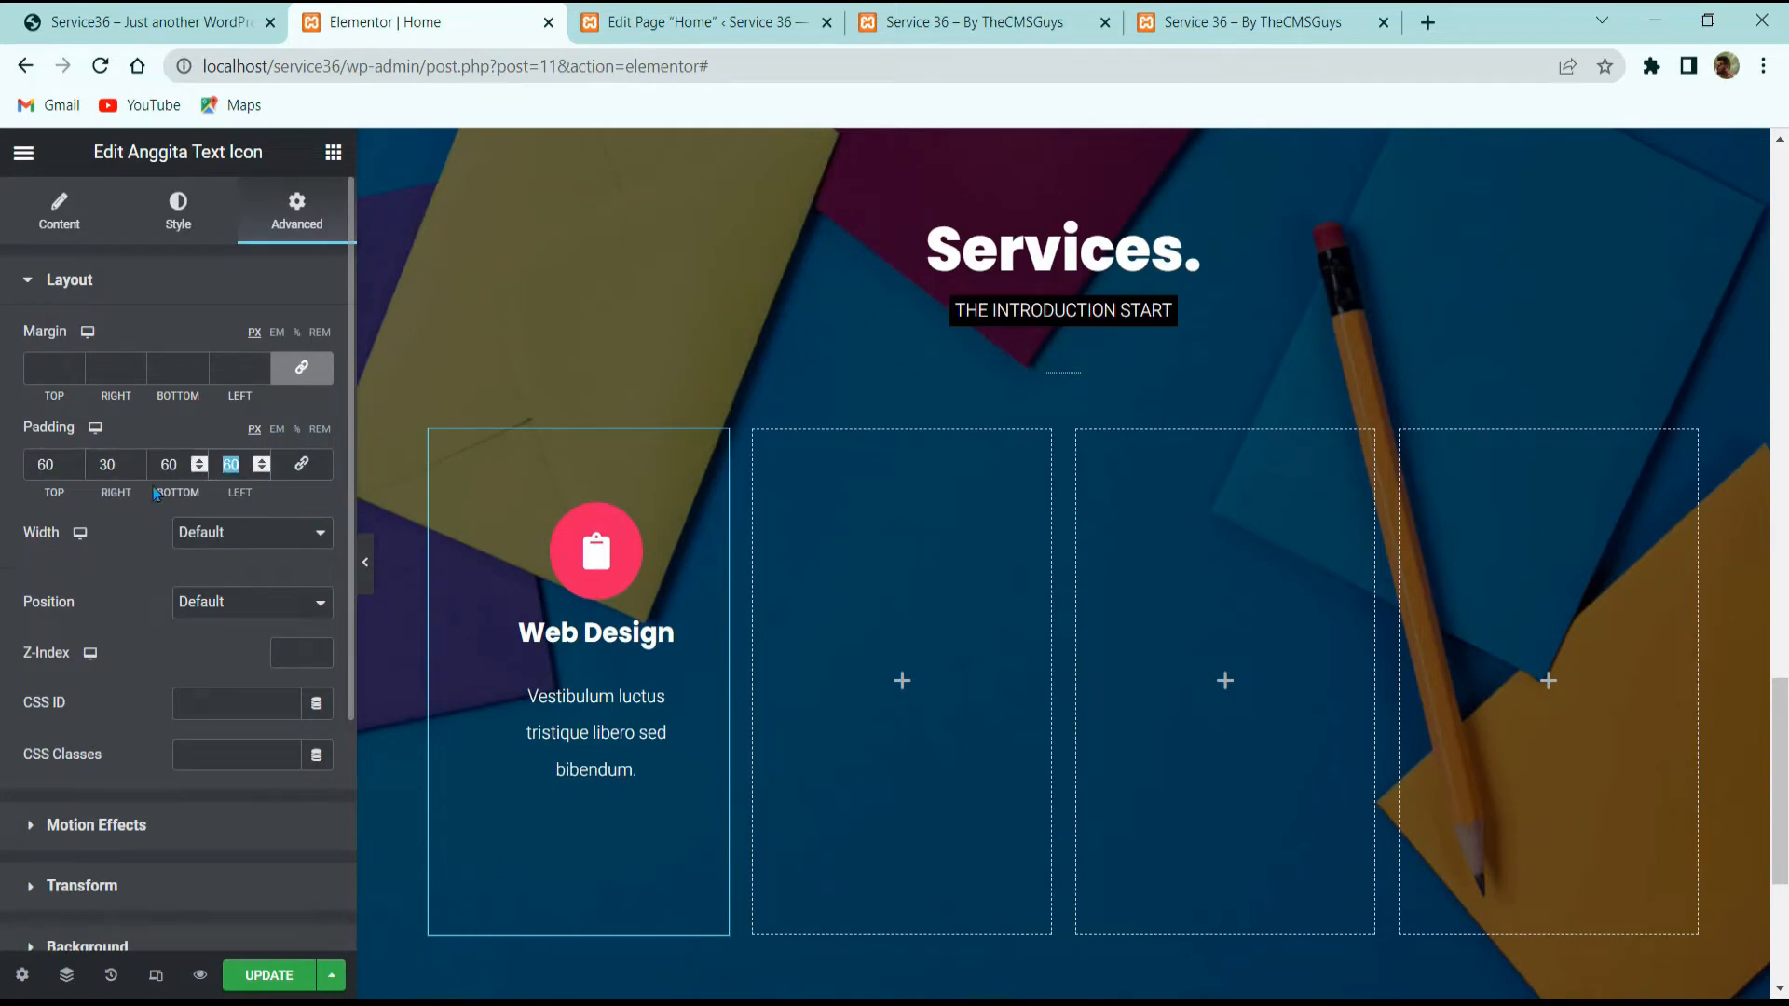
type("30")
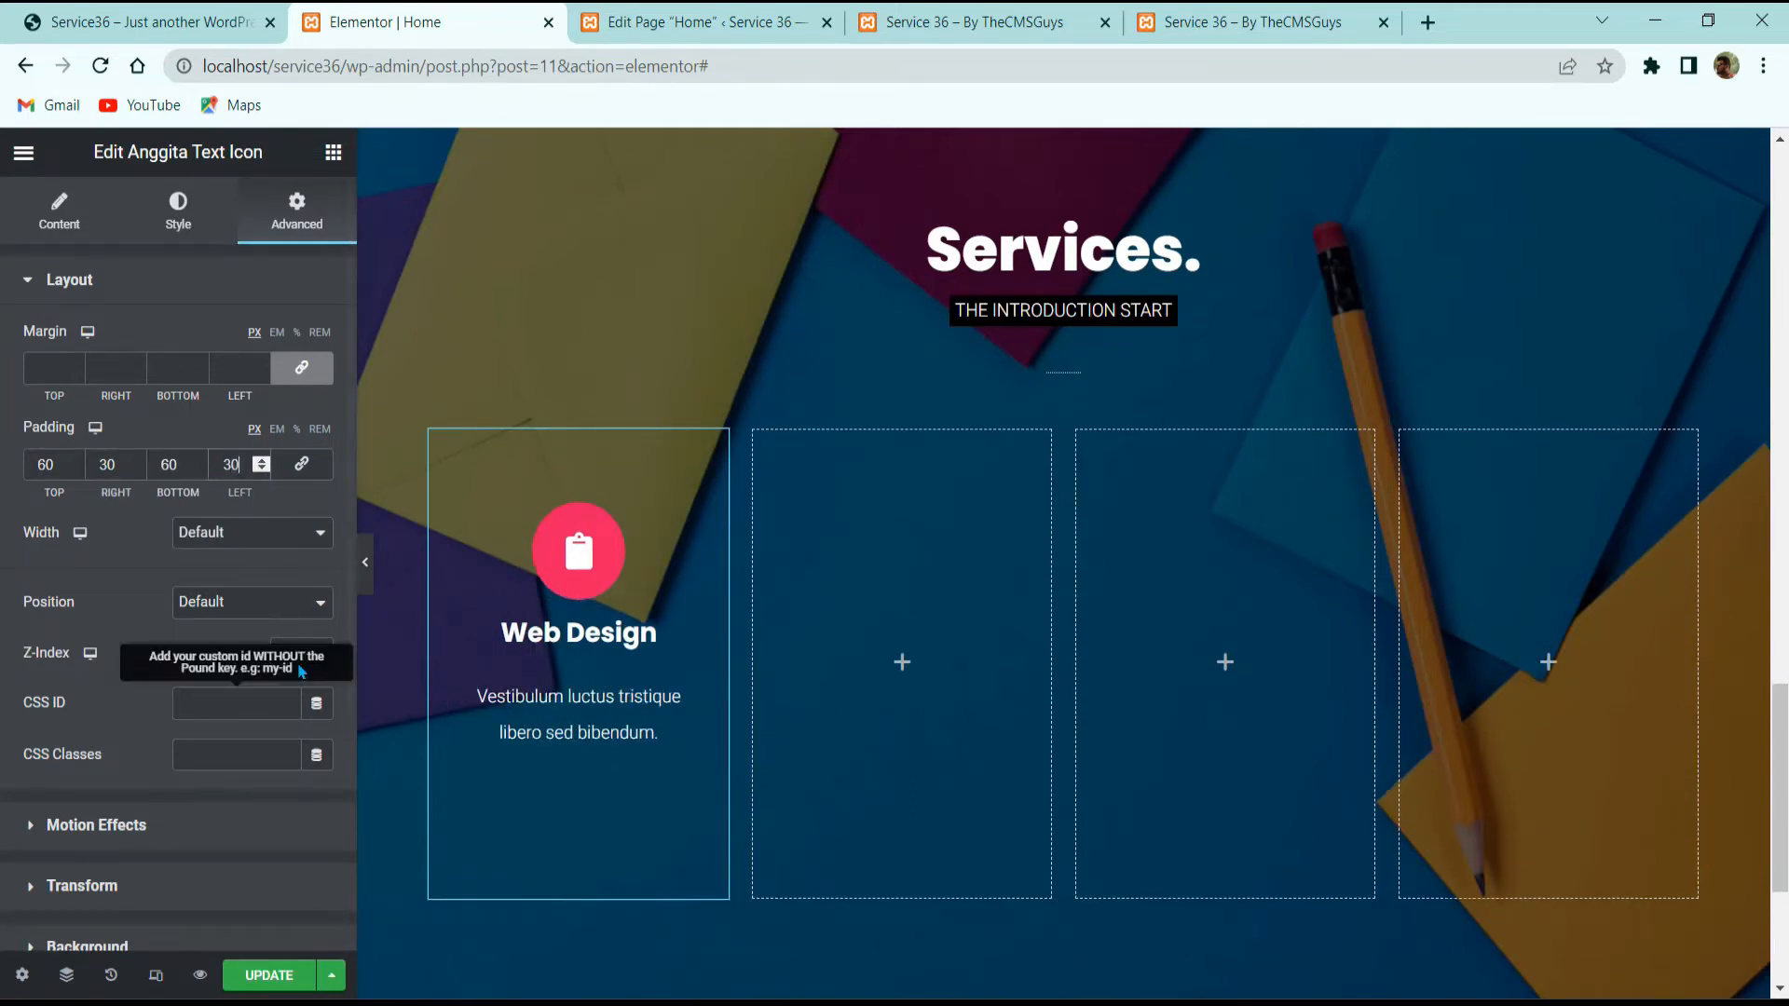
left_click(365, 562)
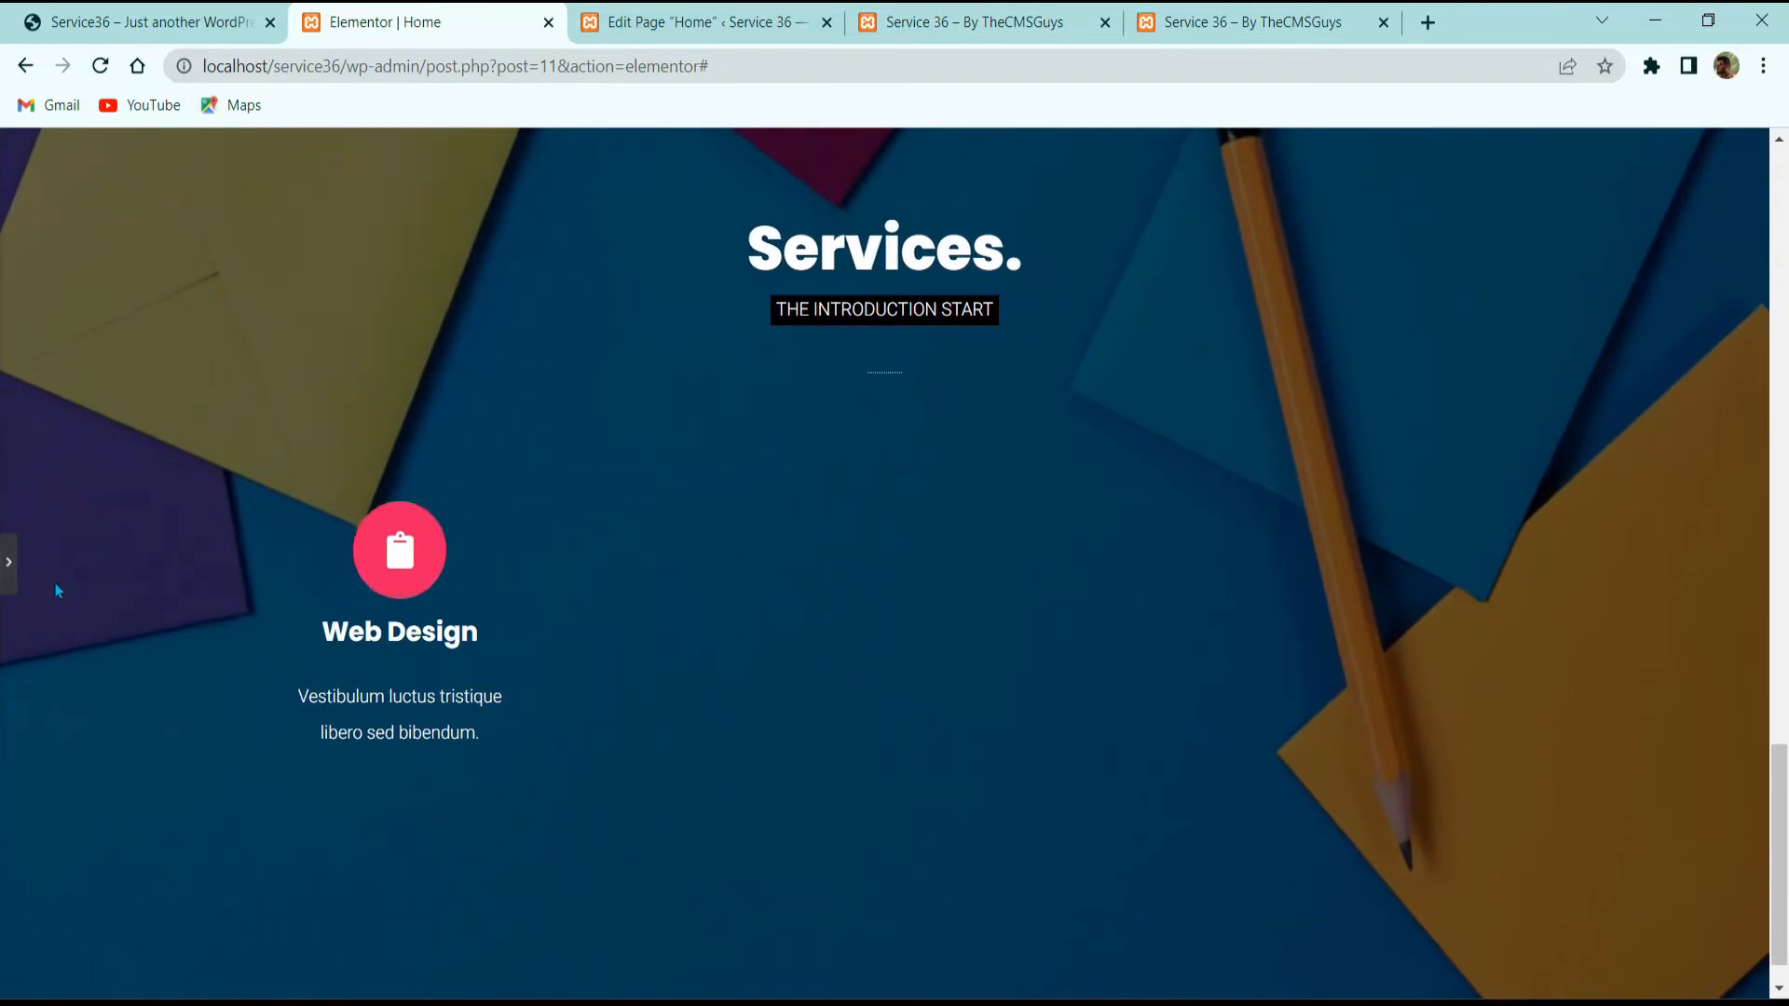
left_click(8, 562)
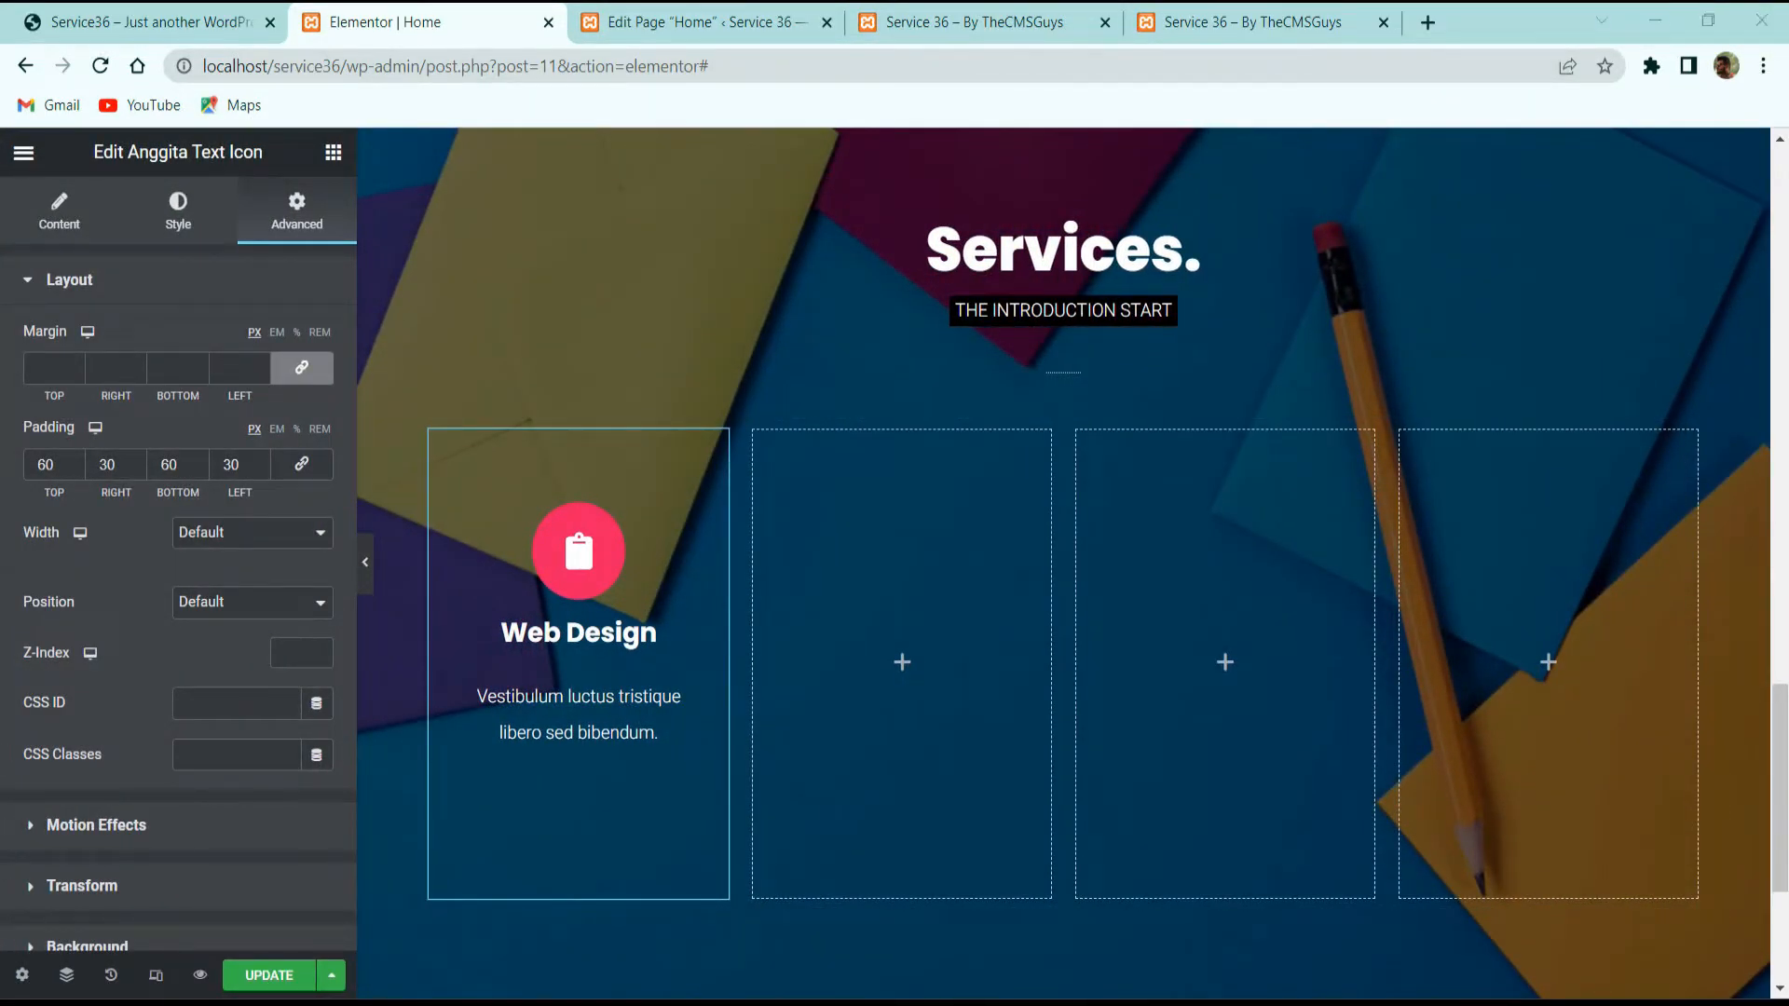
scroll(109, 528, "down", 3)
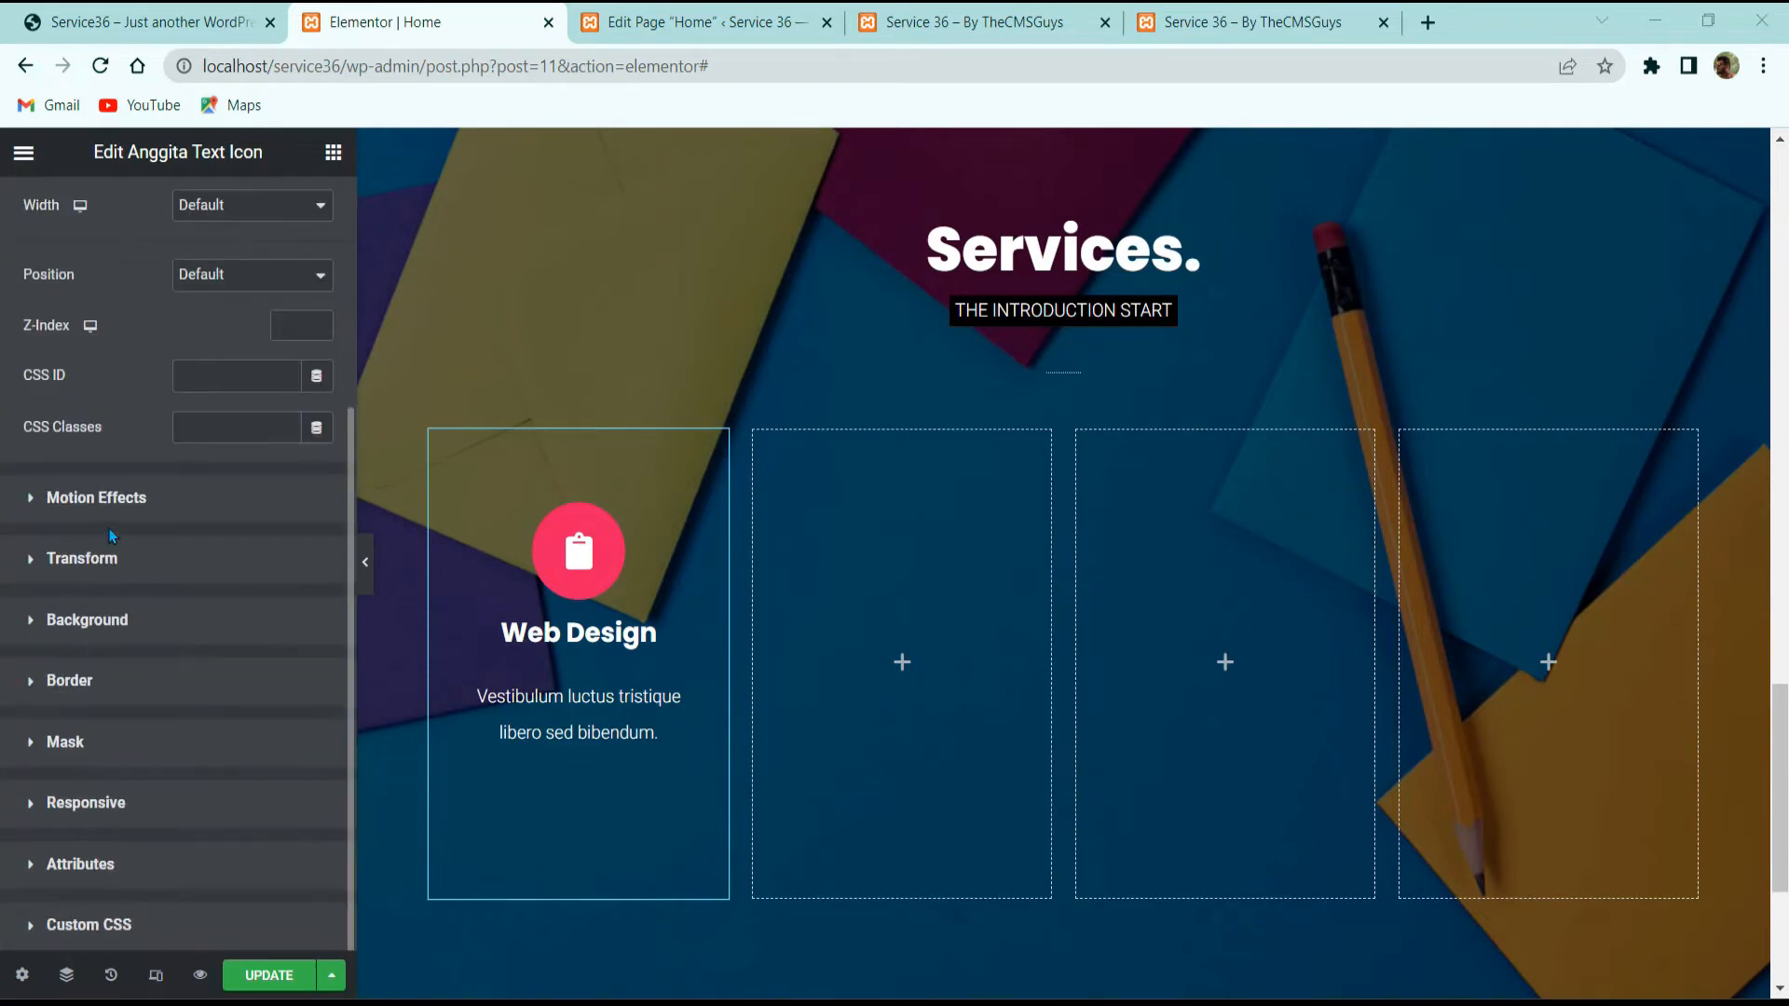
Step: Give the card a classic background colour of #02010100, fully transparent
left_click(116, 612)
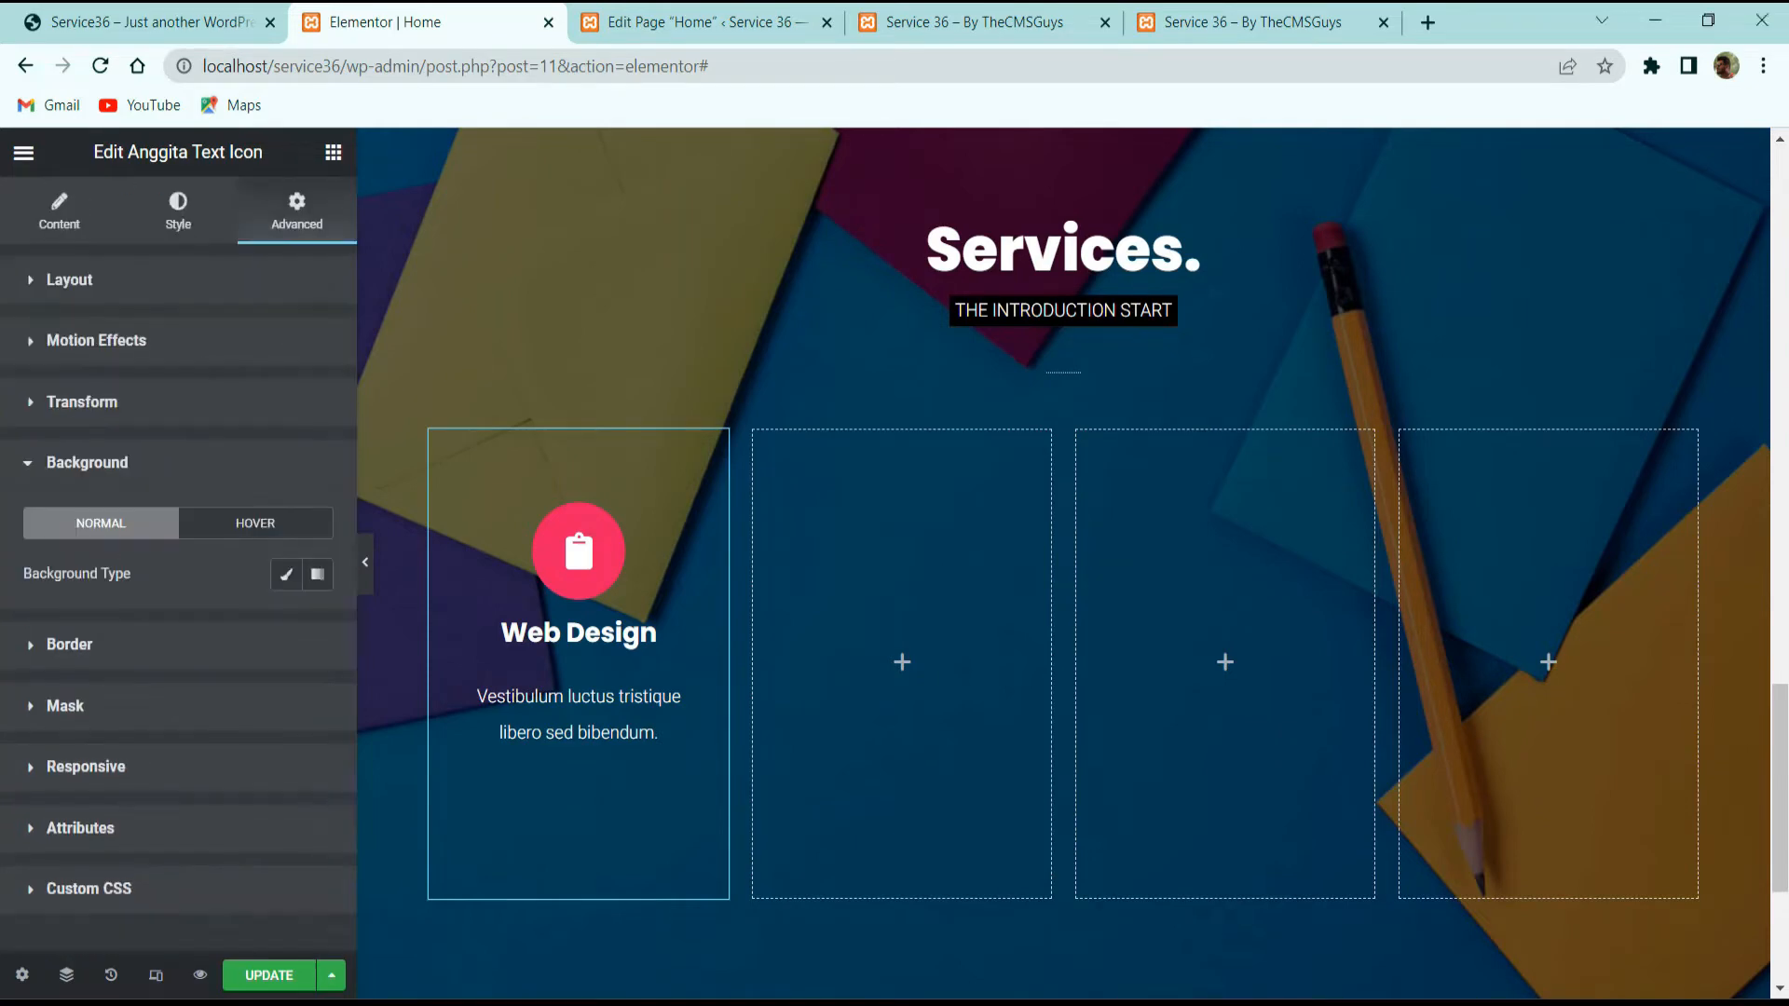
left_click(286, 574)
left_click(318, 625)
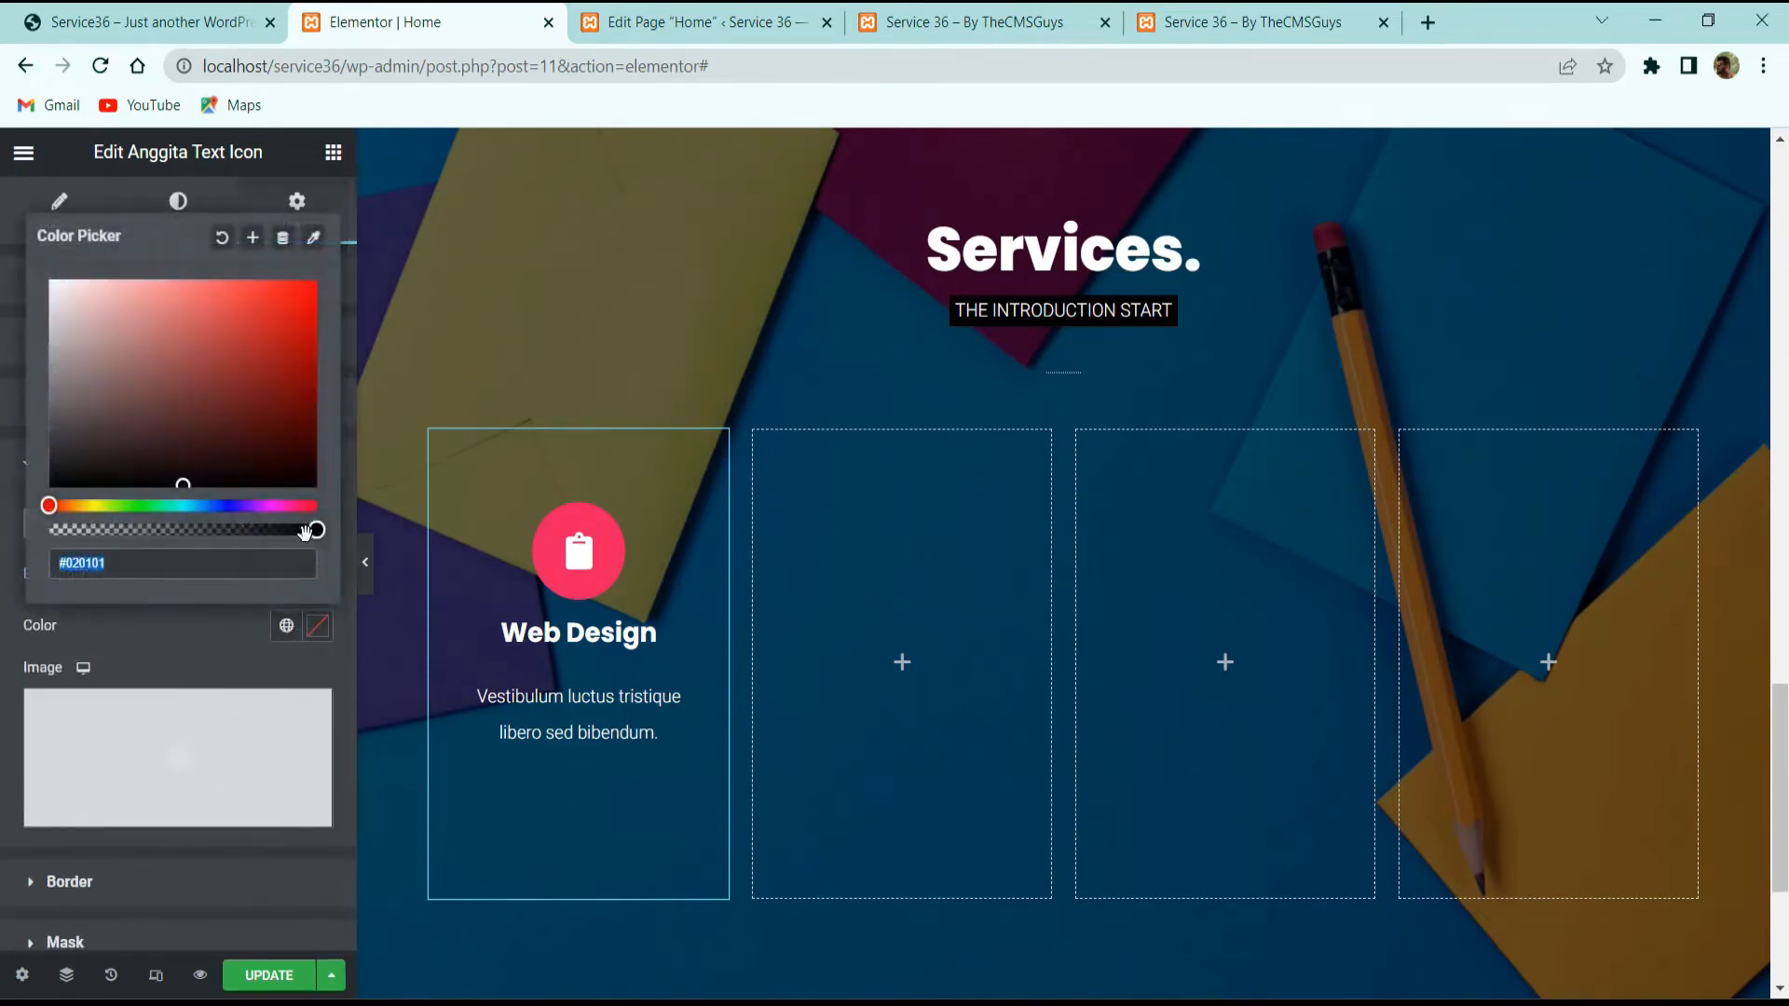
key("End")
type("00")
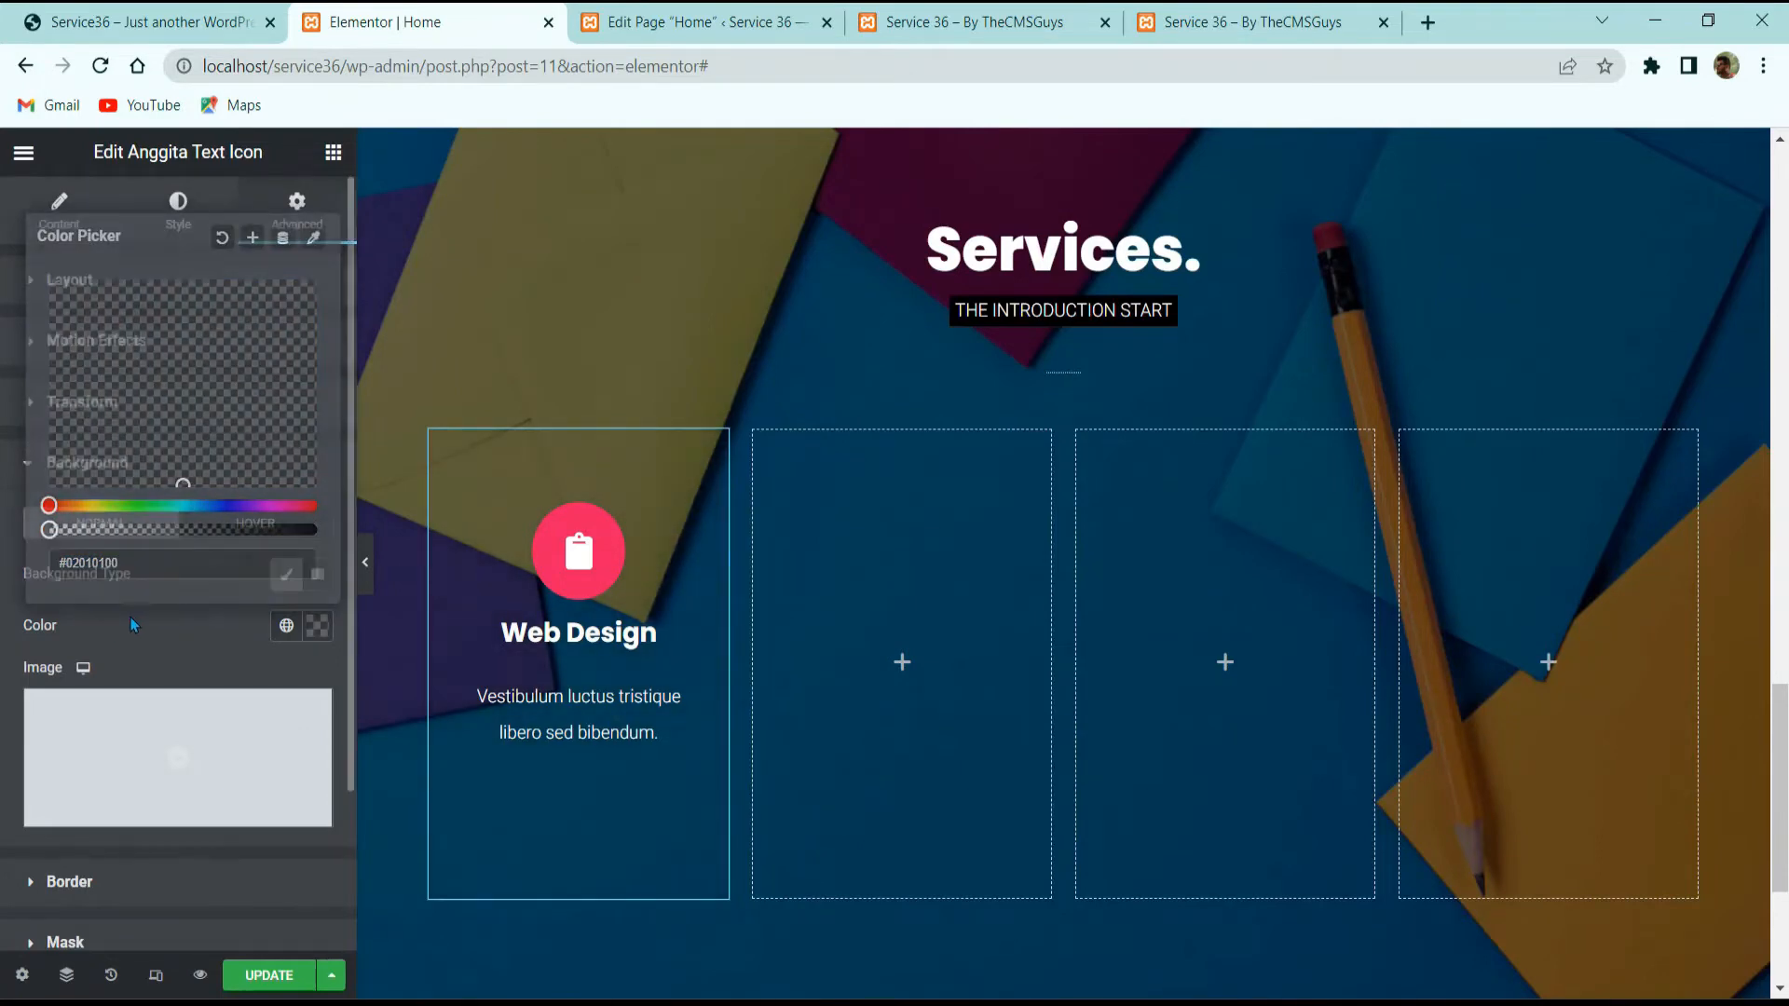
left_click(130, 616)
left_click(364, 562)
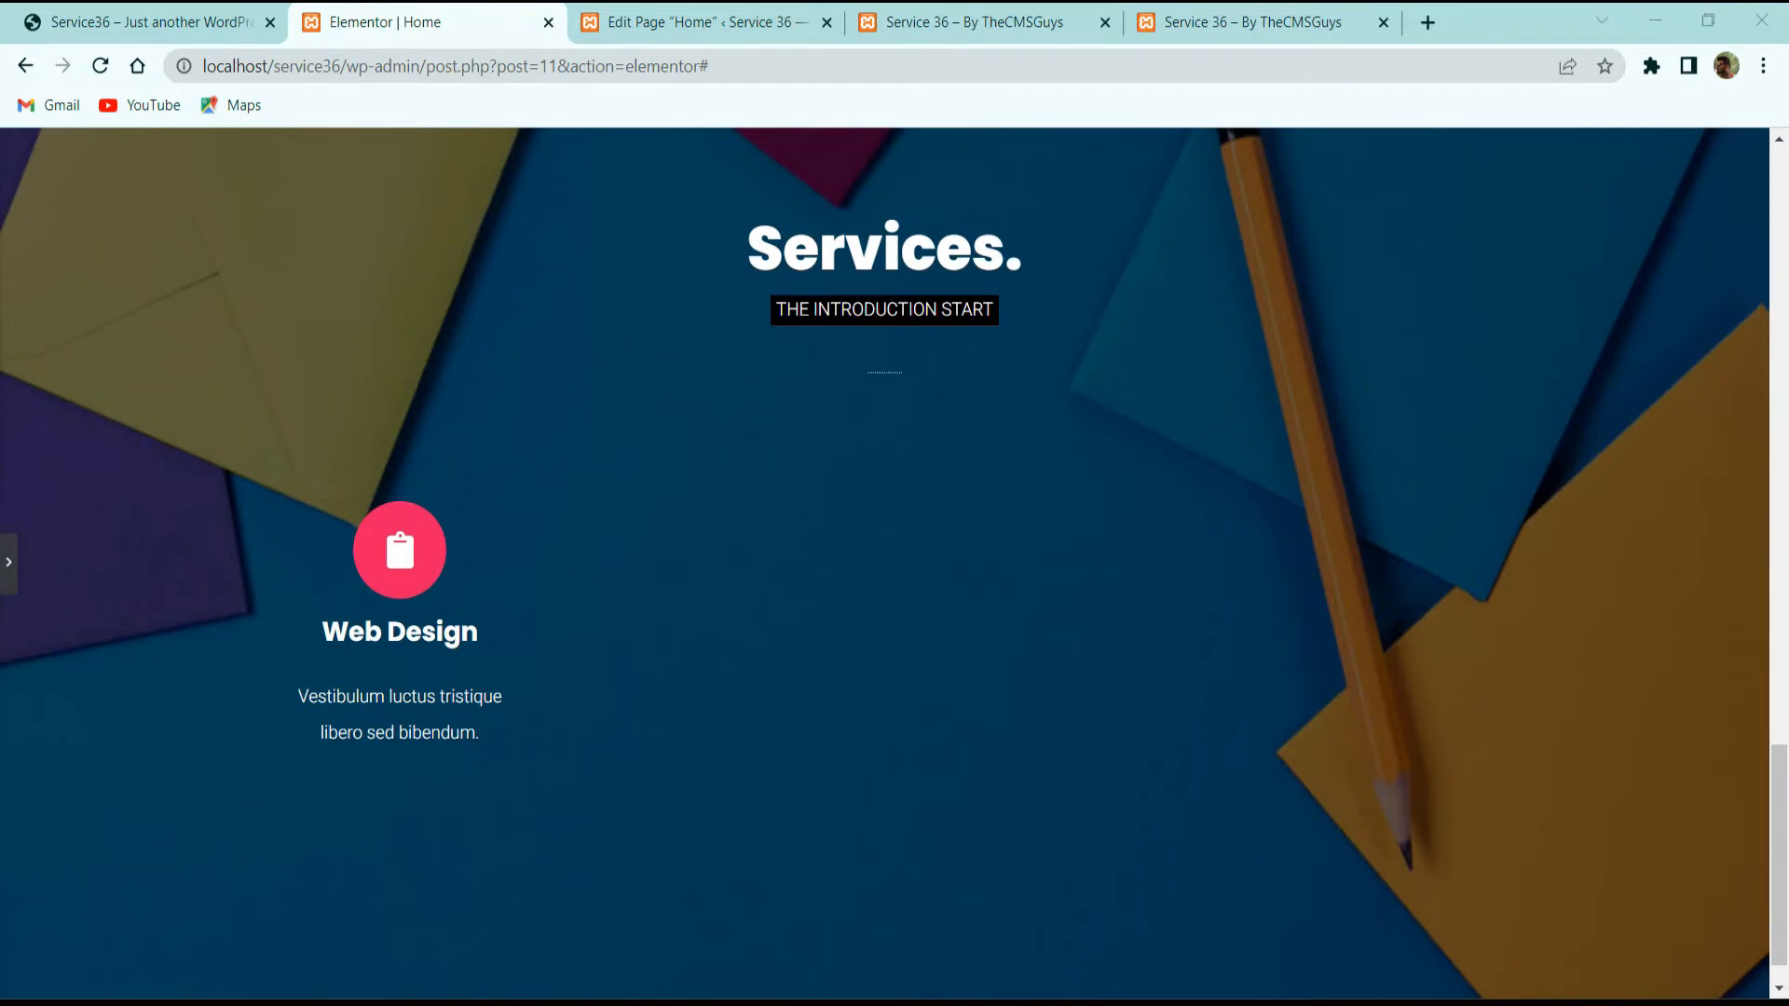
scroll(13, 691, "up", 5)
Step: Lower the Services section's background overlay opacity from 0.4 to about 0.27
left_click(9, 562)
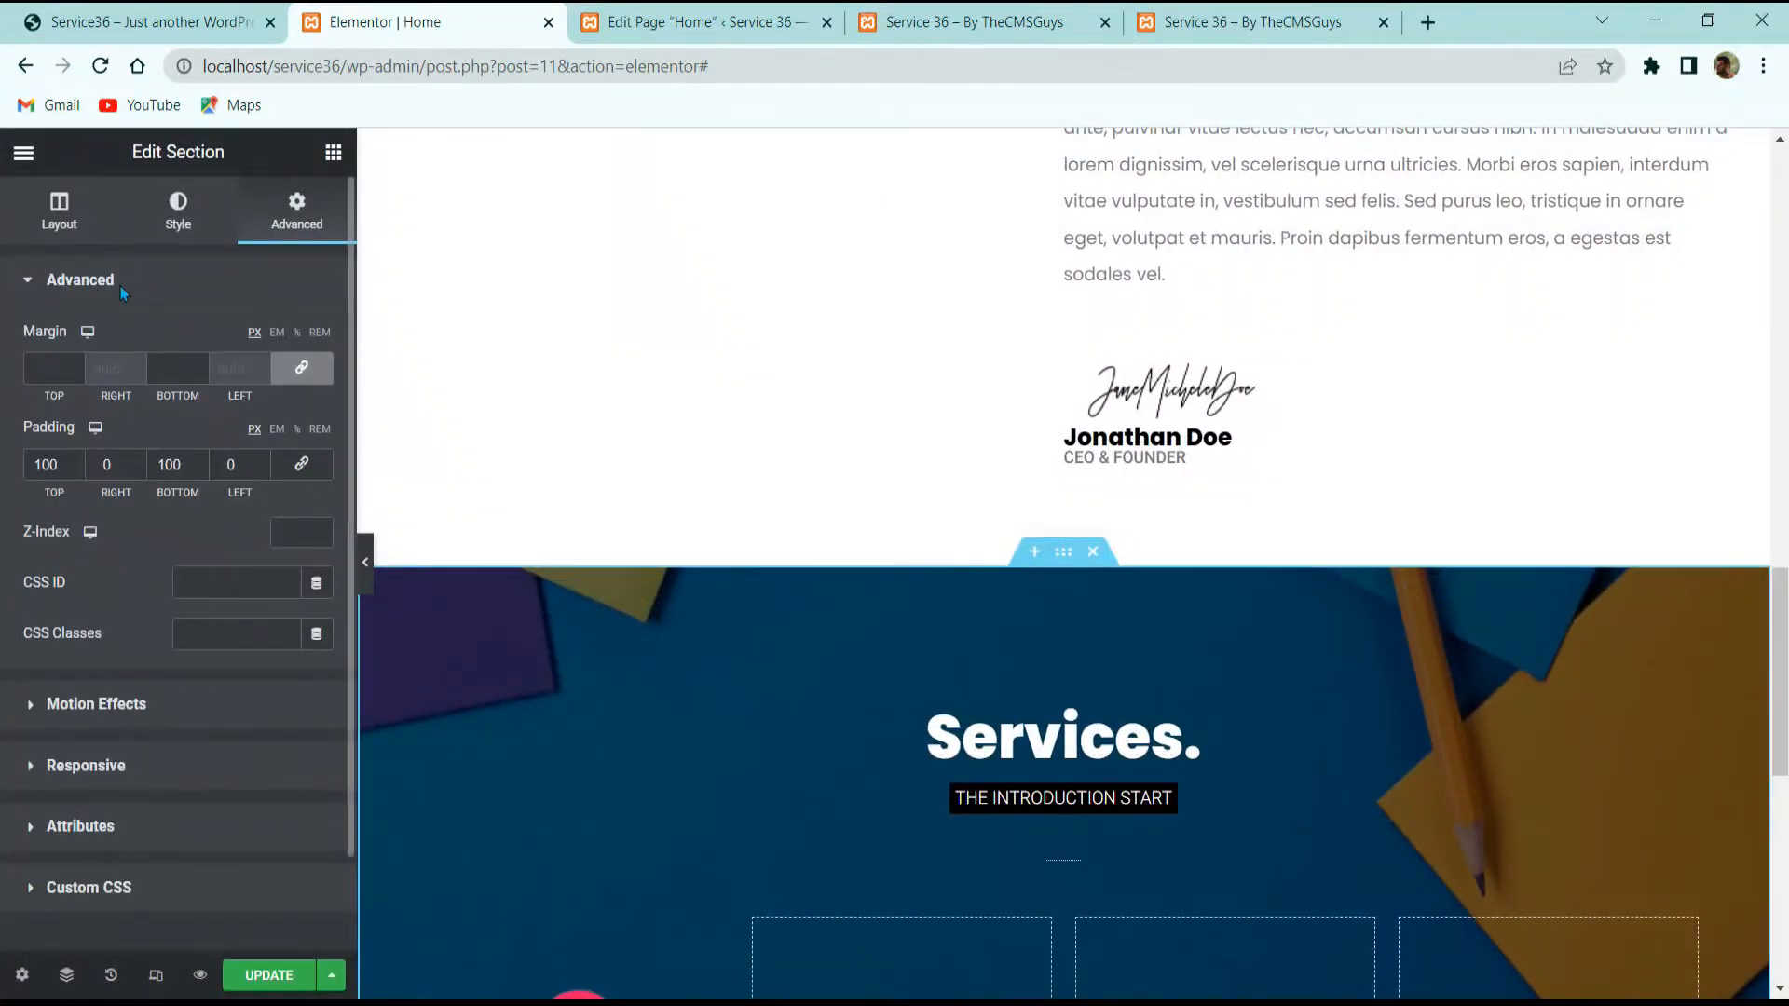
left_click(177, 207)
scroll(172, 365, "down", 1)
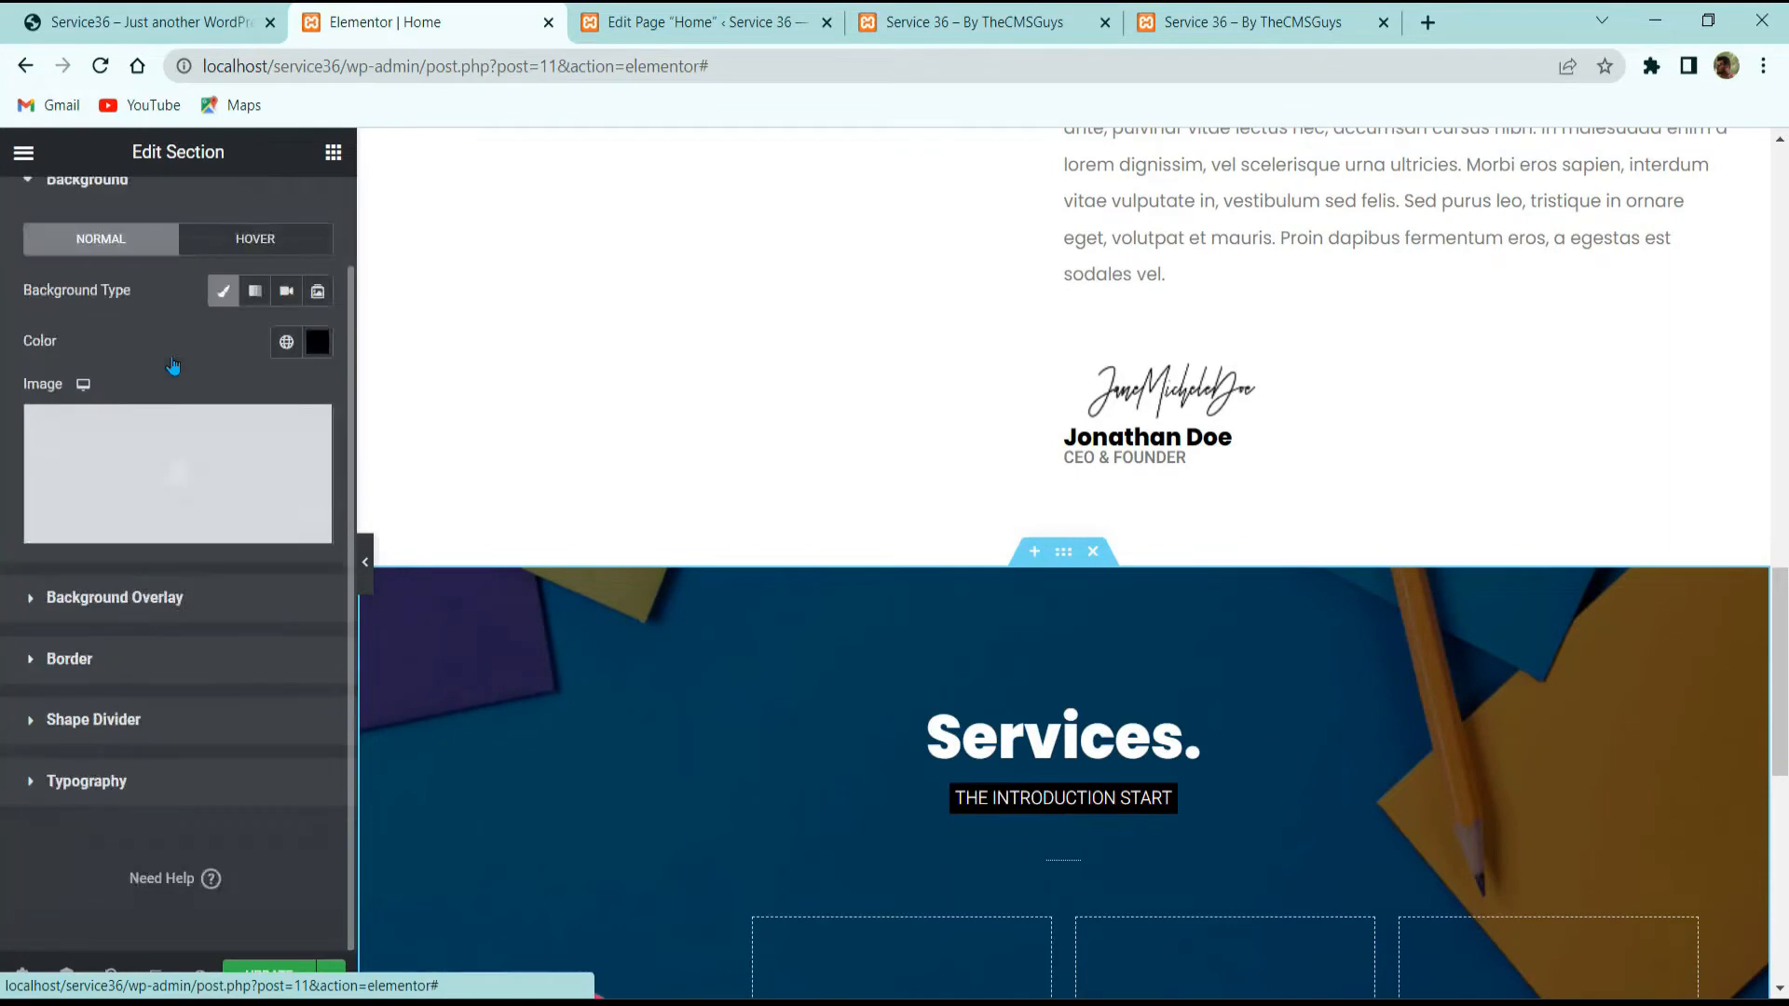
left_click(281, 623)
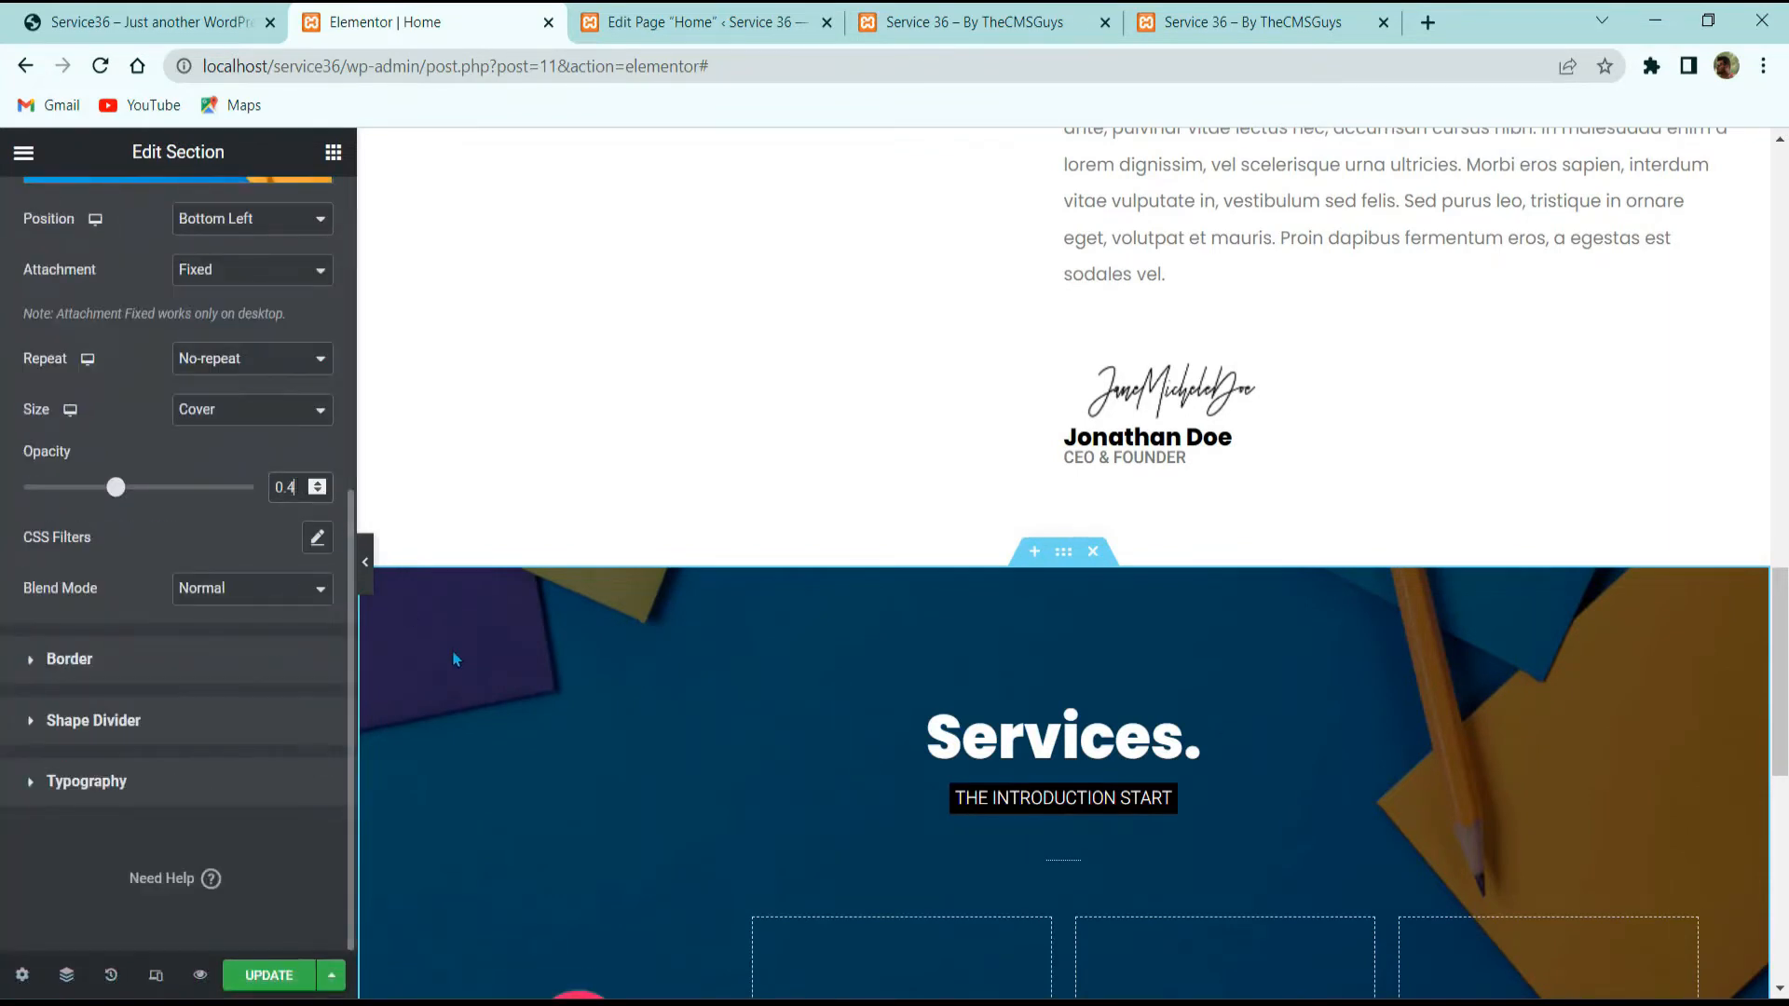
type("1")
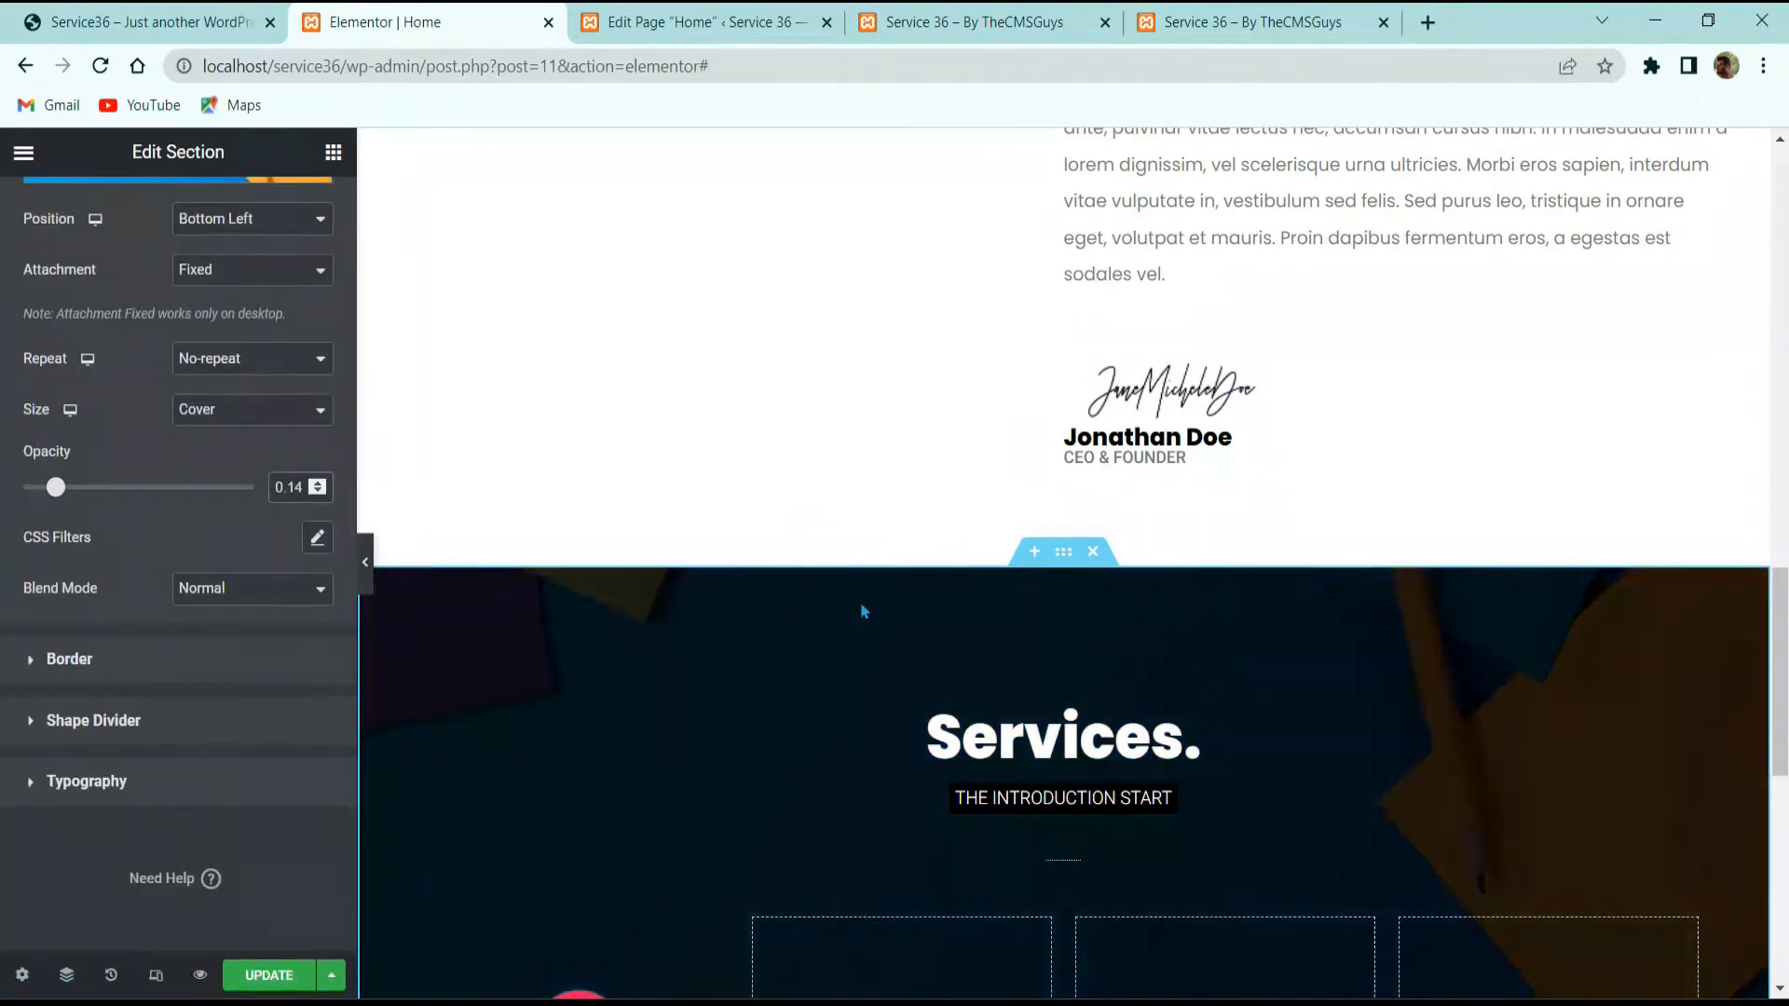
scroll(575, 587, "down", 5)
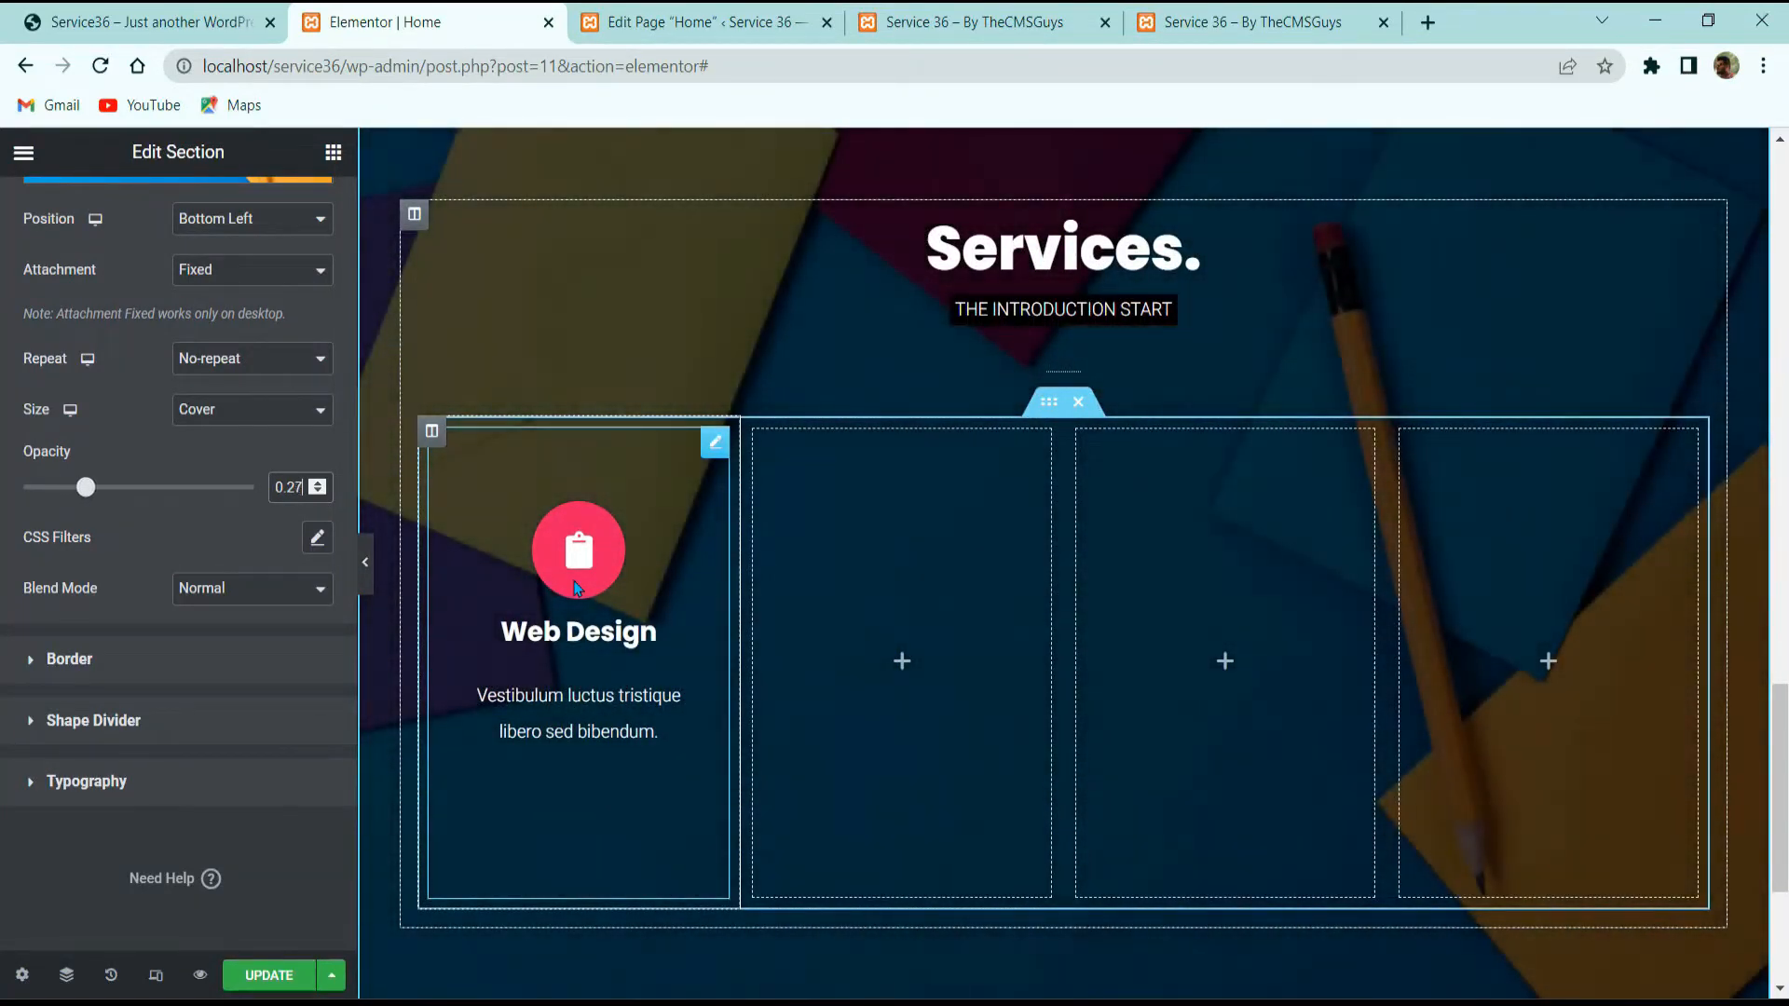
left_click(889, 584)
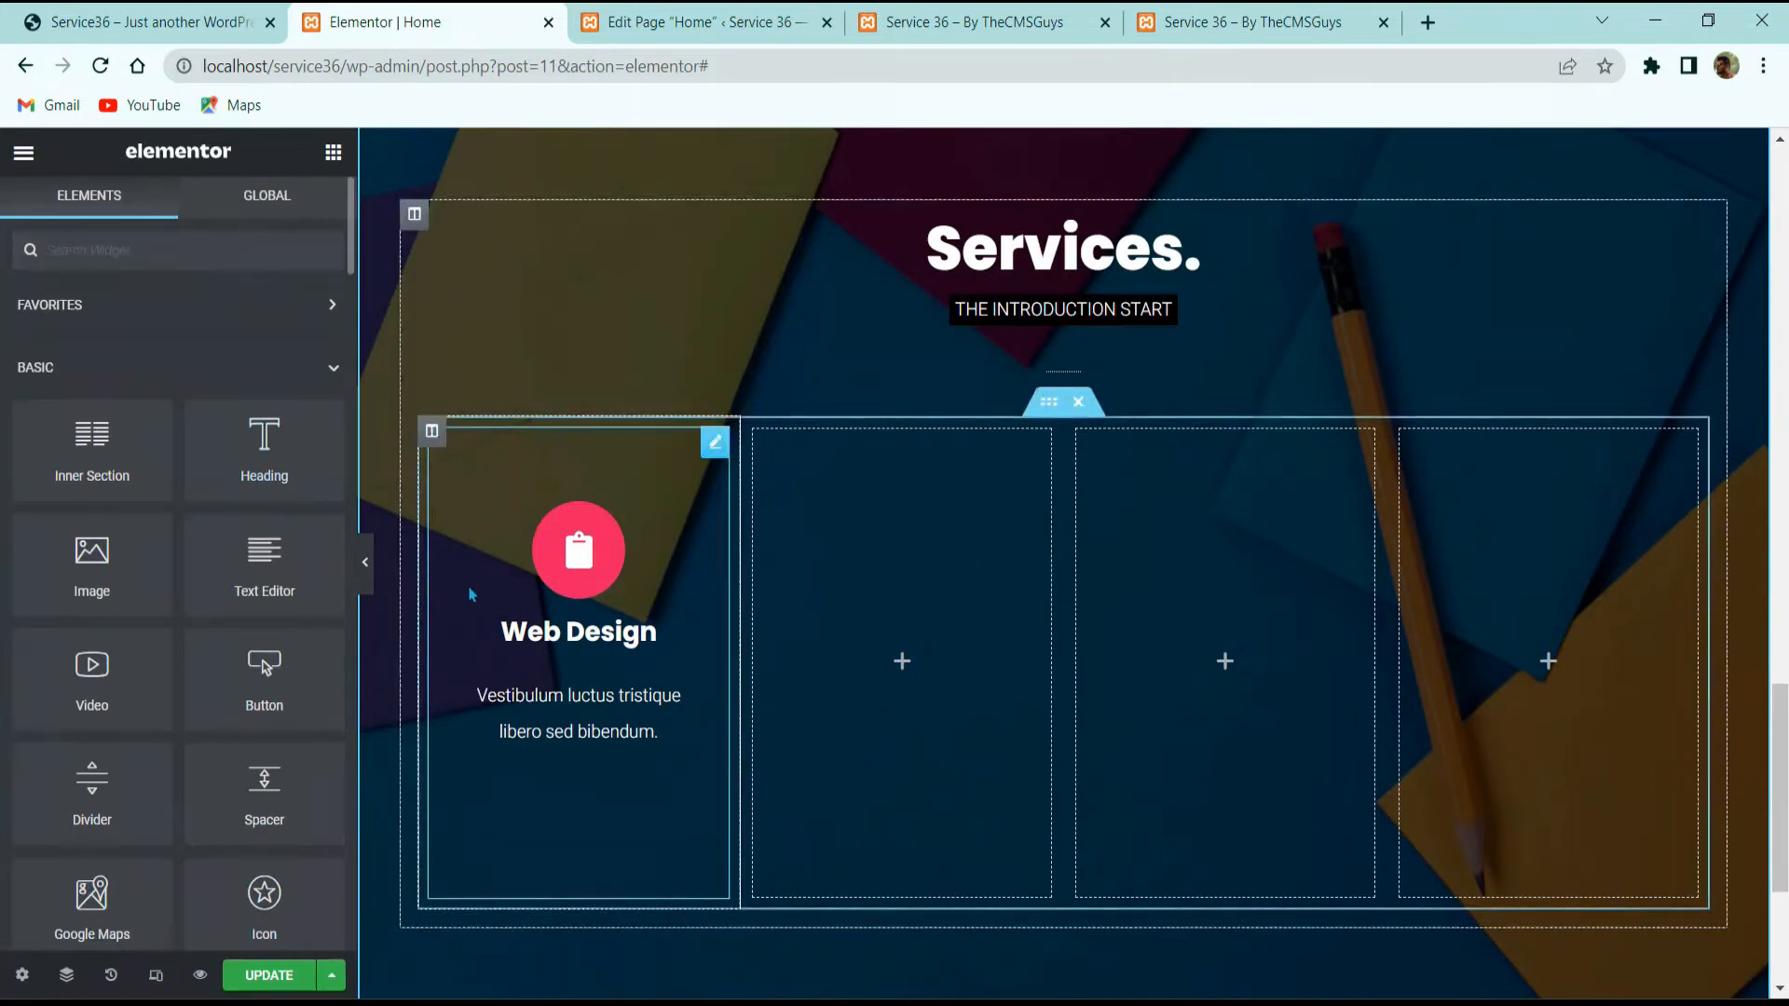
left_click(472, 595)
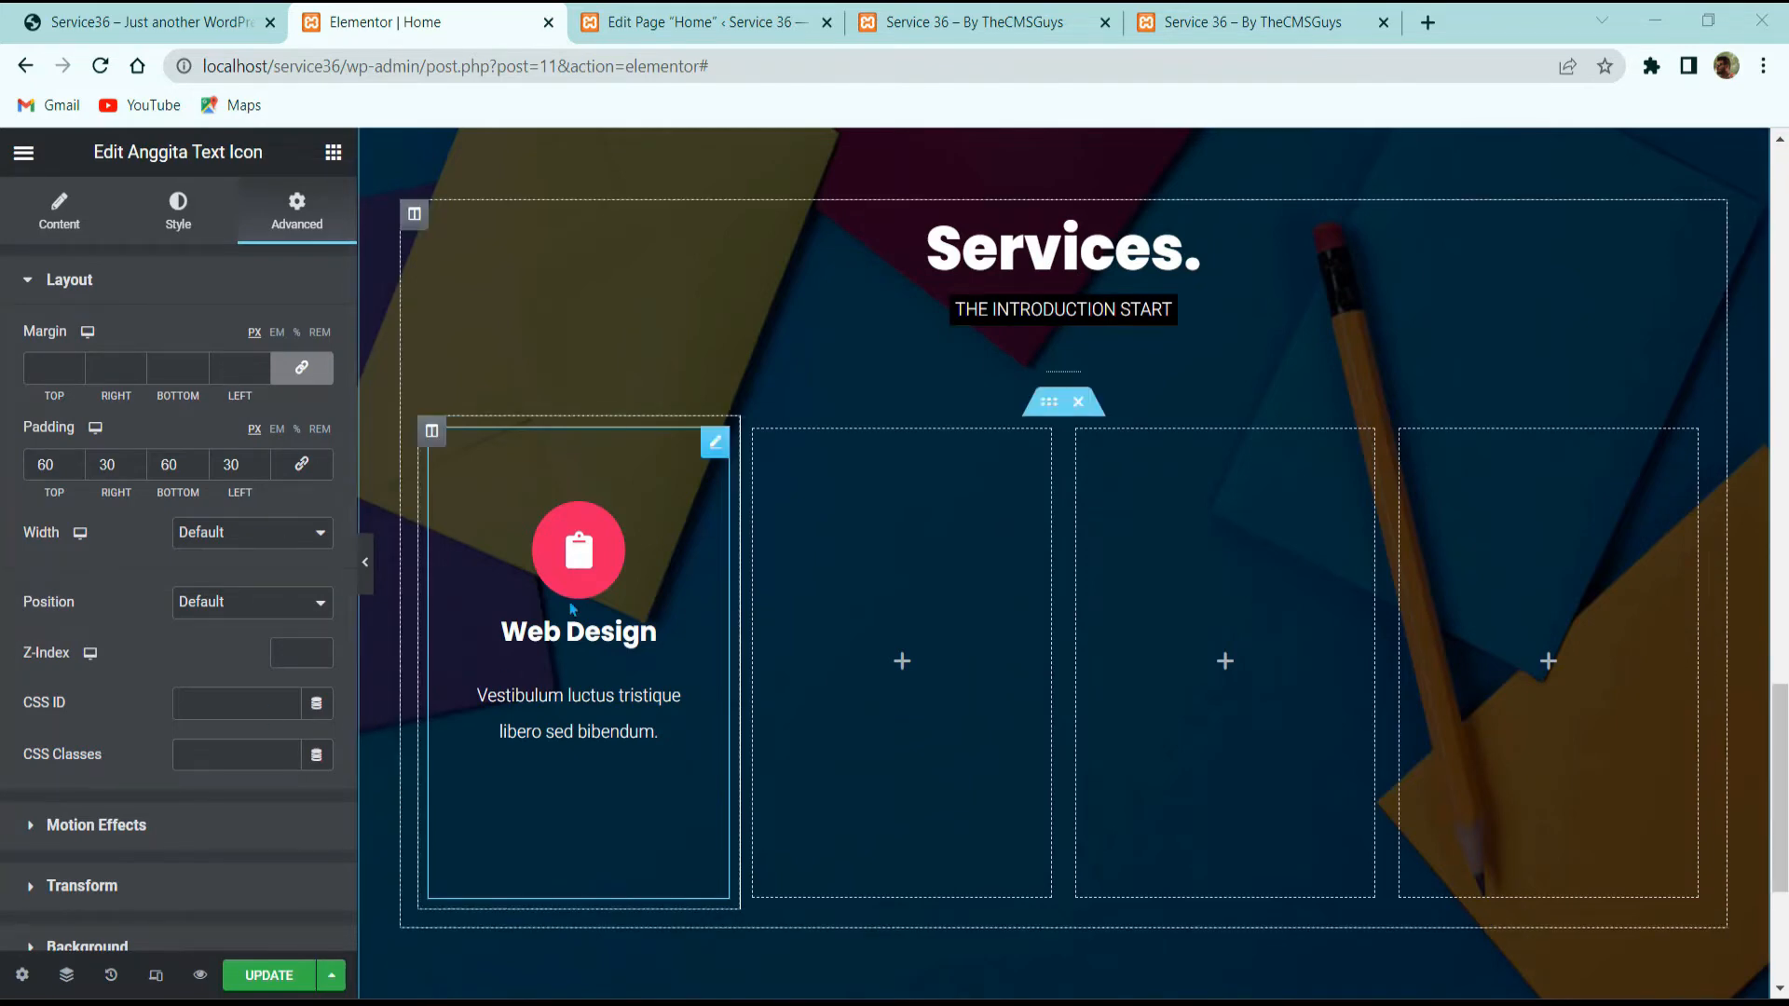
Step: Make the card's background colour almost fully transparent and preview the result
left_click(110, 15)
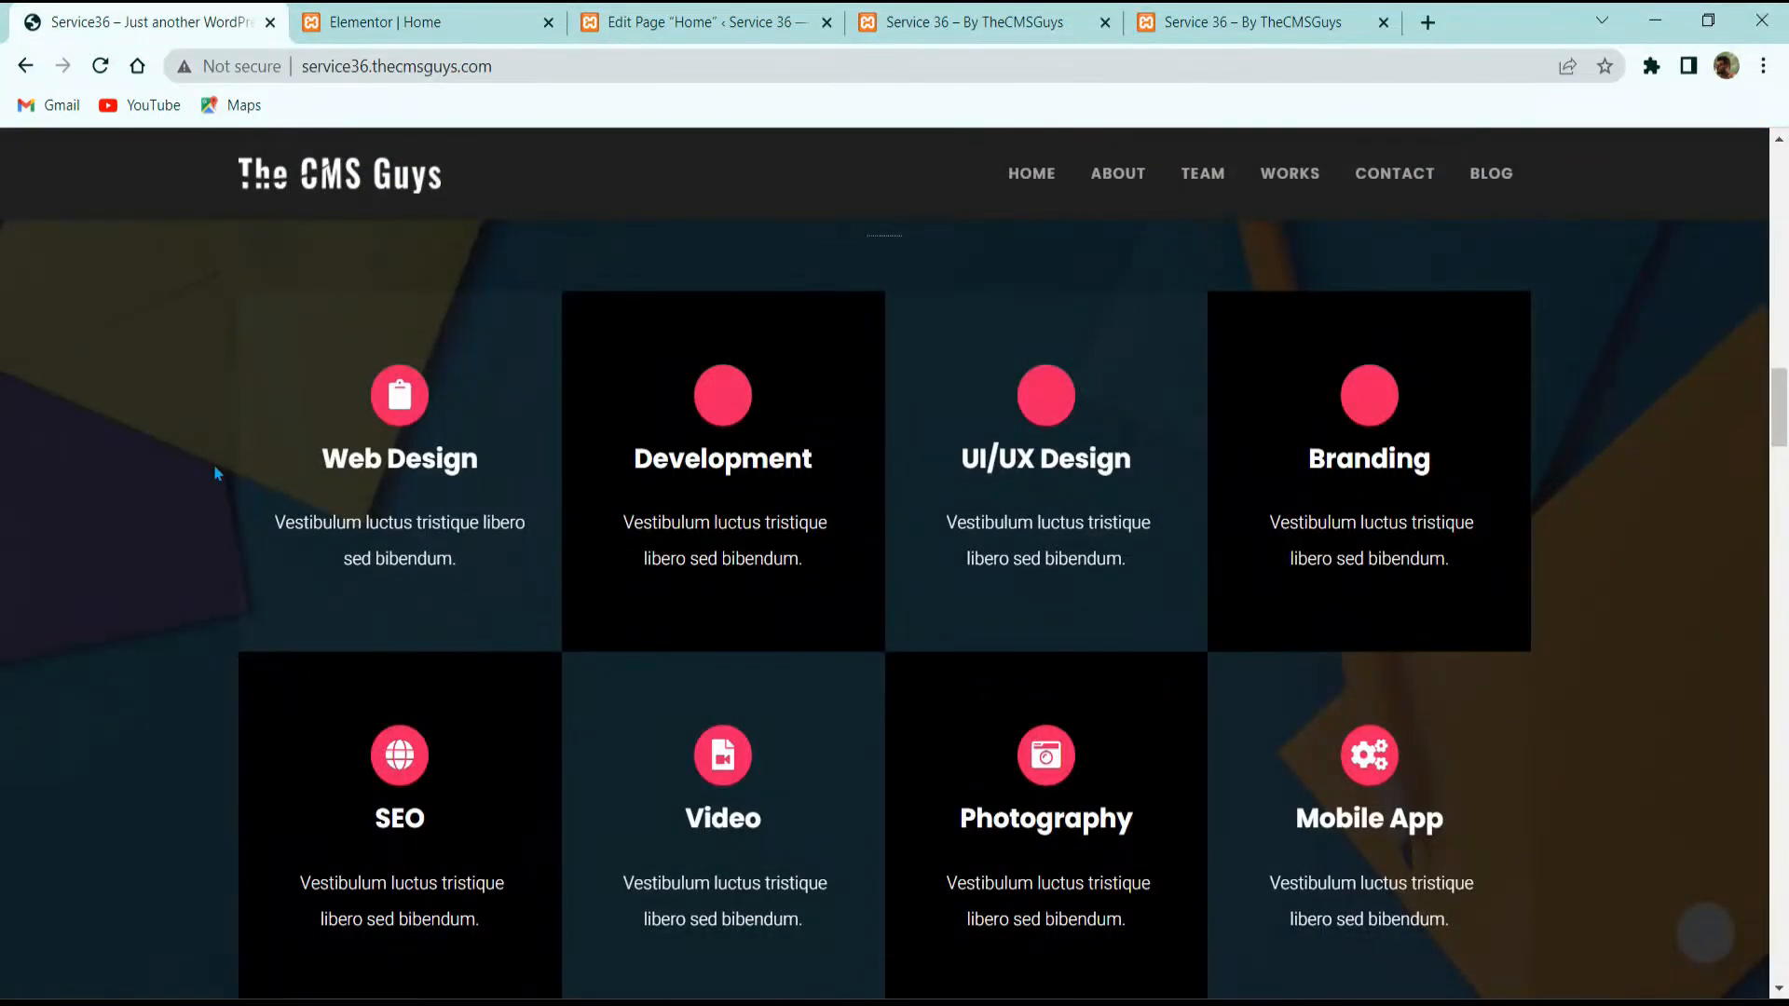
left_click(463, 16)
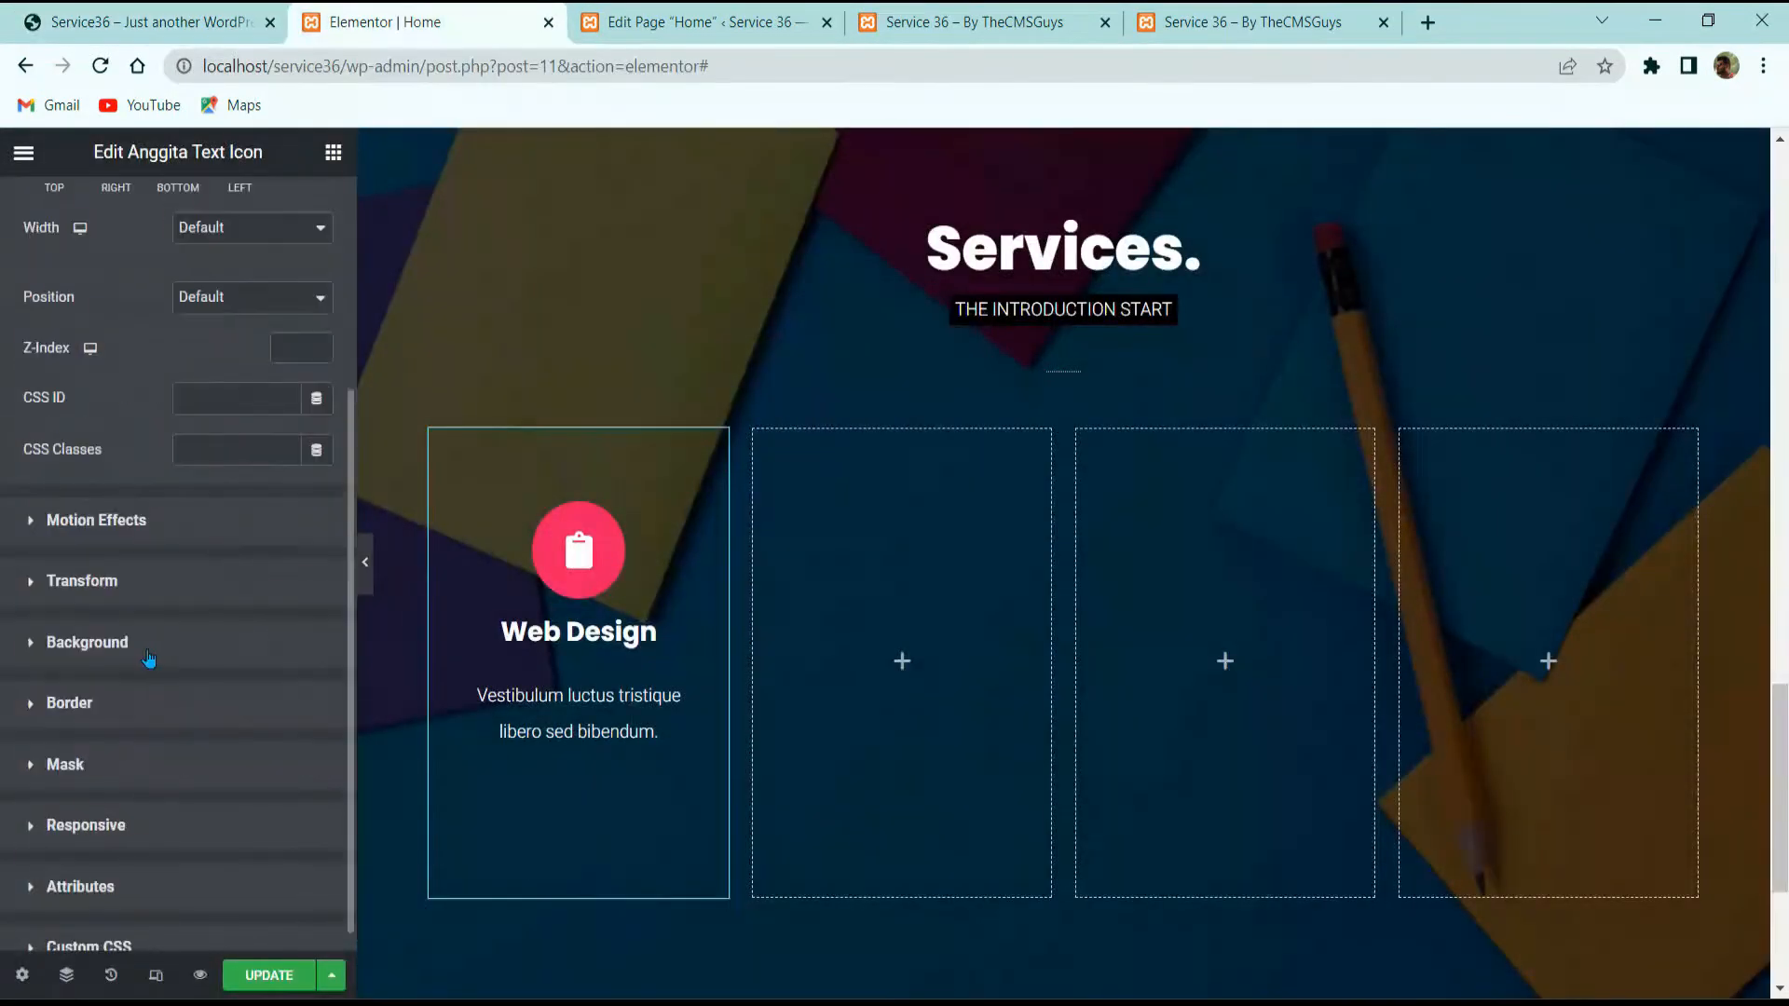
left_click(140, 703)
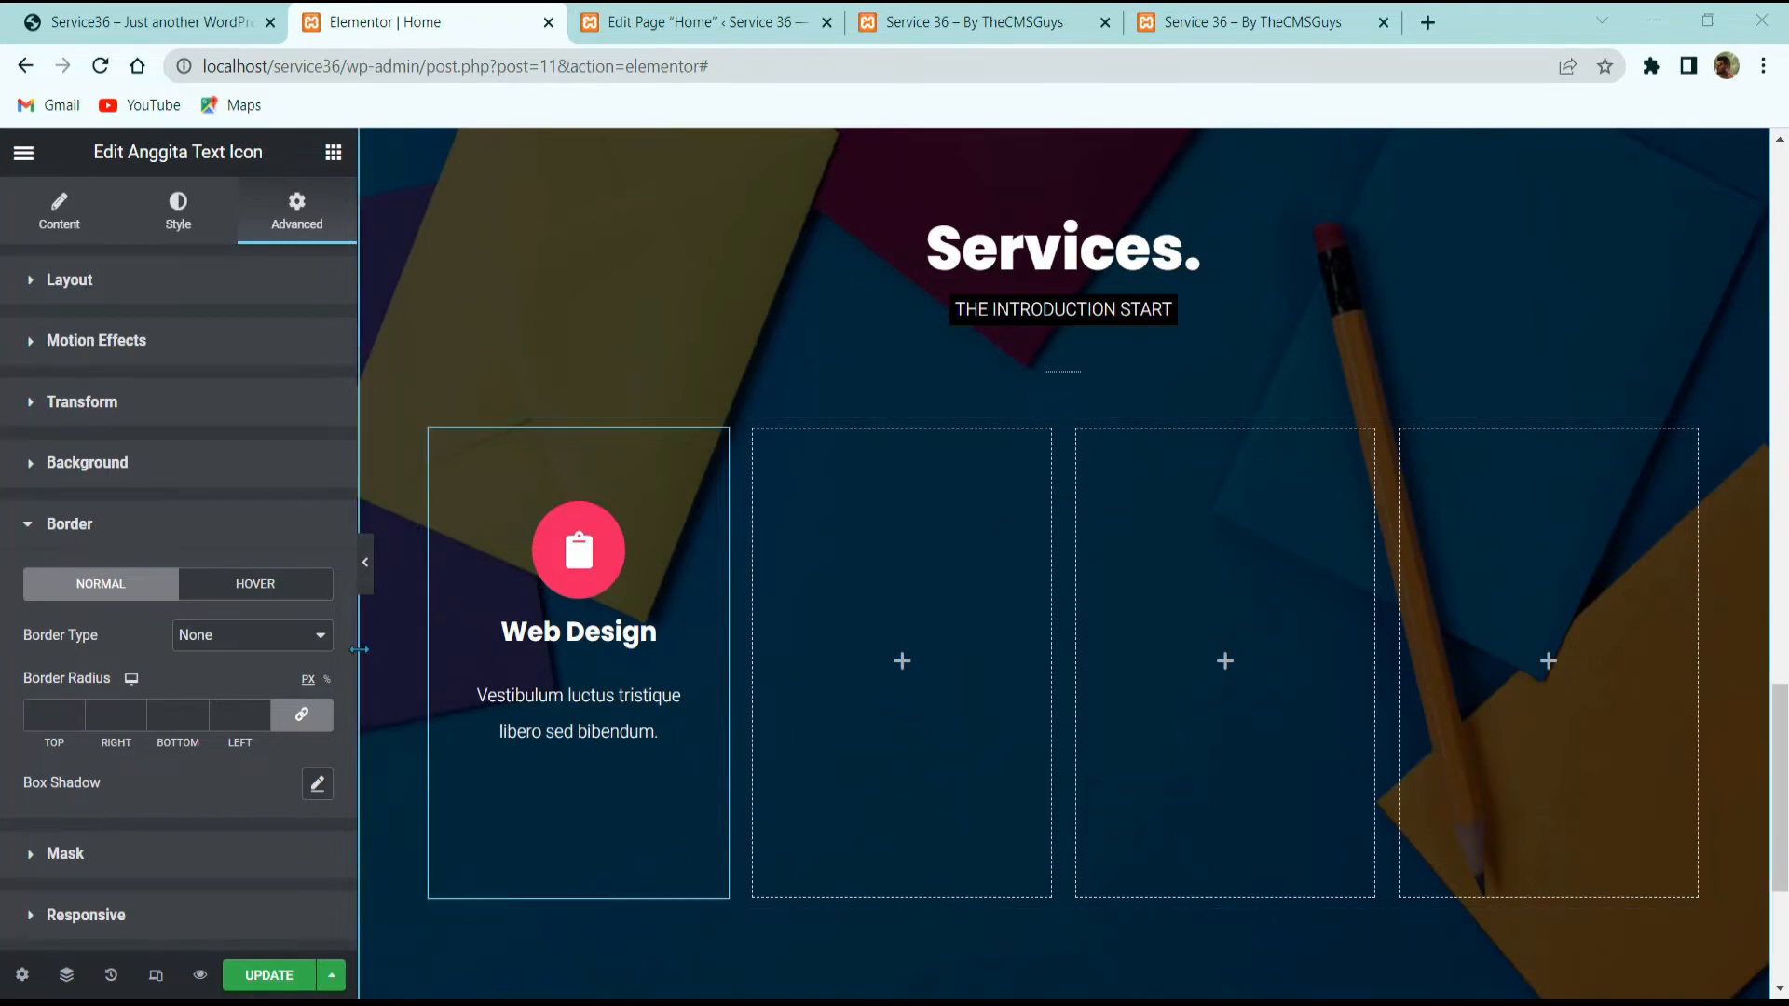
left_click(365, 580)
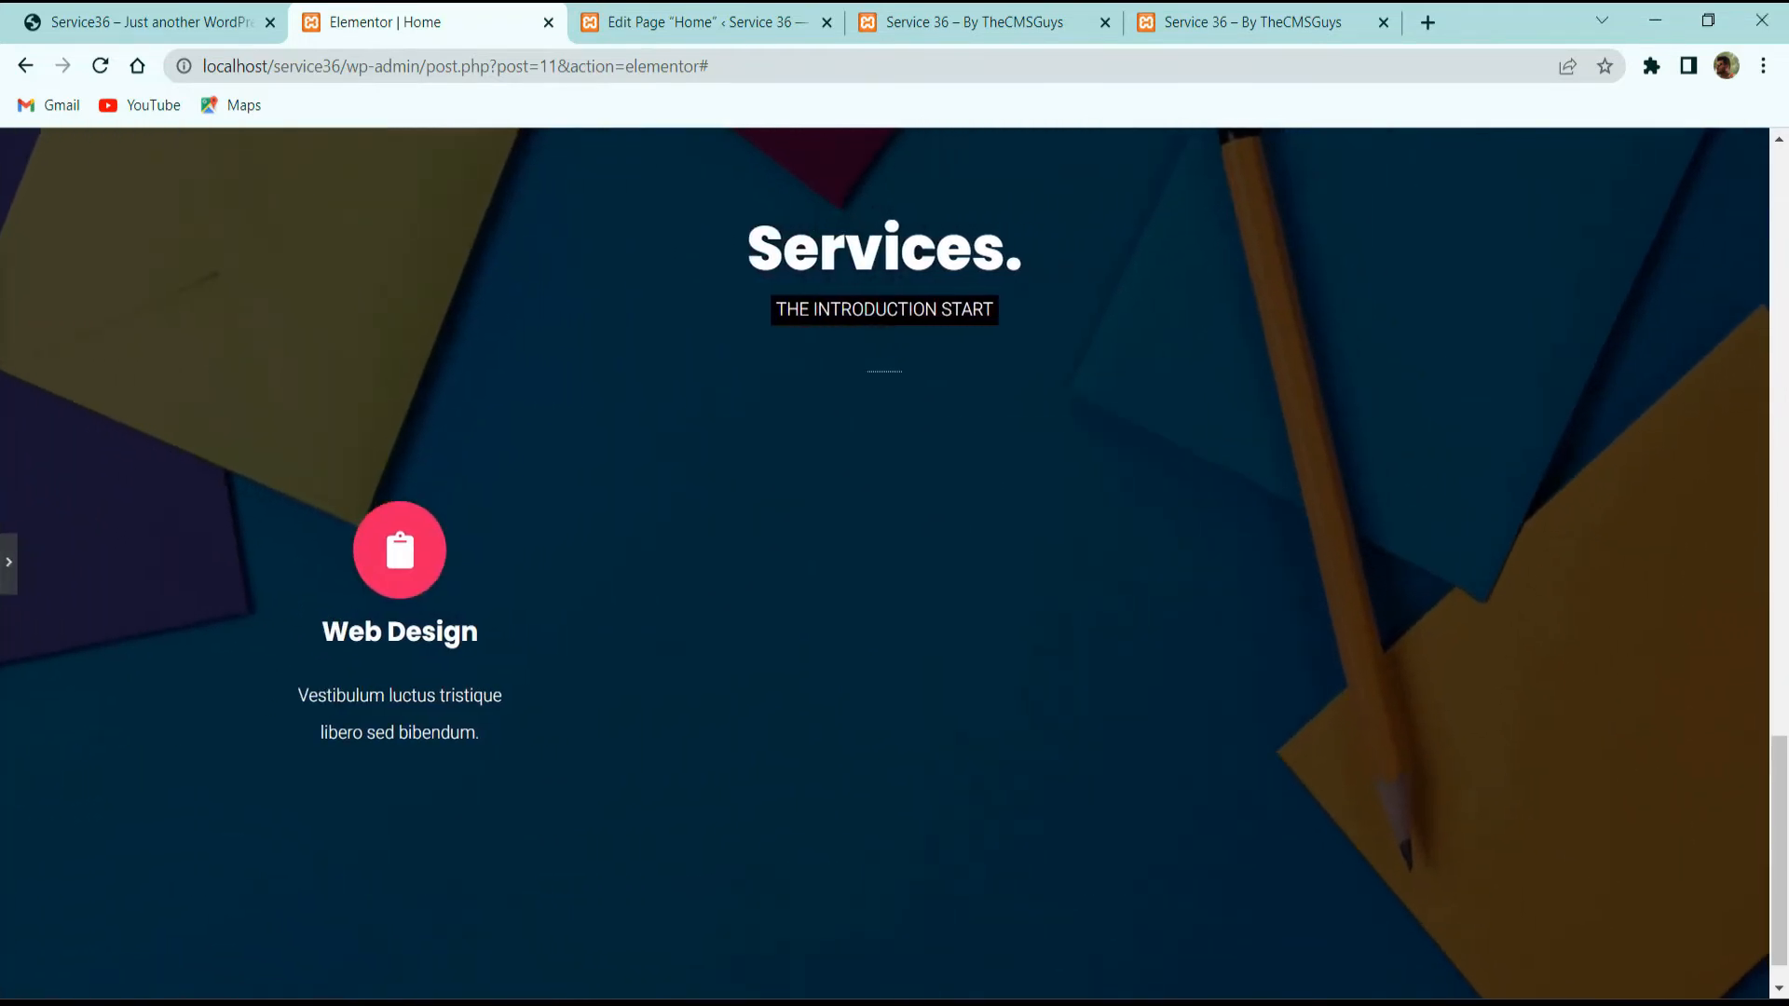
left_click(8, 562)
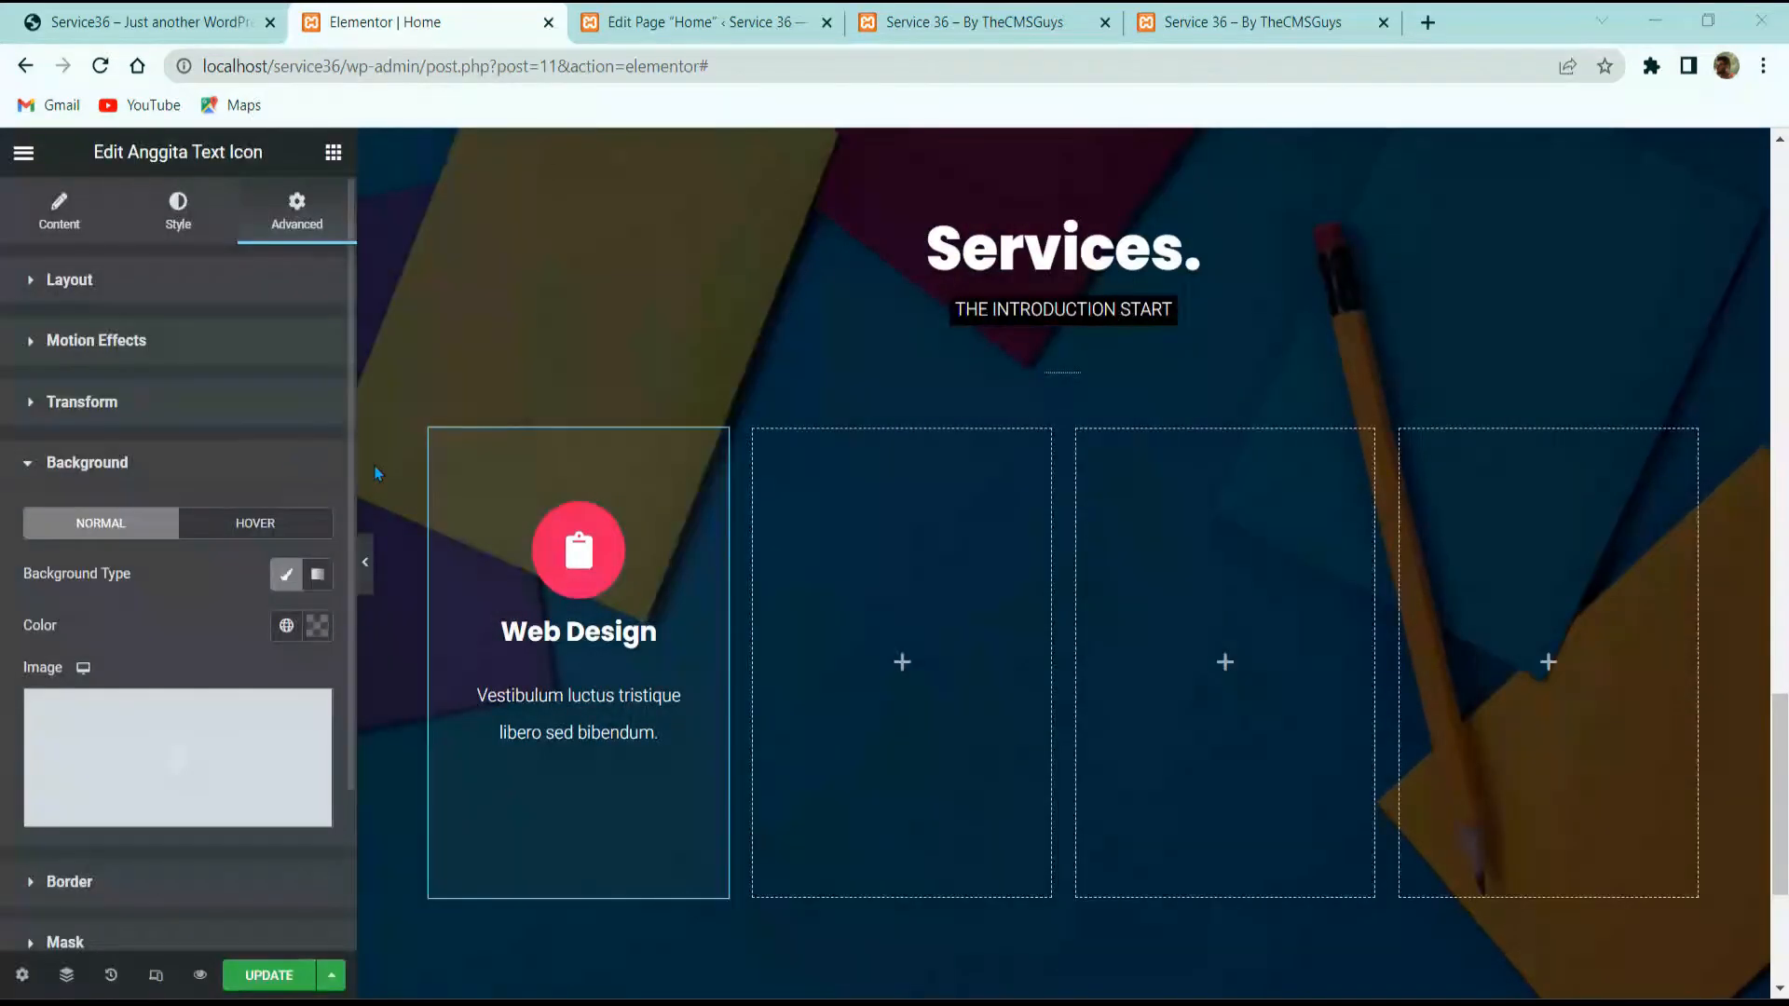
left_click(310, 624)
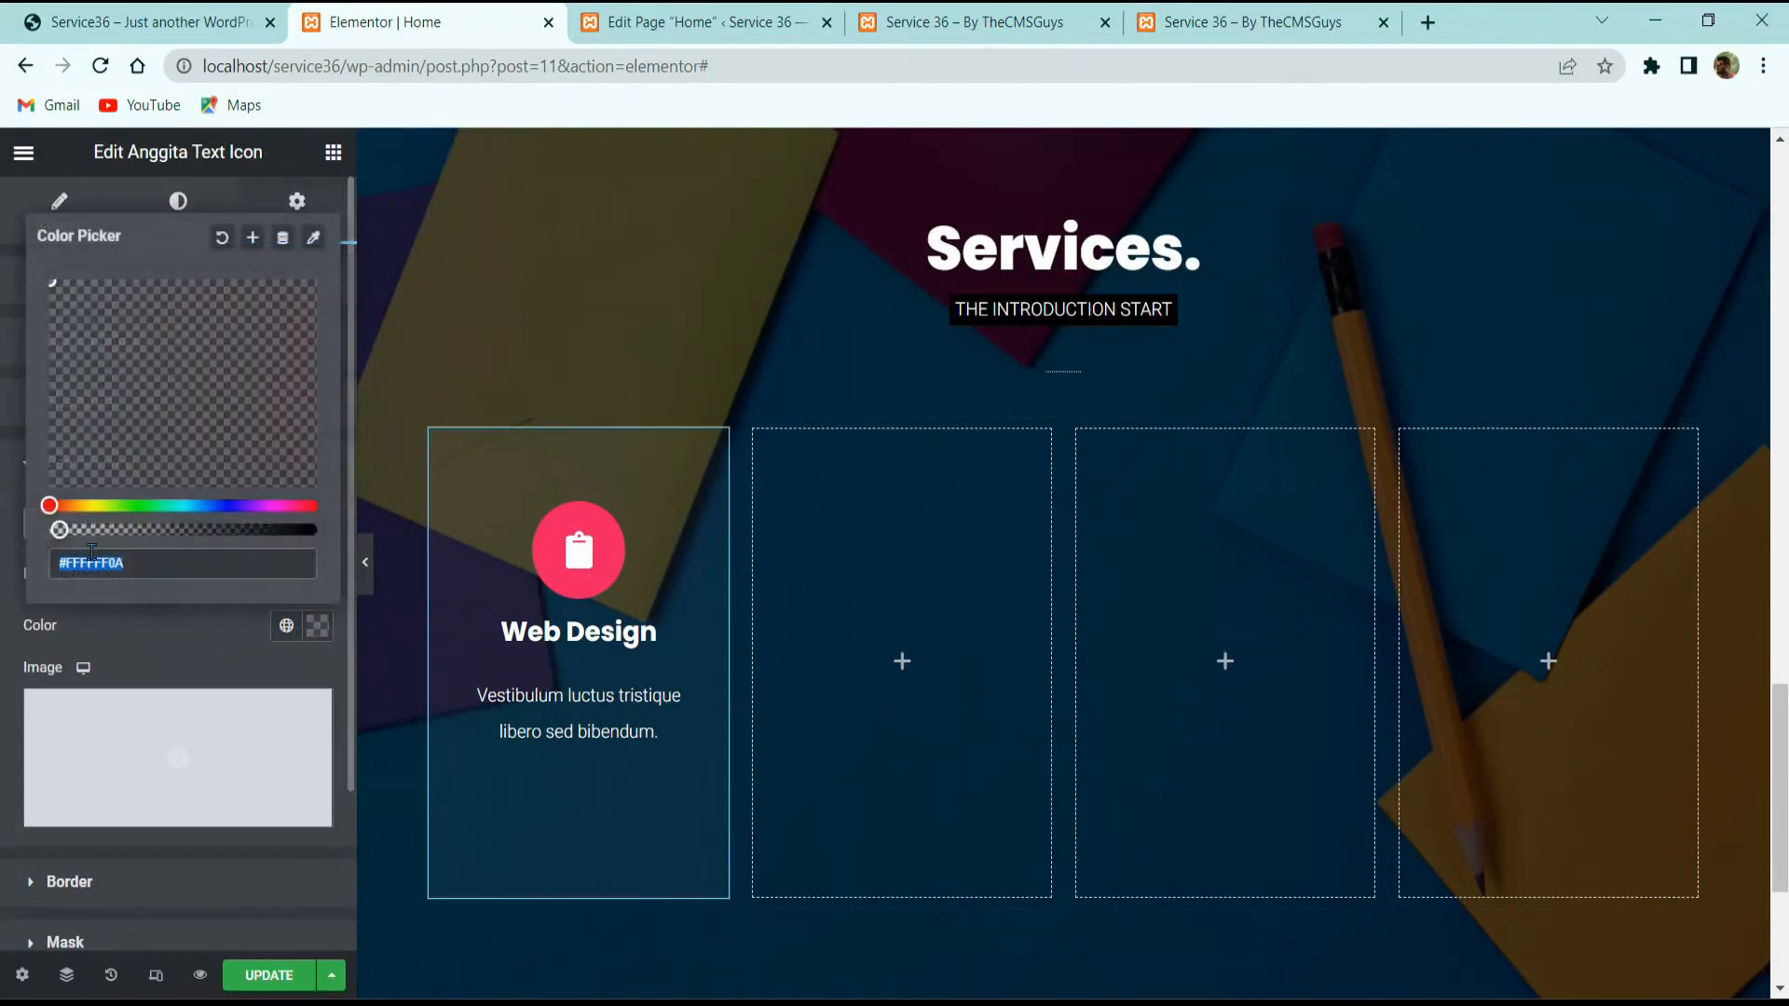
left_click(52, 530)
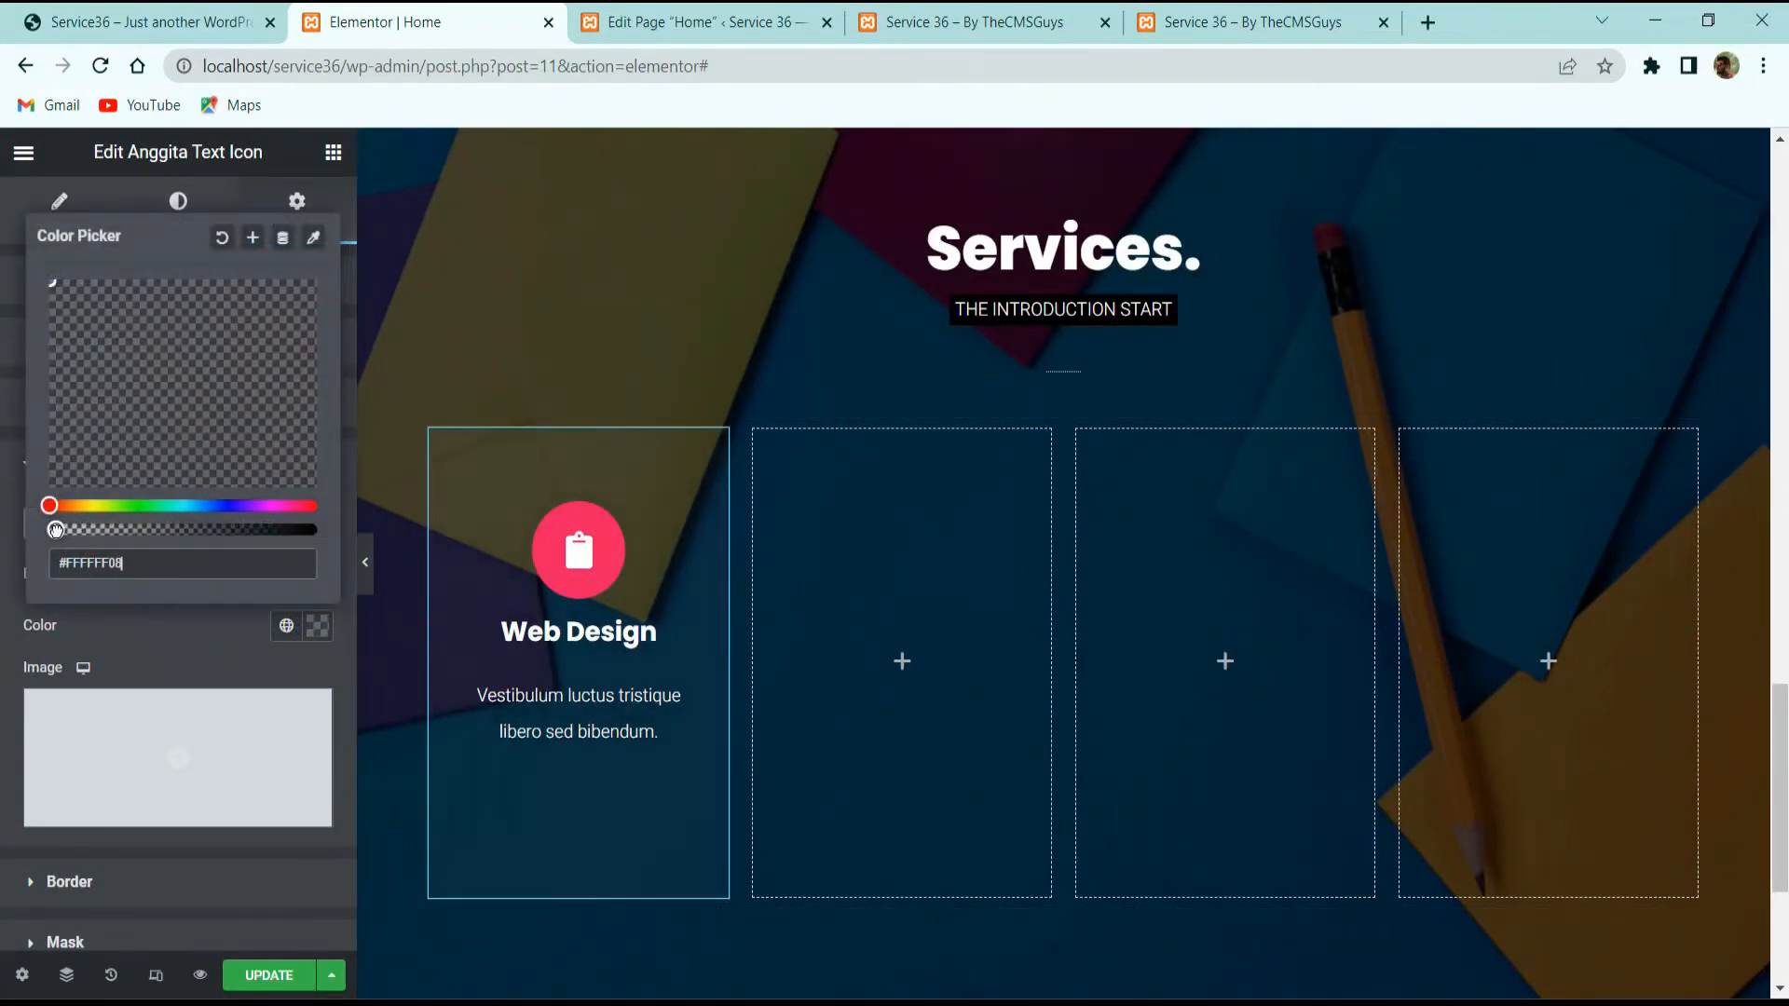
left_click(386, 582)
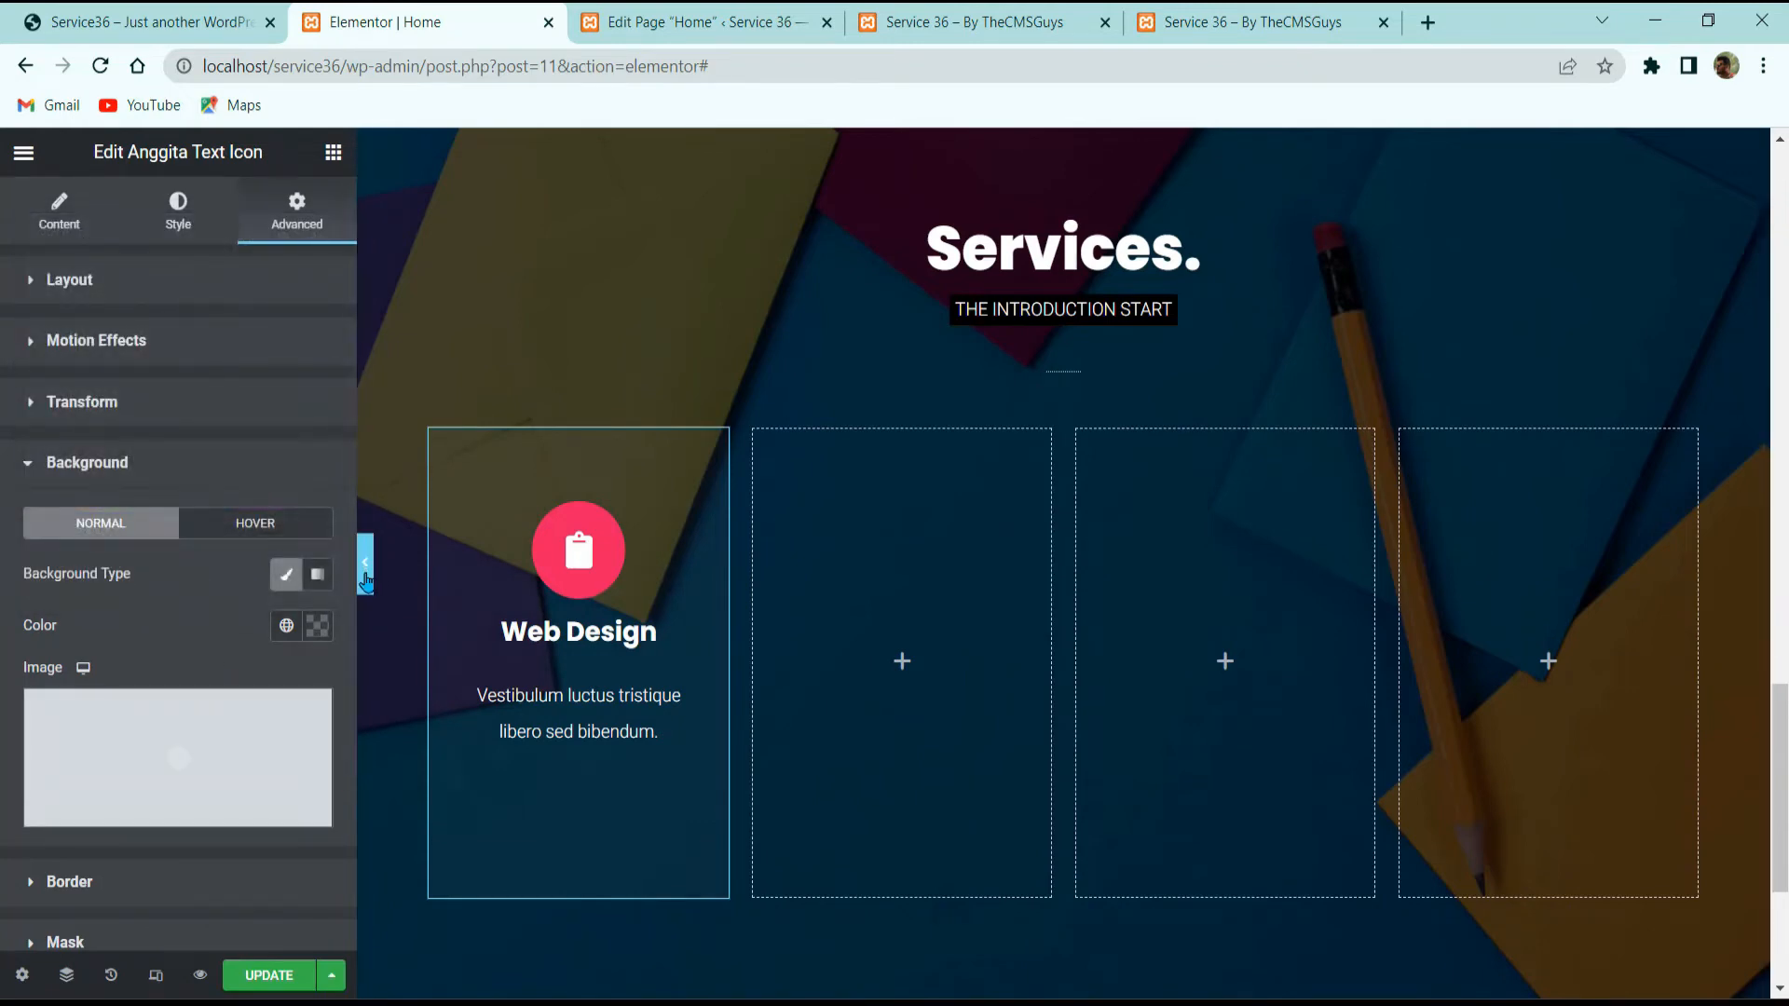
left_click(366, 568)
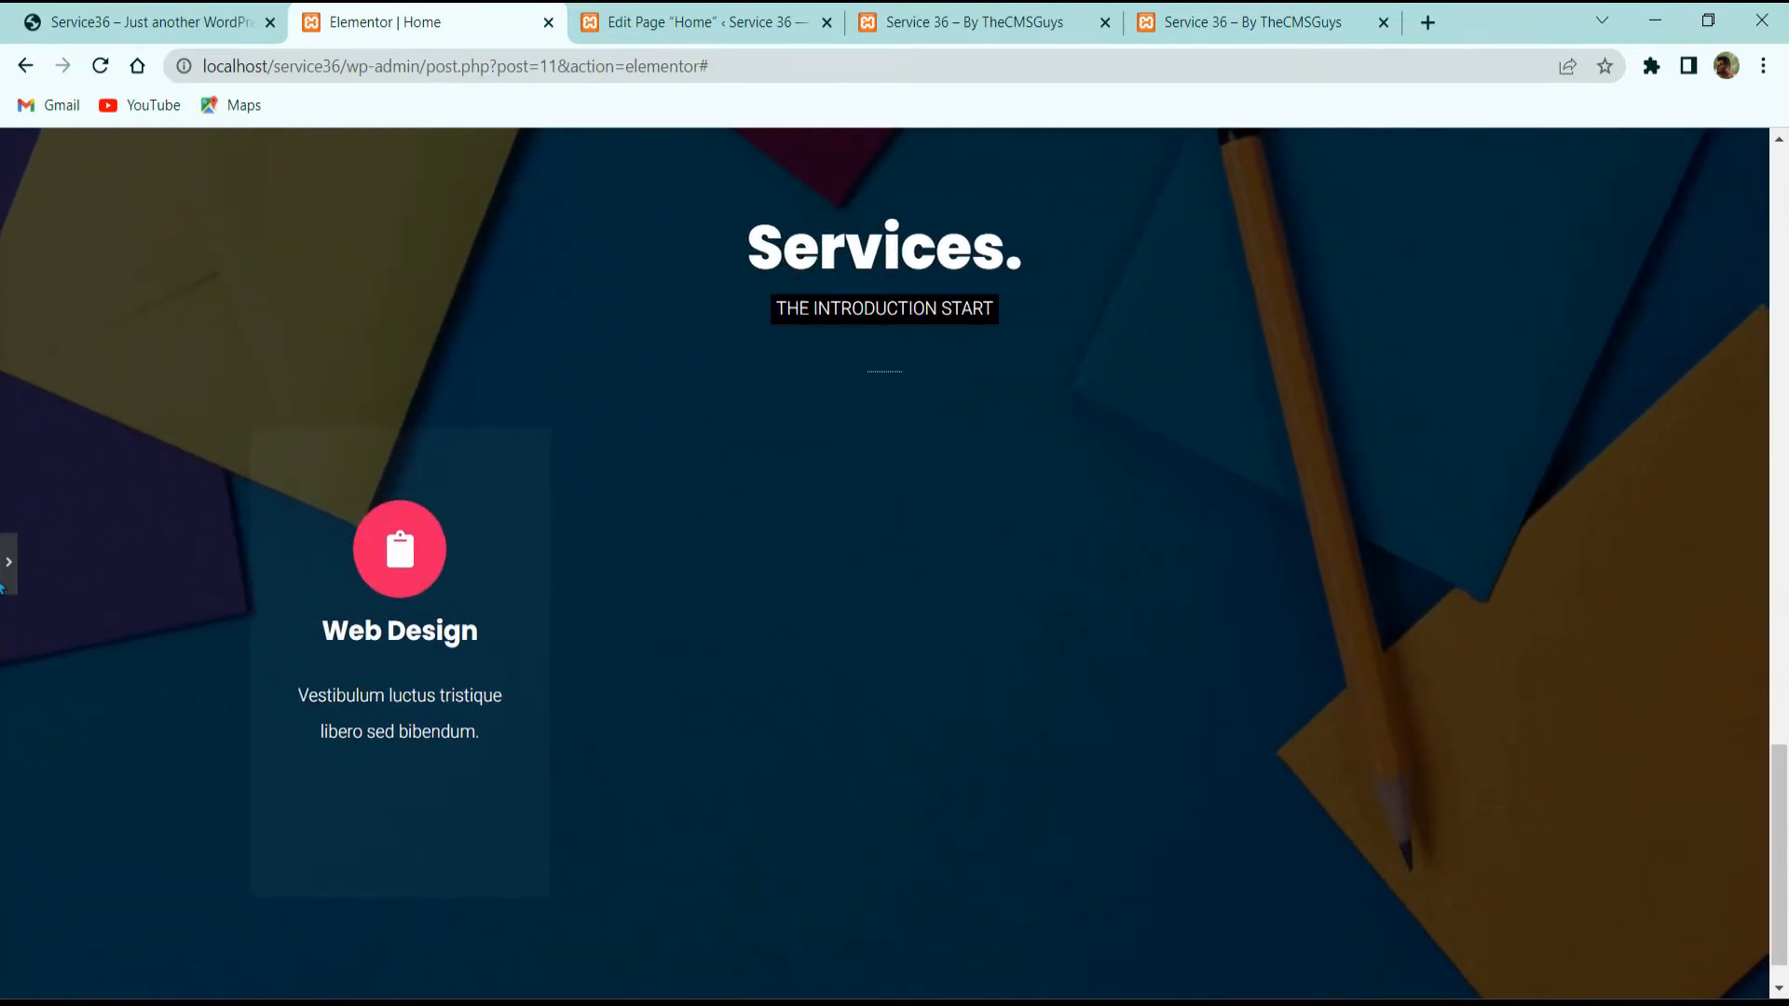
left_click(8, 562)
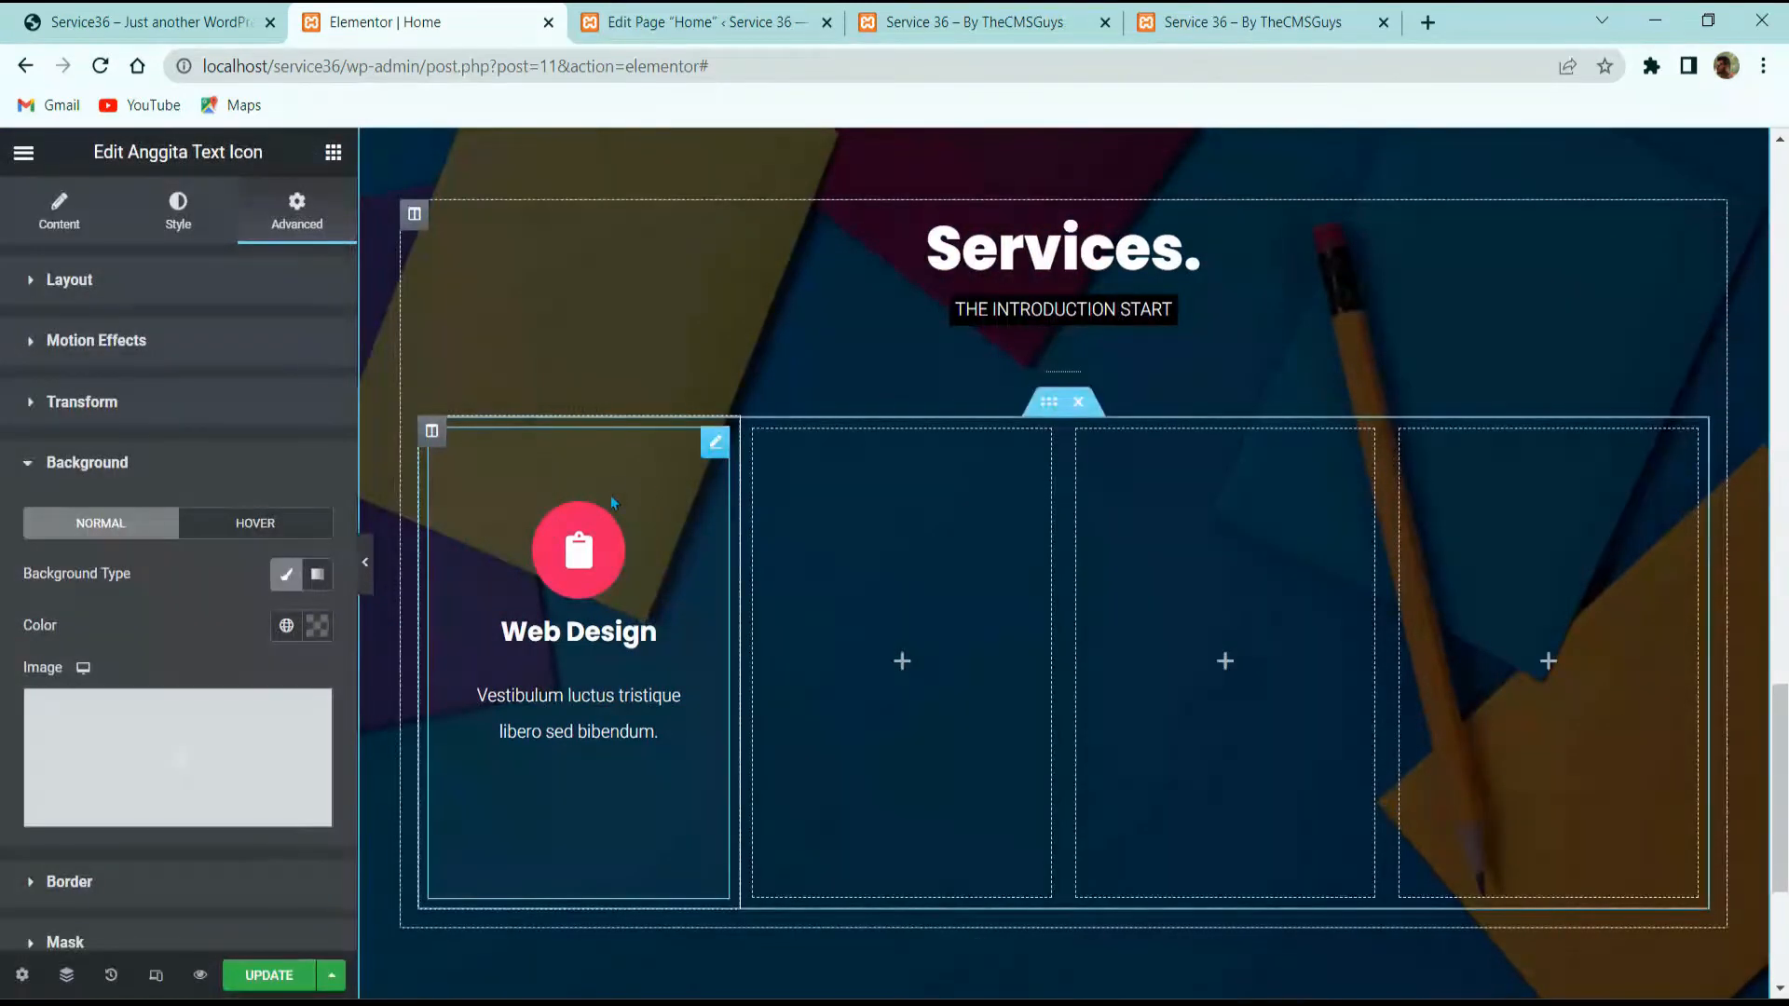
Step: Set the card's padding to 30 linked on all sides and preview full width
left_click(160, 283)
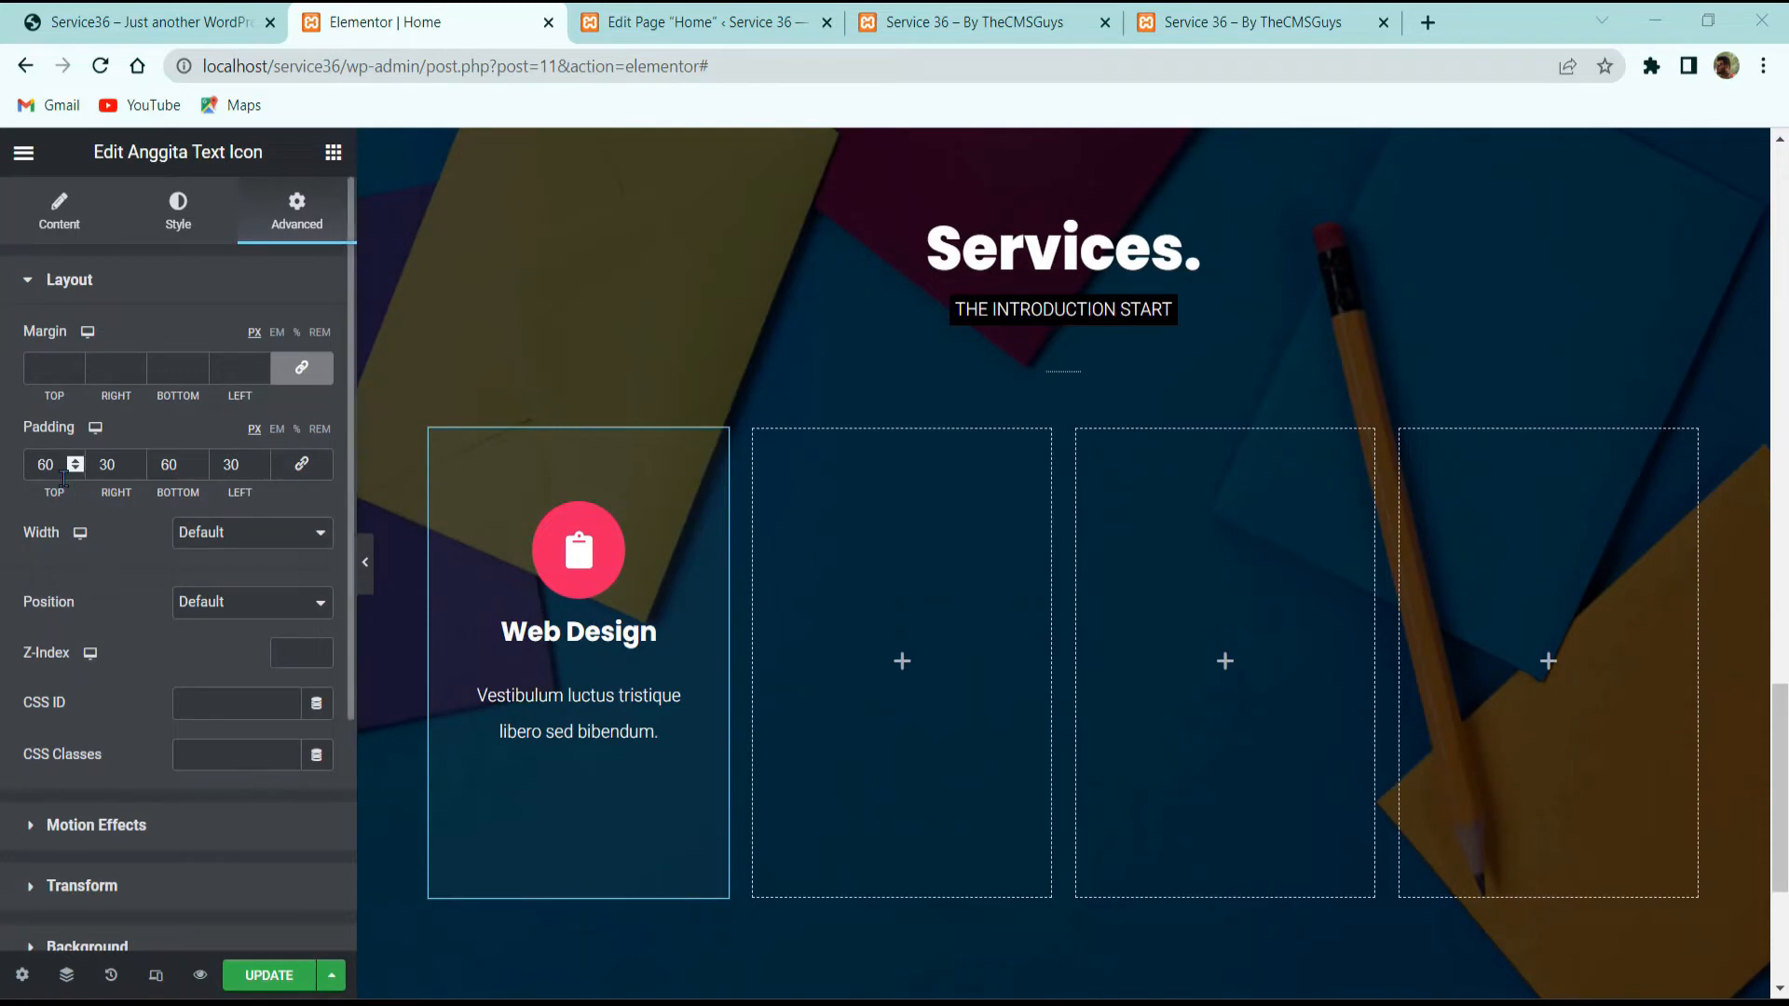
key("BackSpace")
key("BackSpace")
type("30")
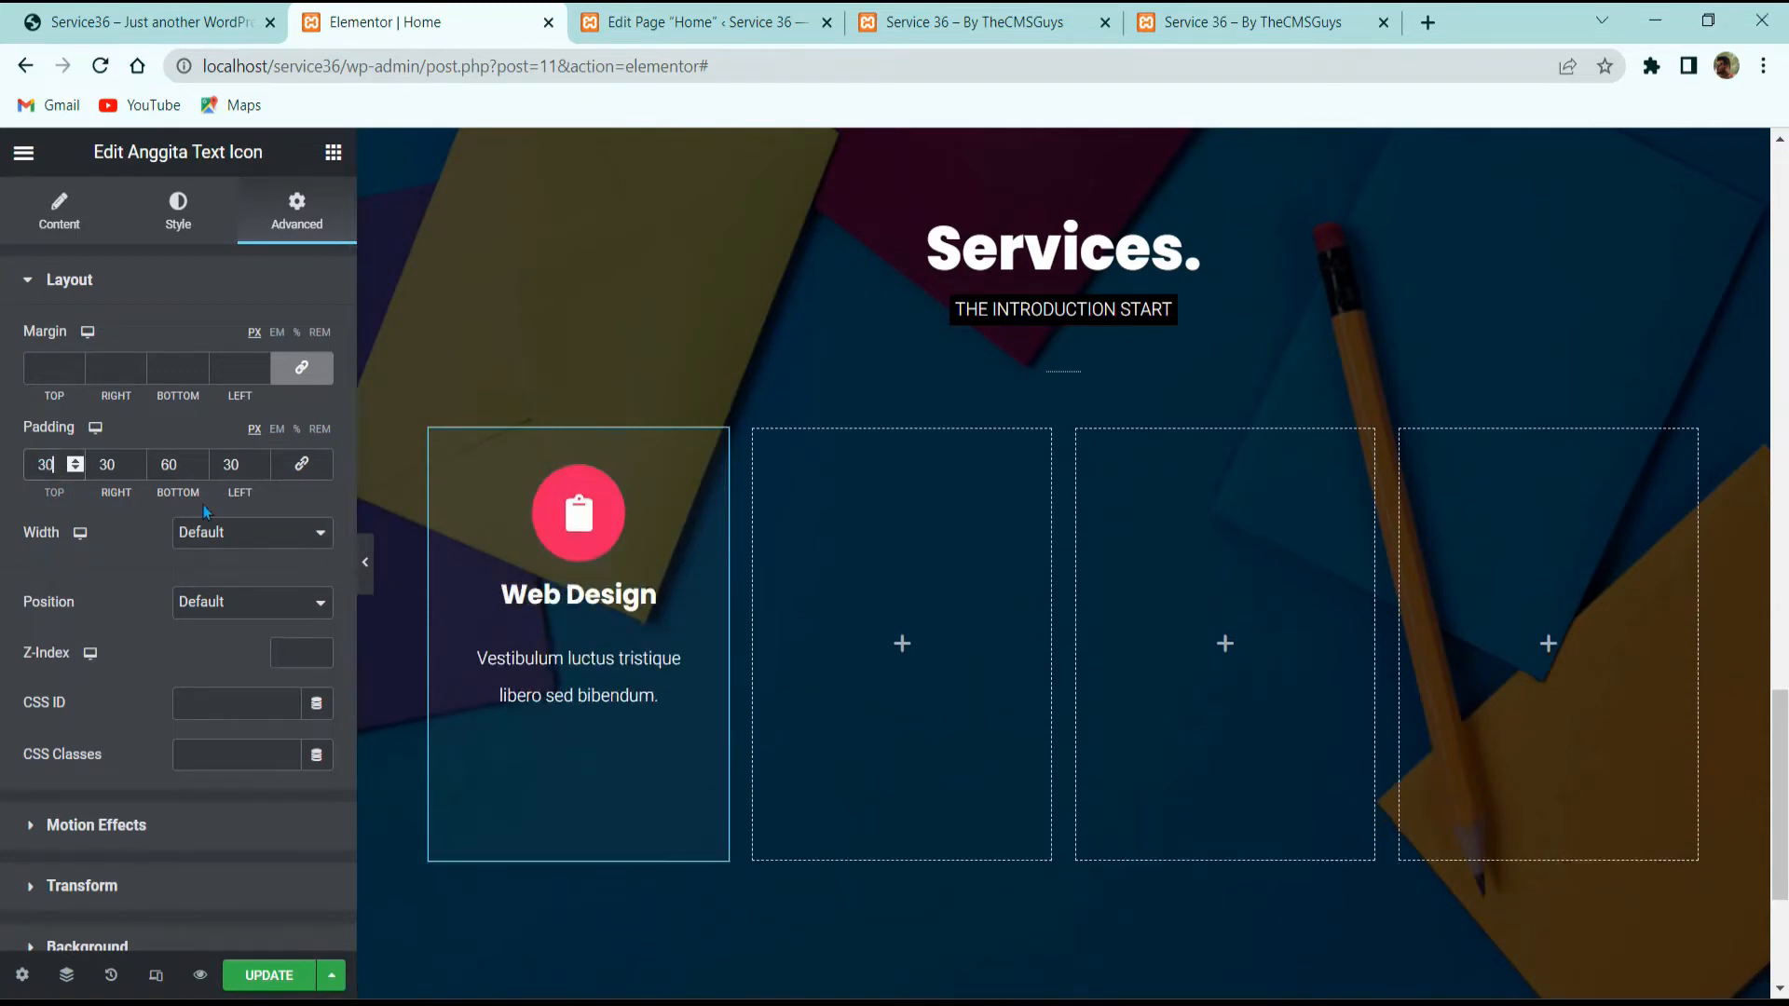
left_click(301, 464)
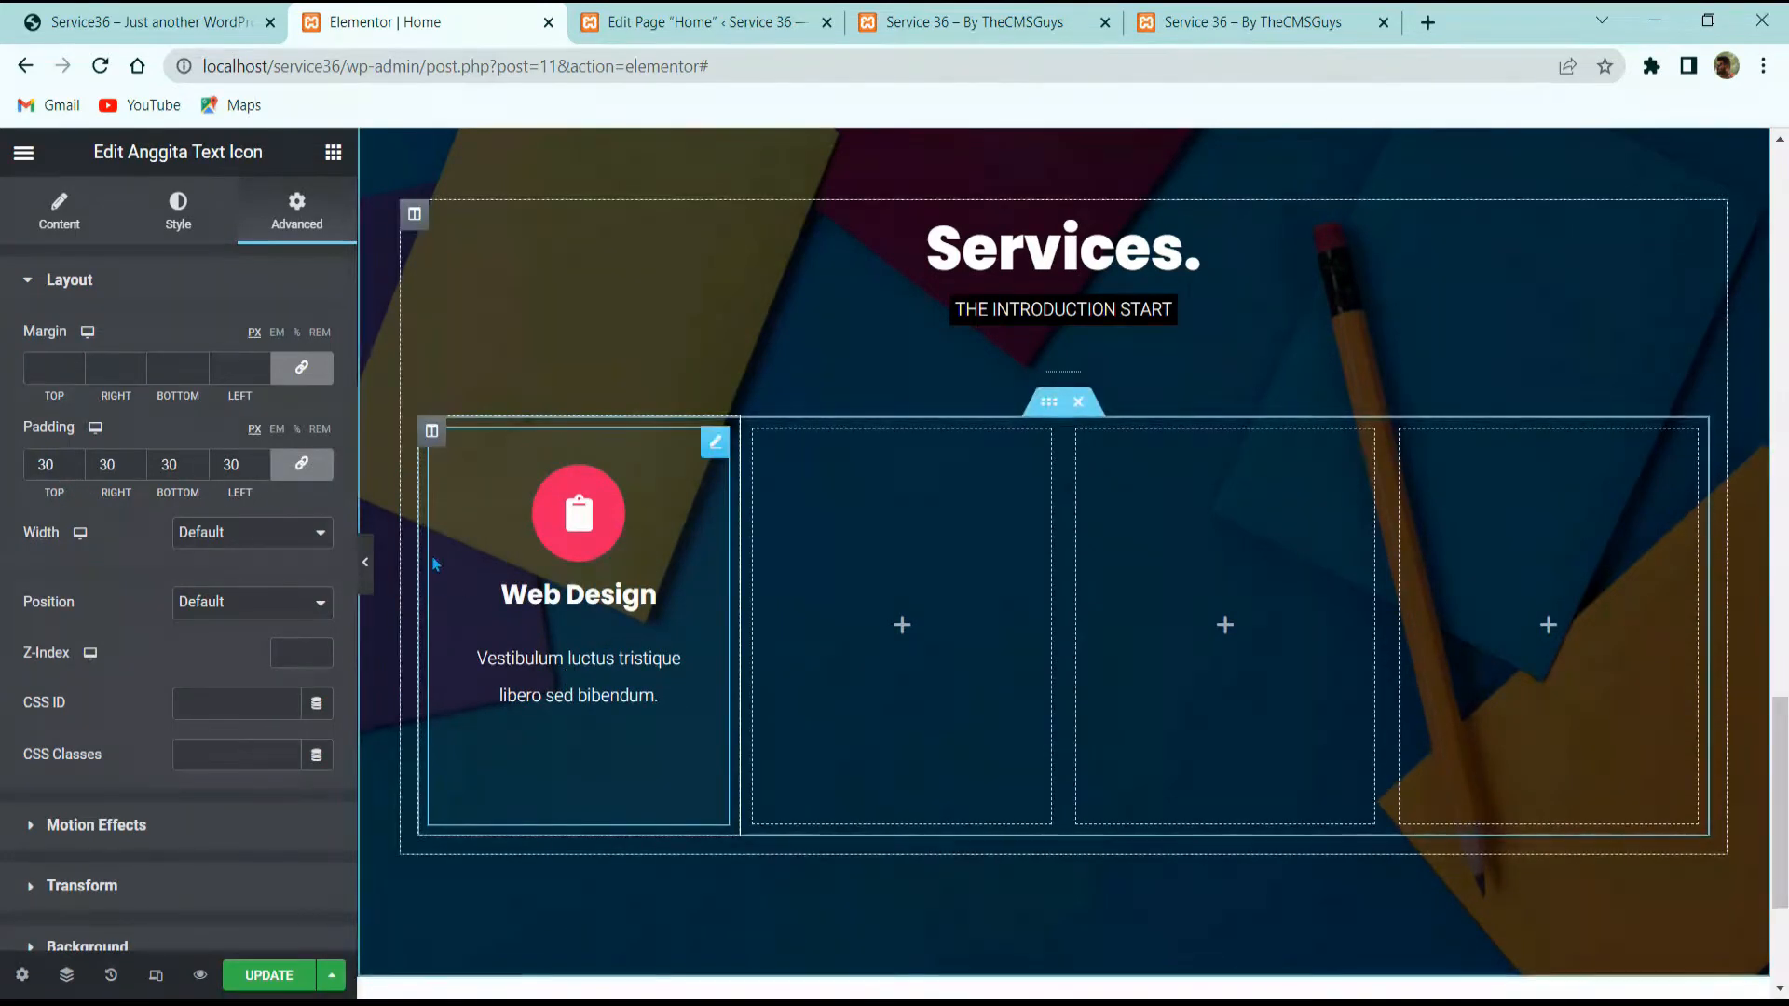
left_click(367, 569)
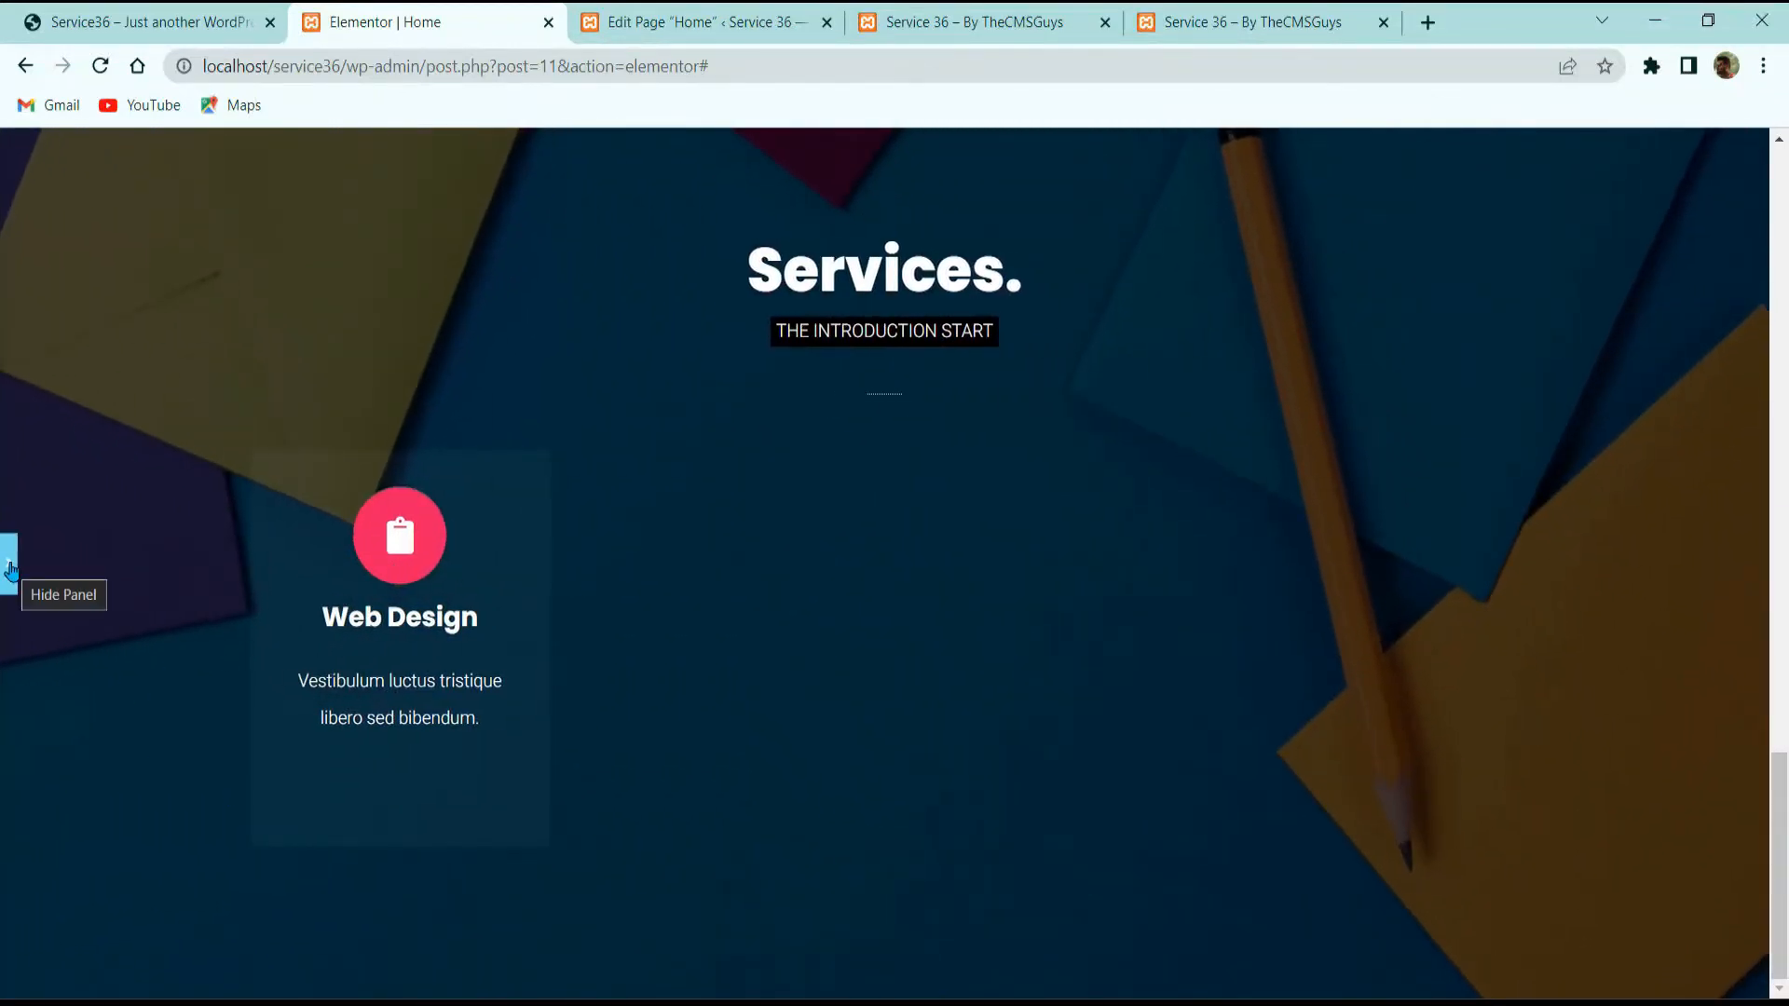
left_click(10, 565)
Step: Duplicate the Web Design column, delete one empty column, and select the inner section
right_click(434, 434)
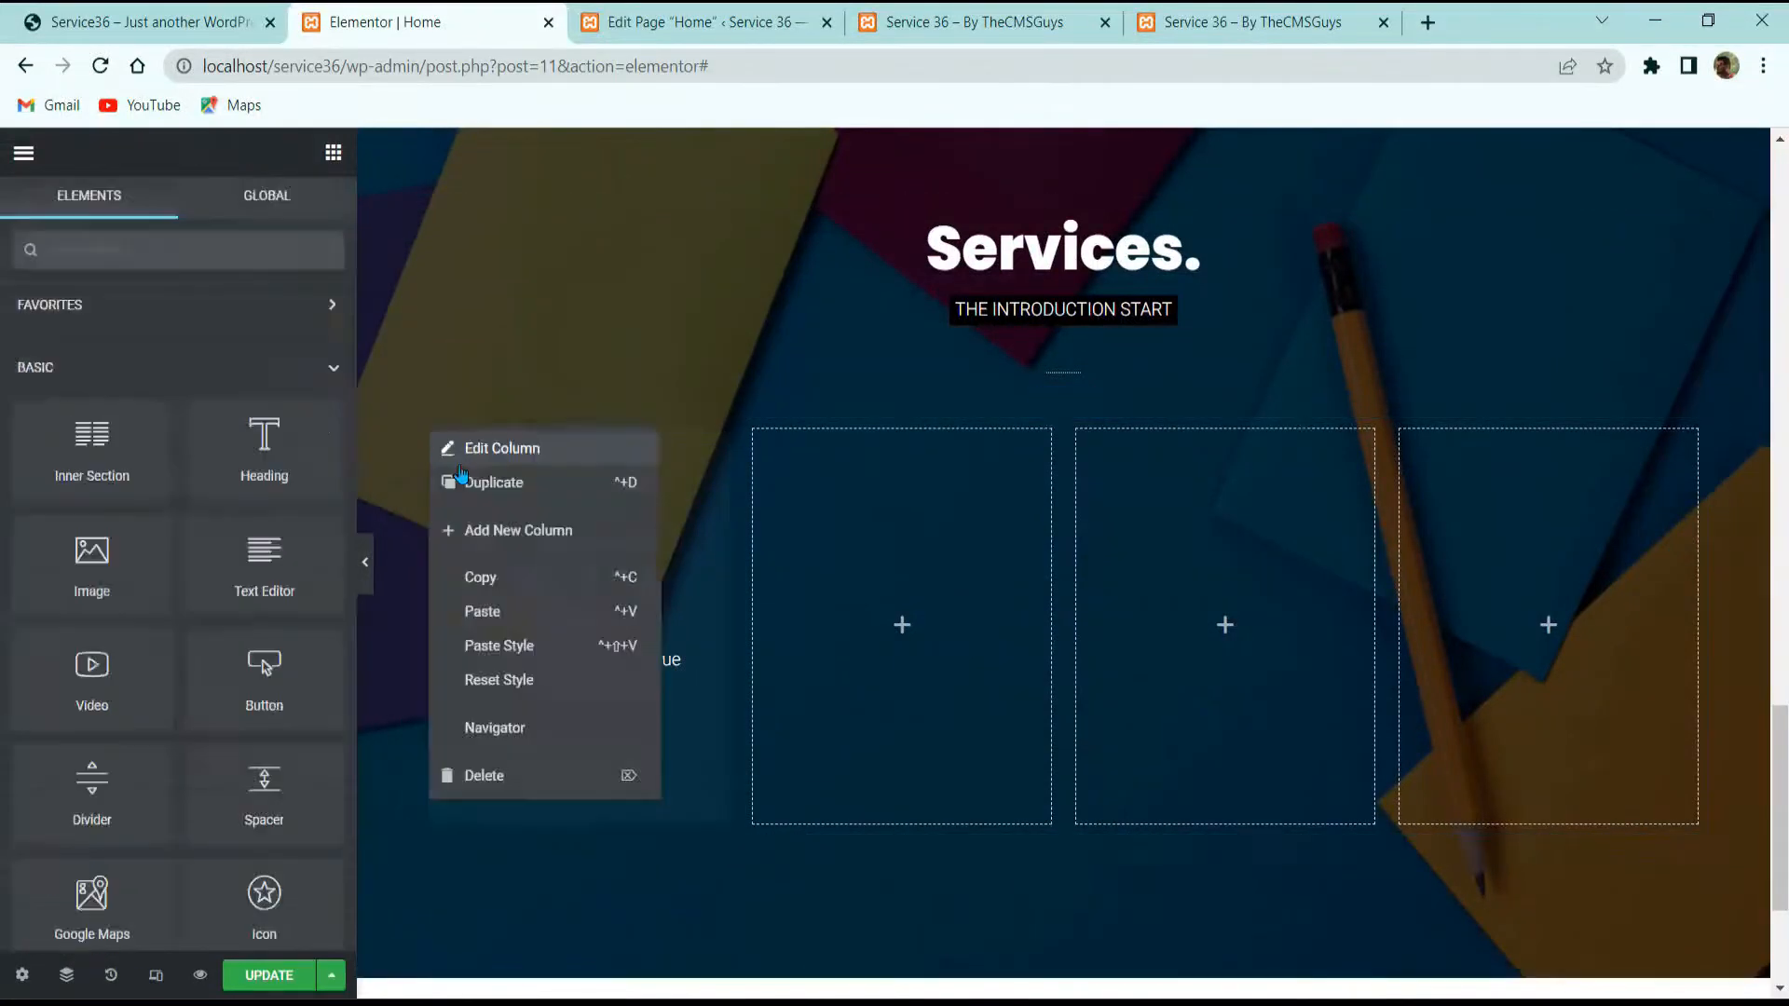
left_click(481, 481)
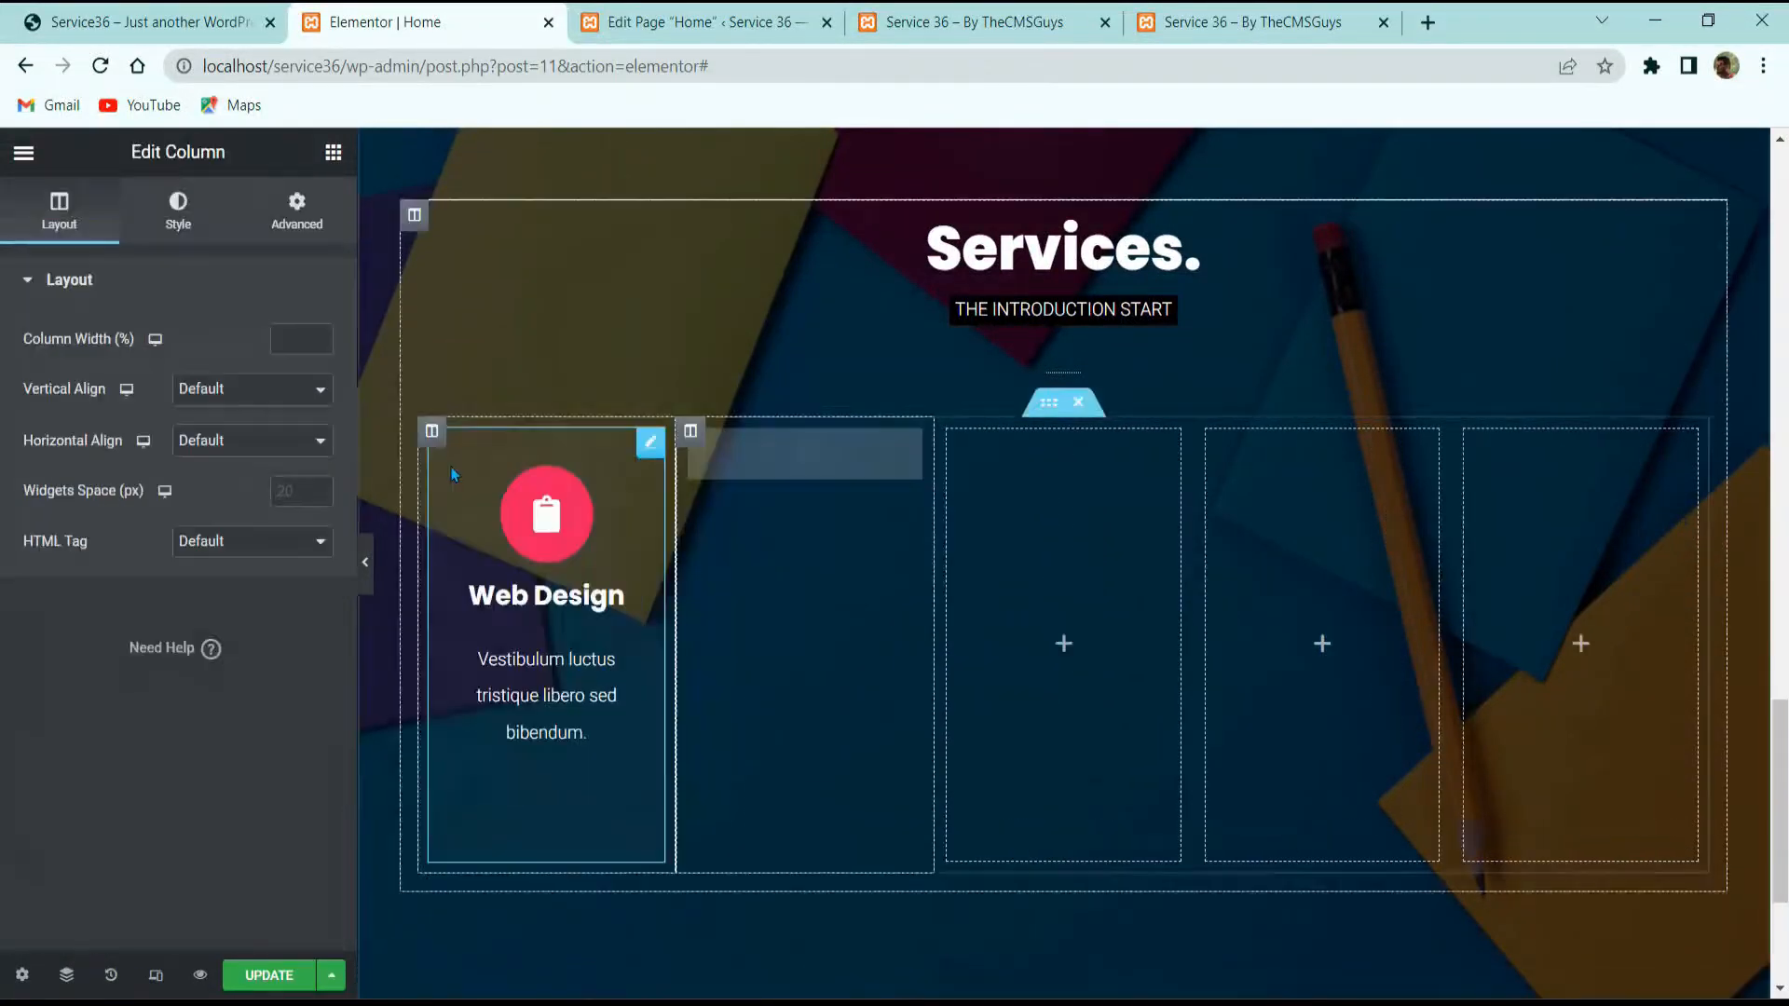
right_click(1216, 582)
left_click(1253, 916)
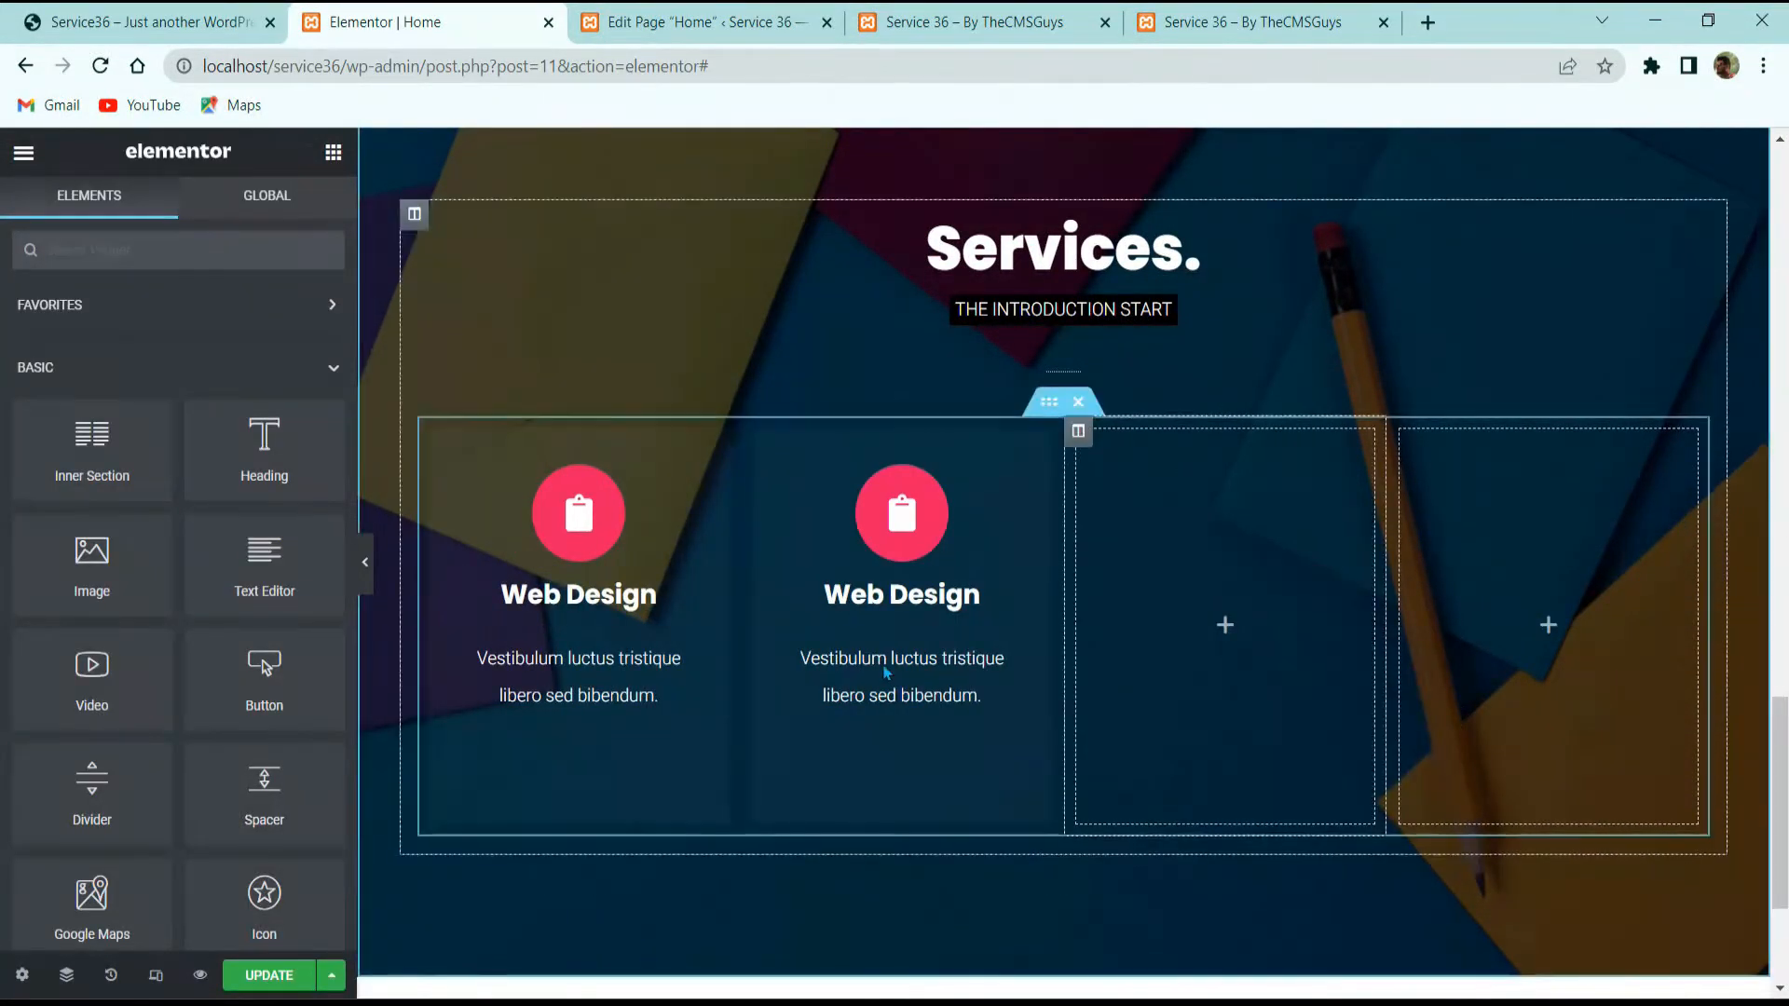
left_click(484, 434)
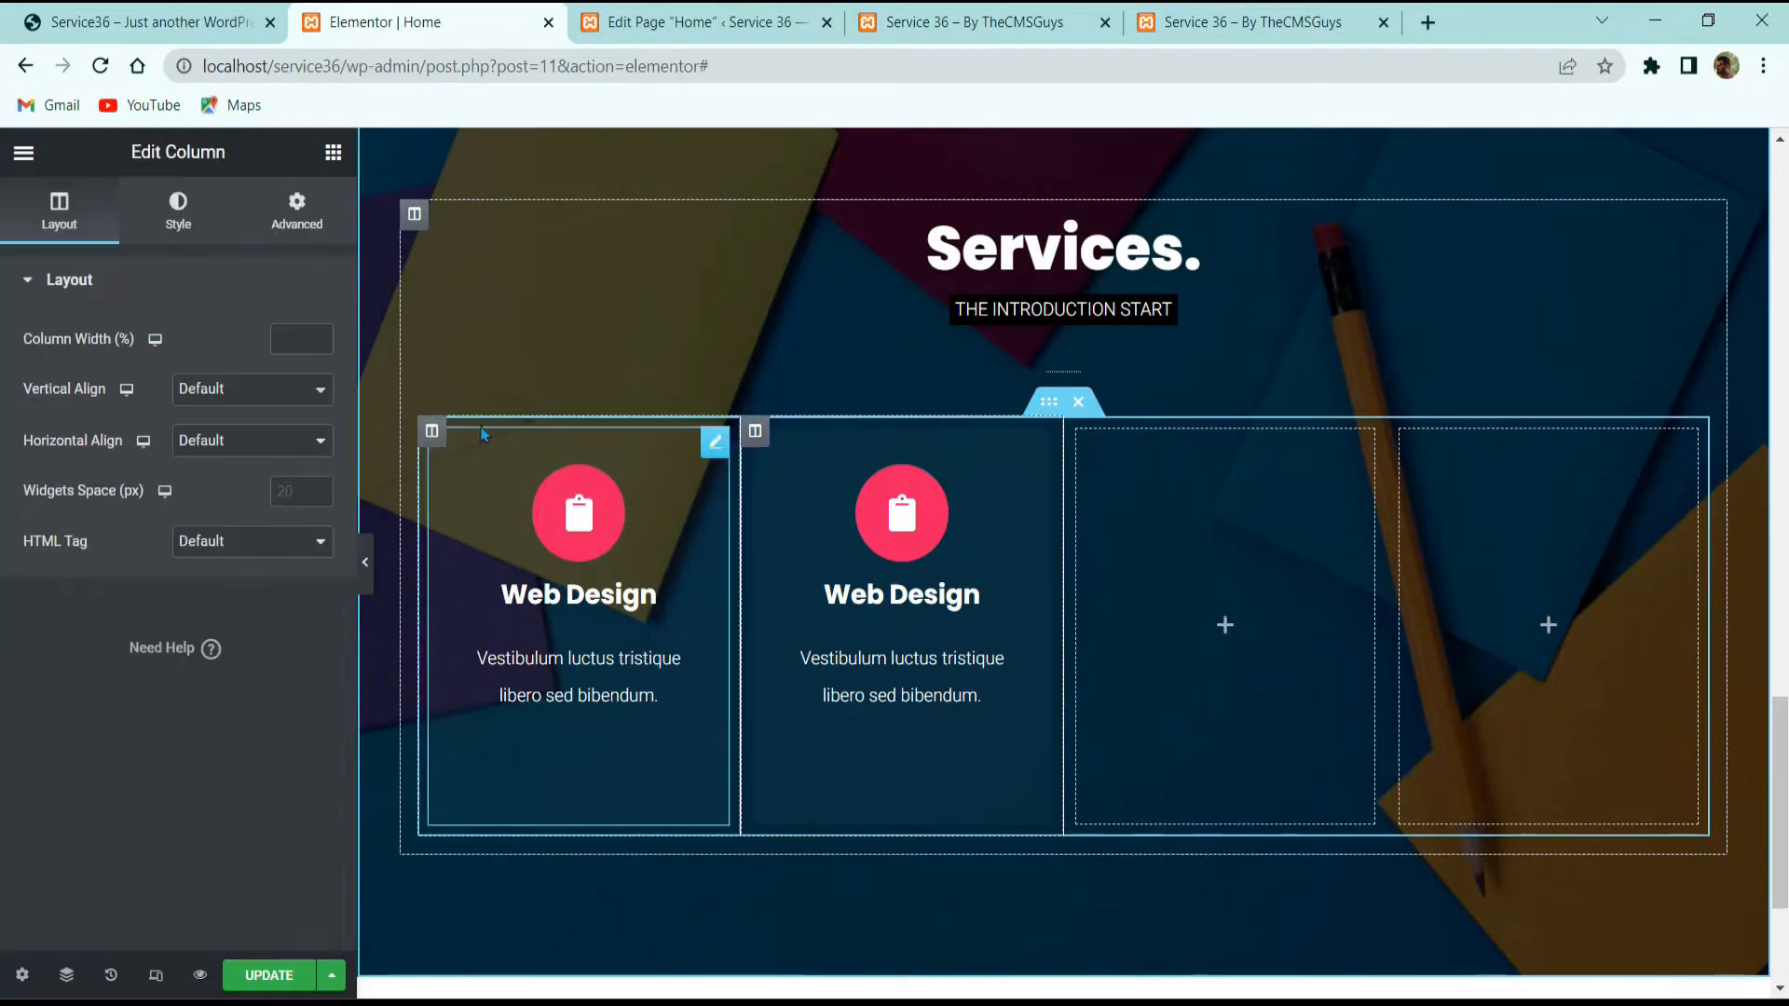
left_click(297, 211)
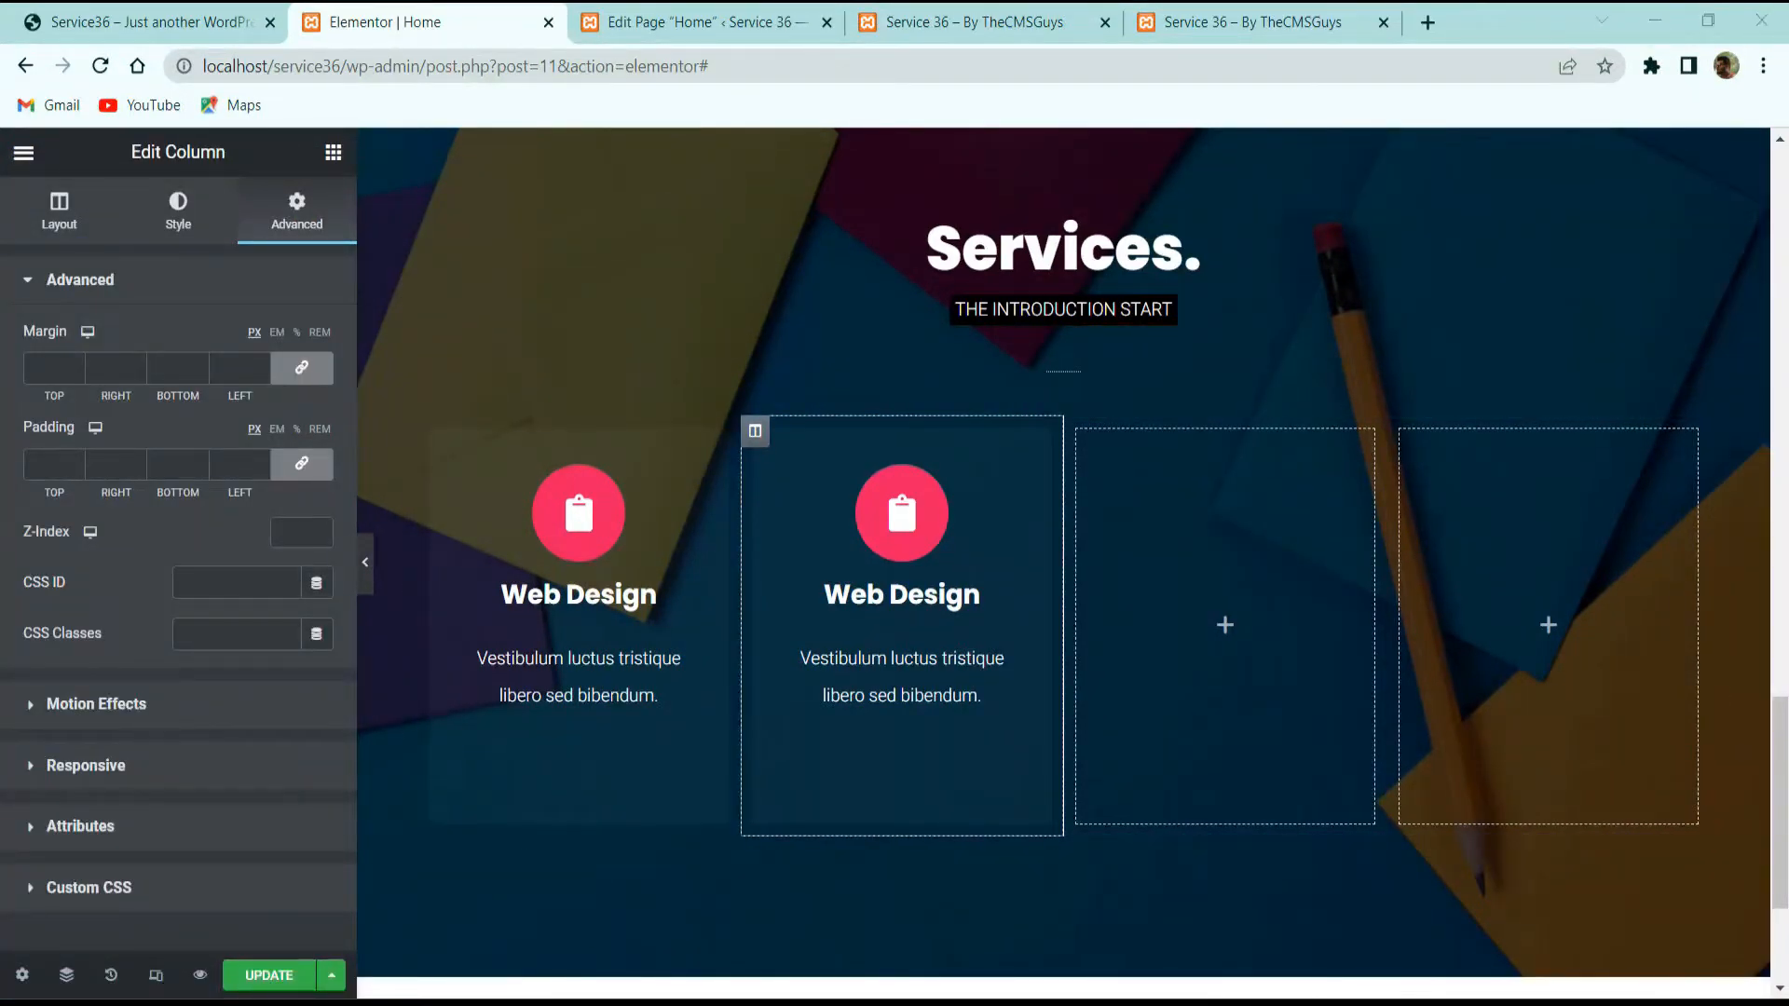
left_click(1049, 401)
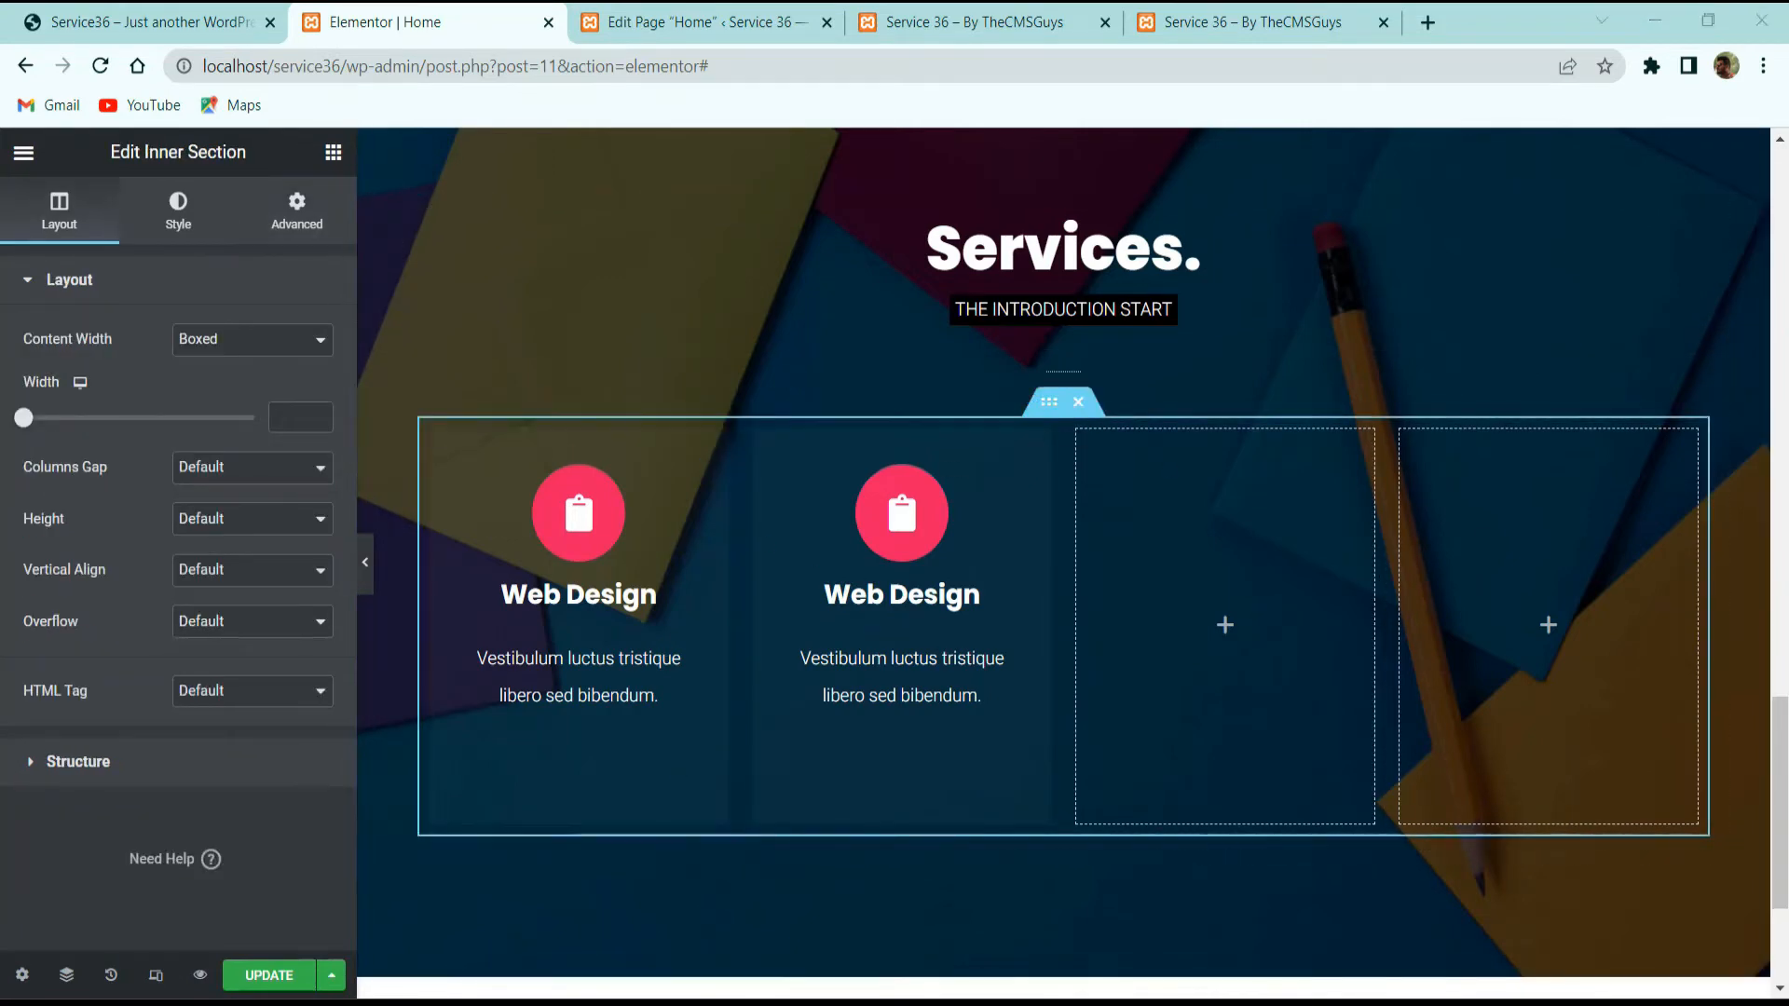
Step: Set the inner section's column gap to No Gap
left_click(214, 472)
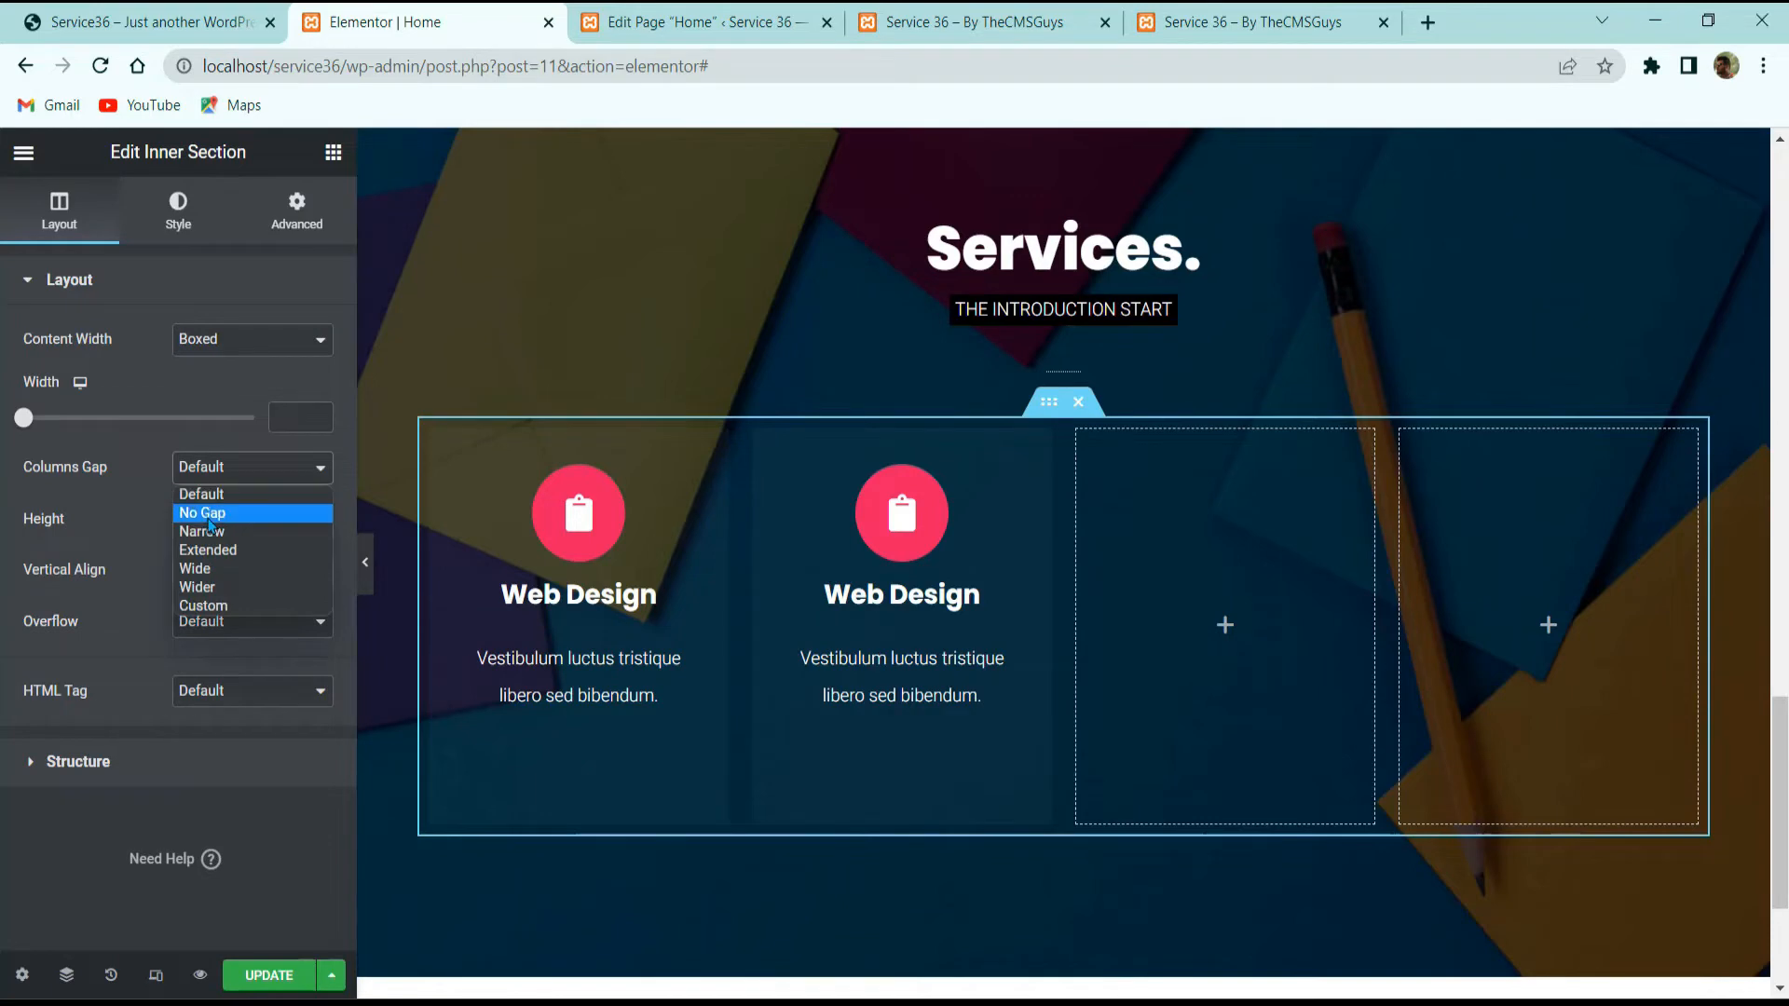
left_click(201, 512)
left_click(755, 645)
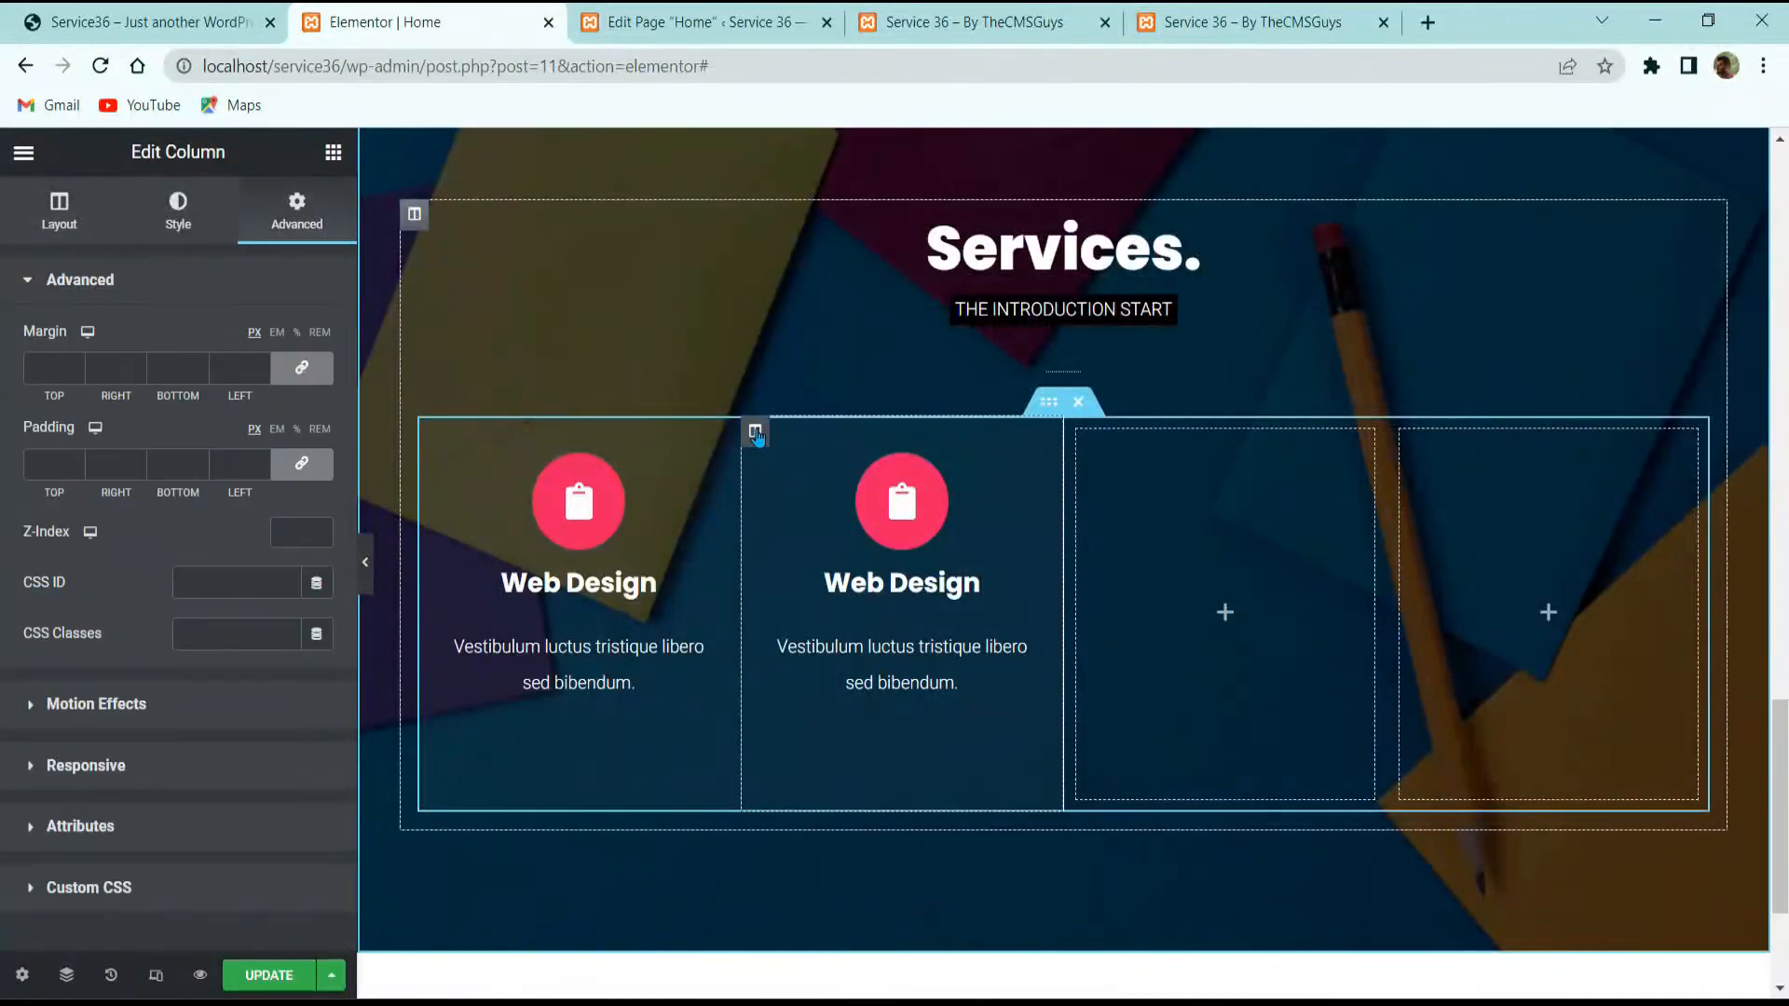
left_click(939, 512)
scroll(112, 745, "down", 3)
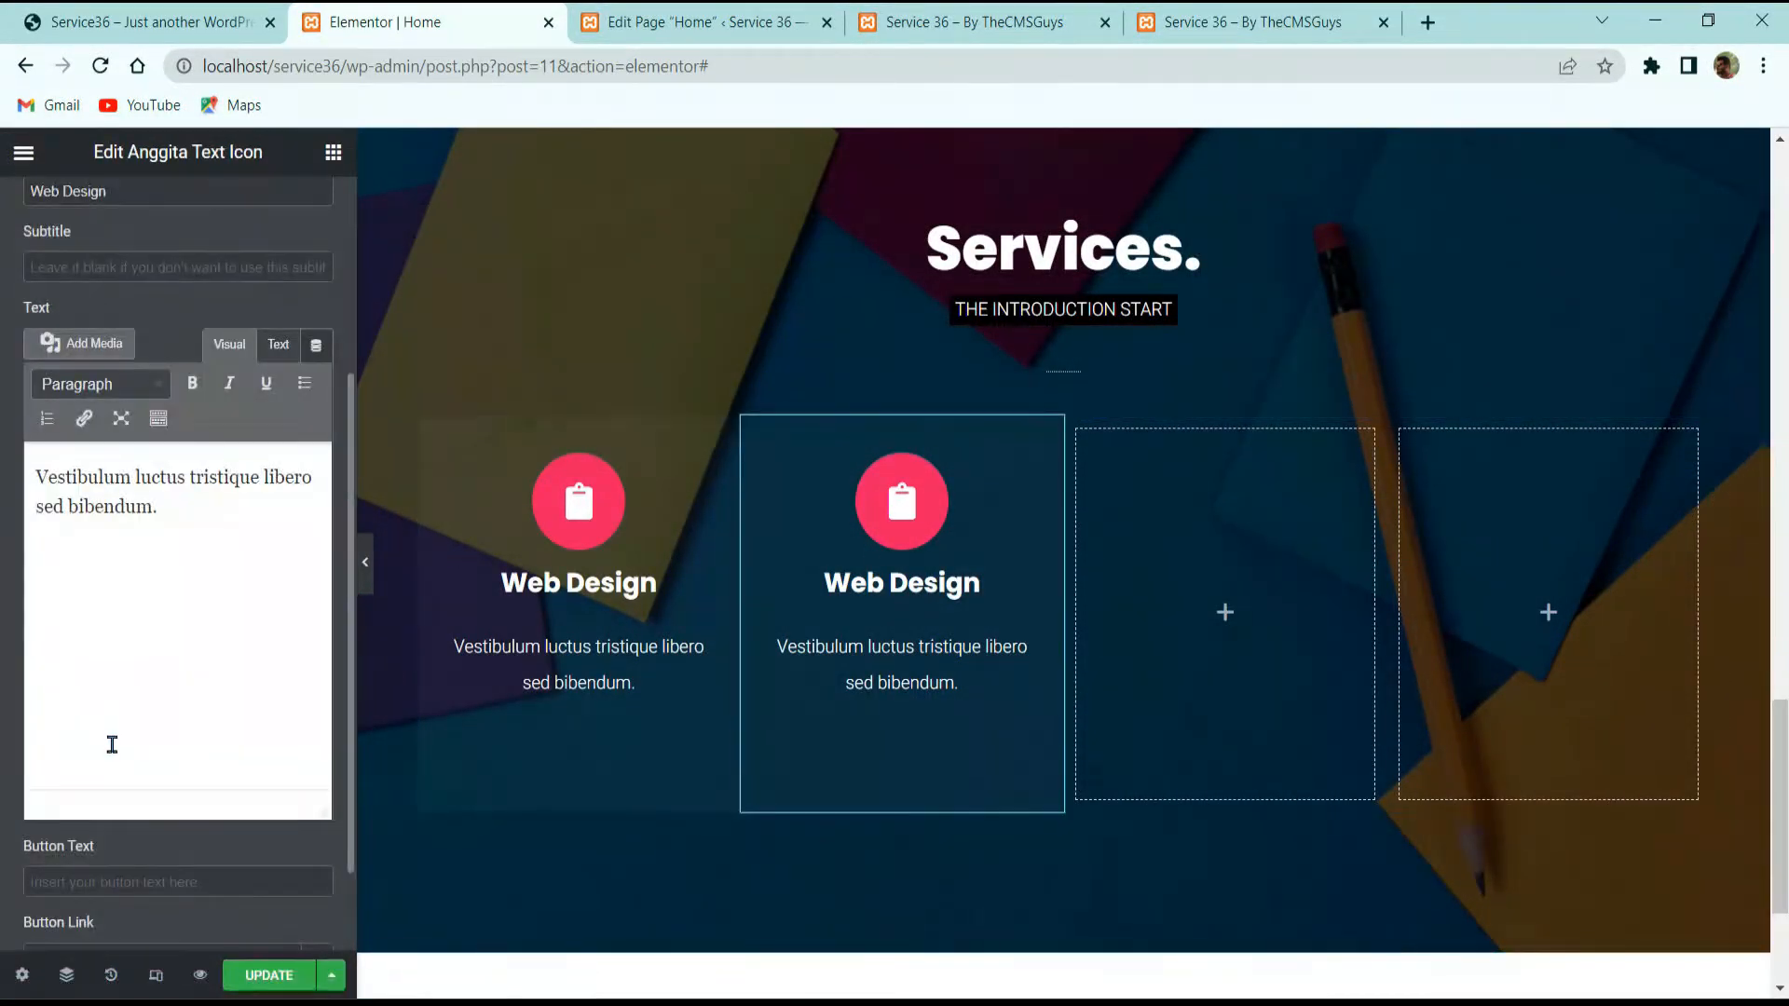
scroll(268, 271, "up", 4)
Step: Give the second Web Design card a solid near-black background (#000000F2)
left_click(298, 219)
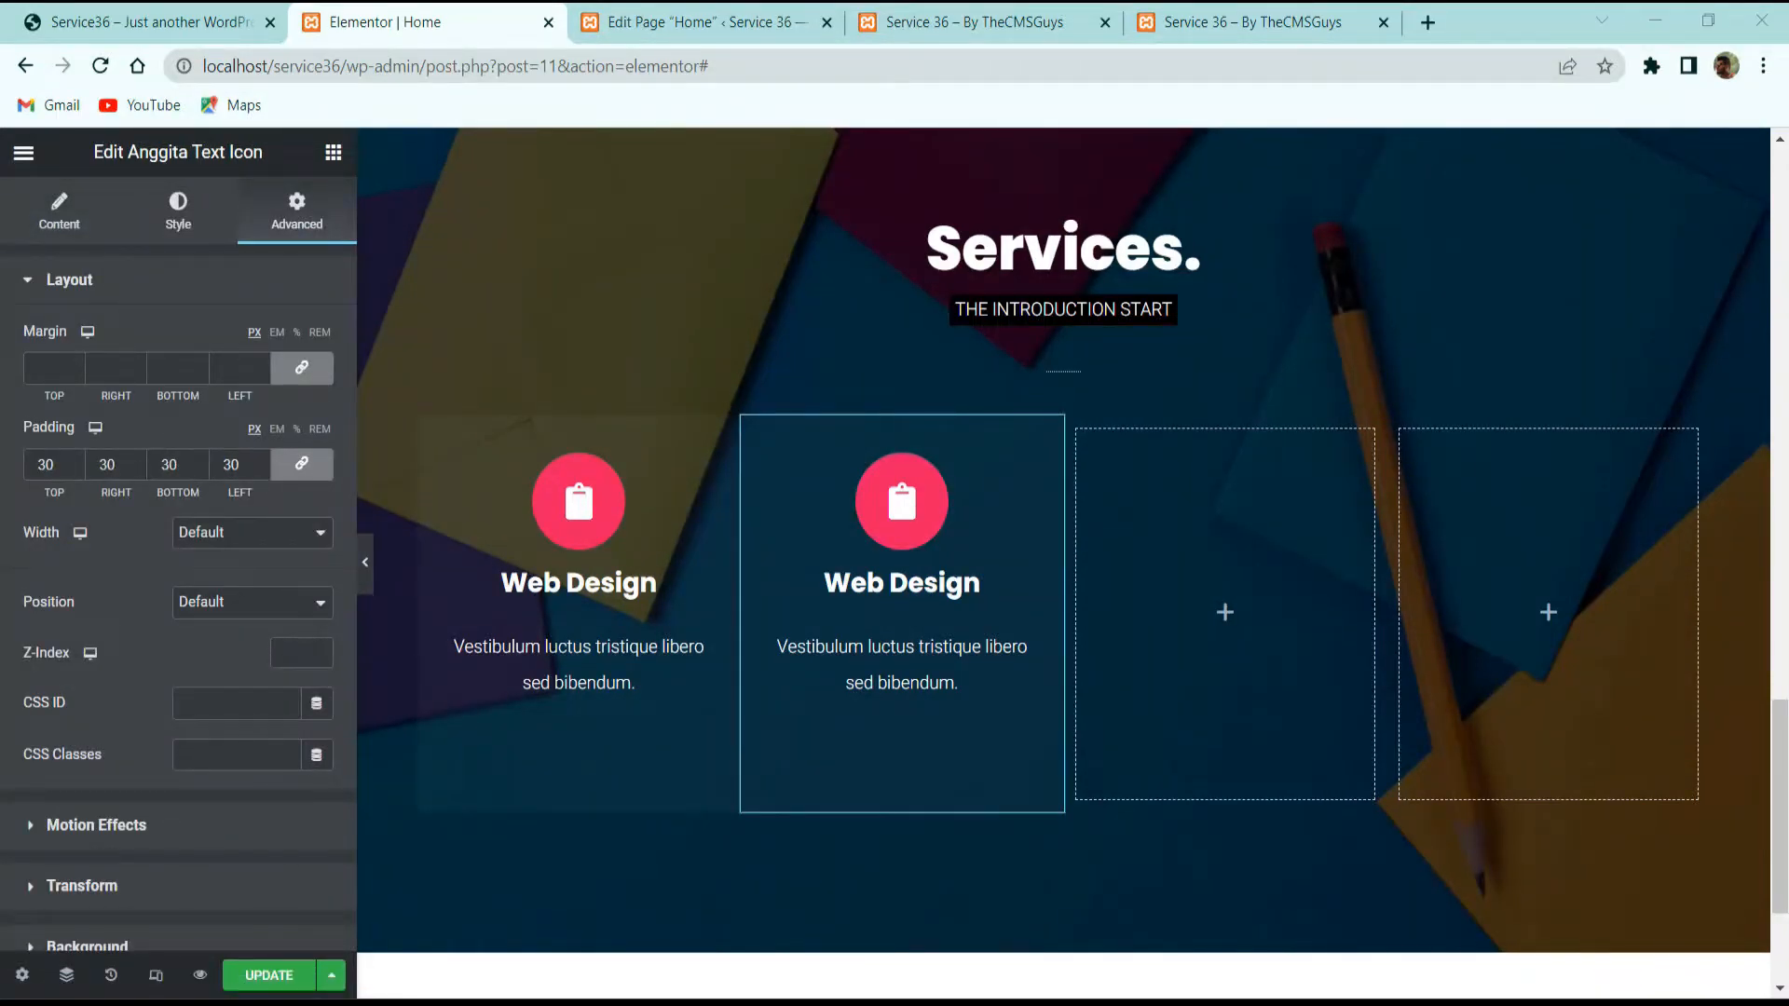
scroll(153, 627, "down", 3)
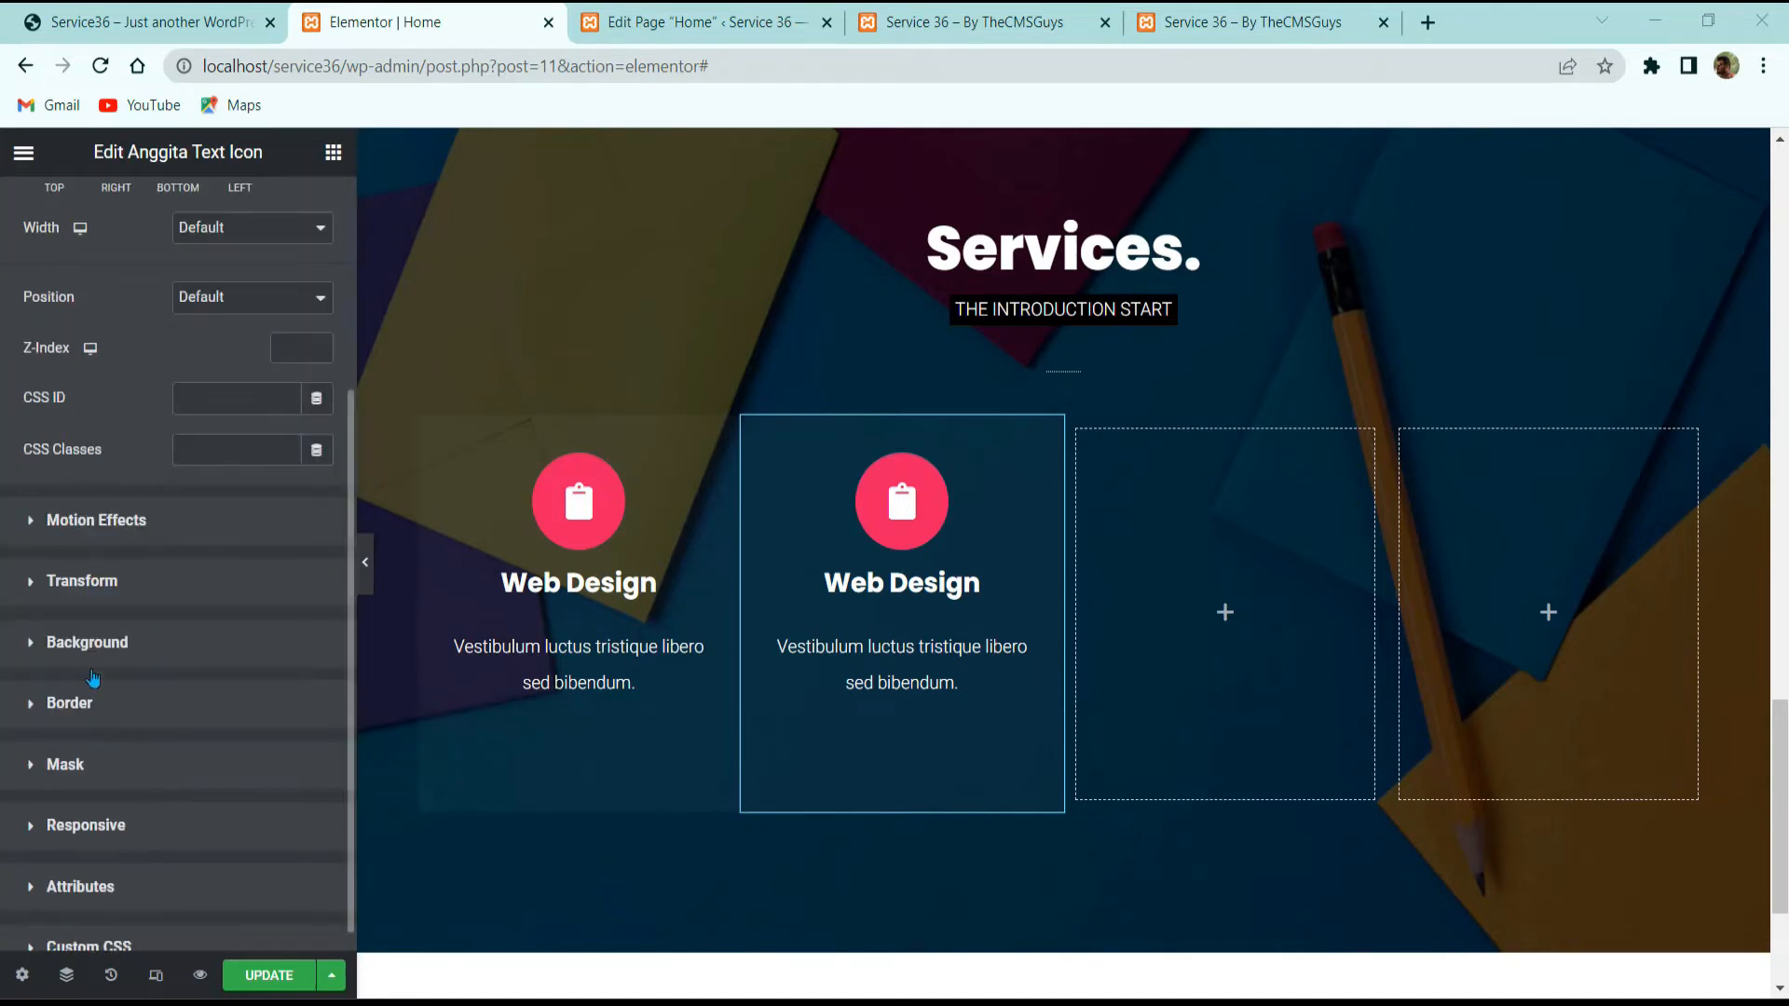
left_click(112, 643)
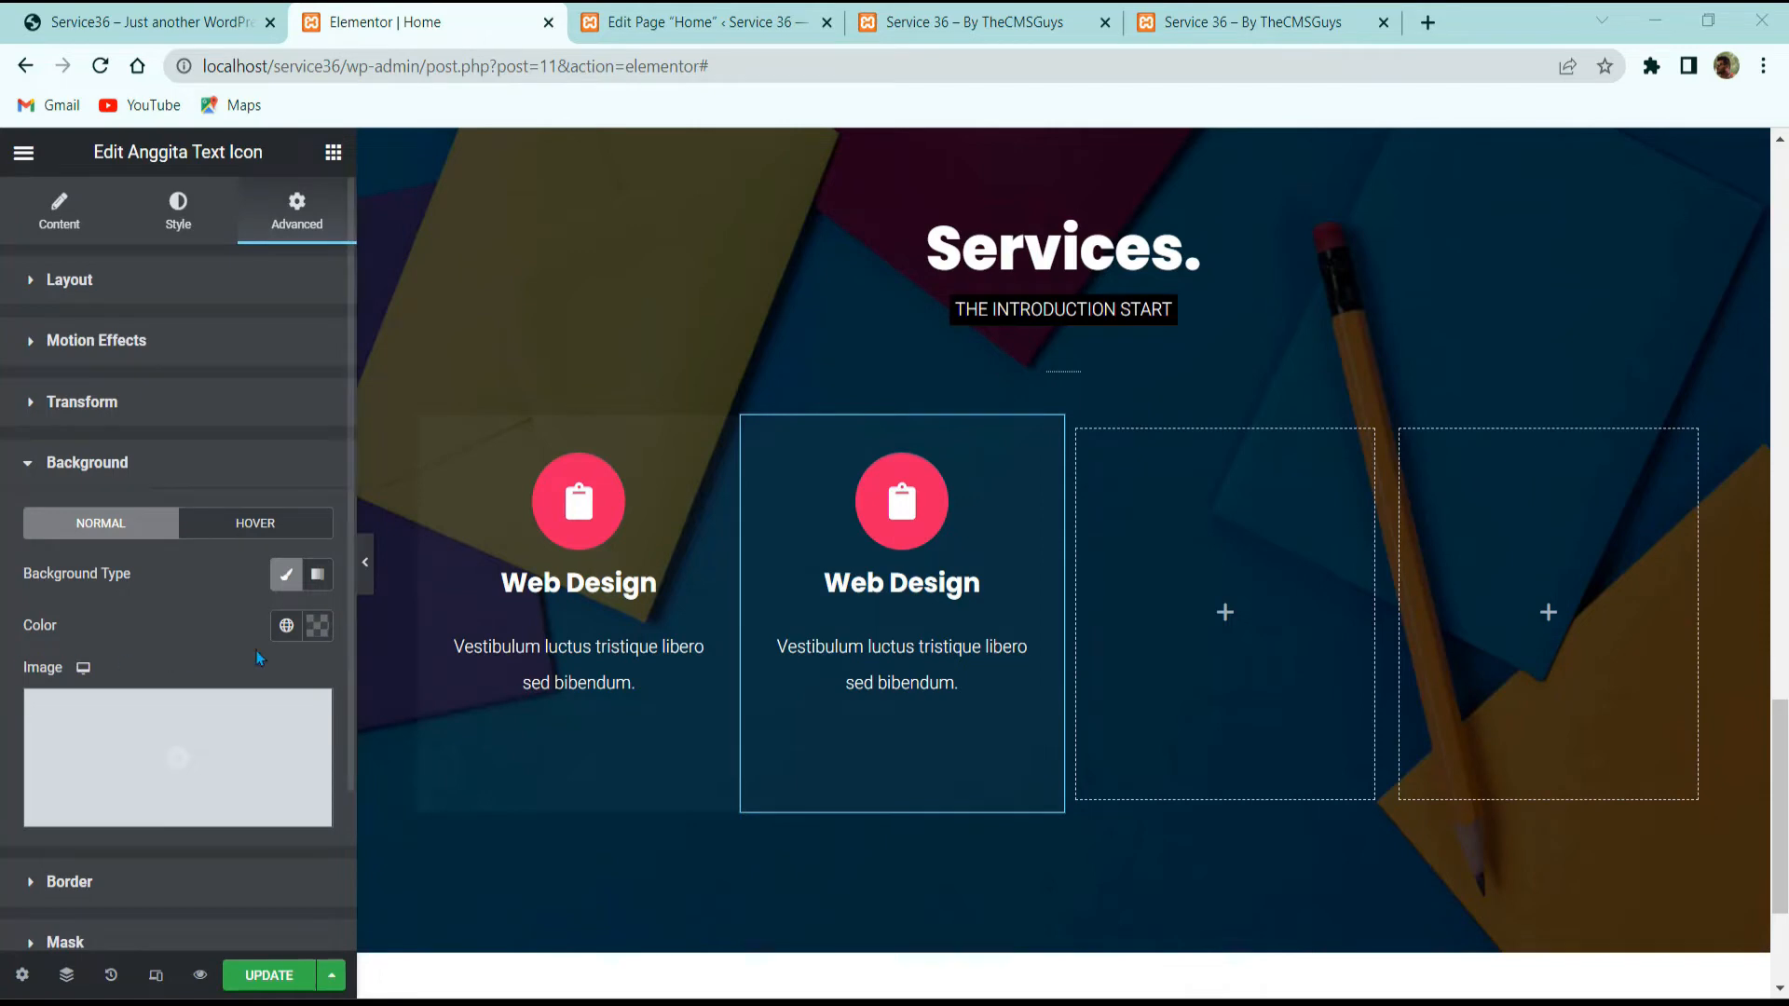
left_click(317, 625)
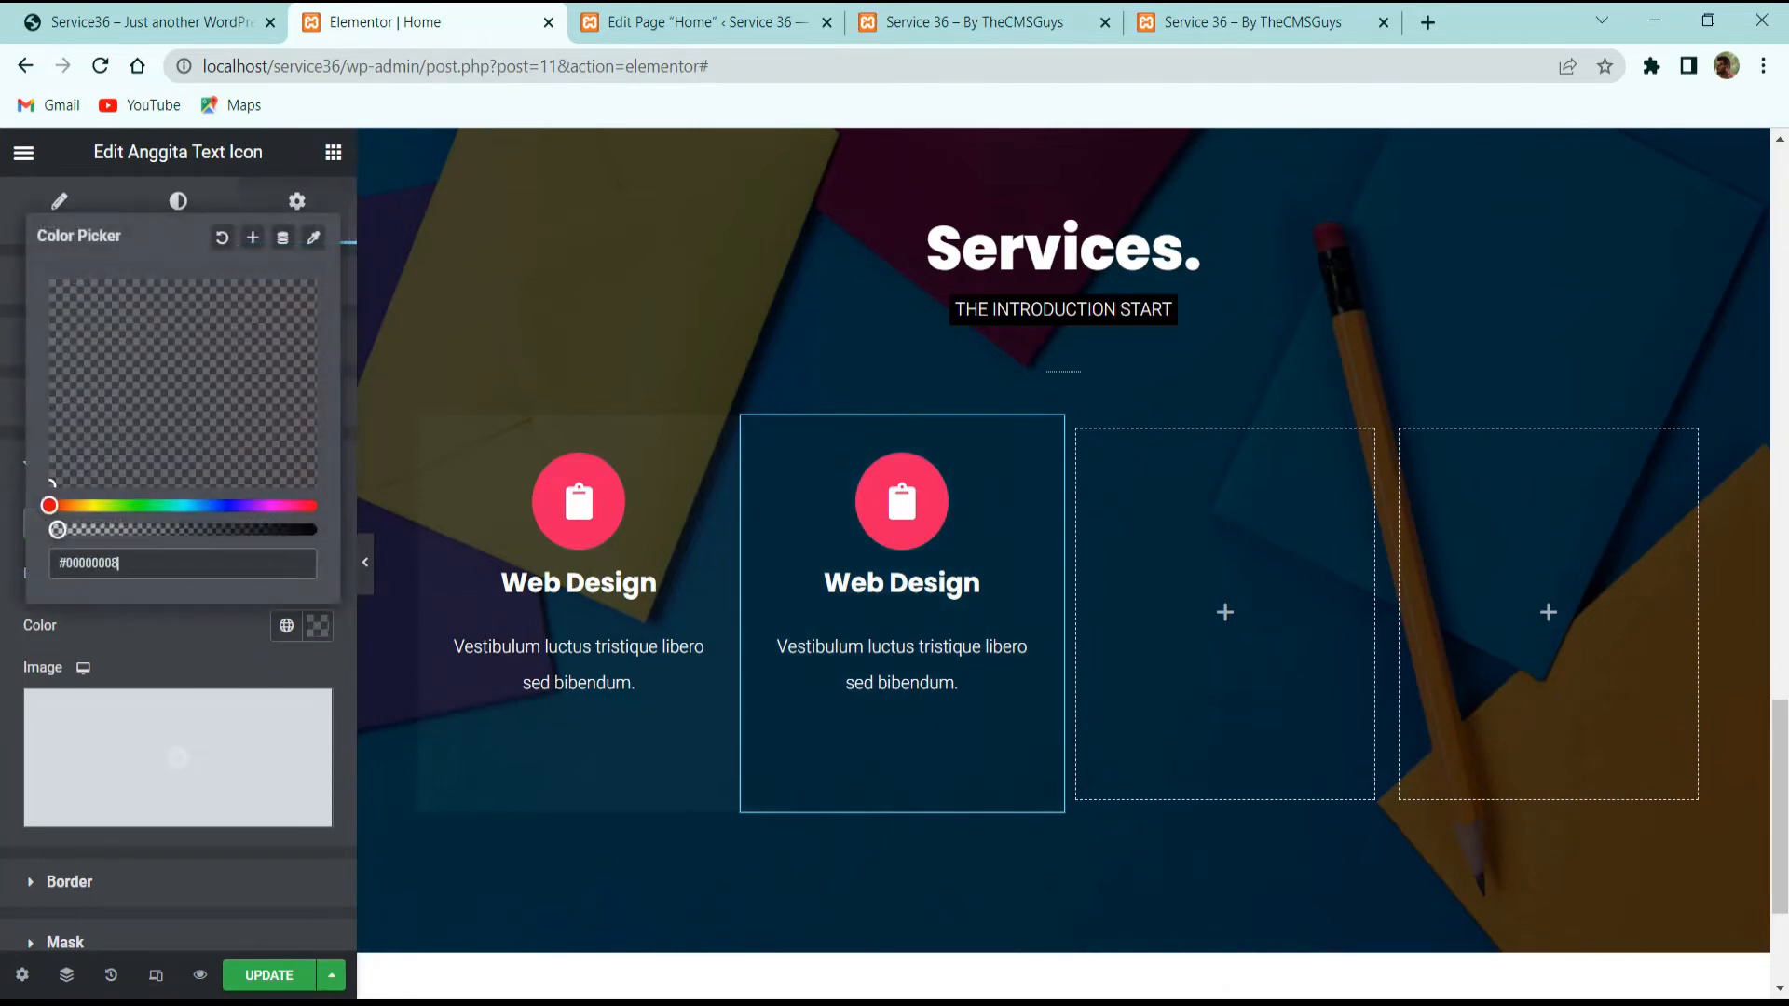
left_click_drag(58, 530, 321, 523)
left_click(176, 670)
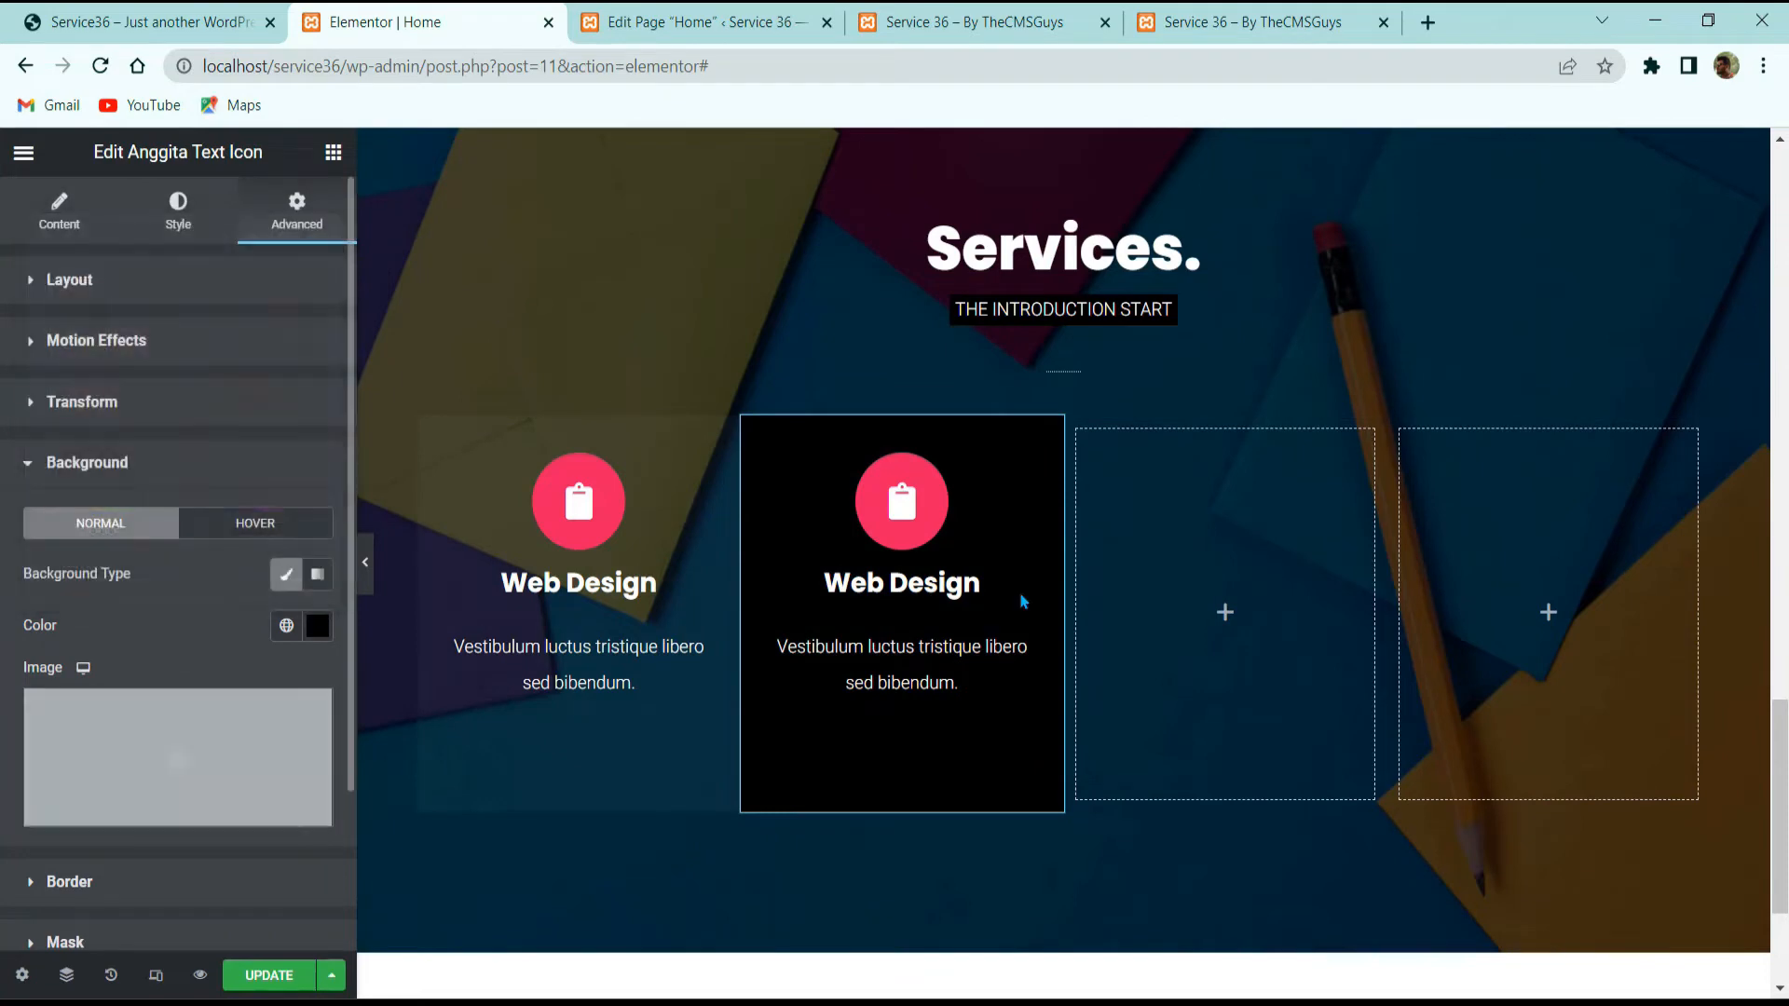
Step: Duplicate the first column and delete the two remaining empty columns
right_click(791, 461)
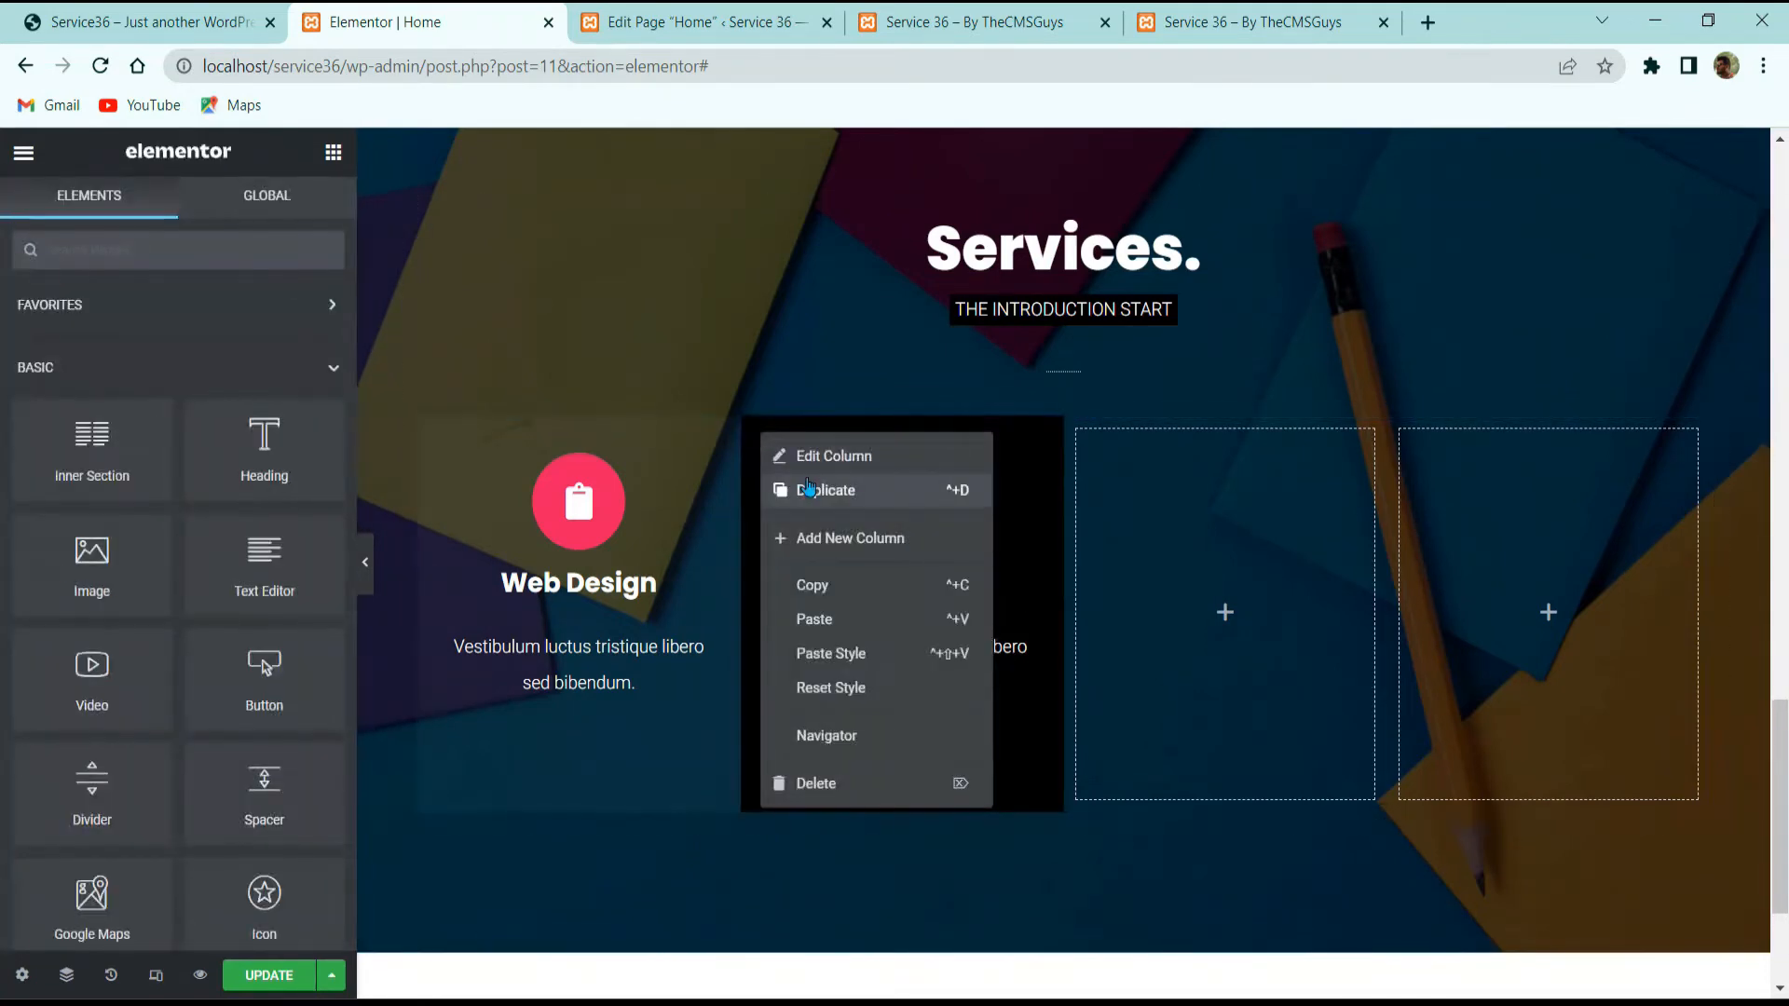
right_click(432, 430)
left_click(496, 483)
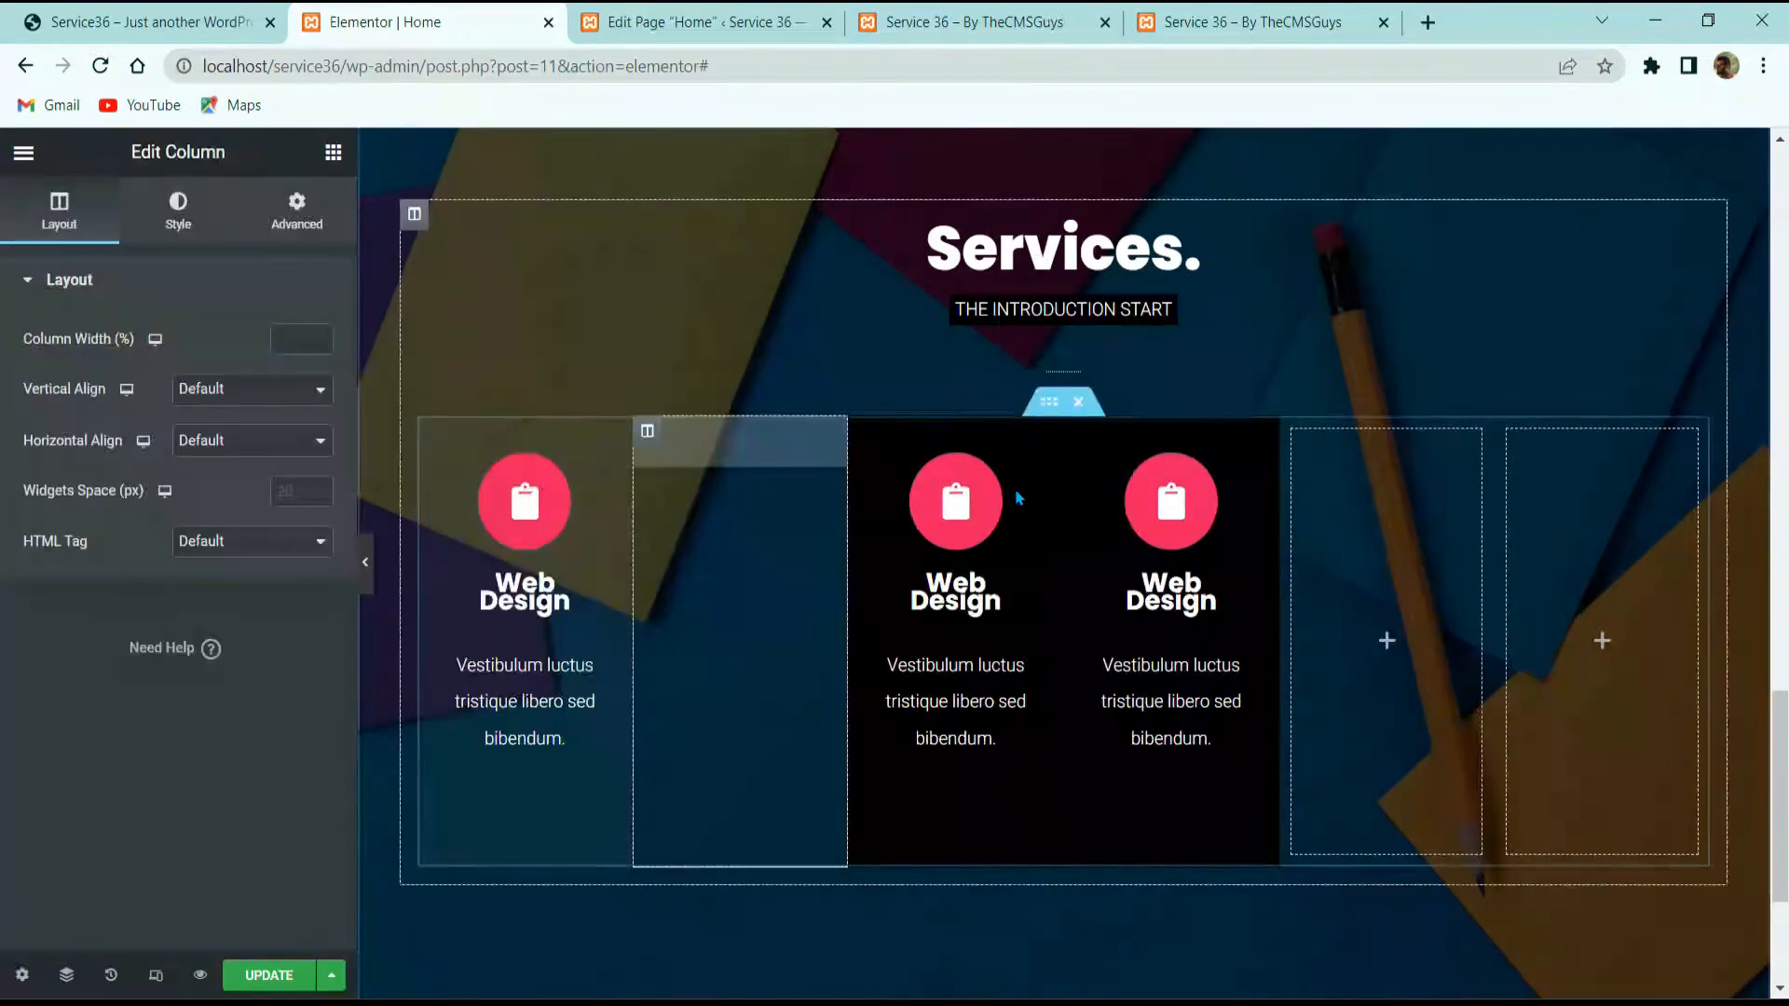
right_click(1423, 486)
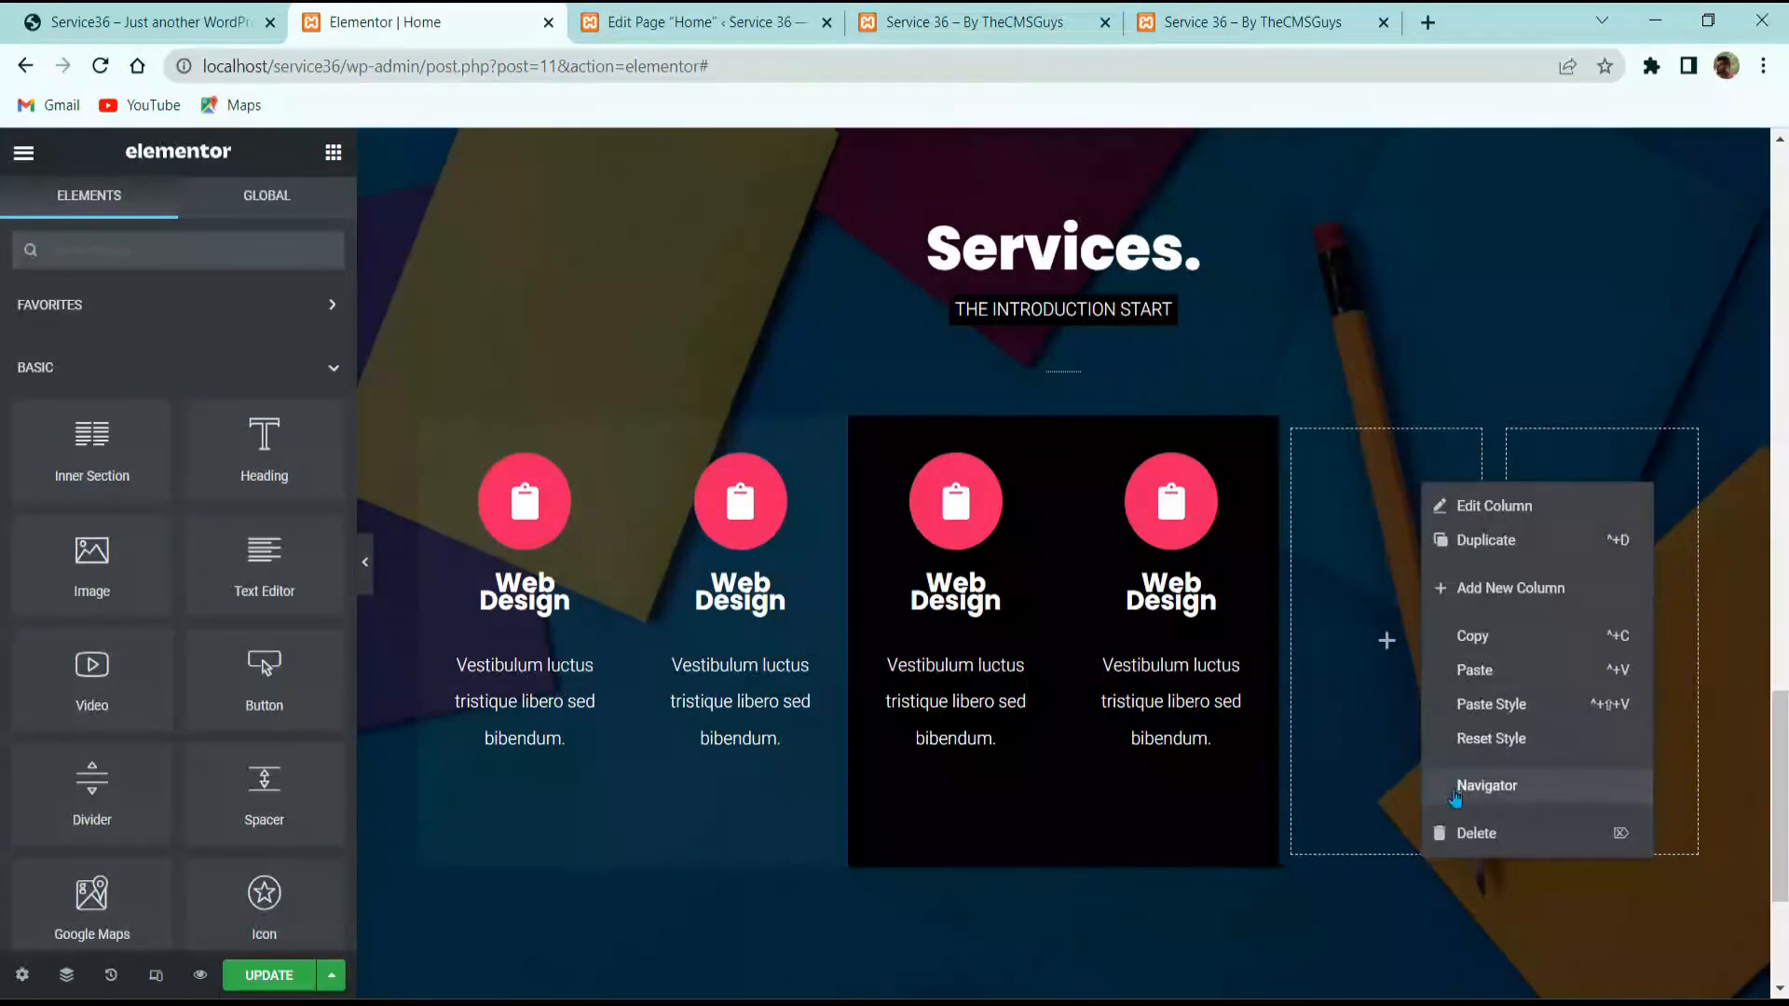
left_click(1465, 833)
right_click(1553, 554)
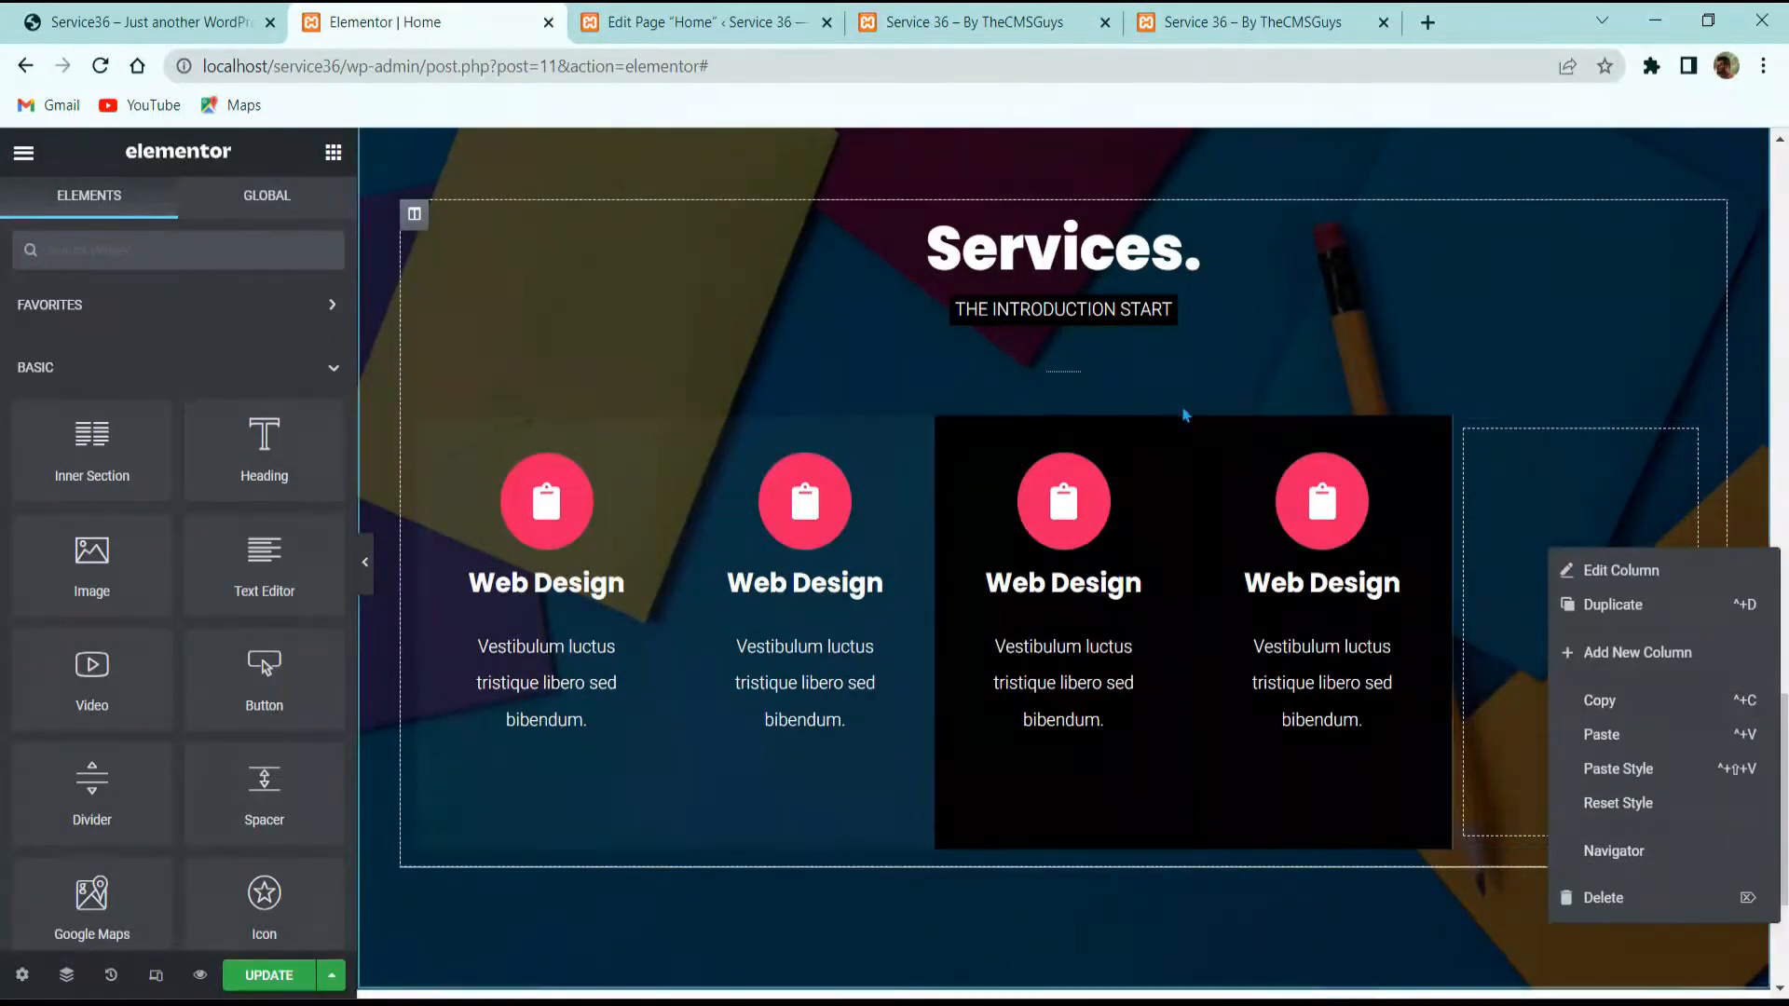
left_click(1601, 897)
left_click_drag(1060, 406, 1070, 508)
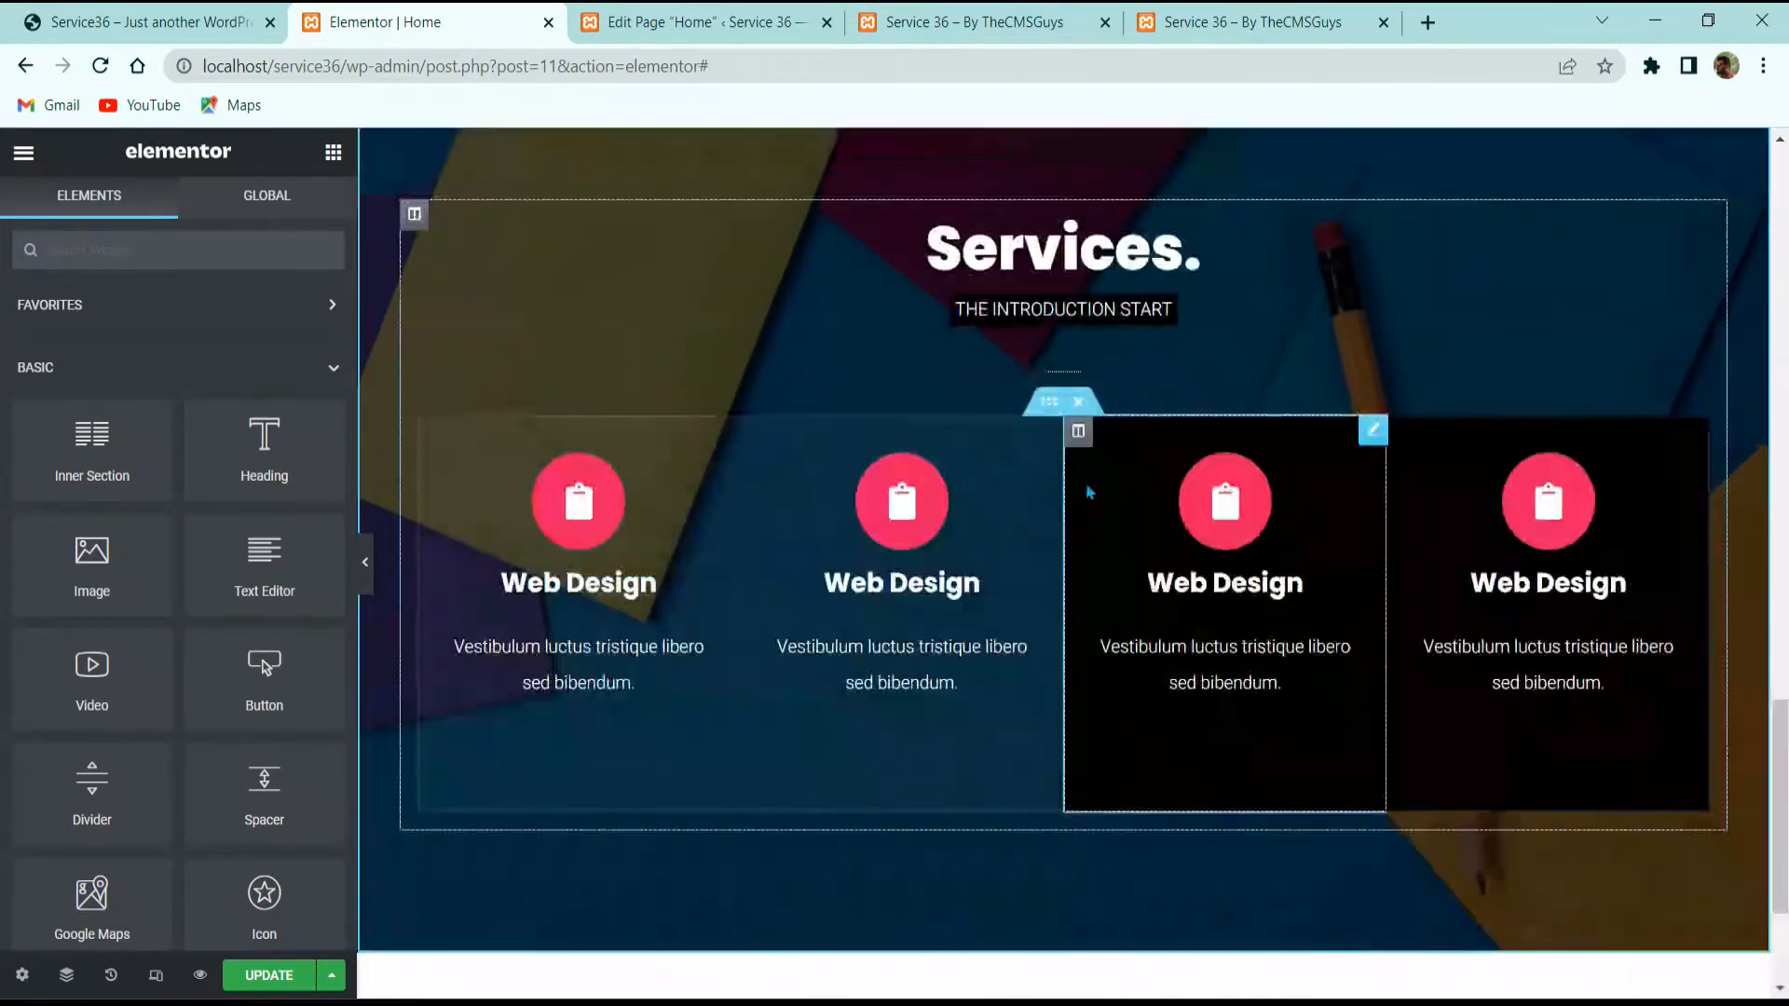
Step: Reorder the columns in the Navigator so translucent and black cards alternate
left_click(61, 975)
scroll(1584, 503, "down", 5)
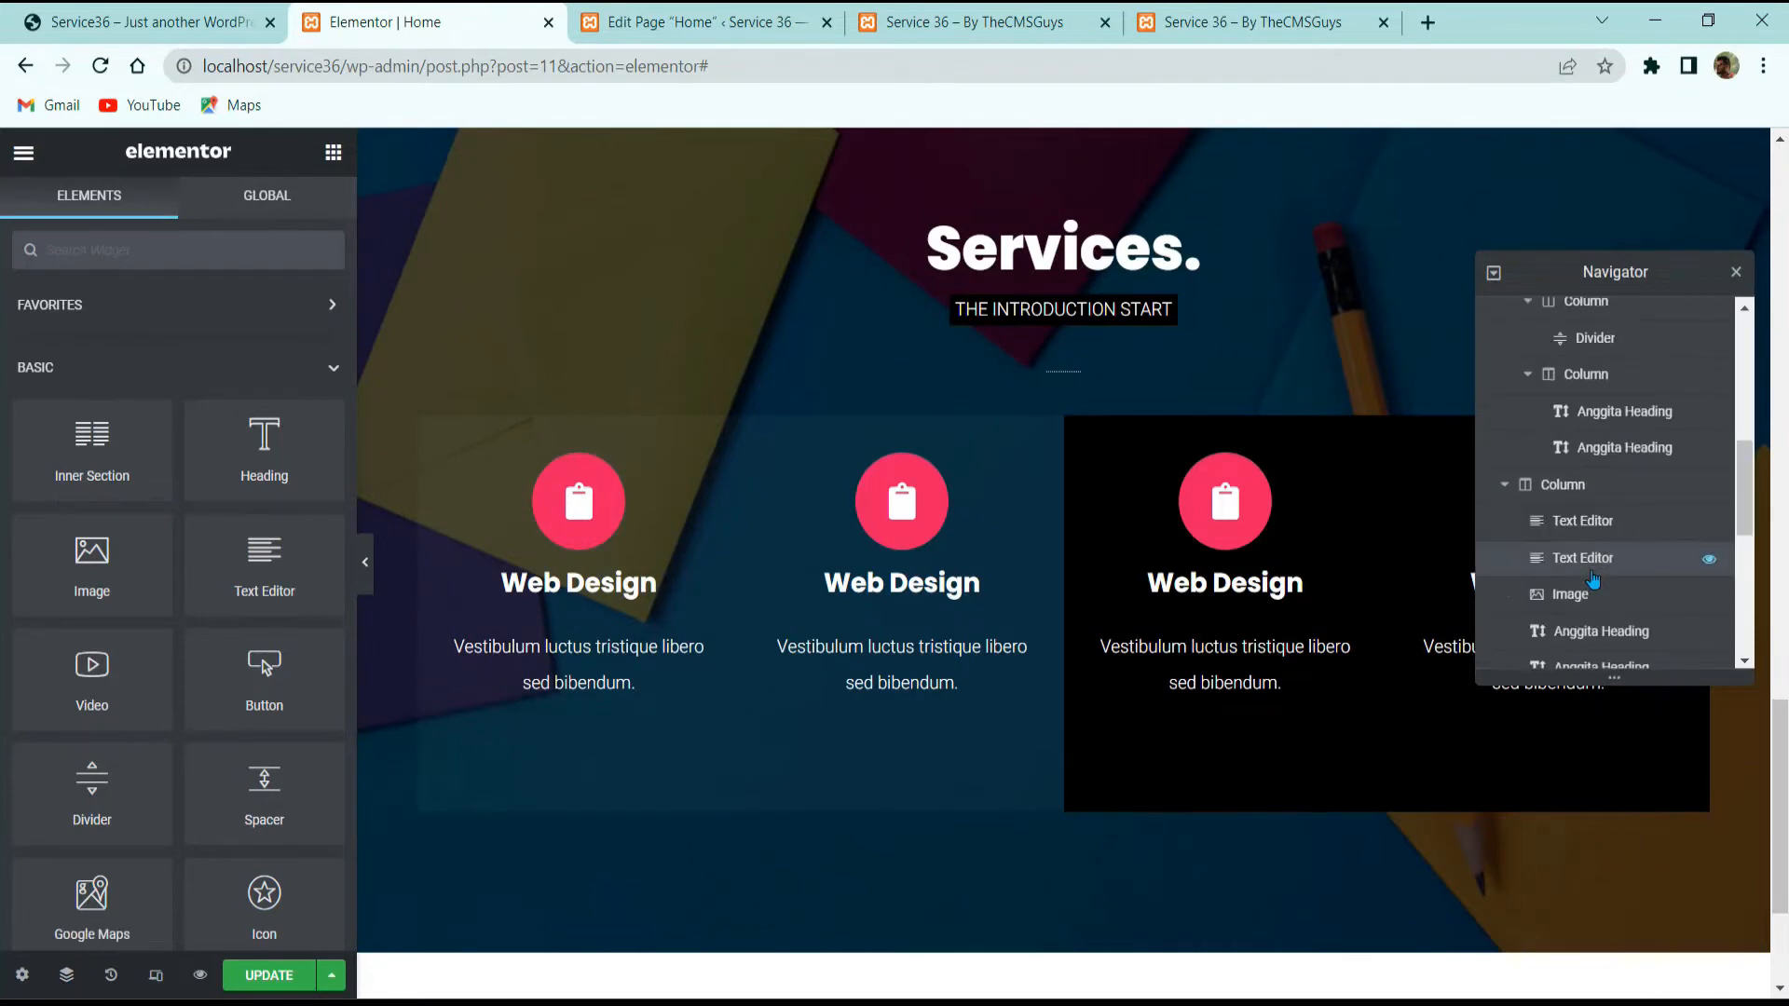
scroll(1542, 521, "up", 3)
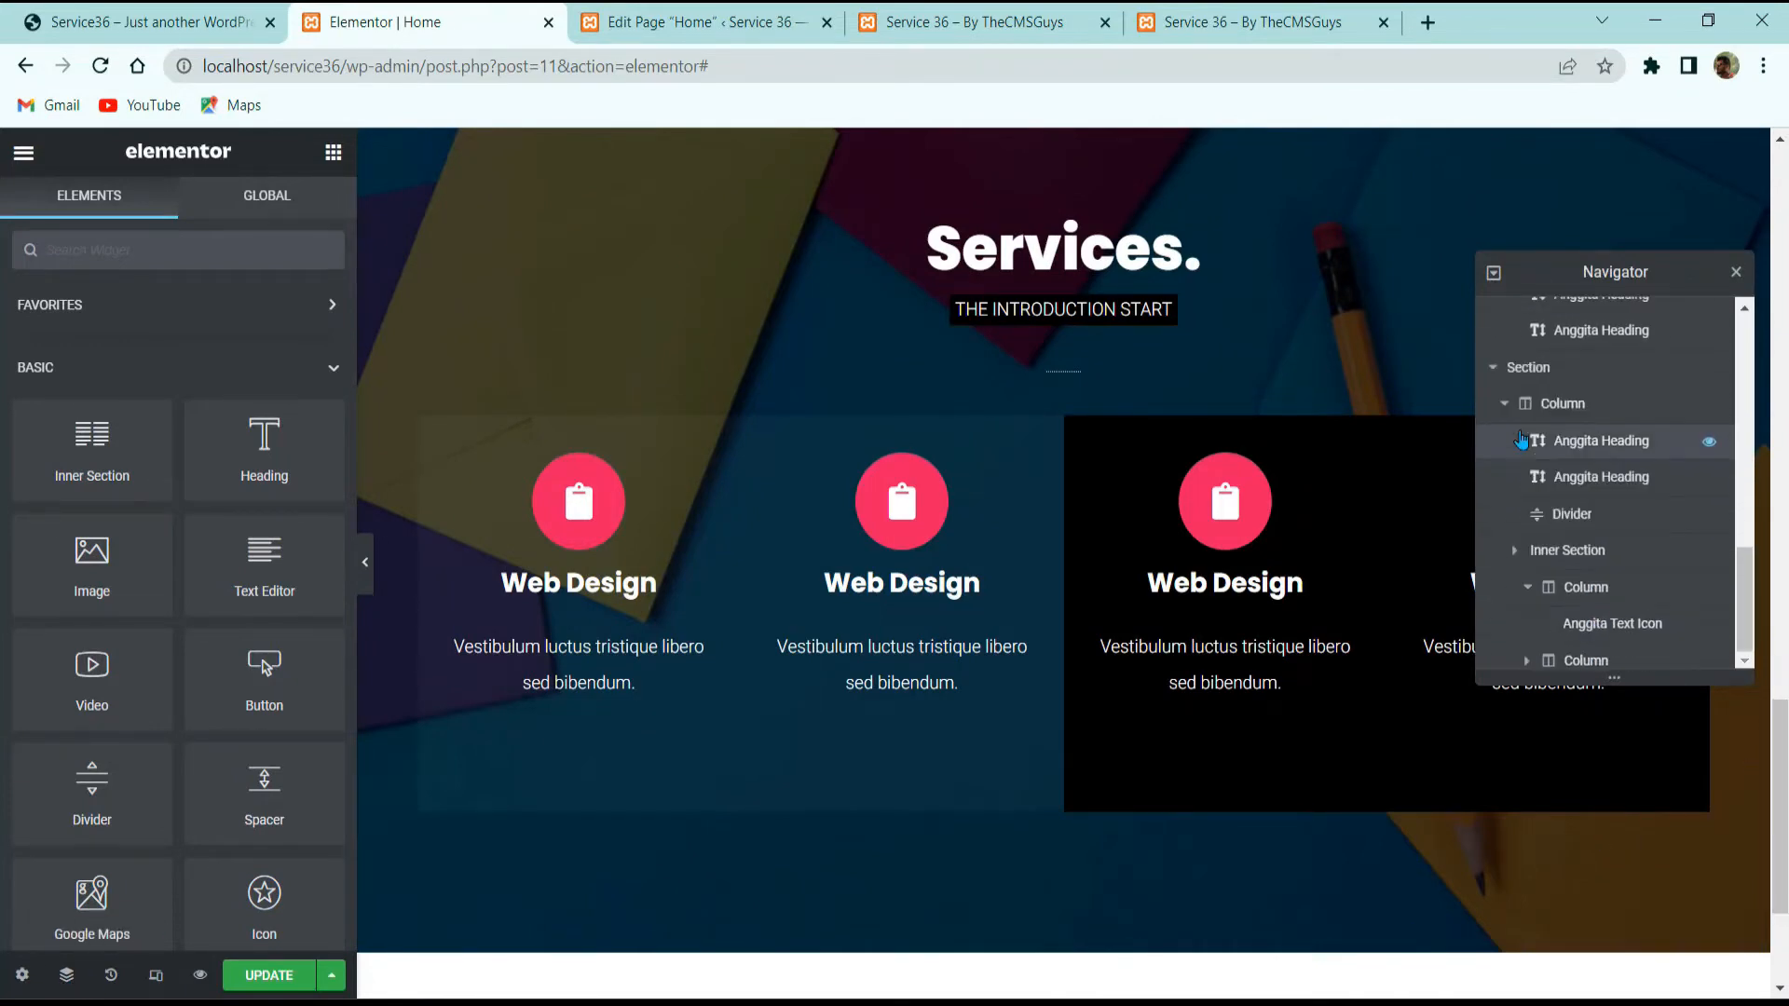
scroll(1548, 549, "down", 2)
scroll(1547, 559, "down", 1)
left_click(1526, 473)
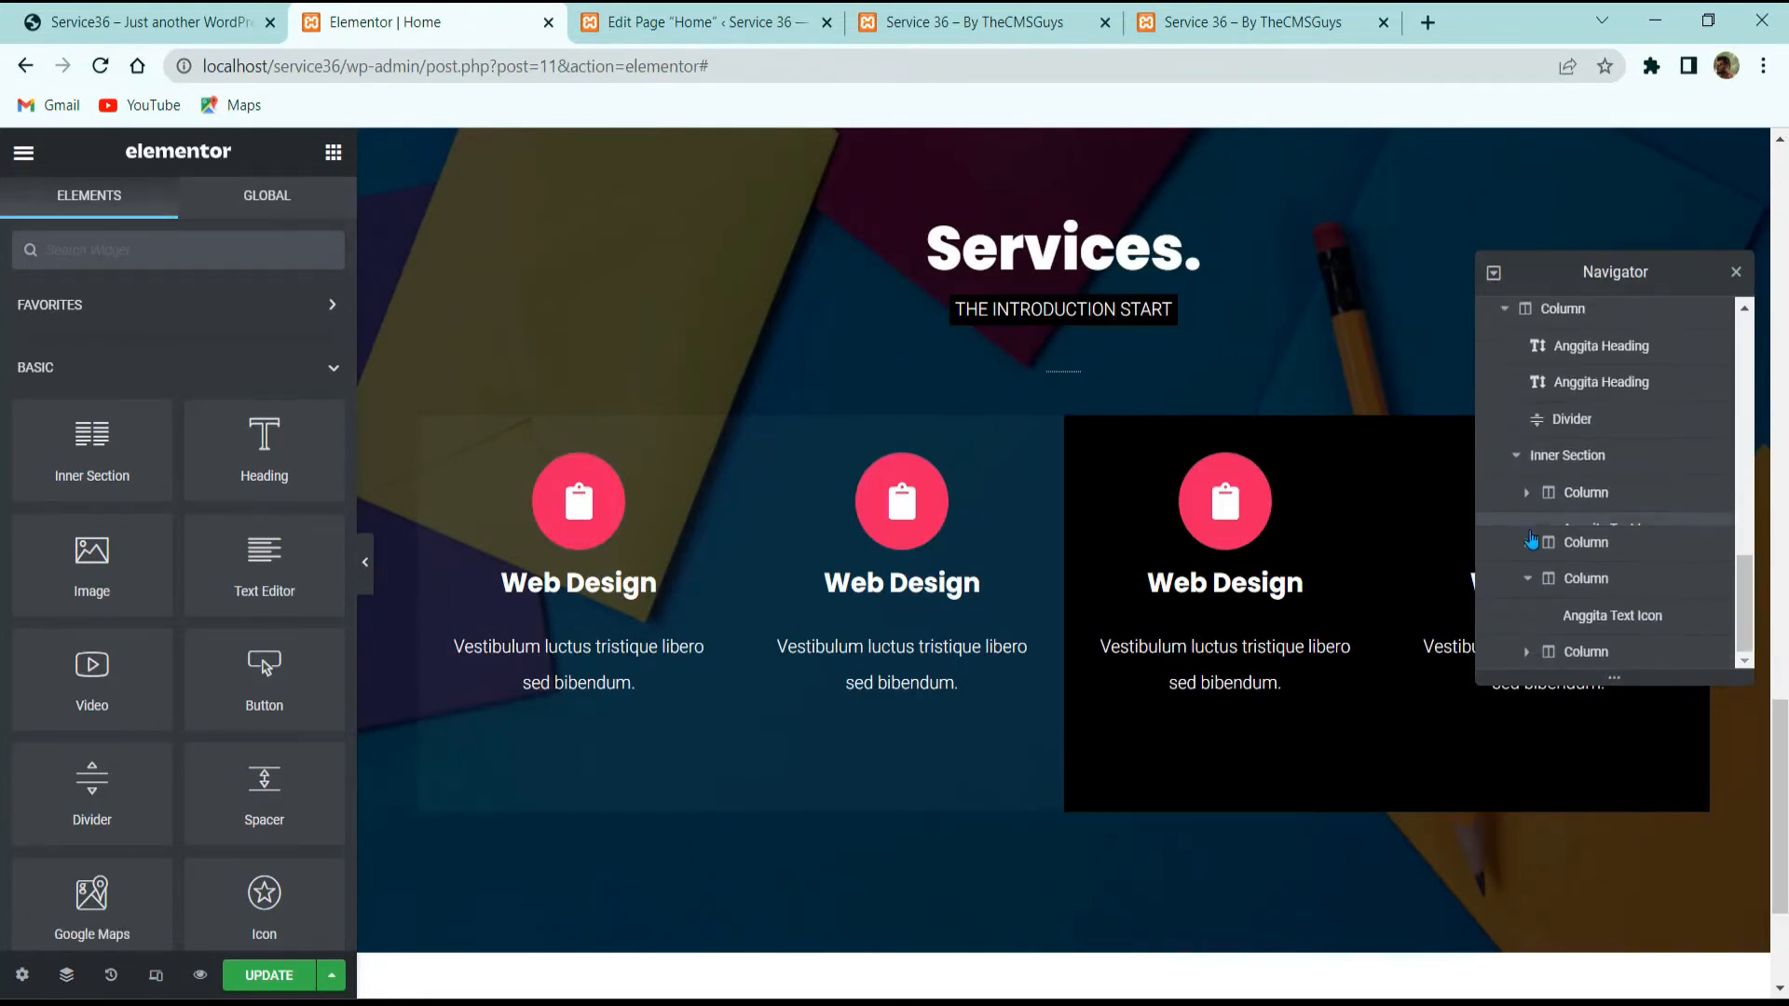
left_click(1526, 581)
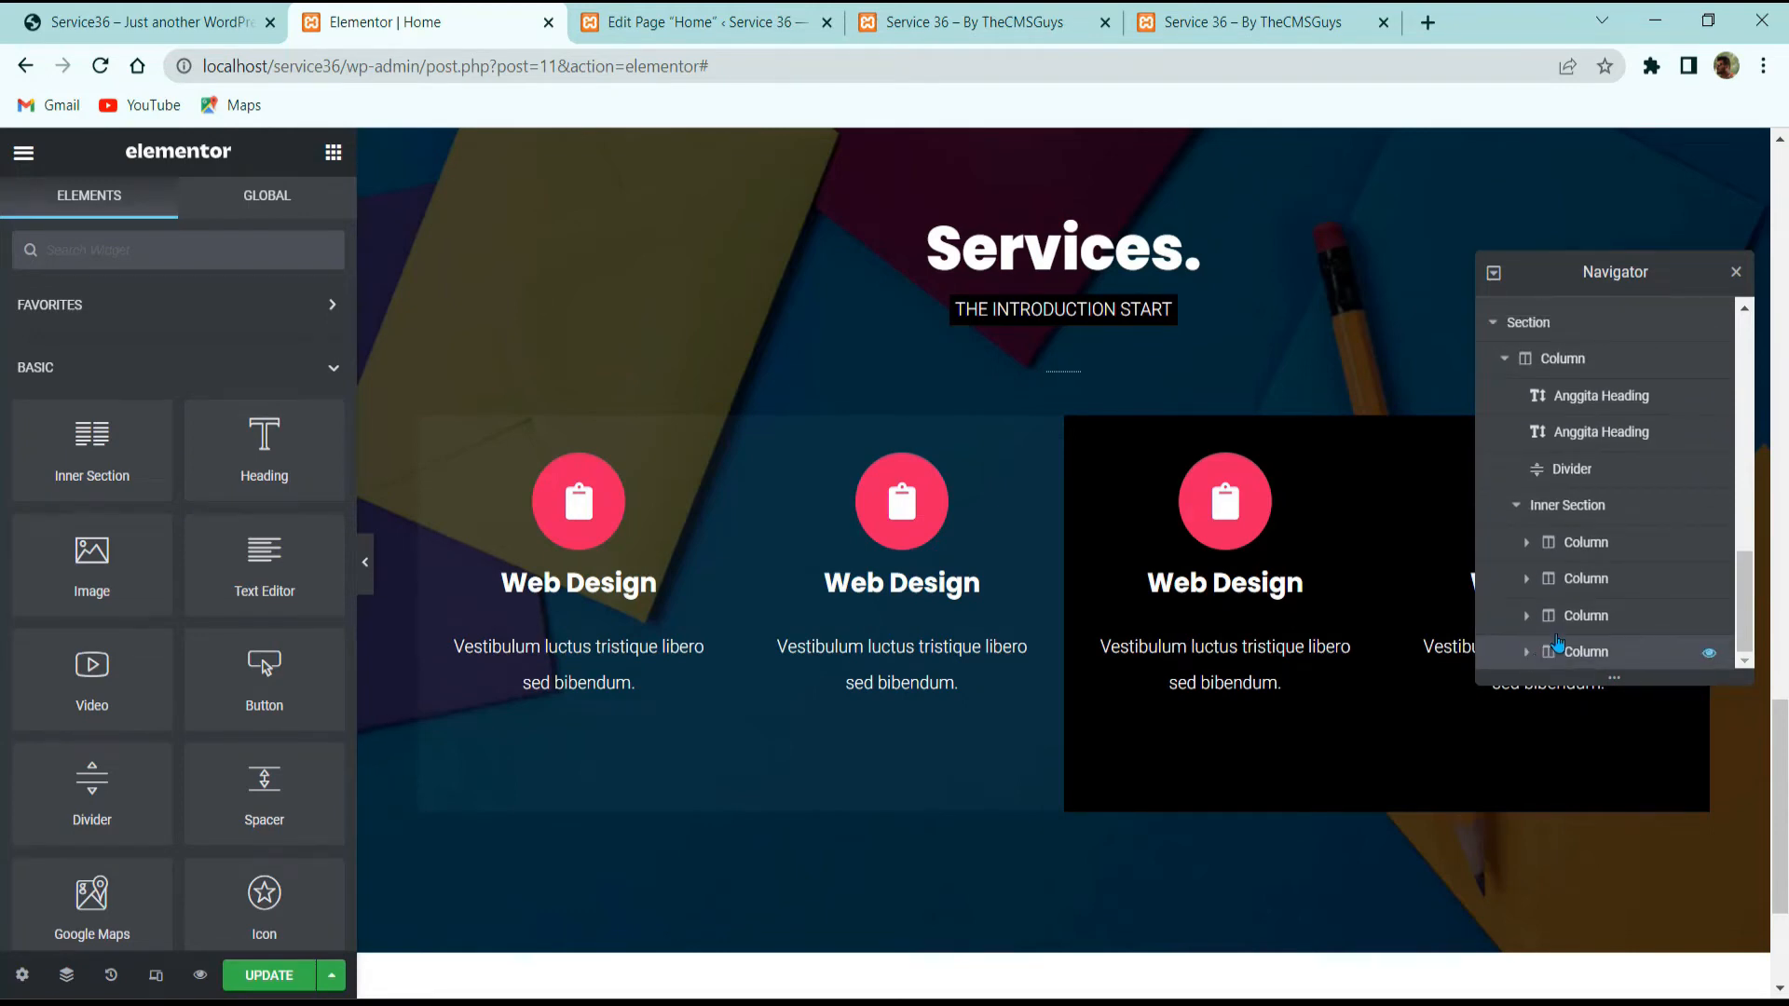
left_click(1558, 643)
left_click_drag(1558, 641, 1574, 575)
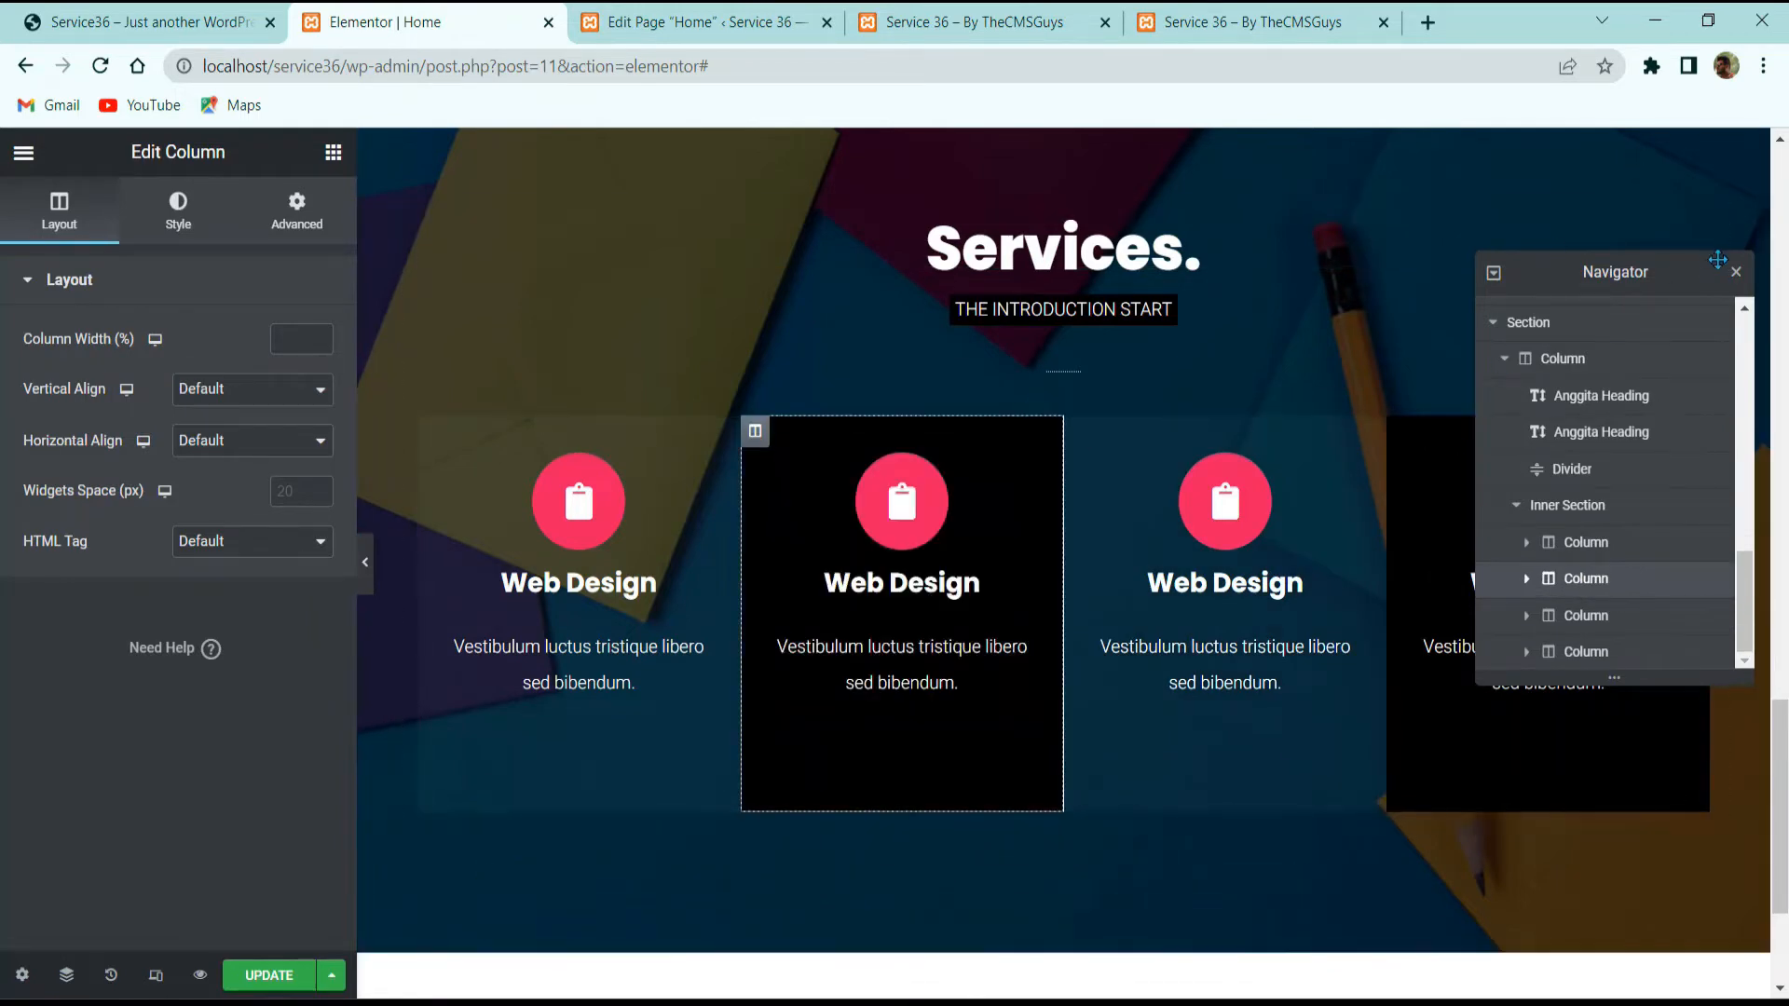
left_click(1737, 278)
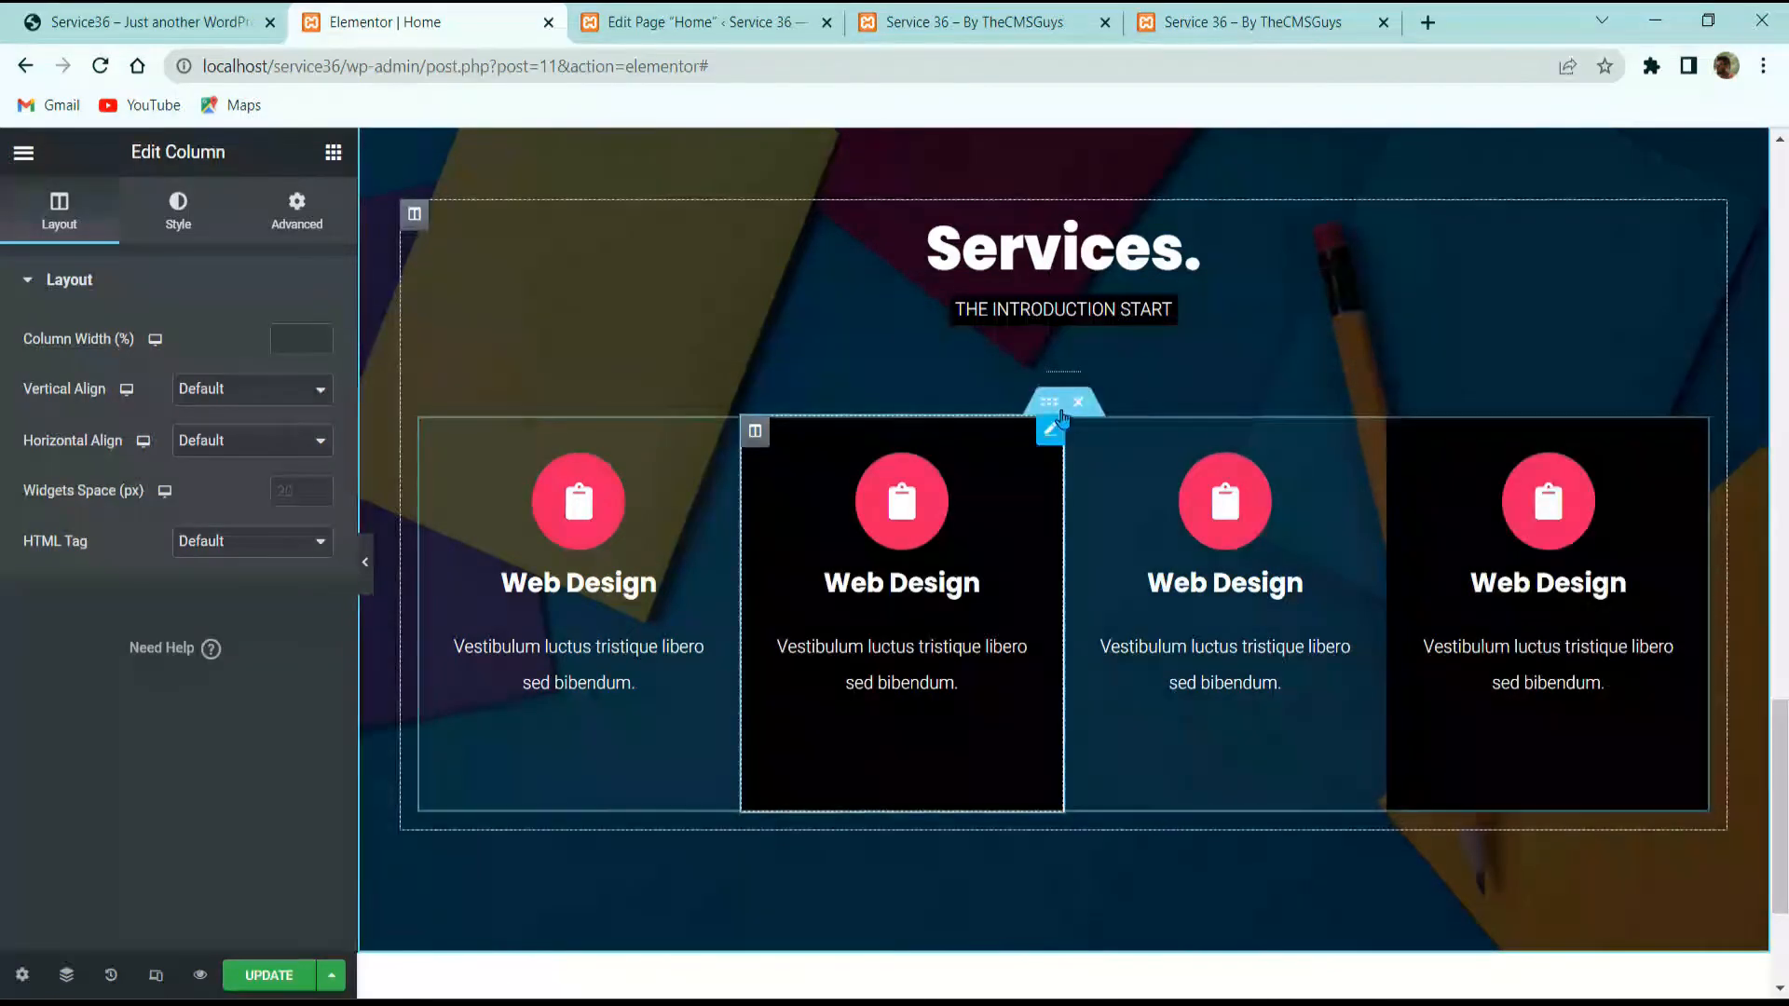
Step: Duplicate the row of service cards and preview the page against the reference site
right_click(1051, 406)
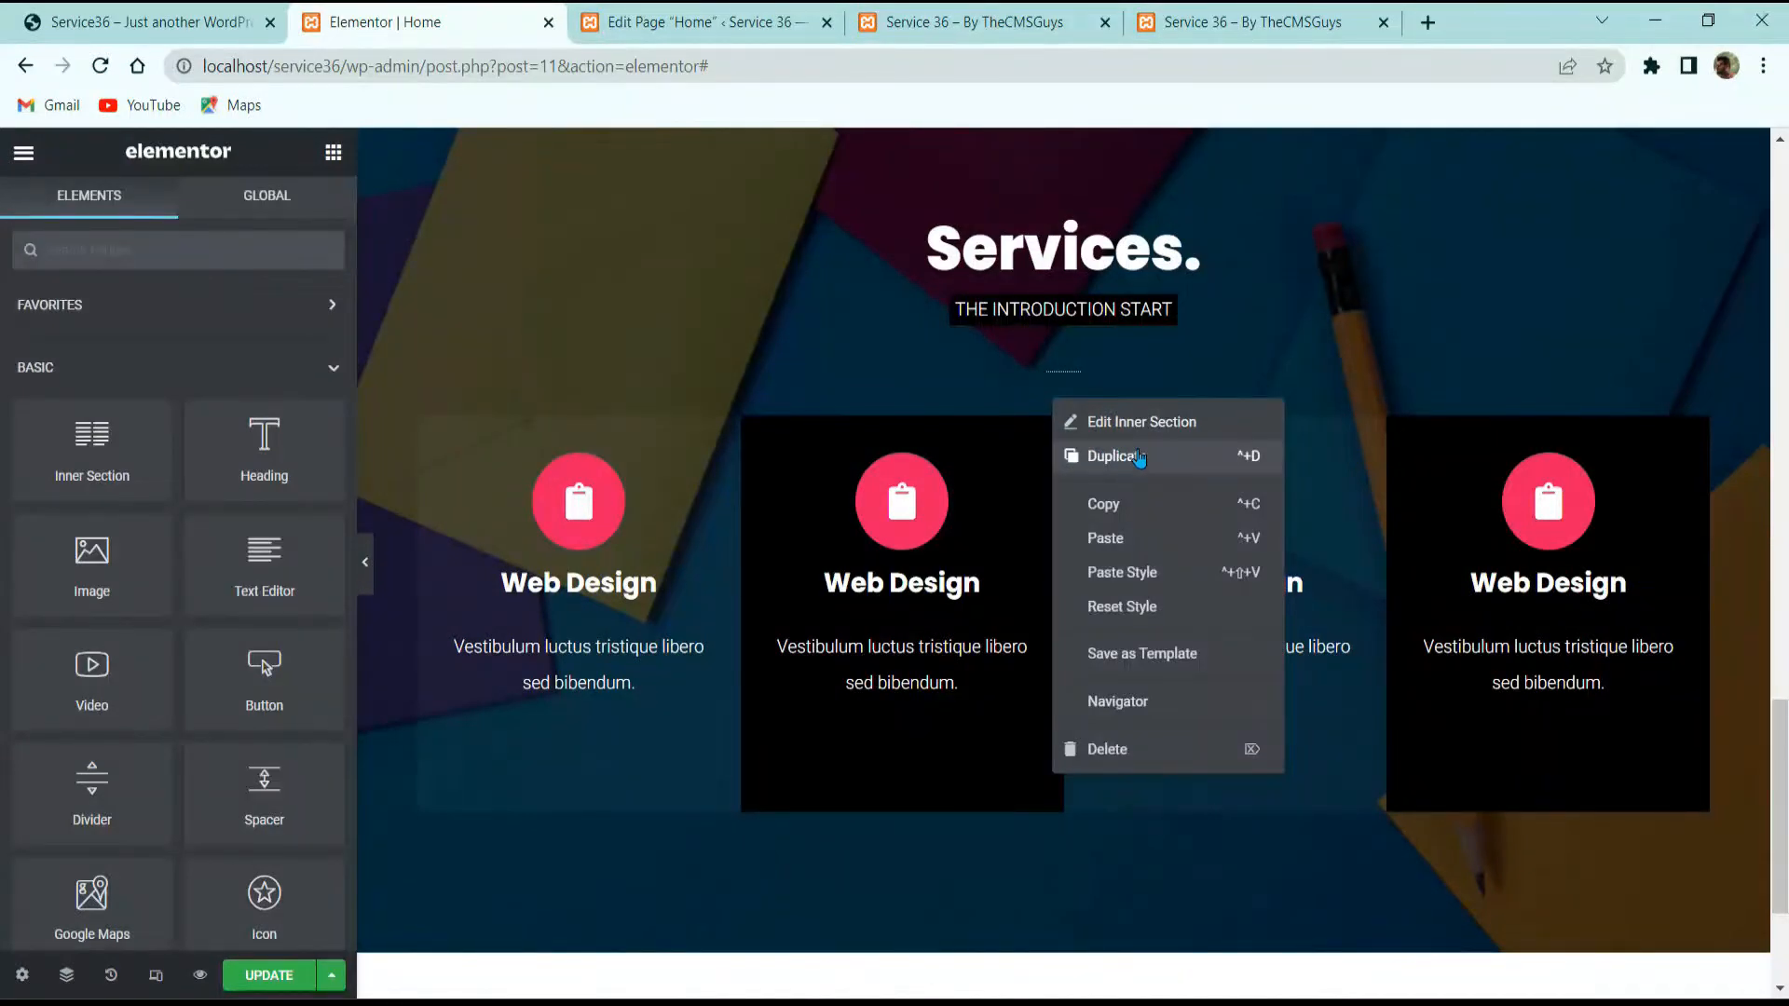
left_click(1114, 457)
scroll(551, 544, "down", 3)
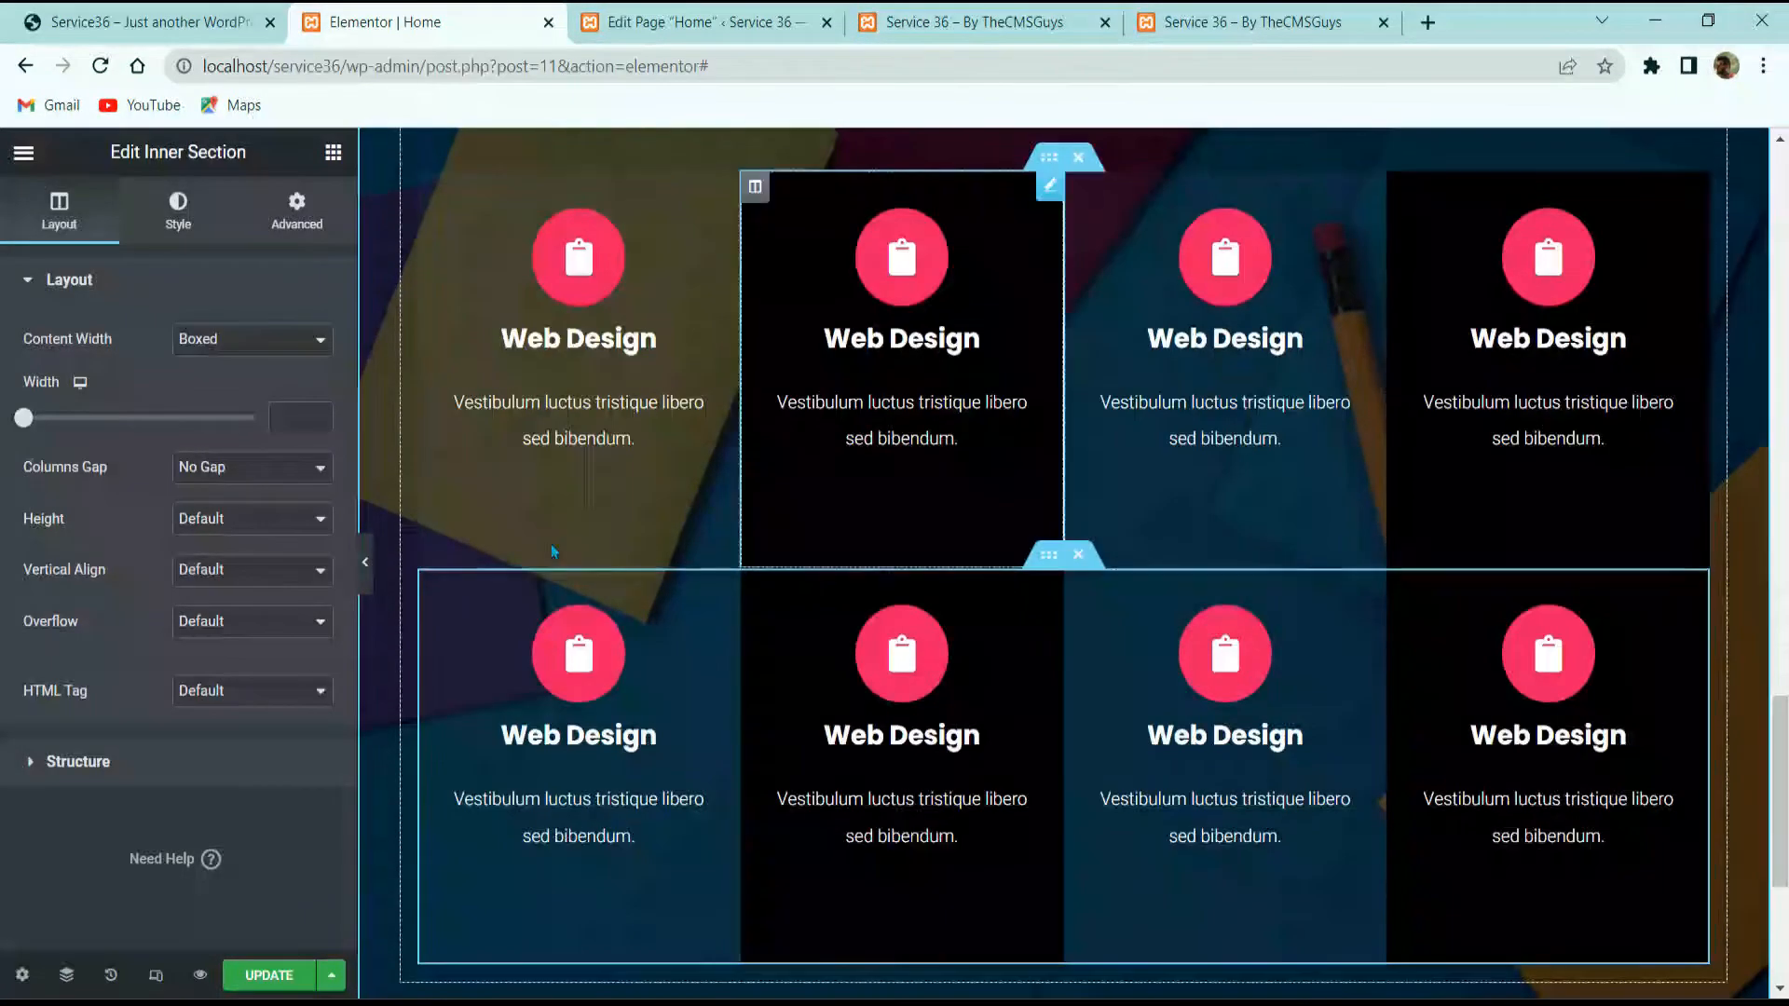
left_click(365, 562)
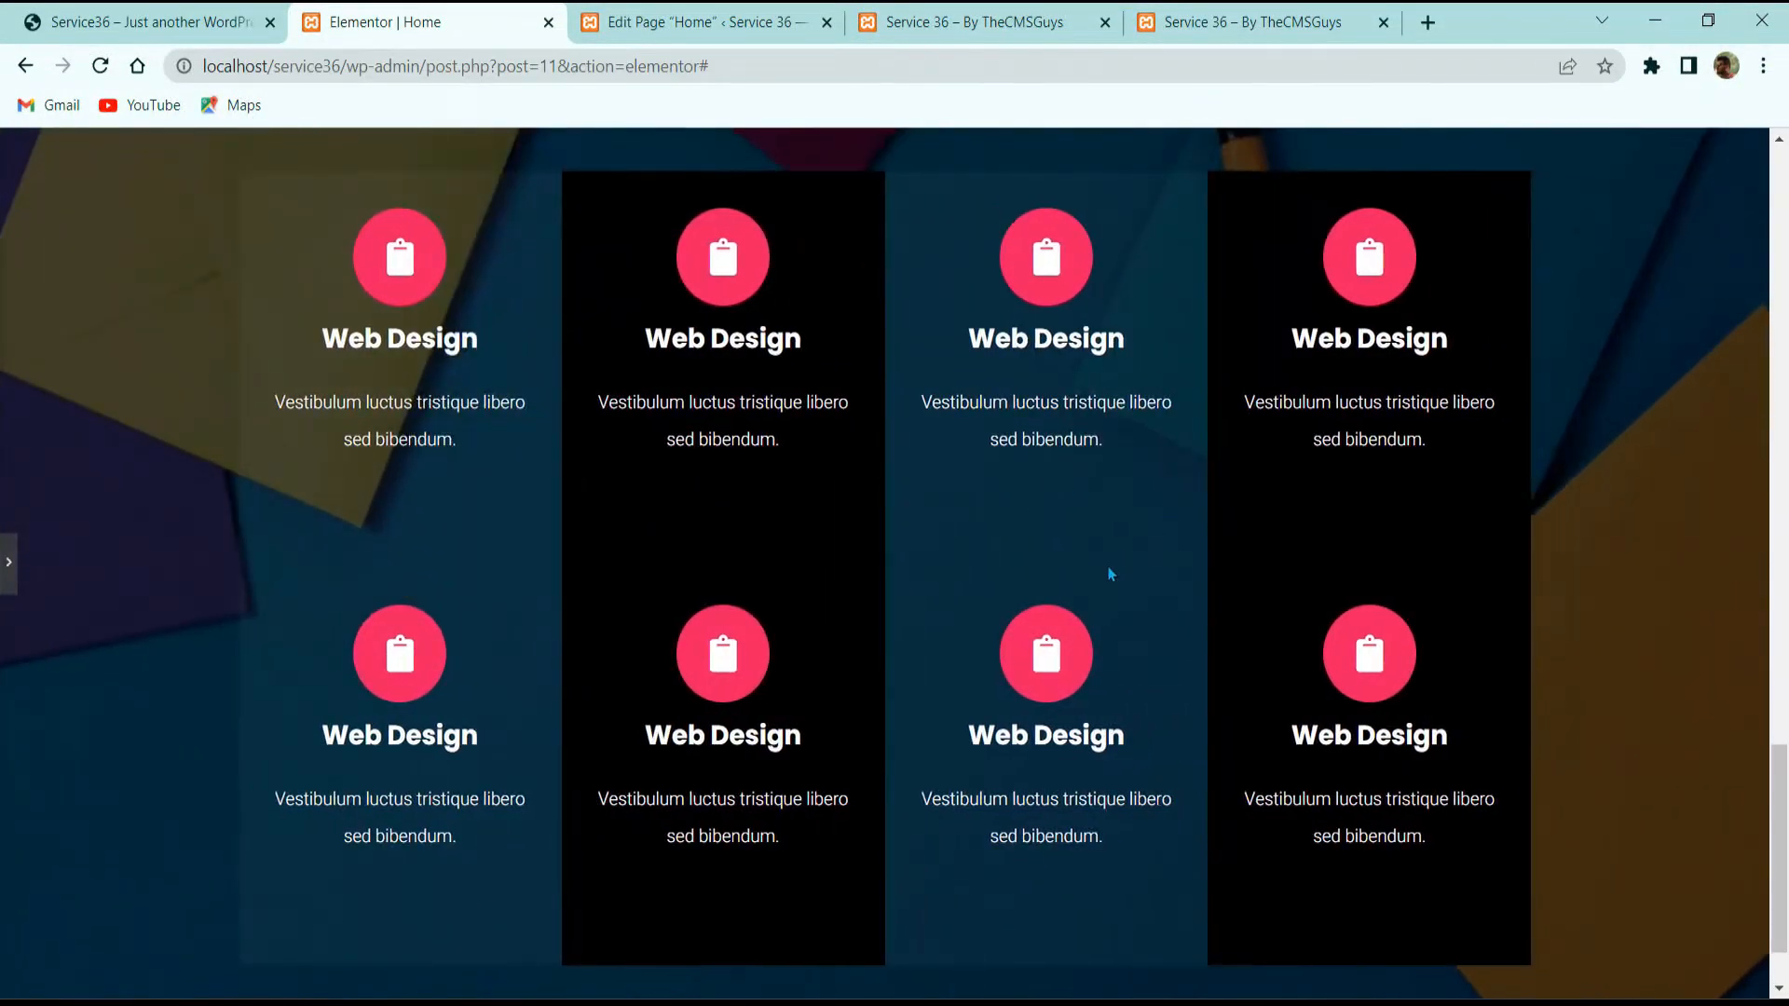
left_click(125, 7)
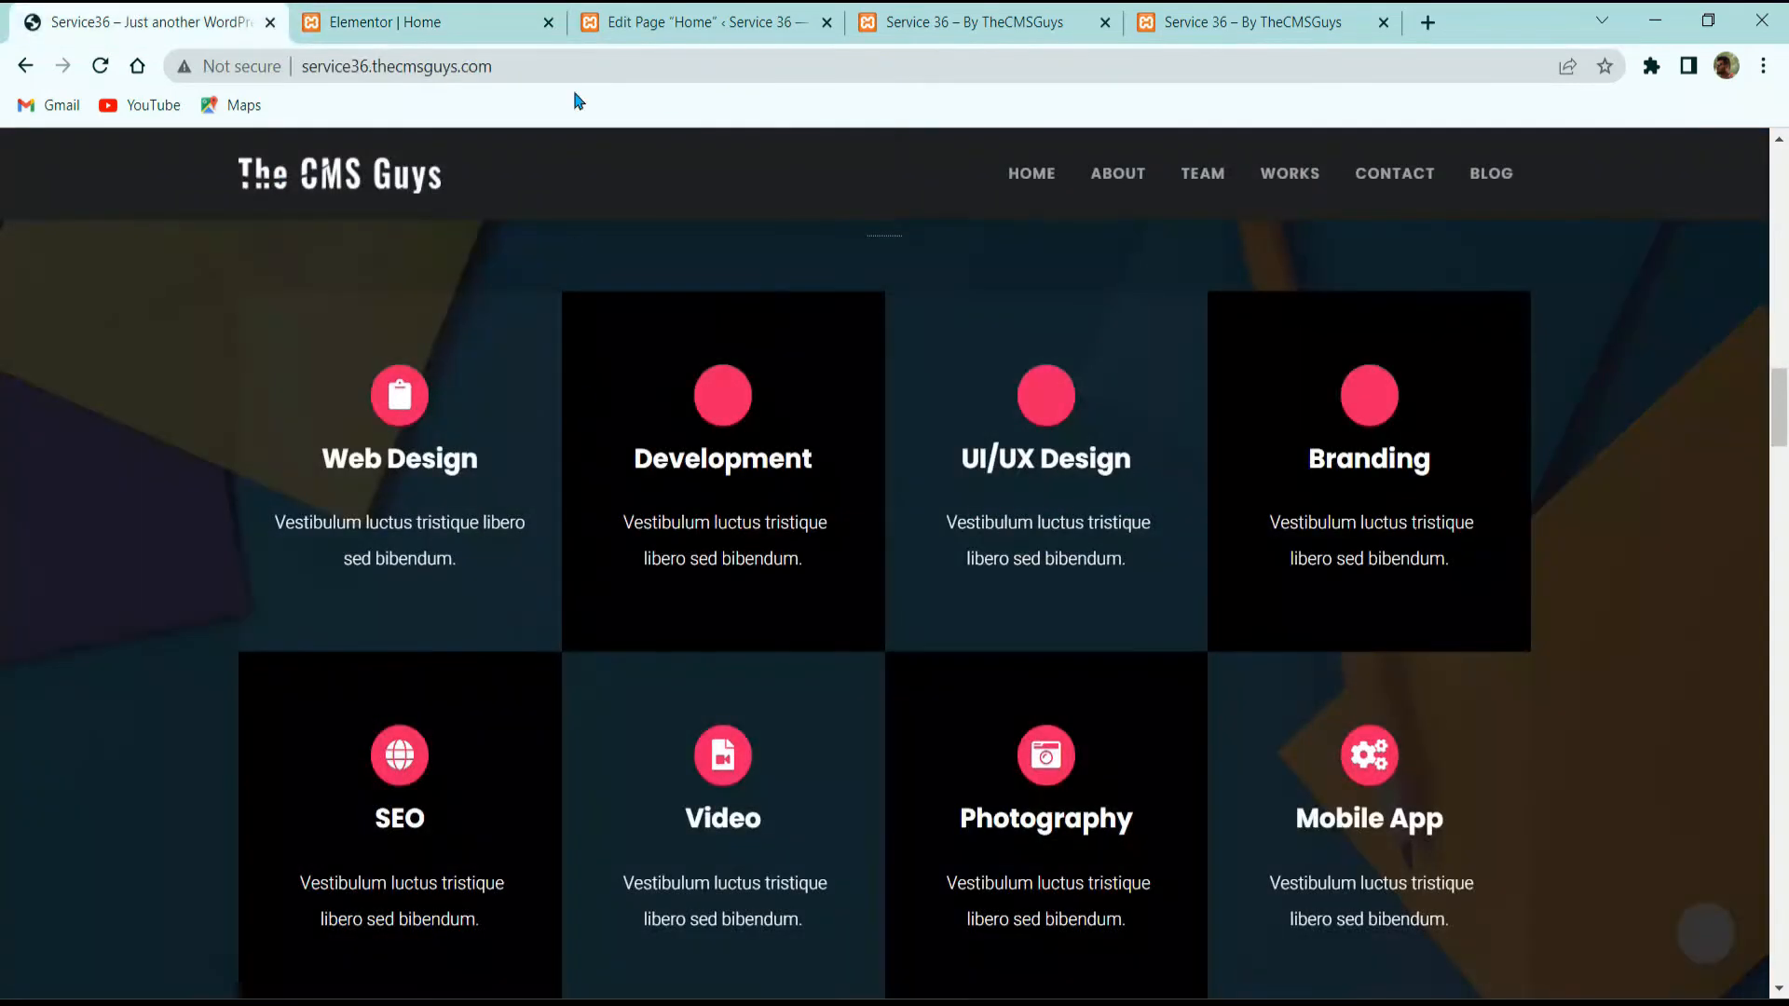
left_click(401, 22)
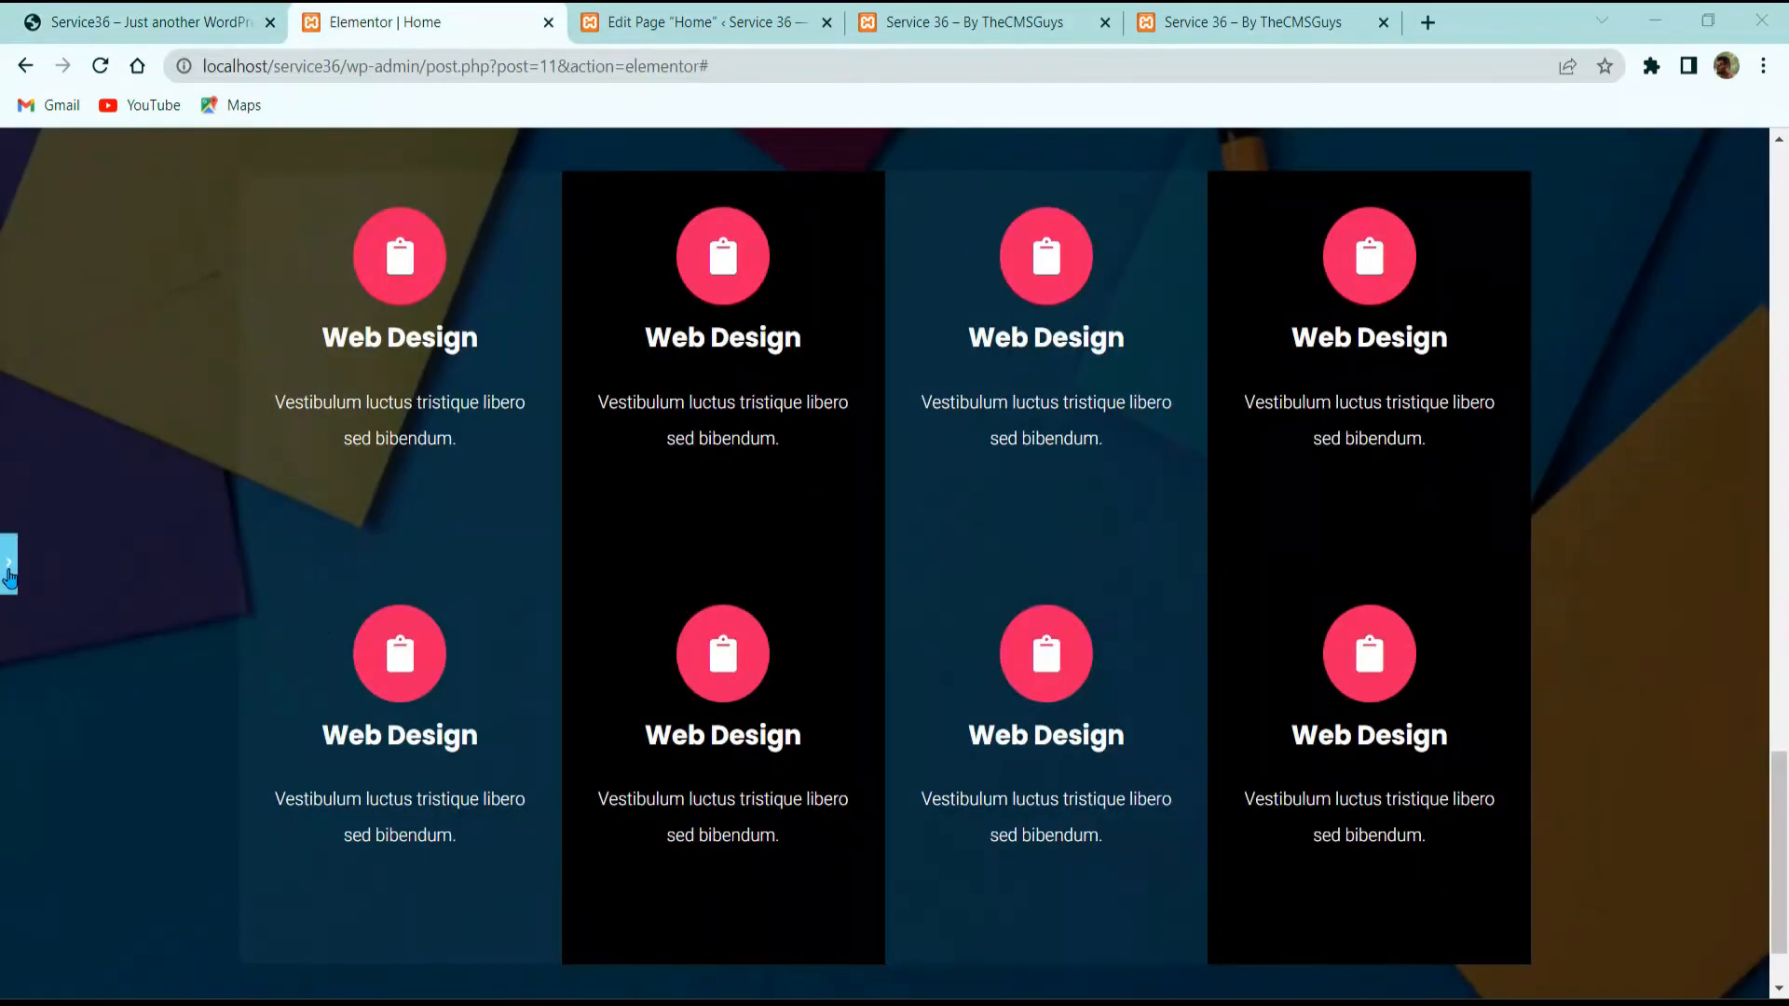
Step: In the Navigator, move the second row's first column below its second to alternate the cards
left_click(9, 576)
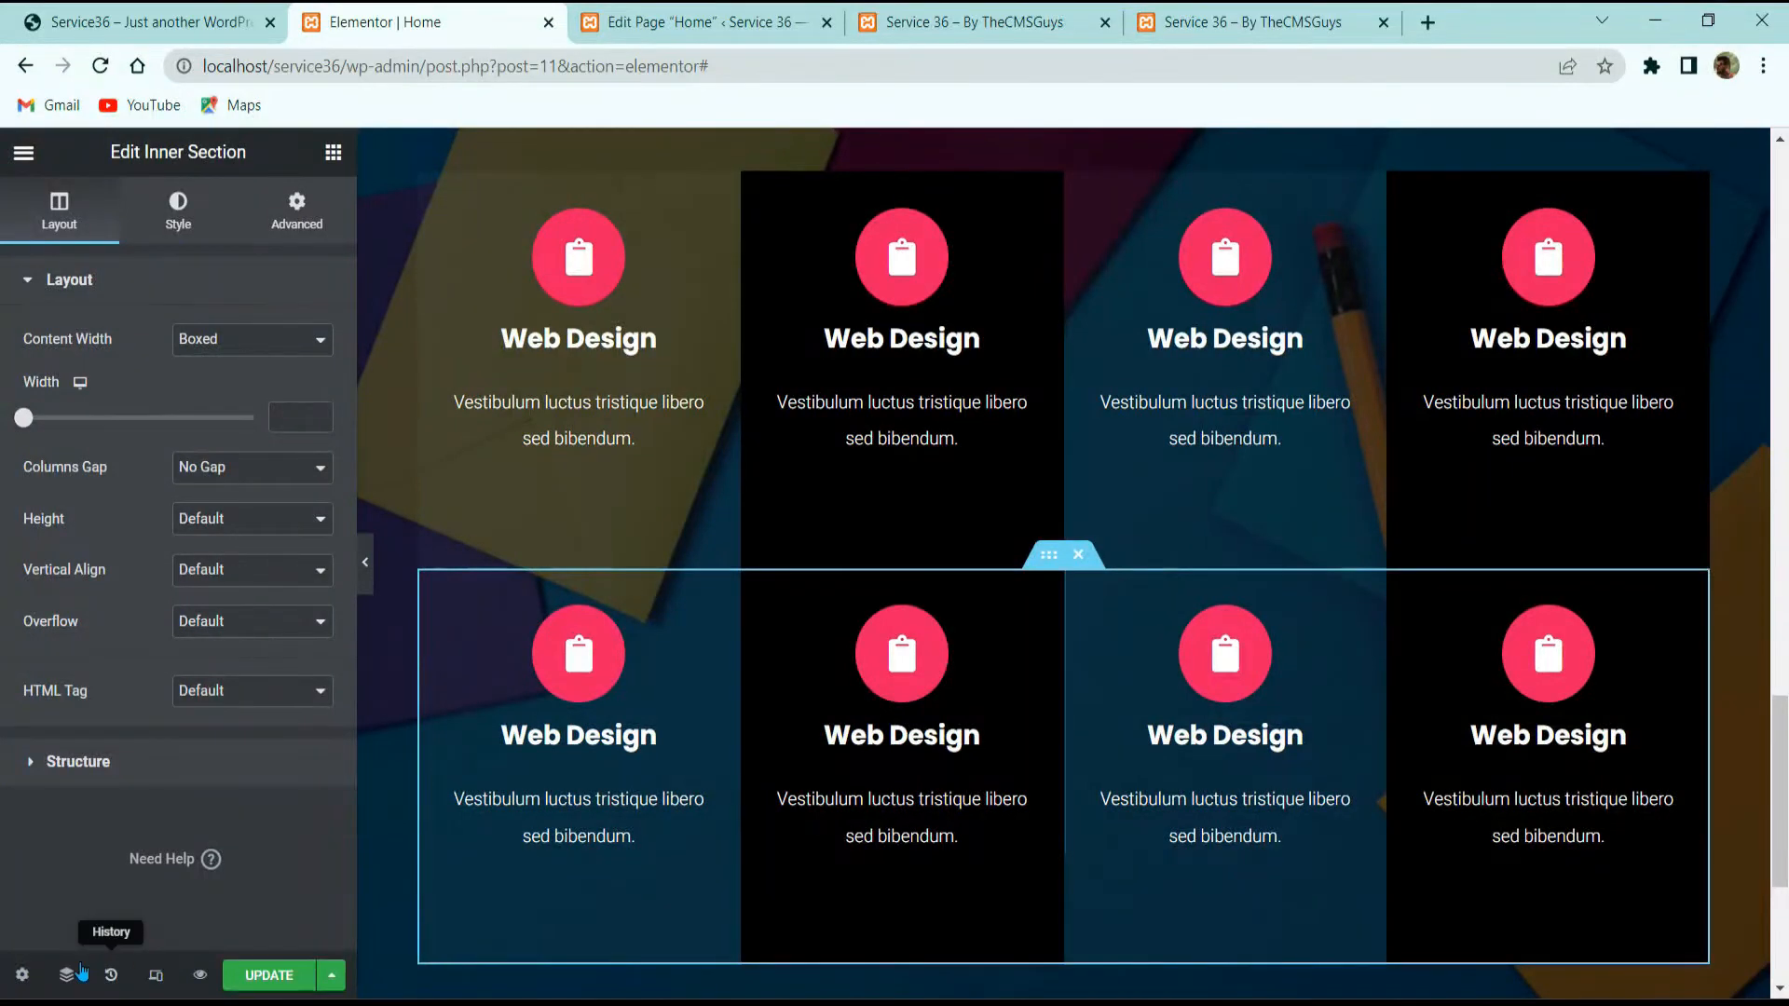
left_click(80, 971)
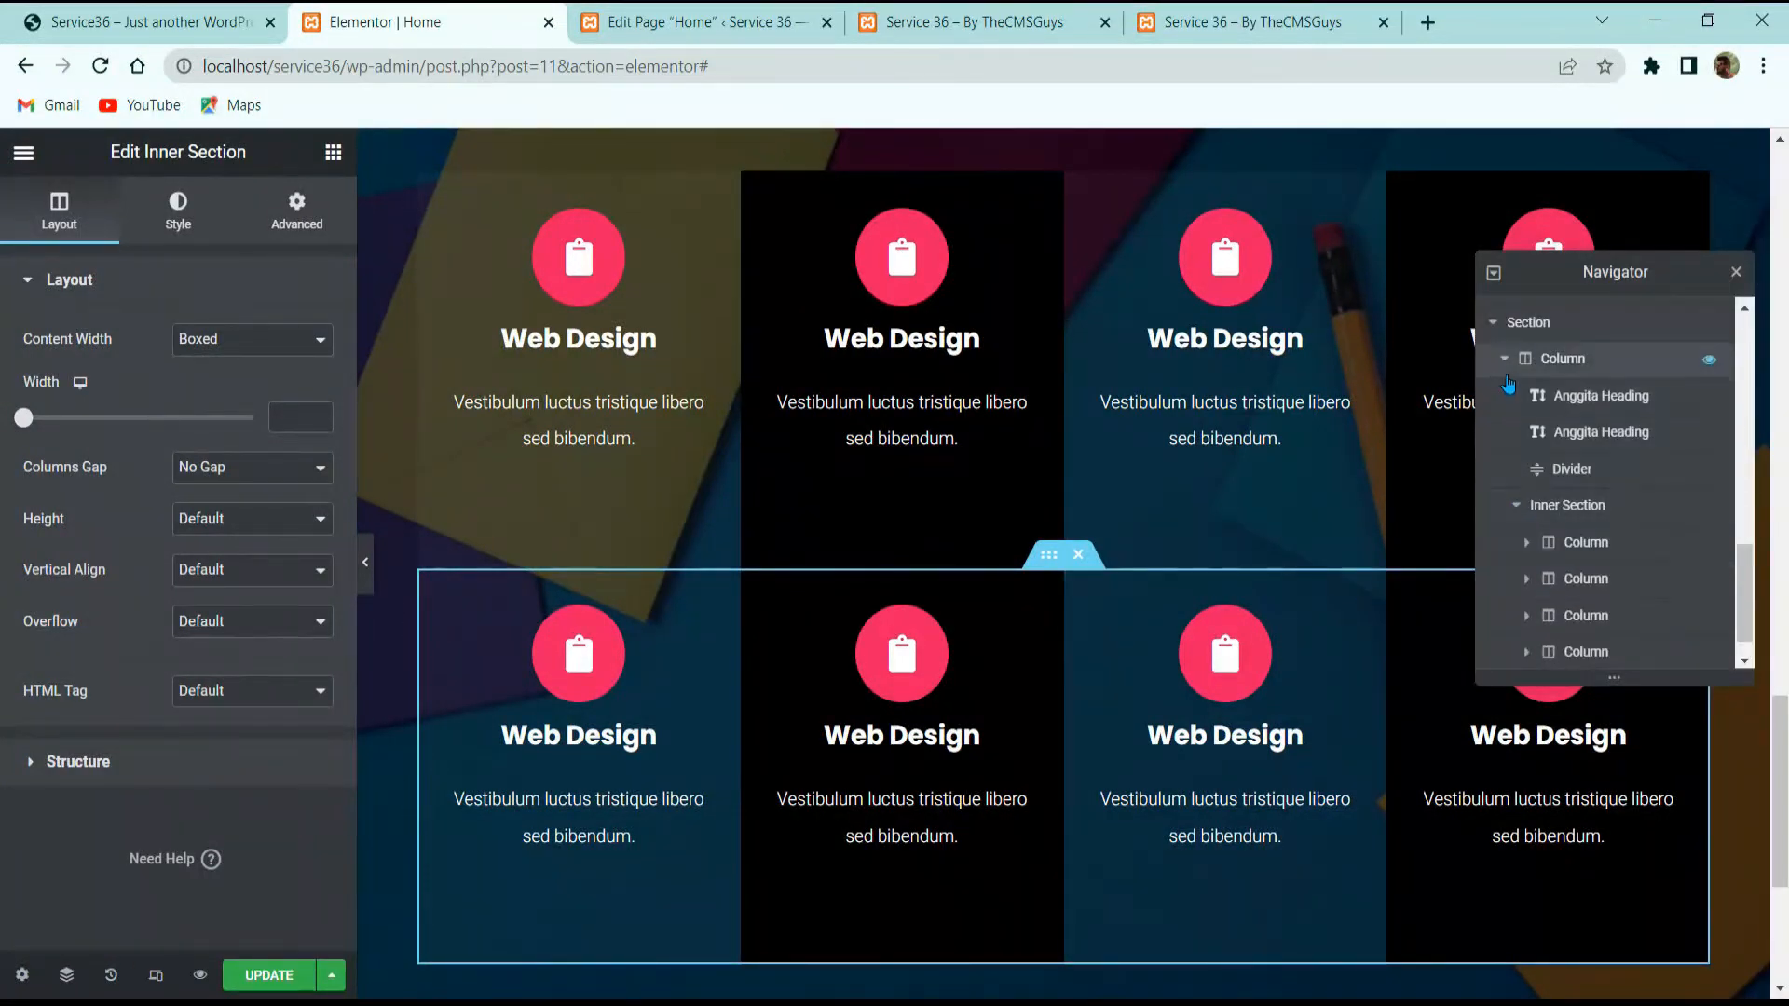
left_click(1516, 505)
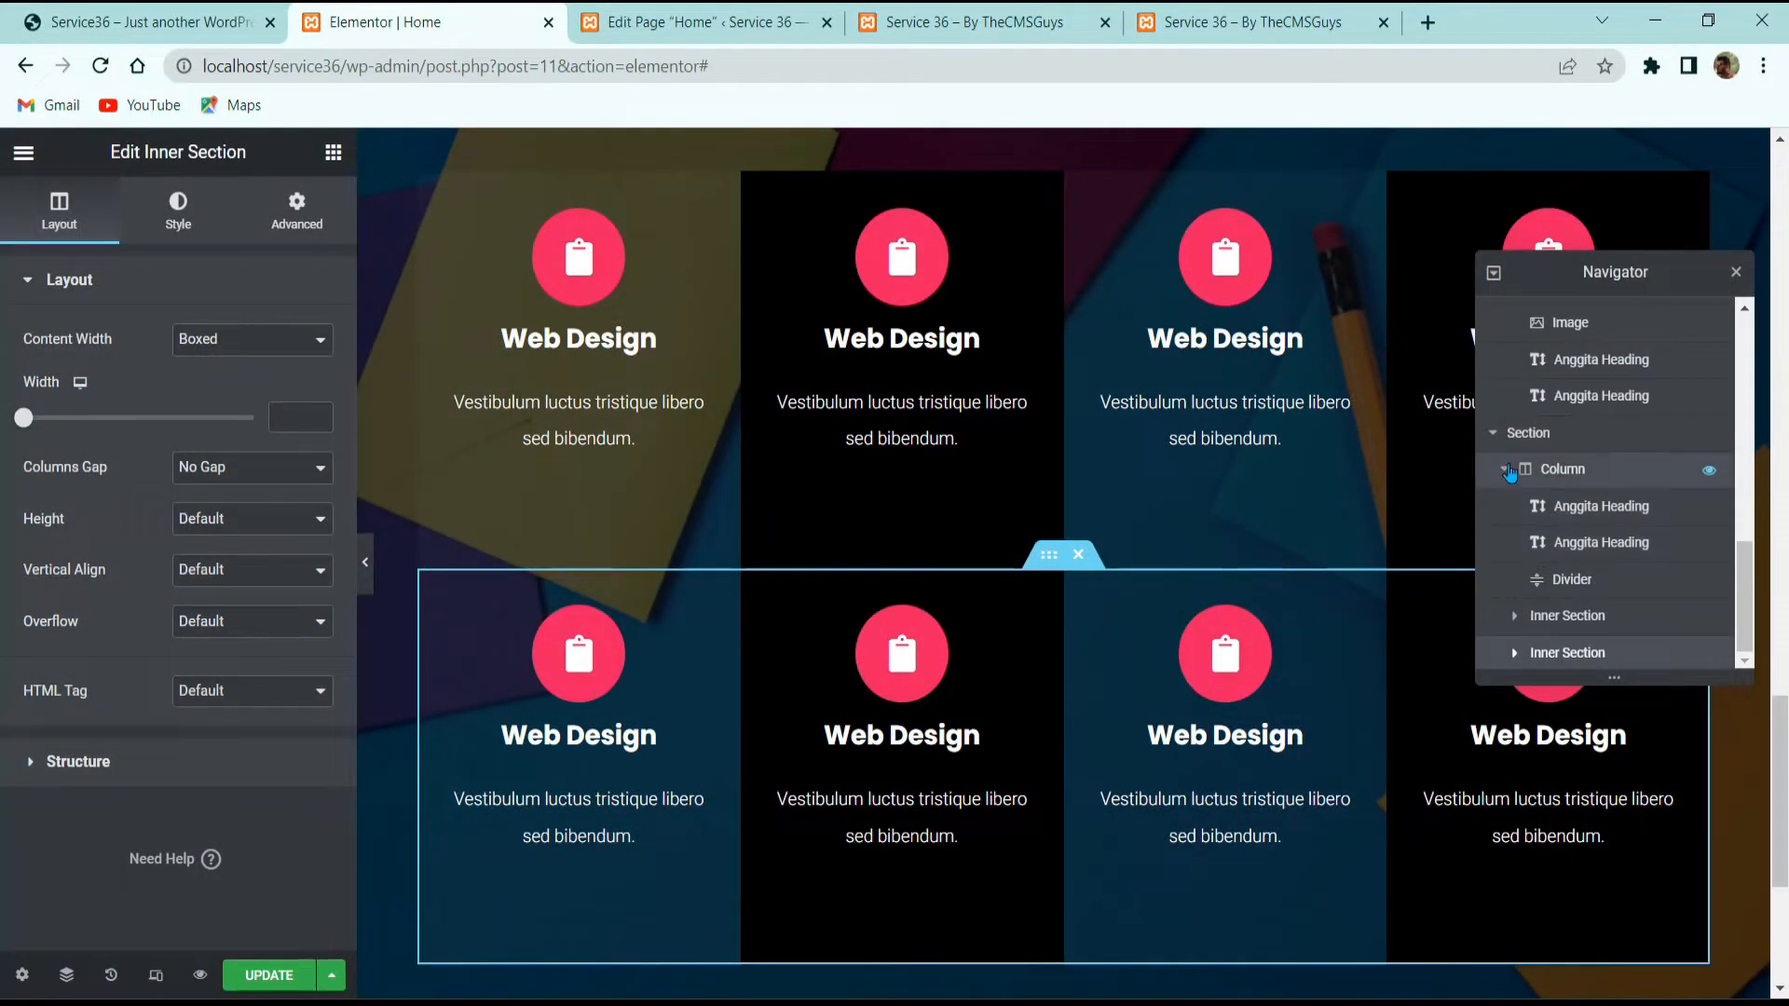
left_click(1513, 653)
scroll(1537, 578, "down", 2)
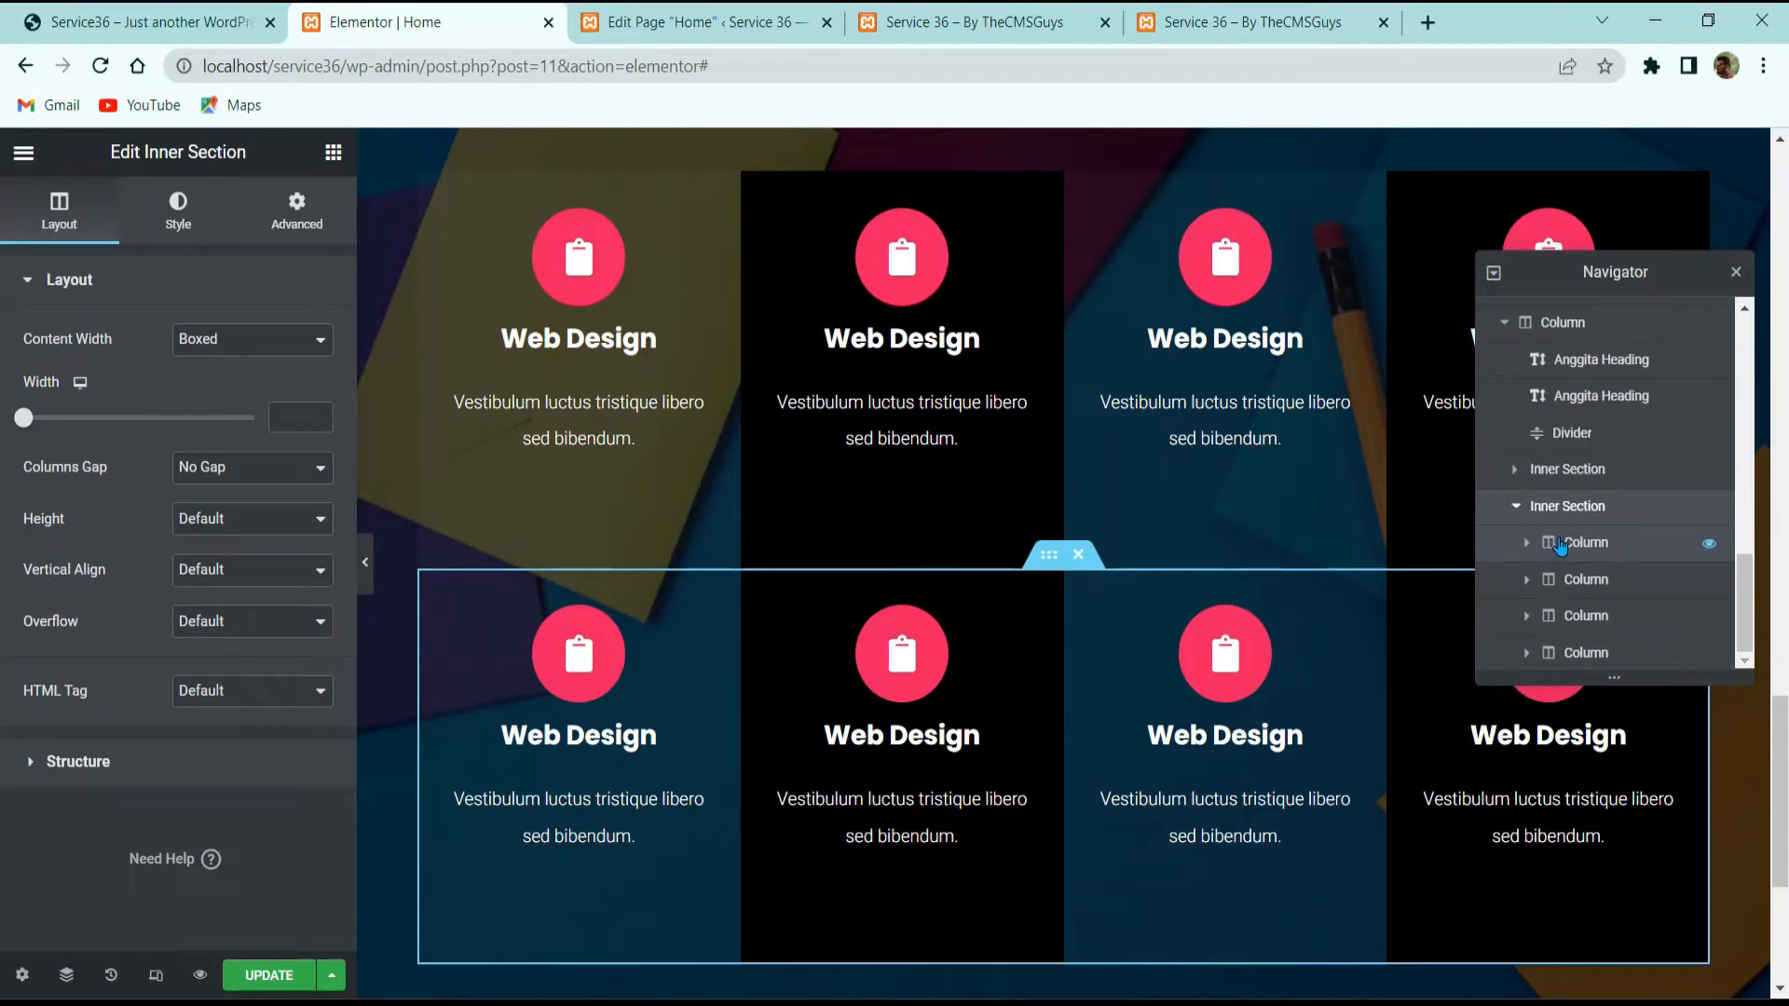
left_click_drag(1561, 546, 1599, 587)
scroll(1584, 643, "down", 1)
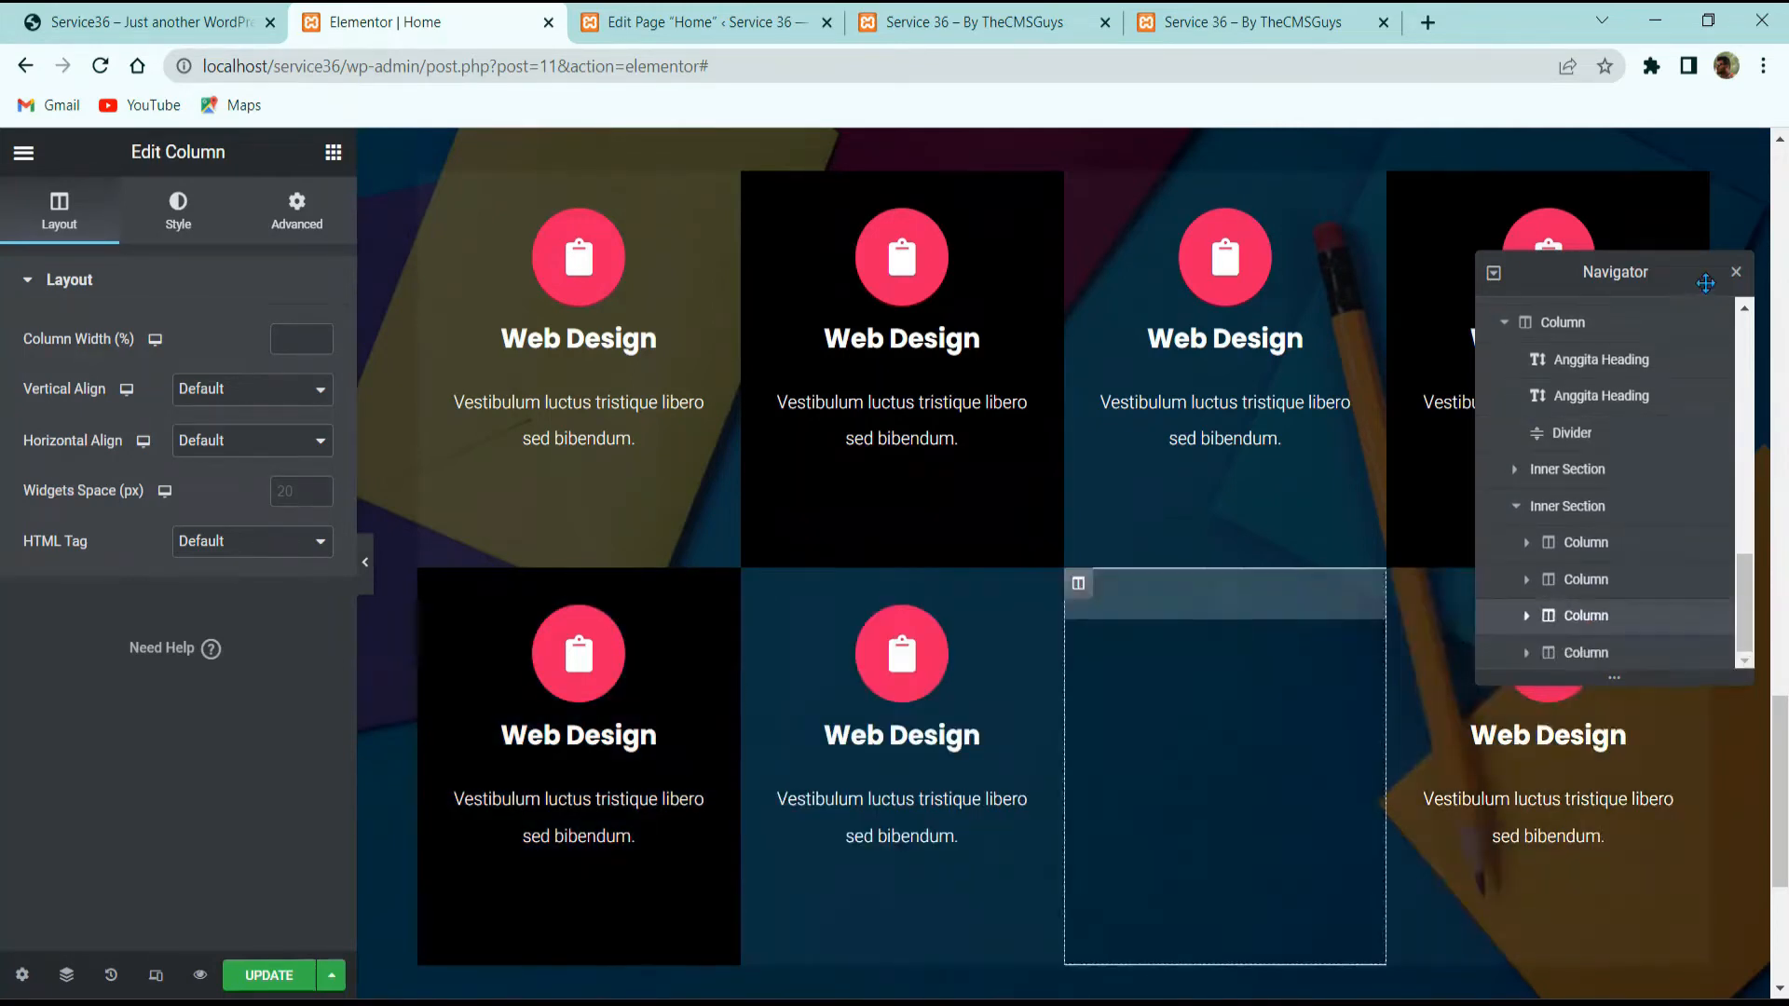
left_click(1738, 276)
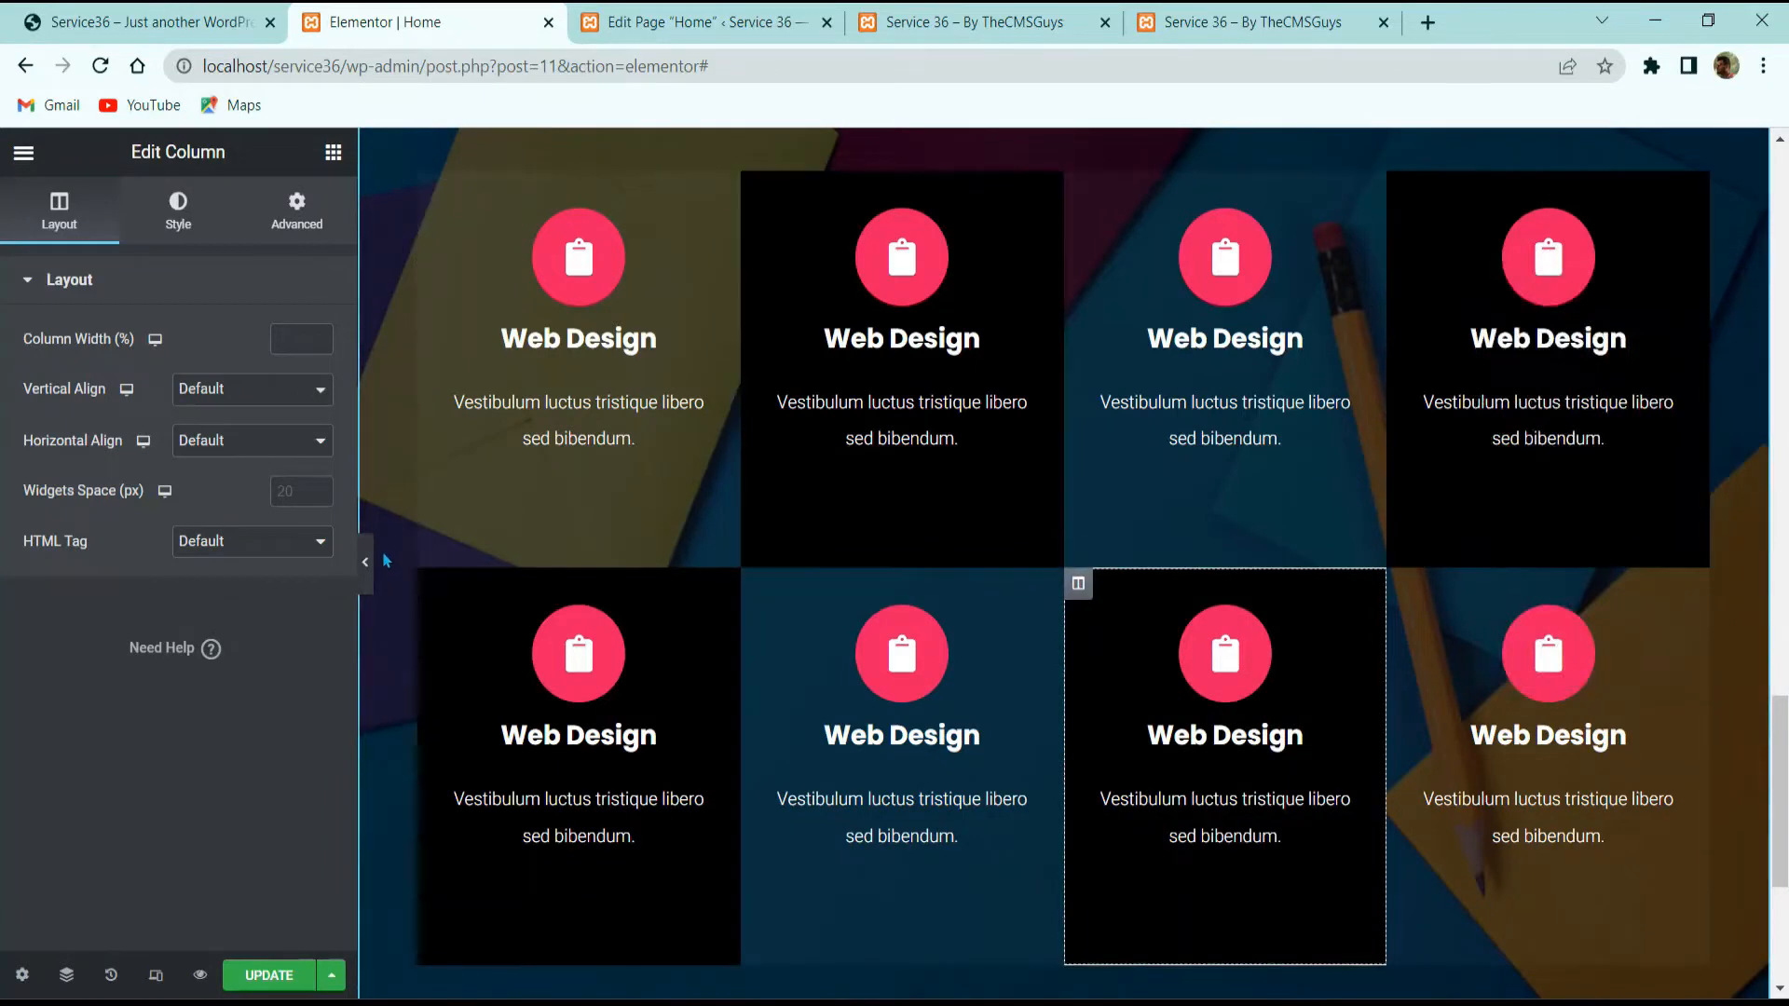
left_click(150, 22)
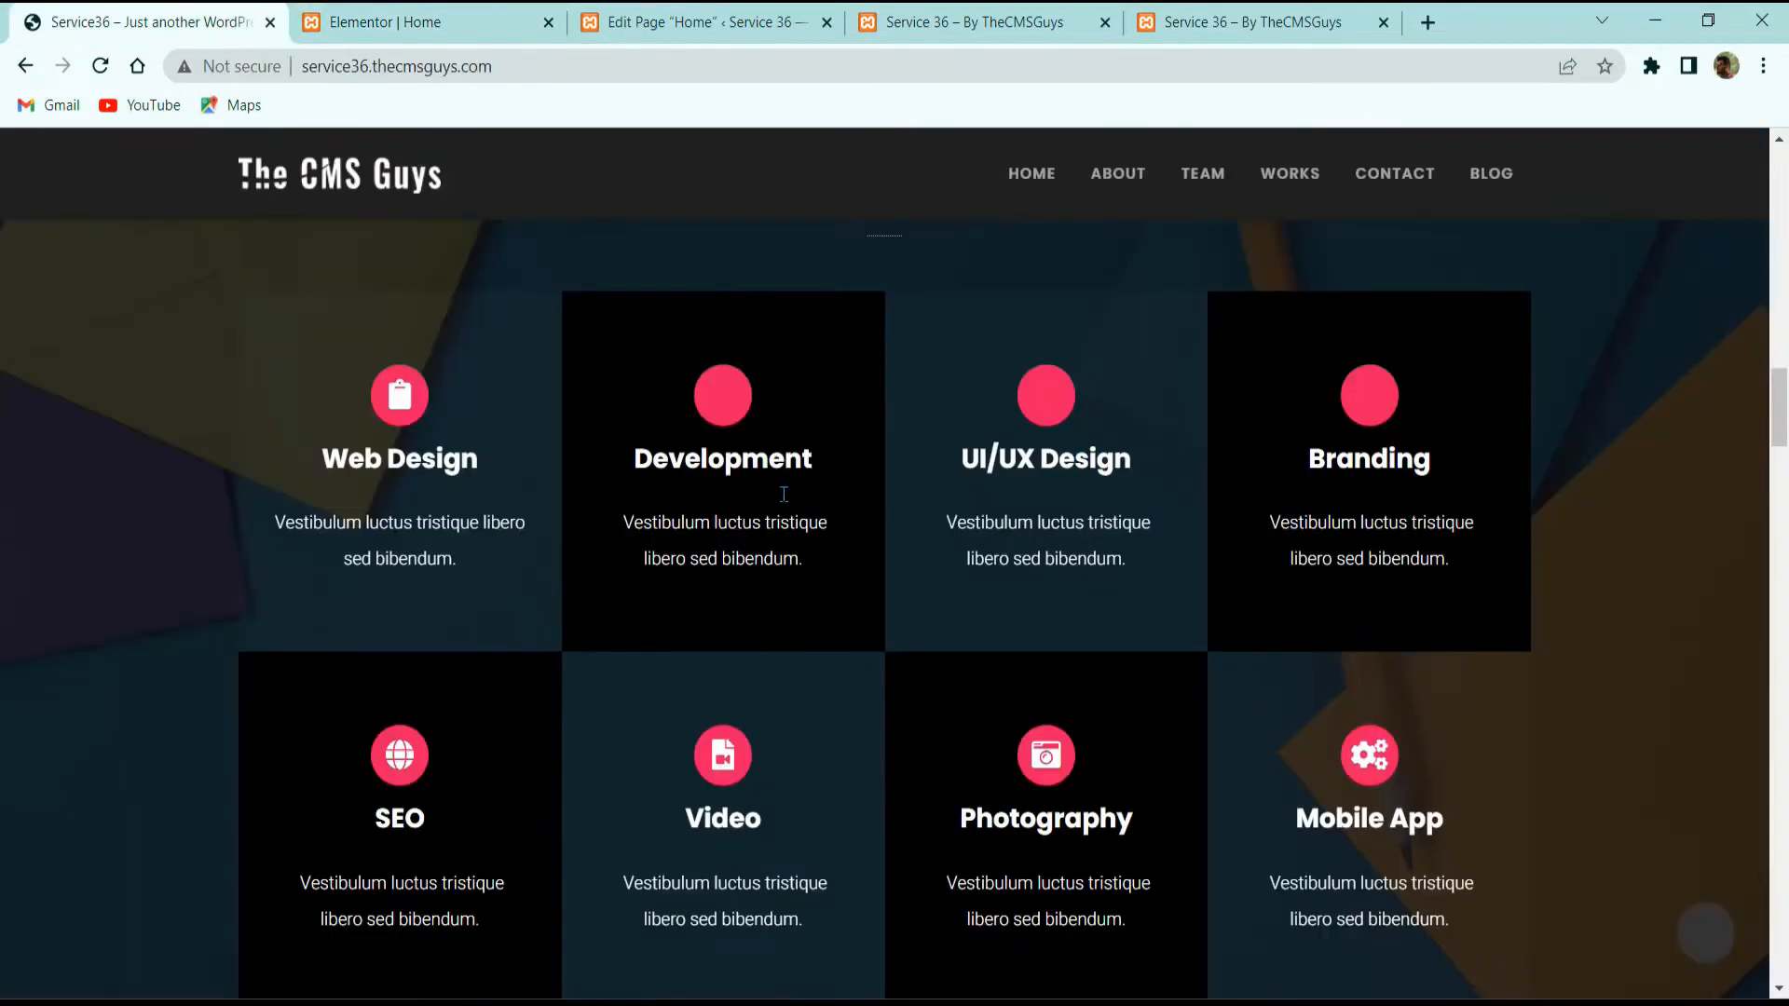
Step: Jump to TEAM on the reference site and look over the three member photos with name overlay
scroll(830, 518, "down", 8)
scroll(808, 521, "up", 2)
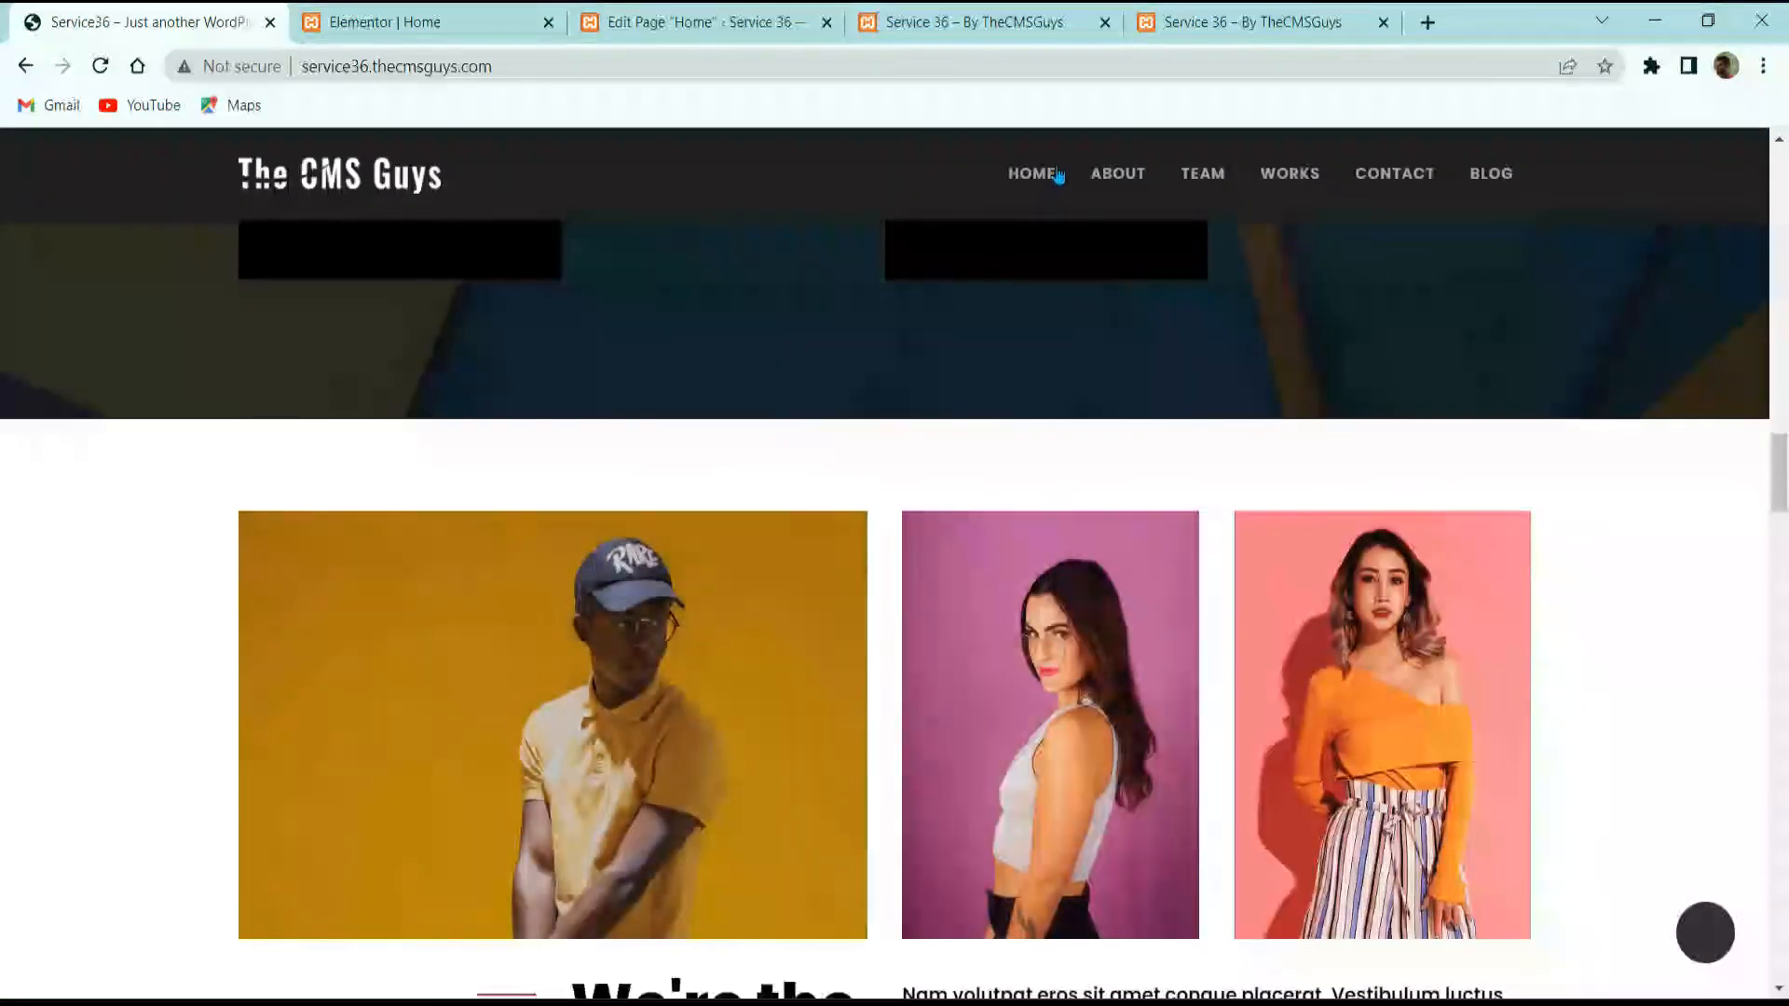
left_click(1202, 174)
scroll(690, 494, "up", 1)
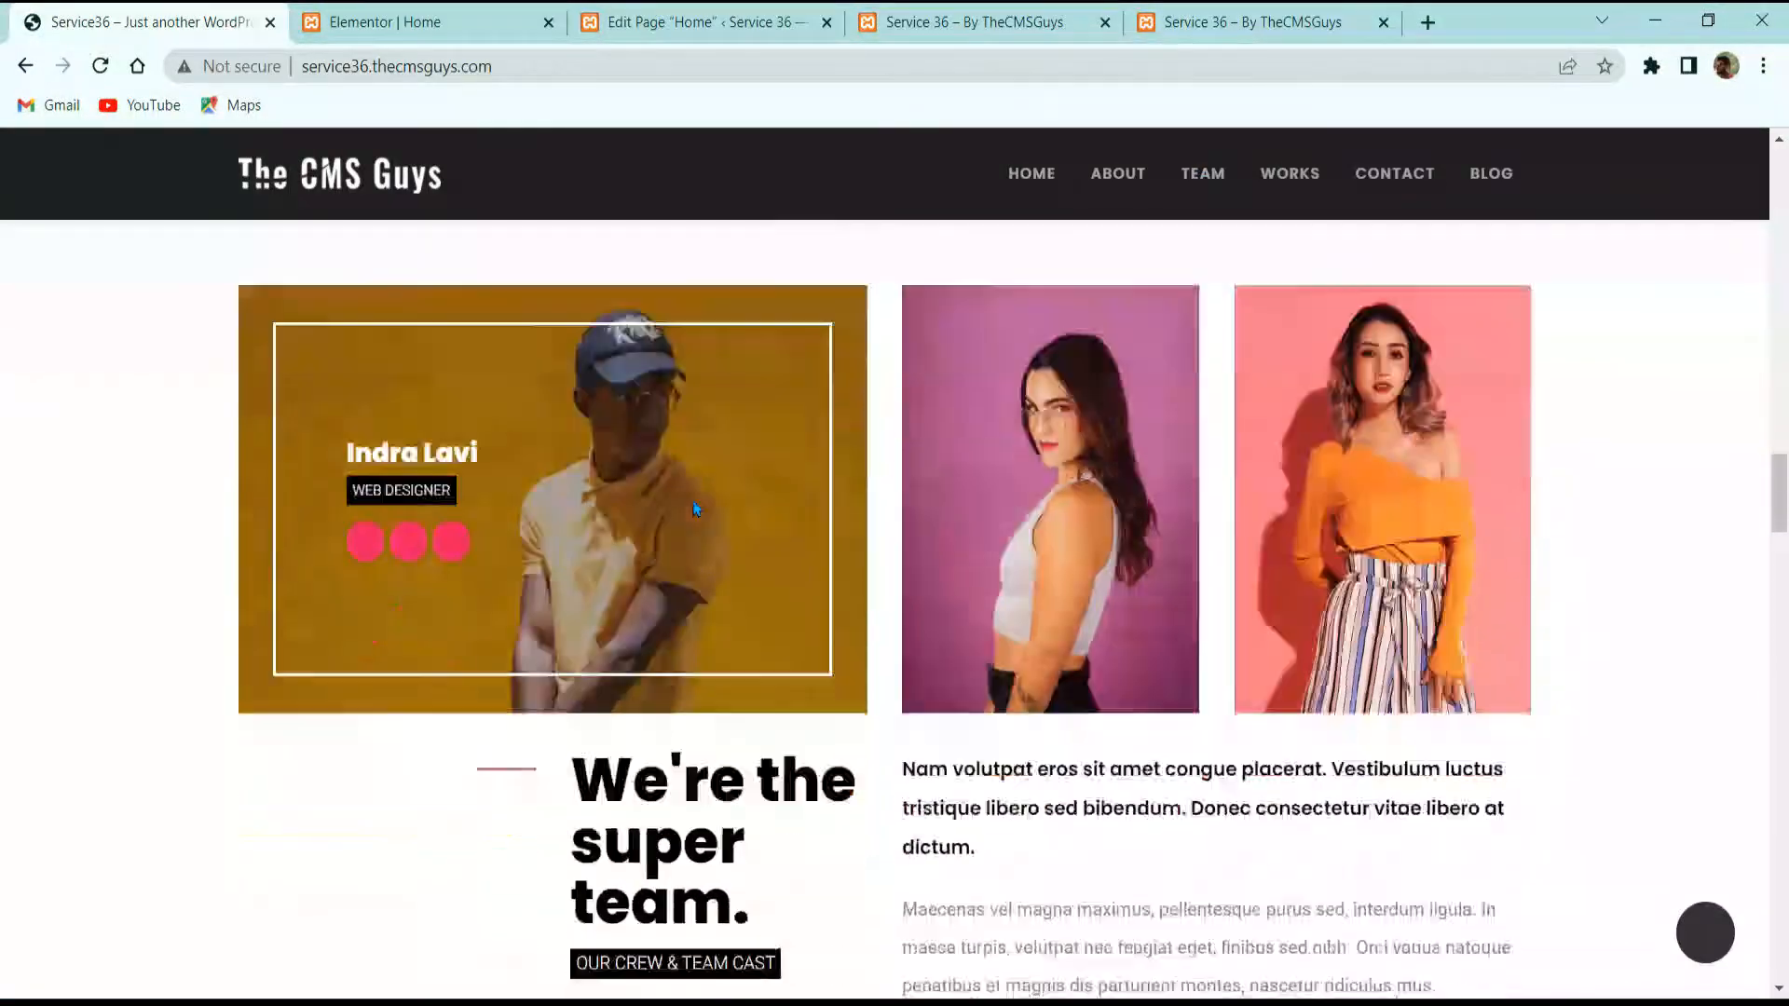
scroll(694, 503, "down", 5)
scroll(699, 511, "up", 7)
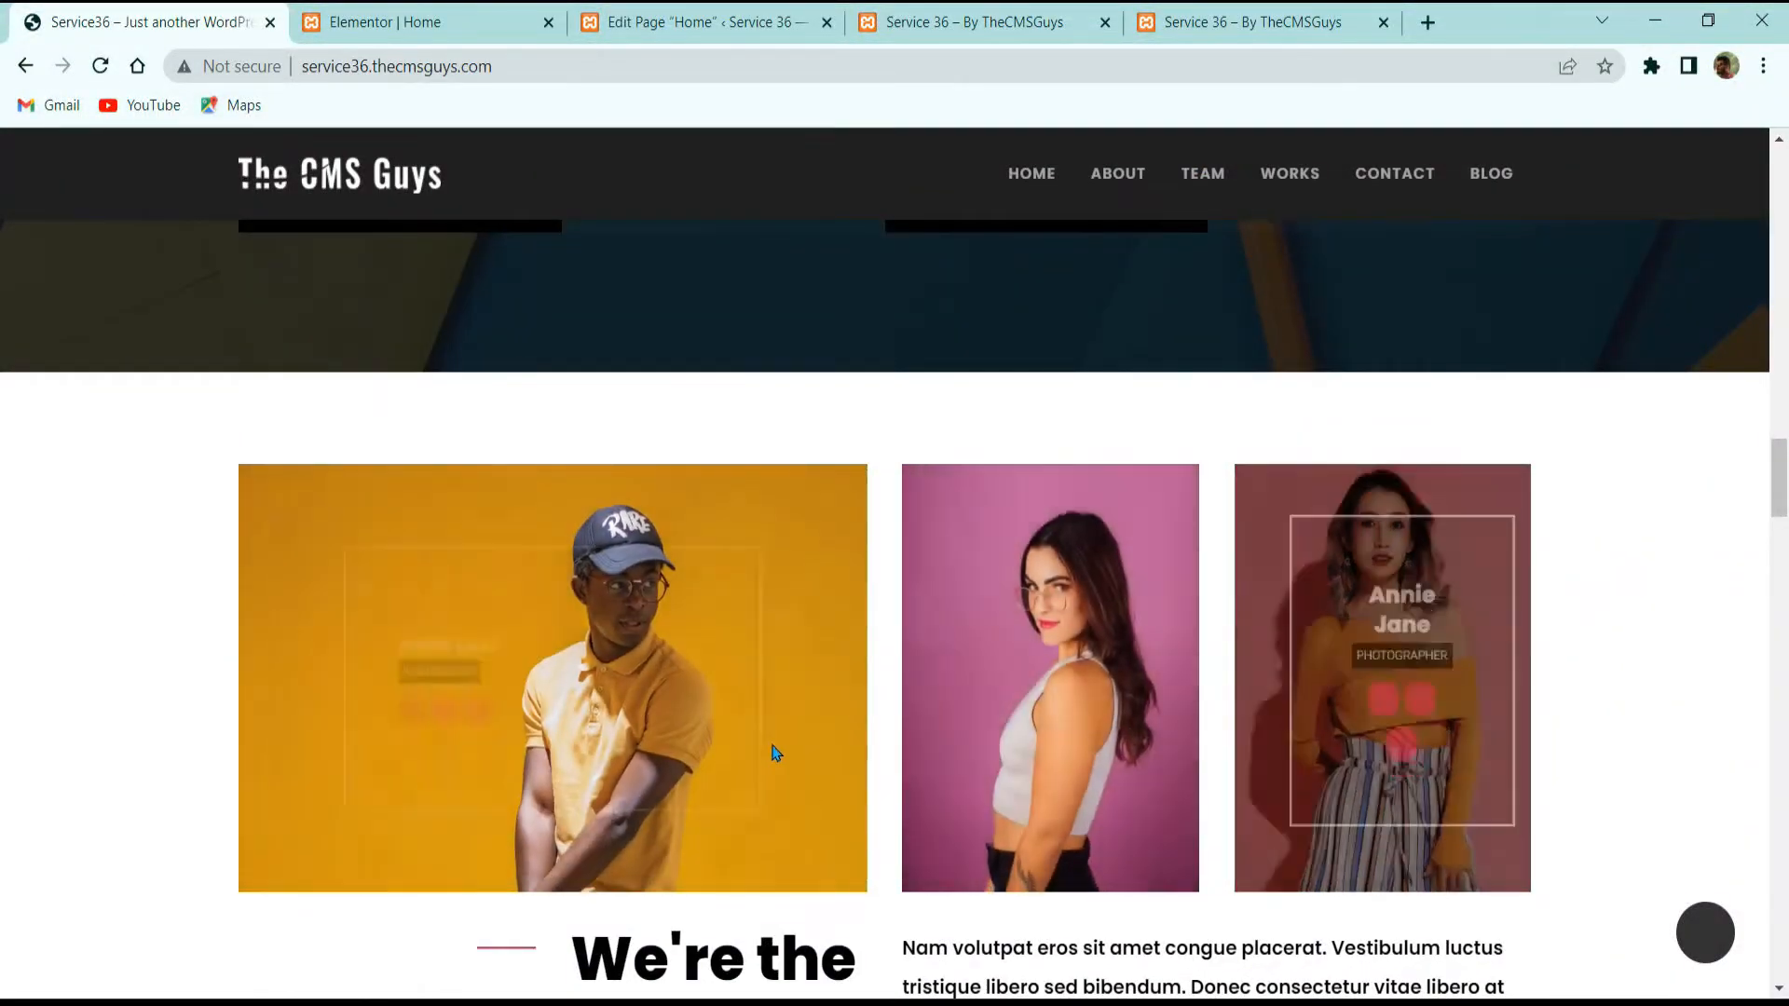
scroll(816, 694, "down", 2)
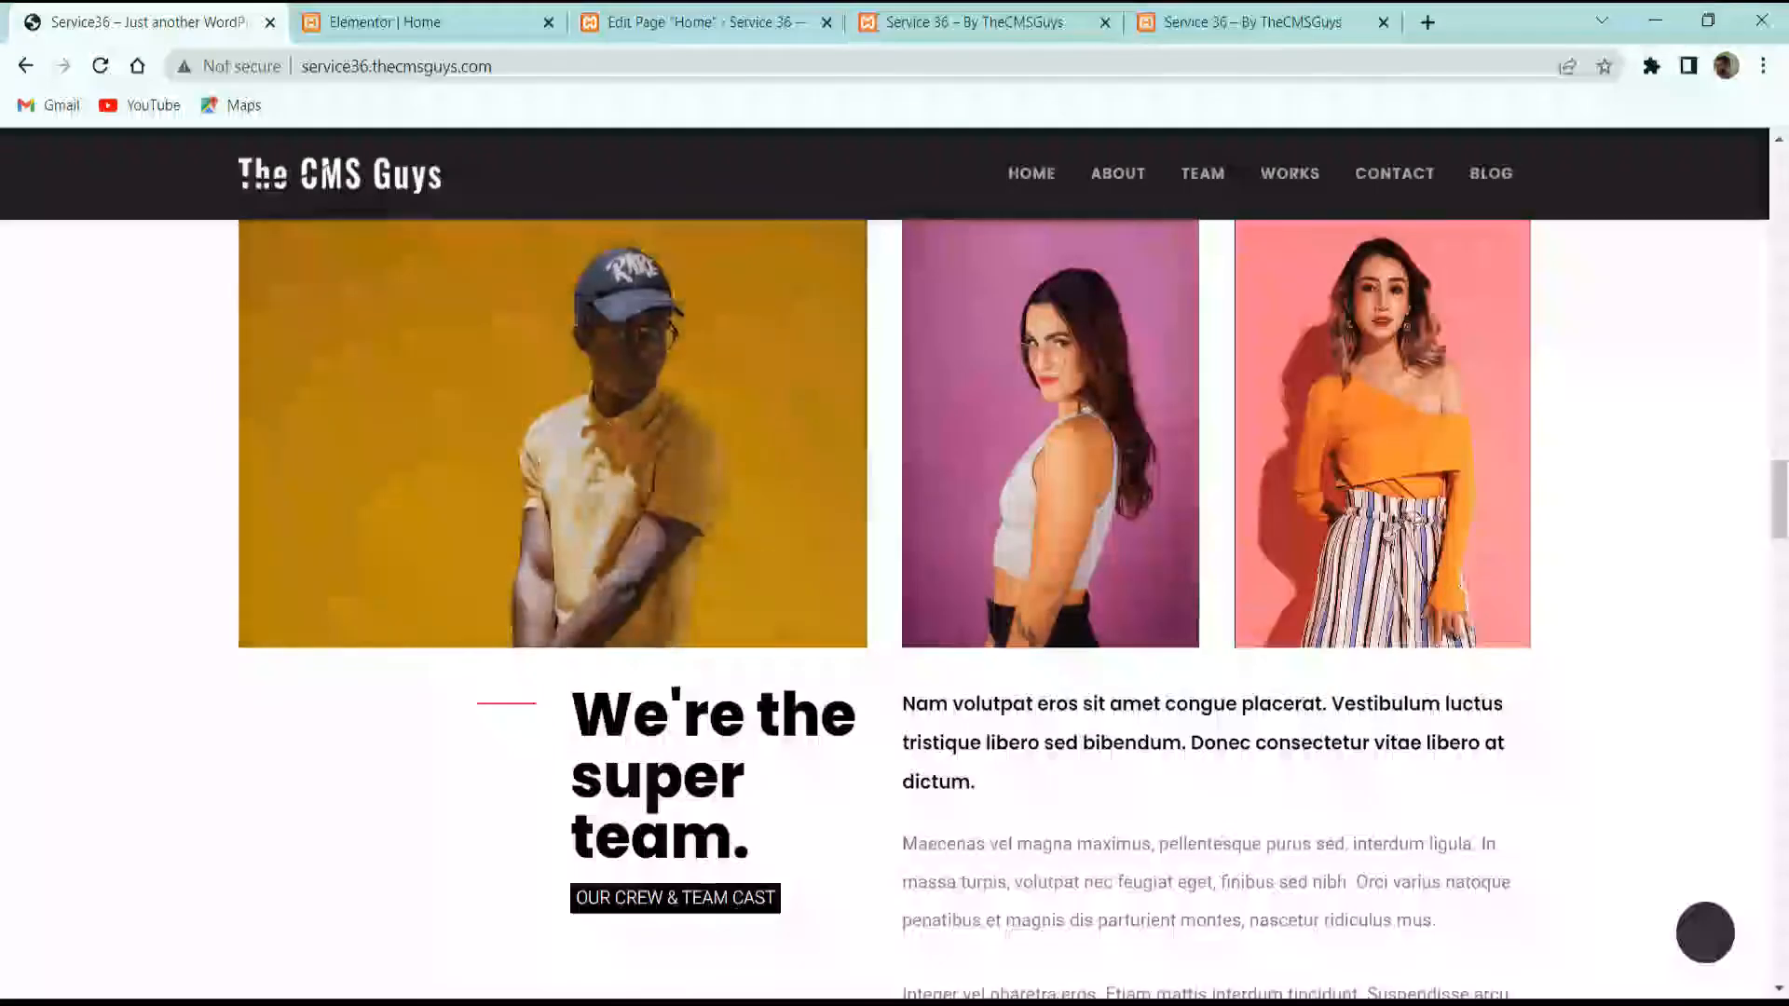
scroll(1083, 700, "down", 2)
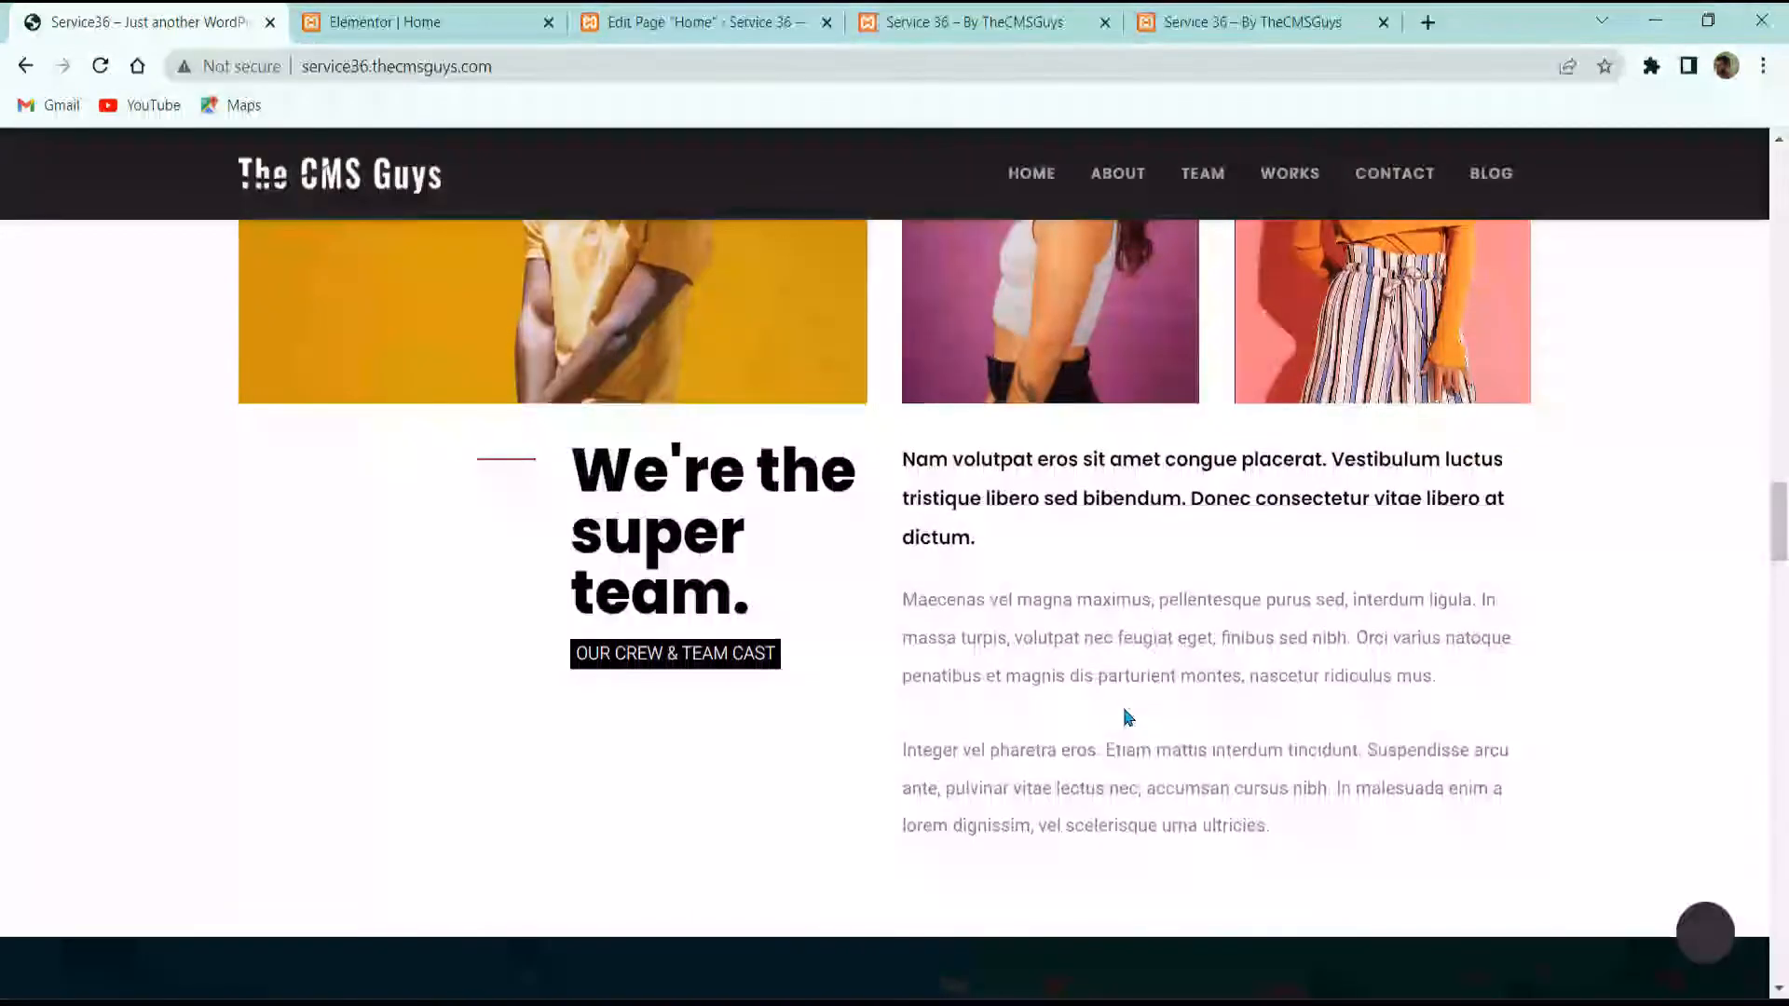
scroll(1059, 708, "up", 2)
scroll(1051, 718, "down", 2)
scroll(1051, 732, "up", 20)
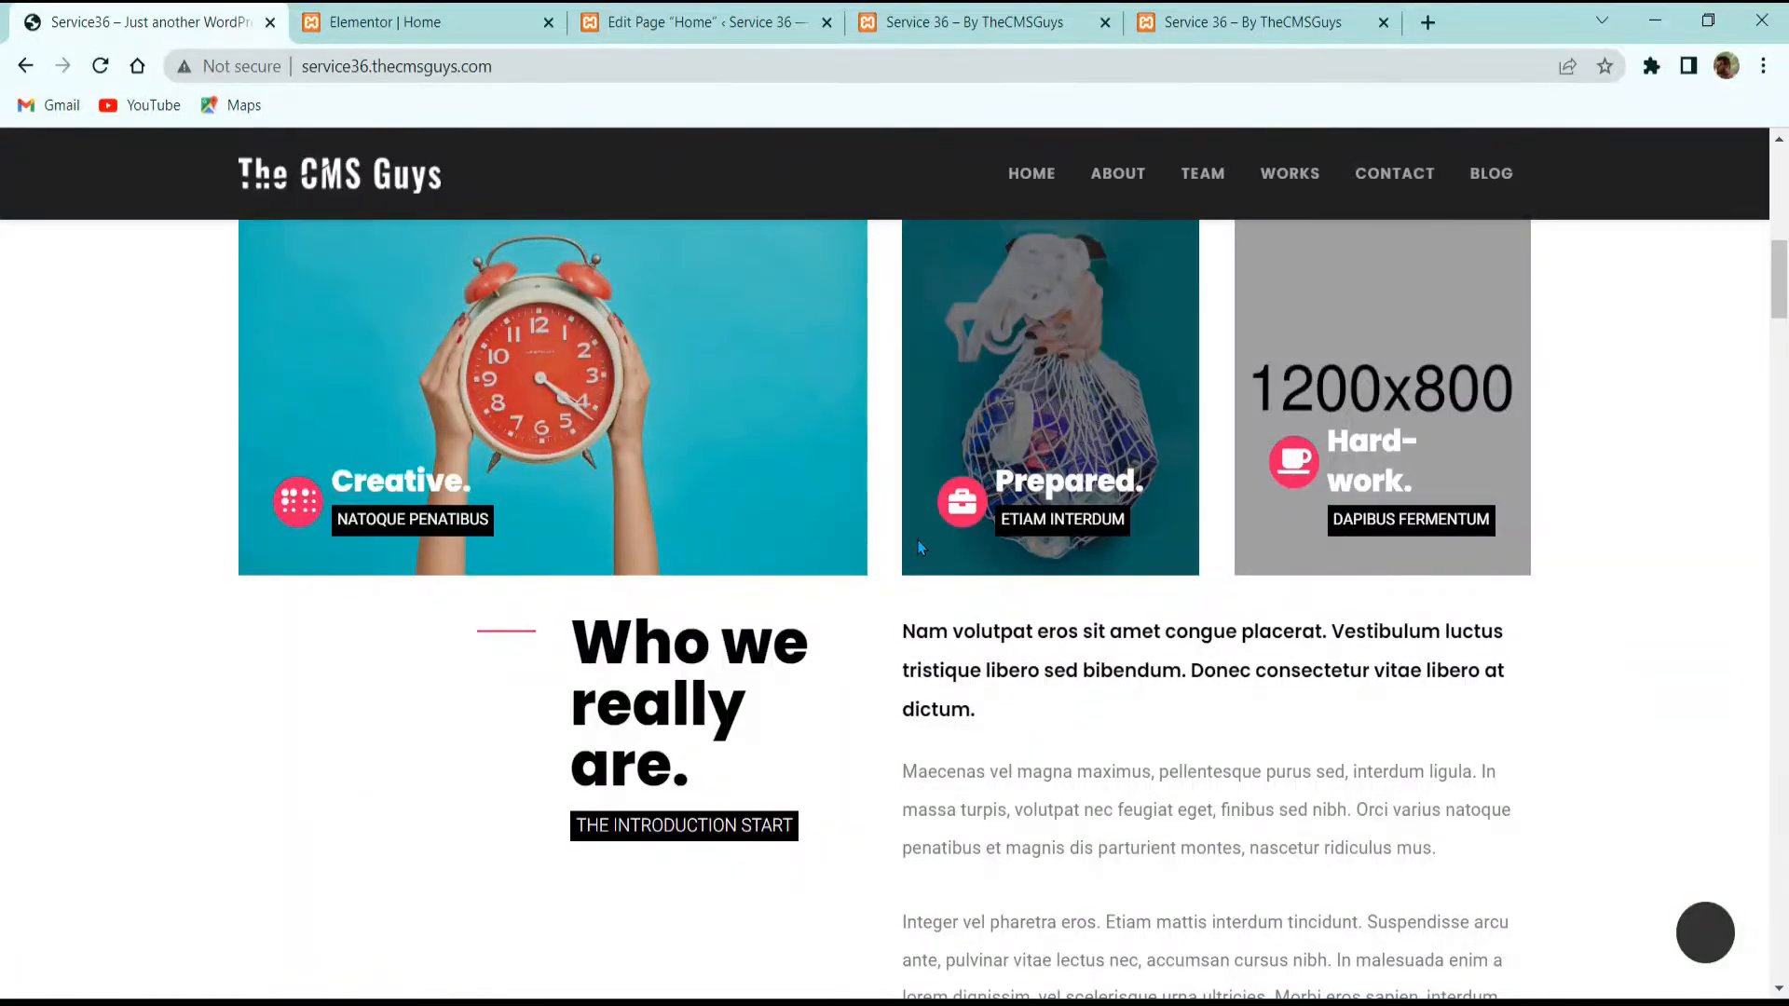
scroll(883, 559, "down", 4)
scroll(866, 606, "up", 8)
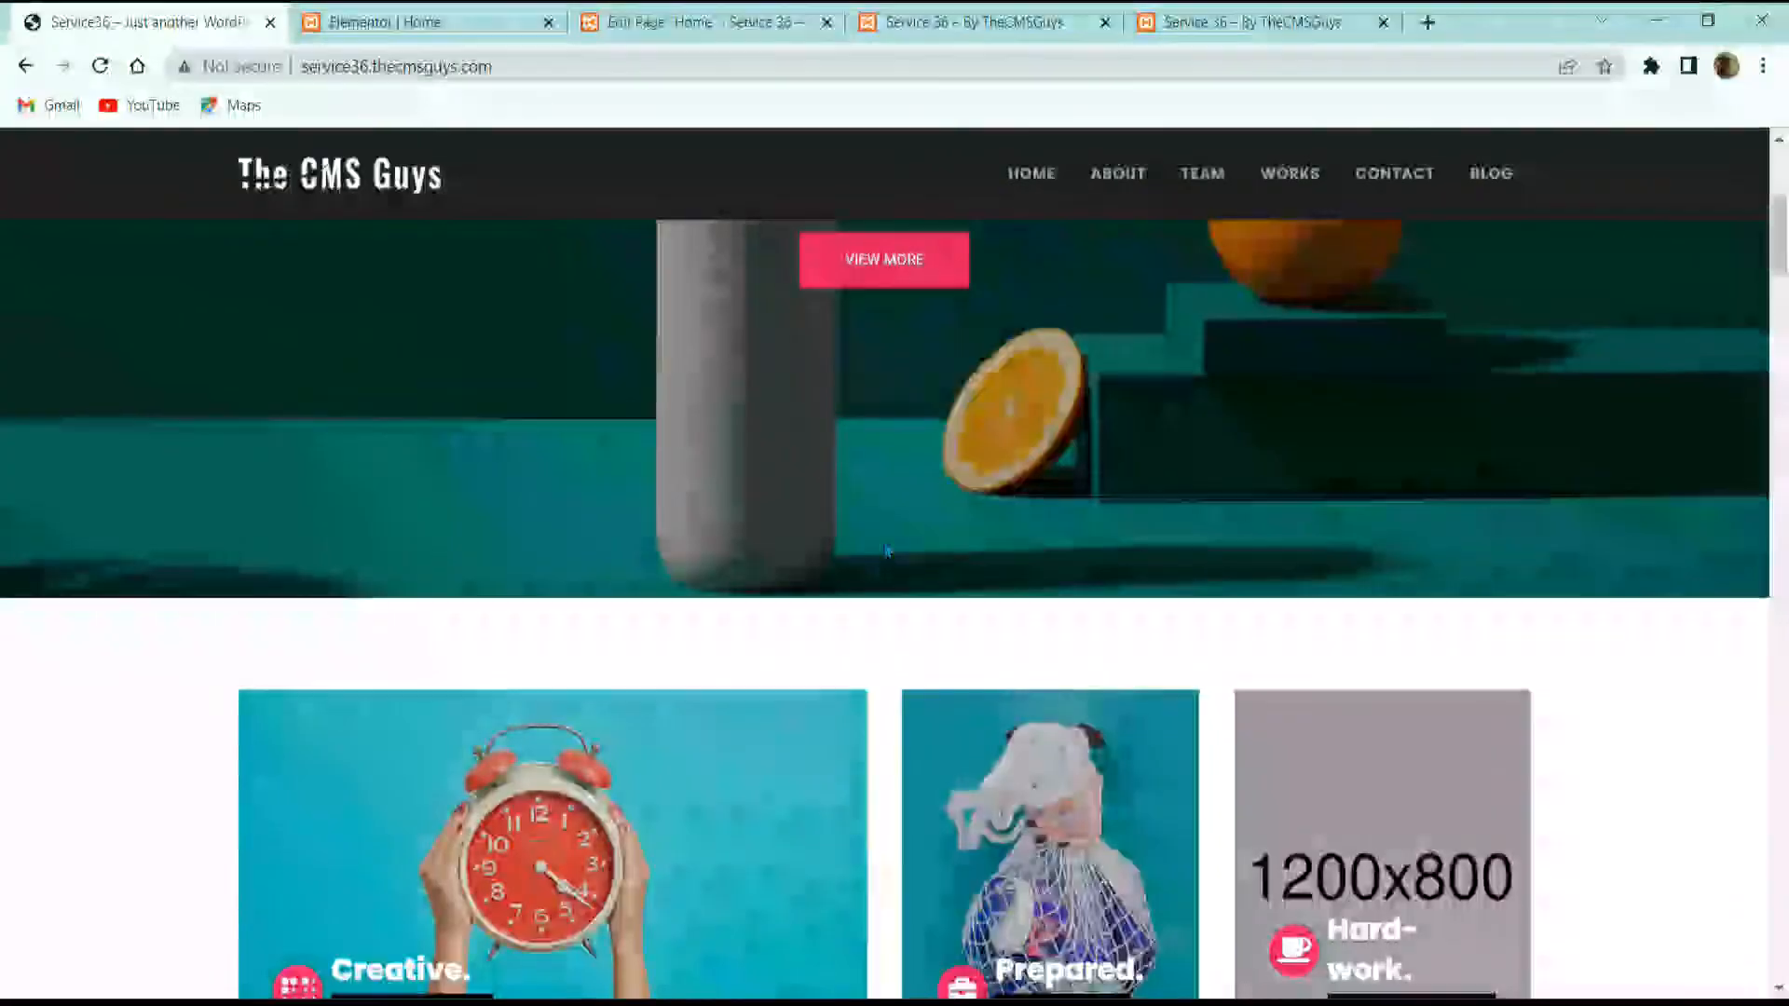
scroll(887, 552, "up", 2)
scroll(883, 551, "down", 10)
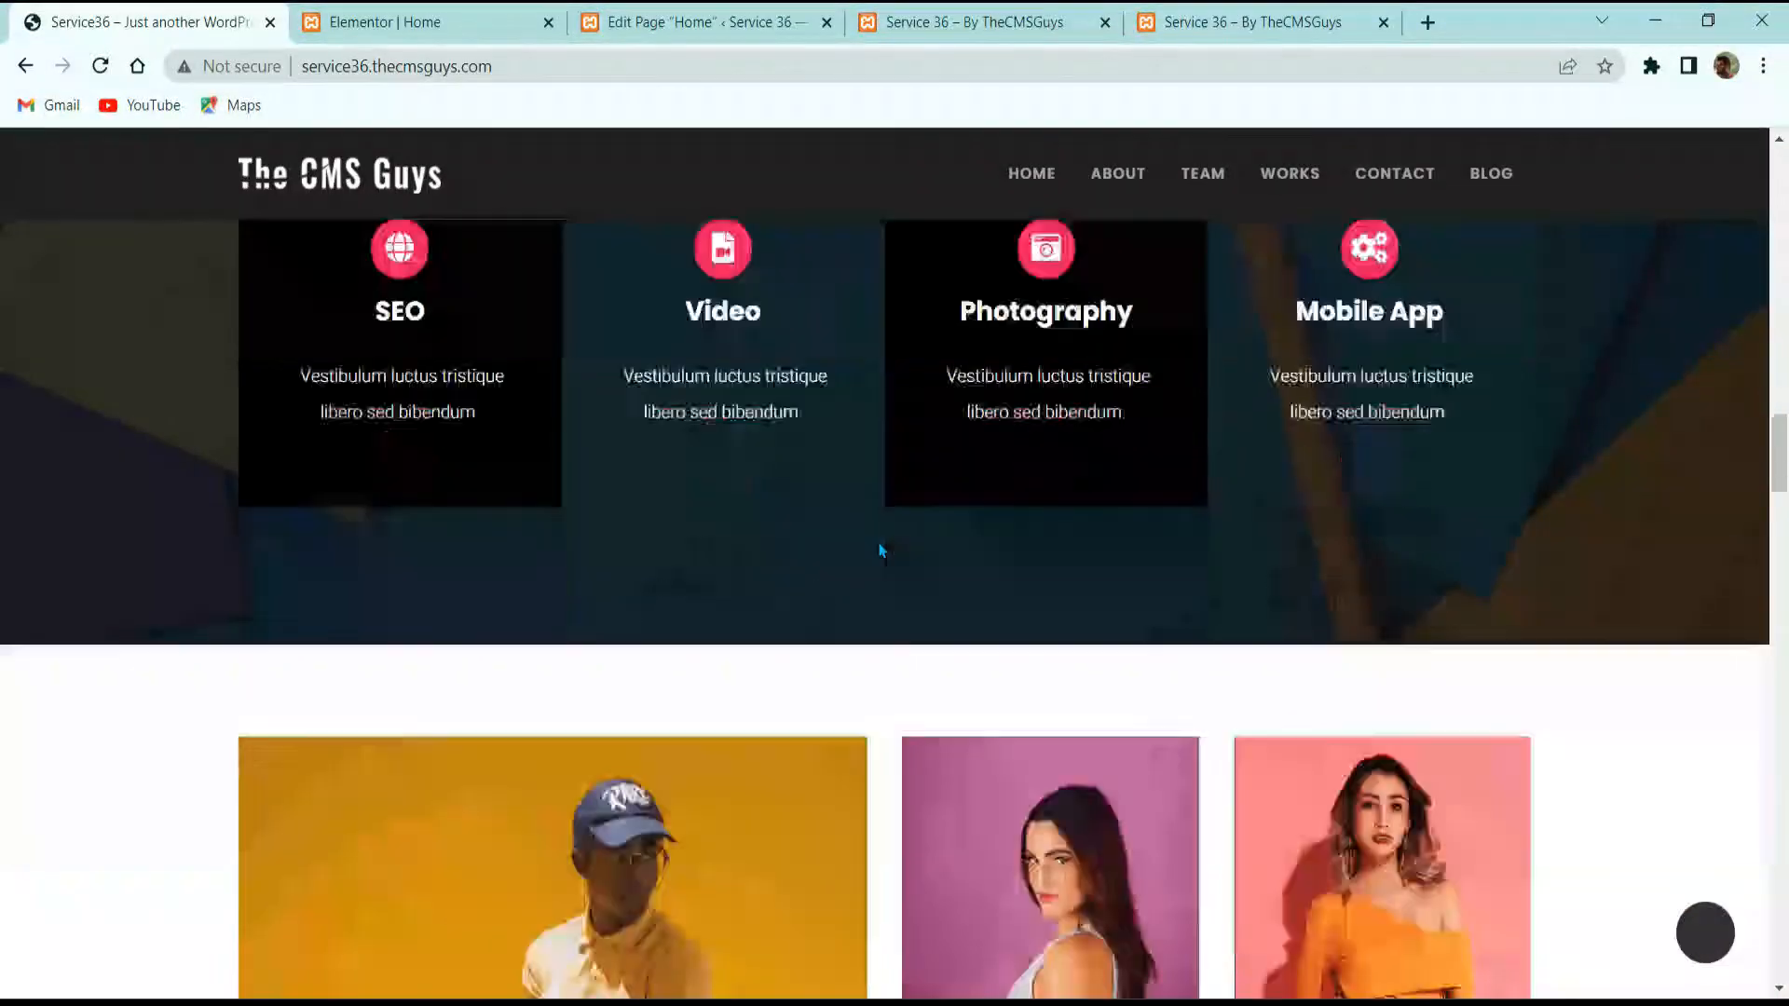
scroll(879, 550, "down", 9)
scroll(871, 592, "up", 6)
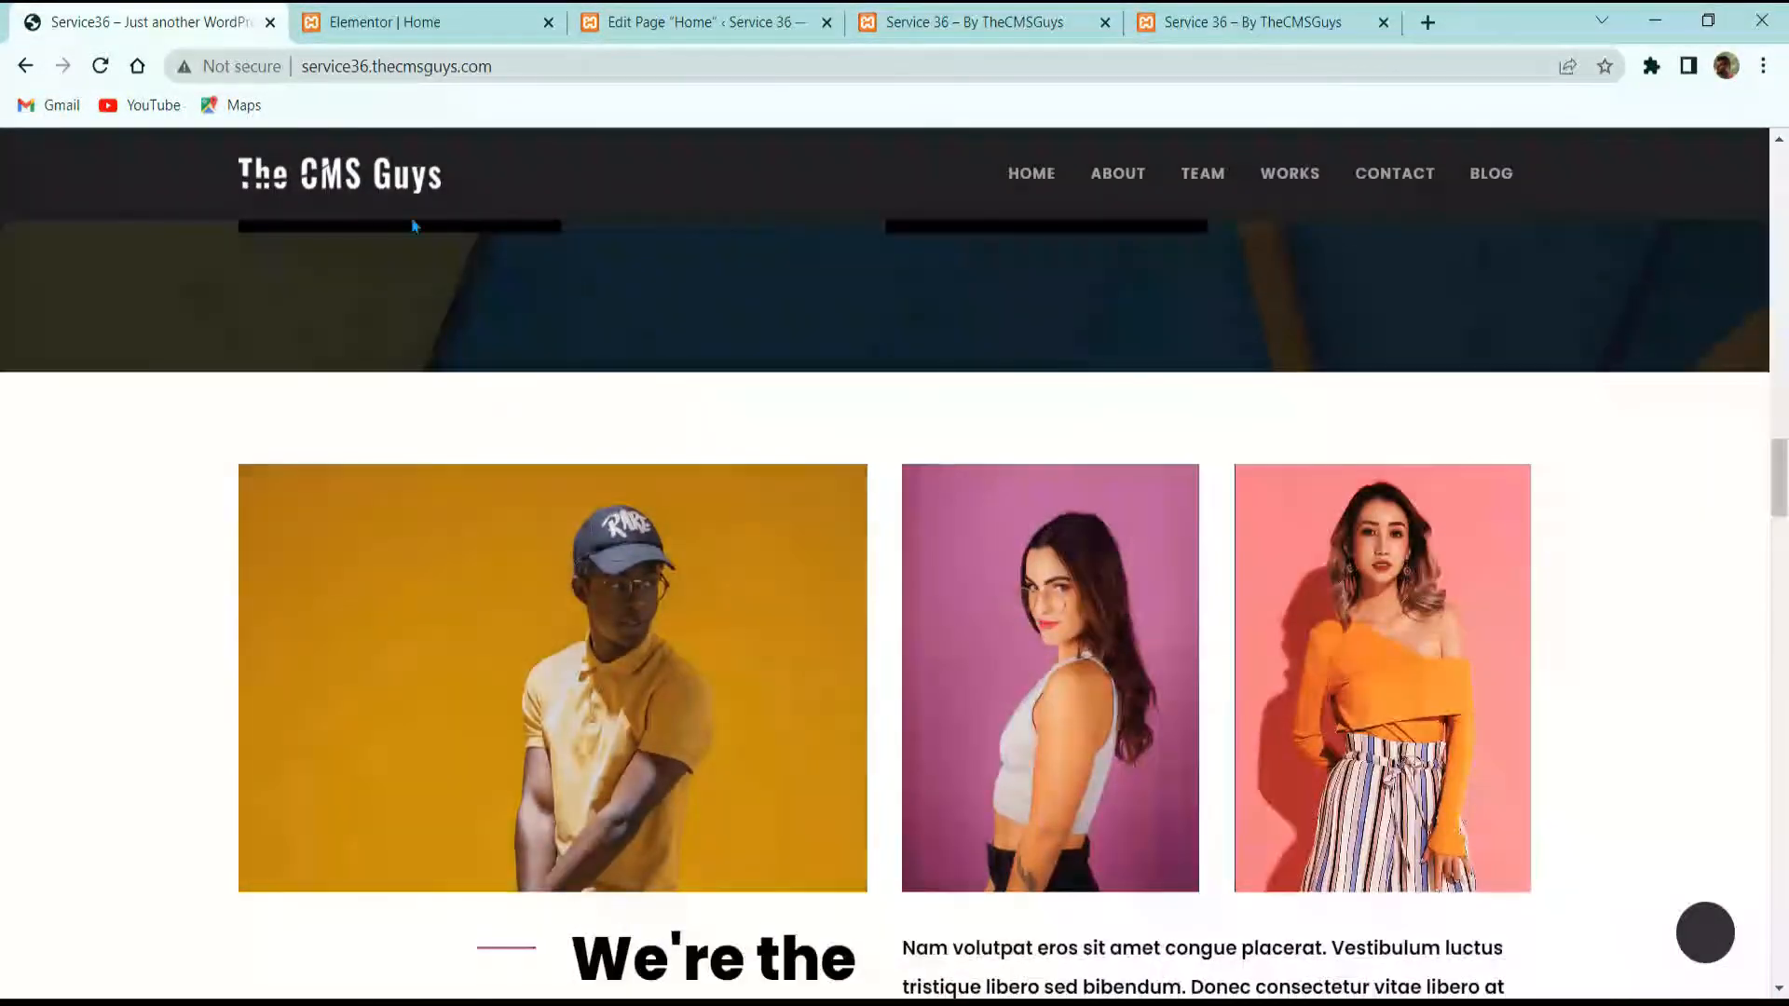
left_click(427, 23)
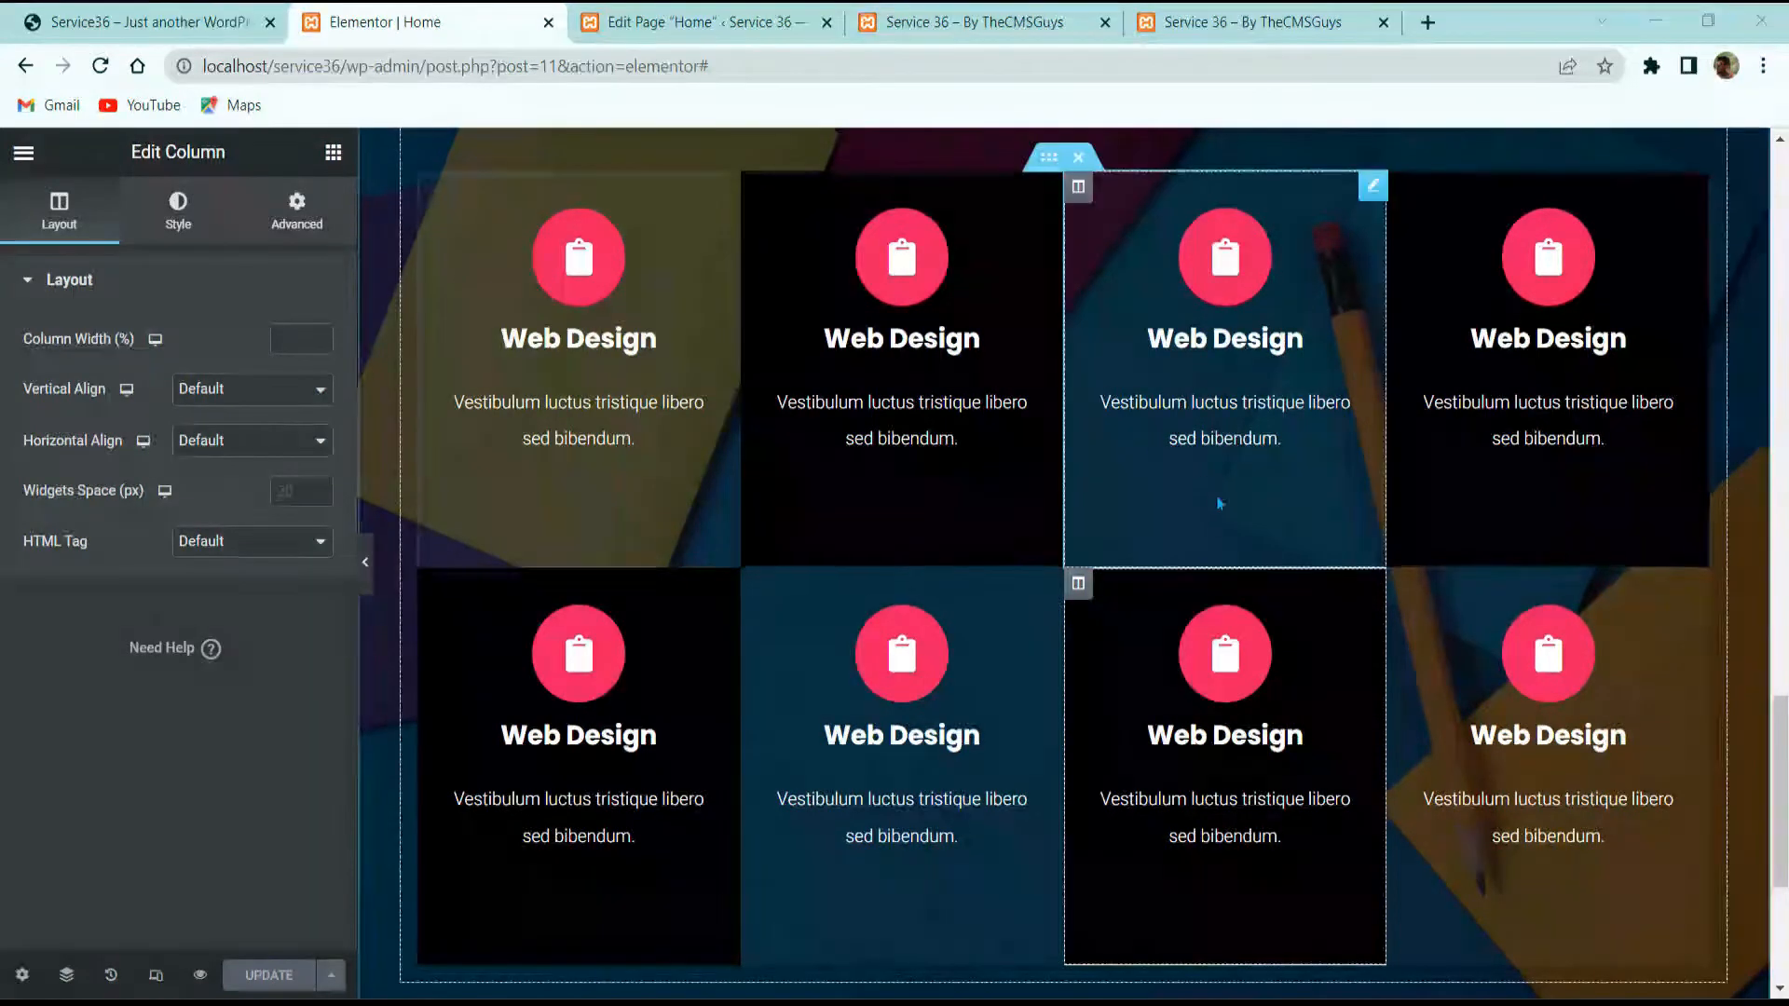
scroll(878, 631, "down", 5)
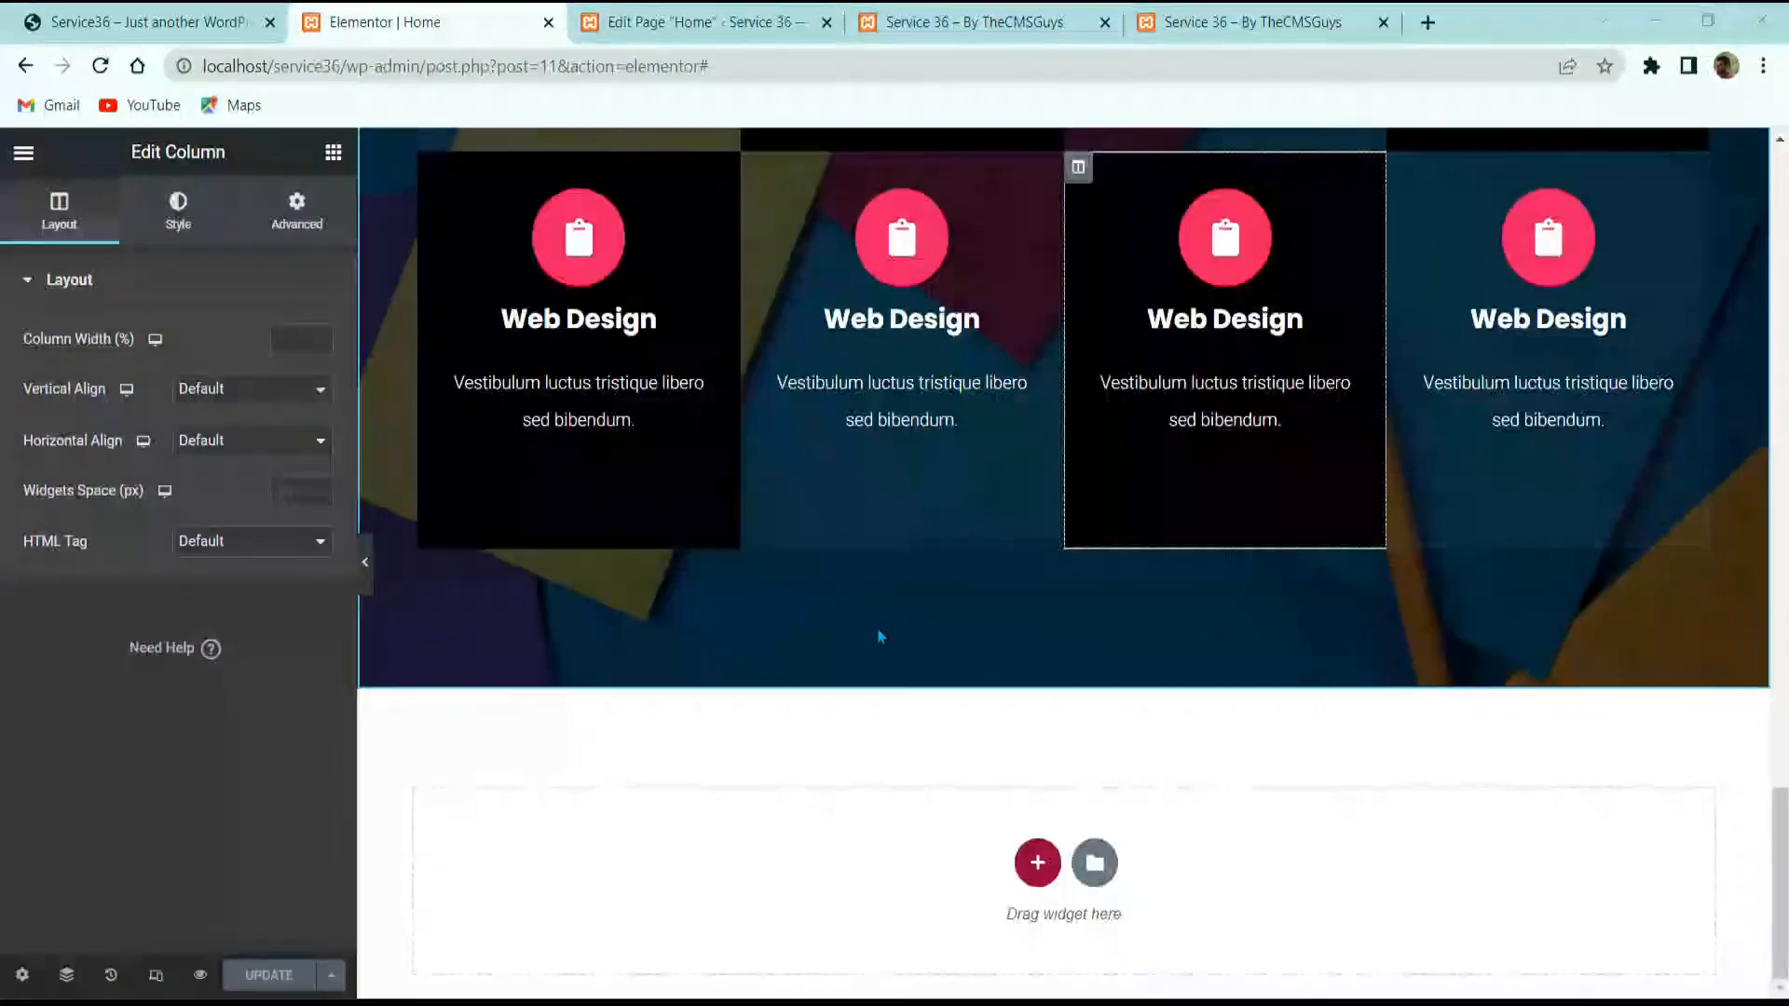
Step: Insert a 50/25/25 three-column section below the services grid
left_click(1037, 862)
scroll(920, 871, "down", 1)
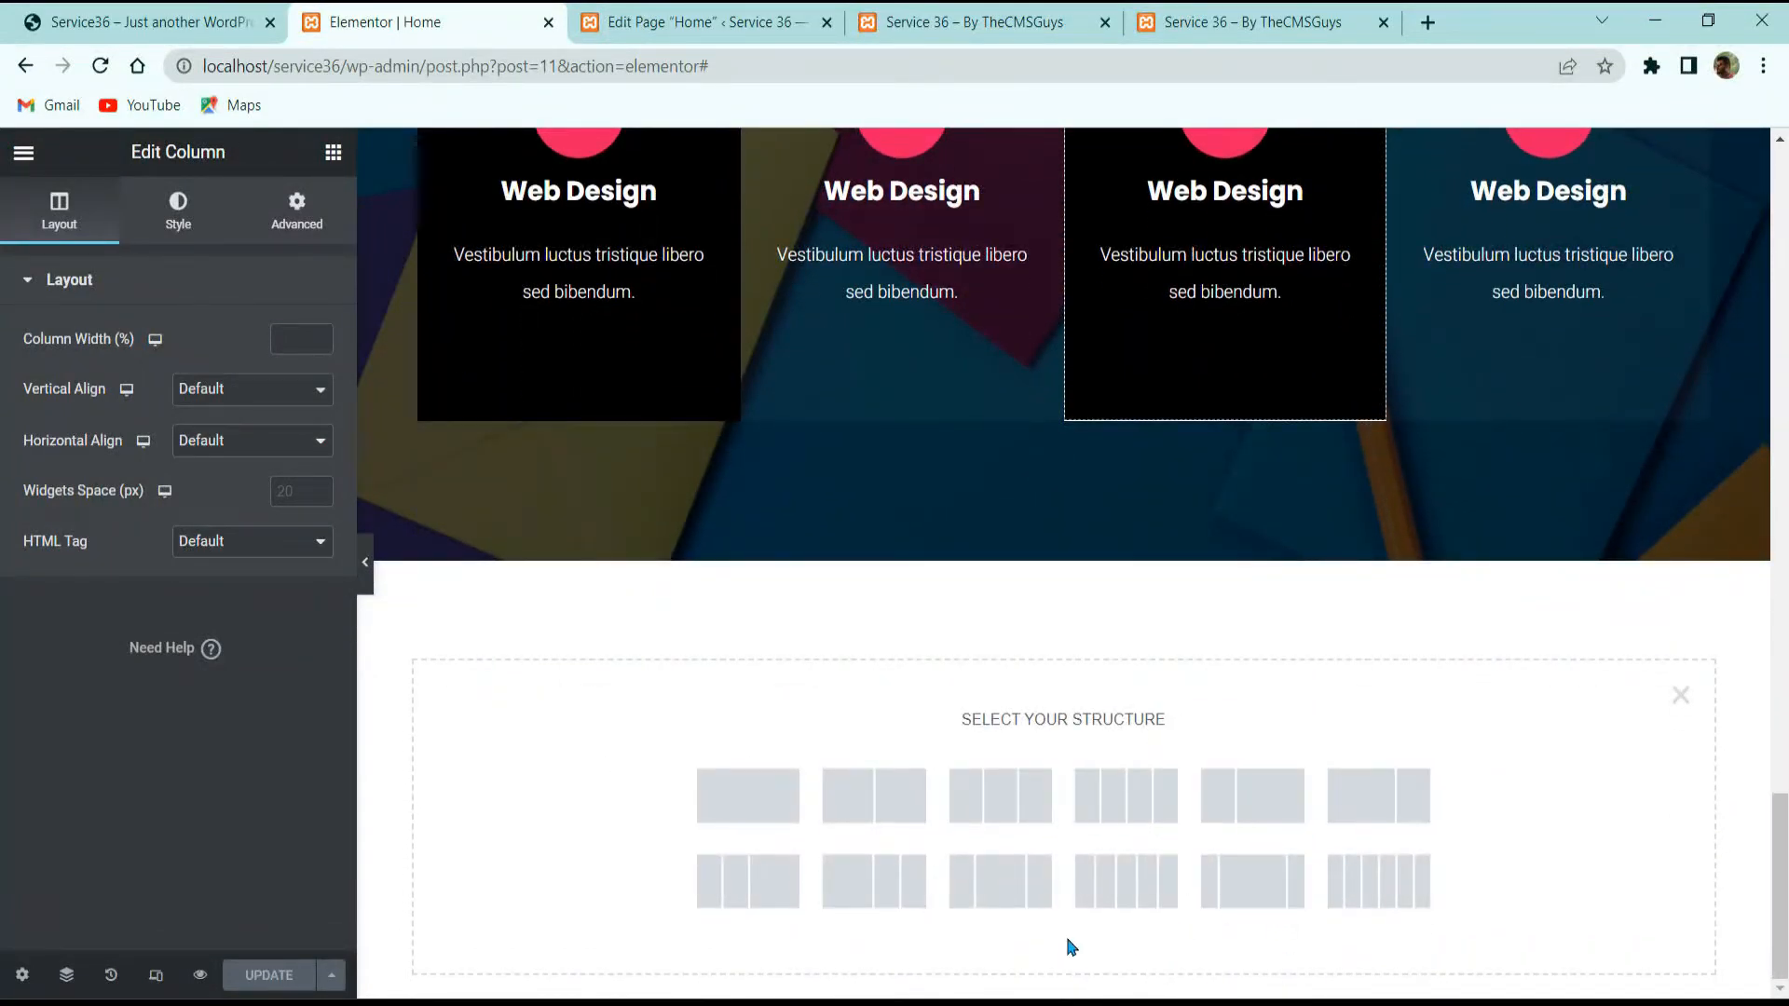
left_click(862, 883)
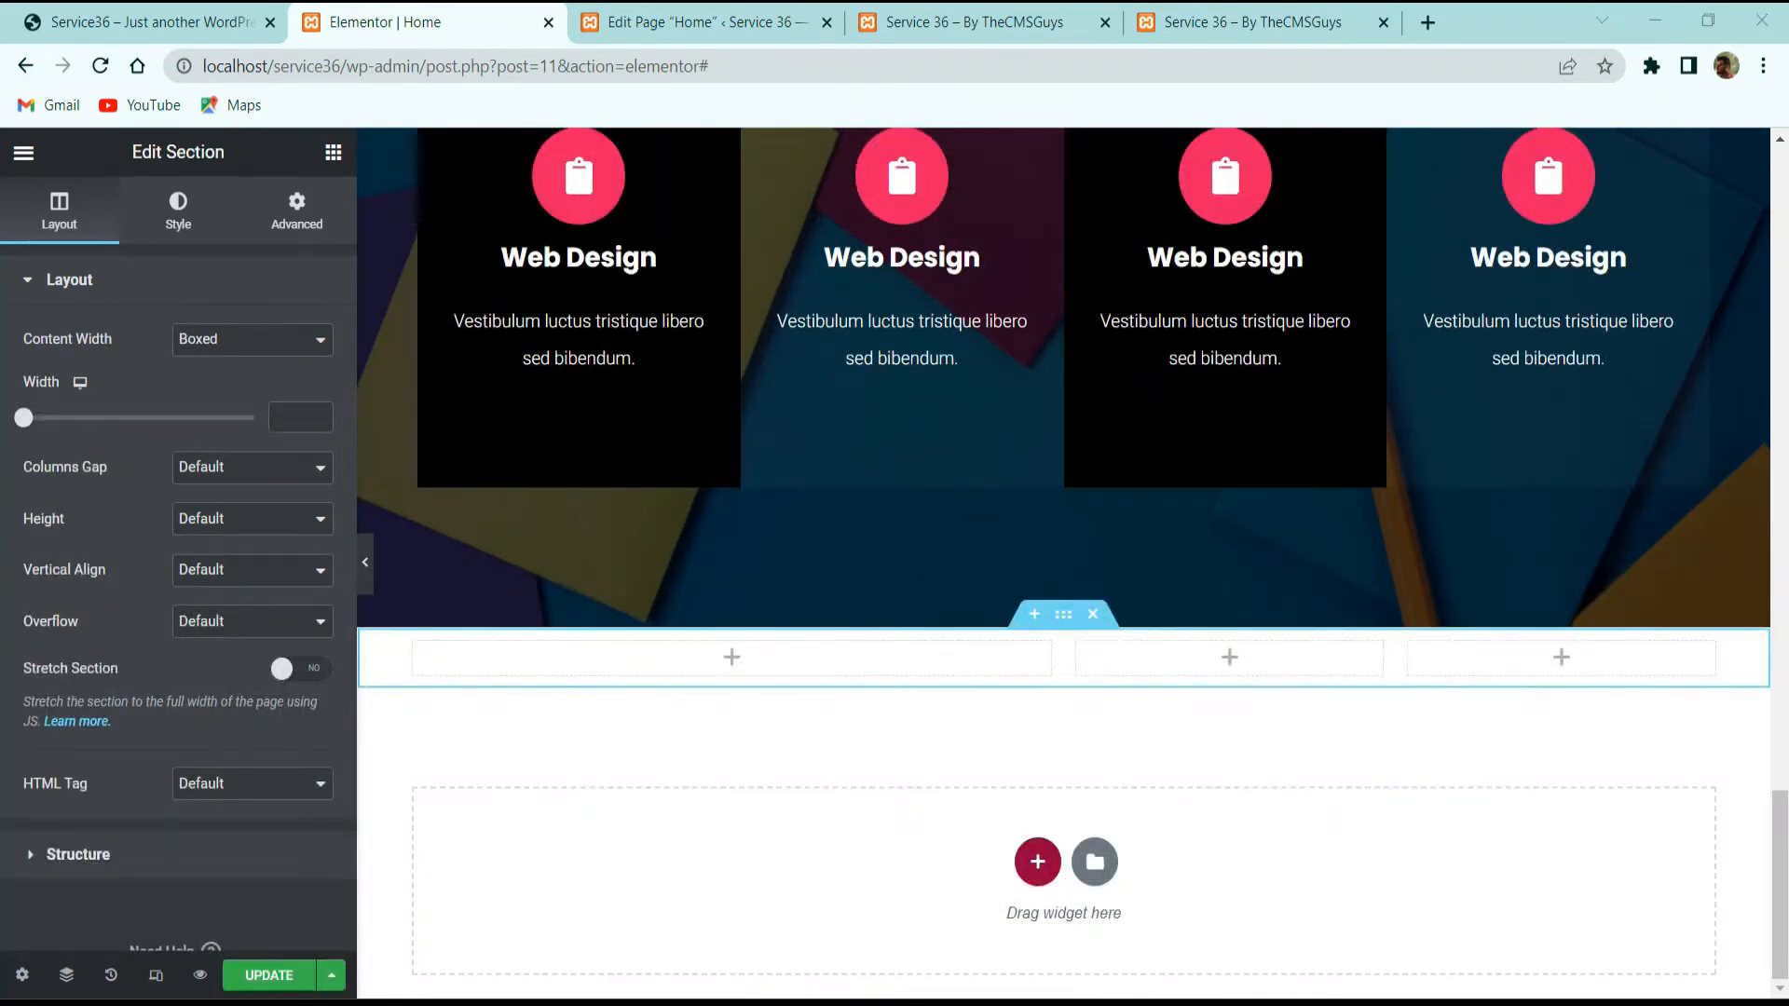
left_click(163, 23)
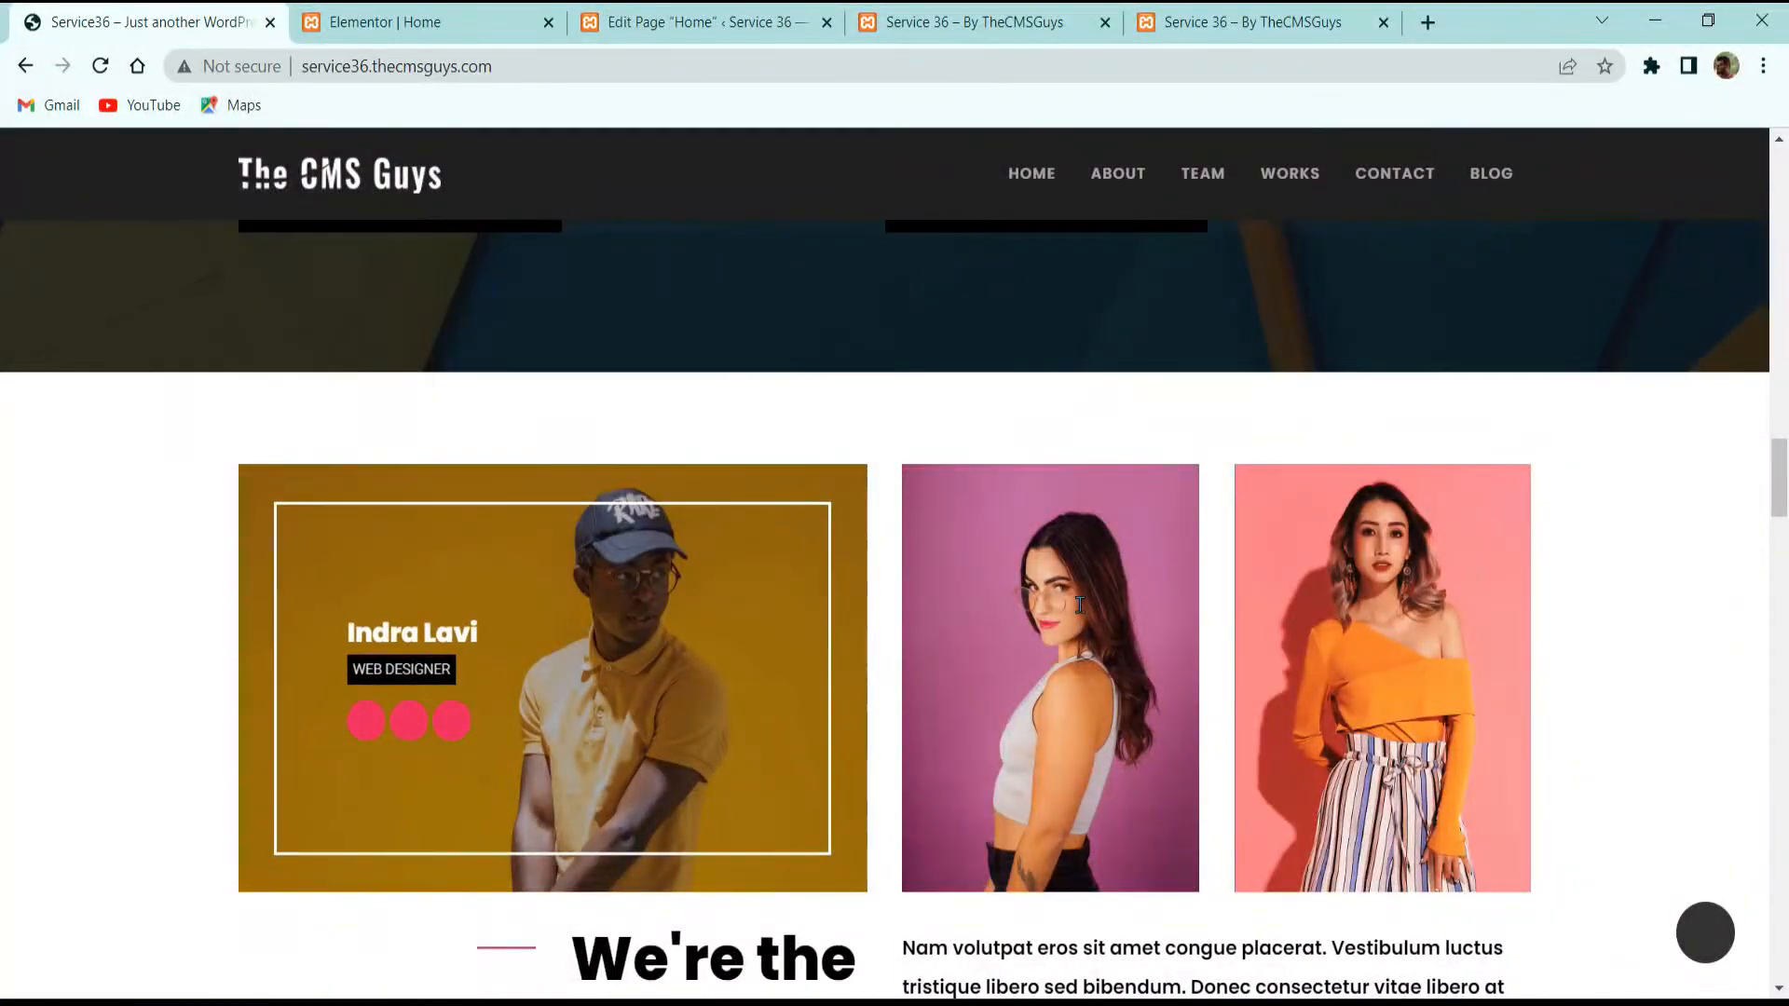
left_click(377, 17)
left_click(332, 153)
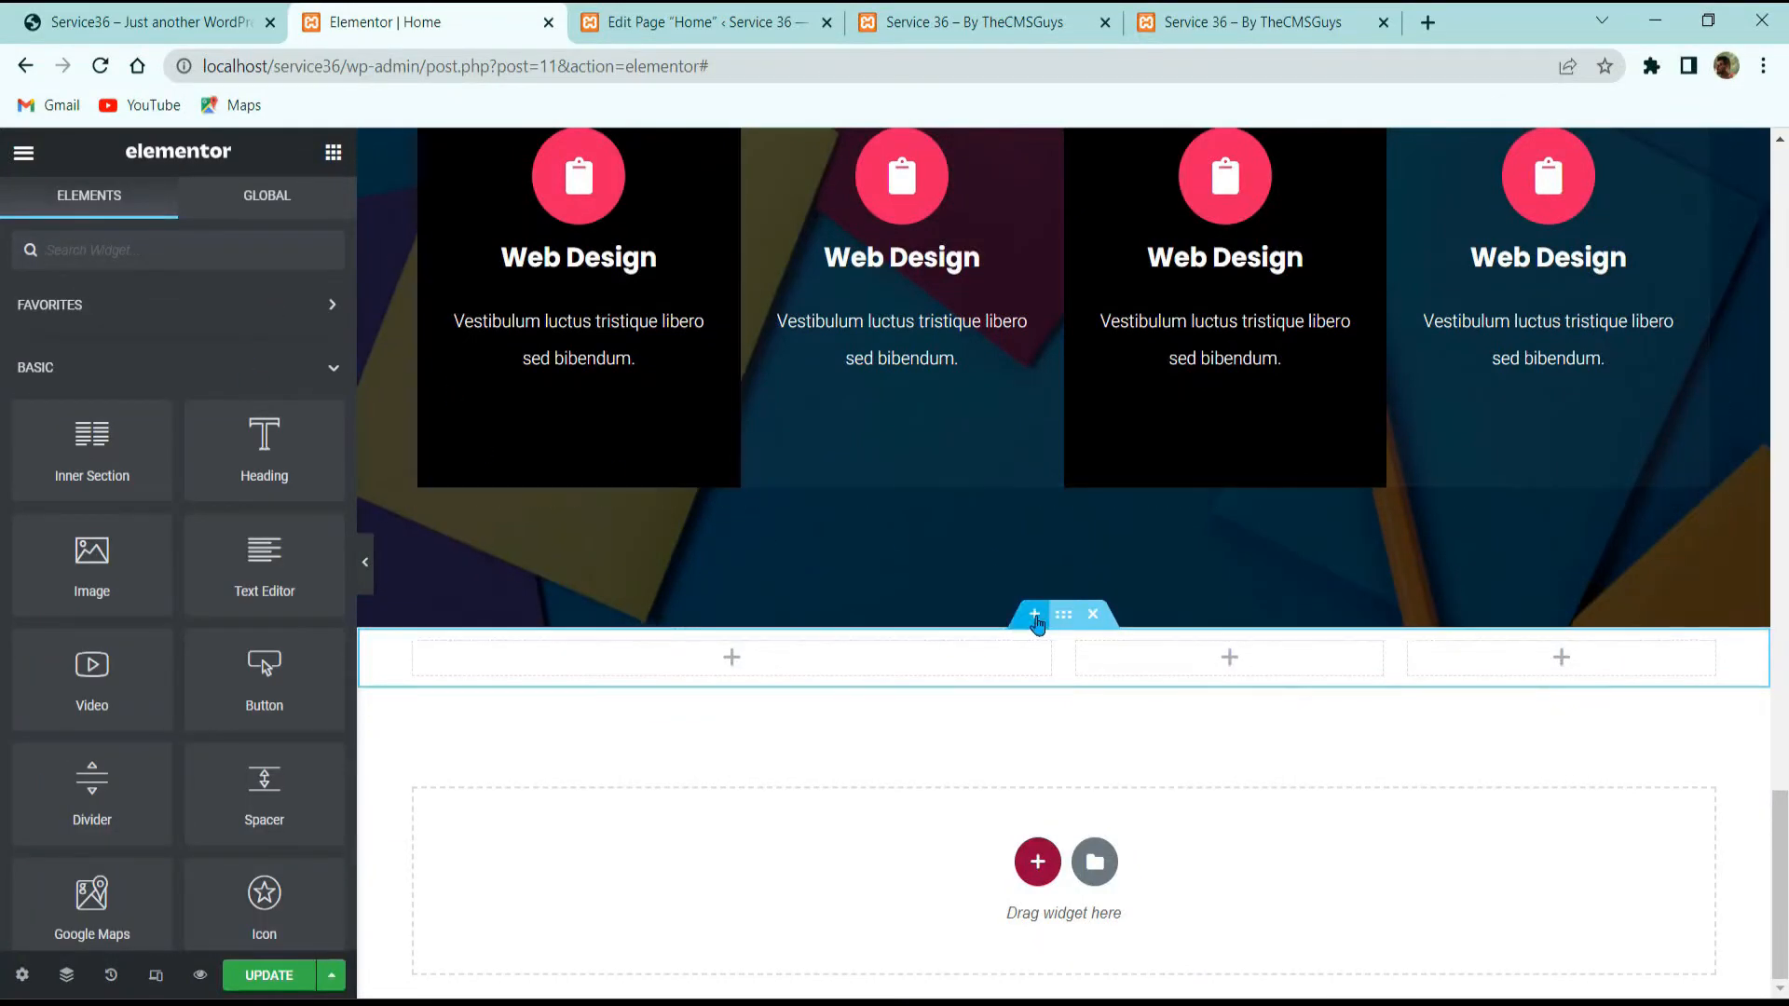
Step: Set the new section's column gap to Extended and its top padding to 60 px
left_click(739, 690)
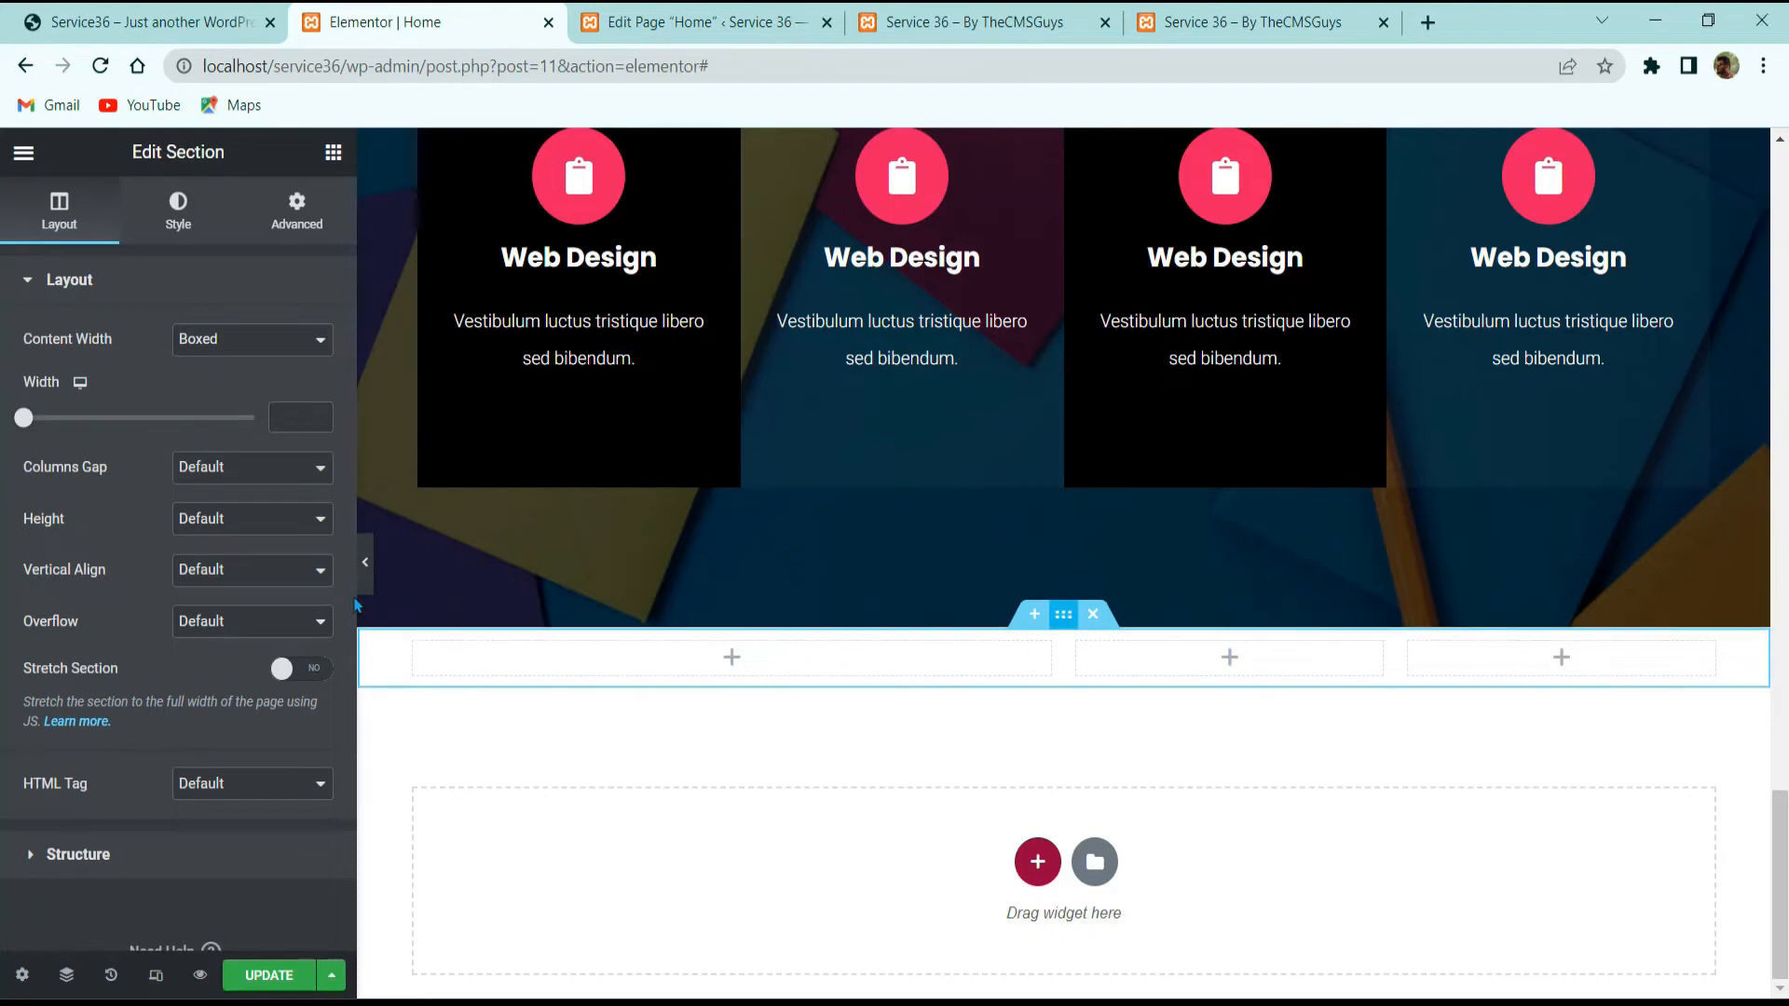
left_click(220, 470)
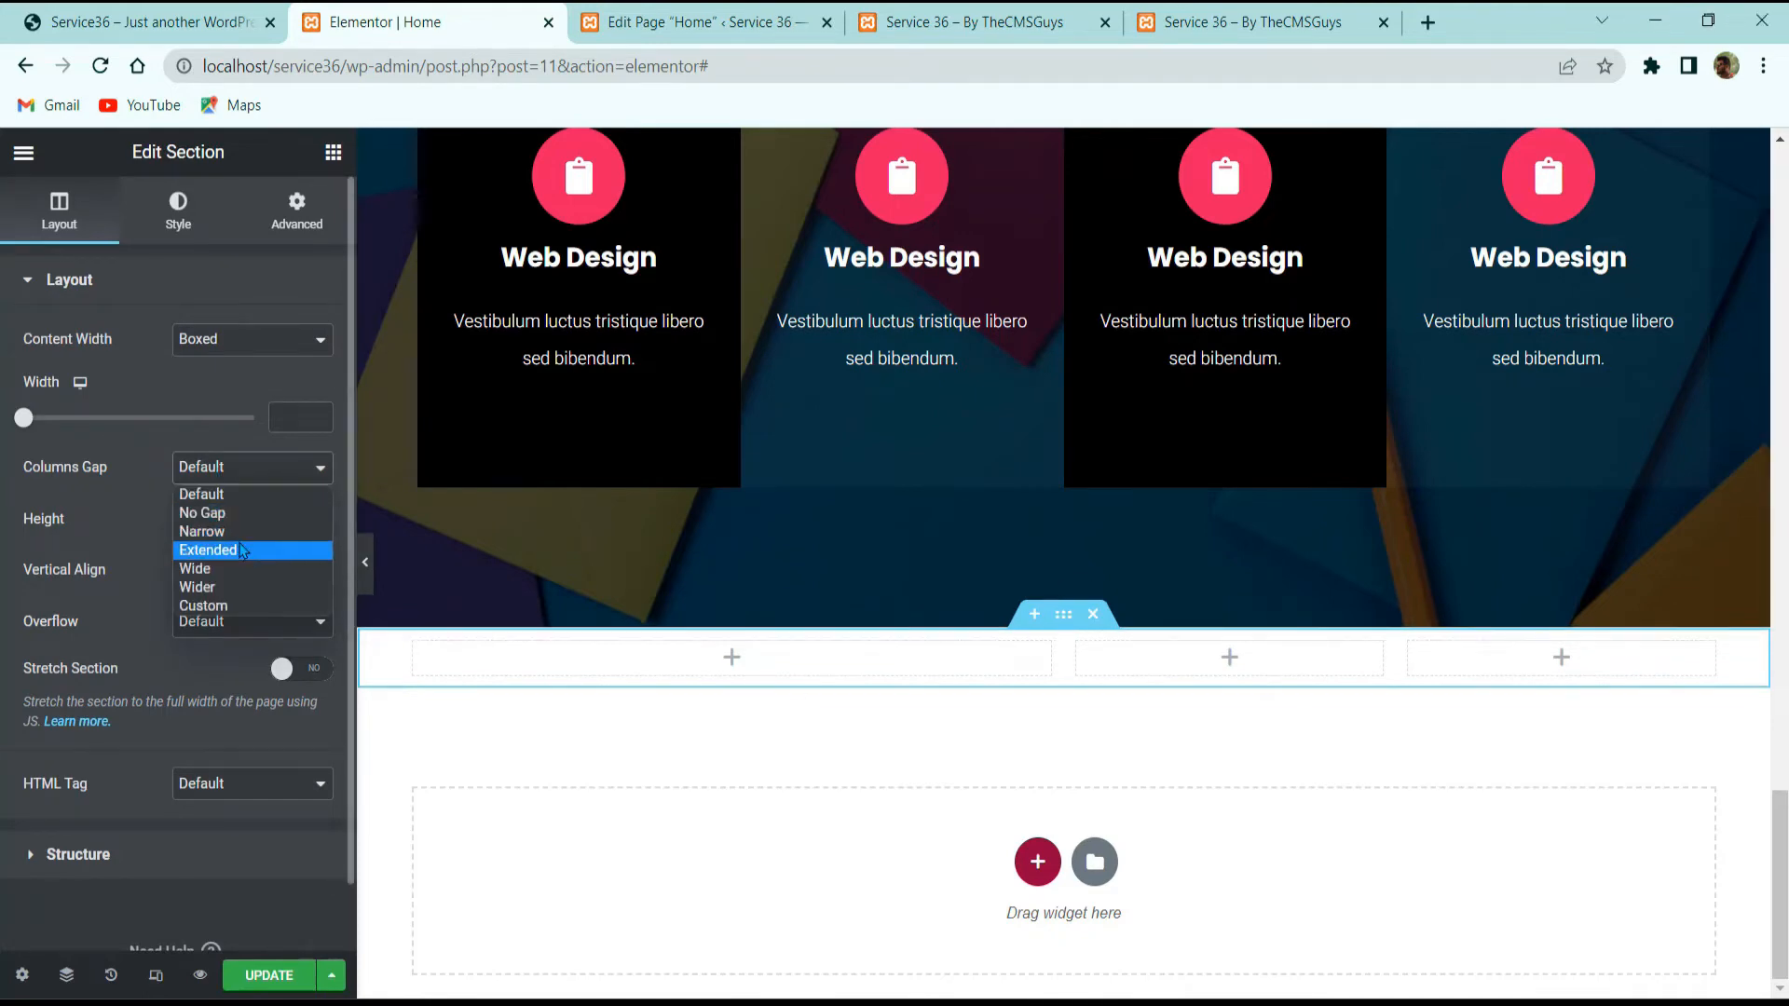
left_click(235, 551)
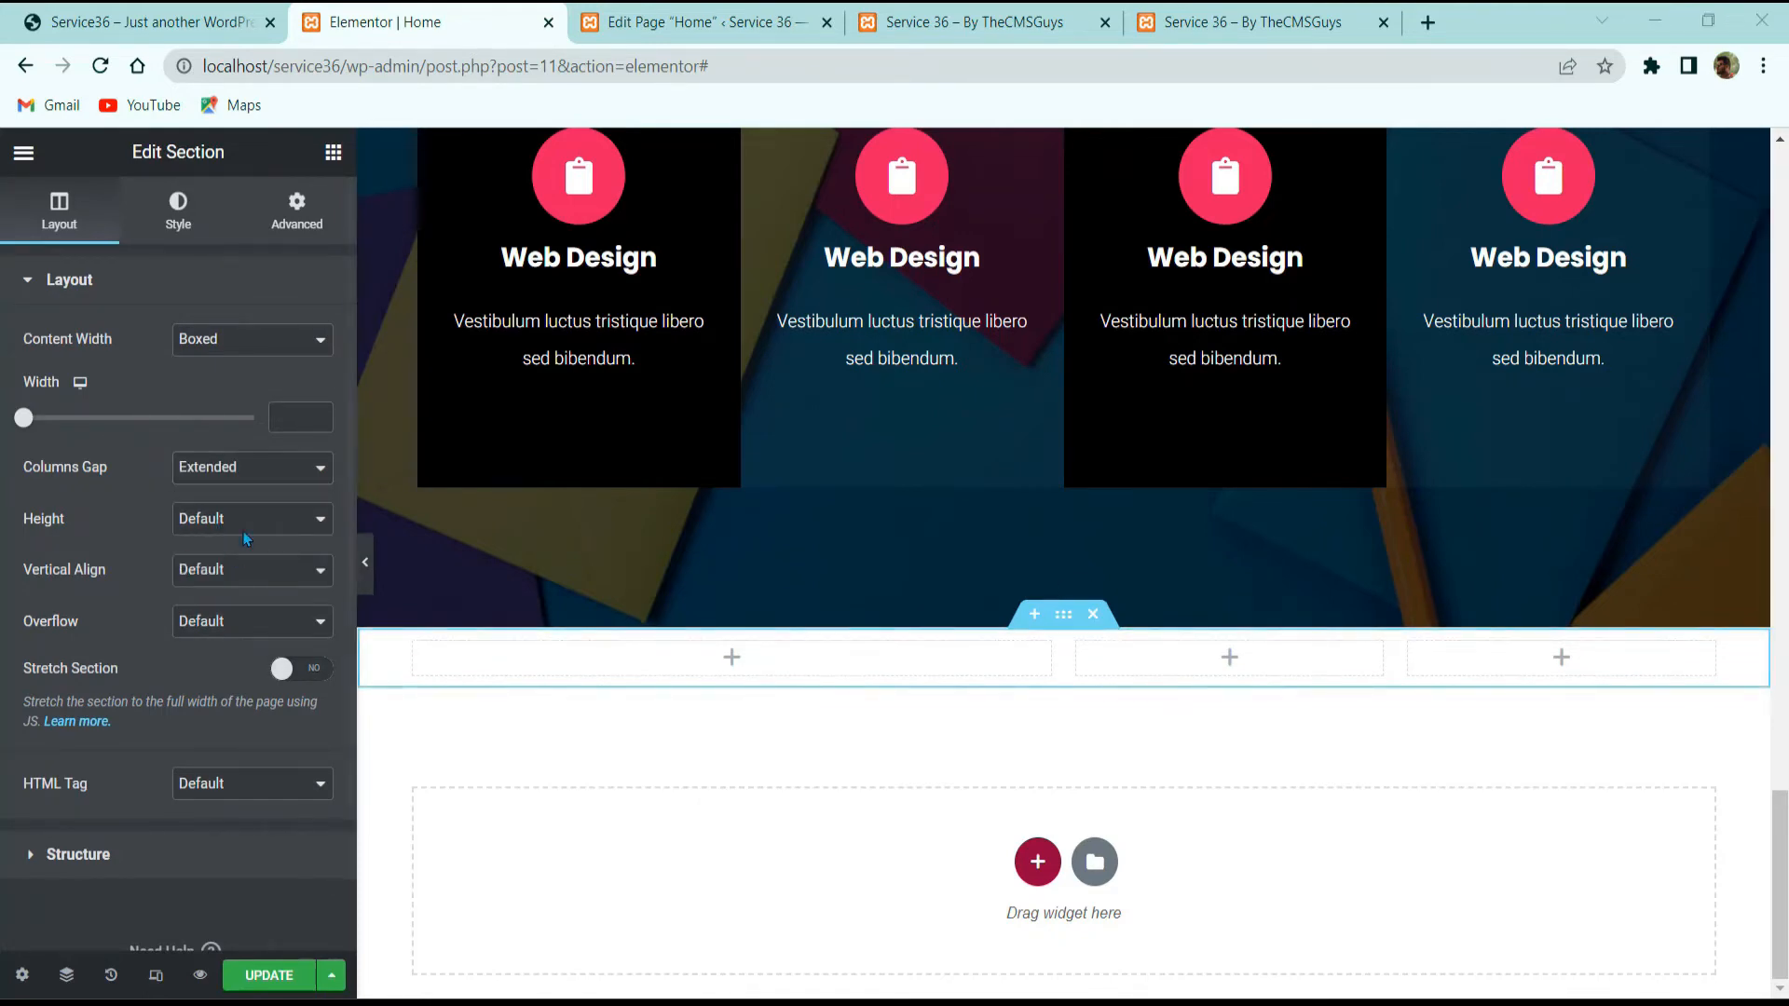
left_click(297, 212)
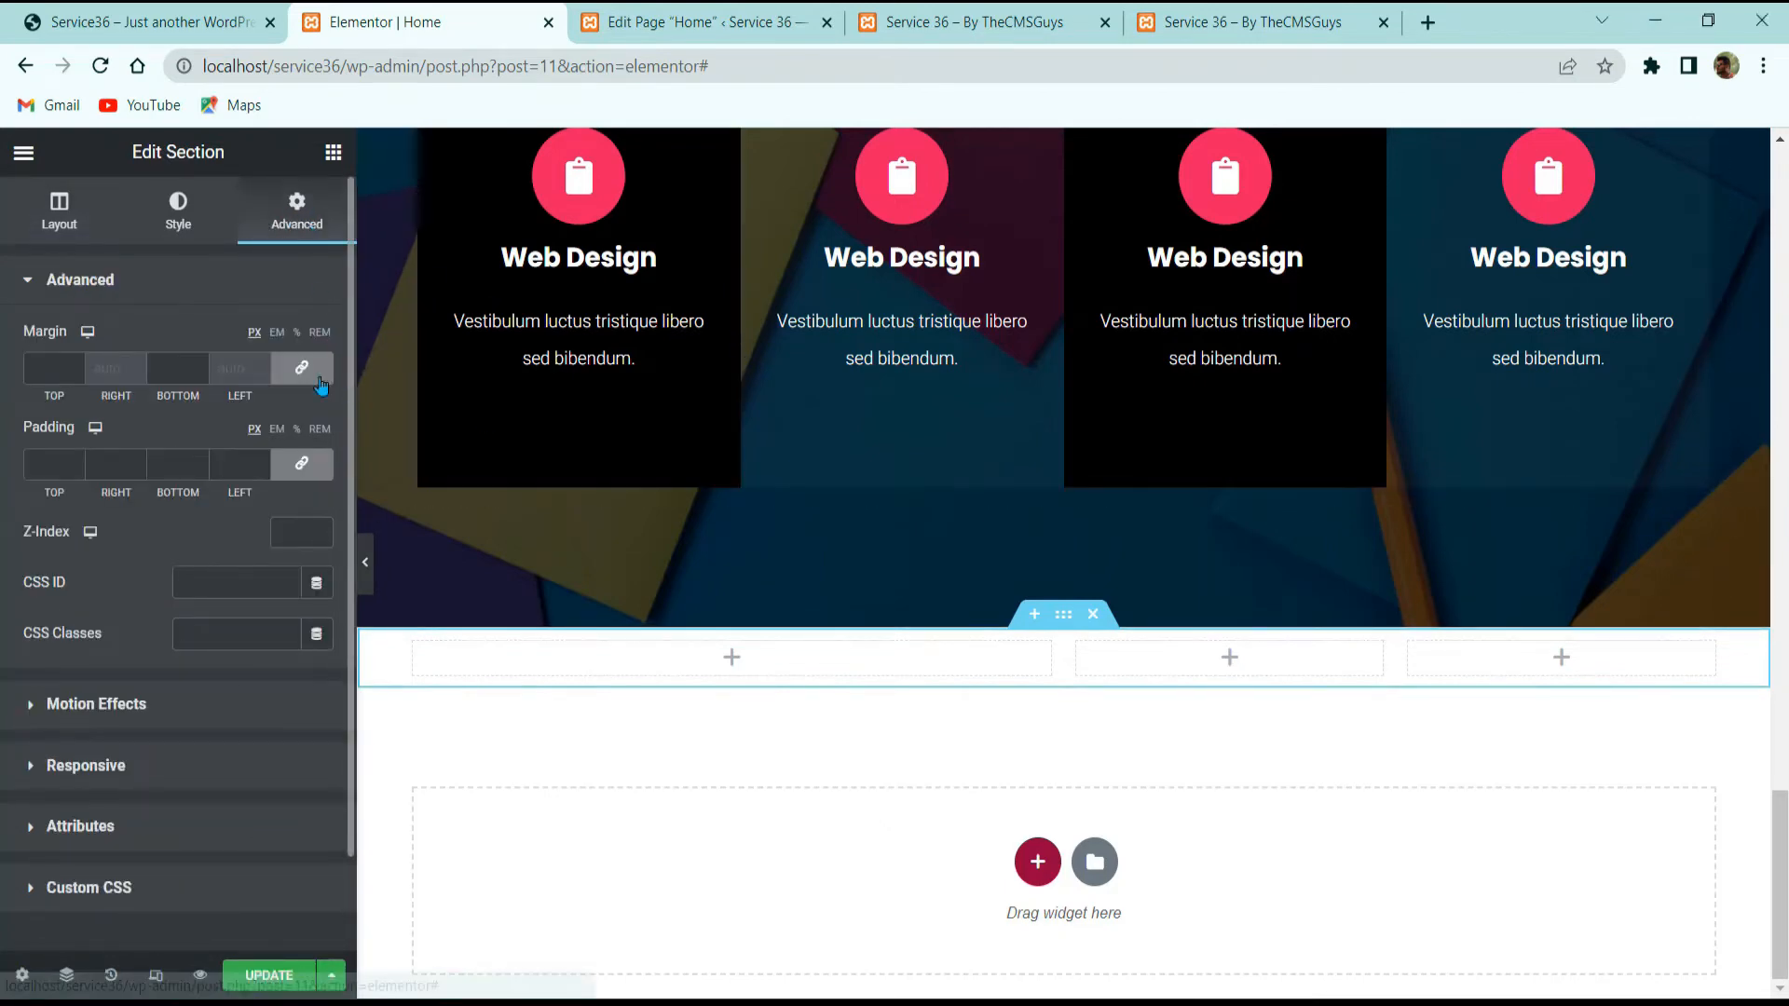
left_click(301, 463)
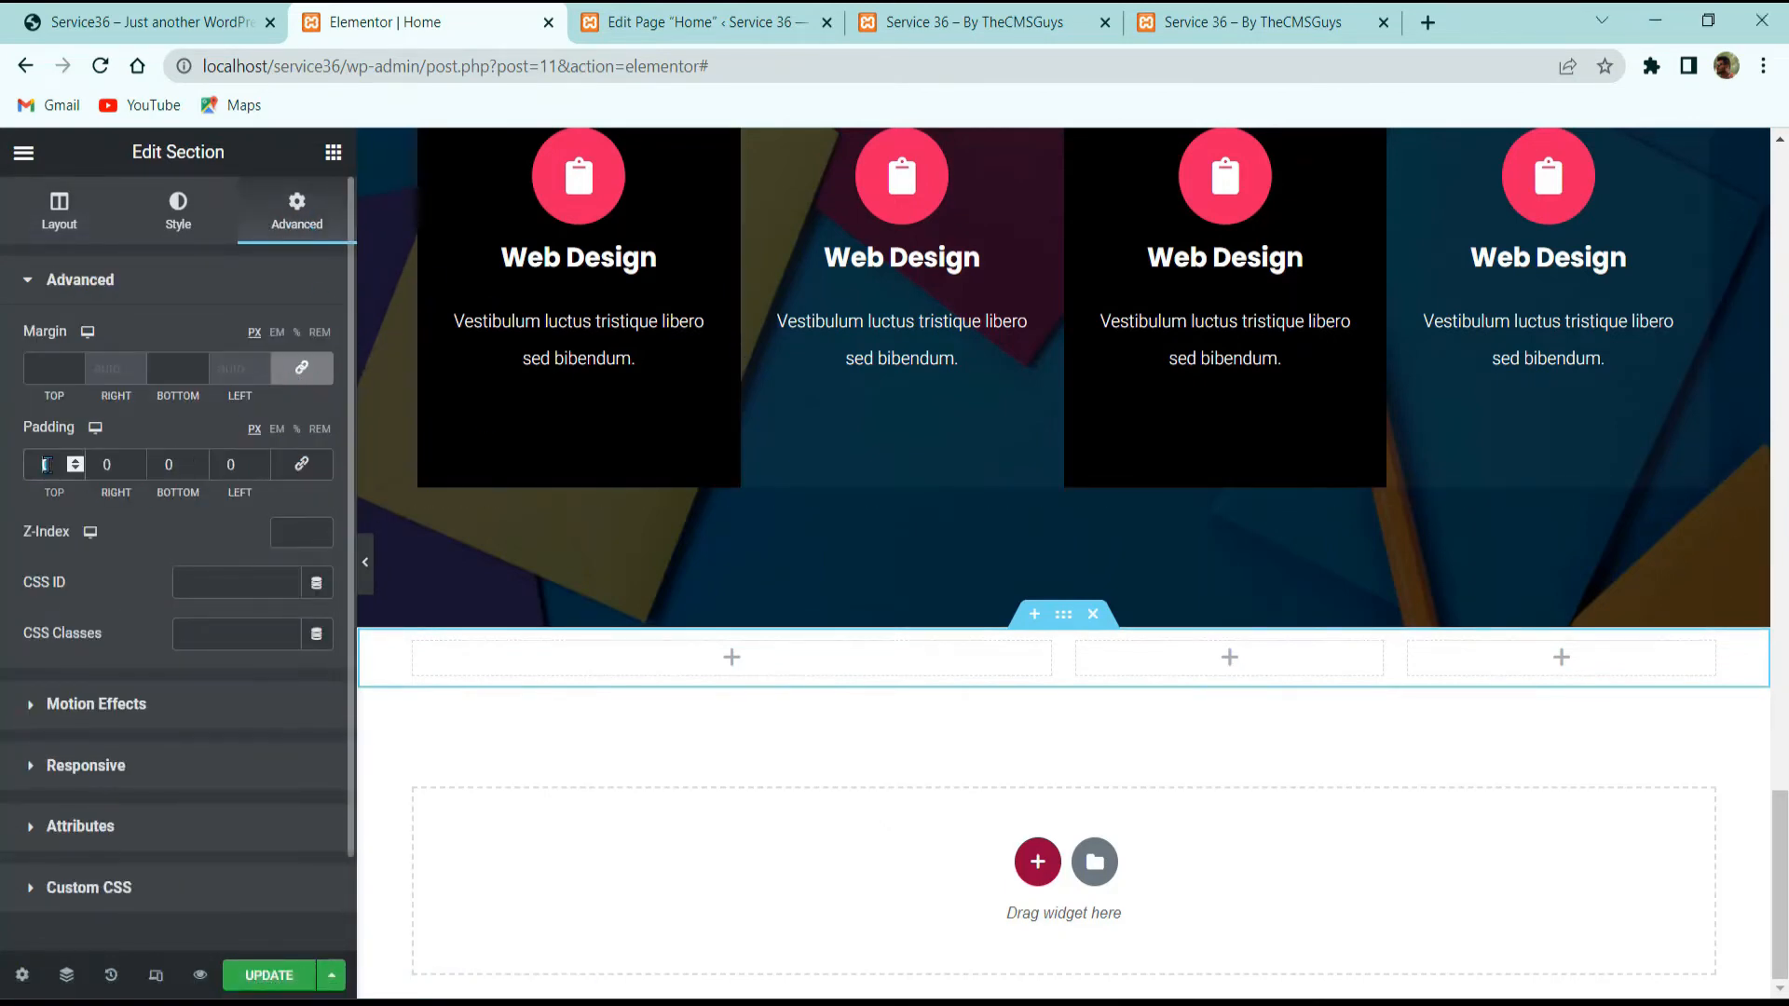
type("60")
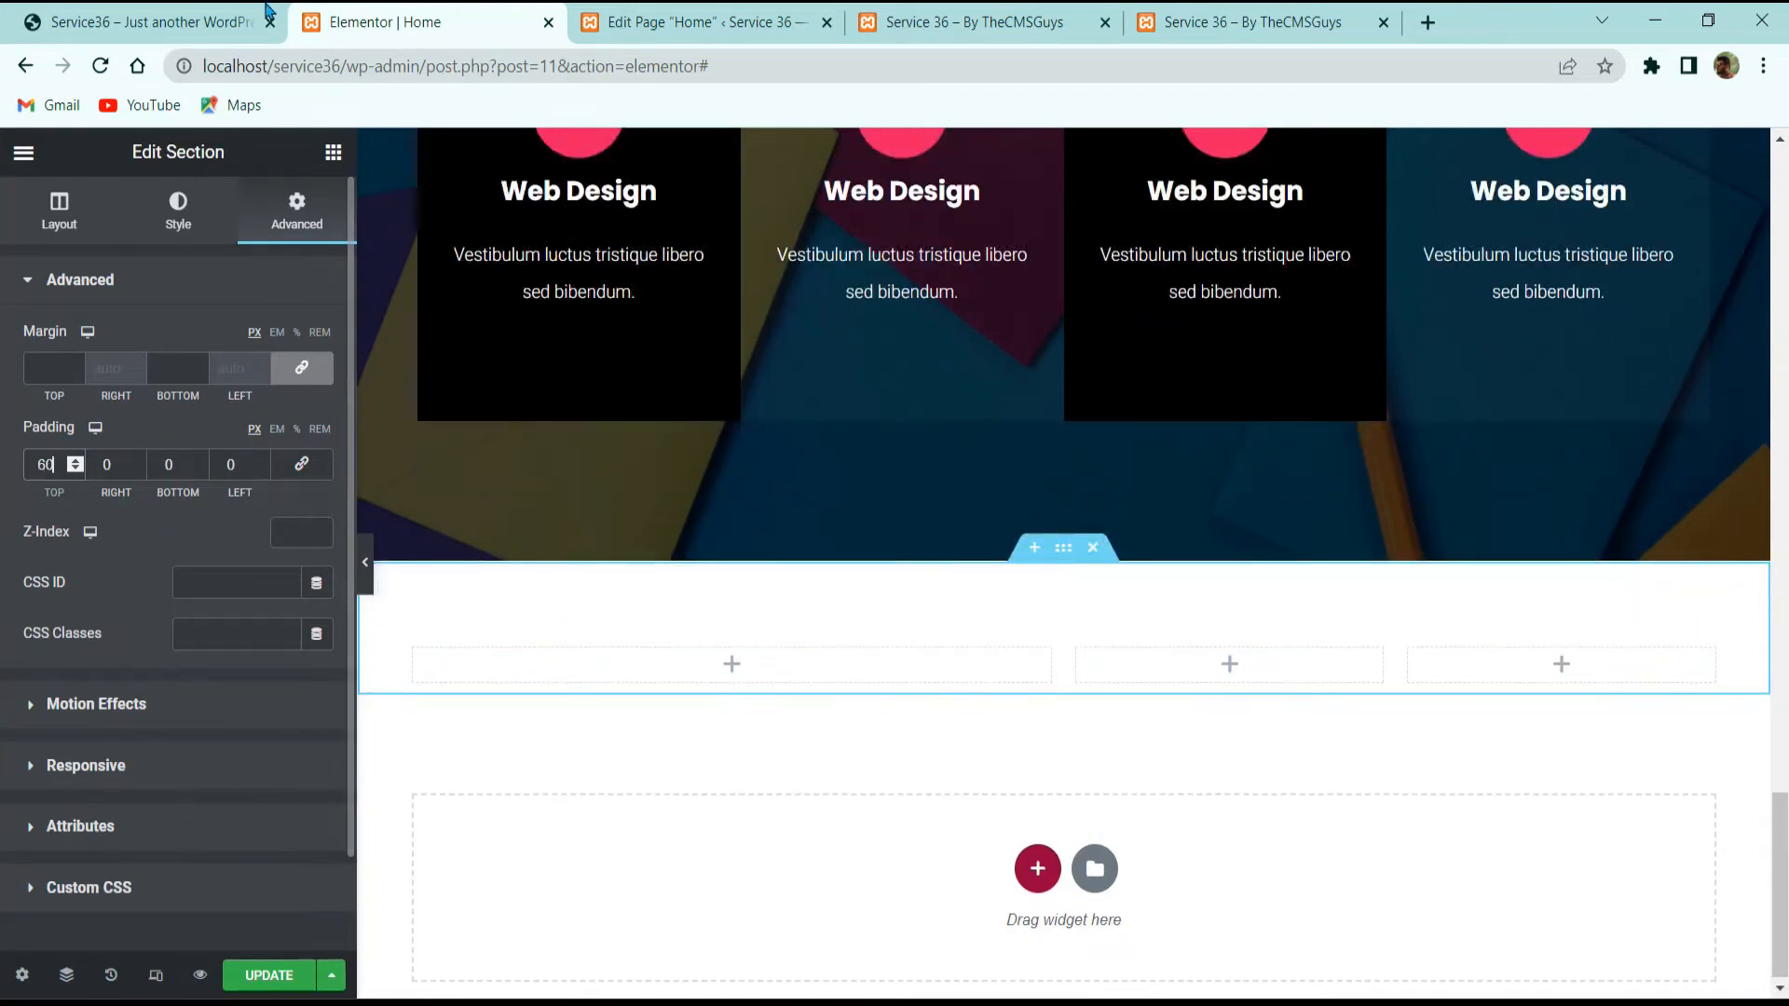
left_click(332, 152)
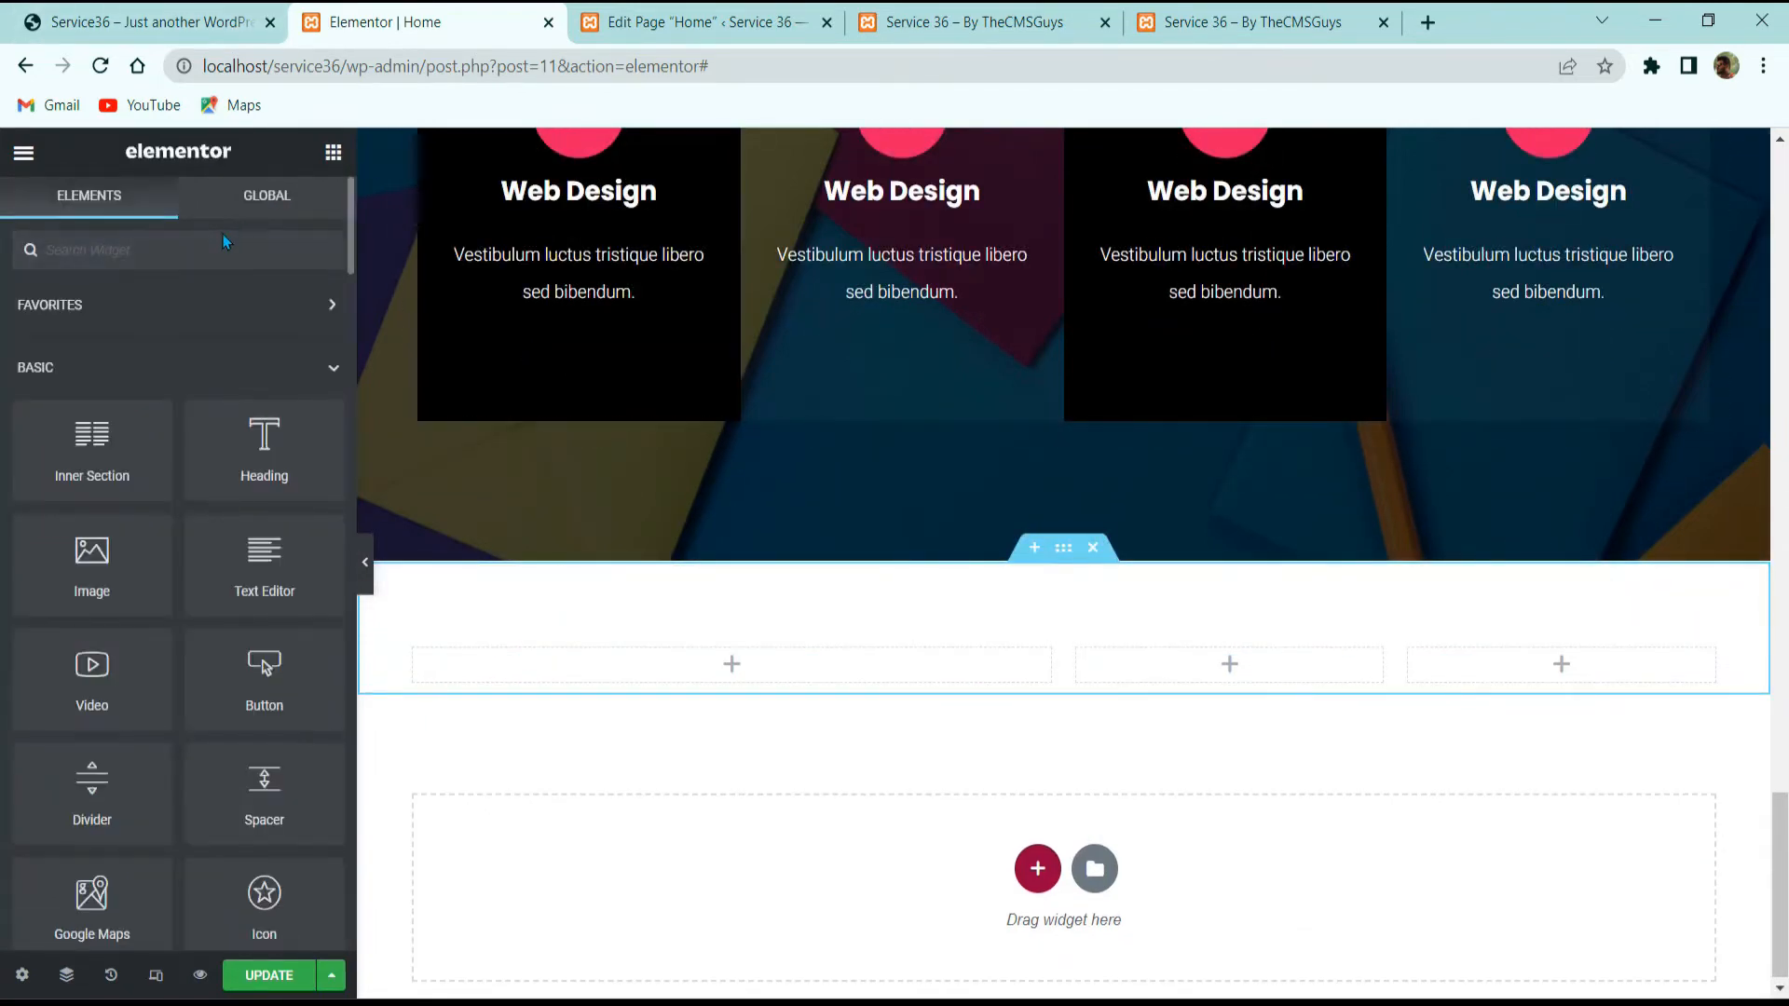
Step: Drop an Anggita Team widget into the first column and paste the reference member's name as its title
type("team")
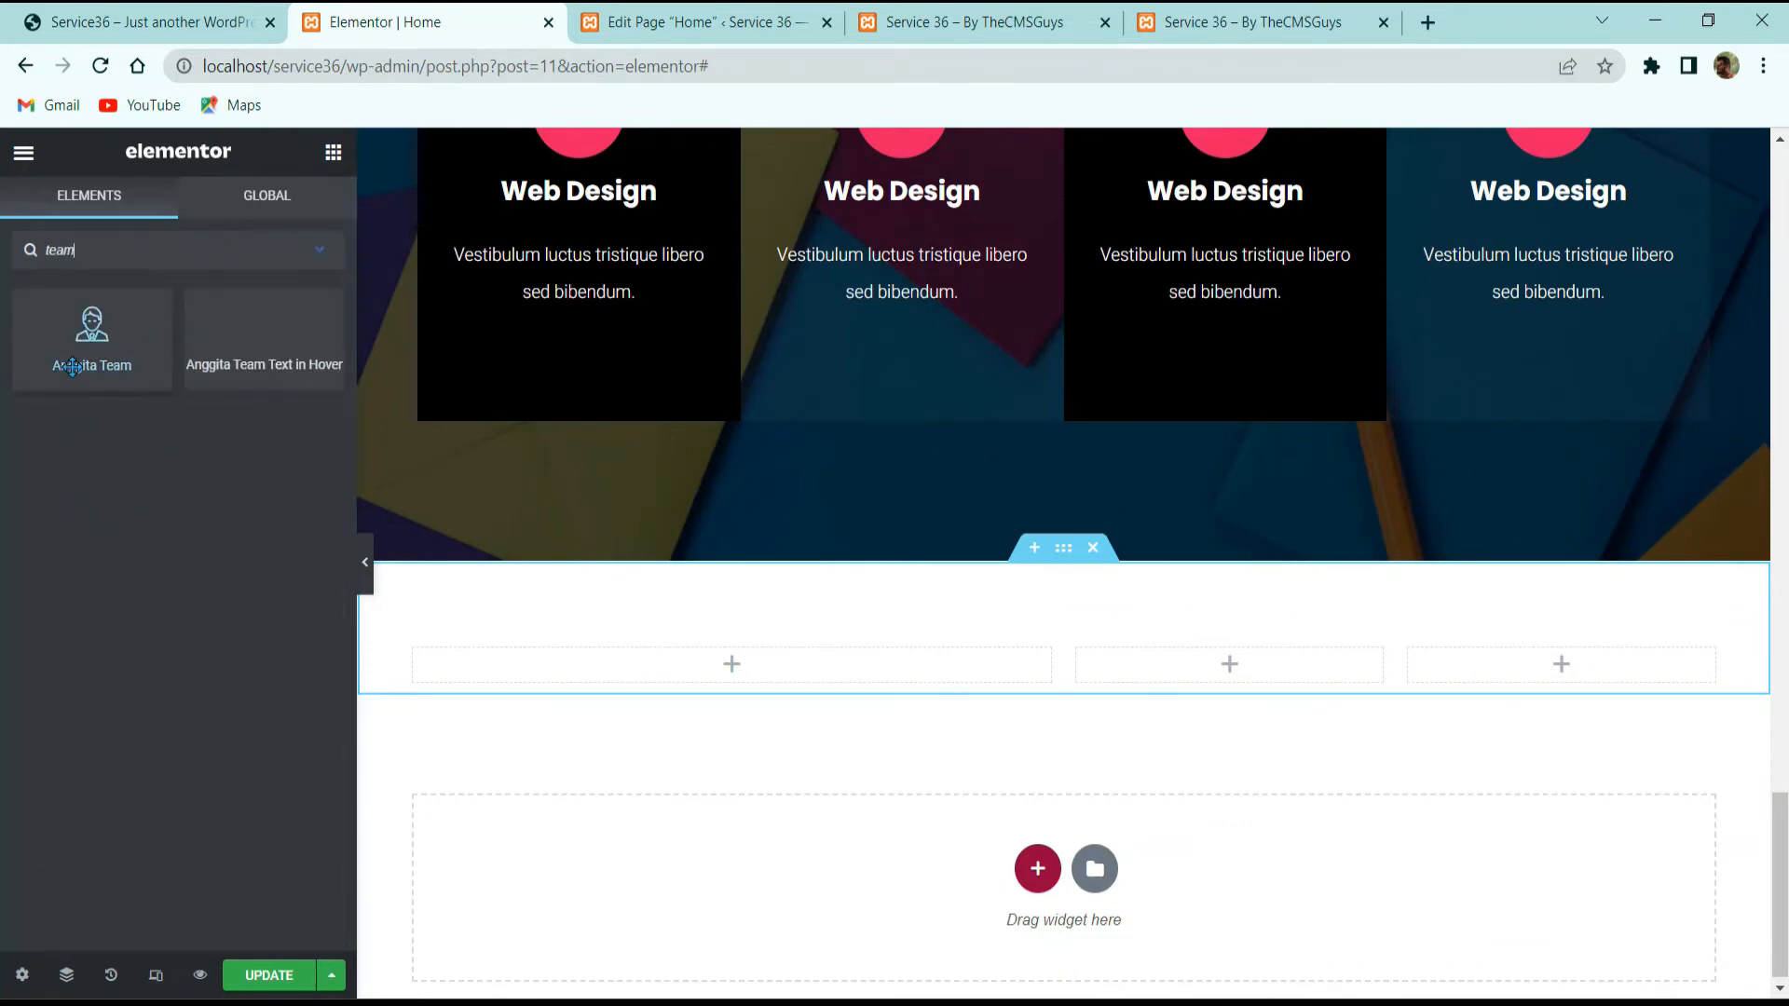
left_click_drag(73, 366, 574, 667)
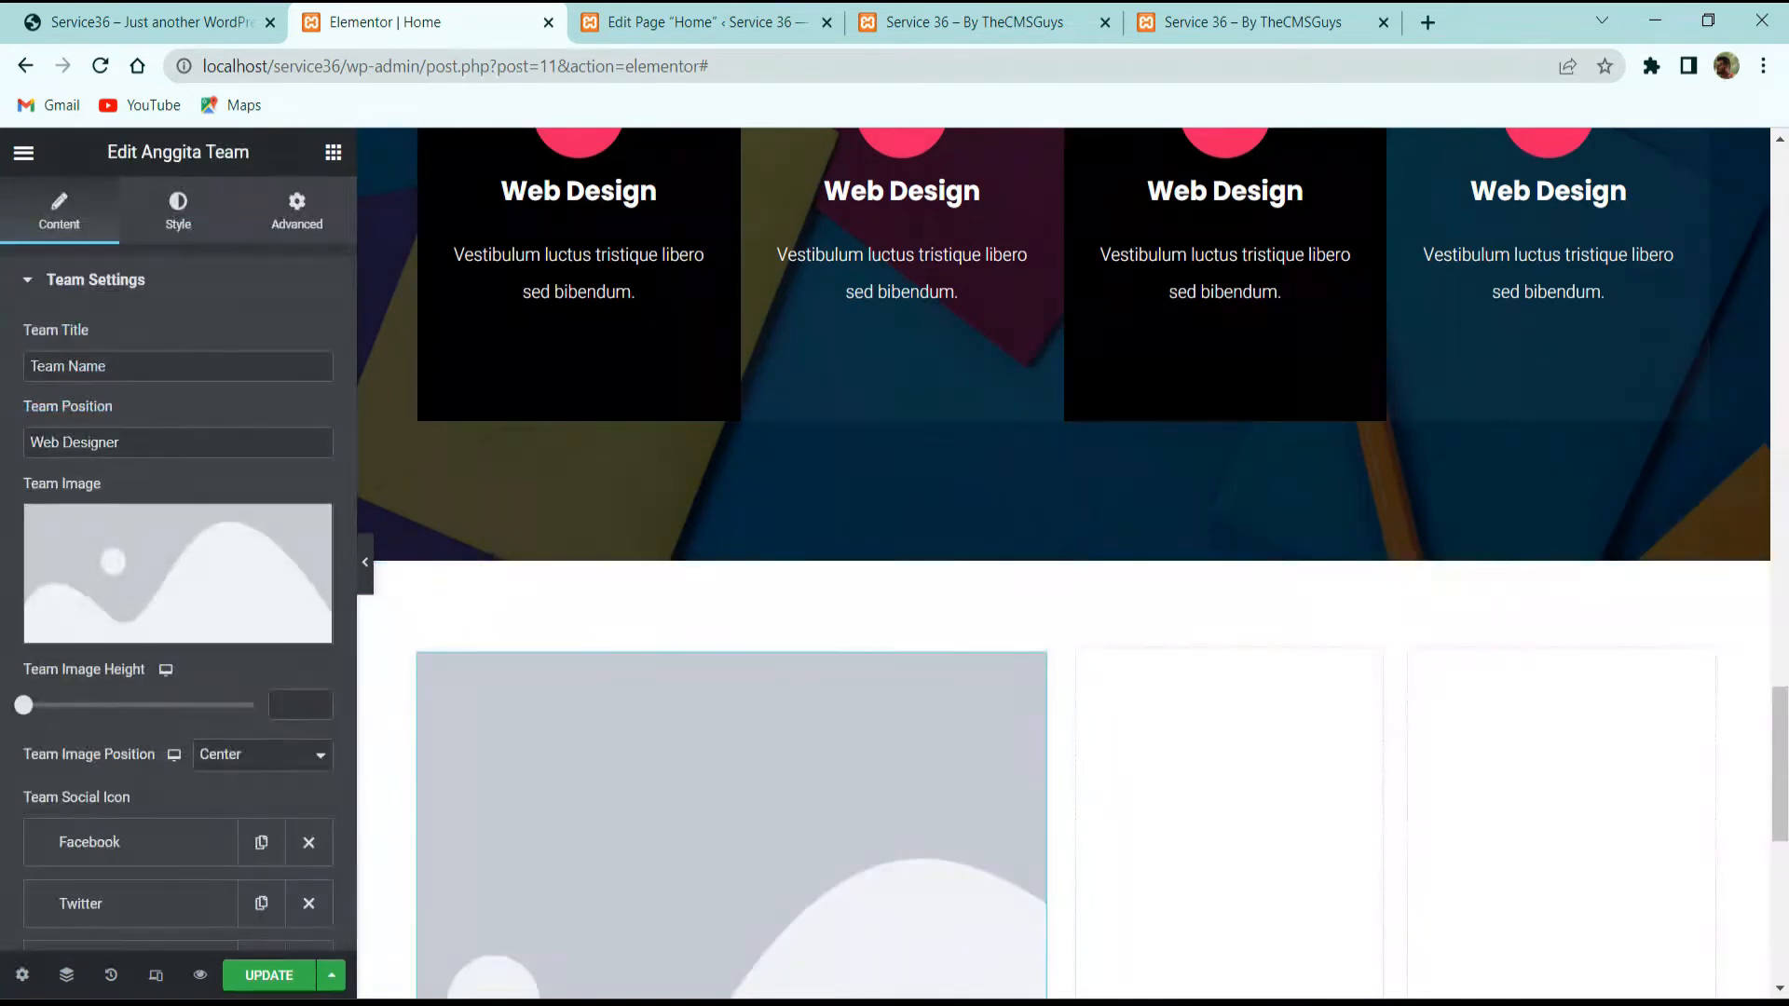
scroll(839, 708, "down", 5)
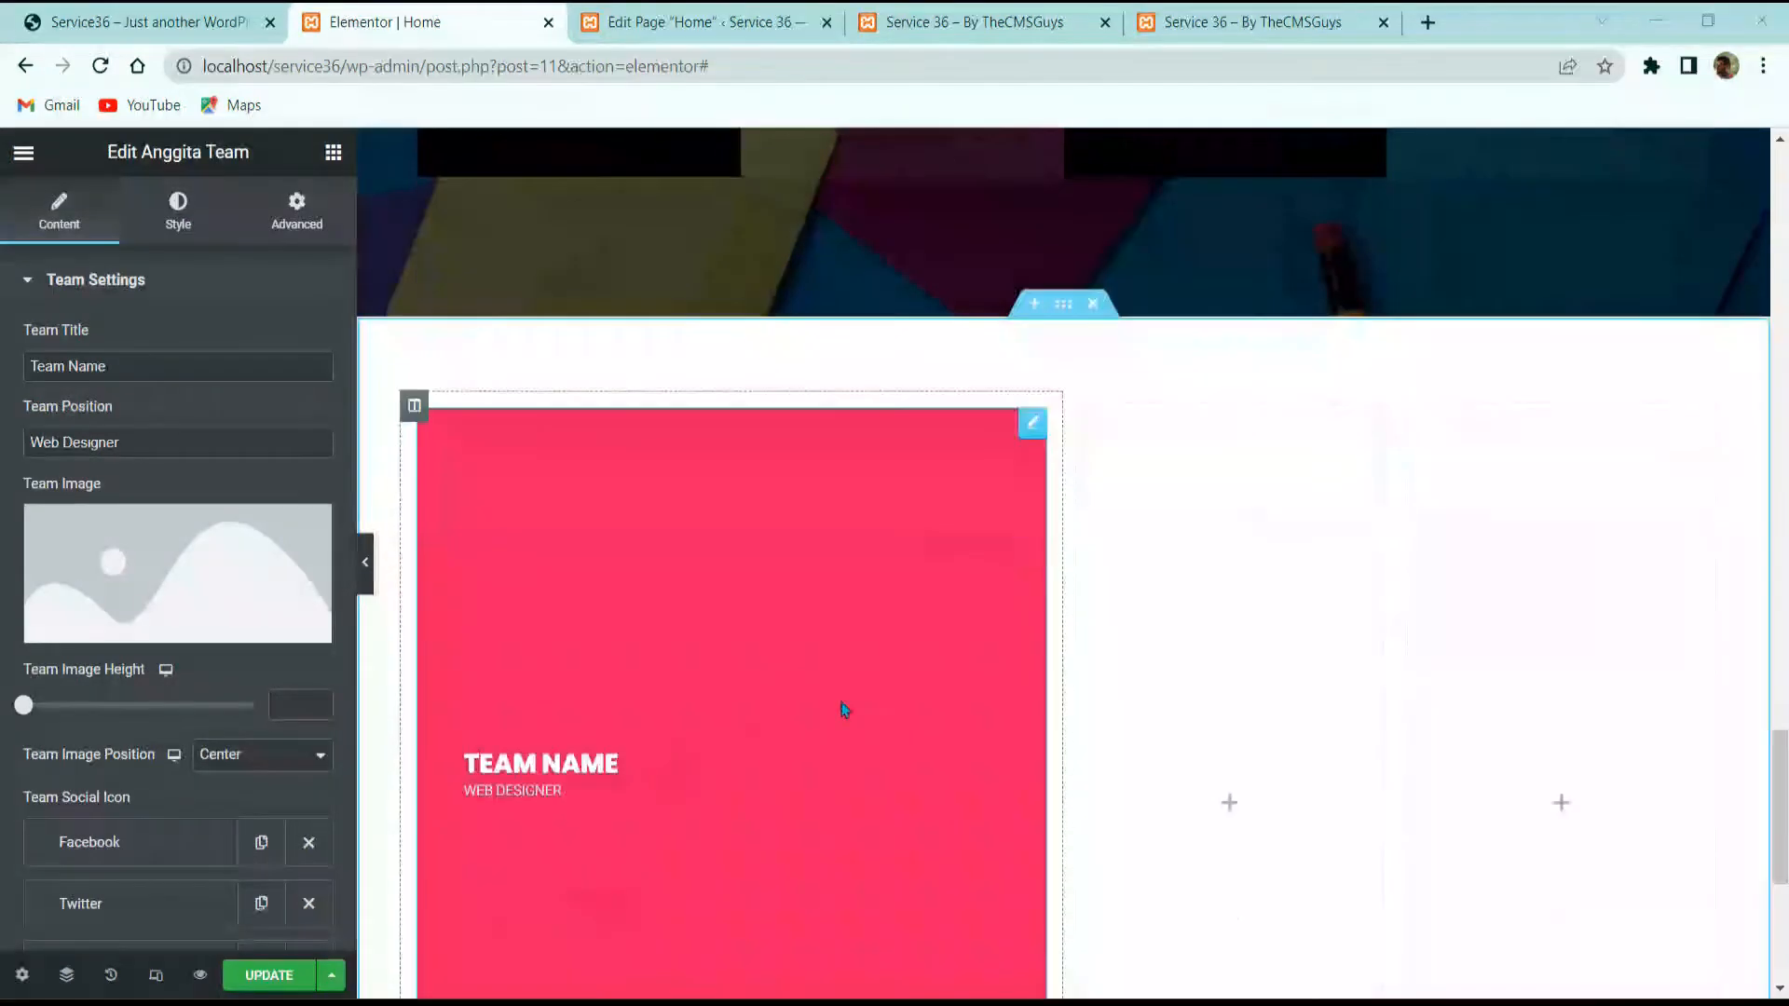
left_click(217, 15)
triple_click(448, 638)
key("ctrl+c")
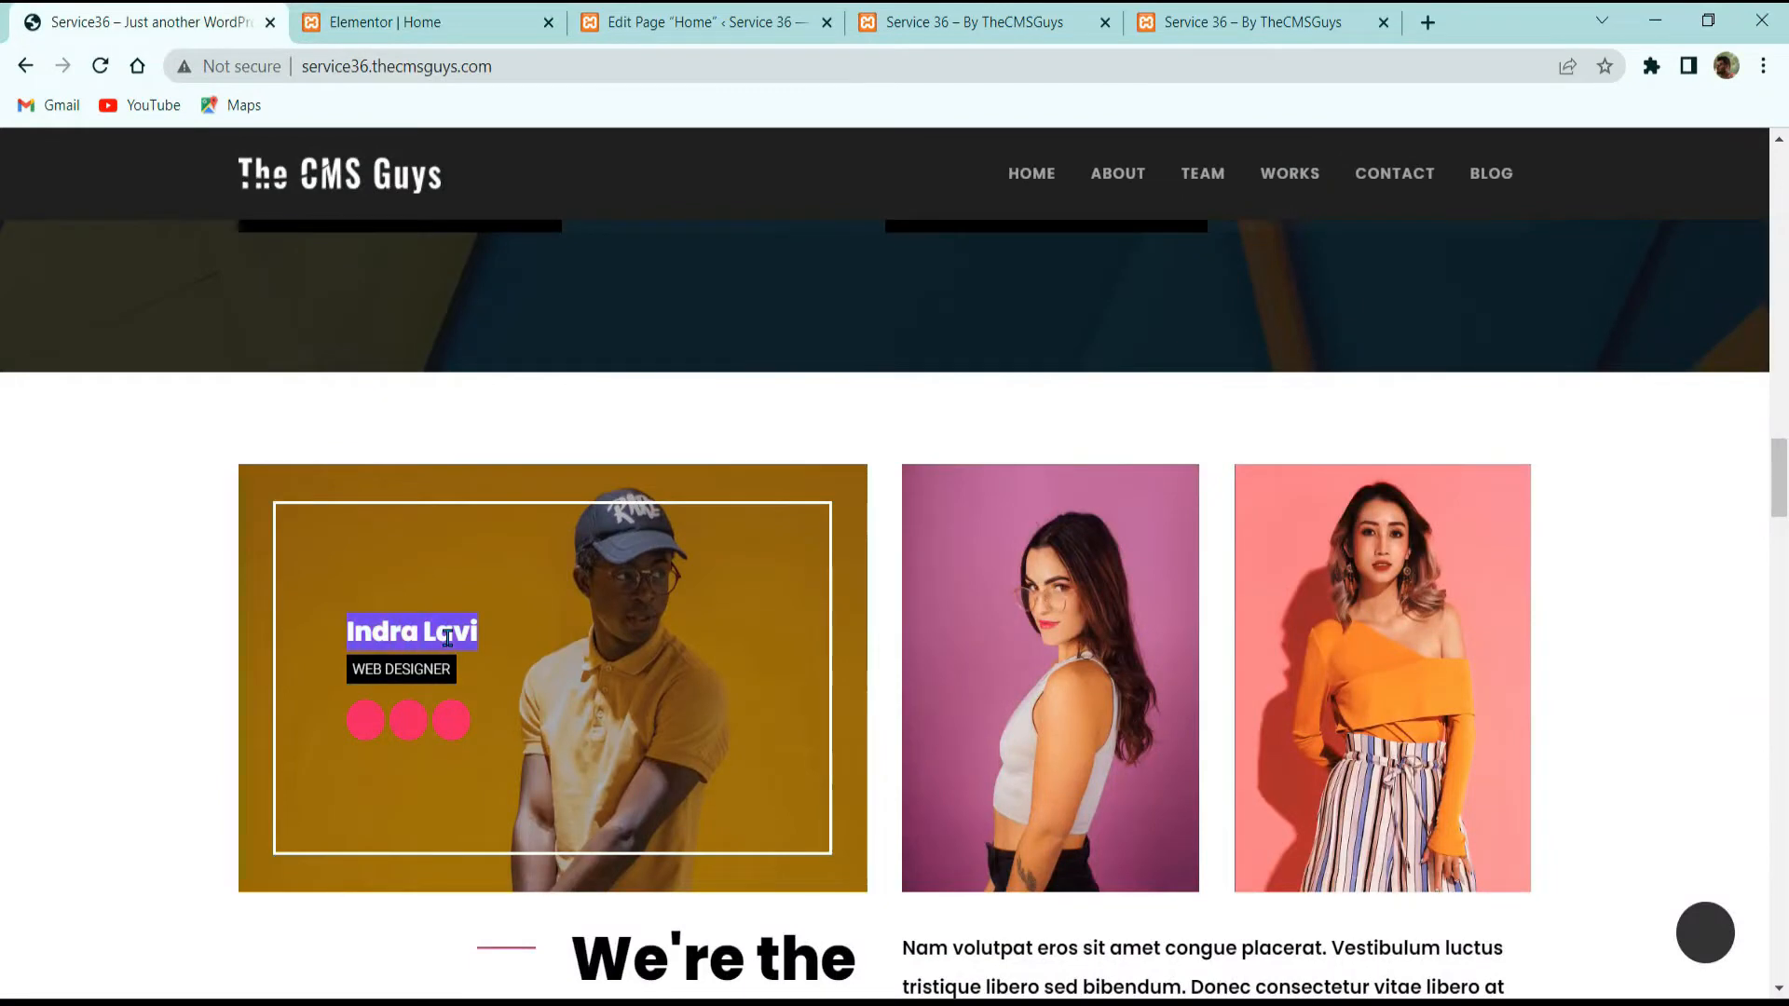
left_click(385, 22)
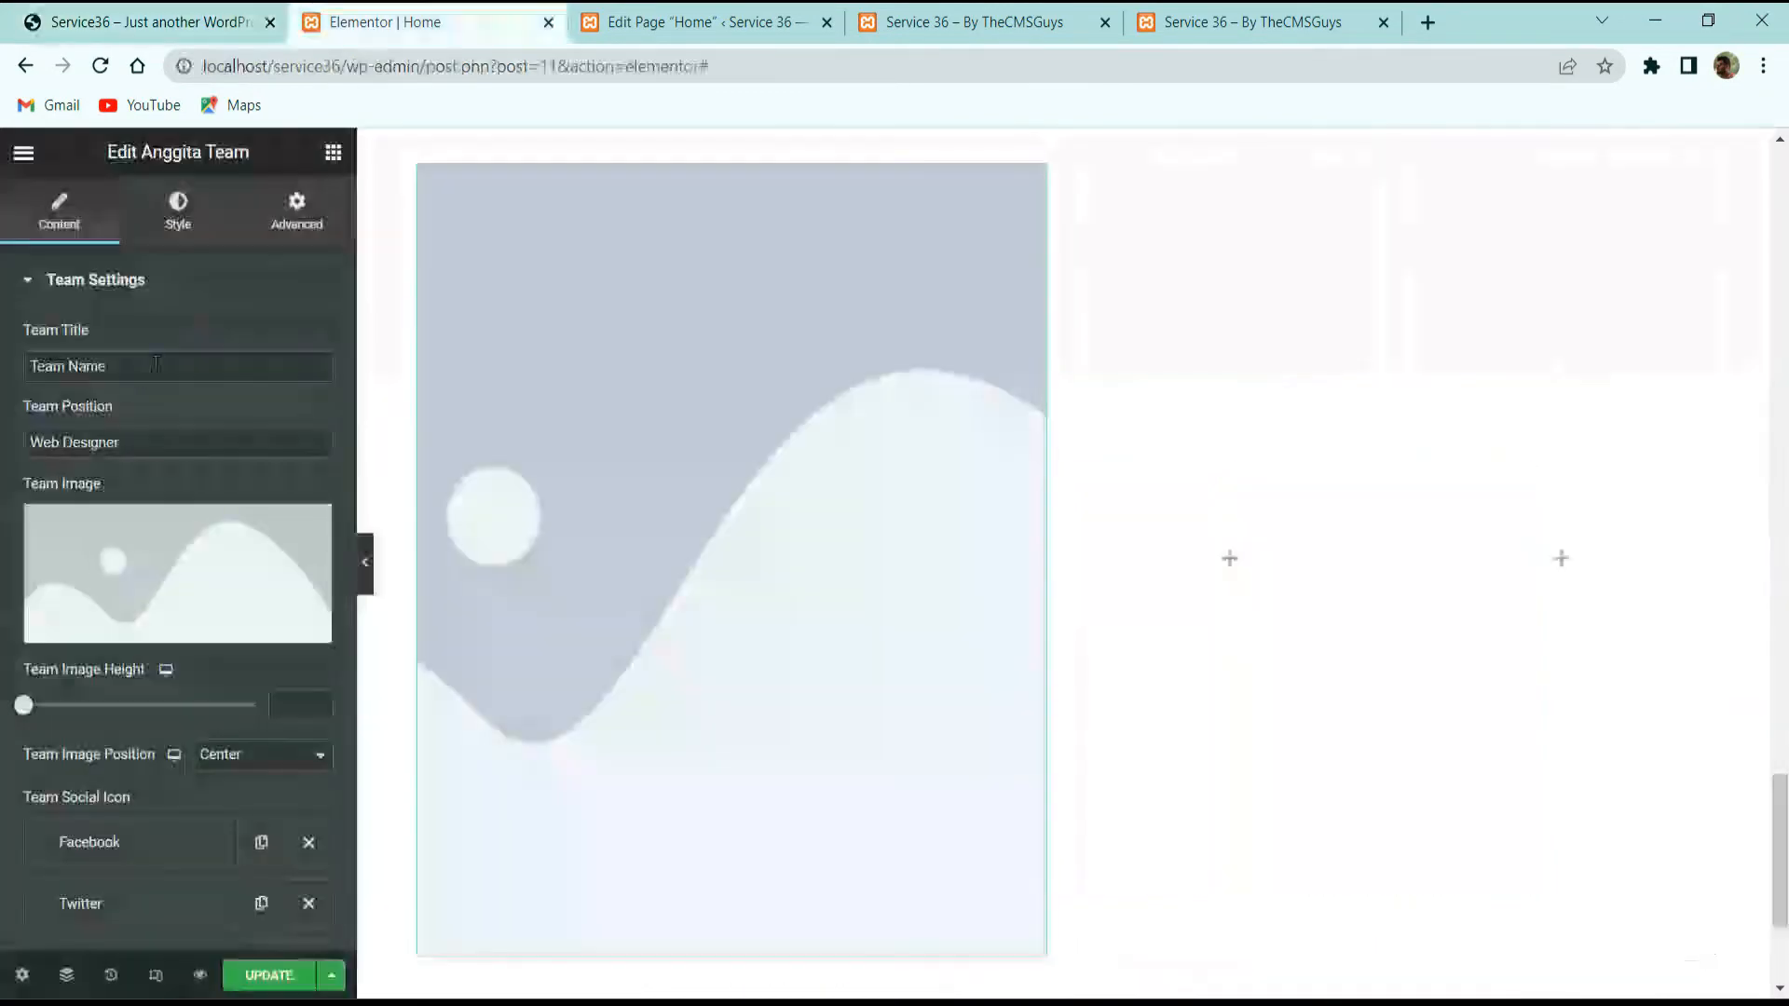
key("ctrl+v")
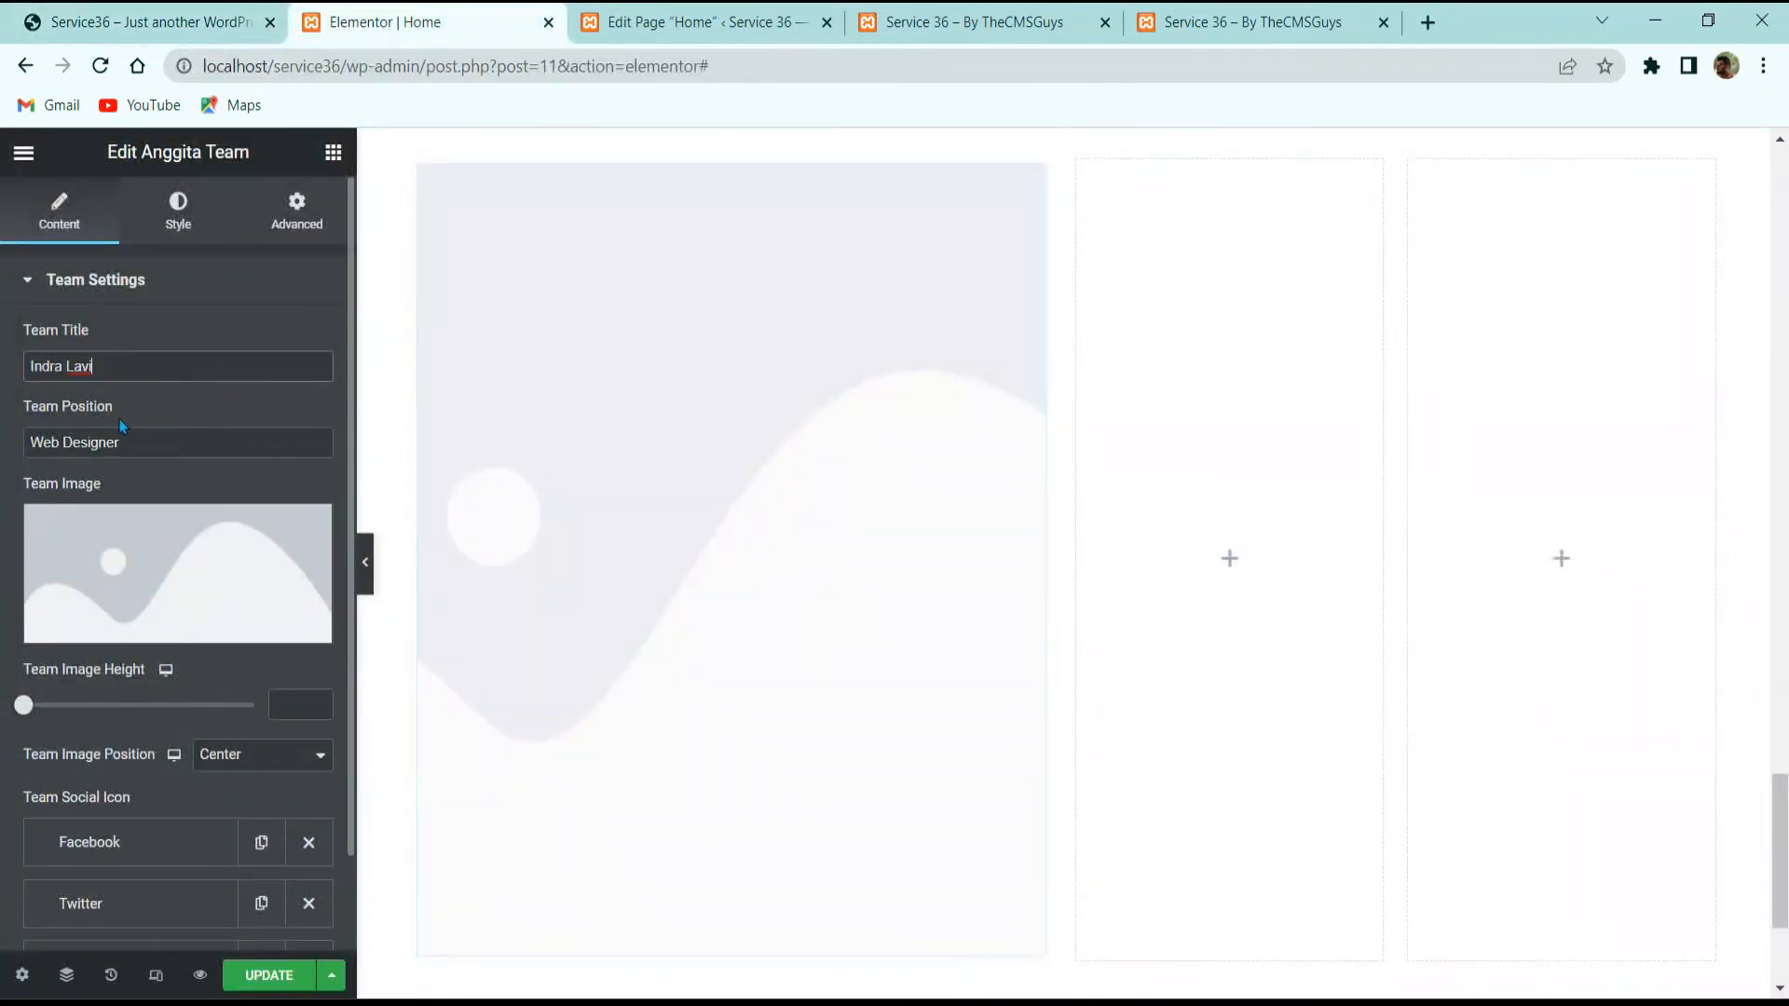
Step: Set the Team Position to WEB DESIGNER, copied from the reference site
left_click(149, 21)
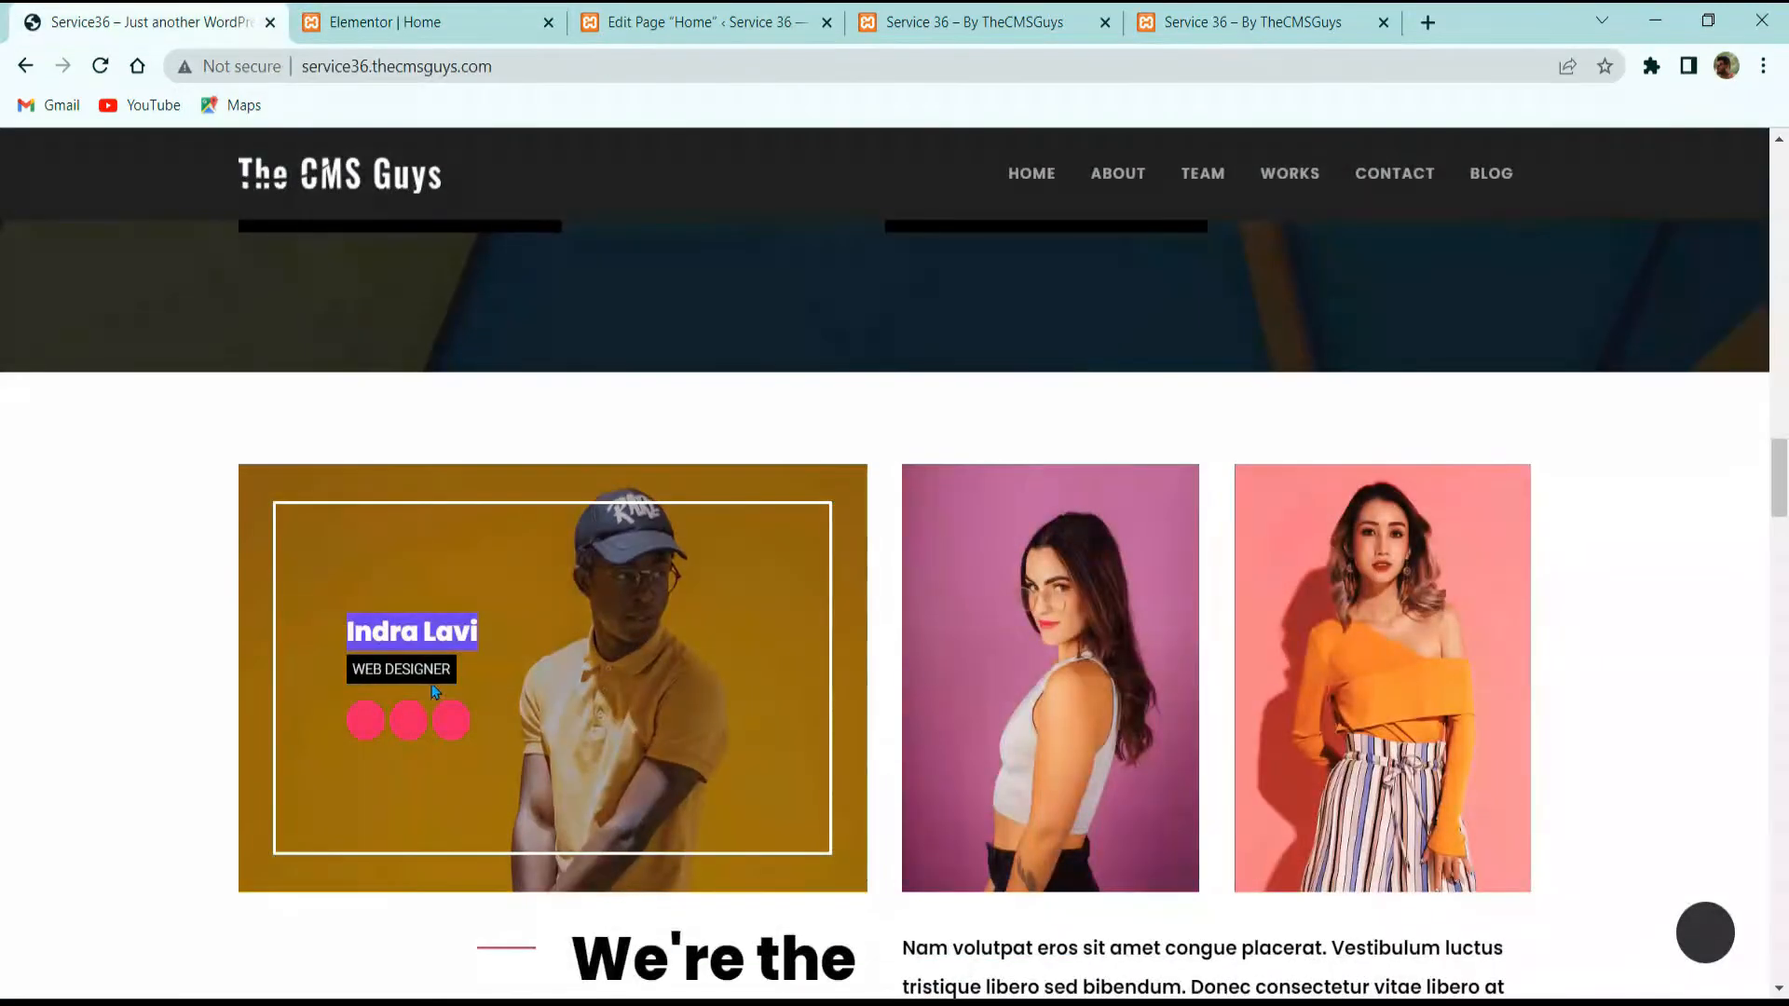
triple_click(424, 669)
key("ctrl+c")
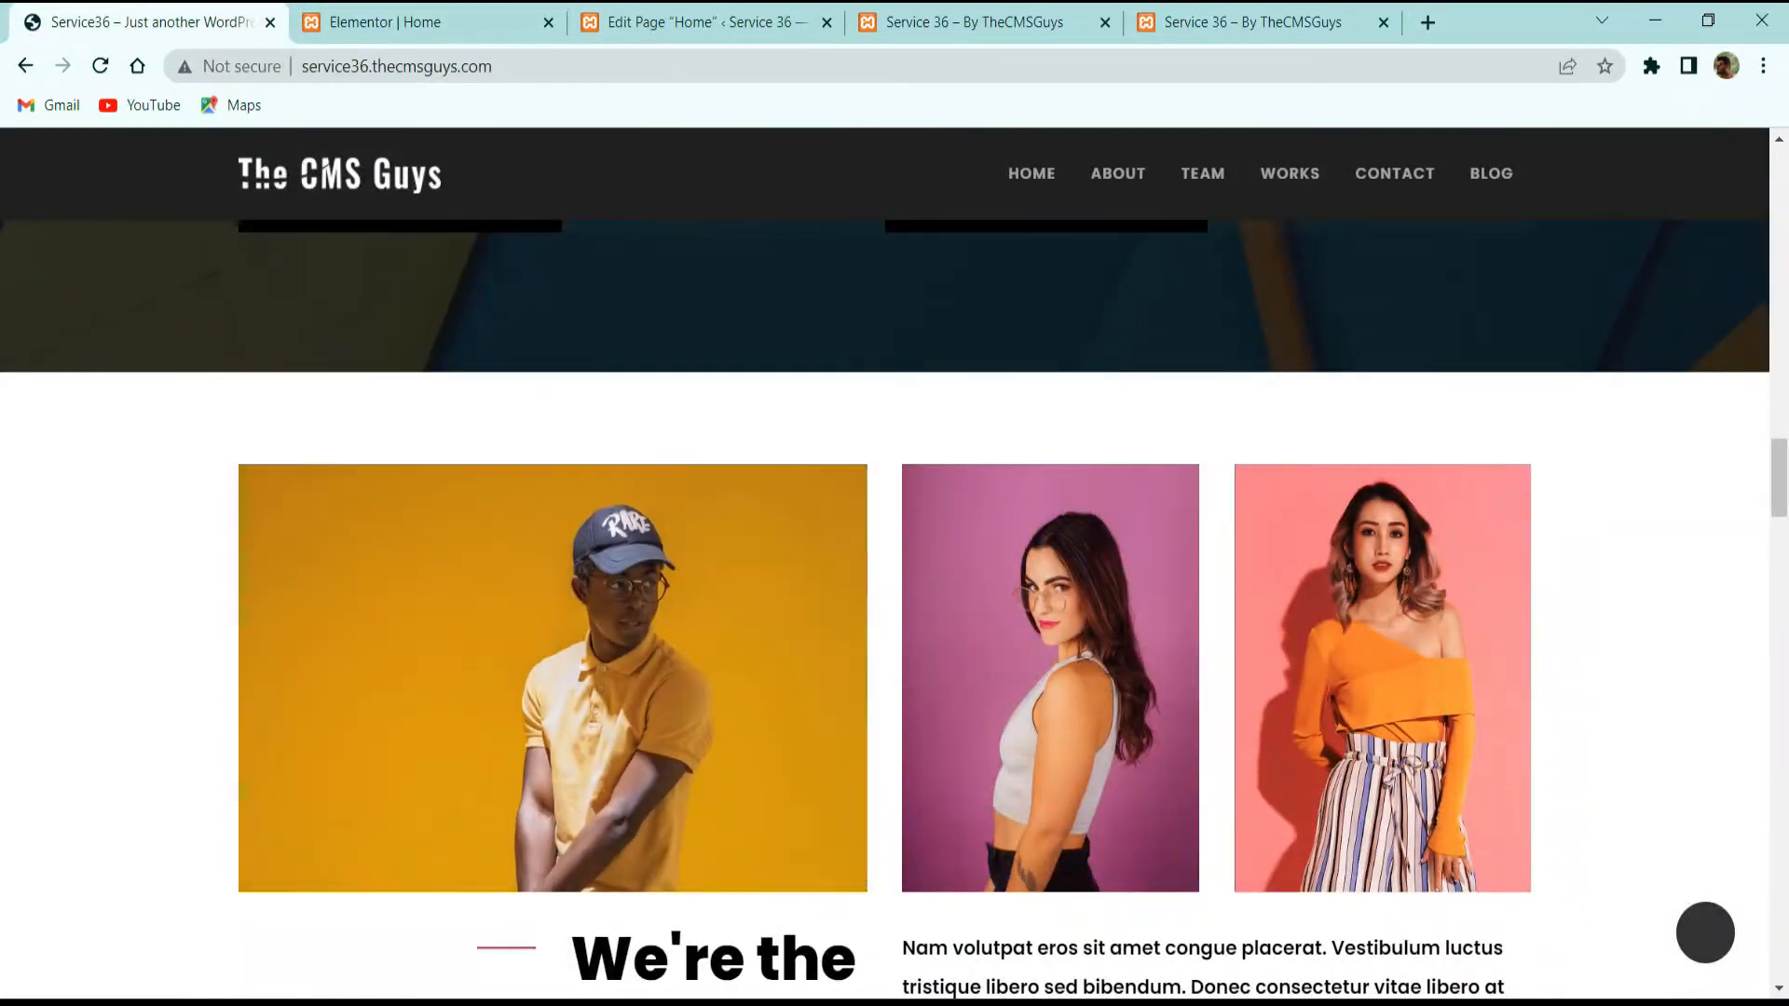
left_click(443, 21)
left_click(192, 454)
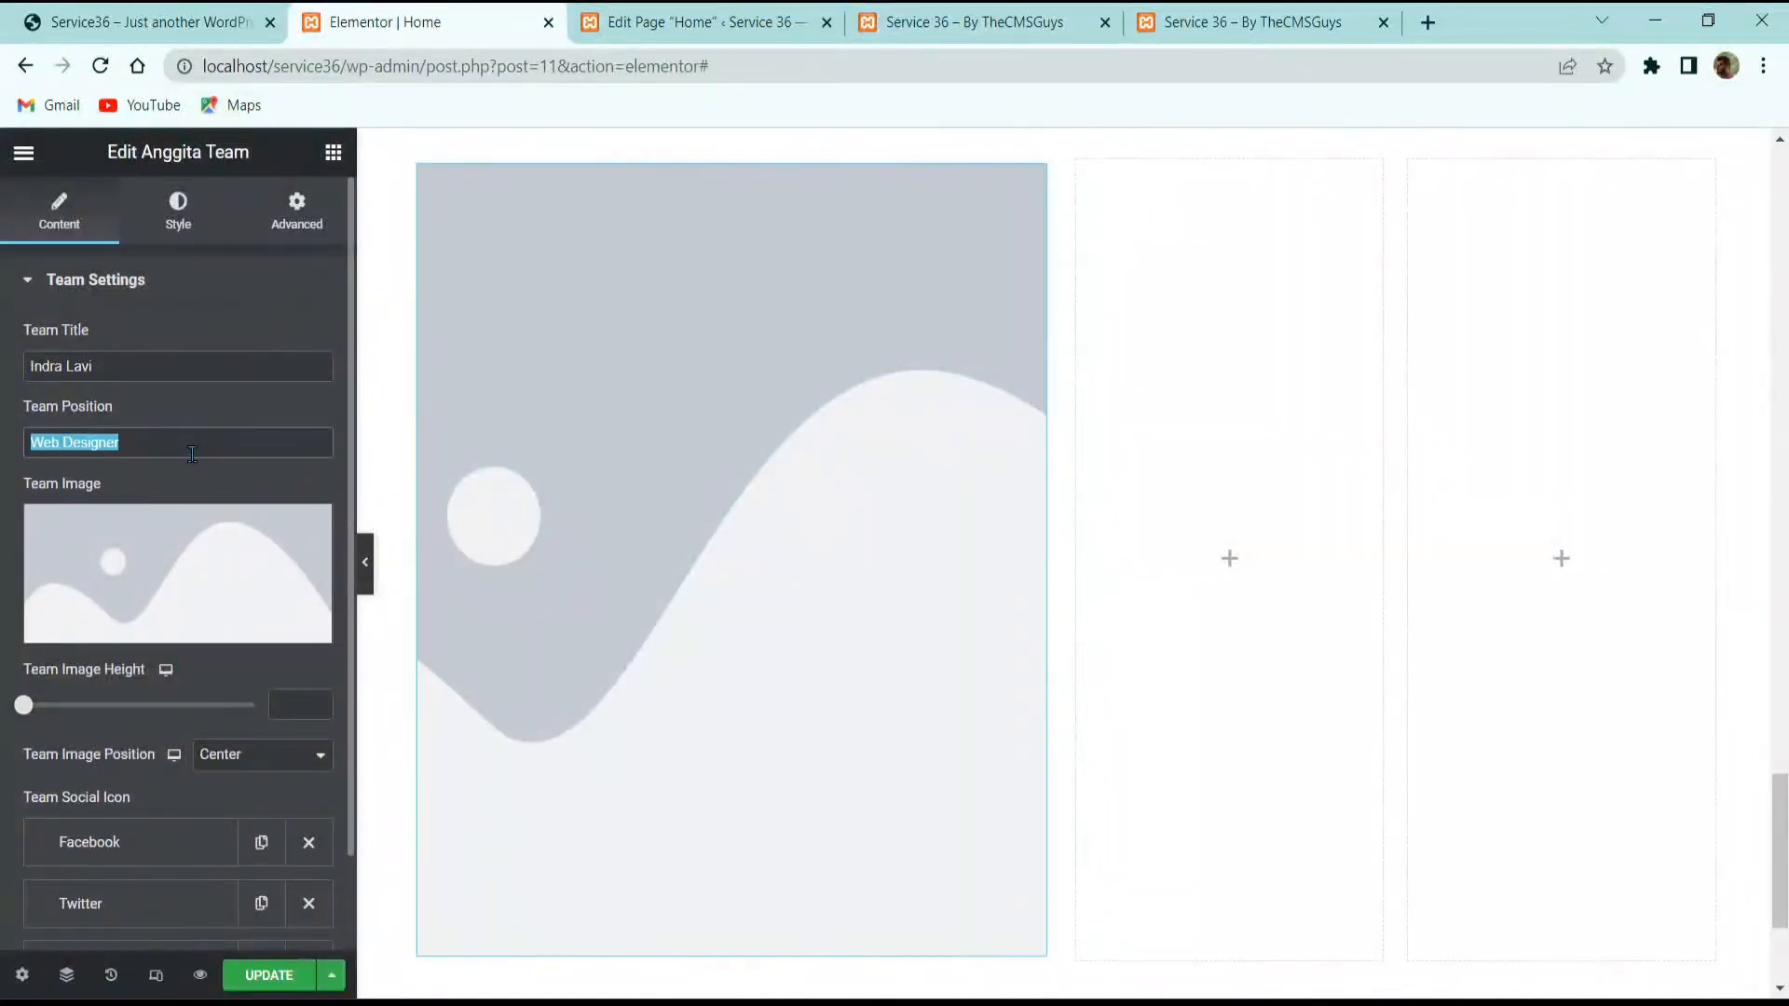
key("ctrl+v")
left_click(223, 629)
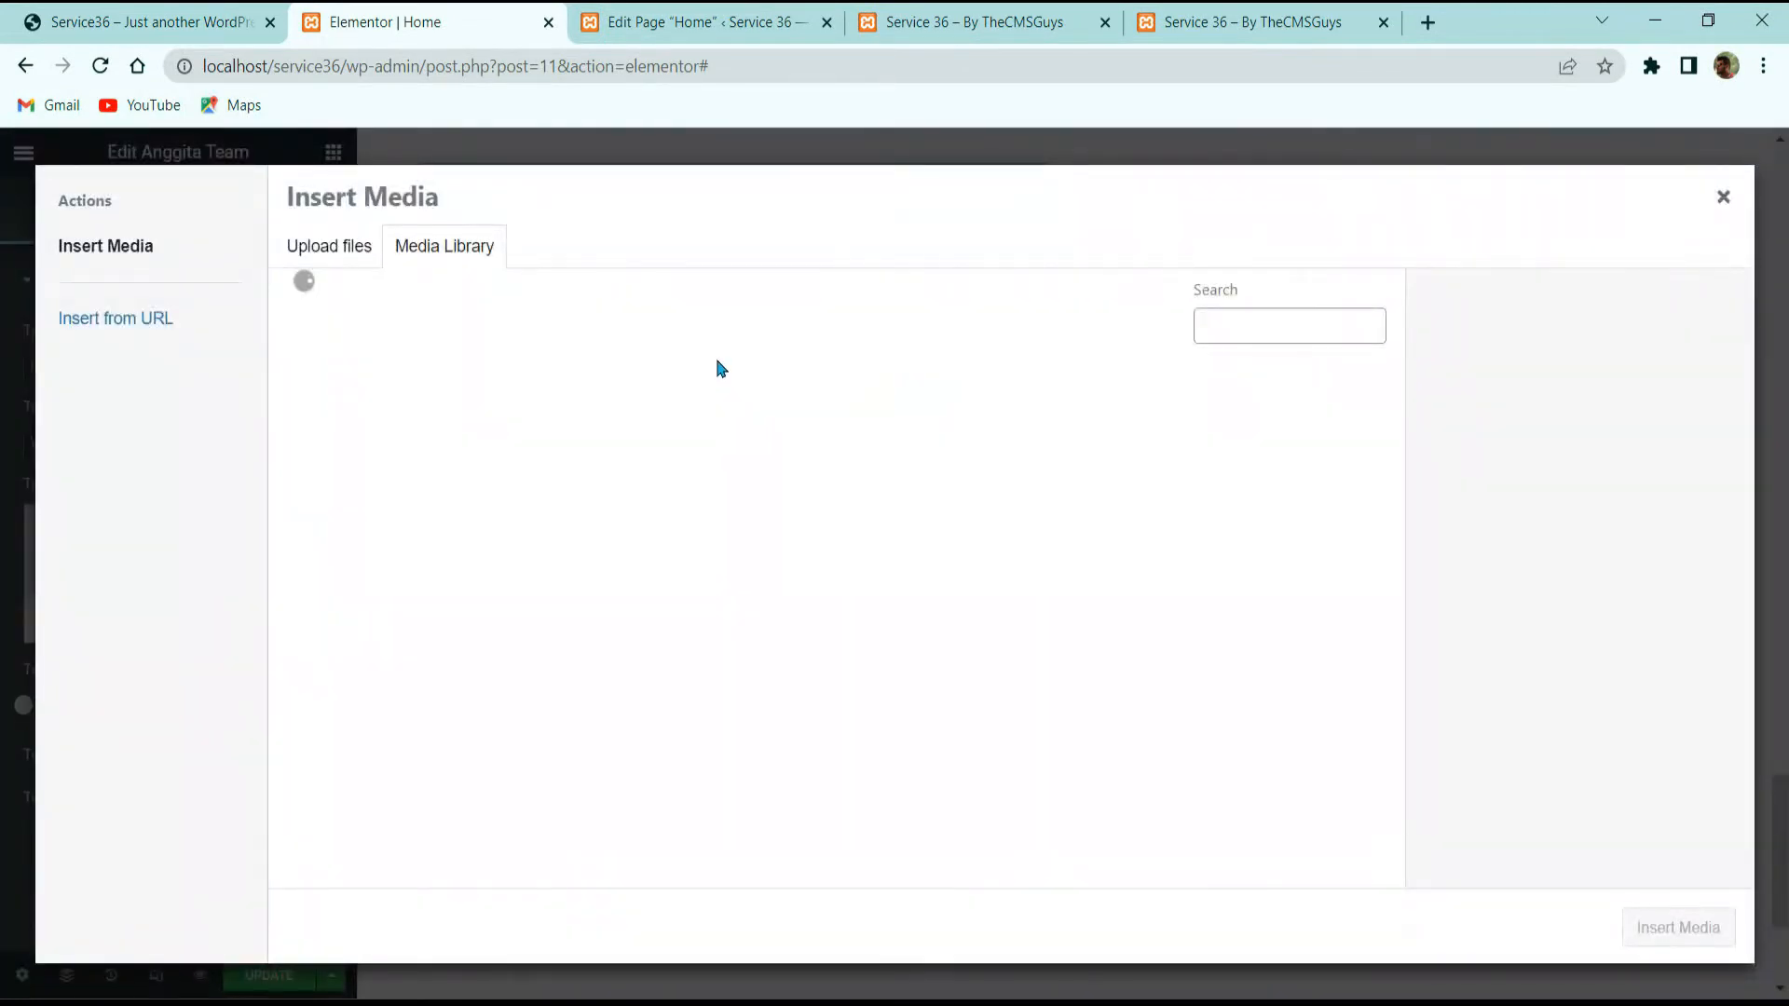
Step: Set the team image to the portrait of the man in a cap
scroll(824, 438, "down", 10)
scroll(454, 601, "up", 3)
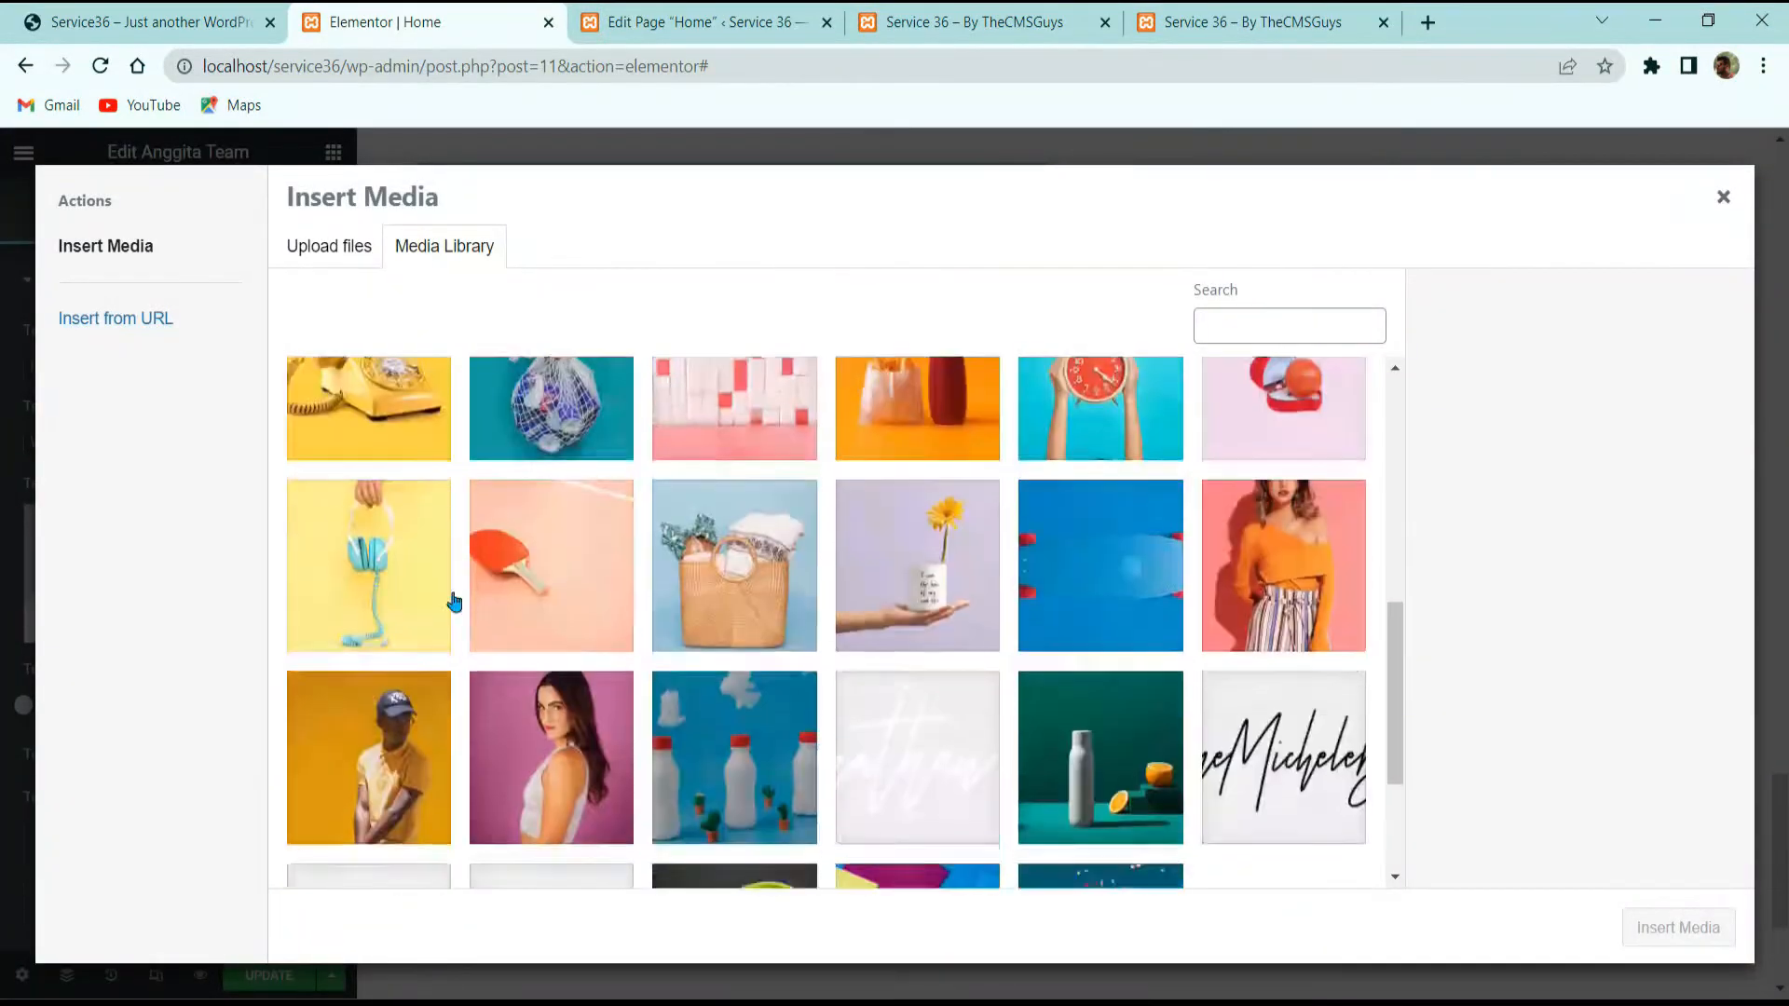
left_click(369, 756)
left_click(1678, 927)
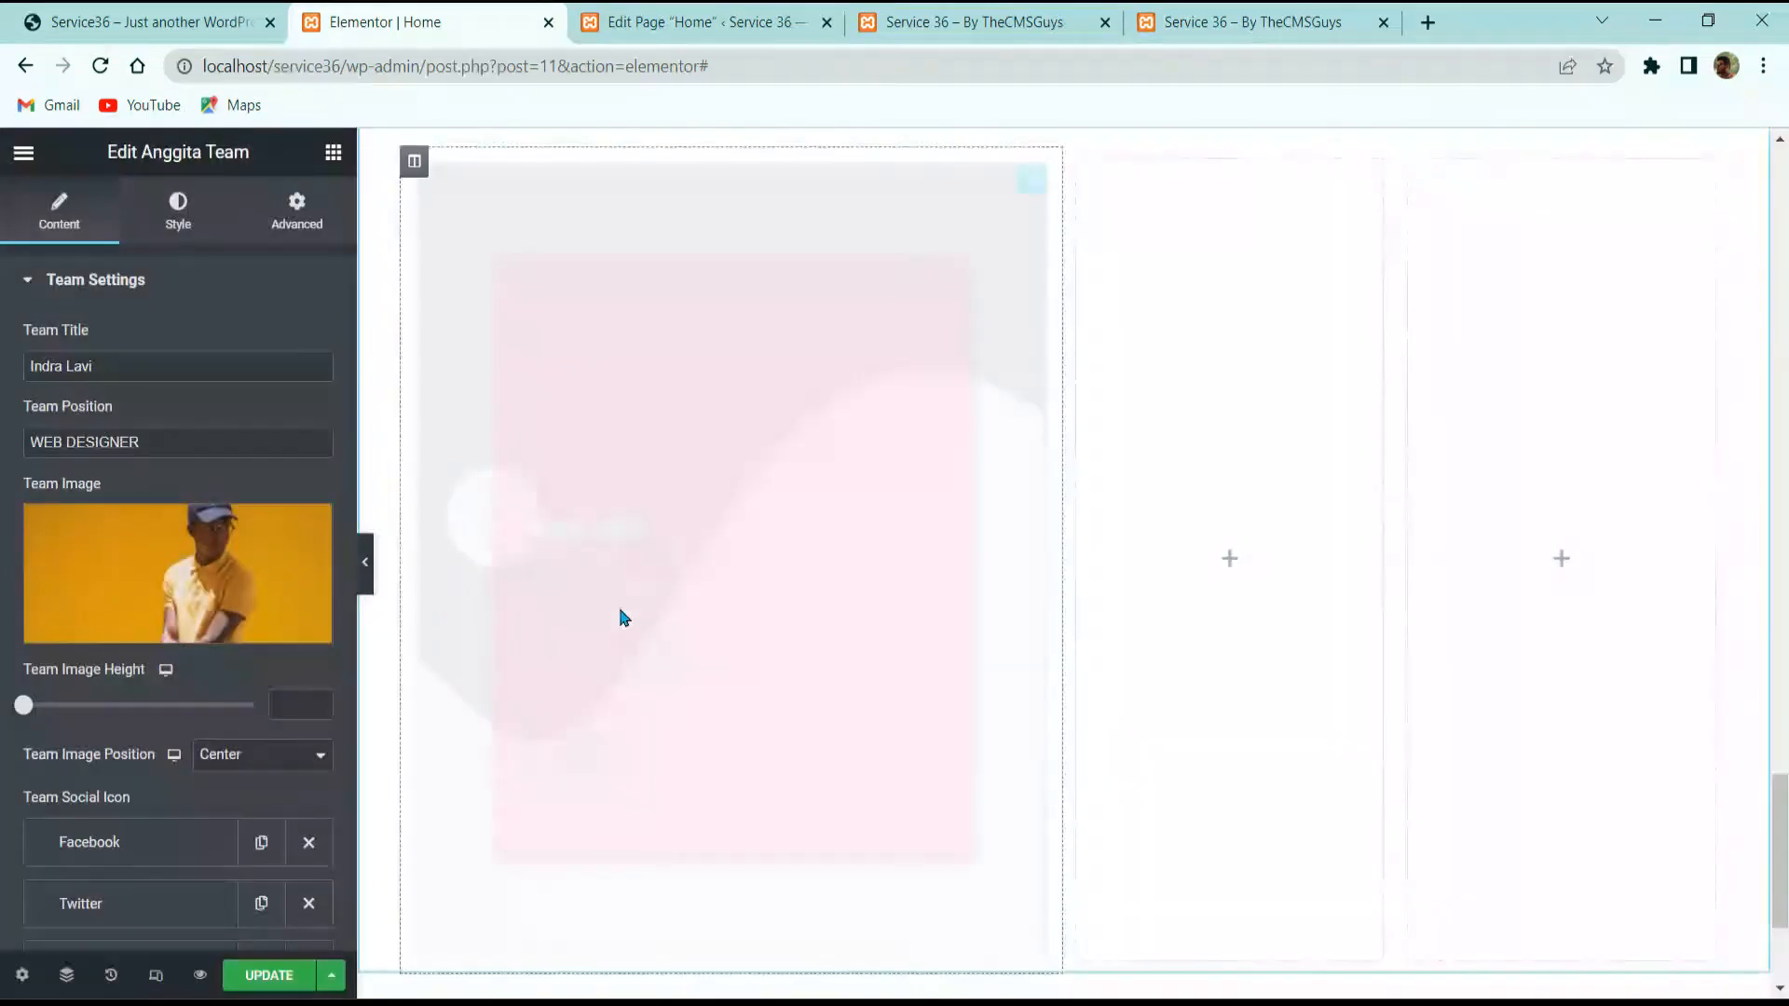
Step: Set the Facebook social link to # with the facebook icon
scroll(615, 578, "down", 3)
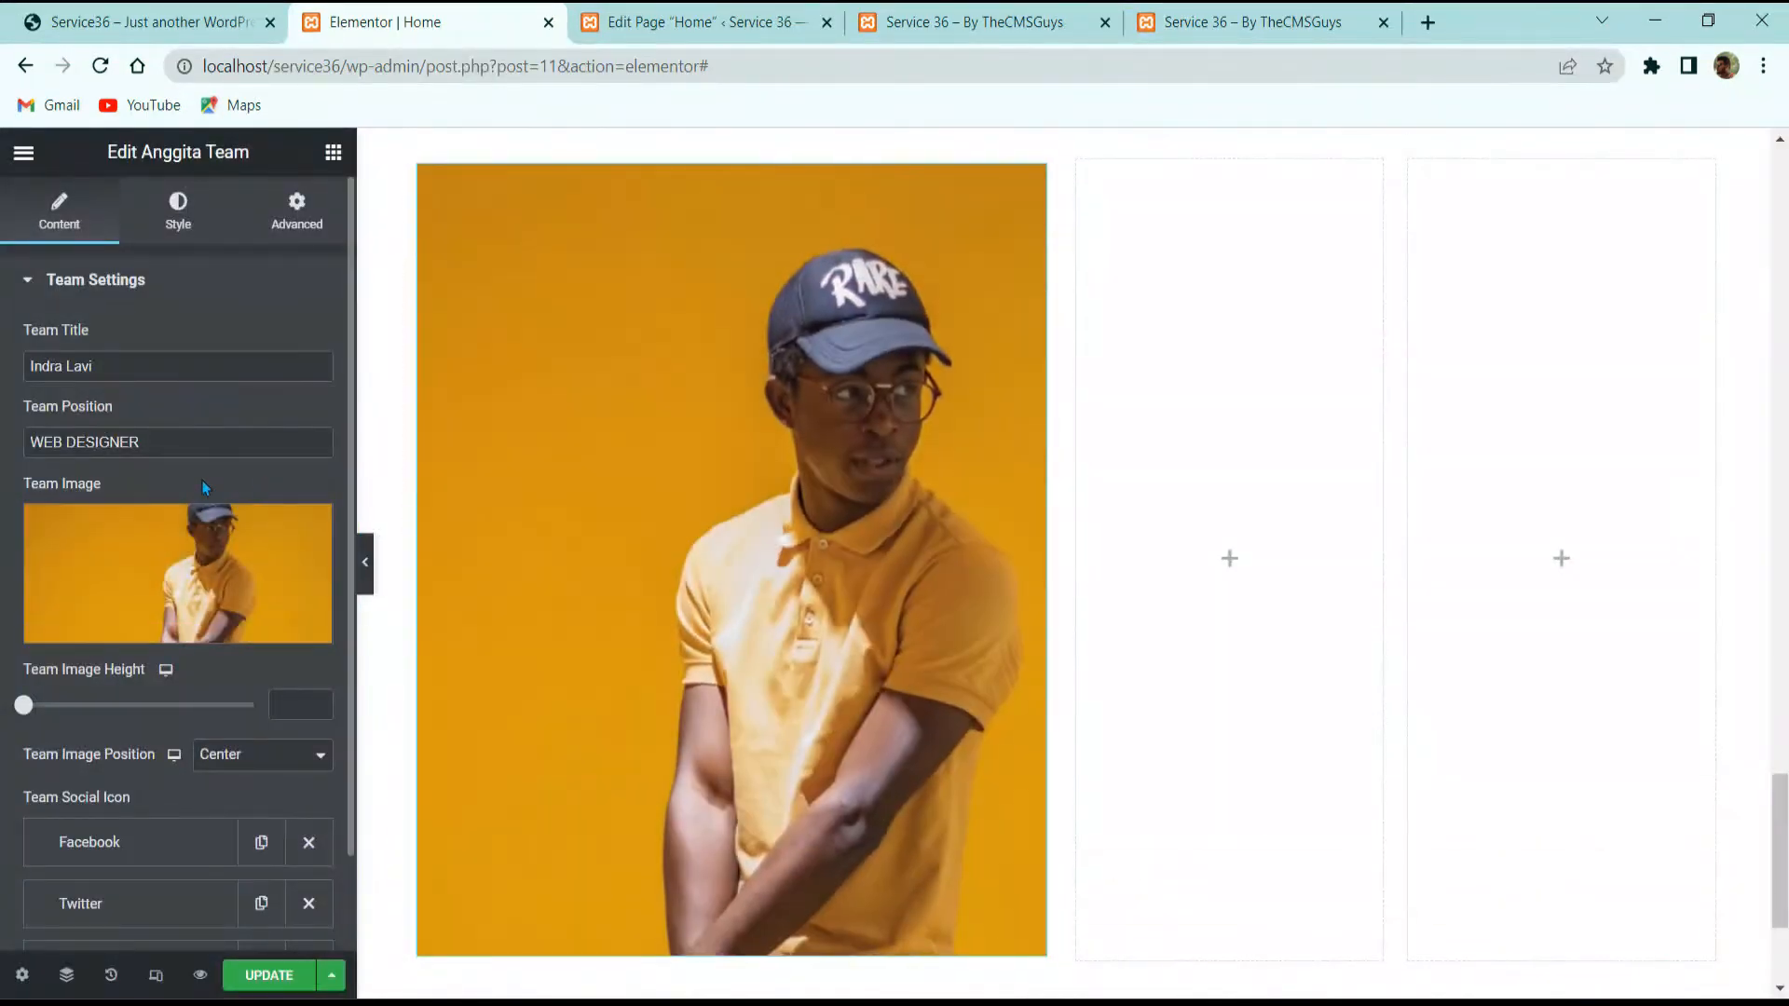
scroll(110, 504, "down", 1)
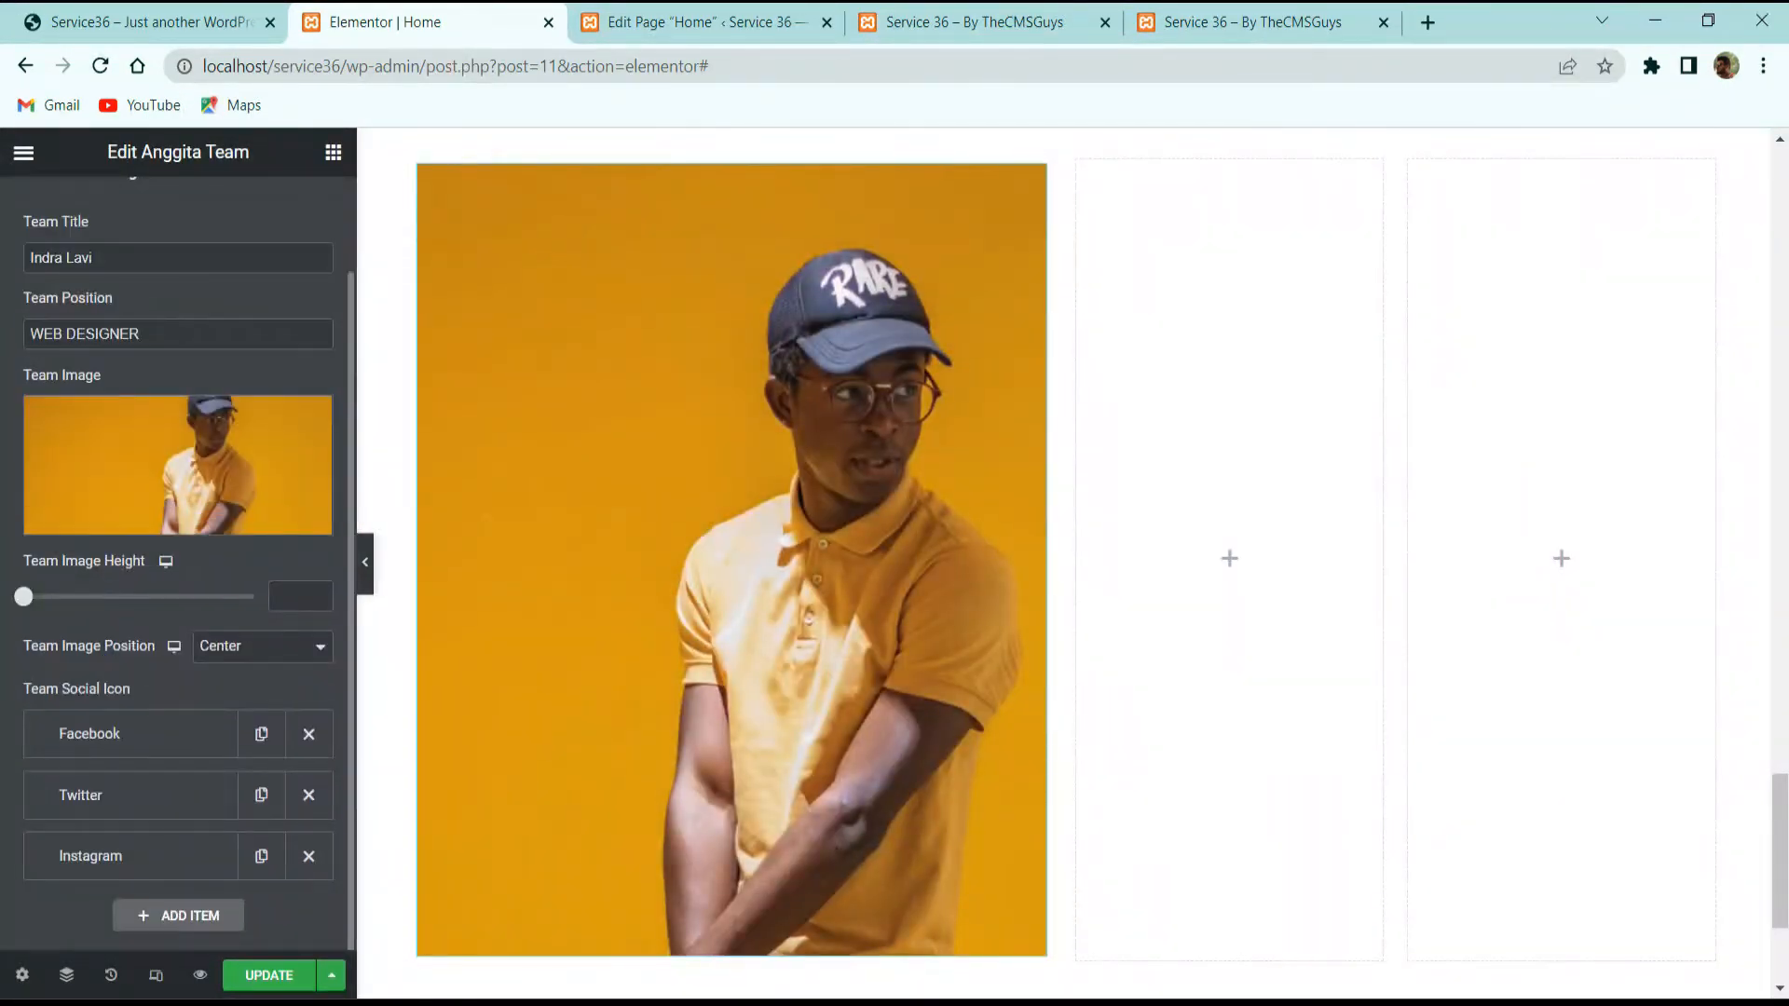
left_click(197, 737)
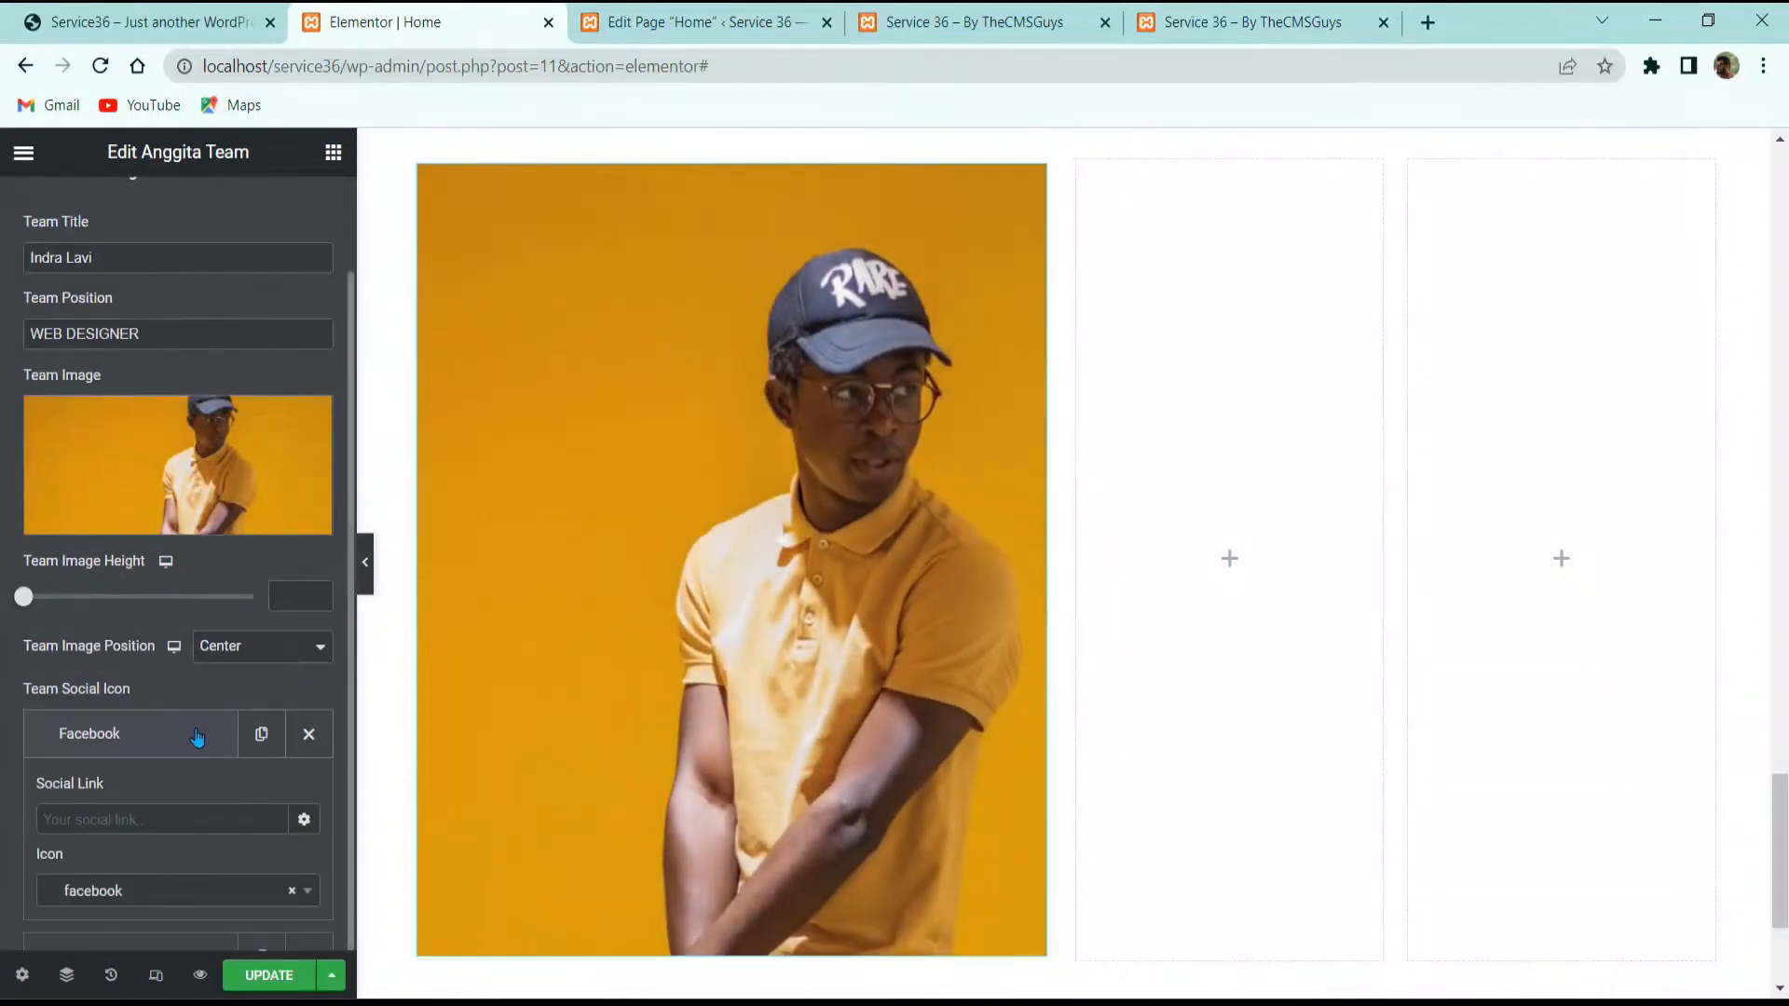
scroll(196, 737, "down", 2)
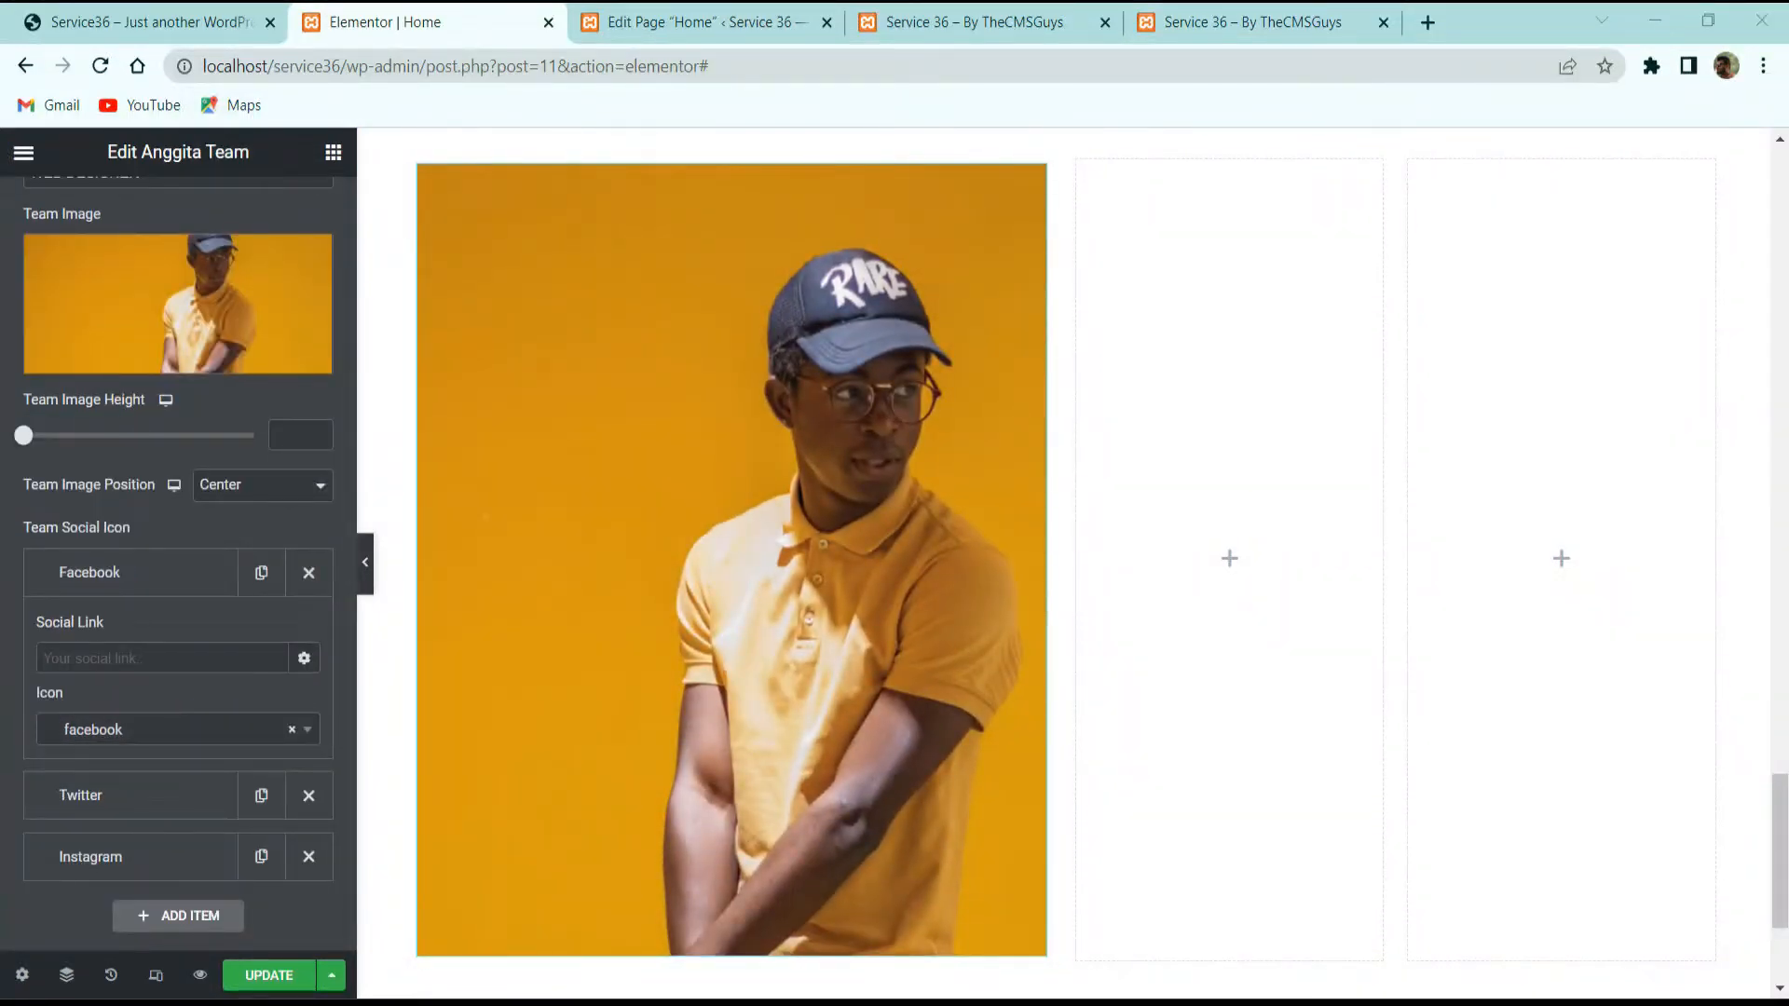
left_click(94, 727)
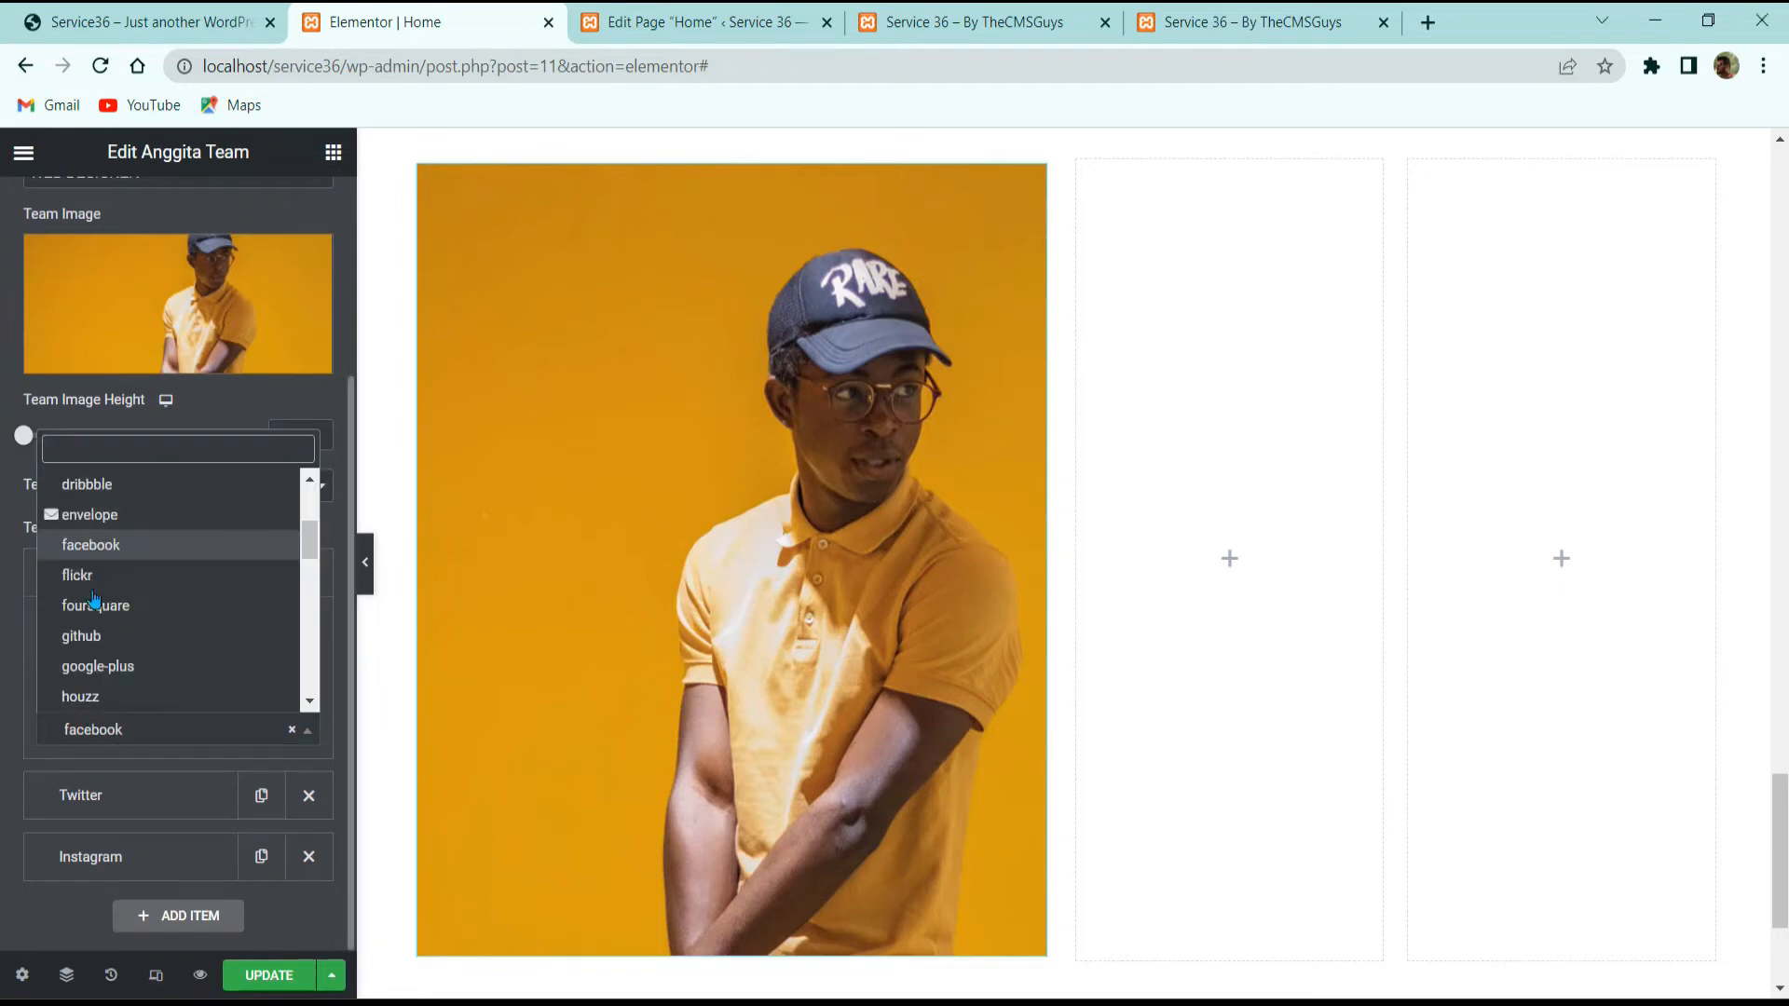
left_click(104, 556)
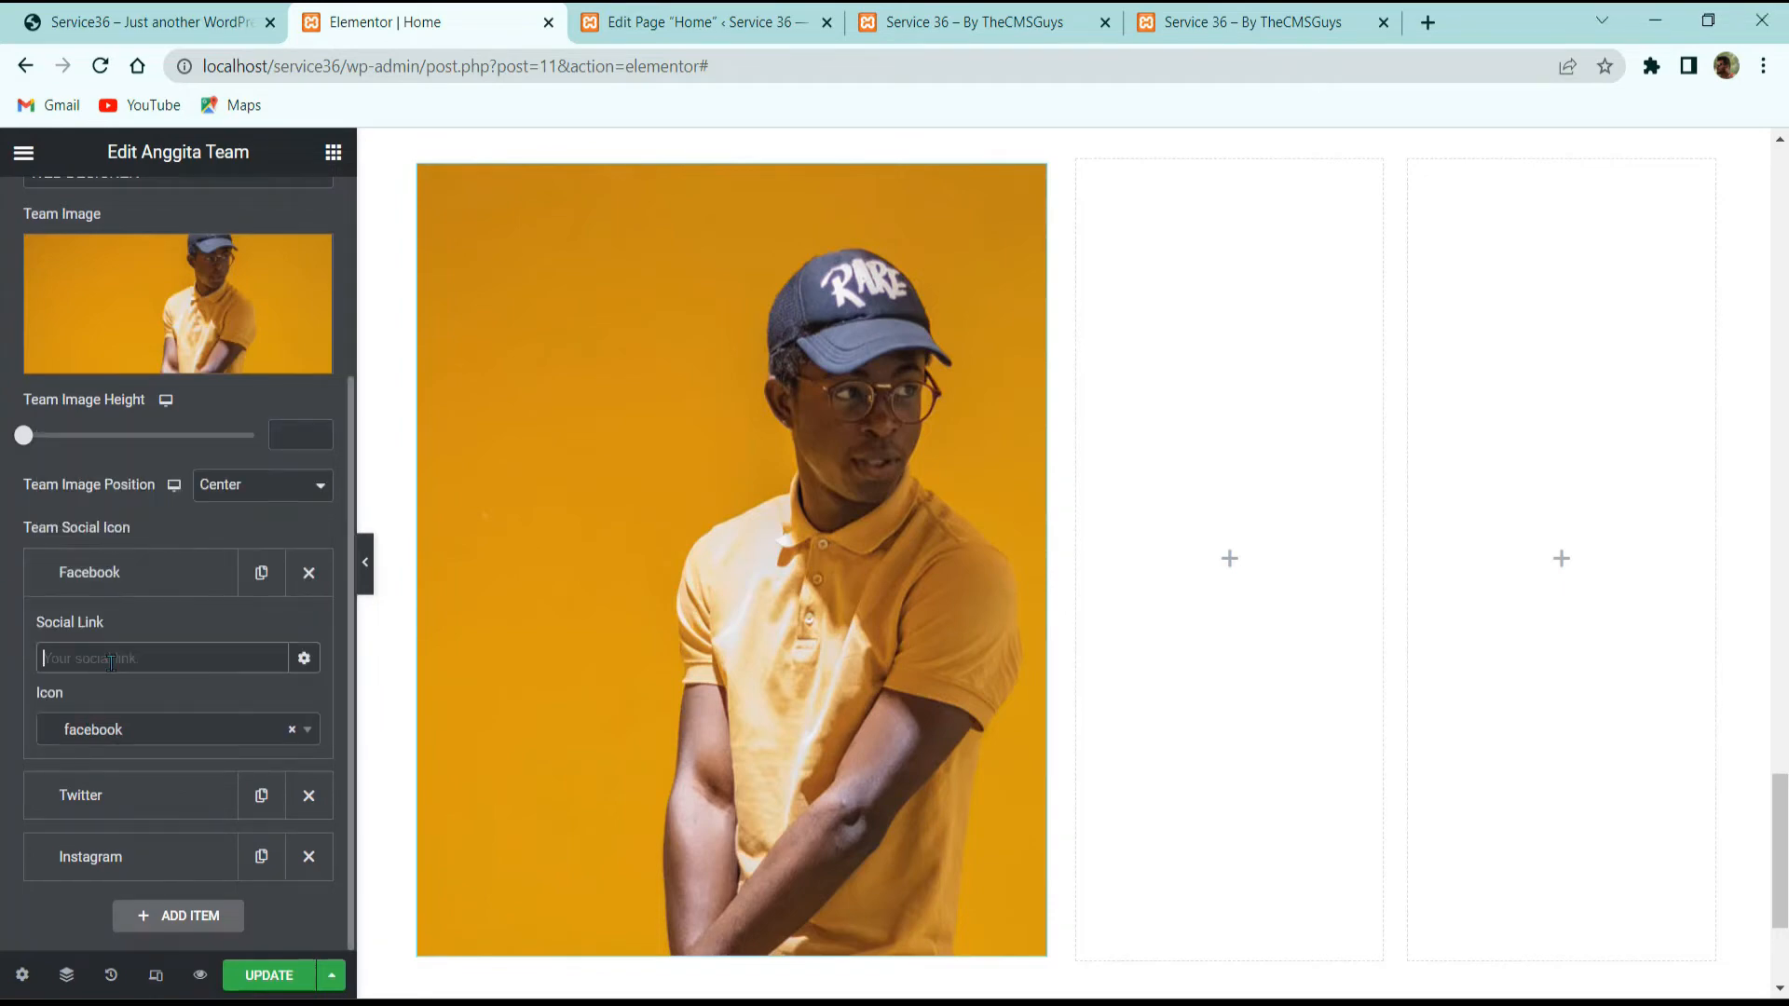
left_click(110, 662)
type("#")
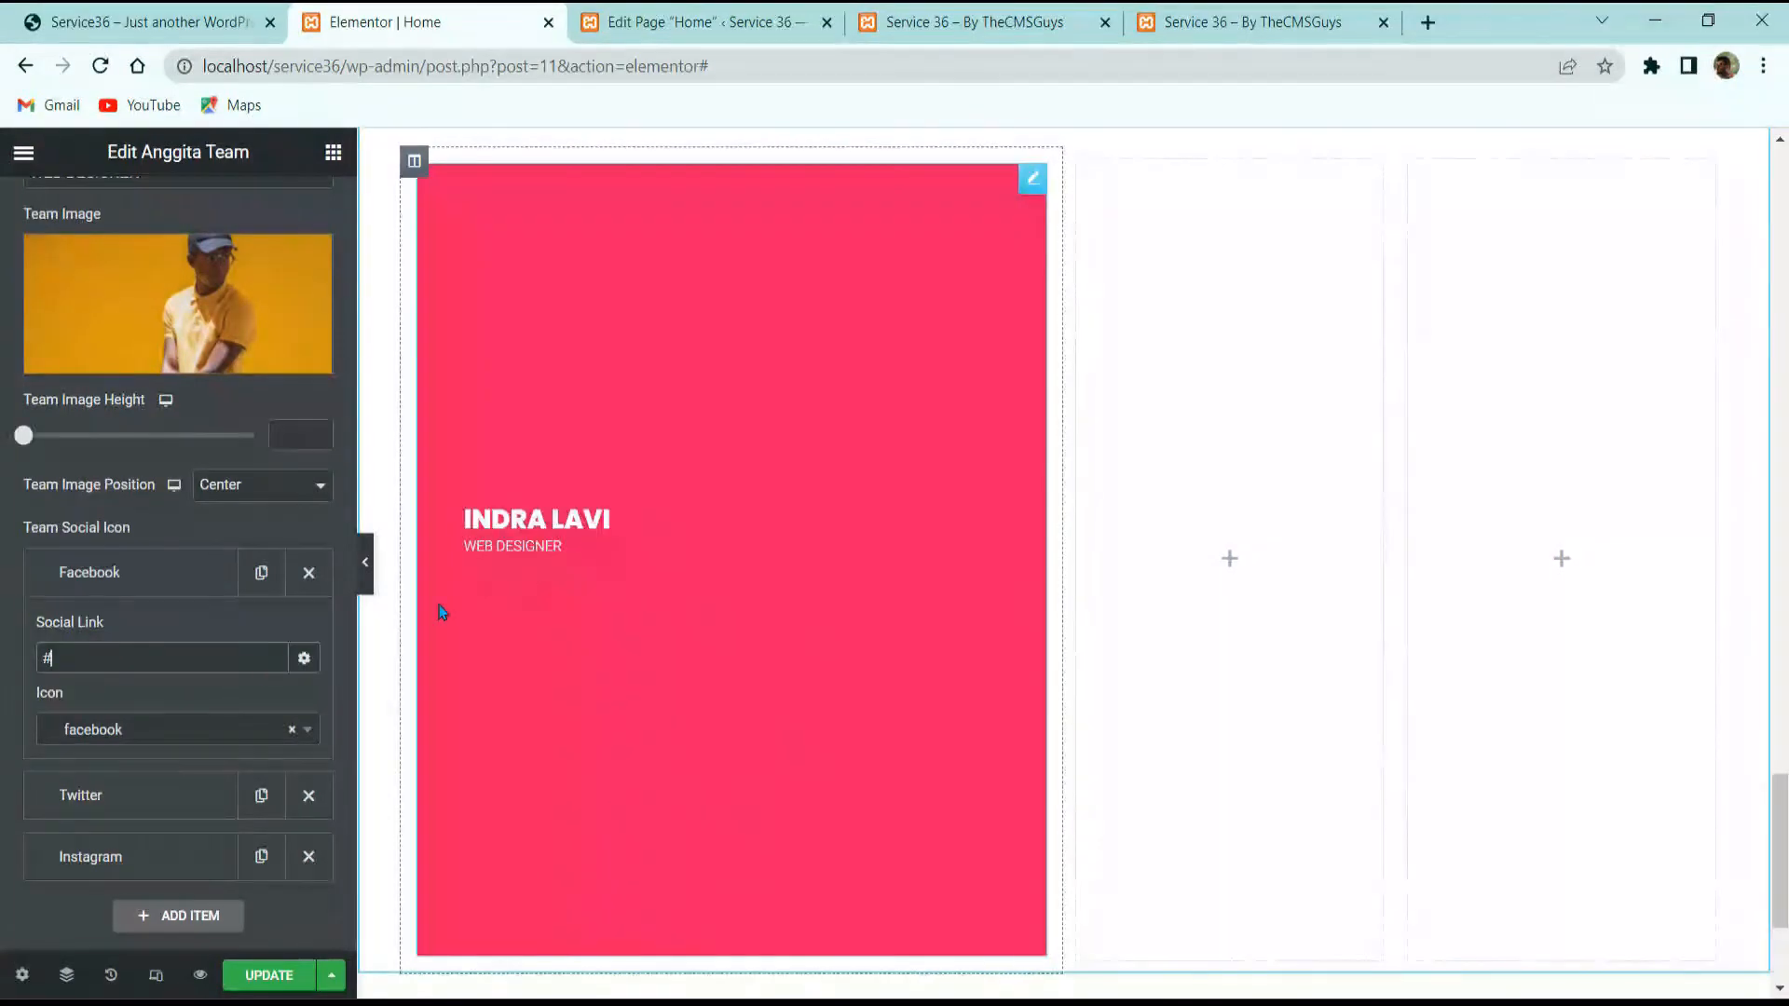
Step: Set the Twitter and Instagram social links to #
left_click(112, 795)
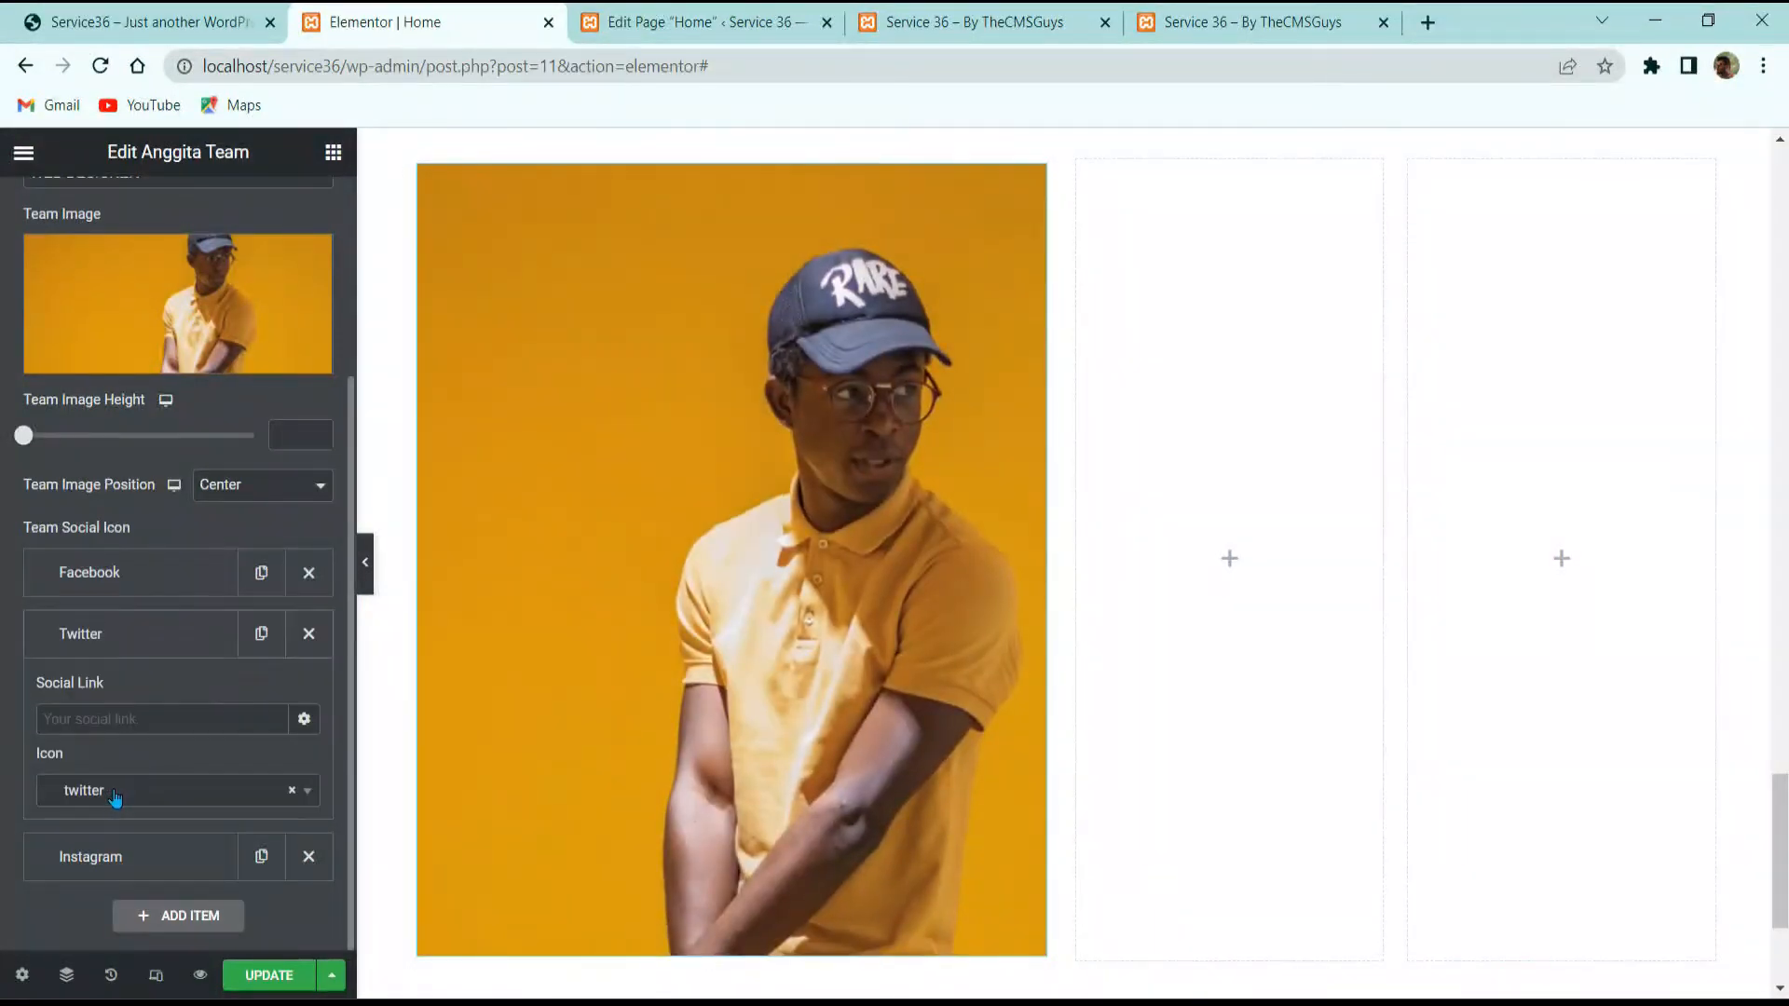
left_click(112, 719)
type("#")
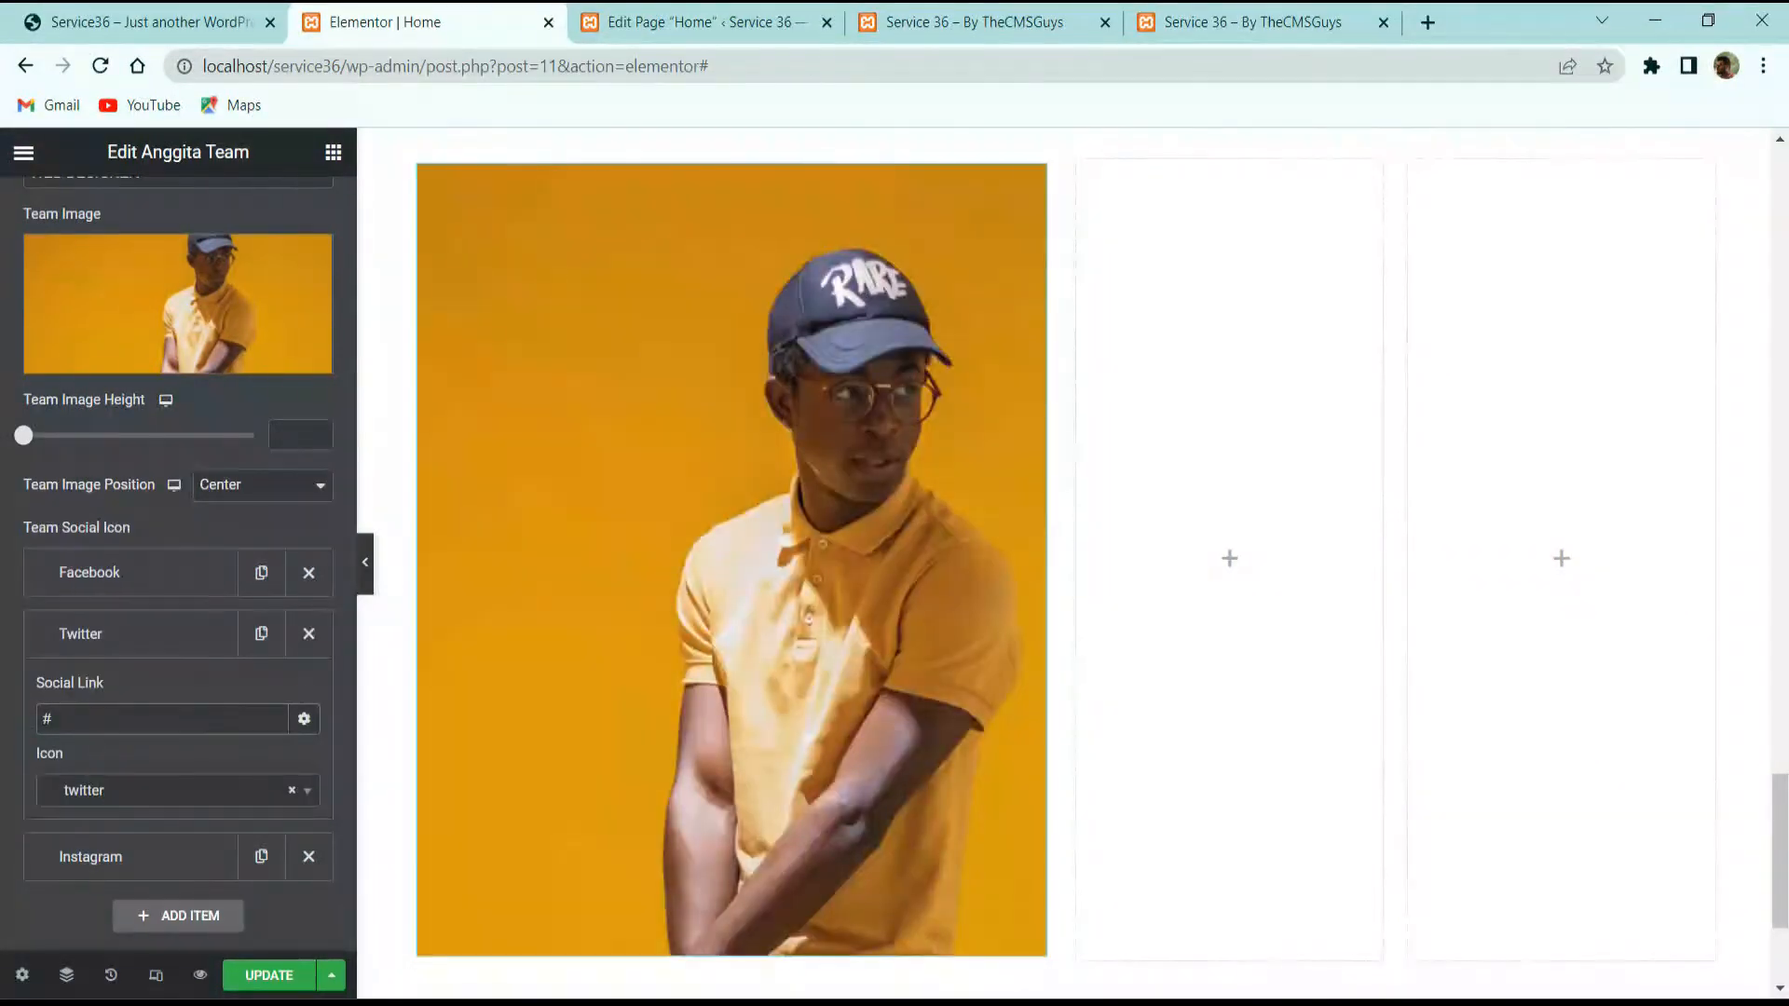
left_click(138, 872)
left_click(151, 771)
type("@")
key("BackSpace")
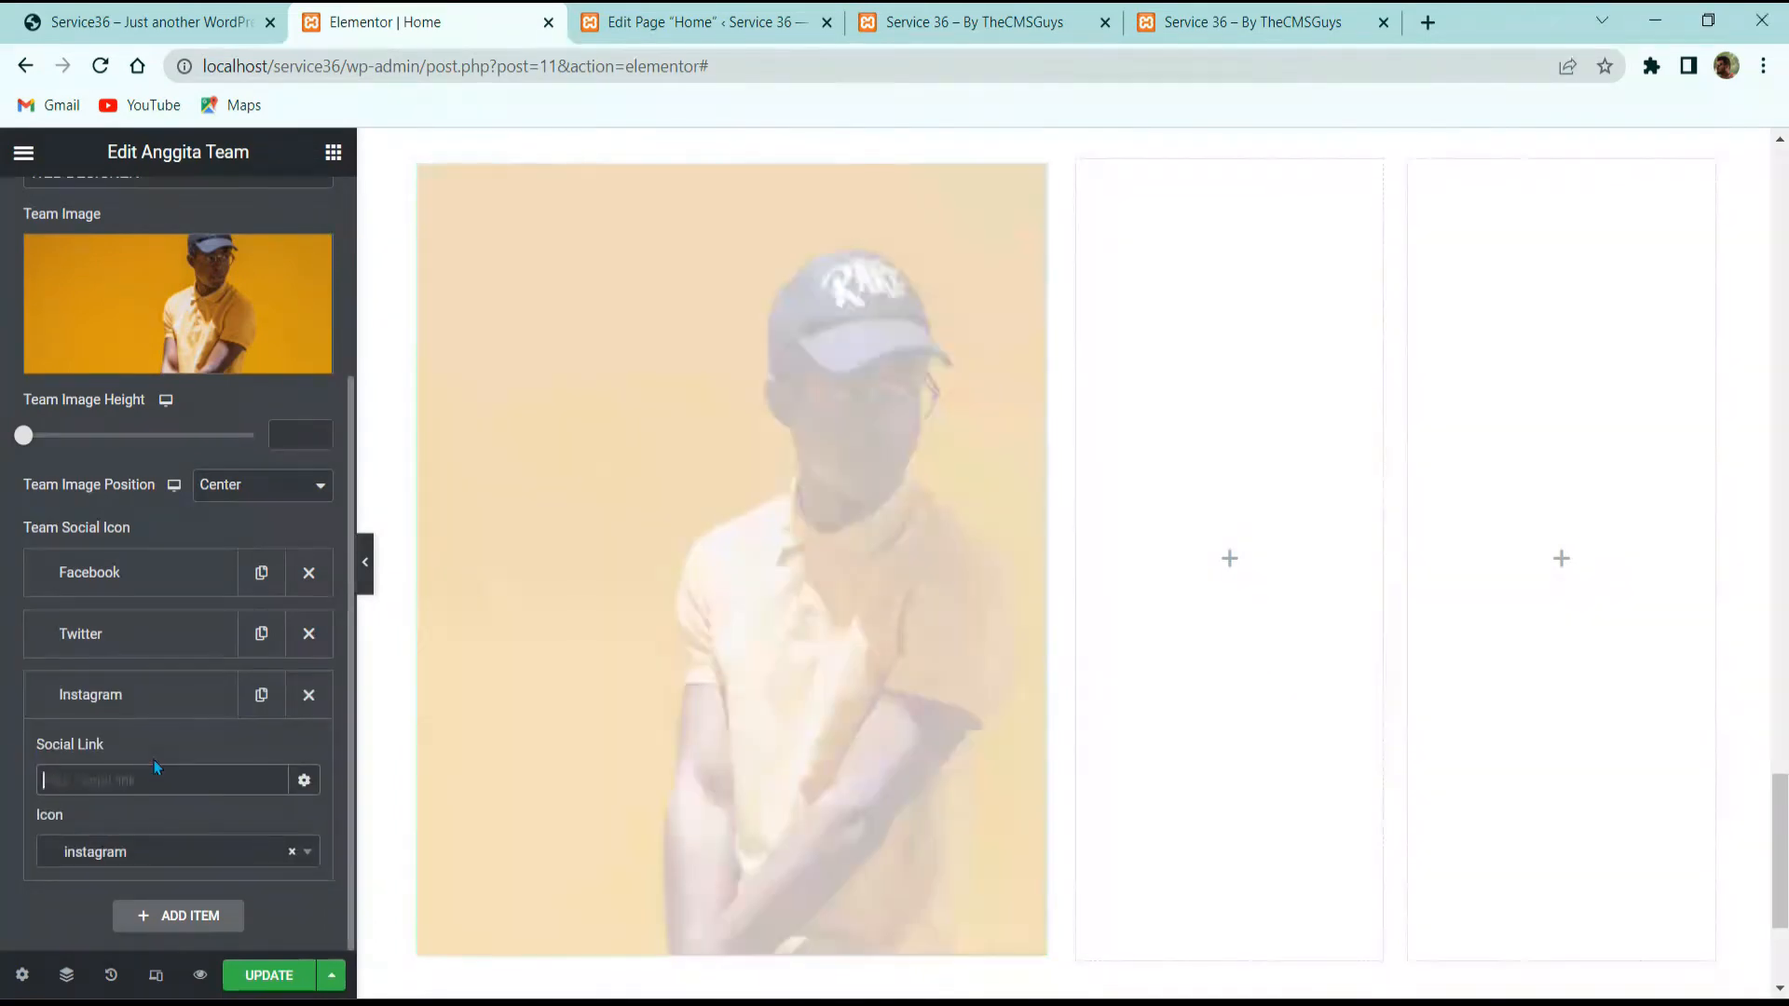
type("#")
Step: Set the team card's image height to 350 in its content settings
scroll(227, 623, "up", 3)
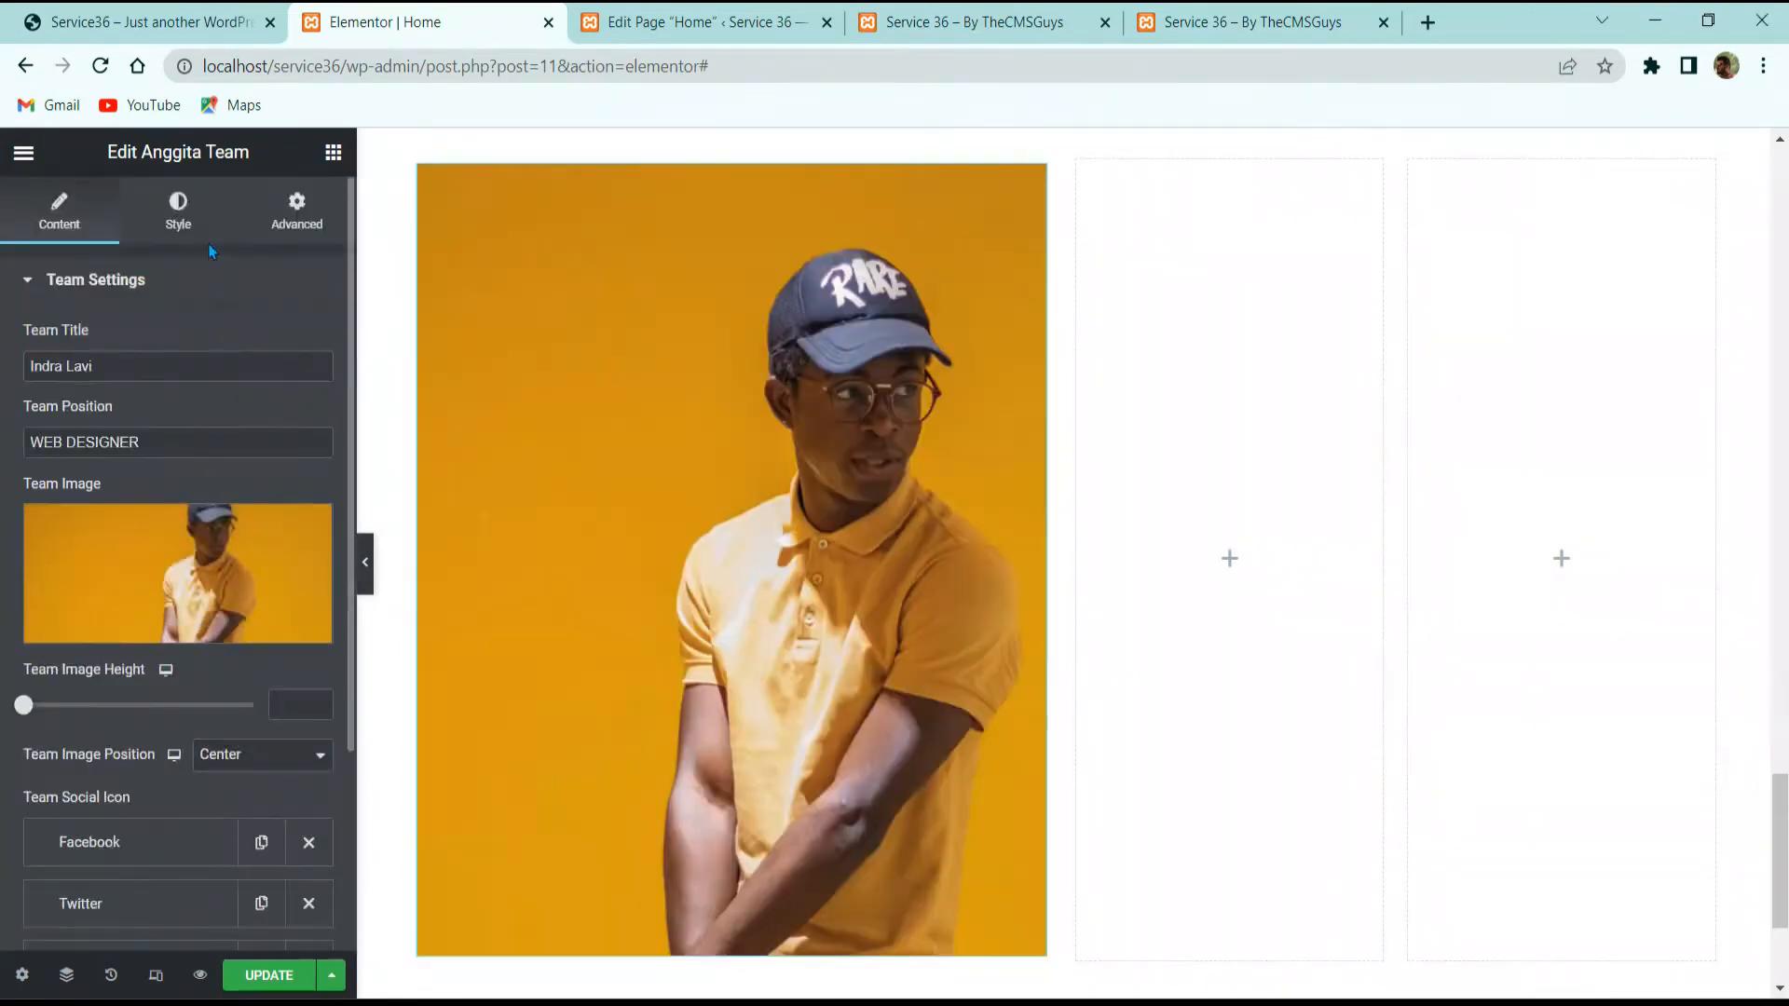
left_click(178, 212)
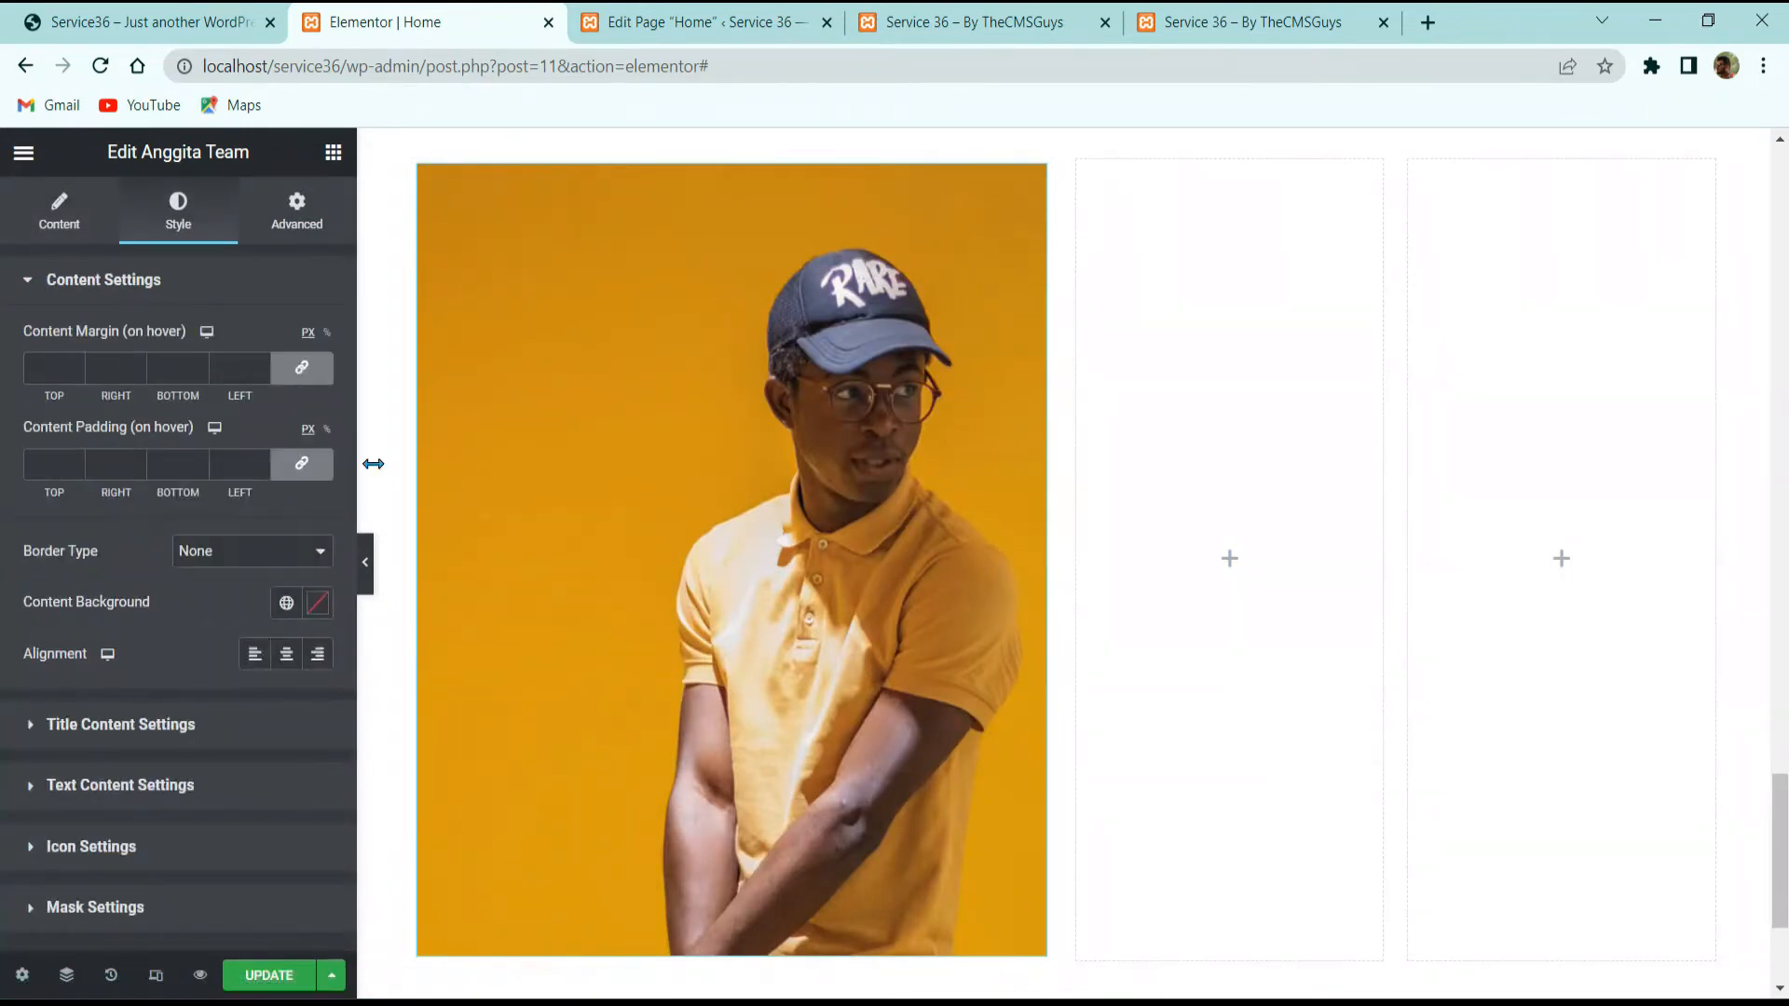
left_click(59, 212)
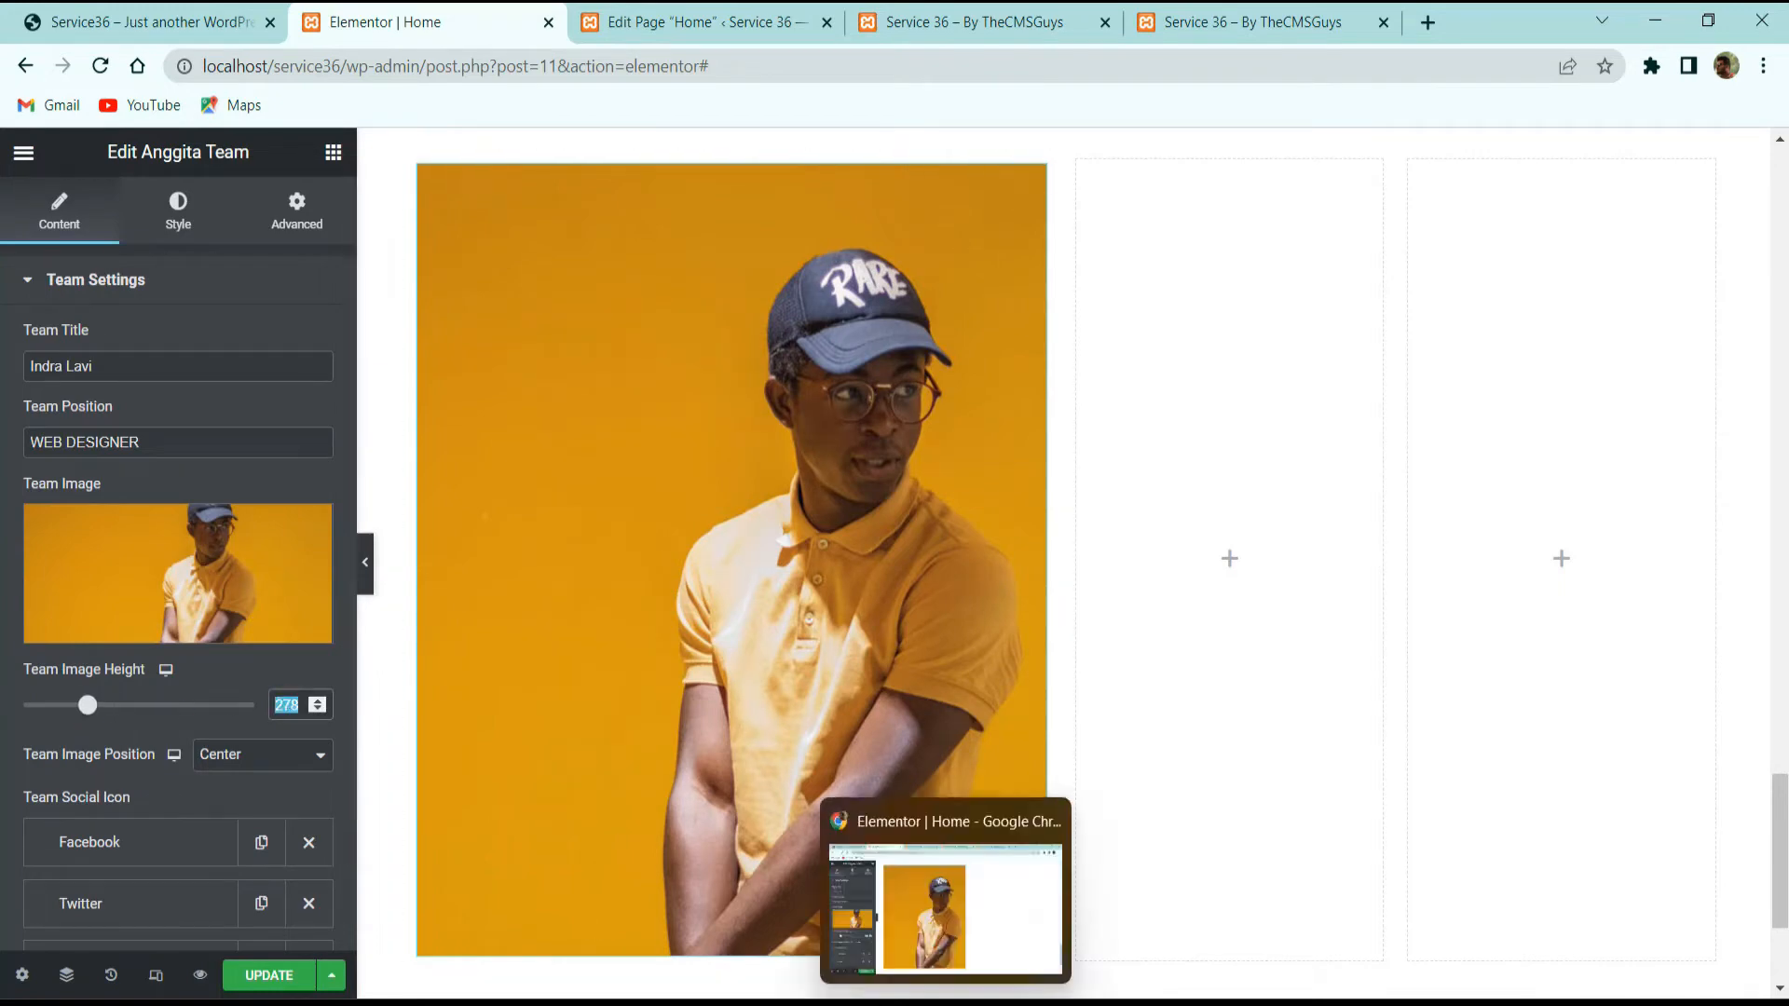
type("350")
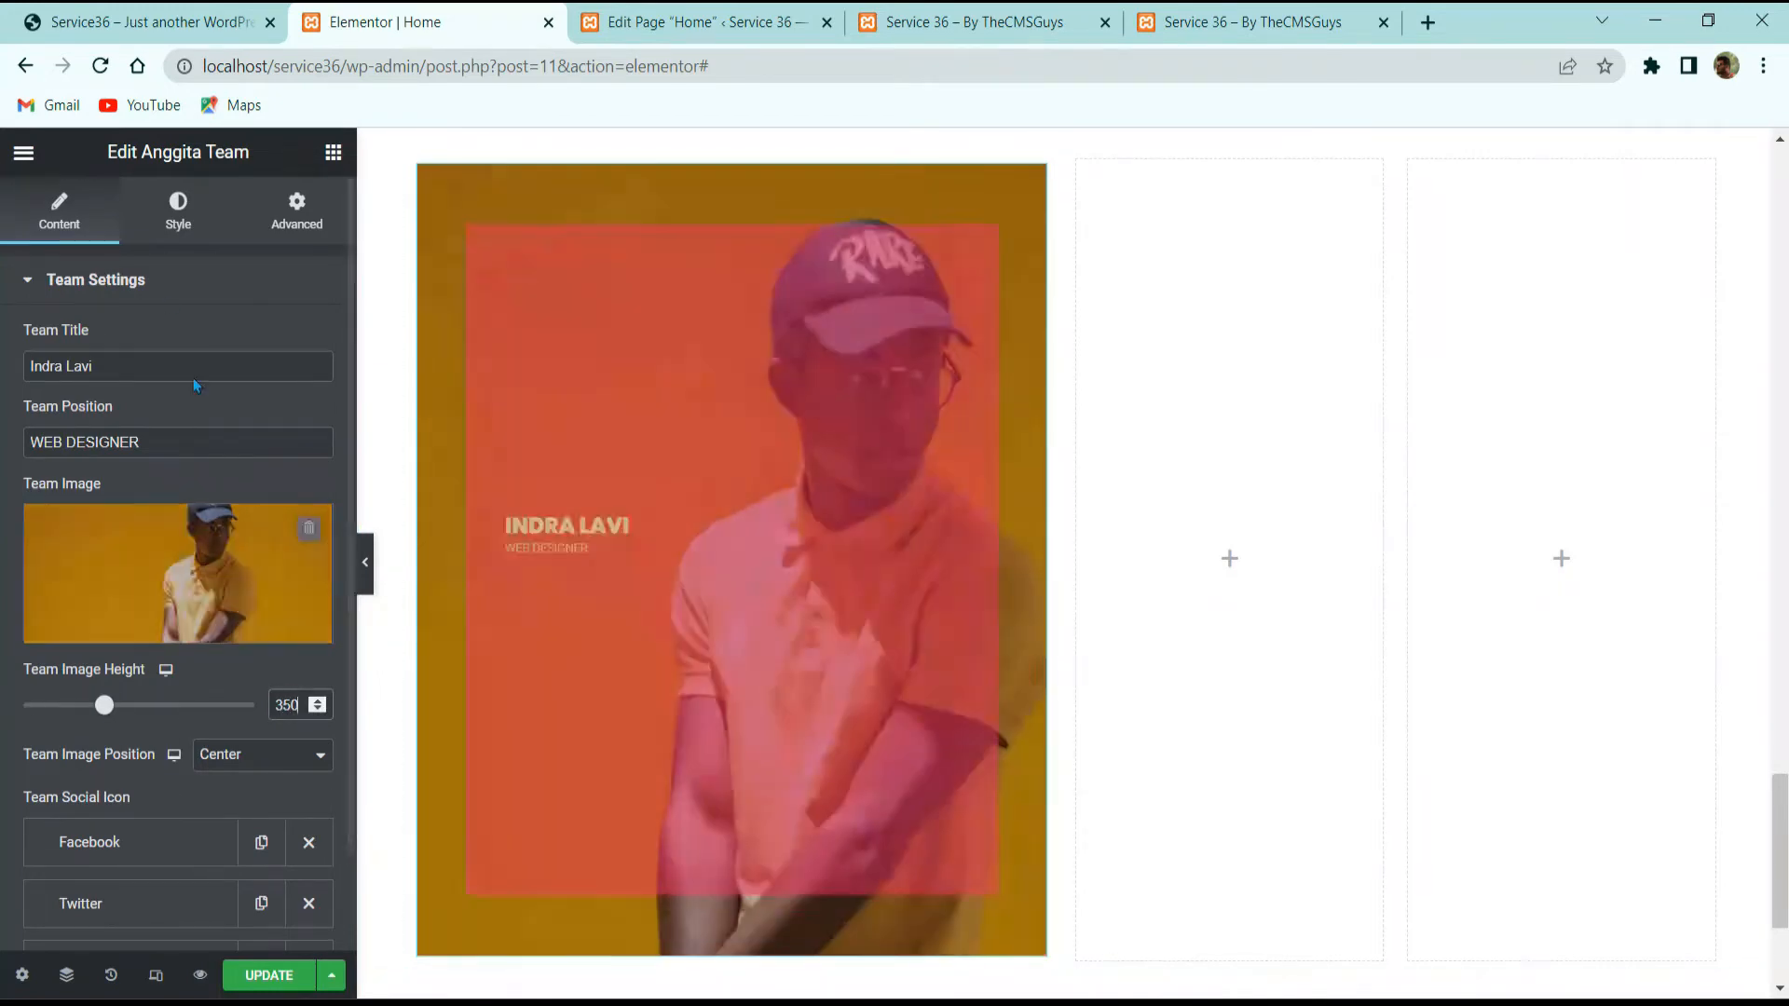
left_click(178, 212)
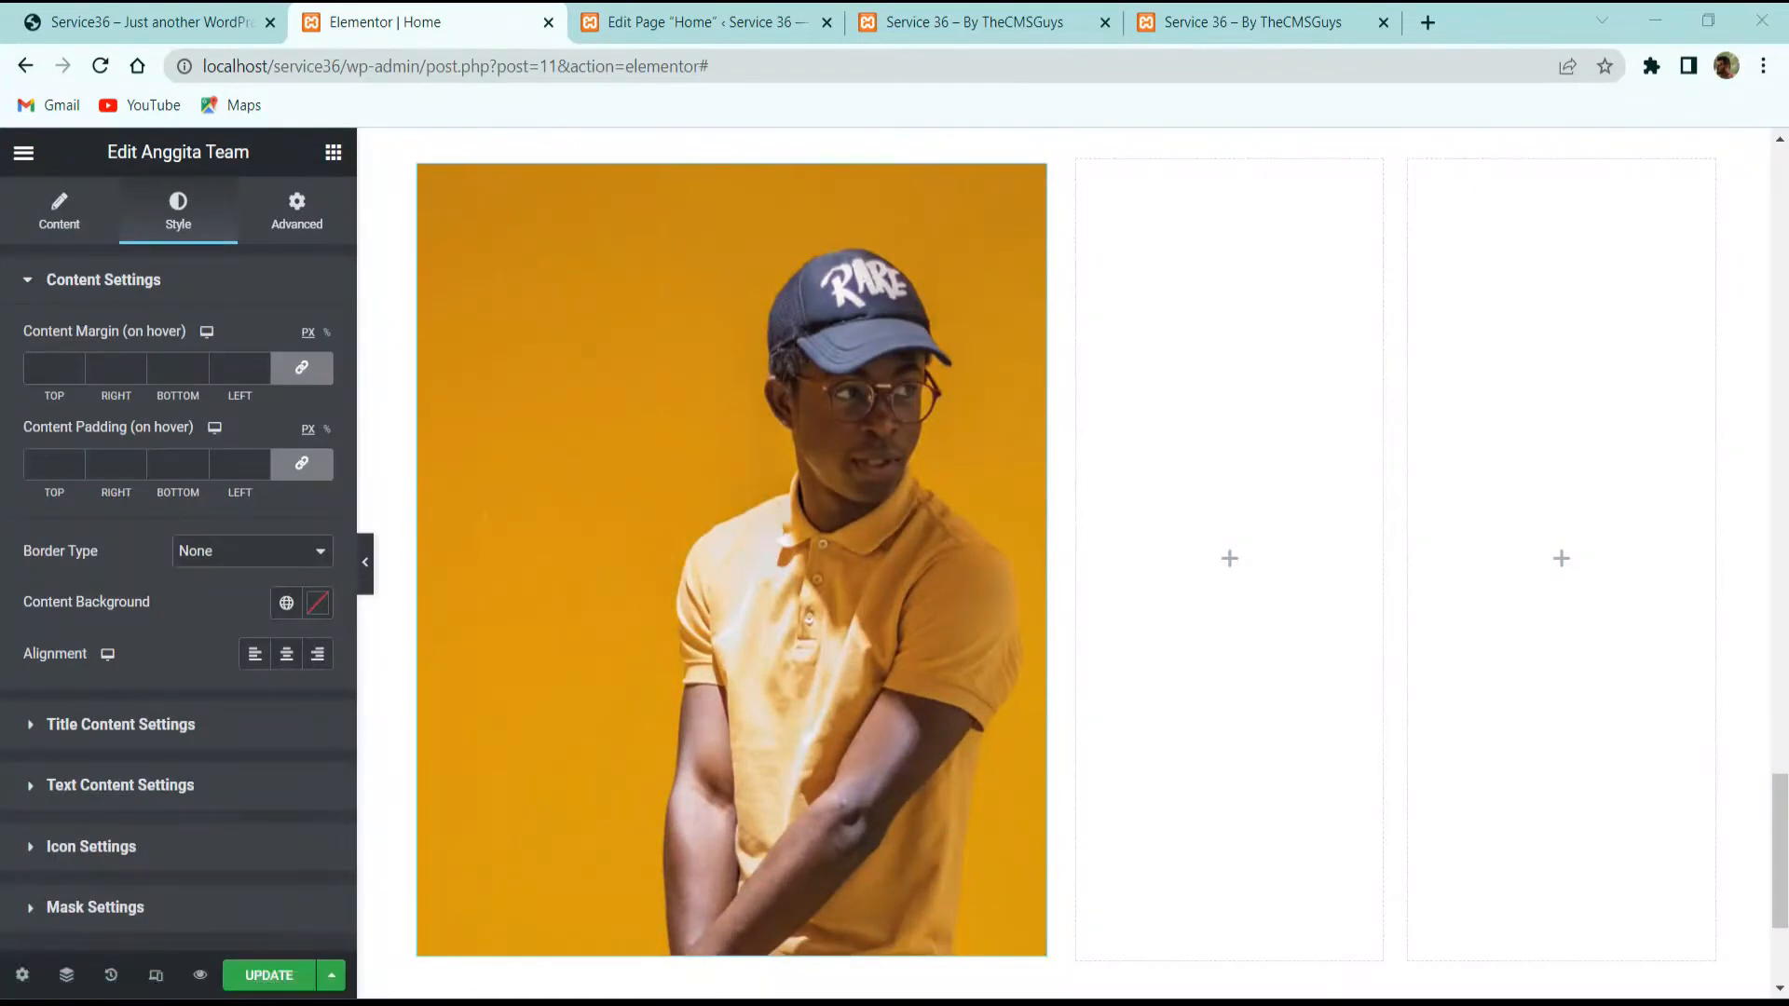
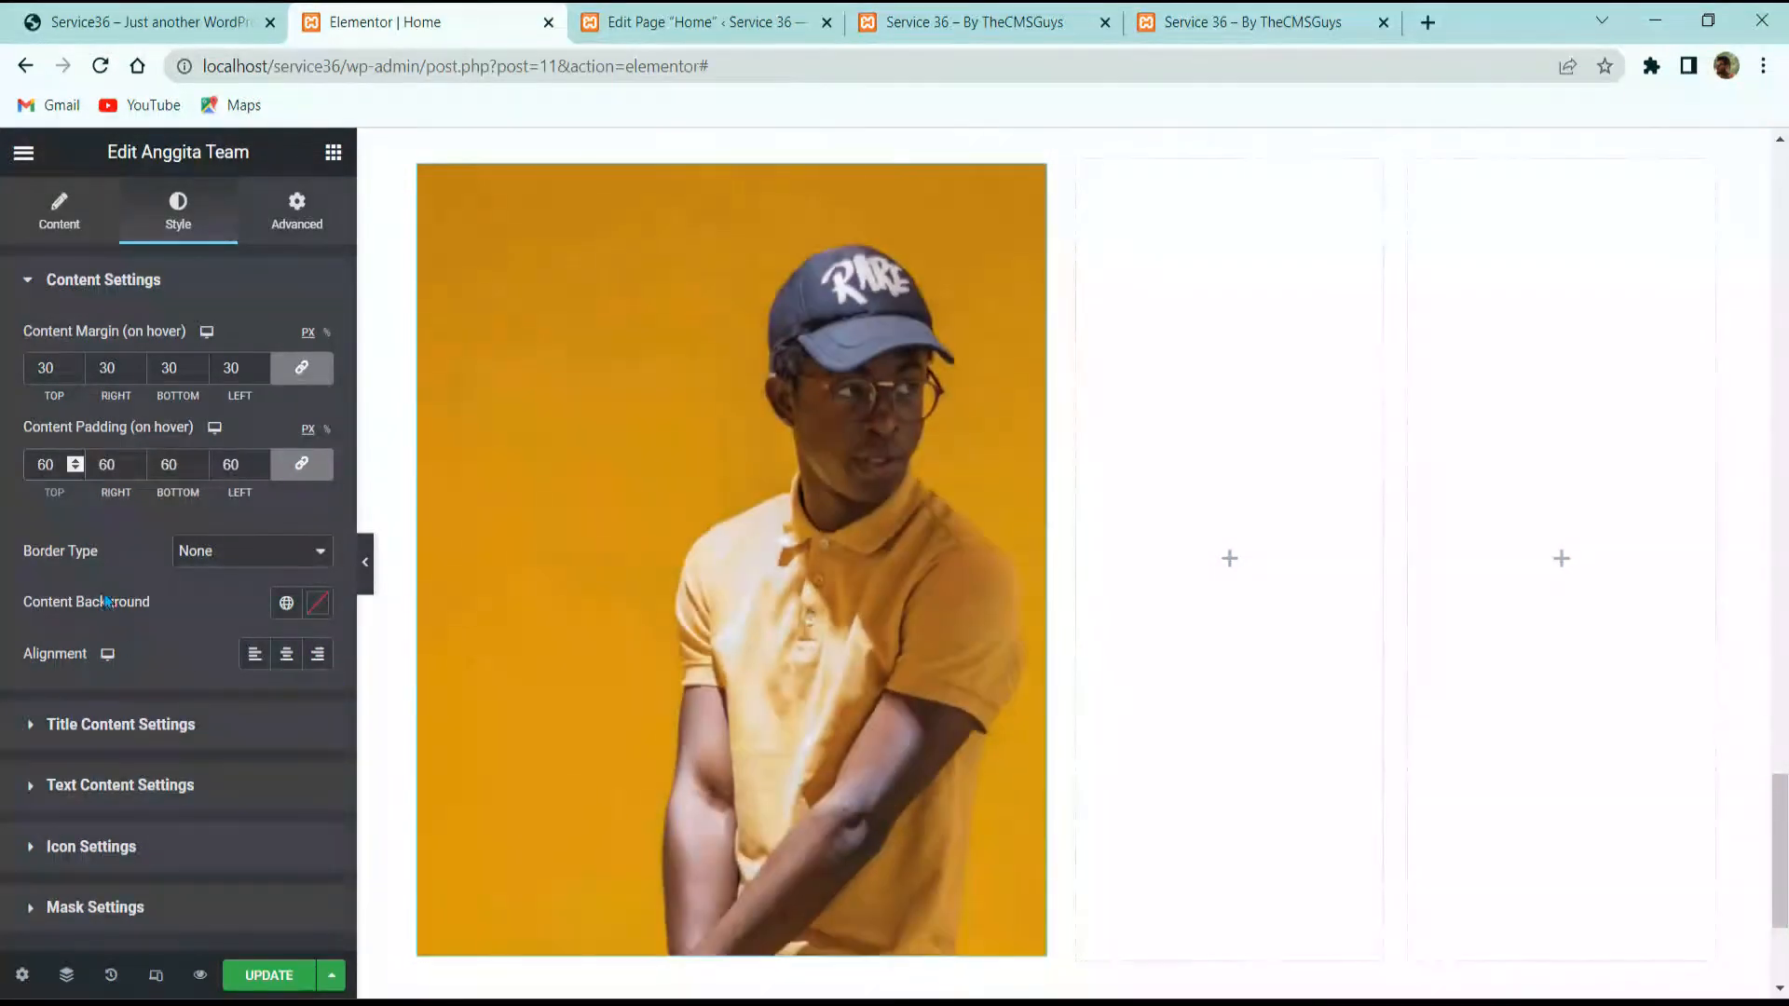
Step: Give the team card's hover overlay a solid white border, checking the reference card's hover
left_click(246, 557)
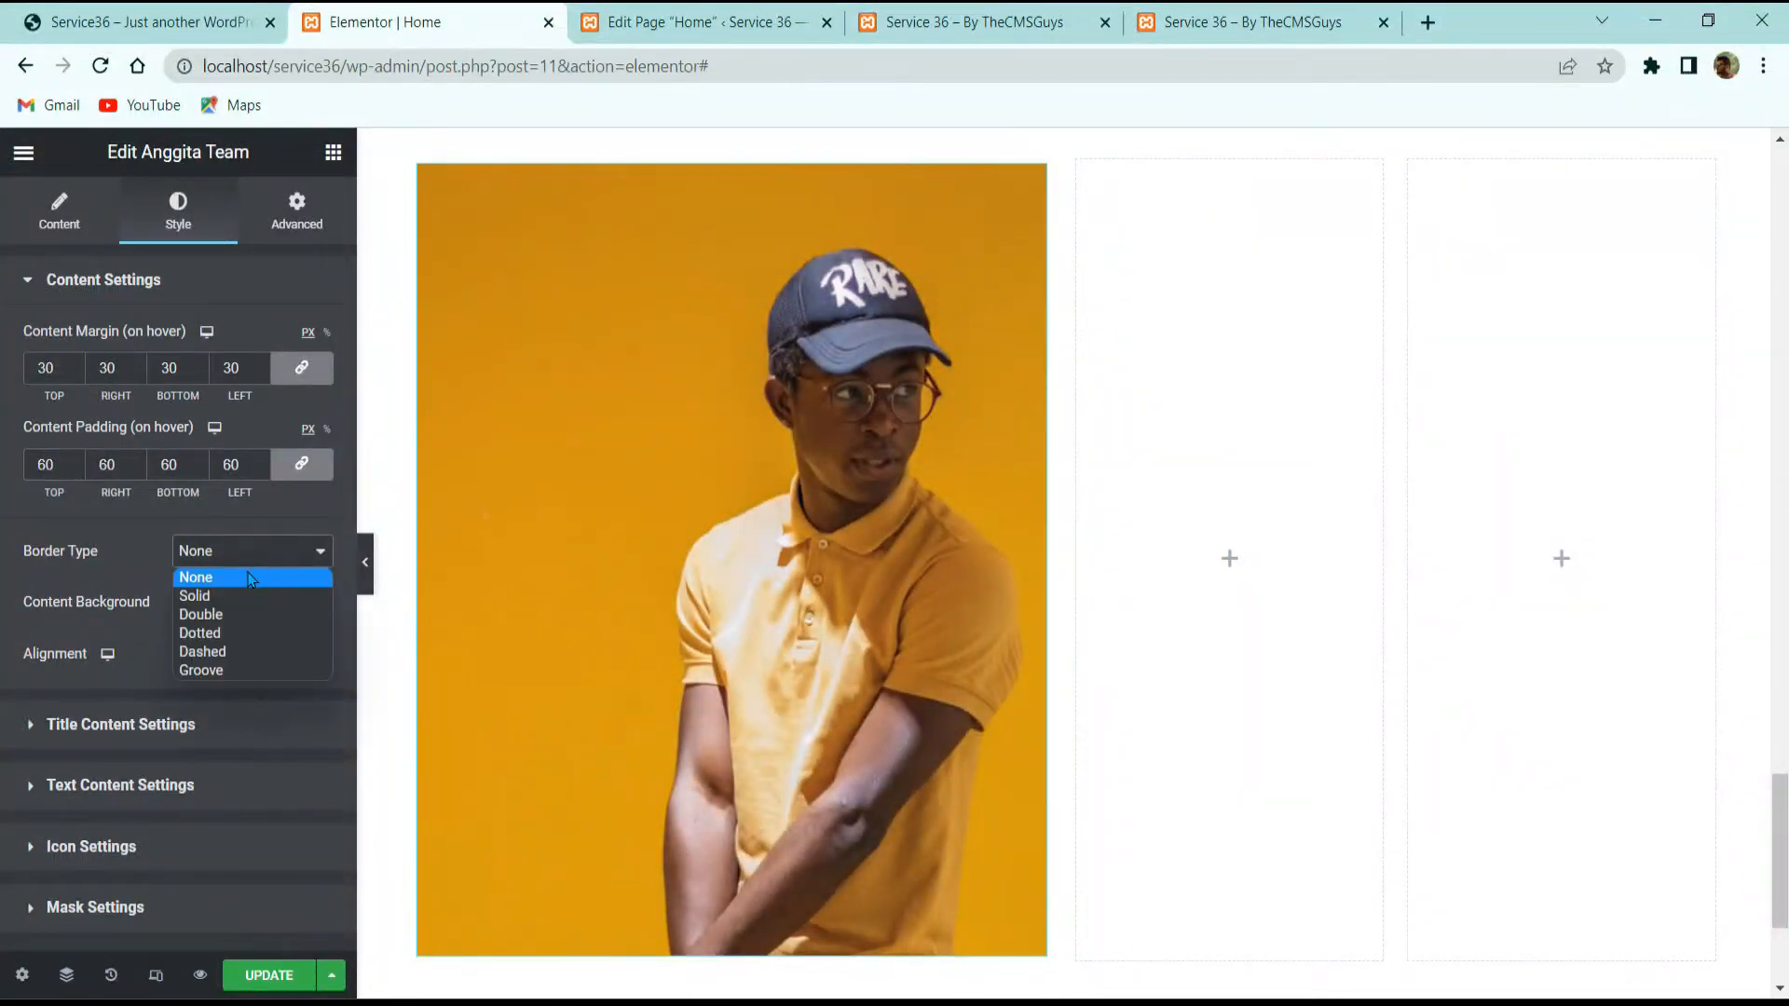
left_click(236, 597)
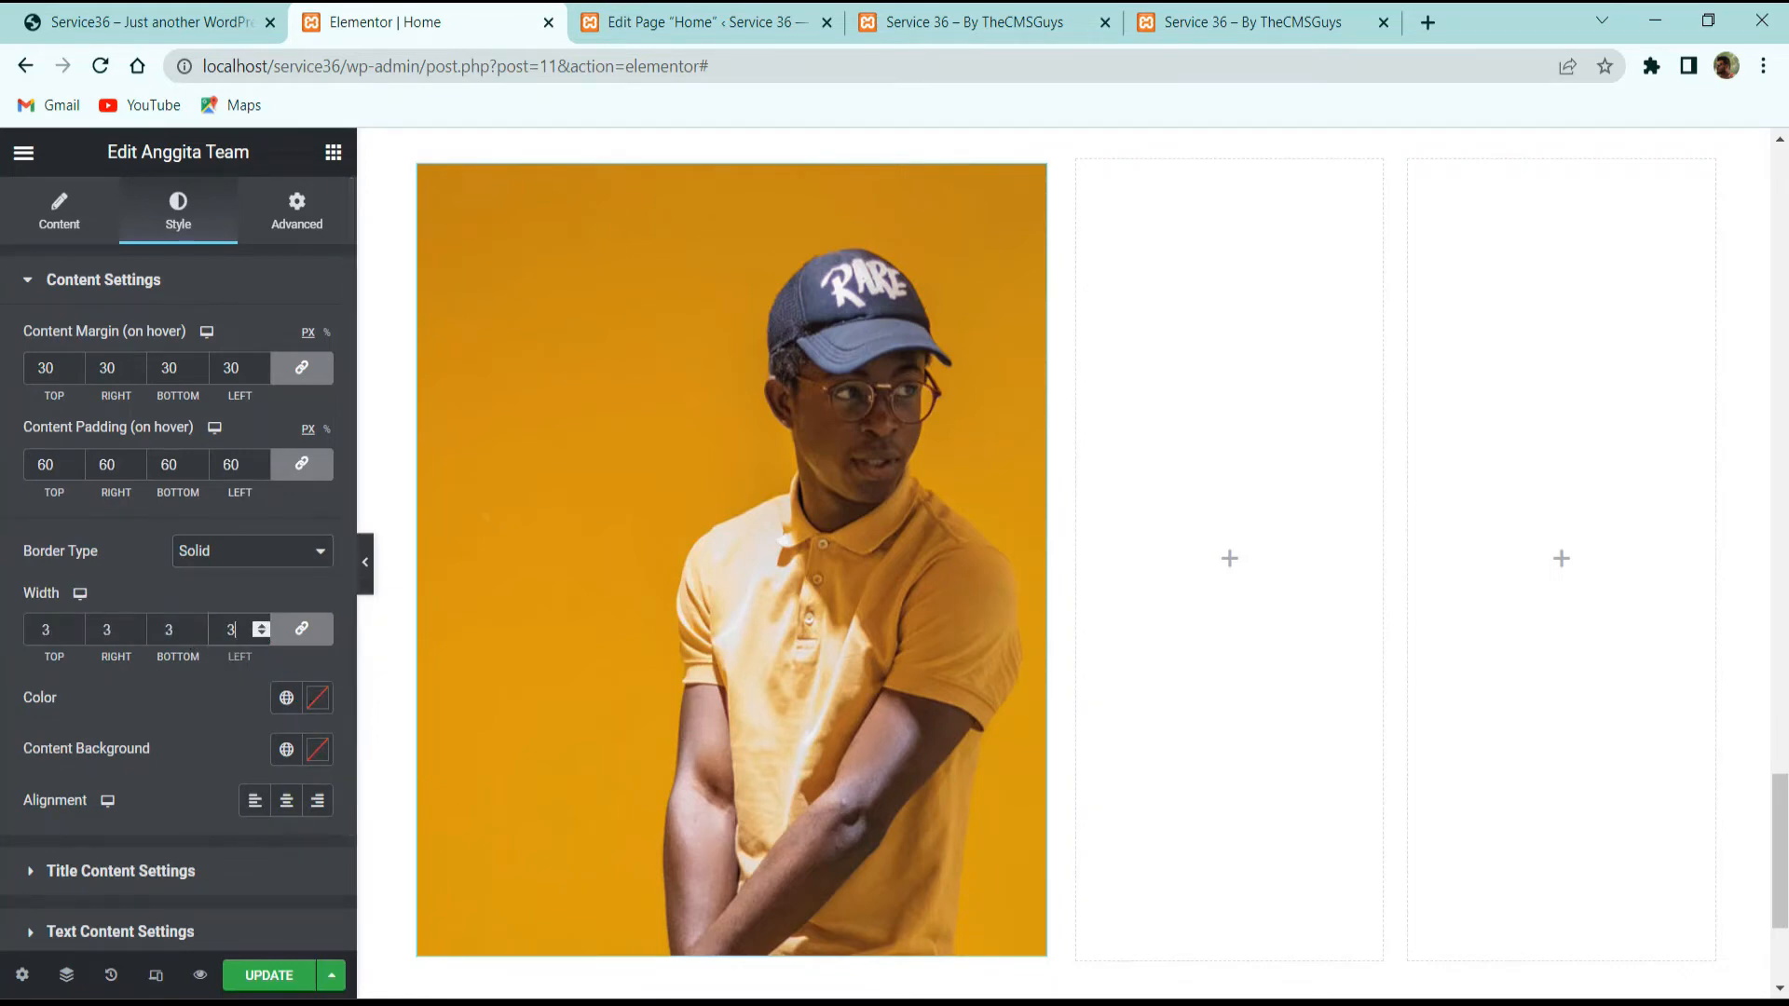
left_click(140, 21)
mouse_move(850, 555)
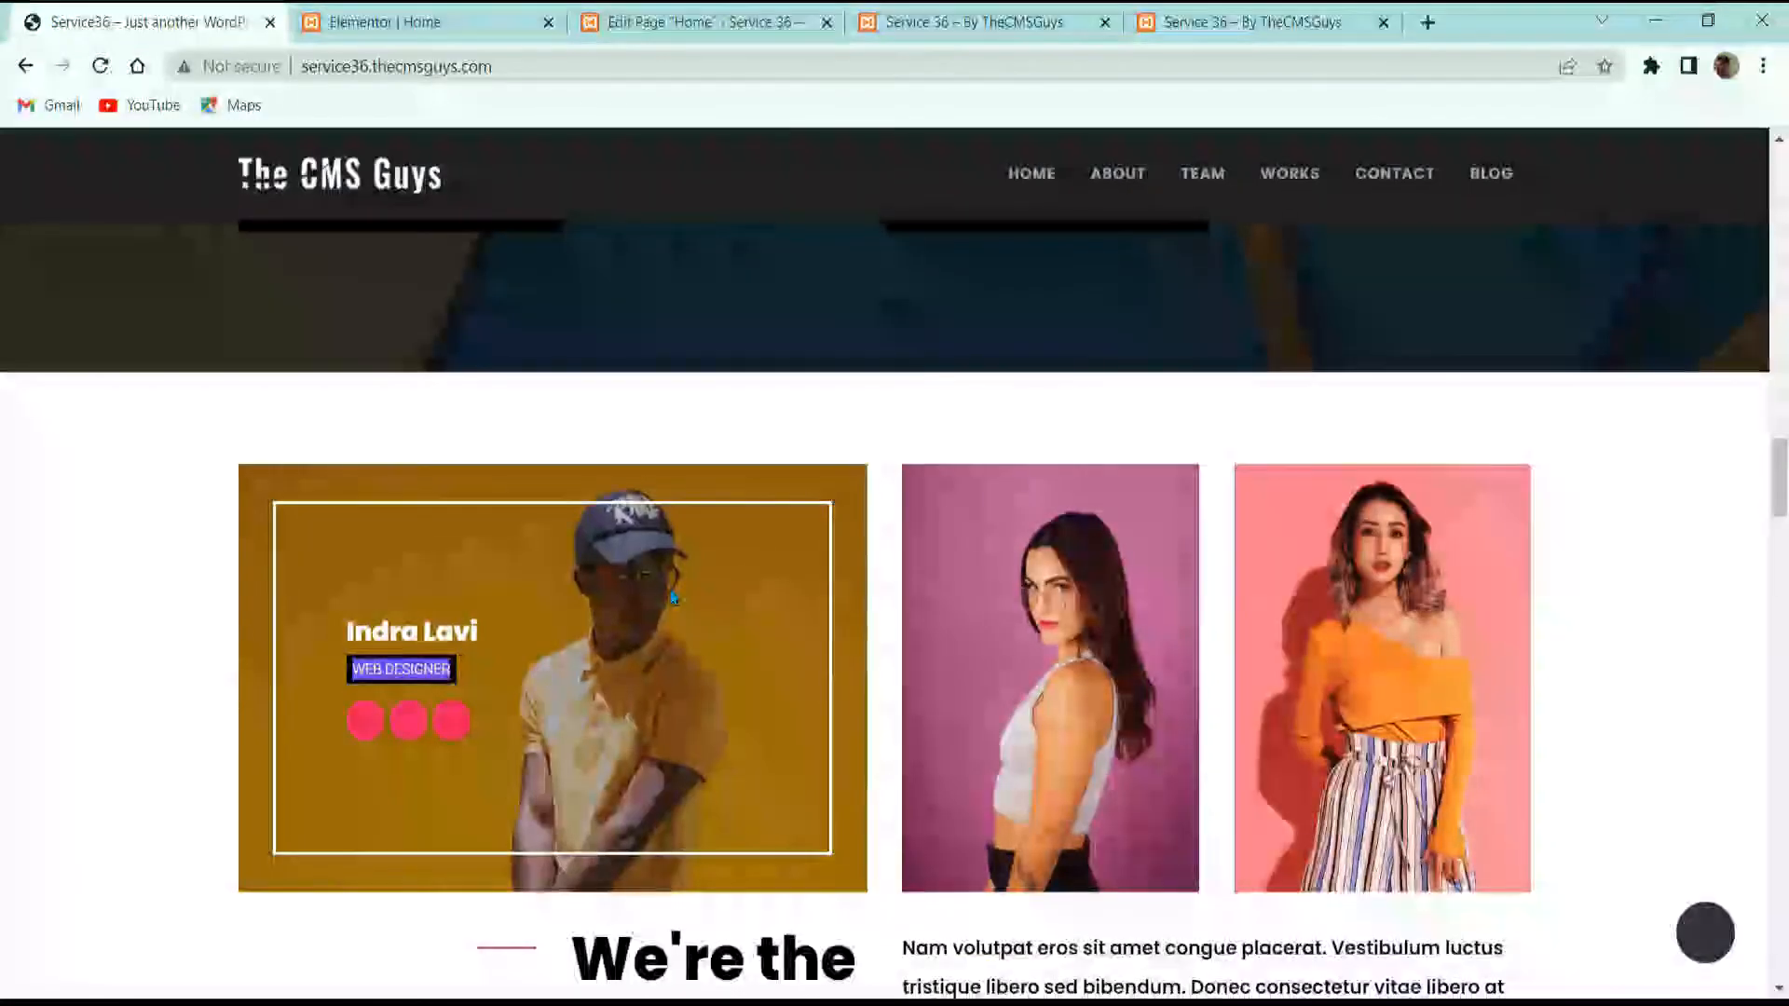
left_click(410, 21)
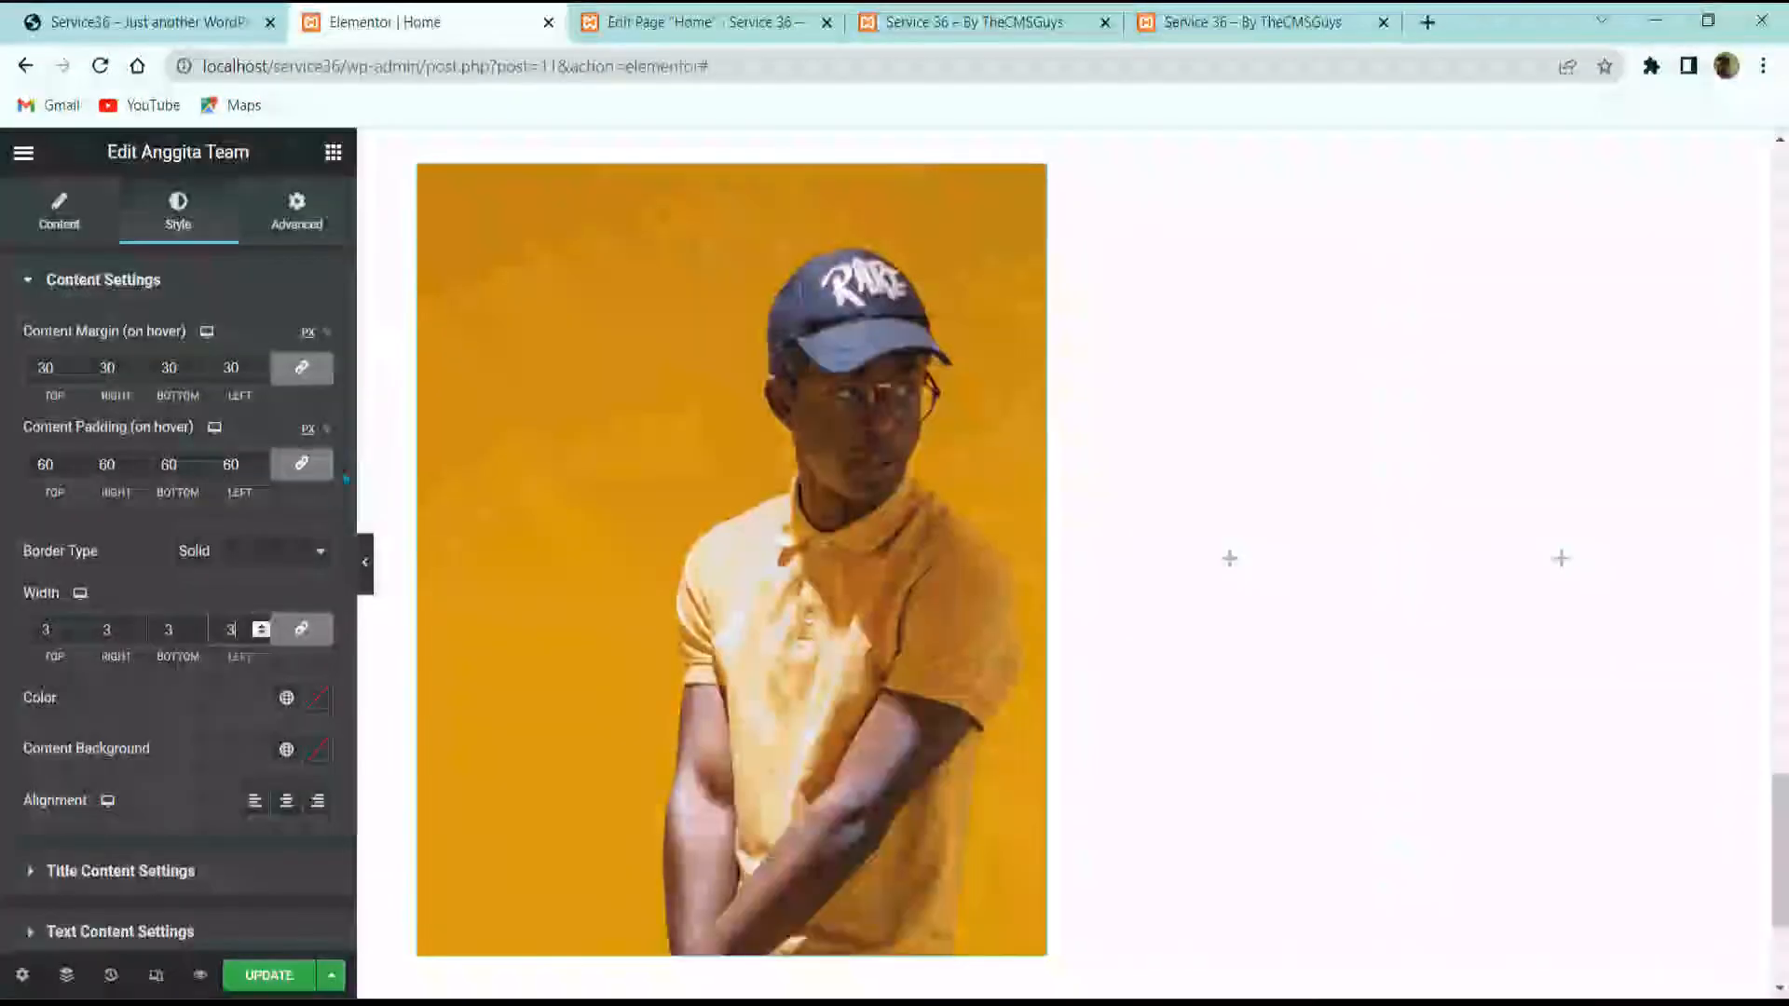
left_click(317, 698)
left_click_drag(194, 476, 51, 355)
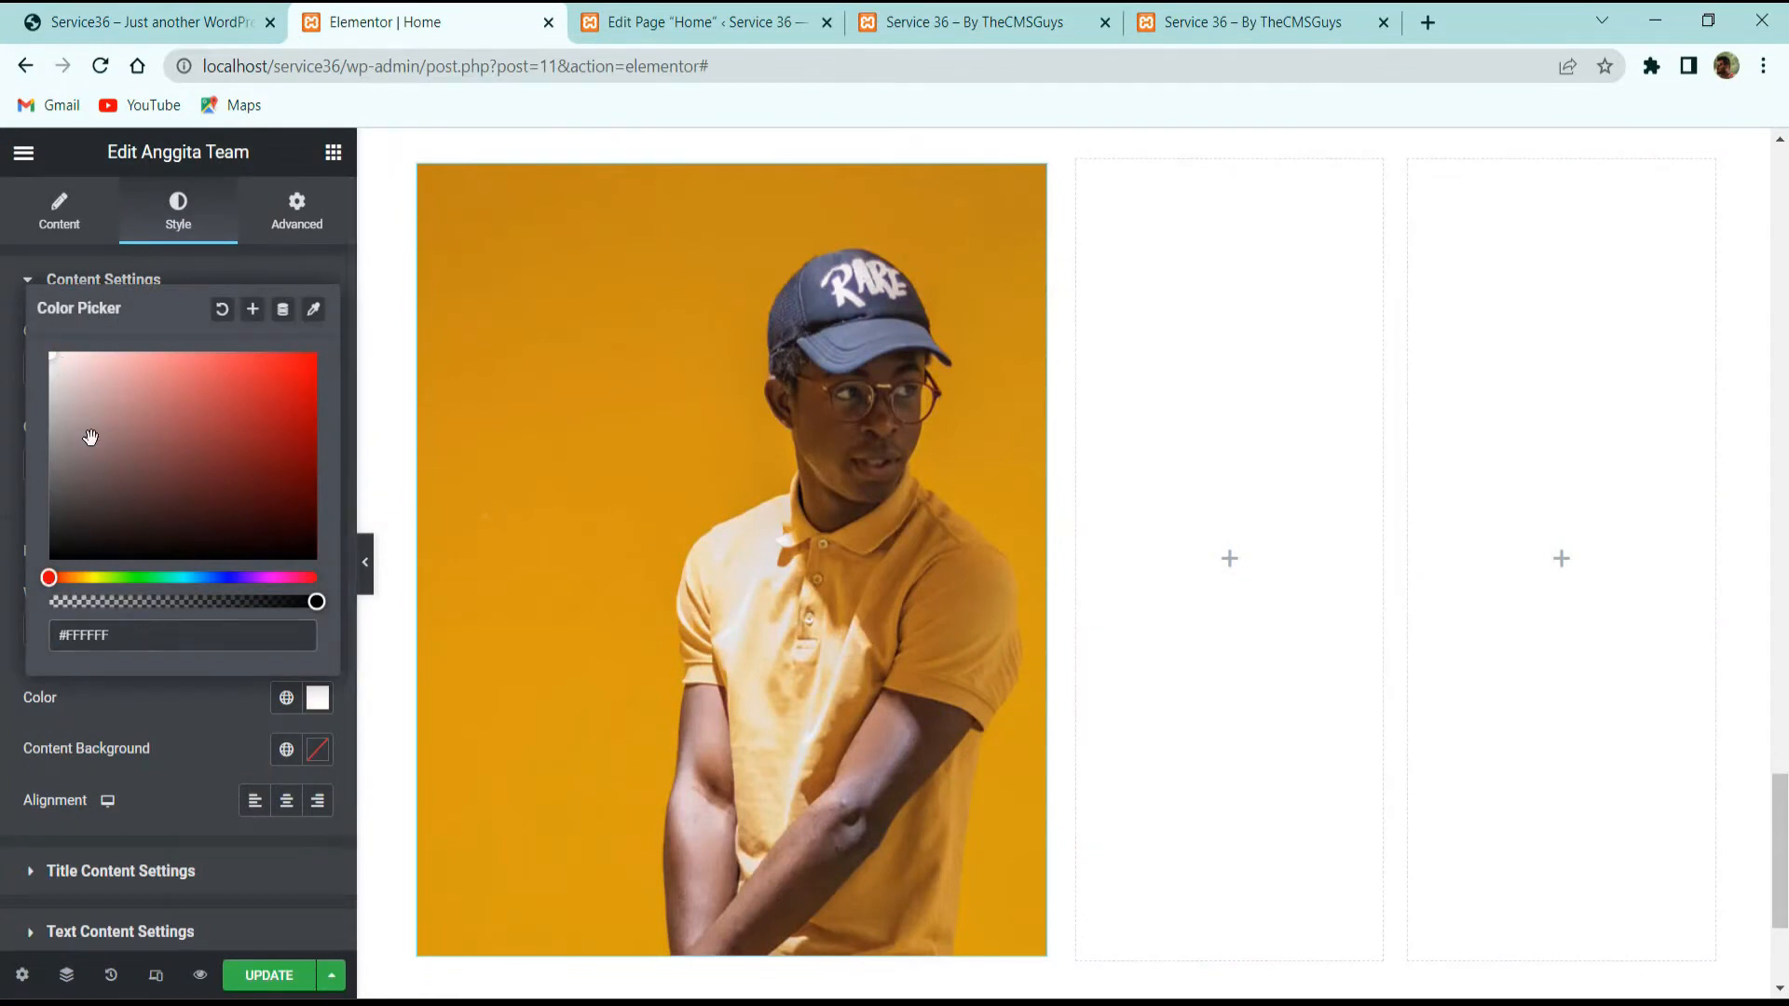
left_click(166, 730)
Step: Make the overlay background fully transparent, compare with the reference hover, and save the page
scroll(194, 740, "down", 1)
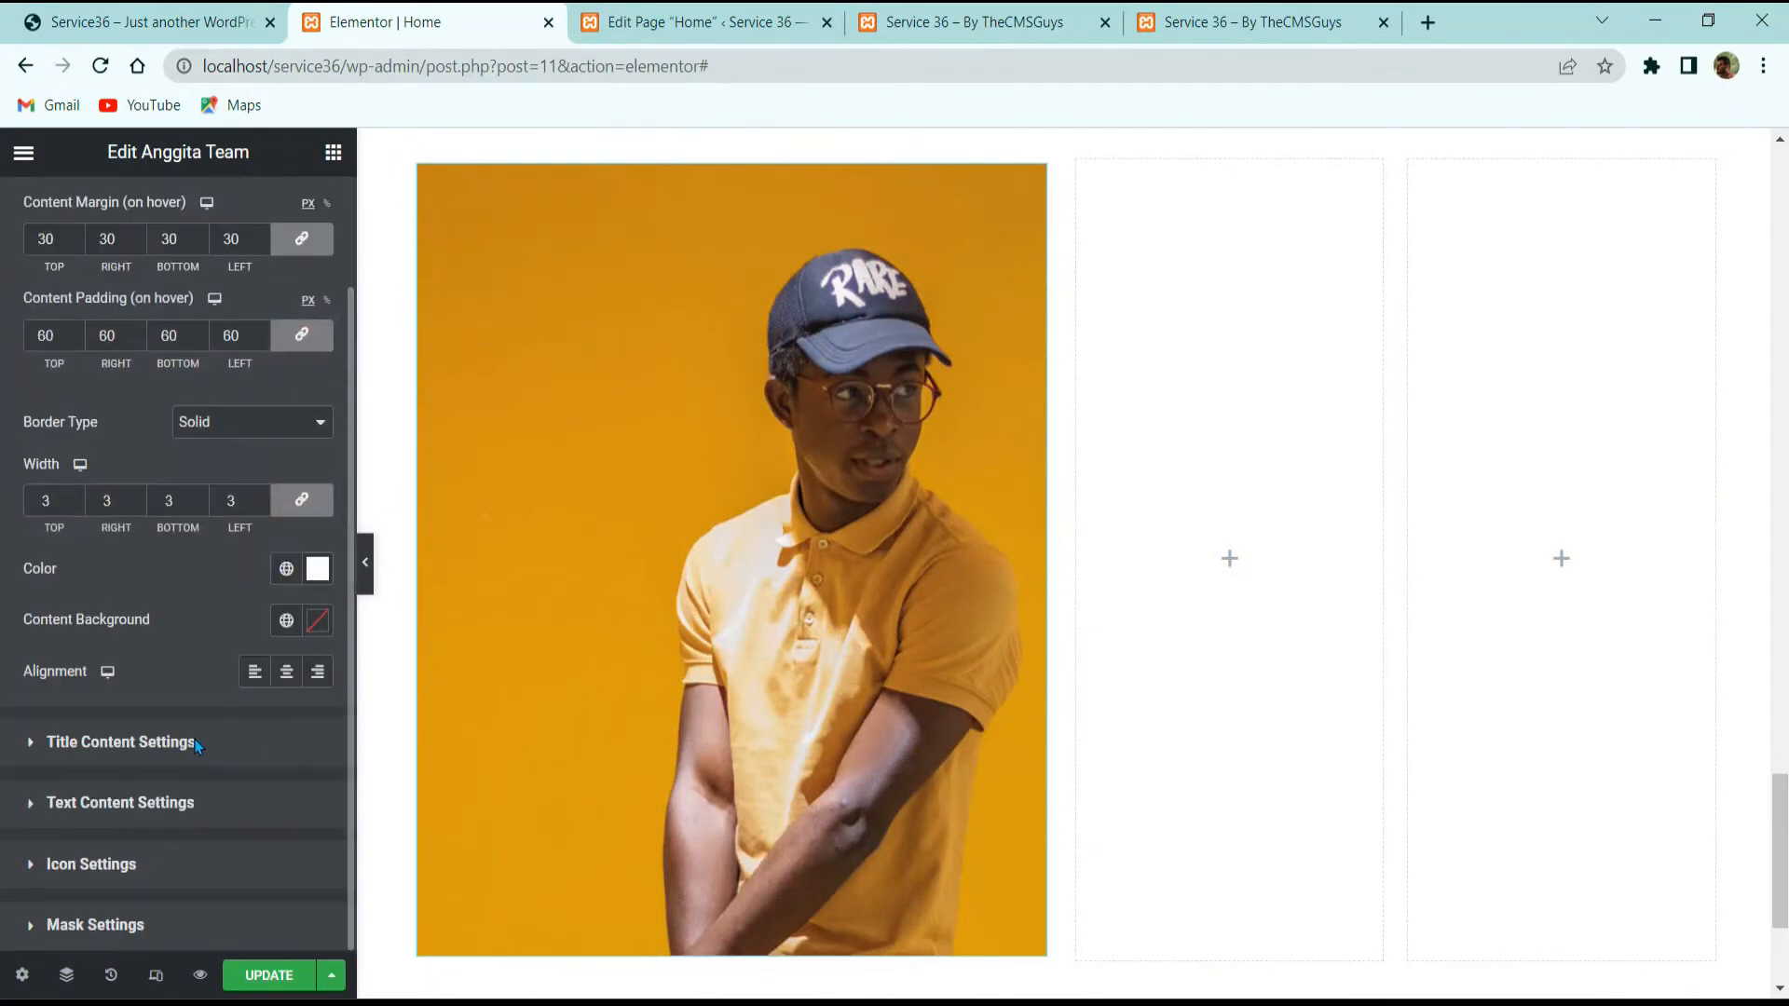
left_click(322, 622)
left_click_drag(317, 524, 48, 523)
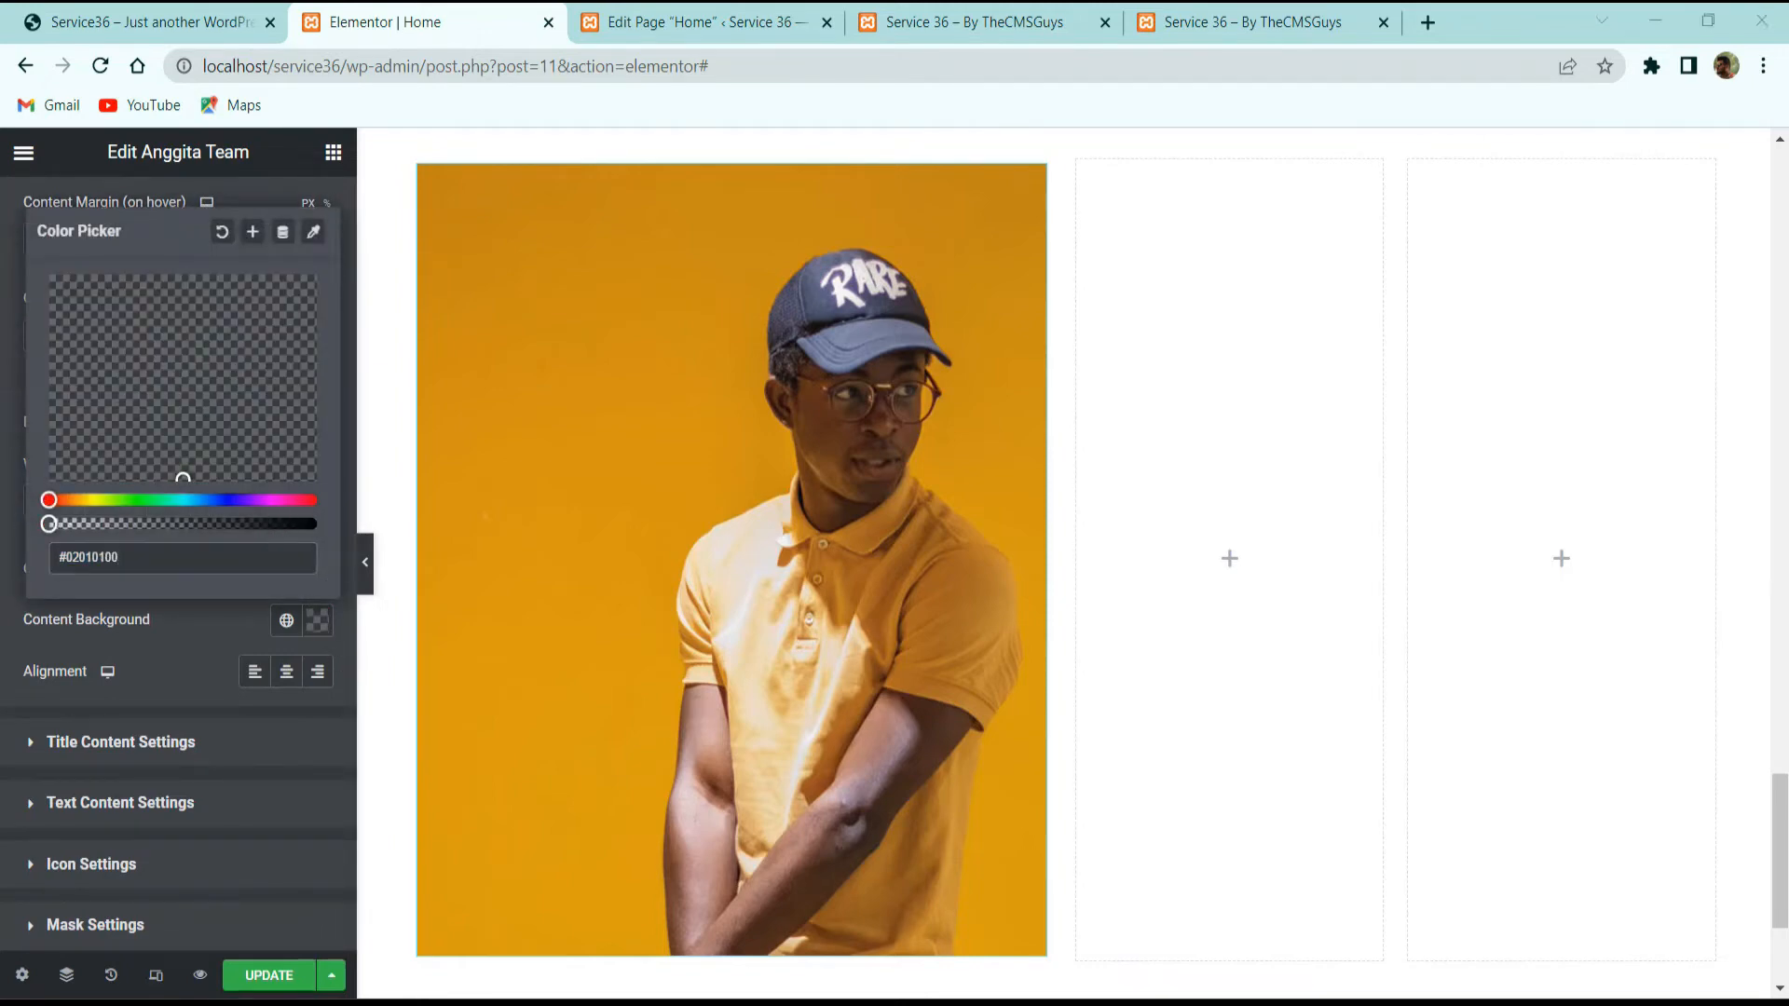
left_click(1066, 522)
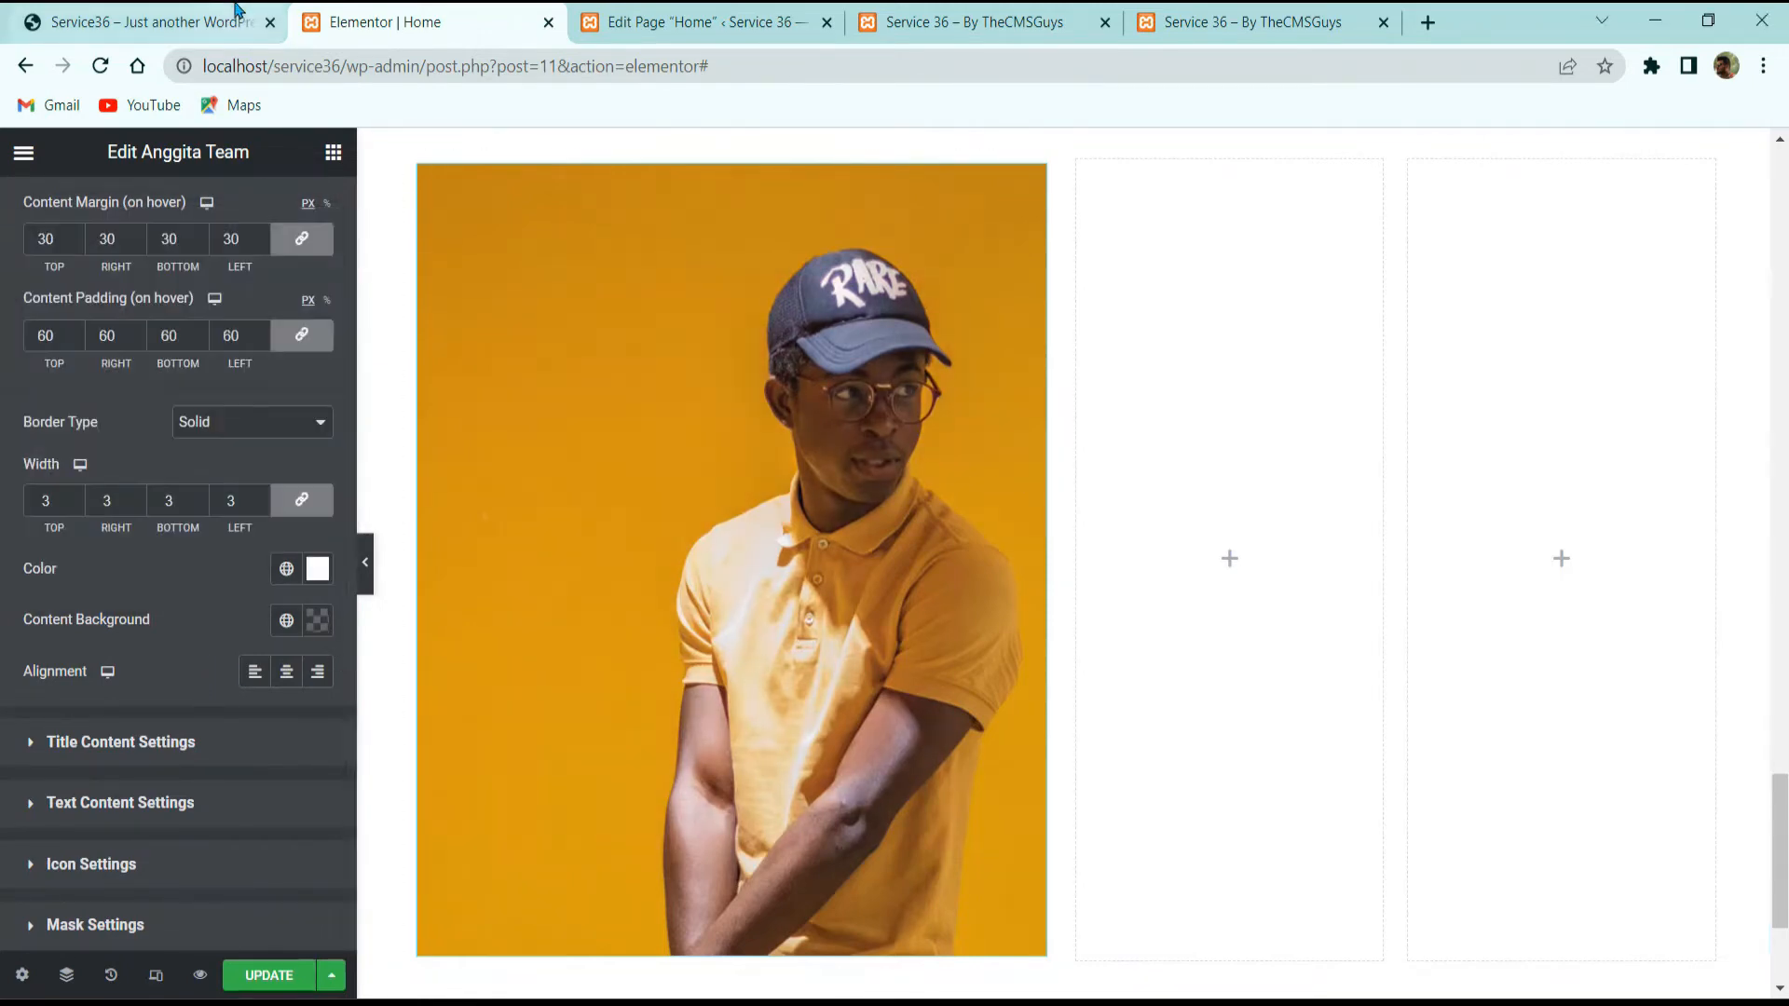
left_click(237, 13)
mouse_move(571, 603)
left_click(385, 21)
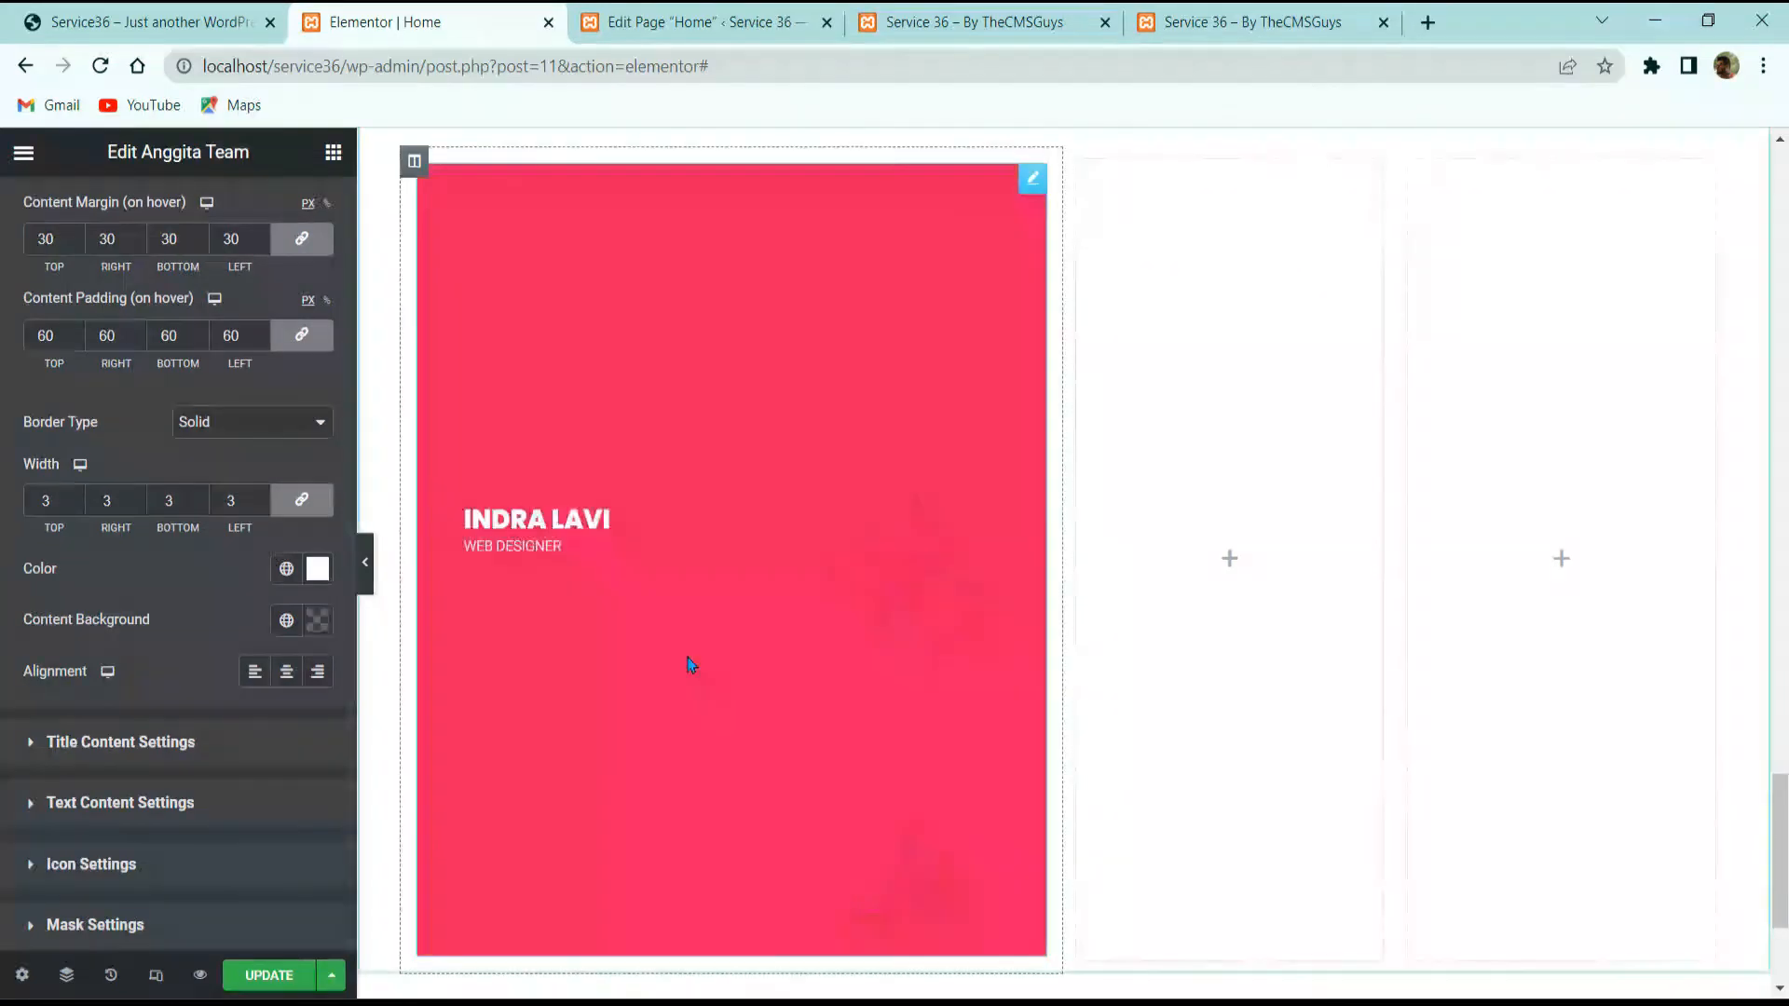
key("ctrl+s")
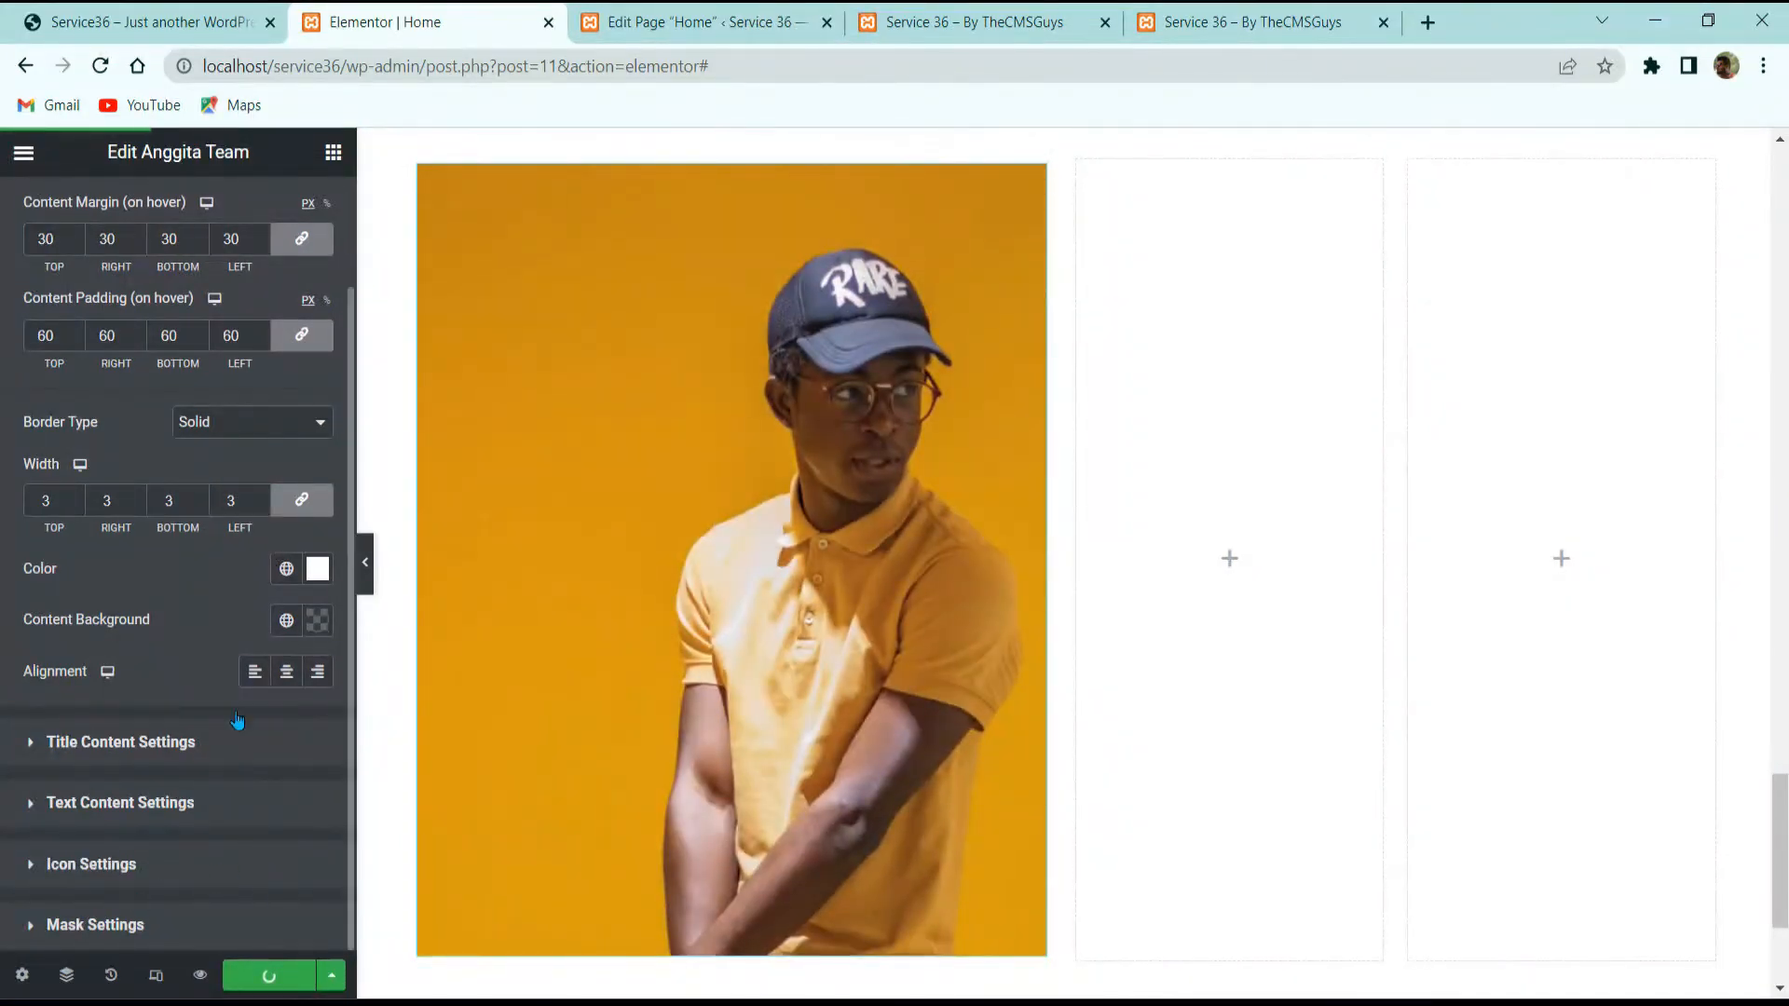
Step: View the saved home page live and compare its team card hover against the reference site
left_click(24, 152)
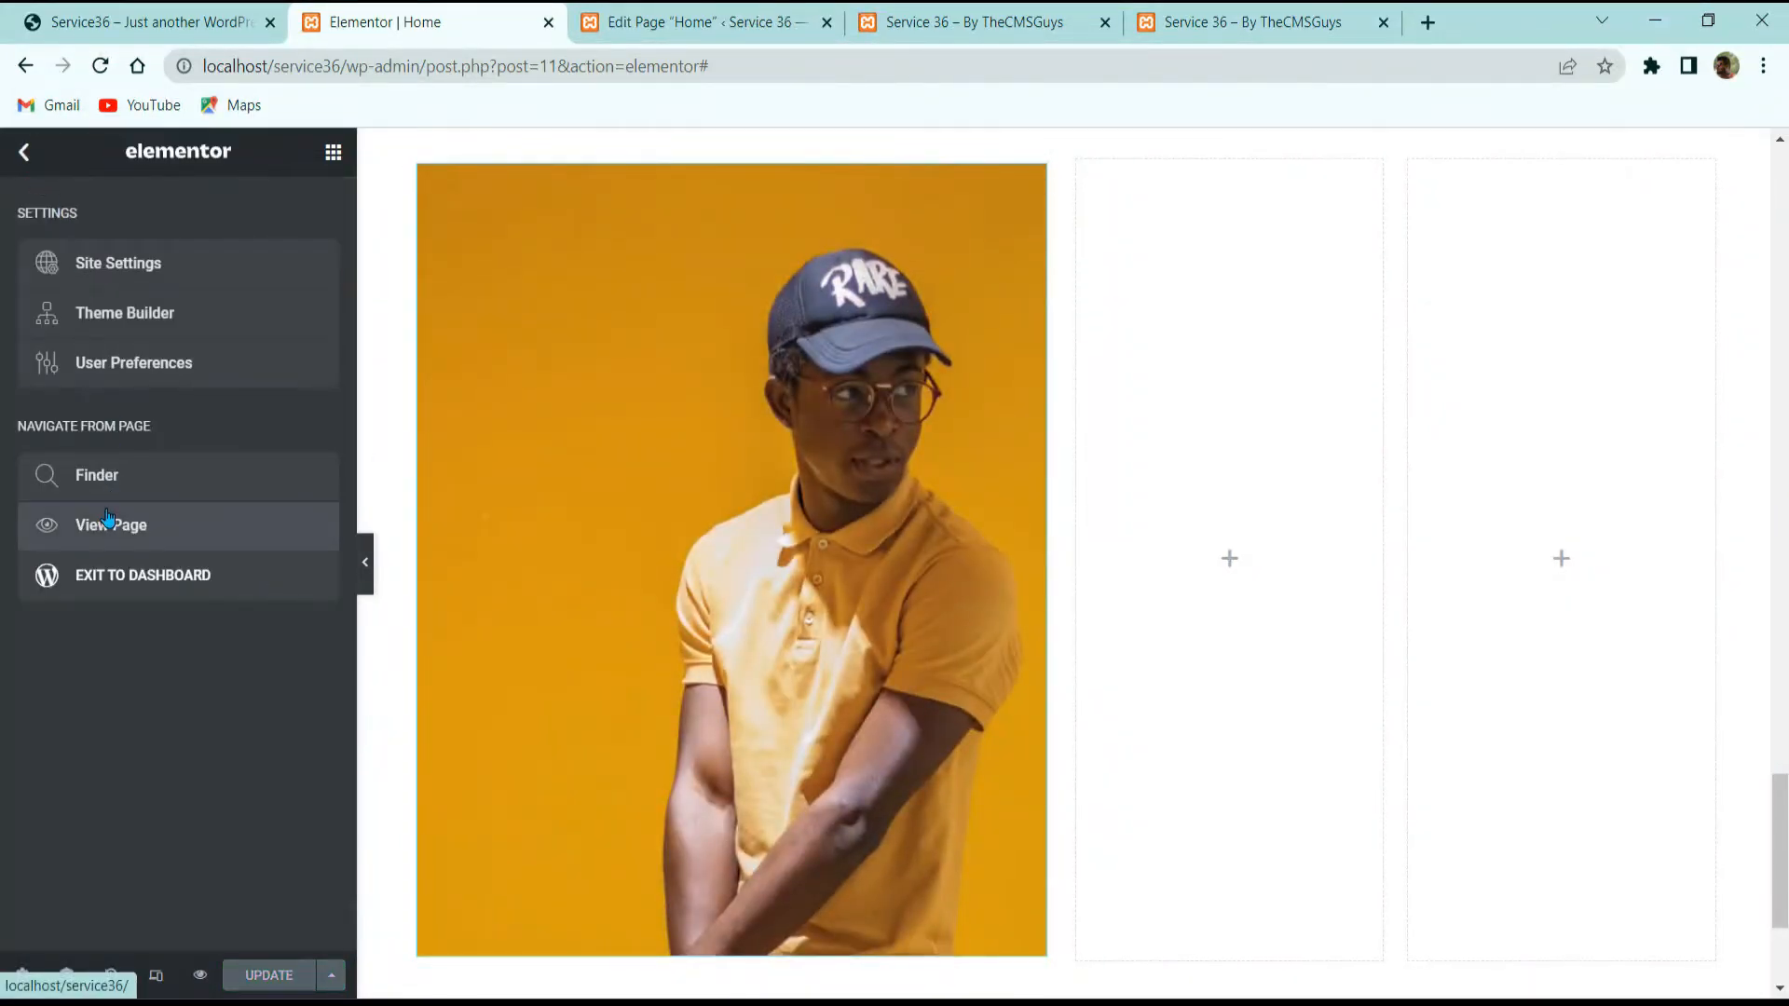
left_click(109, 521)
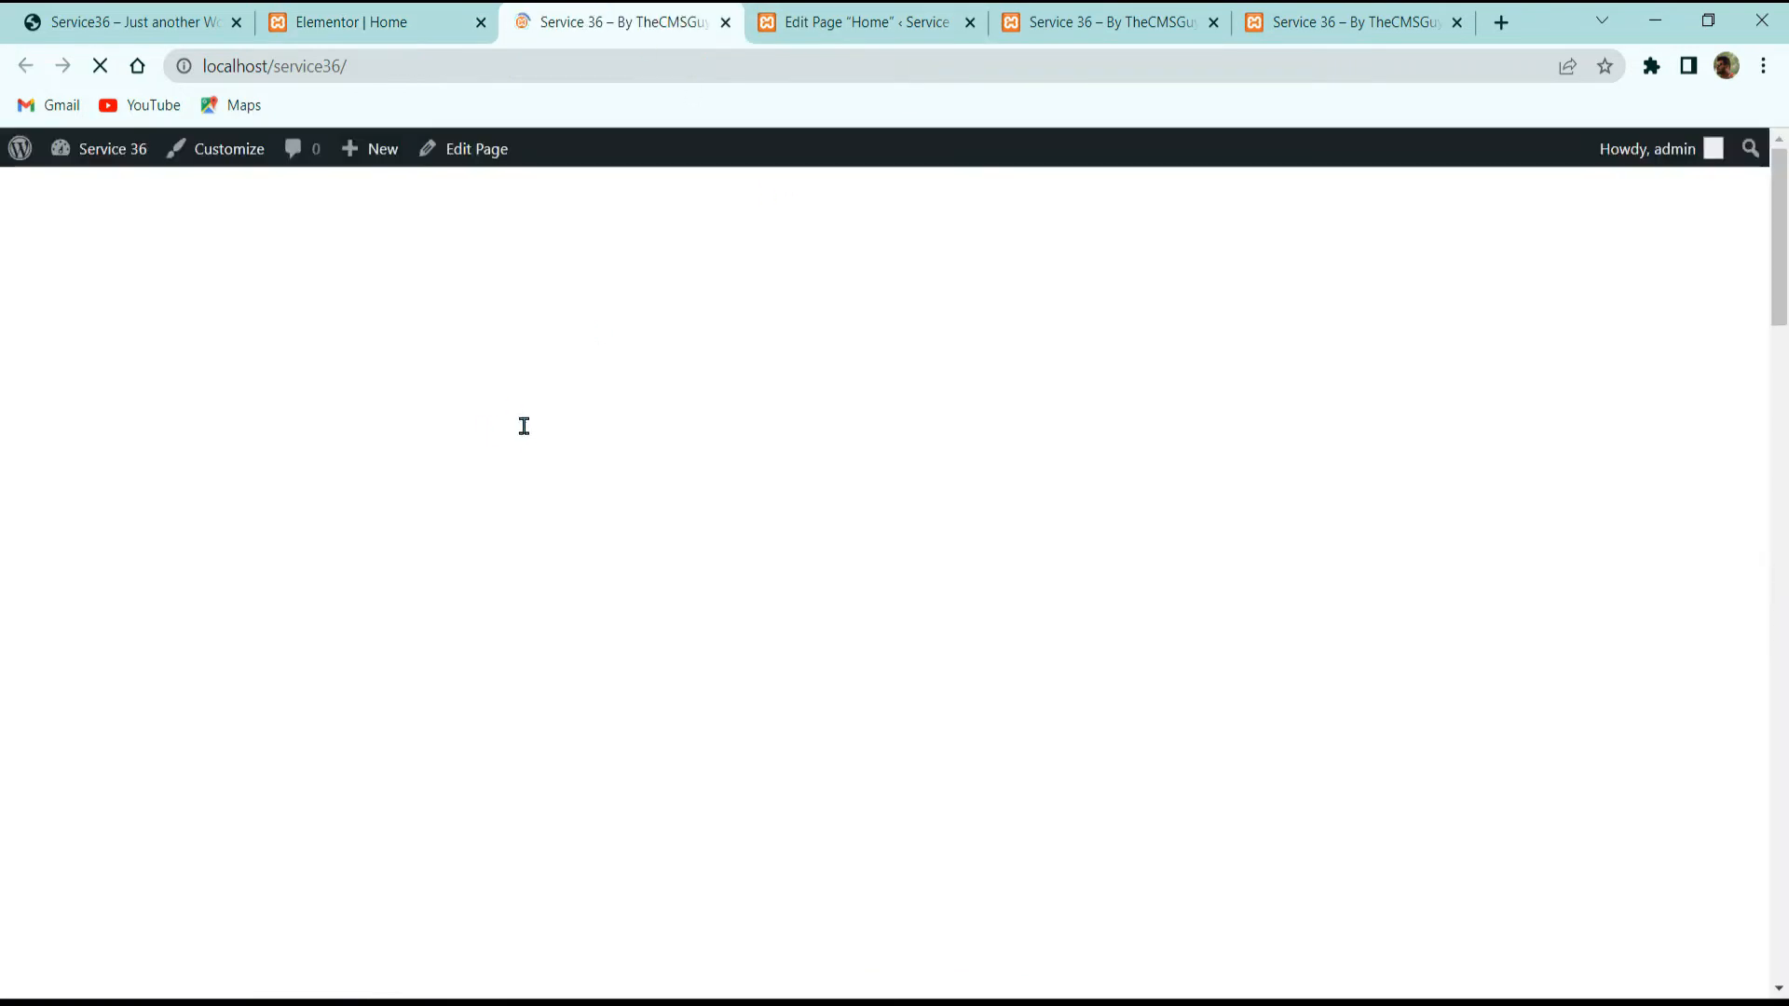
scroll(550, 447, "down", 20)
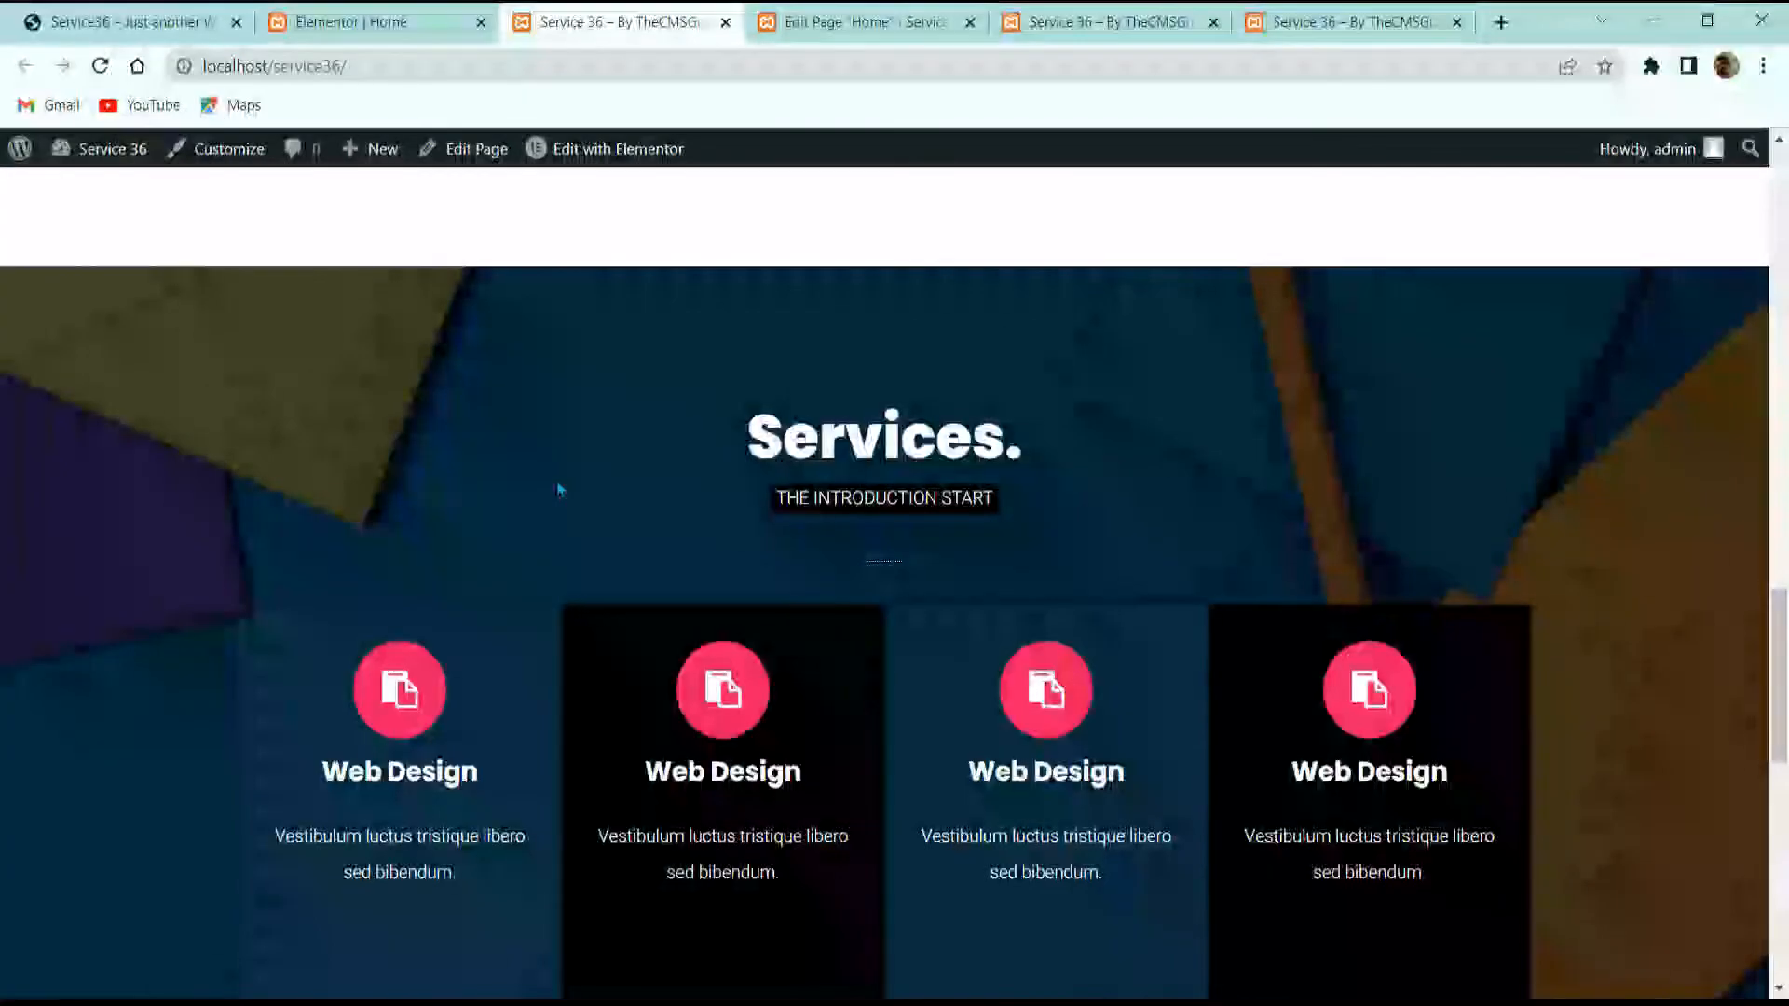
scroll(559, 615, "down", 6)
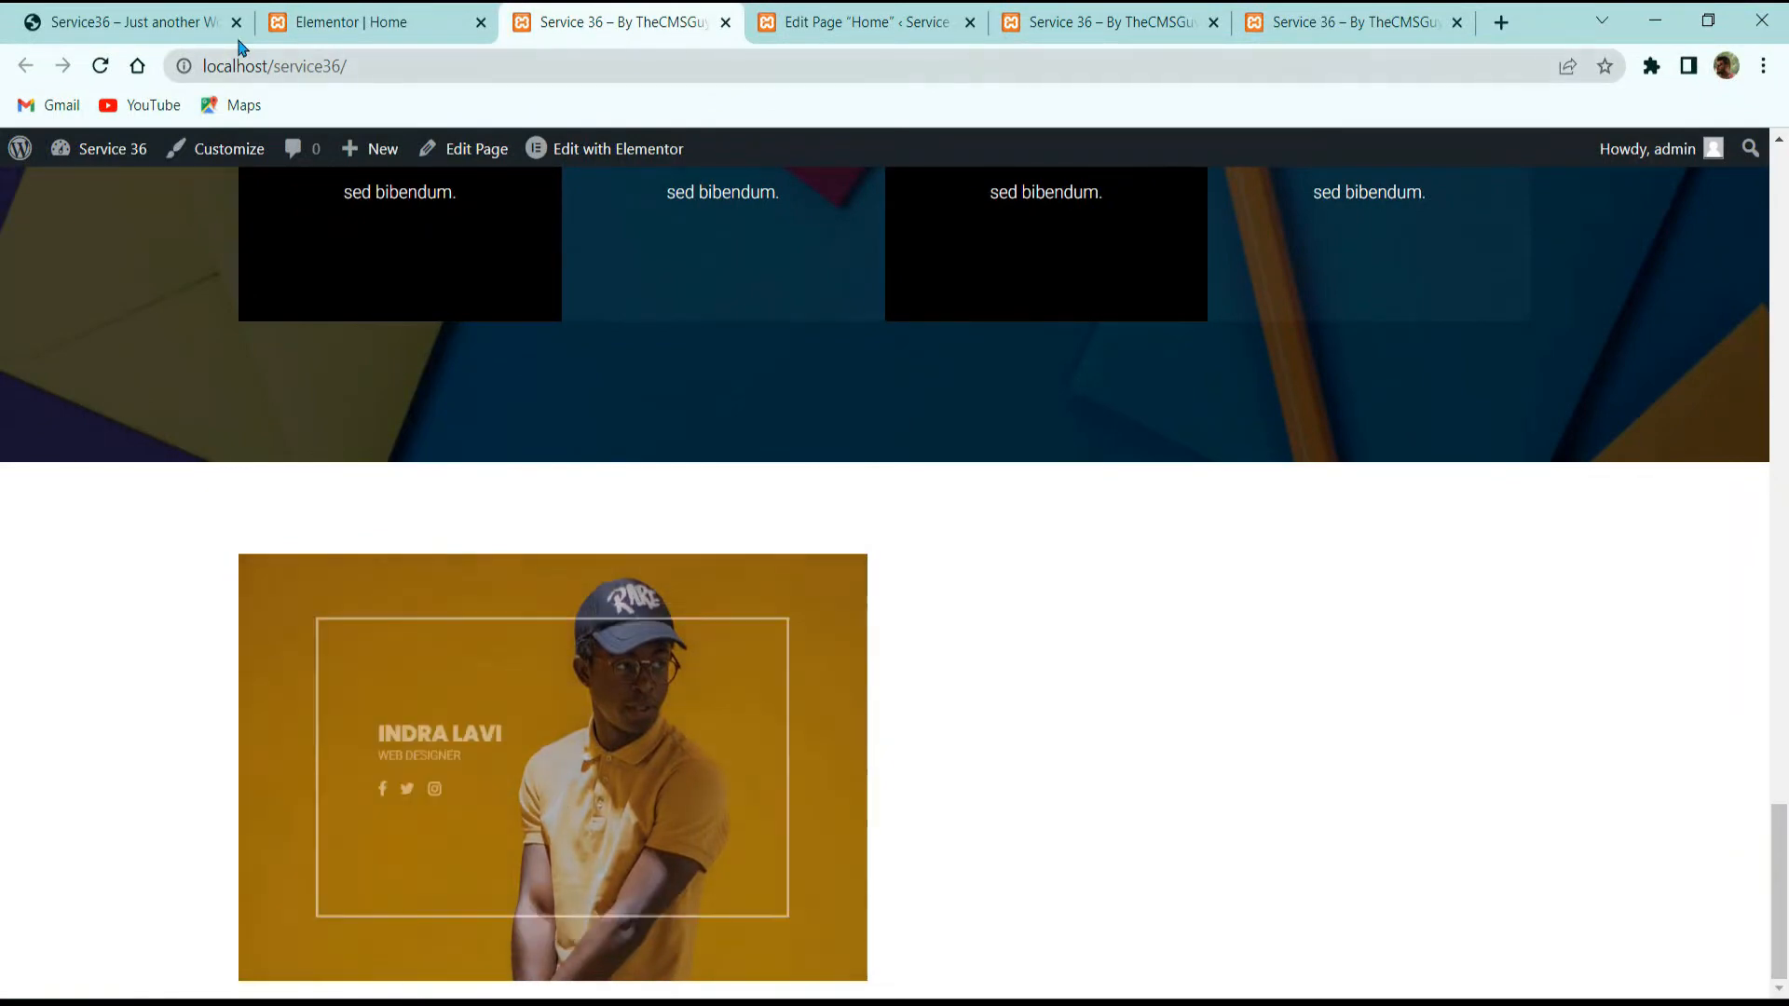
left_click(176, 19)
left_click(344, 22)
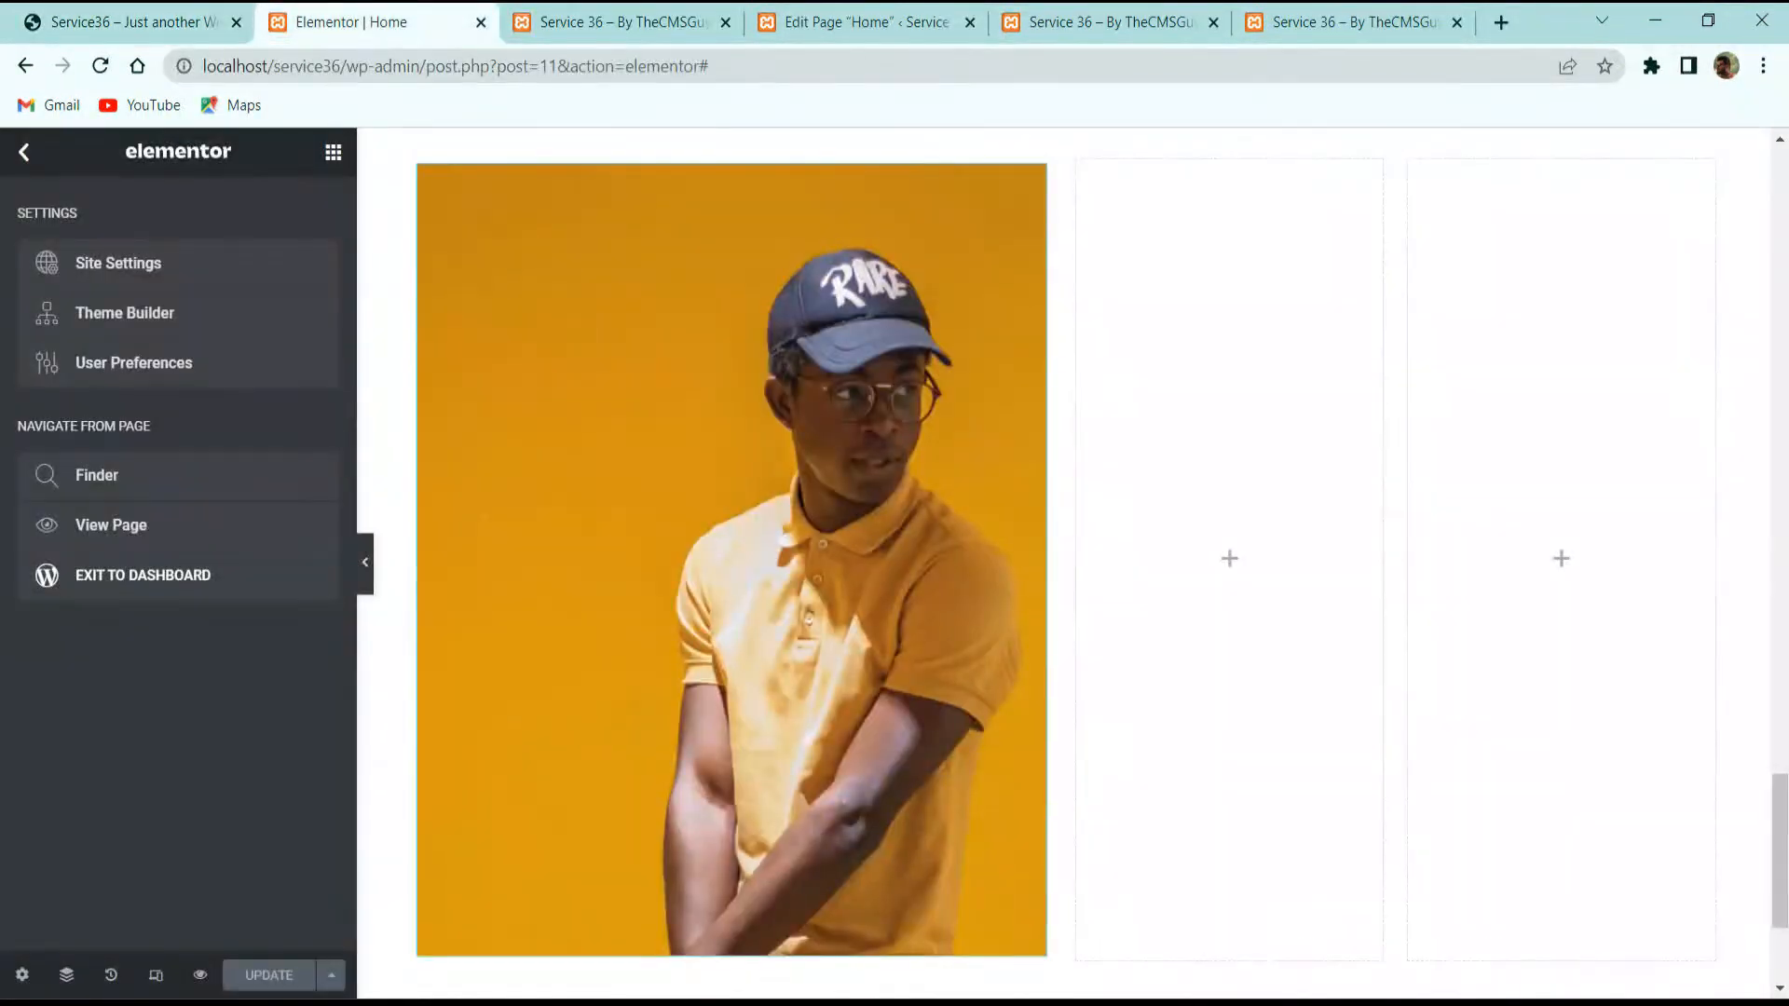
left_click(569, 23)
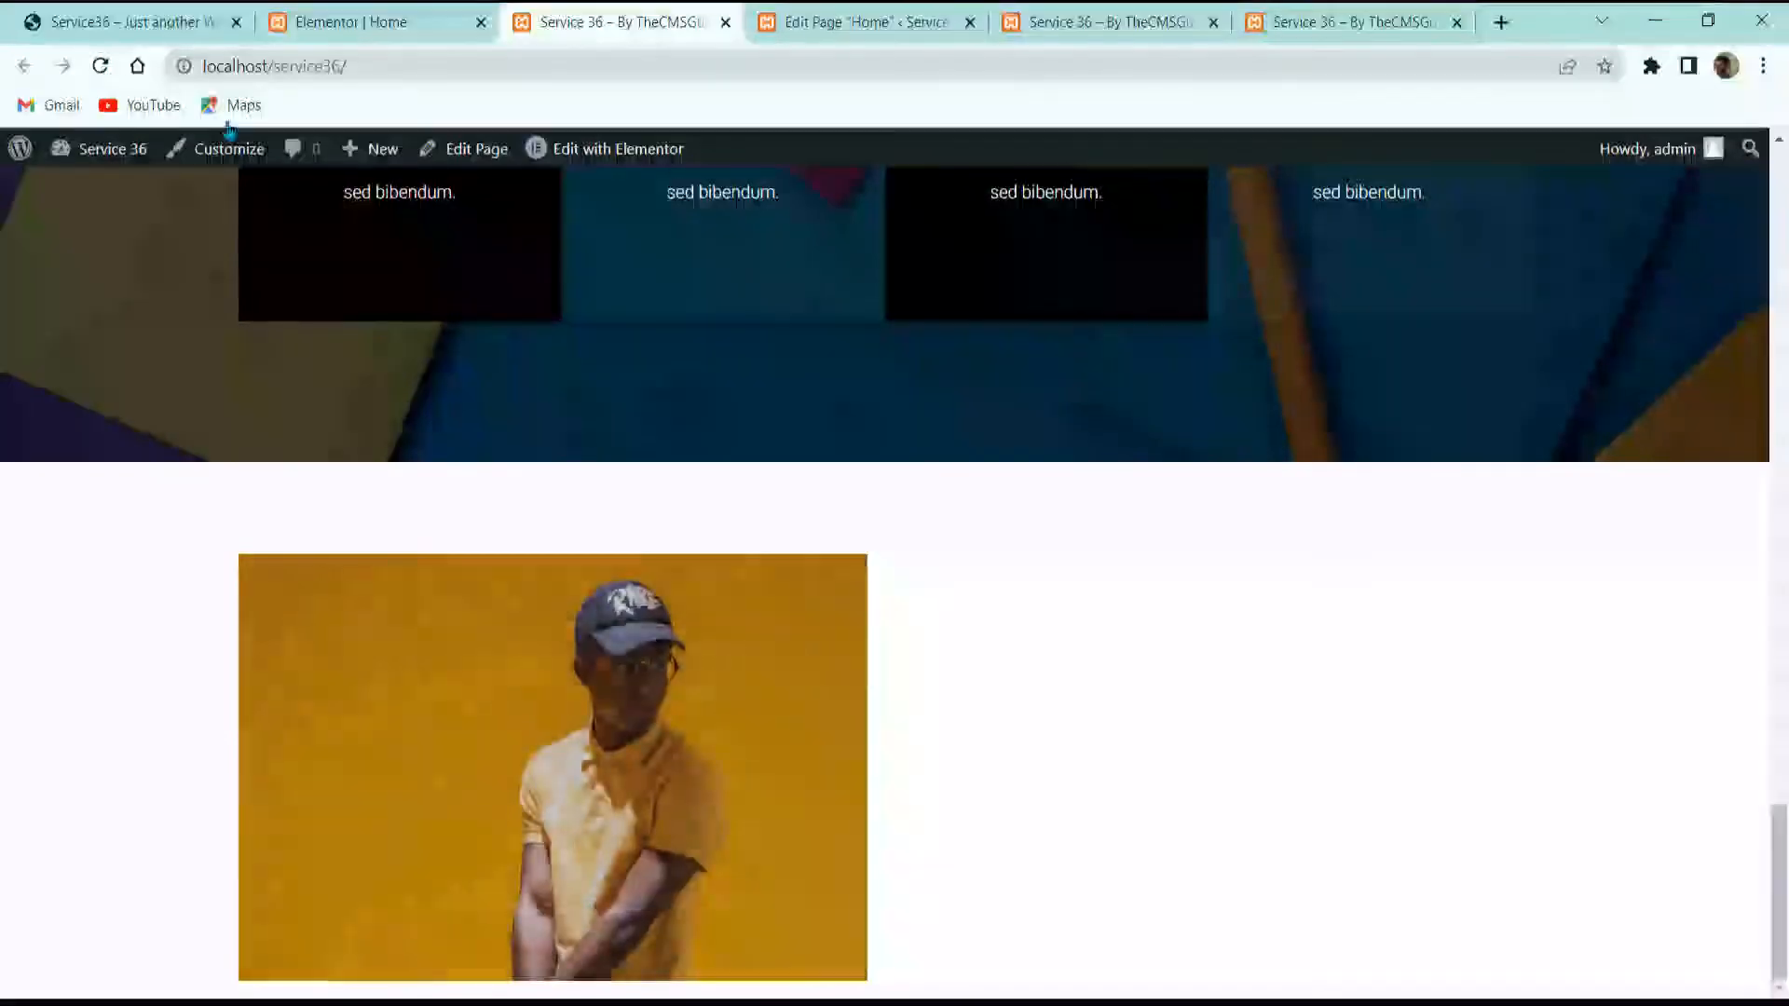
left_click(222, 22)
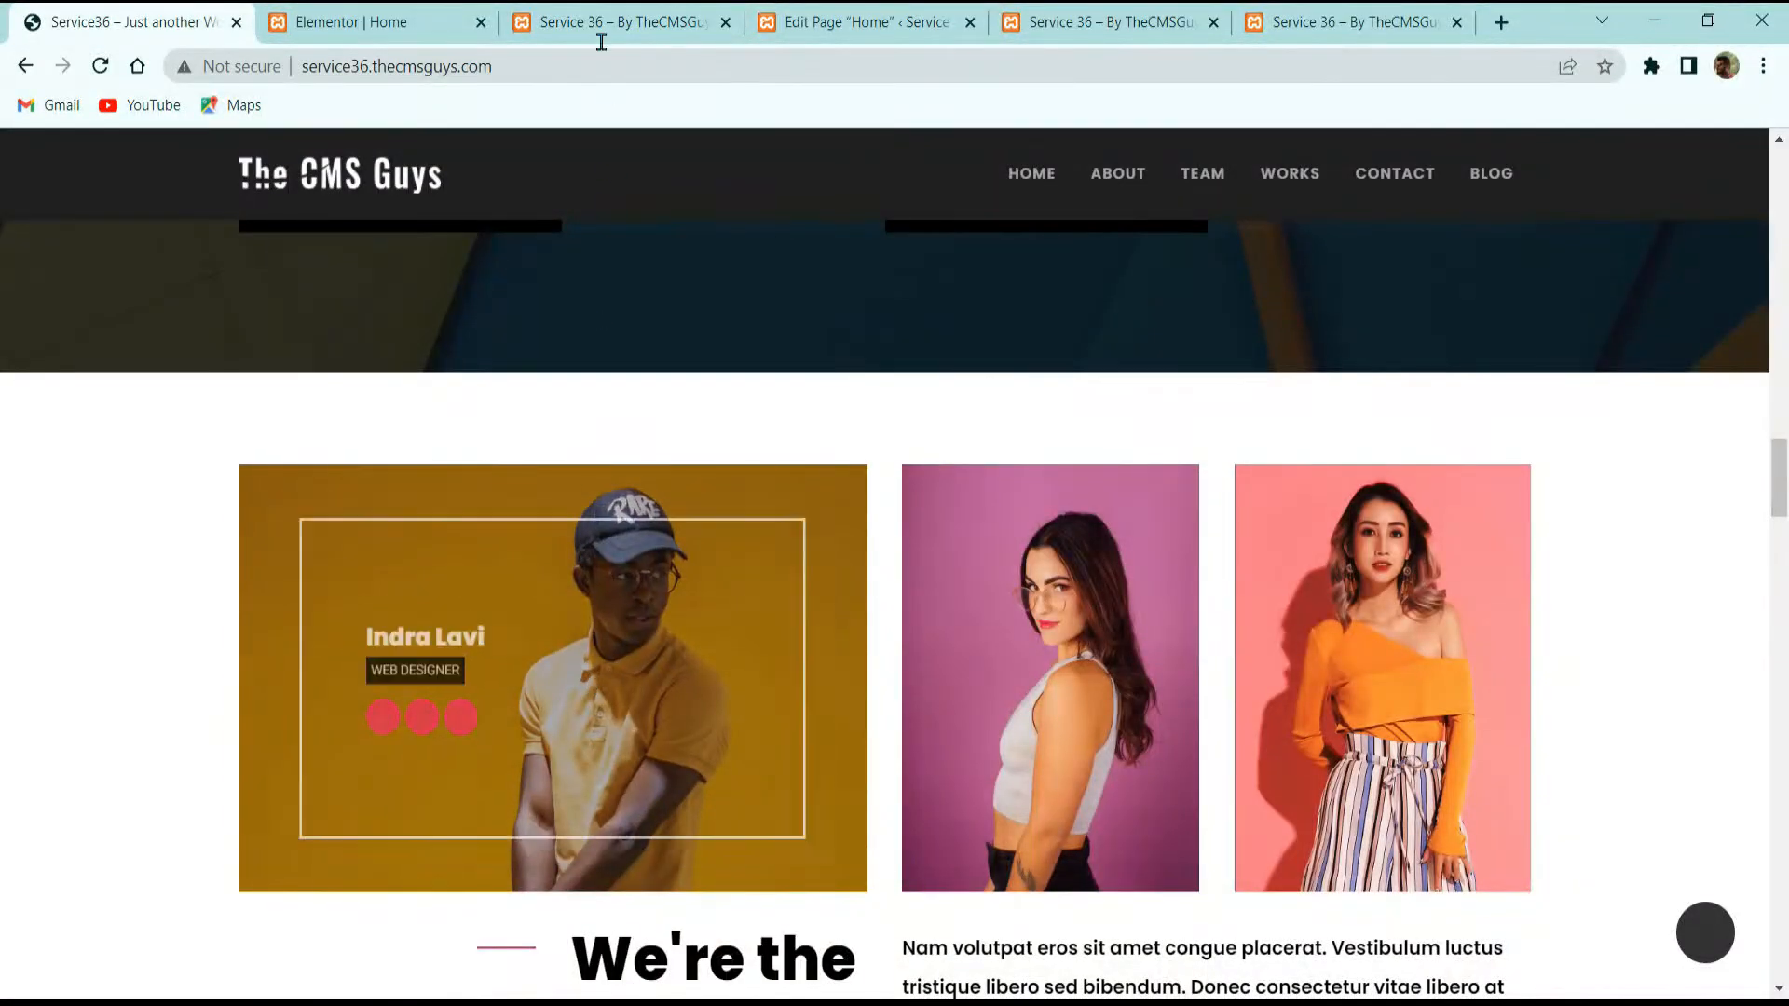
left_click(601, 28)
left_click(237, 7)
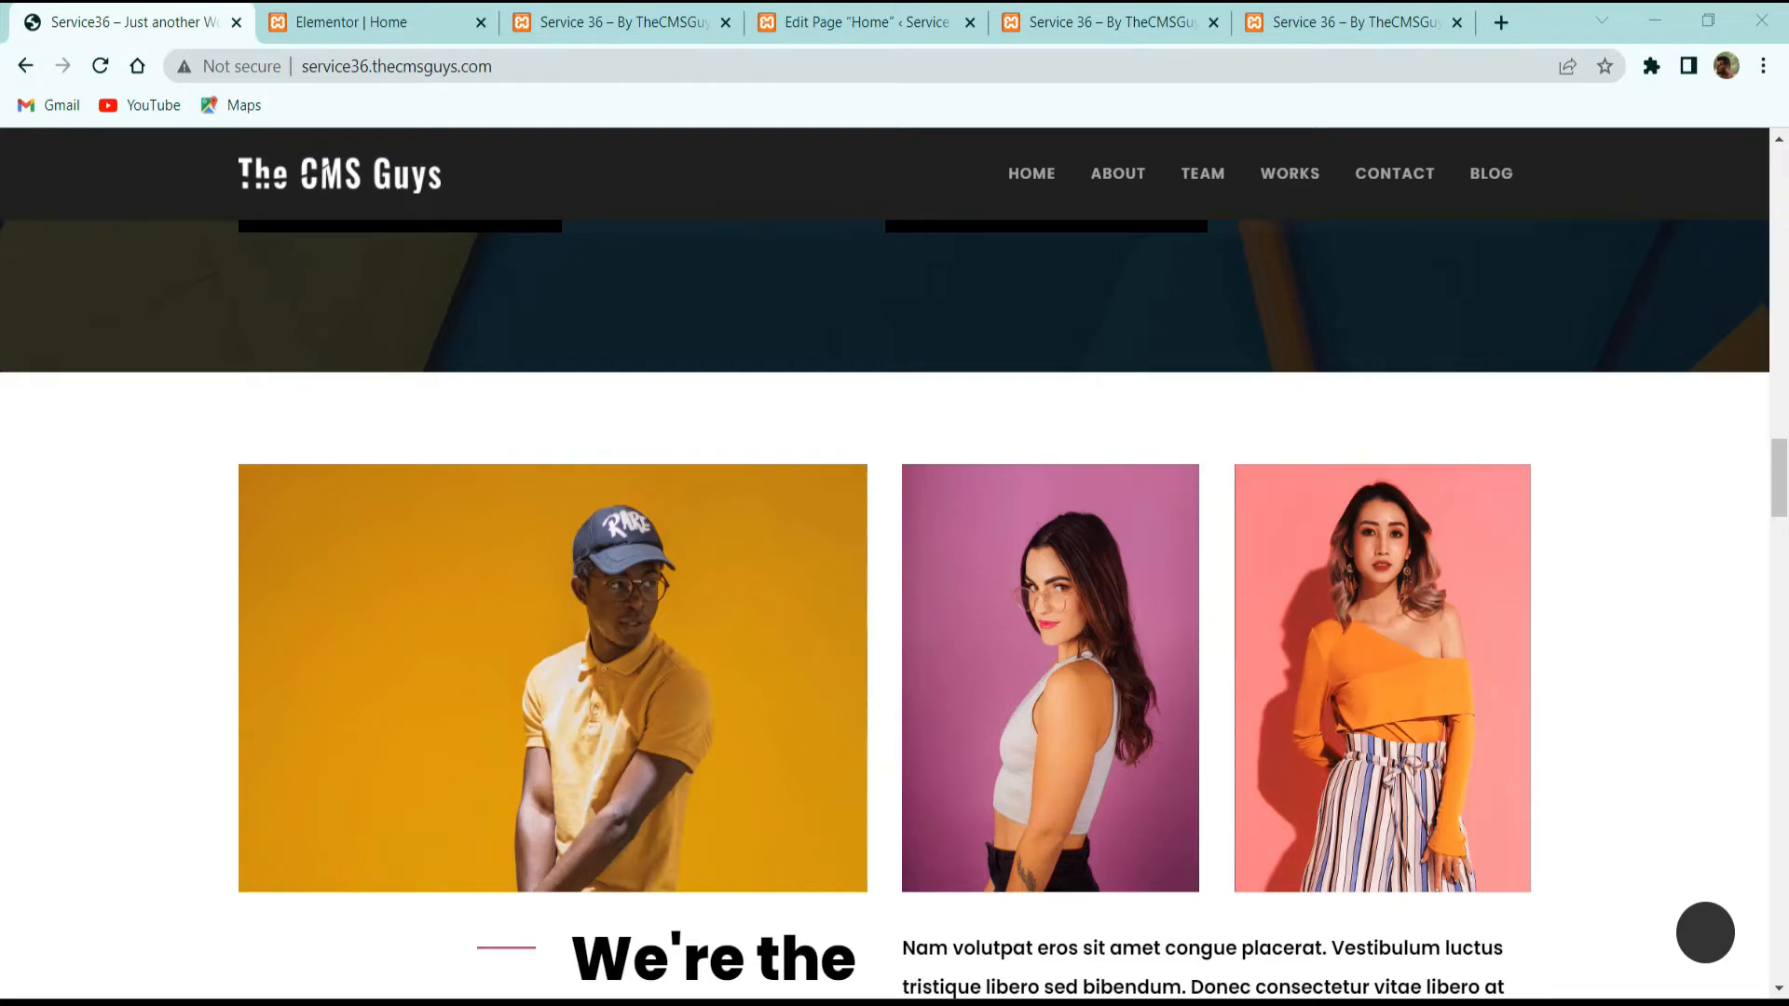
left_click(279, 13)
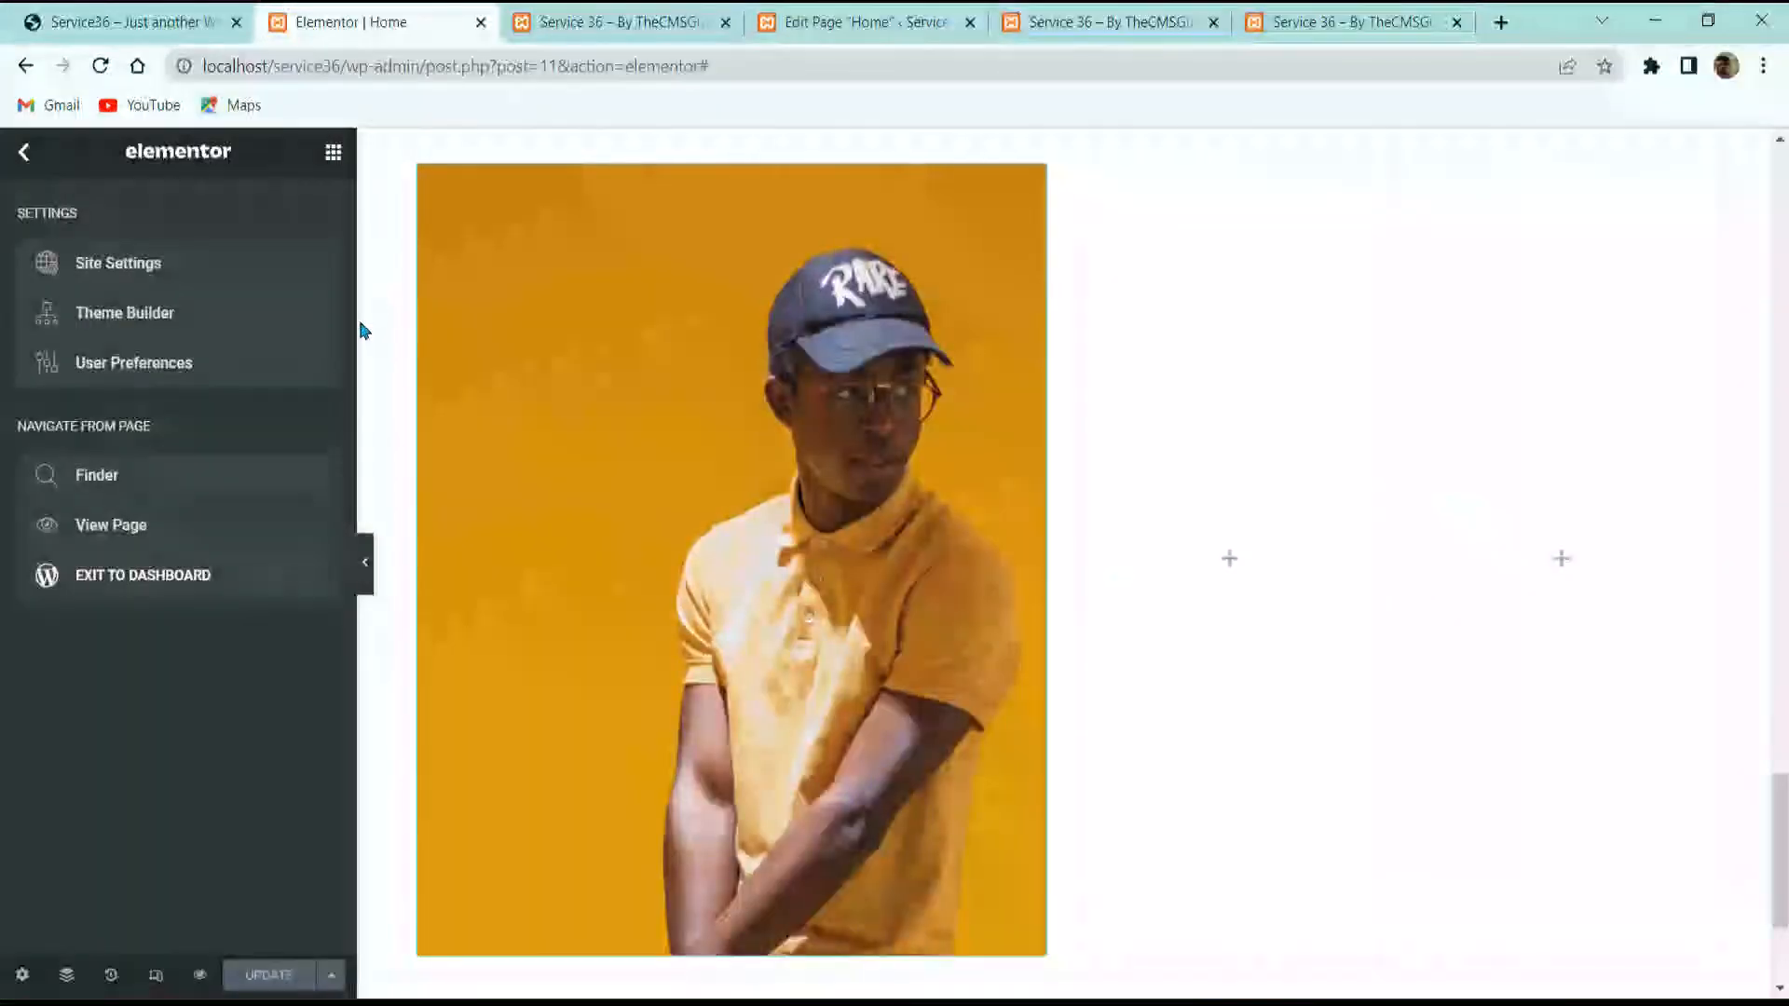
Step: Set the team card subtitle's text display to Inline Block
left_click(651, 499)
scroll(148, 654, "down", 1)
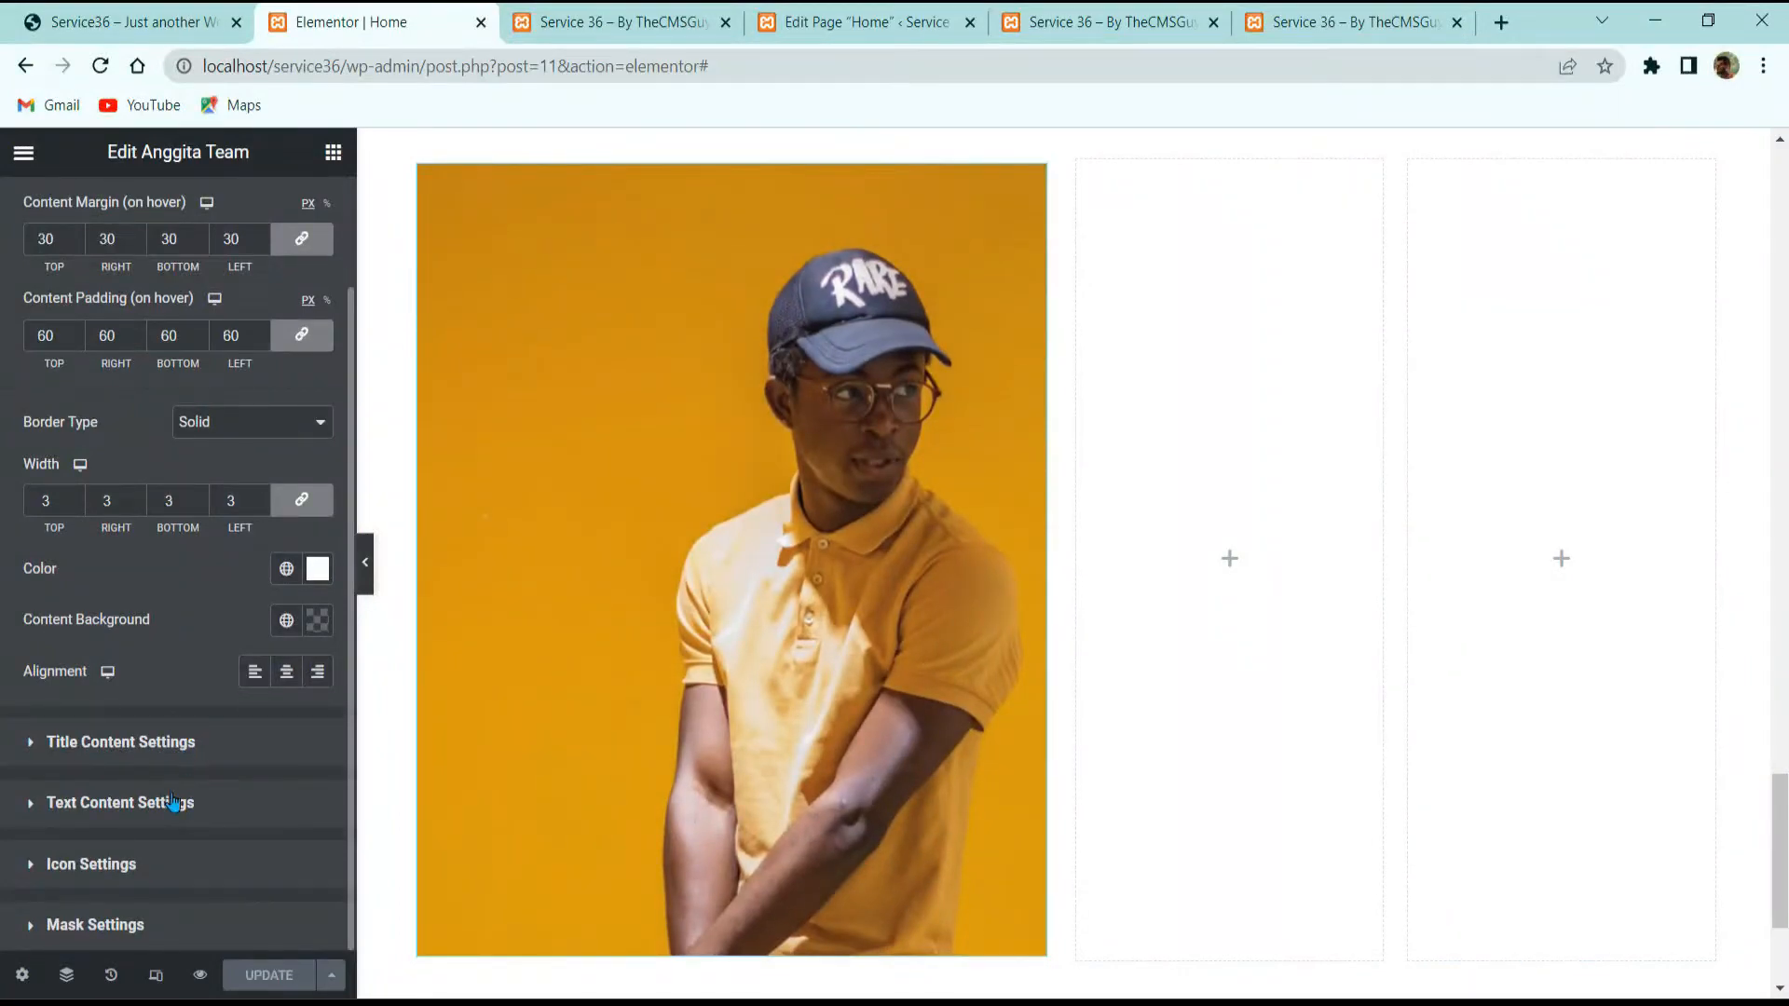
left_click(143, 802)
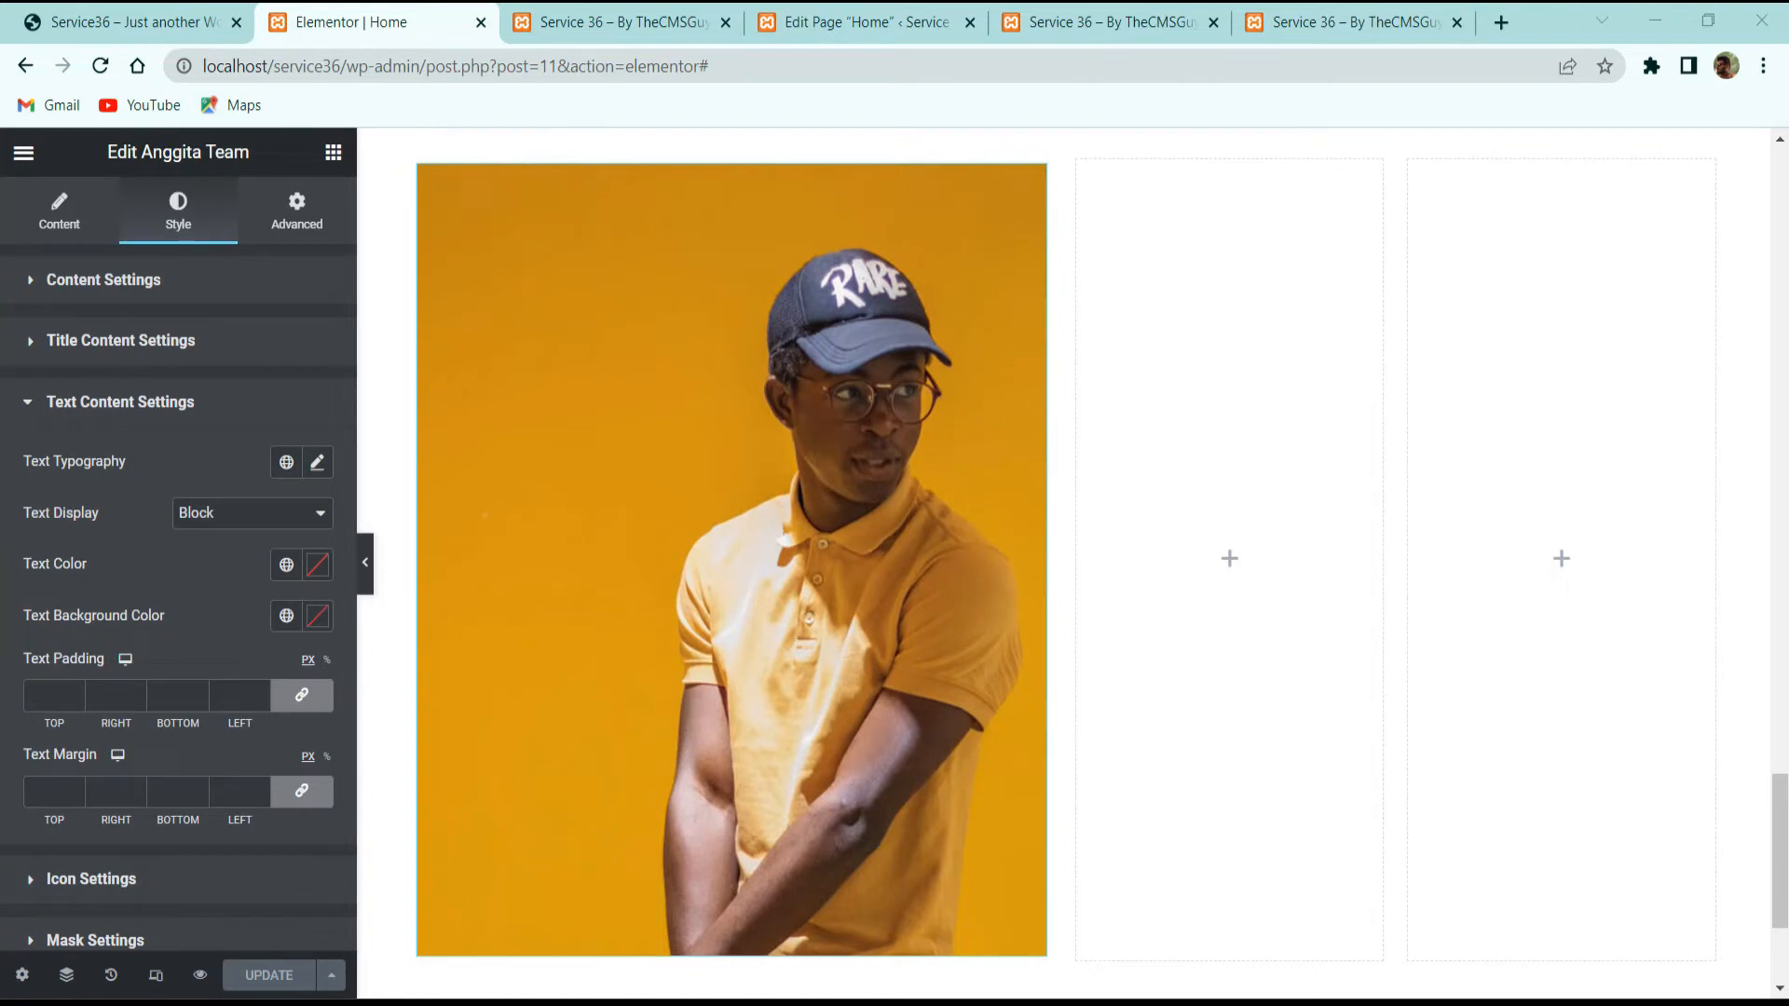
left_click(264, 515)
left_click(233, 557)
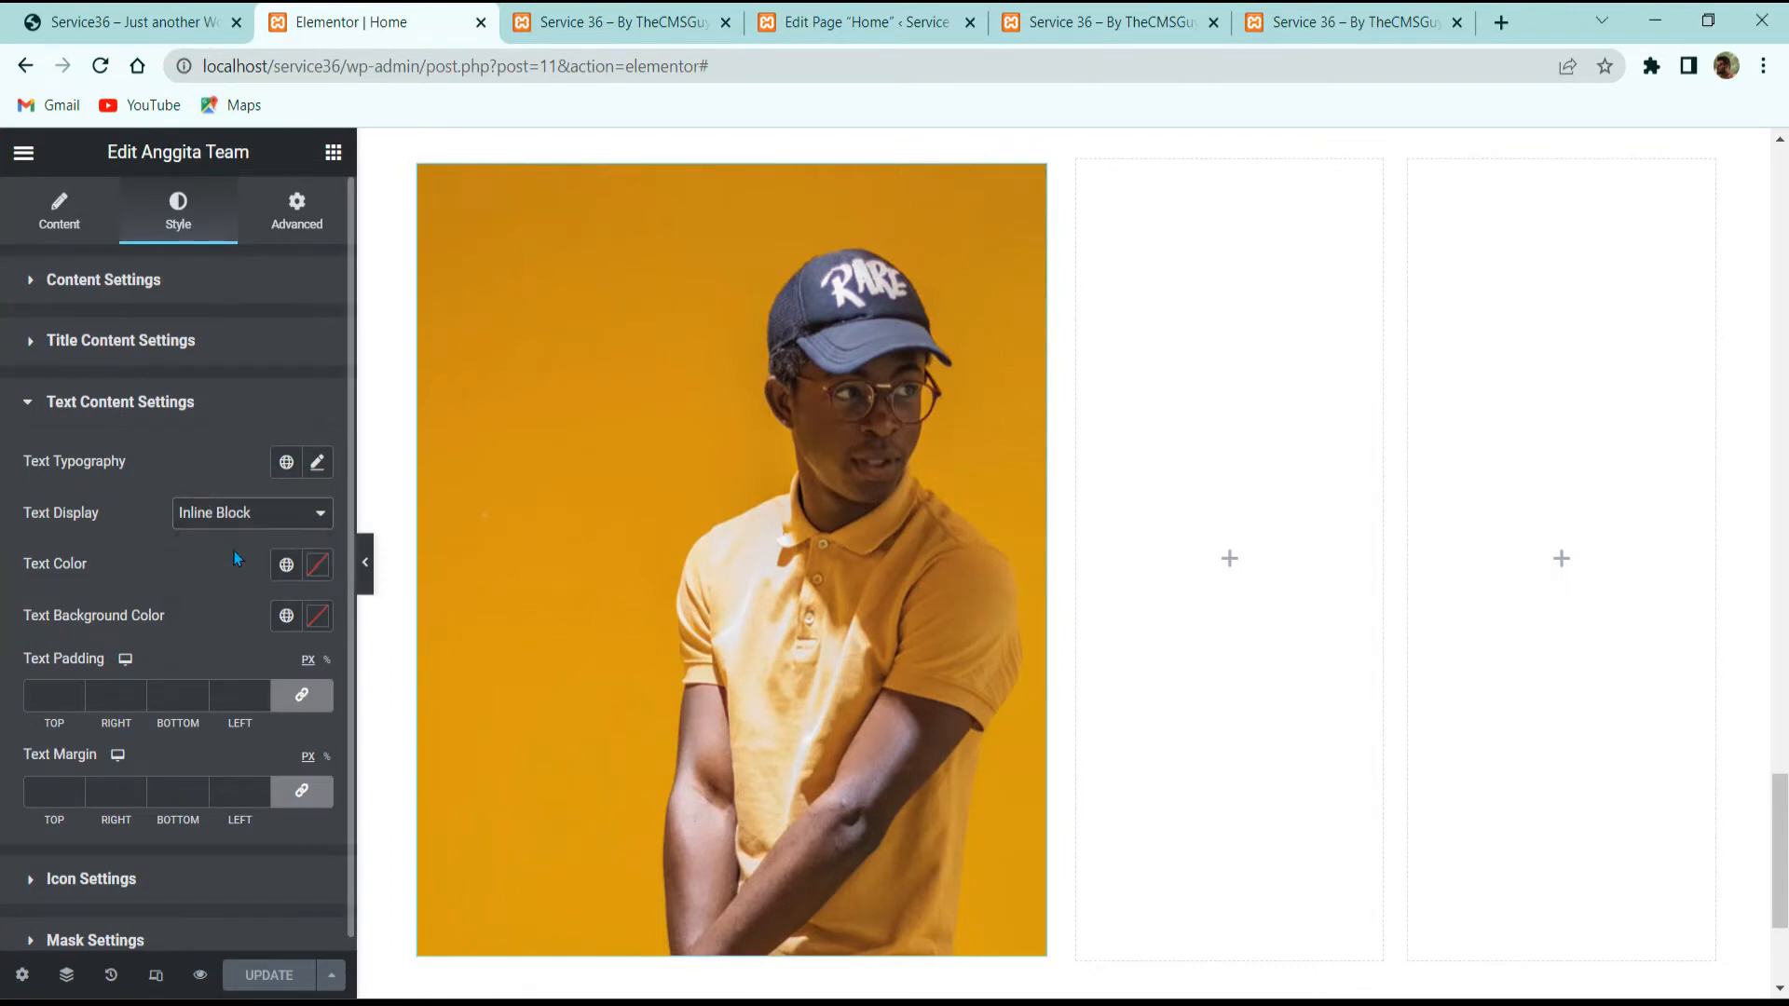
Step: Colour the subtitle text white (#FFFFFF) on a black (#000000) background
left_click(318, 565)
type("#FFC2C2")
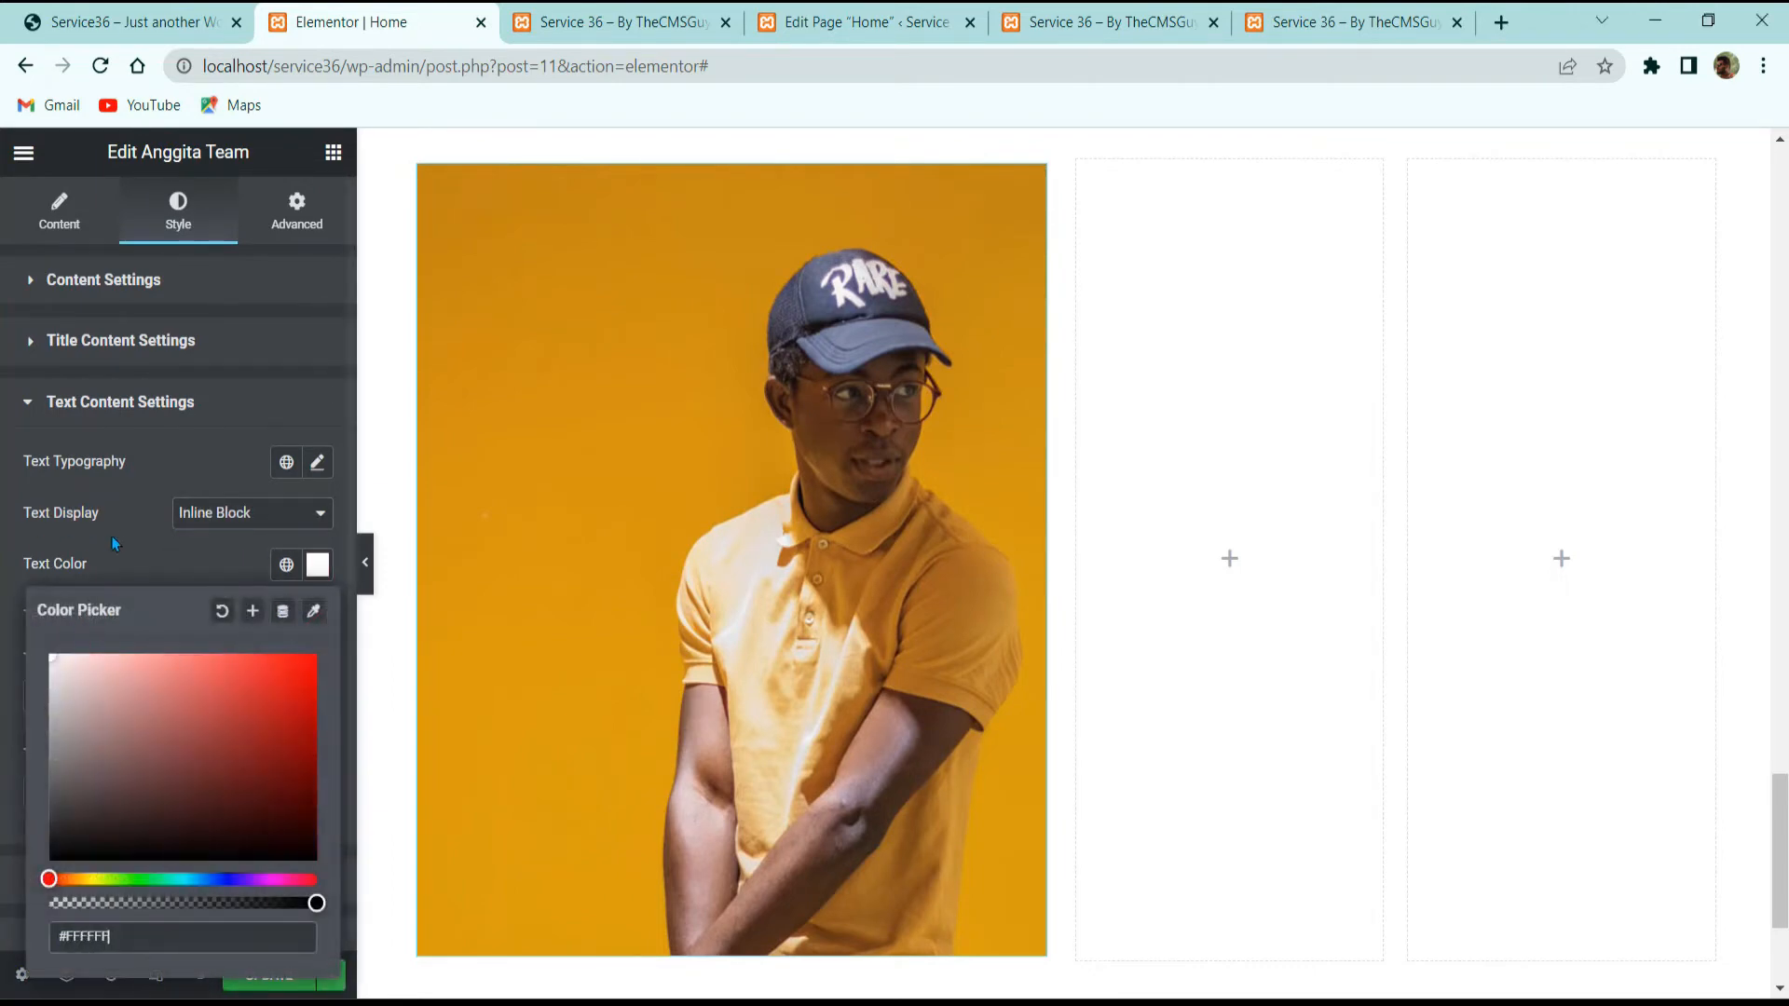
left_click(113, 538)
left_click(318, 615)
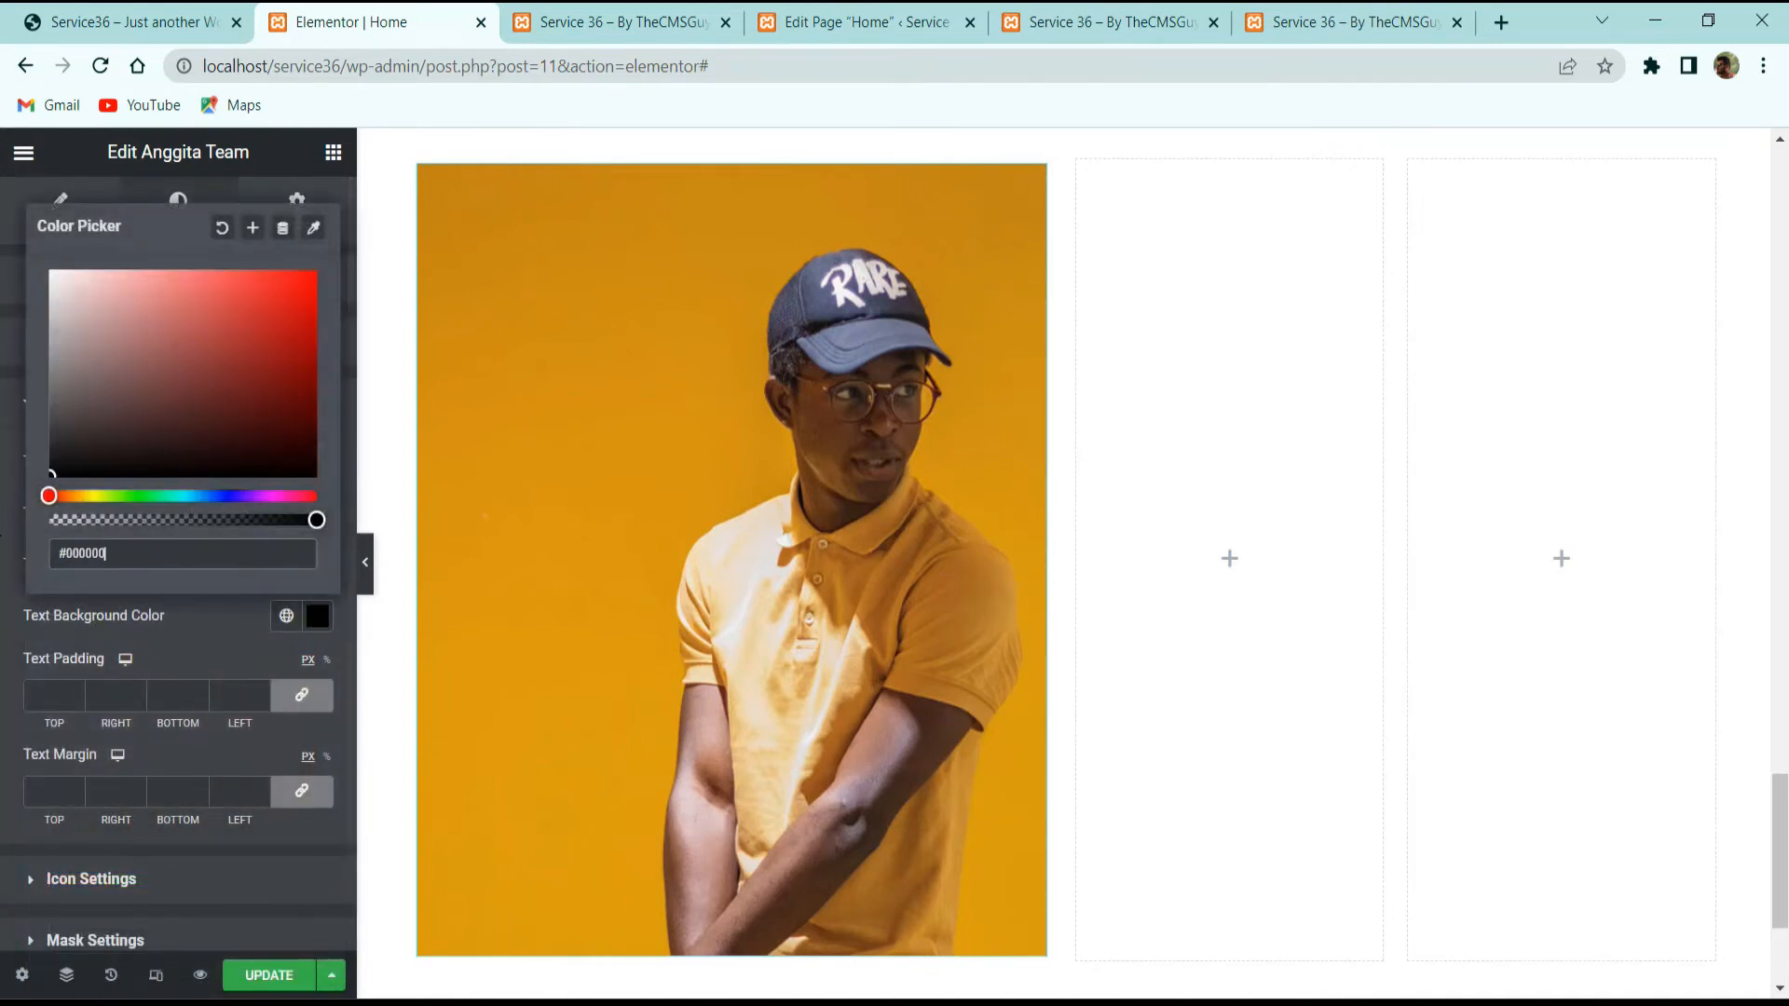
left_click(159, 629)
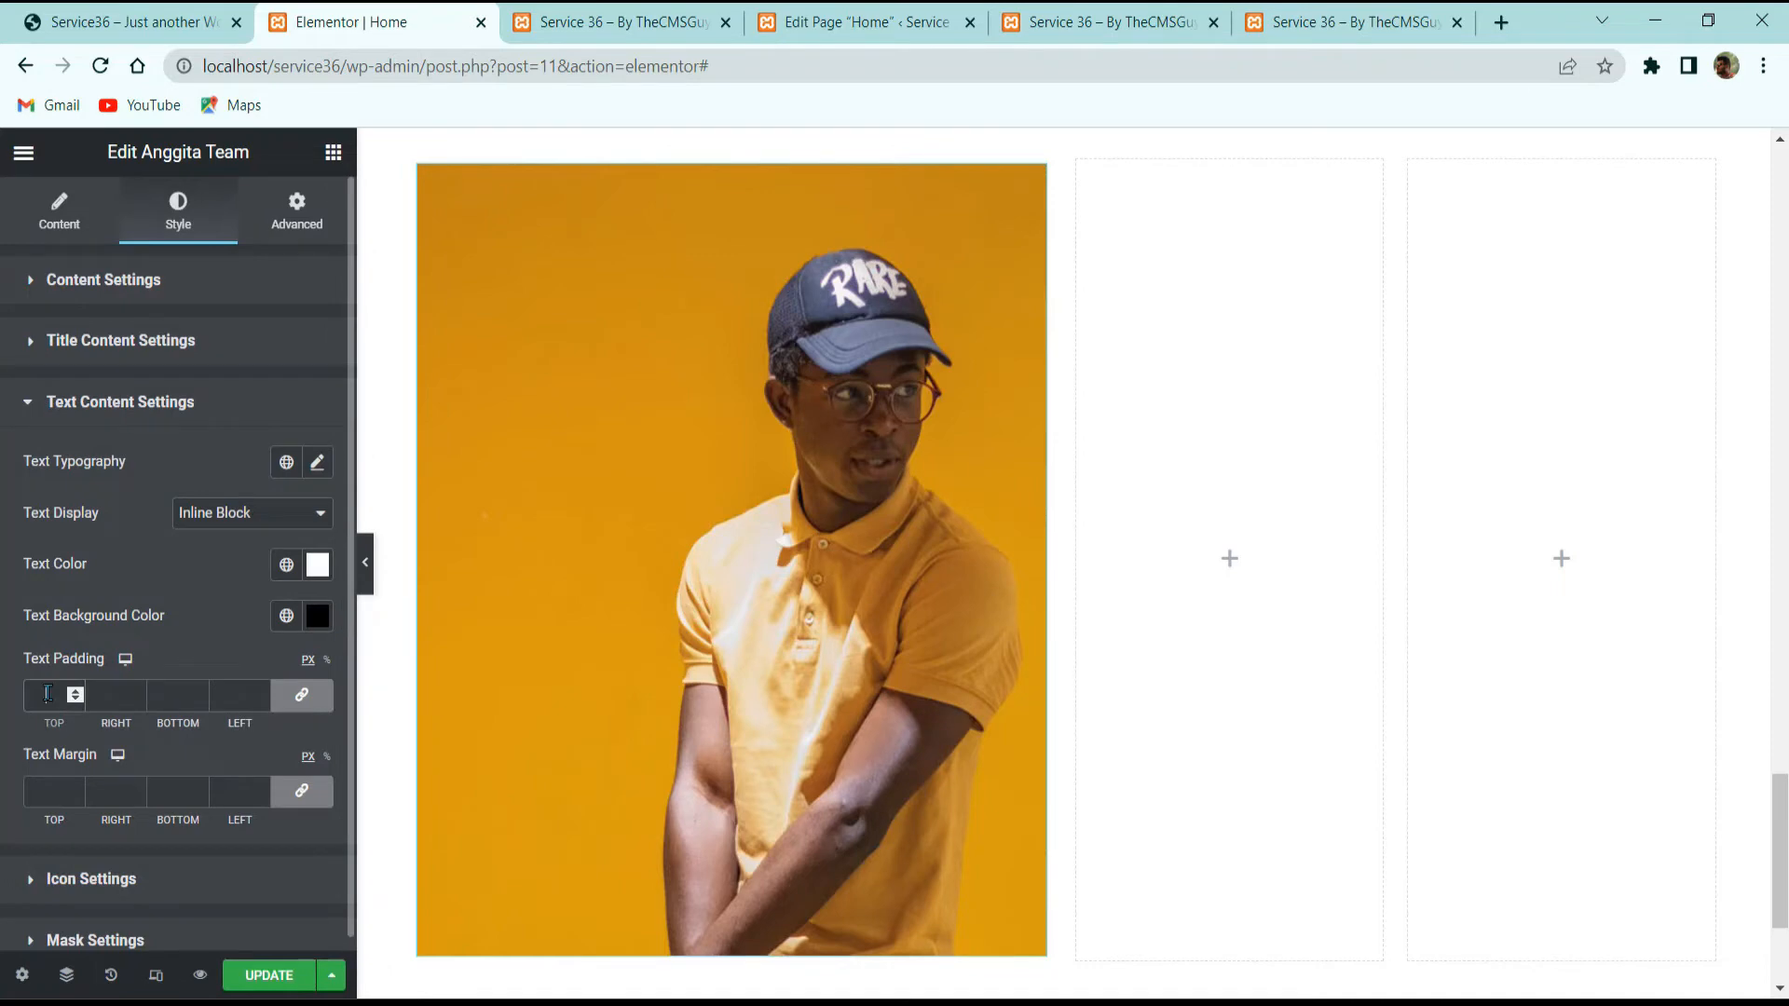
scroll(113, 790, "down", 1)
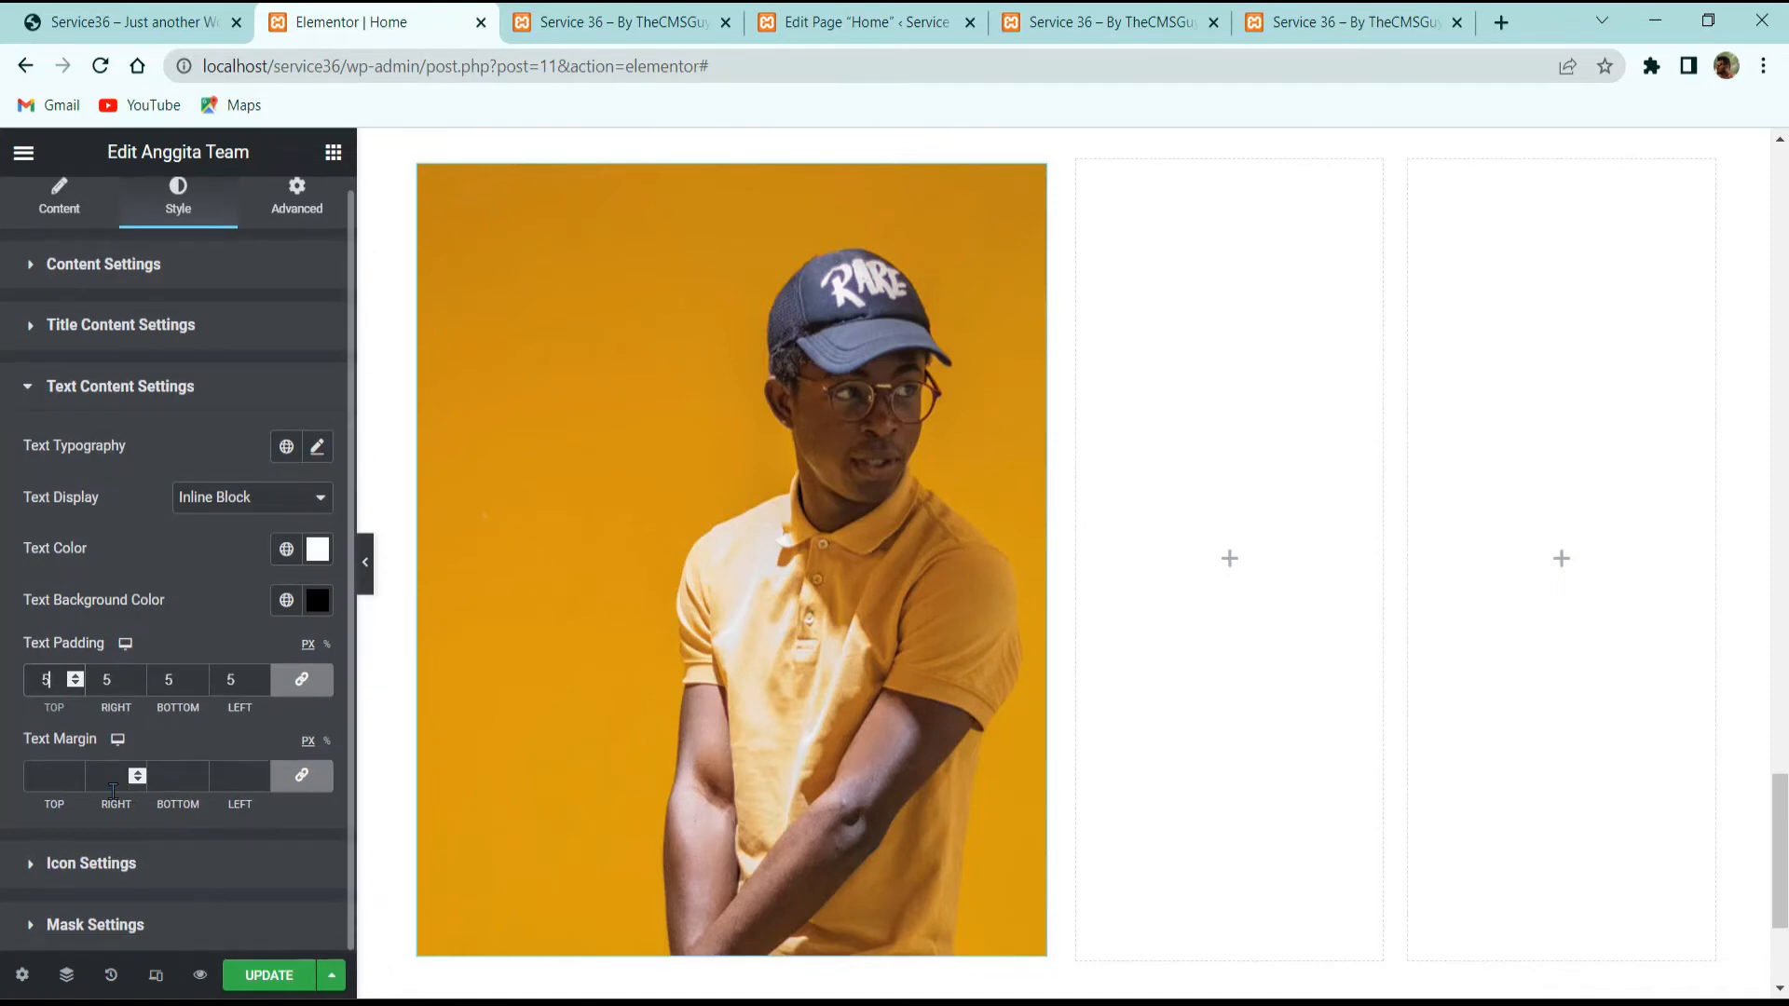
left_click(109, 867)
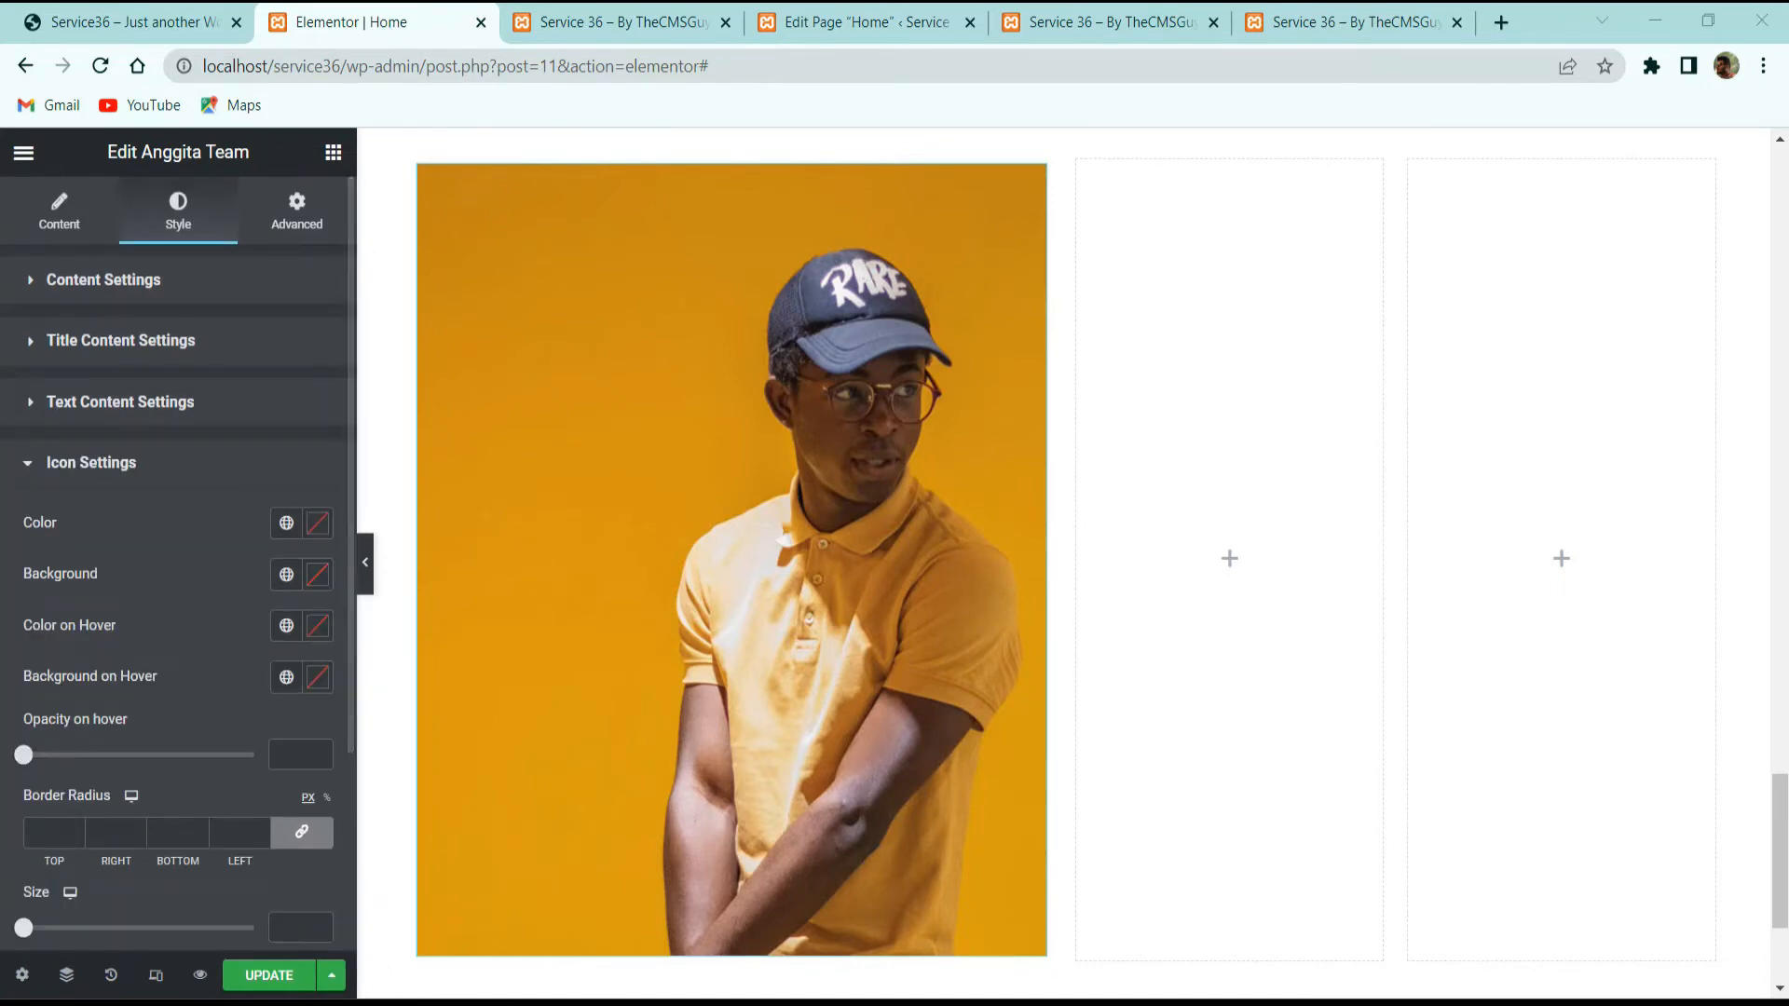
Step: Make the team card's social icons white on a pink #E91E63 background
left_click(310, 528)
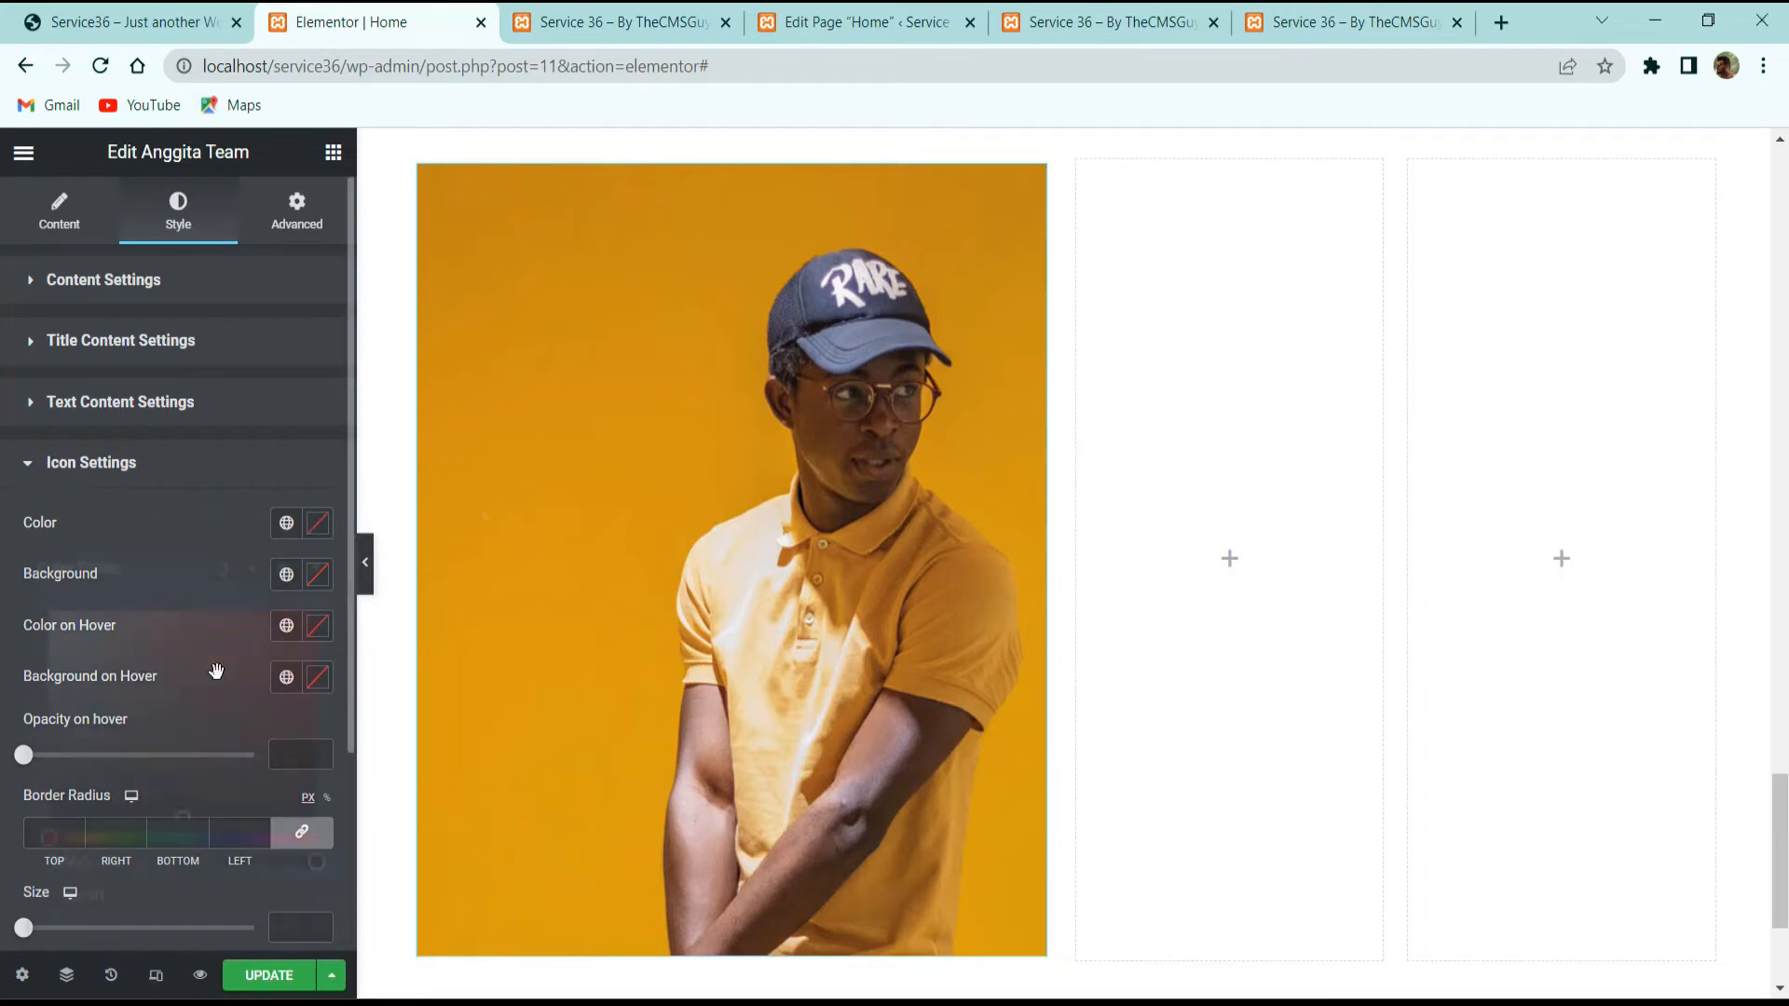
left_click_drag(136, 671, 48, 608)
left_click(146, 518)
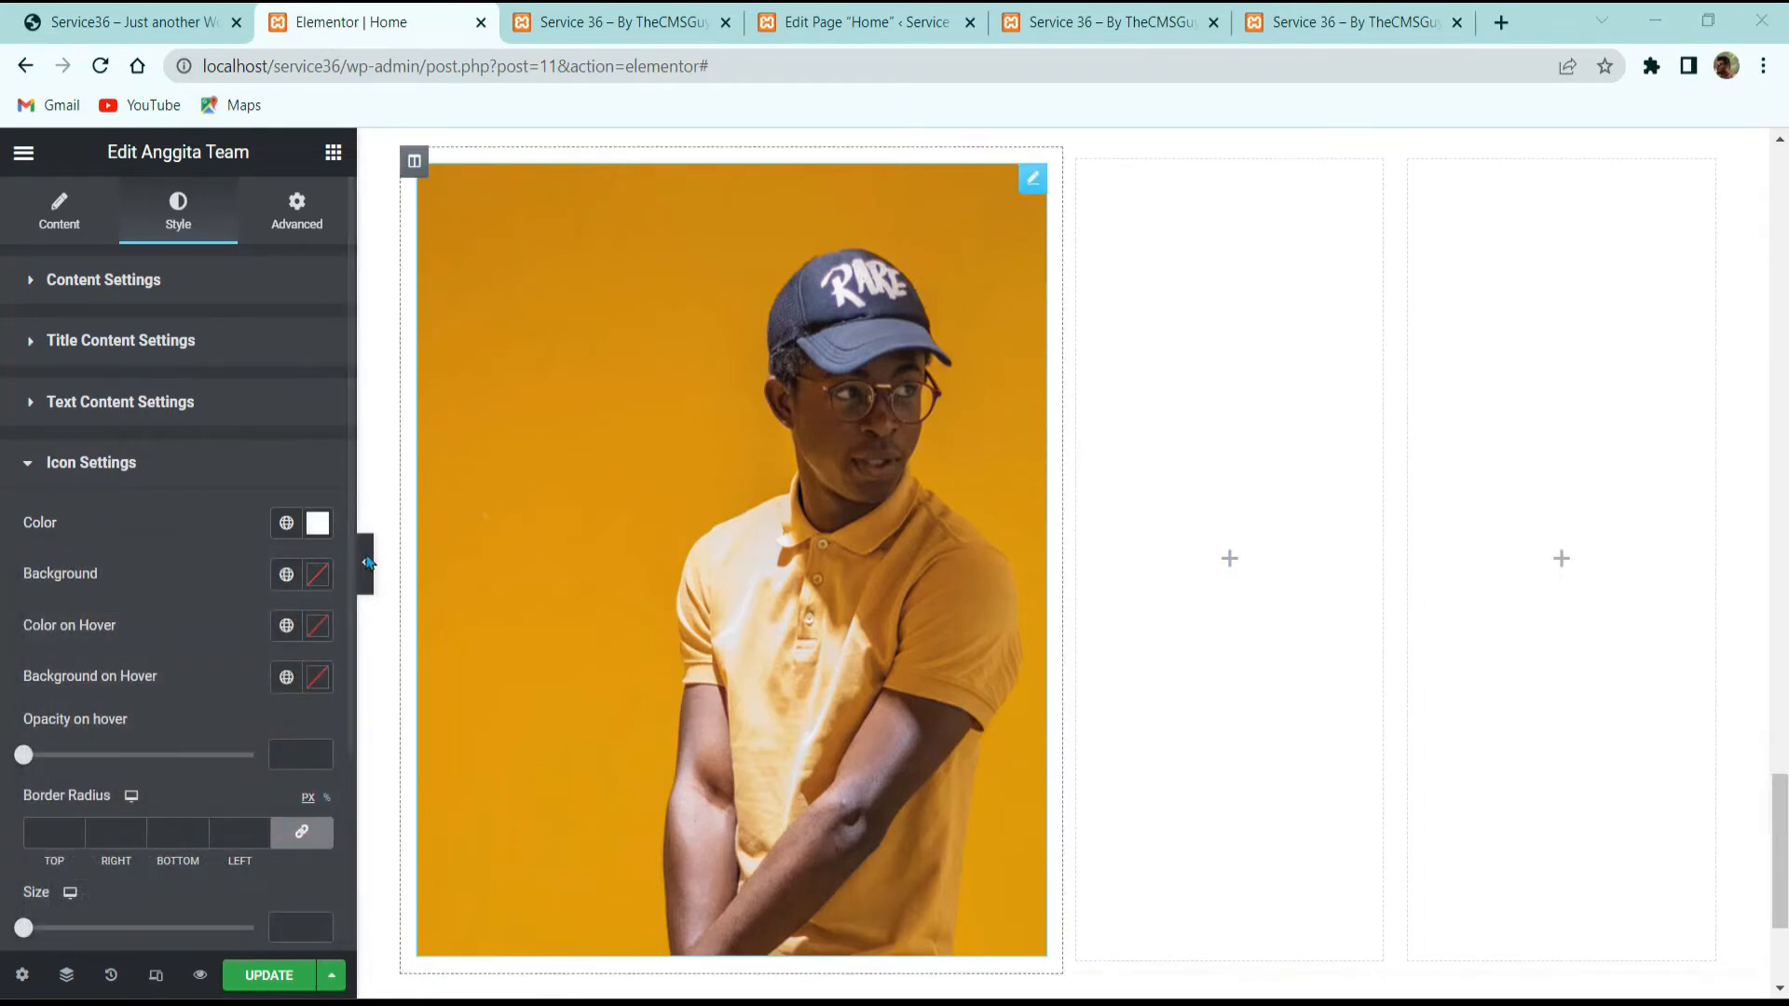
left_click(317, 576)
left_click(319, 577)
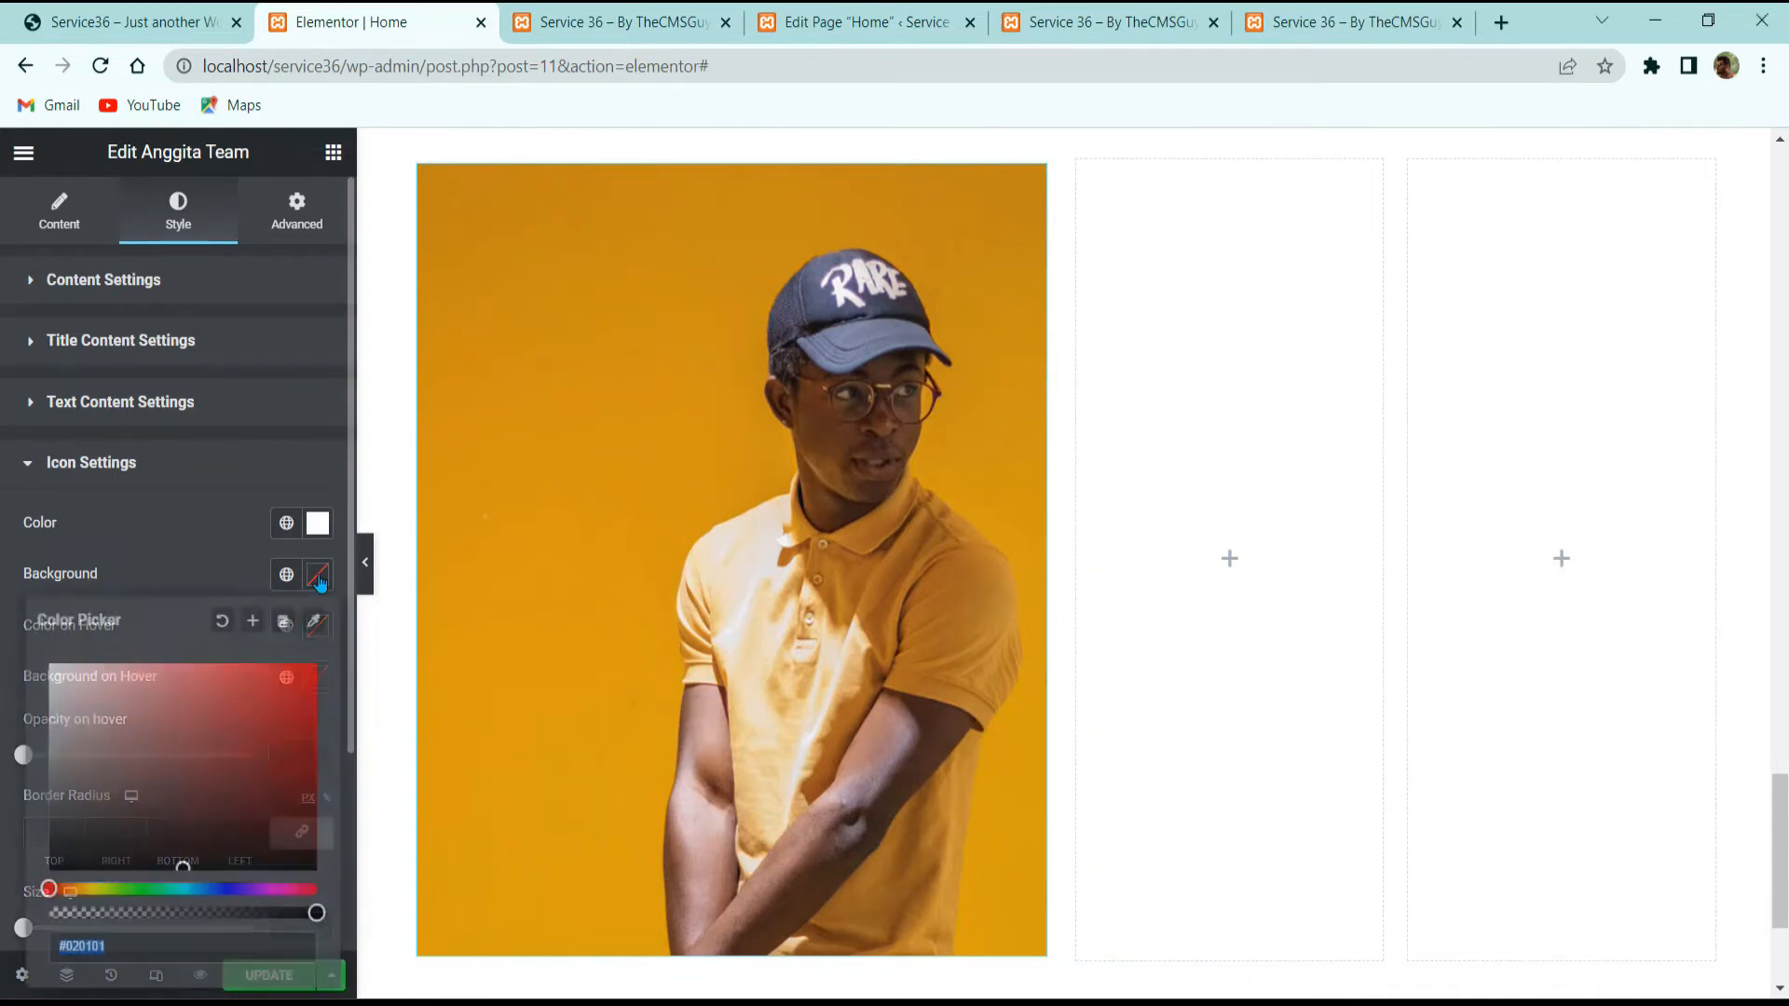
type("#E91E63")
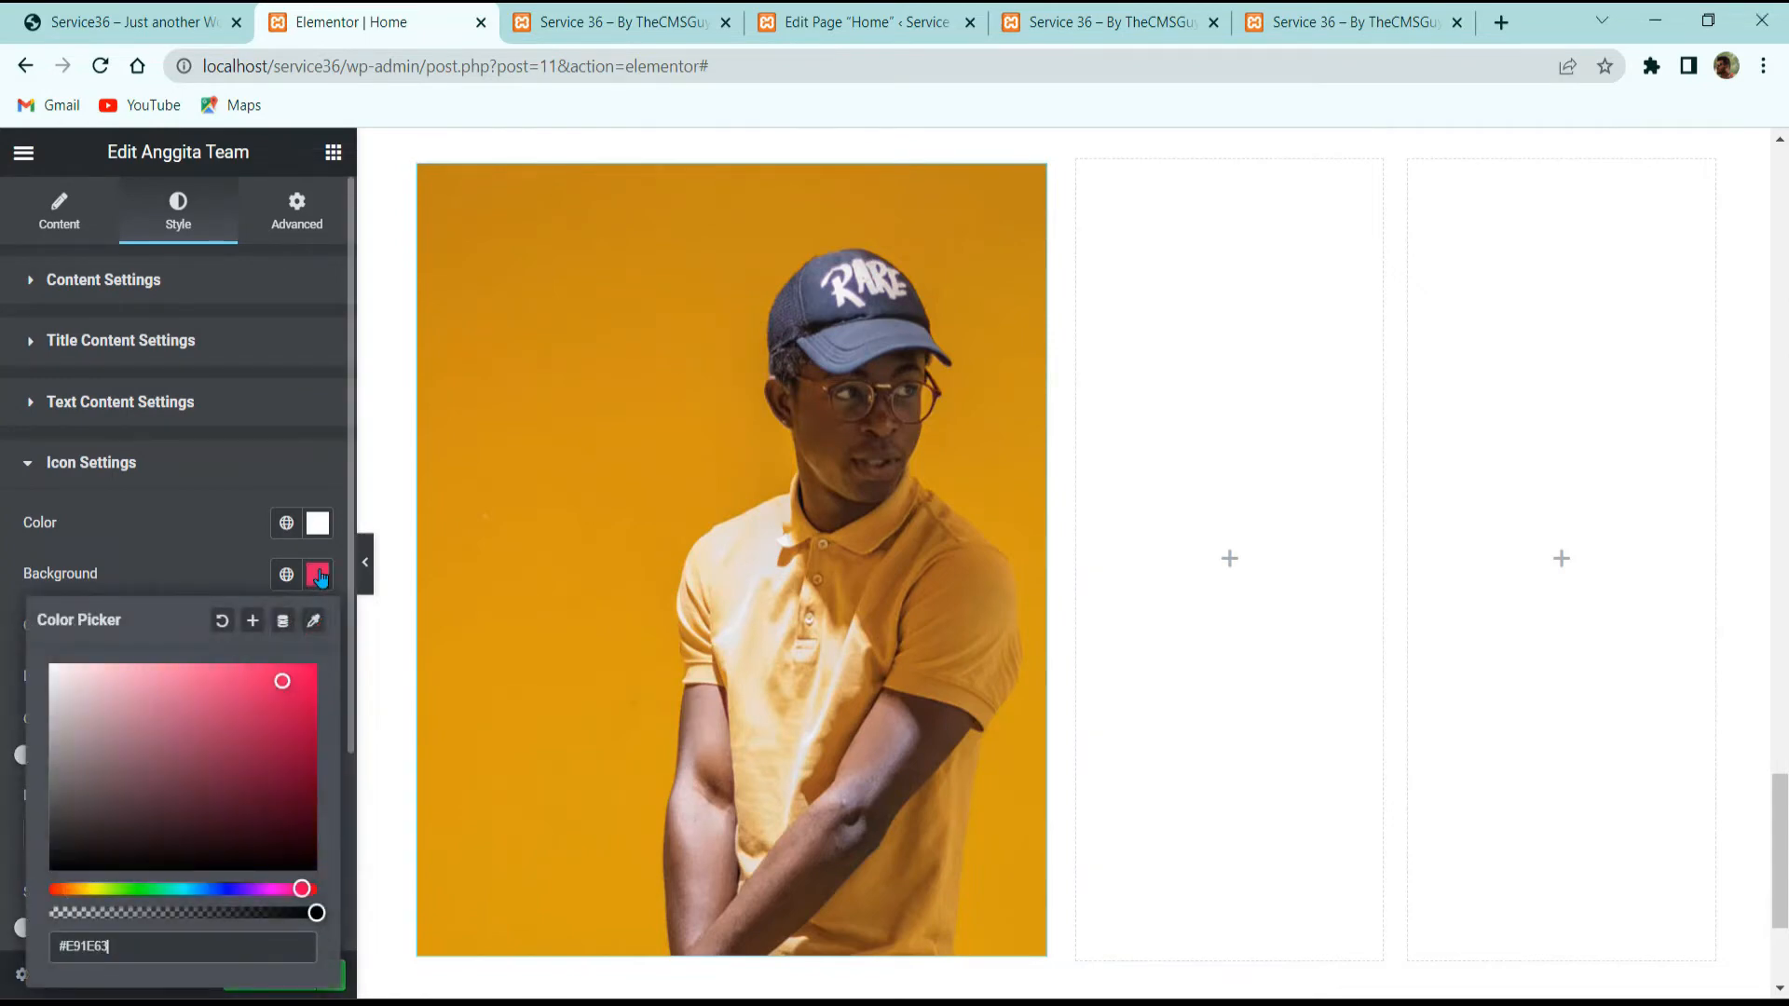
left_click(193, 557)
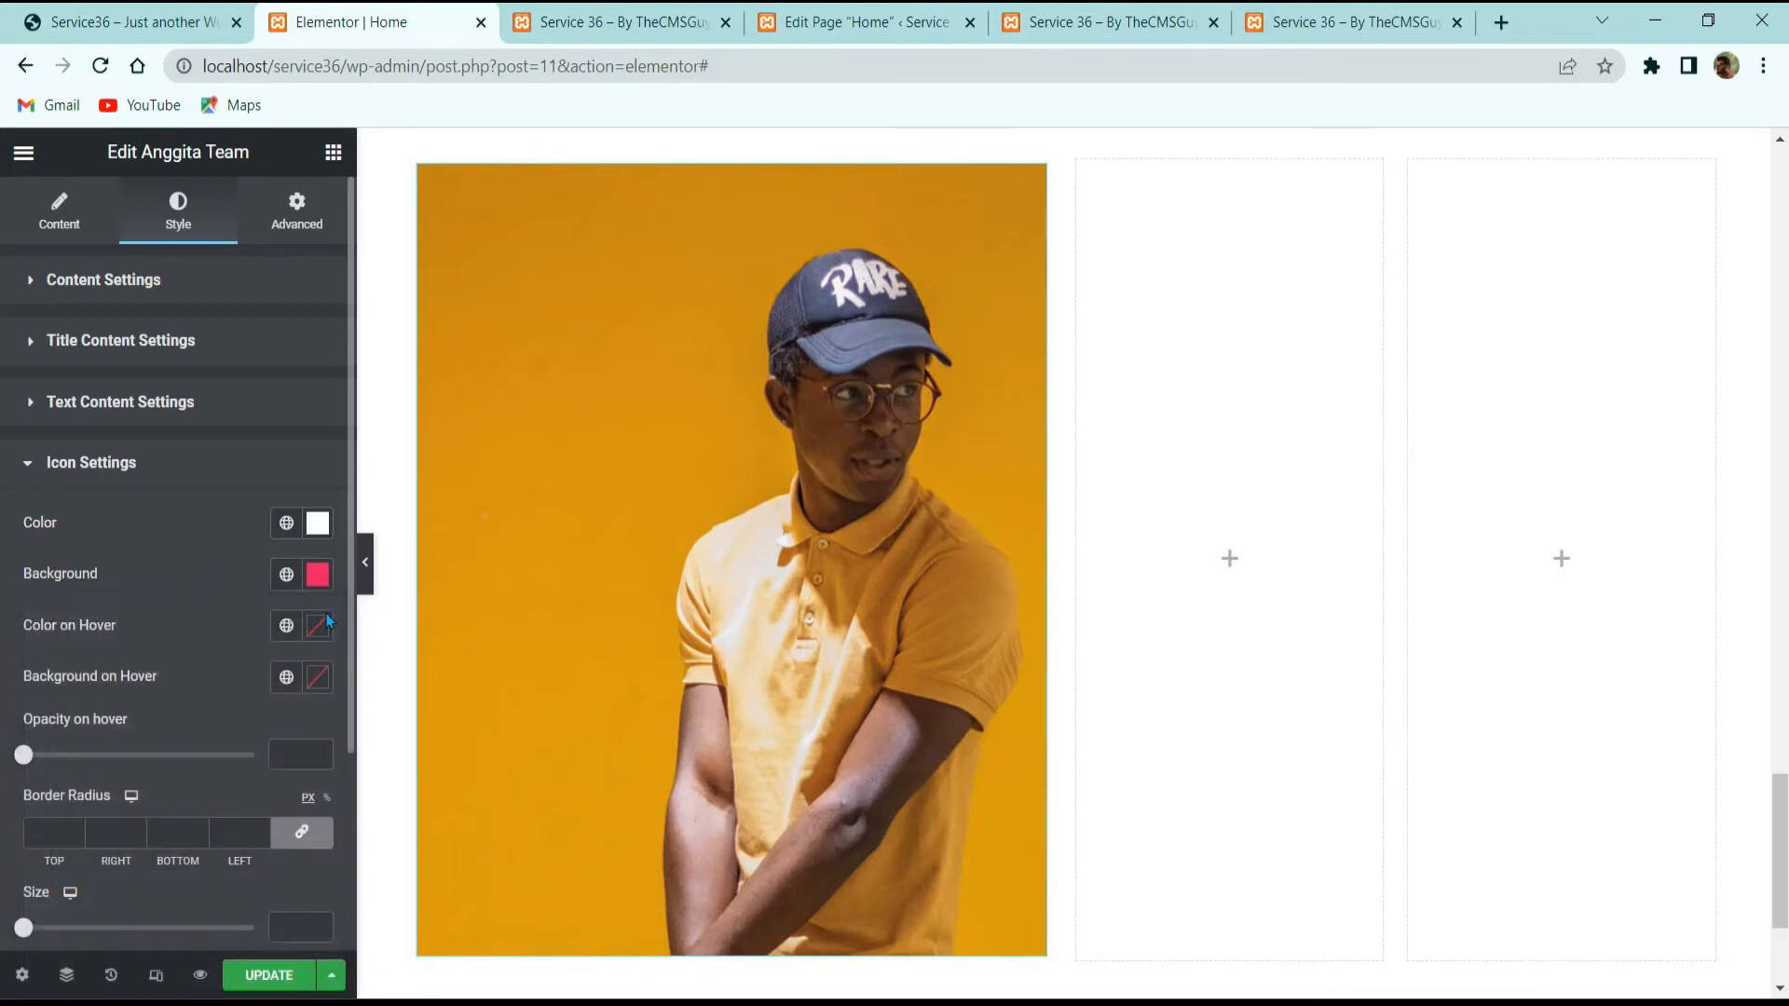
Step: Set the icons' hover colour to #E91E63 and hover background to #FFFFFF, with unlinked margins
left_click(316, 636)
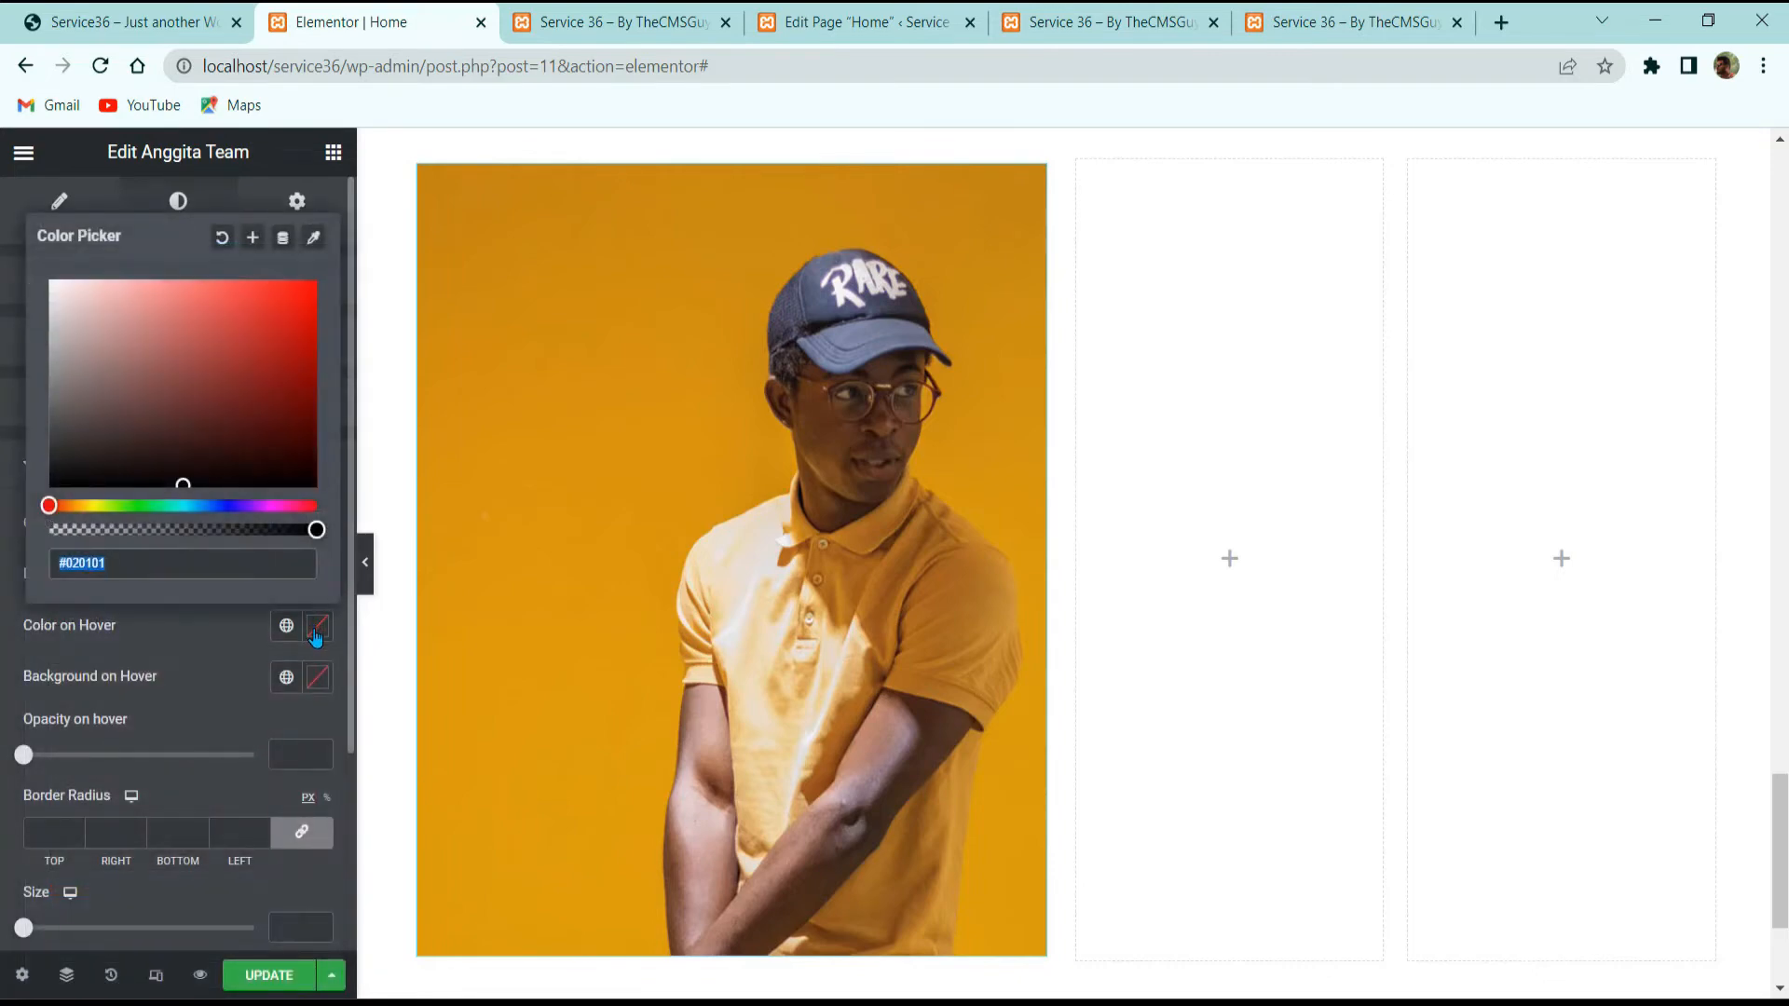
type("#E91E63")
left_click(317, 677)
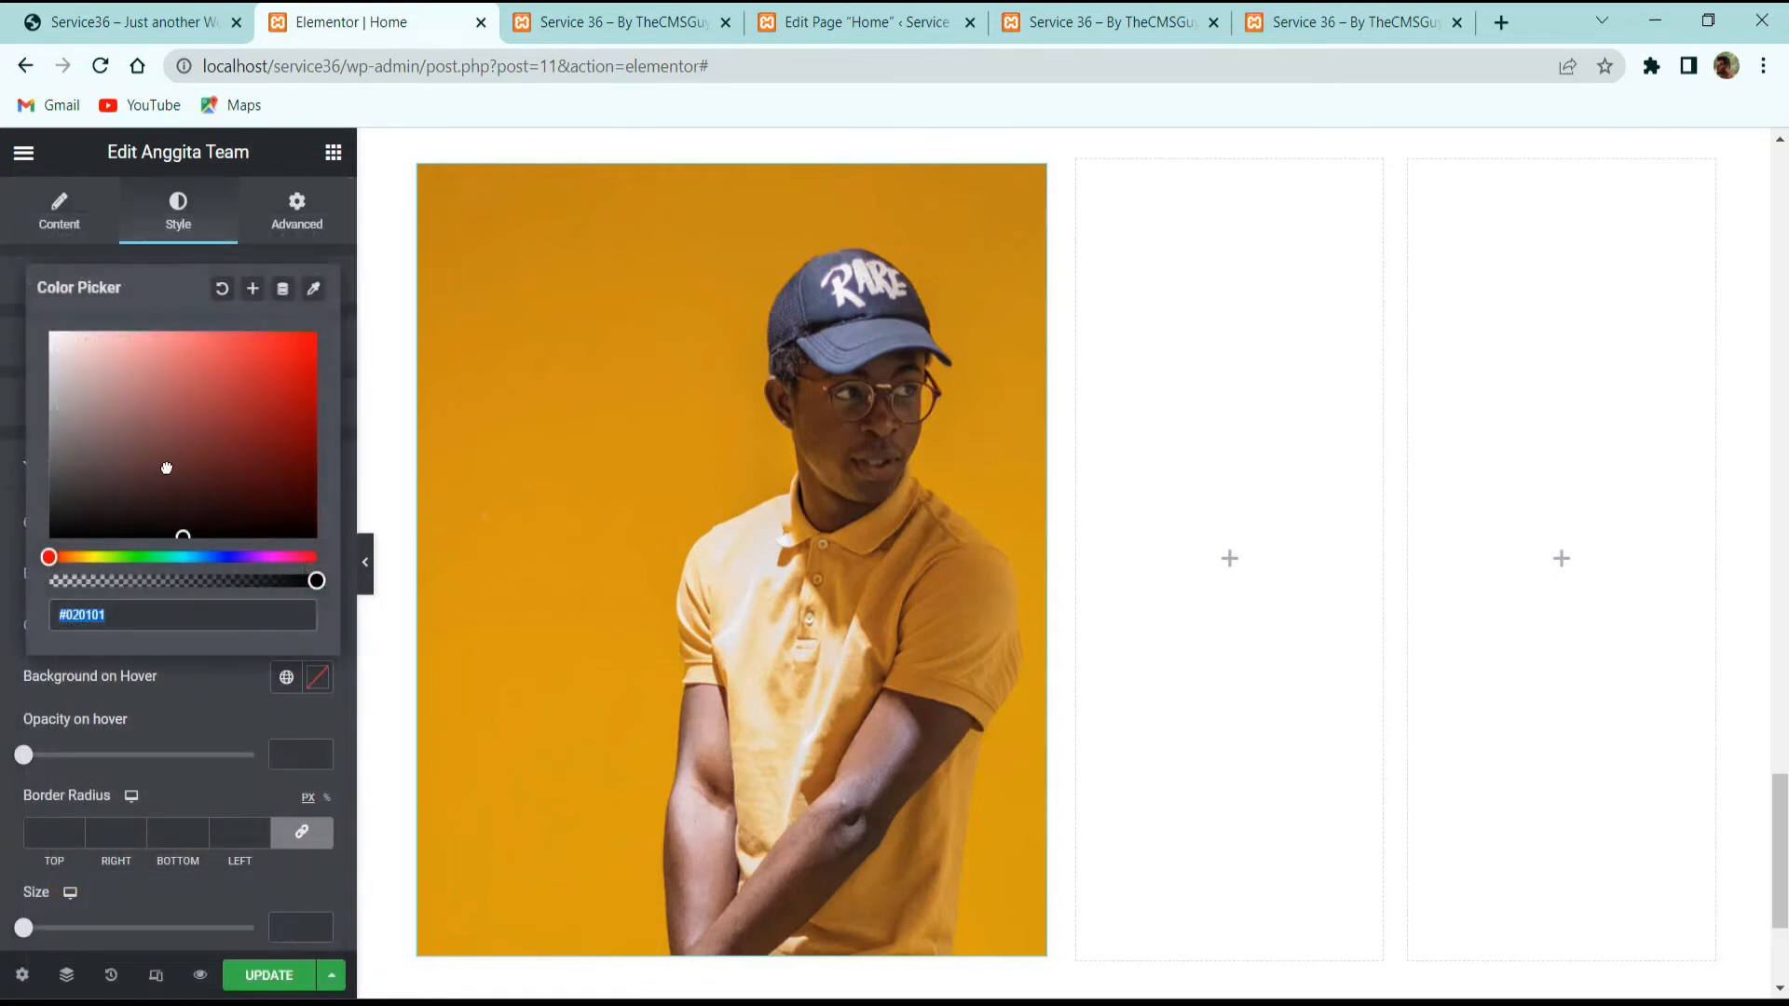
type("#FFFFFF")
left_click(107, 716)
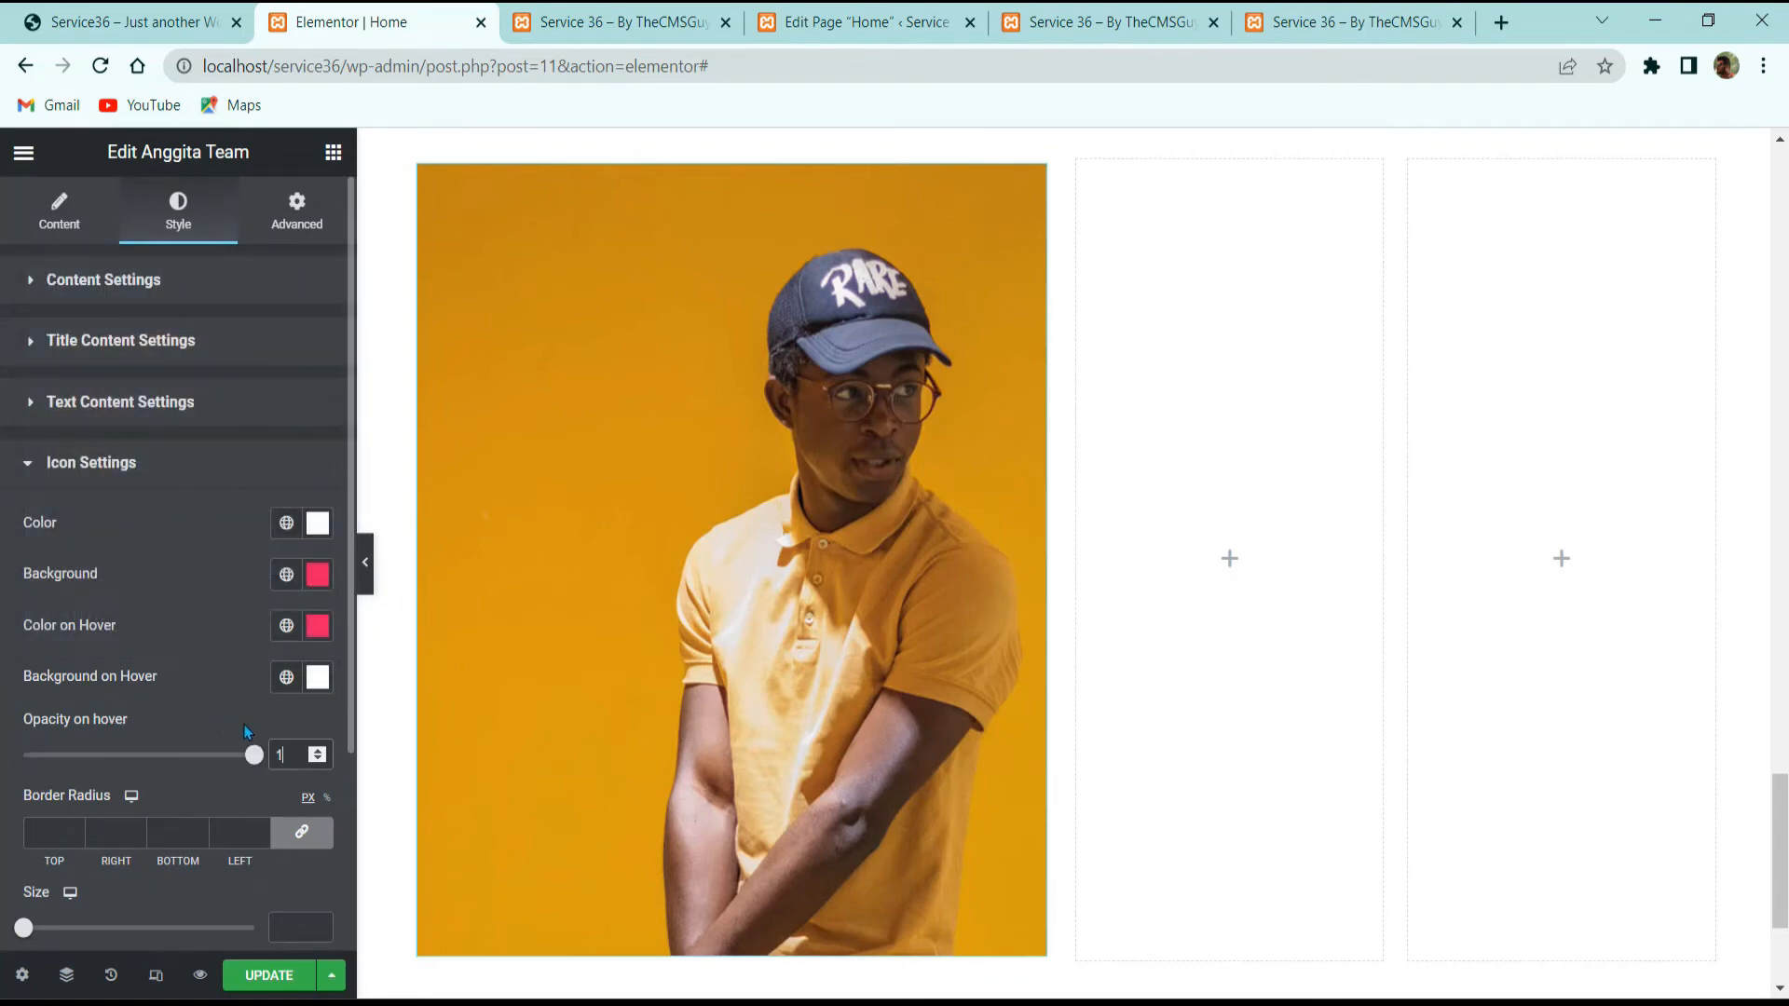
scroll(263, 797, "down", 3)
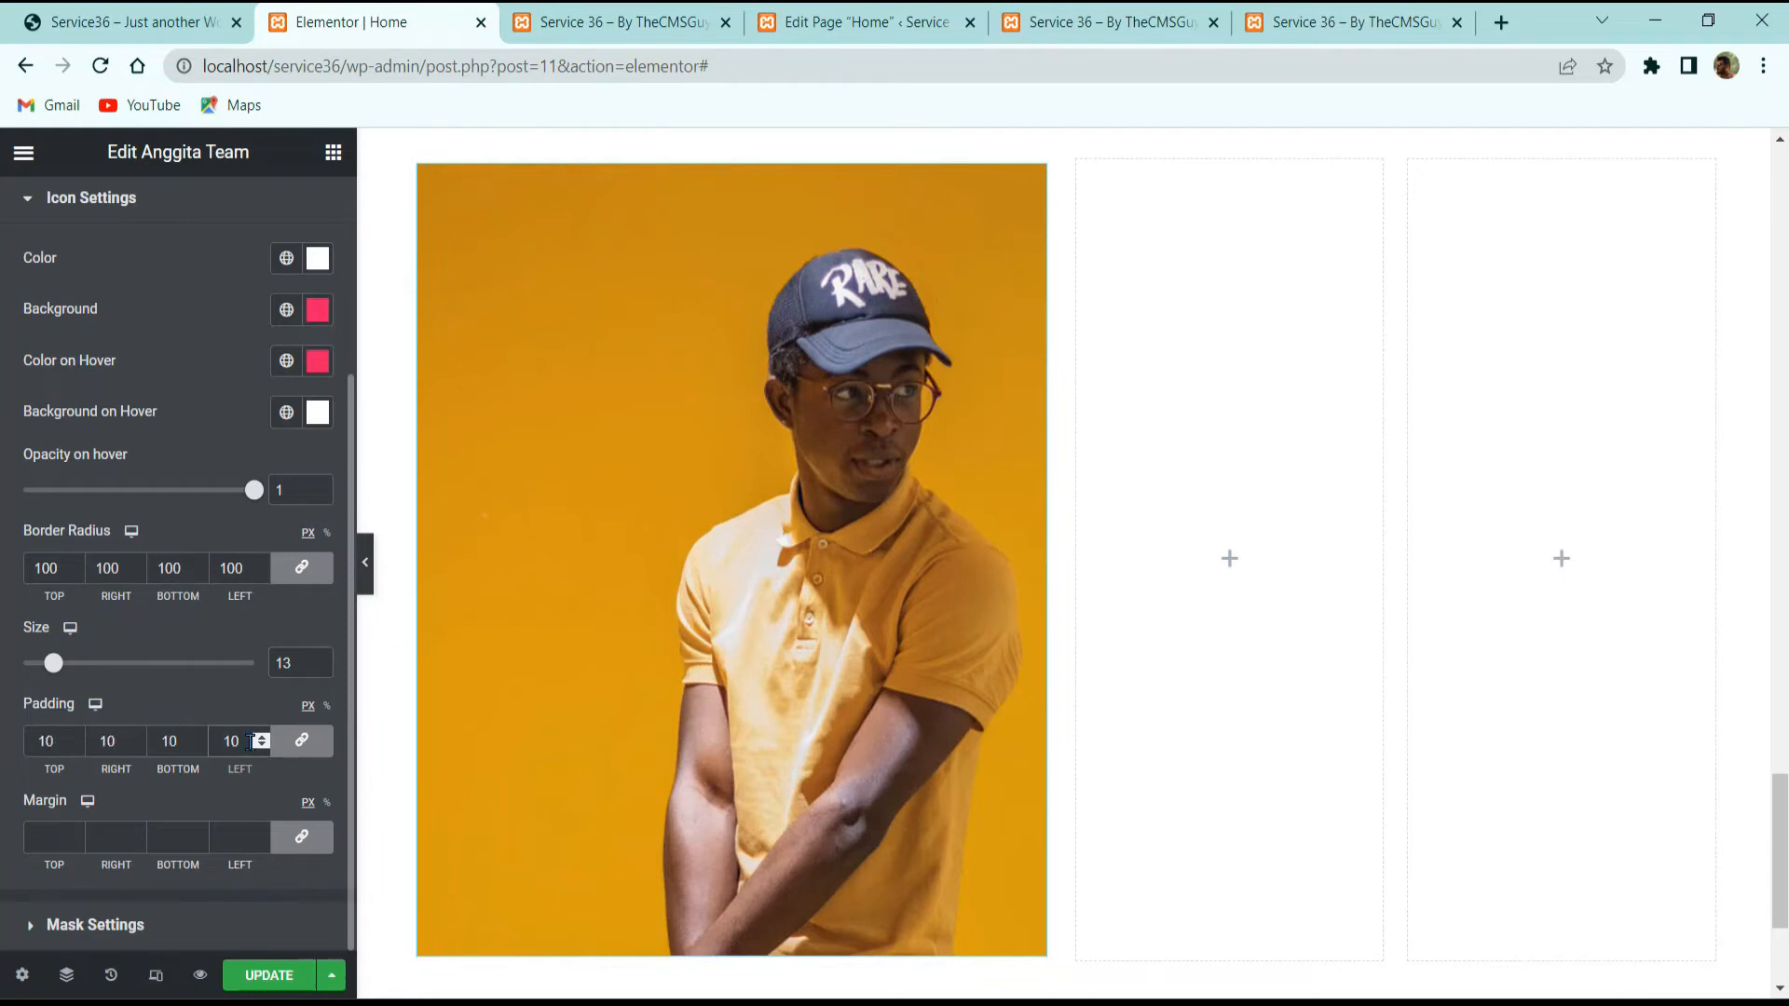
left_click(325, 807)
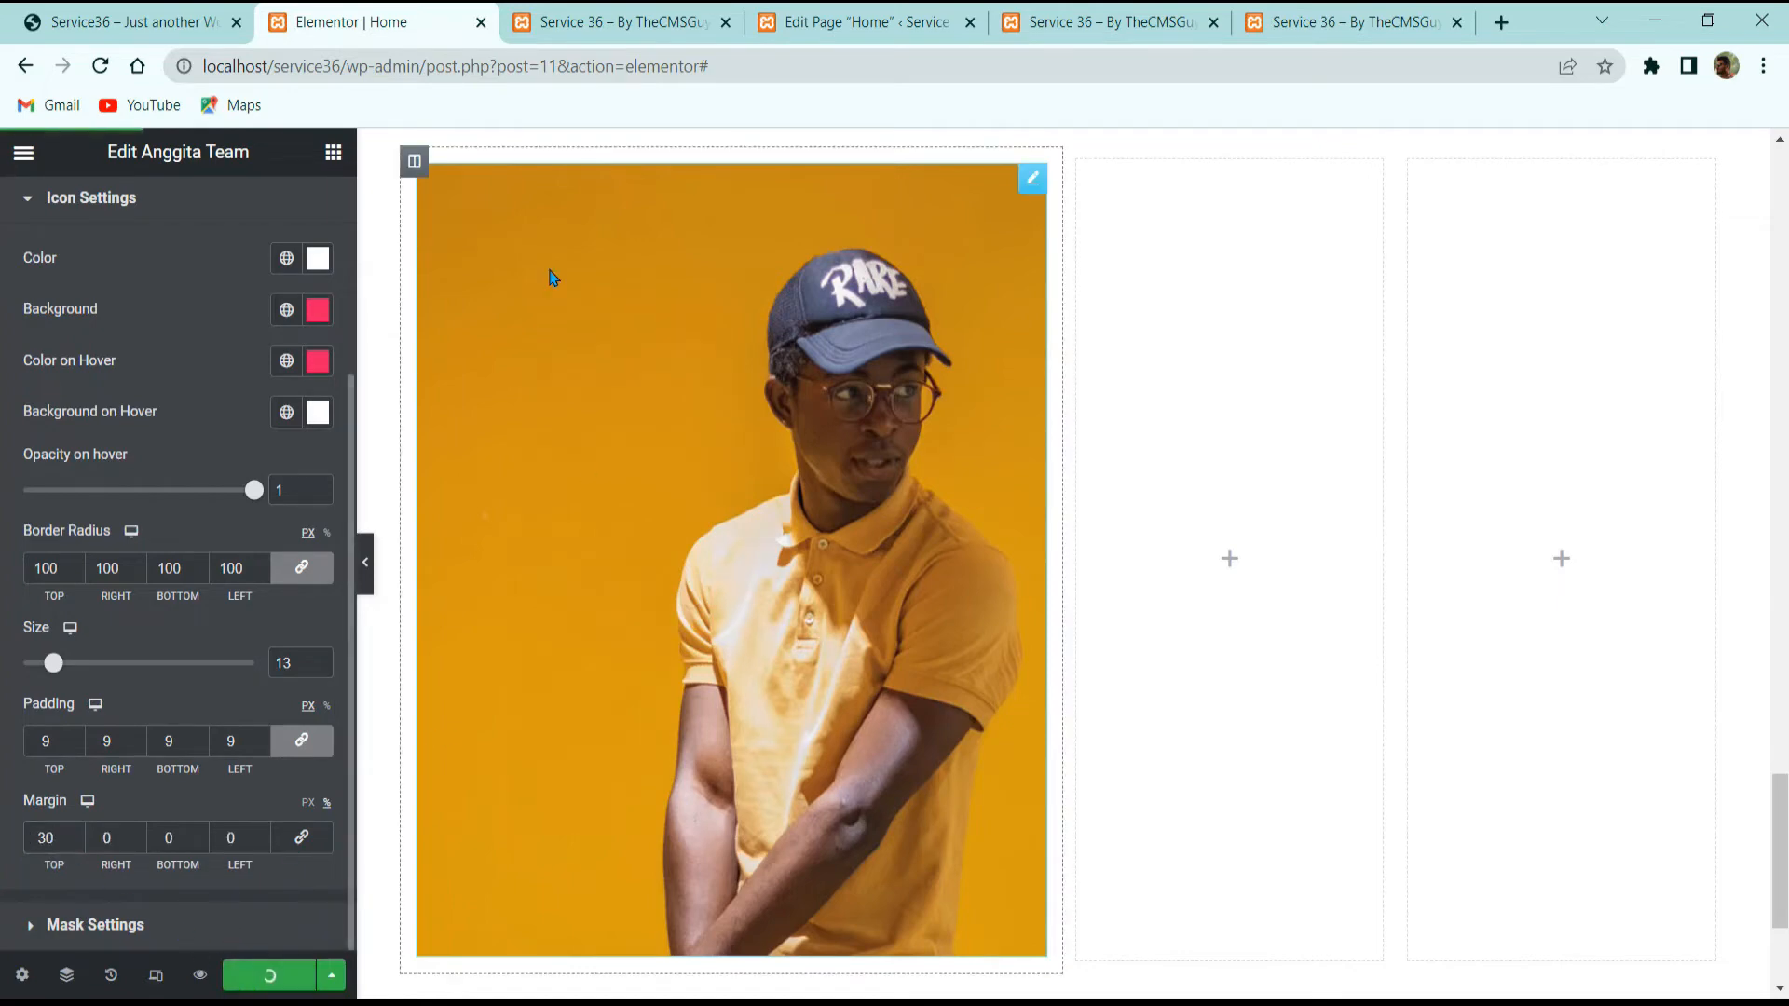
left_click(572, 16)
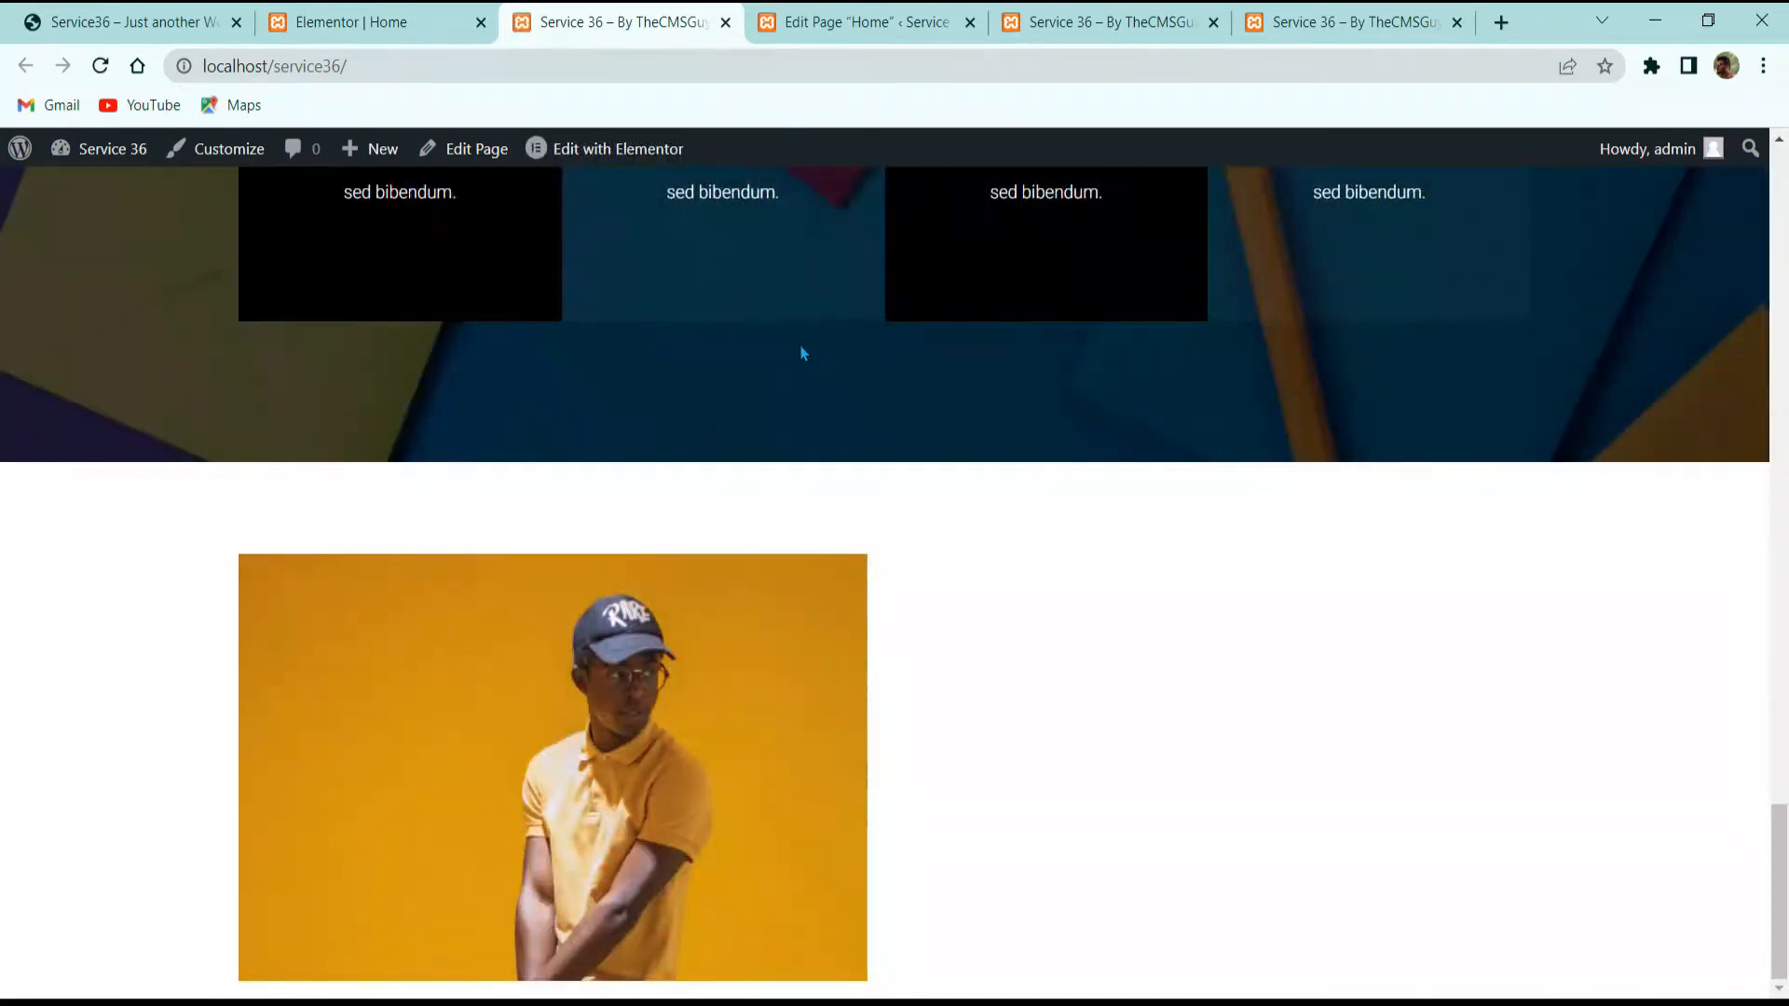
mouse_move(739, 711)
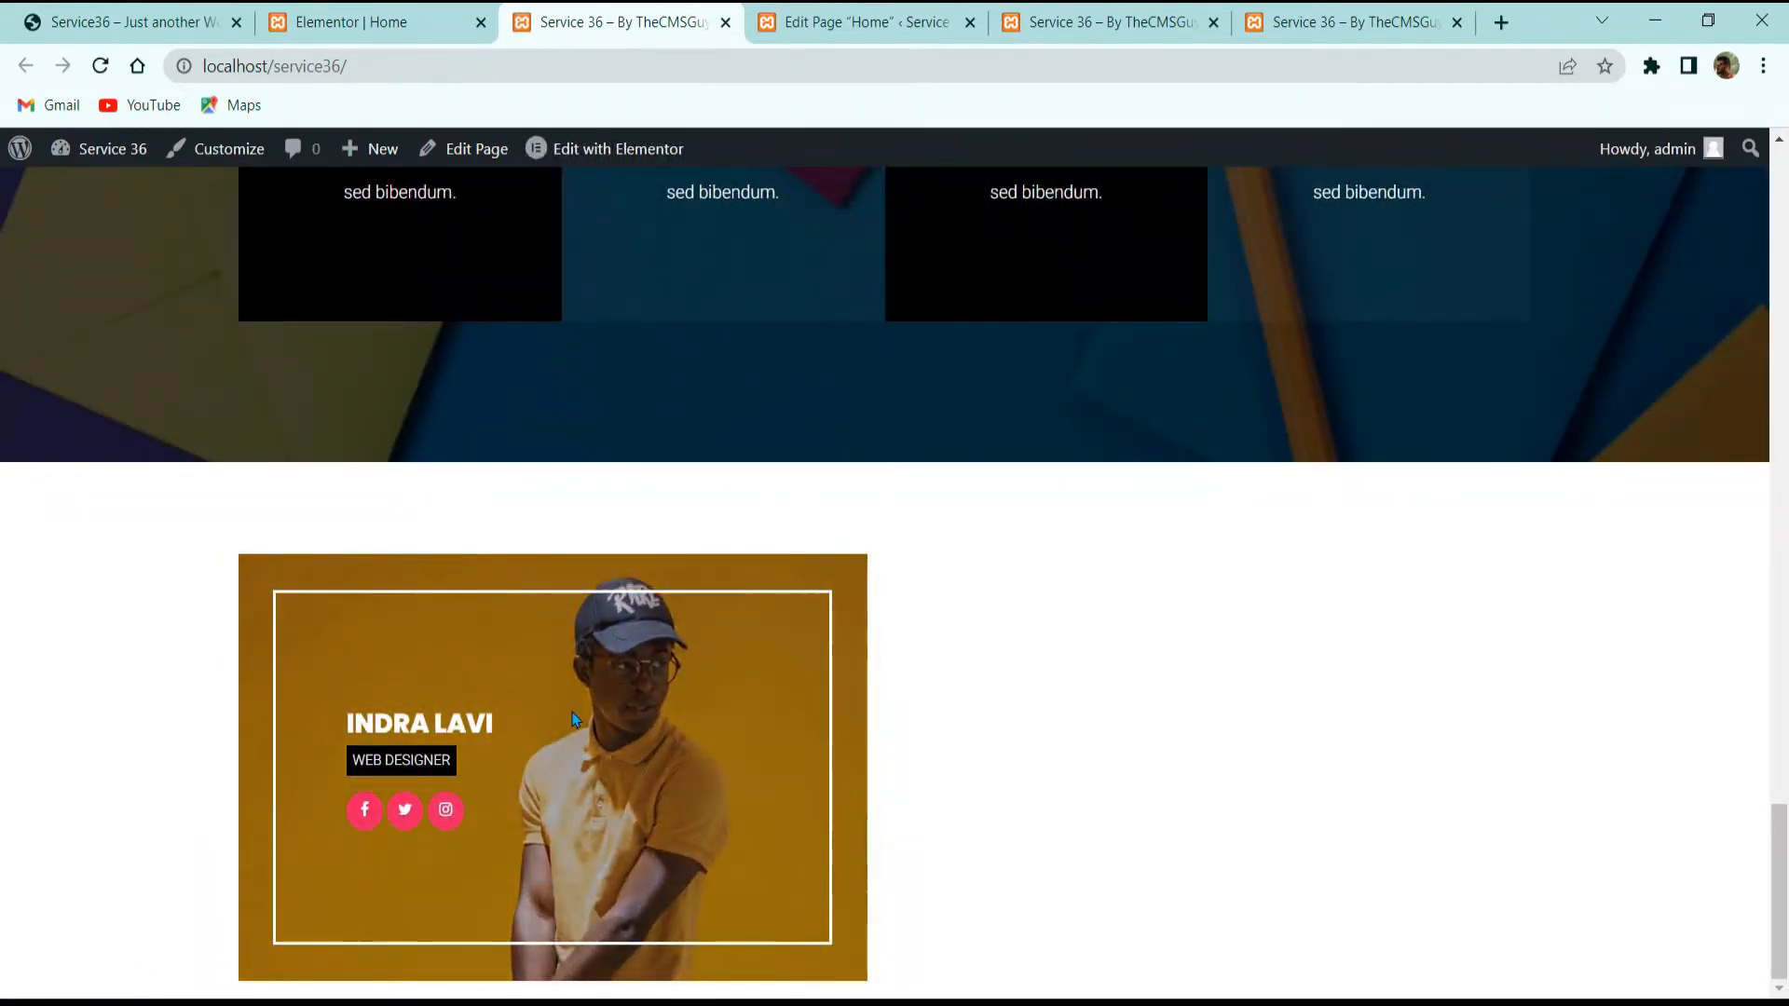
left_click(130, 21)
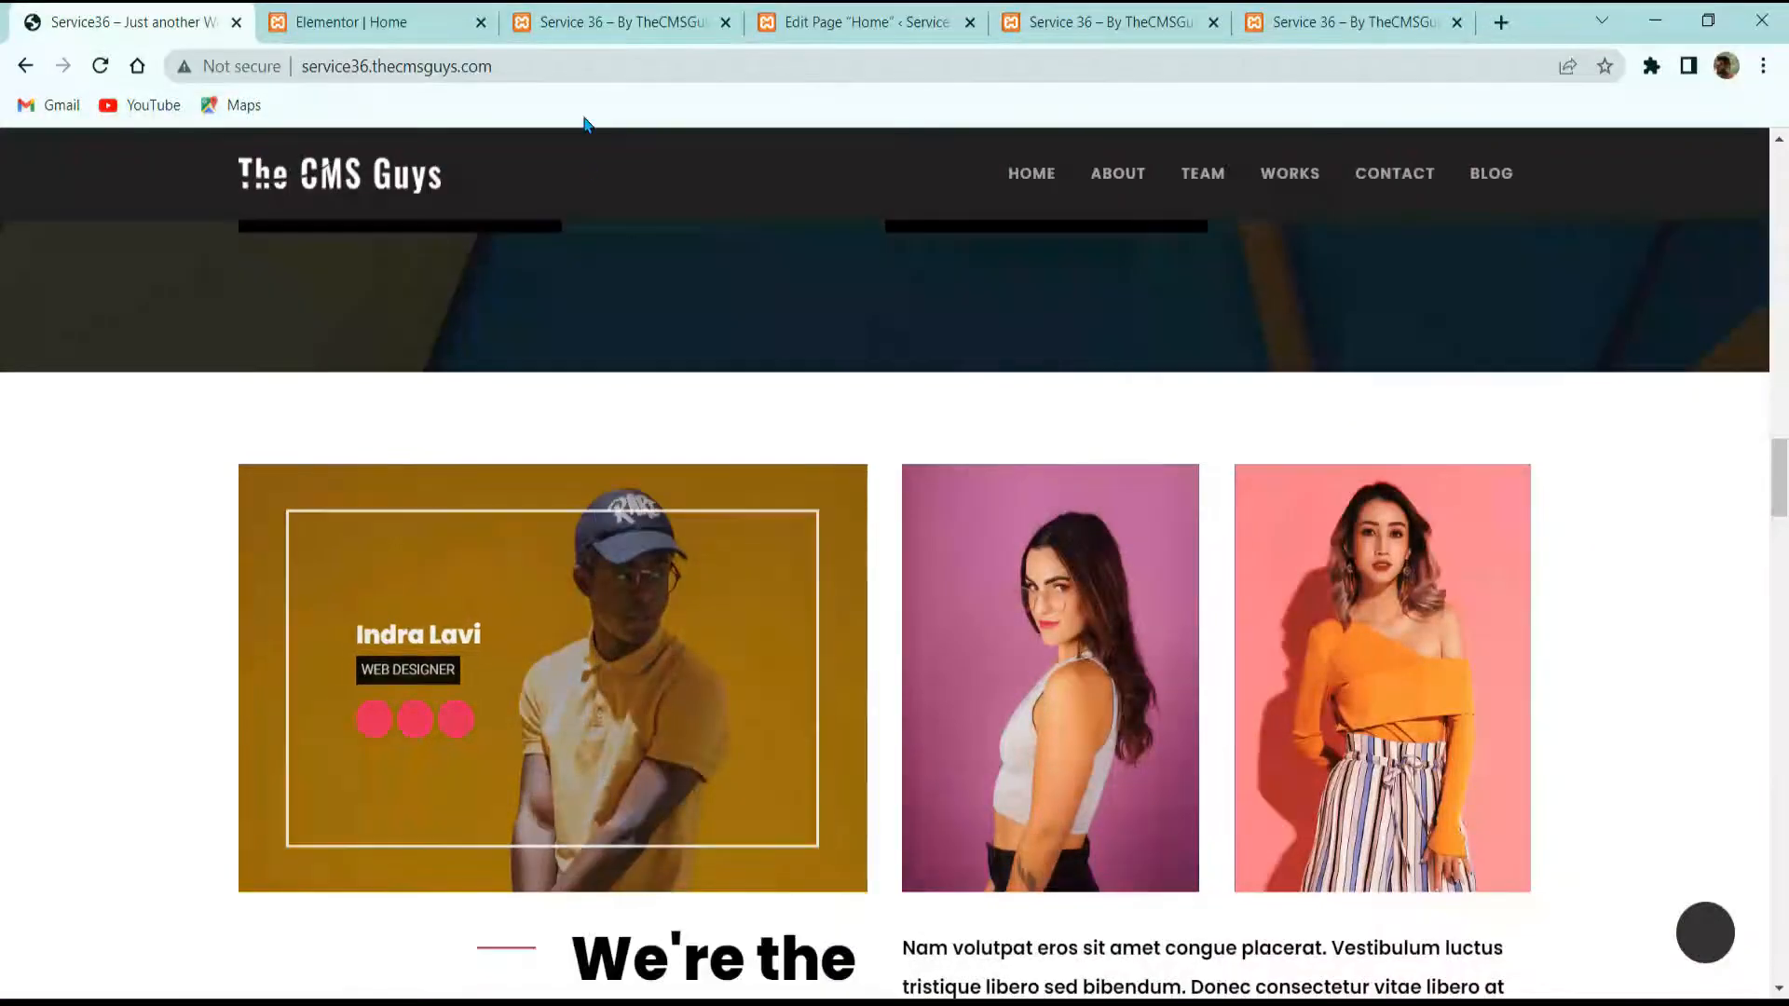
left_click(438, 22)
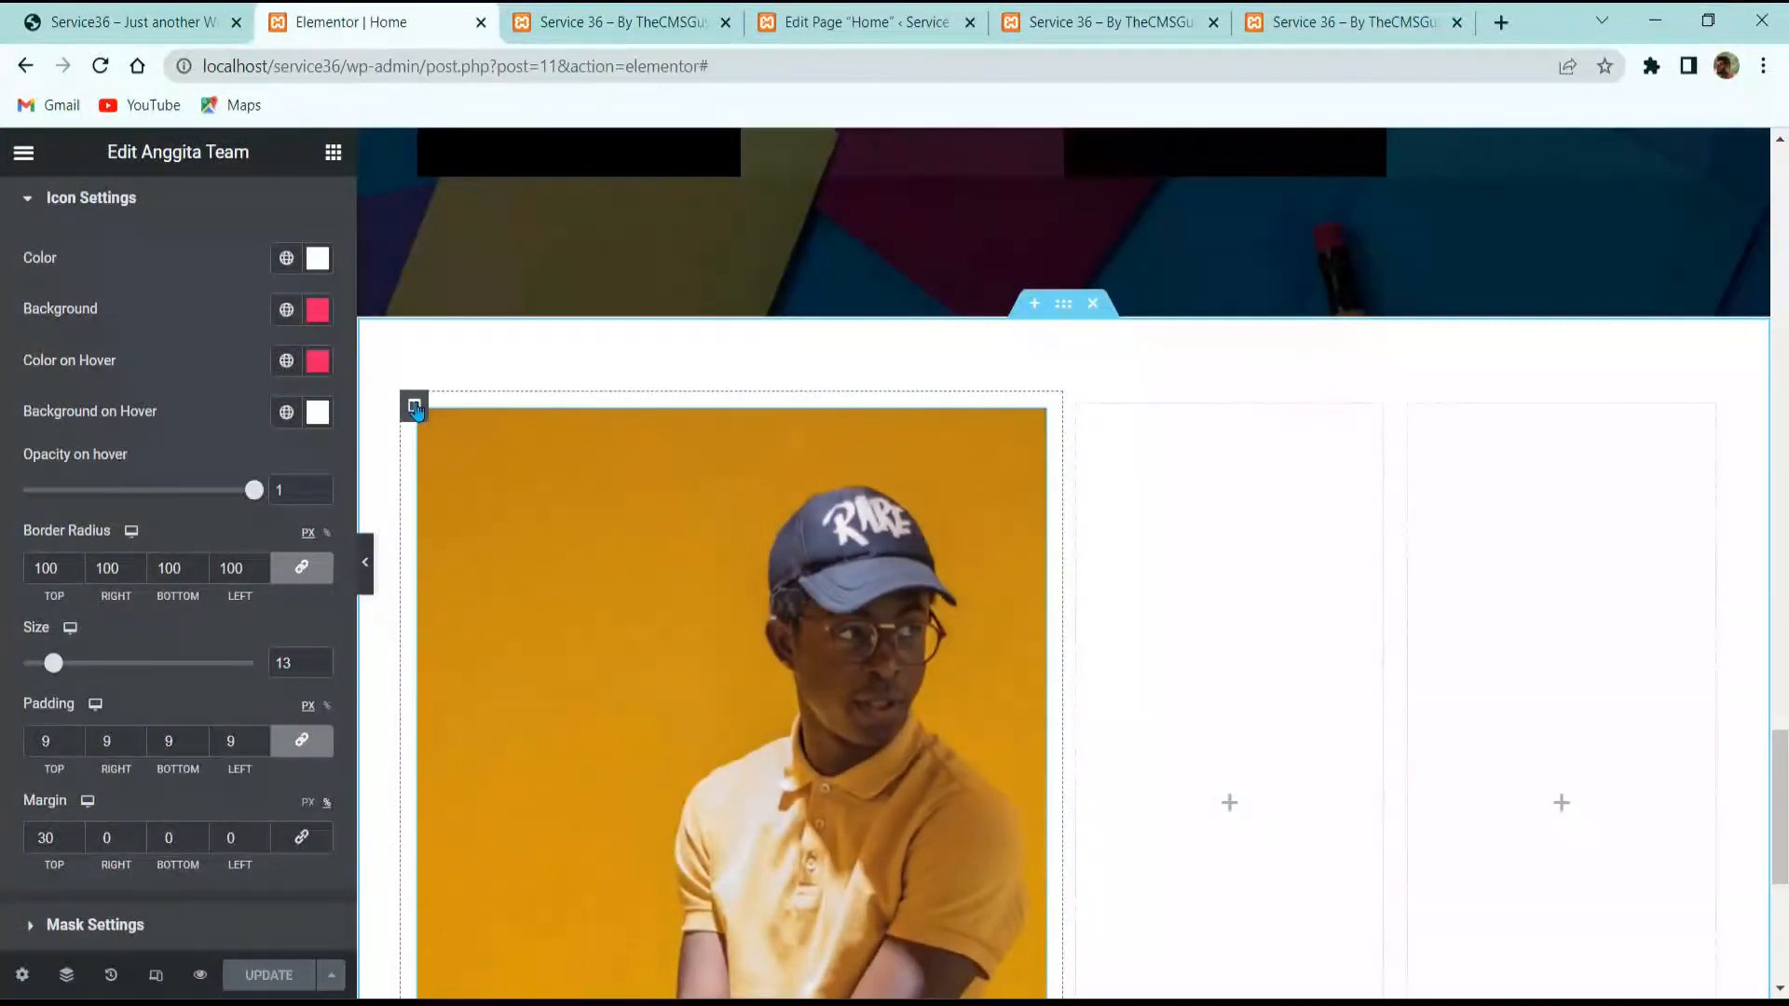
Step: Duplicate the photo column twice and delete the two leftover empty columns
right_click(417, 403)
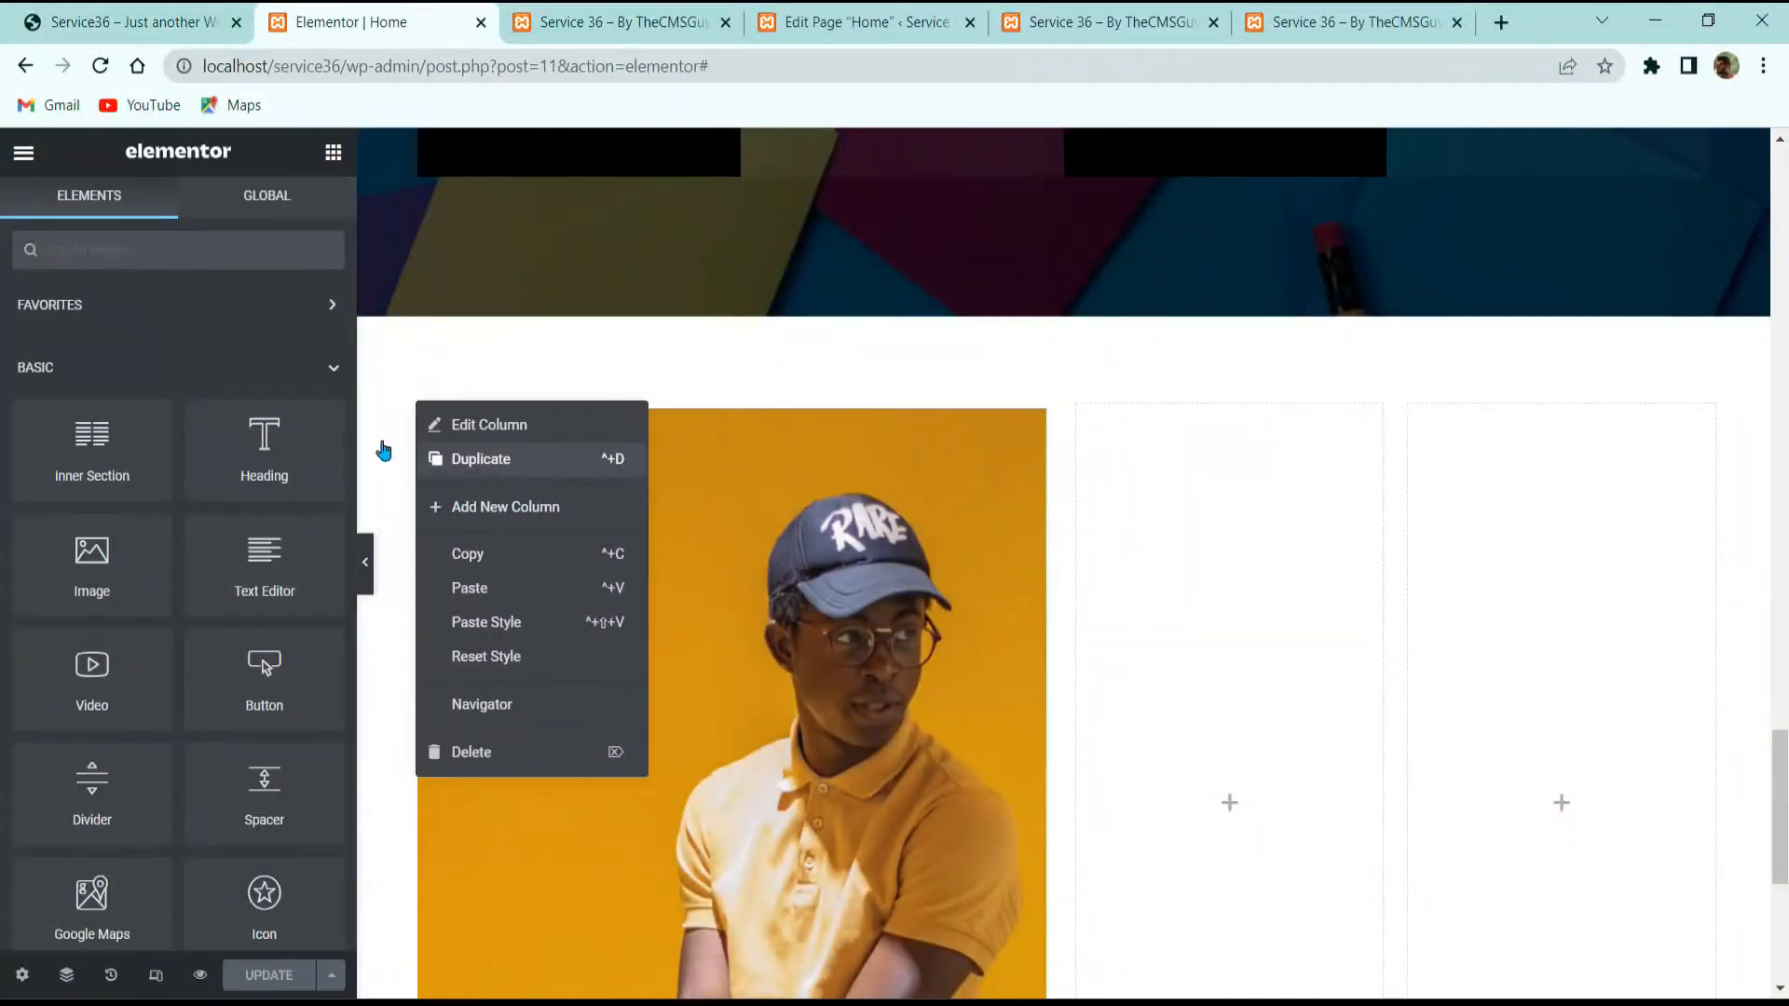
left_click(466, 458)
right_click(415, 400)
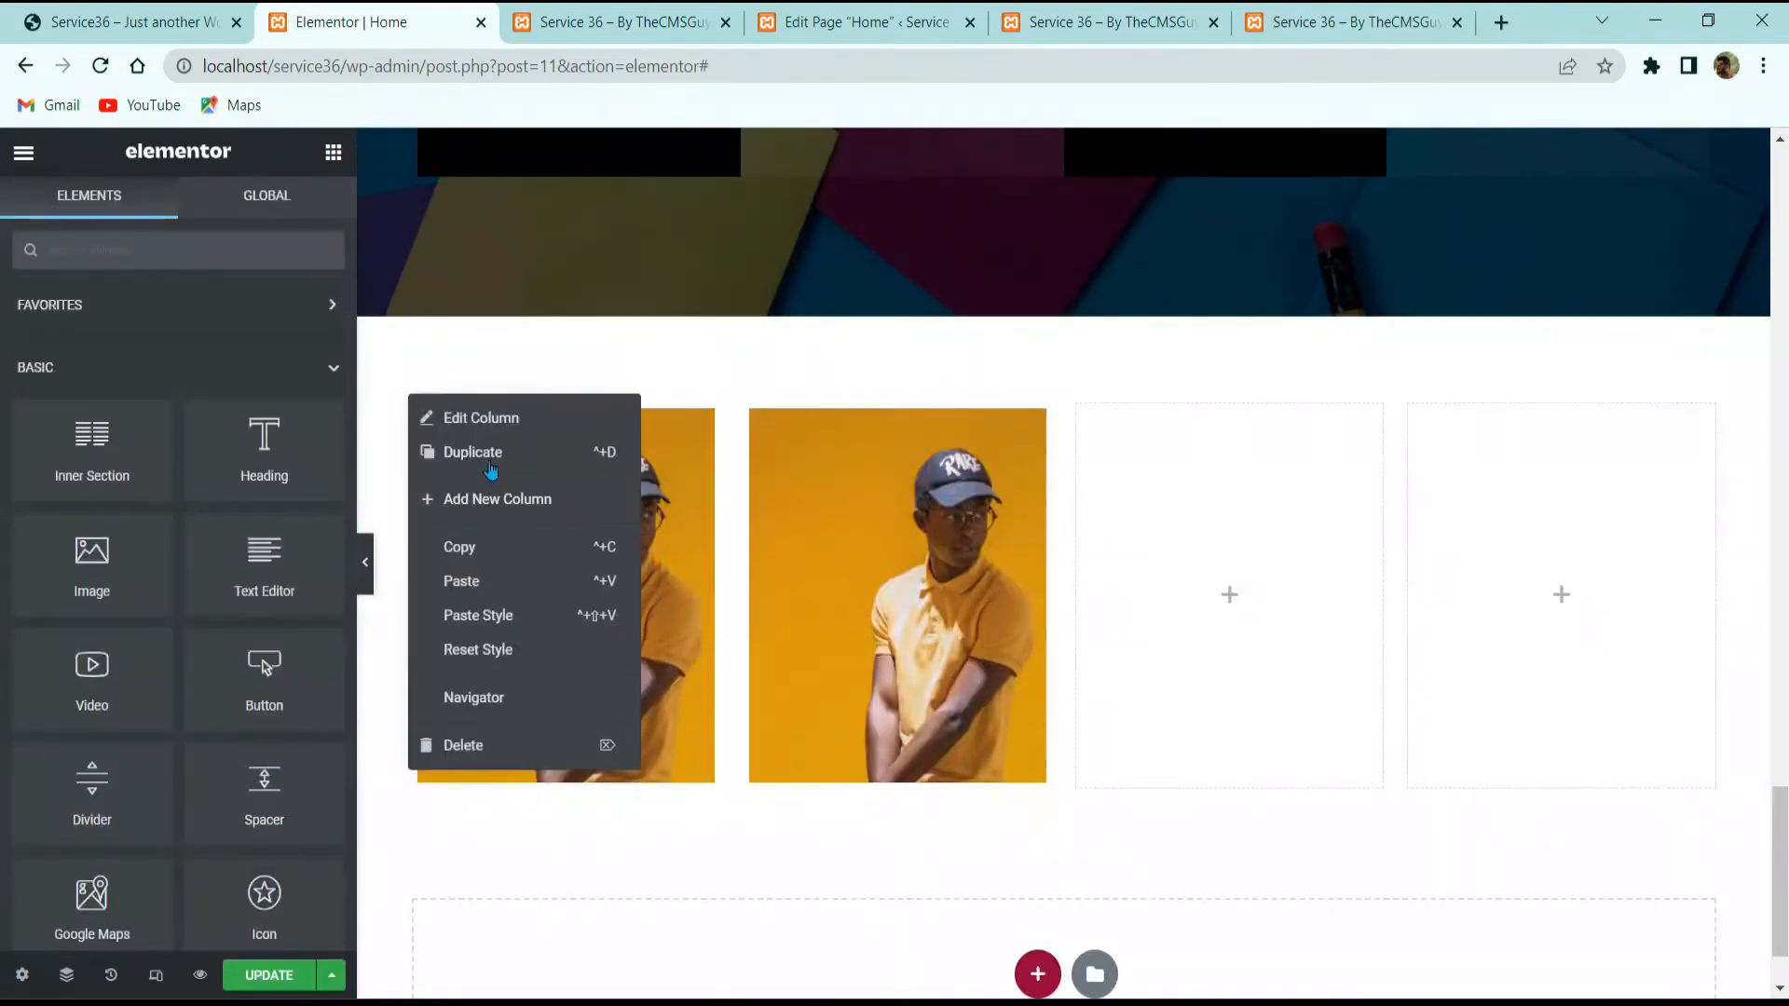
left_click(484, 453)
right_click(1350, 549)
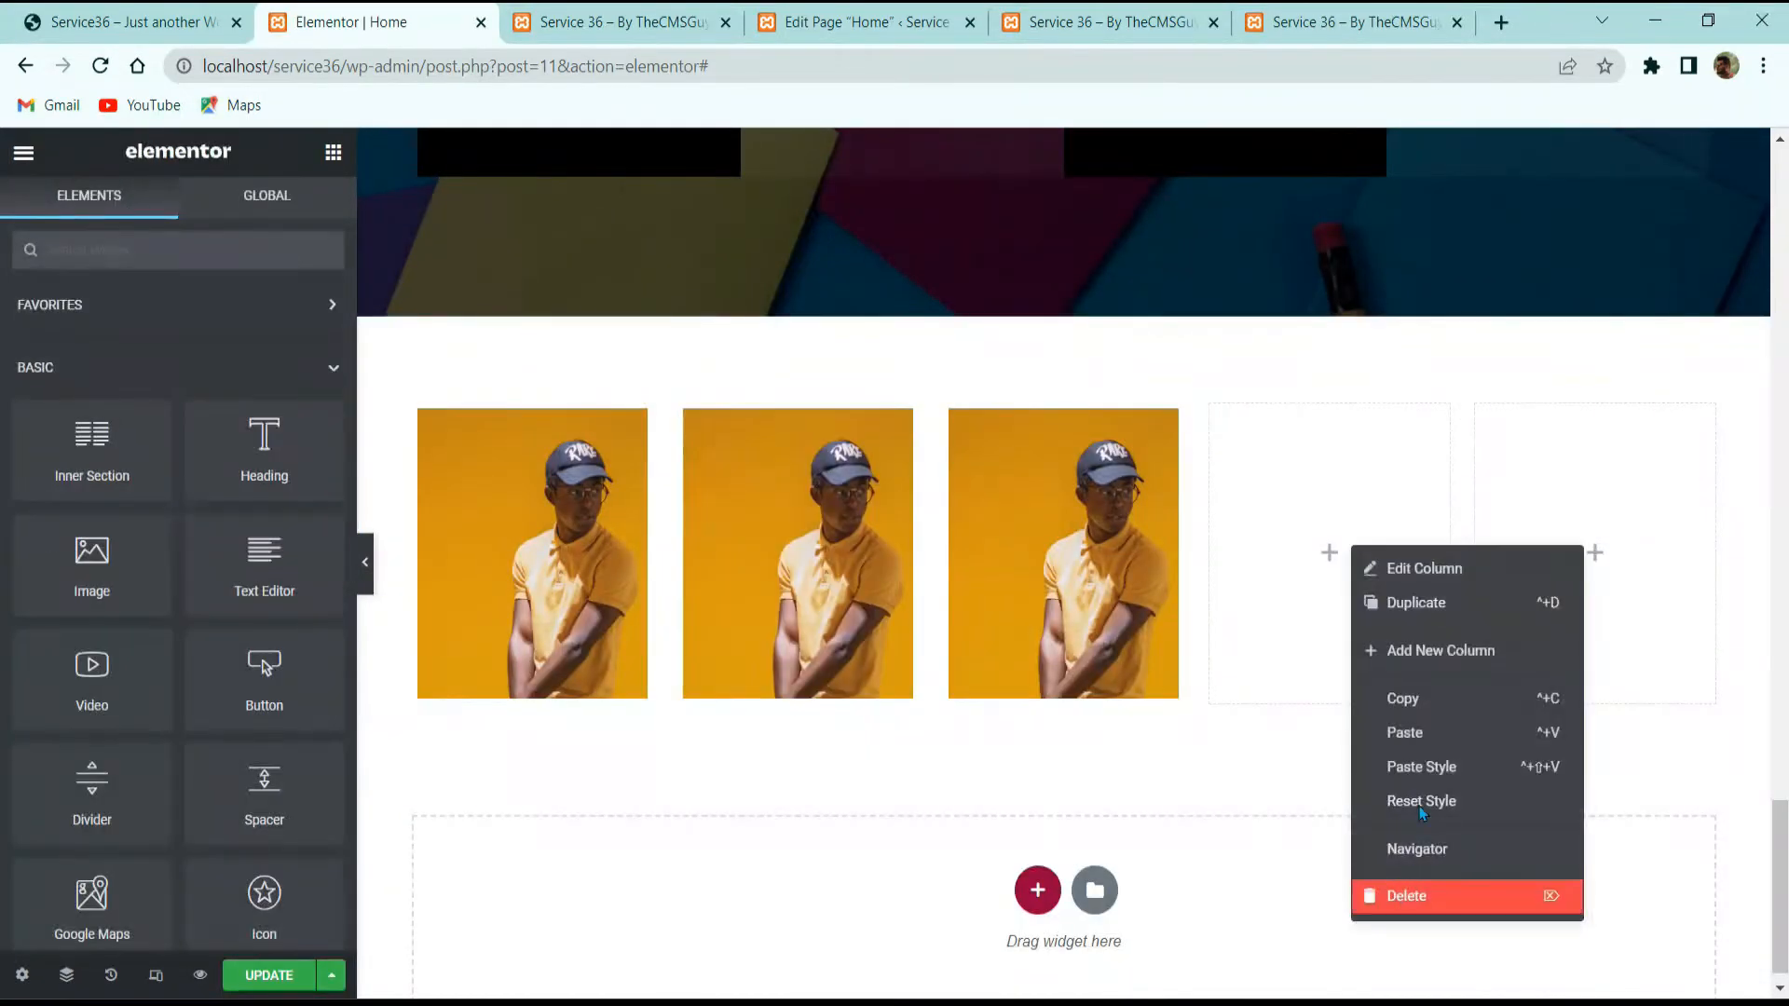
left_click(1402, 894)
right_click(1478, 591)
left_click(1505, 942)
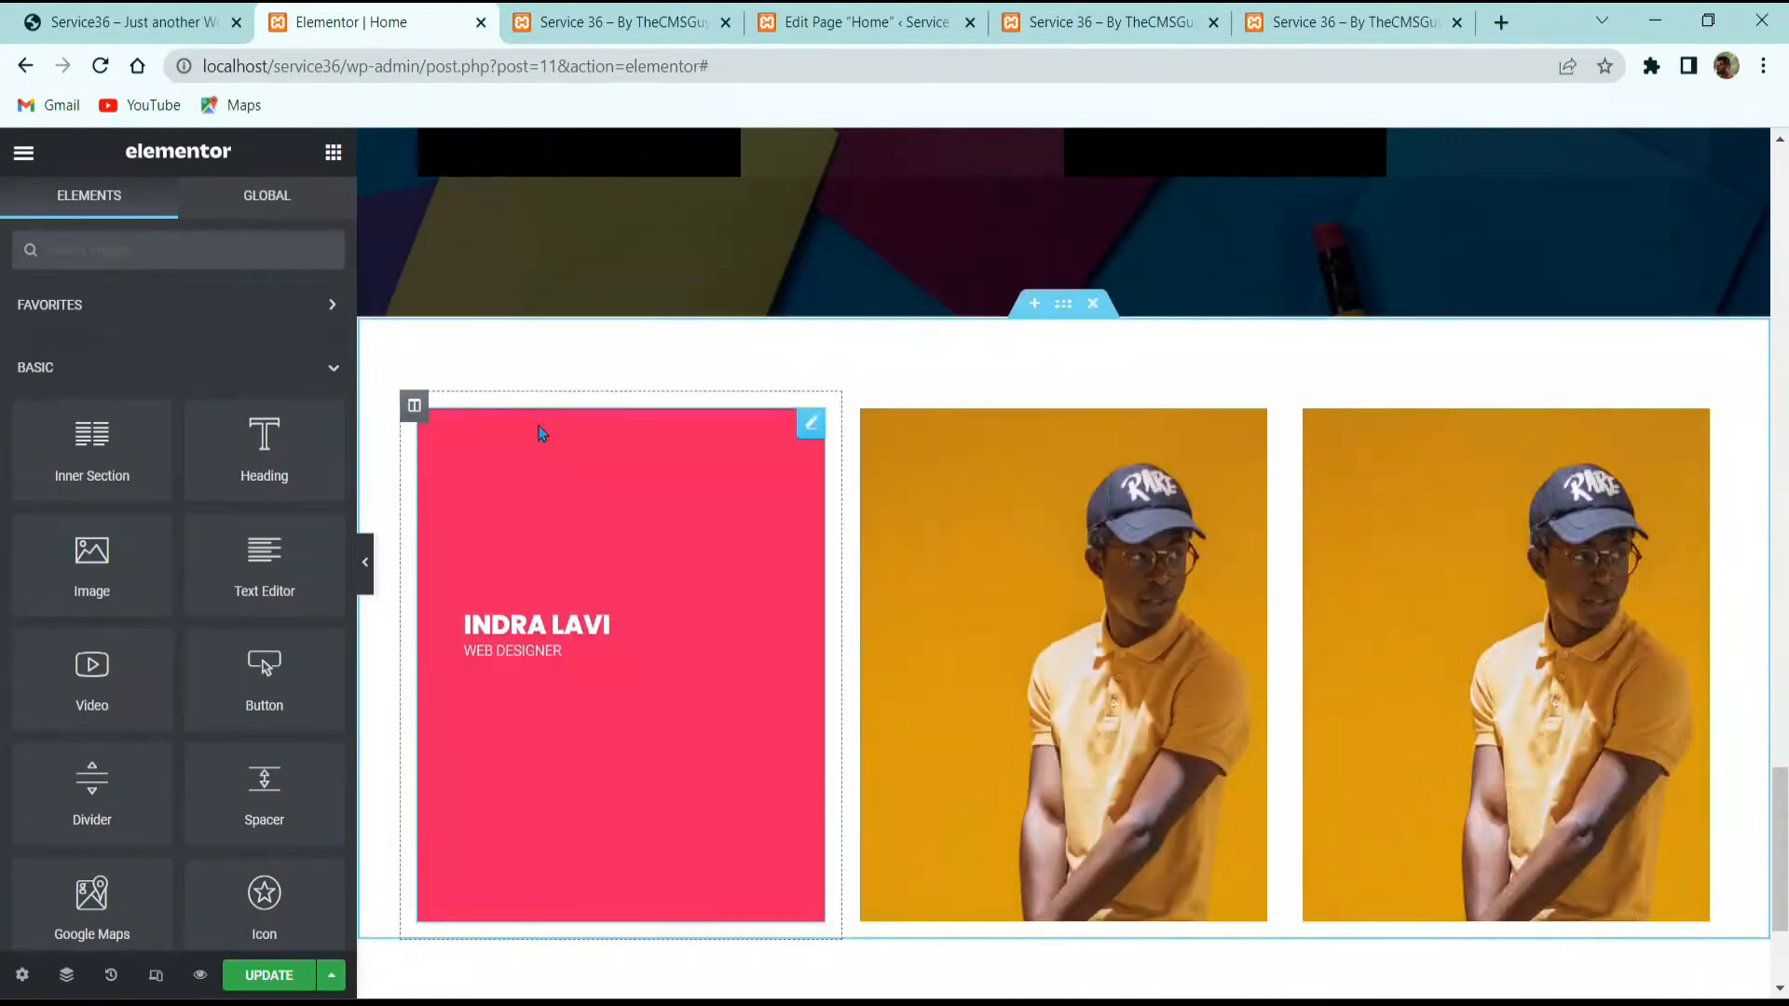
Step: Set the first photo column width to 50 and the middle one to 25, then save
left_click(415, 404)
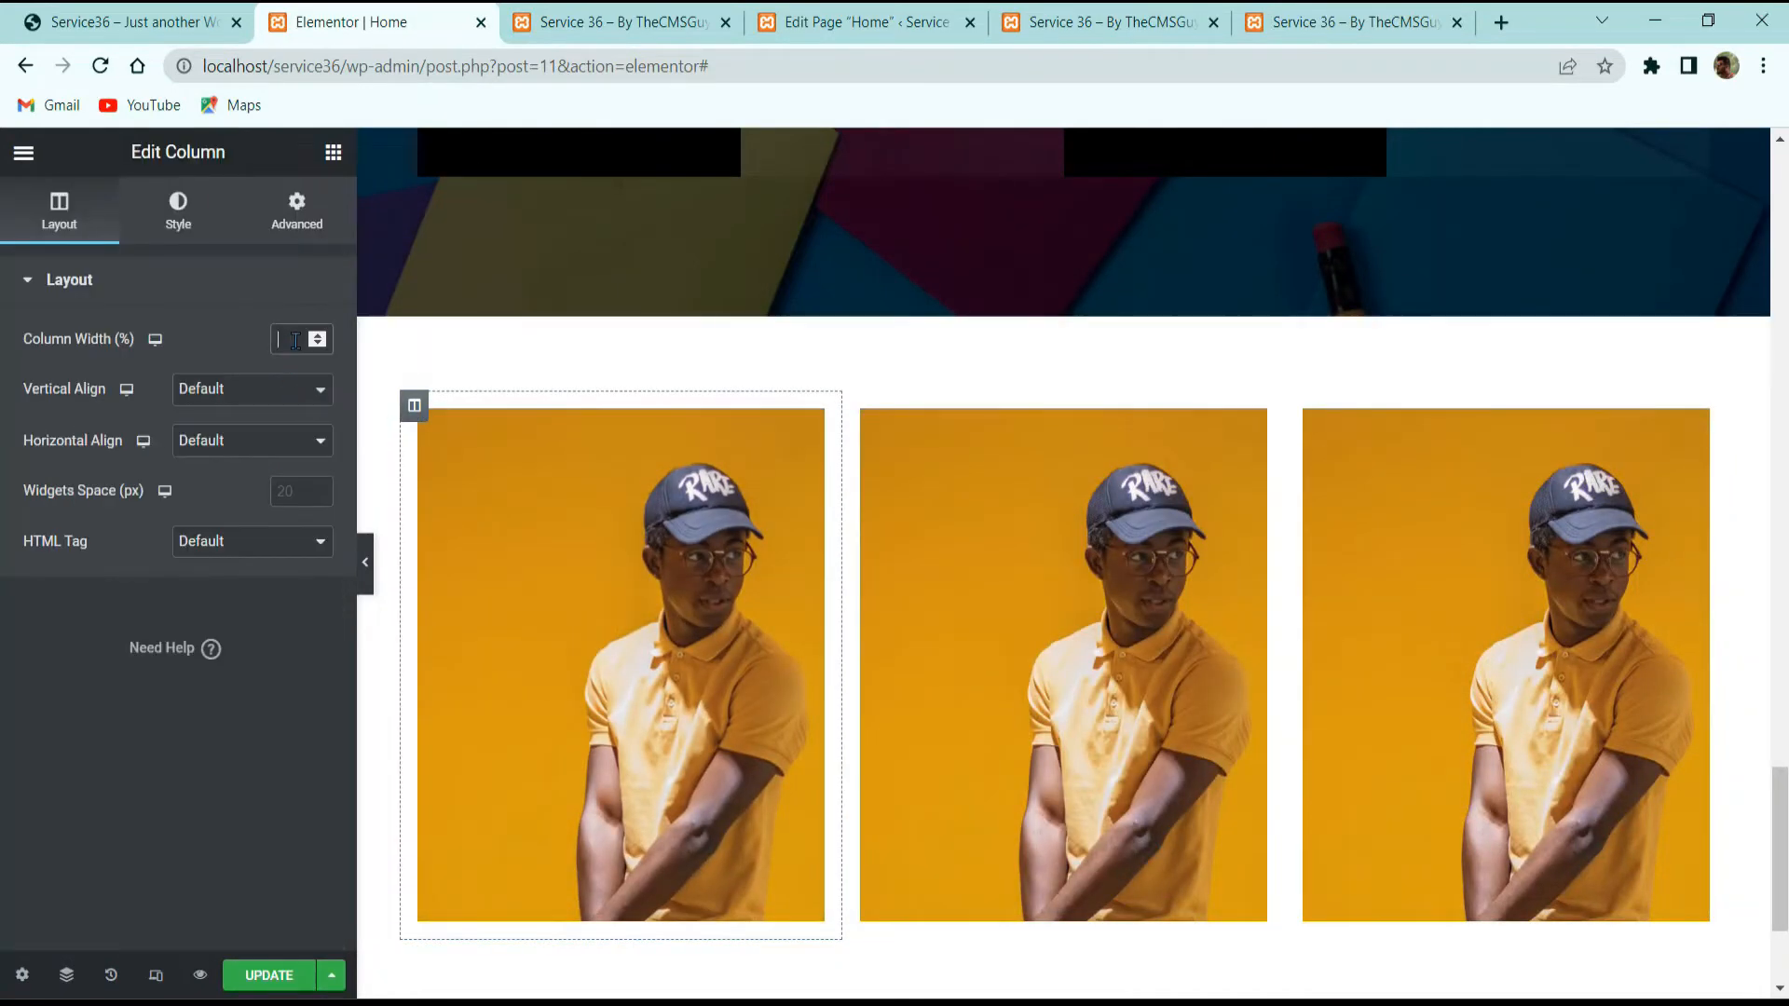
type("50")
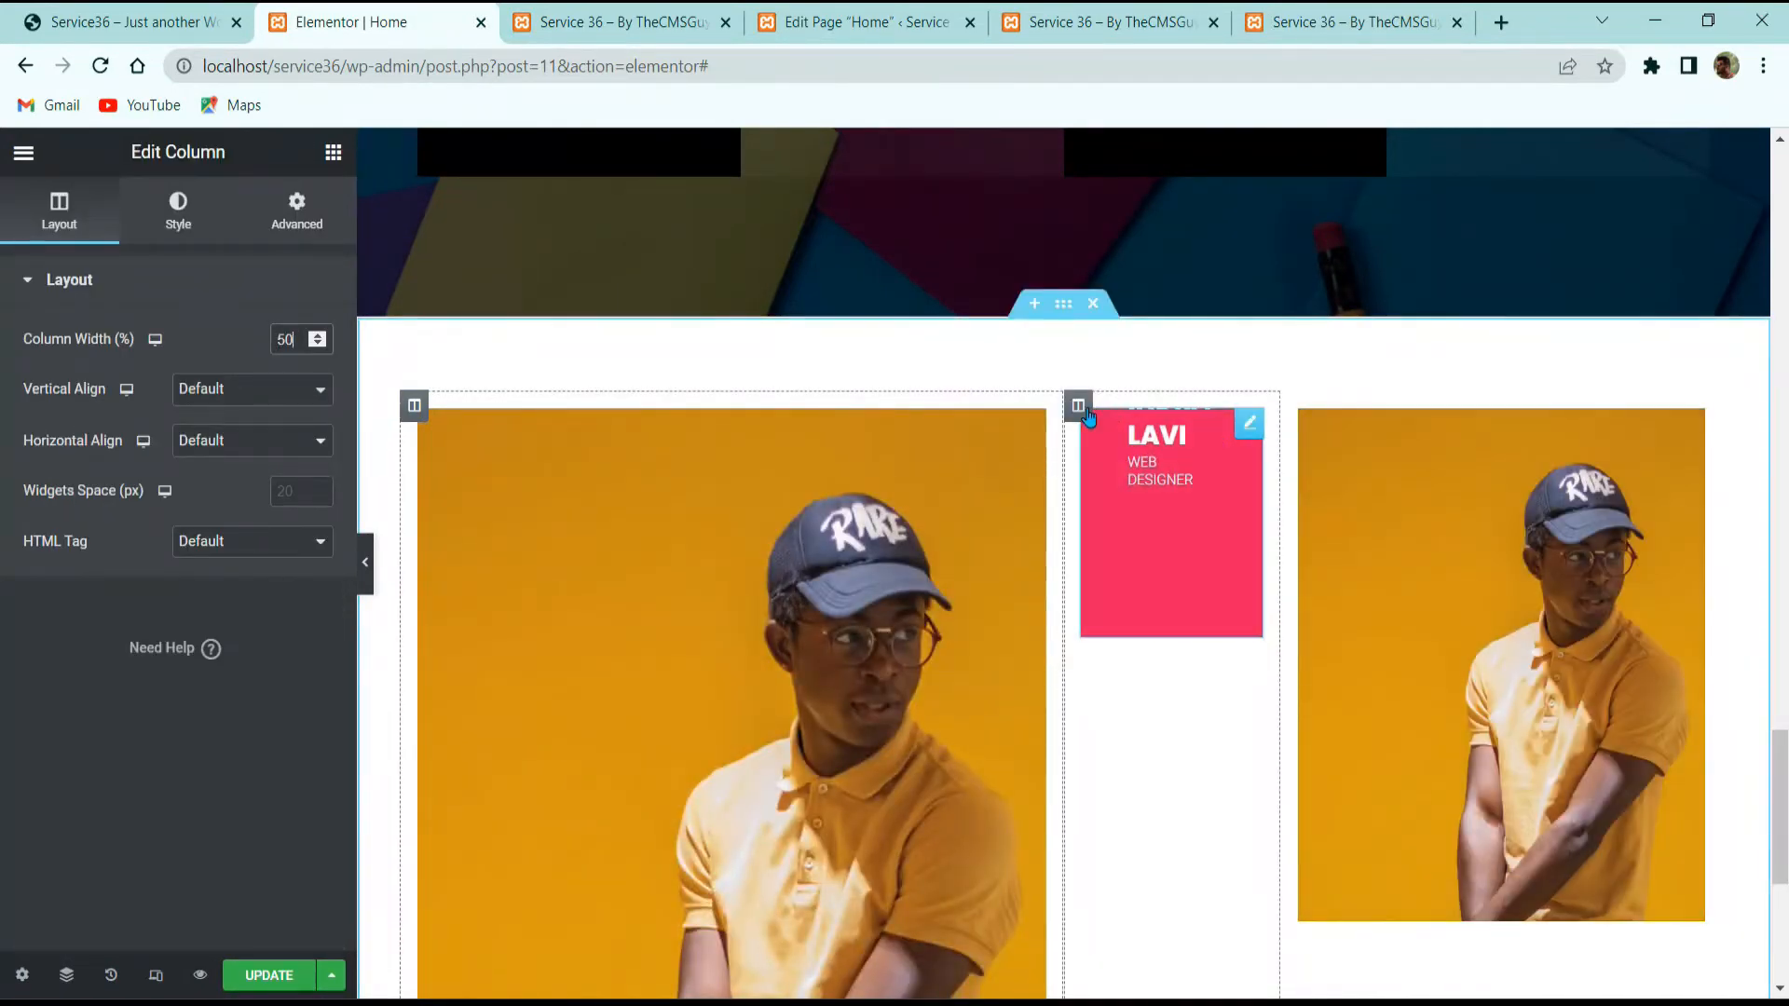
left_click(1085, 411)
double_click(282, 339)
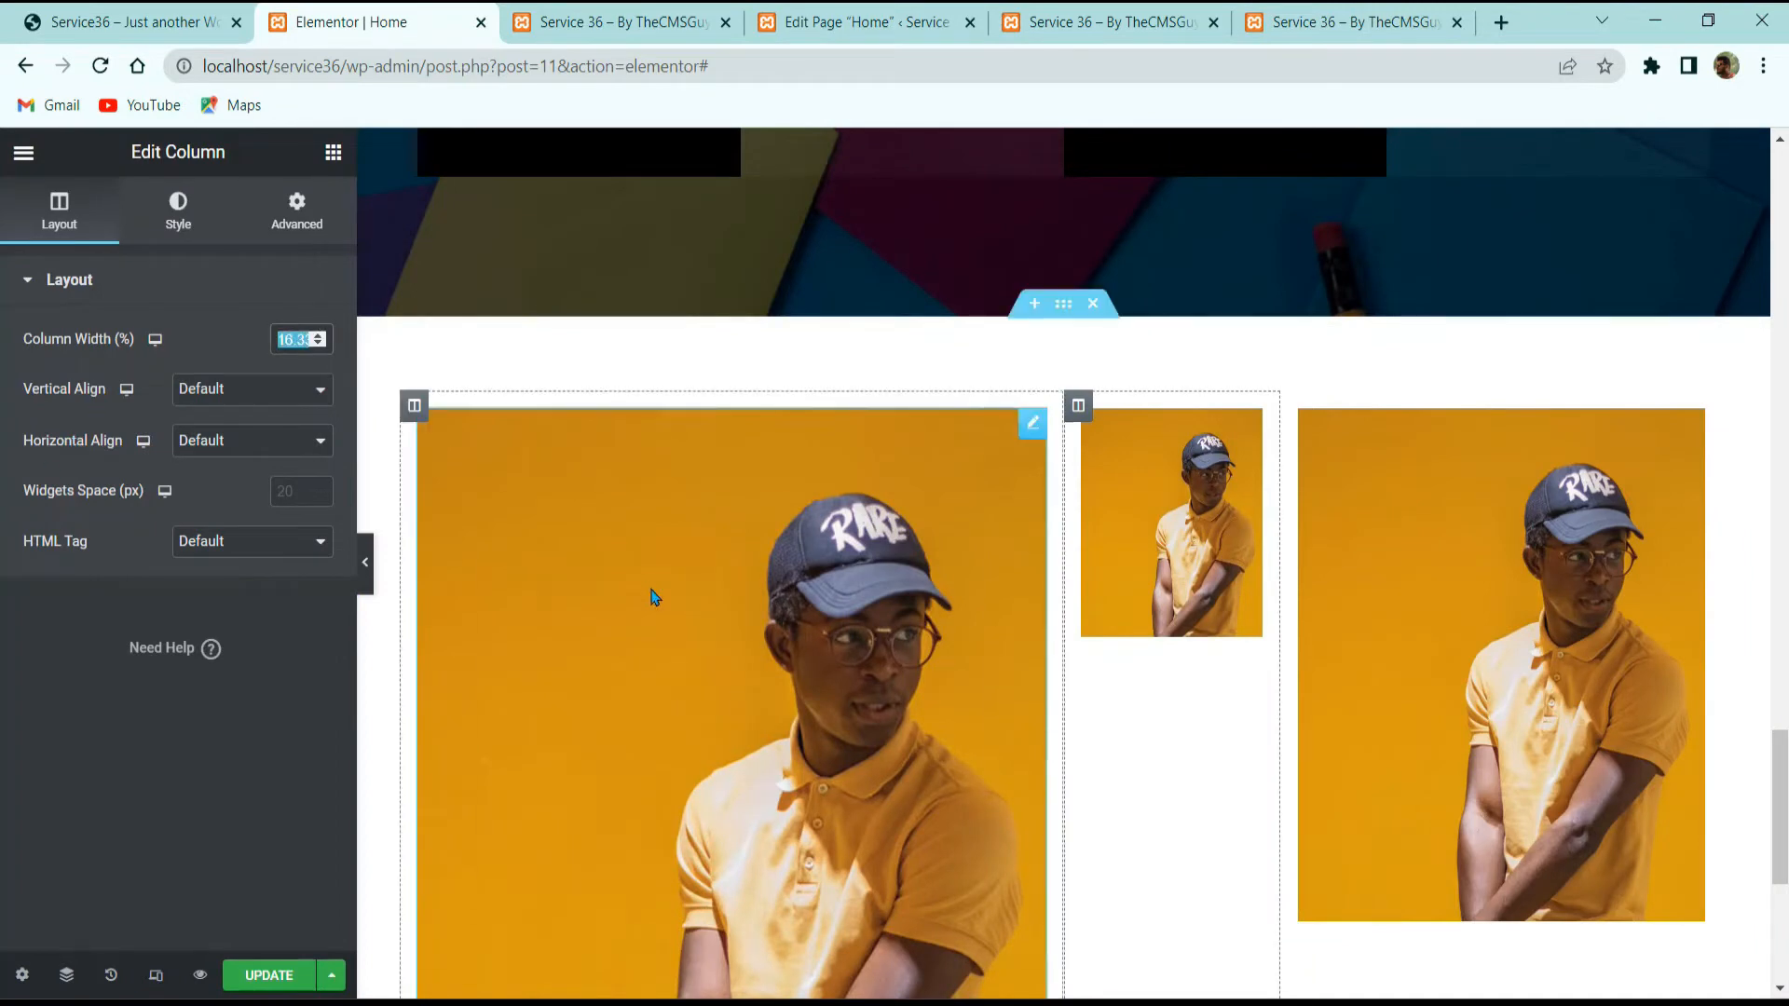
type("25")
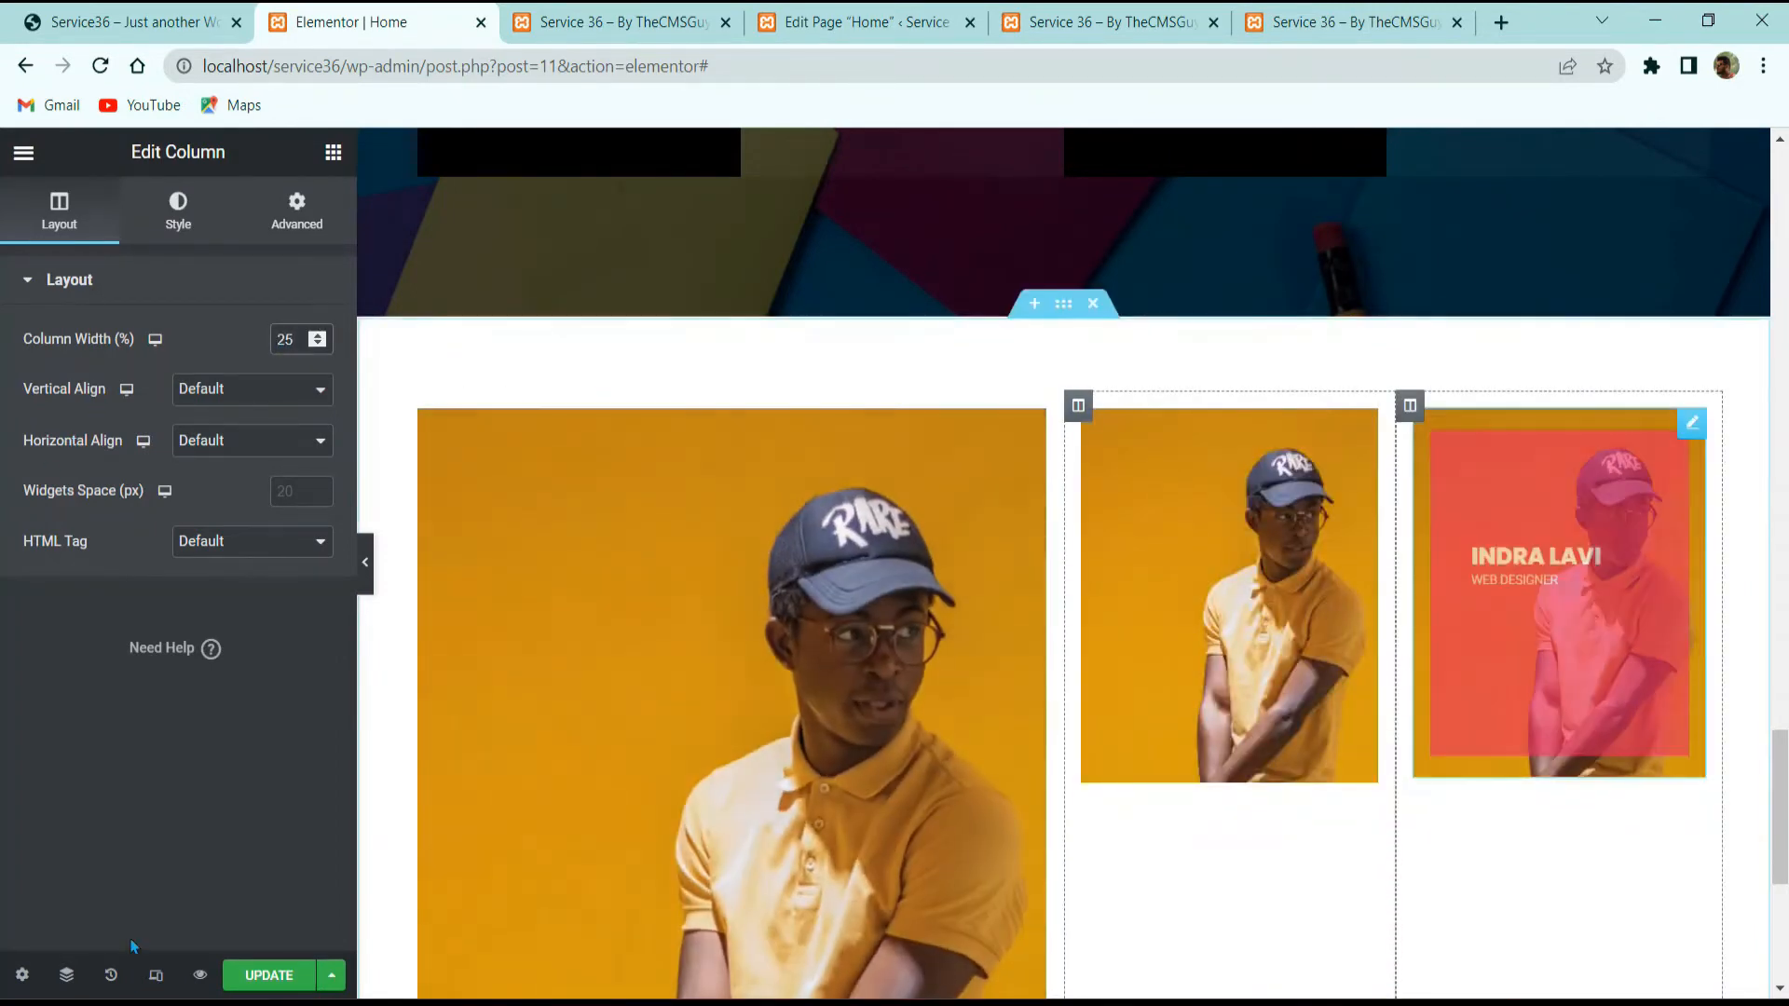
left_click(268, 974)
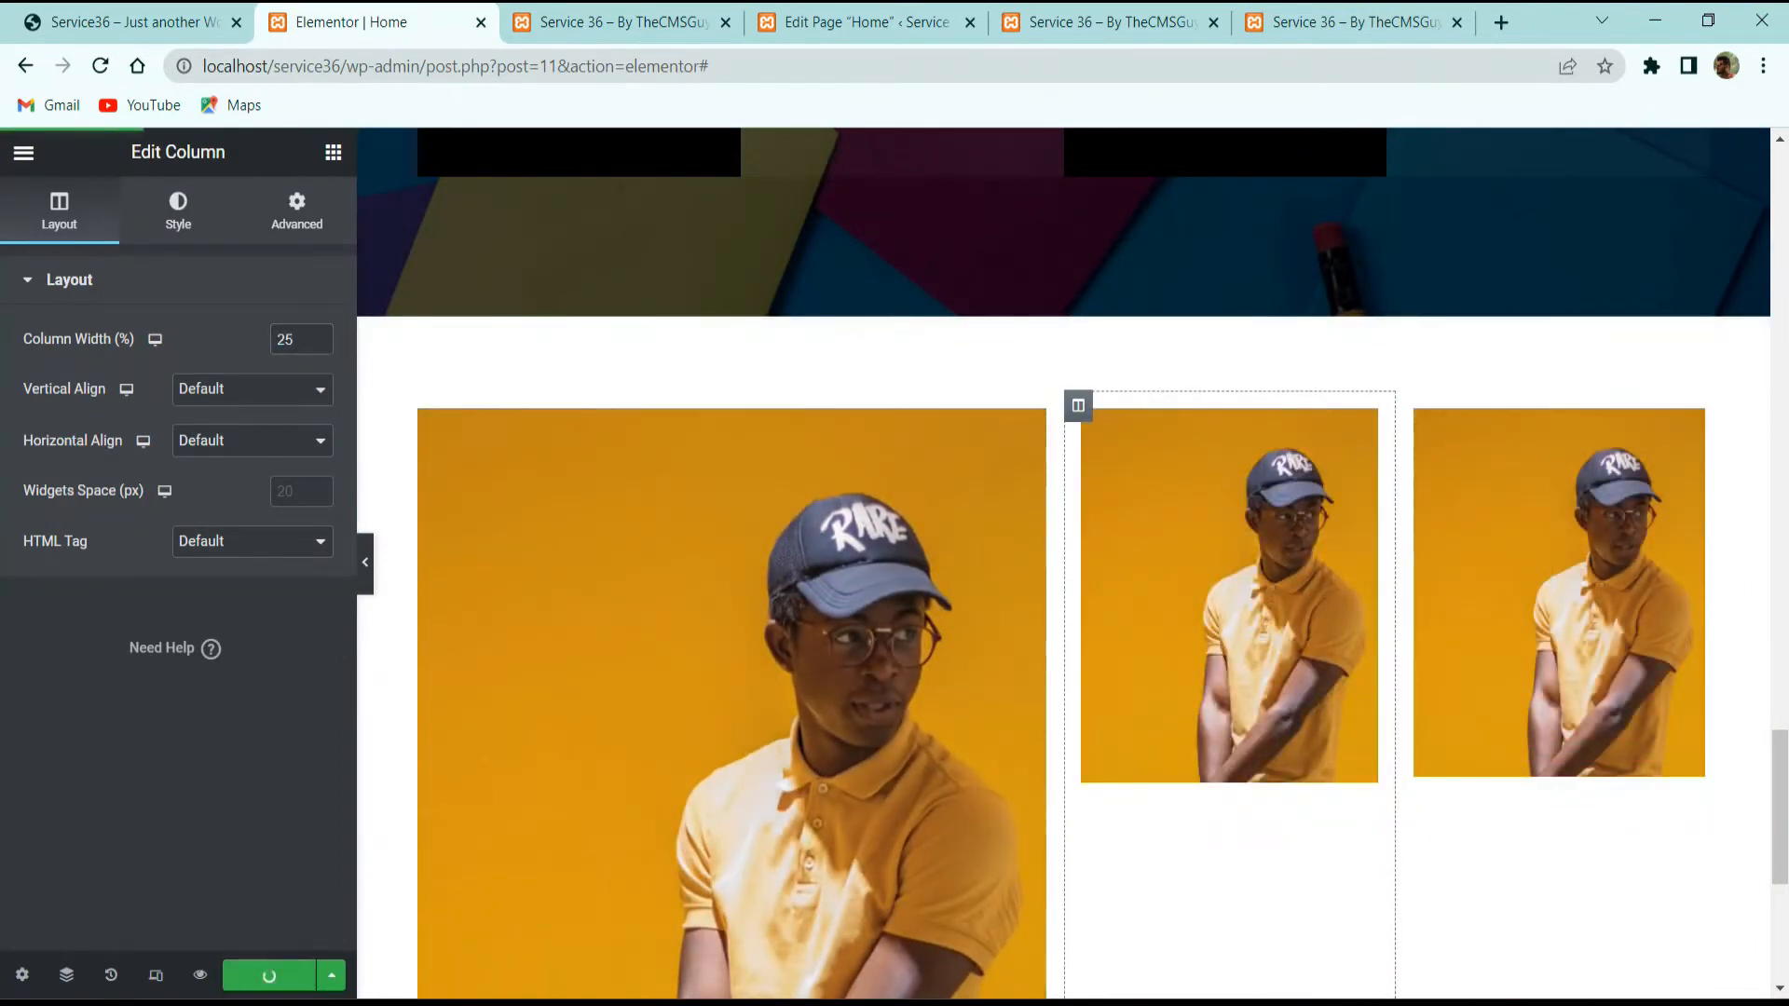
Step: Reload the live page and compare the new photo tiles with the reference site
left_click(659, 13)
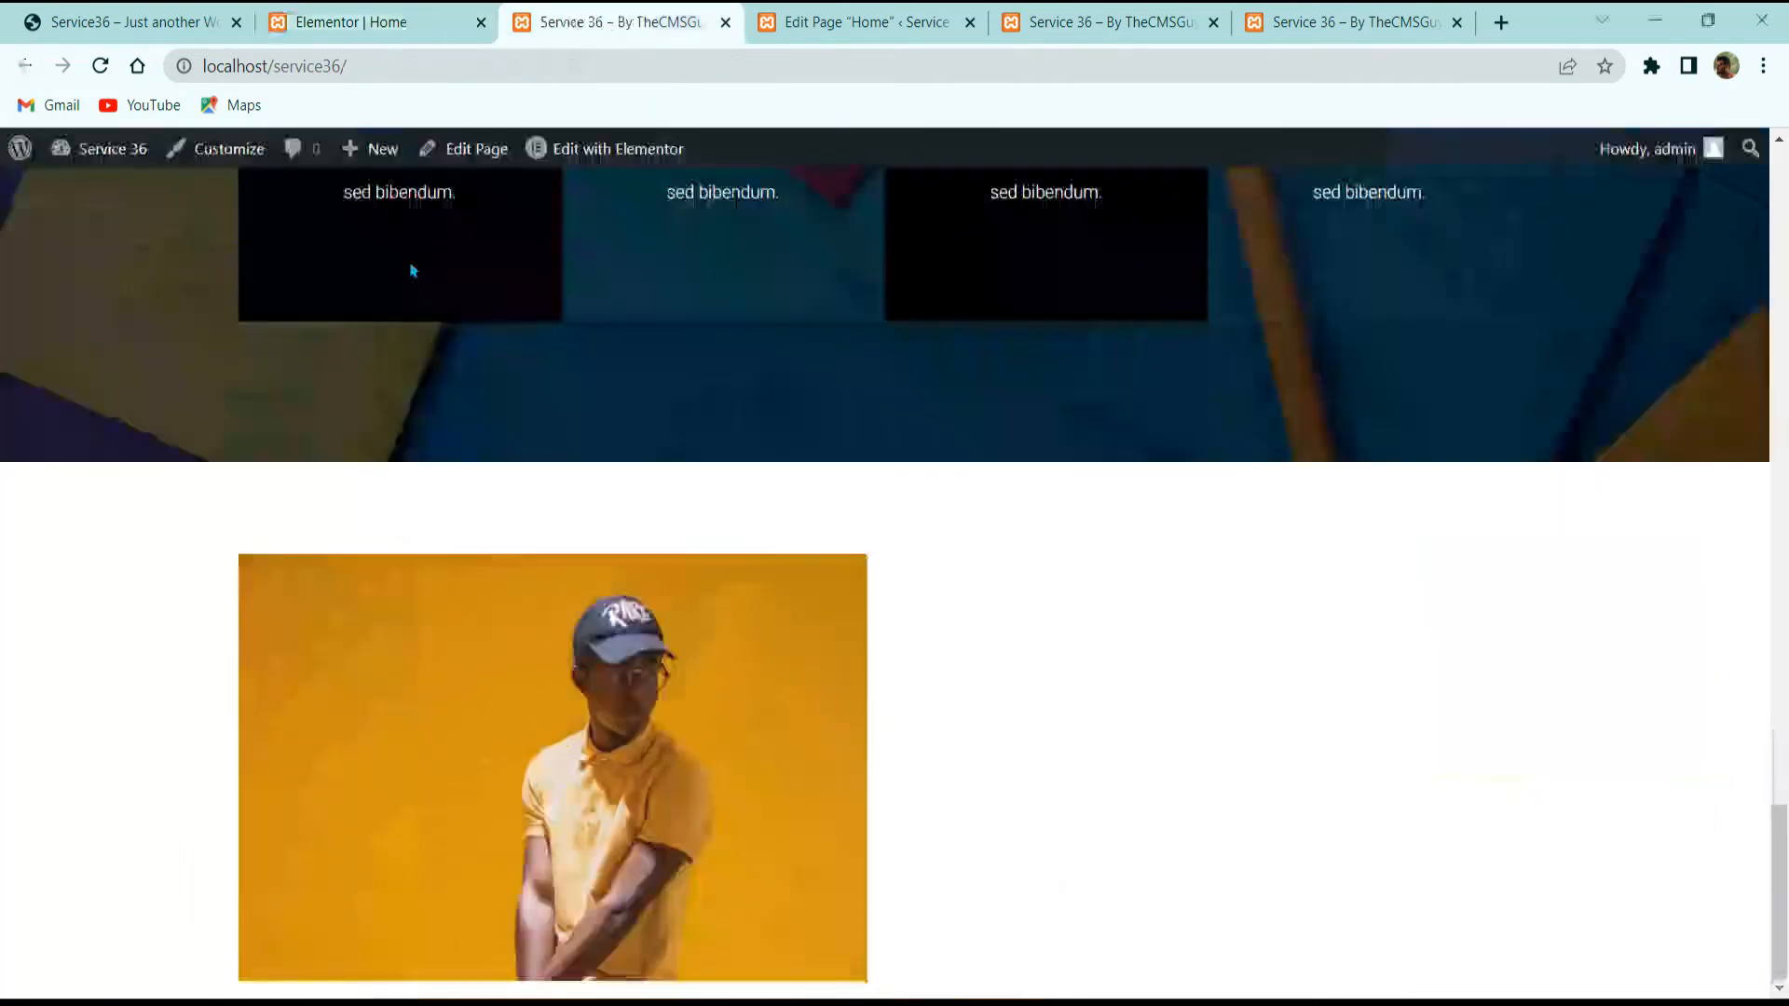
left_click(99, 65)
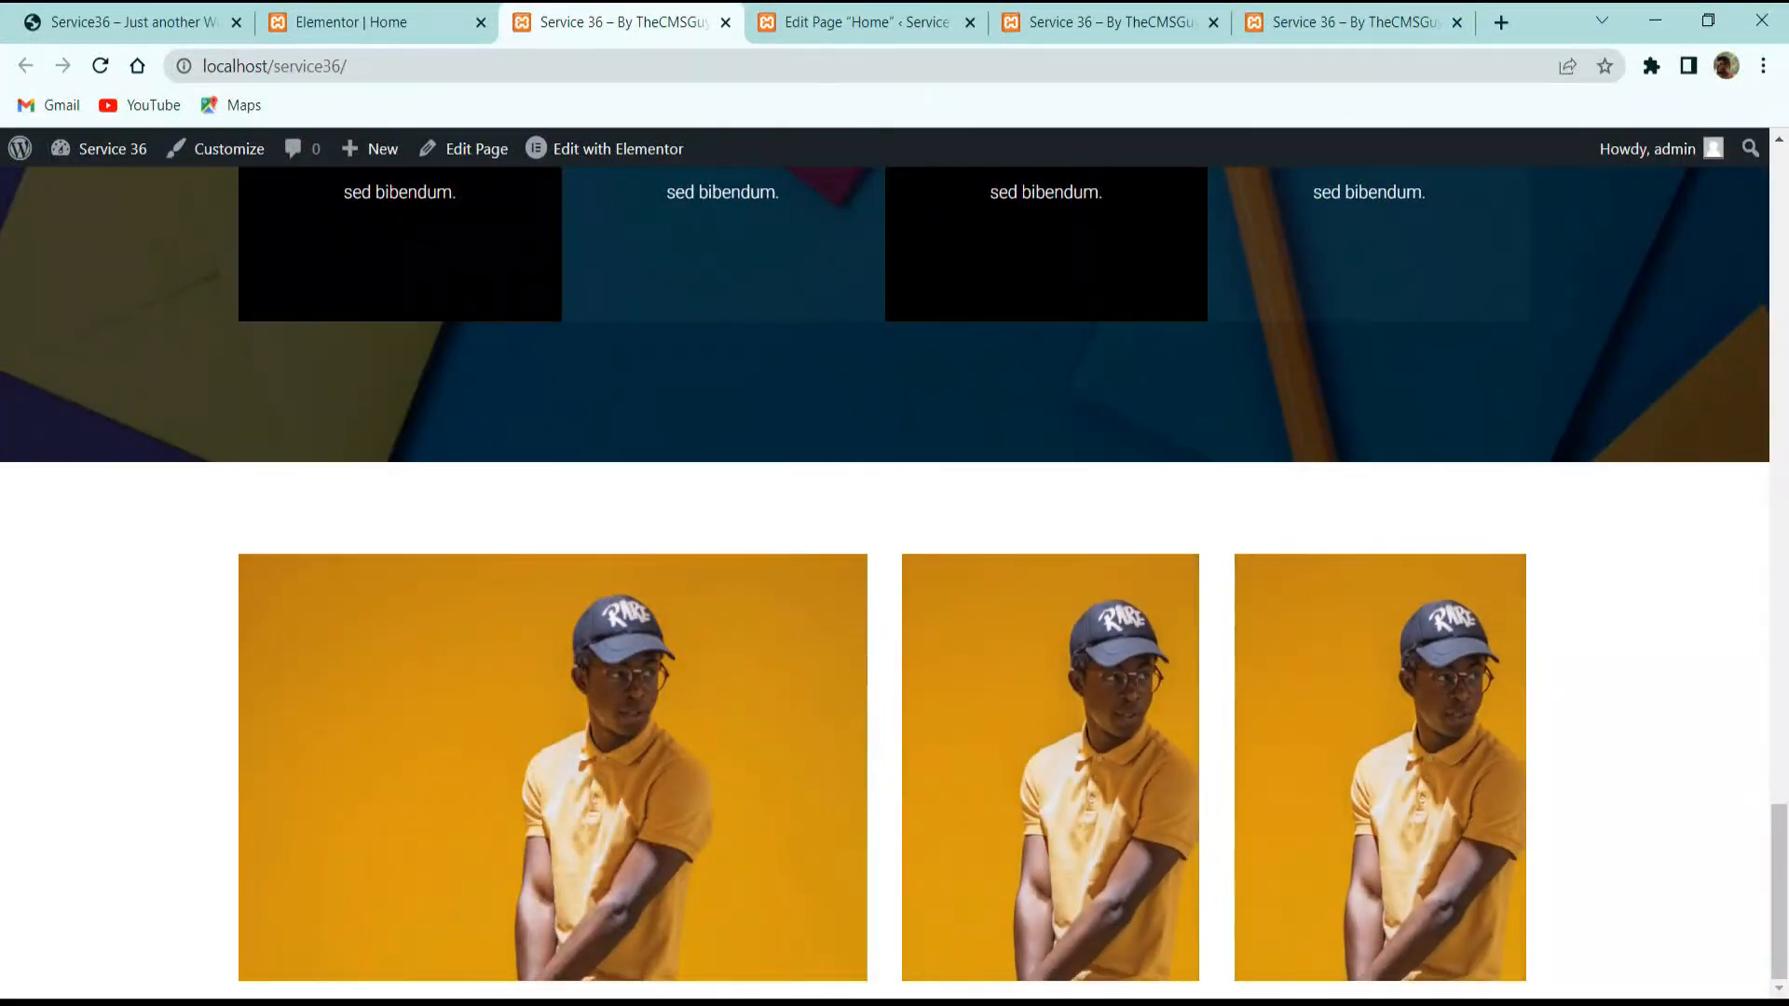
left_click(173, 6)
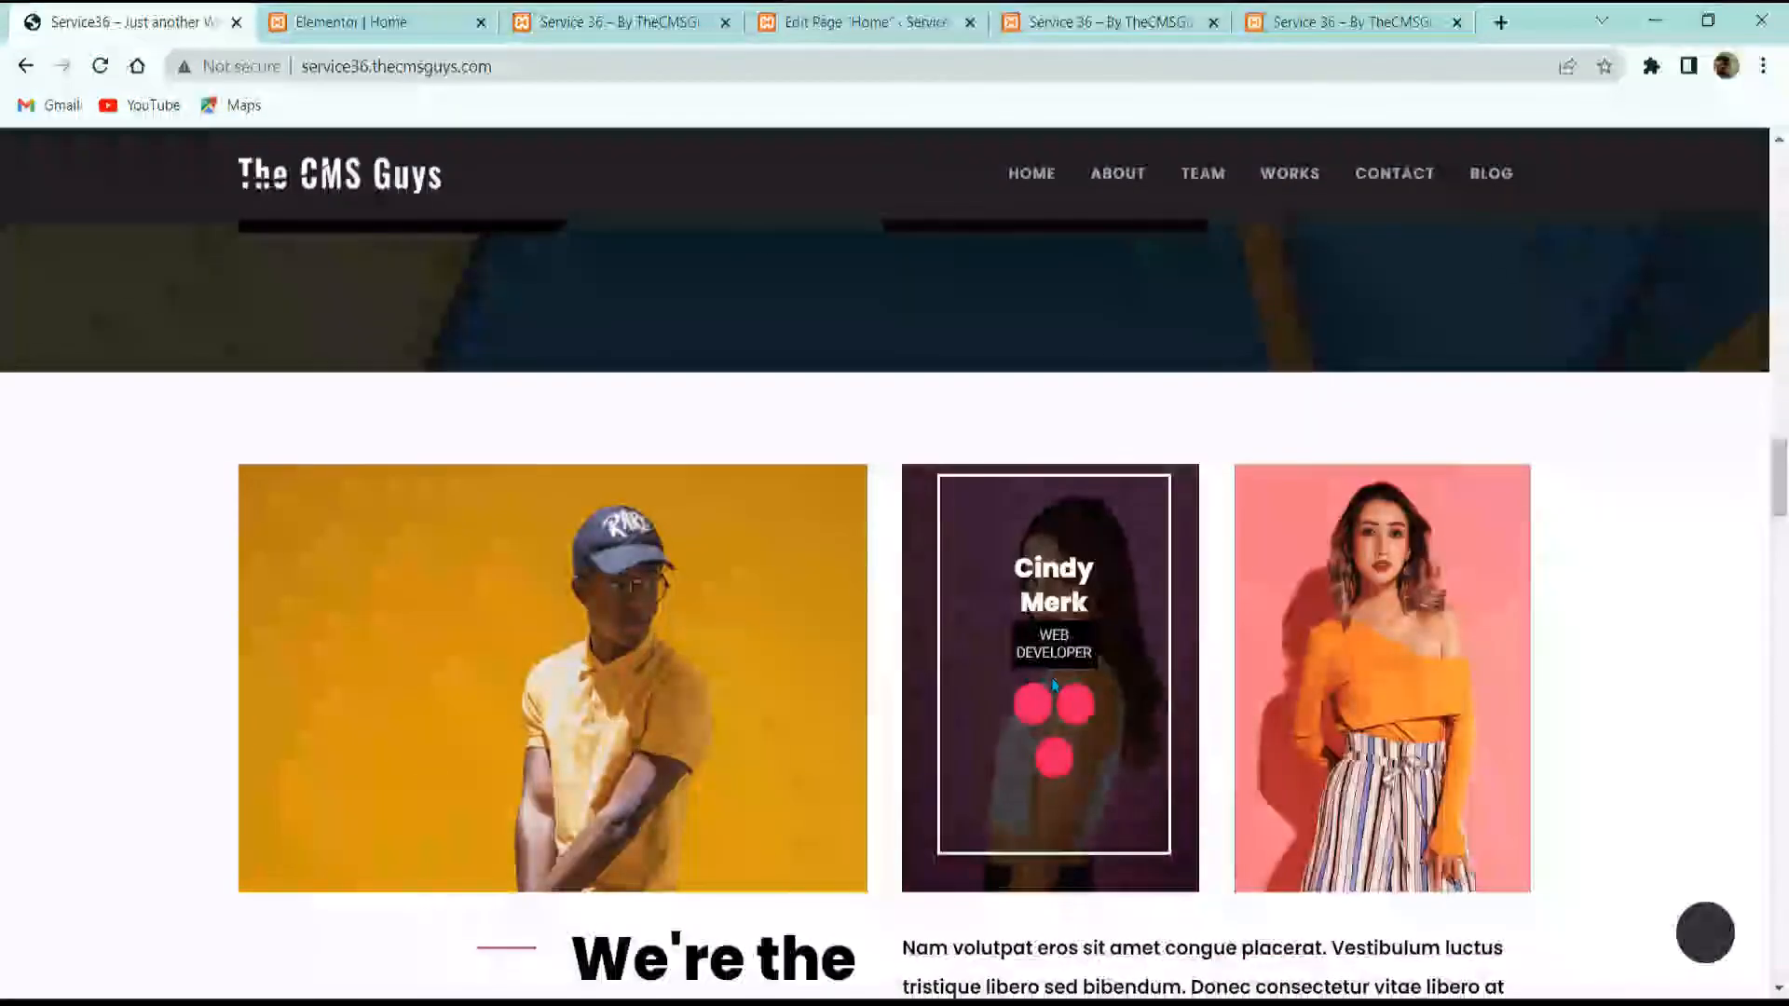
left_click(594, 17)
left_click(372, 22)
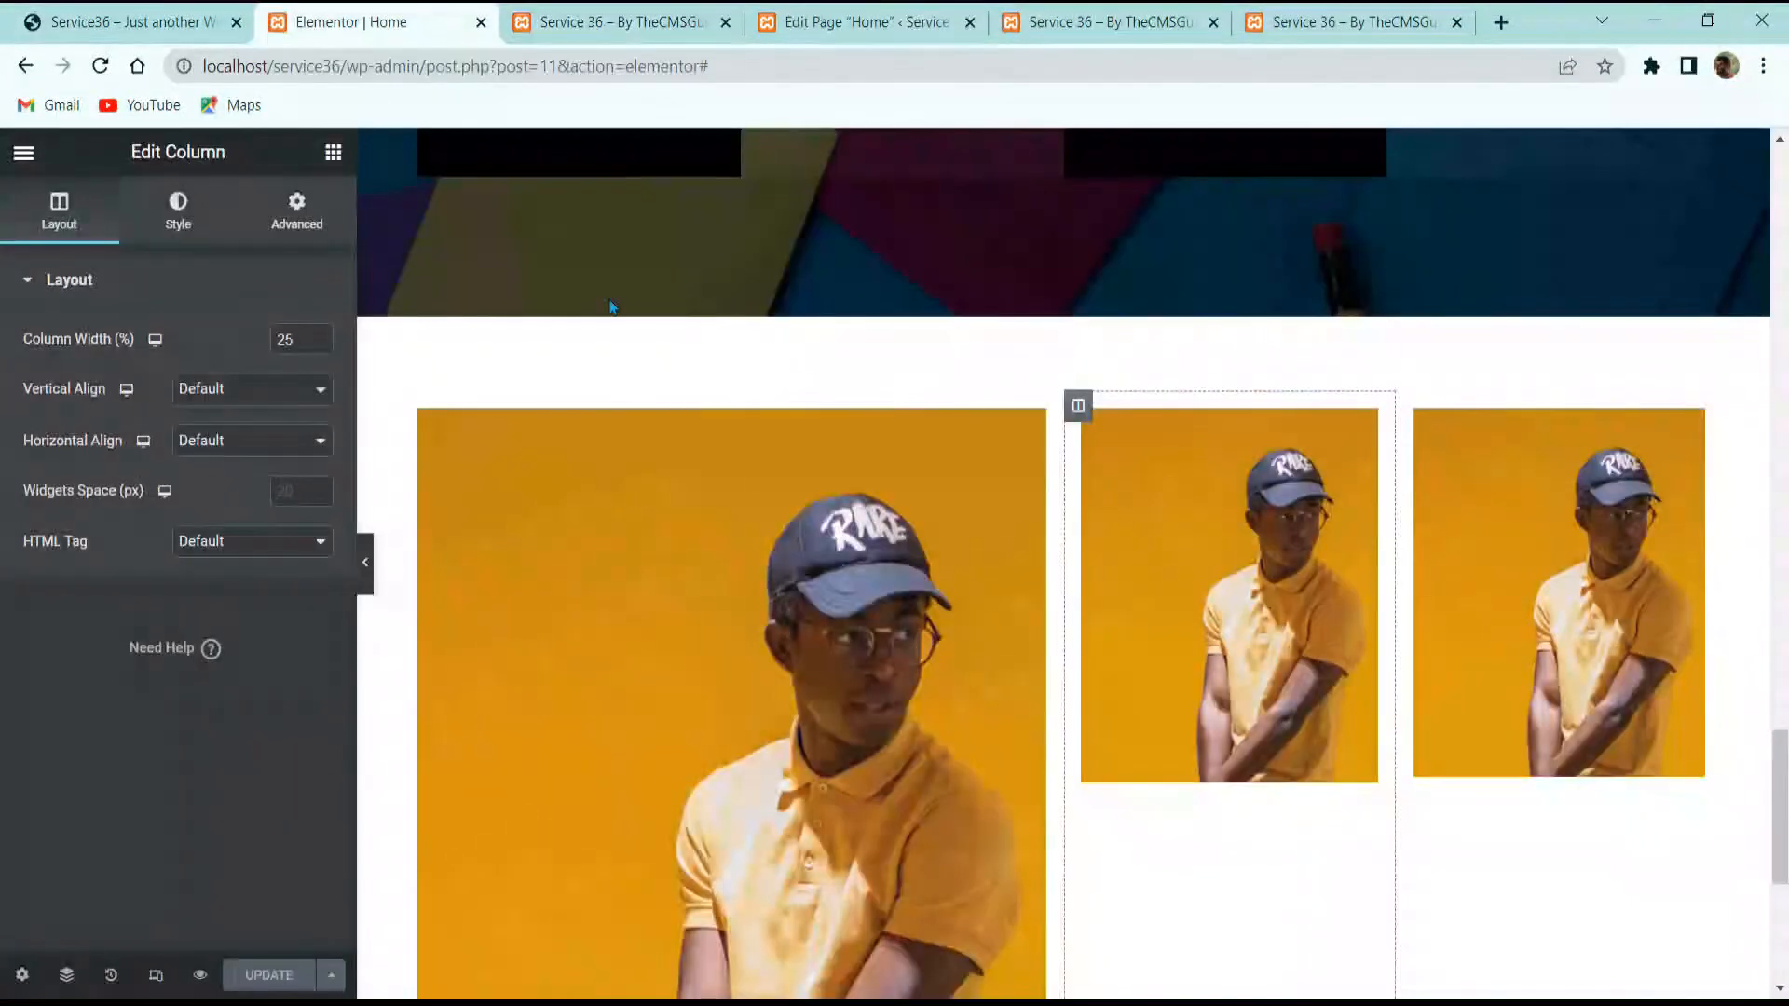
Step: Swap in the woman in the orange top and the woman on pink as tile photos, then save
left_click(820, 541)
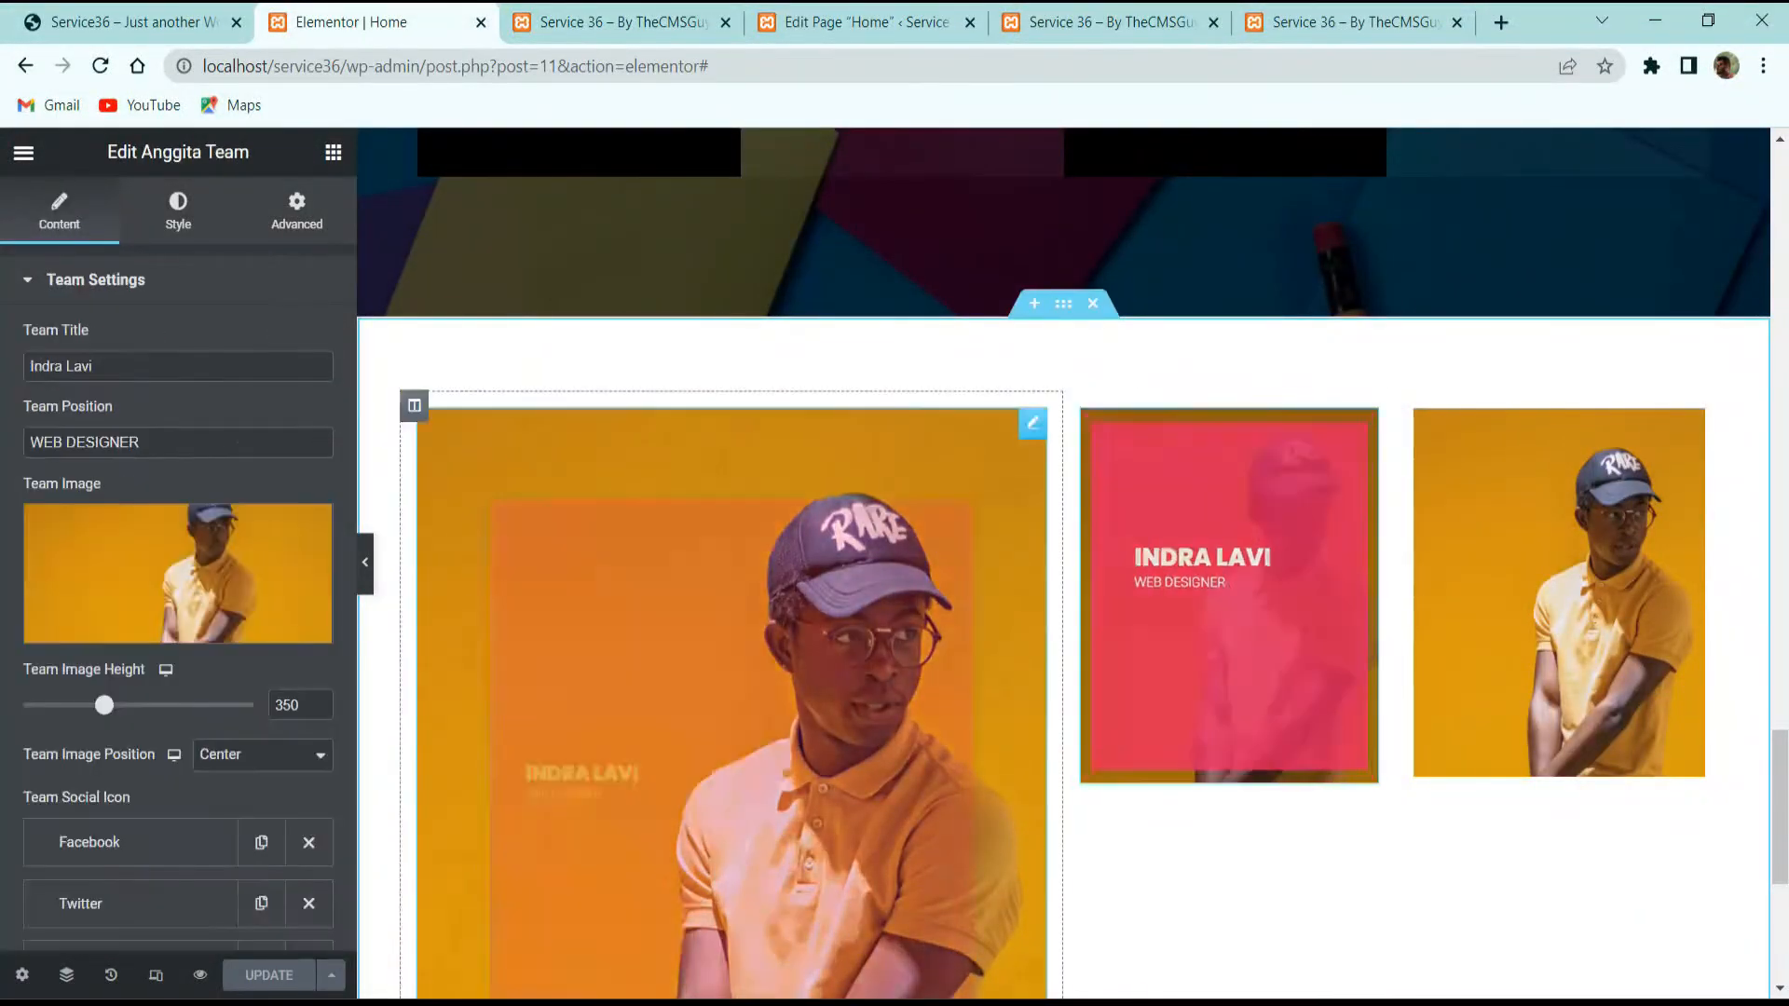
left_click(177, 596)
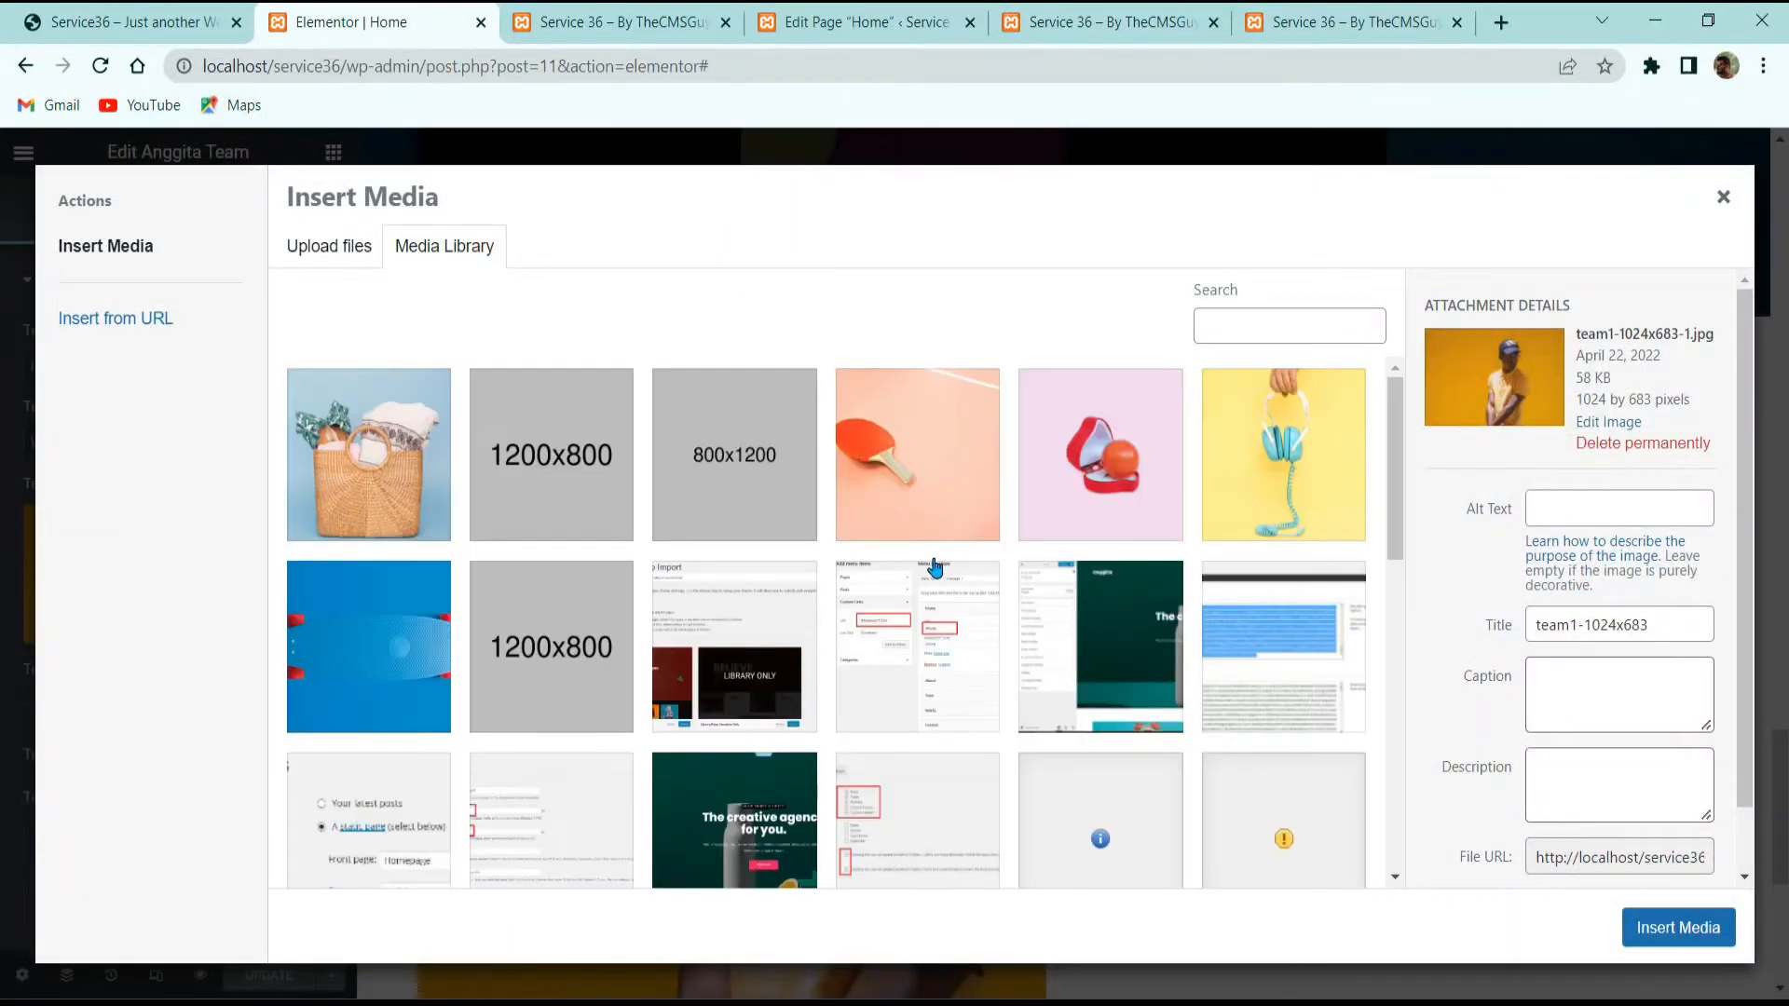
scroll(1120, 610, "down", 5)
left_click(1284, 489)
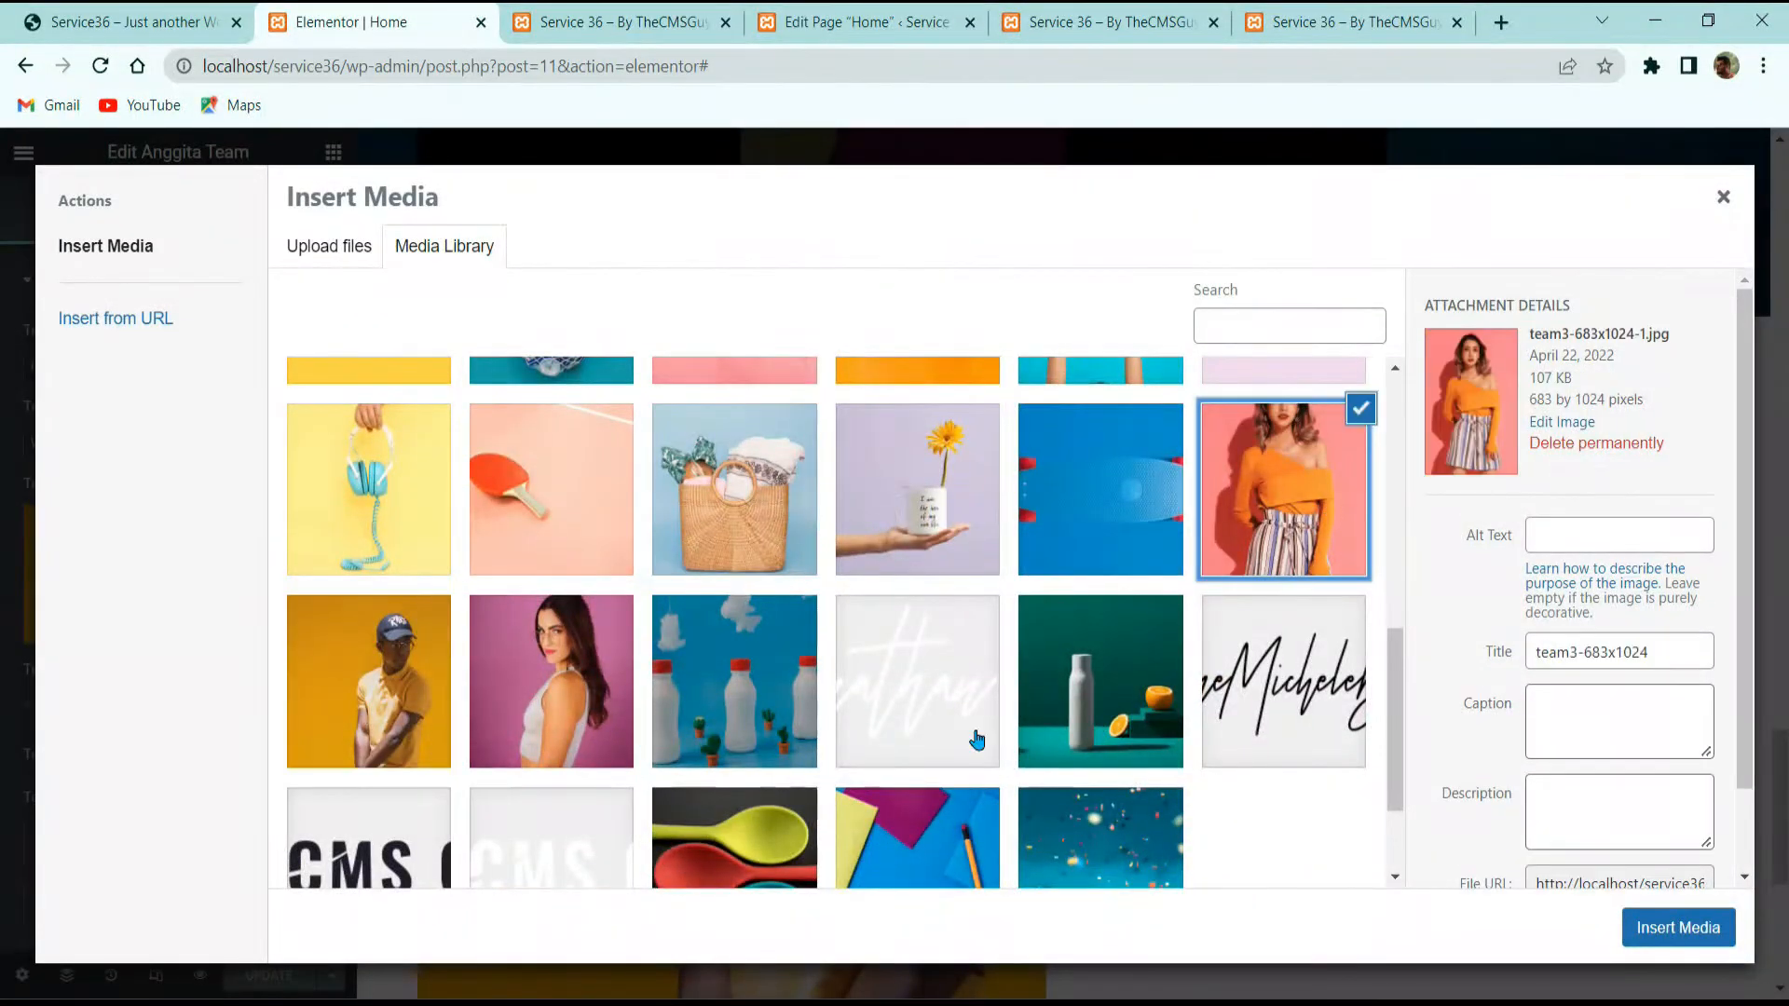
left_click(1657, 931)
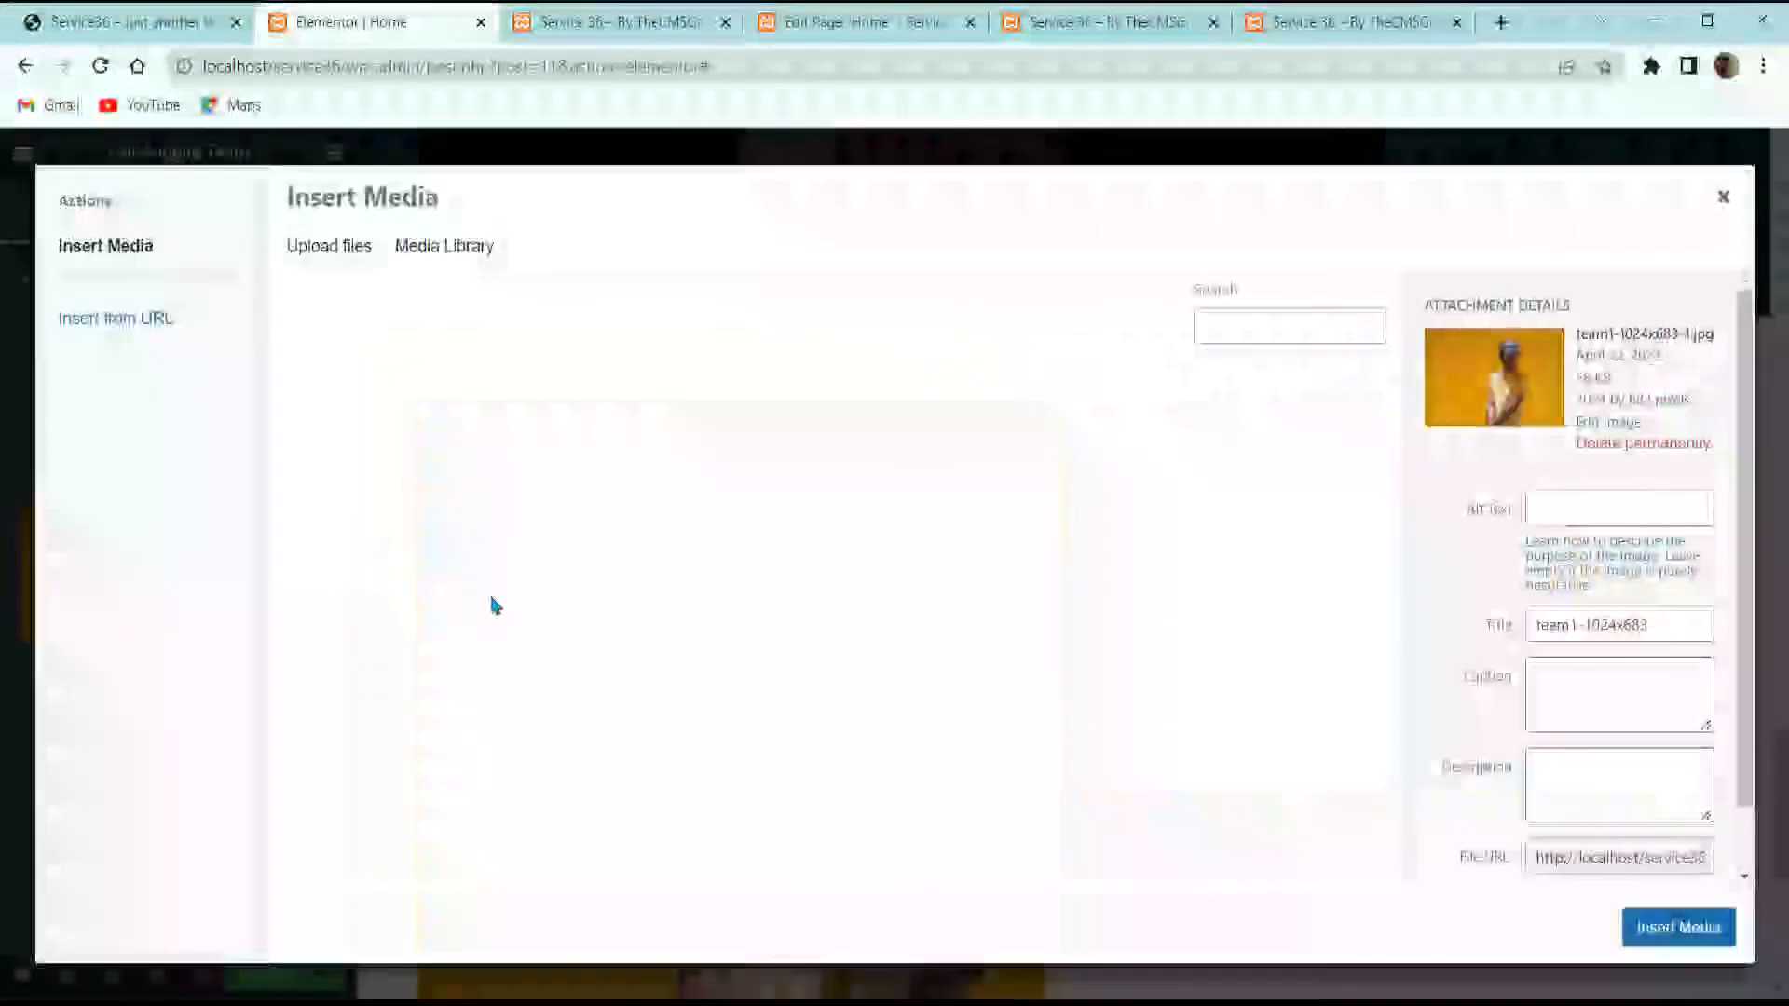
scroll(639, 646, "down", 5)
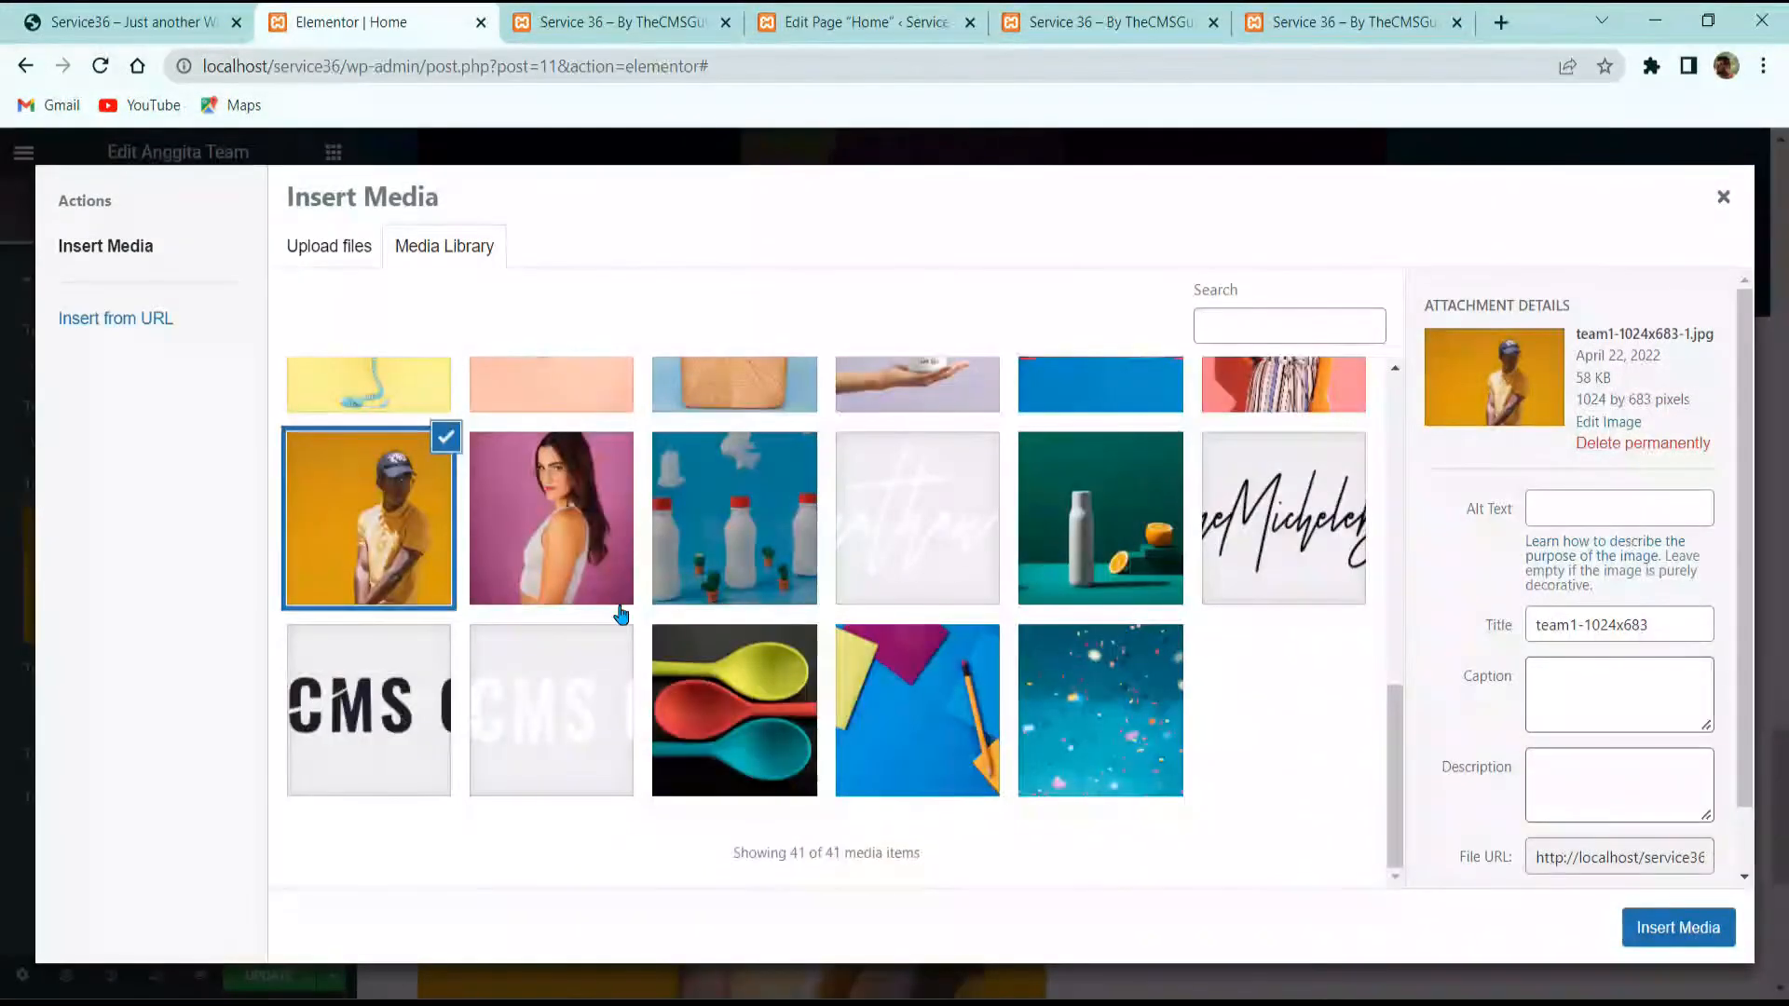
left_click(503, 559)
left_click(1658, 927)
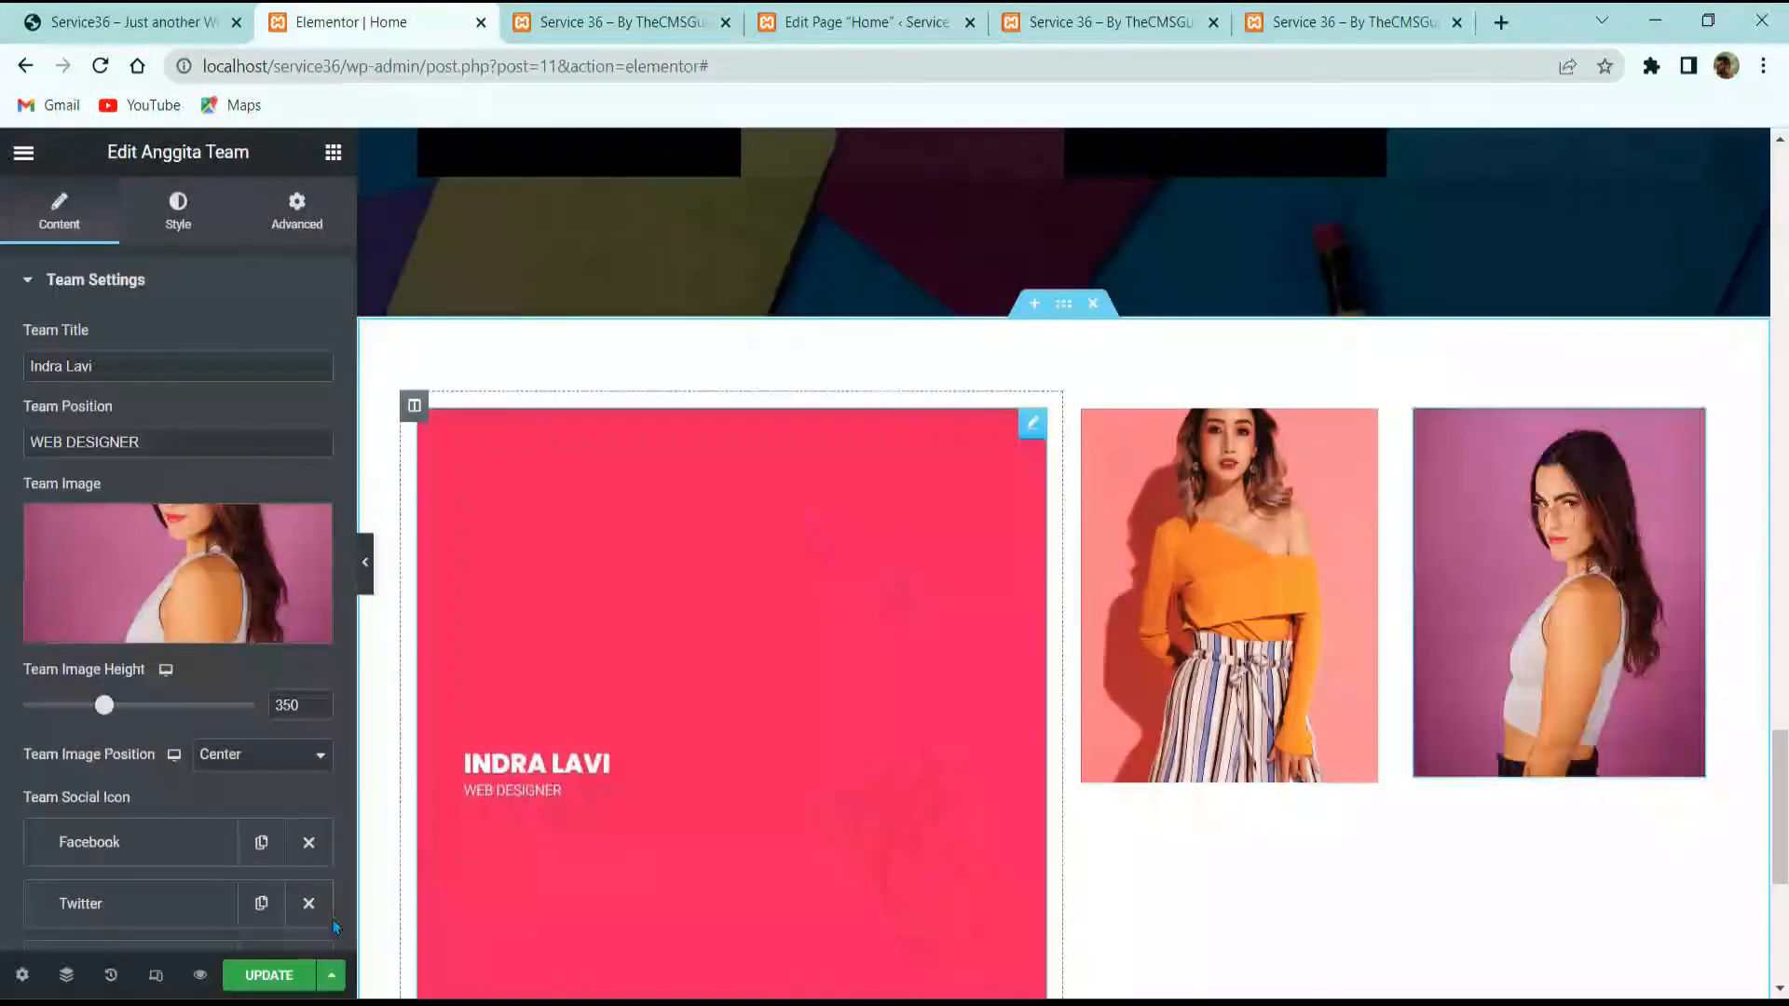
left_click(261, 975)
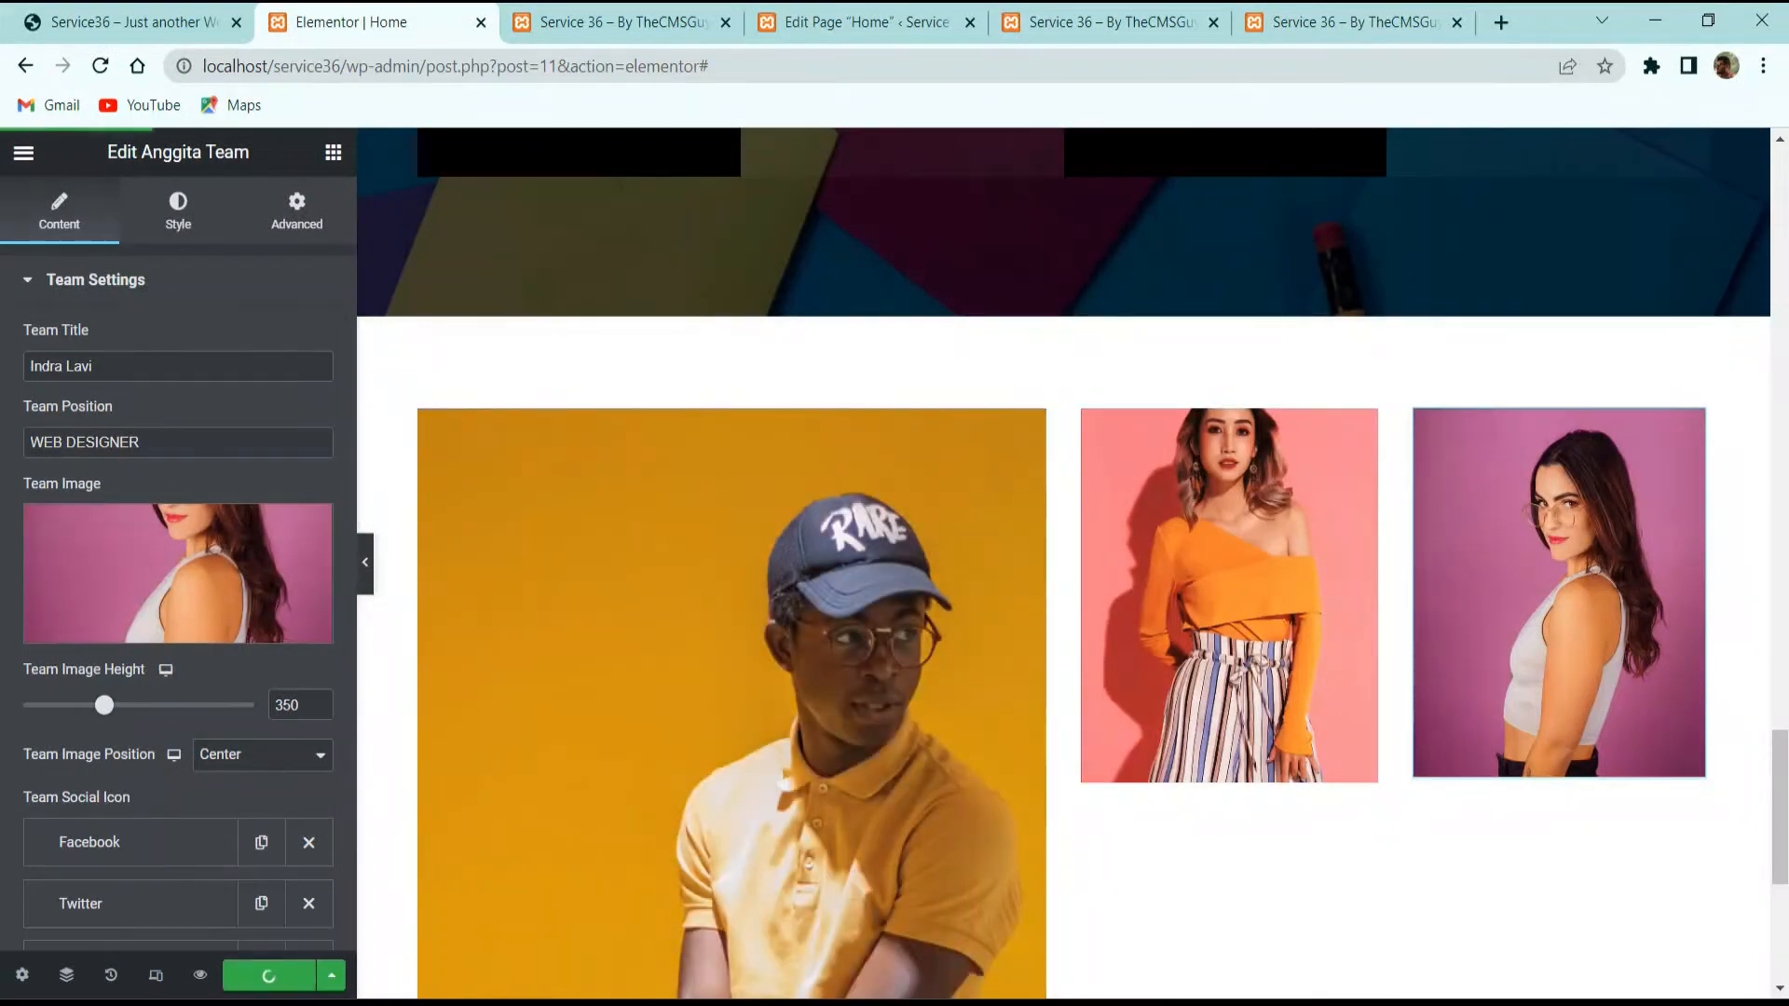
Step: Compare the tiles with the reference site and scroll back up in the editor
scroll(531, 313, "up", 2)
left_click(175, 15)
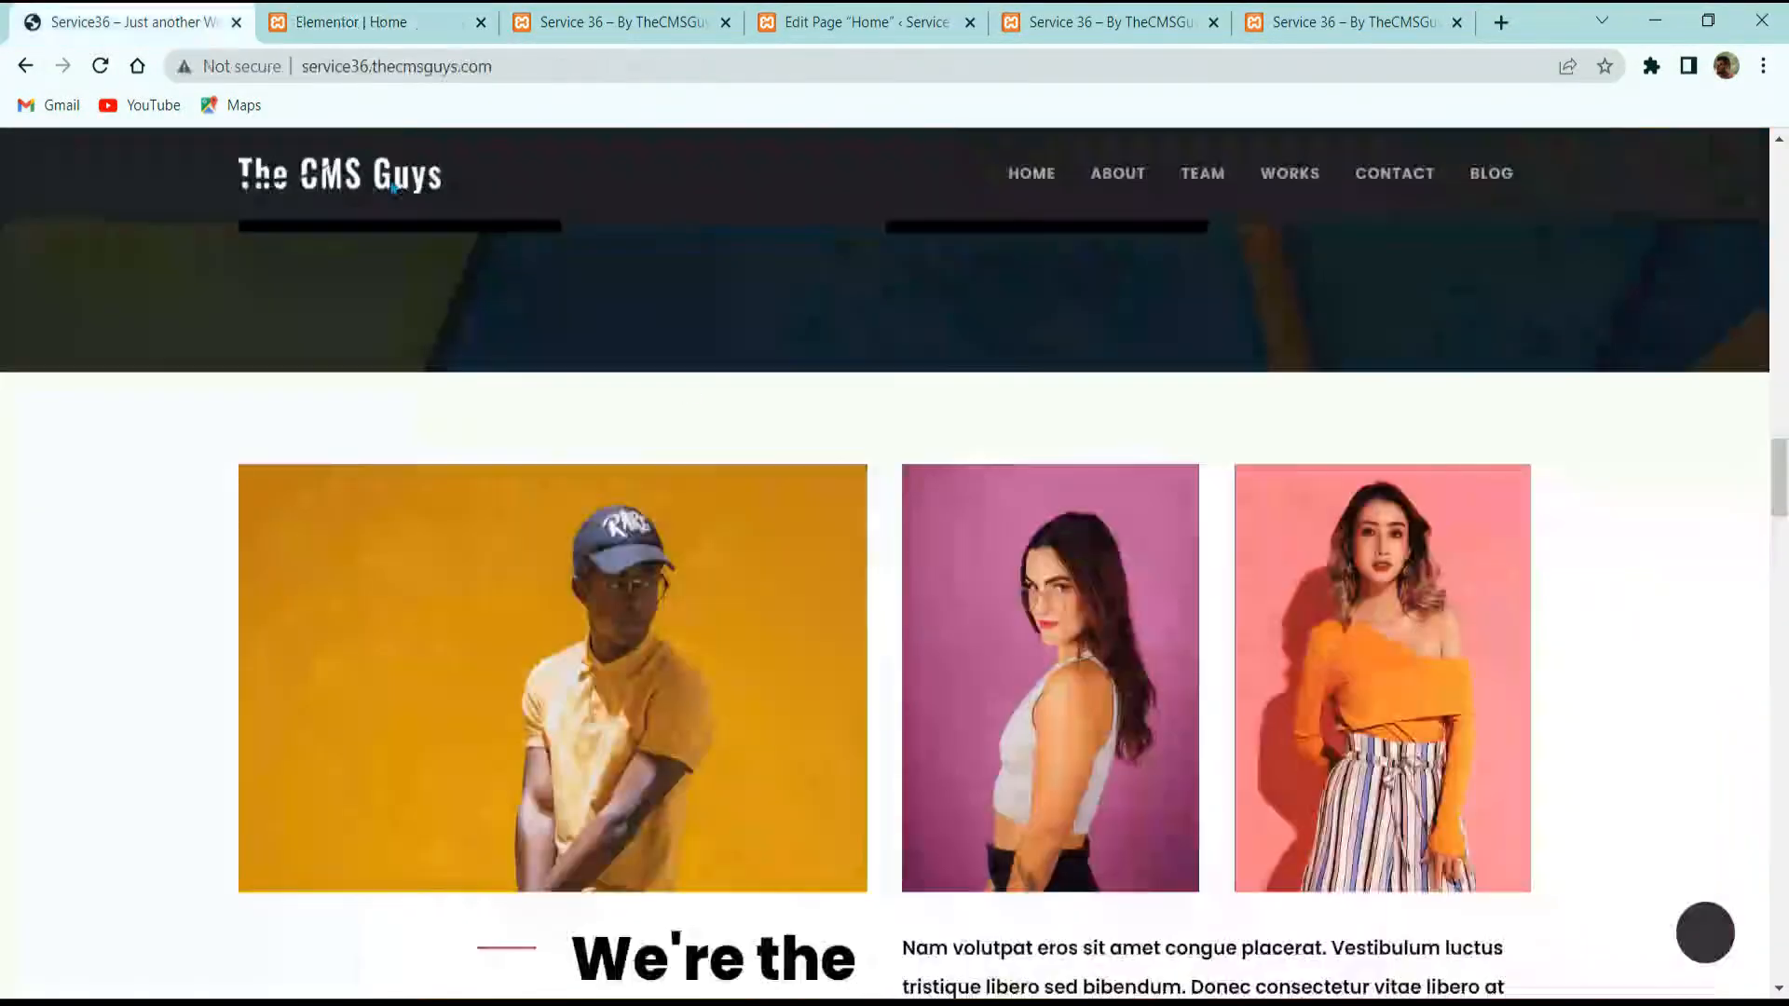
scroll(930, 724, "down", 8)
scroll(976, 629, "up", 3)
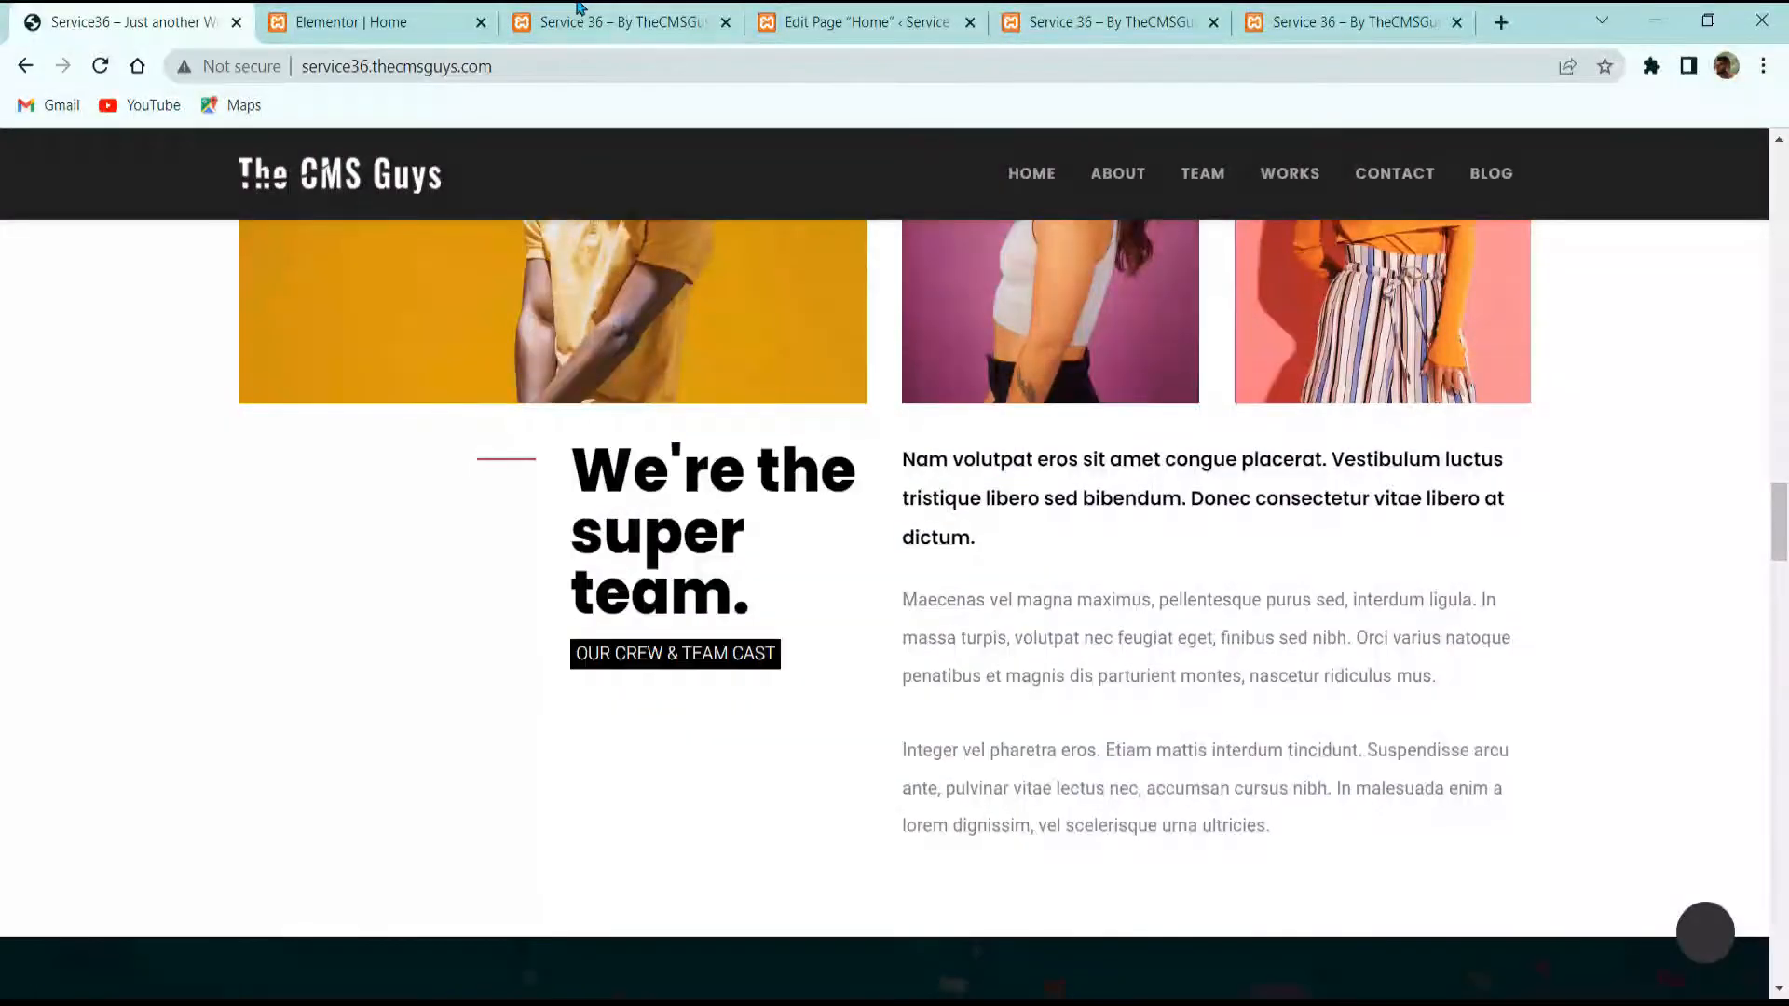
left_click(437, 9)
scroll(729, 361, "up", 19)
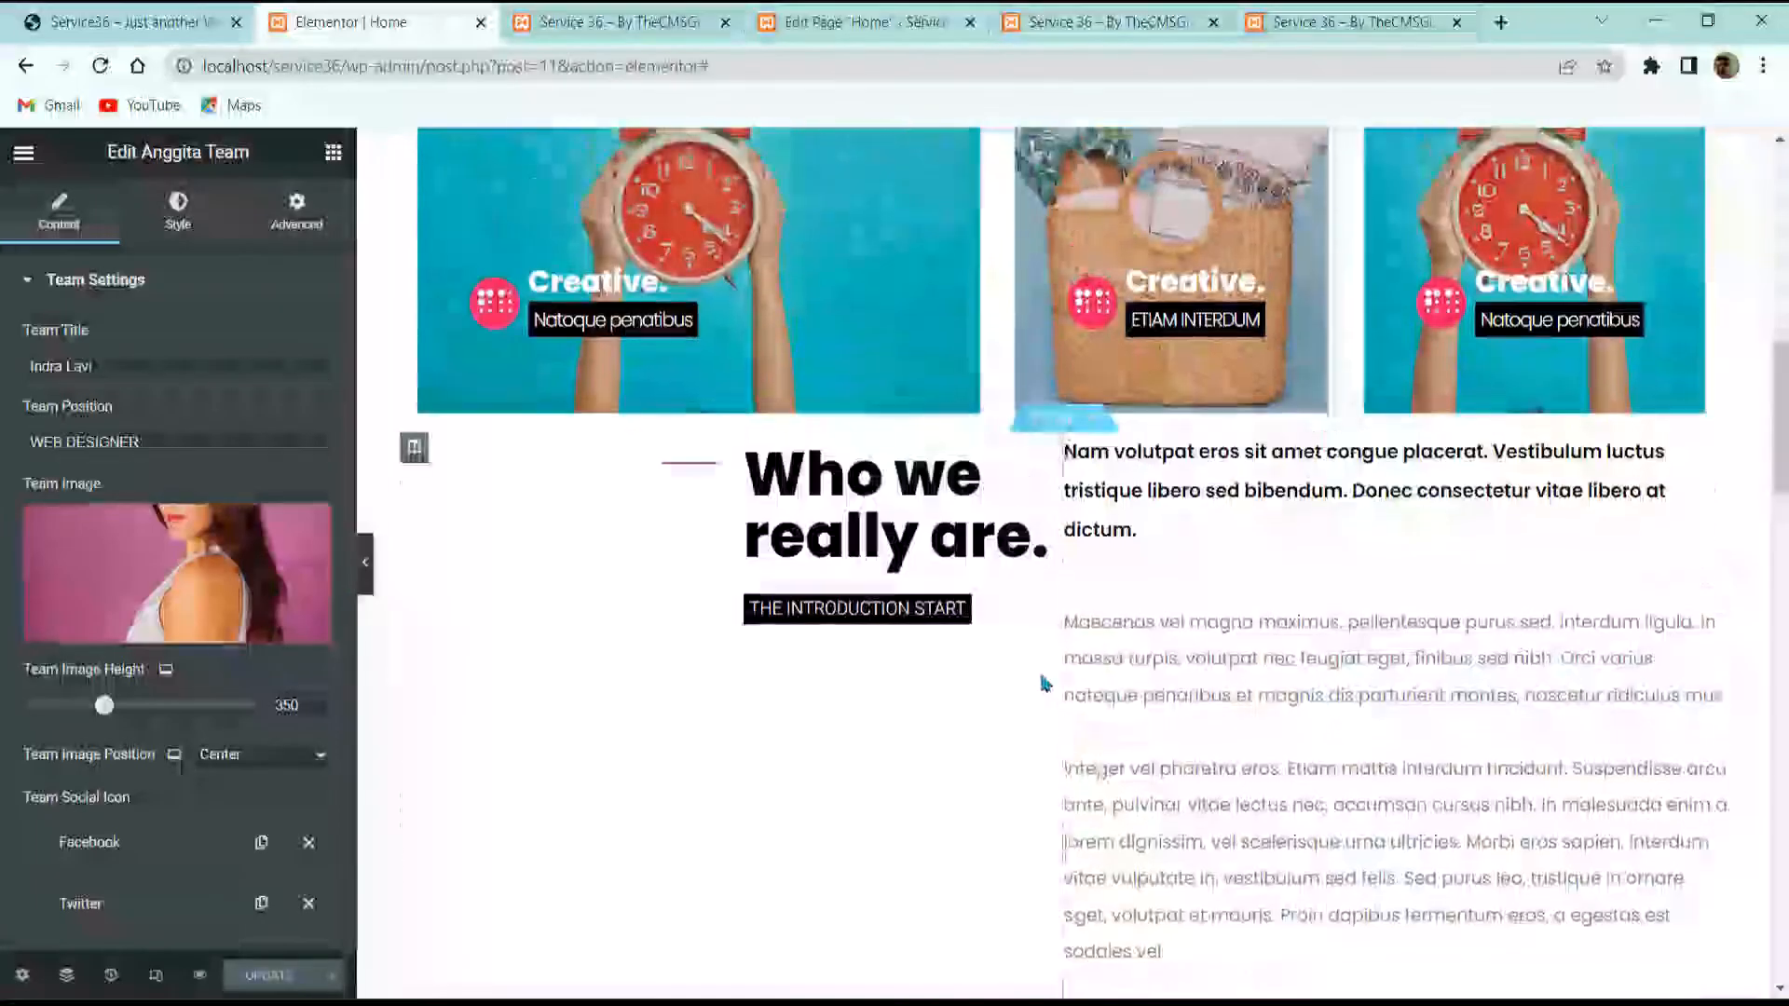
Step: Duplicate the 'Who we really are.' section and move the copy below the team photos
right_click(1061, 419)
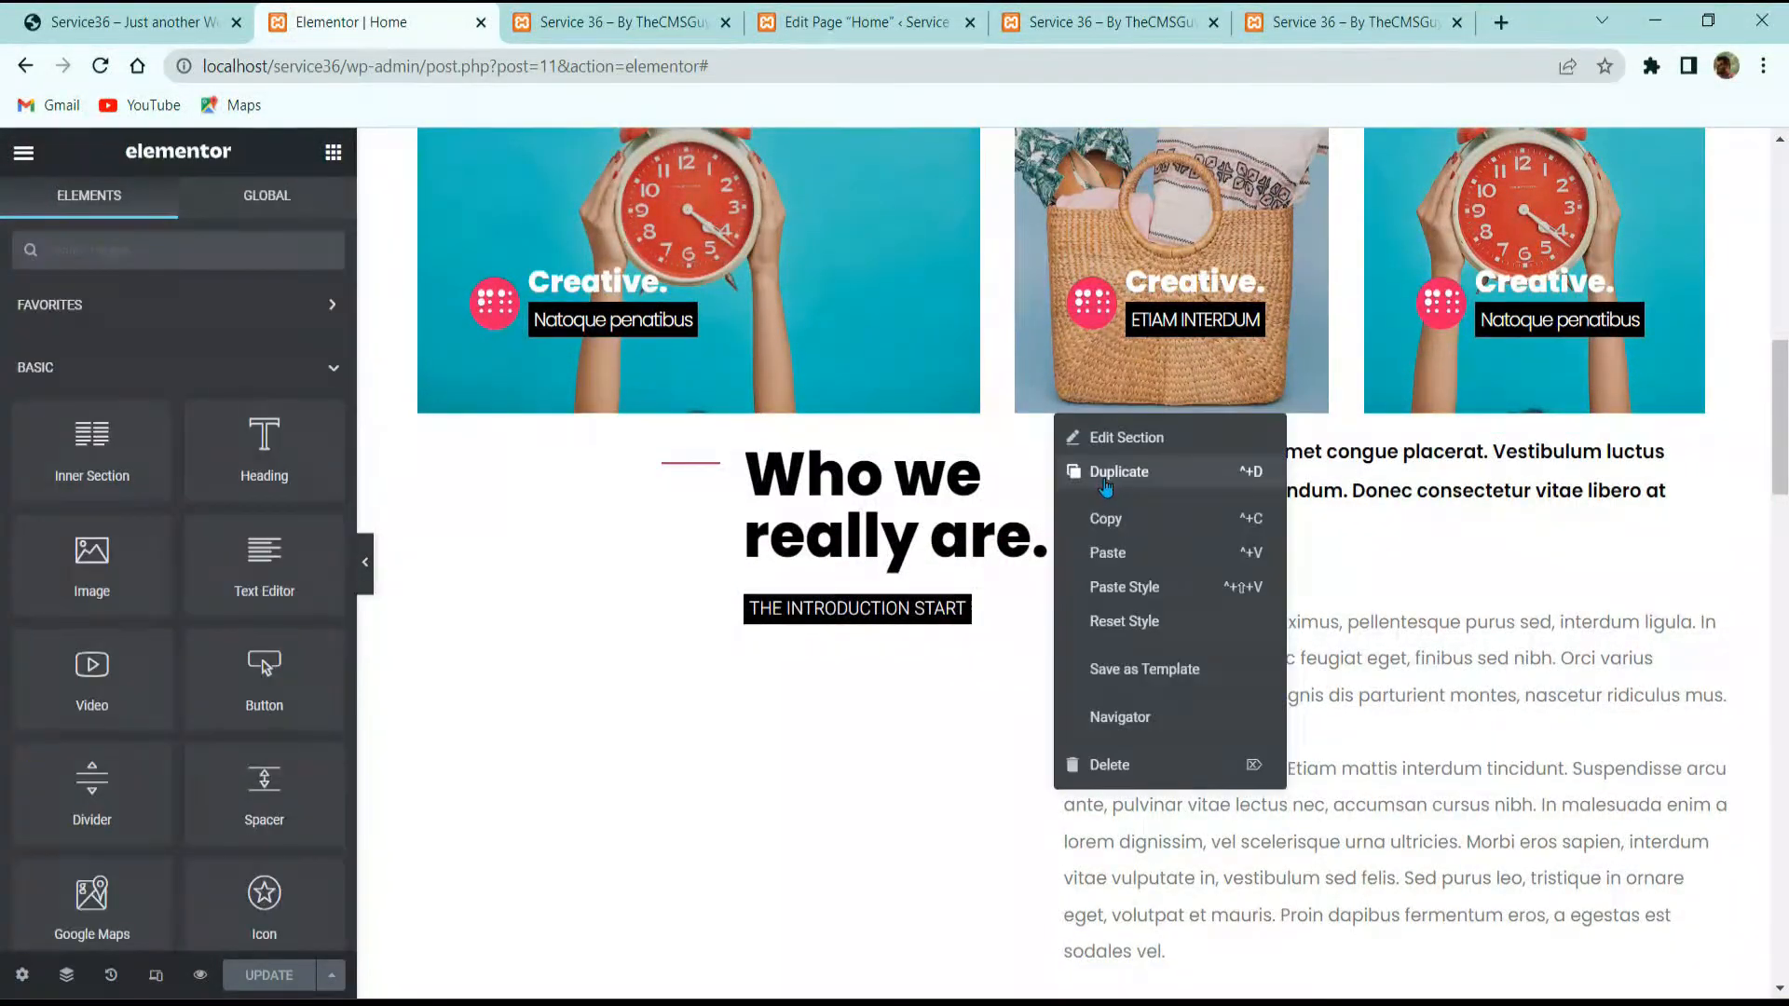
left_click(1119, 471)
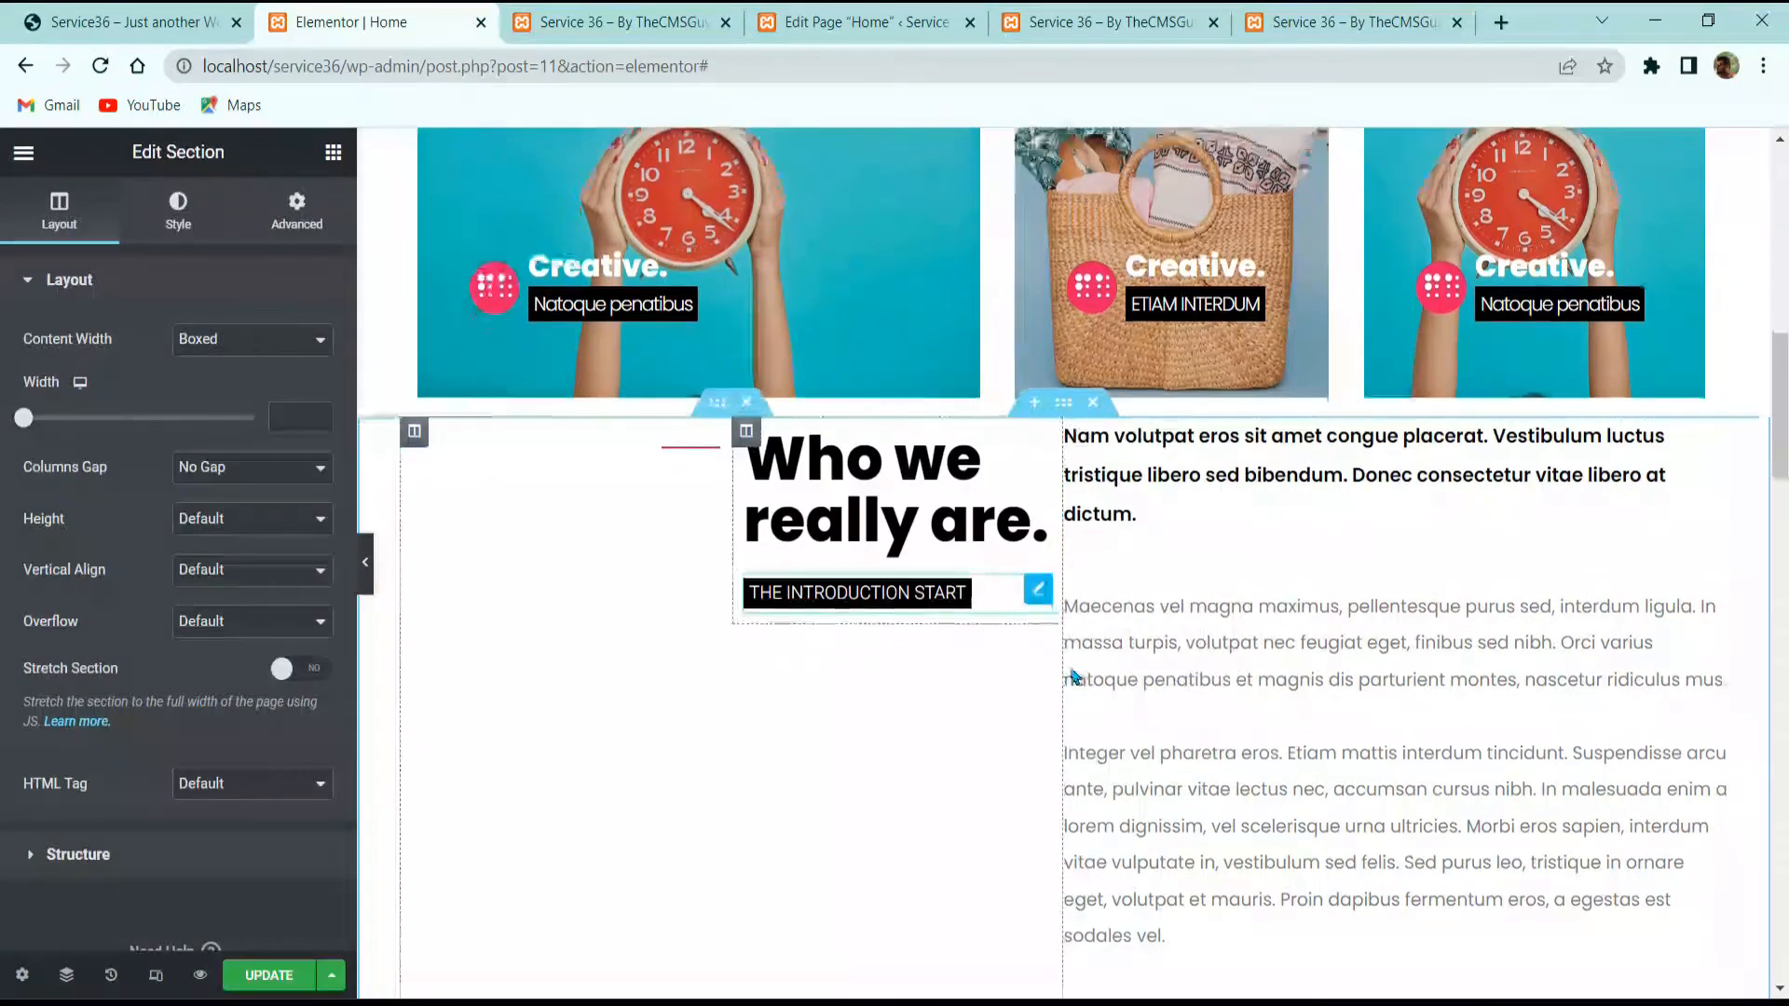
left_click_drag(1062, 751, 1046, 784)
scroll(994, 647, "down", 5)
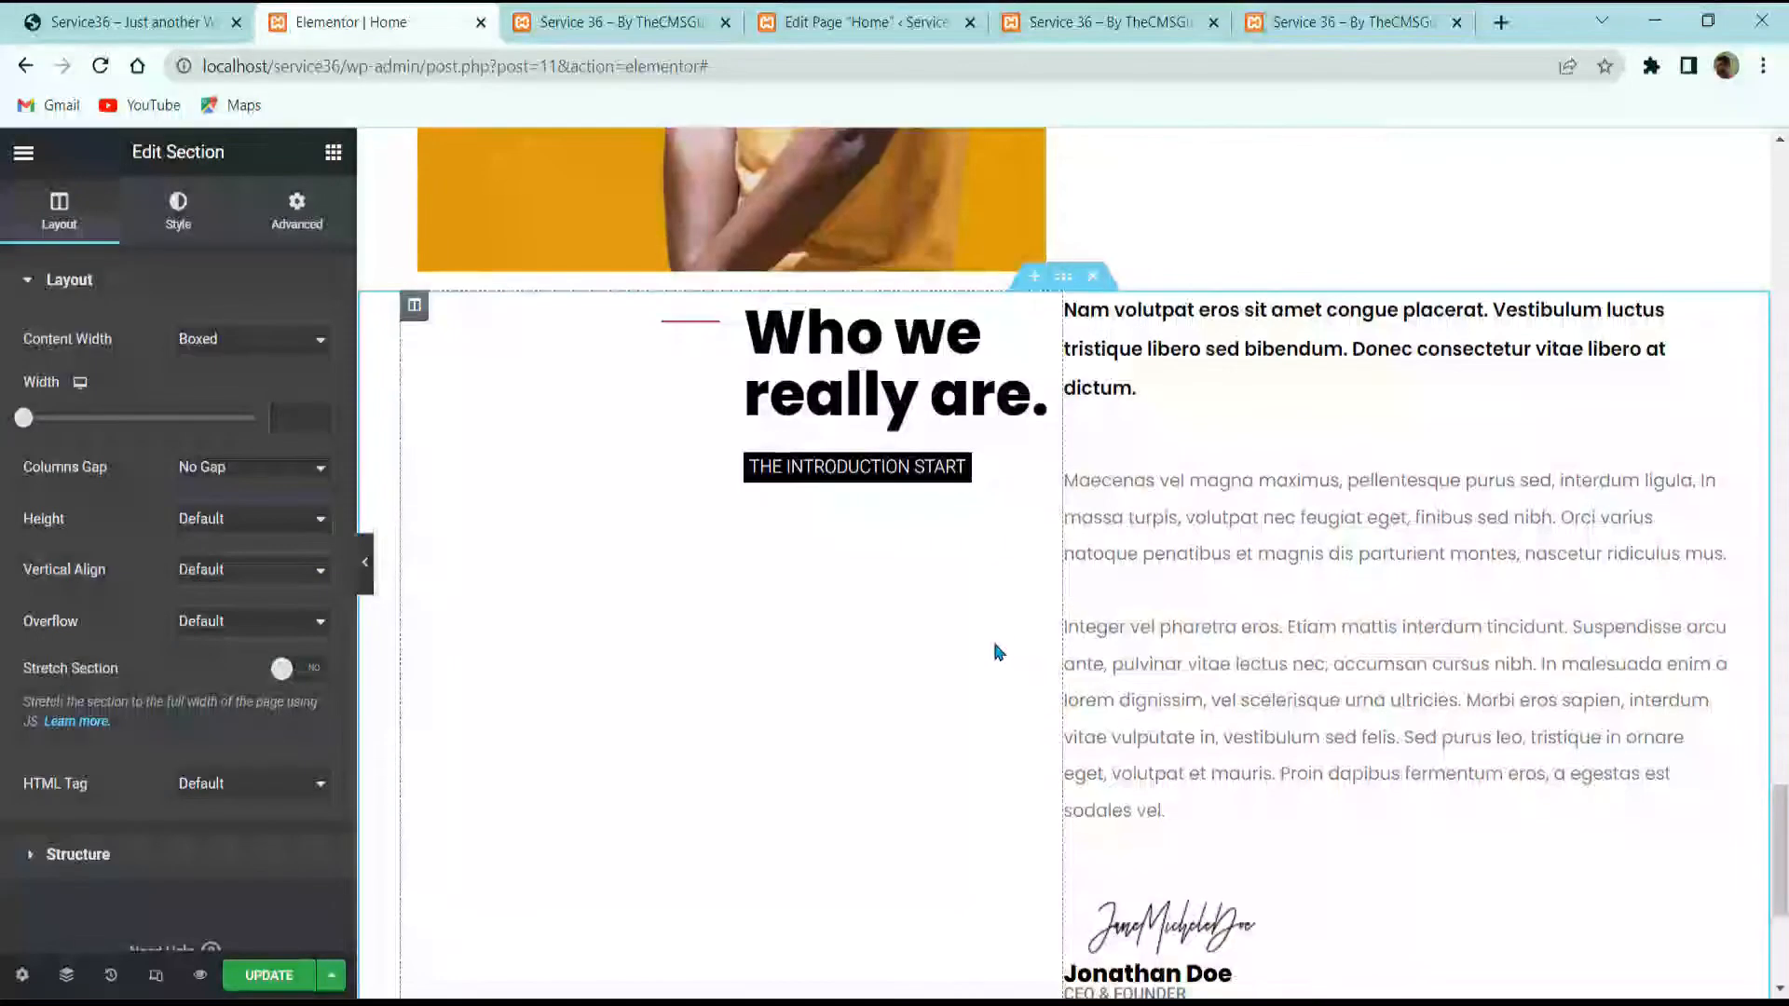
left_click(246, 15)
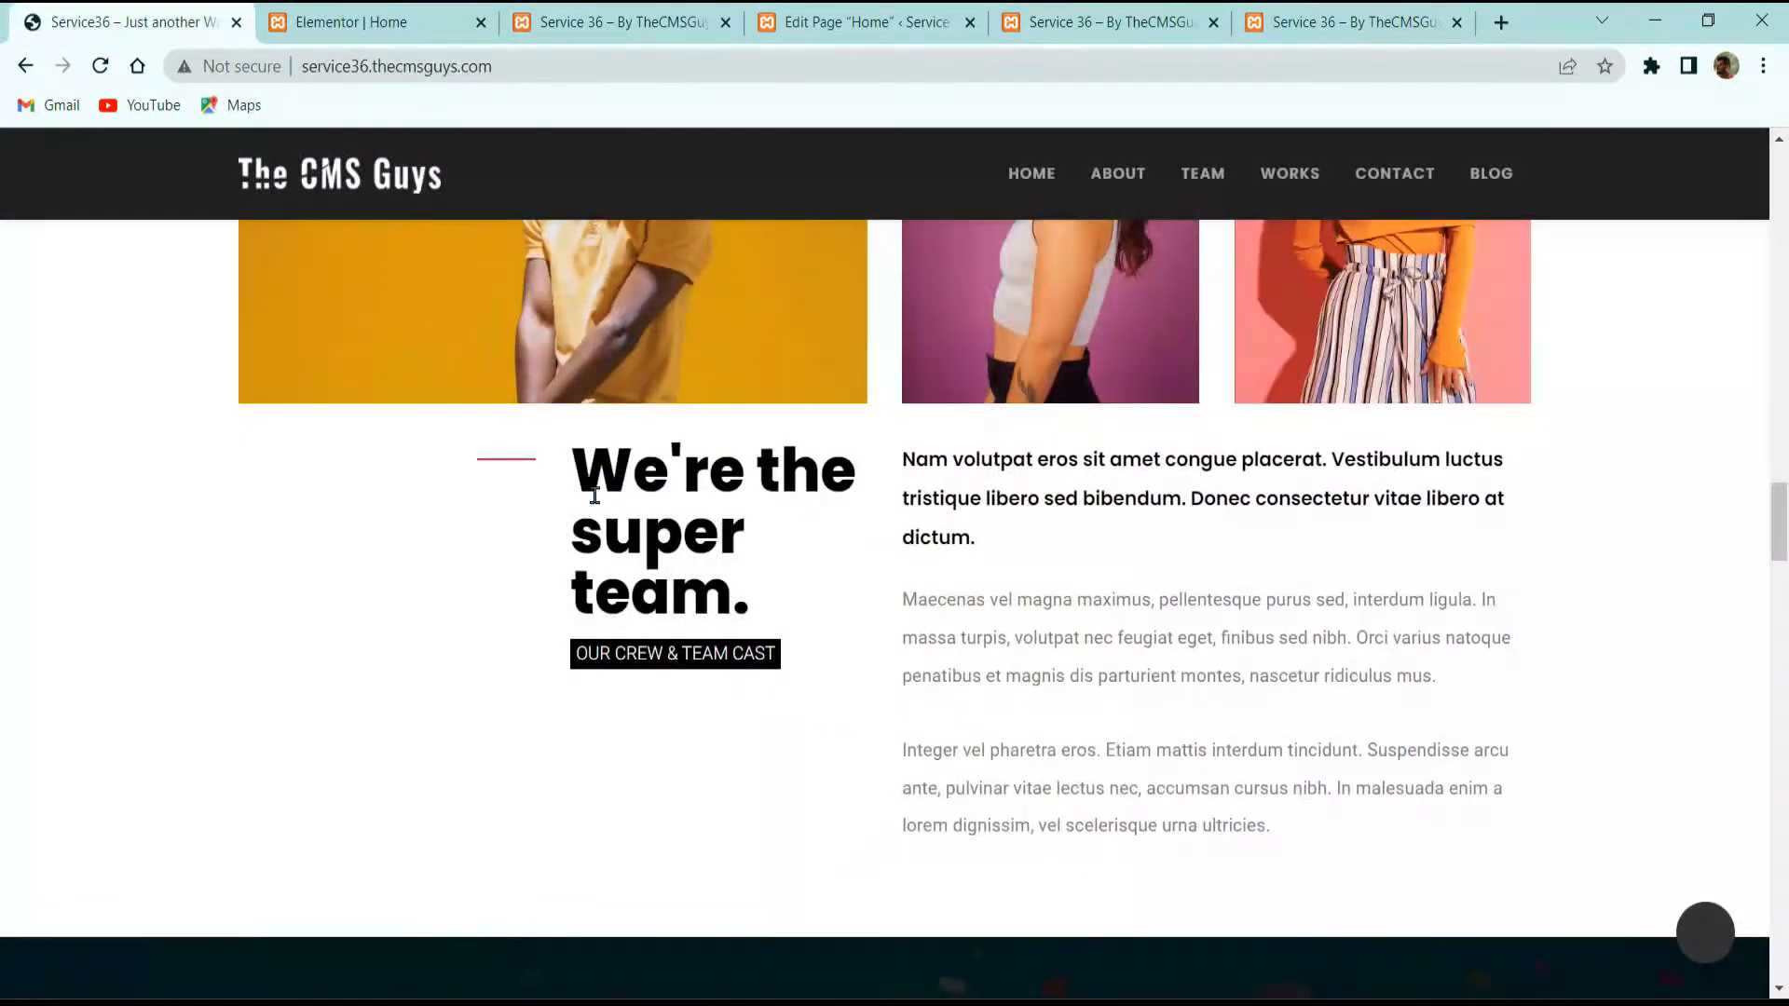
left_click(345, 21)
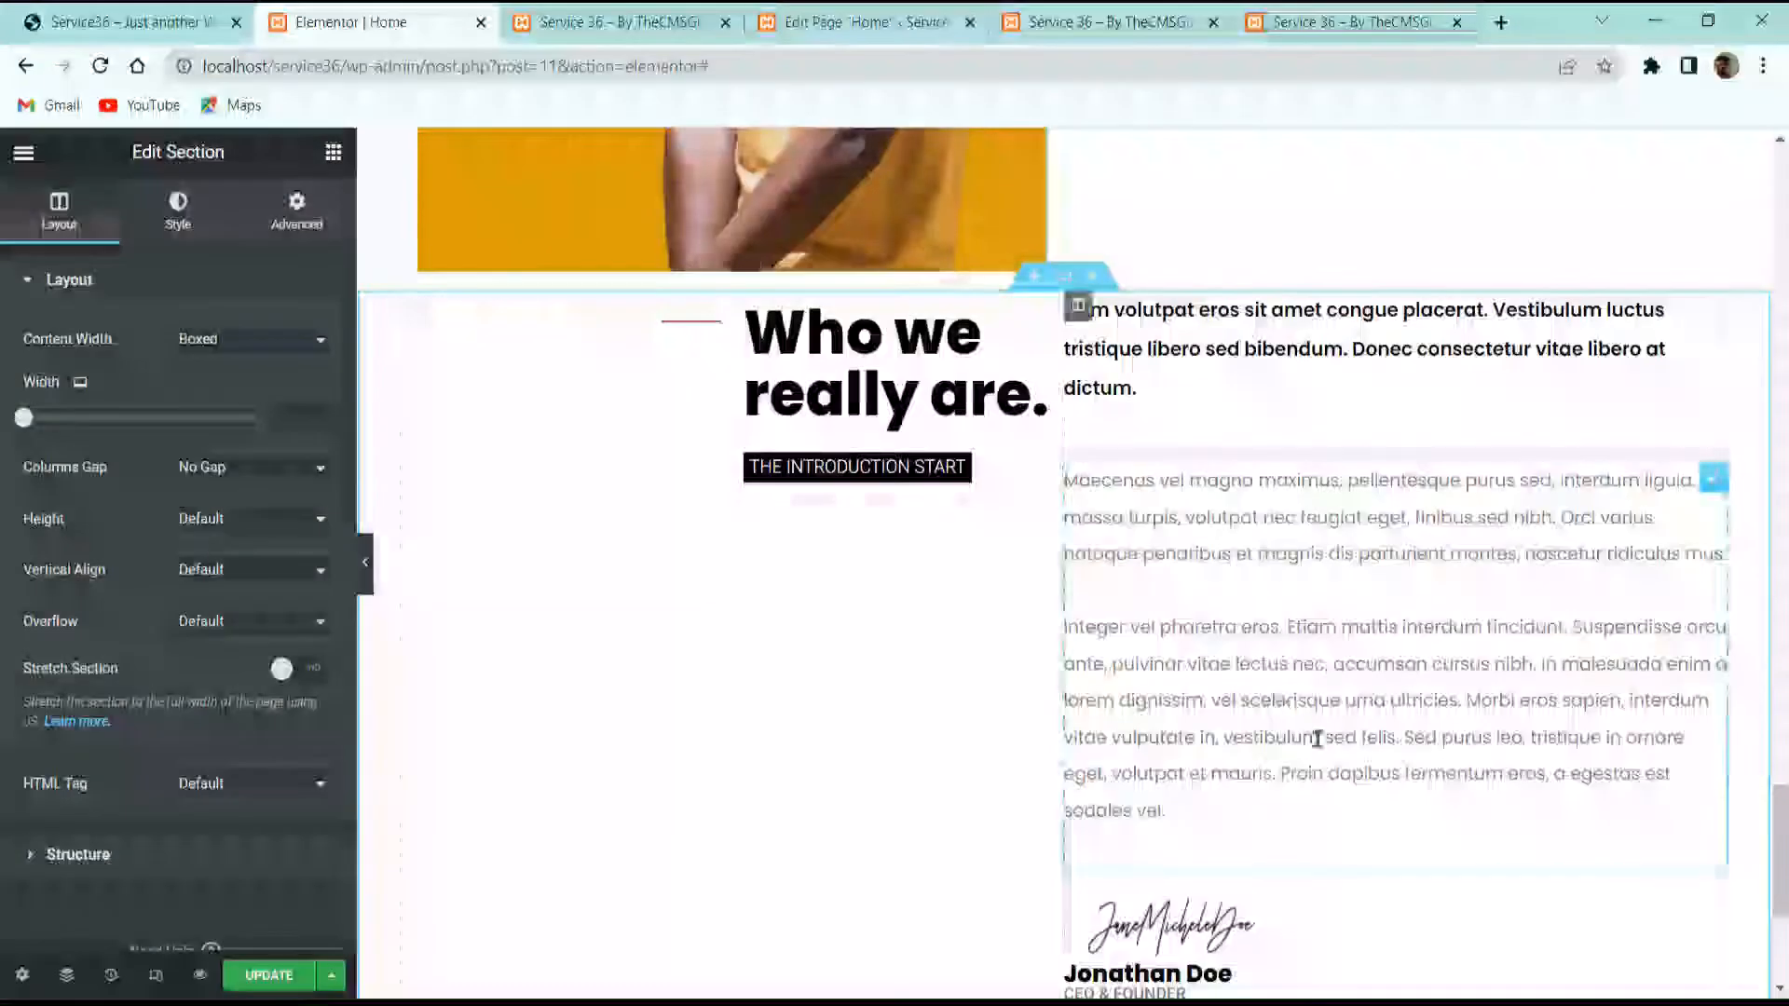
scroll(1276, 590, "down", 5)
Step: Delete the copy's signature image, name heading and CEO & FOUNDER heading
right_click(1137, 545)
left_click(1230, 889)
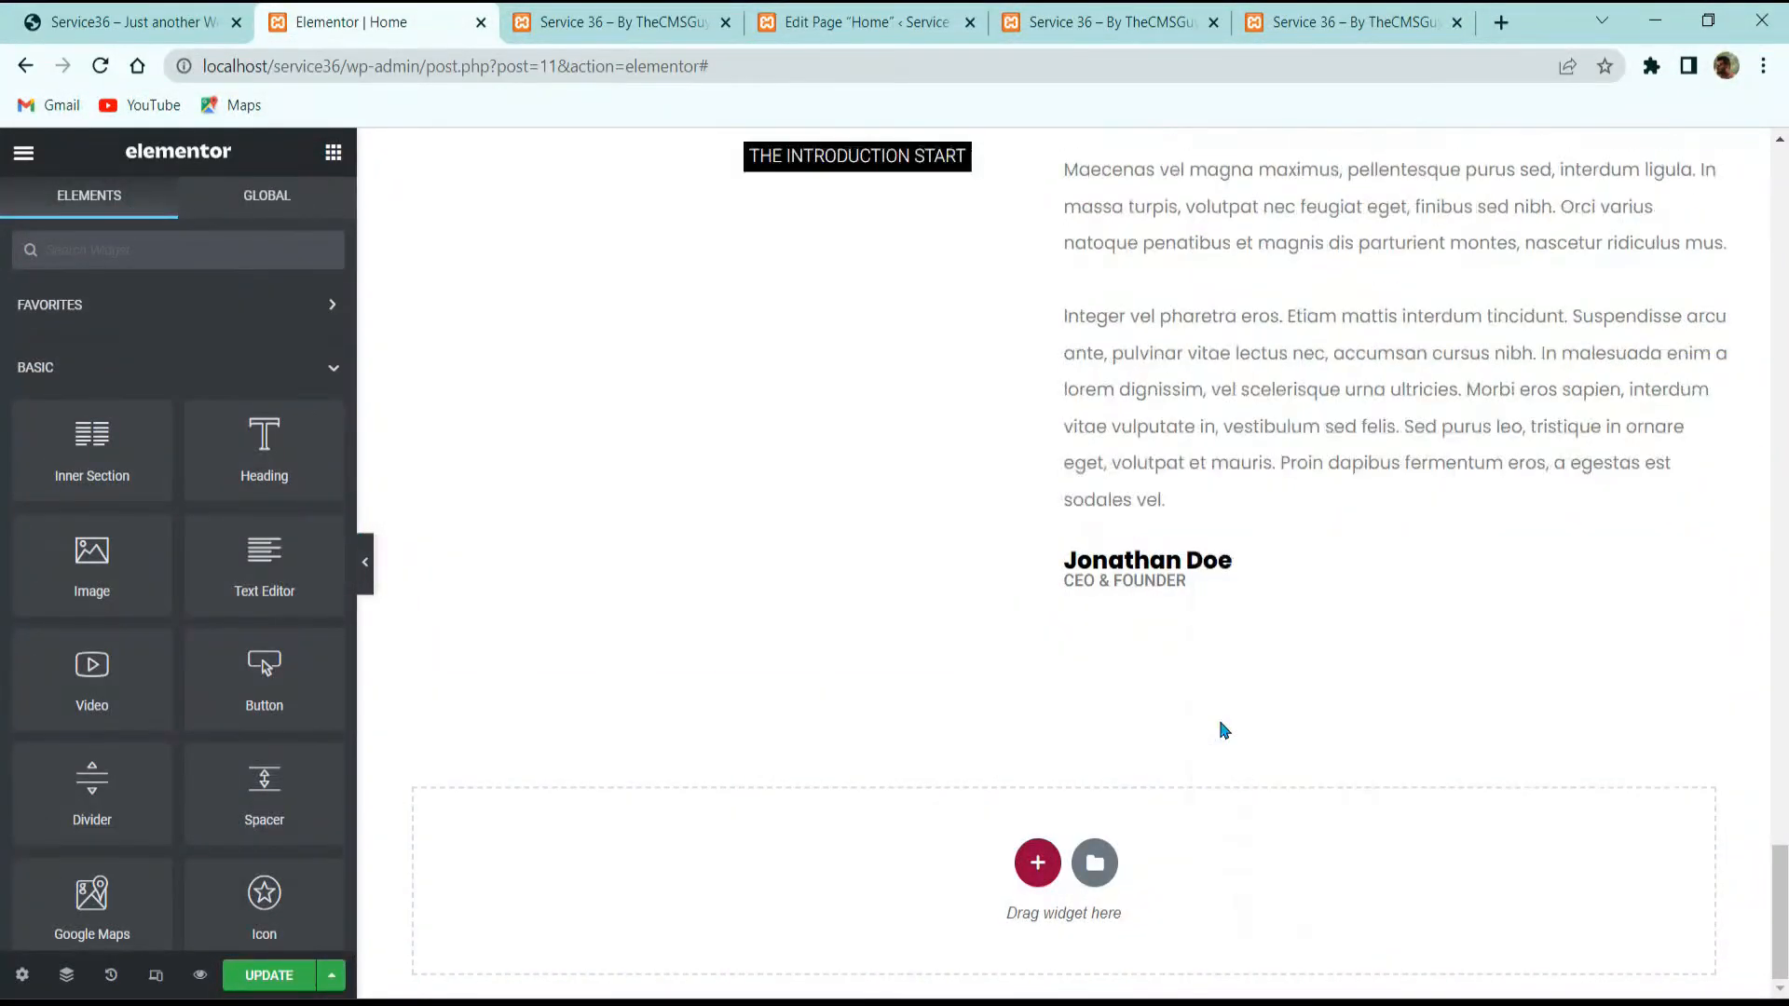
right_click(1181, 563)
left_click(1244, 915)
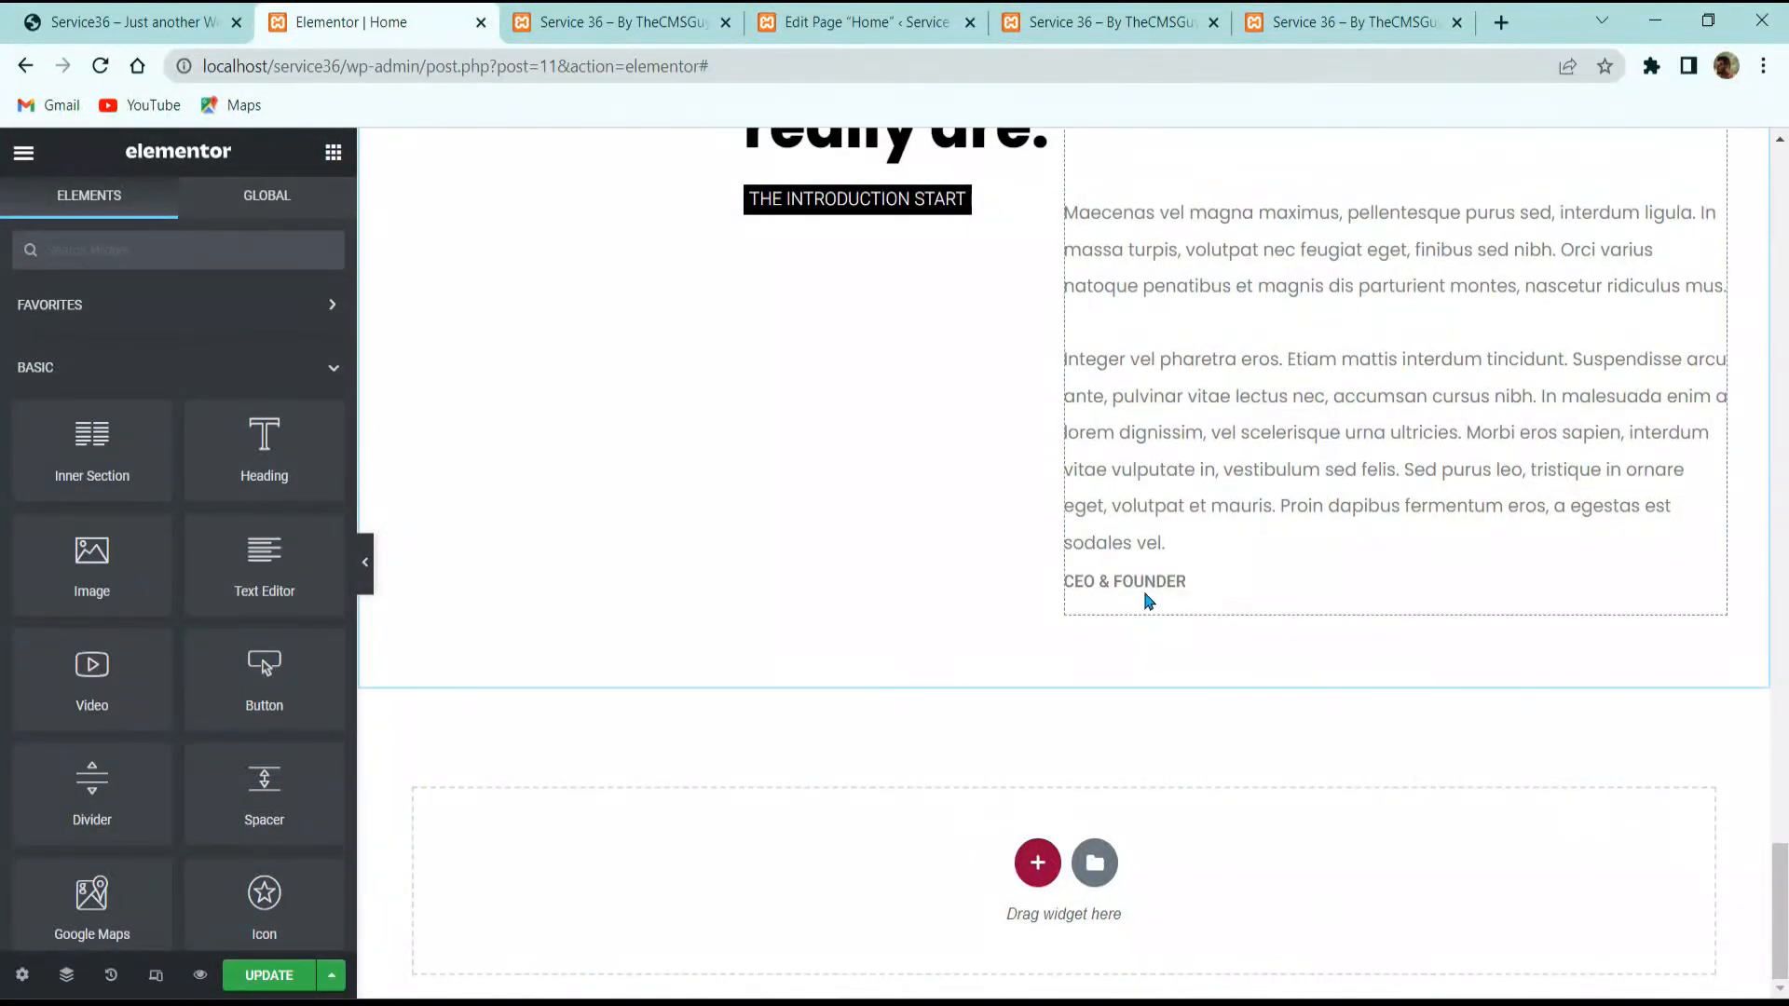
right_click(1149, 576)
left_click(1230, 923)
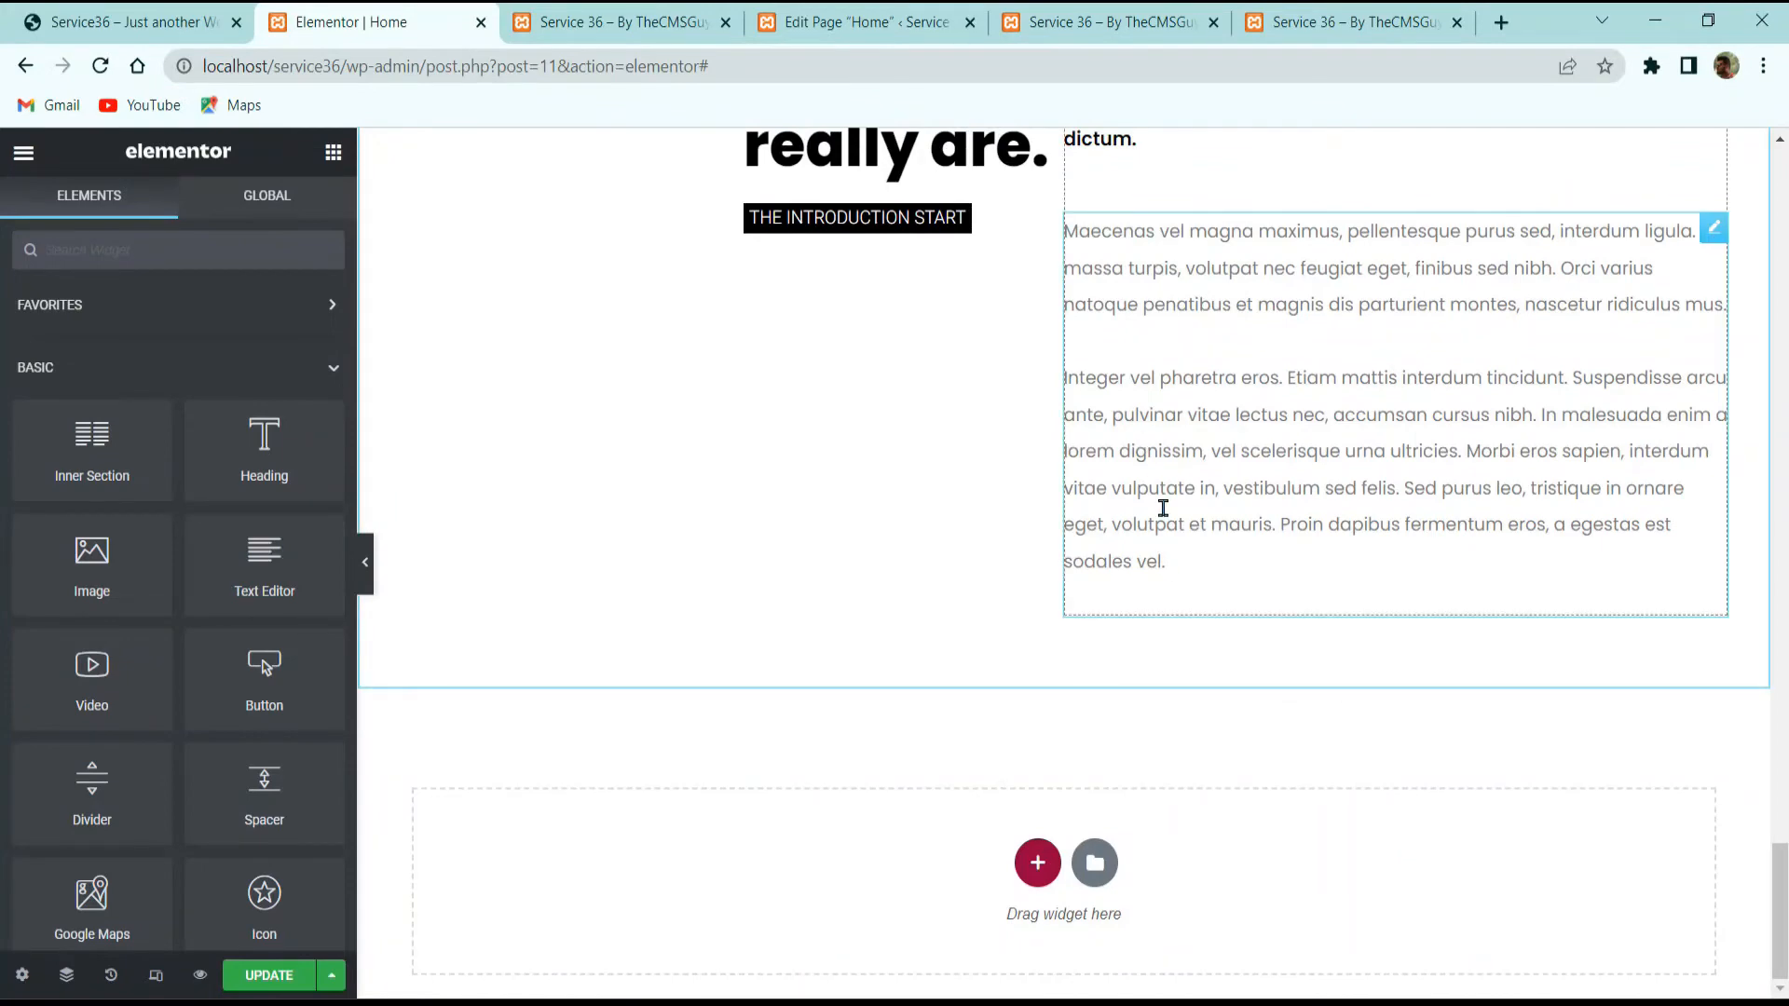
scroll(1162, 507, "up", 3)
right_click(1133, 346)
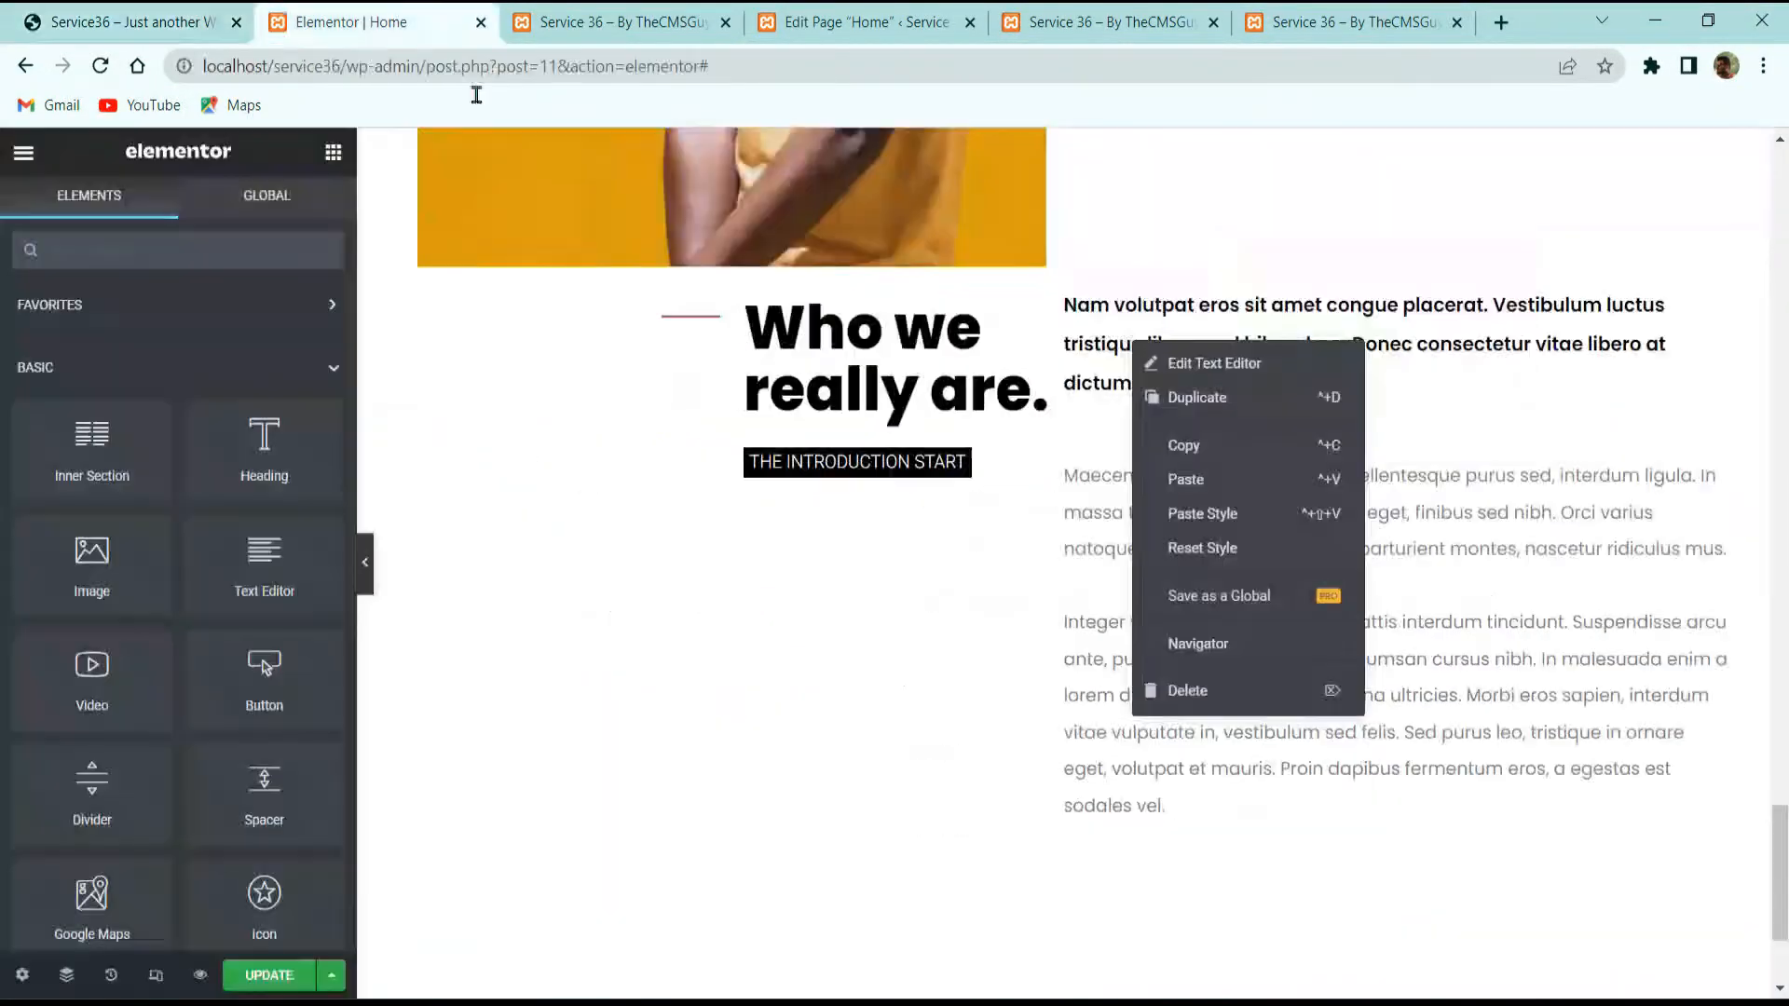
Step: Edit the copied section's paragraph block and compare it with the reference site's two paragraphs
left_click(1371, 733)
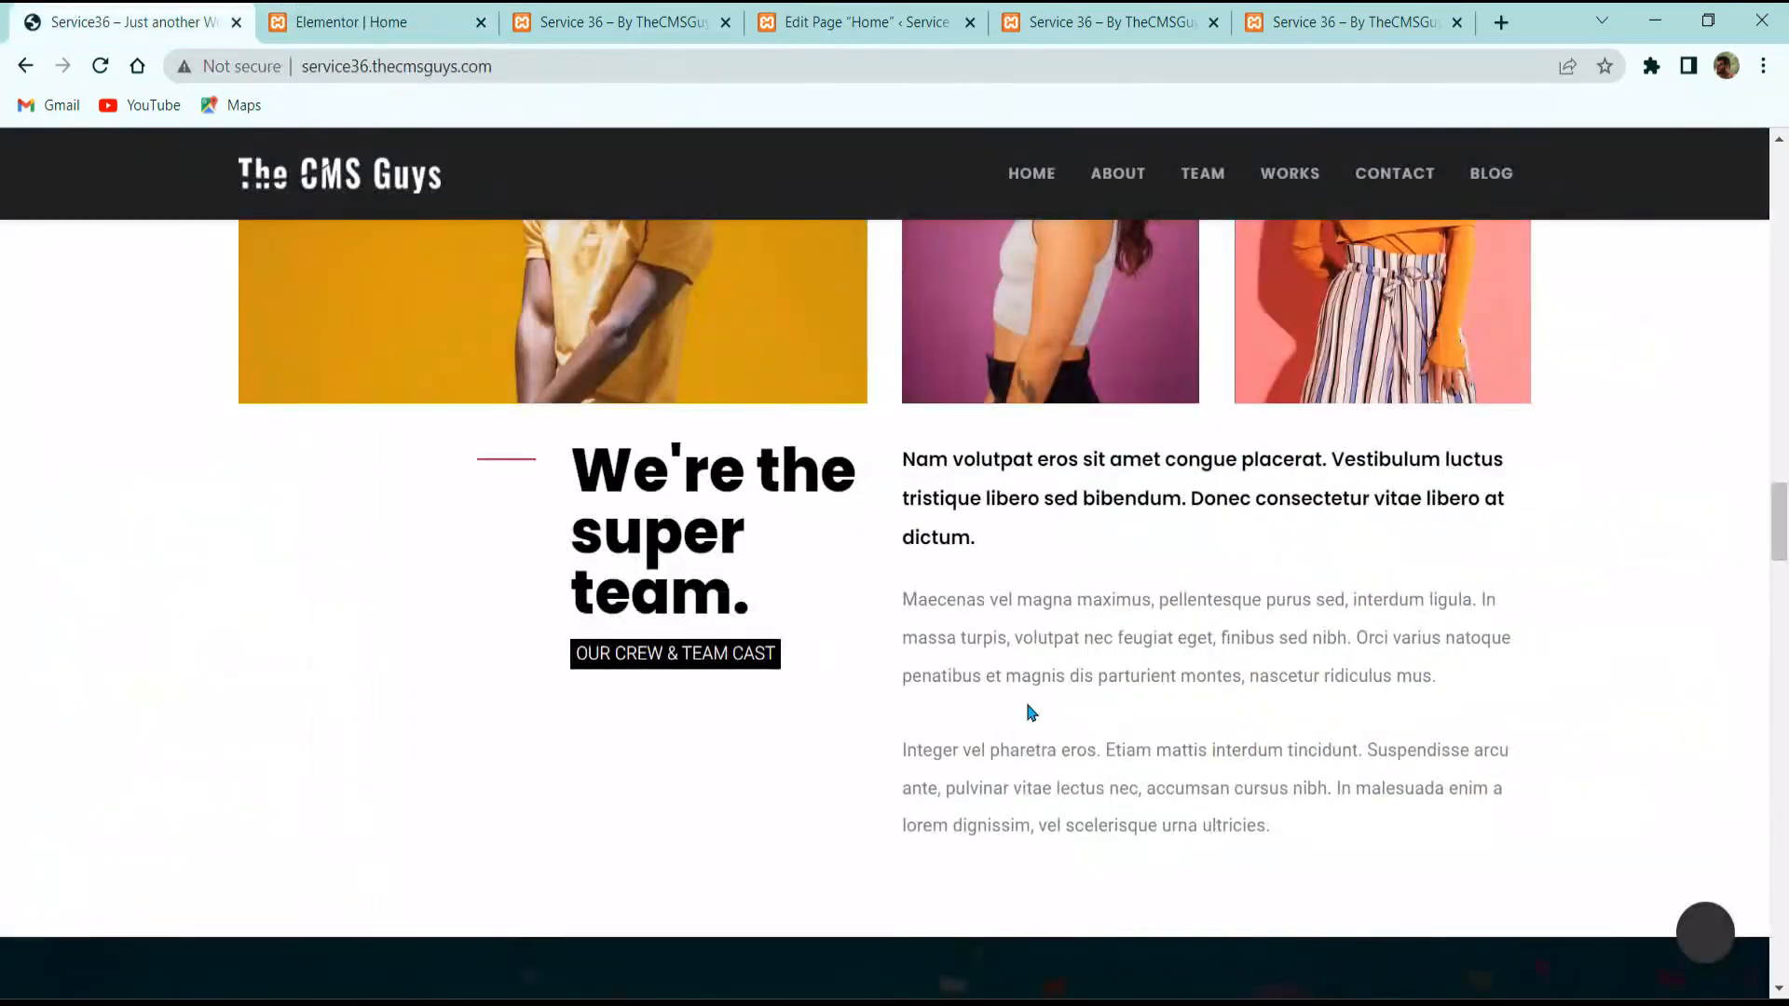
double_click(1039, 738)
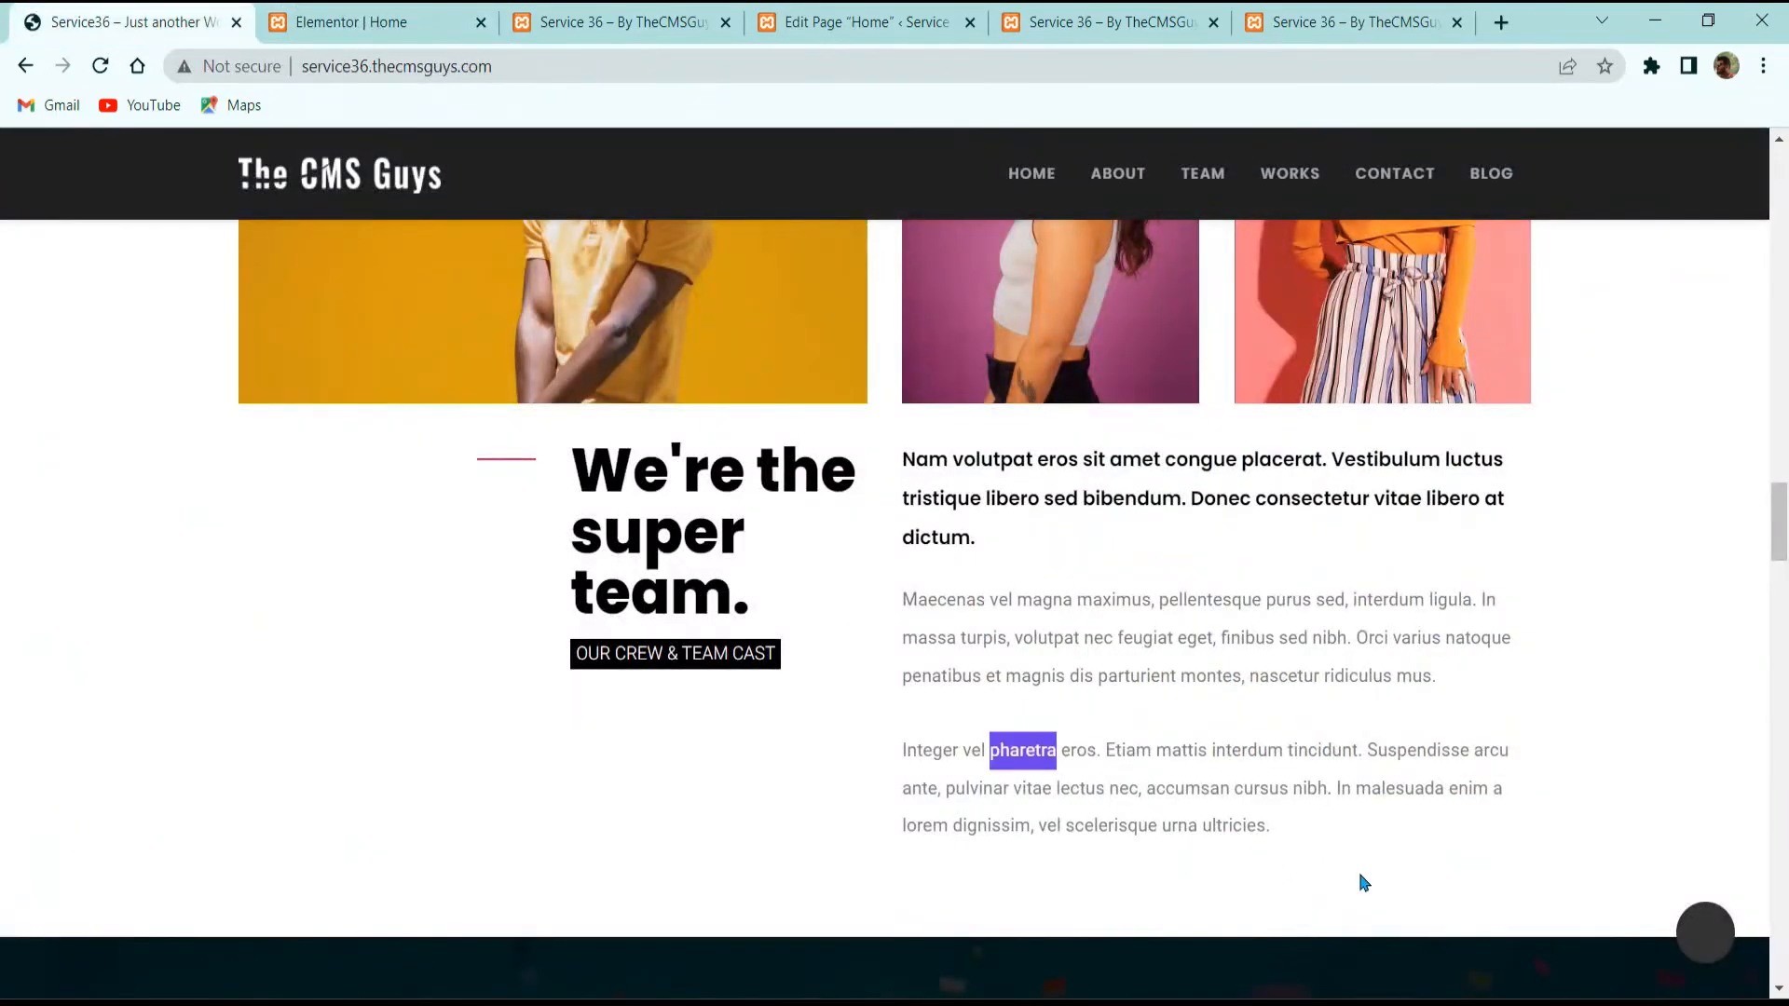
left_click_drag(1362, 876, 905, 607)
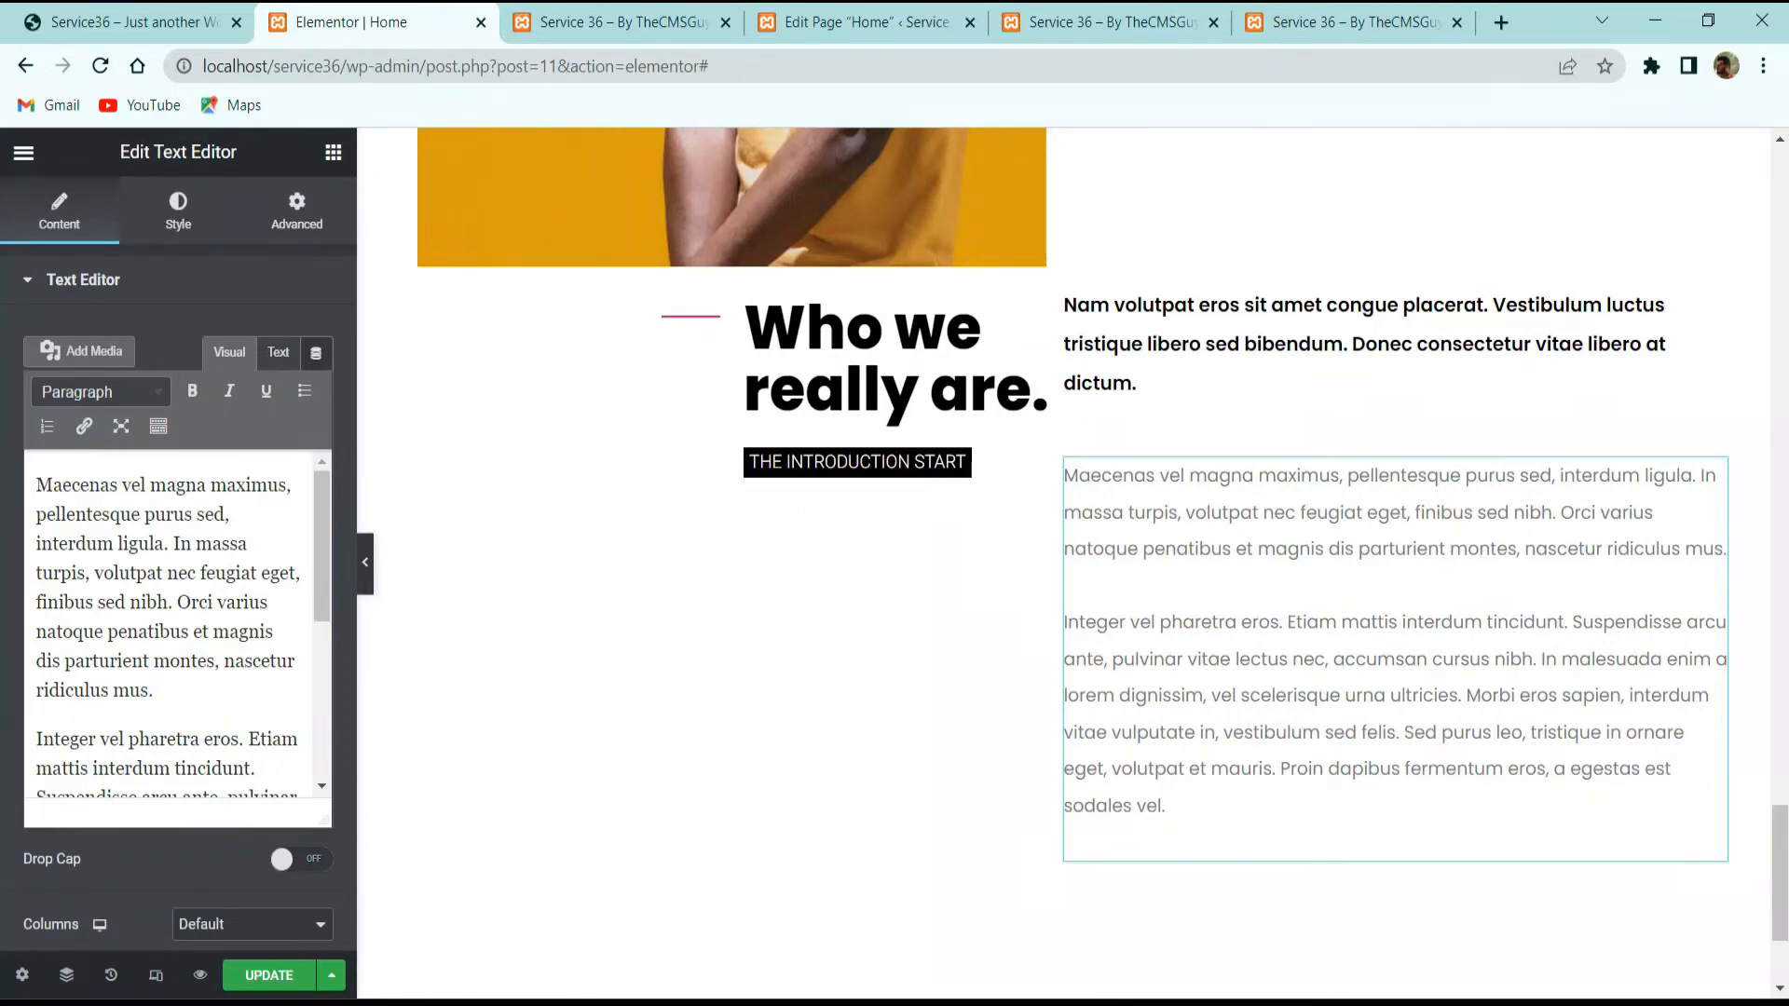
left_click(130, 21)
scroll(796, 531, "down", 10)
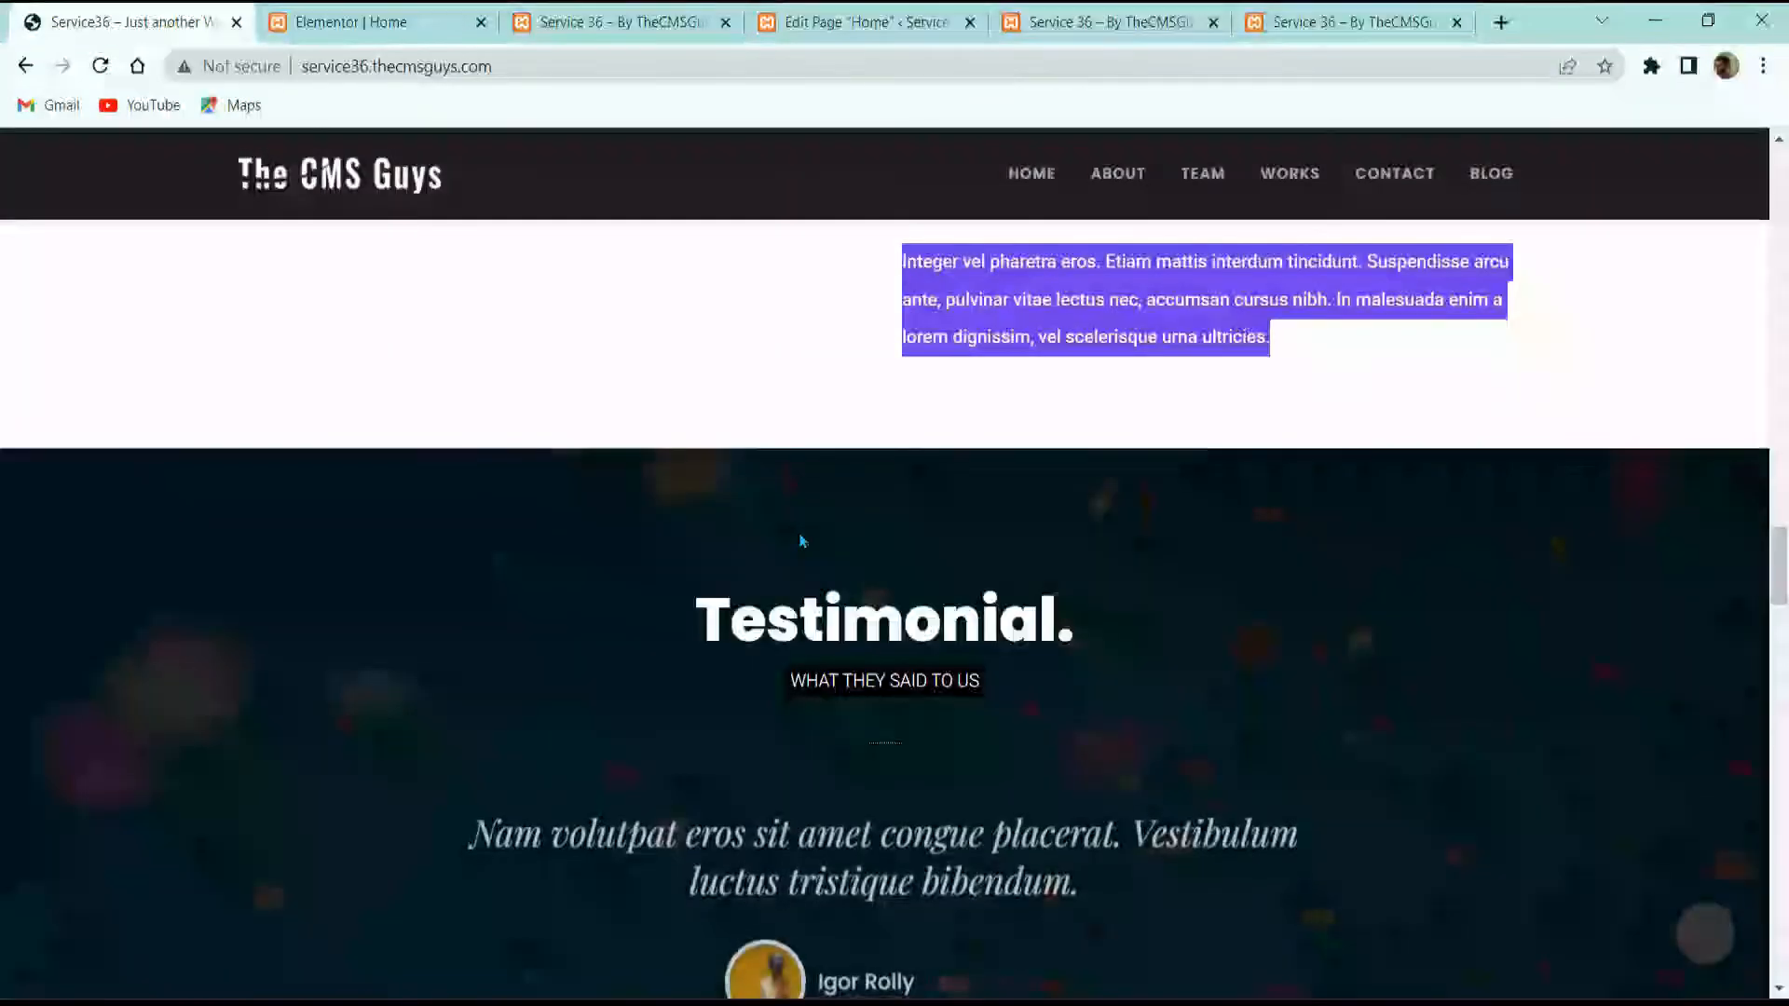
scroll(904, 559, "up", 3)
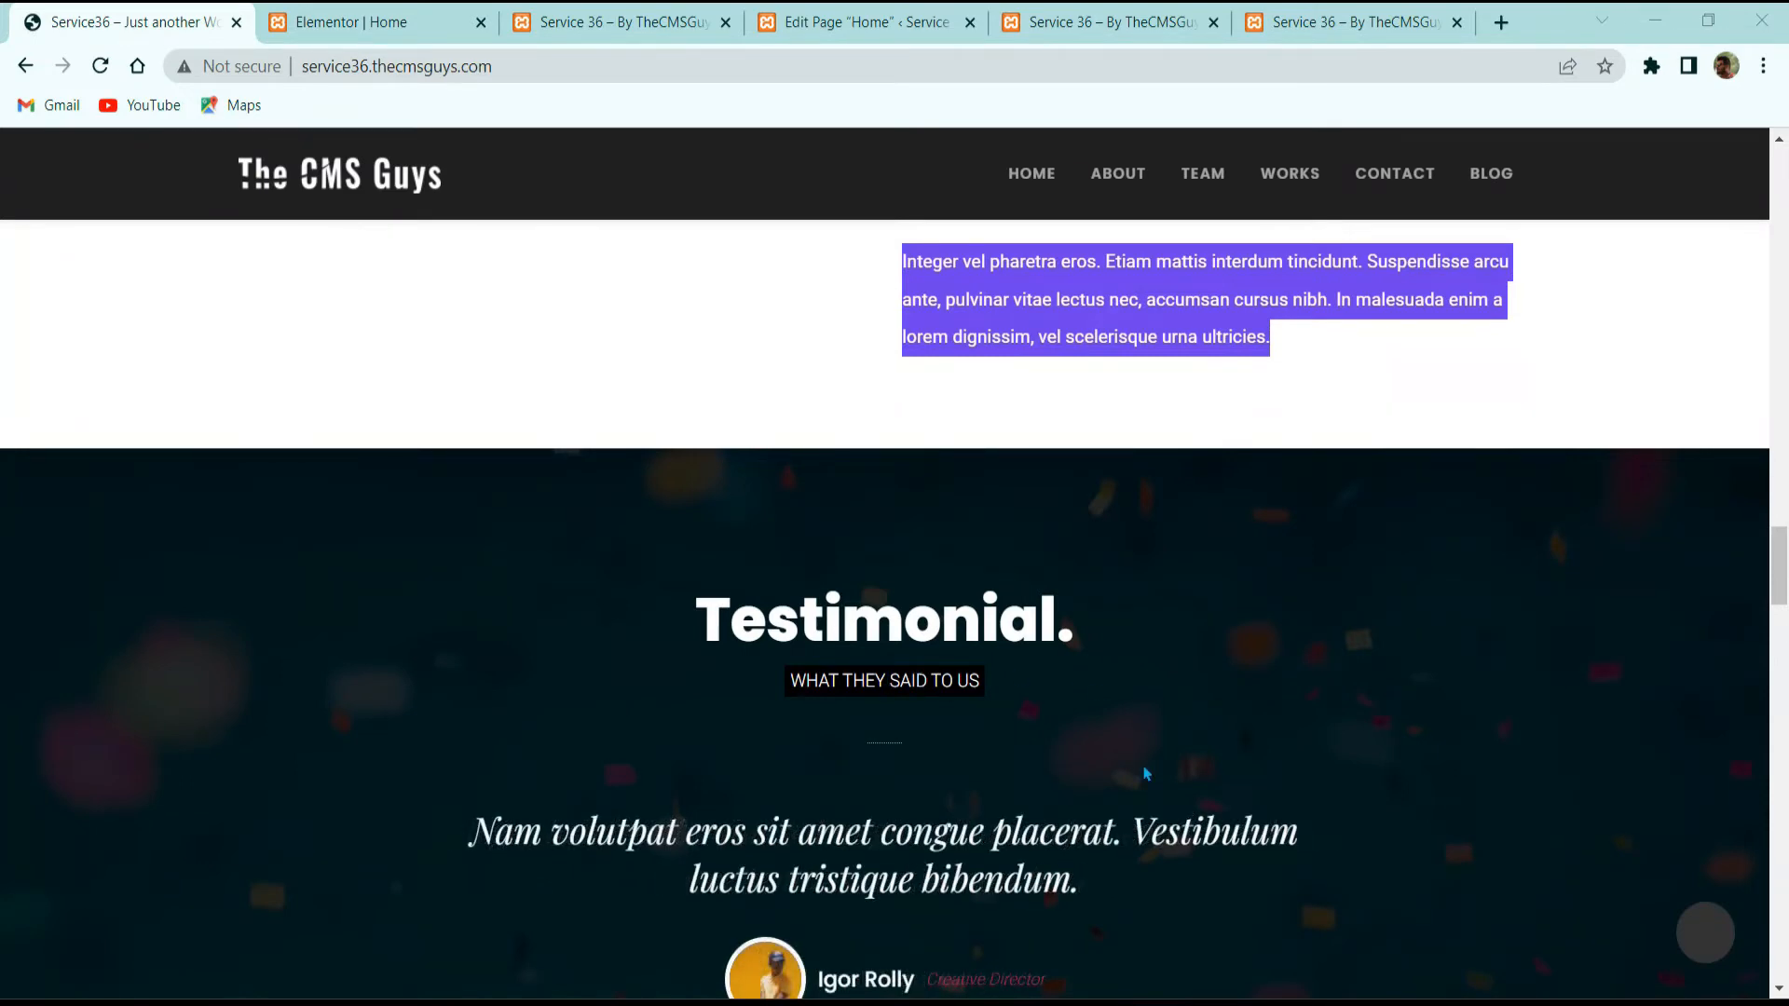
scroll(963, 858, "down", 3)
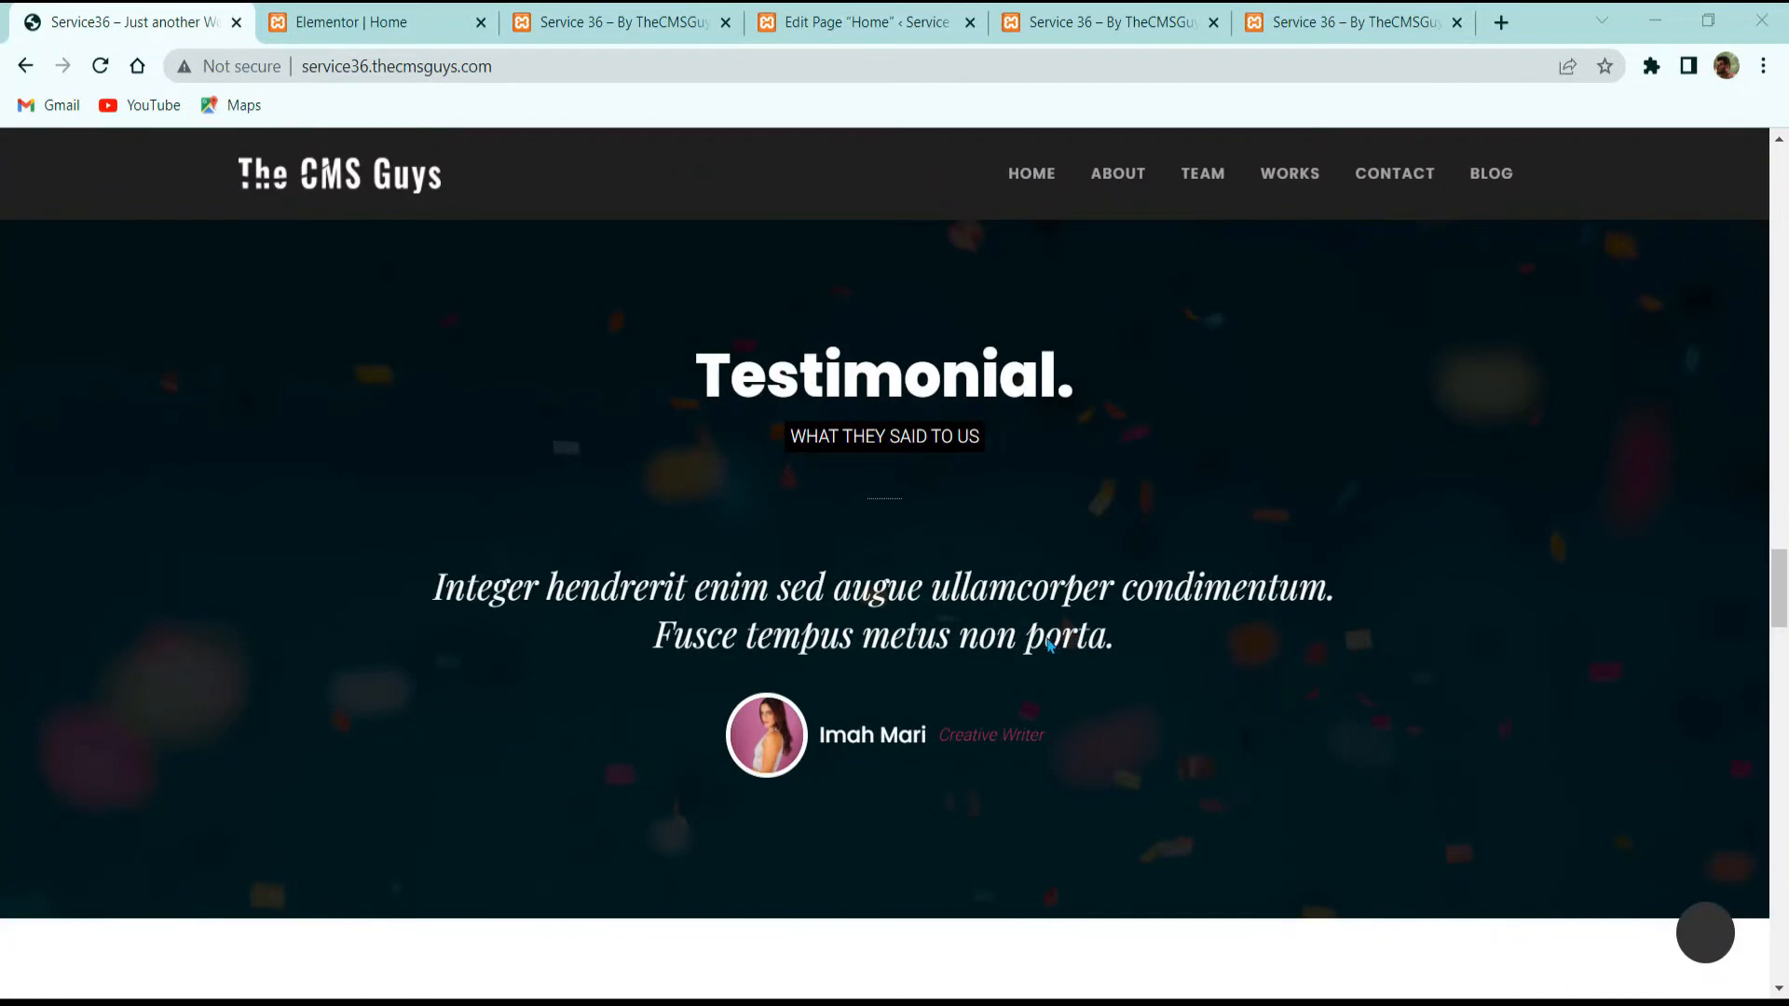
scroll(920, 673, "up", 3)
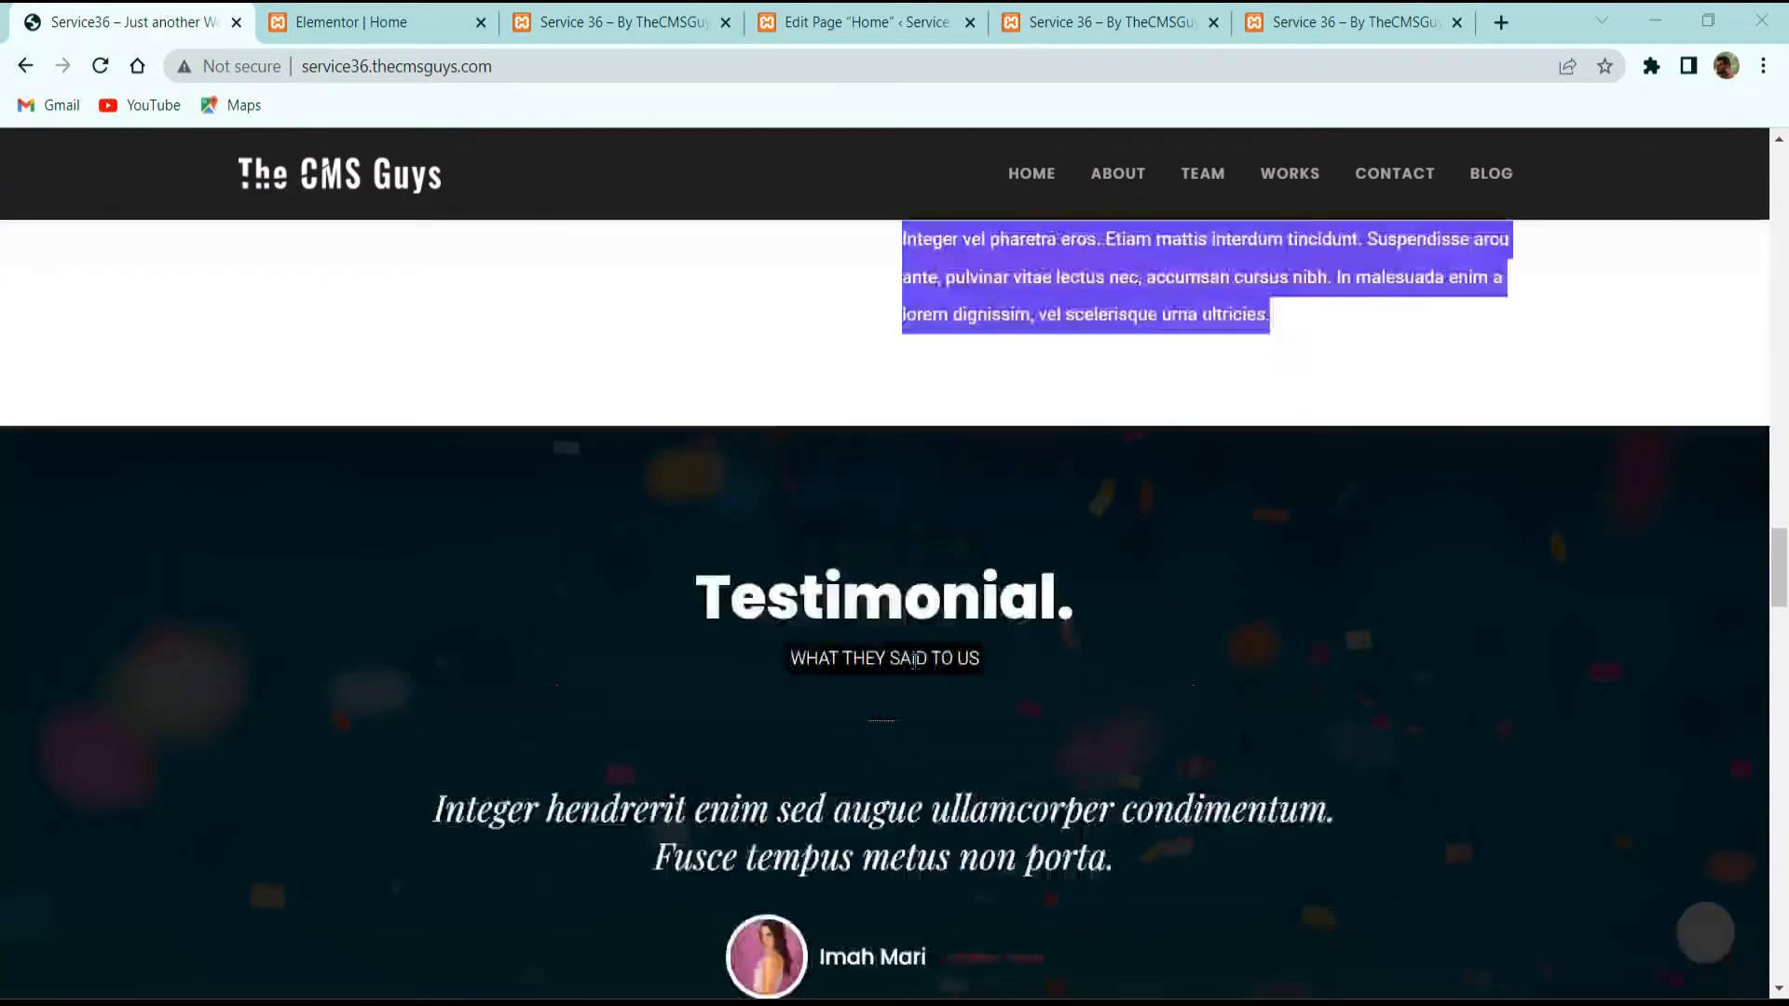
left_click(367, 24)
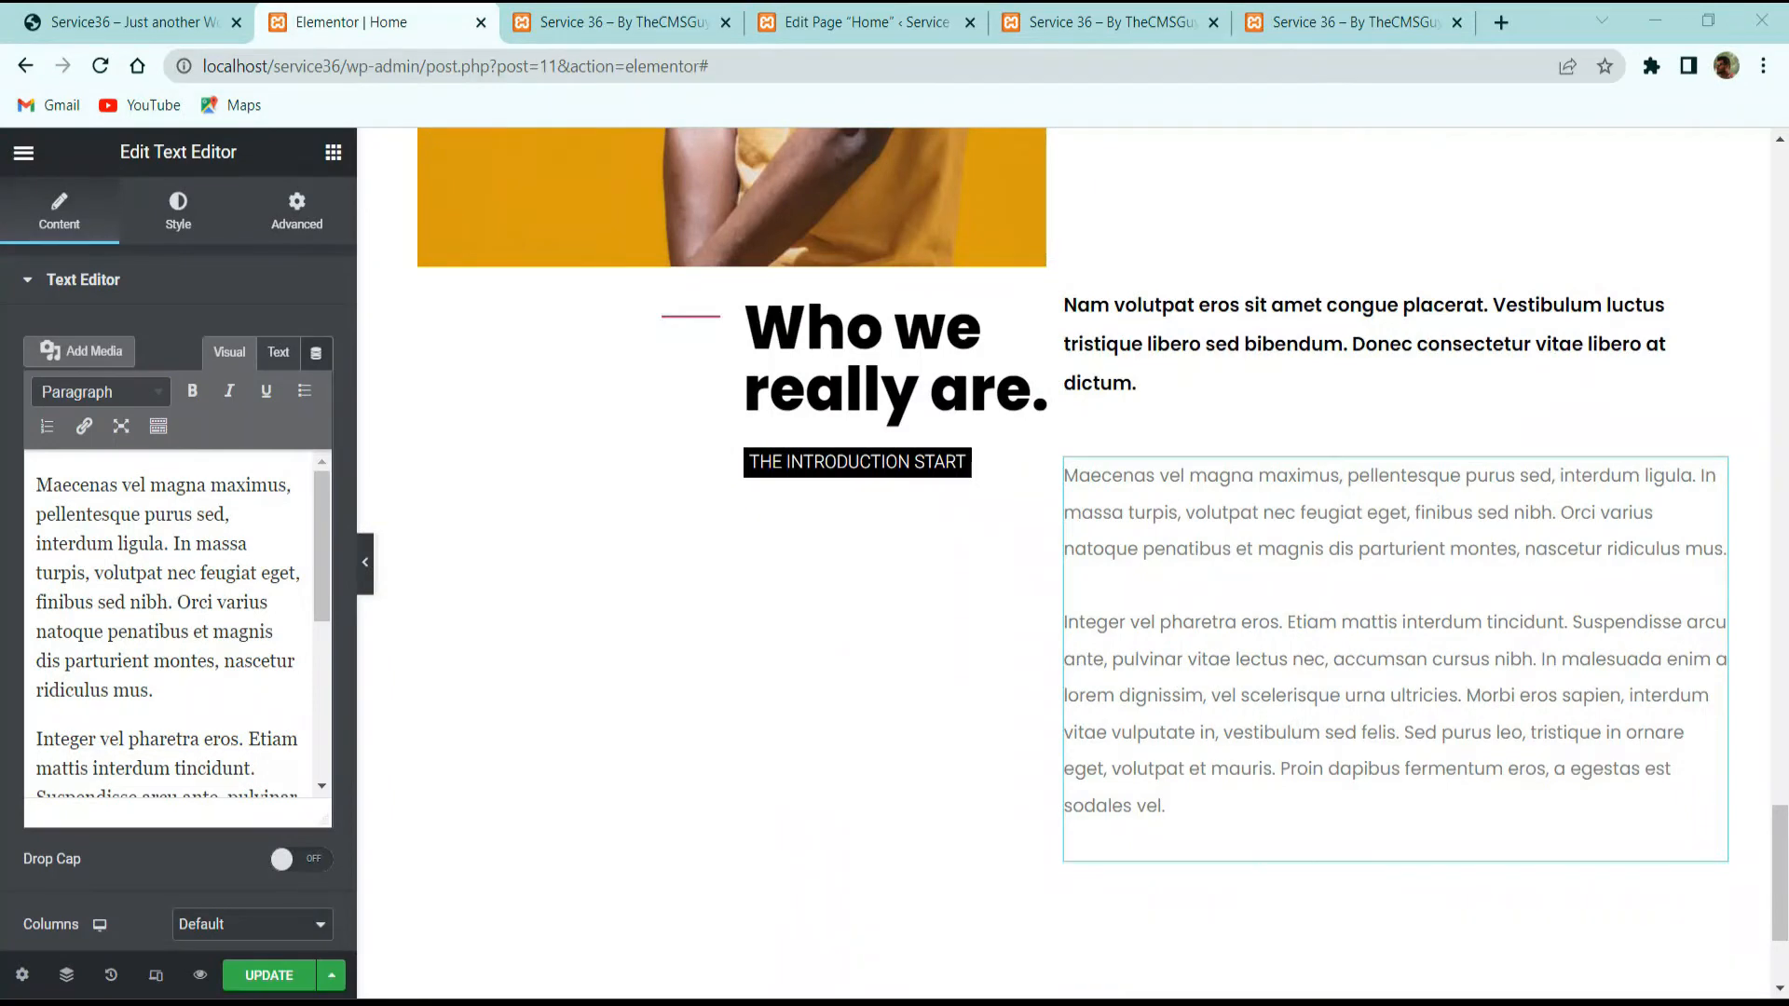
scroll(1156, 685, "down", 3)
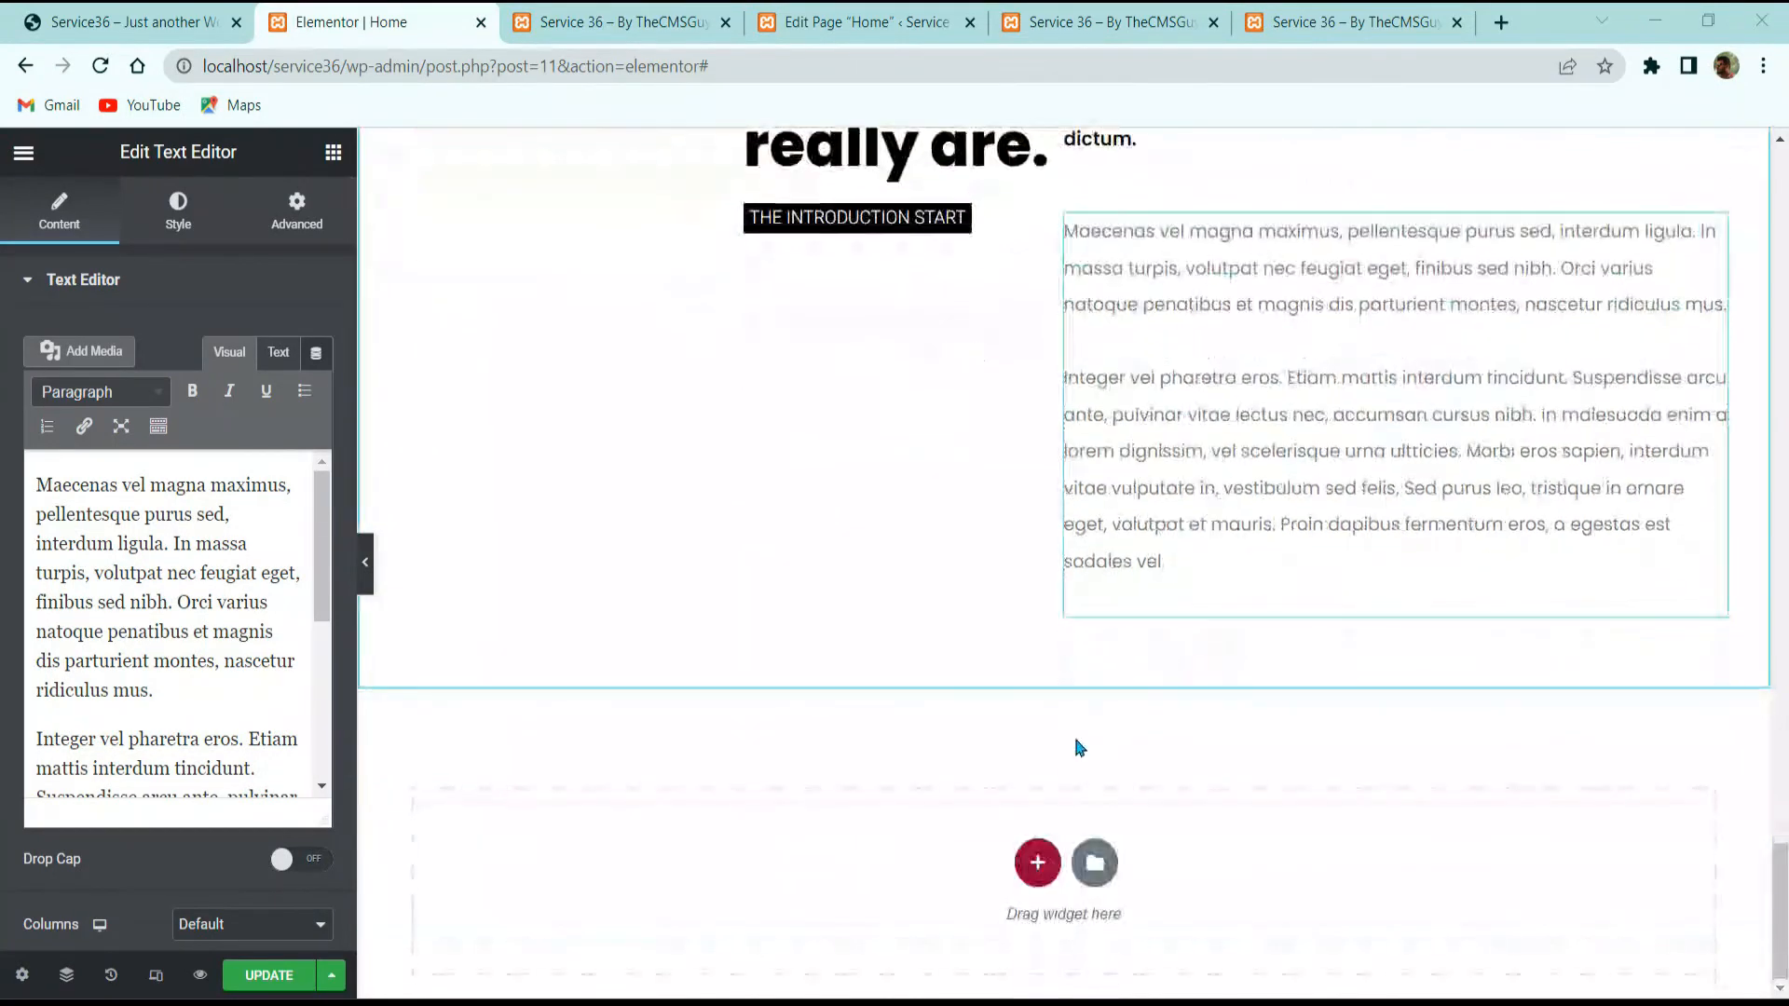
Step: Add a new single-column section at the page bottom with an Extended column gap
left_click(1032, 861)
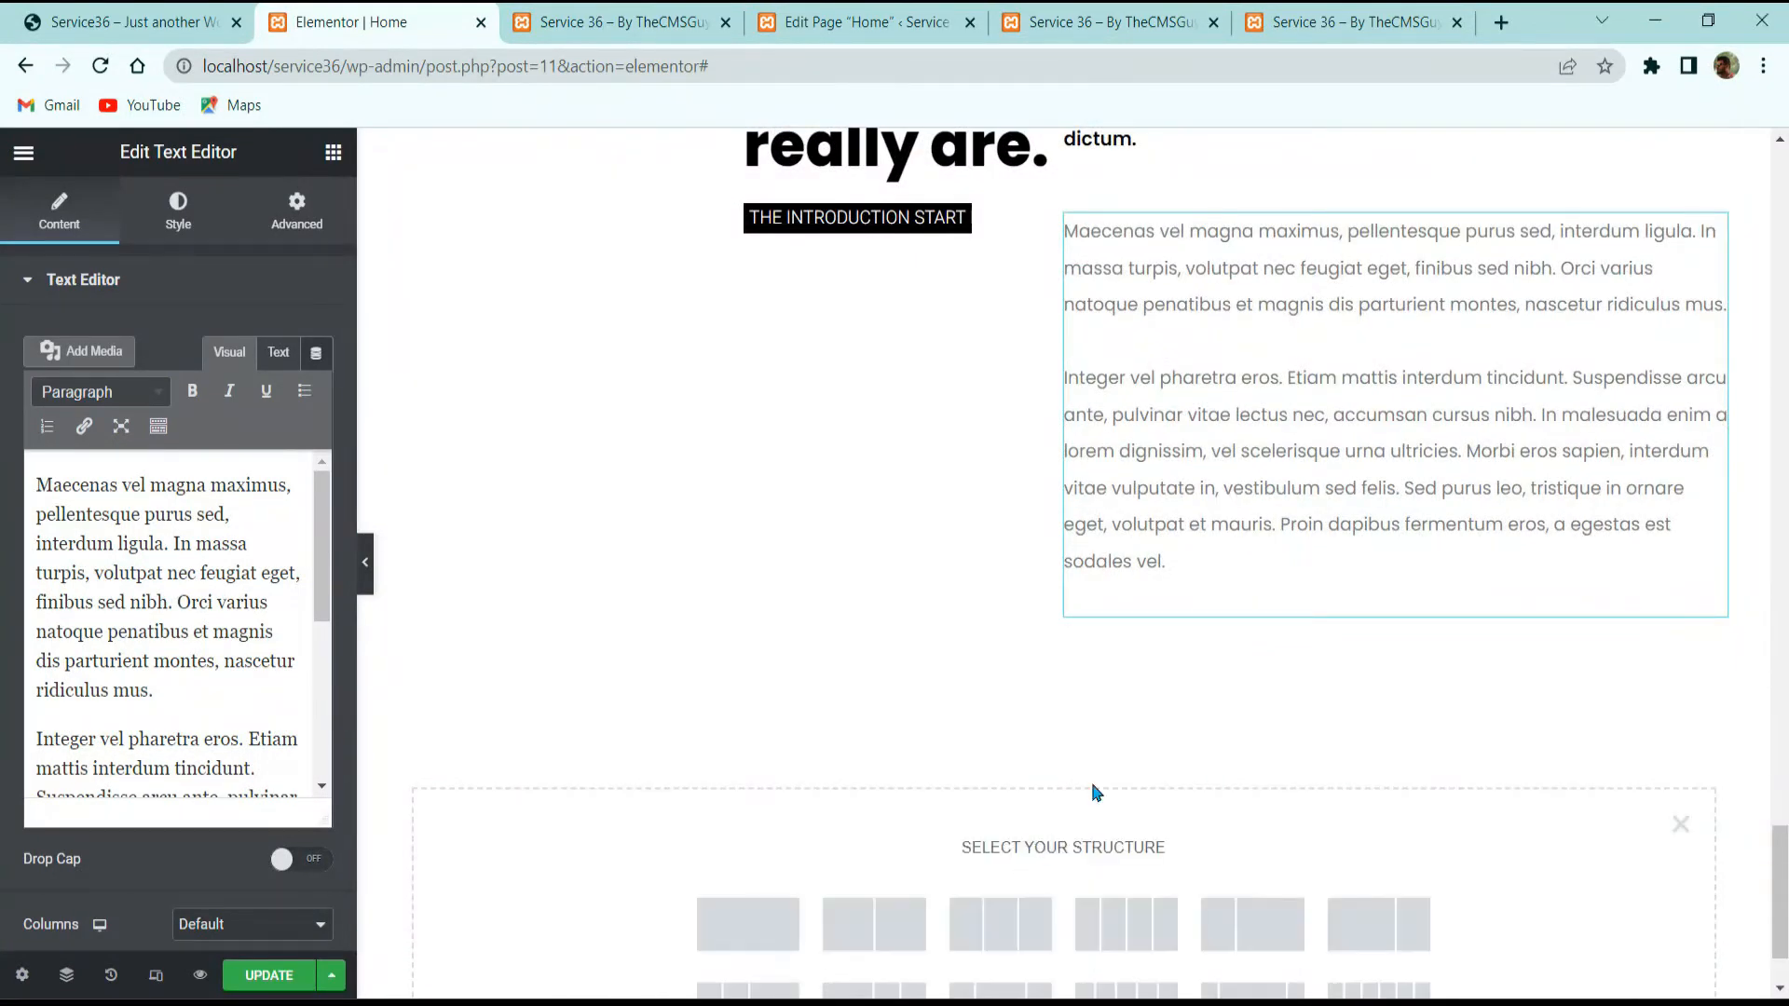
left_click(748, 922)
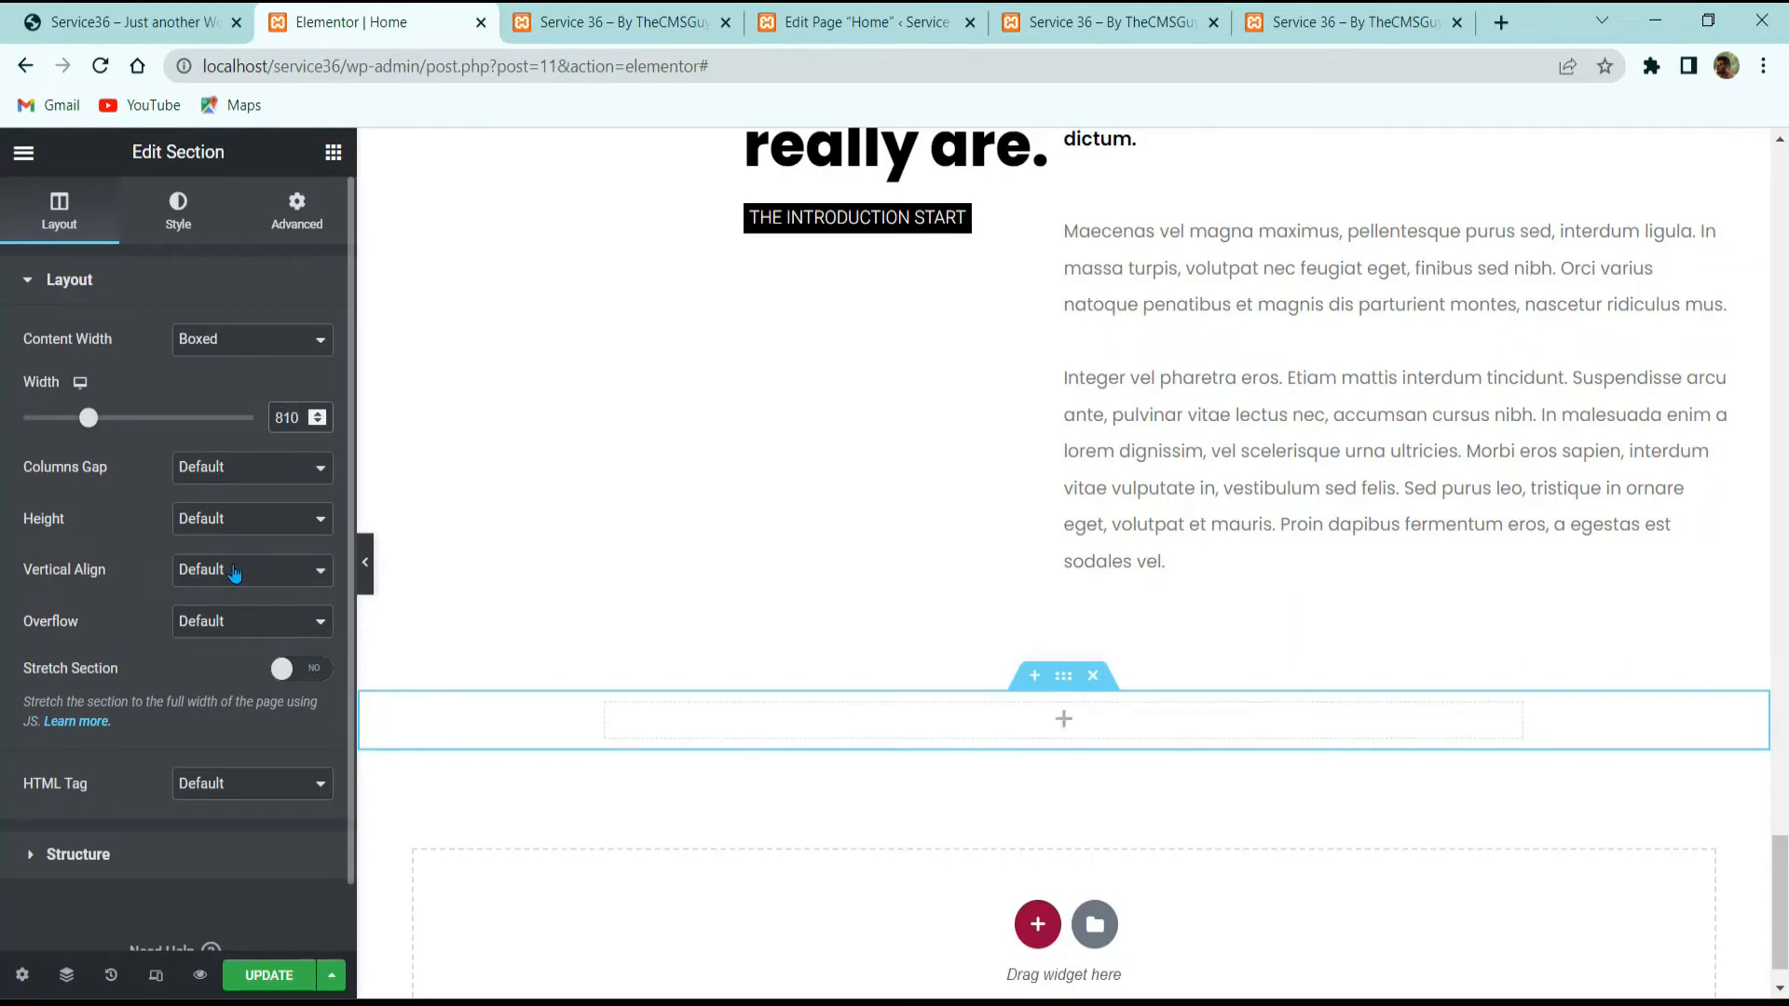
left_click(224, 472)
left_click(216, 548)
Step: Give the new section a classic black background
left_click(178, 212)
left_click(222, 394)
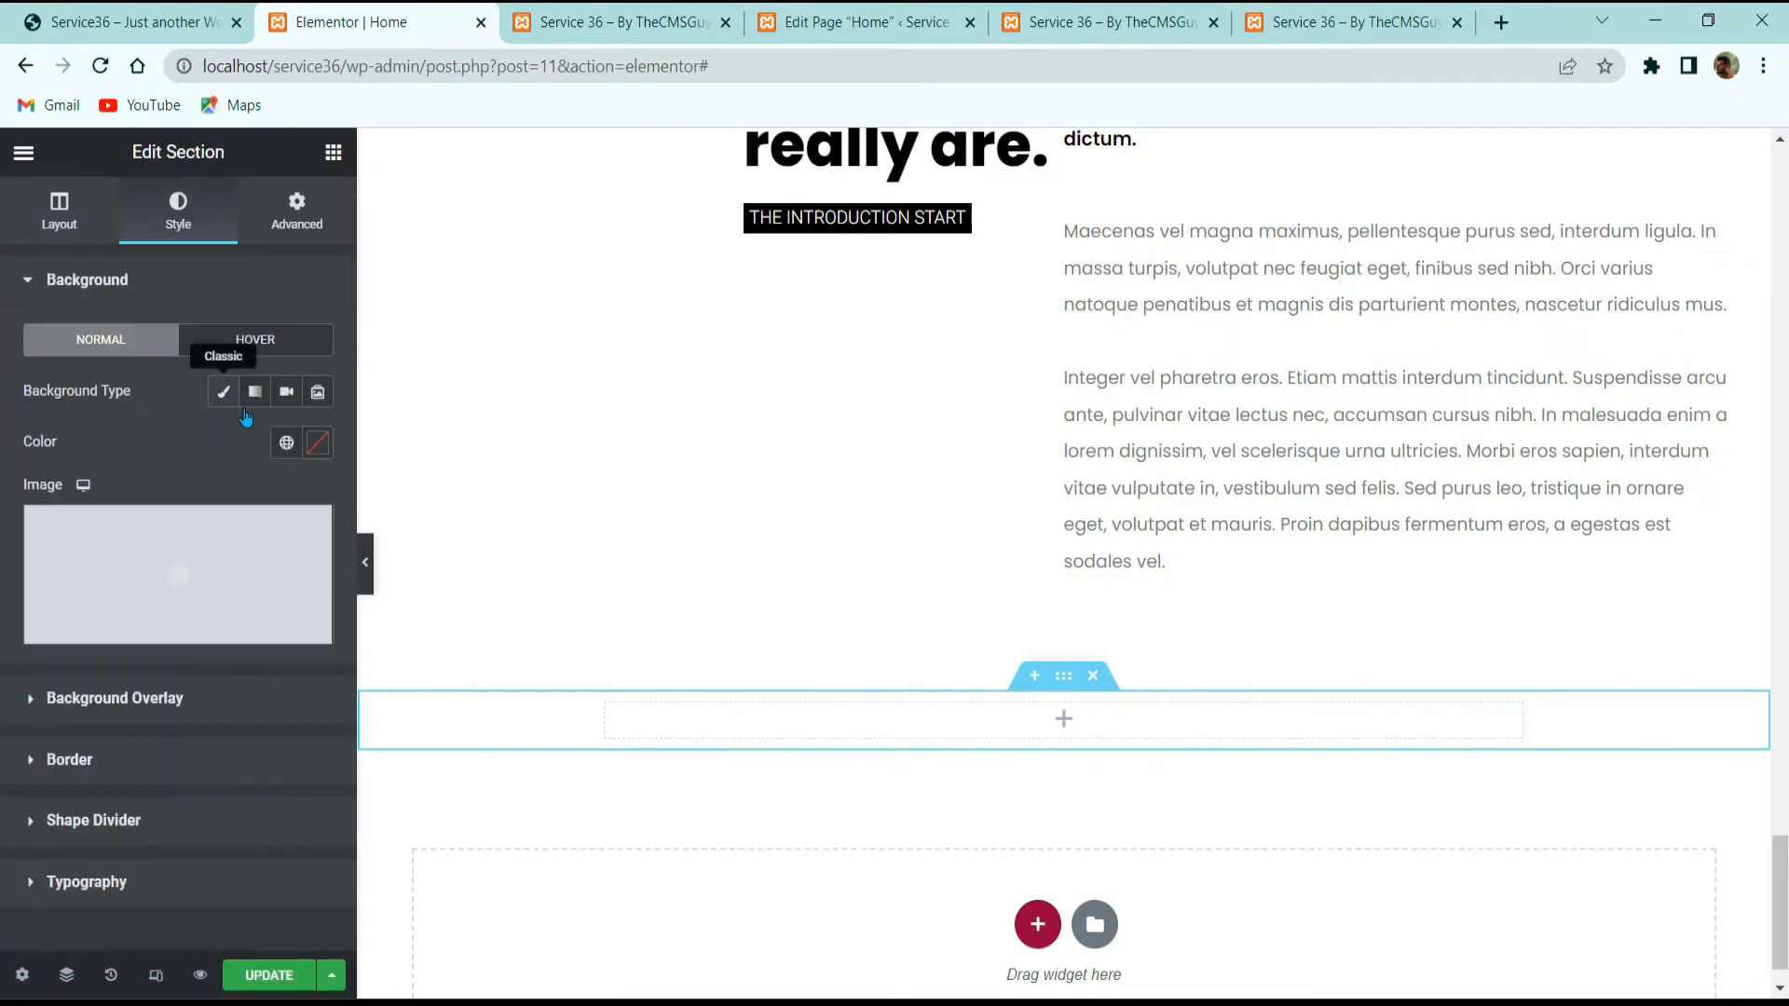
left_click(316, 442)
left_click_drag(115, 683, 18, 770)
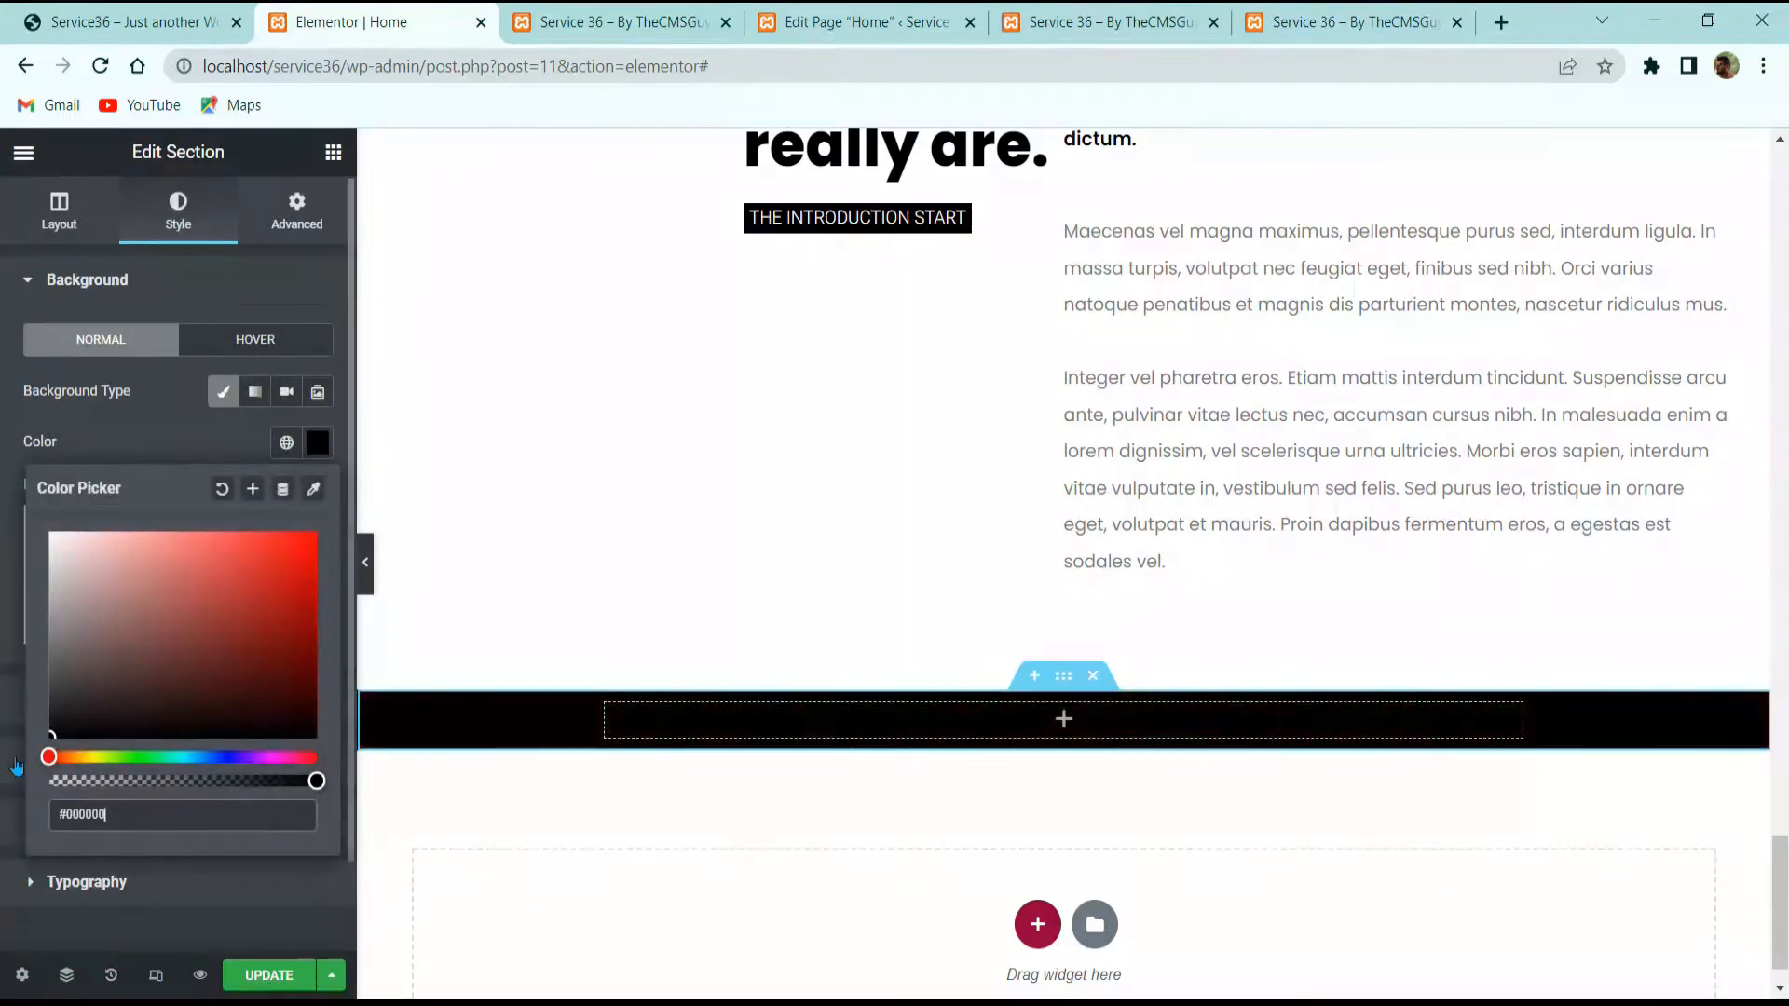
left_click(137, 454)
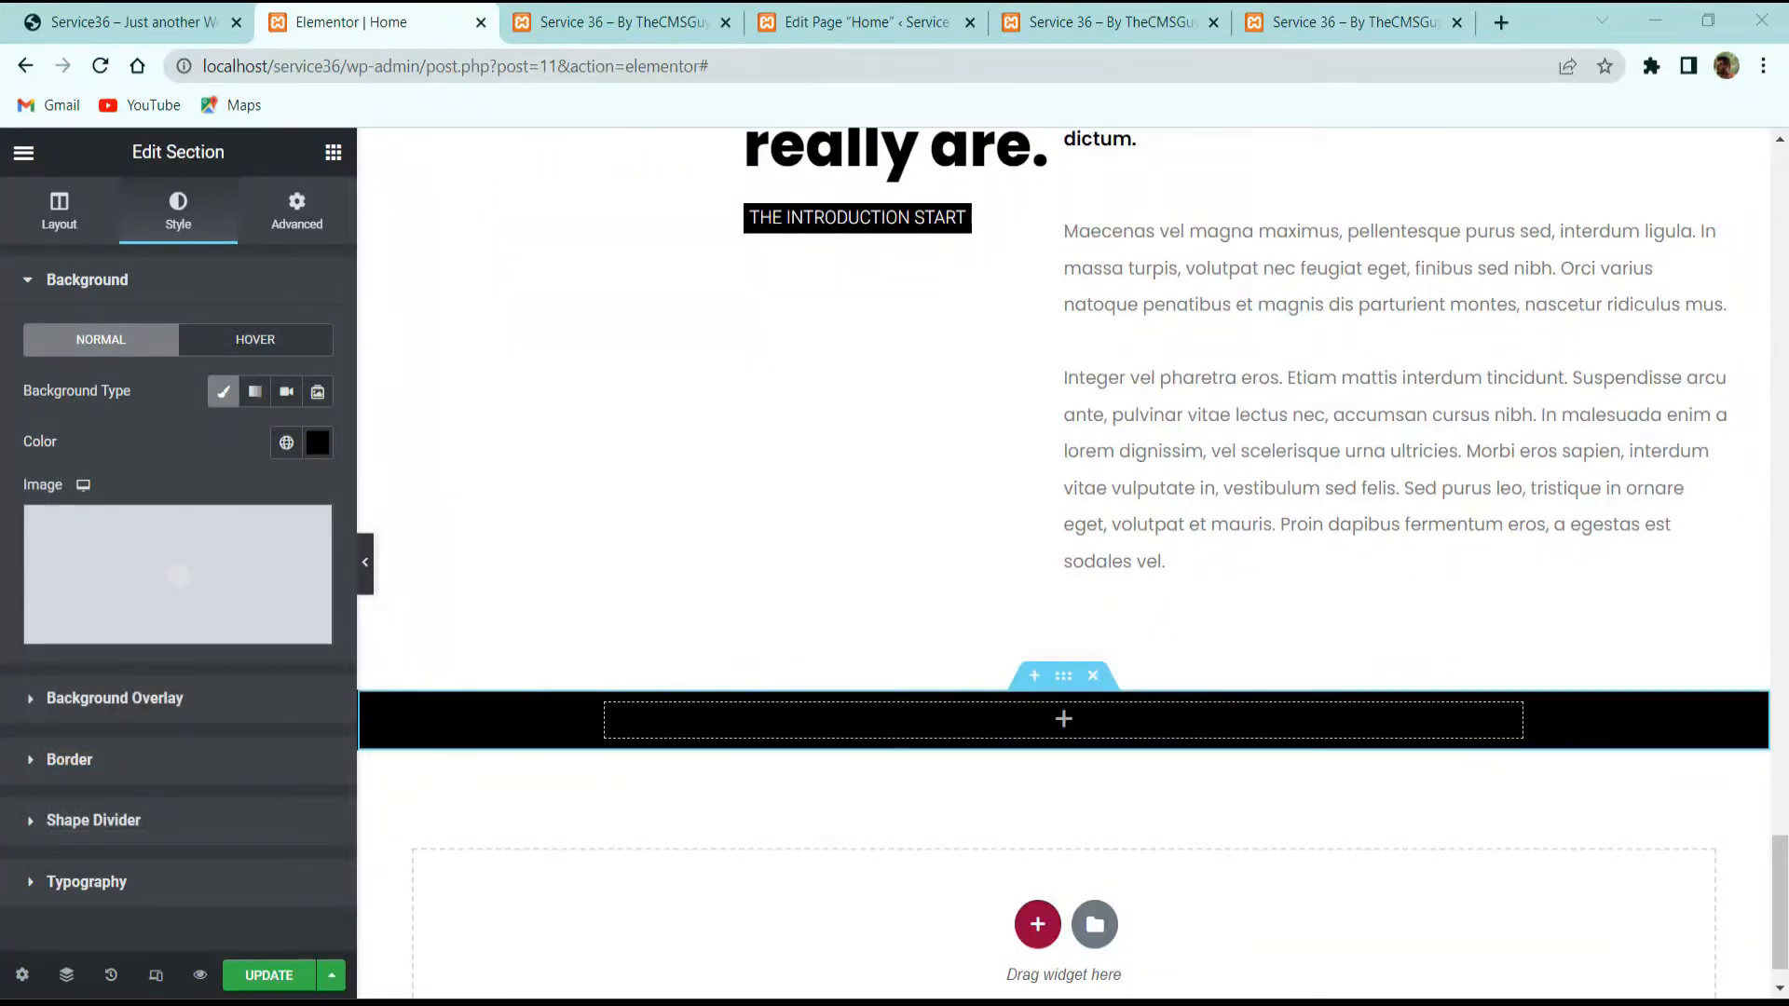
Step: Add a classic background overlay using the confetti image
left_click(157, 664)
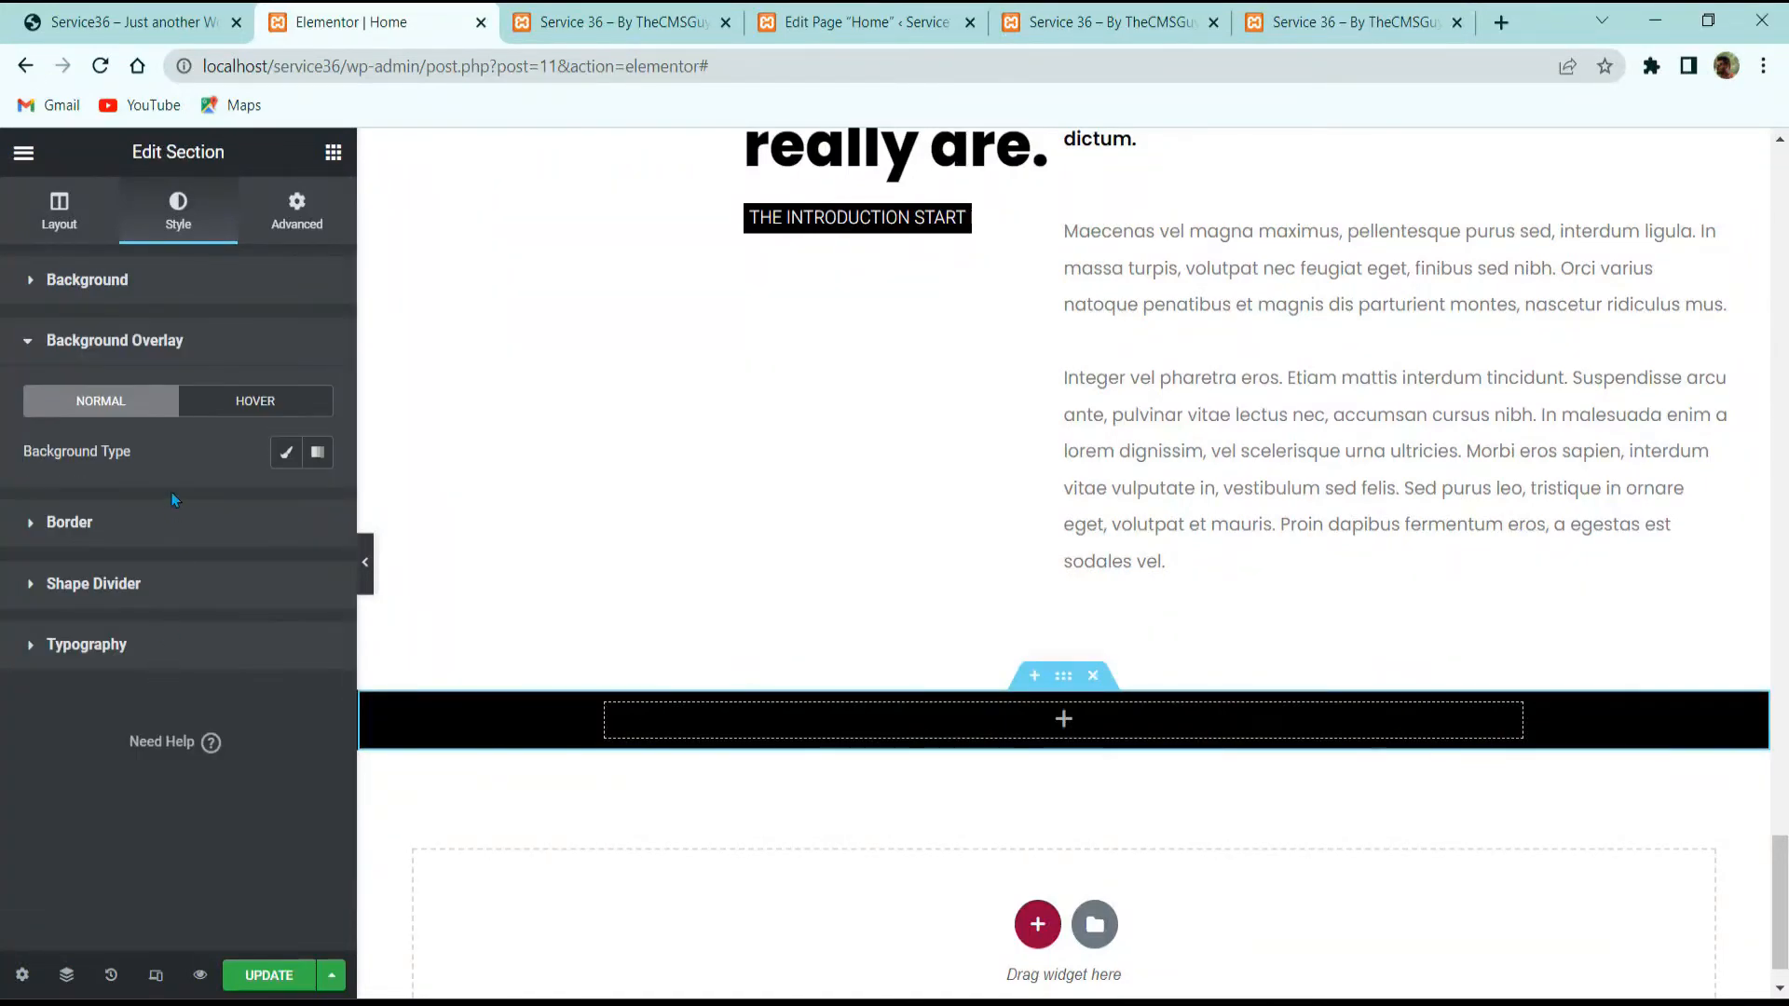
left_click(283, 454)
left_click(152, 654)
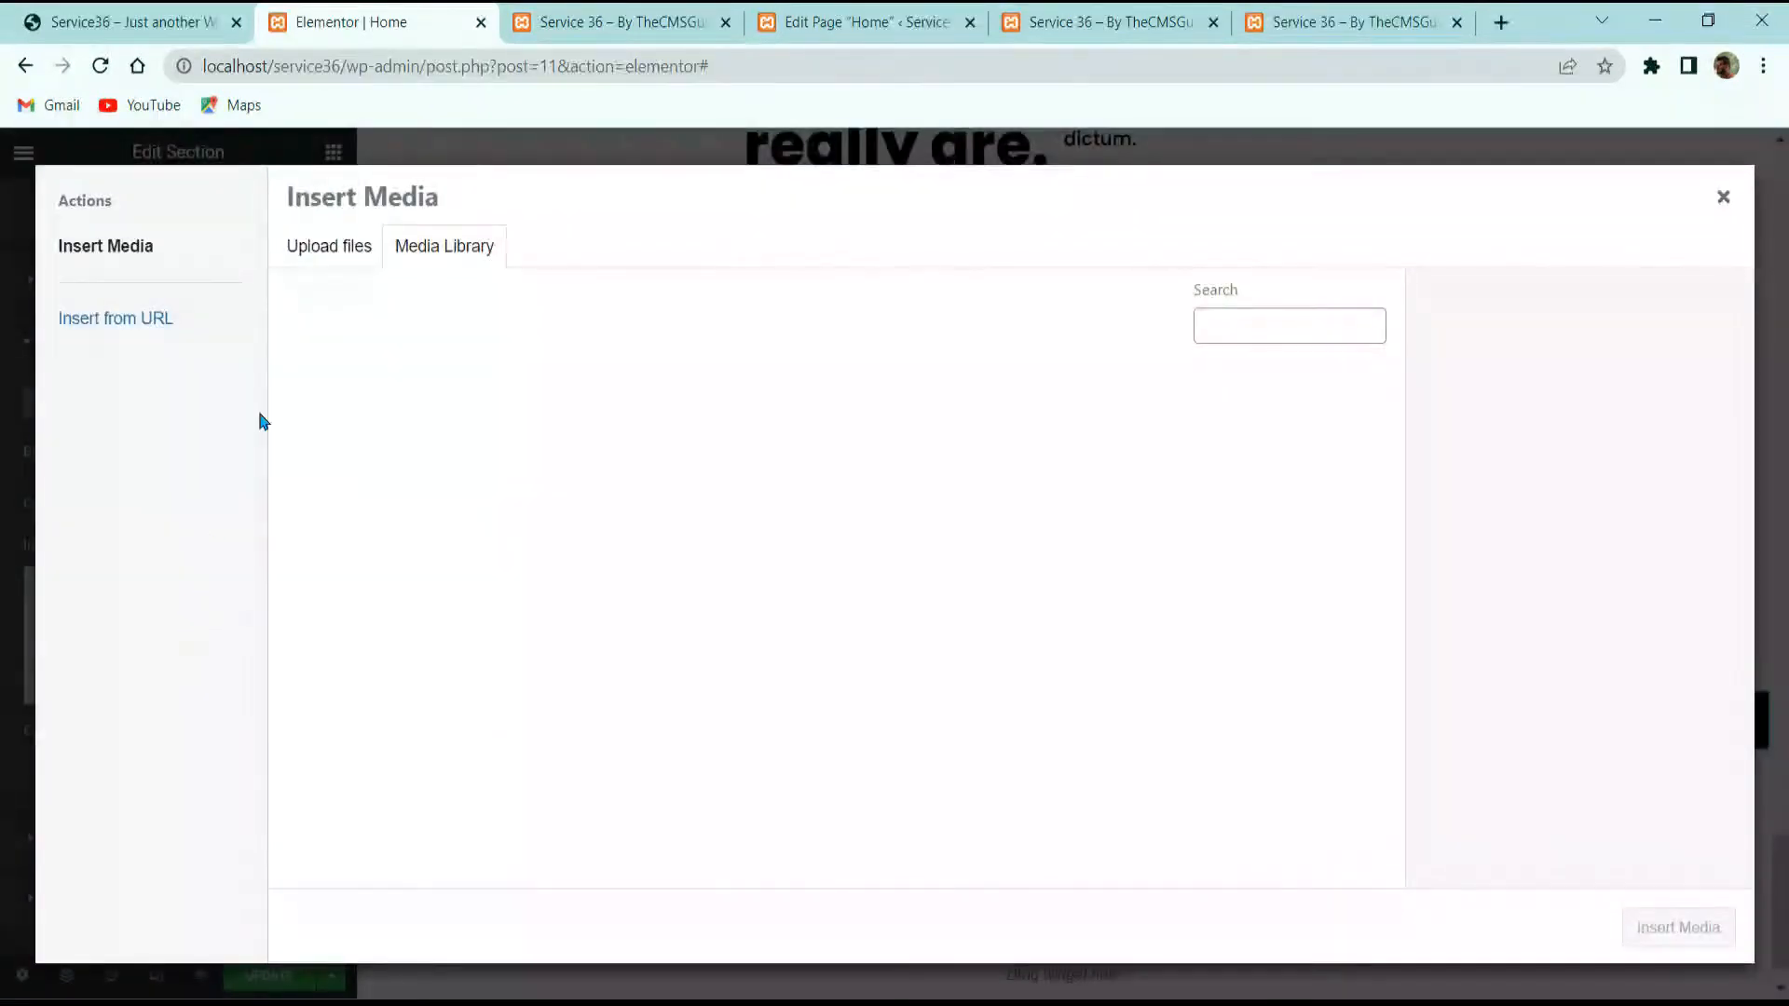
scroll(790, 624, "down", 3)
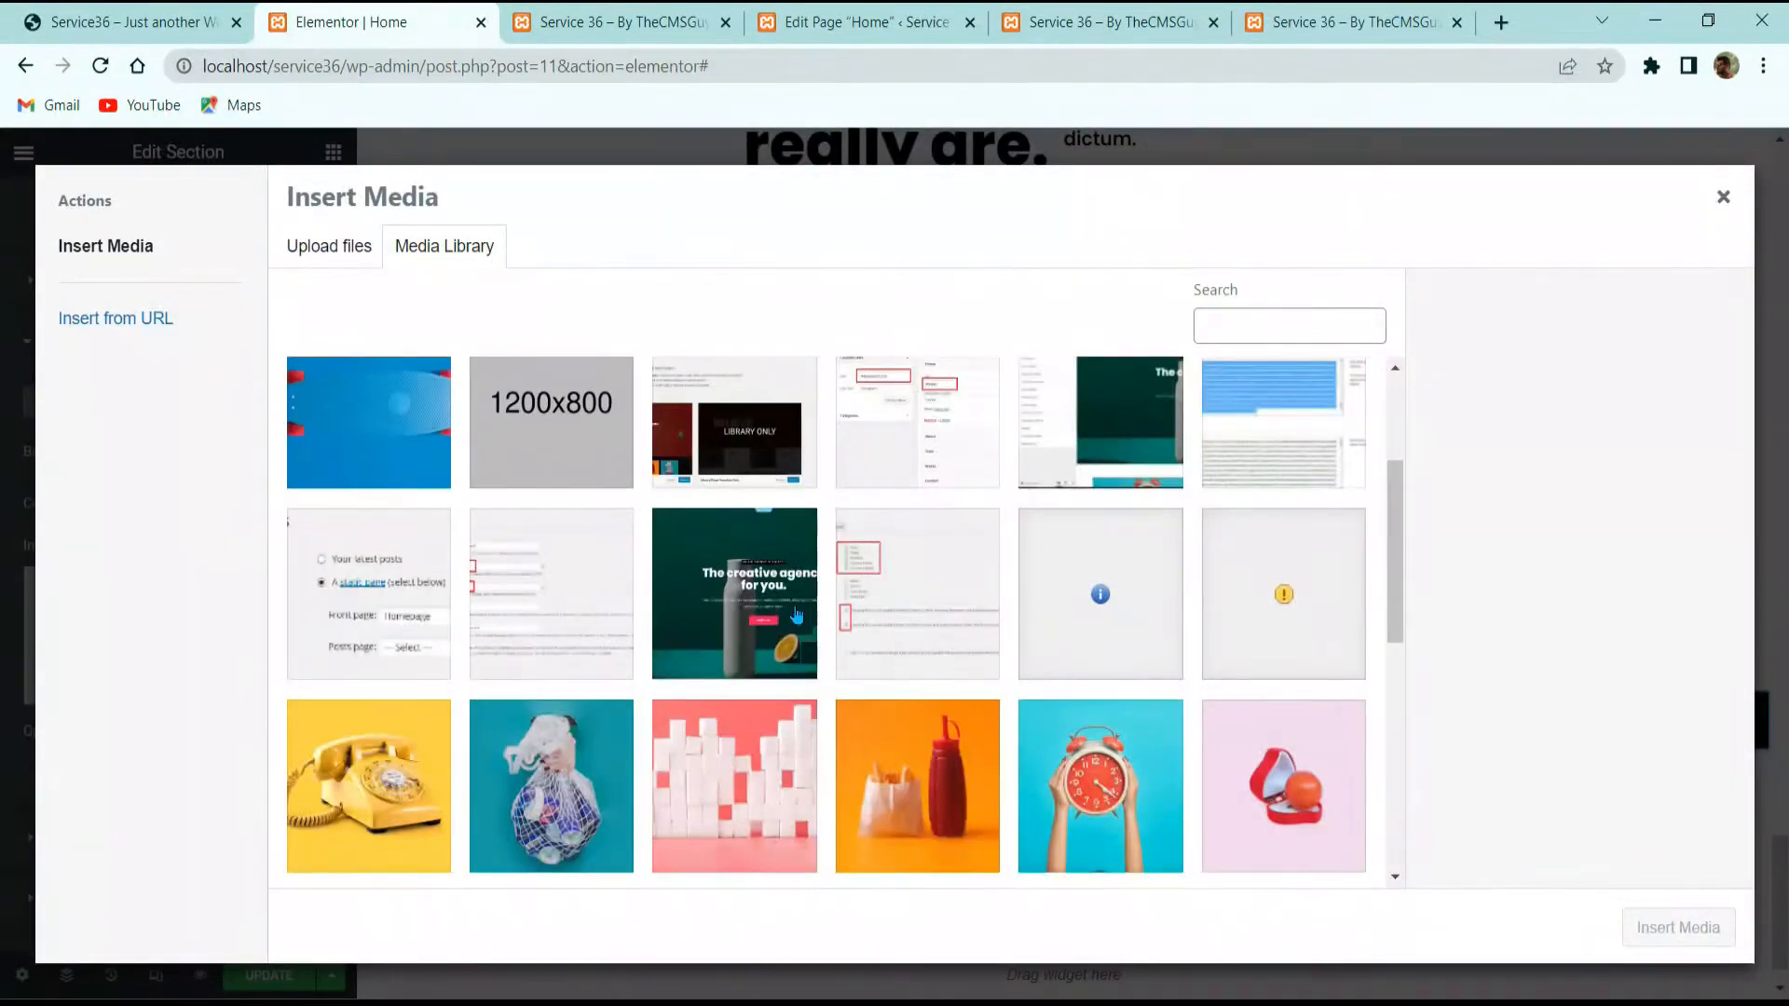
scroll(811, 592, "down", 10)
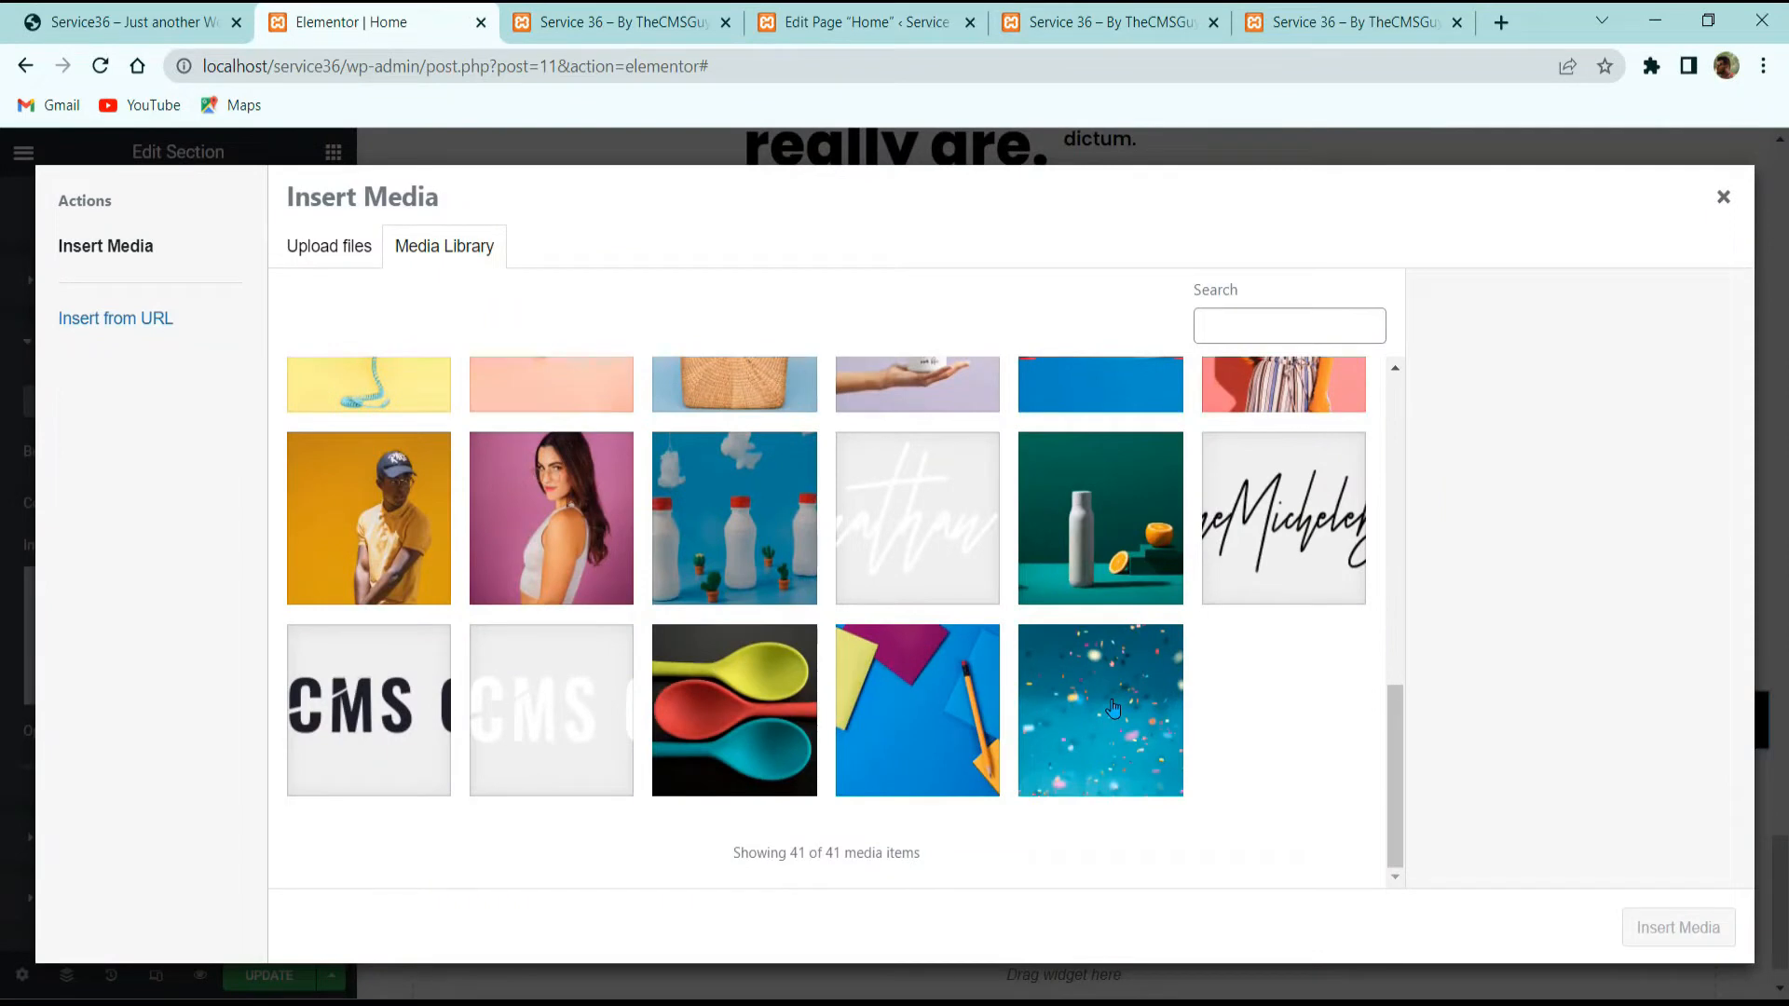
left_click(1112, 708)
left_click(1678, 927)
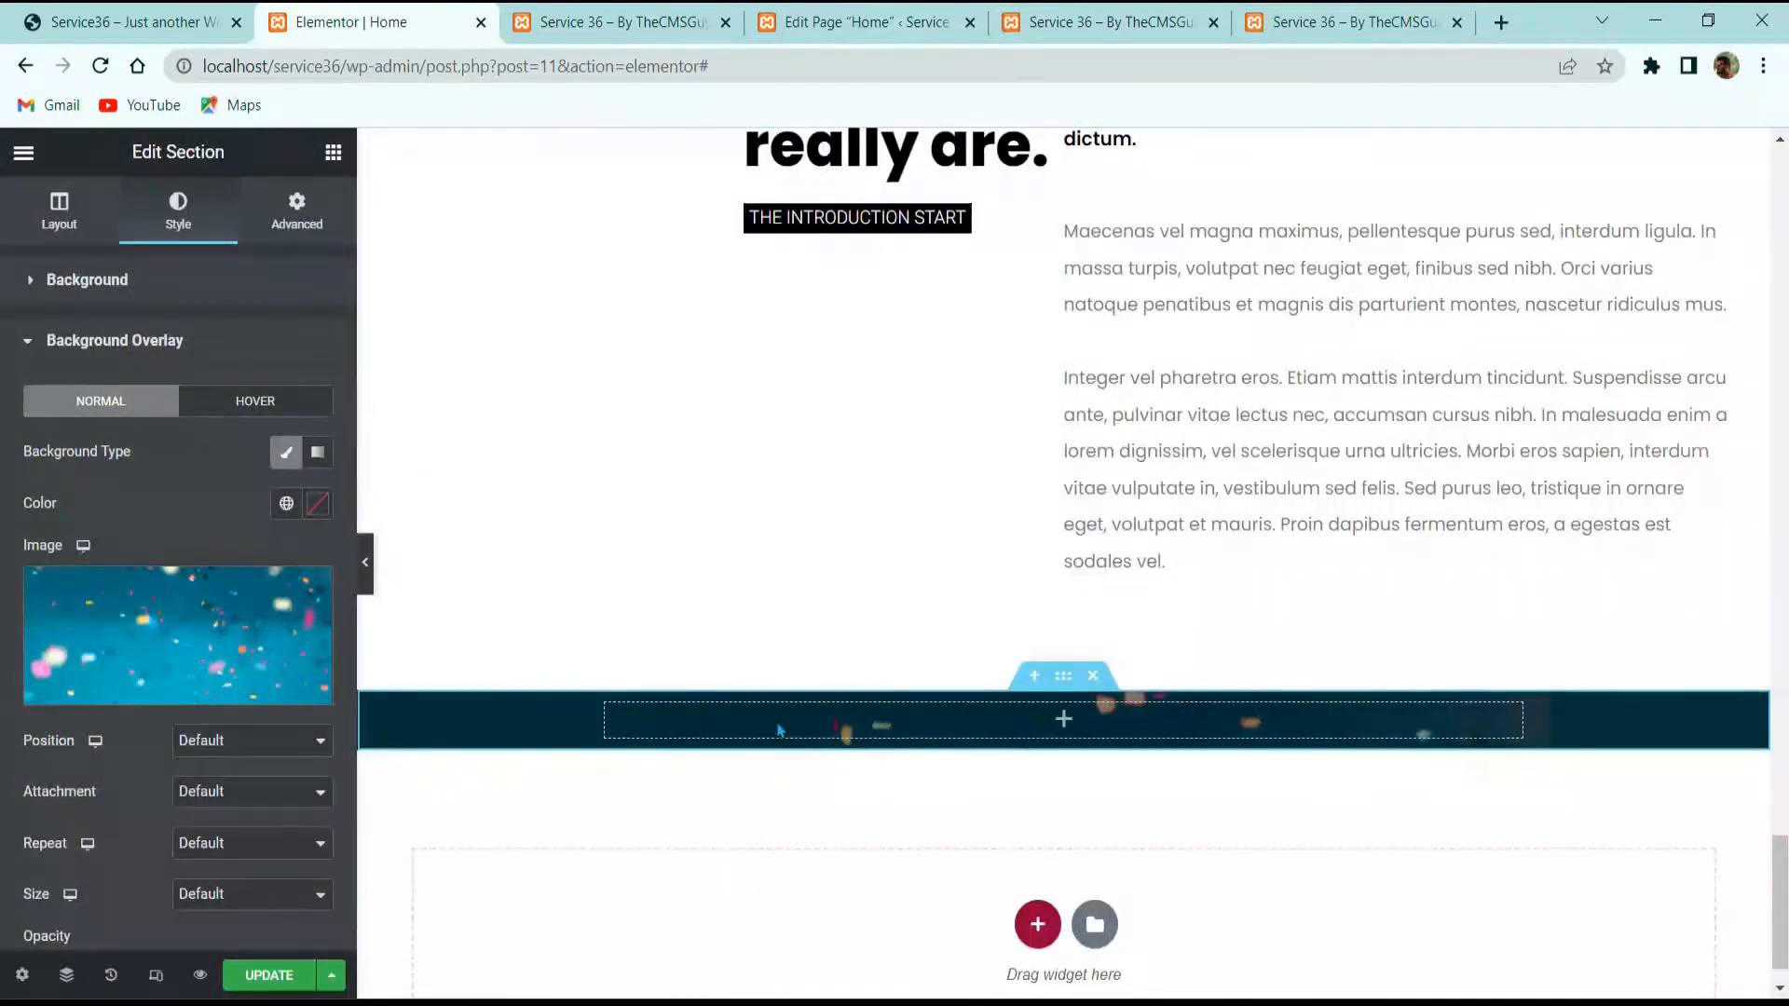
Step: Make the confetti overlay centered, fixed and cover-sized at 0.15 opacity, then compare with the reference
scroll(207, 736, "down", 3)
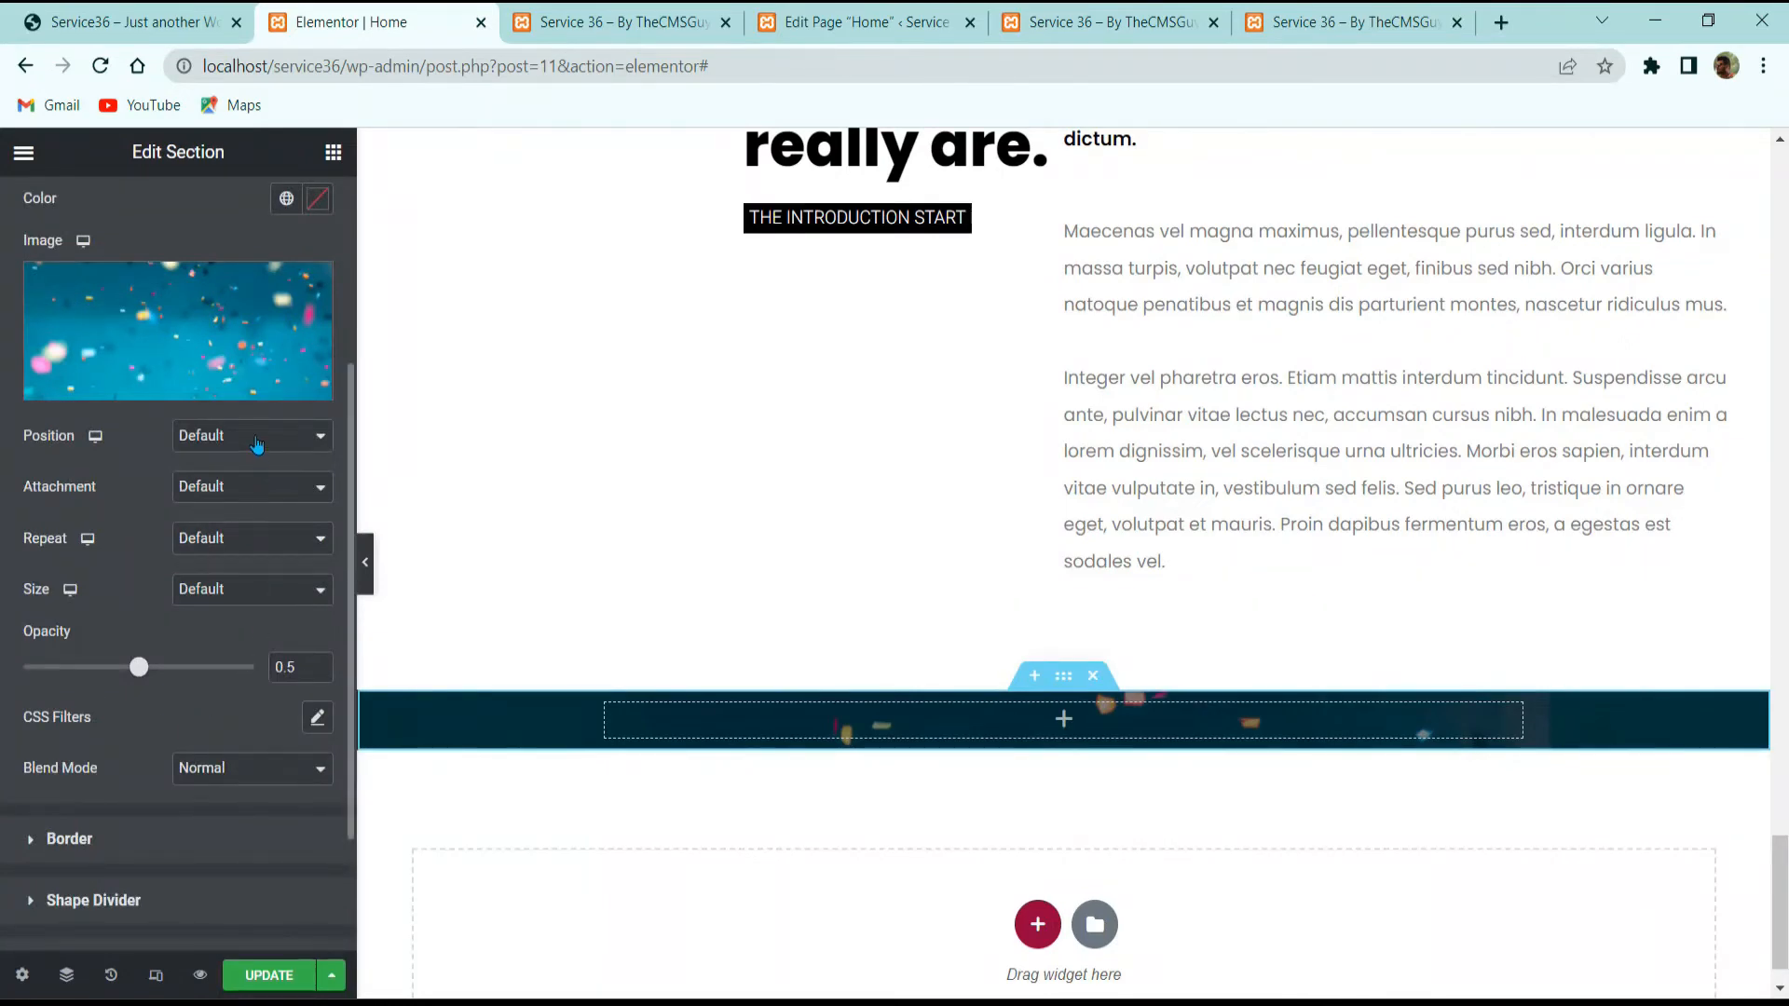
left_click(257, 438)
left_click(257, 481)
left_click(257, 485)
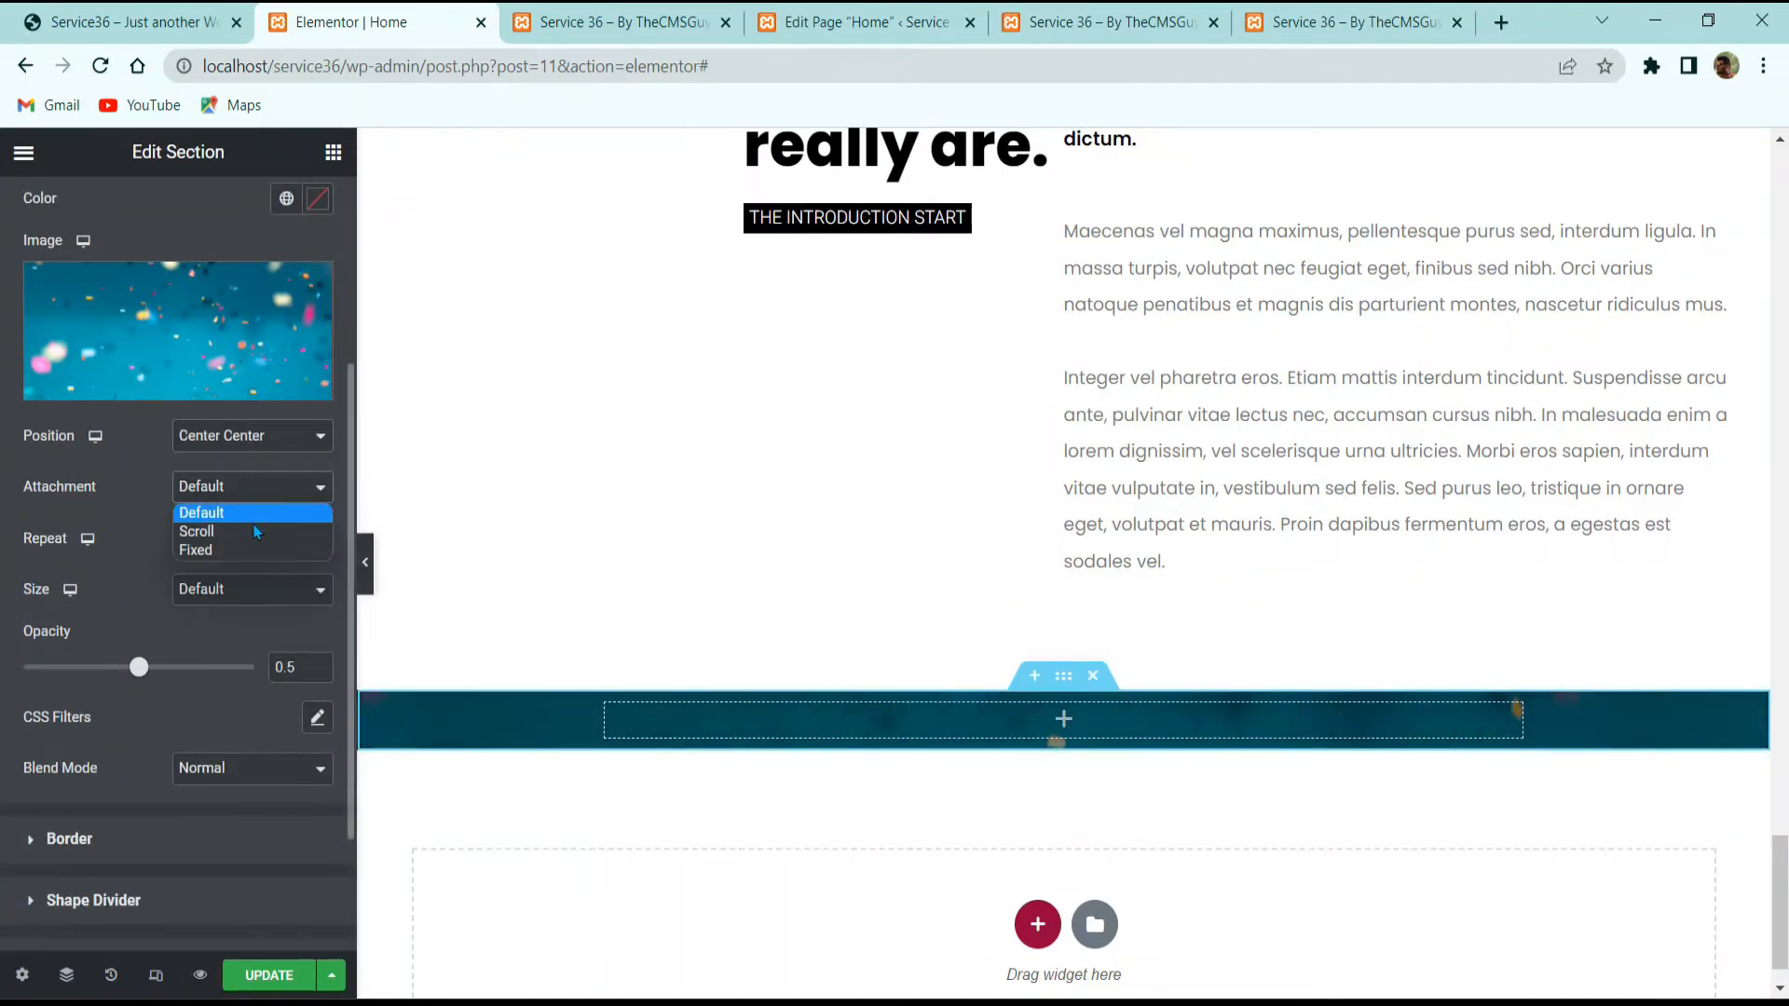
left_click(254, 550)
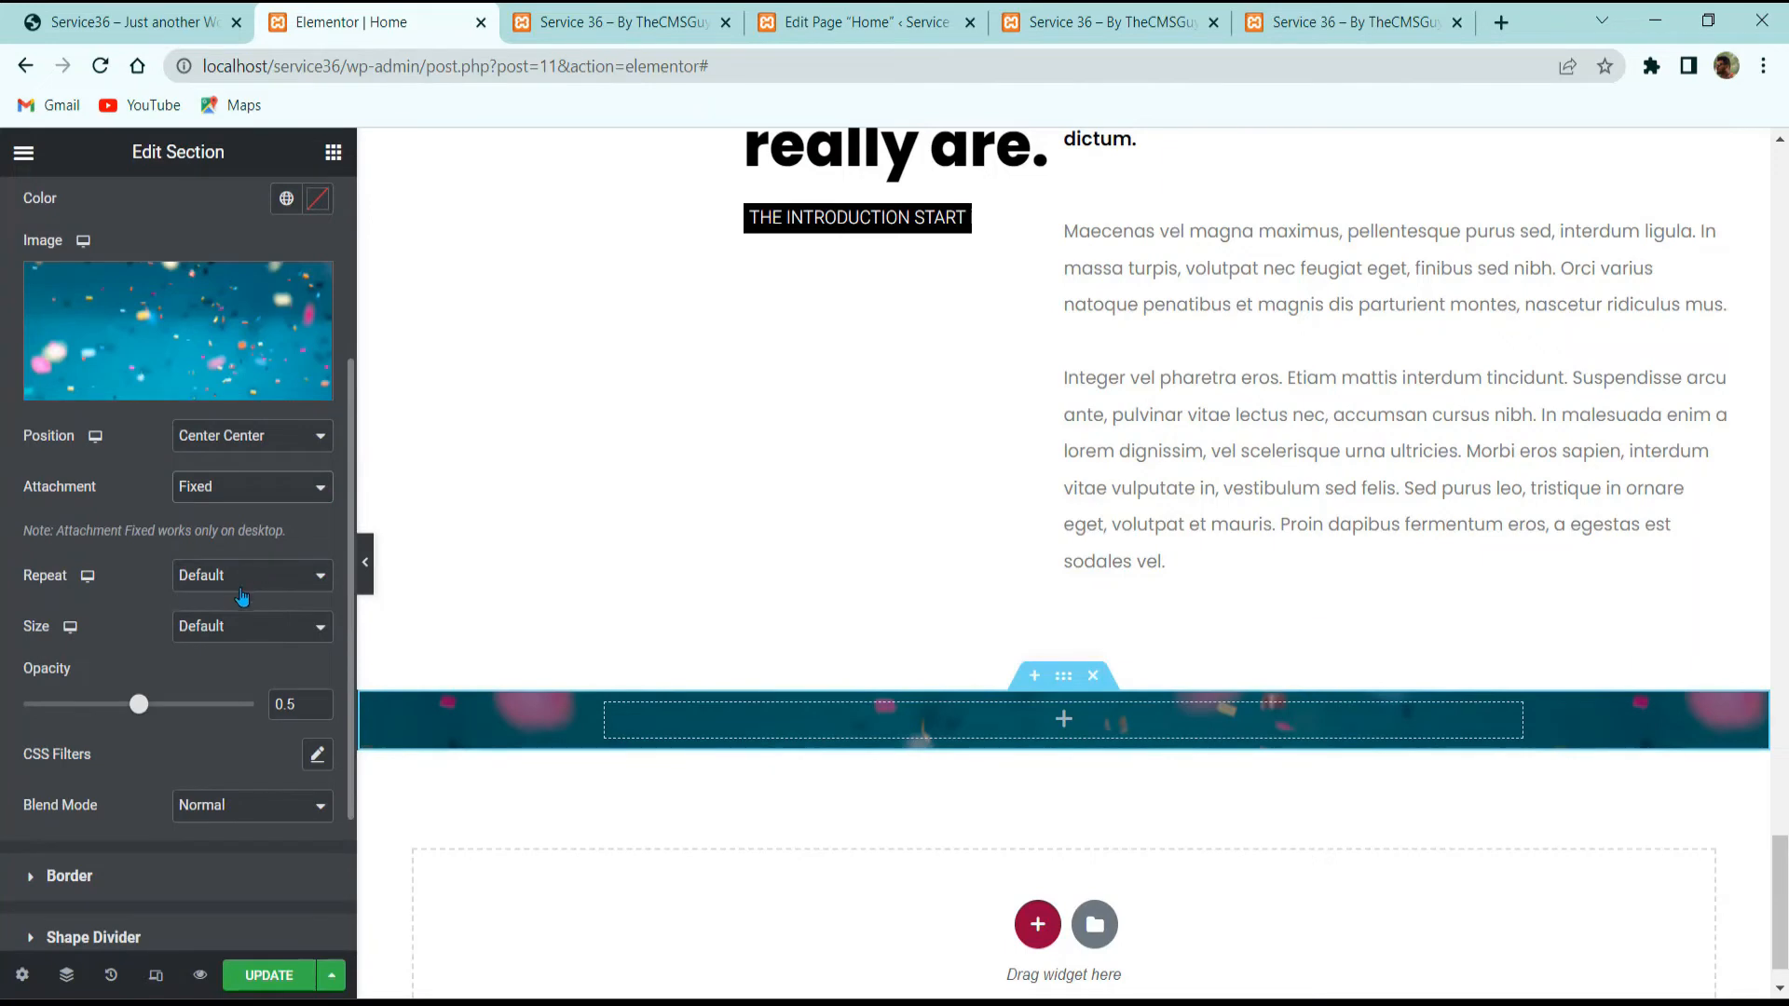
left_click(241, 626)
left_click(240, 680)
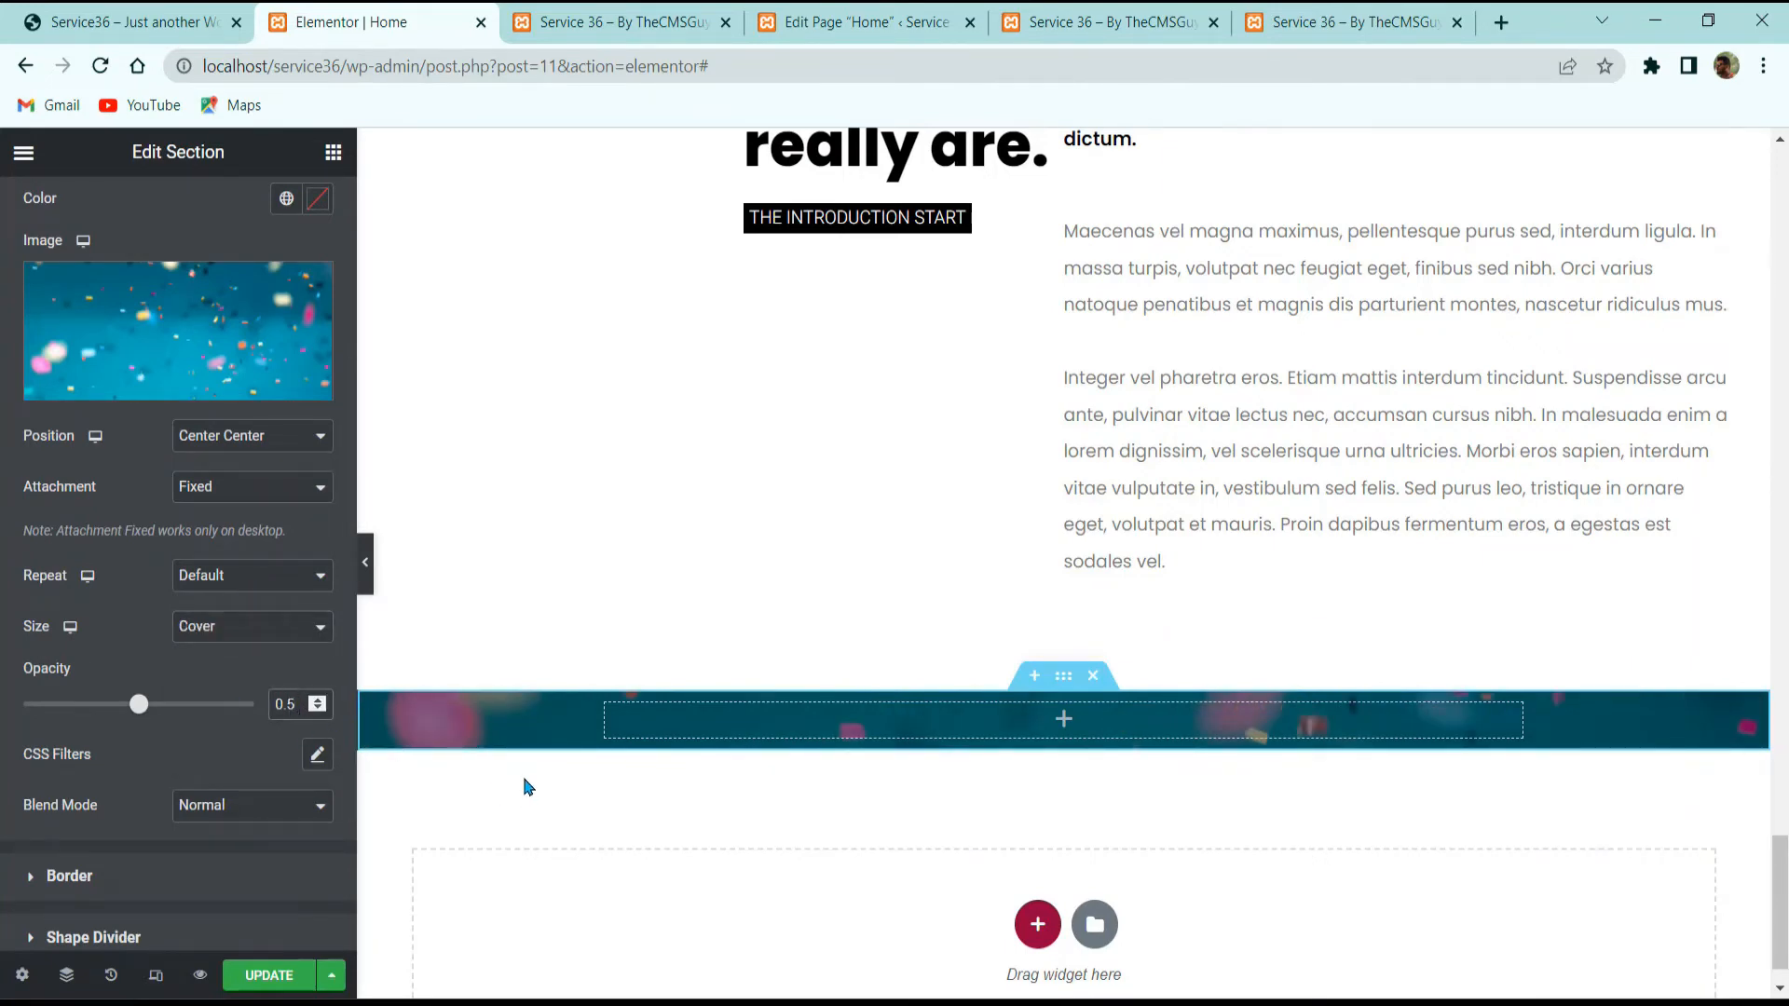
type("1")
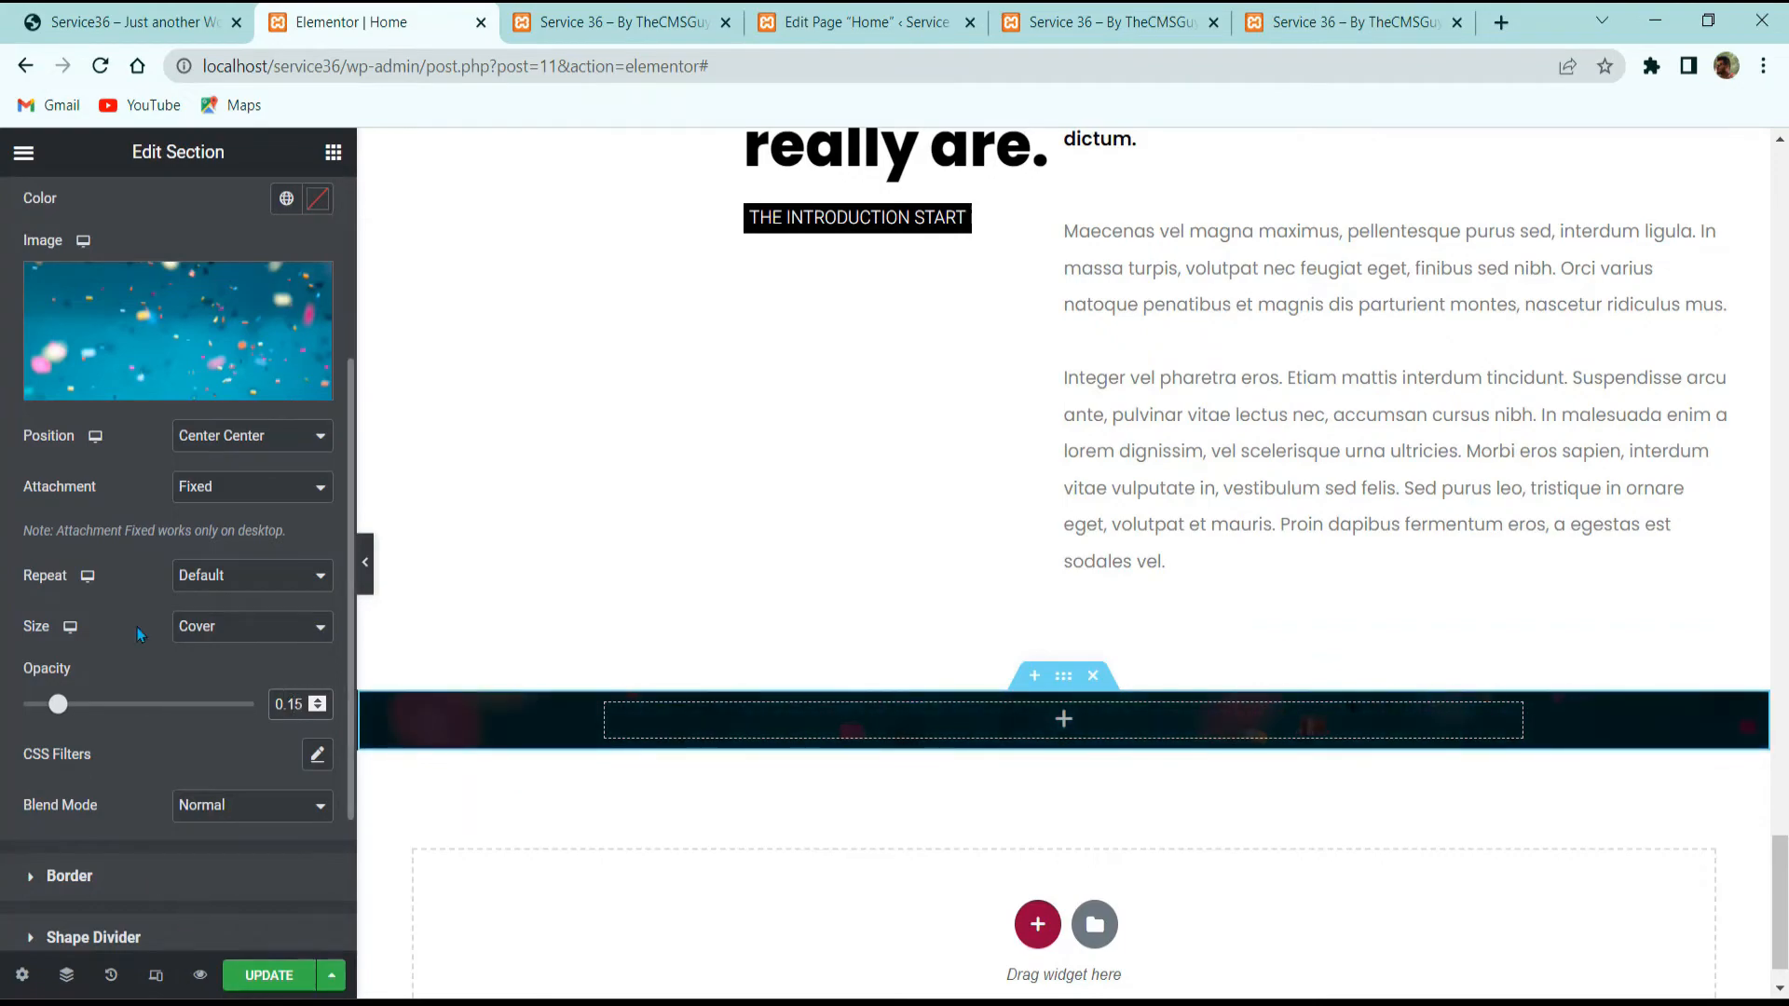
left_click(182, 7)
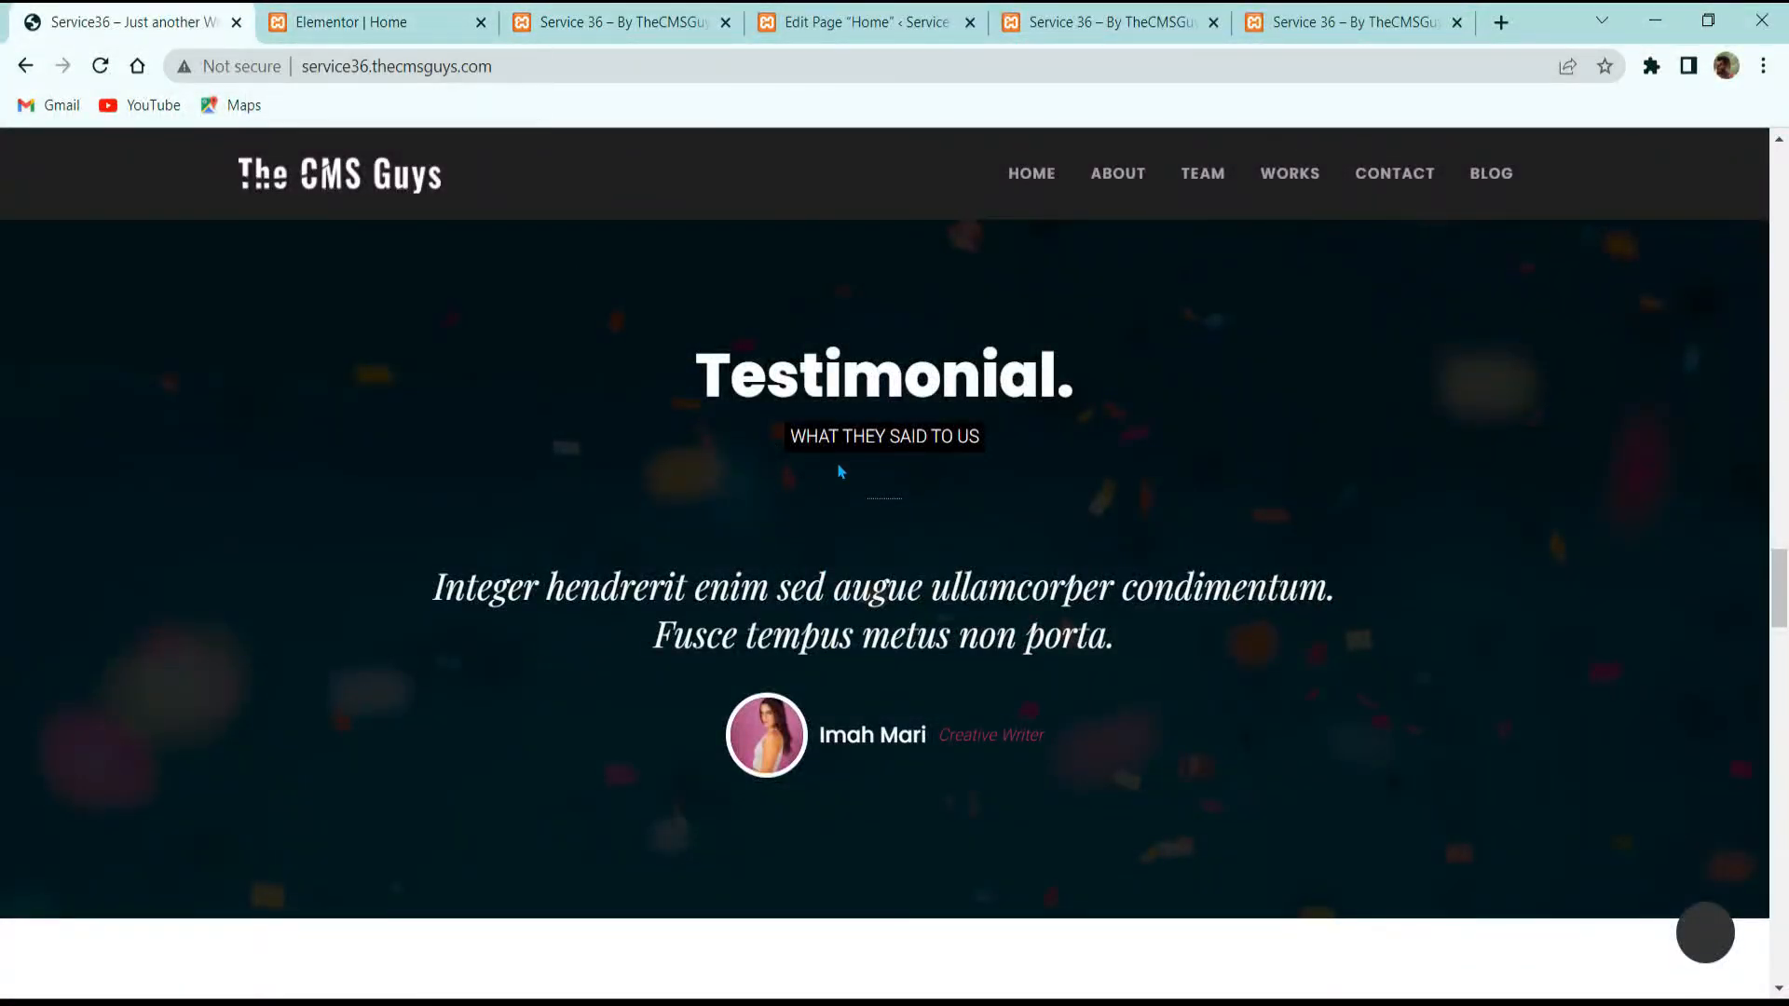
Step: Copy the Services. heading into the new section and retitle it 'Testimonial.'
key("ctrl+Tab")
scroll(1119, 559, "up", 10)
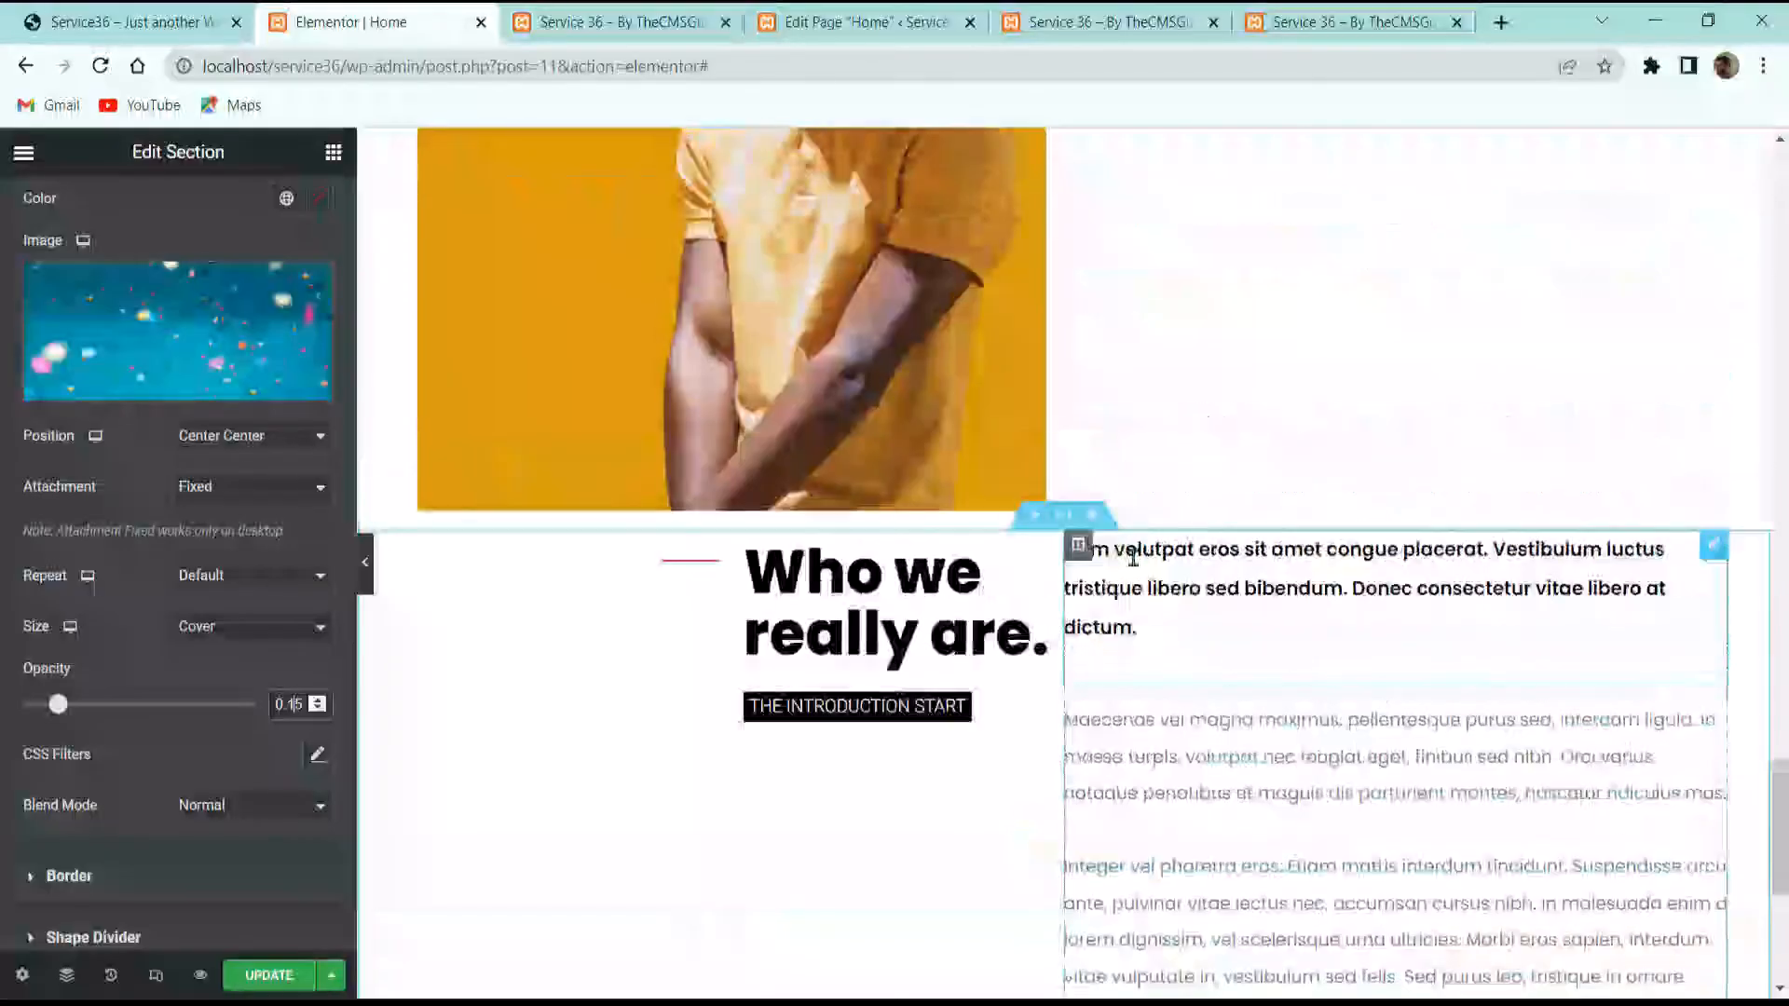
scroll(1078, 597, "up", 15)
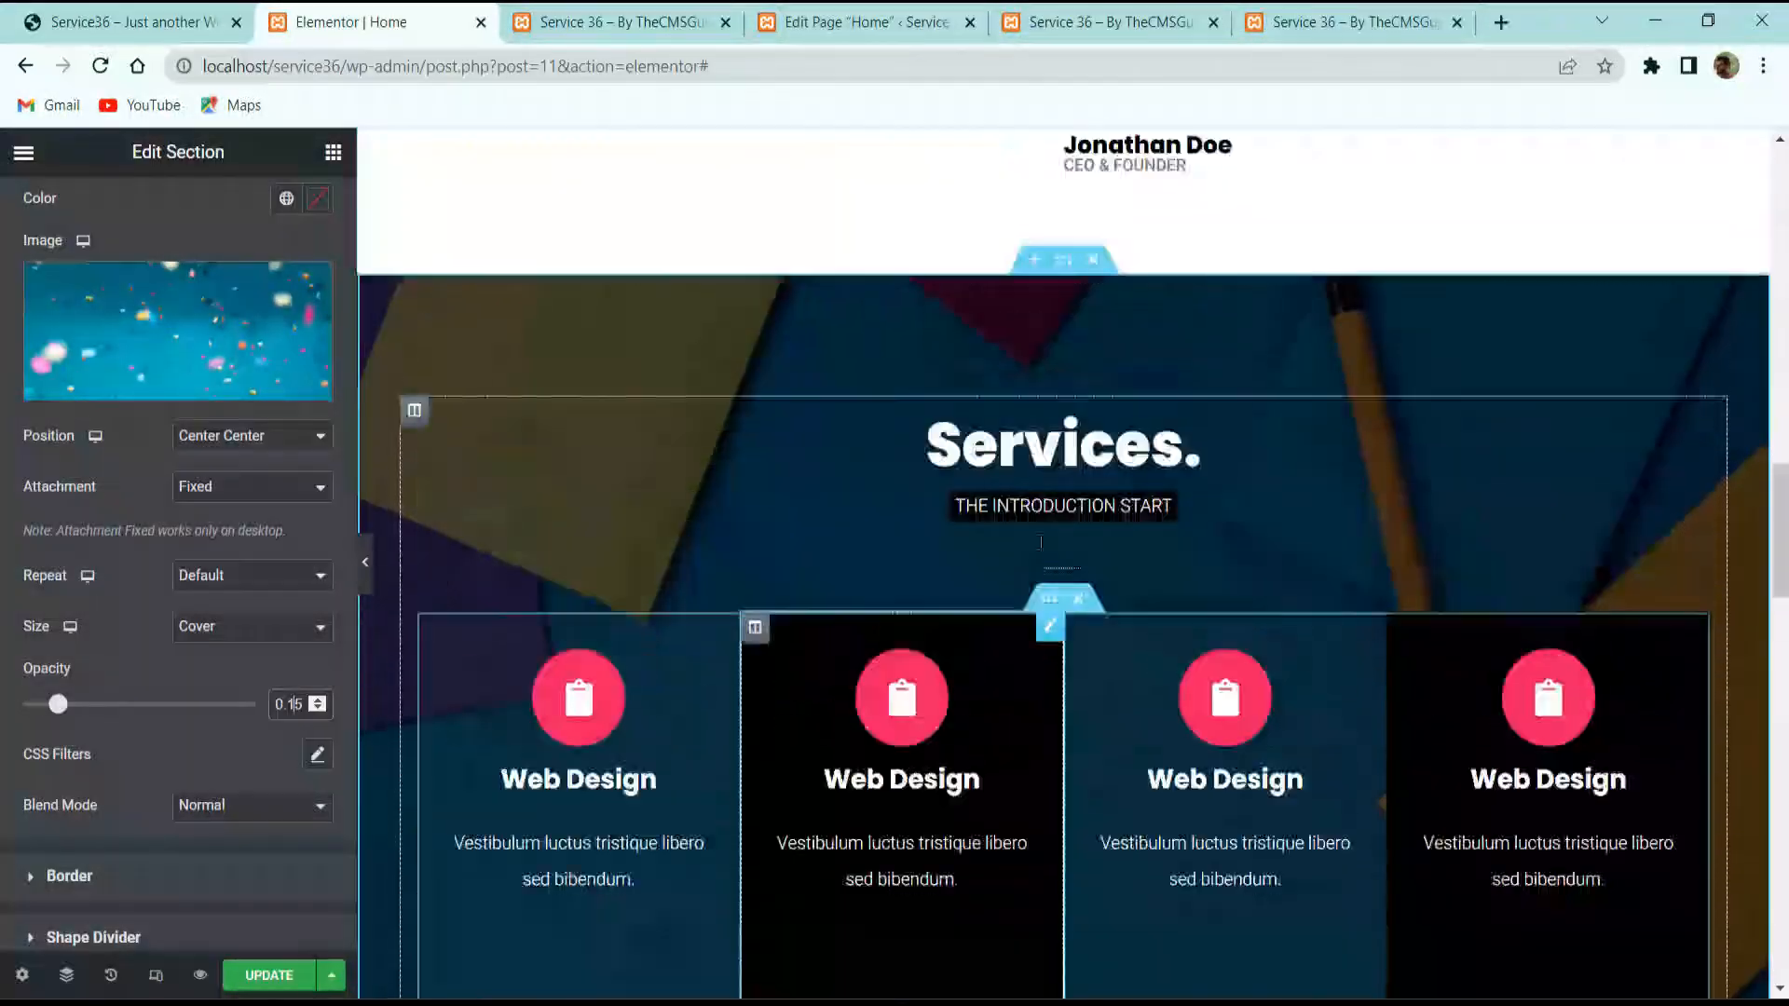
right_click(1049, 488)
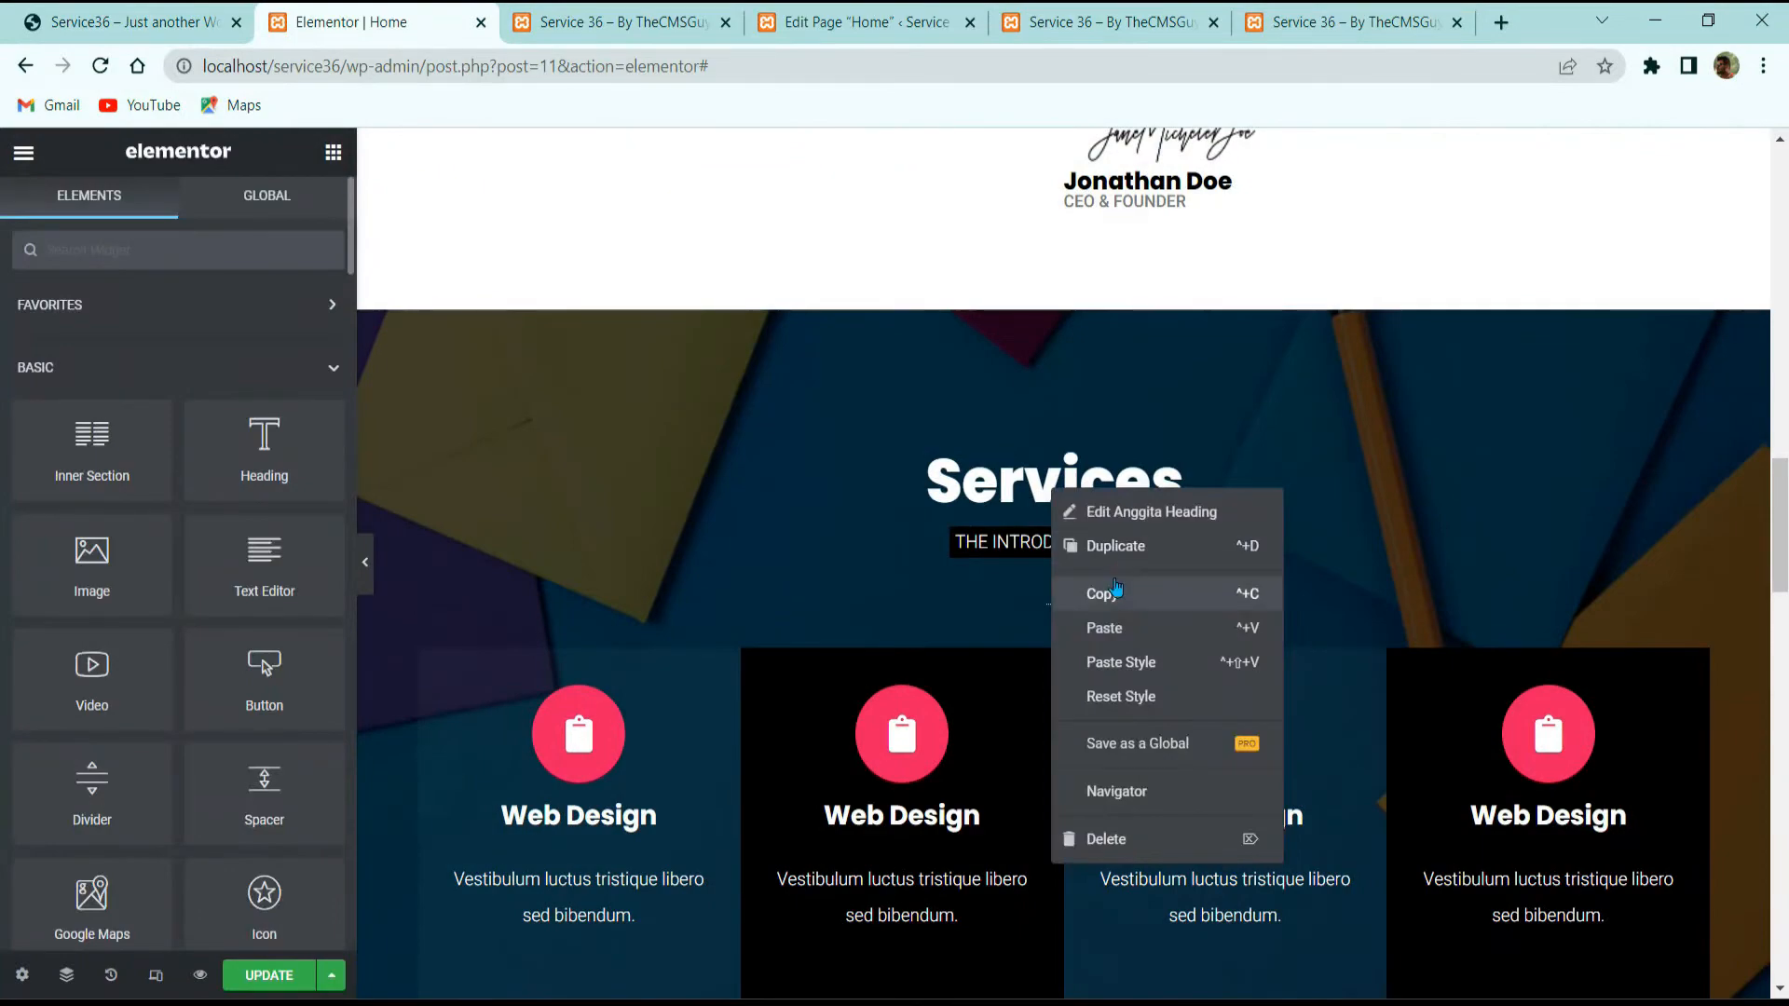
left_click(1113, 589)
scroll(1437, 482, "down", 4)
scroll(1050, 723, "down", 15)
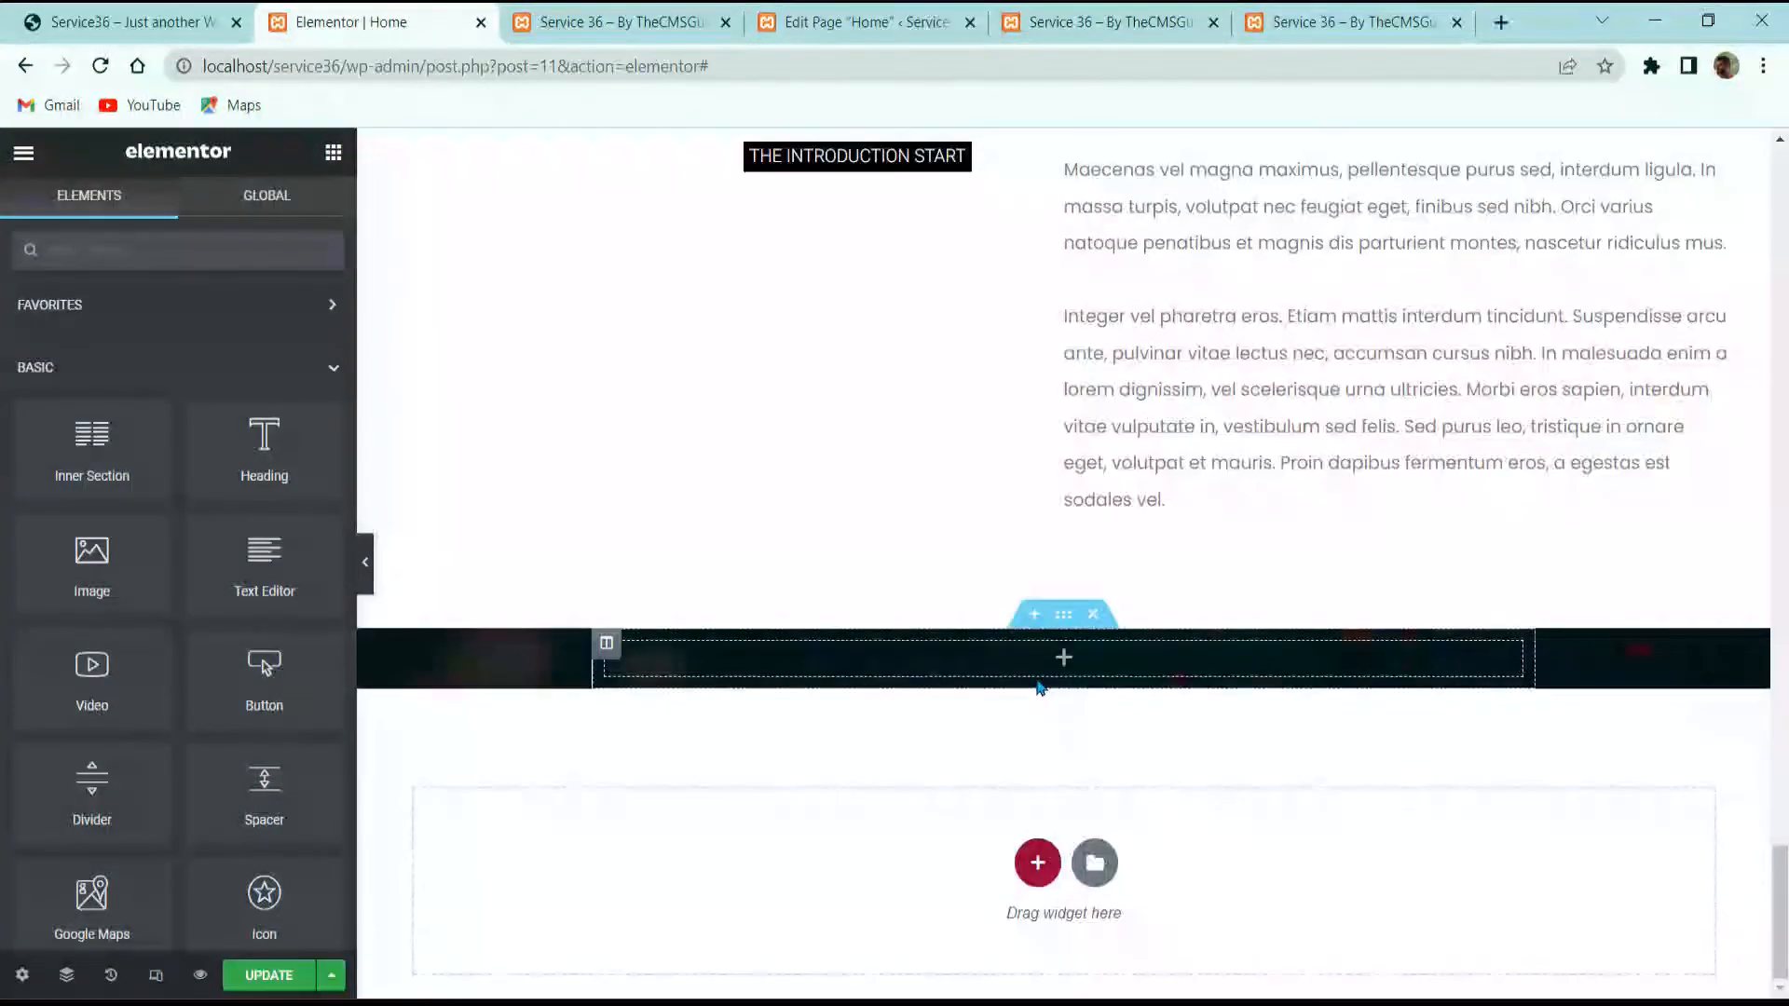
right_click(1050, 663)
left_click(1103, 811)
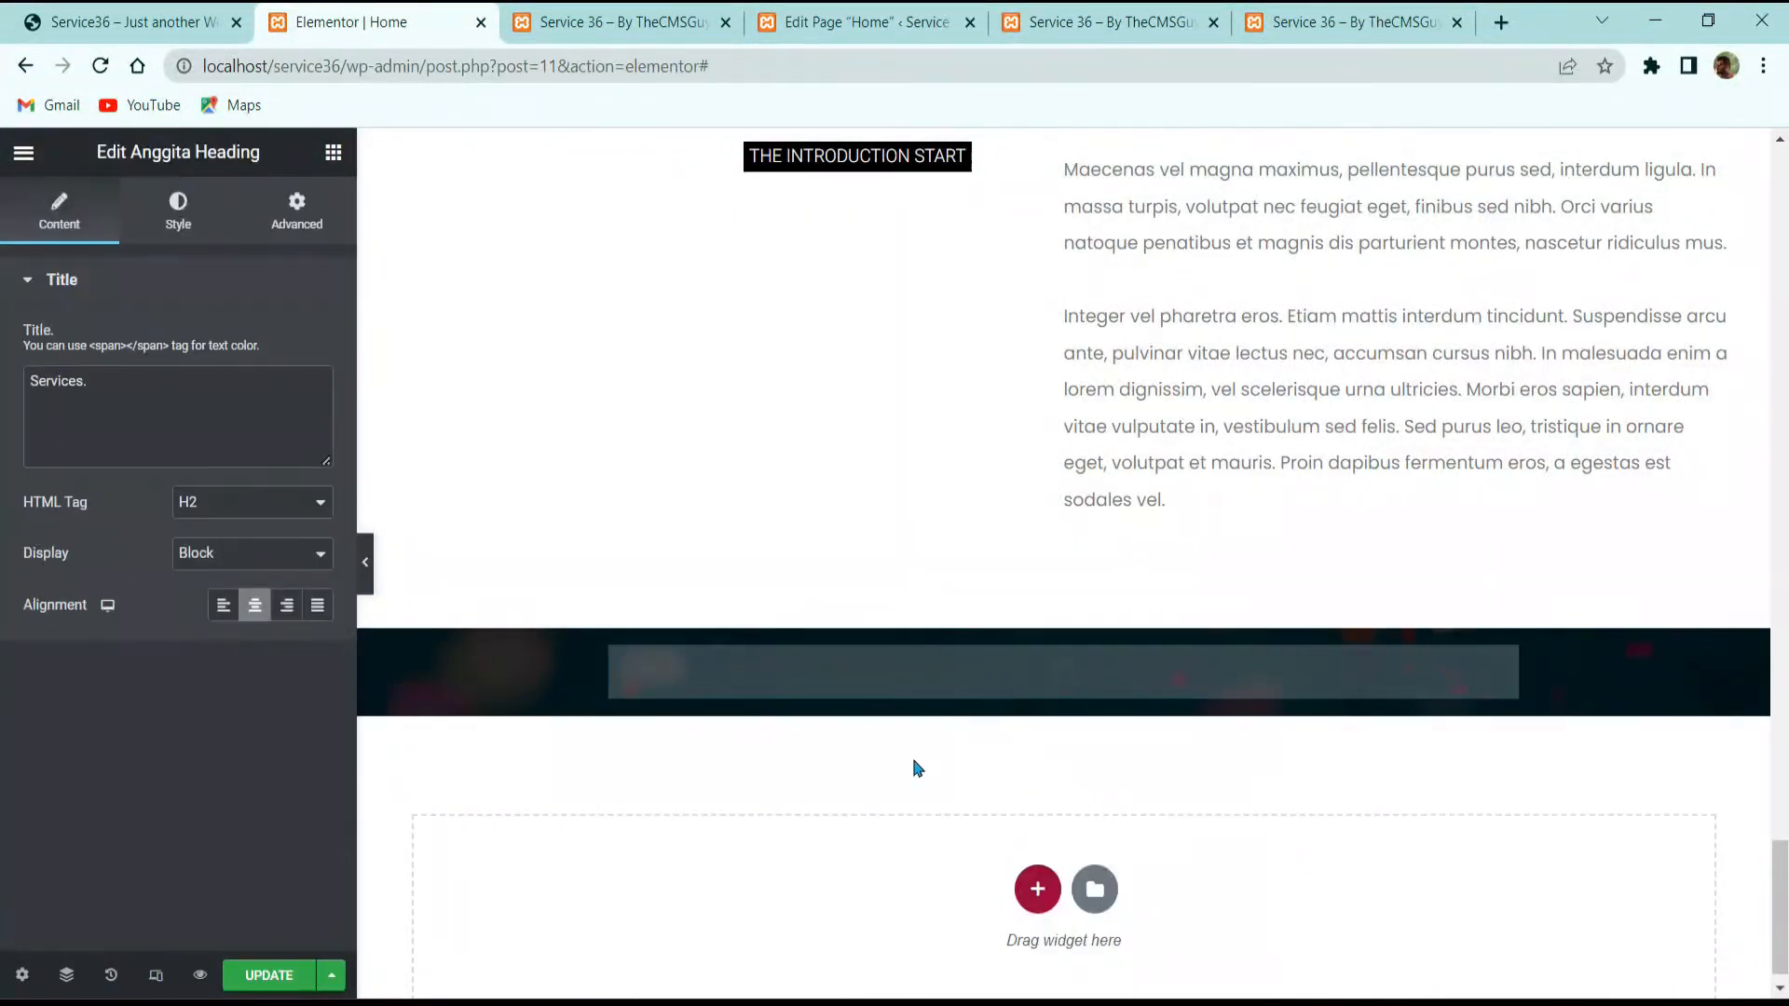
left_click(126, 21)
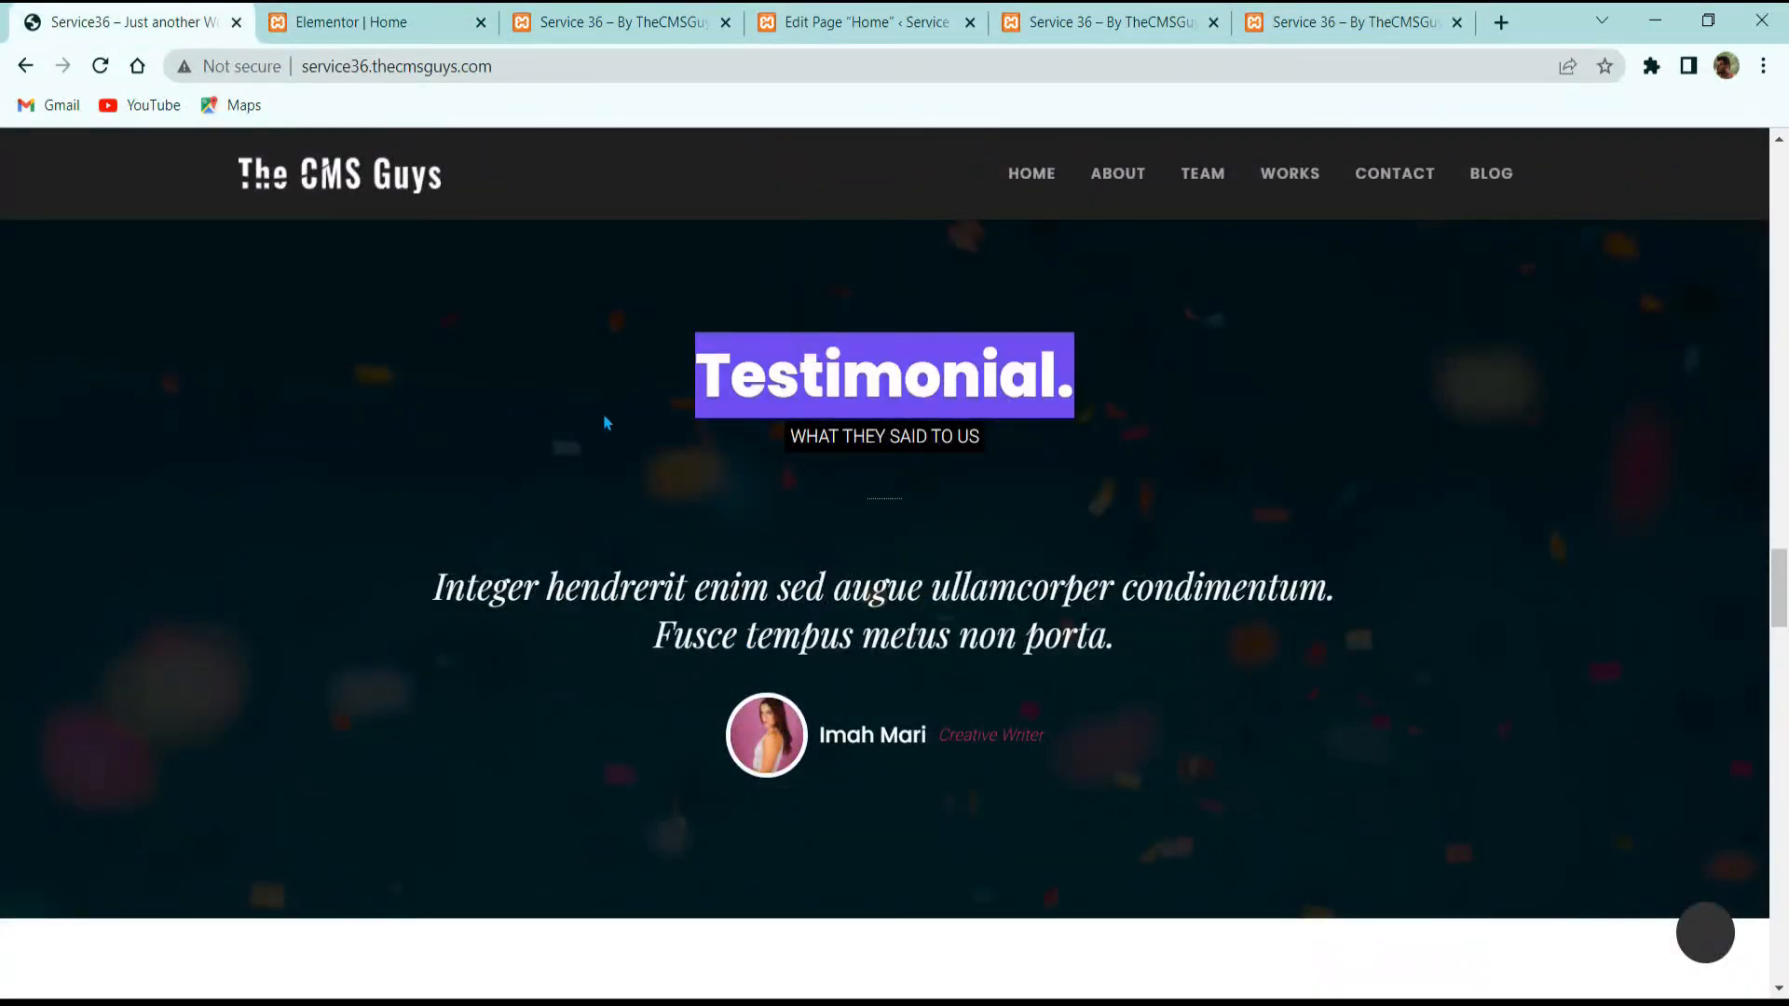
left_click(372, 21)
left_click(234, 444)
key("ctrl+a")
key("ctrl+v")
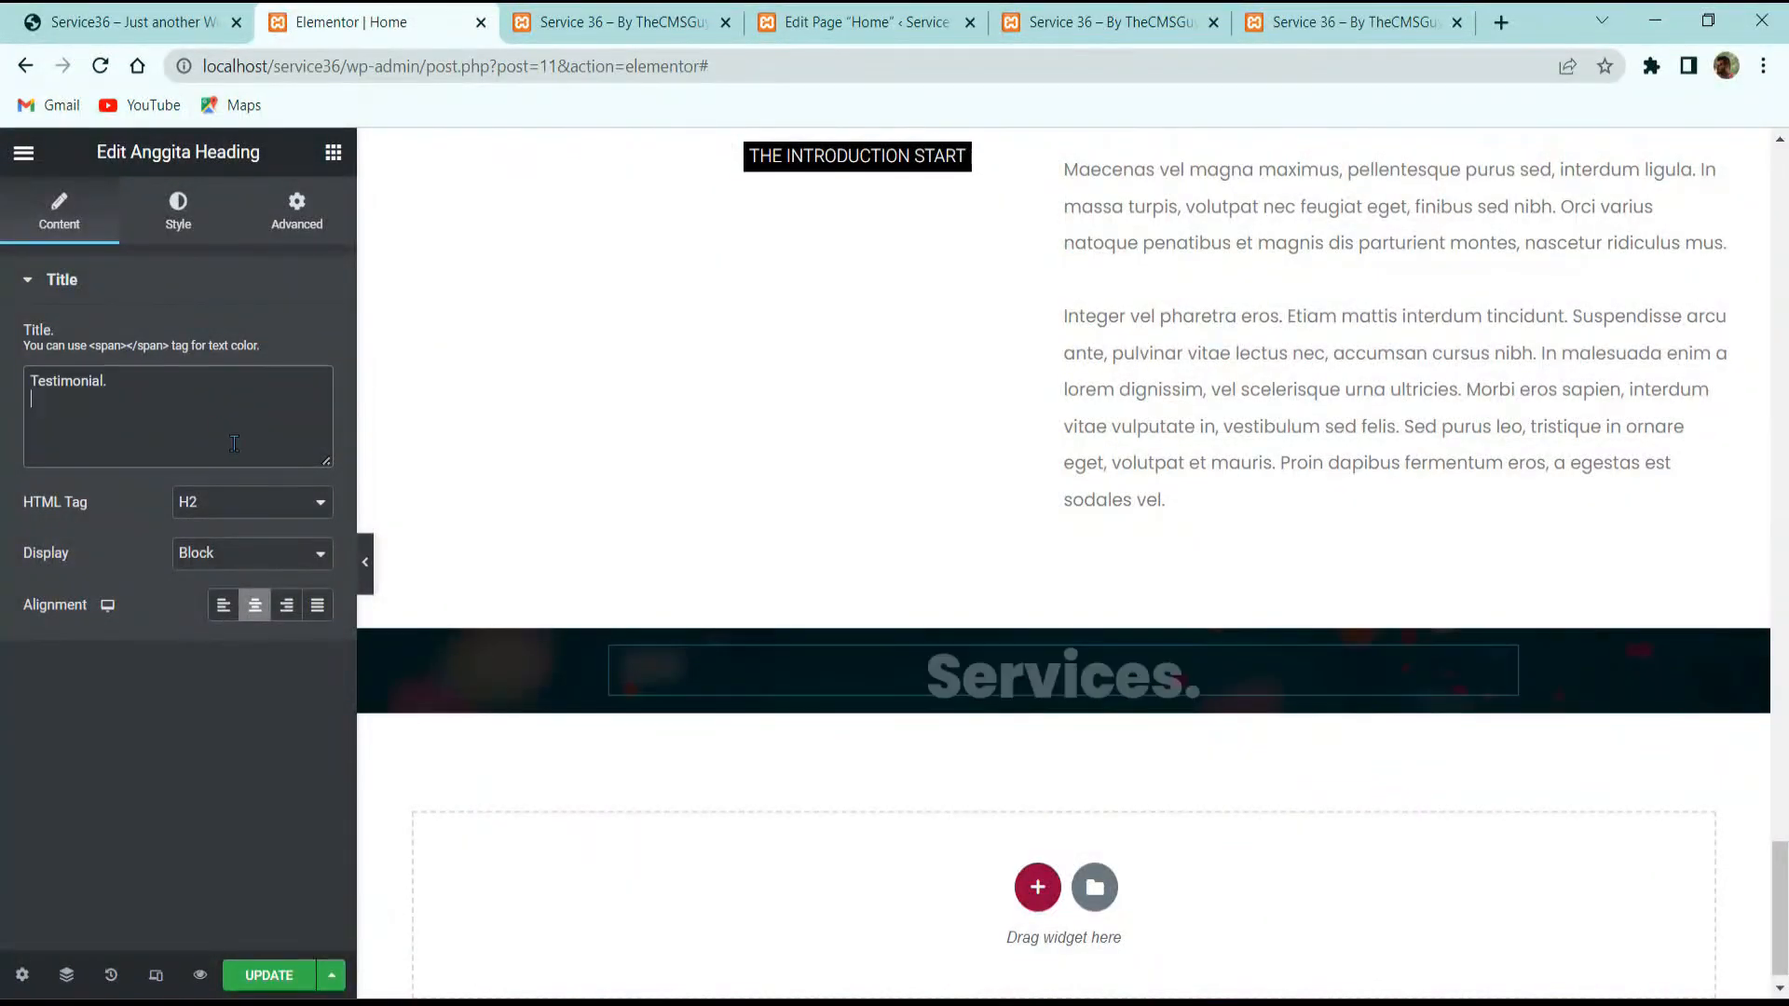
Step: Copy the THE INTRODUCTION START subtitle and paste it below the Testimonial. heading
scroll(978, 597, "up", 15)
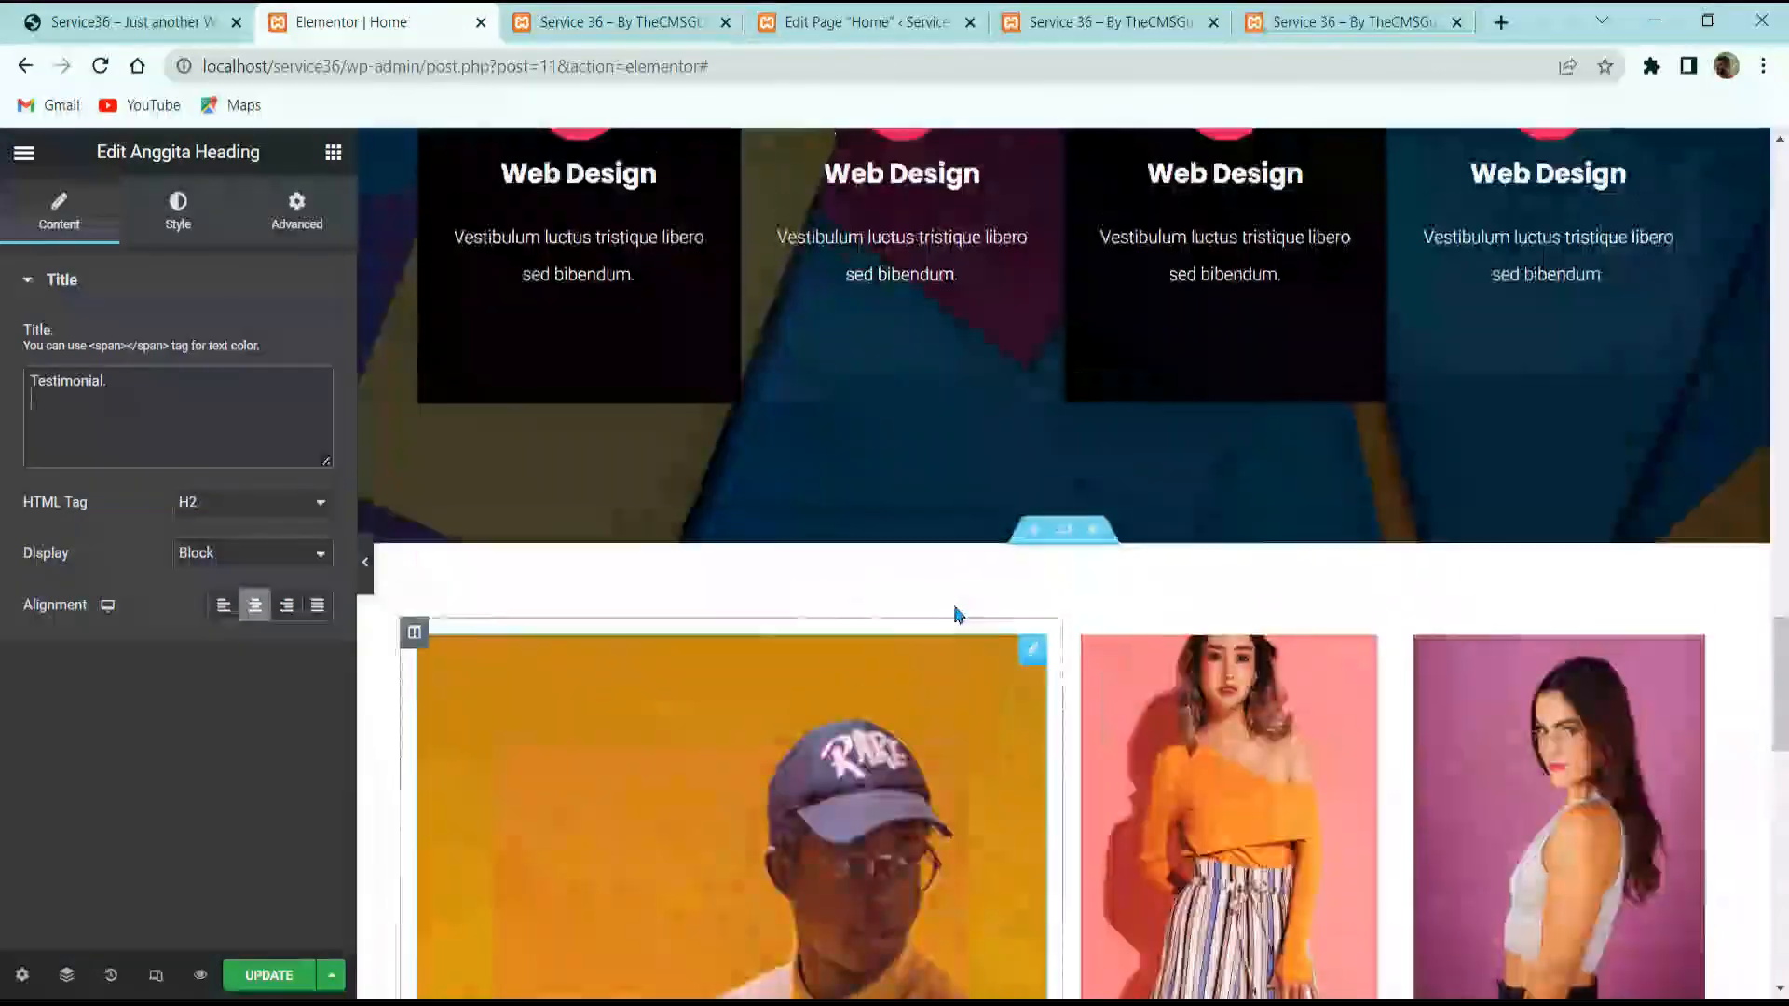
scroll(957, 615, "up", 14)
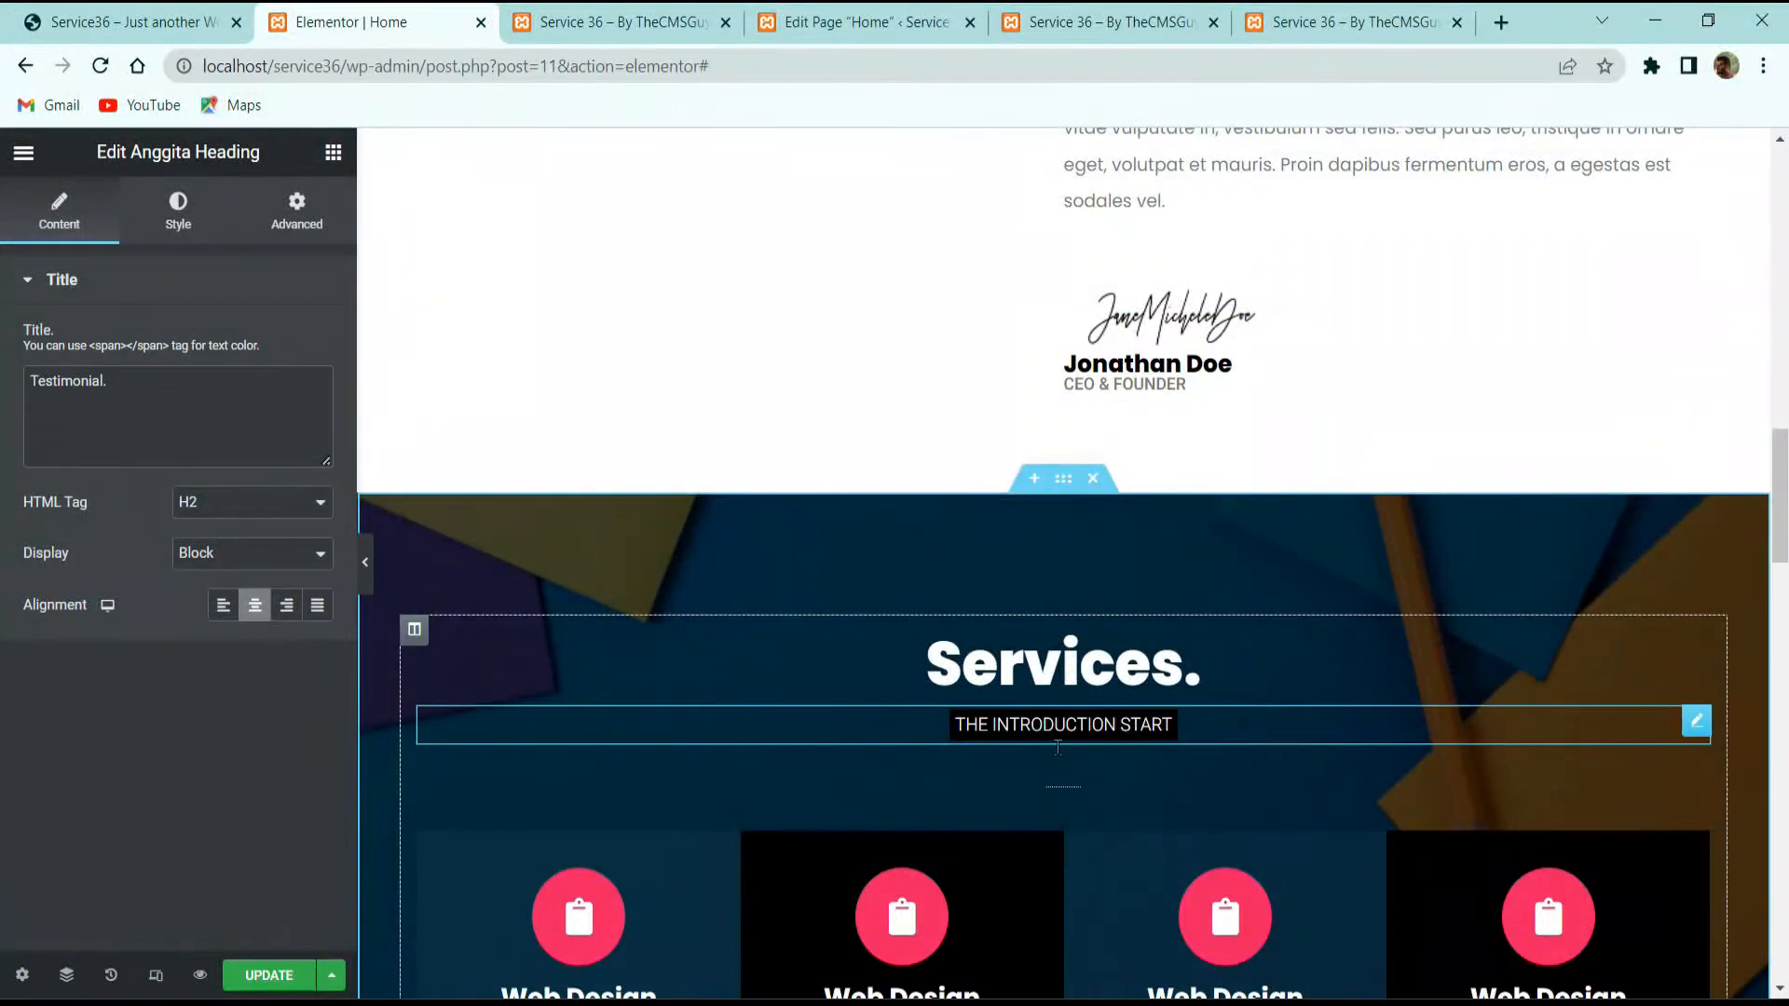
right_click(1058, 747)
left_click(1081, 723)
scroll(1084, 779, "up", 8)
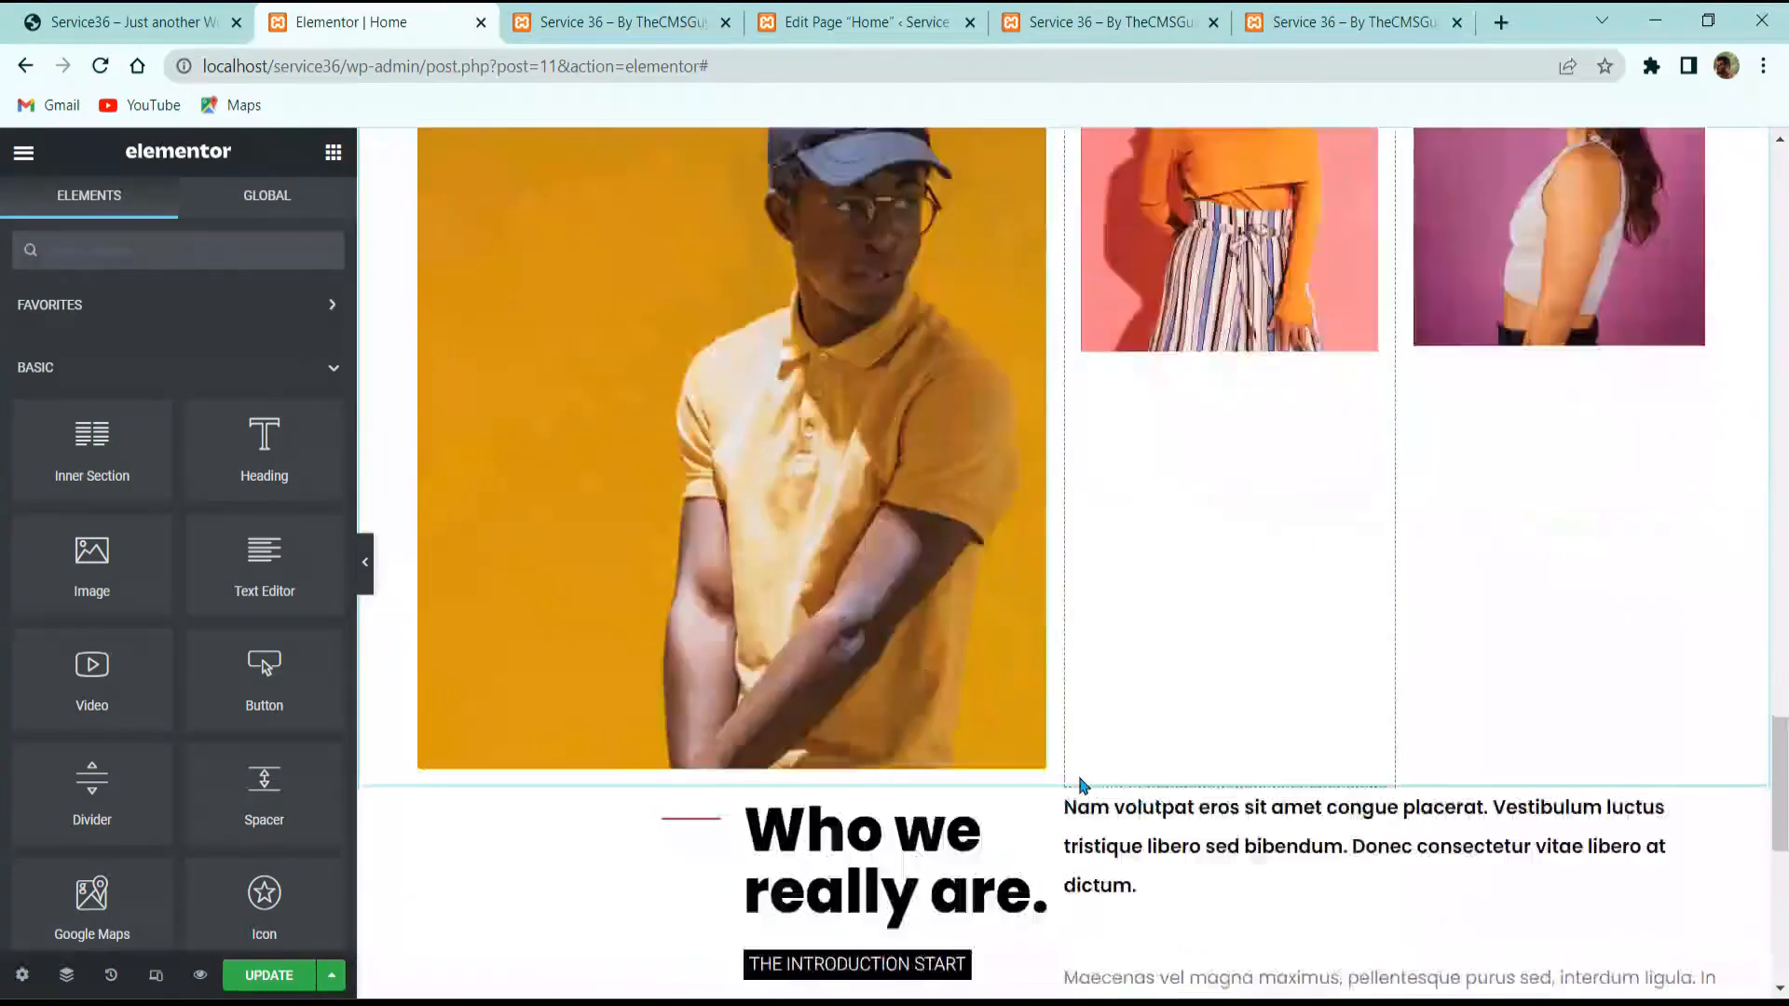
scroll(1084, 785, "down", 8)
right_click(1058, 676)
left_click(1111, 758)
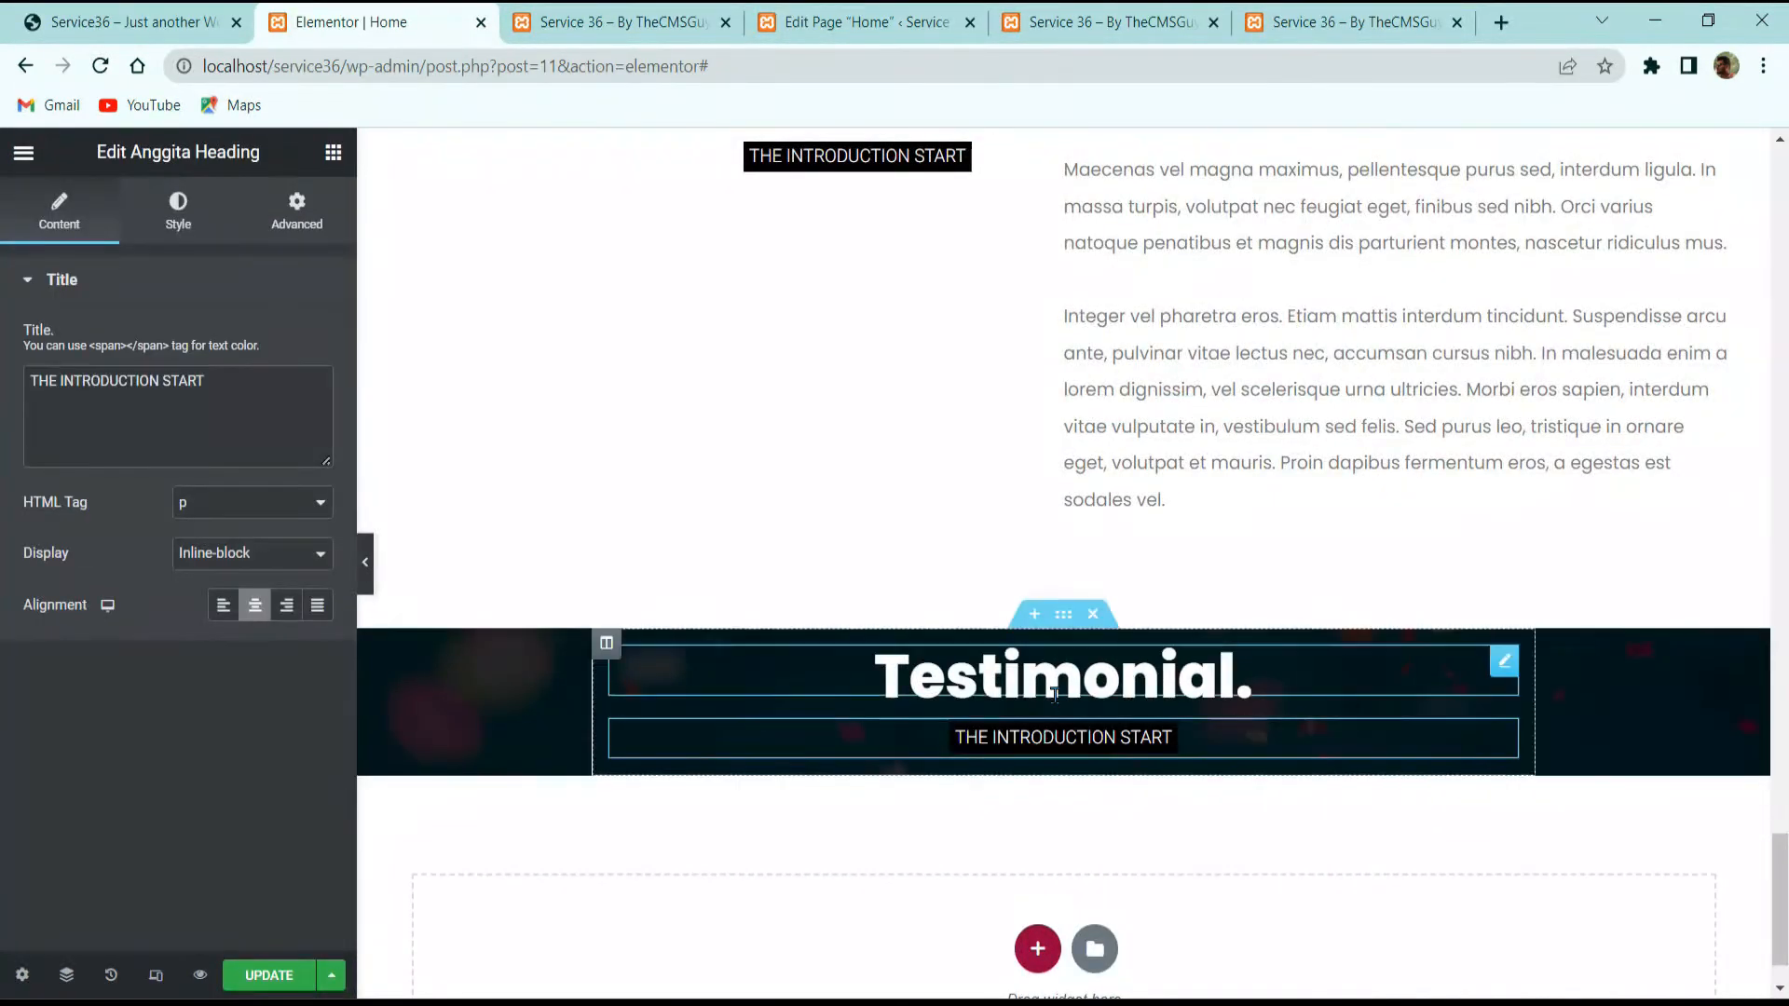
Step: Copy the short divider from the Services section and paste it under the subtitle
scroll(1146, 694, "up", 20)
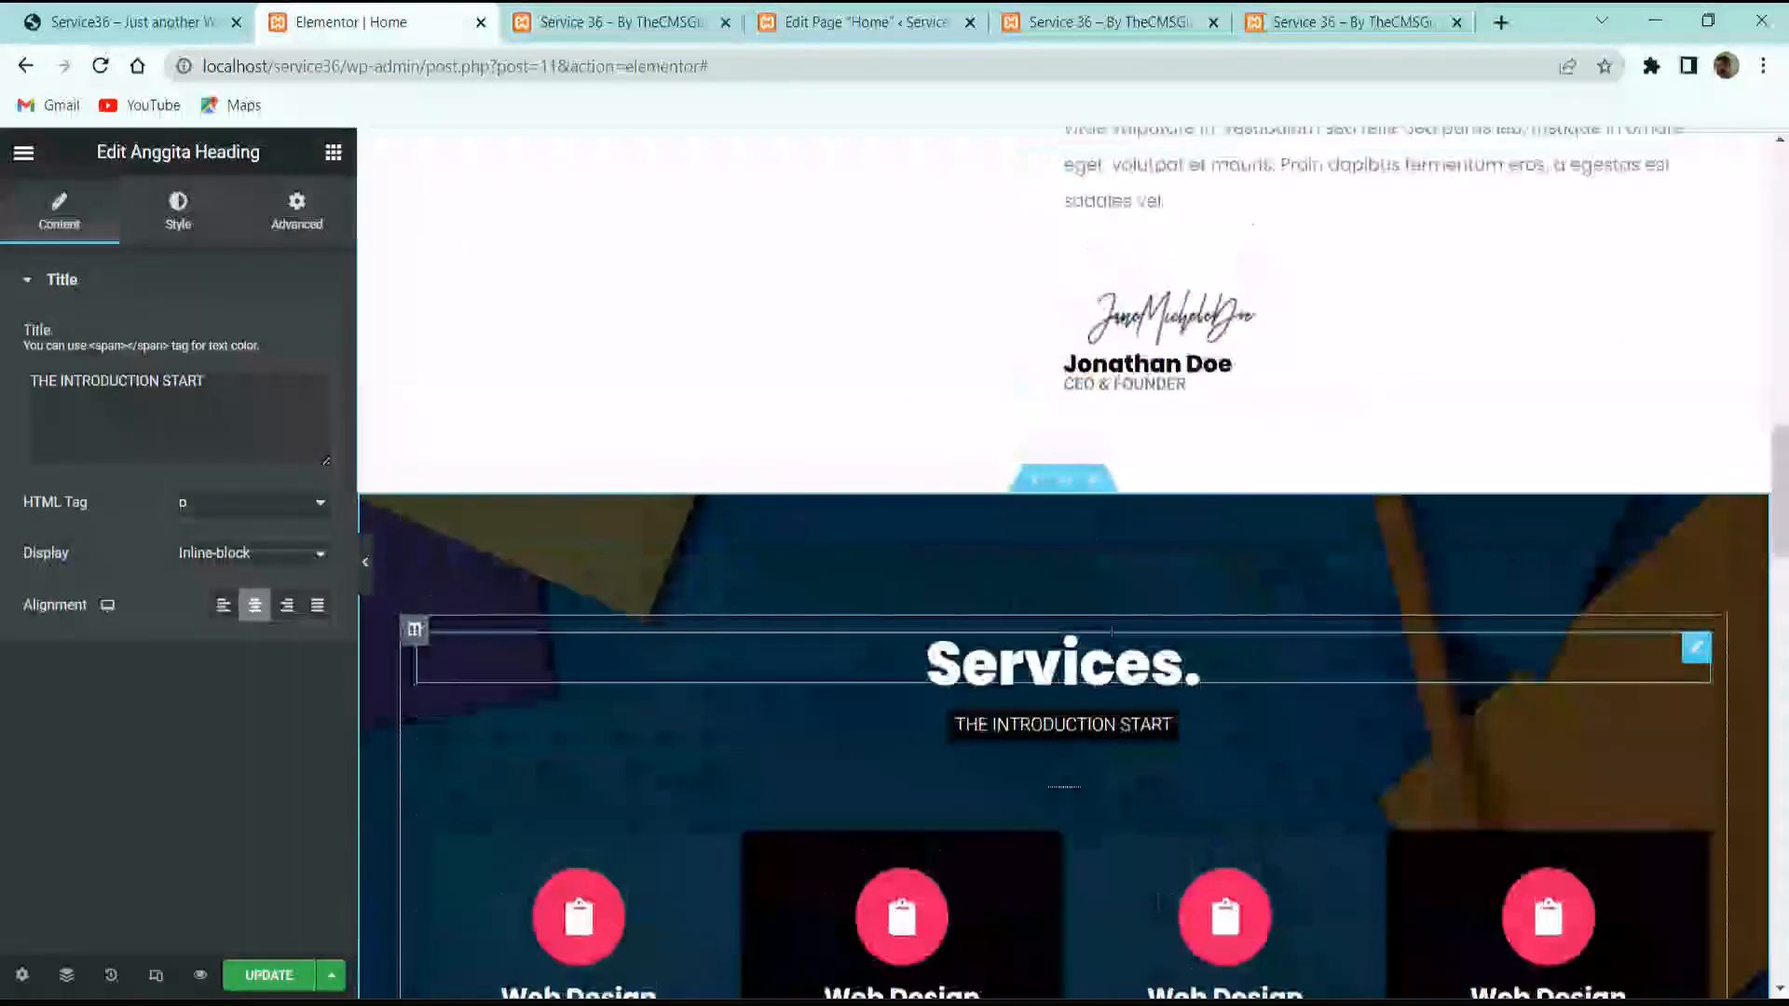
right_click(1109, 785)
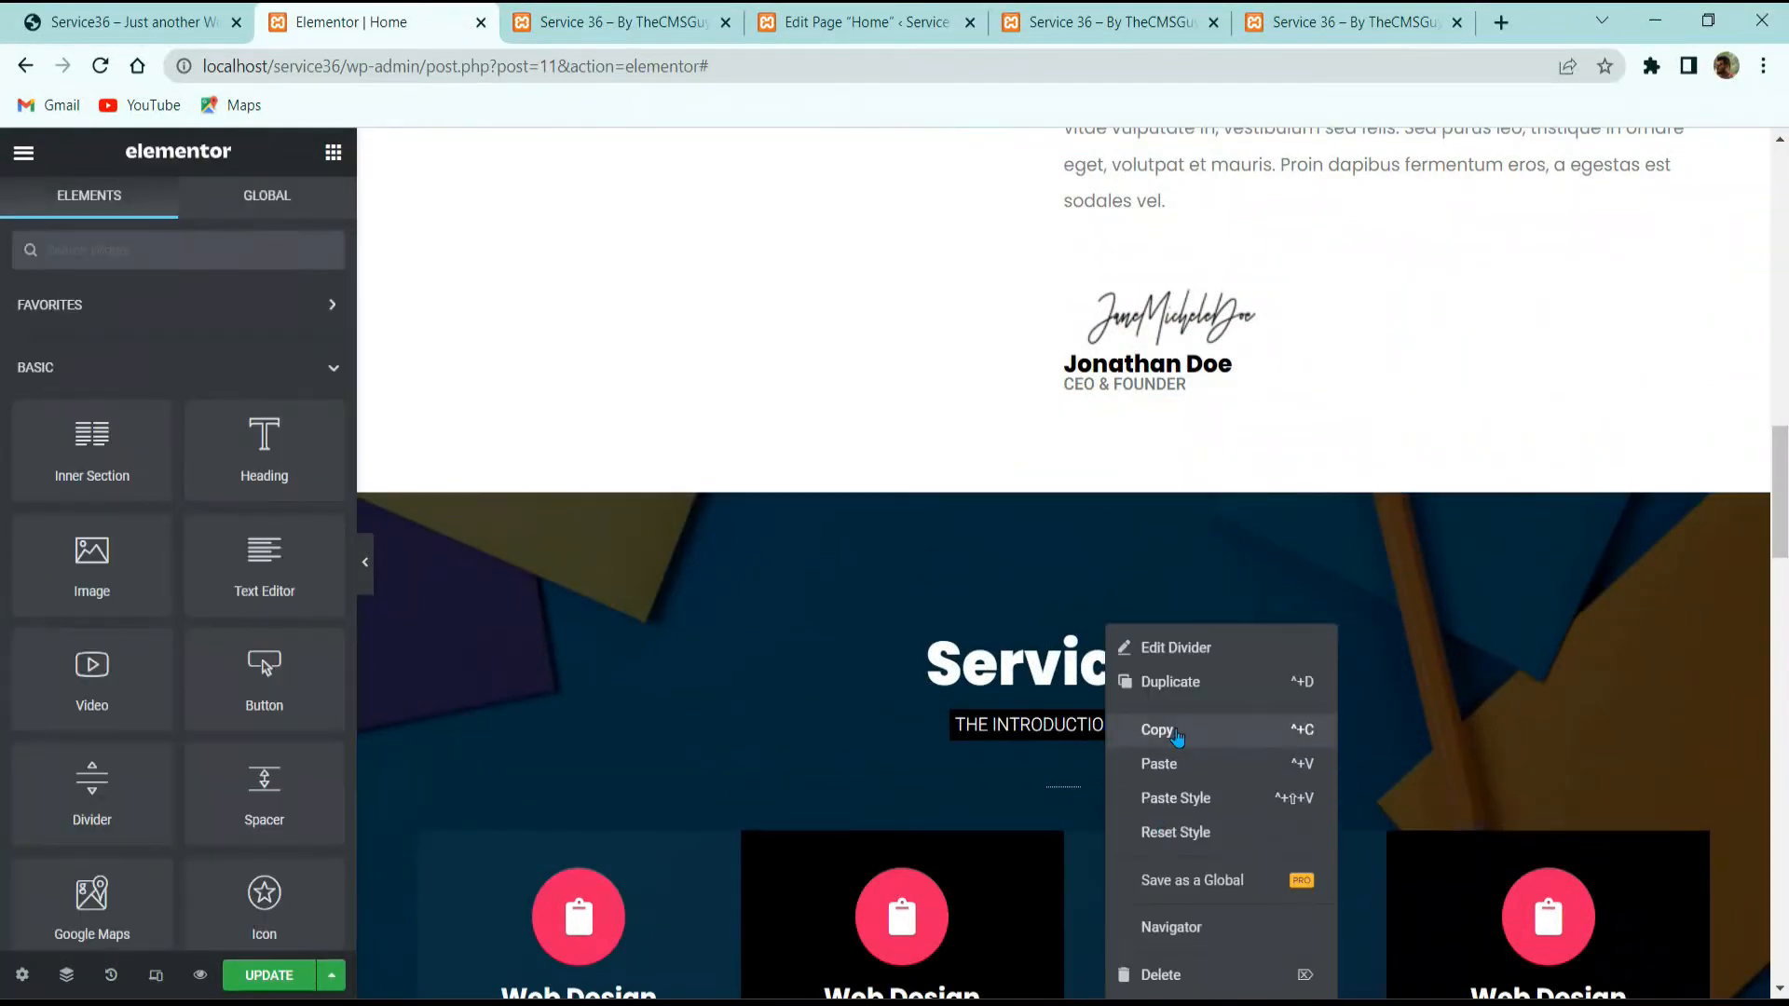
left_click(1156, 730)
key("ctrl+1")
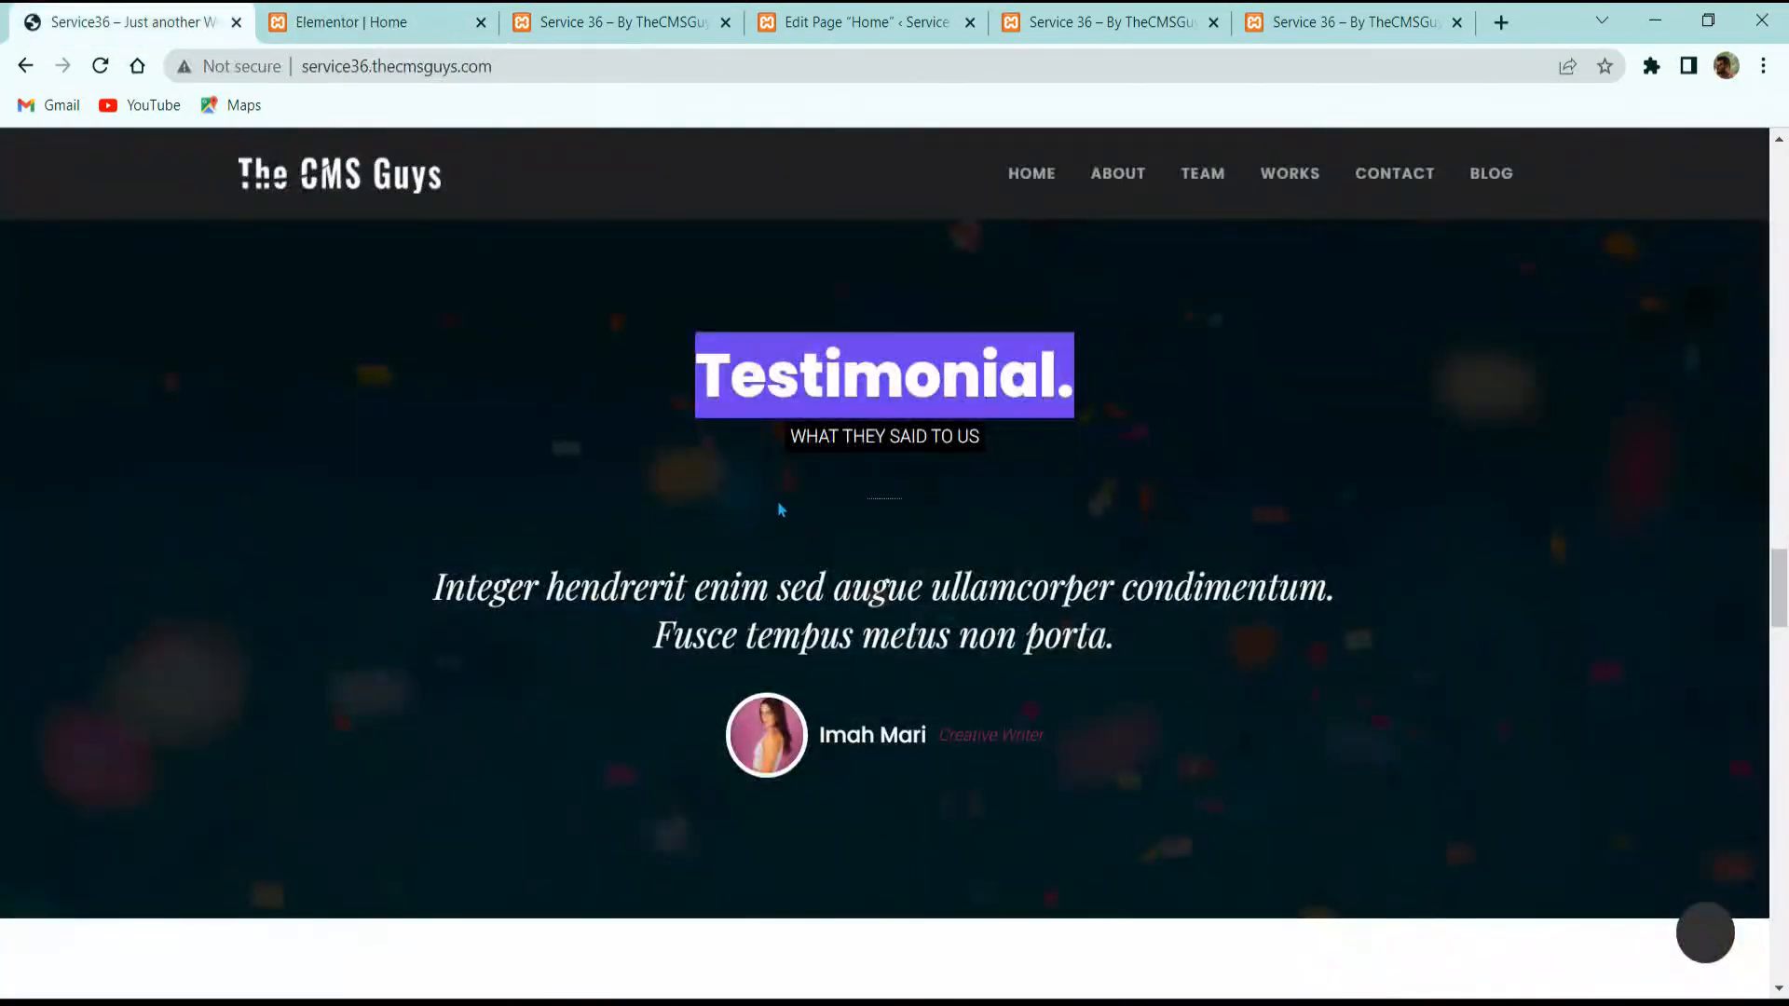
left_click(367, 19)
scroll(926, 591, "down", 15)
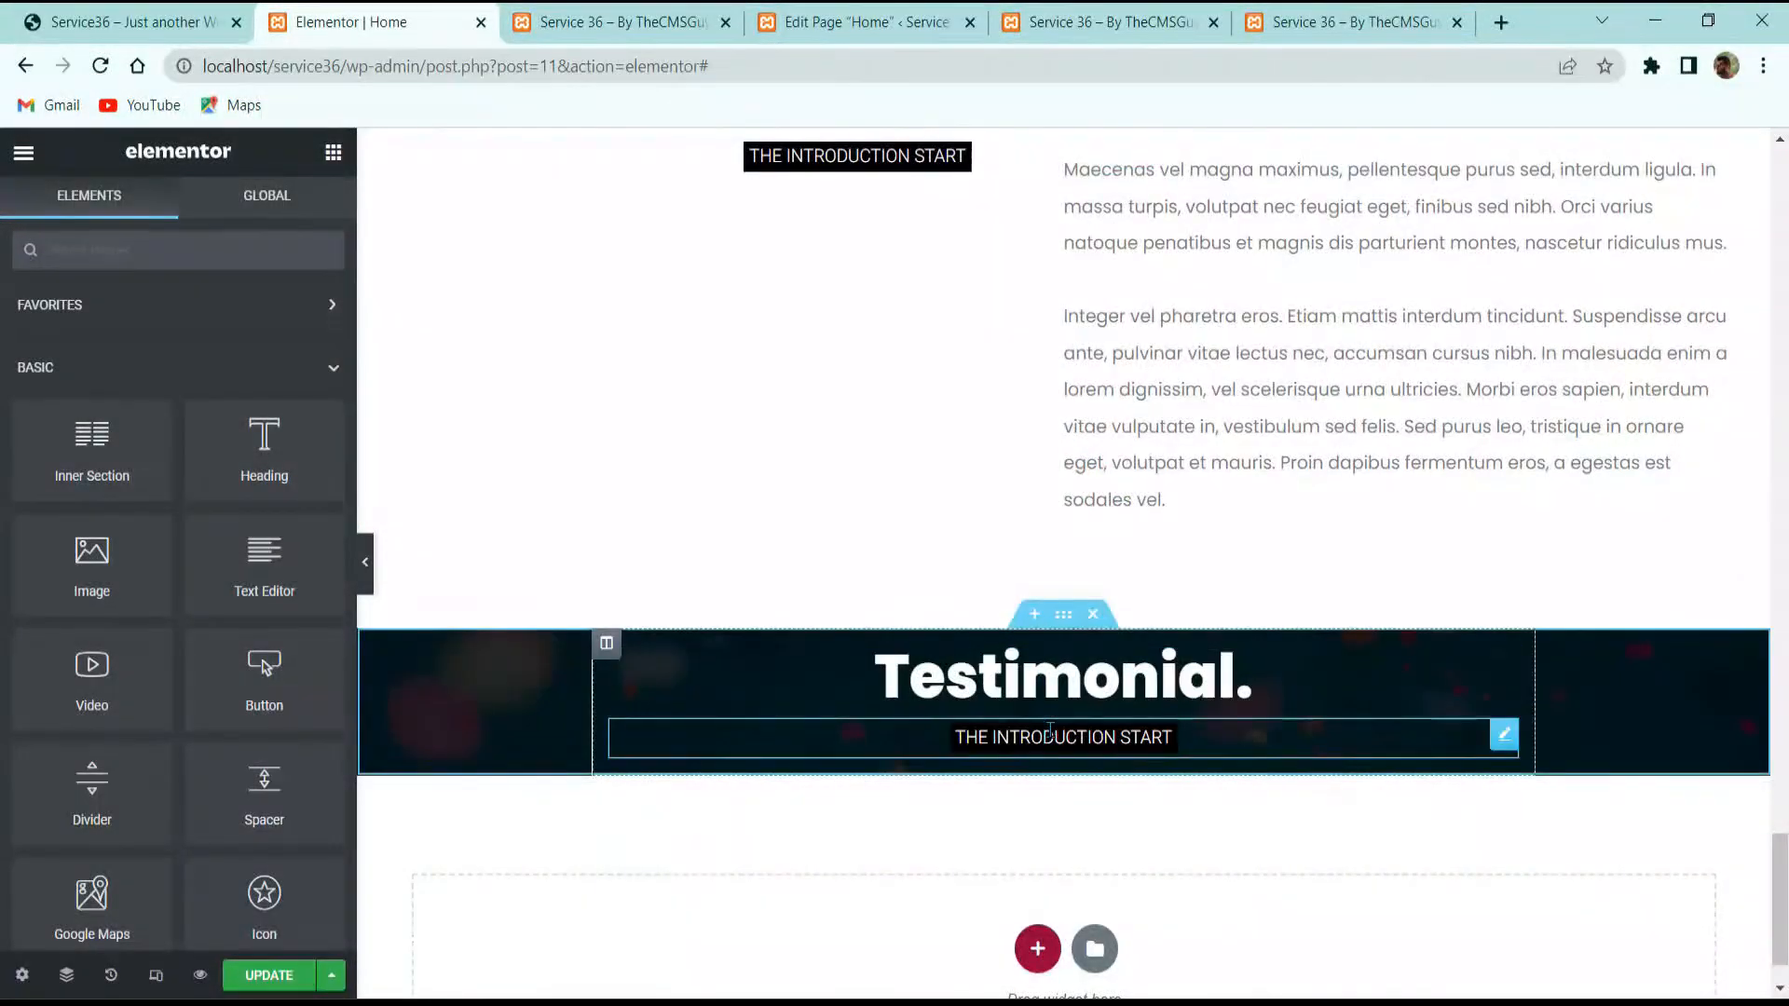
right_click(1046, 687)
left_click(1130, 761)
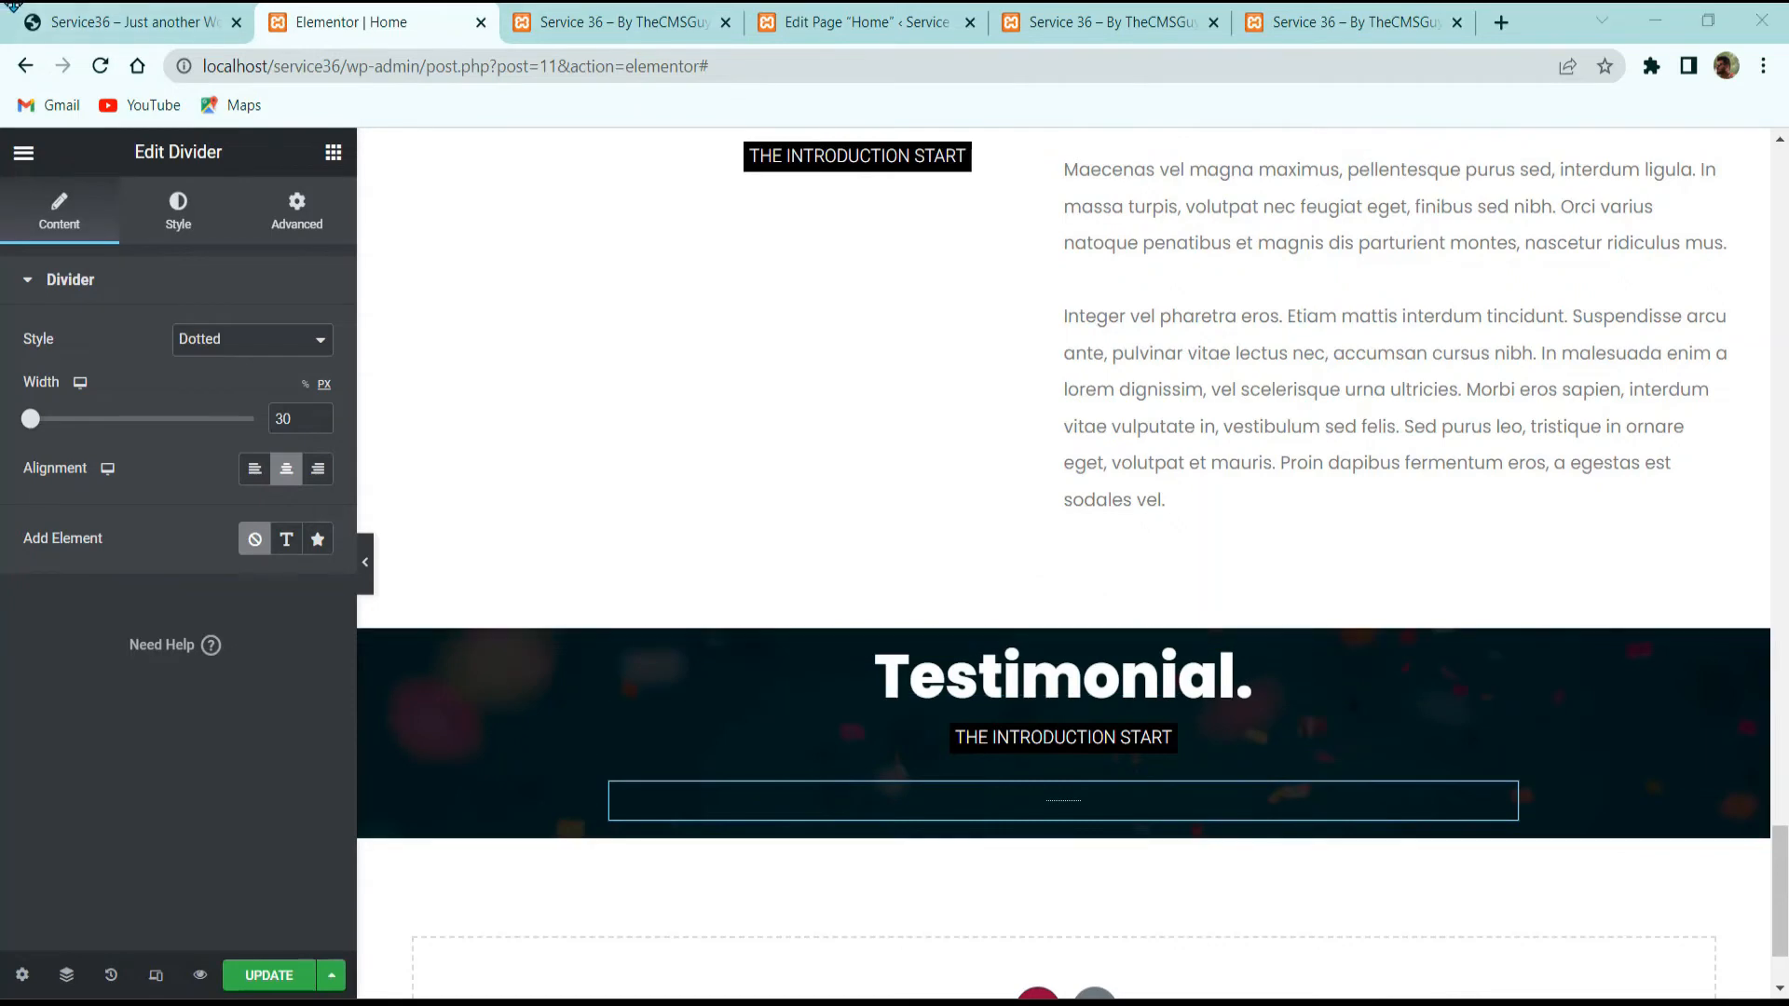
left_click(93, 22)
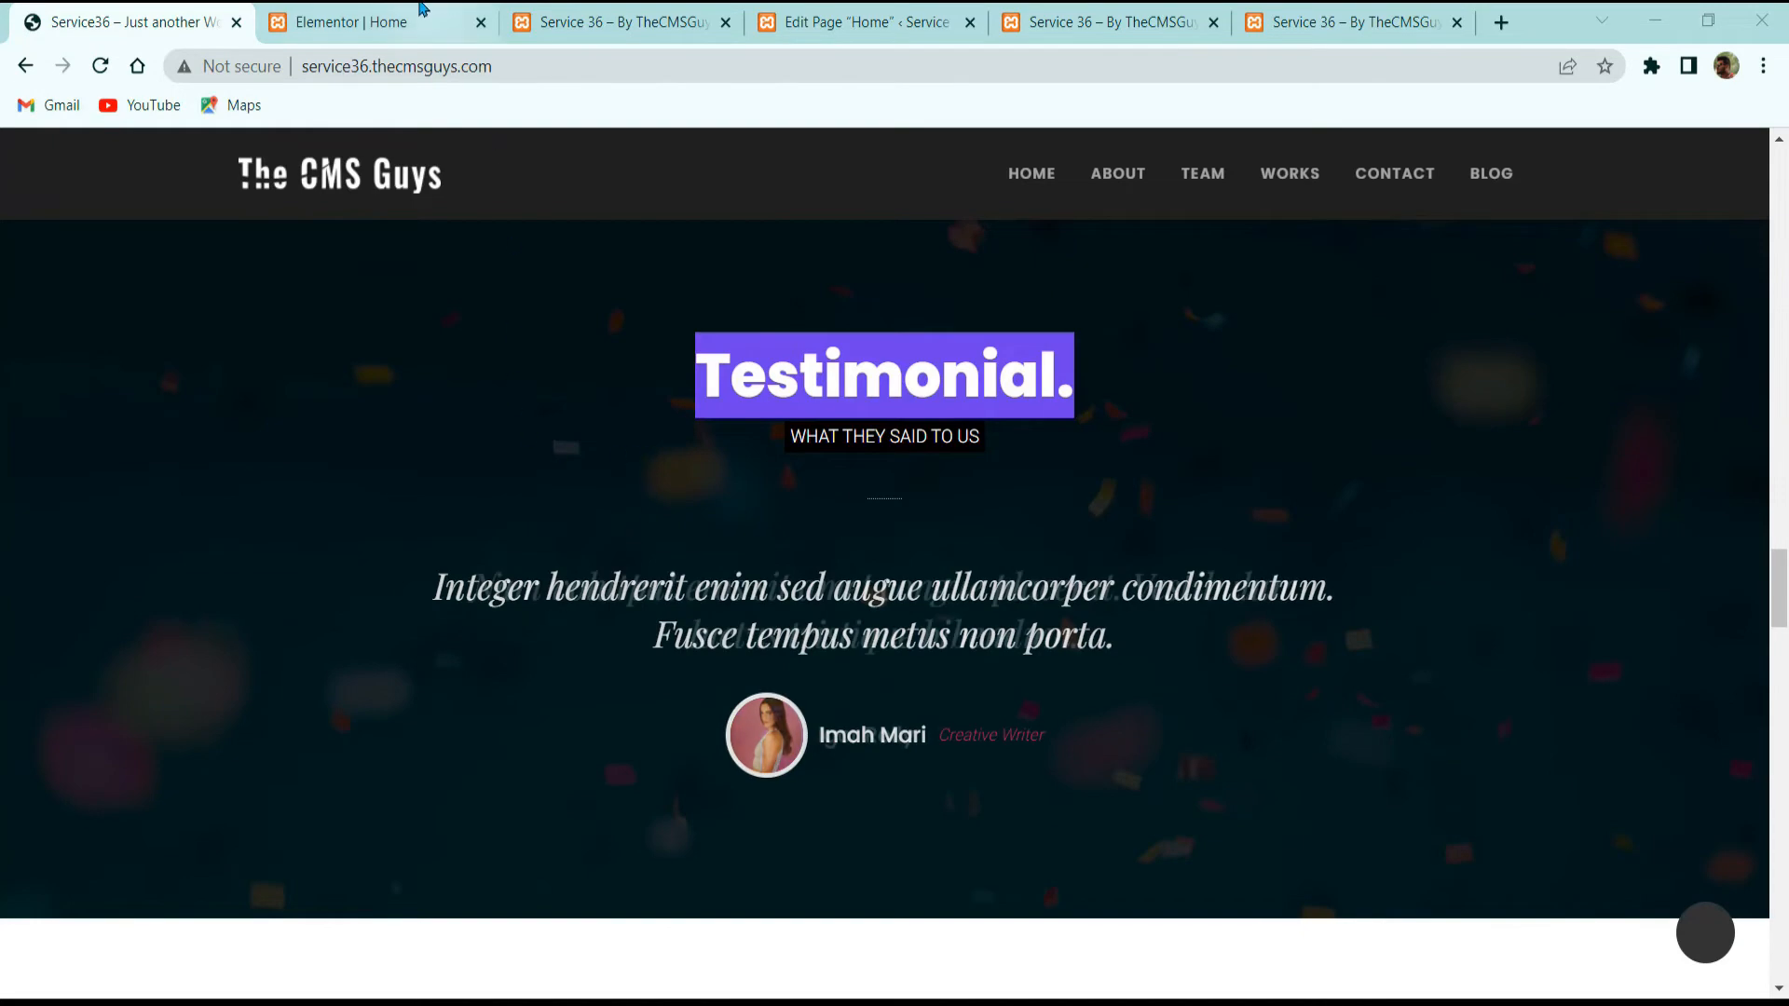
Step: Place an Anggita Testimonial widget, found by searching 'test', below the divider and delete one placeholder entry
key("ctrl+Tab")
left_click(333, 153)
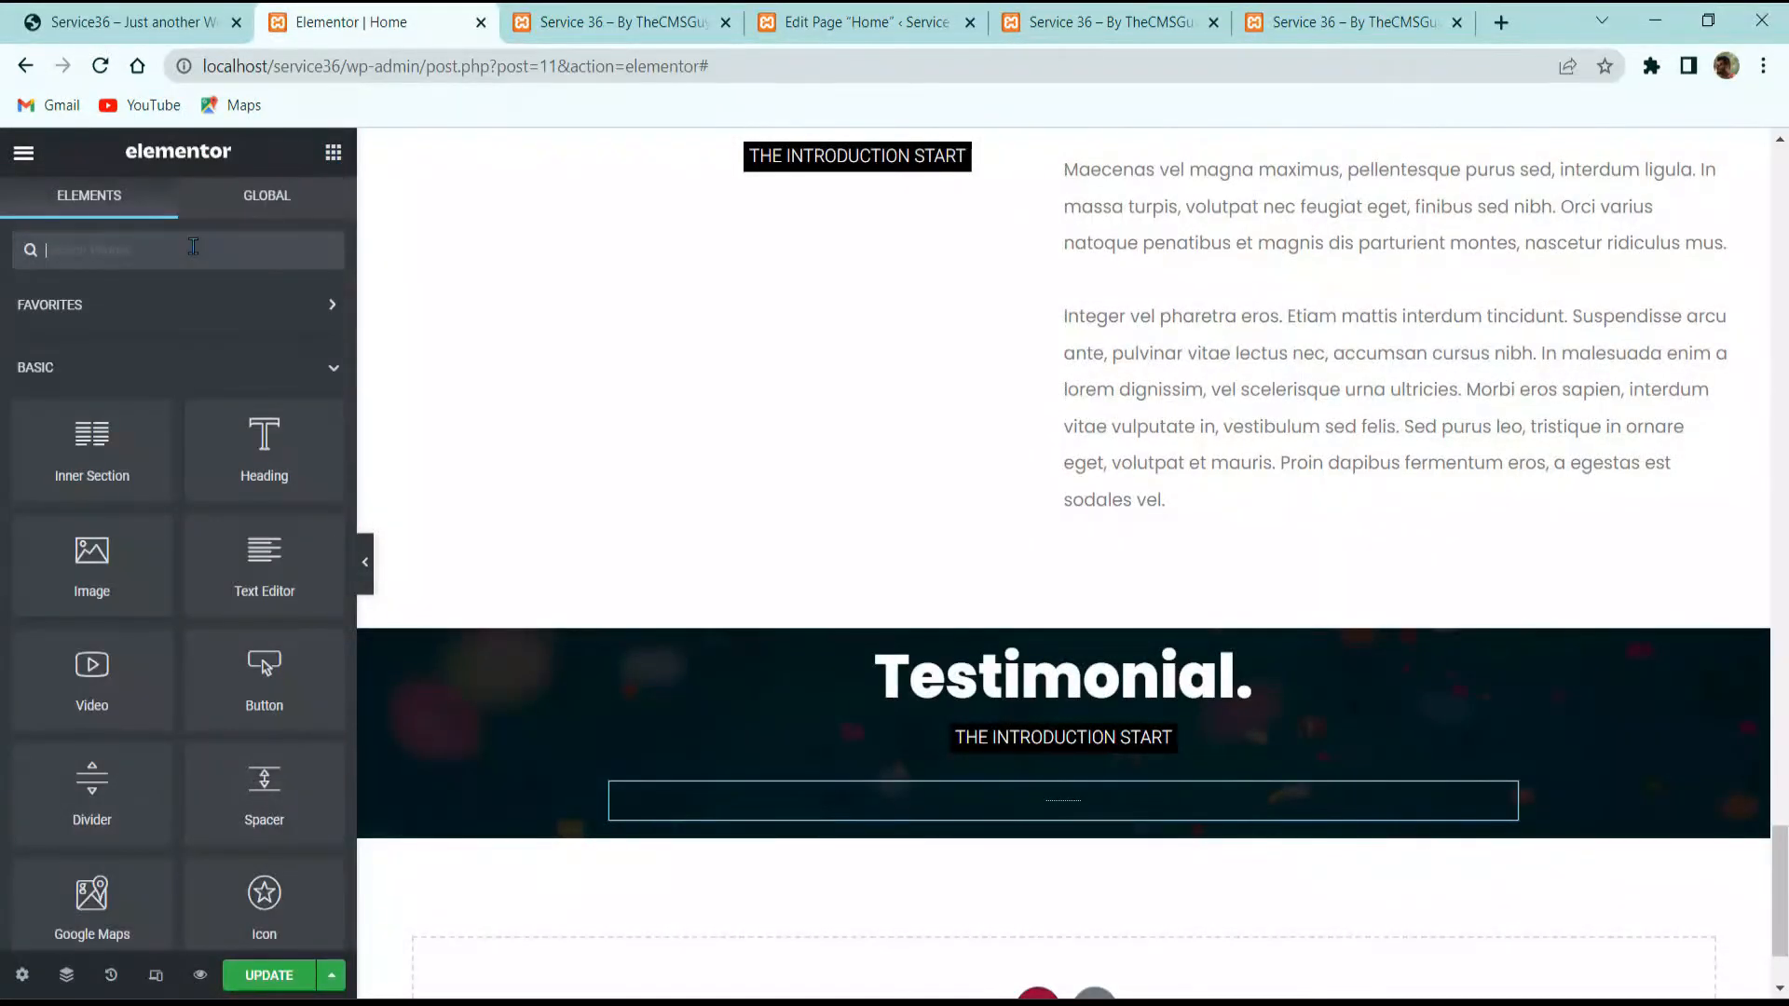
left_click(188, 249)
type("testi")
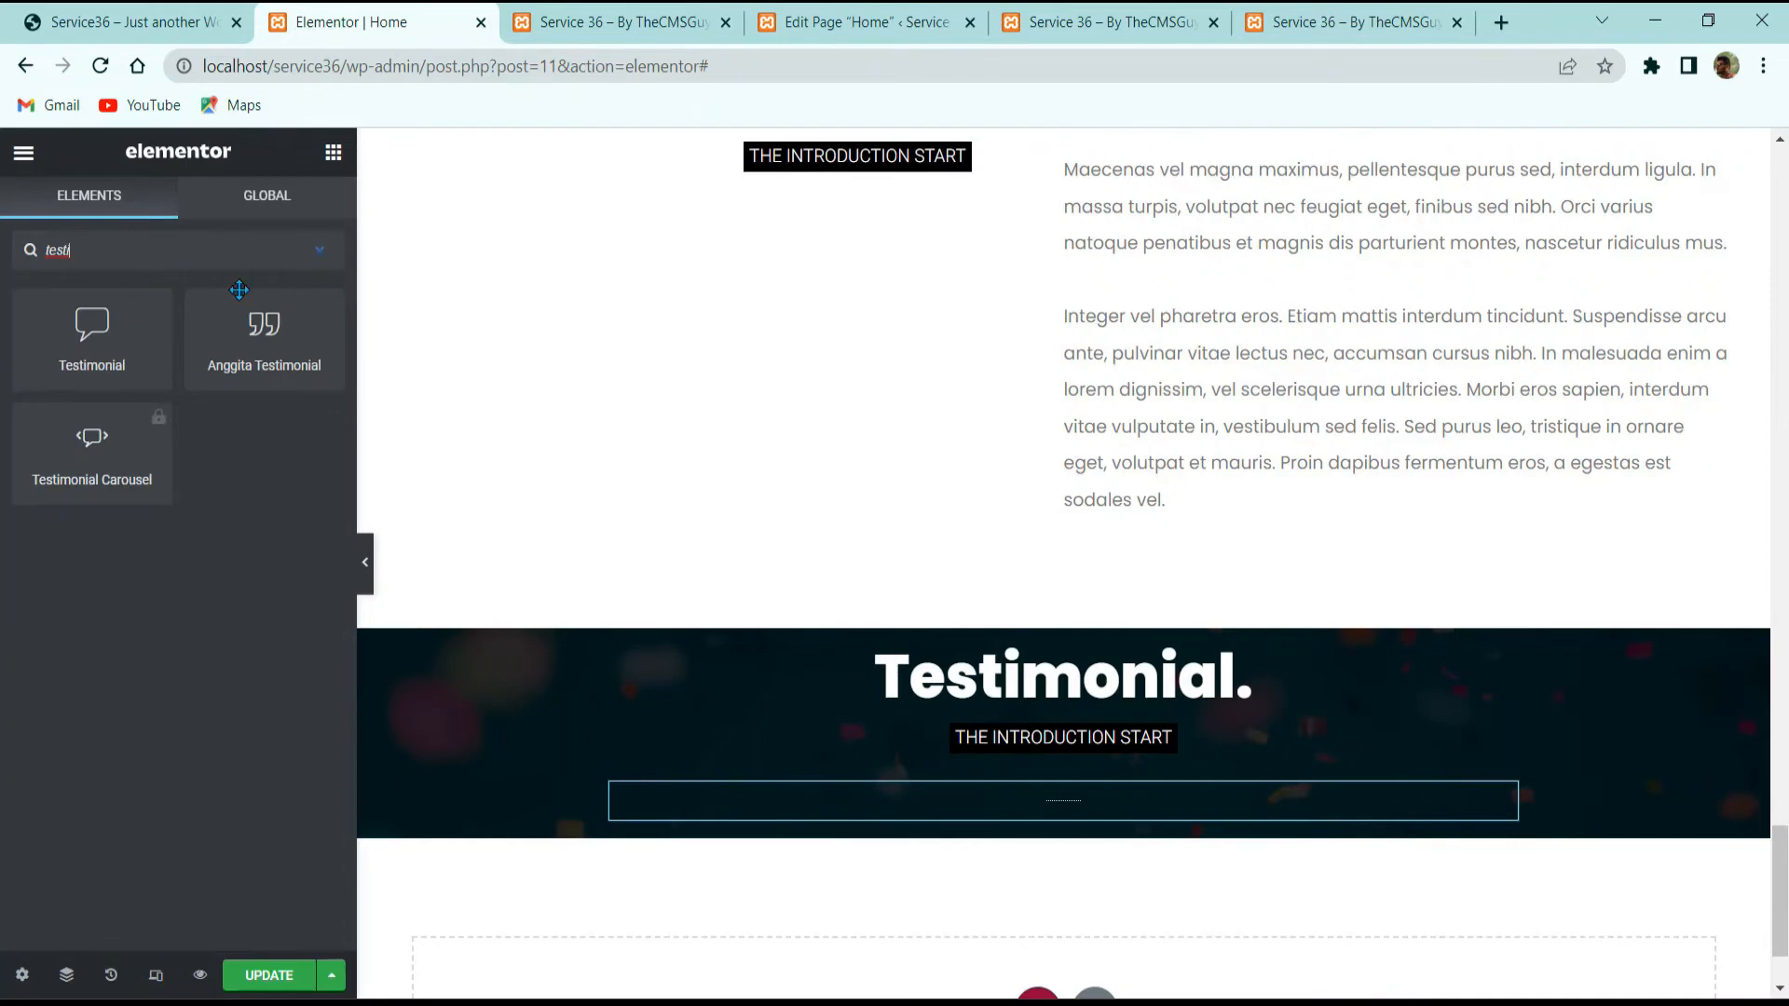
left_click_drag(239, 290, 1092, 818)
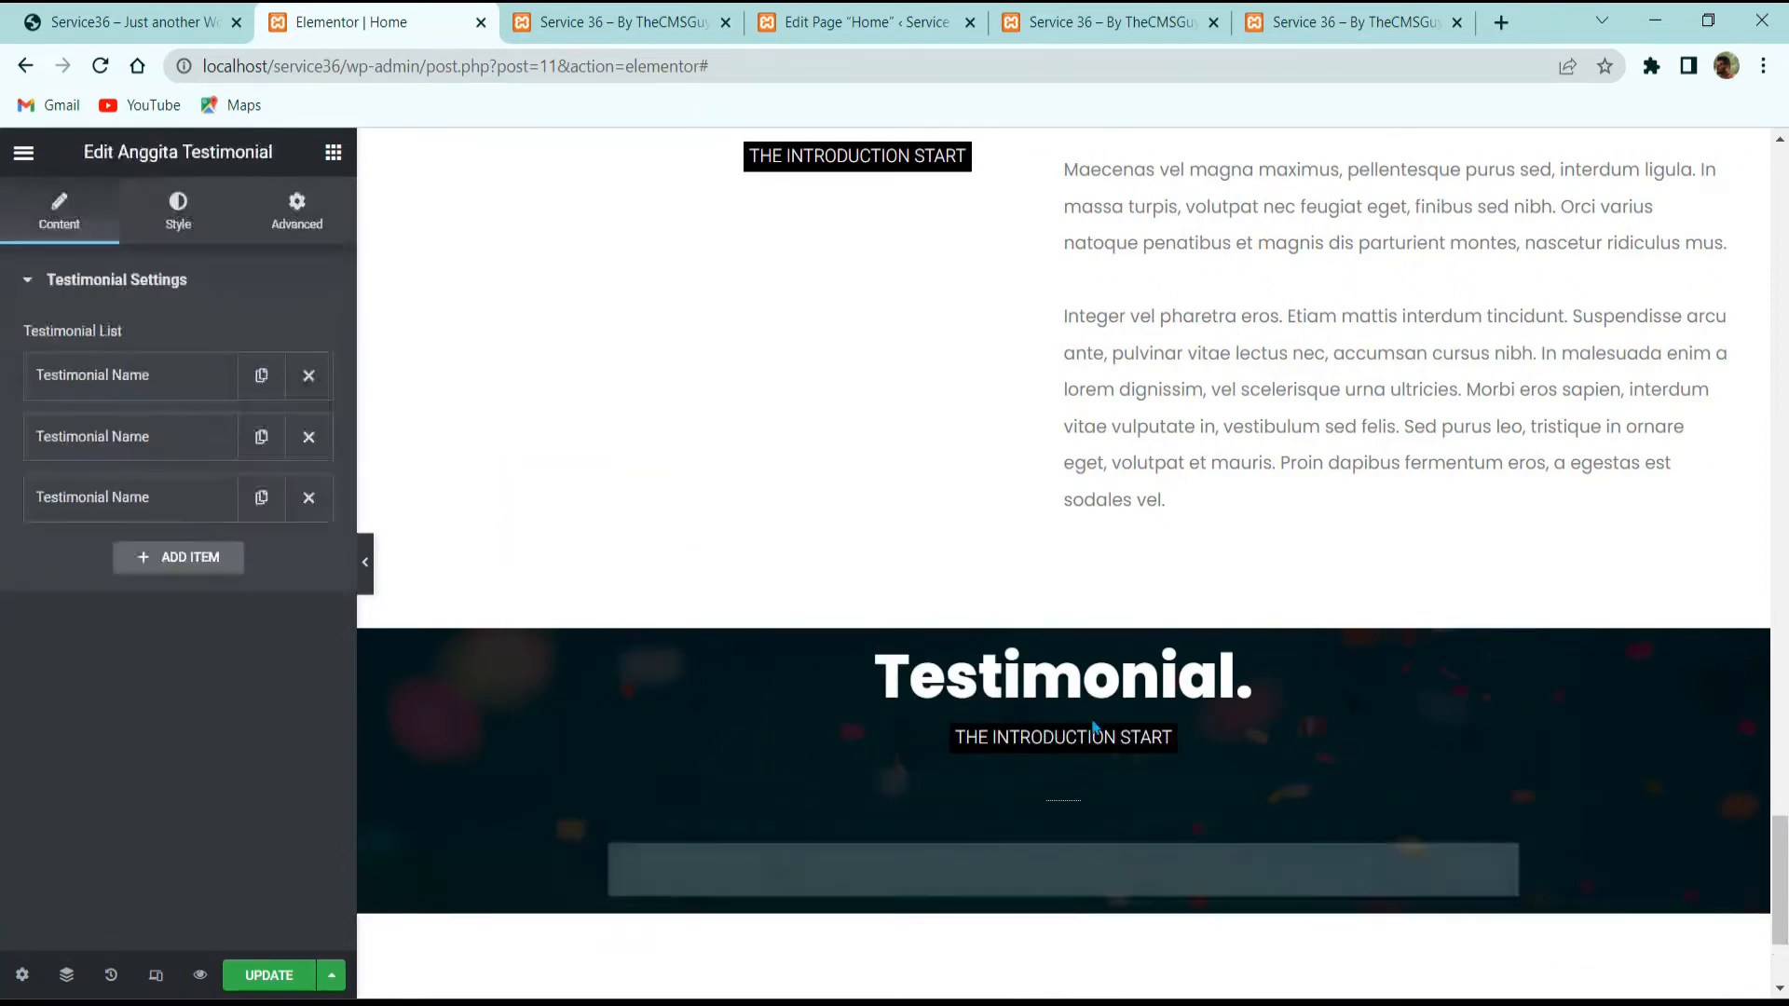
scroll(1193, 746, "down", 3)
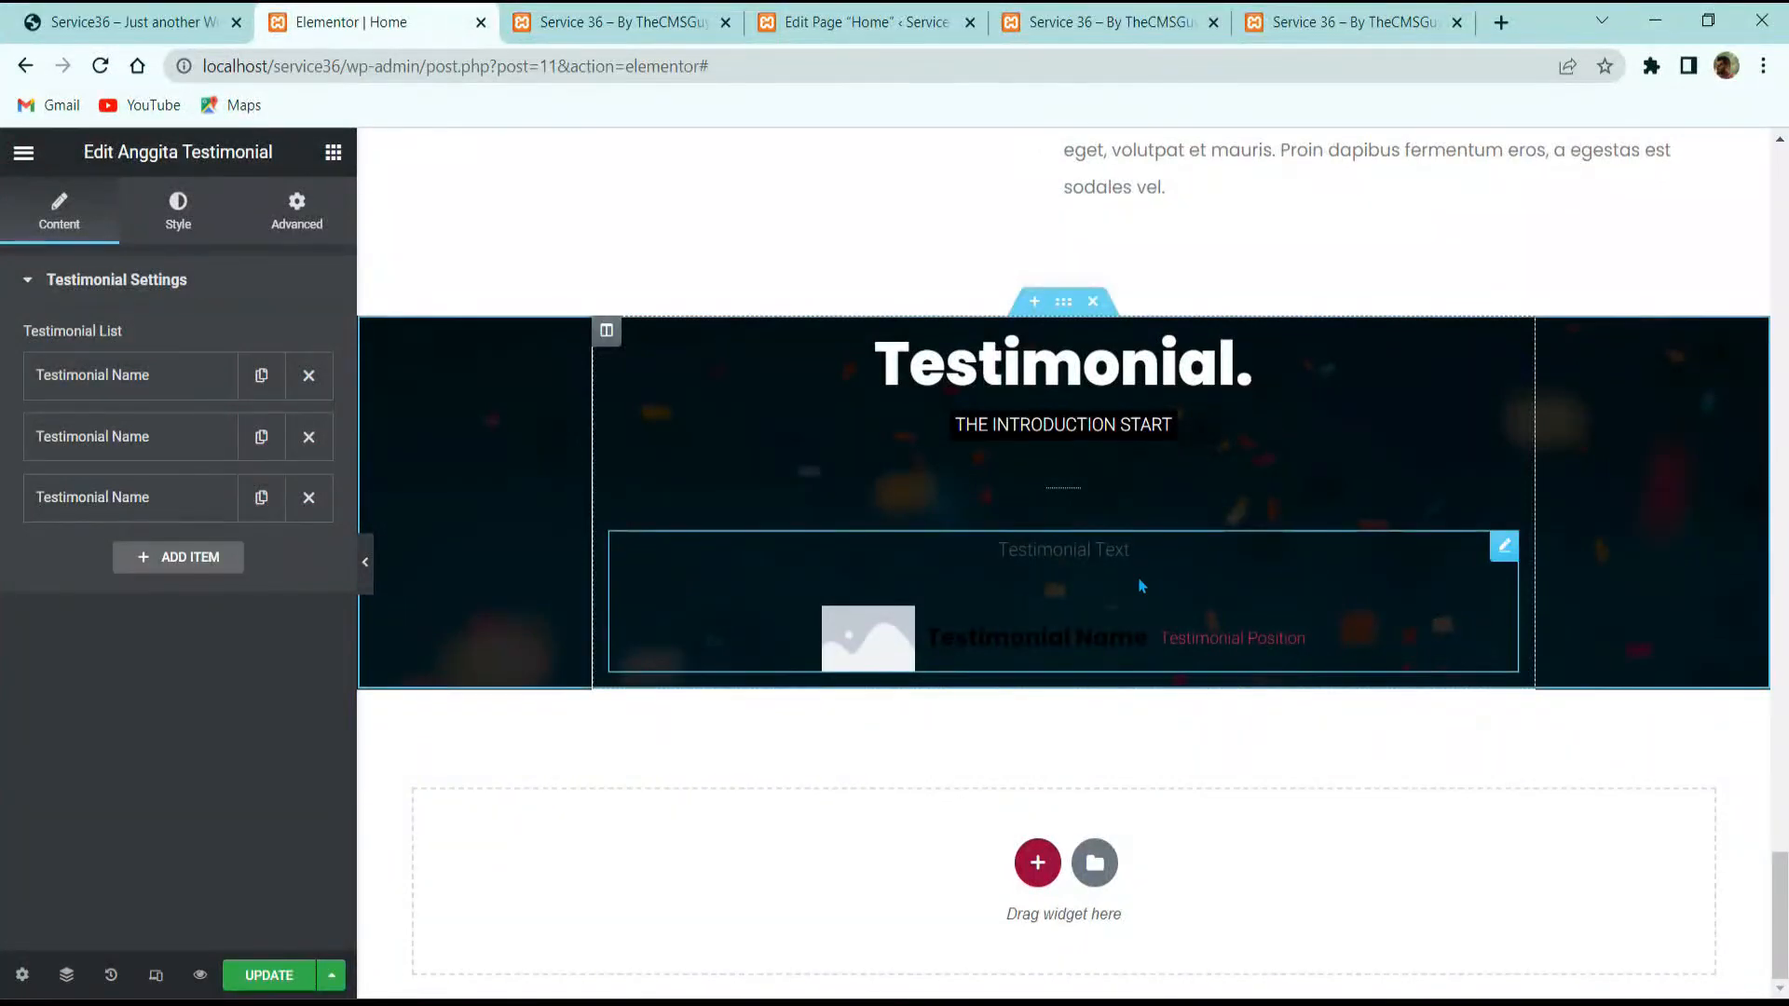
key("ctrl+1")
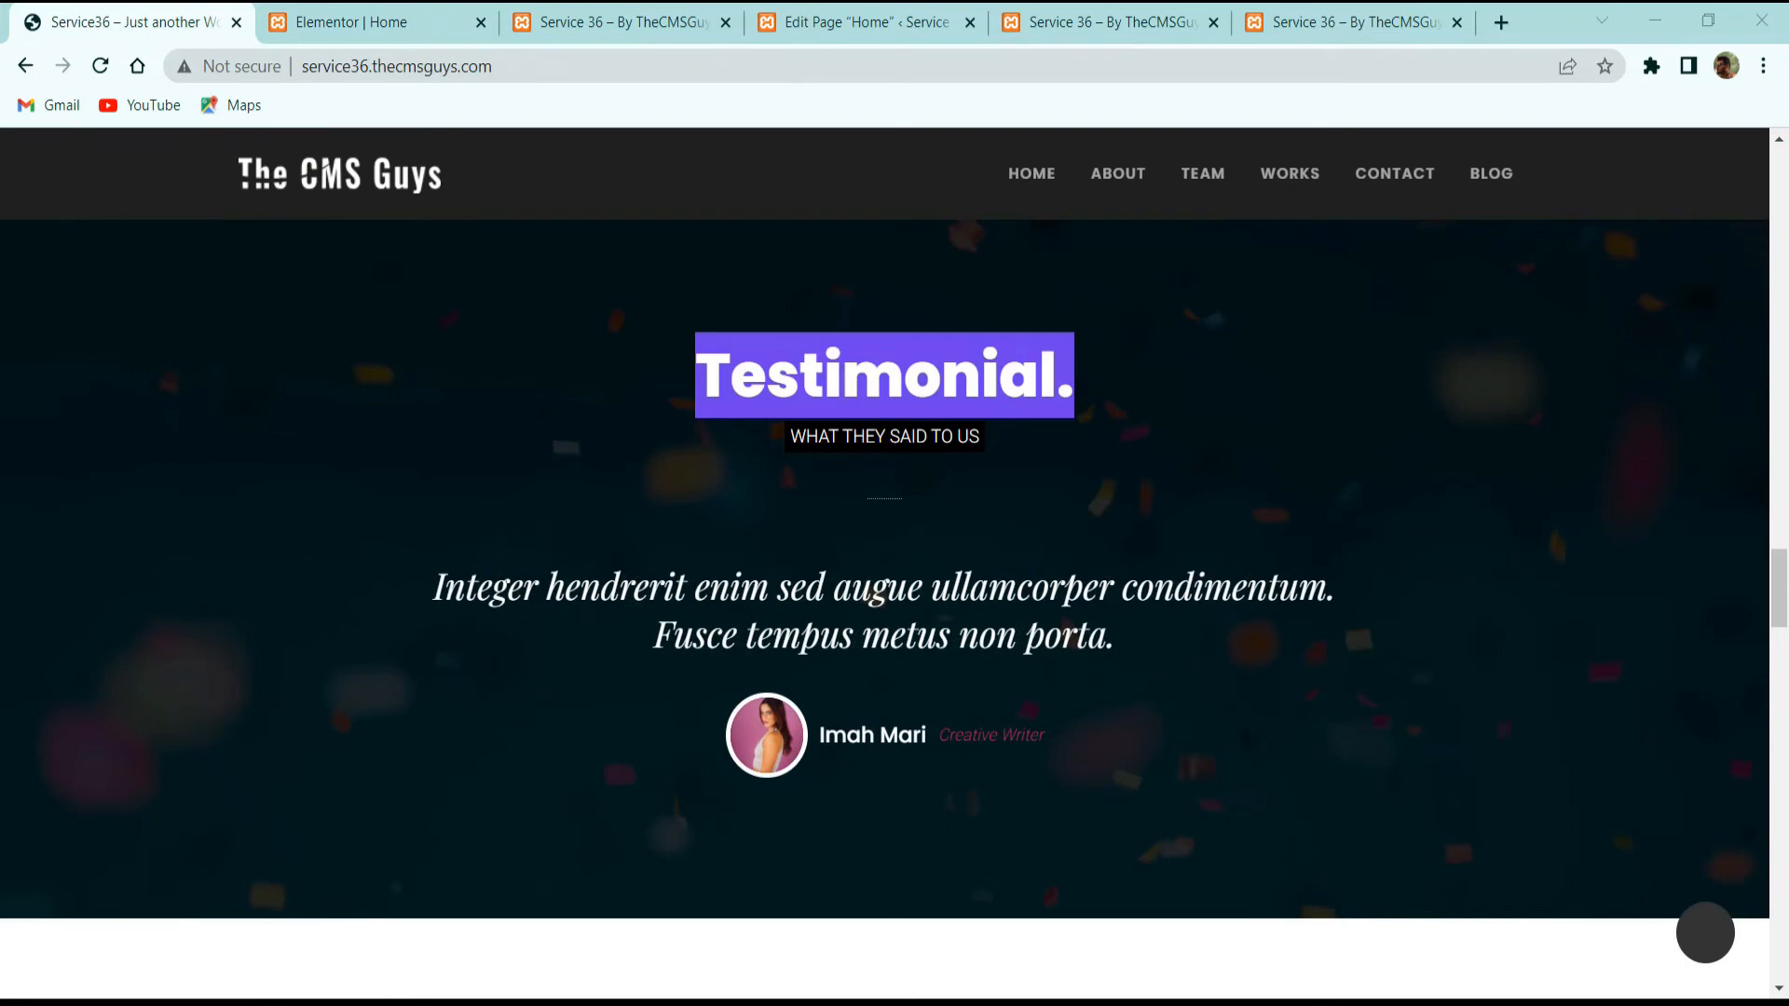
left_click(337, 27)
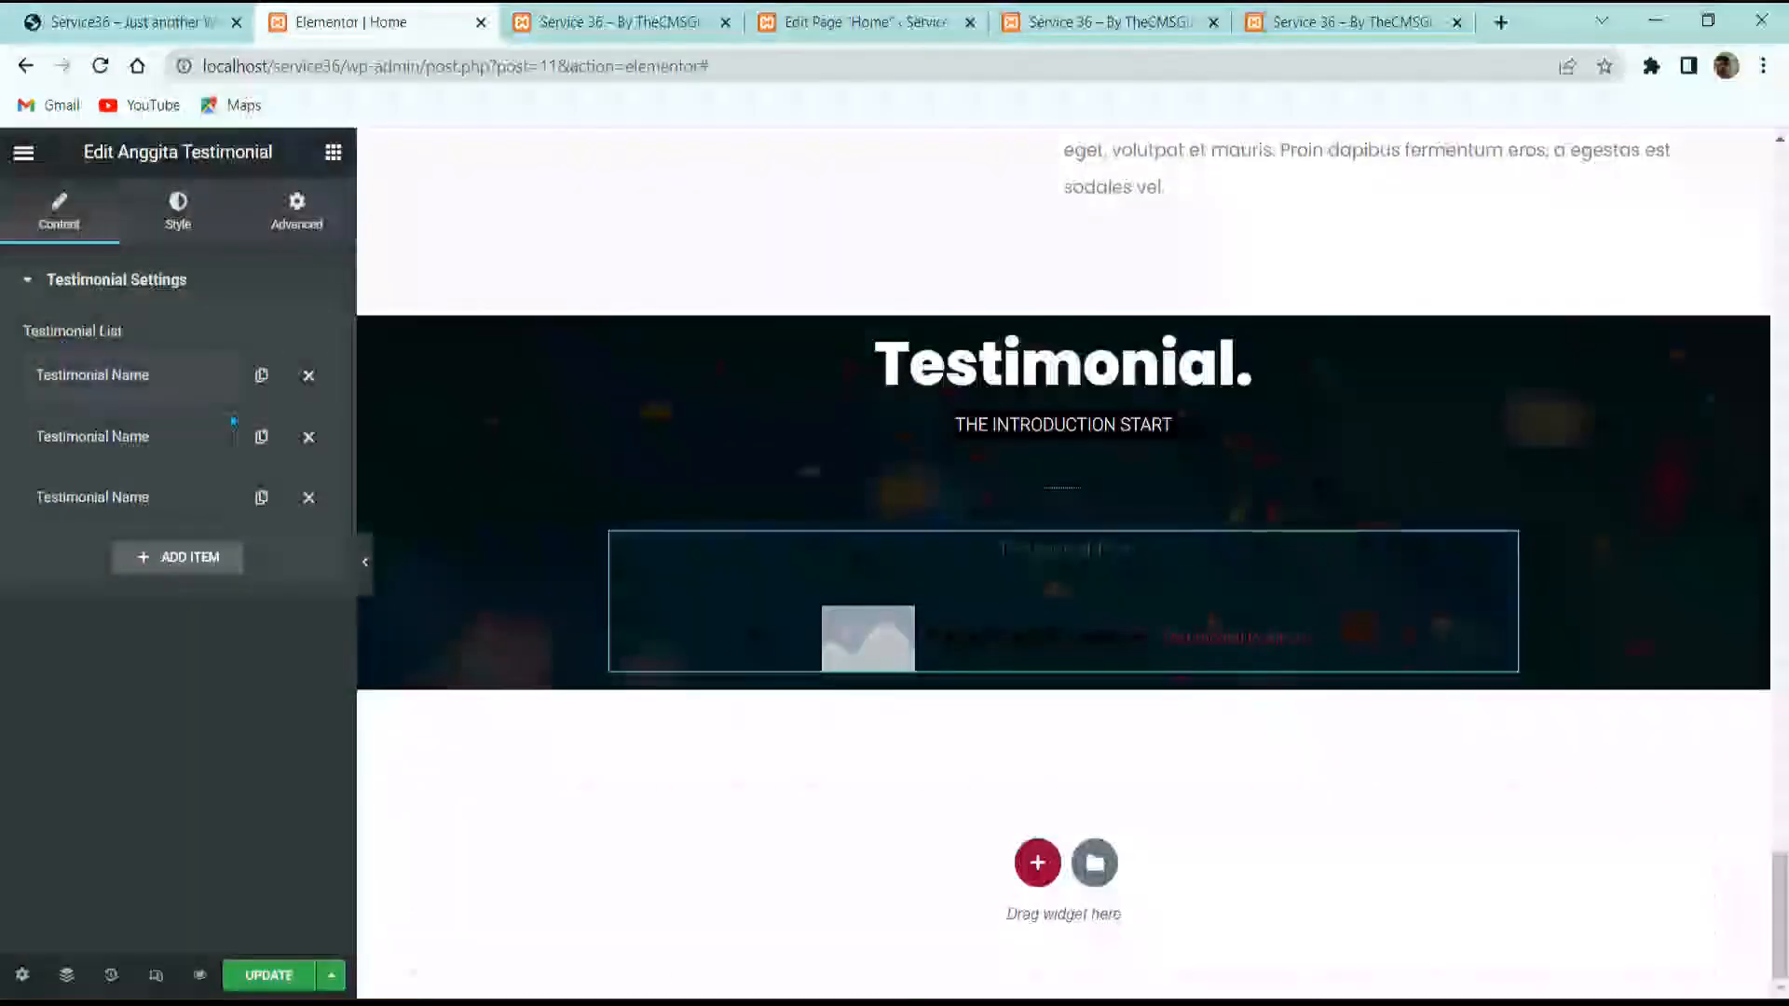
left_click(308, 437)
left_click(308, 437)
Step: Delete another placeholder entry and paste the reference quote and reviewer's name into the remaining one
left_click(170, 392)
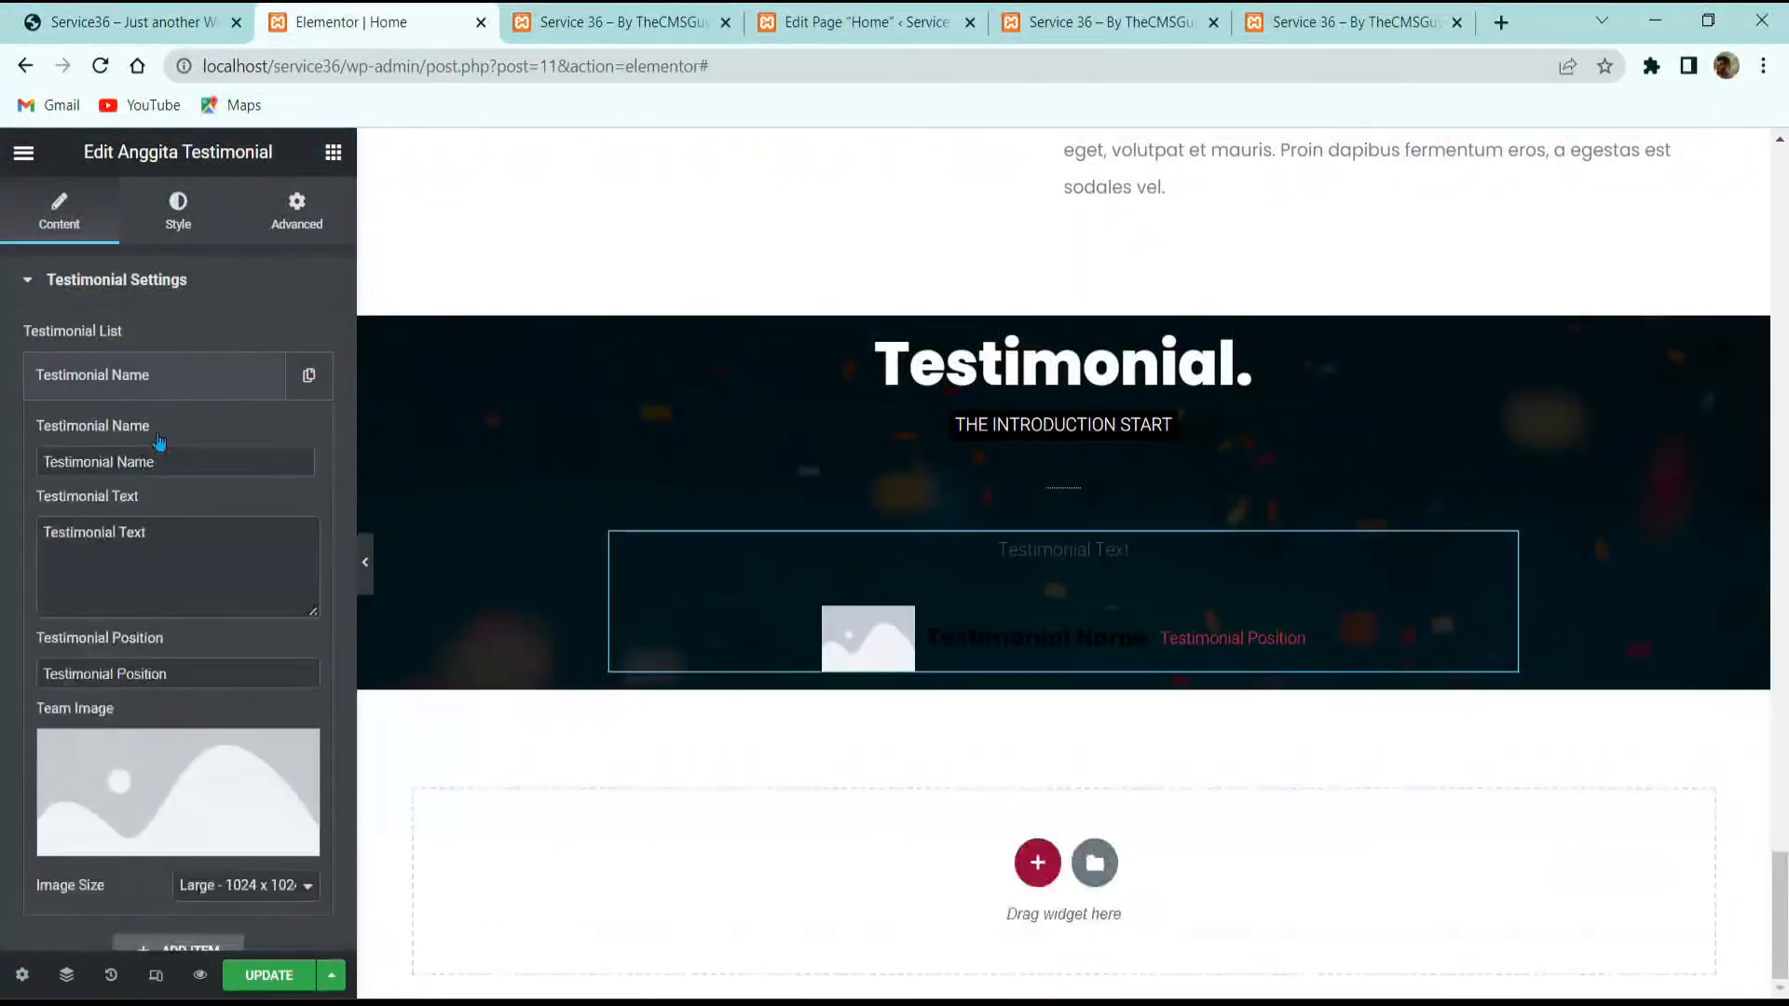
left_click(208, 533)
key("ctrl+a")
type("Nam volutpat eros sit amet congue placerat. Vestibulum luctus tristique bibendum.")
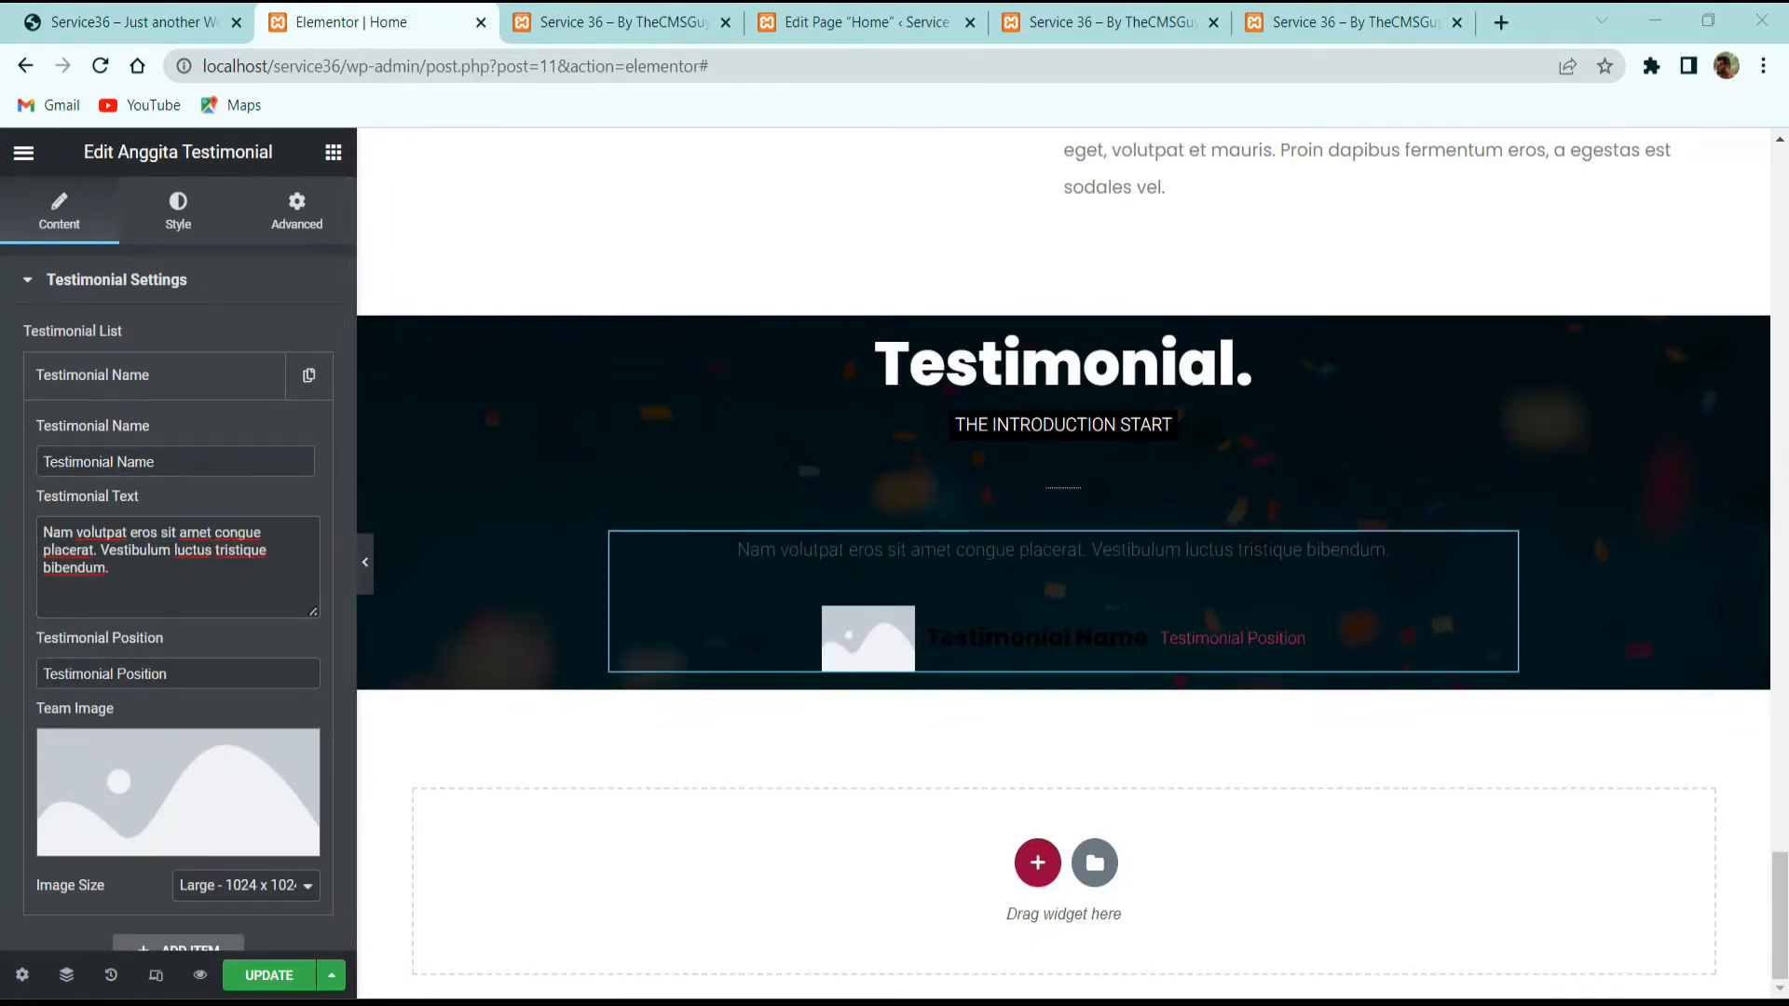
key("ctrl+a")
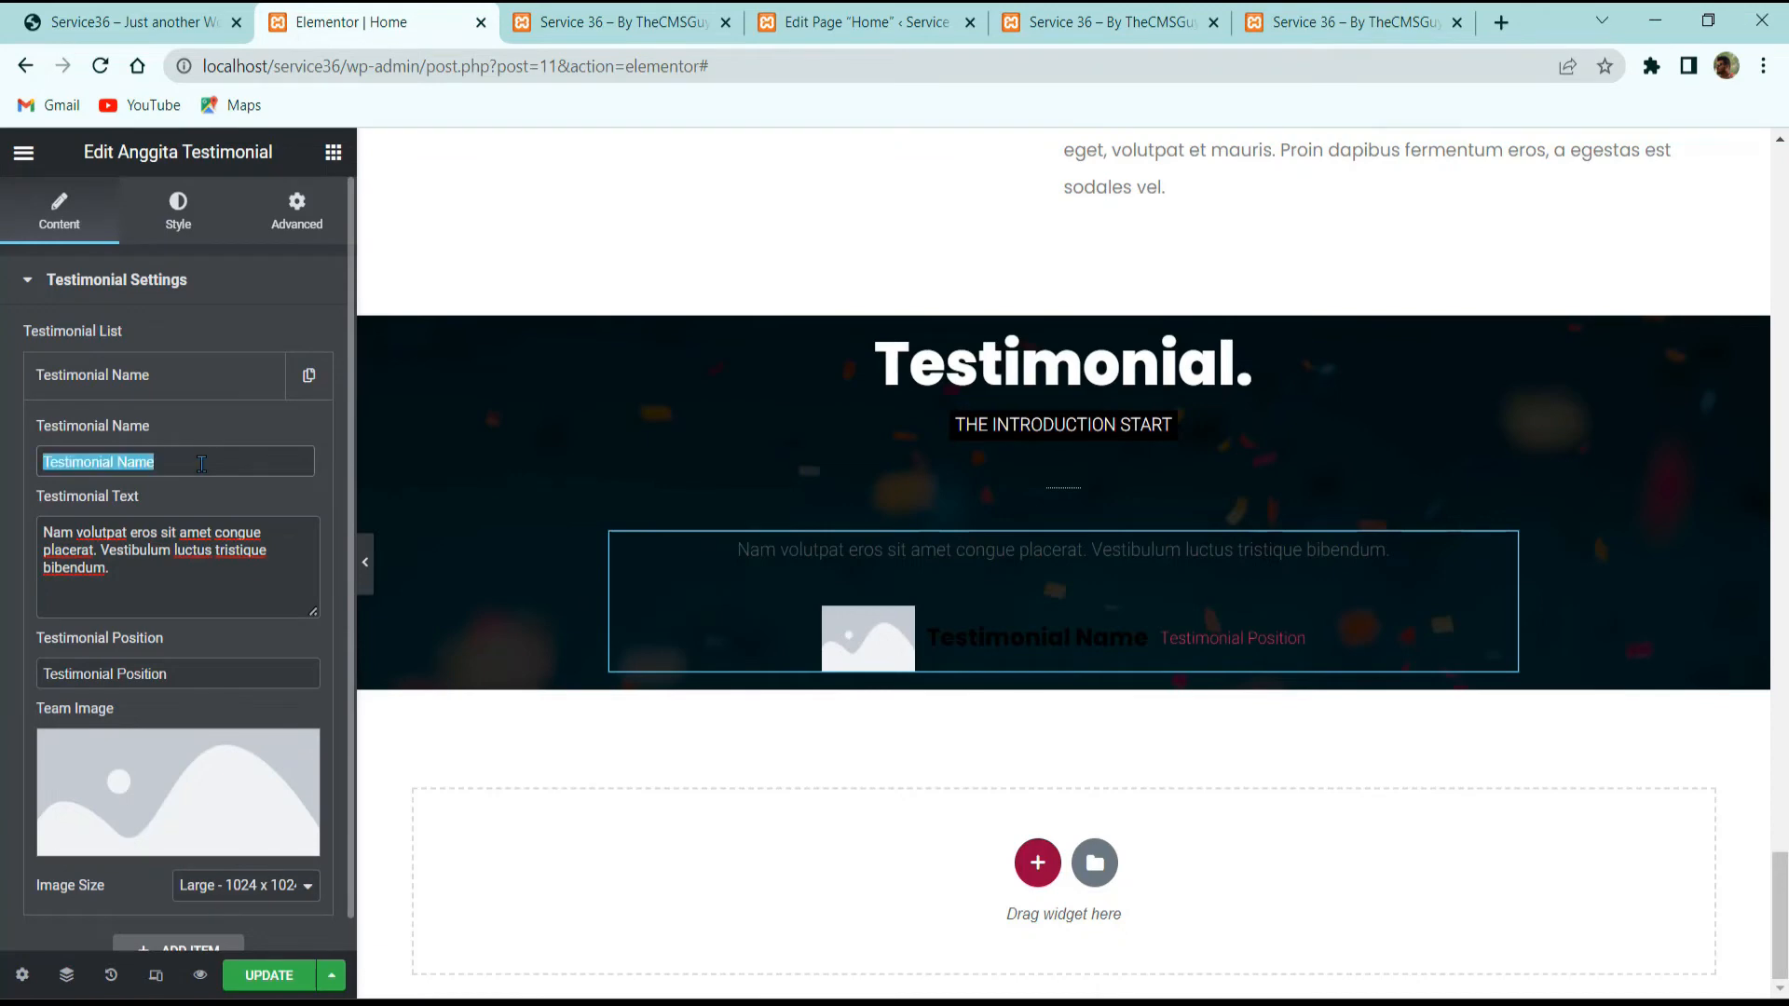
type("Igor Rolly")
left_click(75, 5)
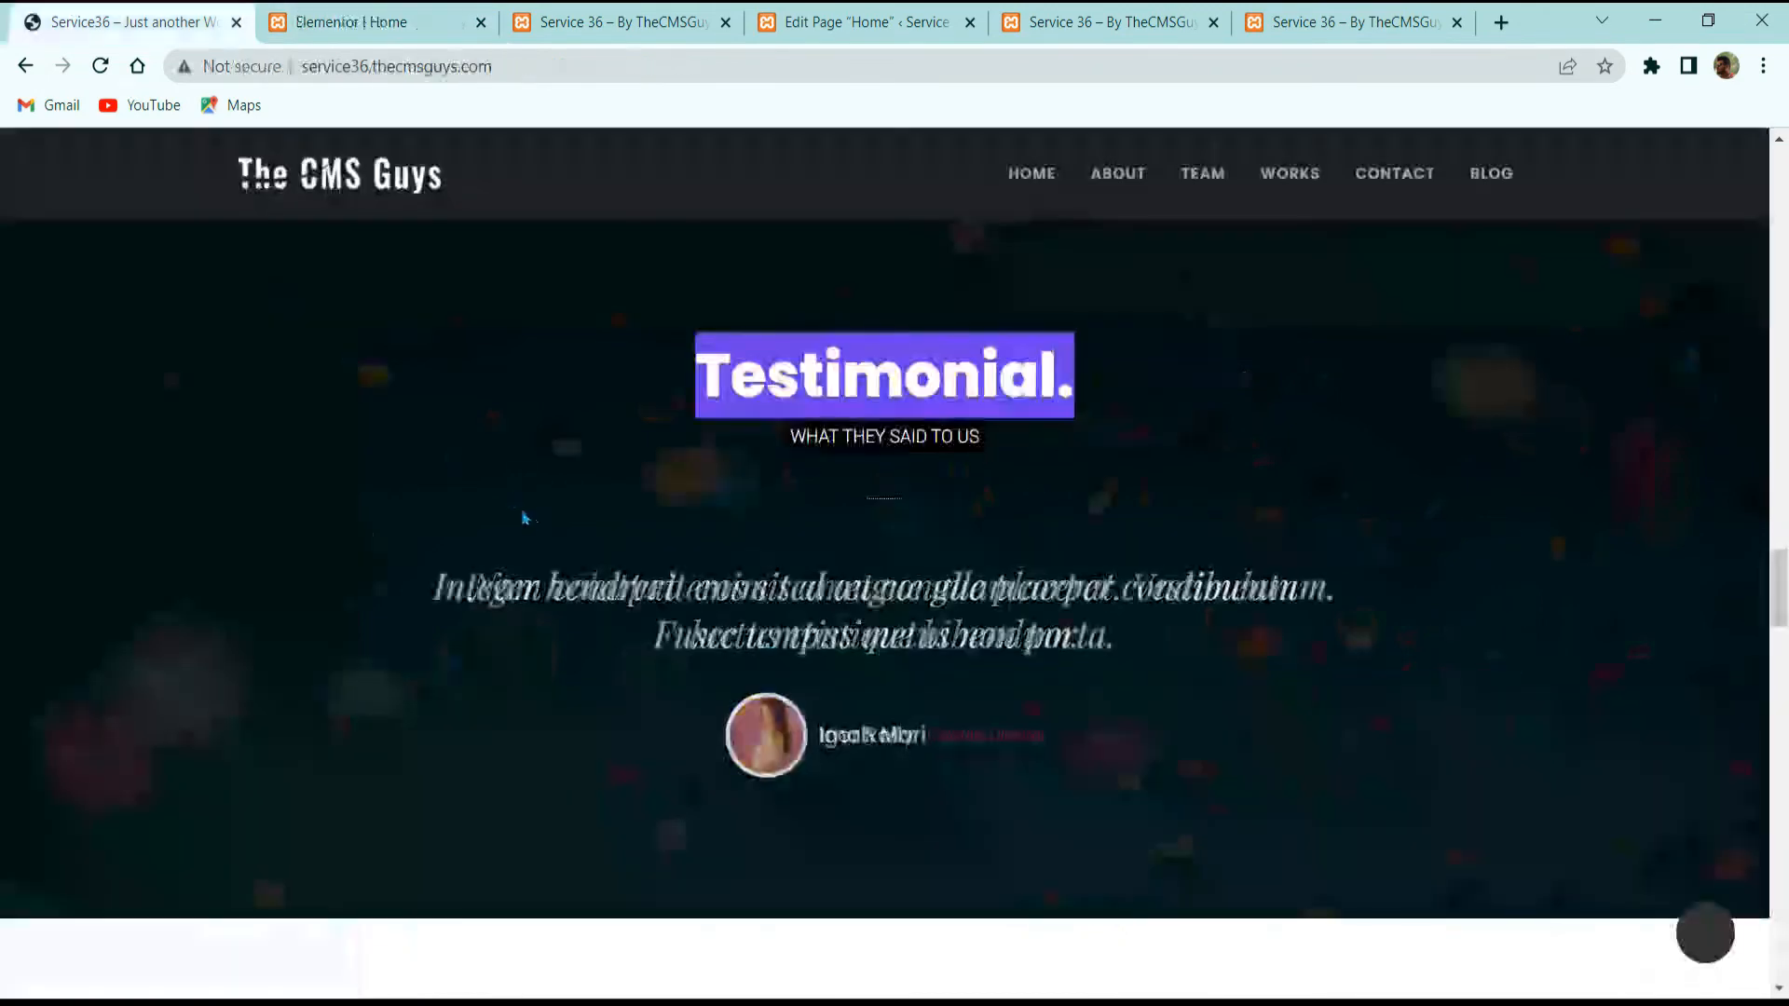
left_click(354, 21)
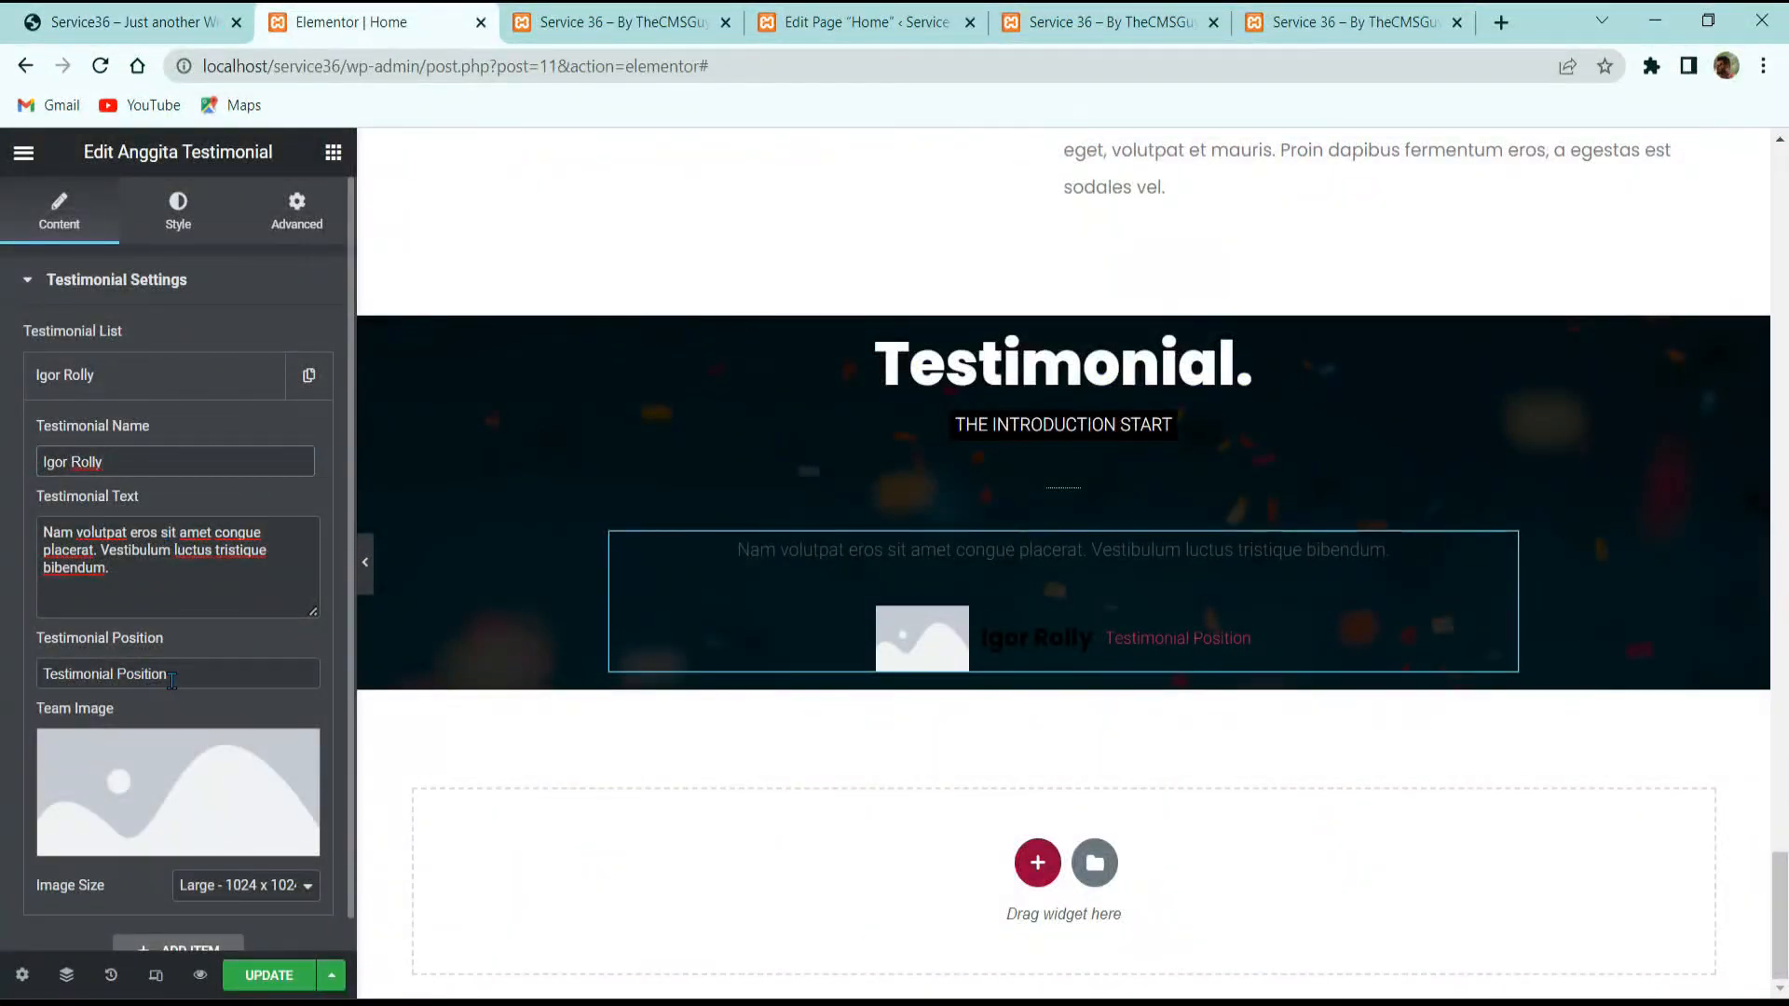
left_click(131, 22)
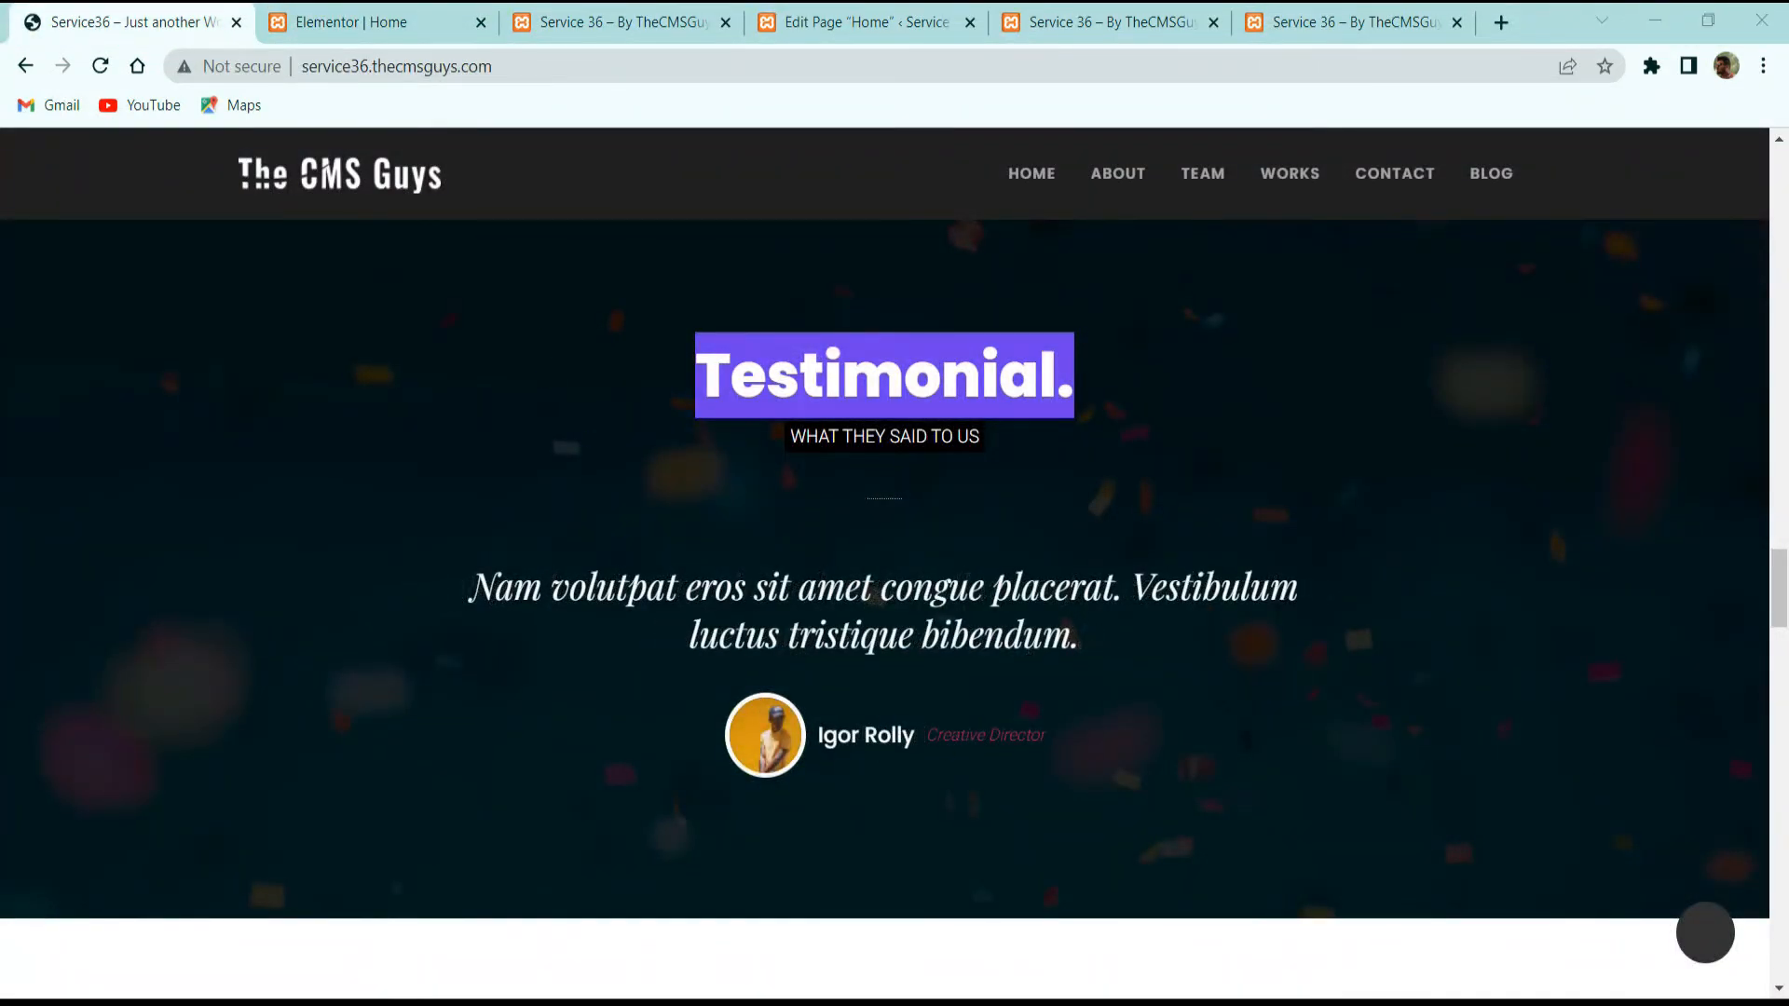
Step: Set the testimonial position to Creative Director and give it the pink-background portrait
left_click(280, 13)
left_click(233, 673)
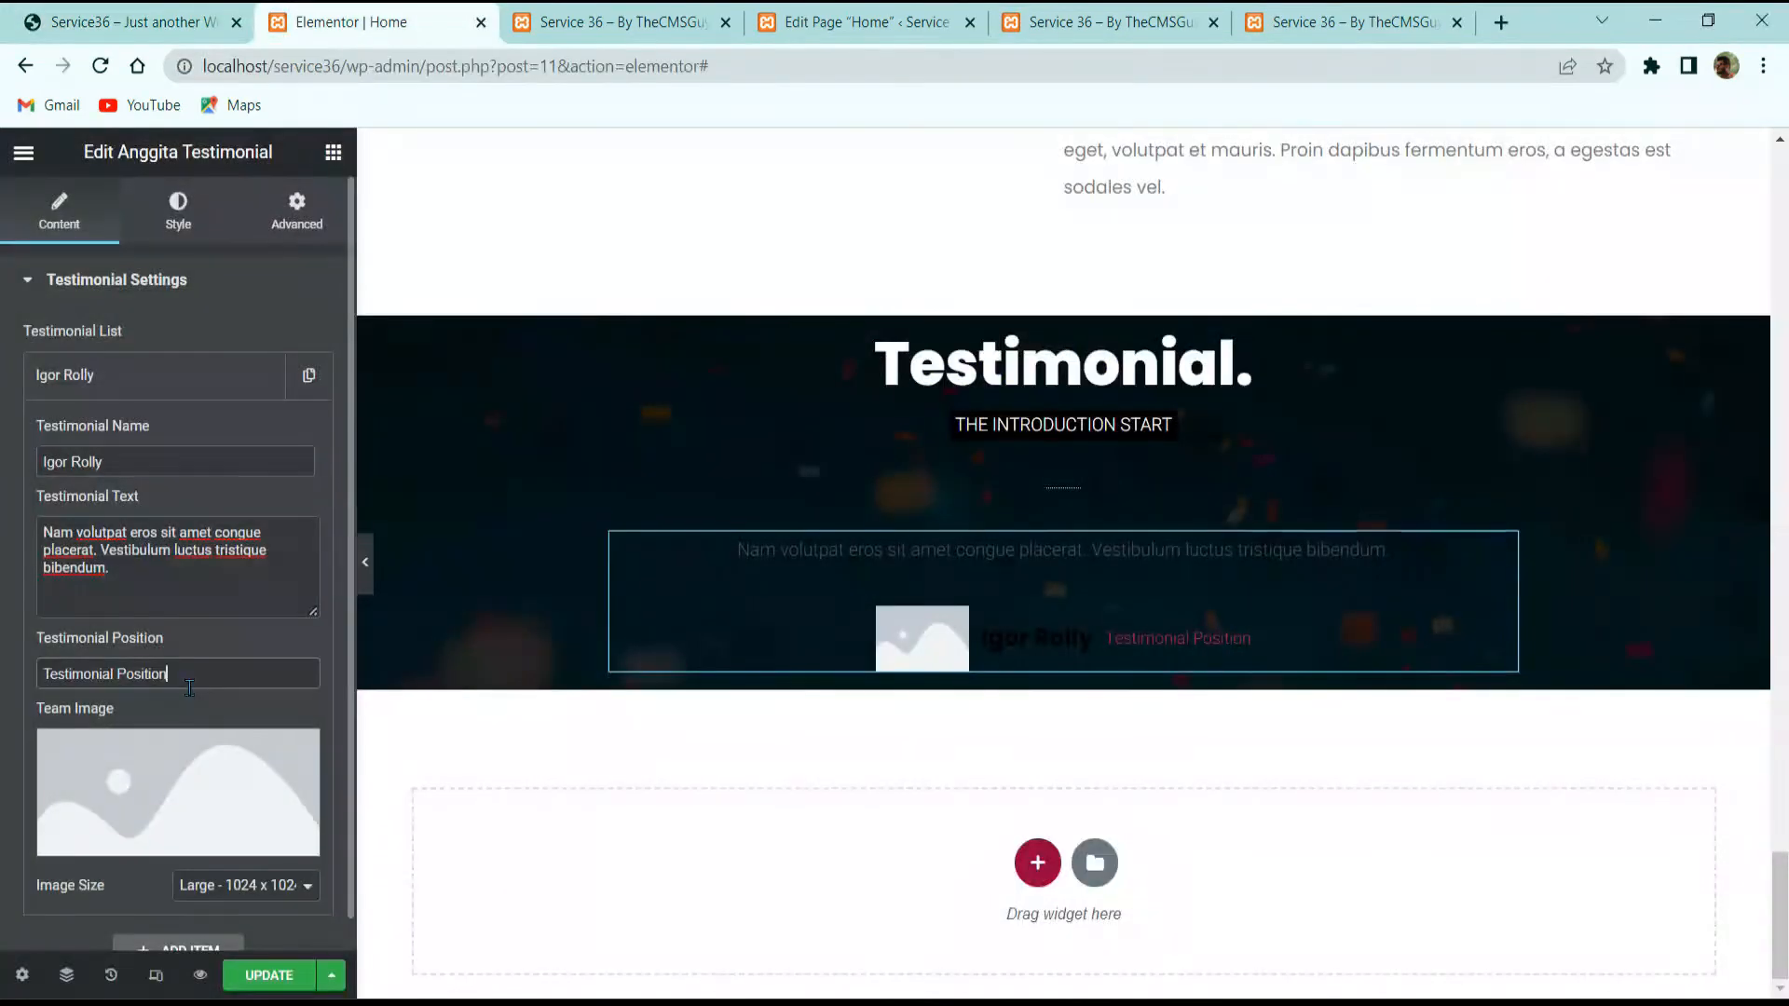
key("ctrl+a")
type("Creative Director")
scroll(229, 628, "down", 1)
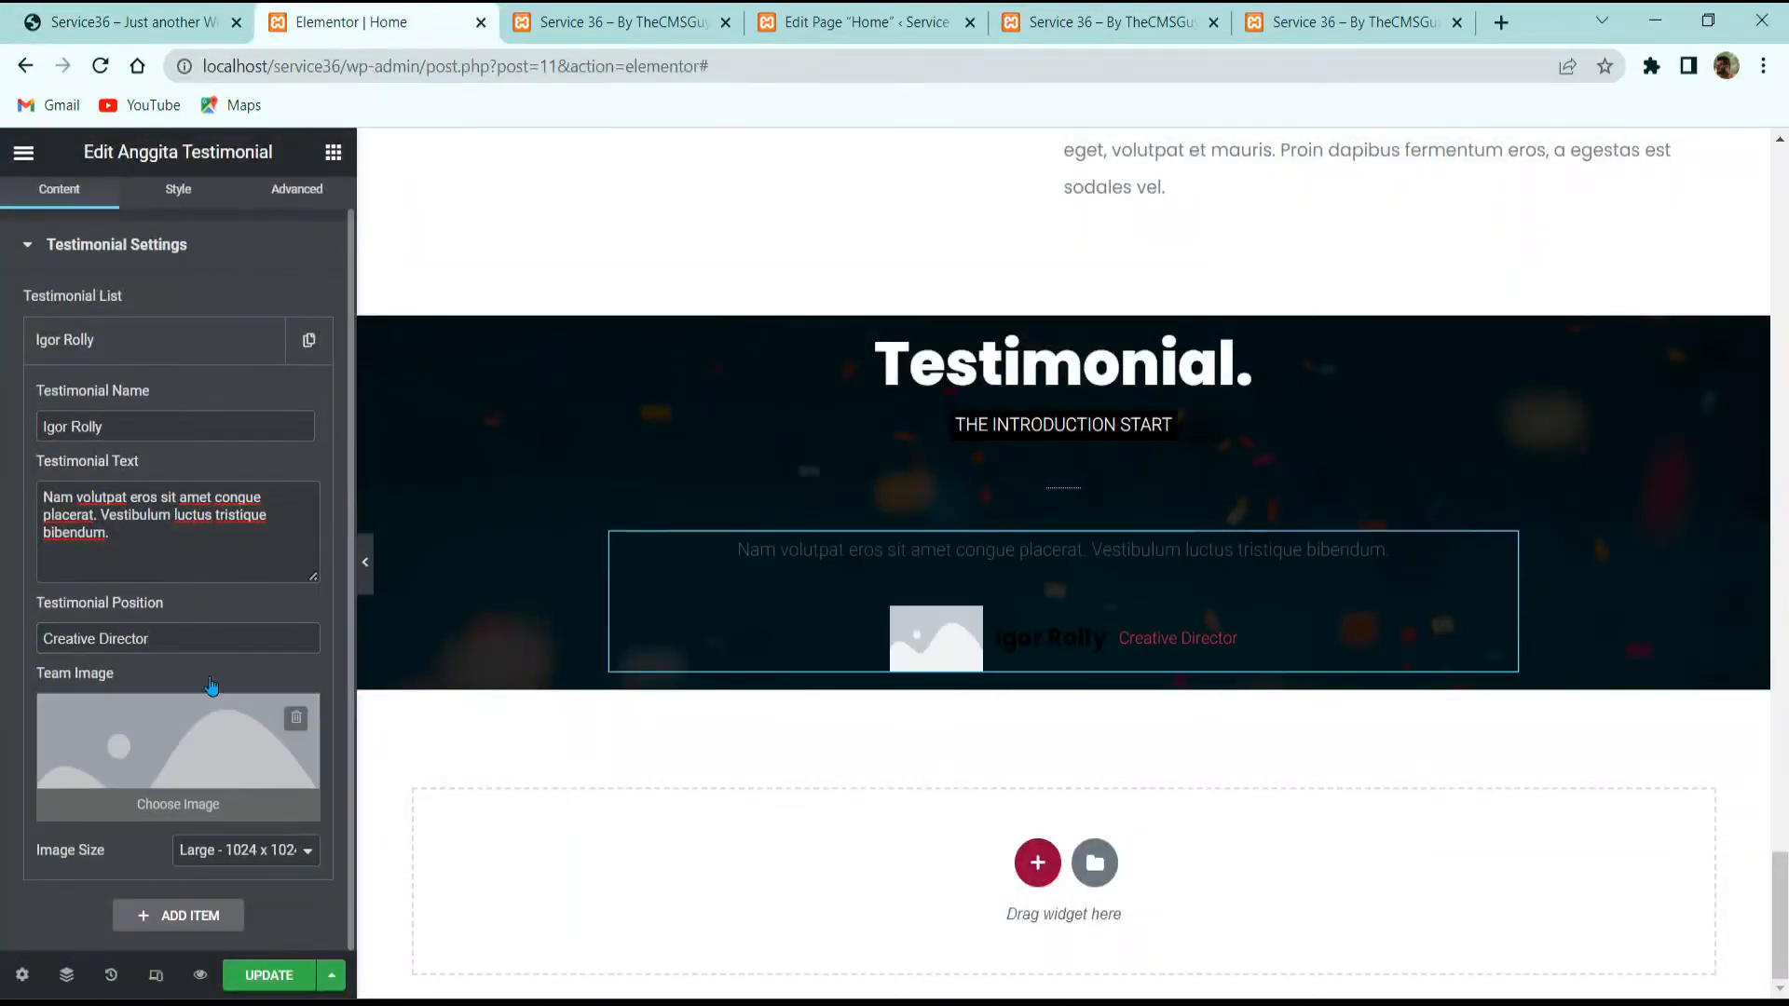
left_click(250, 719)
scroll(744, 601, "down", 10)
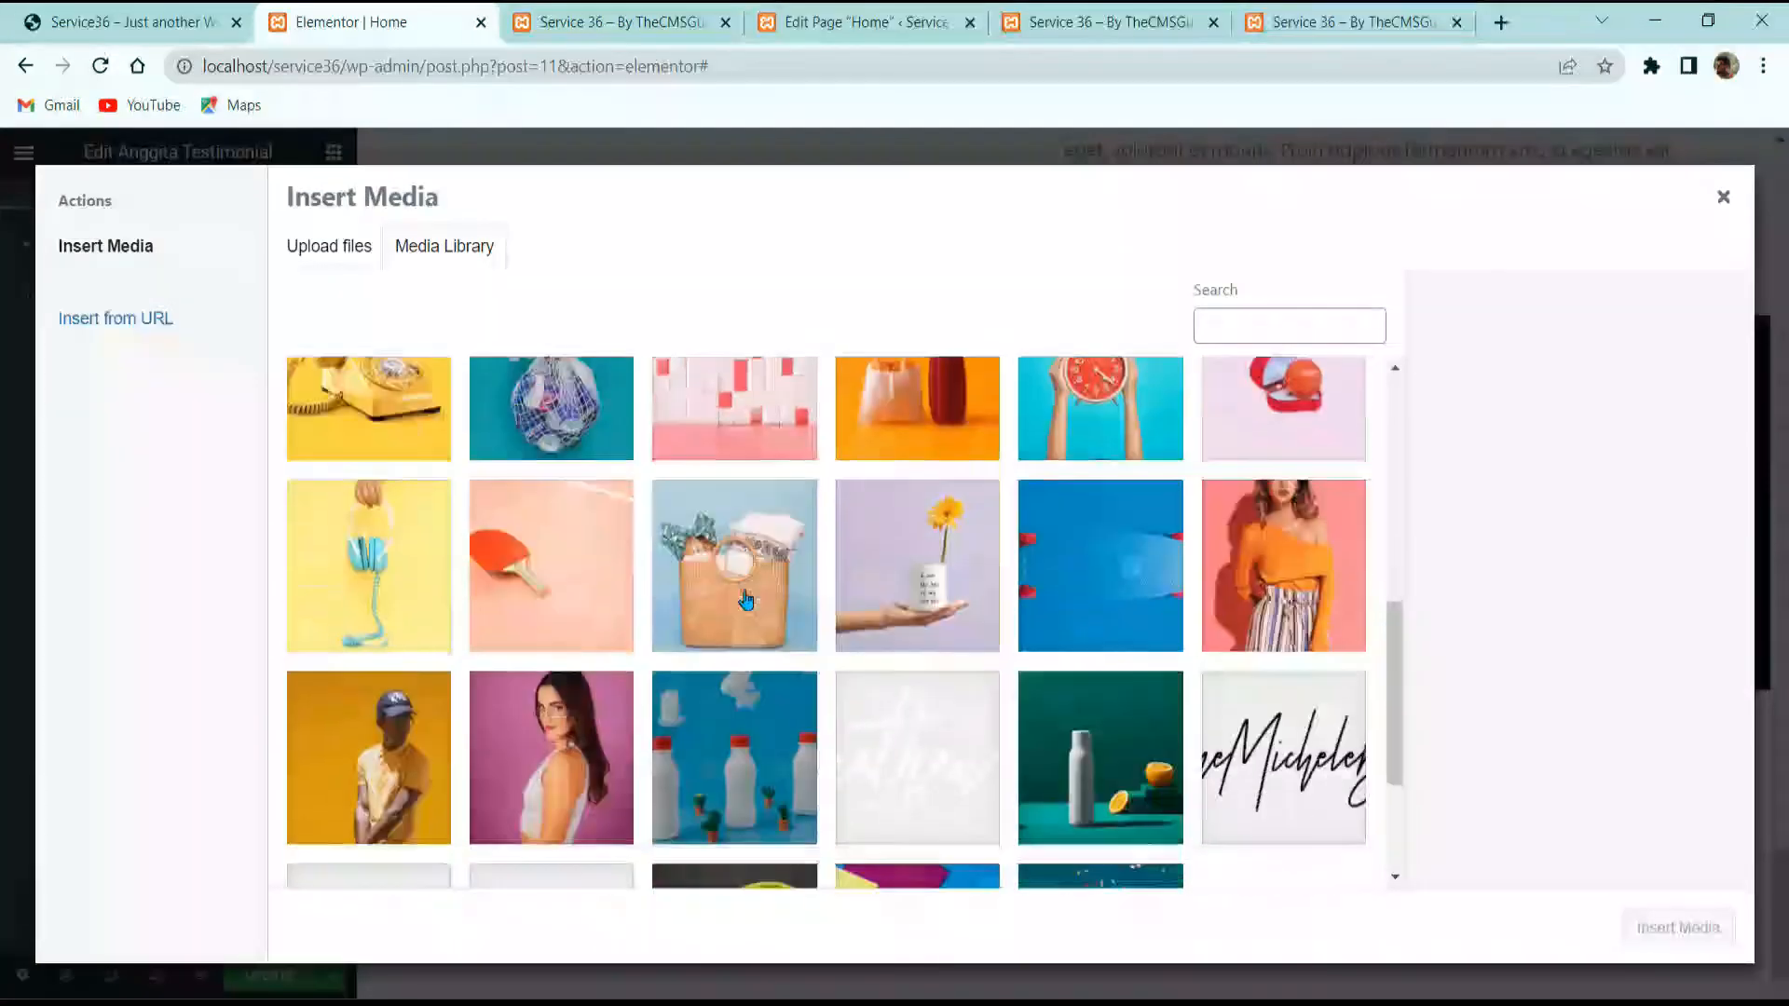
left_click(551, 519)
left_click(1678, 927)
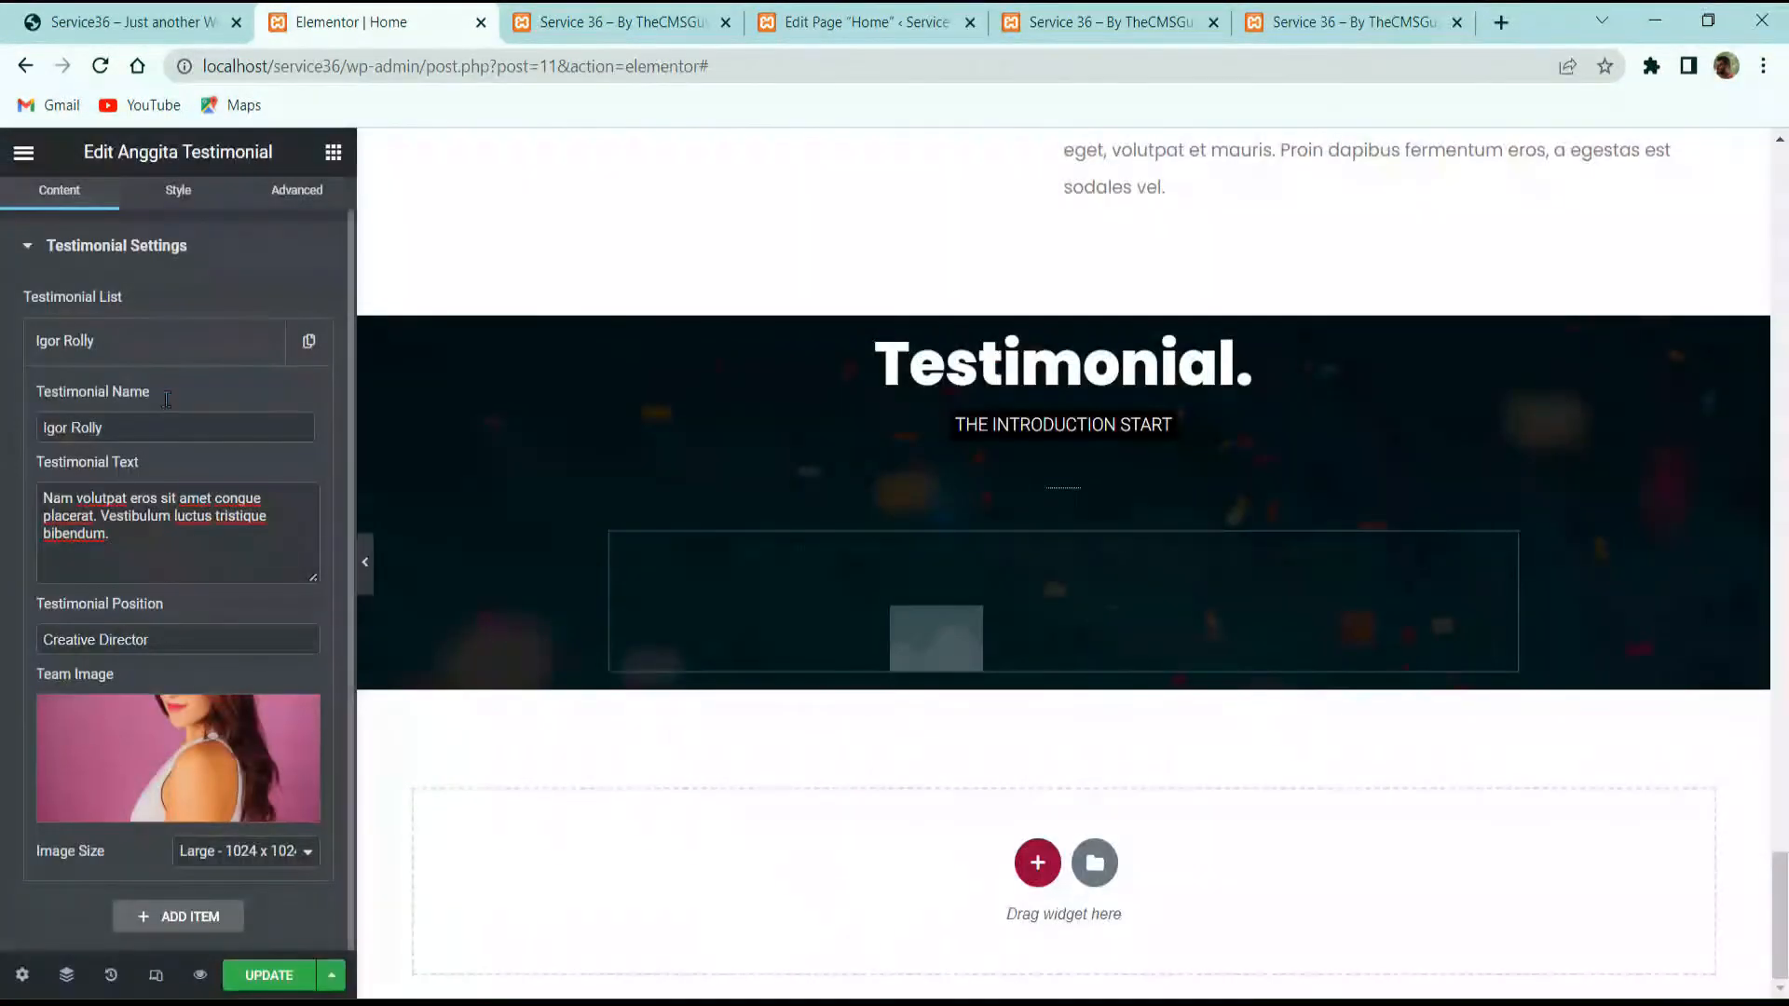
Step: Add a second testimonial item using the orange-top portrait as its photo
left_click(153, 341)
left_click(178, 400)
left_click(139, 433)
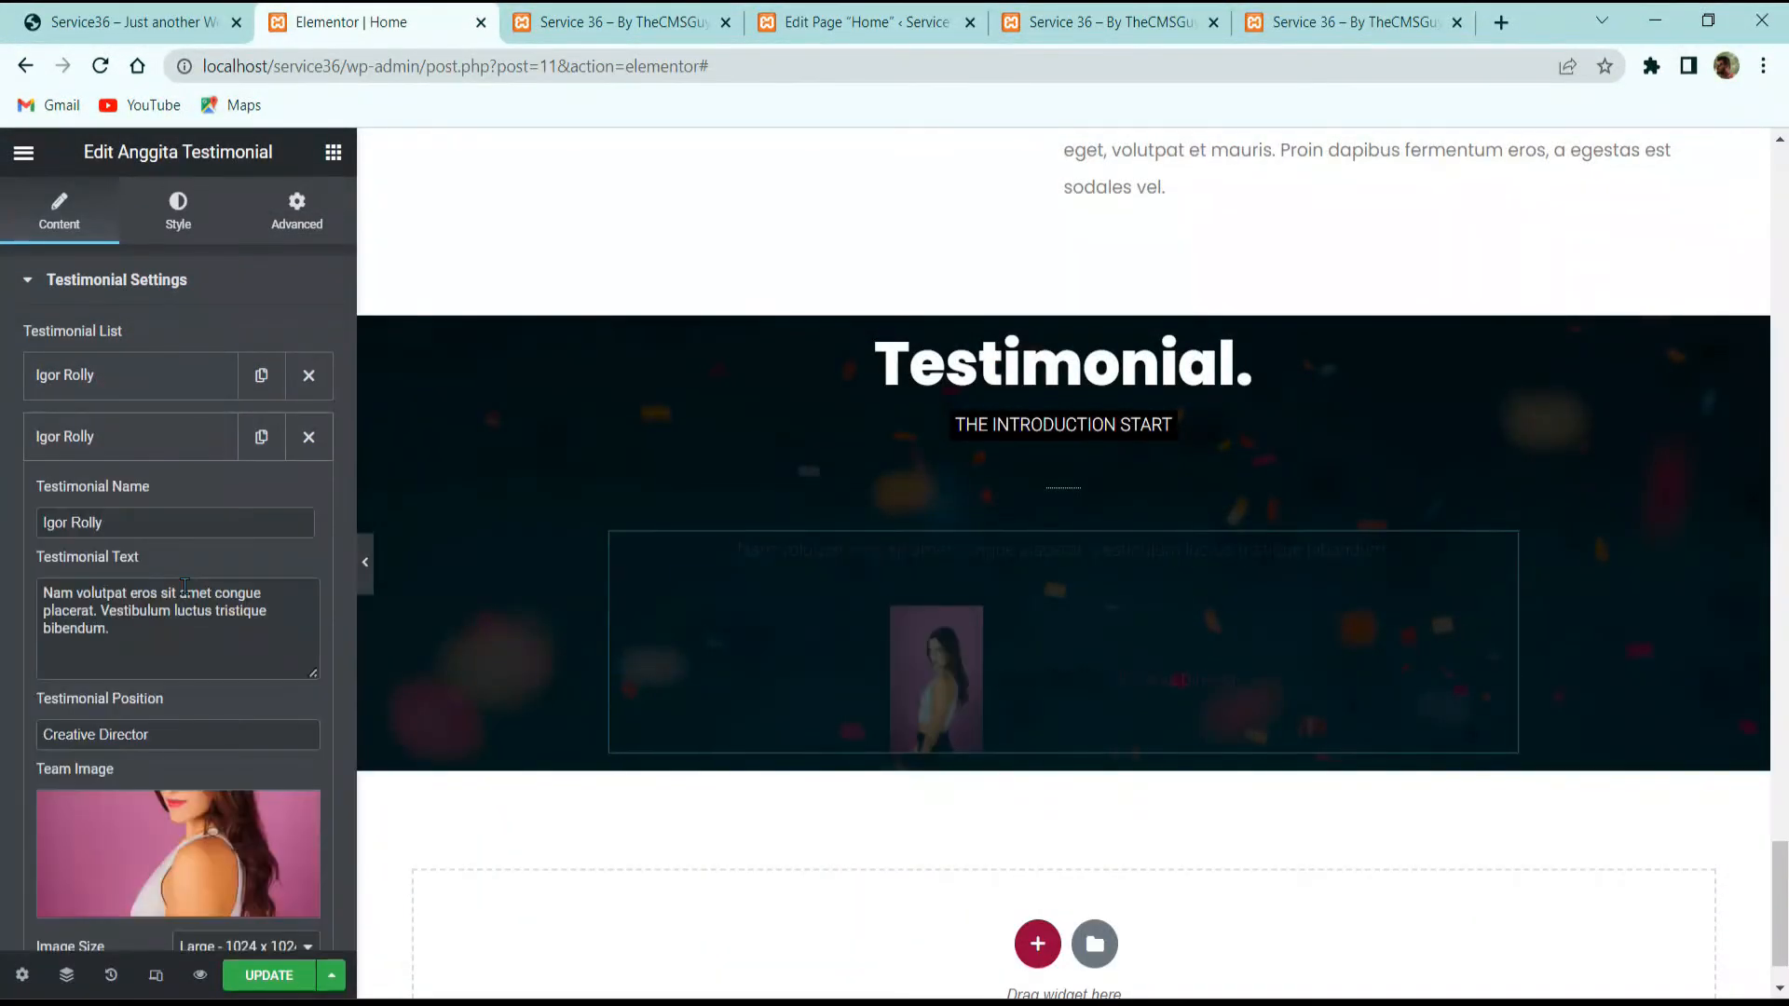
scroll(140, 652, "down", 2)
left_click(138, 726)
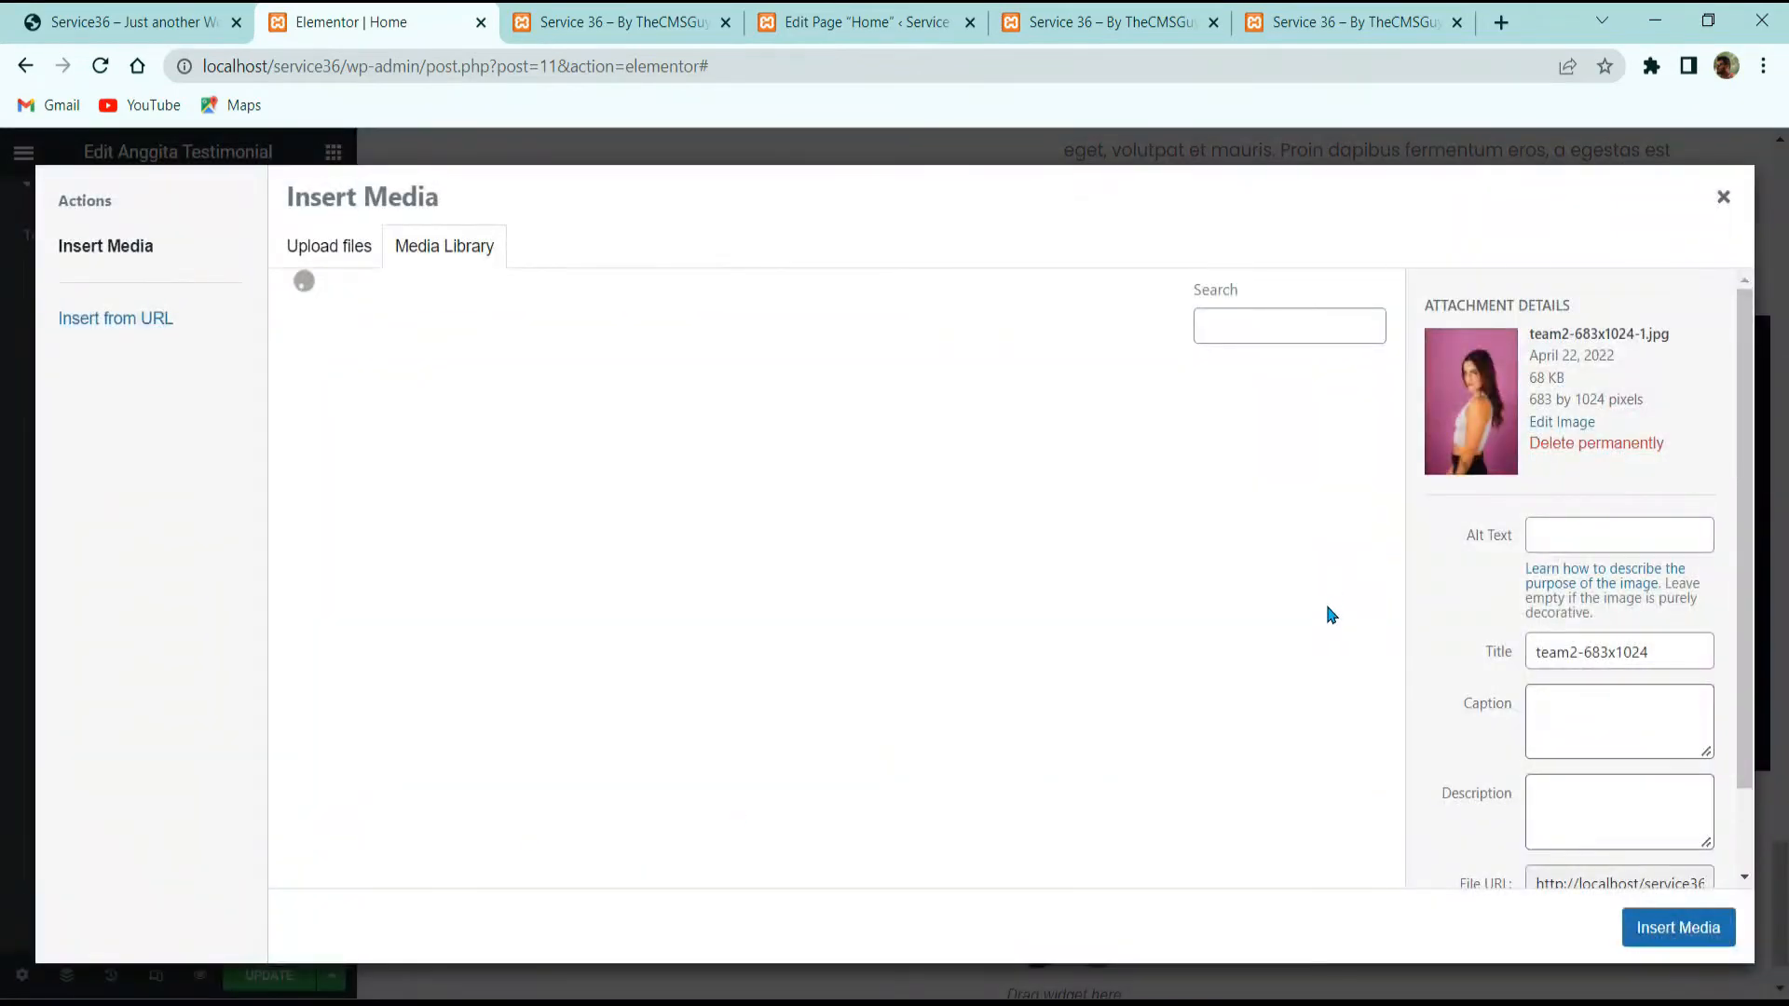
scroll(1295, 559, "down", 10)
scroll(1282, 627, "up", 6)
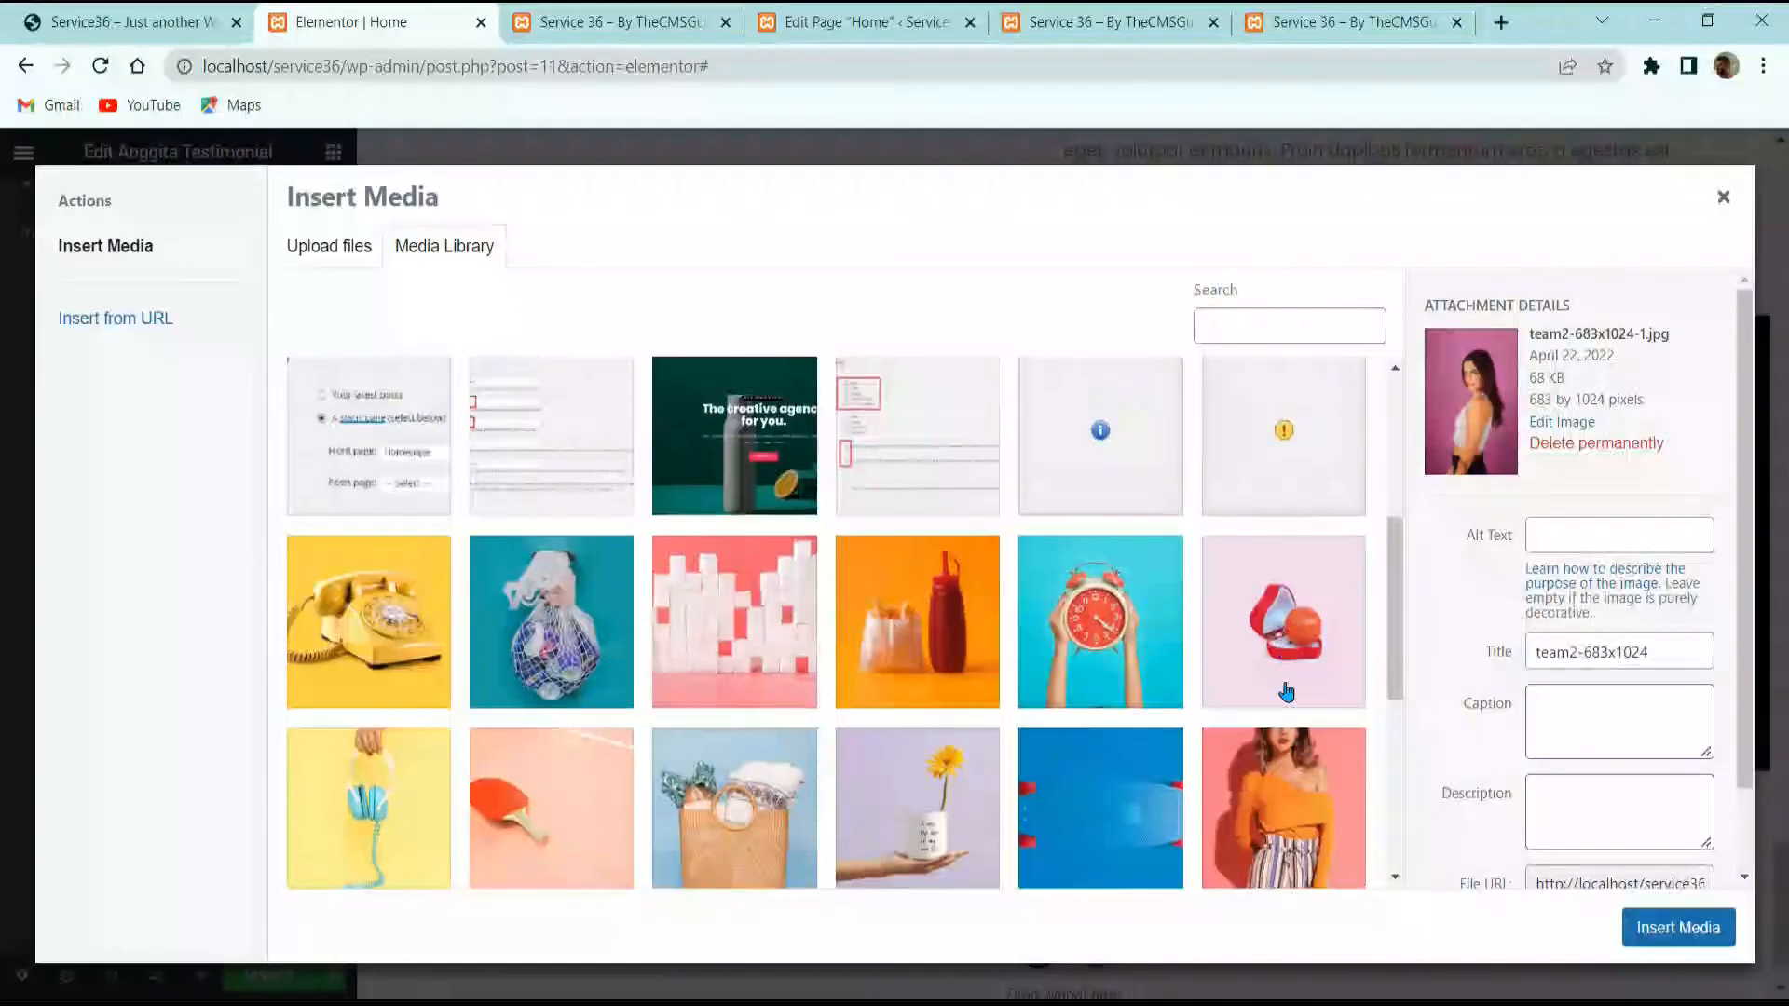
left_click(1284, 809)
left_click(1718, 943)
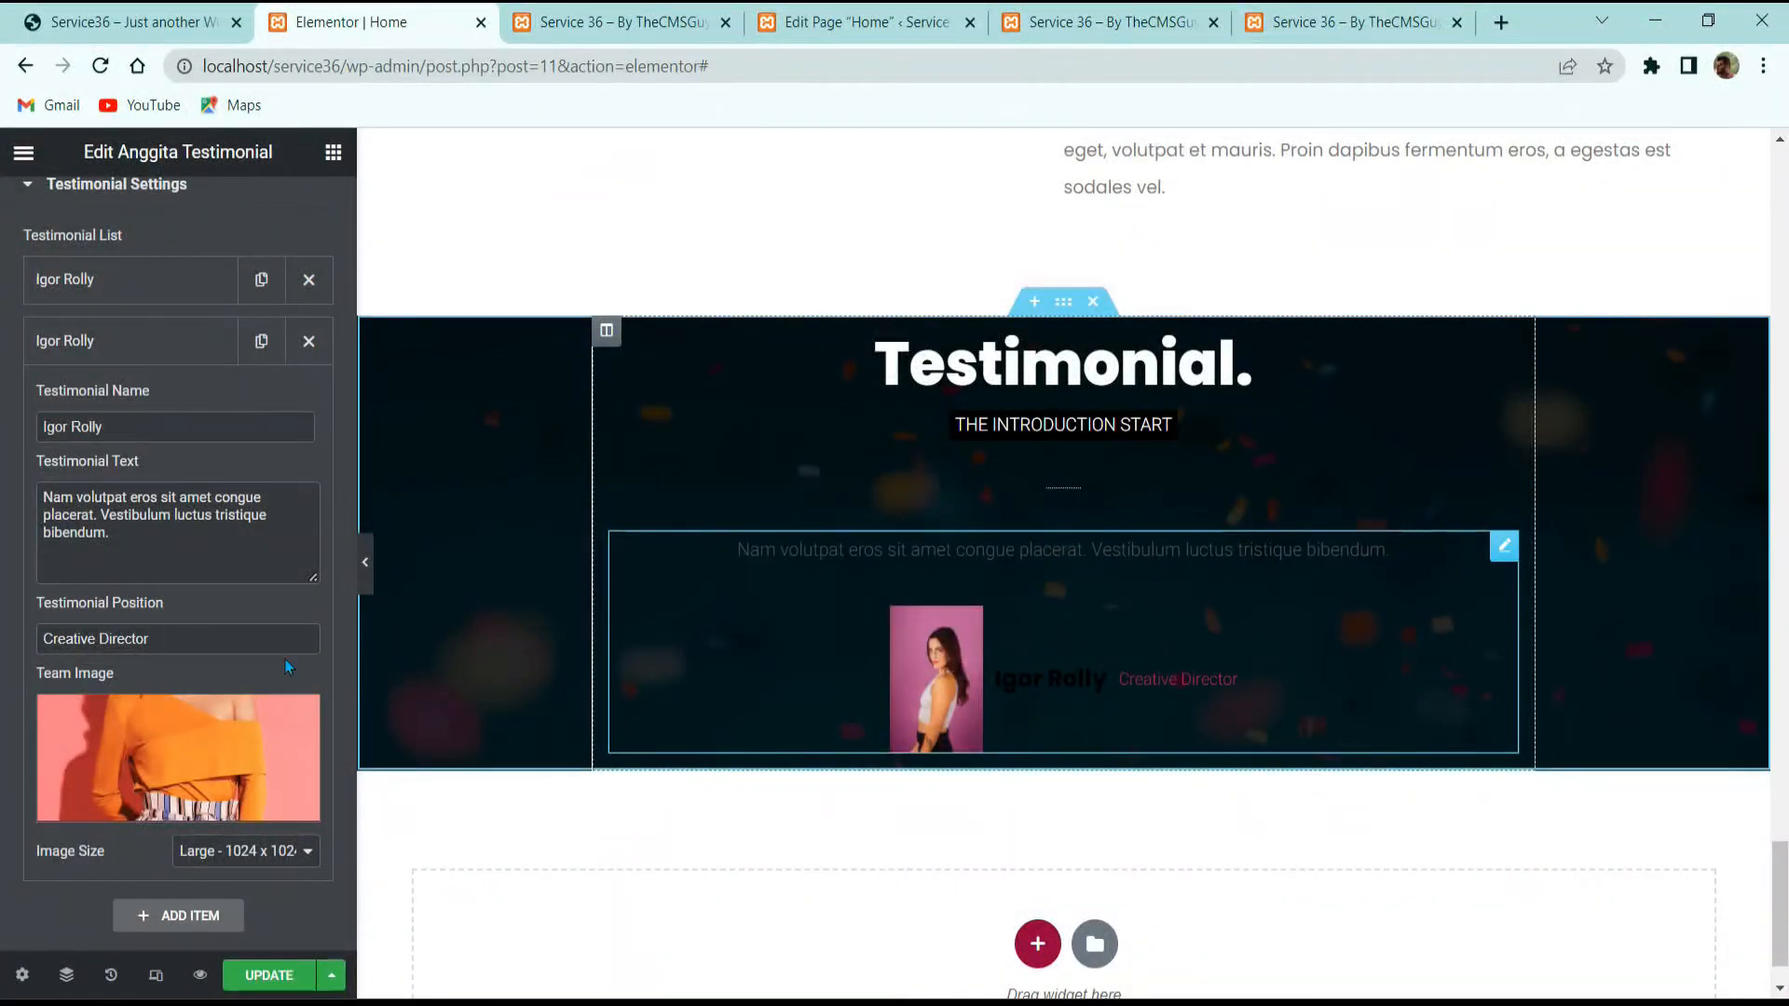
scroll(288, 667, "up", 2)
left_click(178, 212)
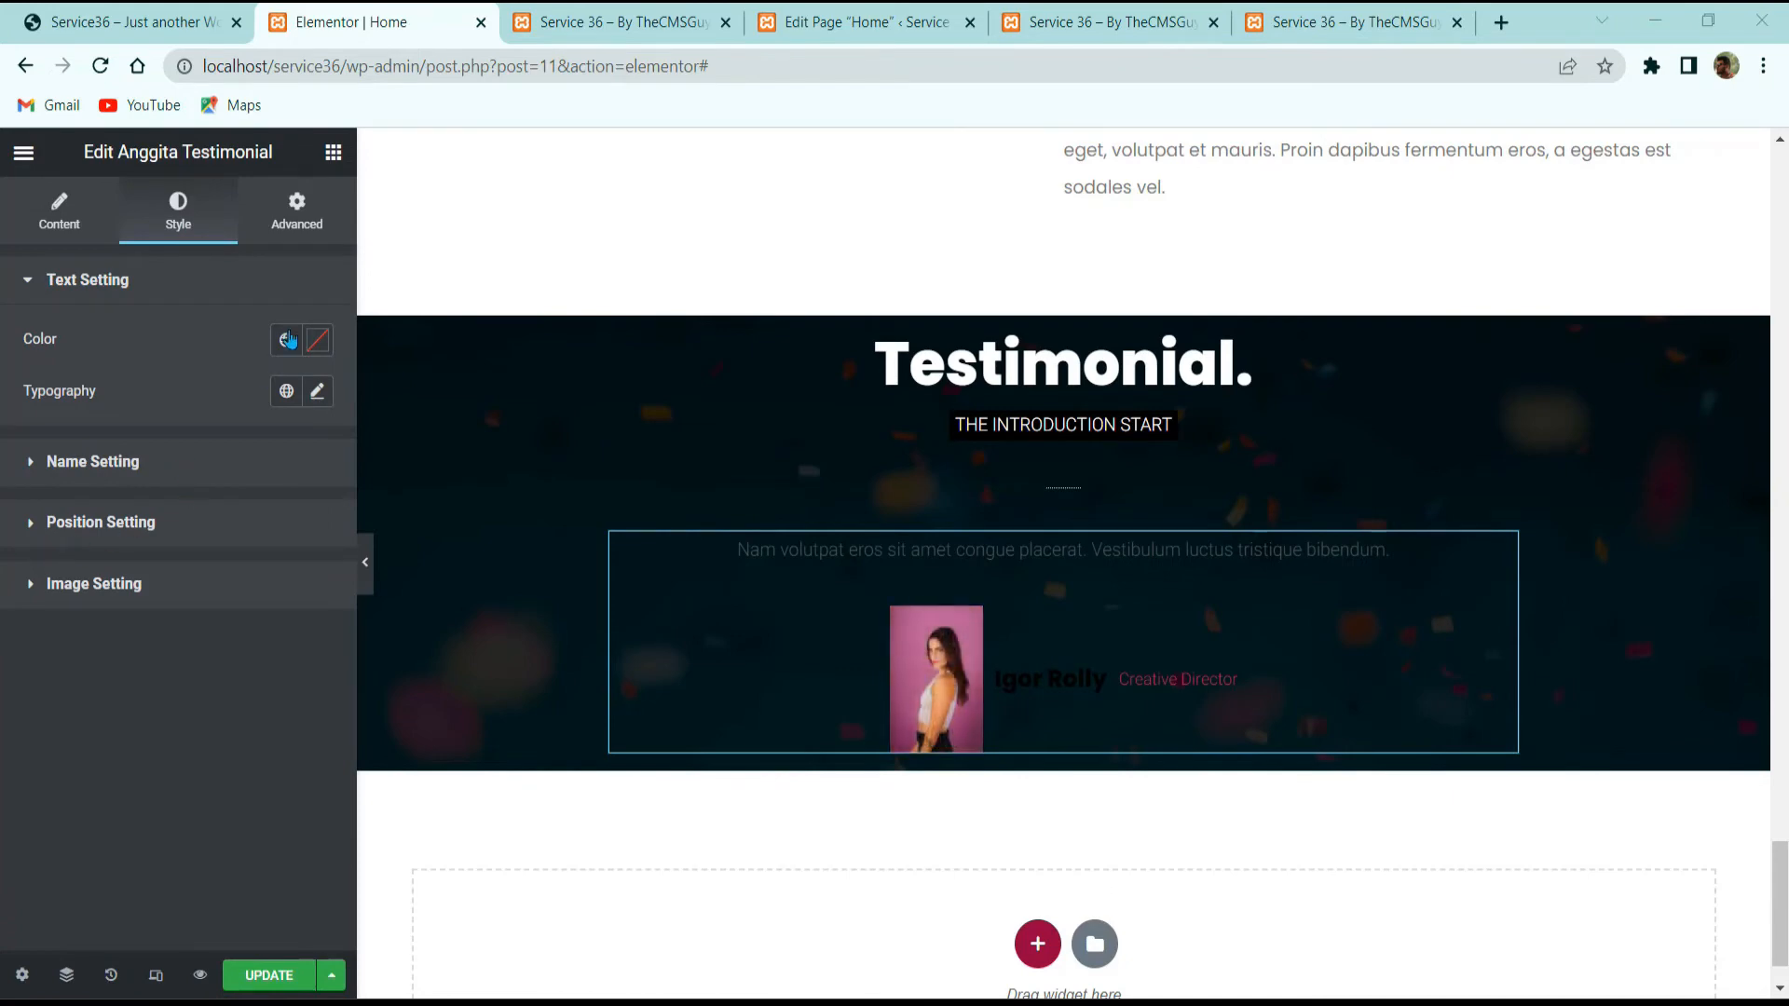
Step: Make the quote text white and set it in Playfair Display at 30 px
left_click(317, 341)
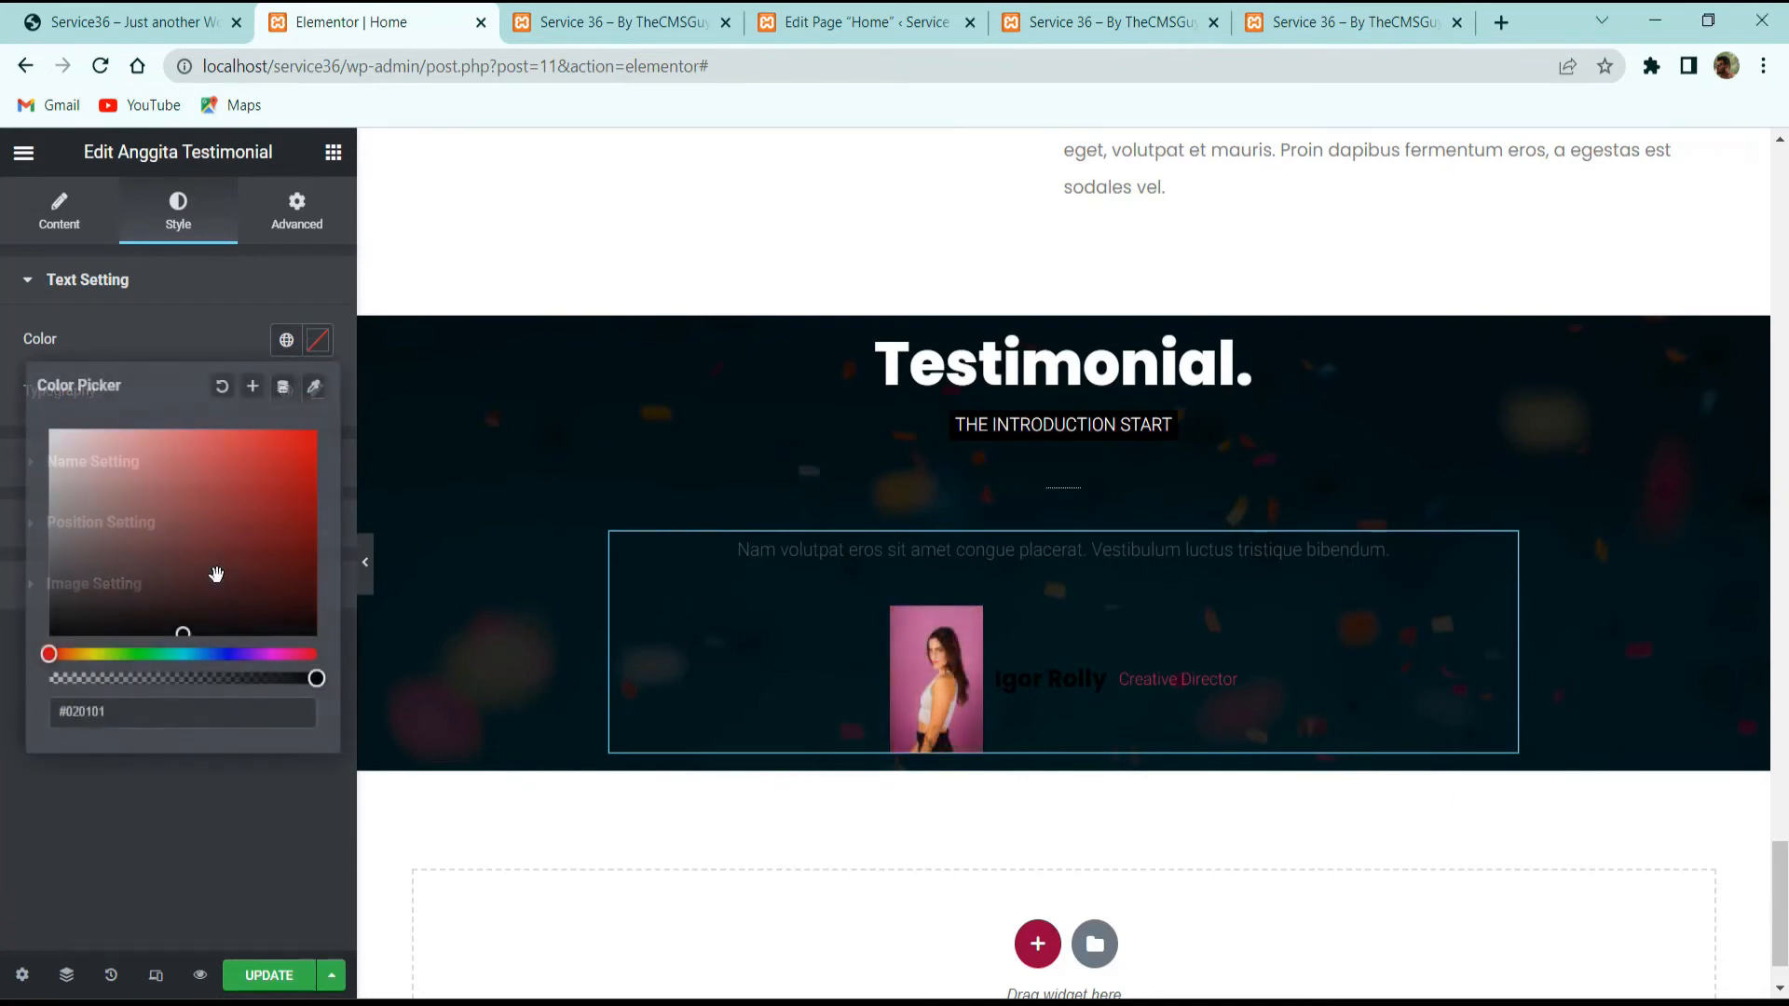
left_click(188, 312)
left_click(261, 279)
left_click(316, 392)
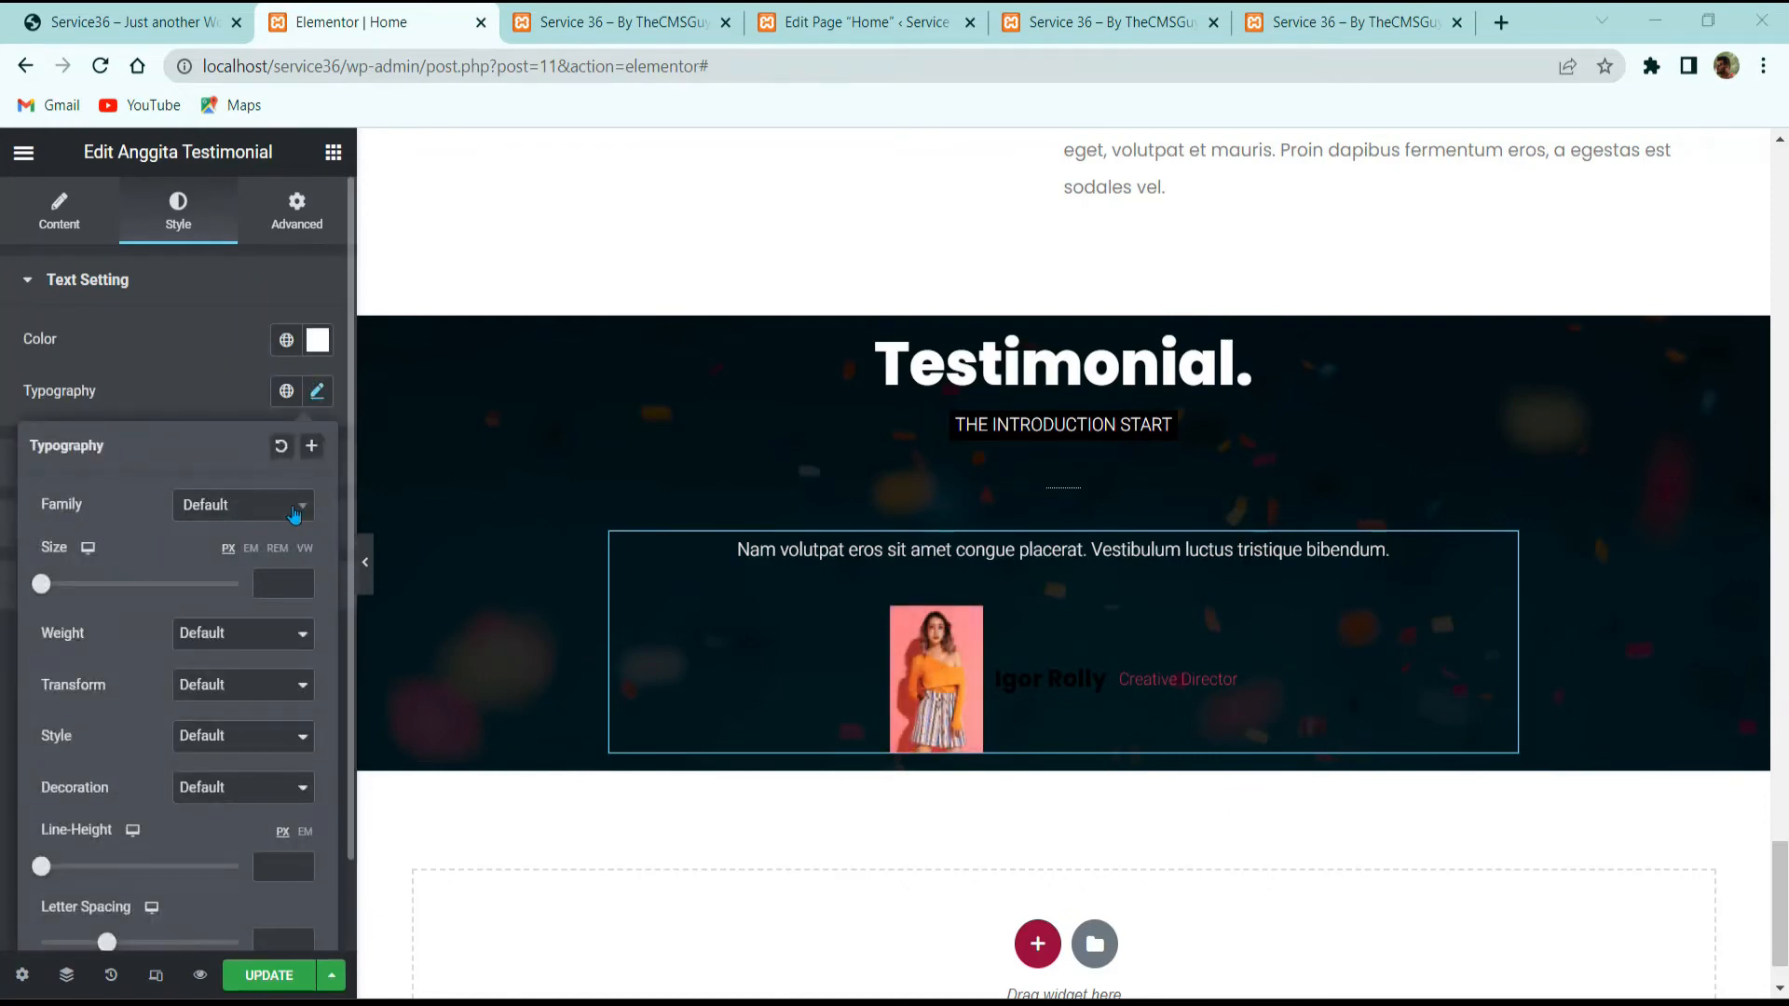
left_click(233, 505)
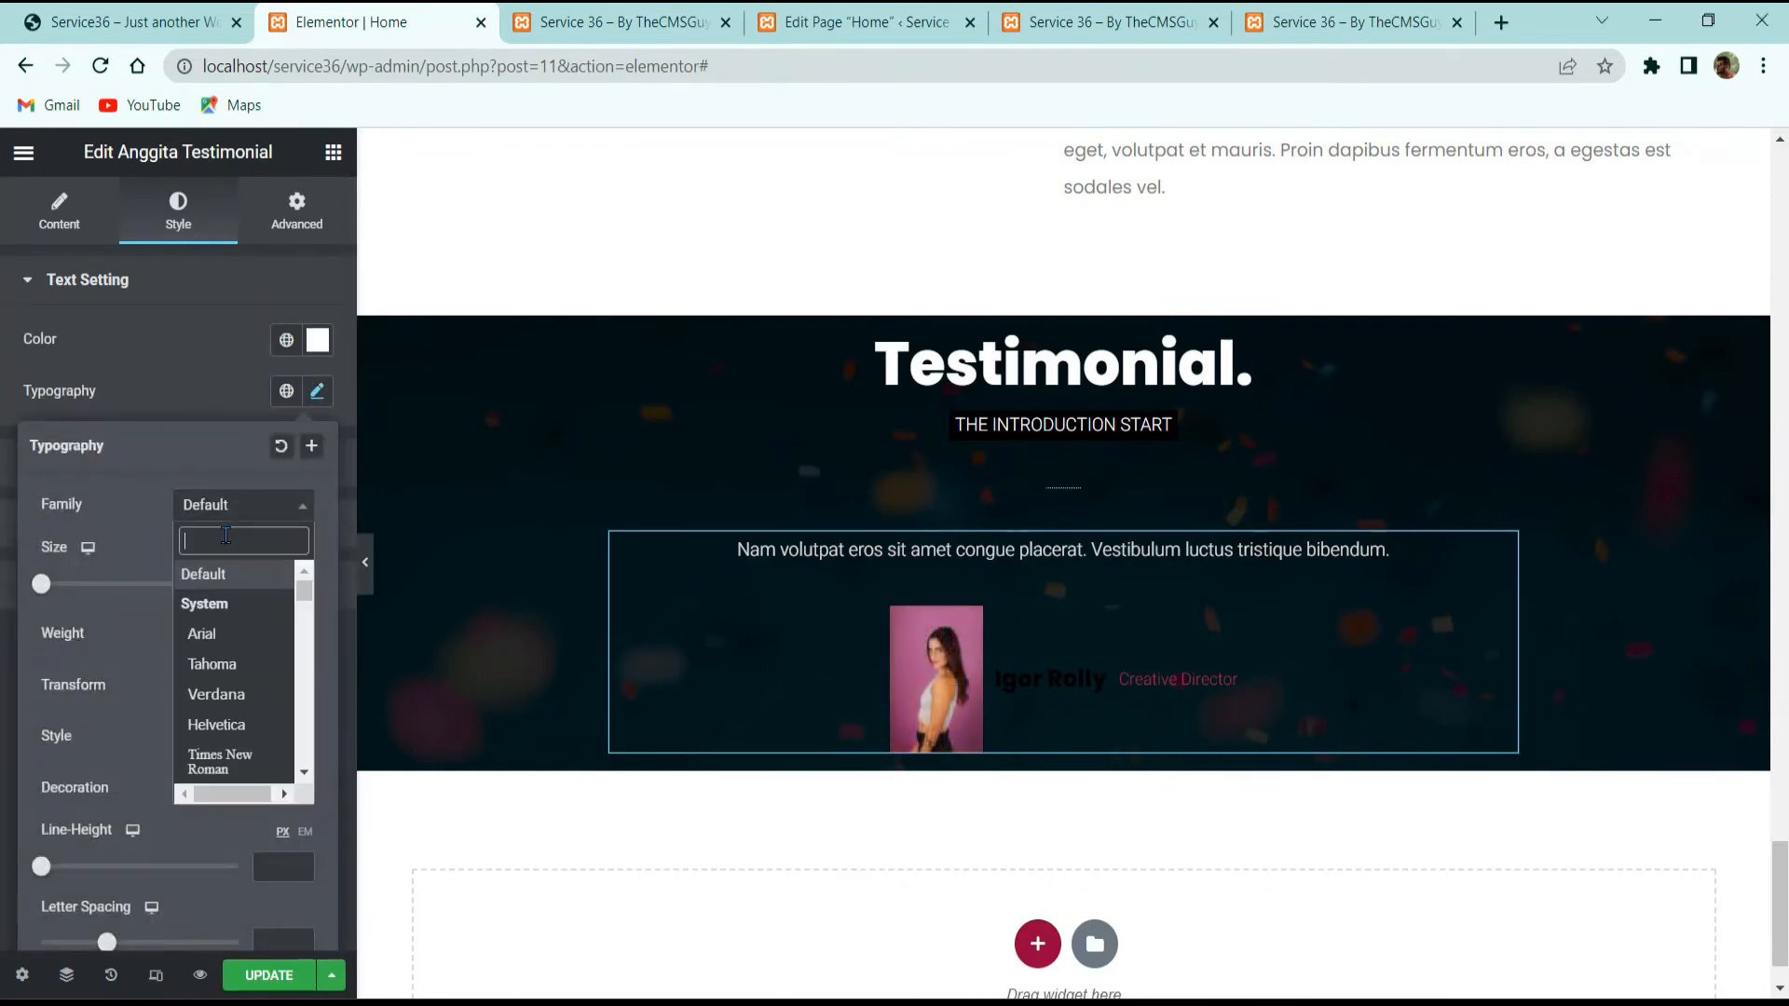
type("playfa")
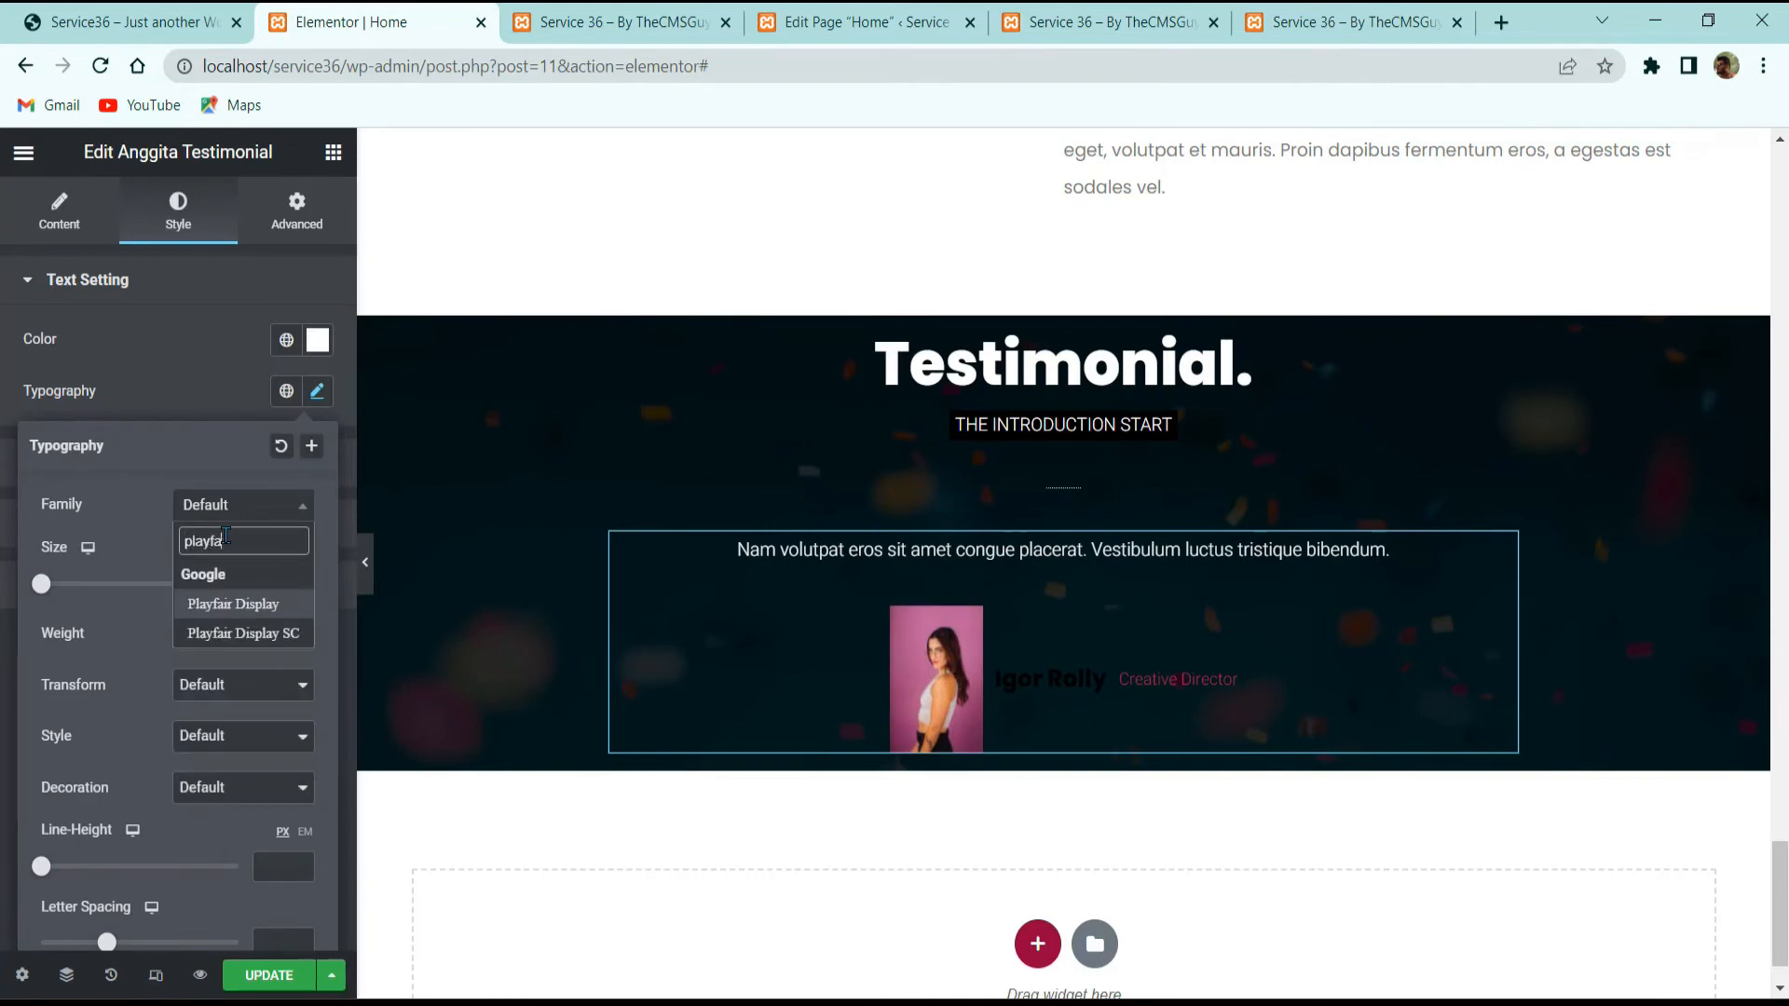
left_click(233, 604)
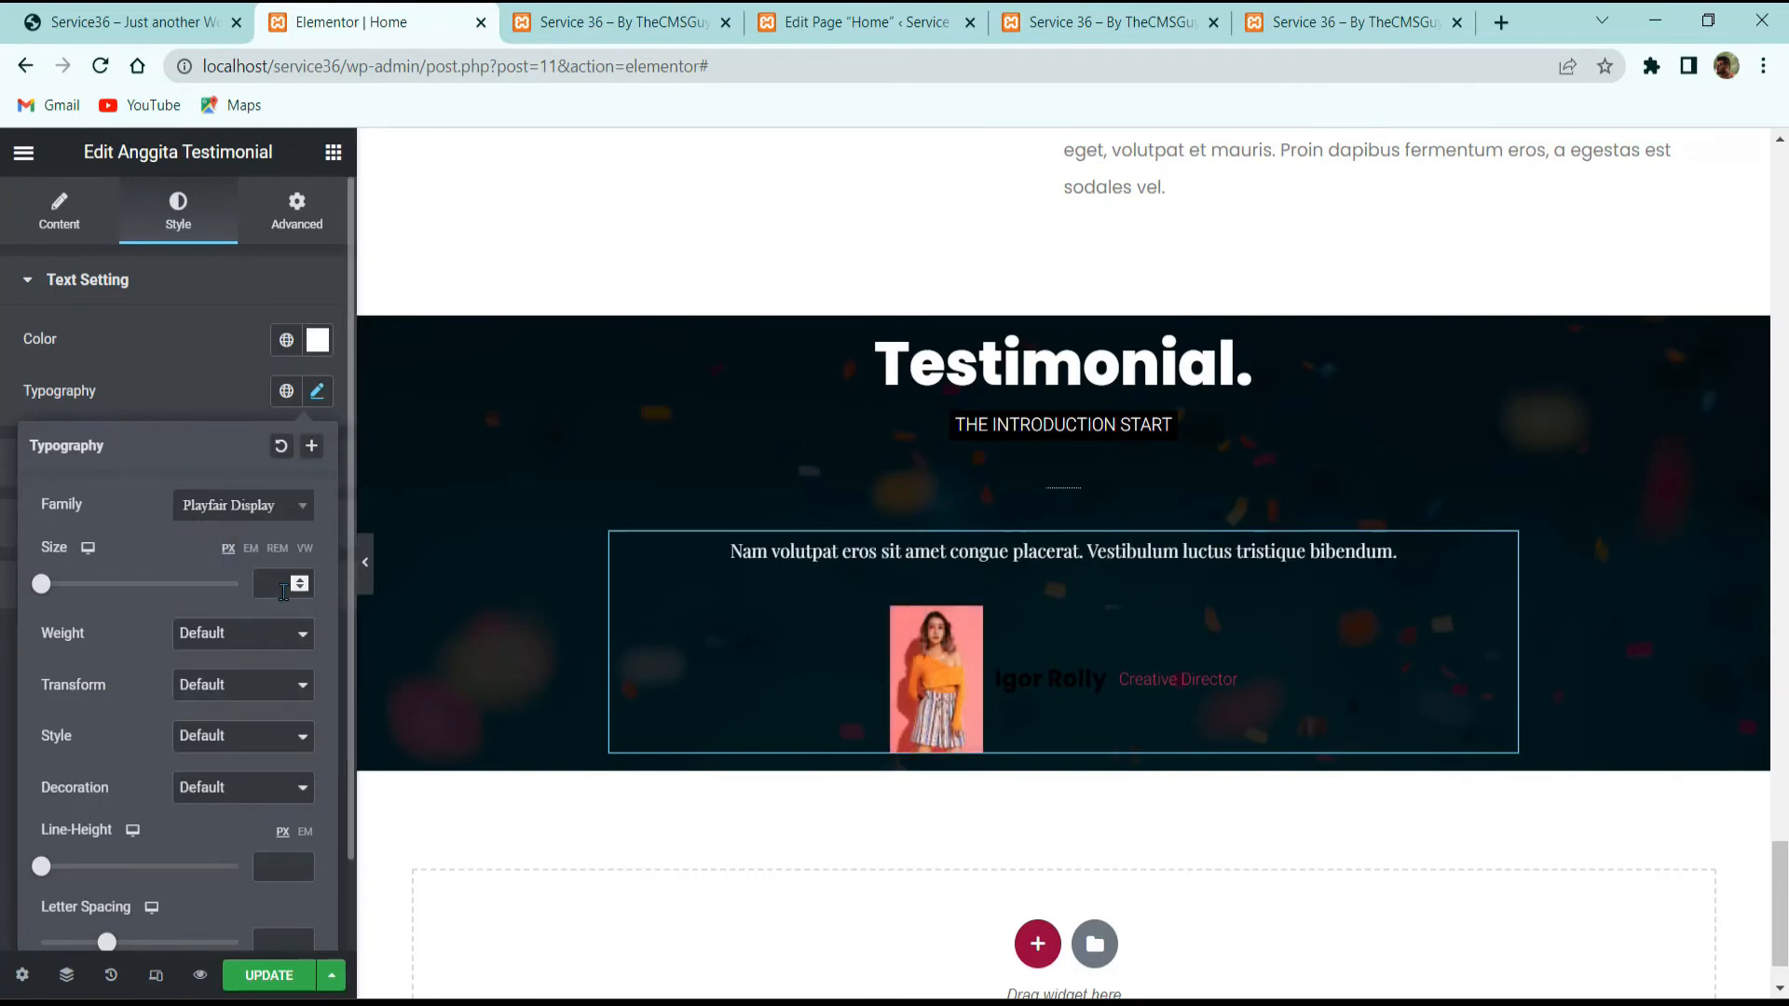
left_click(283, 586)
type("30")
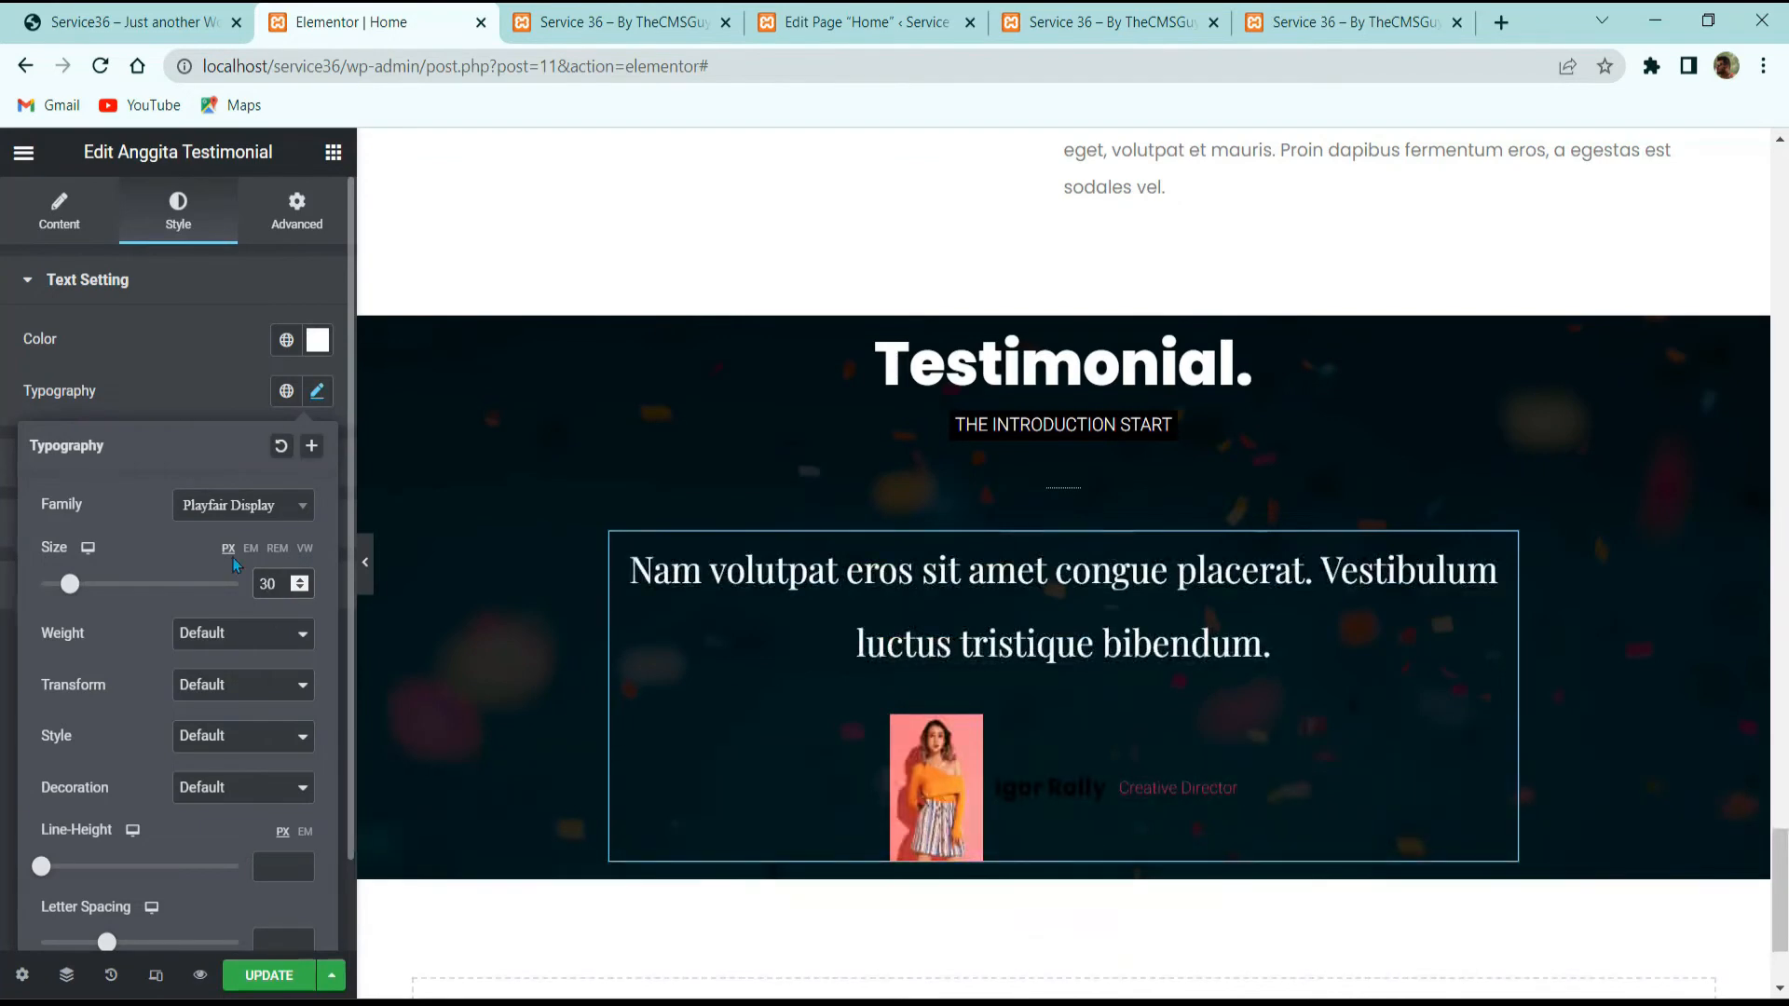
Step: Make the quote italic with a 1.3 em line height
left_click(211, 6)
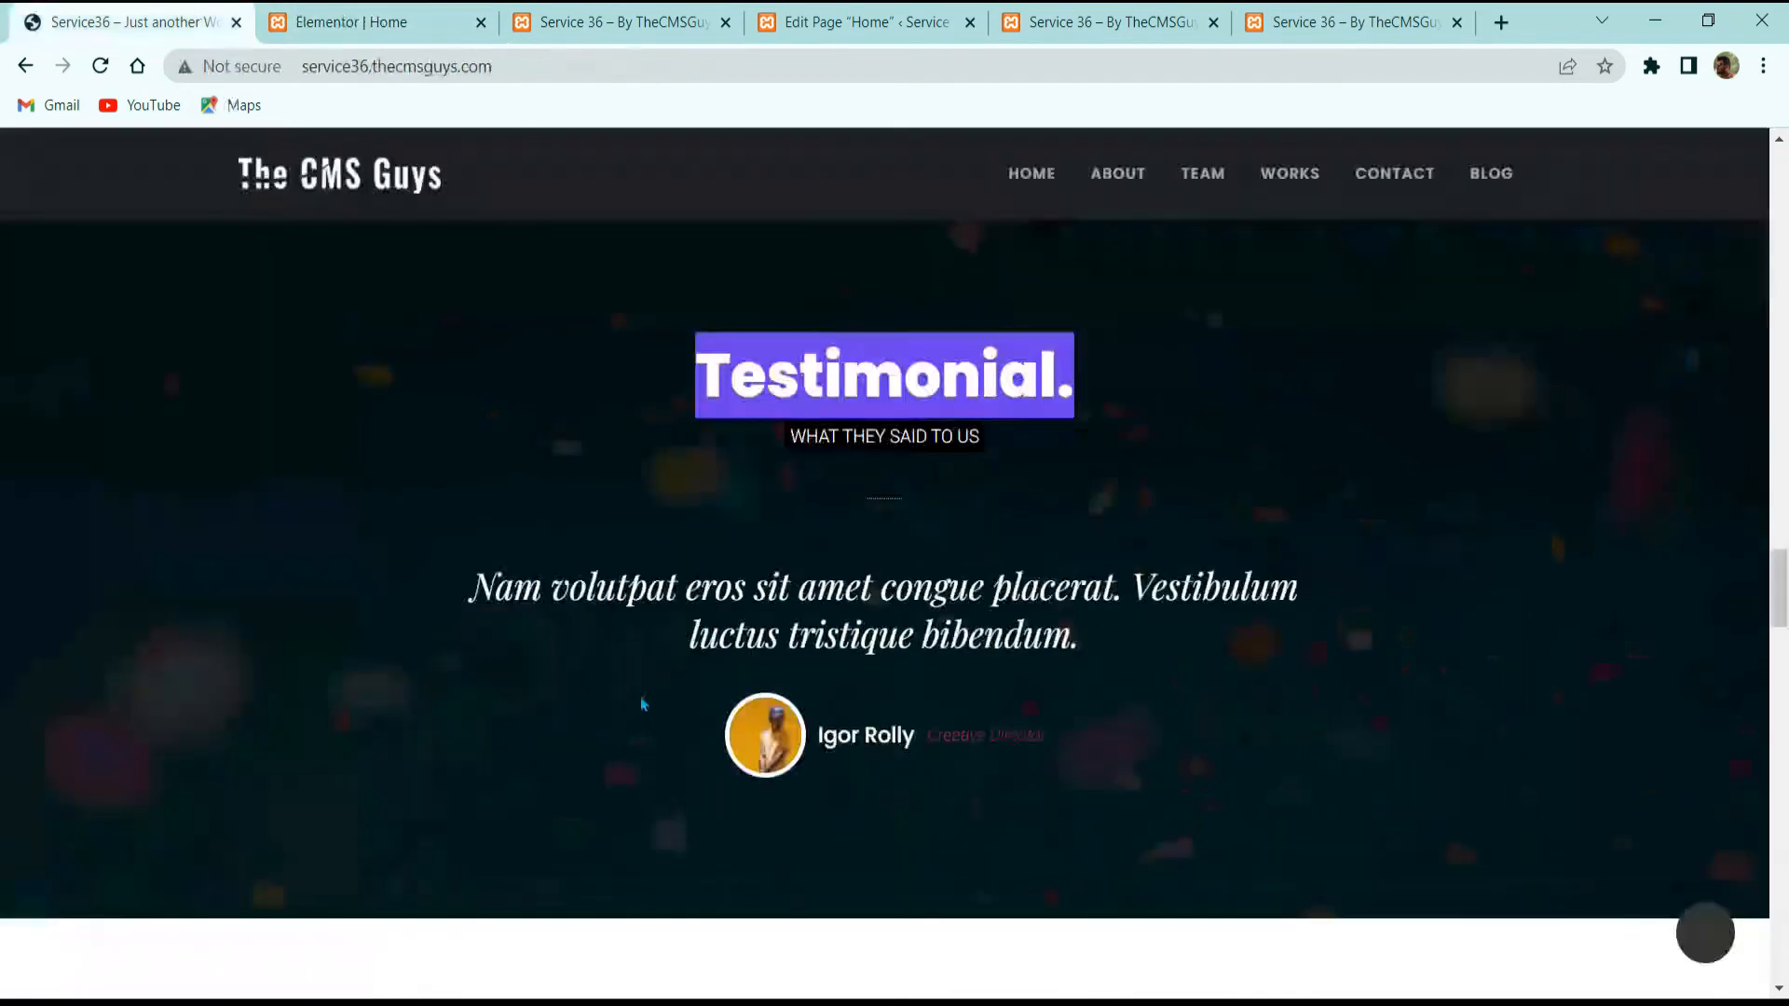
left_click(306, 13)
left_click(244, 688)
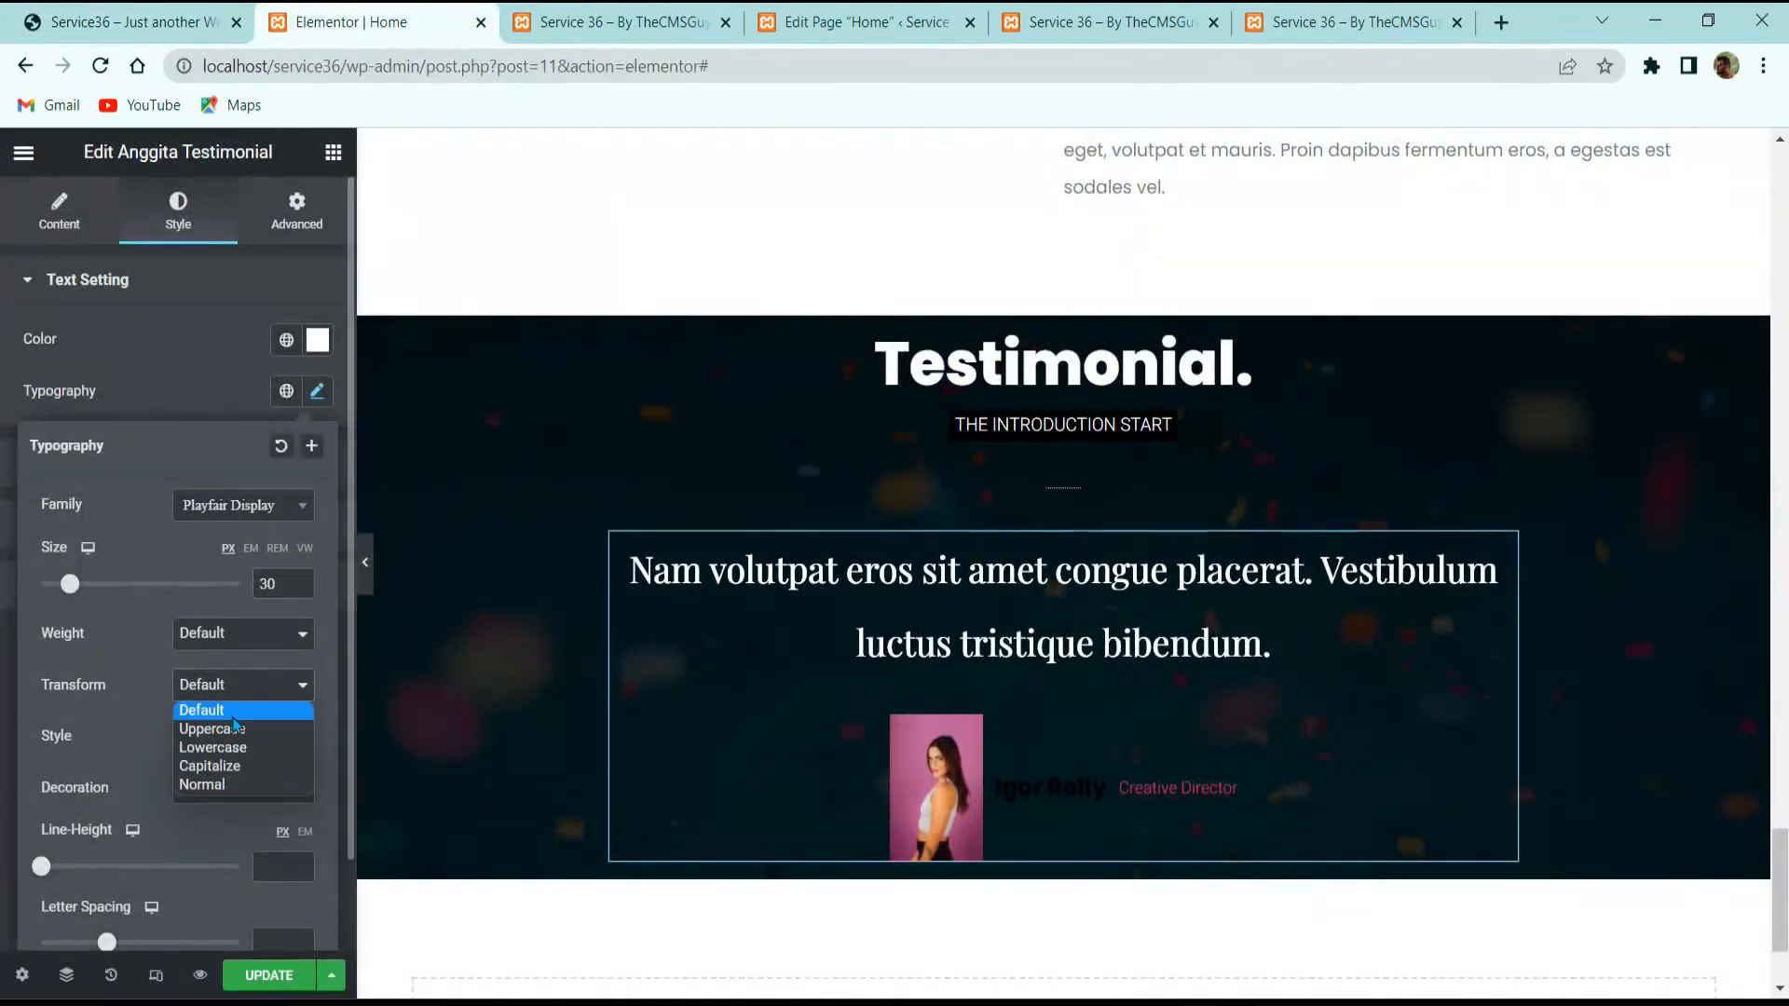
left_click(233, 635)
left_click(103, 618)
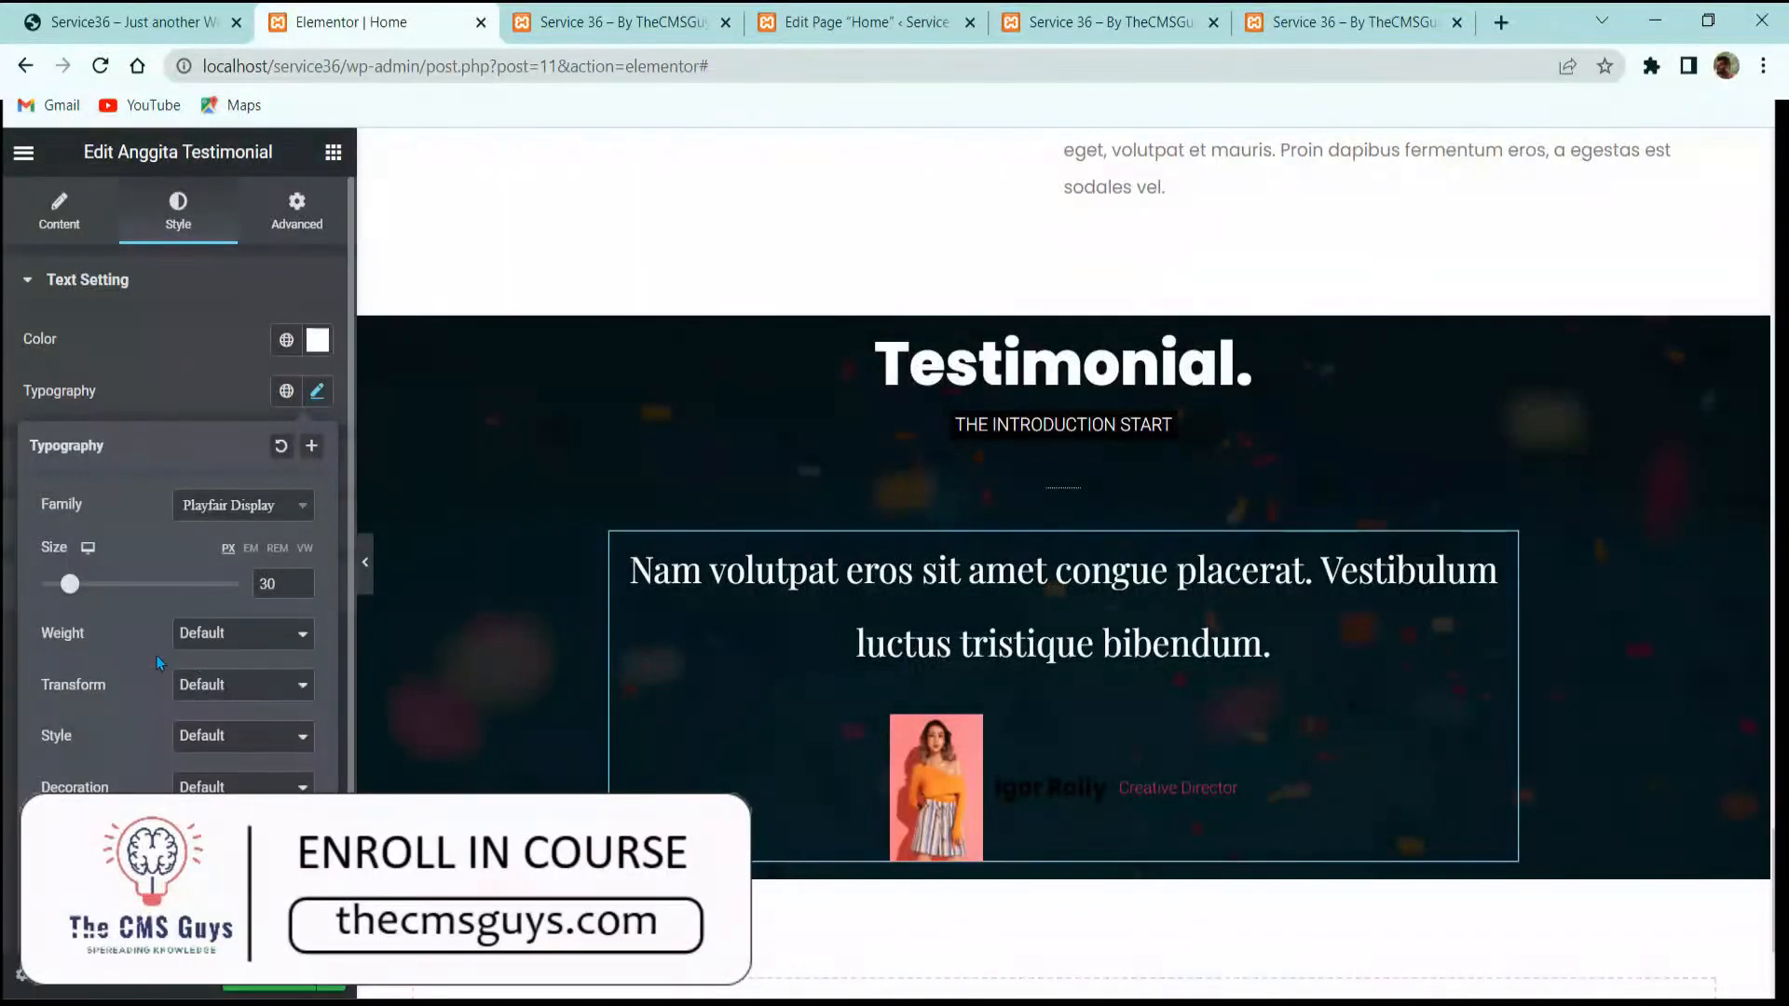
left_click(232, 741)
left_click(233, 790)
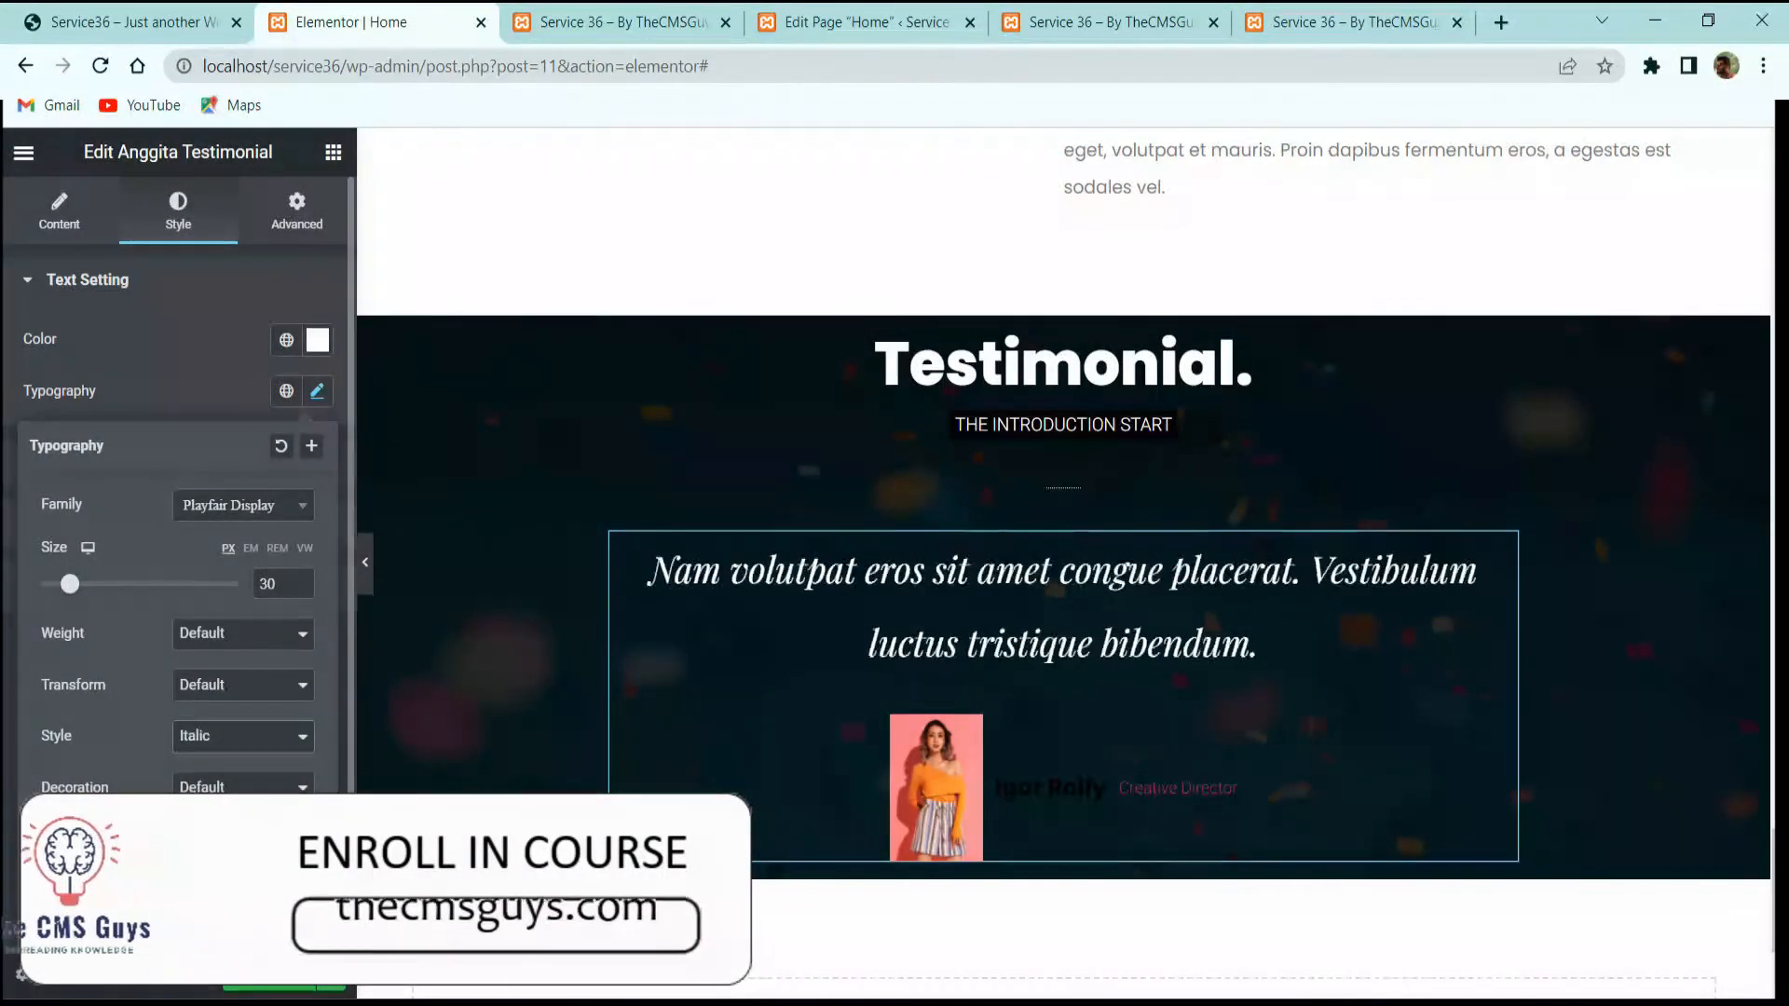
scroll(172, 802, "down", 1)
left_click(304, 728)
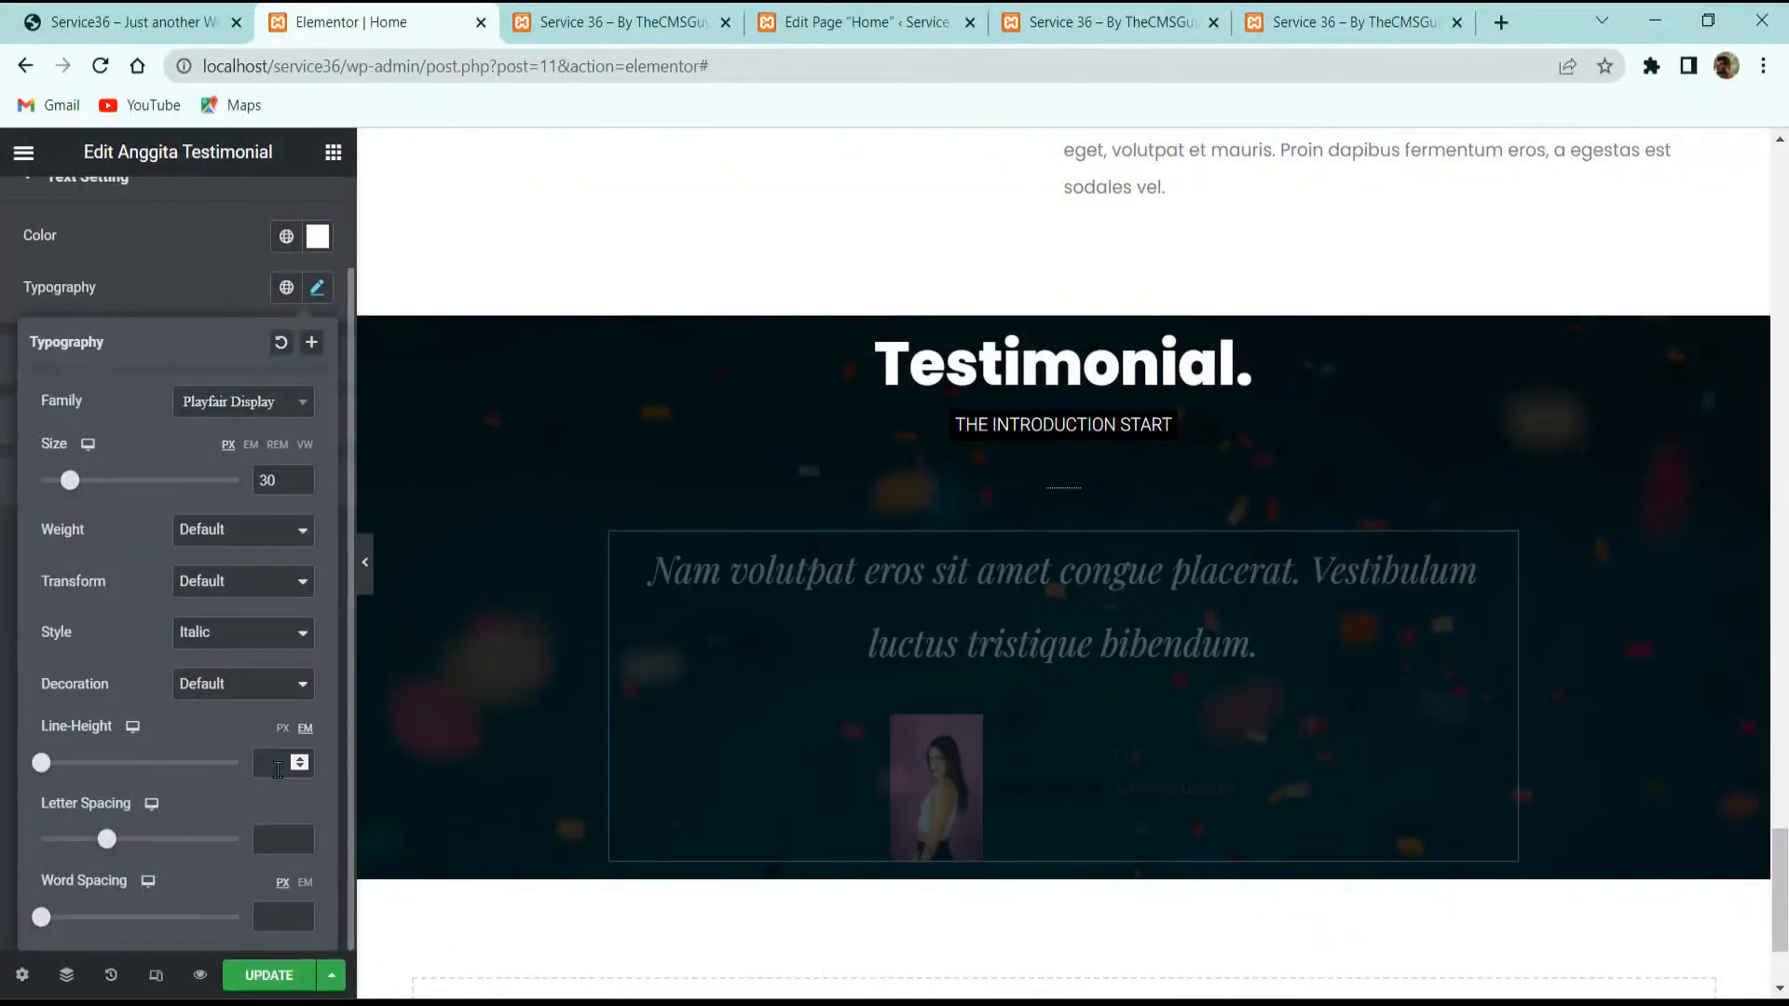
left_click(281, 765)
type("1.3")
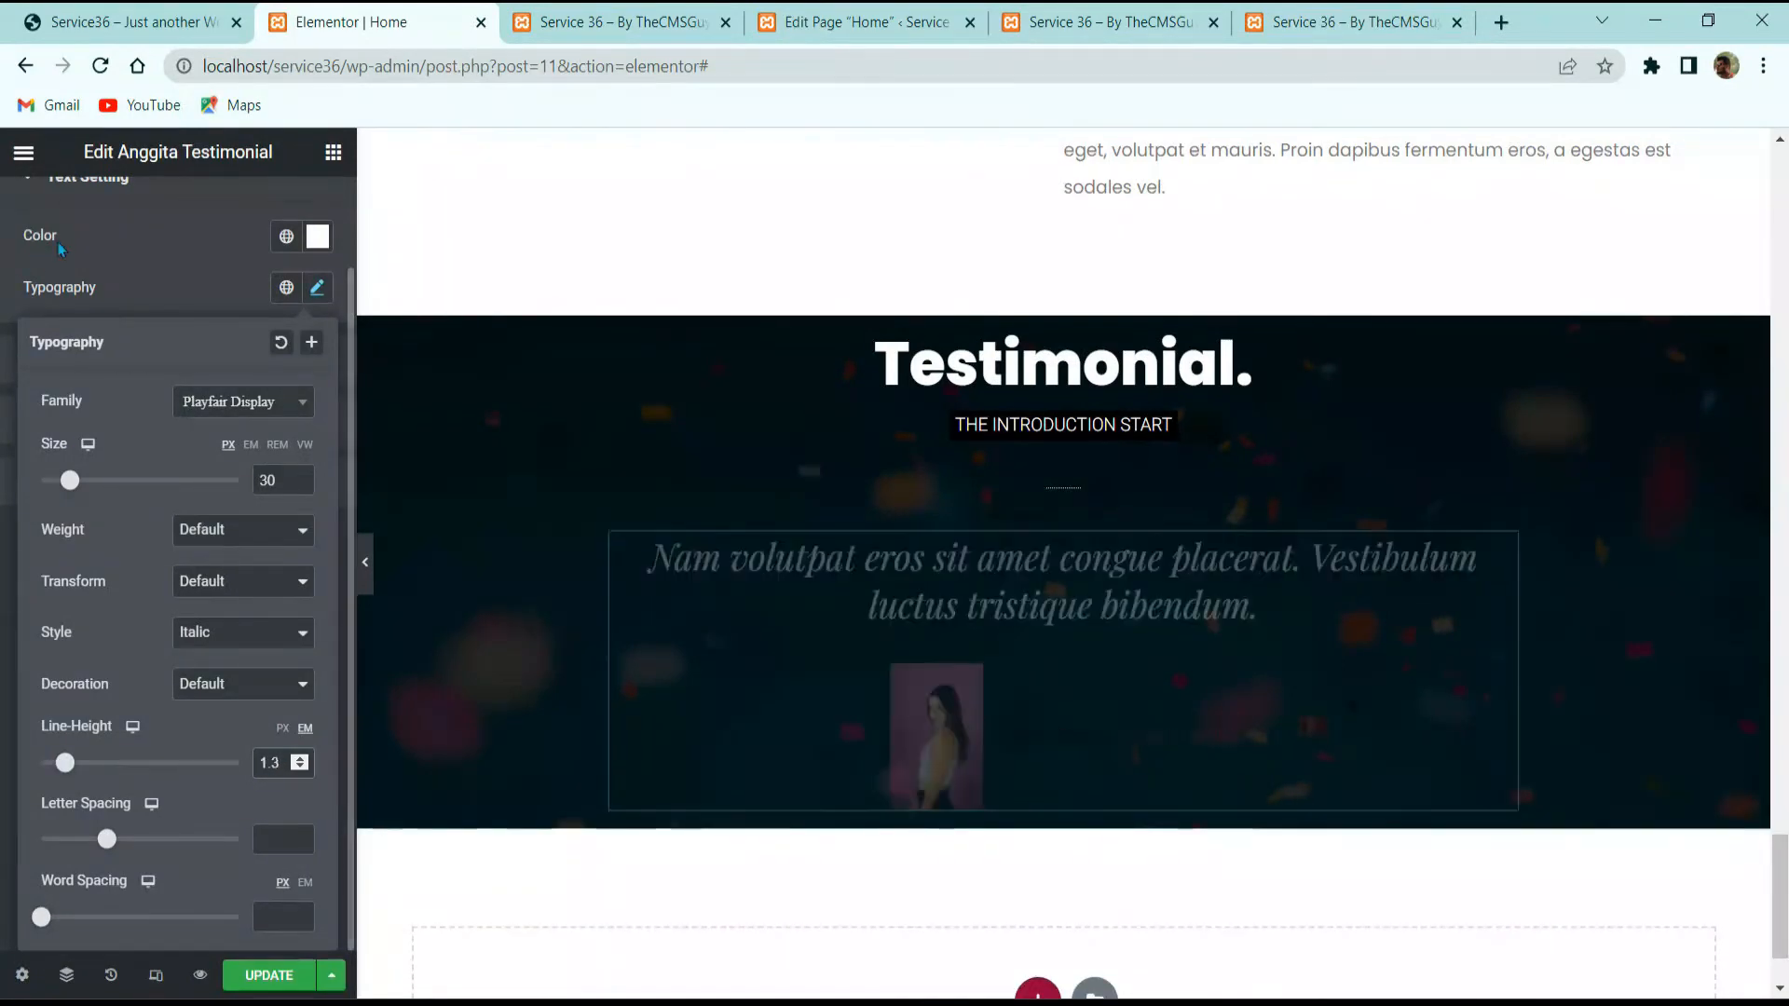
left_click(124, 366)
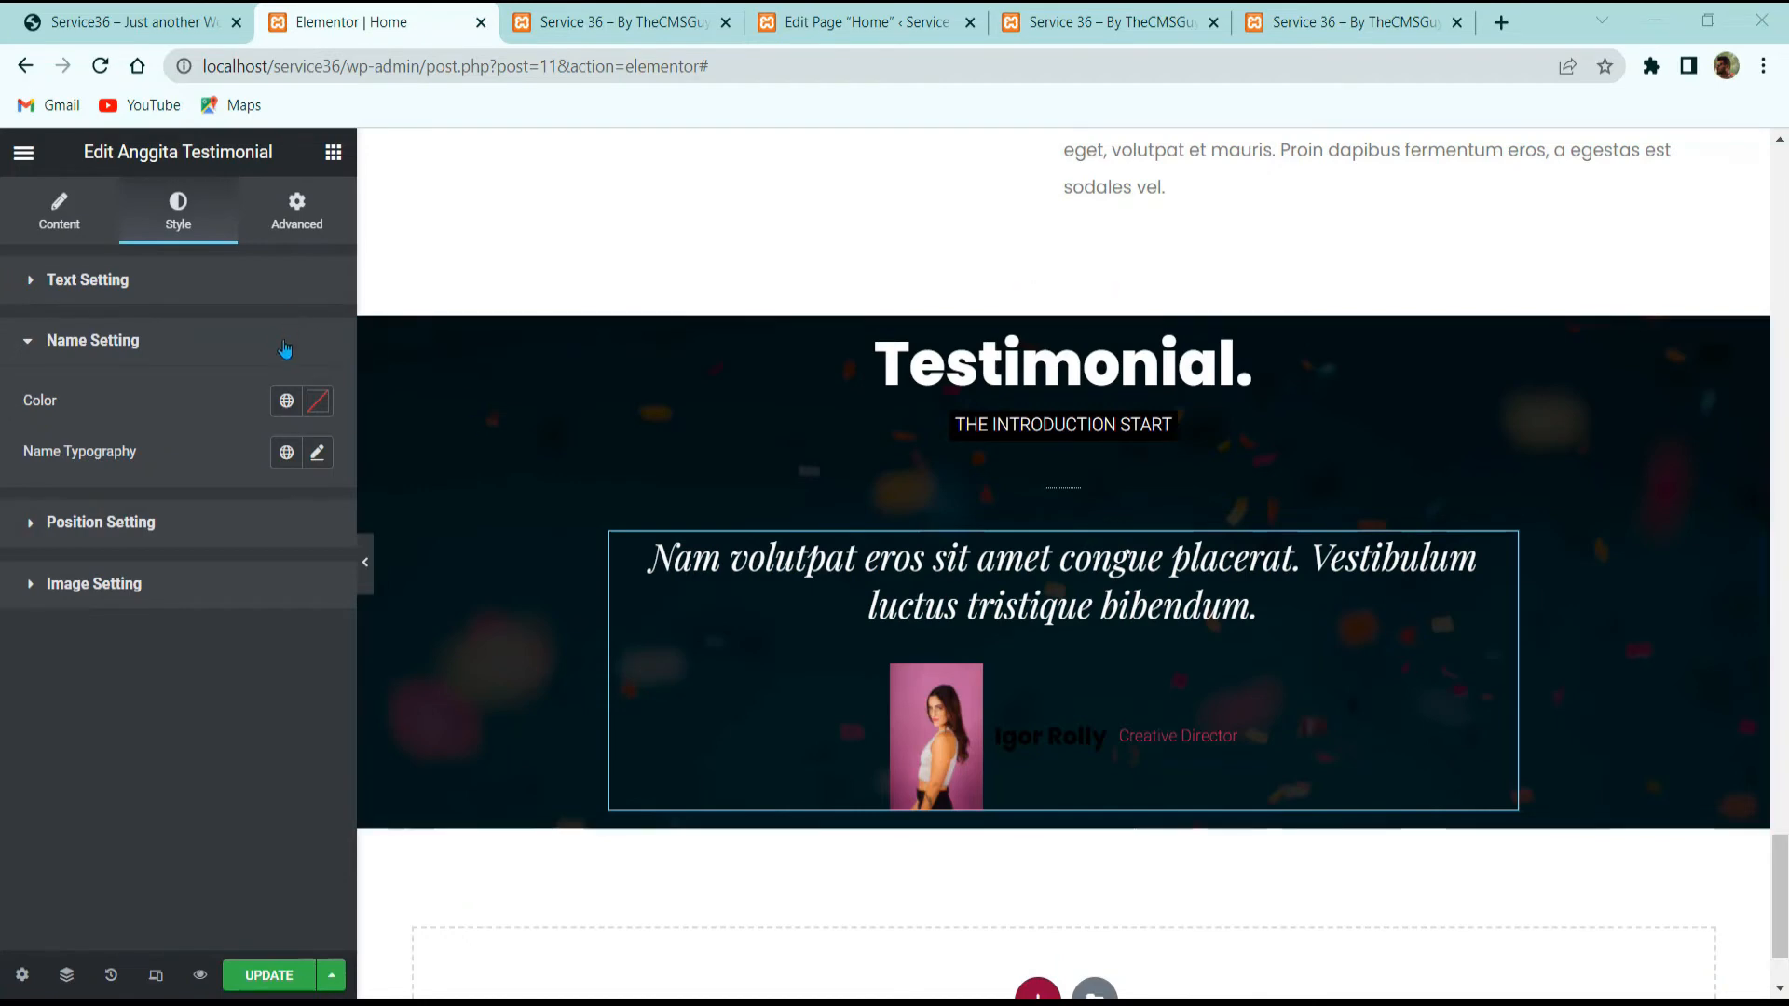
Step: Style the reviewer's name white at 18 px, weight 500, and bring up the position typography options
left_click(318, 400)
left_click(122, 407)
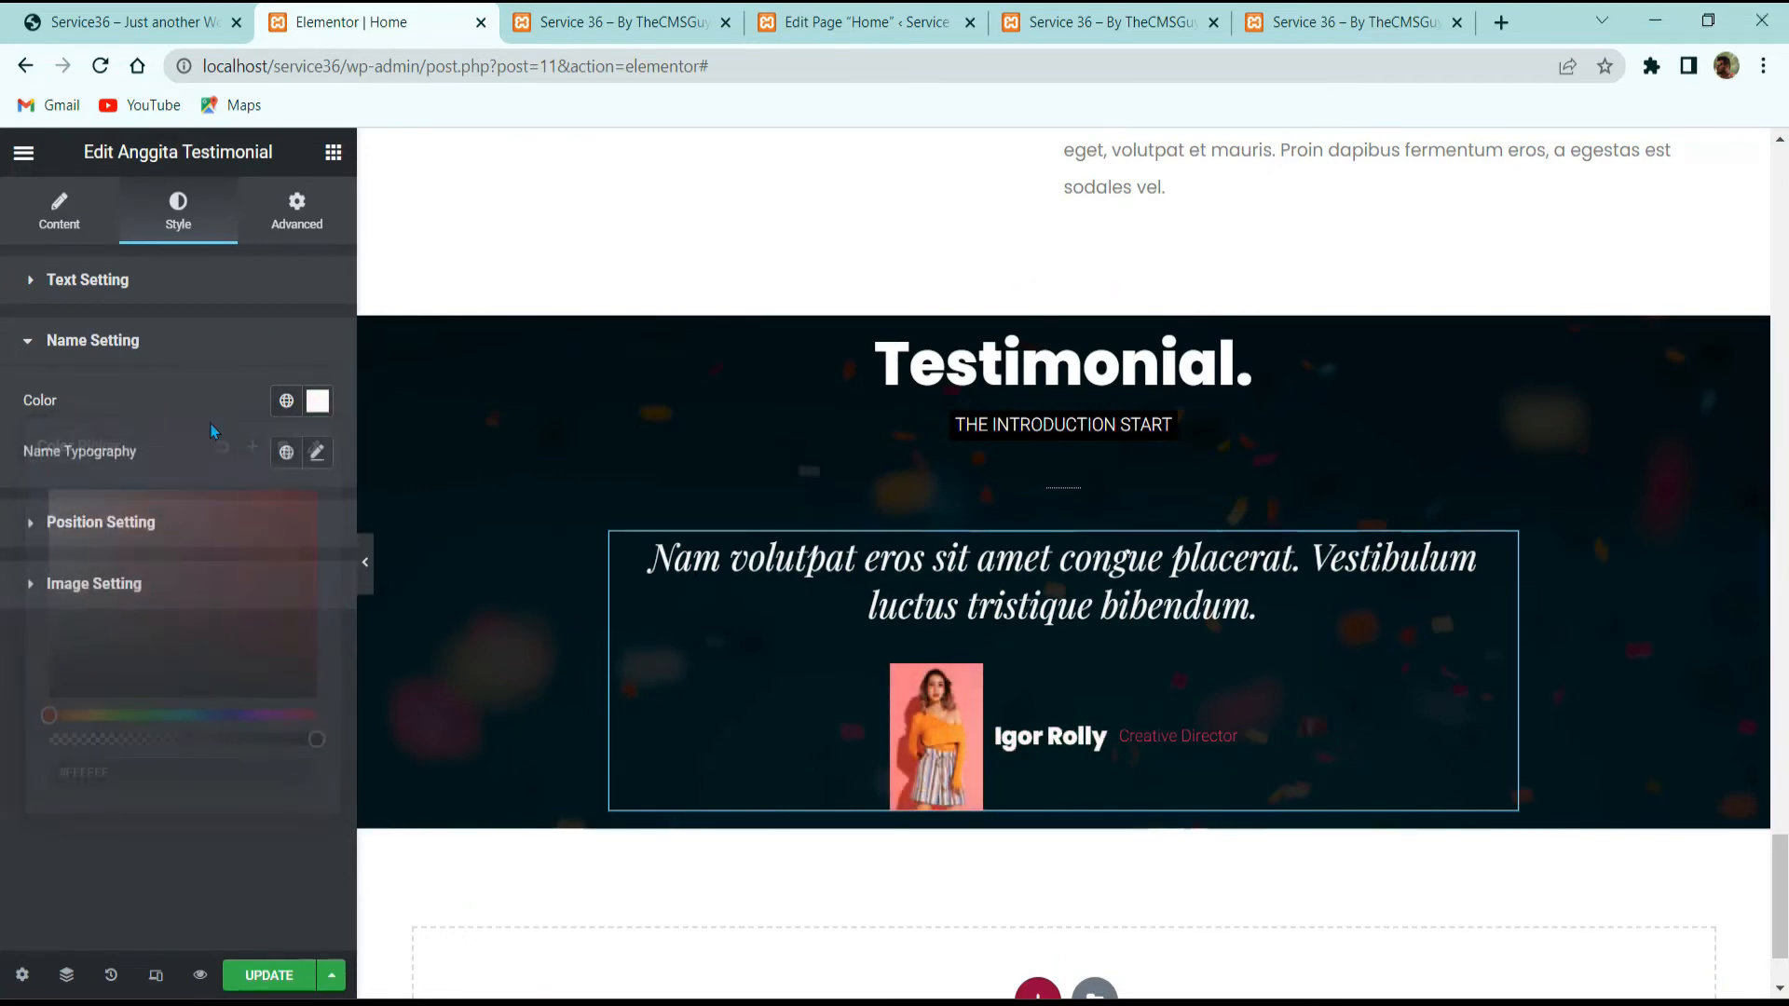
left_click(317, 452)
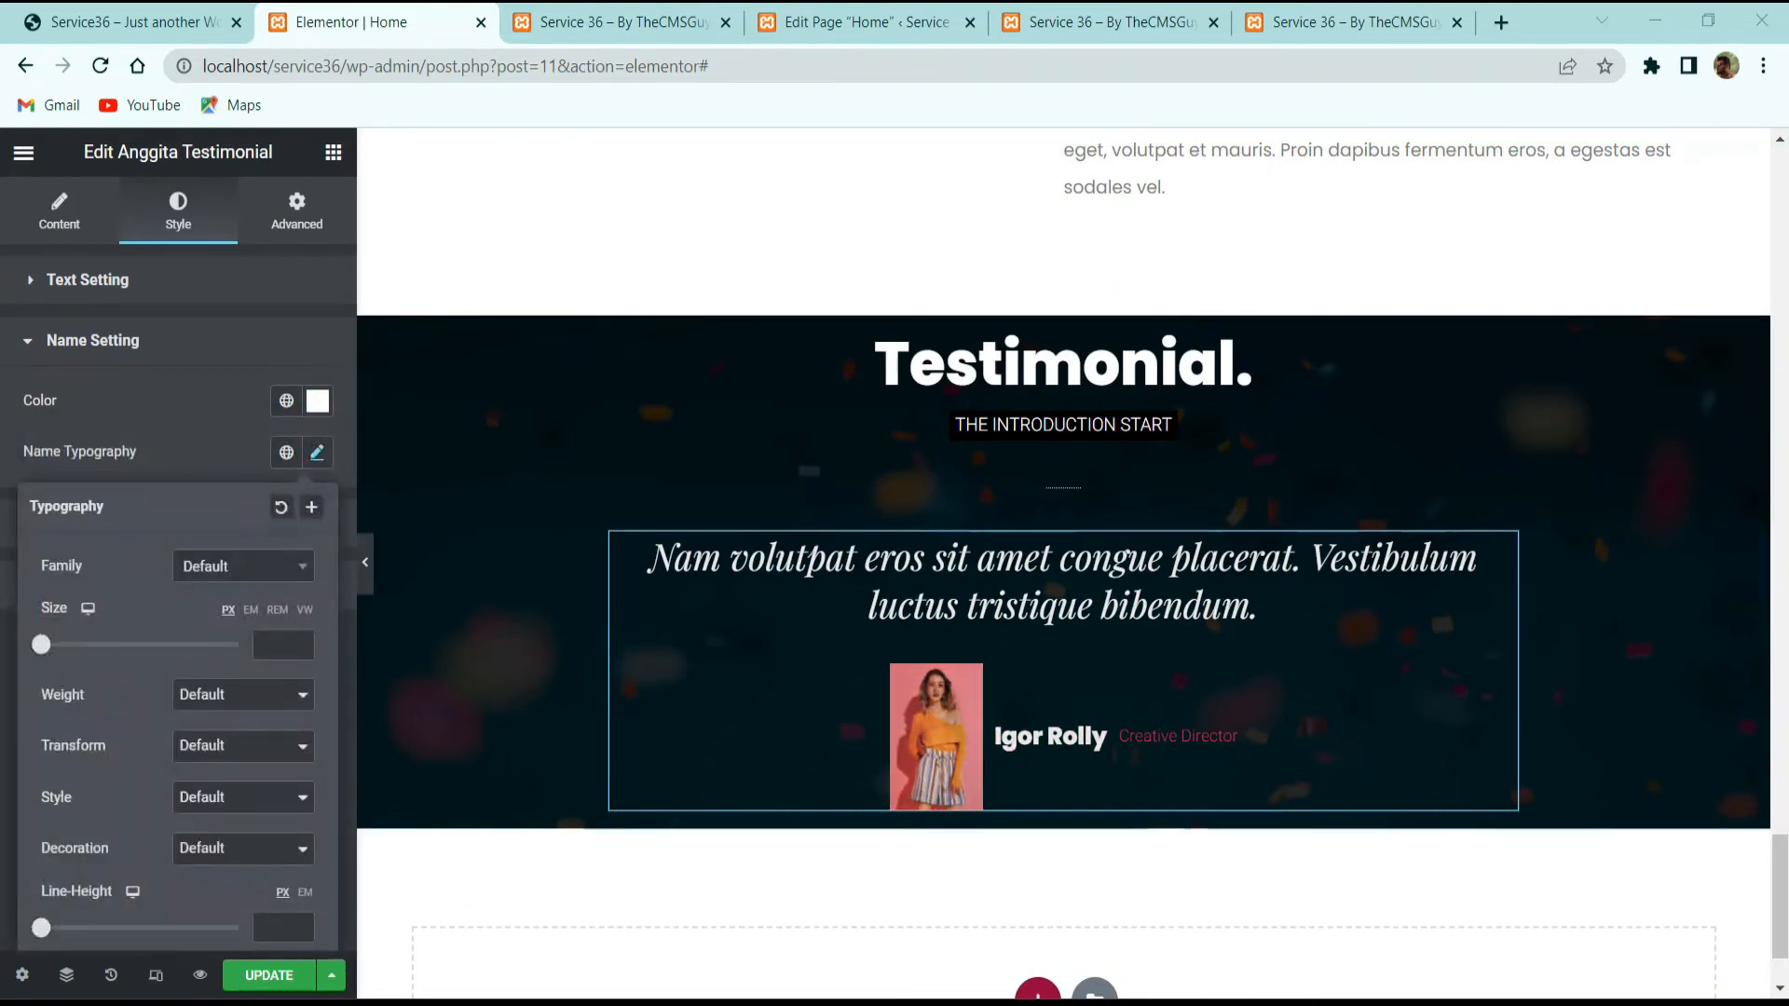
left_click(272, 648)
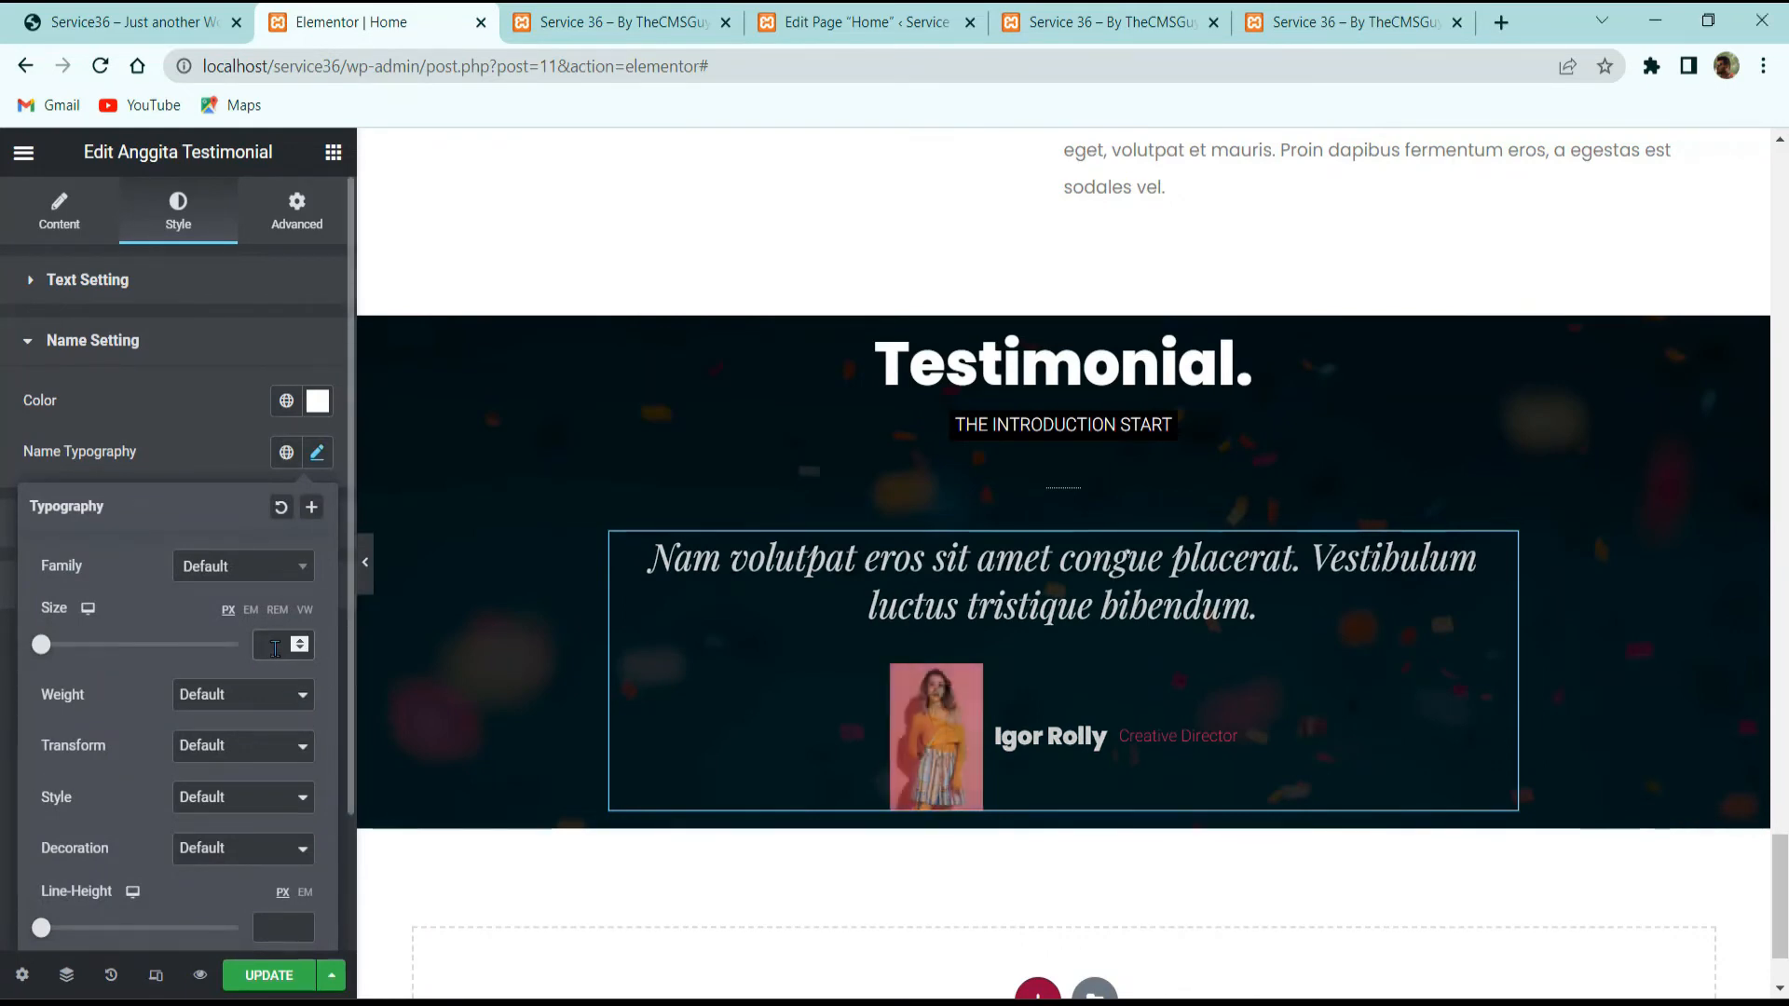
type("15")
left_click(263, 701)
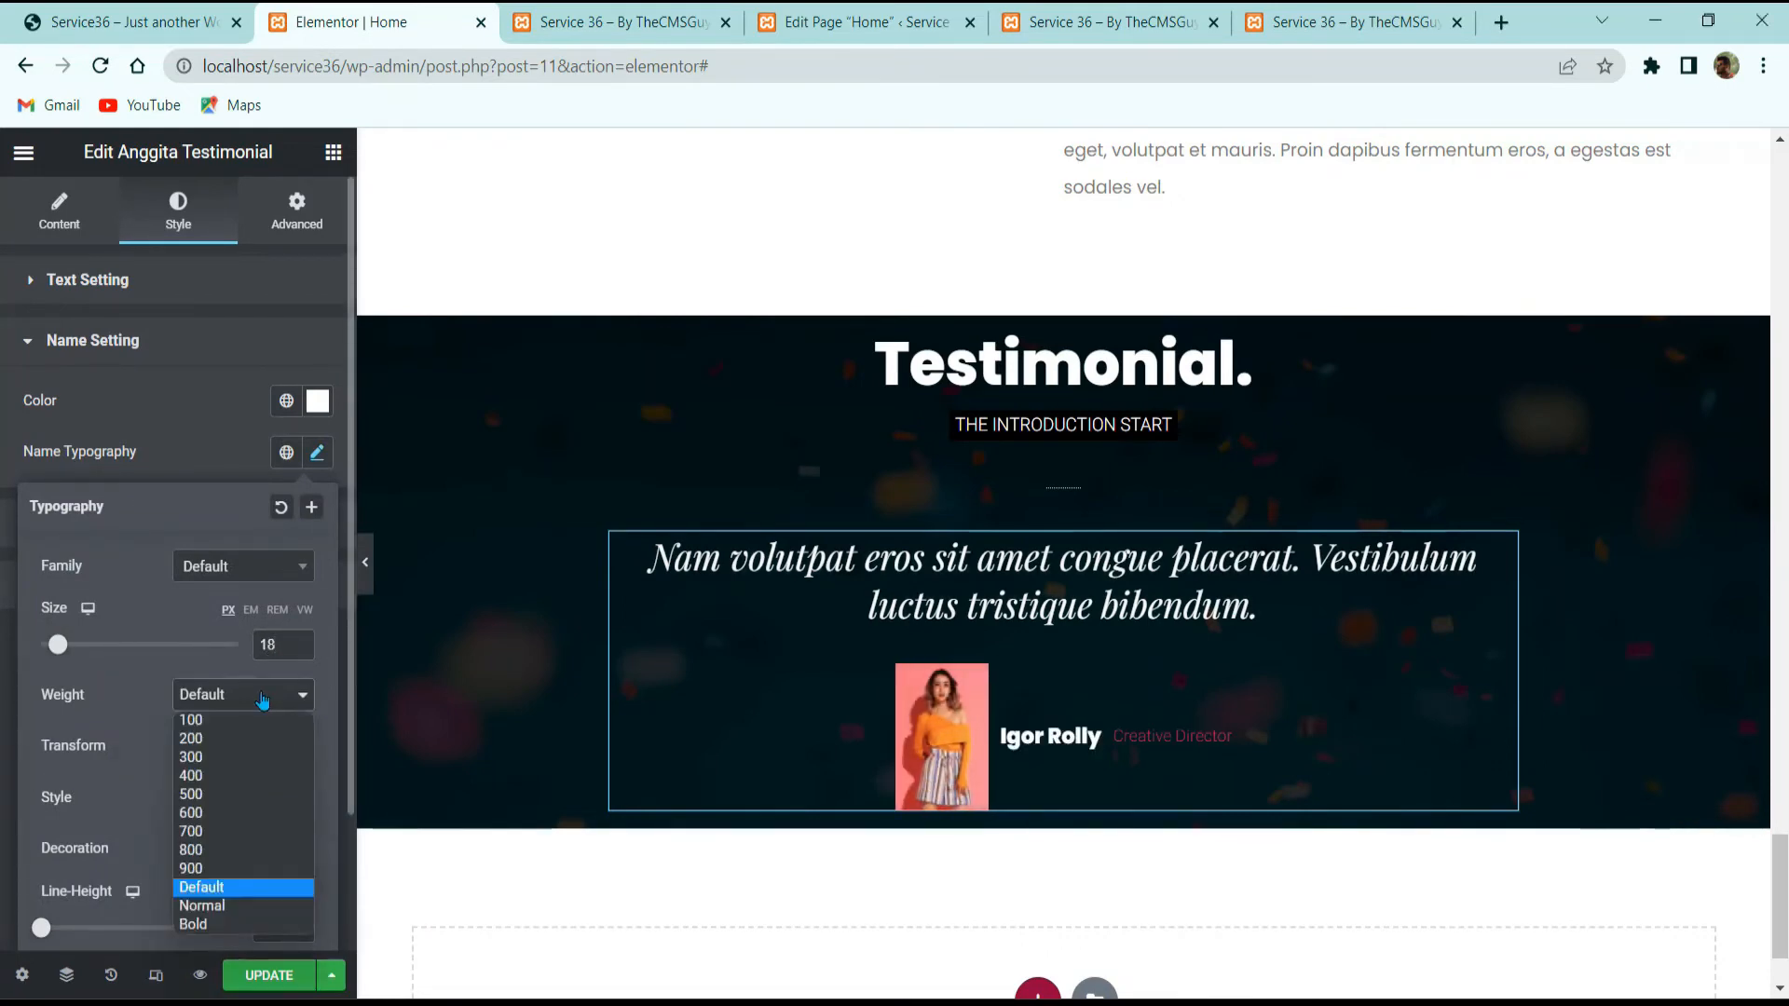
left_click(221, 800)
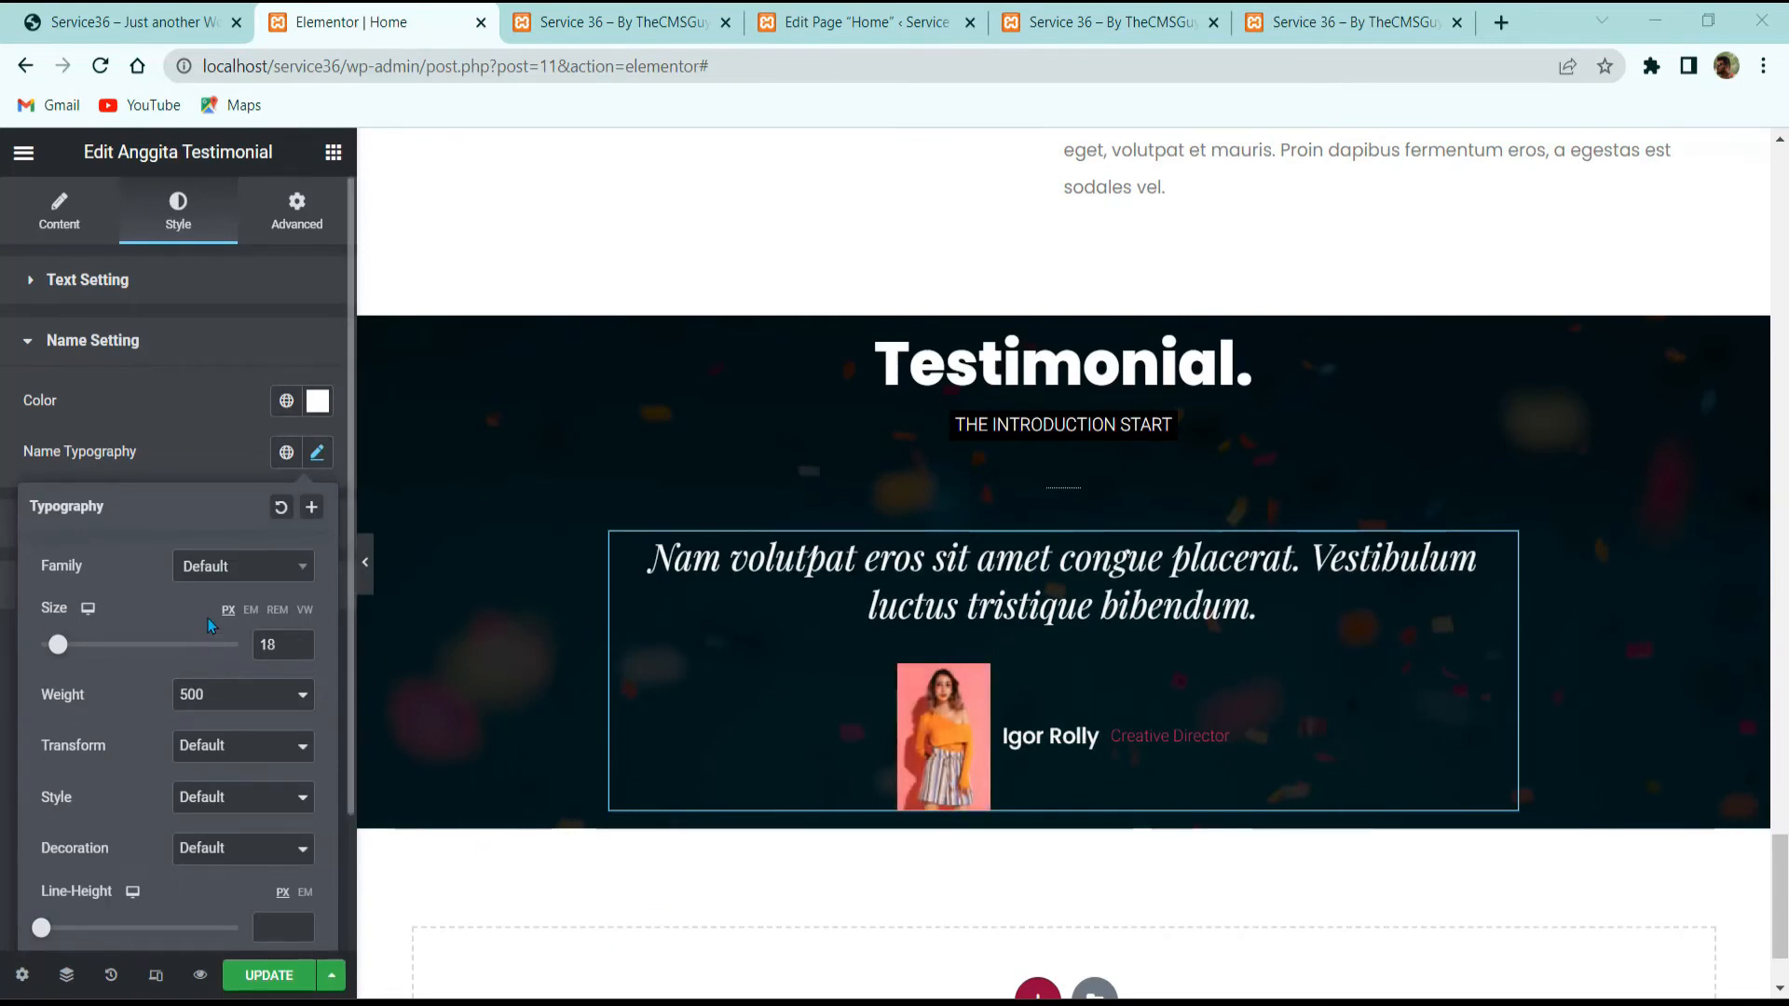
left_click(211, 471)
left_click(149, 513)
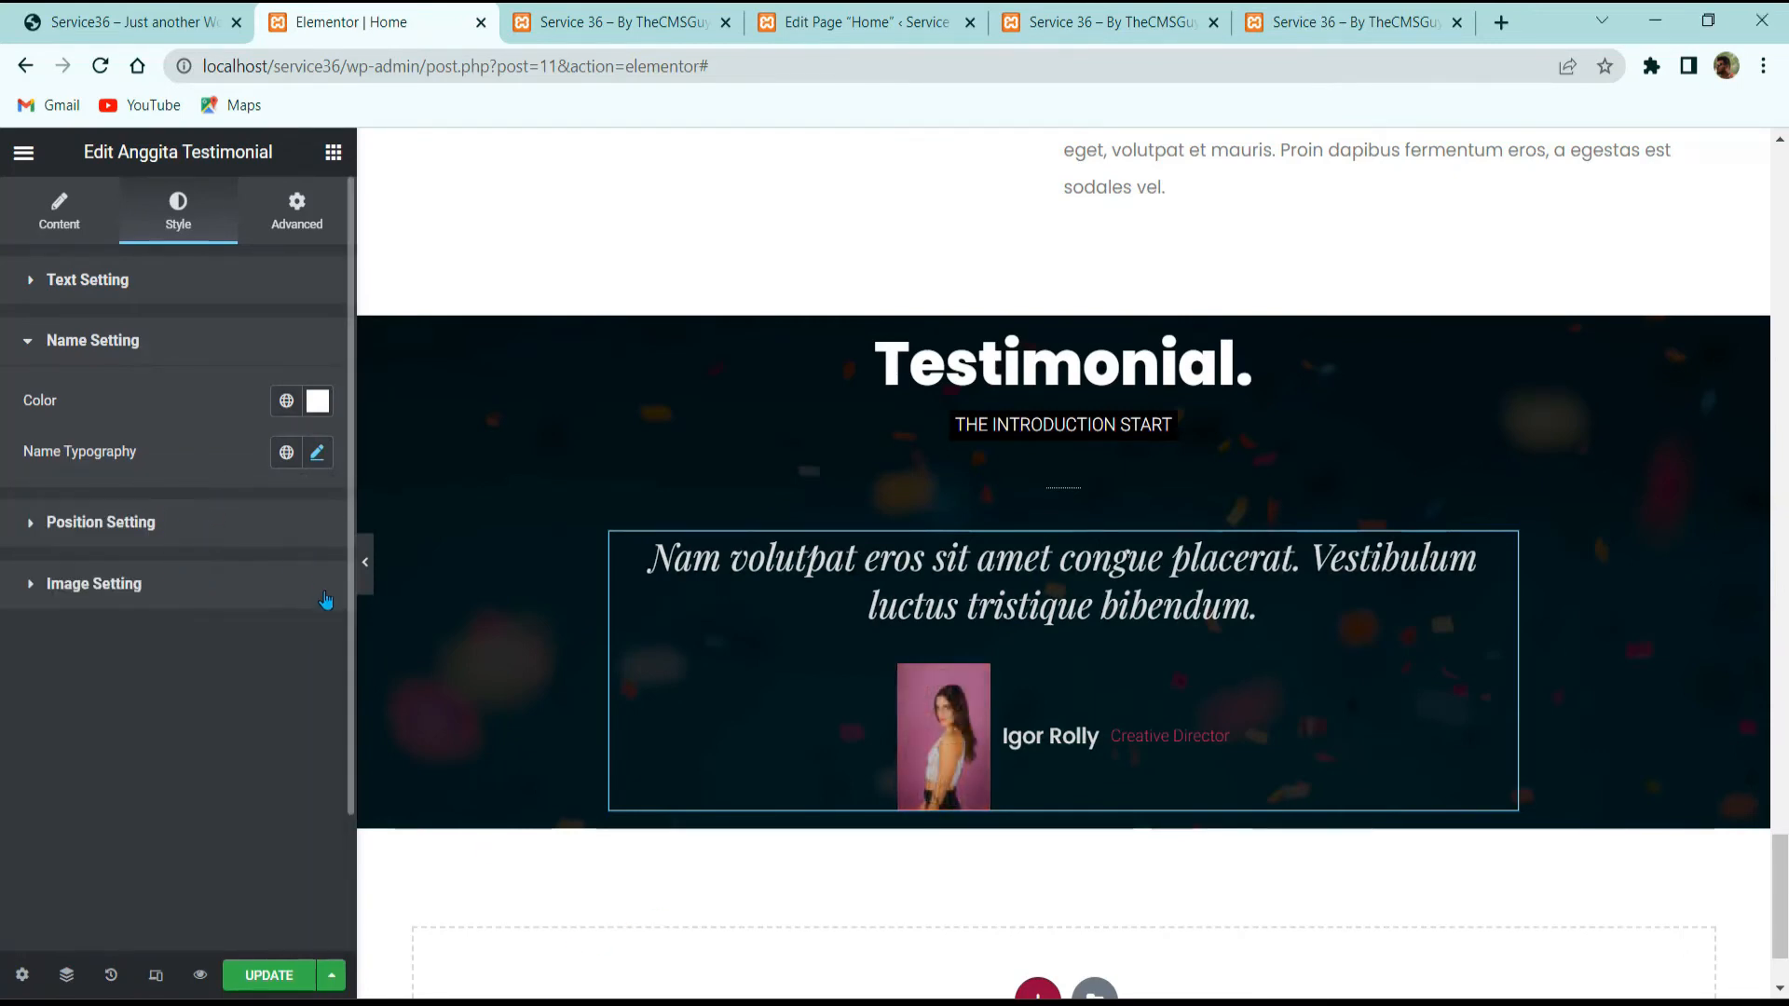
left_click(317, 514)
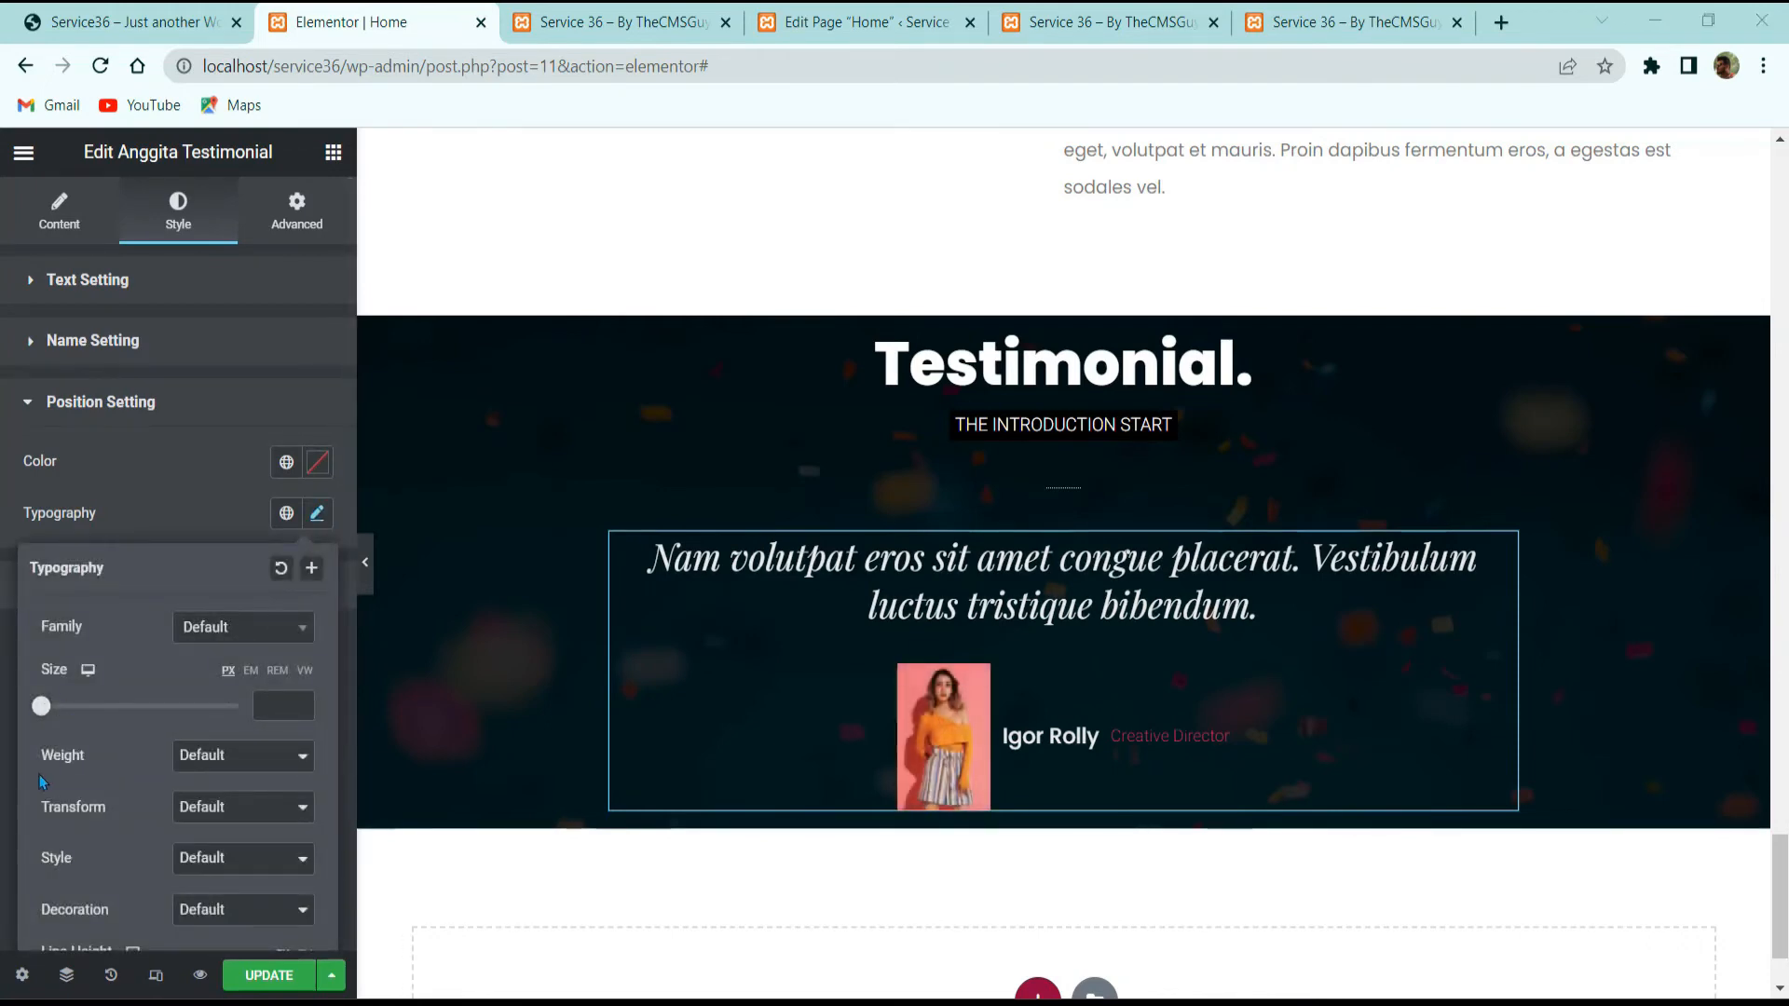
Step: Close the position typography popover and expand the photo's Image Setting options
scroll(106, 707, "down", 3)
left_click(106, 19)
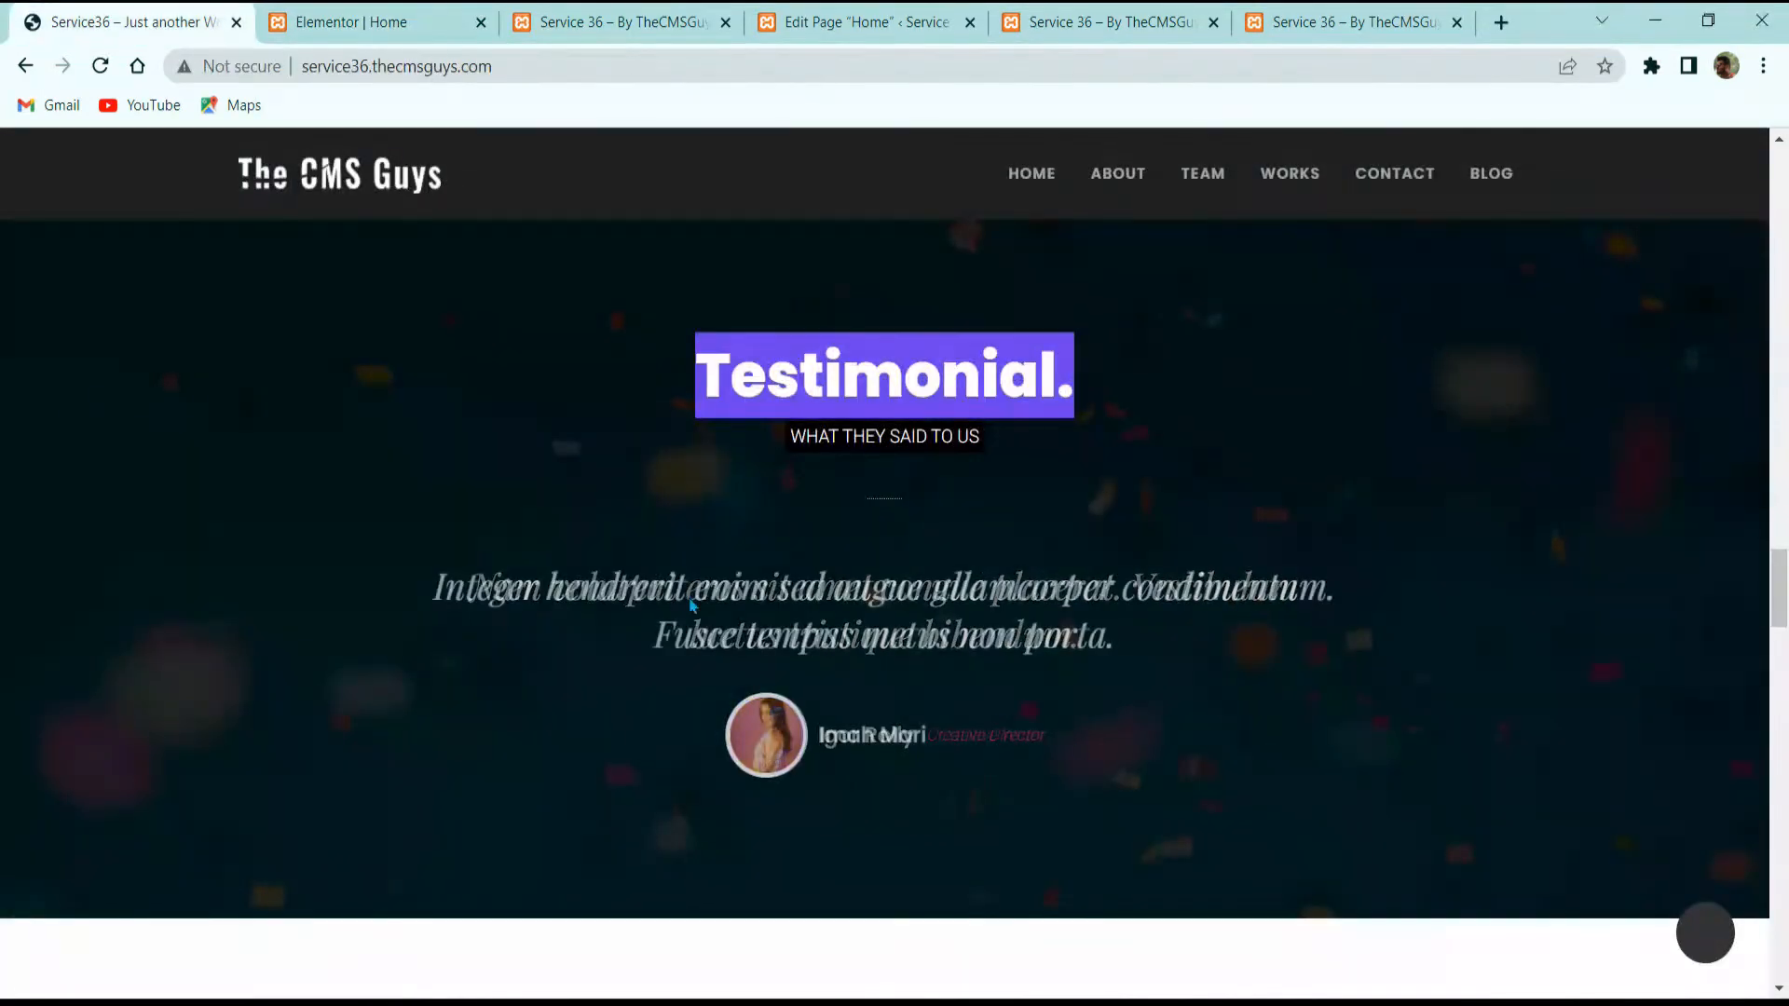
left_click(410, 19)
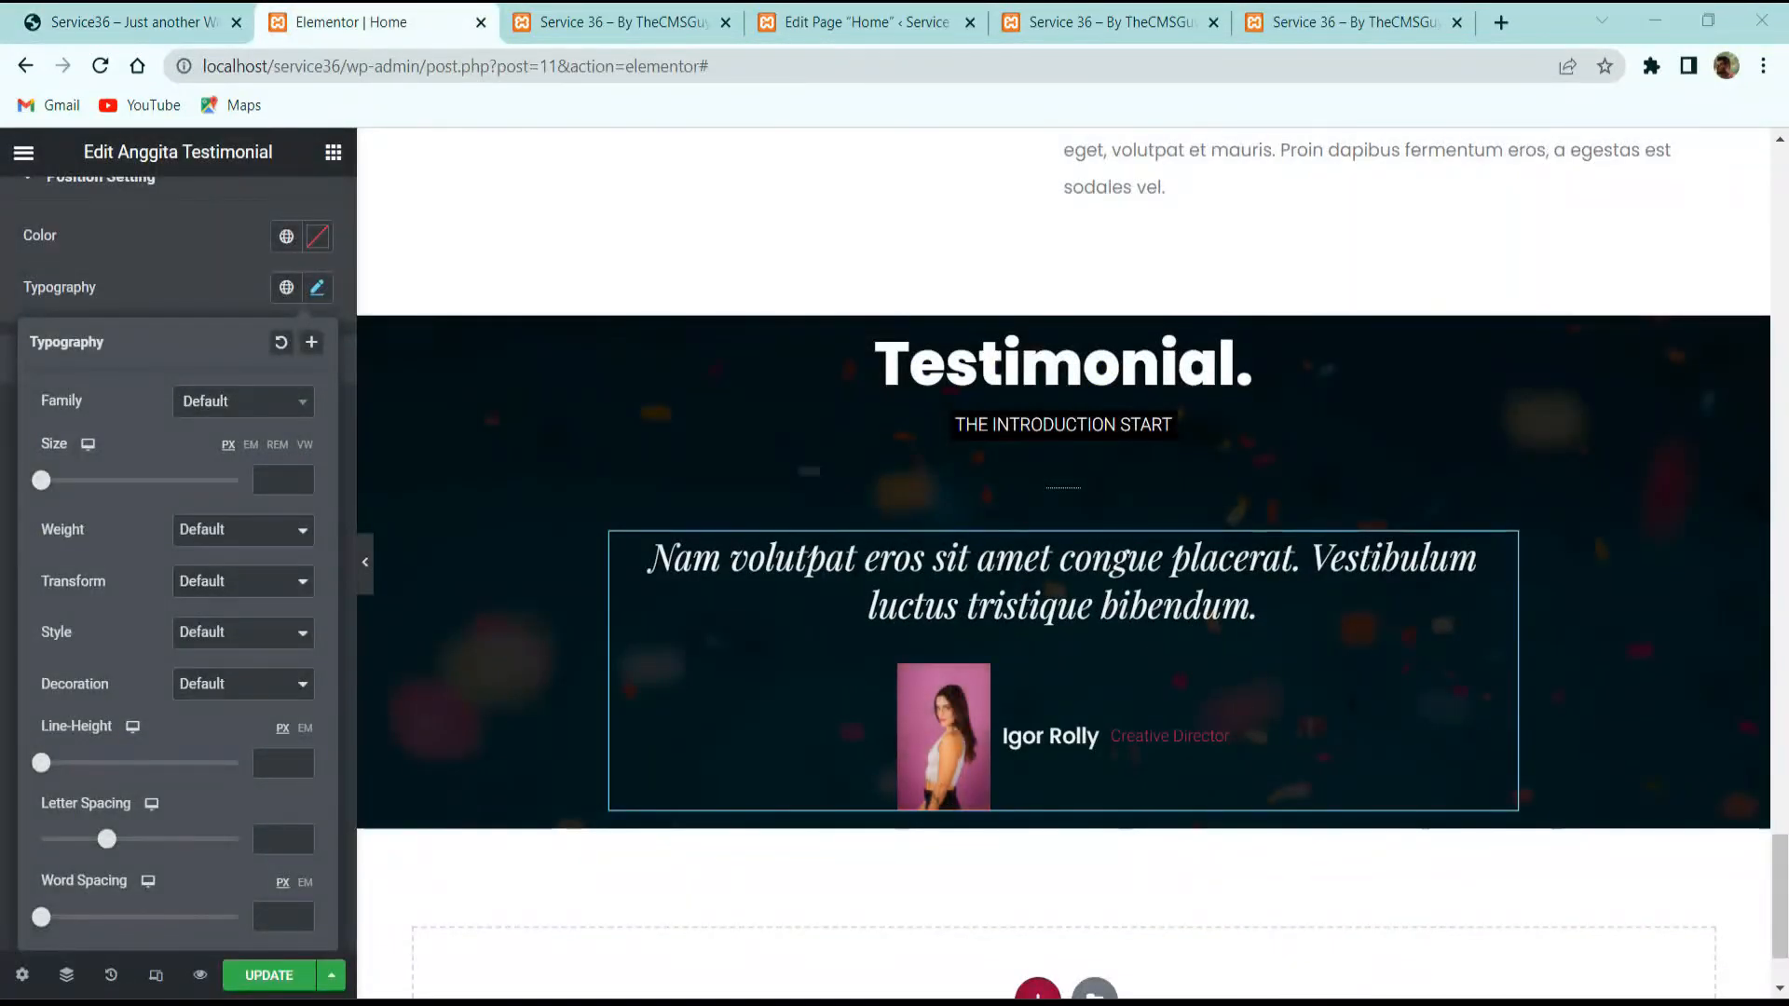
left_click(162, 285)
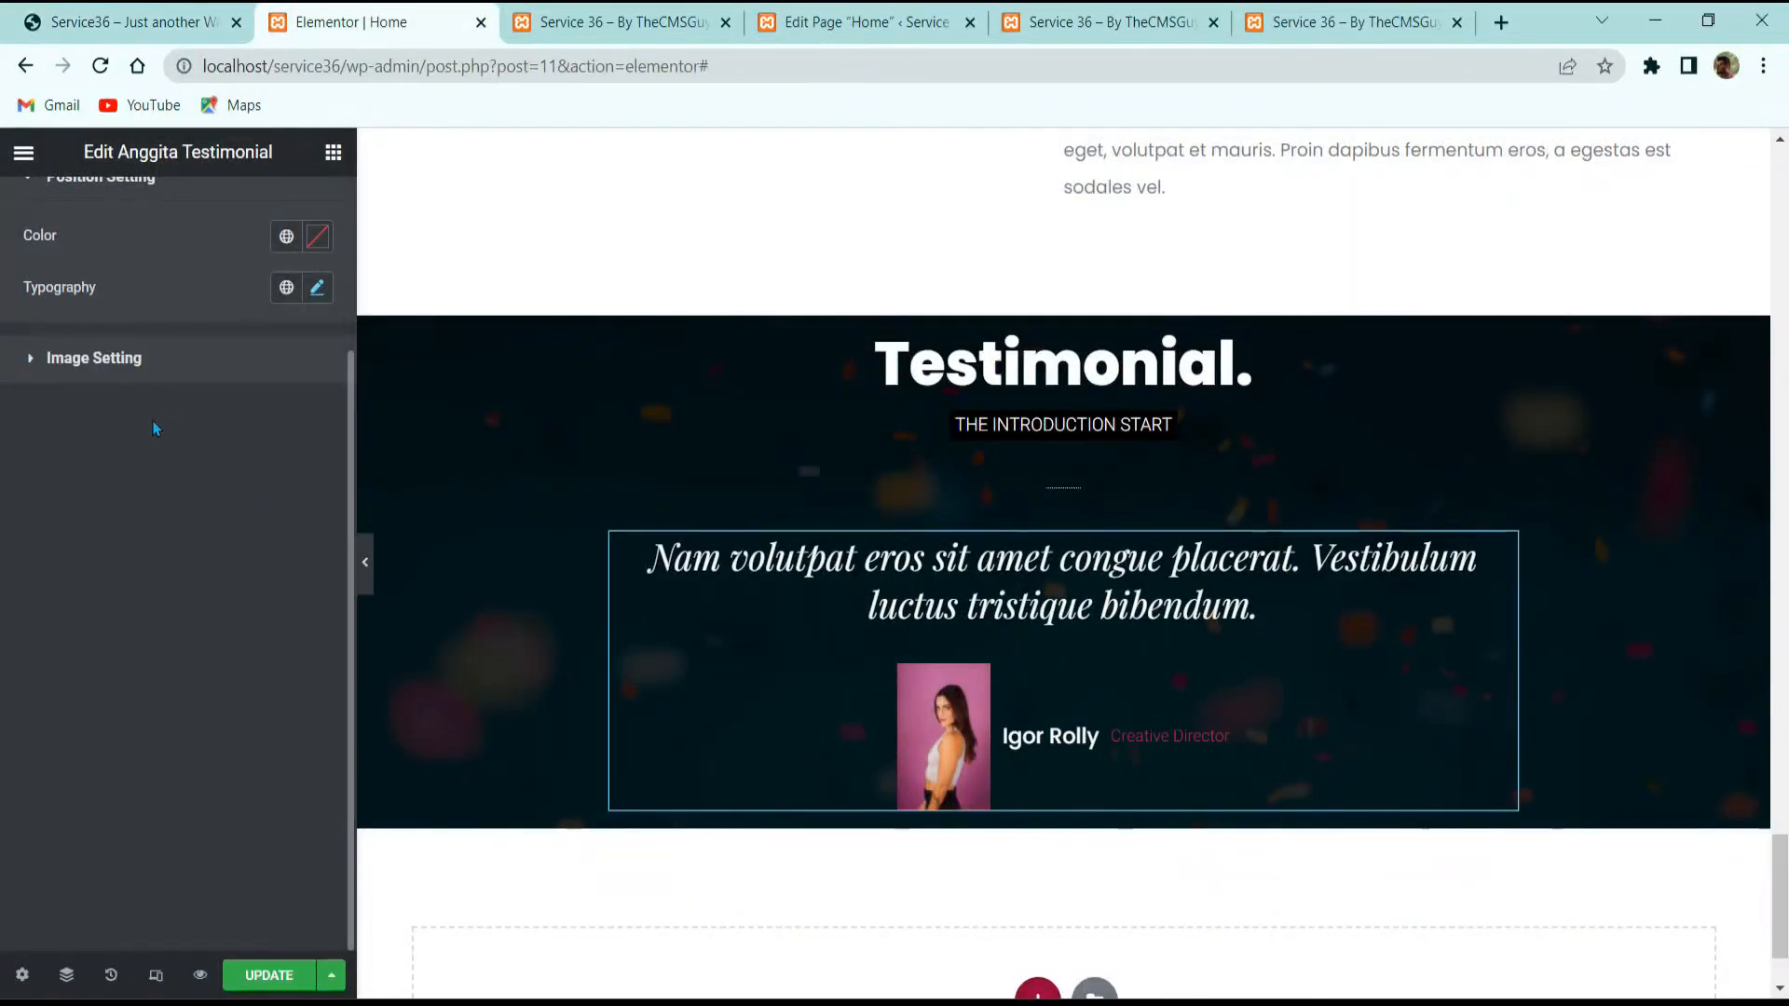
left_click(93, 358)
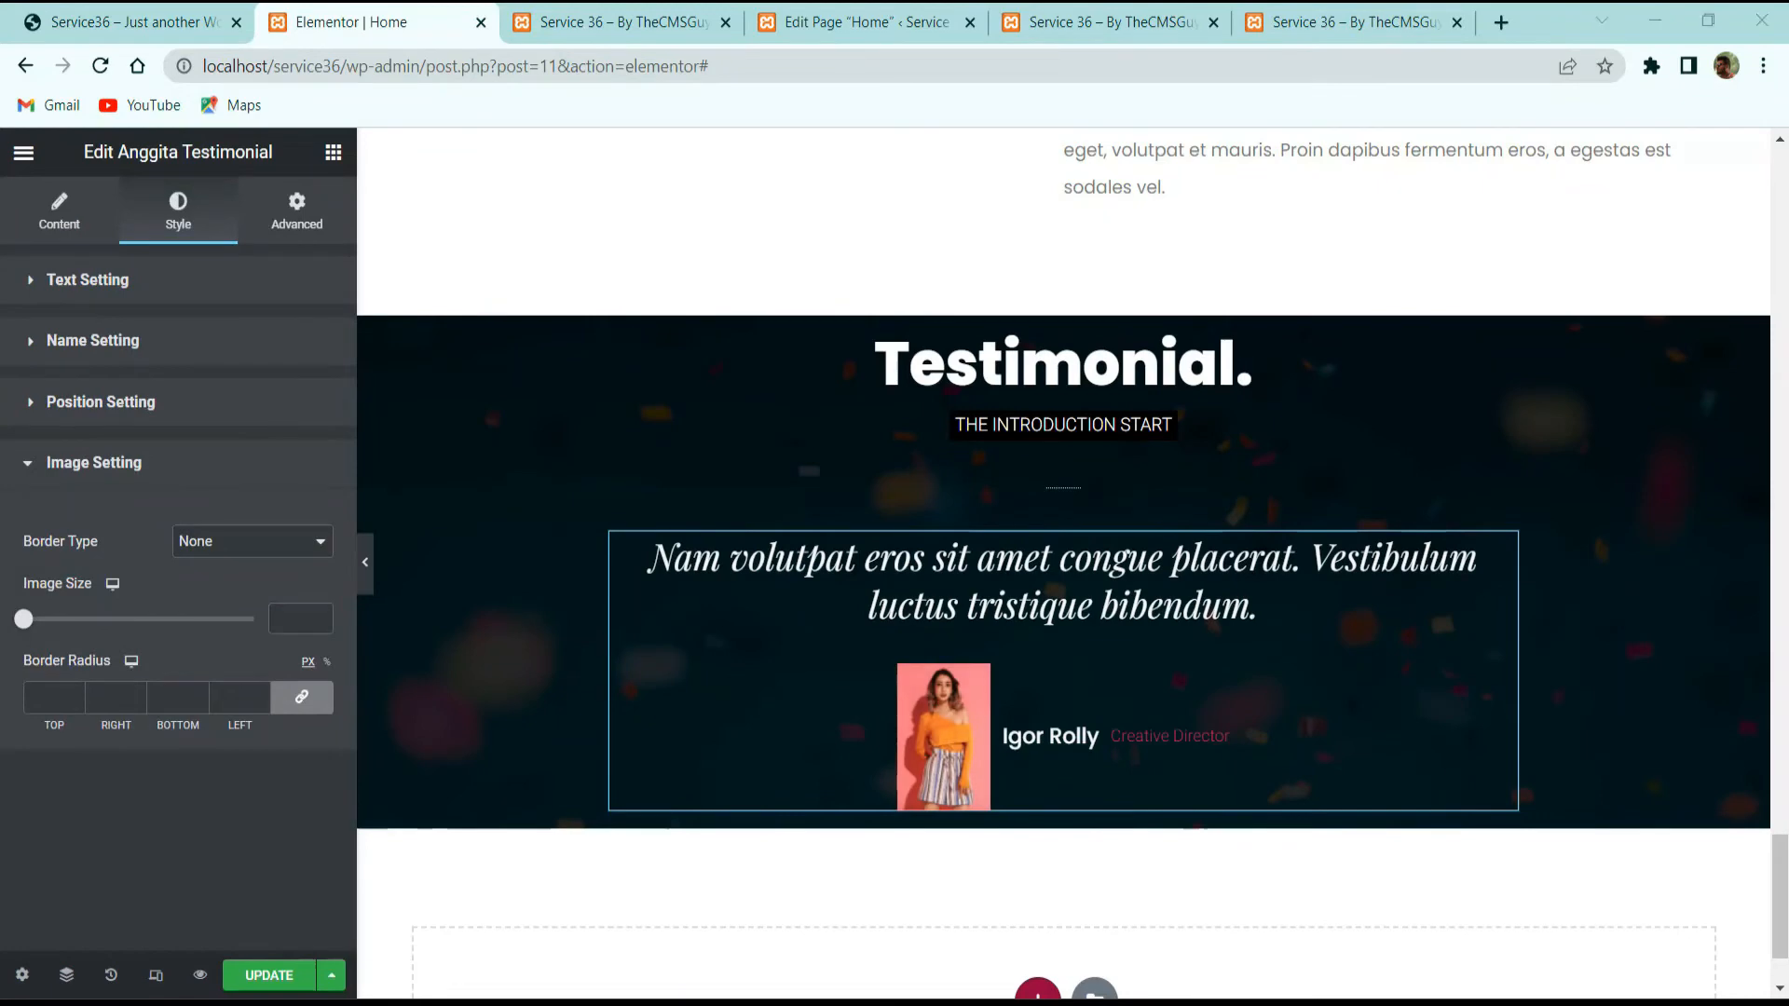
Step: Give the photo a solid 4 px white border, size 70, border radius 100, and save
left_click(158, 19)
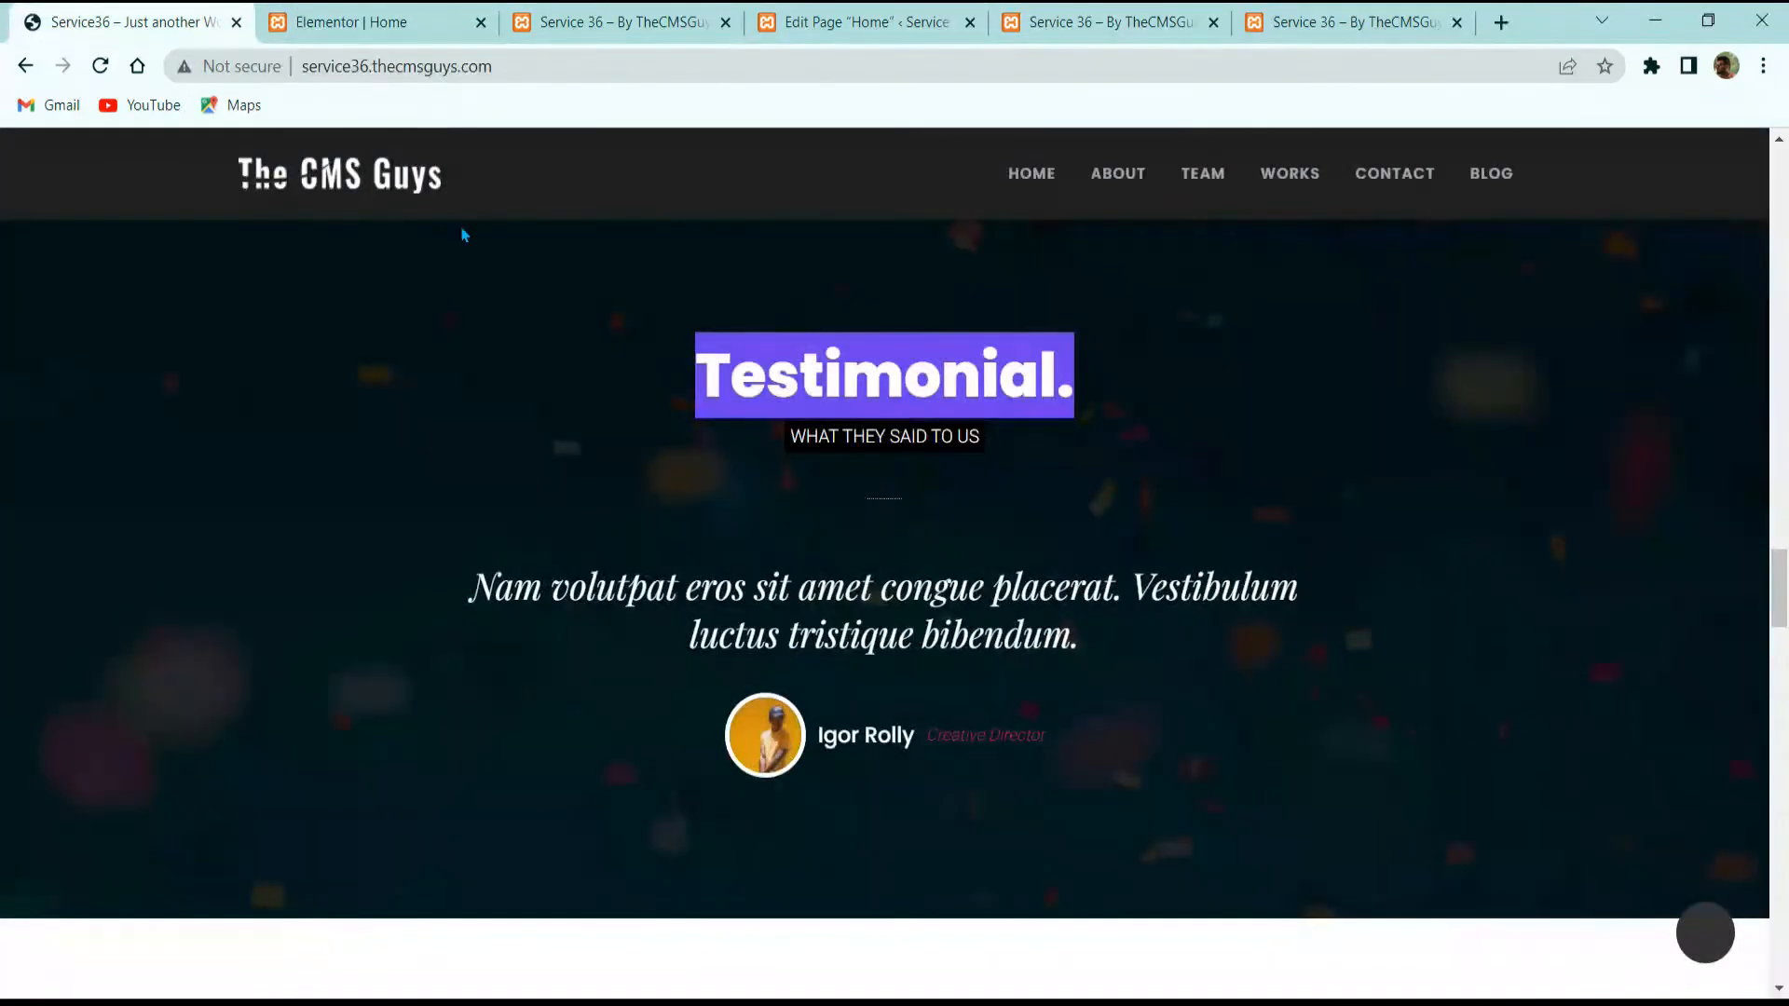
left_click(442, 19)
left_click(252, 541)
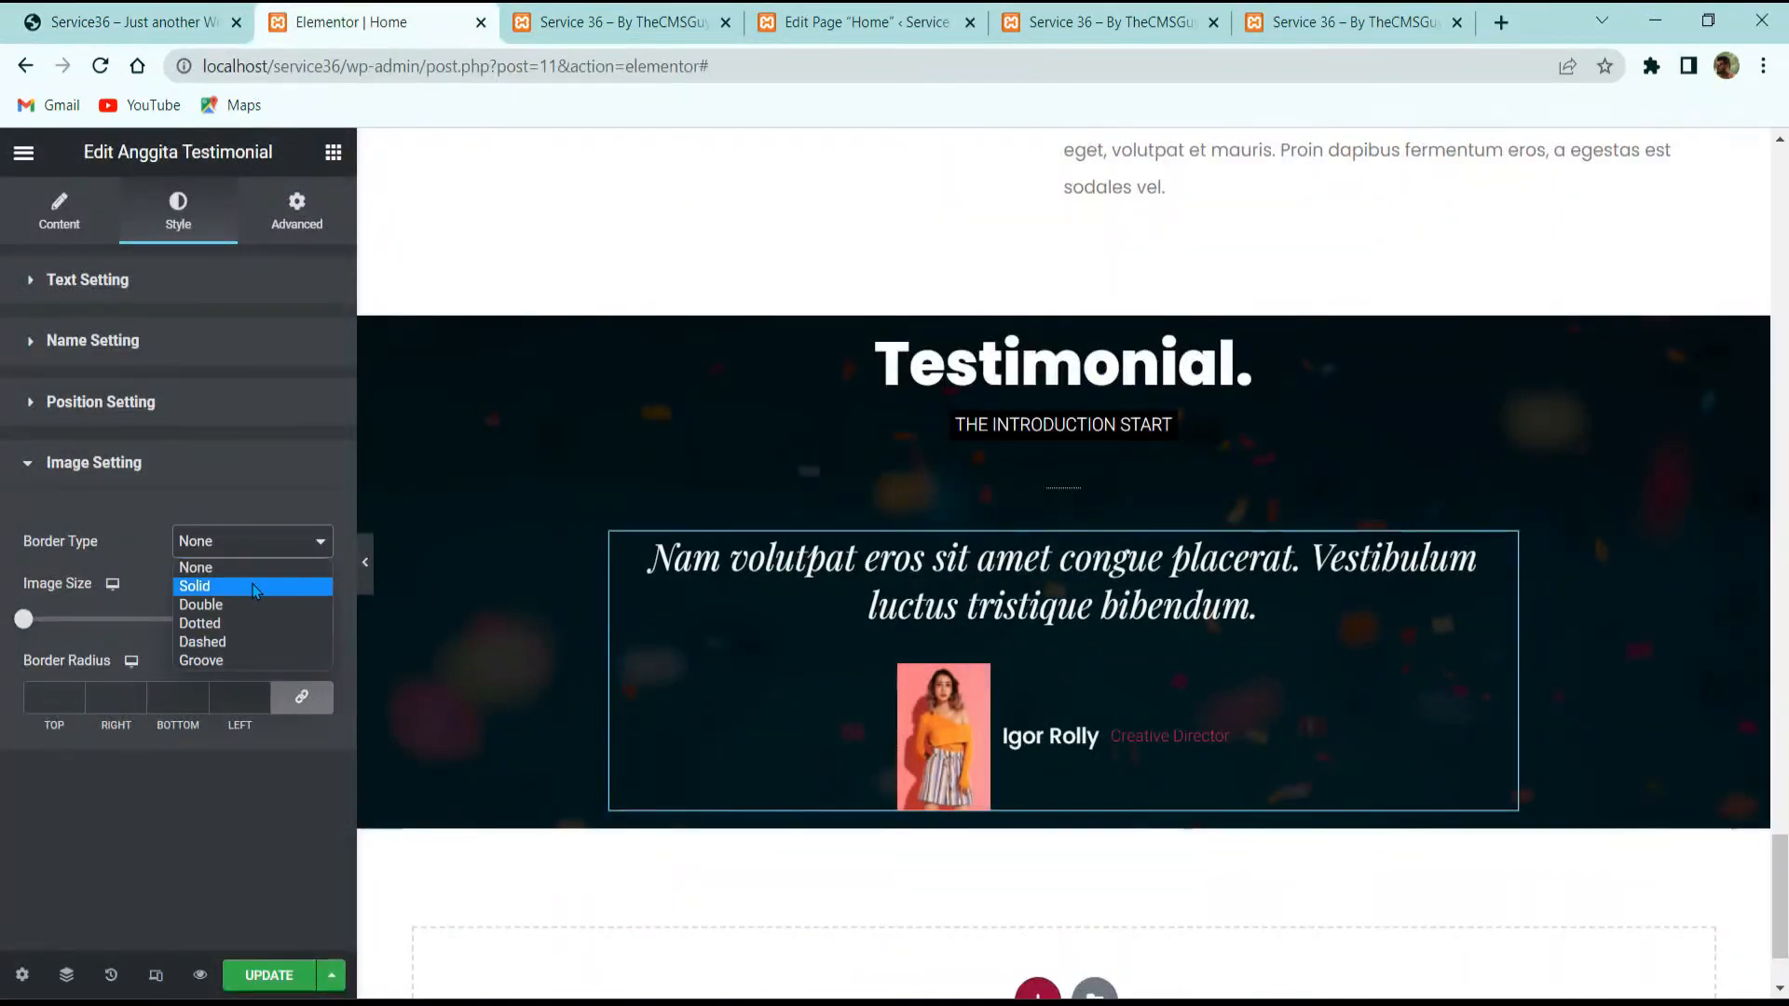
left_click(200, 587)
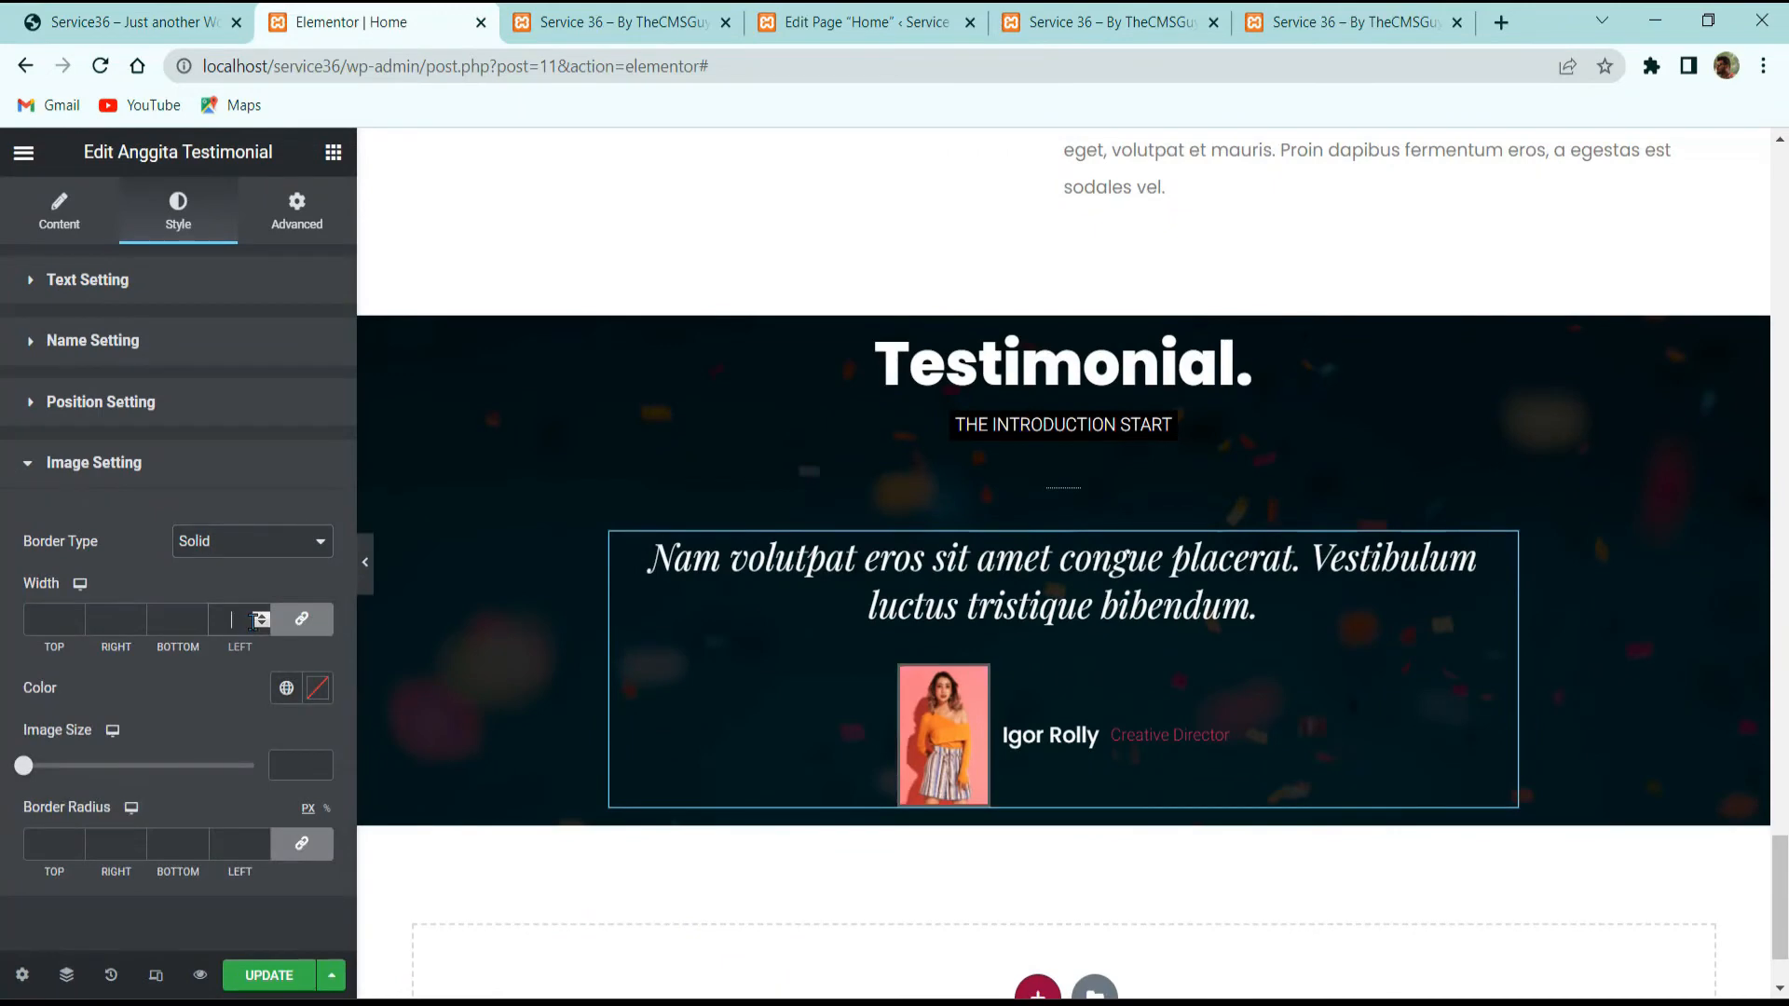
type("4")
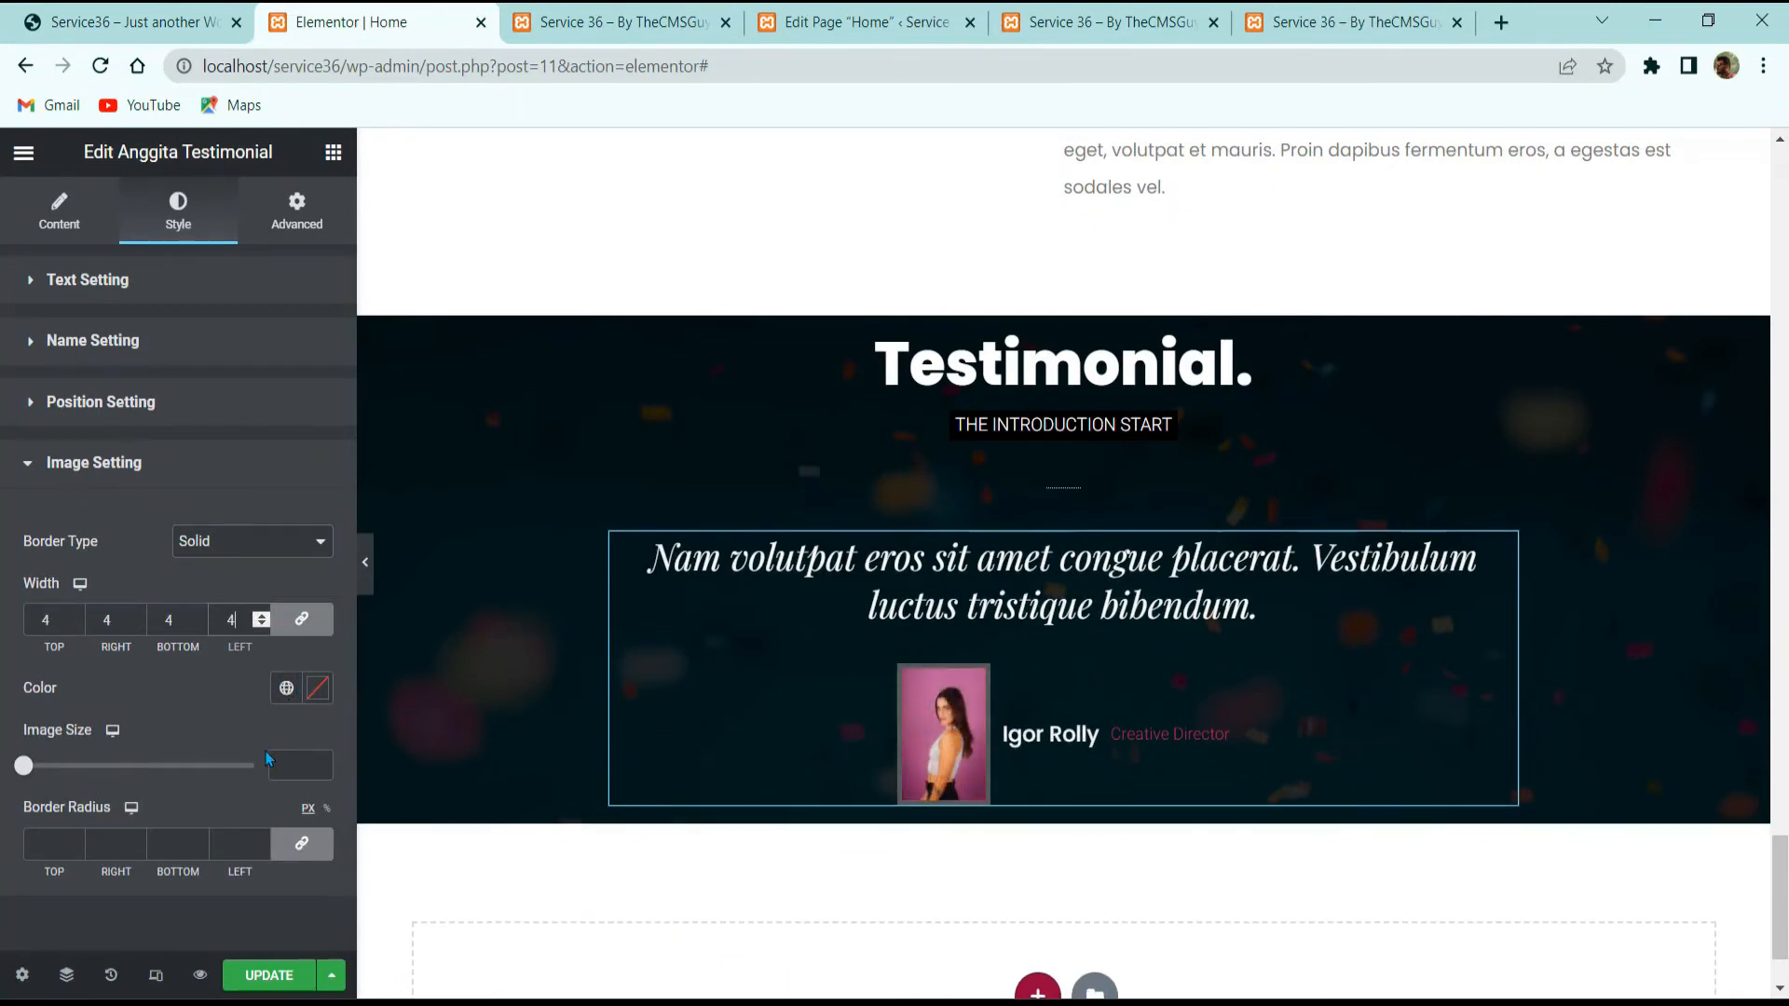
left_click(318, 689)
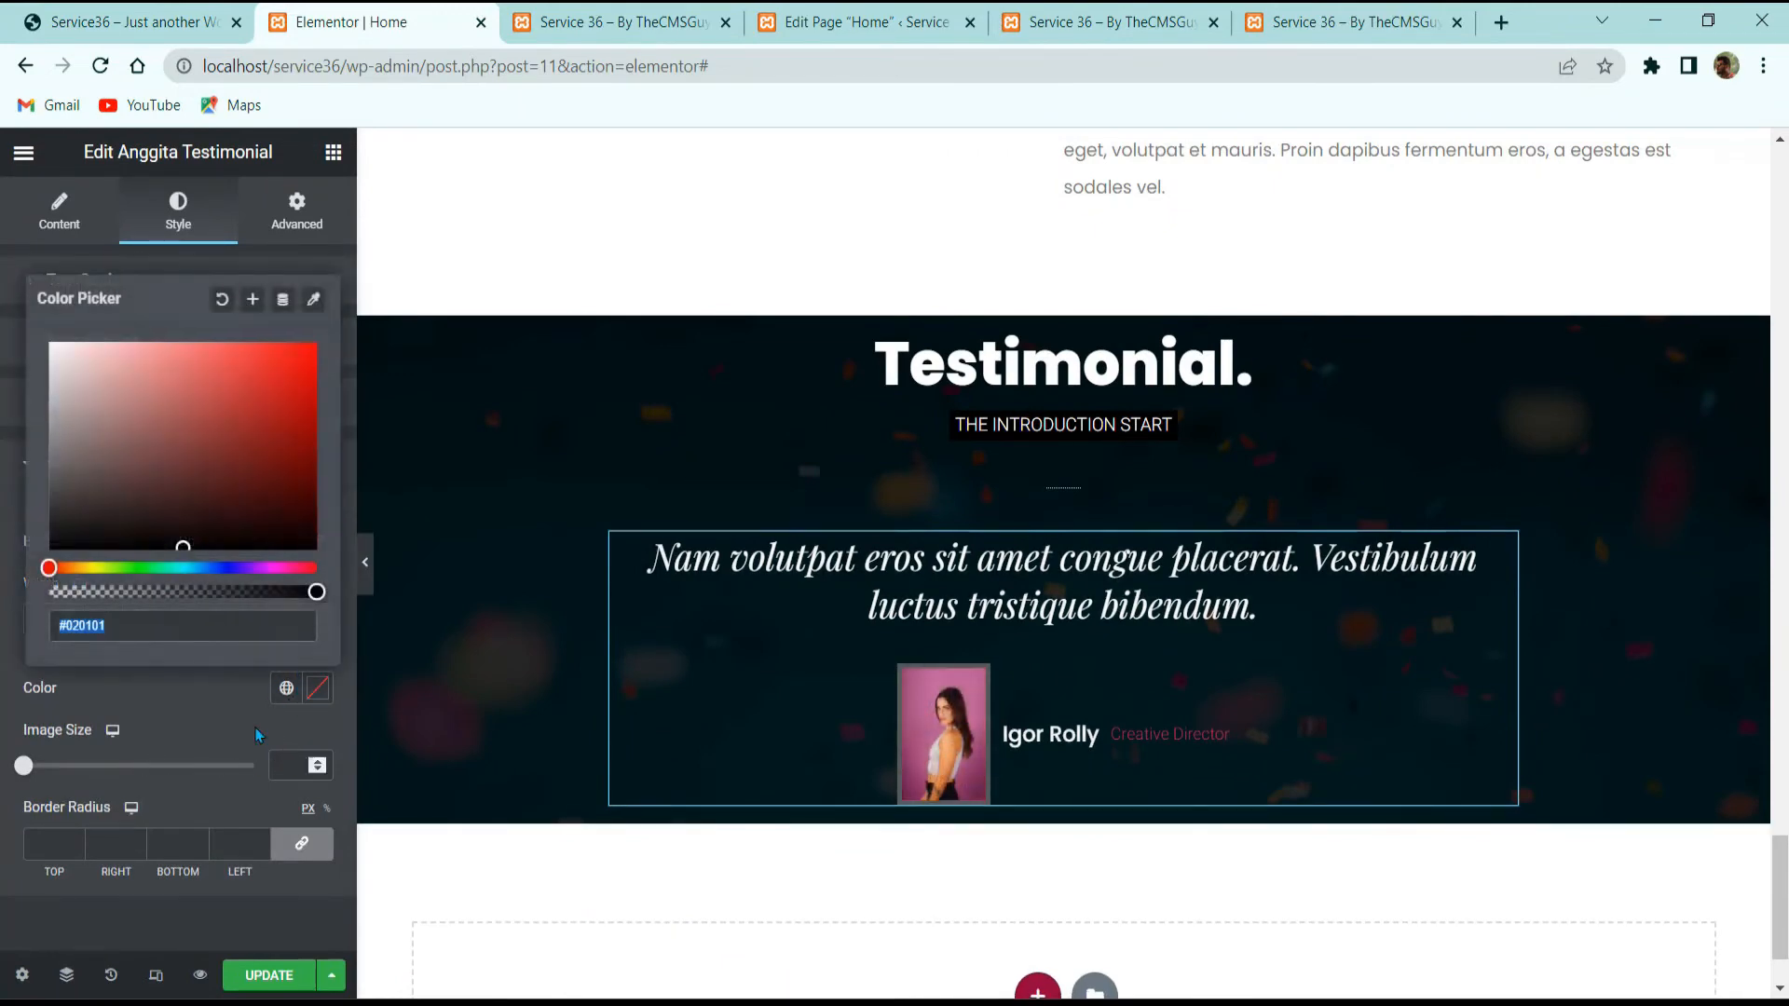
left_click(77, 392)
left_click(82, 752)
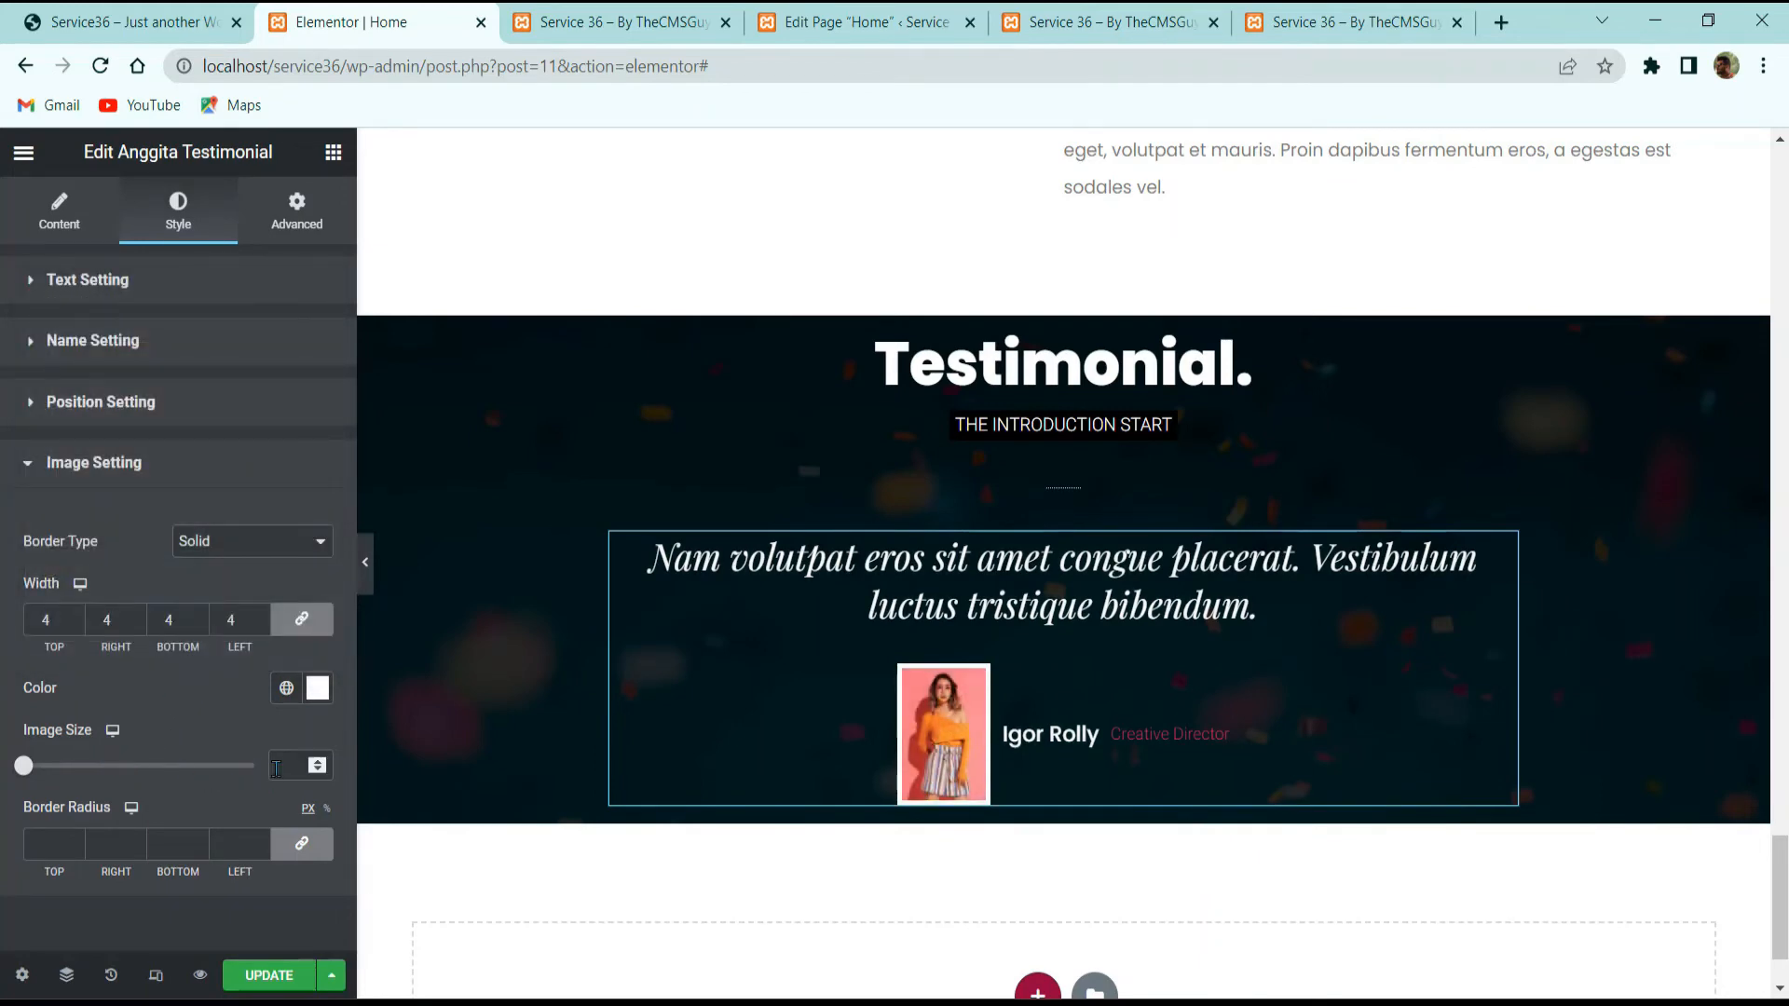
type("70")
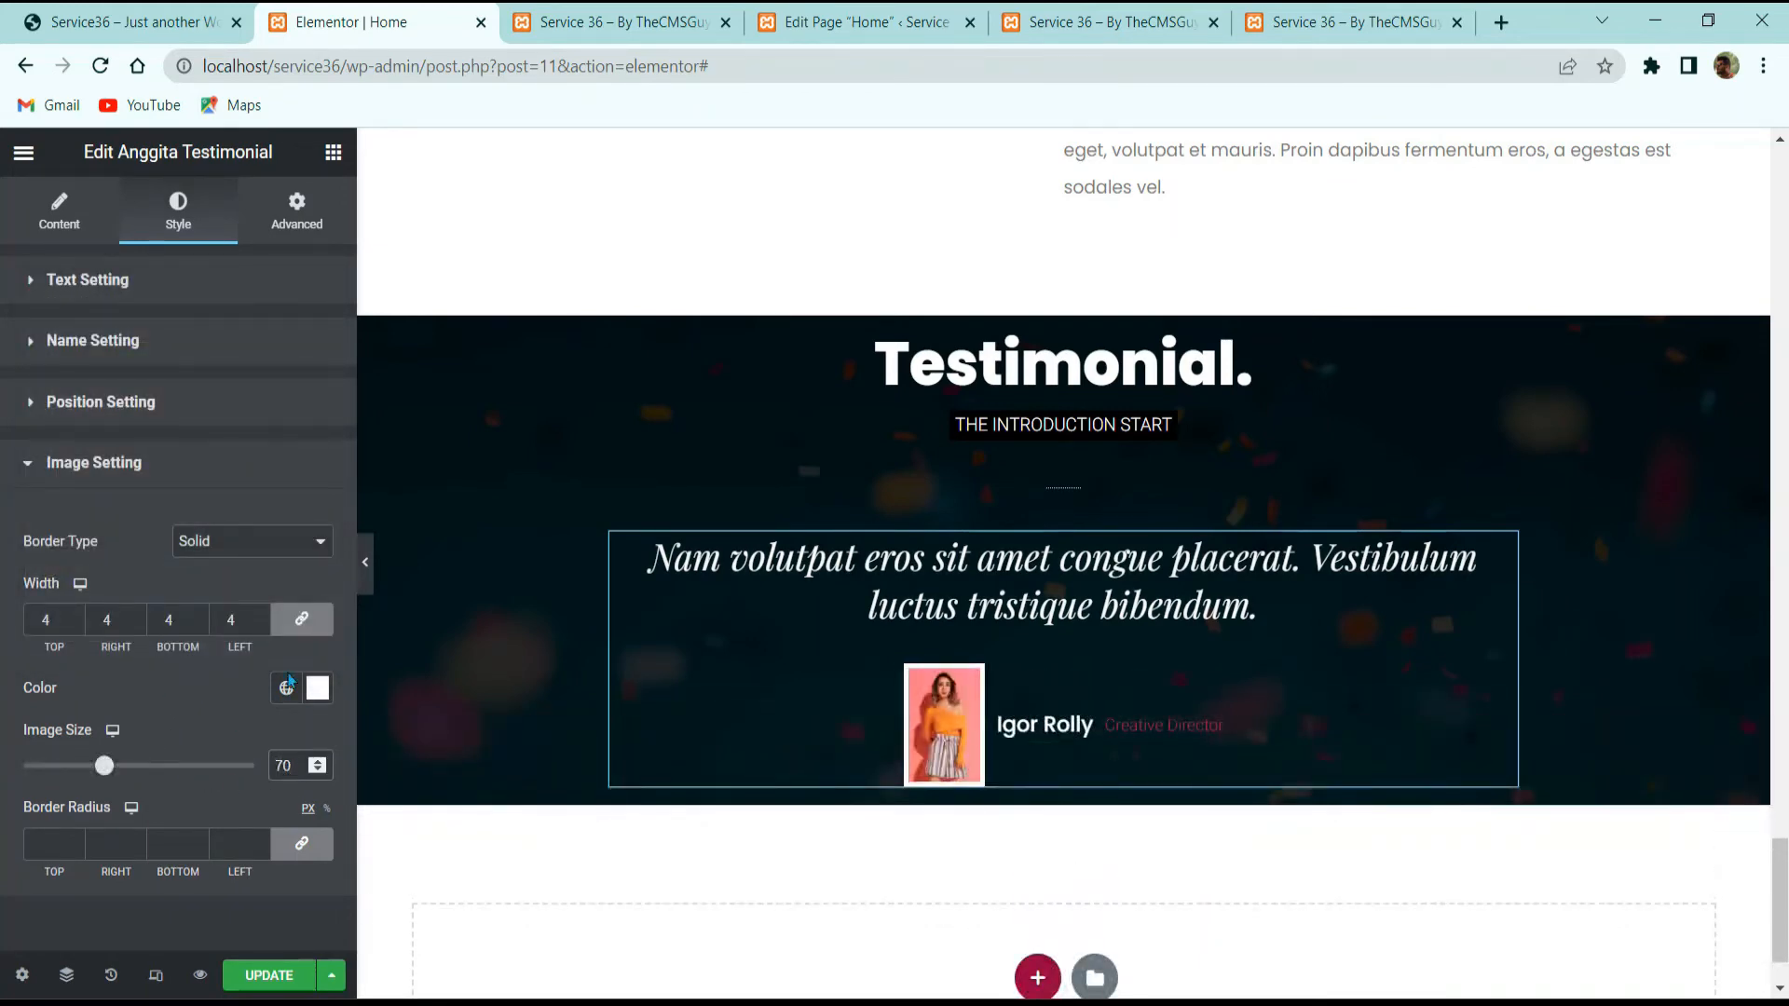
left_click(53, 842)
type("100")
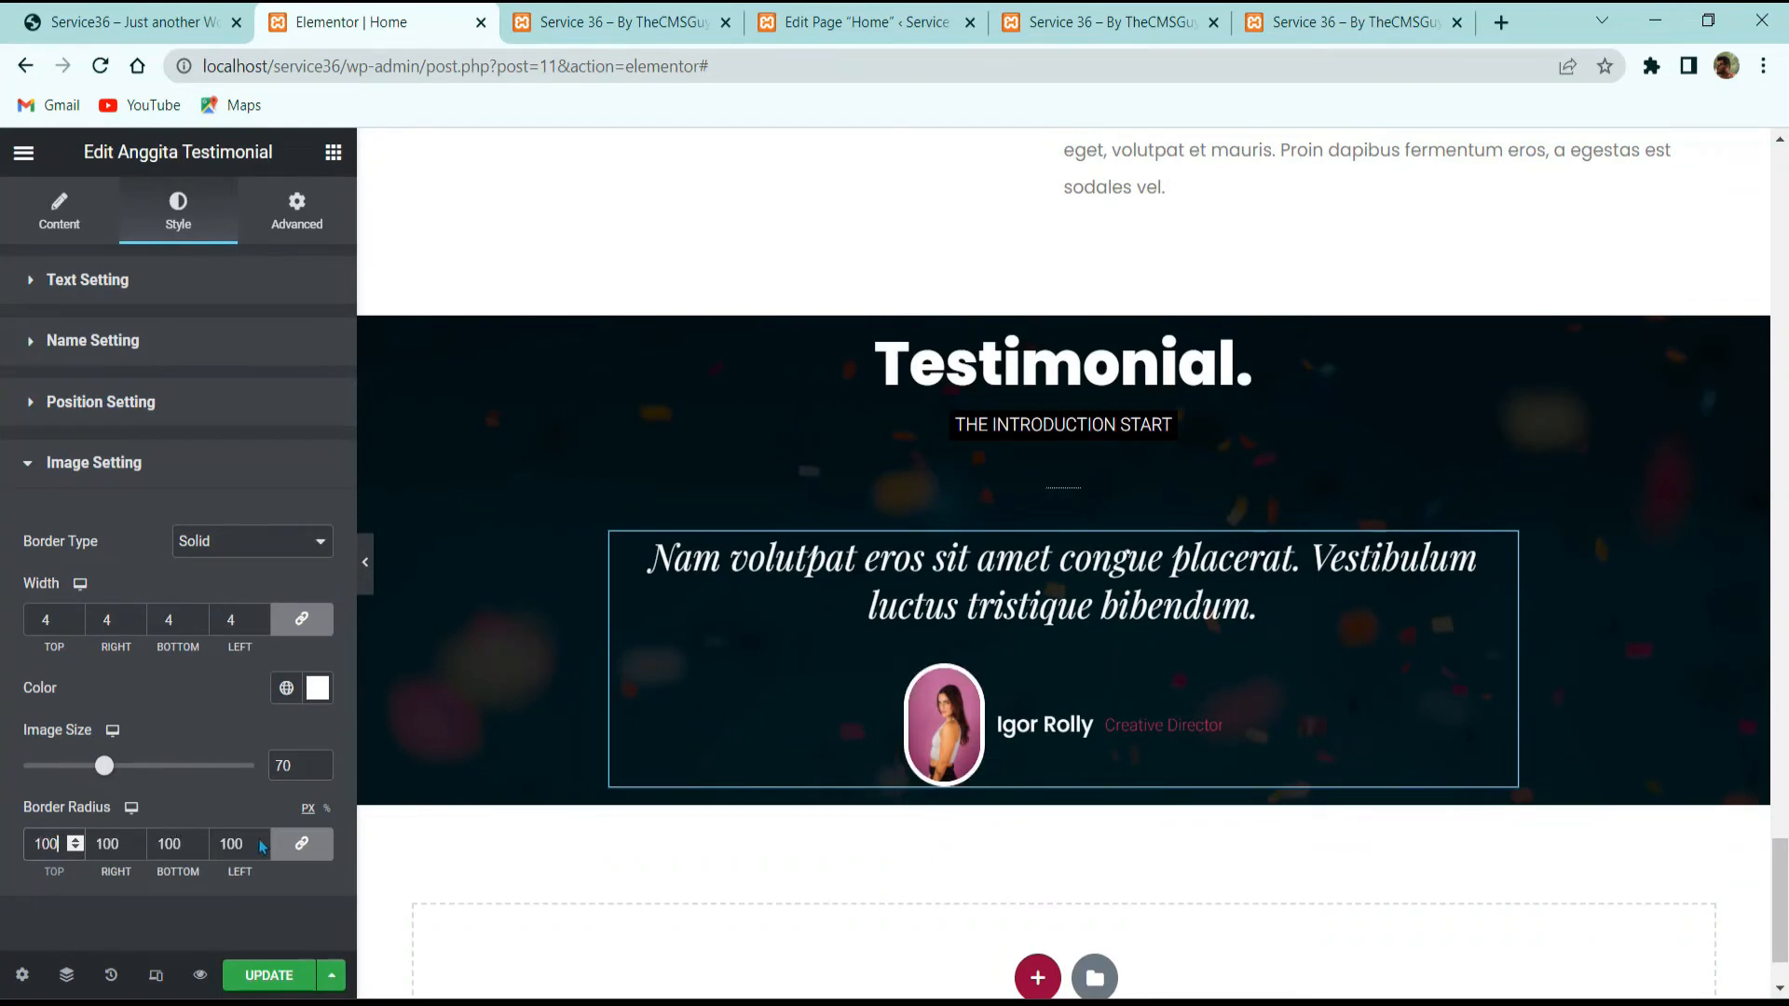
left_click(266, 979)
Step: Preview the page without the editing panel and compare it with the reference testimonial
left_click(366, 567)
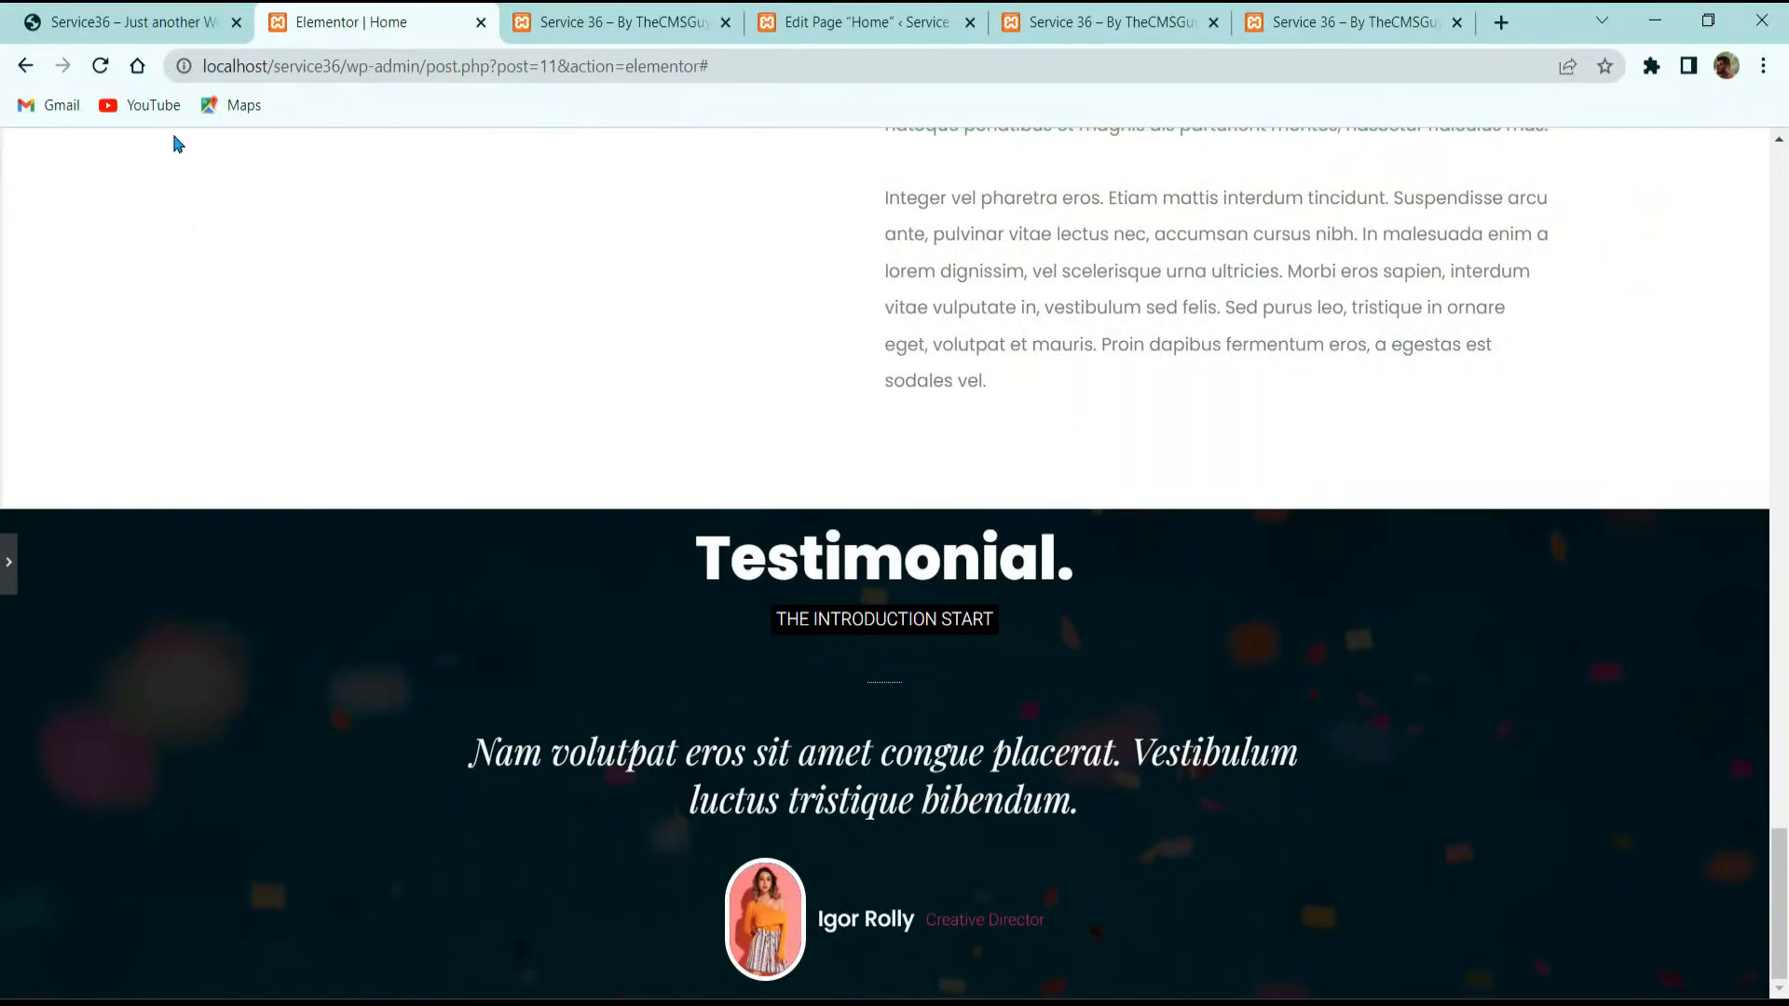
left_click(9, 563)
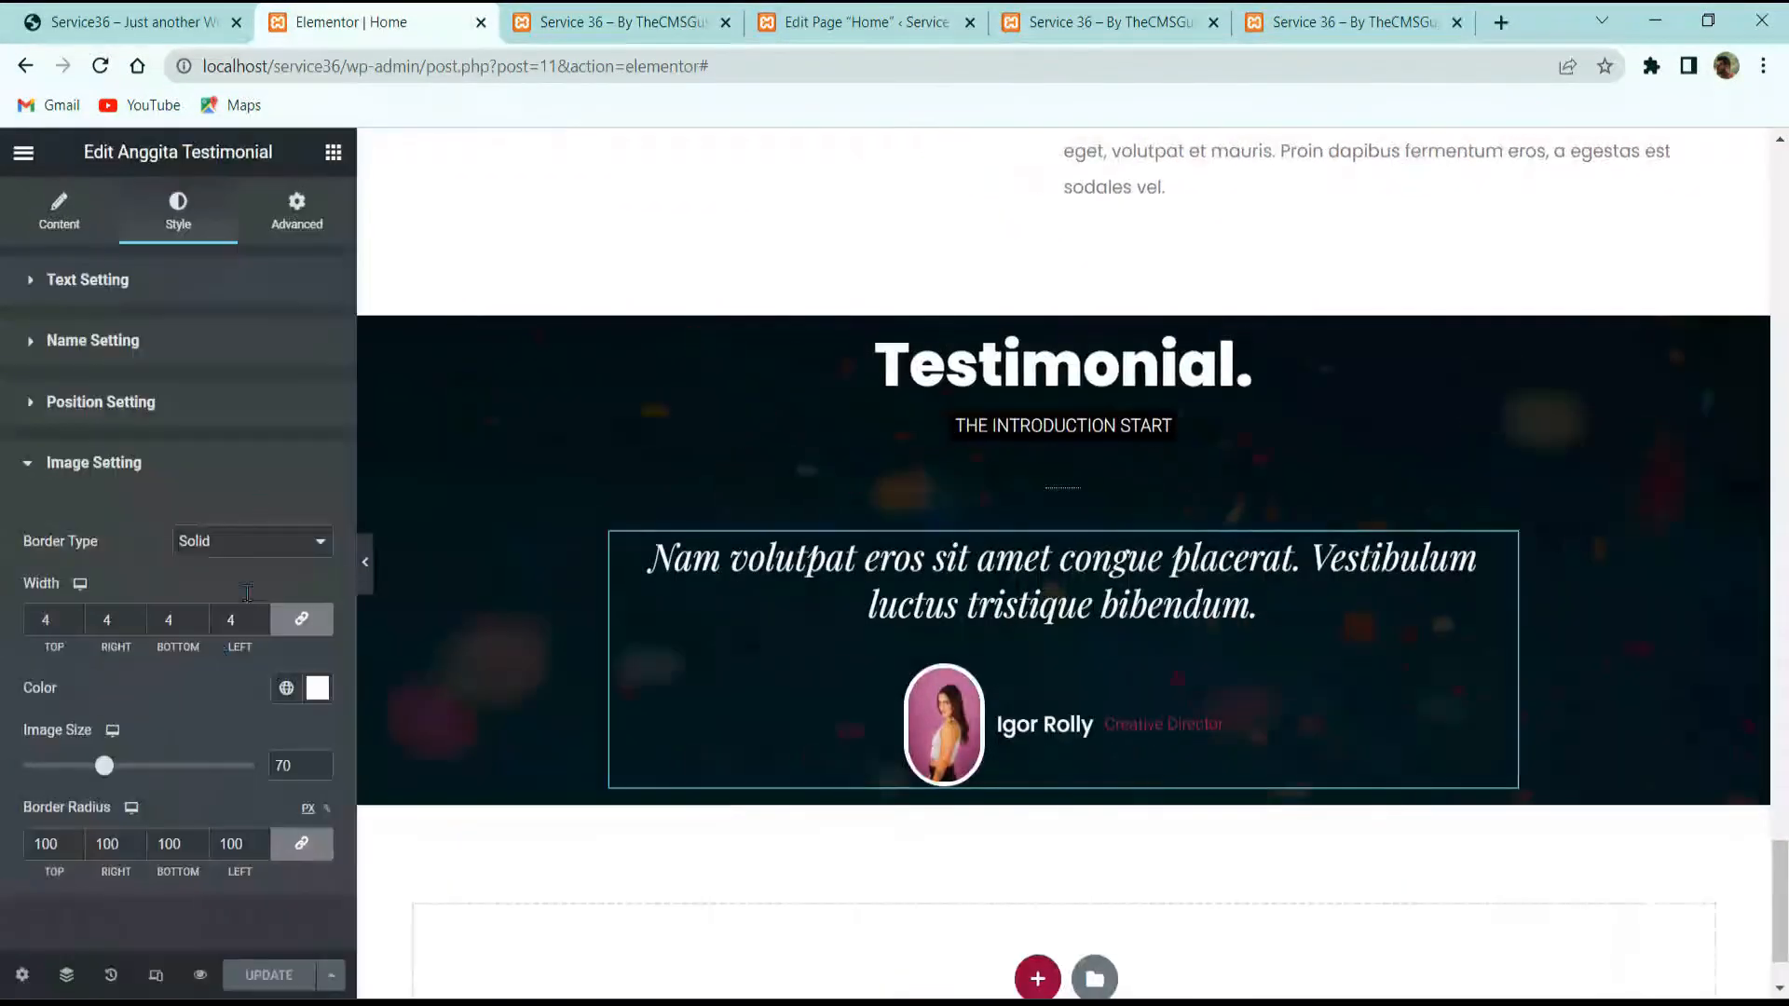
left_click(187, 13)
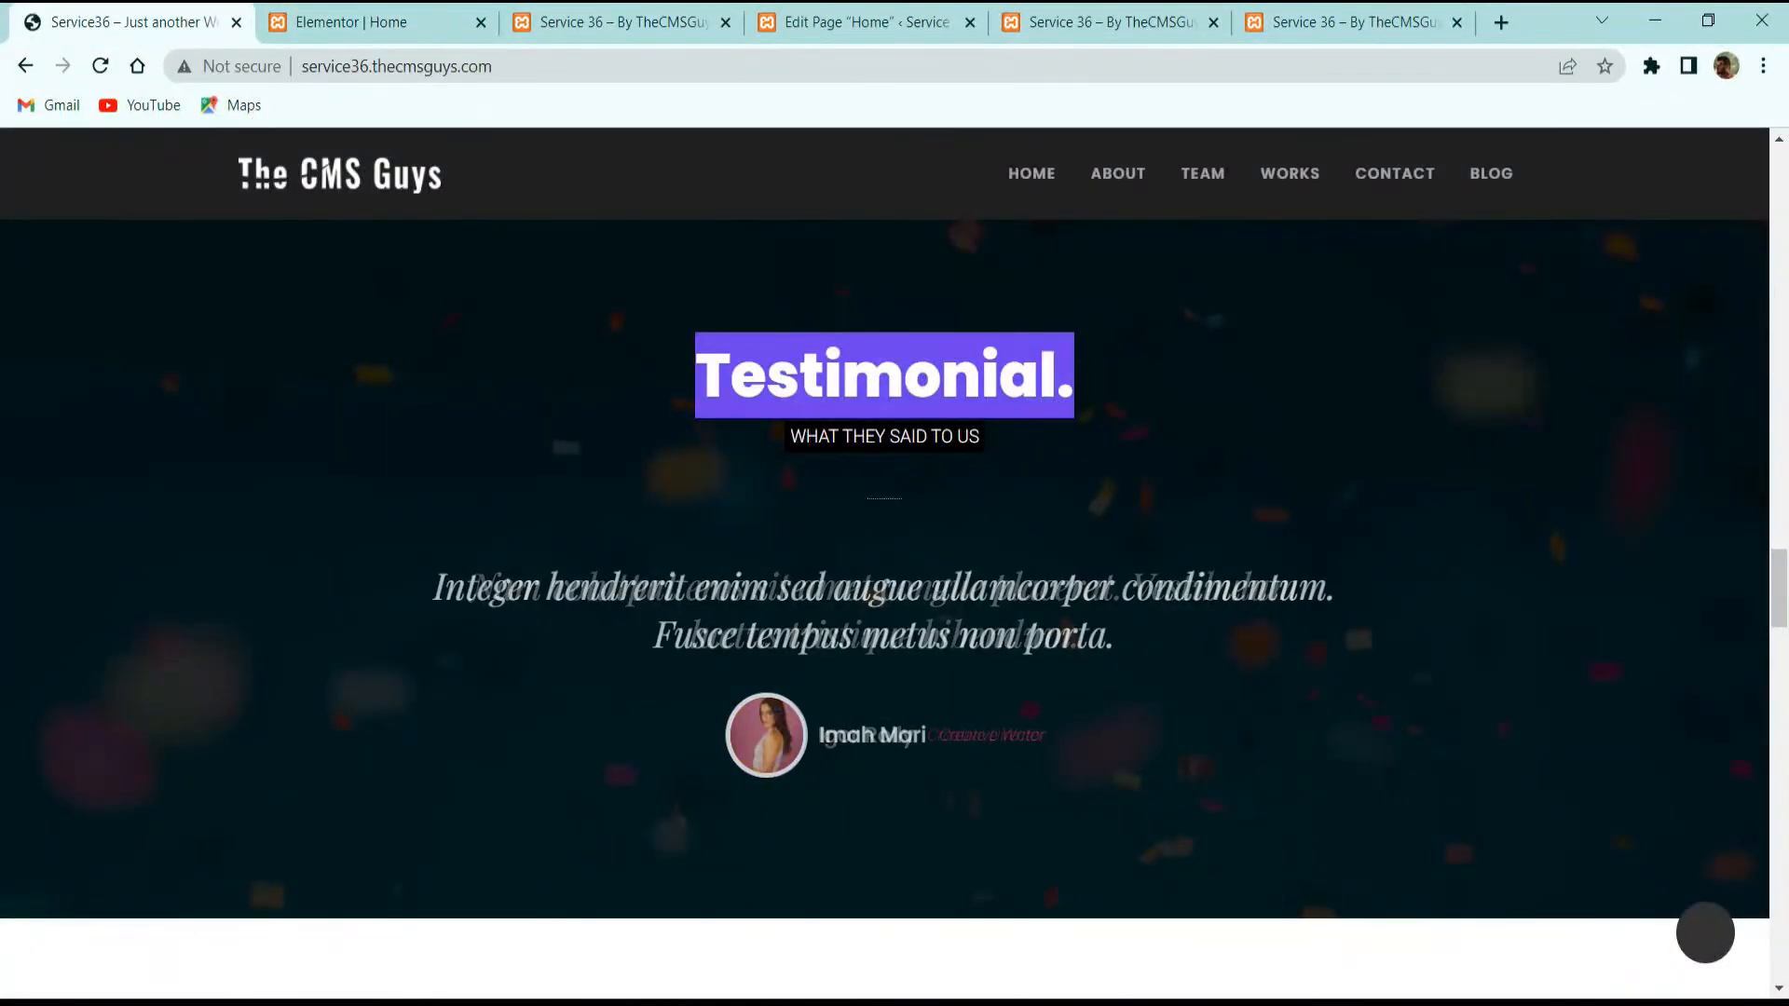
key("ctrl+Tab")
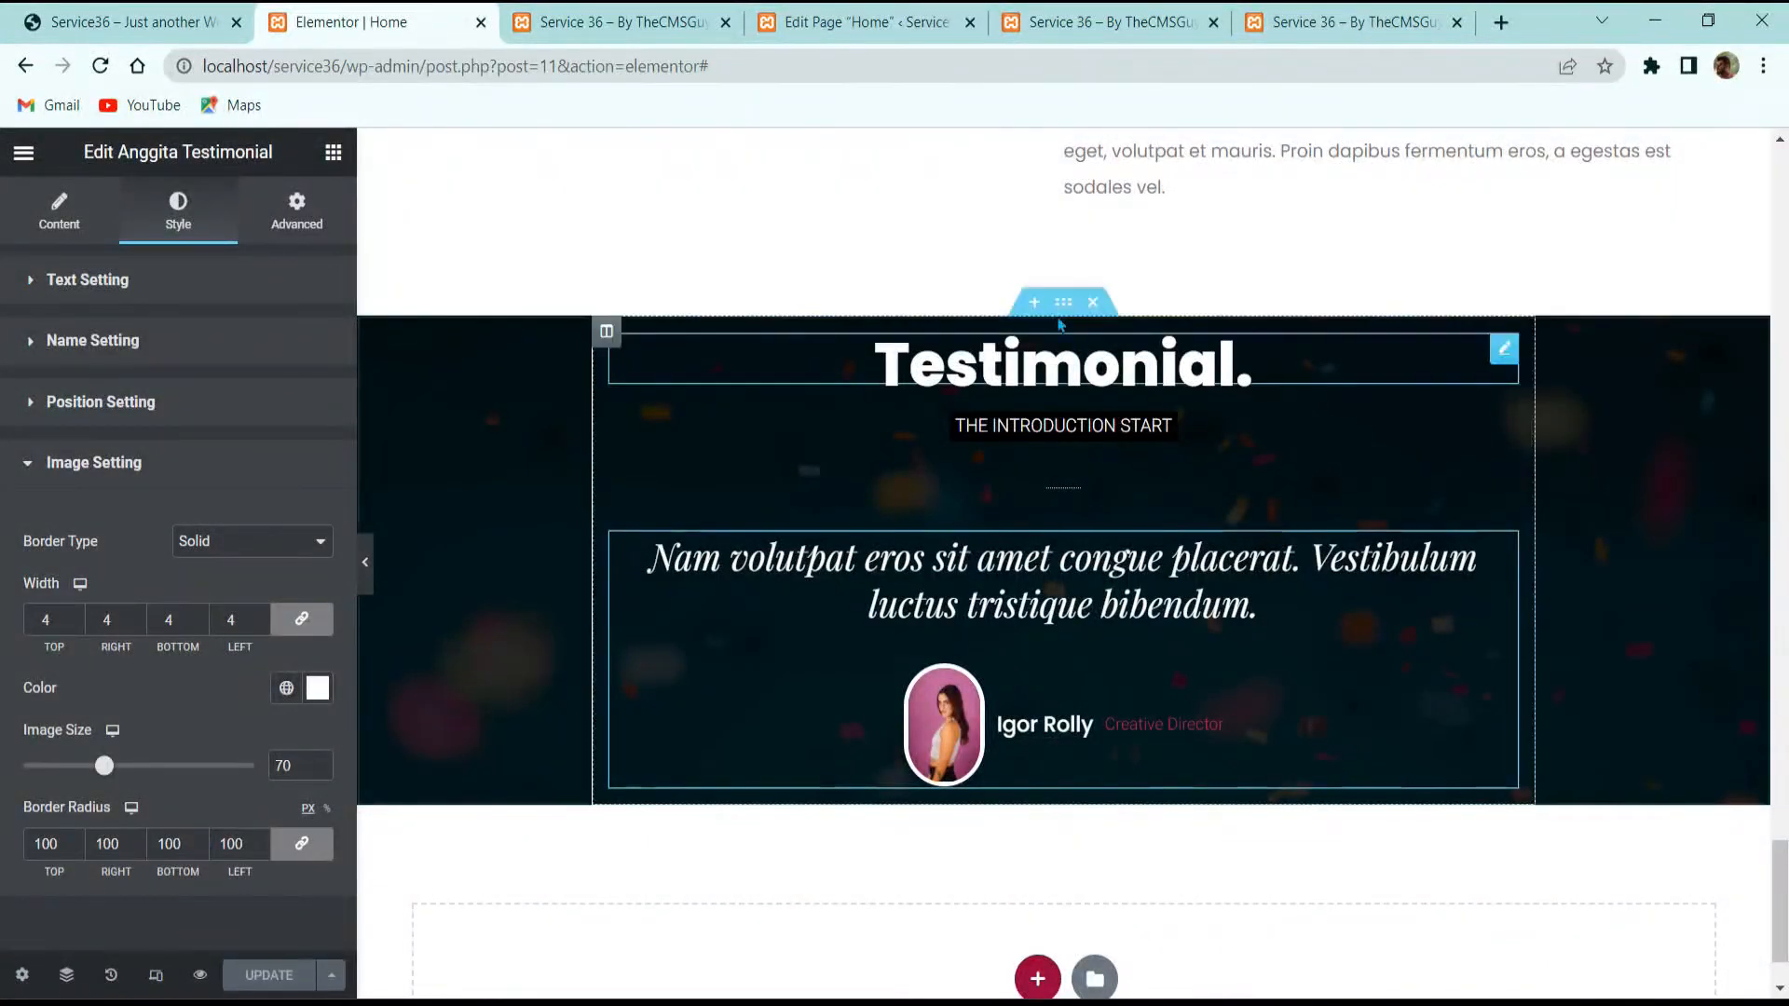
left_click(1063, 301)
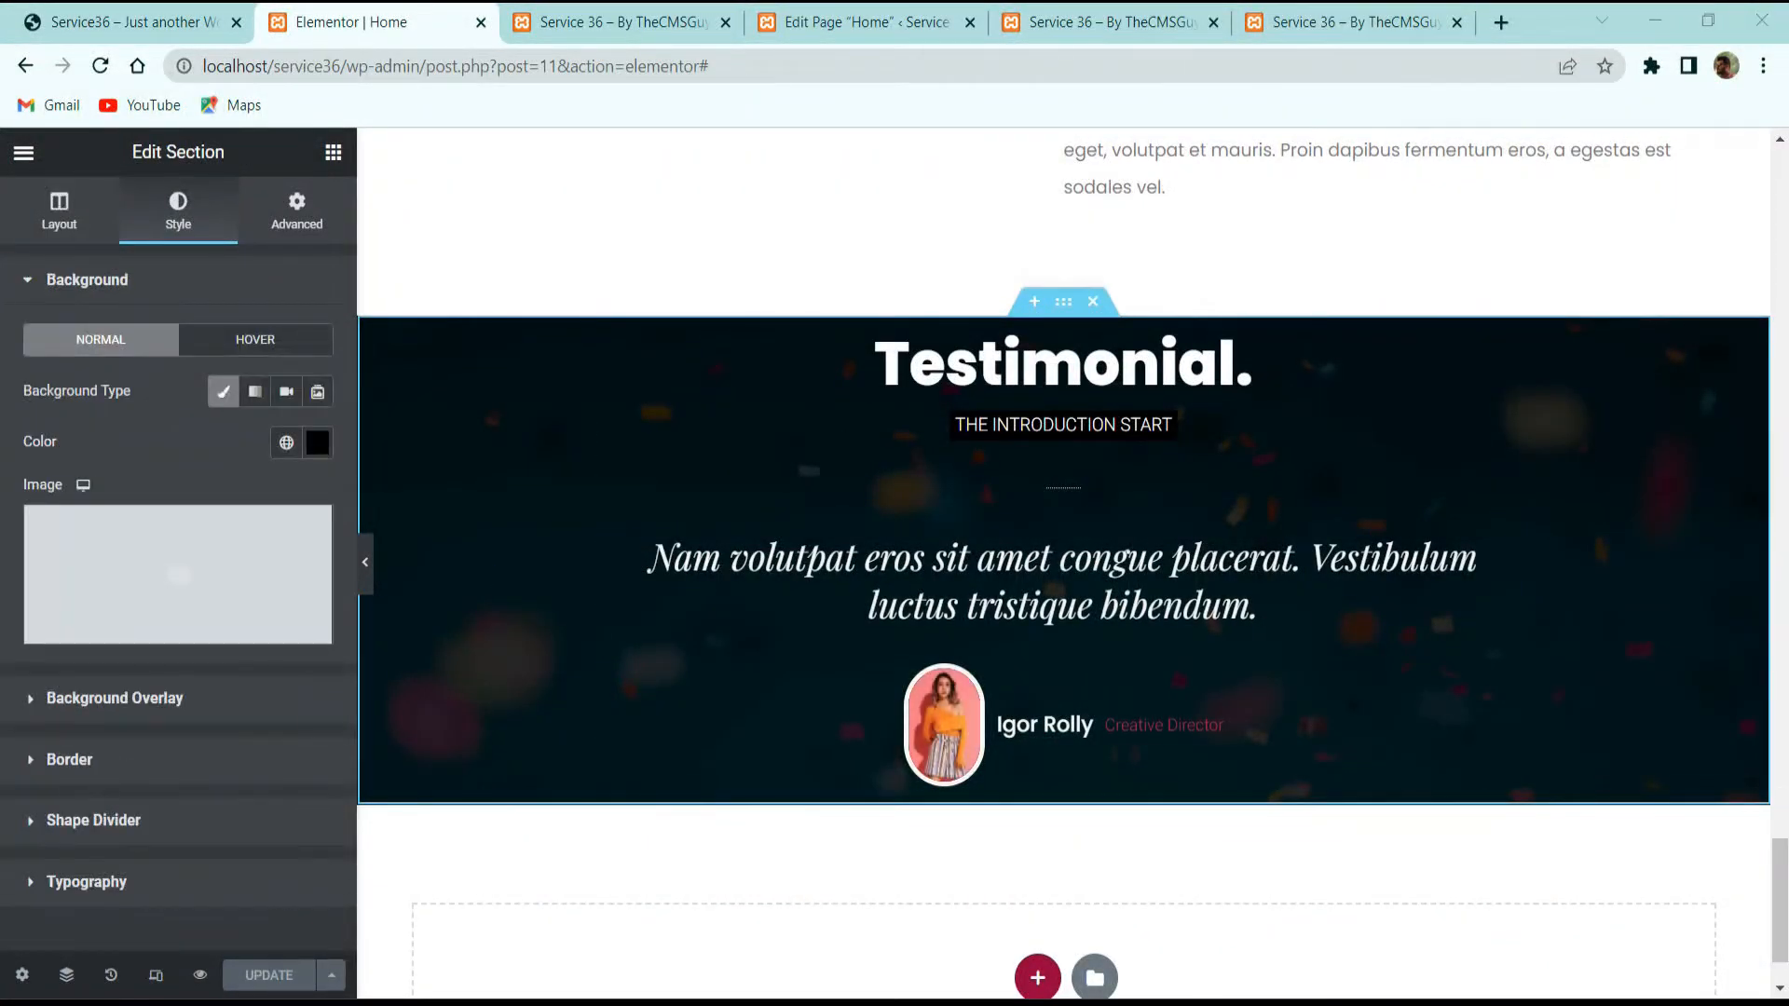
Step: Set the testimonial section's unlinked padding to 100 top and 100 bottom, then save
left_click(214, 15)
scroll(884, 442, "up", 2)
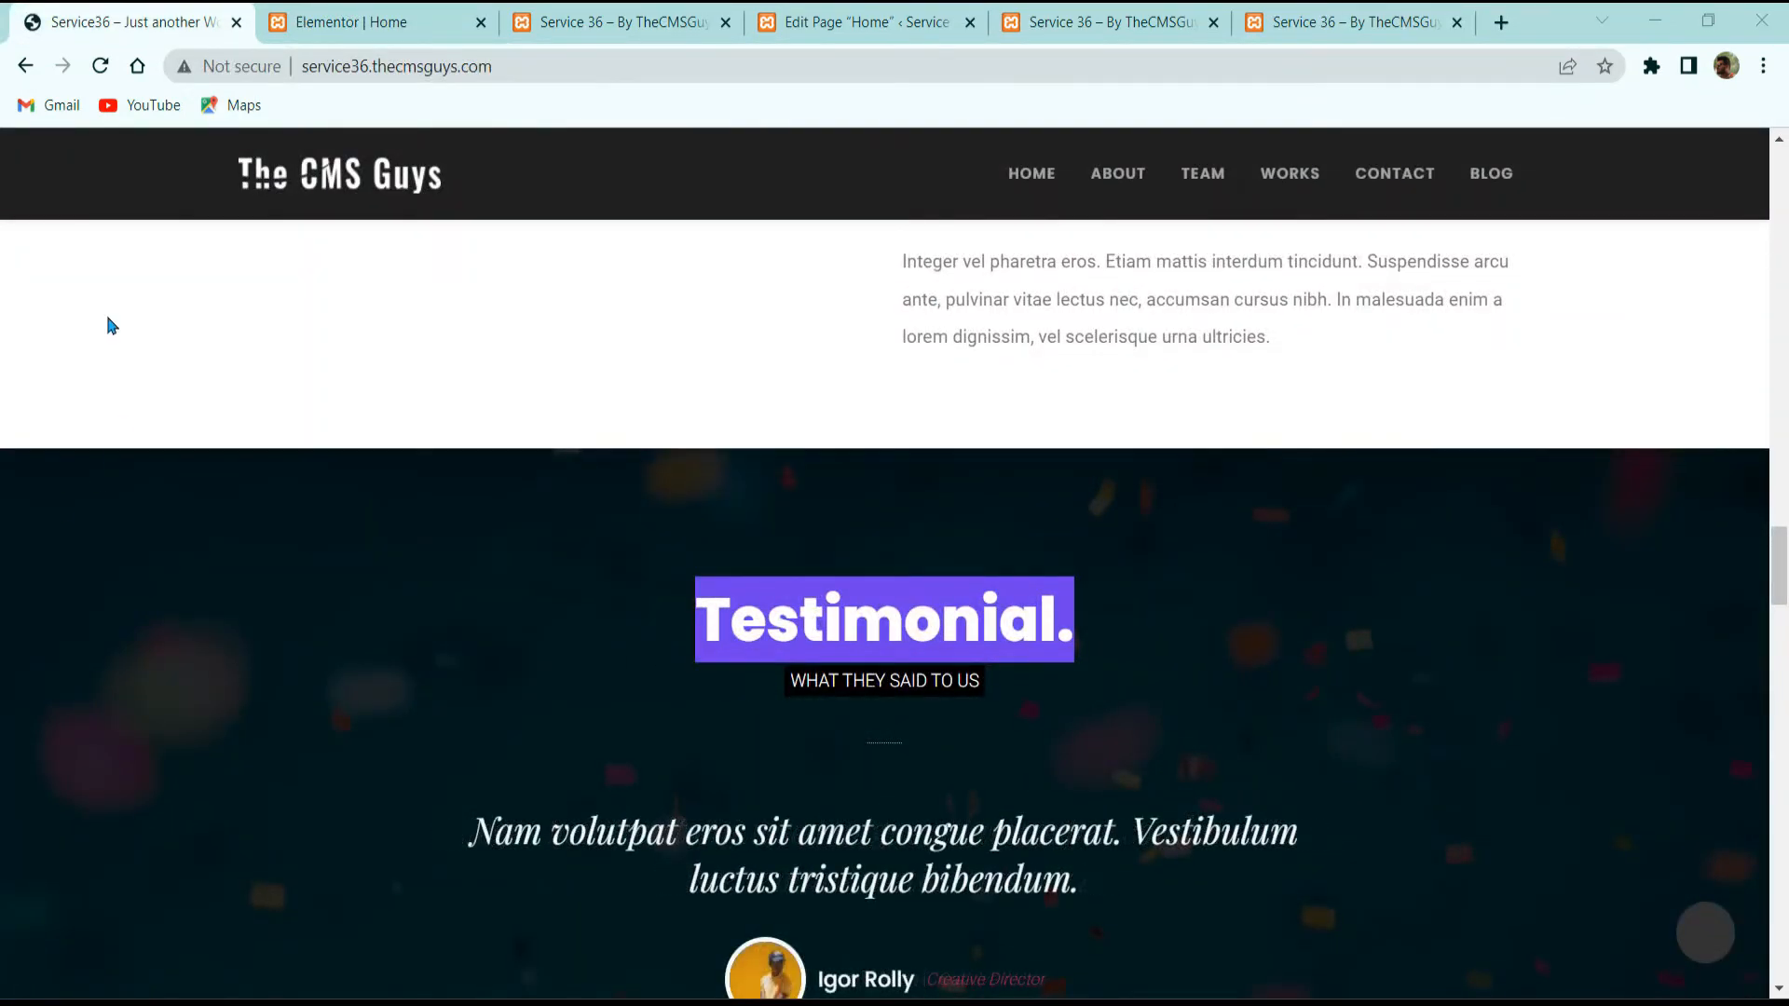
left_click(422, 32)
left_click(313, 212)
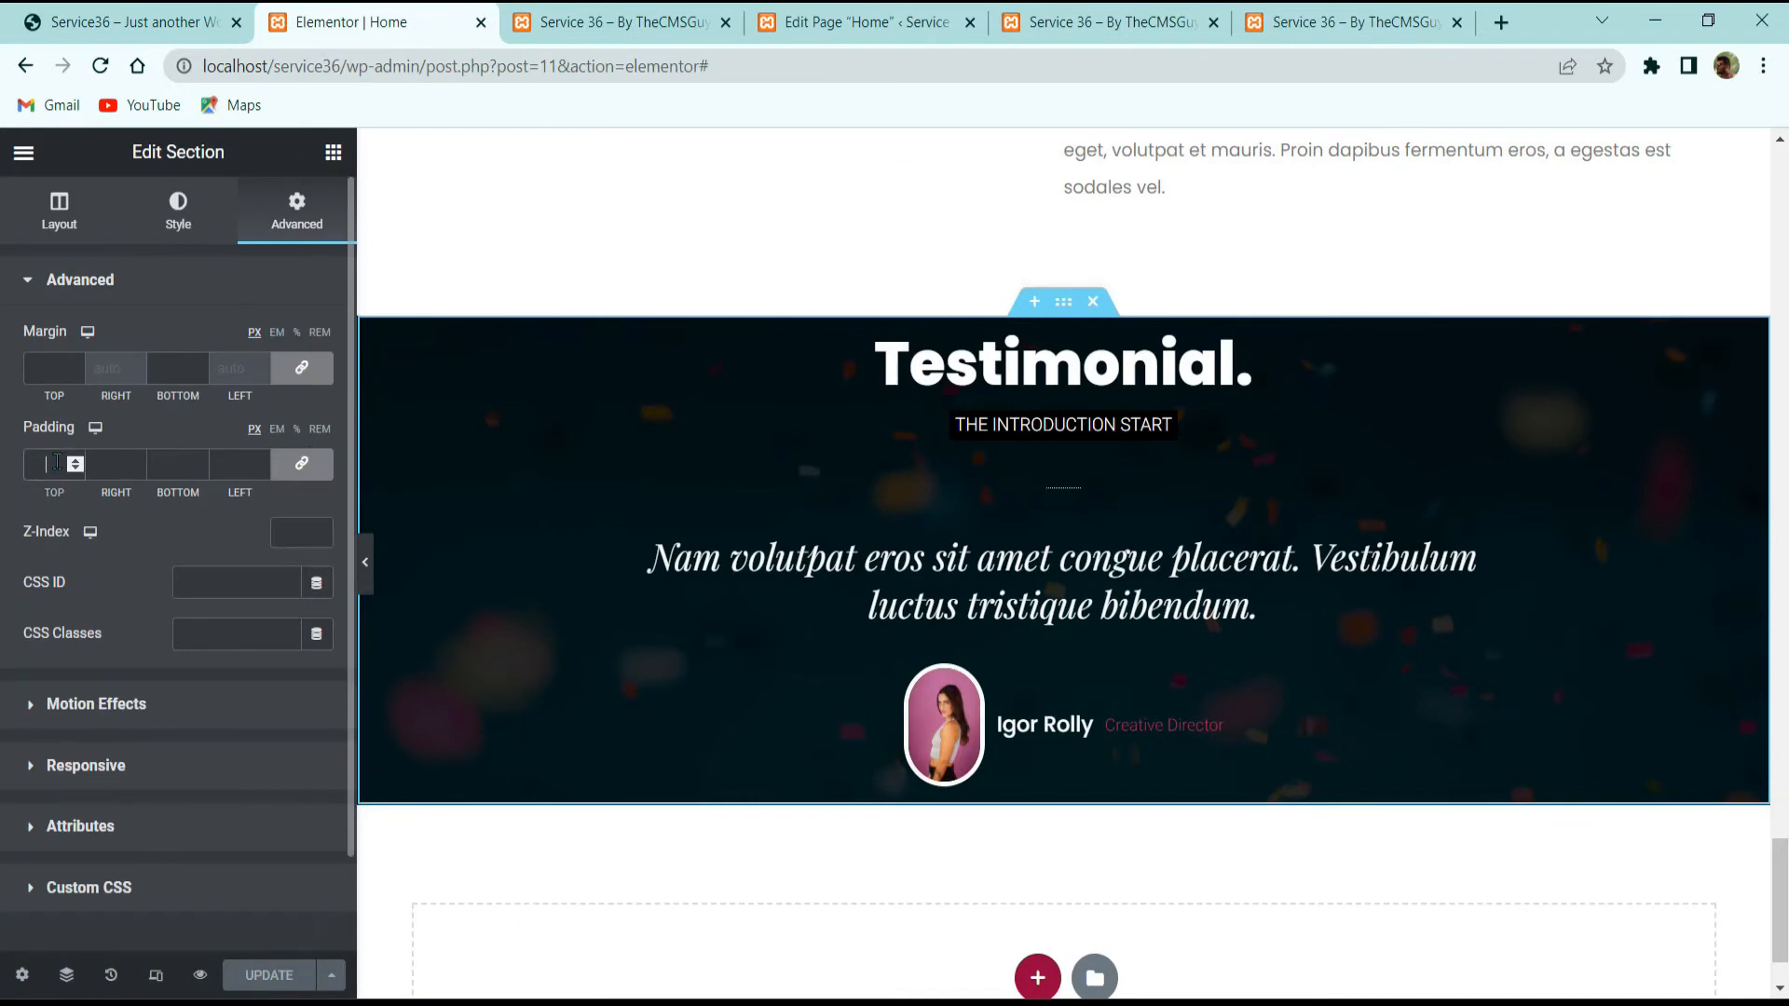
scroll(320, 469, "down", 1)
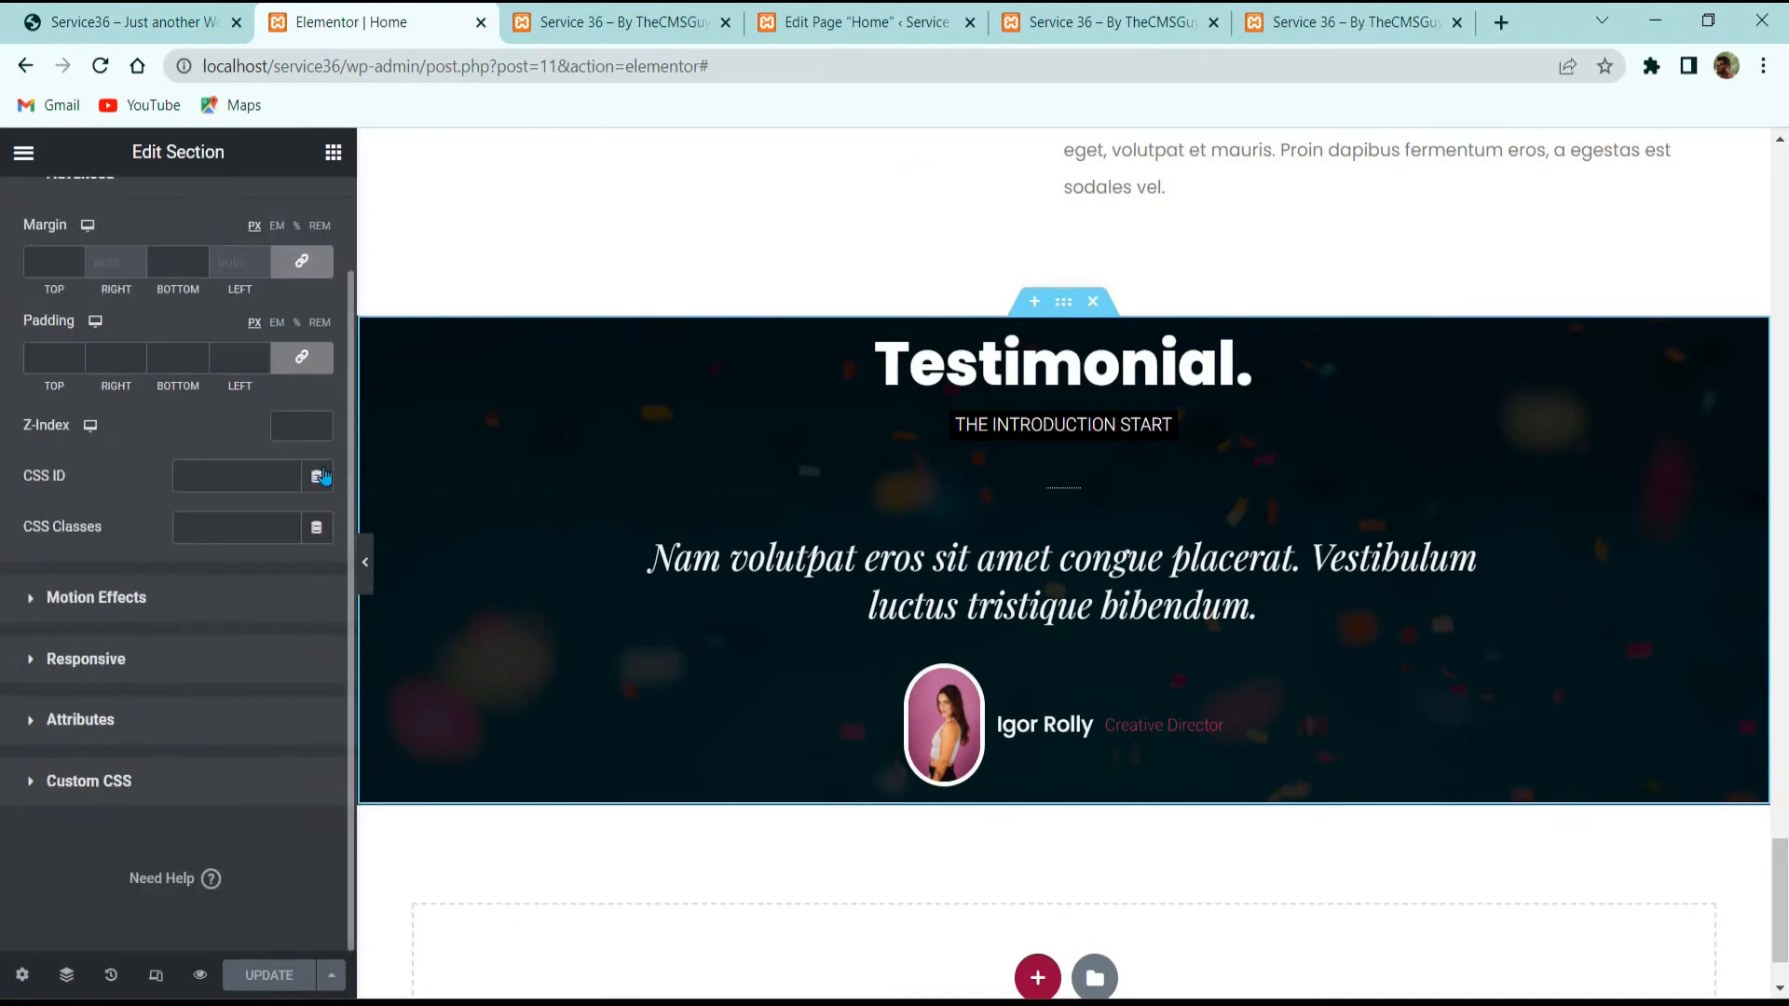
left_click(302, 356)
double_click(42, 358)
type("100")
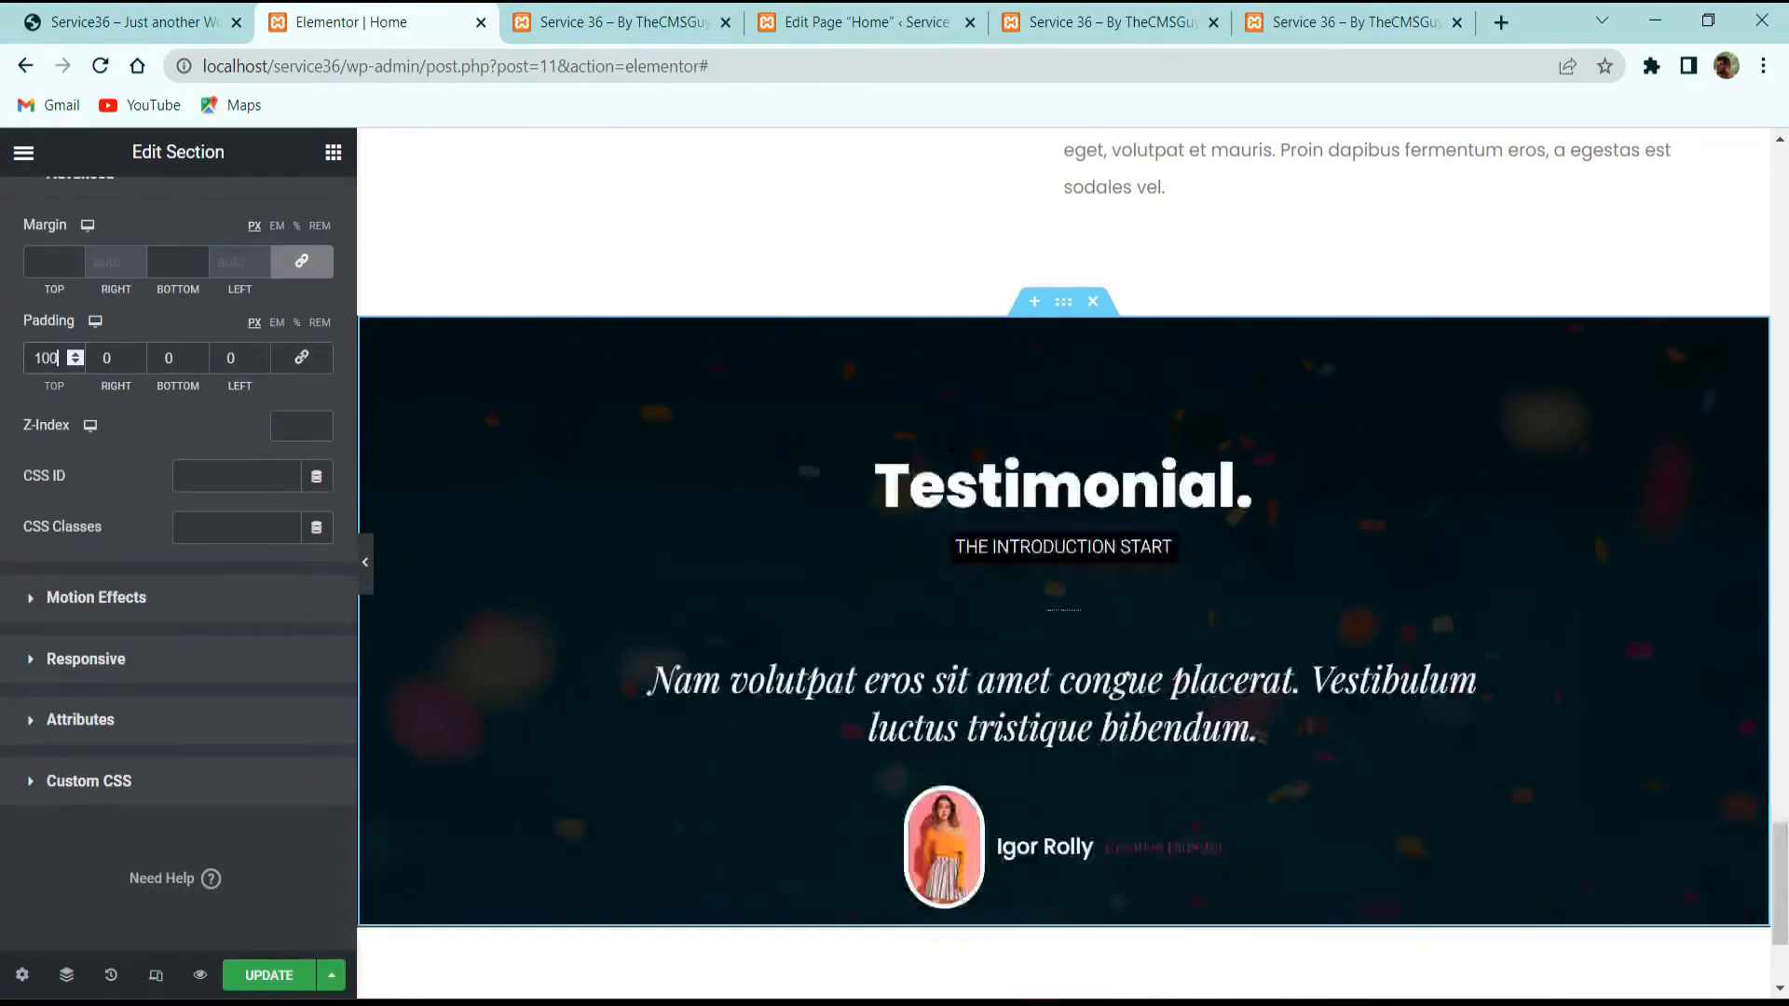
key("Tab")
key("Tab")
type("100")
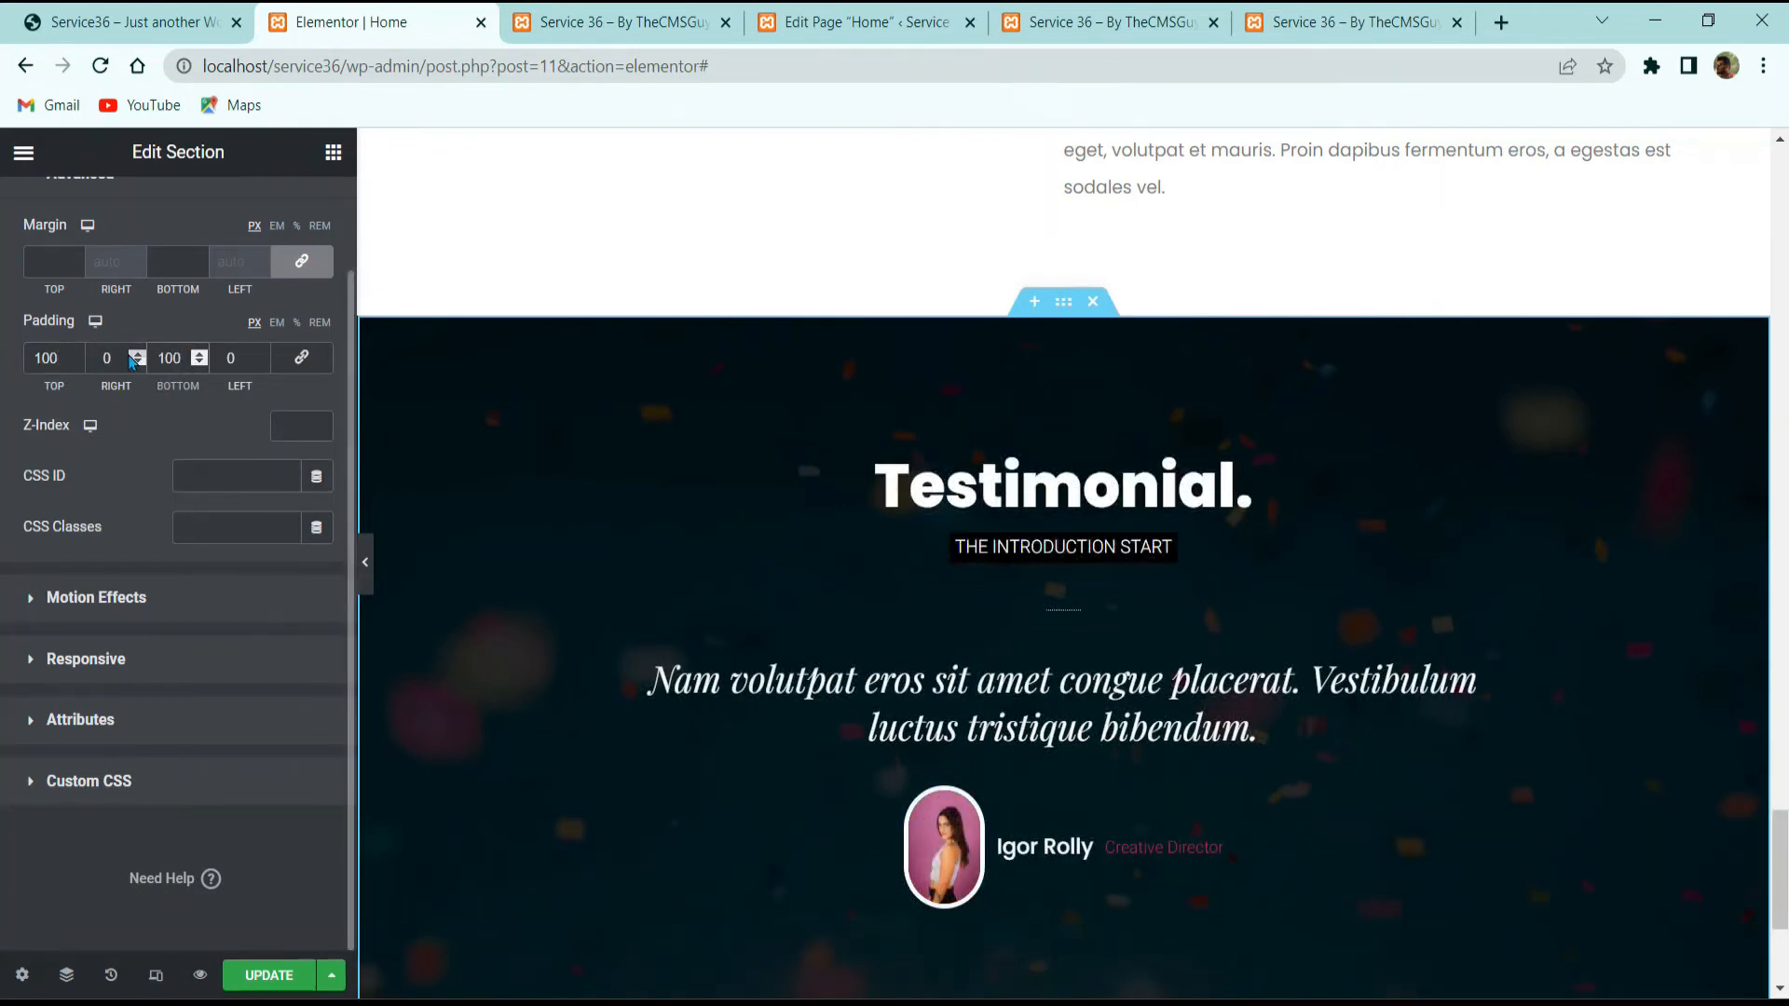
left_click(269, 974)
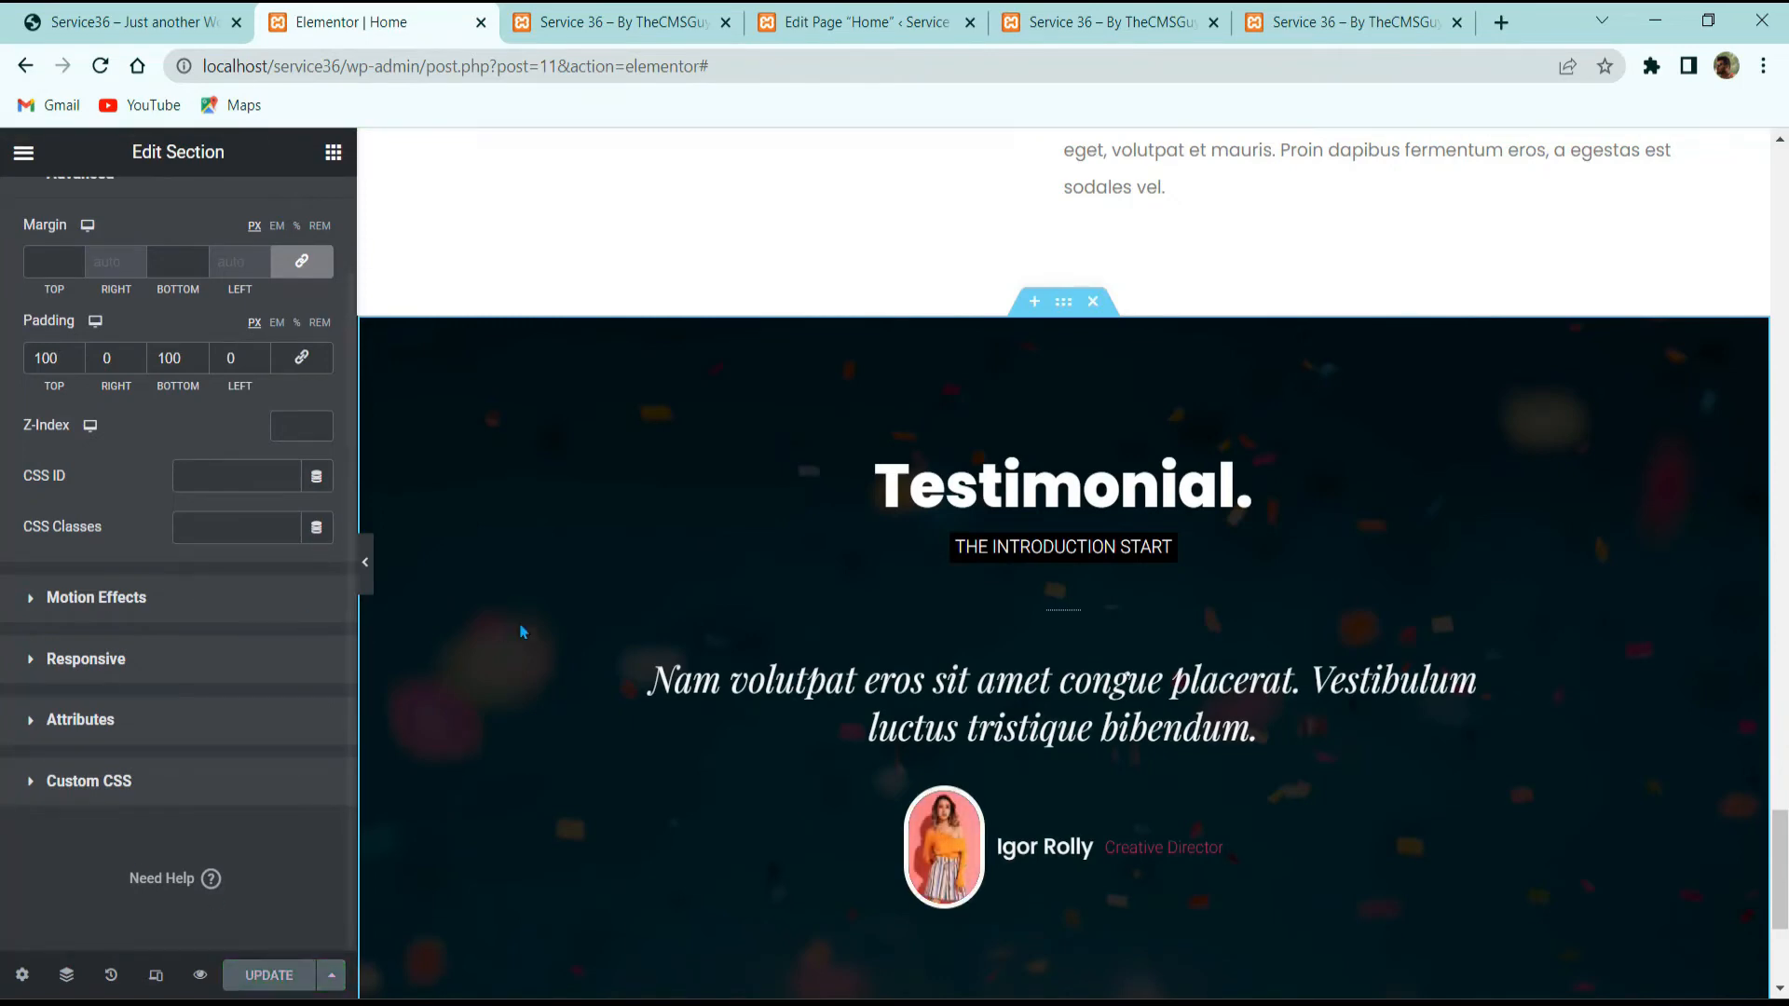
scroll(519, 626, "up", 2)
left_click(171, 14)
scroll(668, 395, "down", 1)
scroll(669, 399, "down", 10)
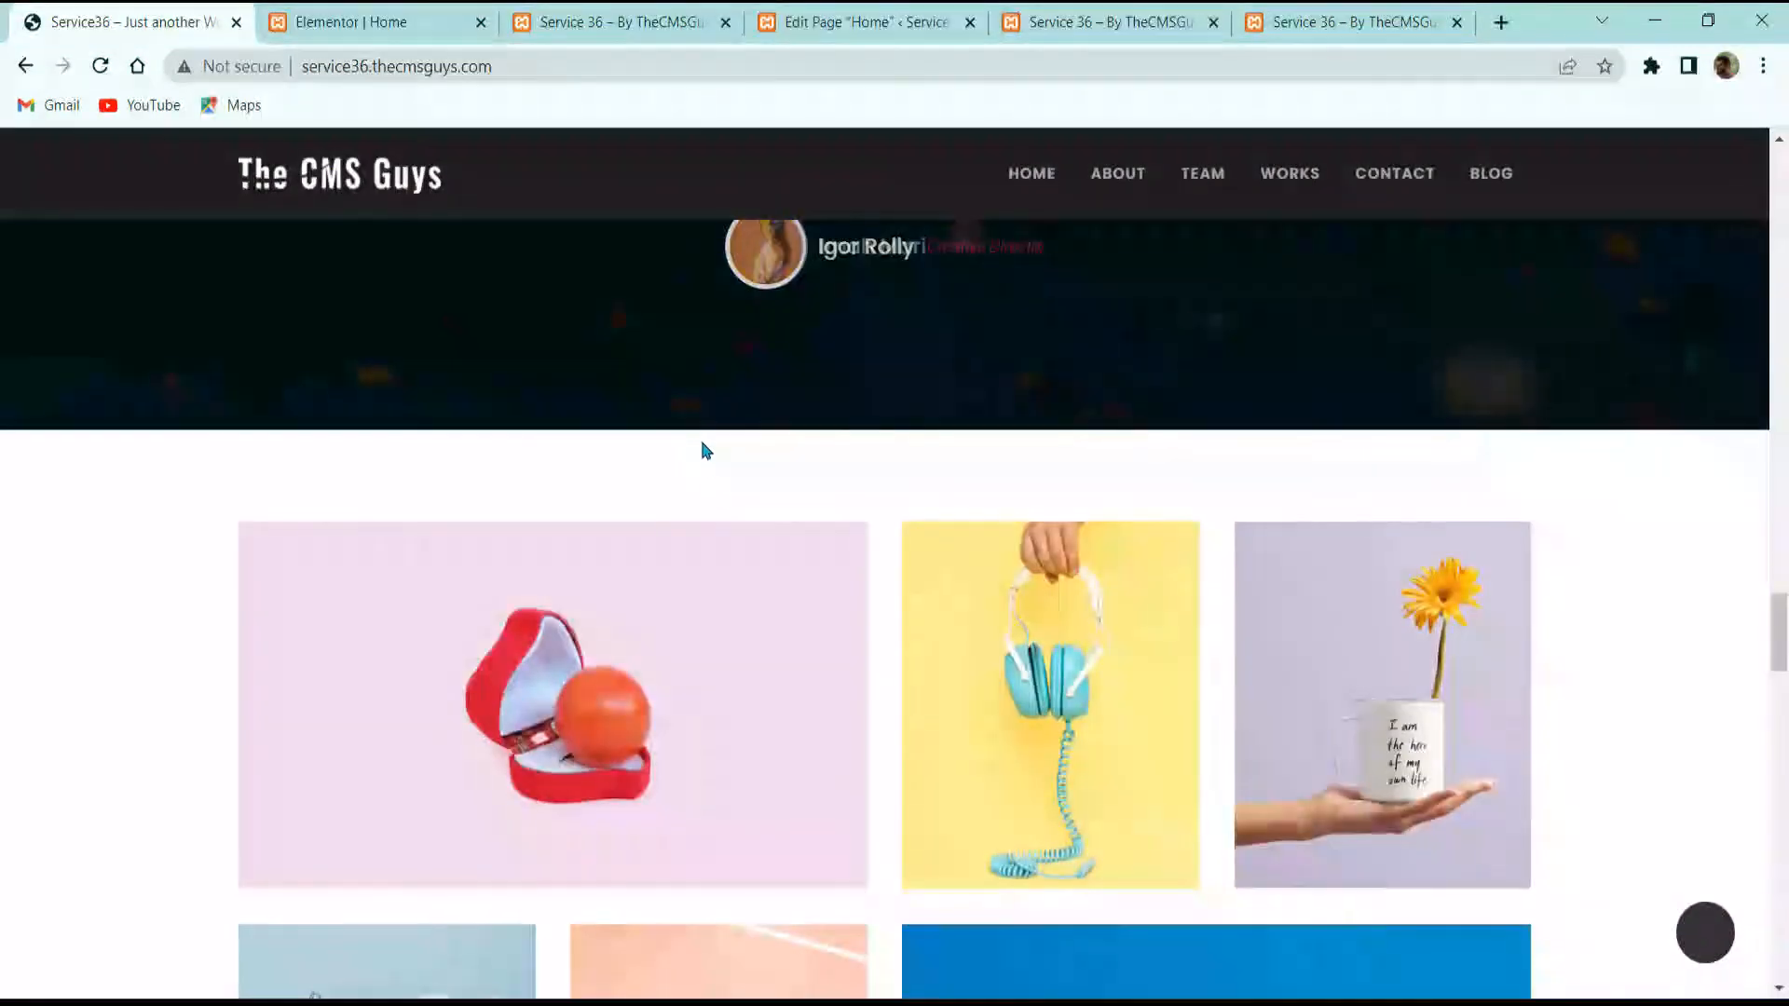
scroll(689, 532, "up", 5)
scroll(691, 536, "down", 15)
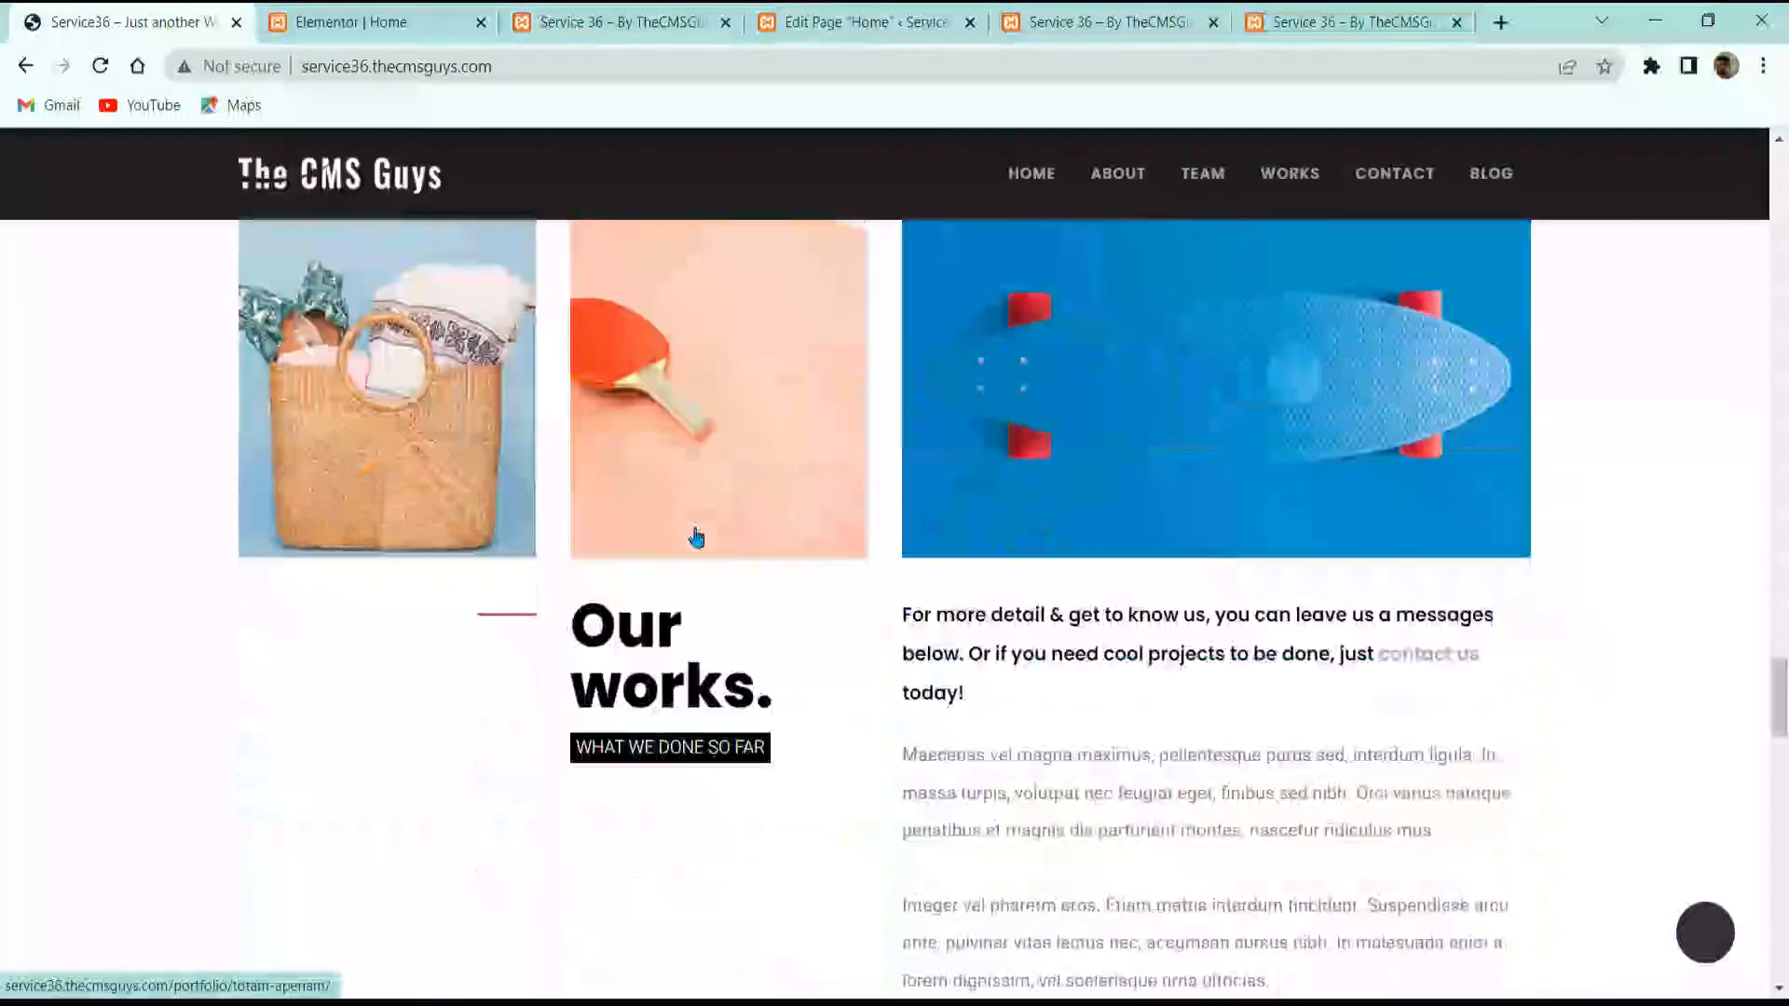
scroll(697, 593, "up", 12)
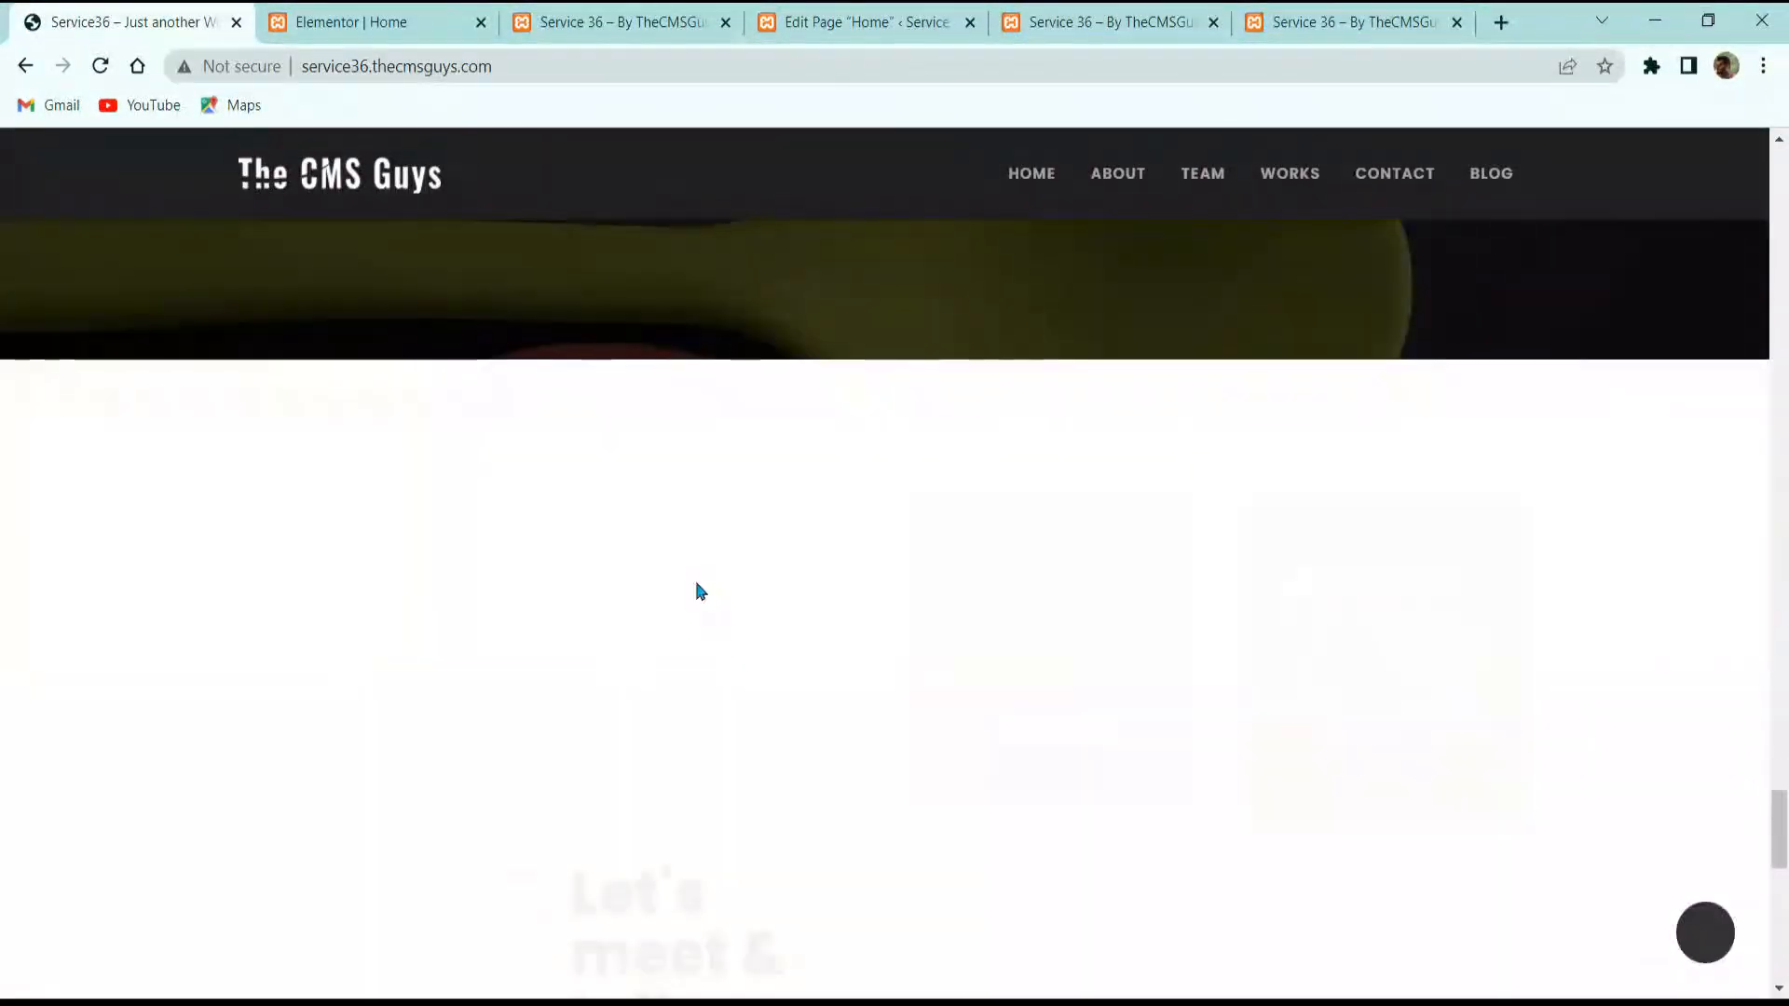
key("ctrl+Tab")
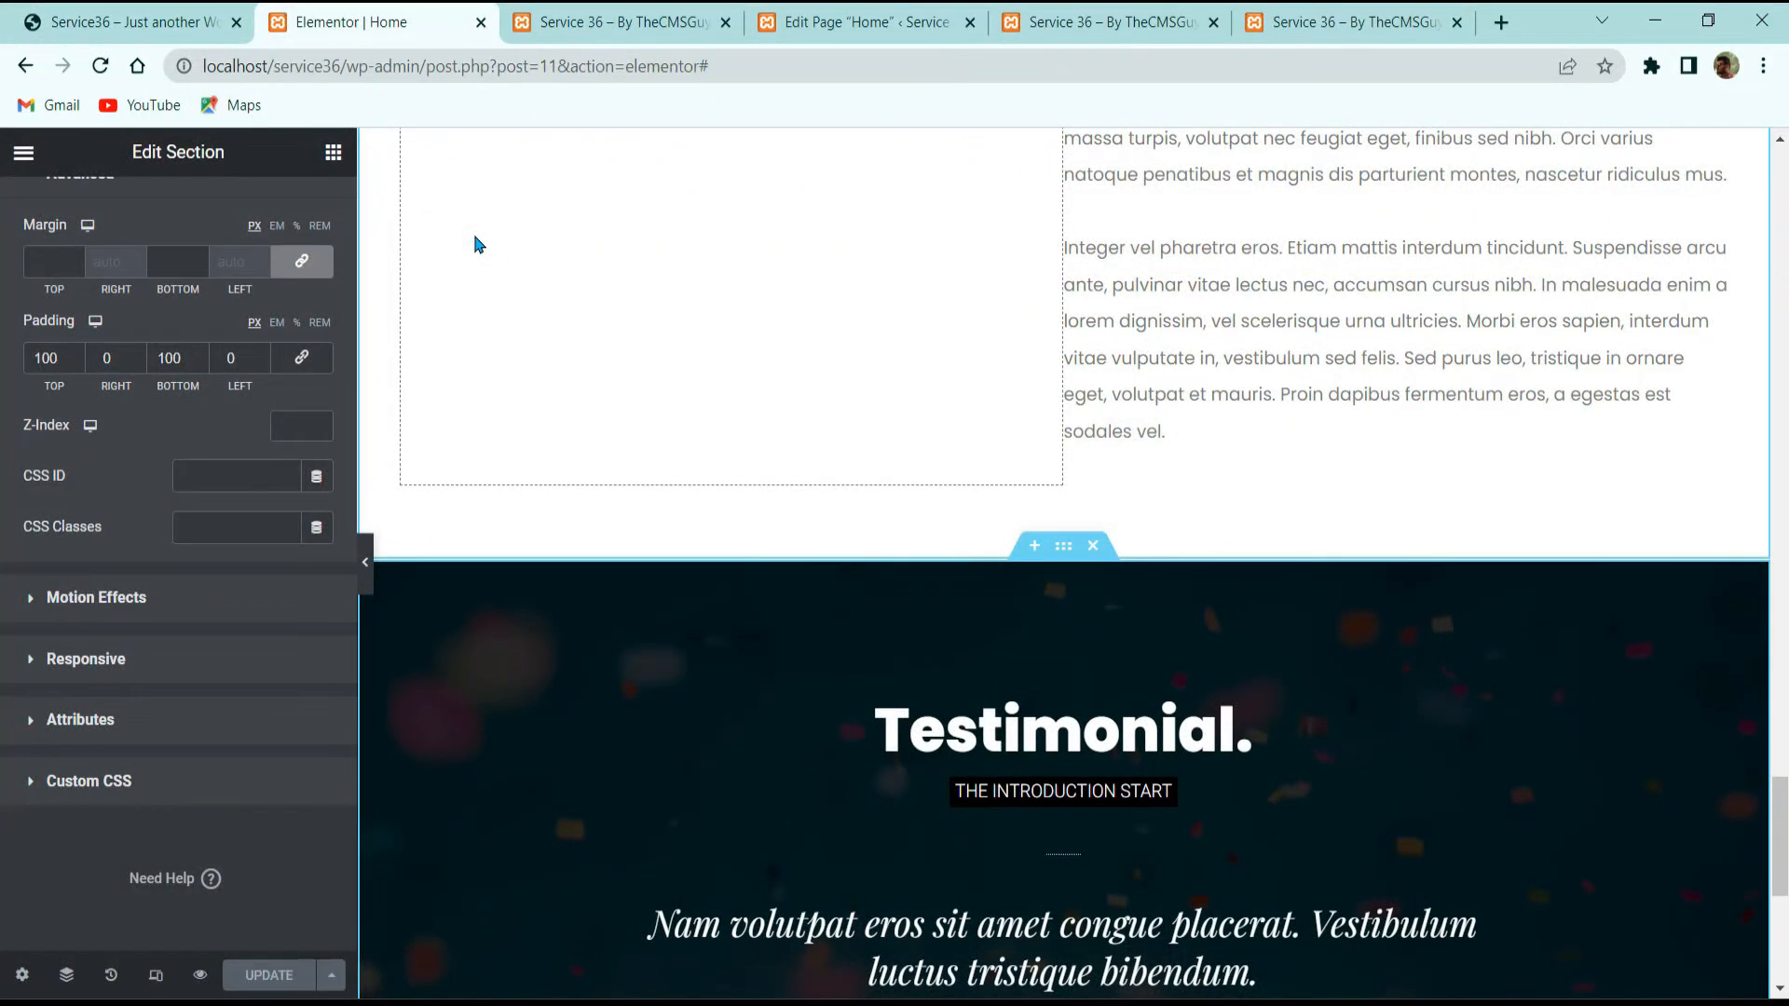
Step: Add a one-column section below the testimonial with Extended column gap
scroll(798, 399, "down", 6)
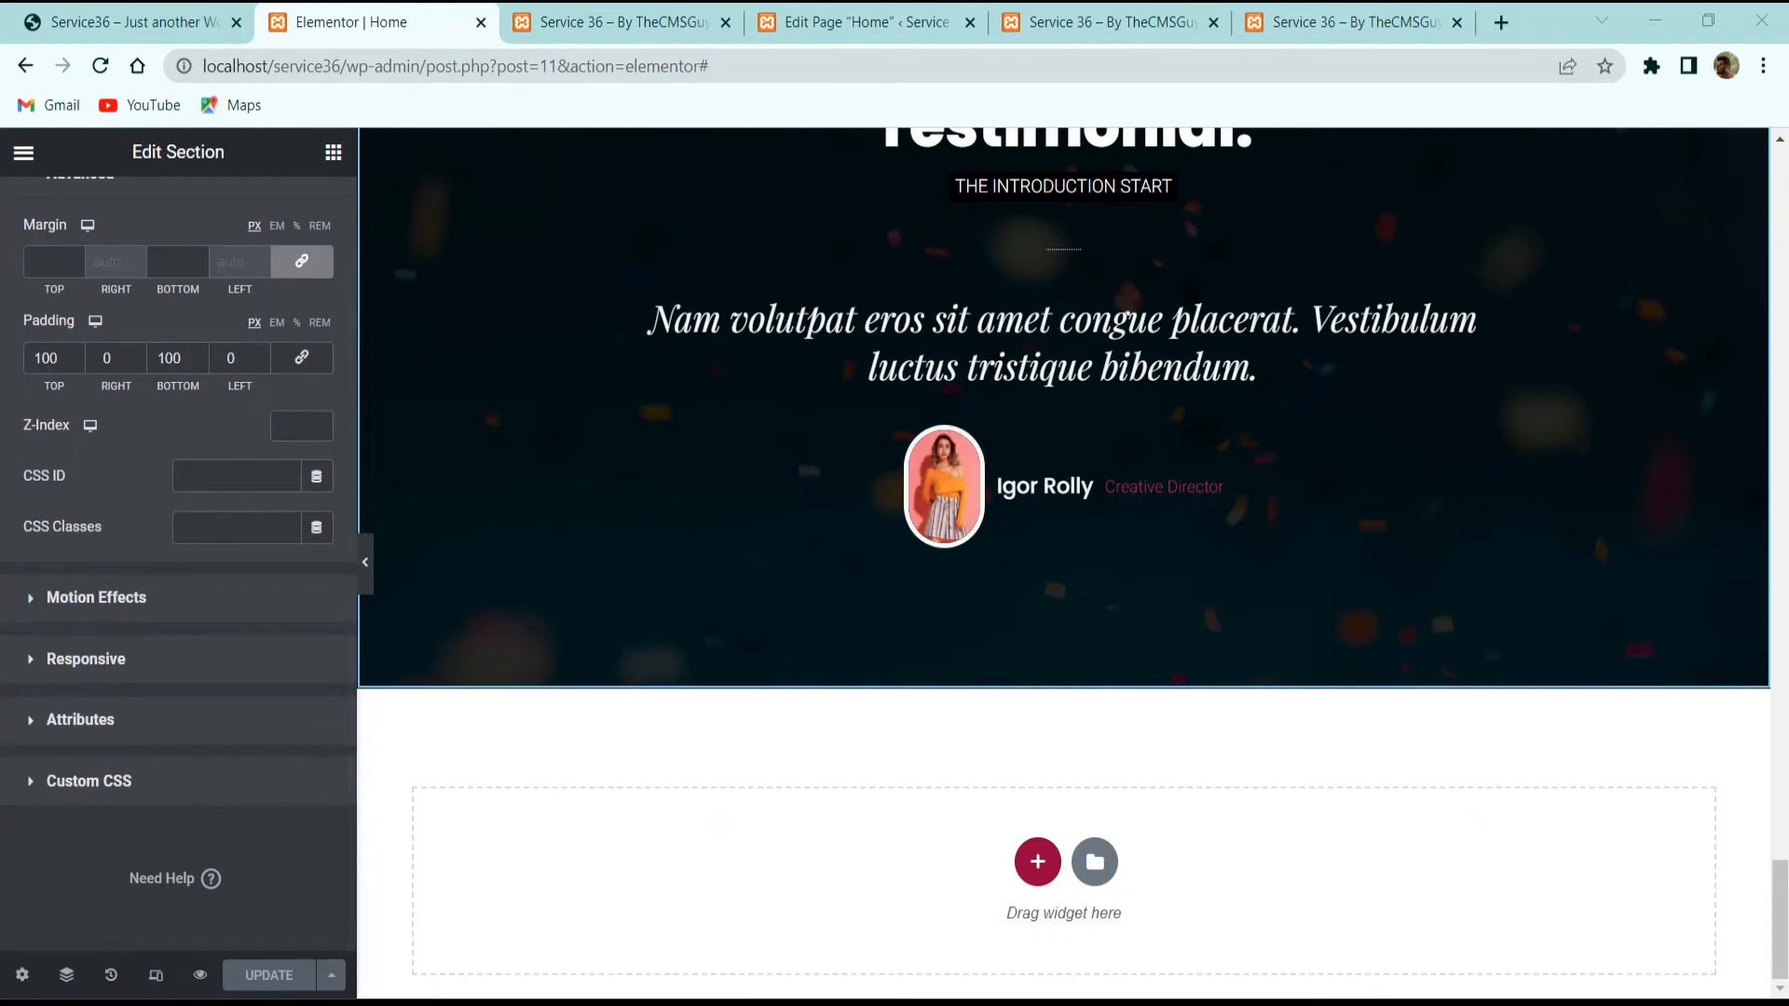
left_click(1037, 861)
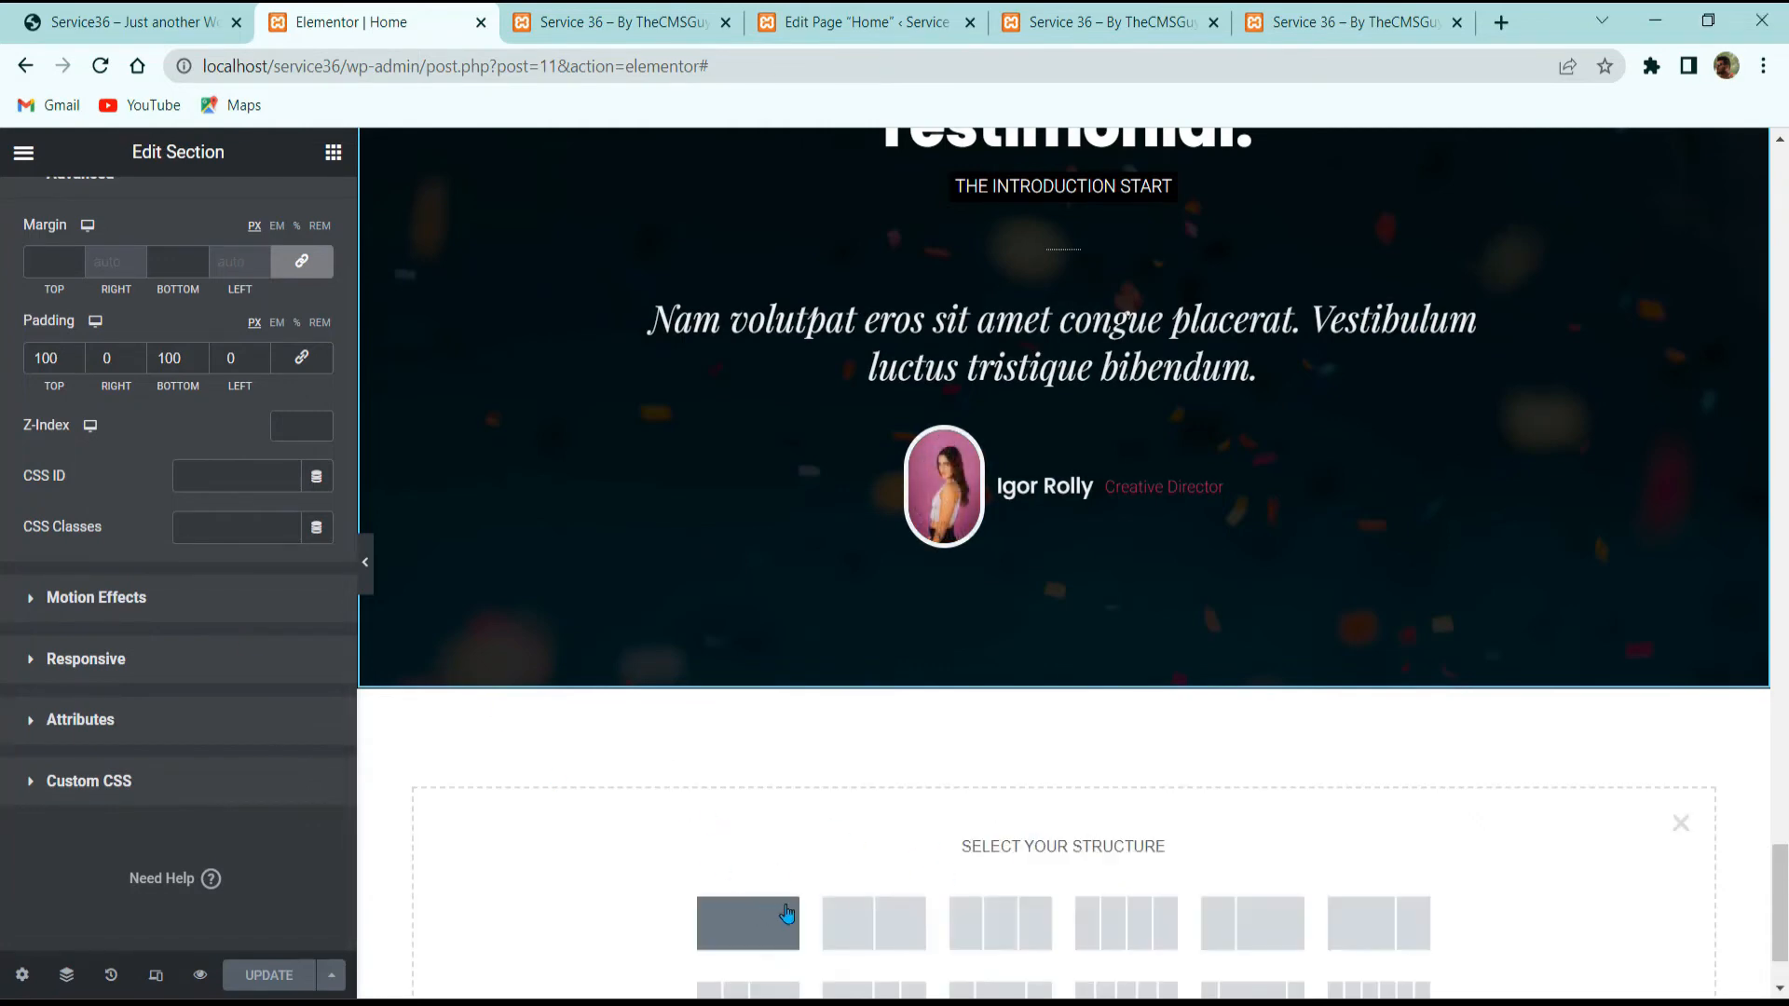
left_click(748, 922)
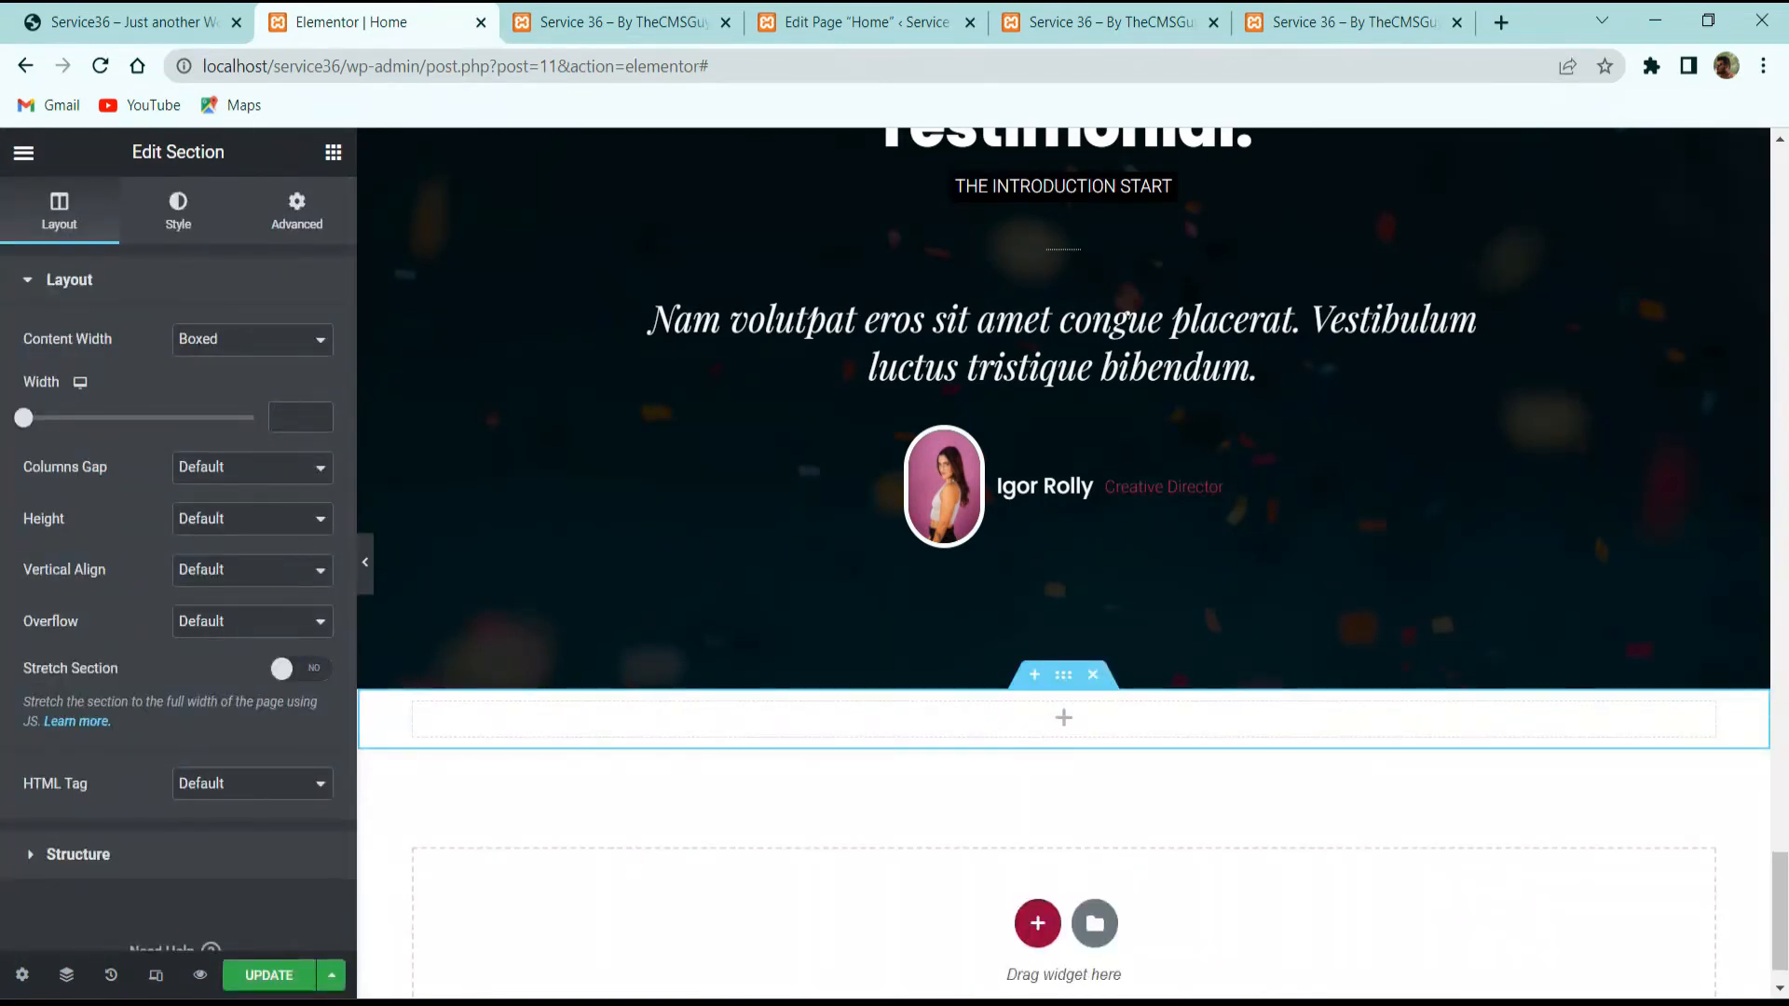
left_click(228, 467)
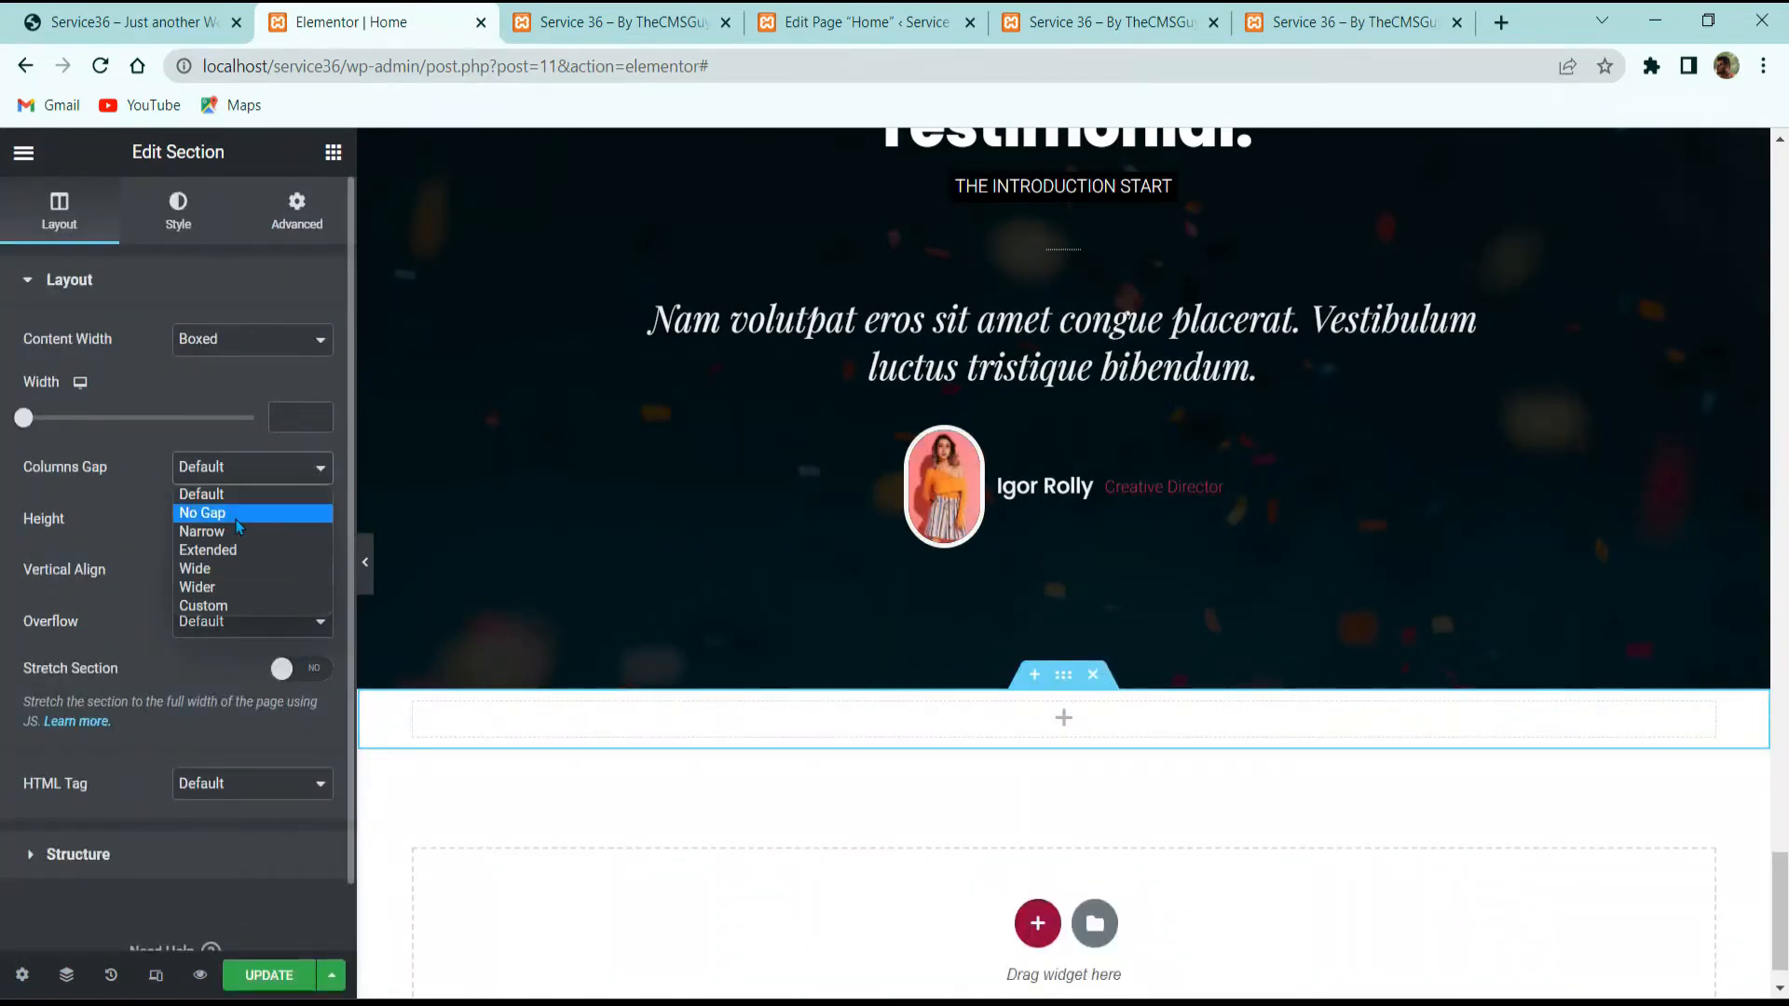
left_click(241, 551)
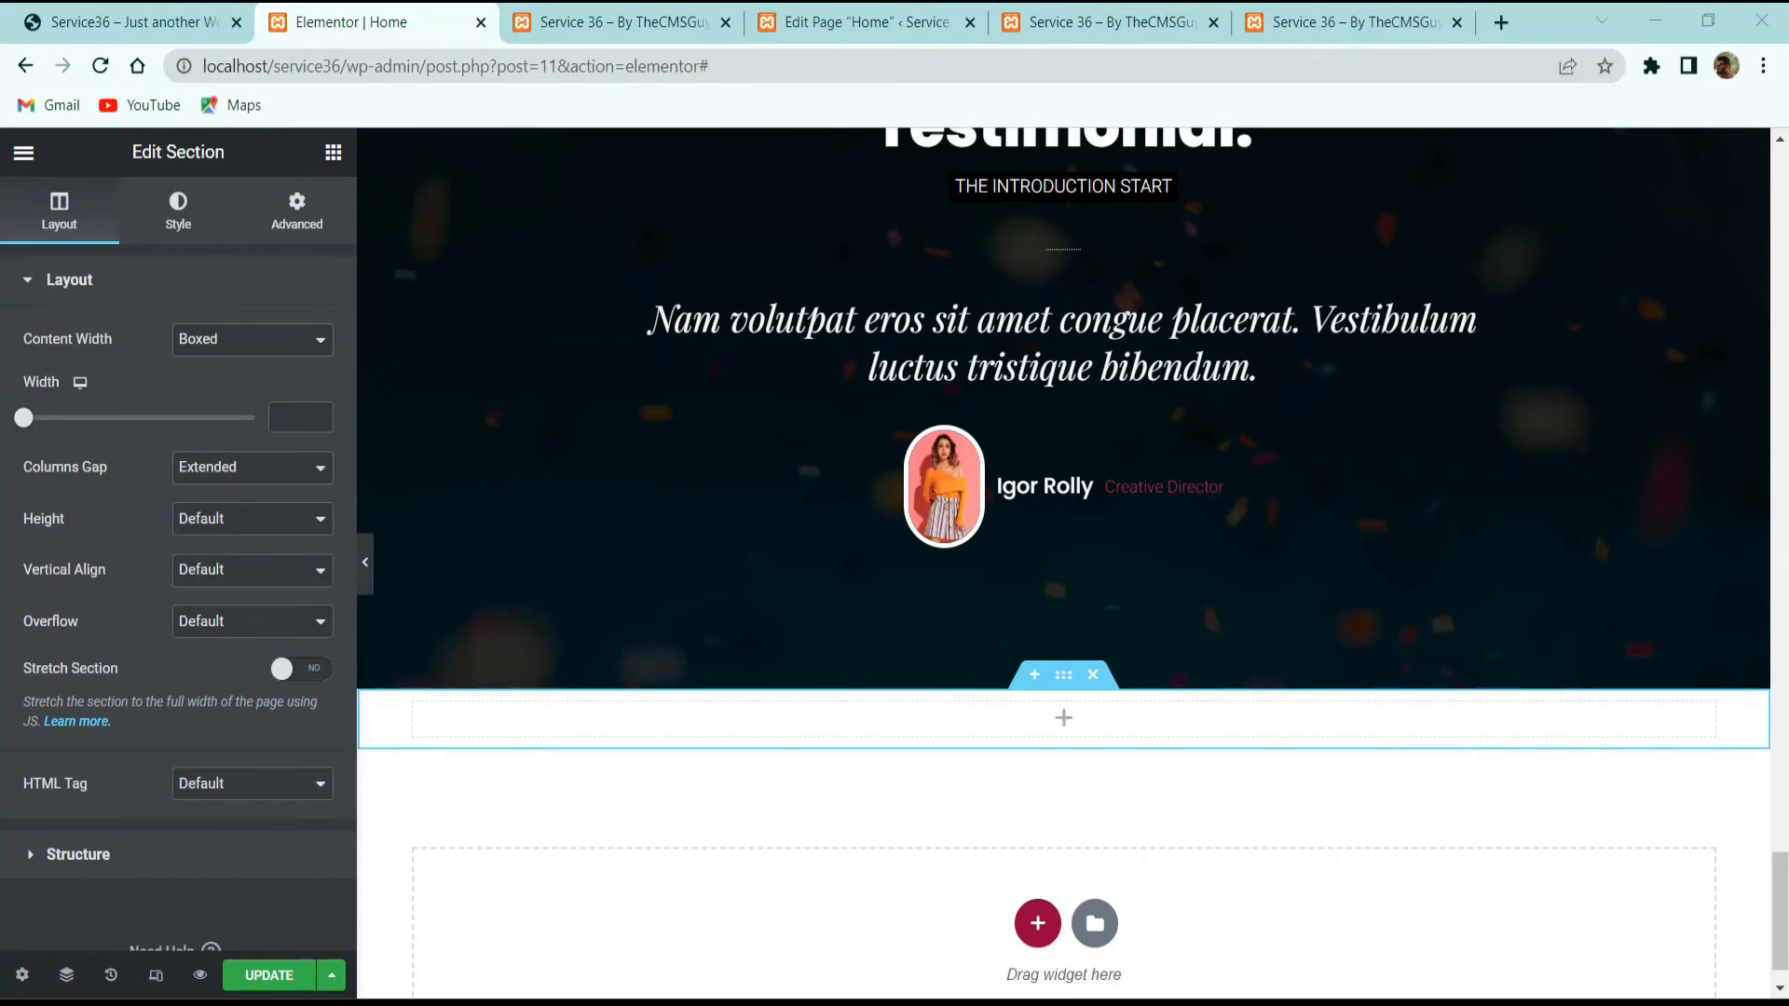
Step: Unlink the section margin to zero top and bottom, and set top padding to 60 px
left_click(297, 211)
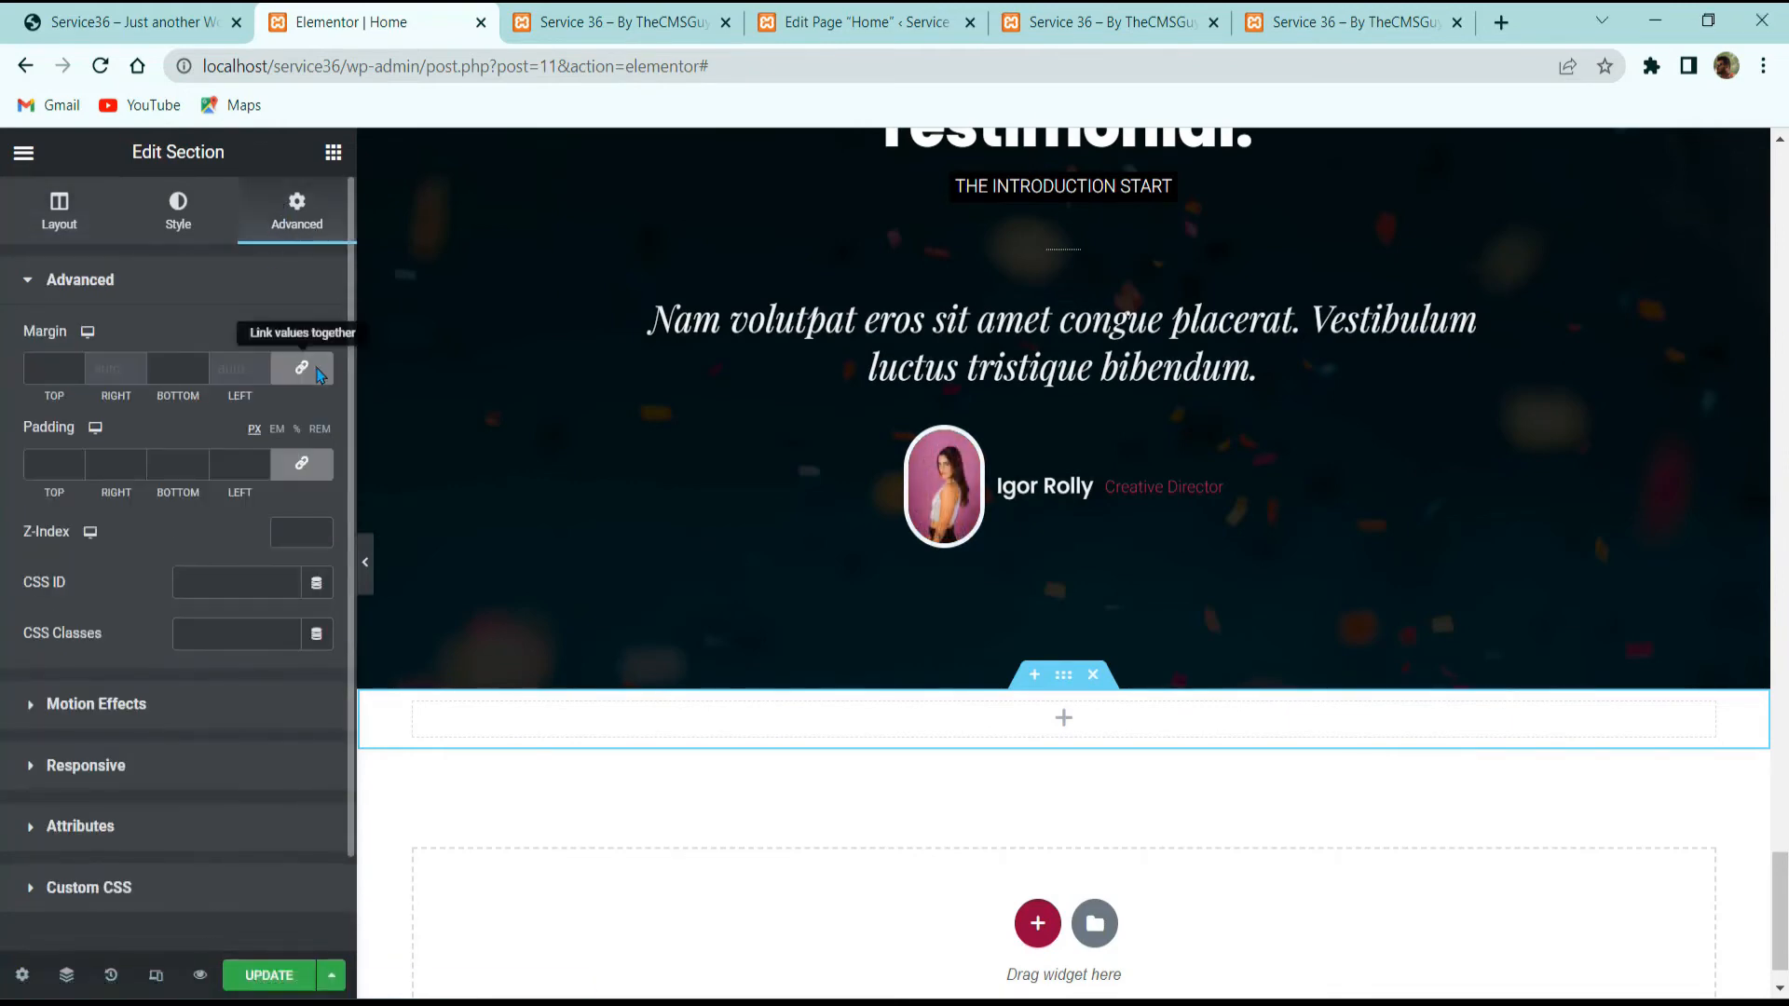
left_click(316, 373)
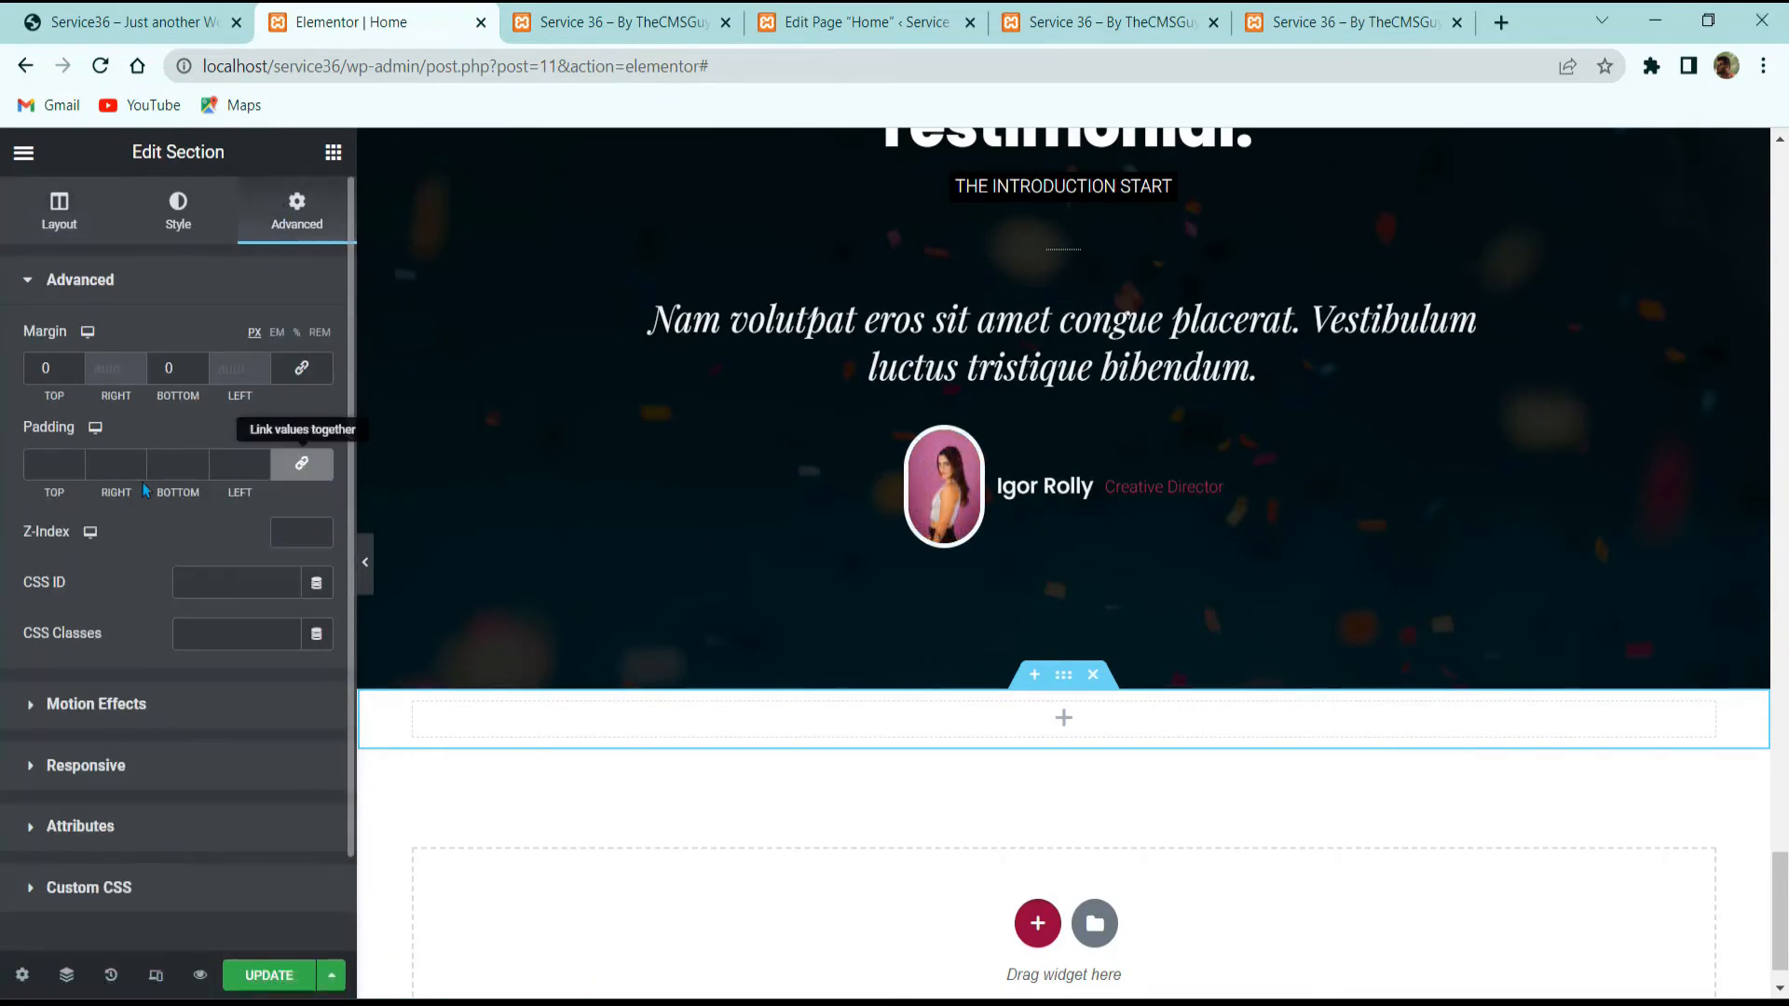
left_click(44, 464)
type("60")
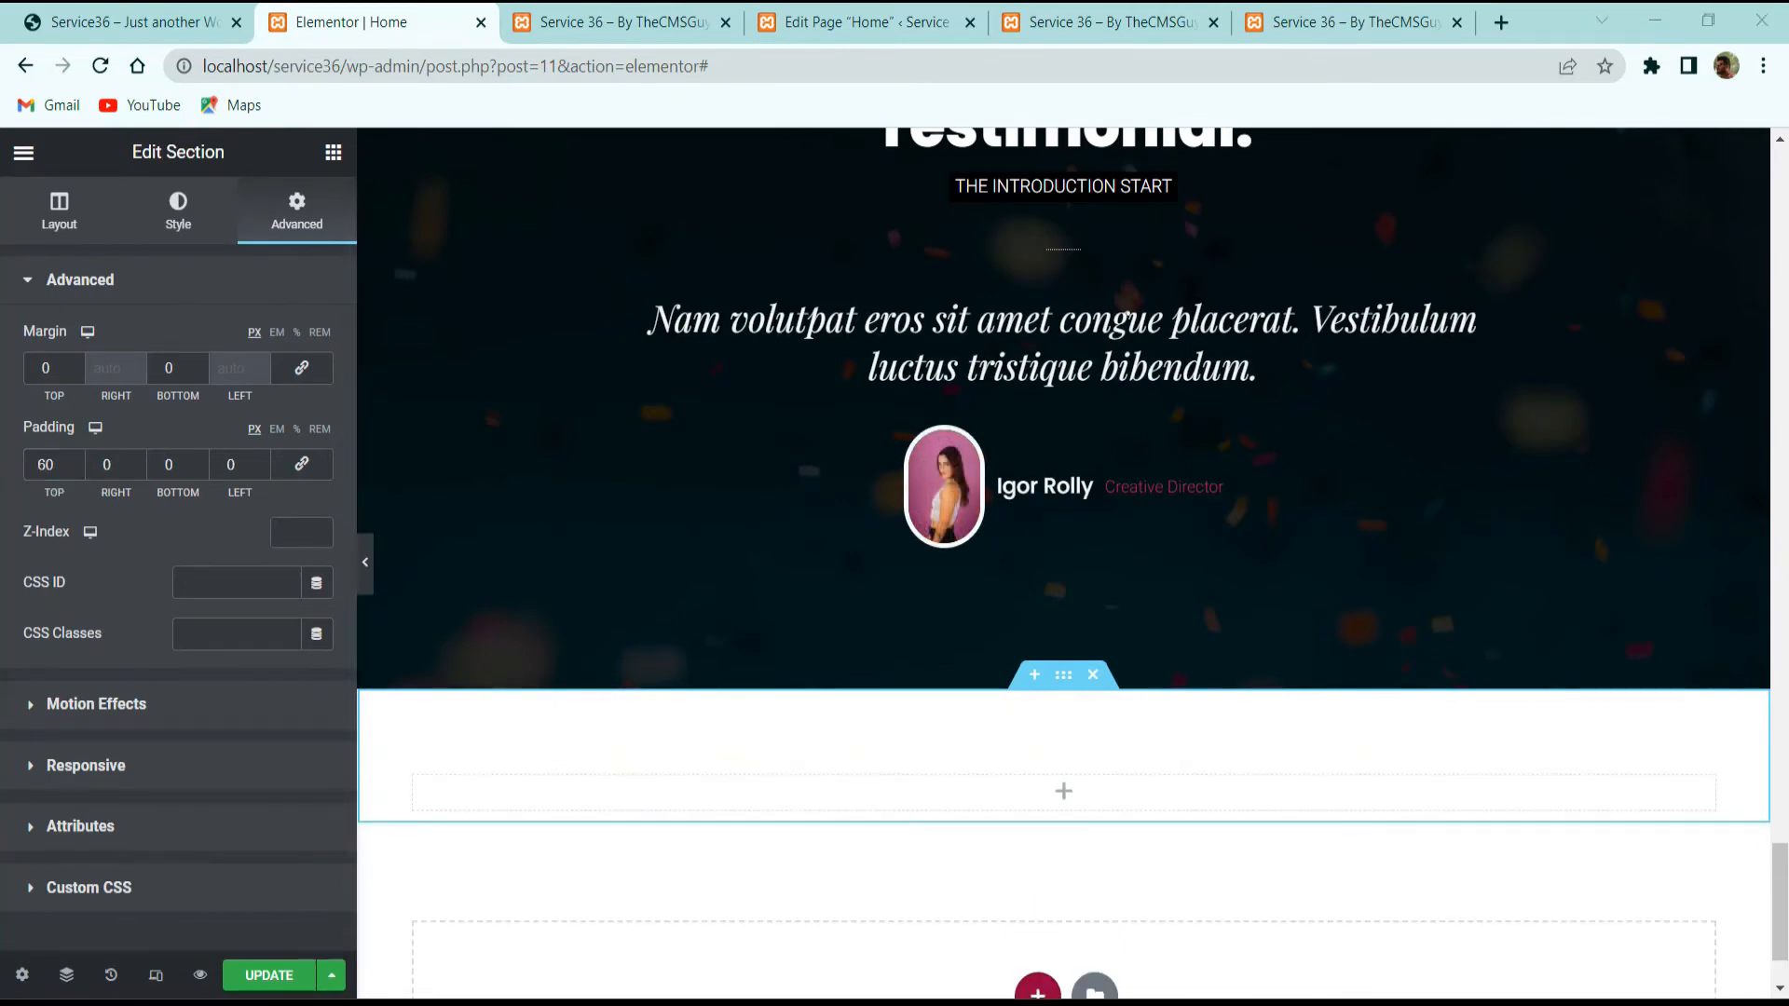
left_click(333, 152)
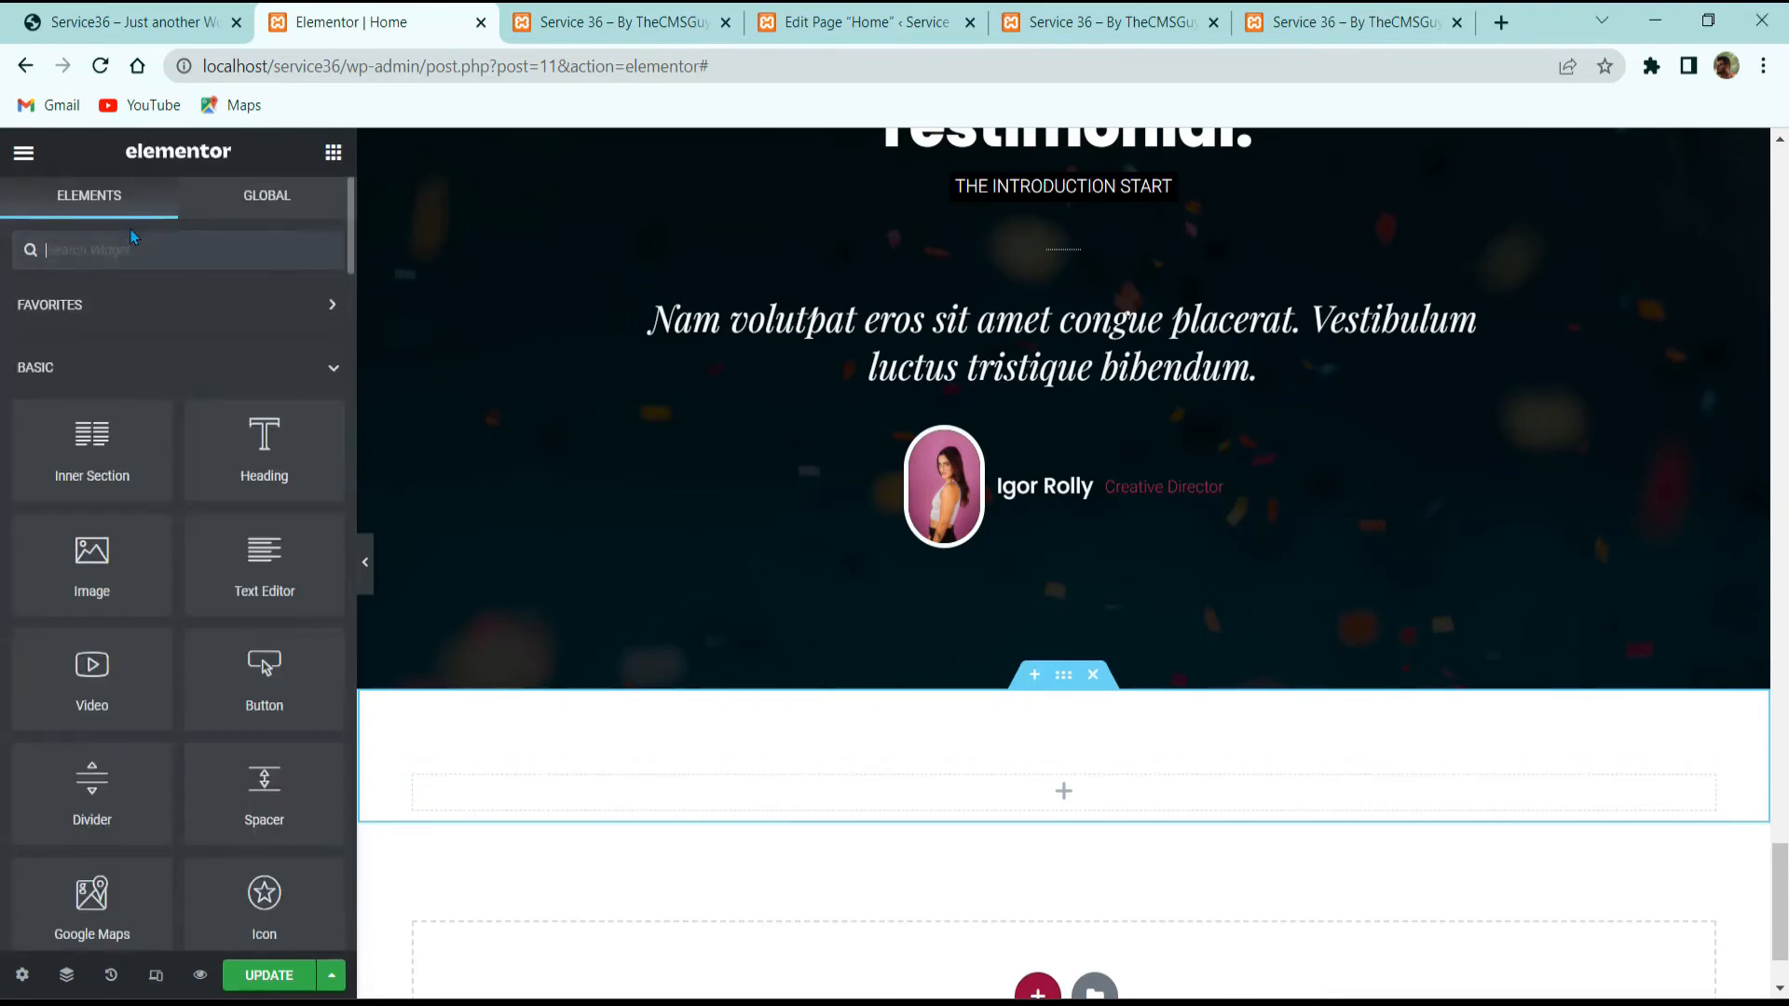
Step: Drag the Anggita Metro Portfolio with Ajax widget into the empty section and hide its category filter
type("portfol")
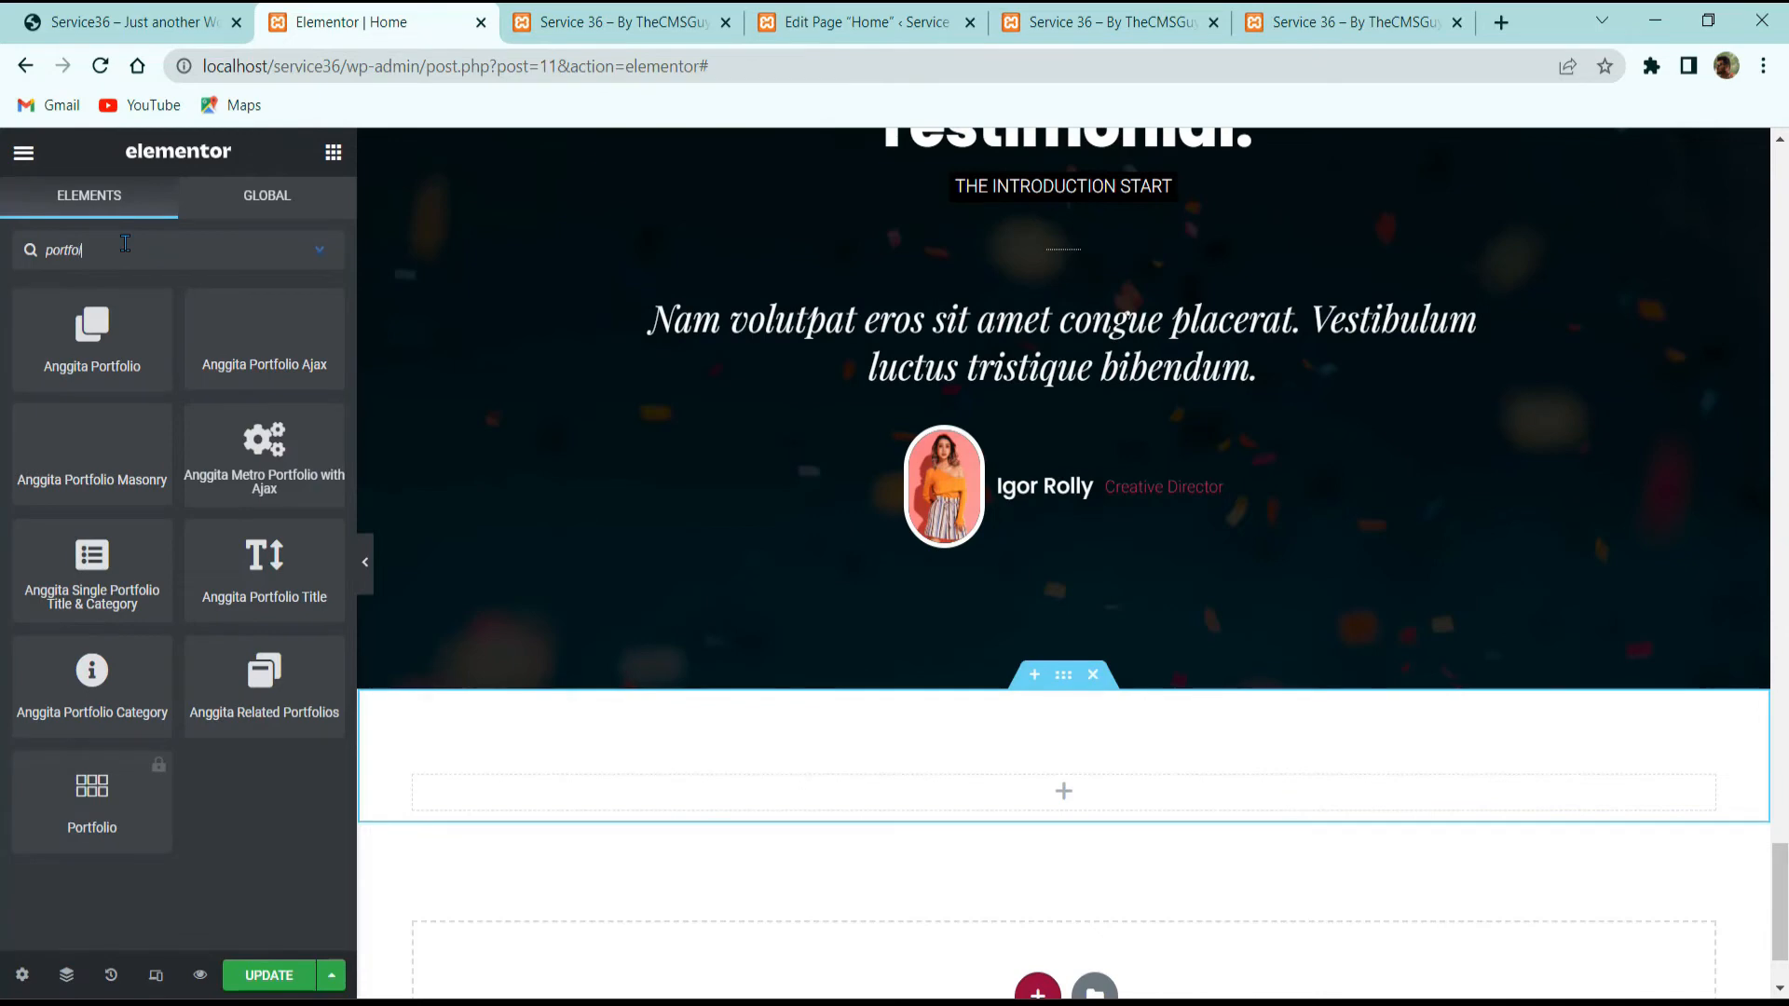
type("io")
left_click_drag(265, 445, 951, 747)
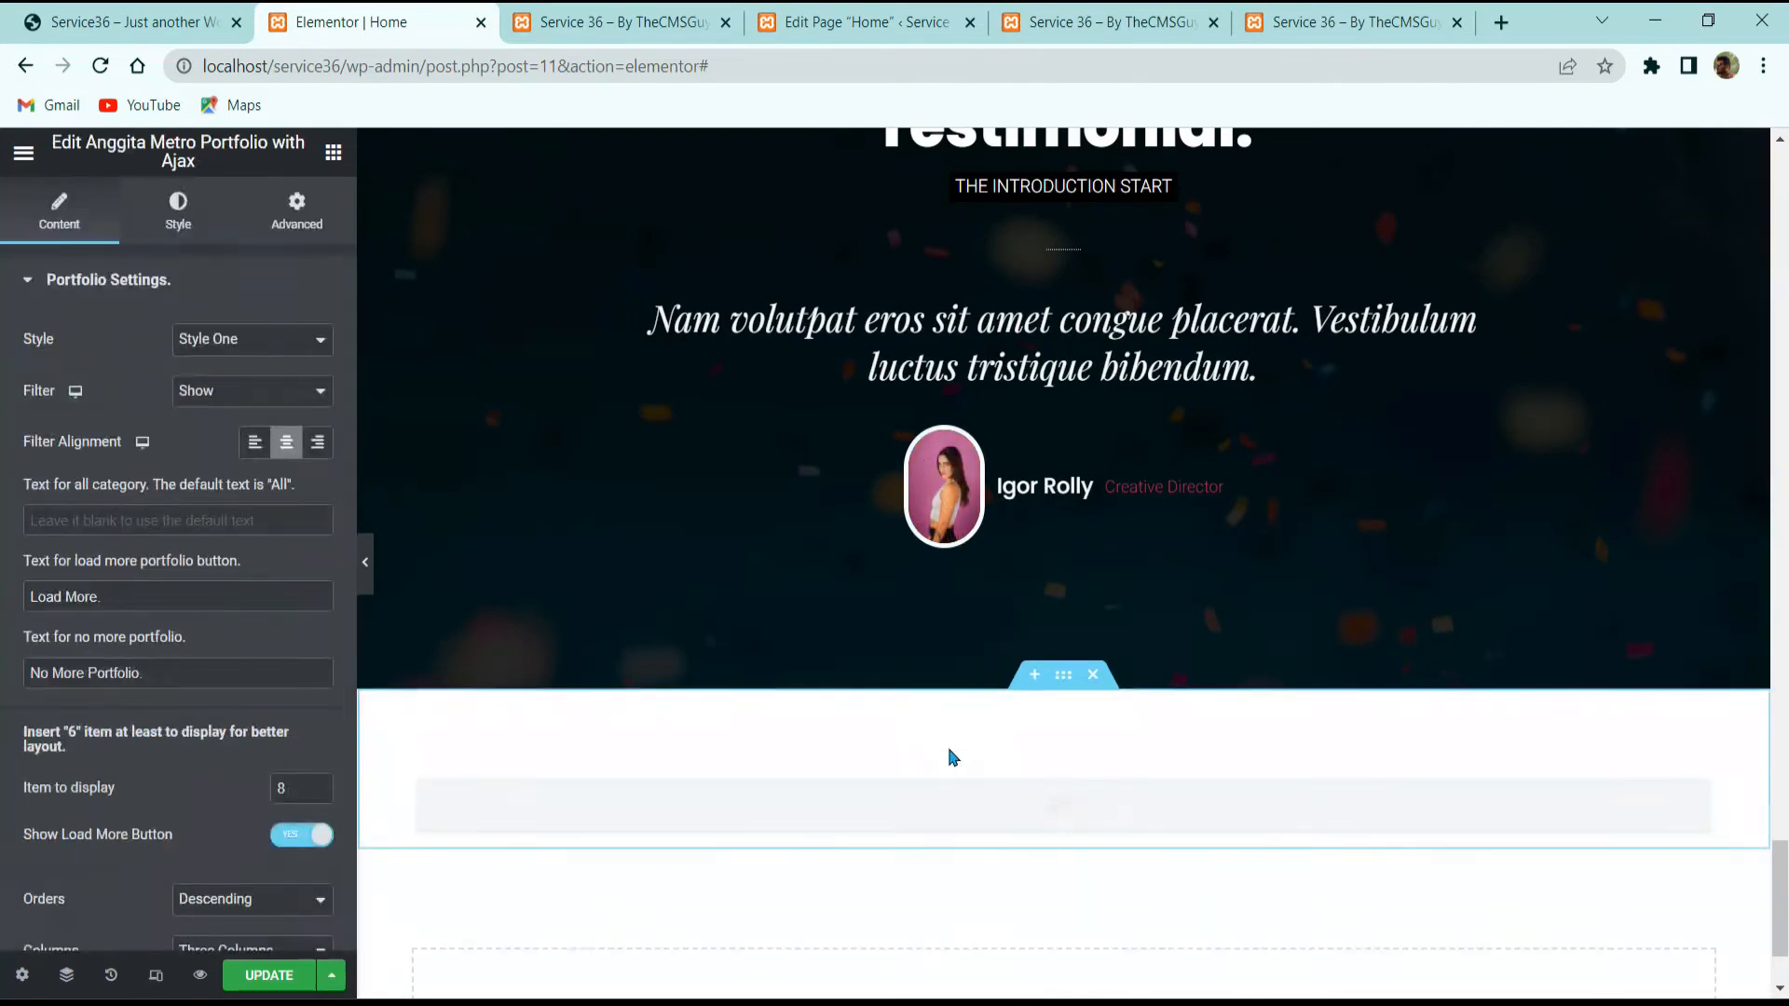
scroll(873, 545, "down", 5)
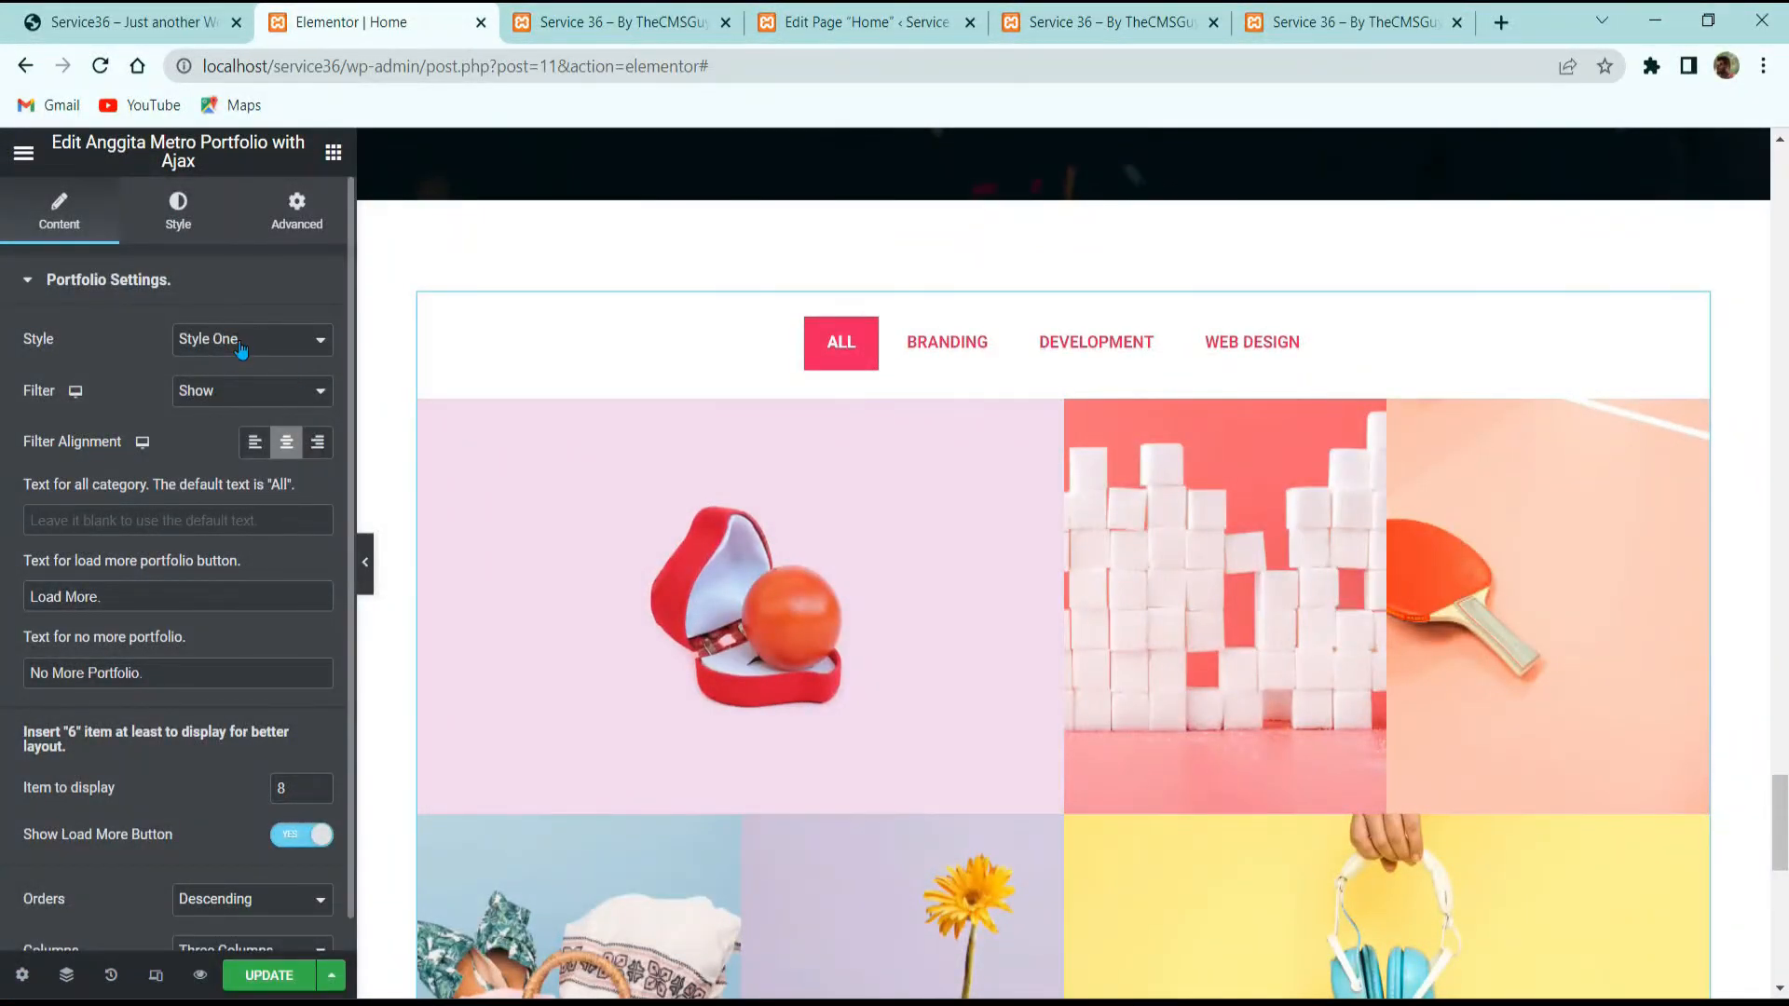
left_click(223, 390)
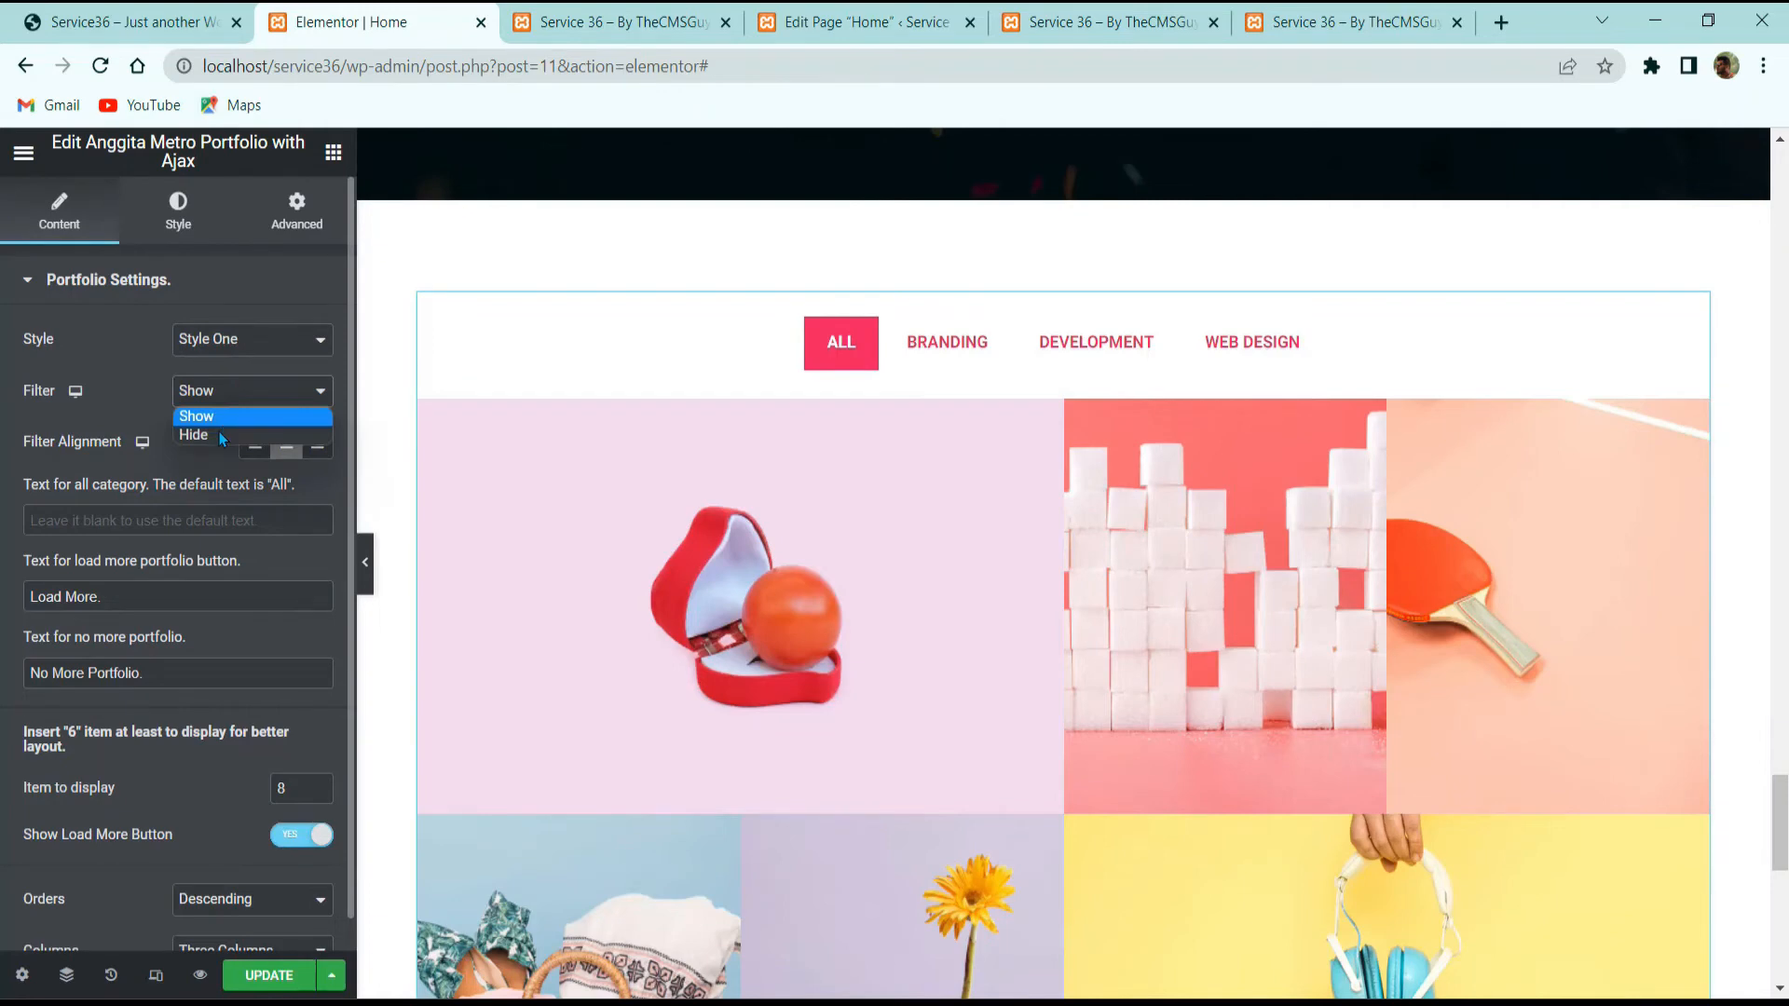
left_click(220, 434)
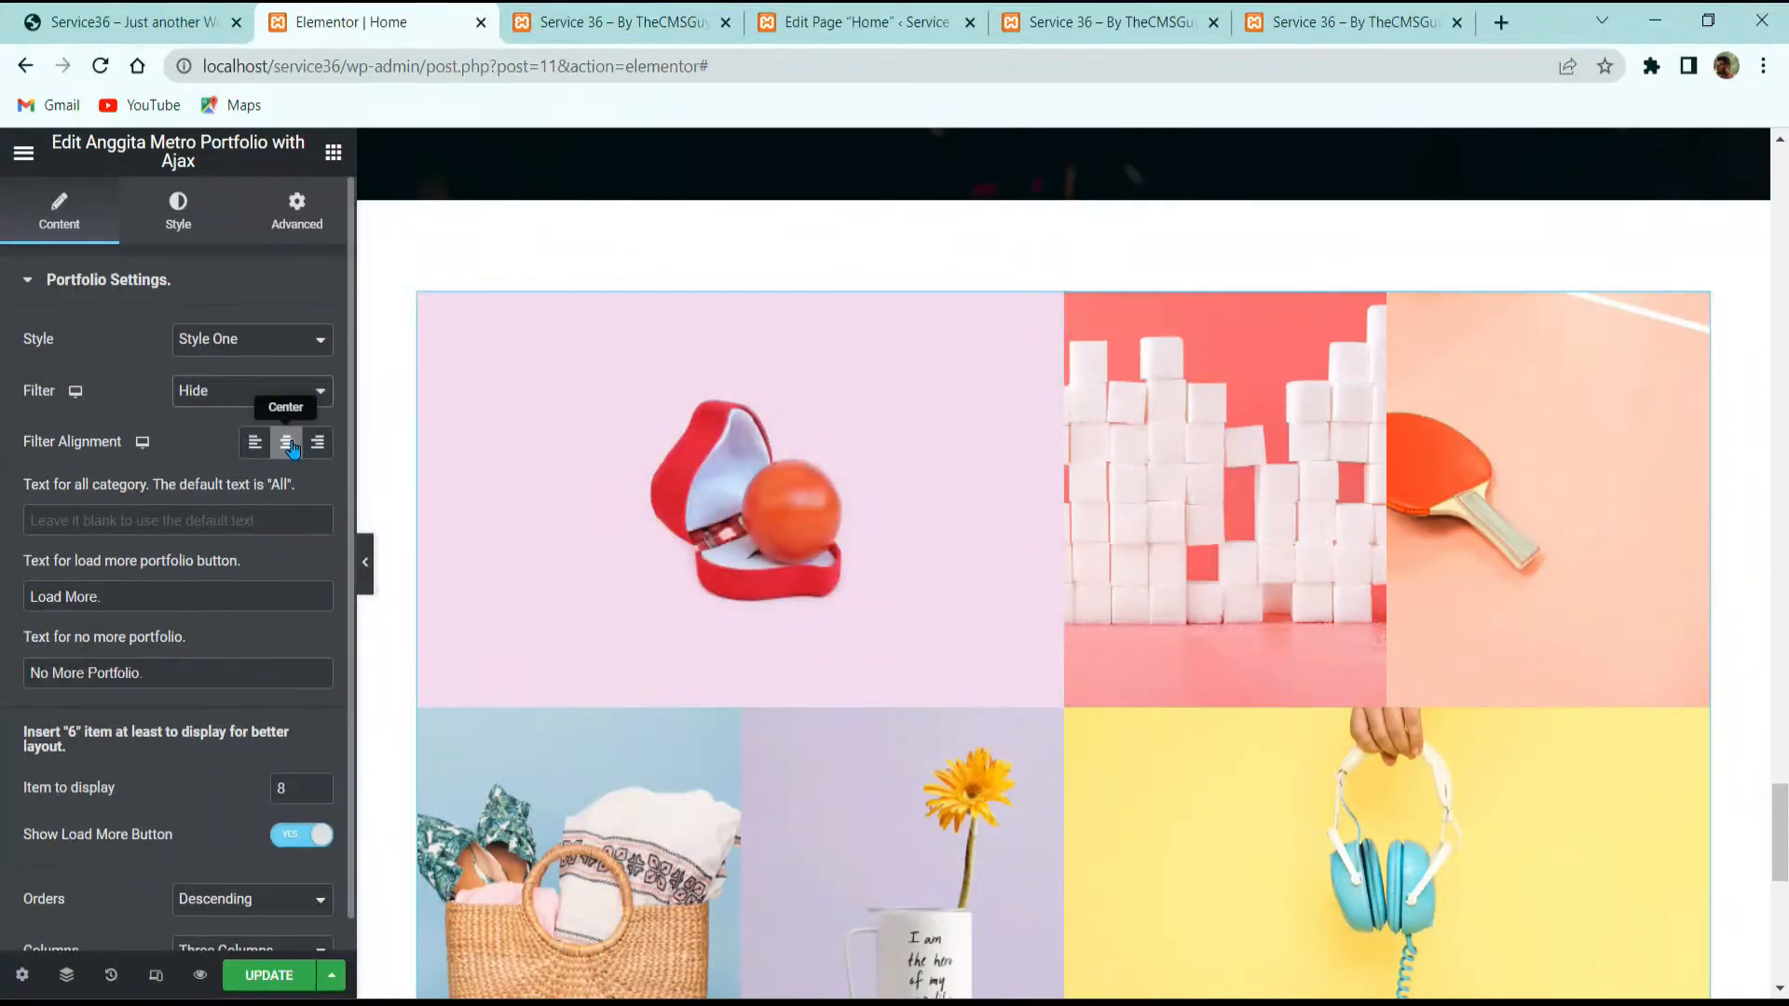
Step: Set items to display to 6 and switch off the Load More button, checking against the reference site
scroll(249, 481, "down", 1)
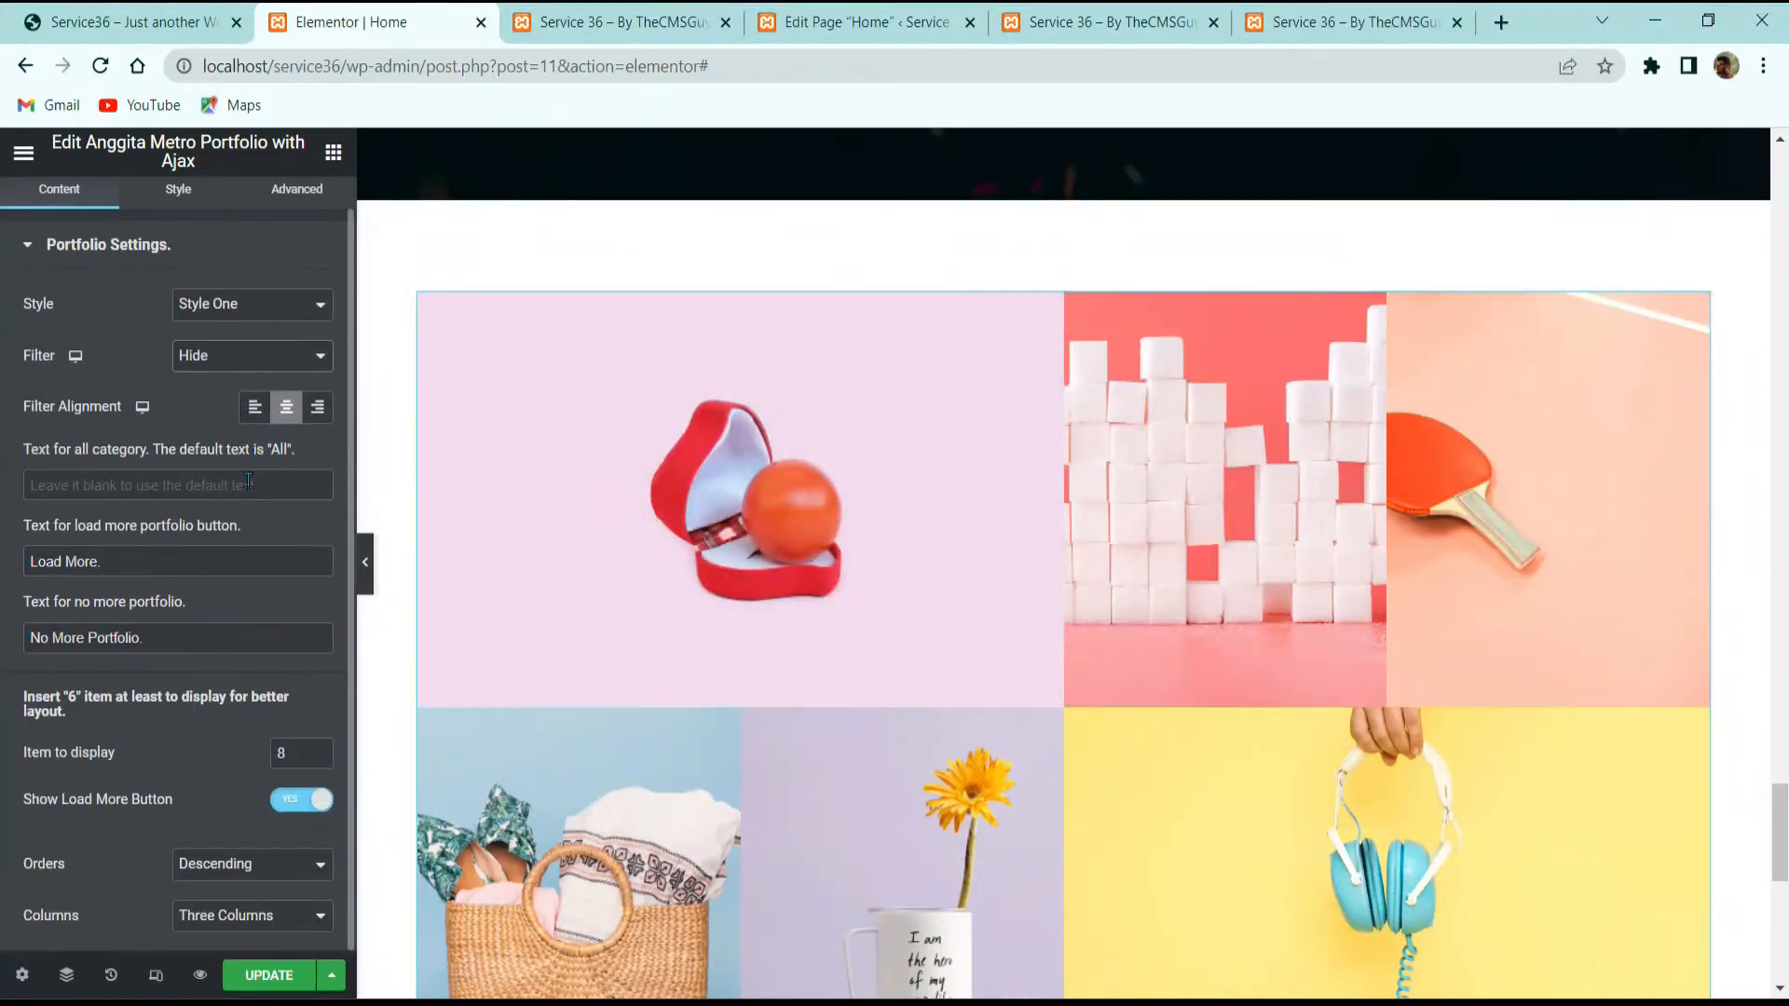
left_click(179, 557)
key("BackSpace")
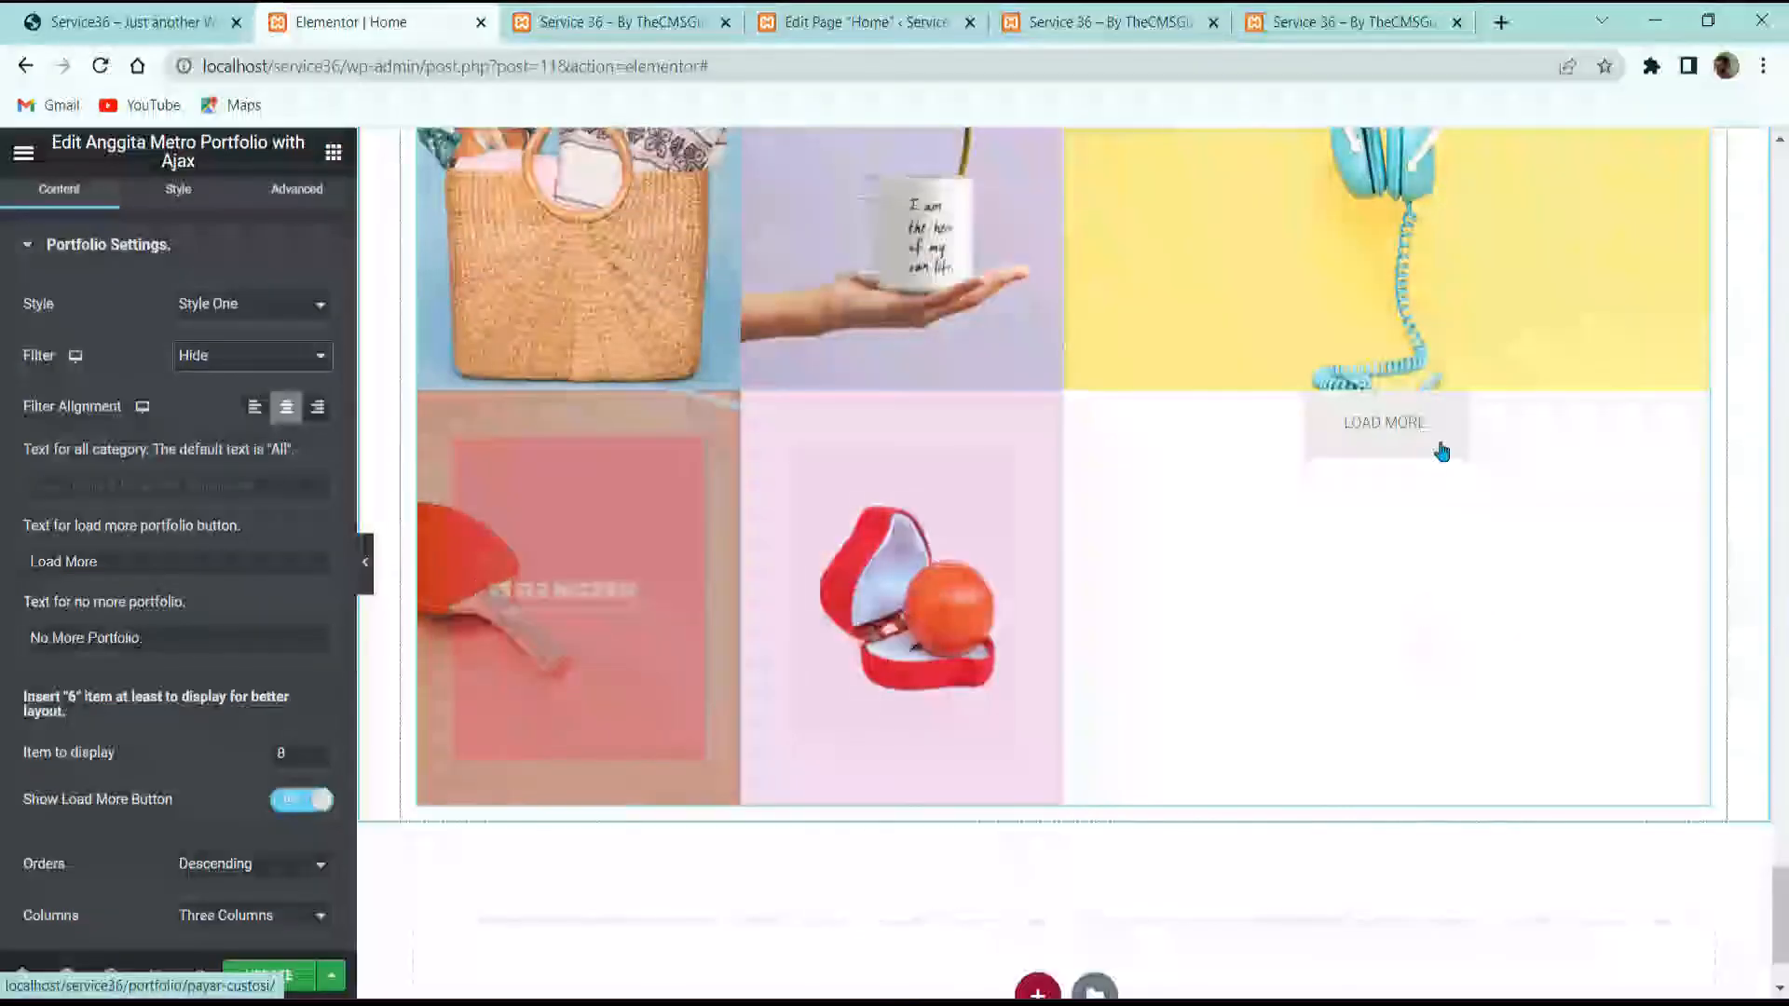
type(".")
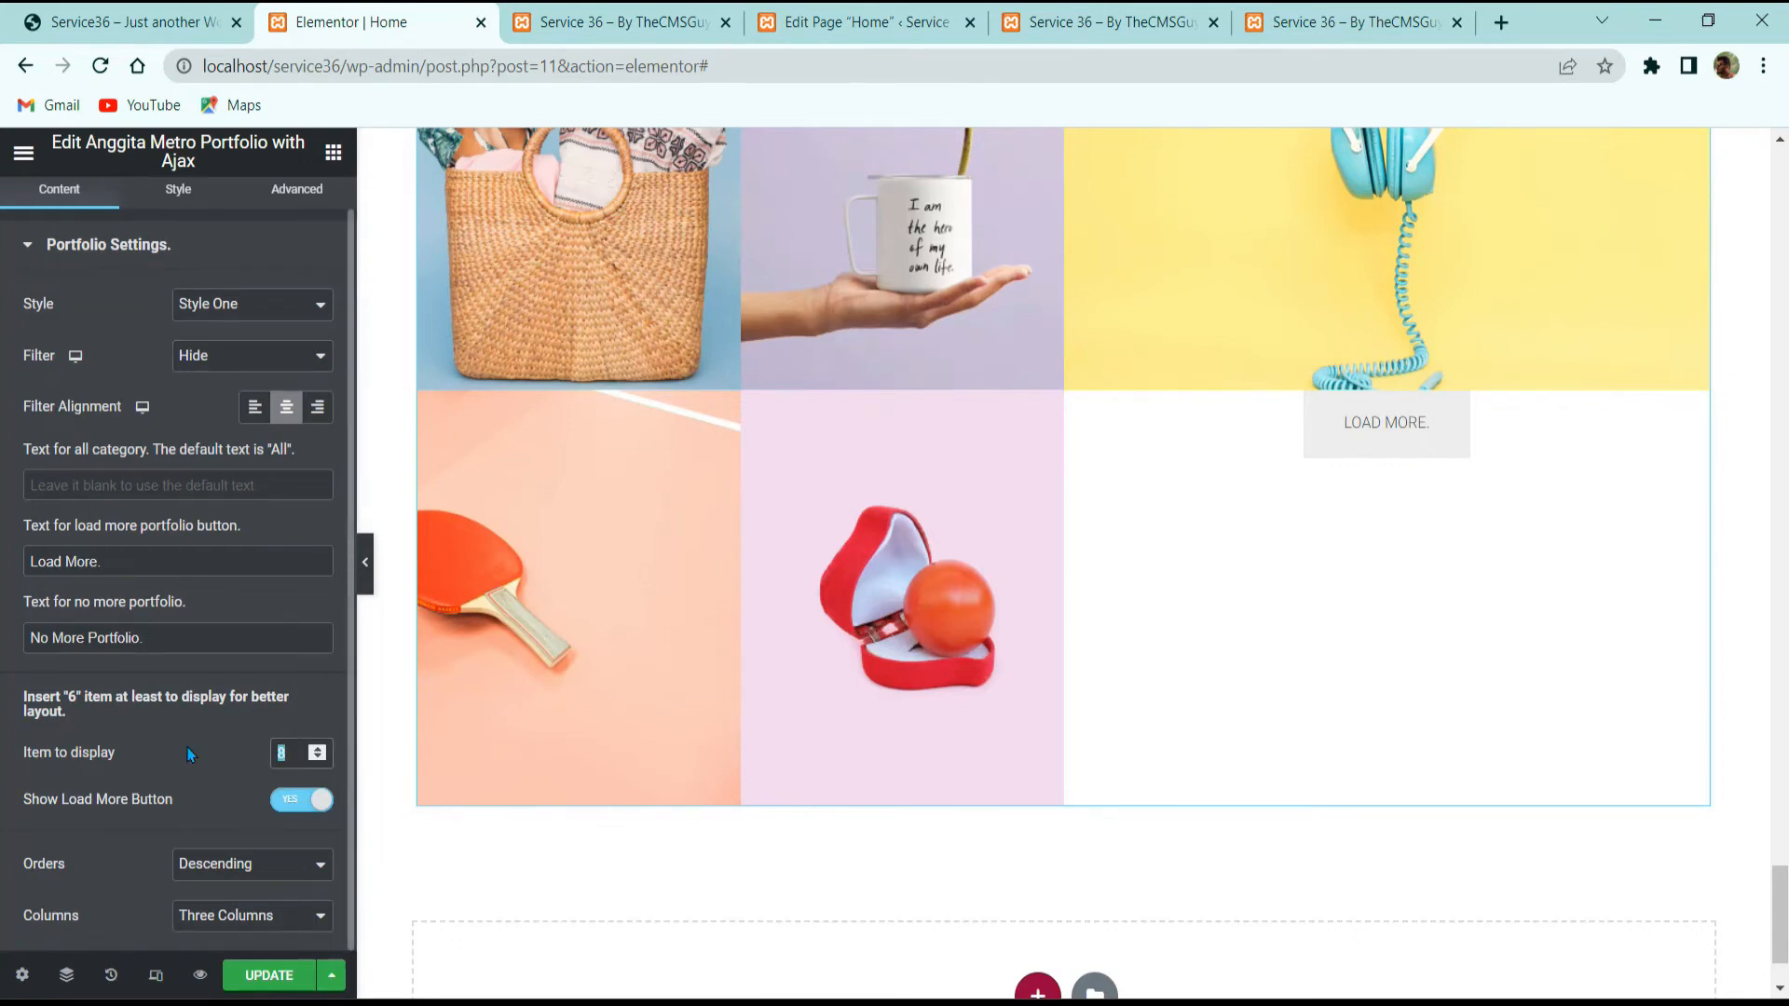
type("6")
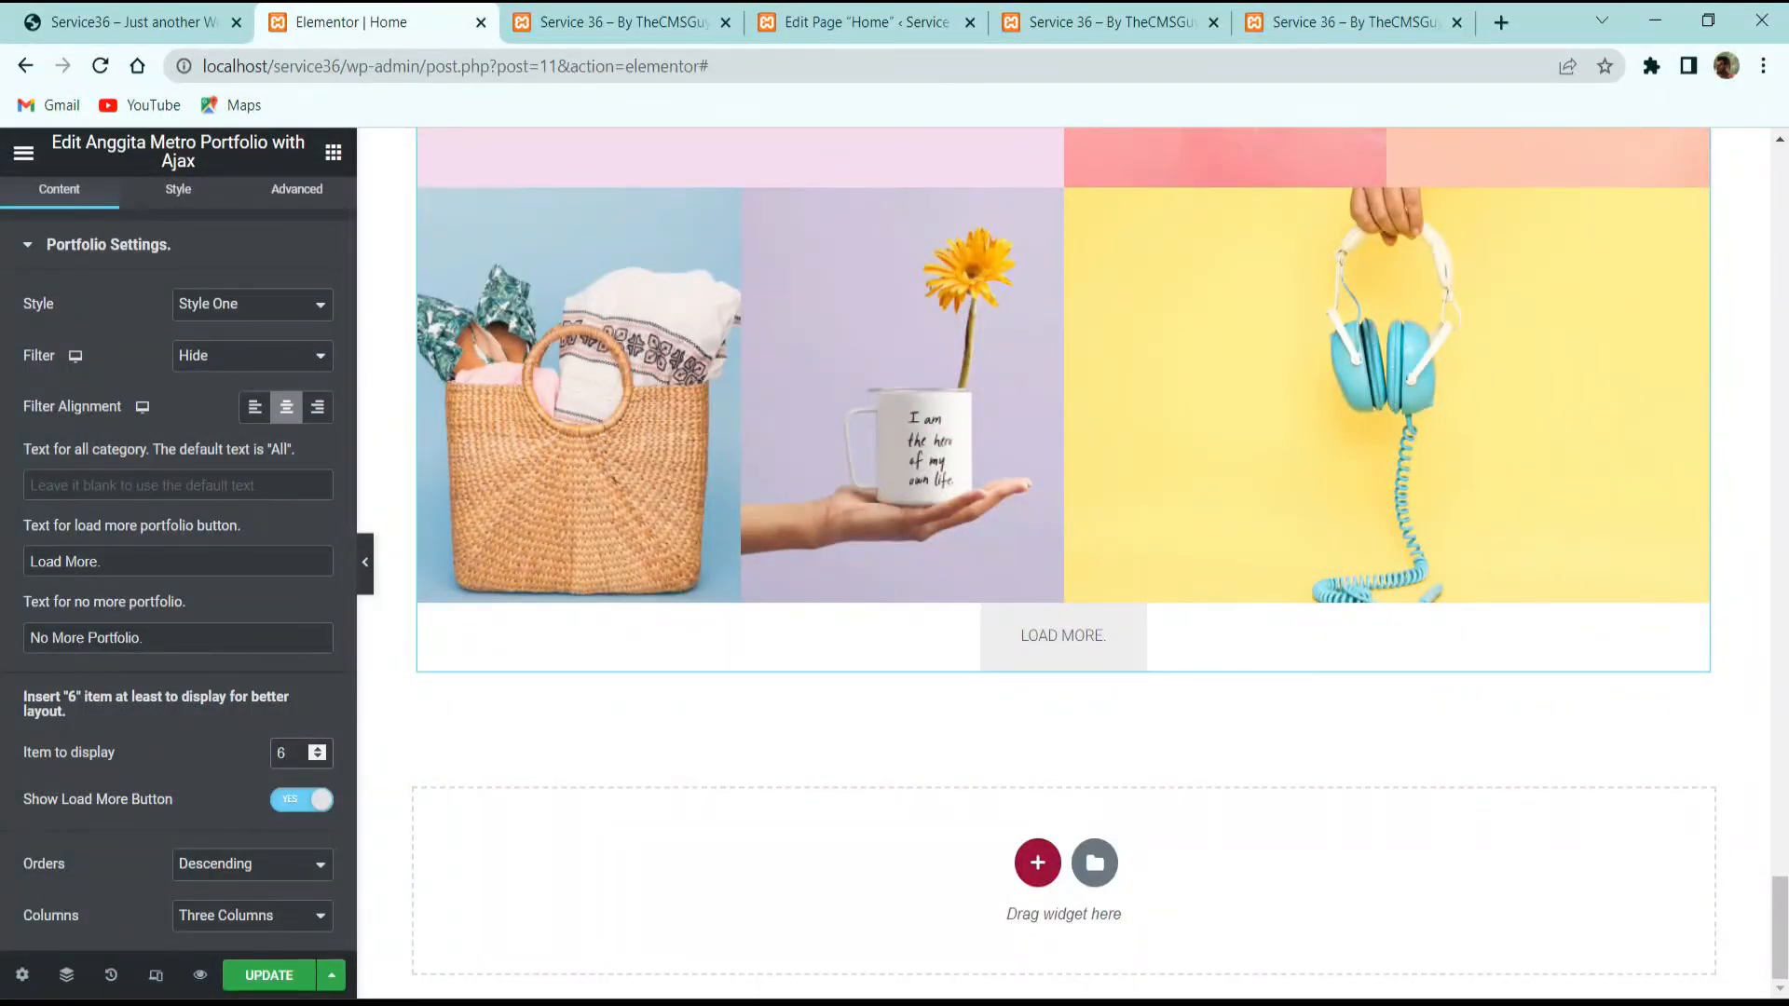
left_click(301, 803)
left_click(130, 21)
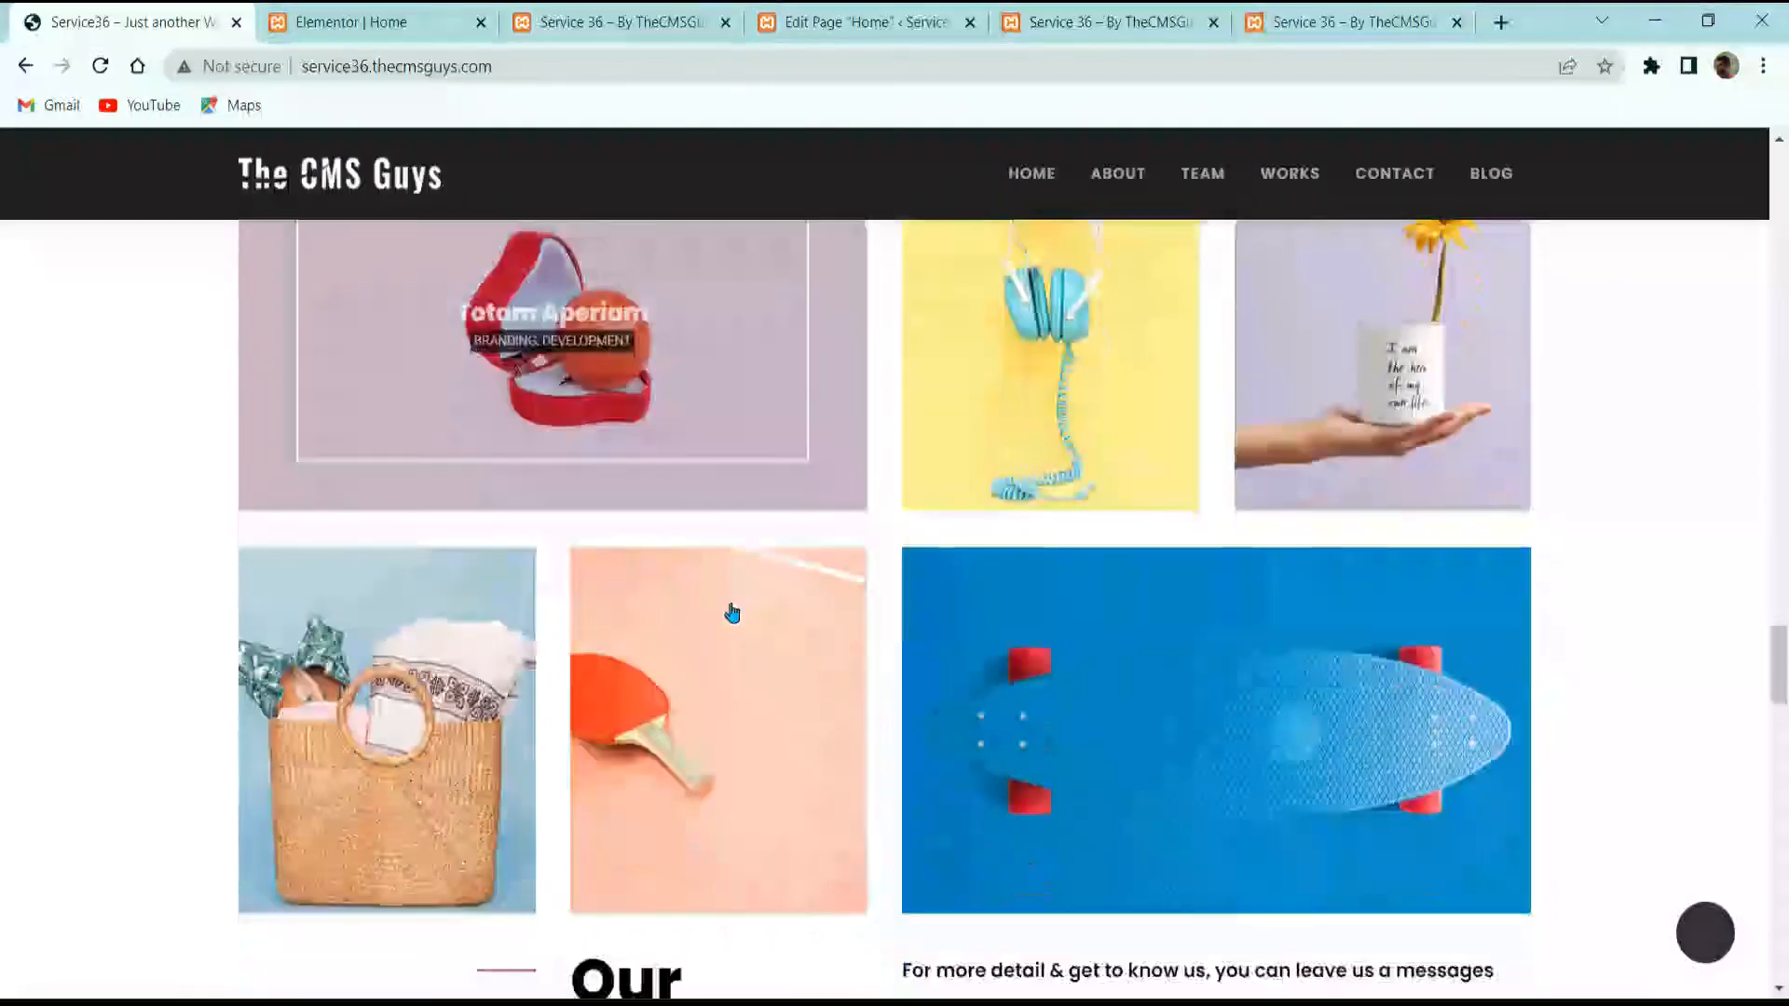
scroll(718, 596, "down", 3)
left_click(431, 13)
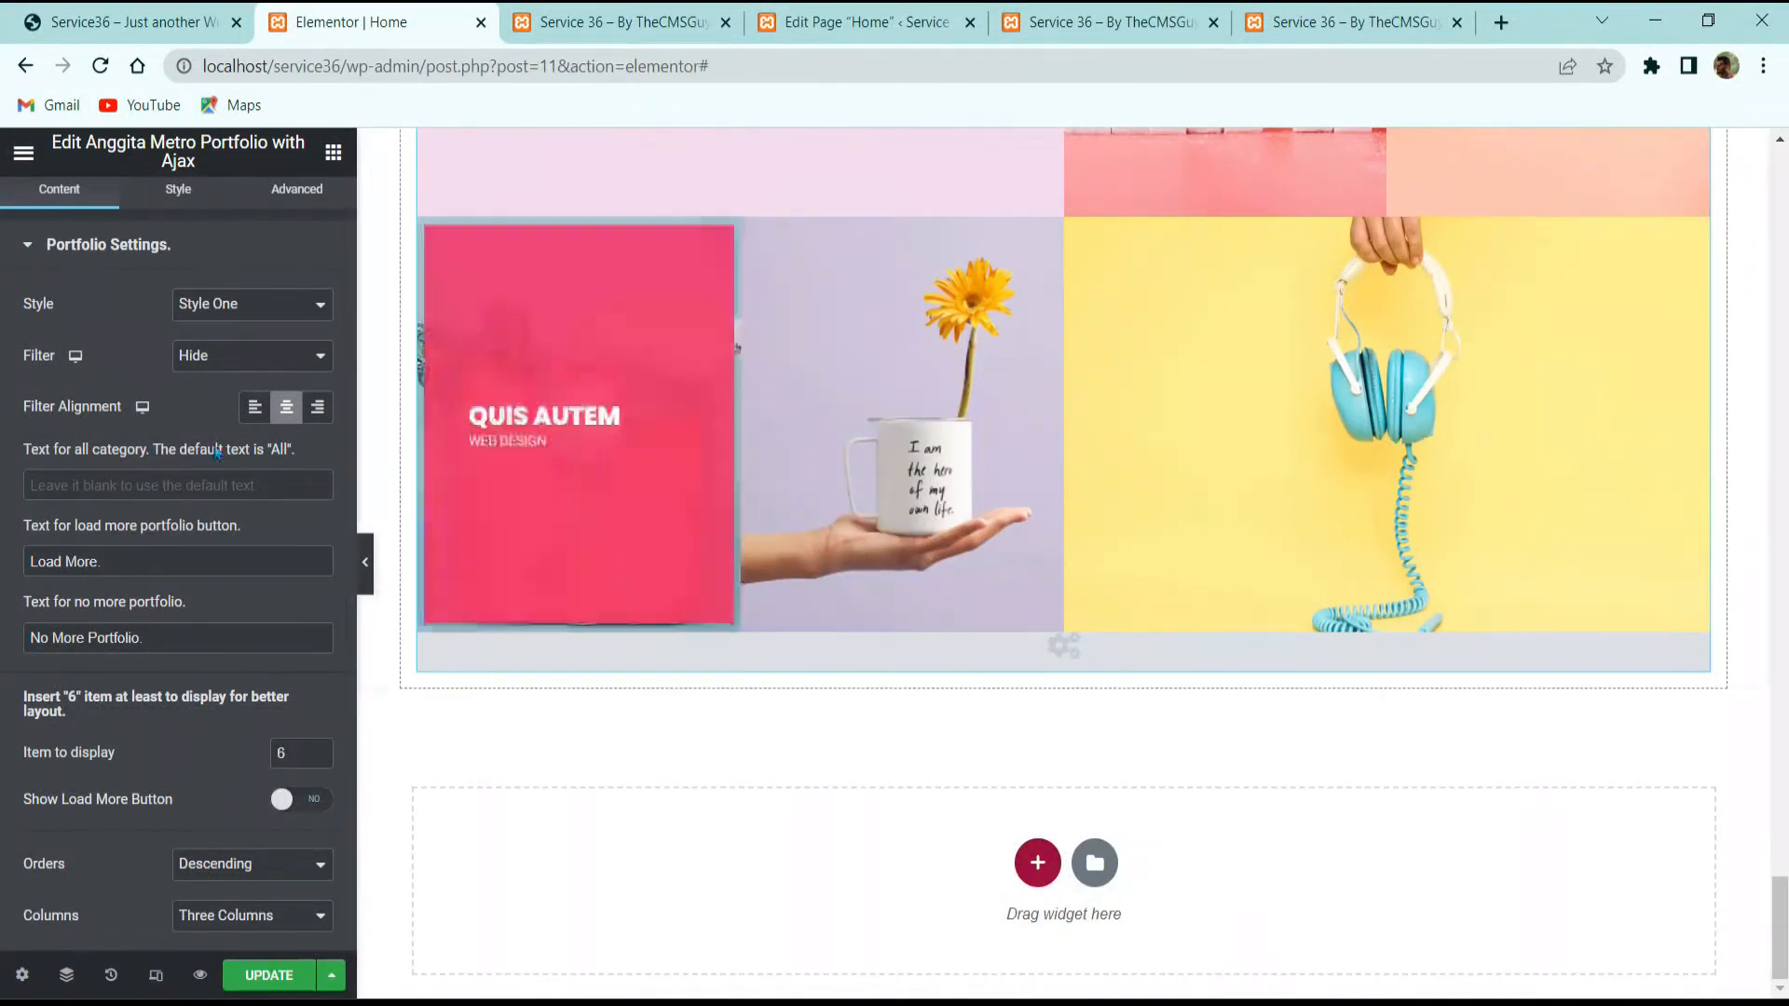
left_click(178, 205)
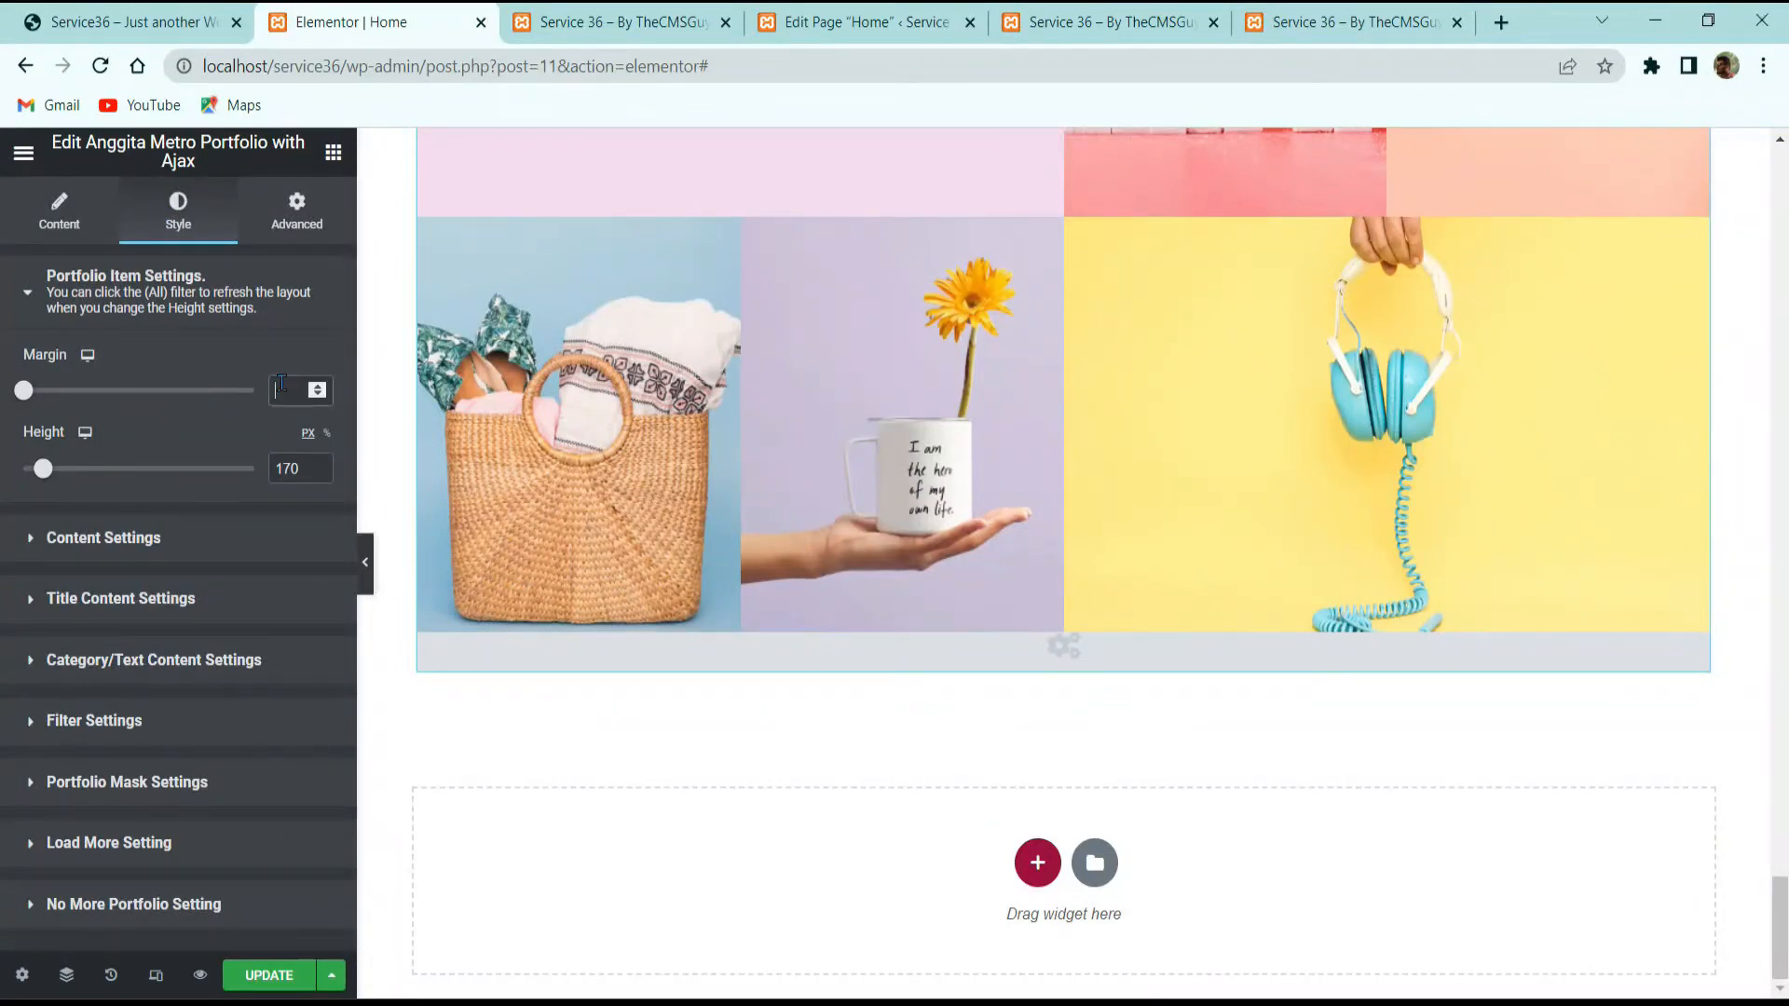
Step: Space the portfolio tiles with a 15 margin and set their height to 150
left_click(281, 389)
type("15")
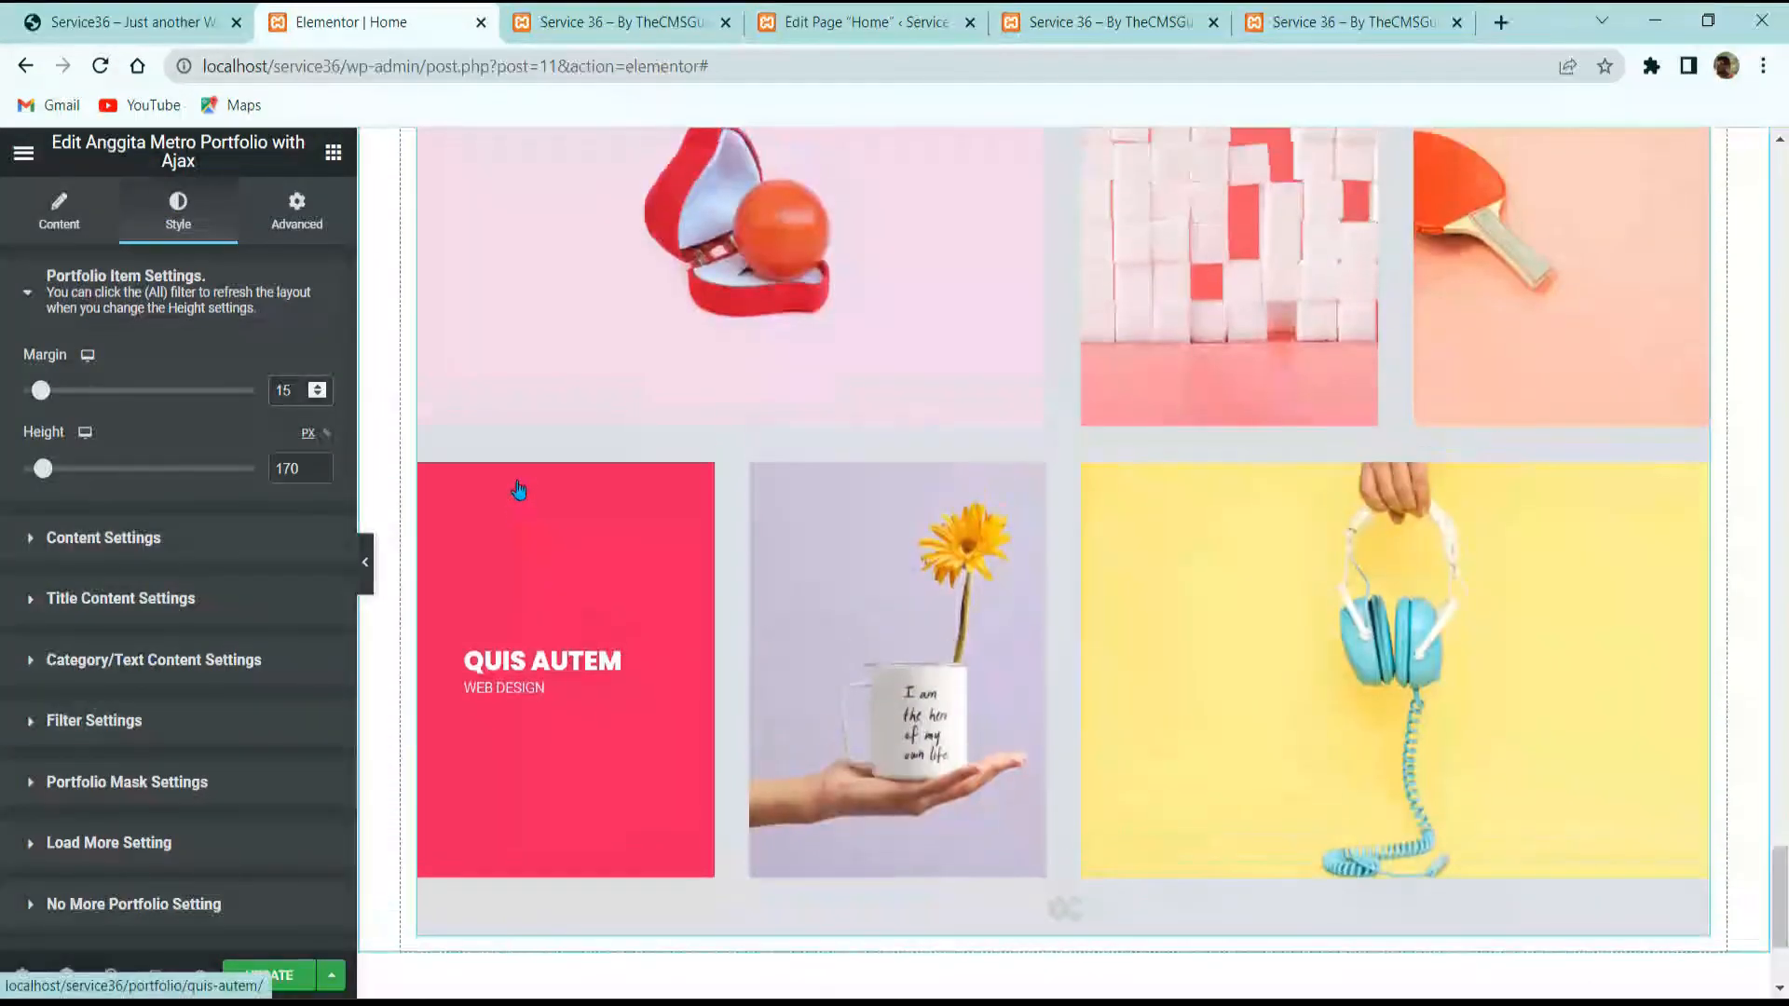
left_click(288, 476)
key("BackSpace")
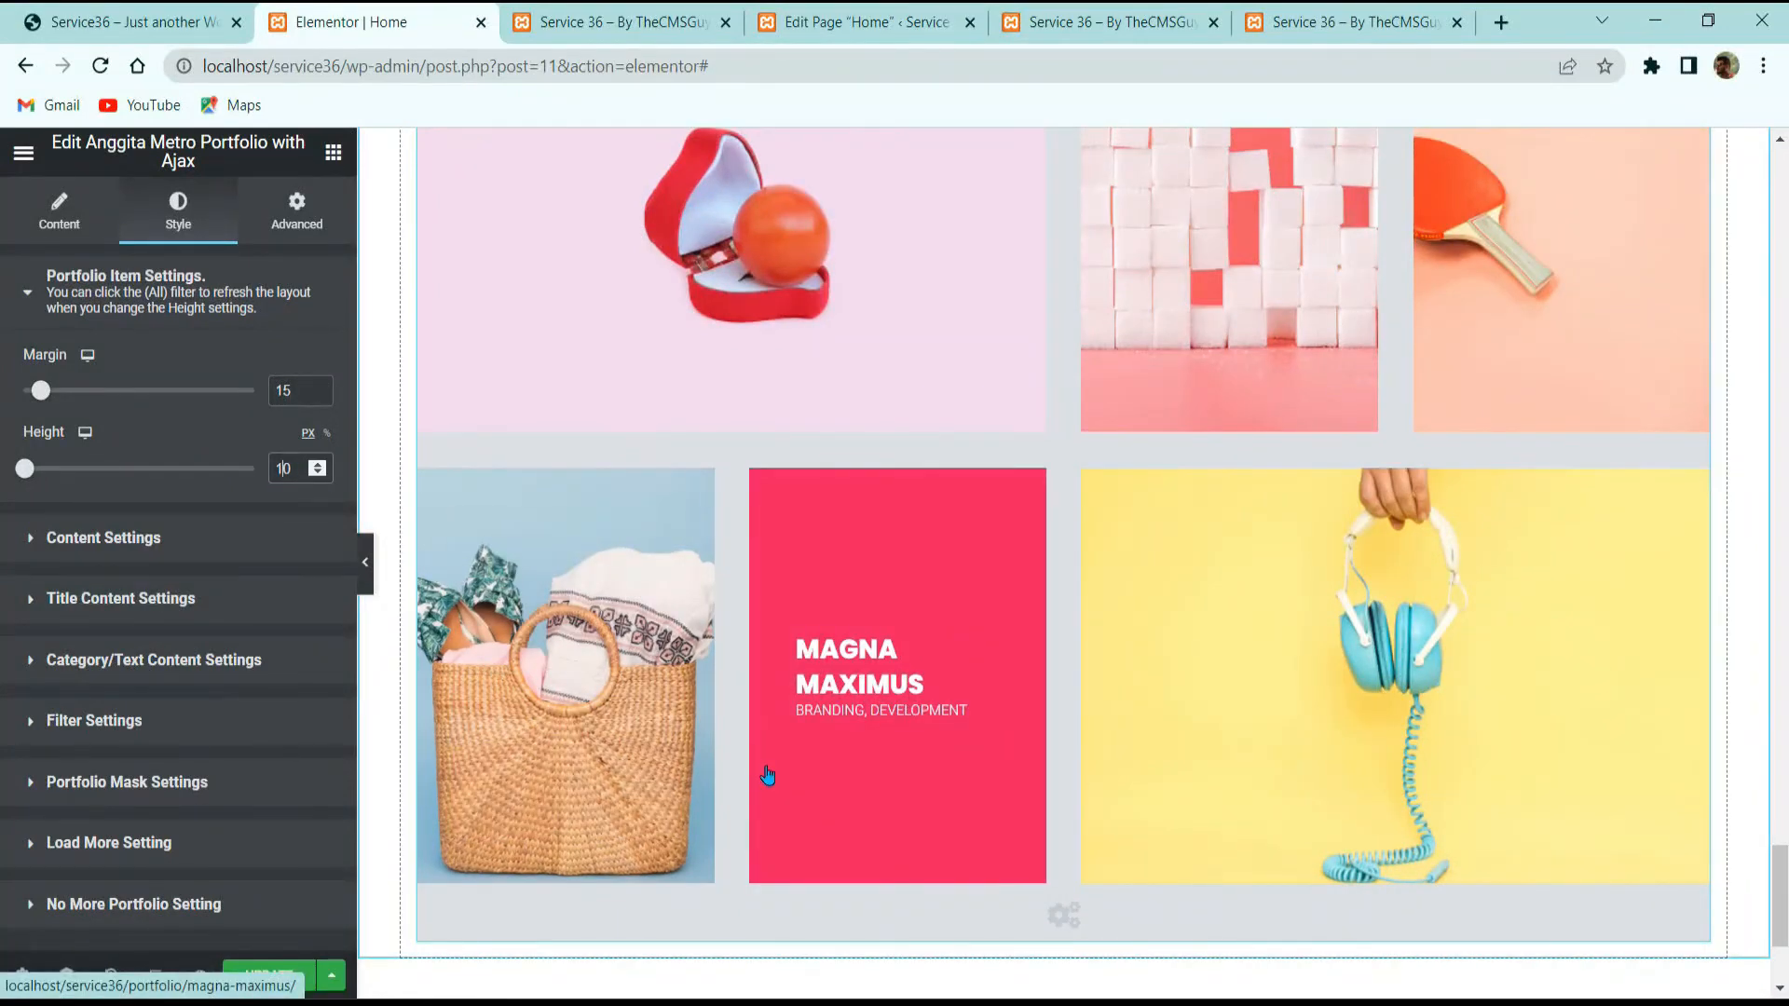
type("5")
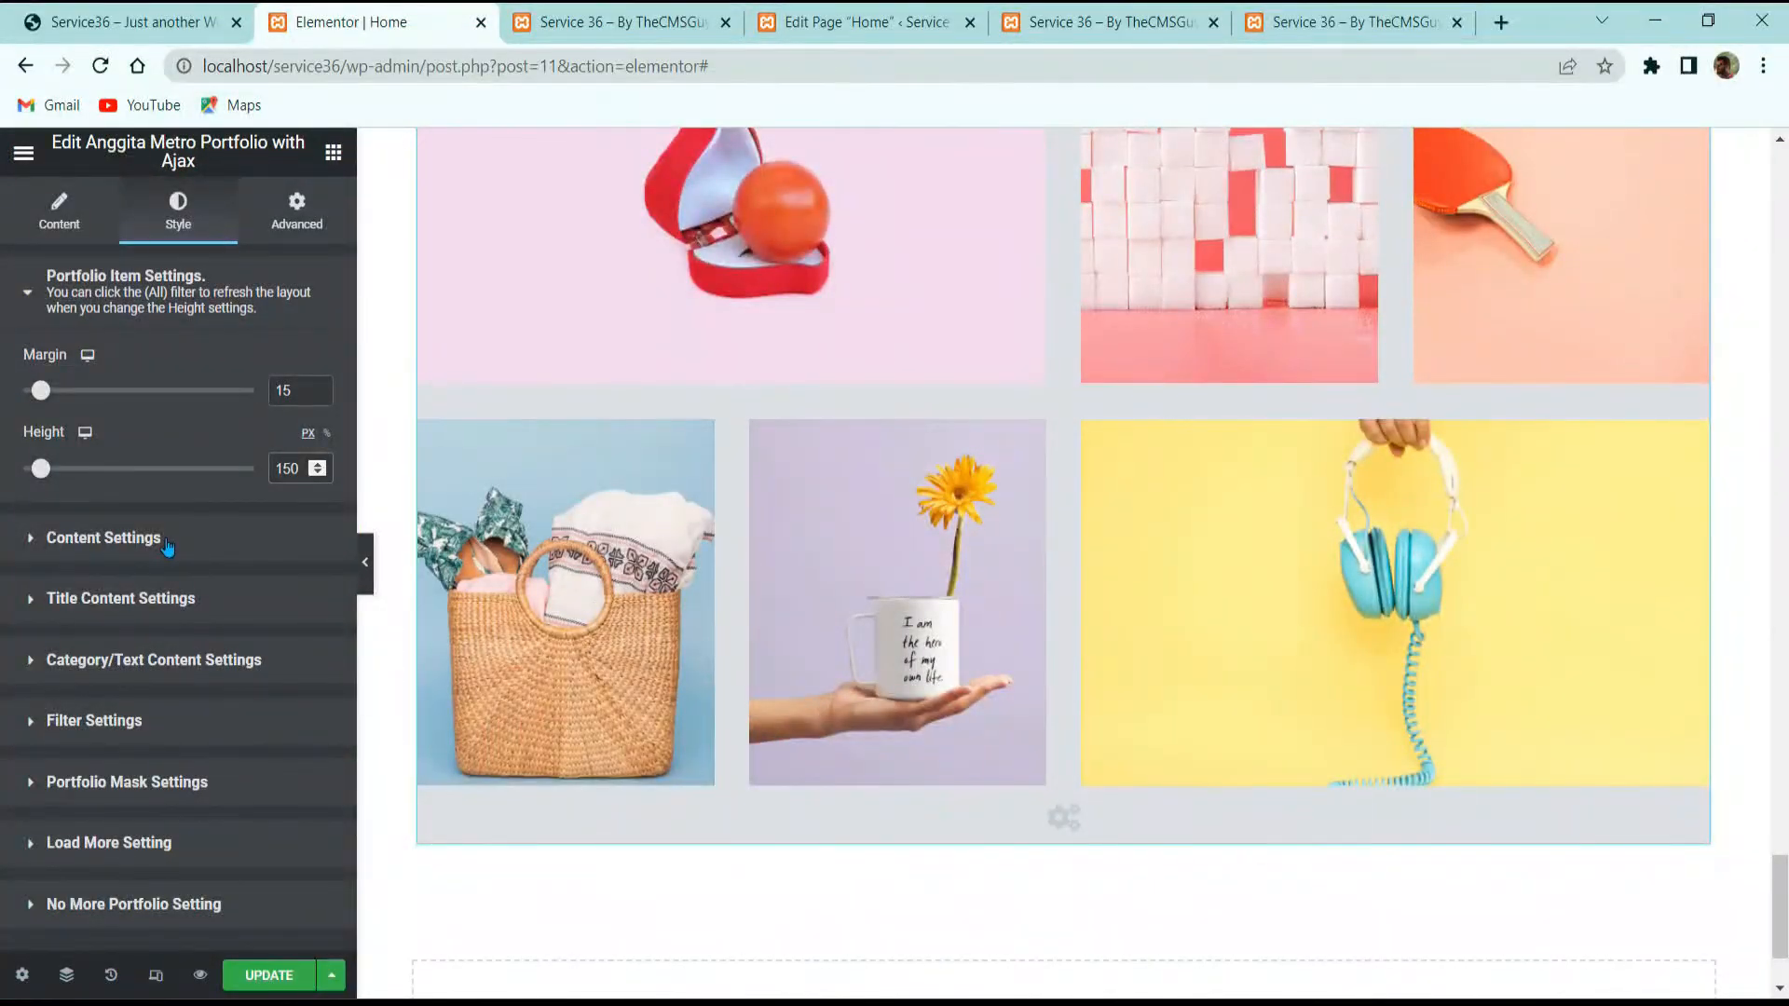
Step: Give the hover overlay a 30 content margin and a 3 px solid white border
left_click(166, 542)
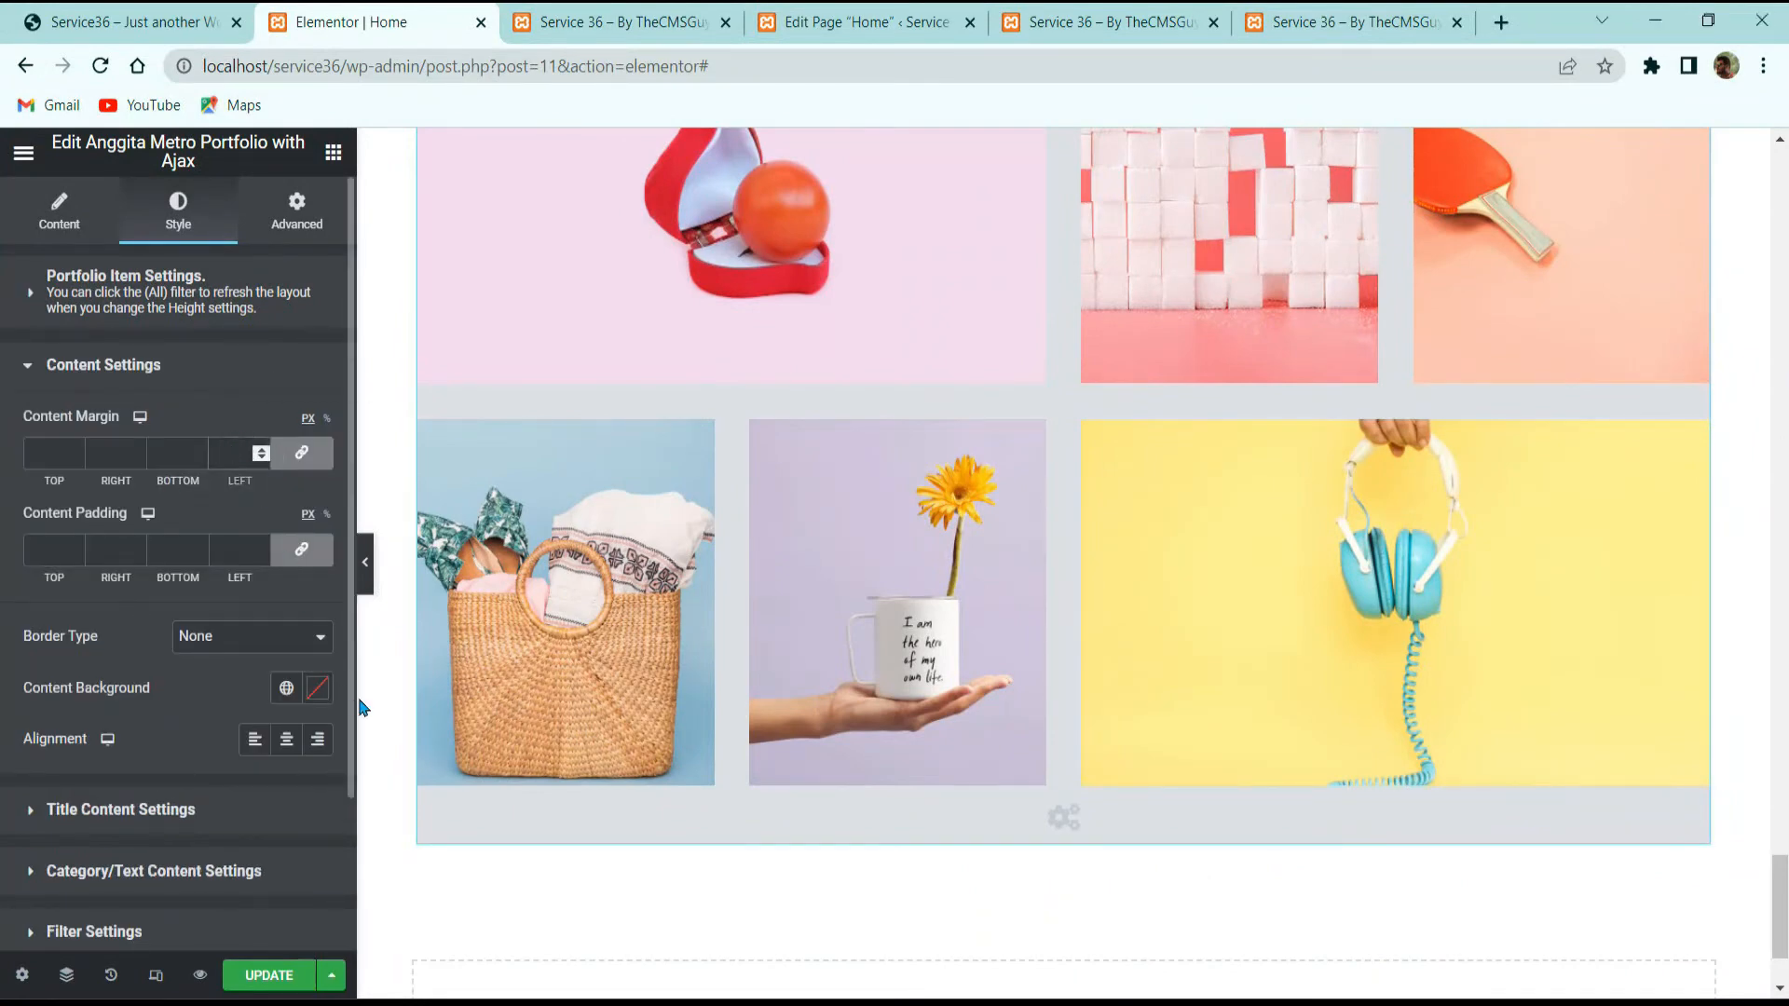
type("0")
mouse_move(575, 583)
left_click(222, 643)
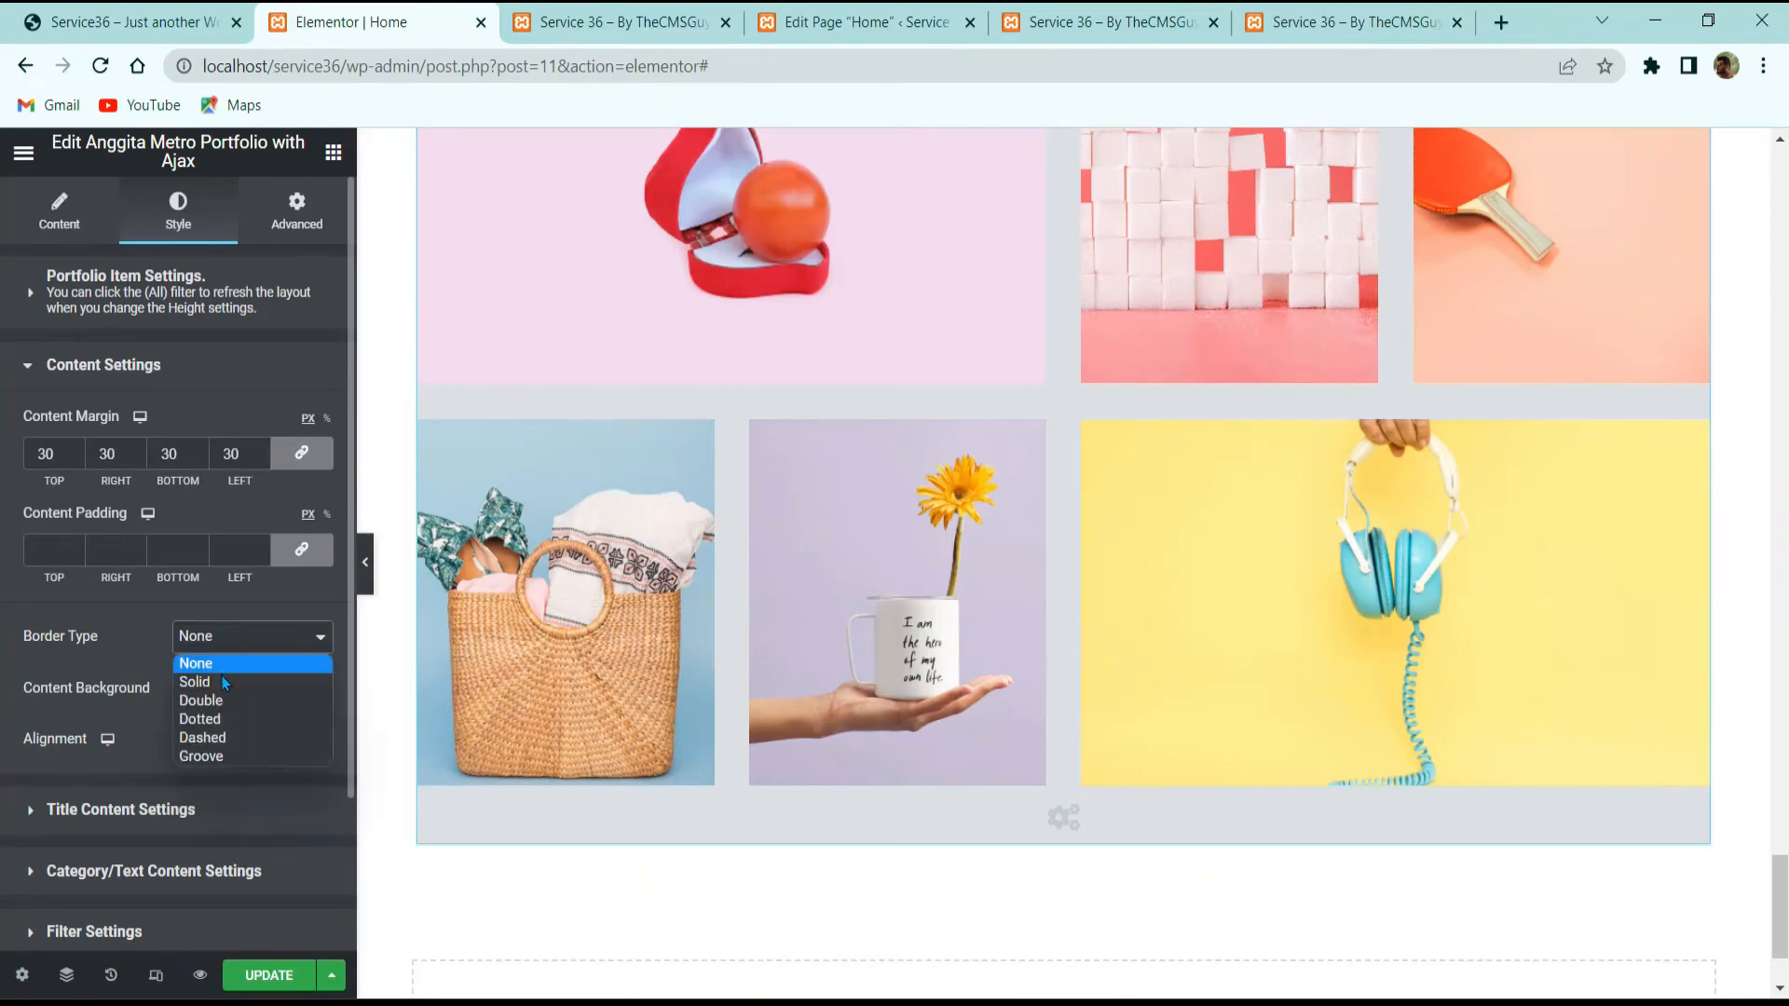
left_click(225, 678)
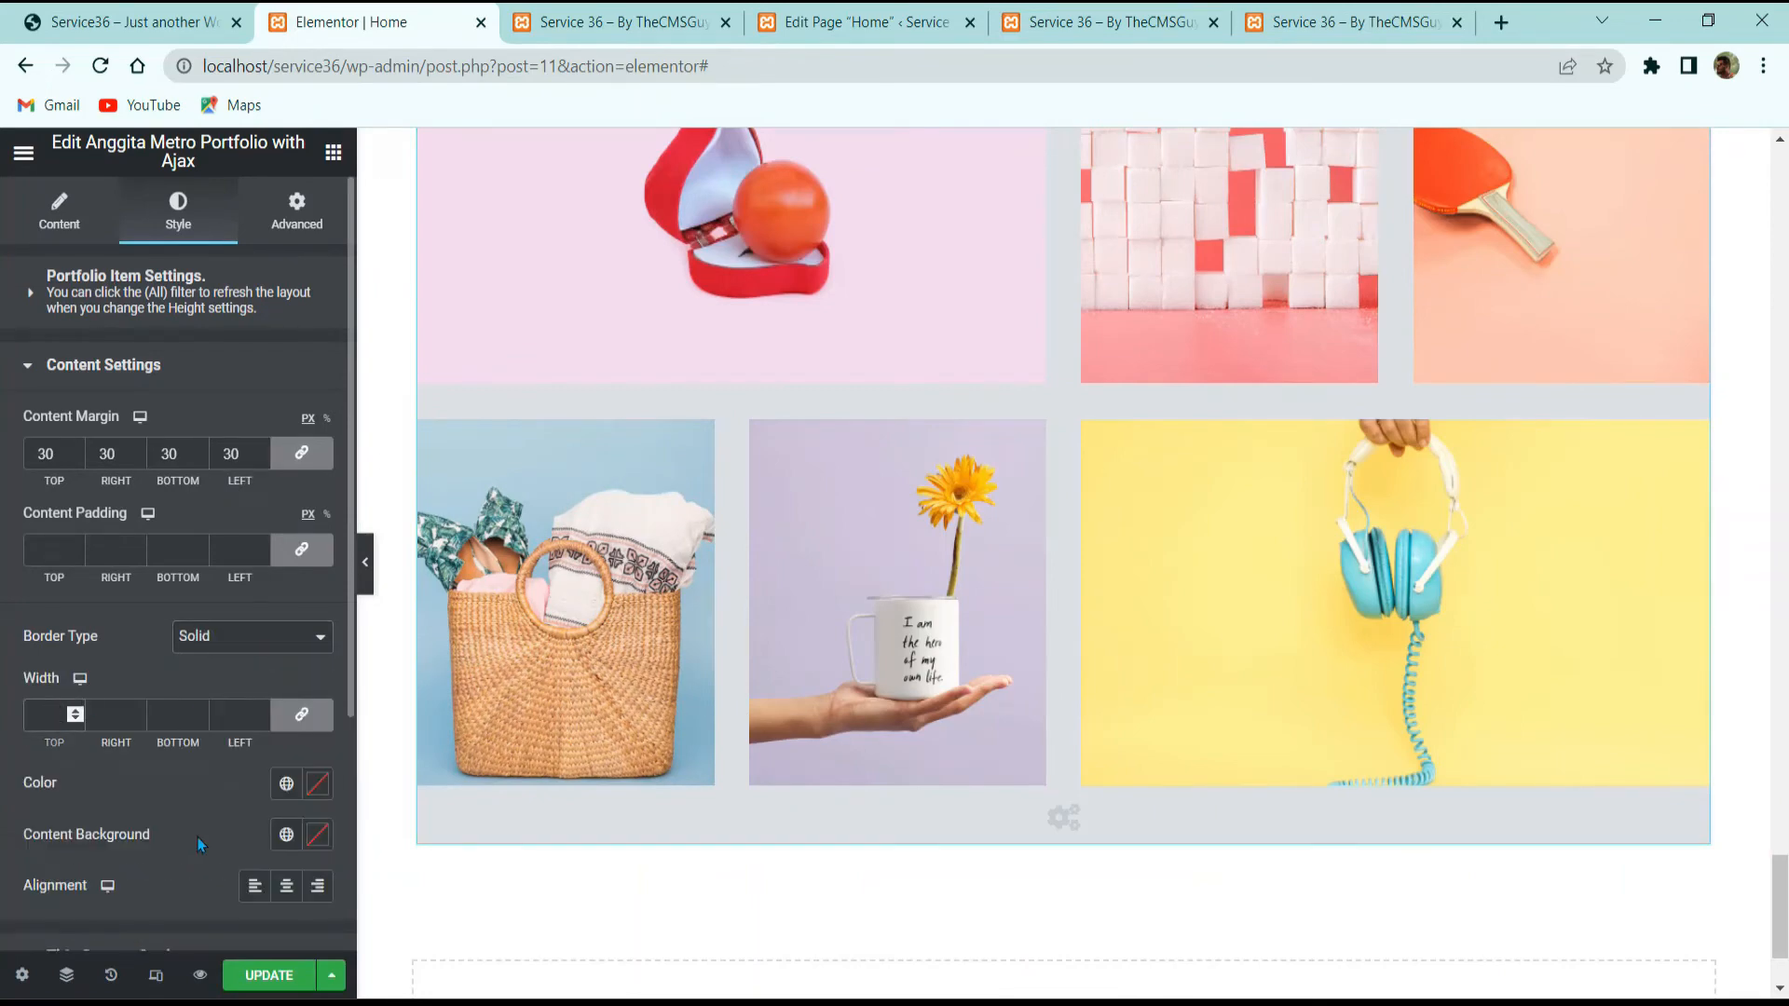
type("3")
left_click(315, 783)
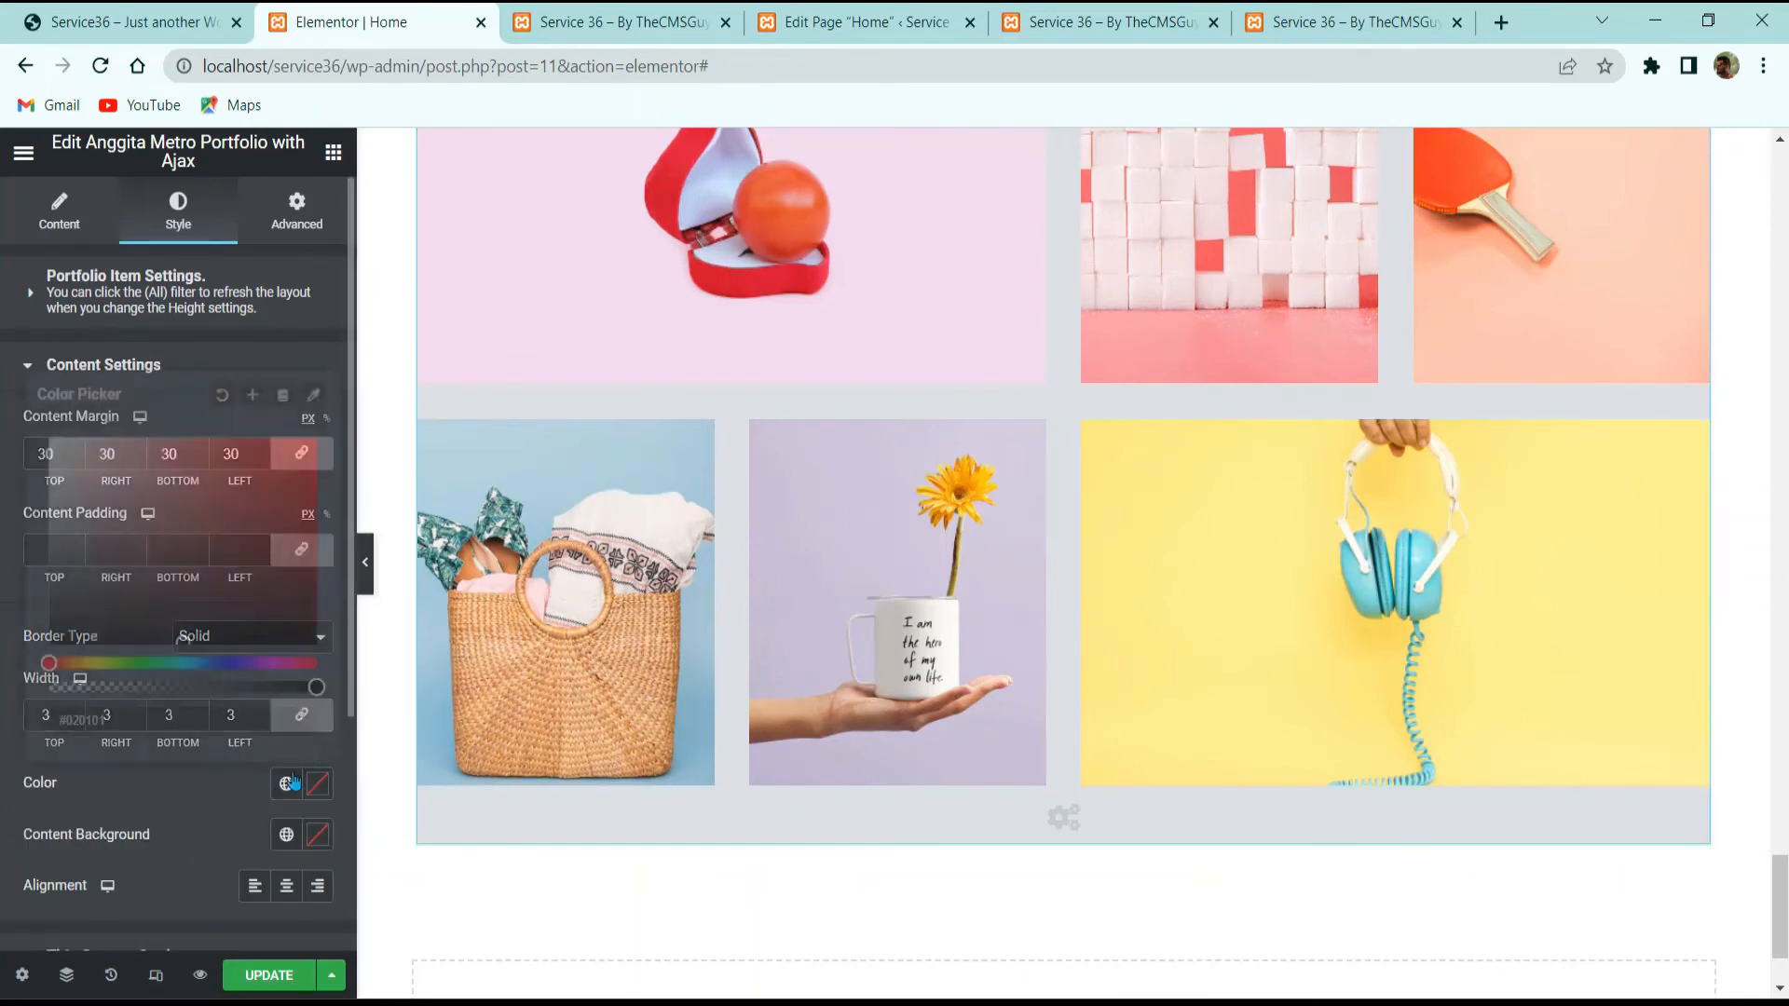
left_click_drag(182, 515, 20, 390)
left_click(100, 787)
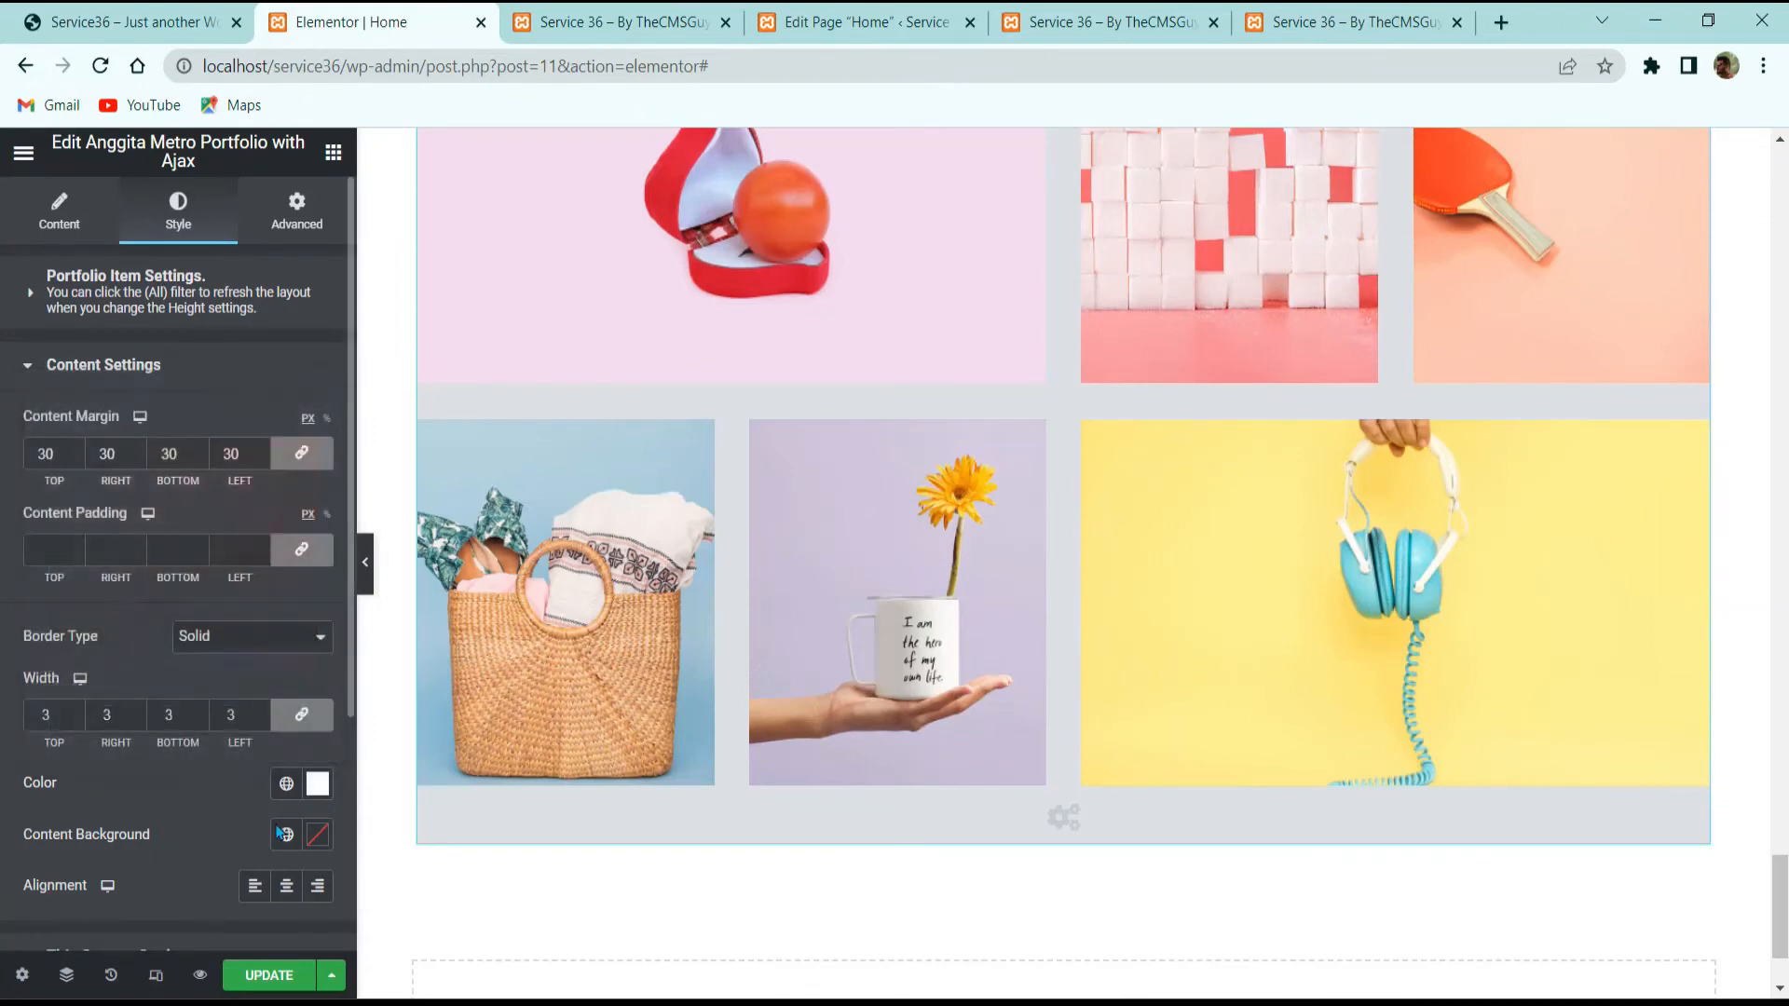
Step: Make the overlay background transparent and centre the overlay title and category text
left_click(318, 837)
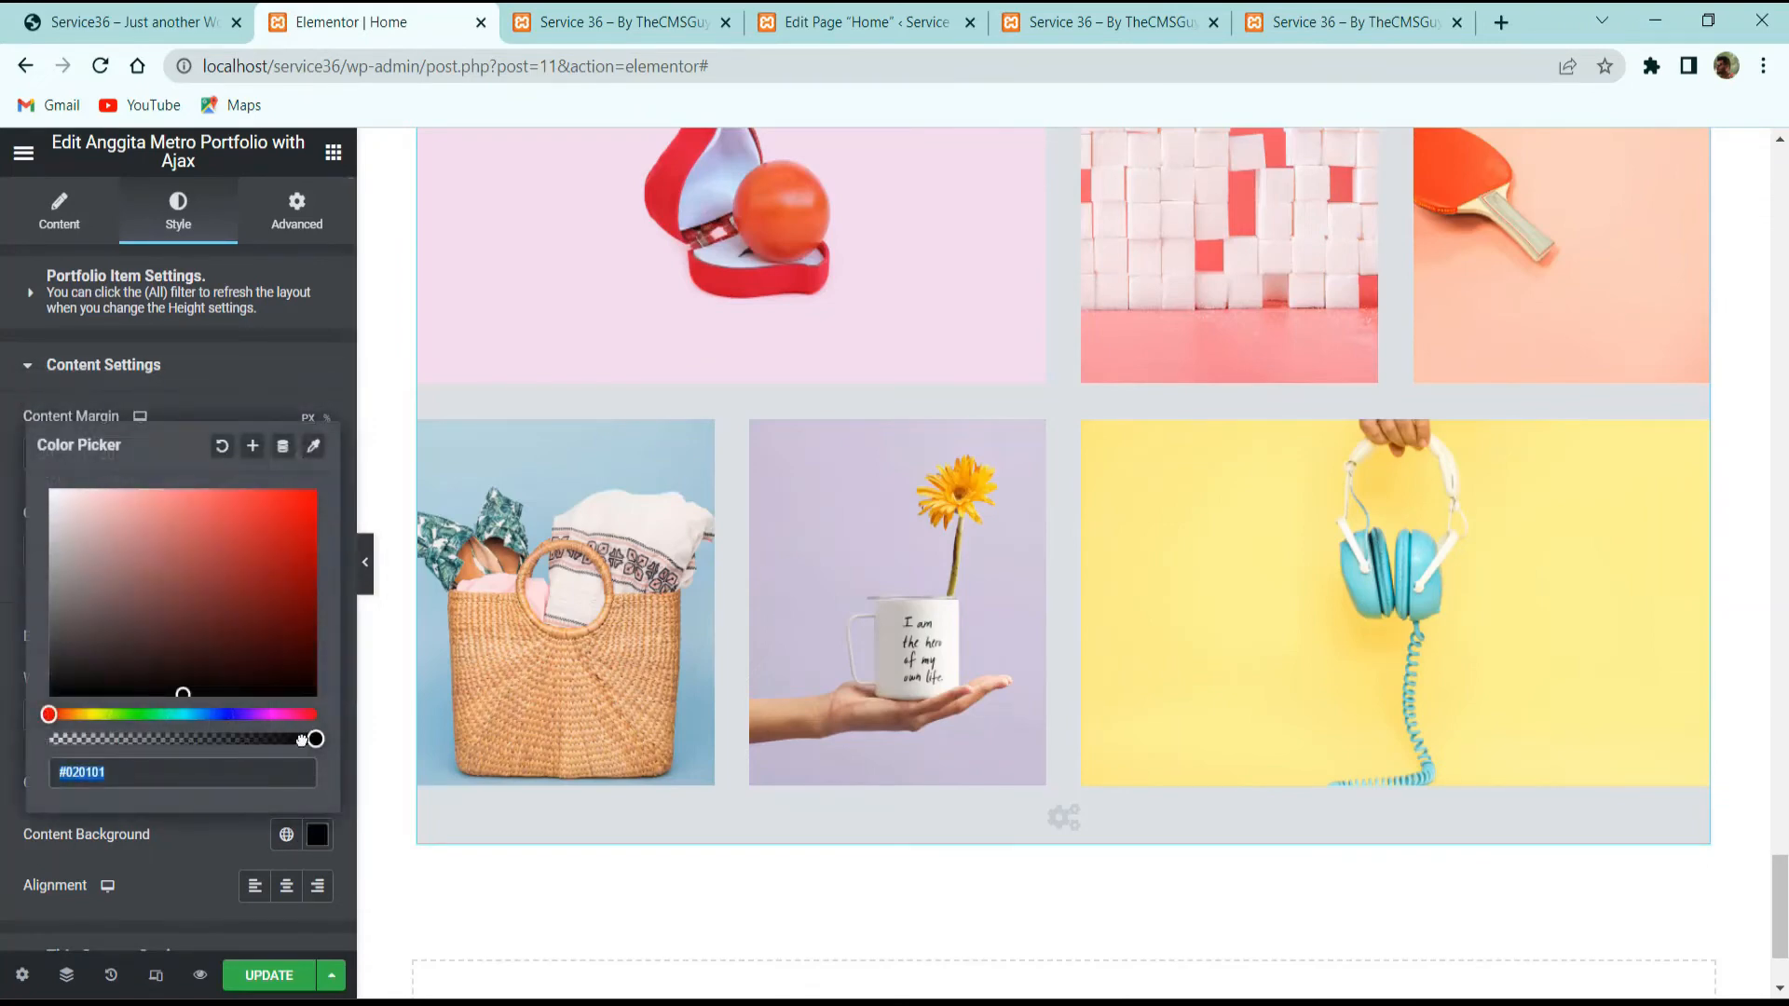
left_click_drag(300, 739, 50, 739)
left_click(119, 844)
mouse_move(606, 689)
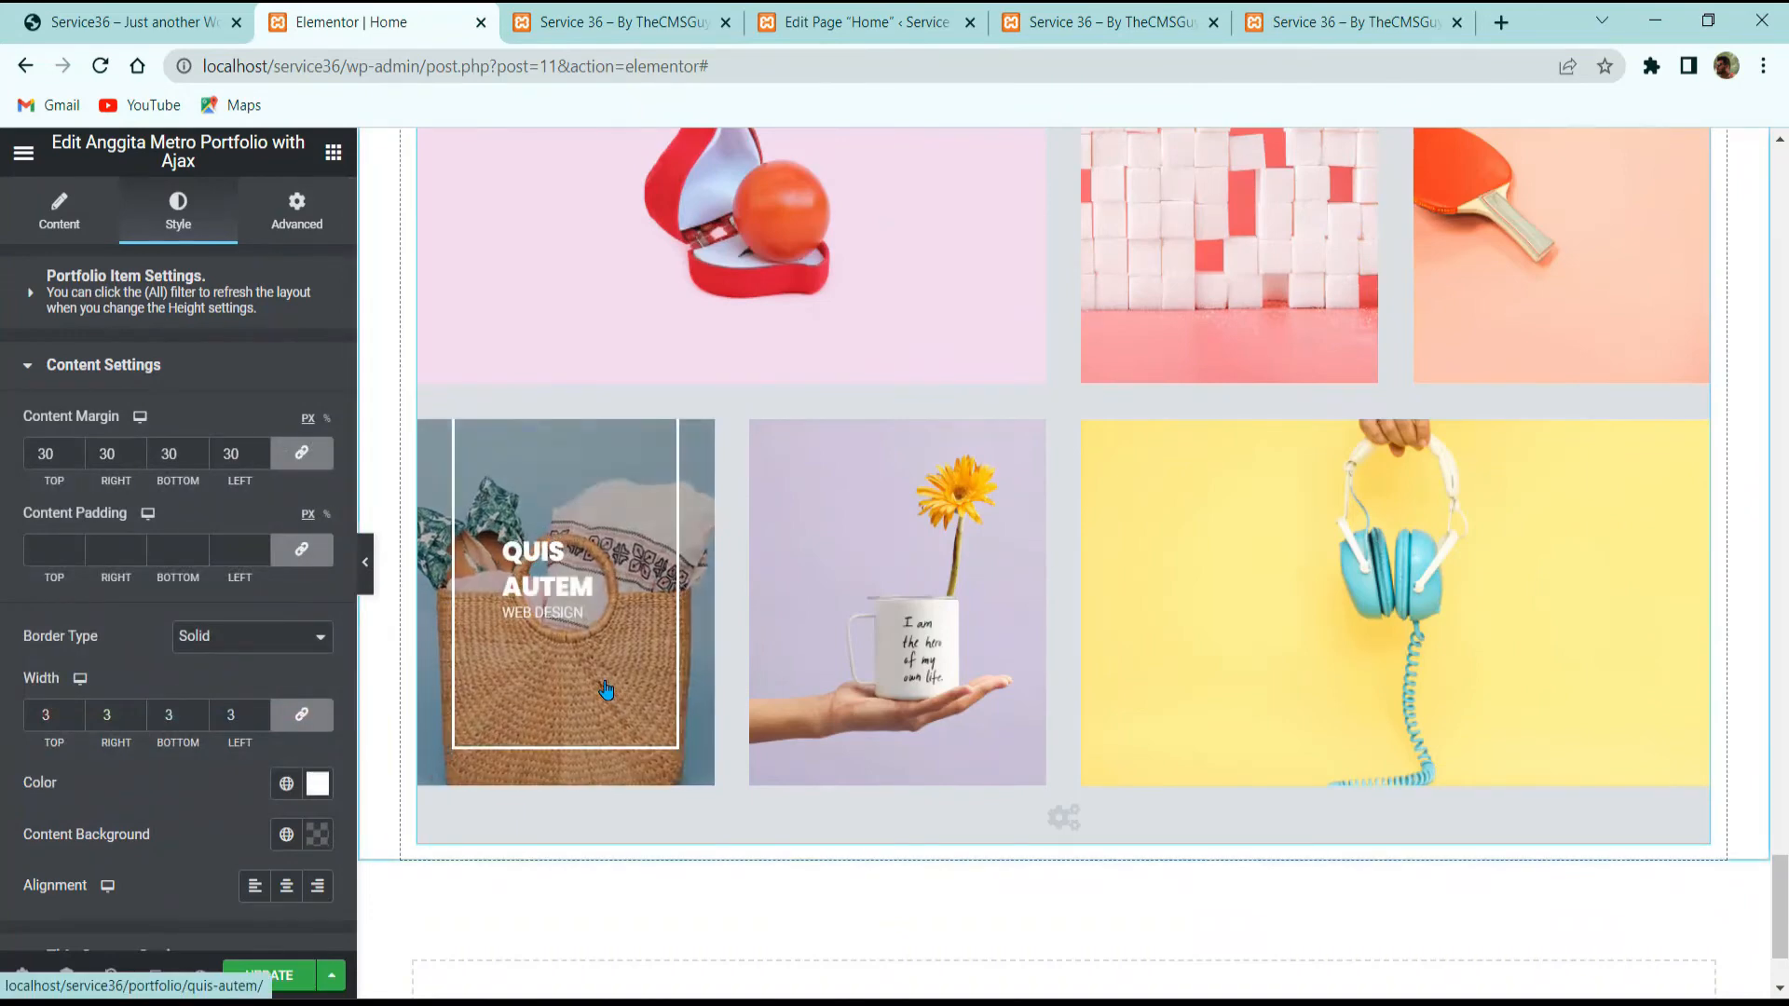
left_click(167, 22)
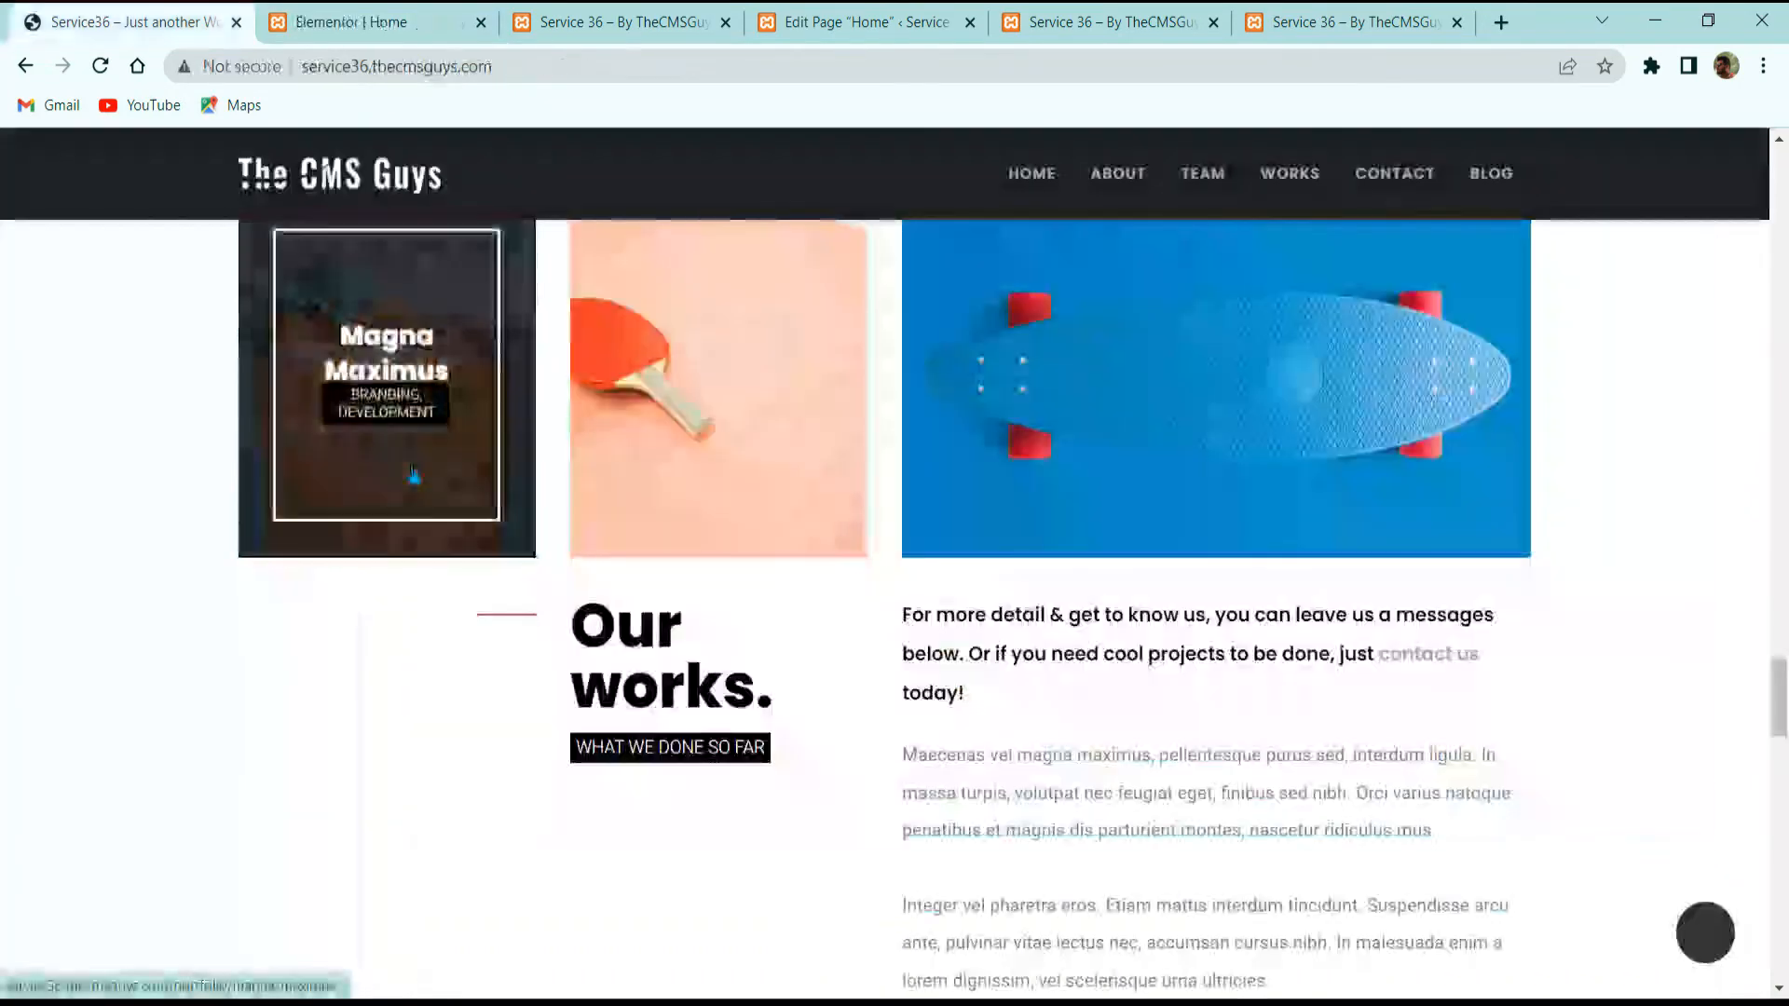
left_click(345, 7)
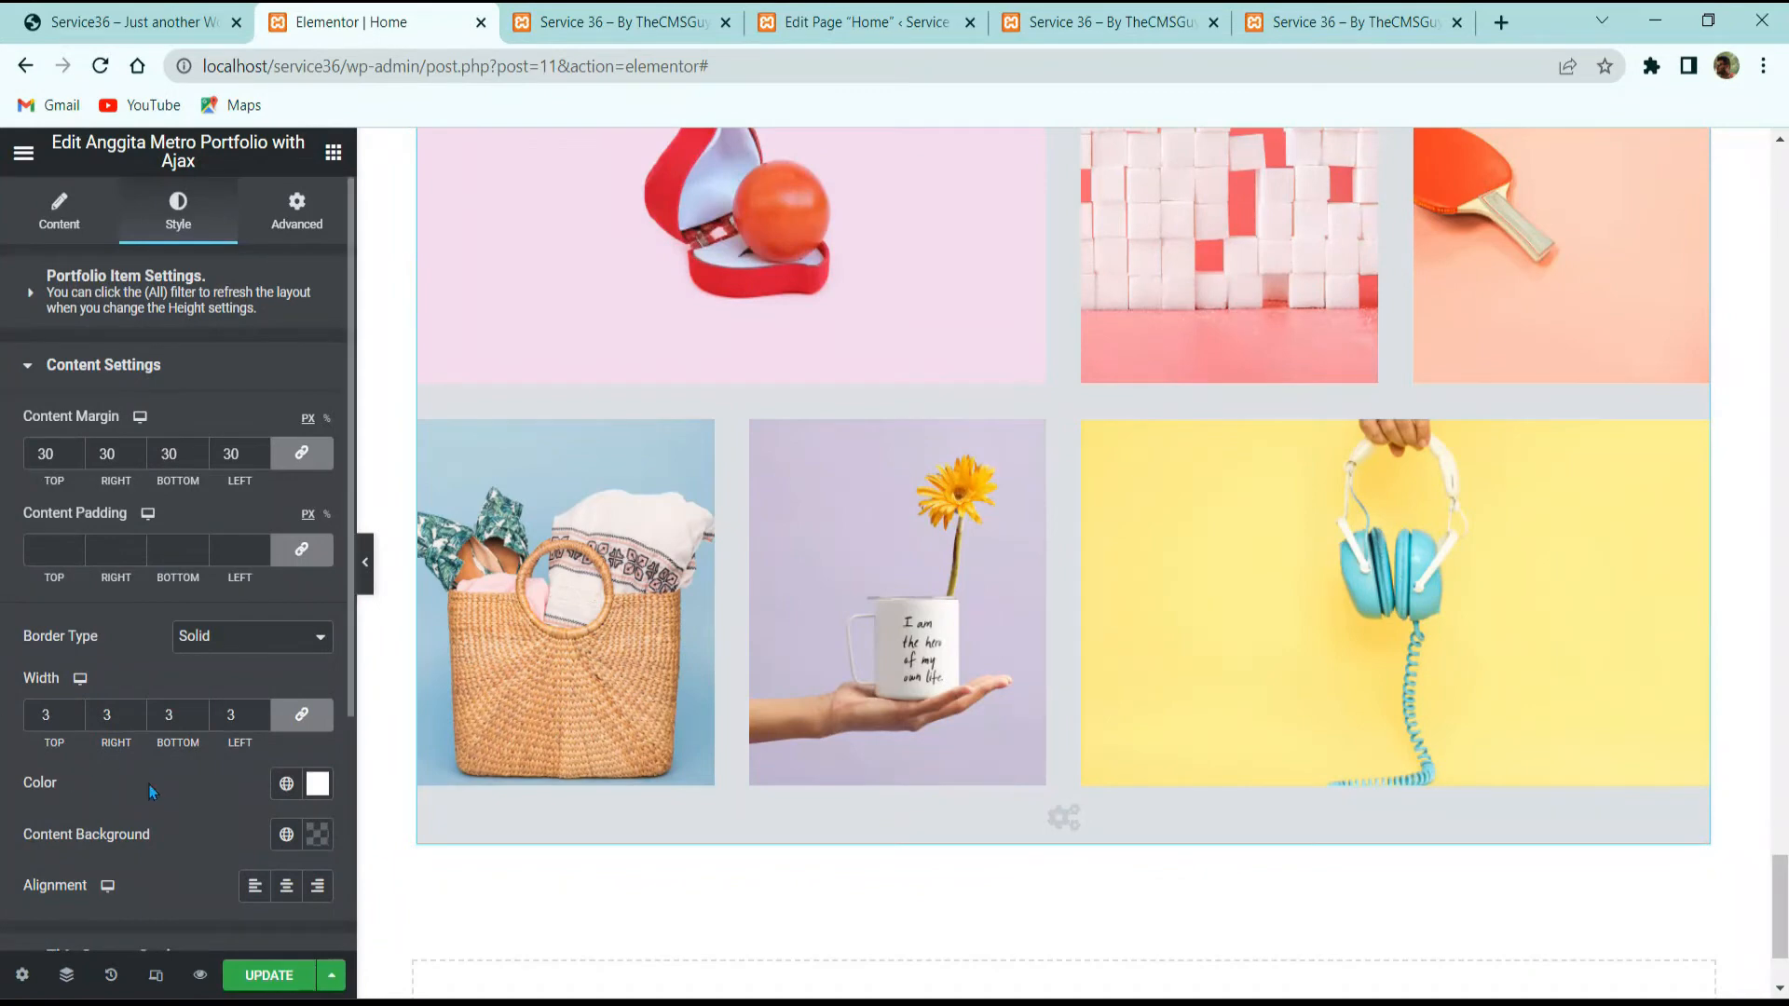
left_click(286, 886)
mouse_move(680, 659)
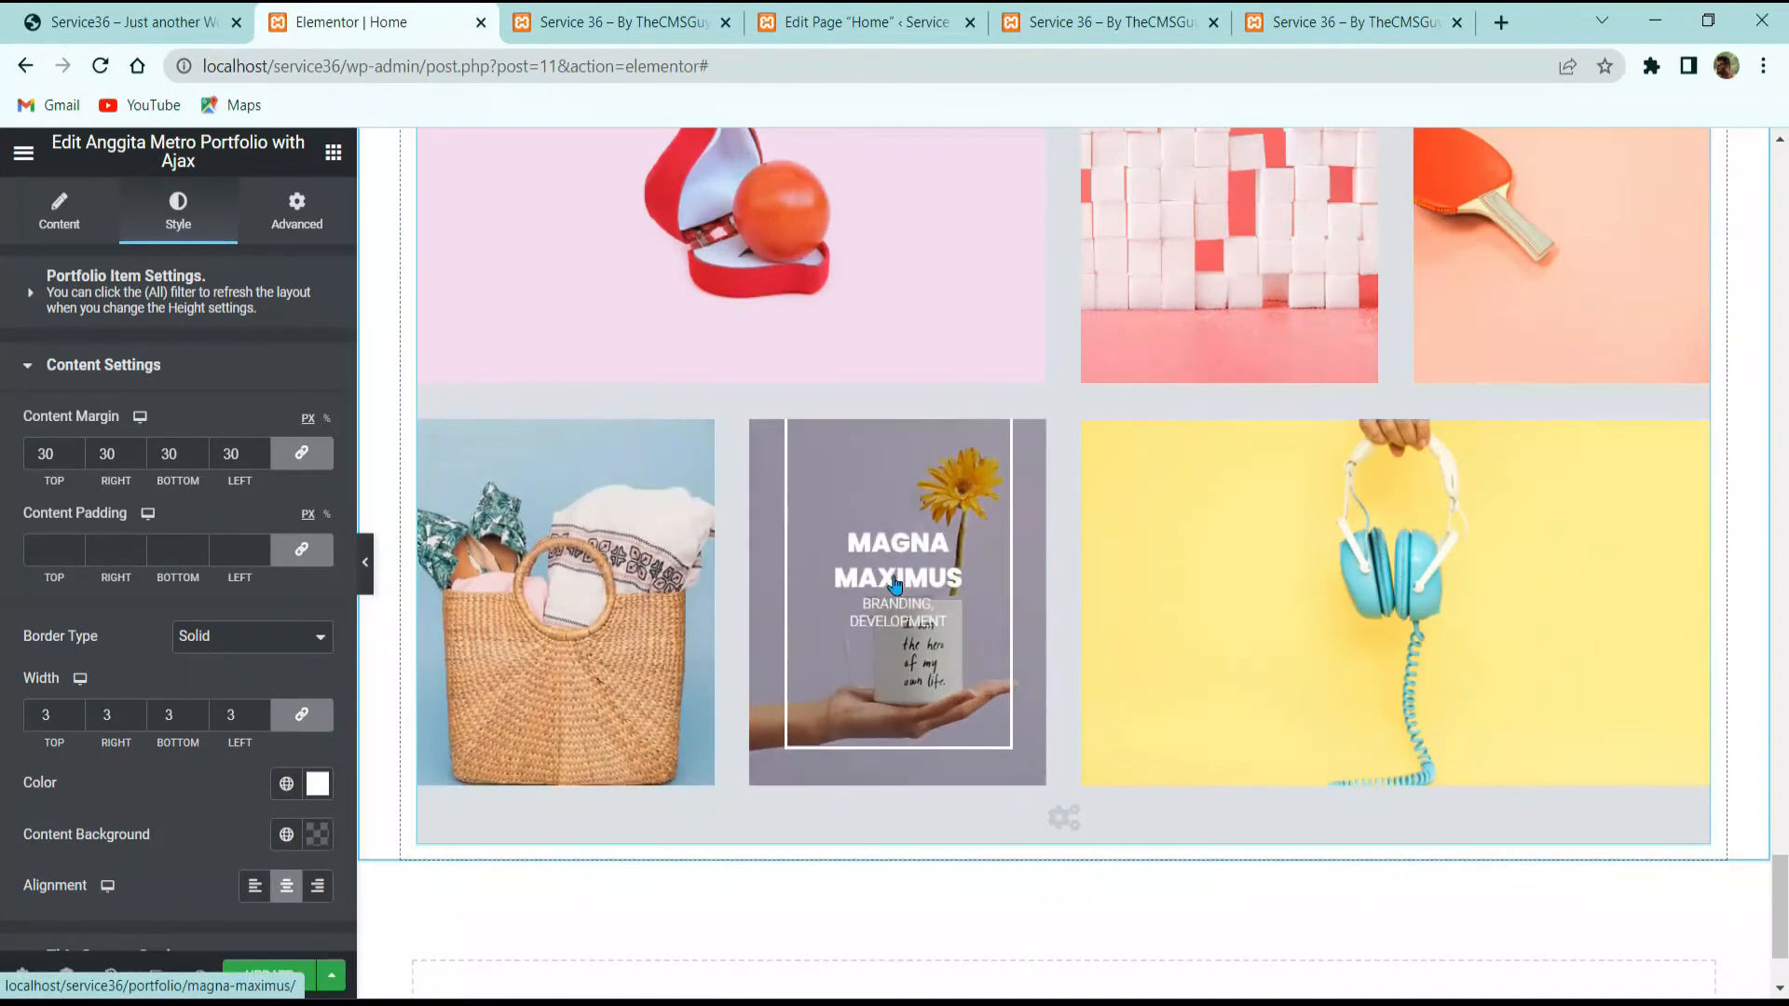
scroll(785, 293, "up", 3)
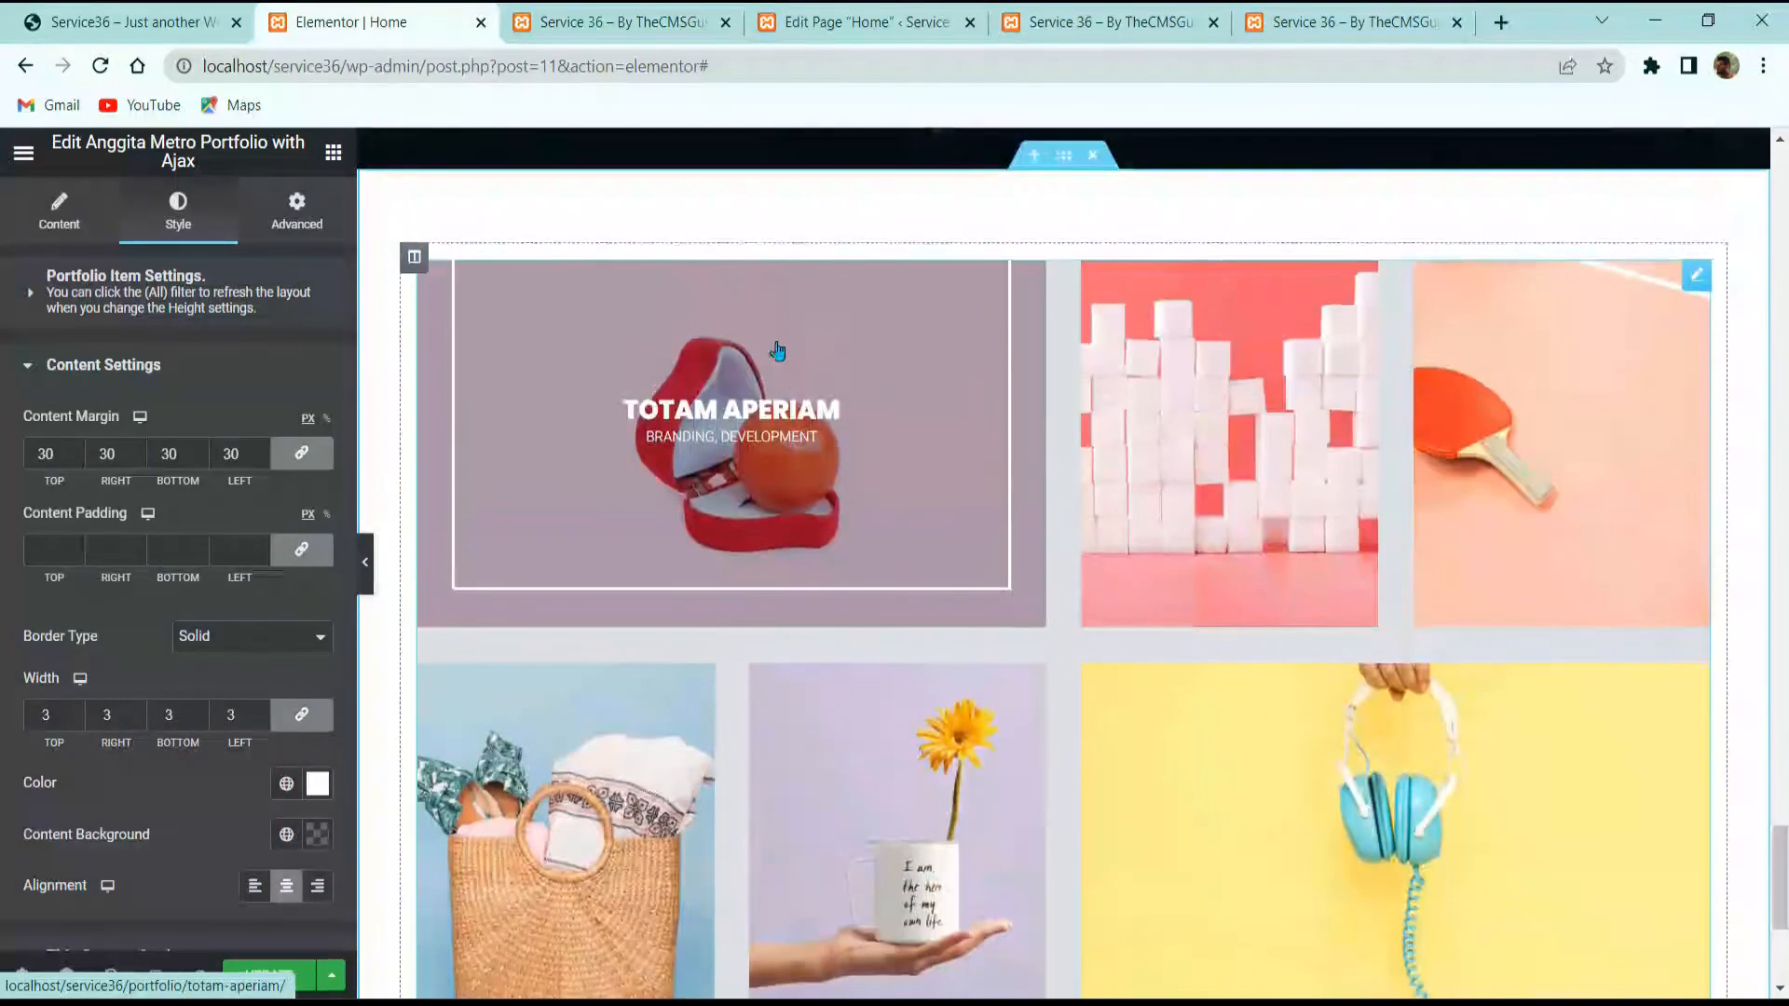
scroll(132, 726, "down", 3)
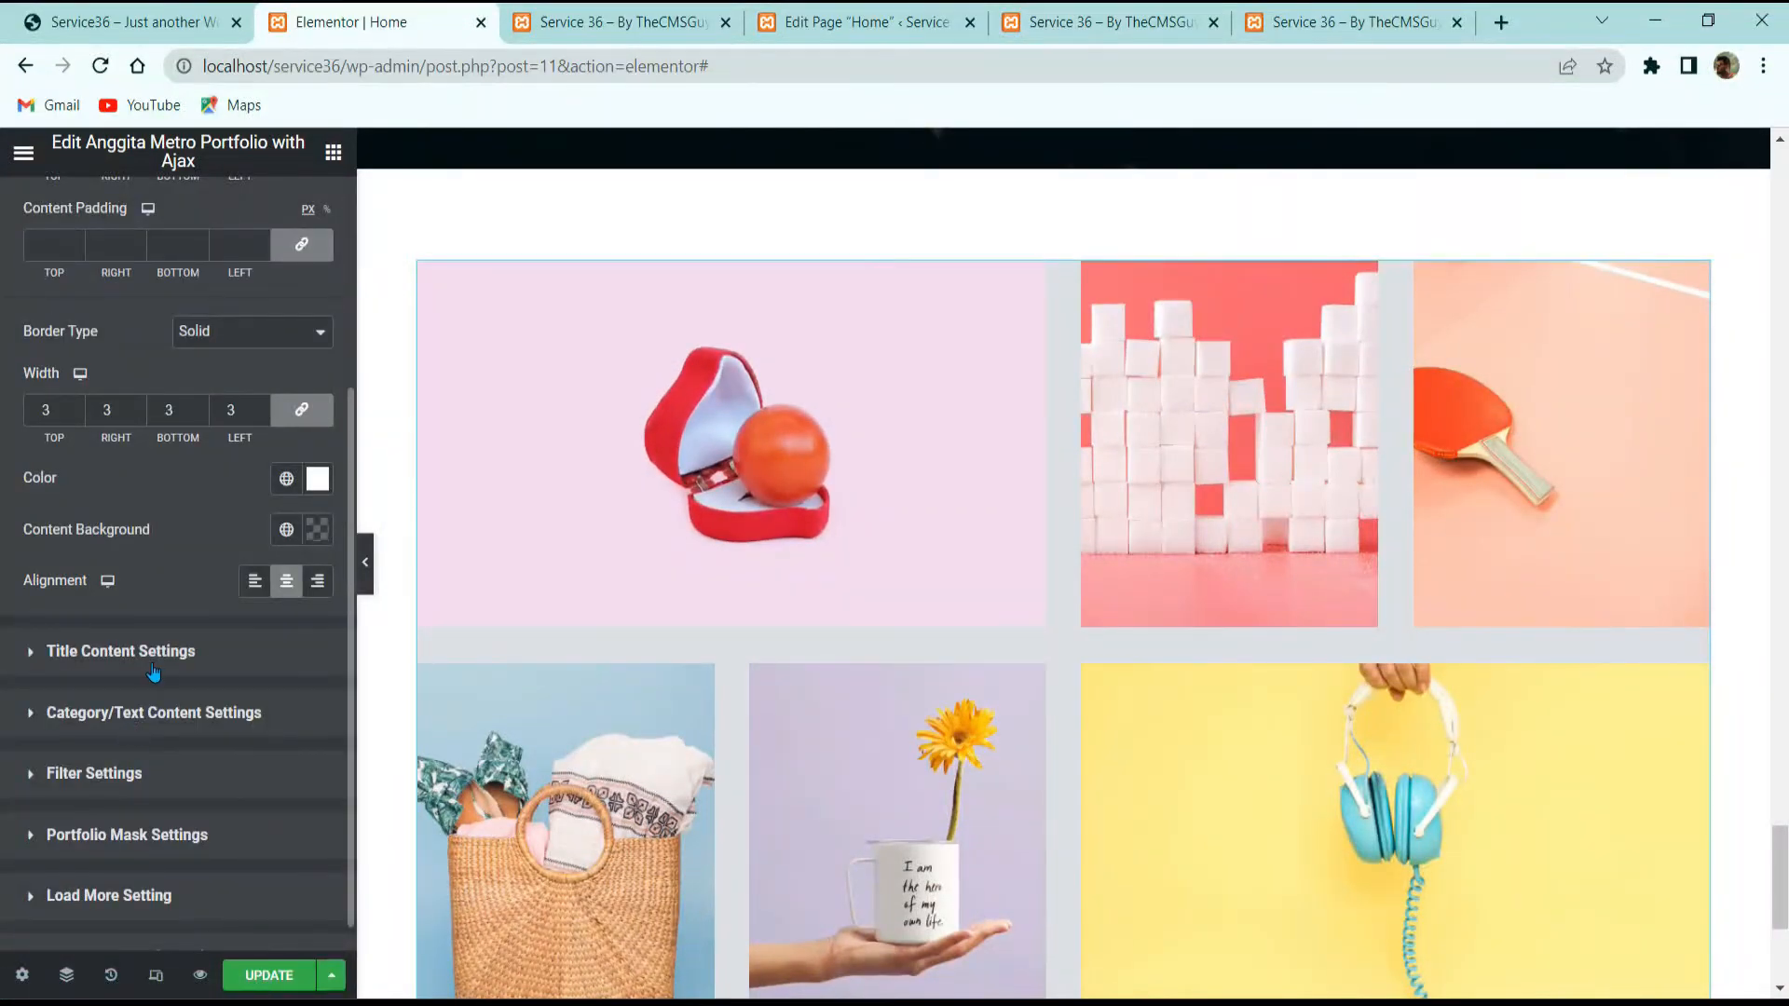
Step: In Title Content Settings, unlink the title padding and title margin values so each side can be set individually
left_click(117, 652)
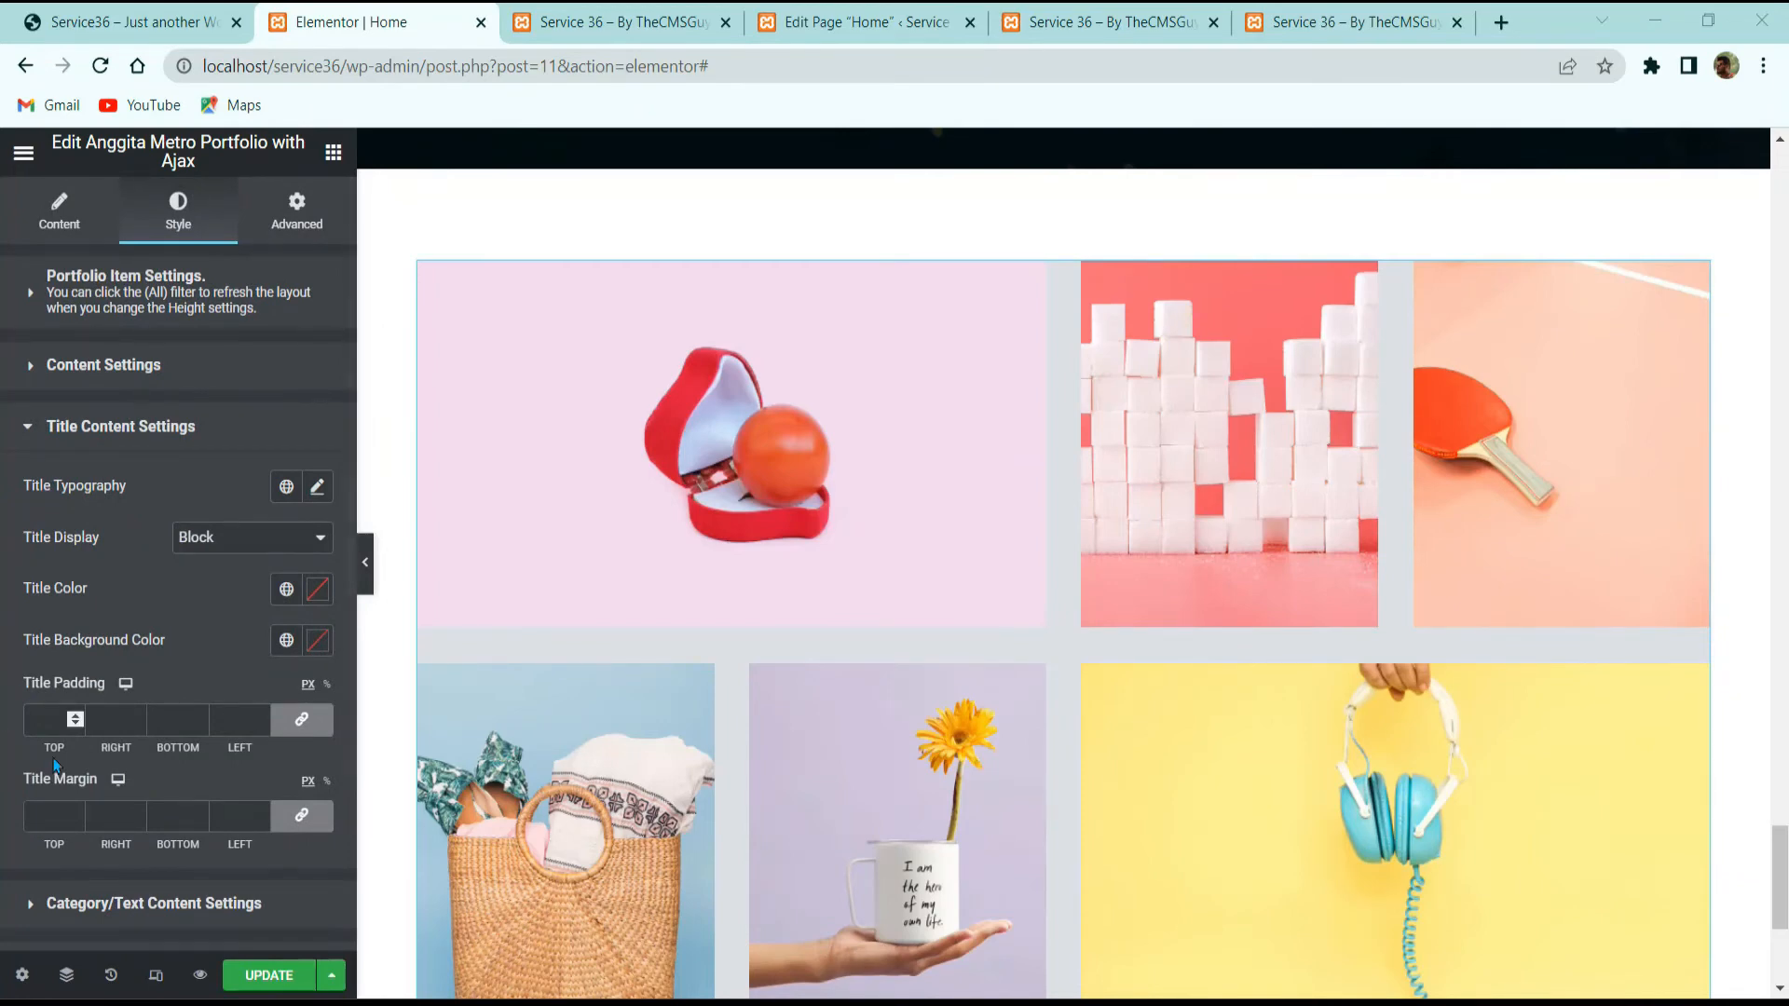
scroll(127, 741, "down", 3)
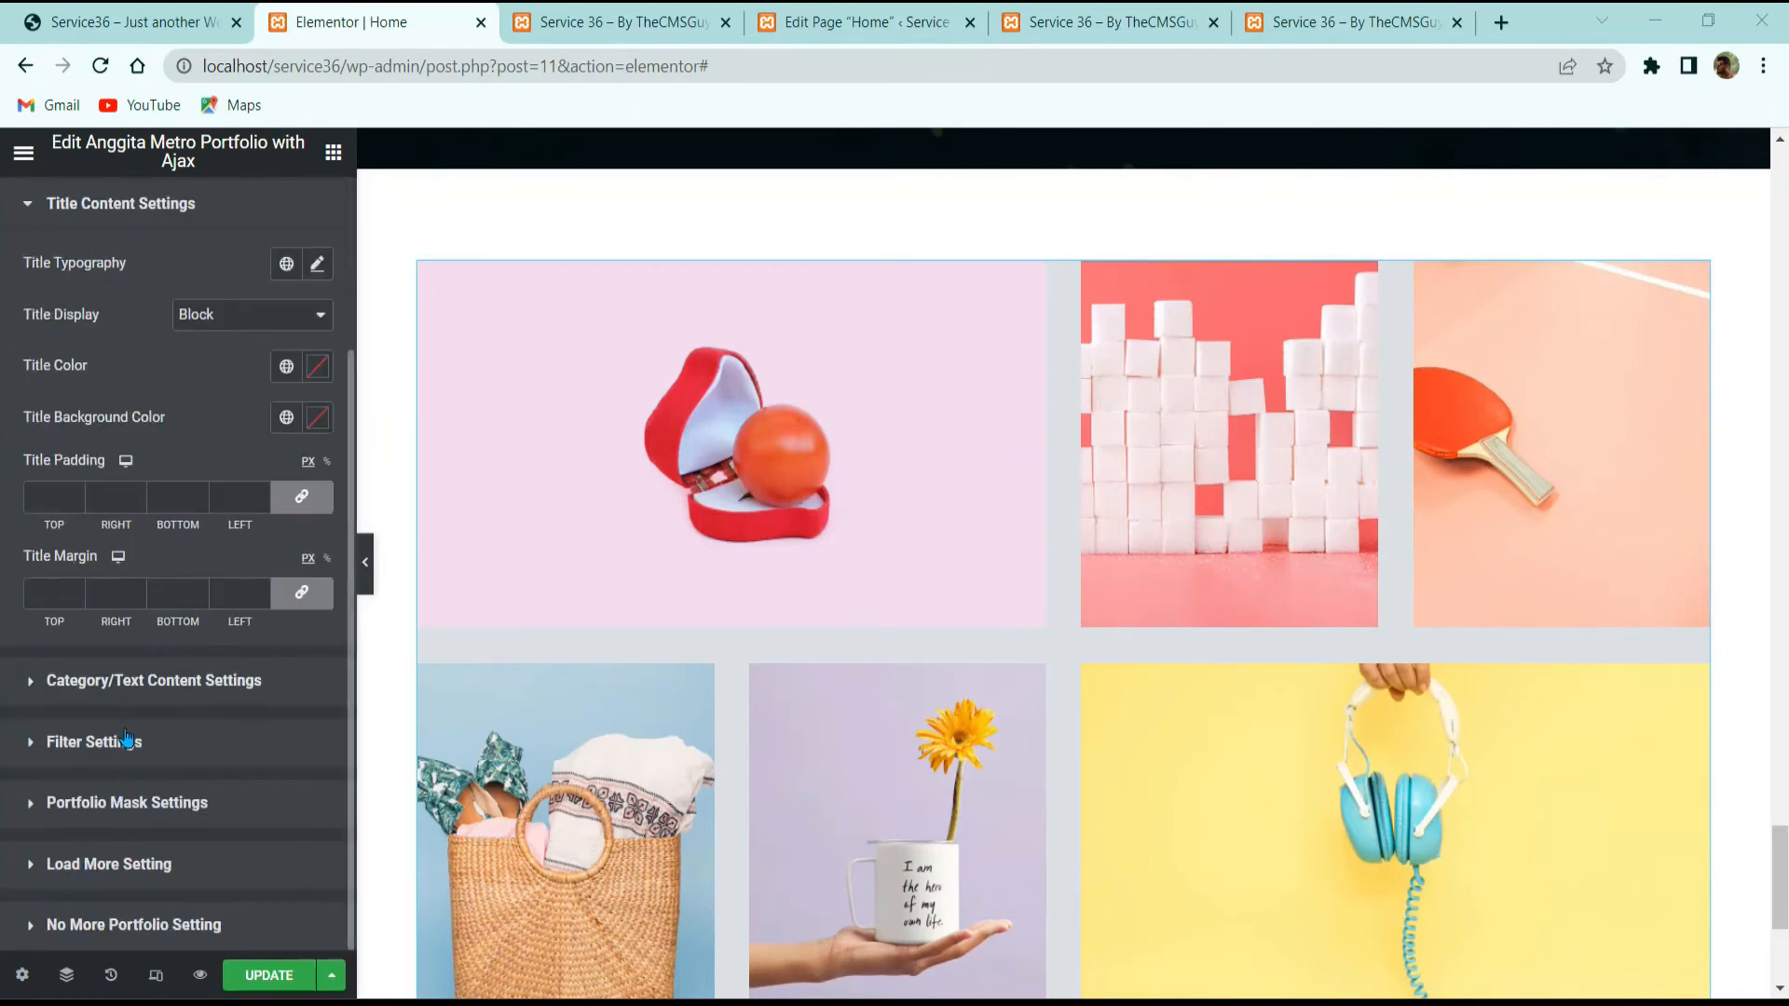
left_click(301, 497)
left_click(291, 595)
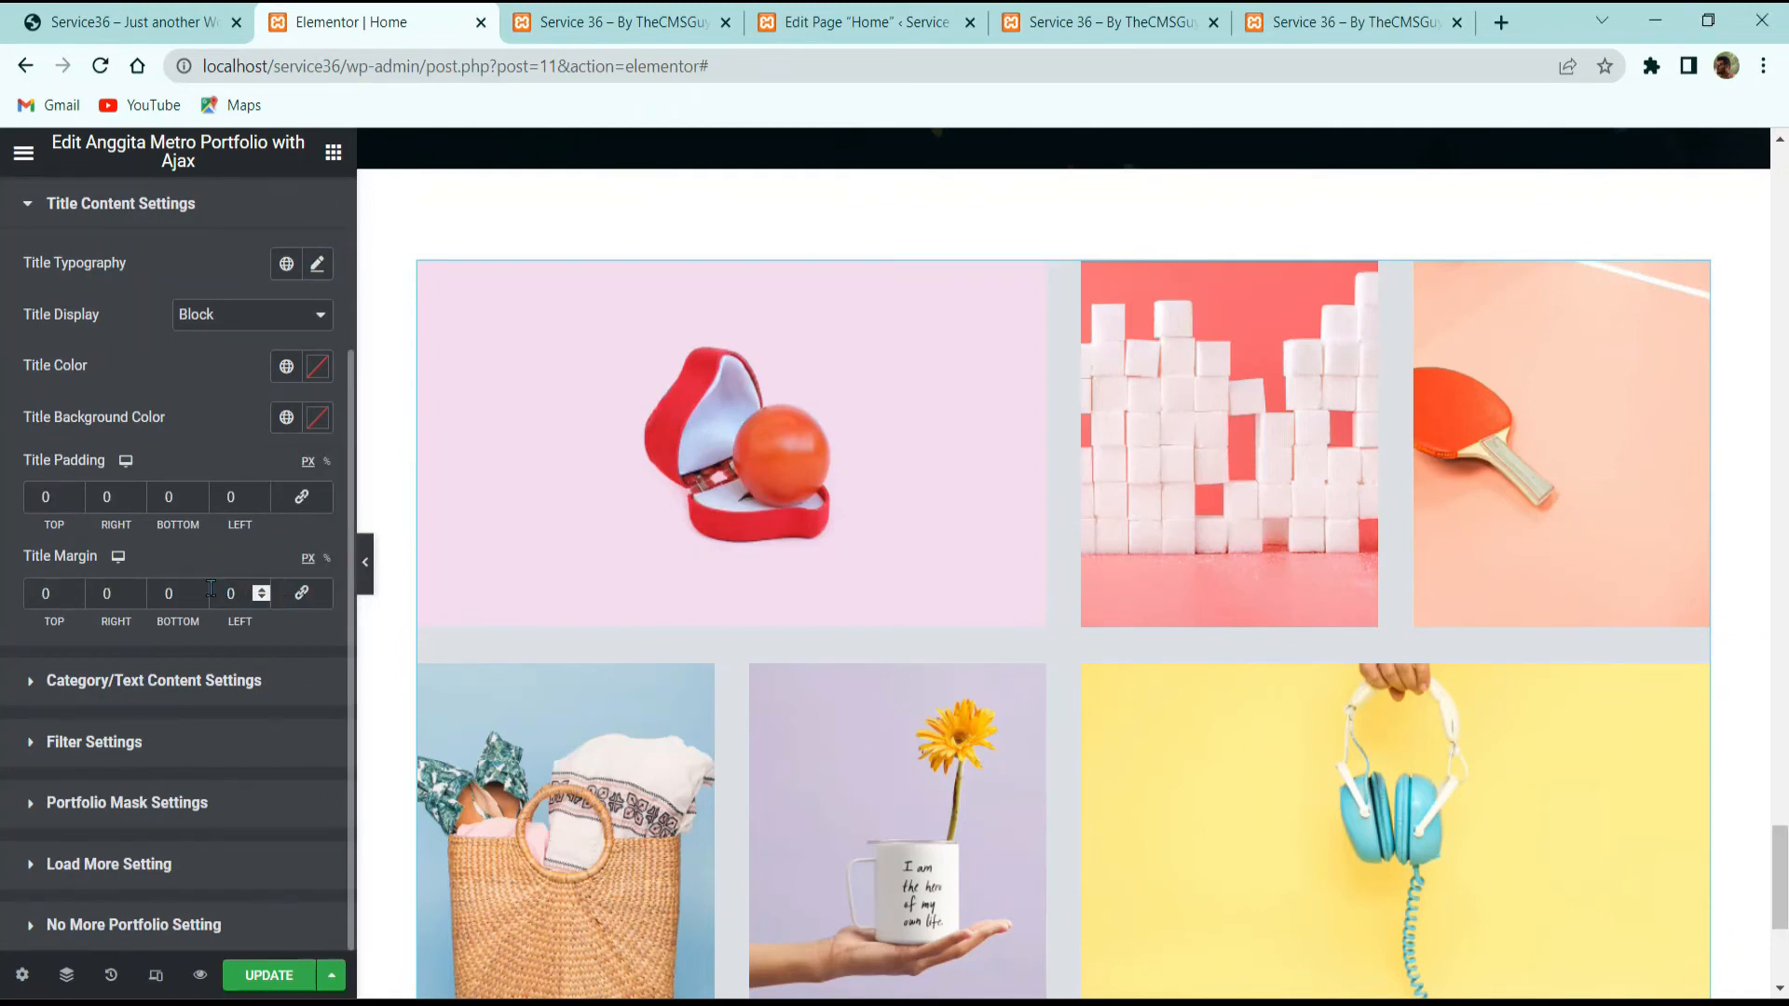
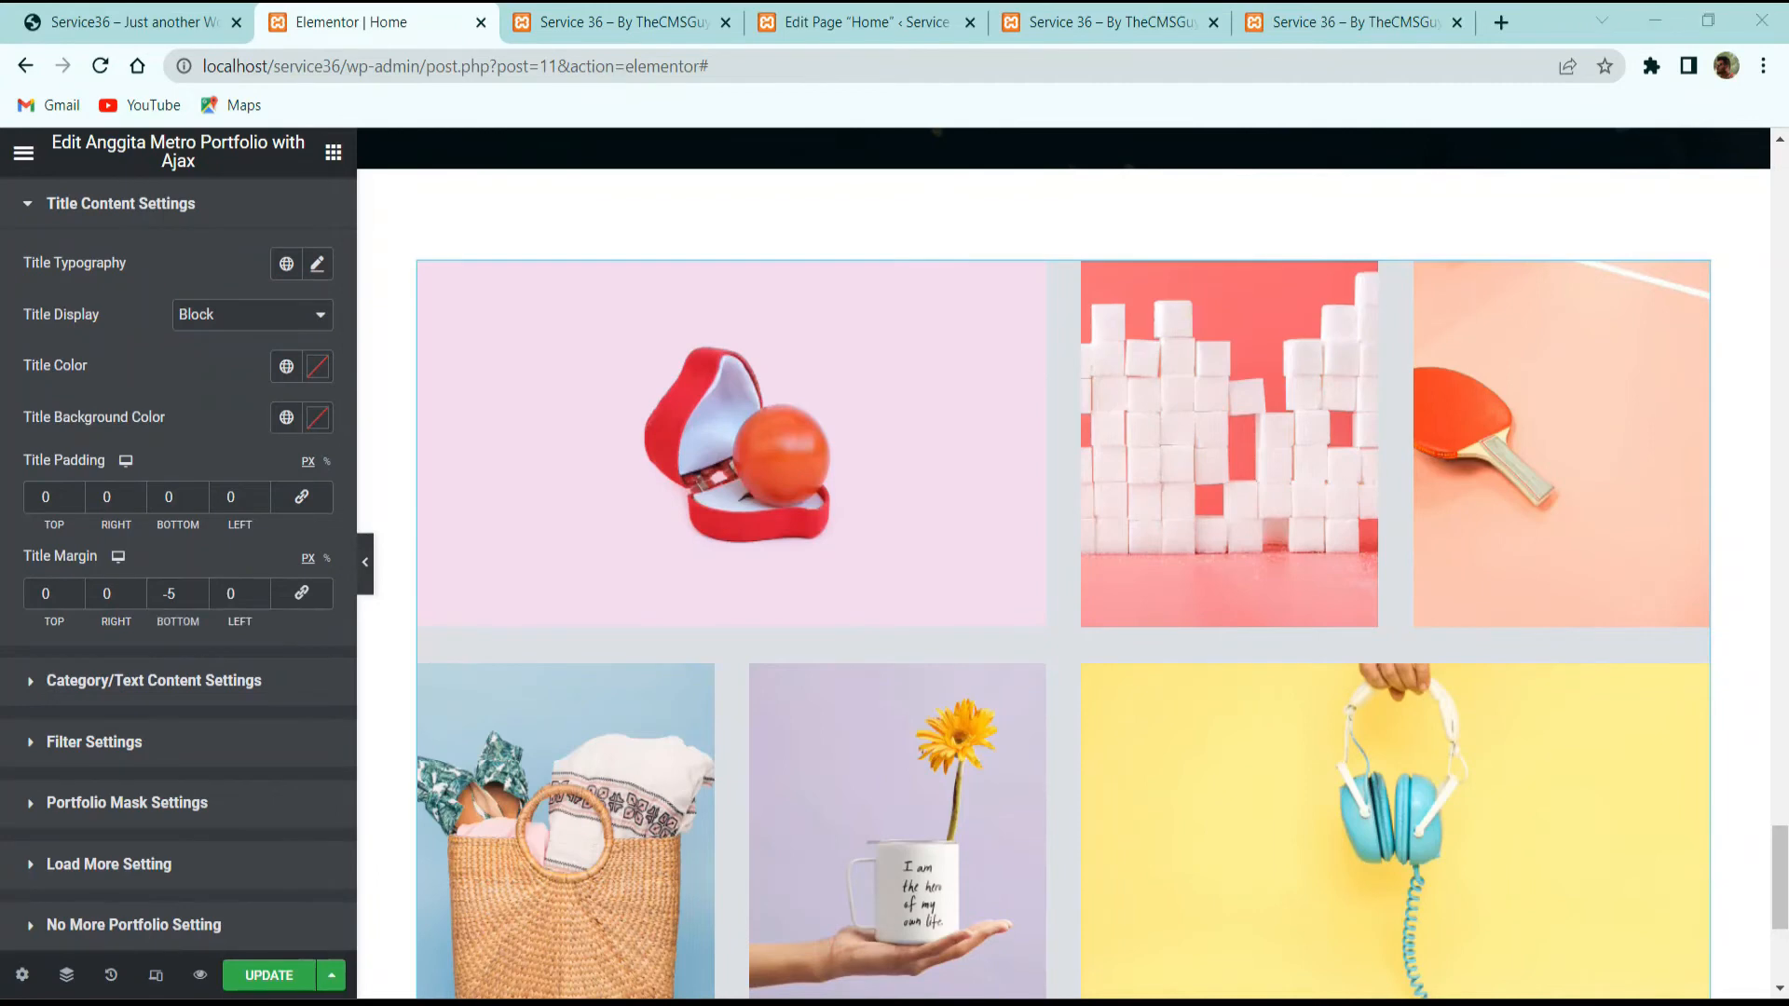
Step: Set the portfolio category text colour to white
left_click(222, 681)
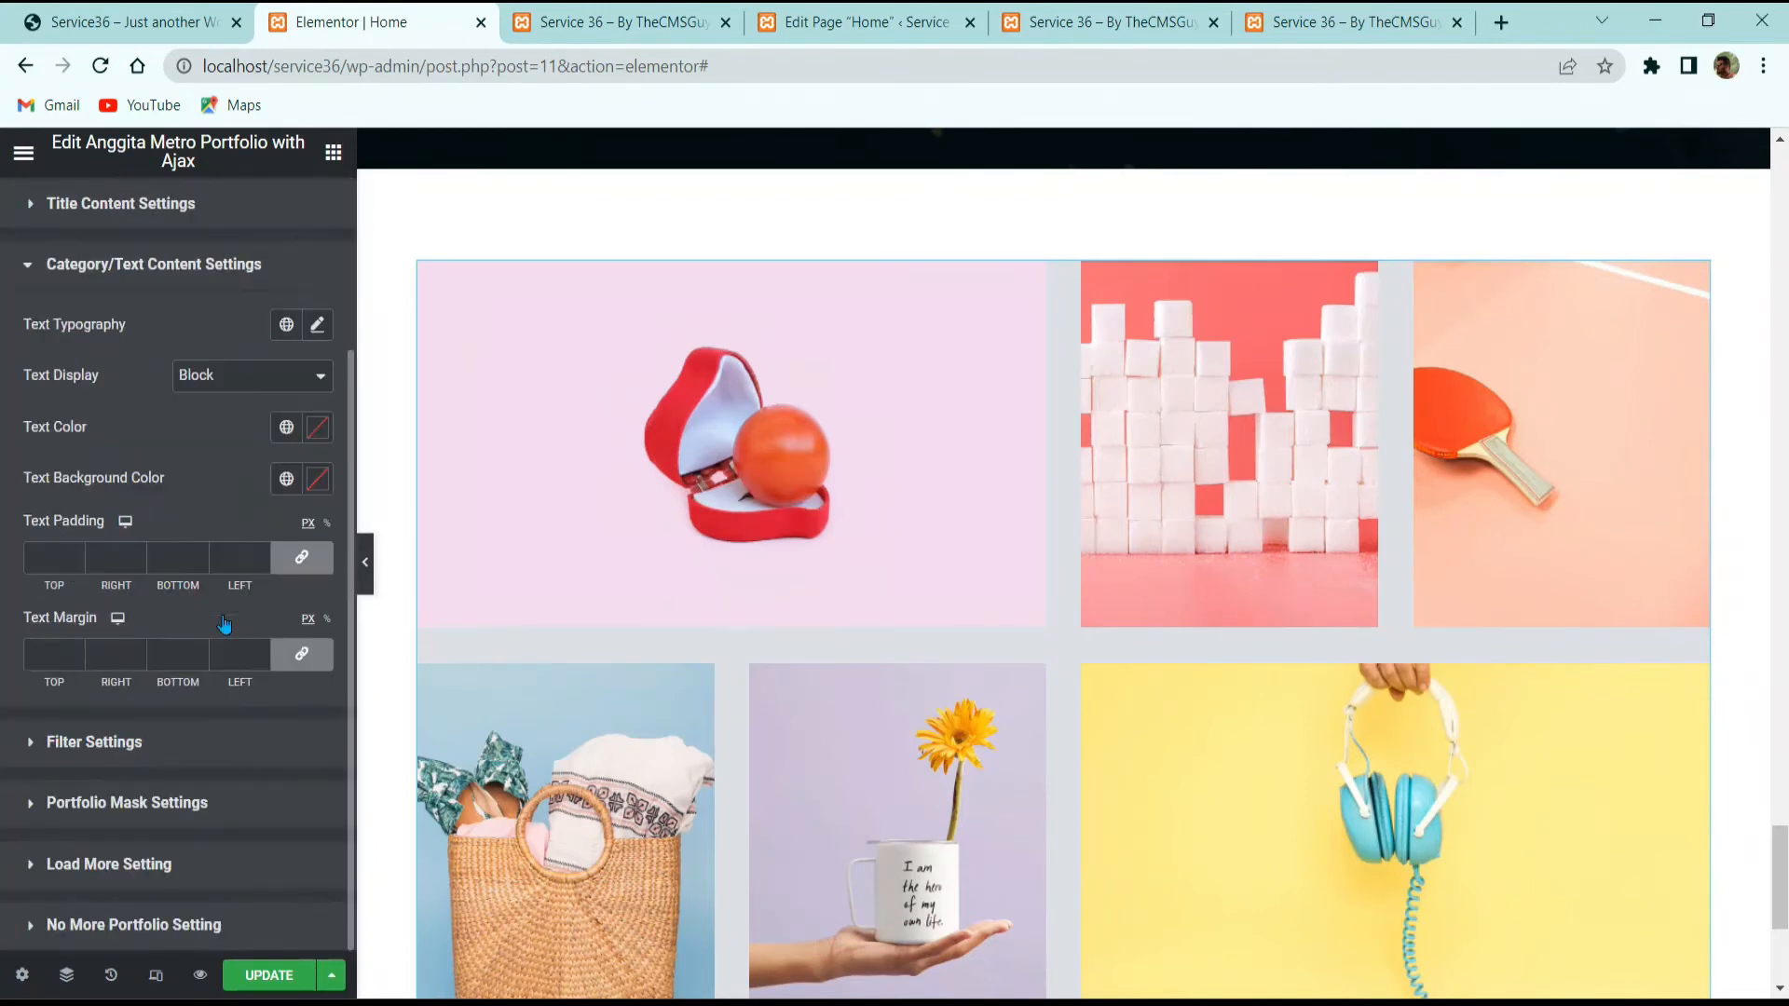
left_click(200, 13)
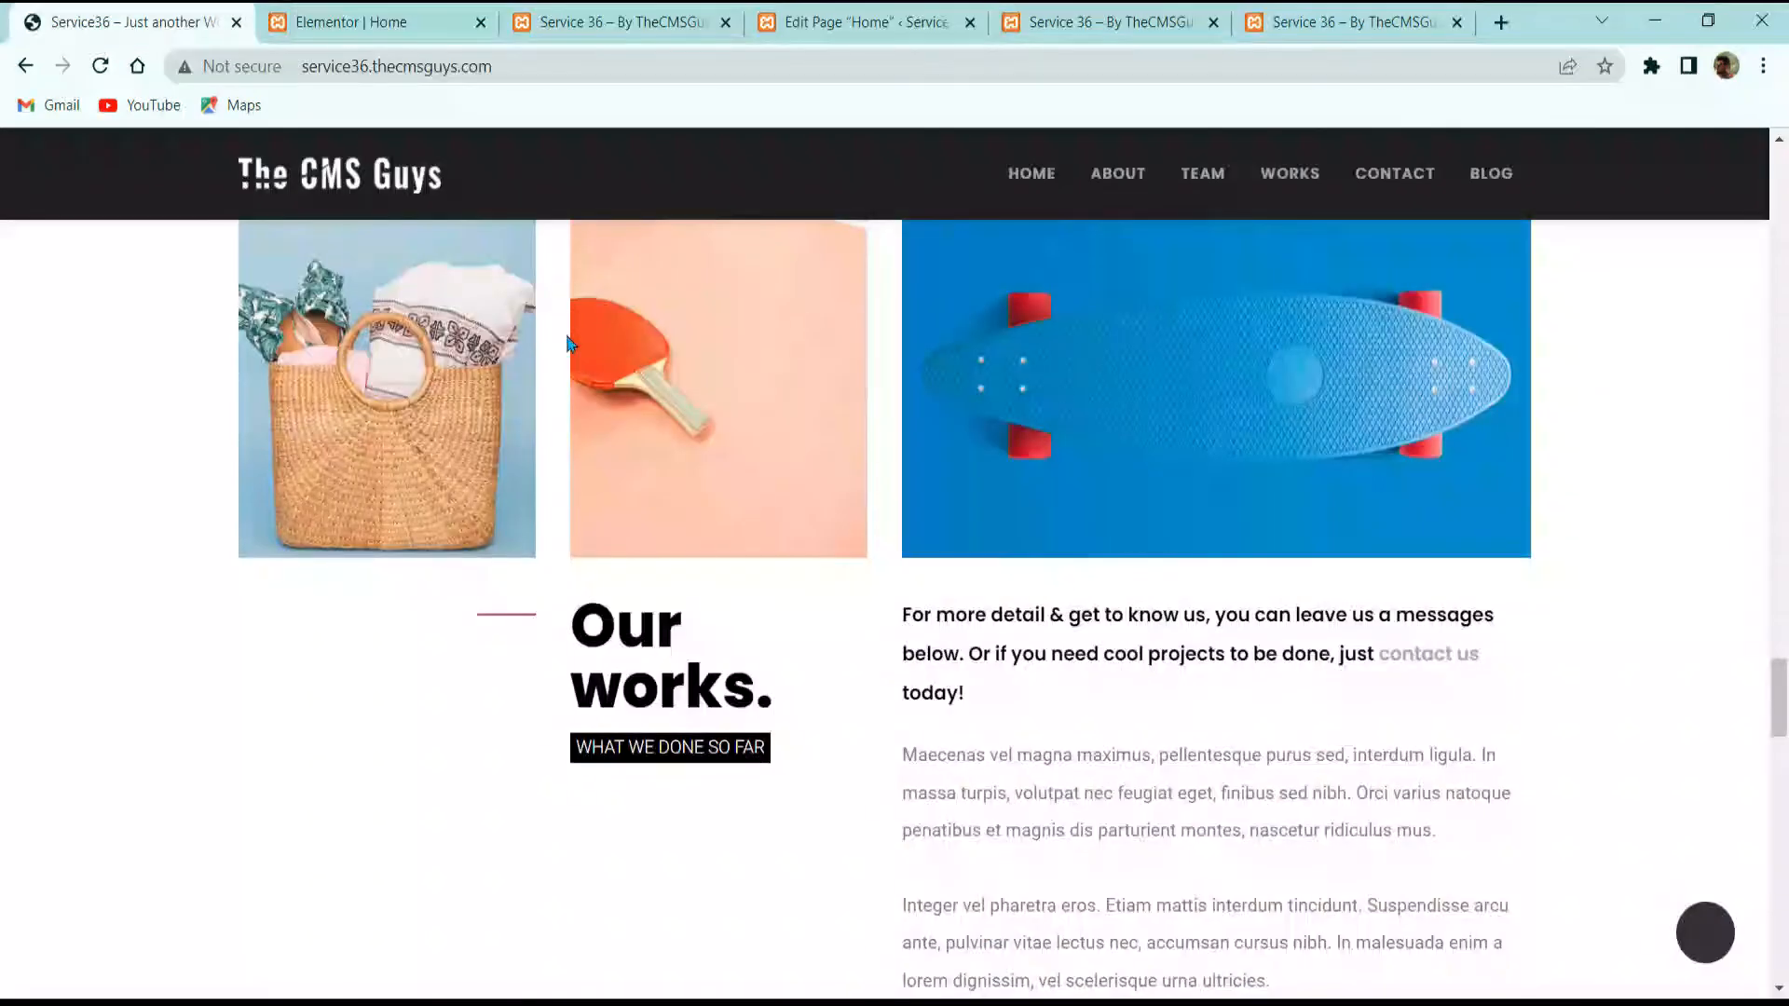
left_click(331, 11)
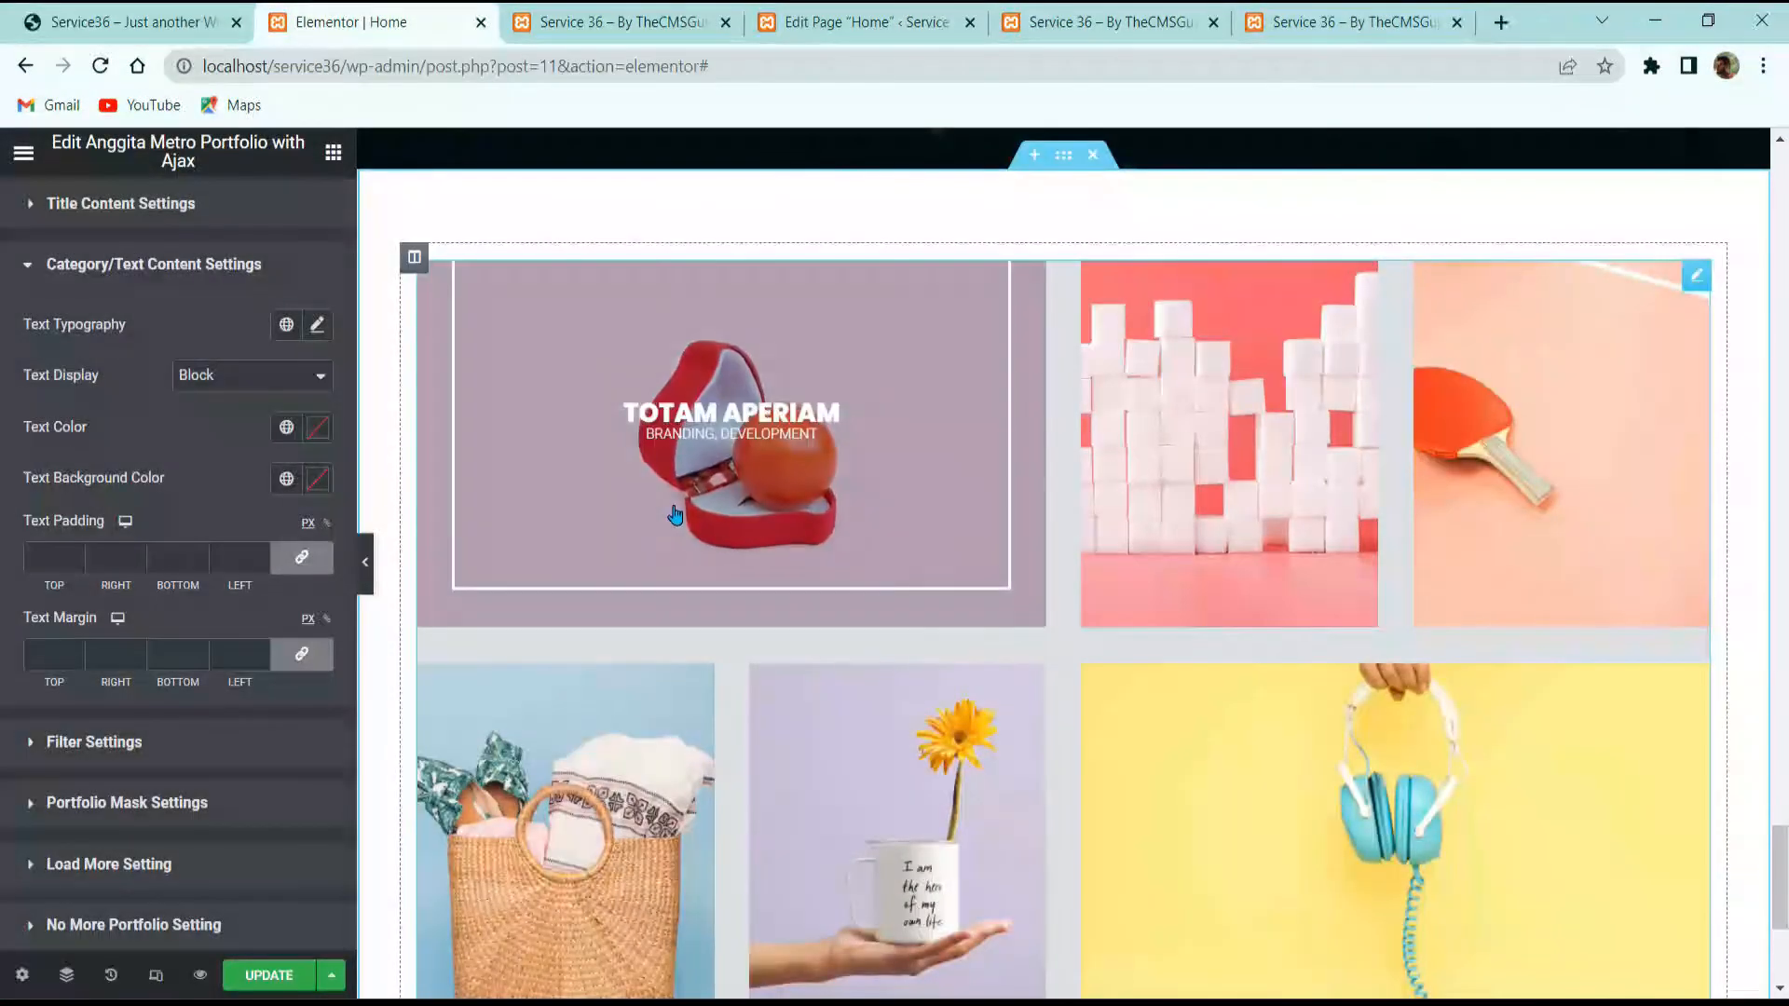
left_click(314, 430)
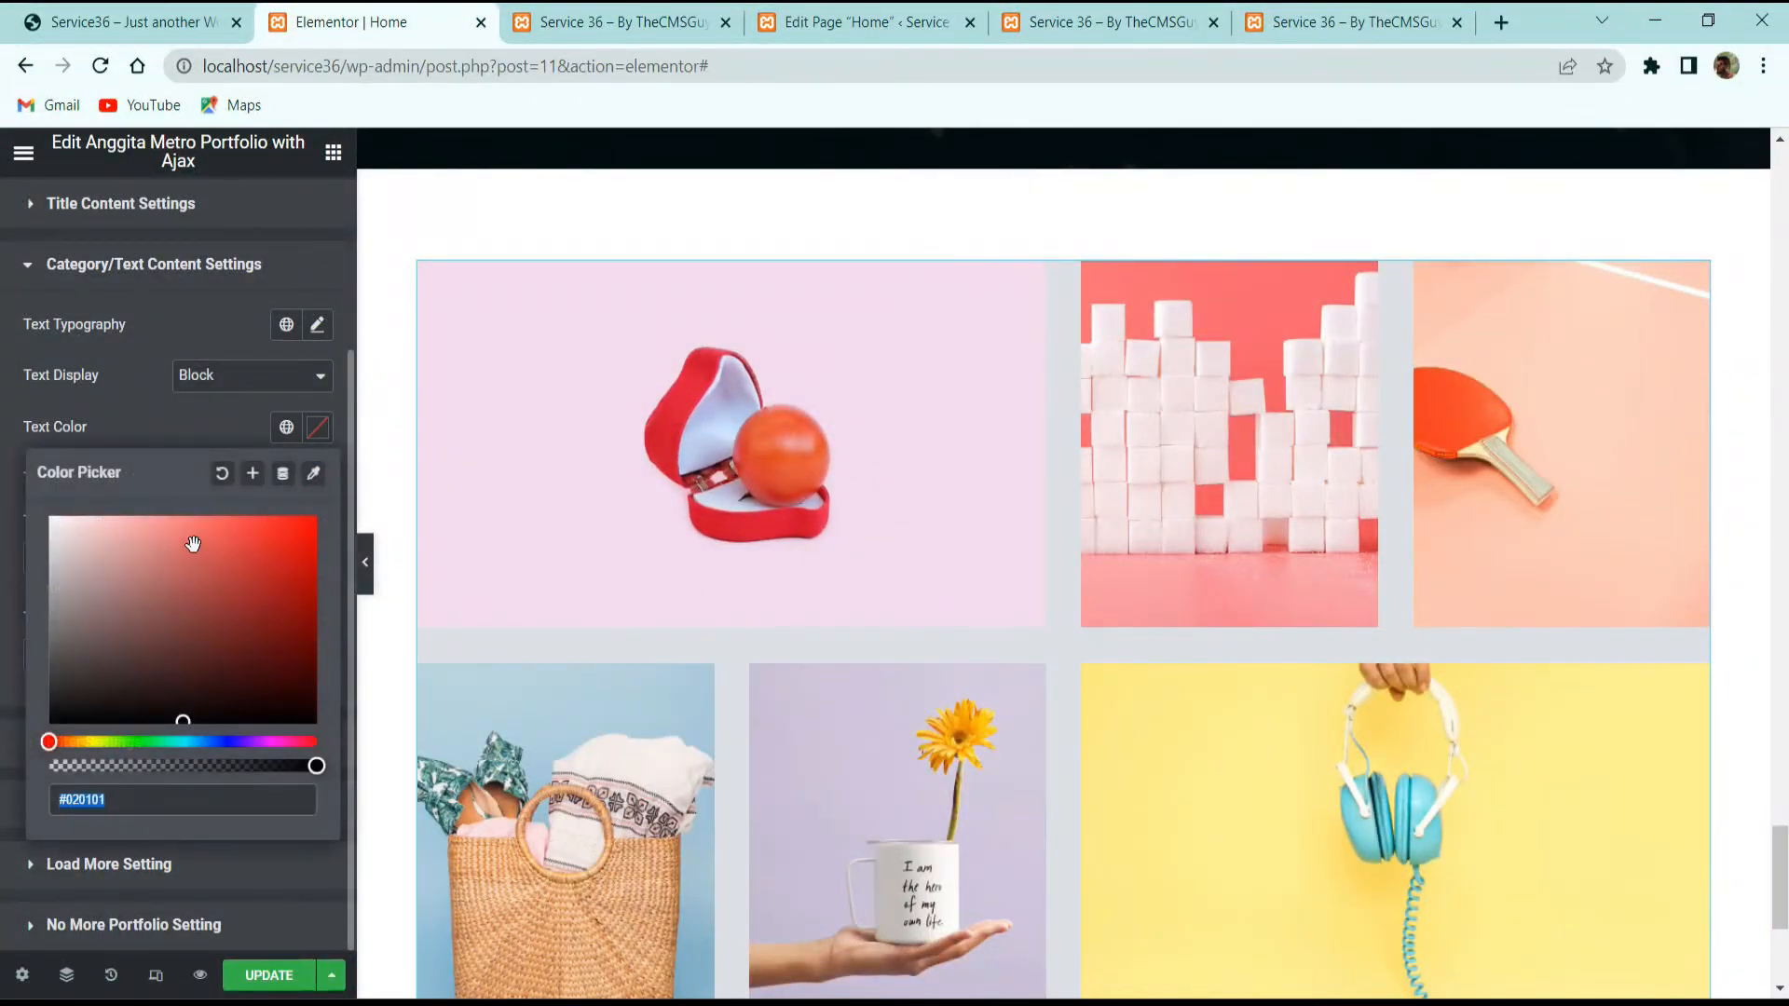
left_click_drag(62, 536, 45, 511)
left_click(127, 397)
Step: Give the category text a black #000000 background and Inline Block display
left_click(315, 481)
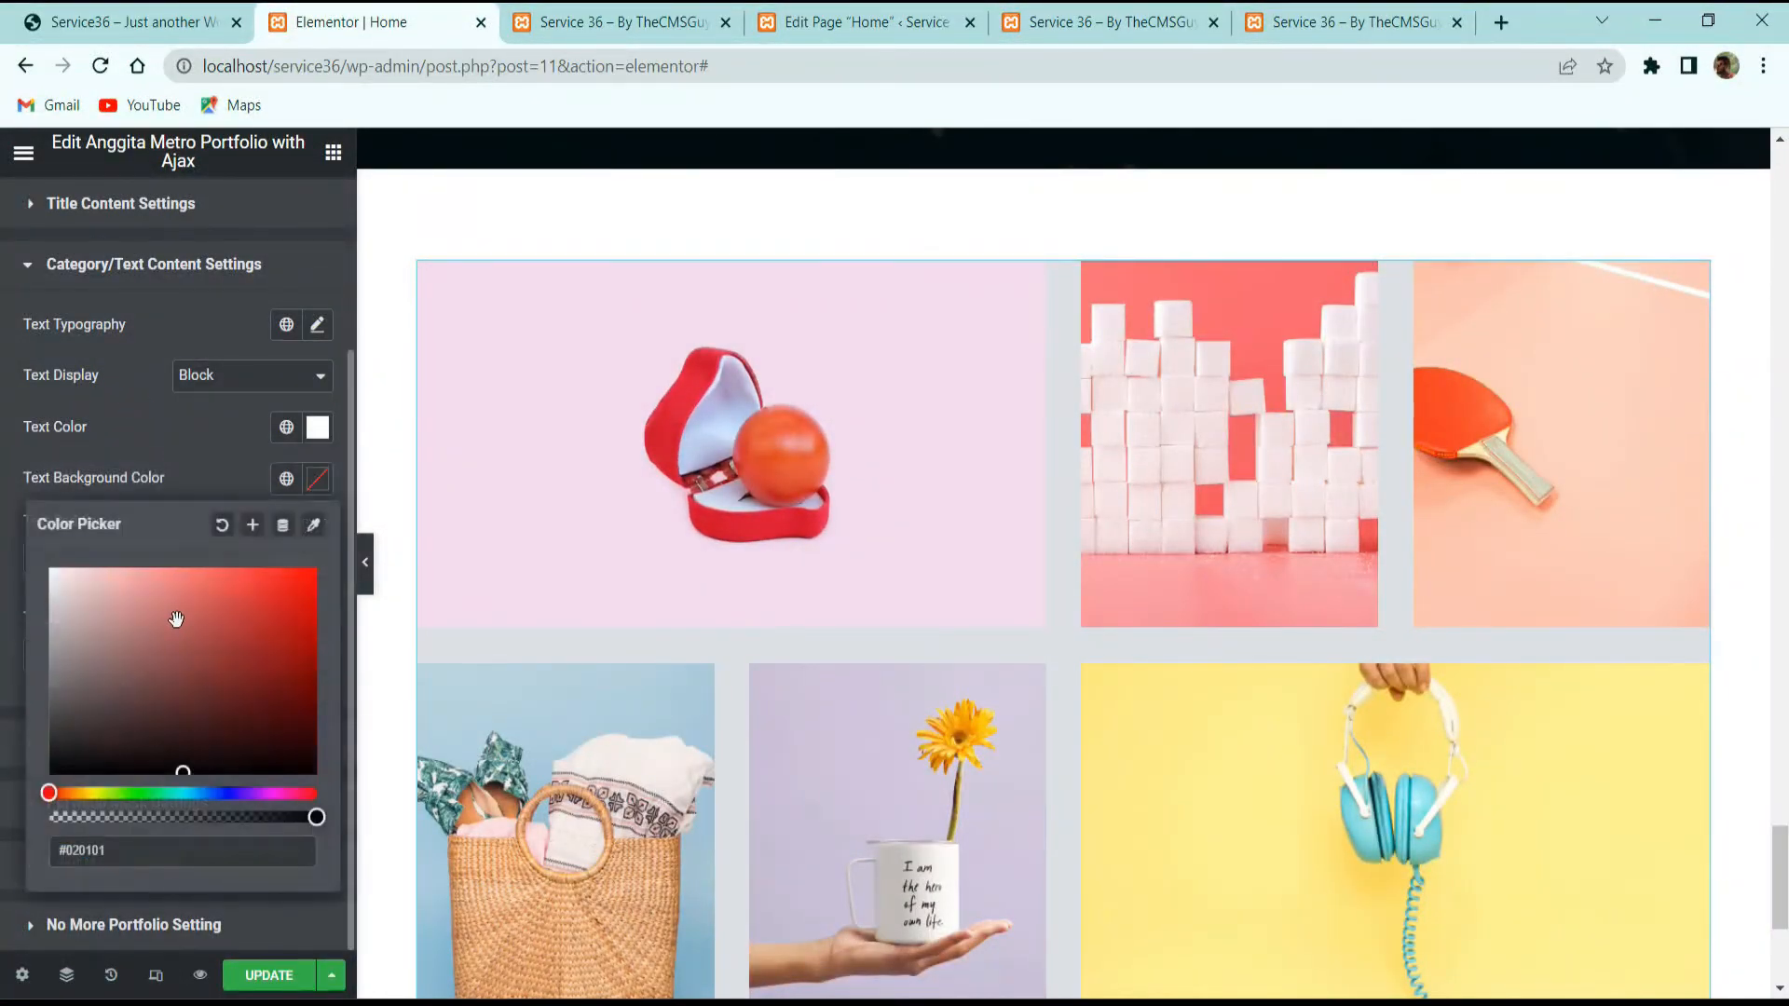
left_click_drag(59, 757, 48, 773)
left_click(228, 374)
left_click(241, 375)
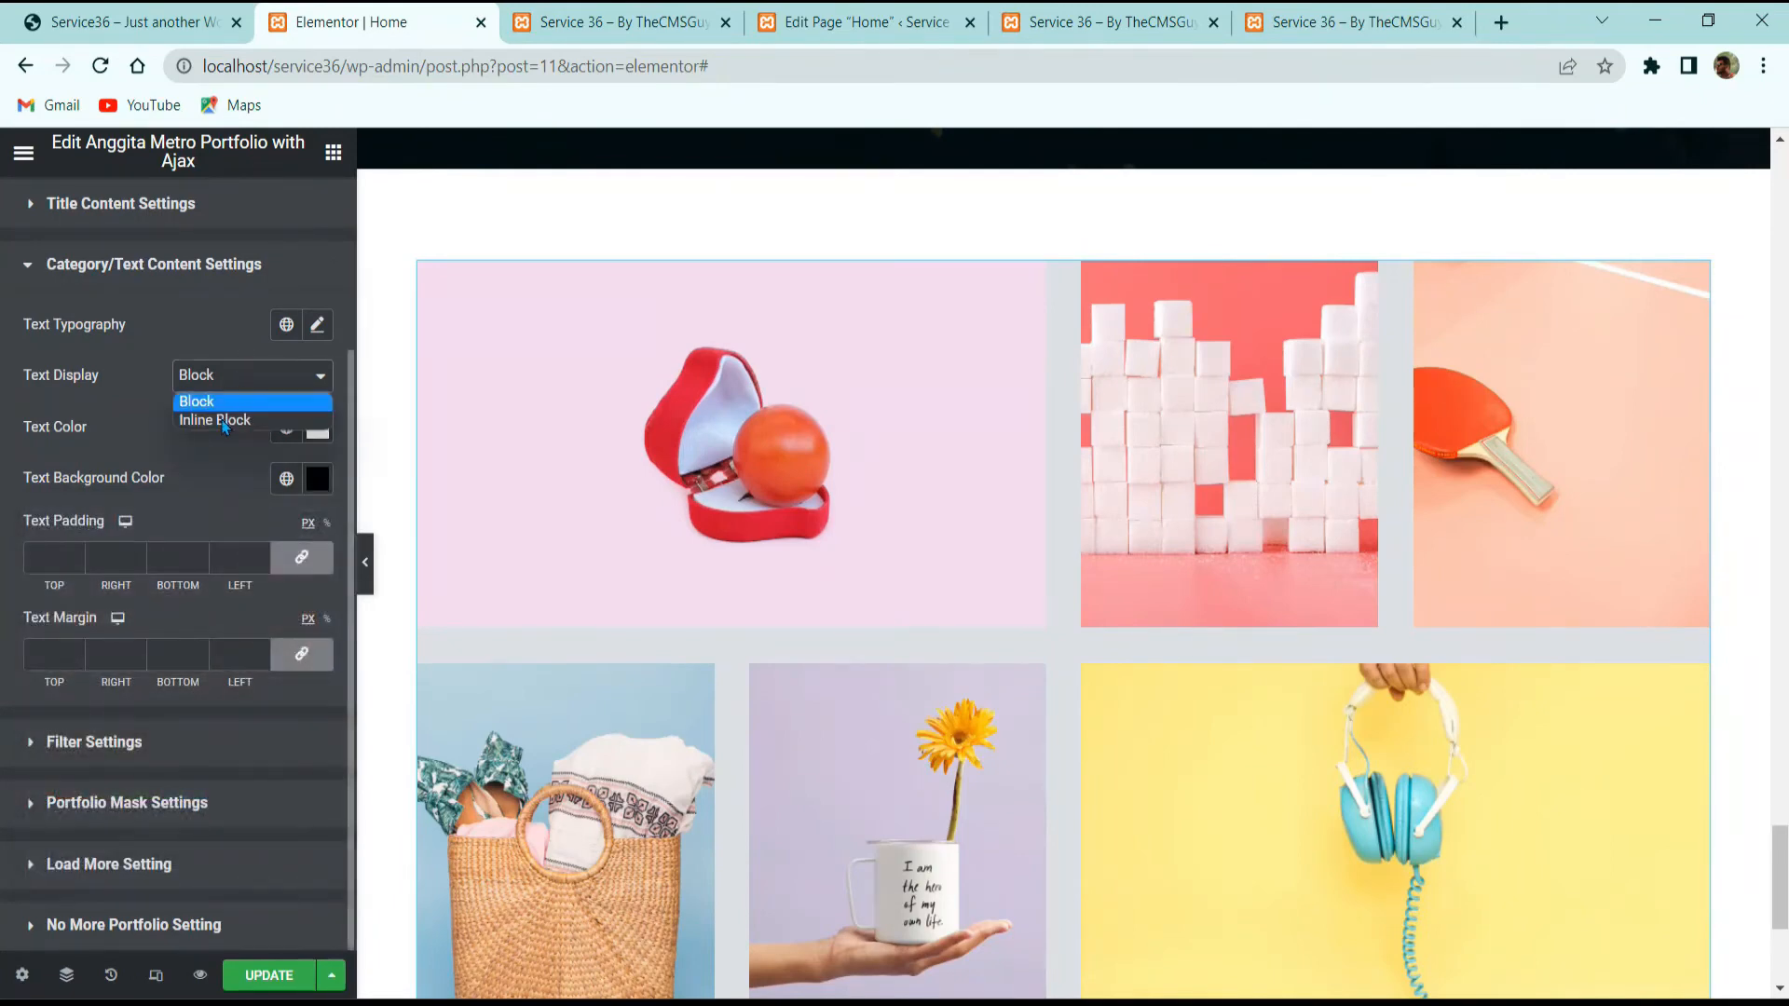
left_click(222, 418)
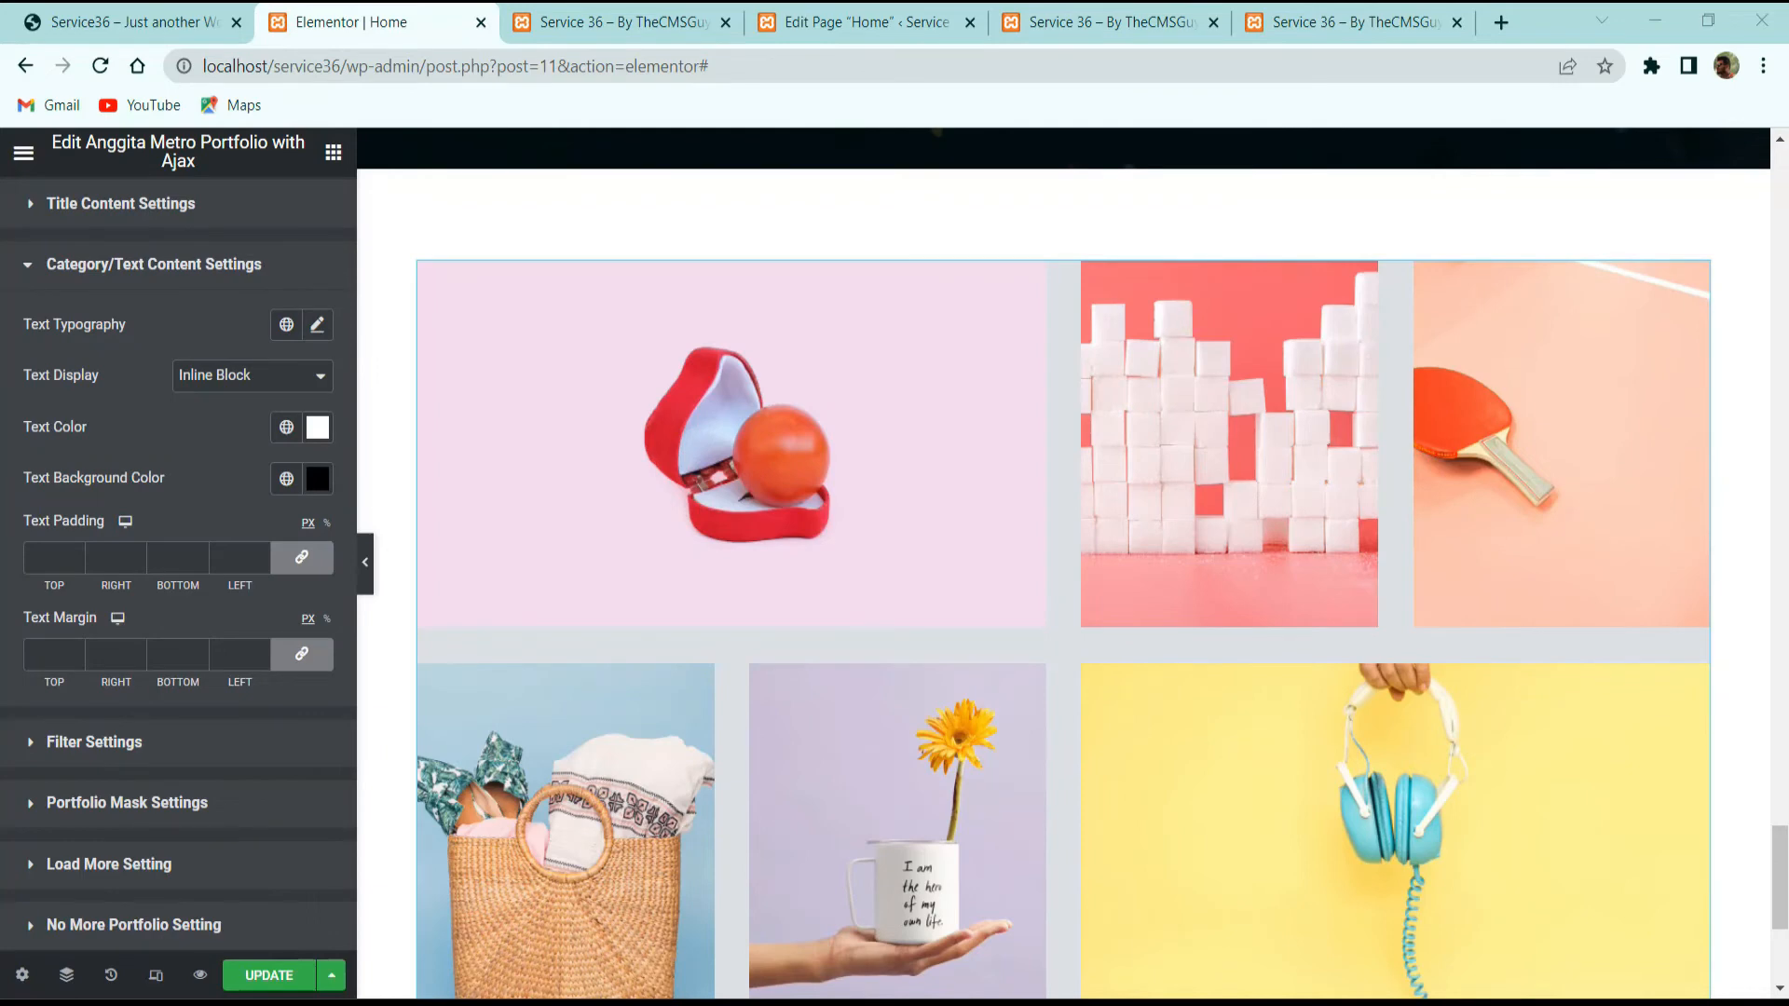
left_click(139, 802)
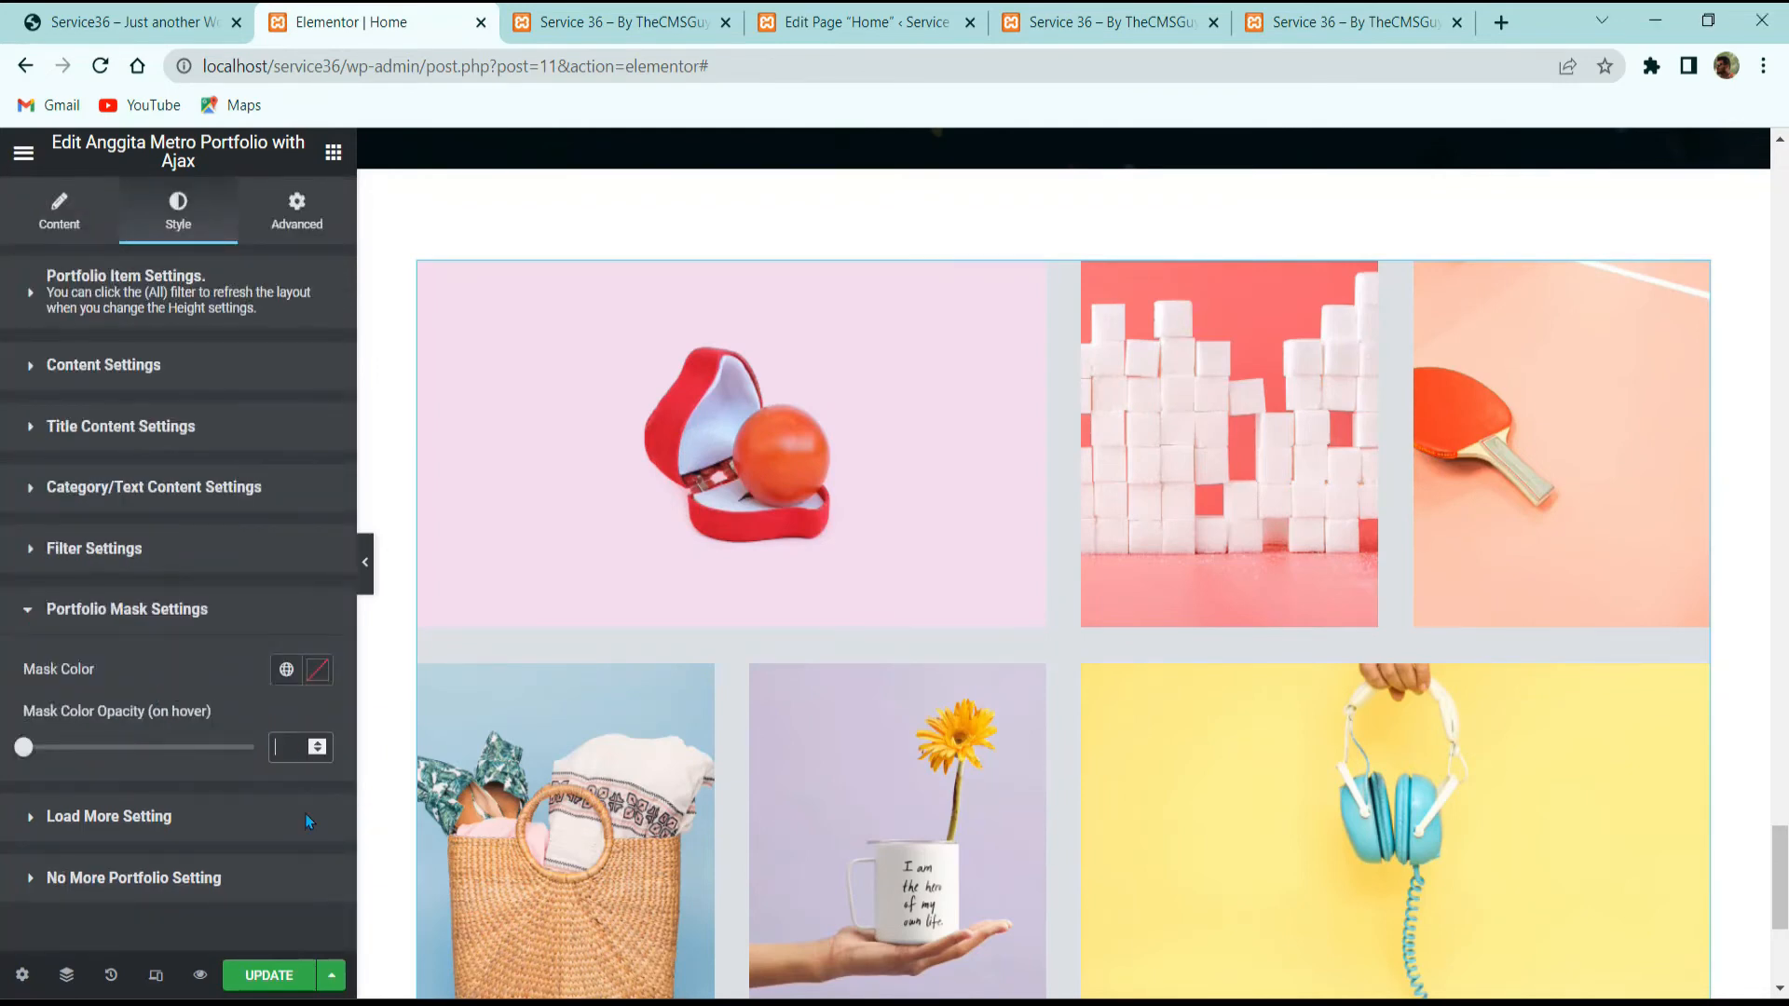
Step: Set Mask Color Opacity on hover to 0.8, then expand Load More and No More Portfolio settings
type("0.8")
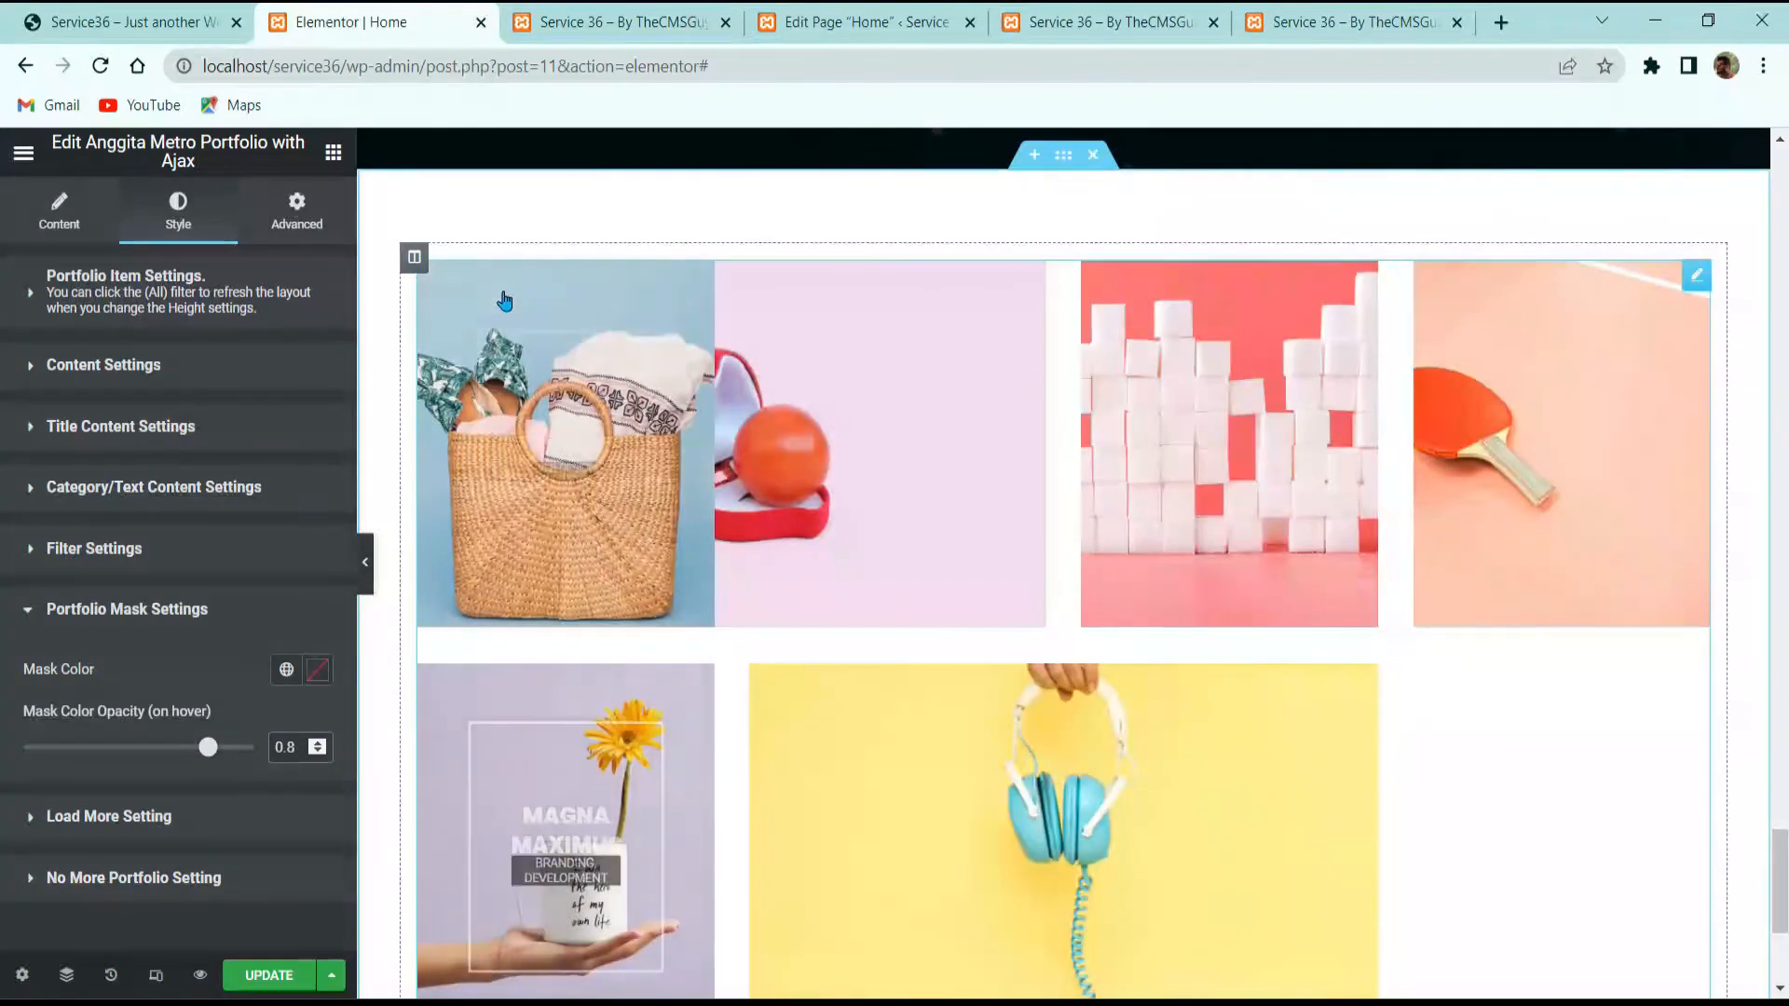
left_click(173, 21)
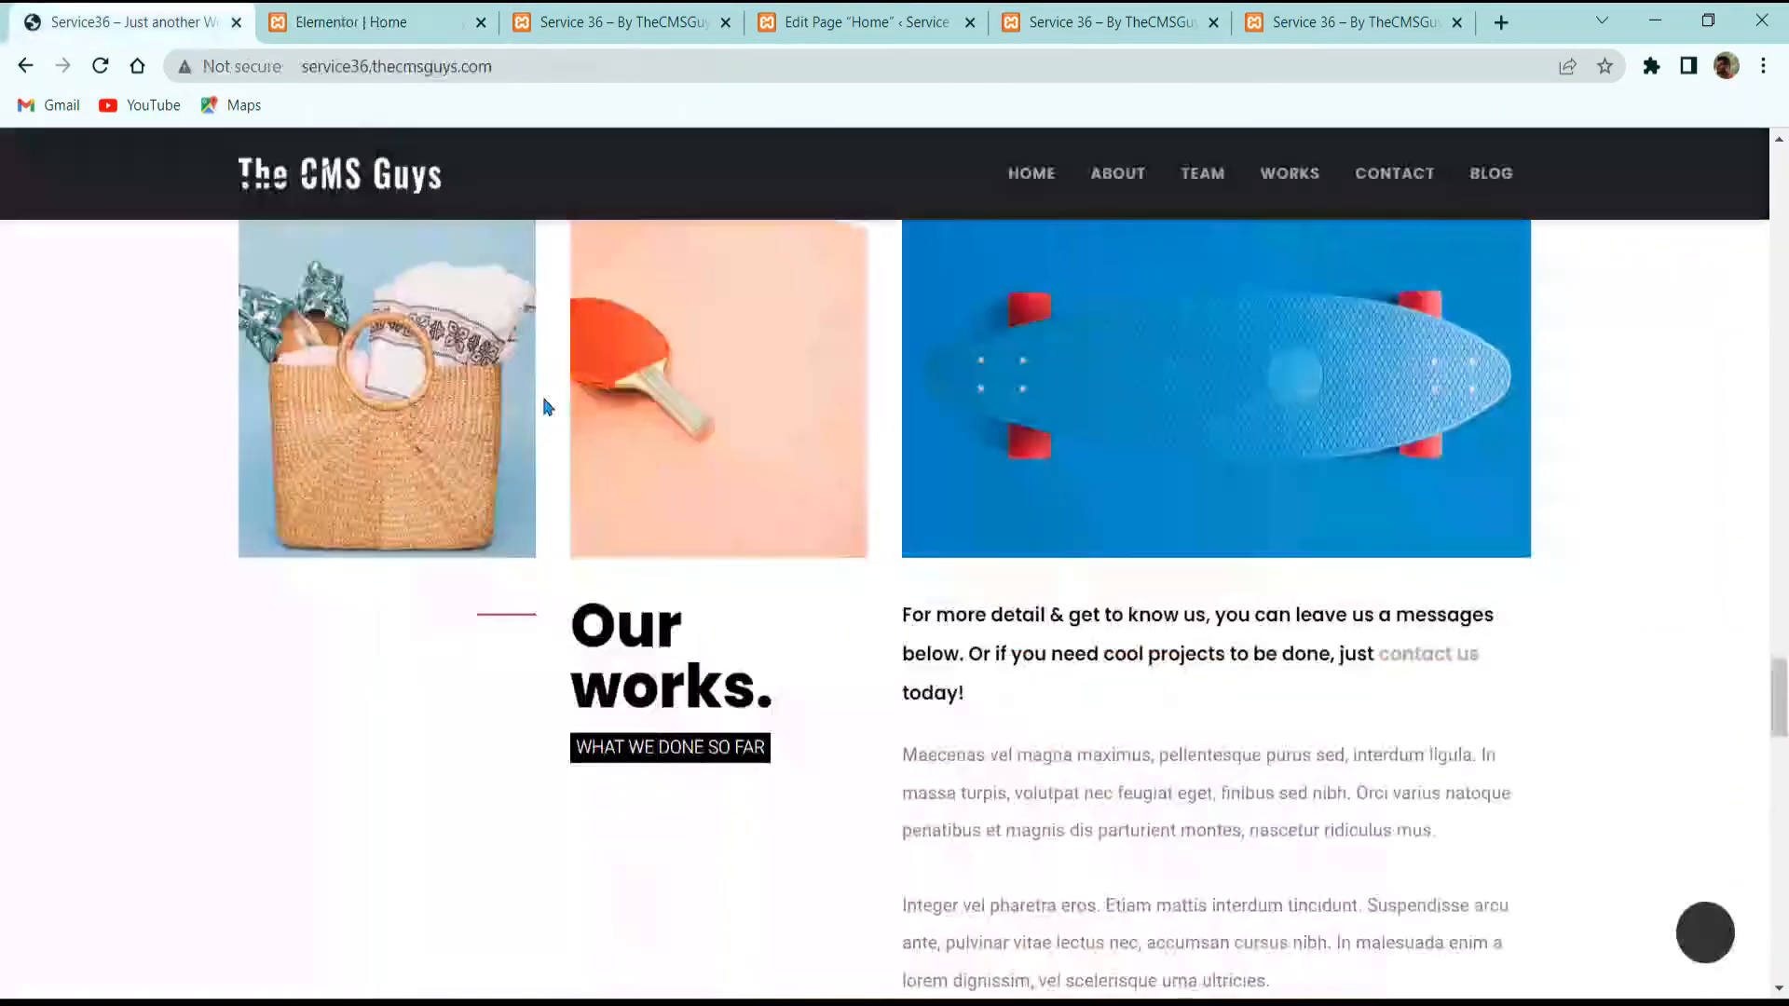
left_click(352, 22)
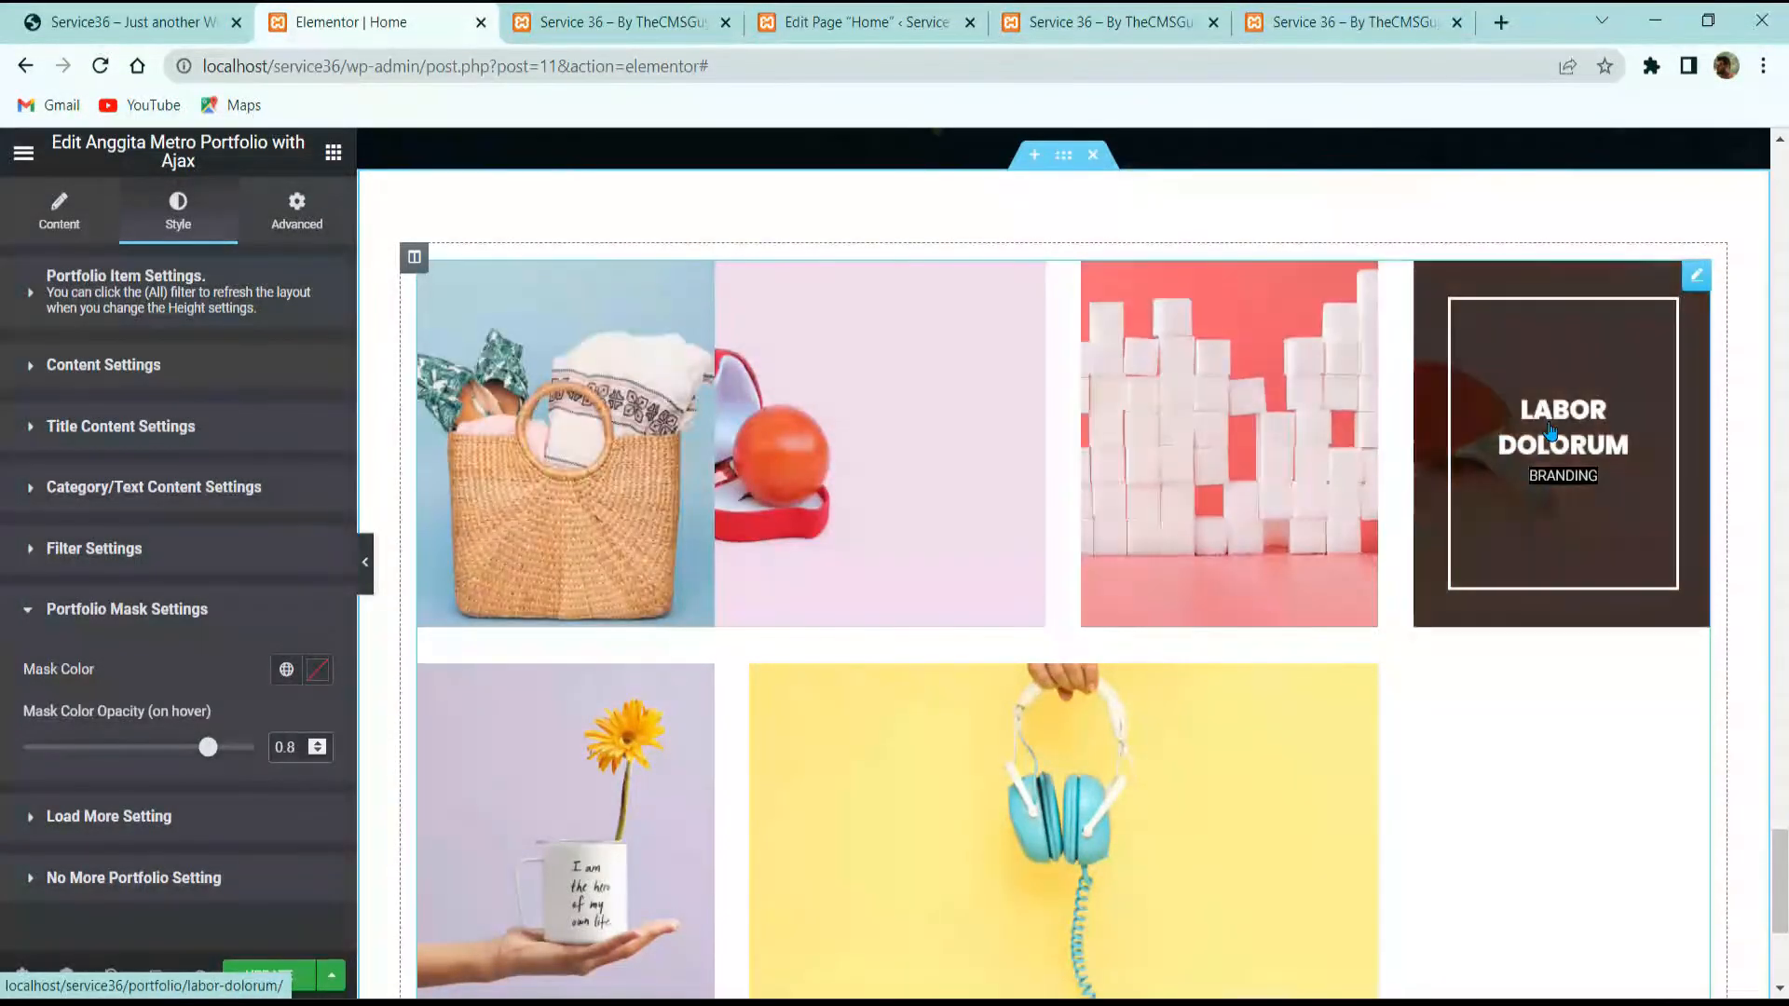
scroll(1550, 430, "down", 3)
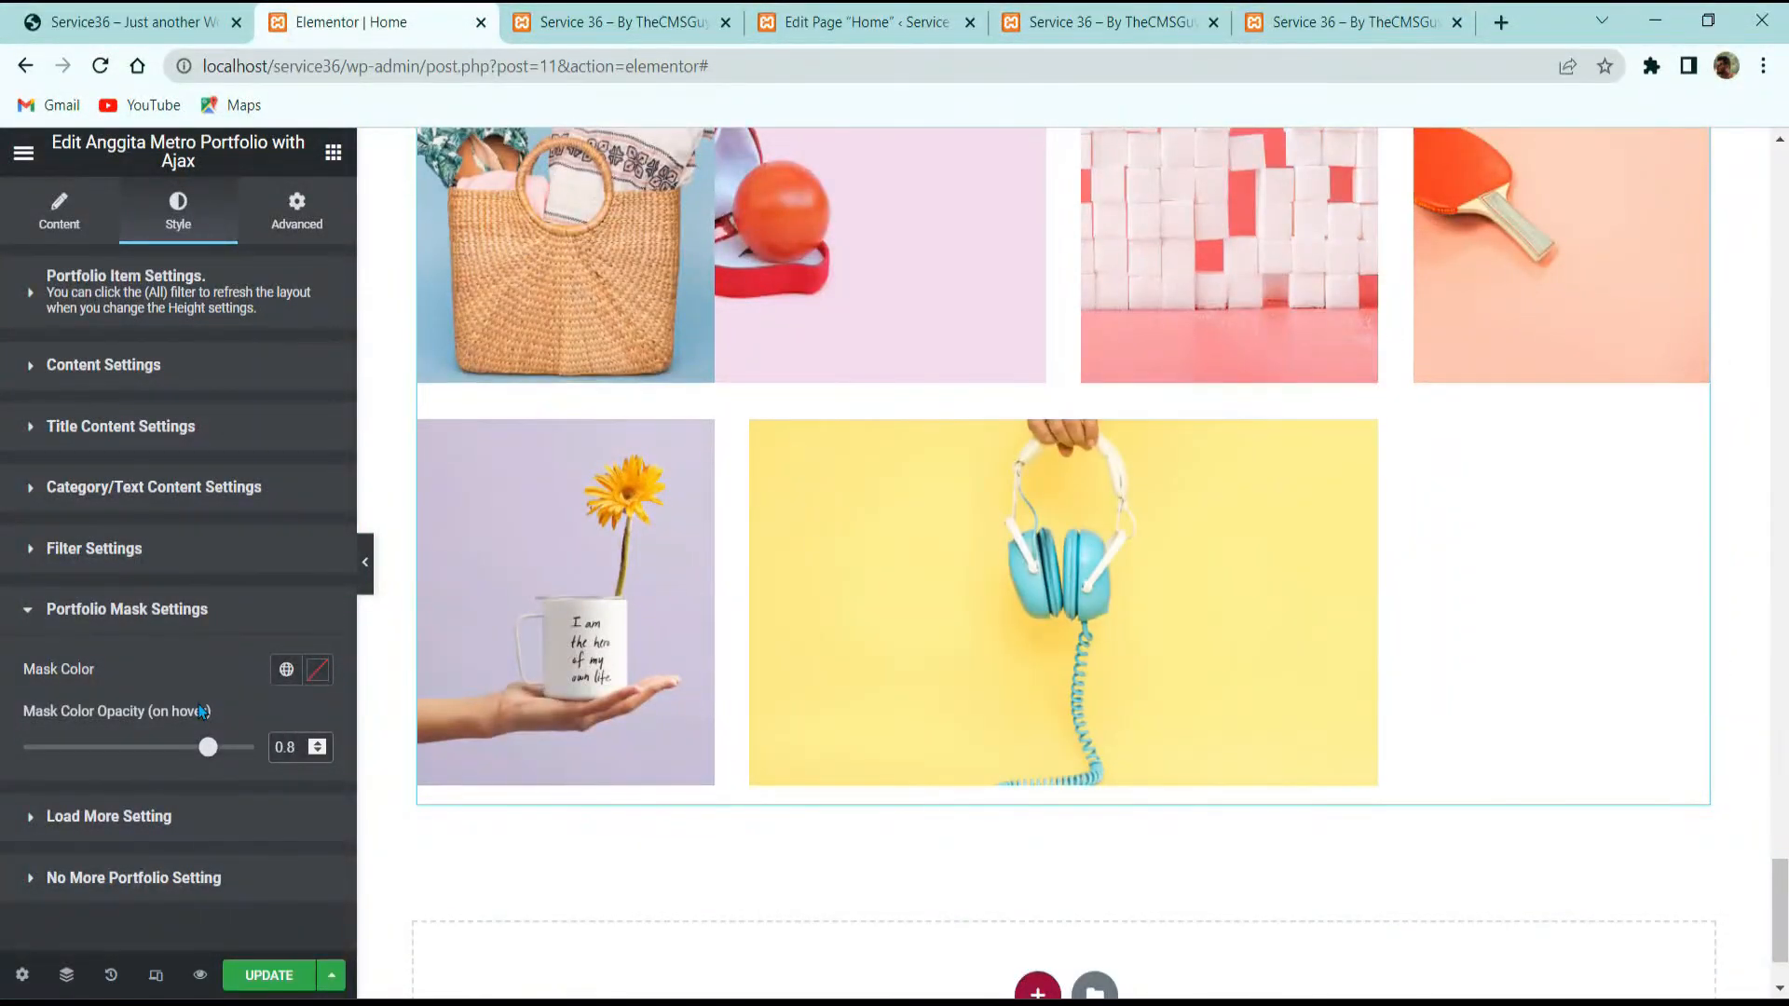
left_click(177, 816)
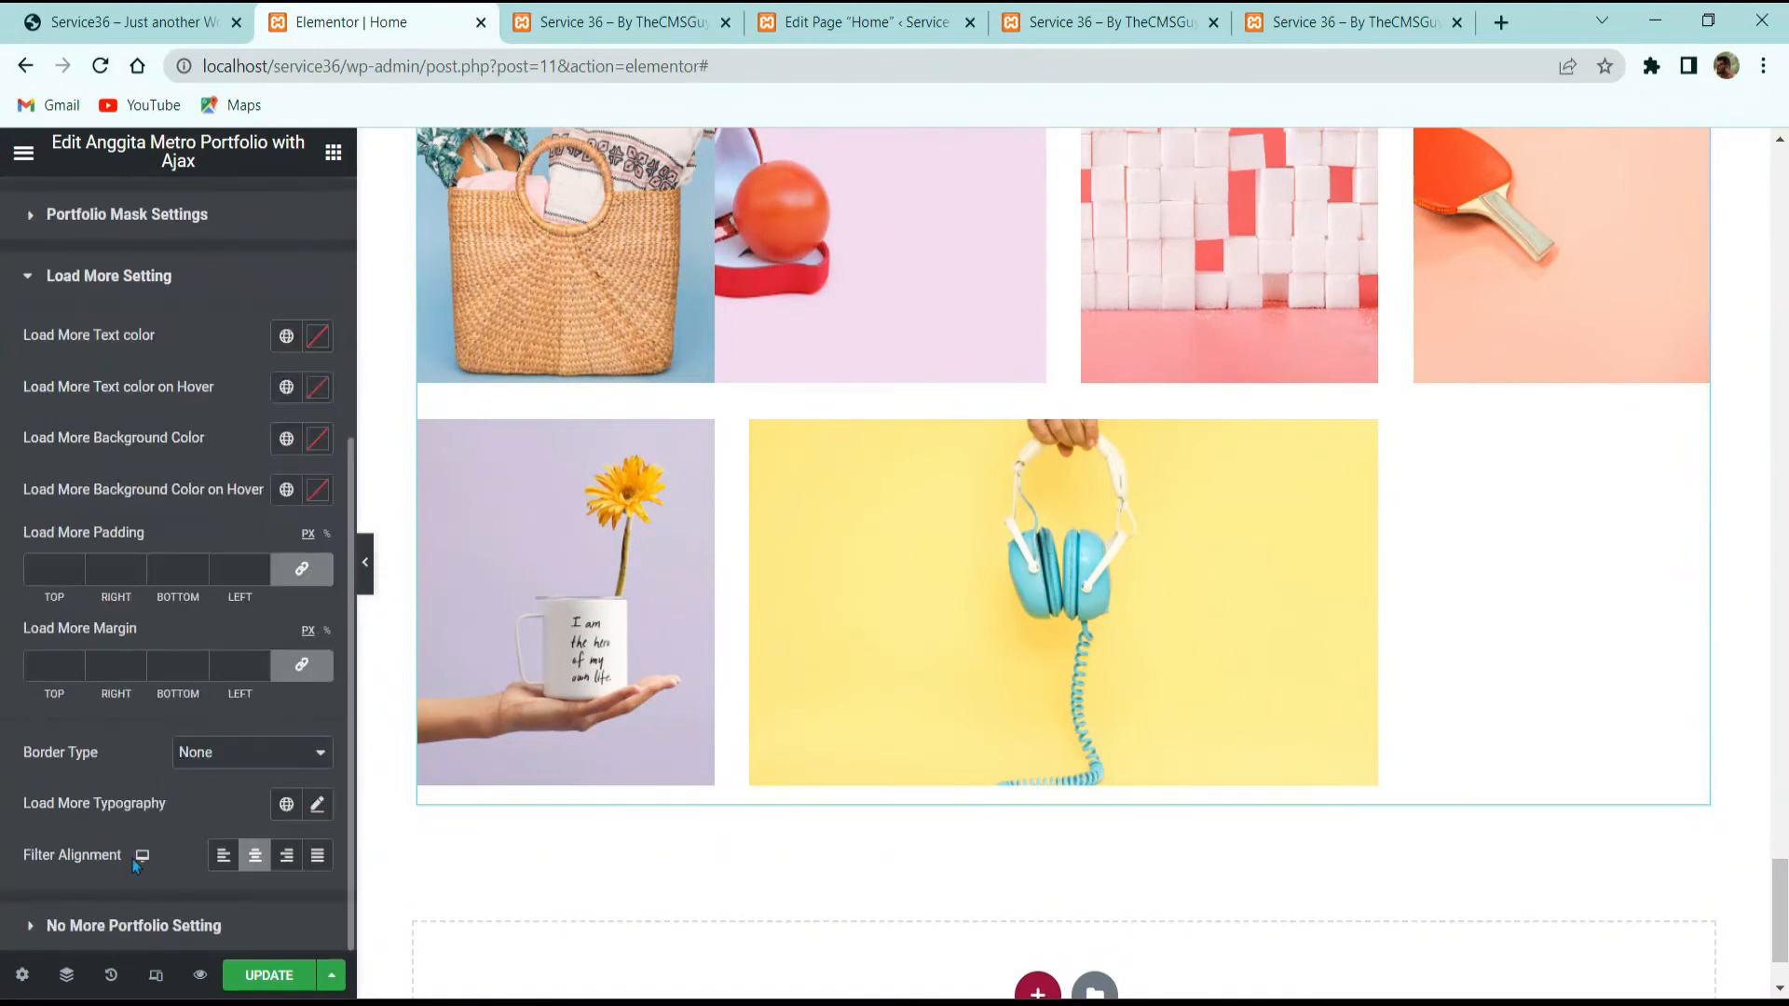
left_click(215, 923)
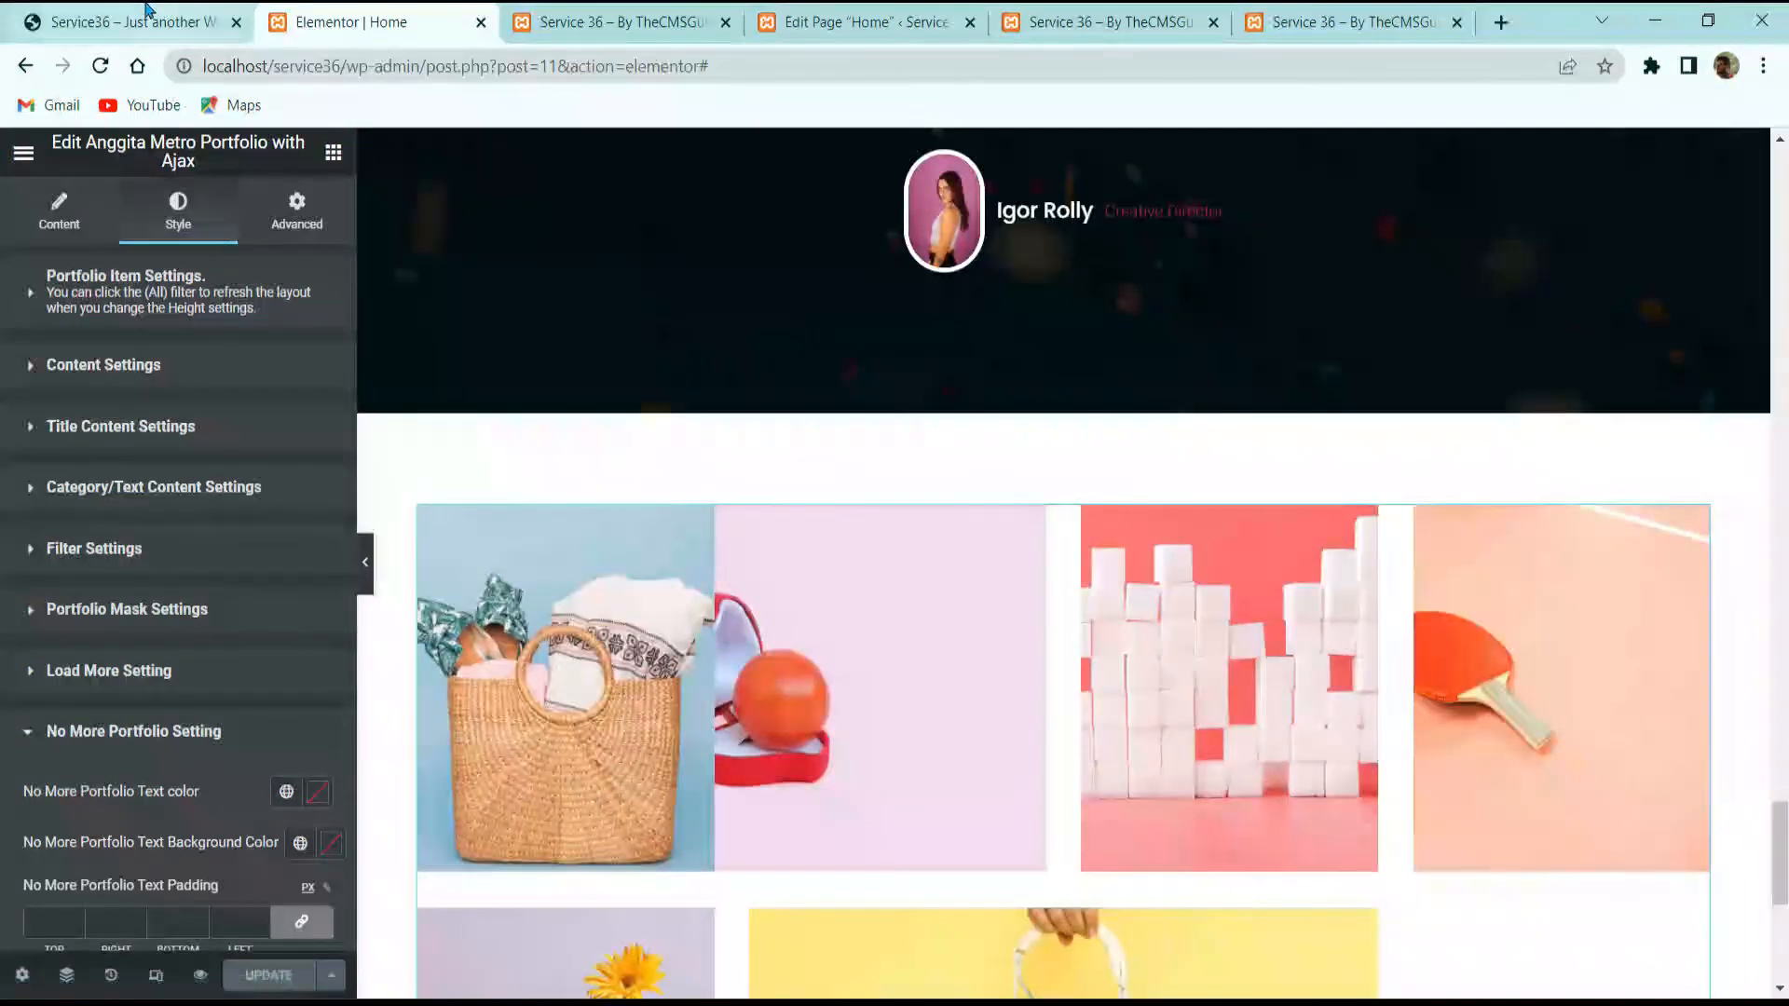
Step: Open the 'Who we really are' section's settings and move it below the portfolio grid
left_click(131, 21)
scroll(779, 670, "down", 5)
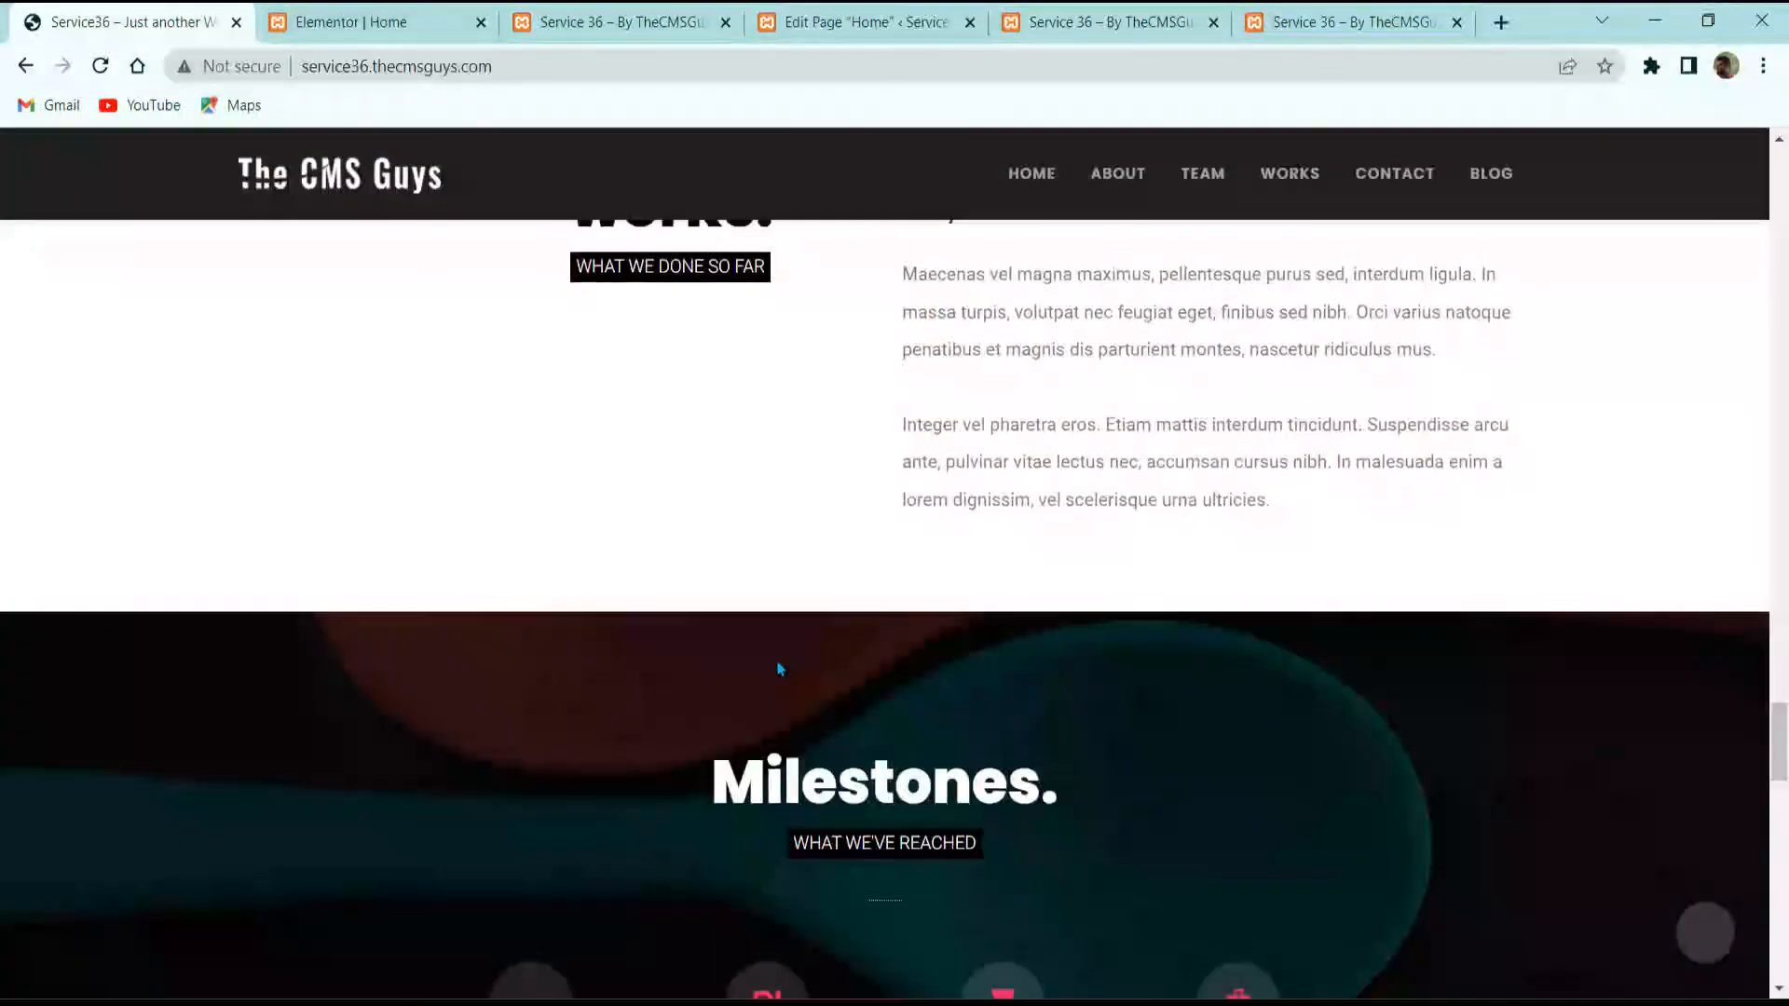
scroll(779, 671, "up", 3)
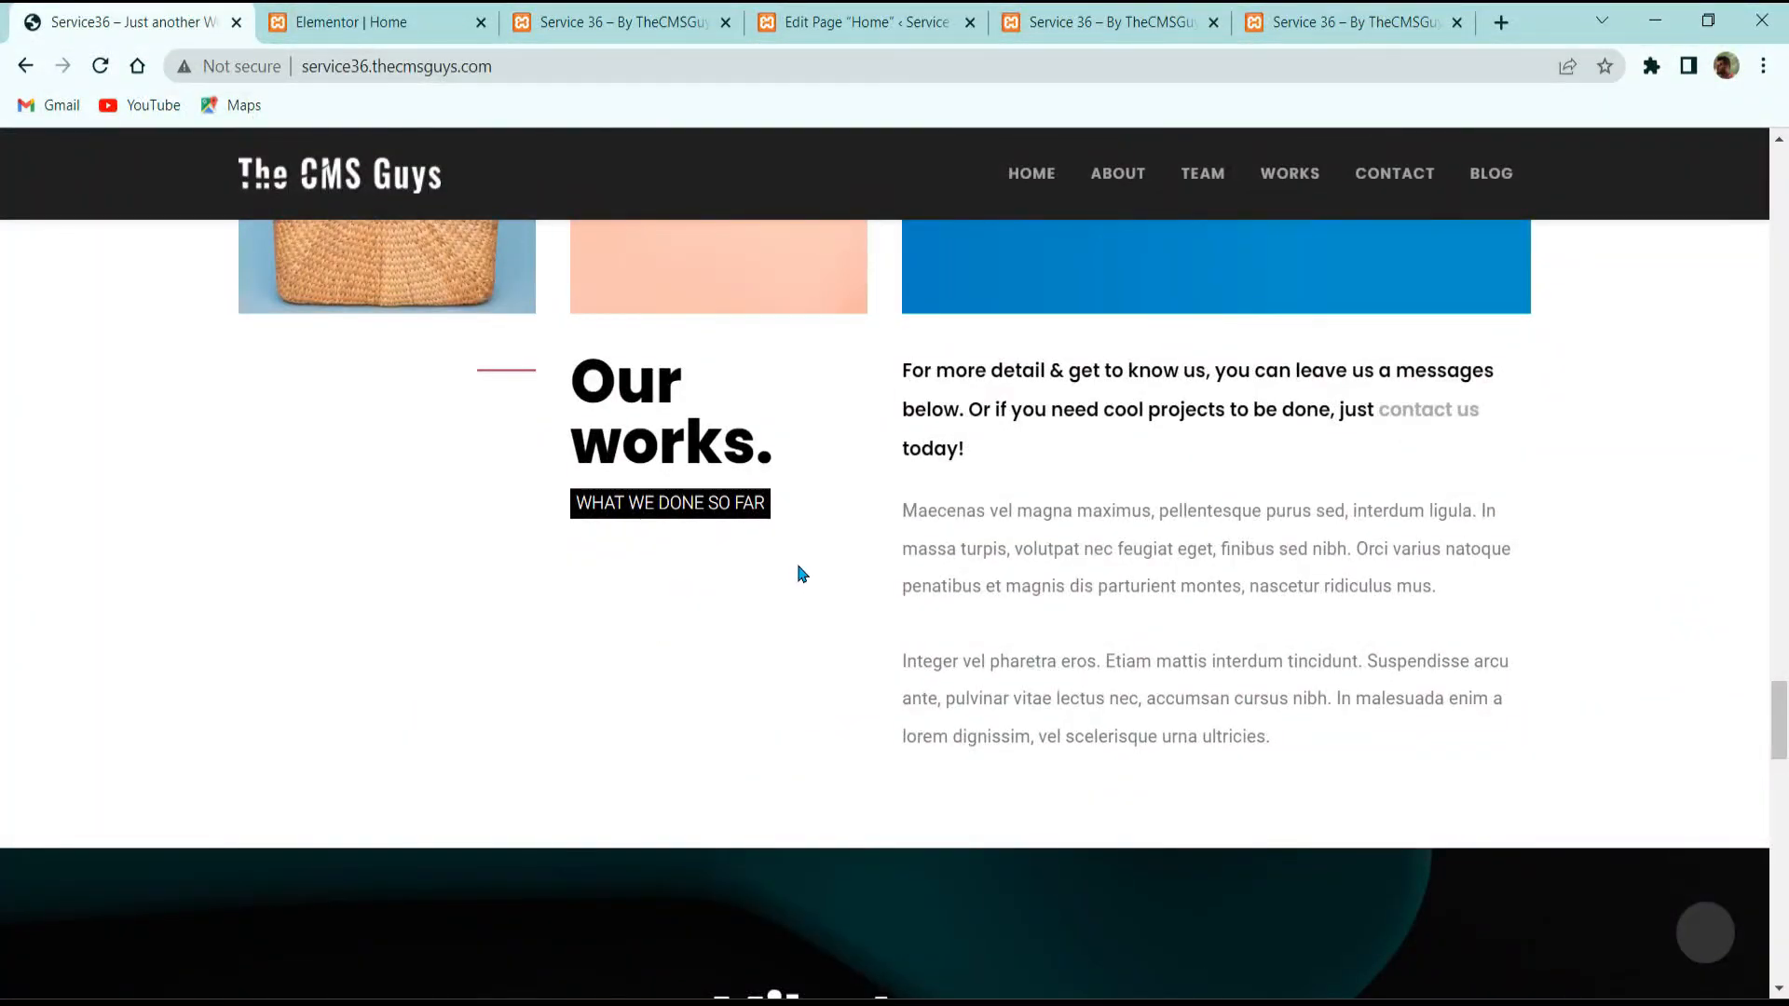
left_click(371, 7)
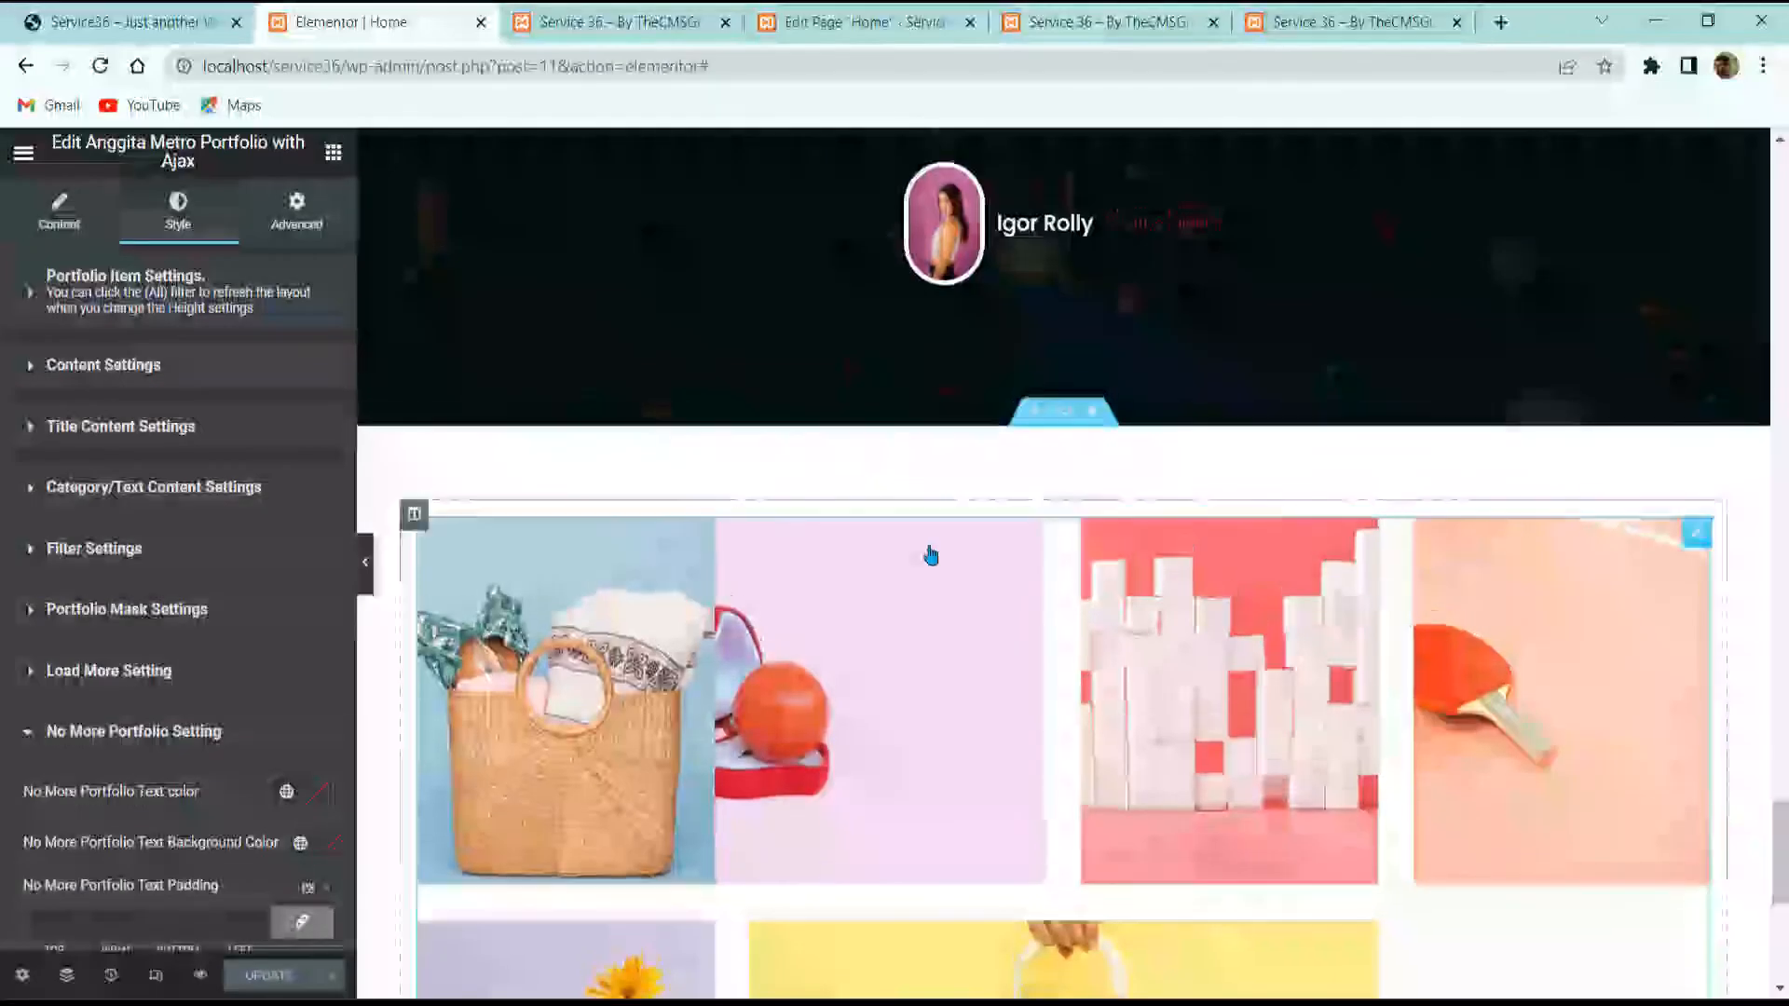
scroll(926, 550, "up", 10)
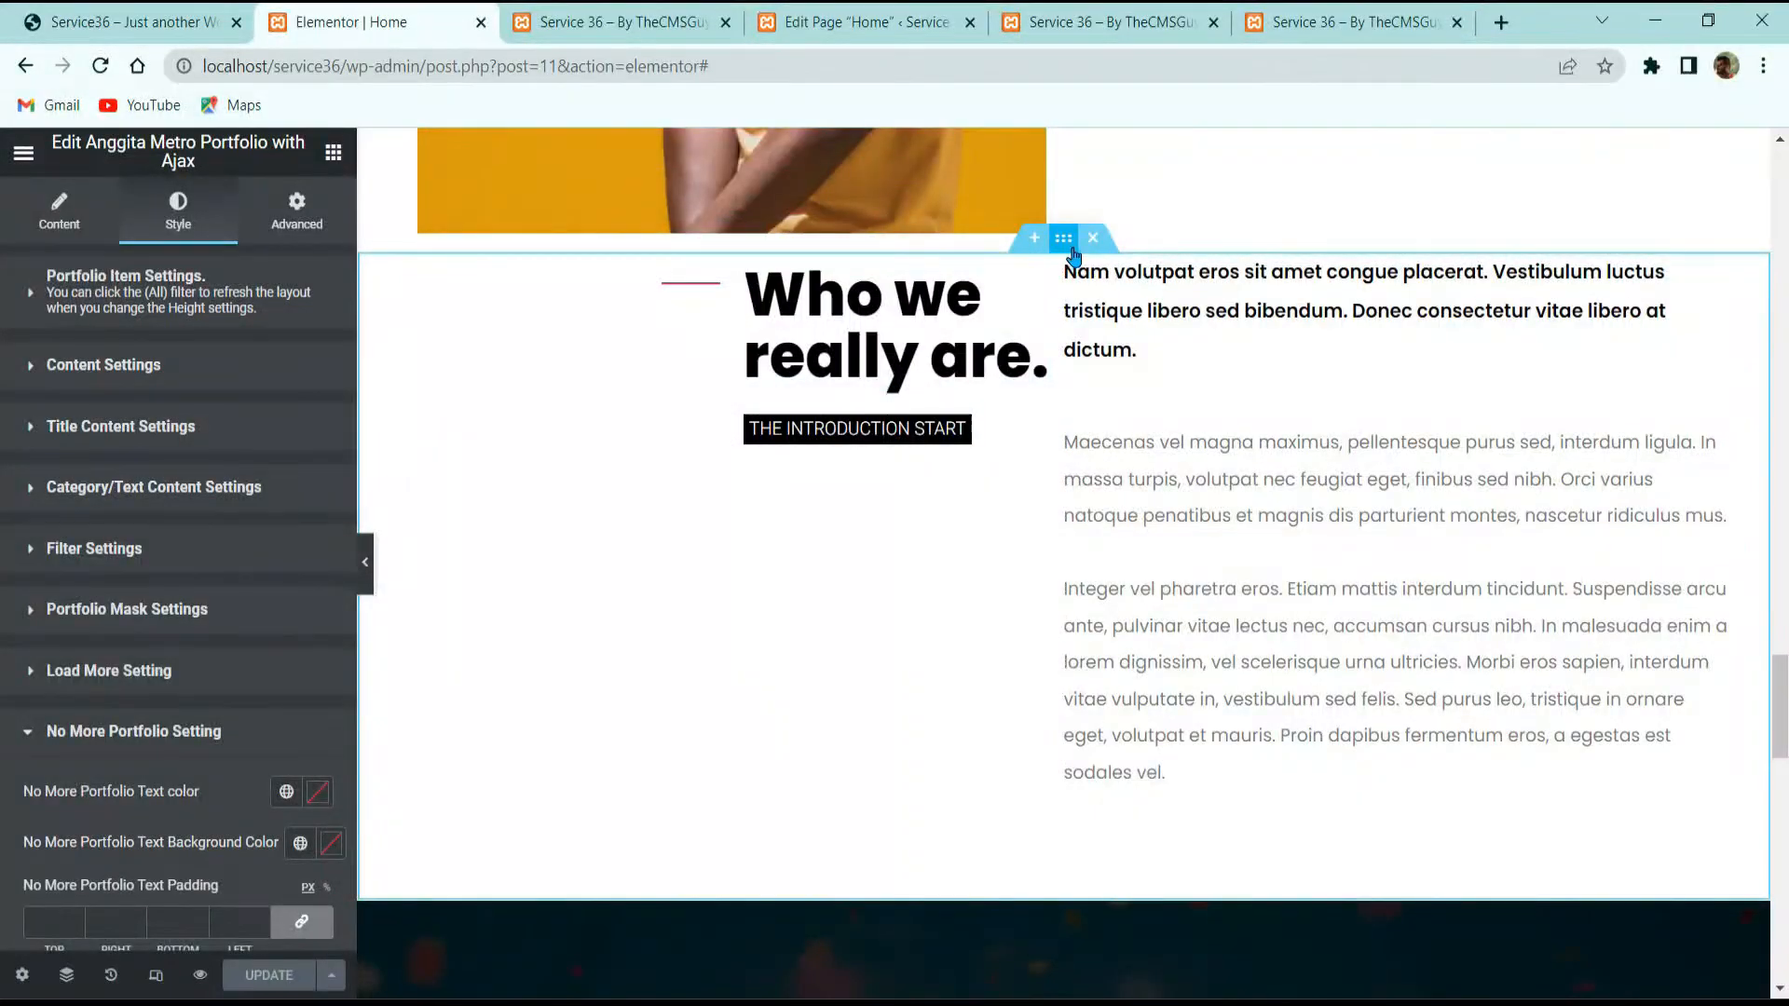
right_click(1072, 249)
left_click(1085, 270)
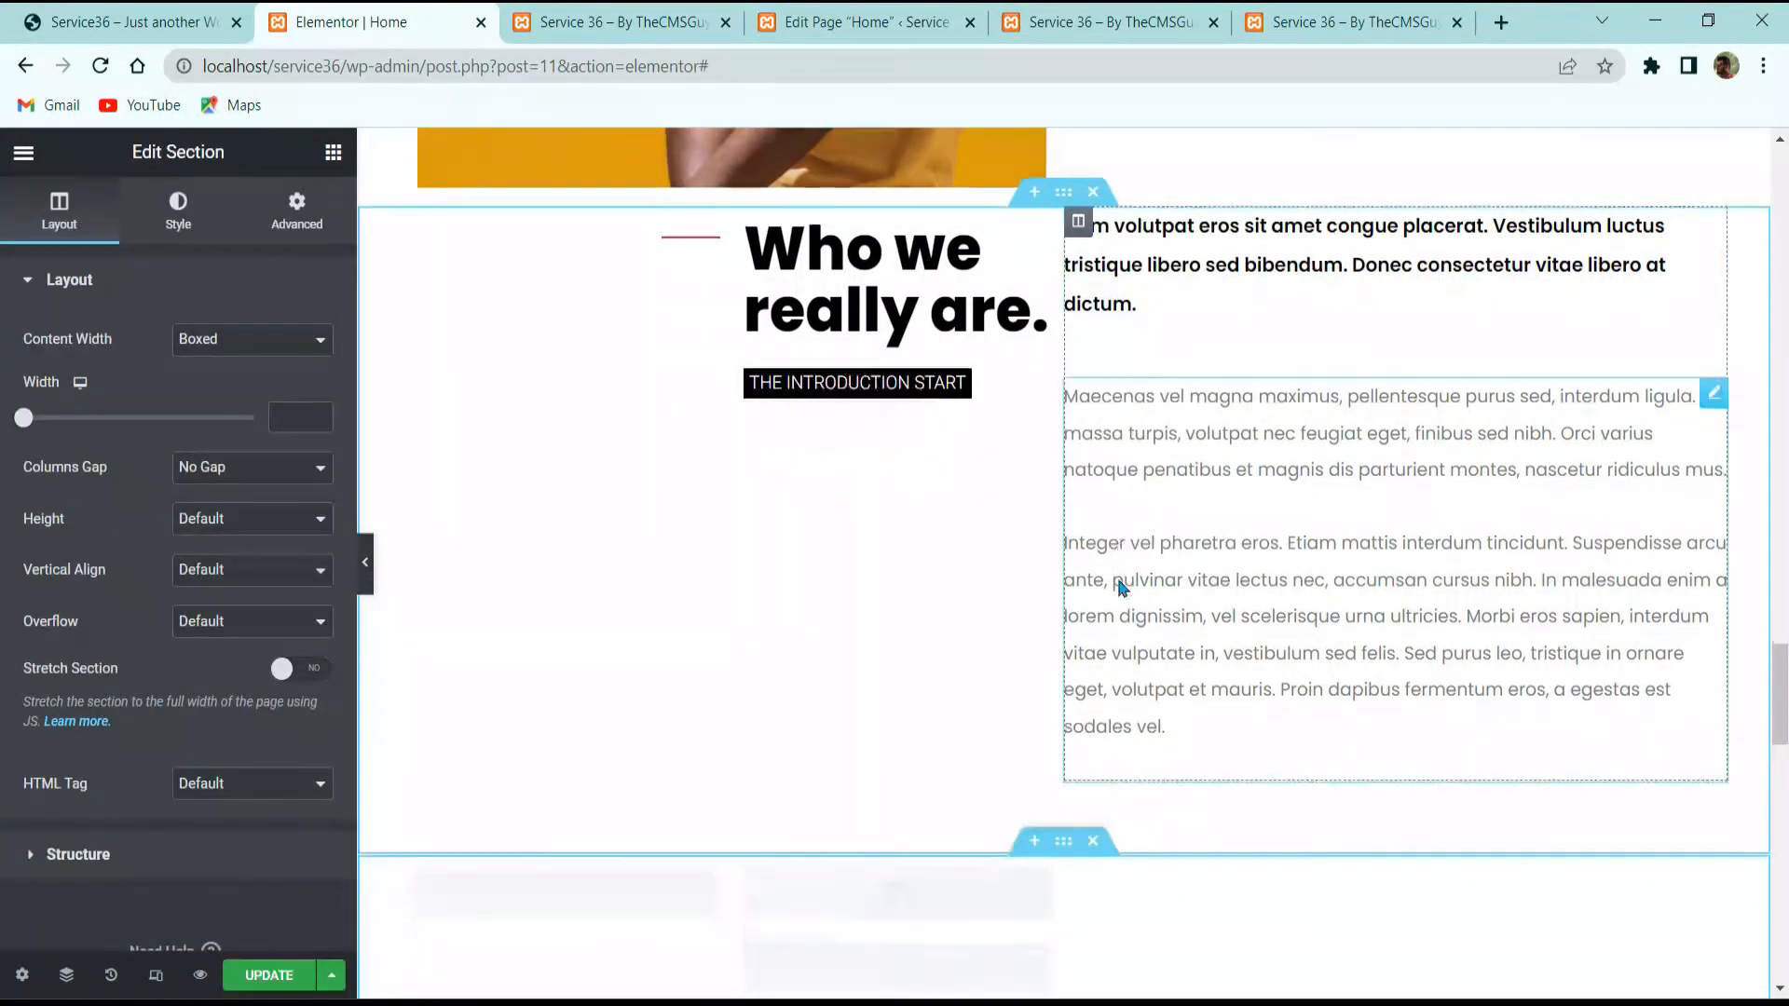
scroll(1118, 586, "up", 2)
left_click_drag(1063, 410, 1202, 555)
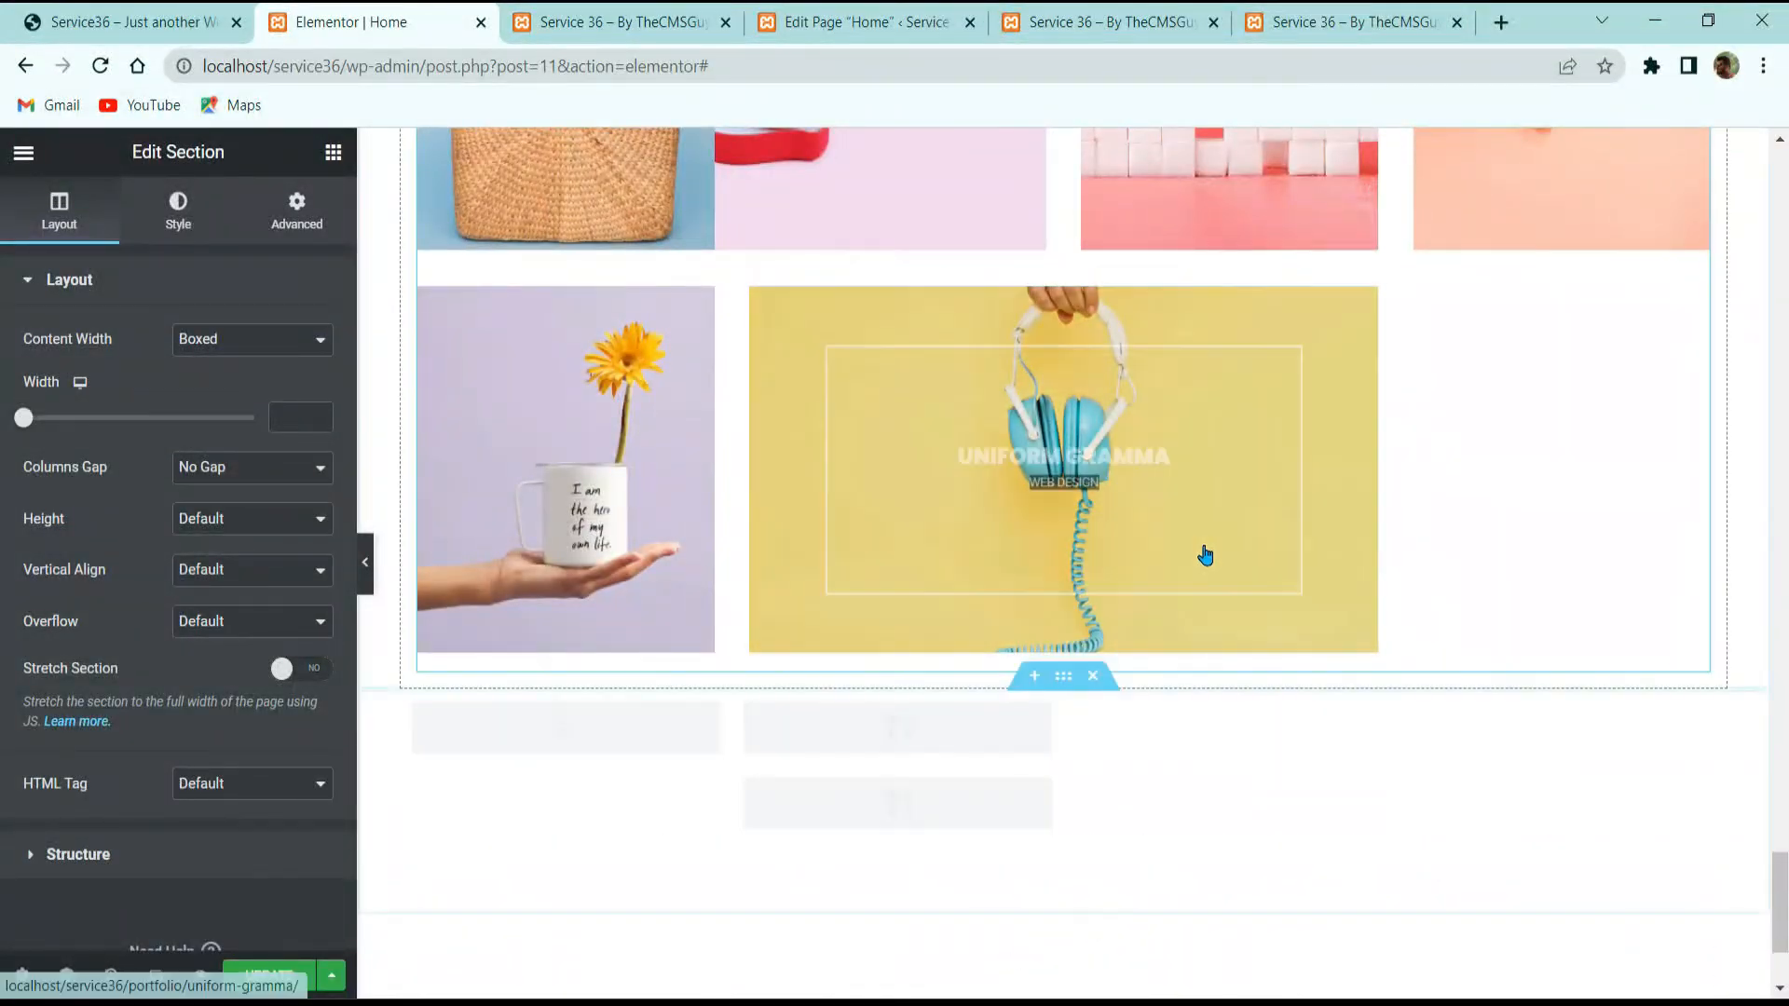
scroll(1136, 634, "down", 3)
scroll(1073, 456, "up", 9)
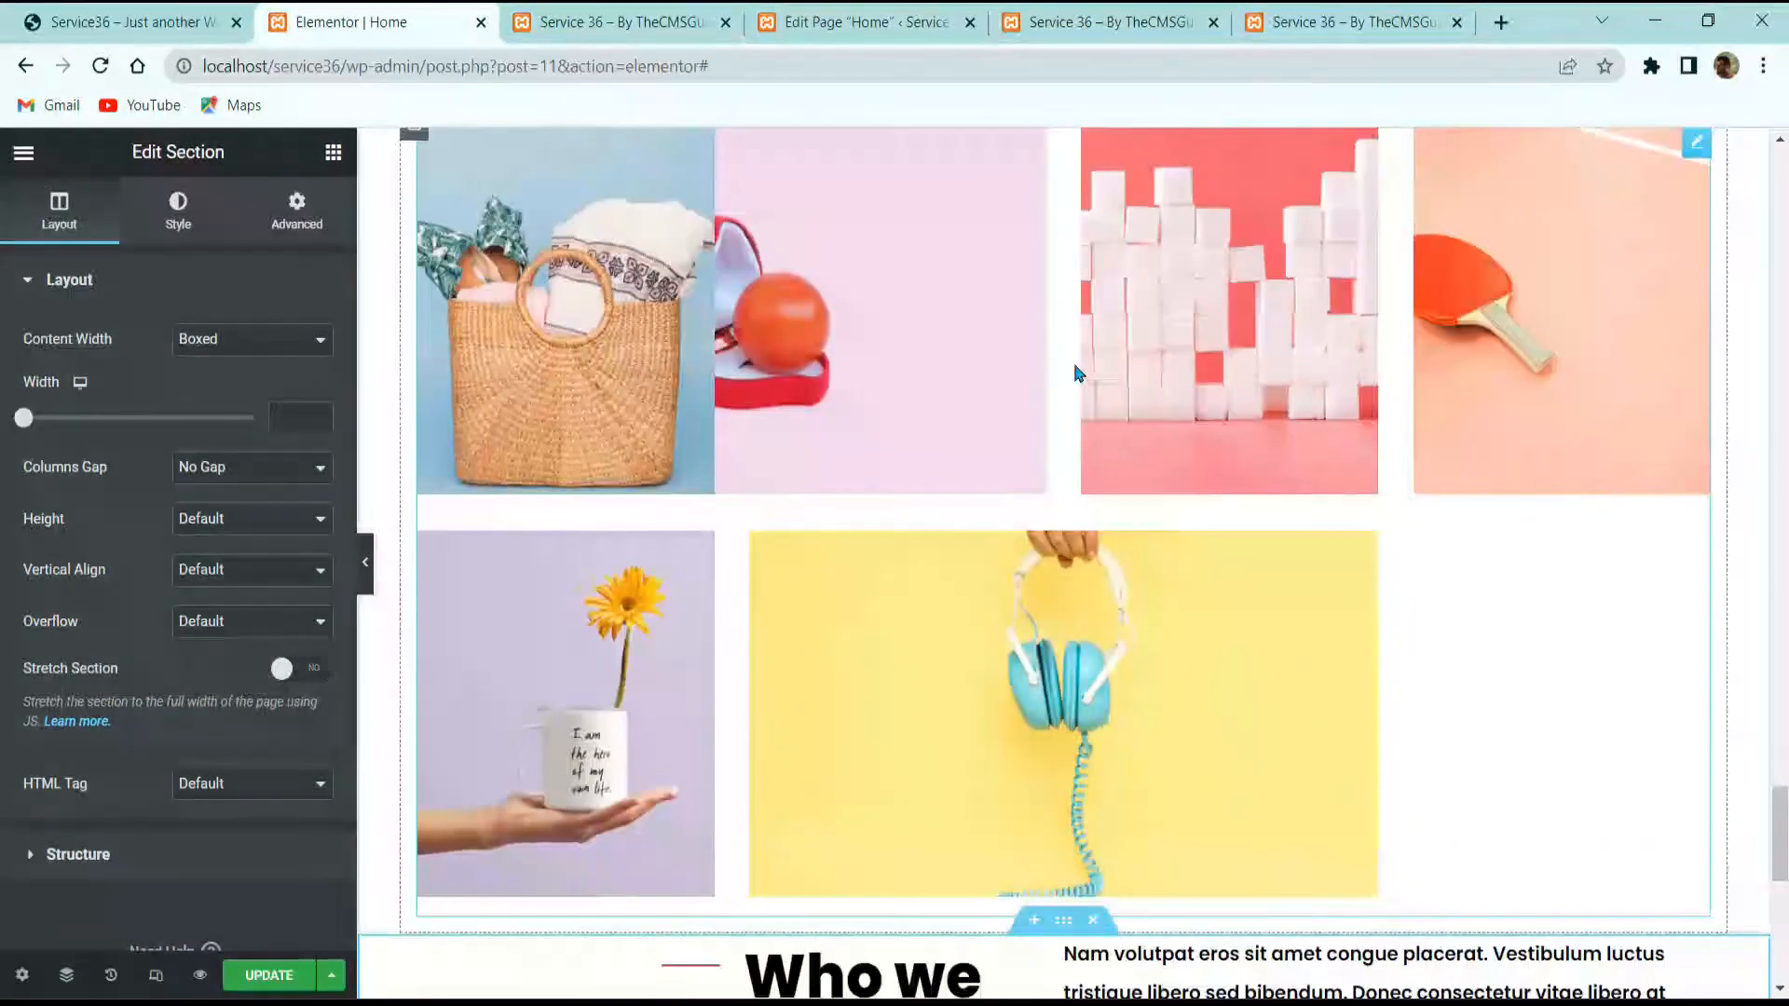
Step: Compare with the reference site, then scroll the Home editor back to the gallery and intro
left_click(131, 22)
scroll(892, 587, "up", 3)
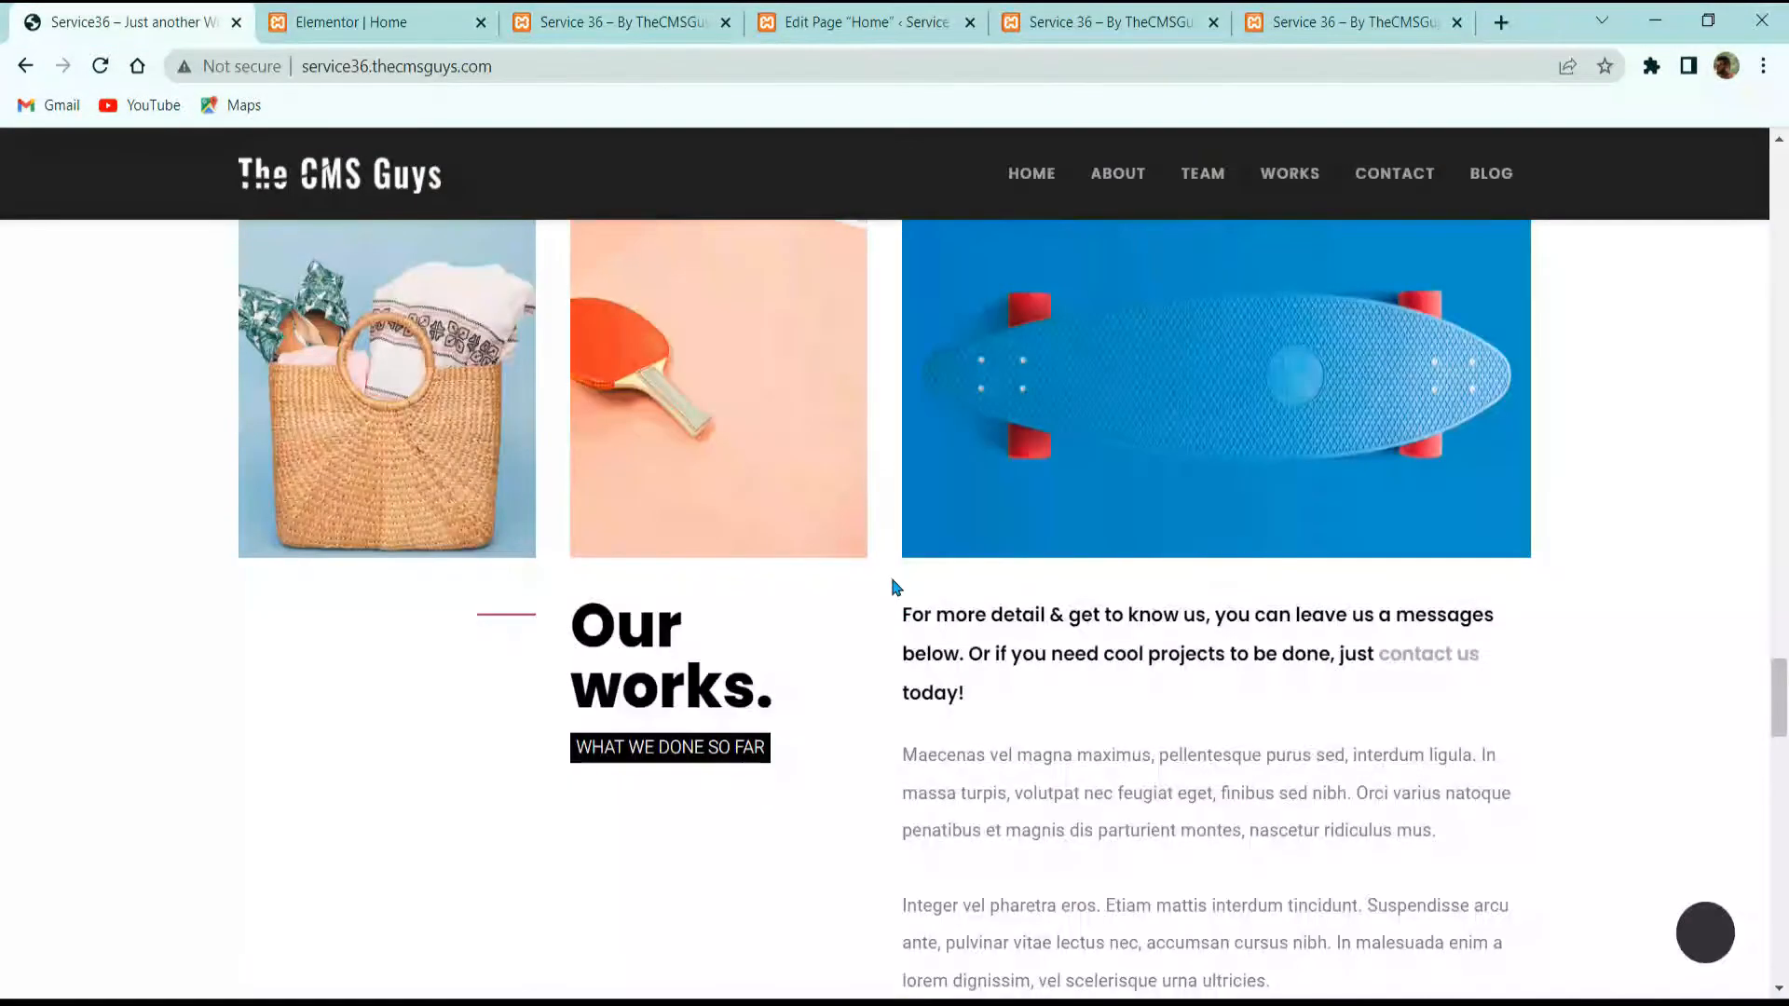
left_click(420, 22)
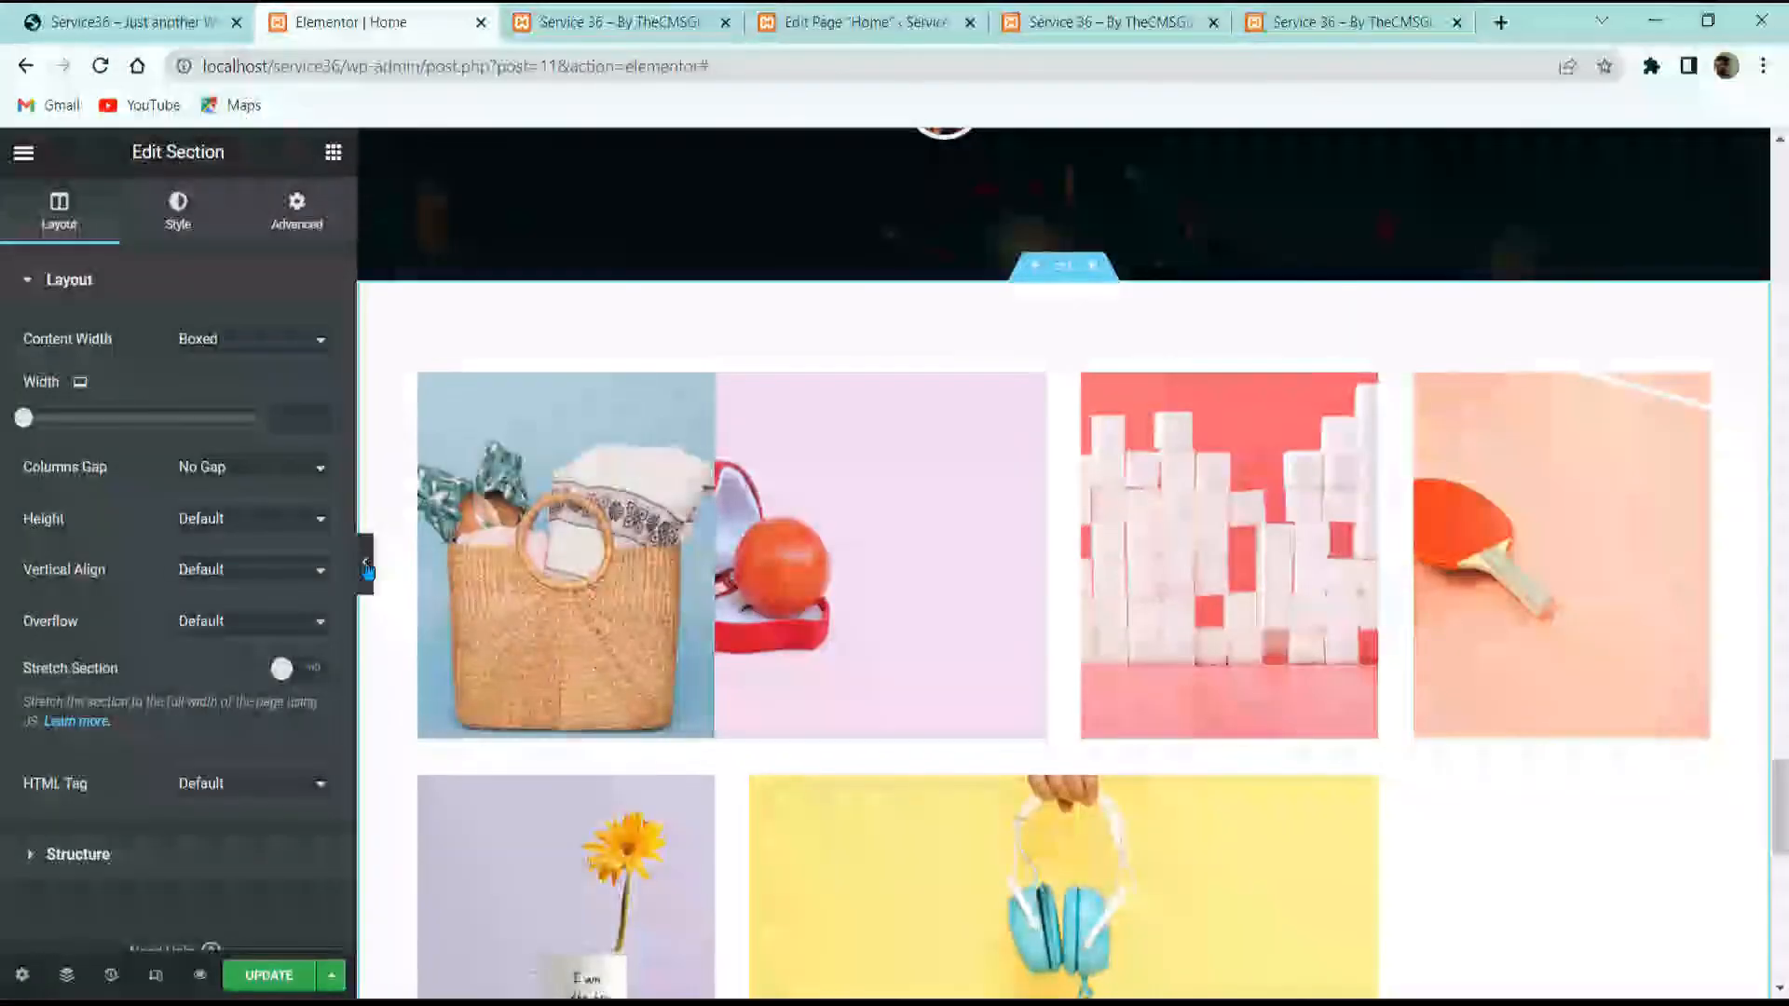
scroll(597, 573, "down", 4)
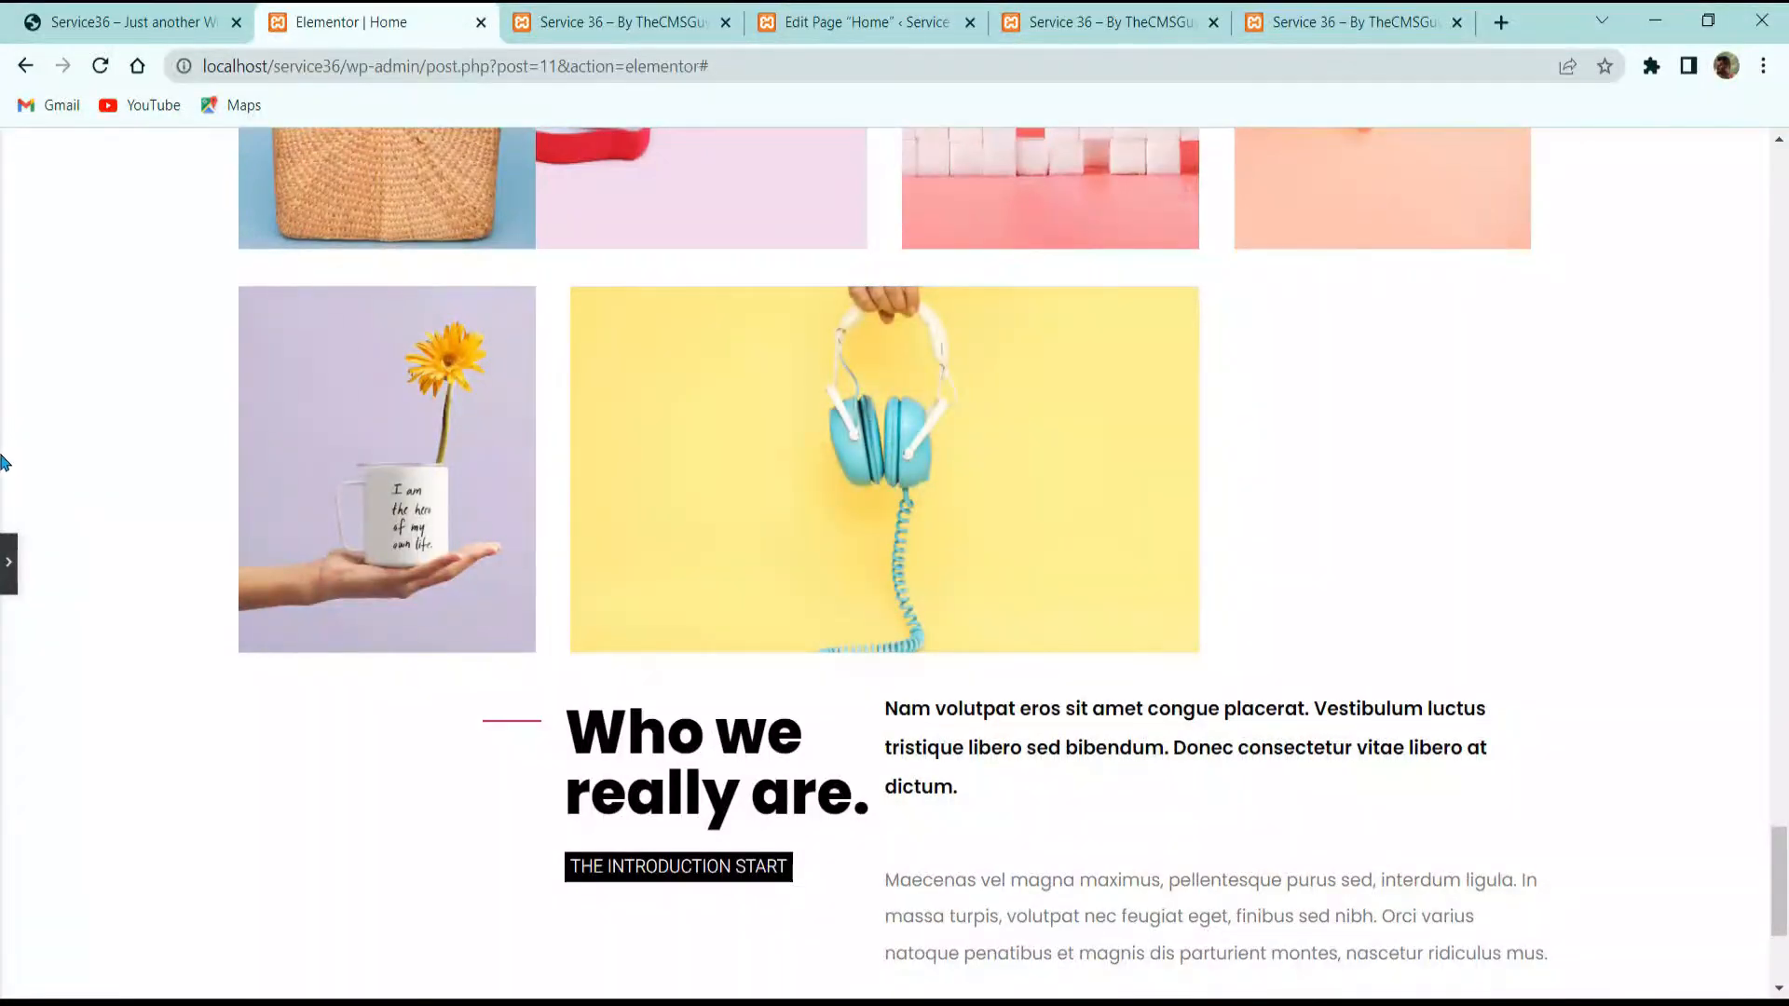
left_click(14, 570)
key("ctrl+shift+Tab")
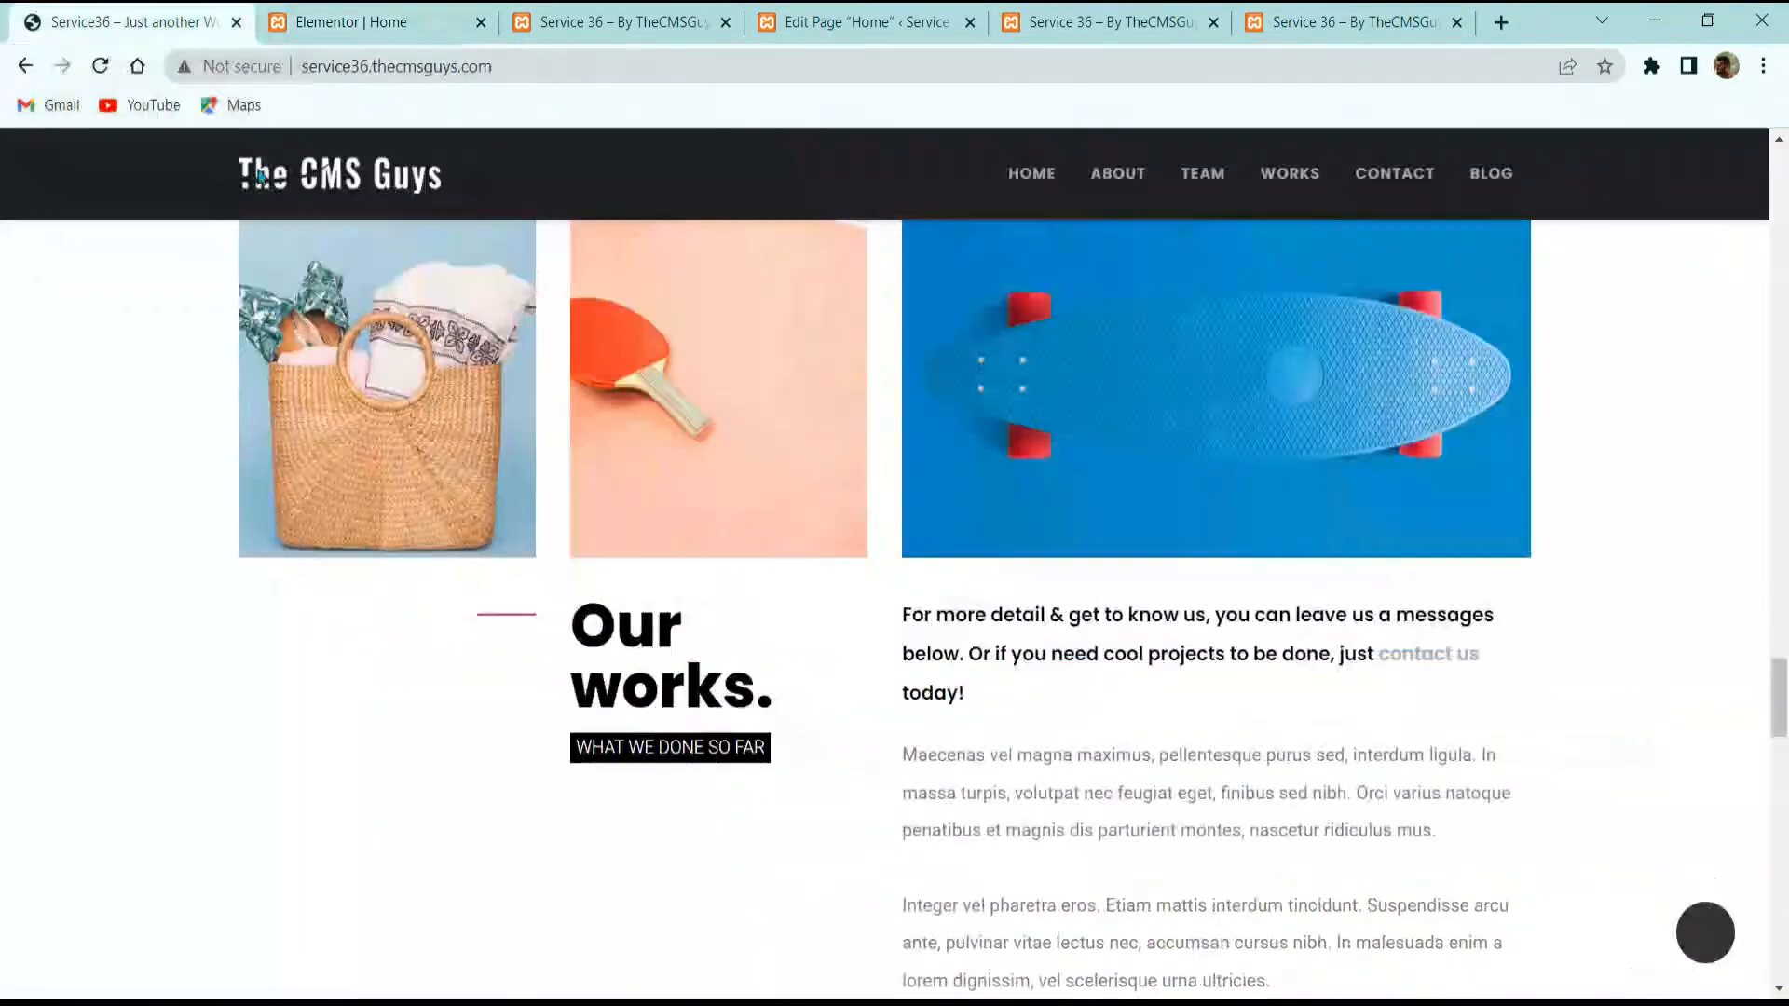
scroll(876, 567, "down", 4)
scroll(876, 566, "down", 4)
scroll(885, 586, "up", 3)
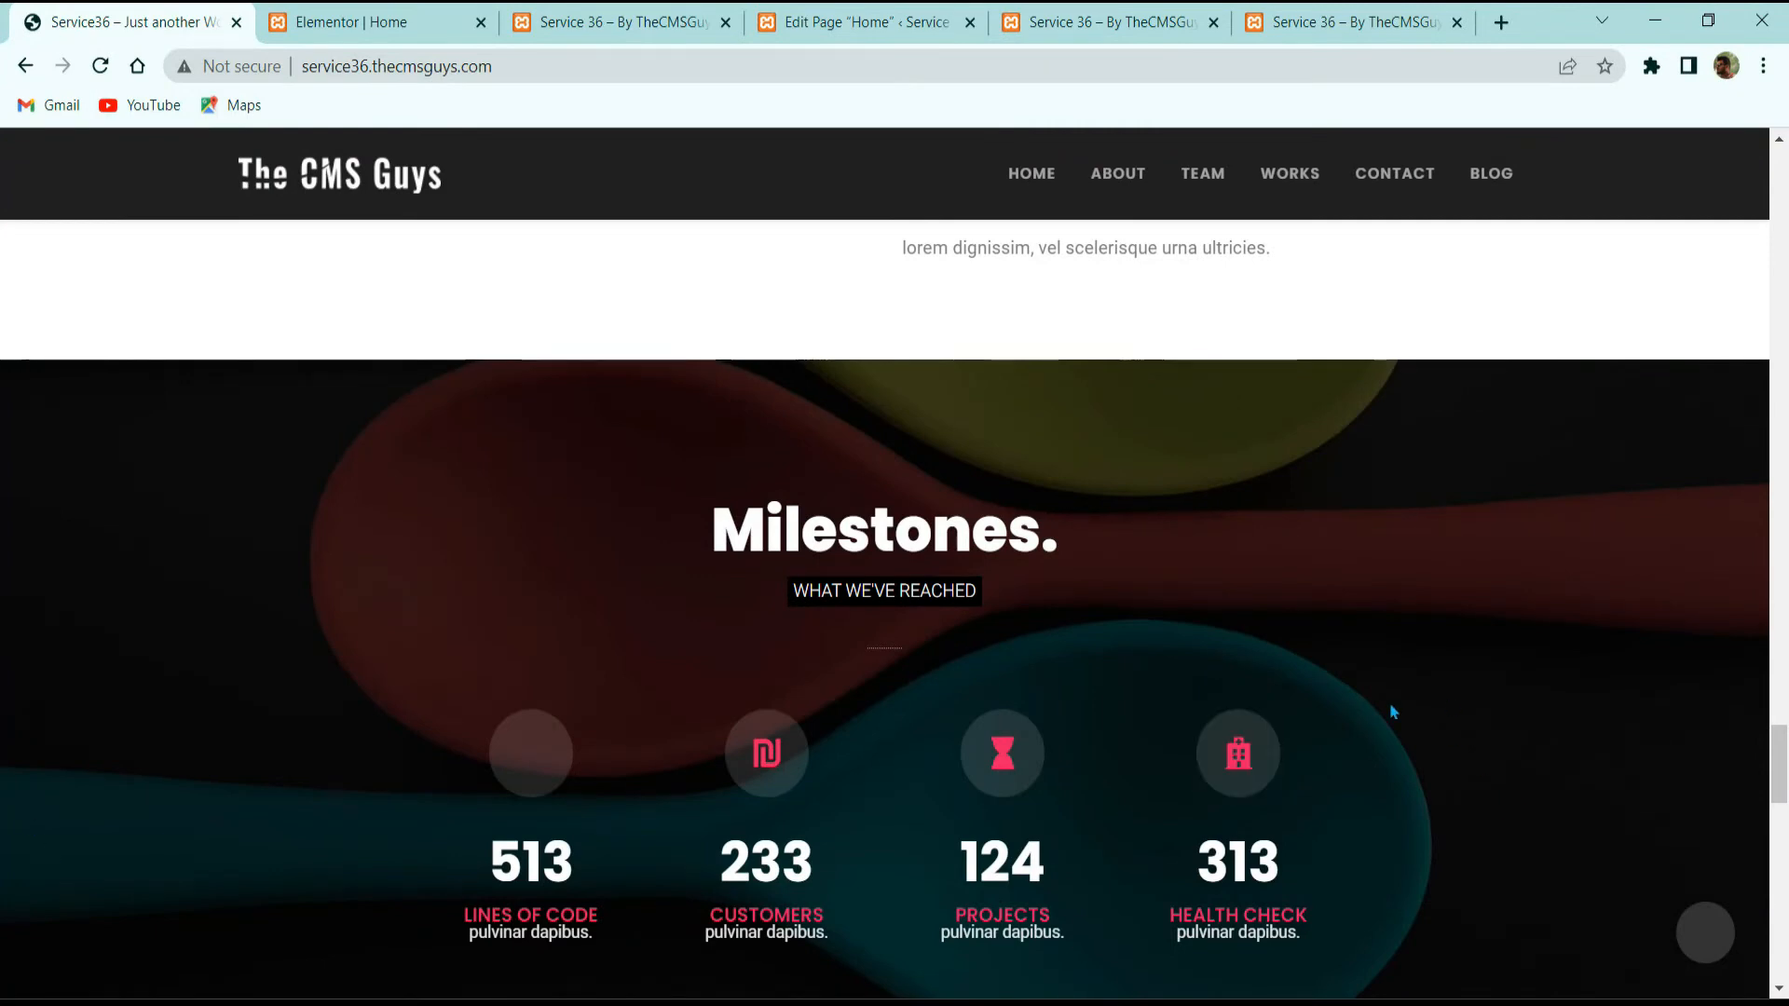
scroll(1127, 667, "down", 2)
scroll(1081, 657, "up", 2)
scroll(1098, 597, "down", 2)
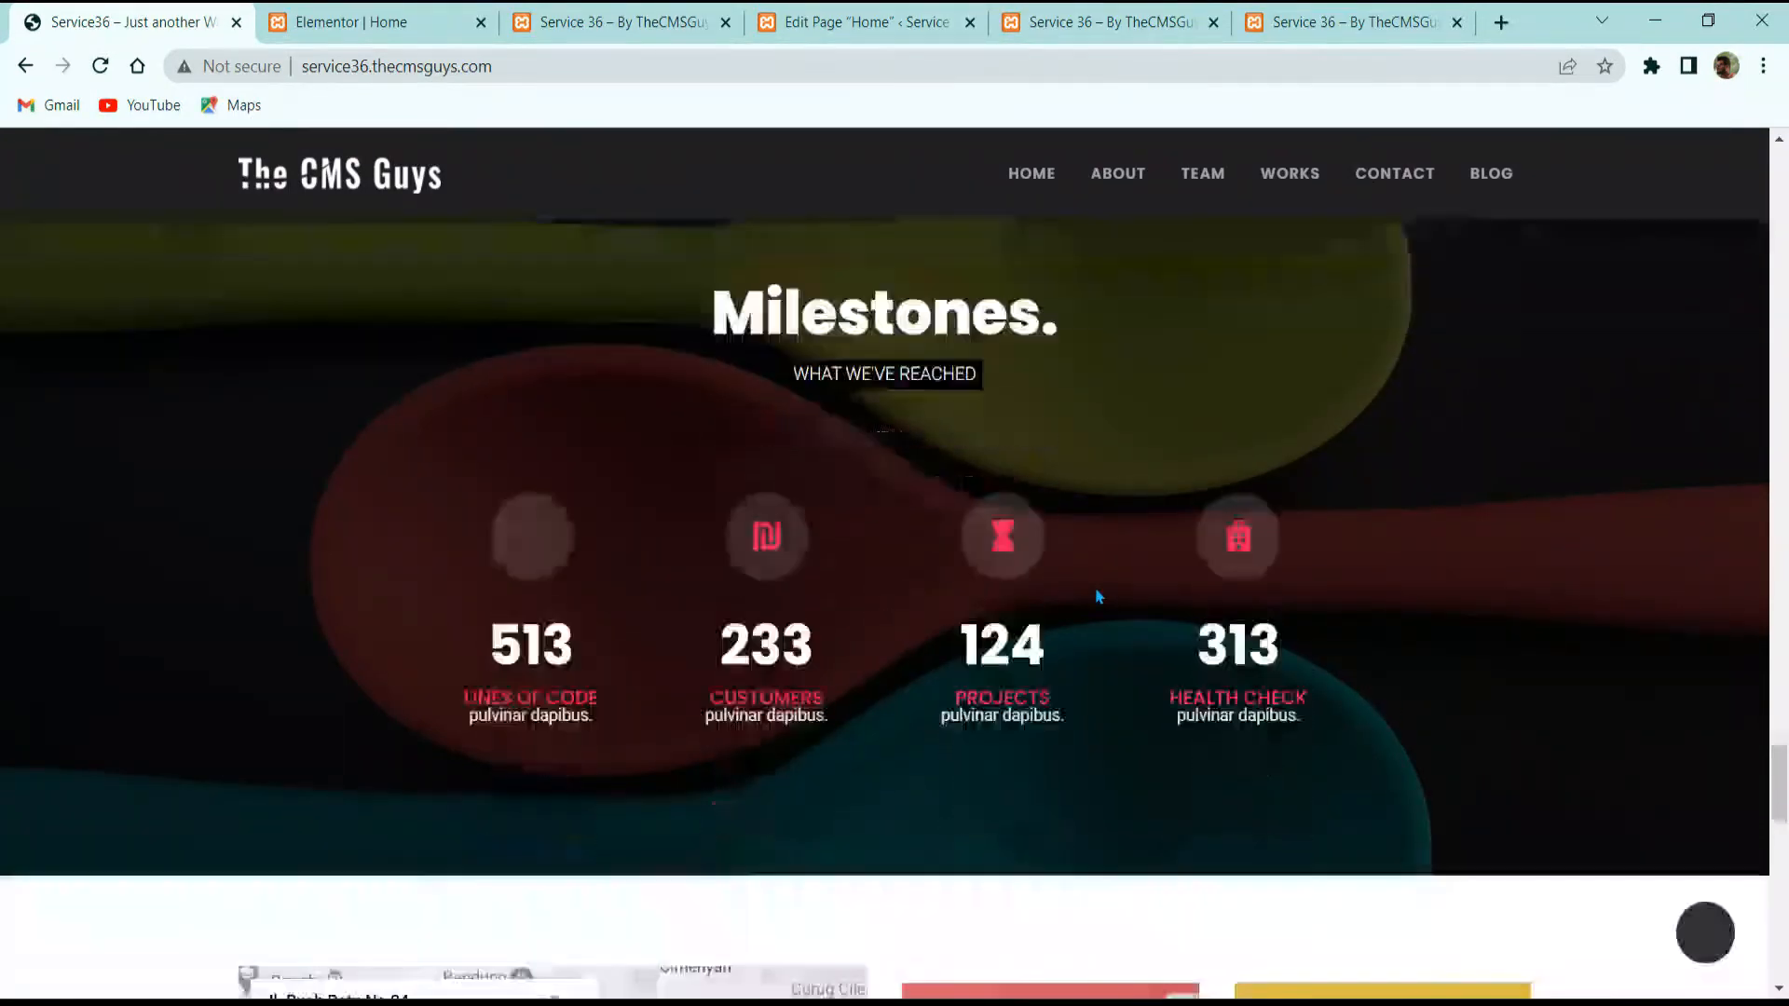
scroll(1098, 596, "down", 3)
scroll(1006, 630, "up", 3)
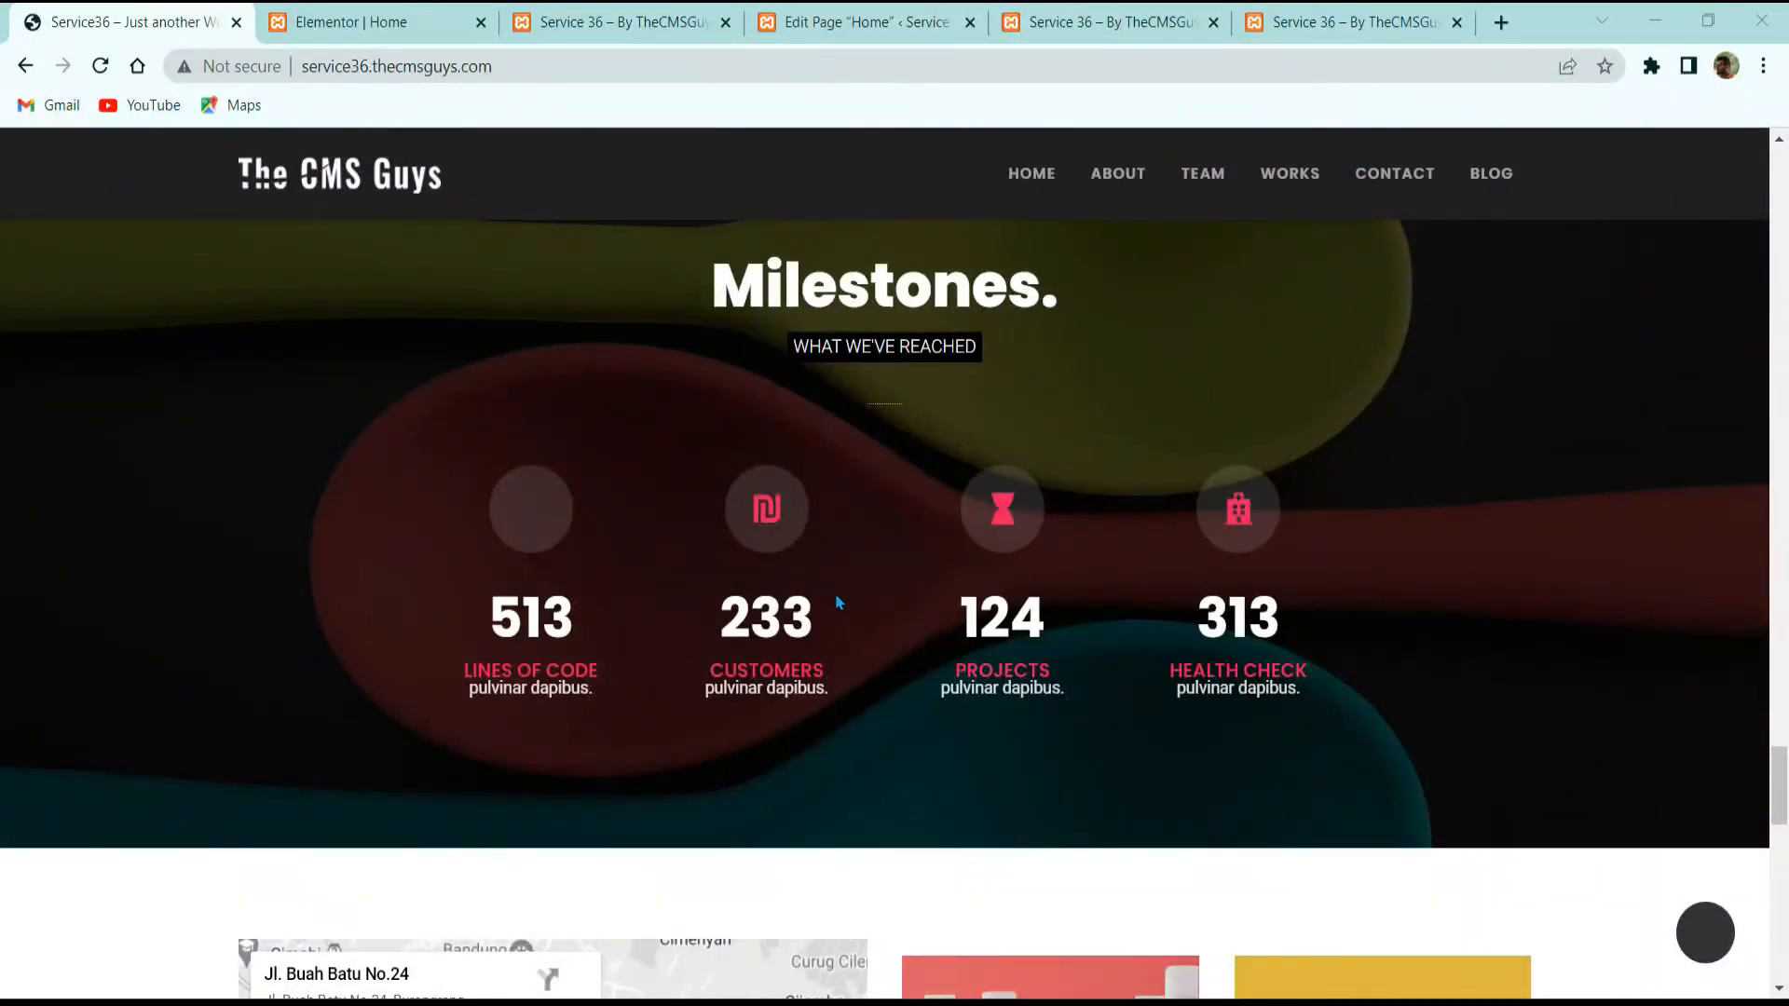
scroll(820, 677, "down", 6)
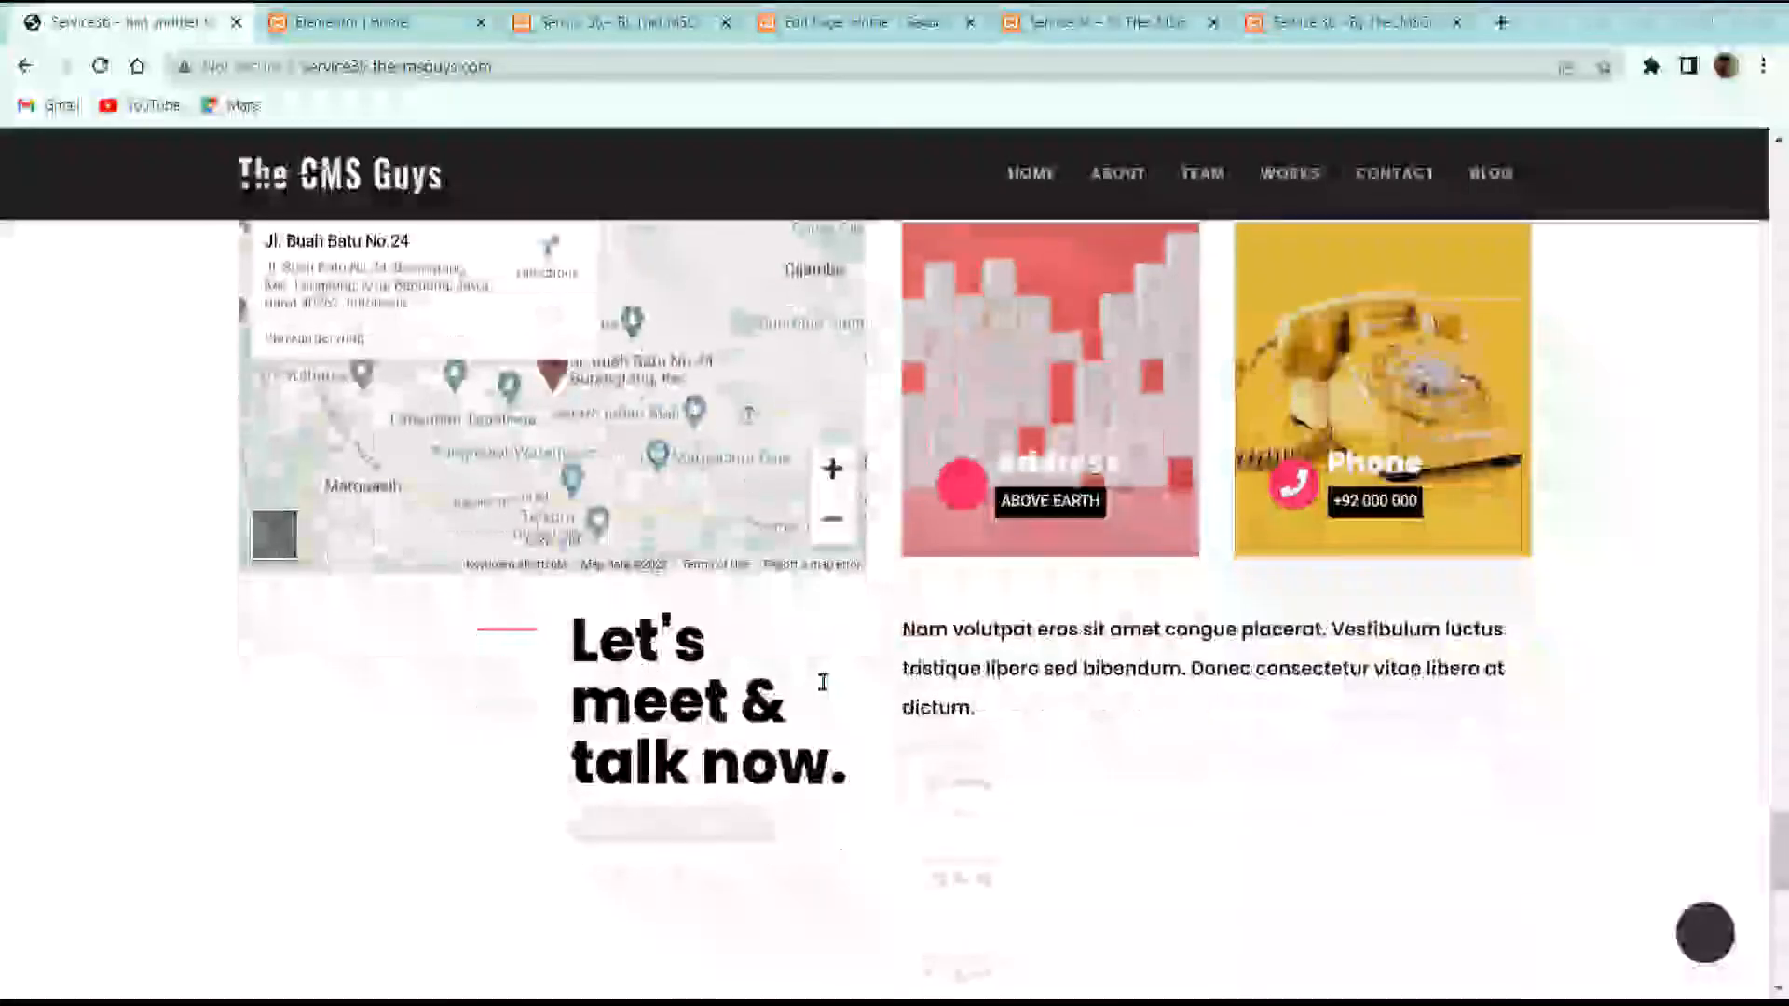
scroll(823, 680, "up", 7)
scroll(639, 584, "up", 2)
left_click(373, 22)
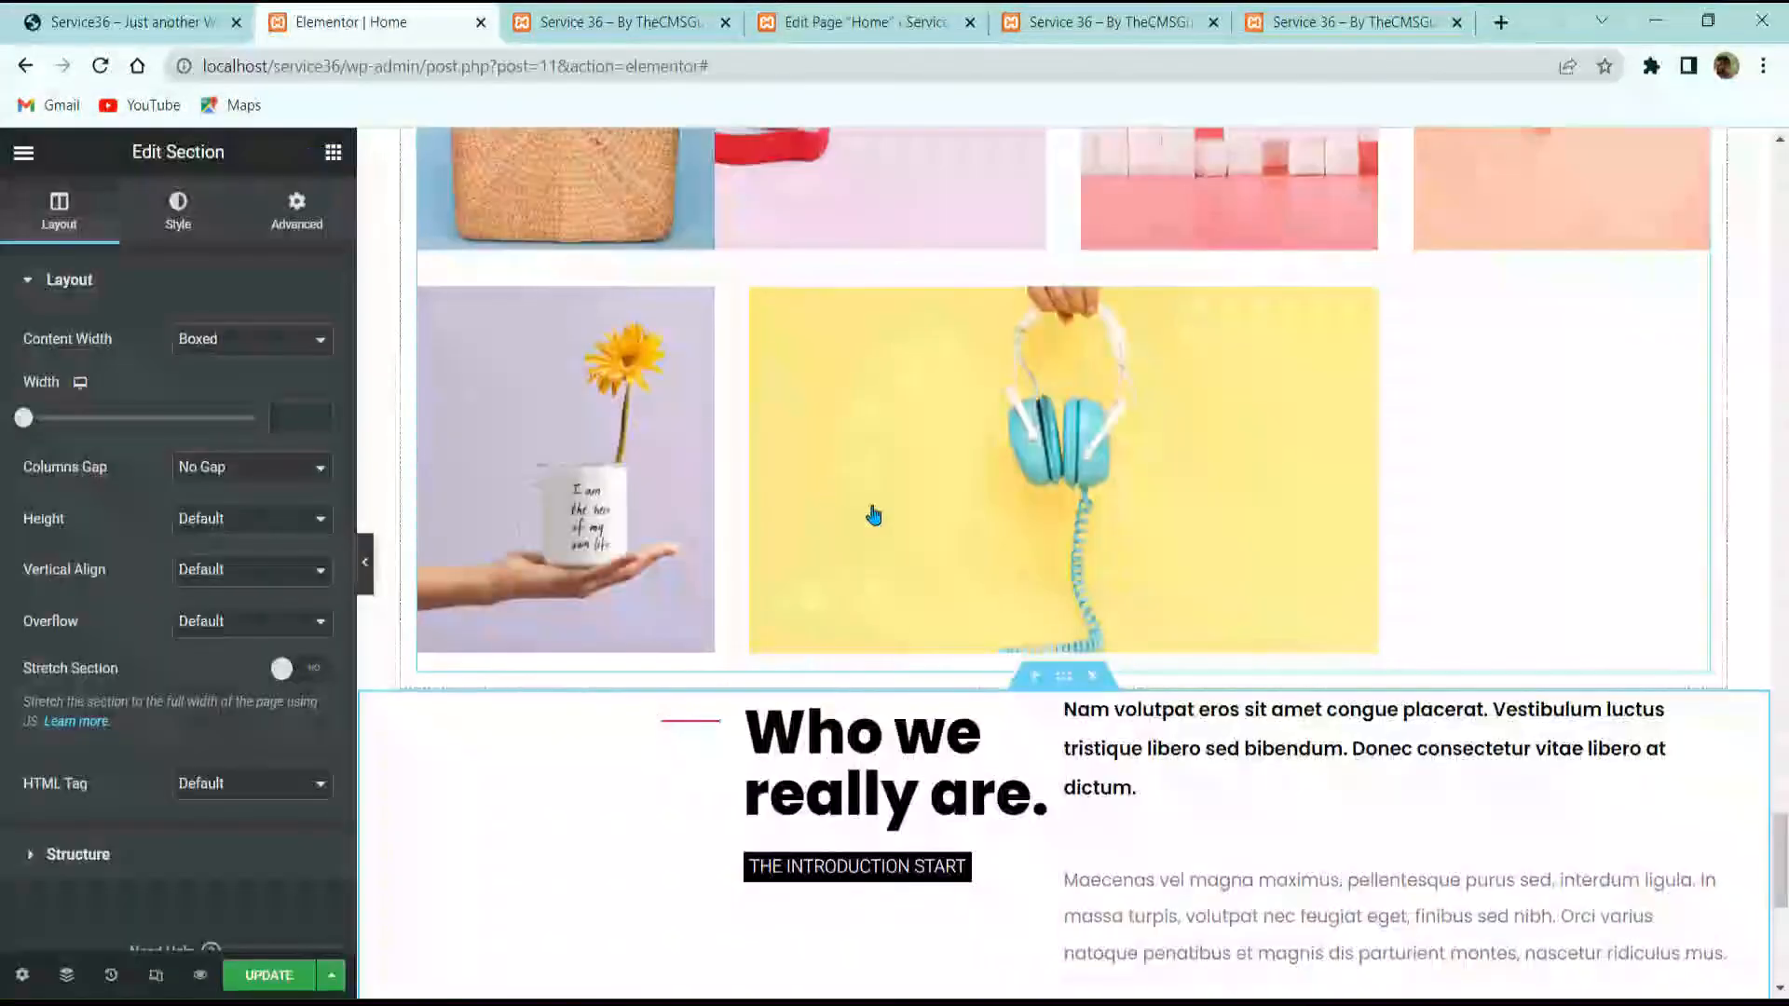
scroll(875, 517, "up", 8)
Step: Duplicate the Testimonial section and place the copy below the 'Who we really are' text
scroll(990, 466, "up", 3)
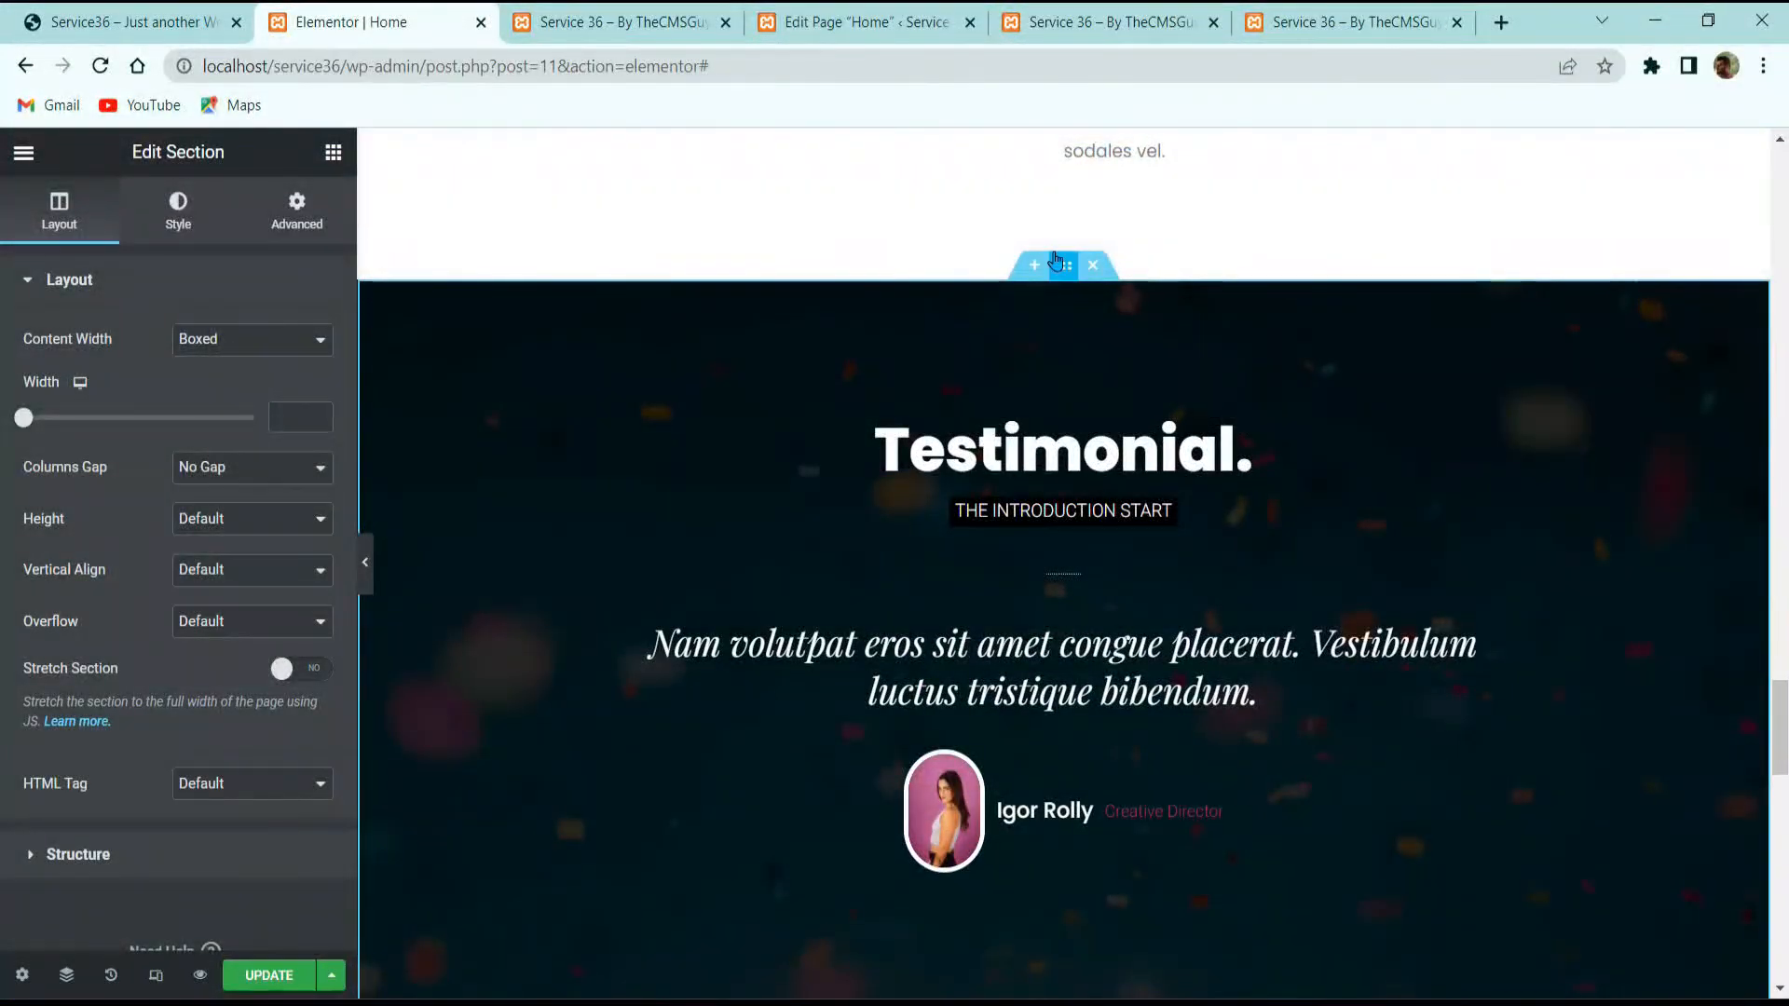
right_click(1056, 260)
left_click(1129, 328)
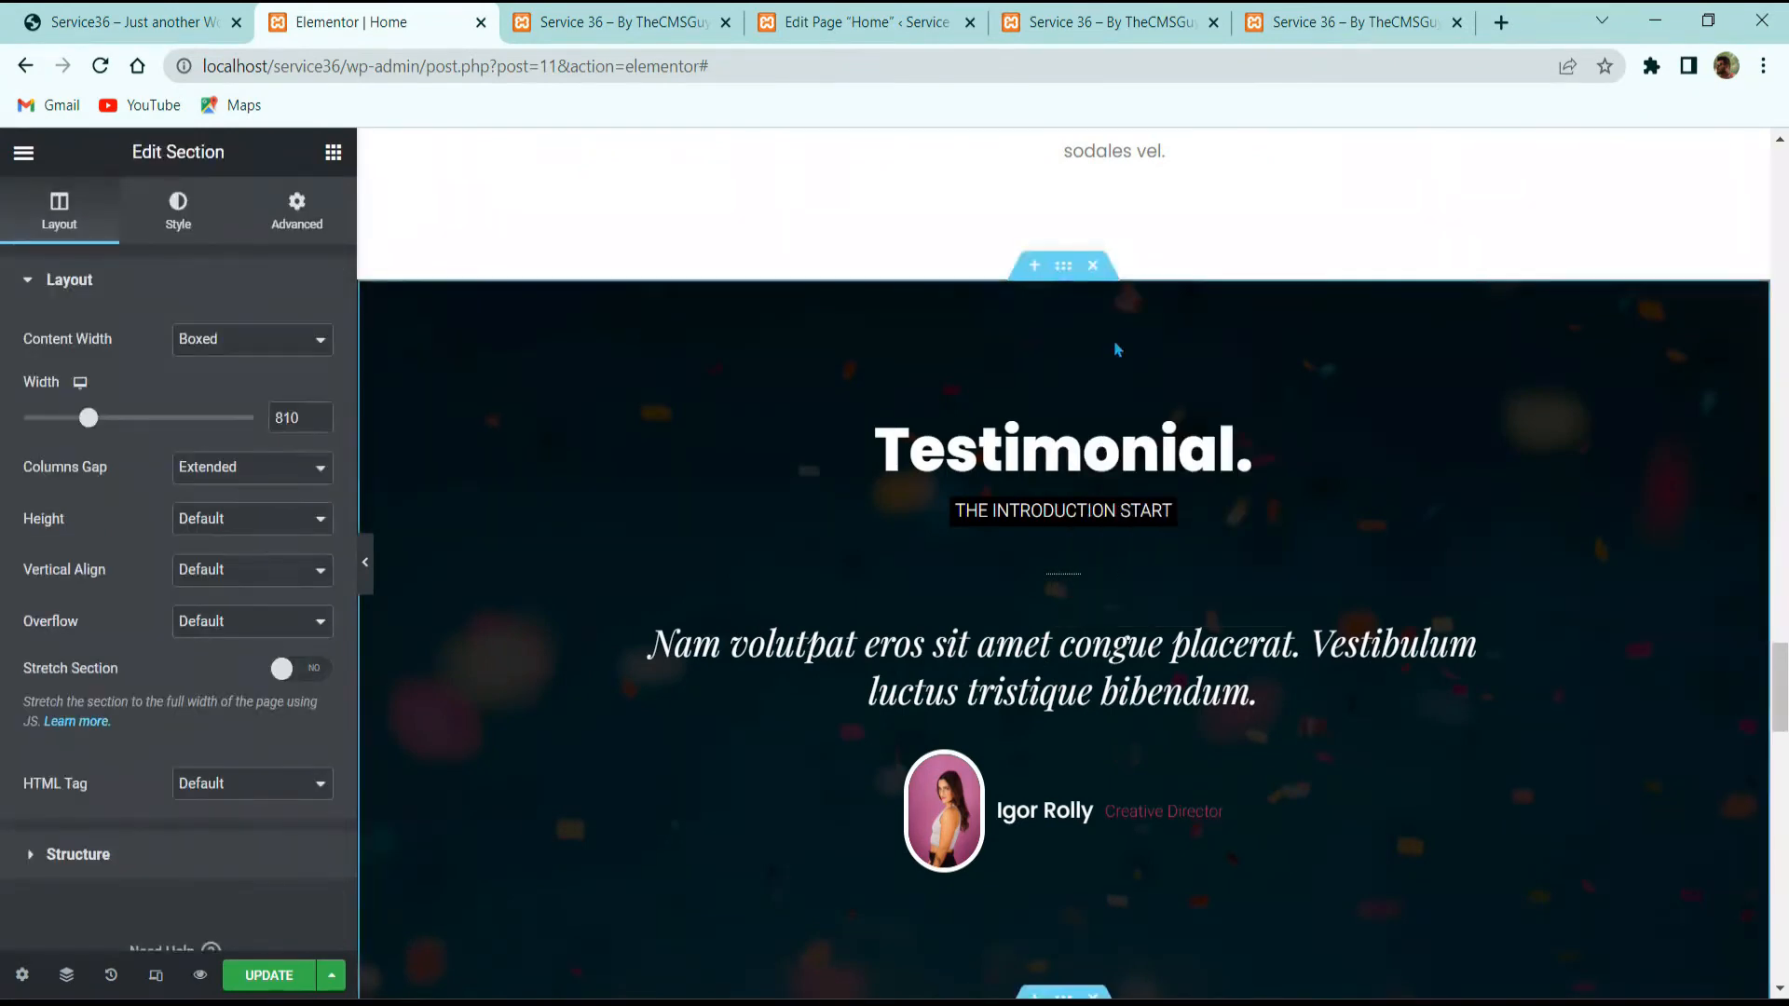
left_click_drag(1063, 287, 1103, 561)
left_click_drag(1125, 649, 1124, 649)
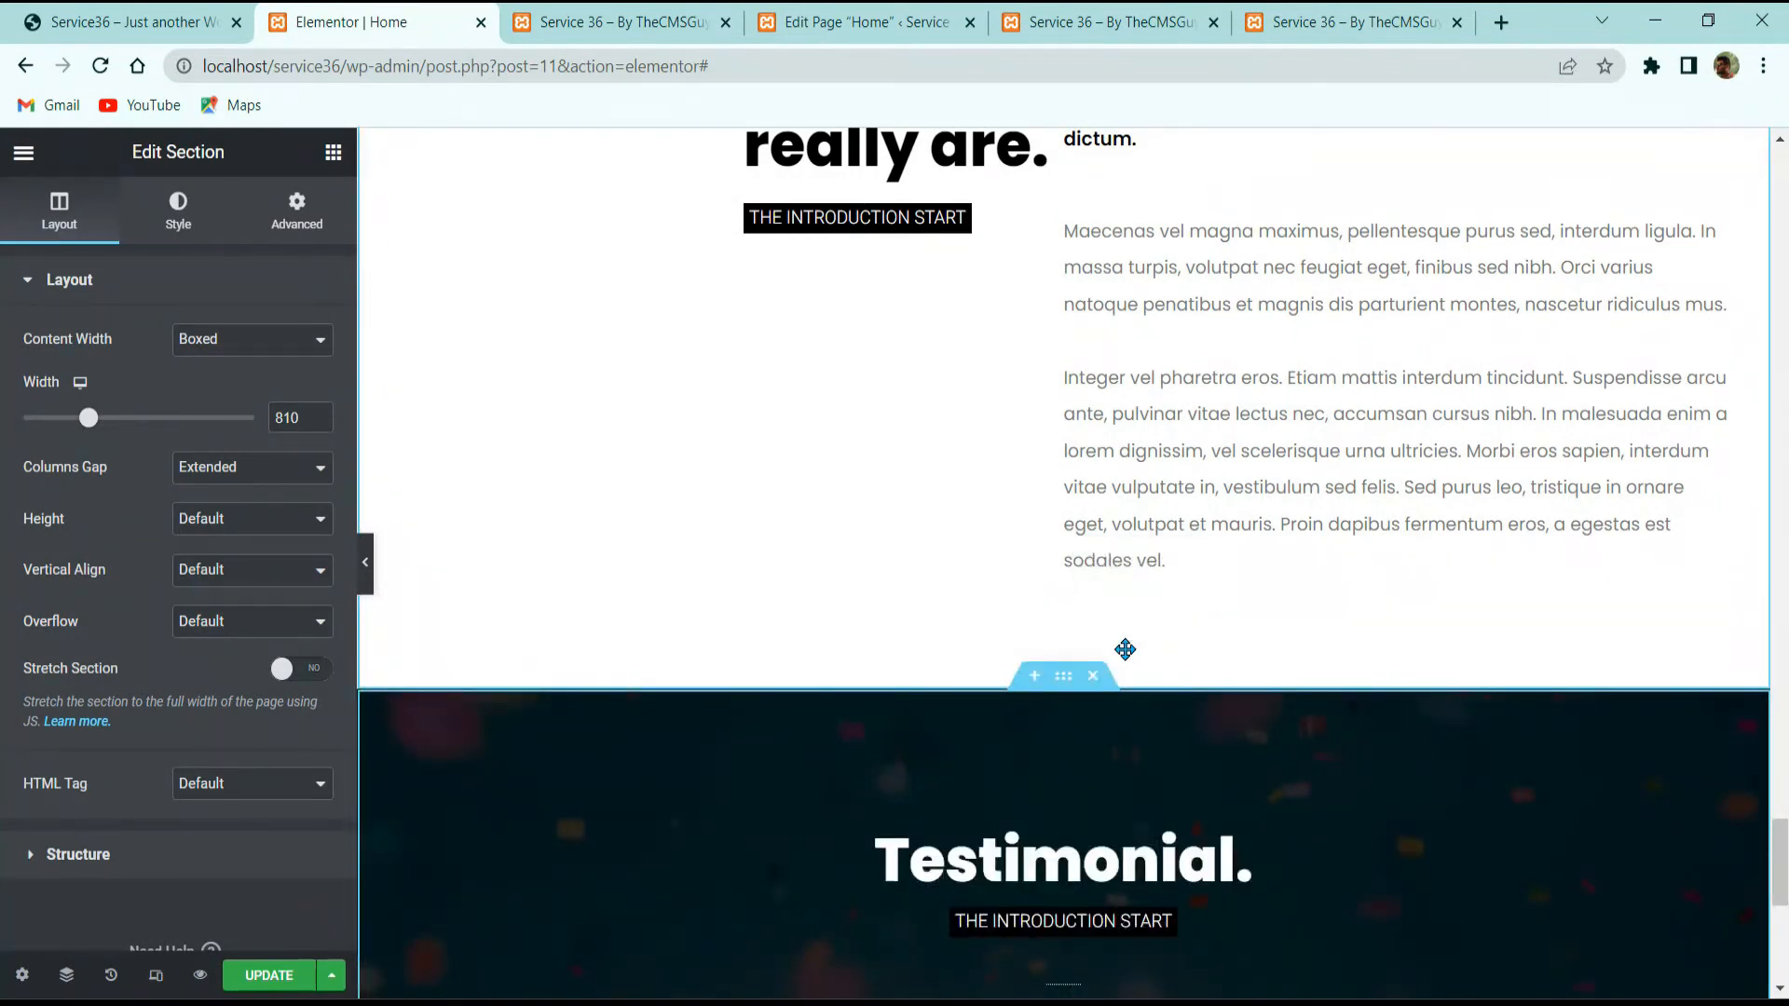
Step: Copy 'Milestones.' from the reference site and paste it as the copied section's heading title
left_click(130, 23)
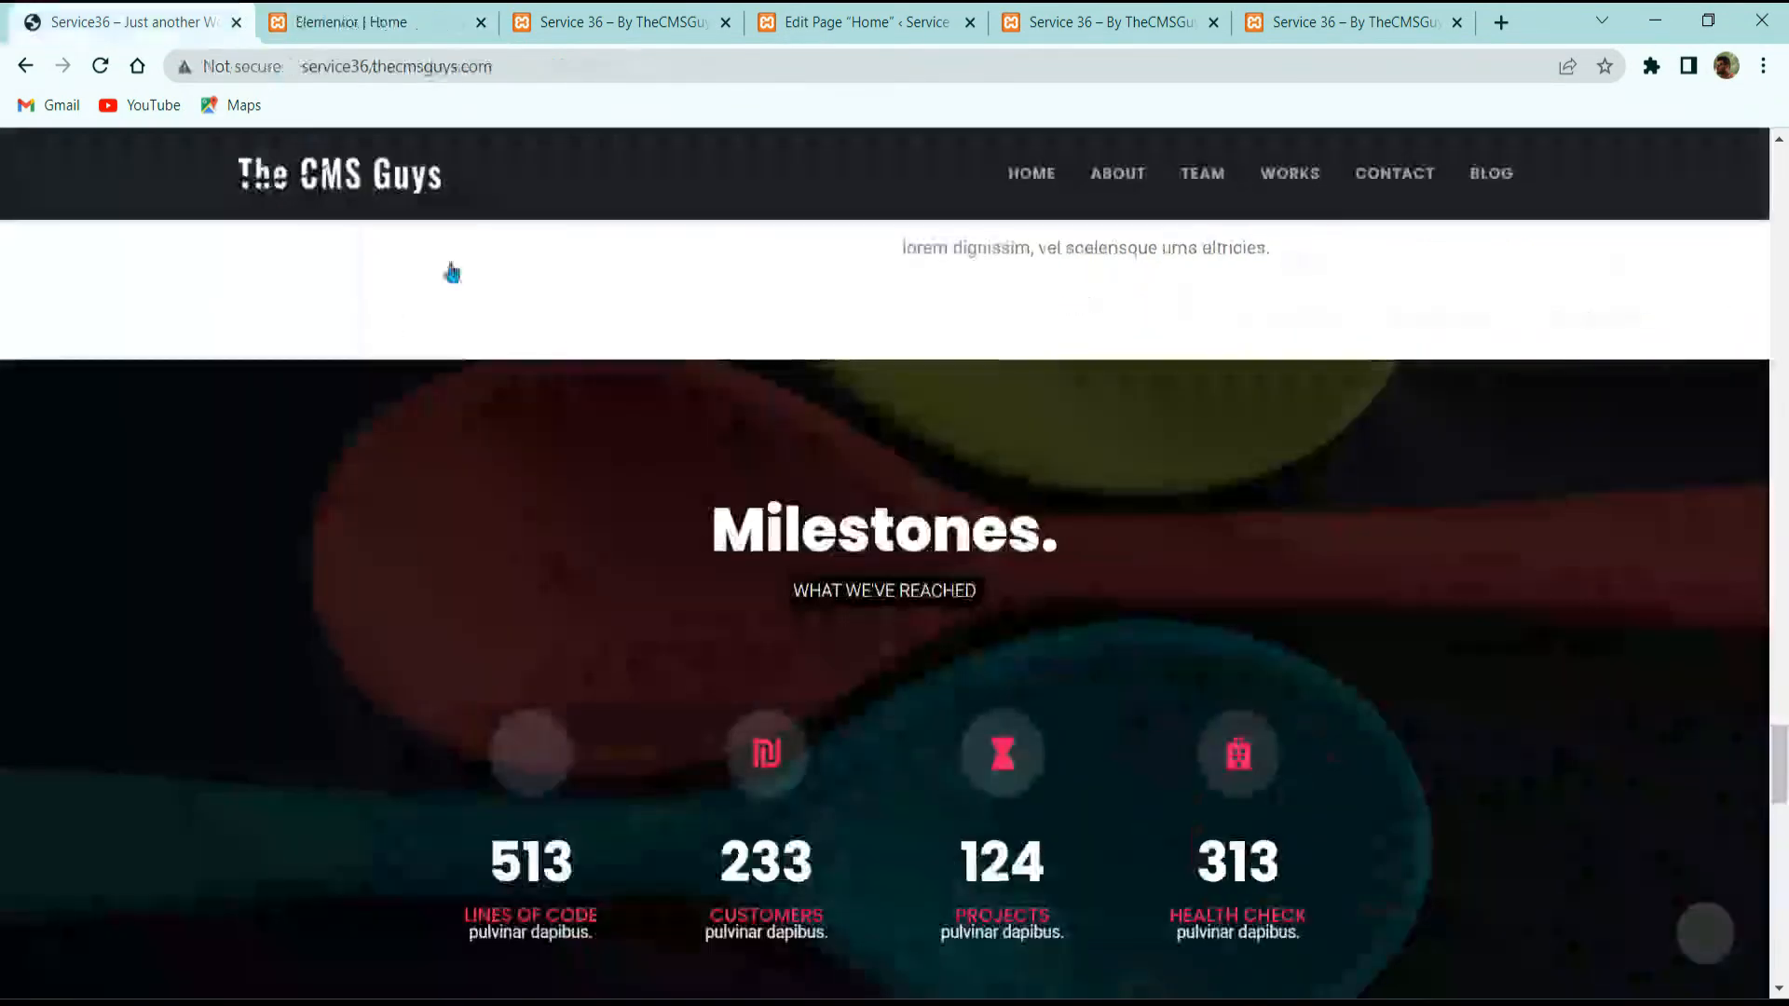
triple_click(795, 526)
key("ctrl+c")
left_click(457, 8)
left_click(1069, 858)
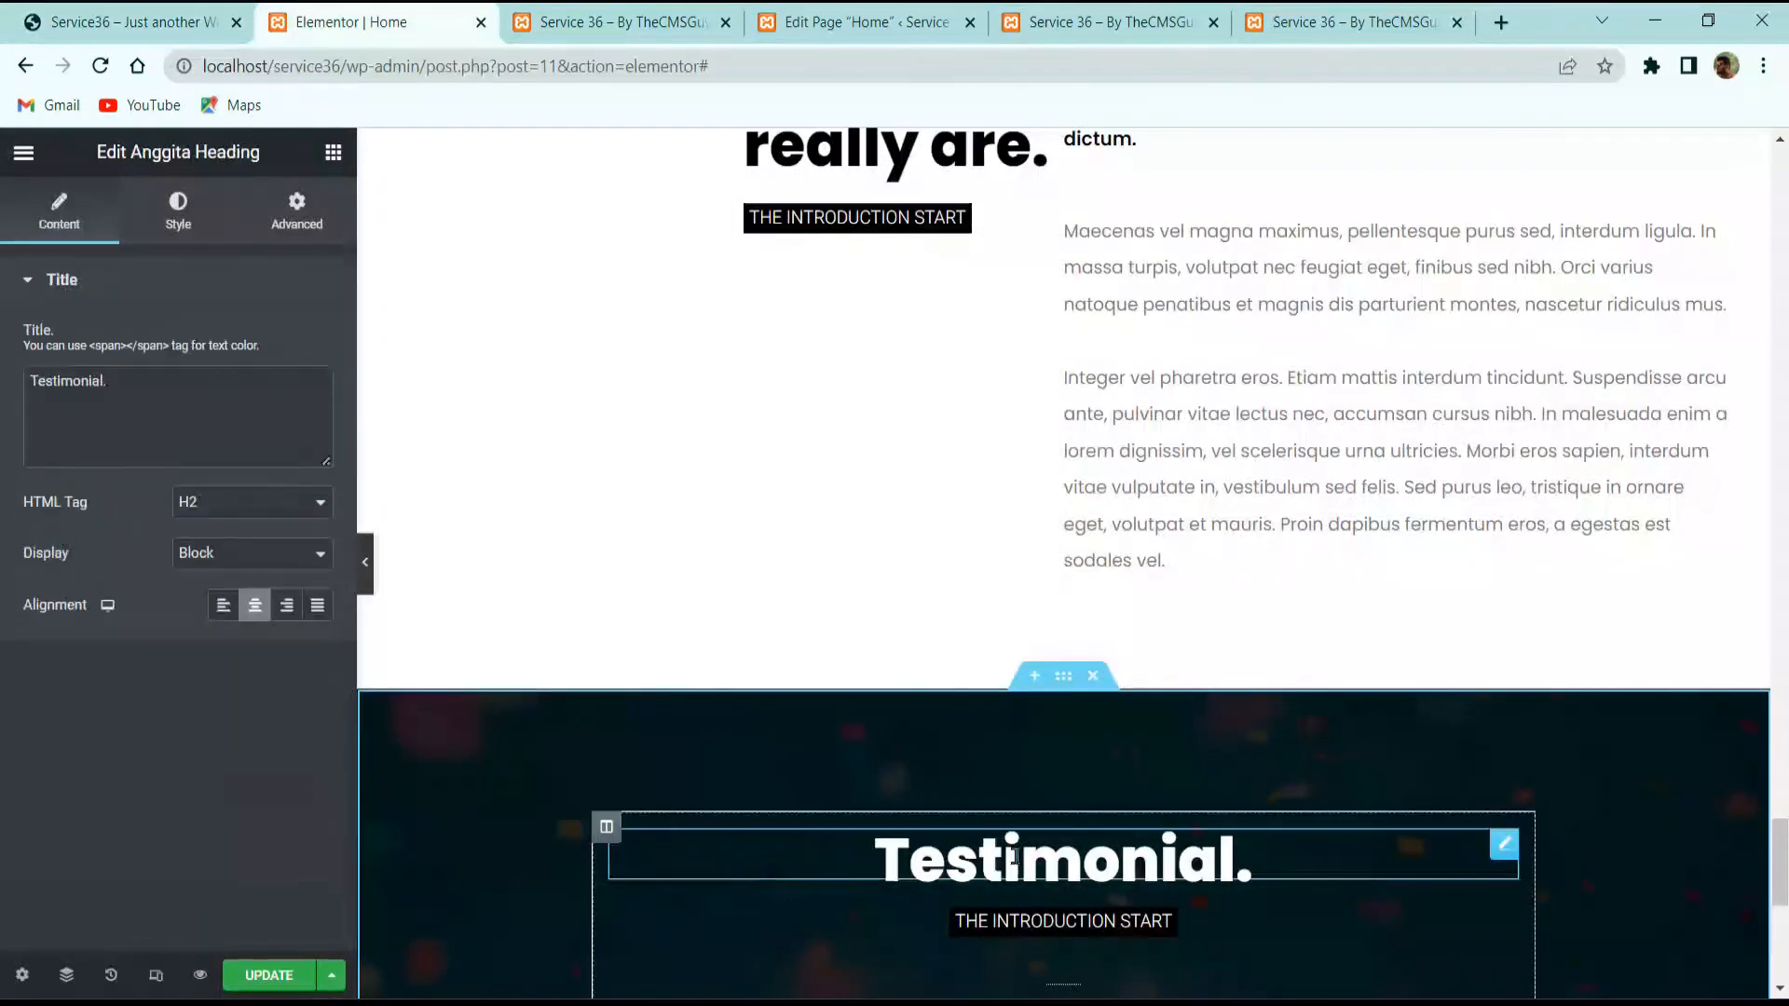
triple_click(230, 413)
key("ctrl+v")
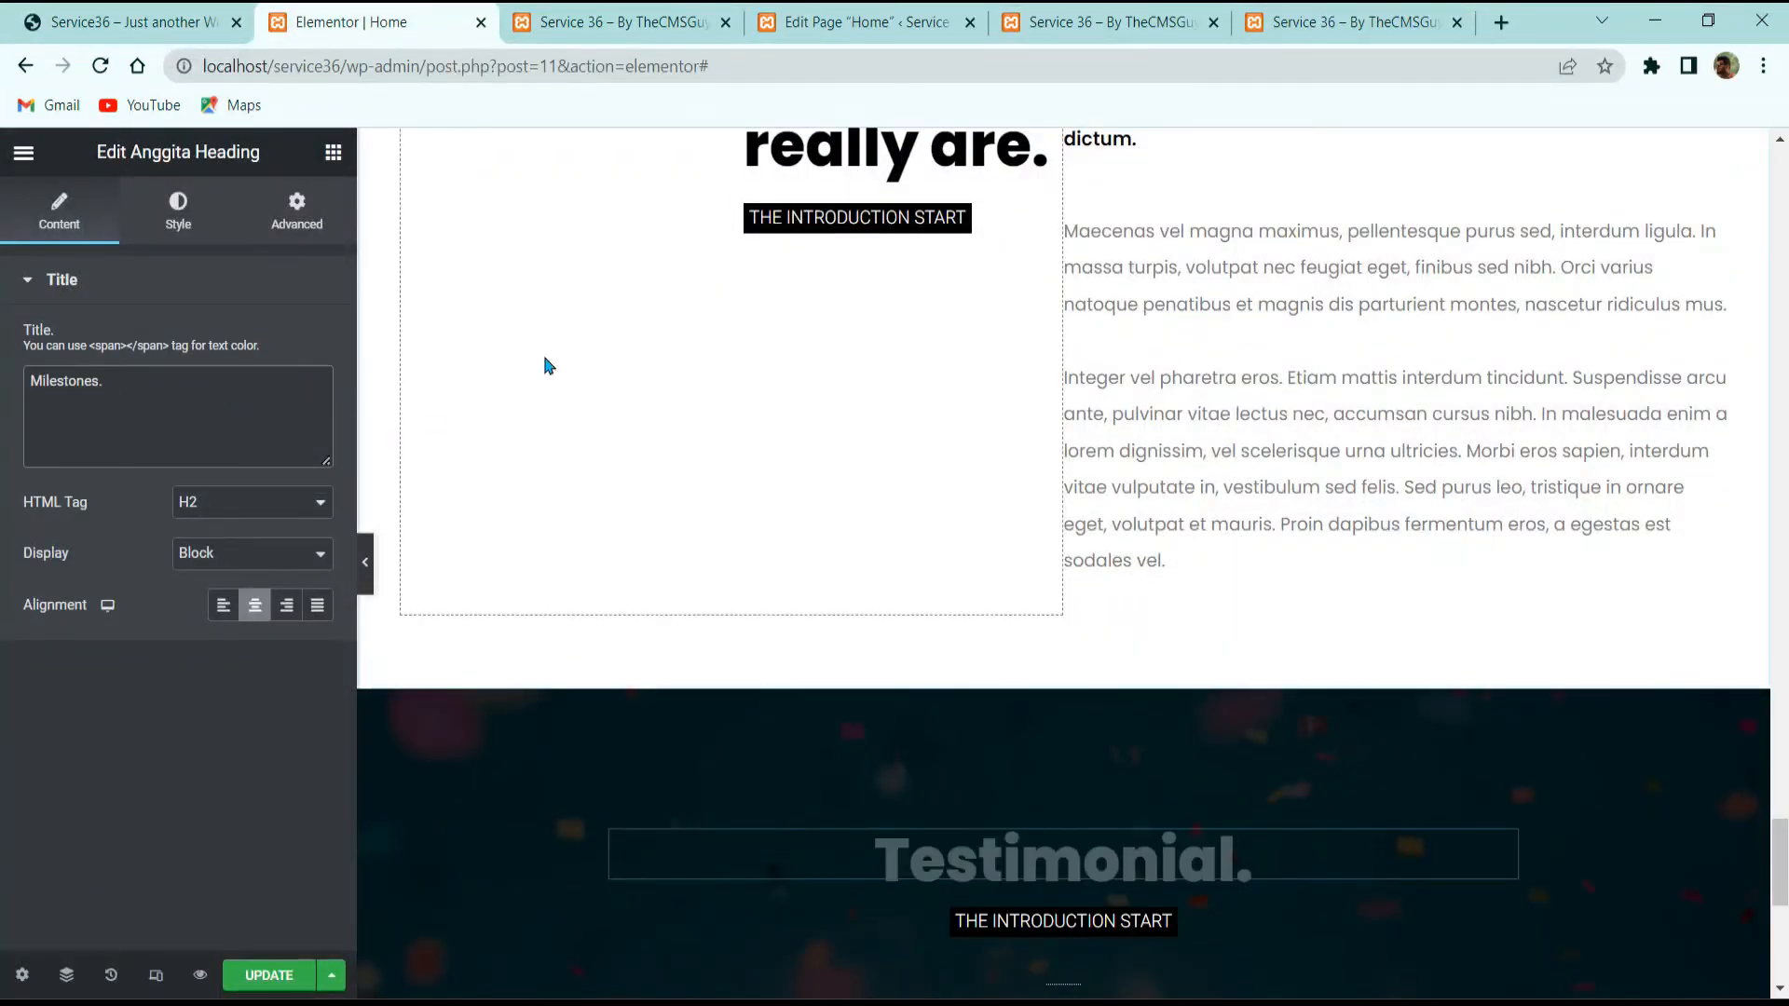
Step: Delete the testimonial widget from the Milestones section
left_click(79, 11)
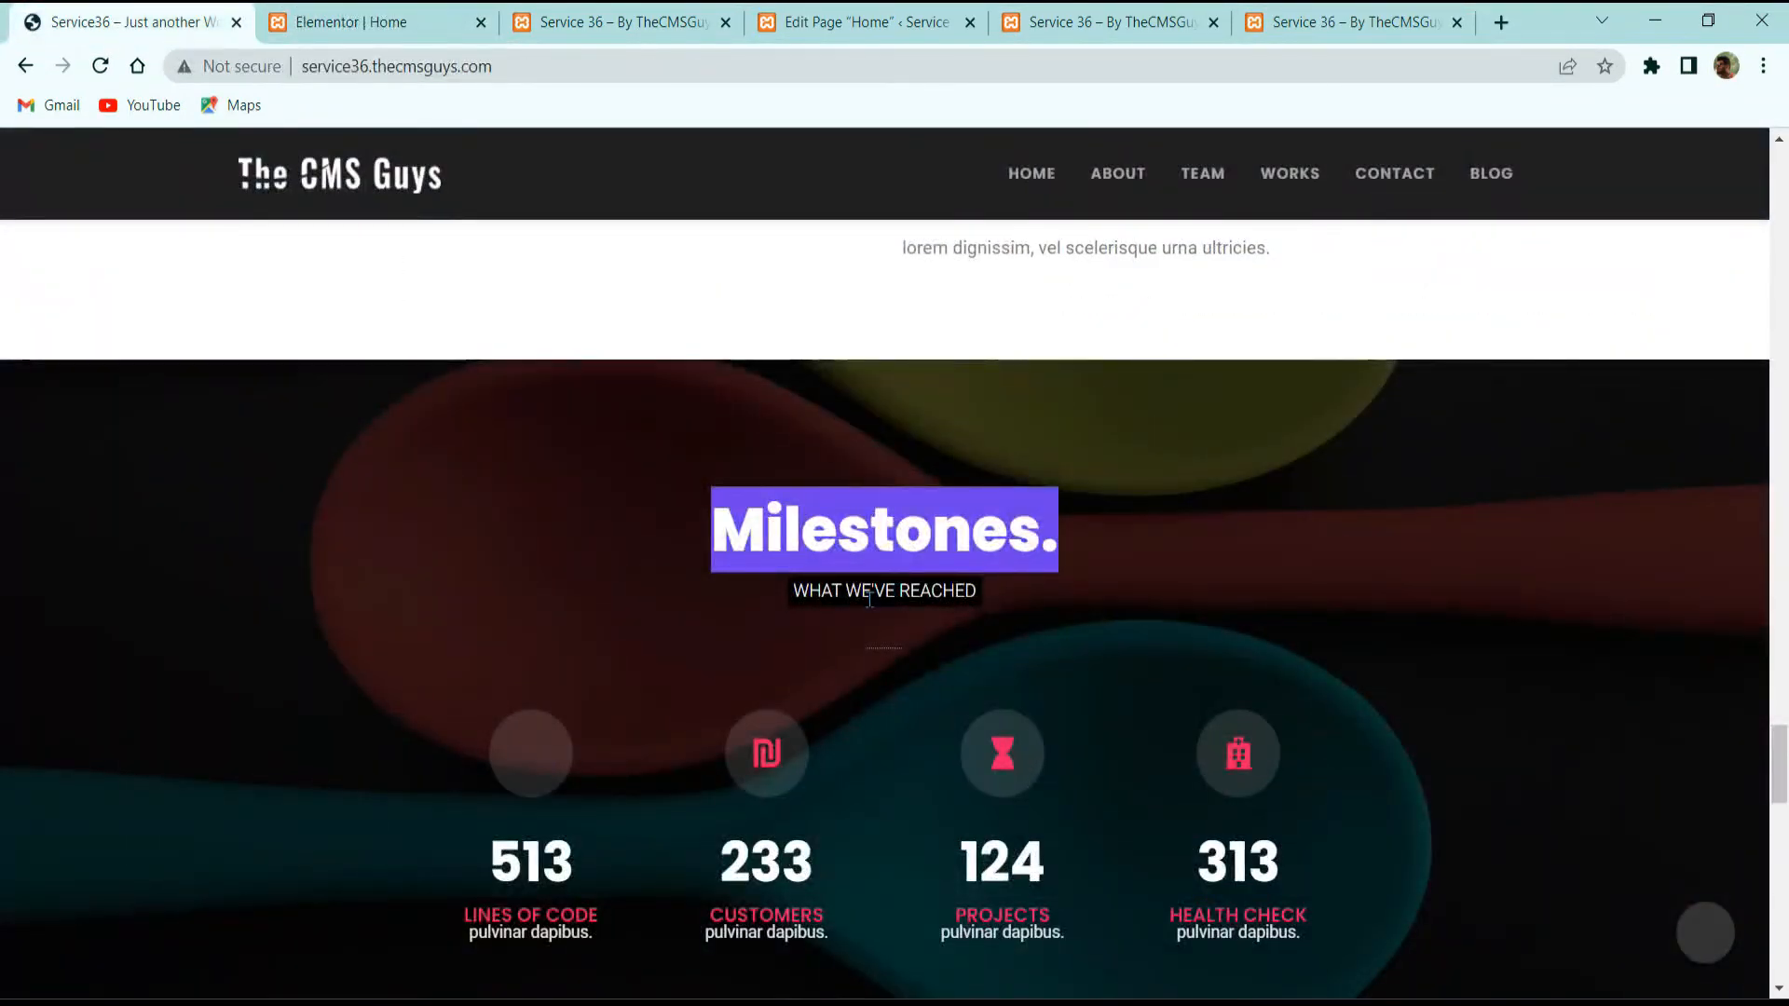
scroll(869, 600, "down", 5)
scroll(810, 457, "up", 3)
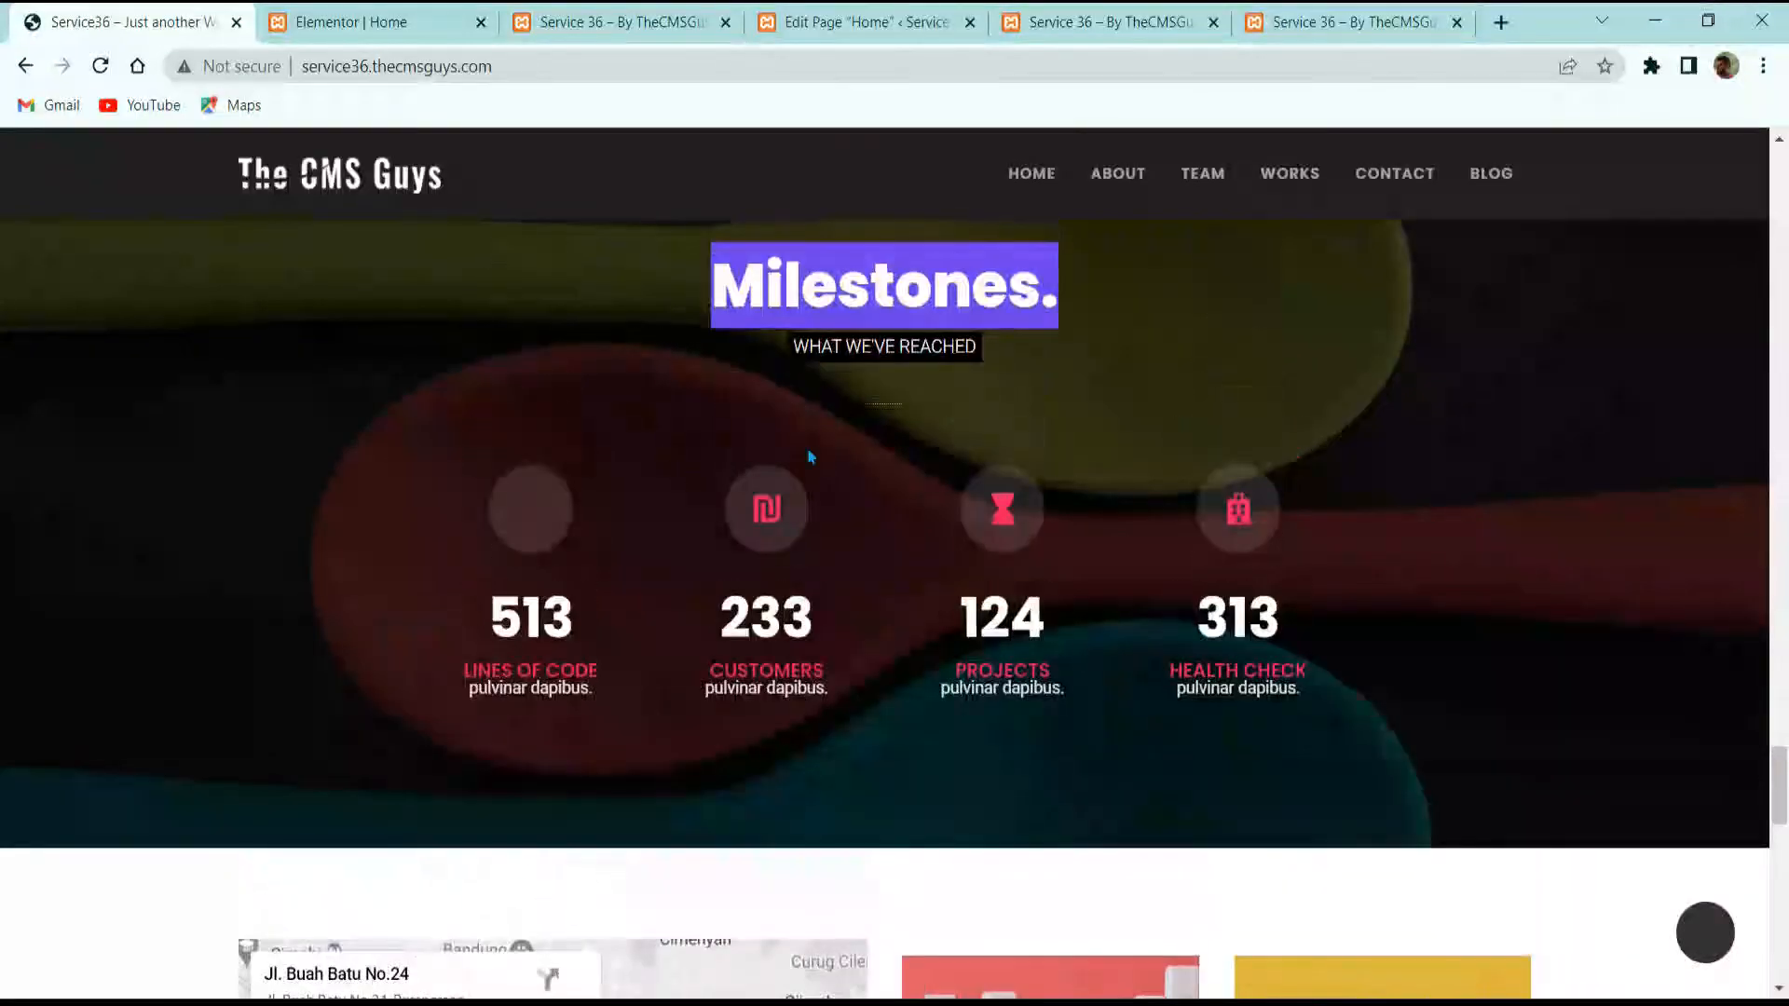
left_click(382, 9)
scroll(1071, 774, "down", 3)
scroll(1056, 638, "down", 5)
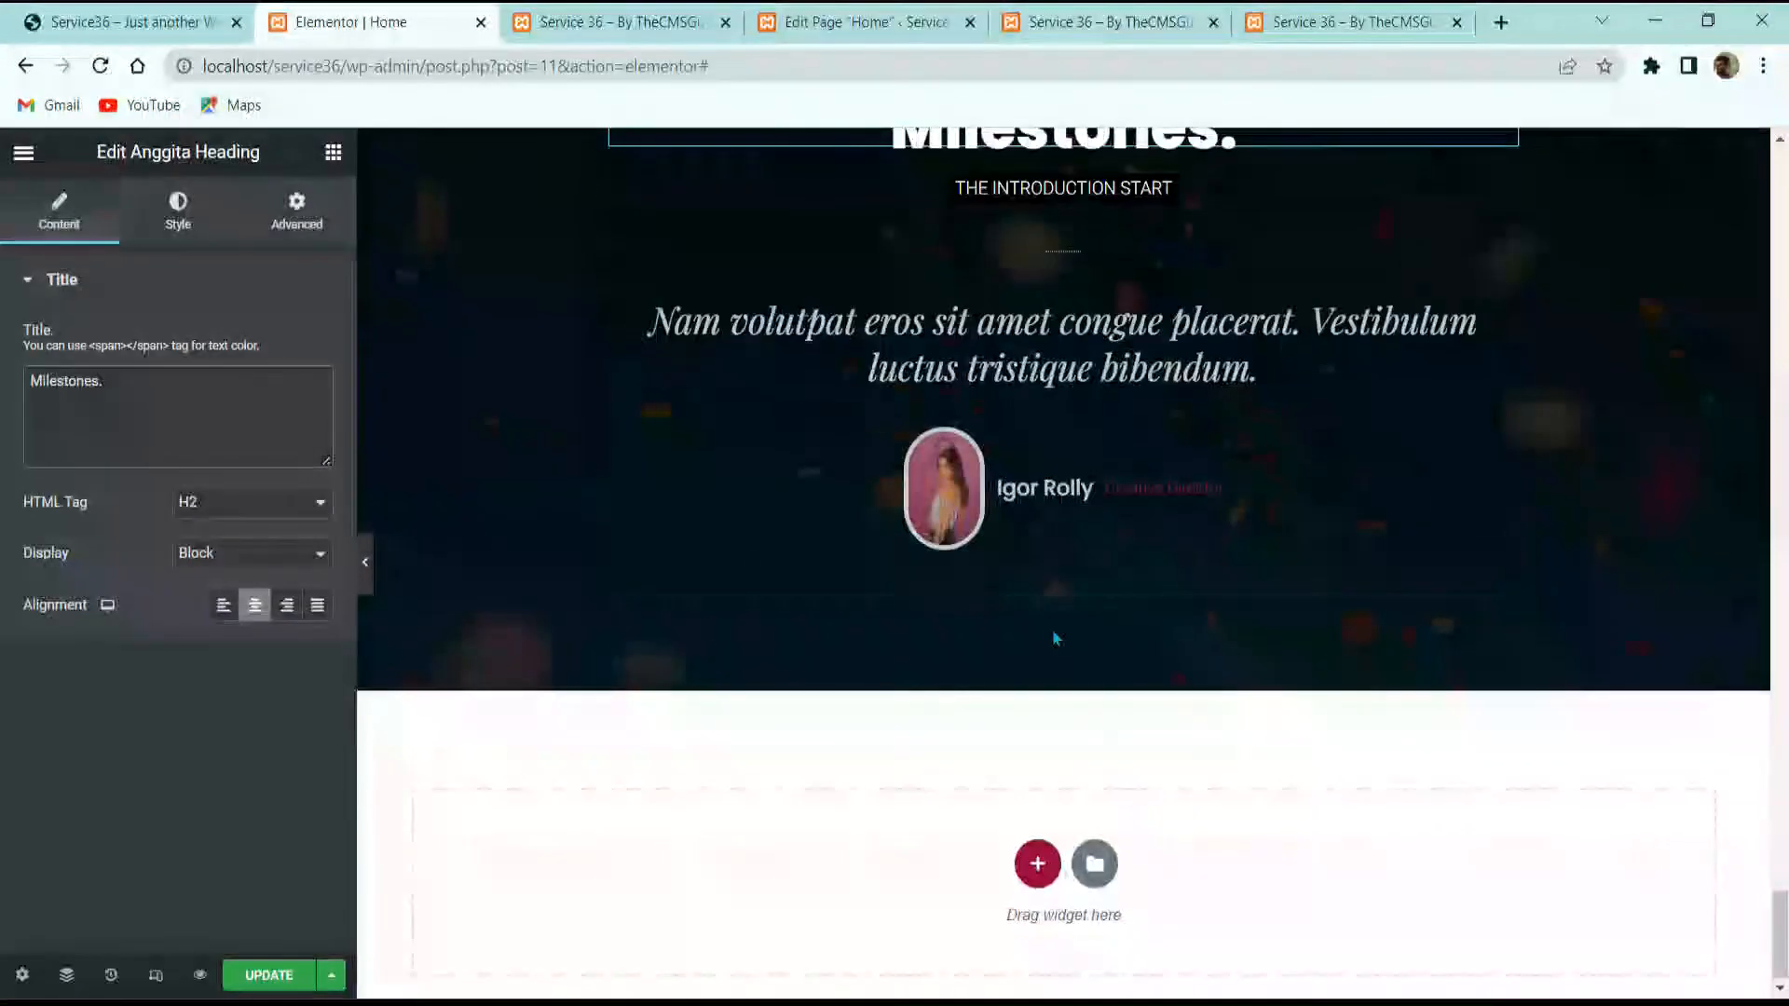
right_click(1008, 458)
left_click(1063, 801)
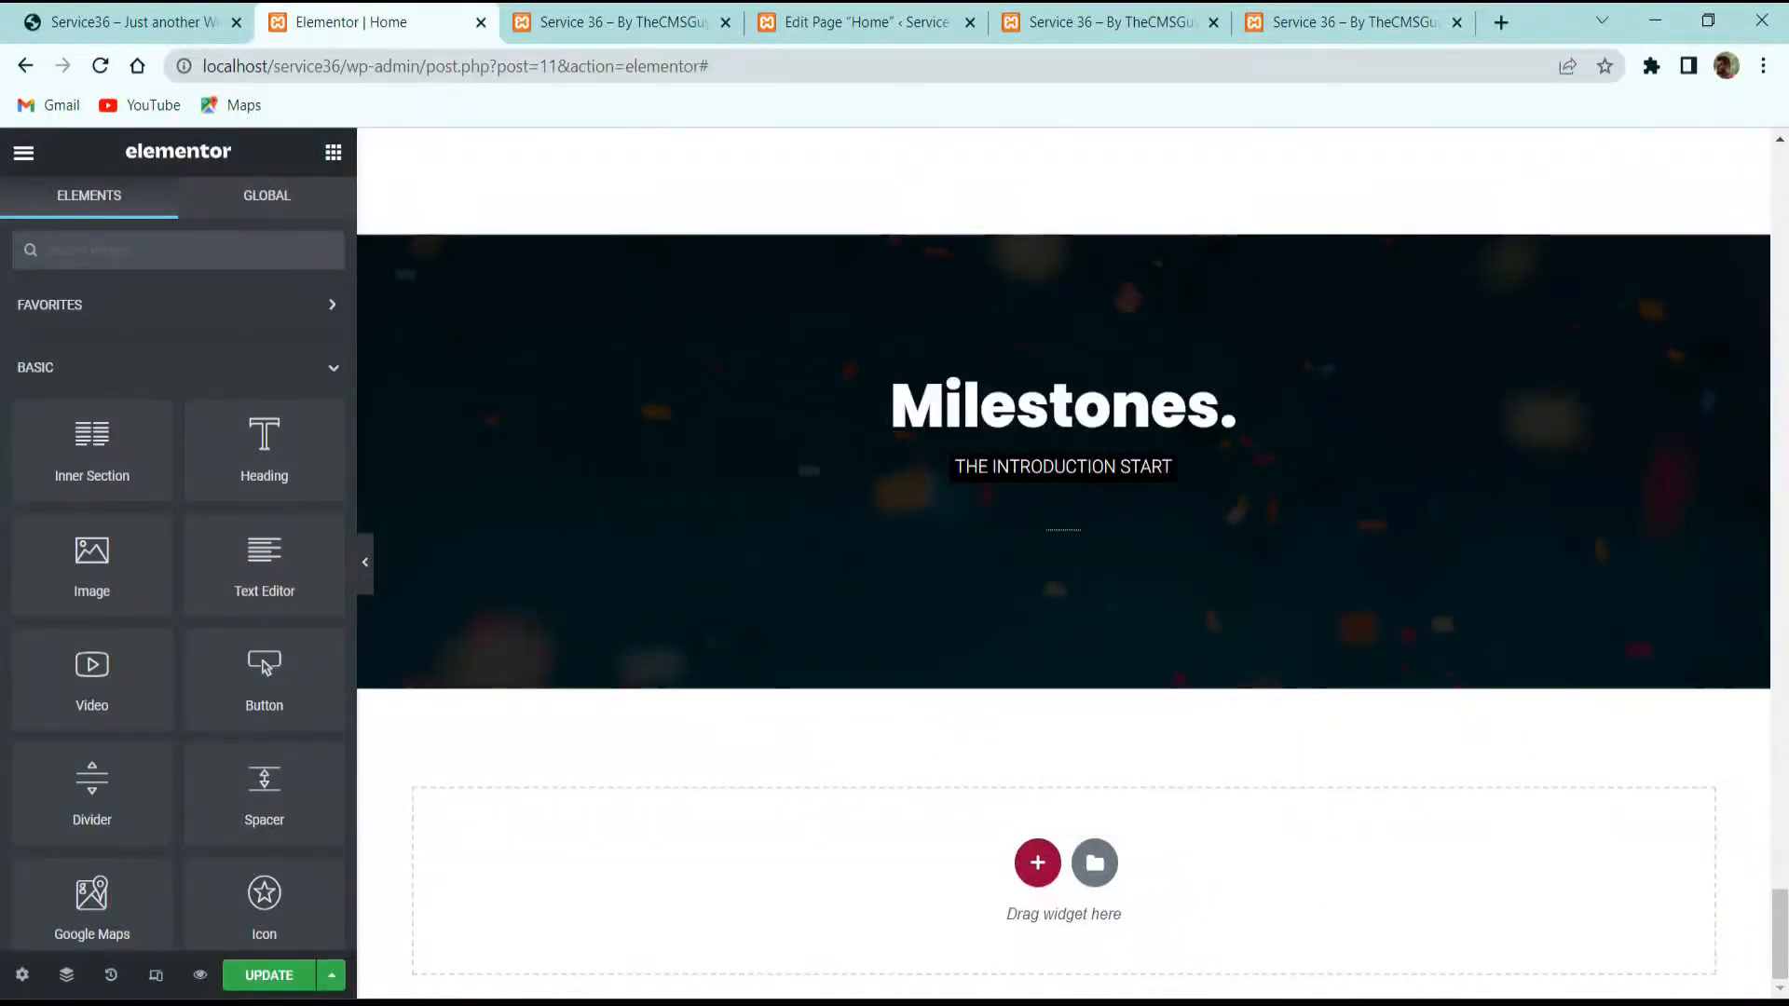
Step: Set the spoons image as the Milestones section's background overlay
scroll(932, 597, "up", 3)
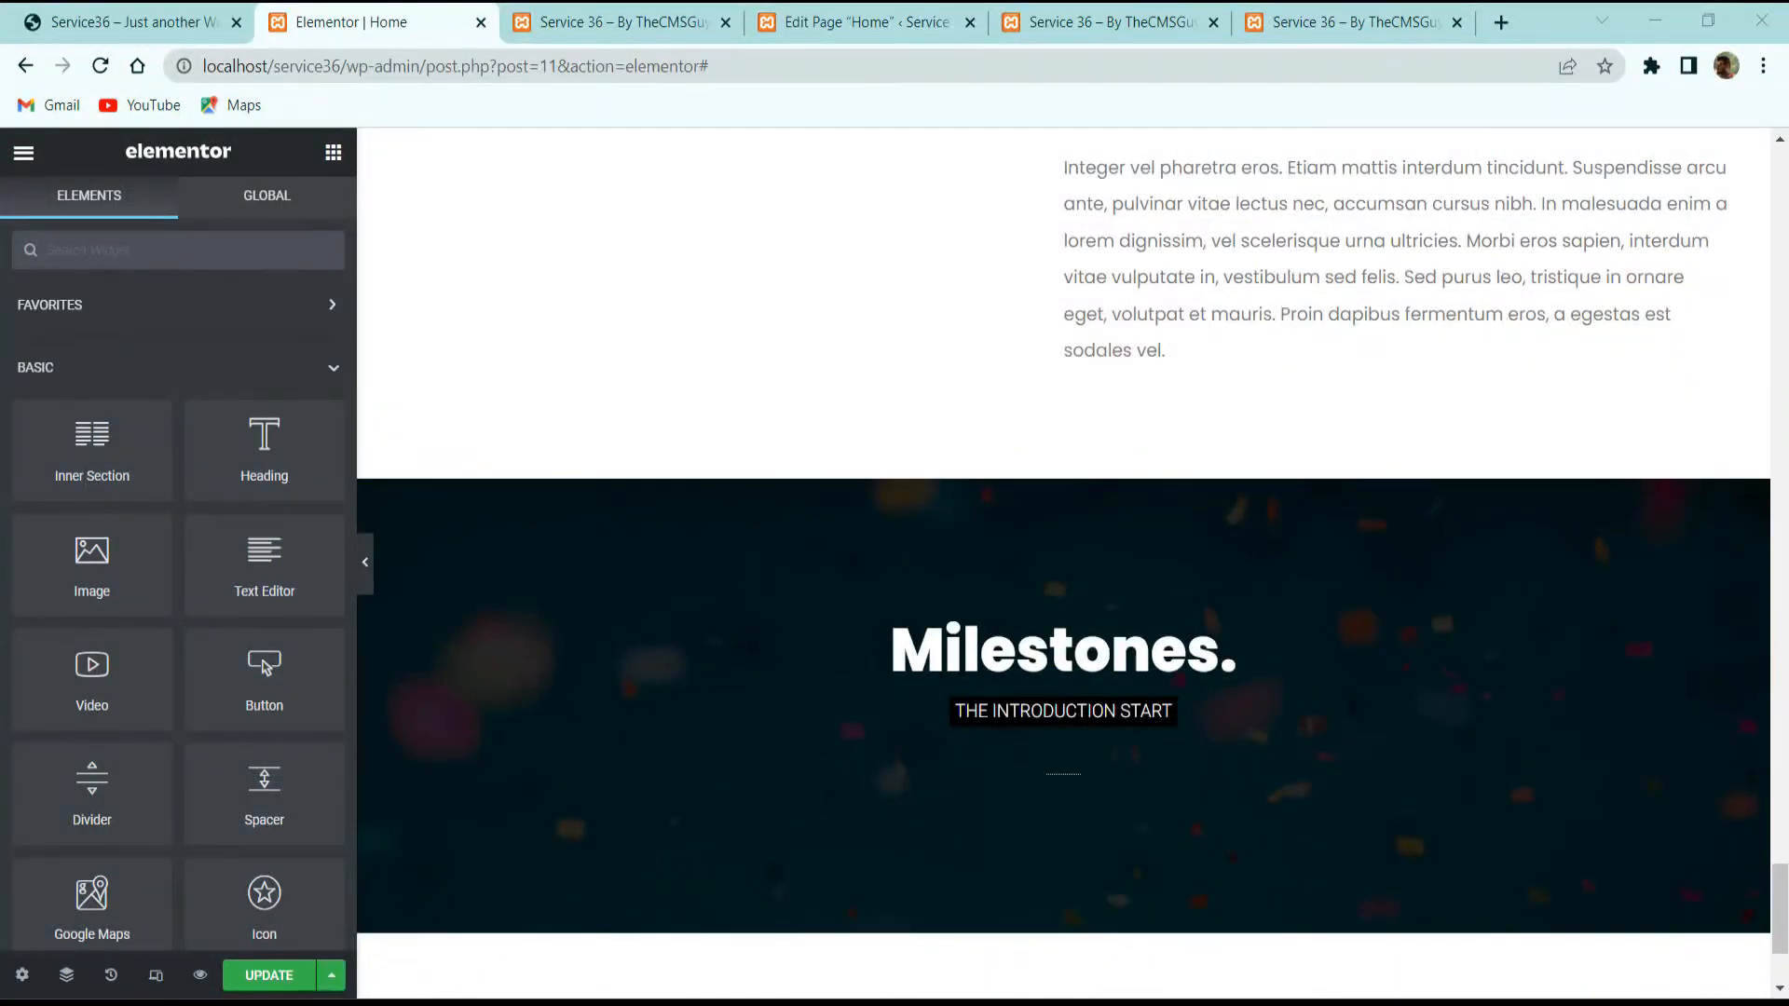
mouse_move(1023, 504)
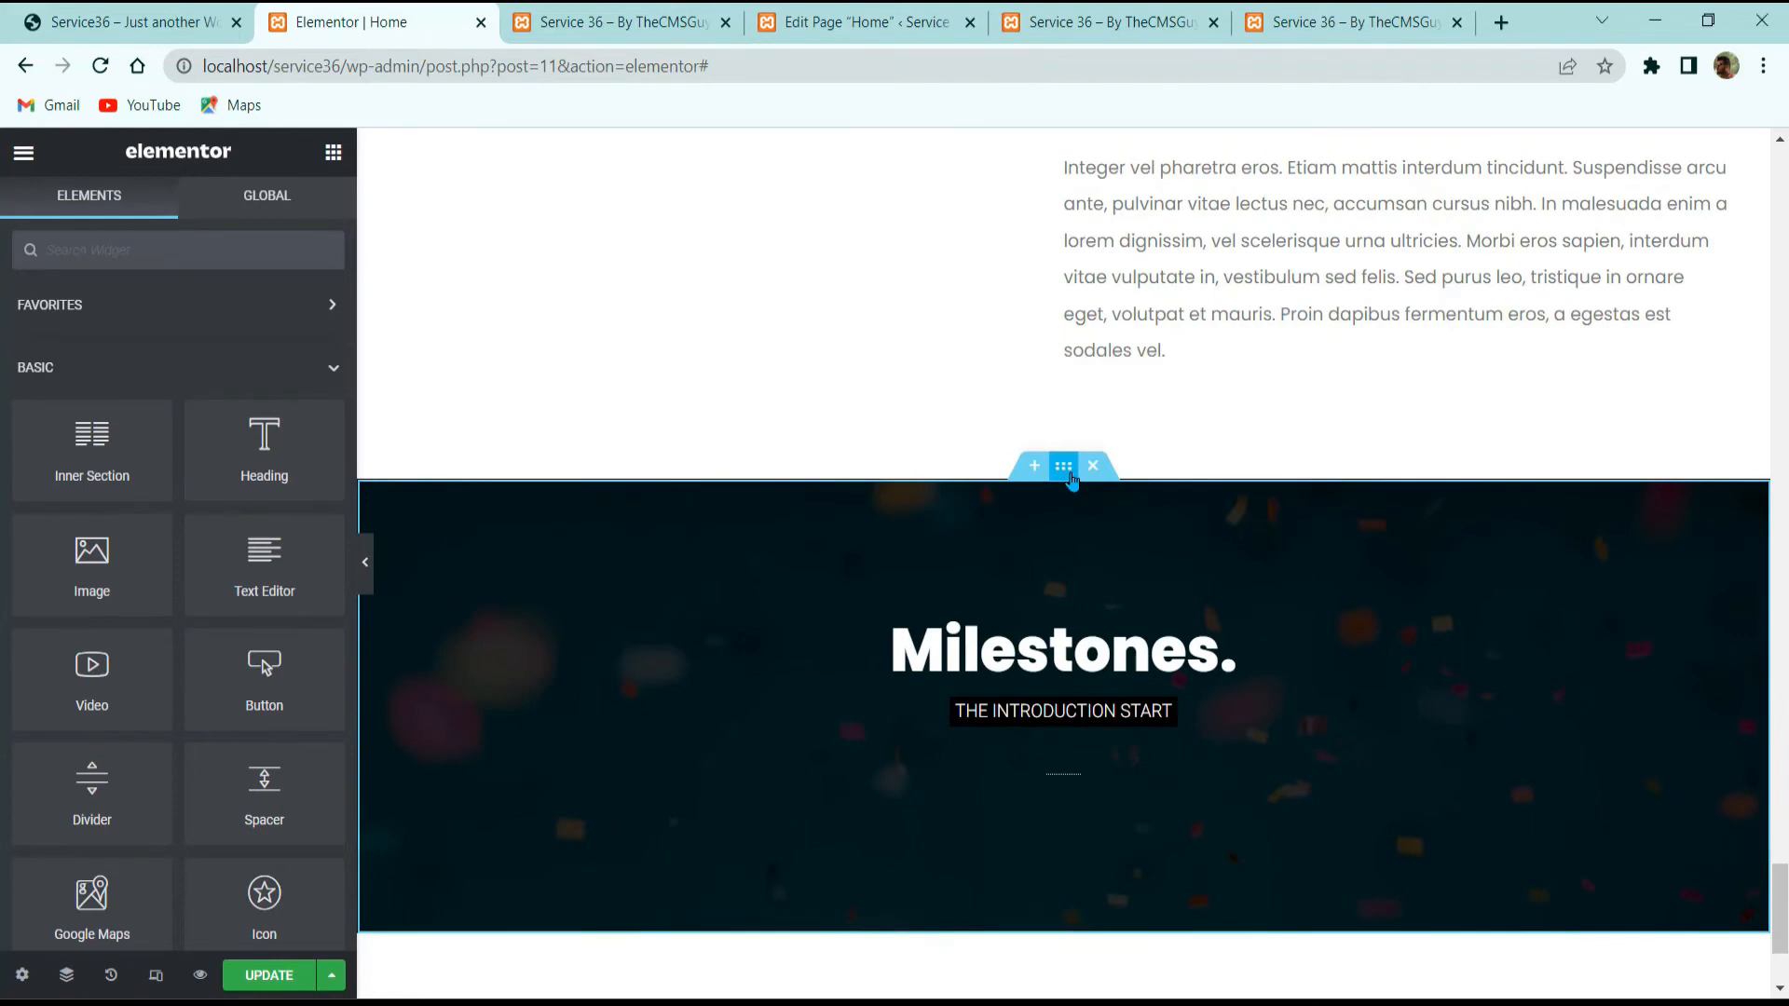
left_click(1063, 467)
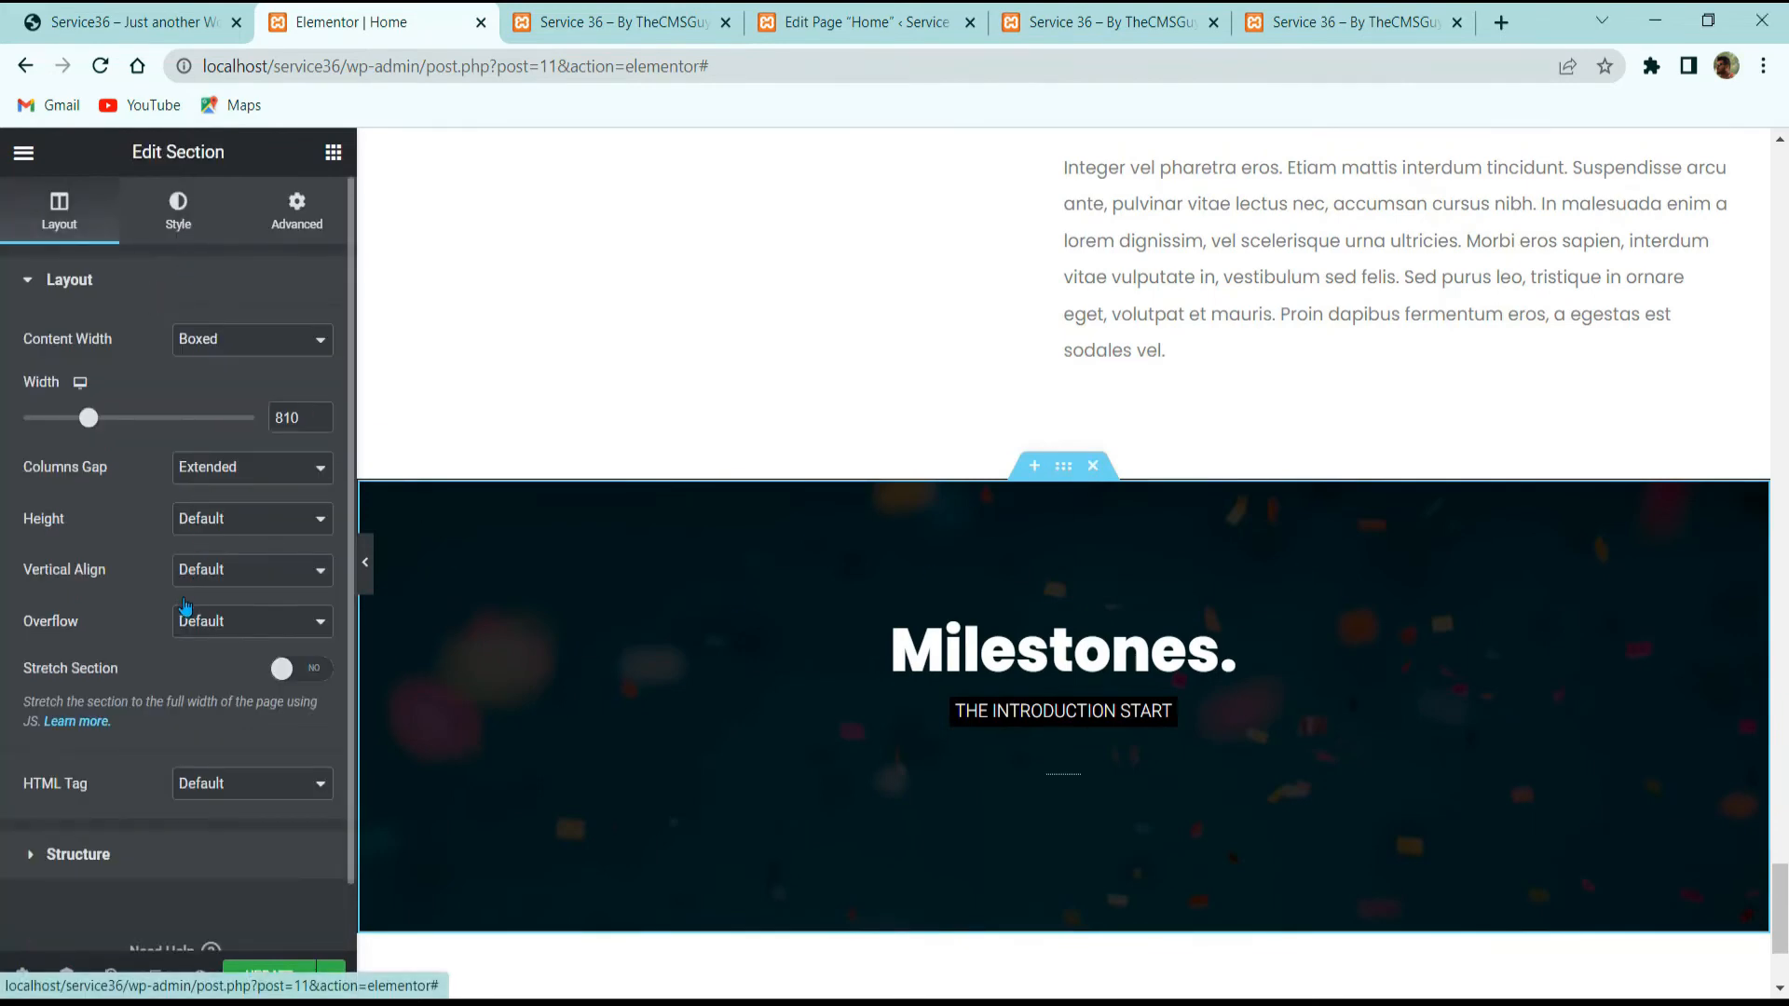
left_click(178, 213)
left_click(187, 564)
left_click(1724, 191)
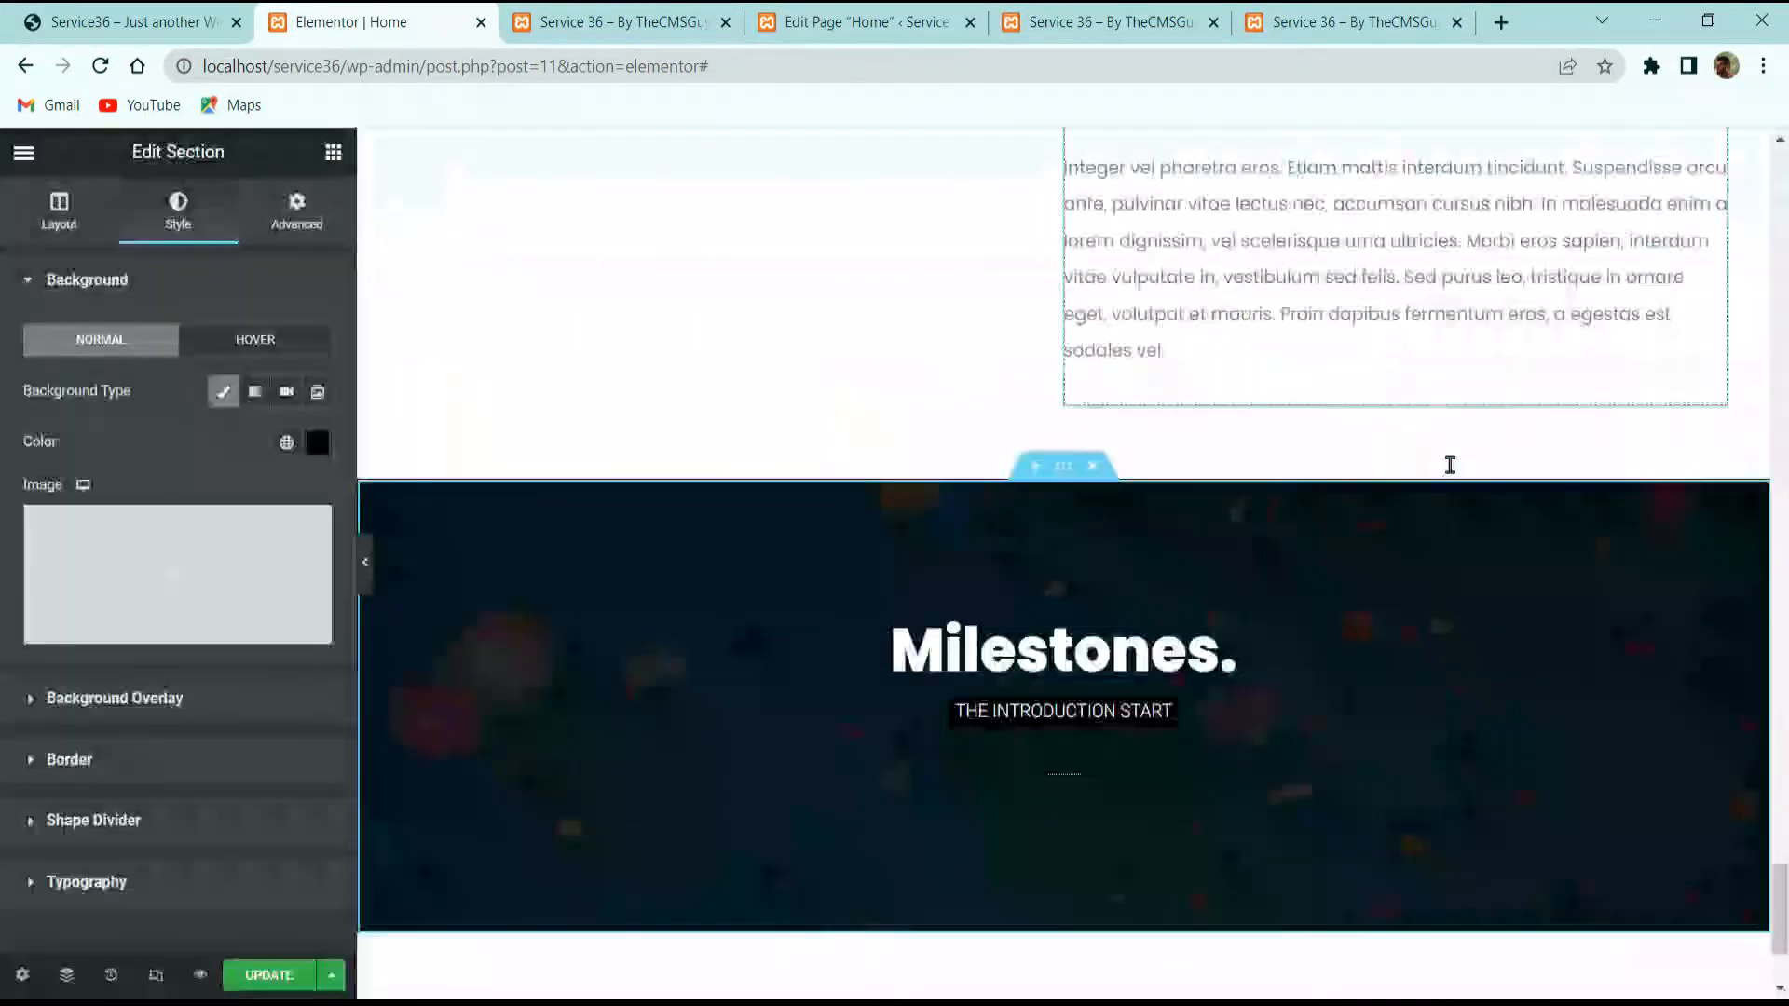
left_click(149, 713)
left_click(217, 628)
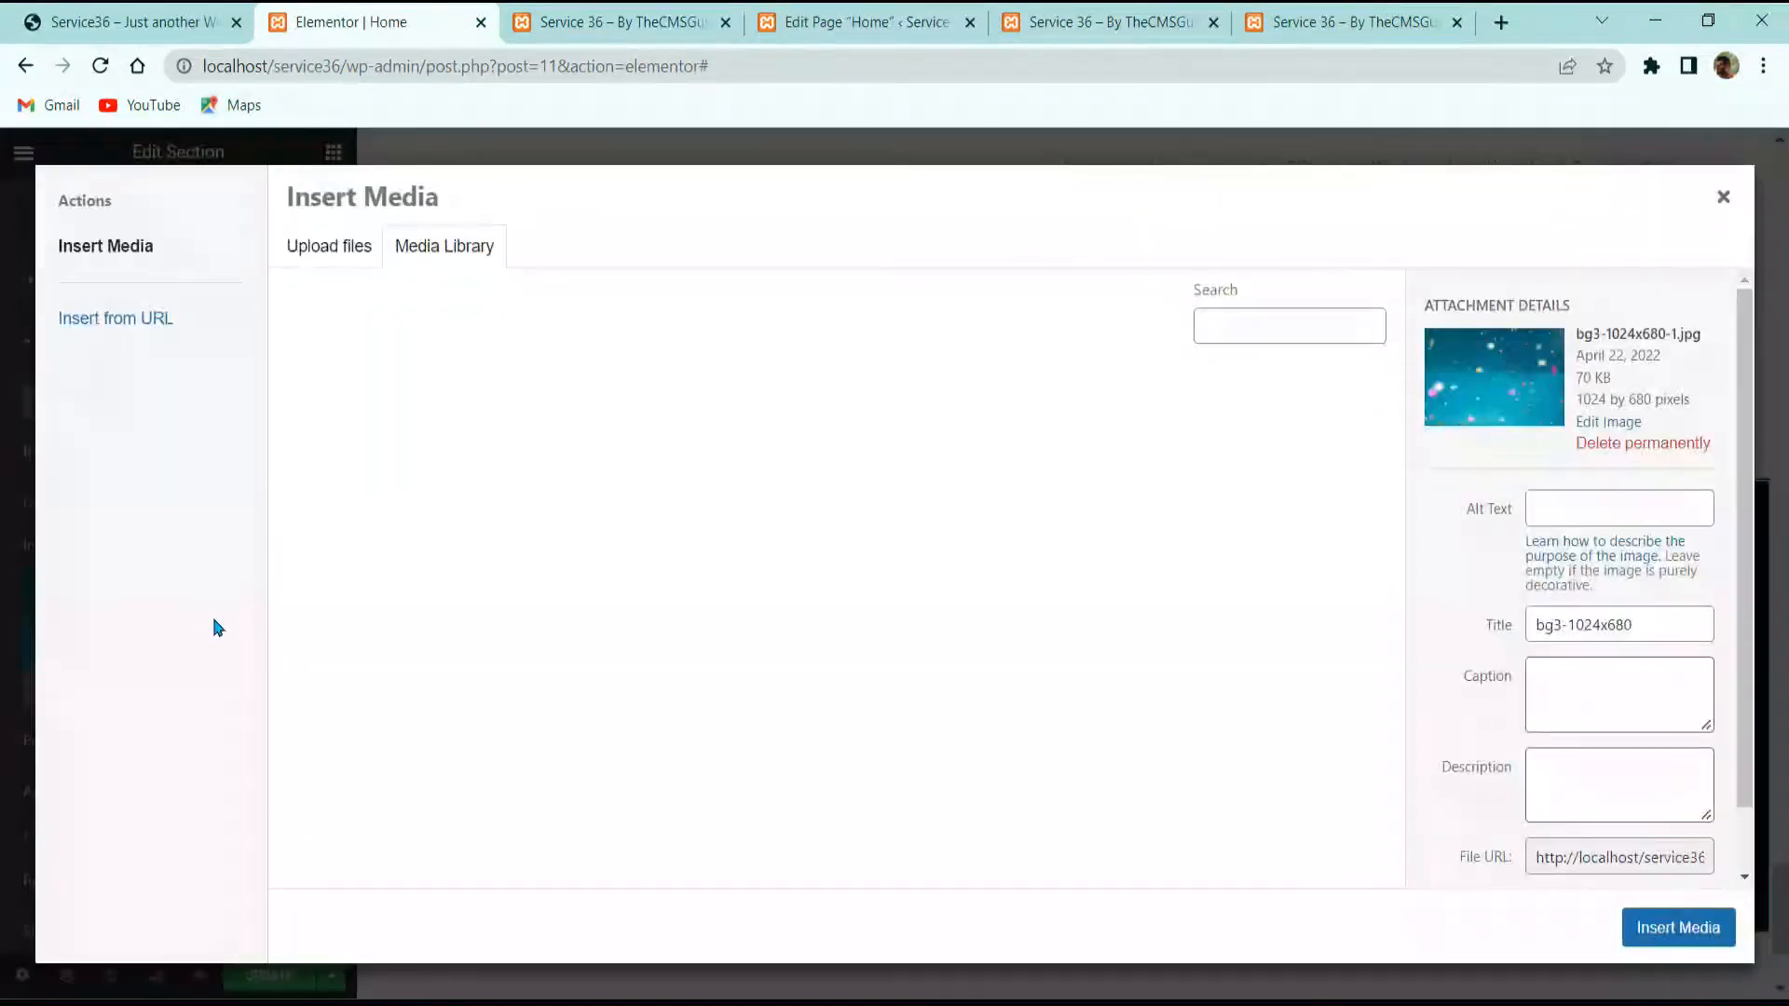
scroll(927, 589, "down", 10)
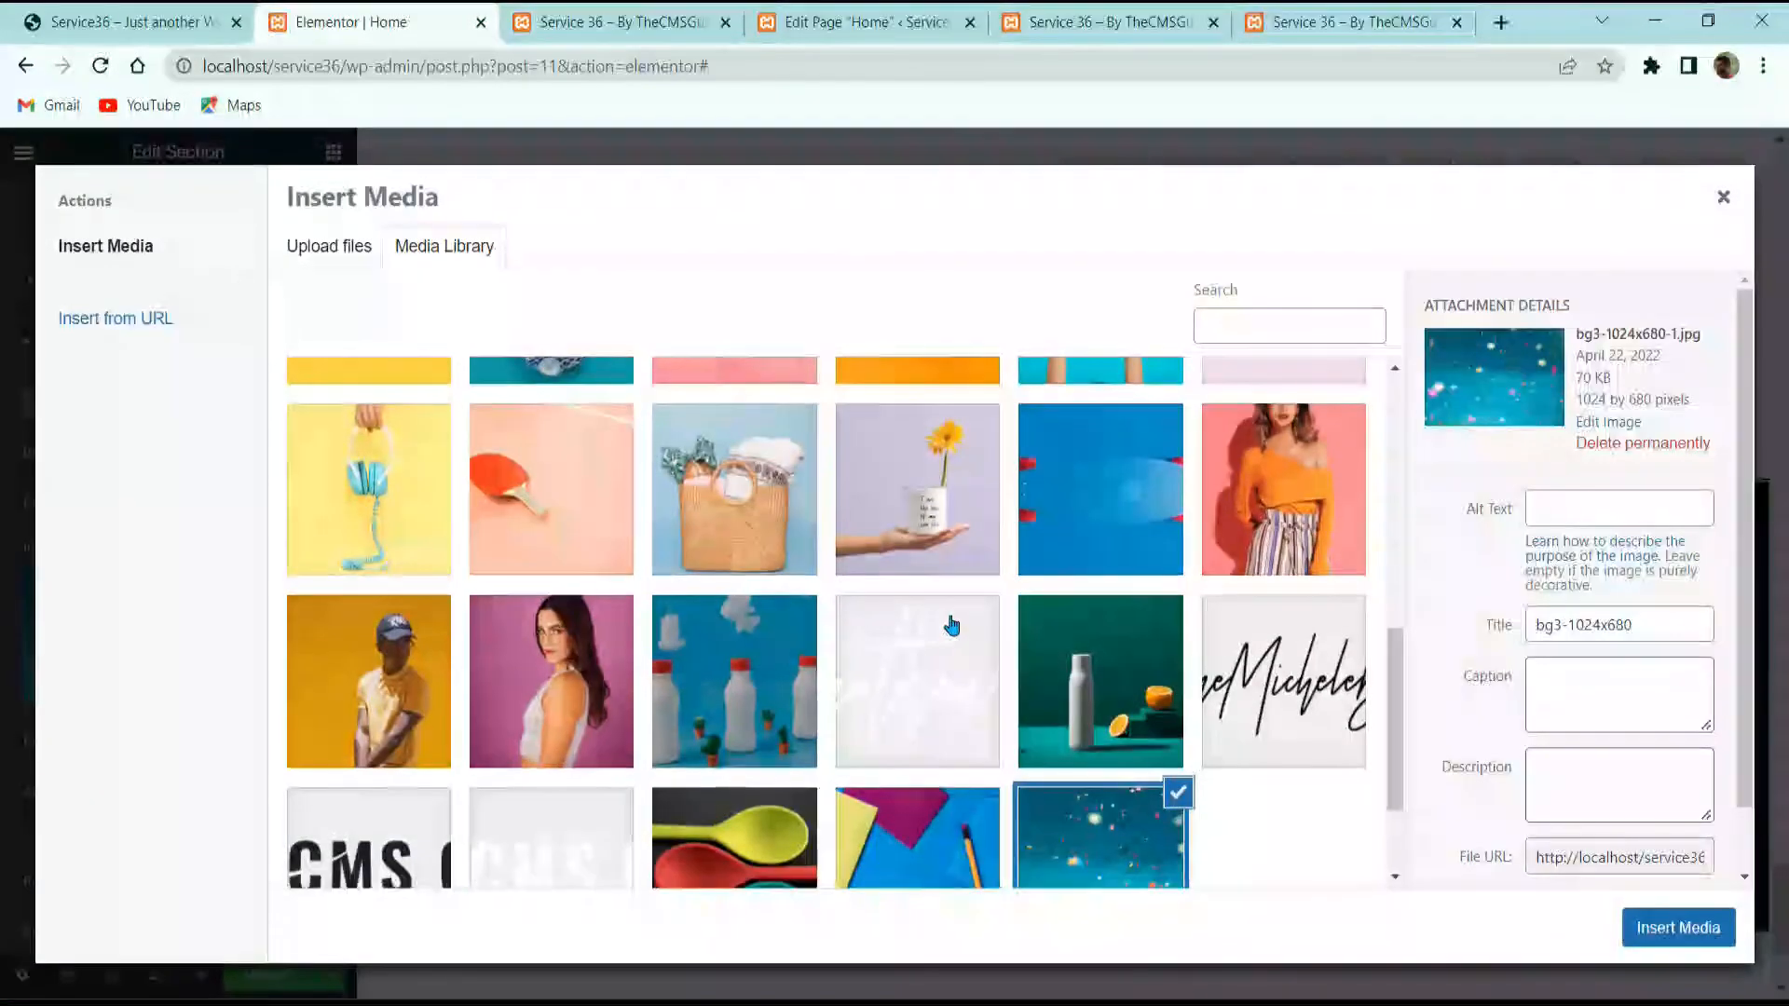
left_click(734, 710)
left_click(1678, 927)
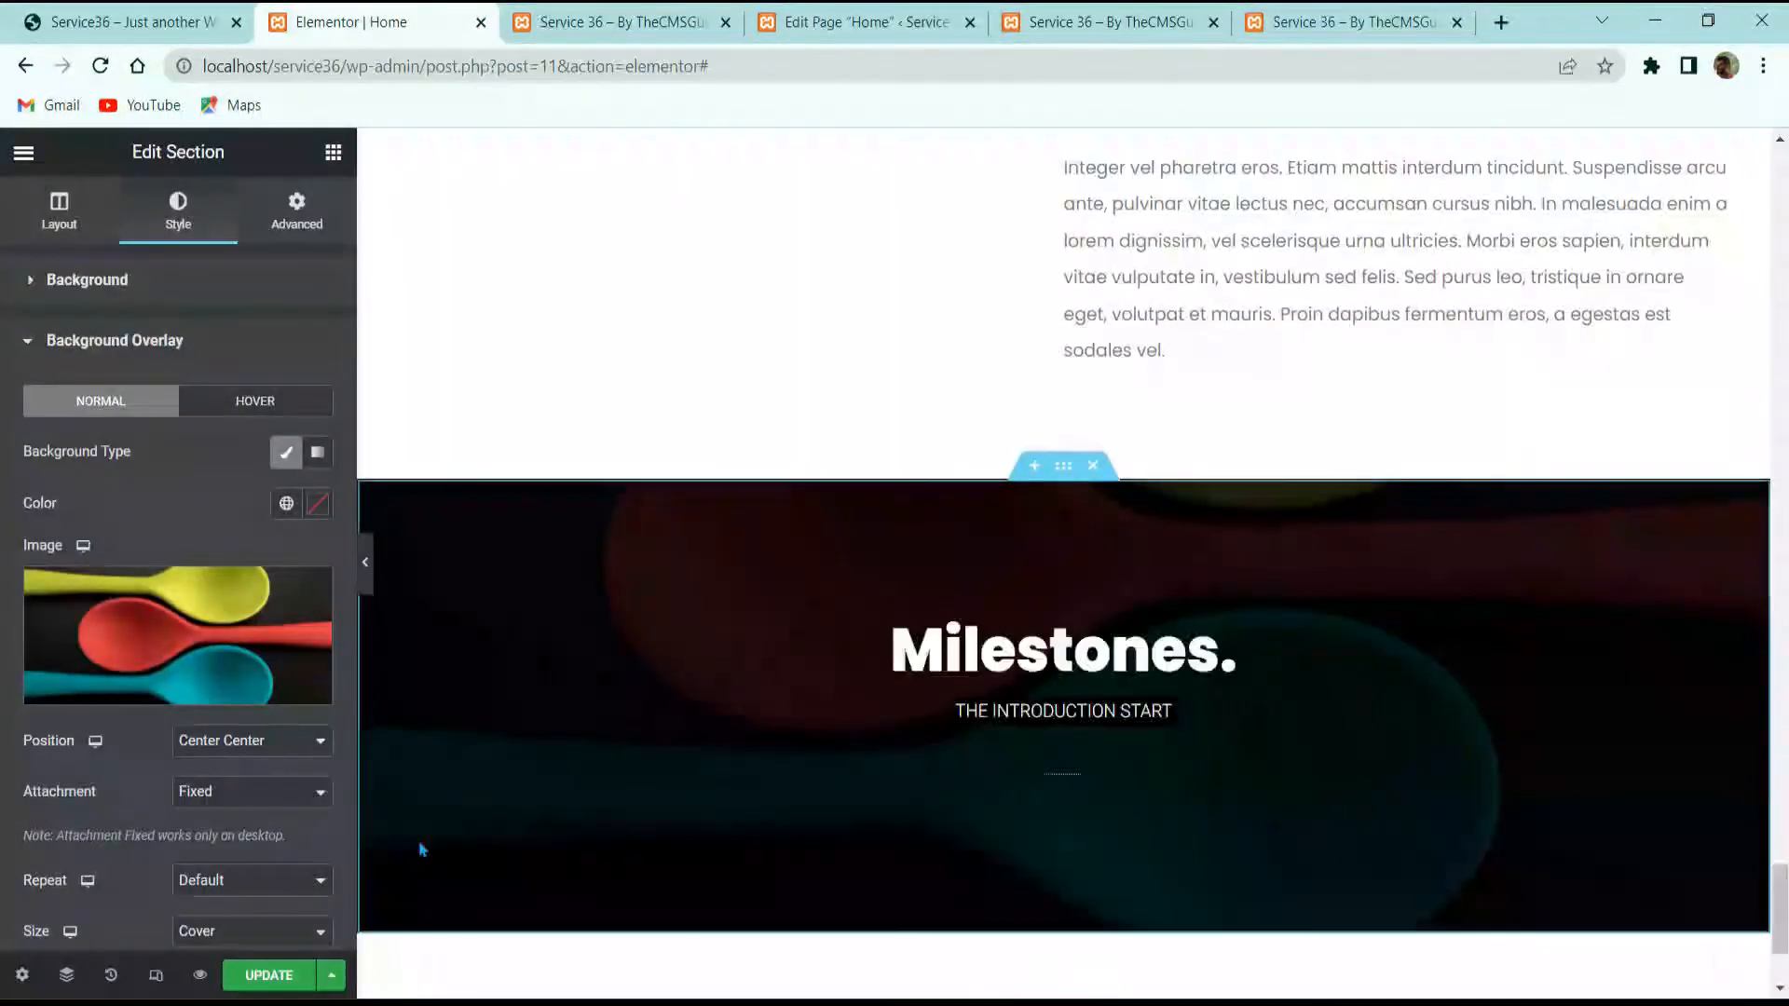
Step: Set the background overlay opacity to 0.4 and compare with the reference site
scroll(203, 836, "down", 6)
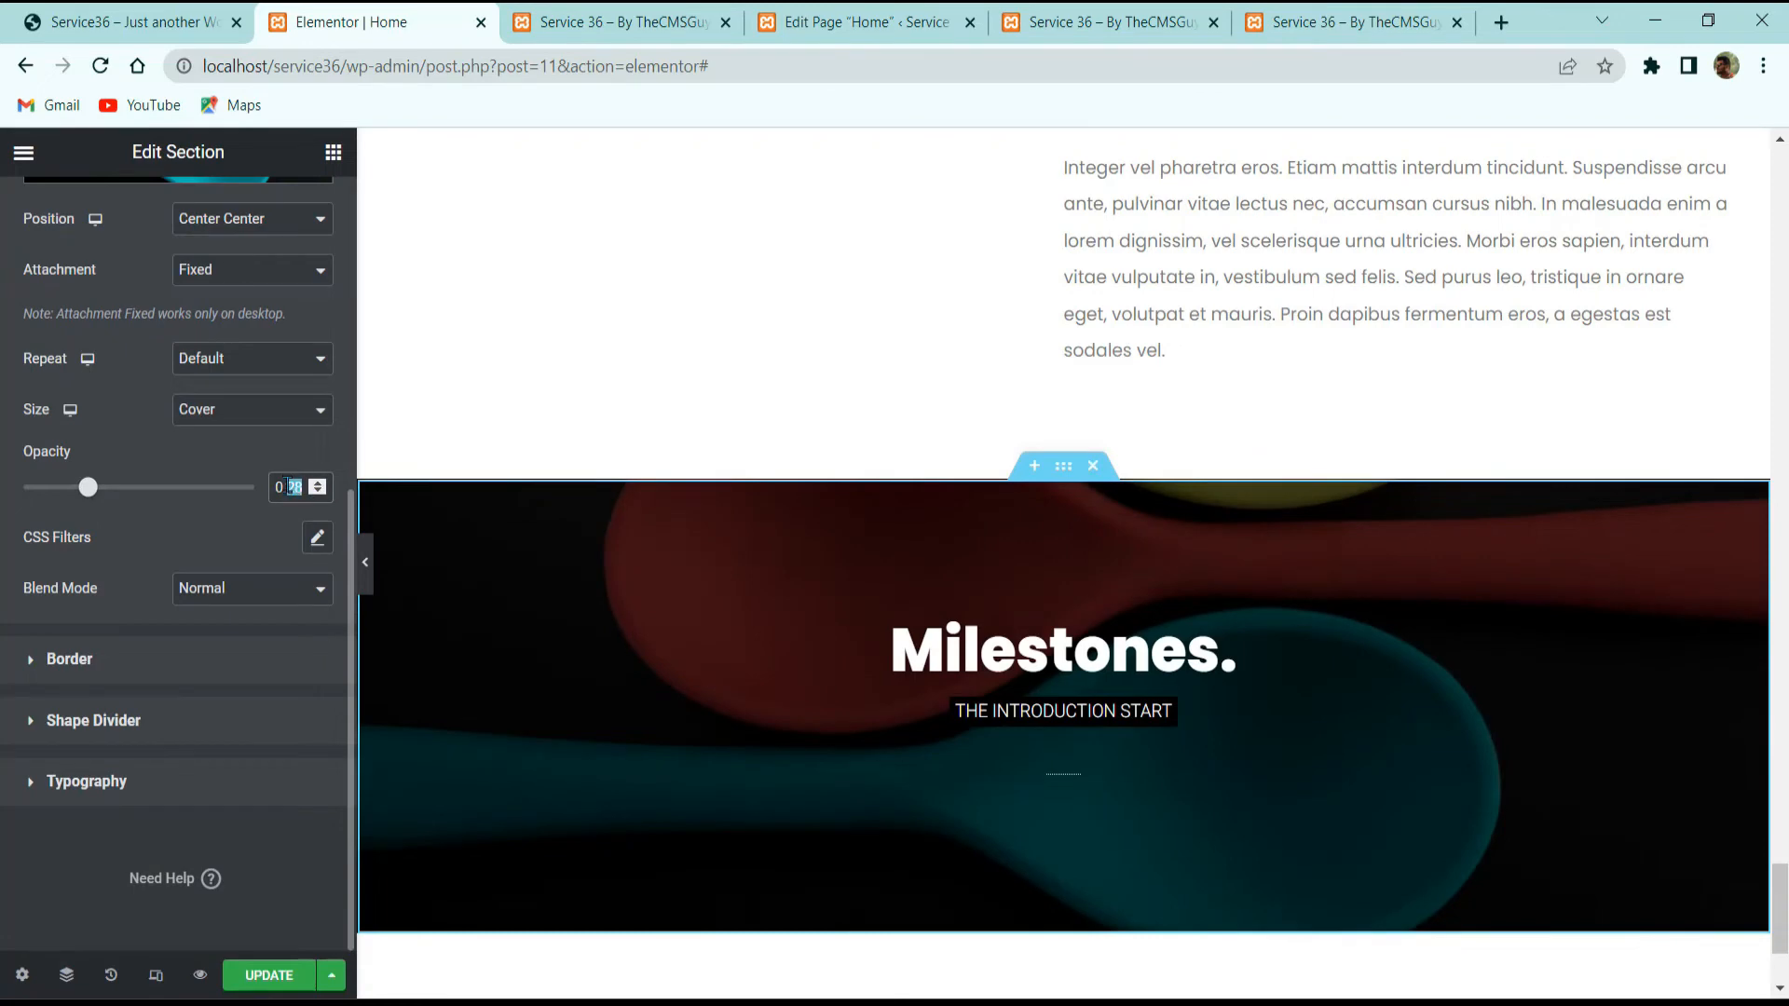
type("4")
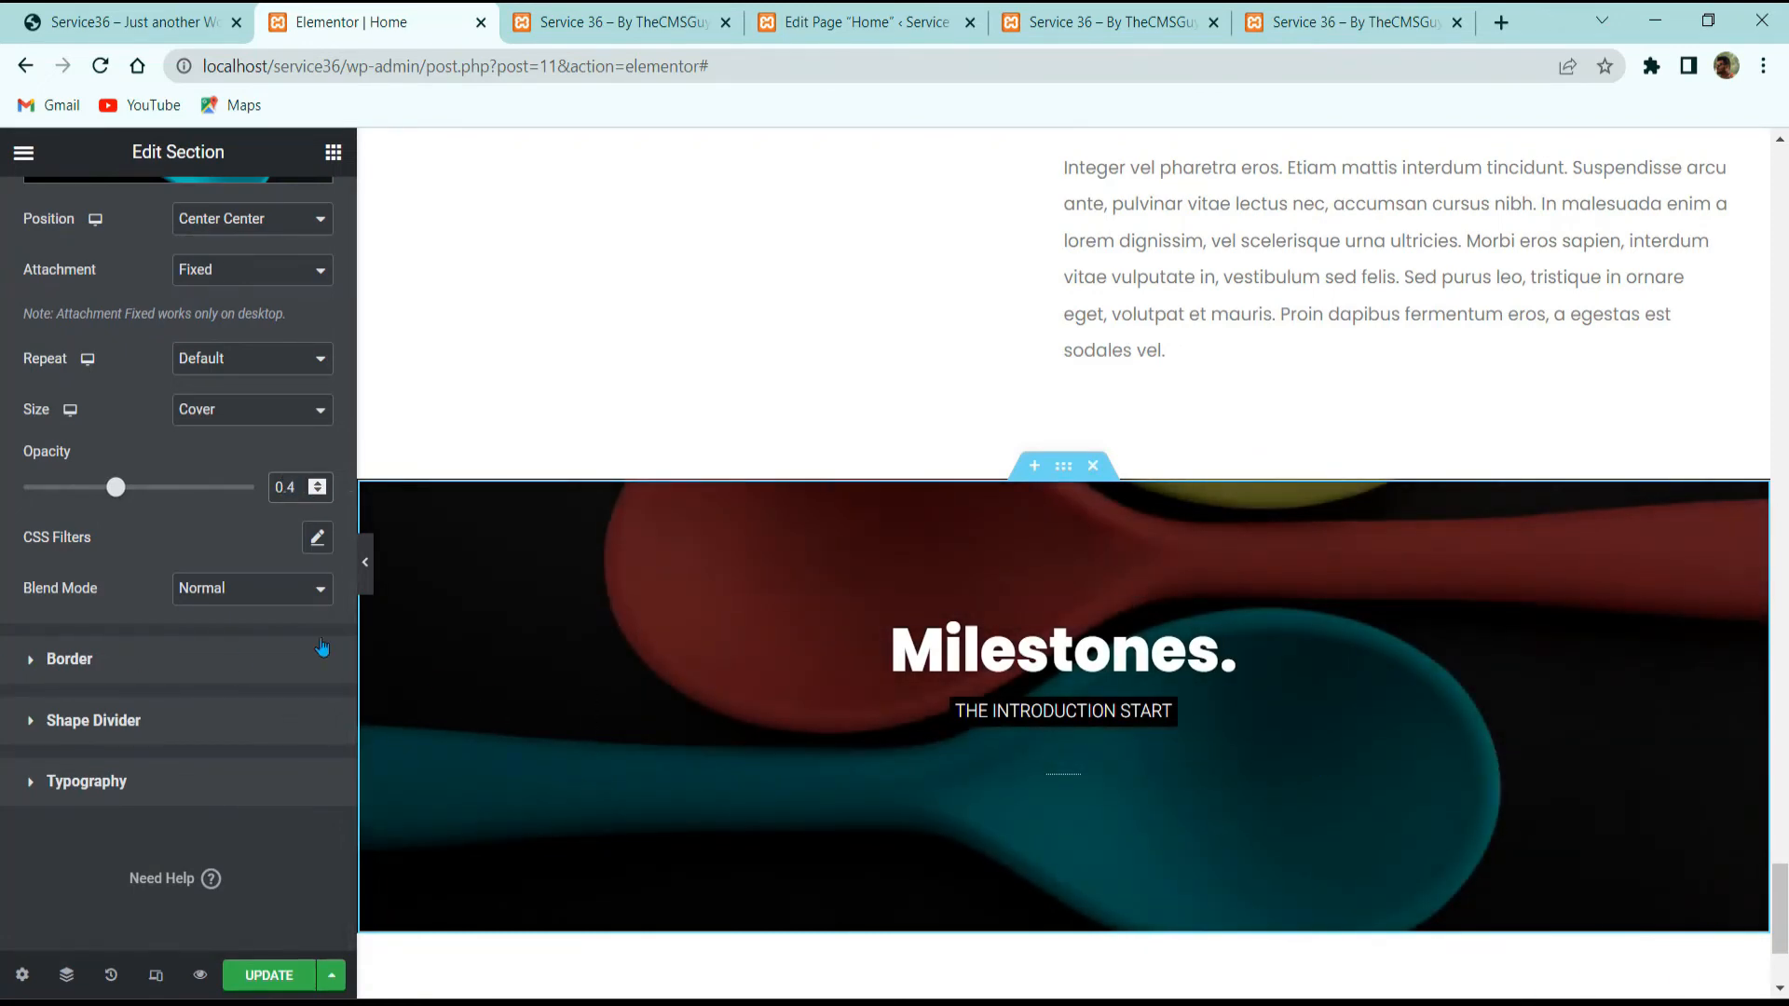
left_click(130, 21)
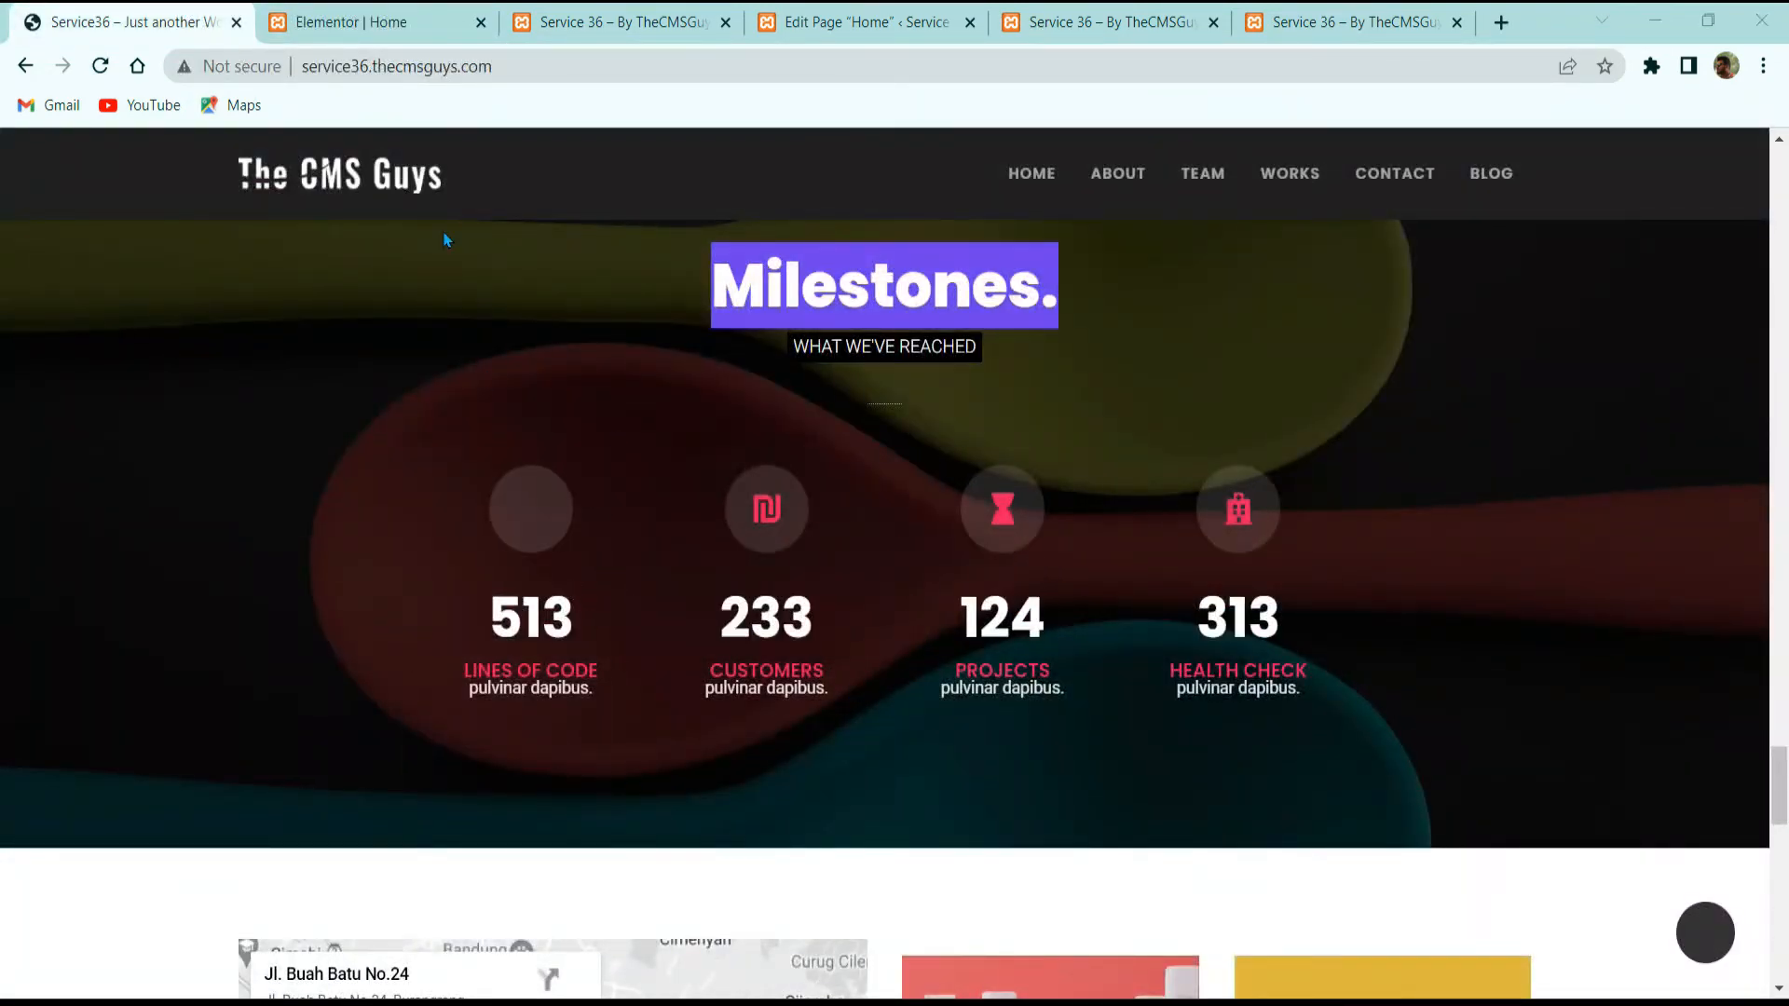
Step: Add a two-column inner section to the Milestones section
key("ctrl+Tab")
left_click(333, 152)
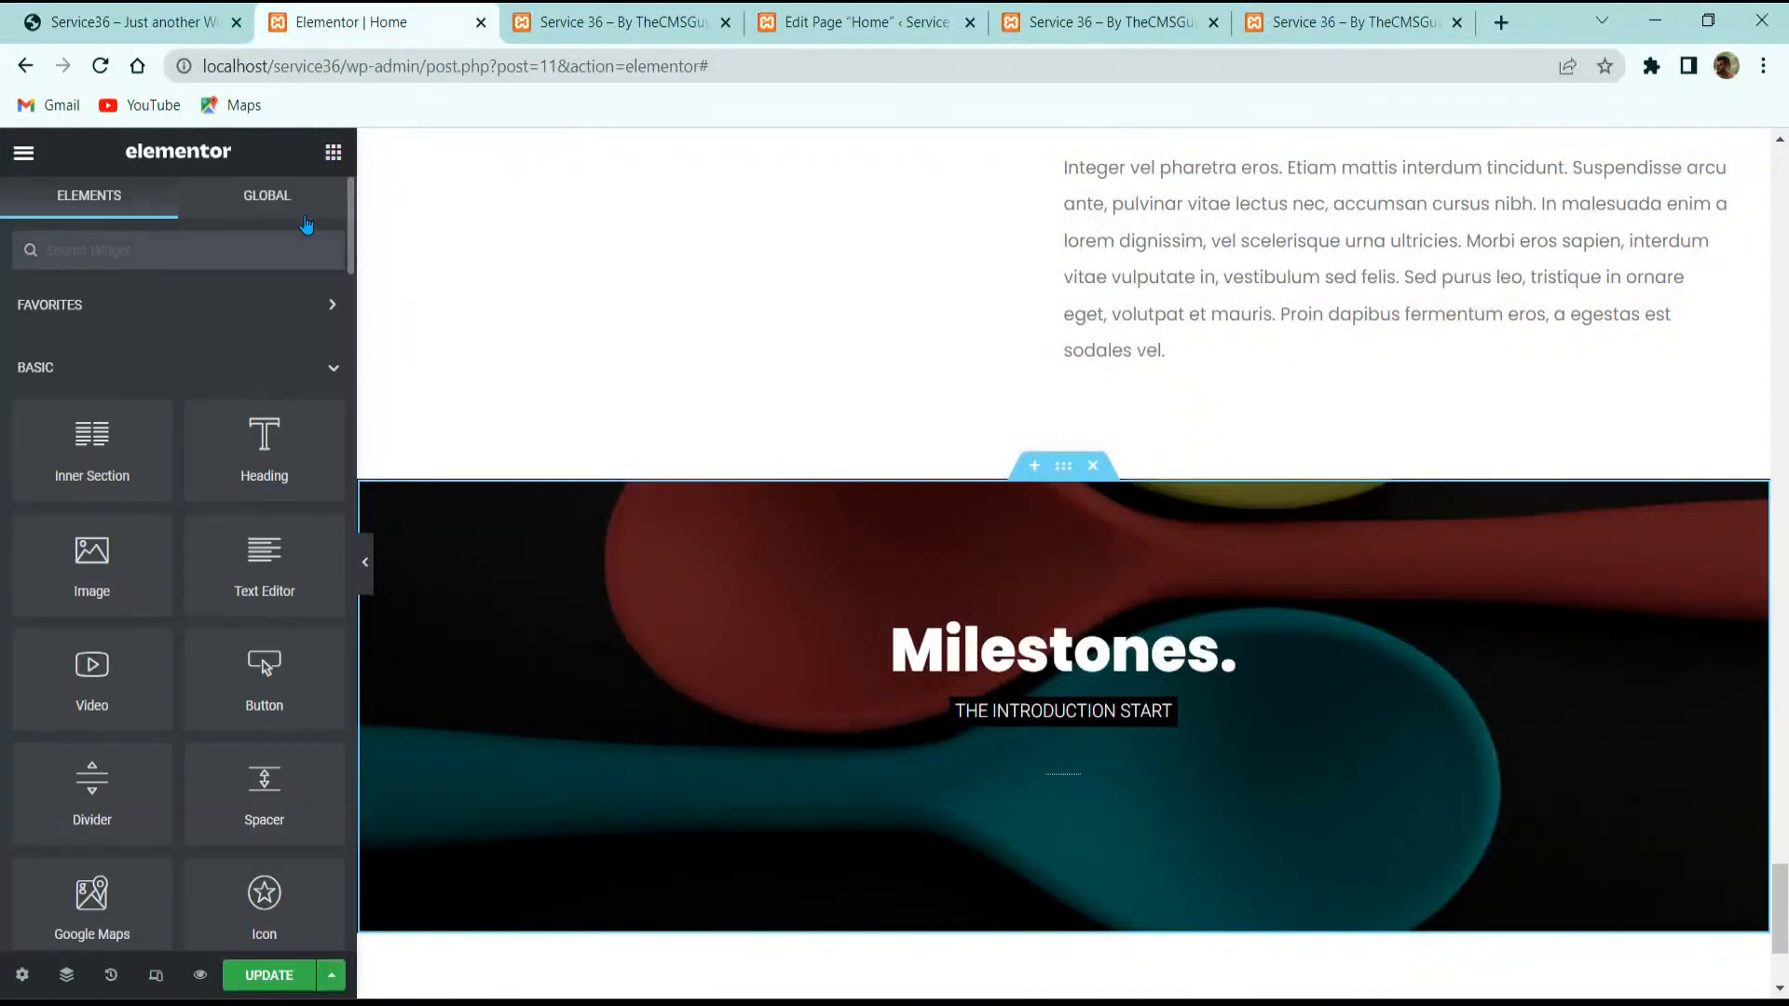
left_click_drag(188, 497, 1031, 758)
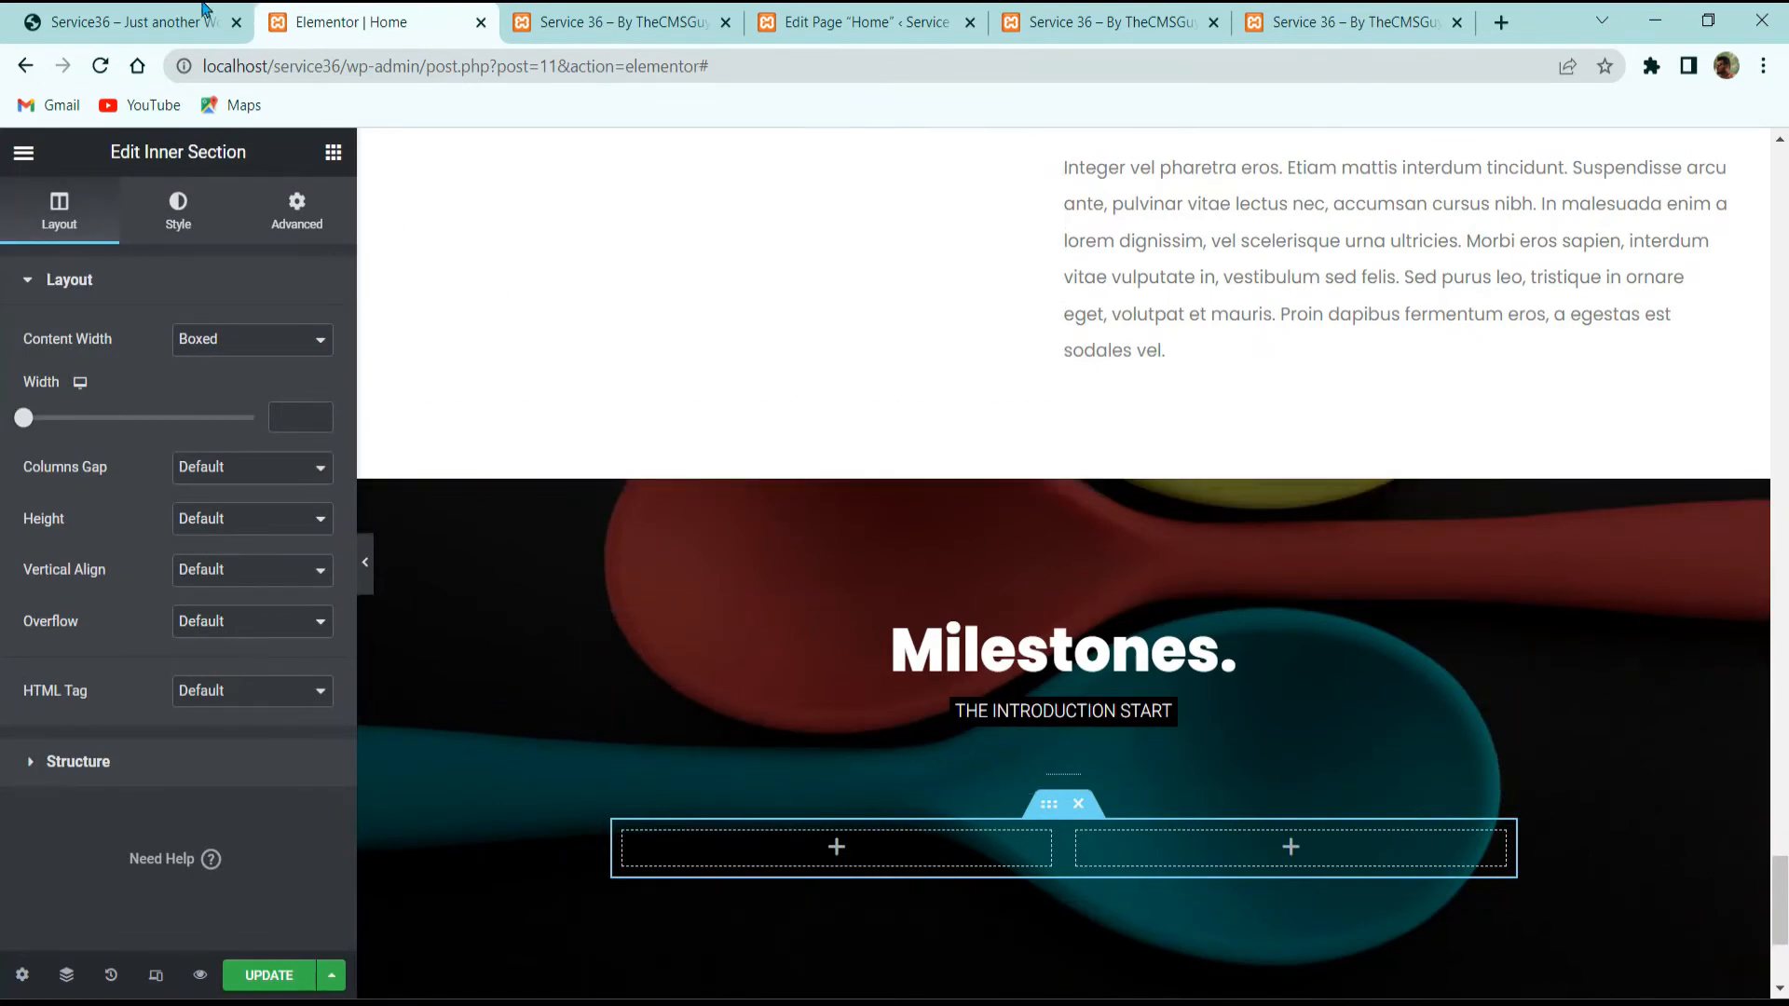
left_click(130, 21)
left_click(355, 21)
Step: Place an Icon widget in the left column and insert the Codepen icon
left_click(332, 153)
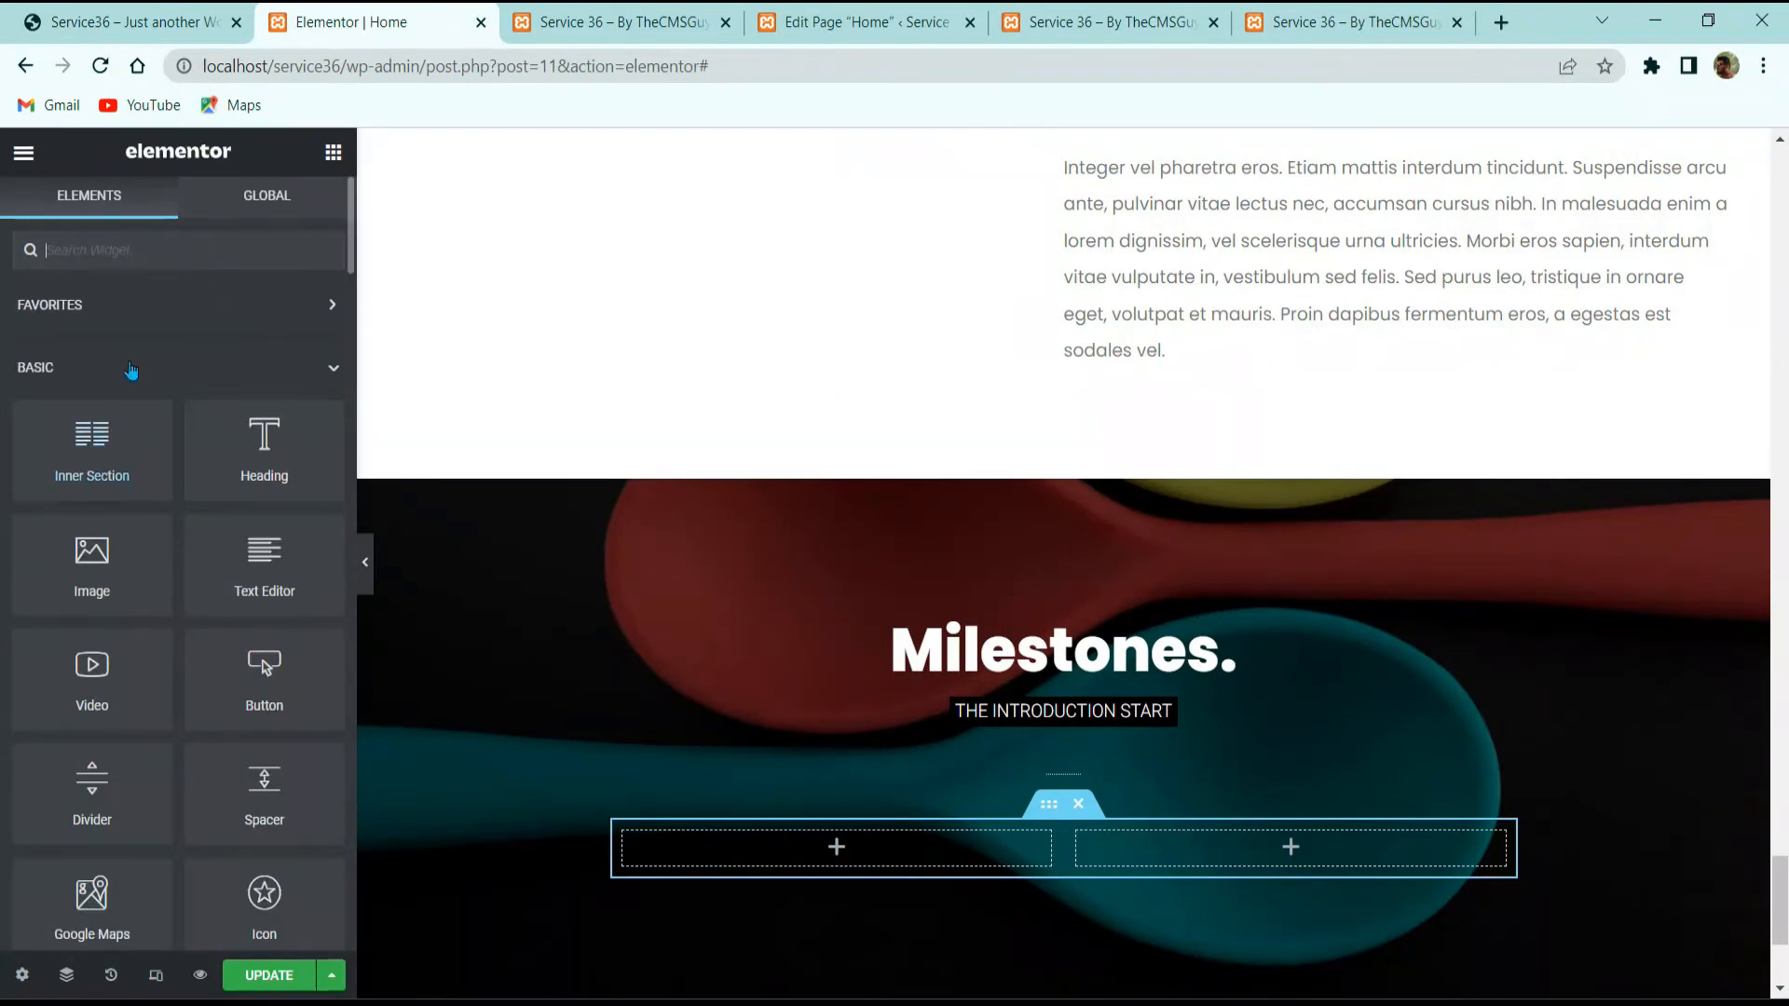
type("icon")
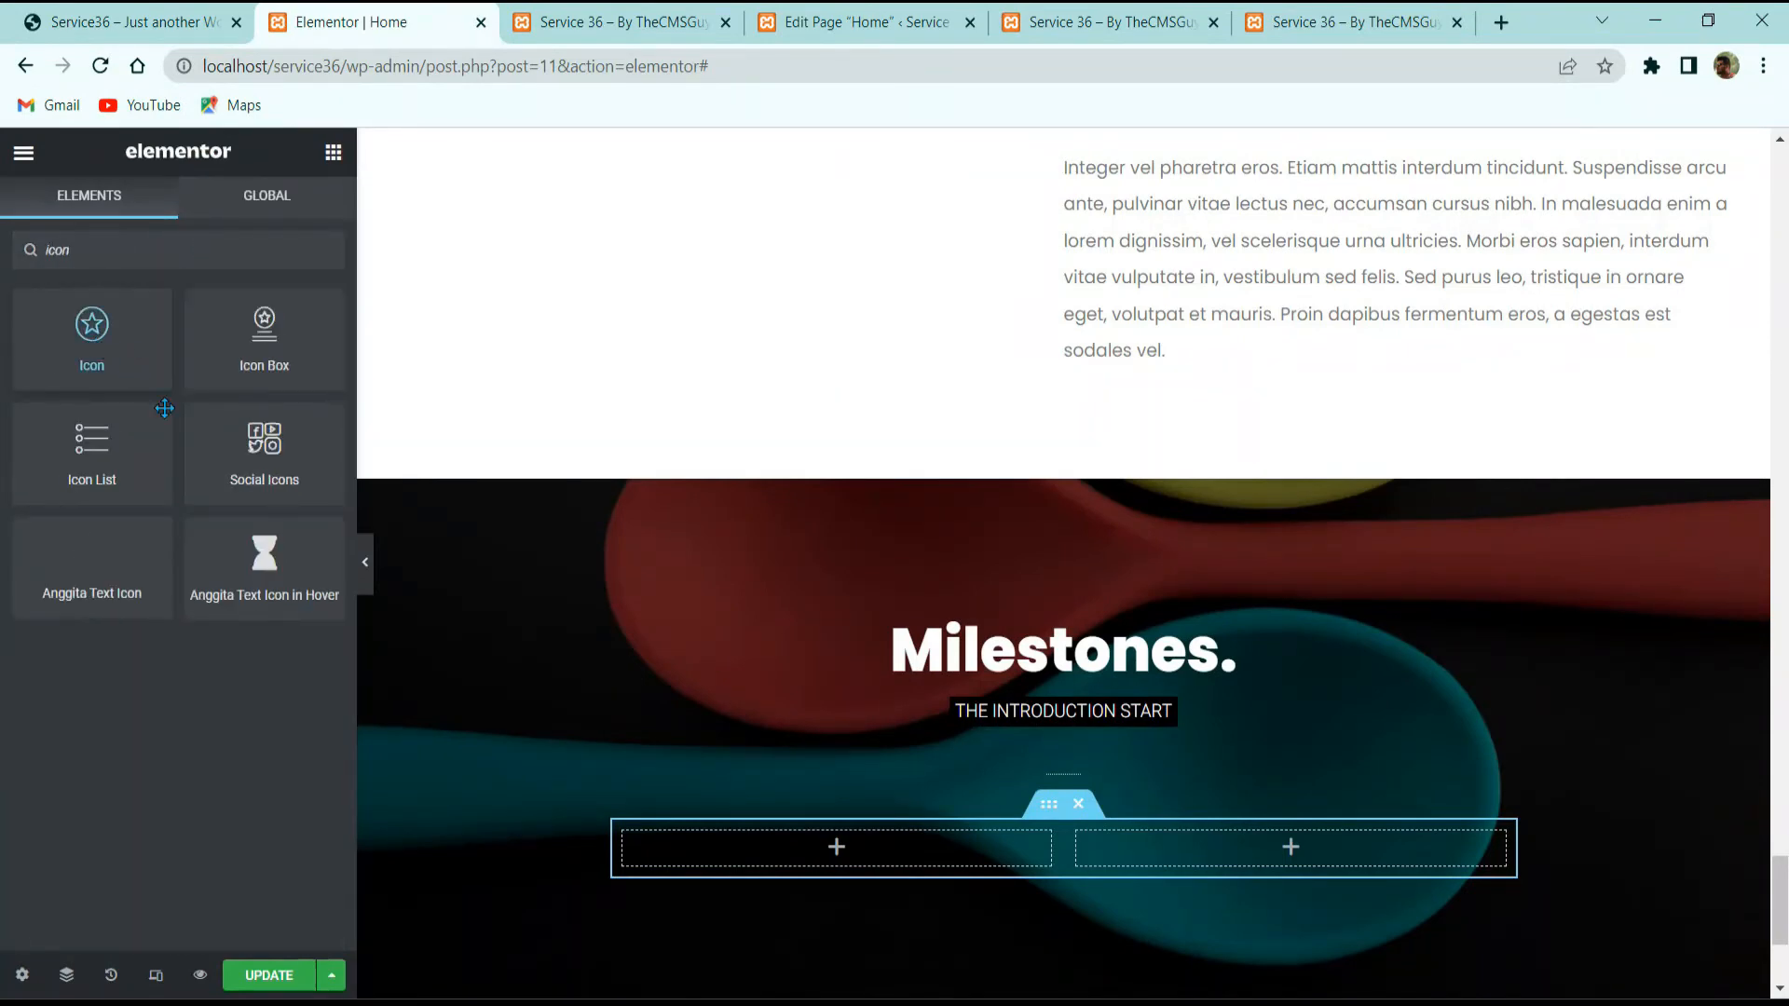
left_click_drag(164, 408, 758, 872)
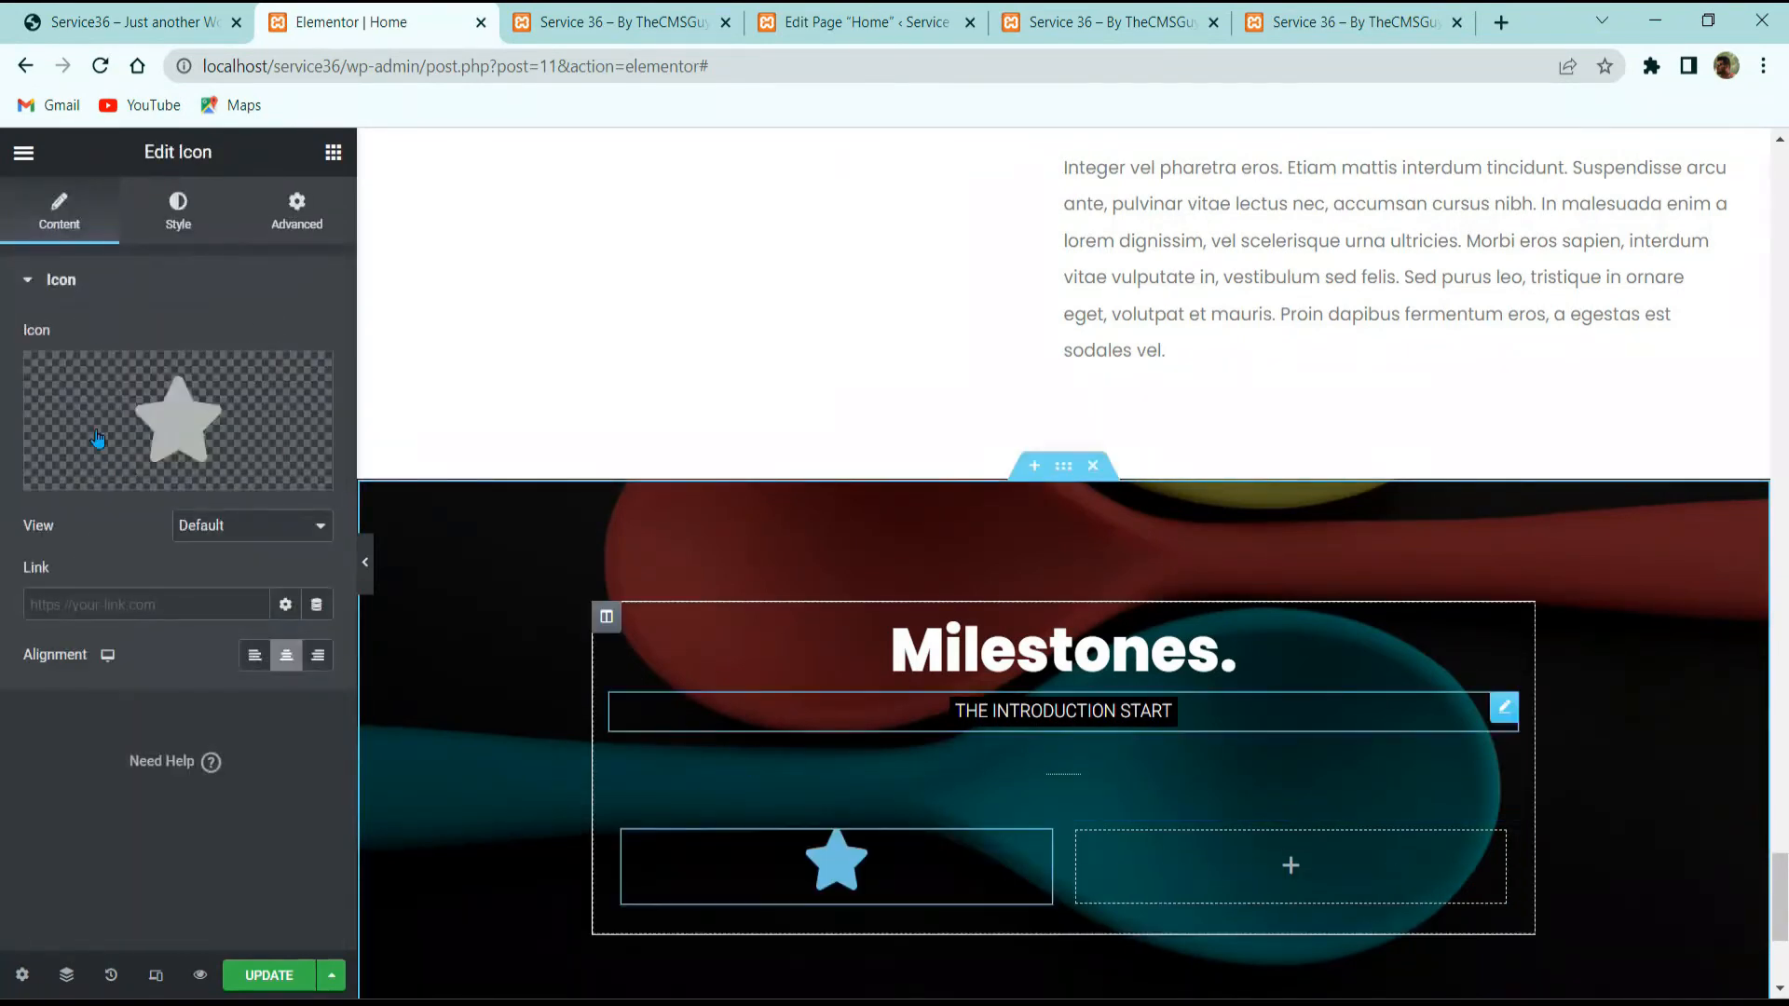
left_click(205, 386)
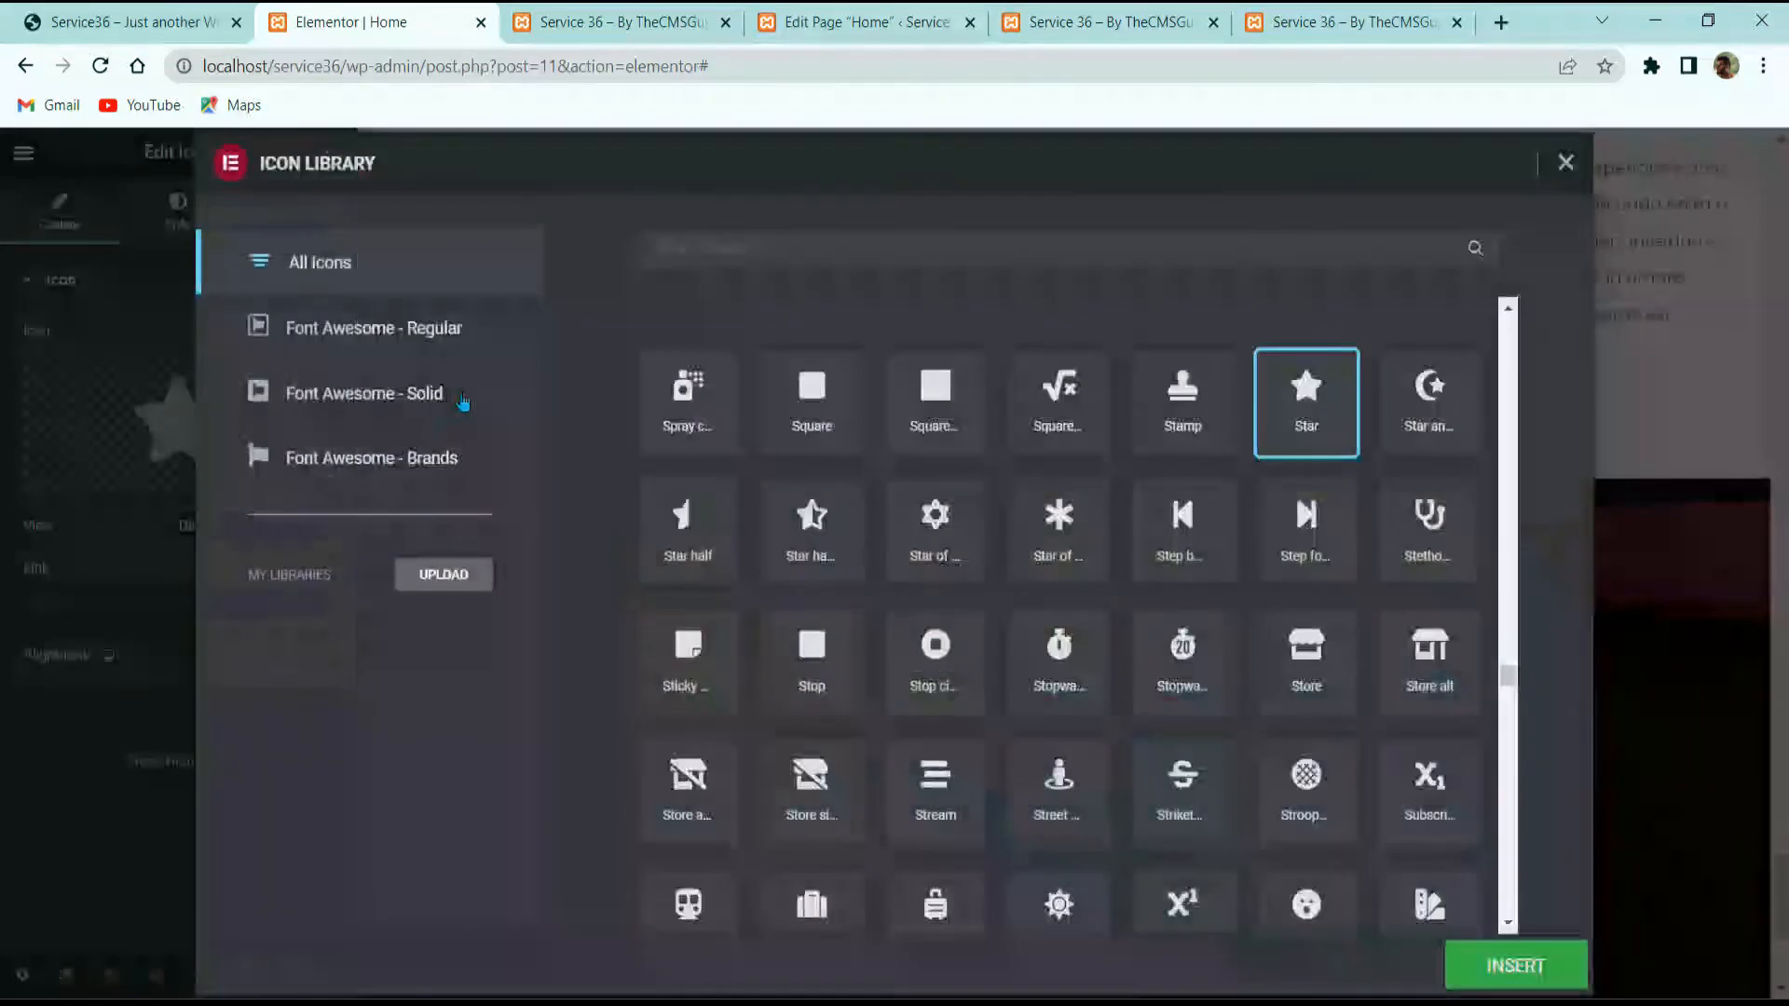
left_click(124, 8)
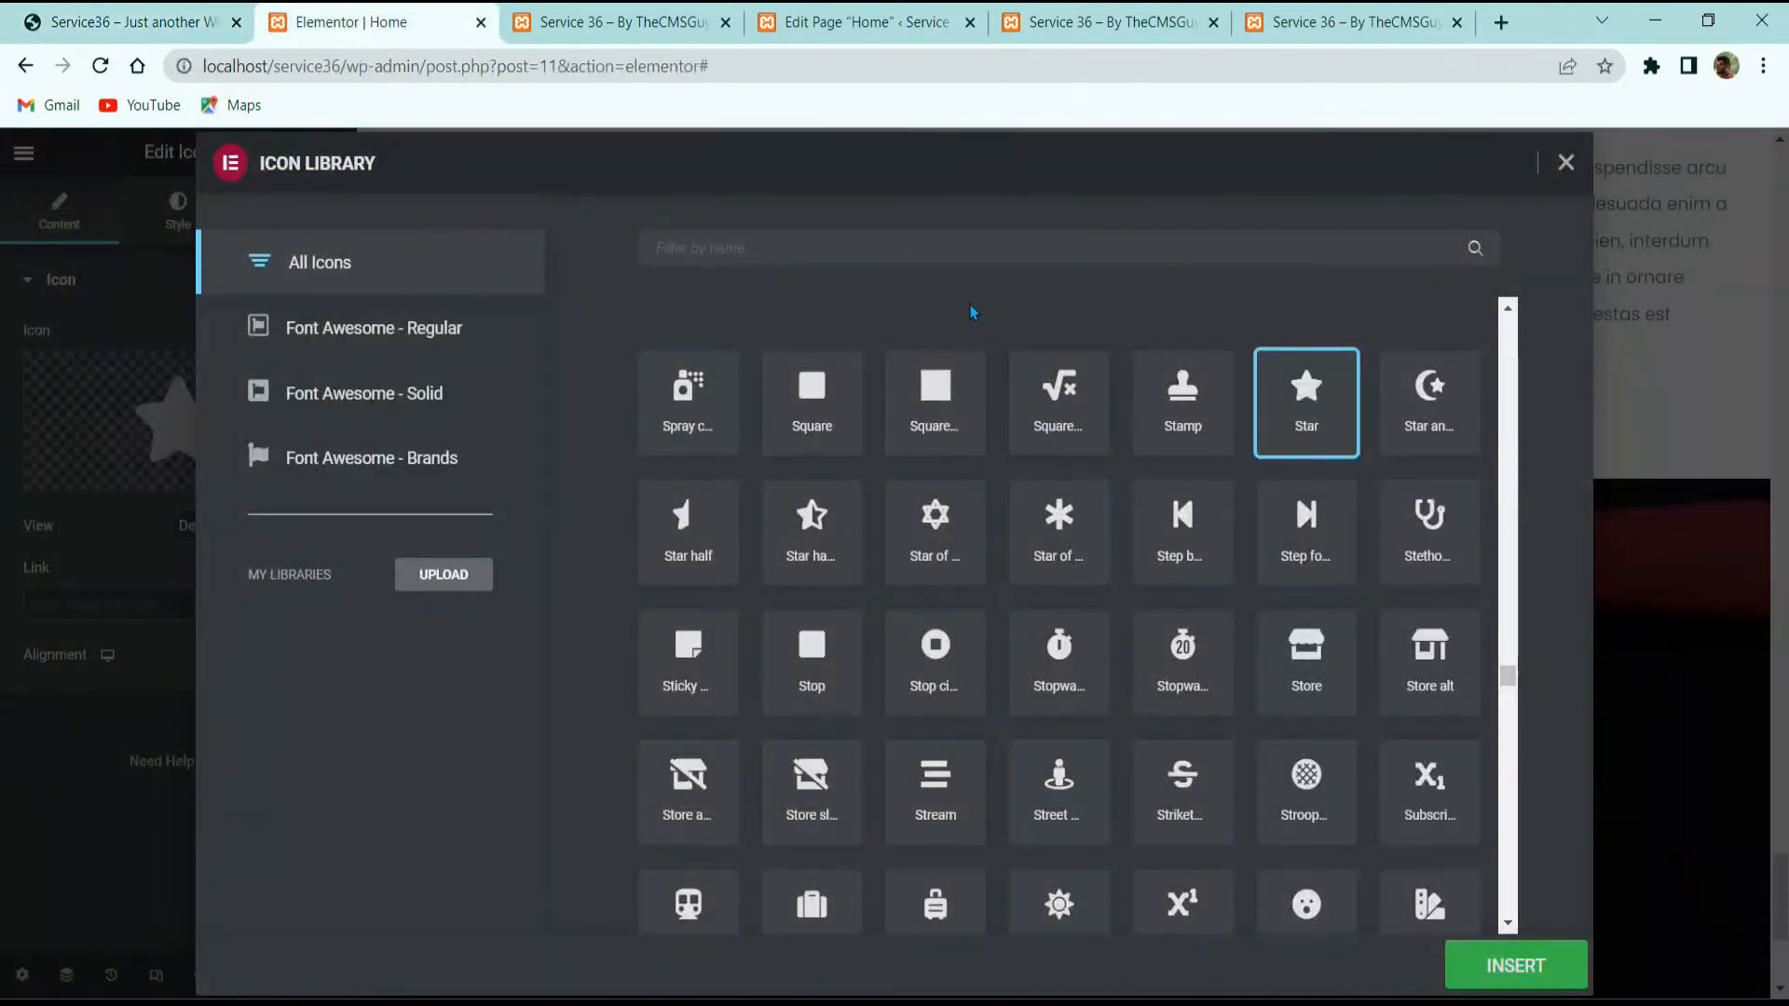
left_click(947, 248)
type("codepe")
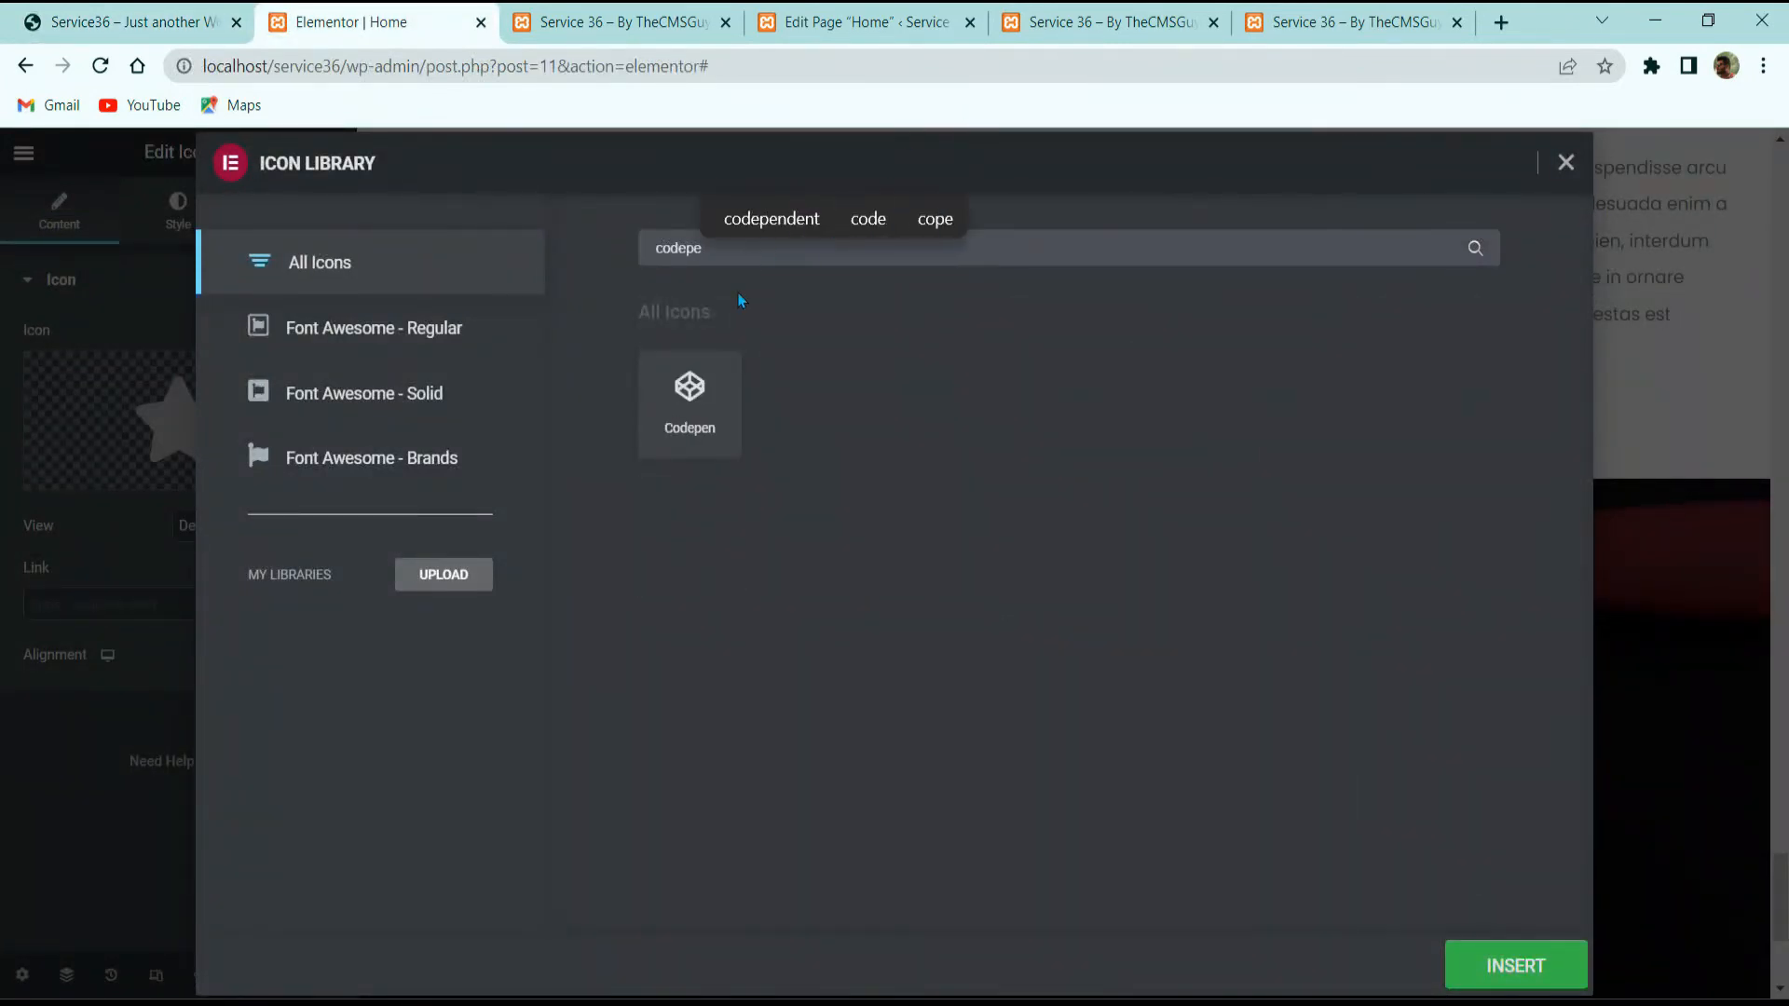
left_click(690, 403)
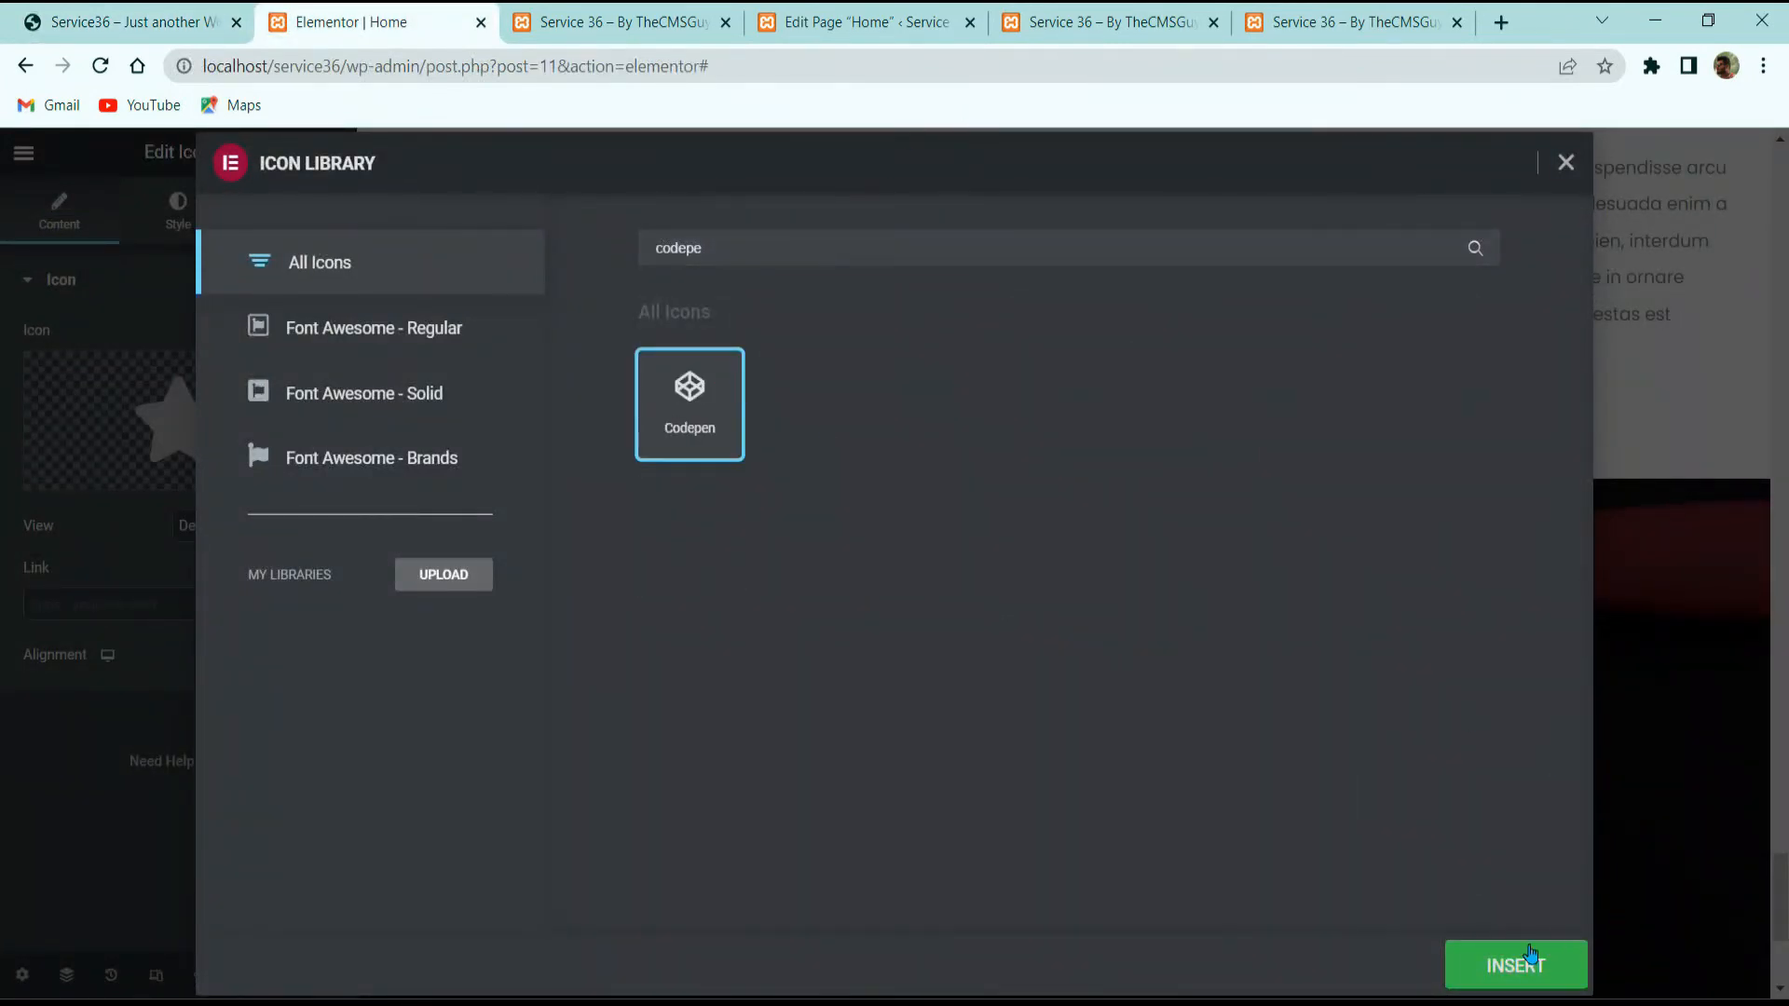
left_click(1528, 965)
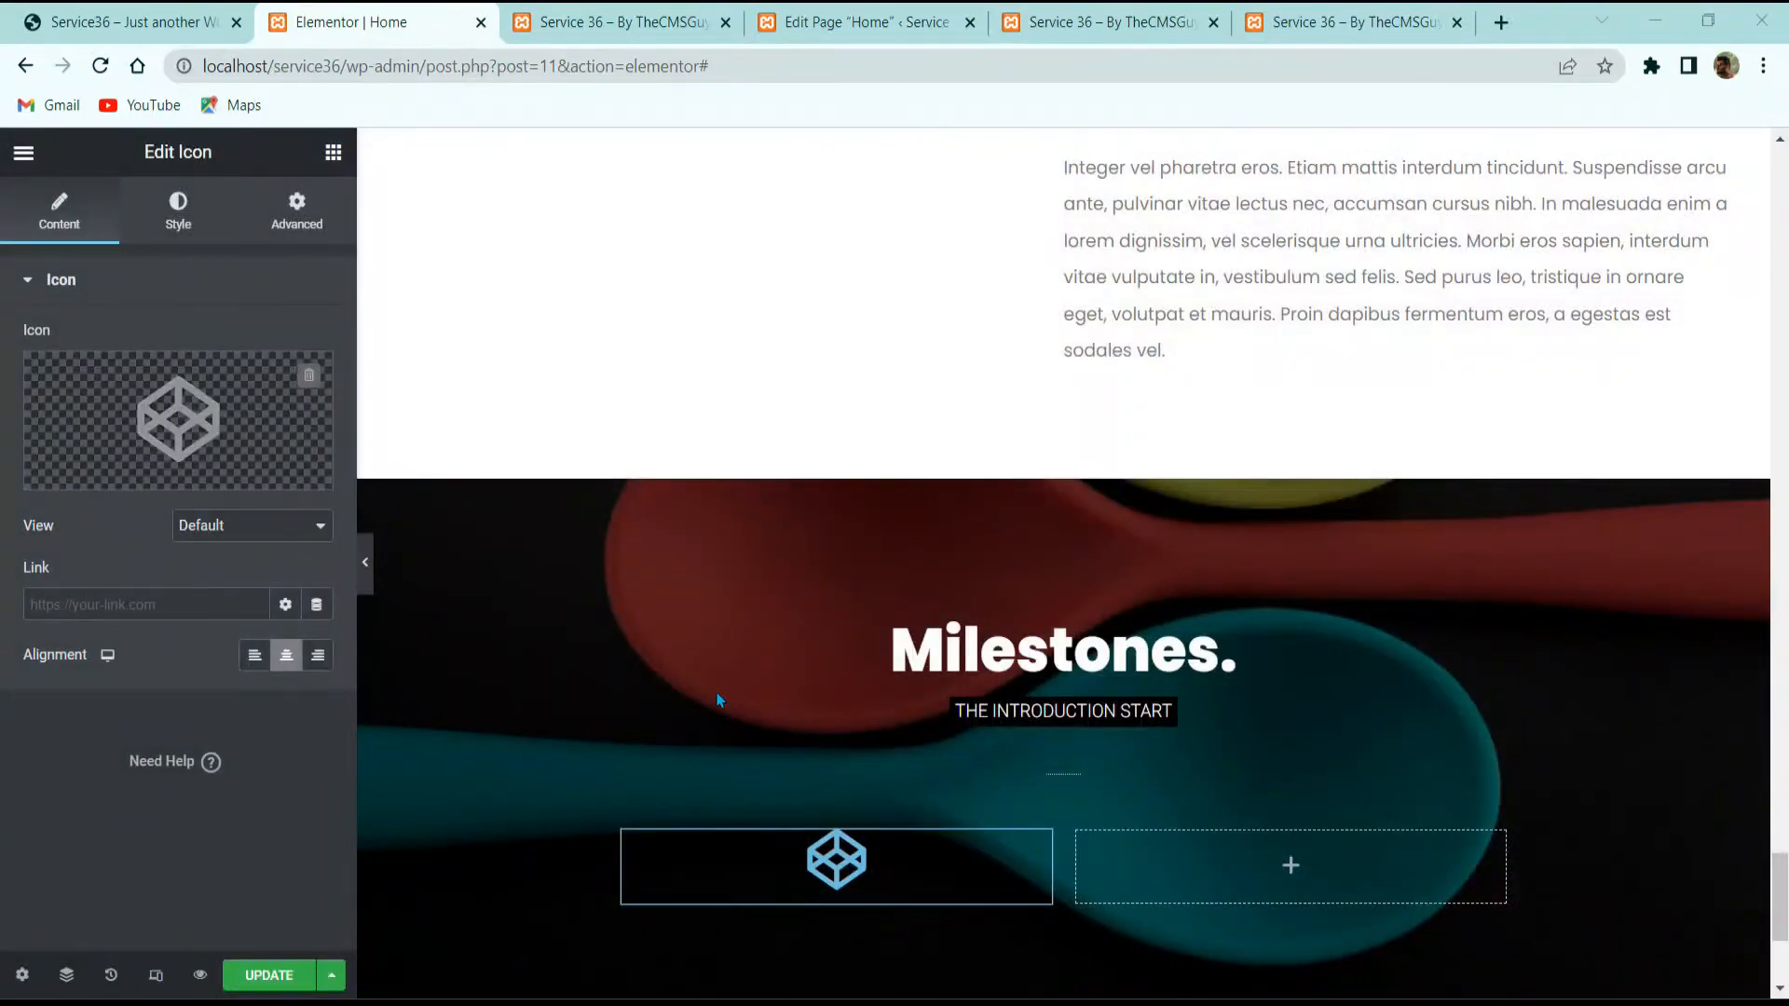
Step: Set the icon's view to Stacked with a Circle shape
scroll(719, 698, "down", 3)
left_click(247, 525)
left_click(260, 578)
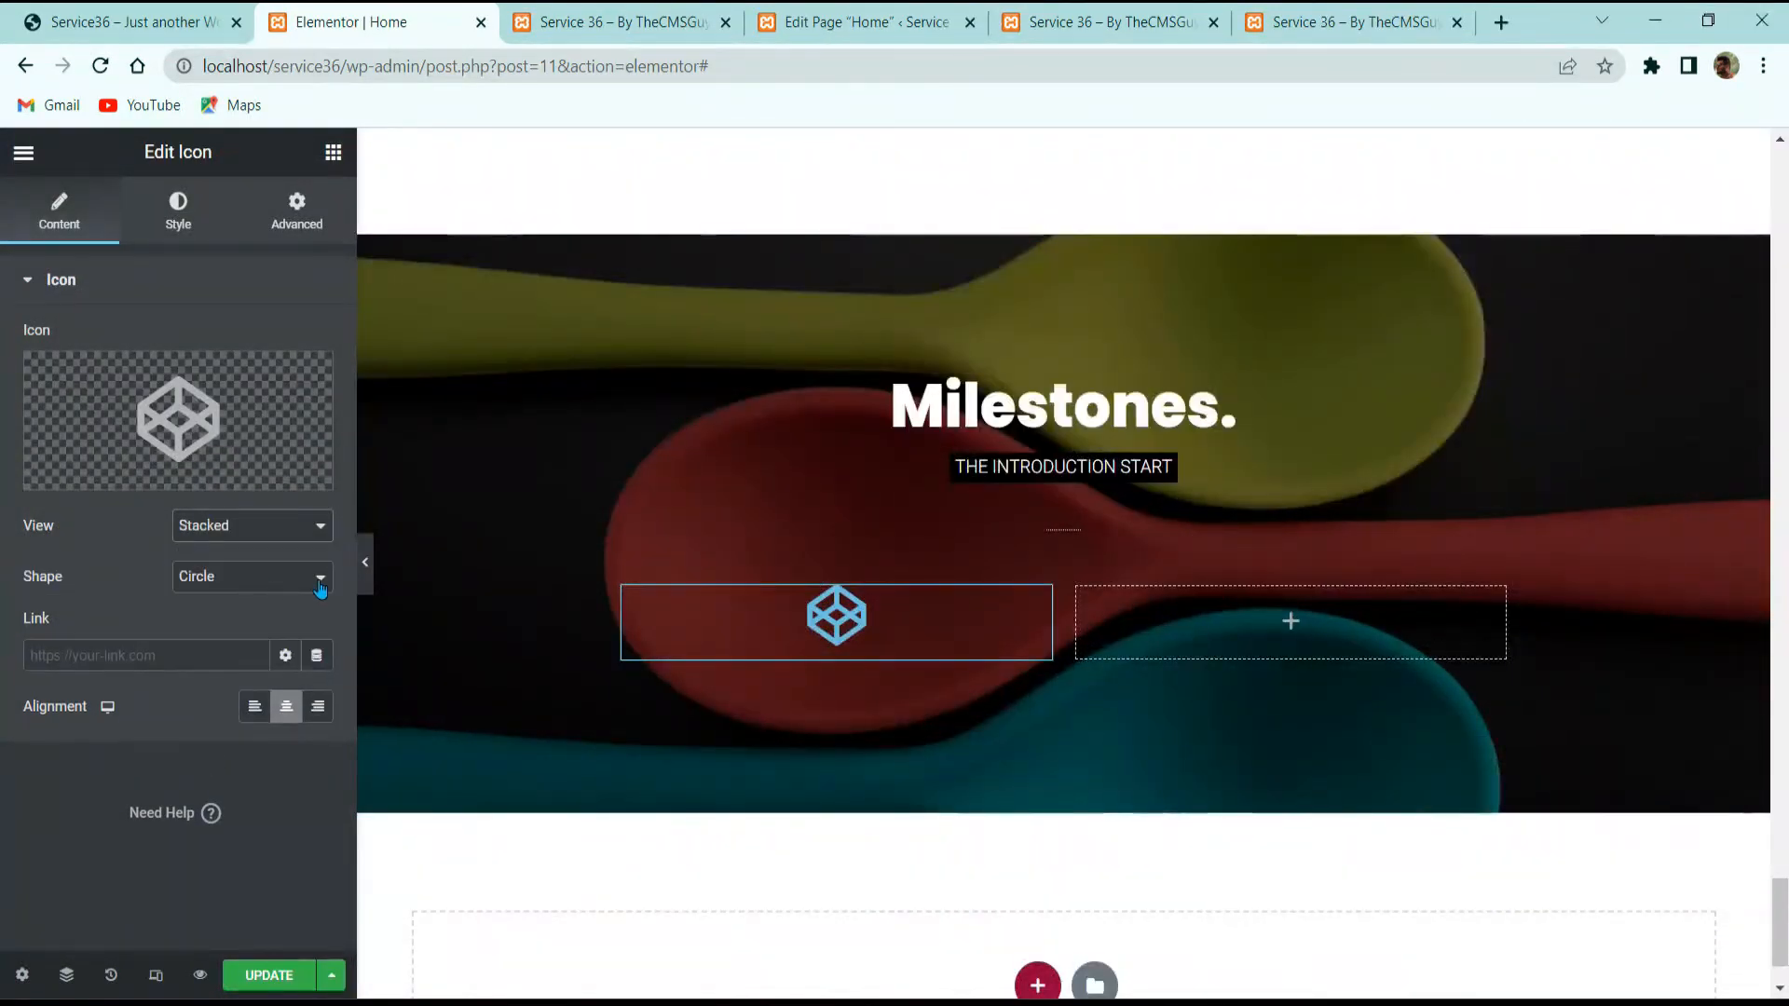
left_click(221, 585)
left_click(220, 599)
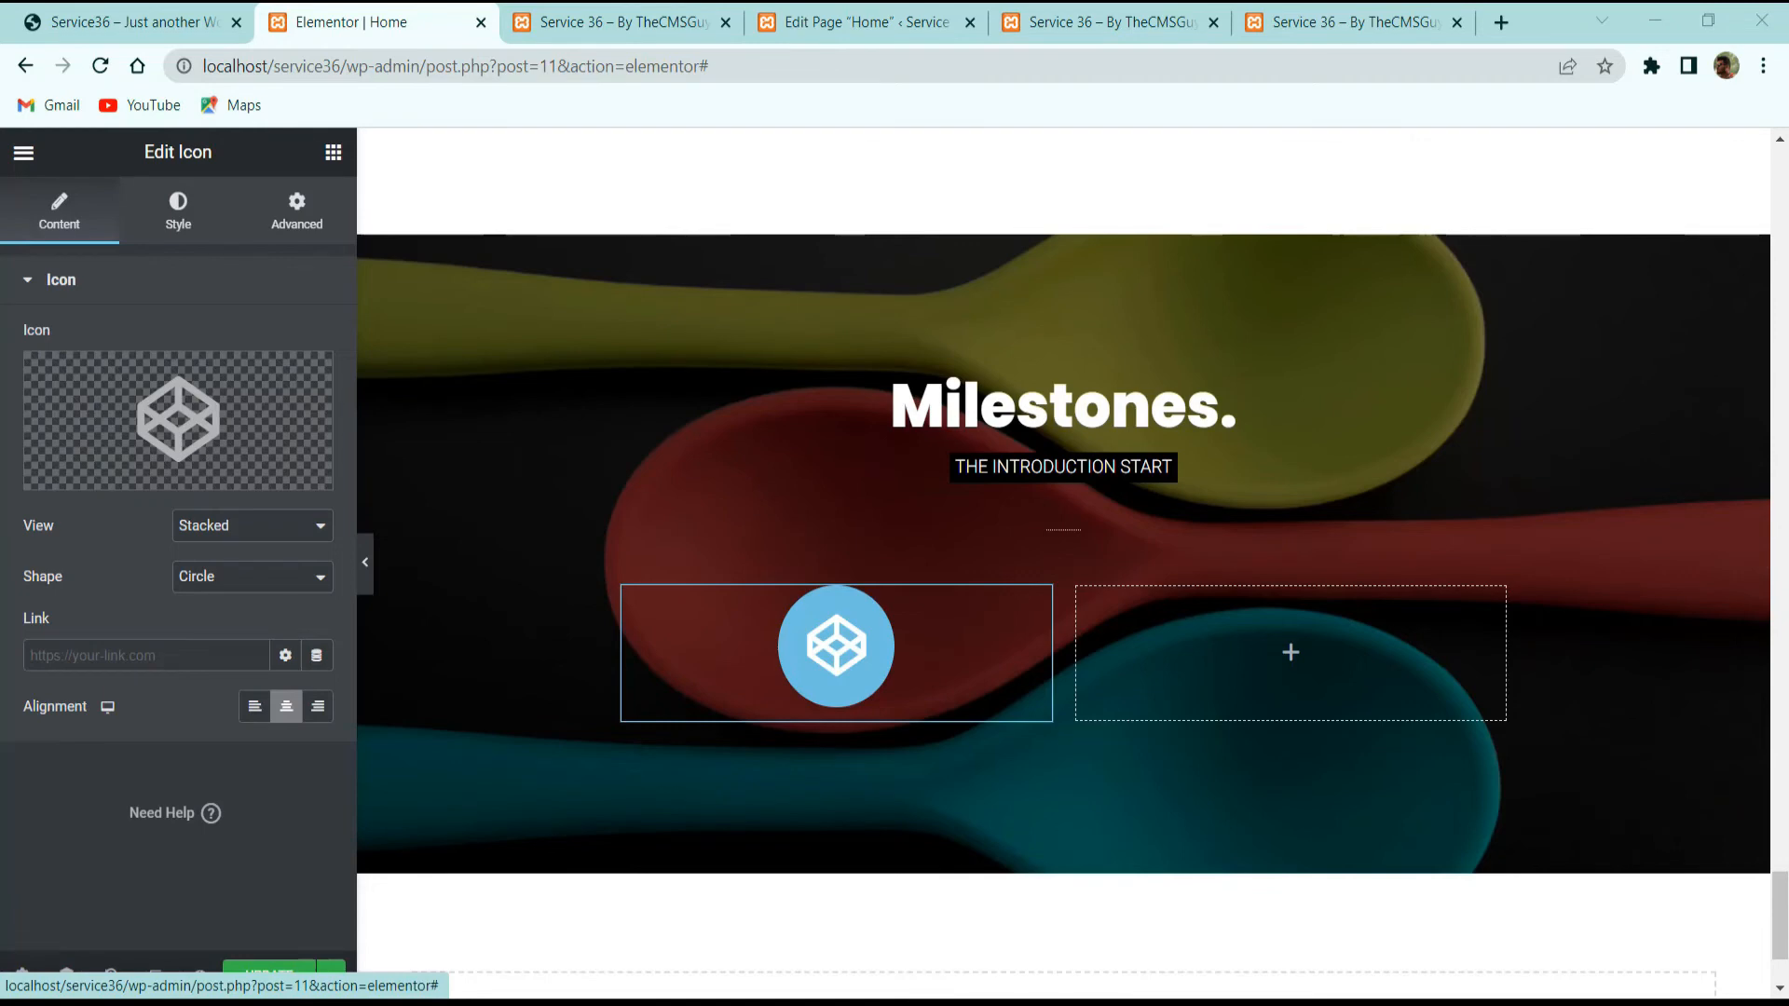
Step: Make the icon's circle translucent white and the glyph pink #E91E63
left_click(219, 228)
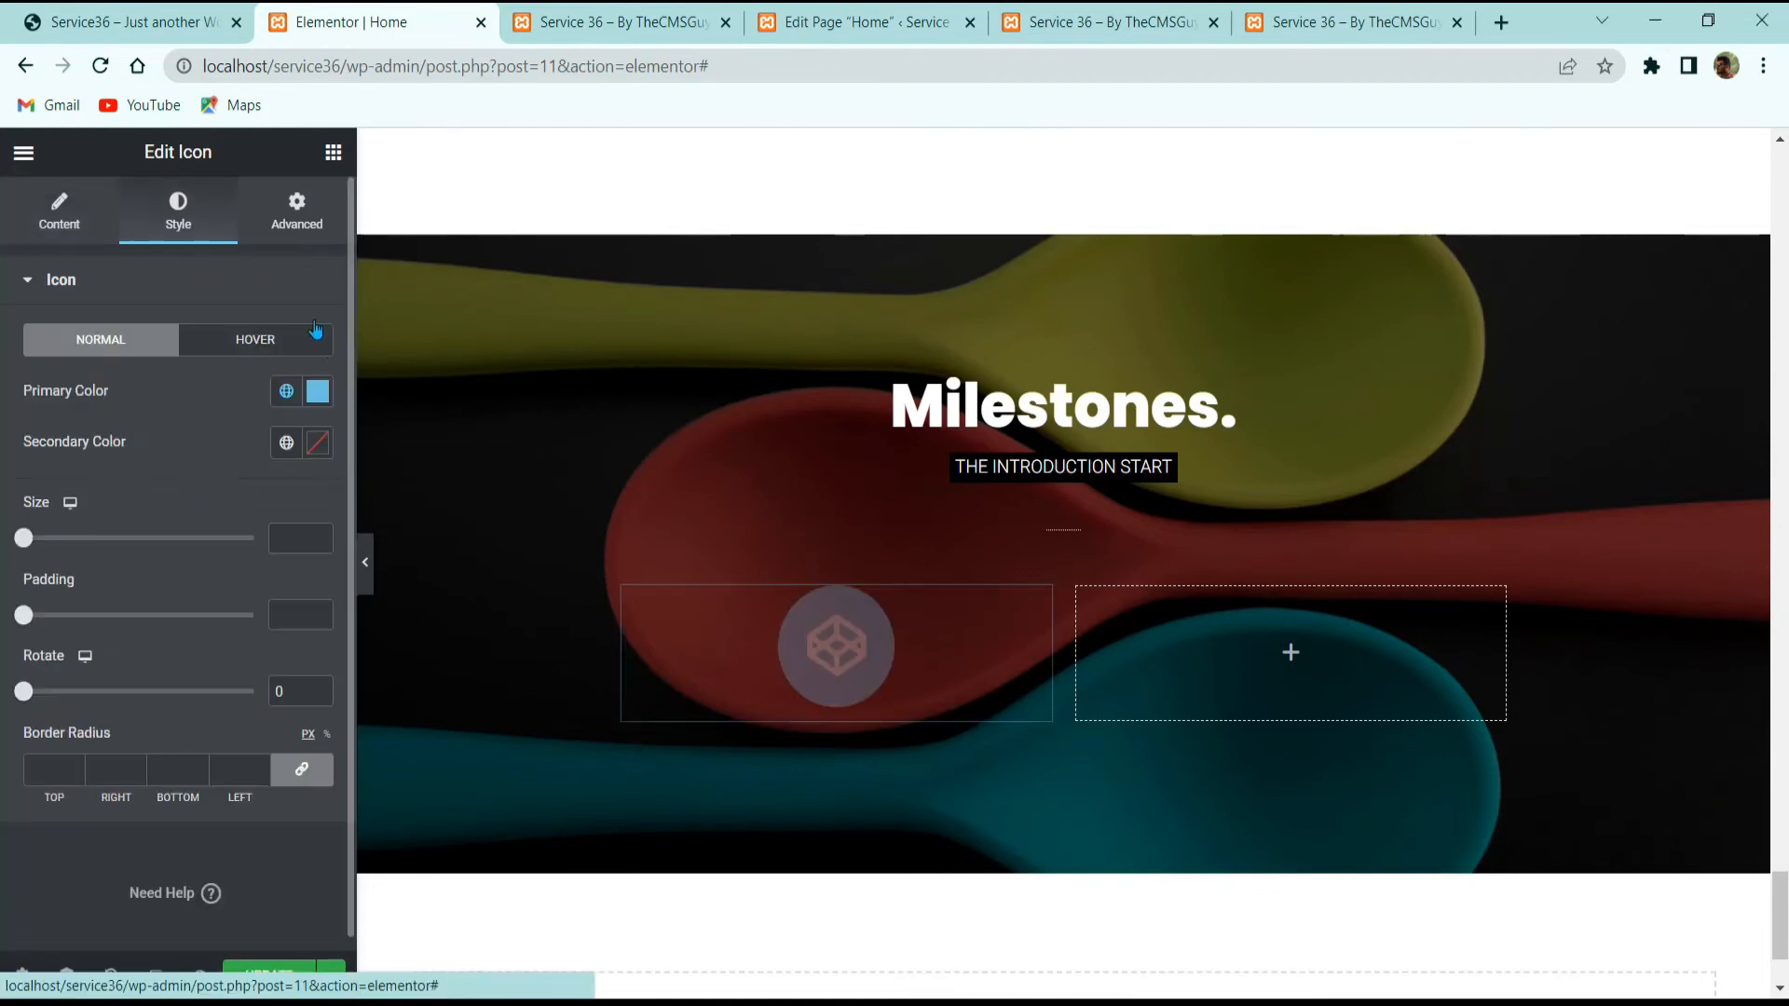
left_click(315, 393)
type("#FFFFFF1F")
left_click(193, 361)
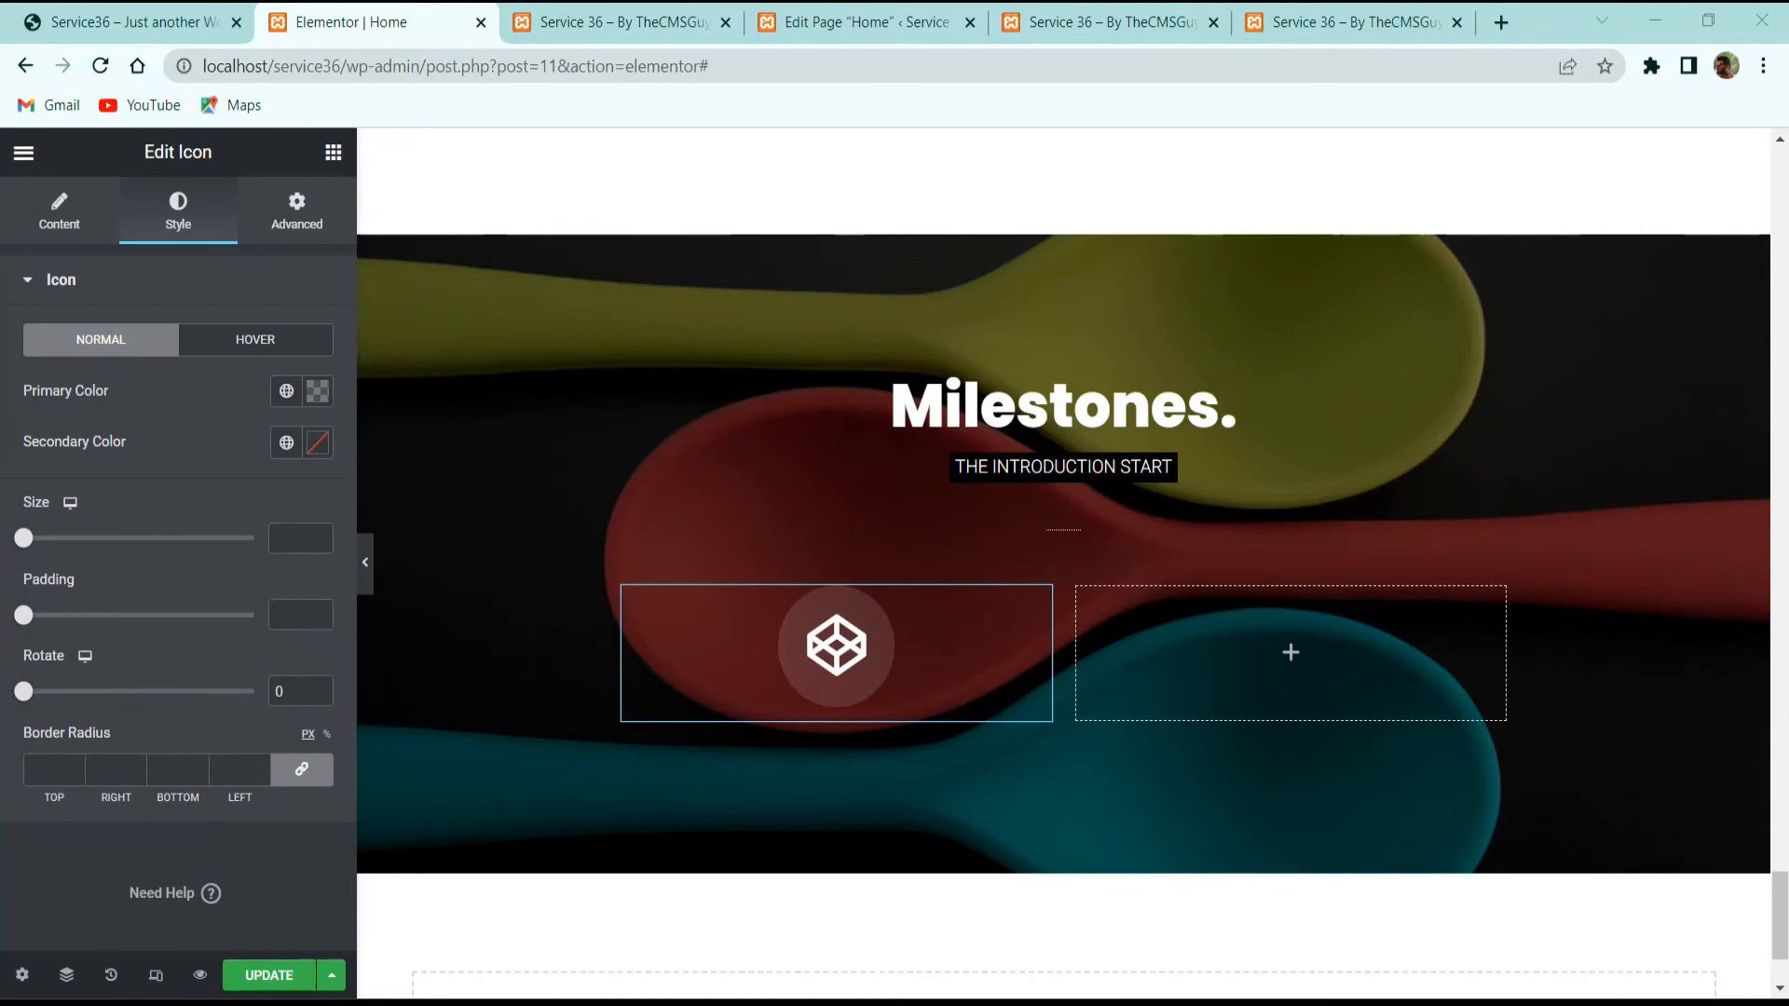
left_click(317, 442)
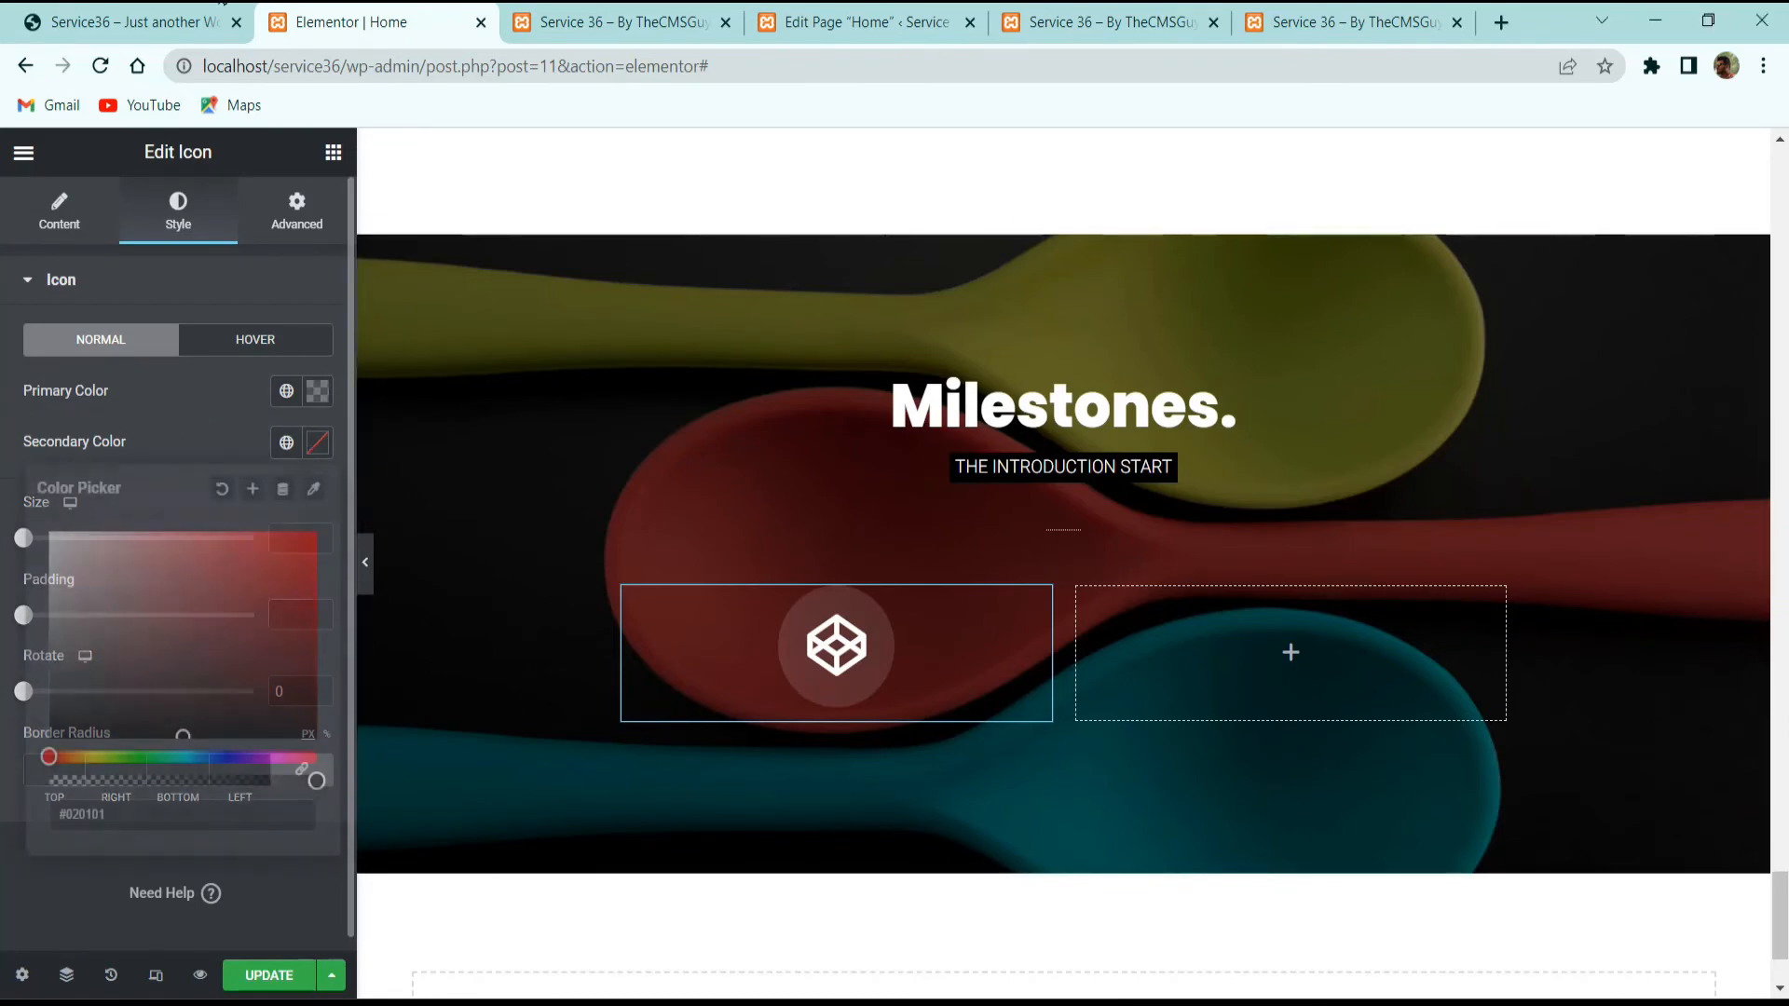
type("#E91E63")
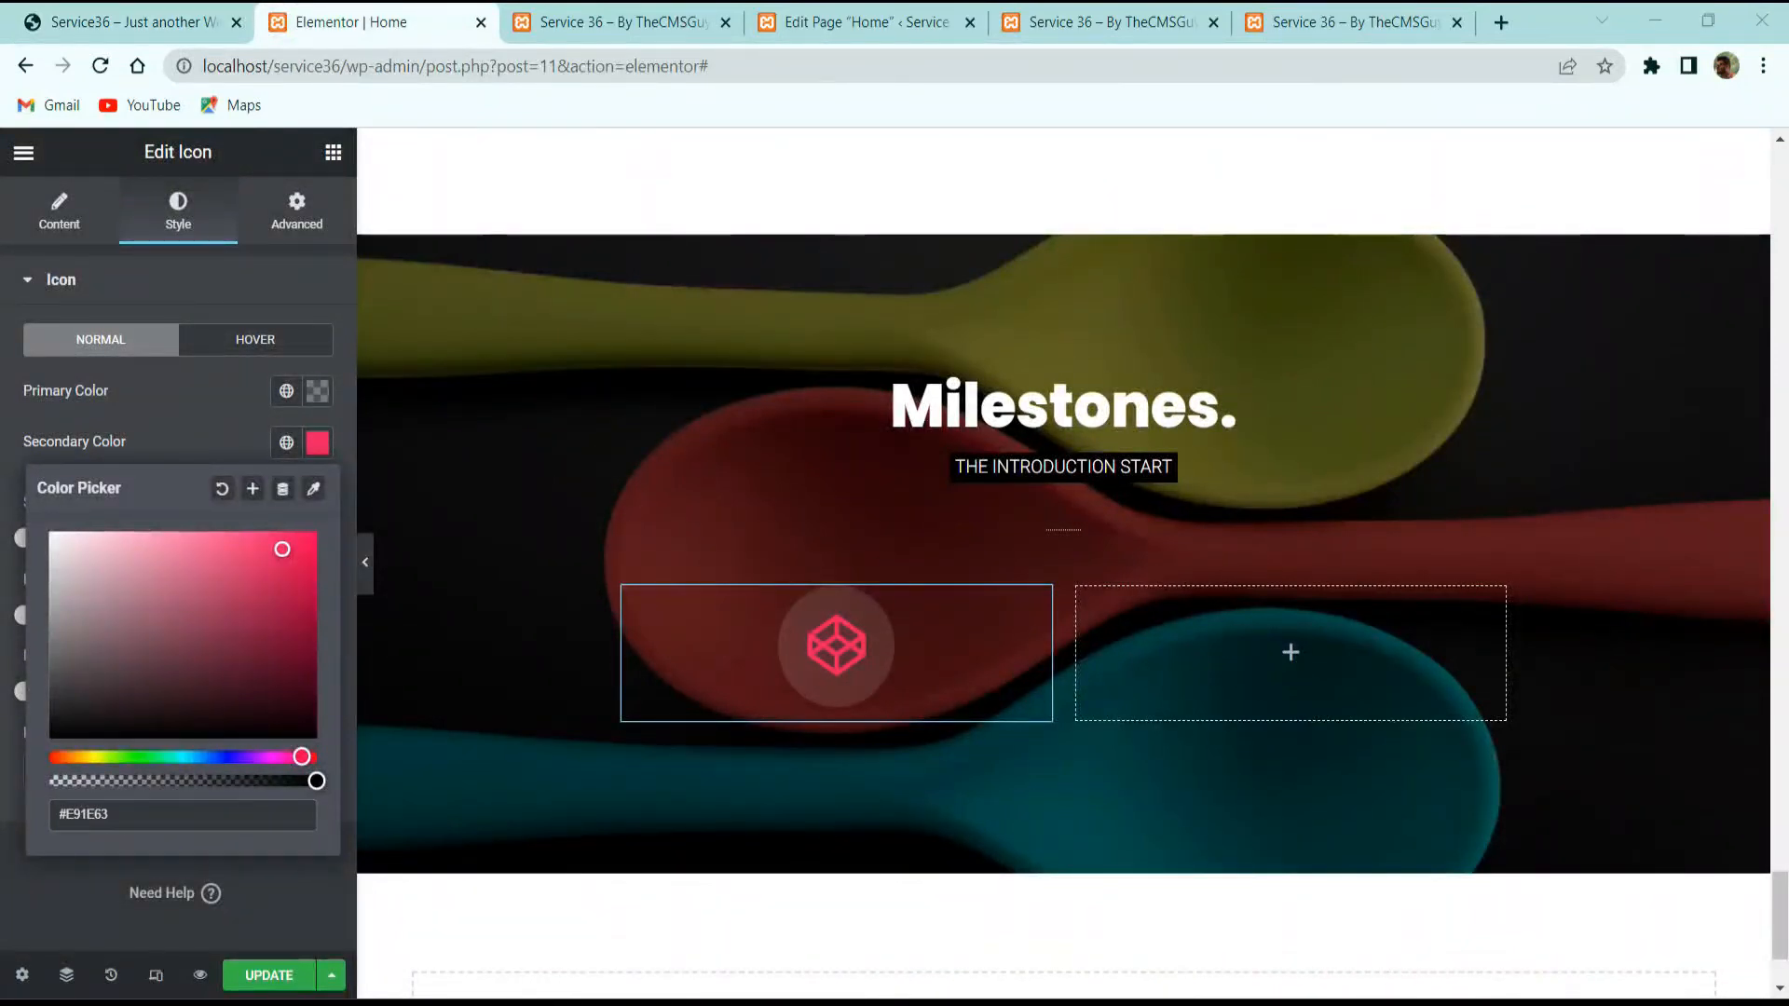
scroll(595, 583, "down", 2)
left_click(199, 423)
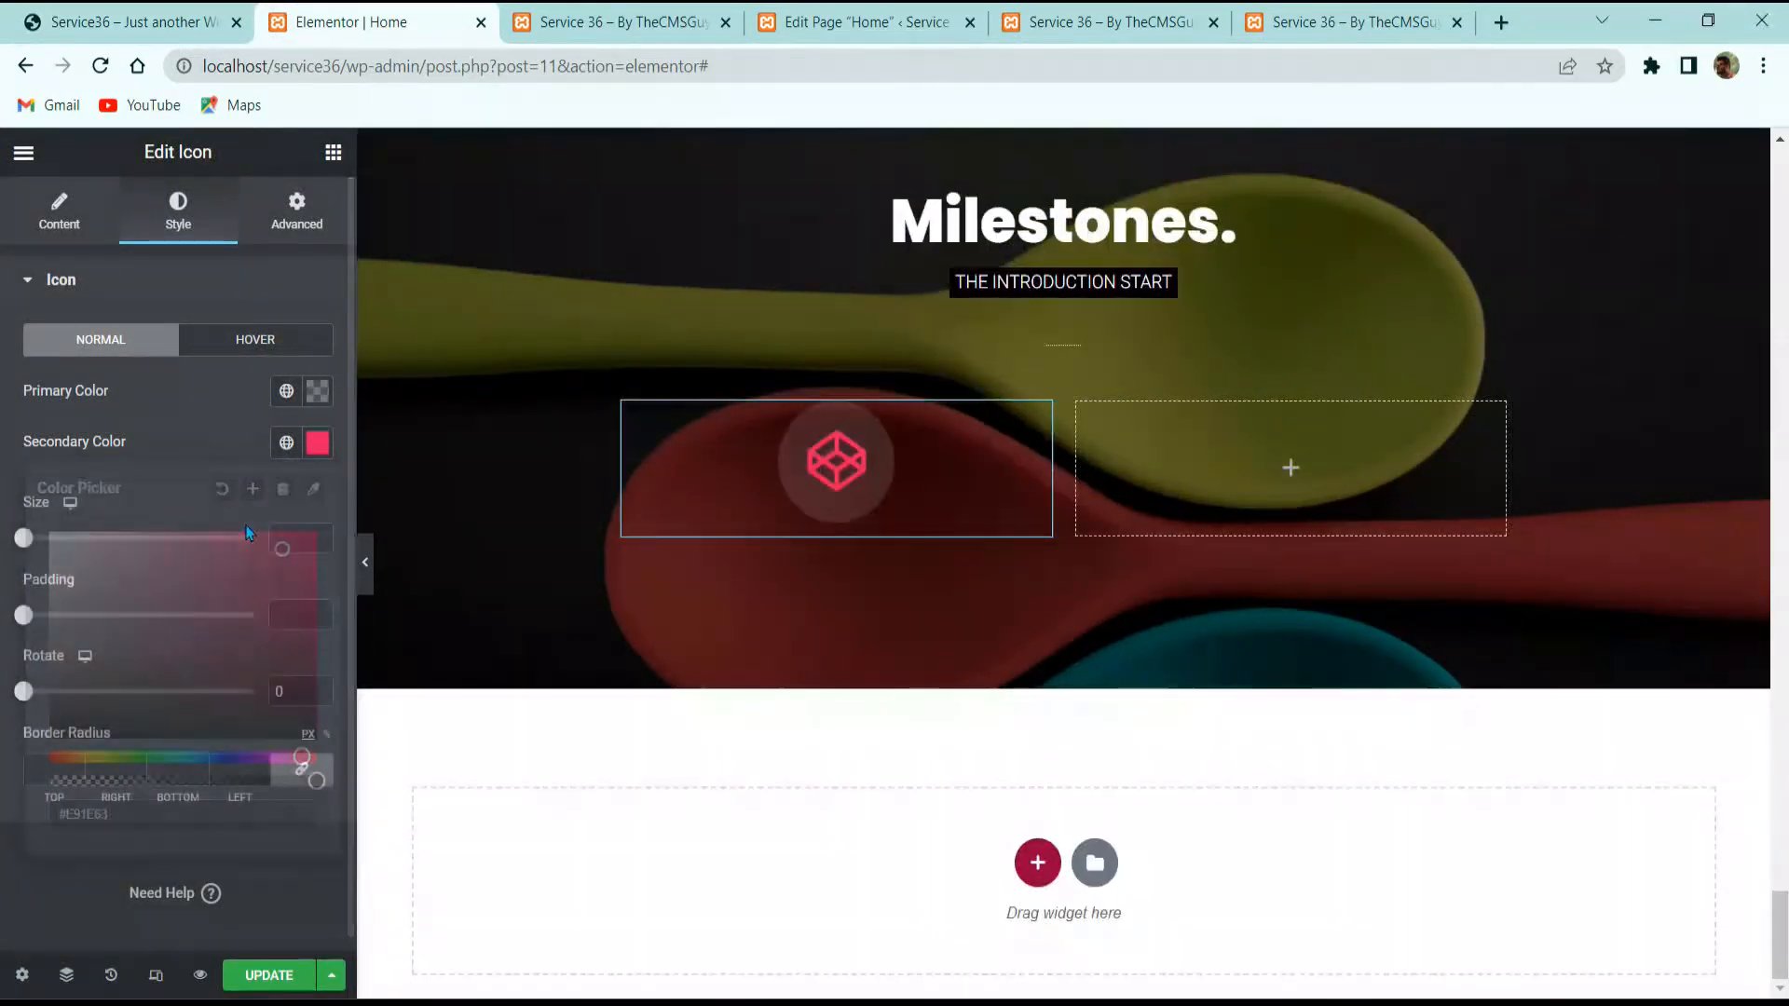
Step: Set the icon size to 26 and its padding to 23
left_click(285, 537)
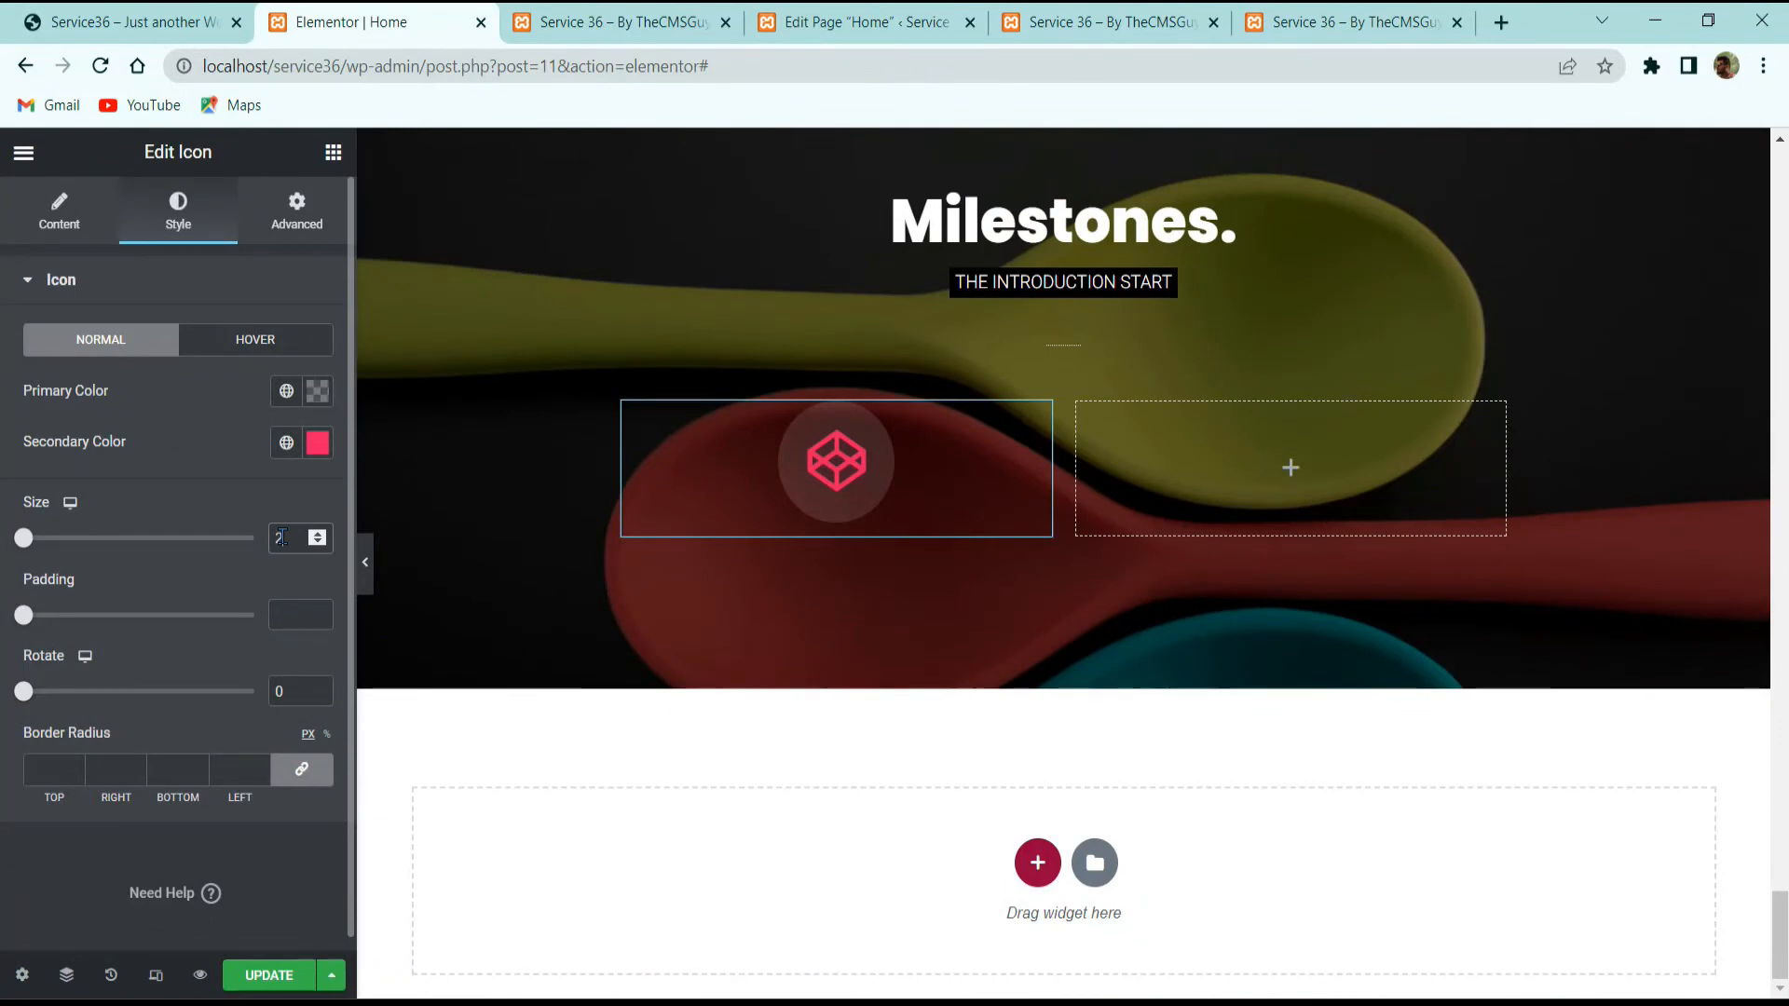
type("26")
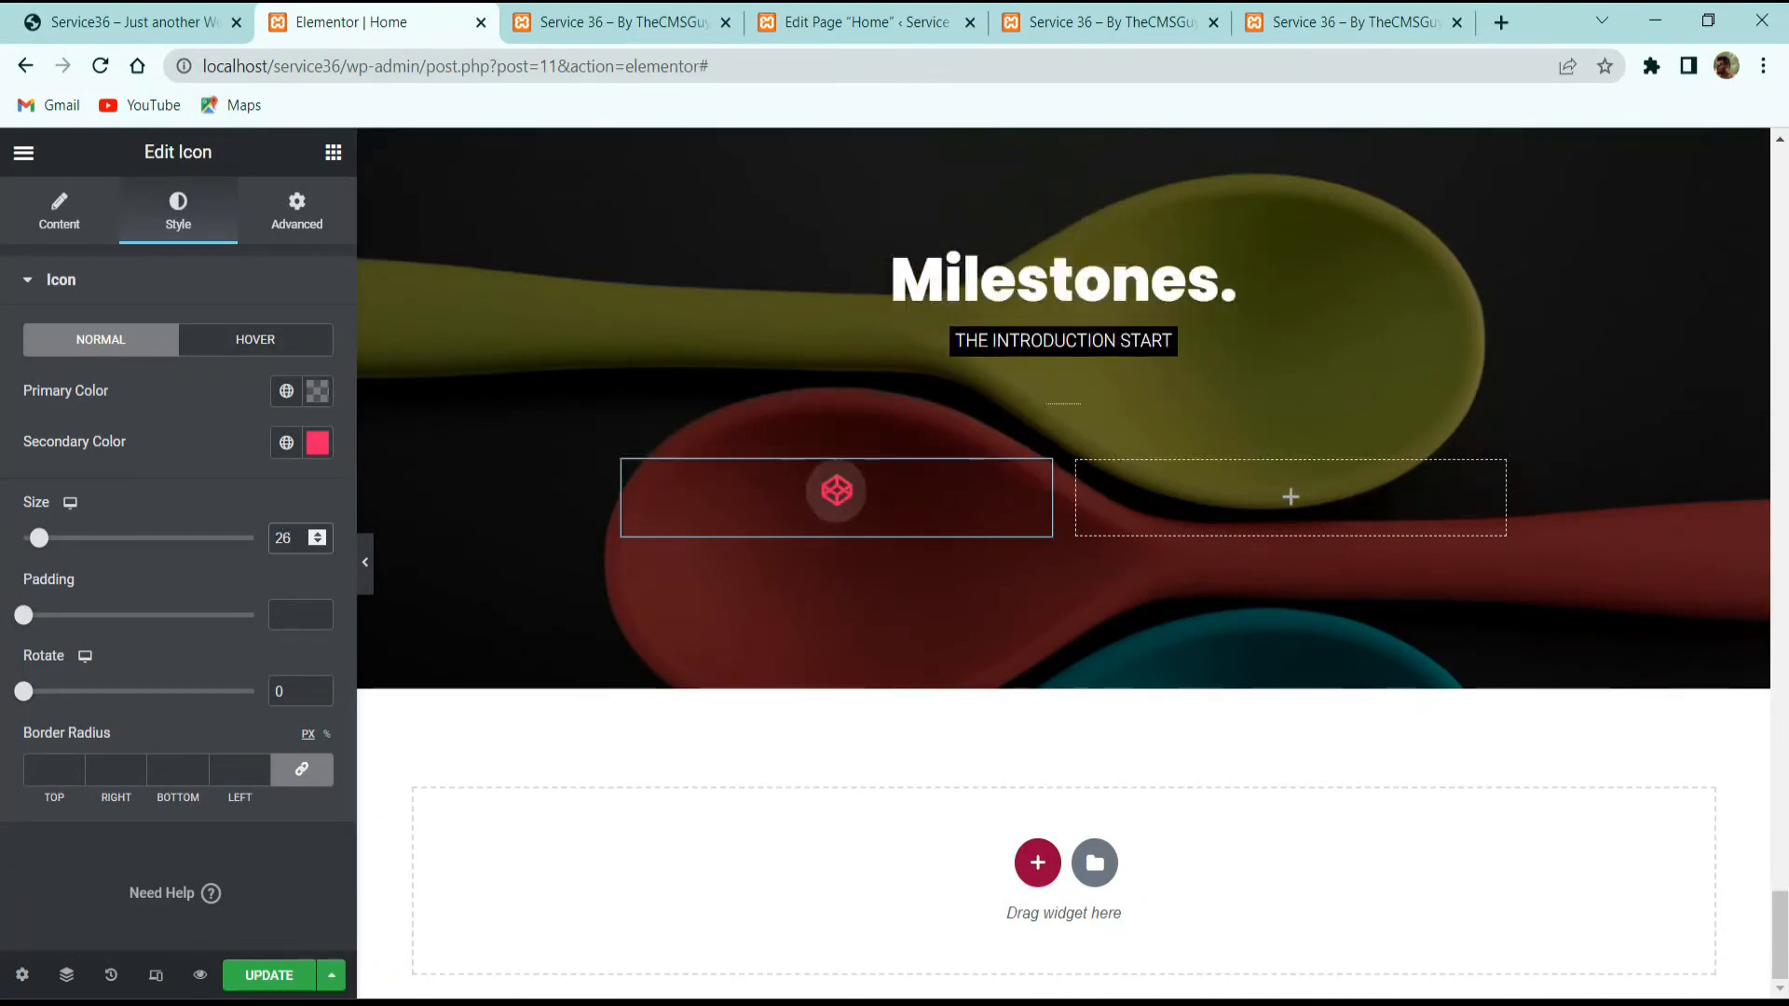
left_click(289, 607)
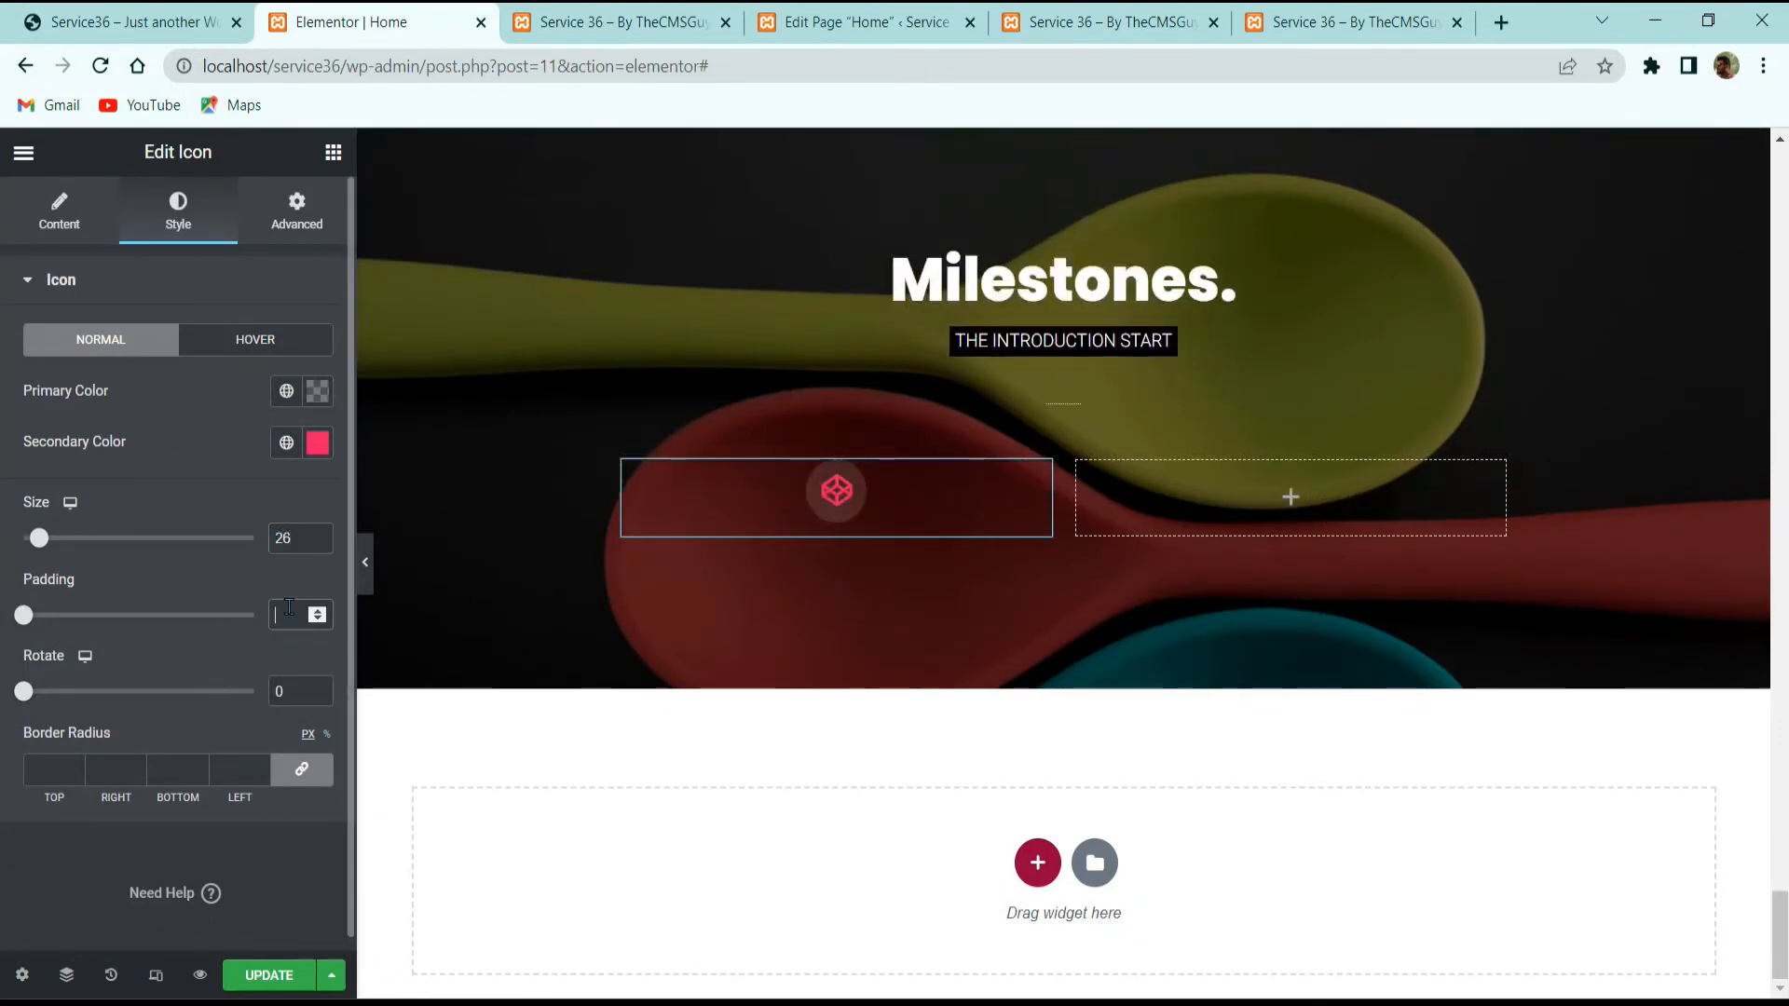
type("23")
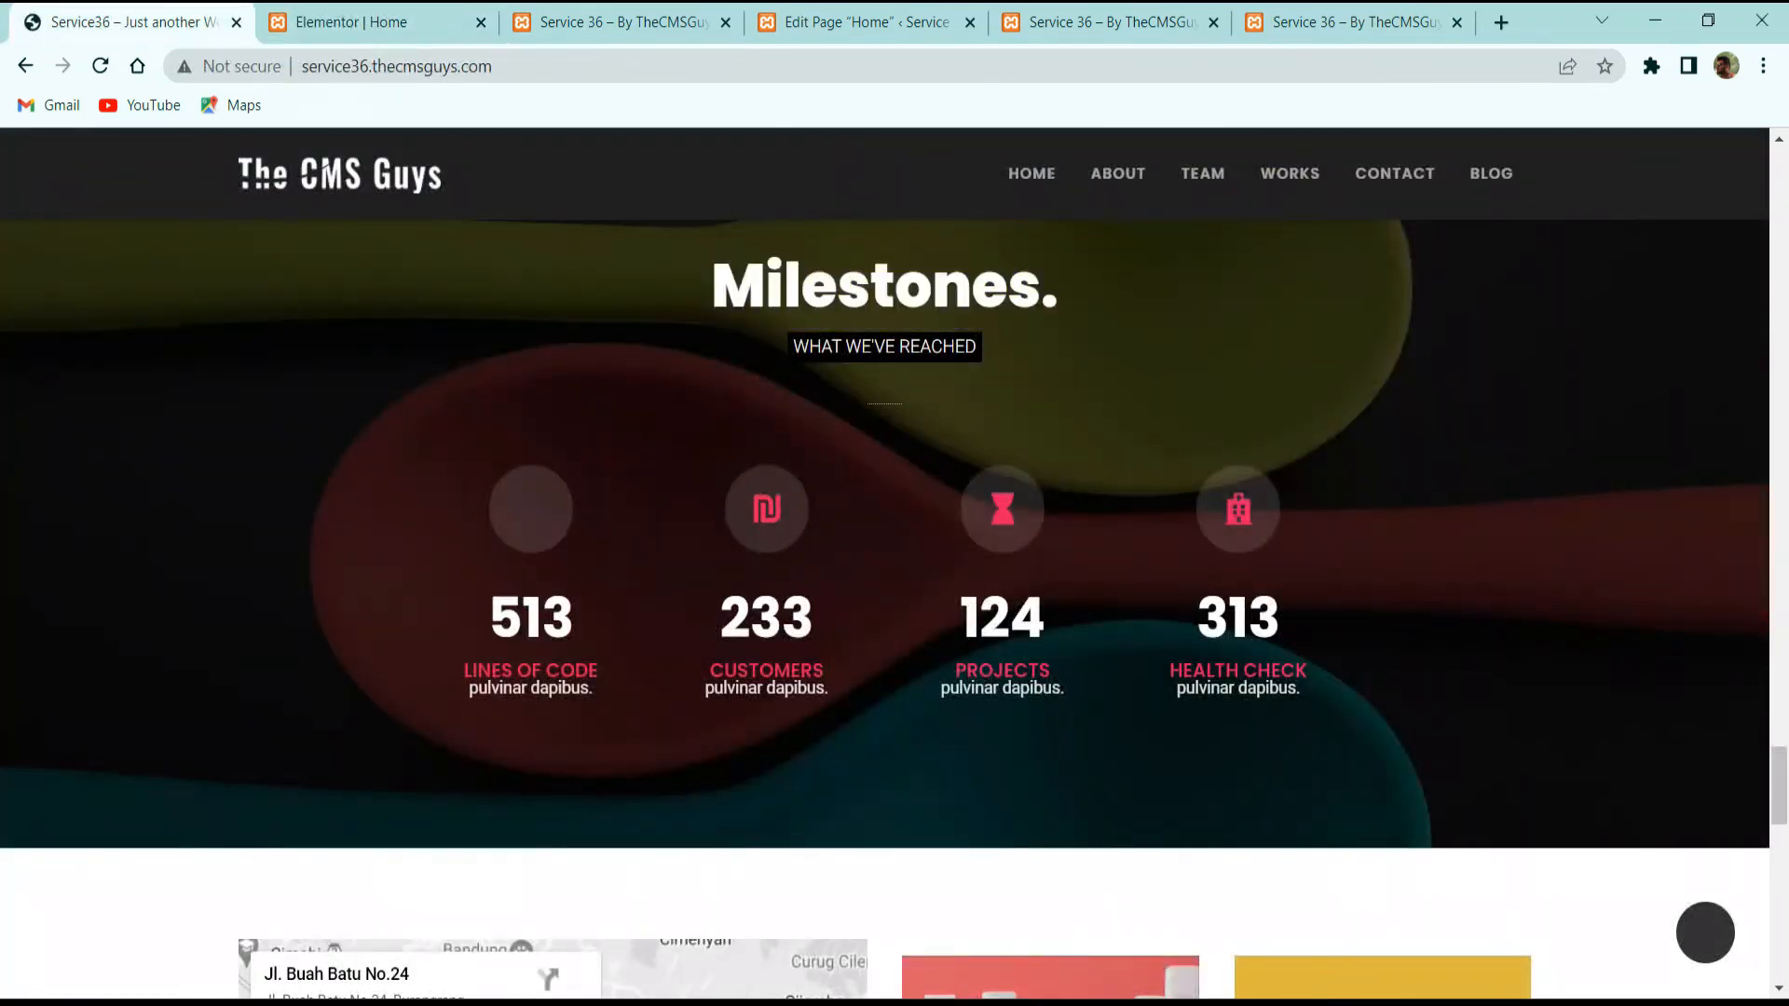
left_click(391, 18)
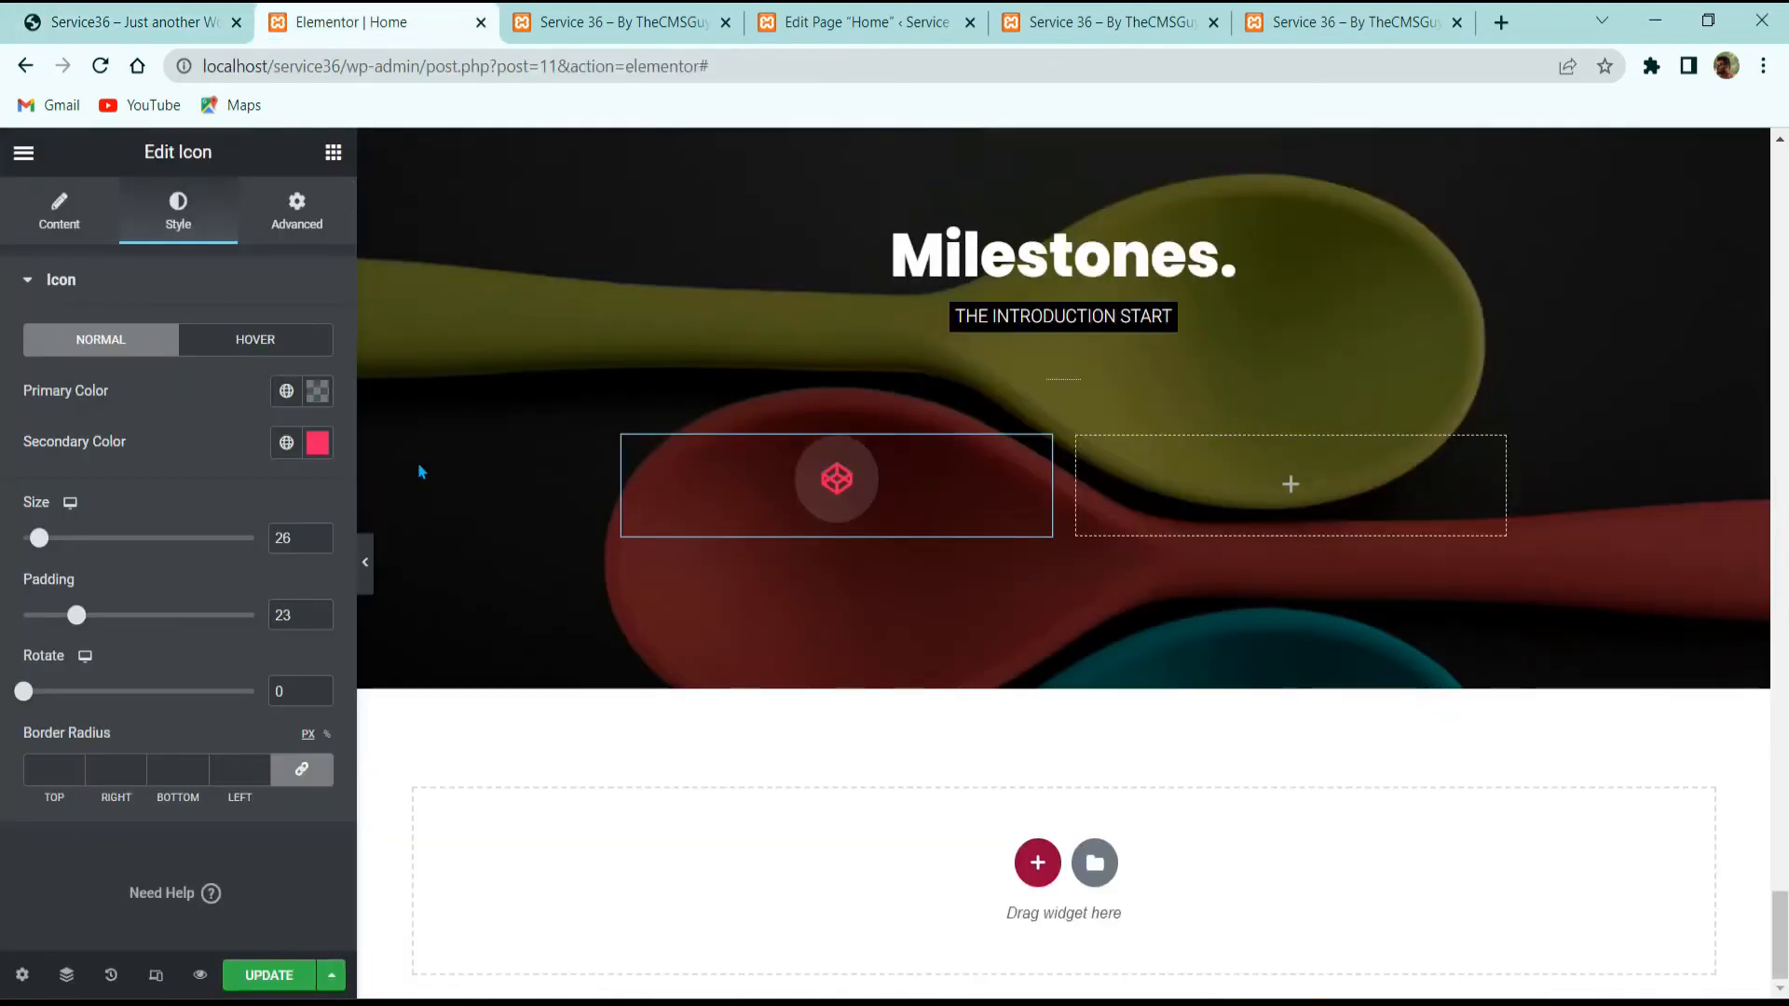
Step: Add a Counter widget below the icon in the Milestones section's left column
left_click(334, 153)
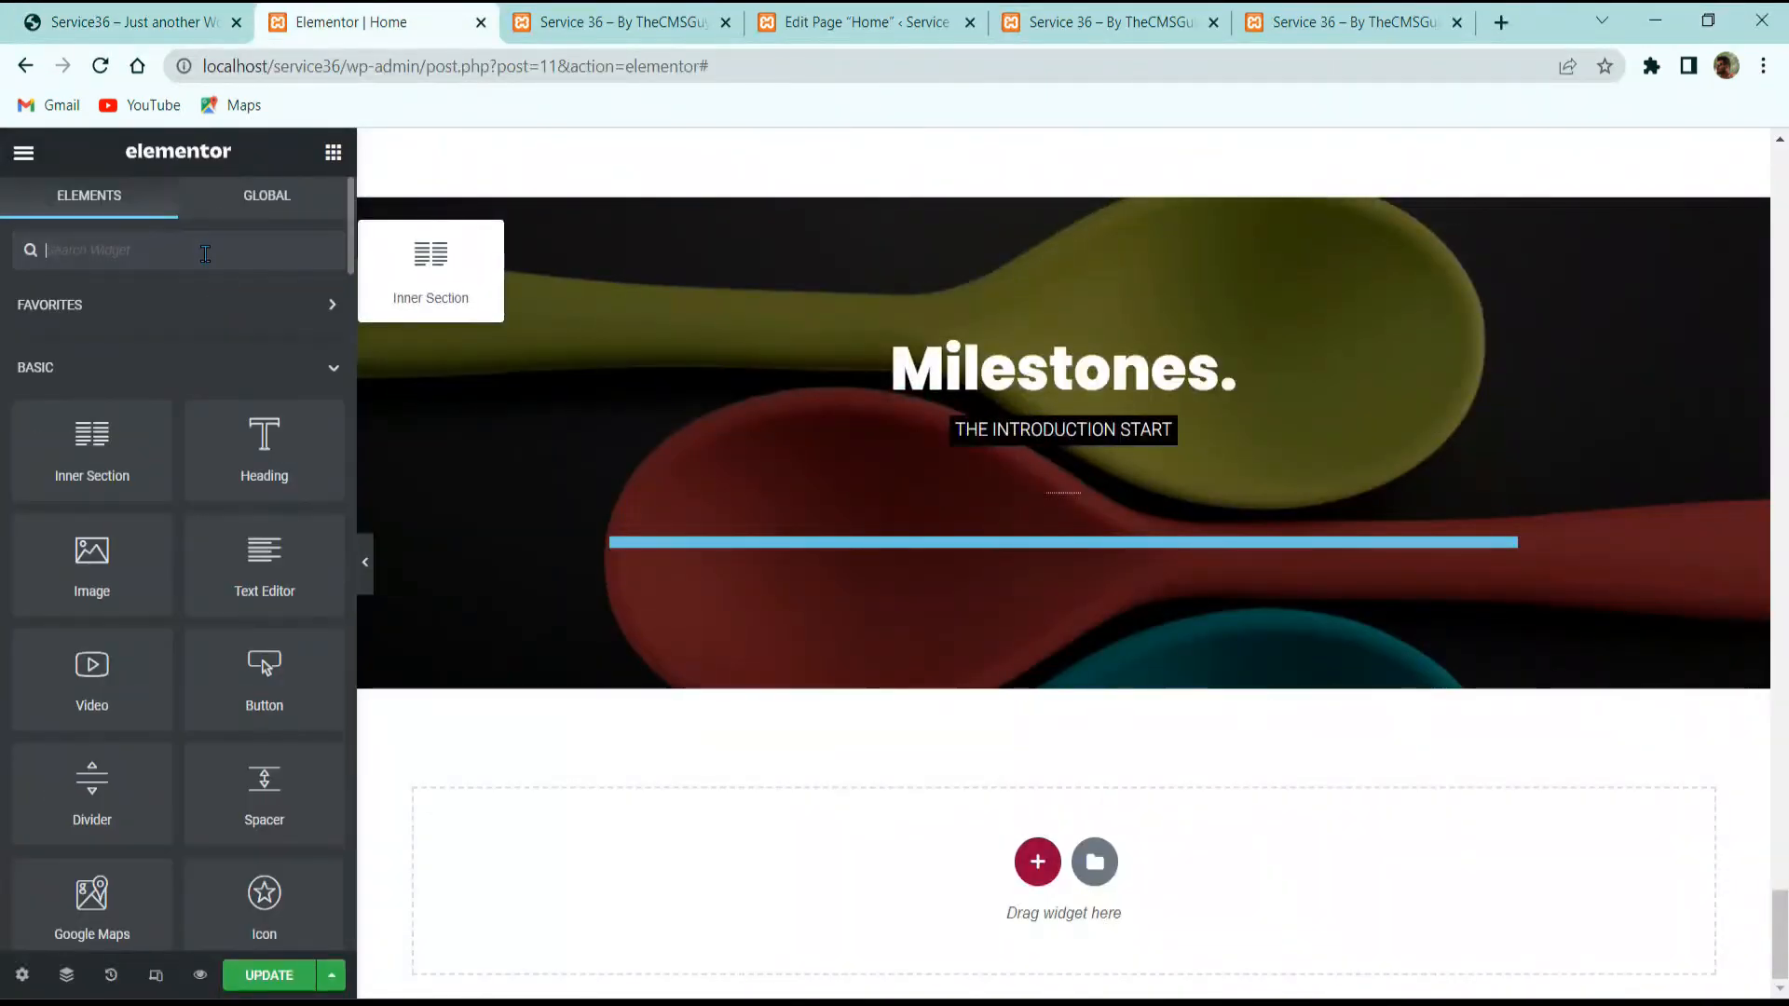
left_click(205, 254)
type("counter")
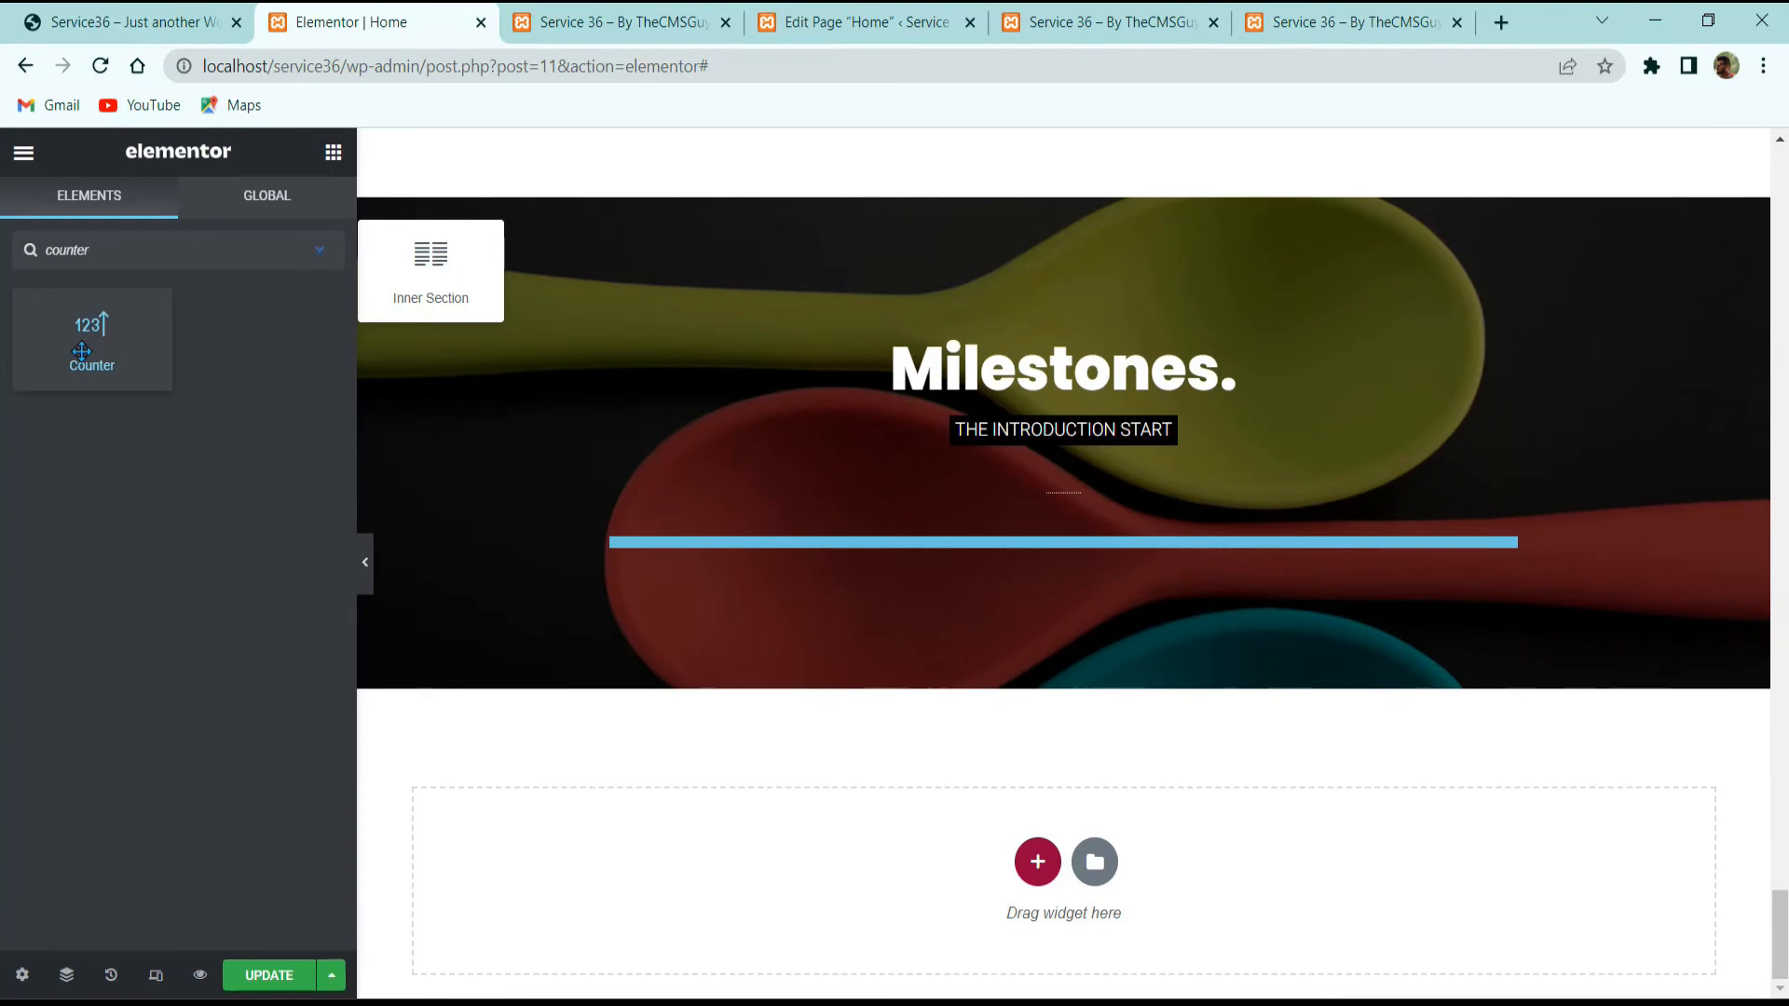
left_click_drag(81, 351, 783, 541)
left_click_drag(262, 323, 824, 551)
key("ctrl+z")
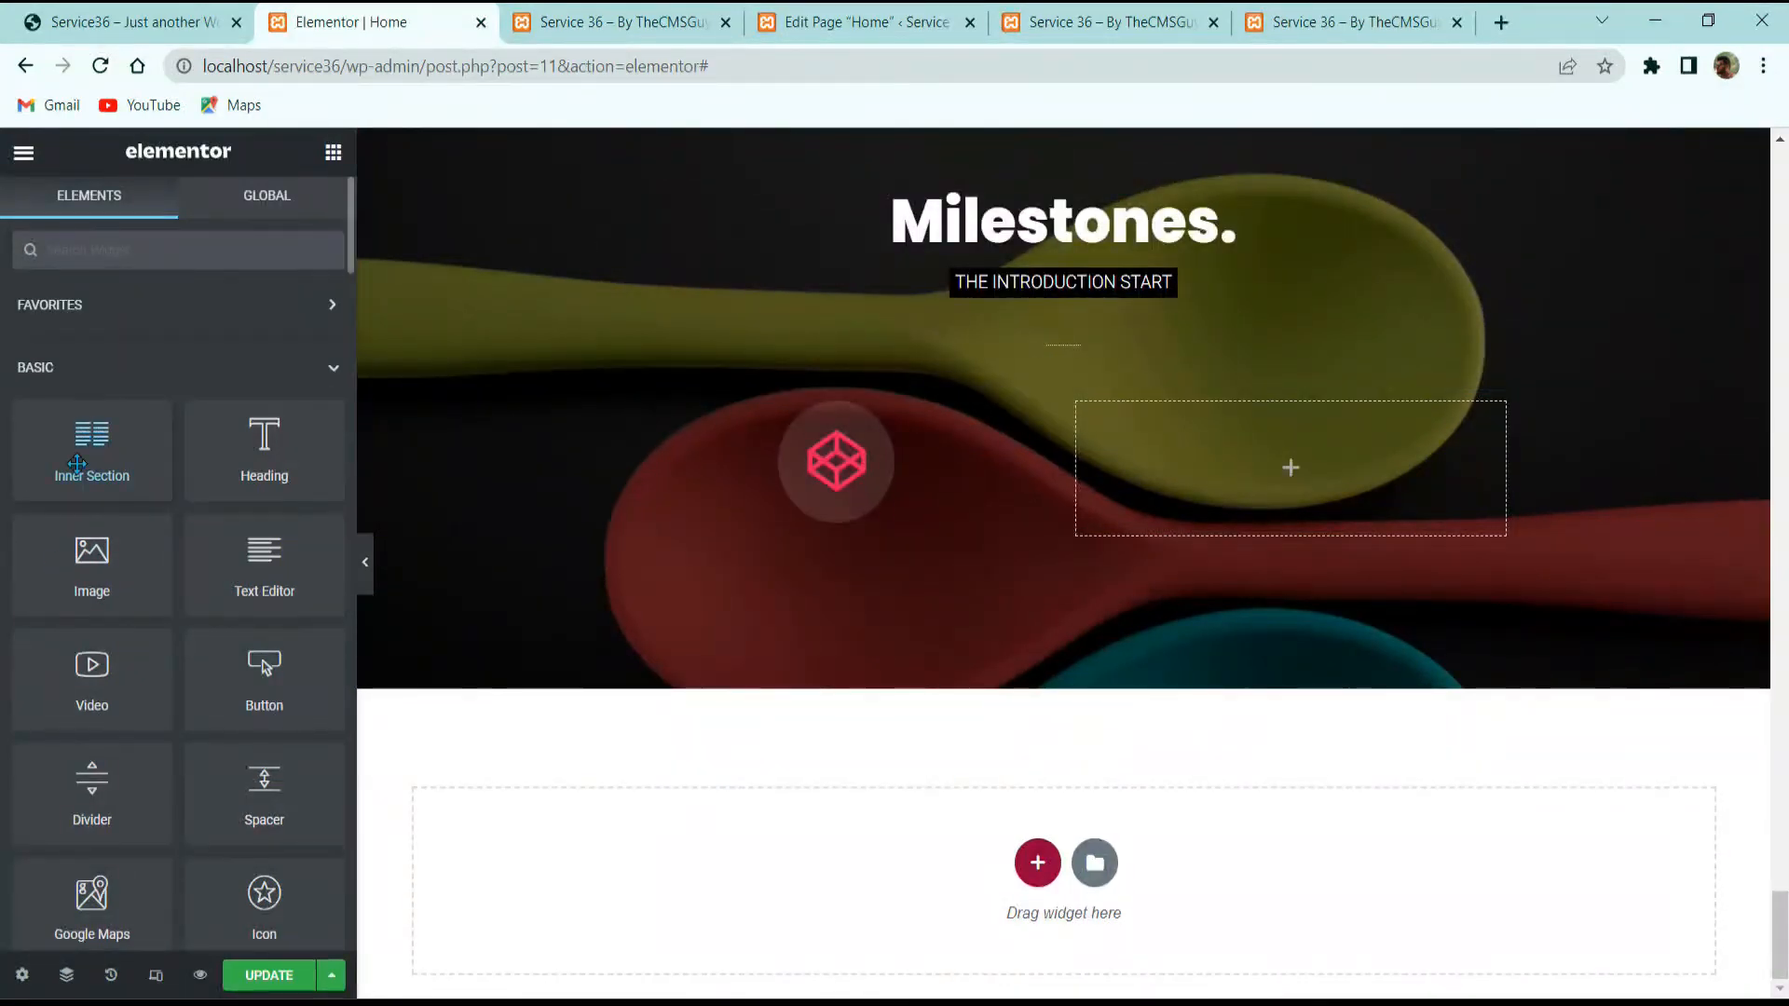
type("counter")
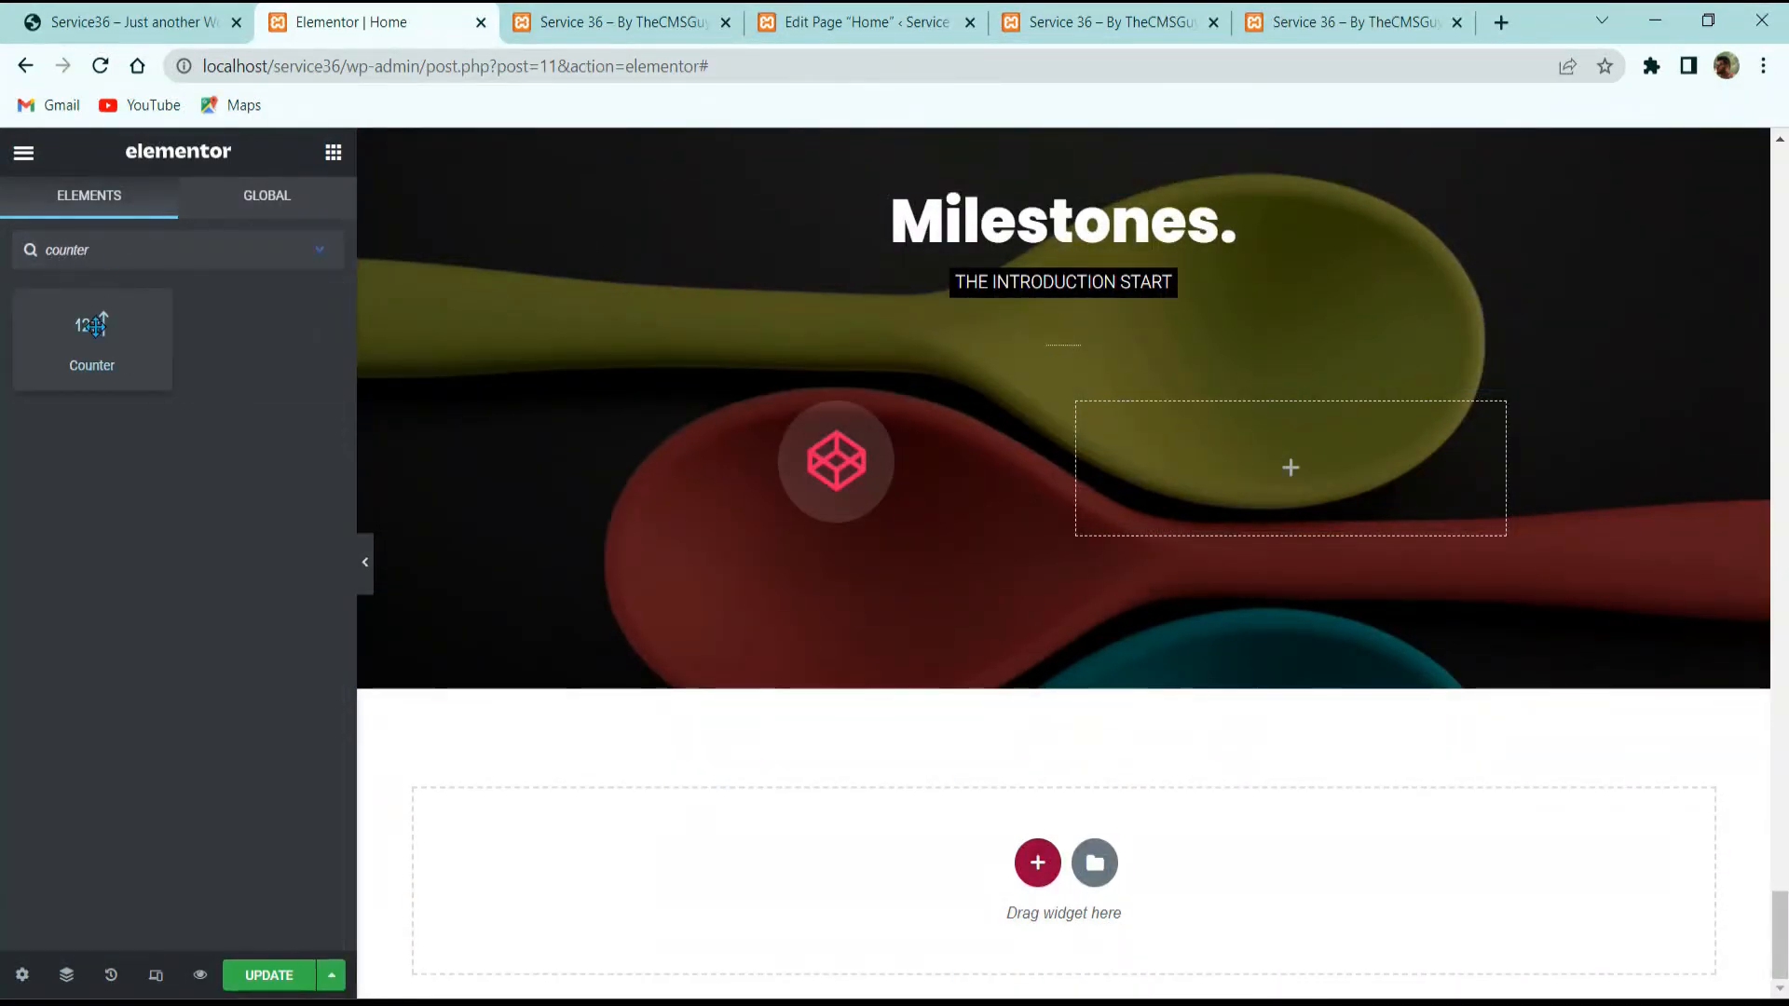
left_click_drag(91, 327, 710, 568)
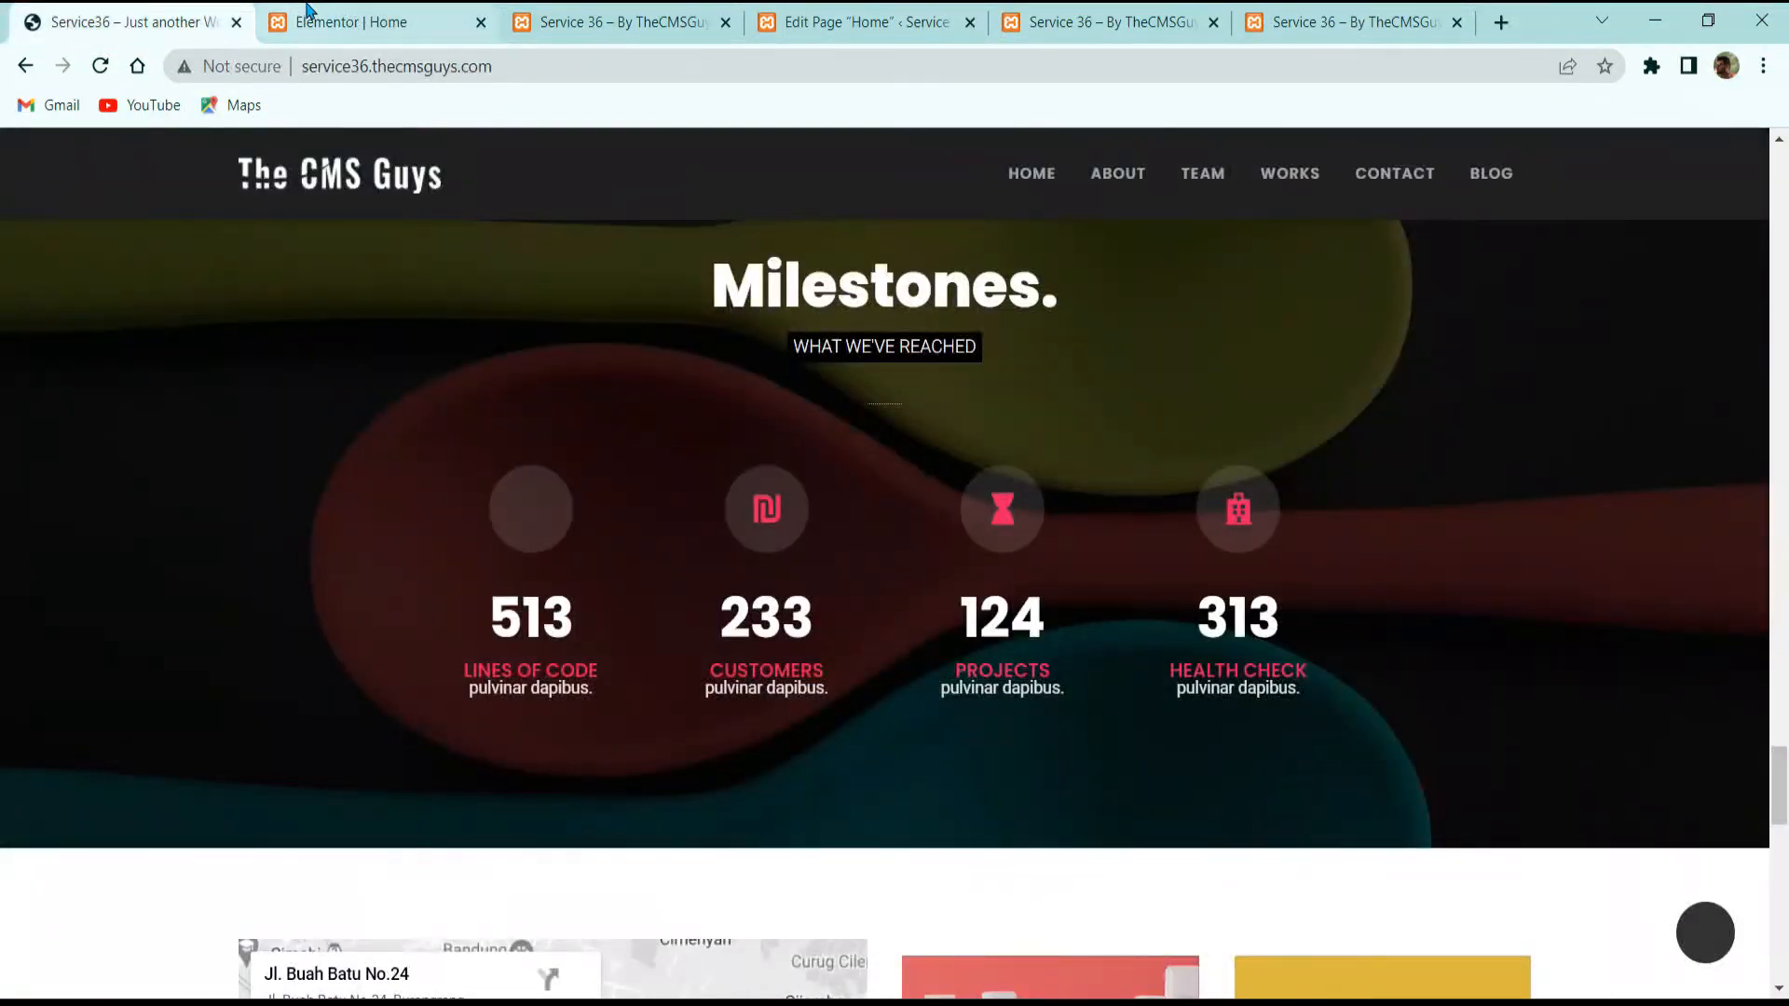
Step: Set the counter's ending number to 513 and its title to LINES OF CODE
double_click(551, 669)
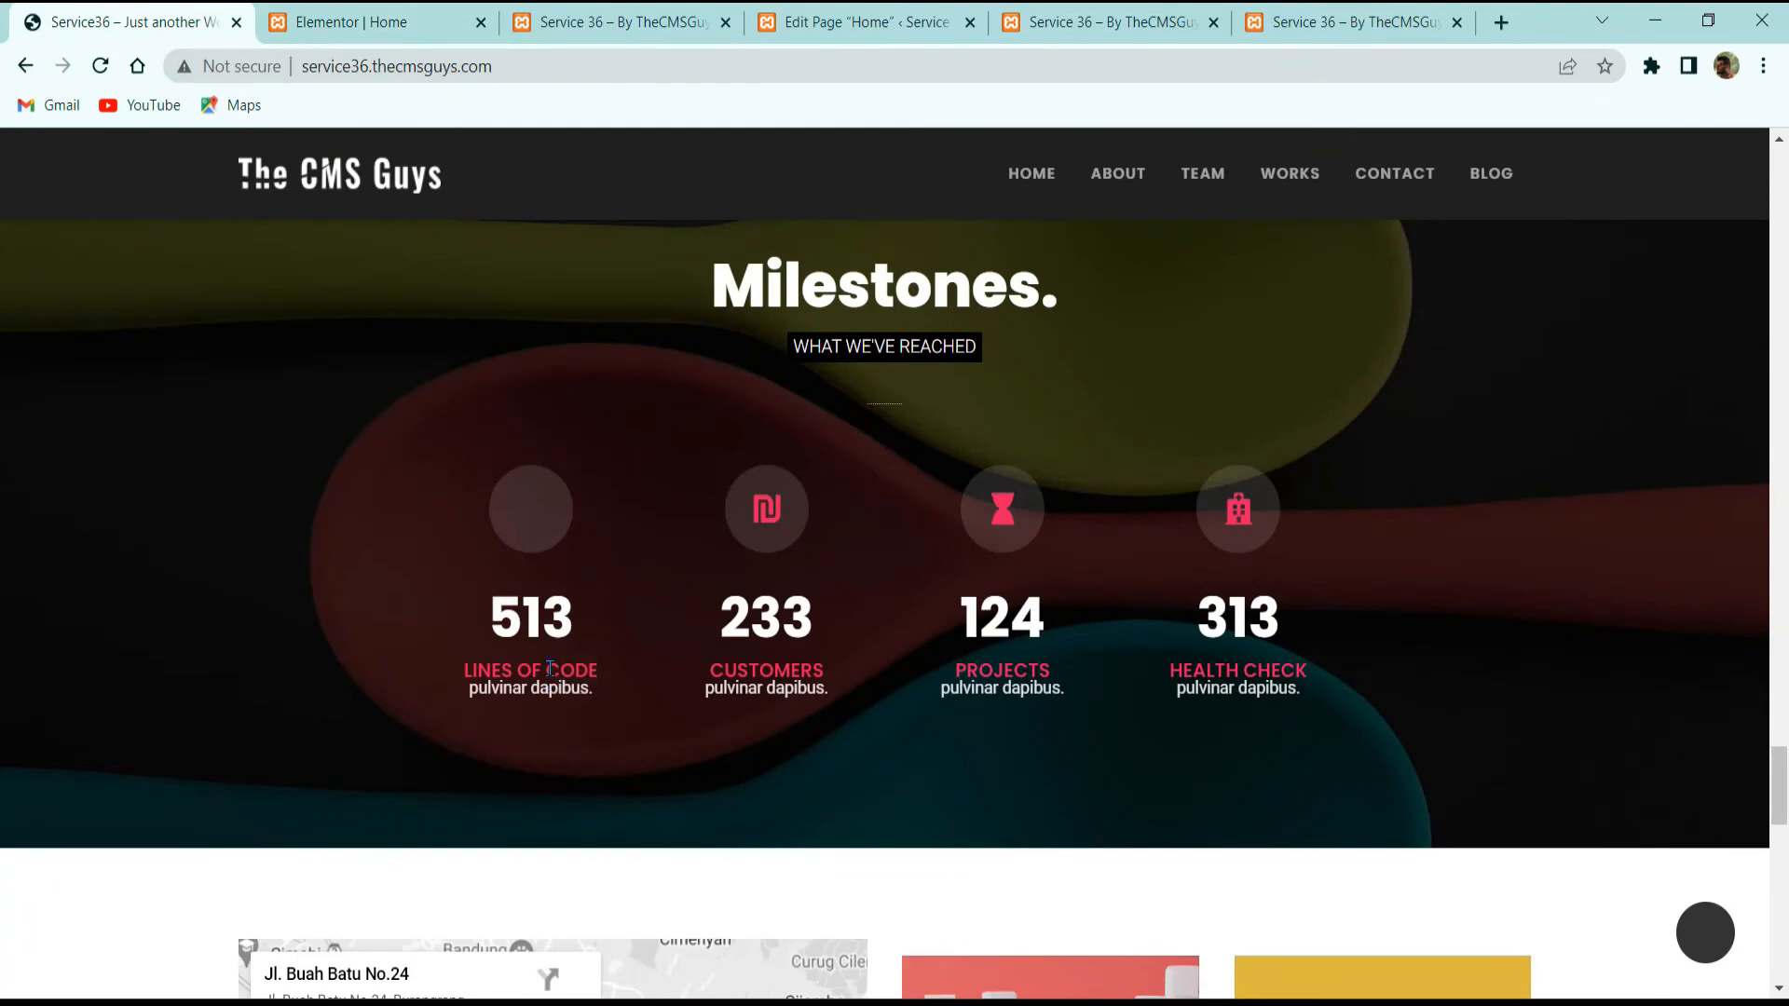
triple_click(551, 669)
key("ctrl+c")
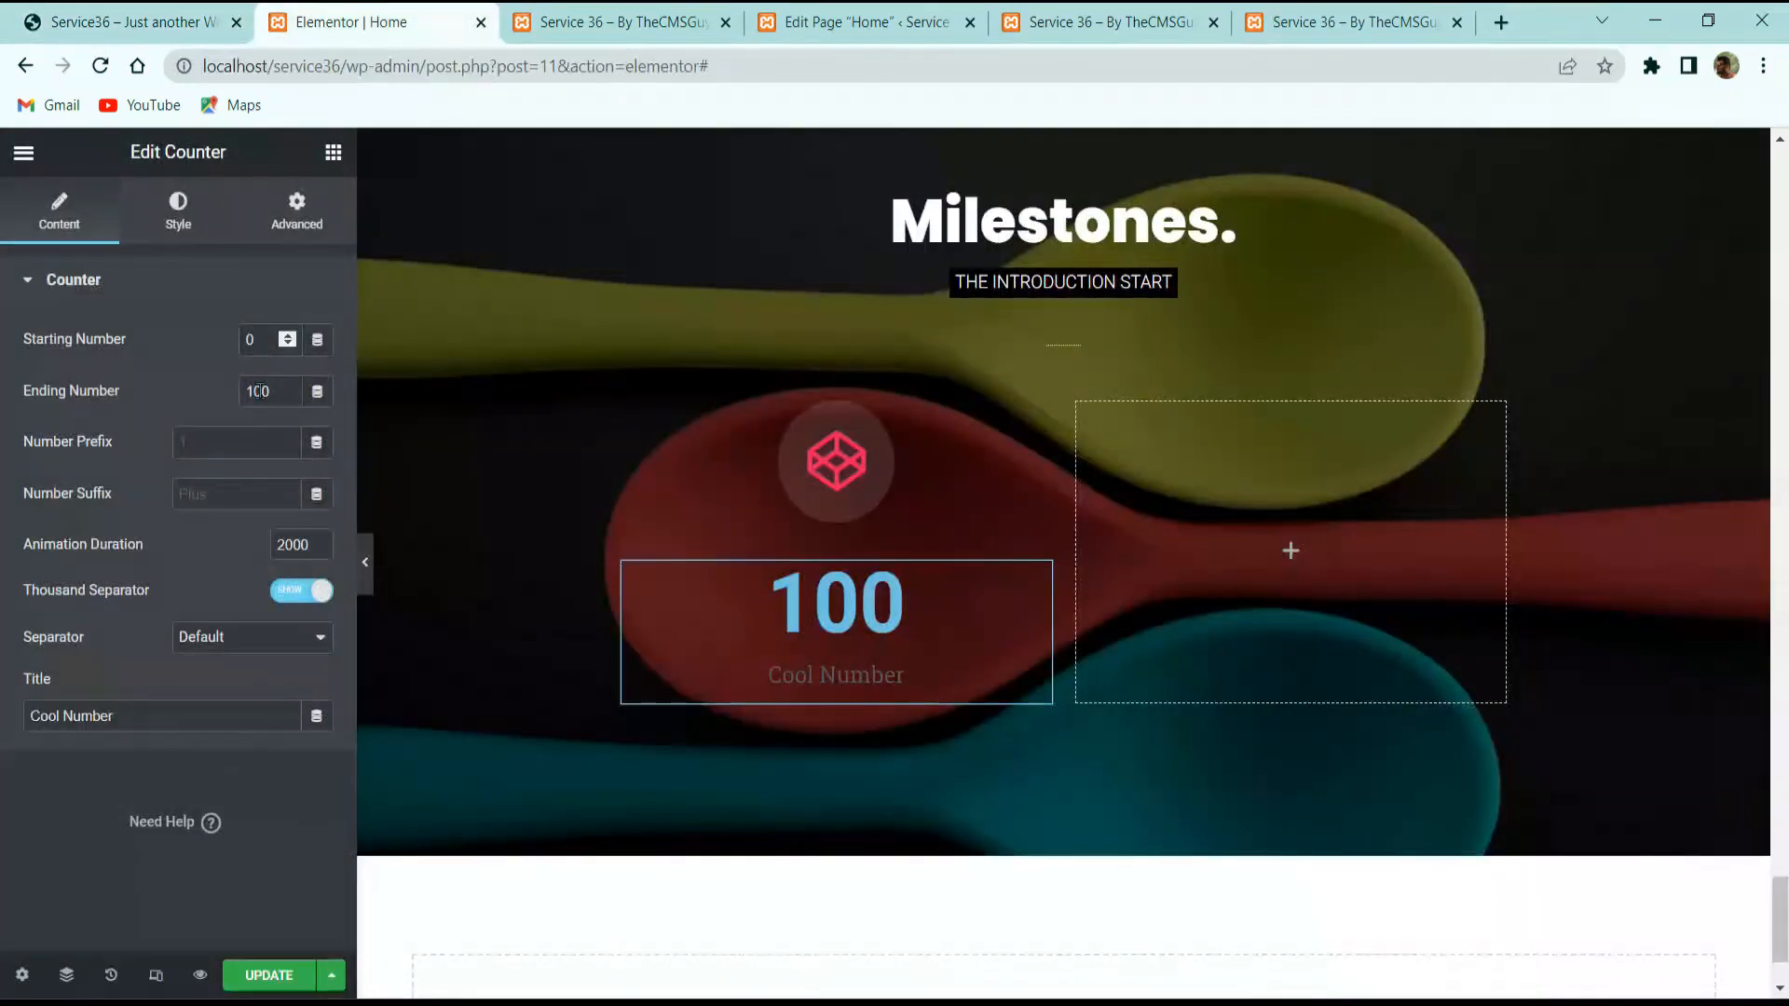
double_click(259, 391)
type("513")
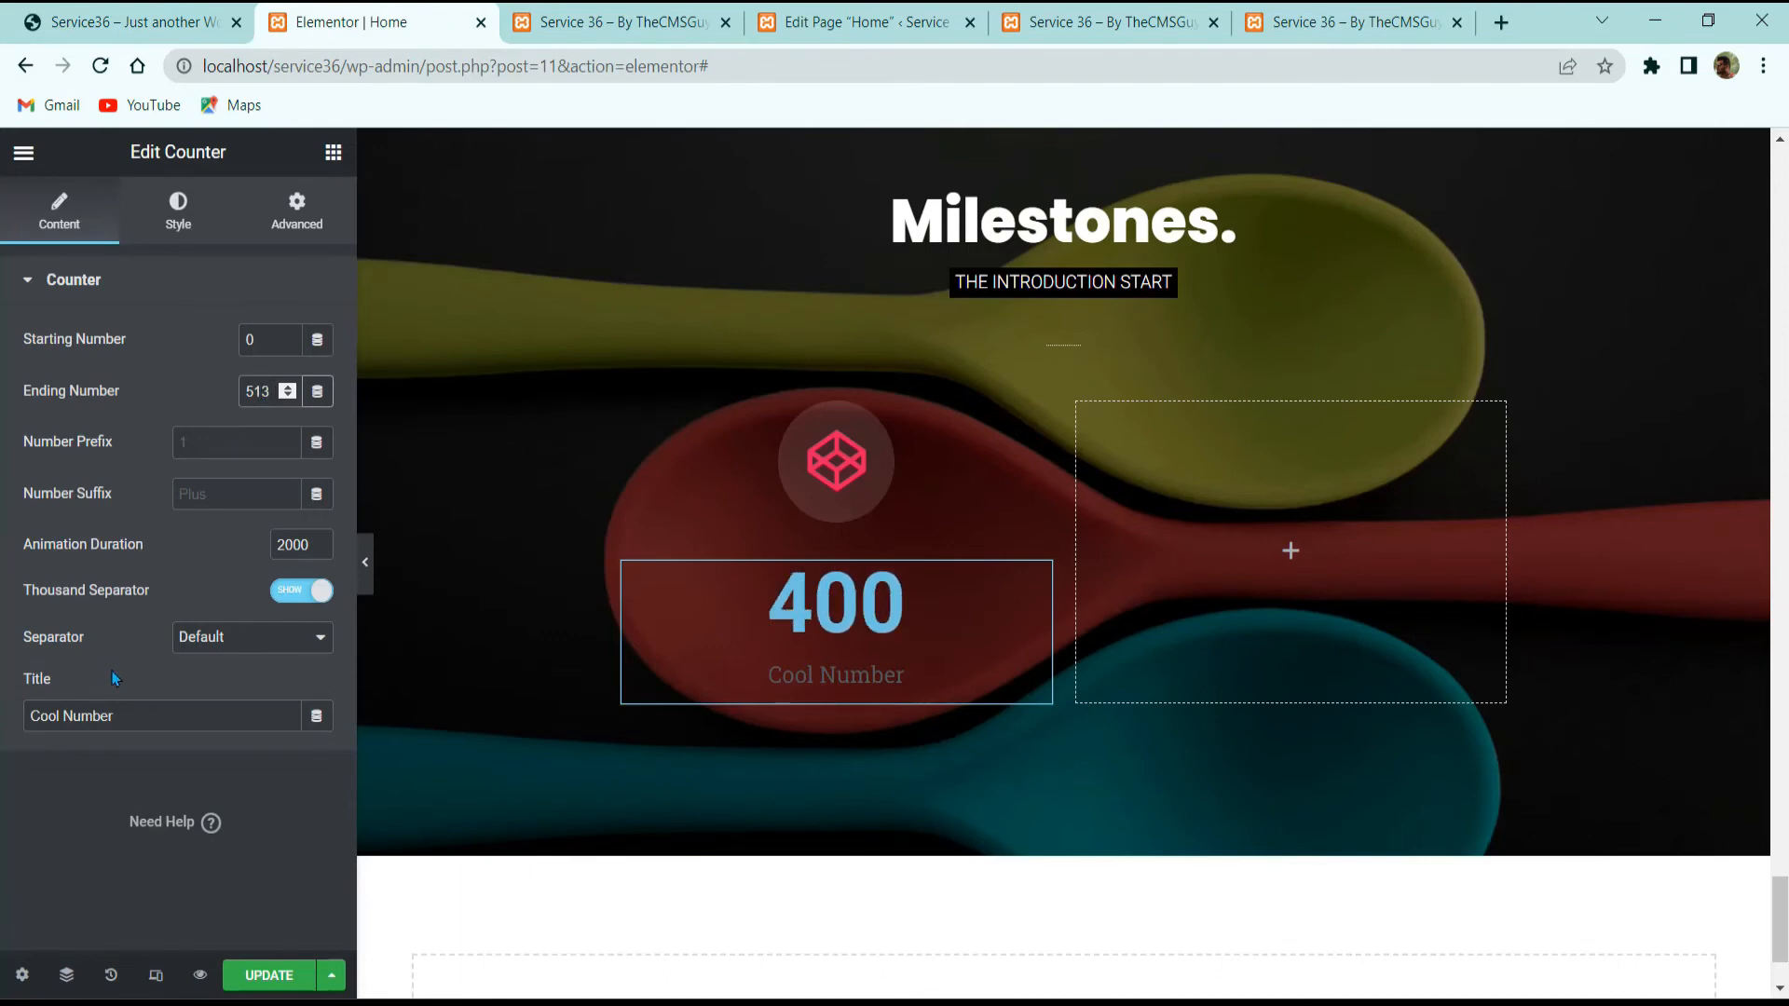
left_click(116, 707)
key("ctrl+a")
key("ctrl+v")
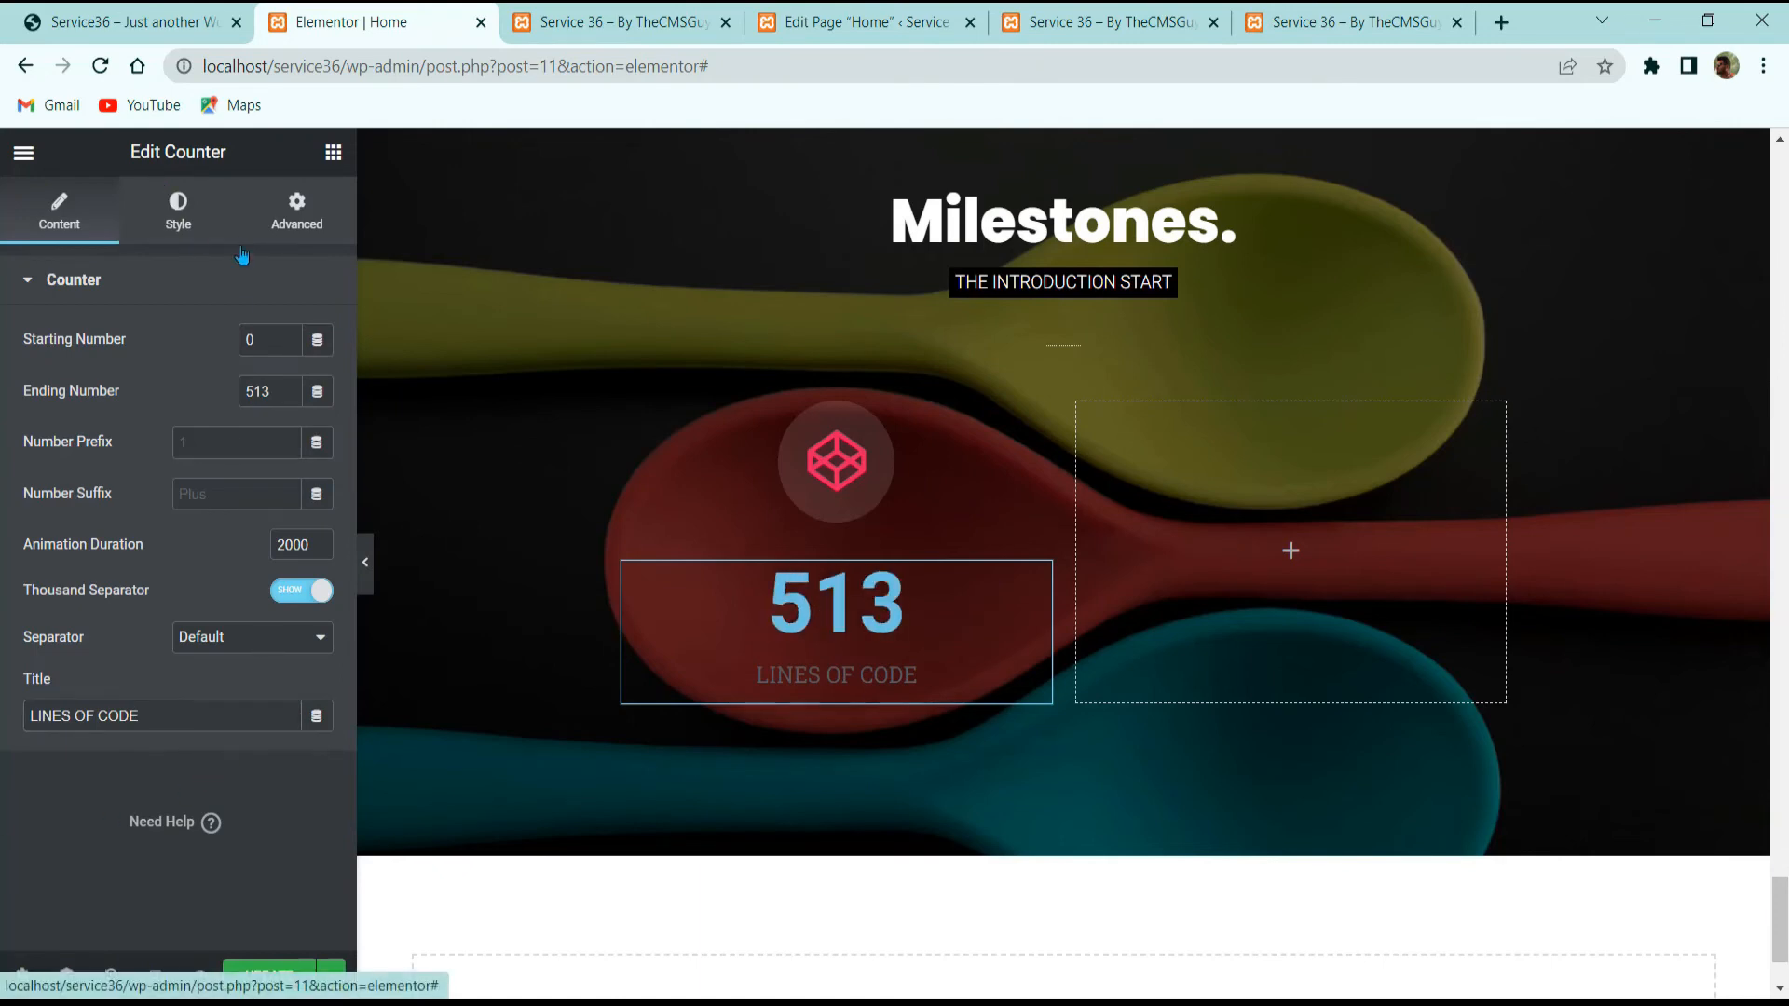
Step: Make the counter number white
left_click(166, 199)
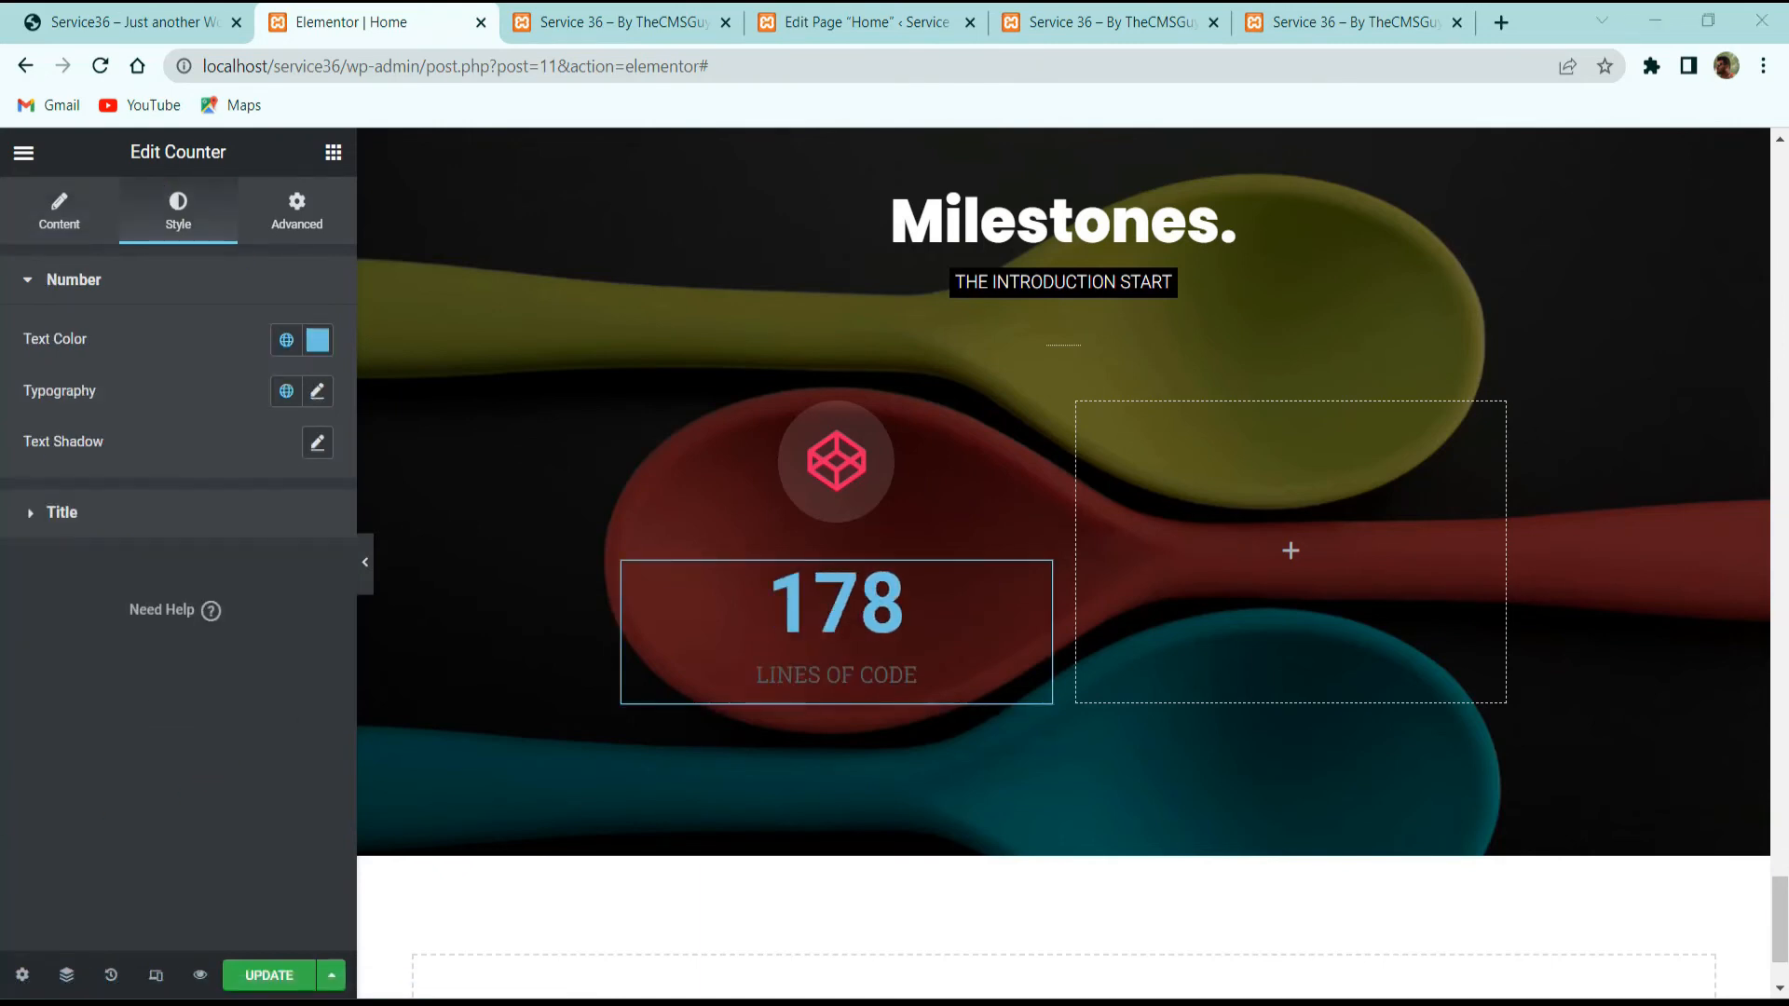
left_click(318, 340)
type("#FFFFFF")
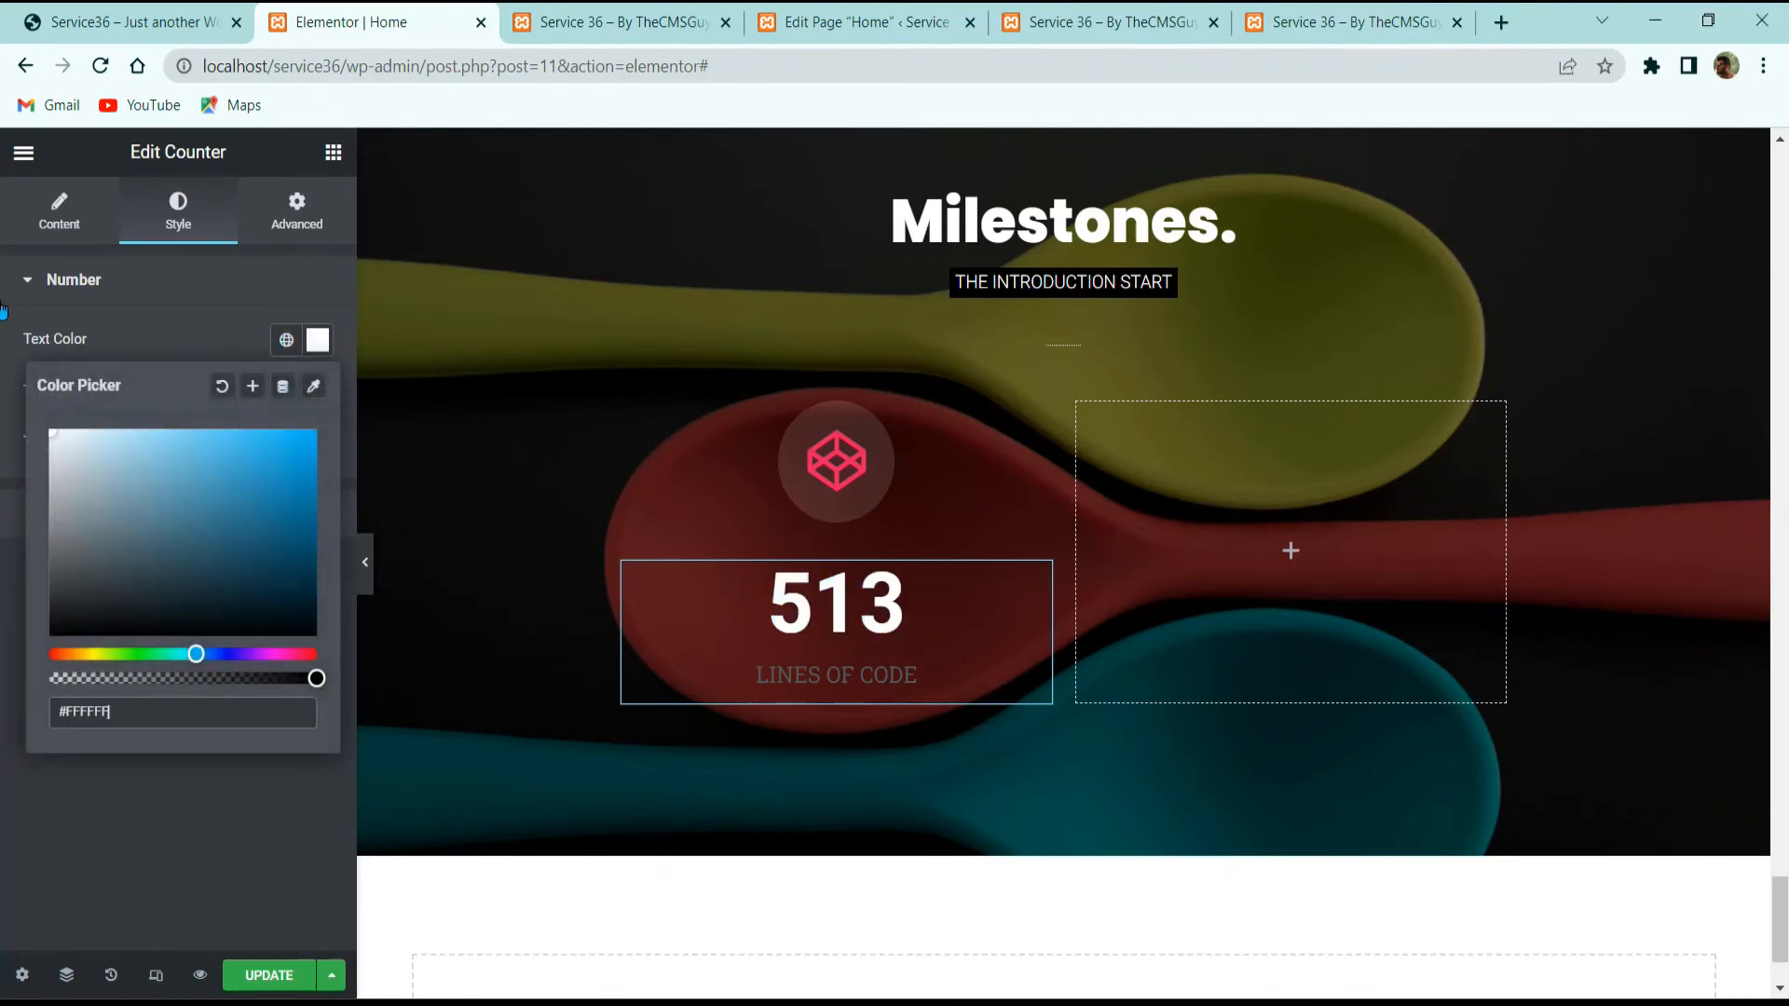
left_click(128, 326)
Step: Set the counter number's typography to Poppins, 45 px, weight 700
left_click(144, 297)
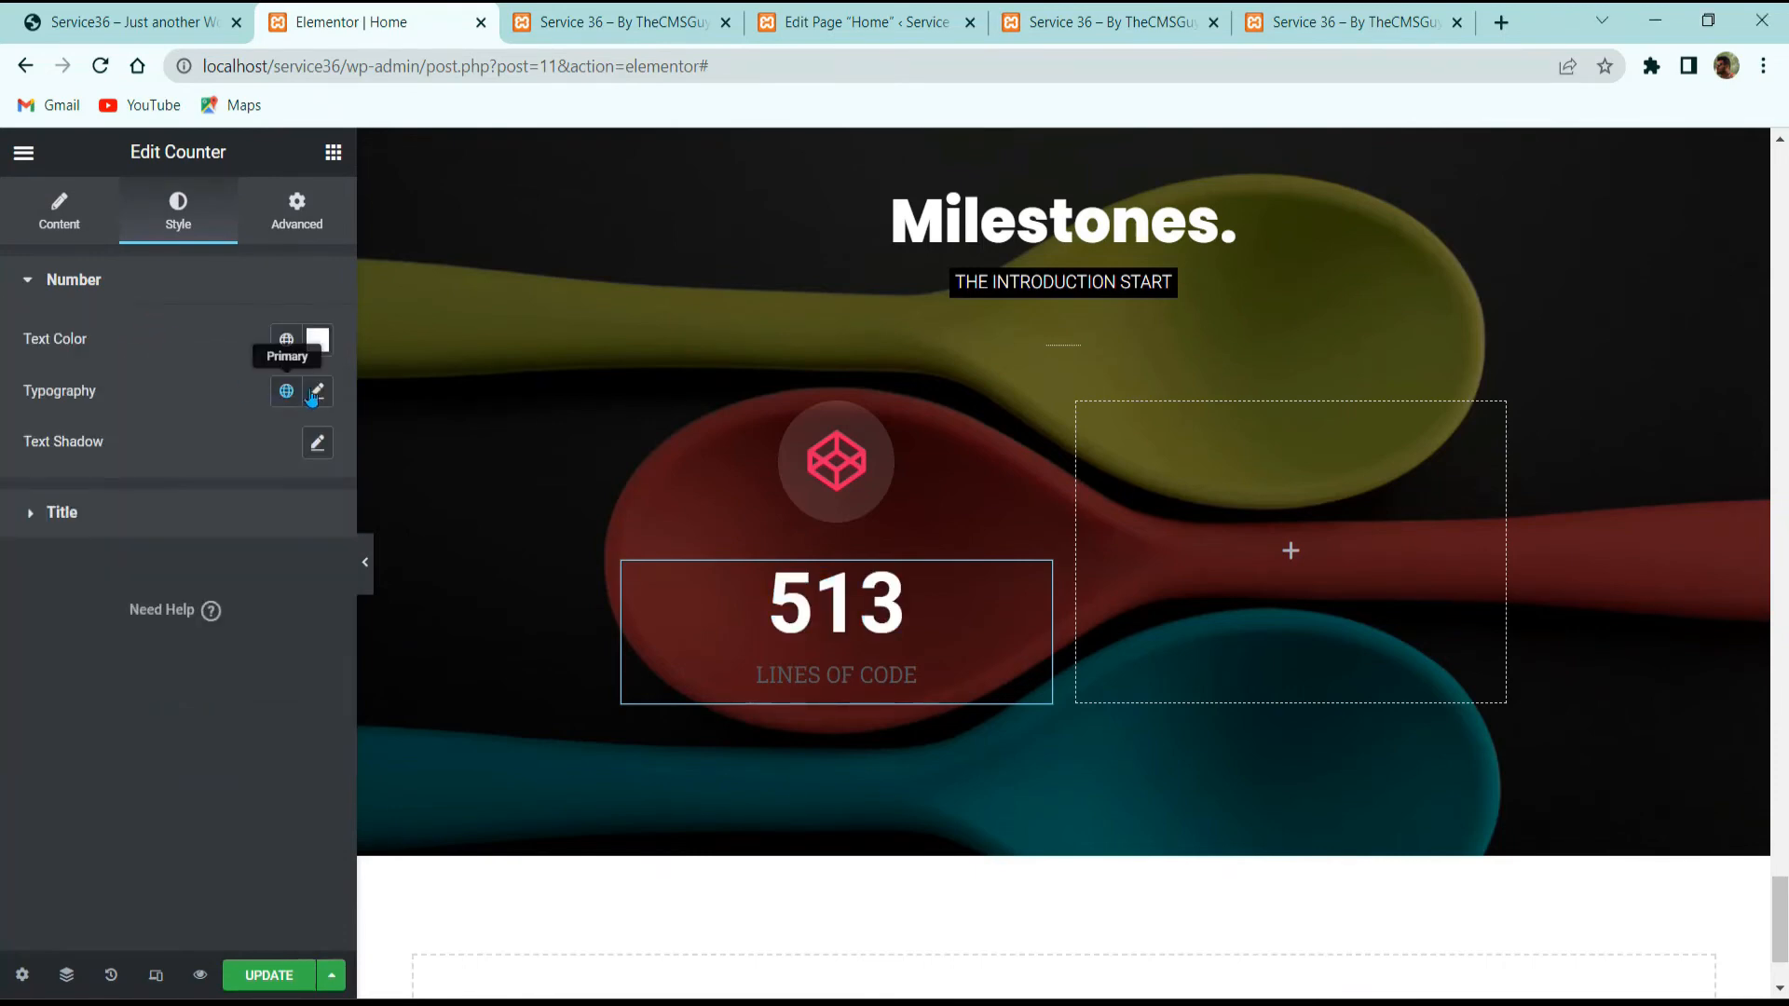
left_click(316, 392)
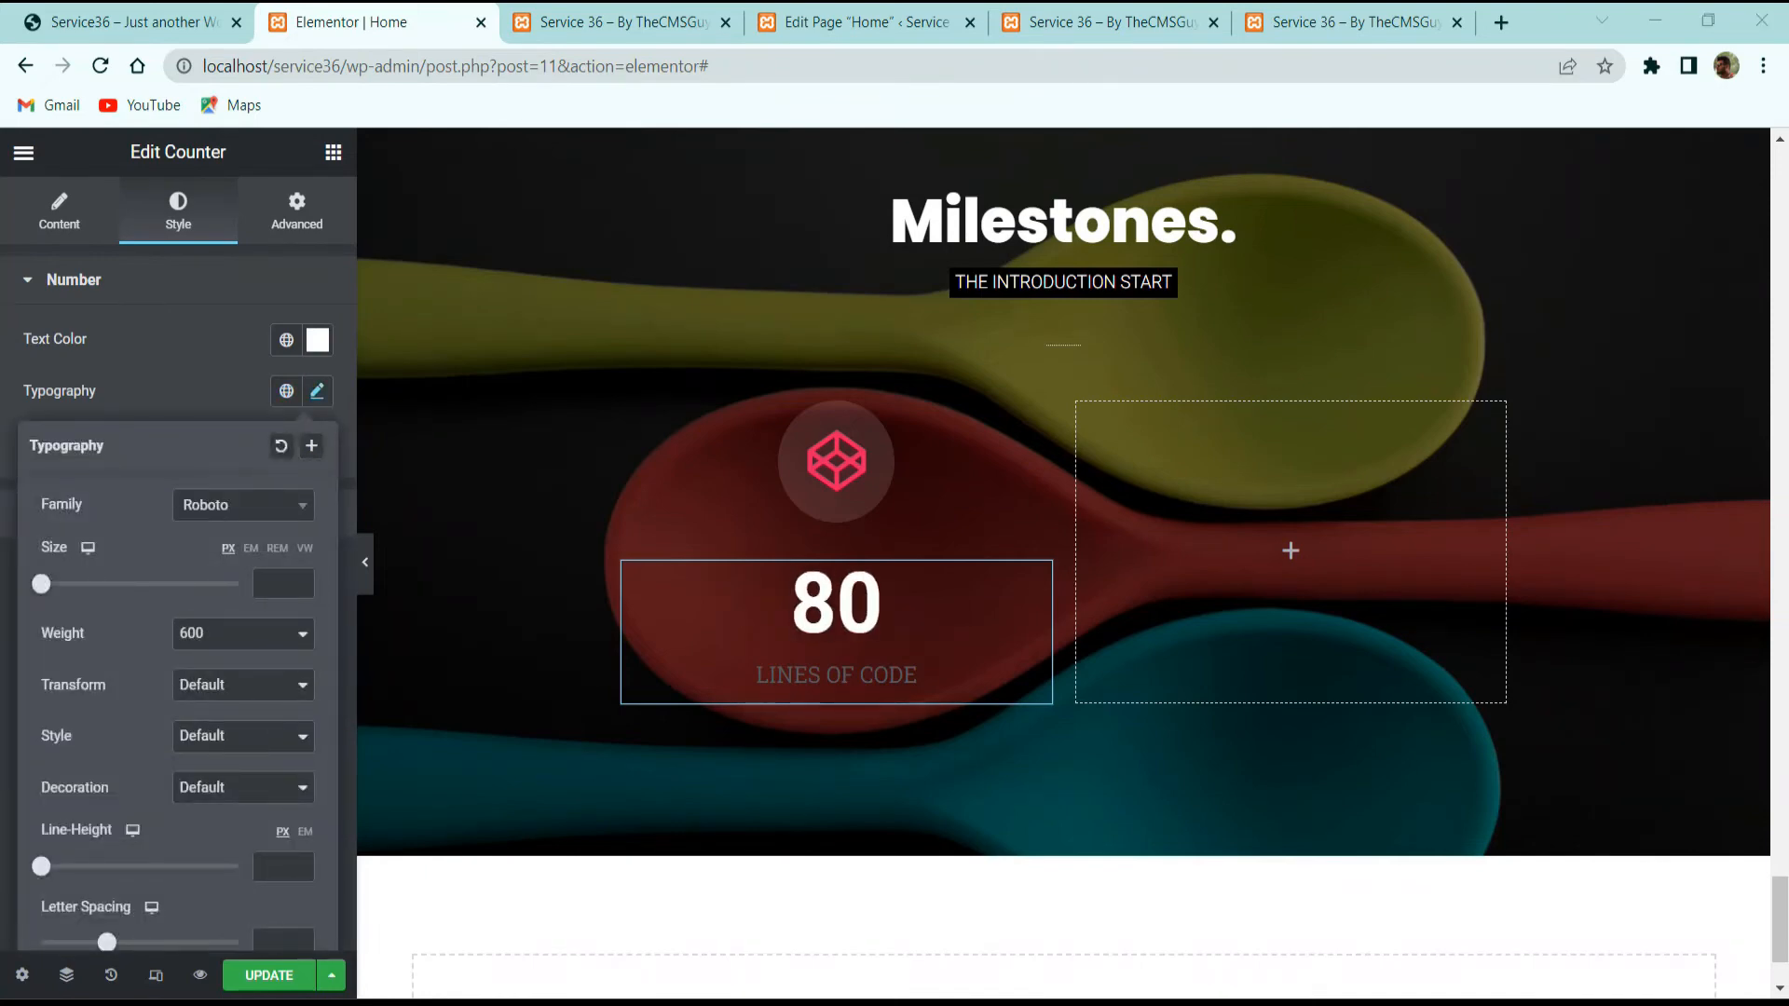
left_click(207, 506)
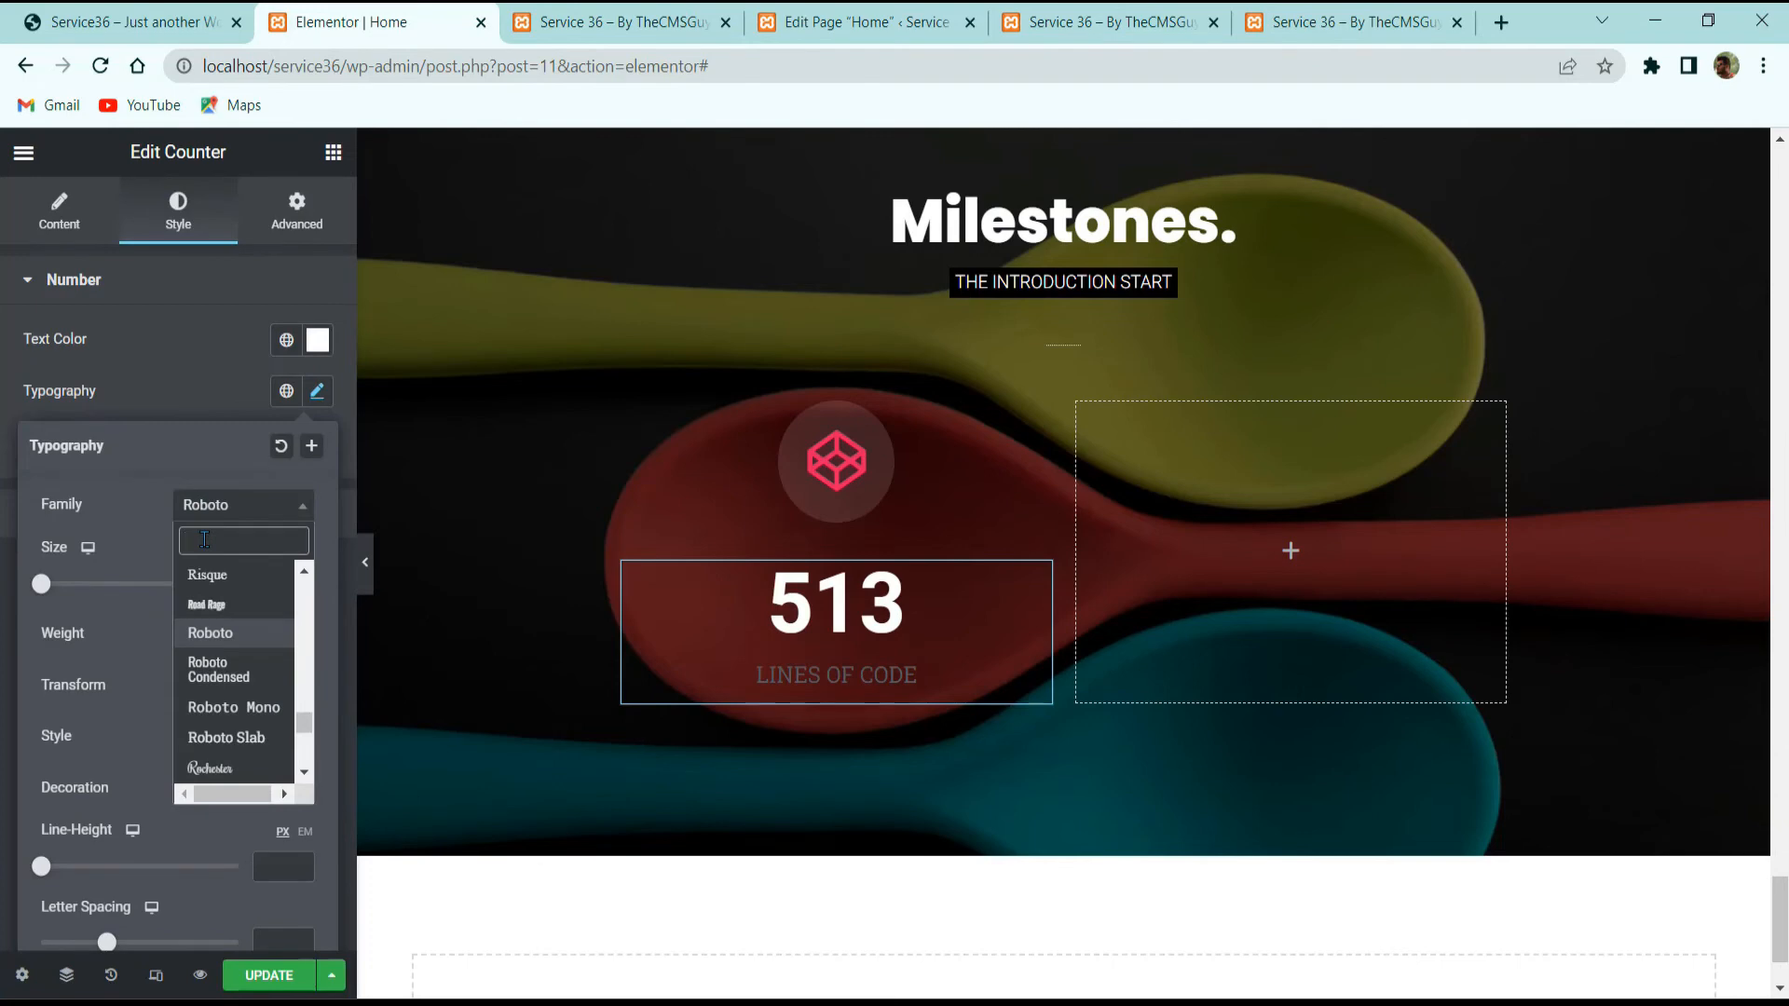
type("pop")
left_click(210, 743)
left_click(277, 571)
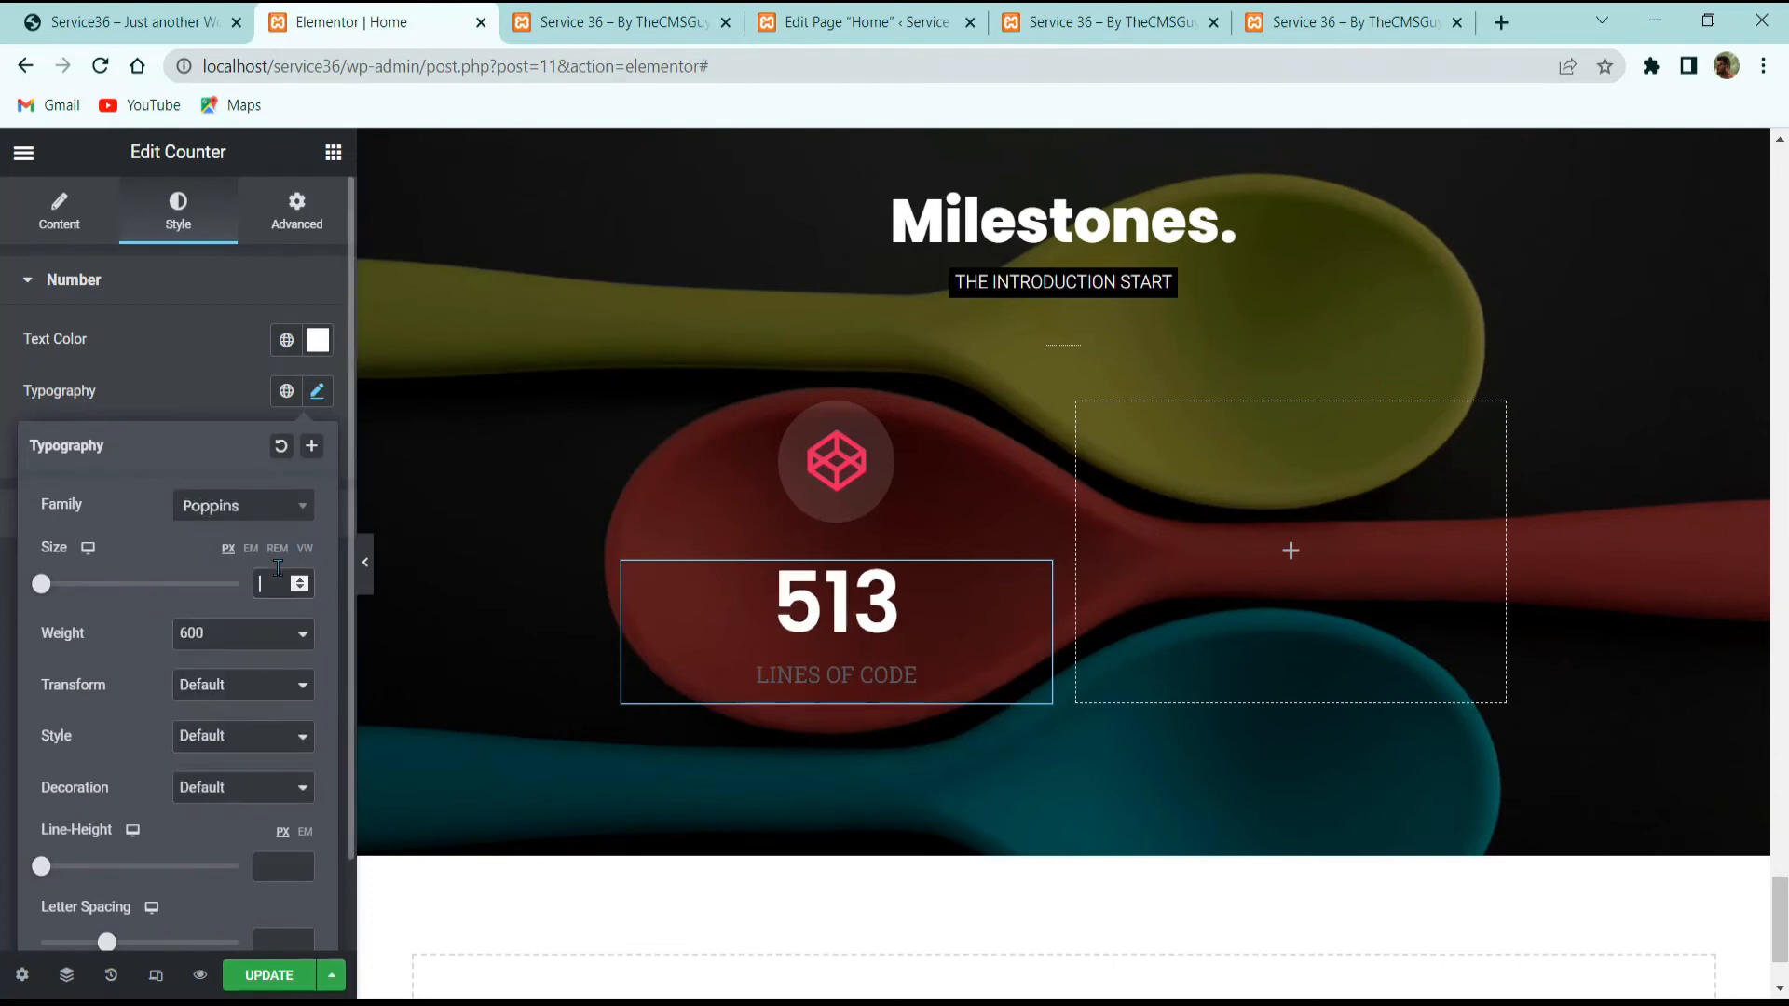
type("45")
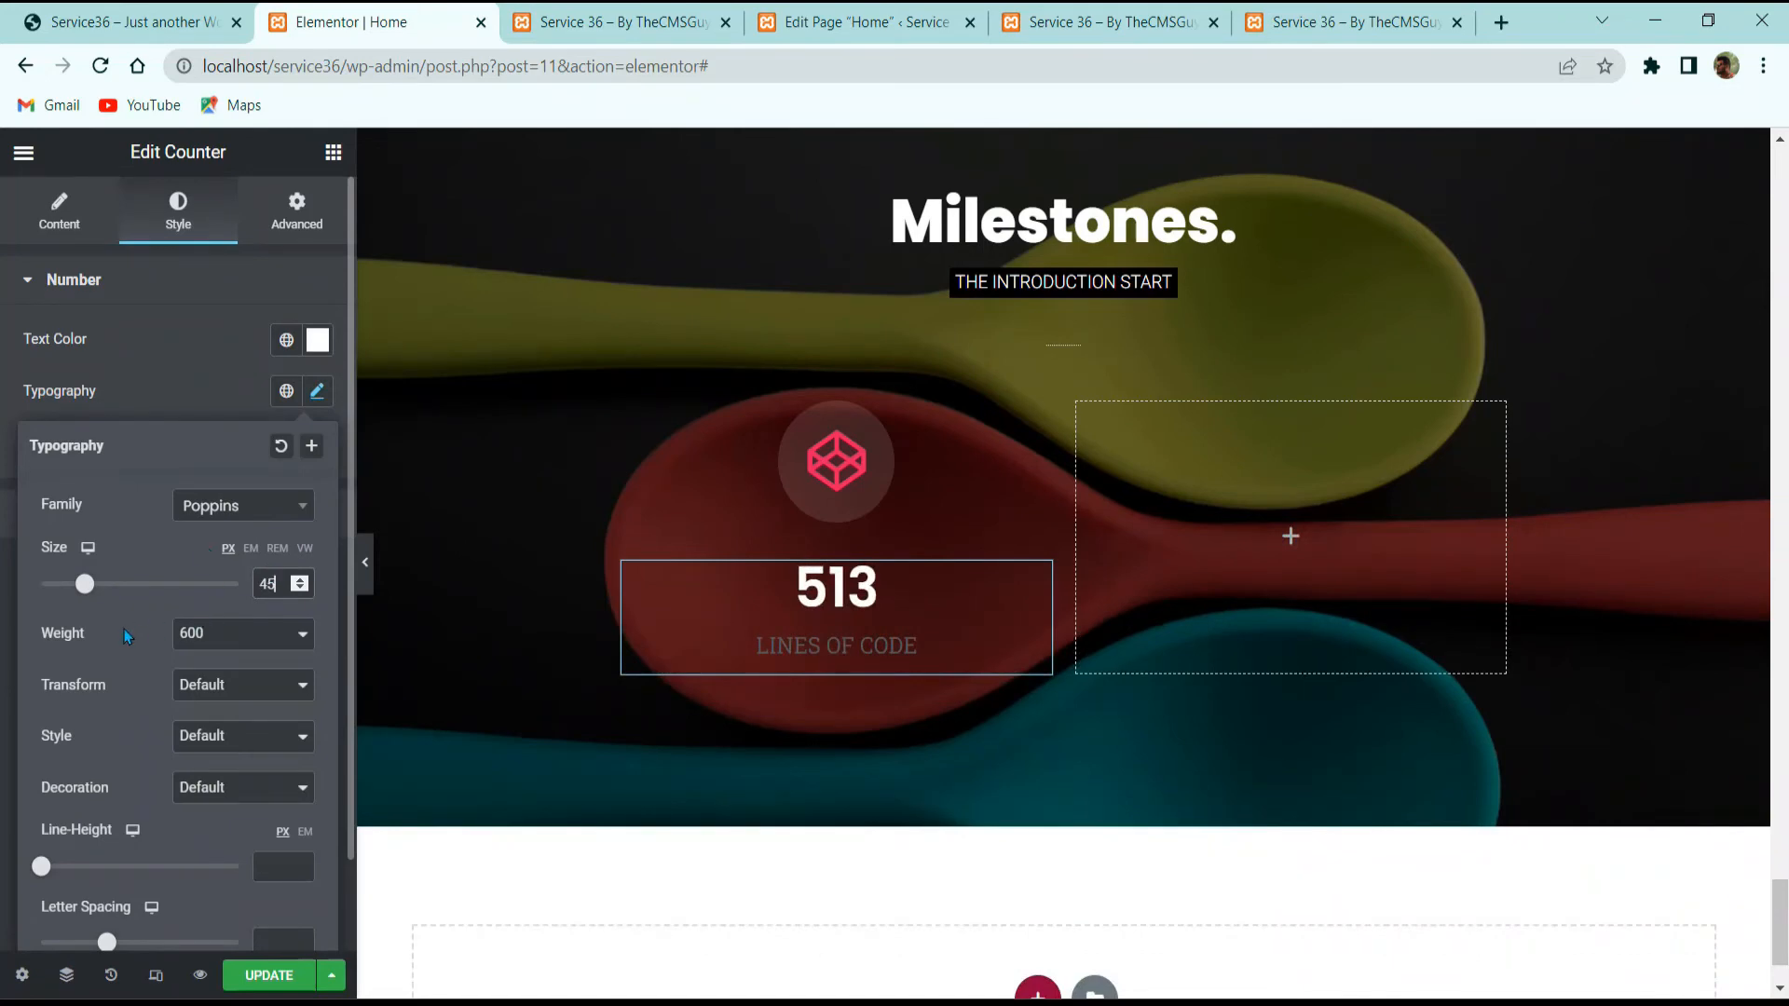
left_click(187, 634)
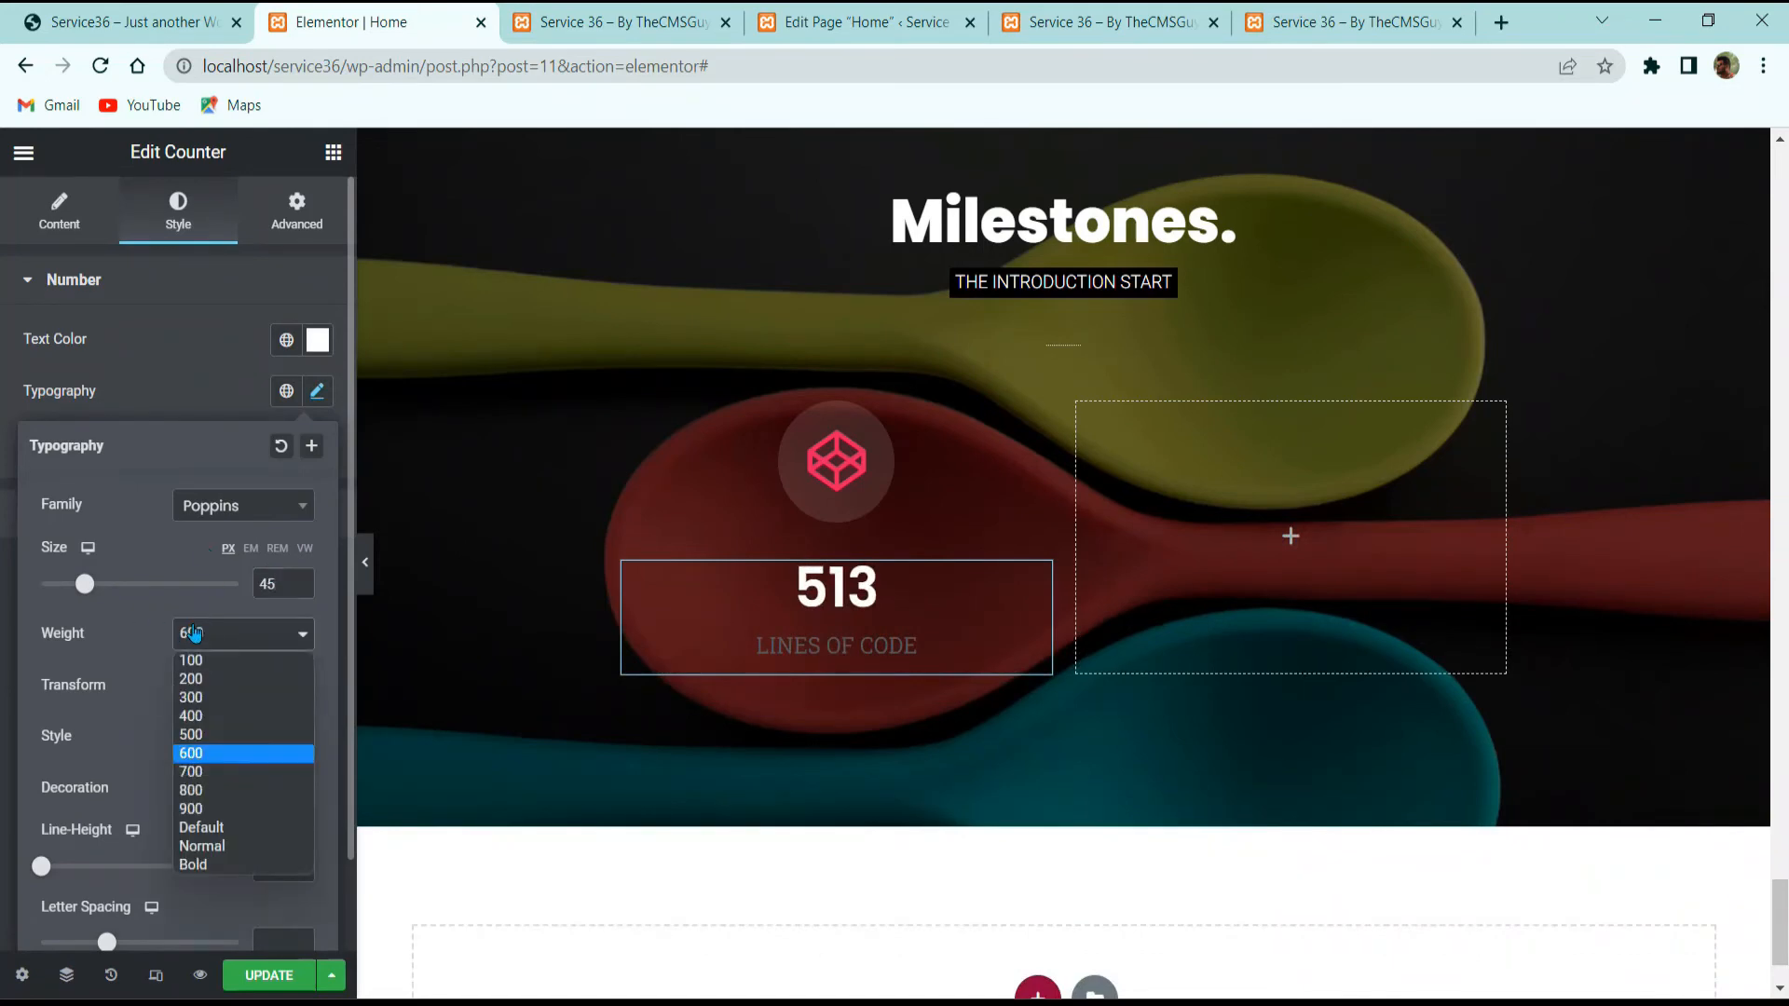
left_click(212, 770)
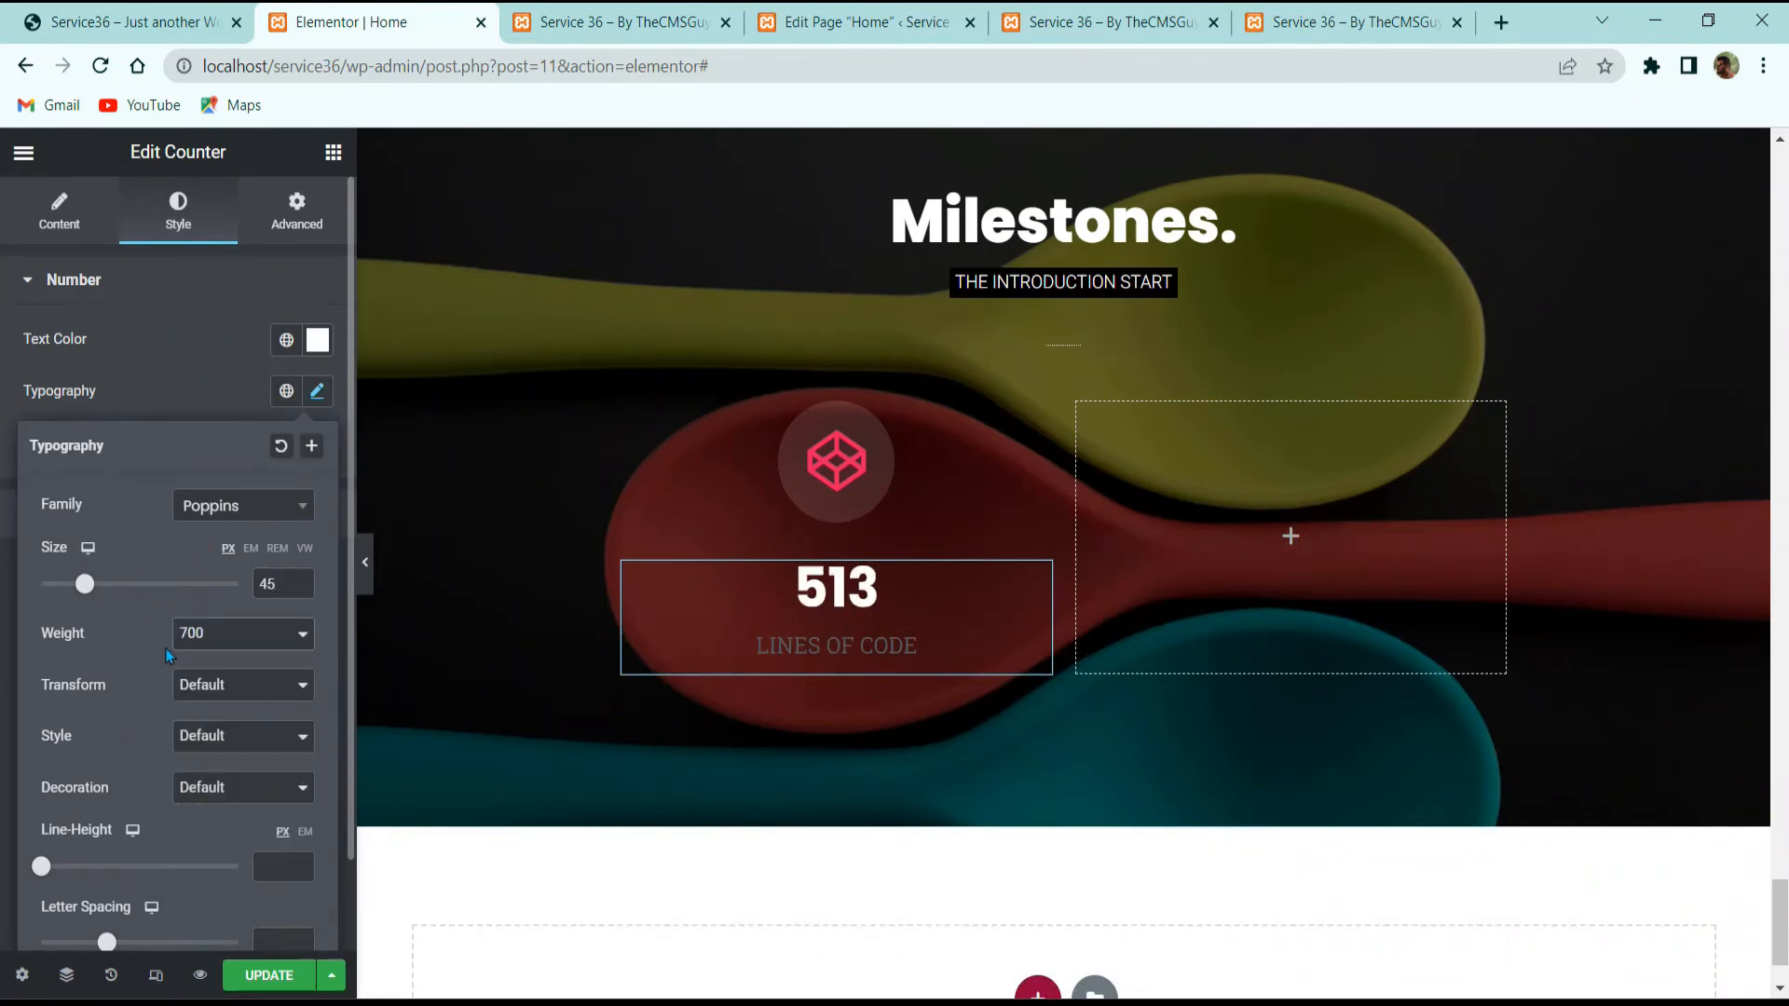
scroll(189, 701, "down", 1)
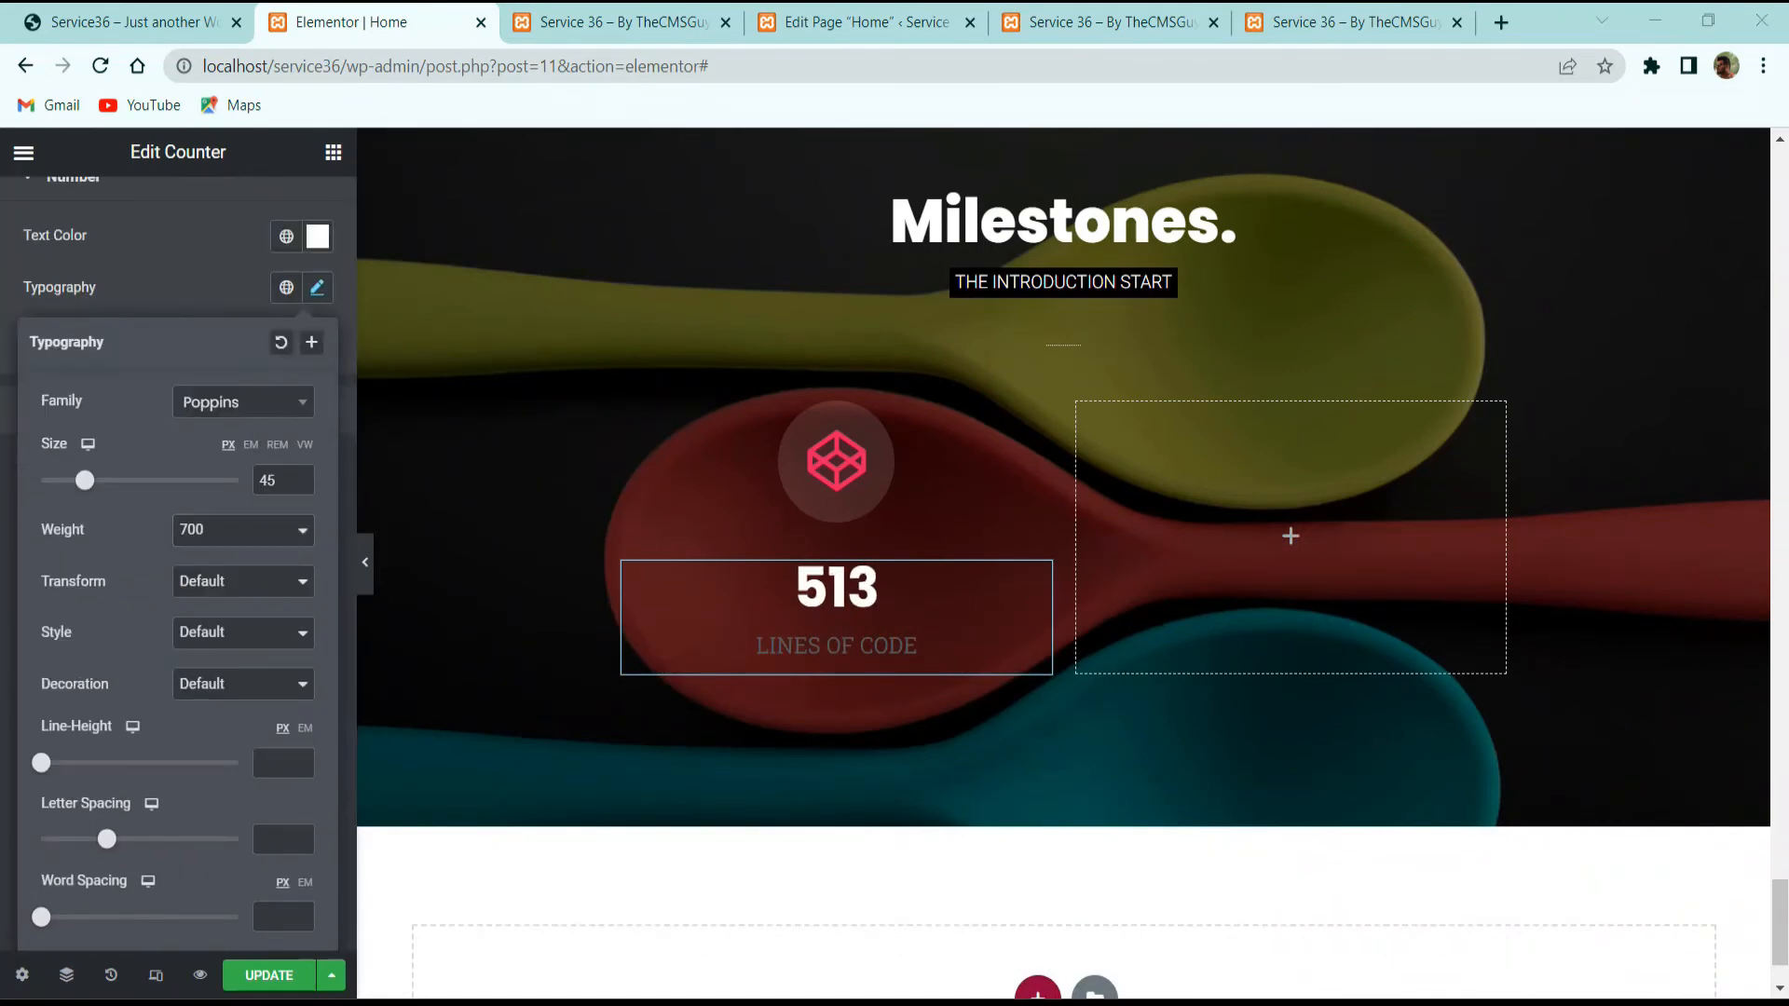
Step: Make the LINES OF CODE title colour pink #E91E63
left_click(222, 303)
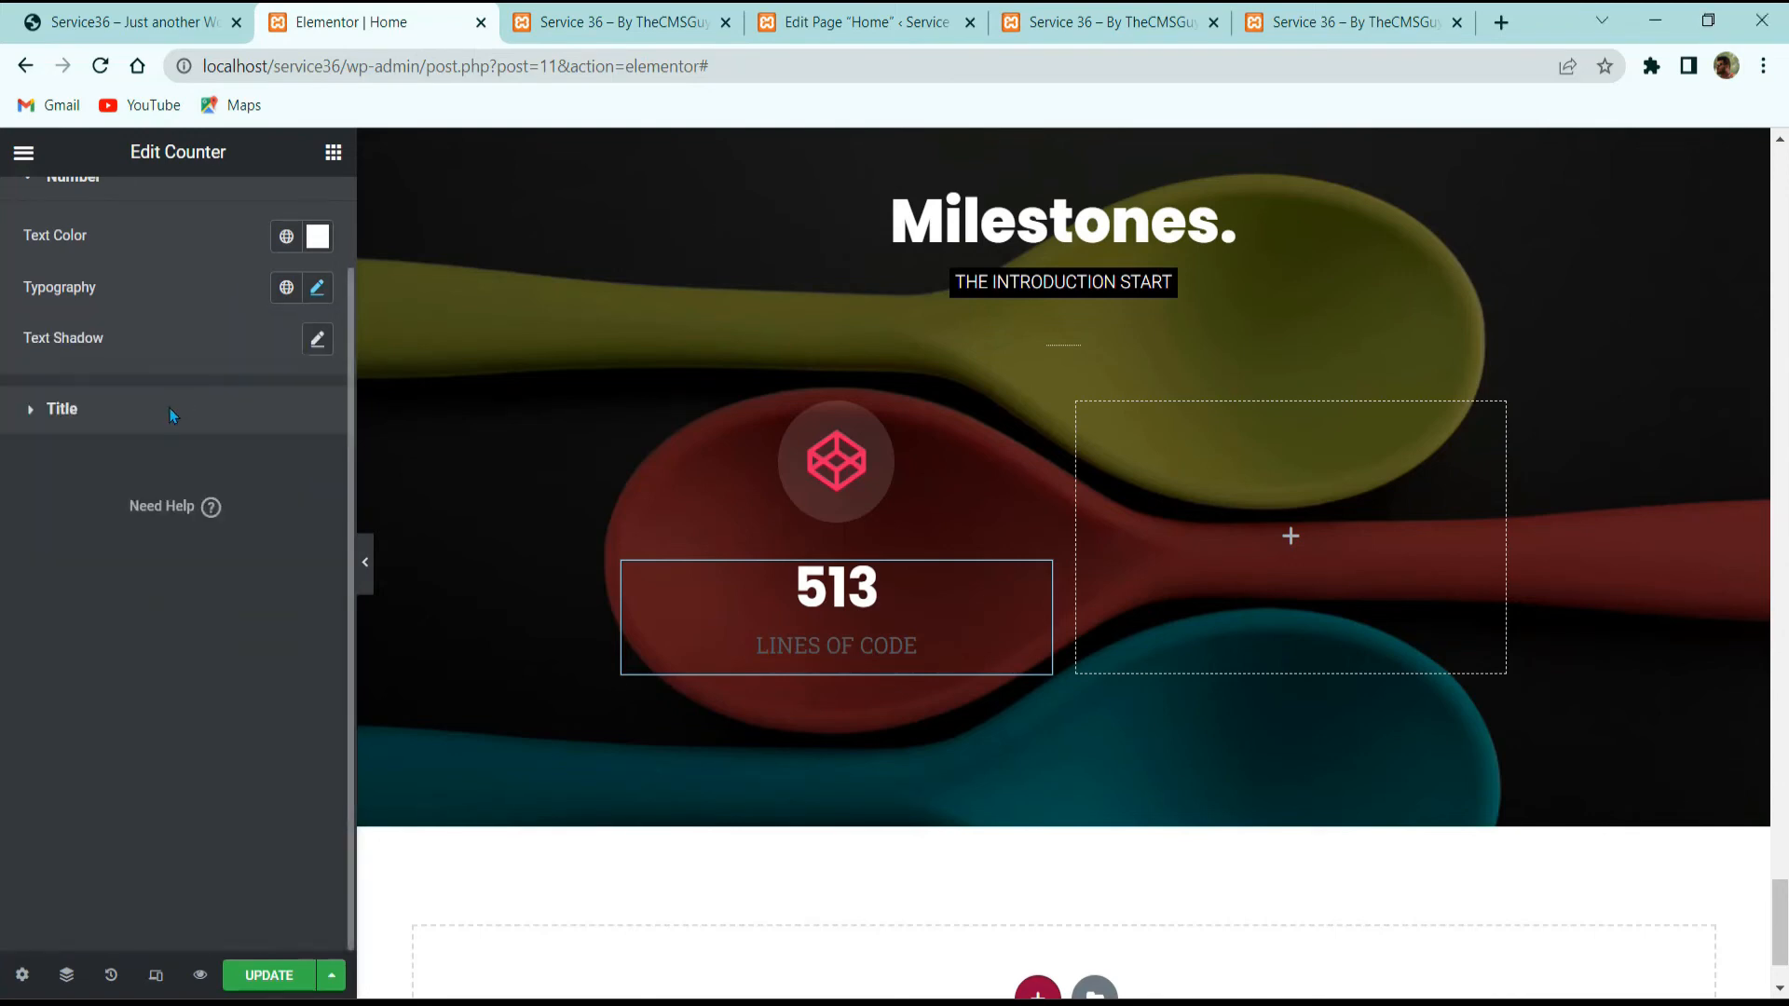
left_click(104, 26)
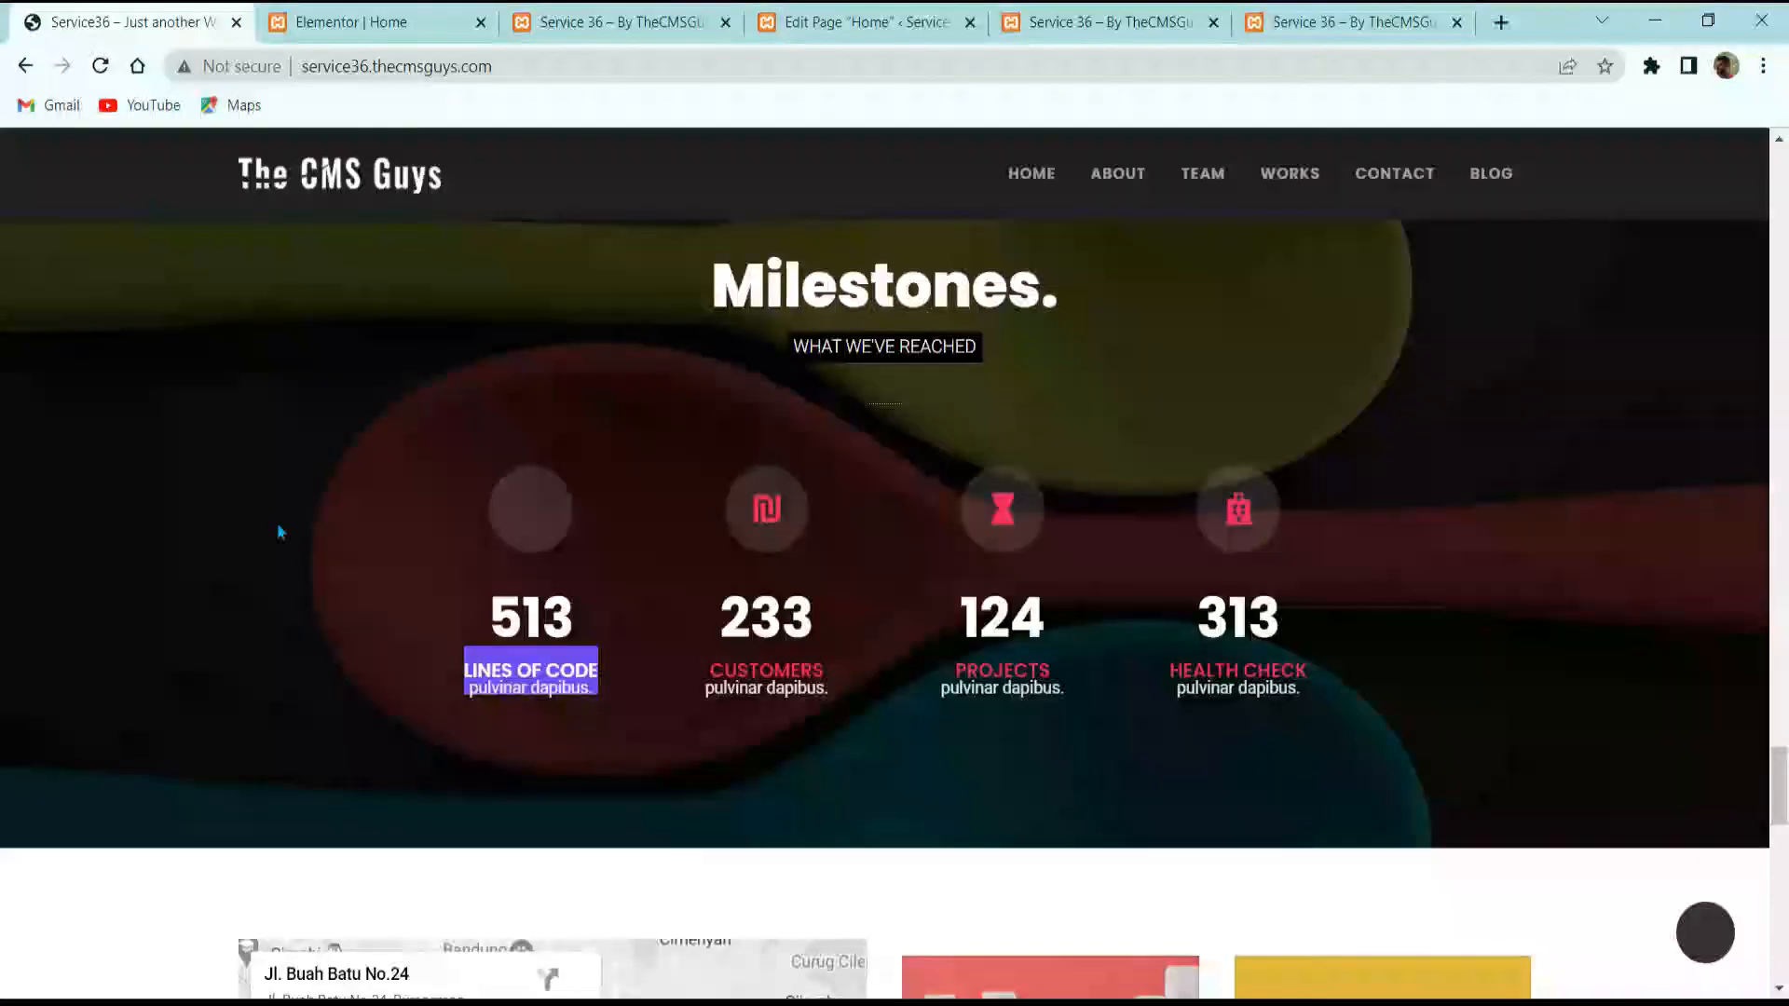
left_click(598, 807)
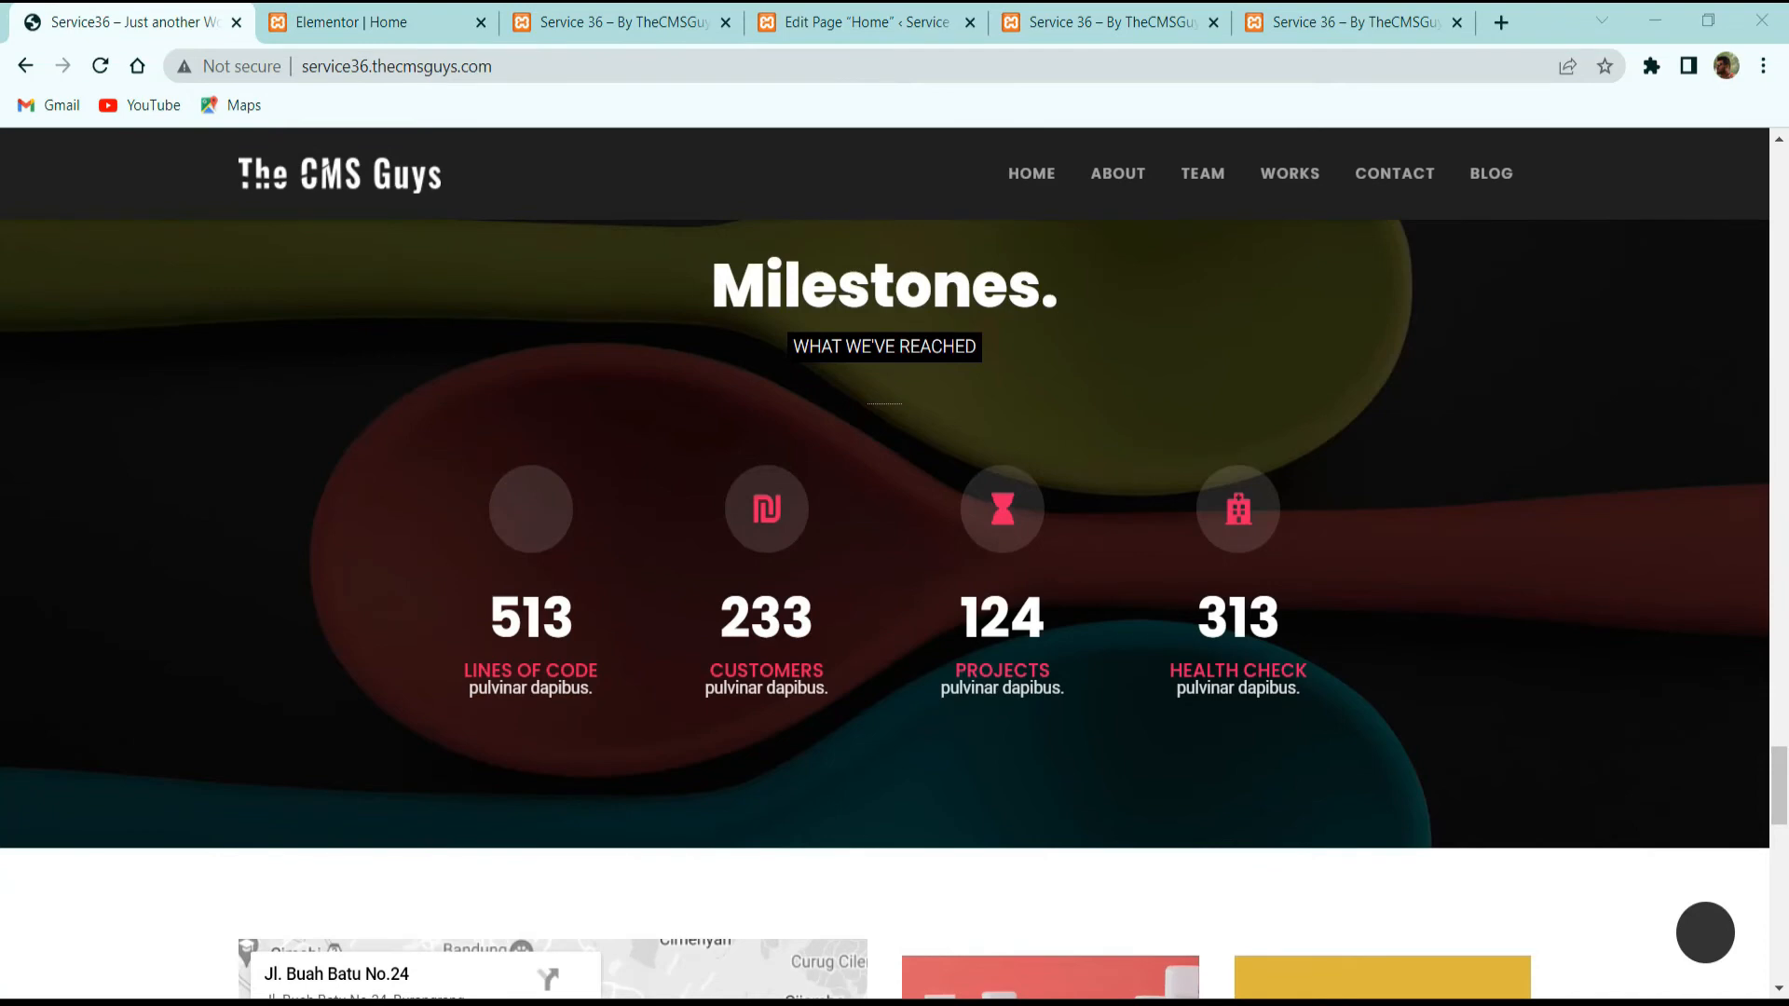
left_click(419, 19)
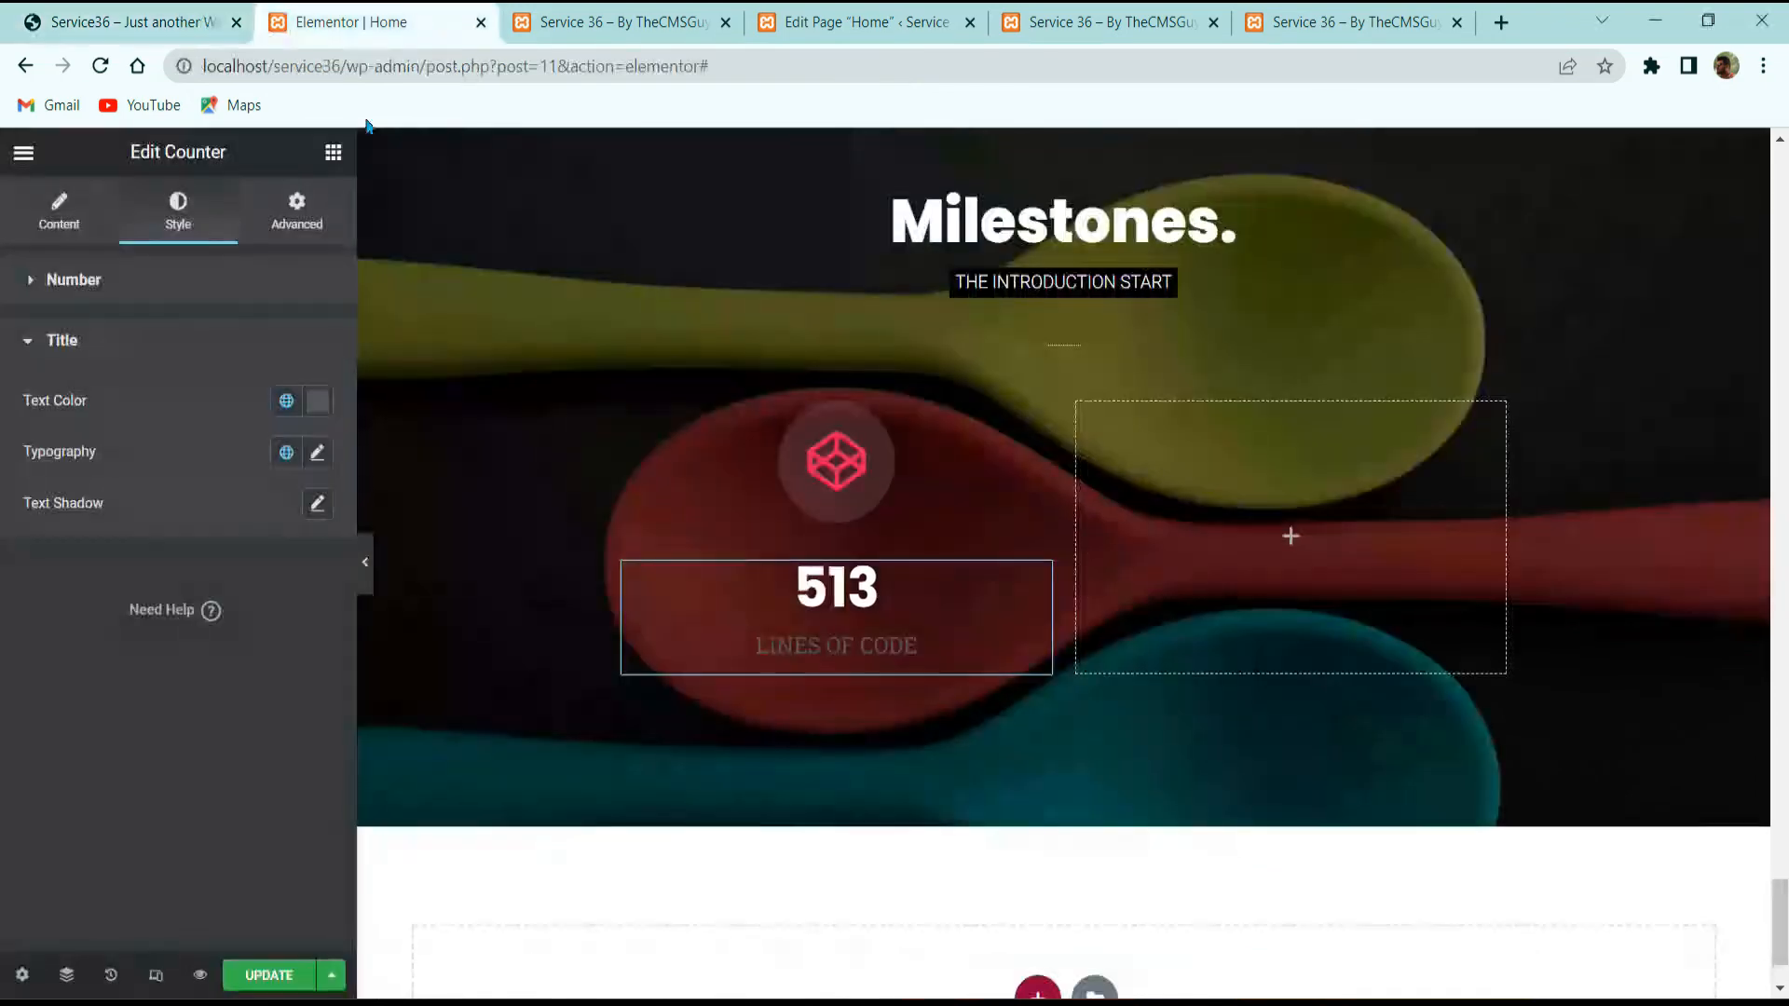
left_click(322, 407)
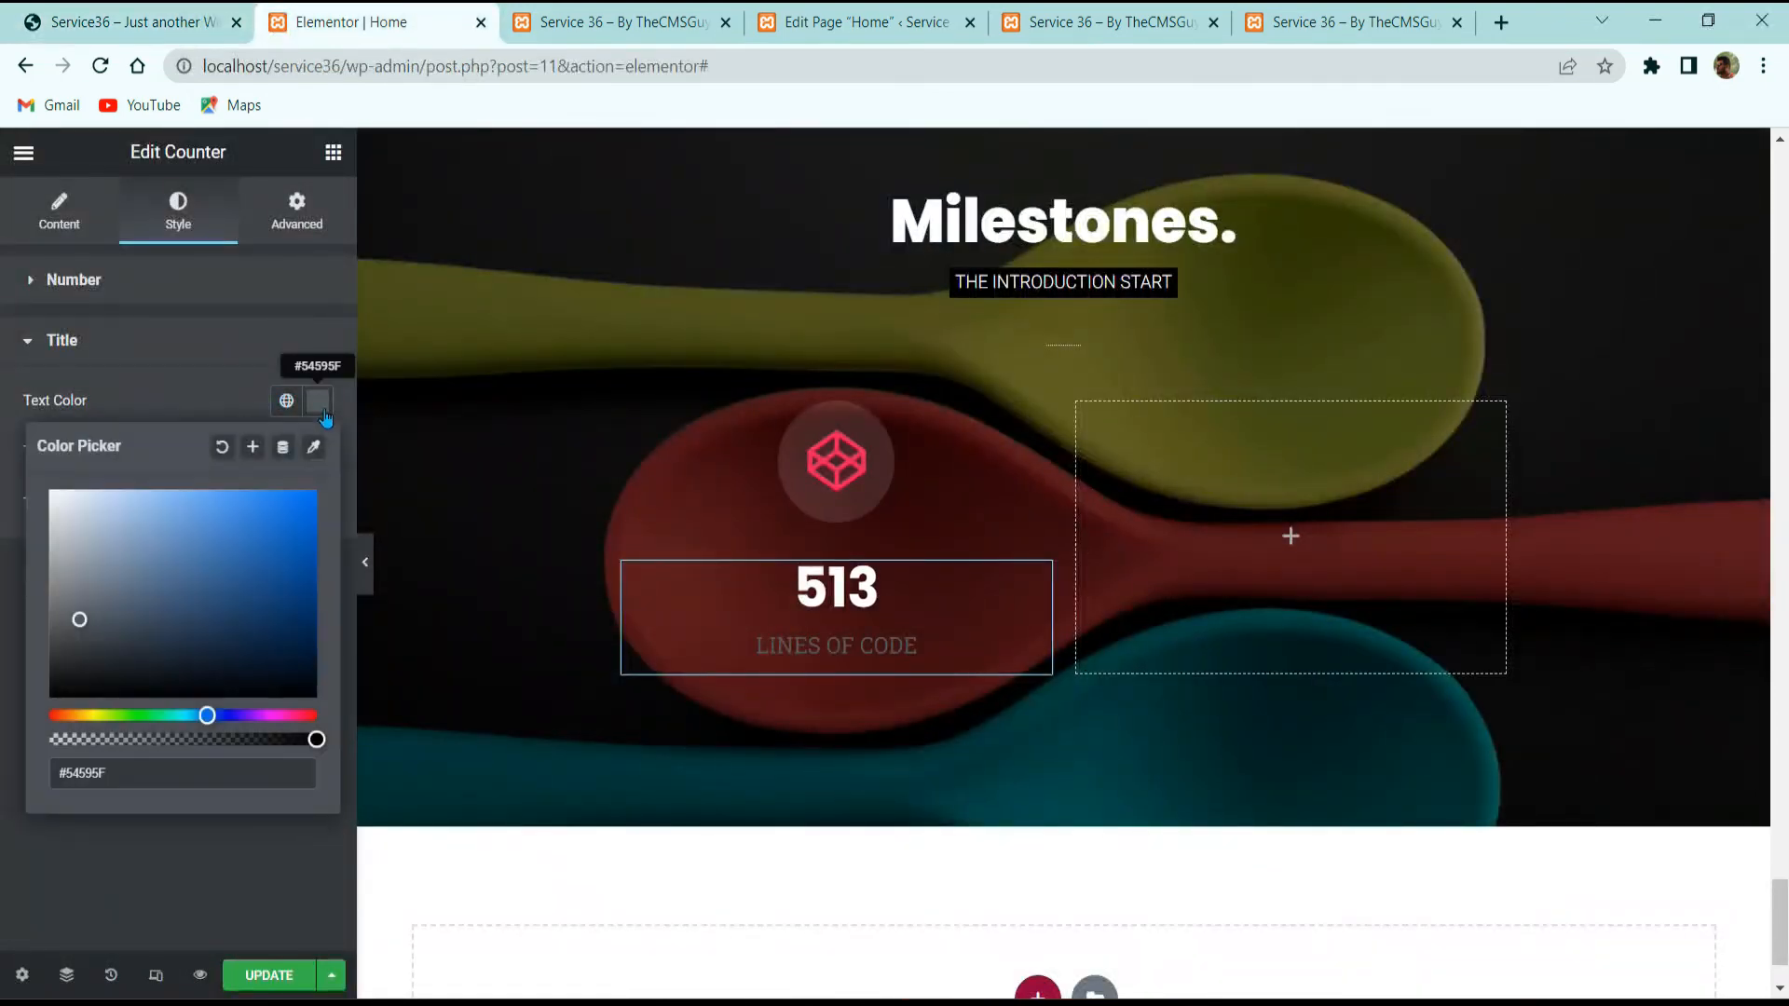
triple_click(192, 785)
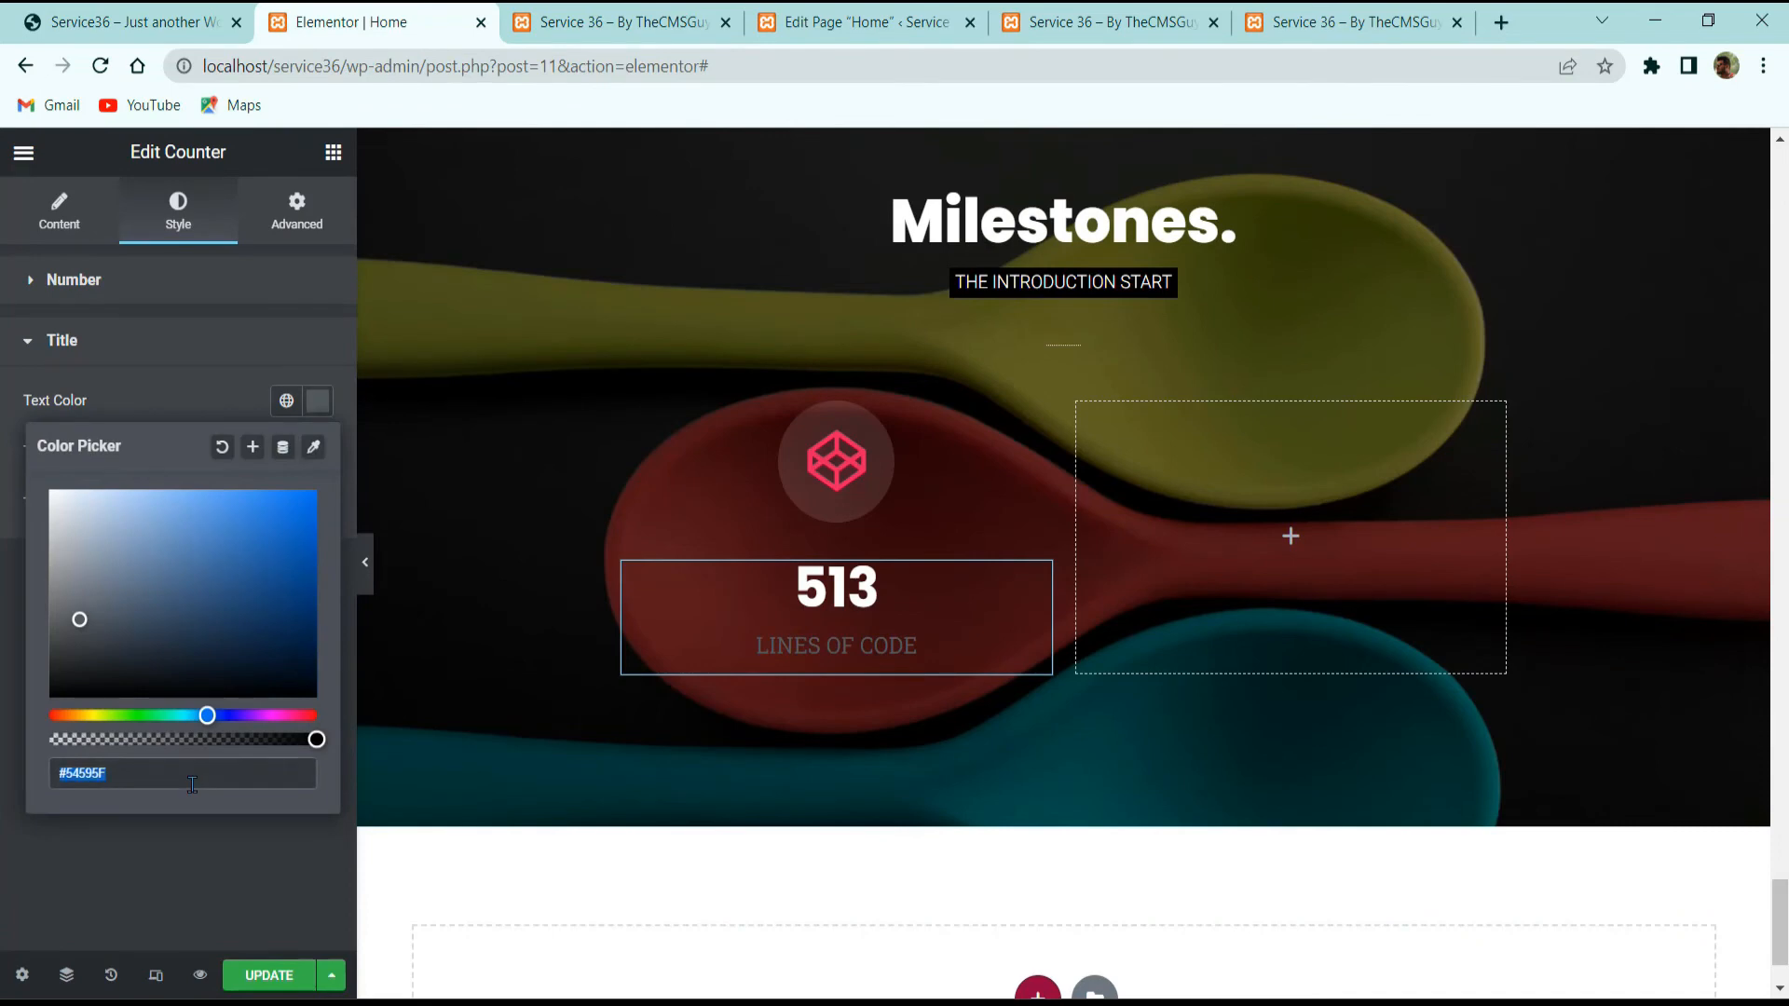
type("#E91E63")
left_click(173, 853)
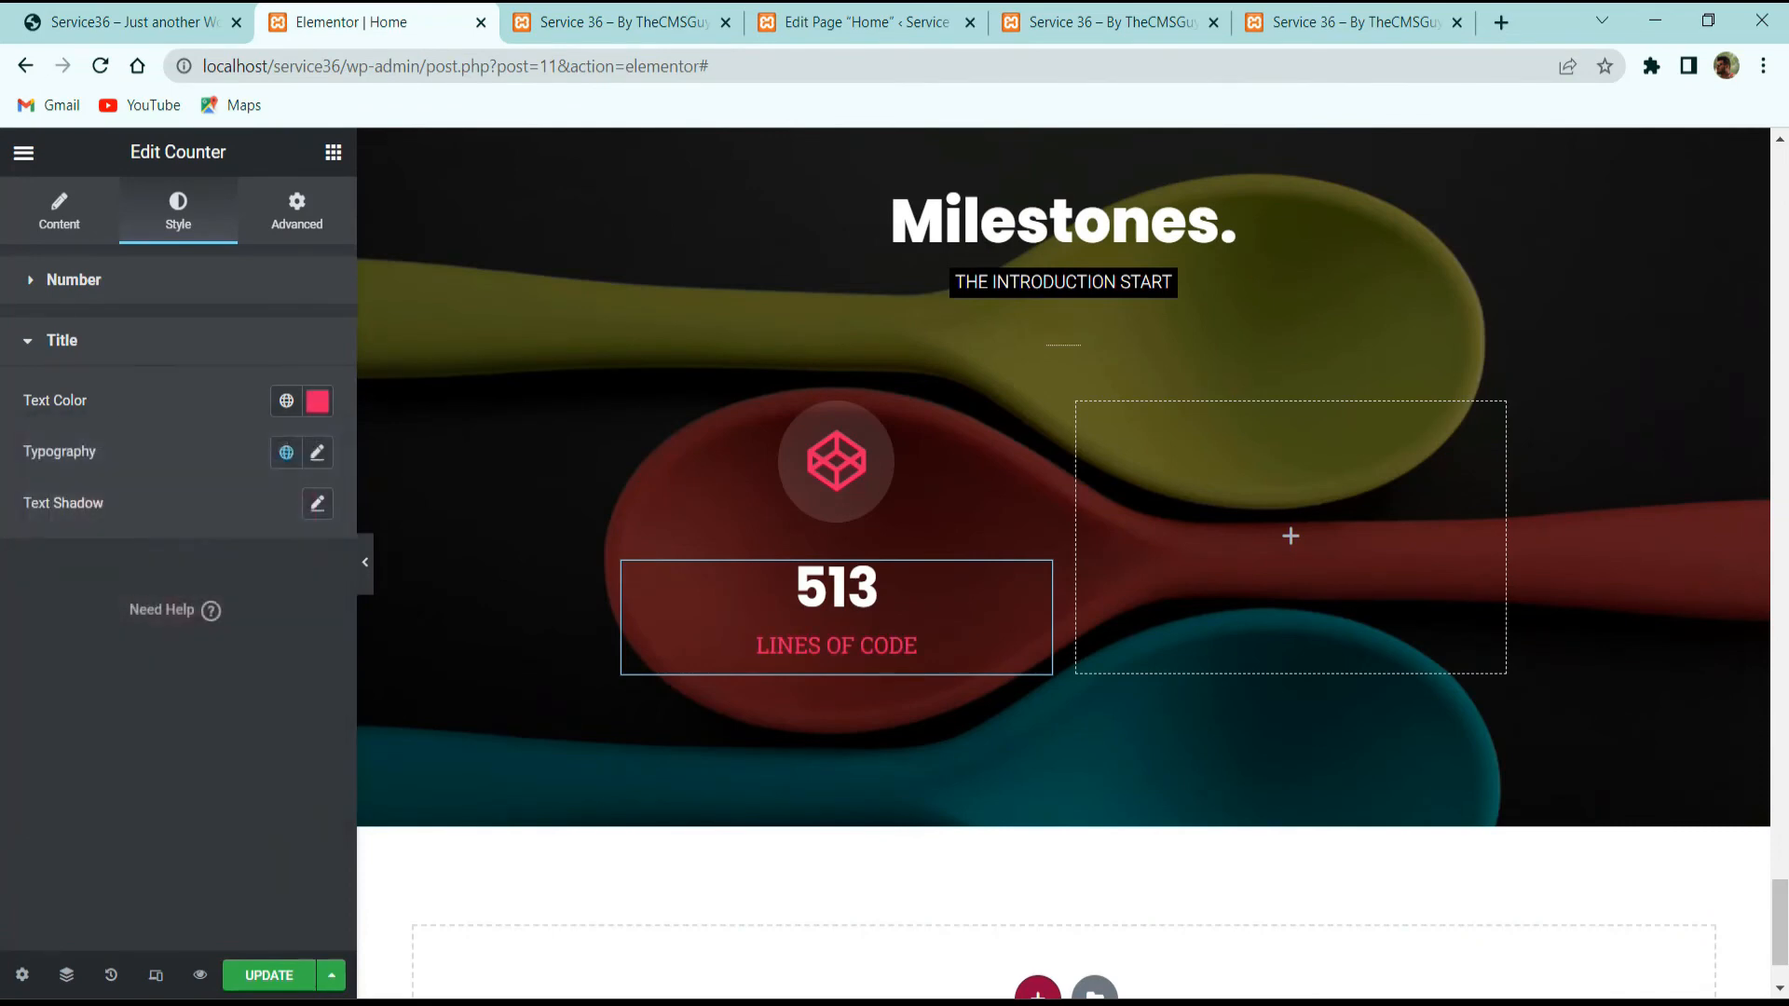
Step: Set the counter title typography to Poppins, 16 px, weight 600
left_click(317, 452)
scroll(229, 522, "down", 2)
left_click(247, 403)
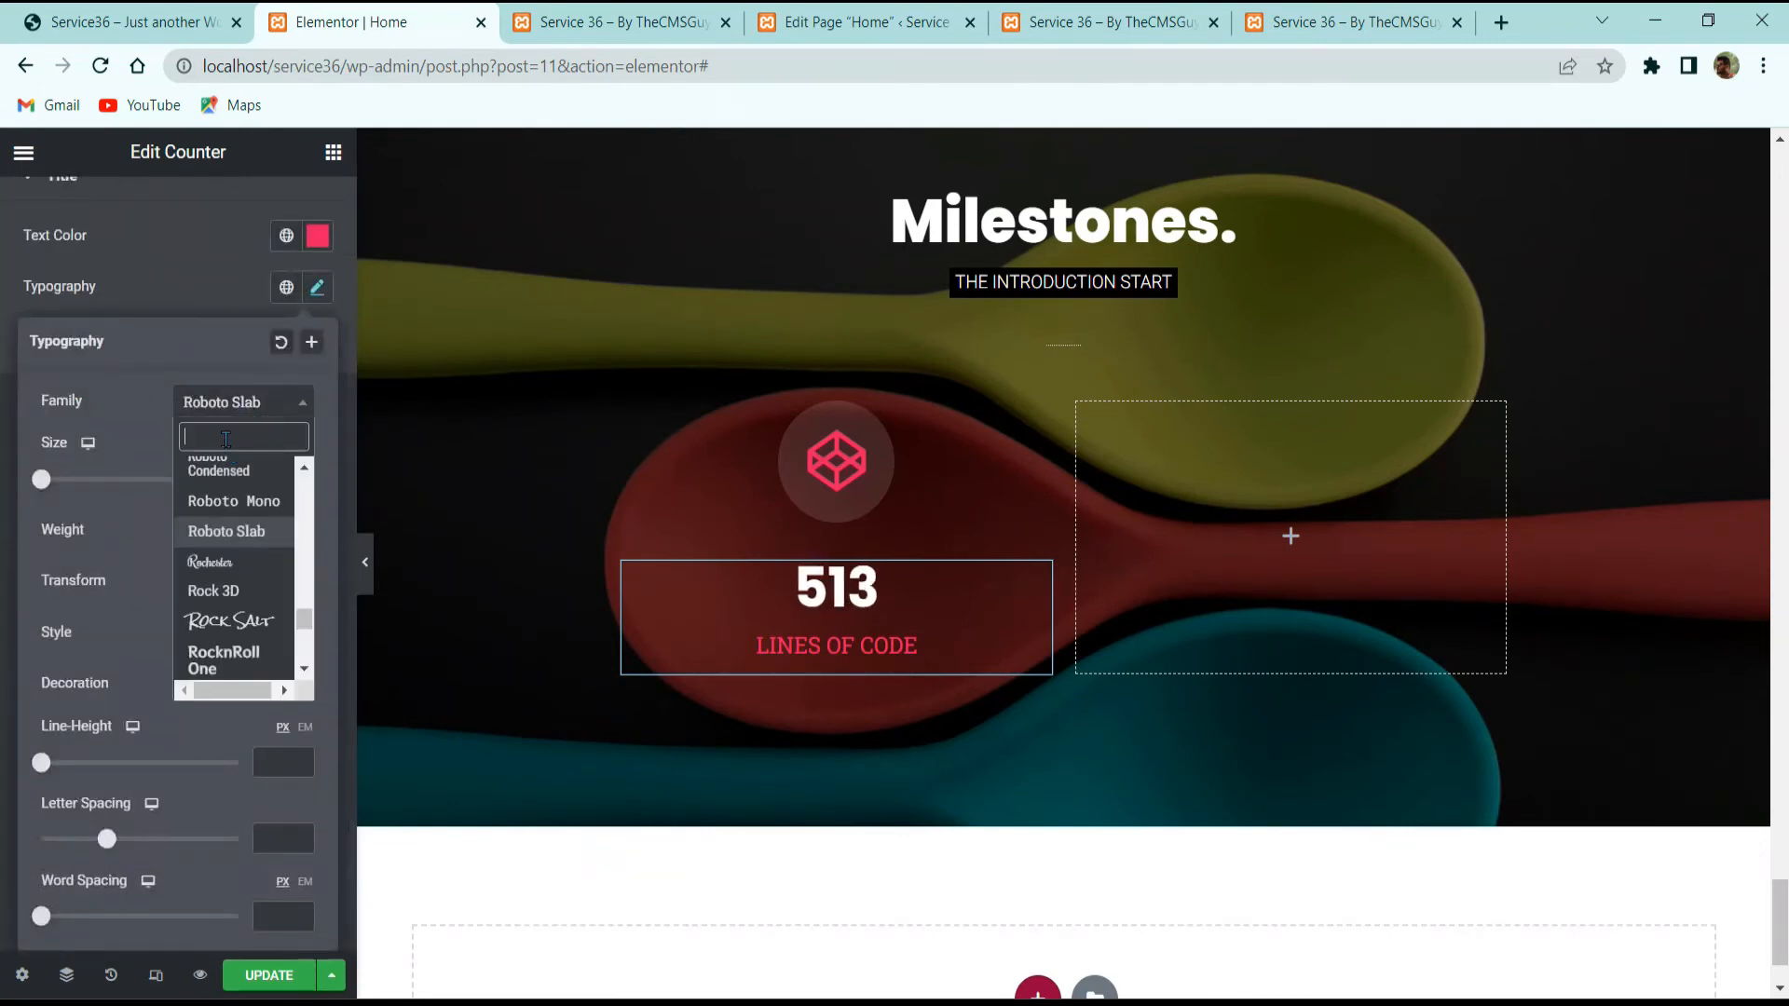
type("poppins")
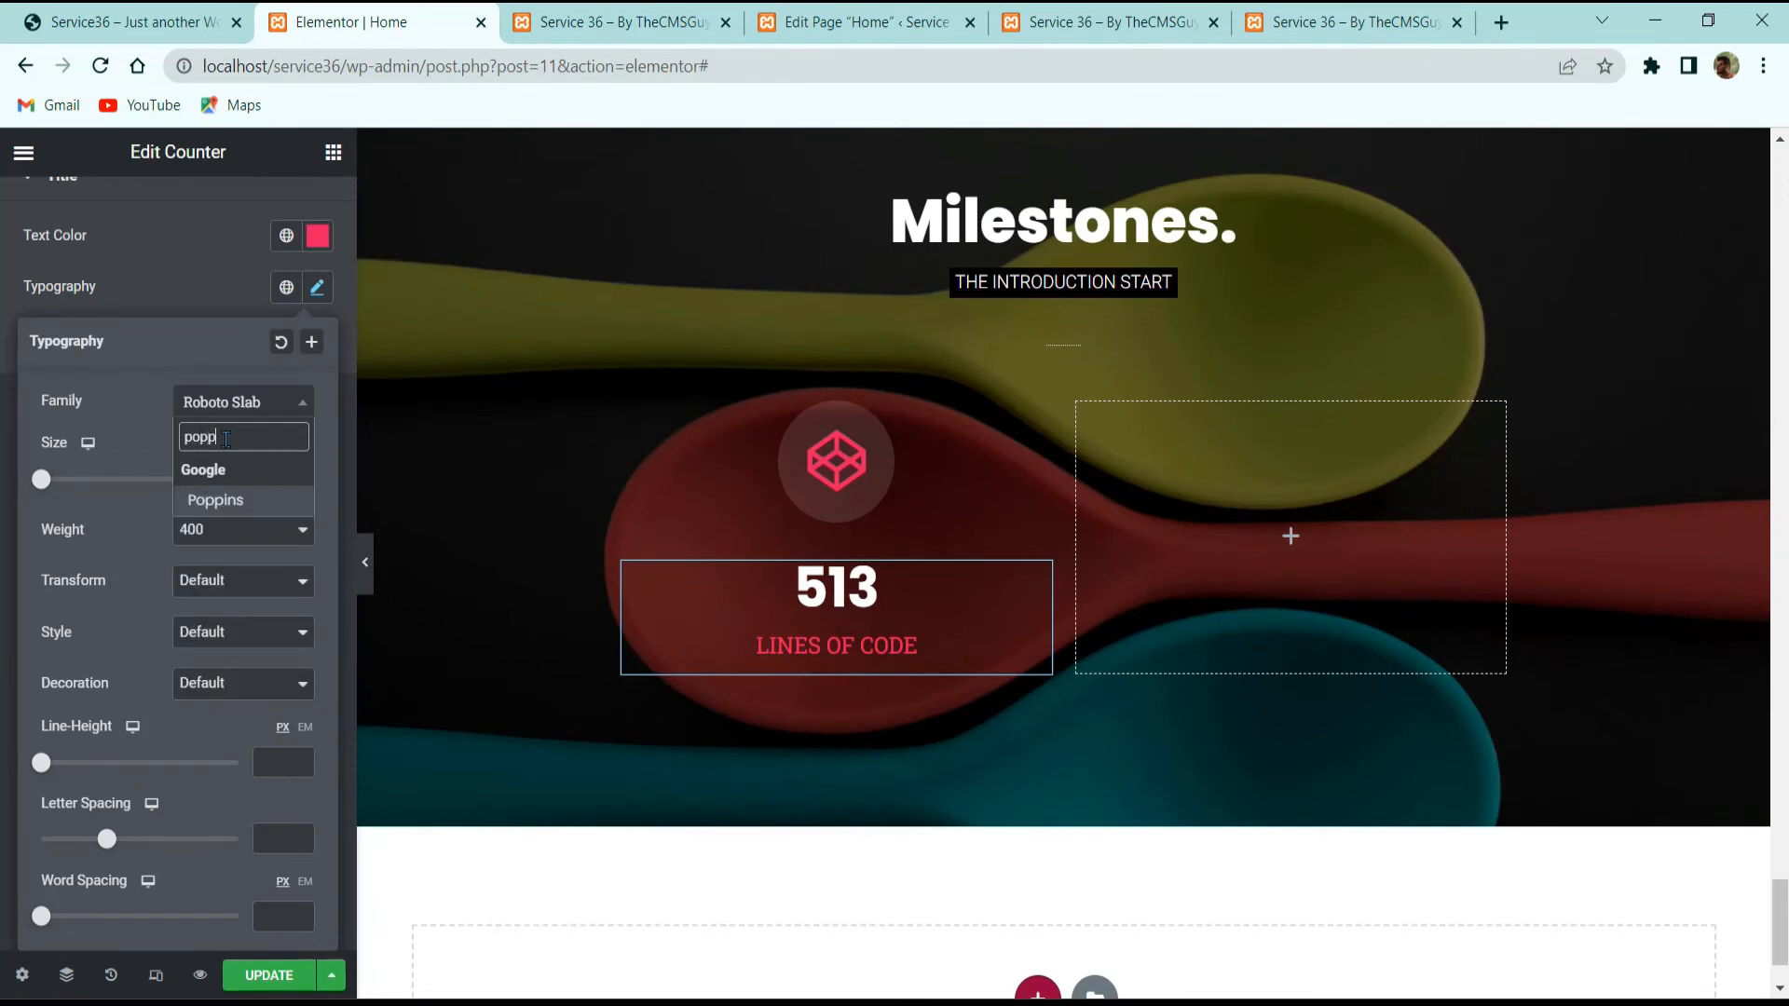
key("Return")
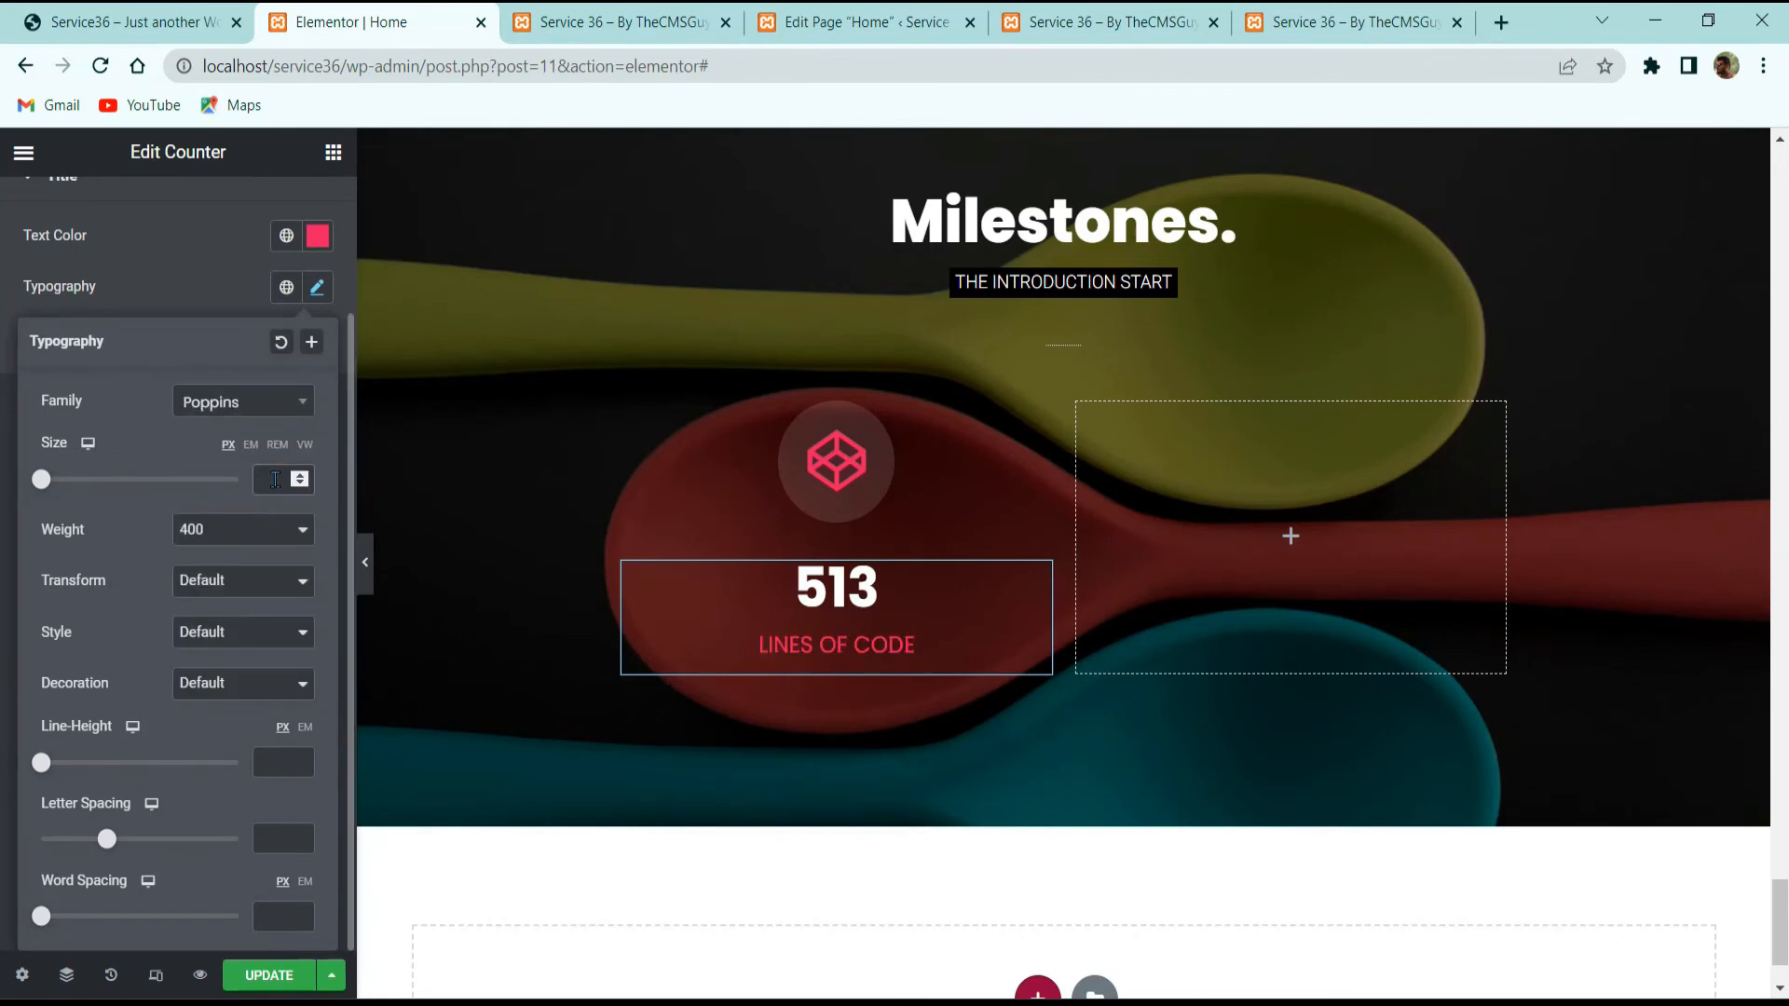
type("16")
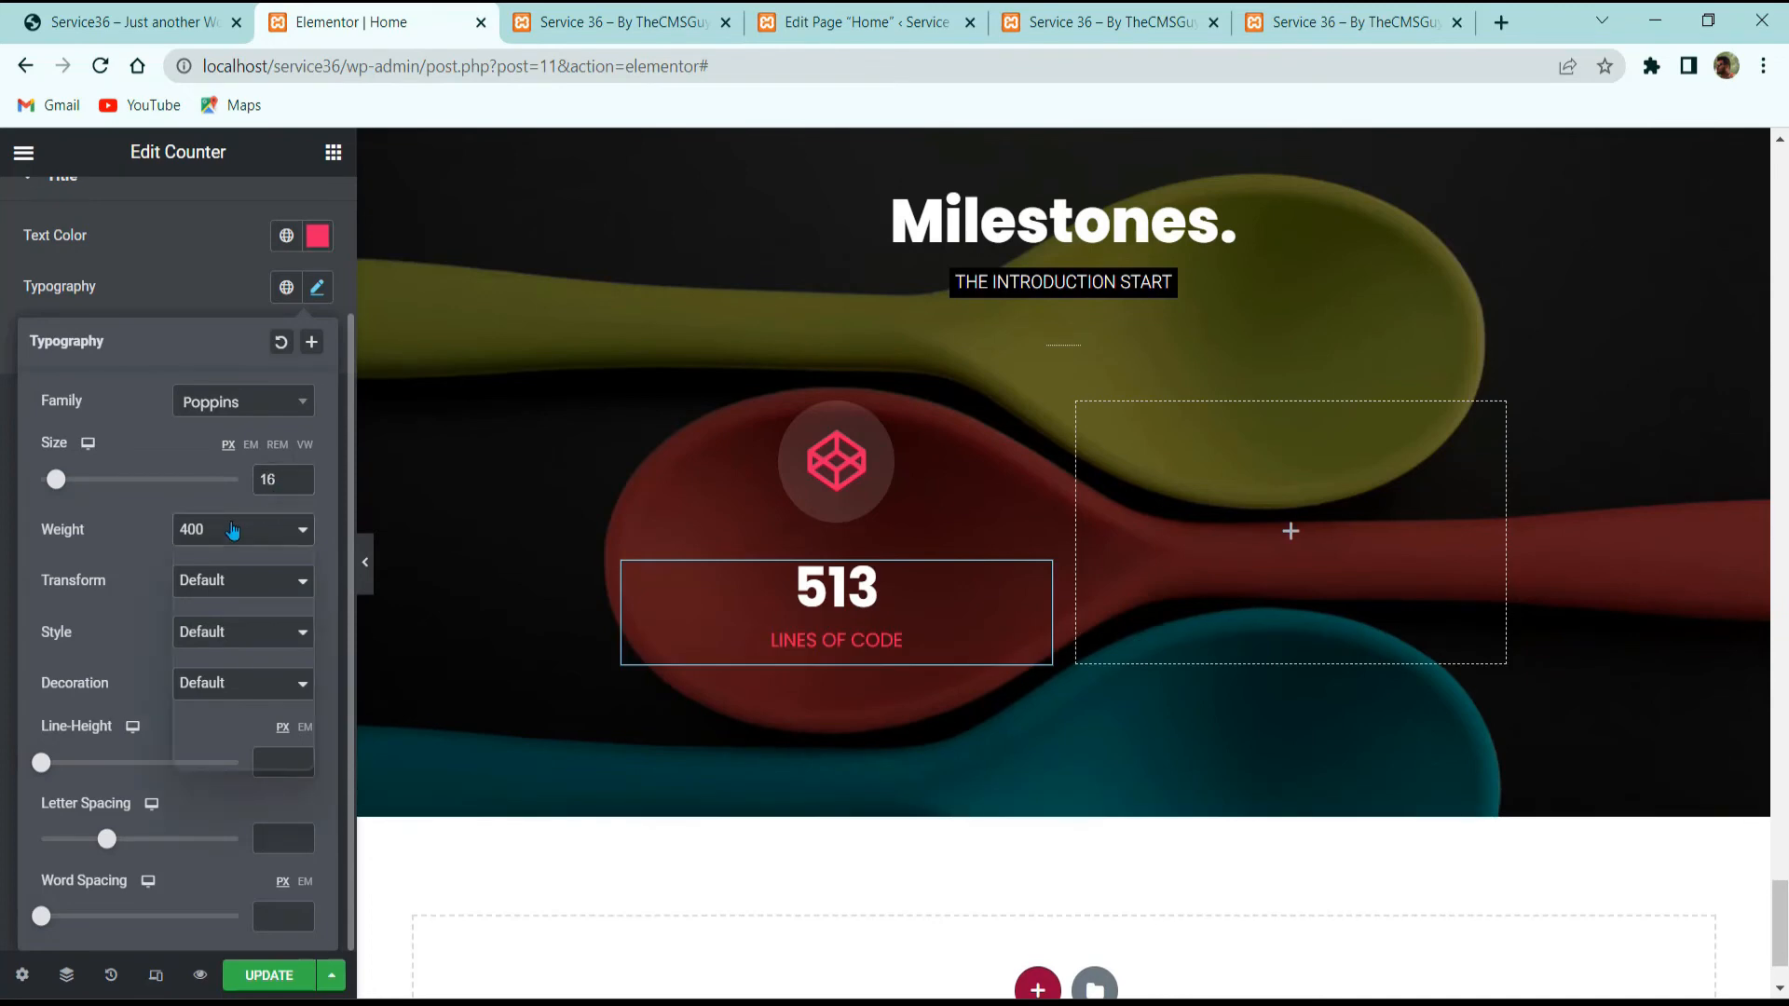
left_click(232, 529)
left_click(214, 650)
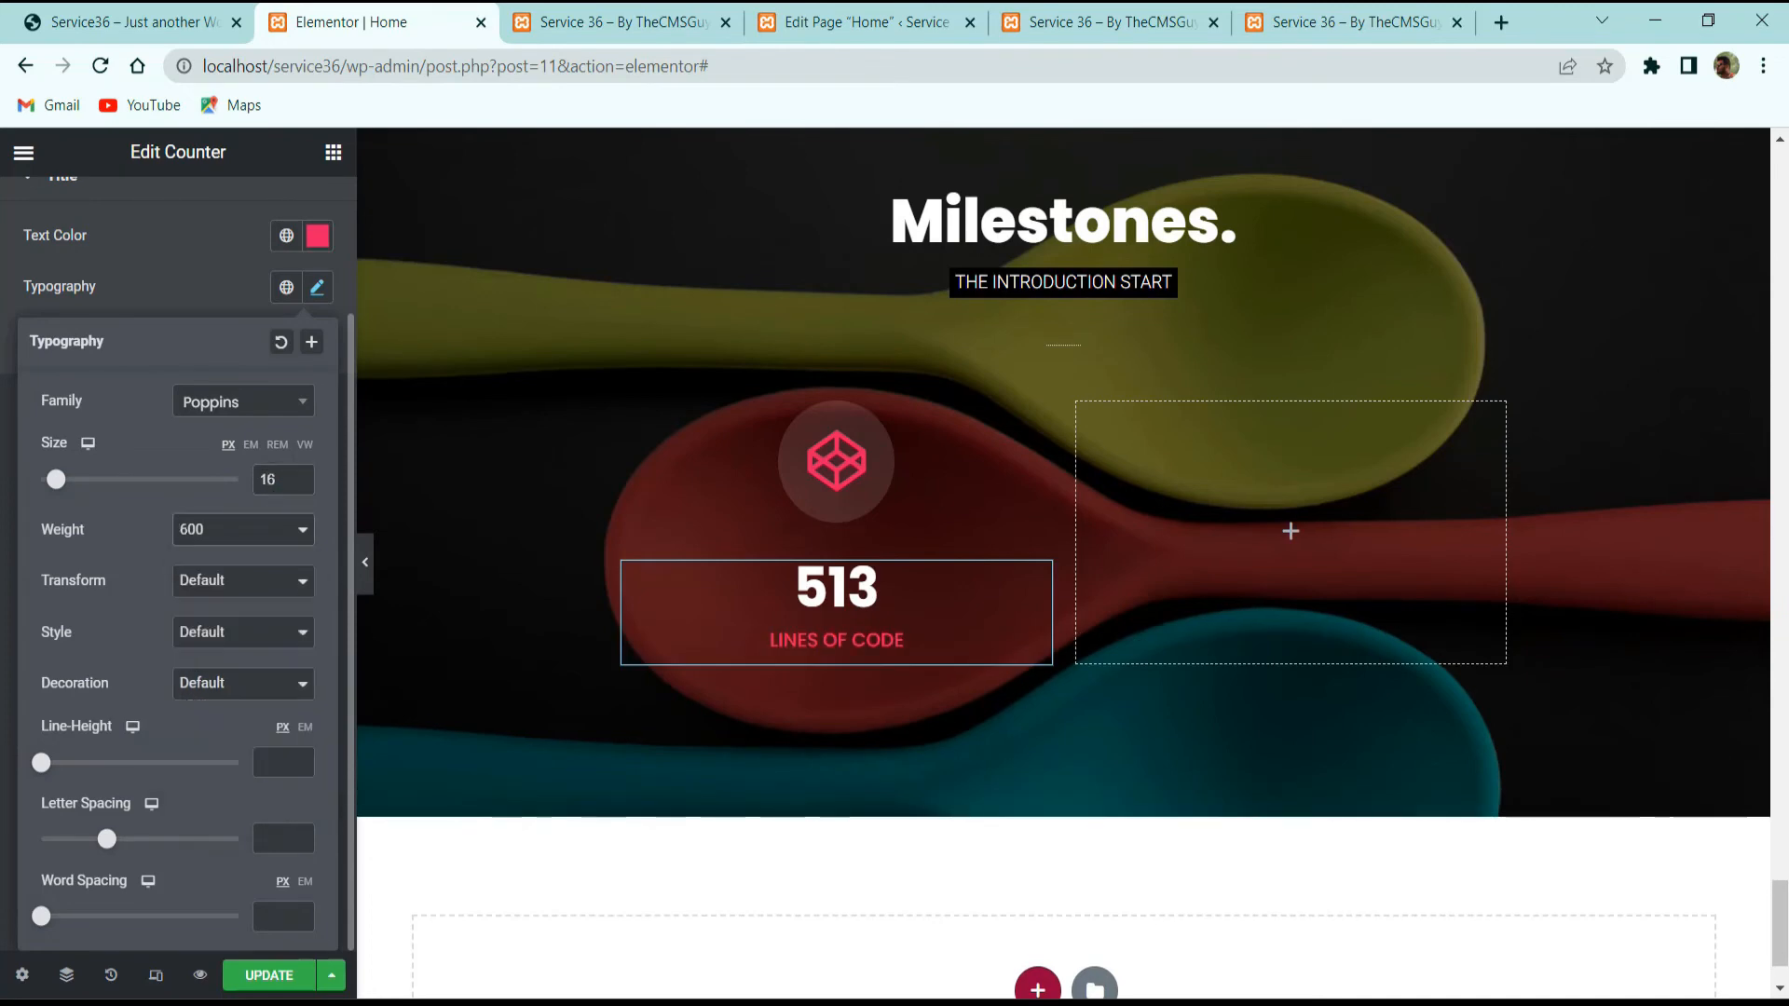
left_click(164, 277)
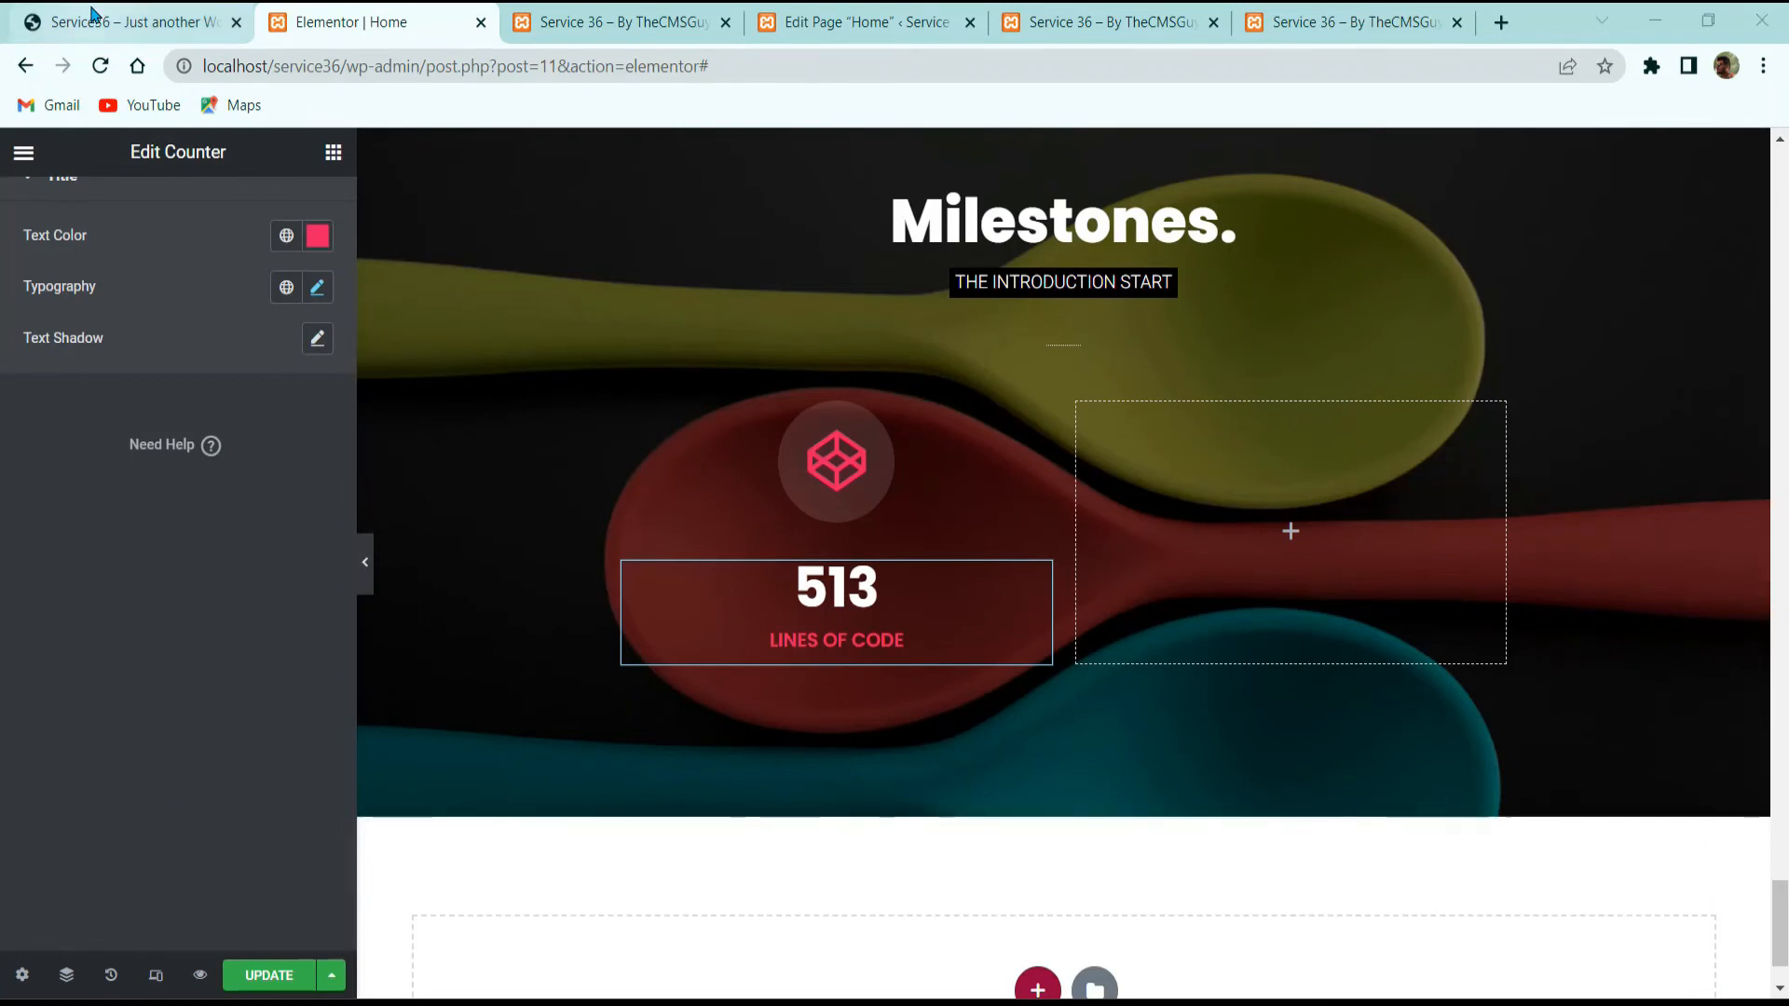
Step: Copy the 'pulvinar dapibus.' line from the reference site
left_click(121, 21)
triple_click(540, 692)
key("ctrl+c")
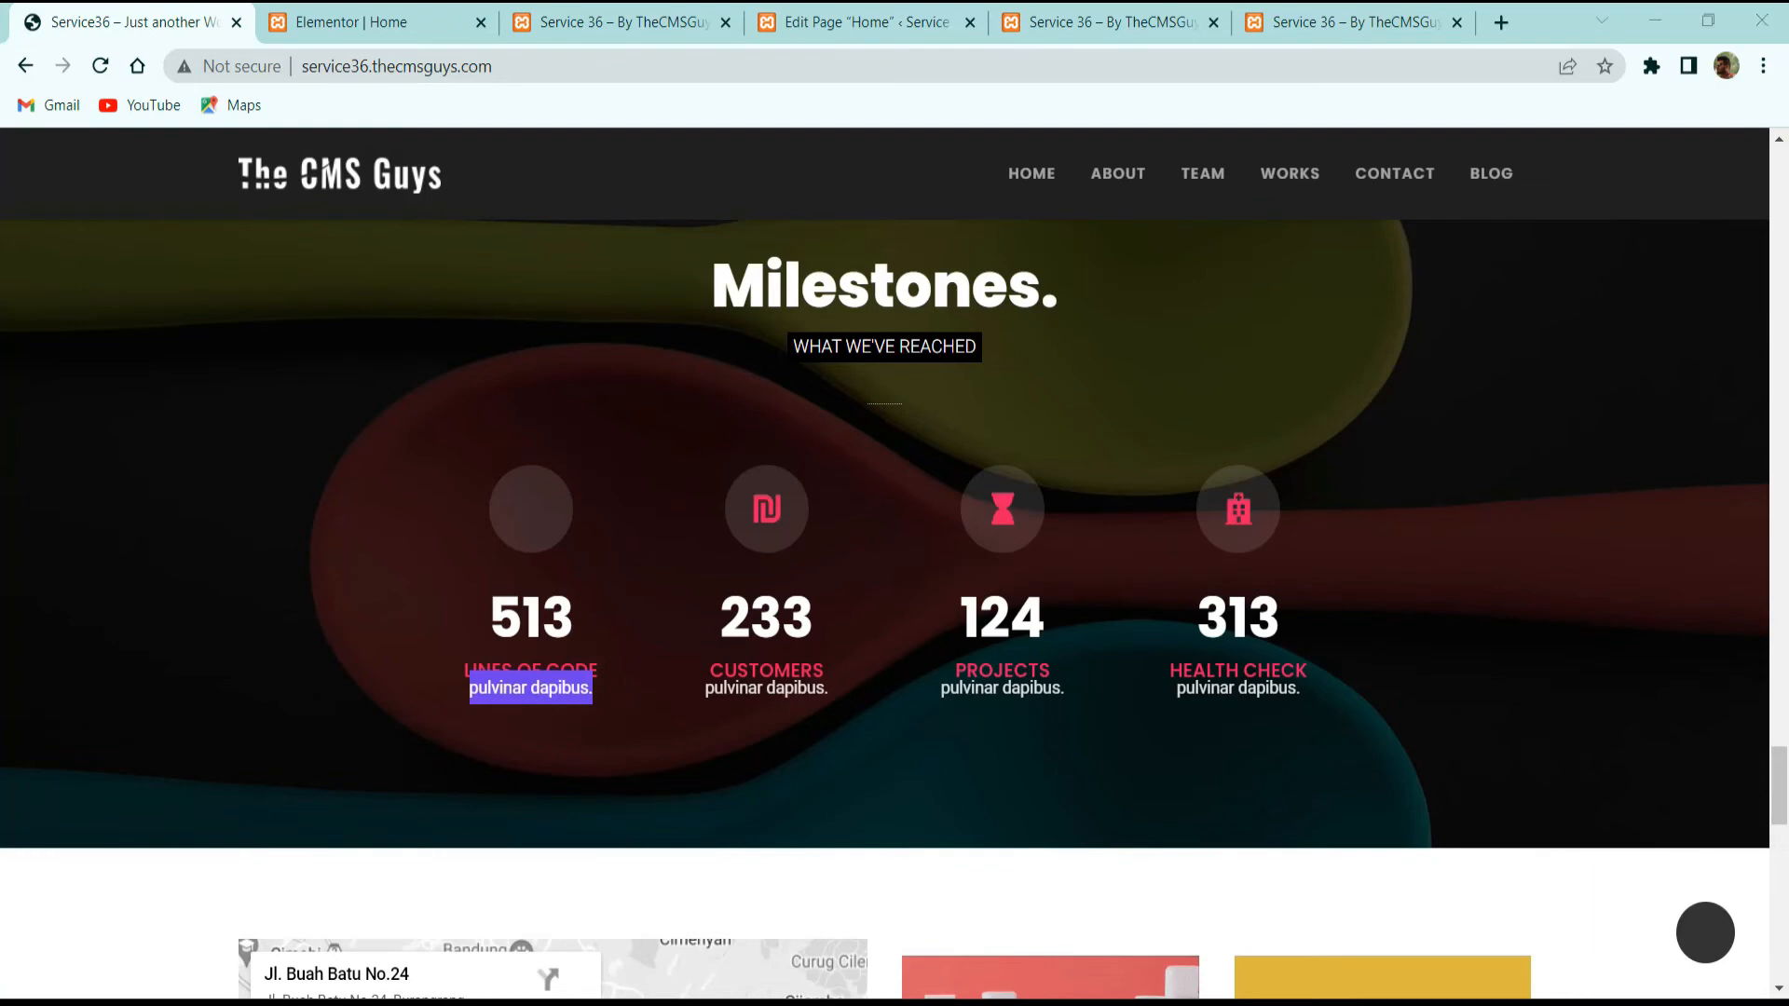
left_click(396, 16)
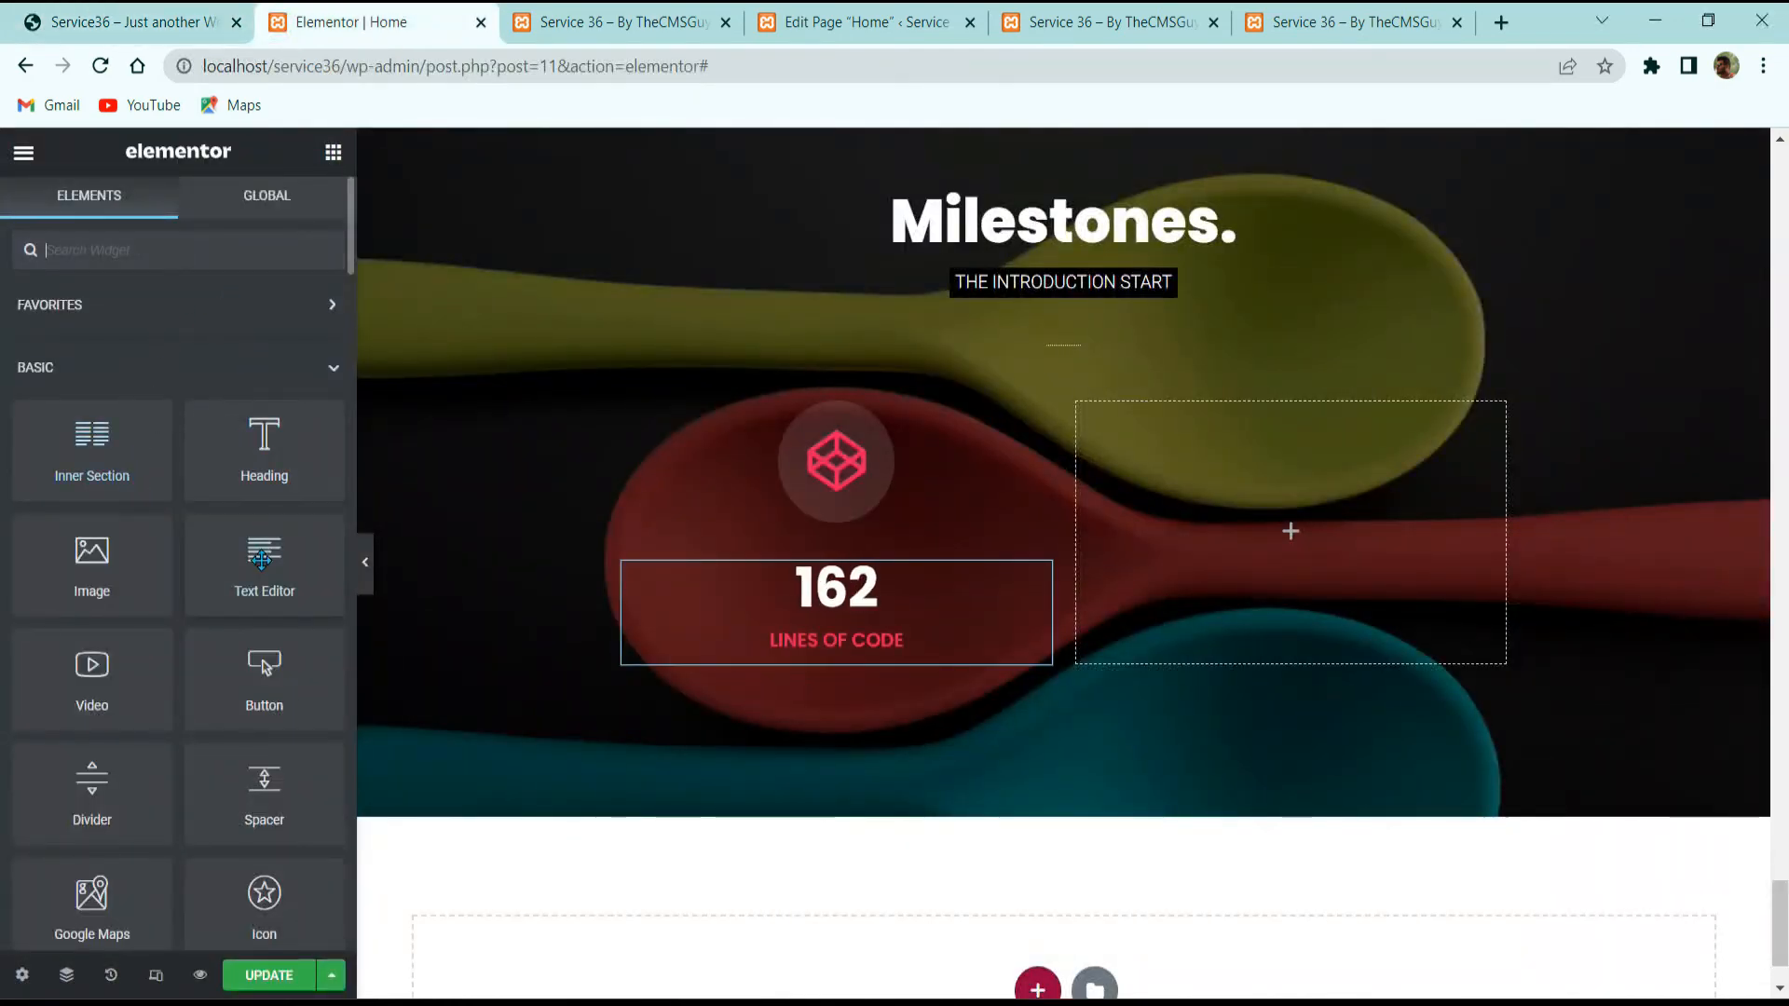
Step: Add a text block under the counter reading 'pulvinar dapibus.'
left_click_drag(264, 559, 813, 653)
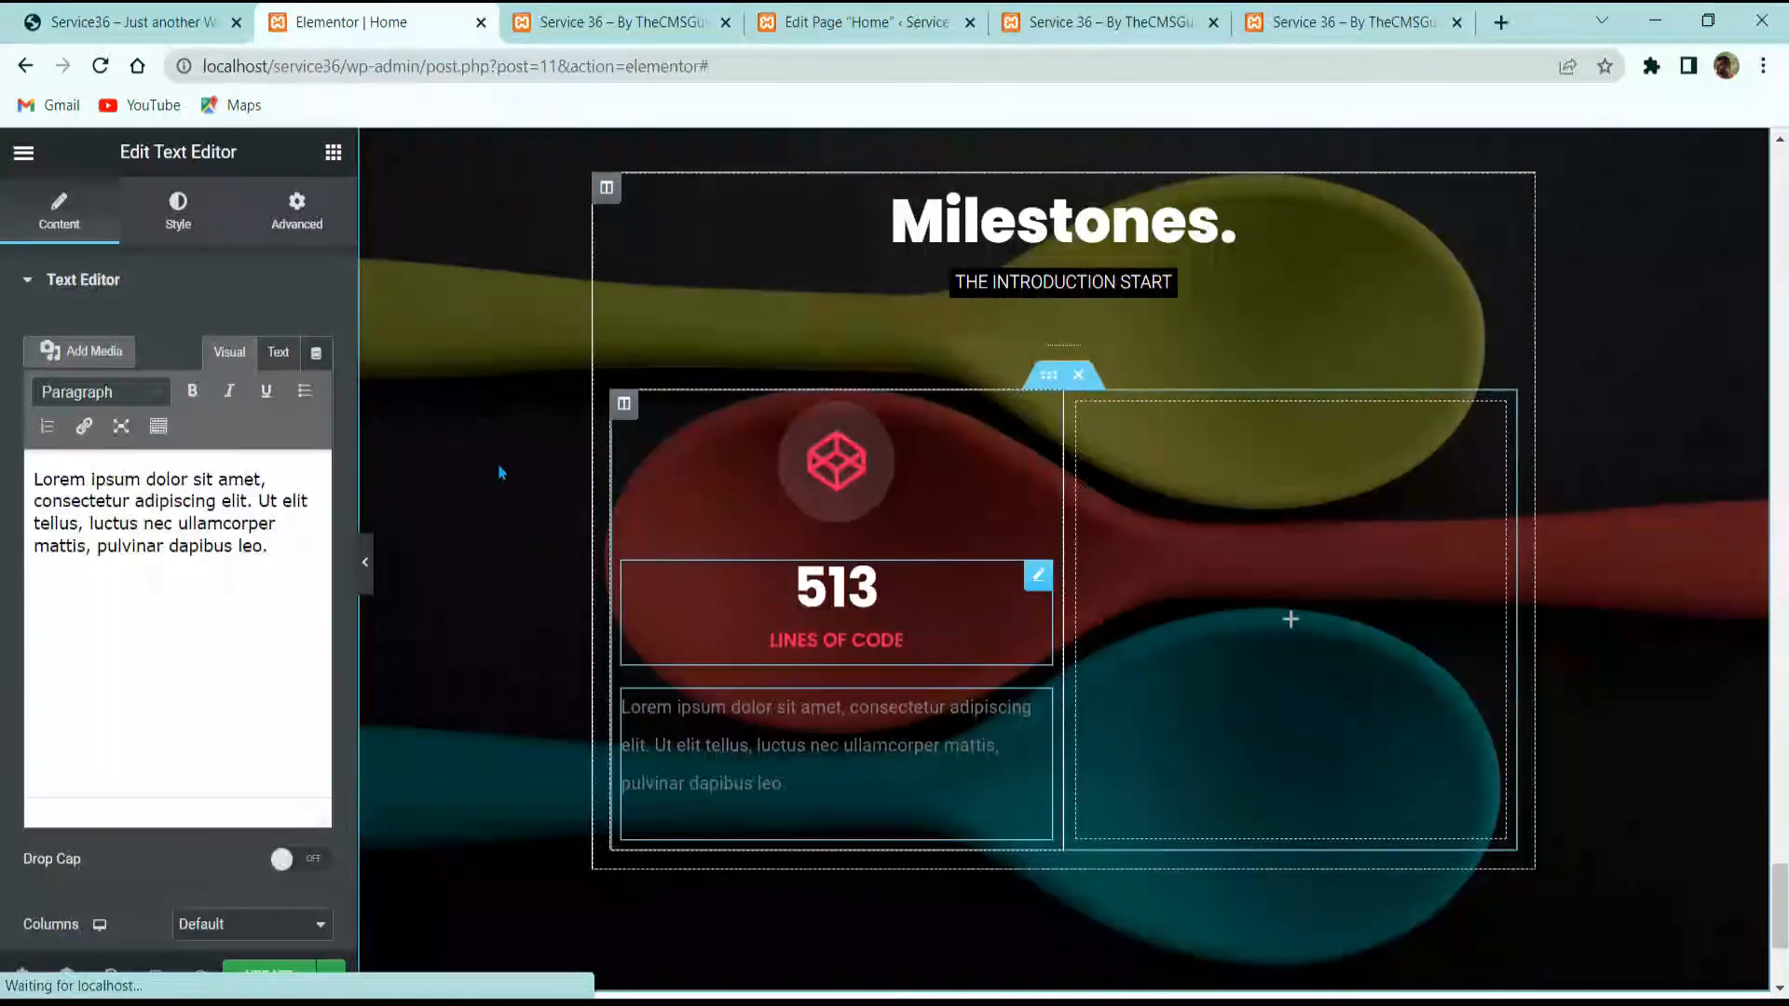
left_click(129, 594)
key("ctrl+a")
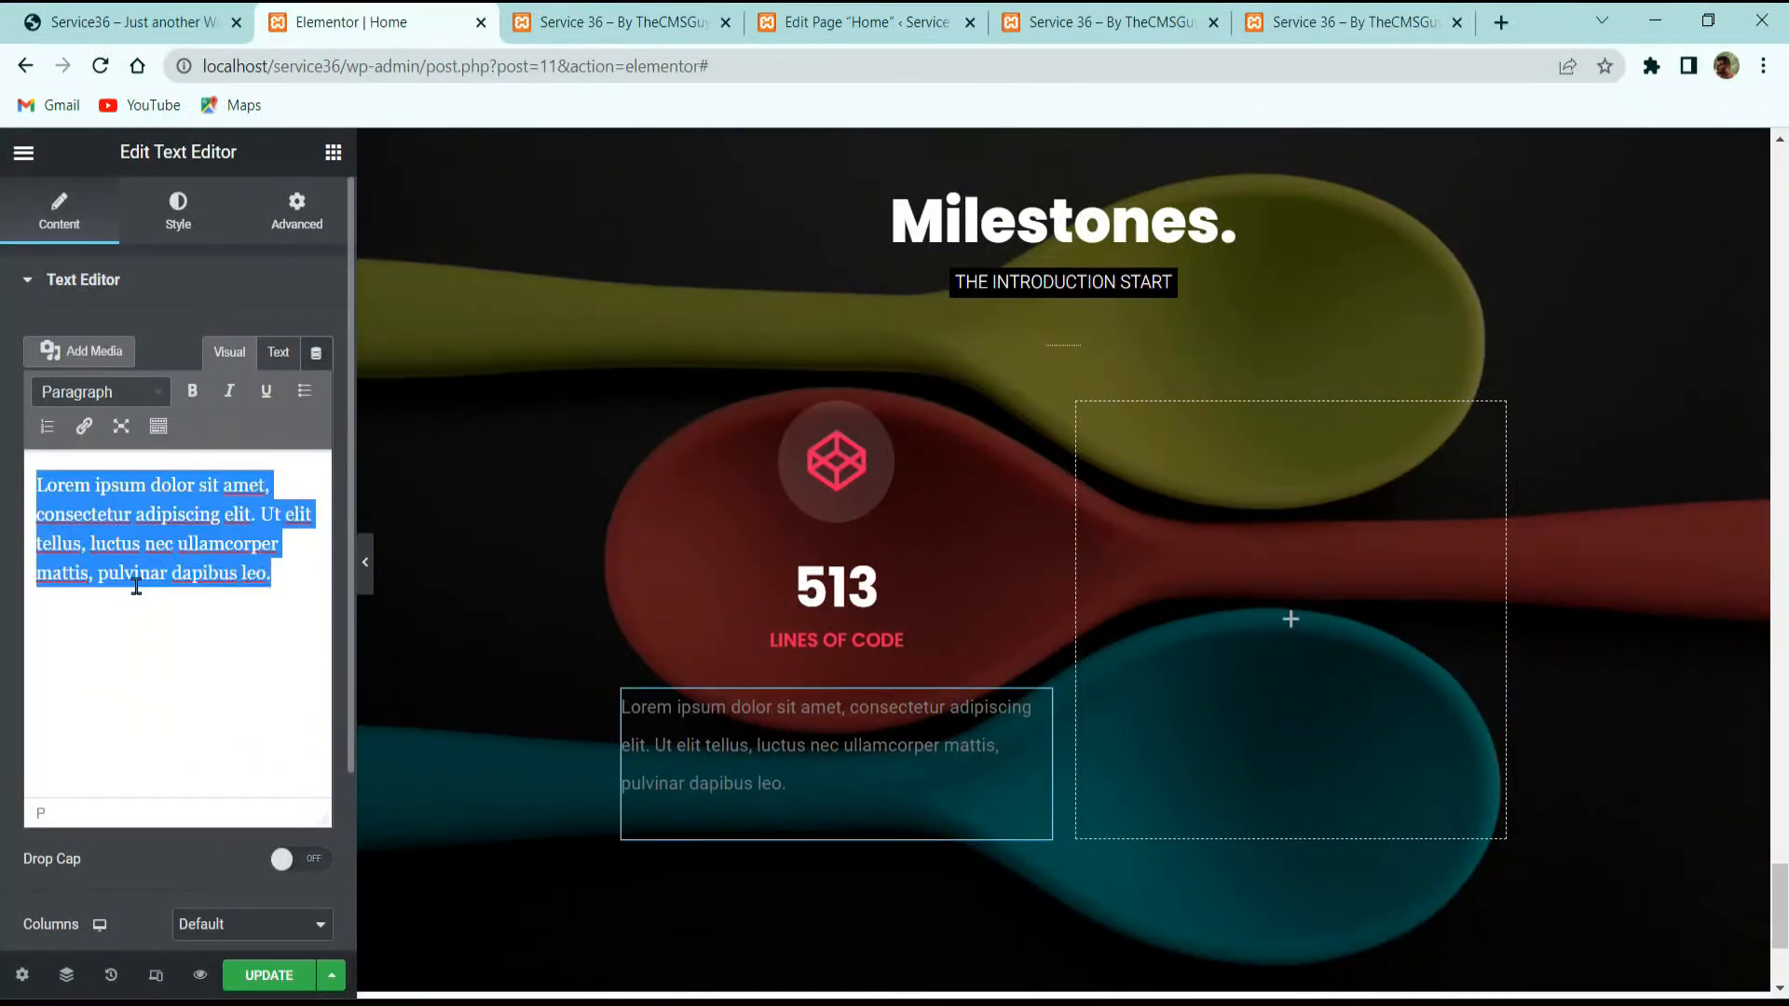
key("ctrl+v")
key("BackSpace")
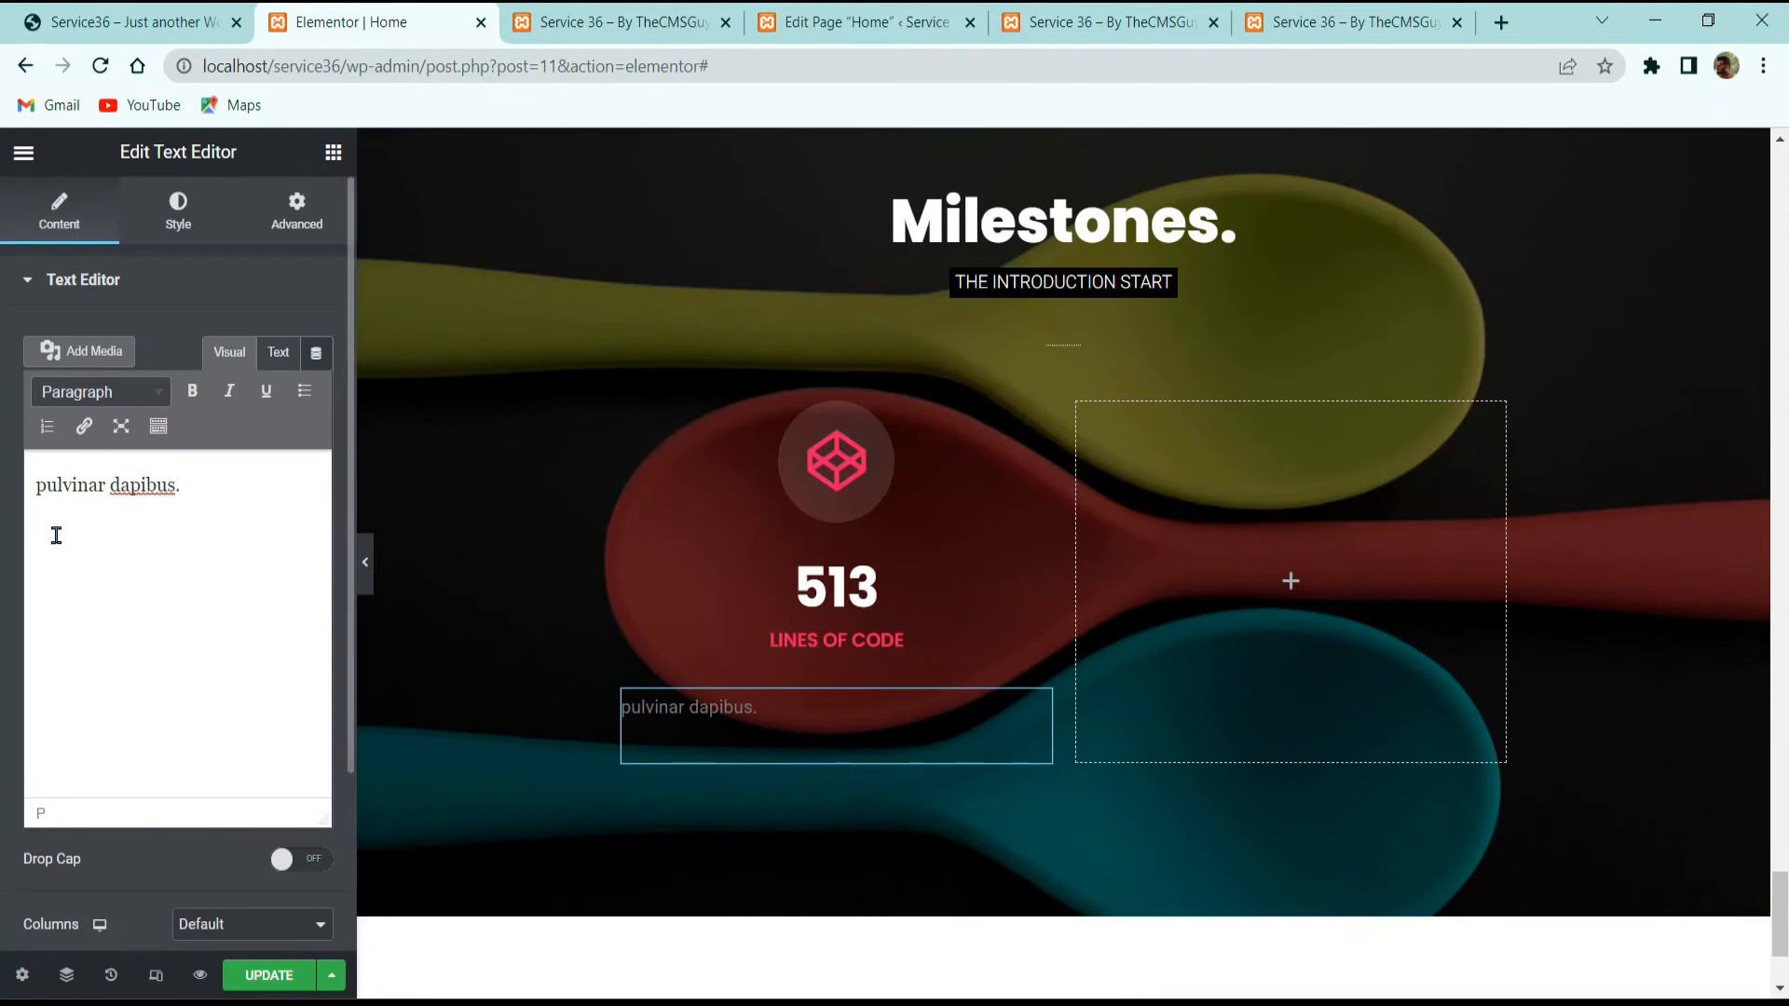
Step: Centre the text block's text and make it white
left_click(191, 228)
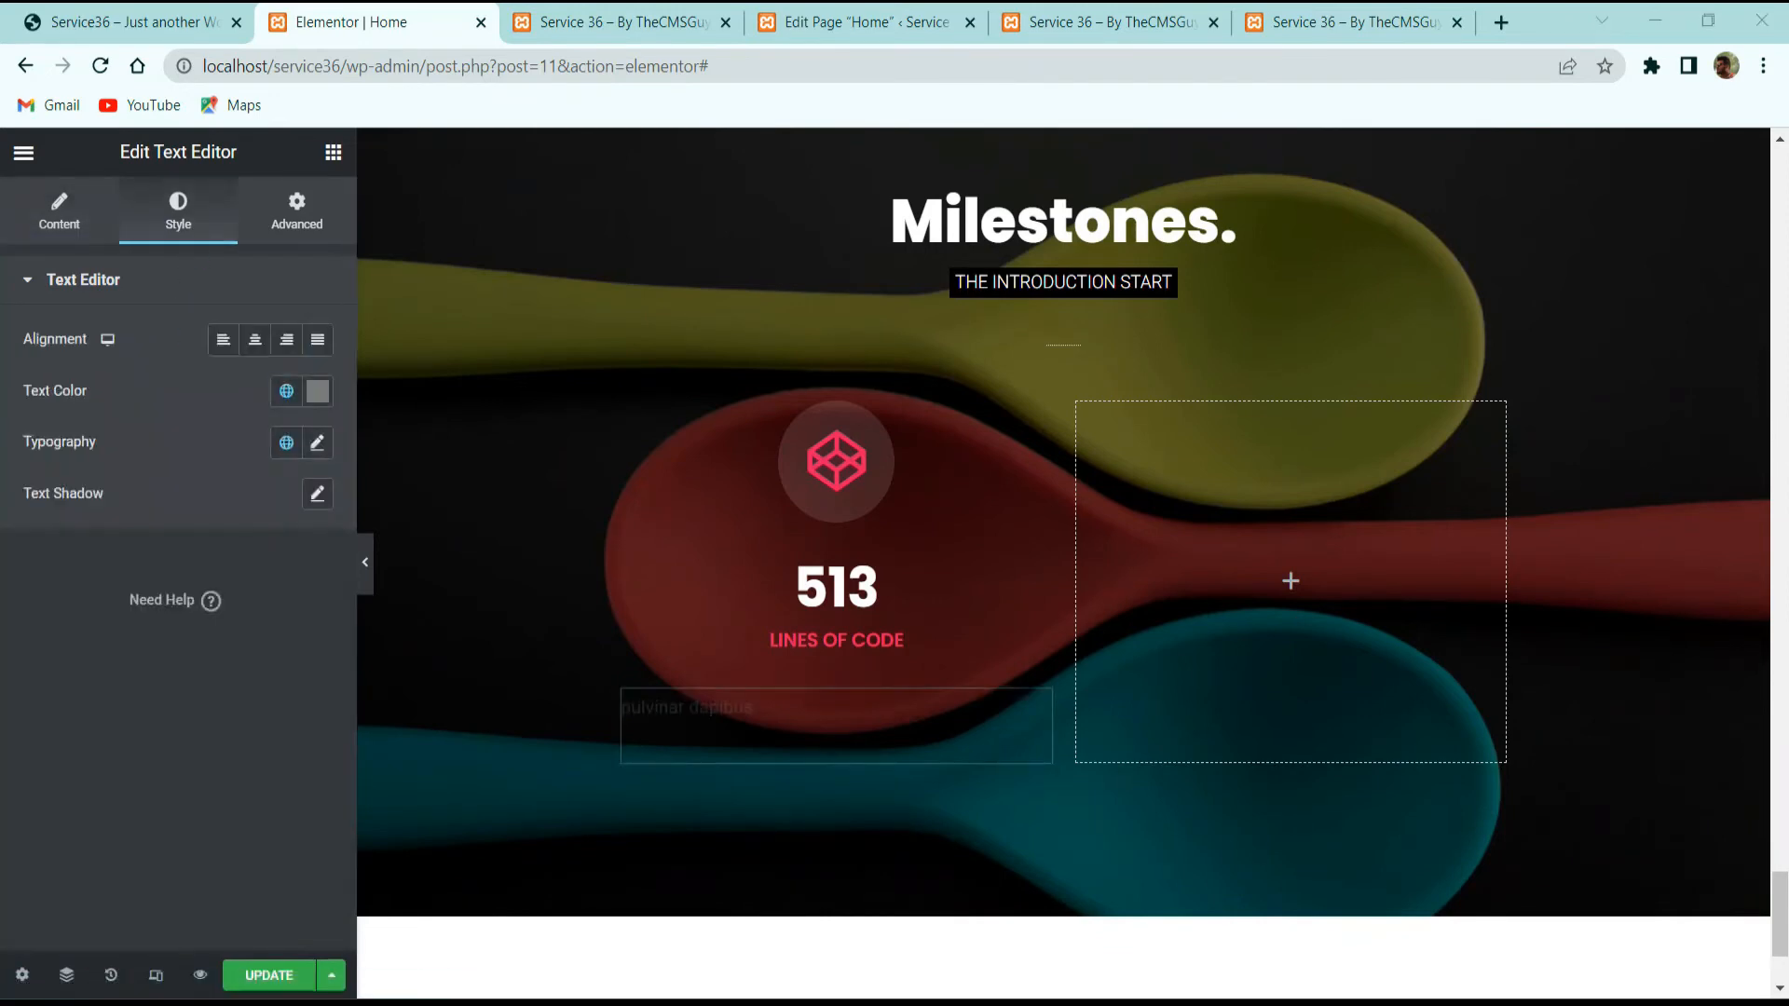
left_click(254, 339)
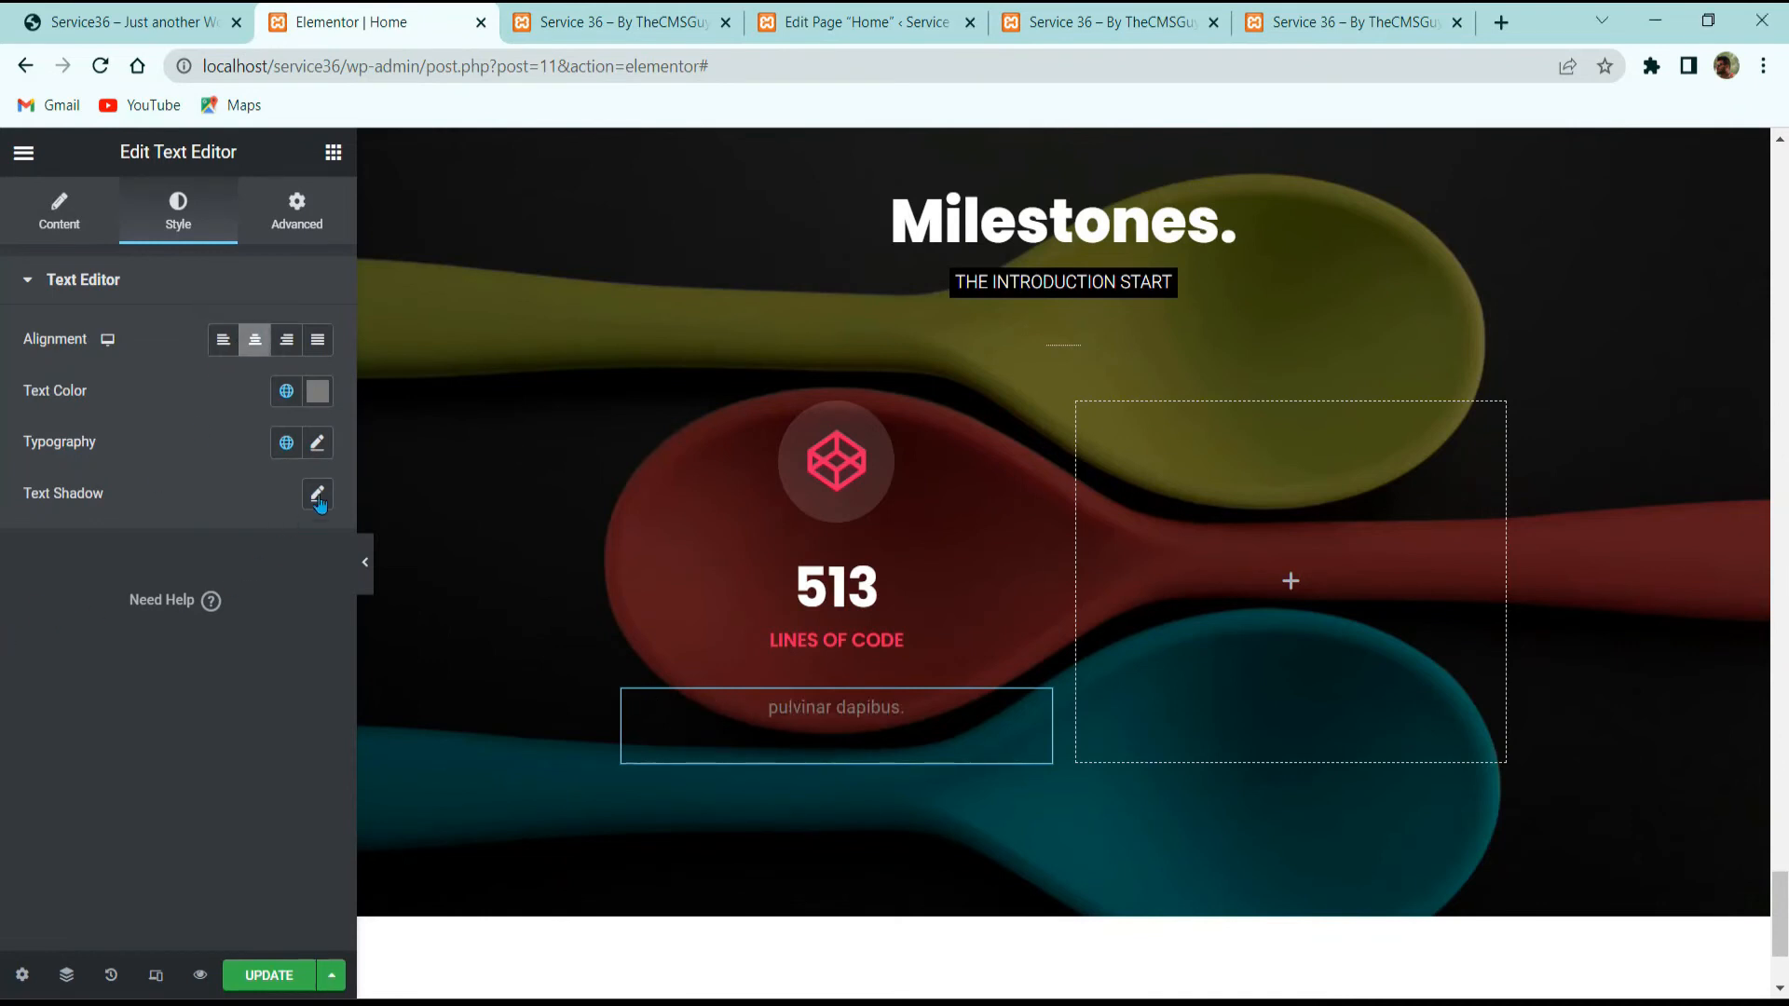
left_click(318, 391)
left_click_drag(117, 594, 13, 426)
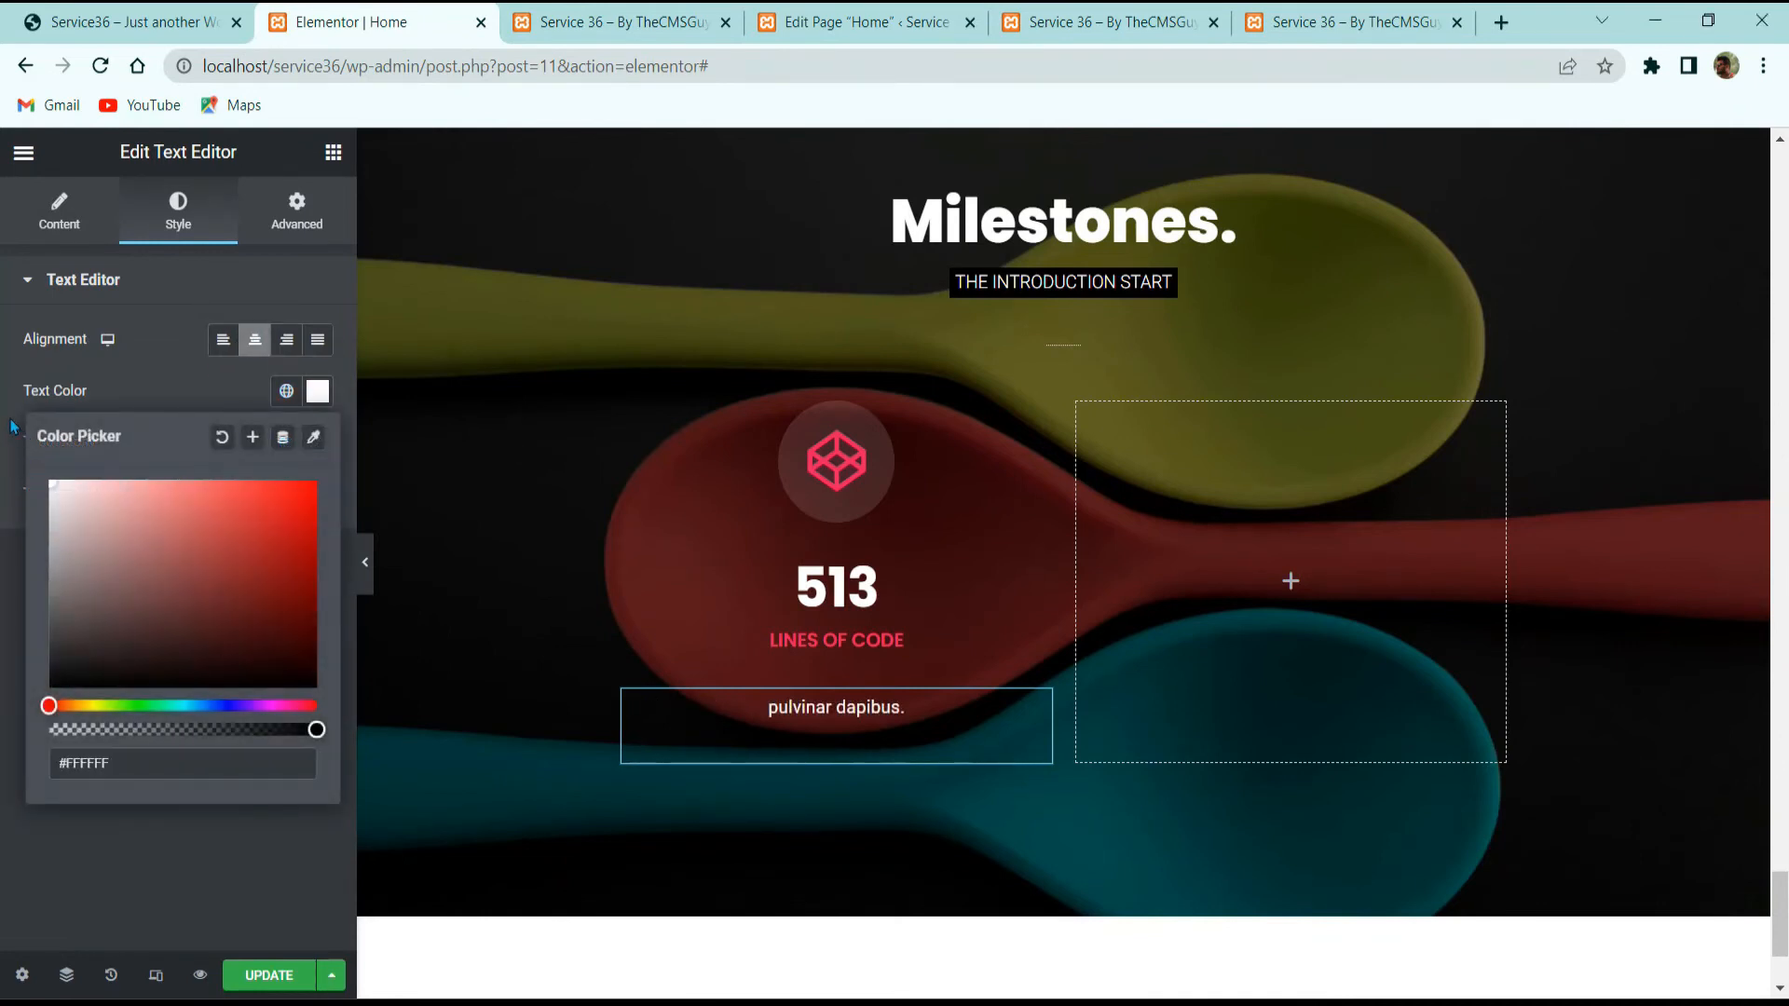
left_click(120, 388)
Step: Set the text typography to the Default family at 14 px
left_click(317, 442)
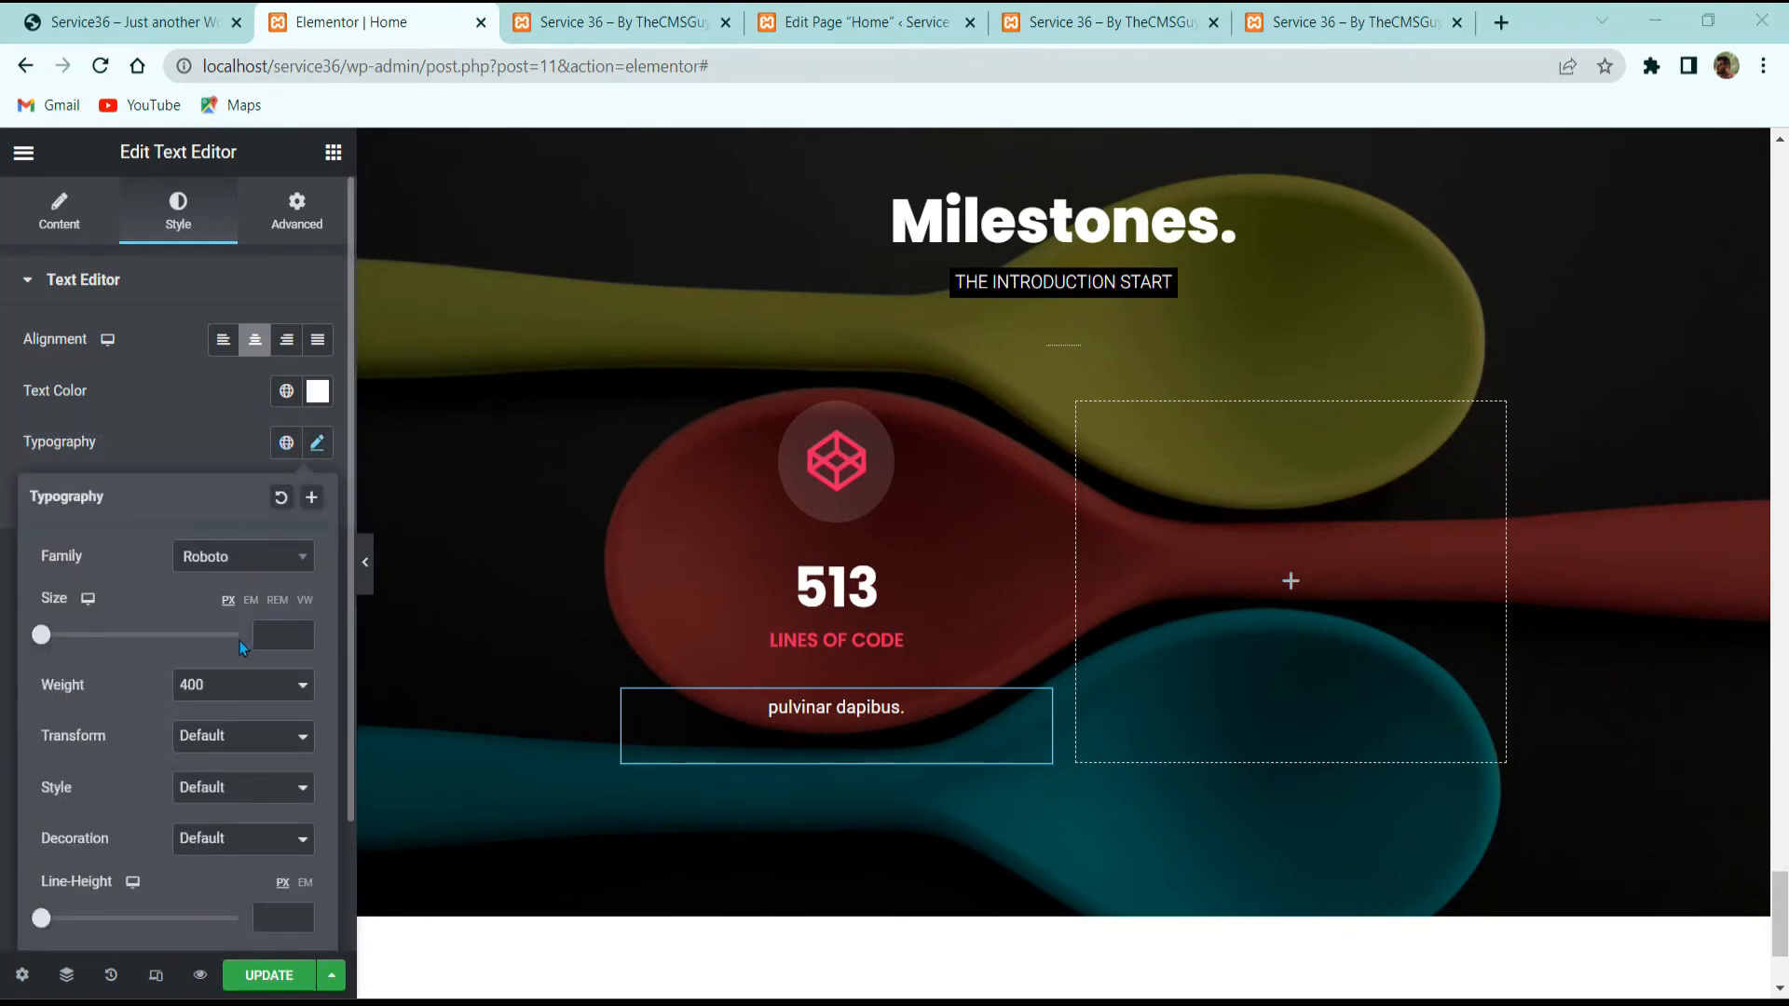
left_click(236, 564)
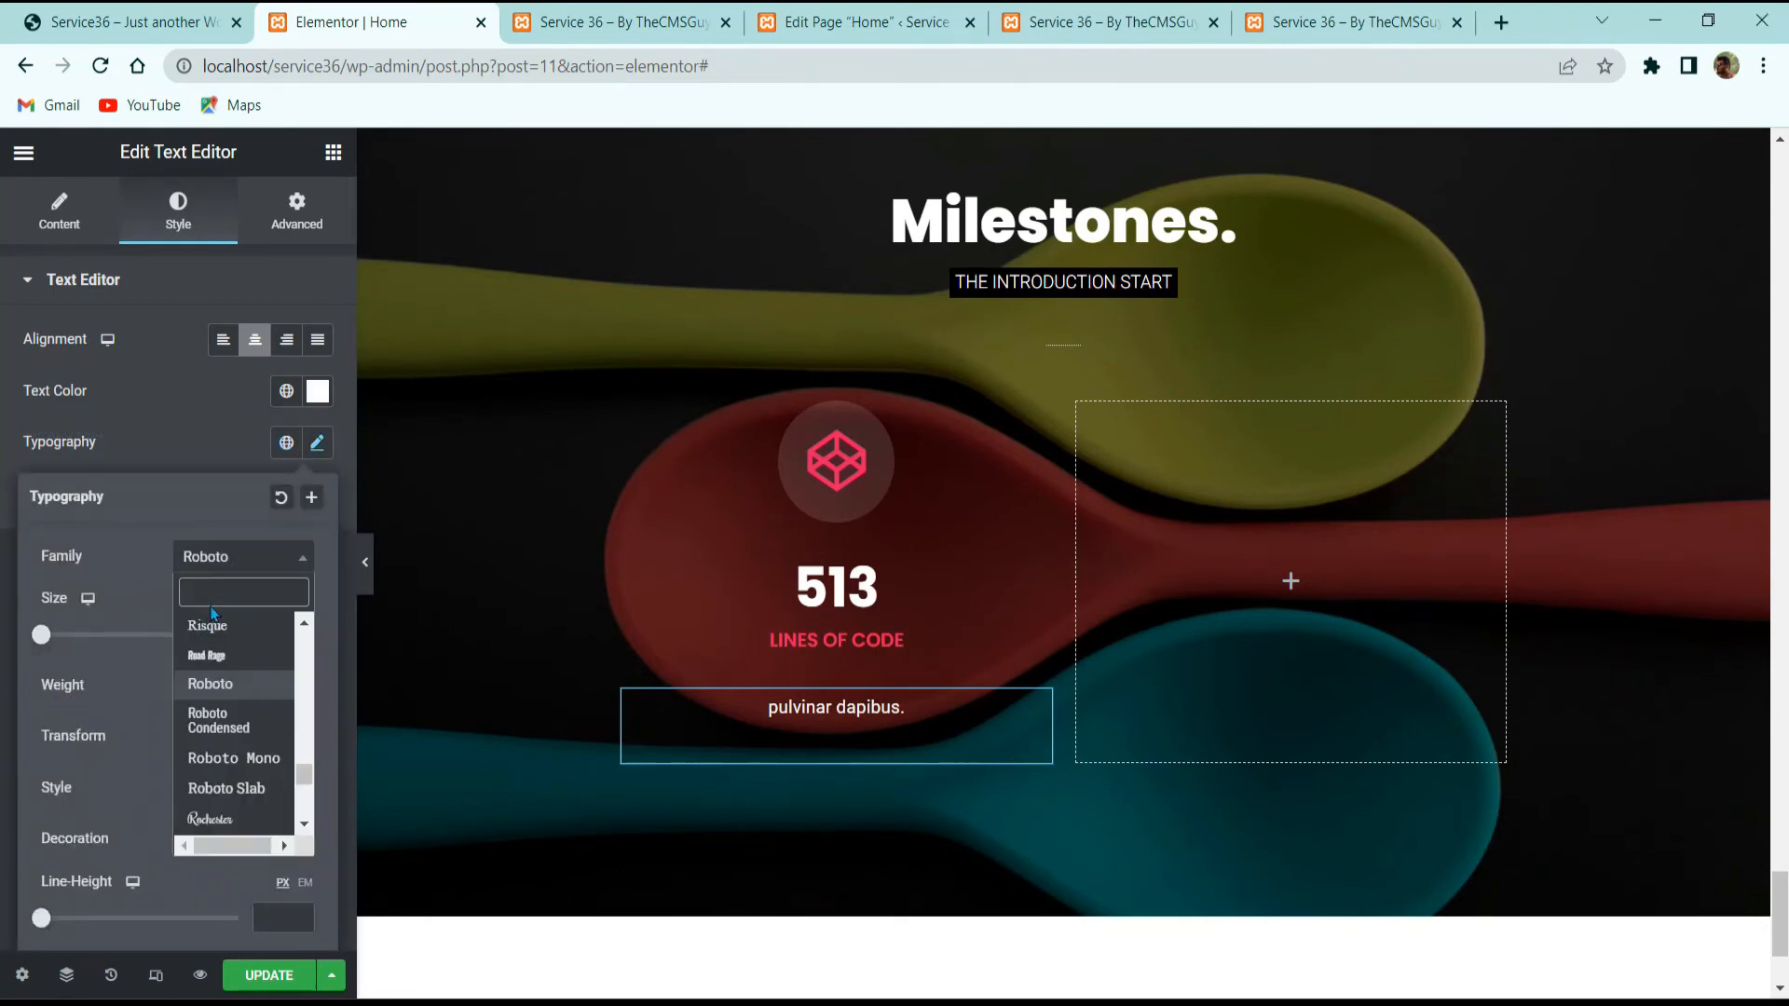
type("DEFA")
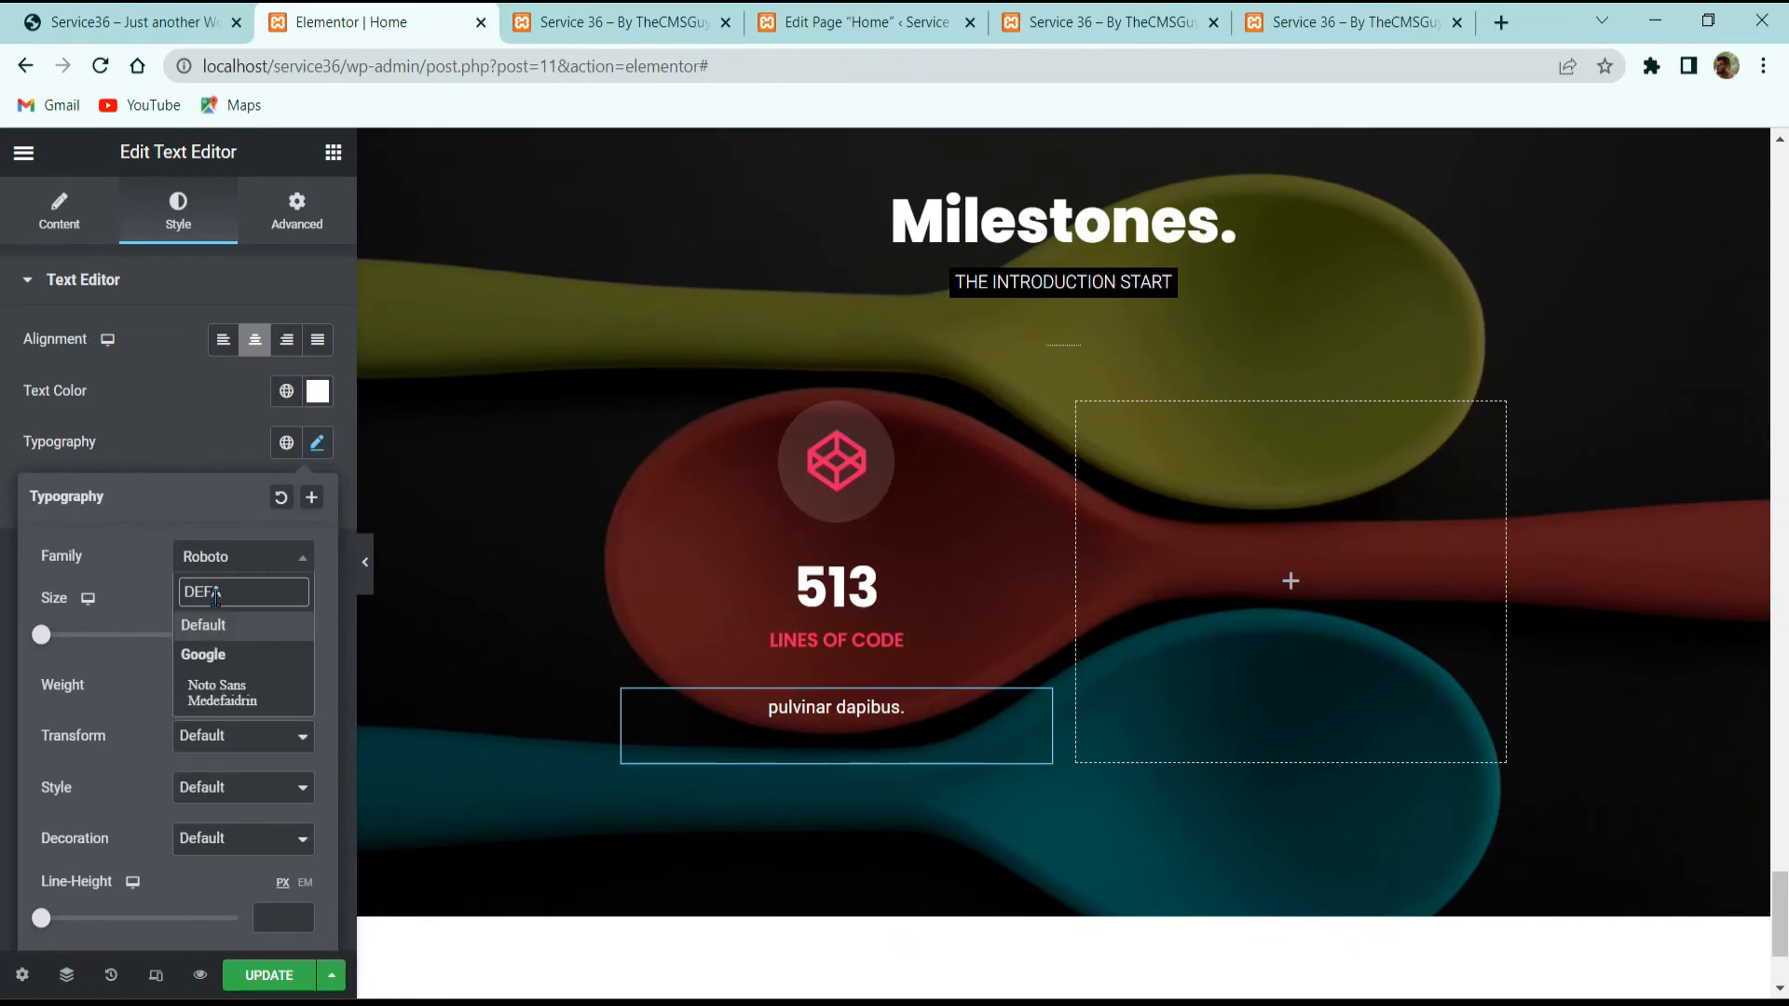
key("Return")
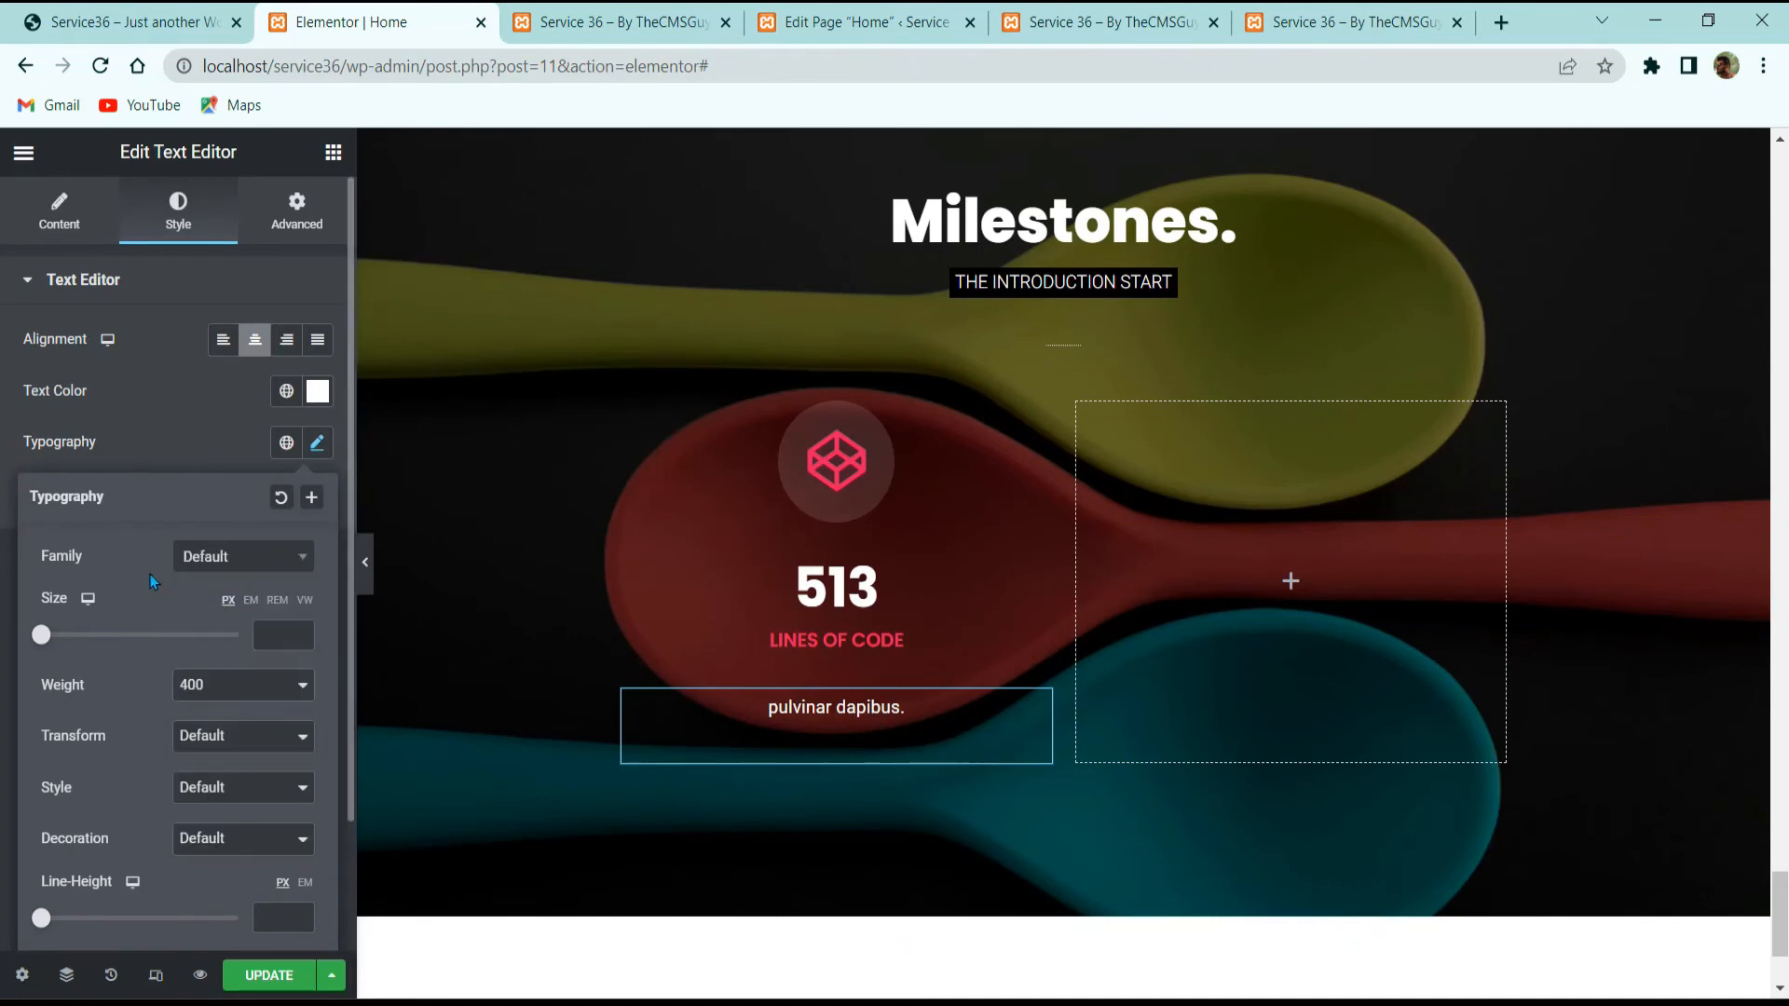
left_click(281, 634)
type("14")
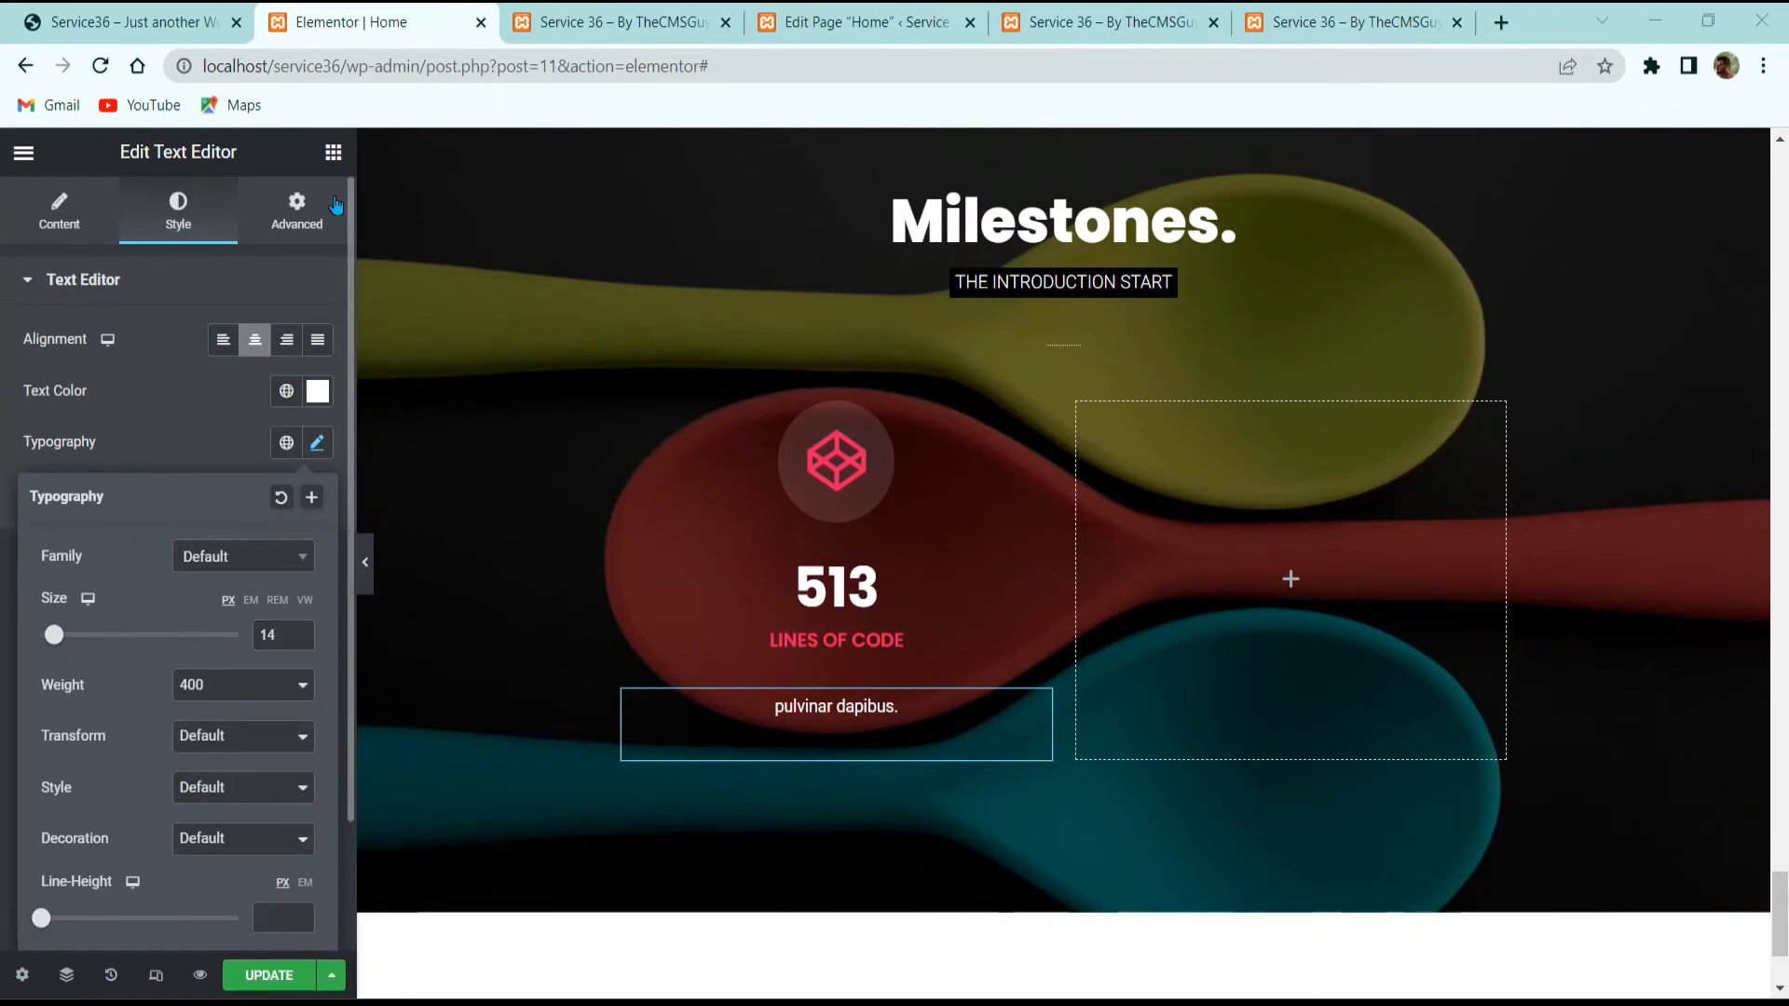
Step: Unlink the margins and set the text's top and bottom margins to -30
left_click(302, 212)
left_click(318, 365)
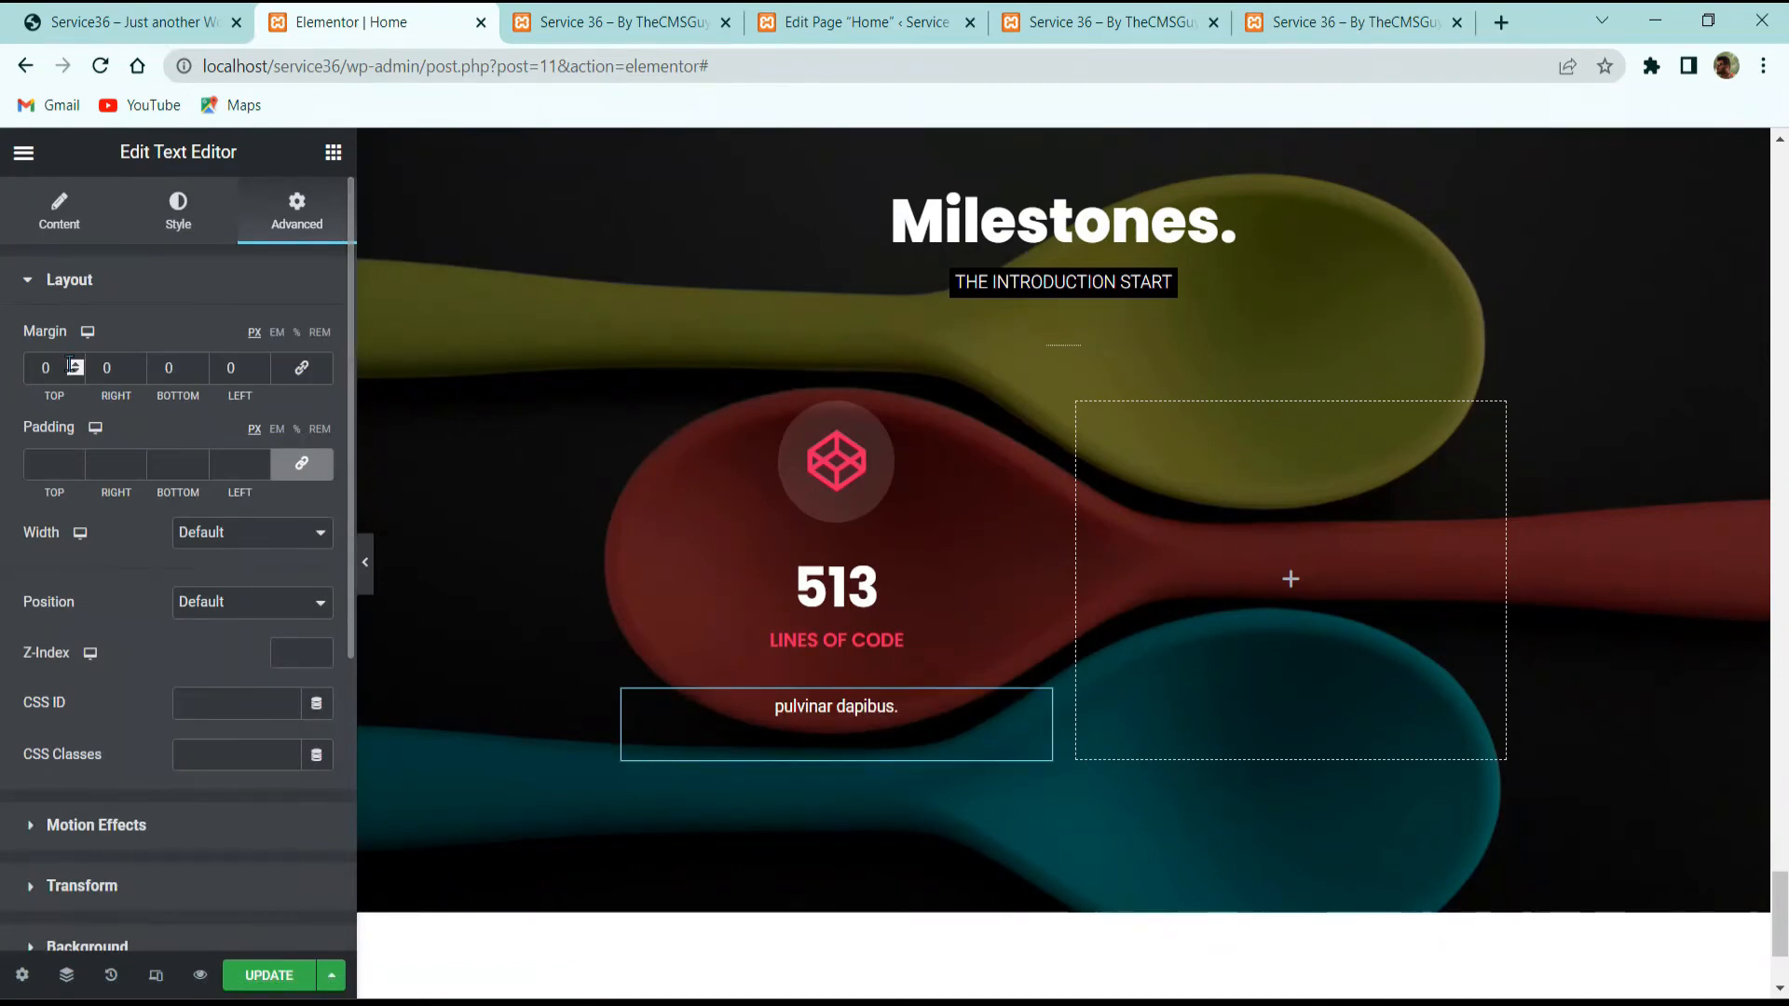
left_click(77, 373)
left_click(76, 373)
left_click(76, 373)
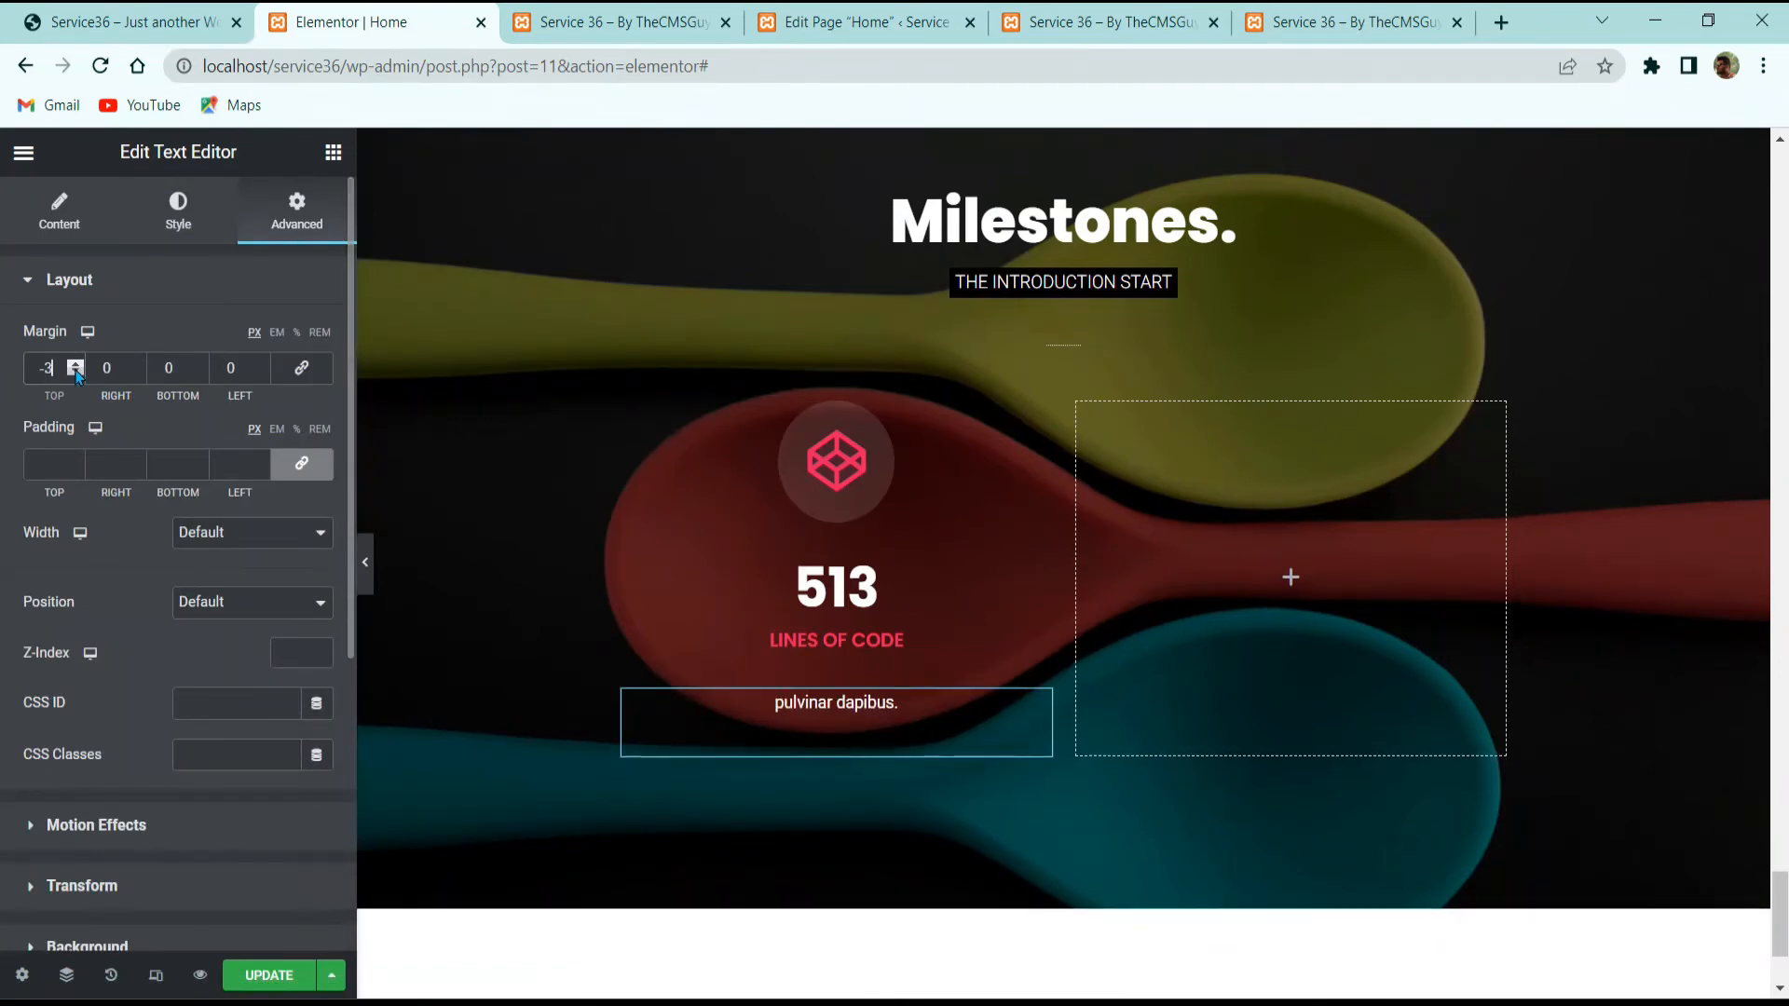
type("0")
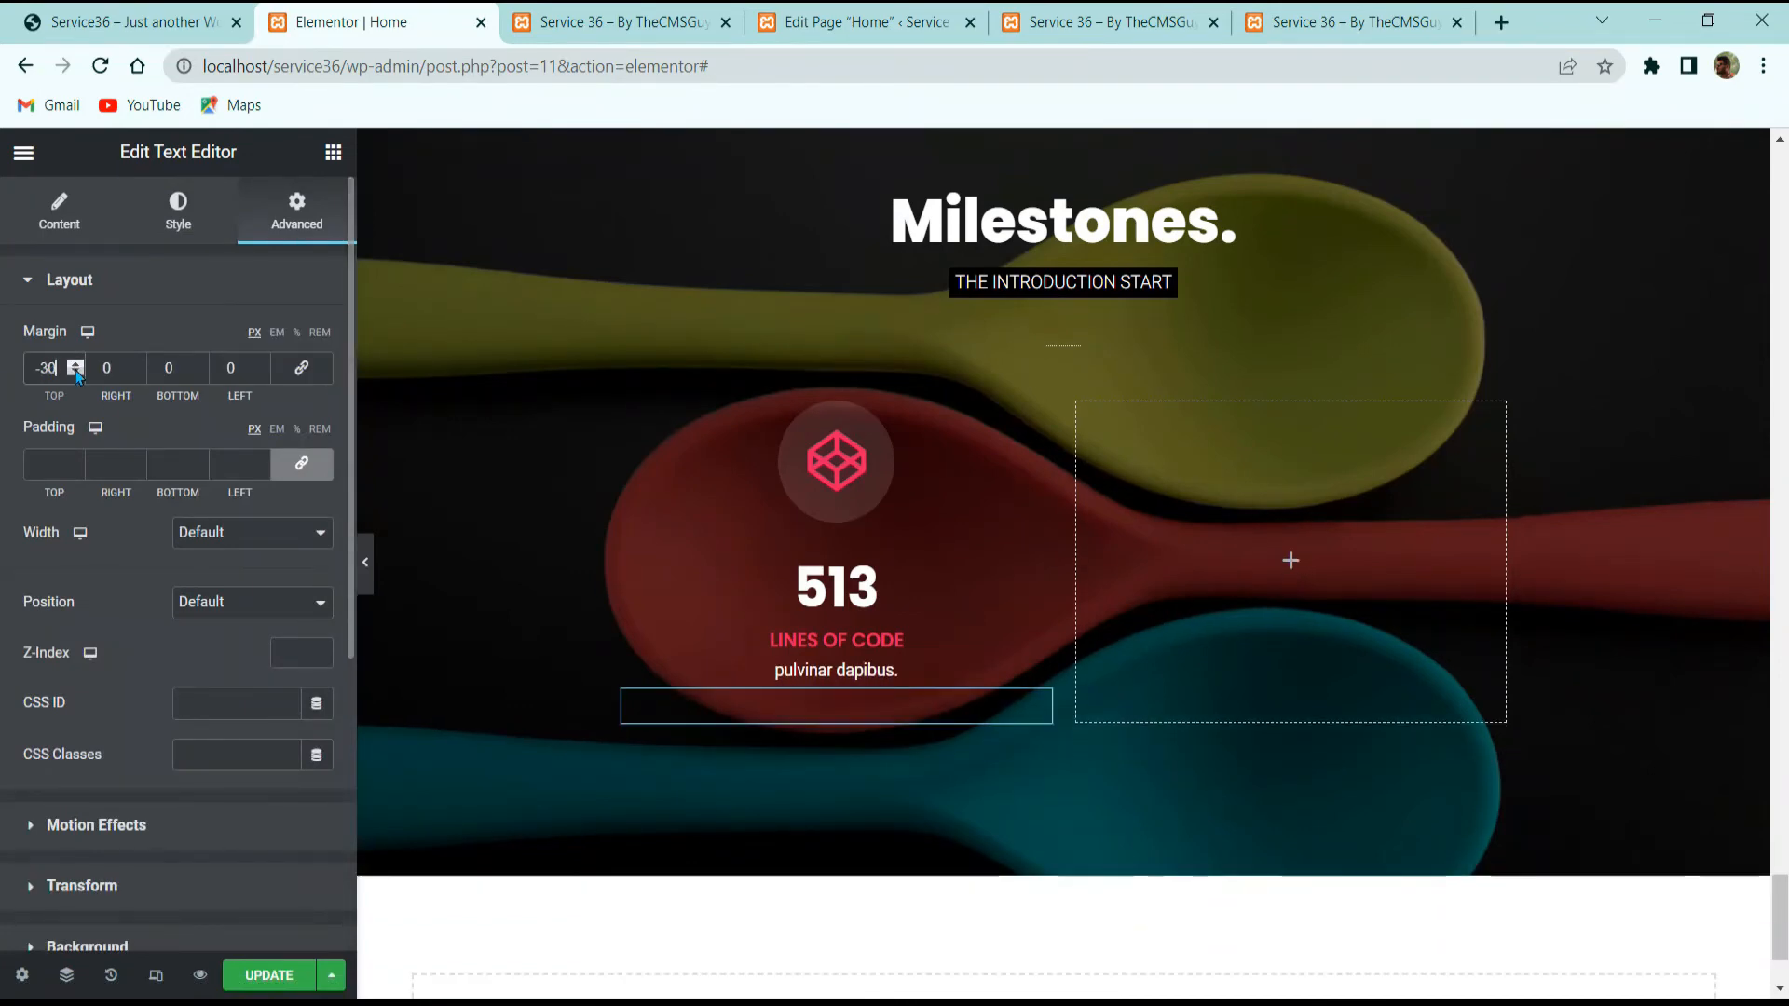
left_click(195, 373)
left_click(195, 374)
left_click(195, 374)
type("0")
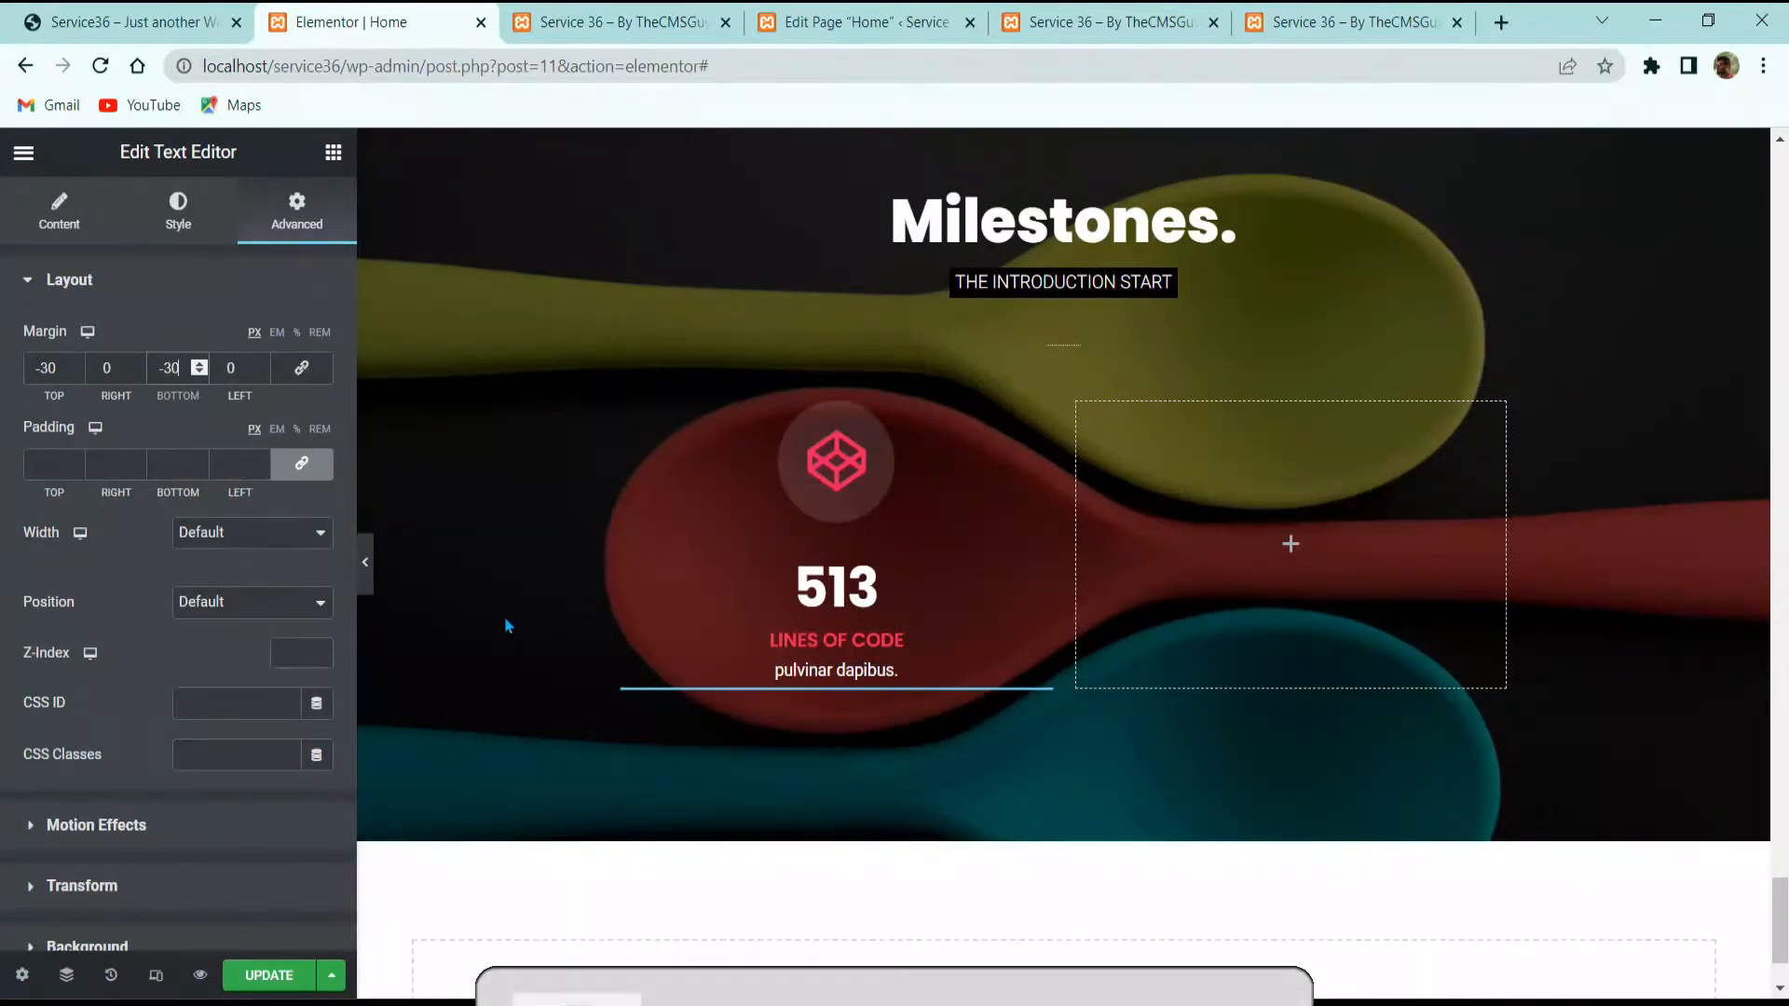
Step: Duplicate the counter column three times and delete the empty right column
right_click(633, 410)
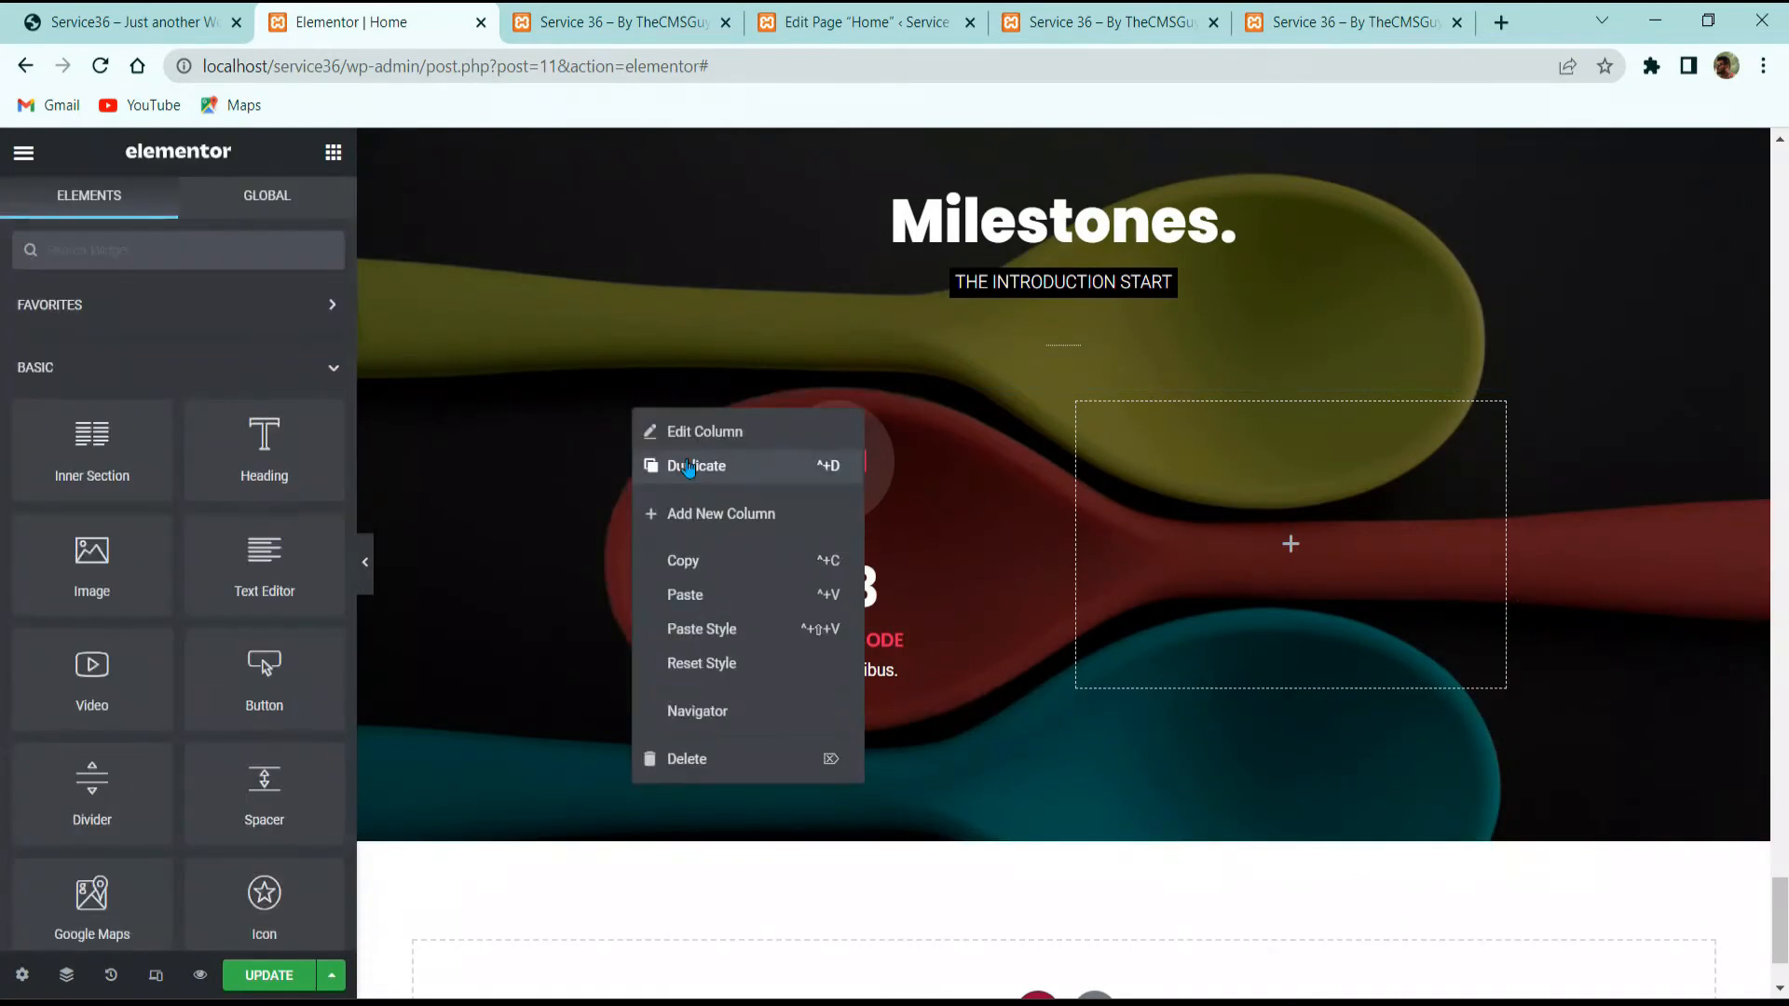
left_click(688, 468)
right_click(627, 400)
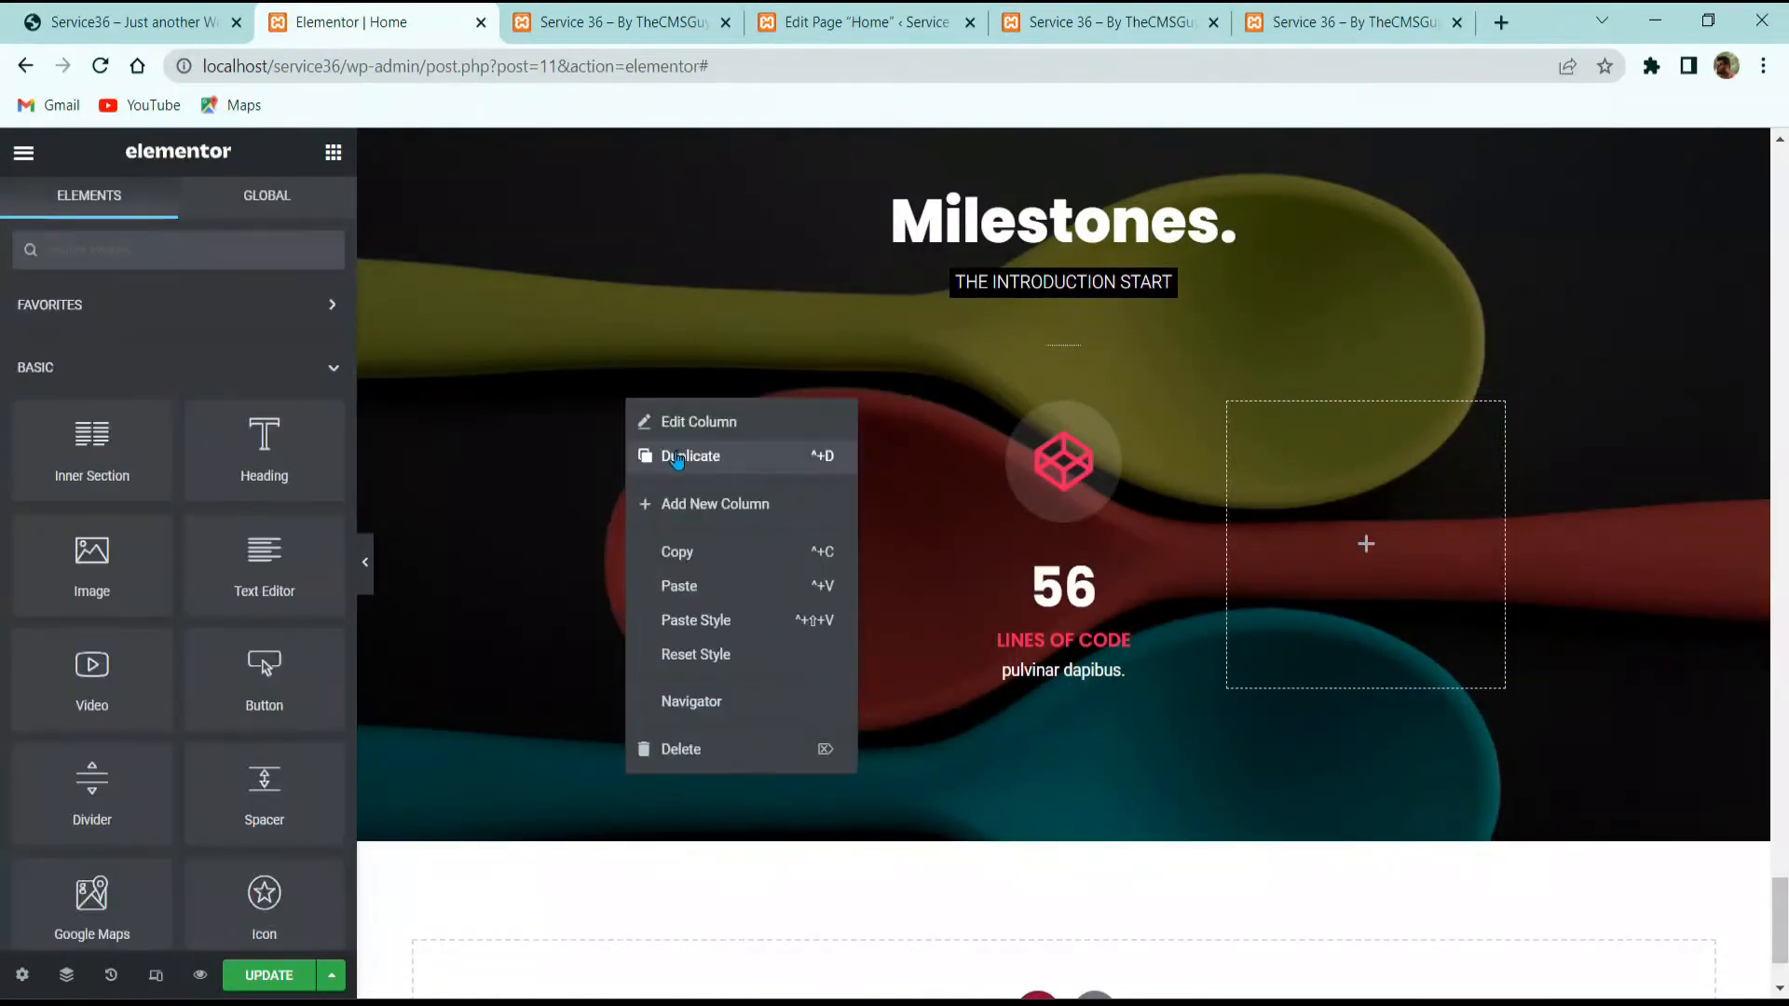
left_click(677, 456)
right_click(627, 401)
left_click(678, 456)
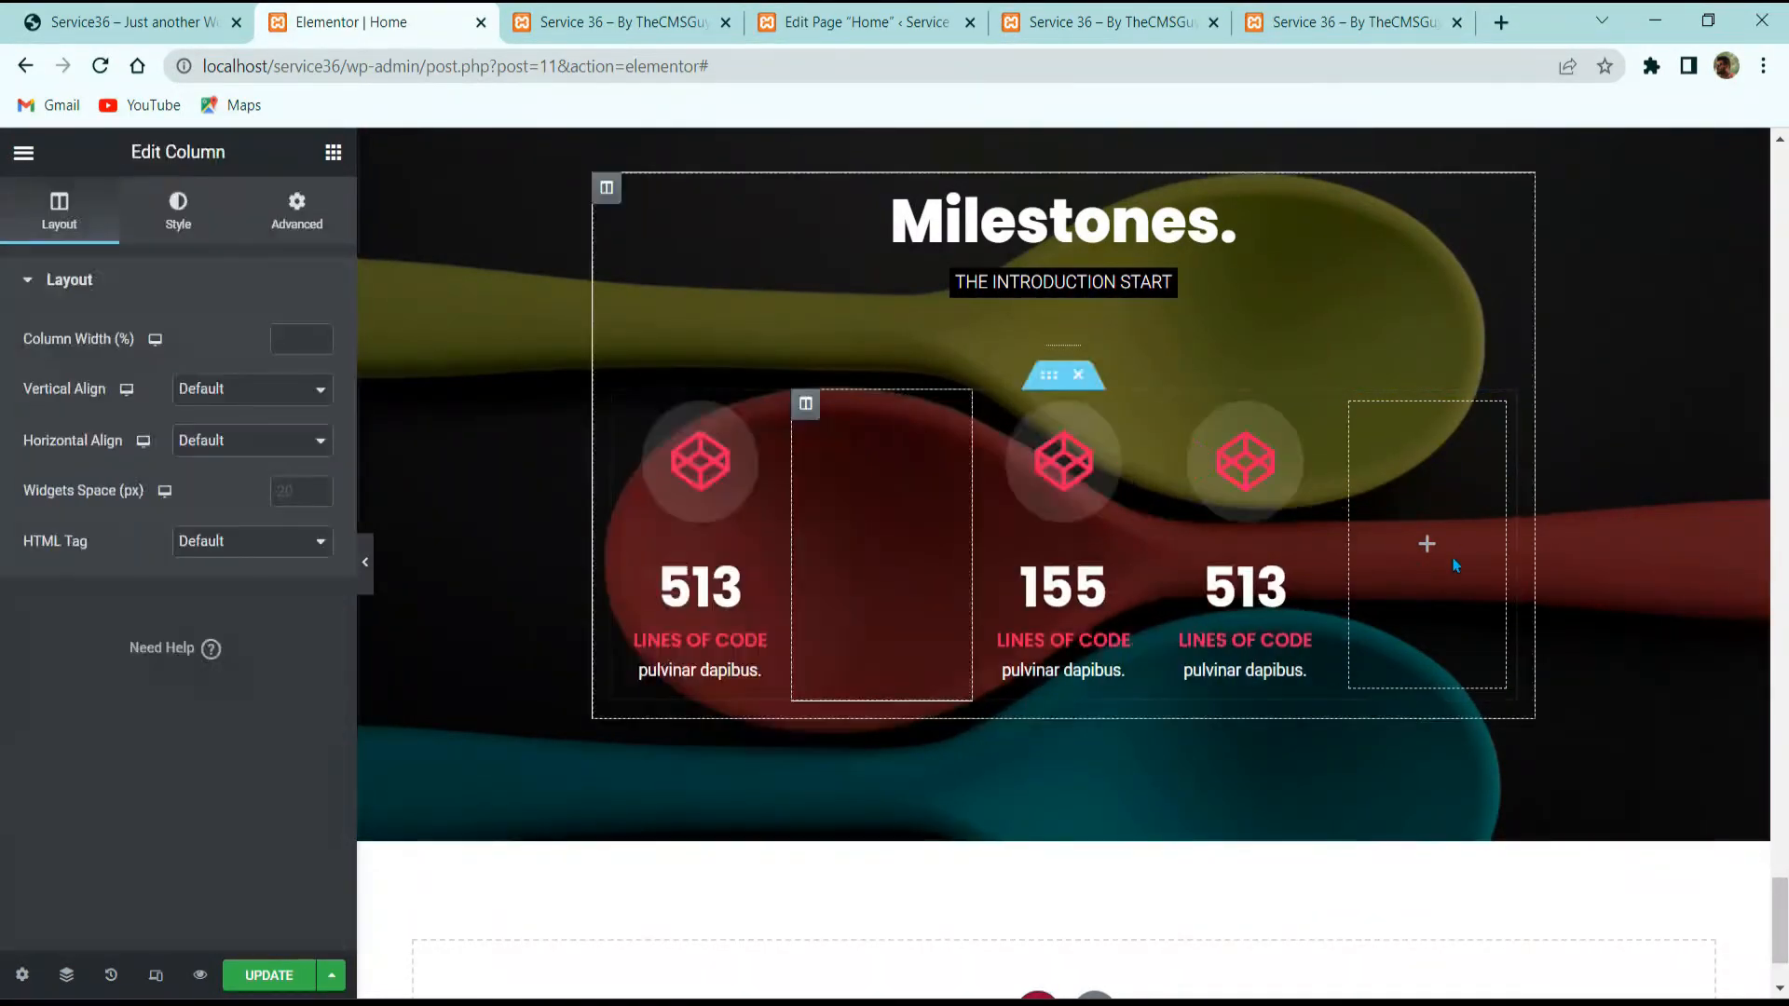
right_click(1454, 565)
left_click(1537, 889)
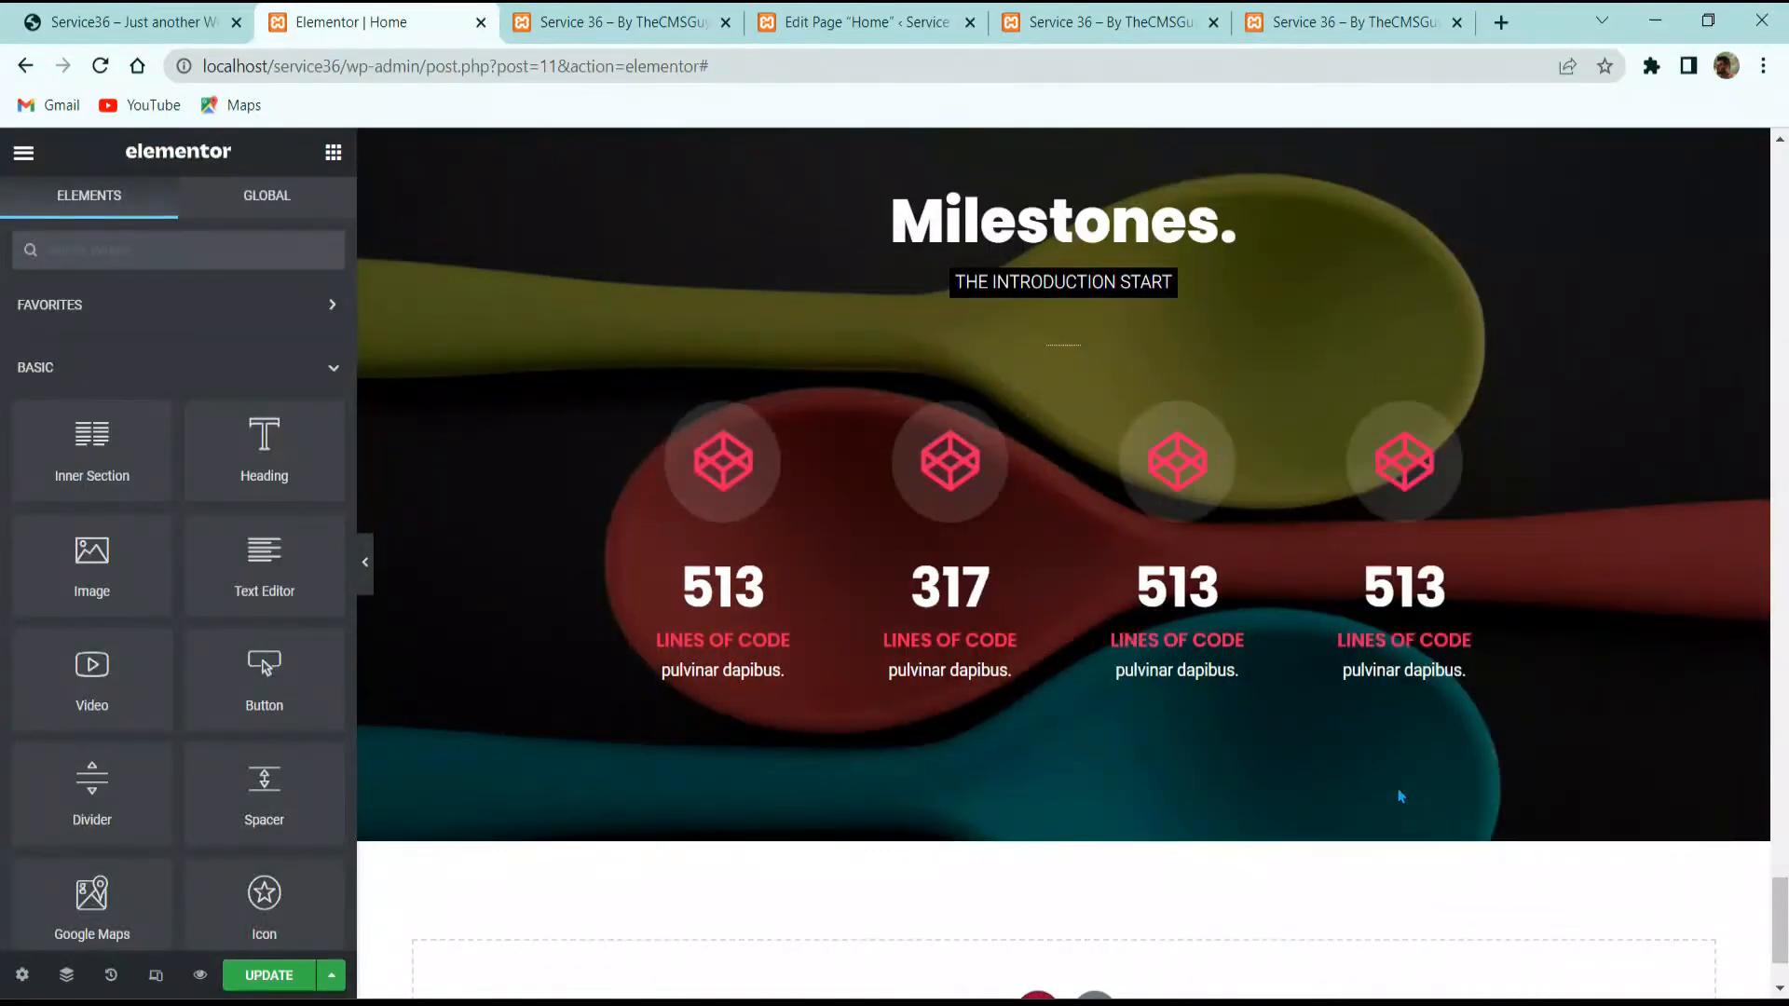
Step: Save the page with Update and compare the full-width preview against the reference site
left_click(252, 986)
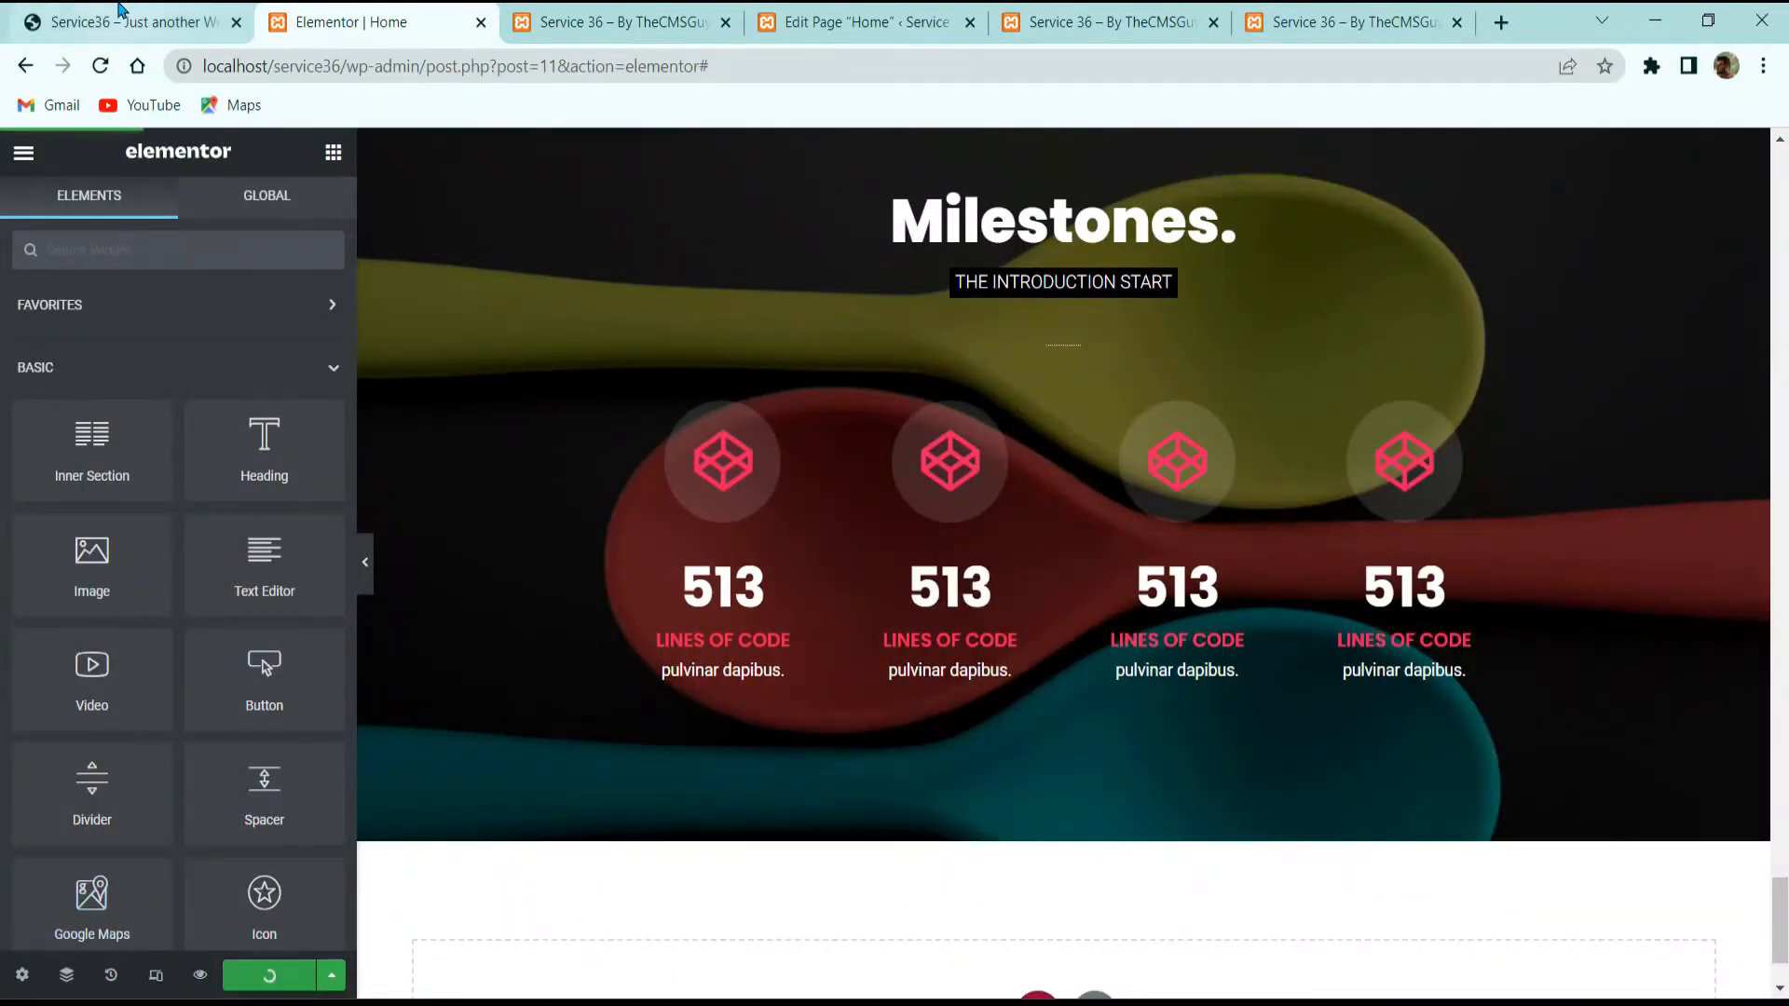
left_click(121, 13)
left_click(343, 15)
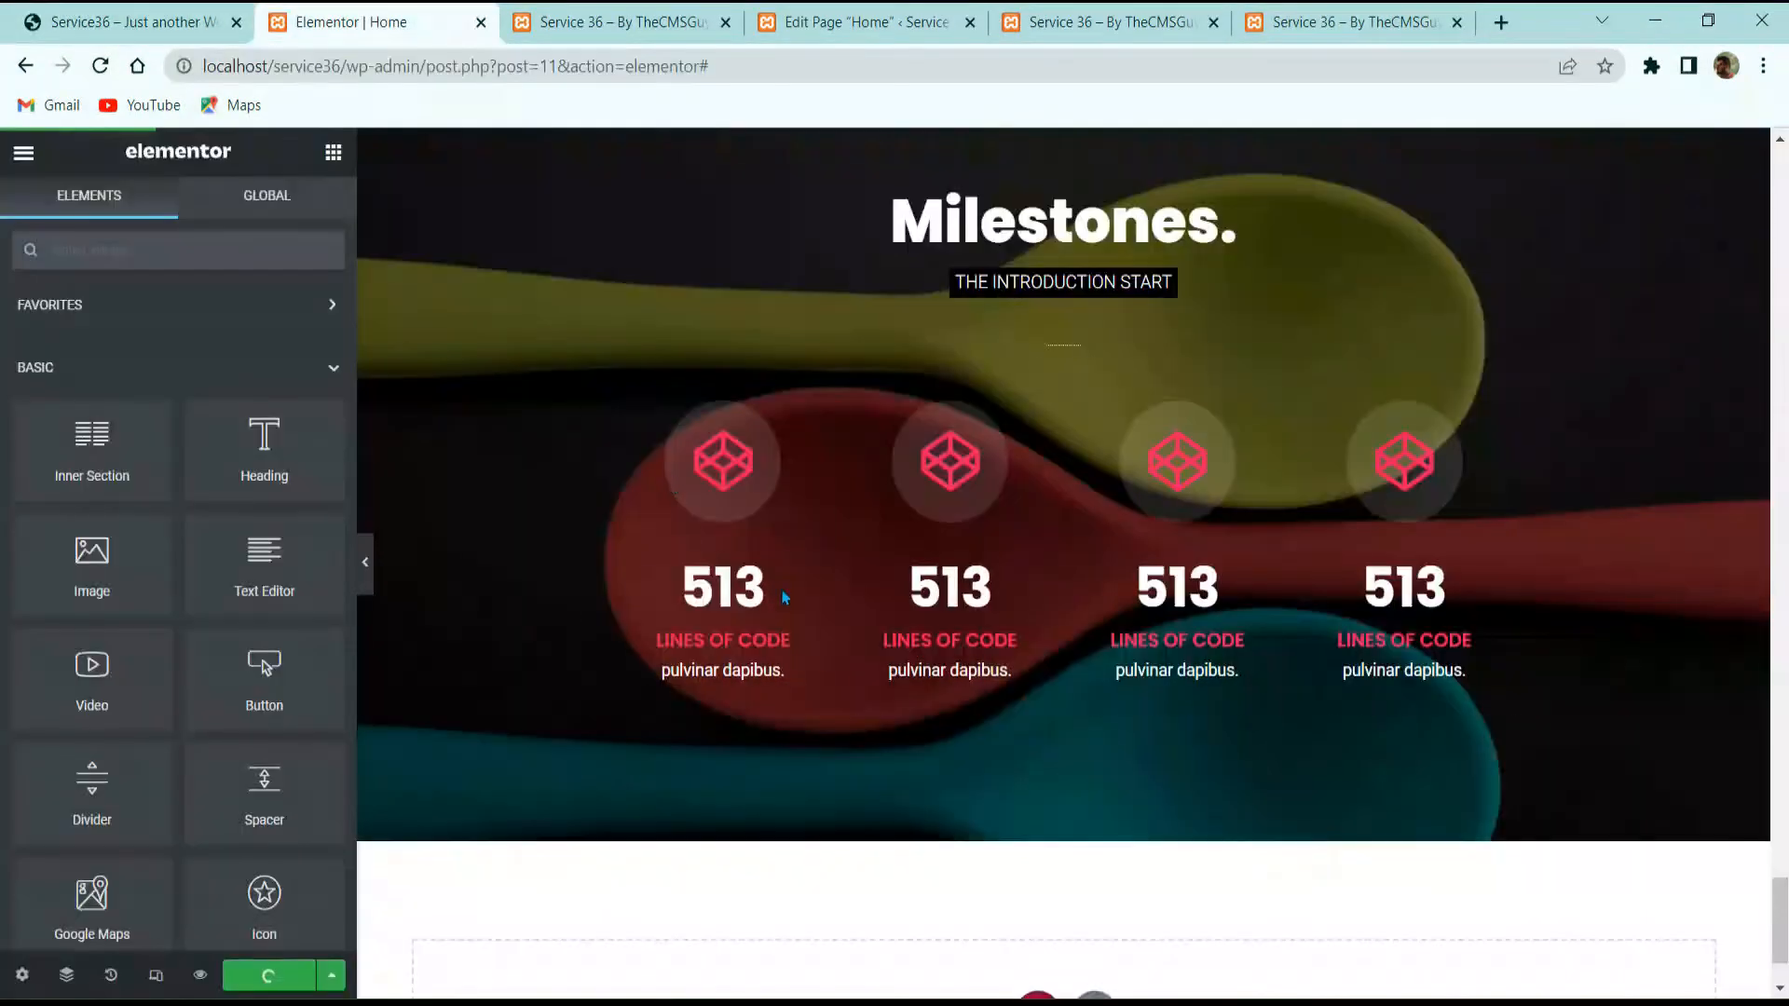
left_click(365, 561)
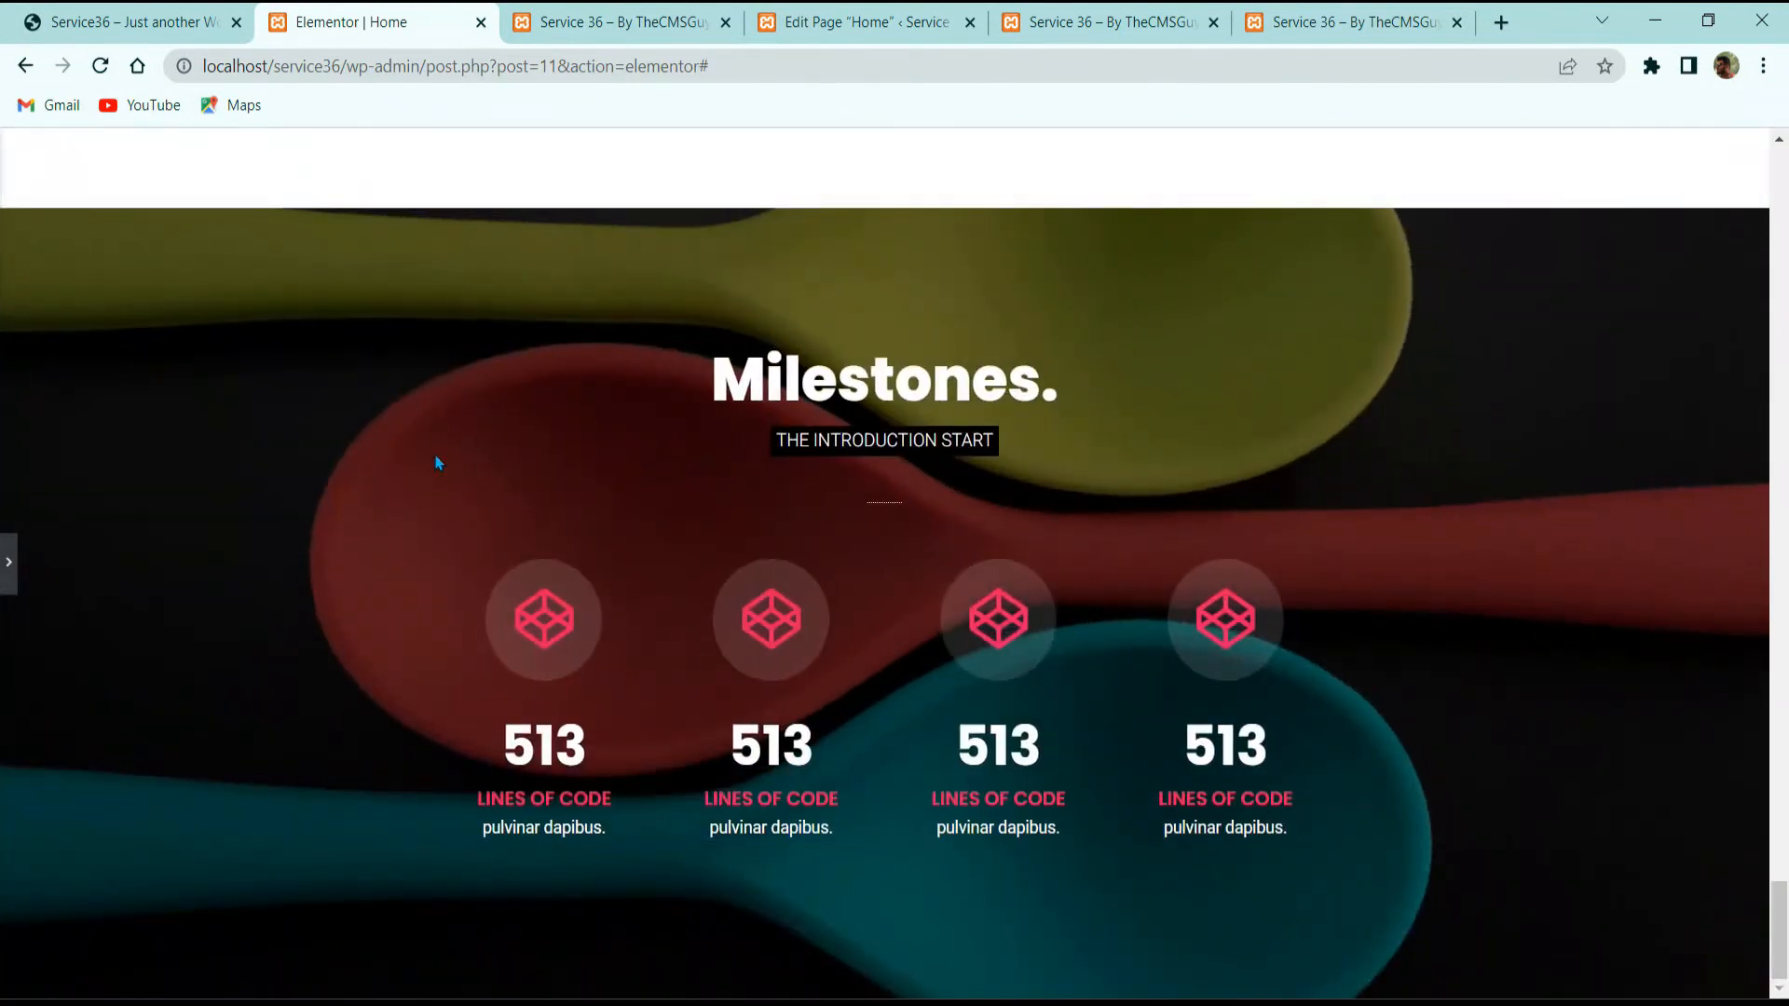
left_click(159, 20)
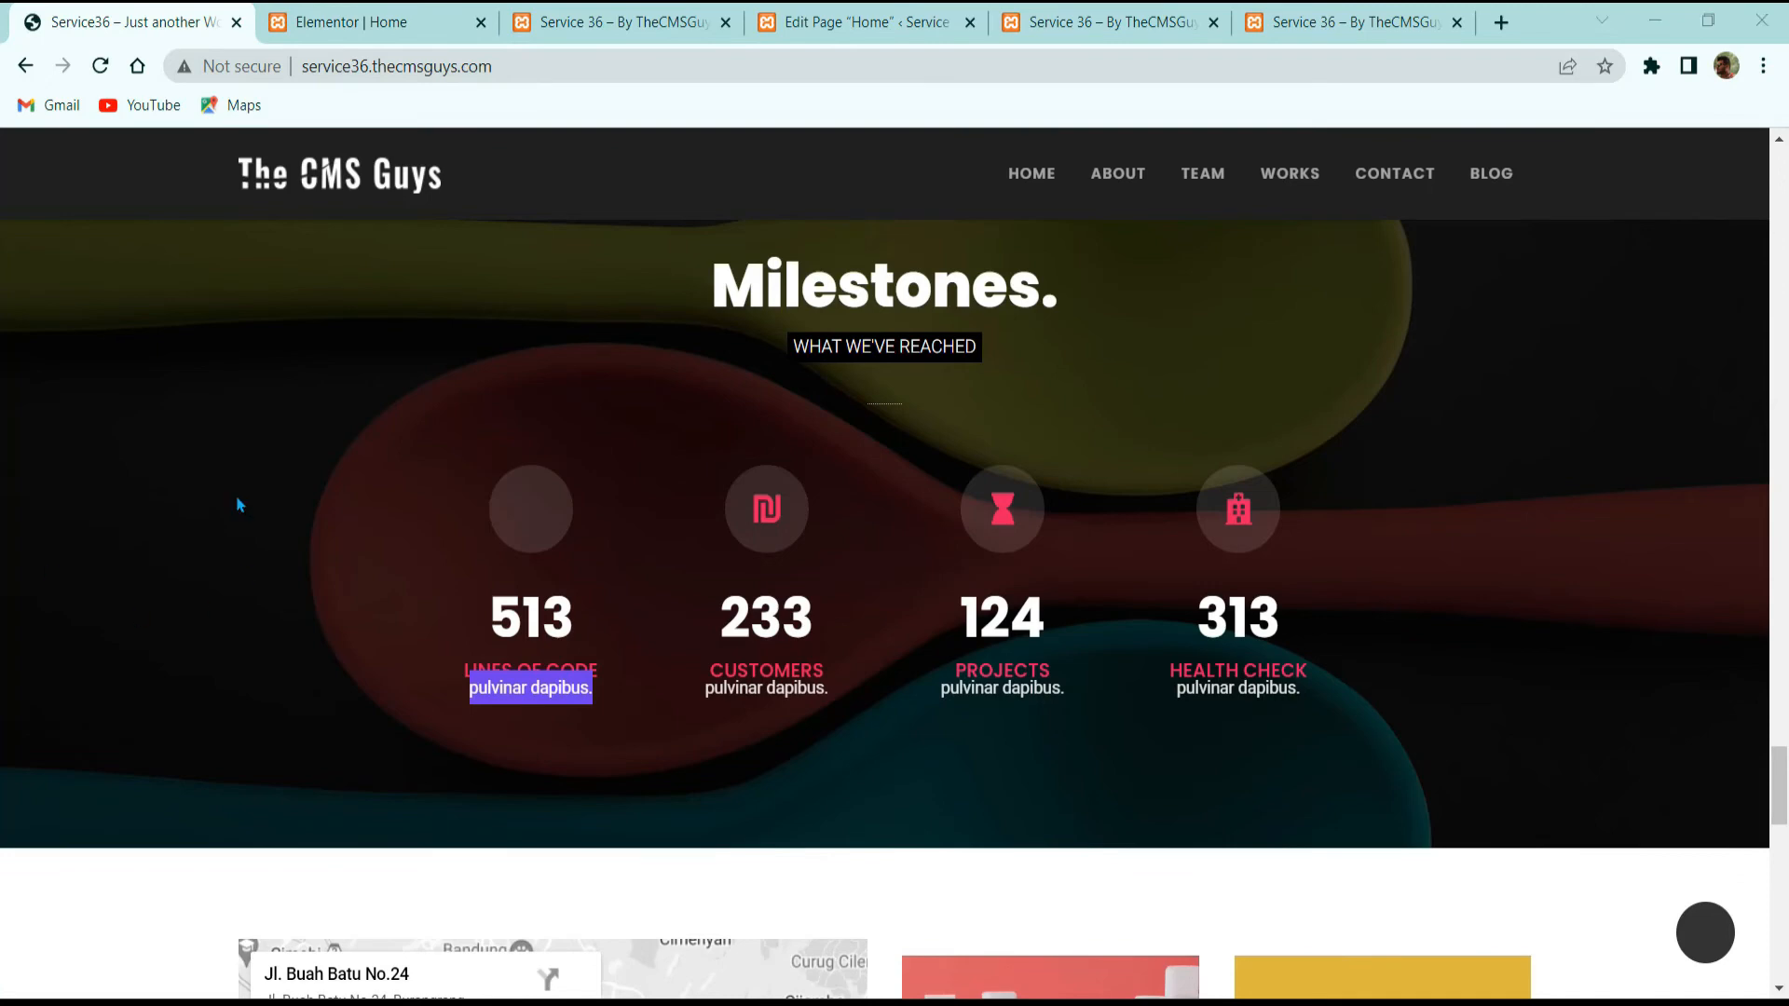
Step: Scroll through the reference site's map and contact sections
scroll(350, 657, "down", 8)
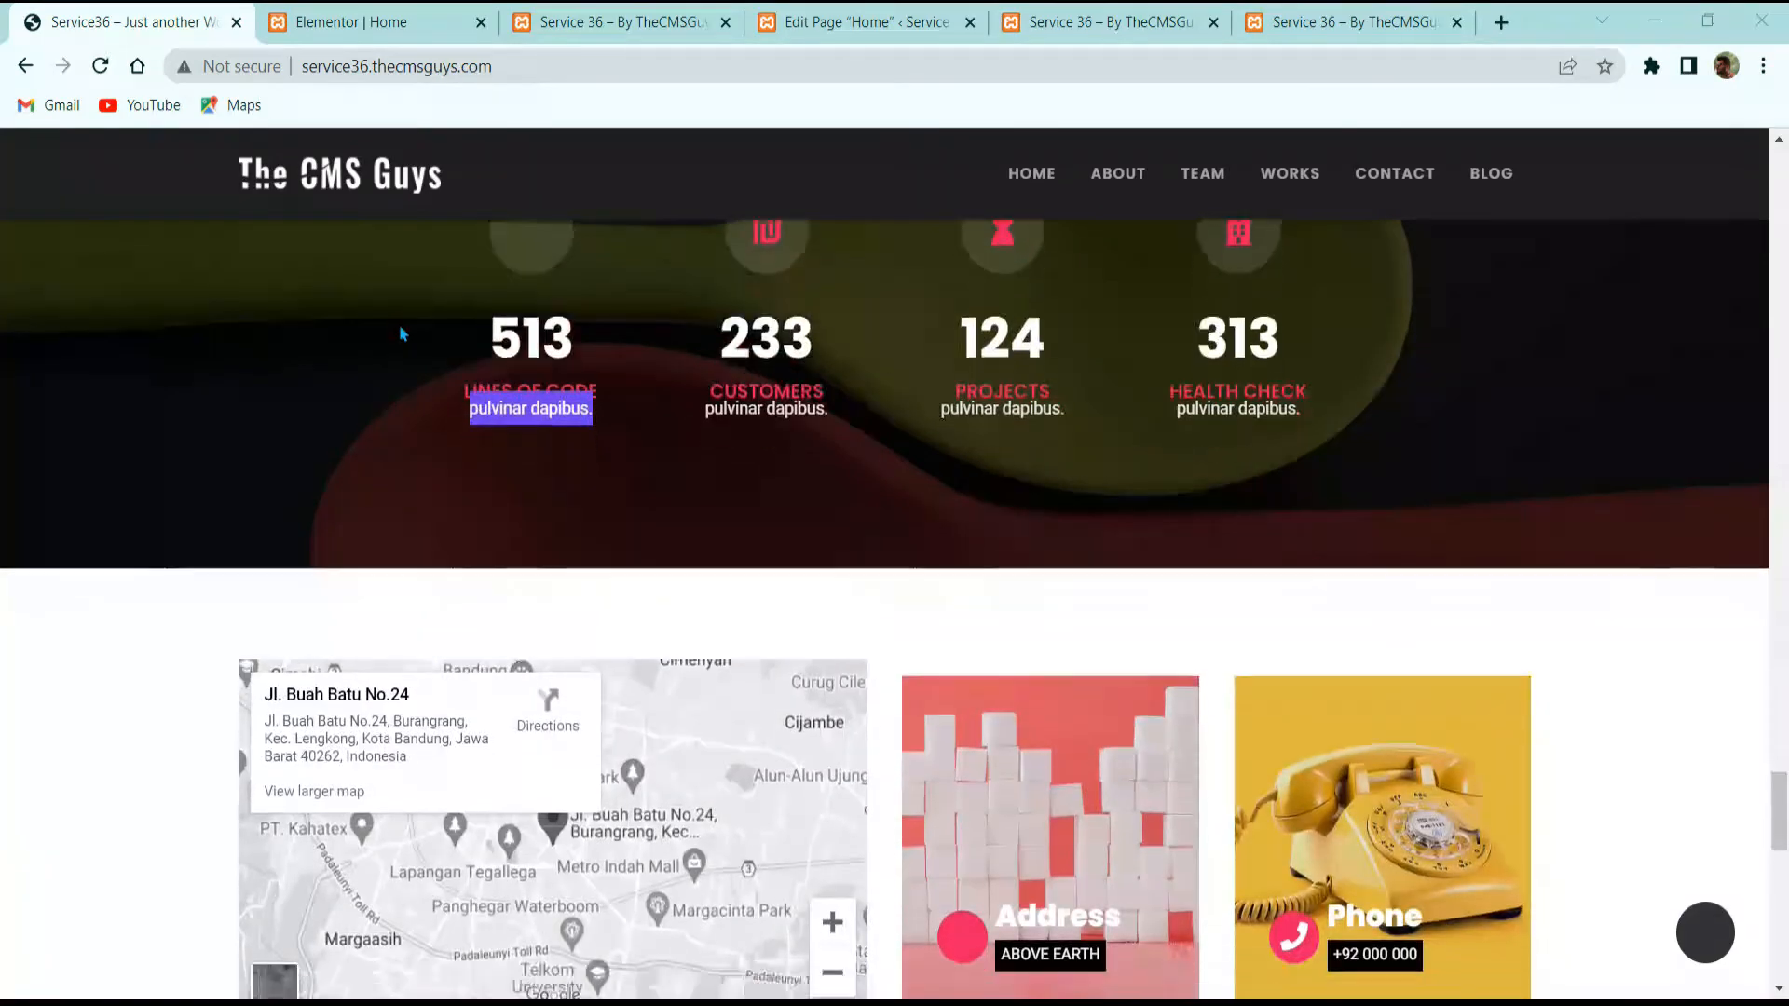
scroll(469, 666, "down", 5)
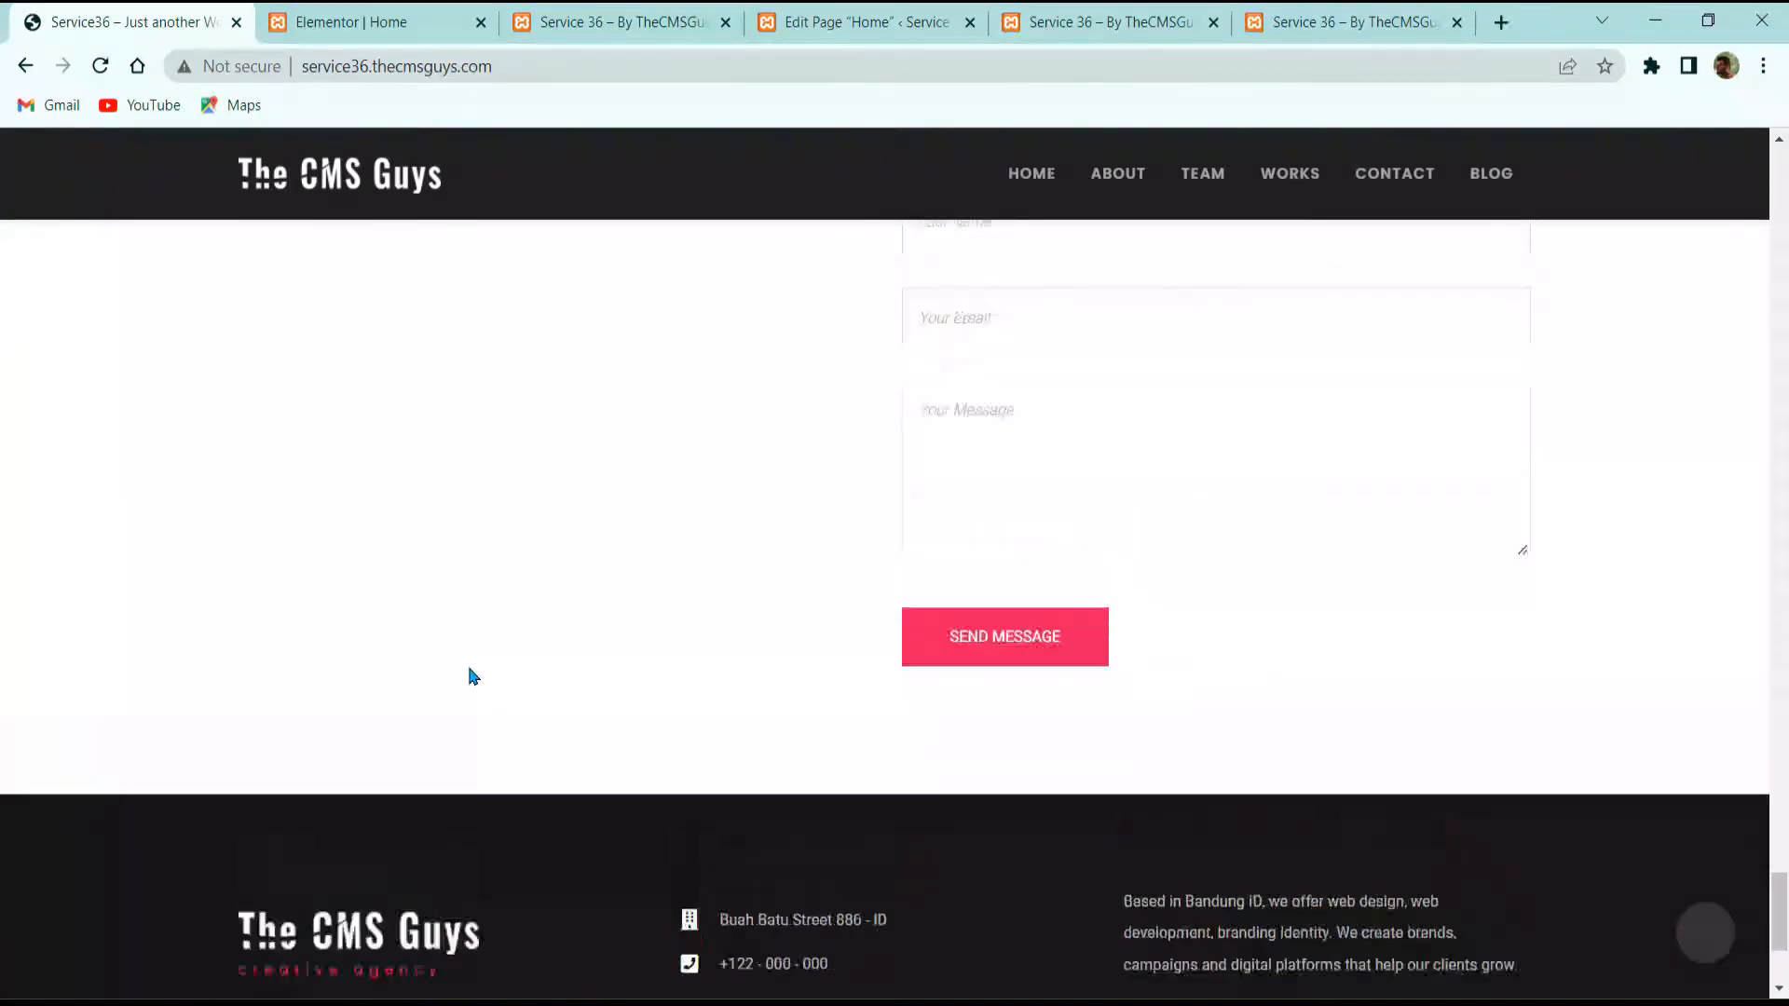
scroll(472, 676, "up", 3)
scroll(667, 632, "up", 2)
scroll(1087, 792, "down", 2)
scroll(962, 722, "up", 5)
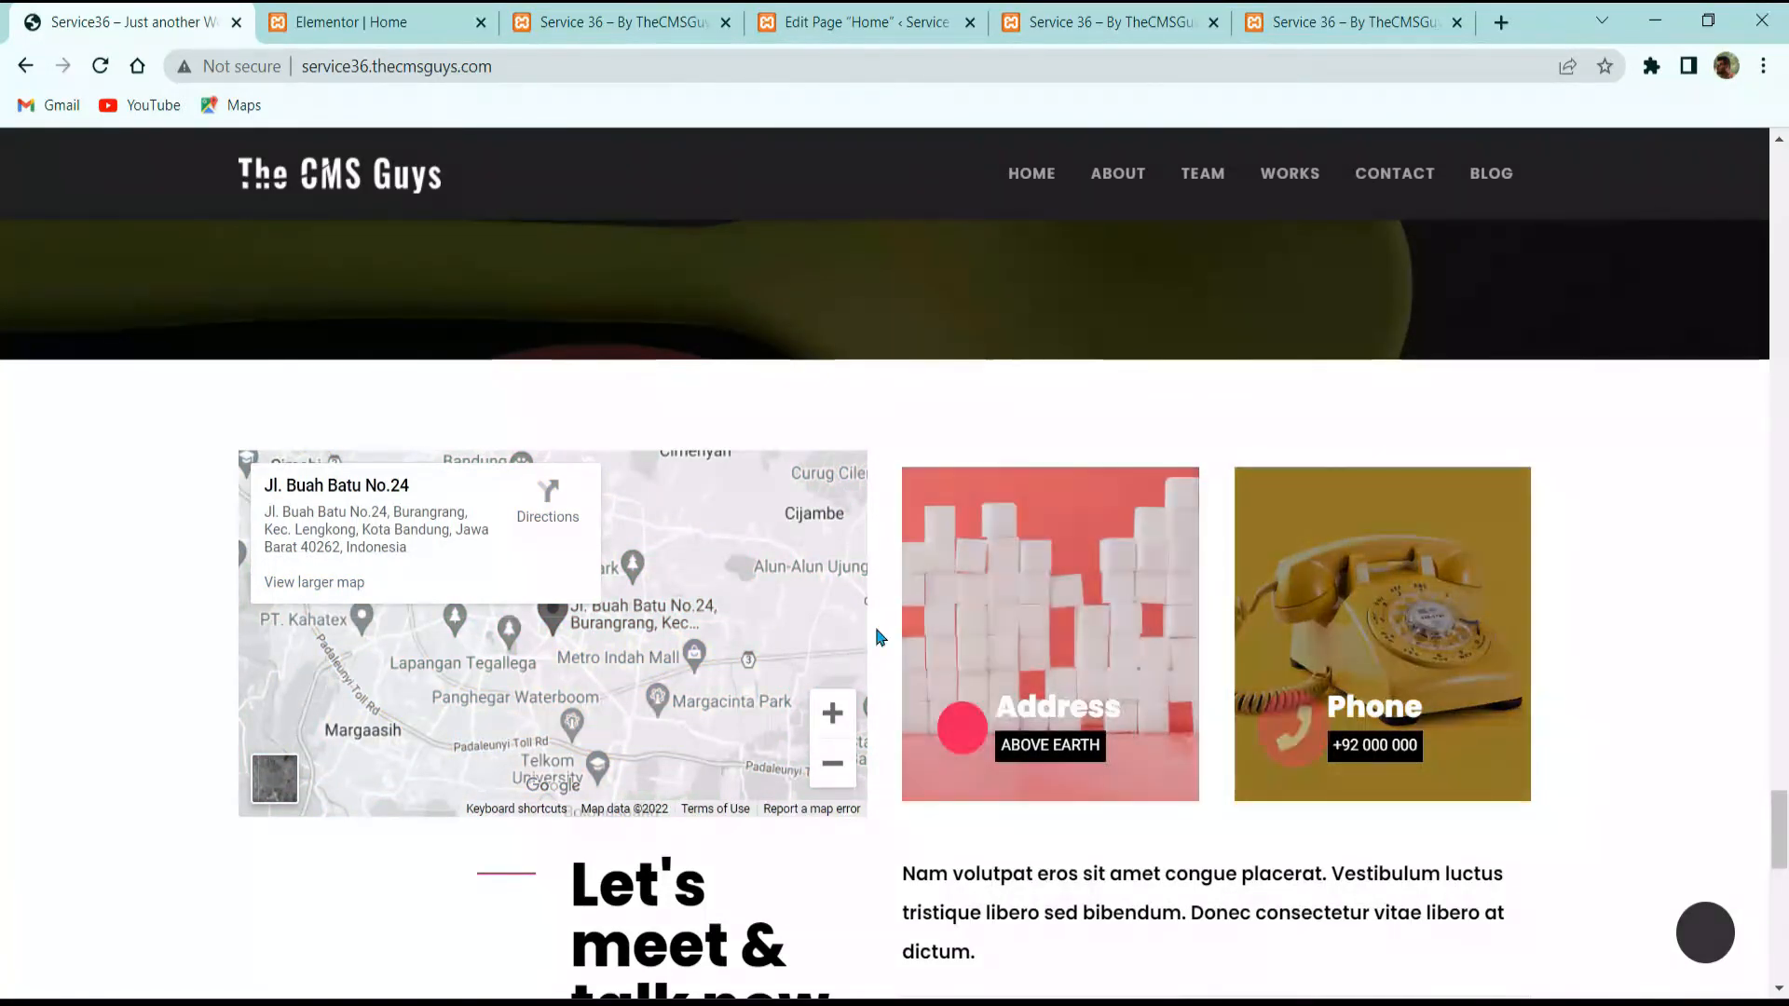
scroll(1258, 440, "up", 10)
scroll(1277, 431, "up", 20)
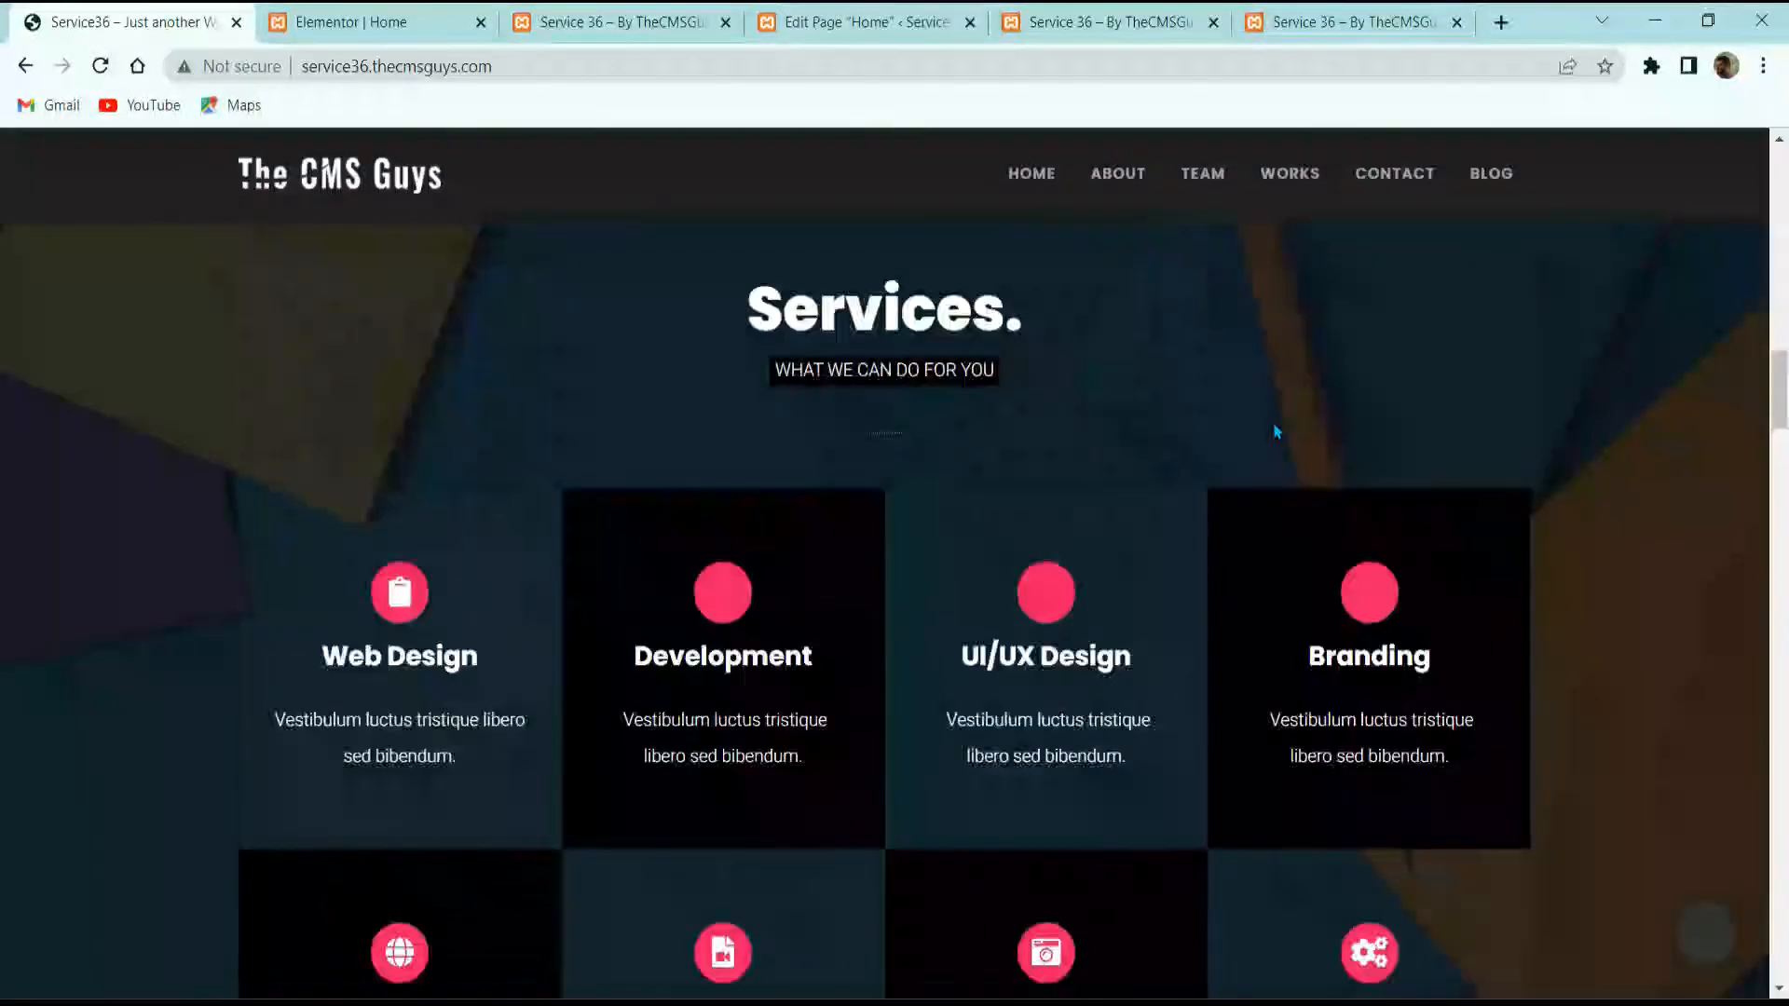
scroll(1247, 523, "down", 8)
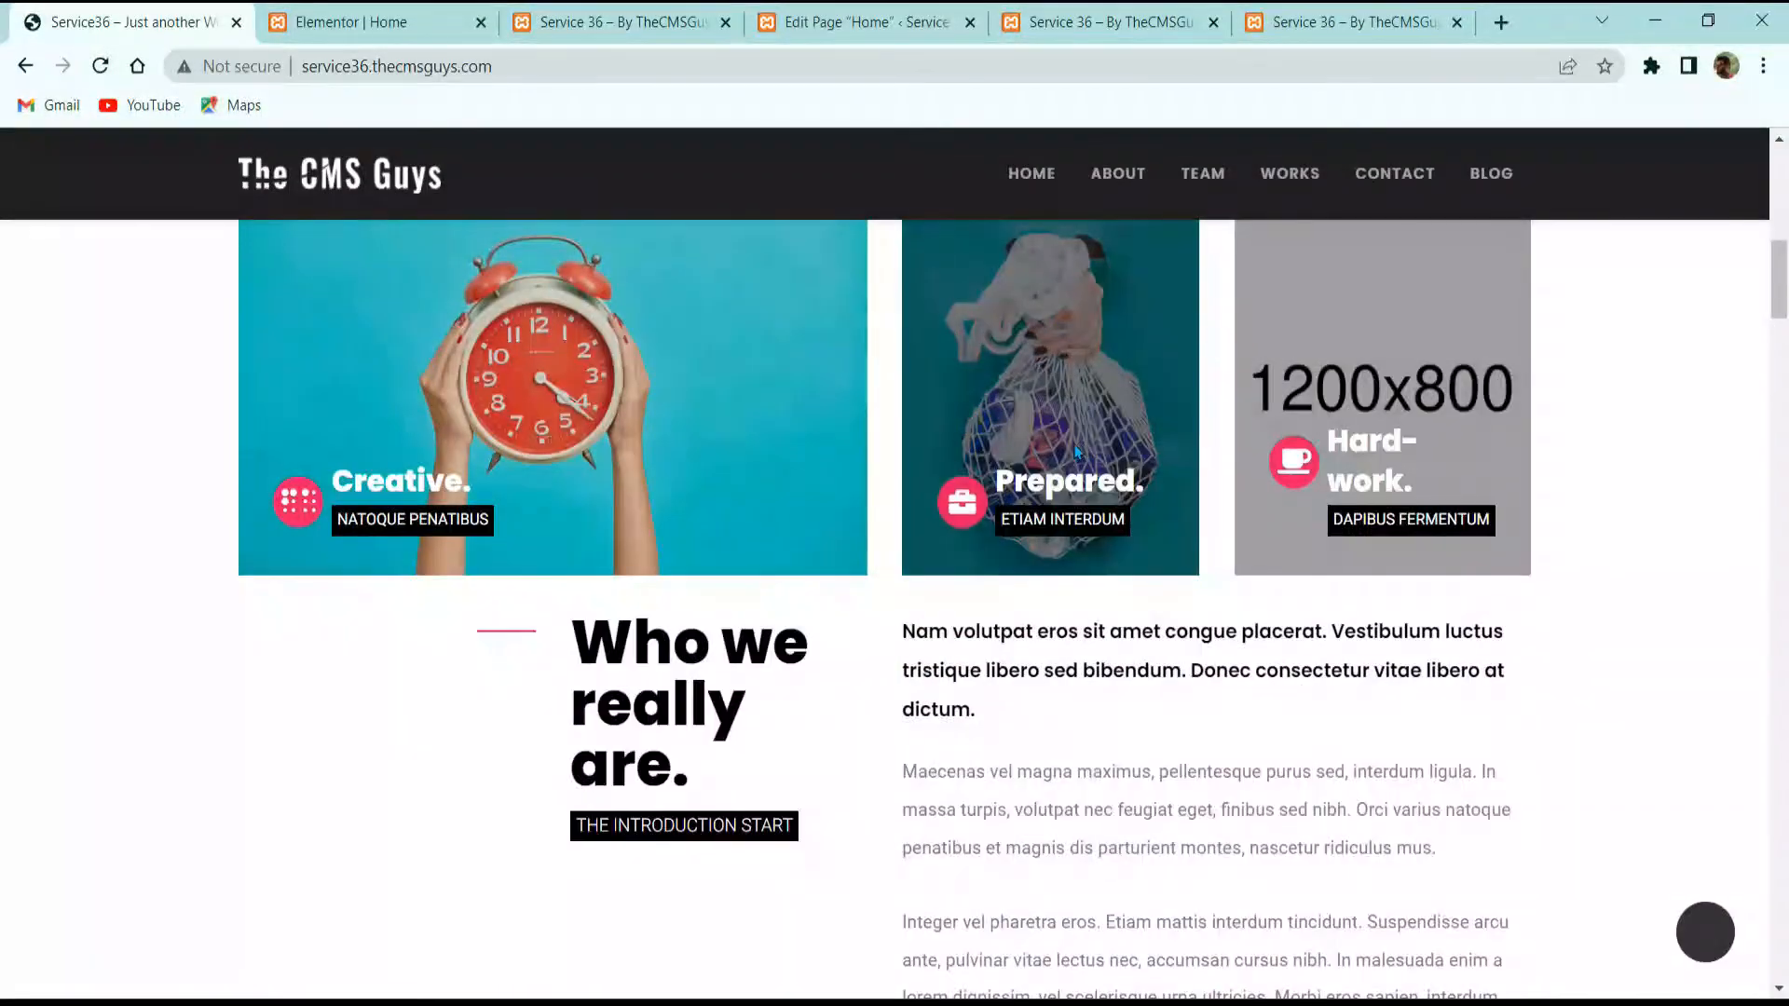
scroll(1246, 523, "down", 10)
scroll(1323, 496, "down", 20)
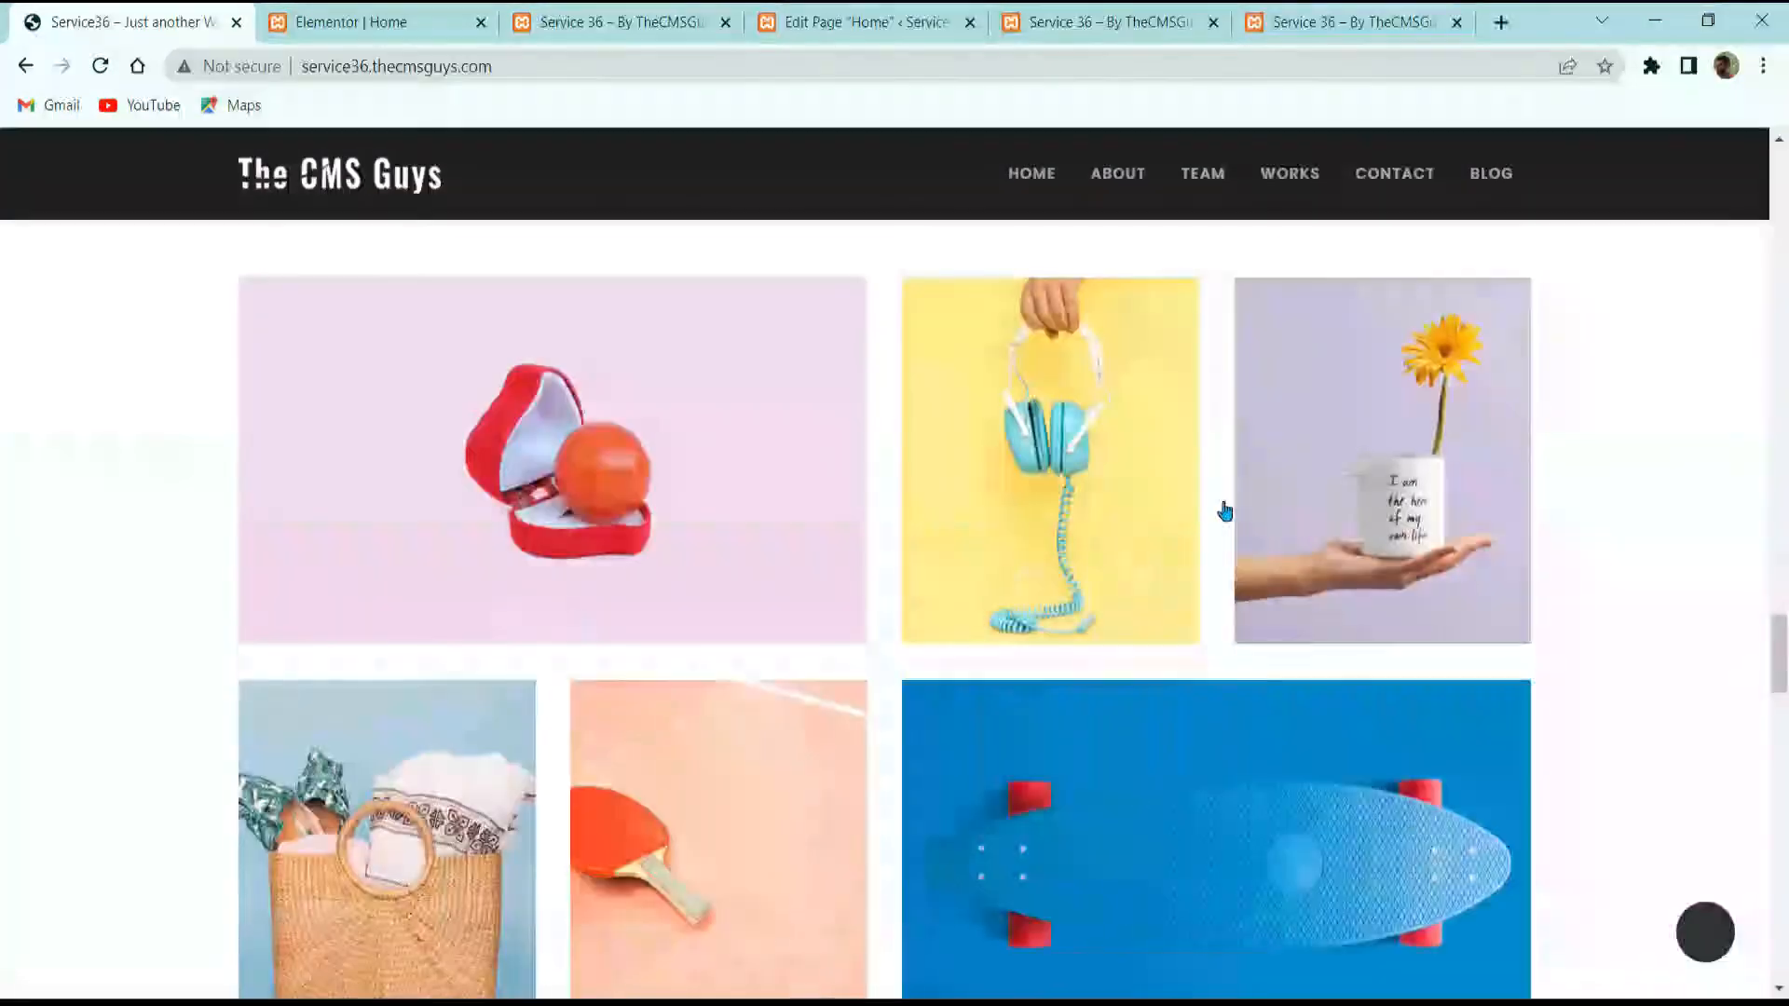
scroll(1041, 464, "up", 2)
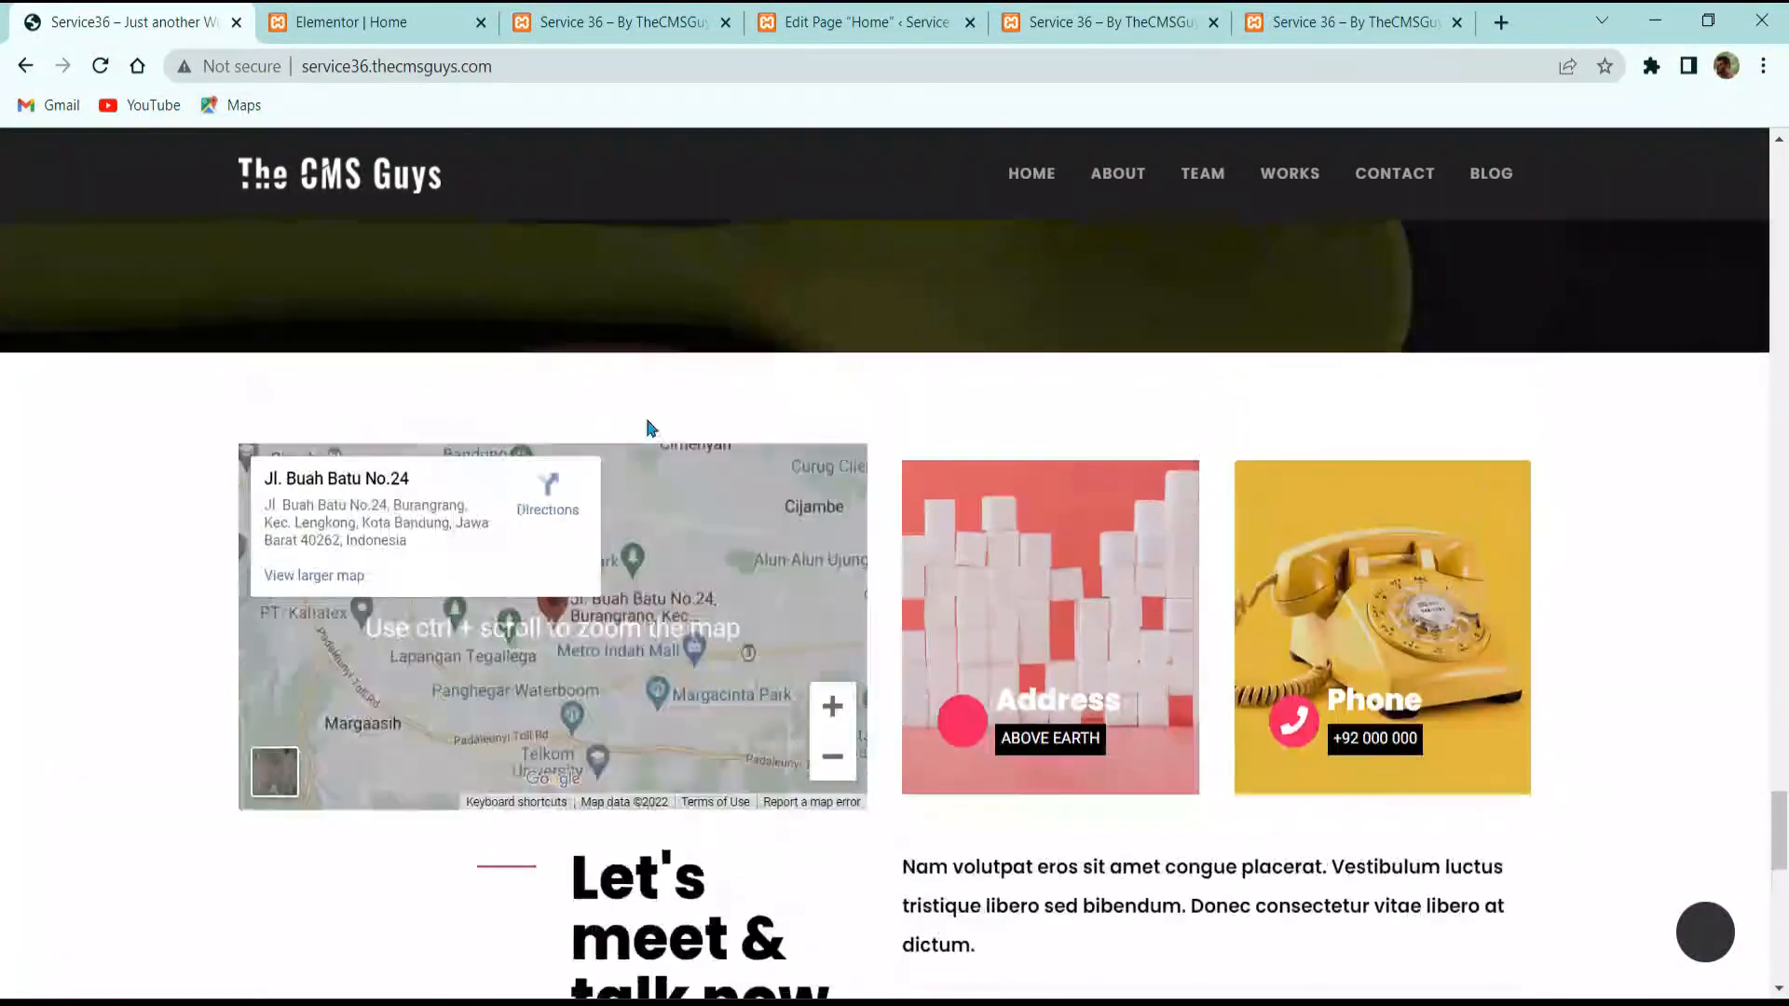
Step: Return to the Elementor Home editor with the side panel reopened
left_click(372, 22)
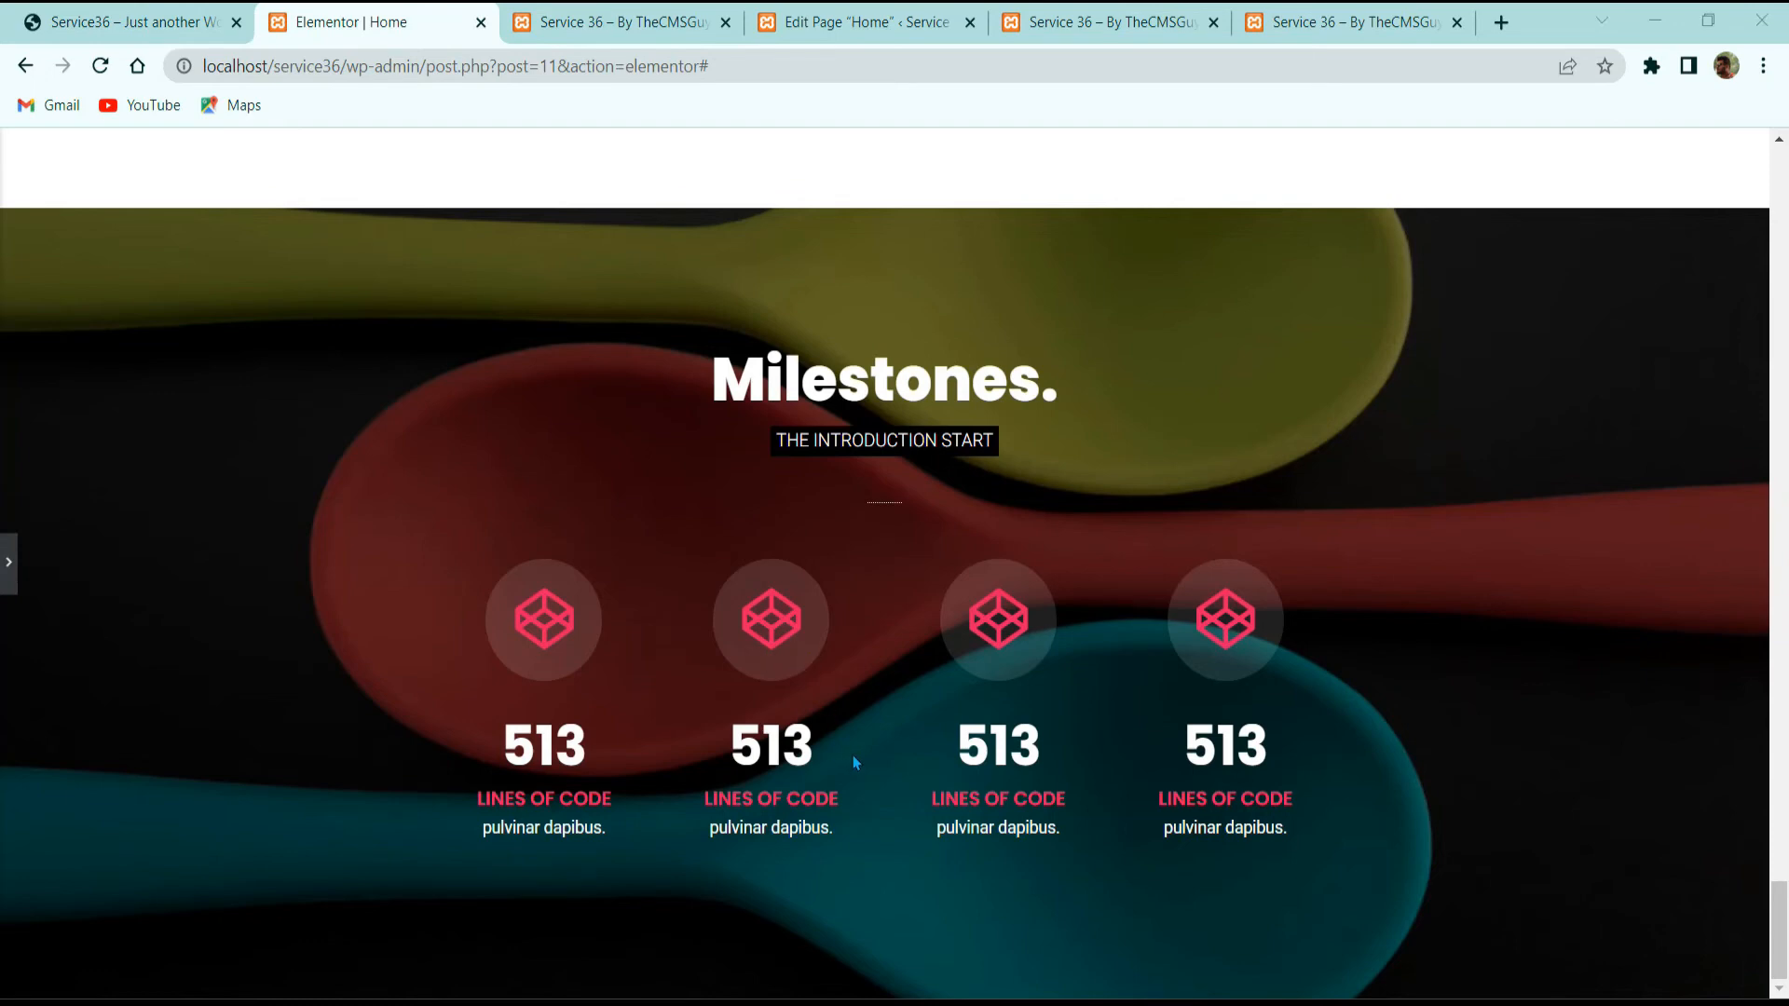
left_click(11, 561)
scroll(1246, 611, "down", 3)
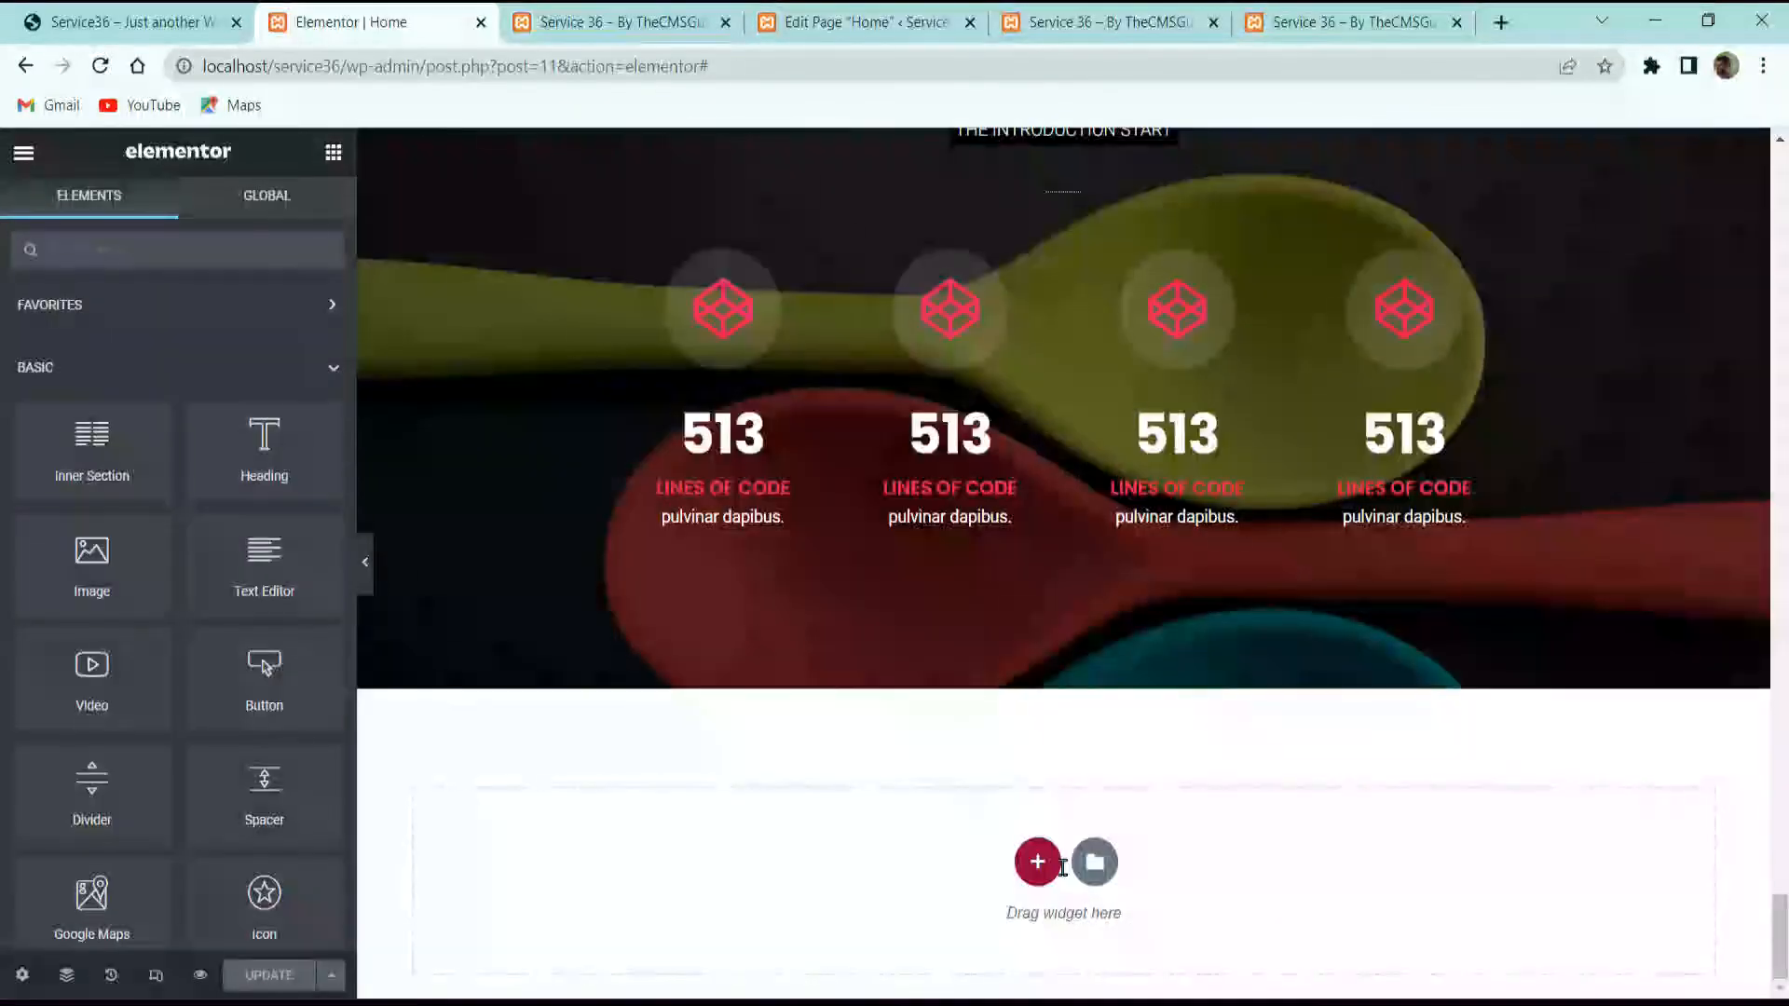
Step: Insert a one-wide, two-narrow three-column section with Extended gap and minimum height
left_click(1036, 867)
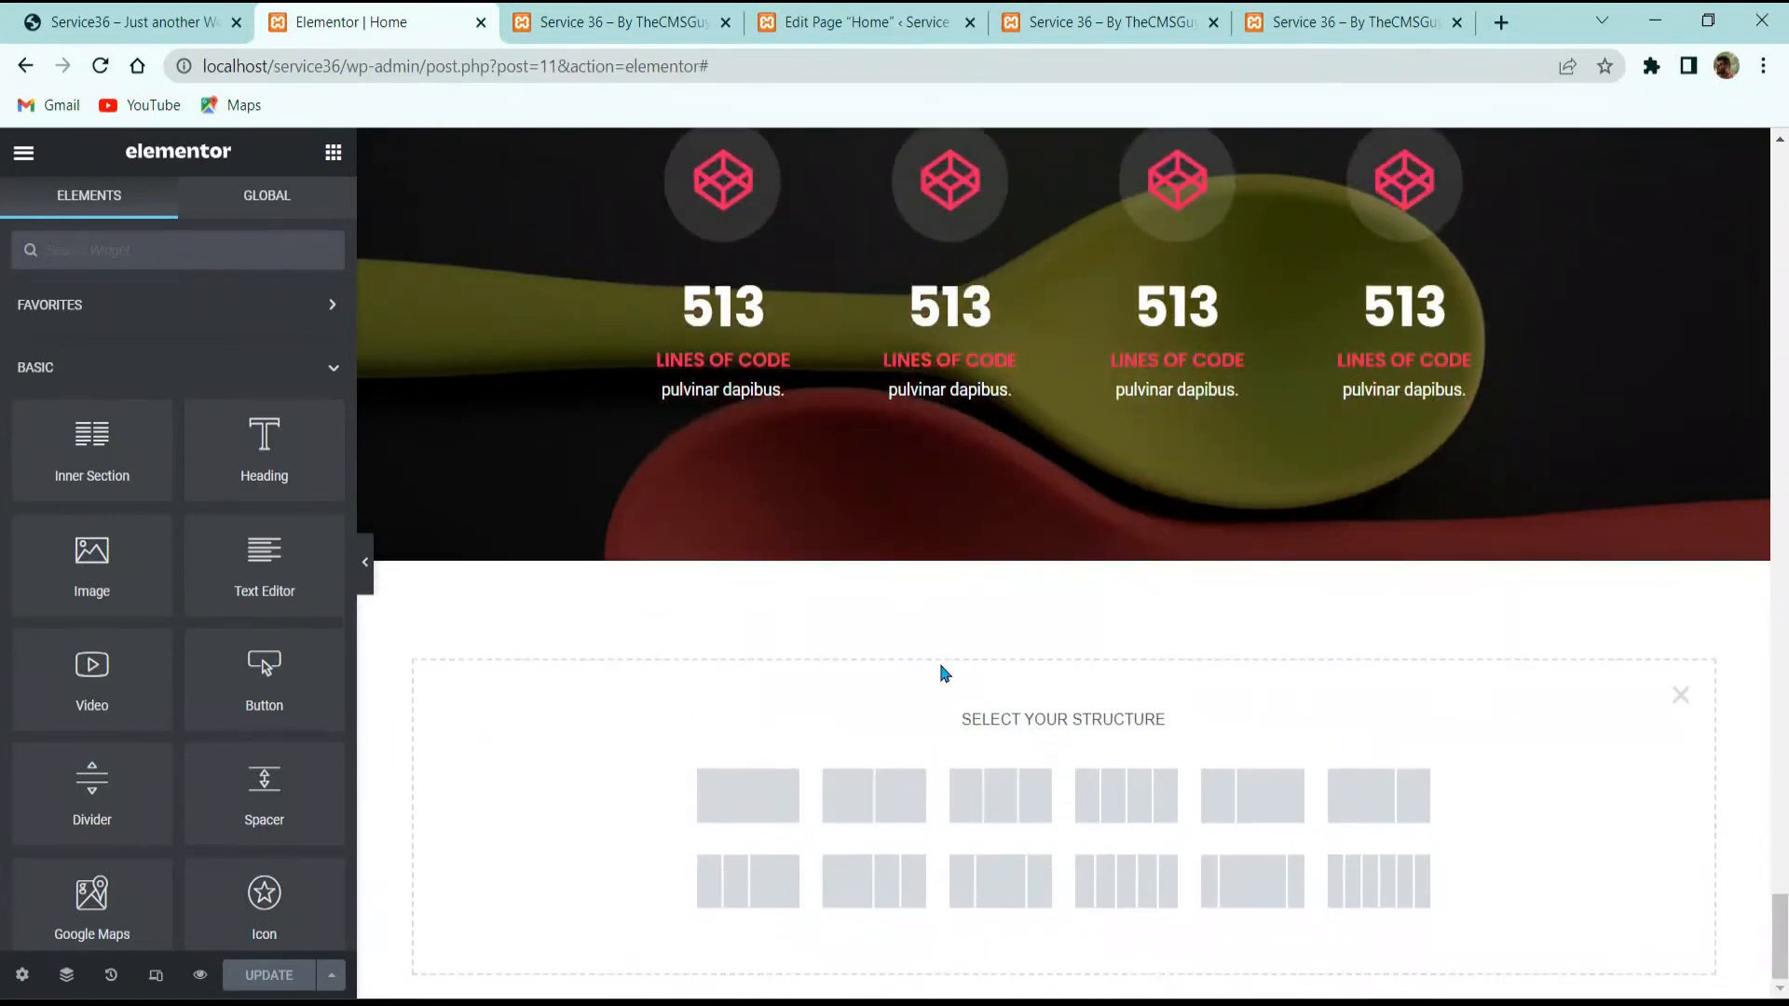
left_click(853, 883)
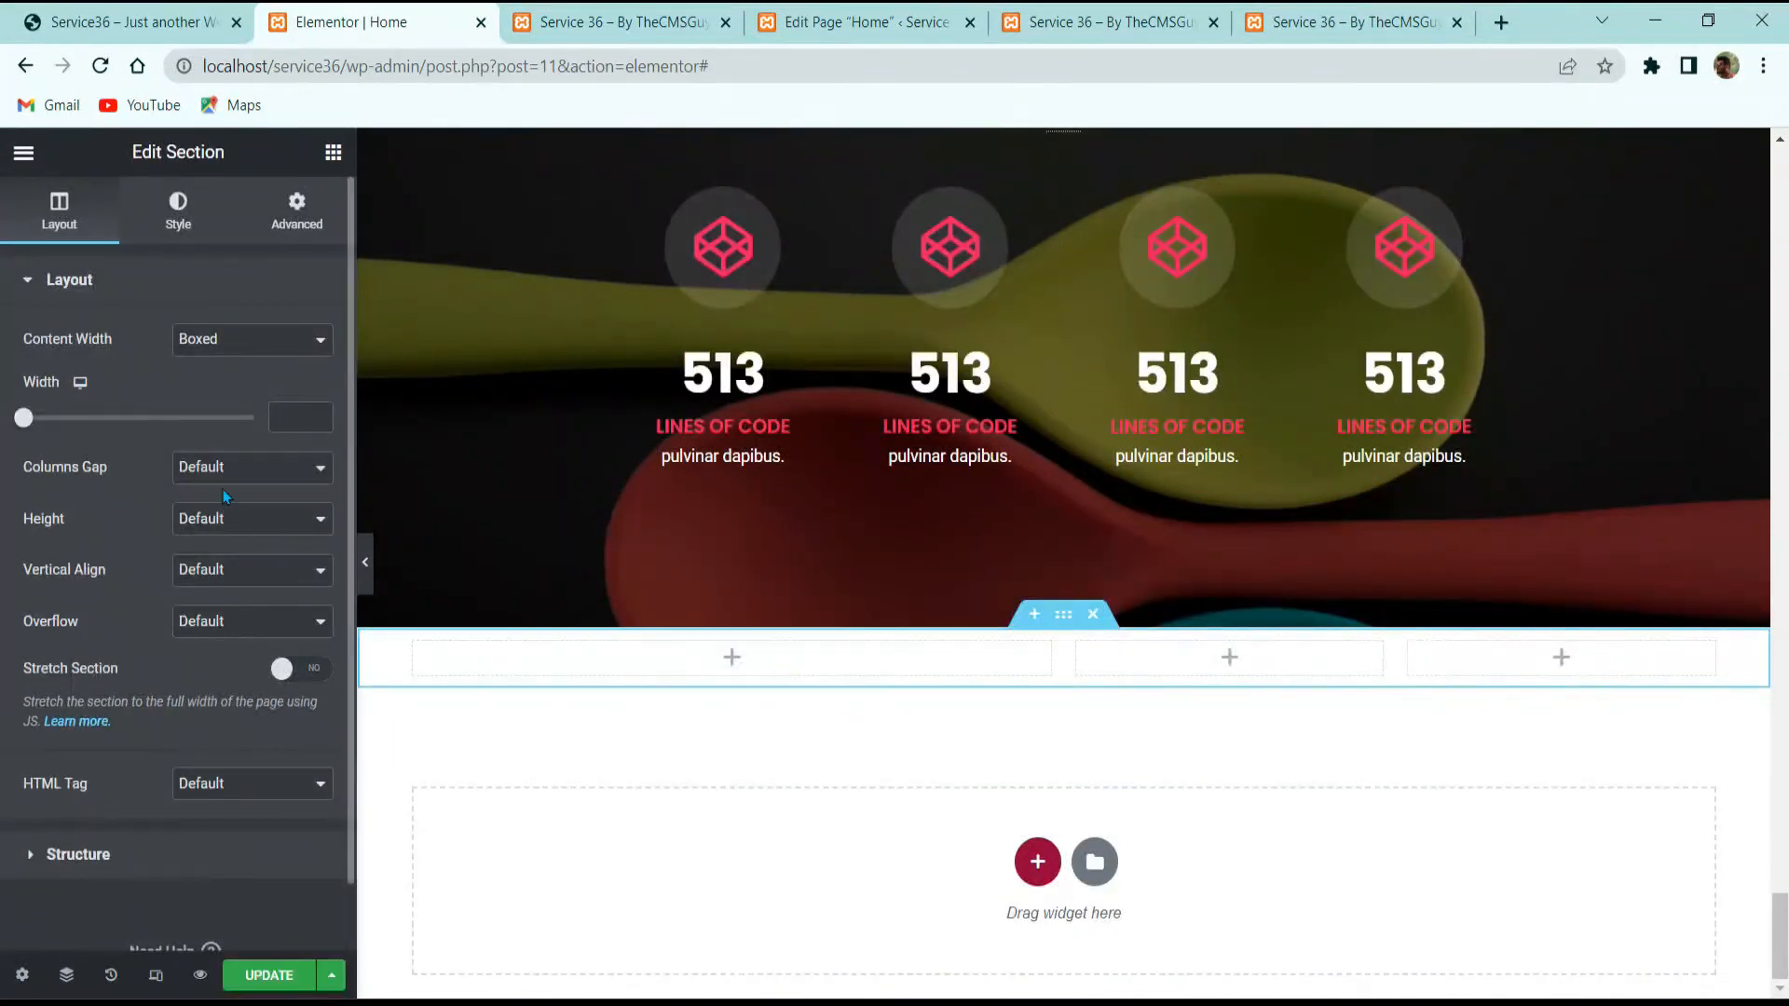
left_click(196, 469)
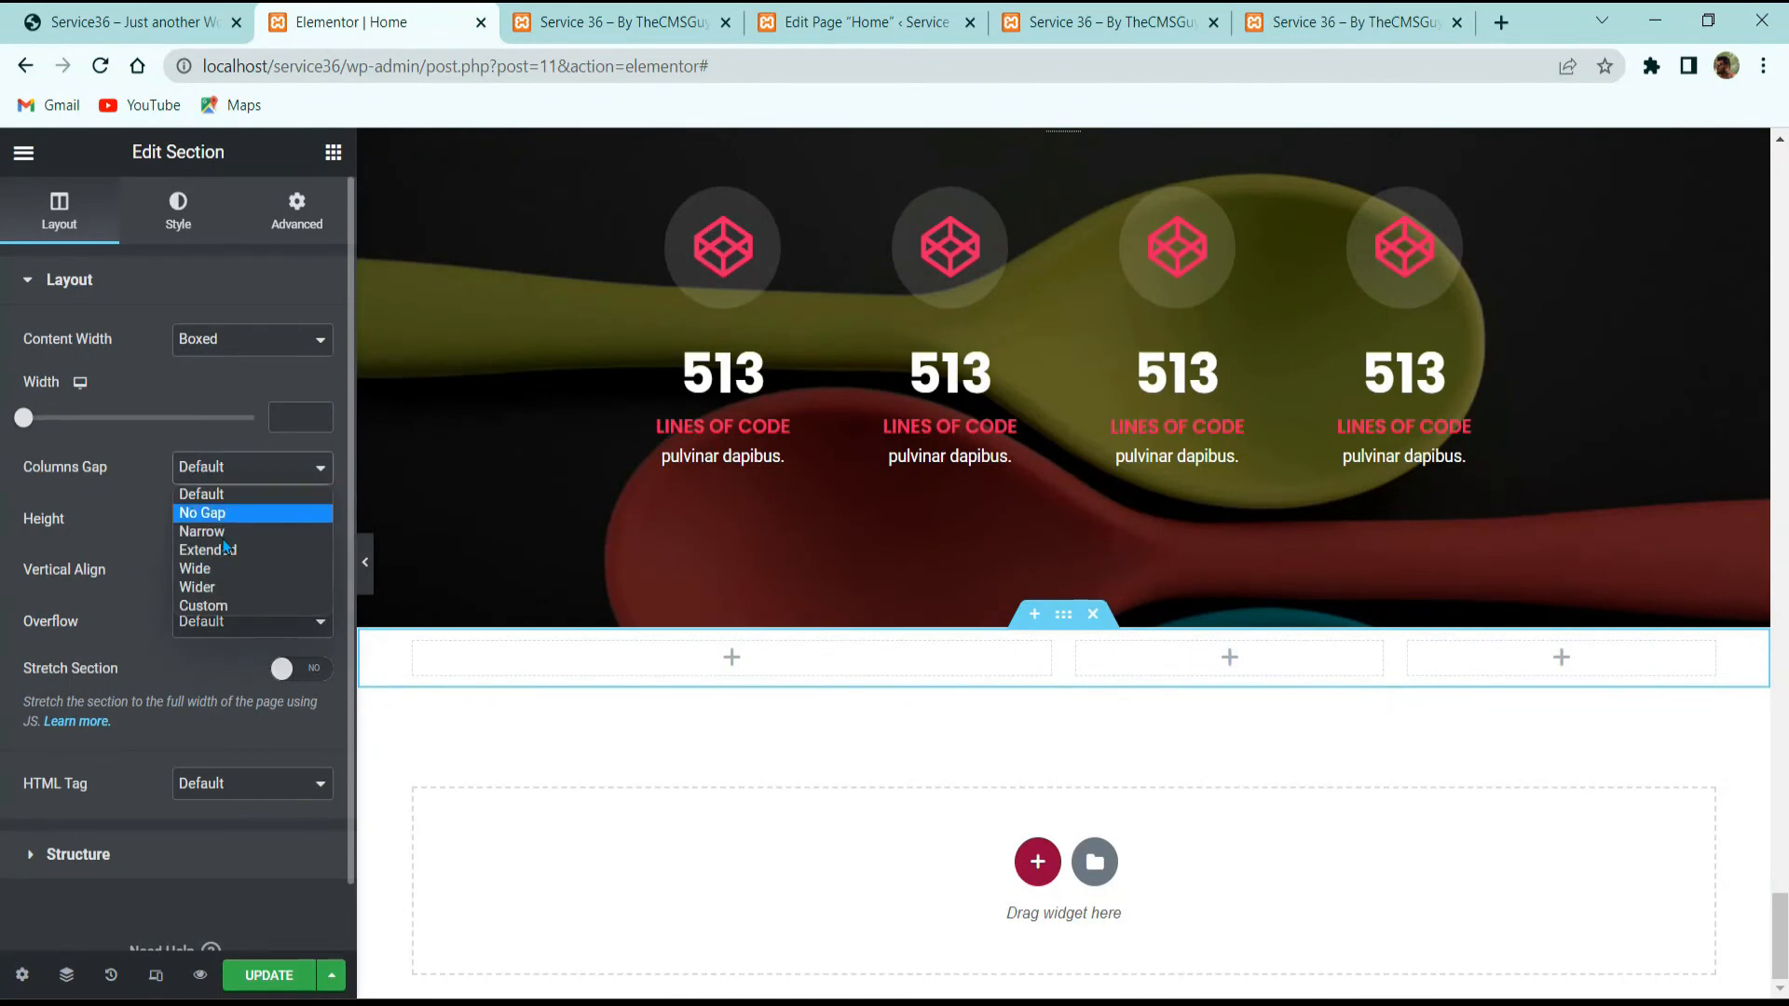
left_click(223, 553)
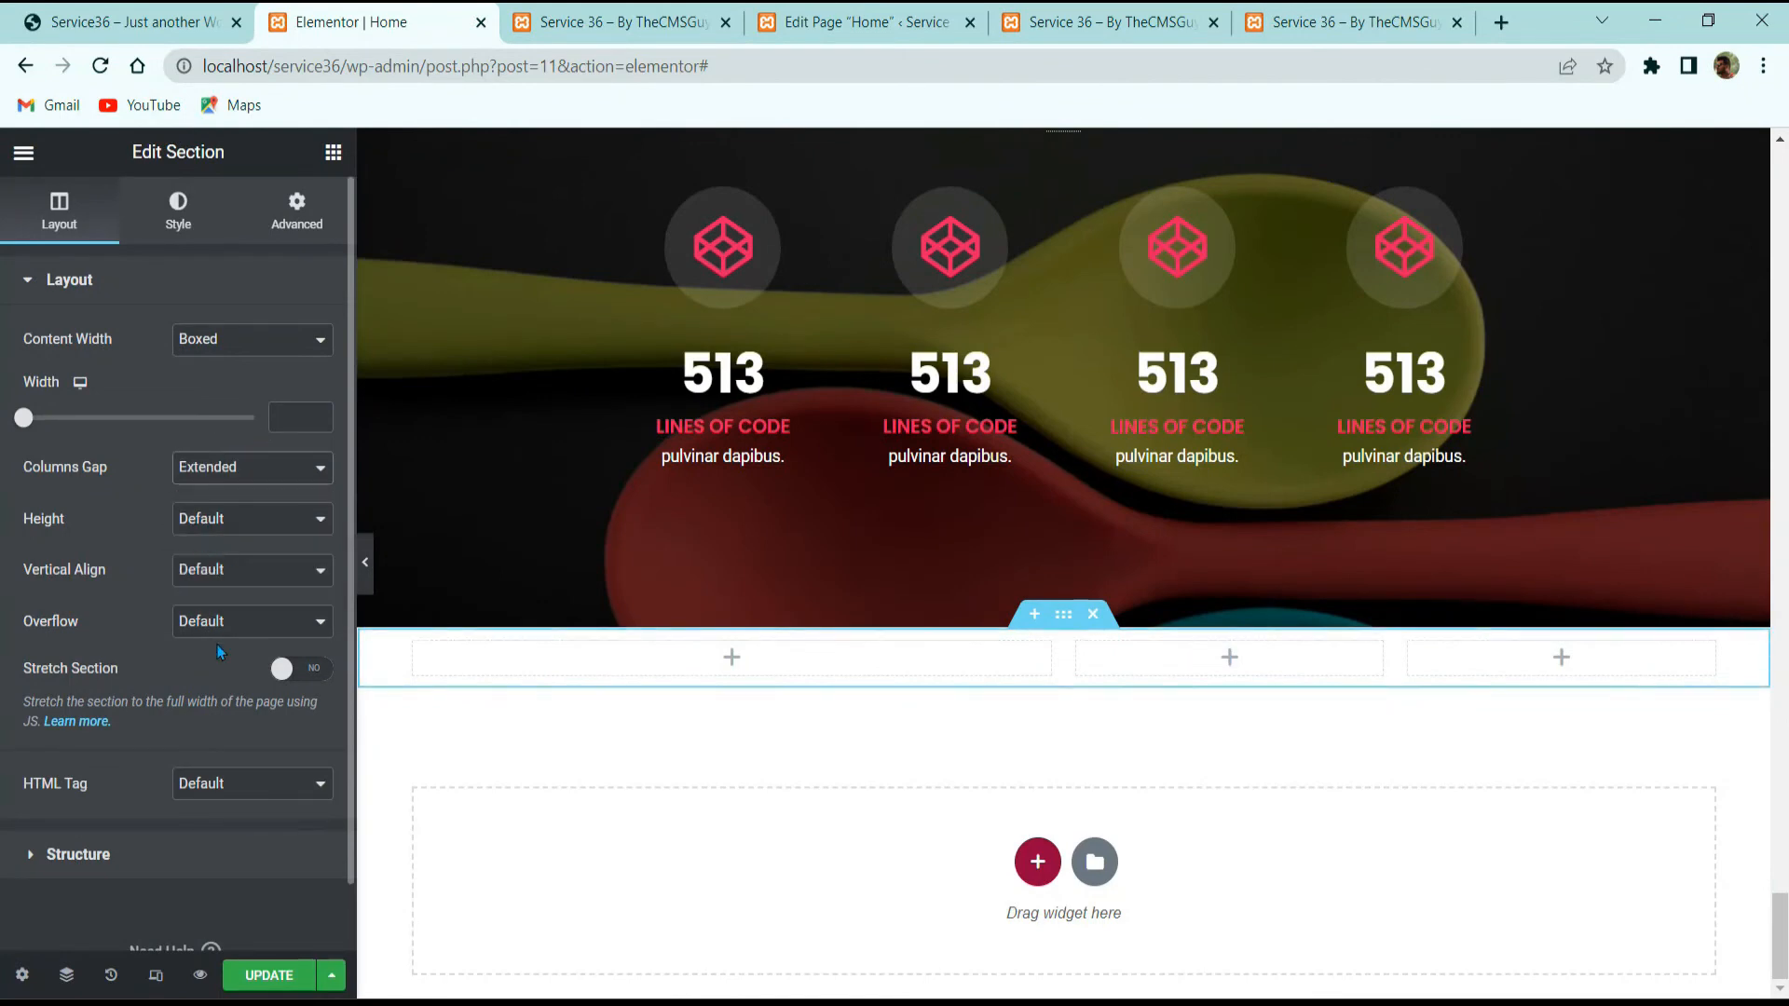
left_click(230, 518)
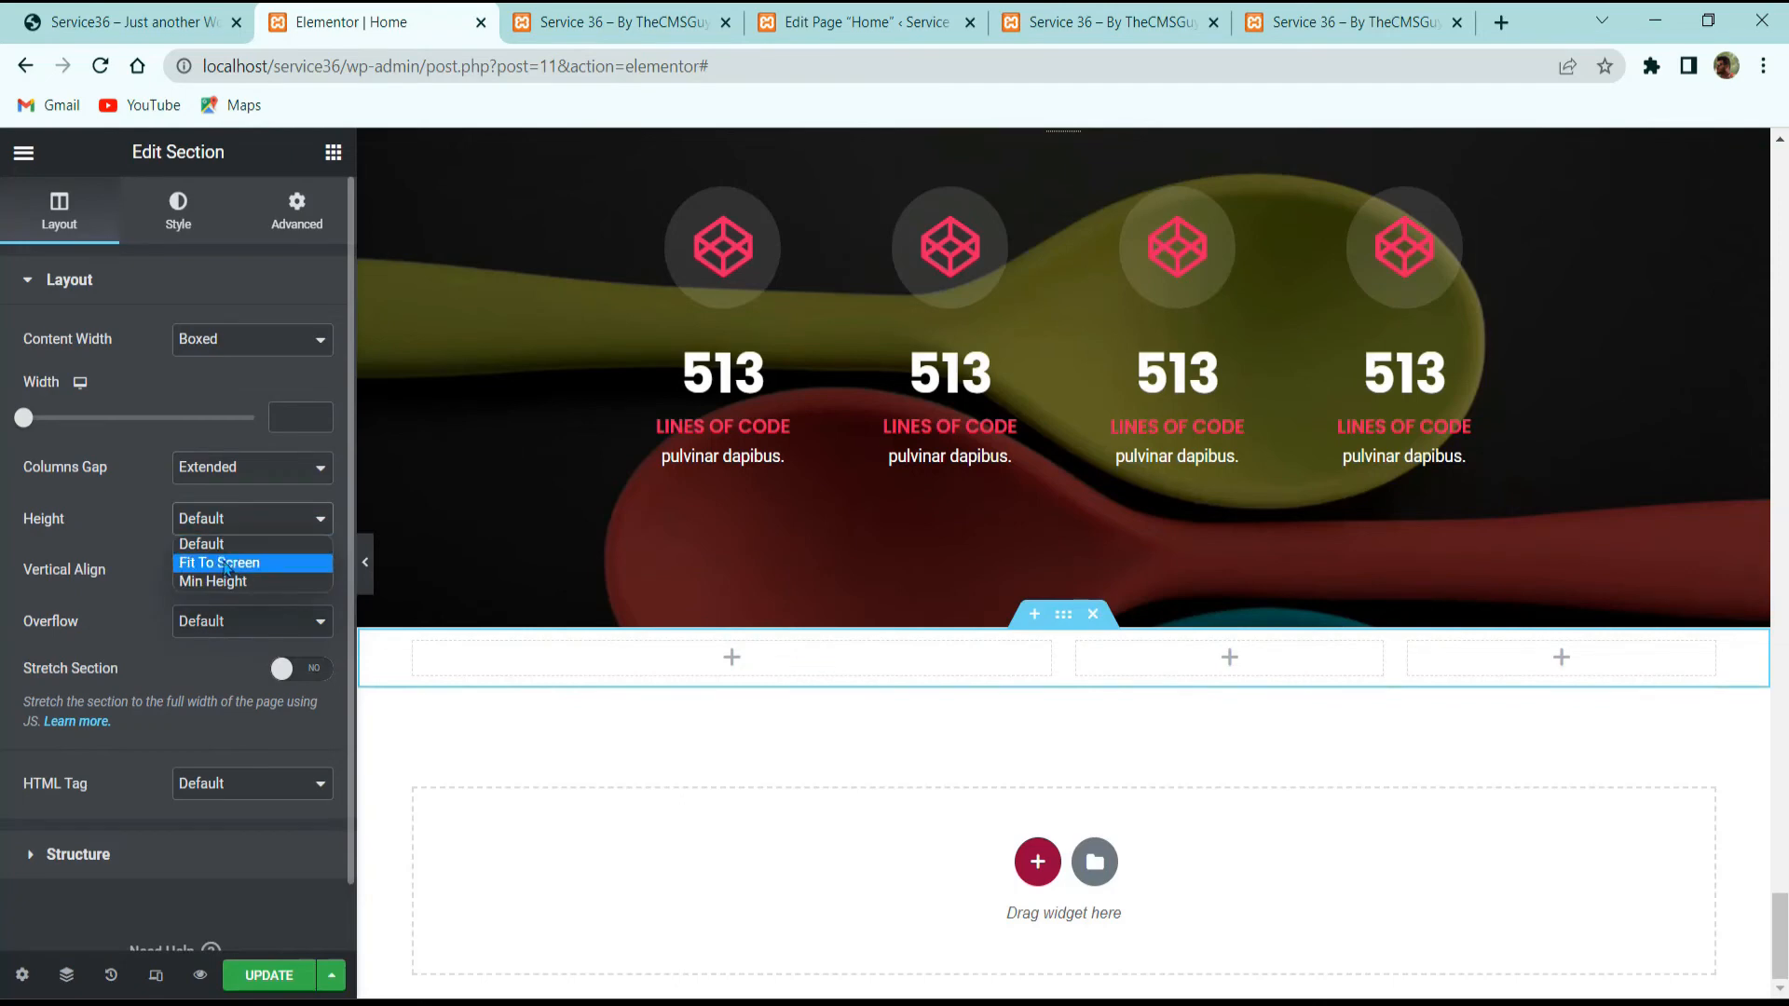
left_click(224, 584)
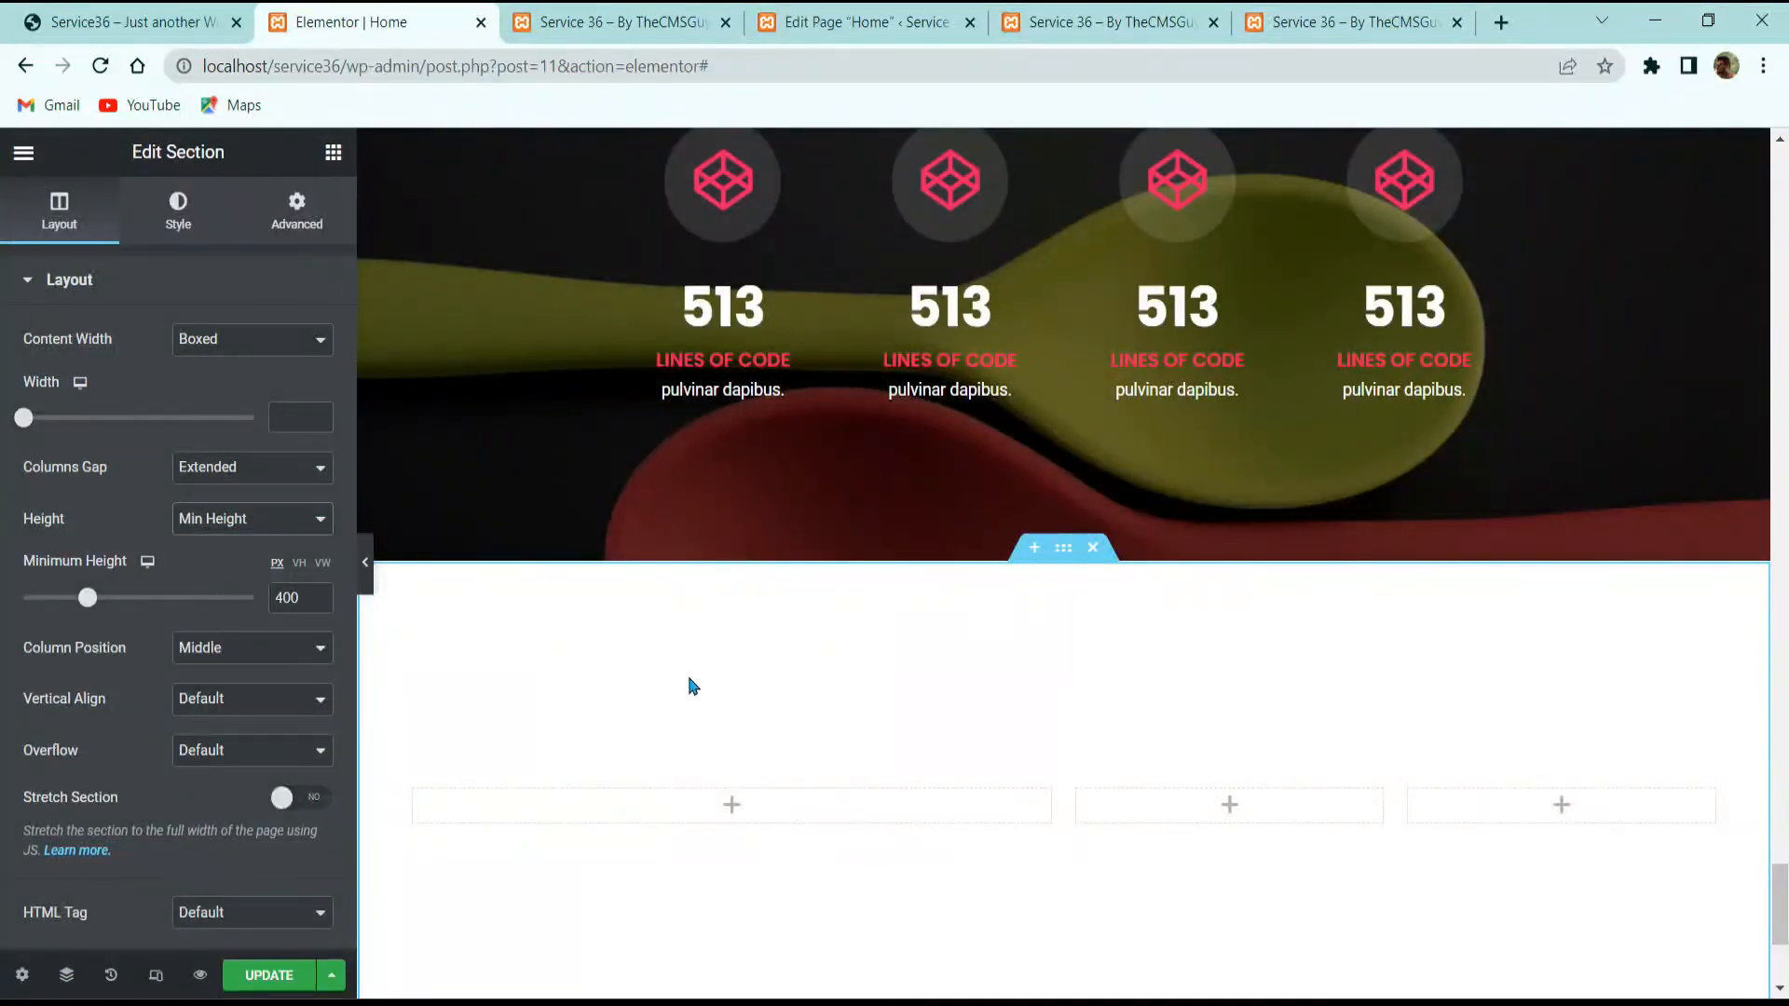
scroll(708, 714, "down", 3)
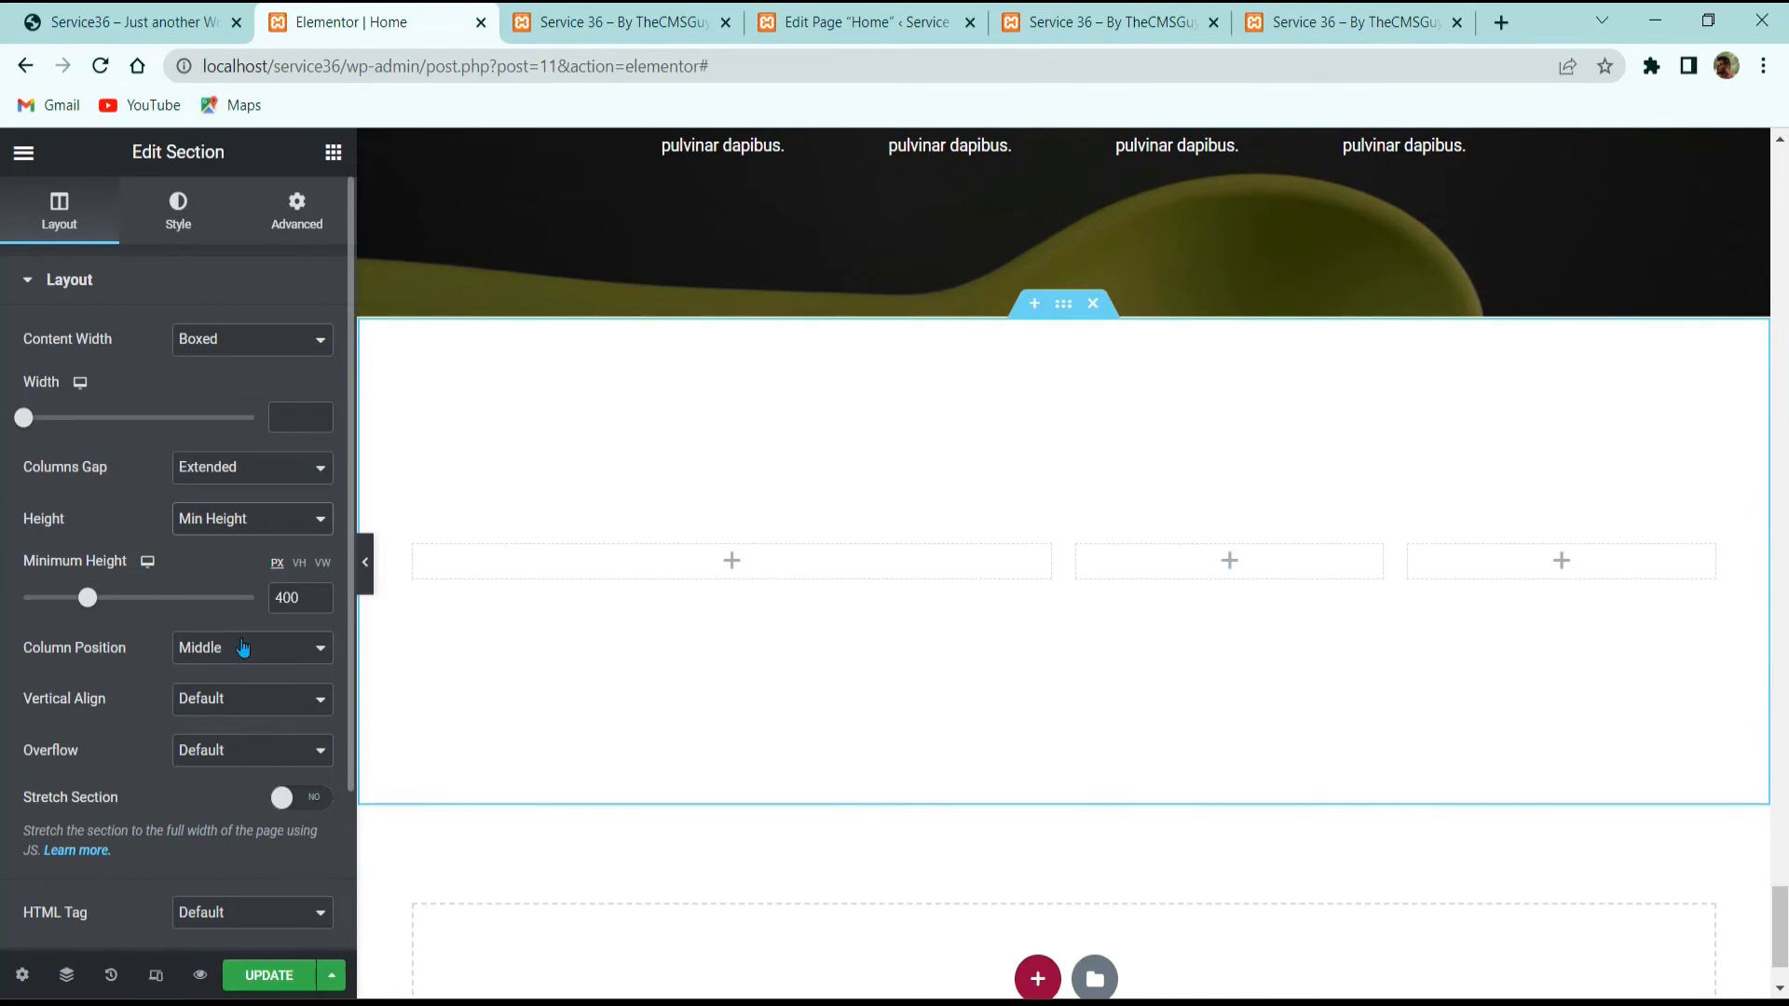
Step: Align the section's columns to Middle and give it 60 px top padding
left_click(199, 698)
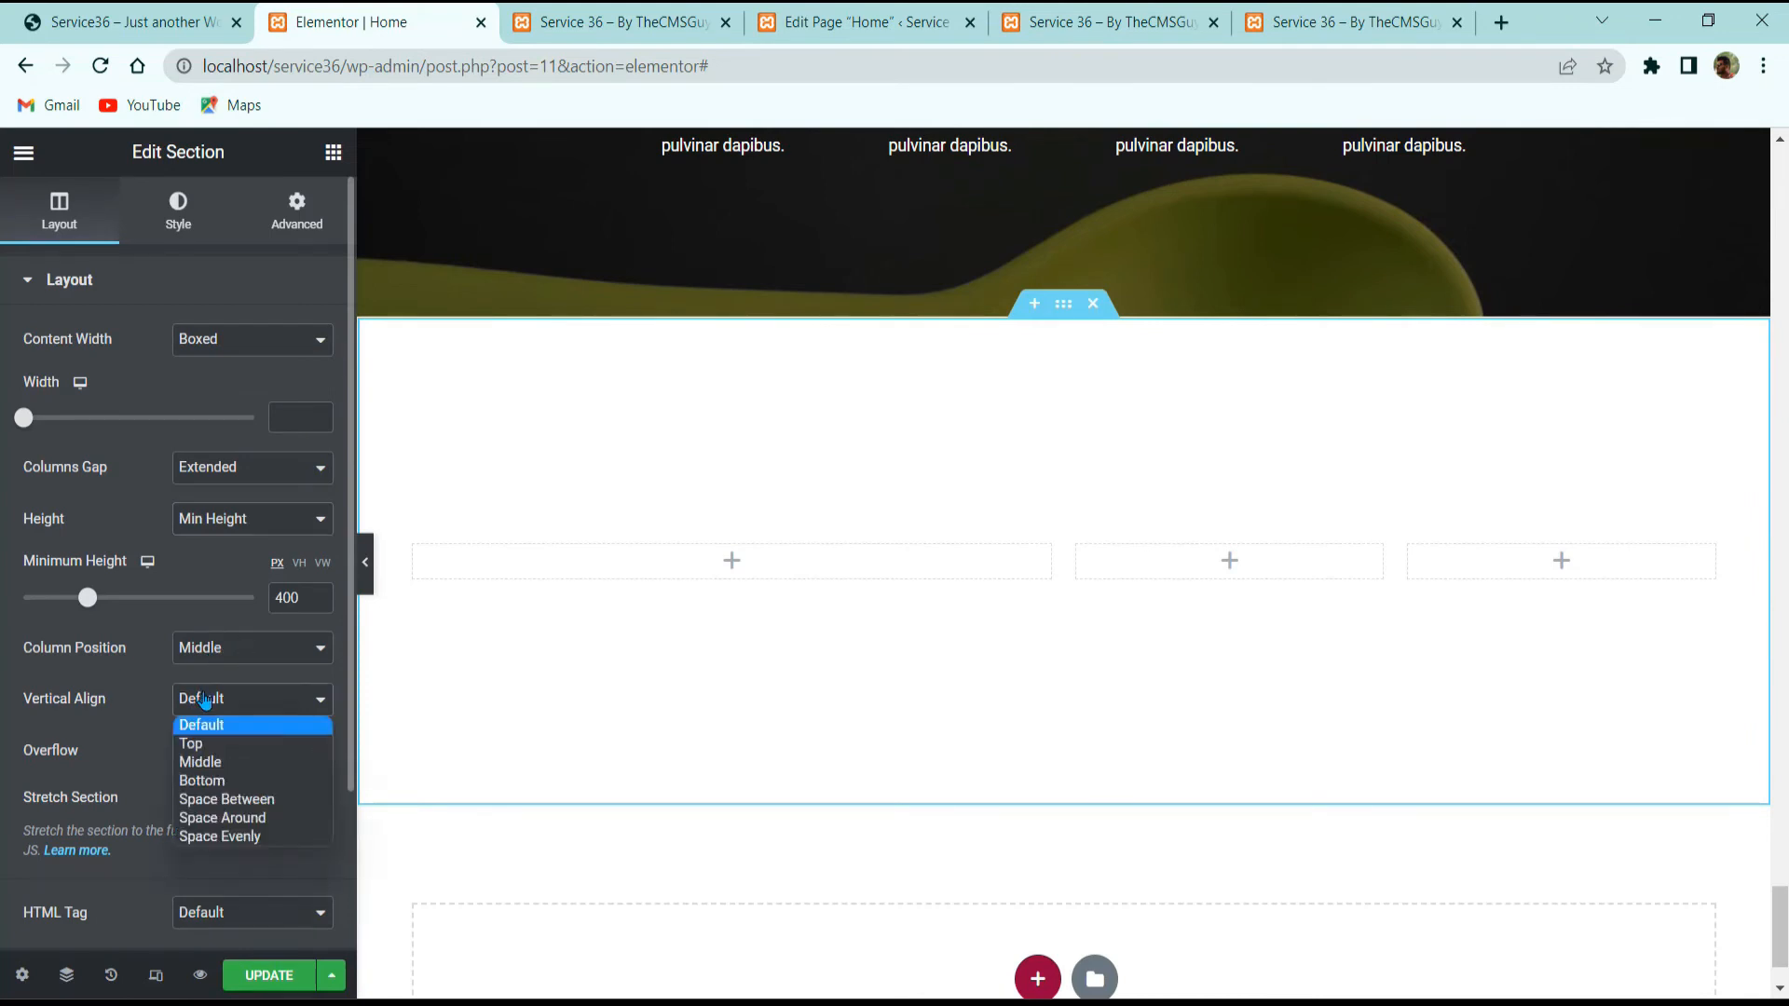
left_click(212, 762)
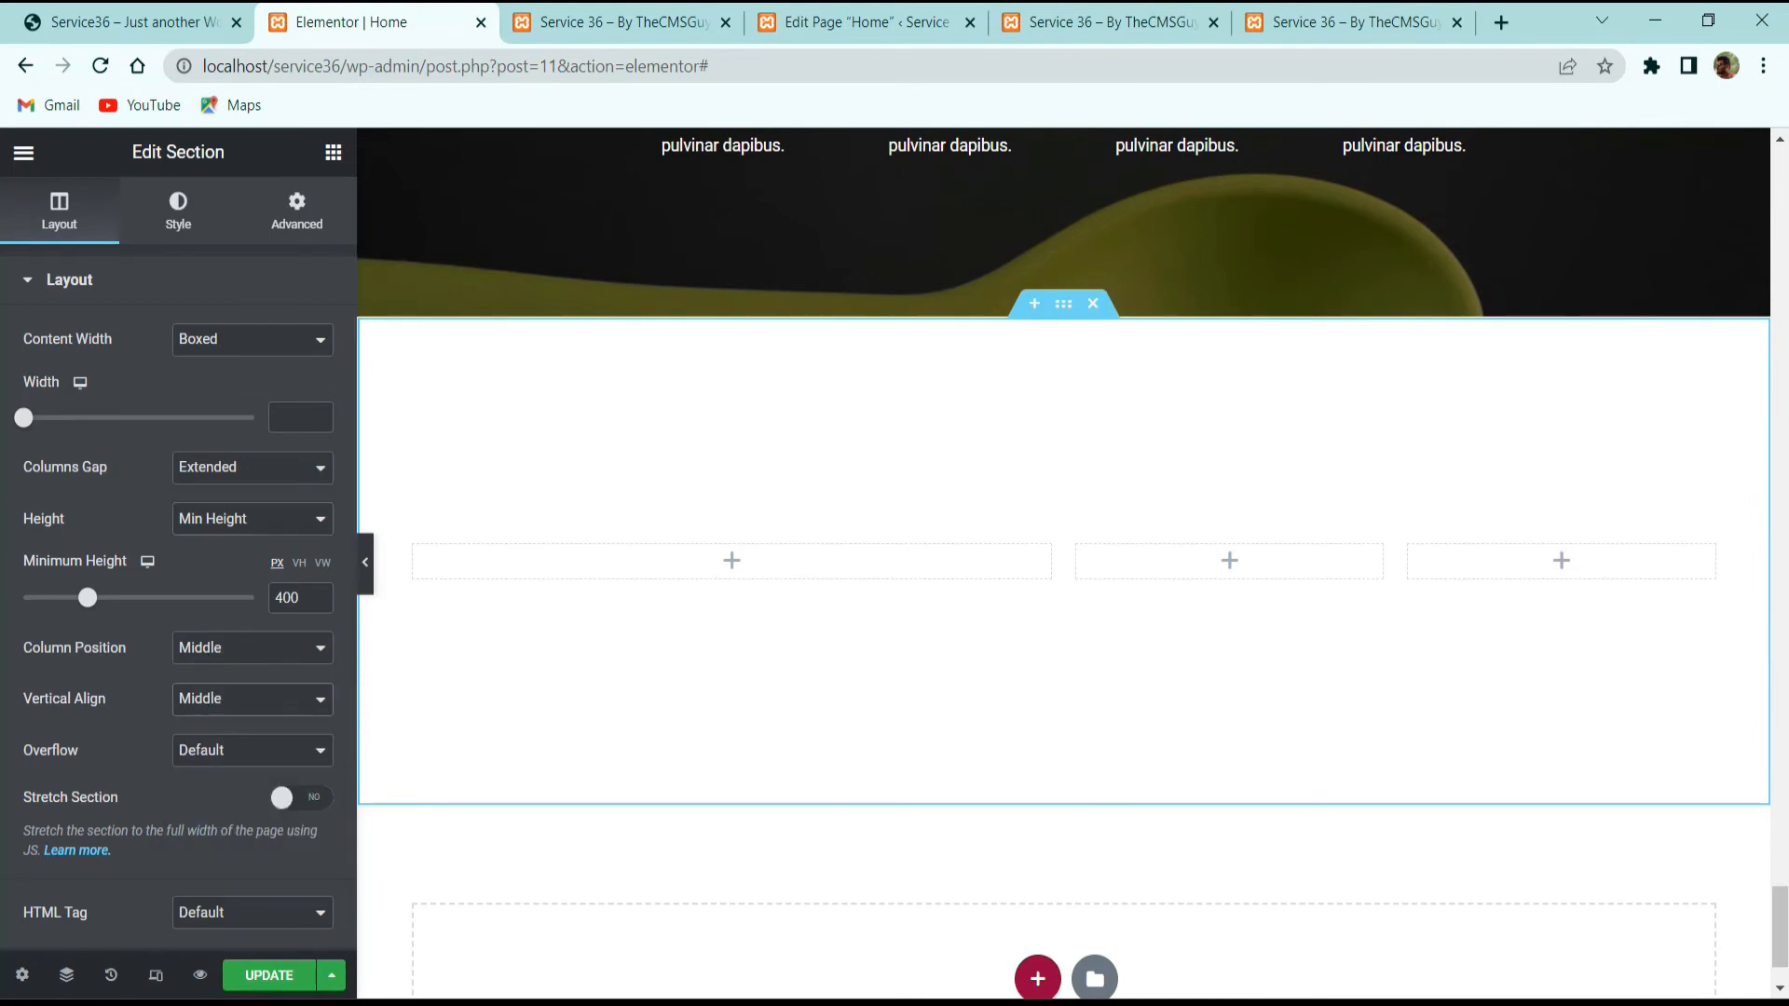
left_click(296, 212)
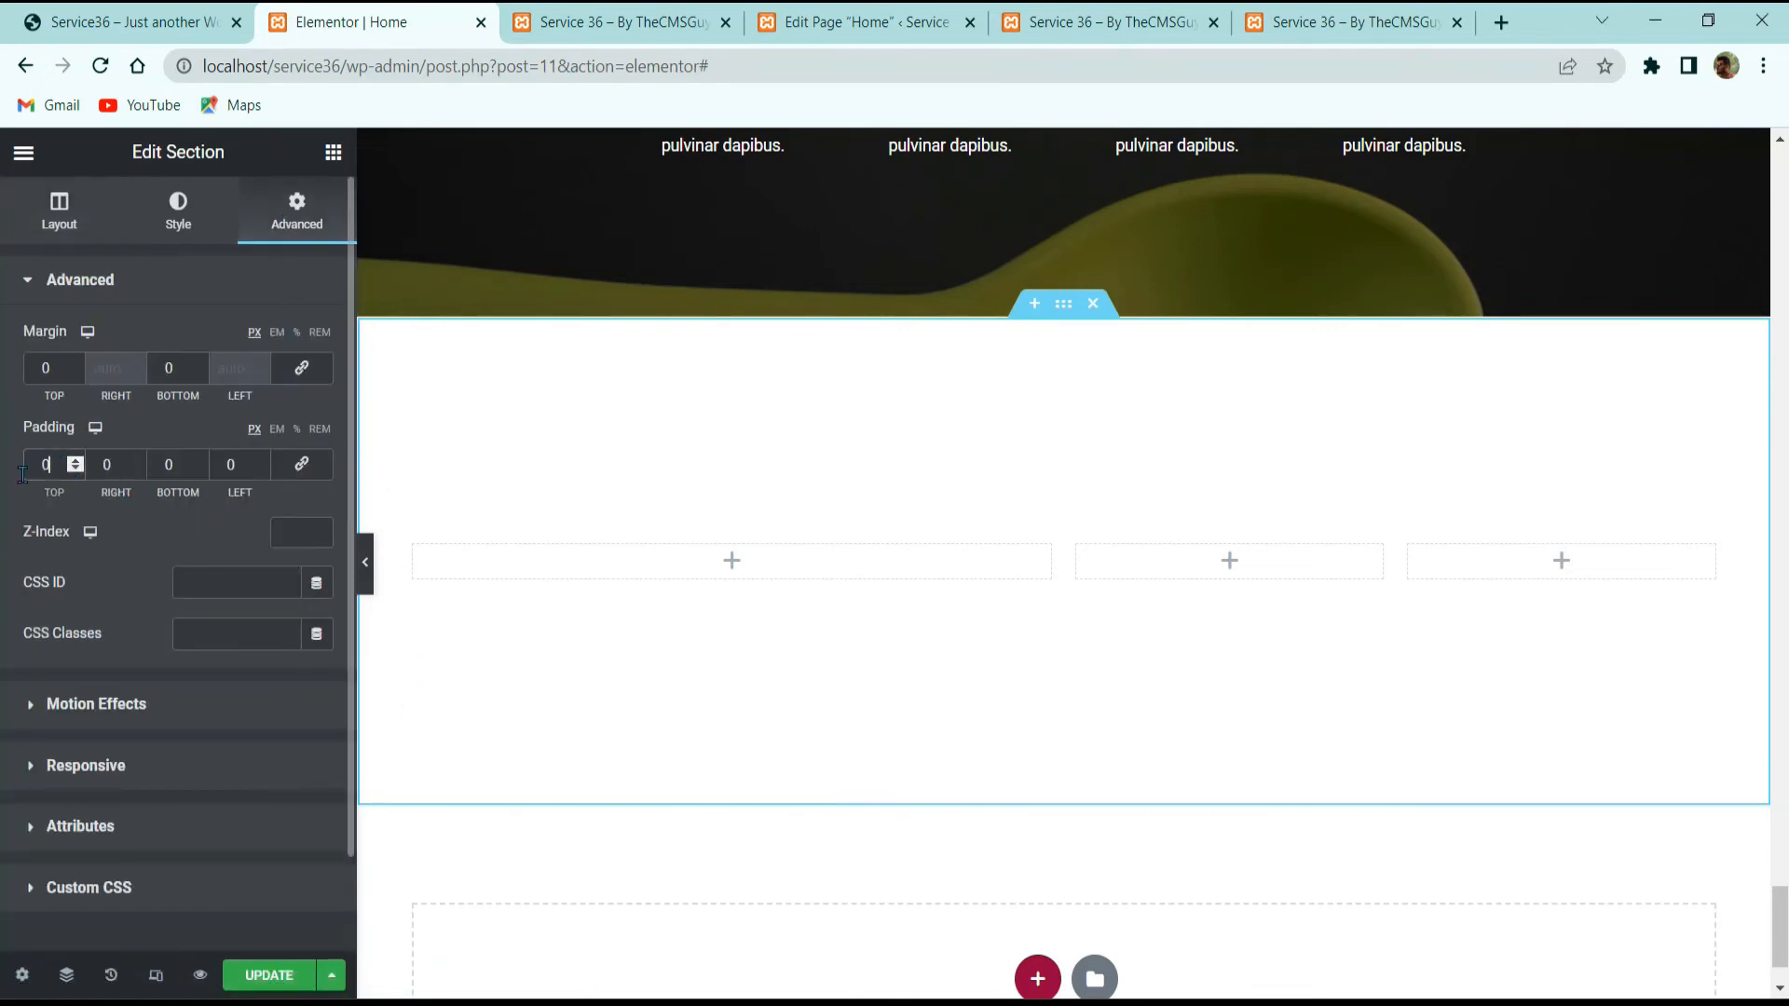
type("6")
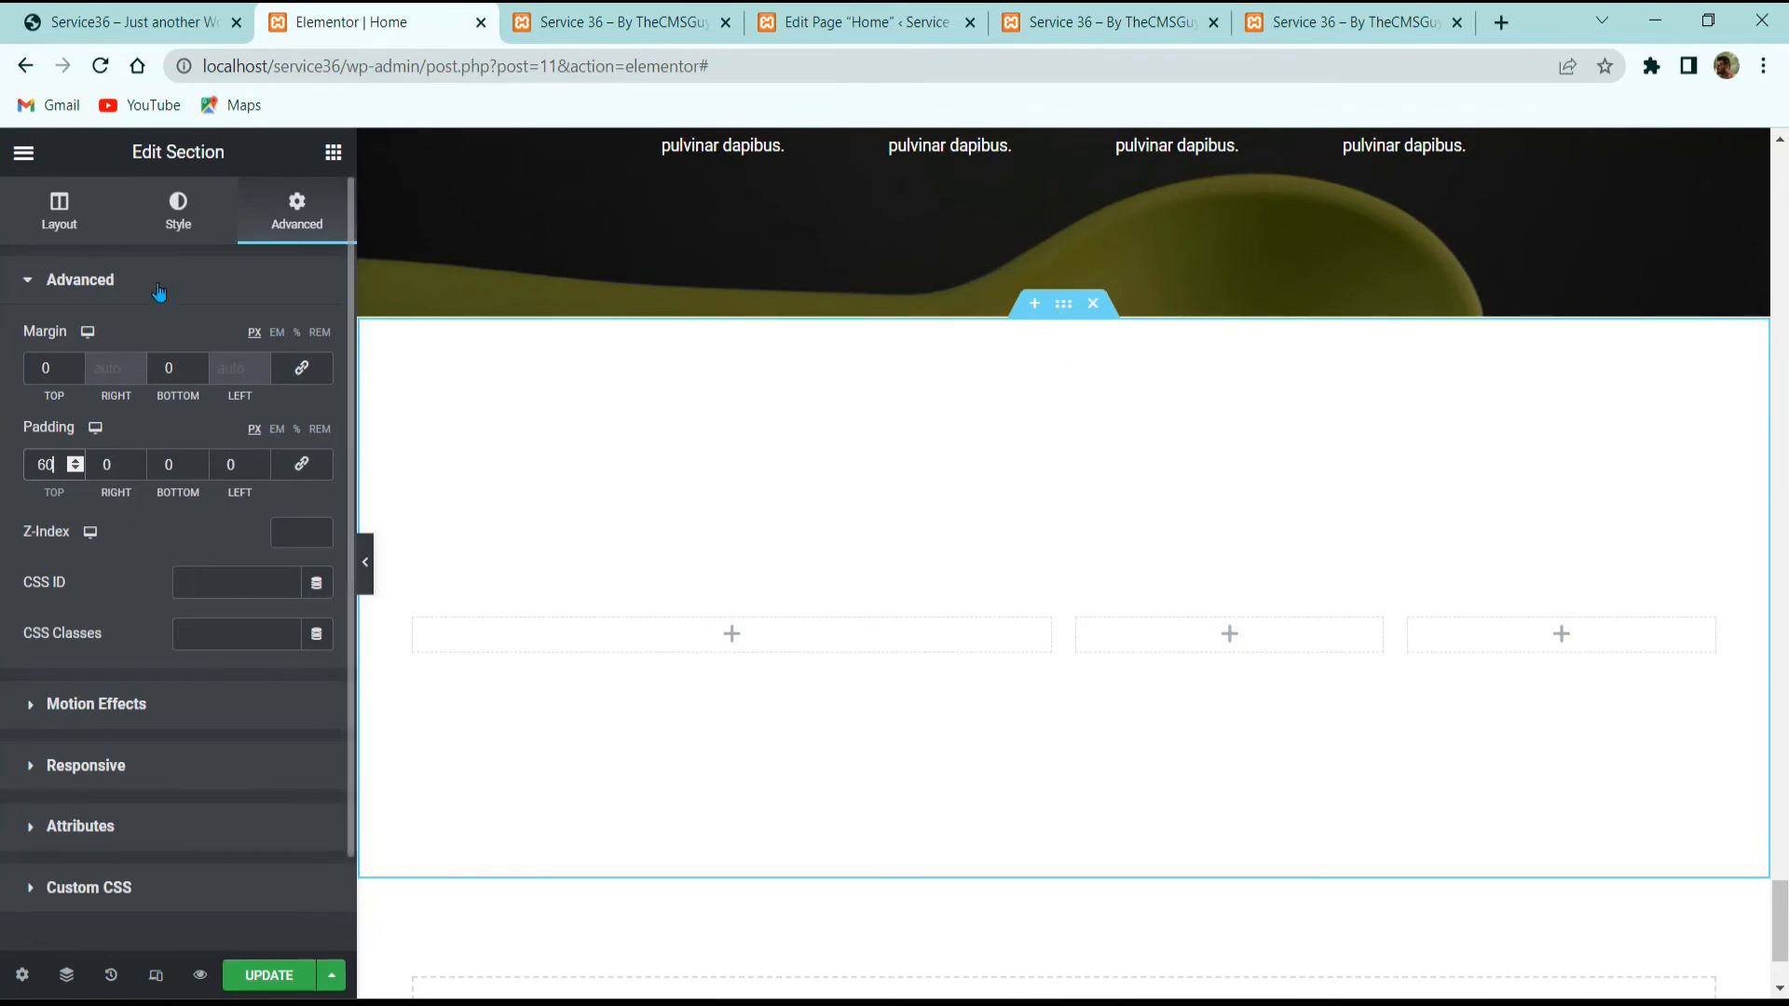
left_click(168, 228)
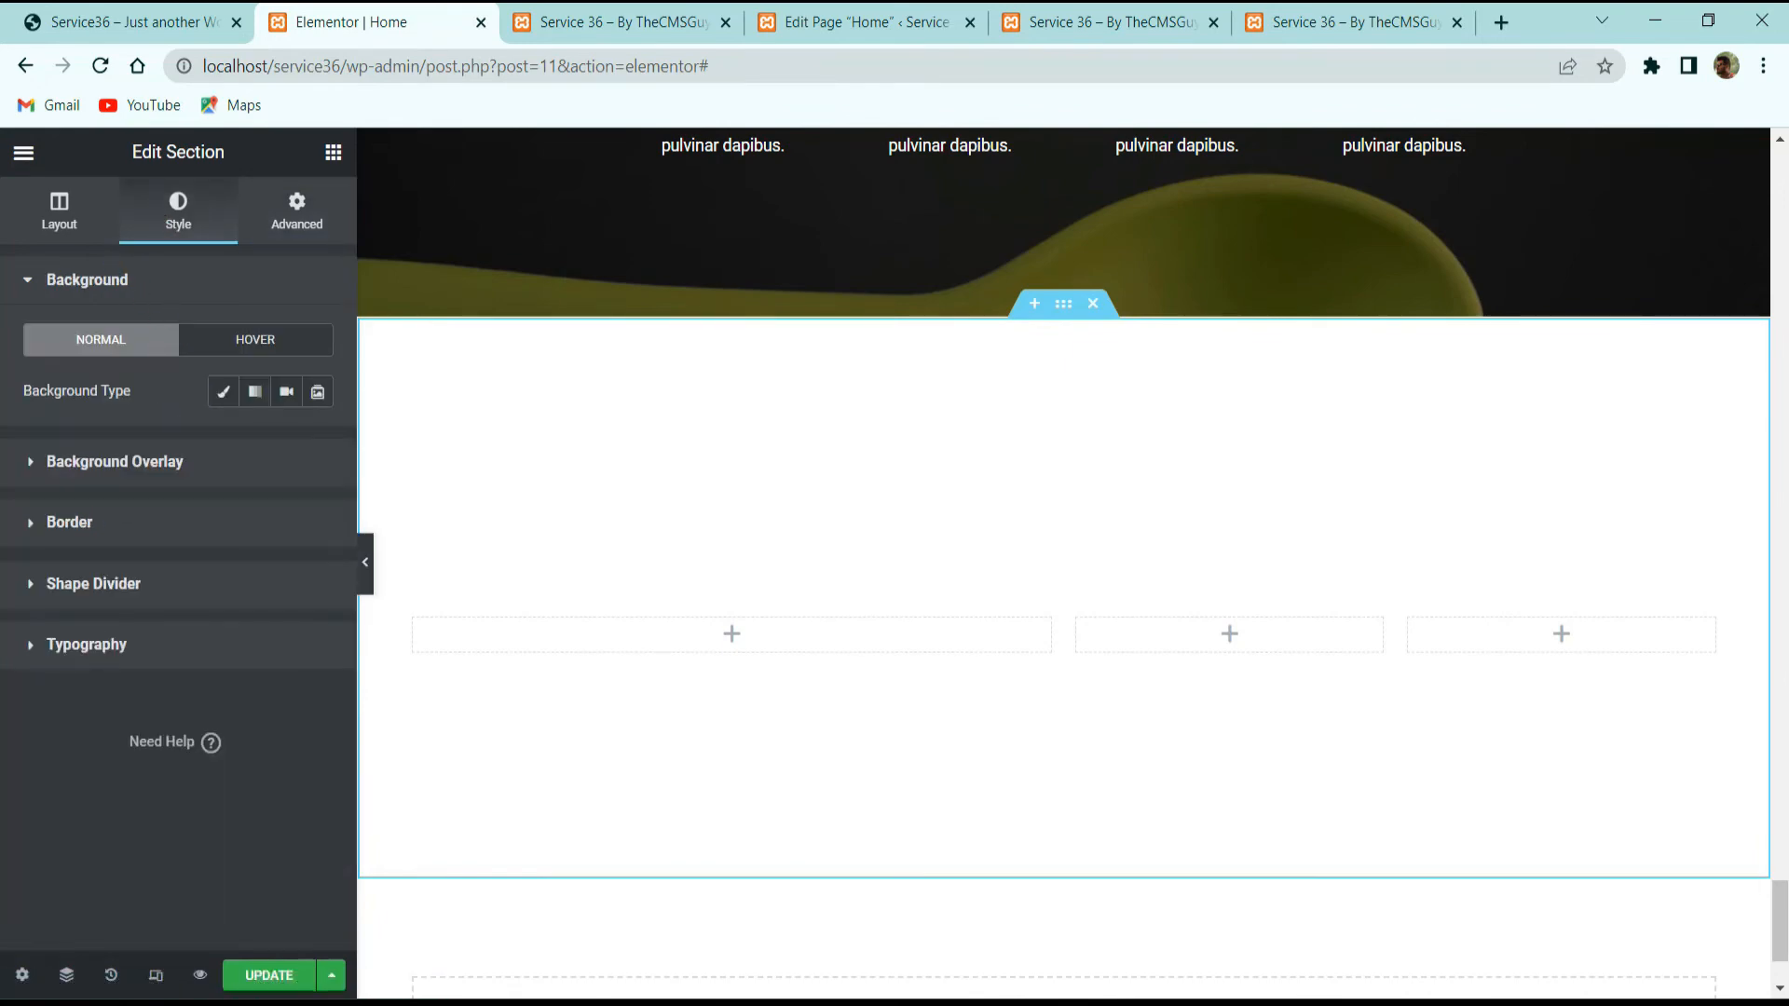
Step: Place a London Eye Google Maps widget in the wide left column at zoom 12
left_click(131, 22)
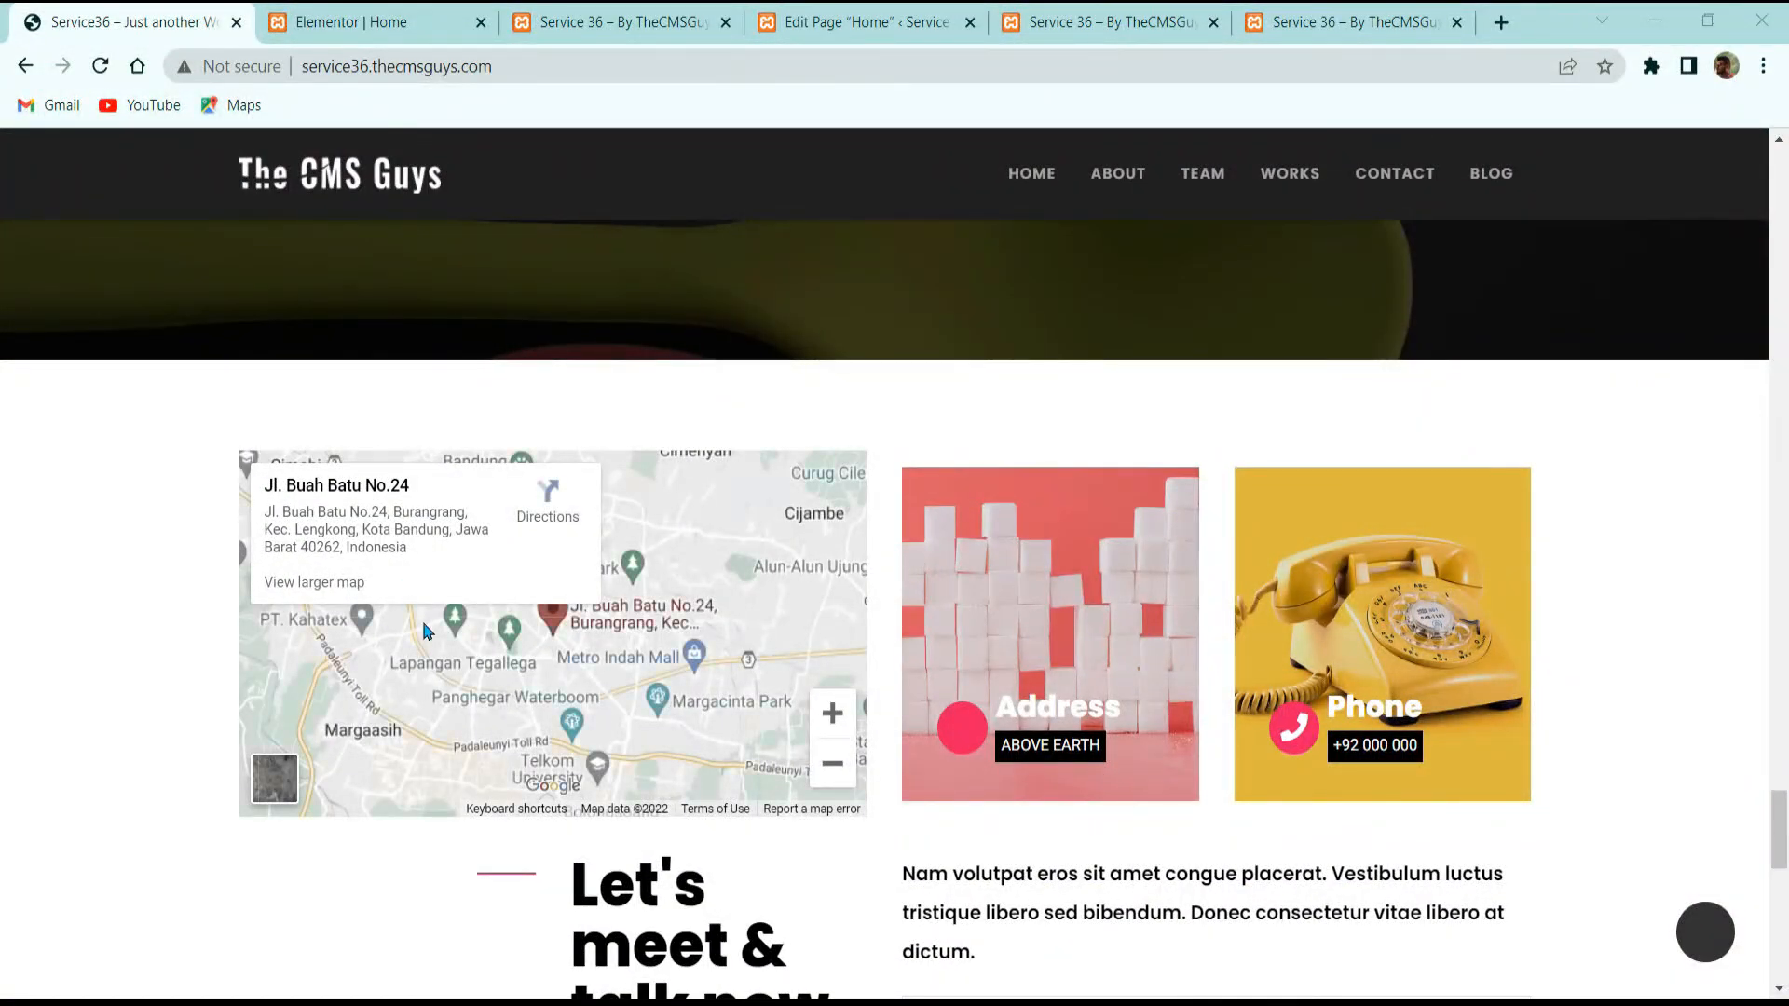
left_click(428, 26)
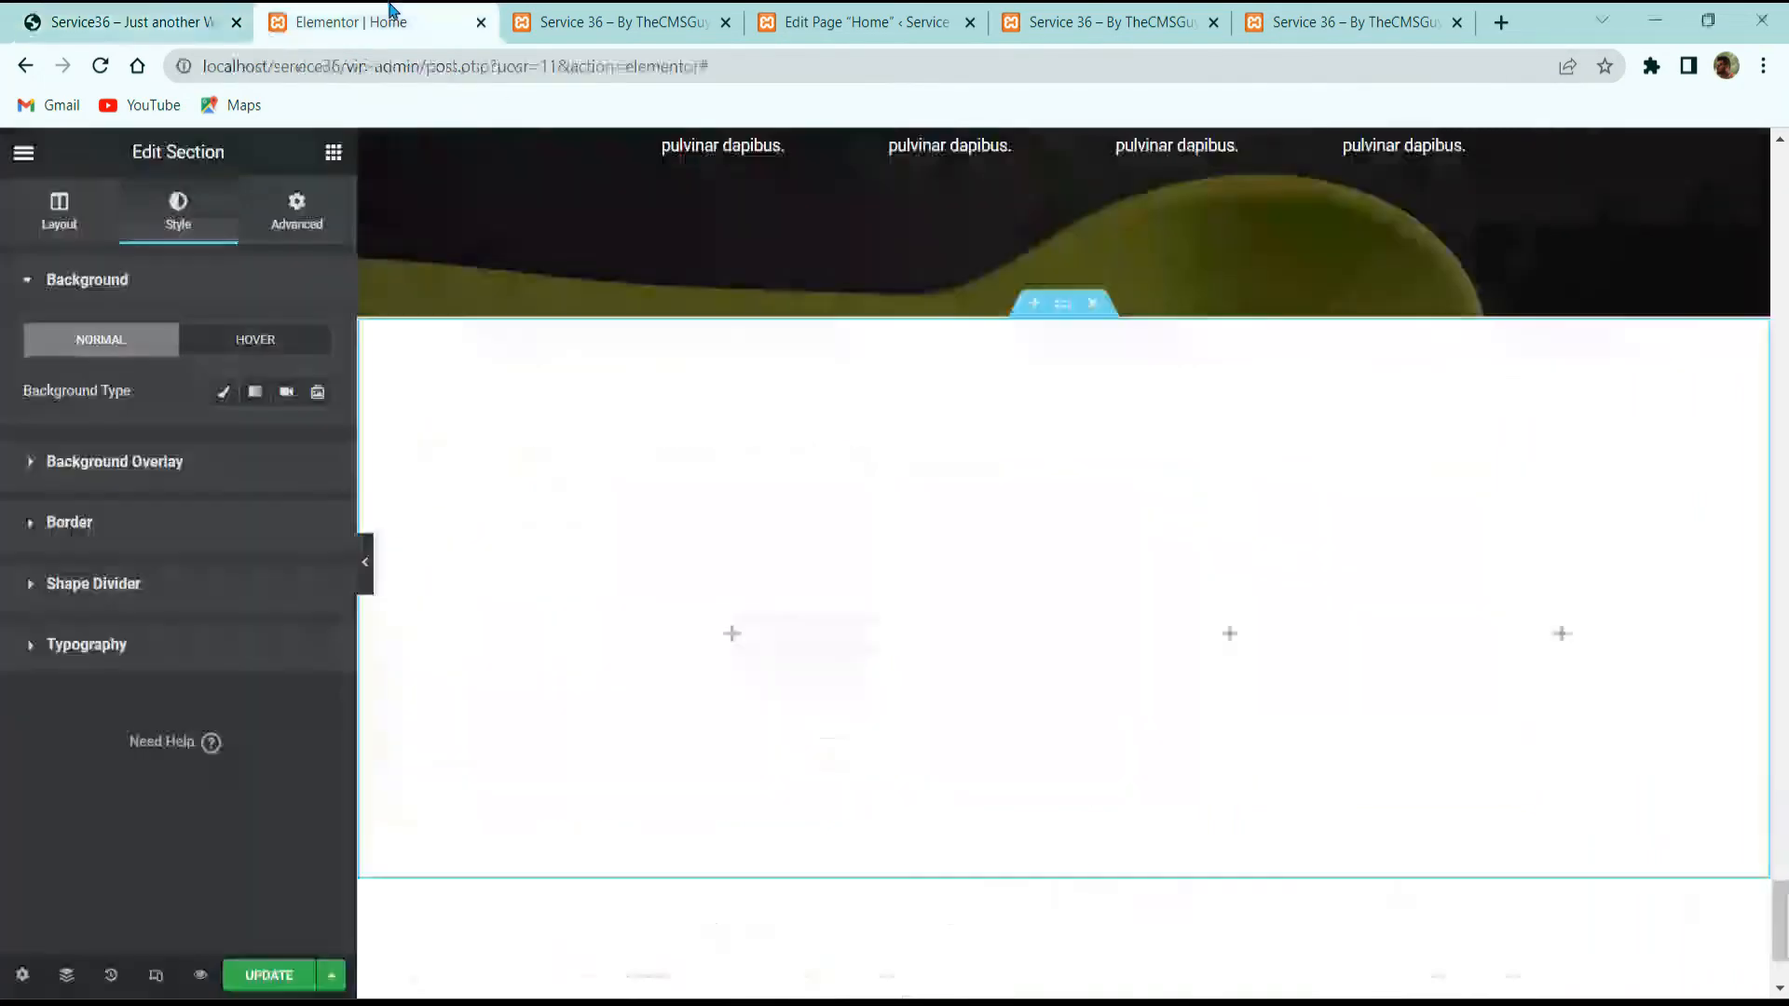
left_click(332, 151)
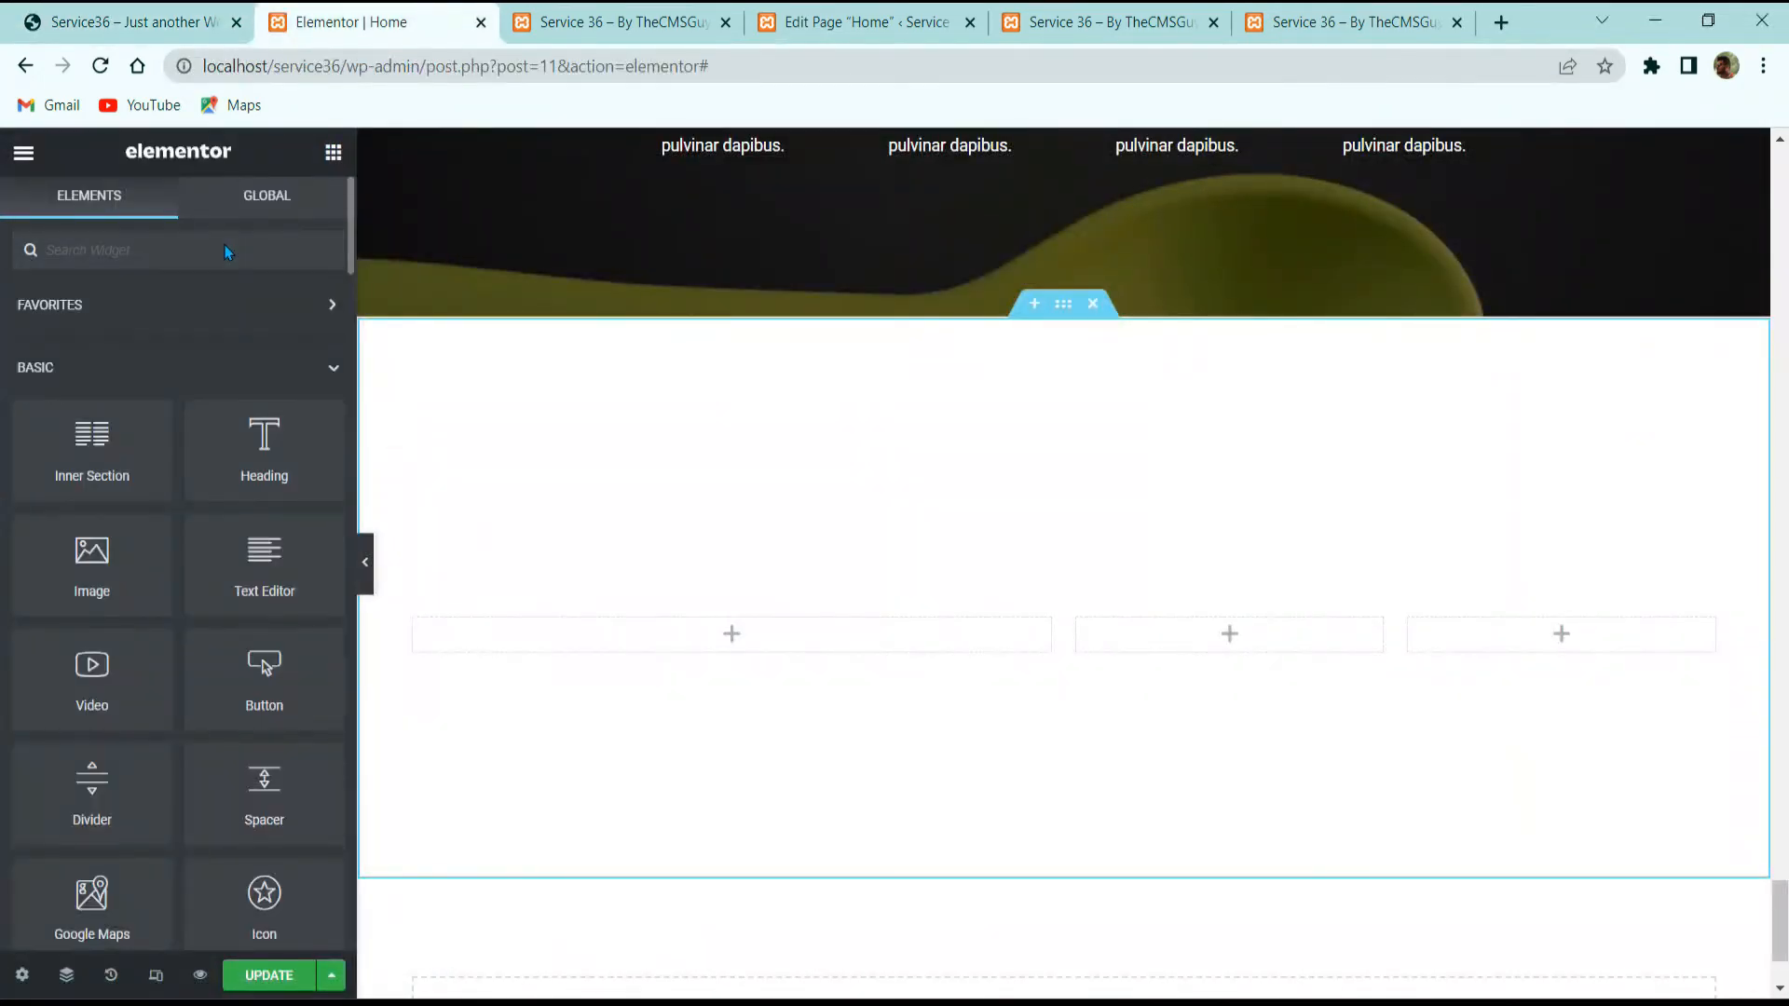
type("MAPS")
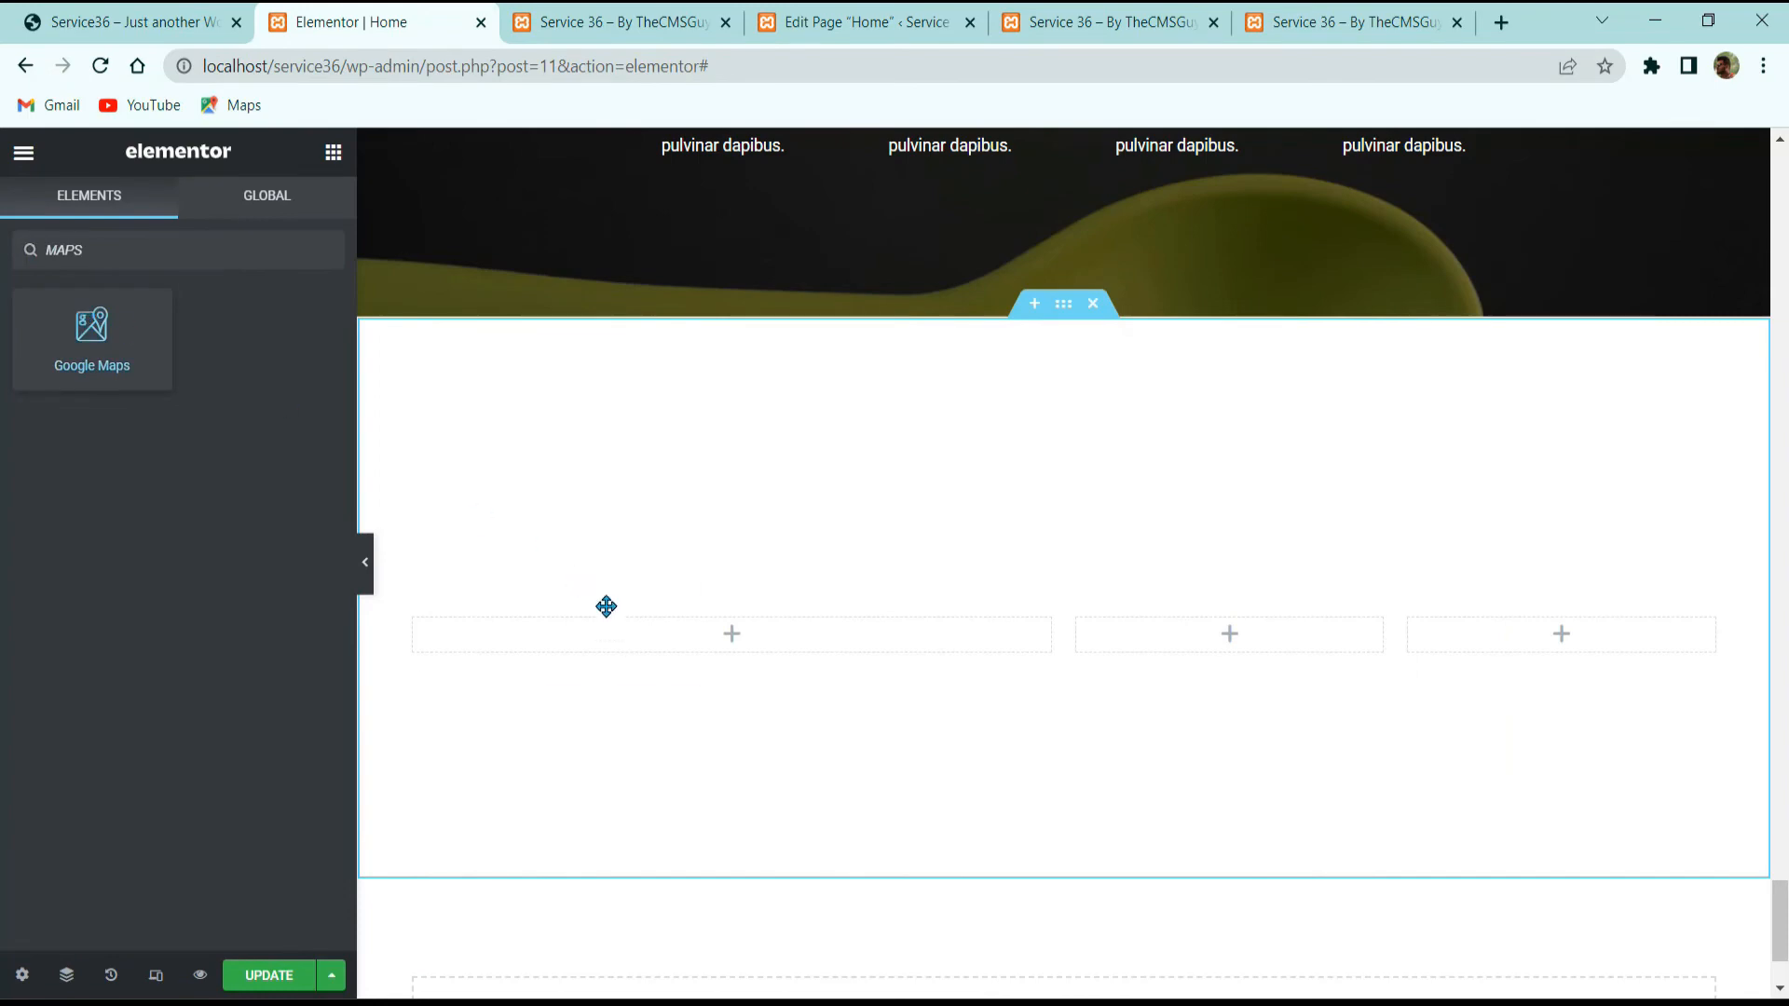
left_click_drag(607, 606, 680, 637)
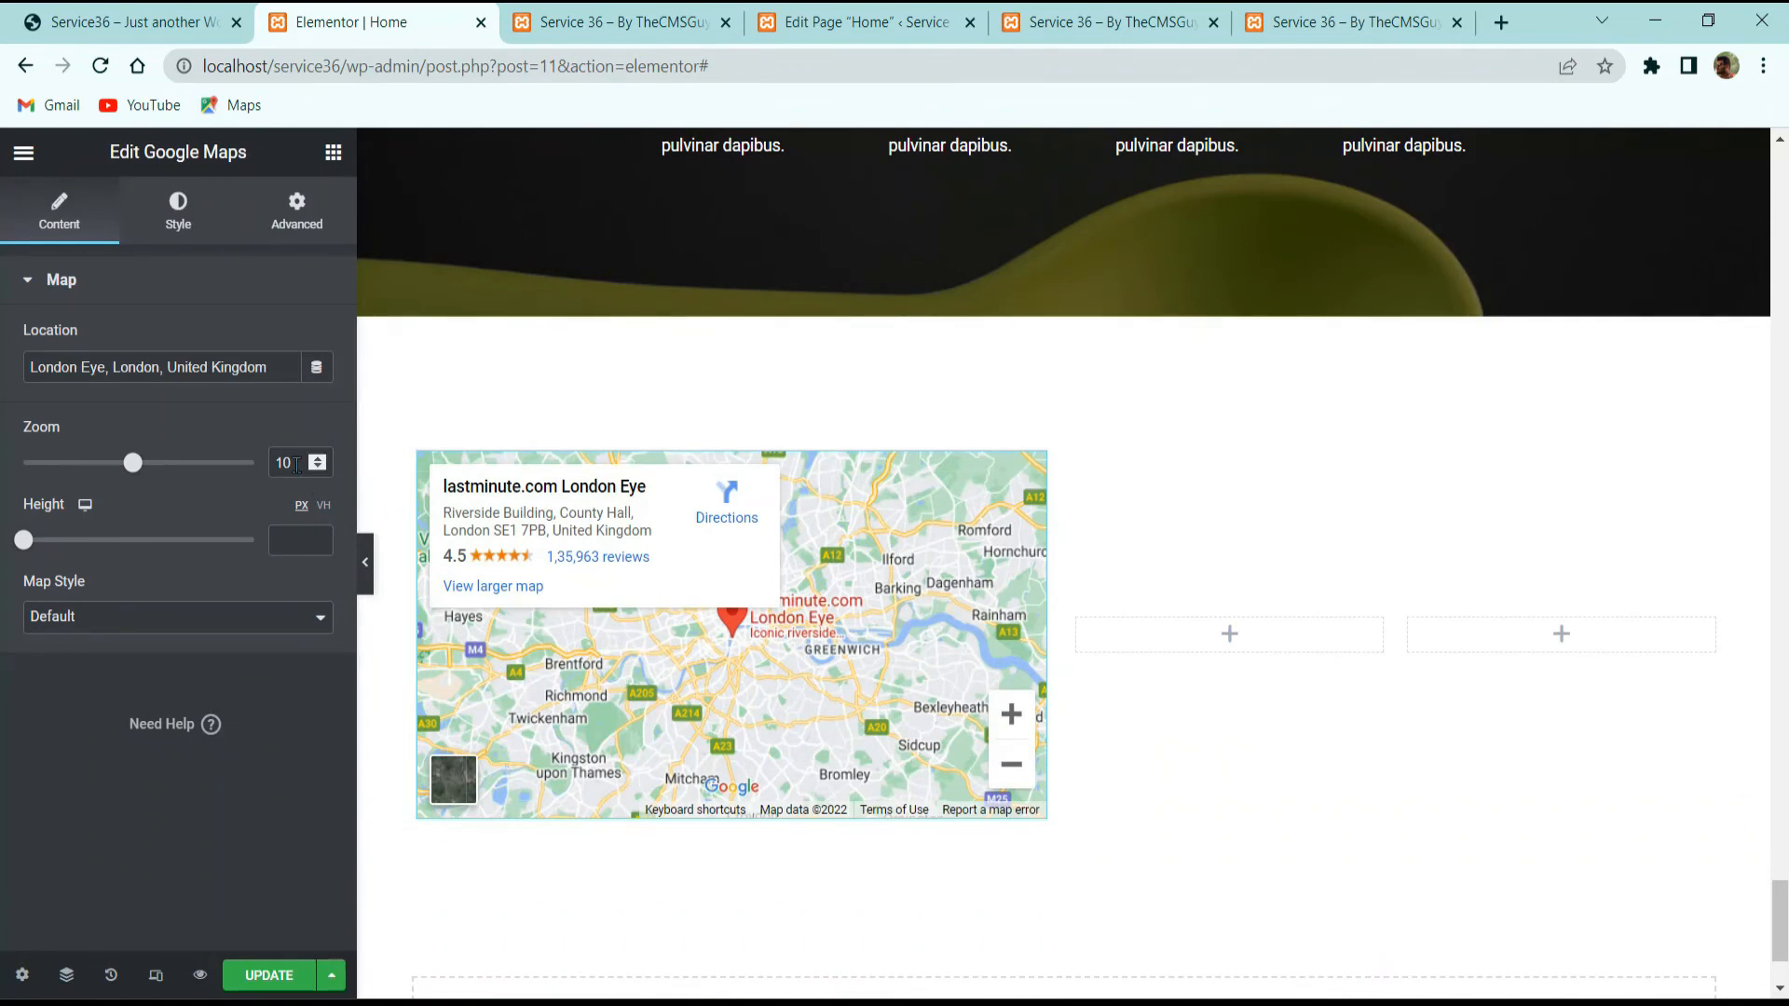
left_click_drag(296, 464, 164, 430)
type("12")
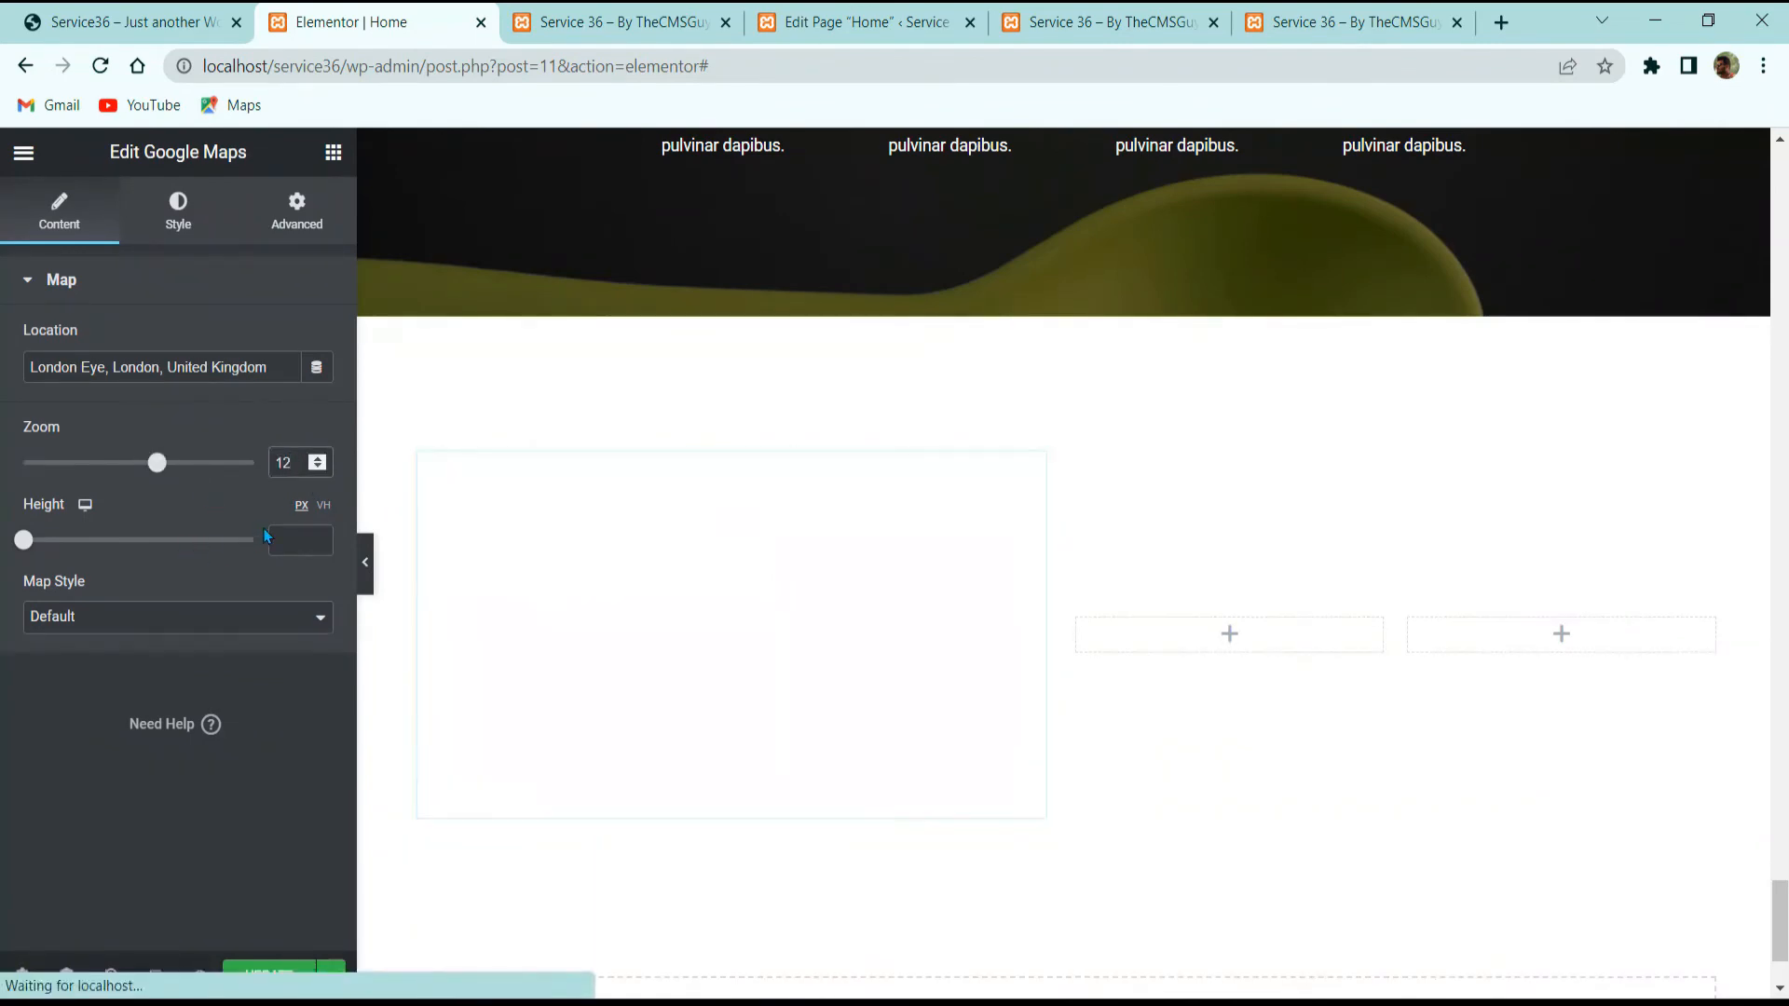
left_click(282, 531)
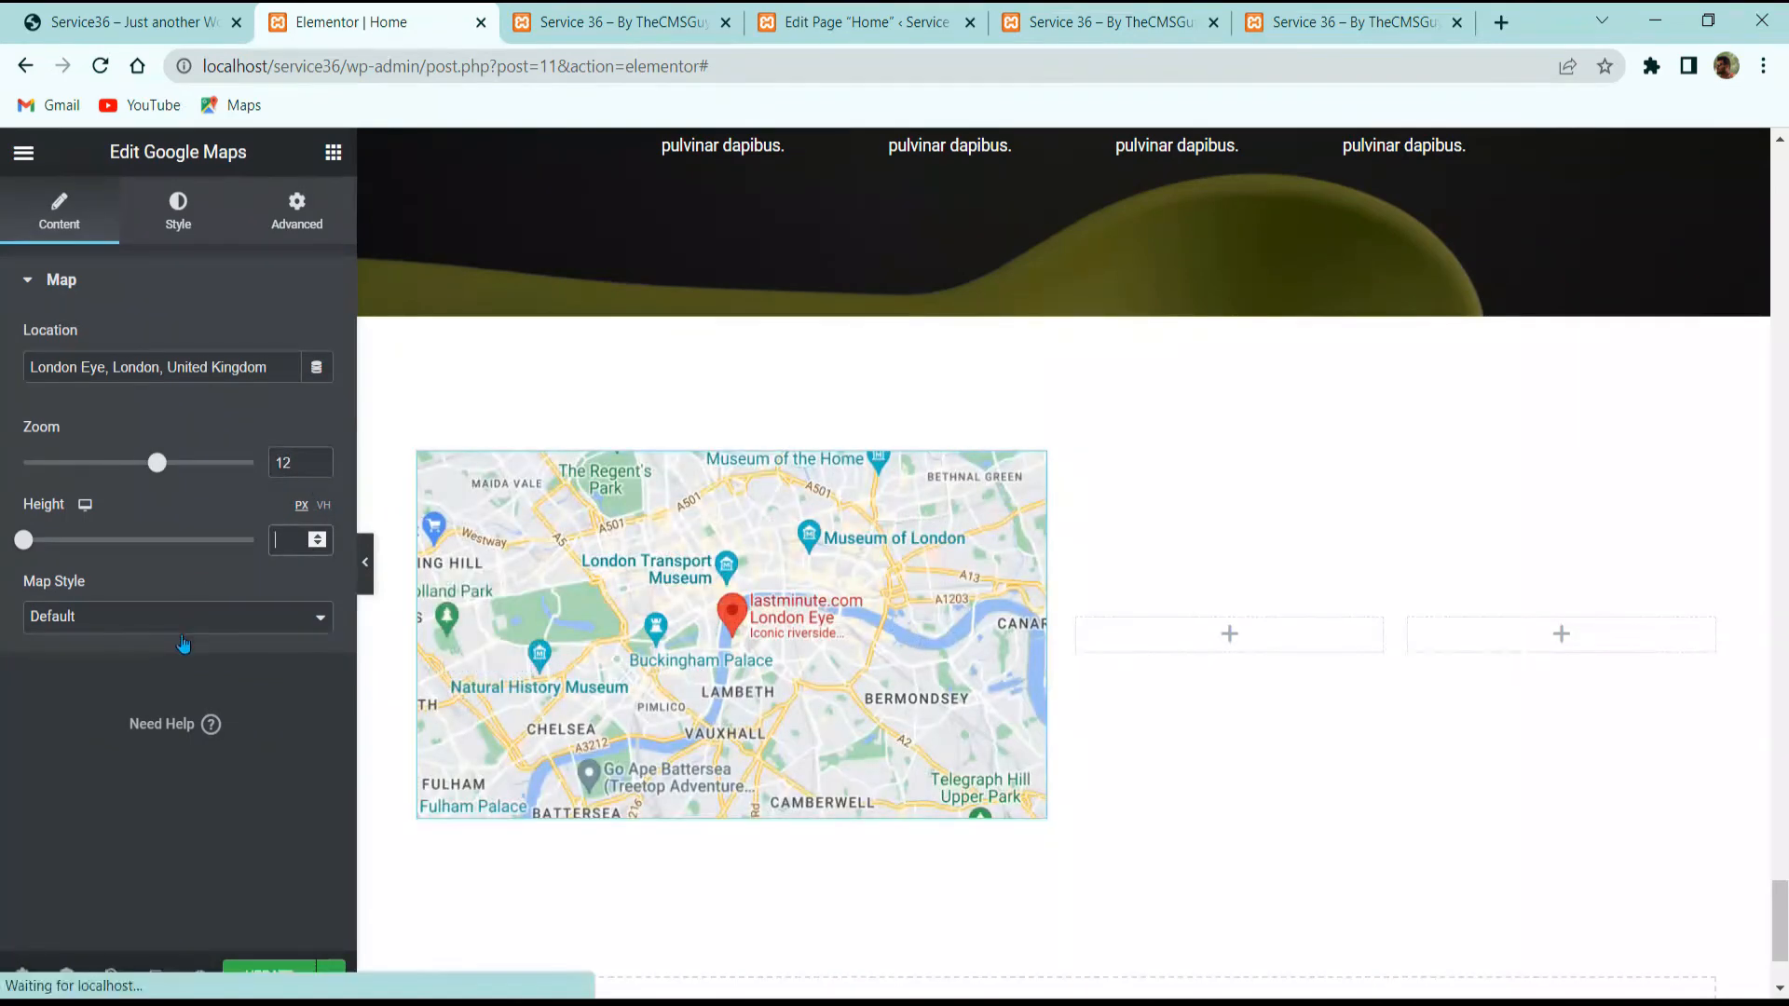
left_click(178, 212)
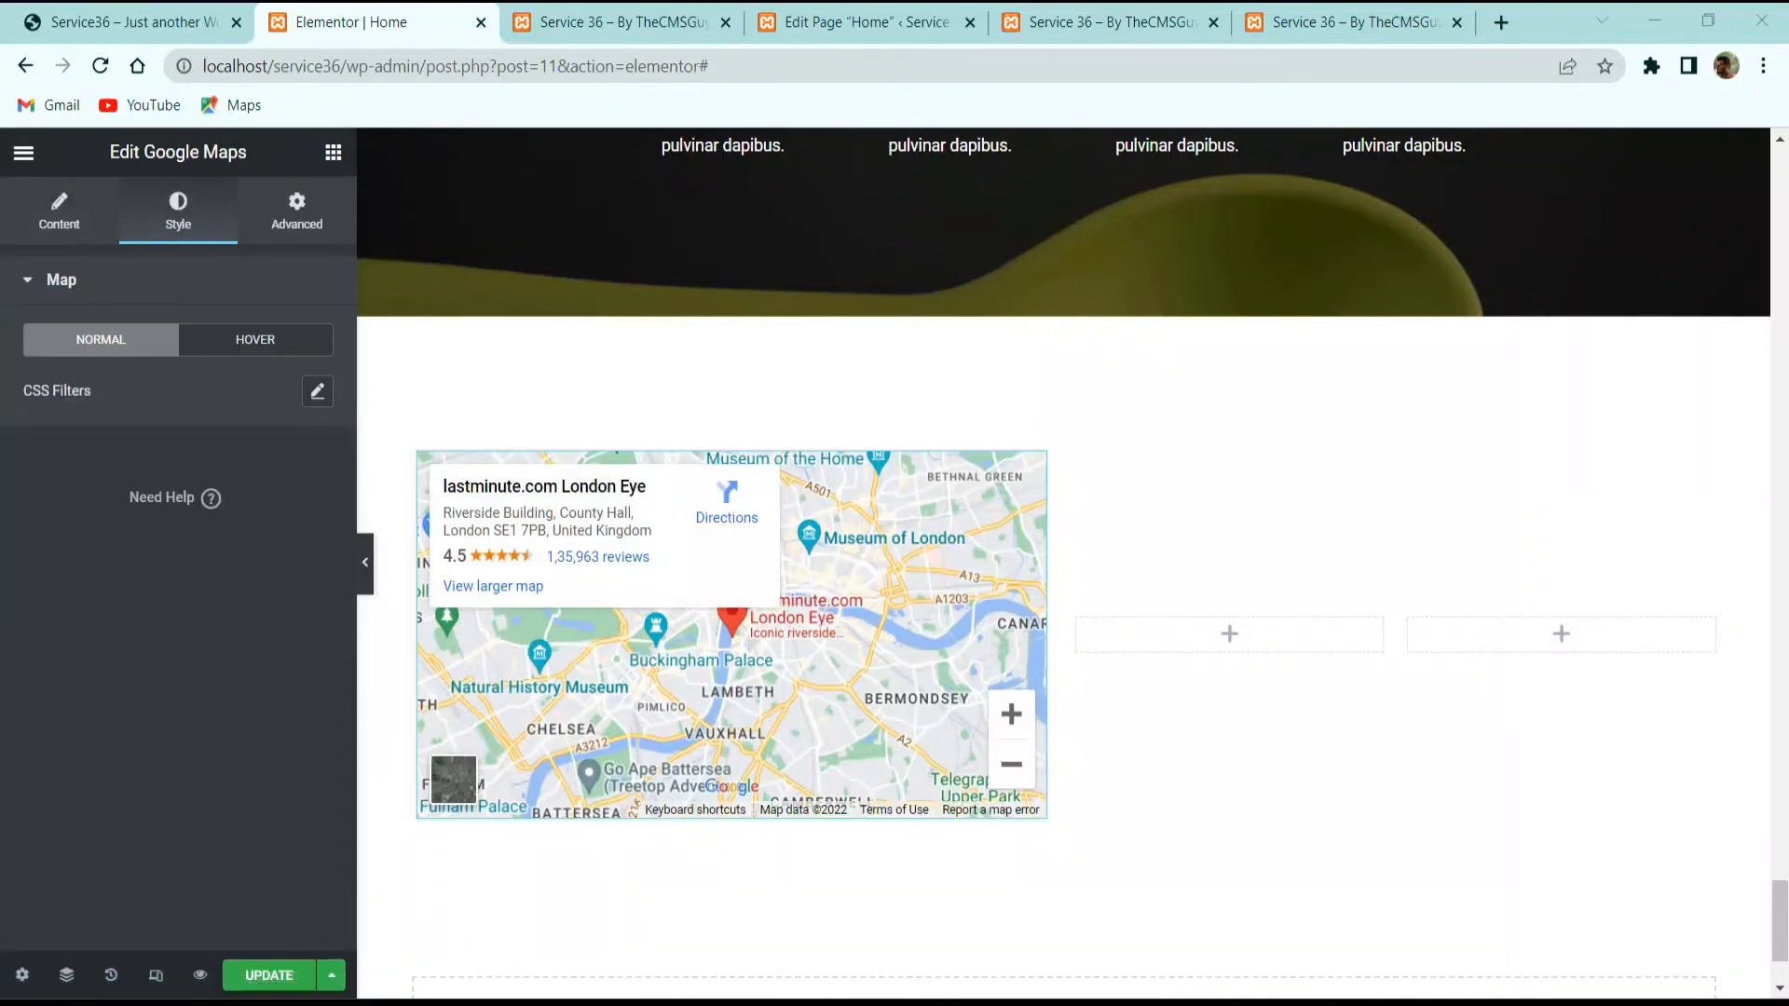
left_click(131, 20)
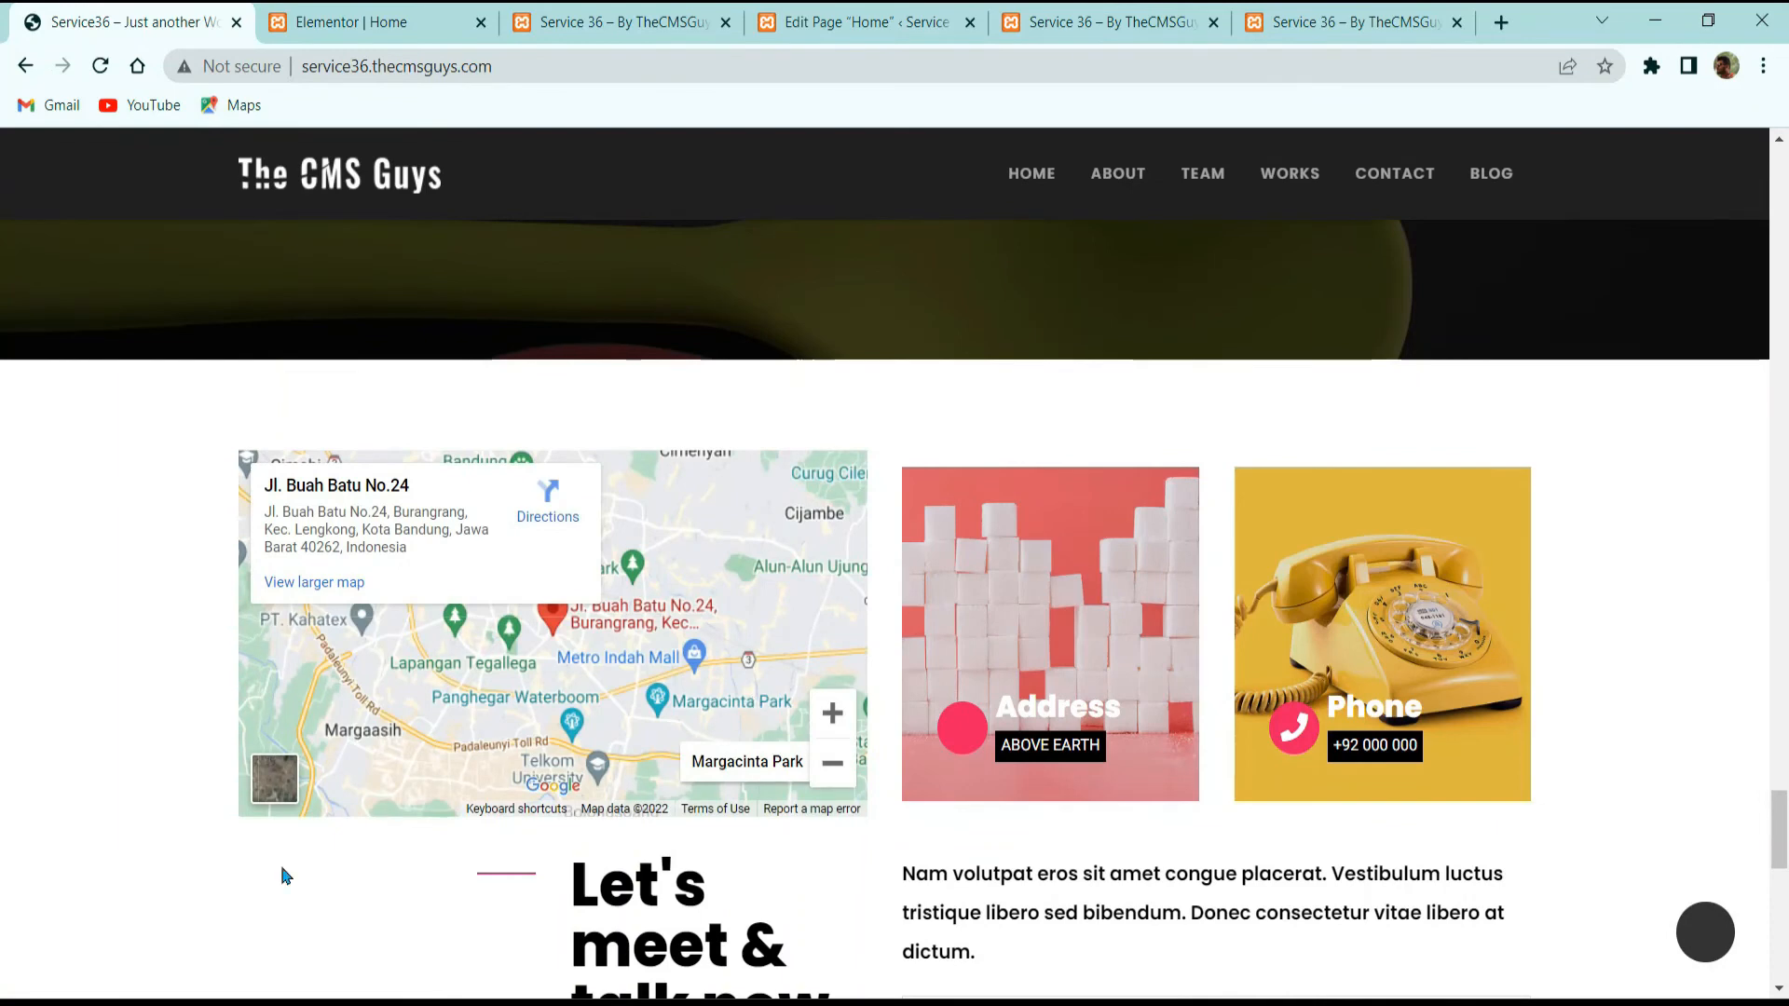
left_click(428, 7)
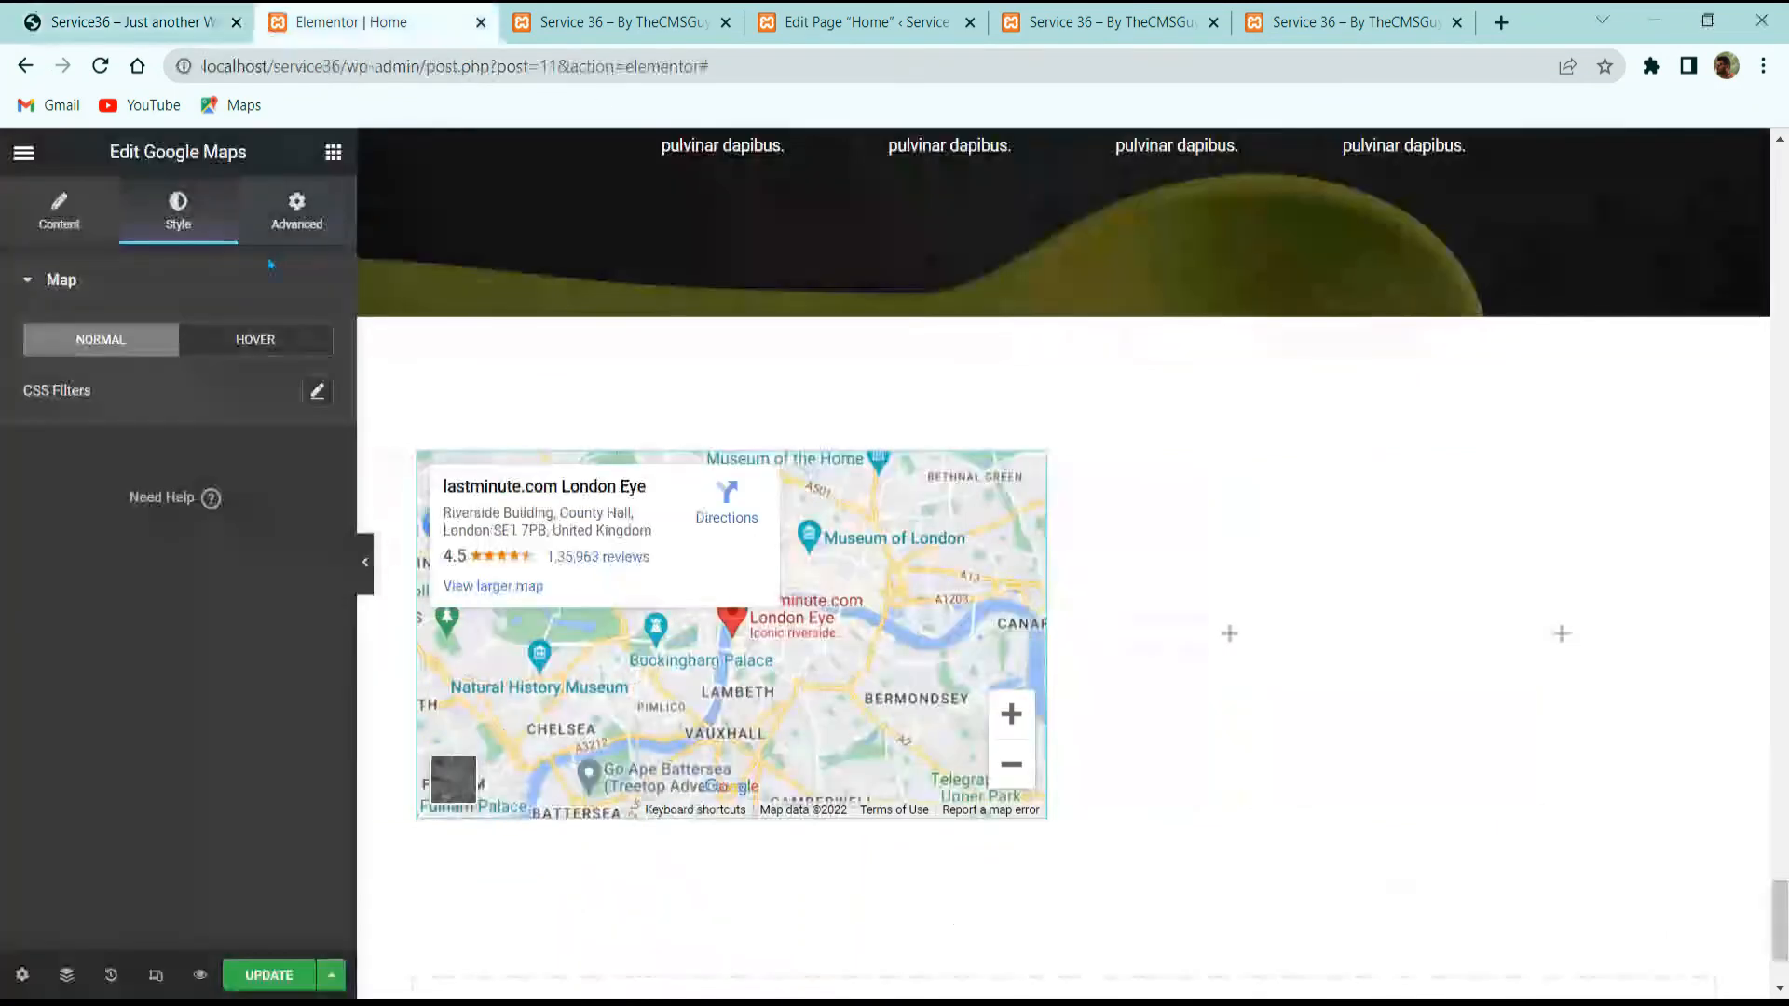
Step: Set the map's saturation to 0 and give its hover state a 1.4 s transition
left_click(317, 391)
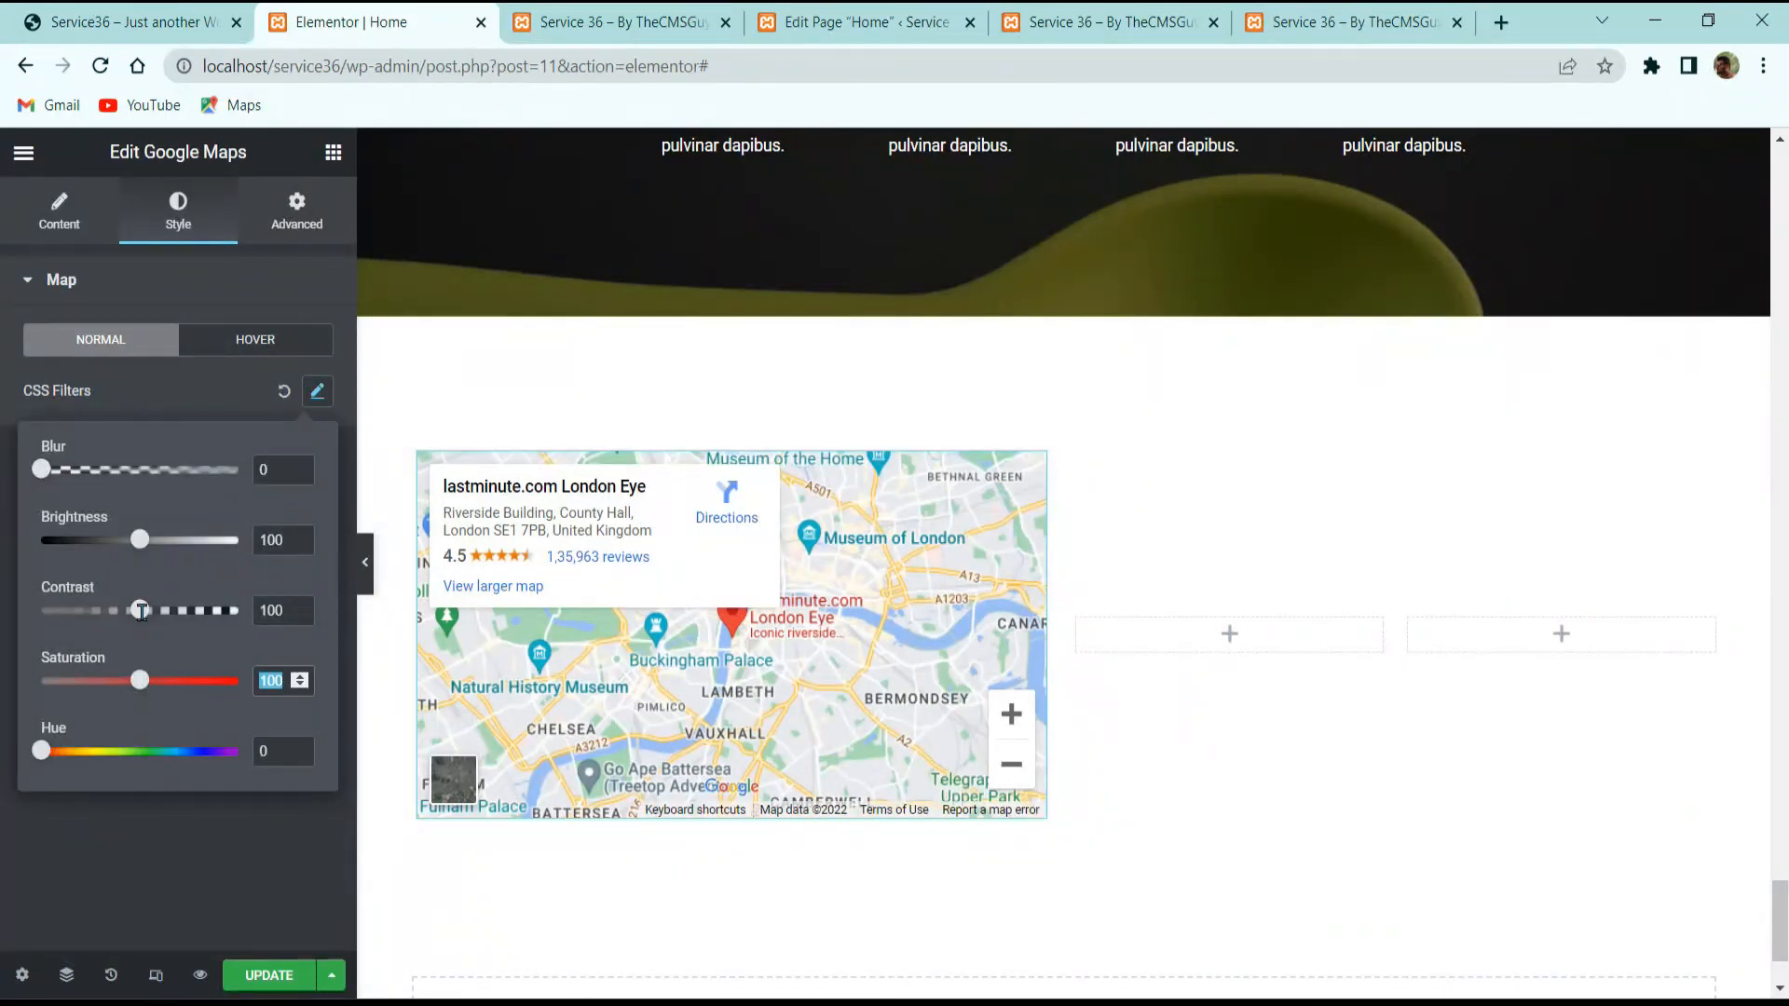
type("0")
left_click(216, 284)
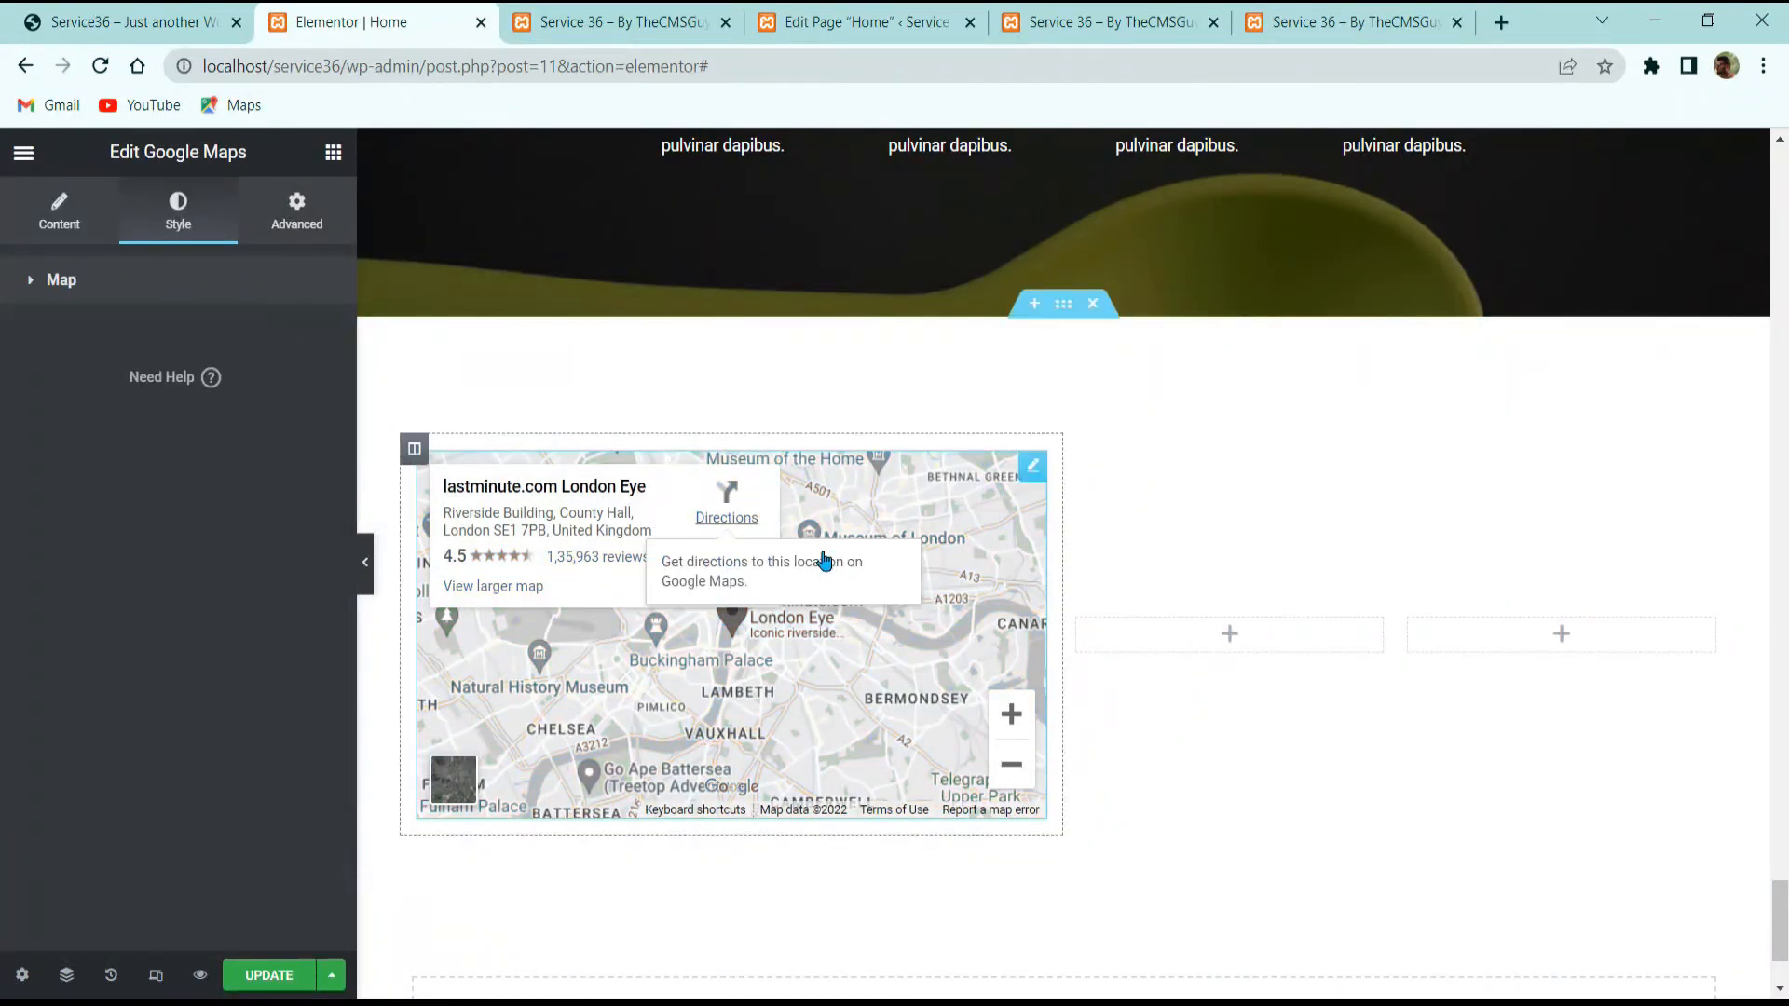
left_click(195, 282)
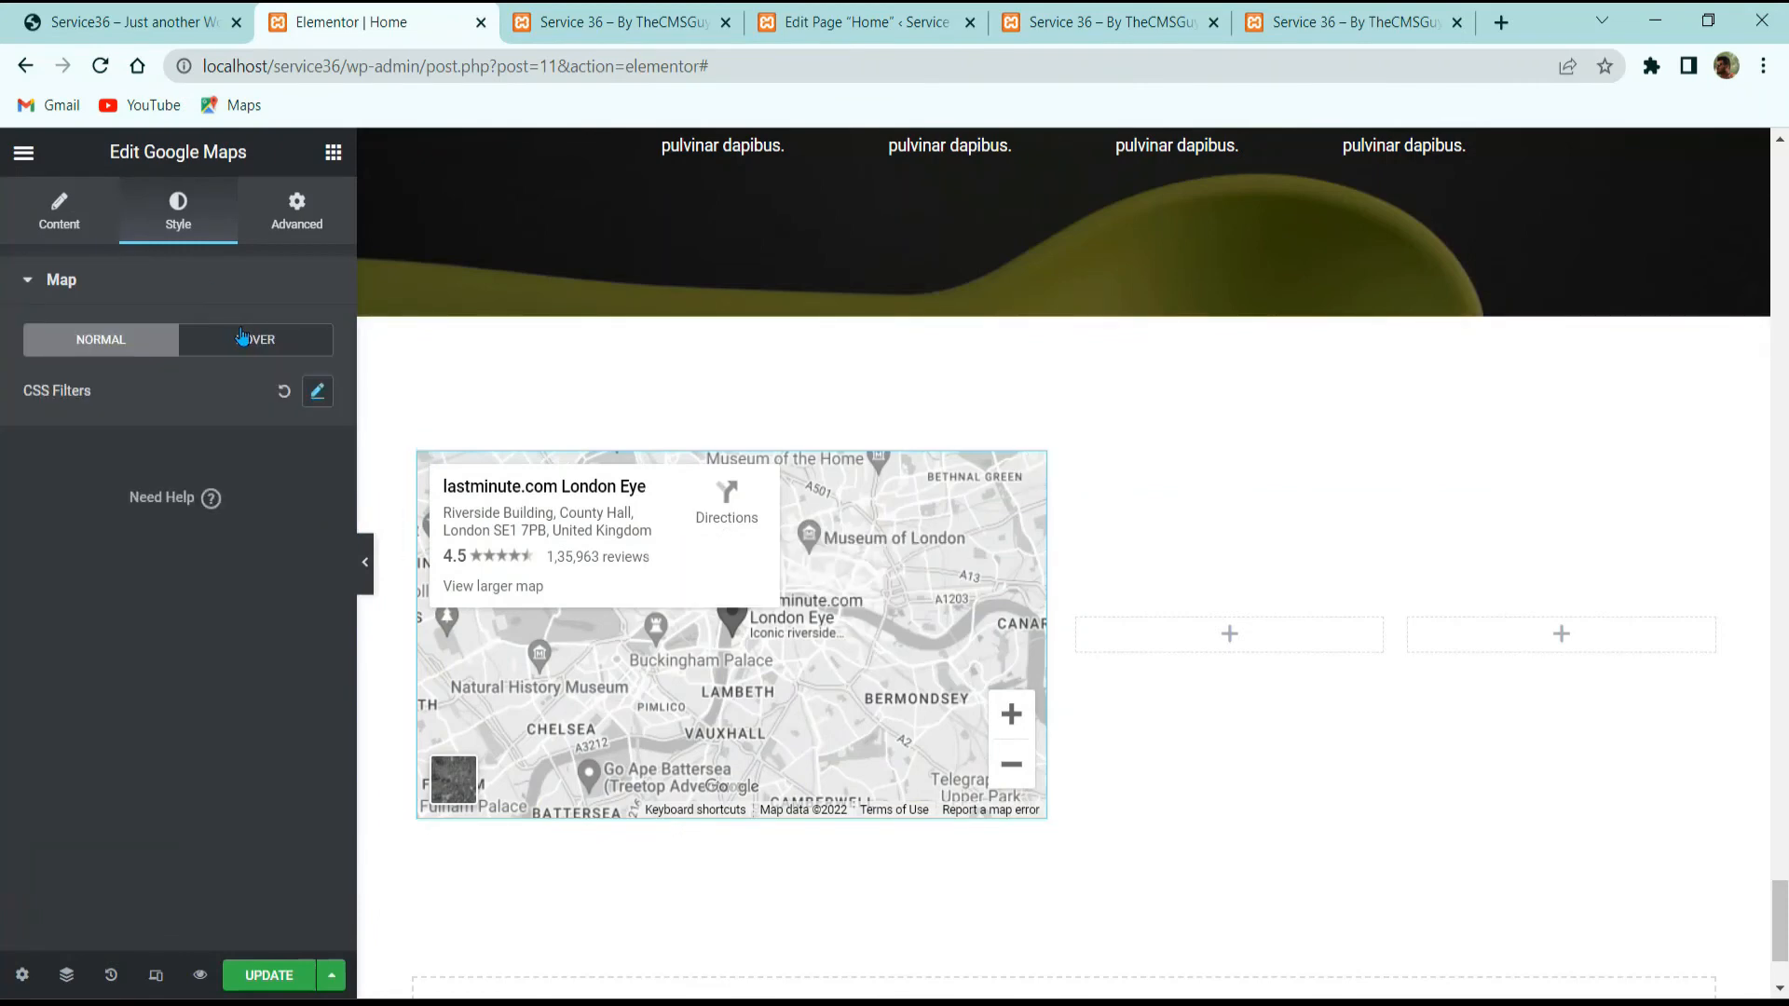
left_click(250, 339)
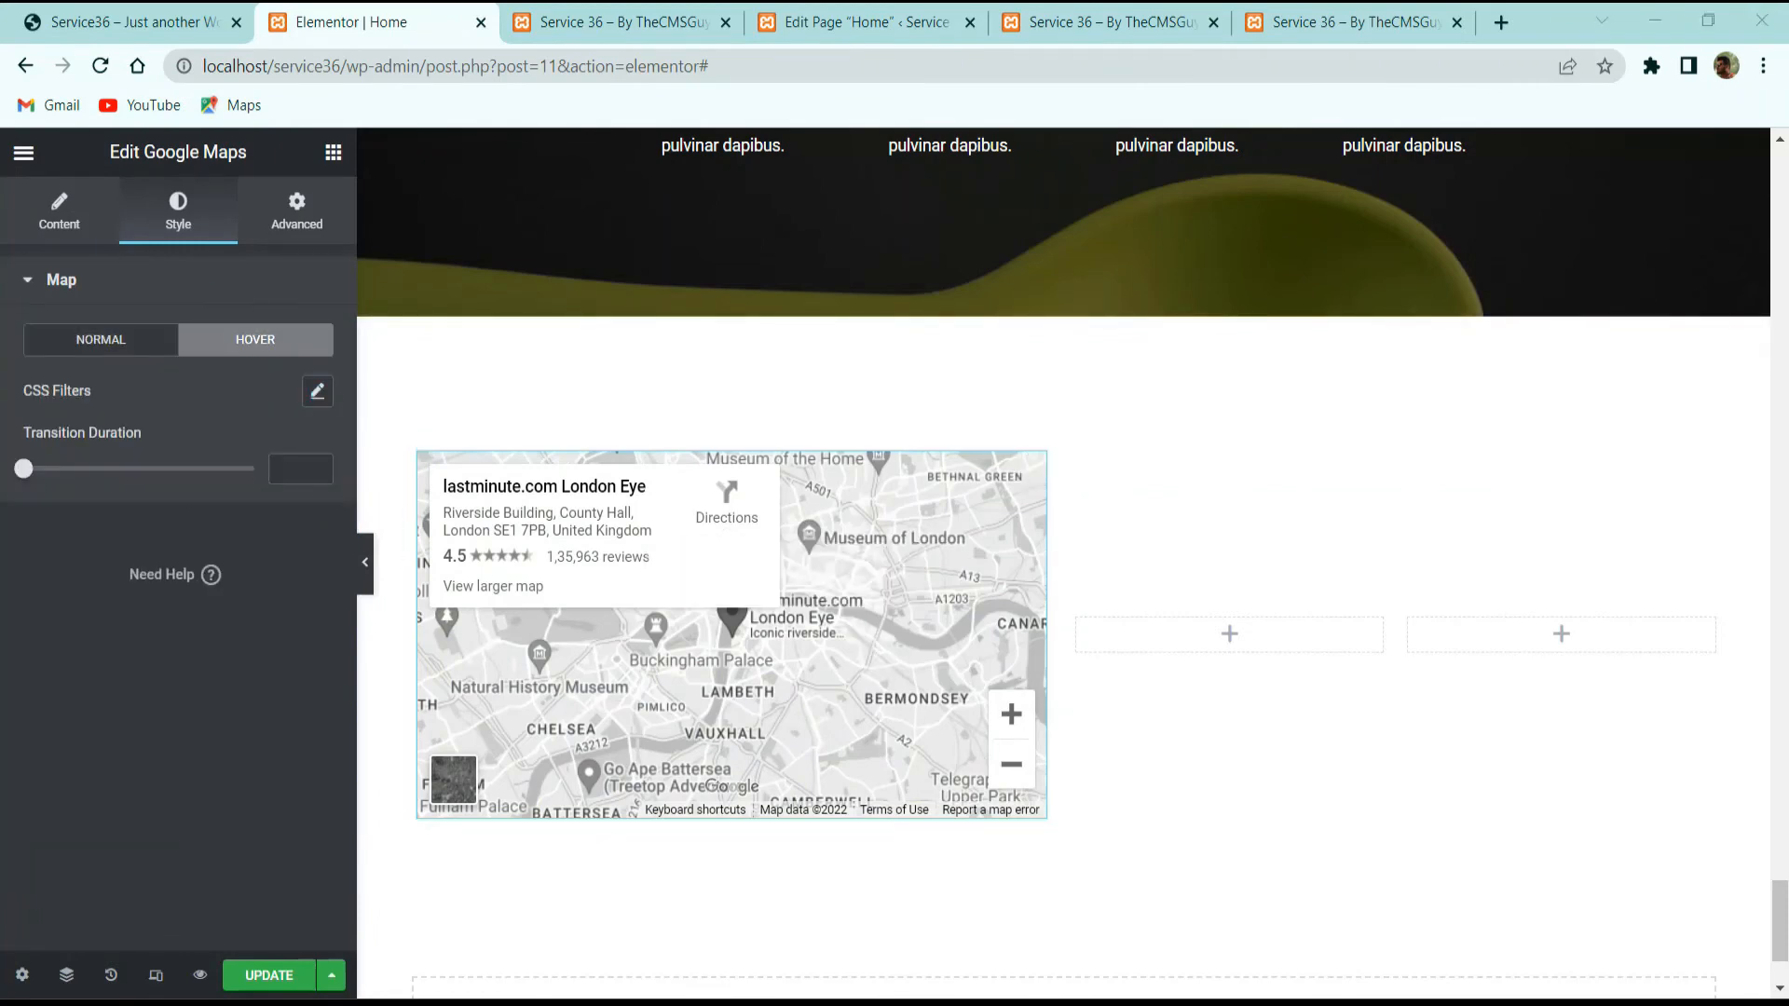
left_click(286, 461)
type("1.4")
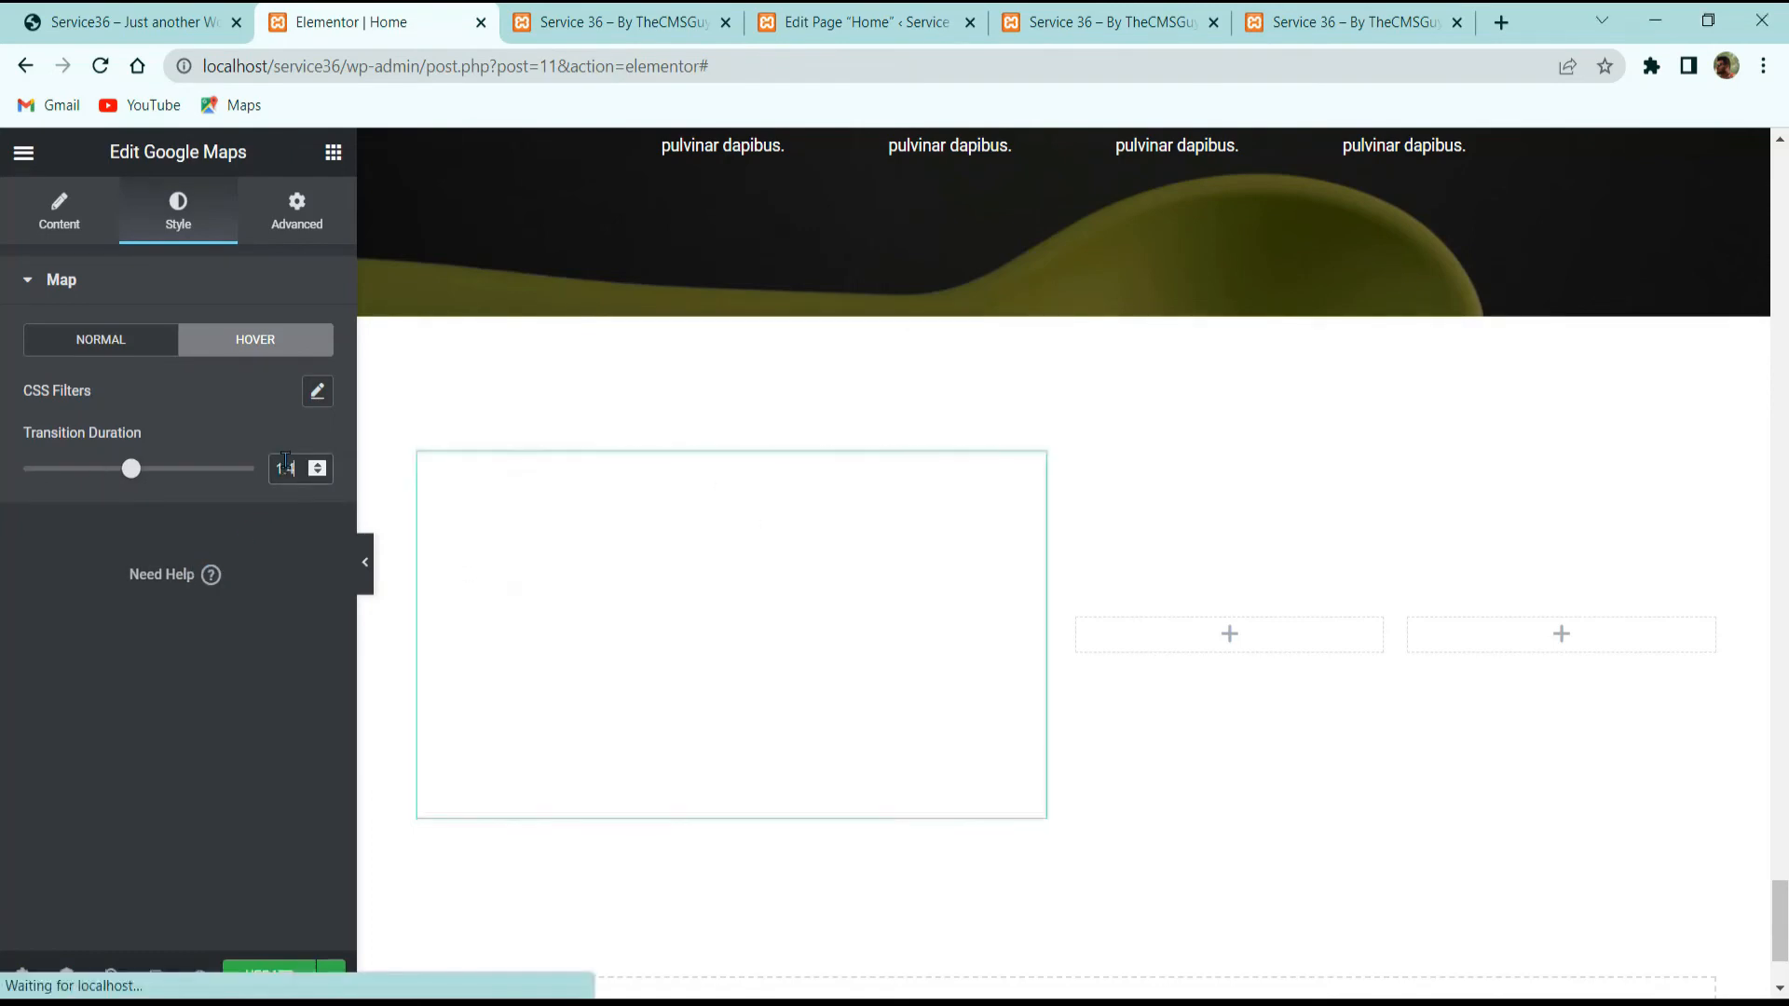
left_click(317, 393)
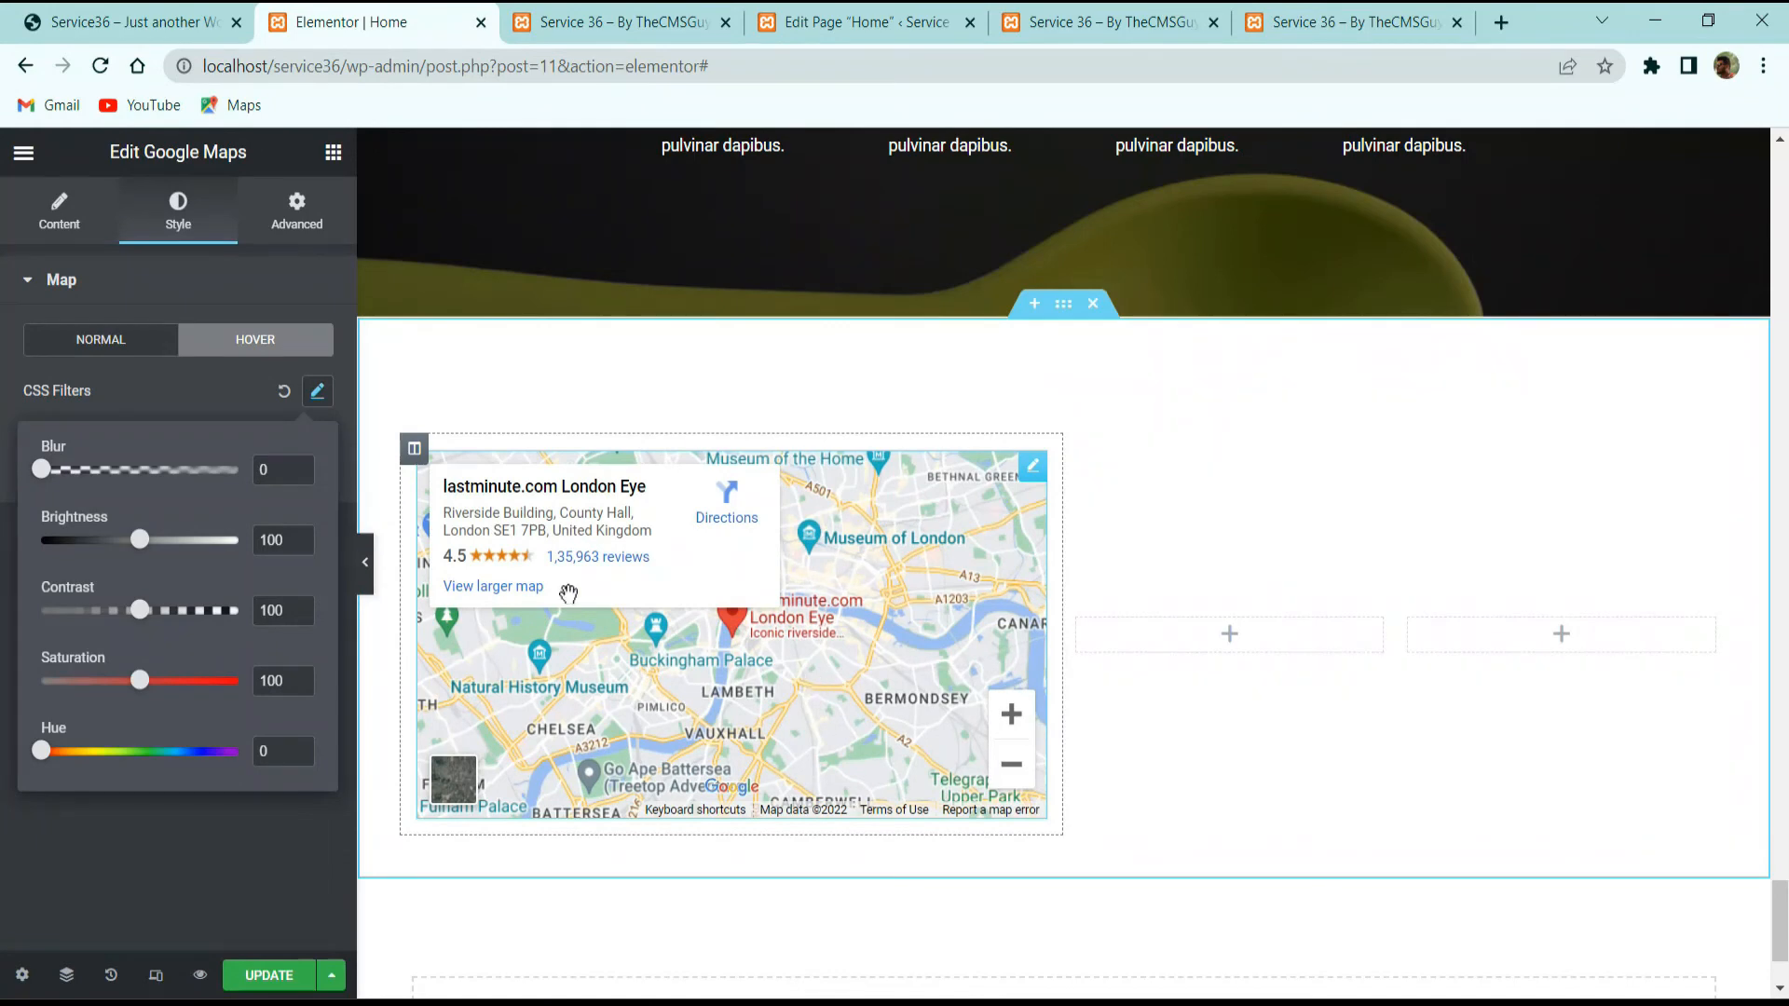
left_click(152, 13)
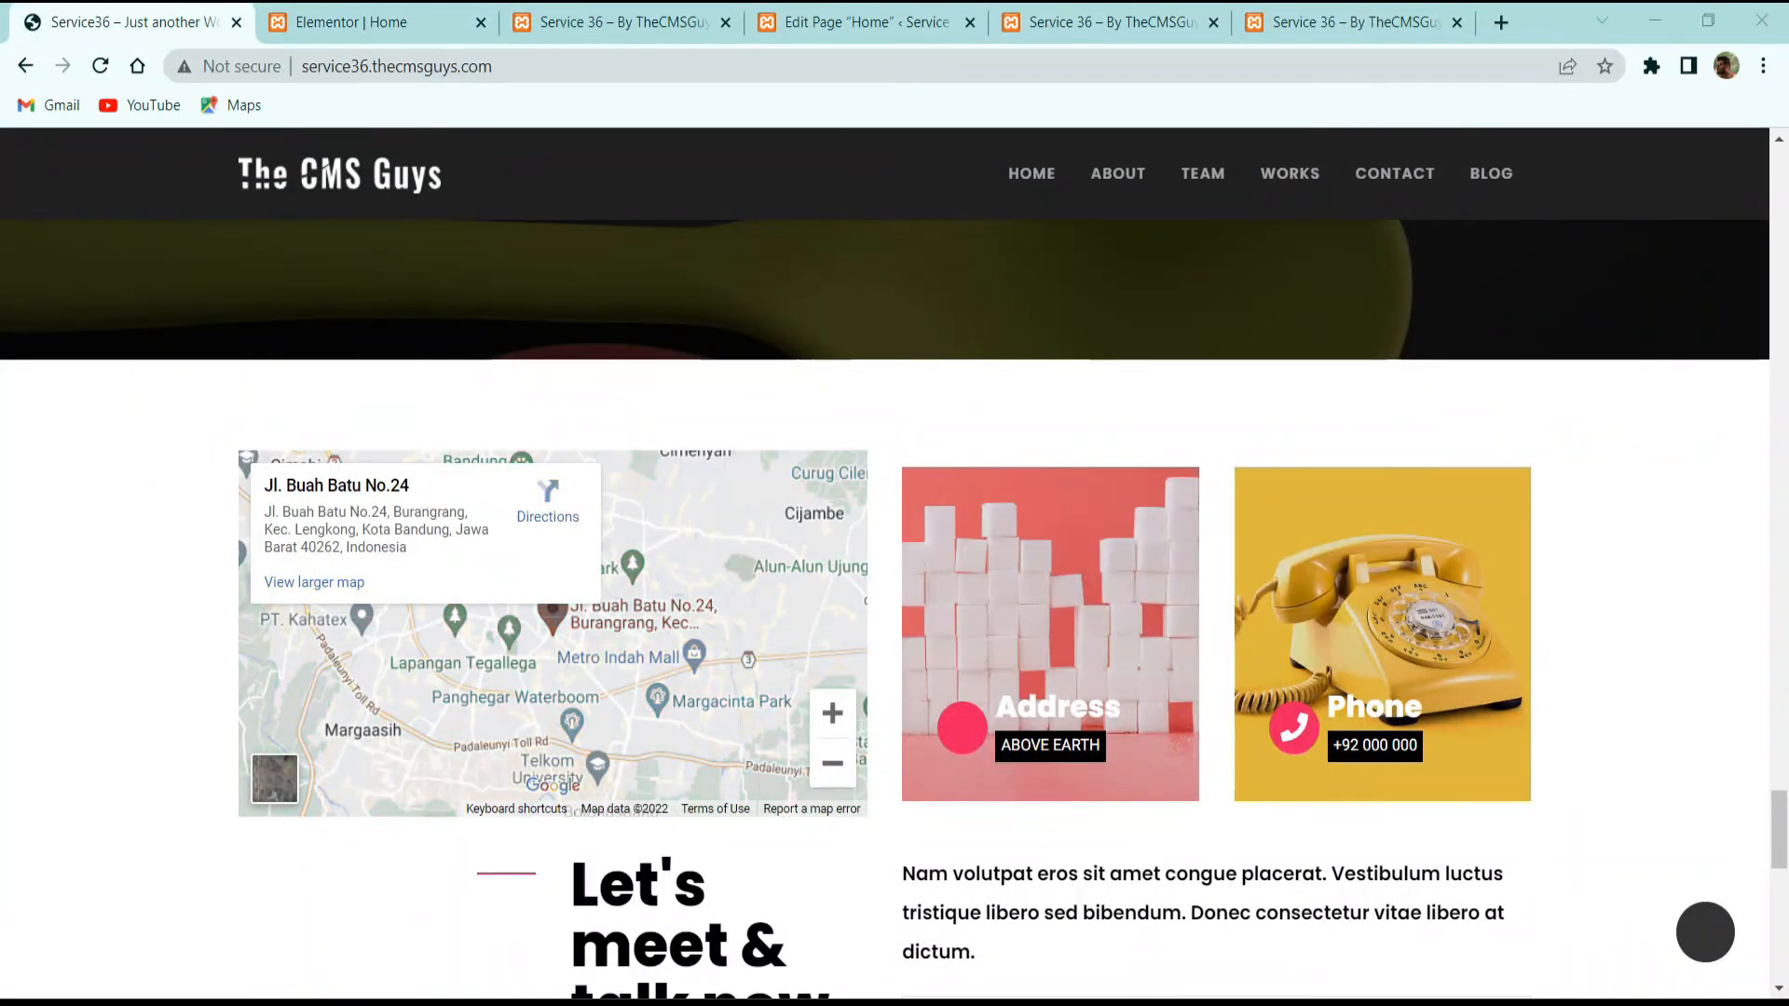
left_click(348, 13)
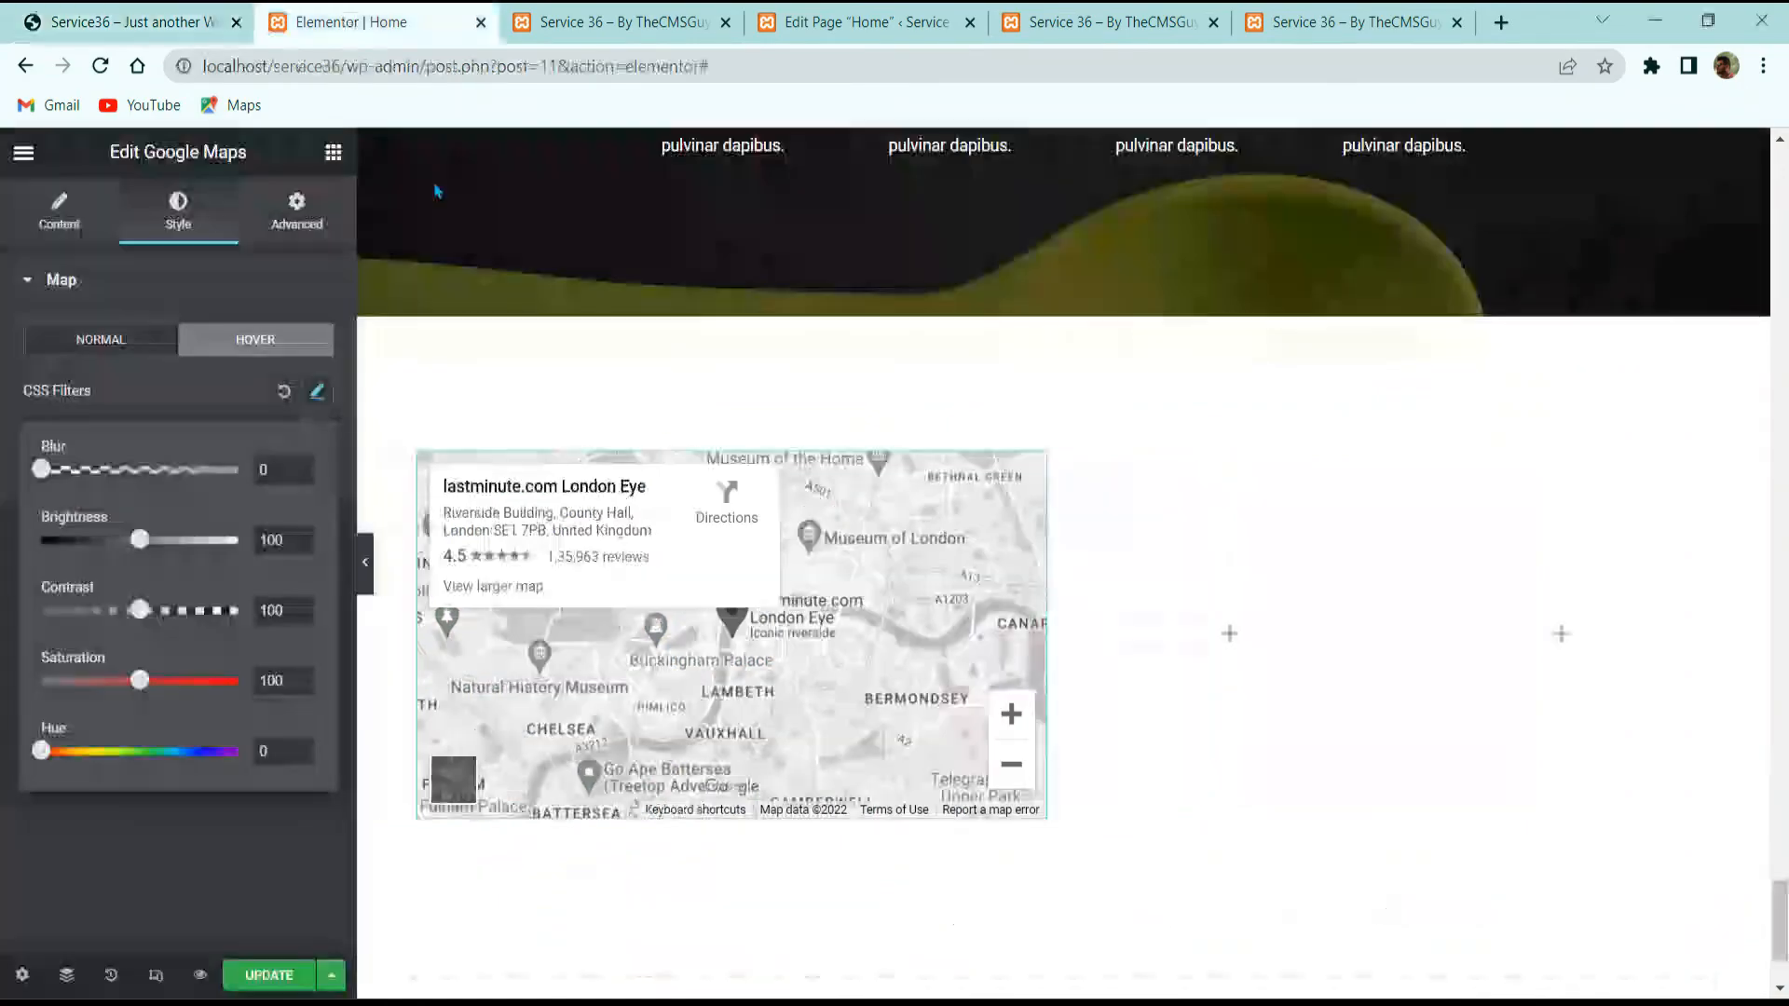
Step: Copy the 'Creative.' text-icon card and paste it into the empty middle column
scroll(1121, 714, "up", 15)
scroll(1121, 714, "up", 10)
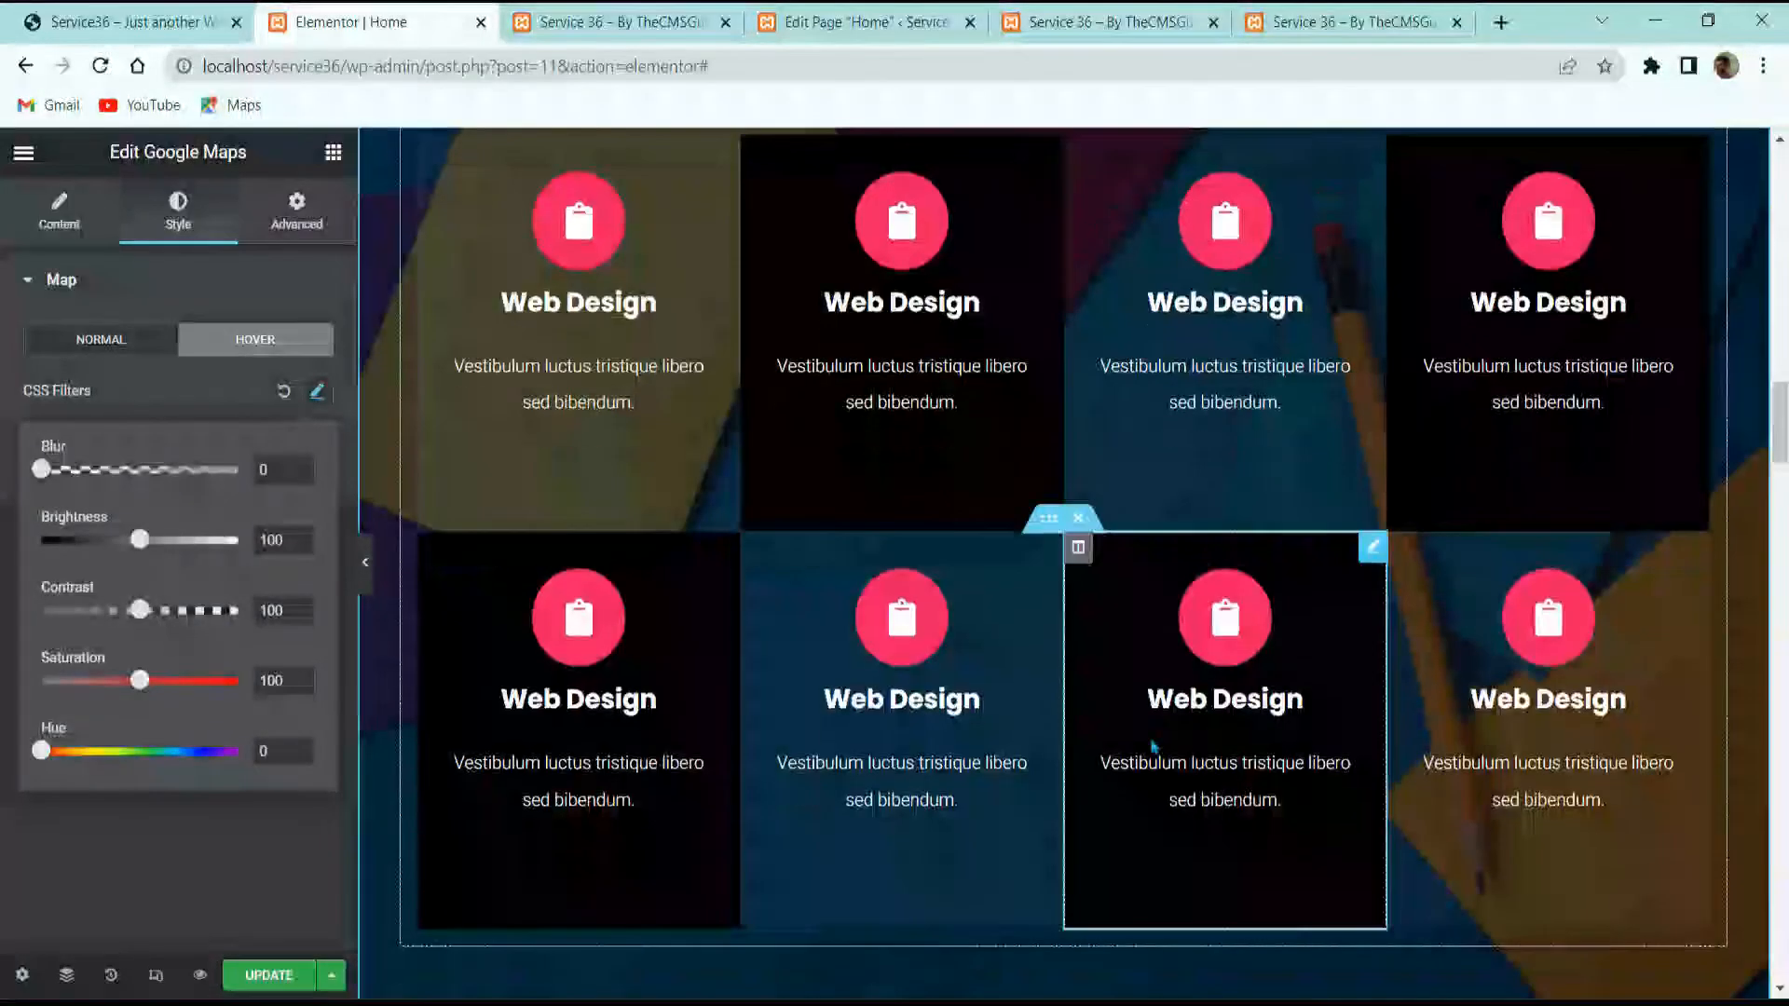
scroll(1192, 654, "down", 3)
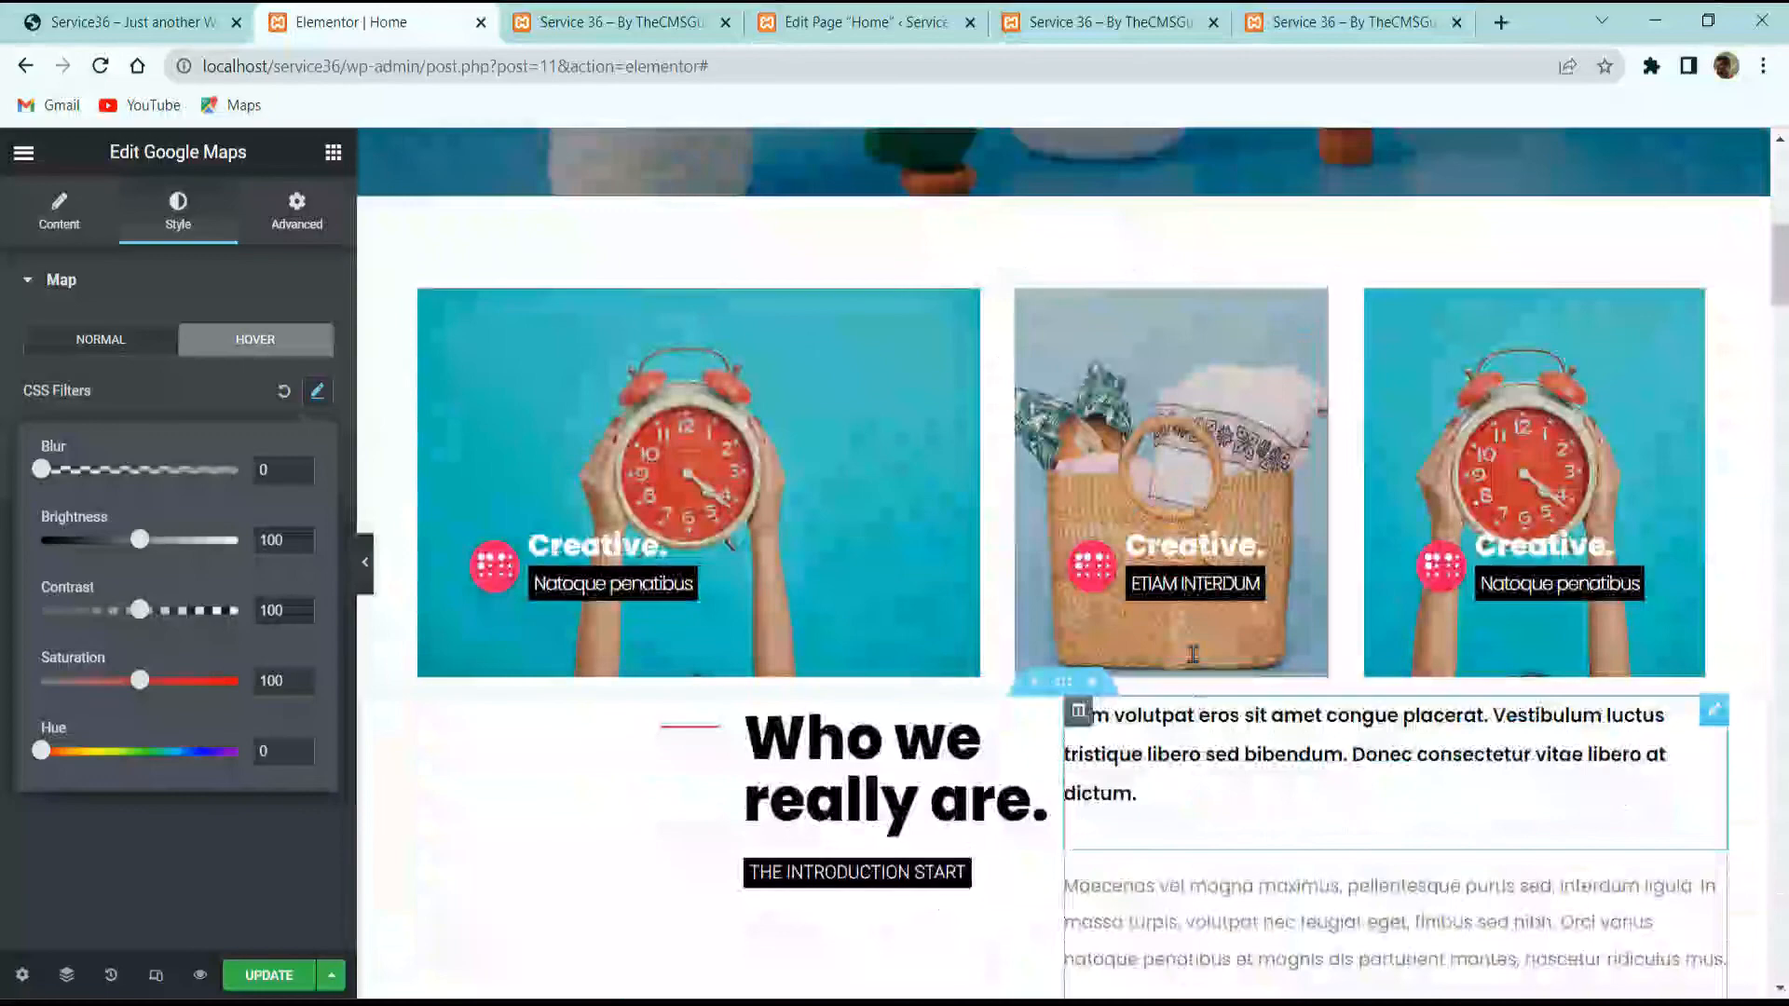
right_click(1210, 467)
left_click(1263, 567)
scroll(1214, 667, "down", 1)
scroll(1211, 666, "down", 15)
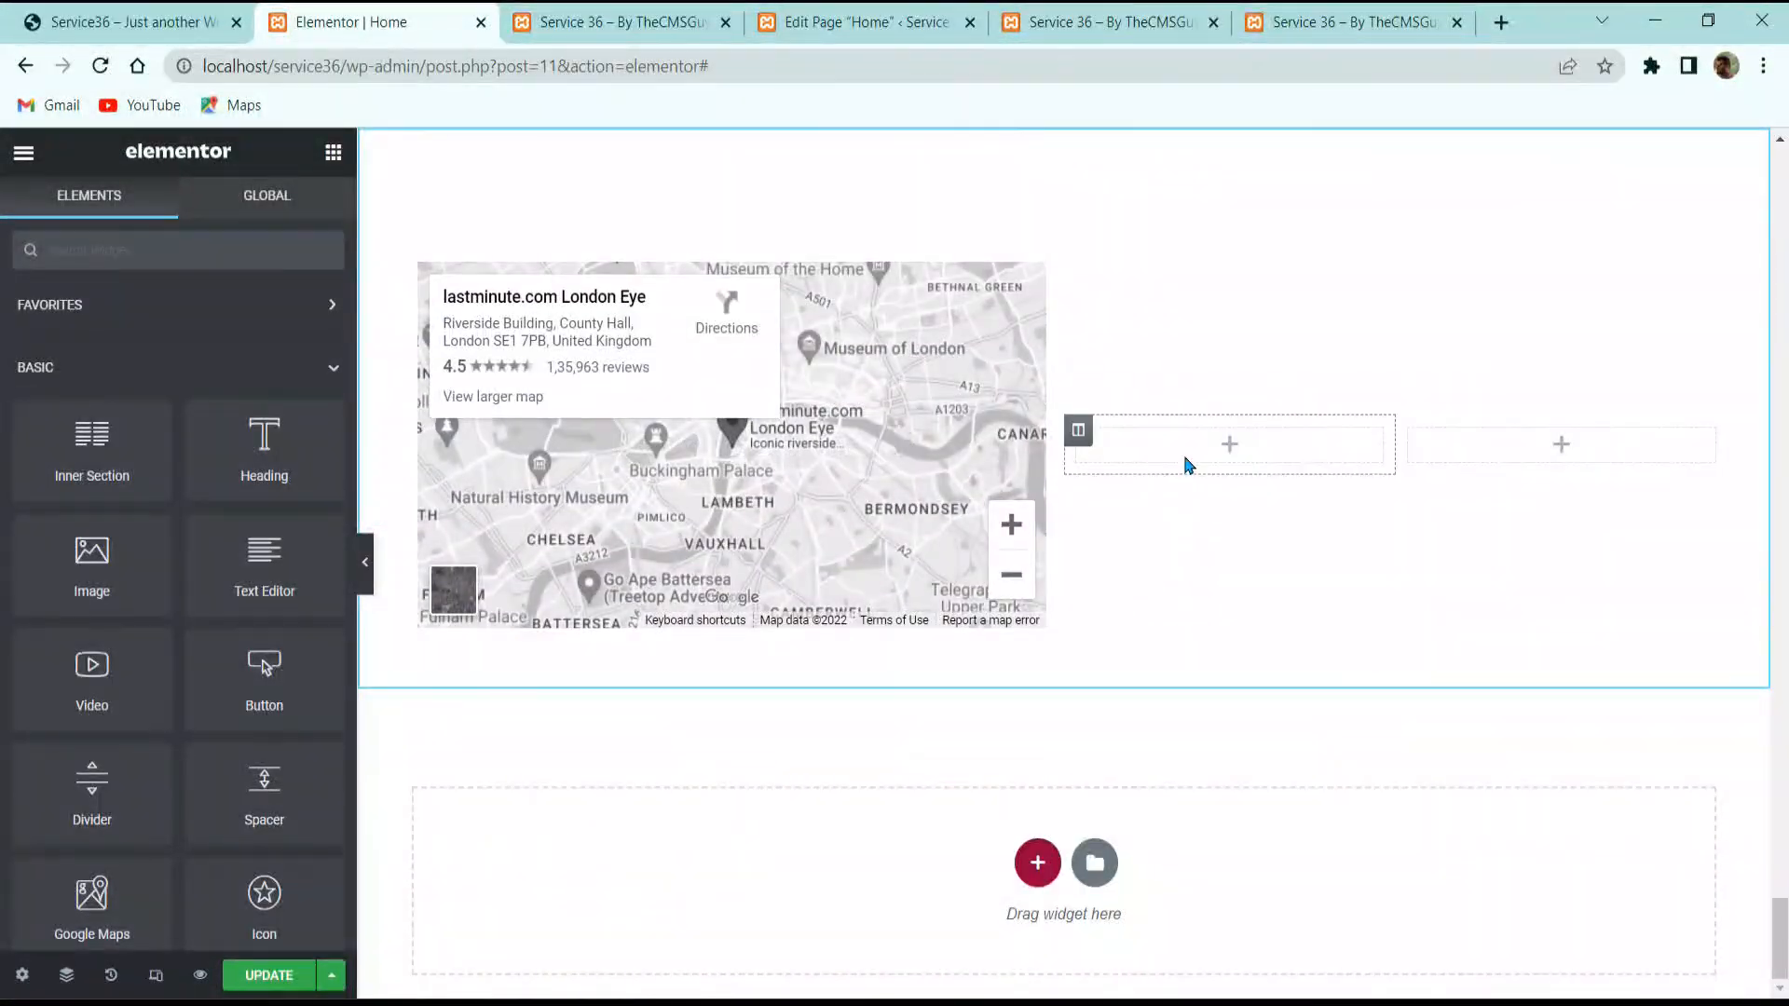
right_click(1186, 463)
left_click(1240, 639)
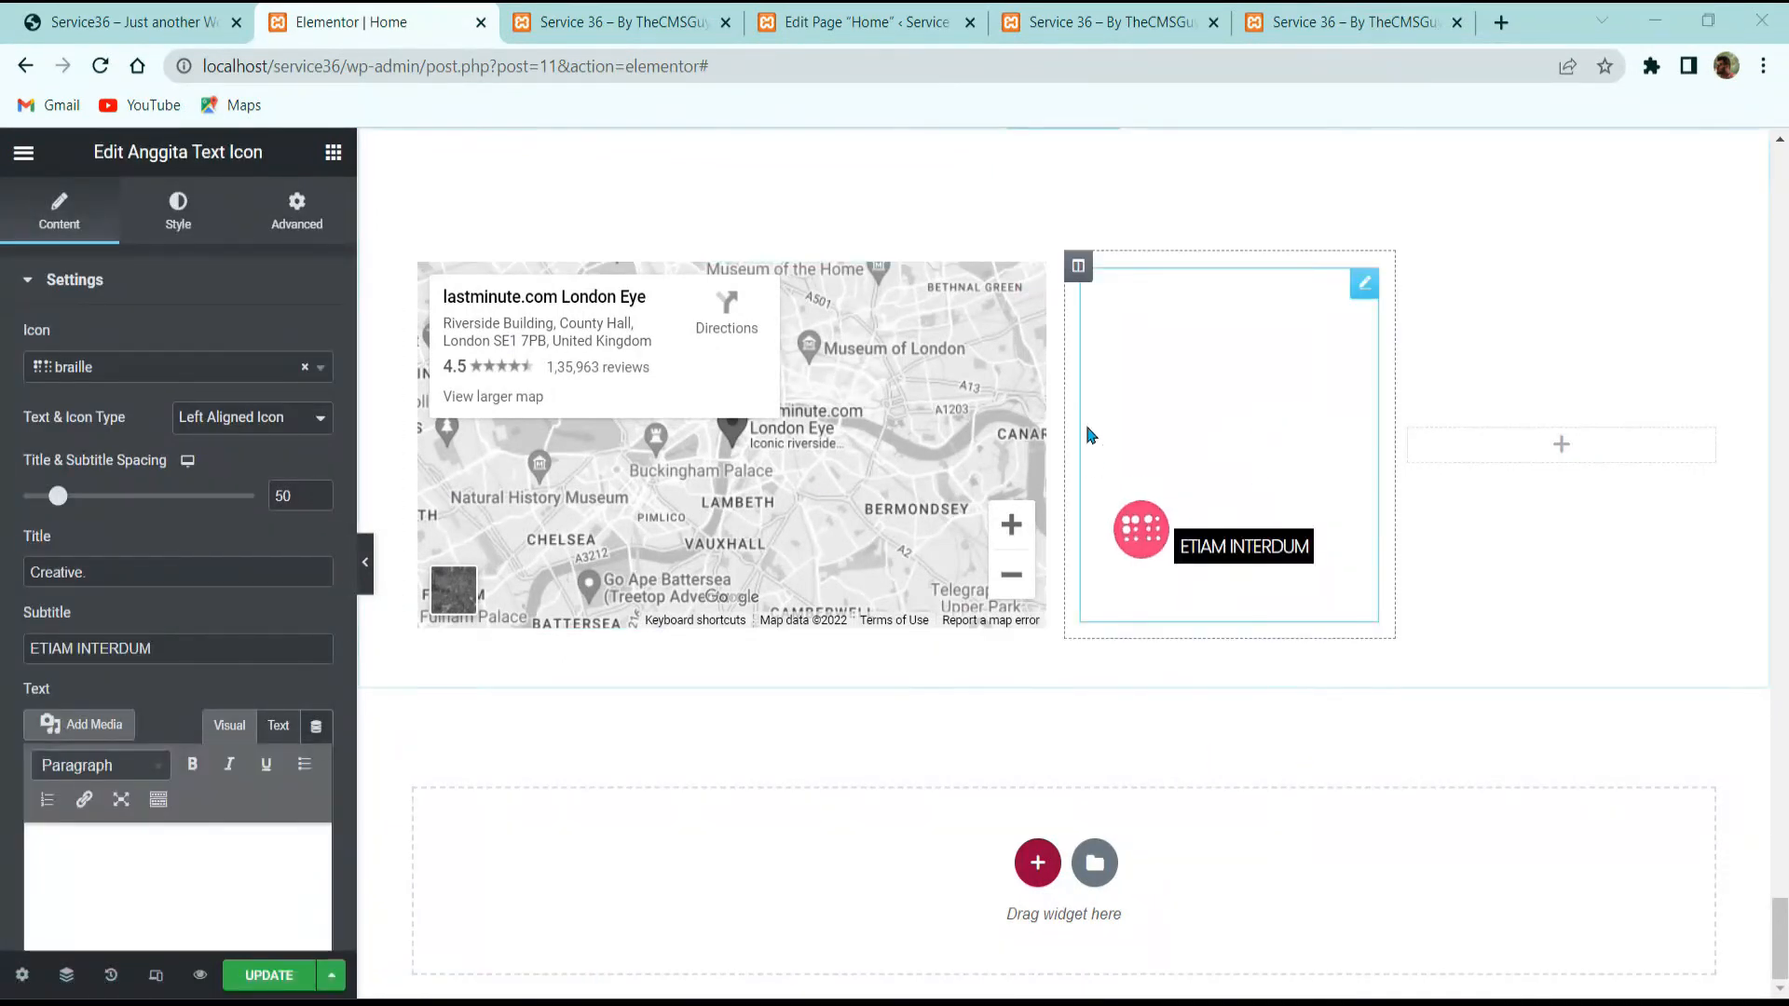
Step: In the middle column's Style settings, set the background type to Classic
left_click(1079, 268)
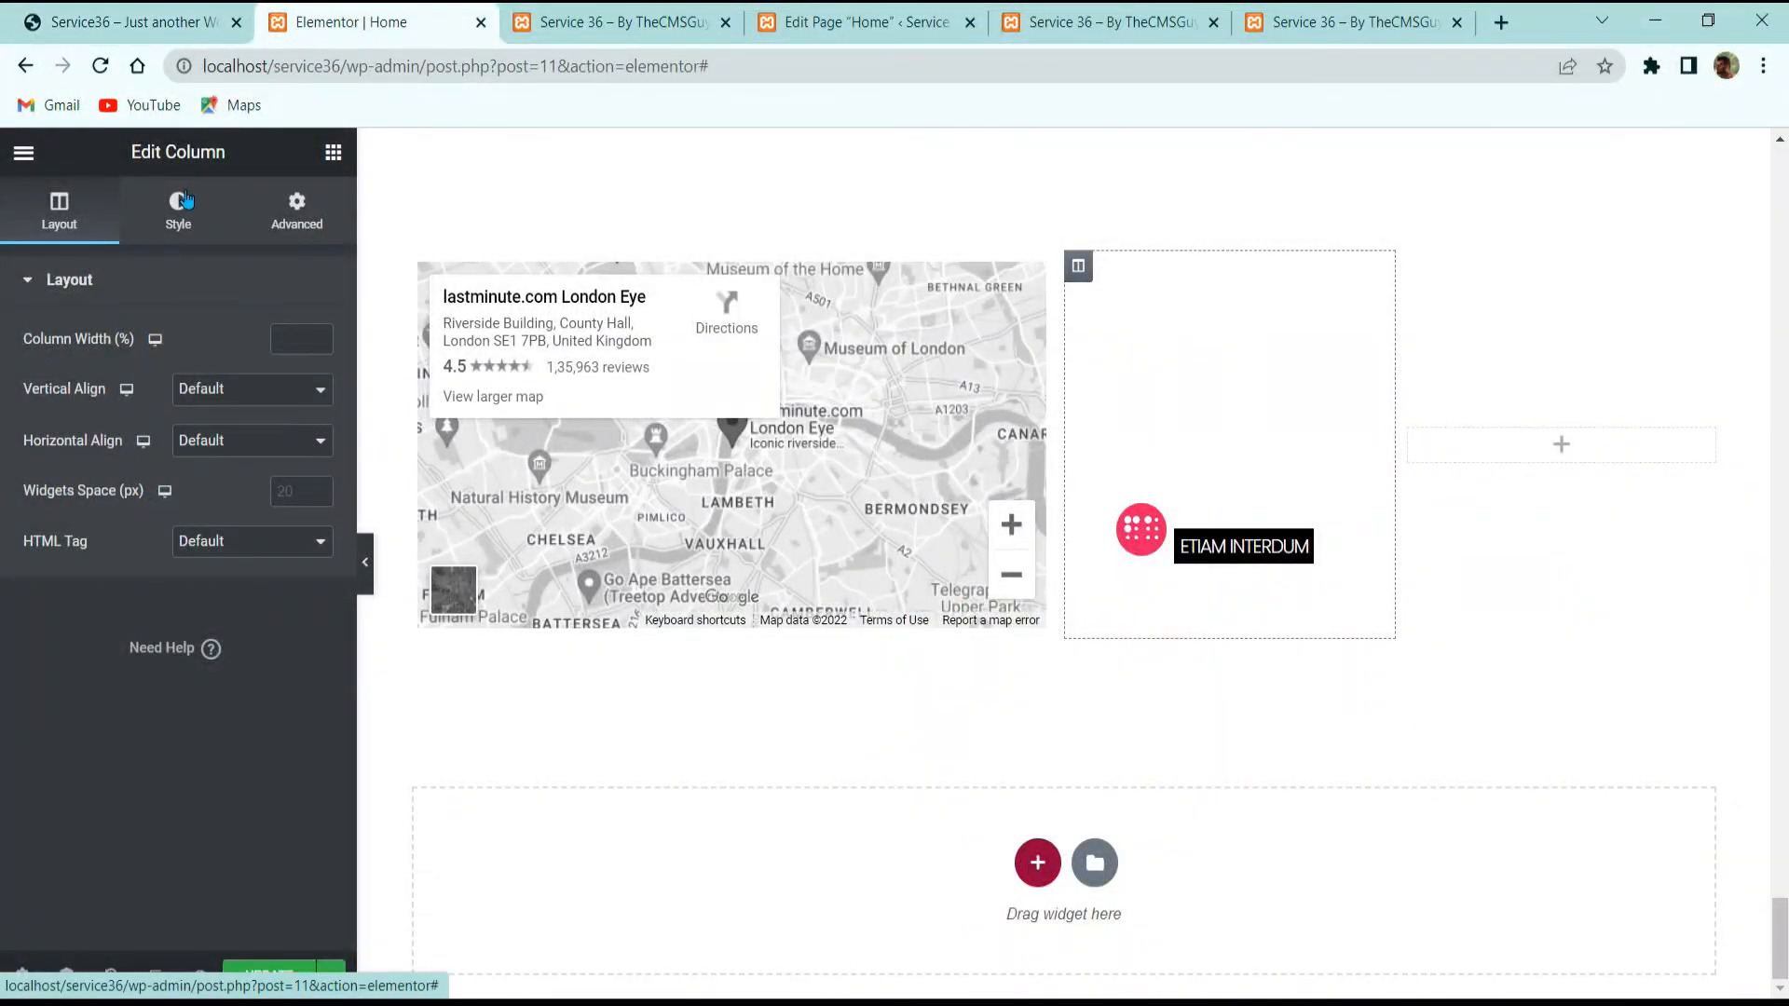
left_click(177, 210)
left_click(161, 486)
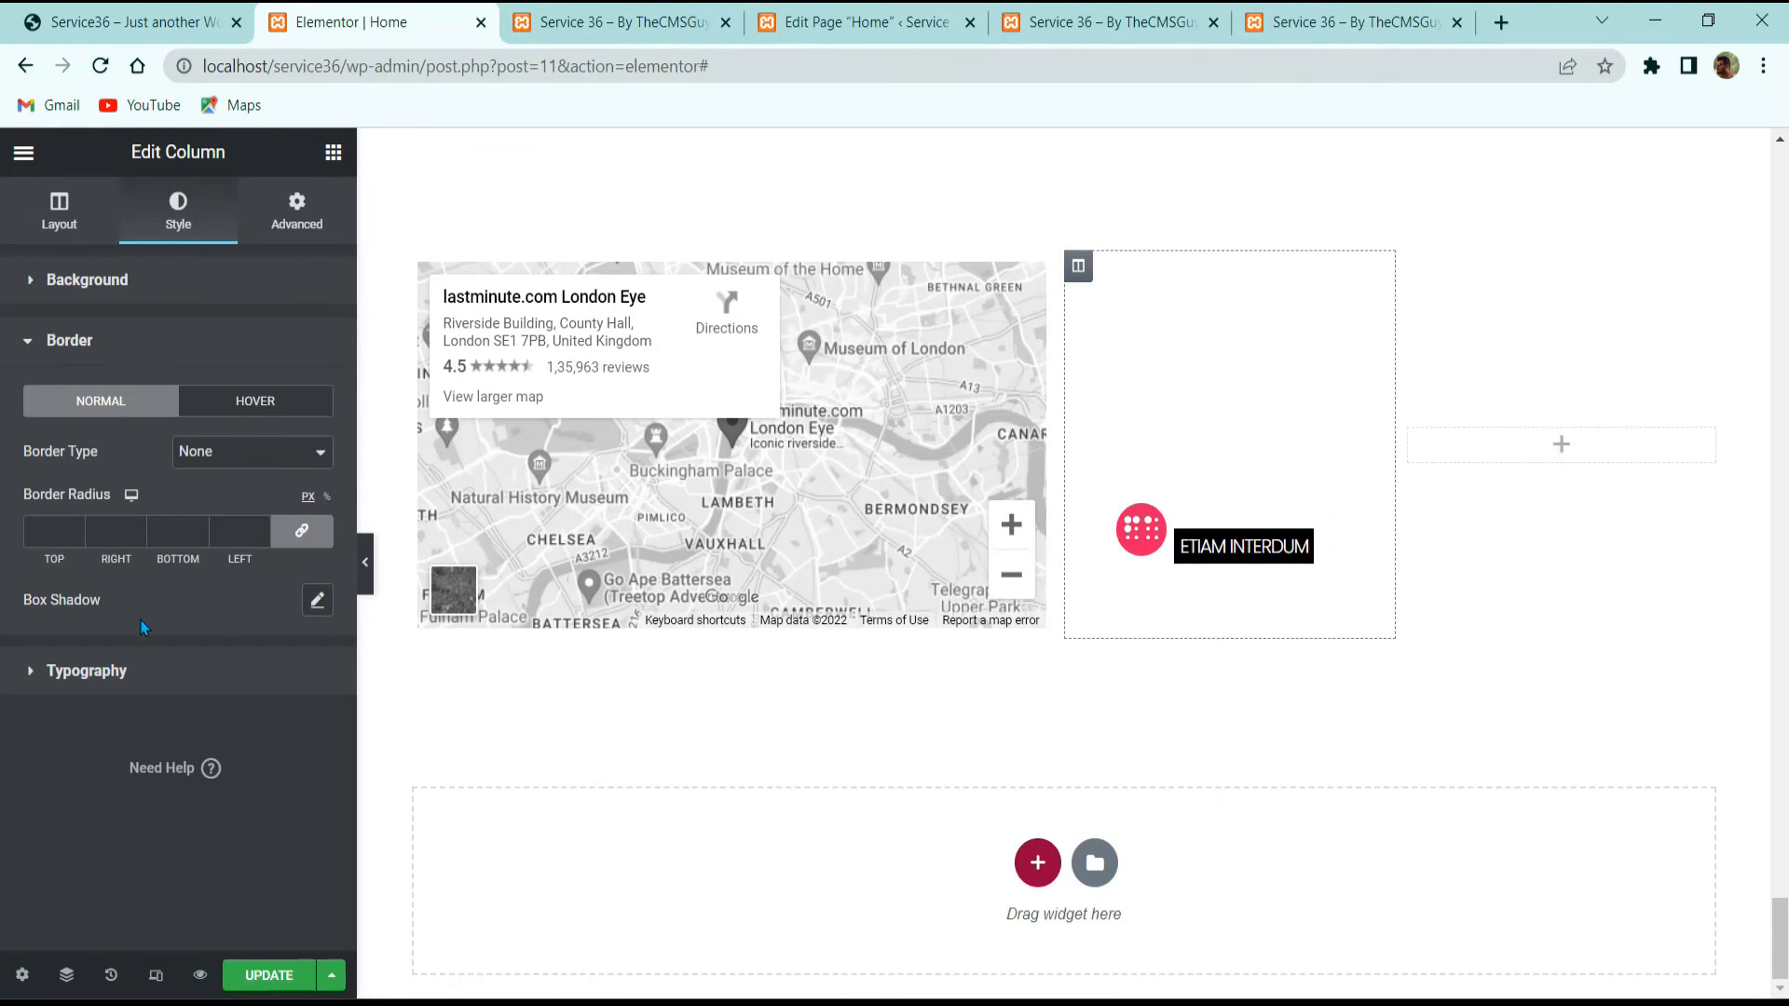
left_click(205, 279)
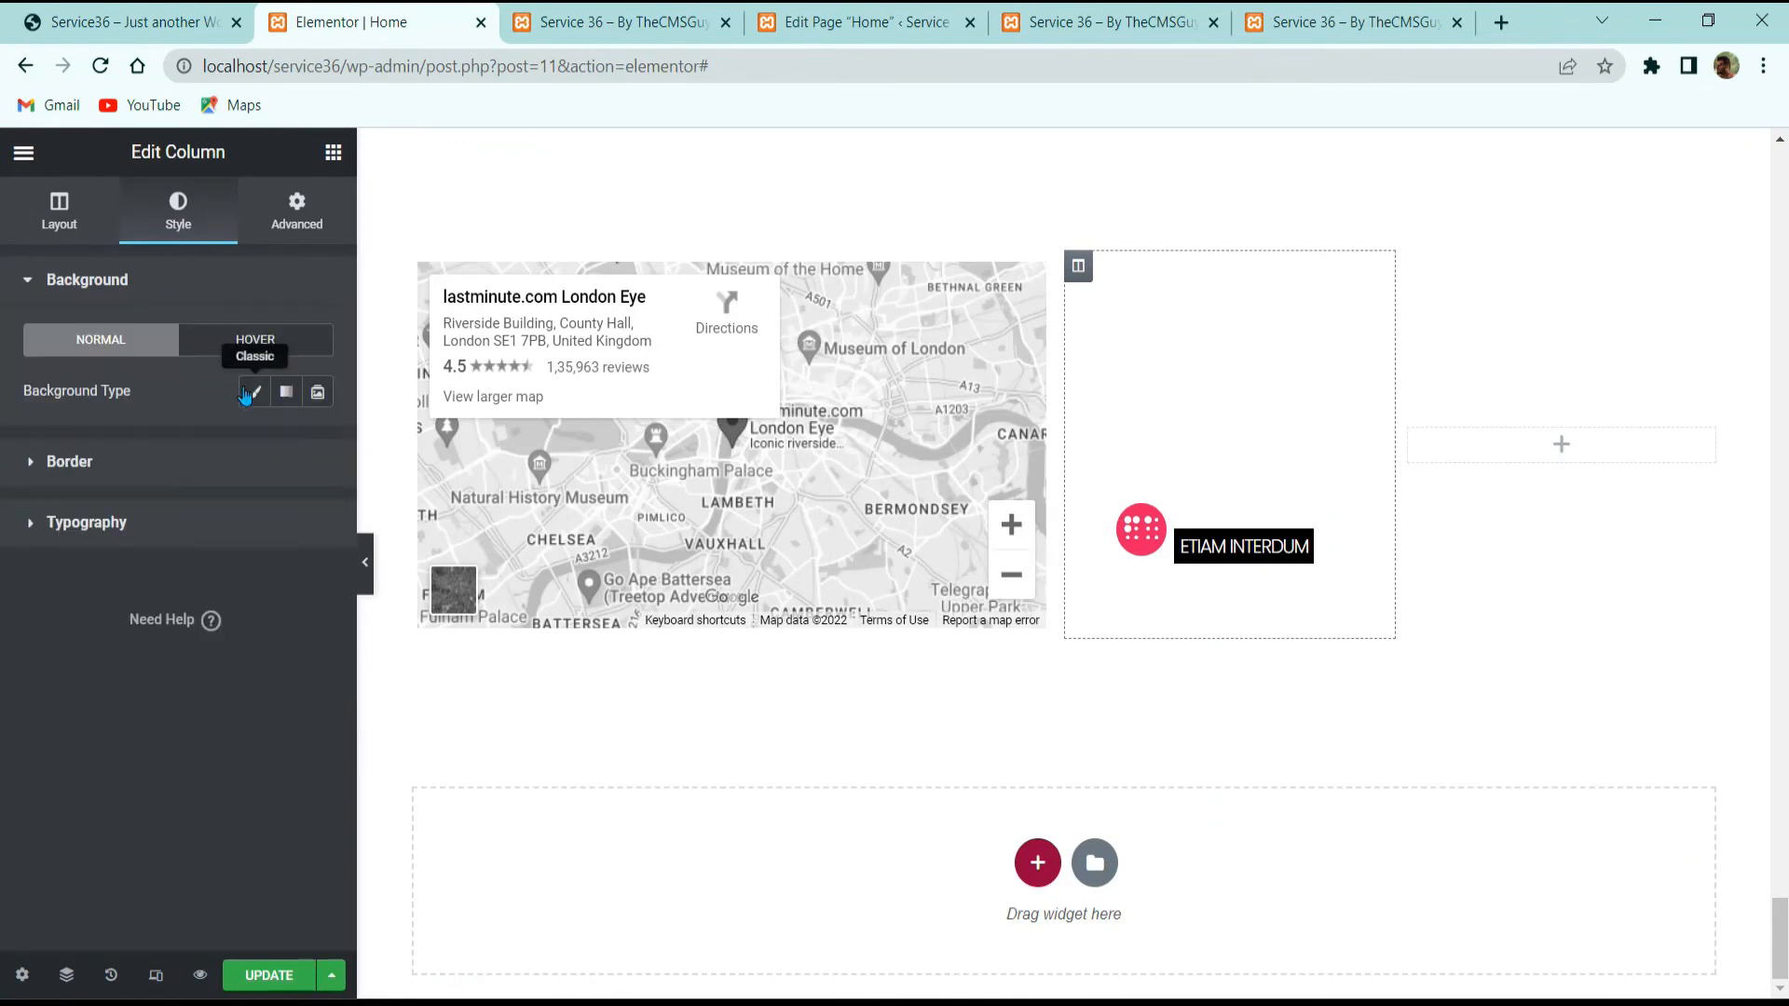
left_click(254, 391)
Step: Set the yellow telephone photo from the Media Library as the column's background image
left_click(197, 612)
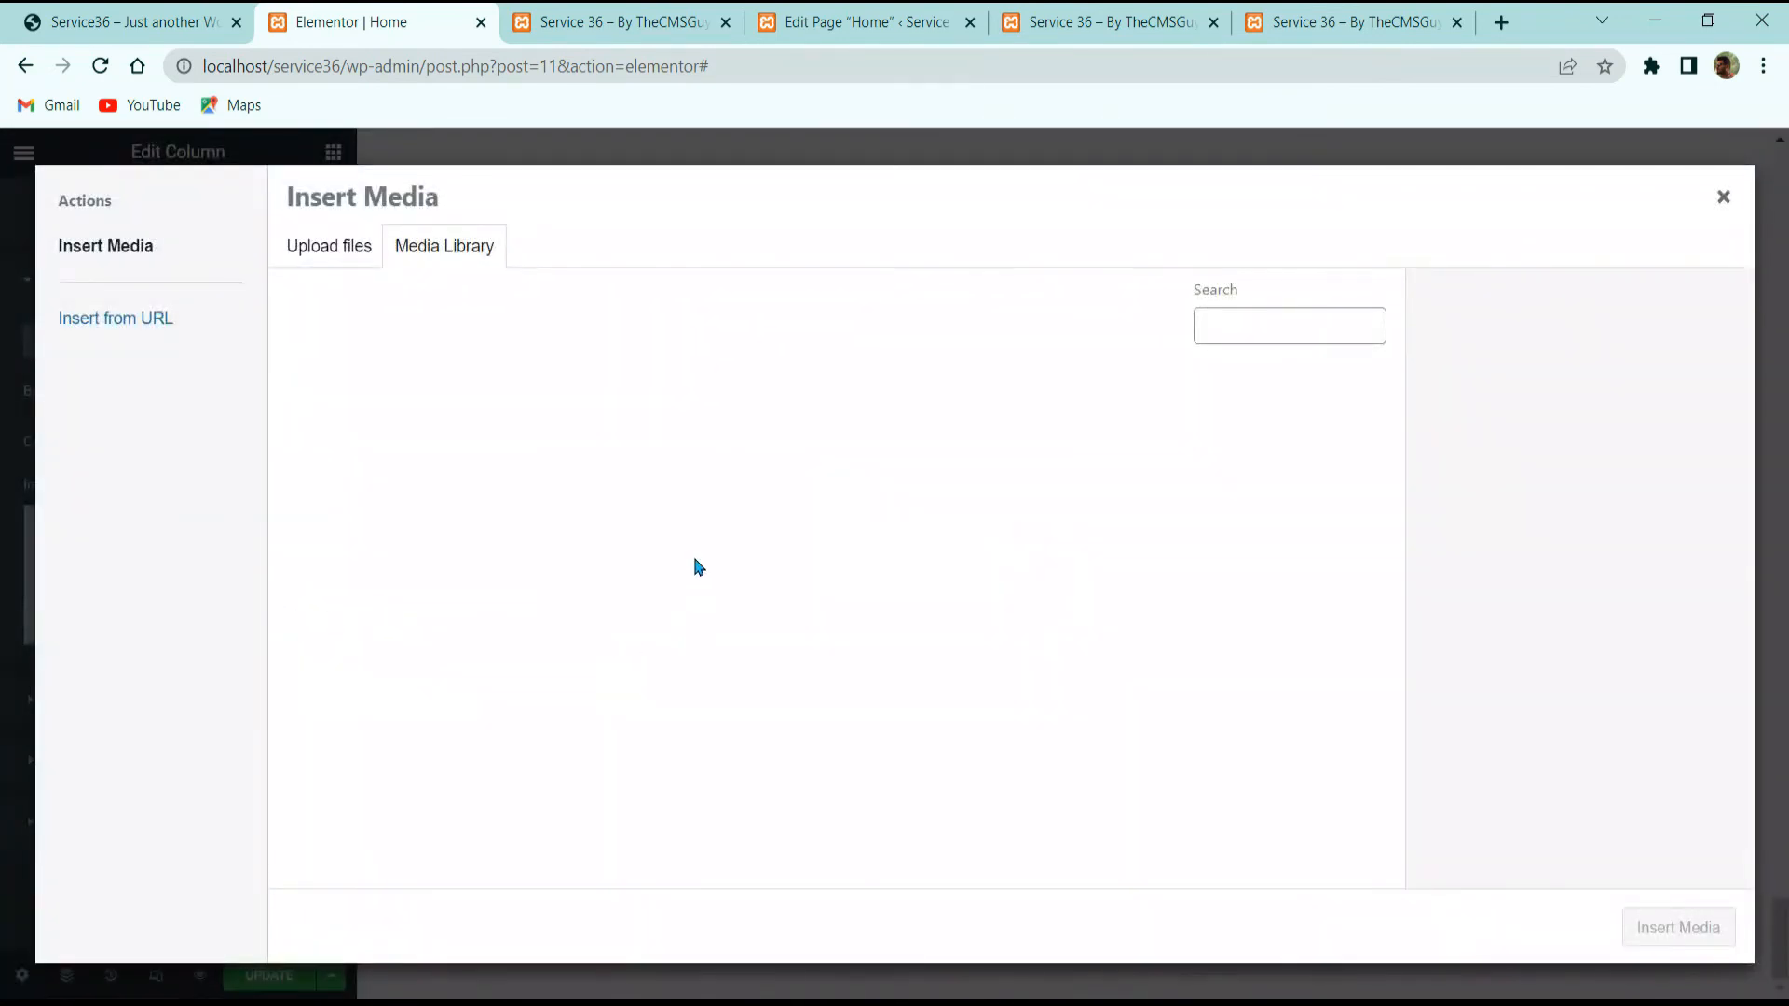
scroll(1155, 579, "down", 8)
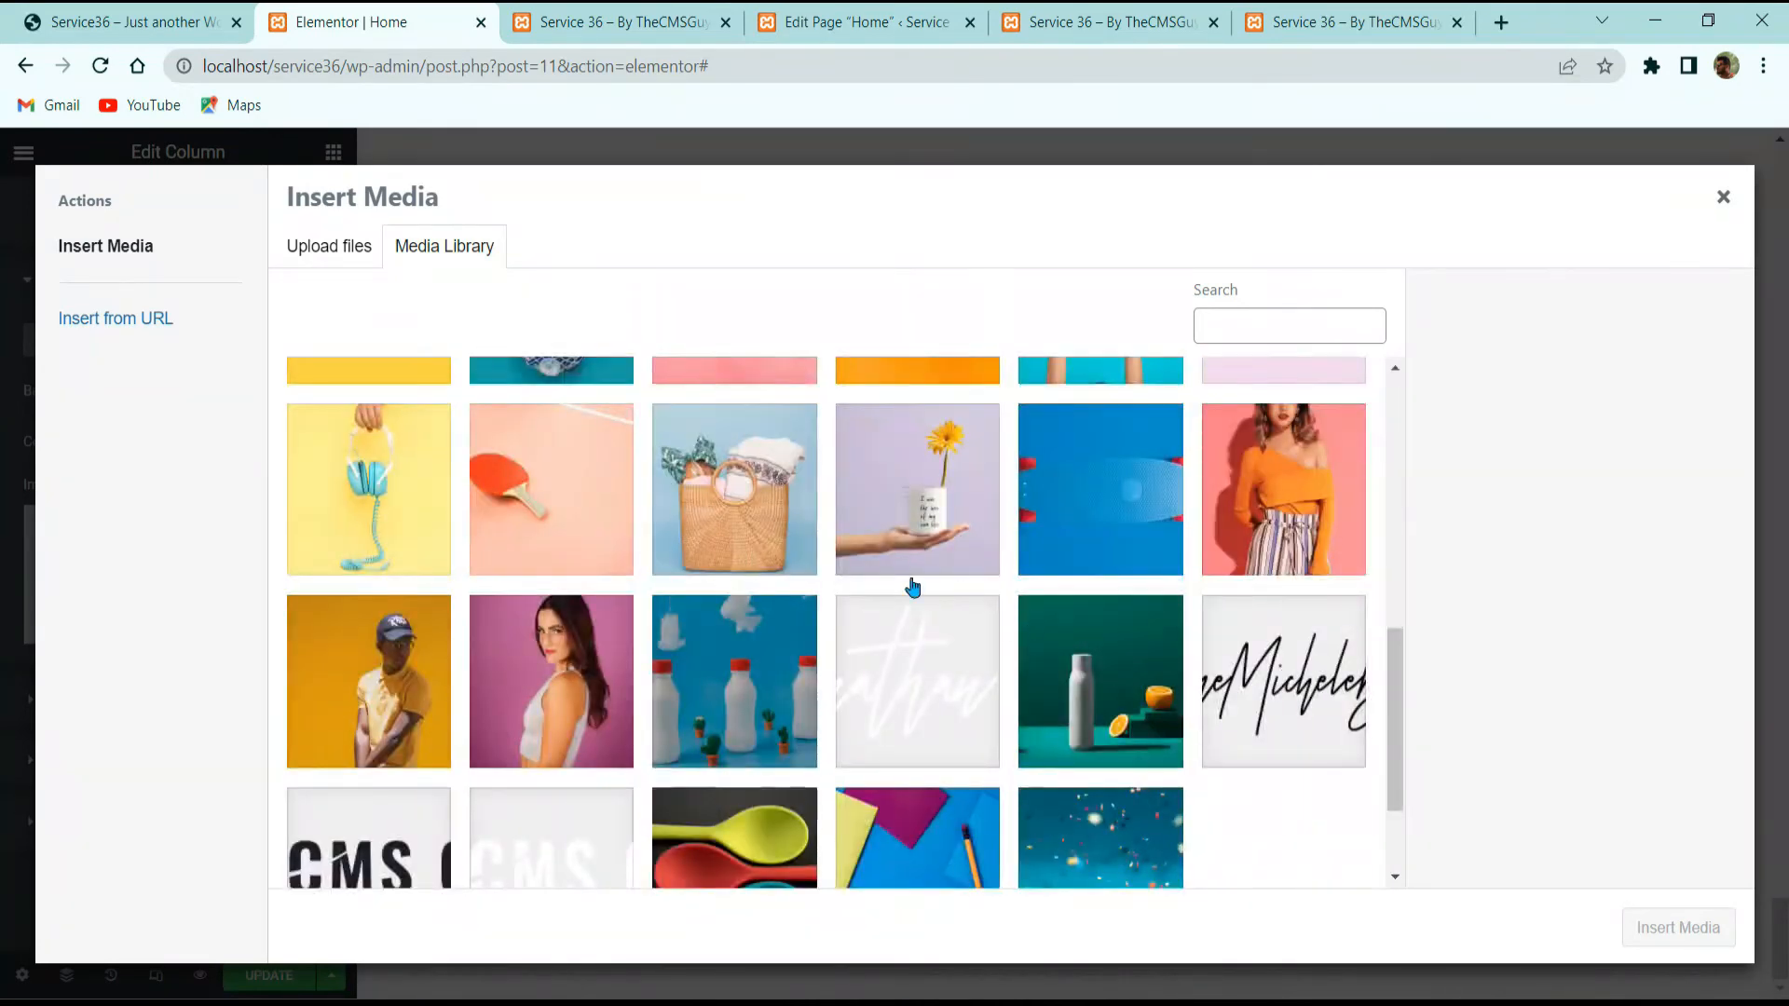
scroll(1002, 594, "up", 3)
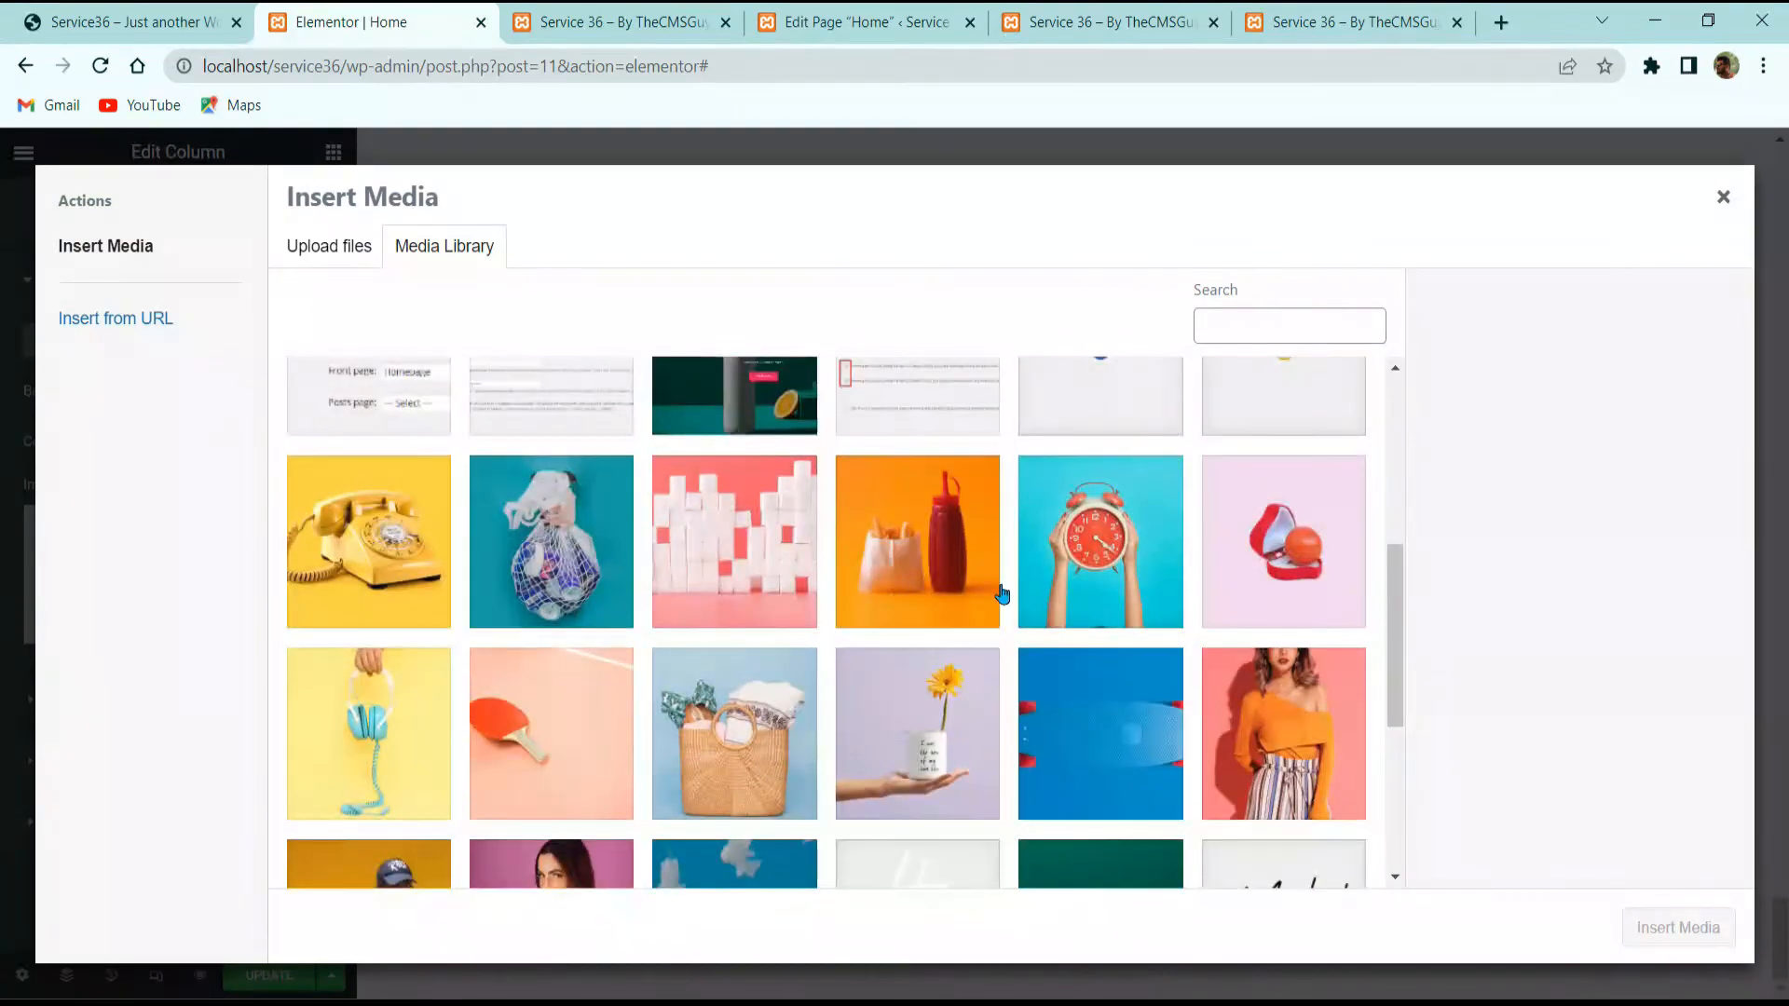
left_click(408, 548)
left_click(1649, 927)
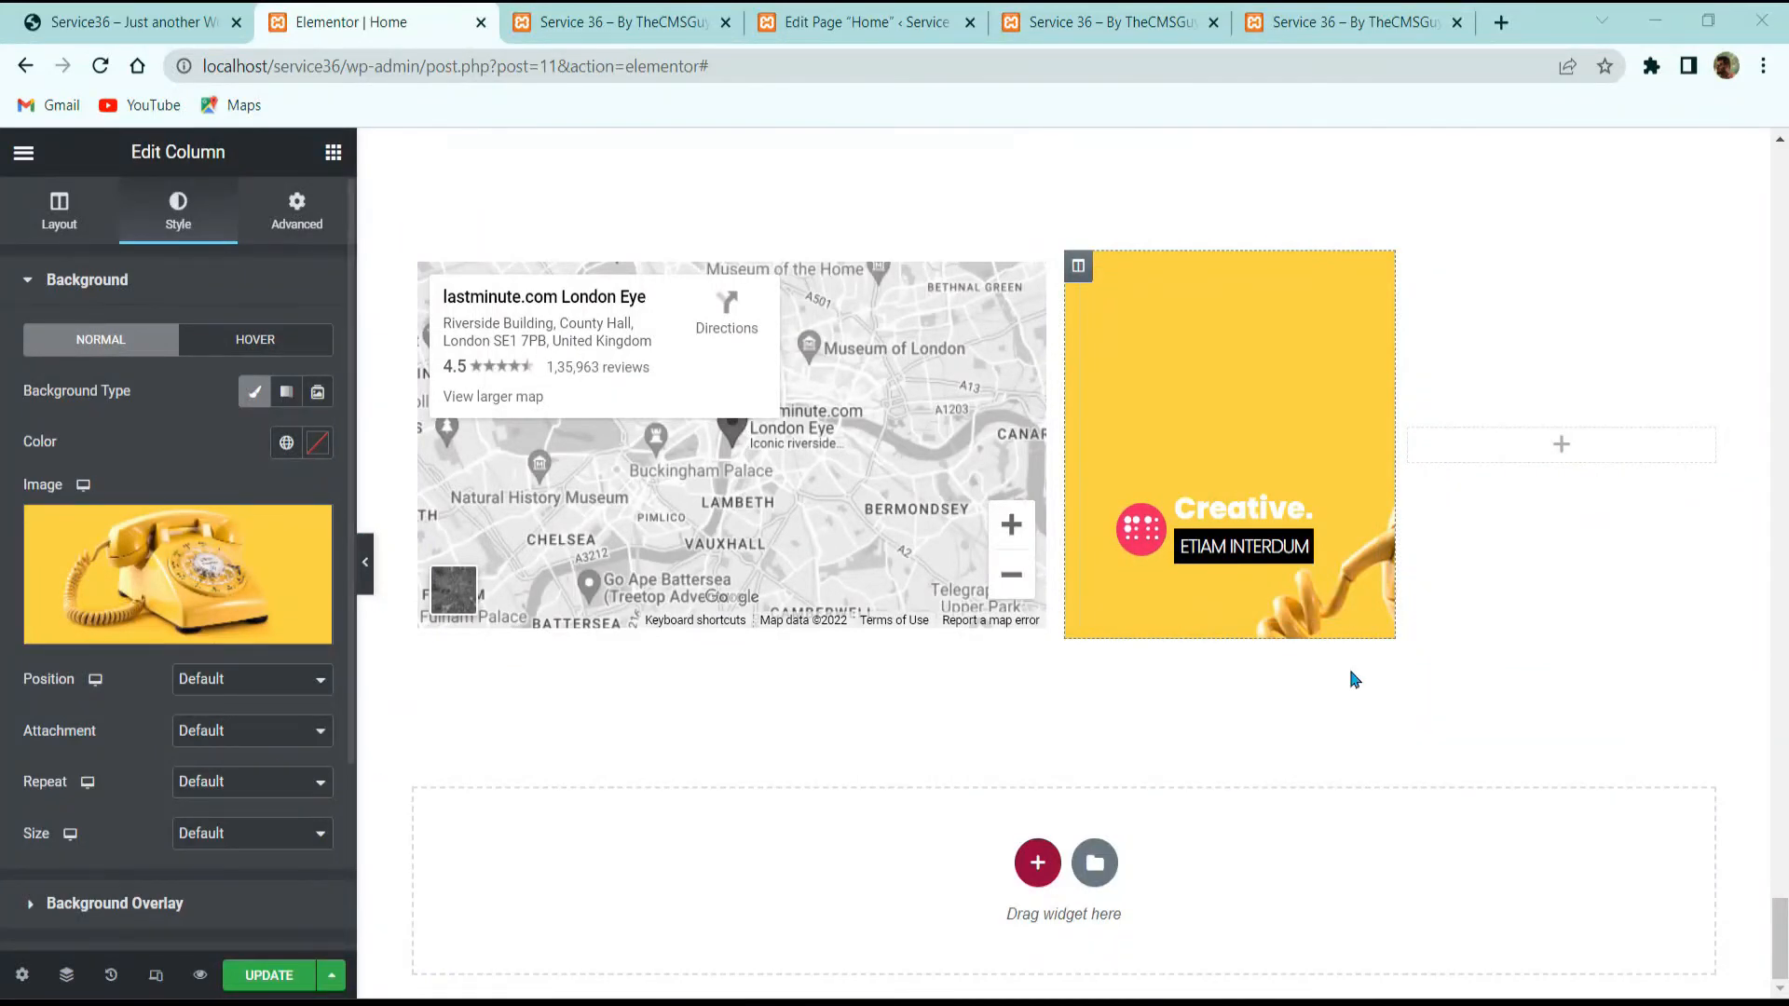
Step: Compare with the reference site's contact cards and select the 'Creative.' text-icon block
left_click(90, 9)
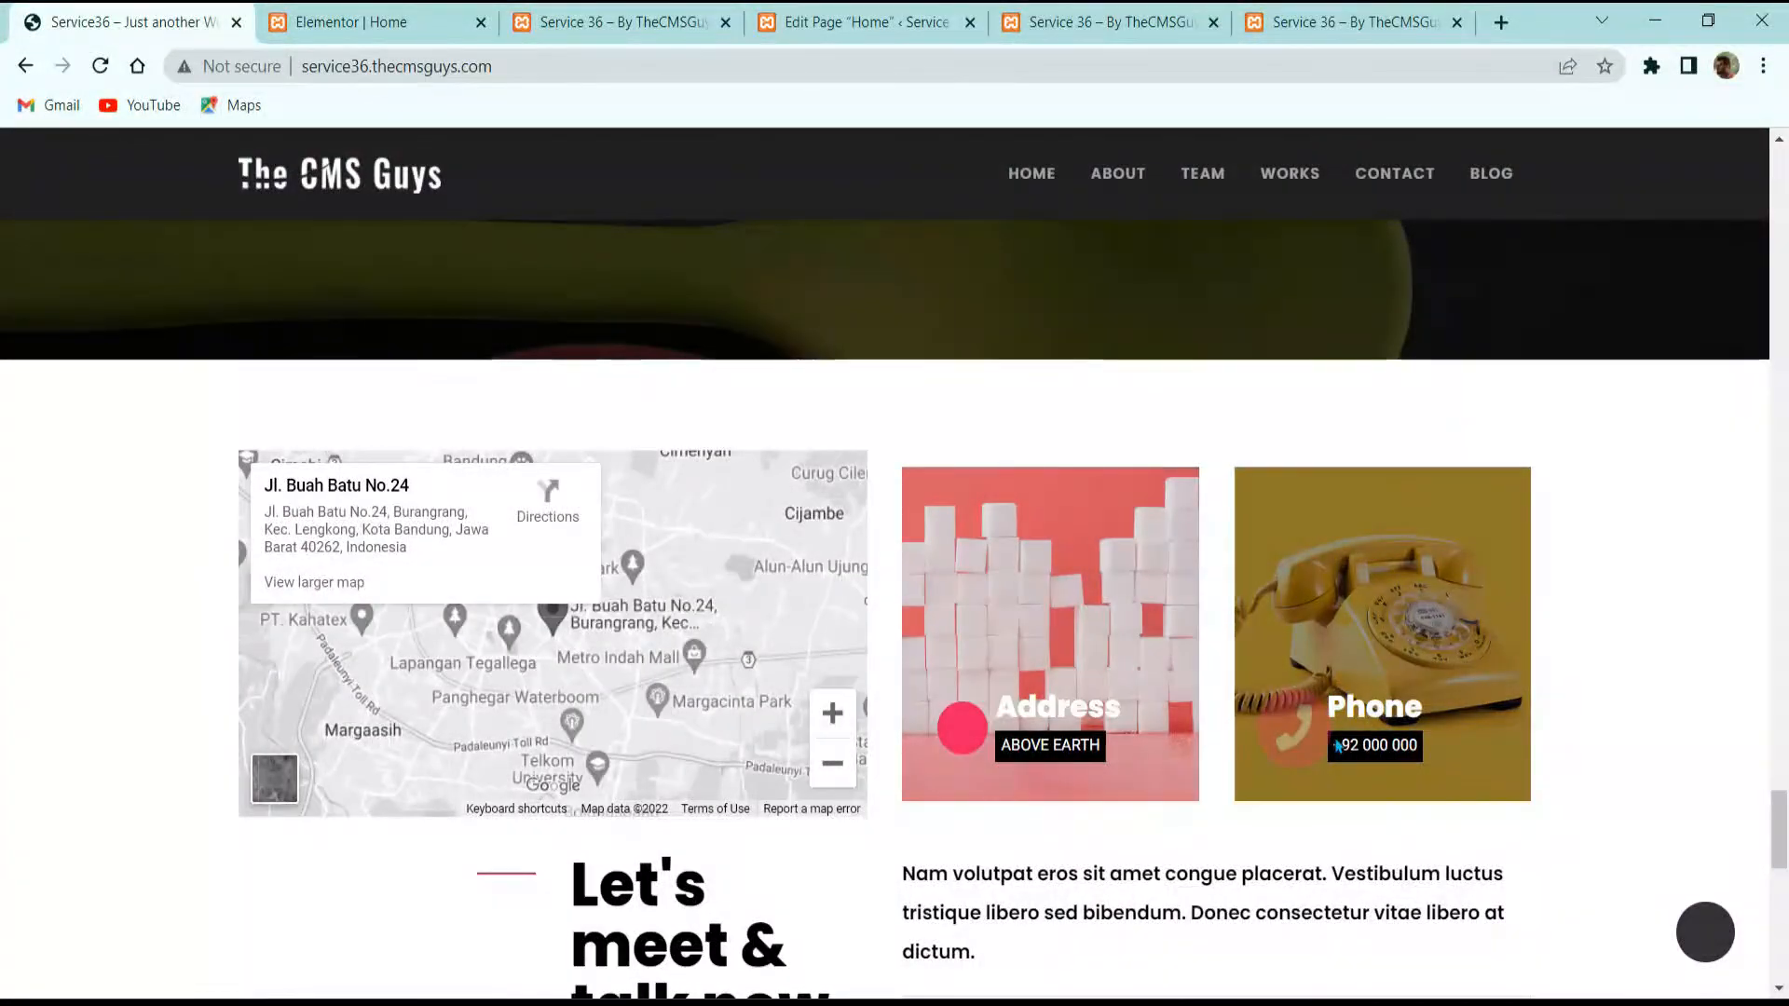
left_click(424, 13)
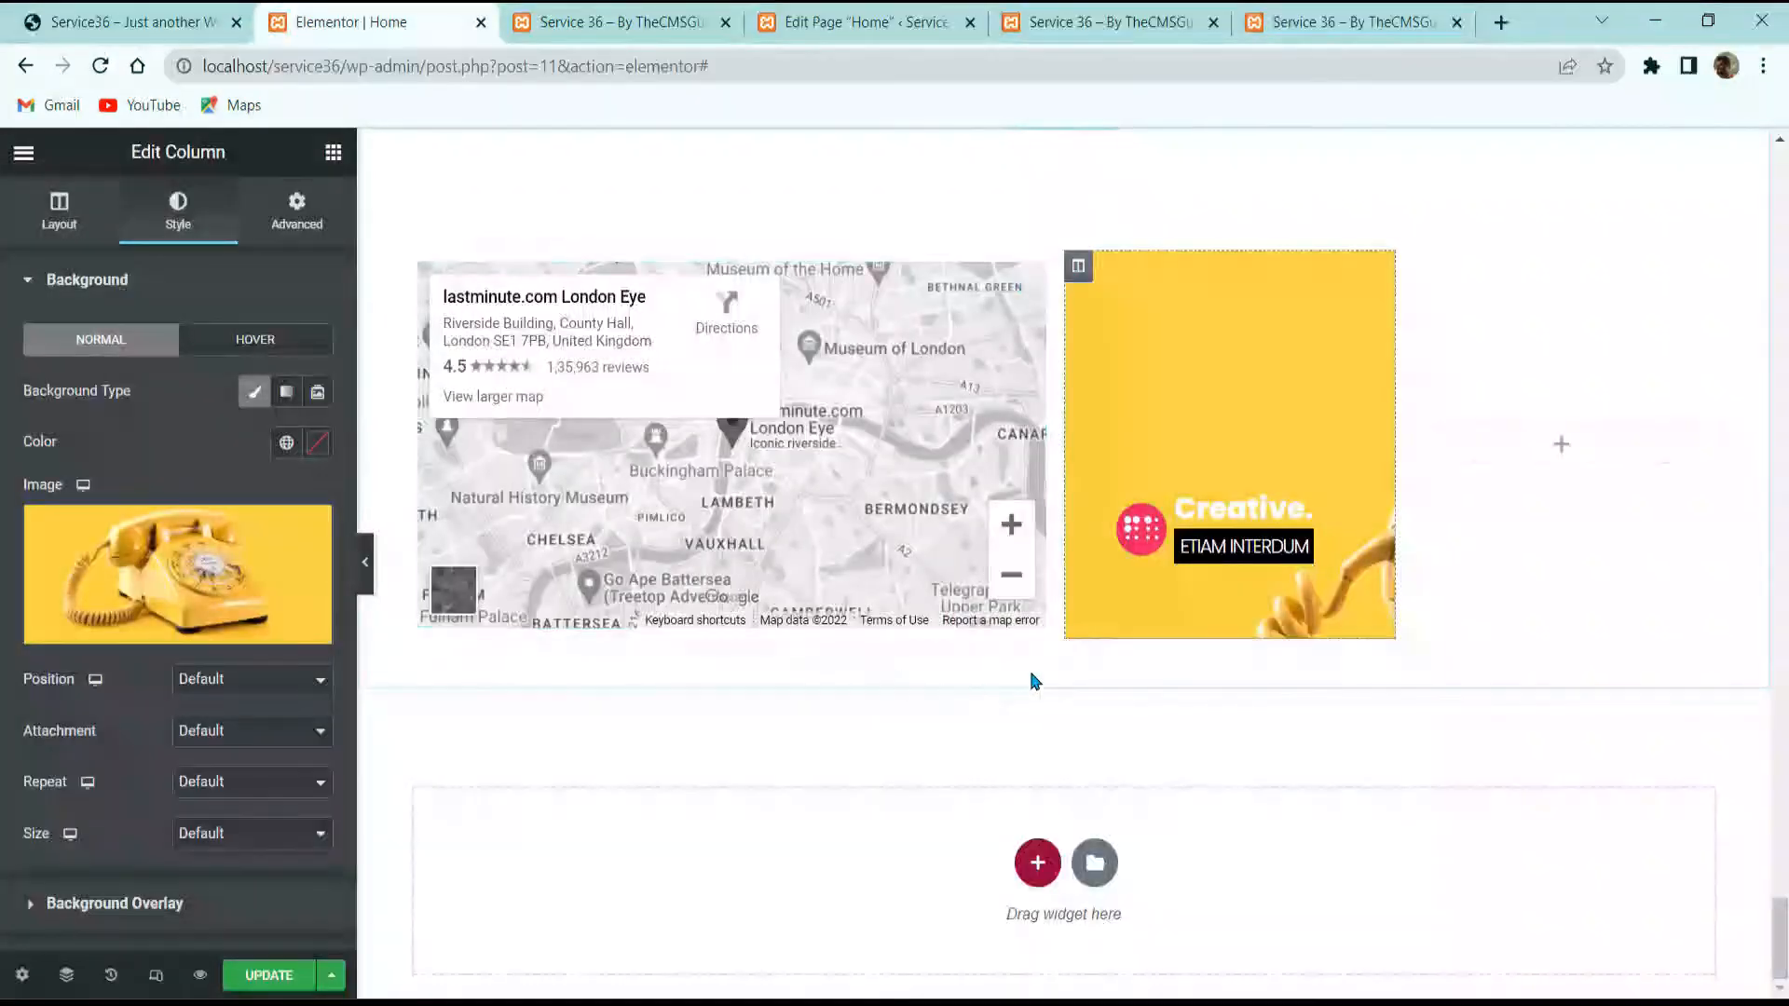
left_click(1209, 512)
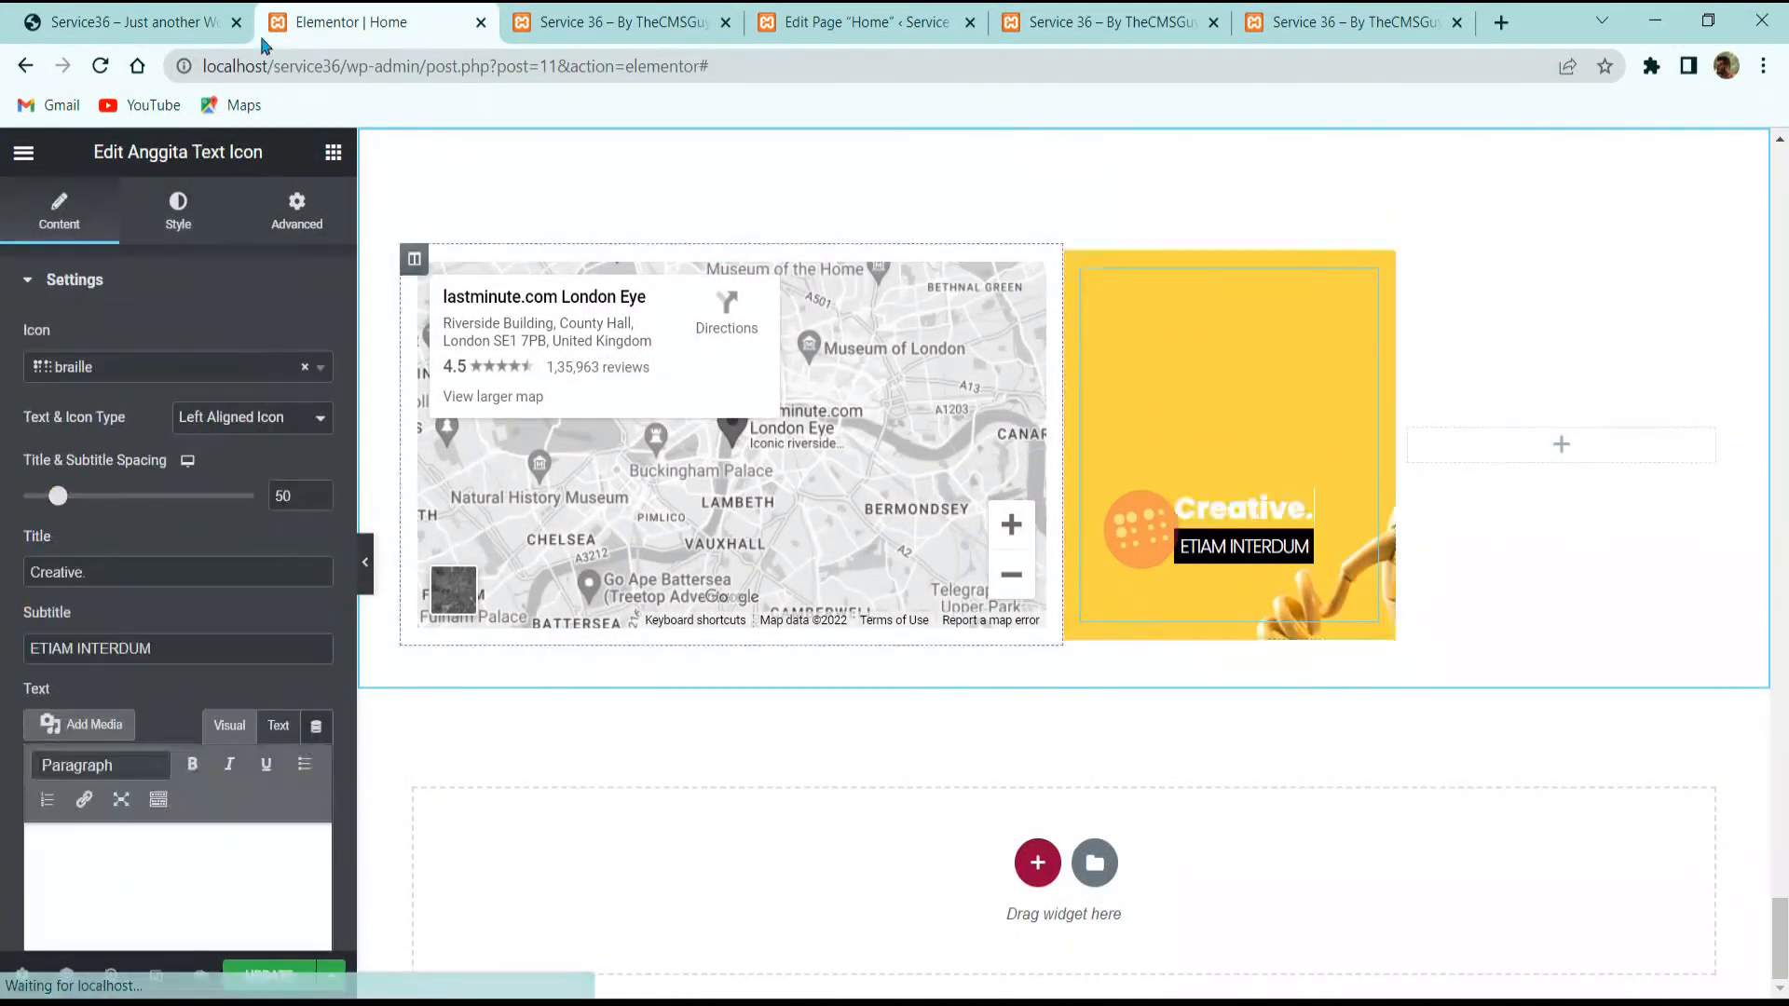
key("ctrl+1")
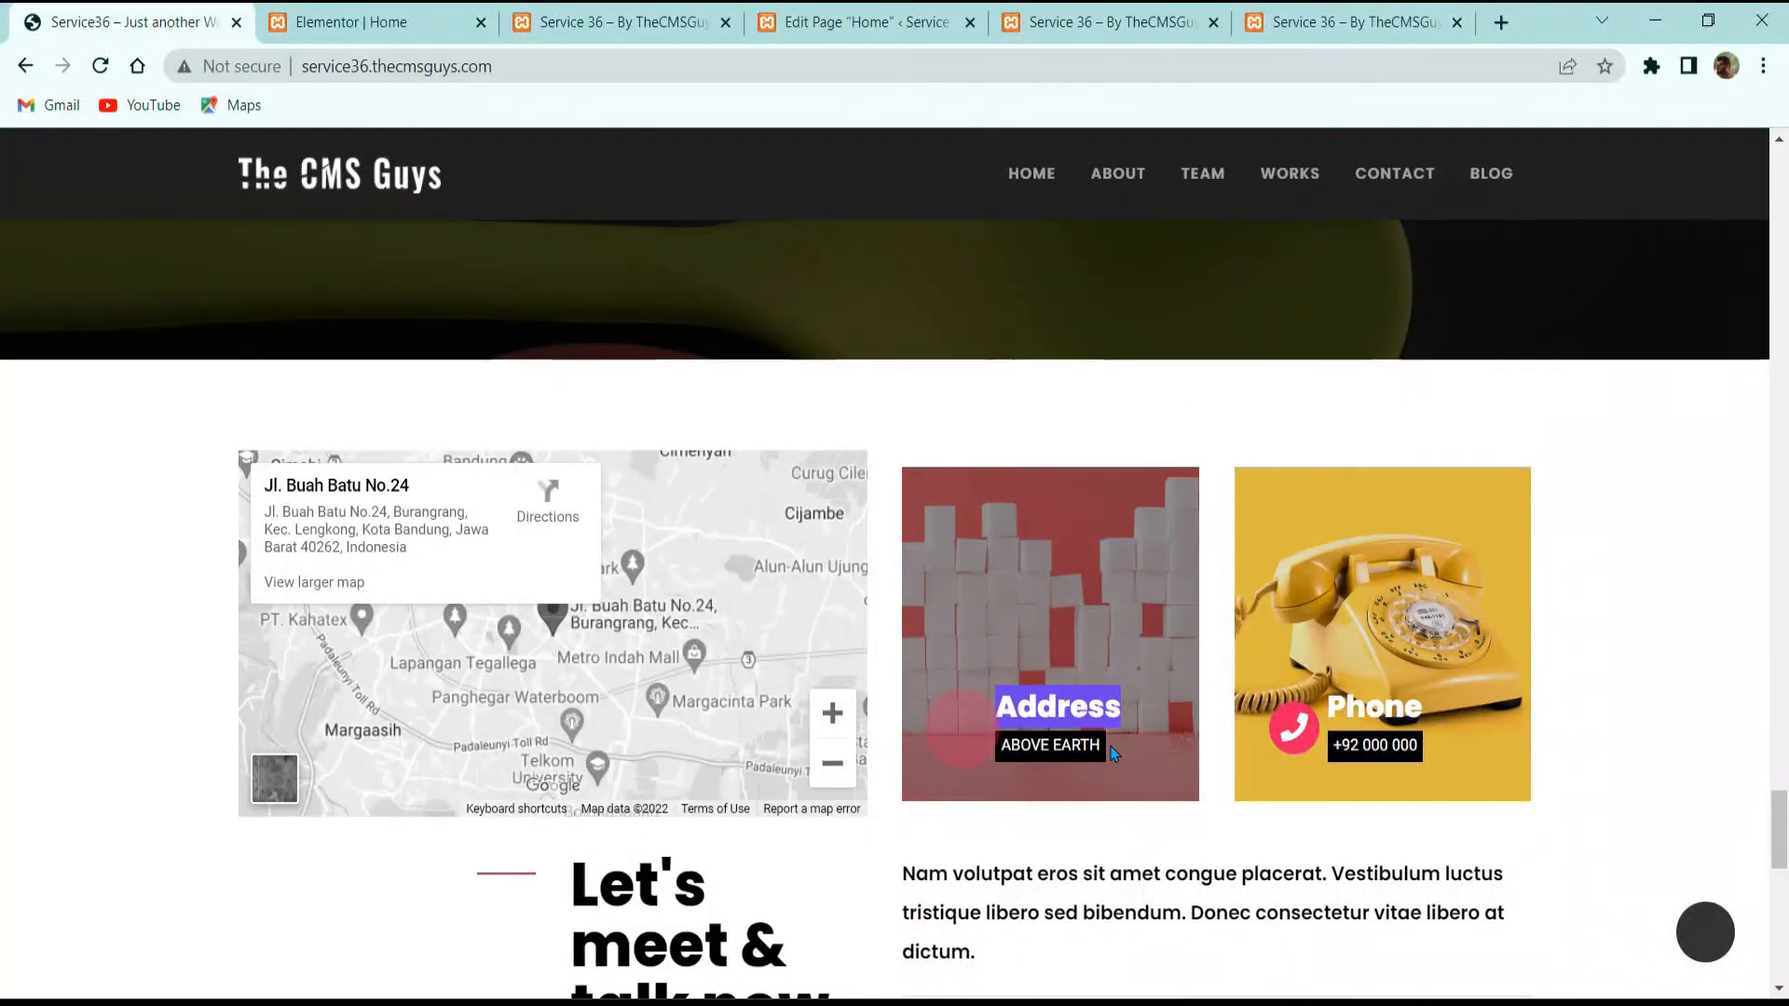
left_click(421, 11)
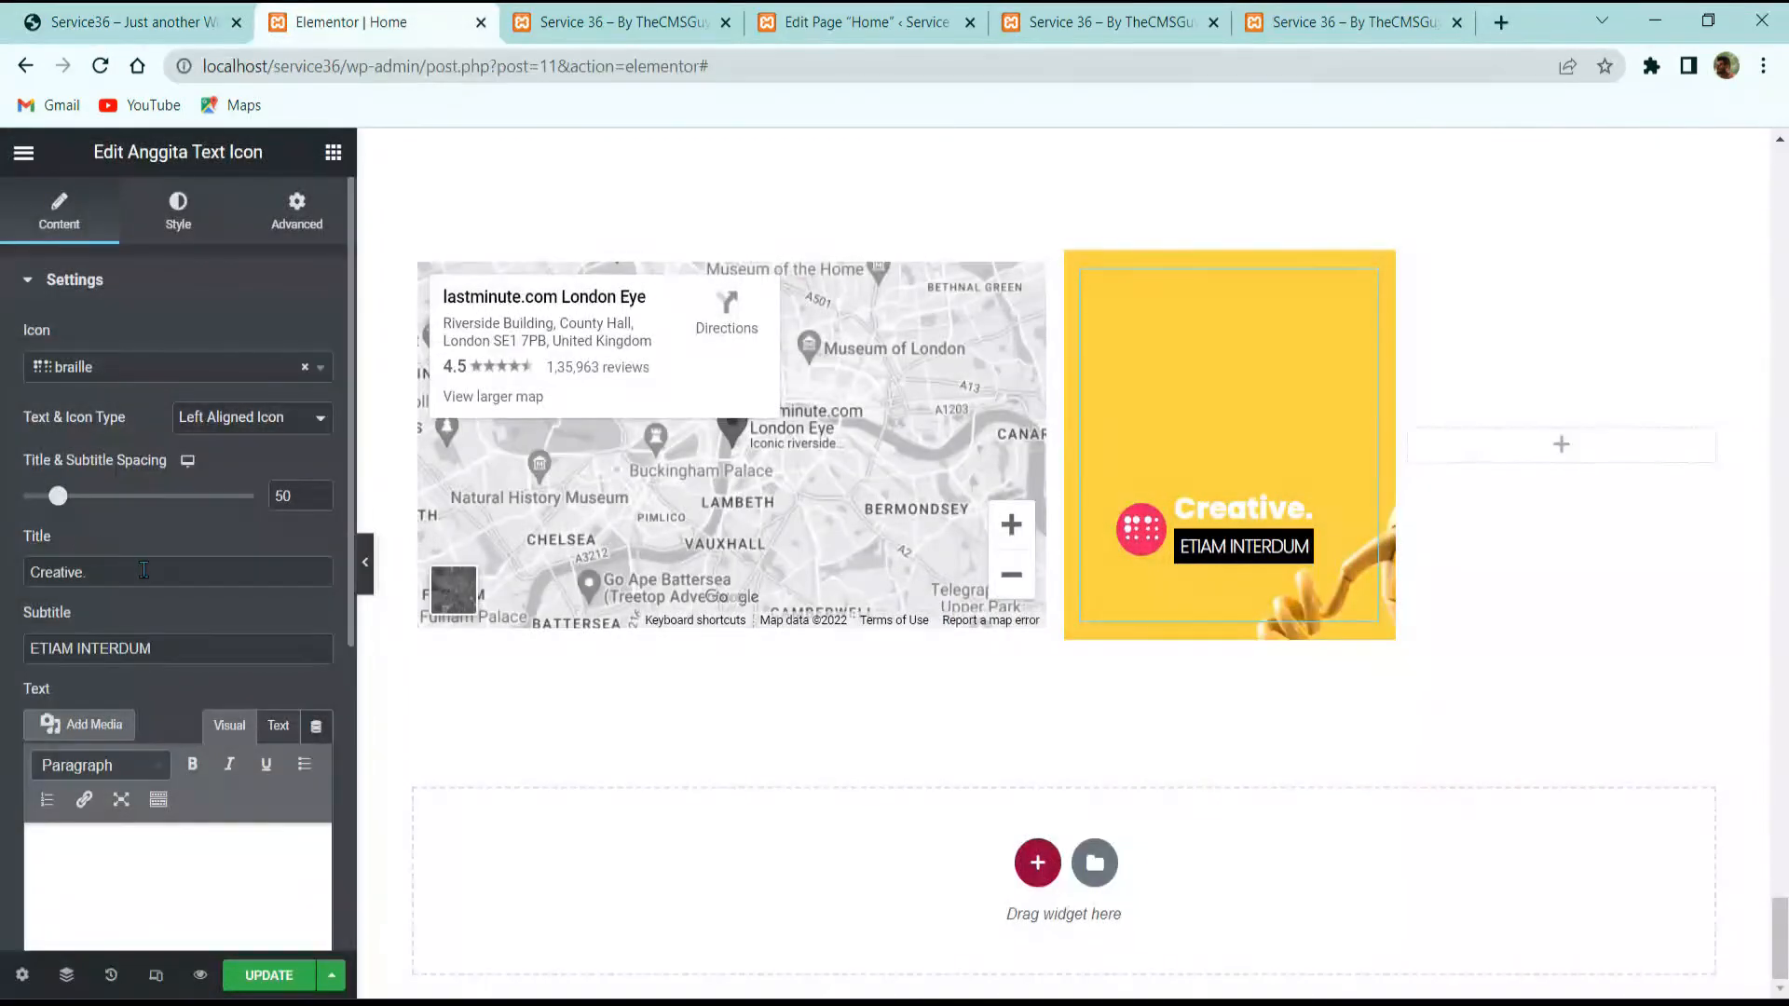
Step: Change the text-icon title to 'Address' and its subtitle to '+123456789'
type("Address")
key("Tab")
type("+12")
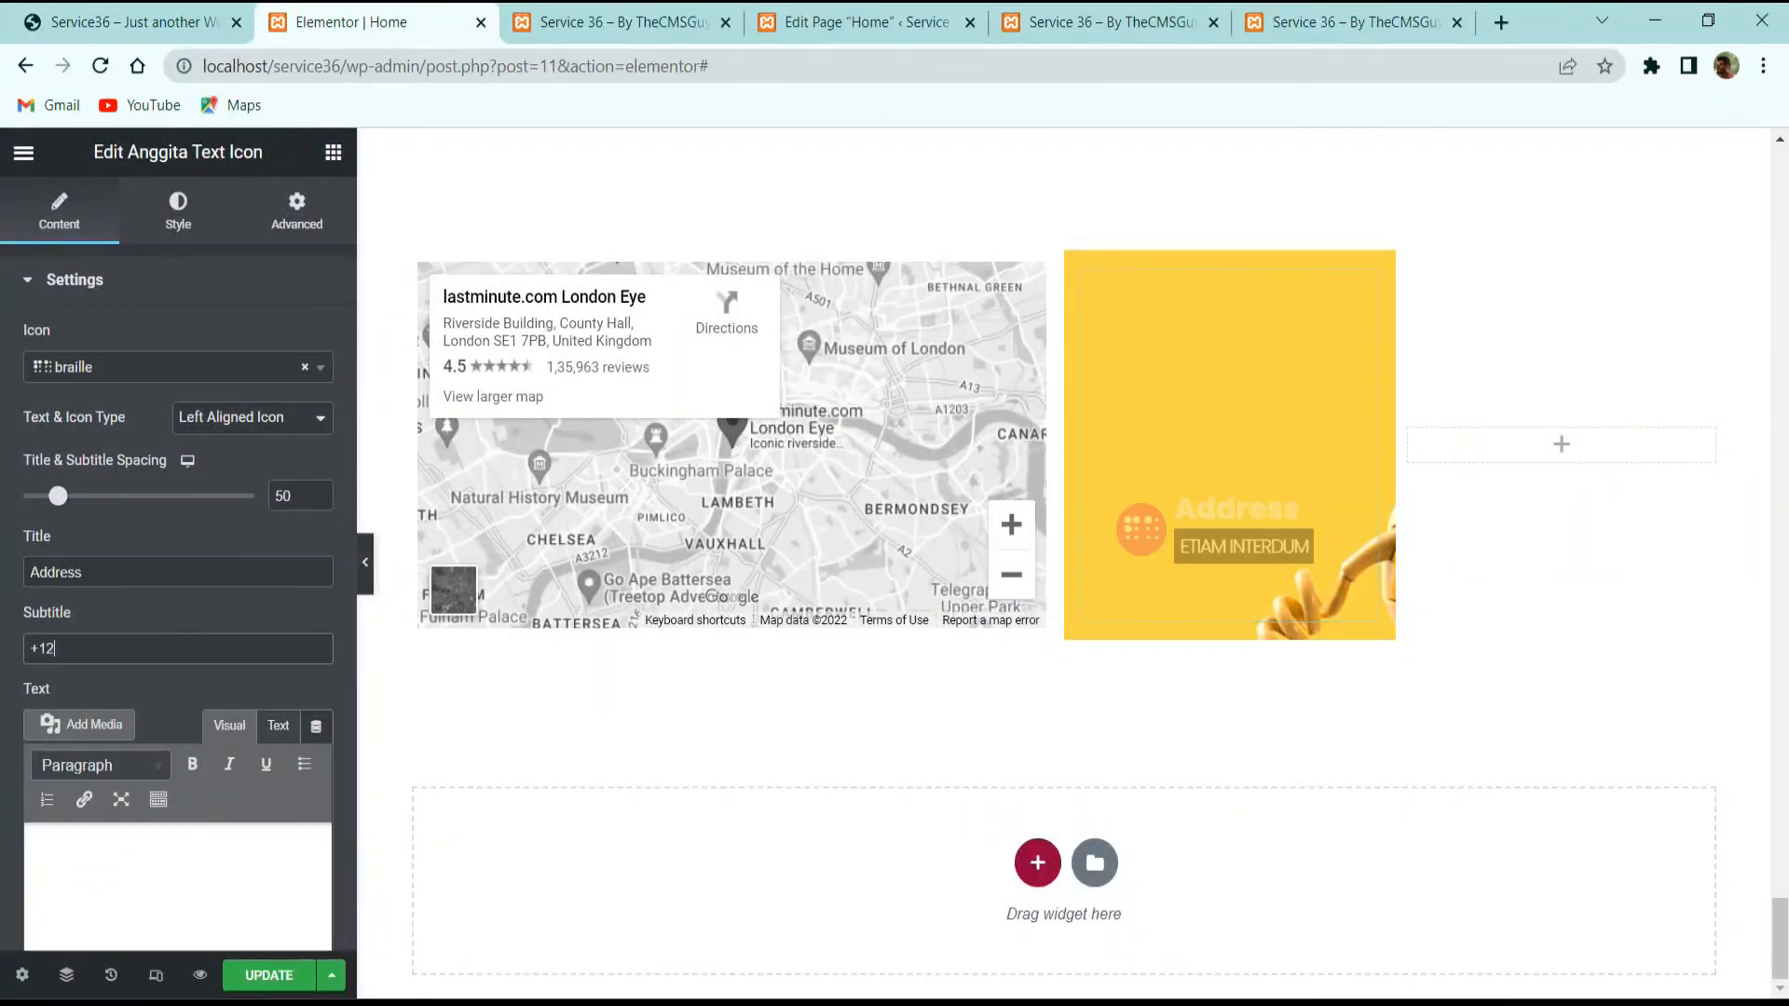
type("3456789")
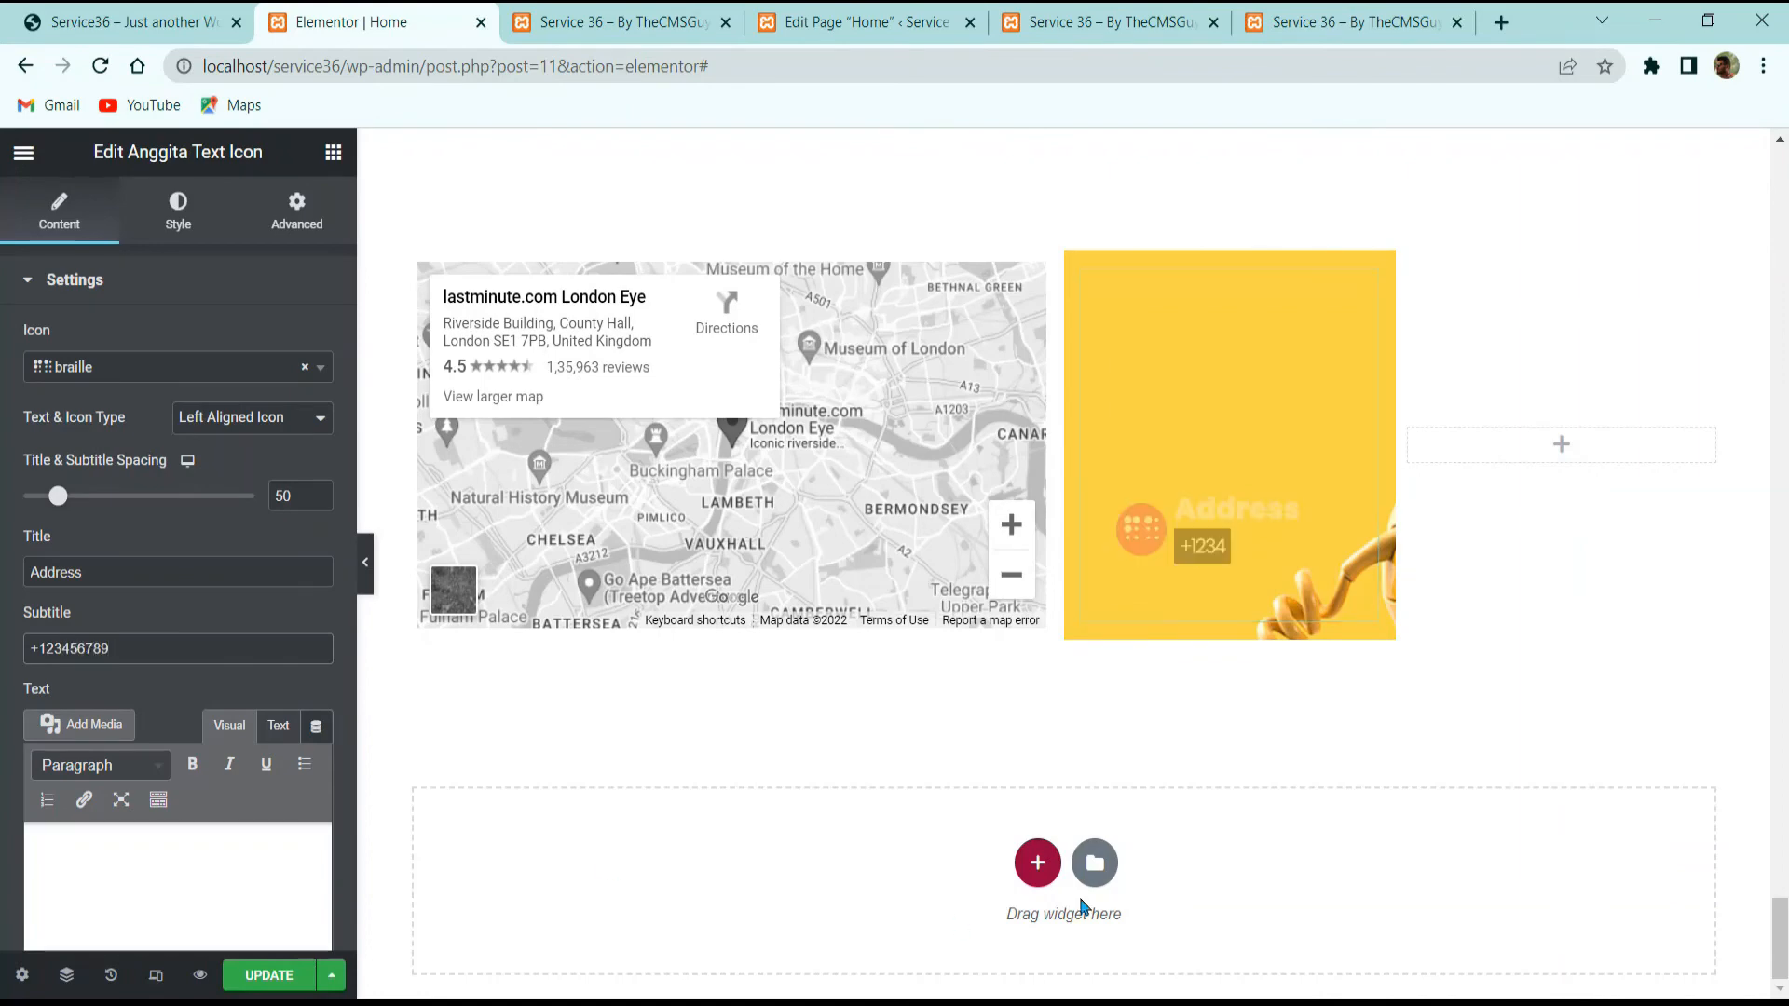
Step: Copy the Address text-icon block and paste it into the empty right column
right_click(1077, 263)
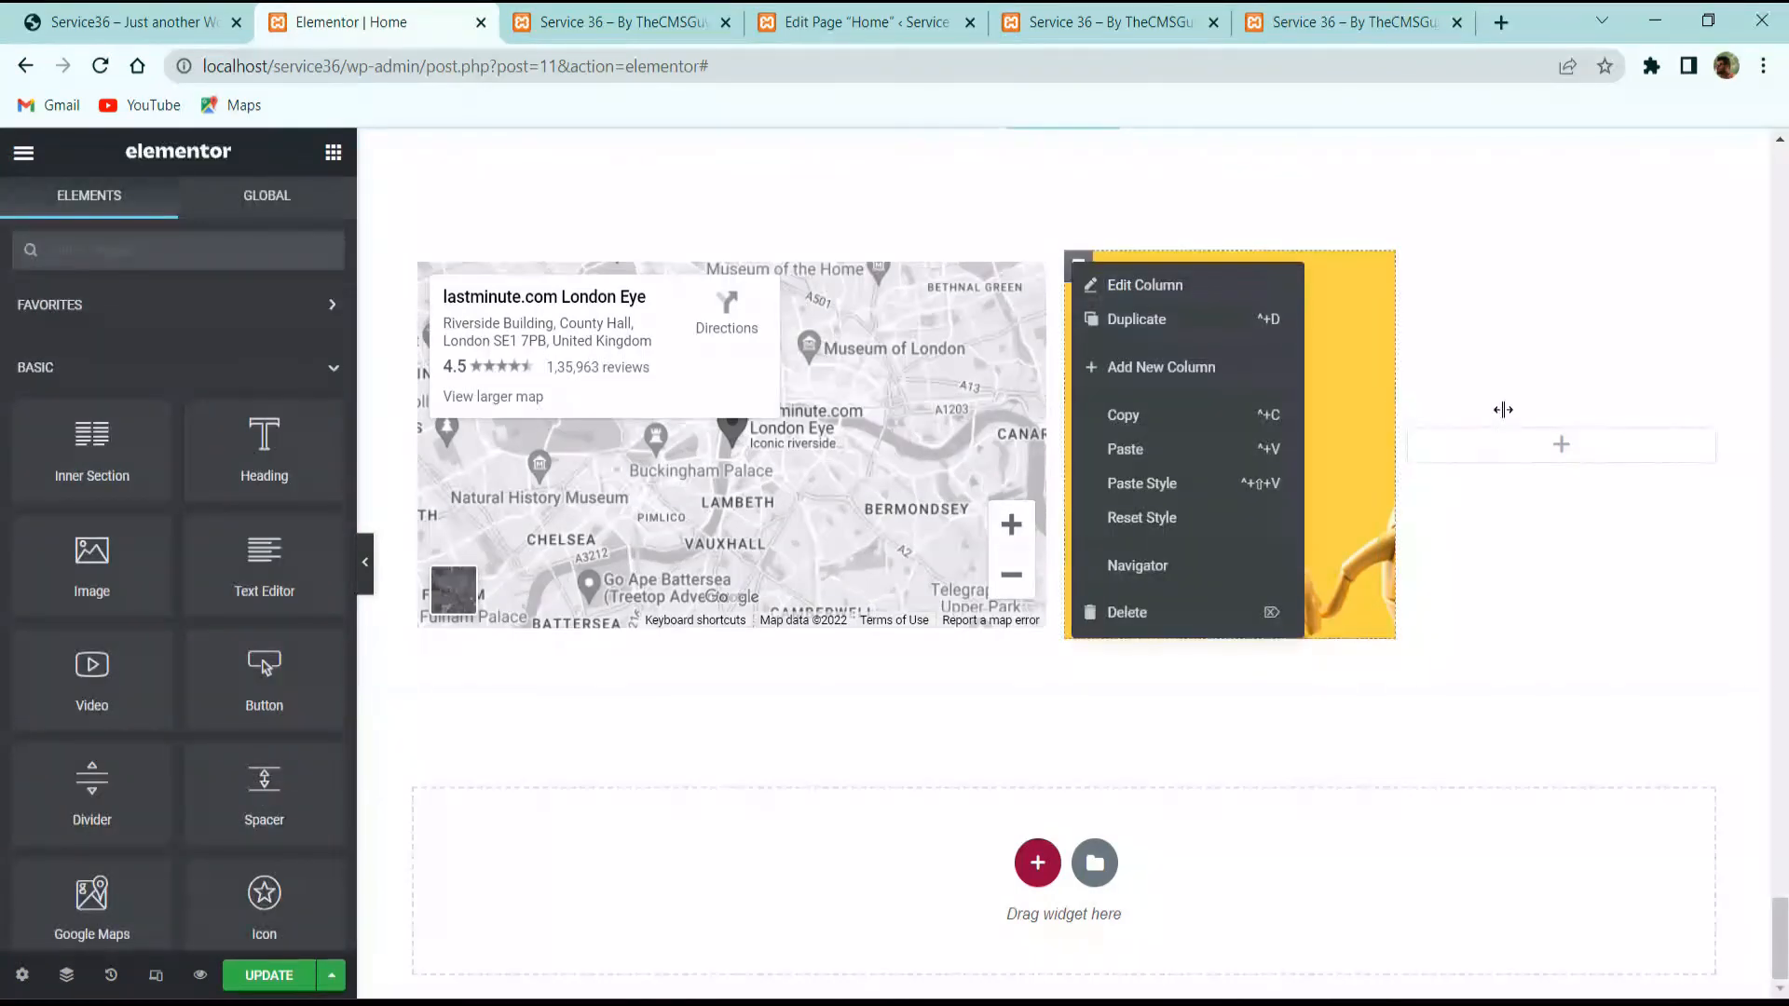
left_click(1496, 460)
right_click(1266, 397)
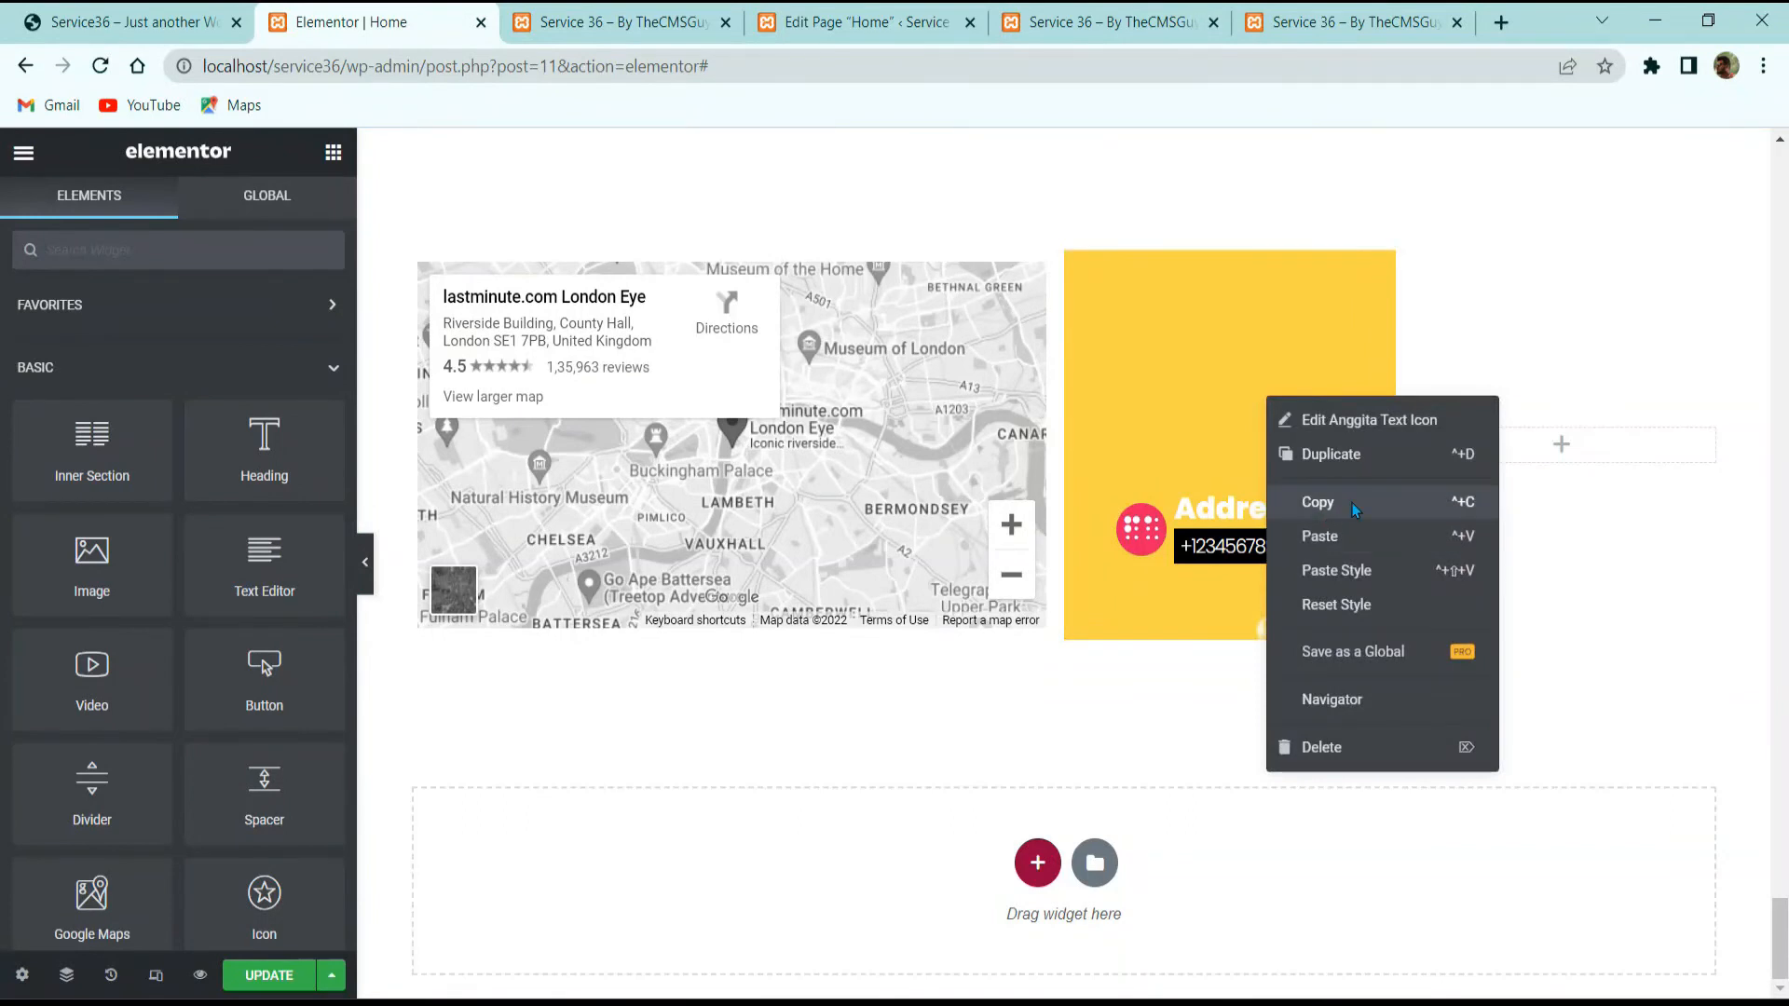
left_click(1317, 501)
right_click(1483, 444)
left_click(1555, 631)
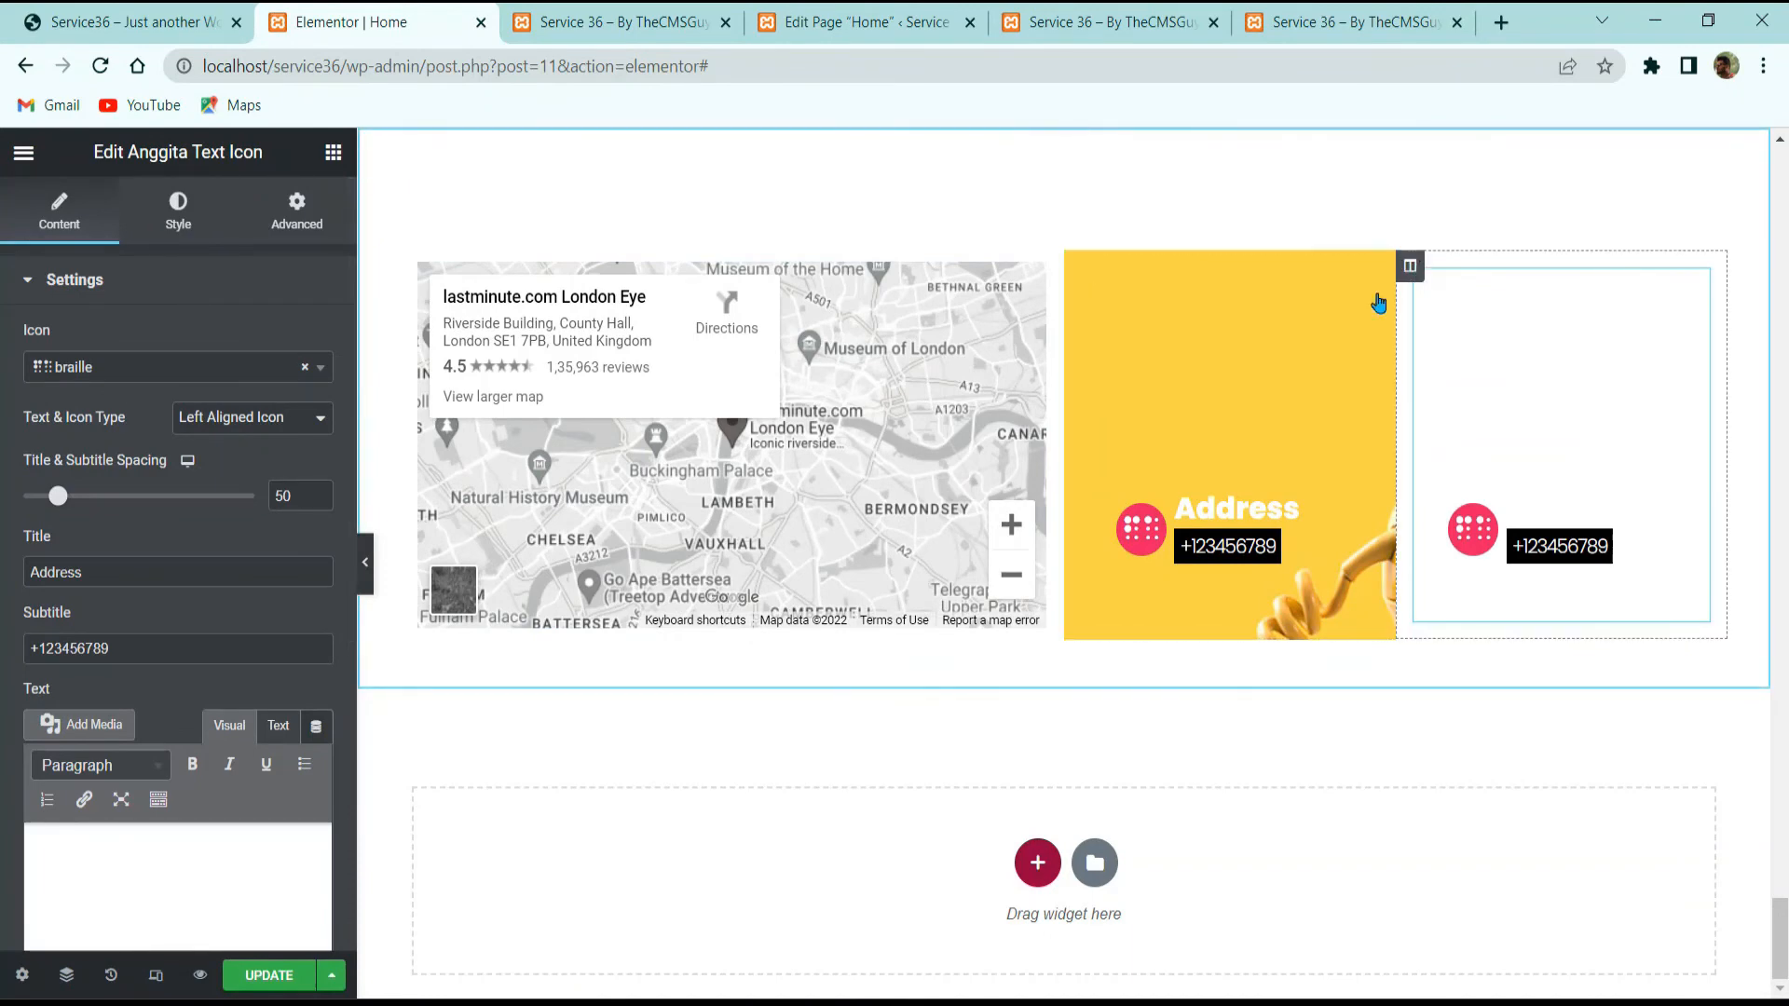
Step: Give the right column a classic sugar-cubes photo background, centered and scaled to cover
left_click(1410, 265)
left_click(178, 209)
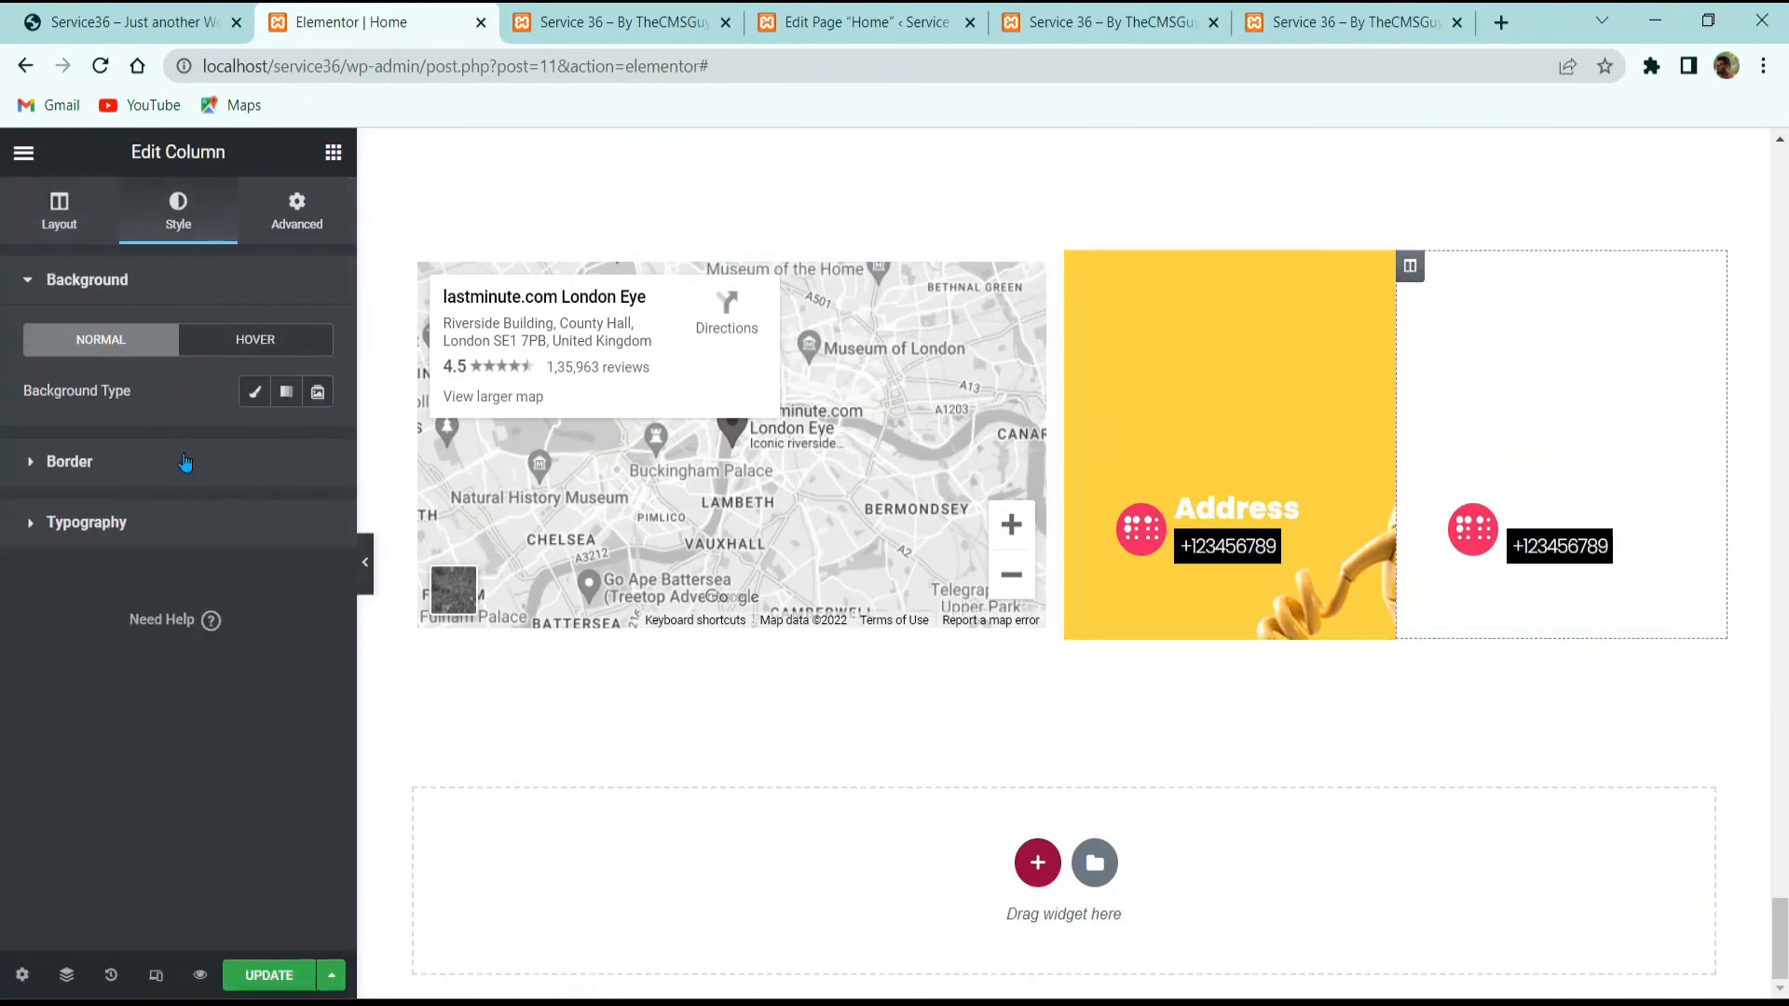
left_click(255, 395)
left_click(193, 545)
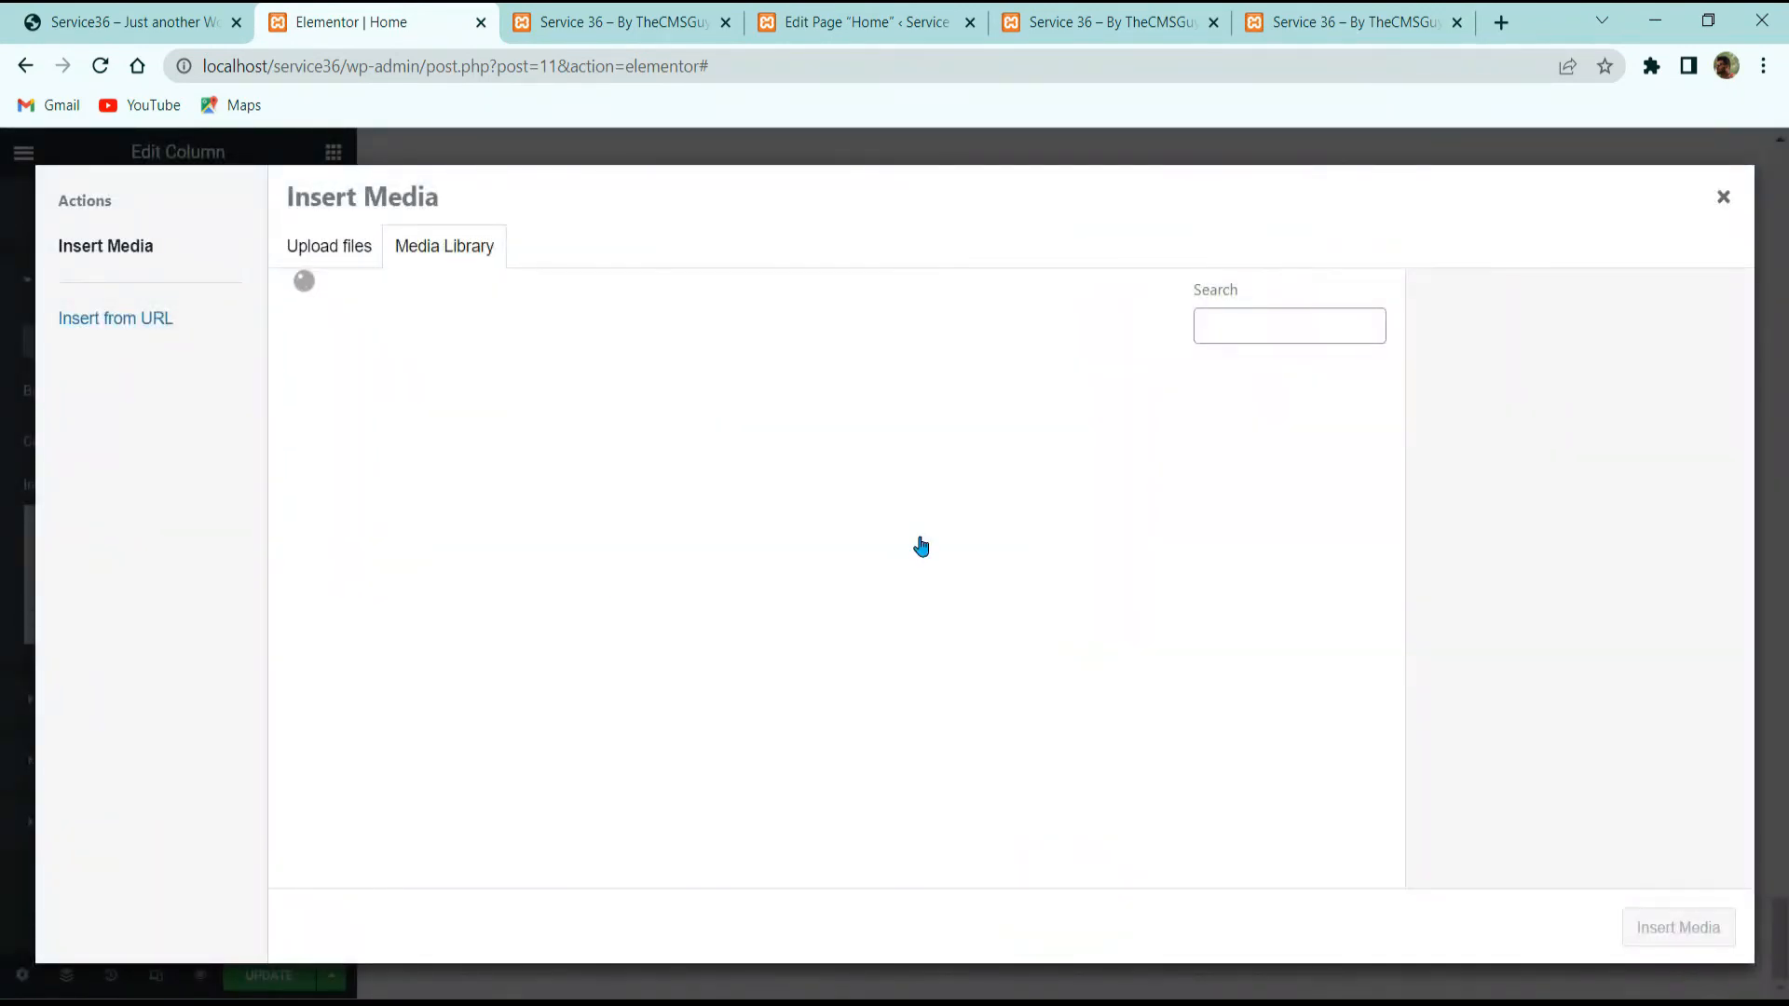
scroll(904, 596, "down", 10)
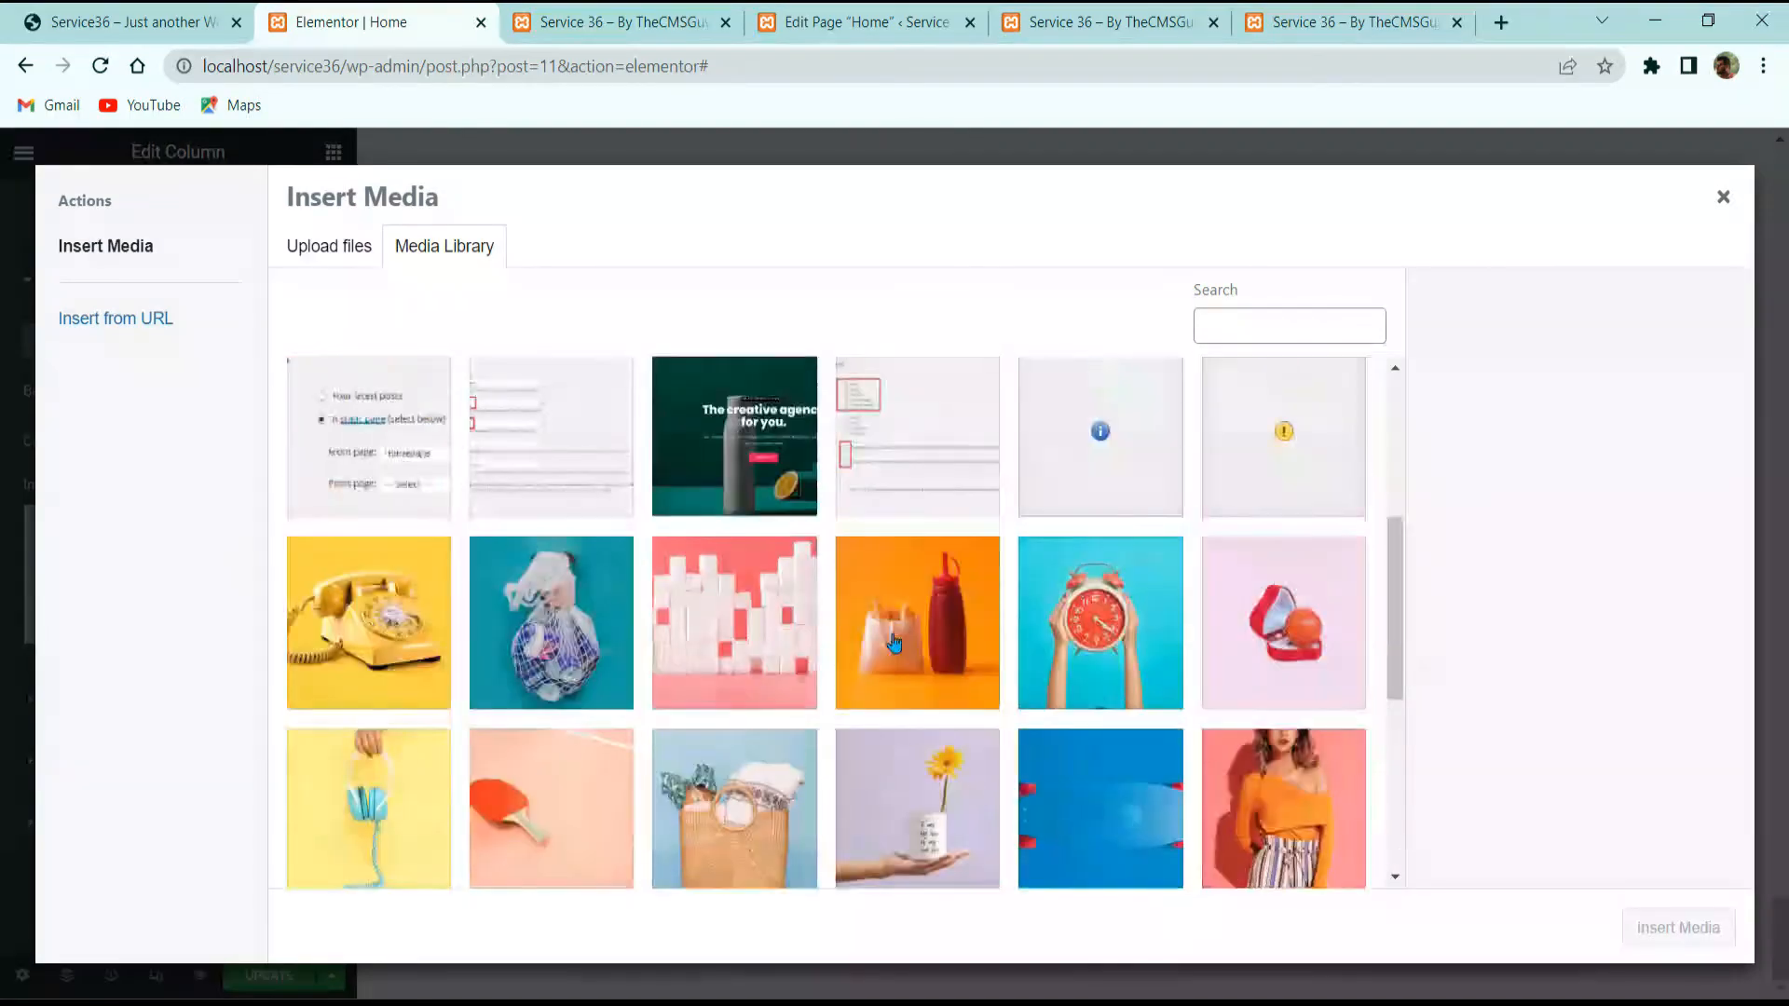
left_click(734, 623)
left_click(1678, 927)
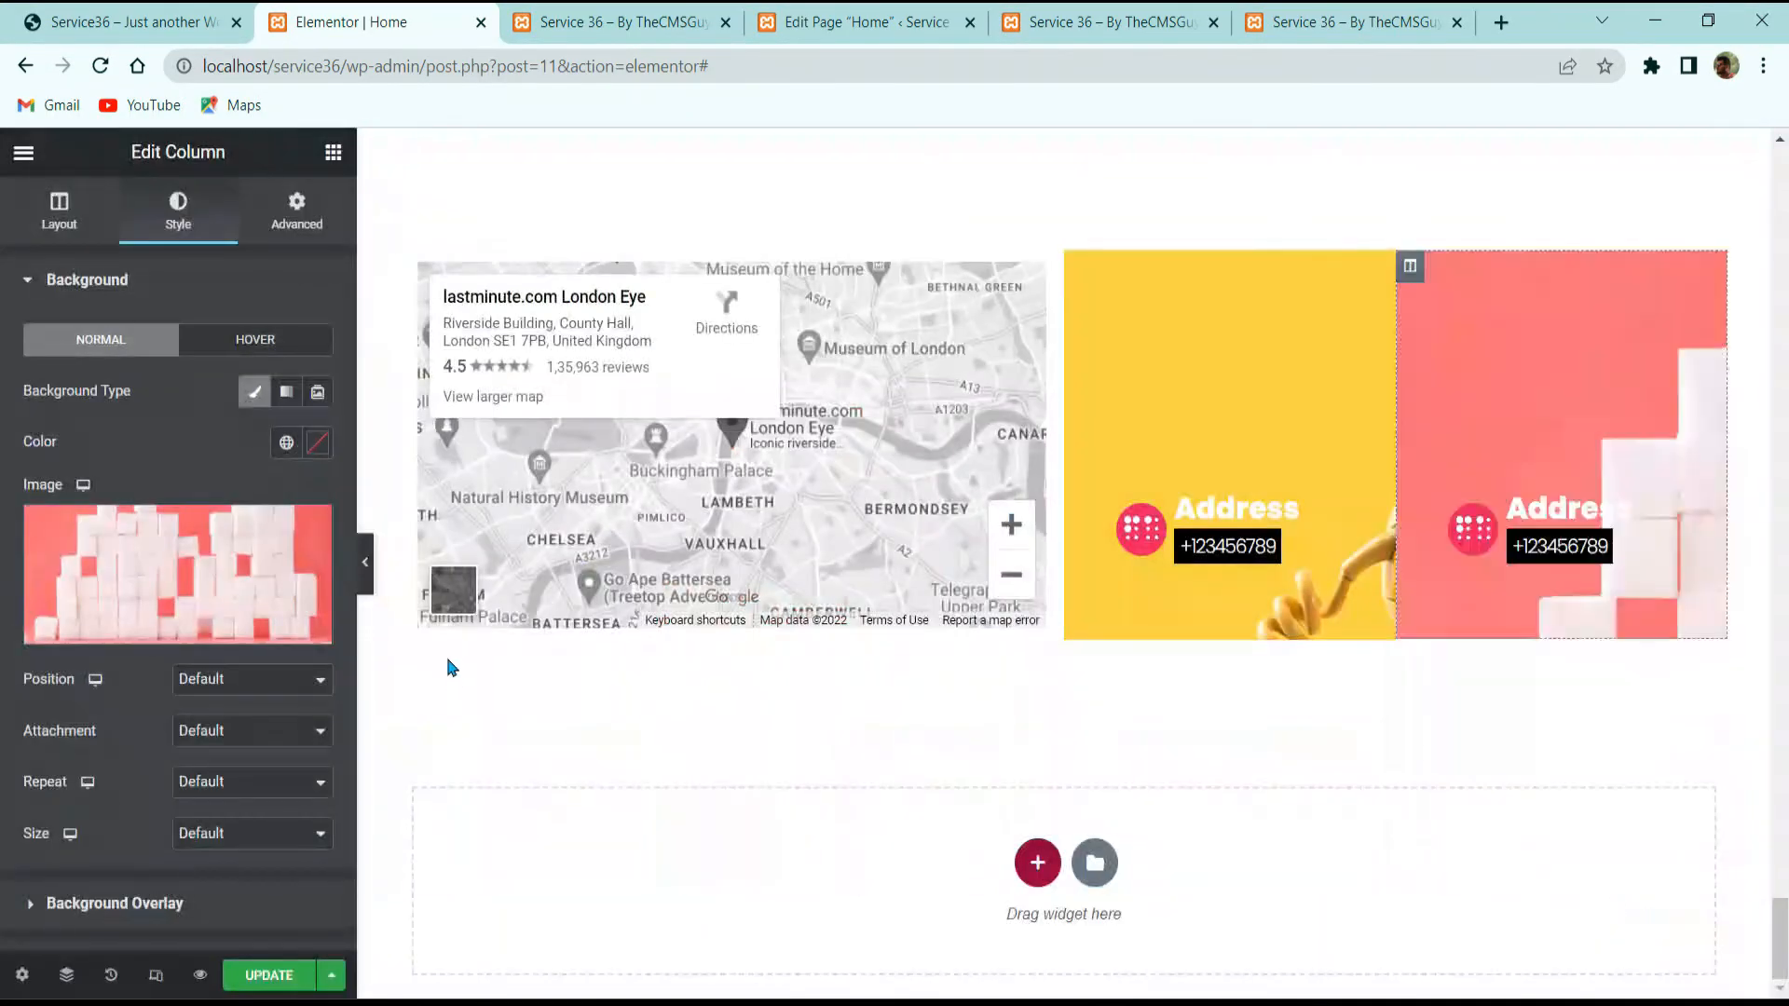
left_click(215, 688)
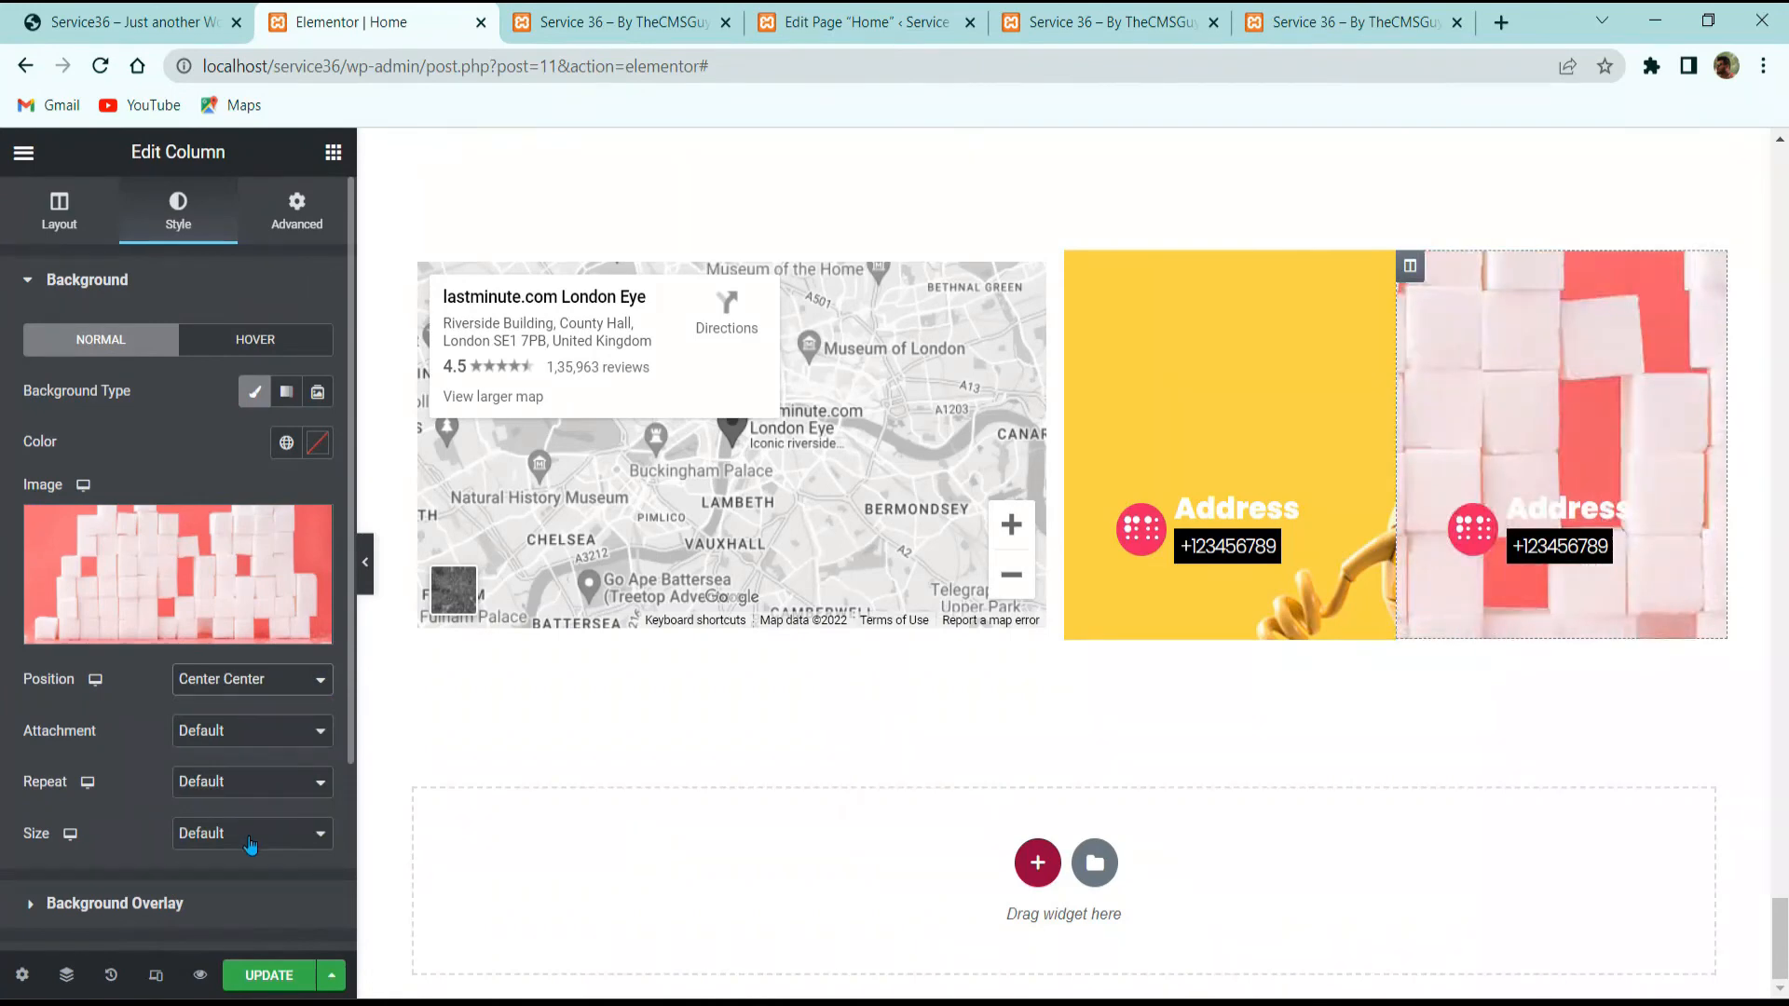
left_click(250, 844)
left_click(240, 896)
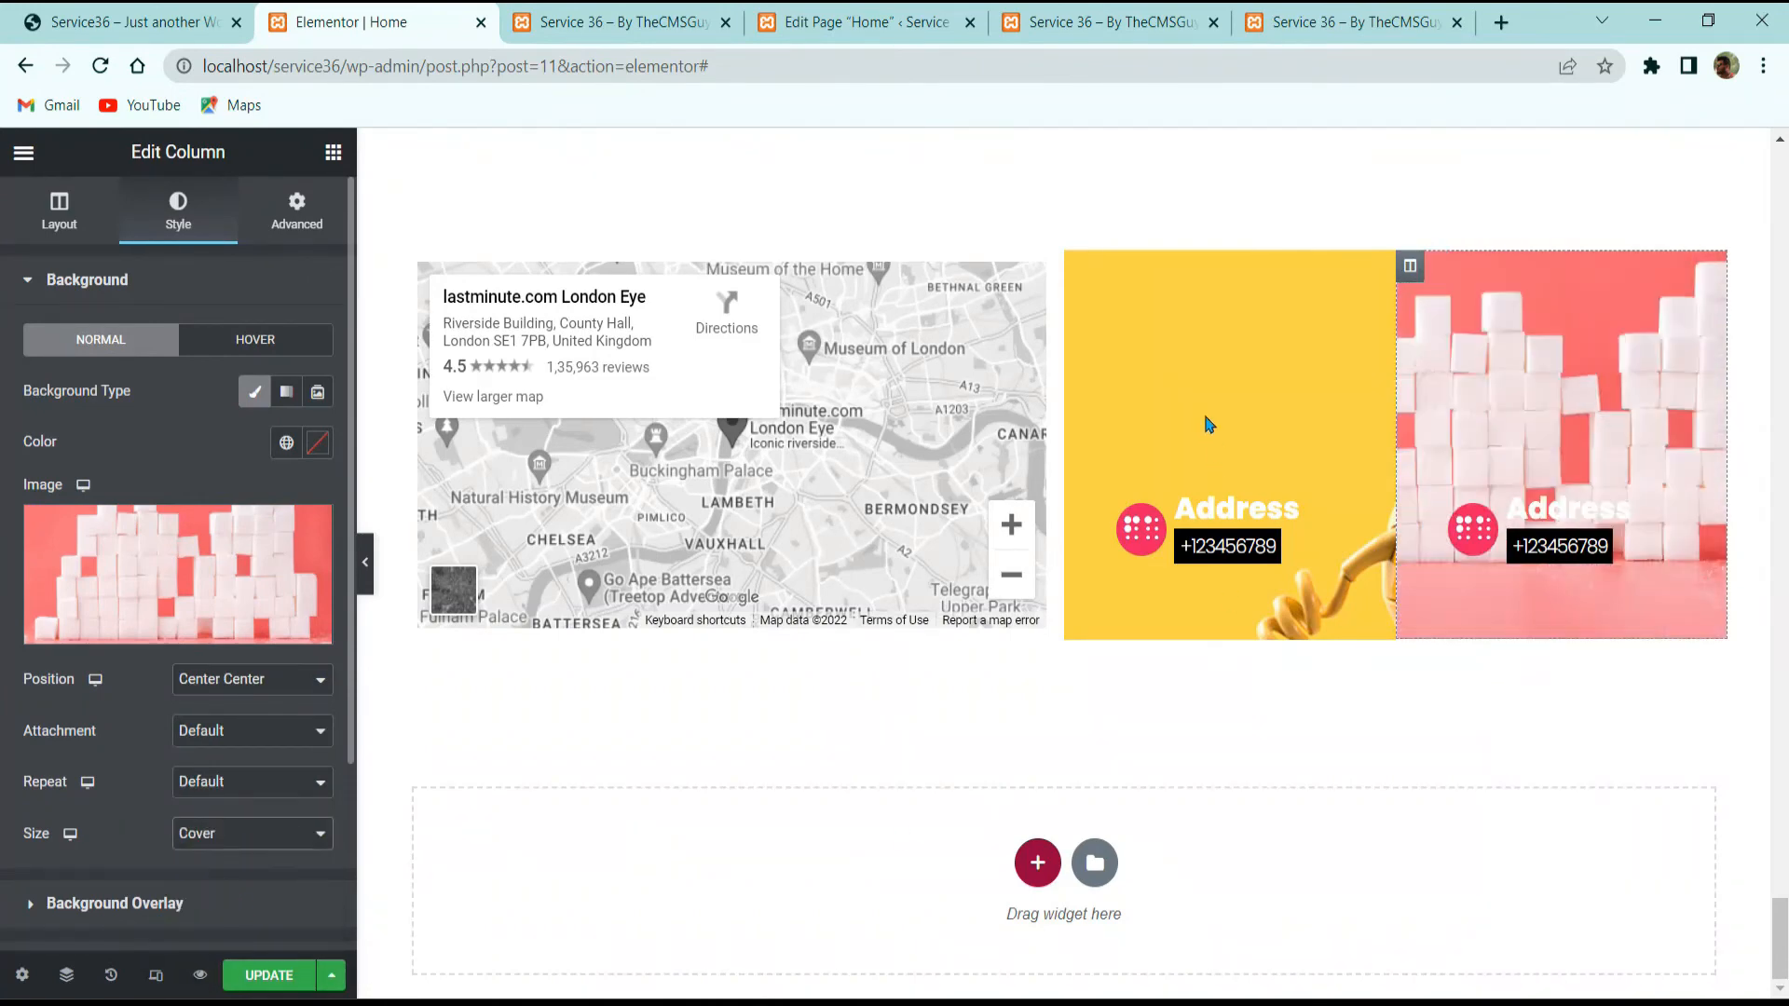
Step: Scale the telephone background to cover and keep the section's extended column gap
left_click(1080, 267)
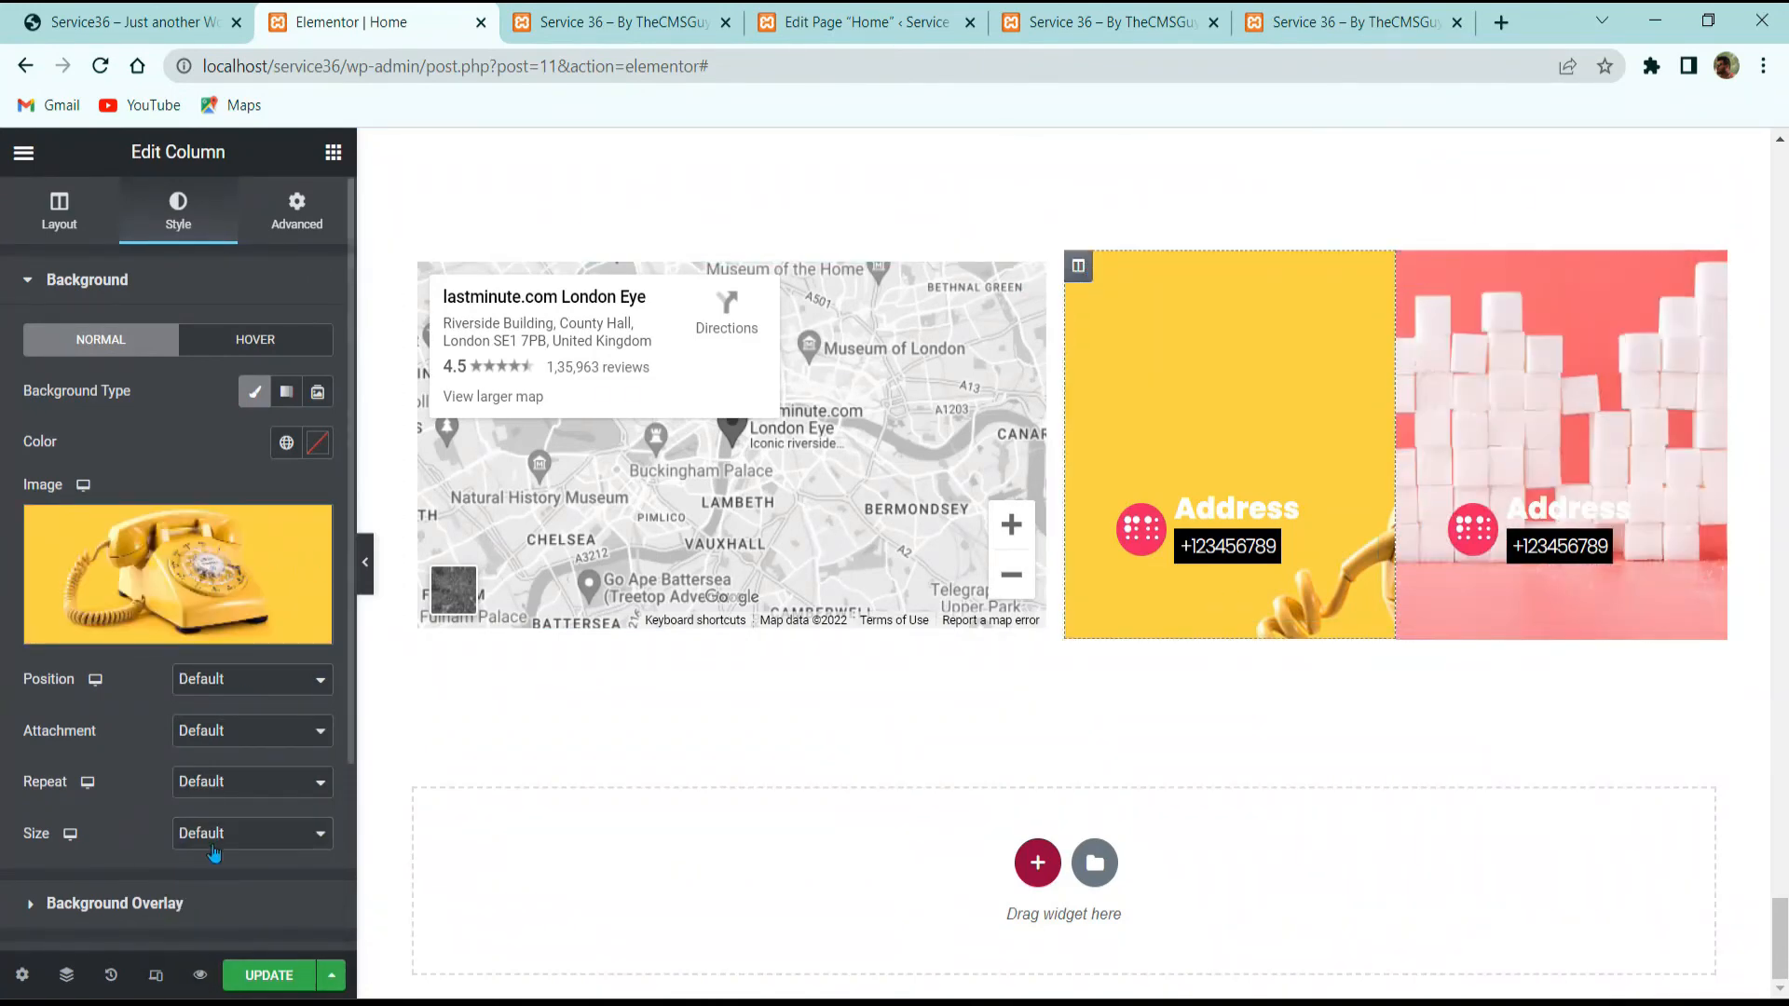
left_click(223, 898)
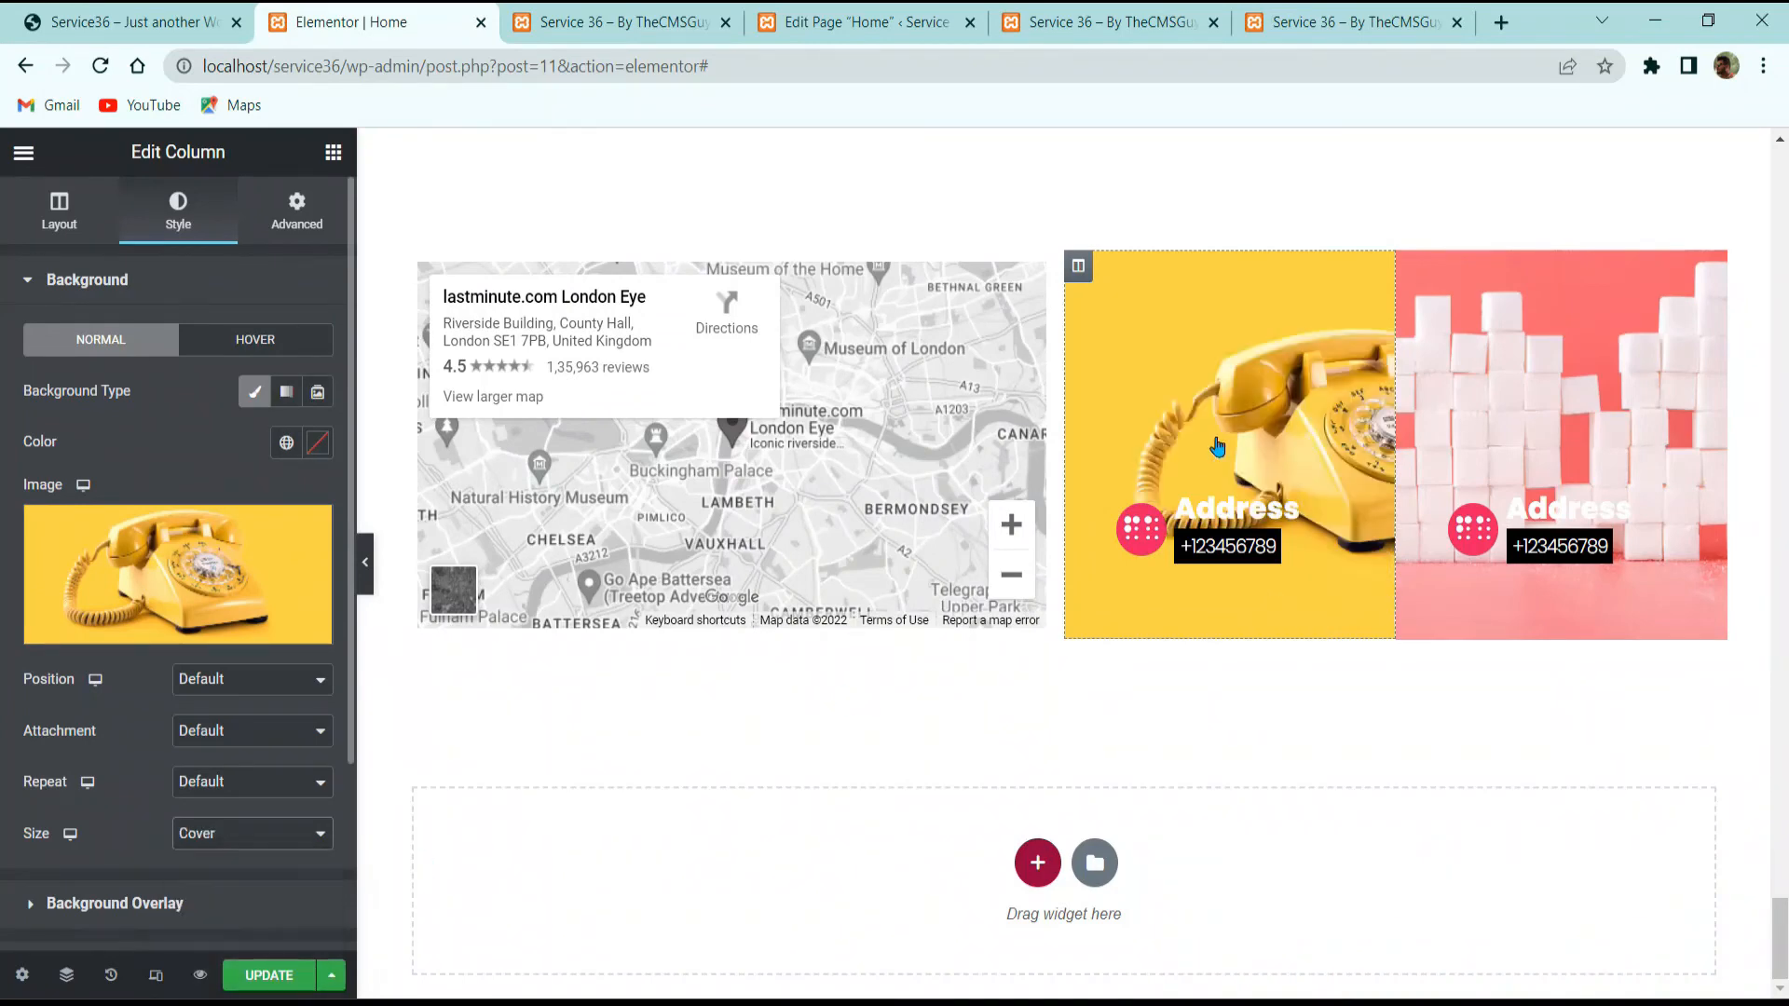
scroll(1058, 280, "up", 3)
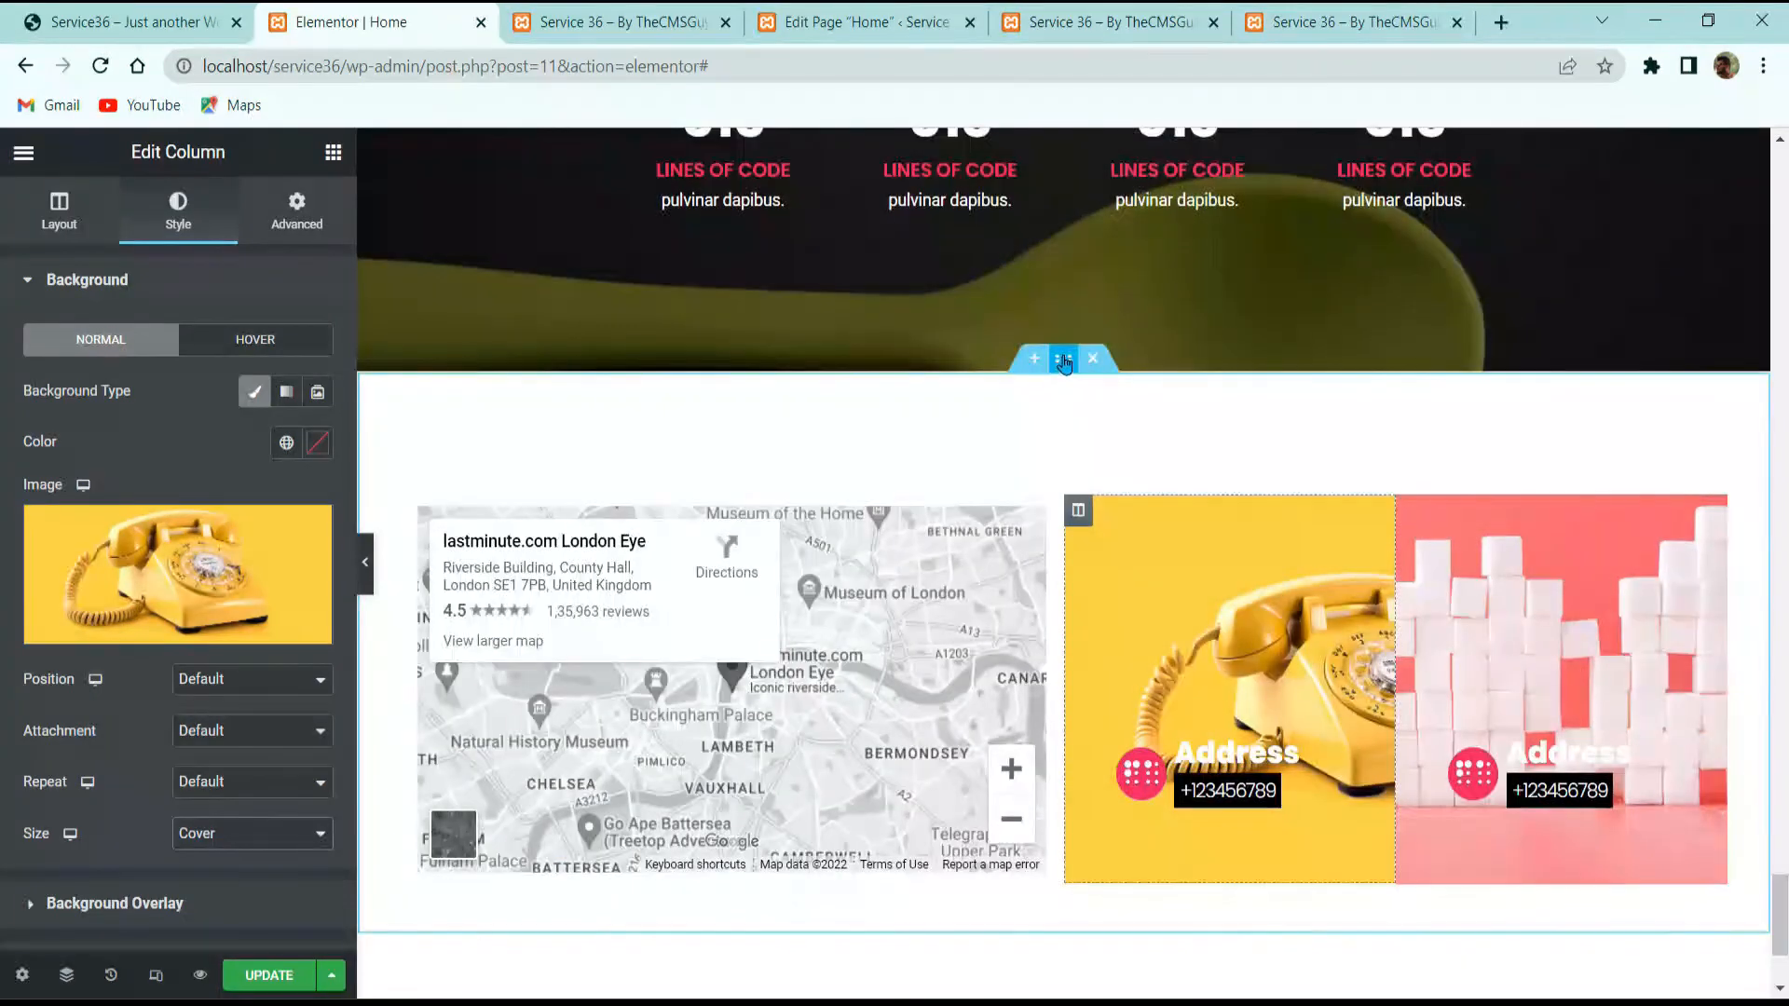
left_click(59, 212)
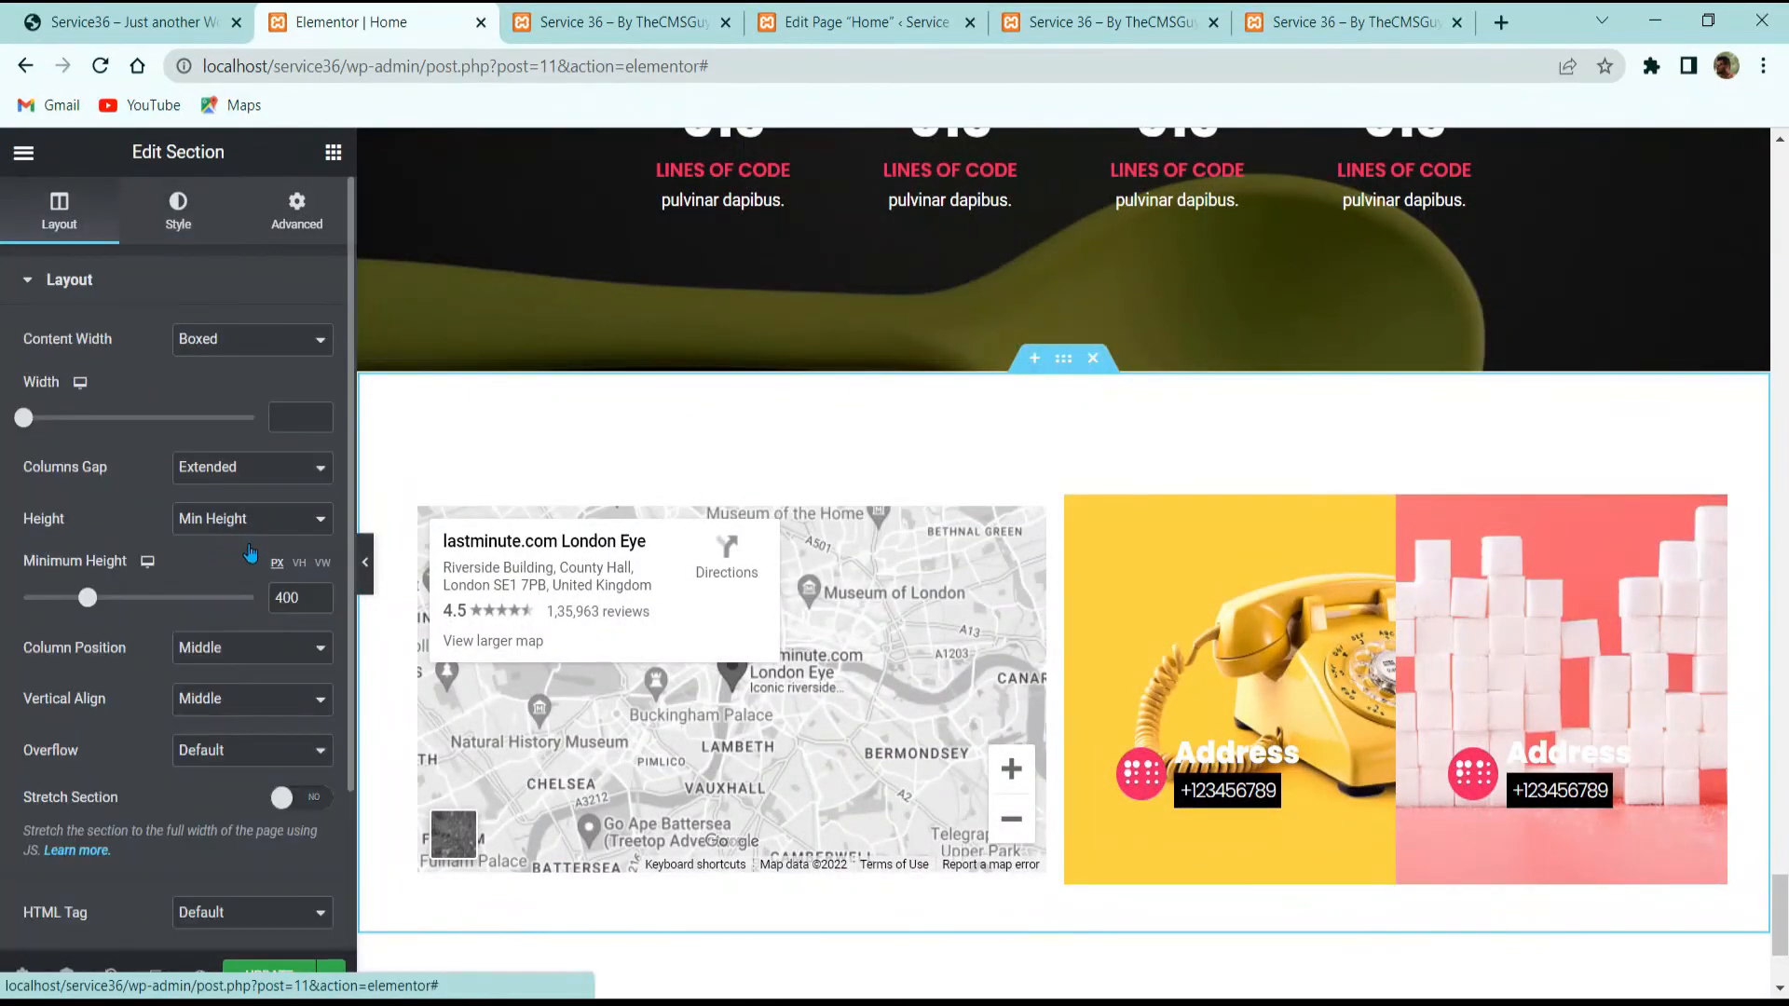
left_click(271, 474)
left_click(261, 553)
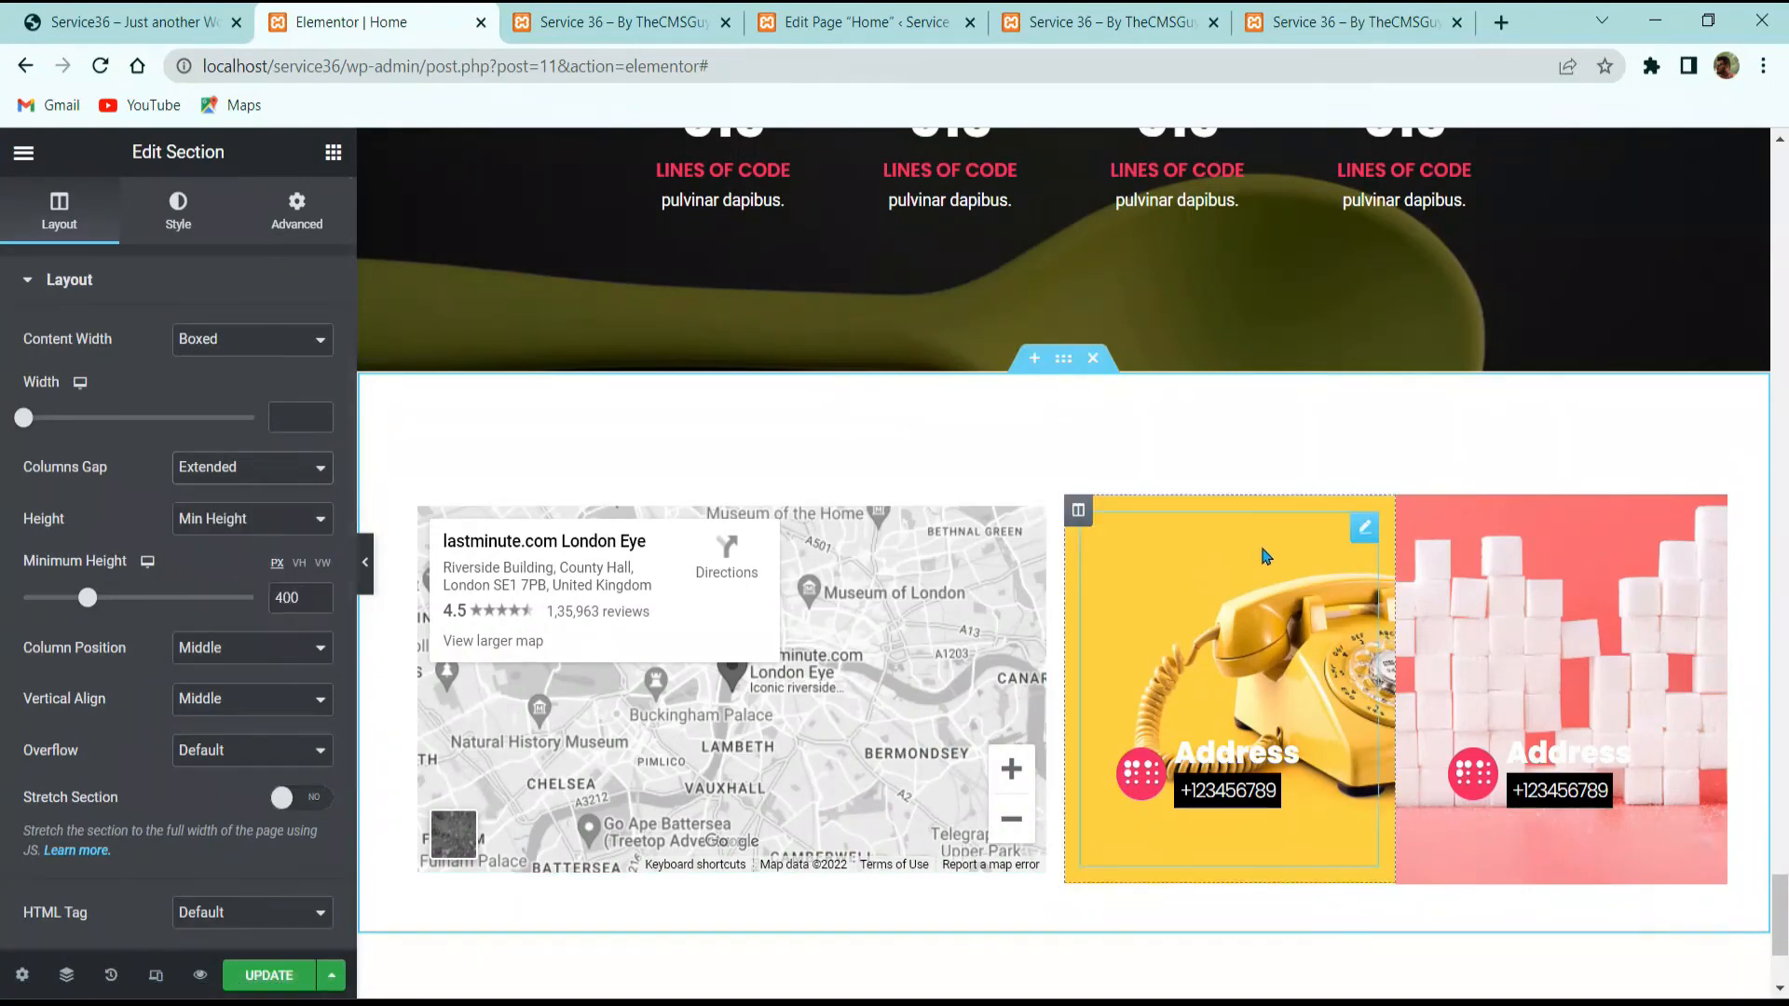
Step: Set a 15 px margin on all sides of the yellow and pink address columns
left_click(1411, 512)
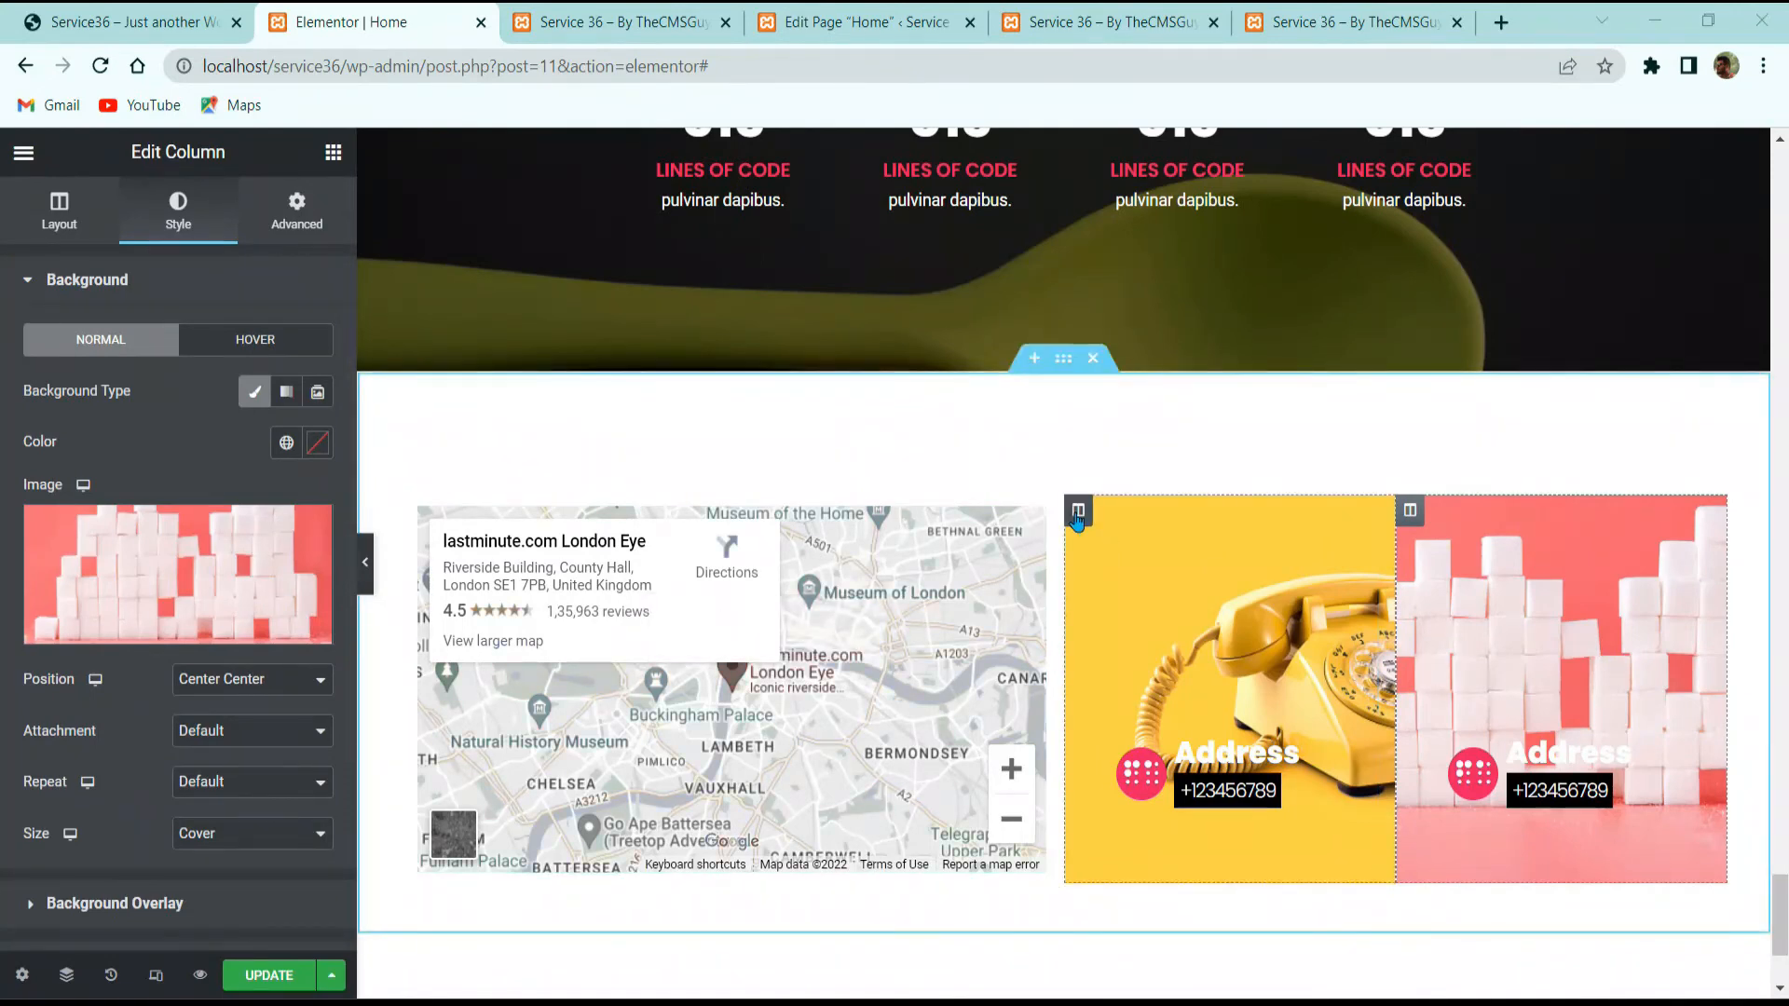
left_click(1078, 511)
left_click(293, 229)
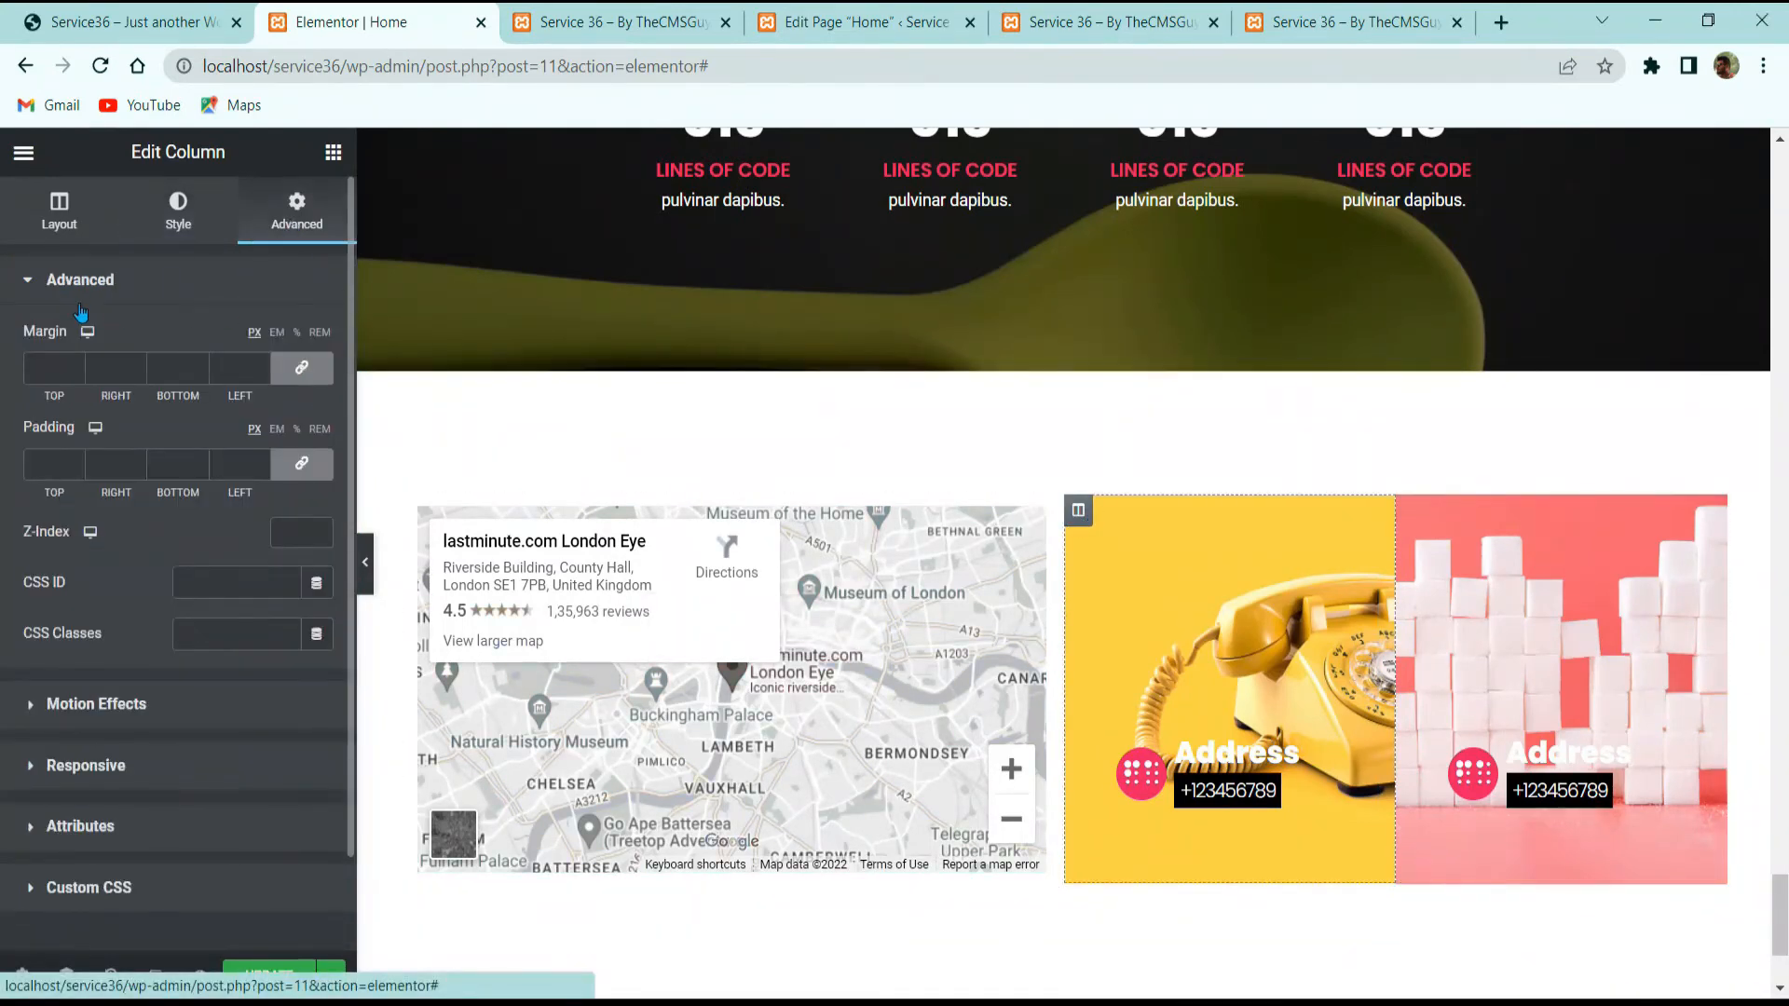
left_click(49, 368)
type("15")
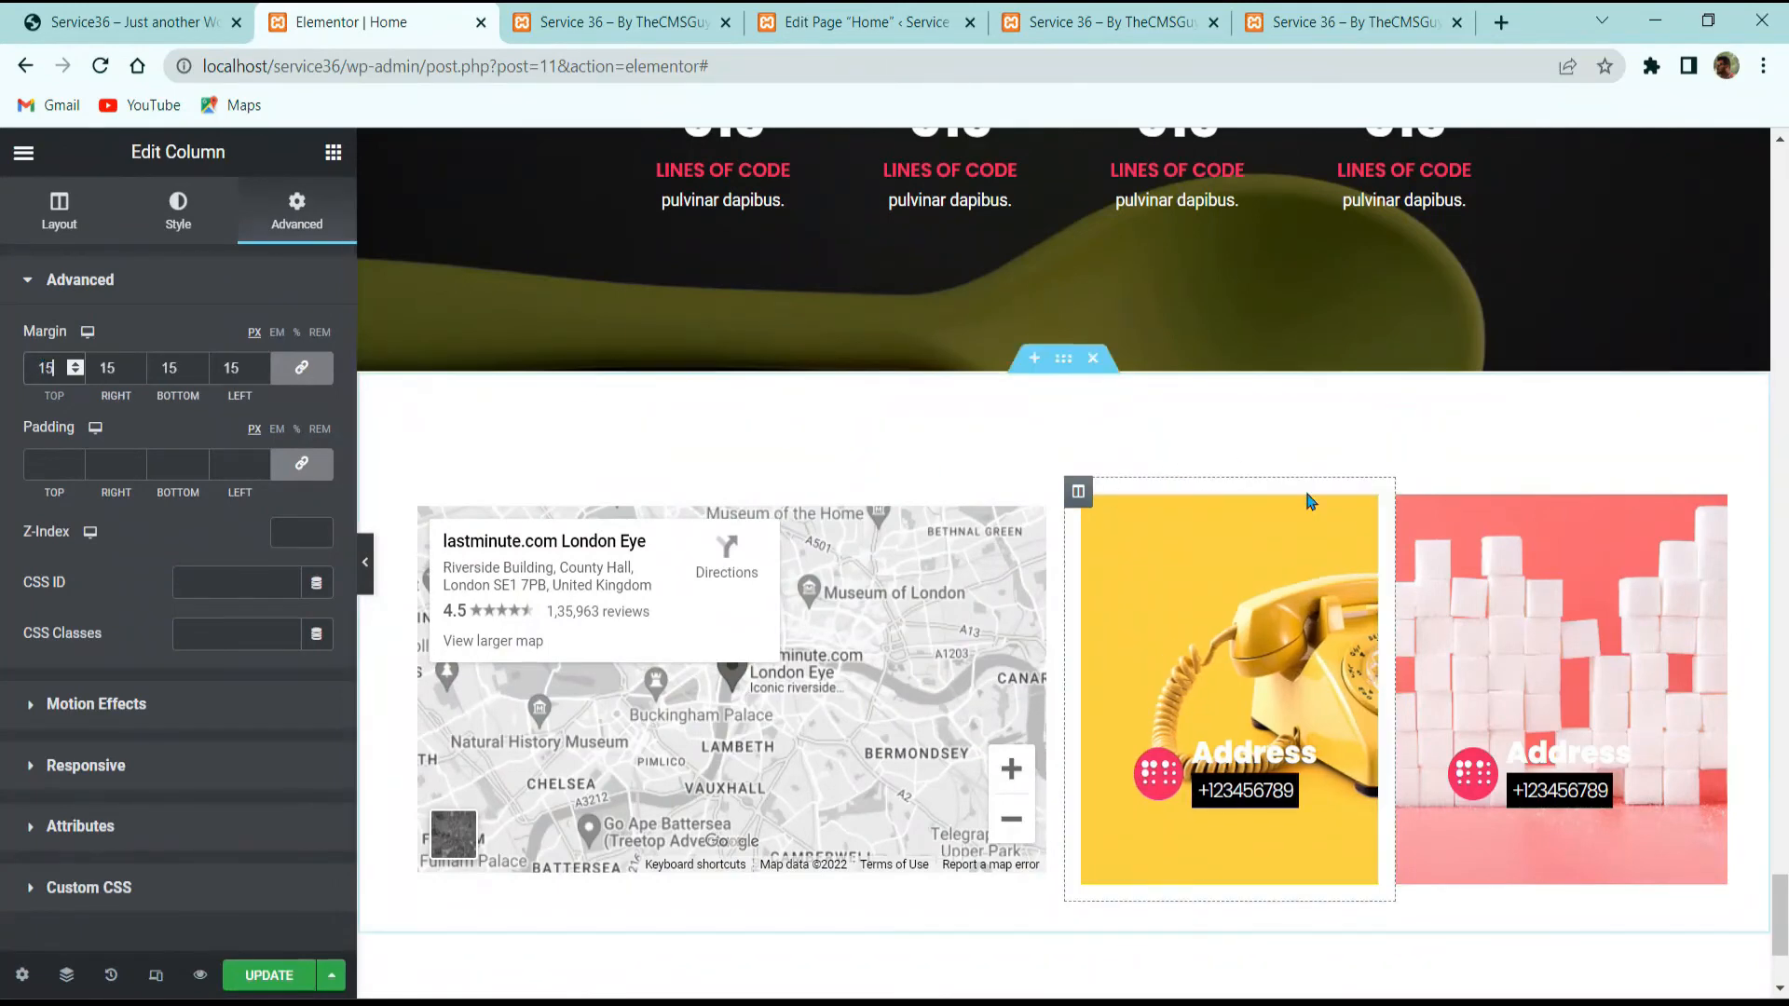
left_click(1409, 510)
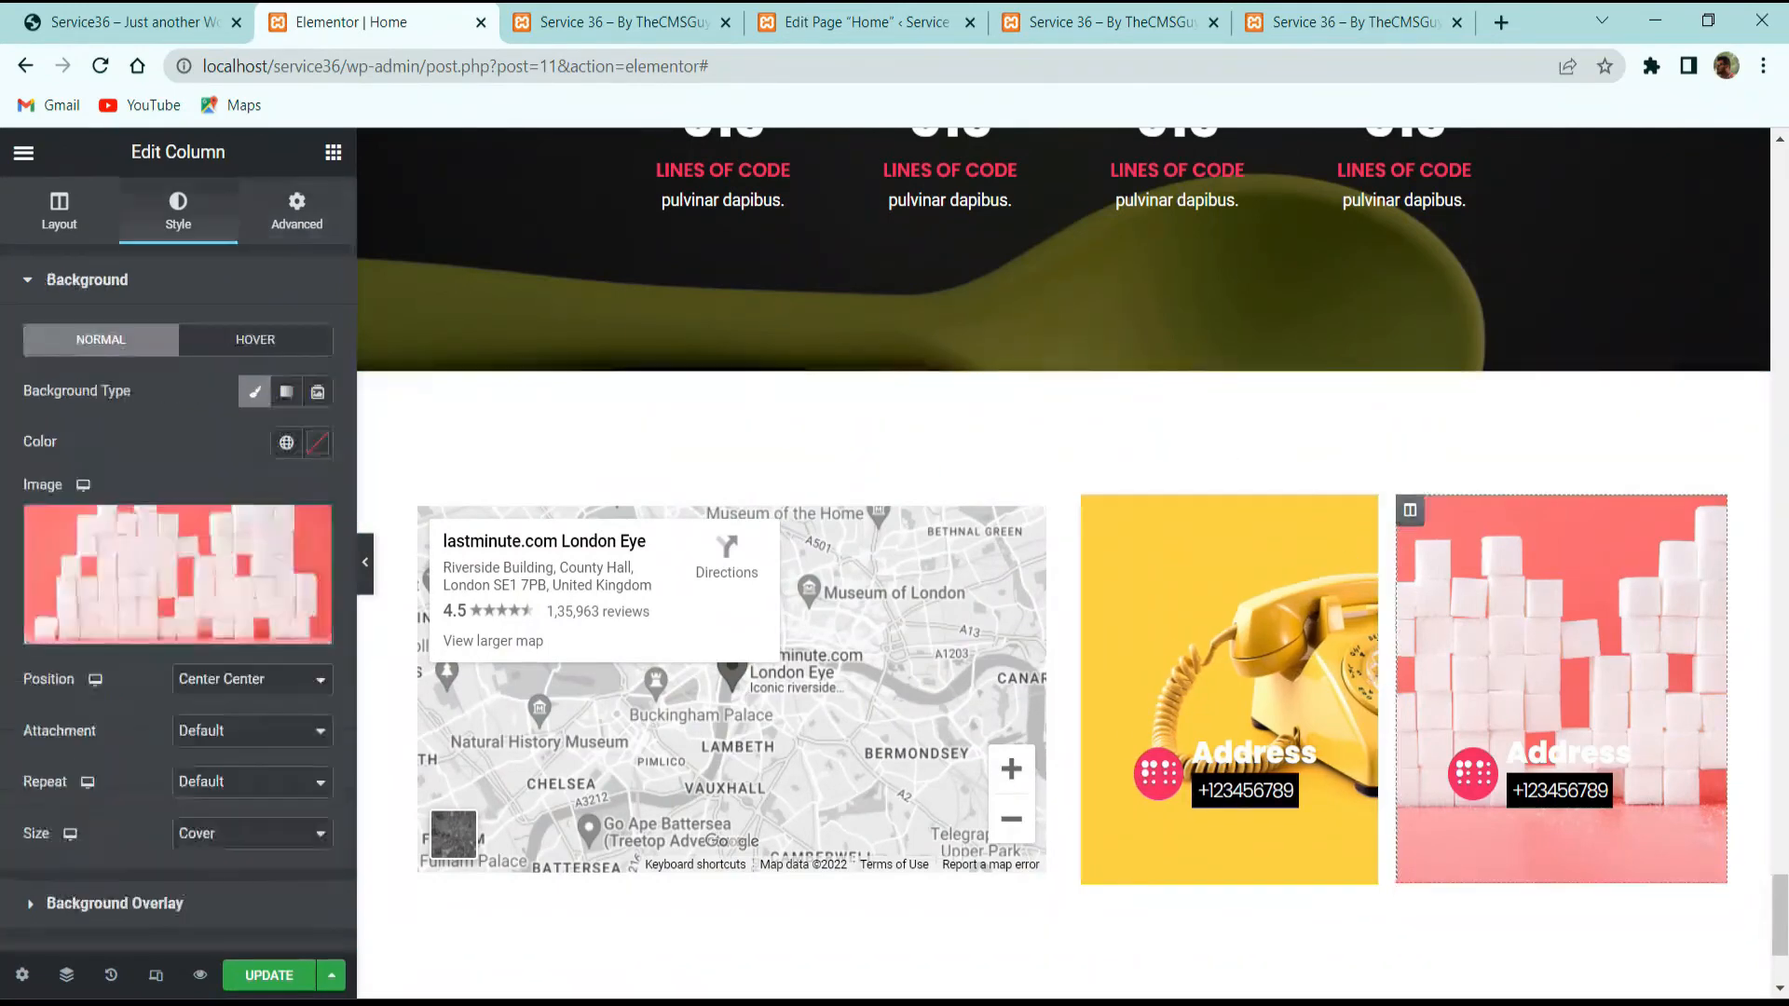
left_click(295, 224)
left_click(61, 366)
type("15")
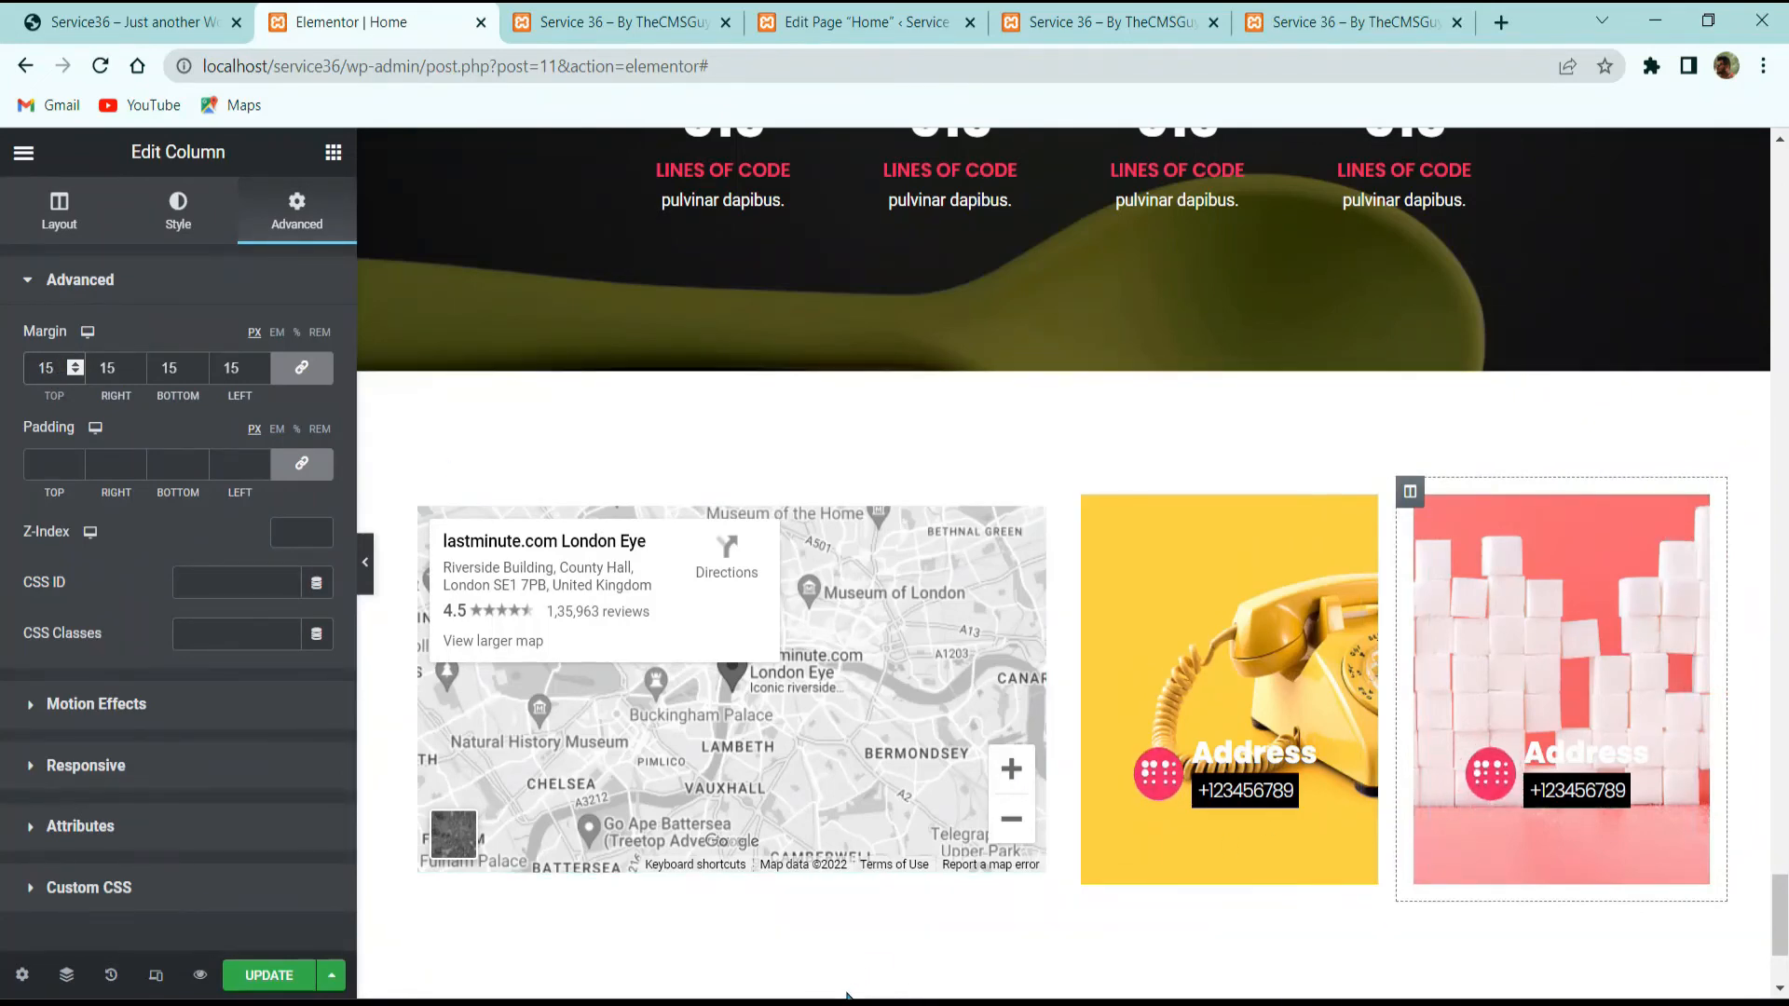
Step: Save the page changes with Update
left_click(291, 971)
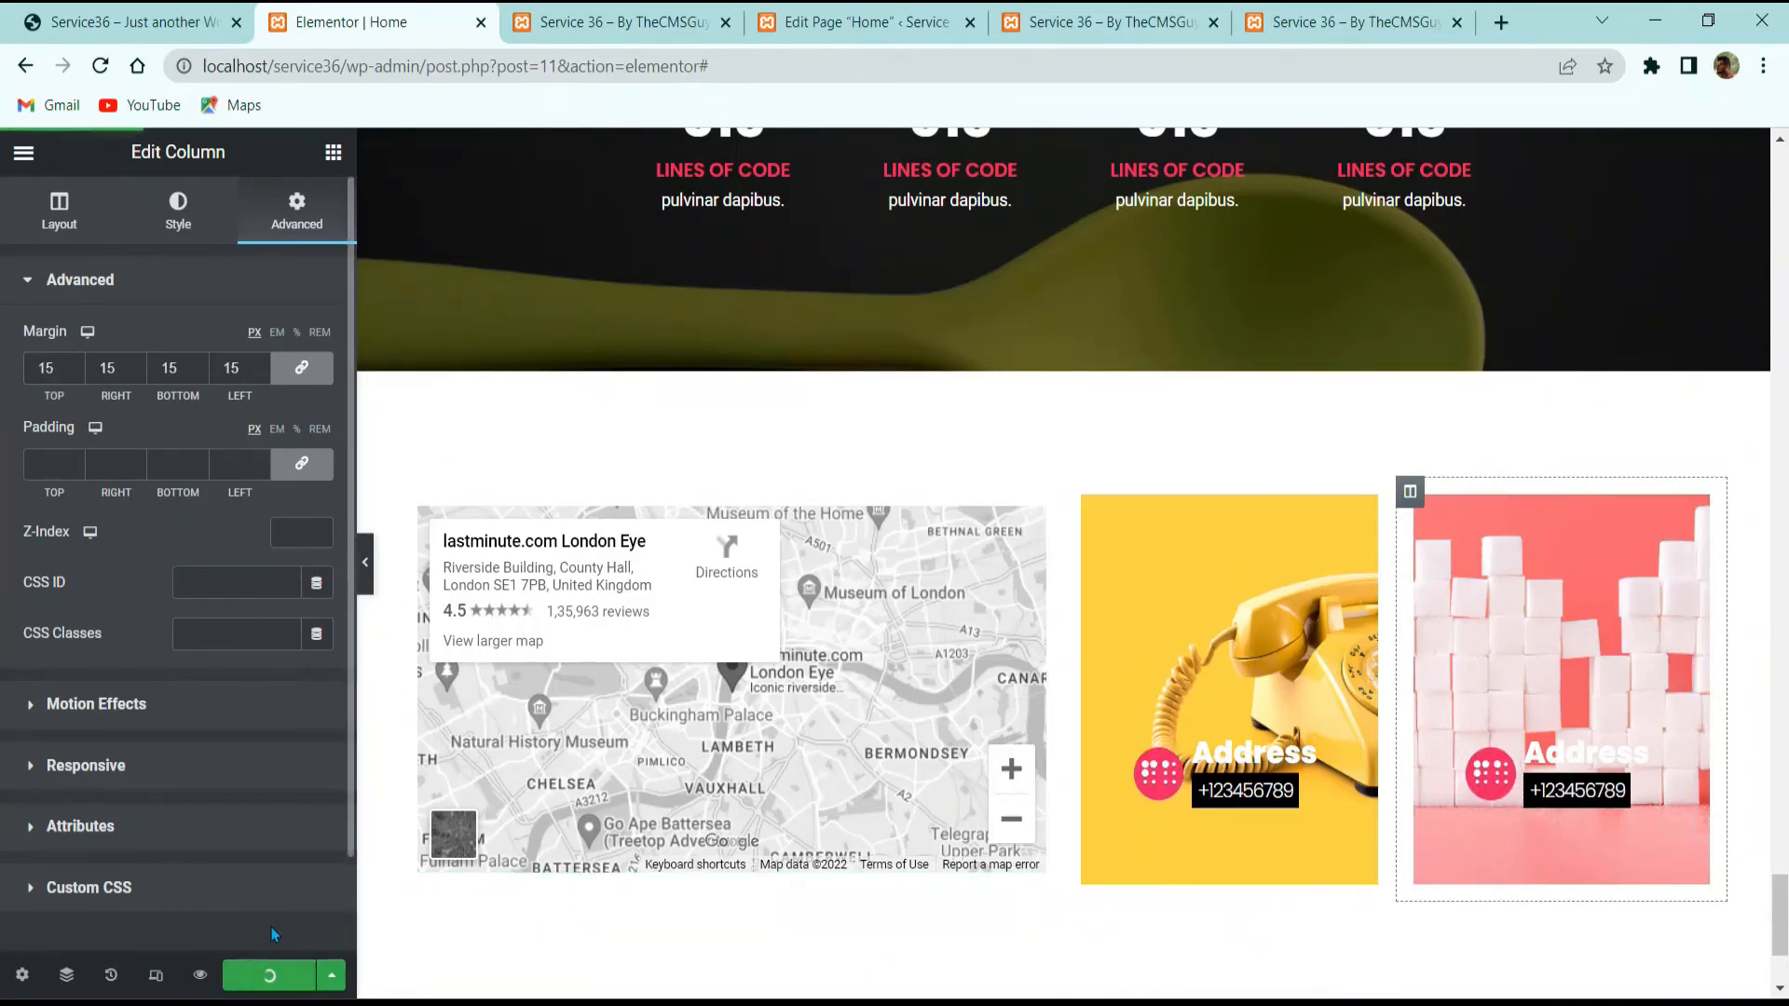
scroll(1165, 643, "down", 3)
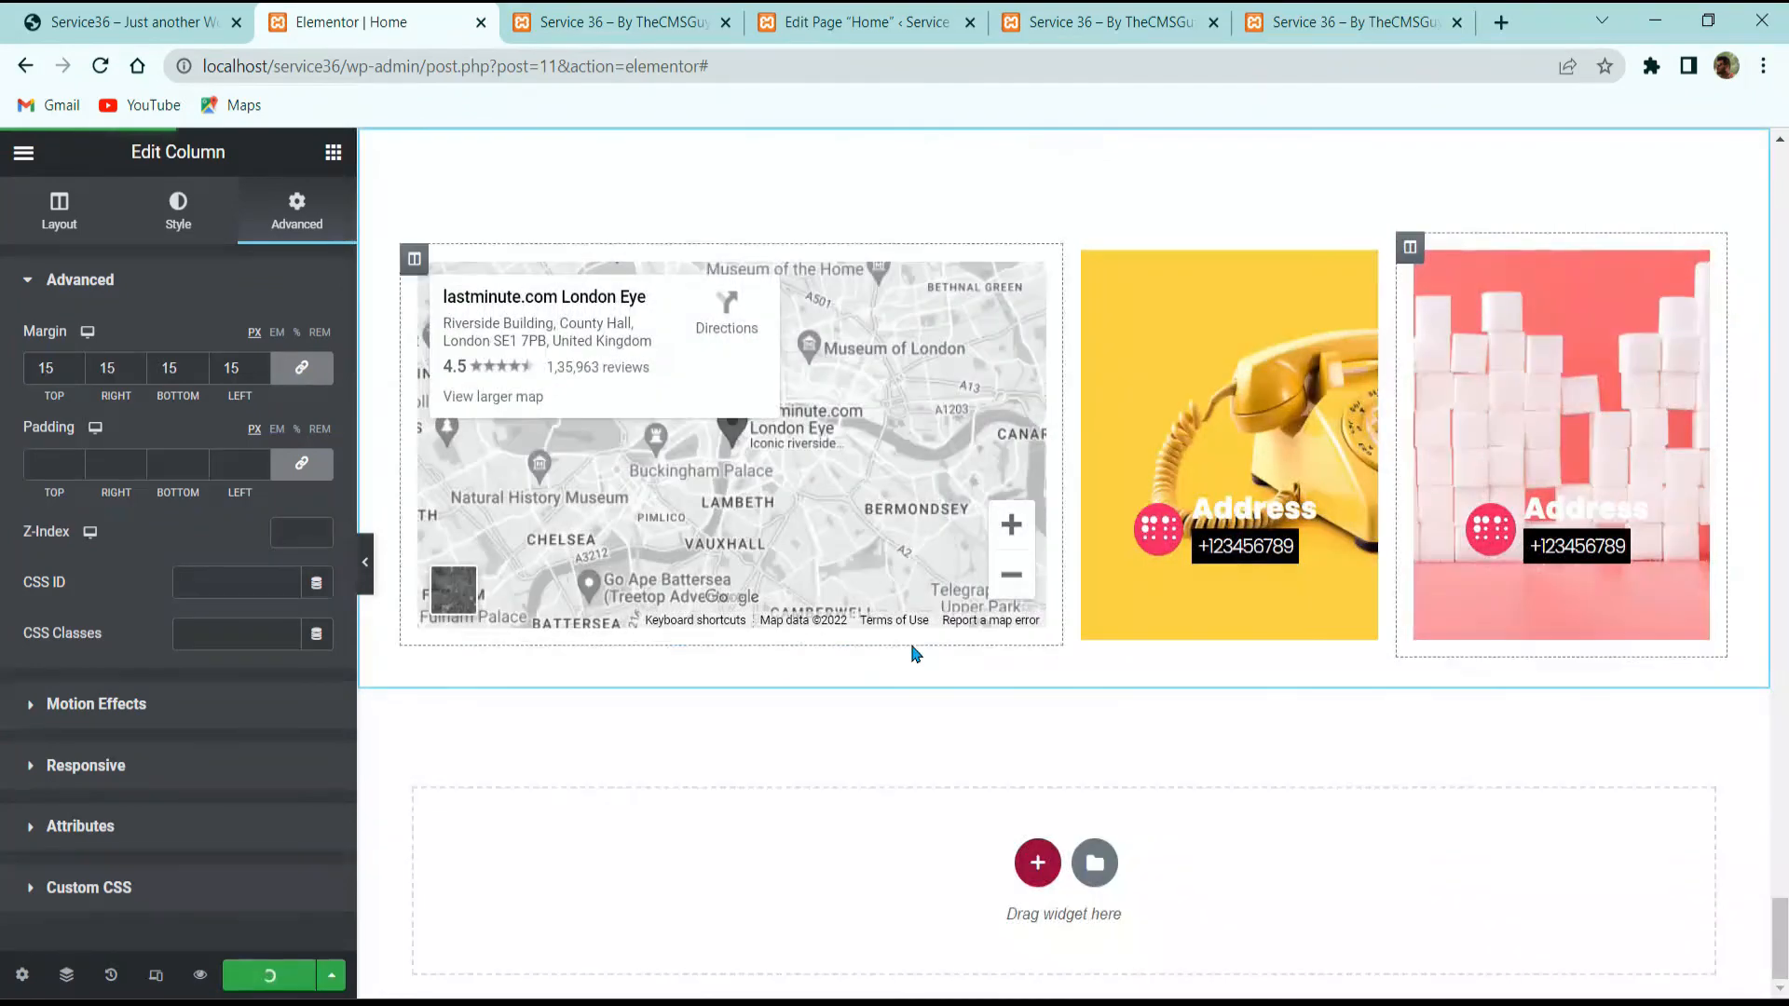
left_click(140, 20)
Step: Scroll through the reference site's contact form, Milestones and Testimonial sections
scroll(910, 727, "down", 5)
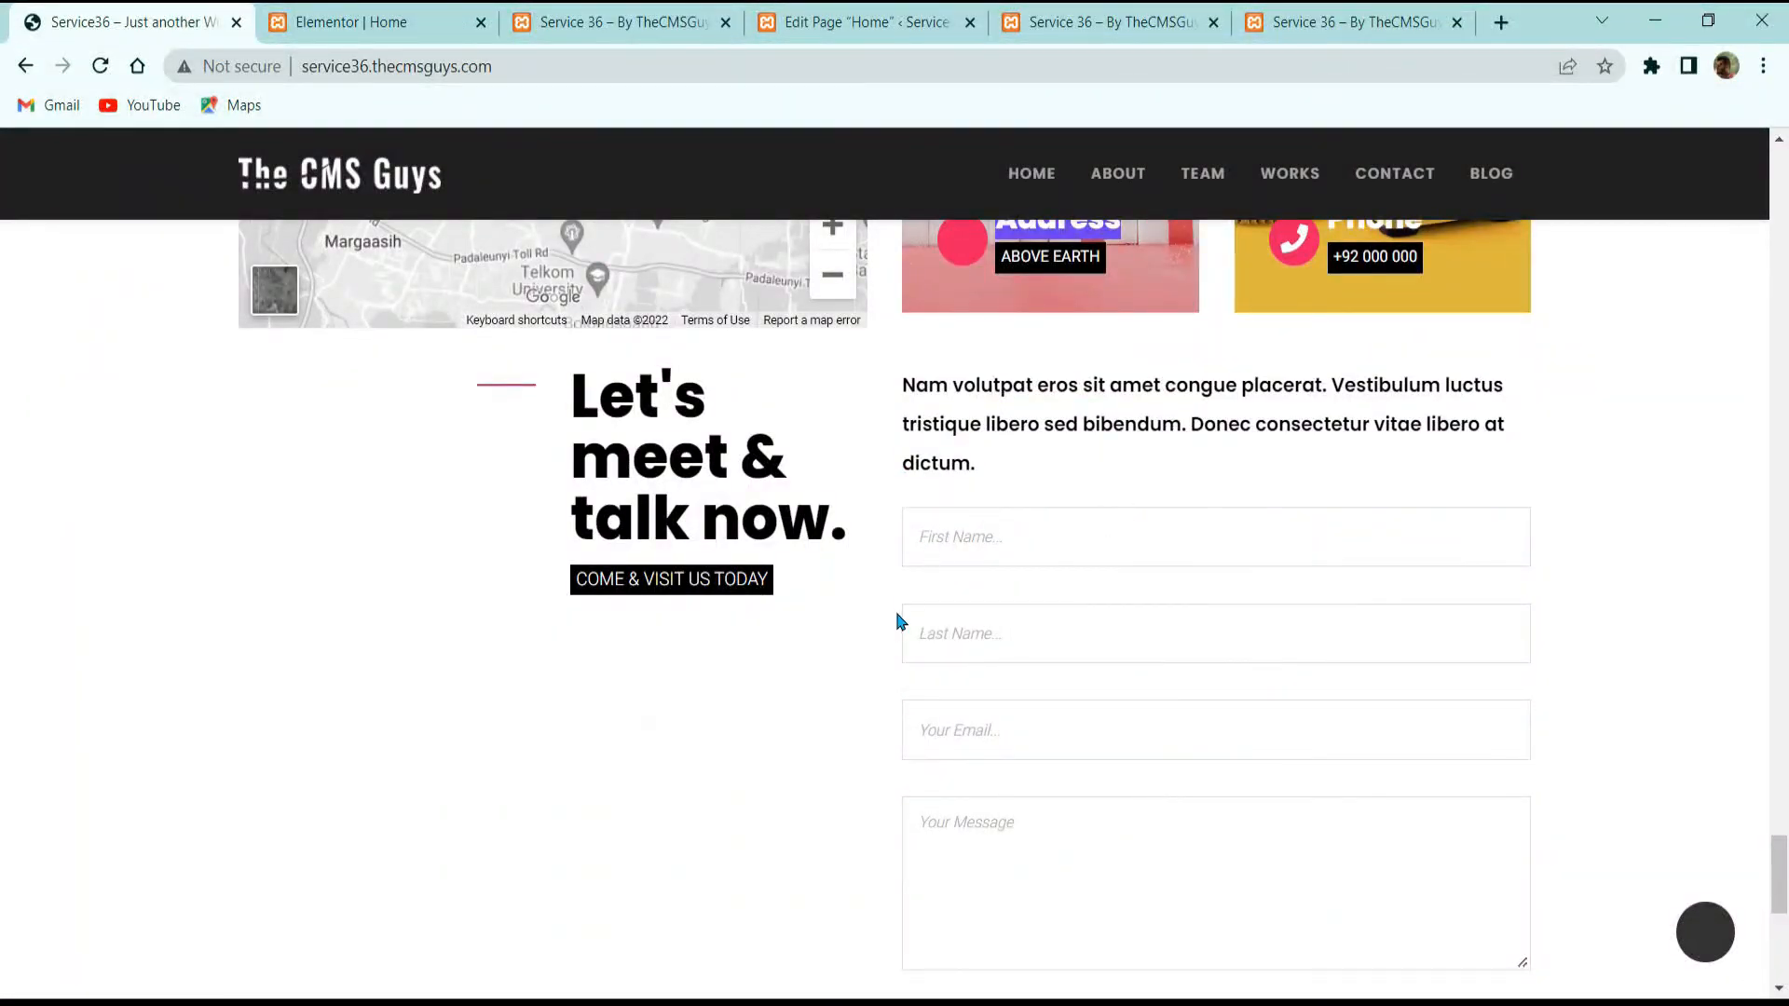
scroll(960, 627, "down", 3)
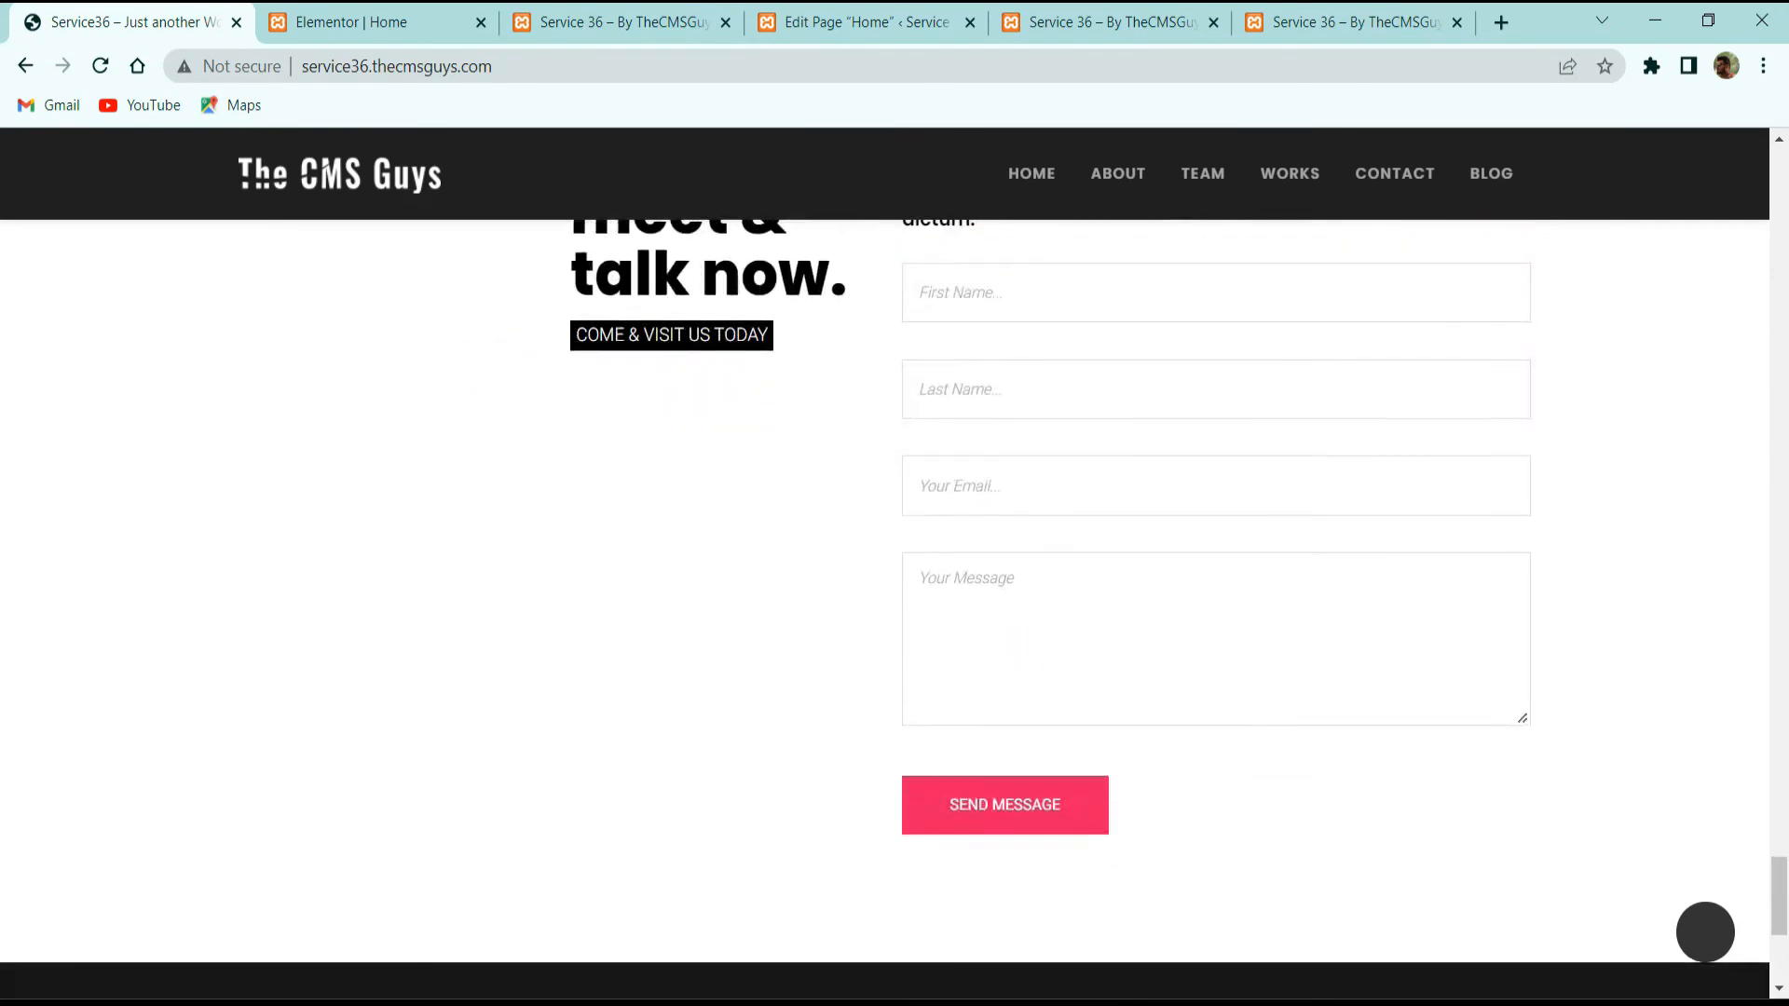
scroll(535, 739, "up", 15)
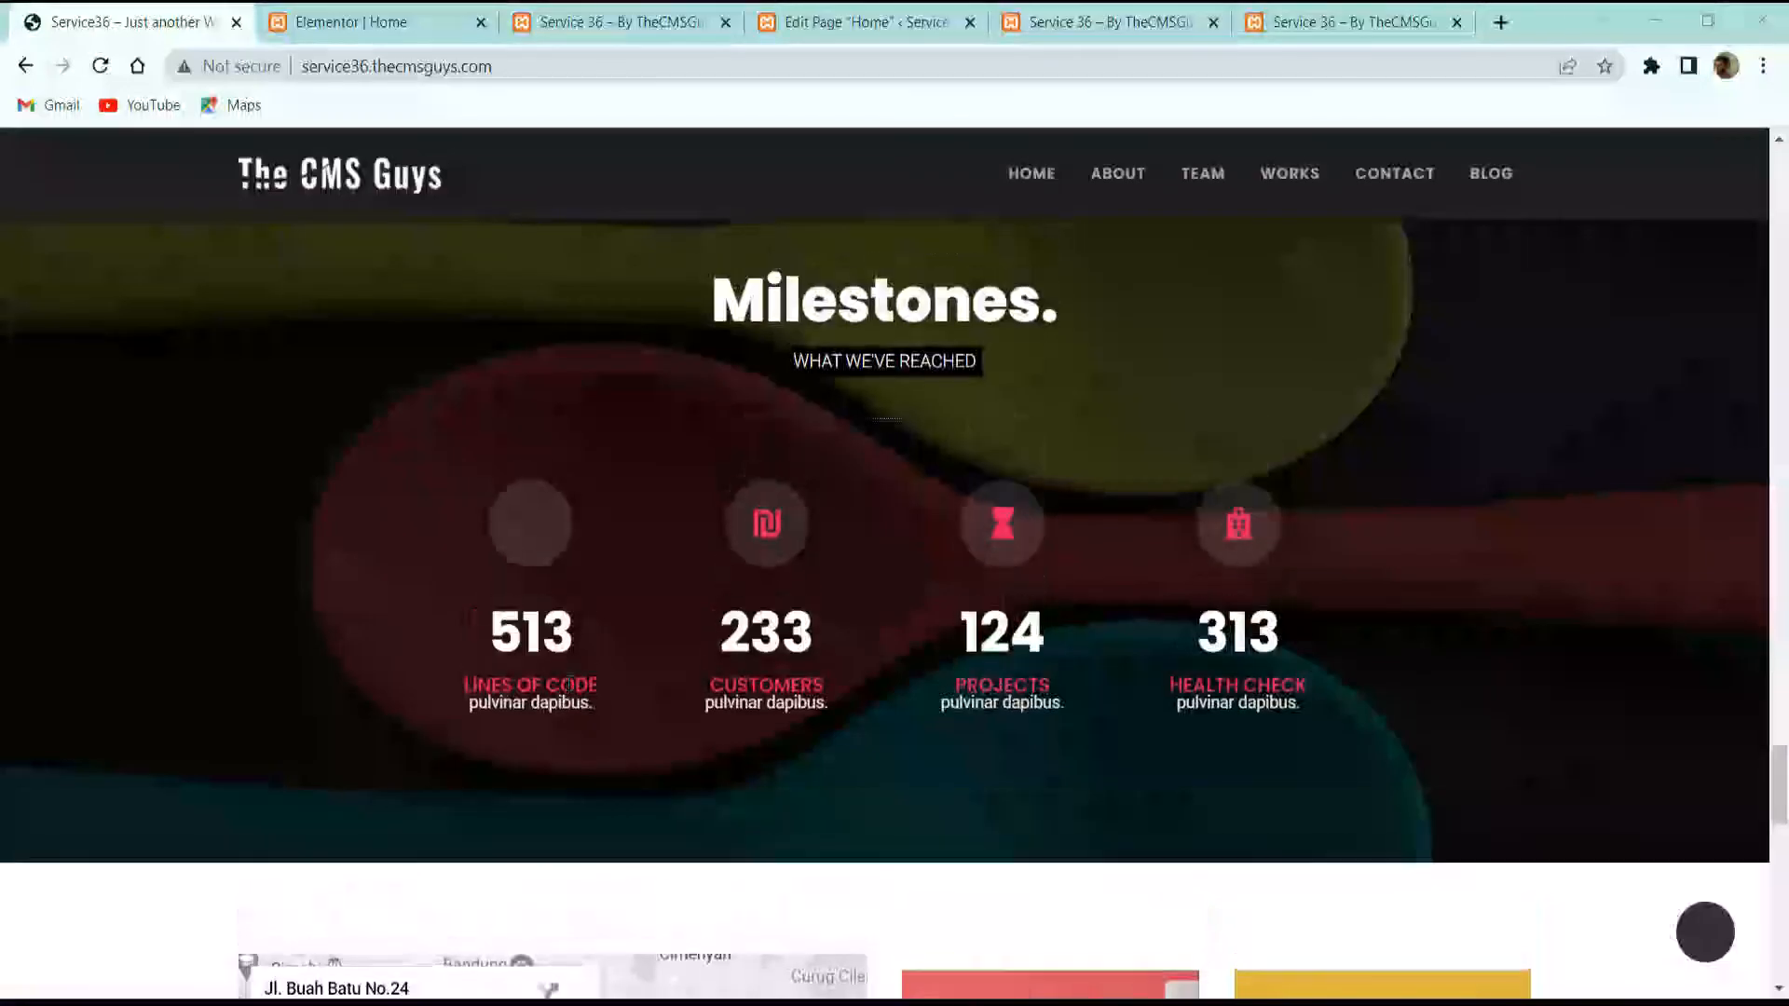
scroll(715, 587, "up", 15)
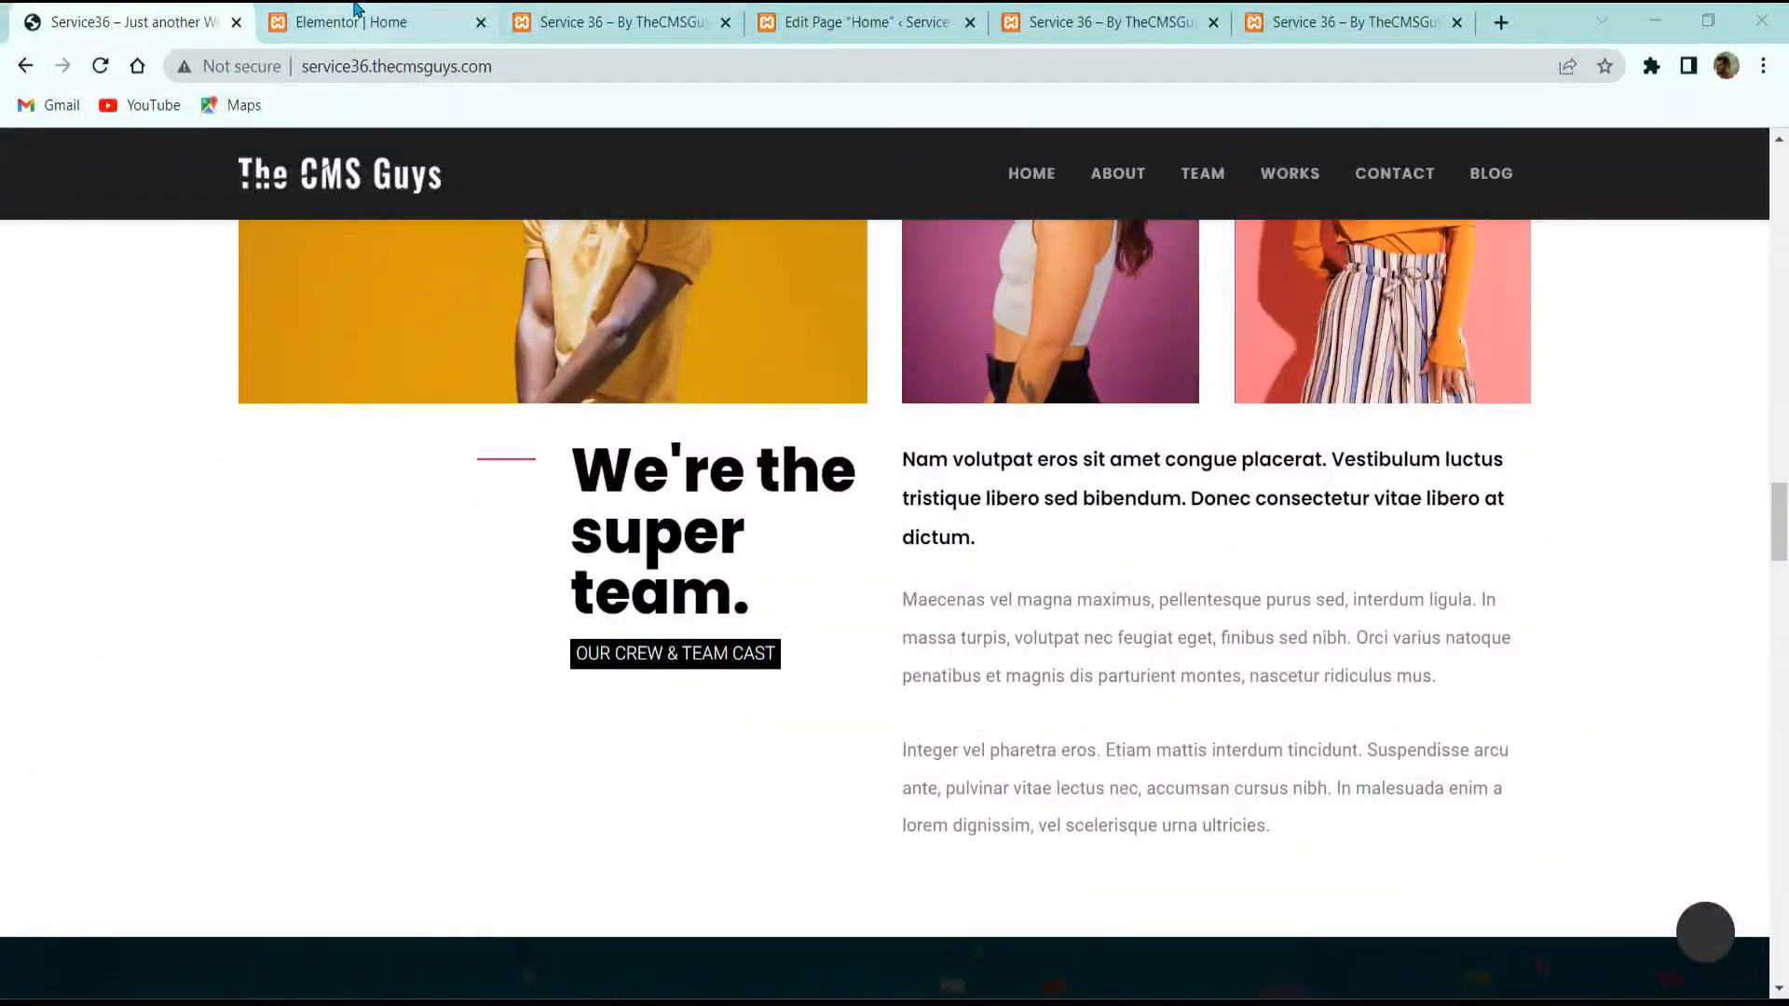
Step: Duplicate the 'Who we really are' section and drag the copy below the map row
left_click(355, 10)
scroll(1062, 559, "up", 15)
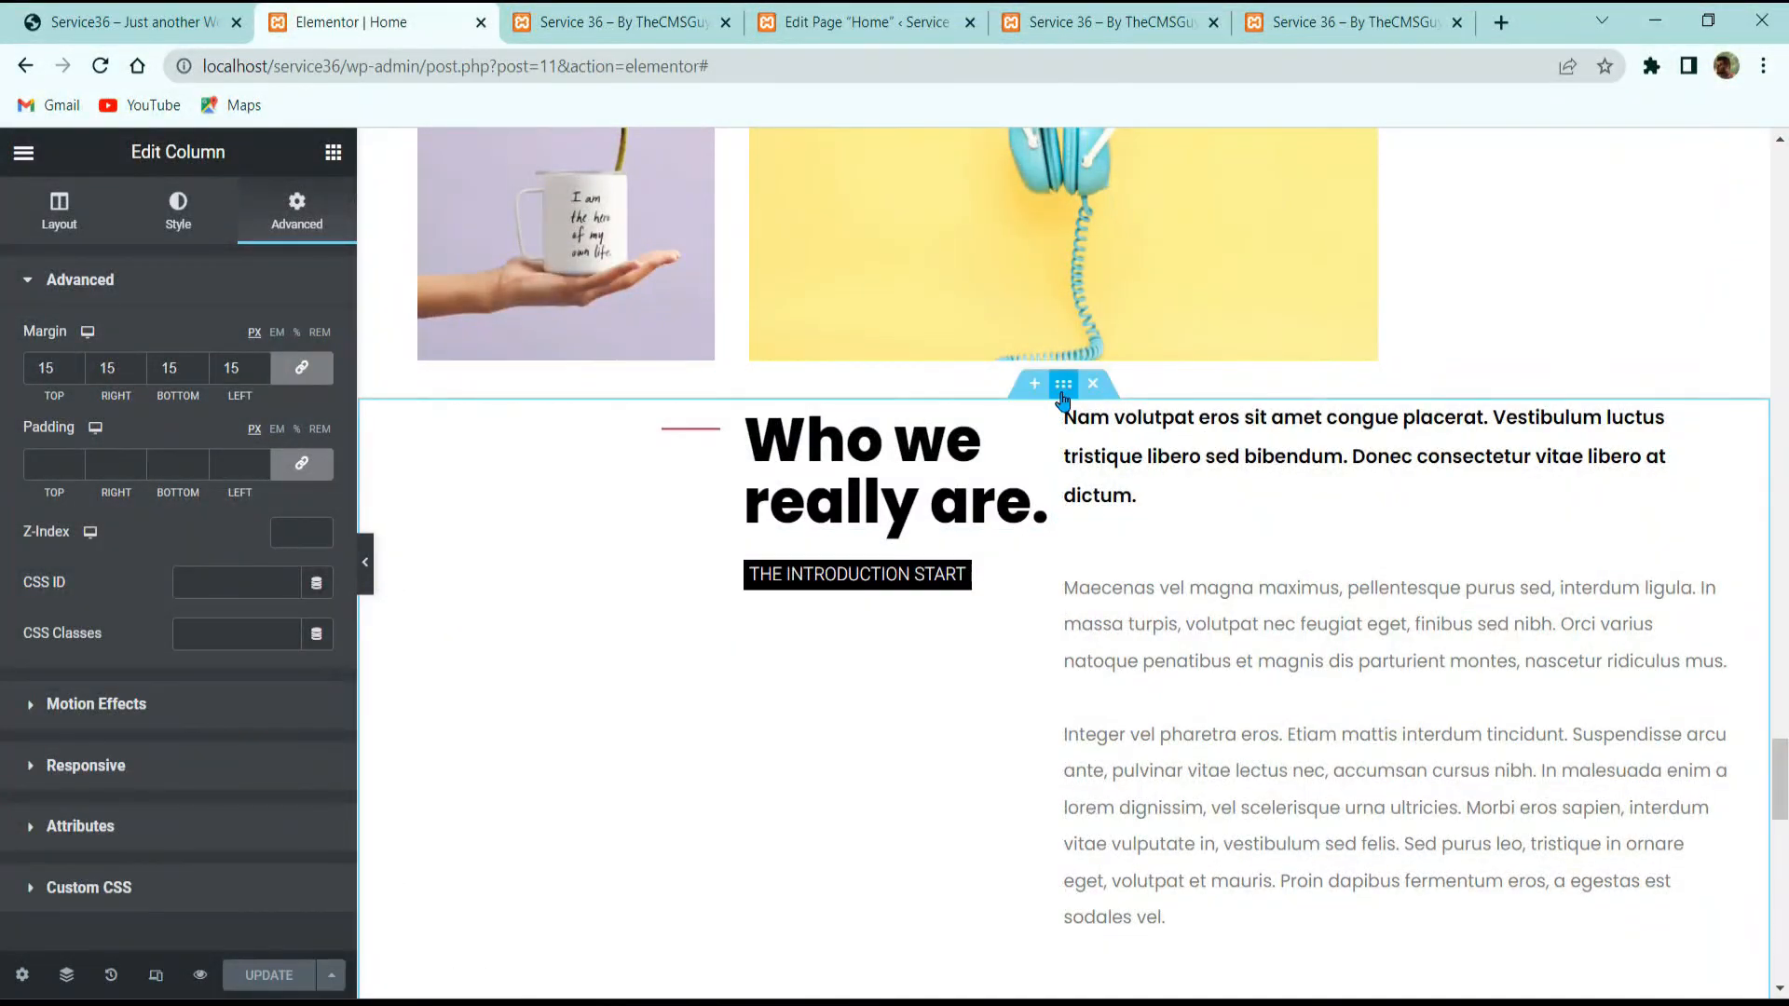
right_click(1064, 390)
left_click(1128, 415)
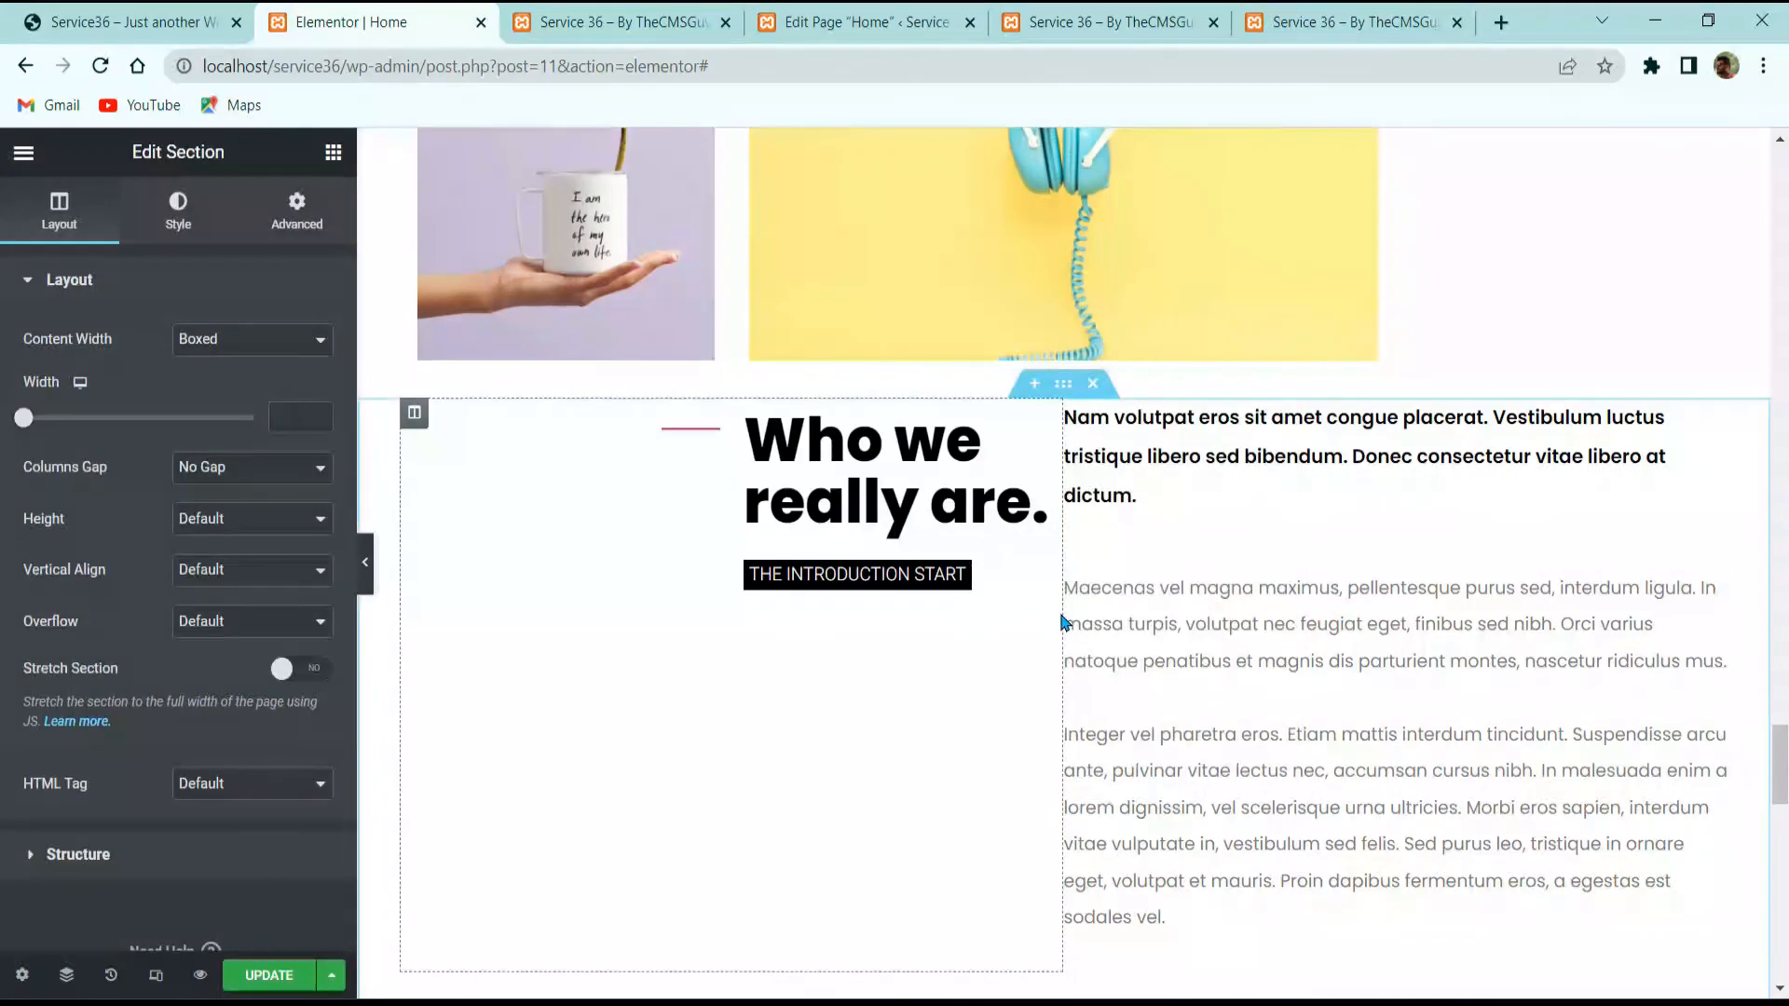
scroll(1072, 559, "down", 10)
scroll(1072, 548, "up", 8)
scroll(1073, 548, "up", 4)
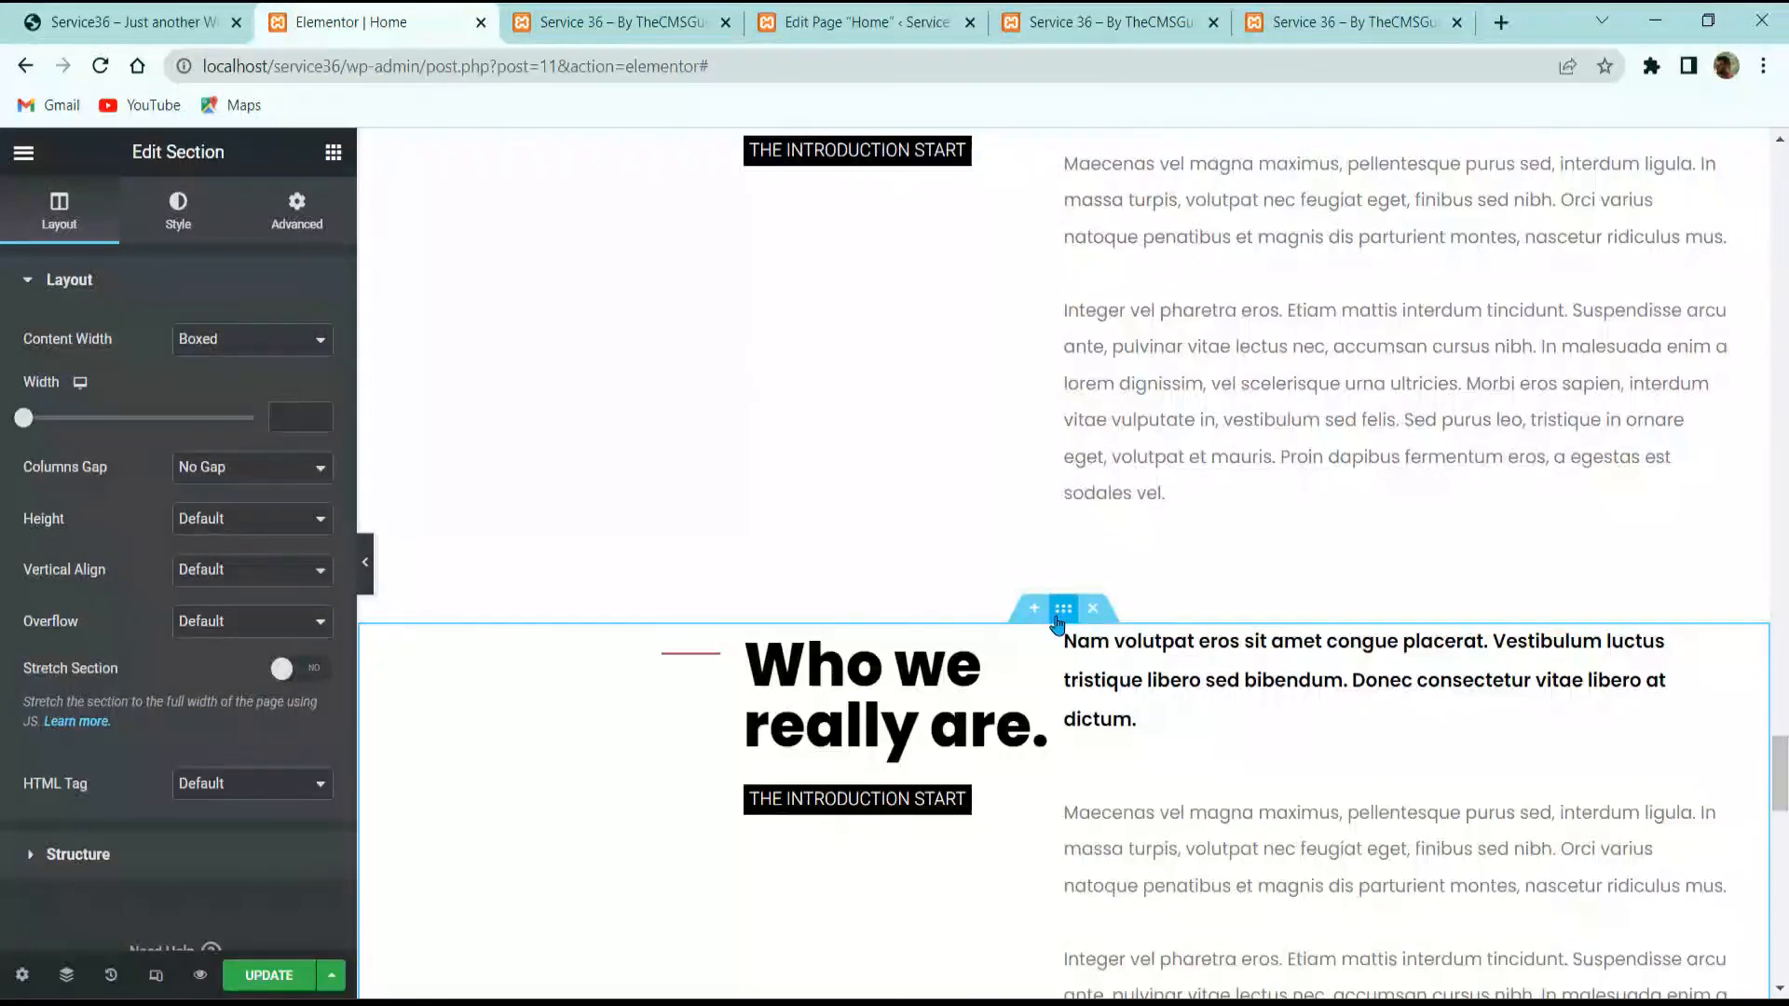
left_click_drag(1062, 615, 1151, 791)
scroll(1086, 773, "down", 12)
scroll(1216, 559, "down", 5)
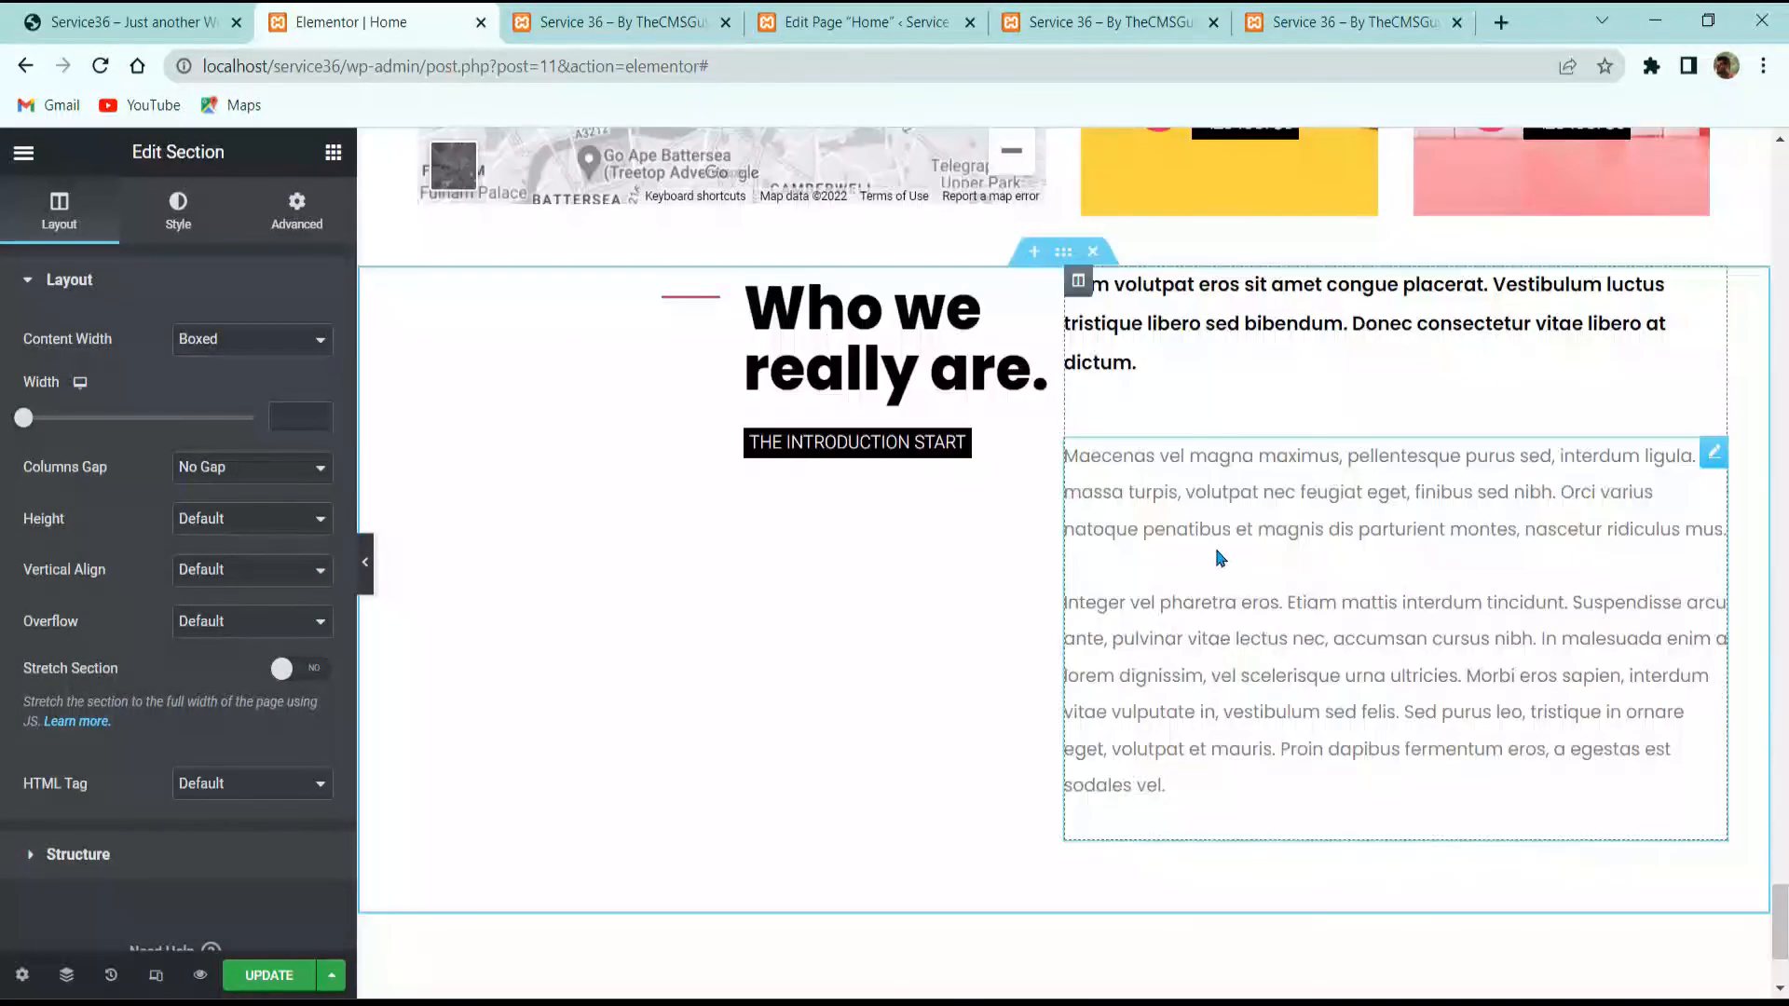
Step: Delete the Maecenas paragraph text widget from the duplicated section
right_click(1221, 557)
left_click(1258, 886)
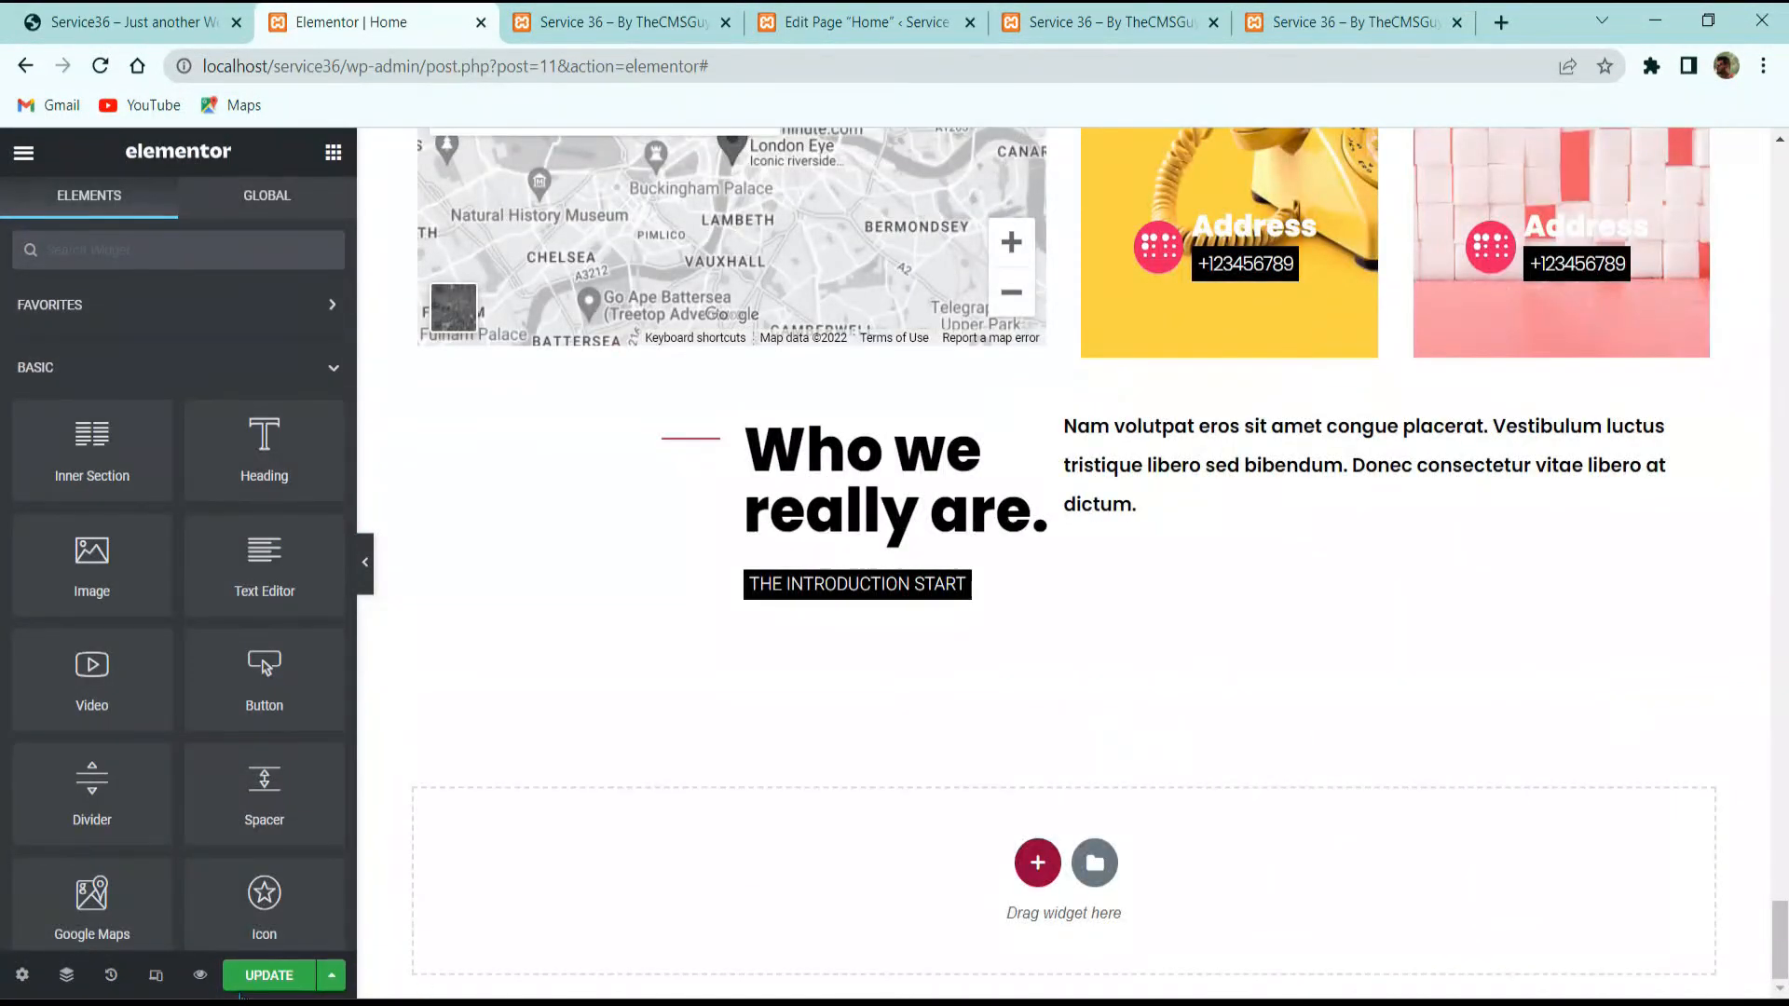
left_click(624, 21)
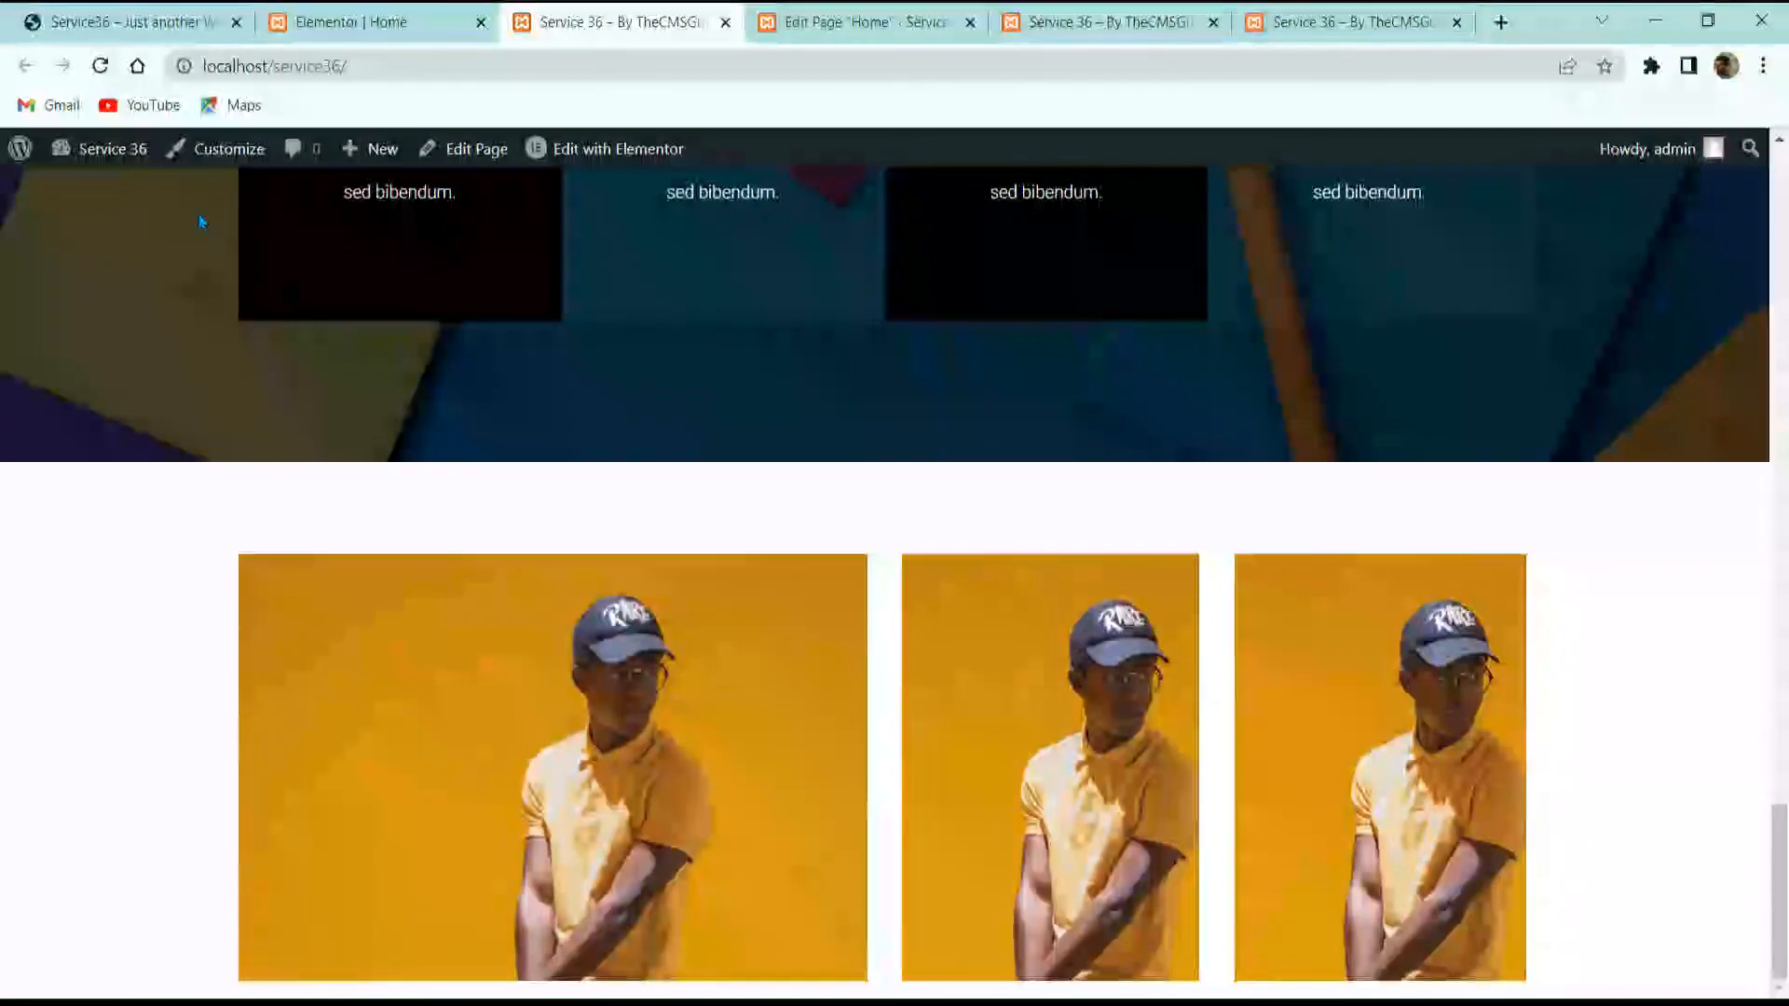
Step: Open Contact form 1 for editing from the Contact Forms list
mouse_move(121, 153)
left_click(89, 192)
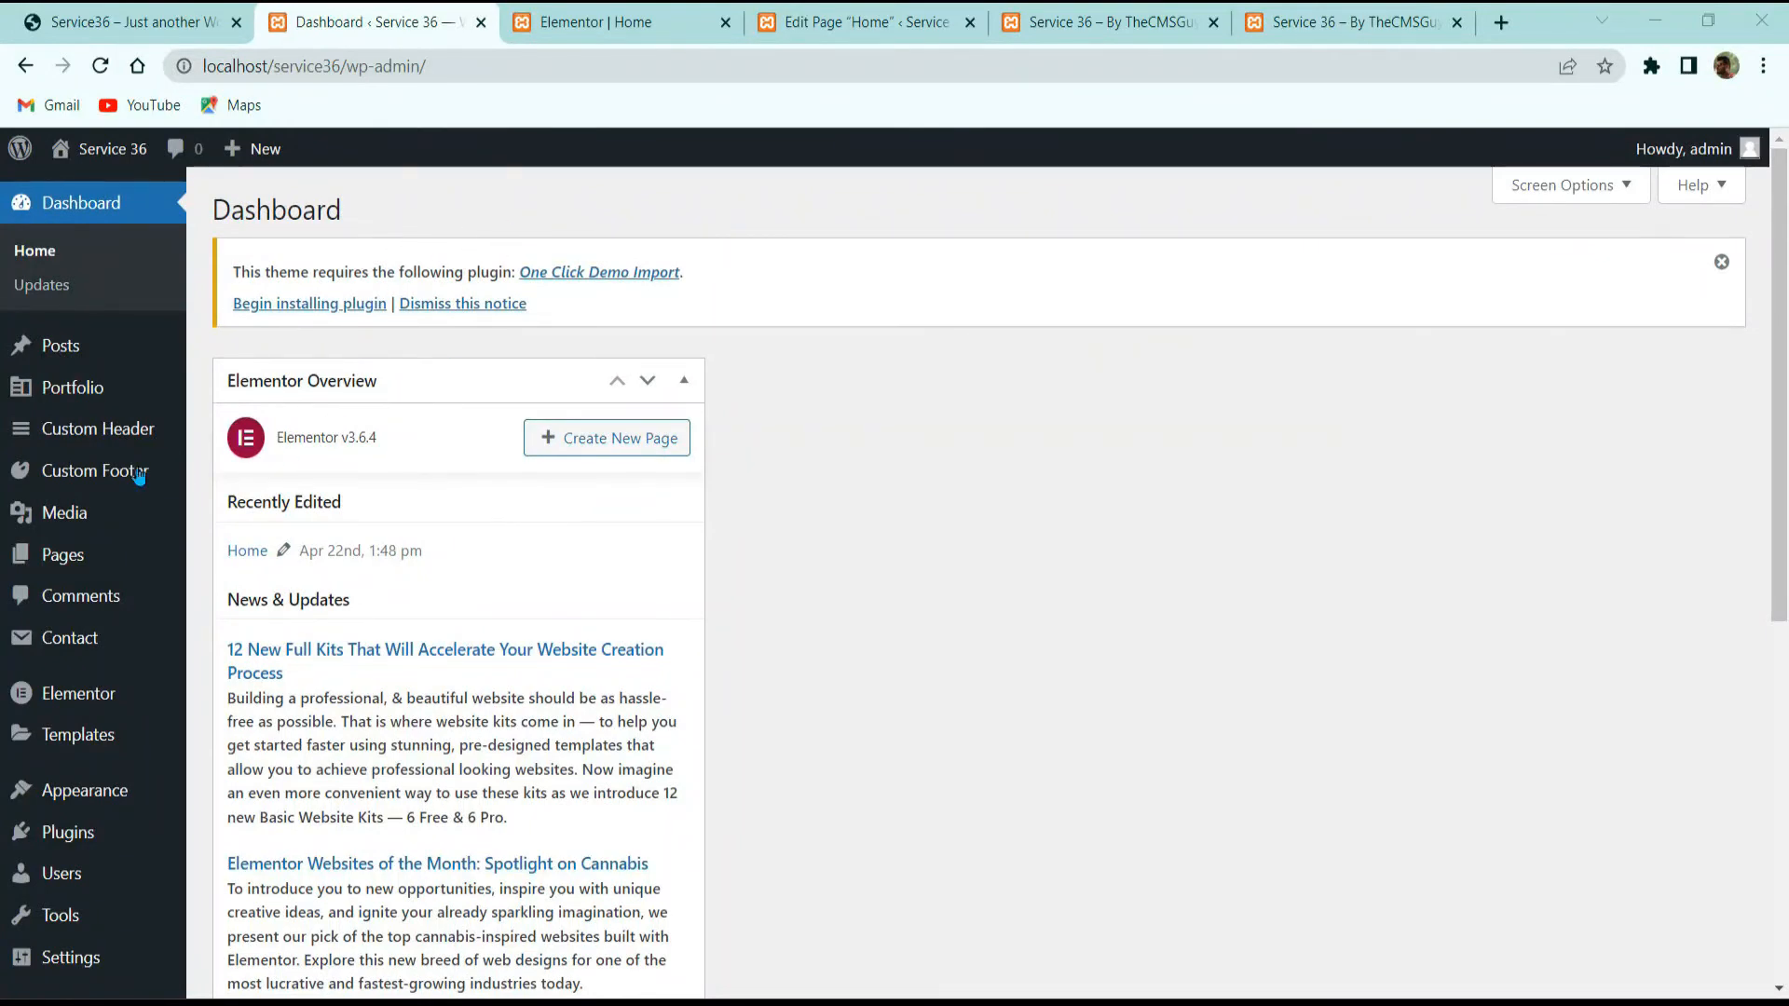
left_click(80, 643)
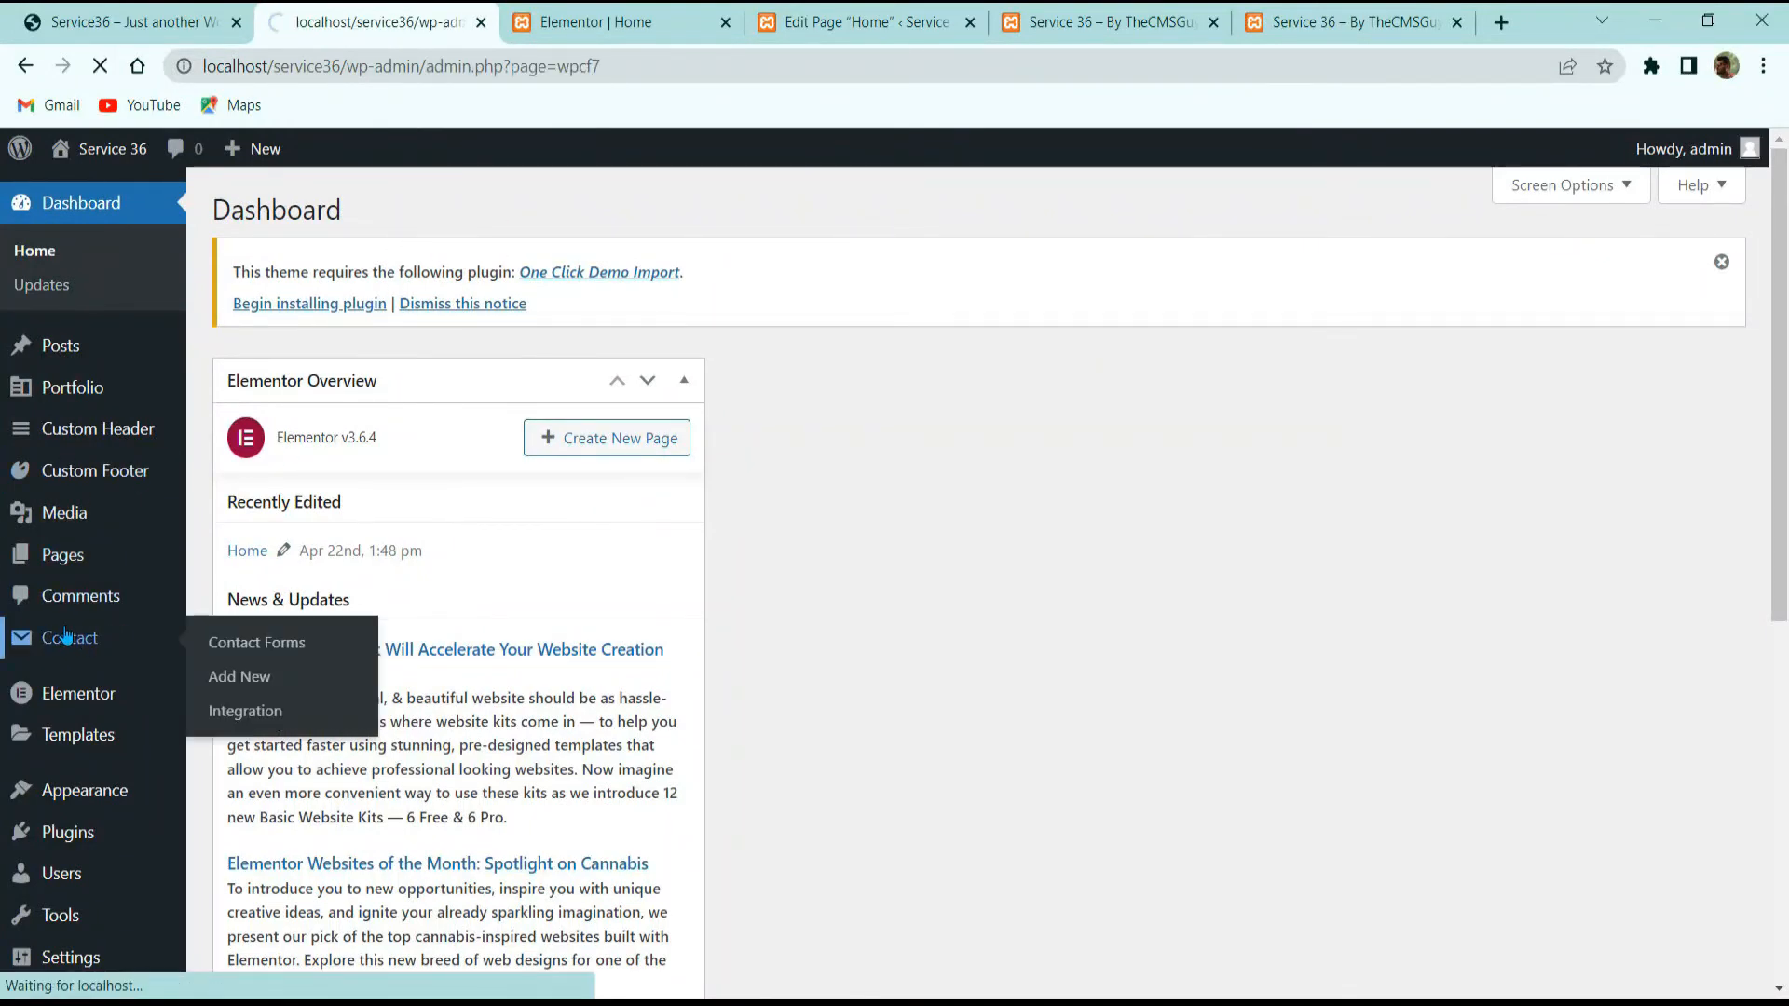
scroll(266, 708, "down", 2)
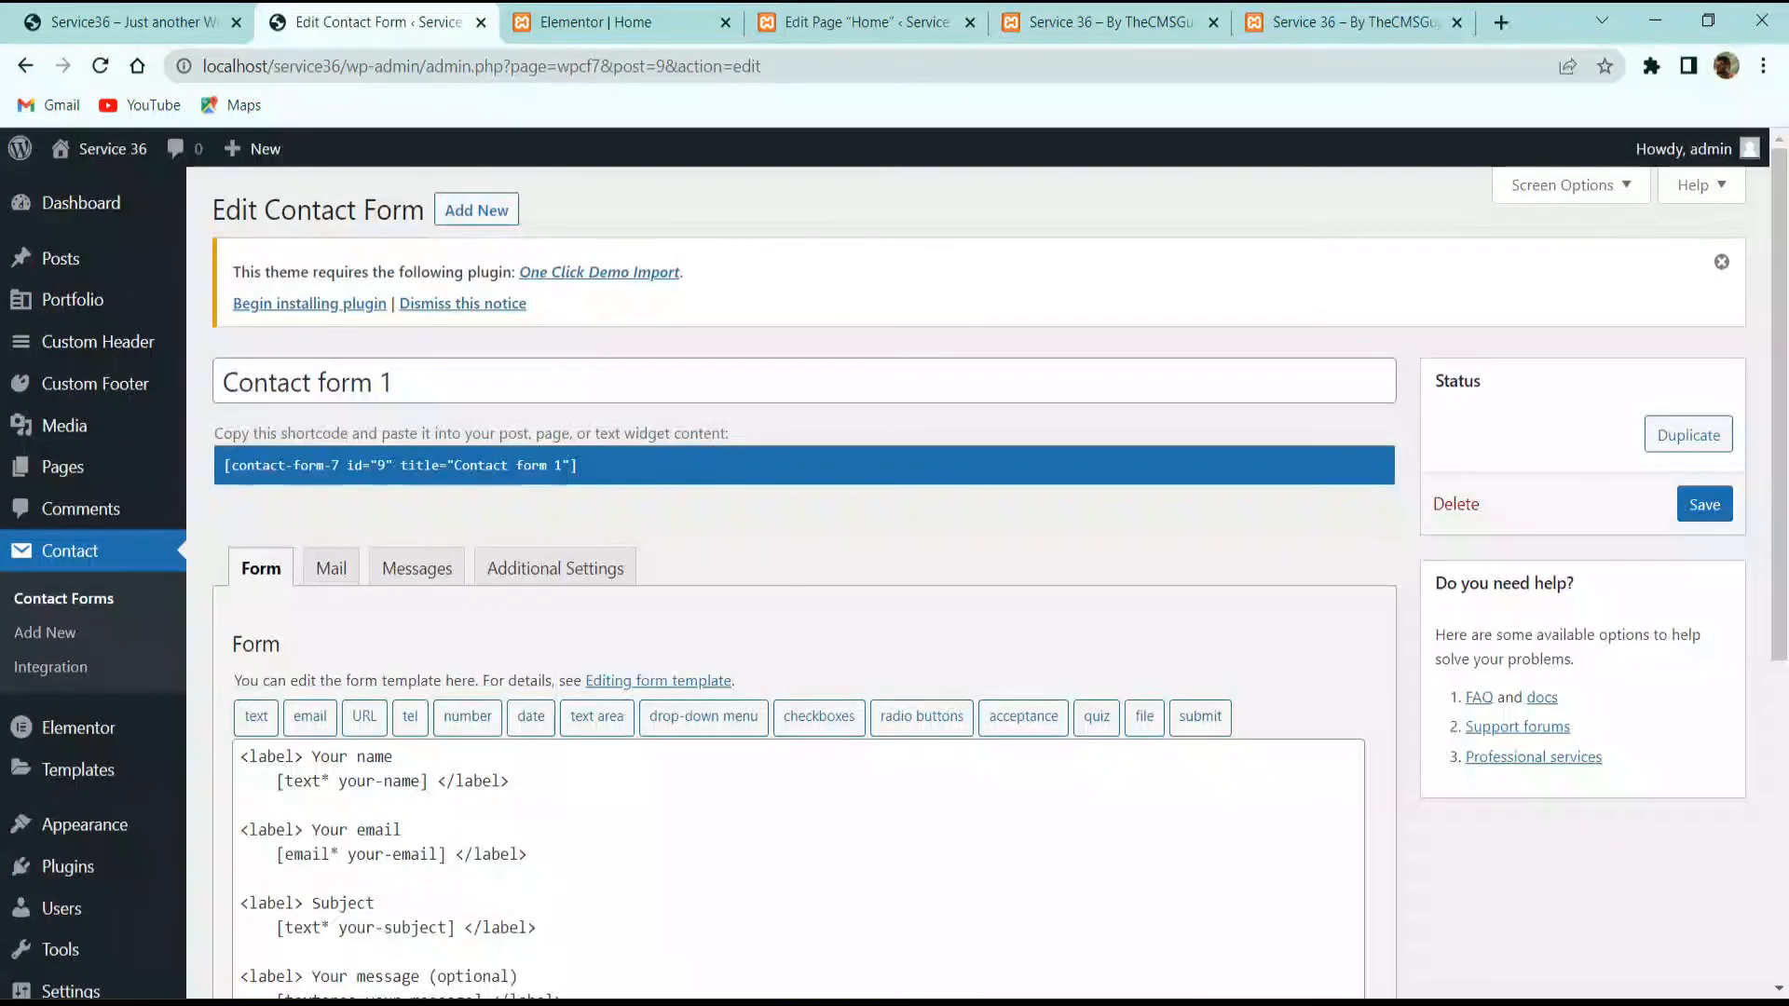
left_click(1100, 1004)
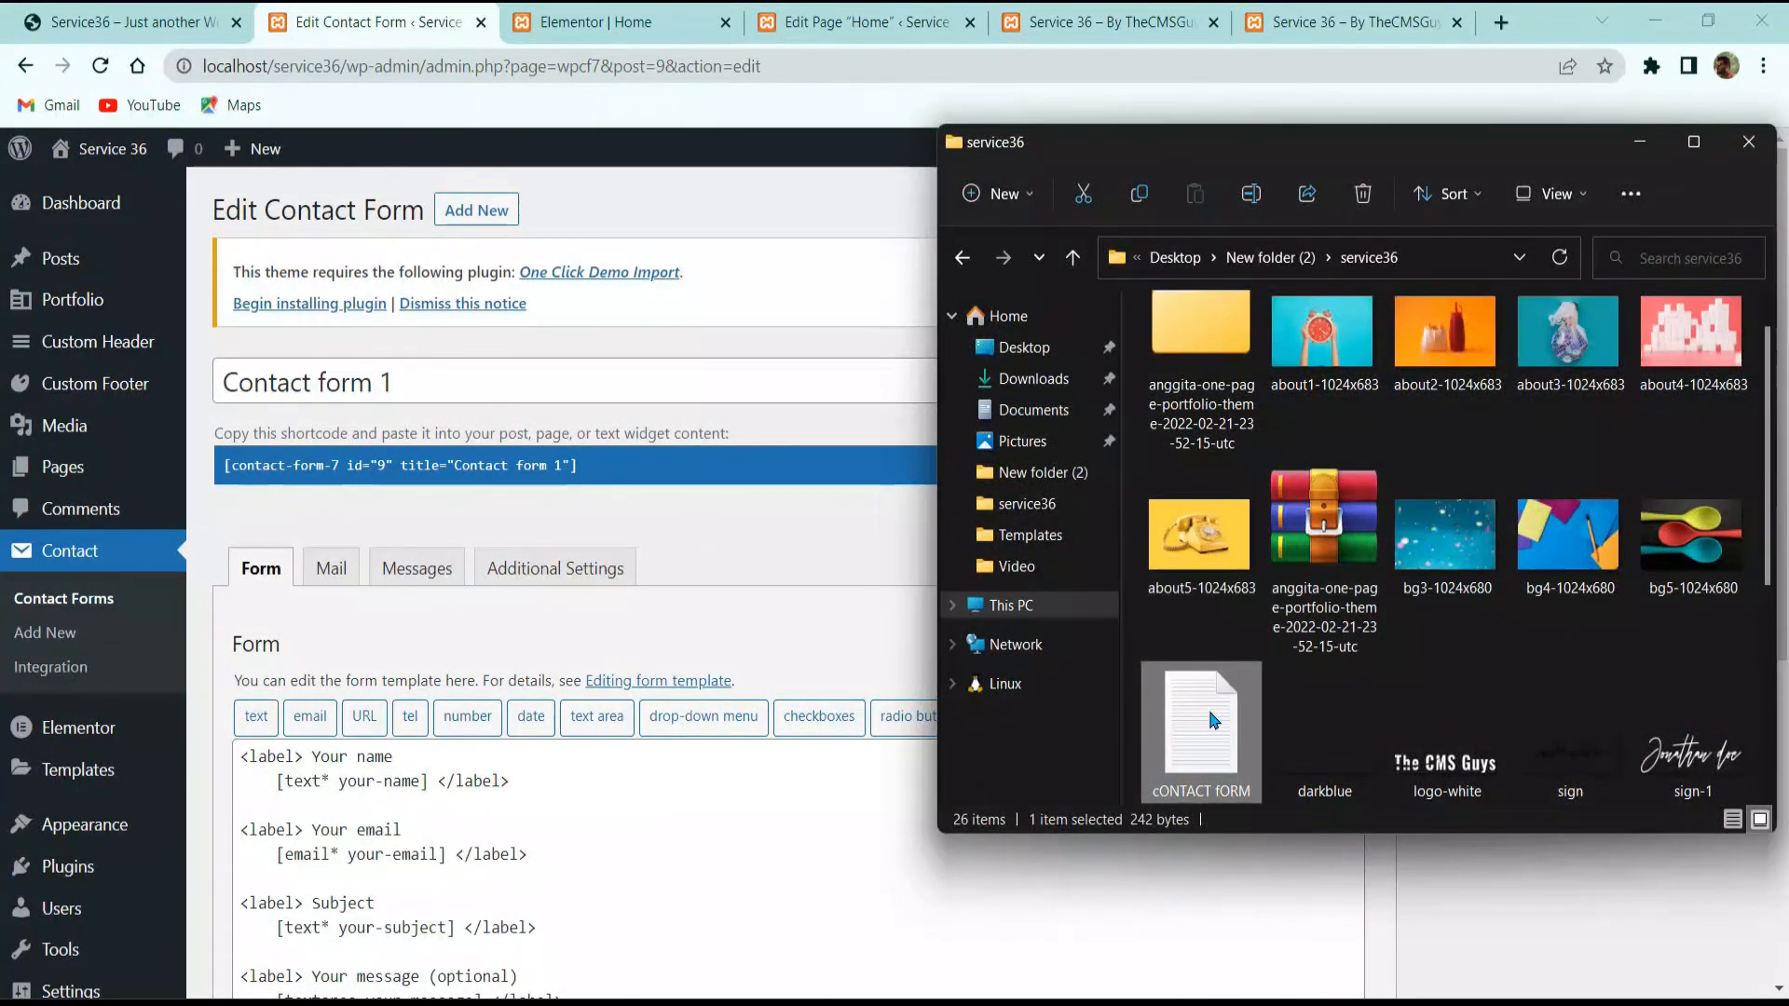
Step: Replace the form template with the shortcodes copied from the cONTACT fORM text file
double_click(1244, 714)
left_click_drag(985, 489, 630, 284)
key("ctrl+c")
left_click(337, 838)
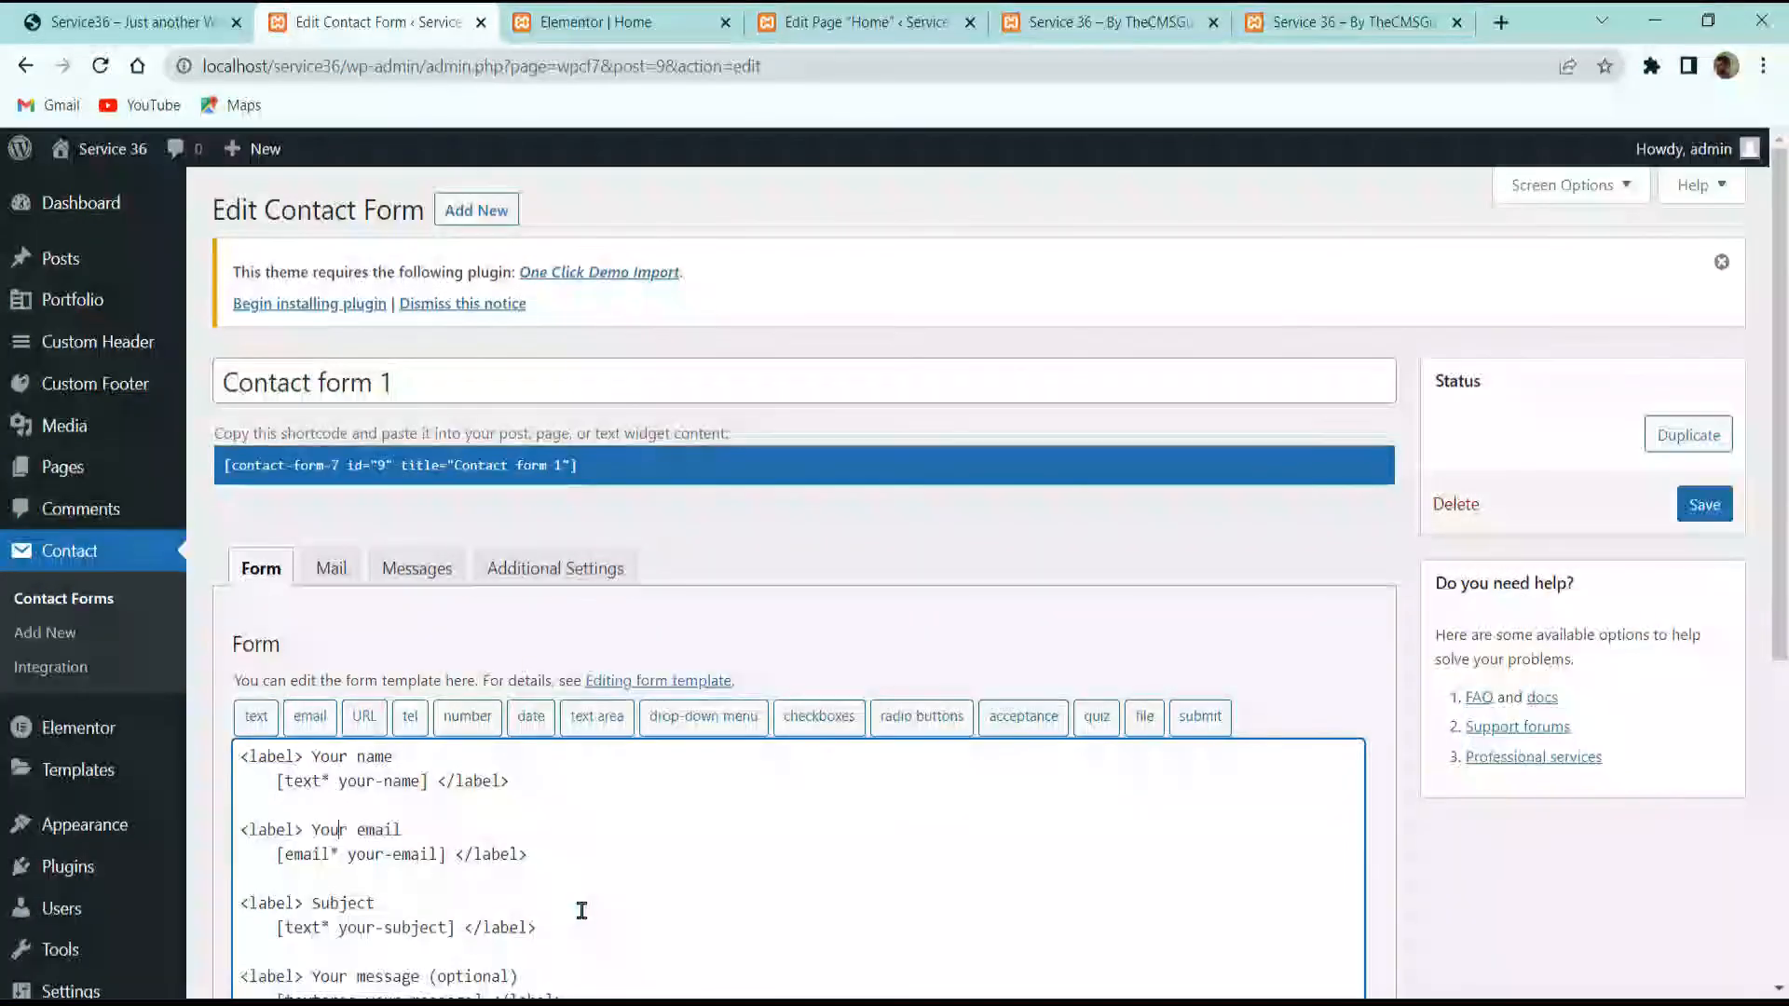
key("ctrl+a")
key("ctrl+v")
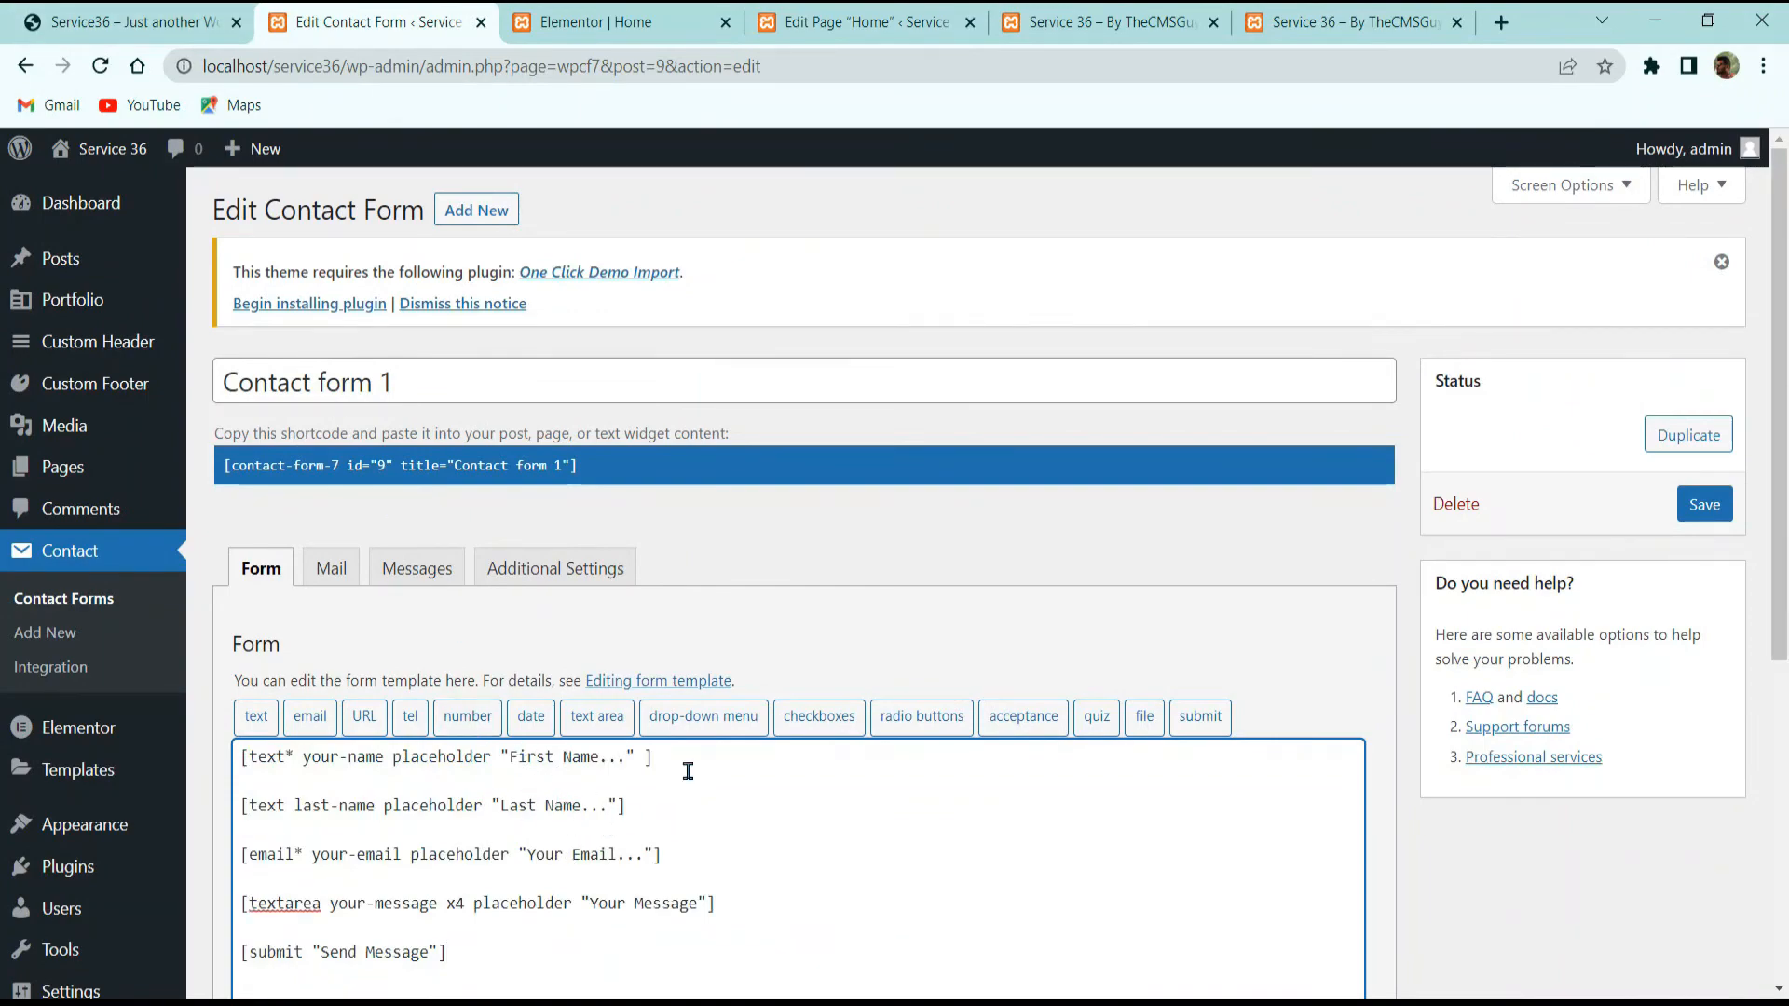
Step: Check the reference site's form, save Contact form 1, and select its shortcode
left_click(199, 8)
scroll(931, 662, "down", 15)
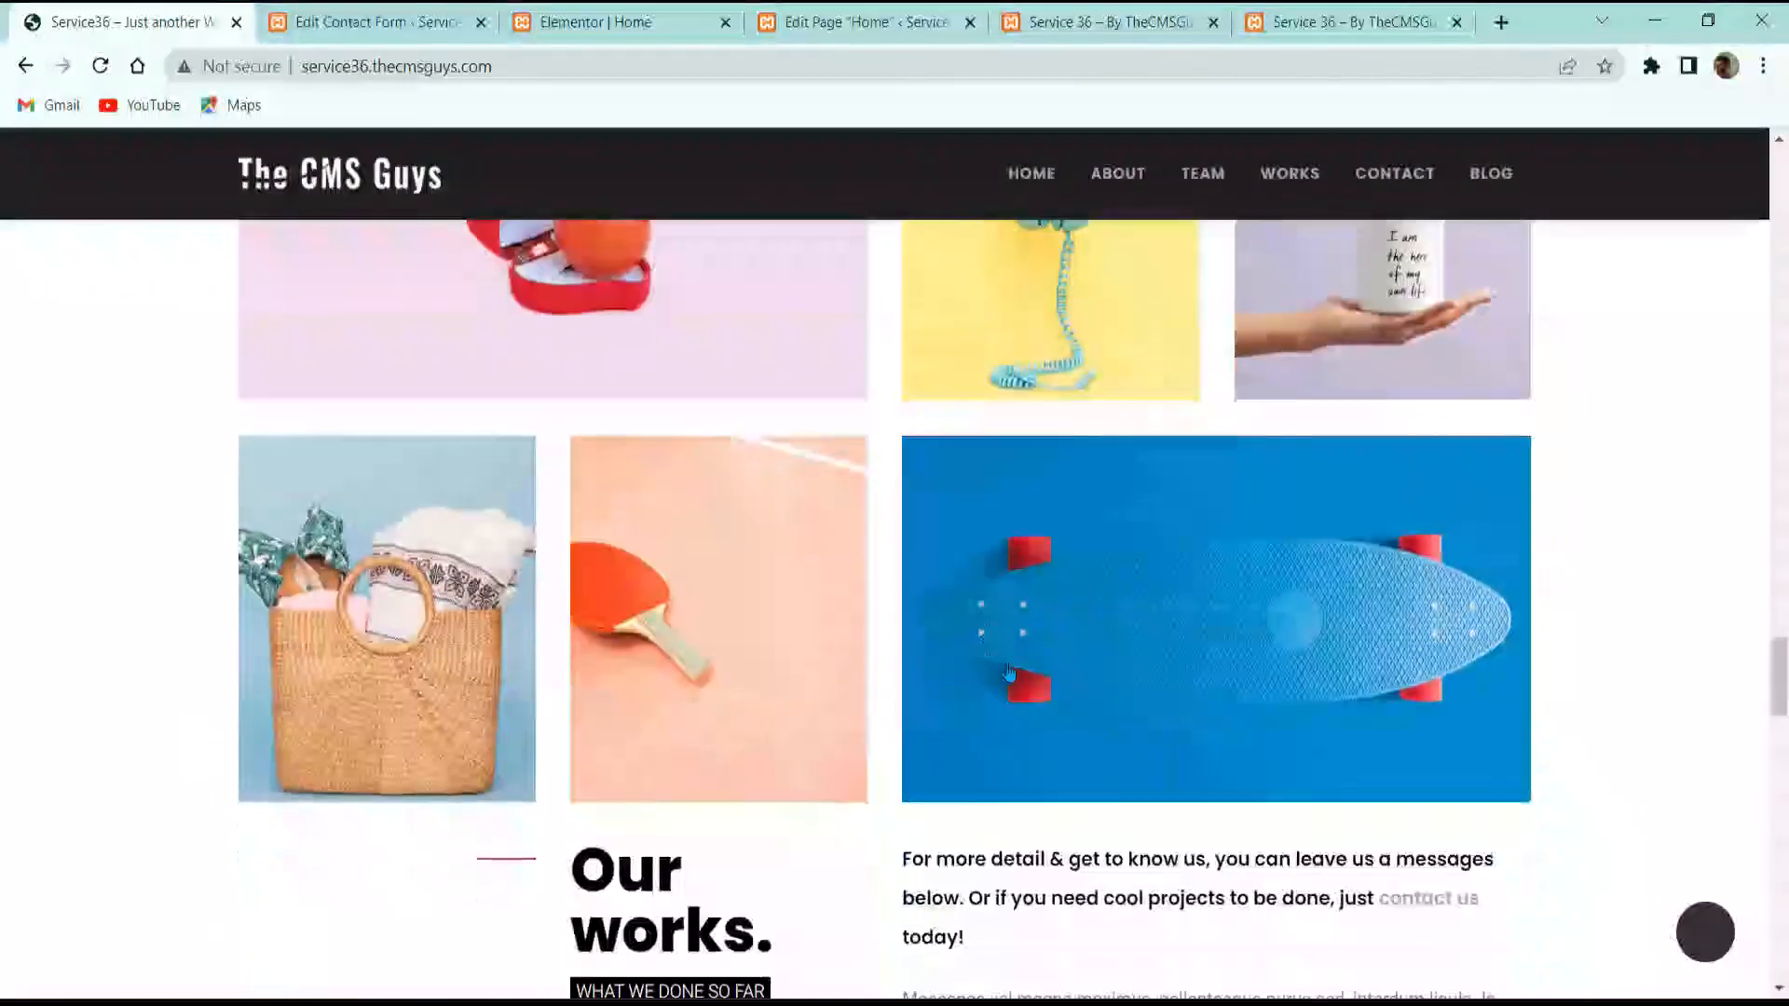
scroll(1043, 643, "down", 10)
scroll(1025, 606, "up", 3)
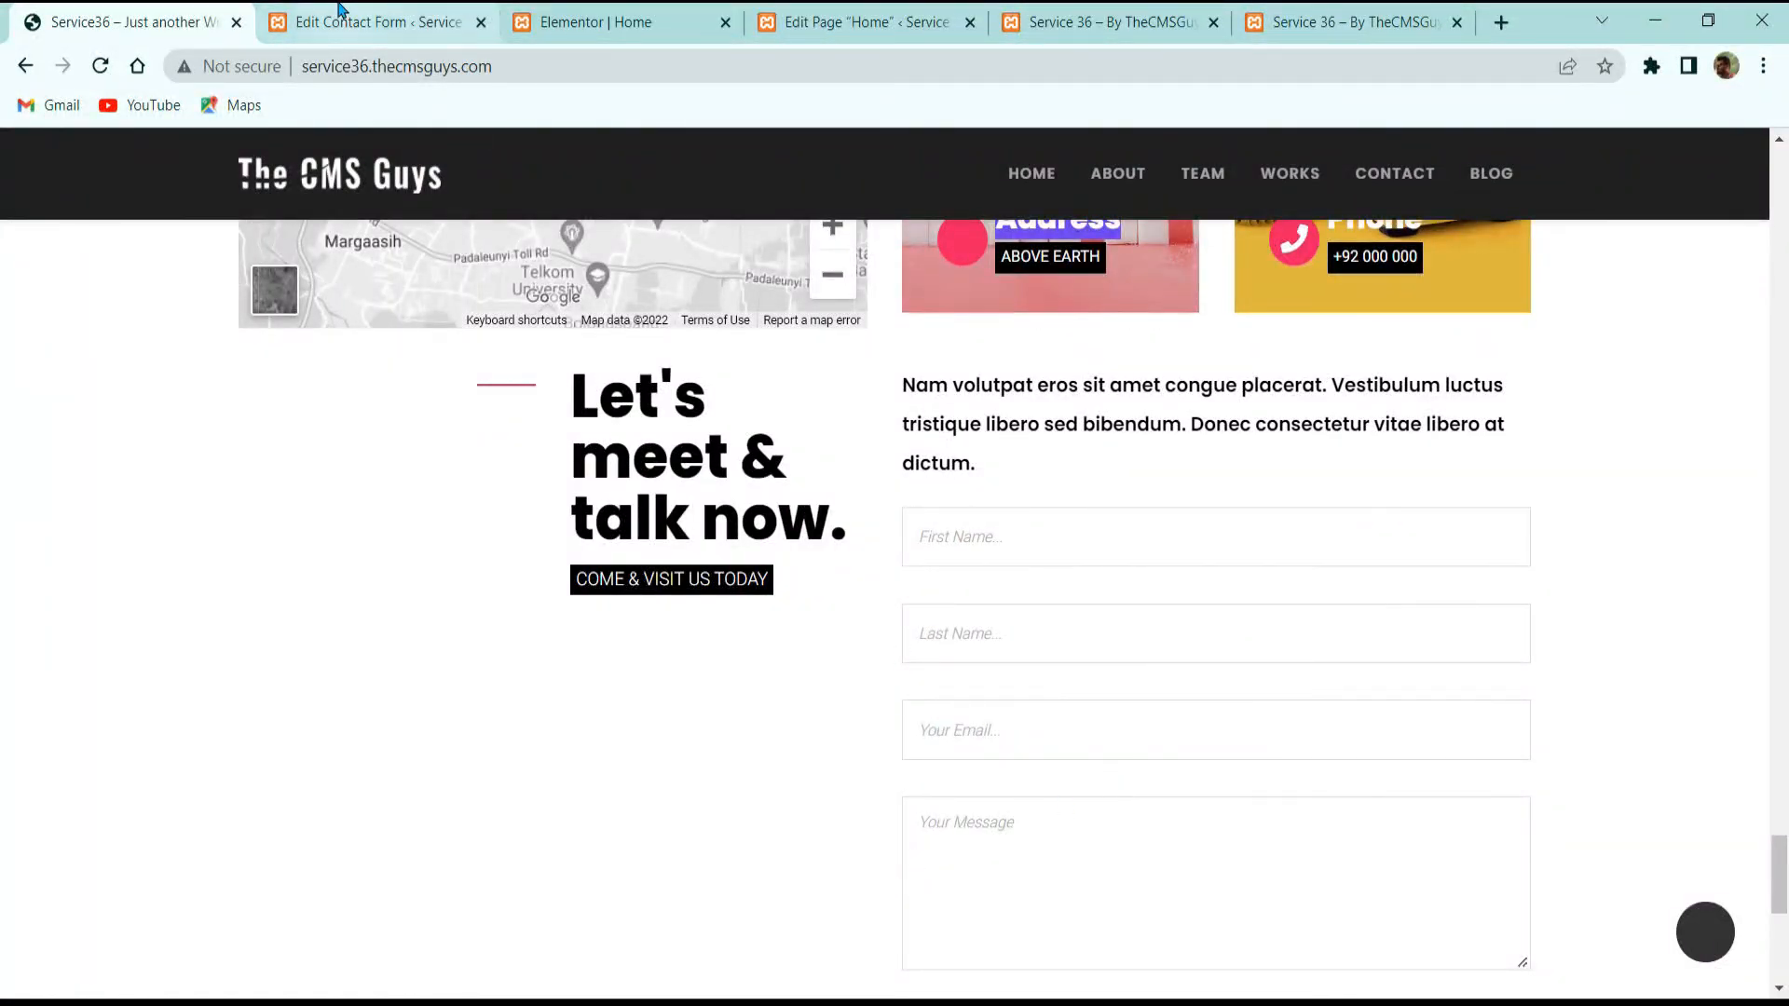
left_click(373, 22)
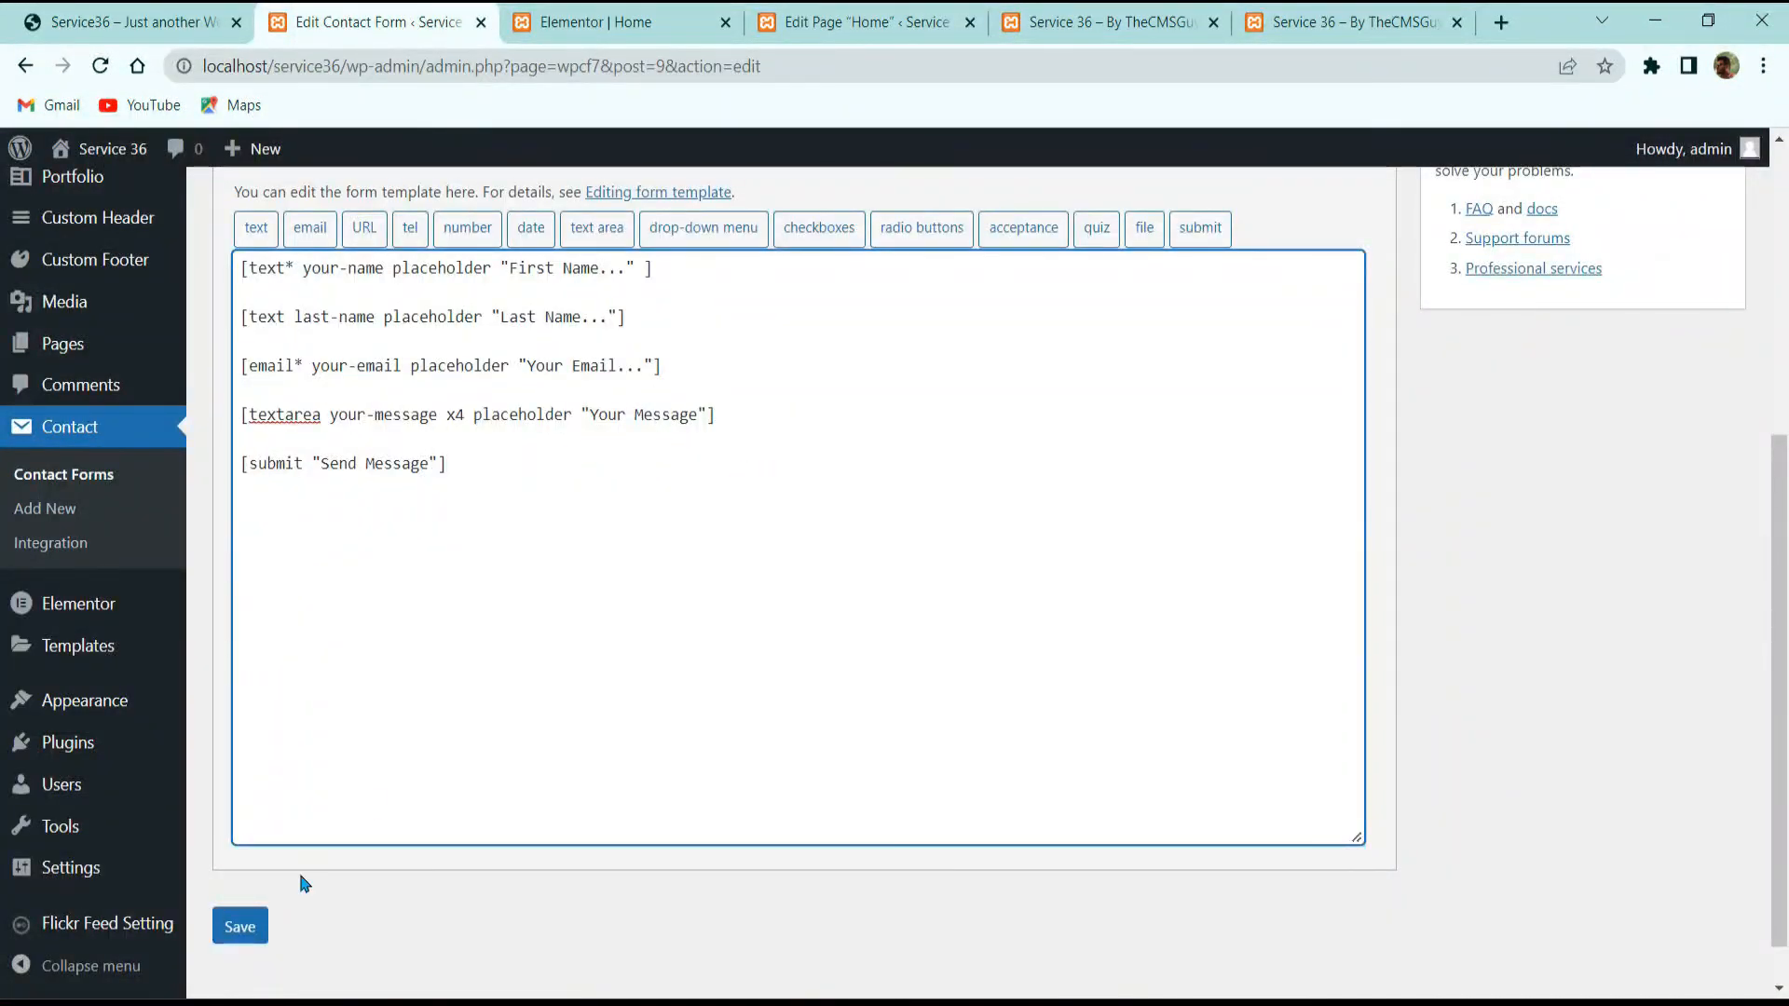
left_click(240, 926)
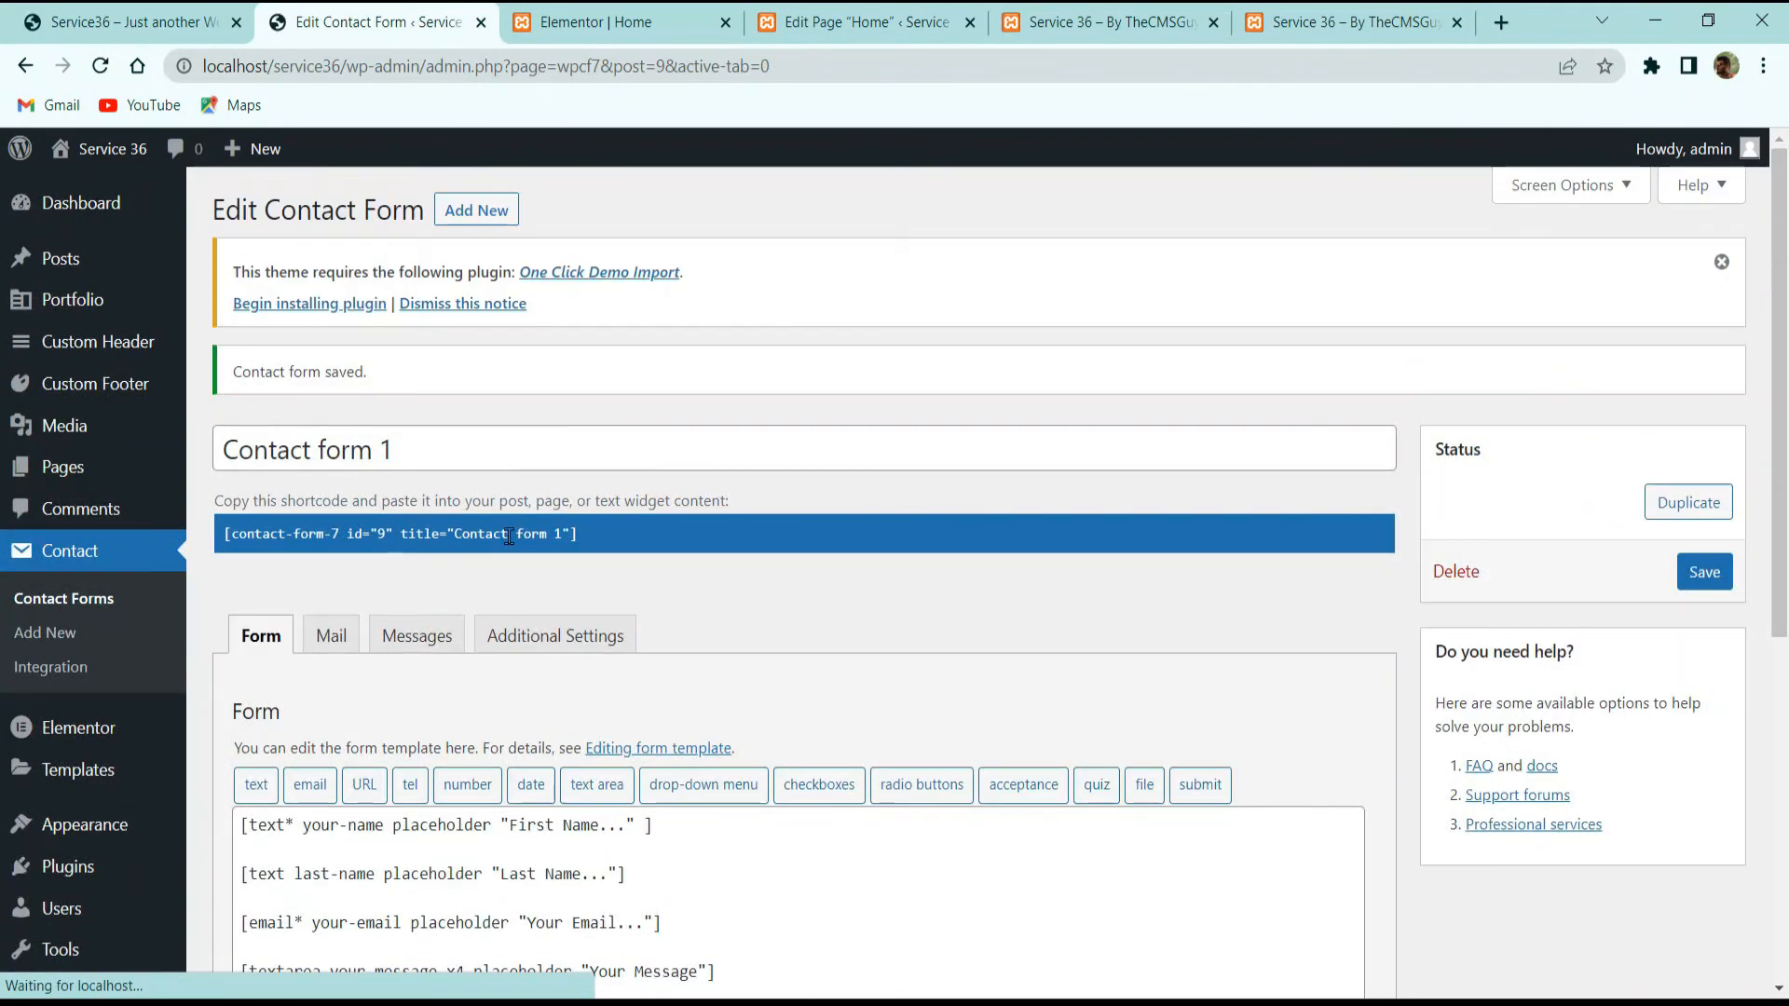
left_click(521, 534)
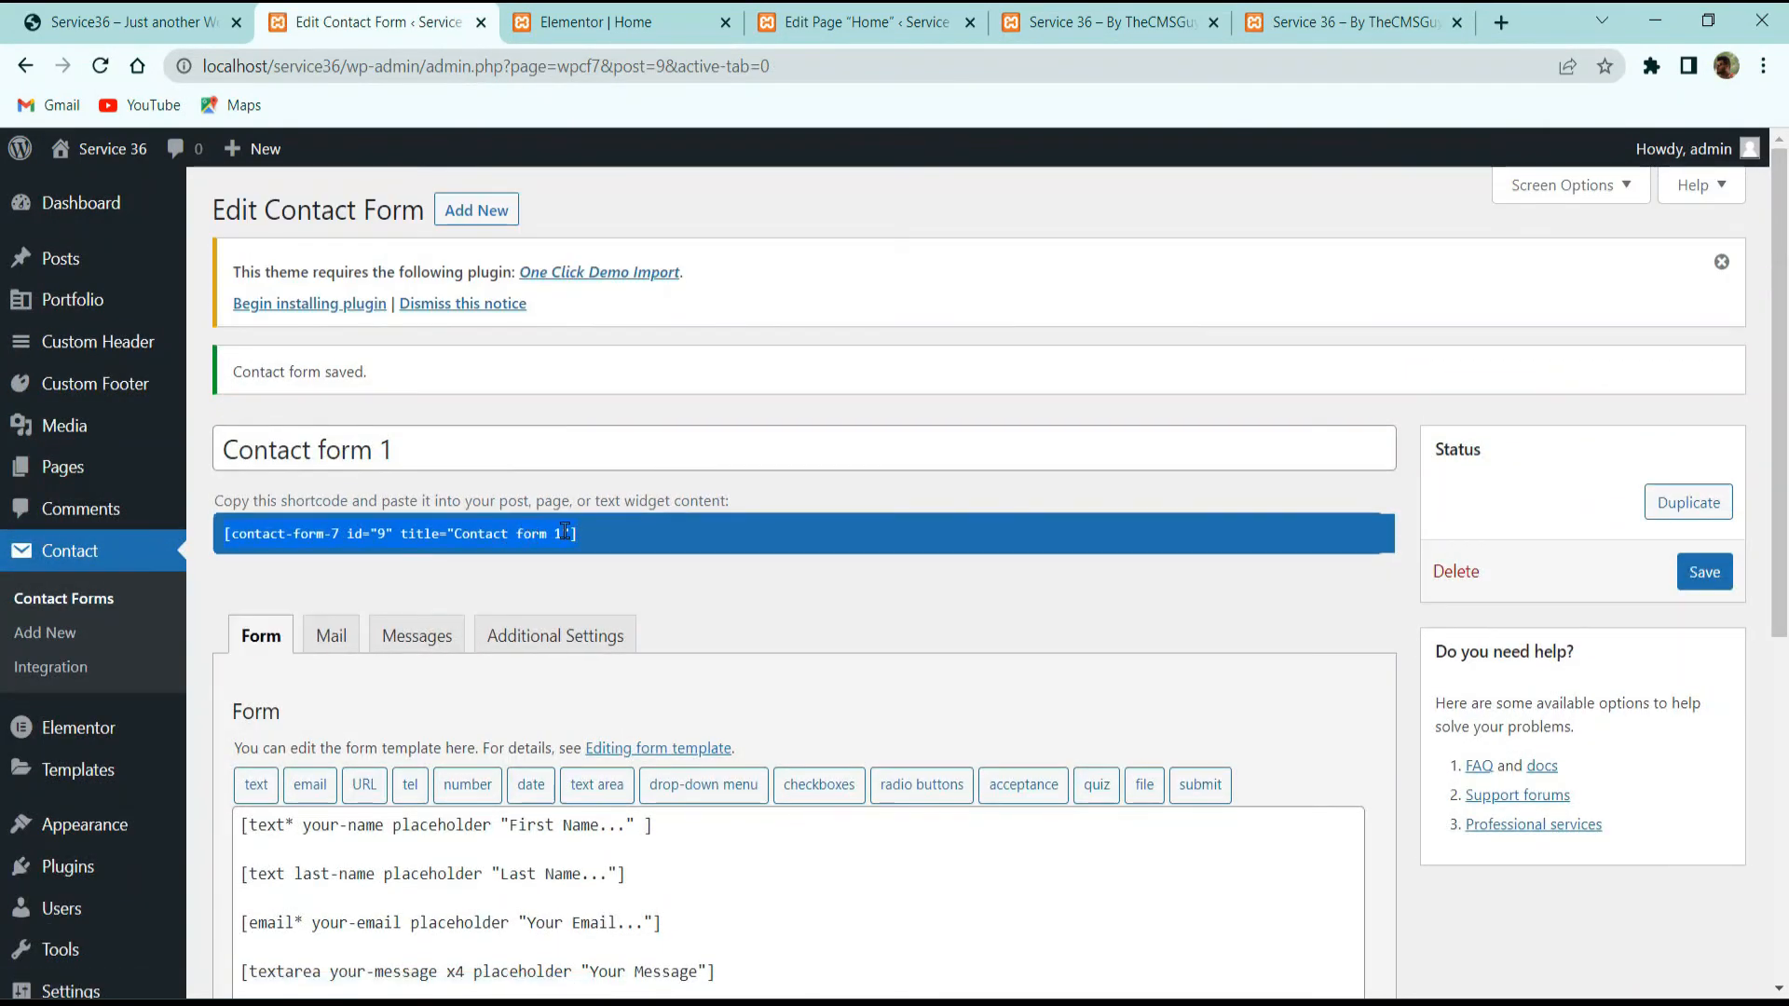
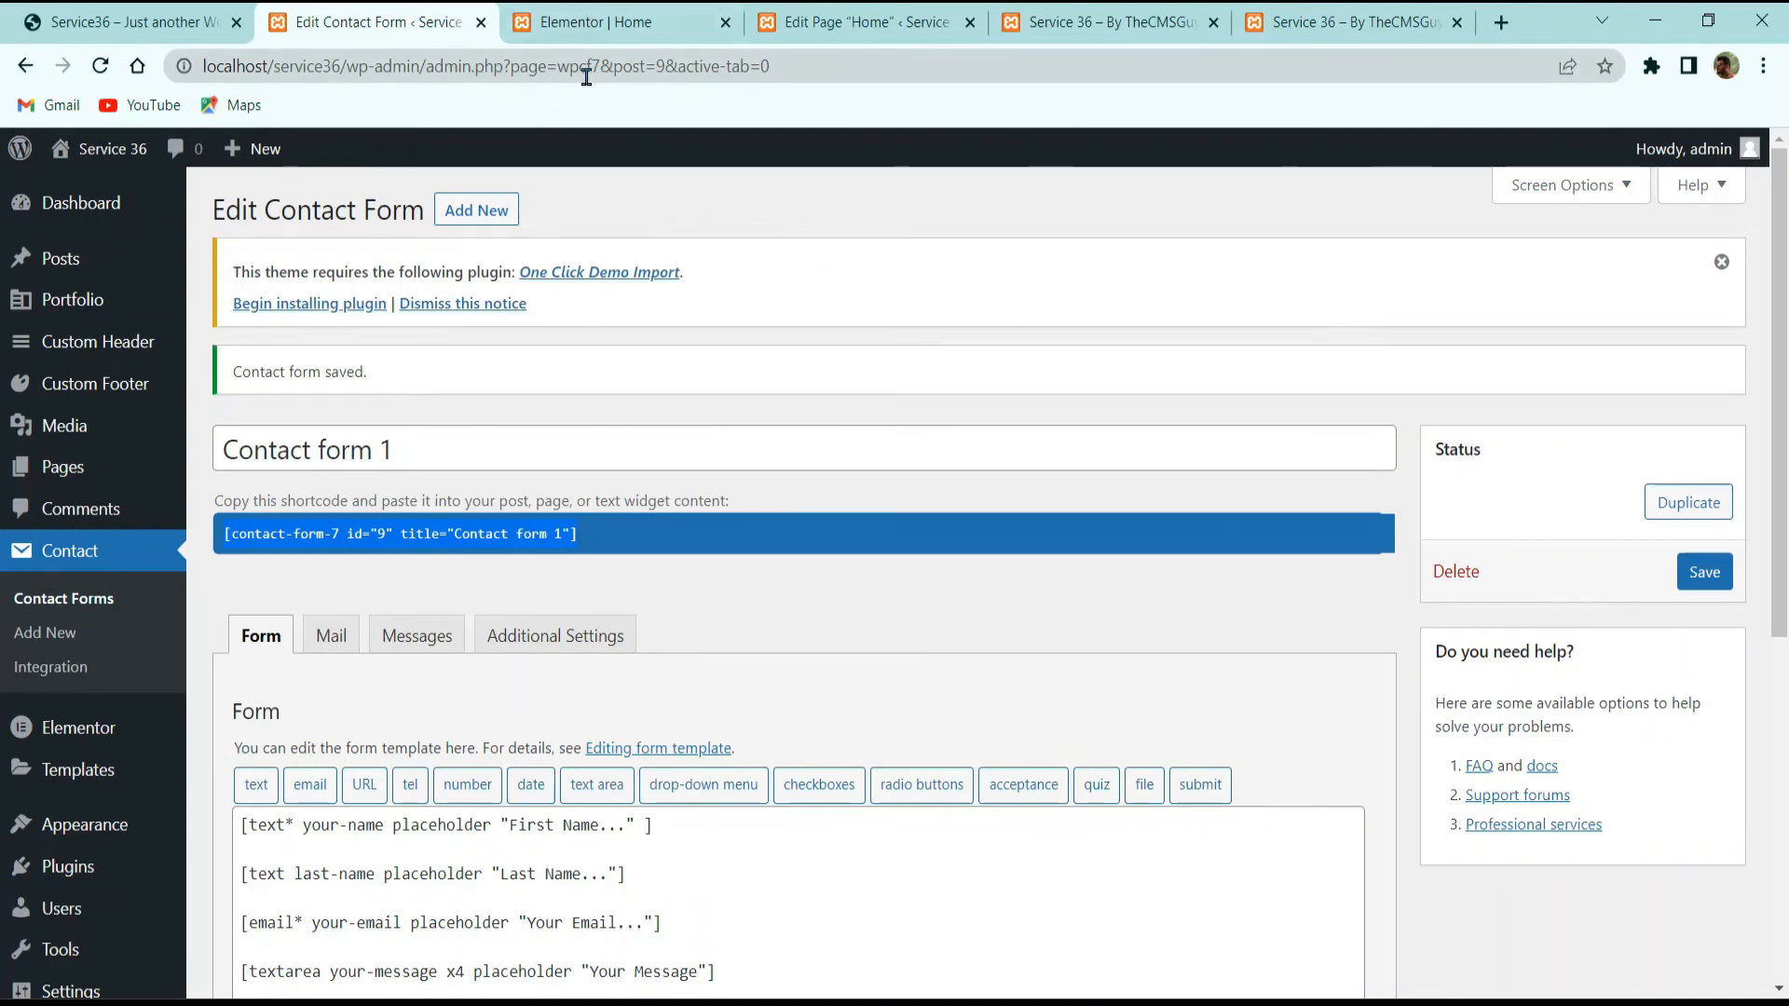
Step: Put the Anggita Contact Form Shortcode widget under 'Who we really are' with Contact form 1's shortcode, then view the live site
left_click(655, 41)
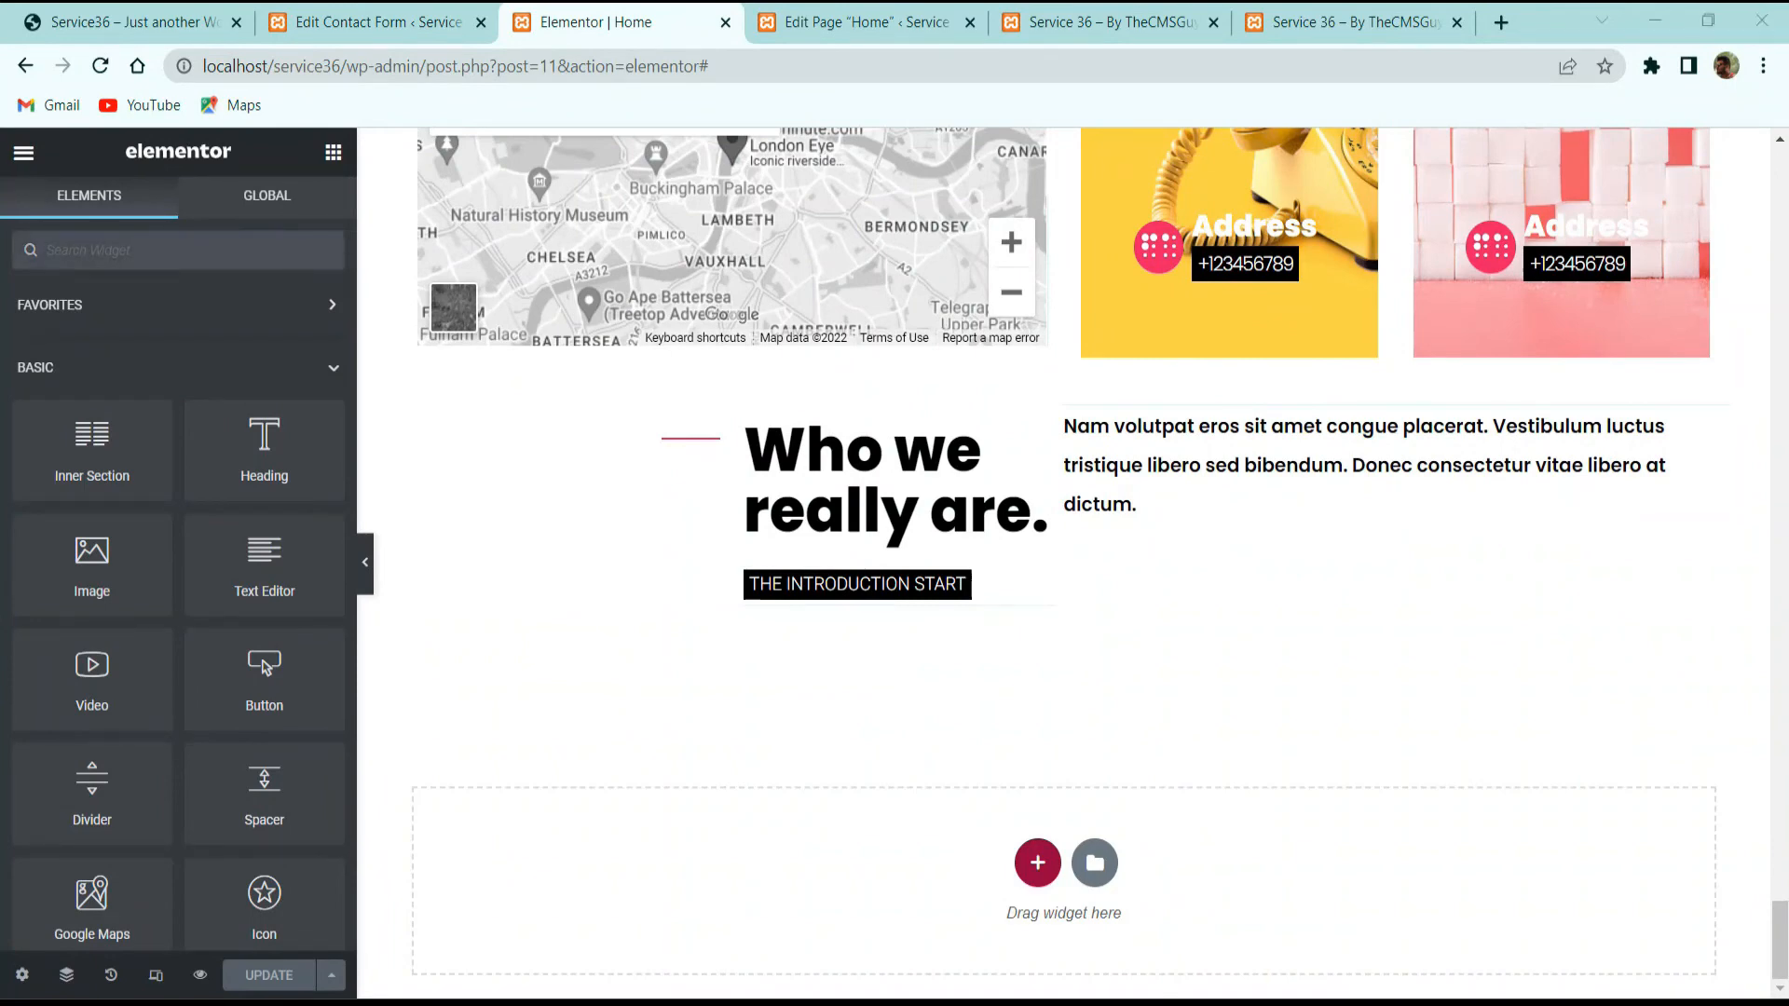
left_click(193, 252)
type("contact")
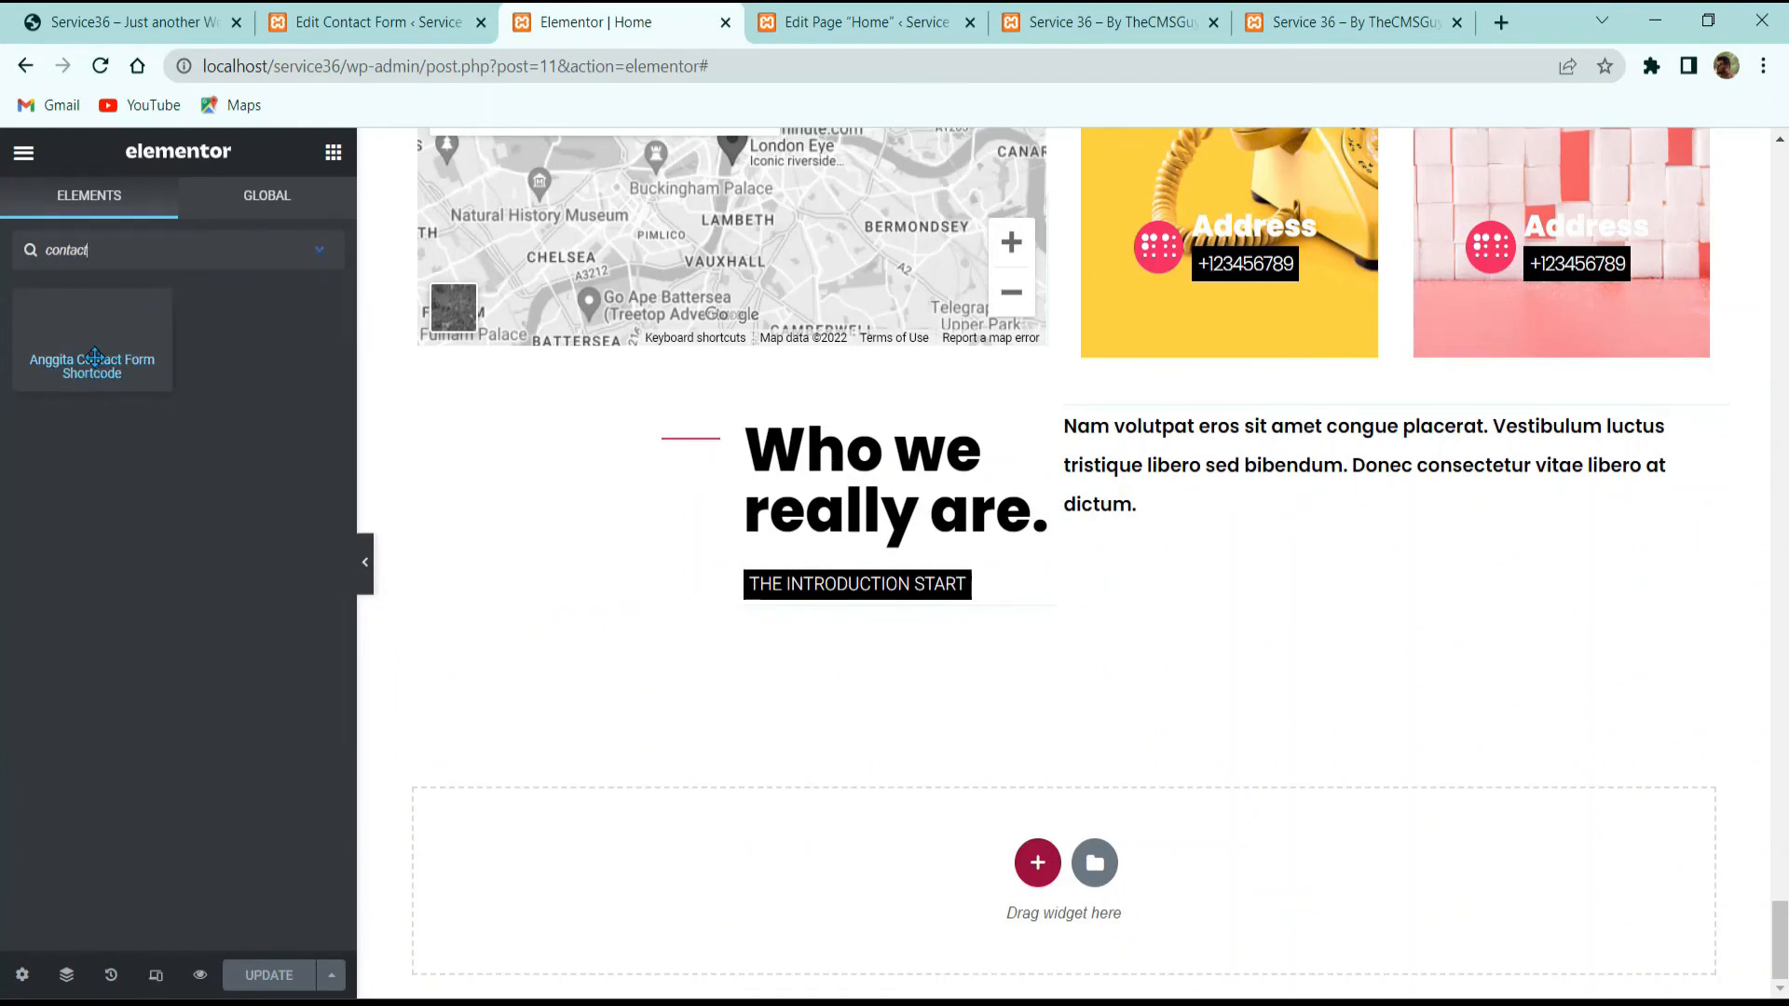
left_click_drag(244, 363, 1344, 522)
left_click(184, 391)
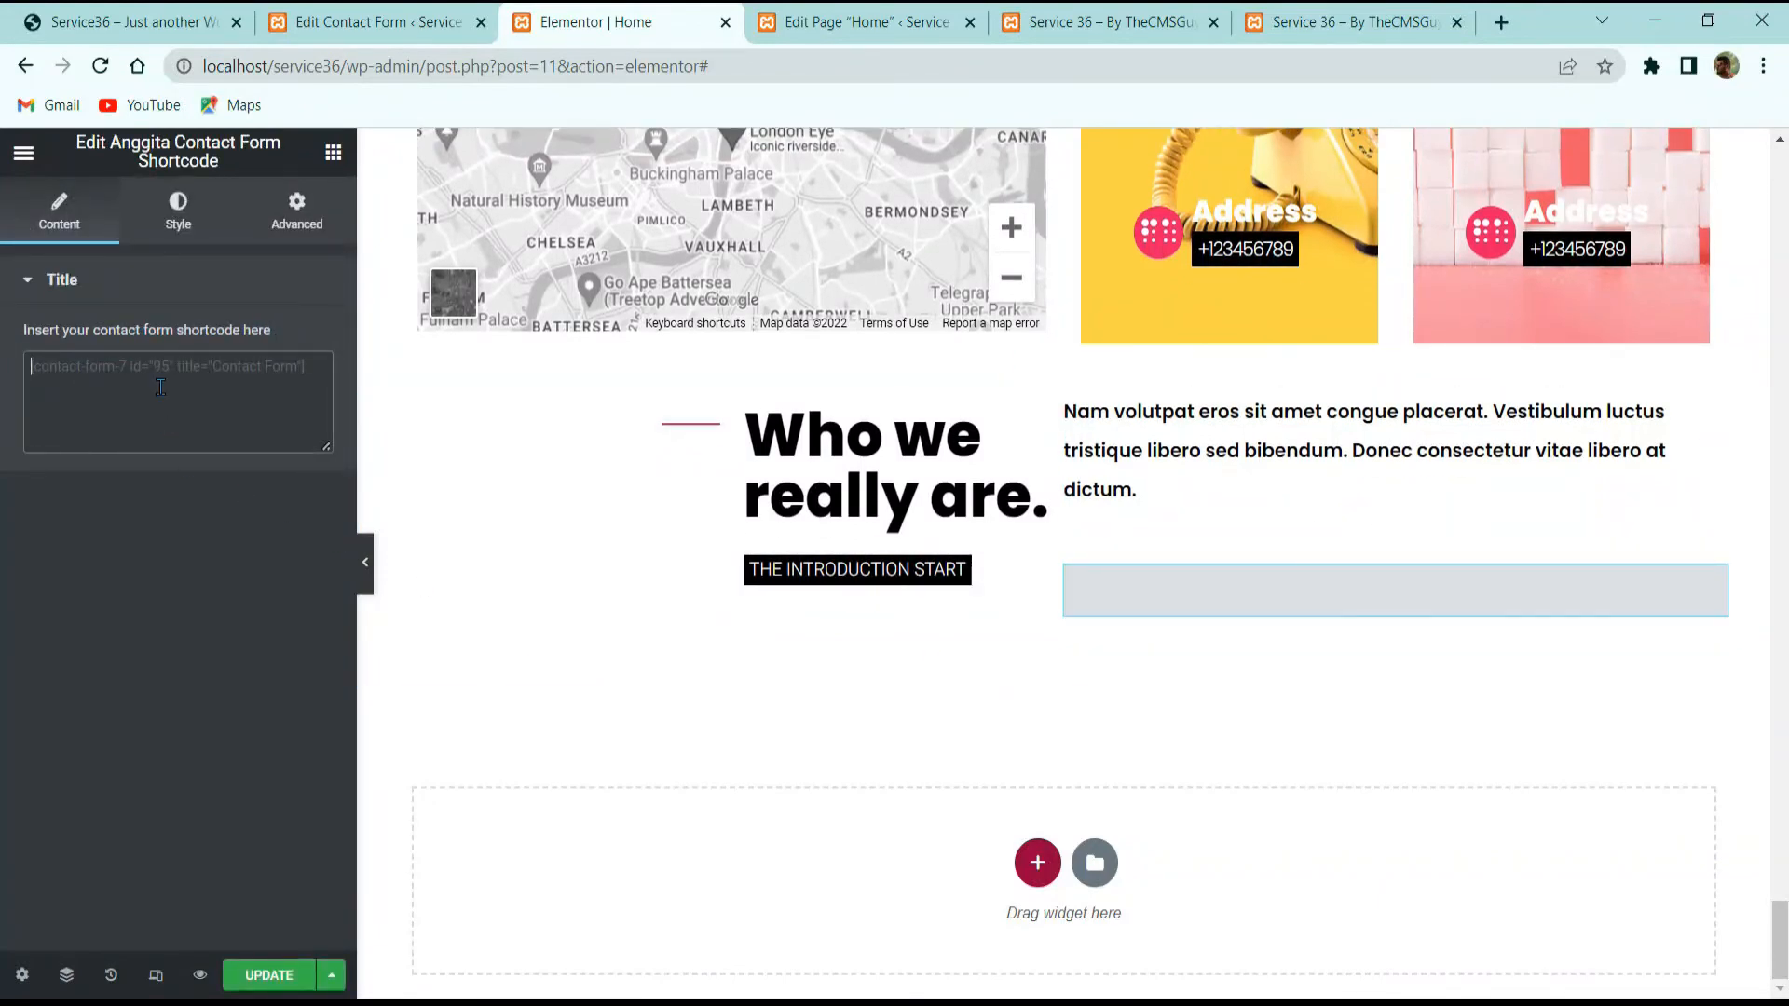
type("[contact-form-7 id=\"9\" title=\"Contact form 1\"]")
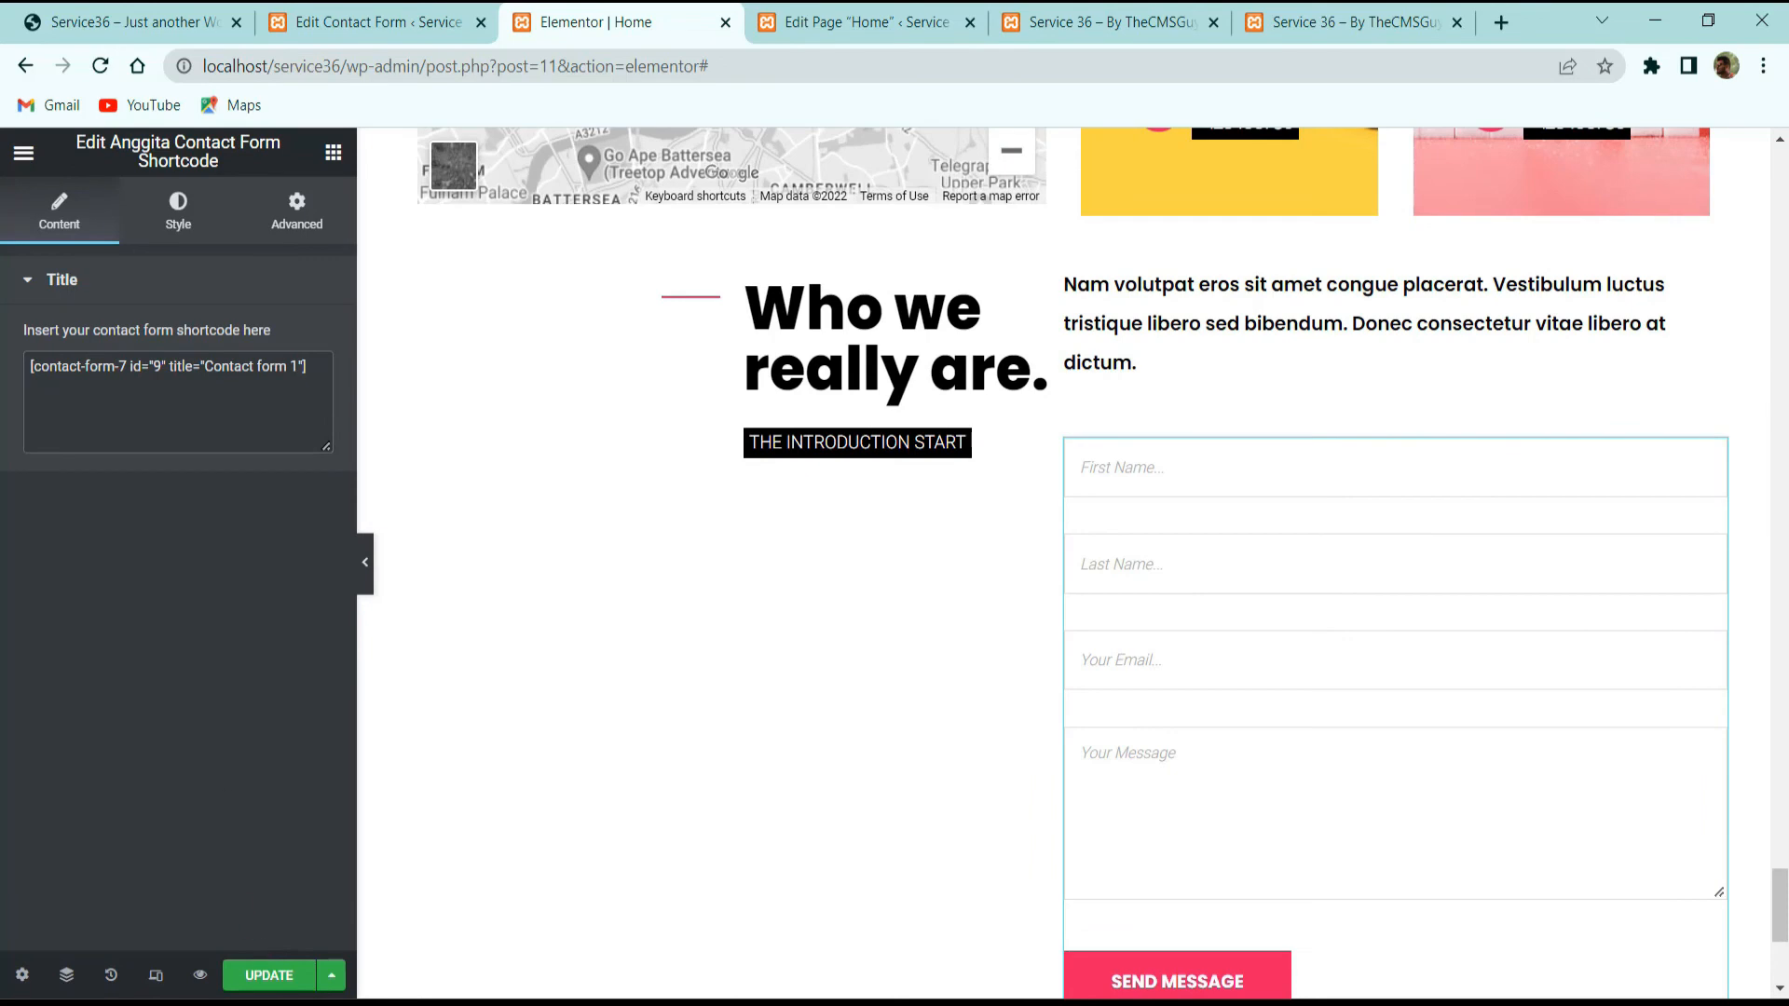
left_click(130, 22)
scroll(1275, 268, "up", 10)
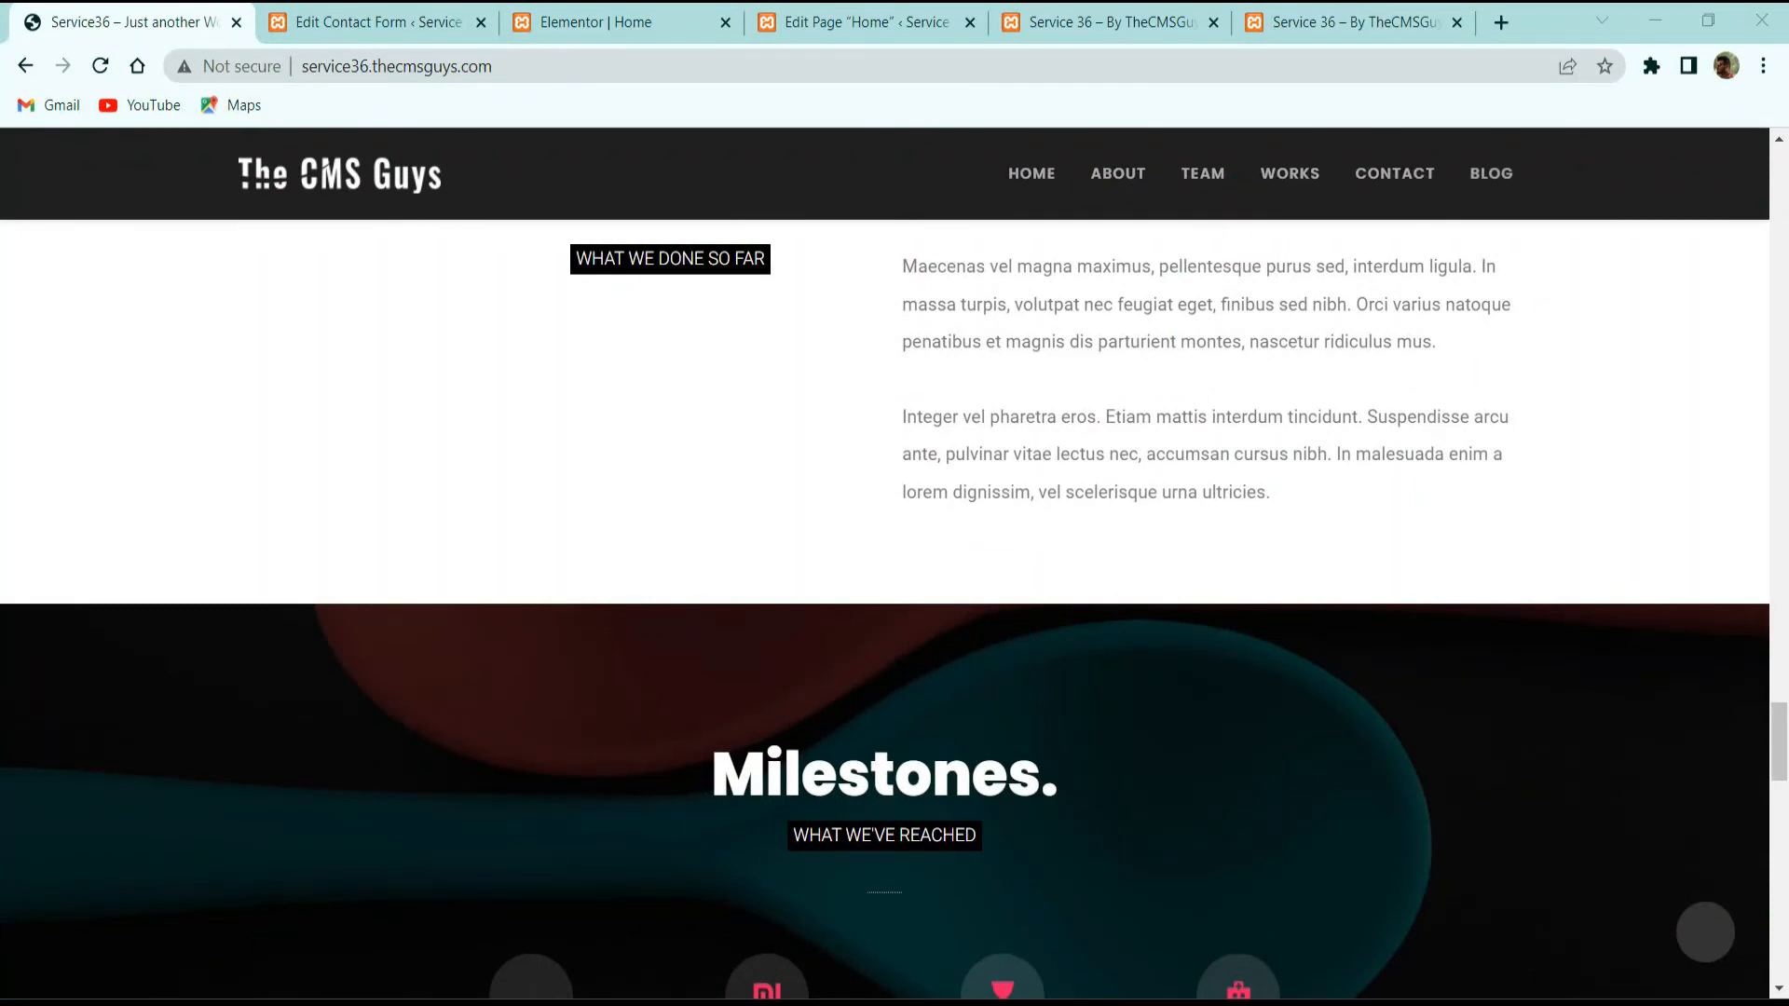
Step: After reviewing the live site, give the map and contact section the CSS ID 'contact'
left_click(392, 22)
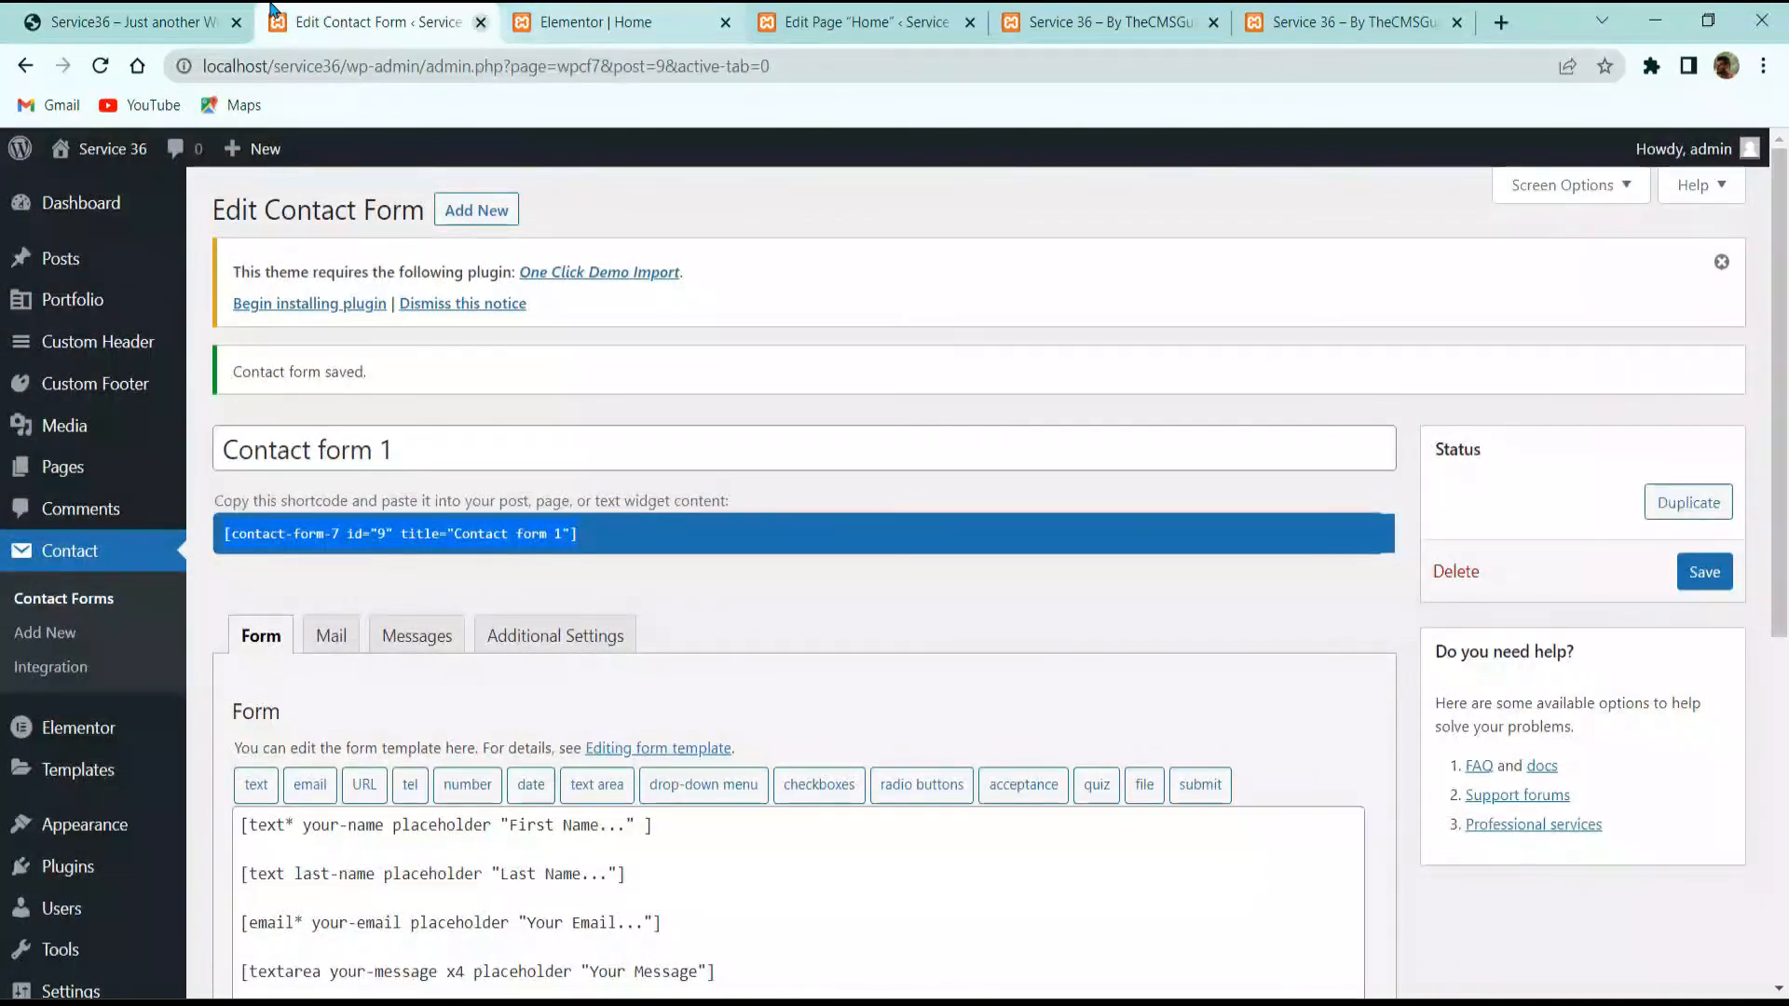
left_click(130, 21)
scroll(799, 494, "down", 3)
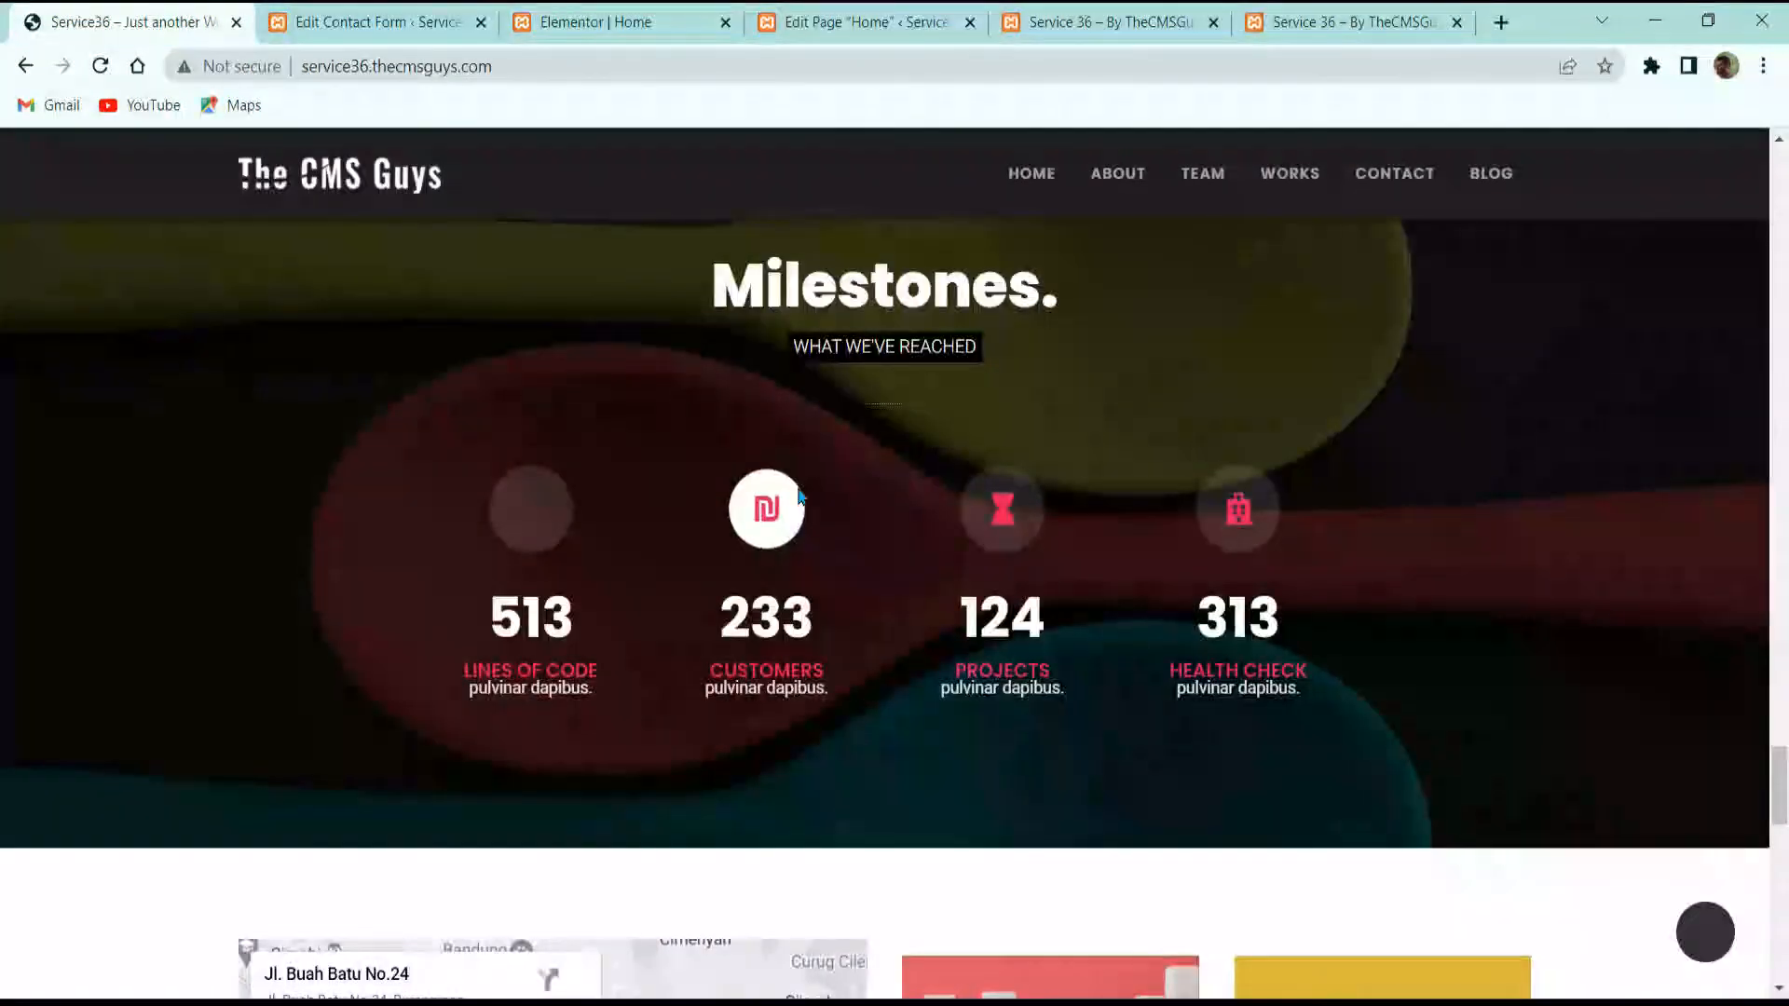
scroll(798, 494, "down", 3)
scroll(711, 423, "up", 3)
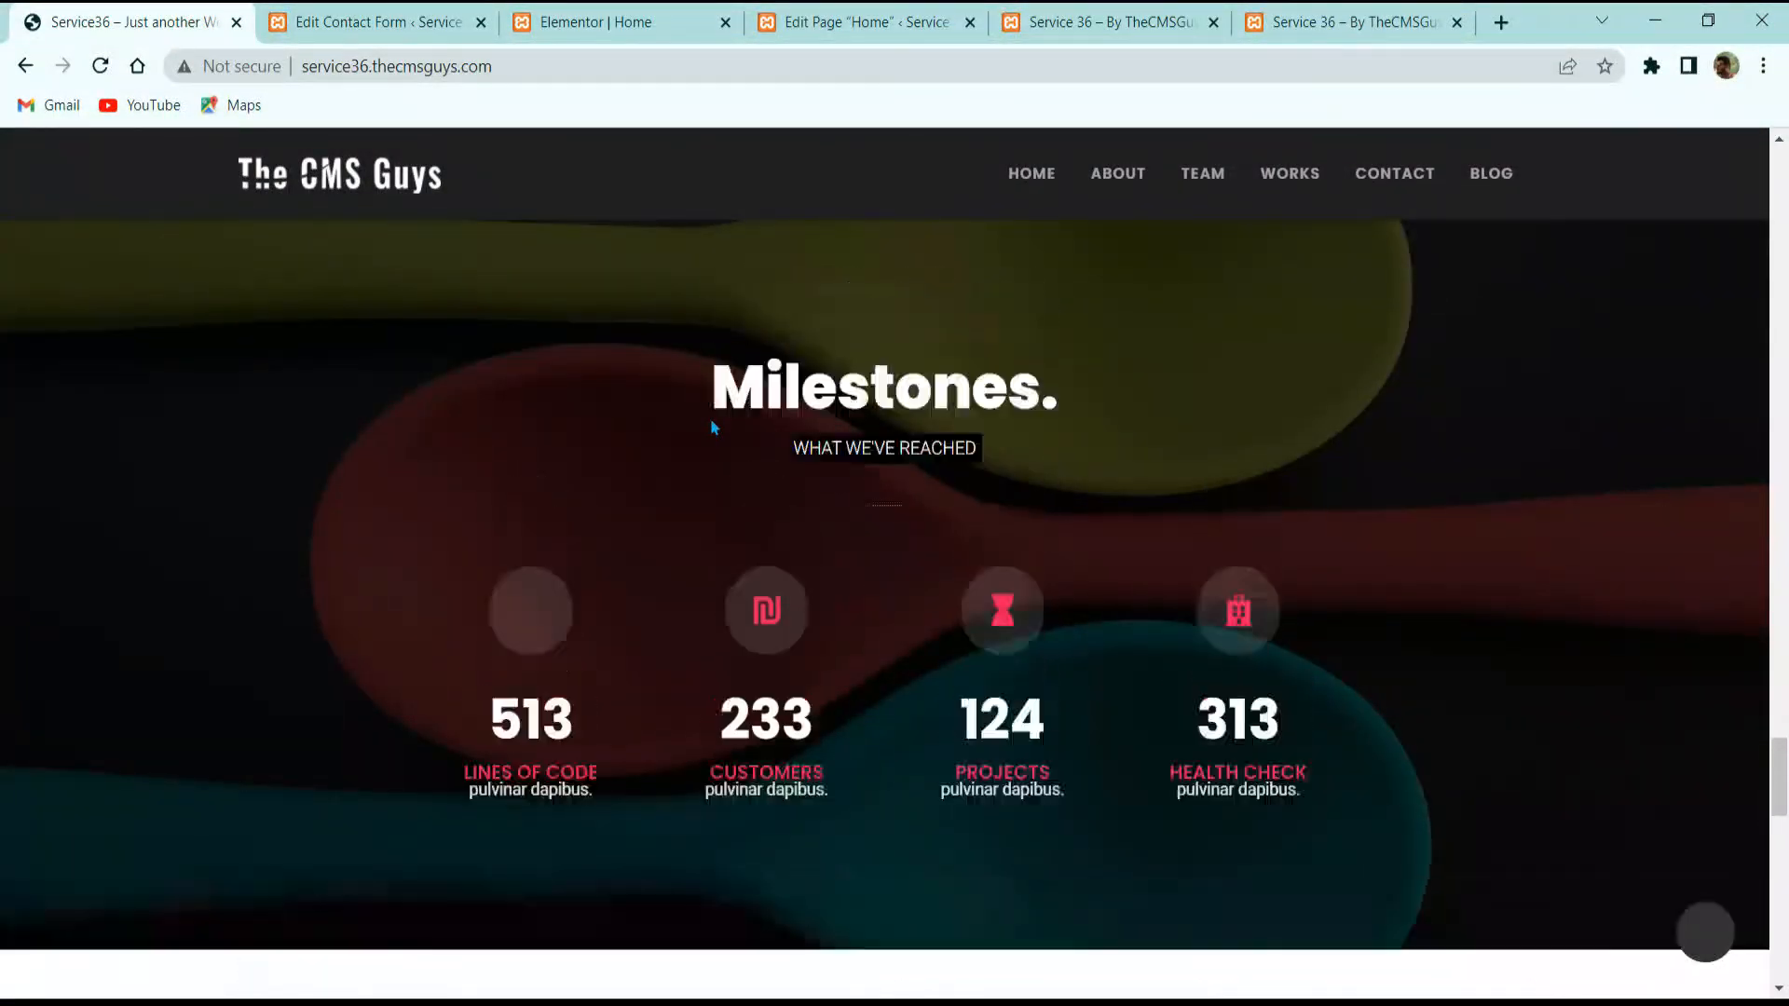
left_click(561, 11)
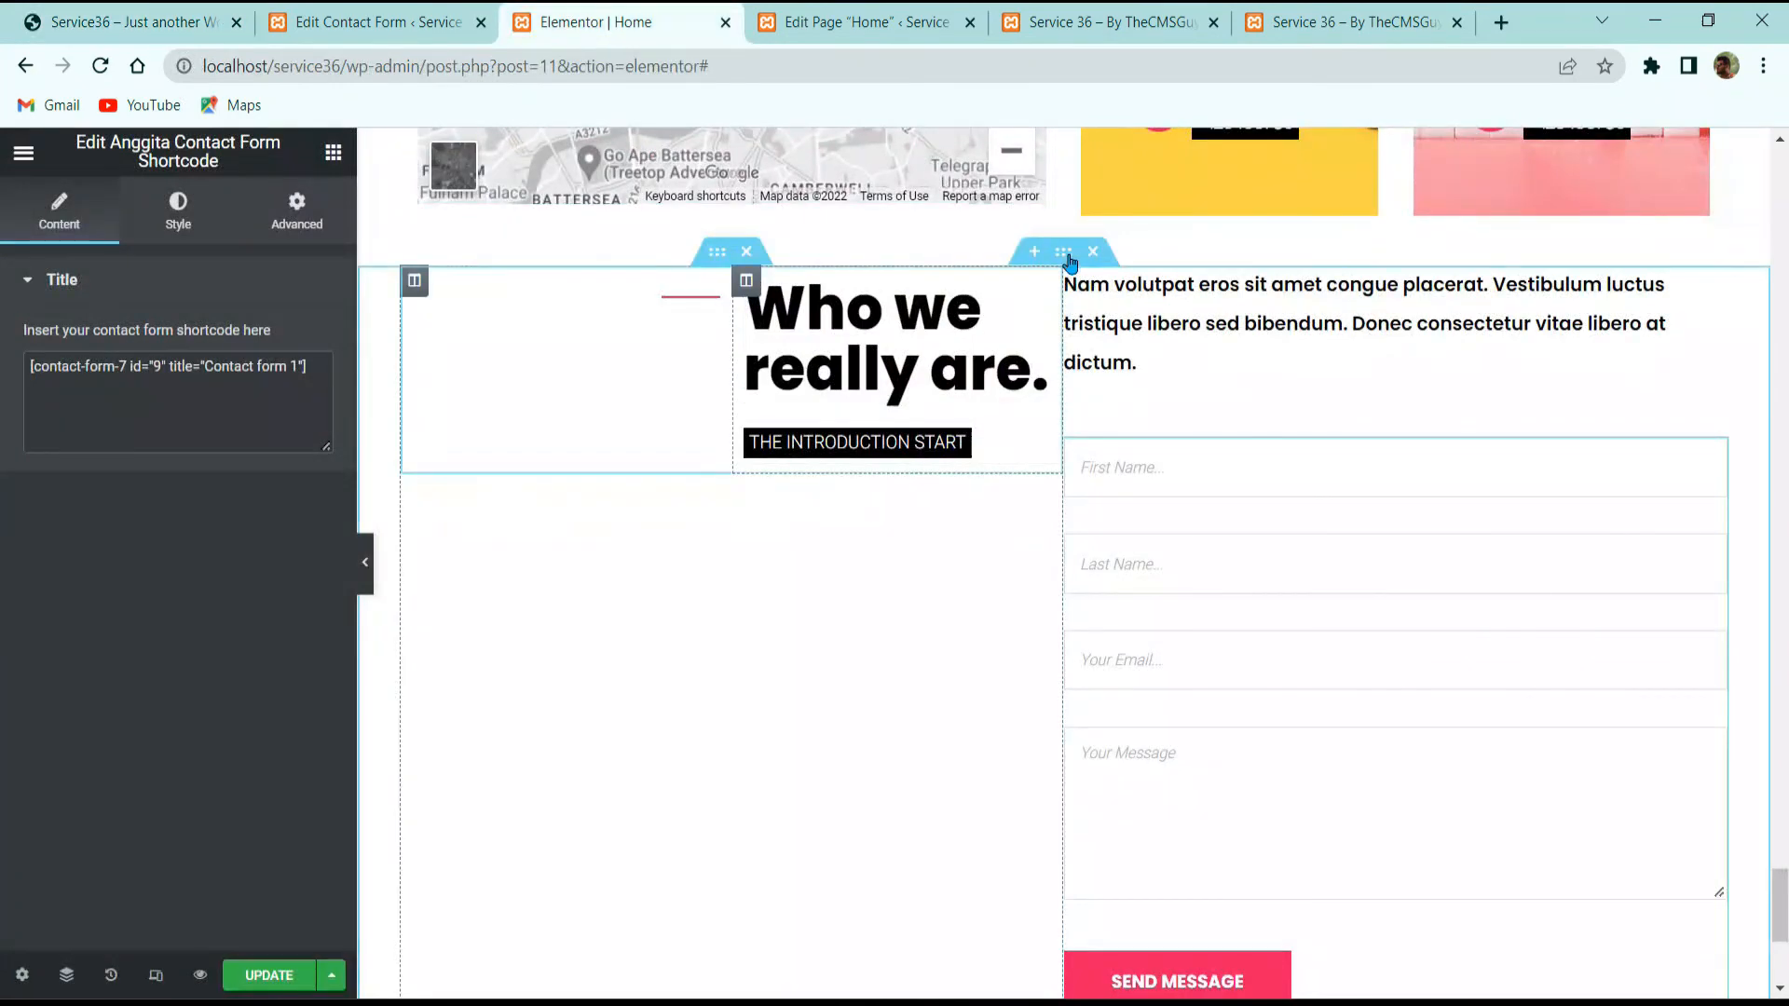
scroll(1050, 392, "up", 5)
scroll(1050, 391, "up", 3)
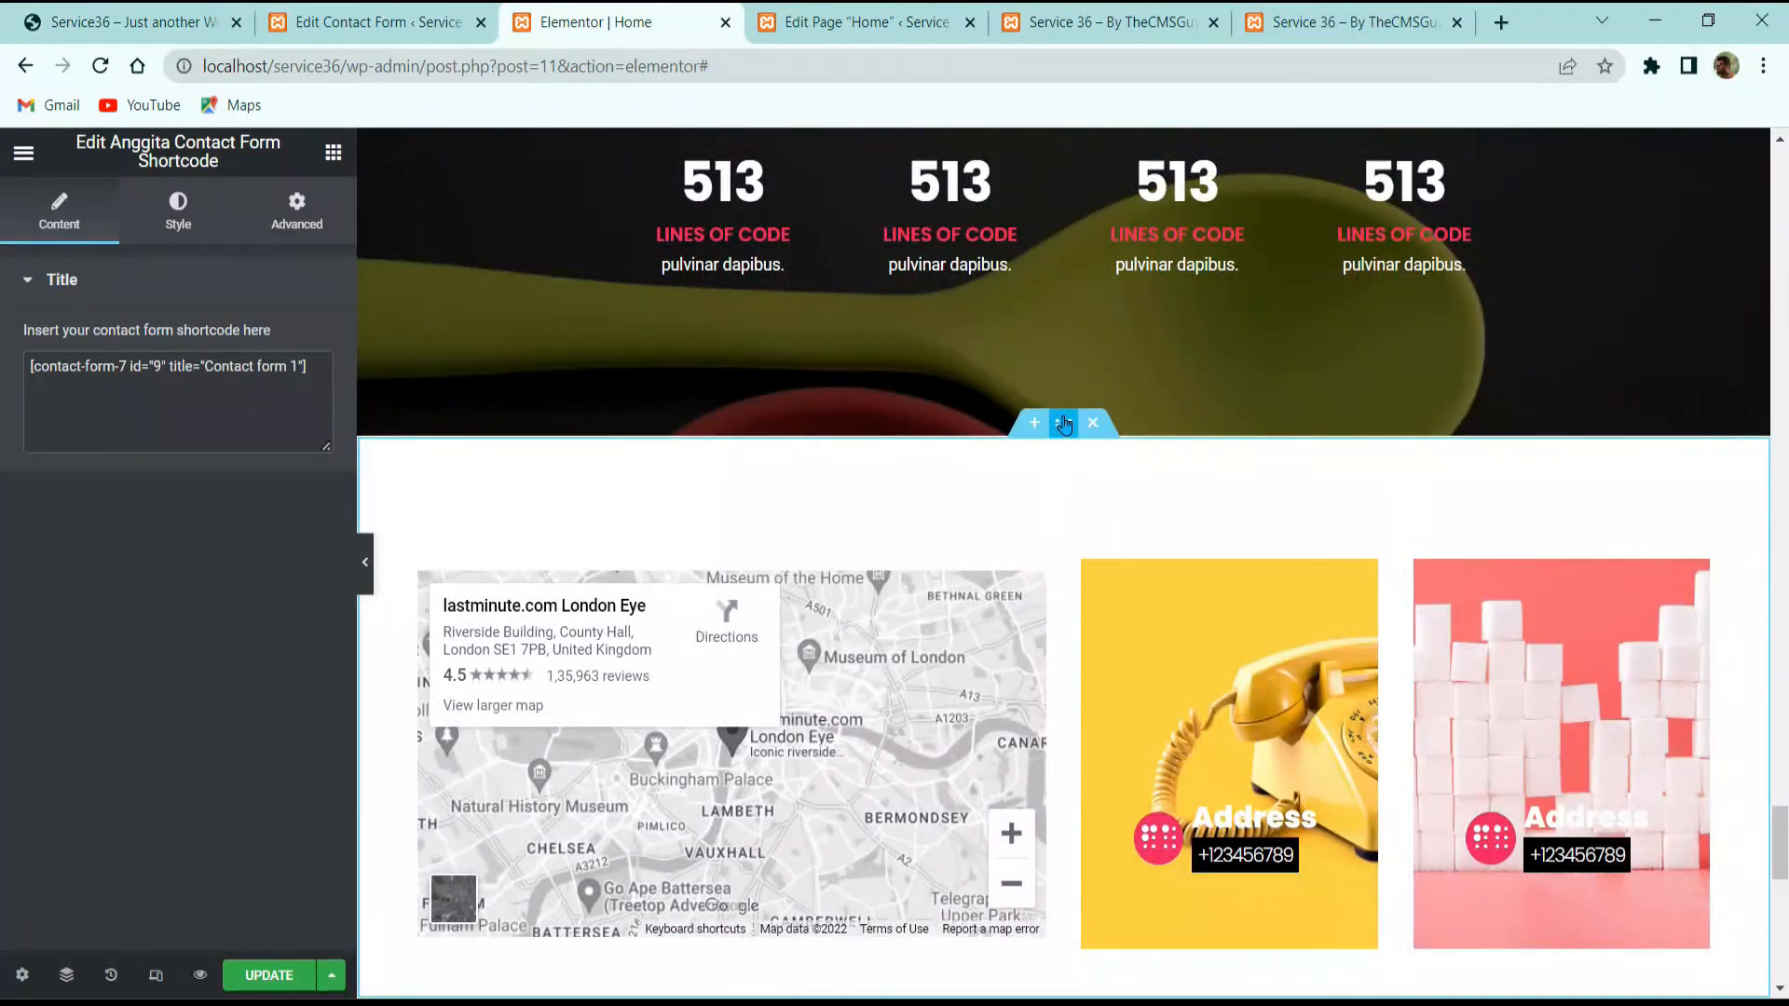
left_click(1063, 423)
left_click(307, 214)
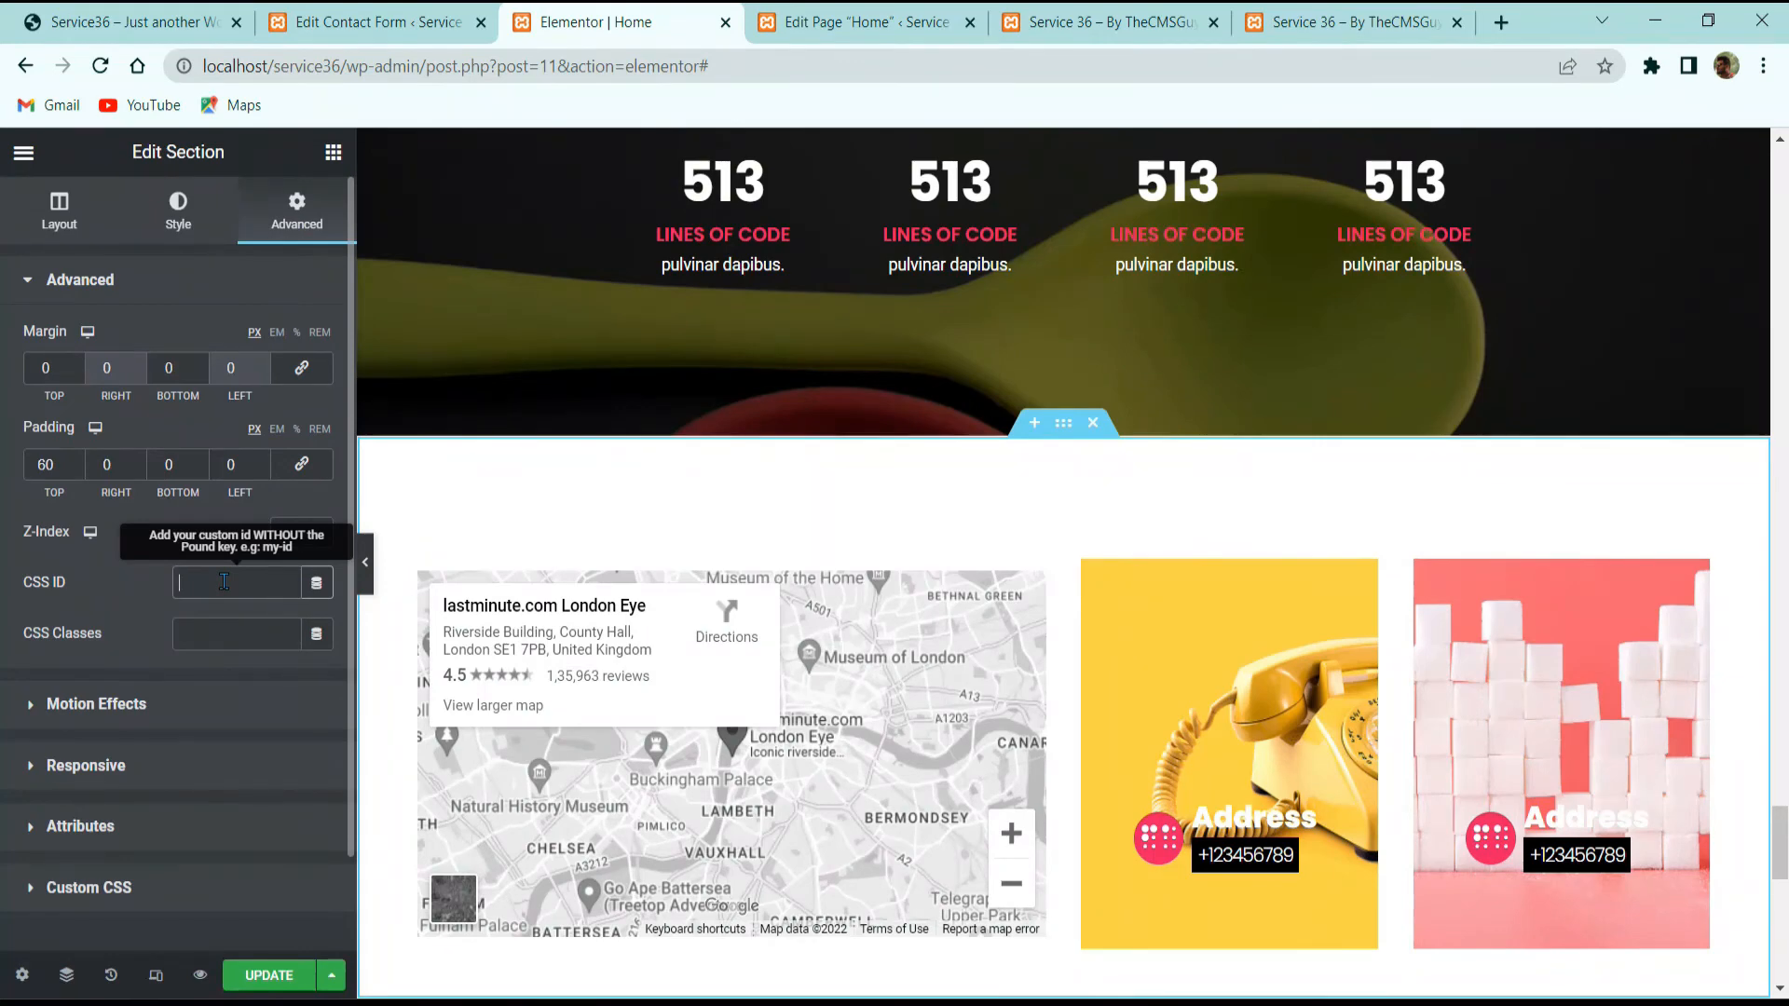
type("contact")
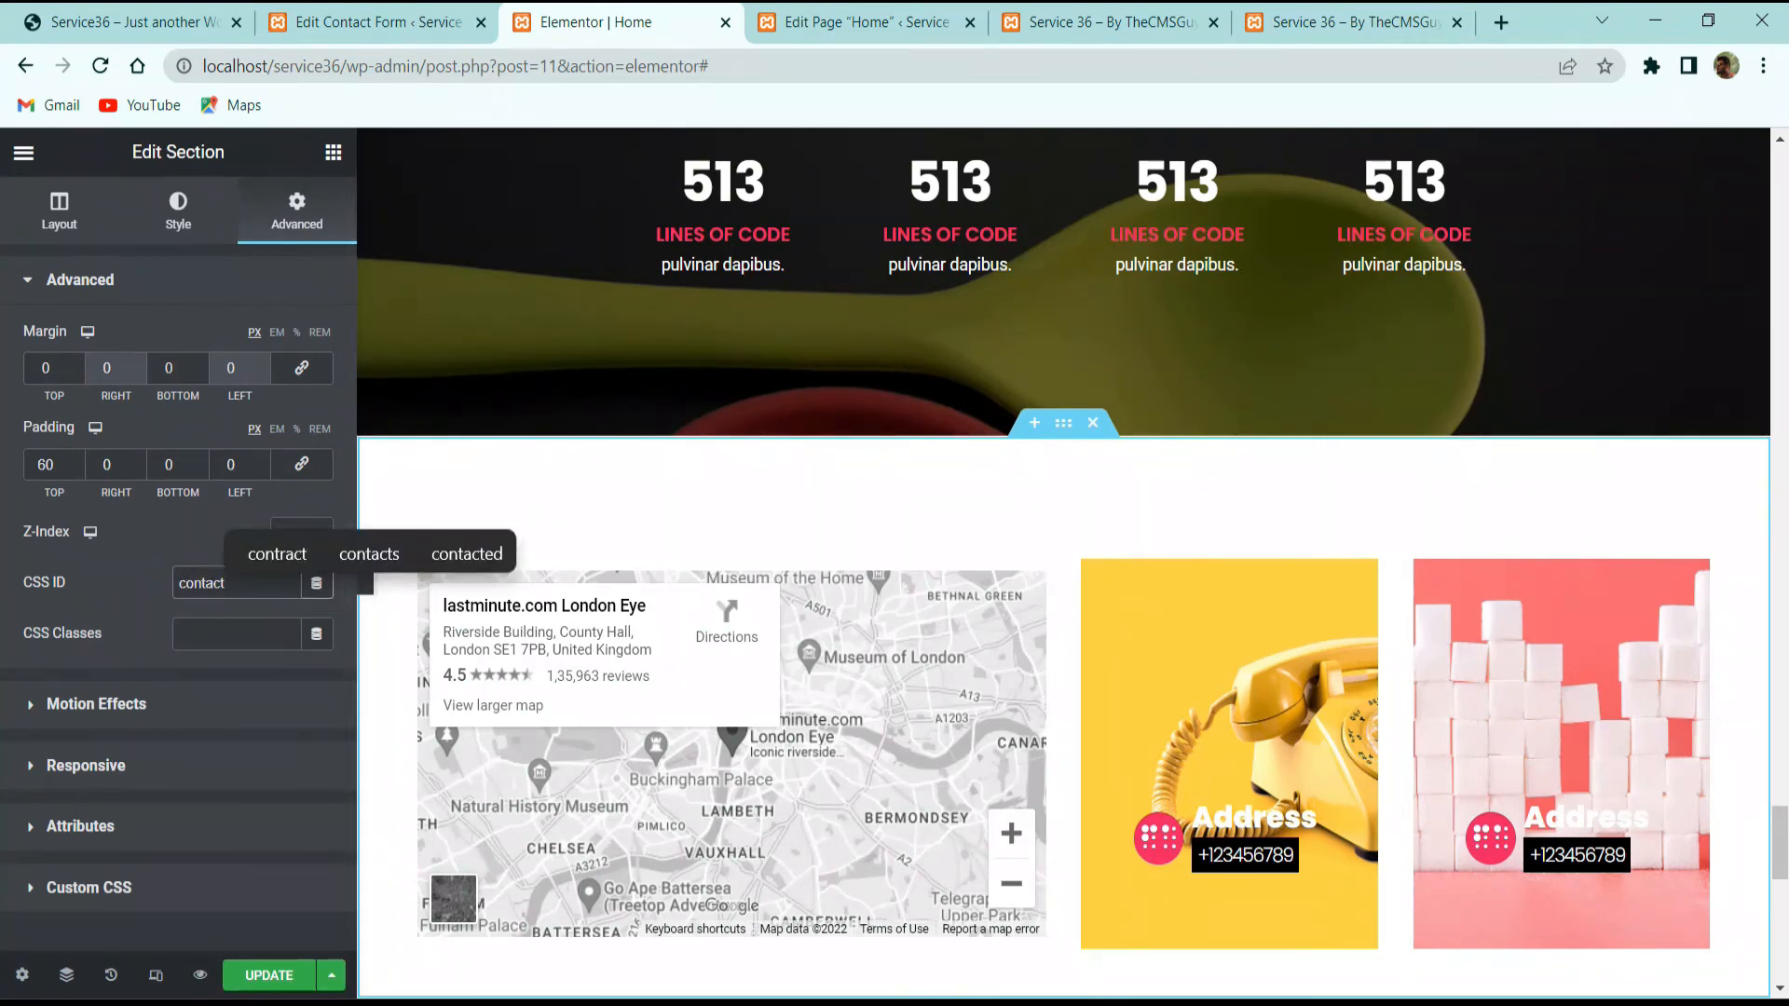
key("alt+Tab")
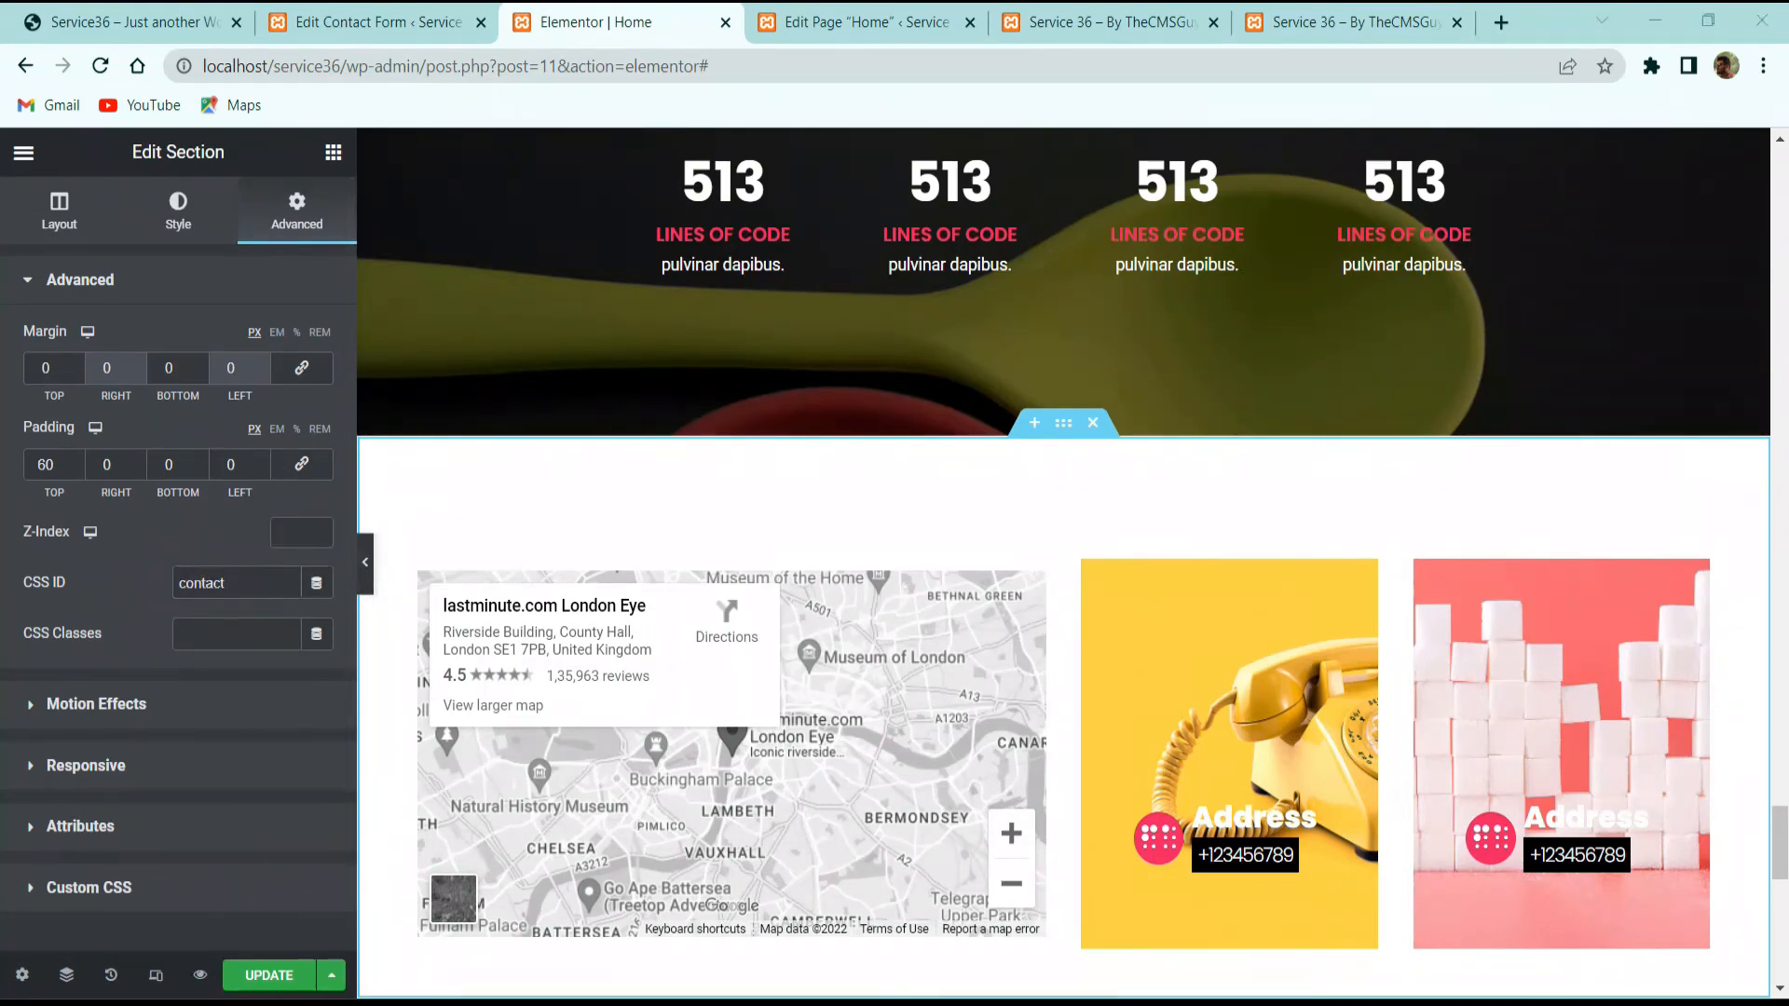
Step: Give the works gallery section the CSS ID 'work' and the team section 'team'
scroll(839, 531, "up", 10)
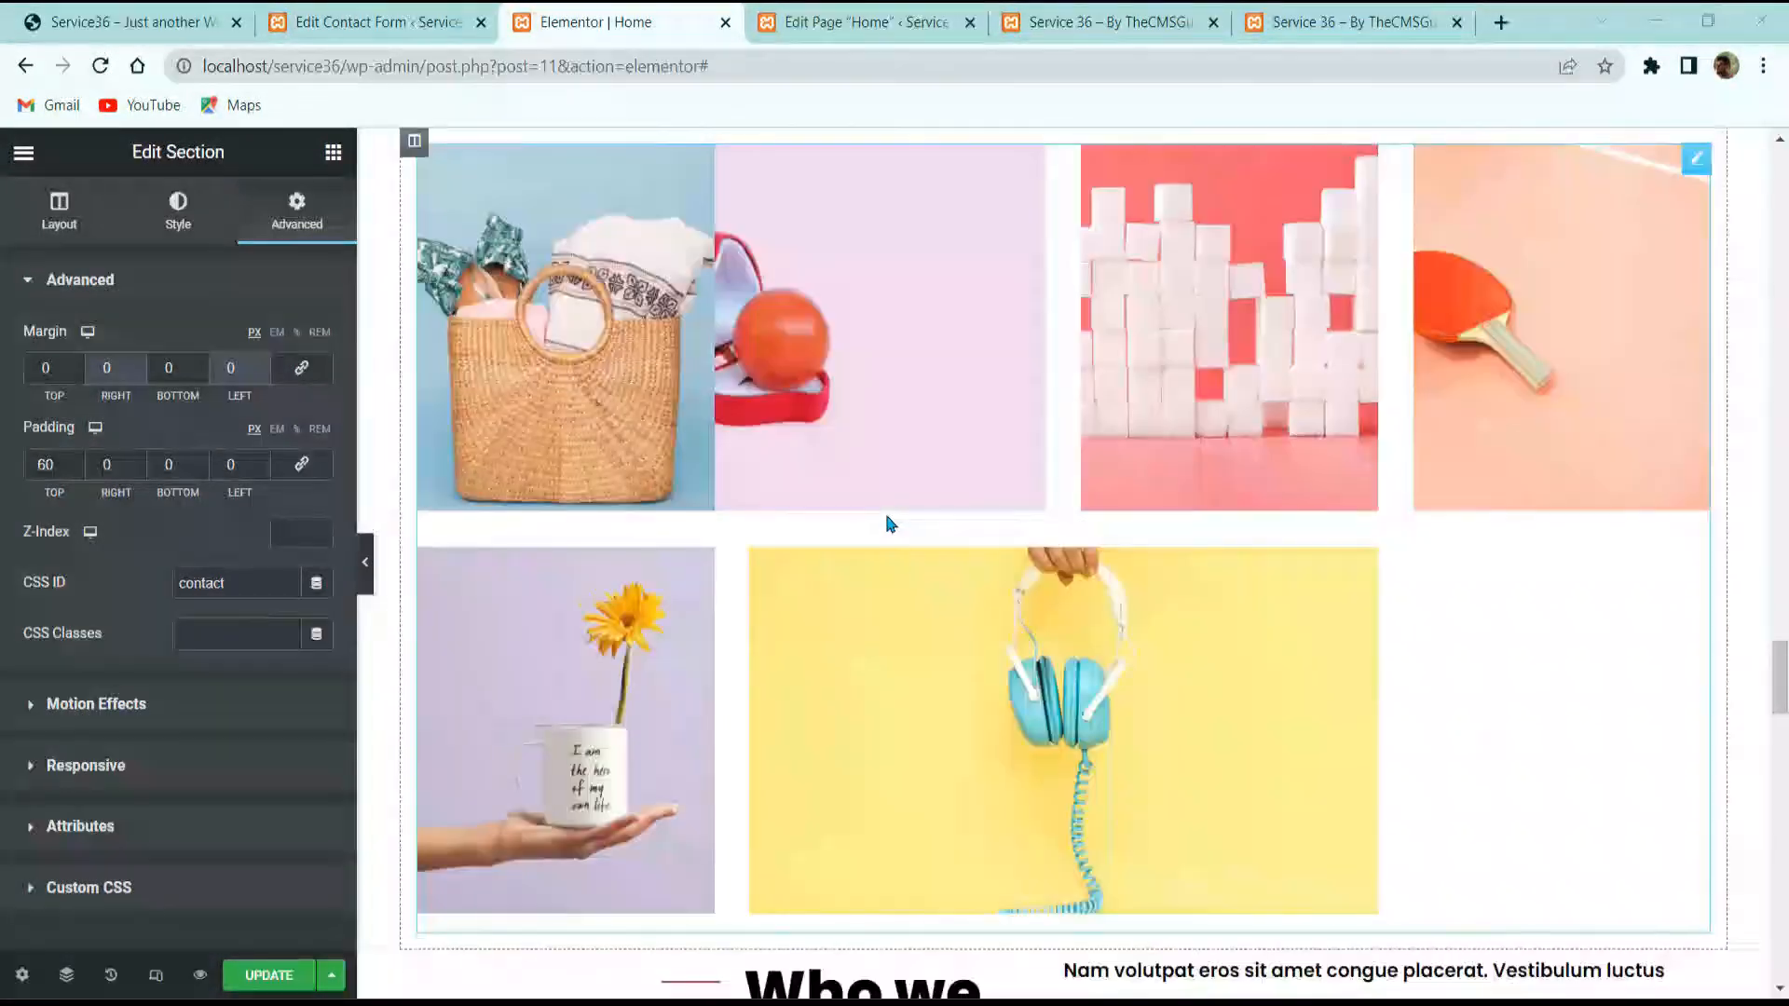
scroll(890, 524, "up", 8)
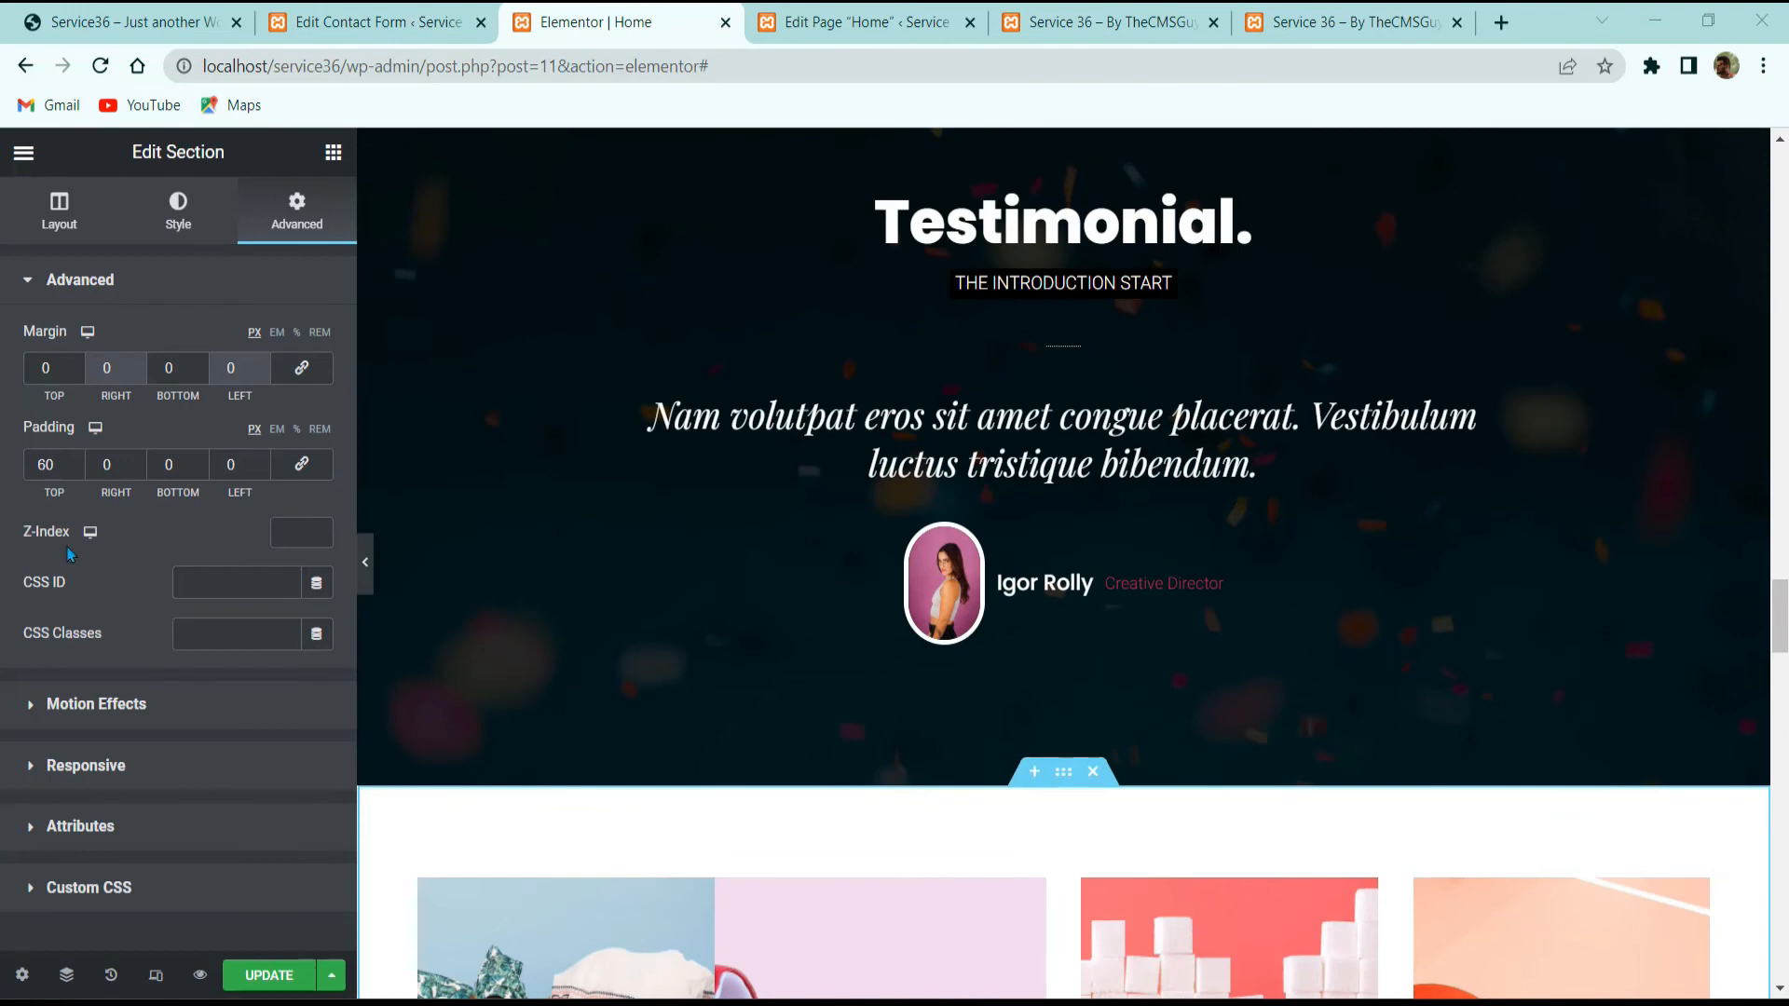
left_click(244, 578)
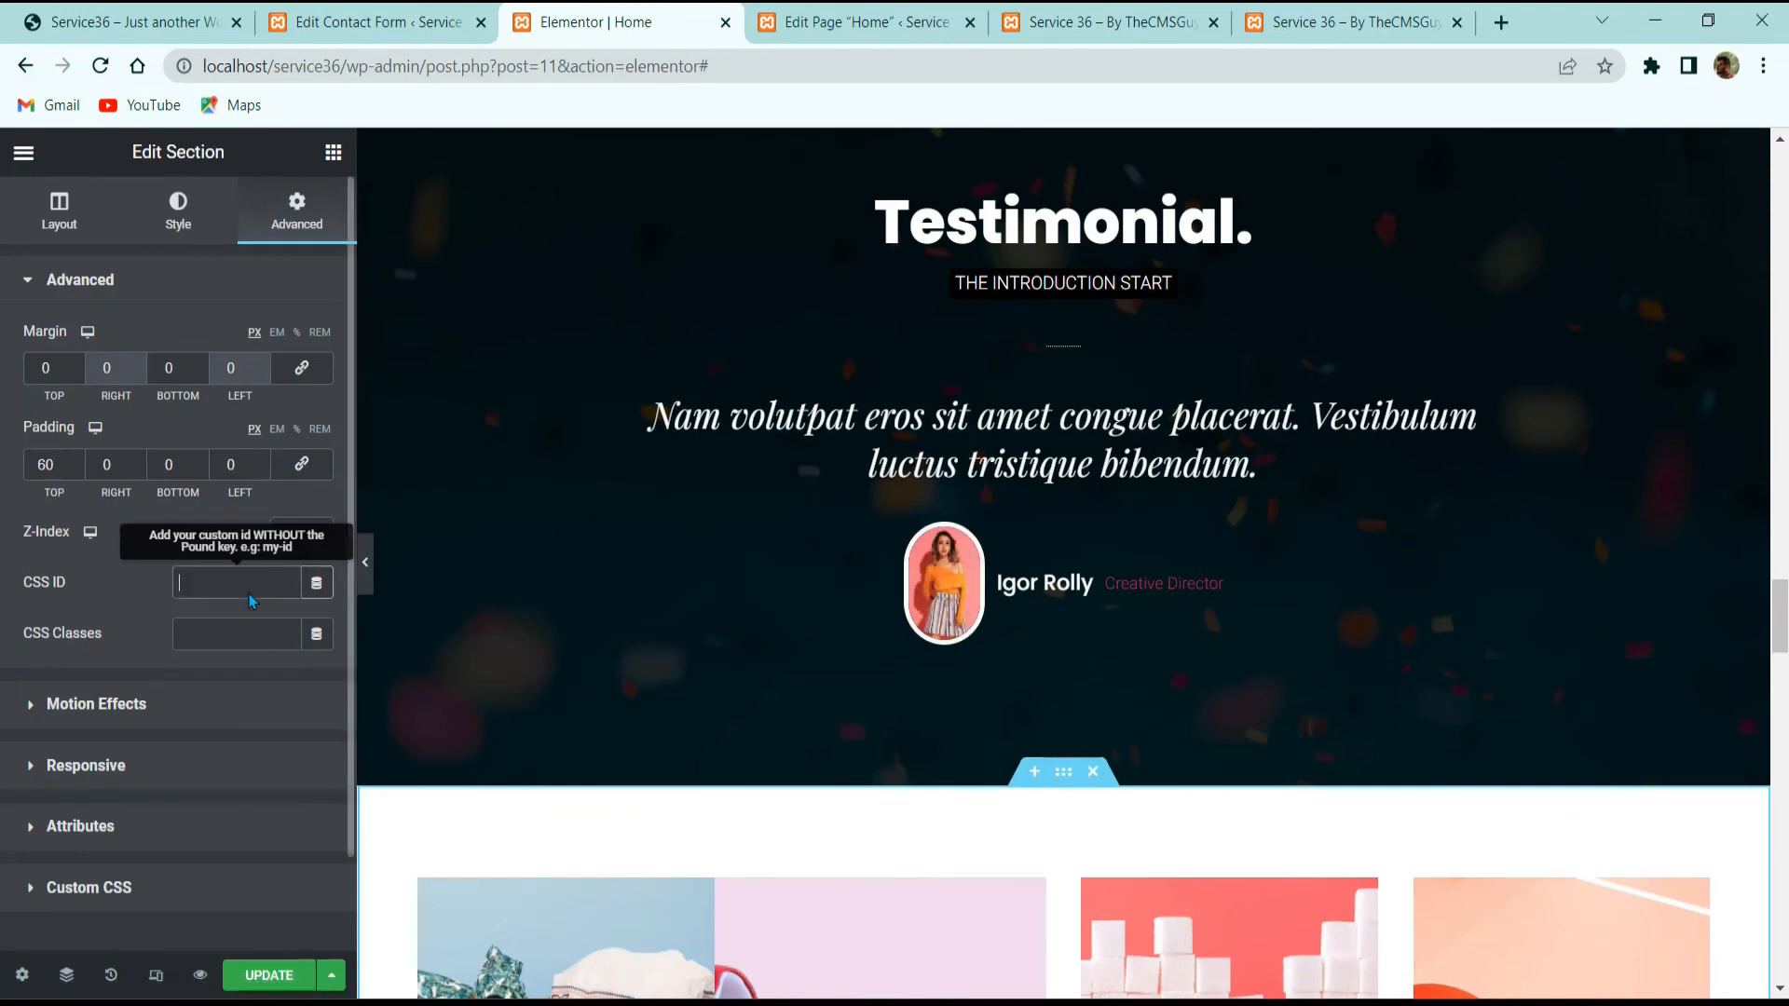
type("work")
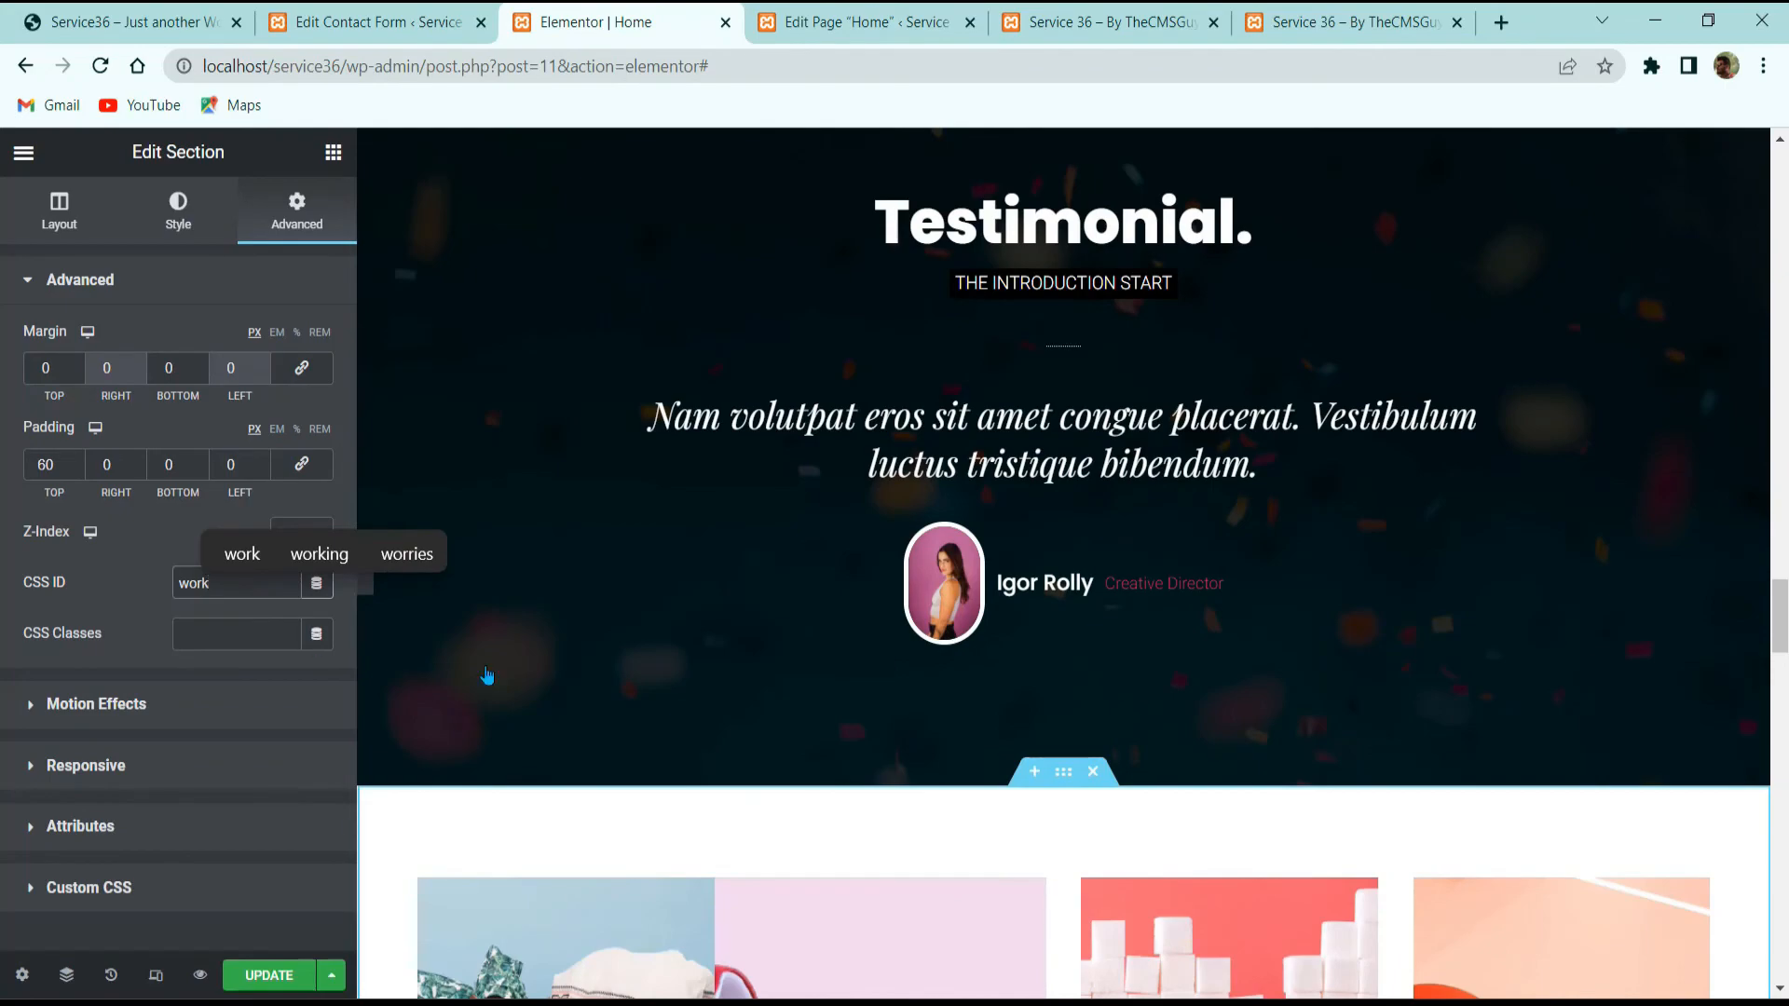
scroll(1007, 688, "up", 17)
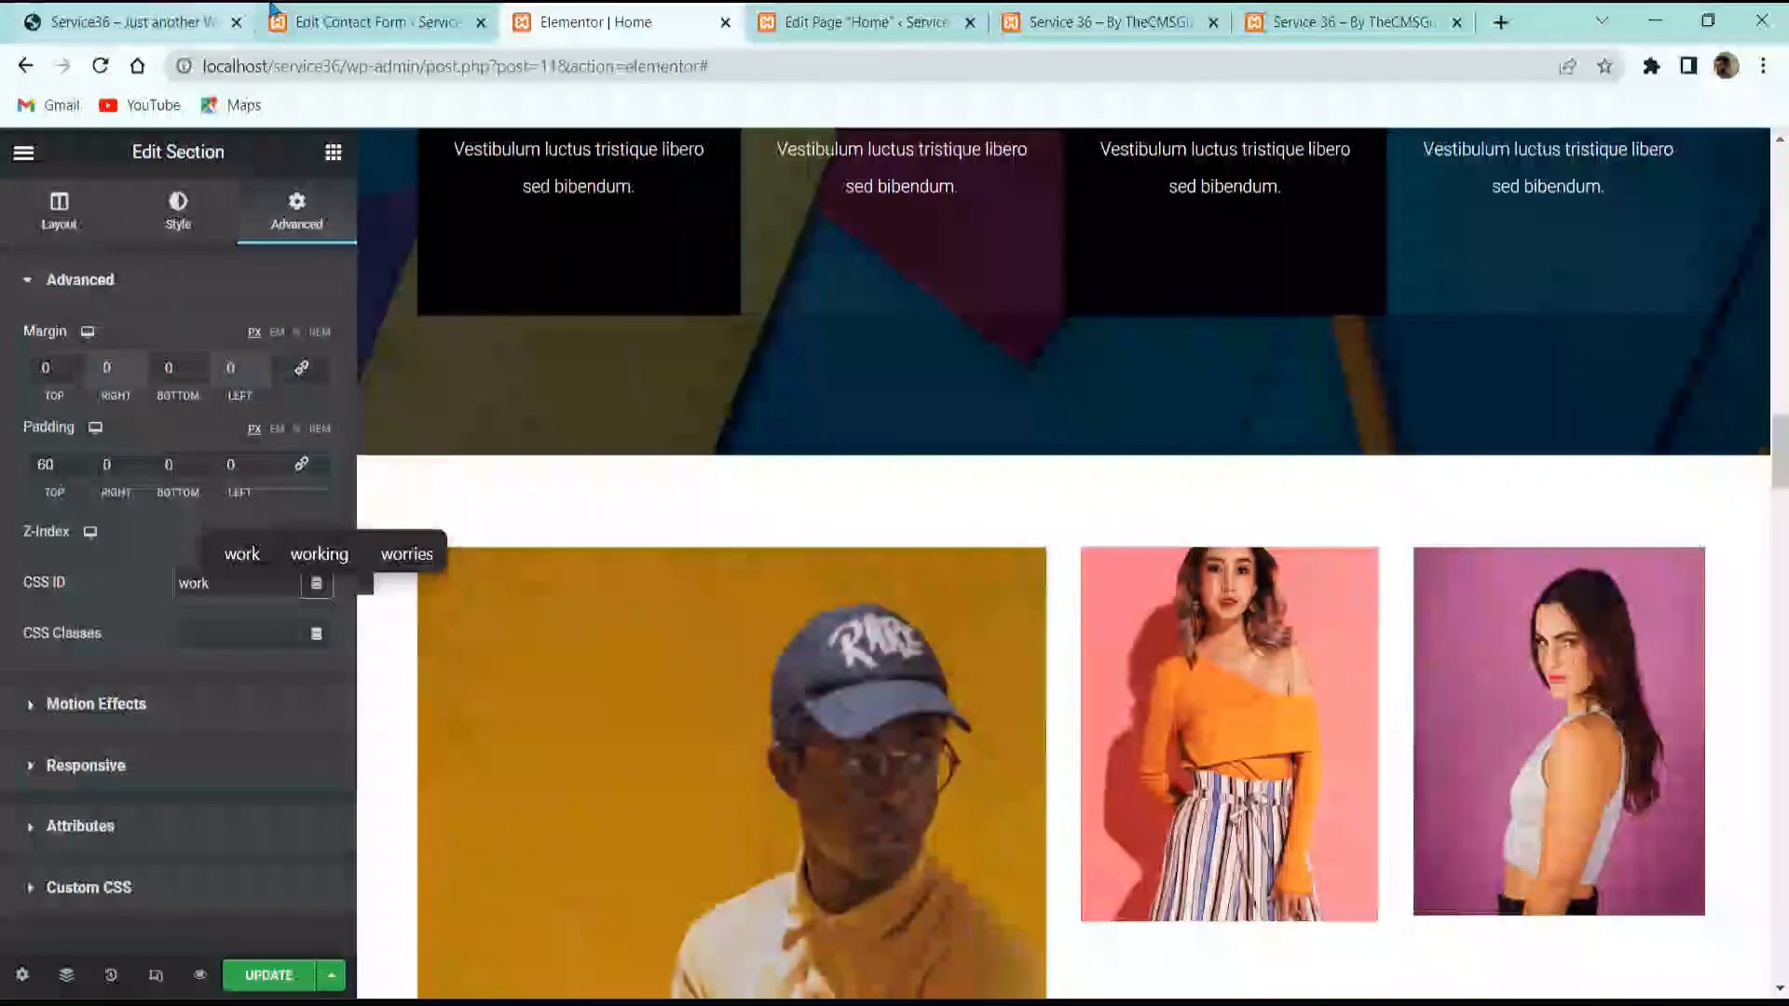
left_click(139, 21)
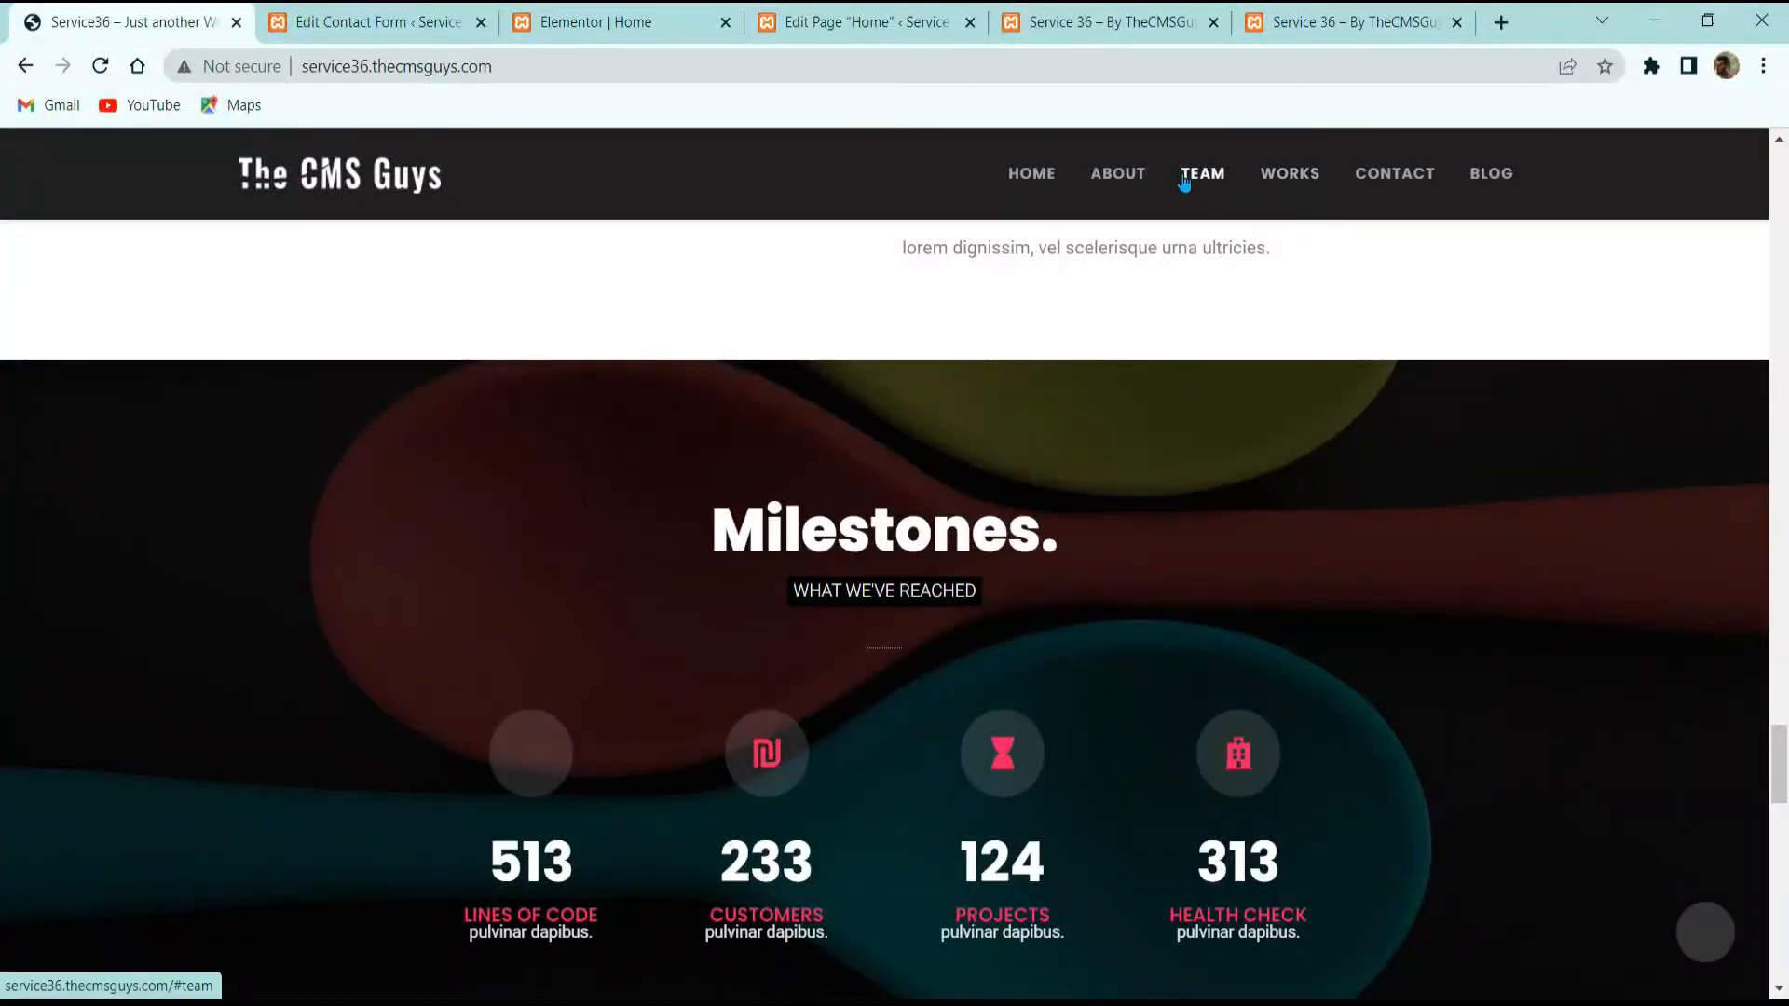
left_click(596, 21)
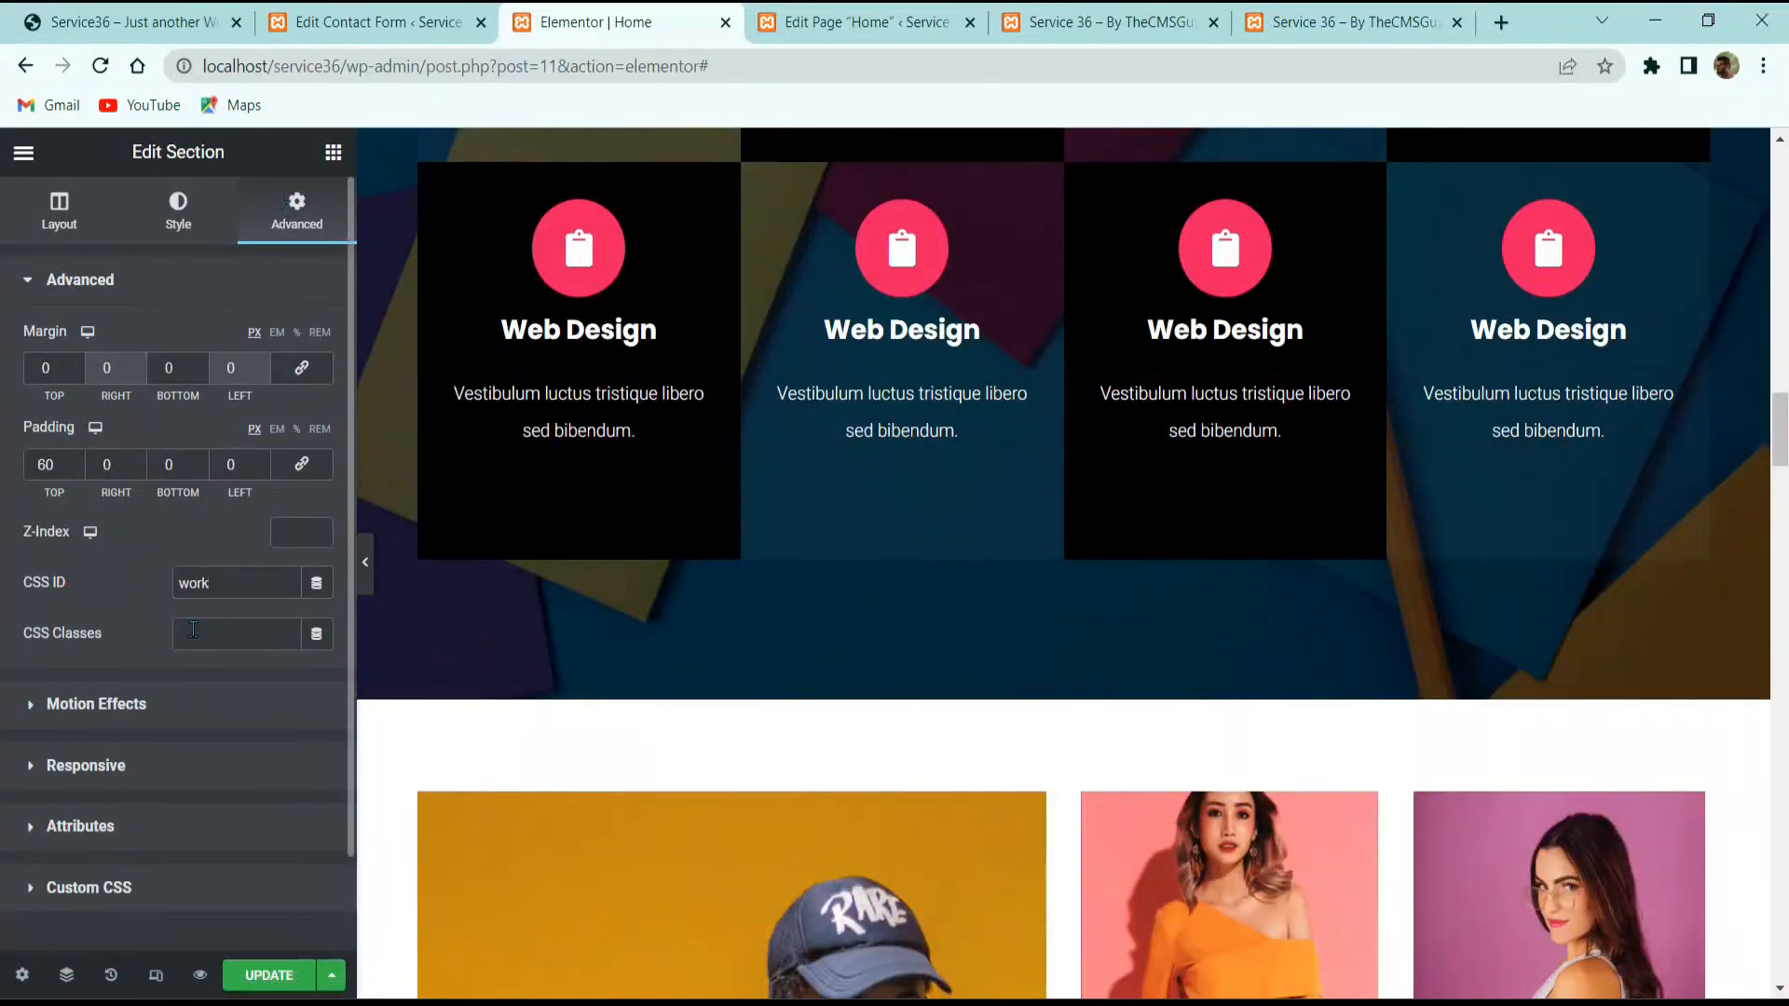
mouse_move(1070, 707)
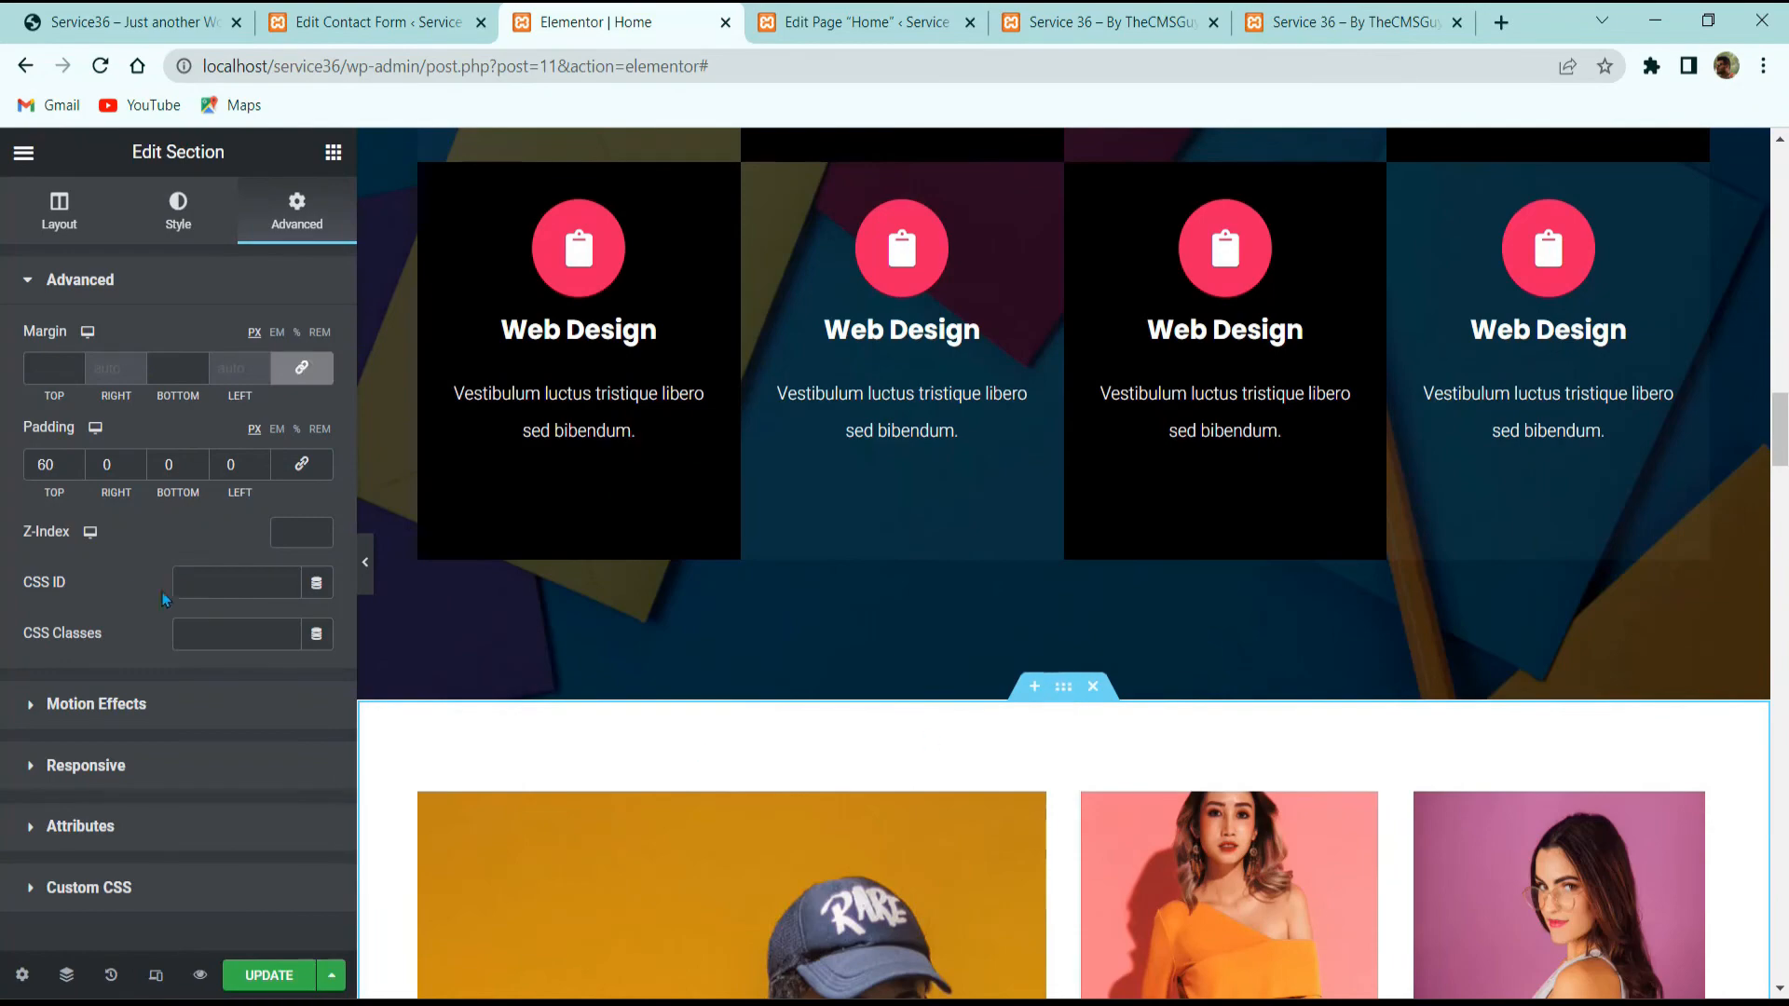
left_click(192, 578)
type("team")
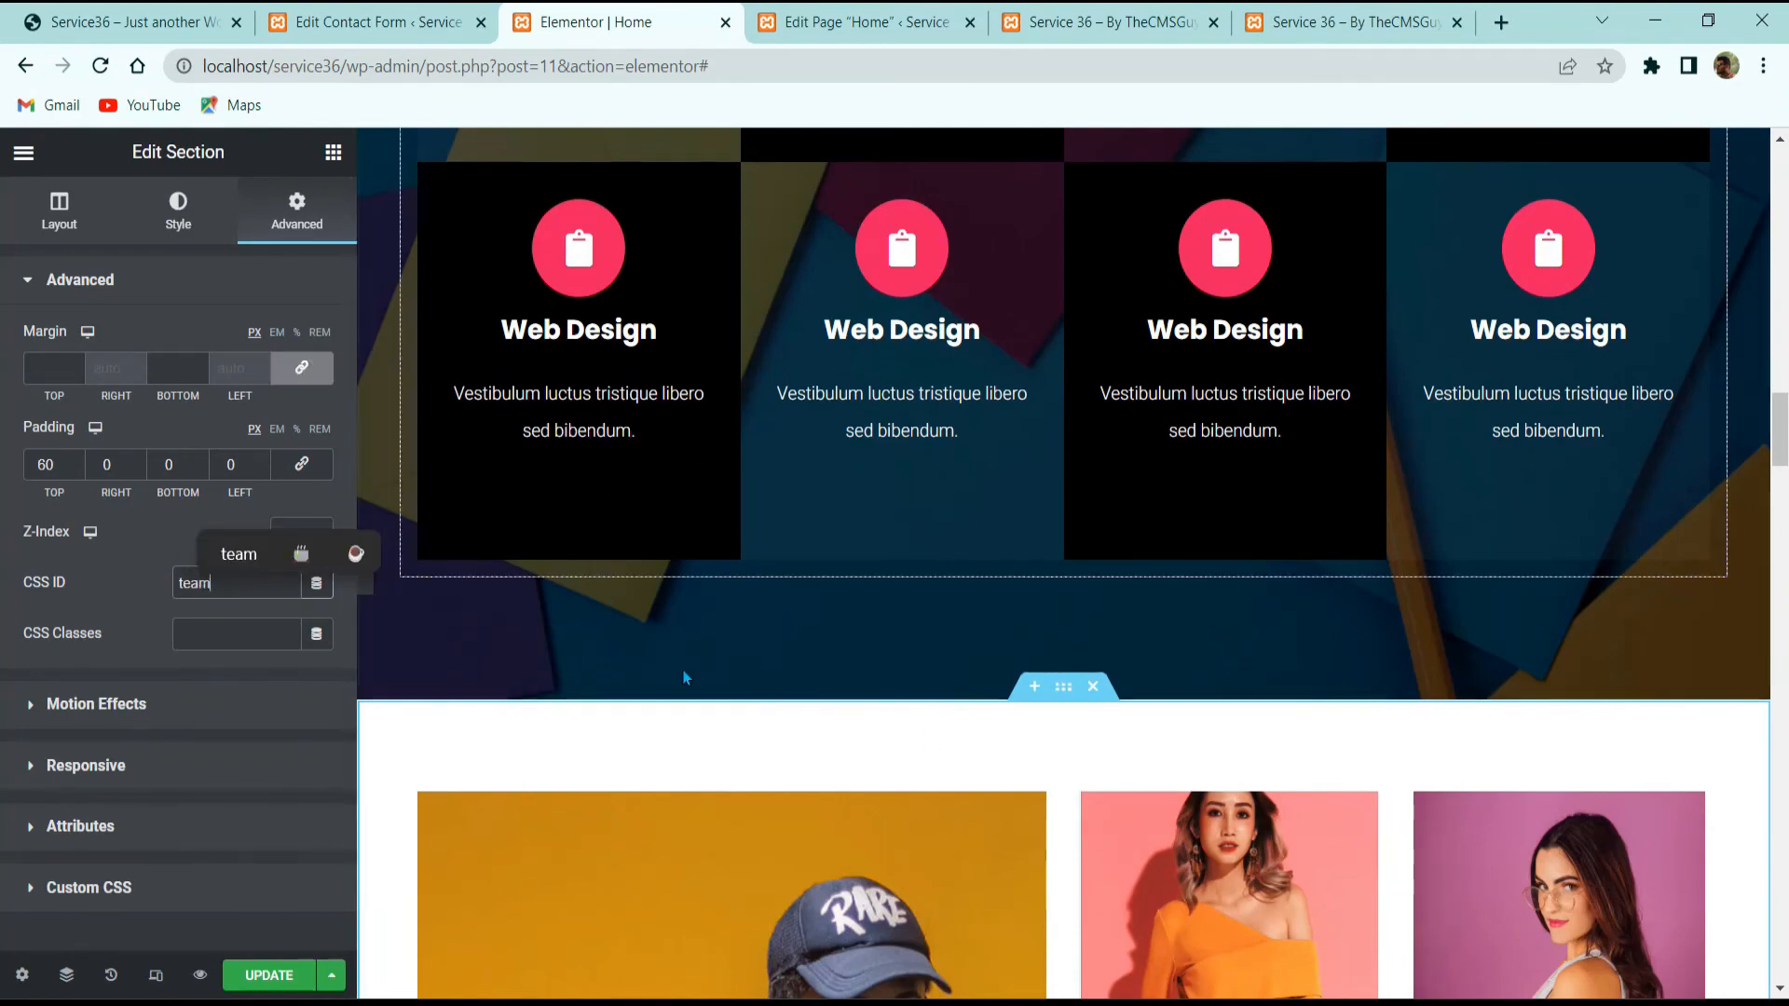
Step: Give the section below the hero slider the CSS ID 'about' and update the Home page
scroll(781, 627, "up", 5)
scroll(781, 627, "up", 10)
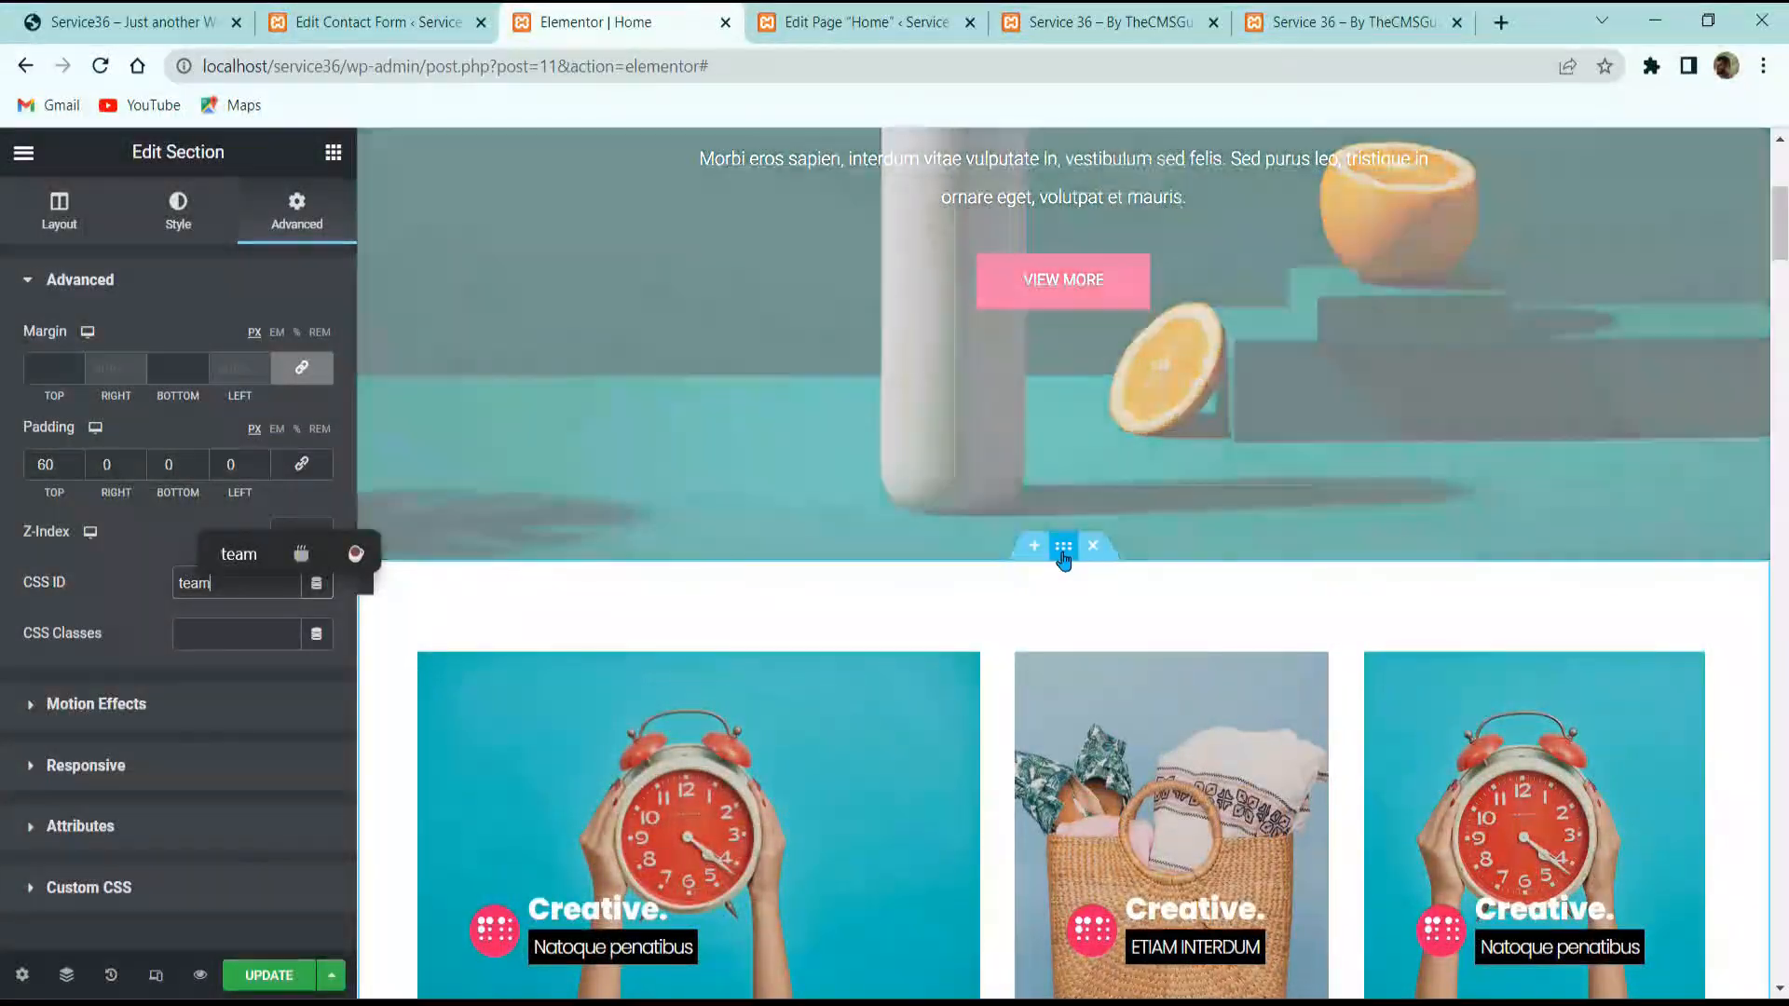
left_click(1063, 547)
left_click(207, 581)
type("about")
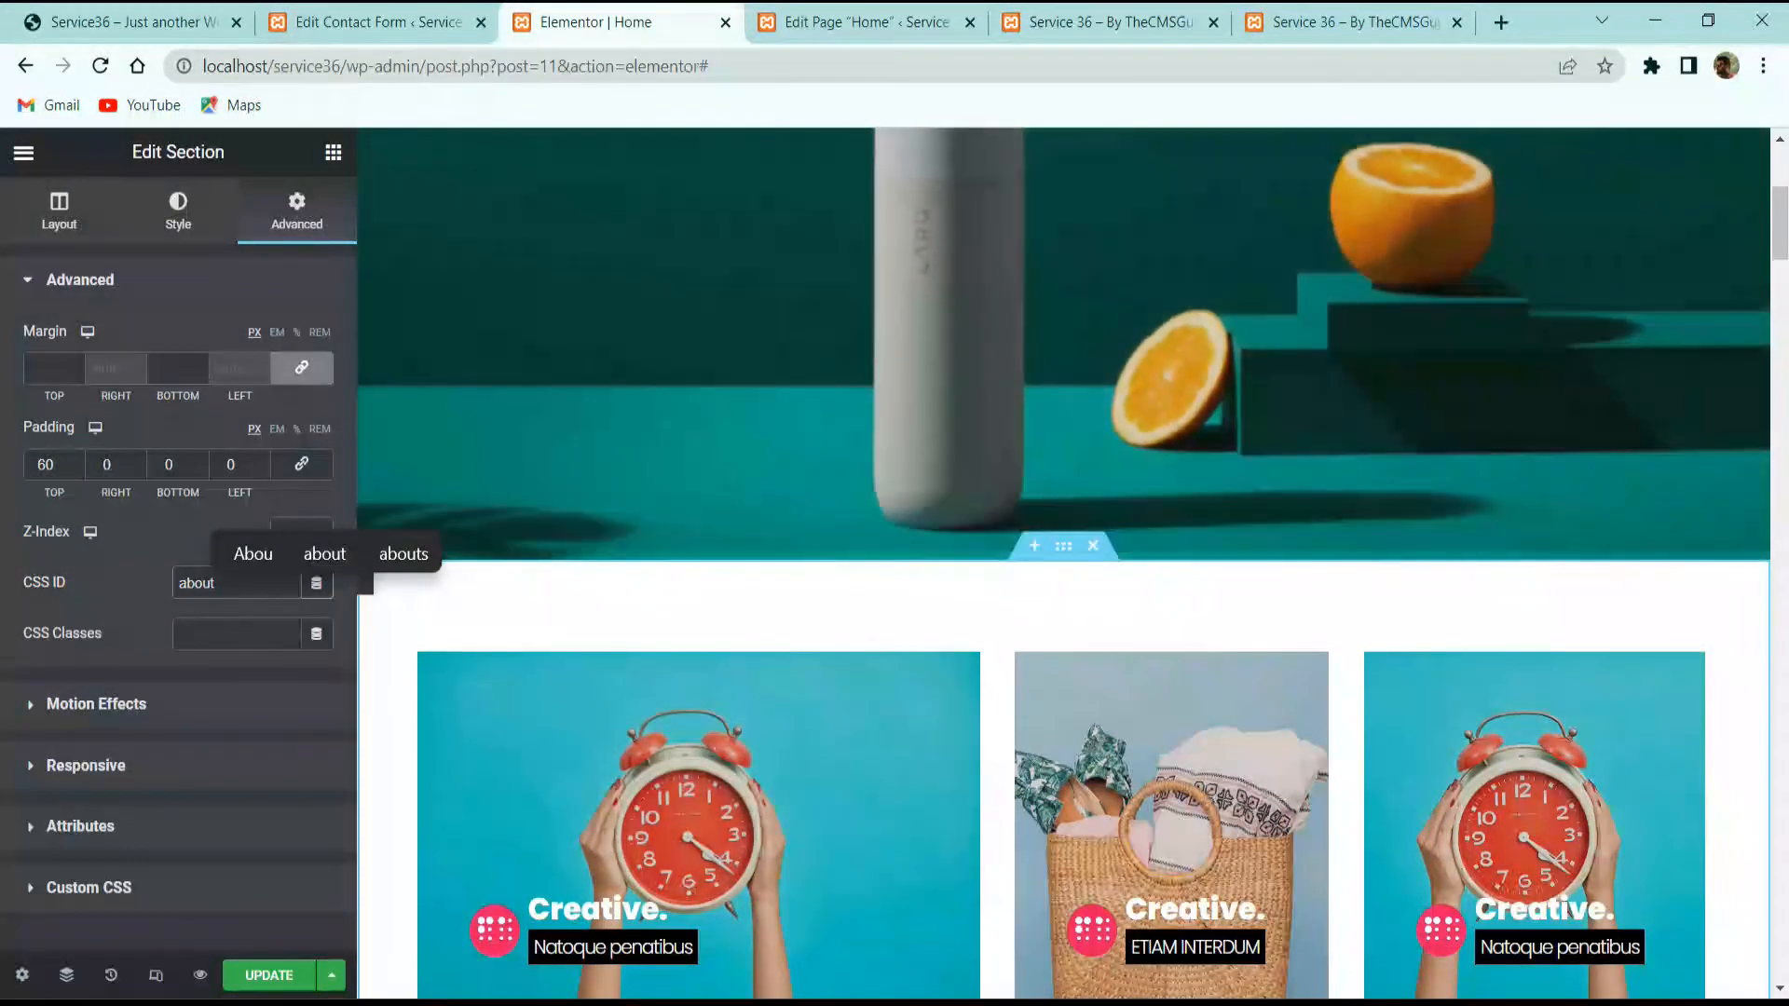
left_click(269, 974)
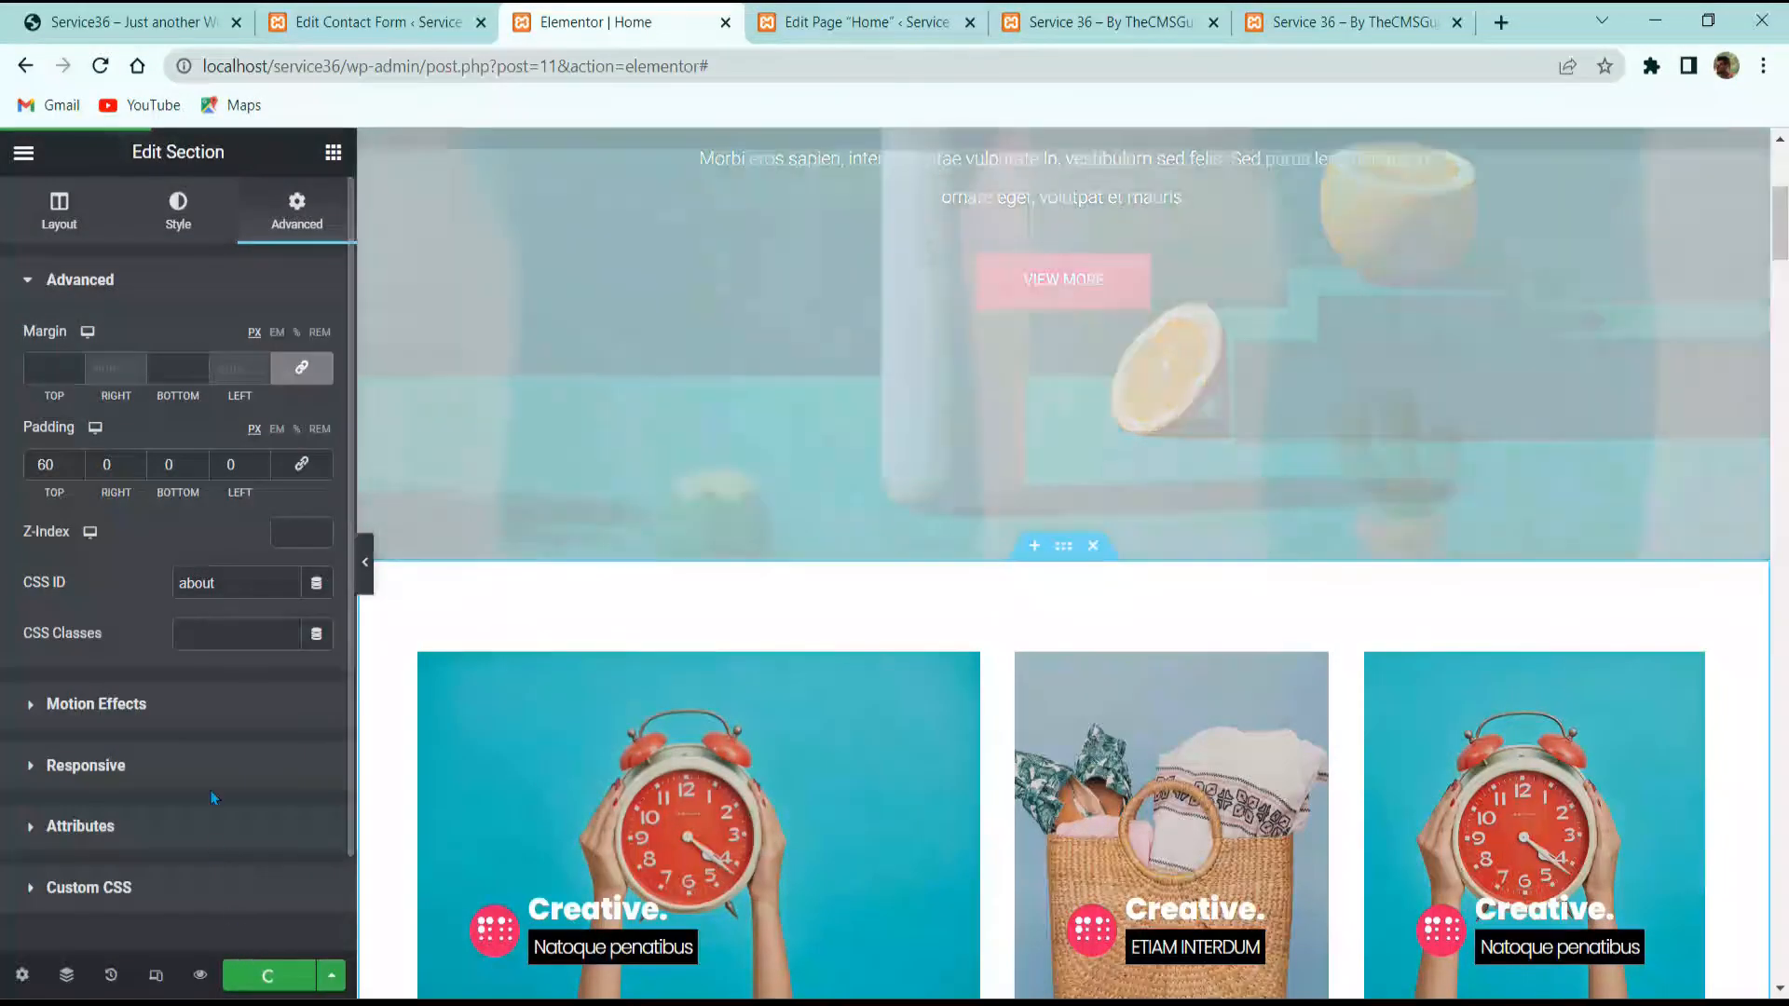
scroll(627, 503, "up", 5)
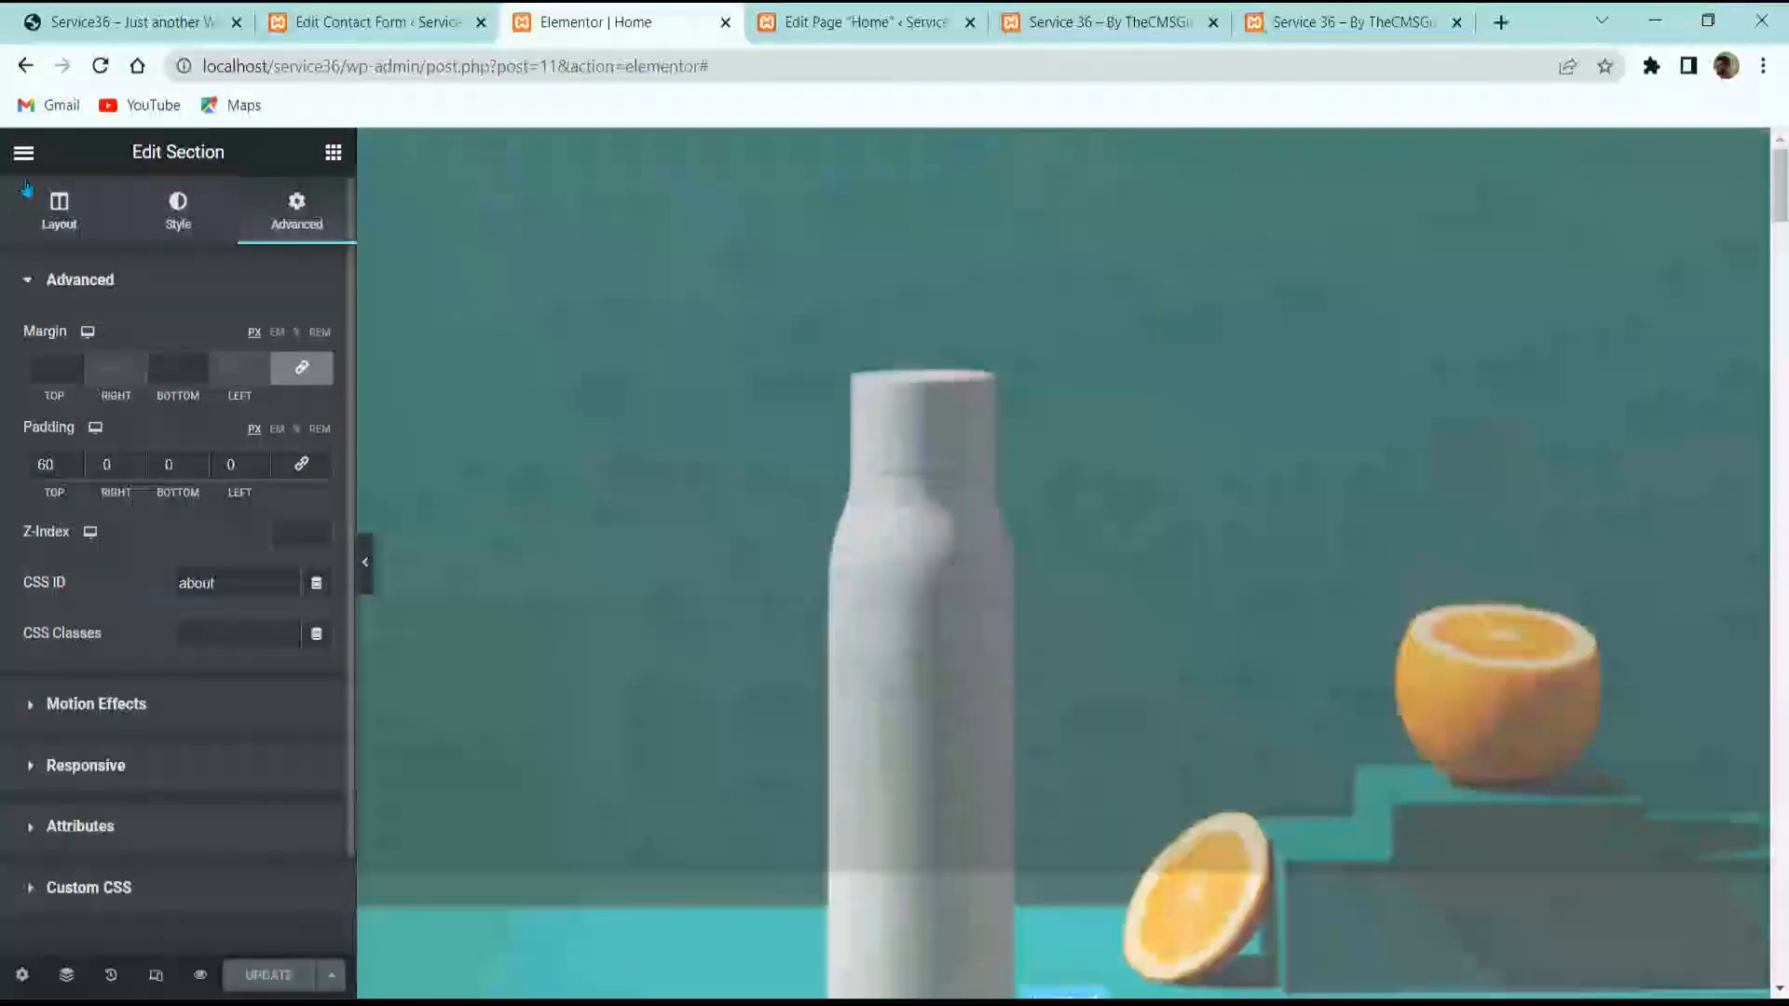
left_click(23, 152)
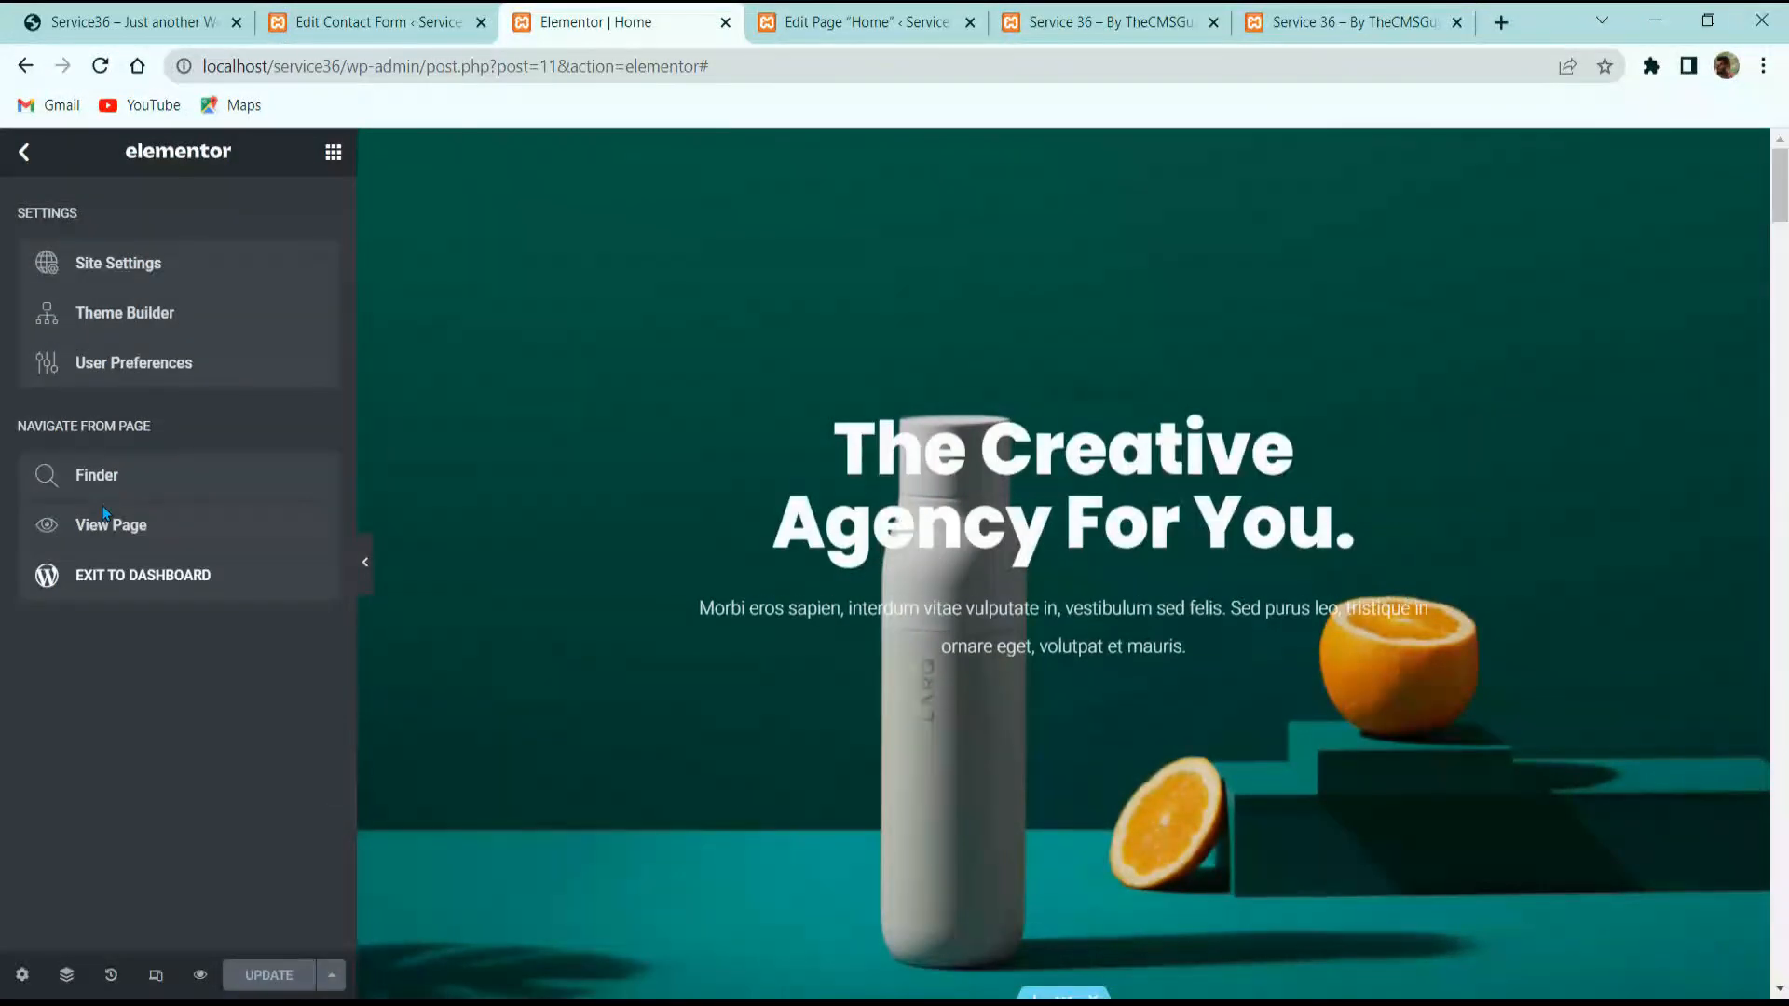
Step: Look over the live site's footer, then go from the Home page editor to the admin Pages list
left_click(149, 601)
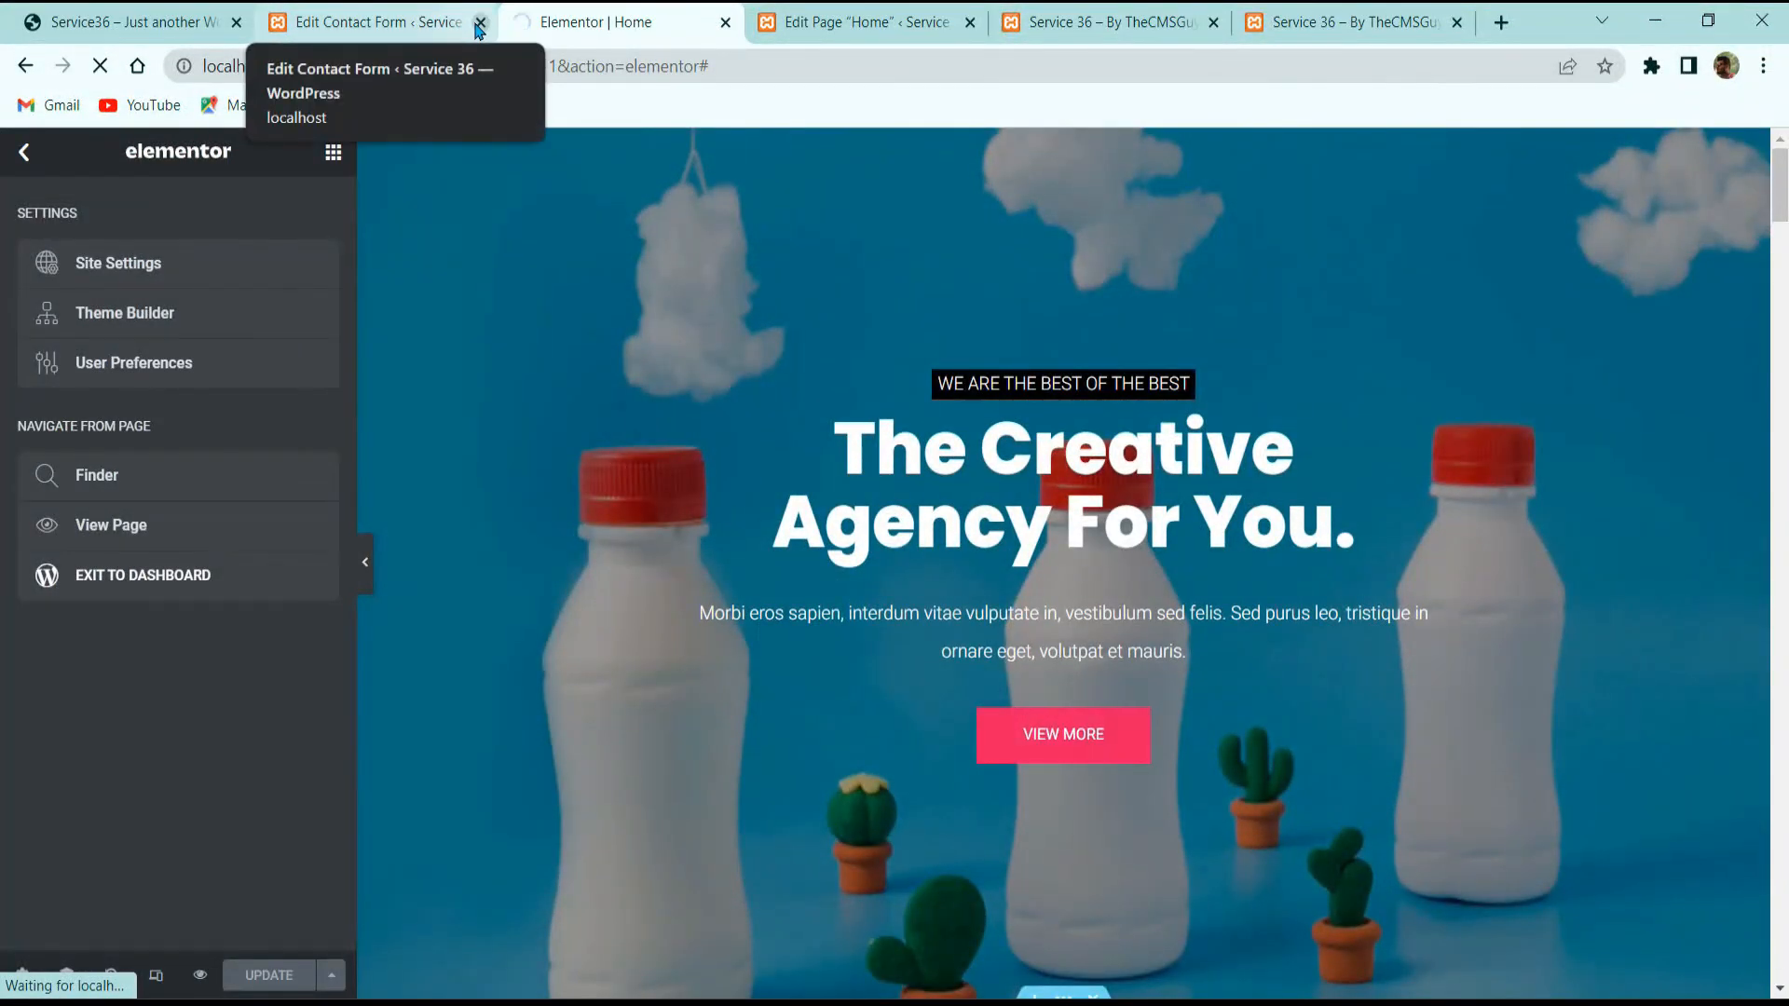
left_click(480, 23)
left_click(96, 18)
scroll(1025, 373, "up", 5)
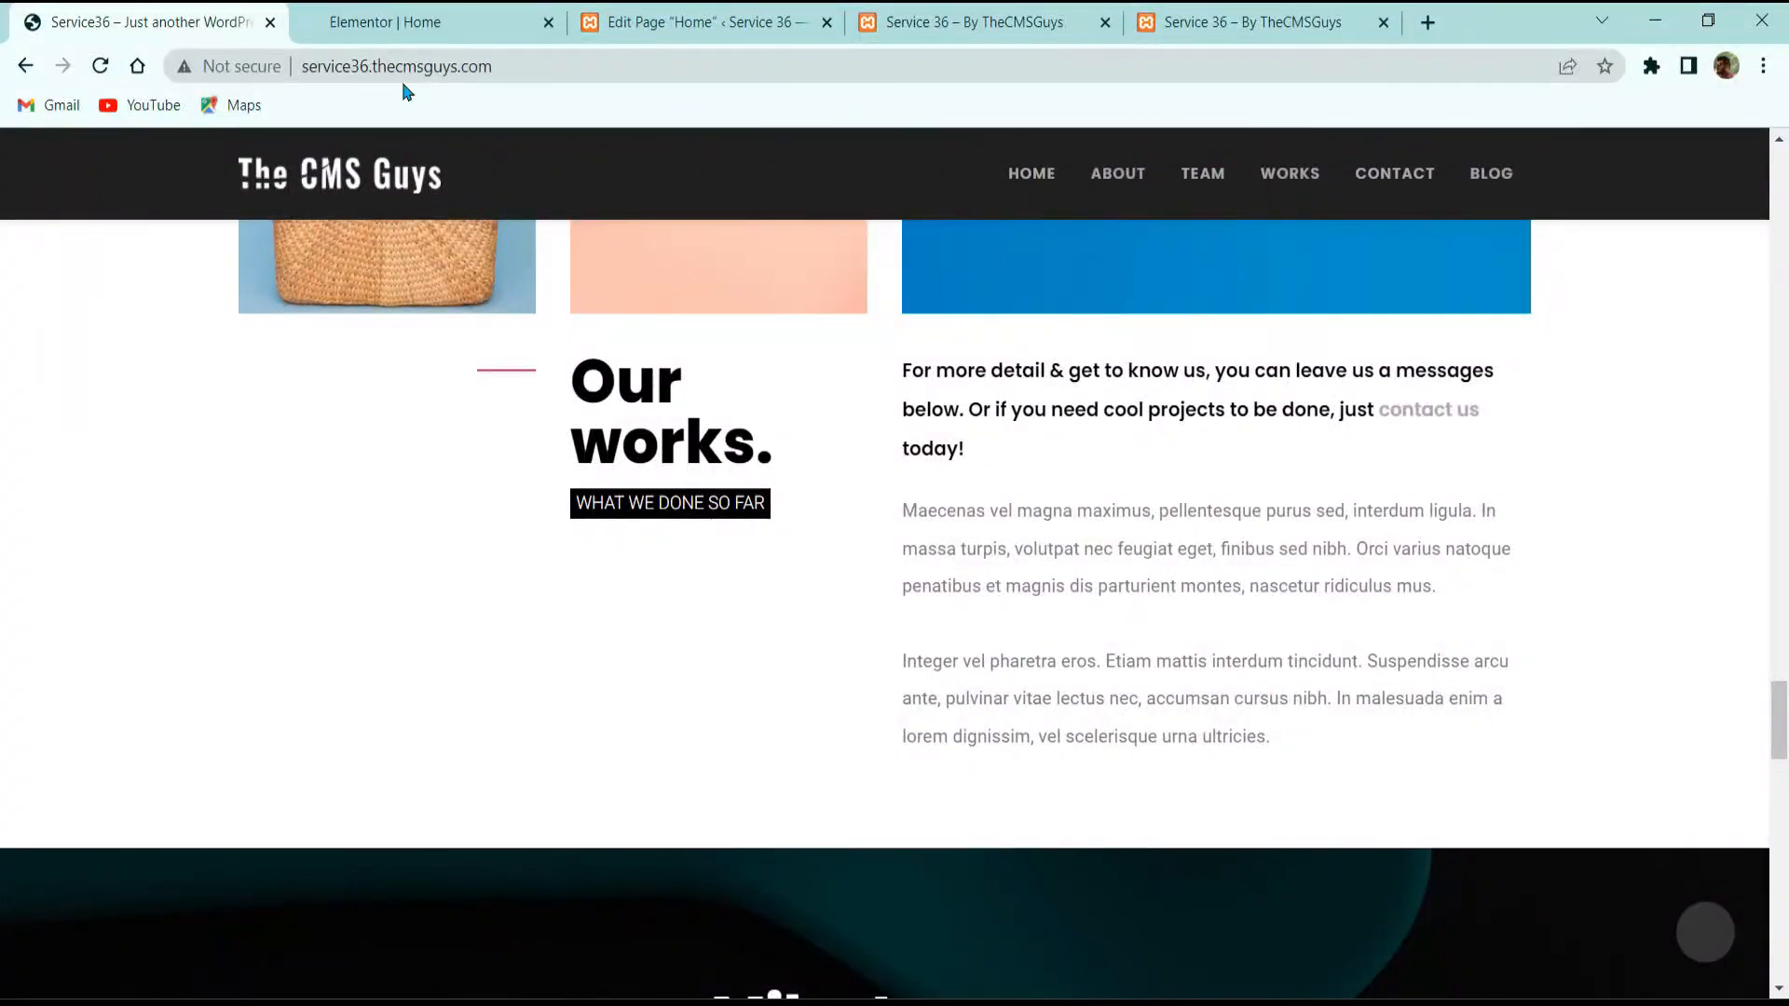
left_click(410, 23)
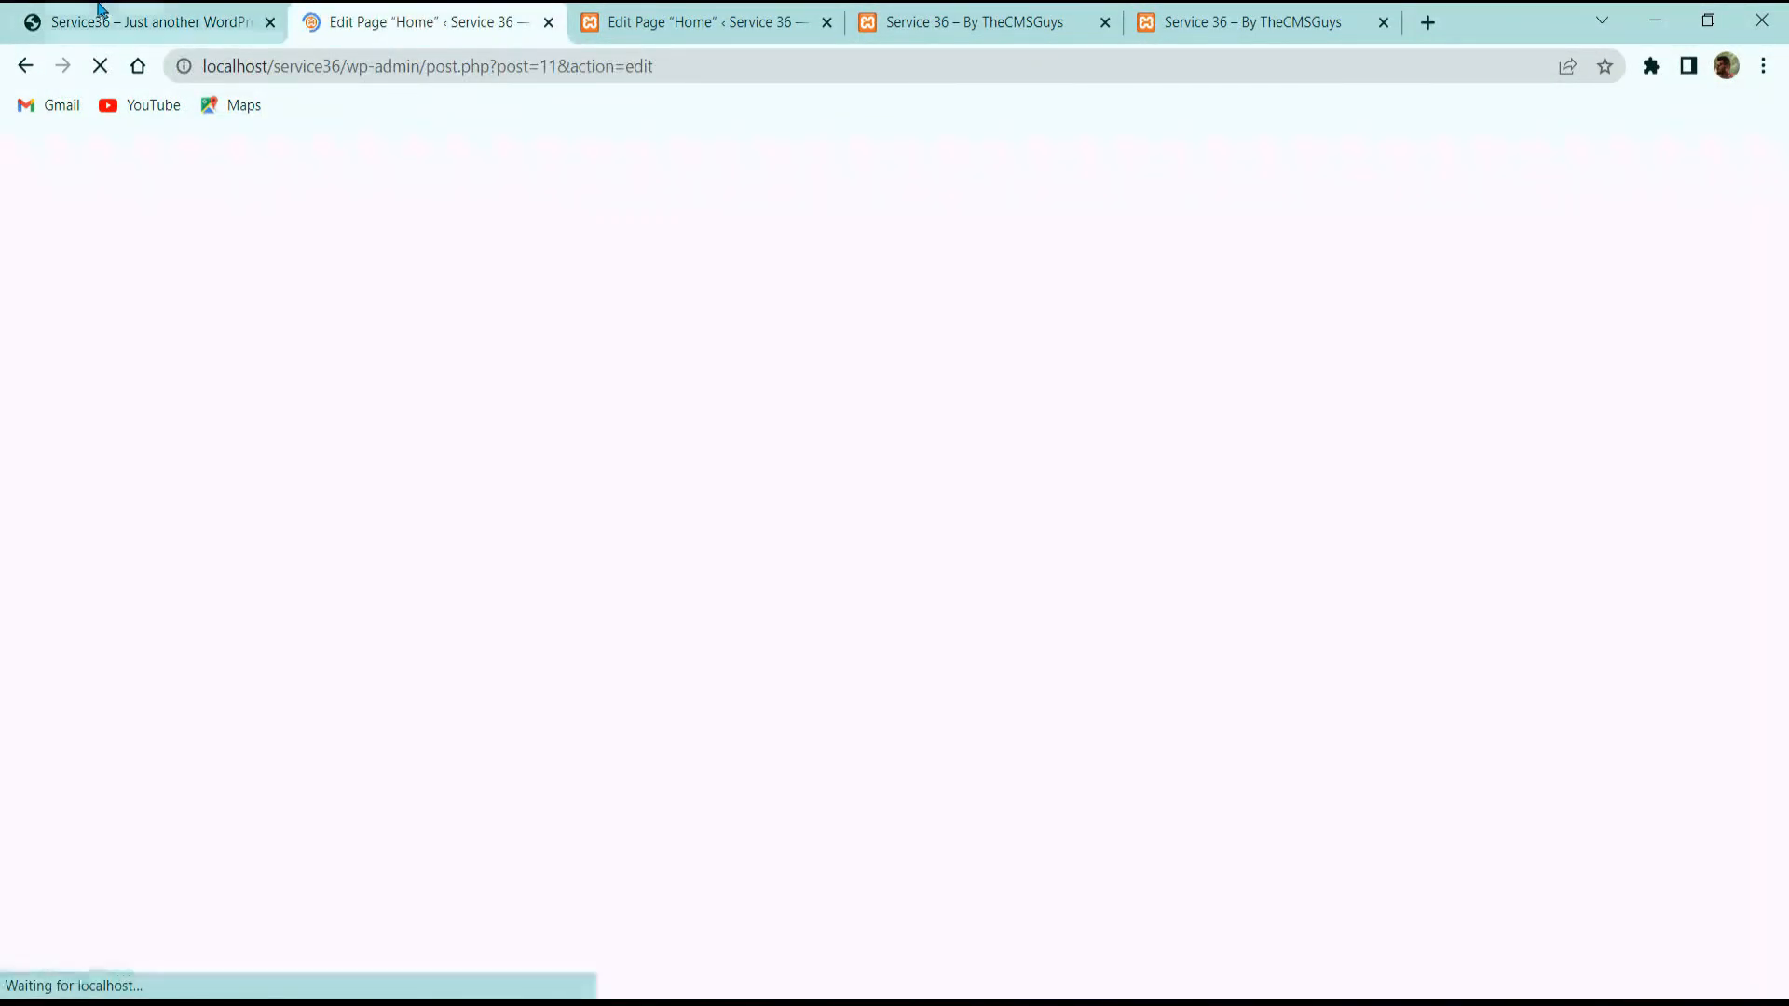
left_click(114, 22)
scroll(715, 727, "down", 10)
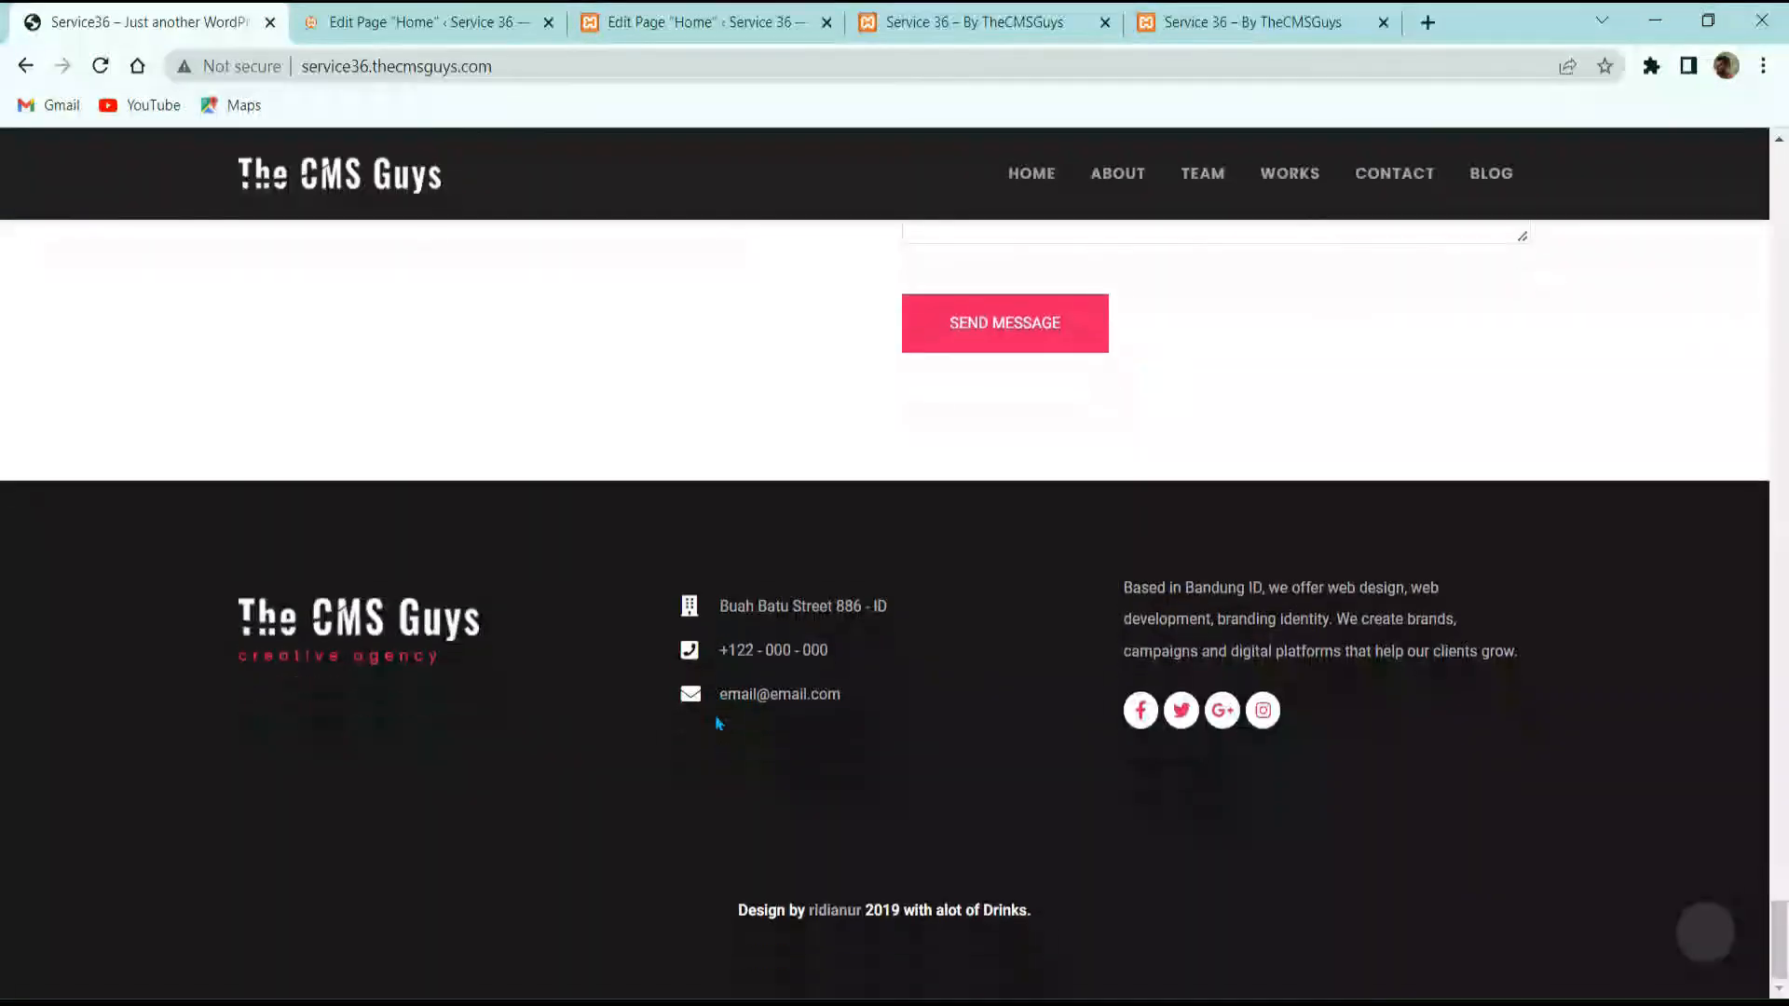
left_click(410, 22)
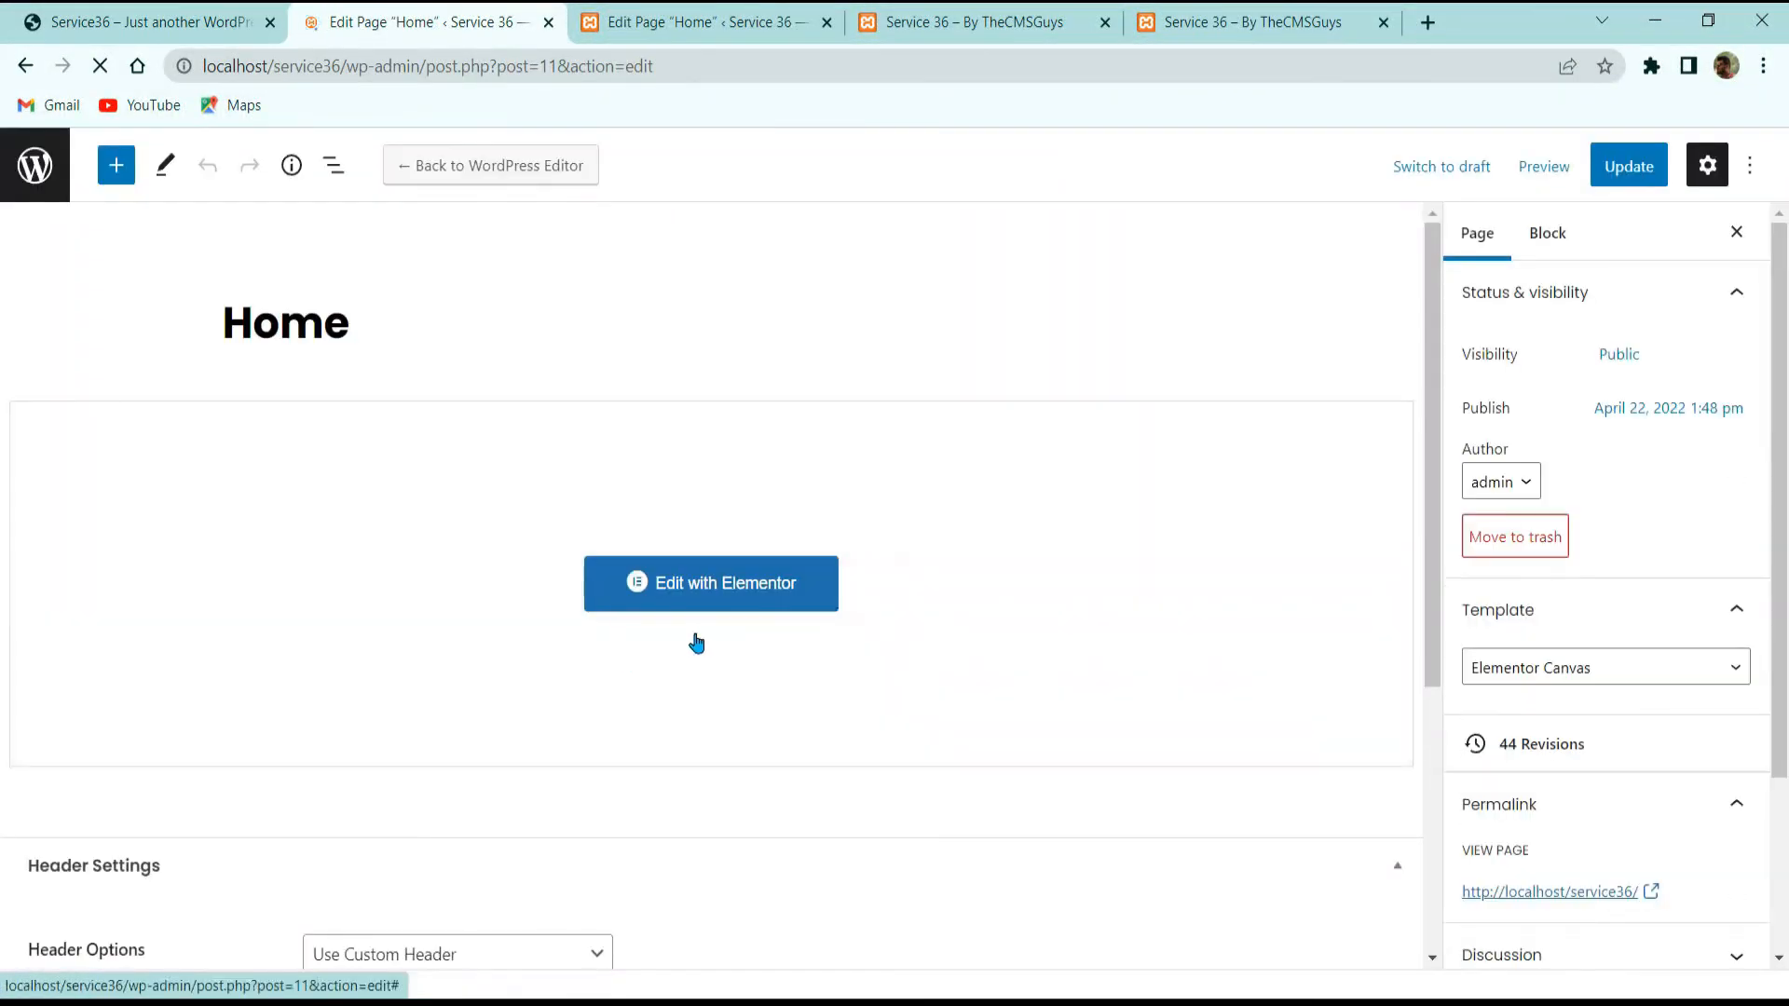
left_click(34, 207)
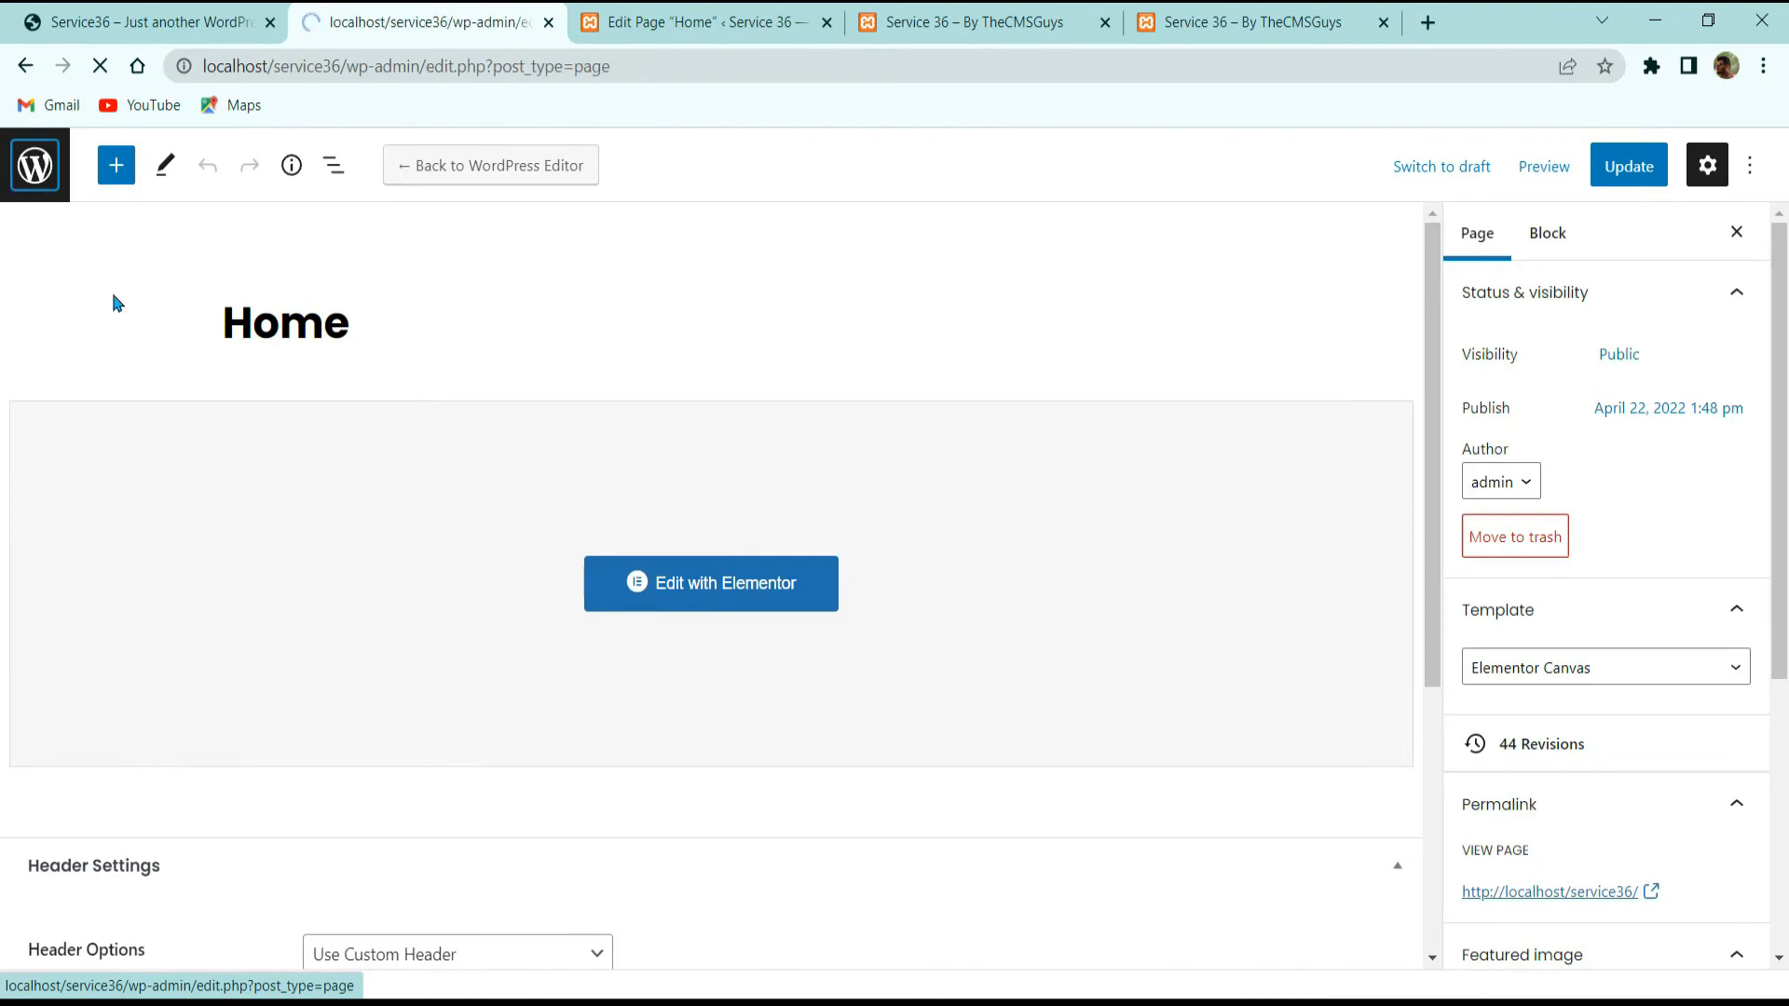
scroll(103, 559, "down", 1)
Step: On the Appearance > Menus page, name the menu 'Main Menu'
mouse_move(82, 714)
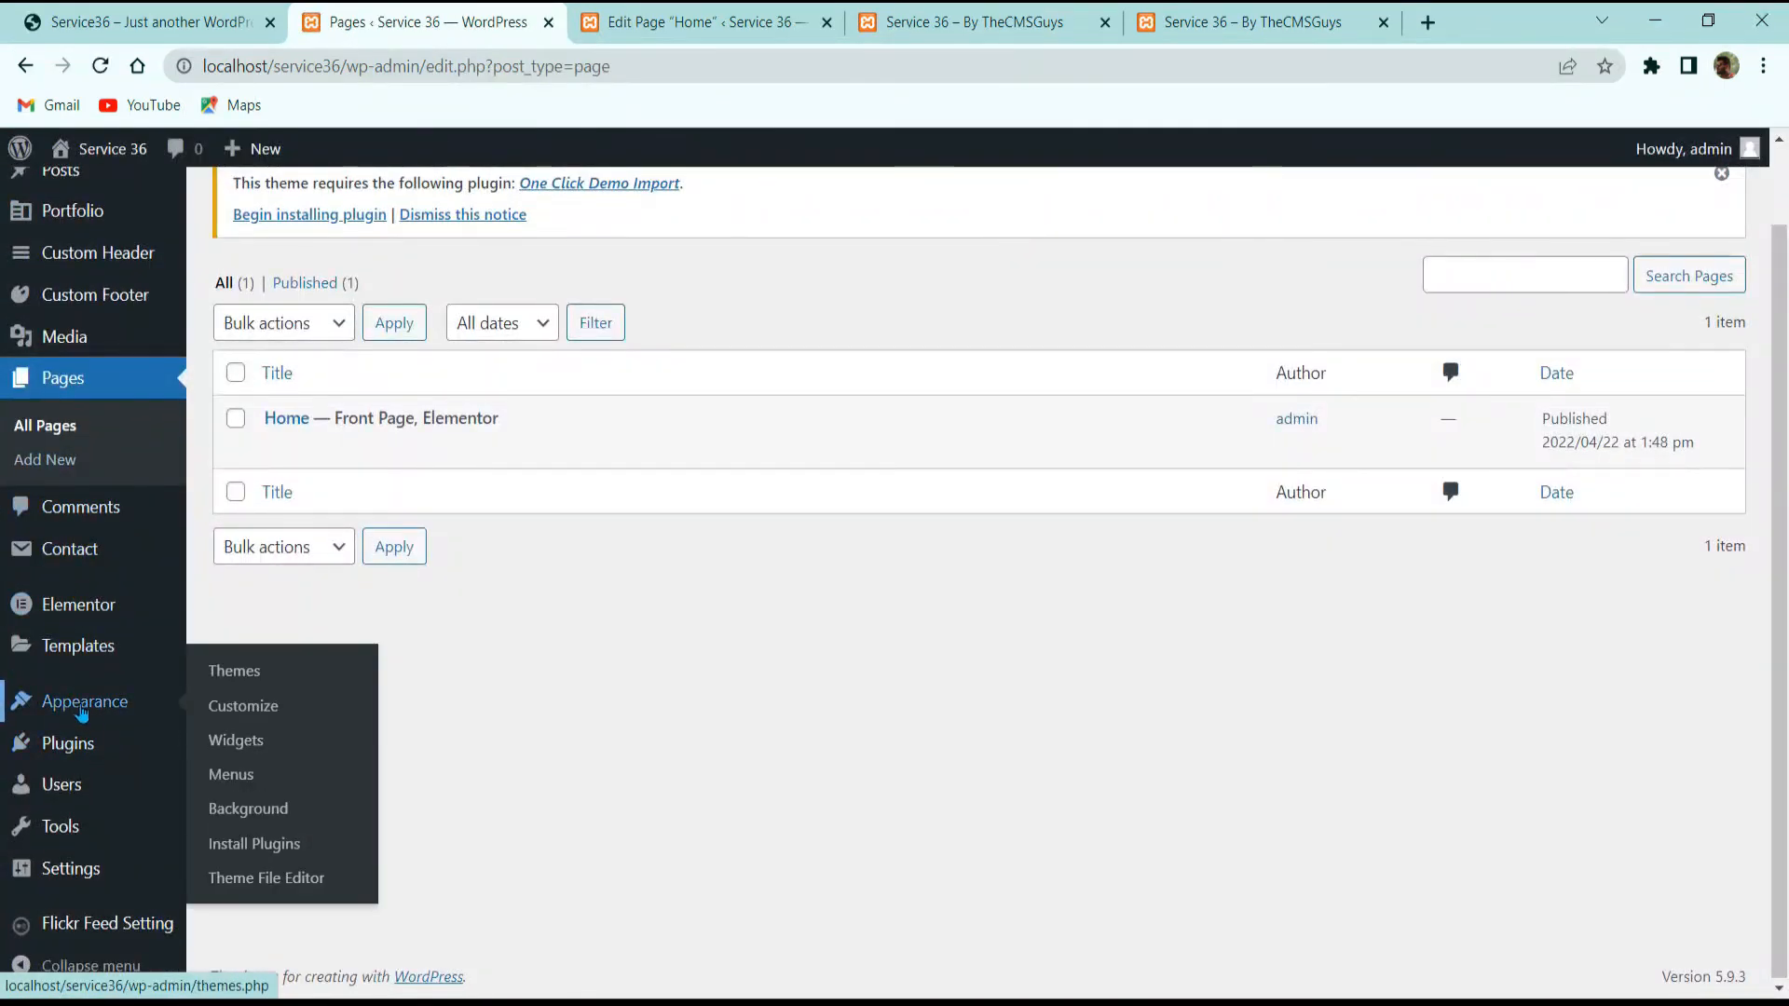
left_click(231, 771)
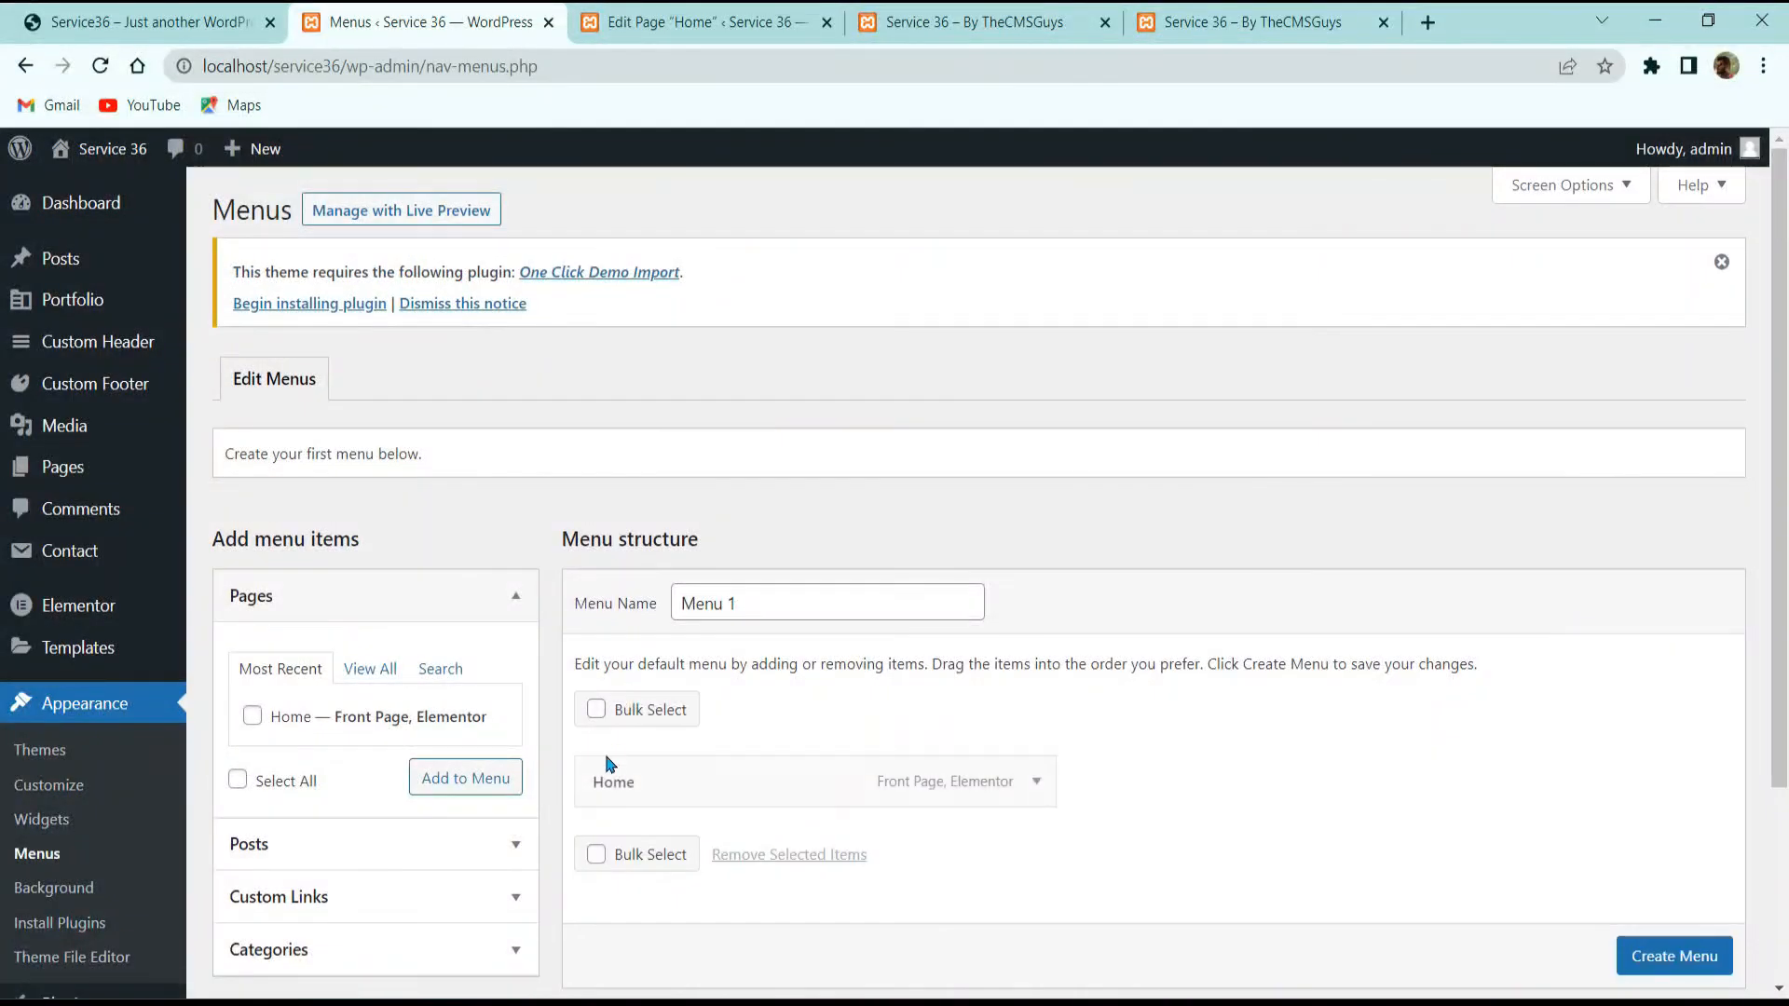
triple_click(778, 601)
scroll(1038, 686, "down", 3)
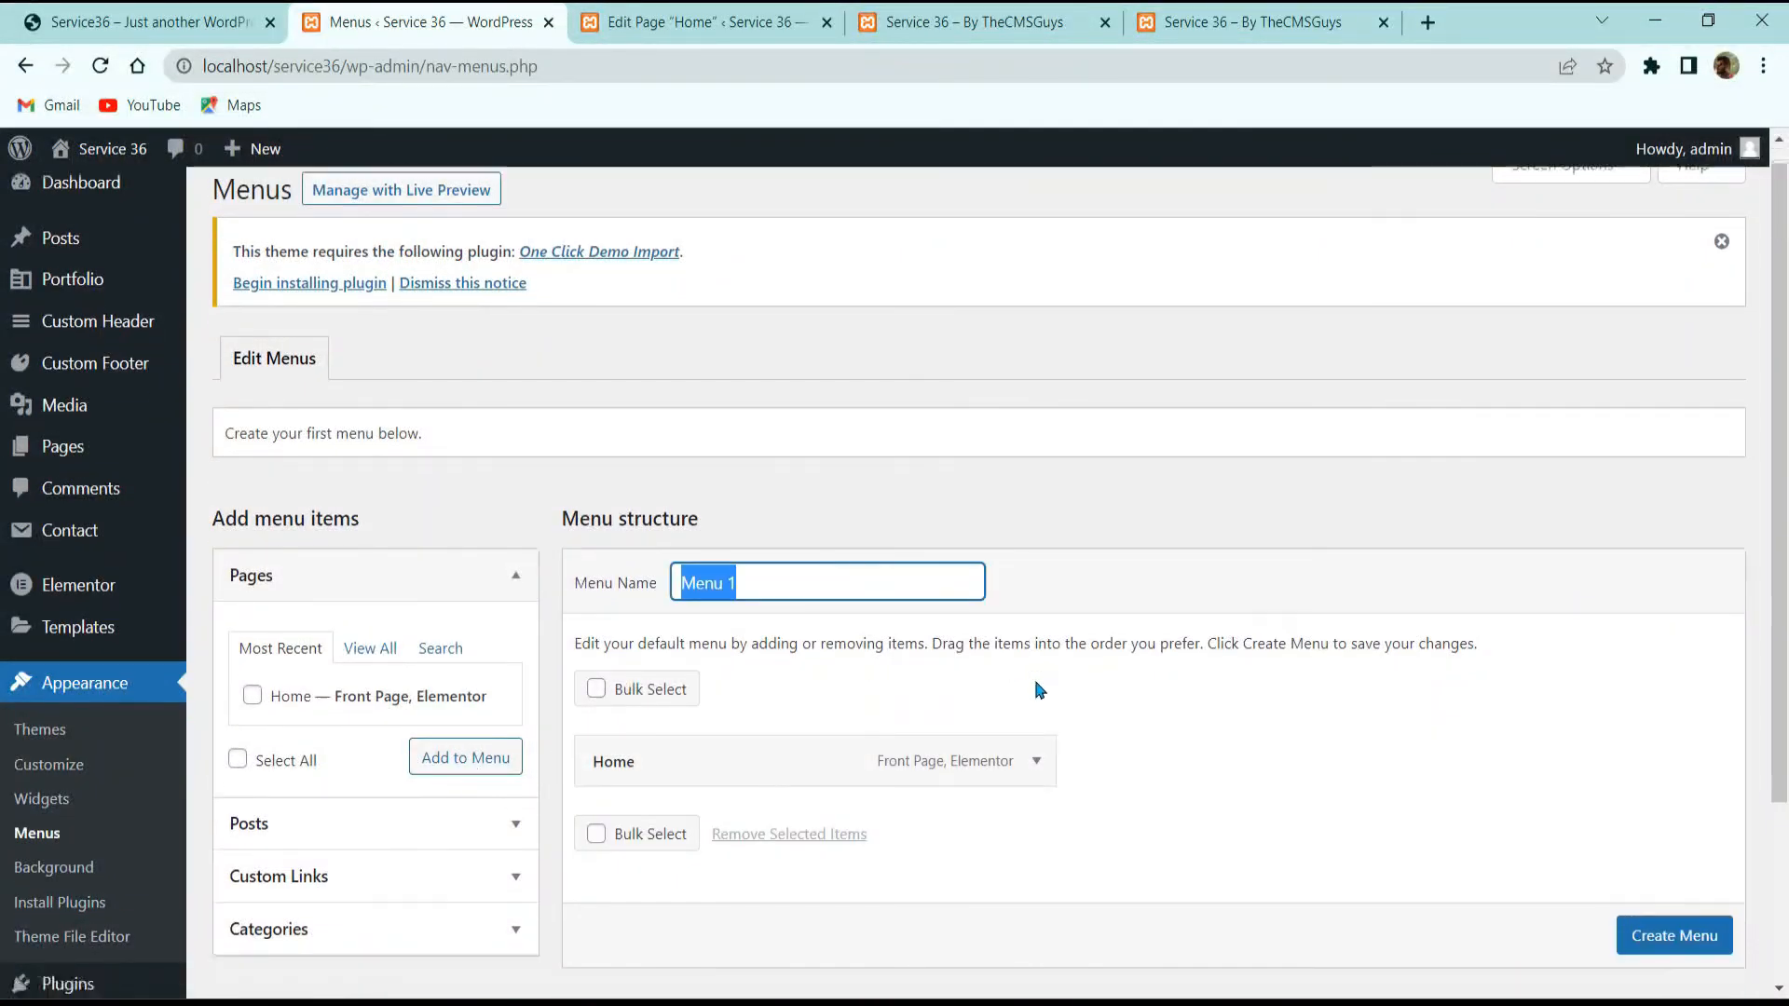
left_click(793, 394)
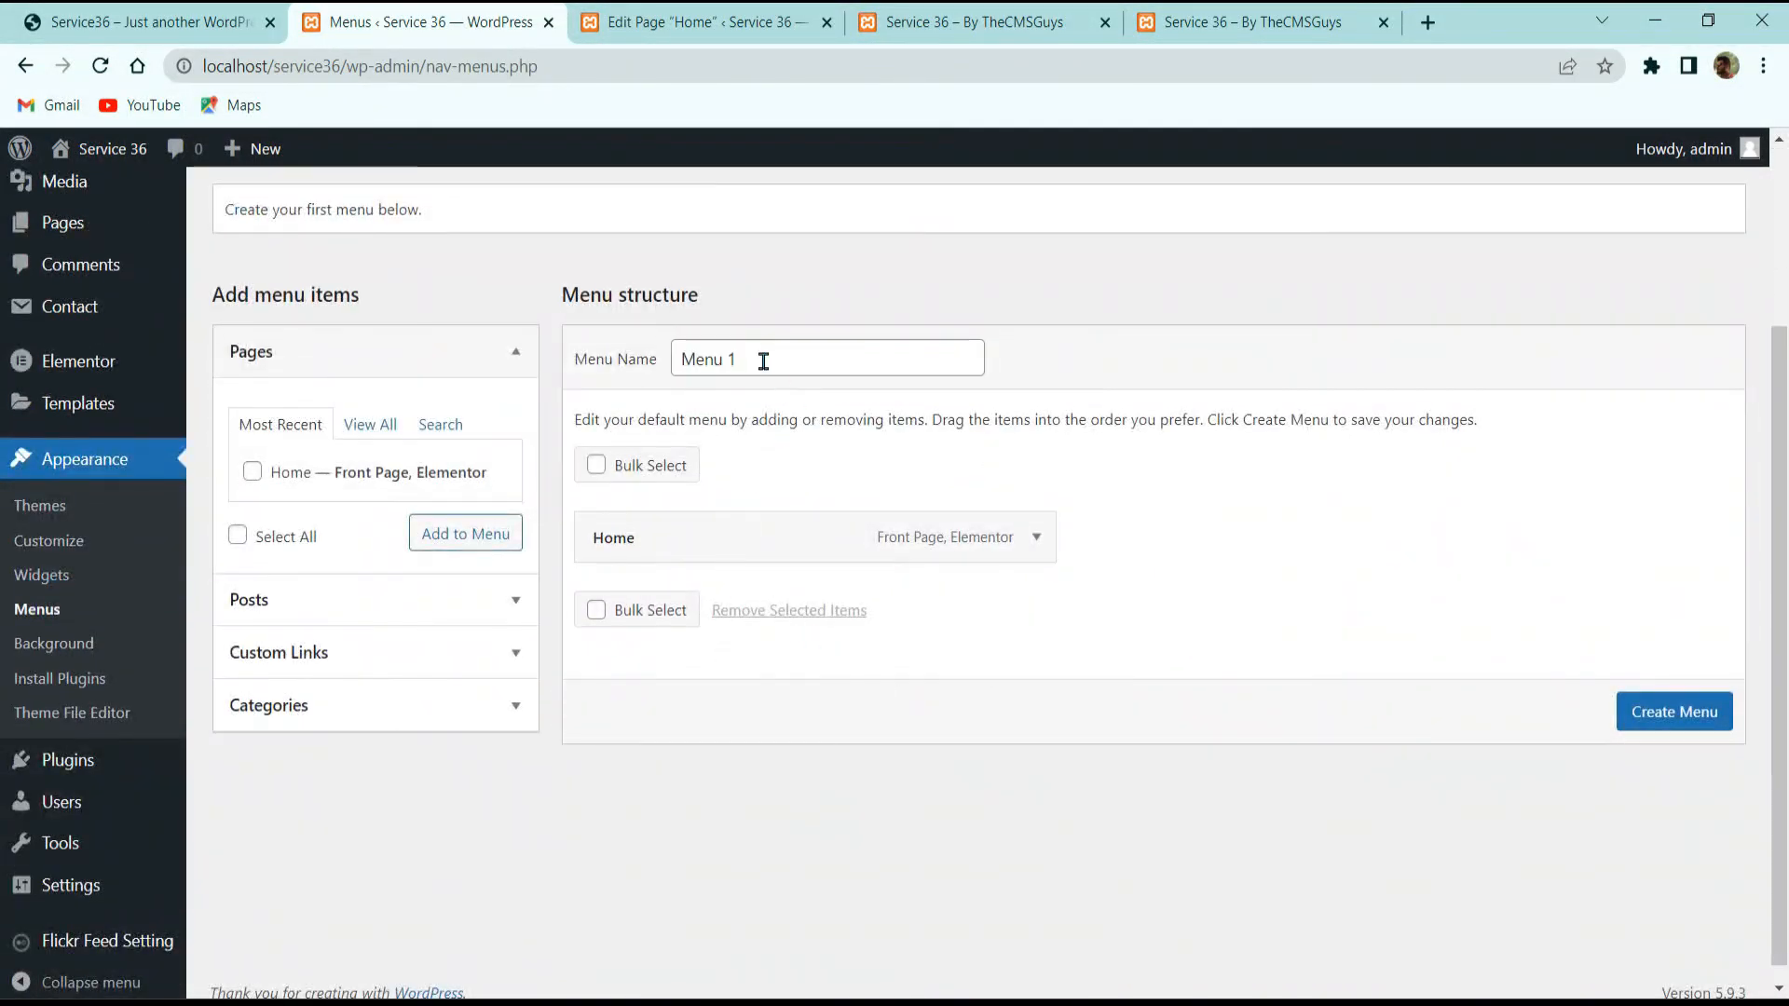
left_click_drag(763, 360, 484, 379)
type("Main Menu")
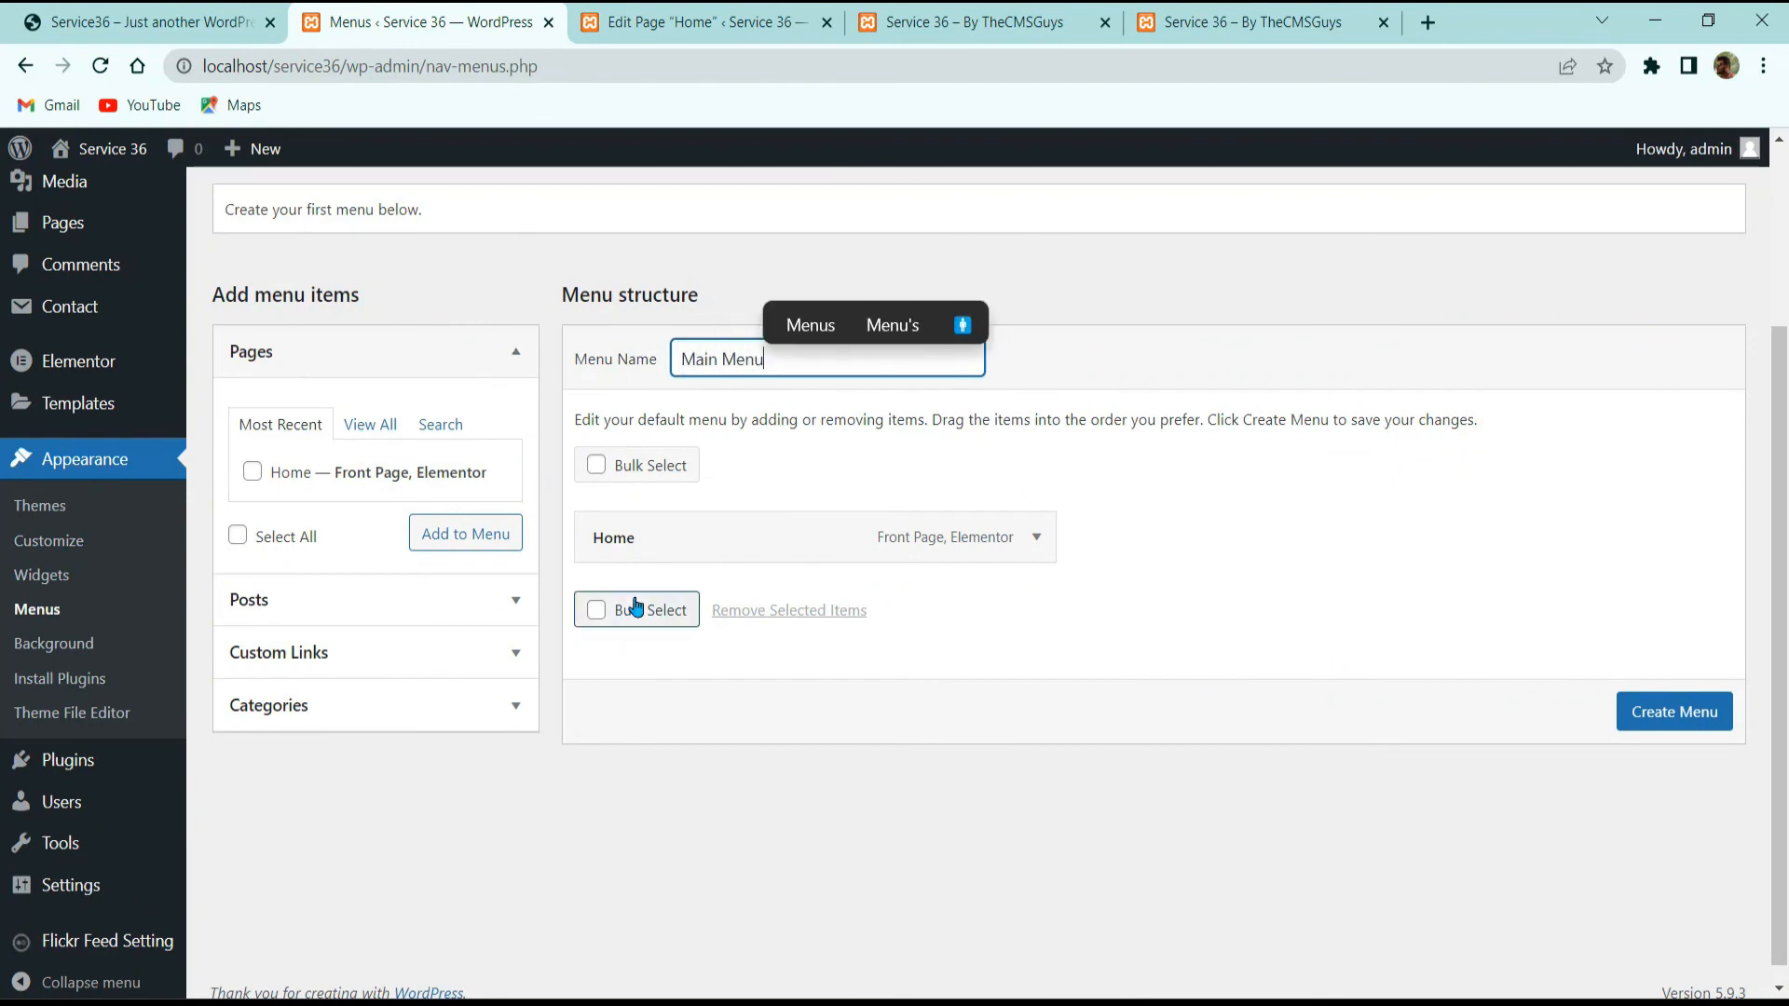
left_click(601, 608)
left_click(631, 610)
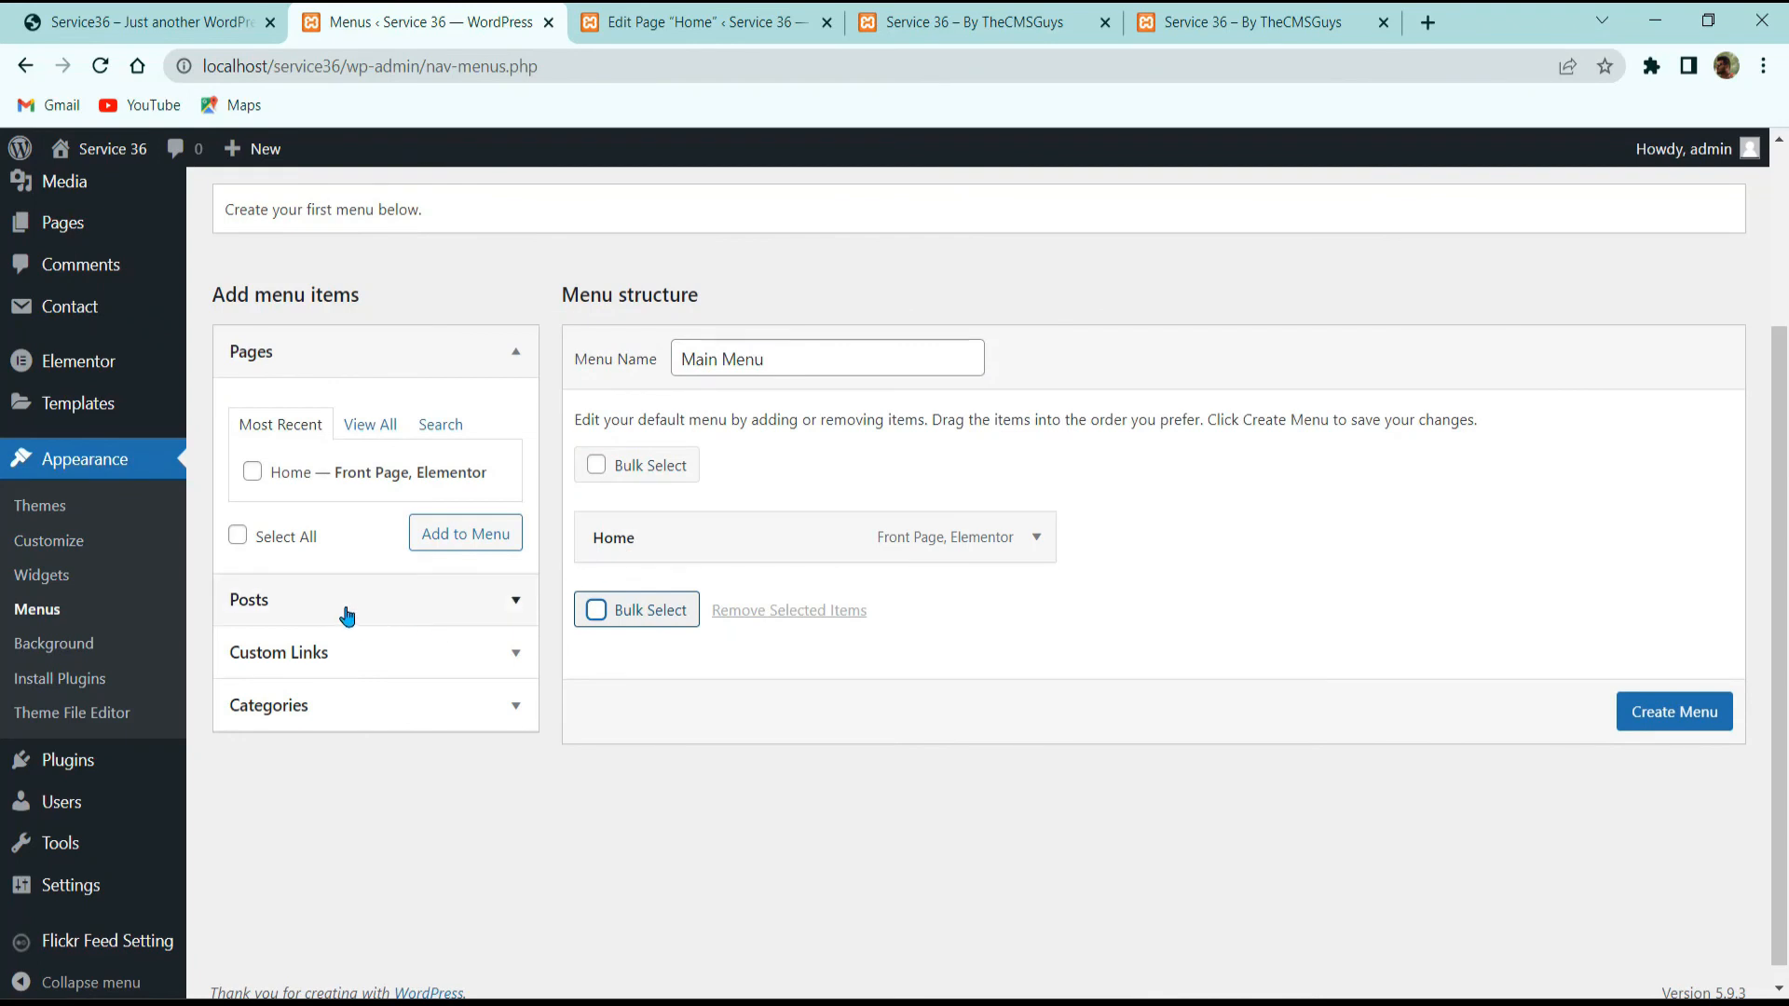
Step: Add custom links 'About' (#about) and 'Team' (#team) to the menu
left_click(364, 658)
left_click(394, 534)
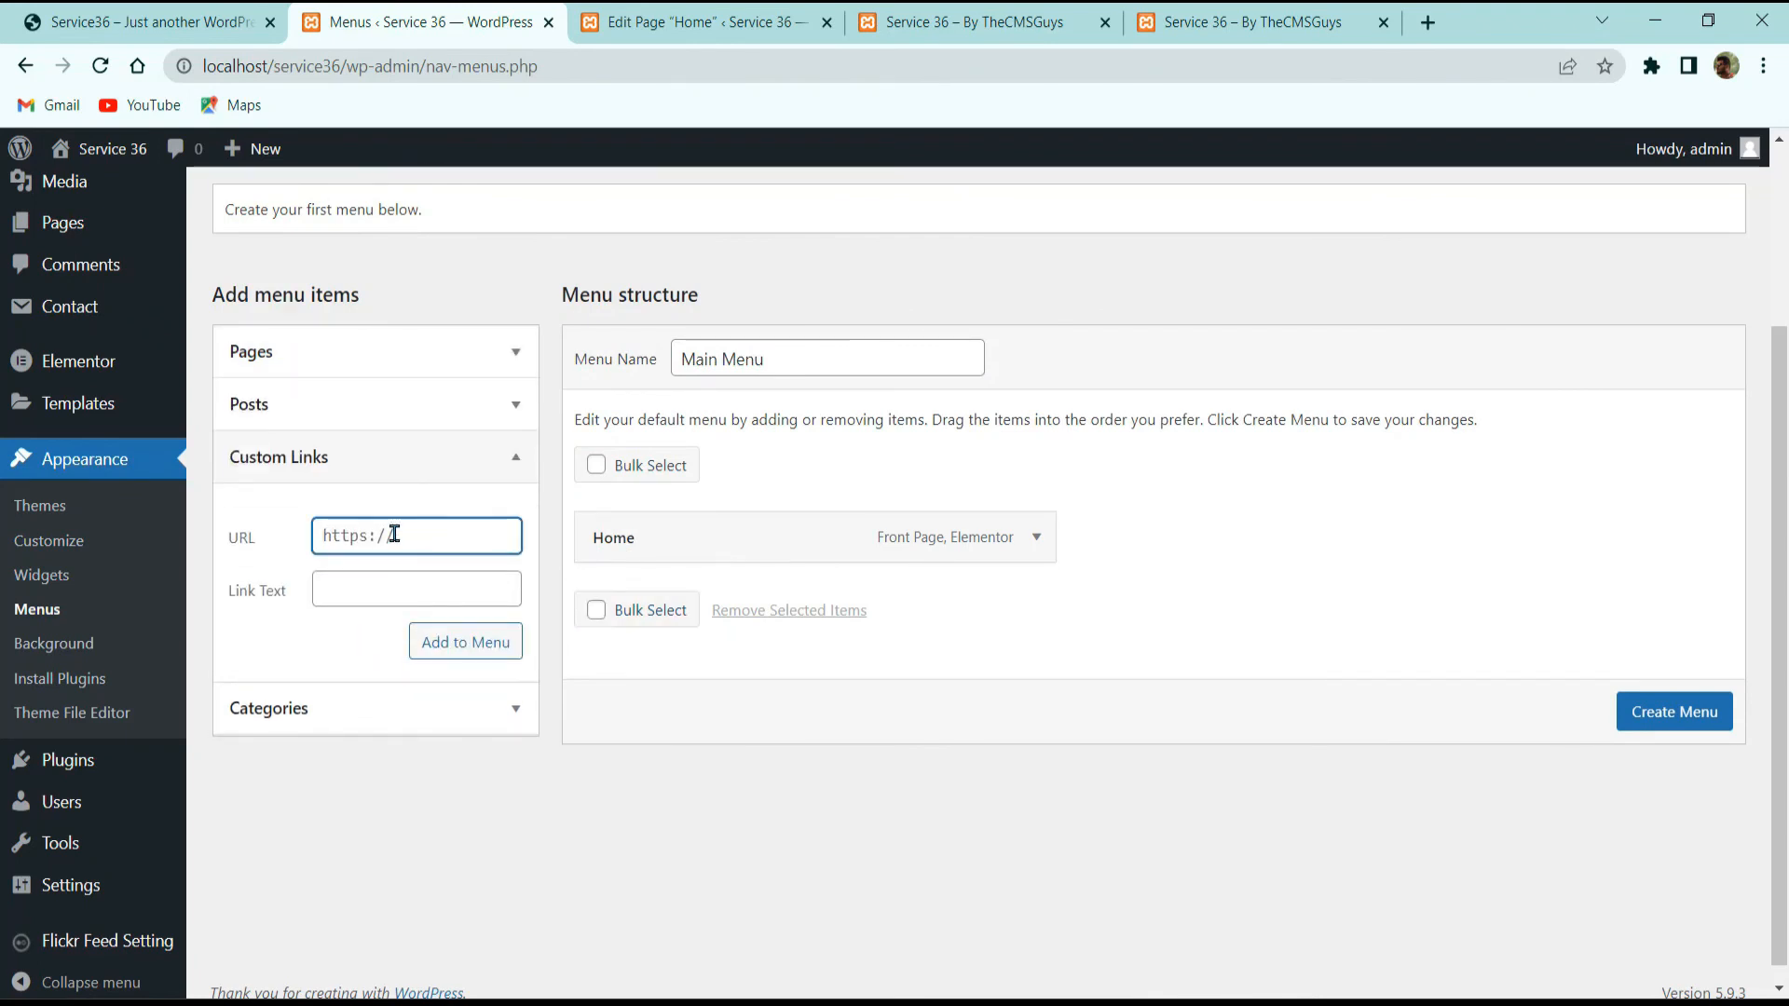
type("#about")
key("Tab")
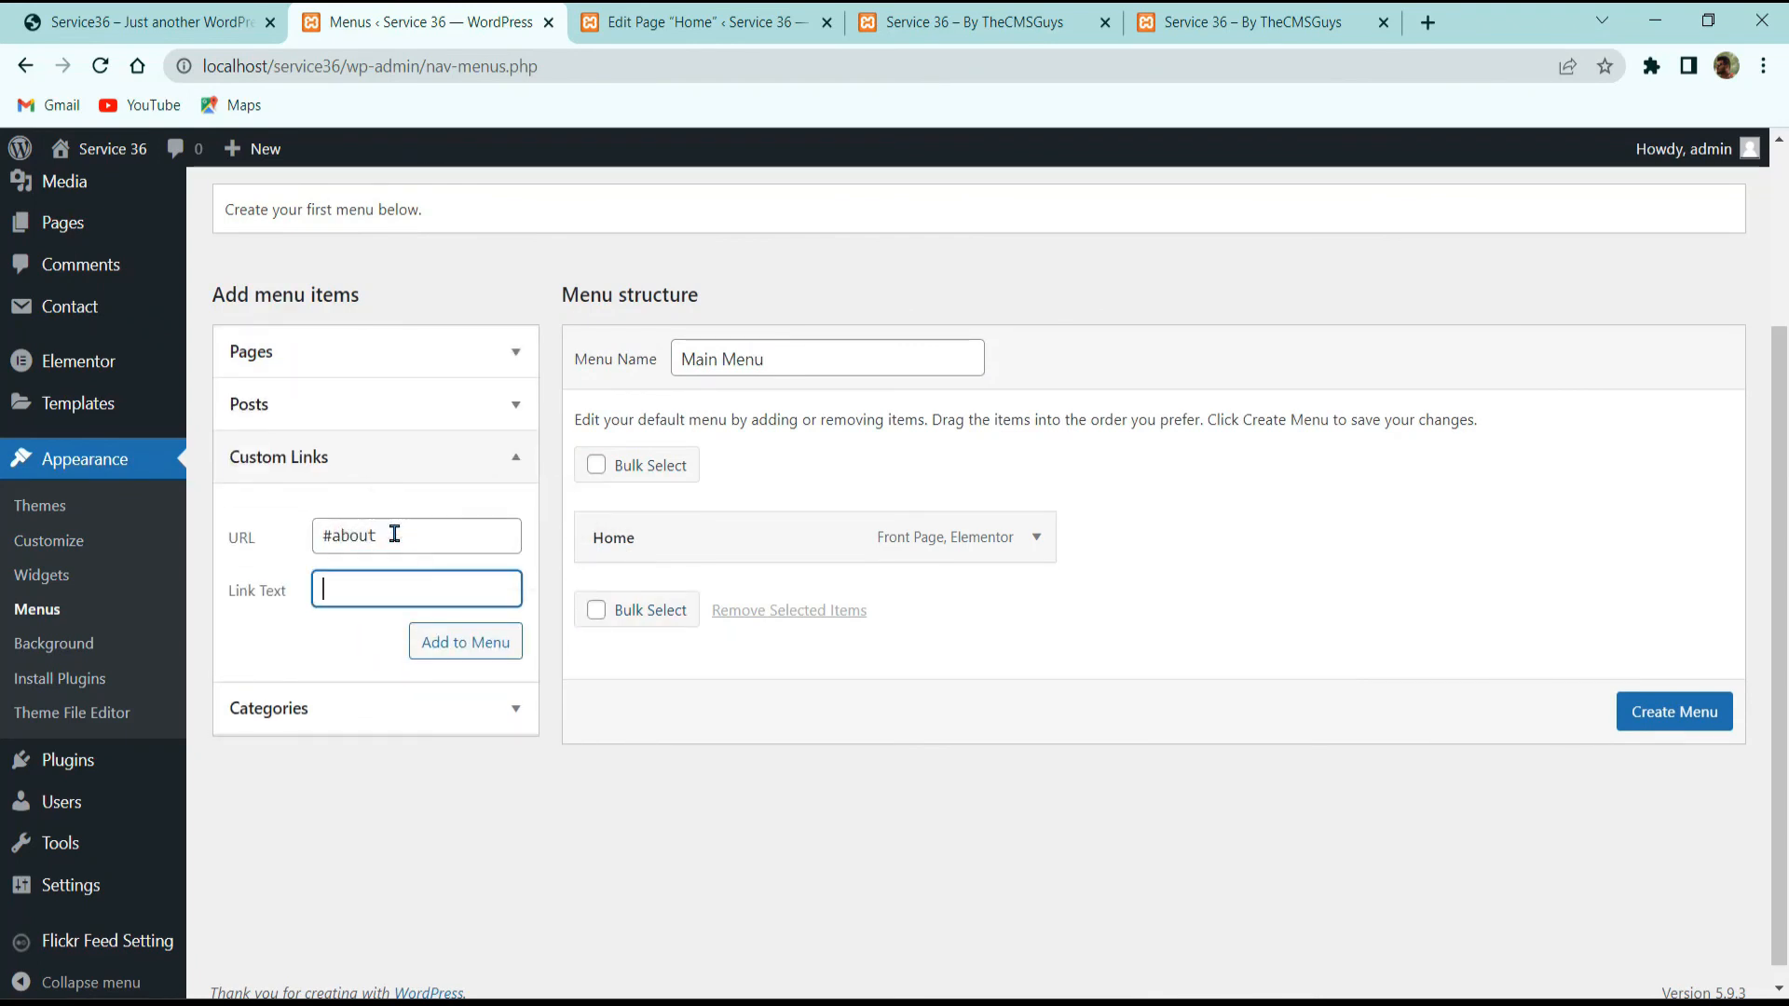
type("About")
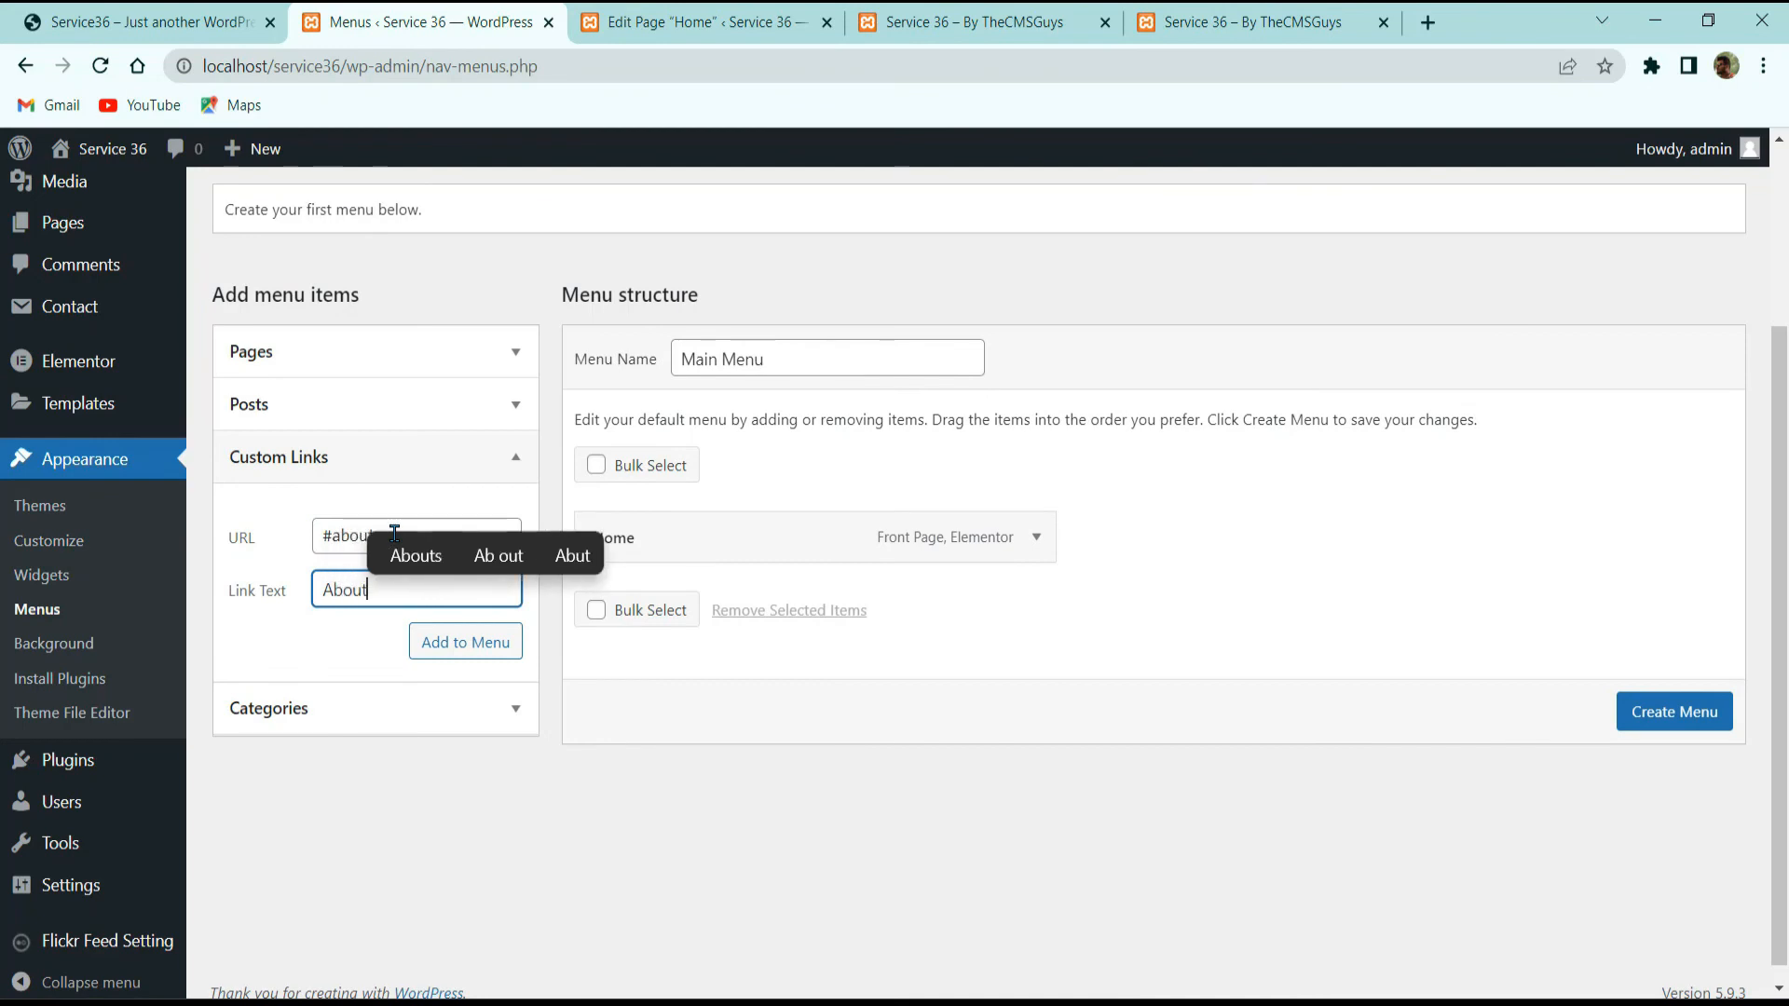
key("Return")
double_click(403, 534)
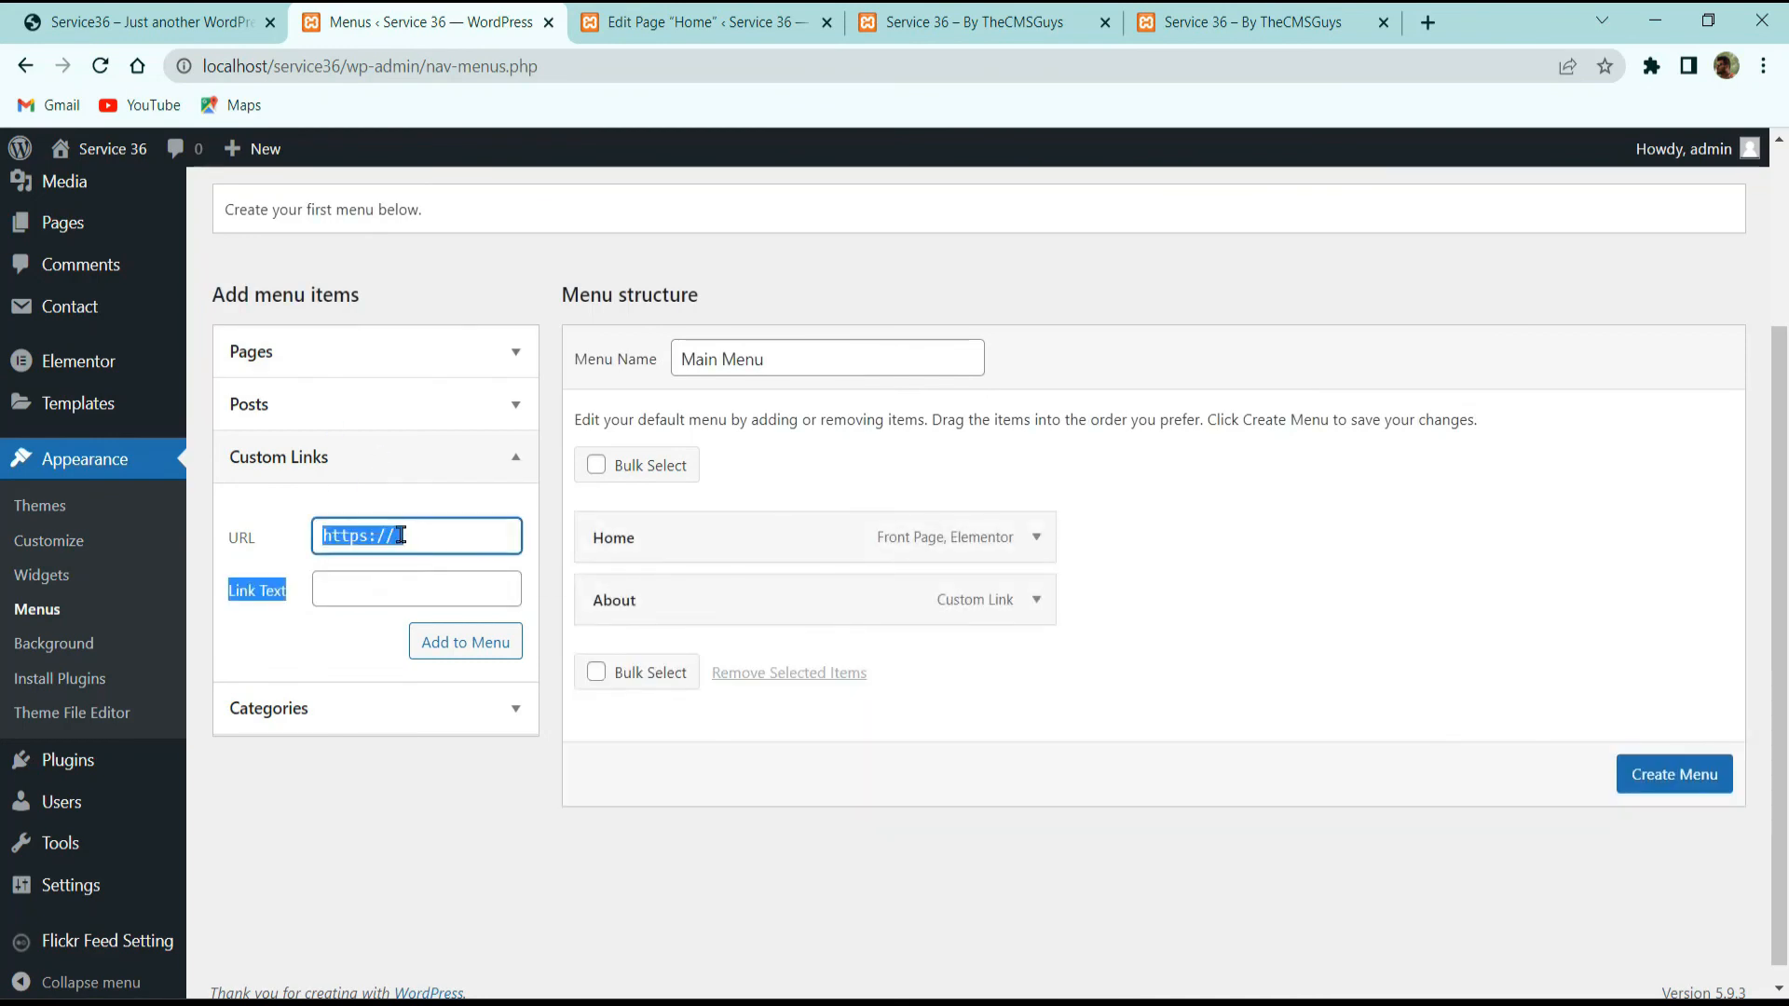
left_click(401, 535)
type("#te")
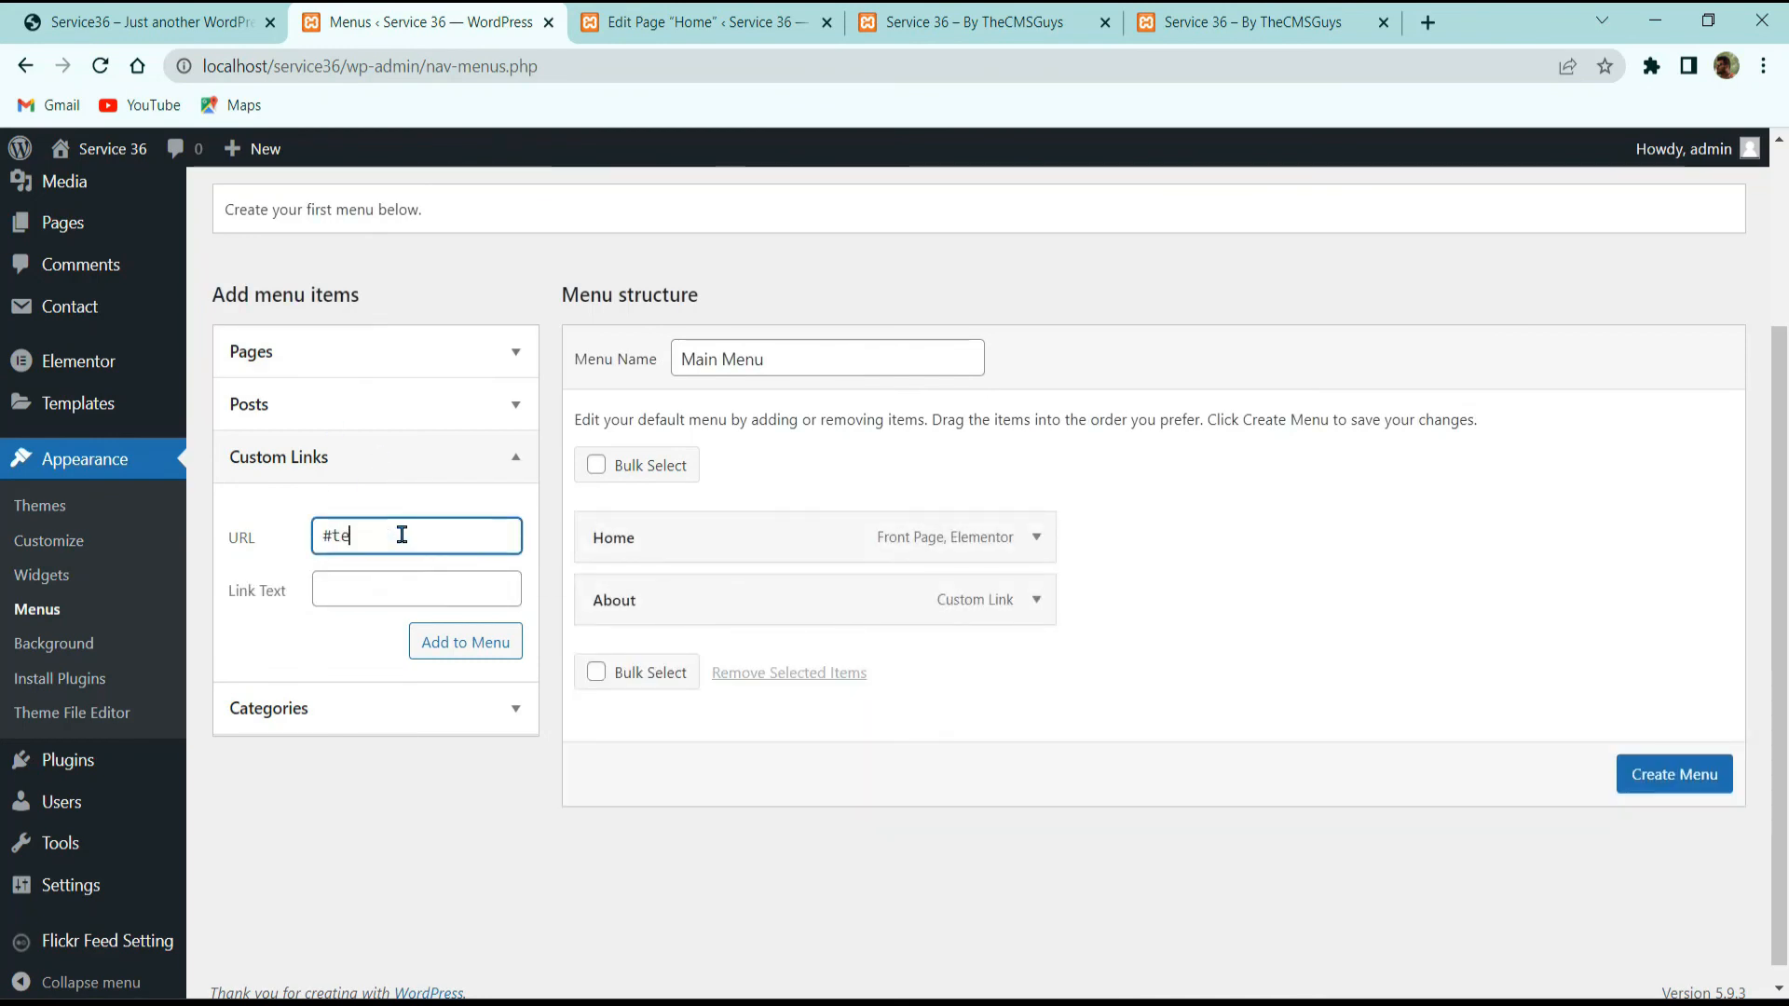
type("am")
left_click(436, 596)
type("T")
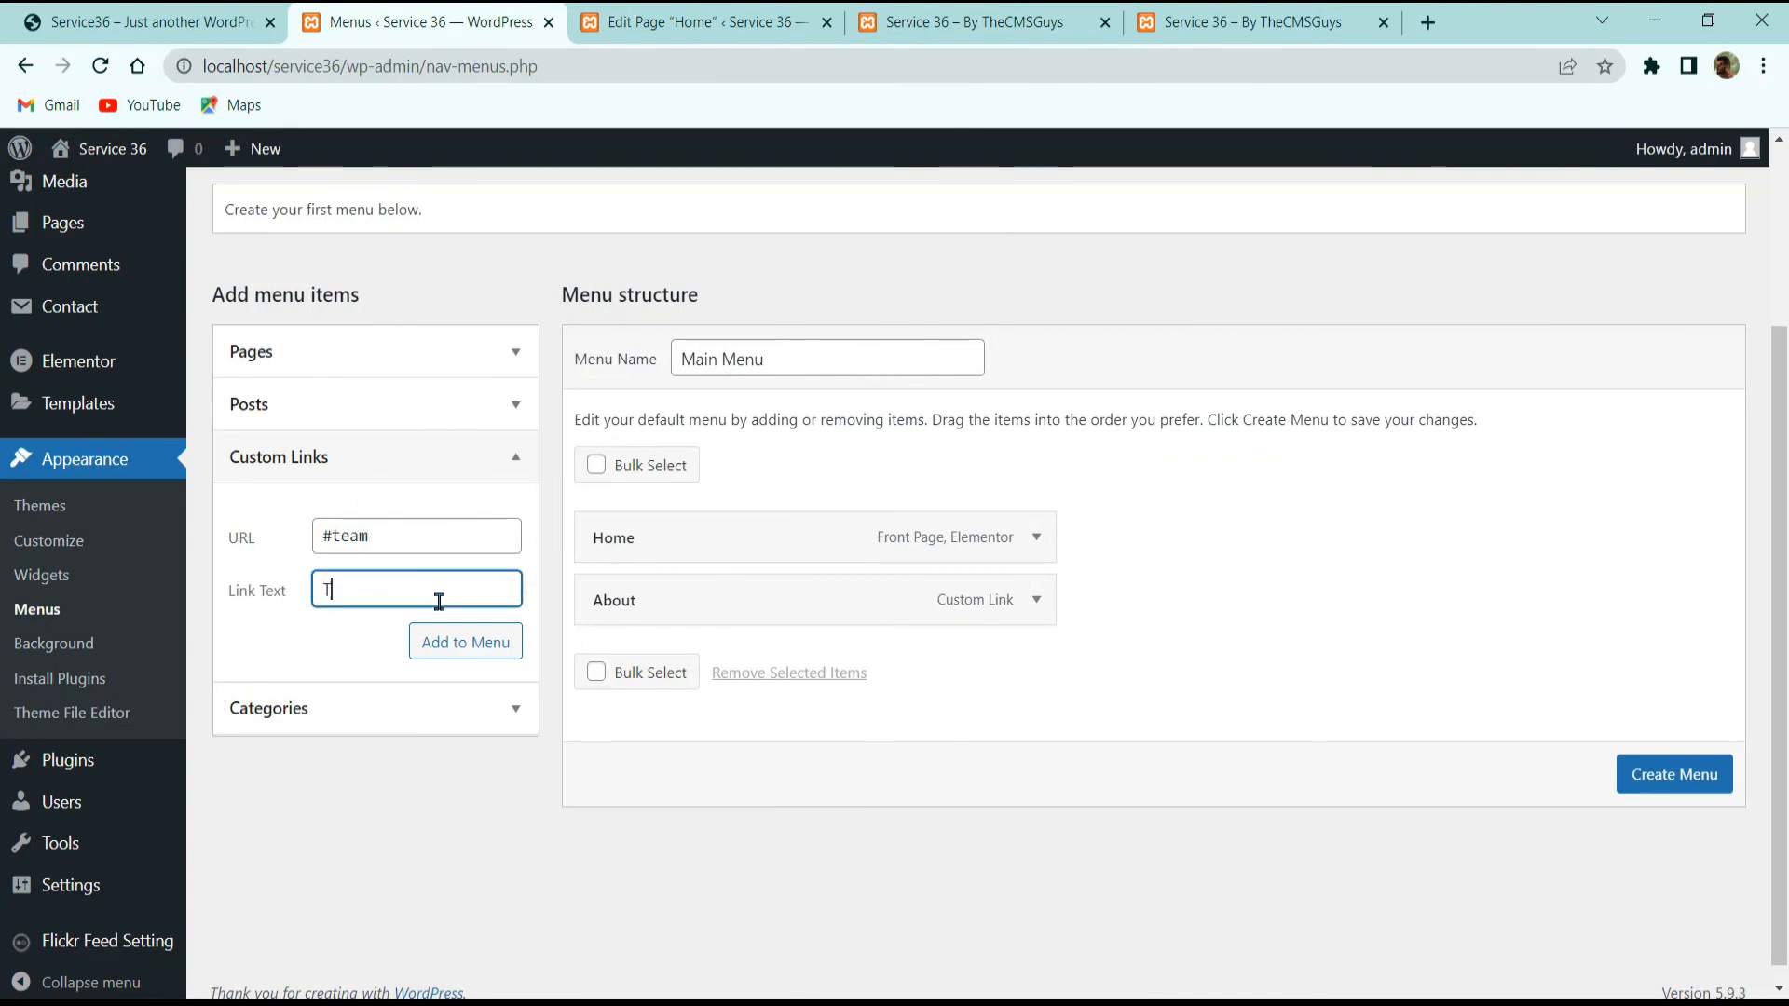
type("eam")
key("Return")
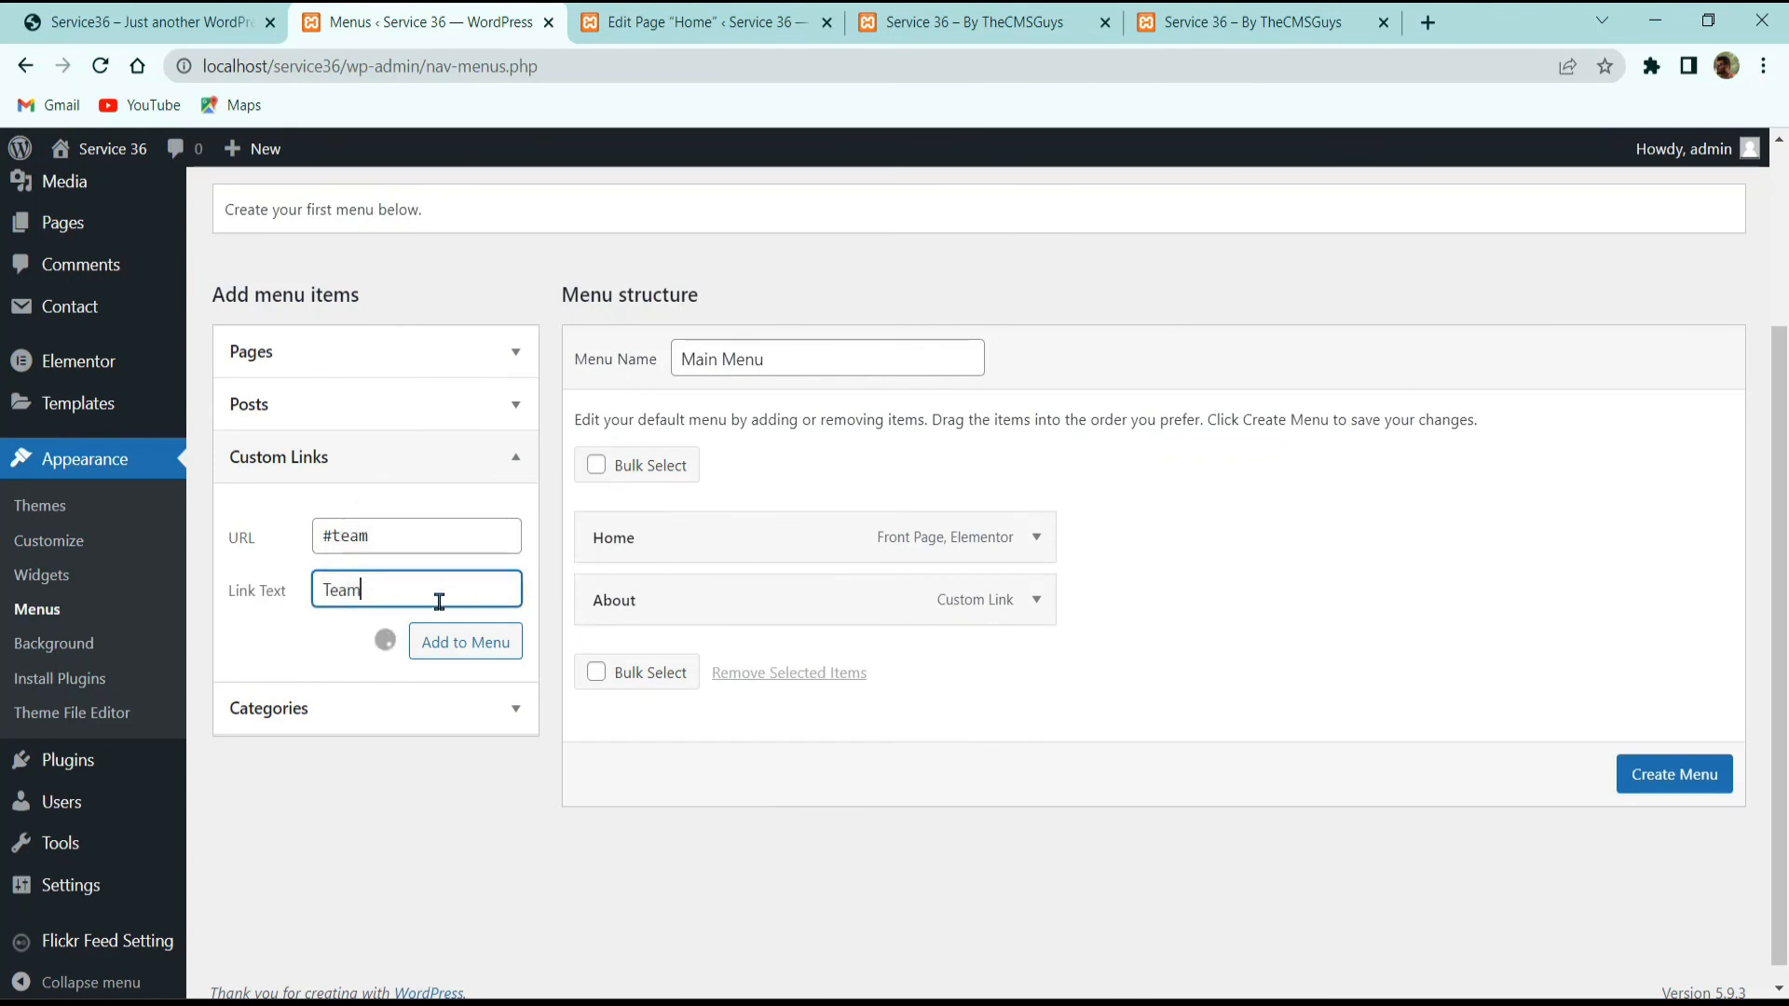
Step: After checking the live site's sections, add a 'Works' custom link pointing to #work
left_click(183, 22)
scroll(663, 548, "up", 5)
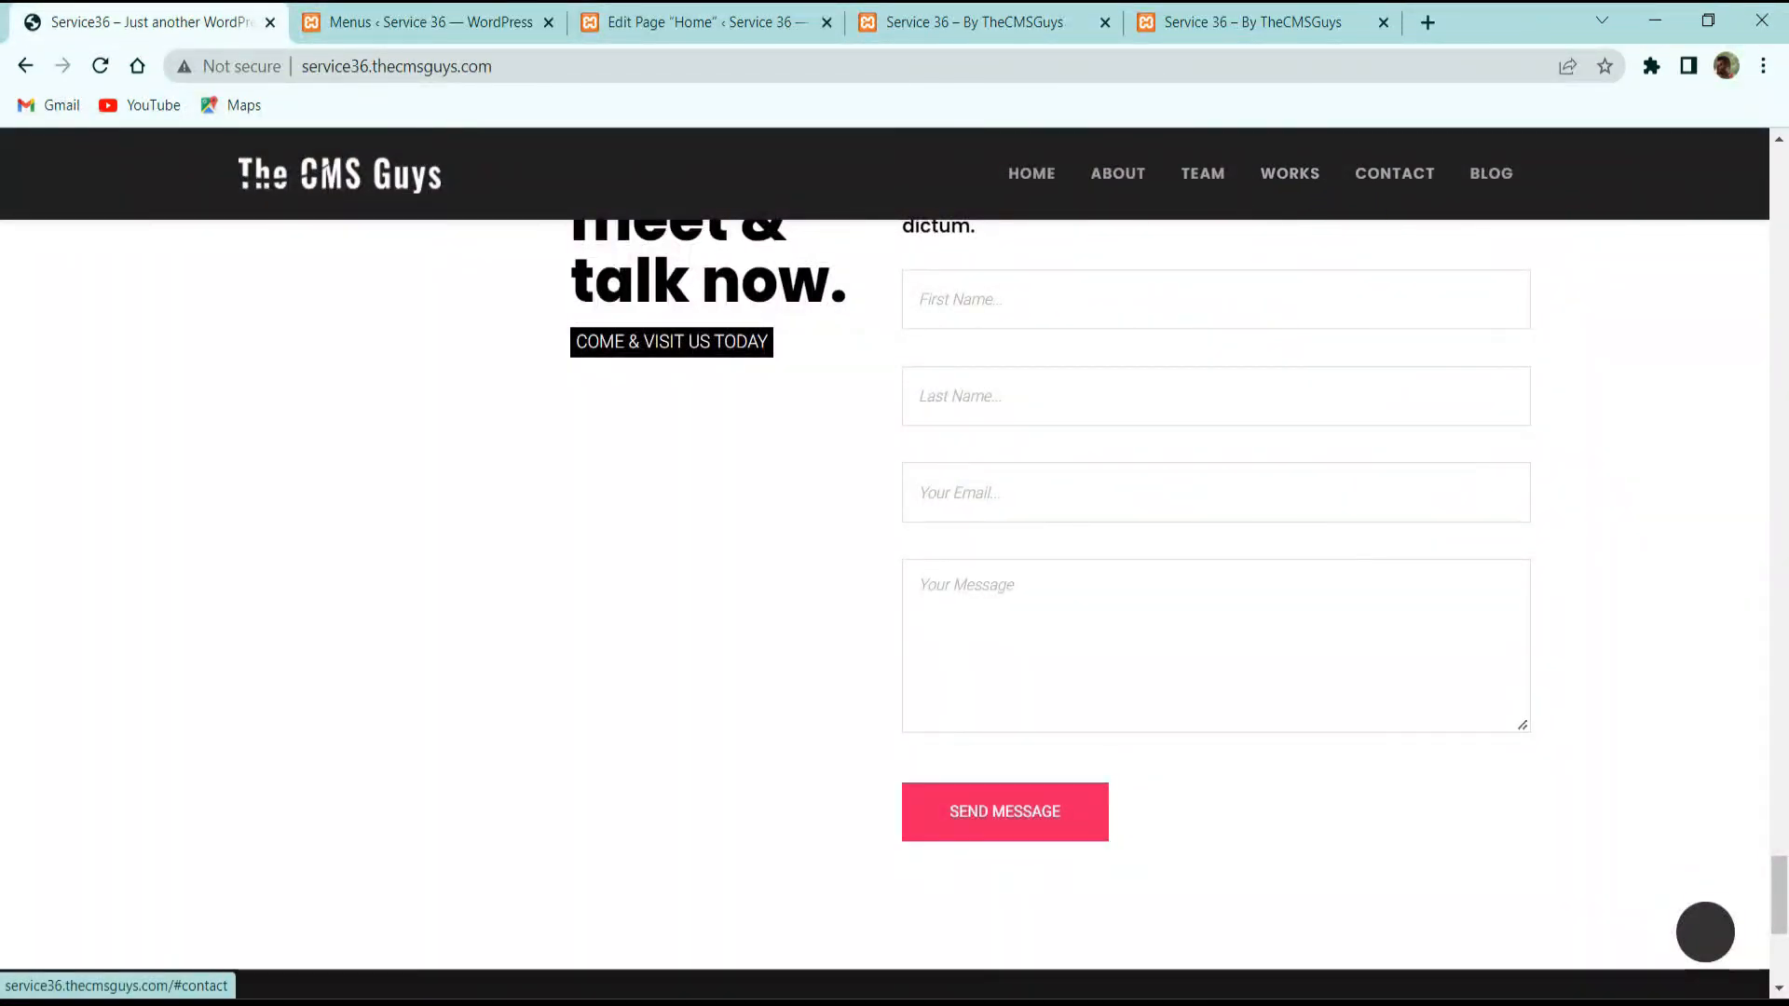
left_click(438, 22)
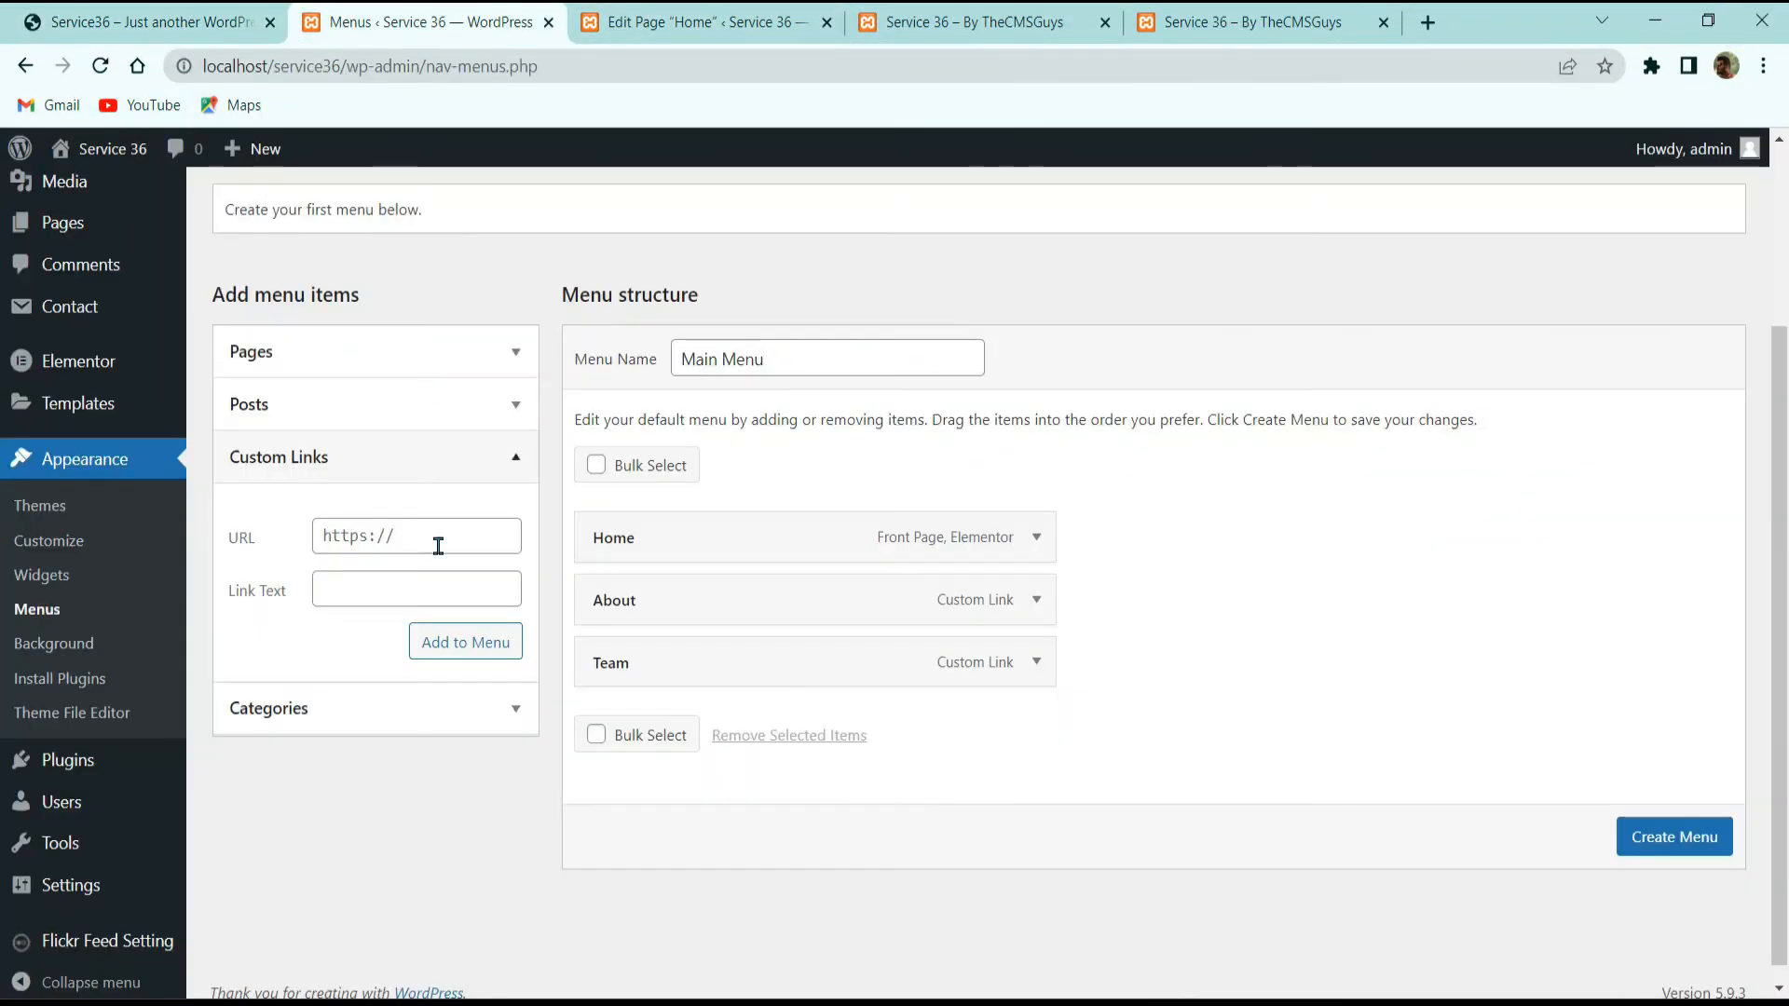
left_click(408, 538)
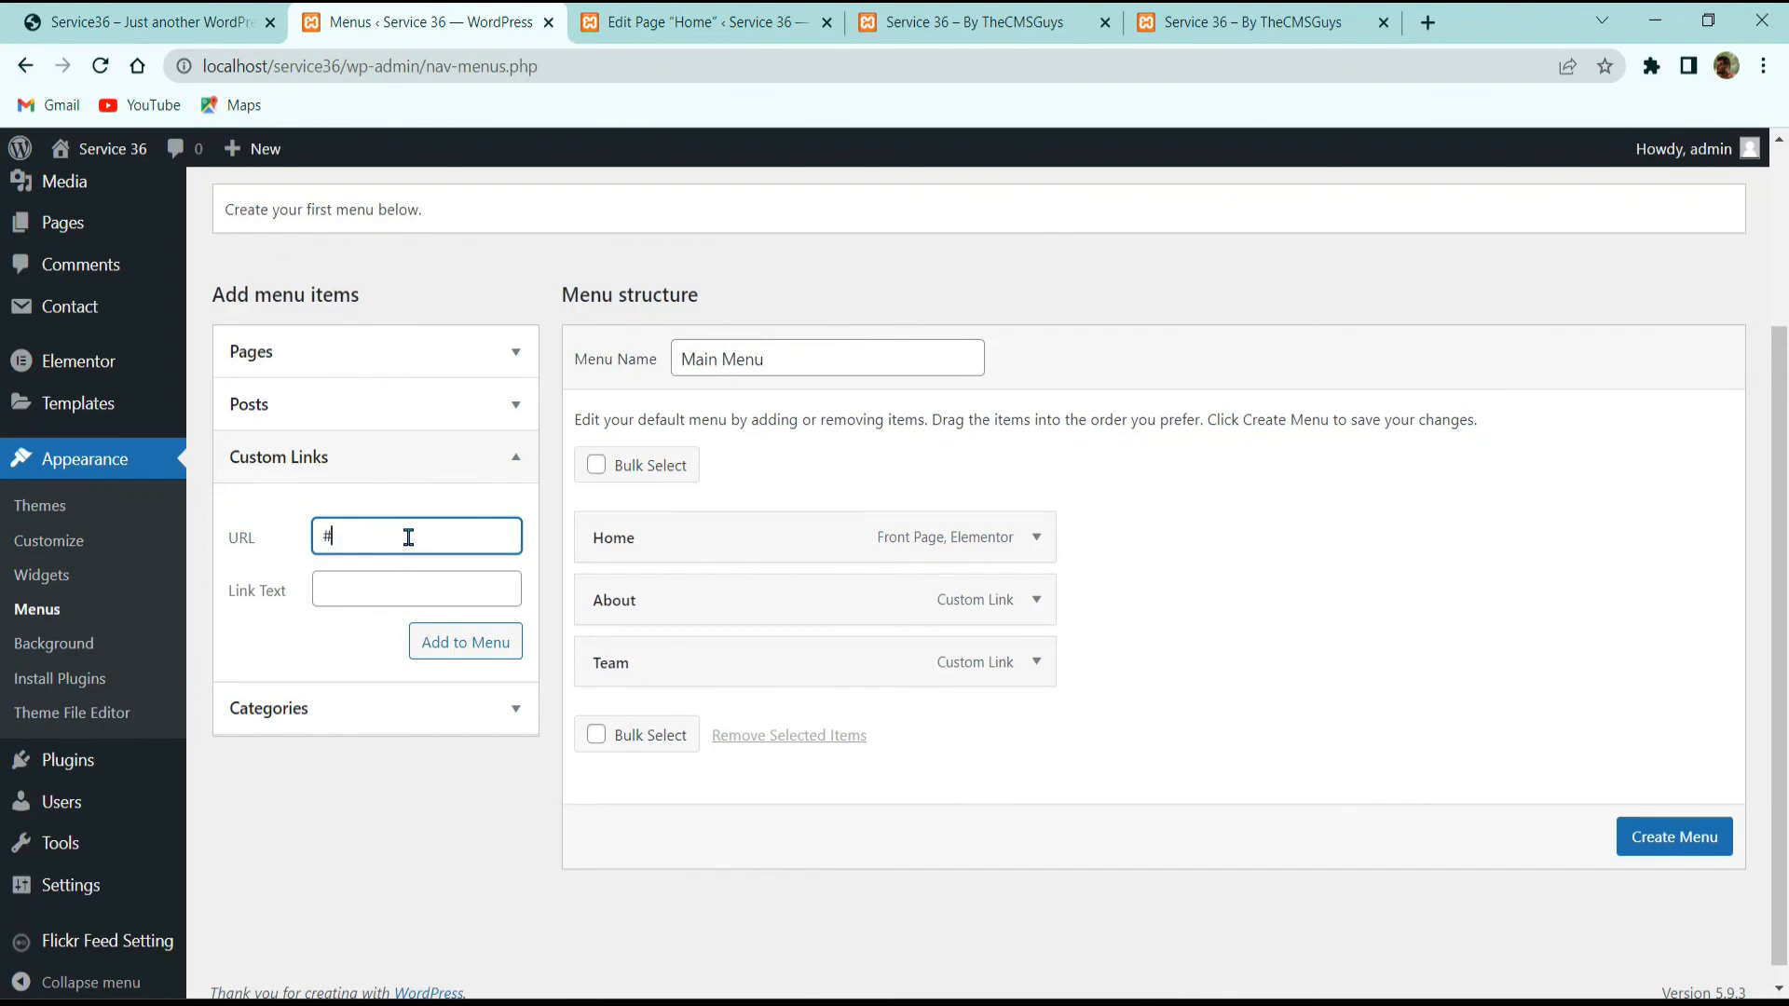
type("#wo")
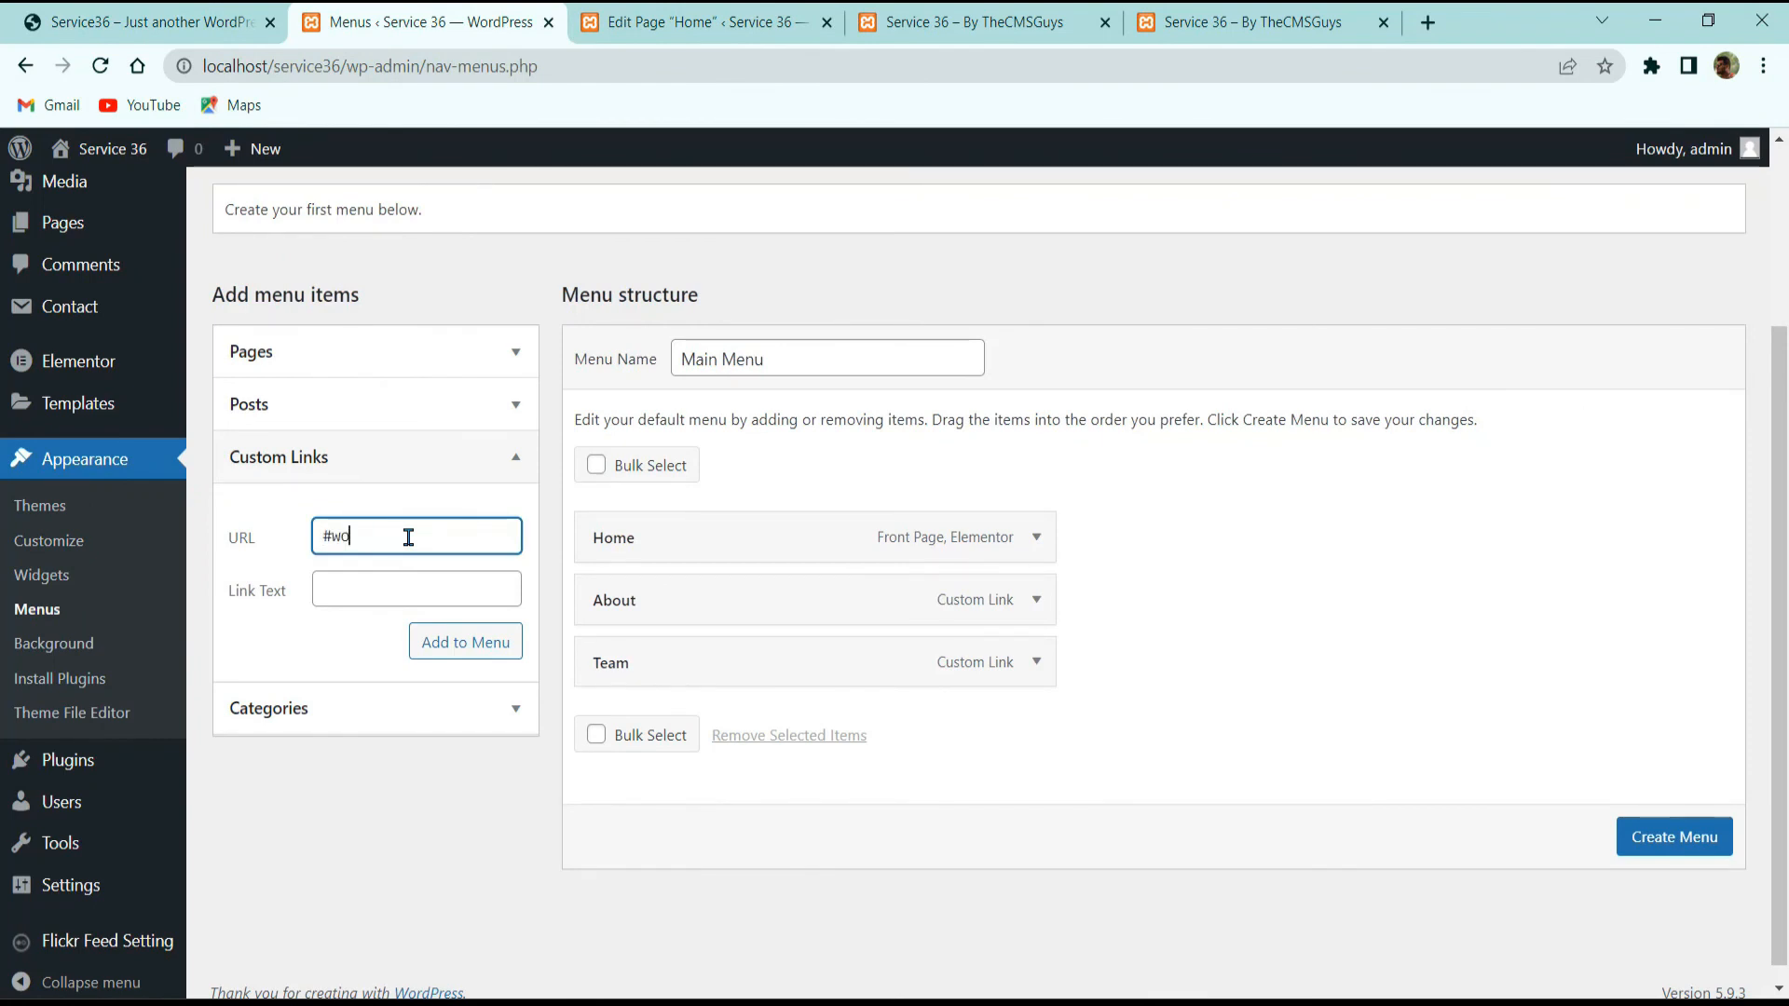
type("rk")
key("Tab")
type("Works")
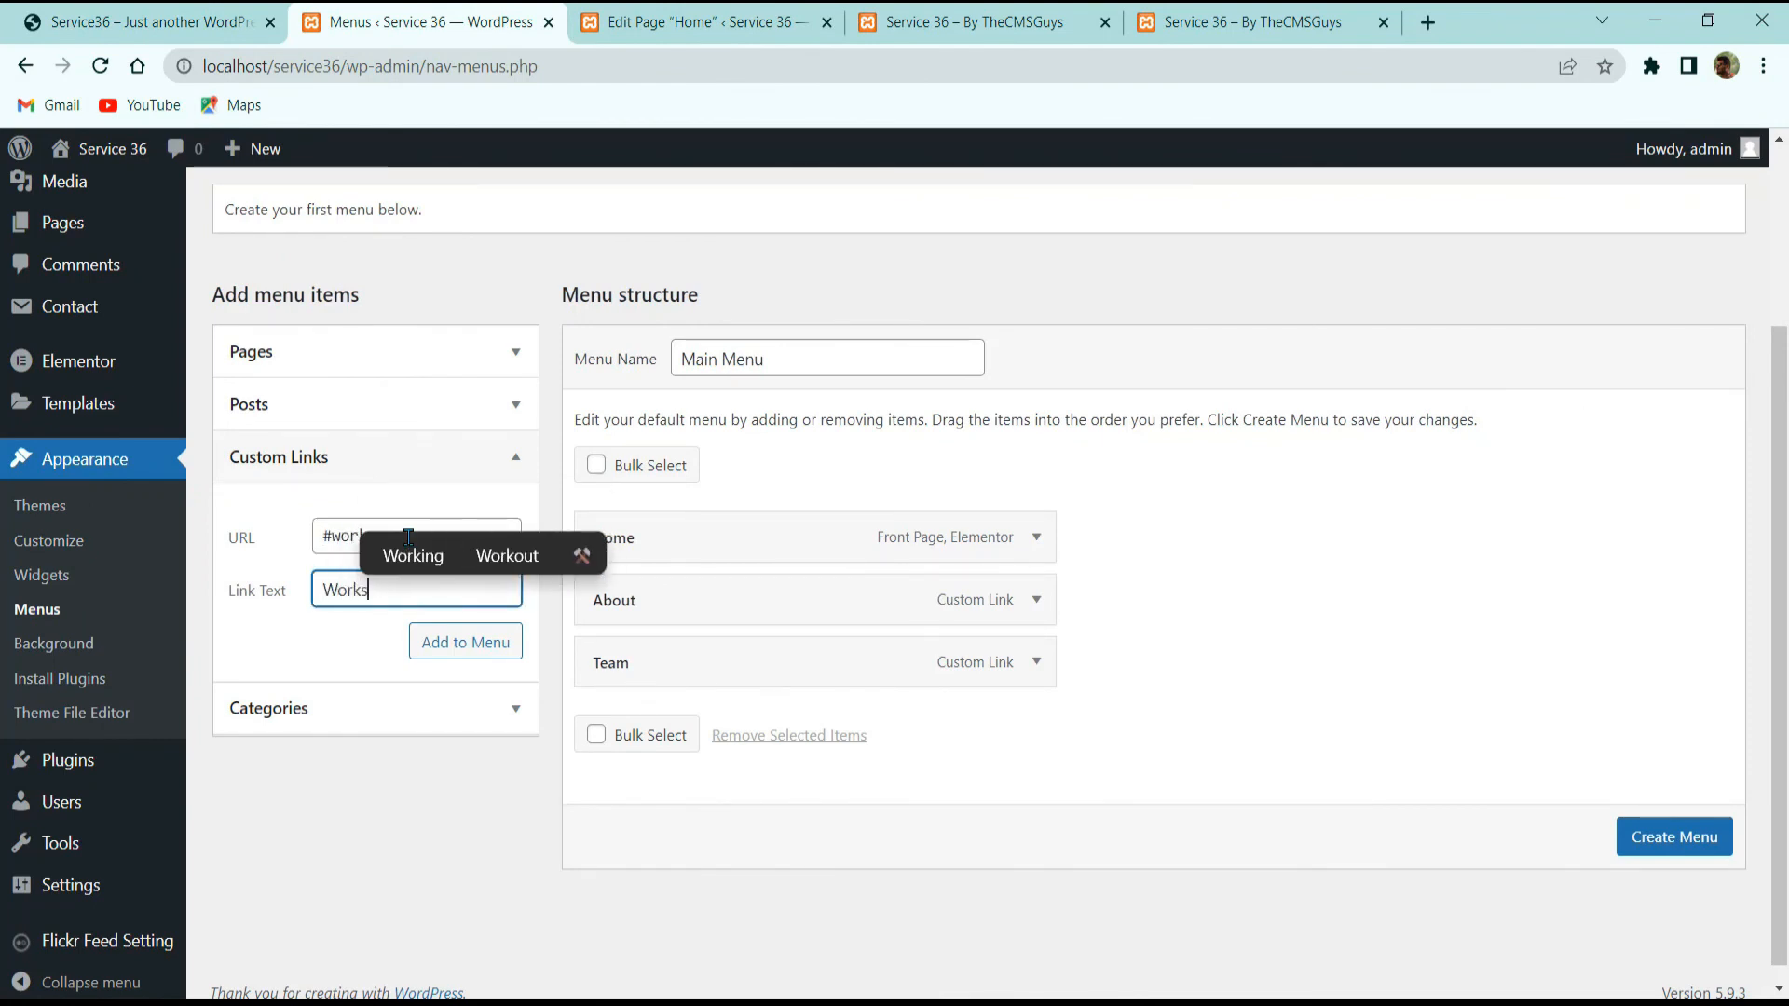
key("Return")
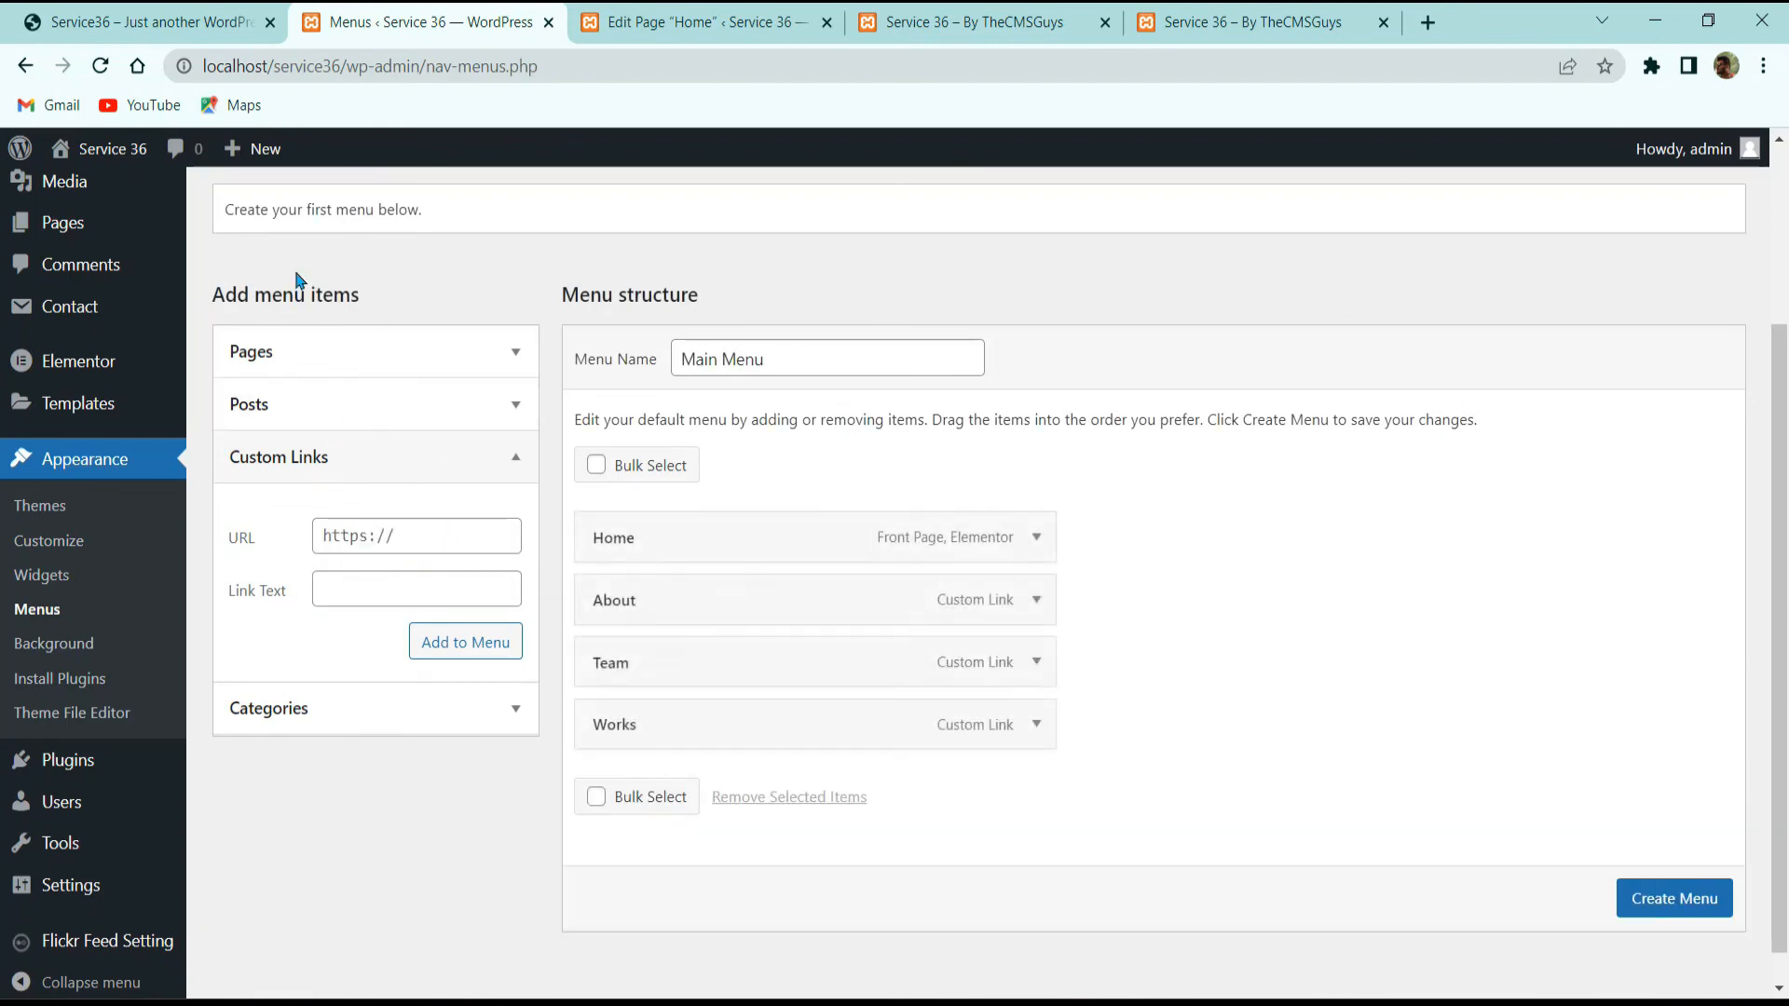
Step: Add a 'Contact' custom link pointing to #contact
left_click(260, 32)
left_click(423, 22)
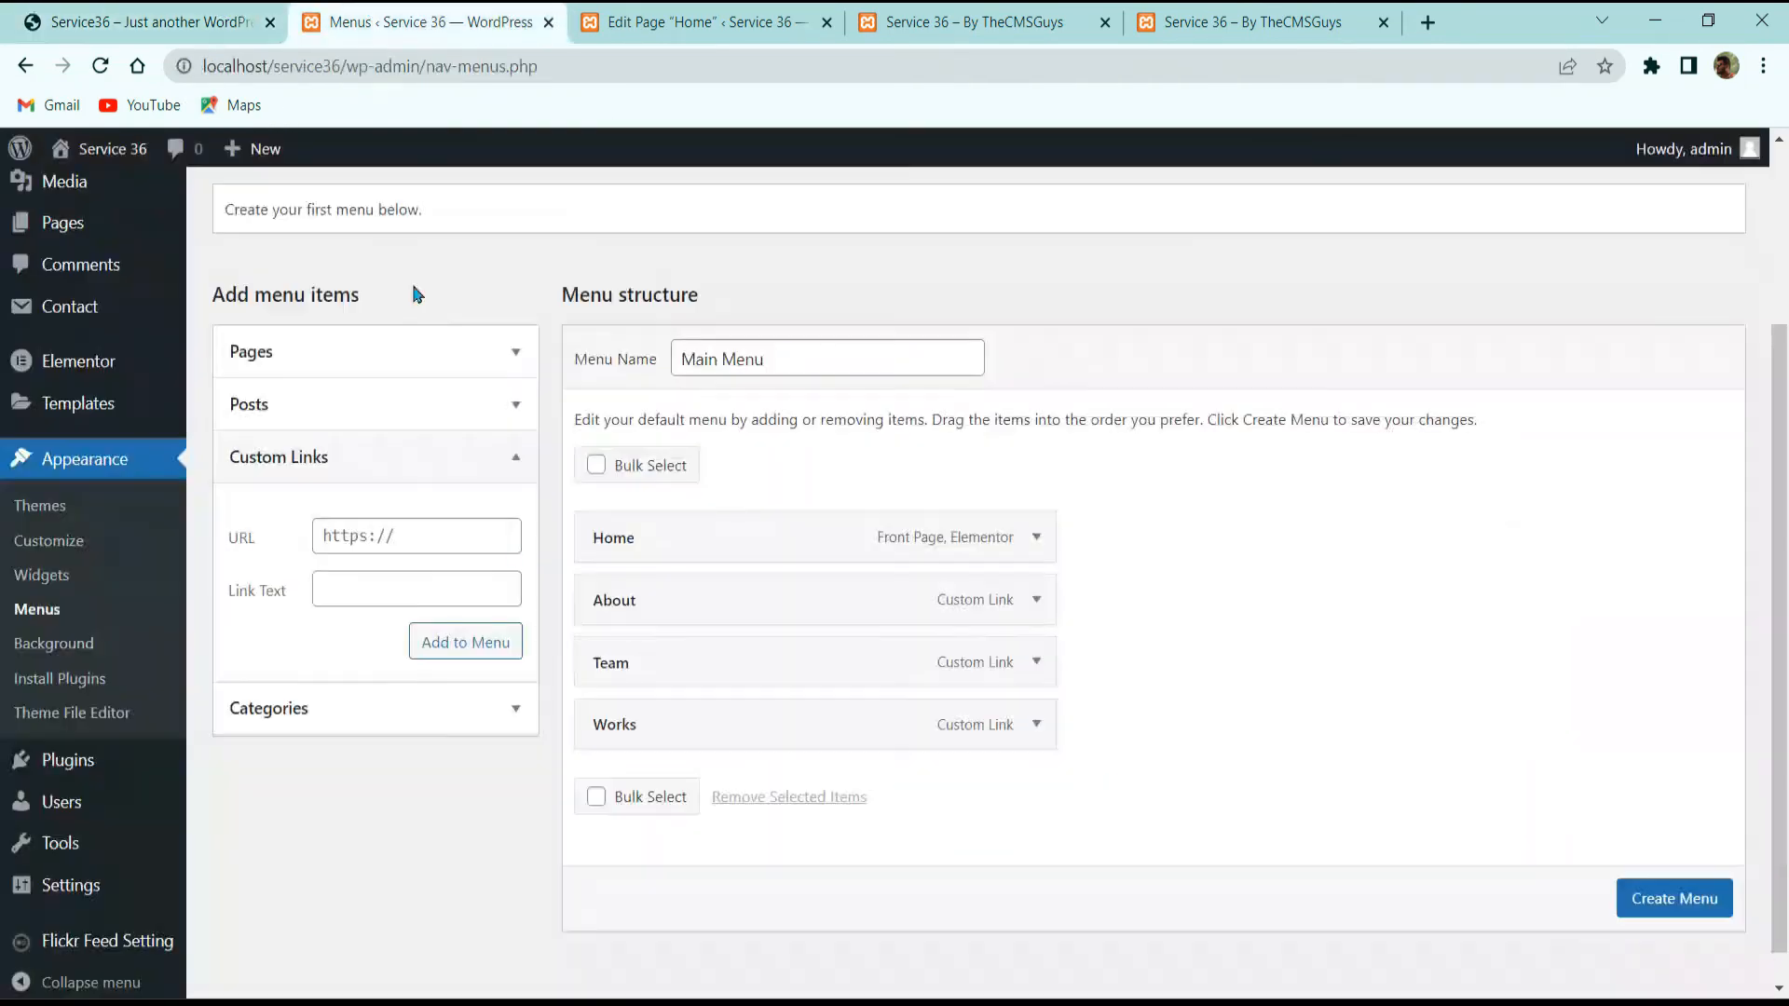
left_click(403, 534)
type("#")
left_click(372, 591)
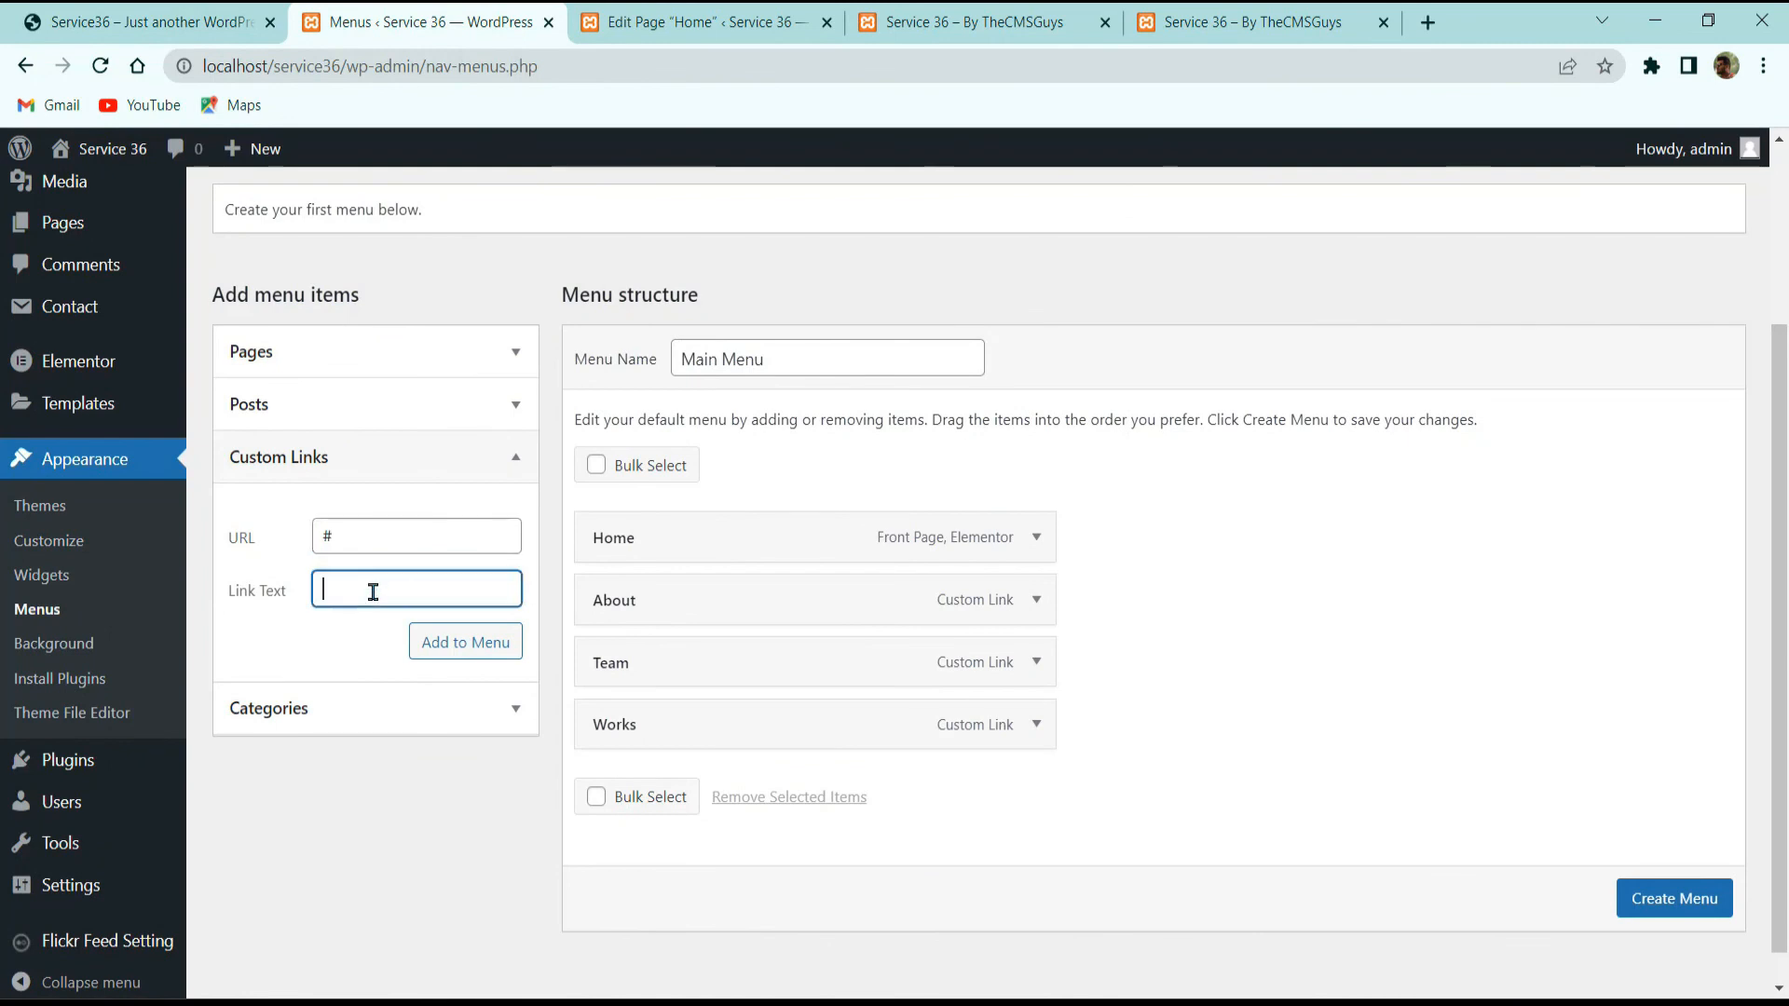
type("Contact")
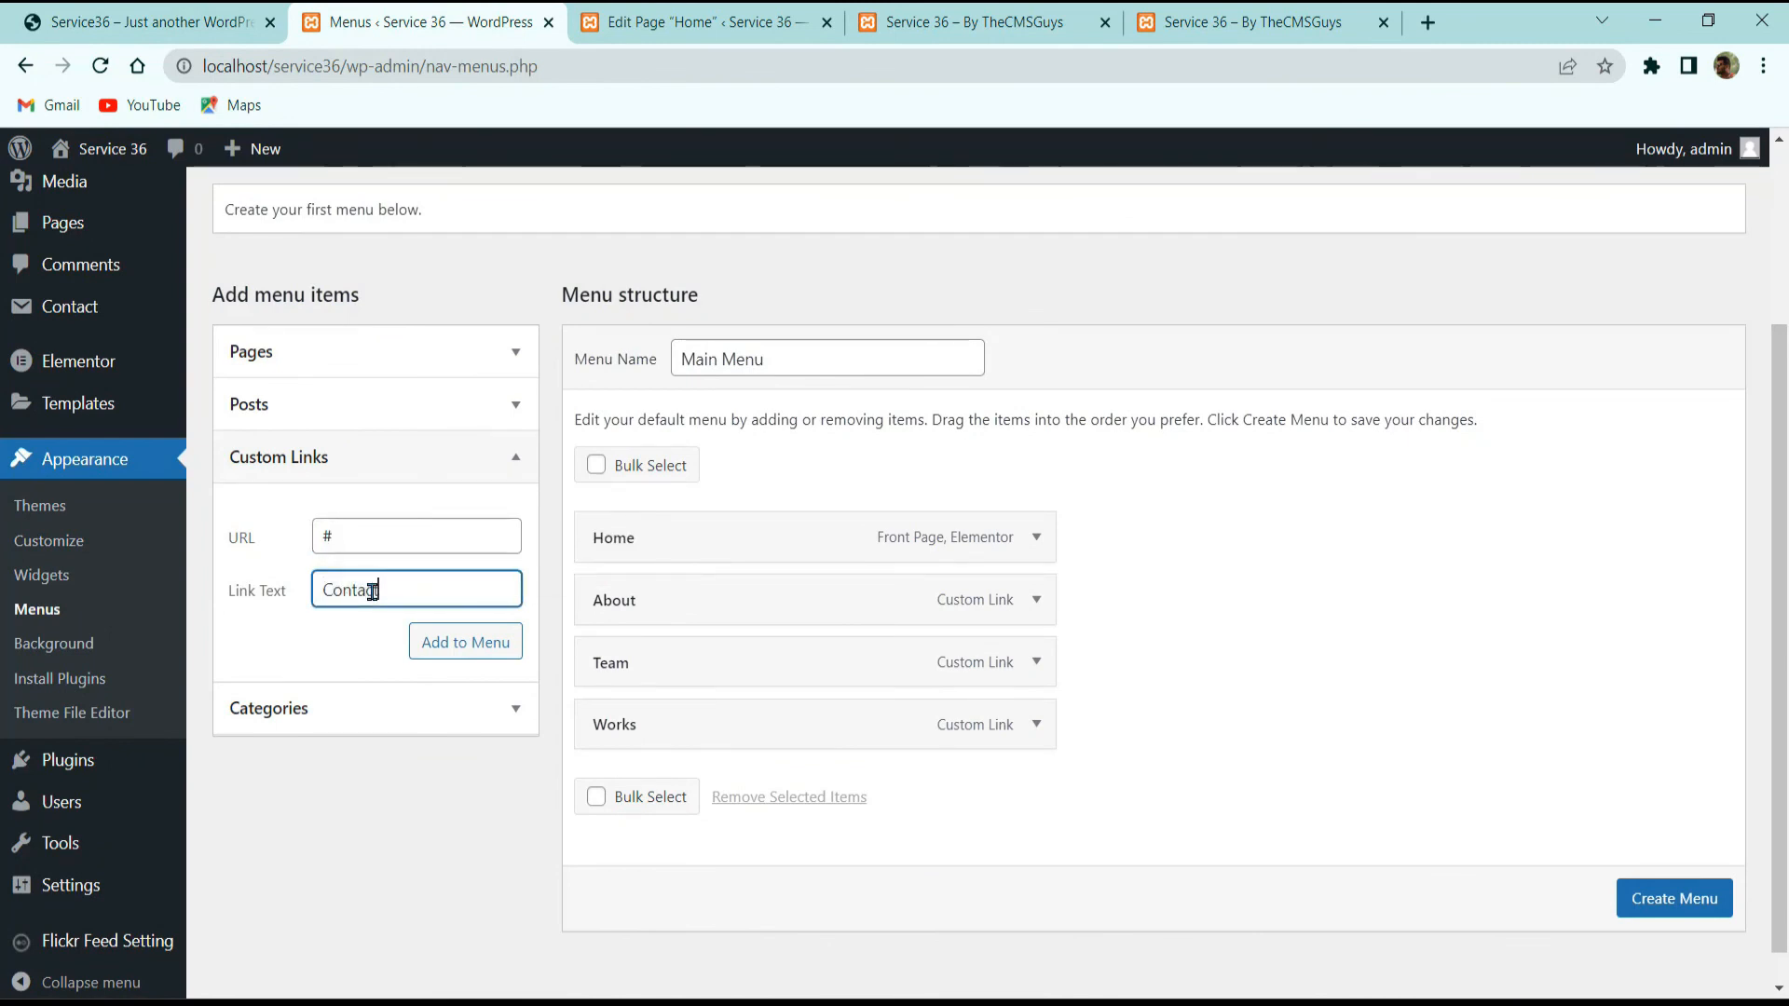
left_click(356, 541)
type("contact")
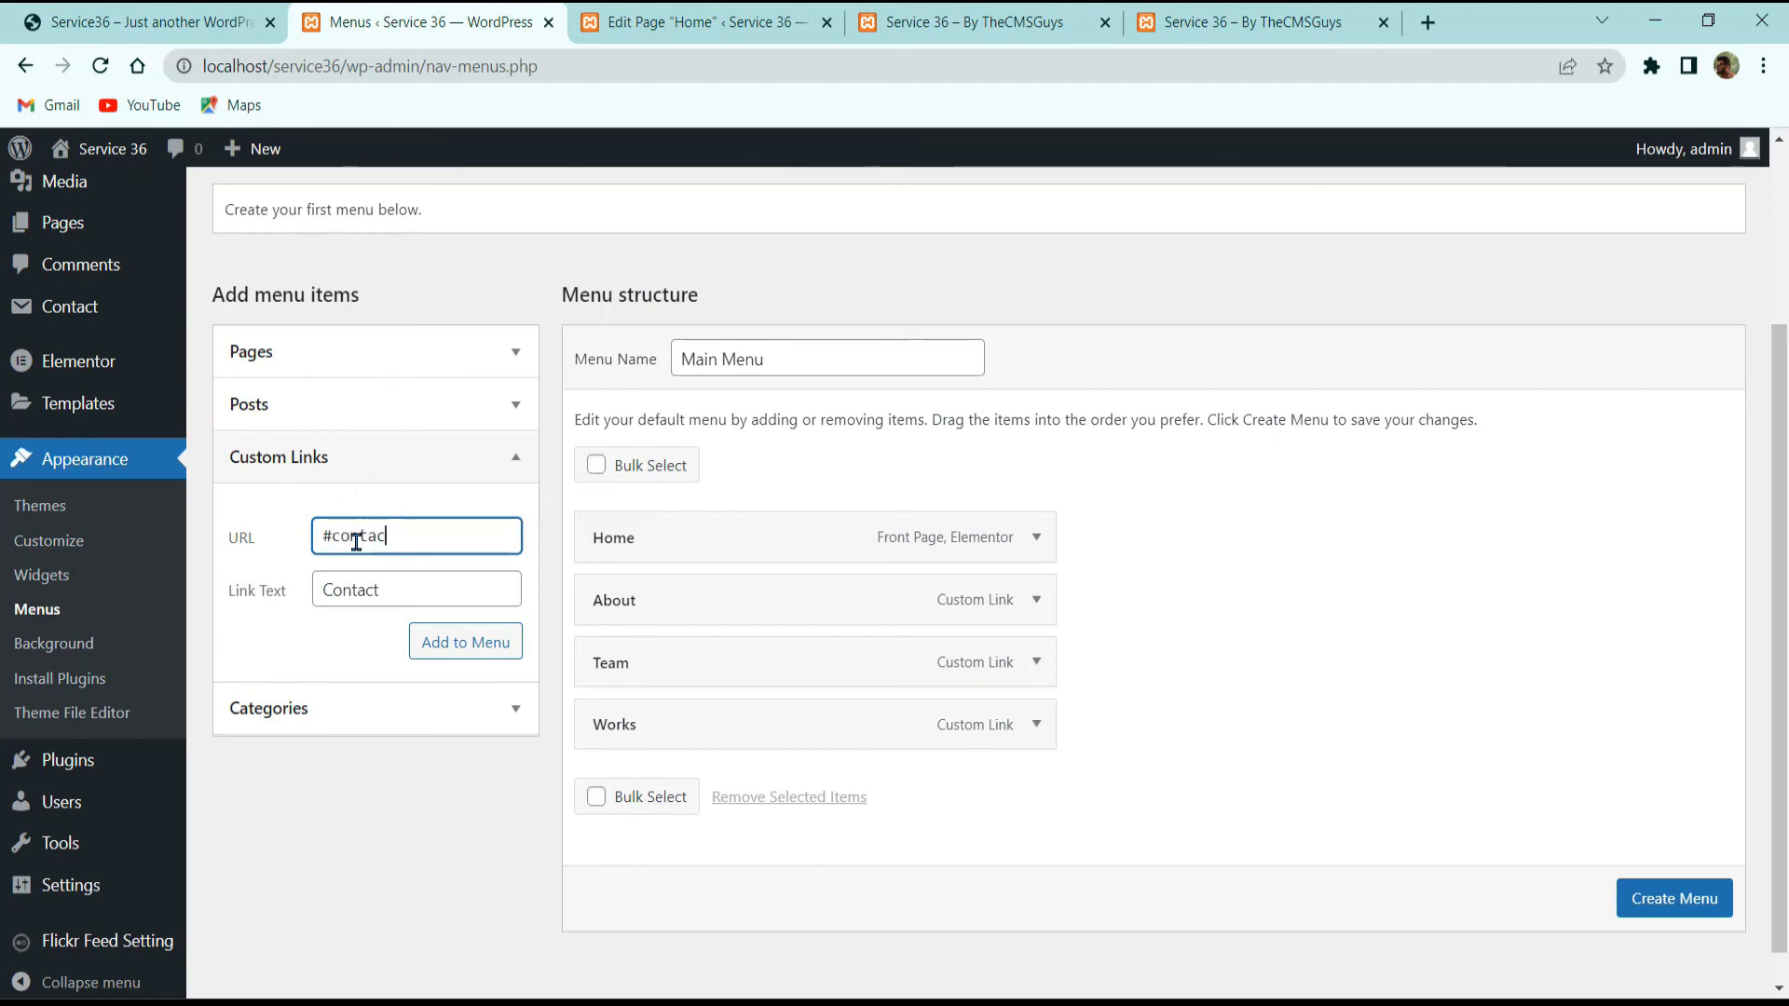
left_click(419, 642)
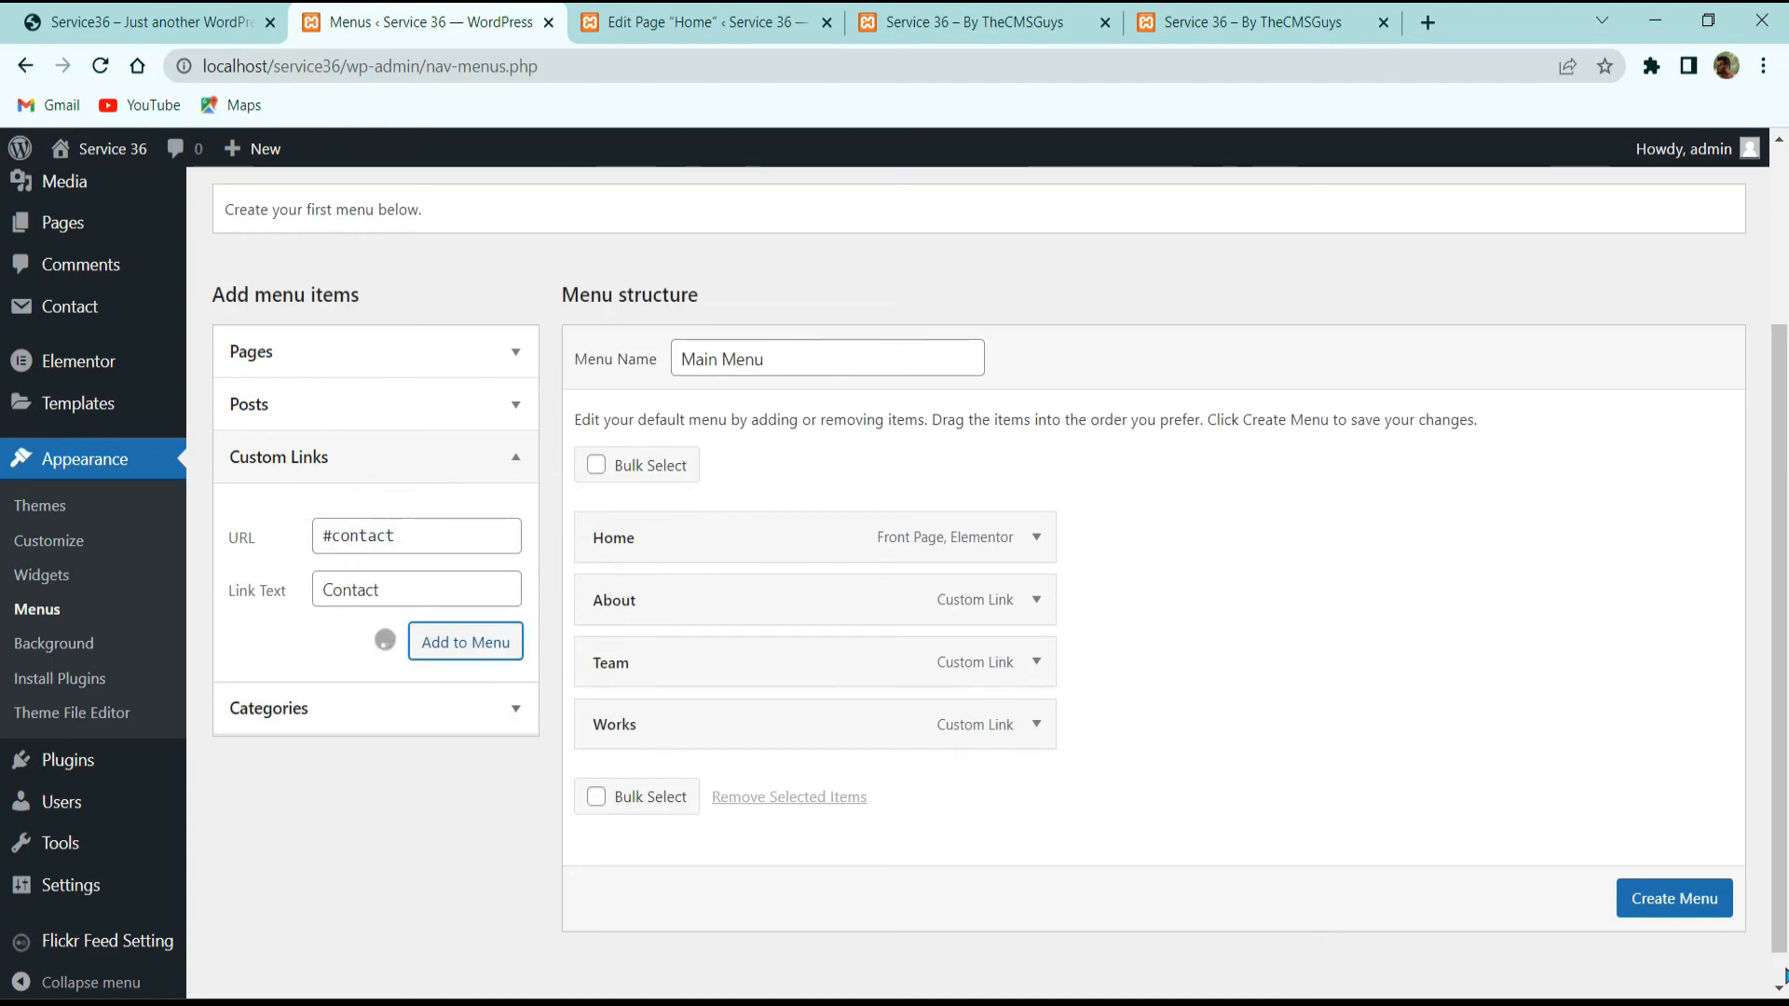
scroll(81, 659, "up", 3)
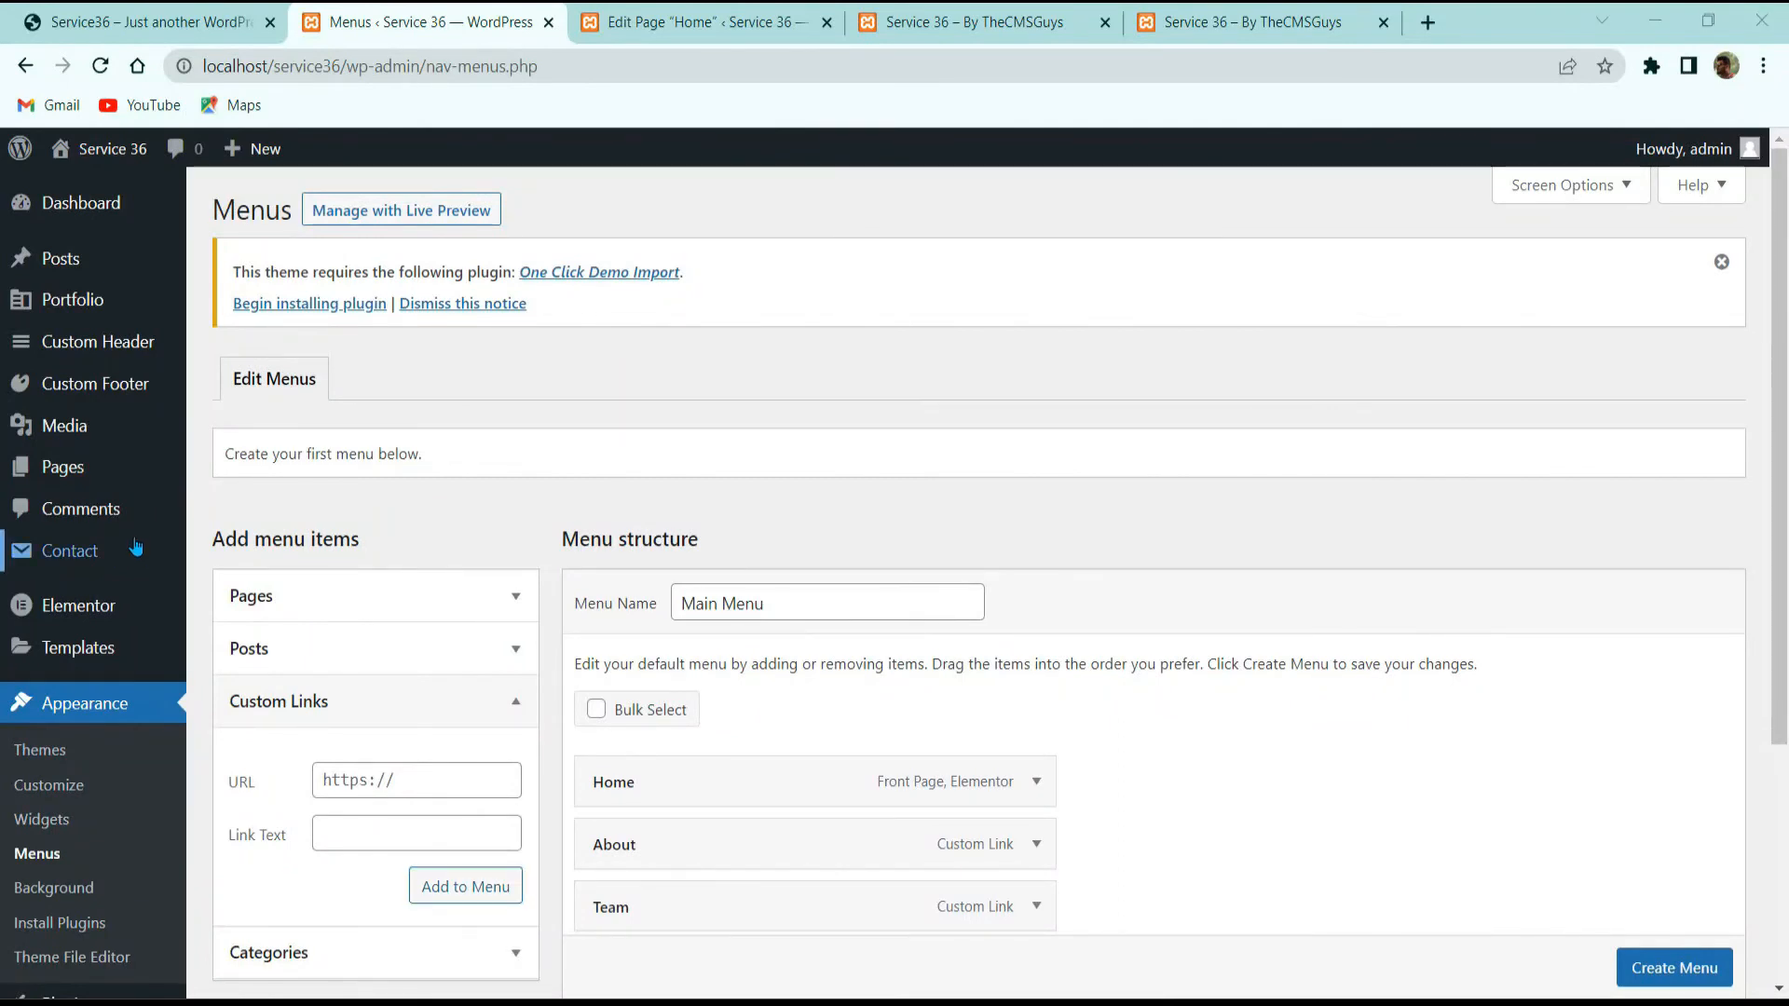
Step: Open the Custom Header list and queue a new custom header in another tab
middle_click(103, 344)
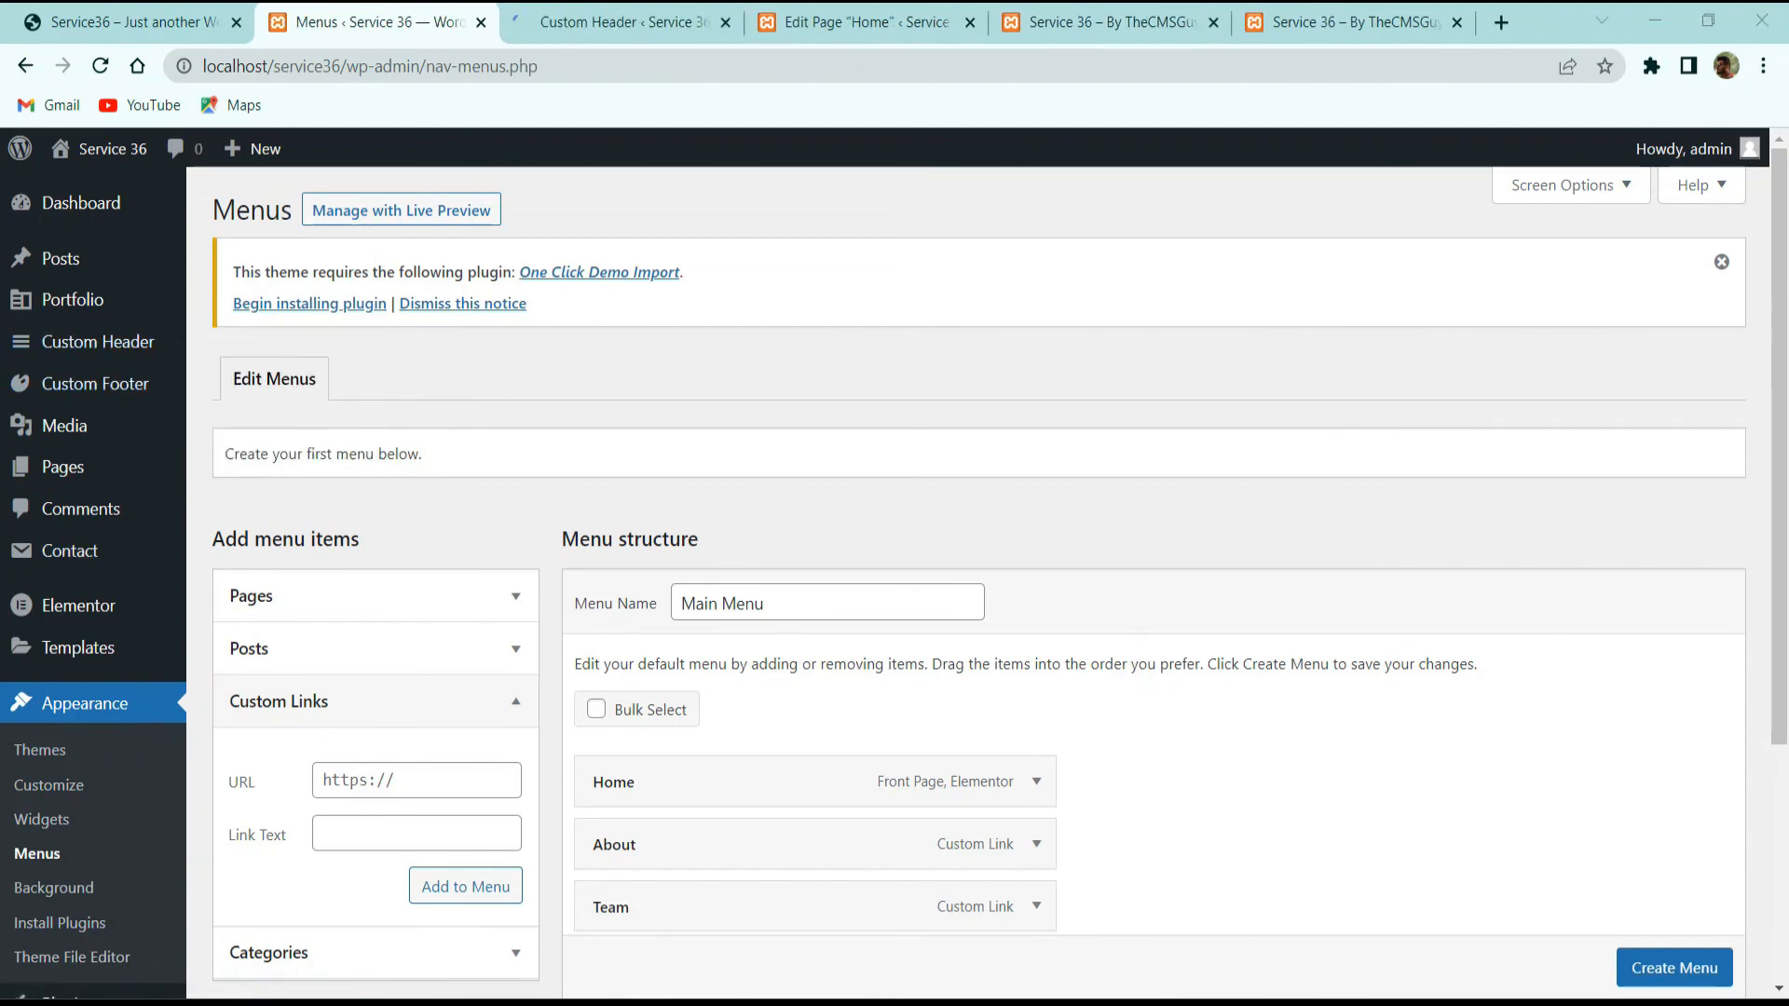
key("ctrl+Tab")
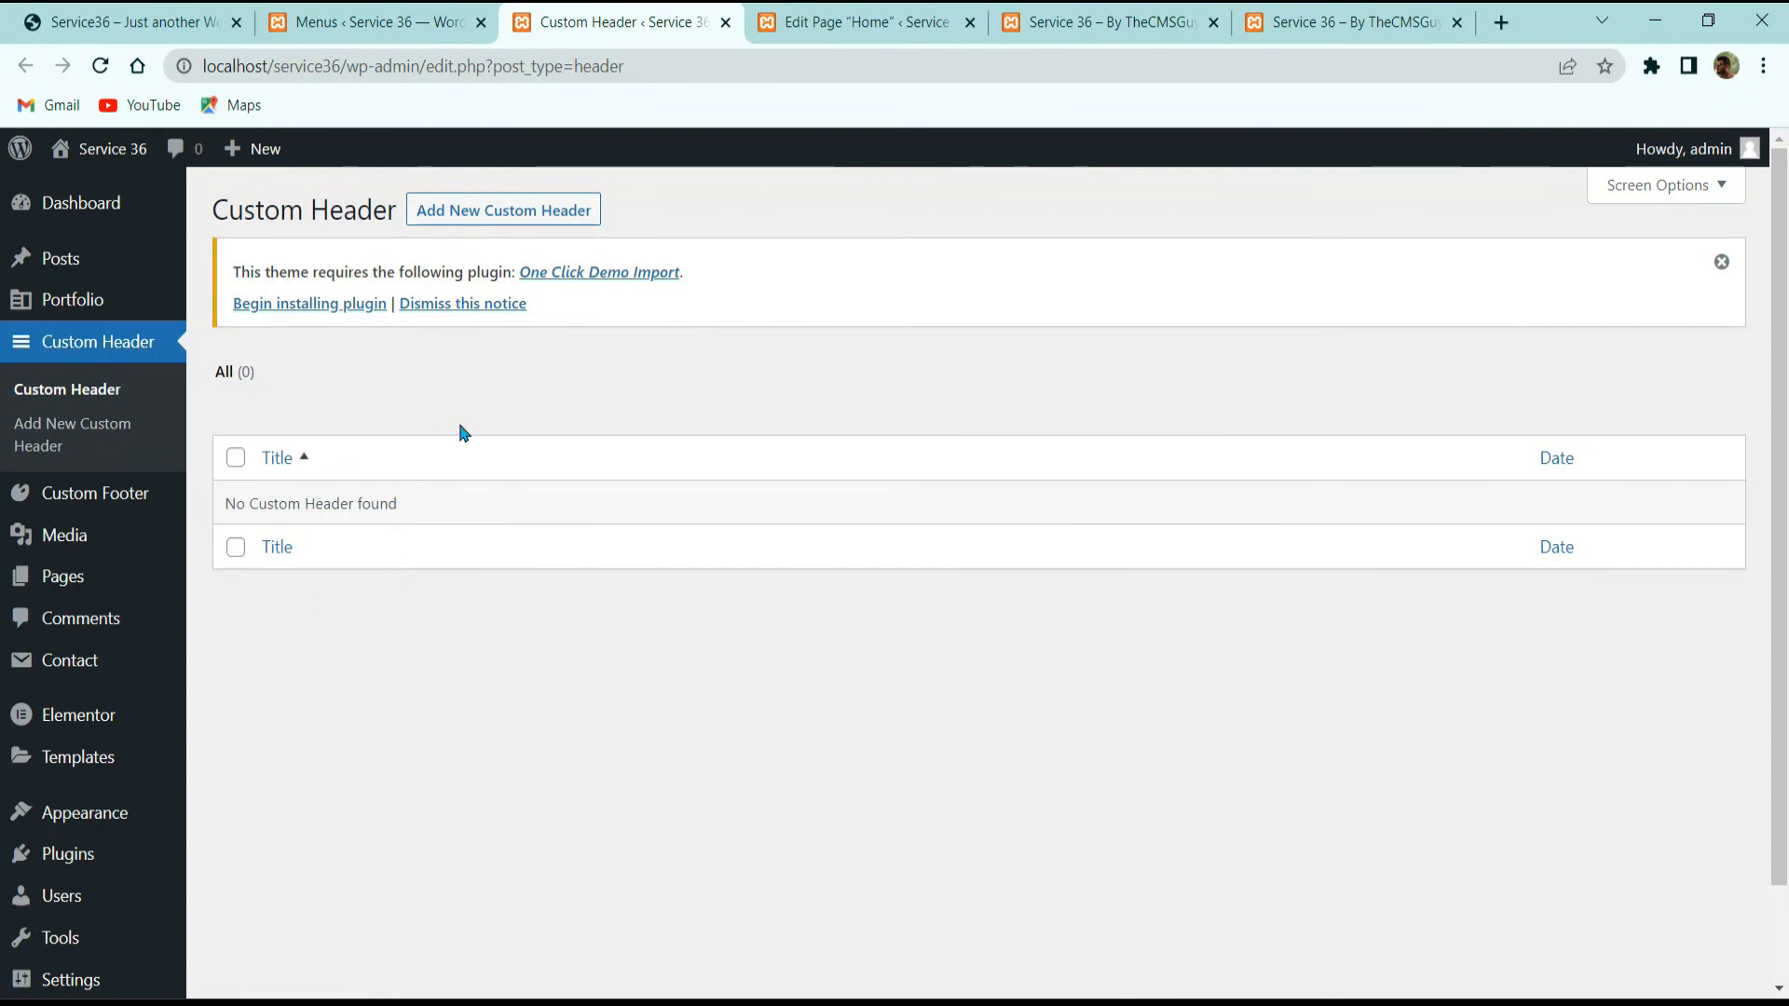
middle_click(486, 216)
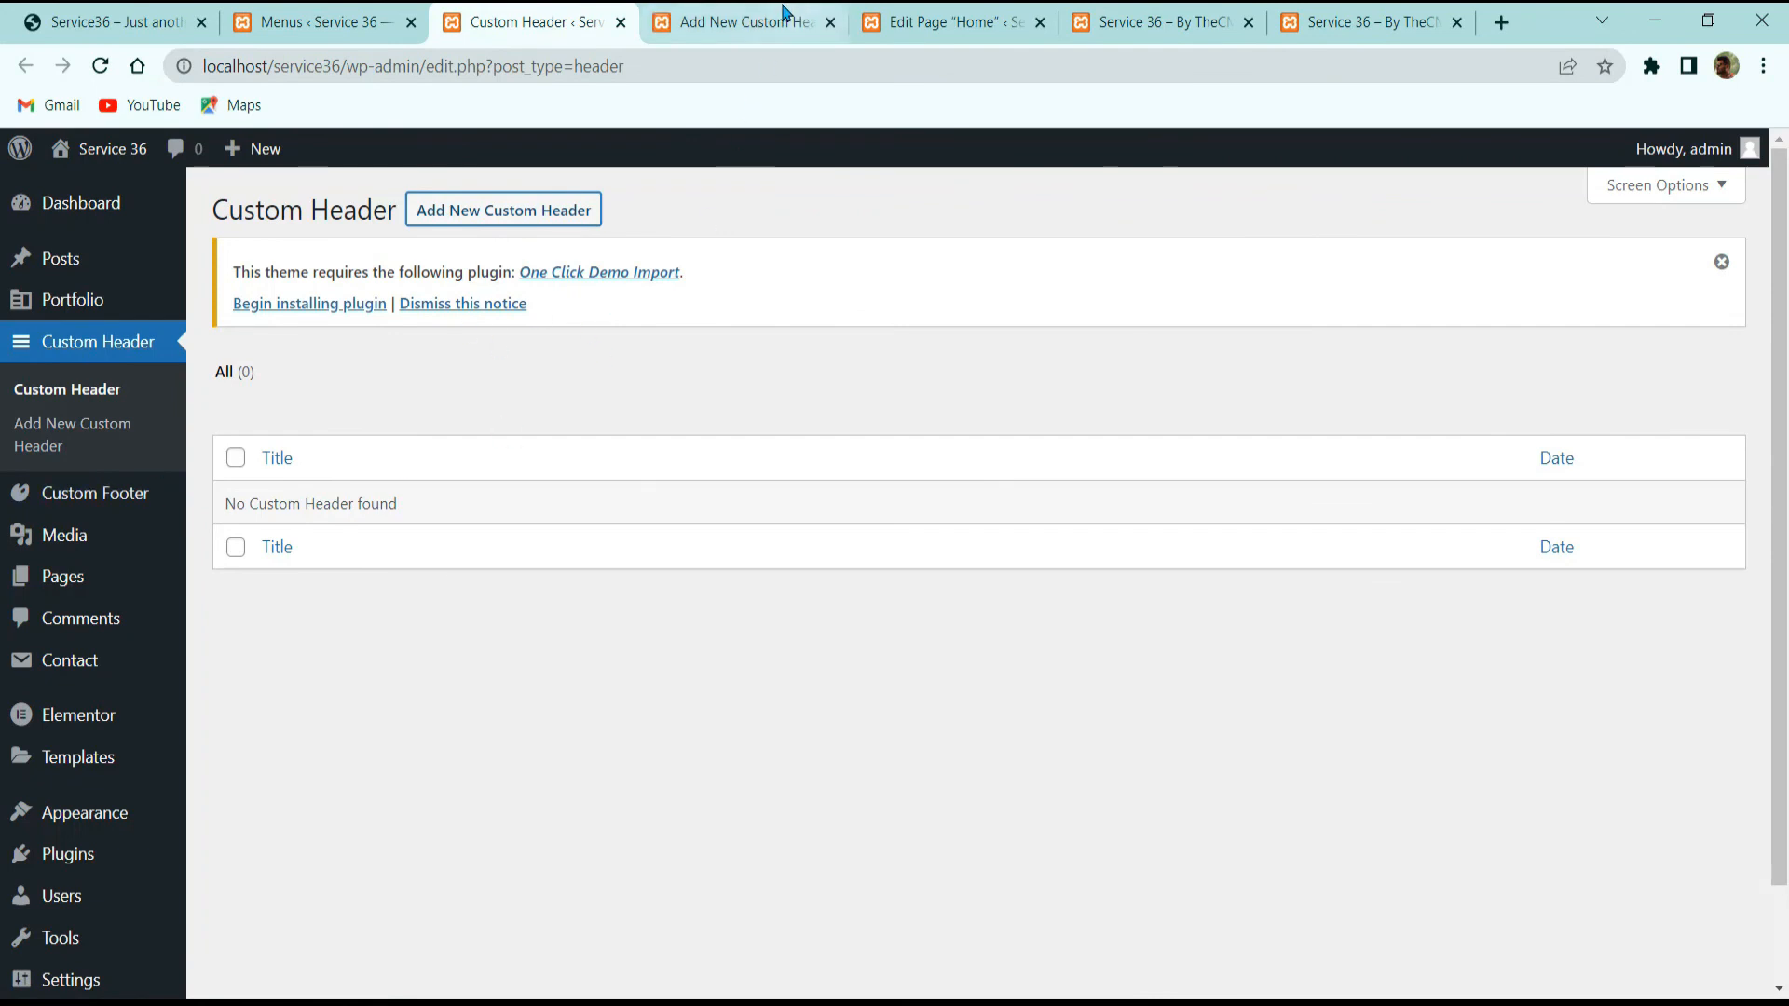
Step: Check the headers on the live site's Blog and Home pages, then return to the Custom Header list
left_click(103, 22)
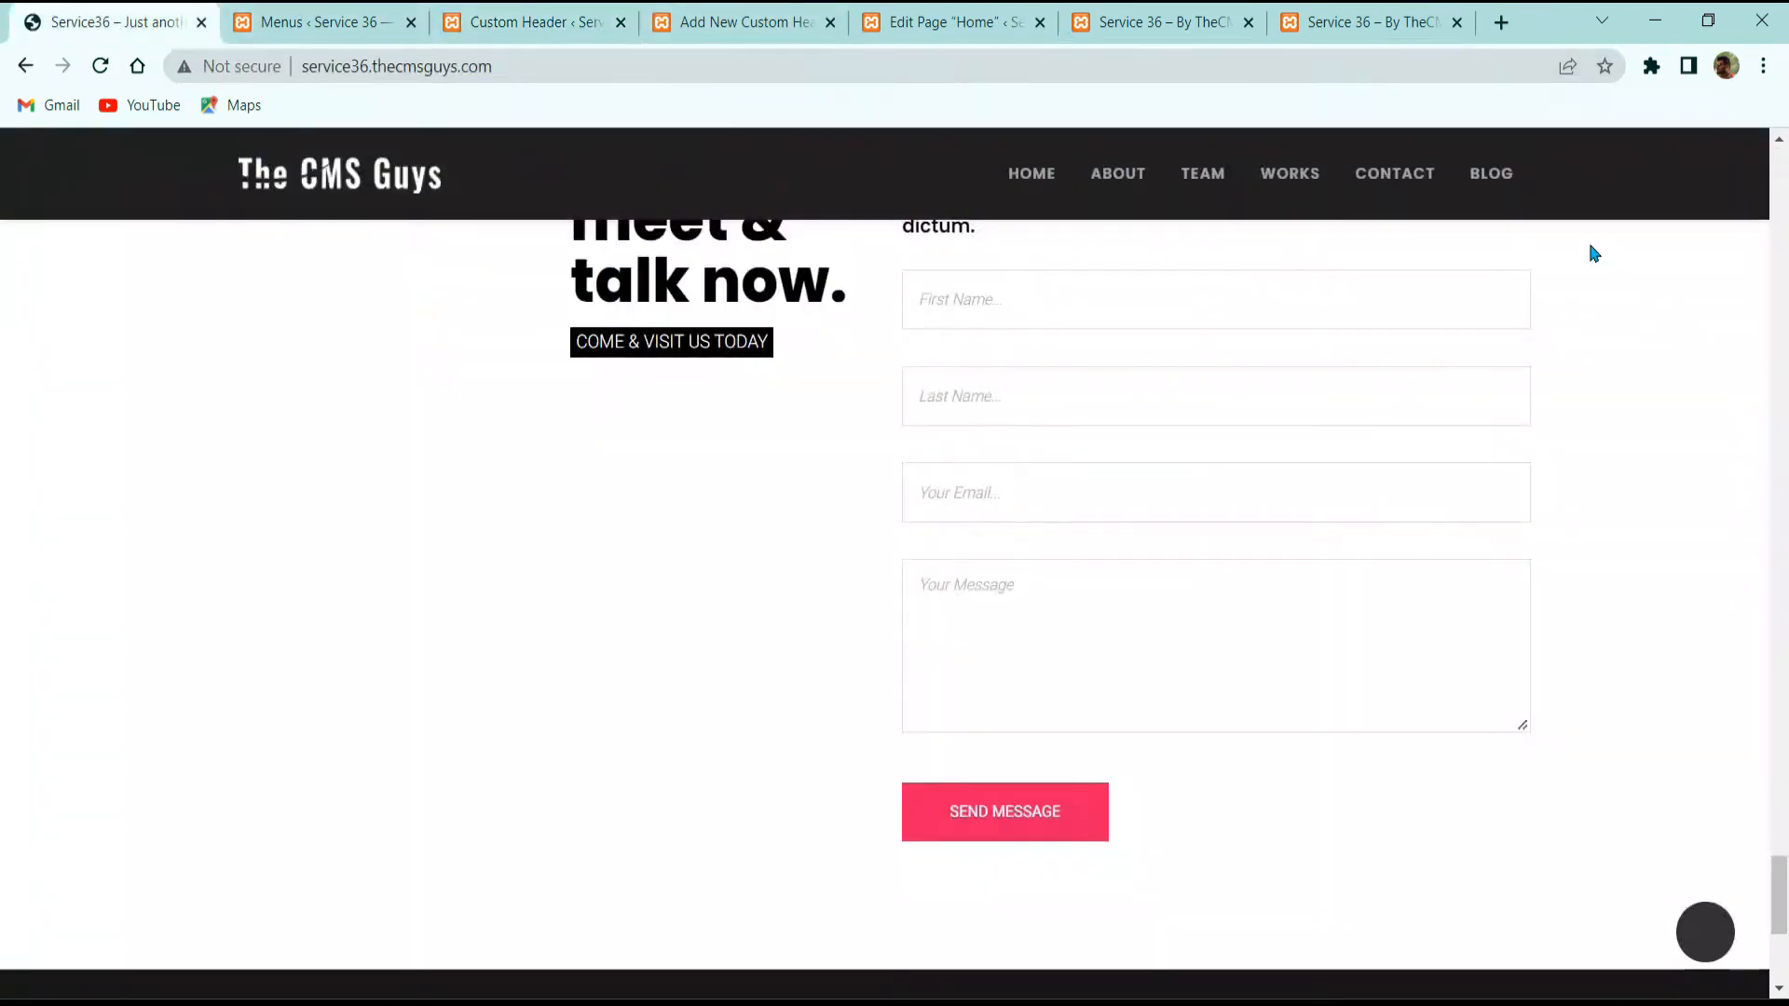
left_click(1470, 173)
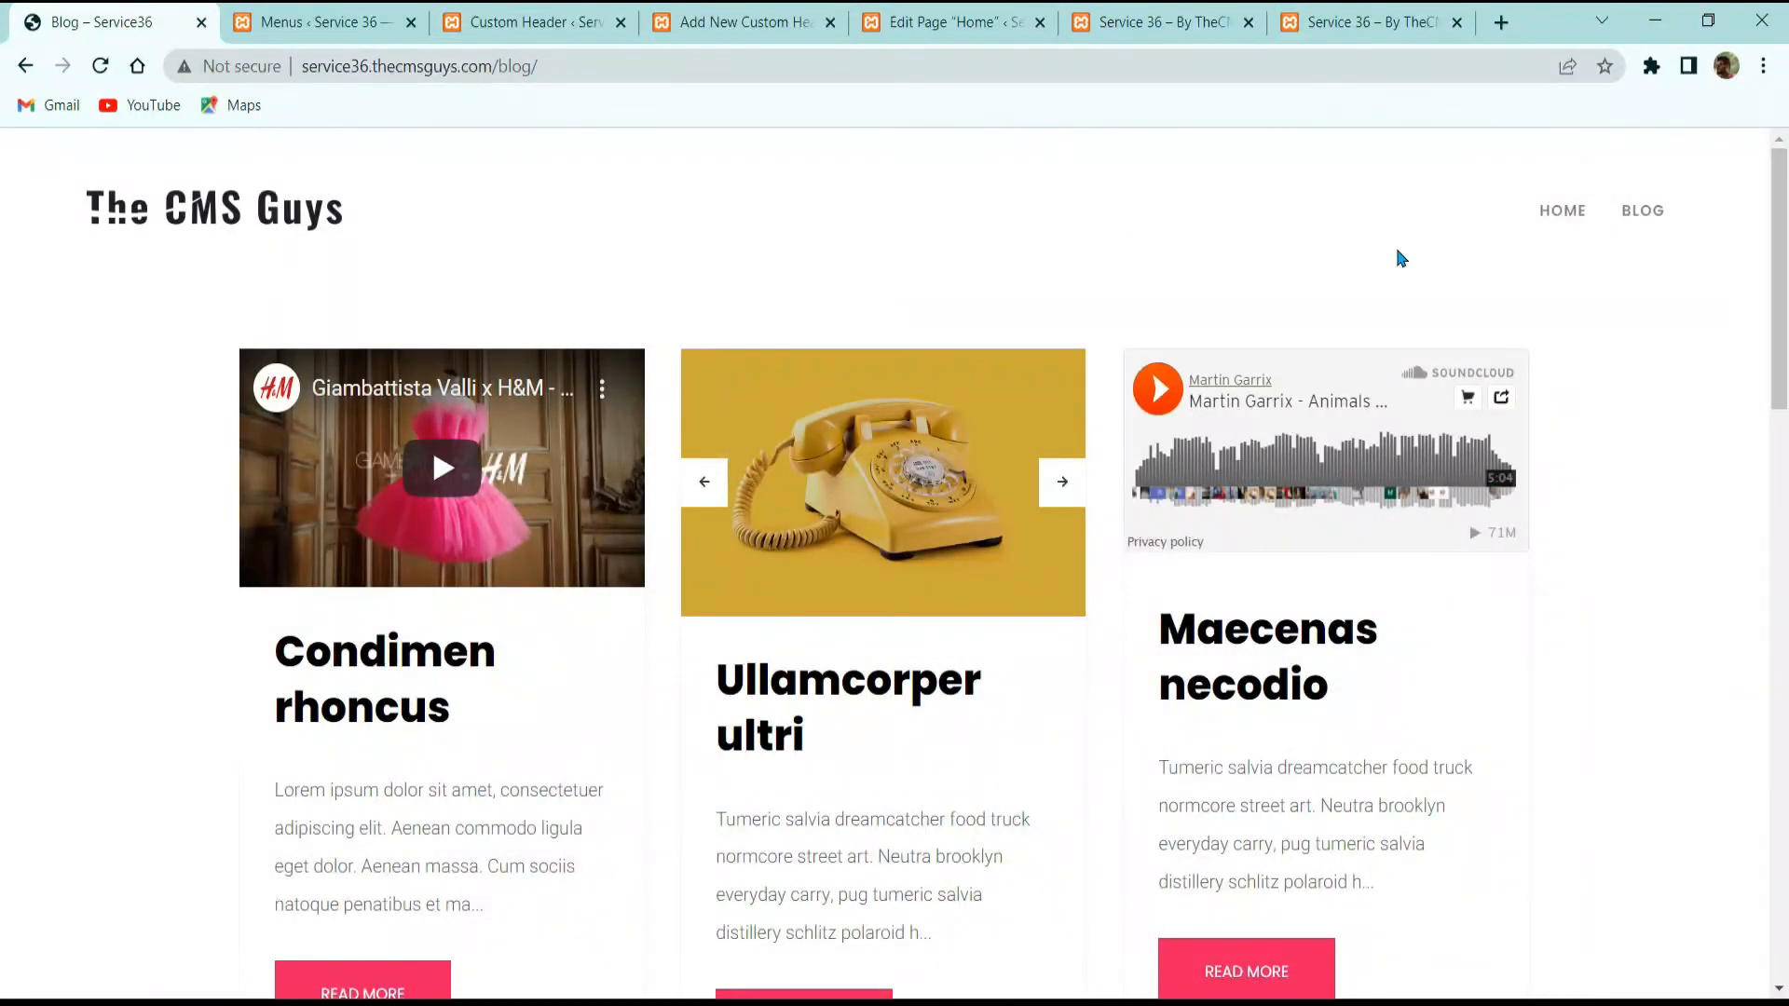
left_click(1553, 213)
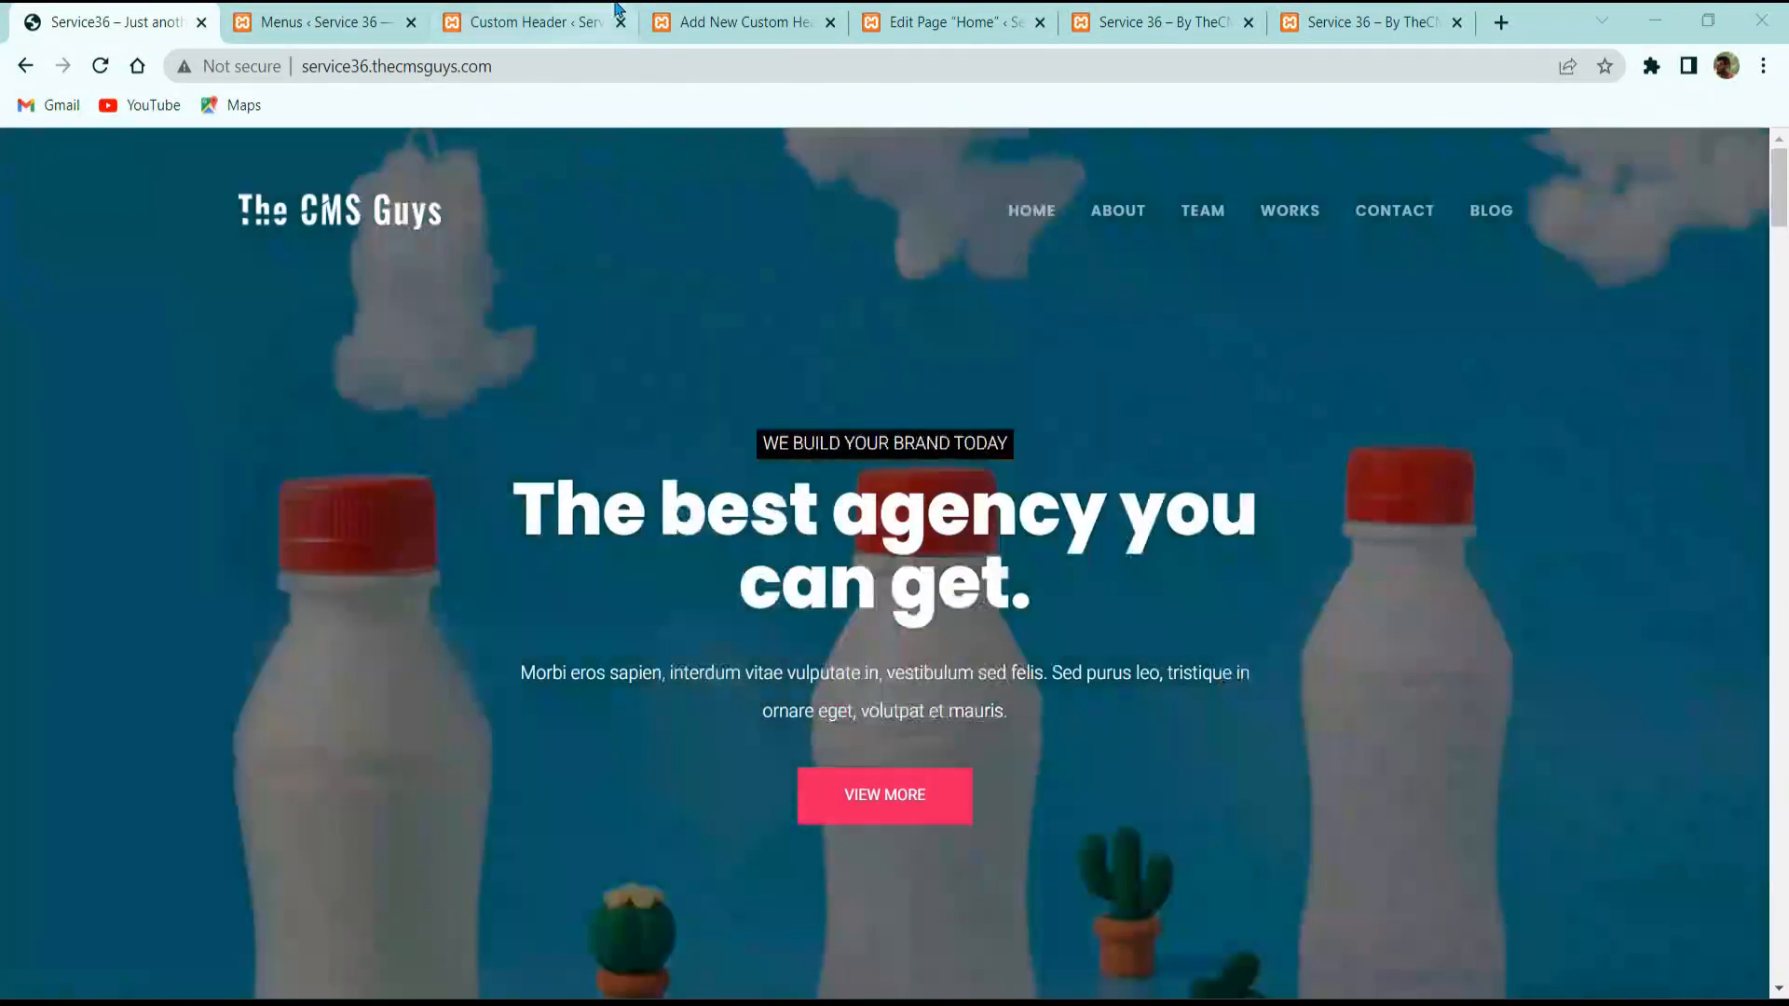
left_click(526, 21)
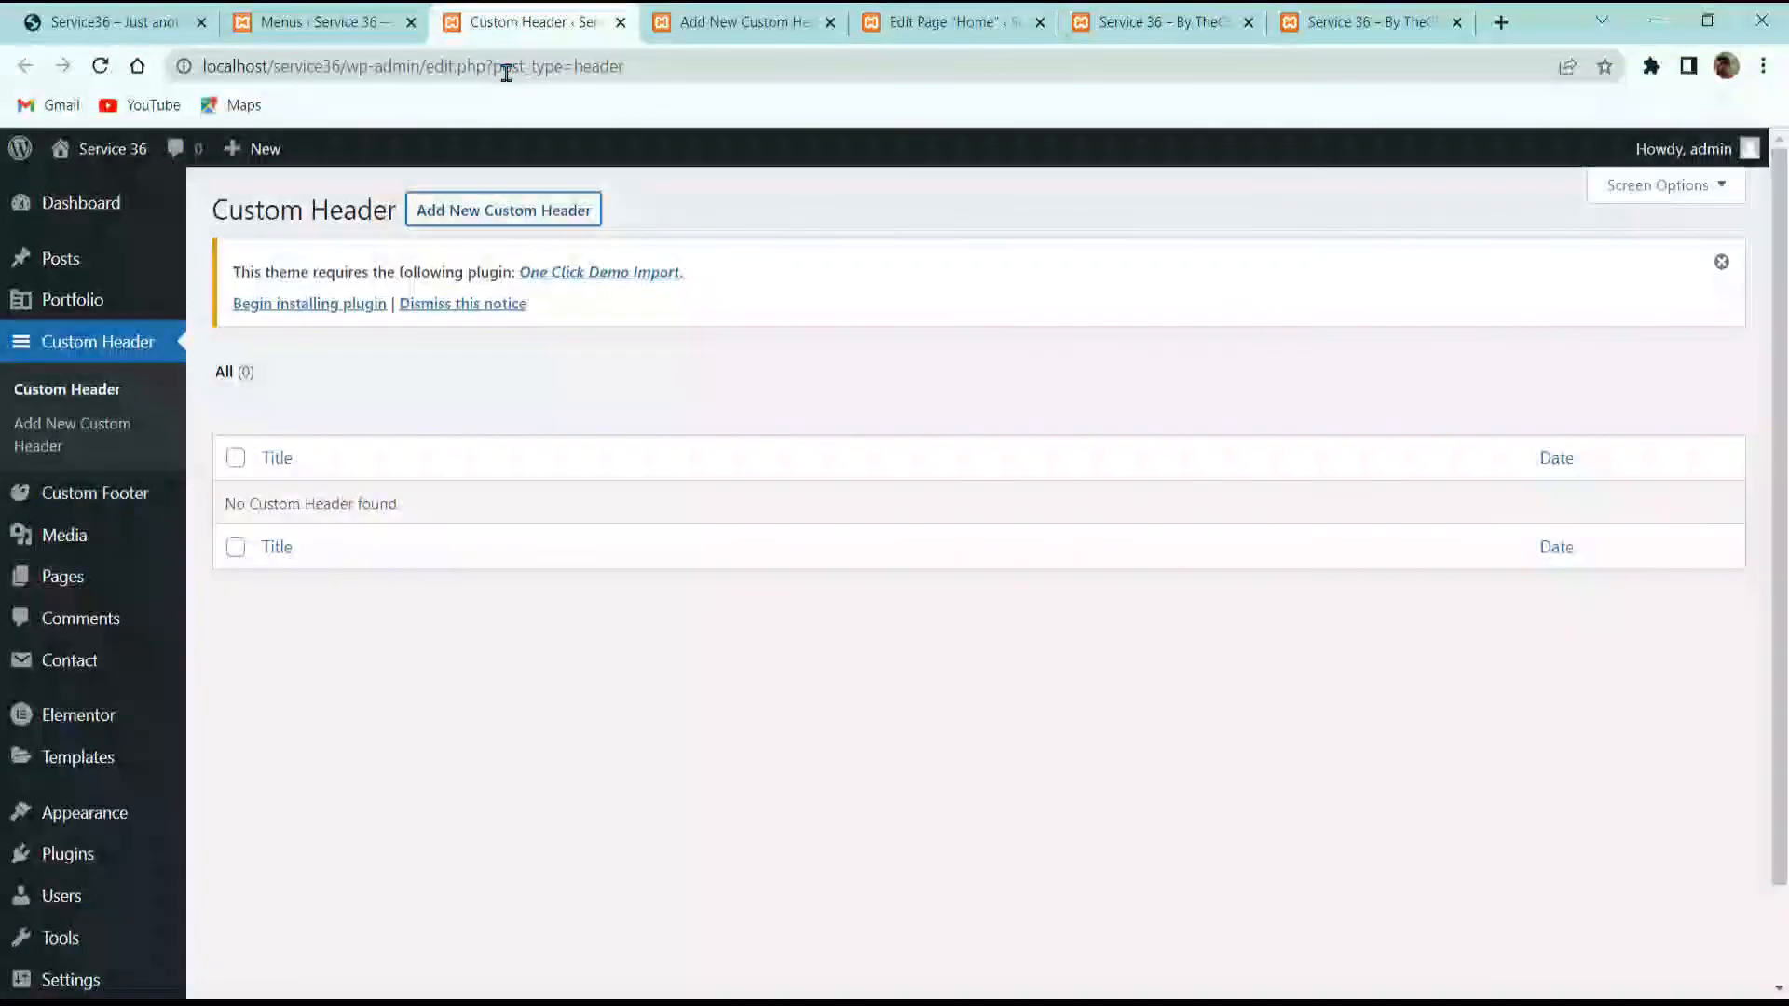
Step: Create custom header 'Header 1' positioned Absolute then Sticky (on scroll) and open it in Elementor
left_click(461, 212)
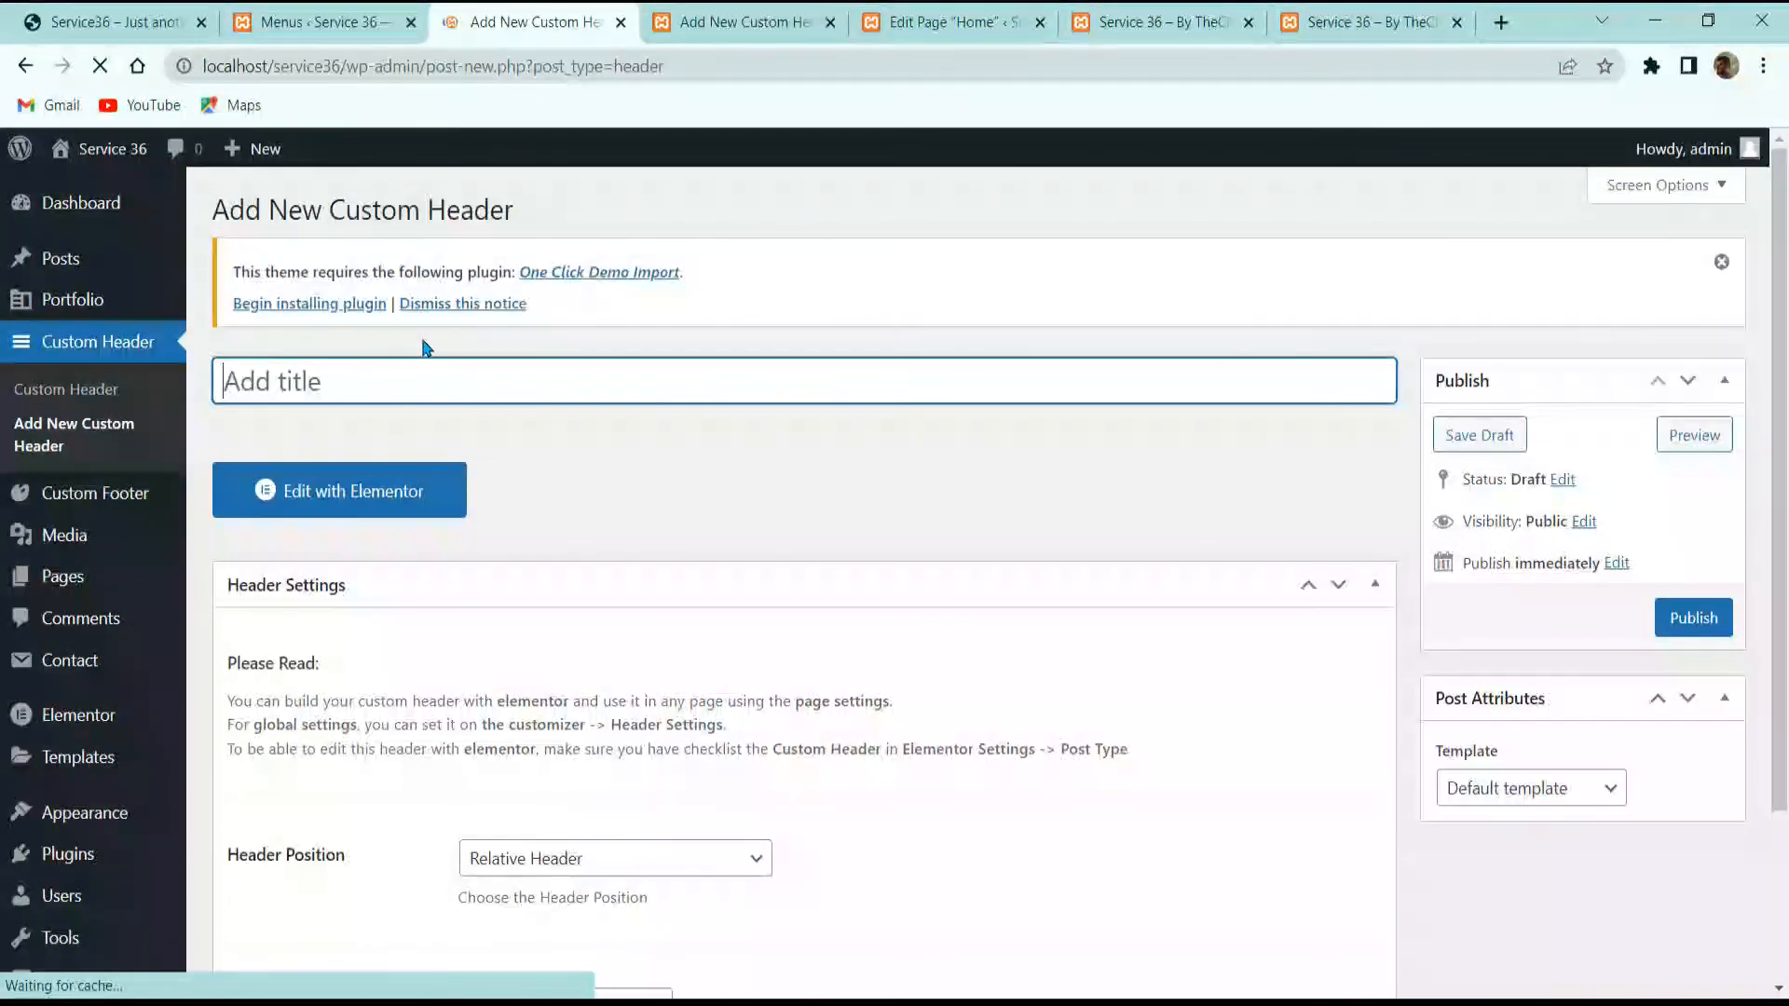
type("He")
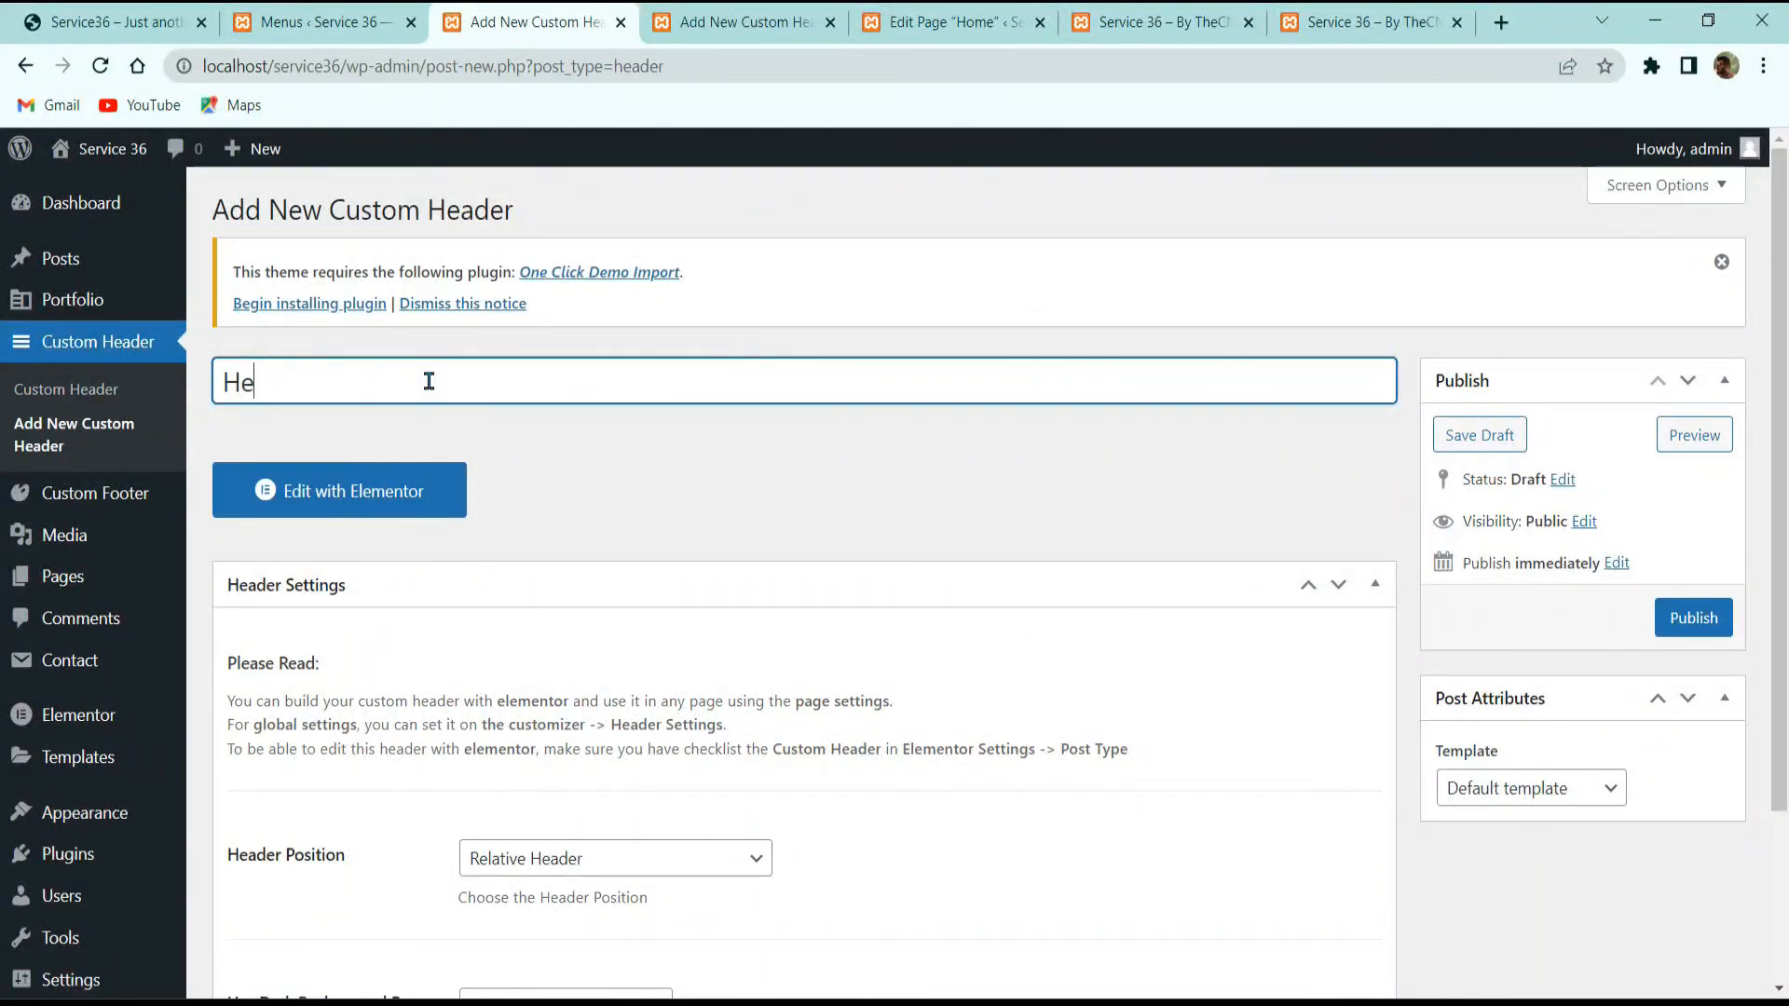
type("ader 1")
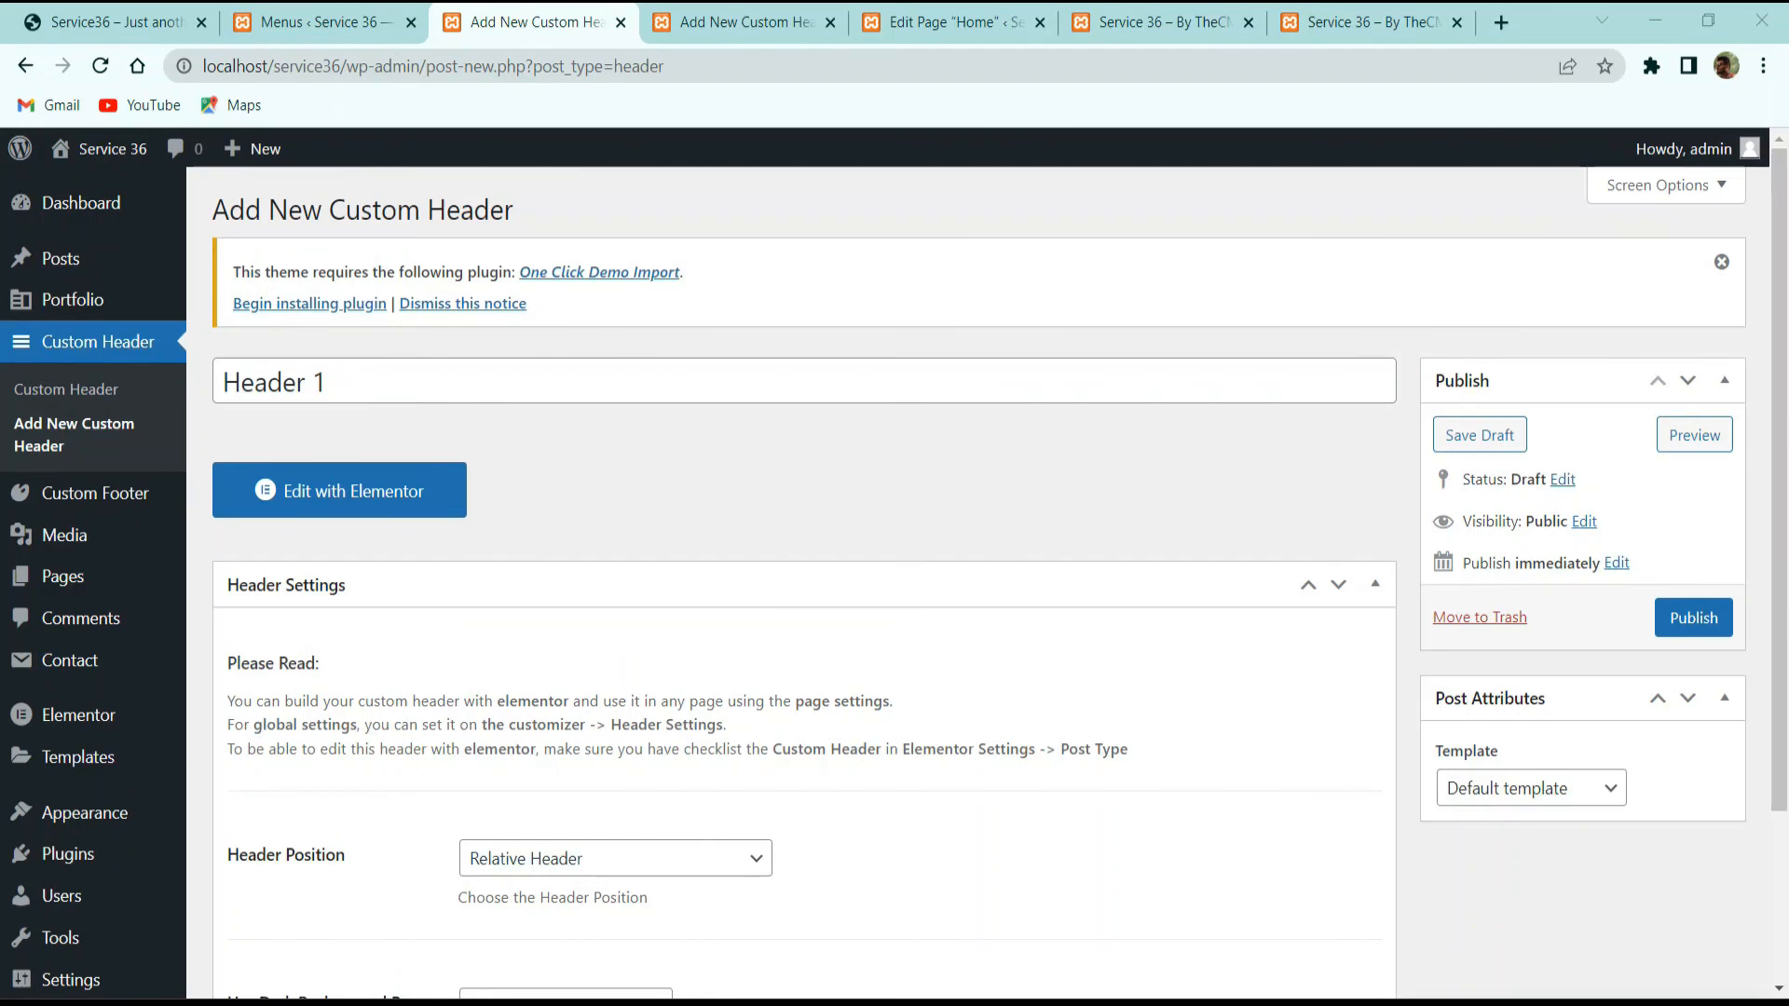
scroll(782, 521, "down", 3)
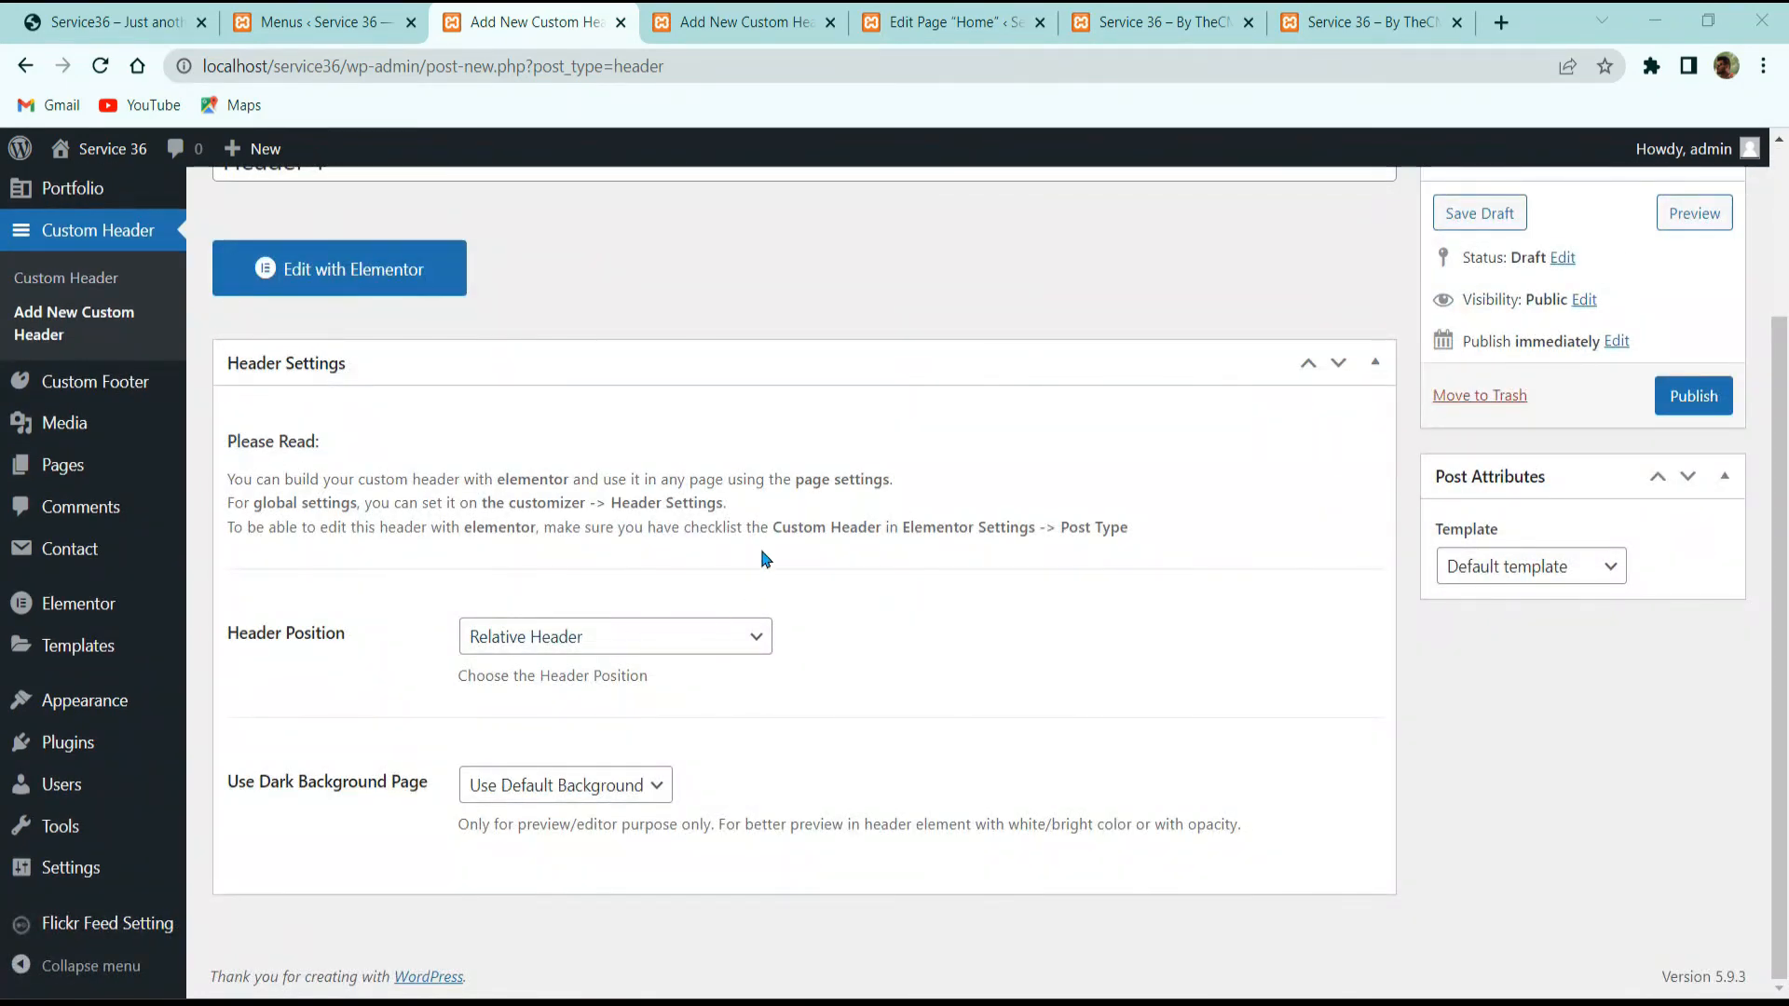
left_click(633, 624)
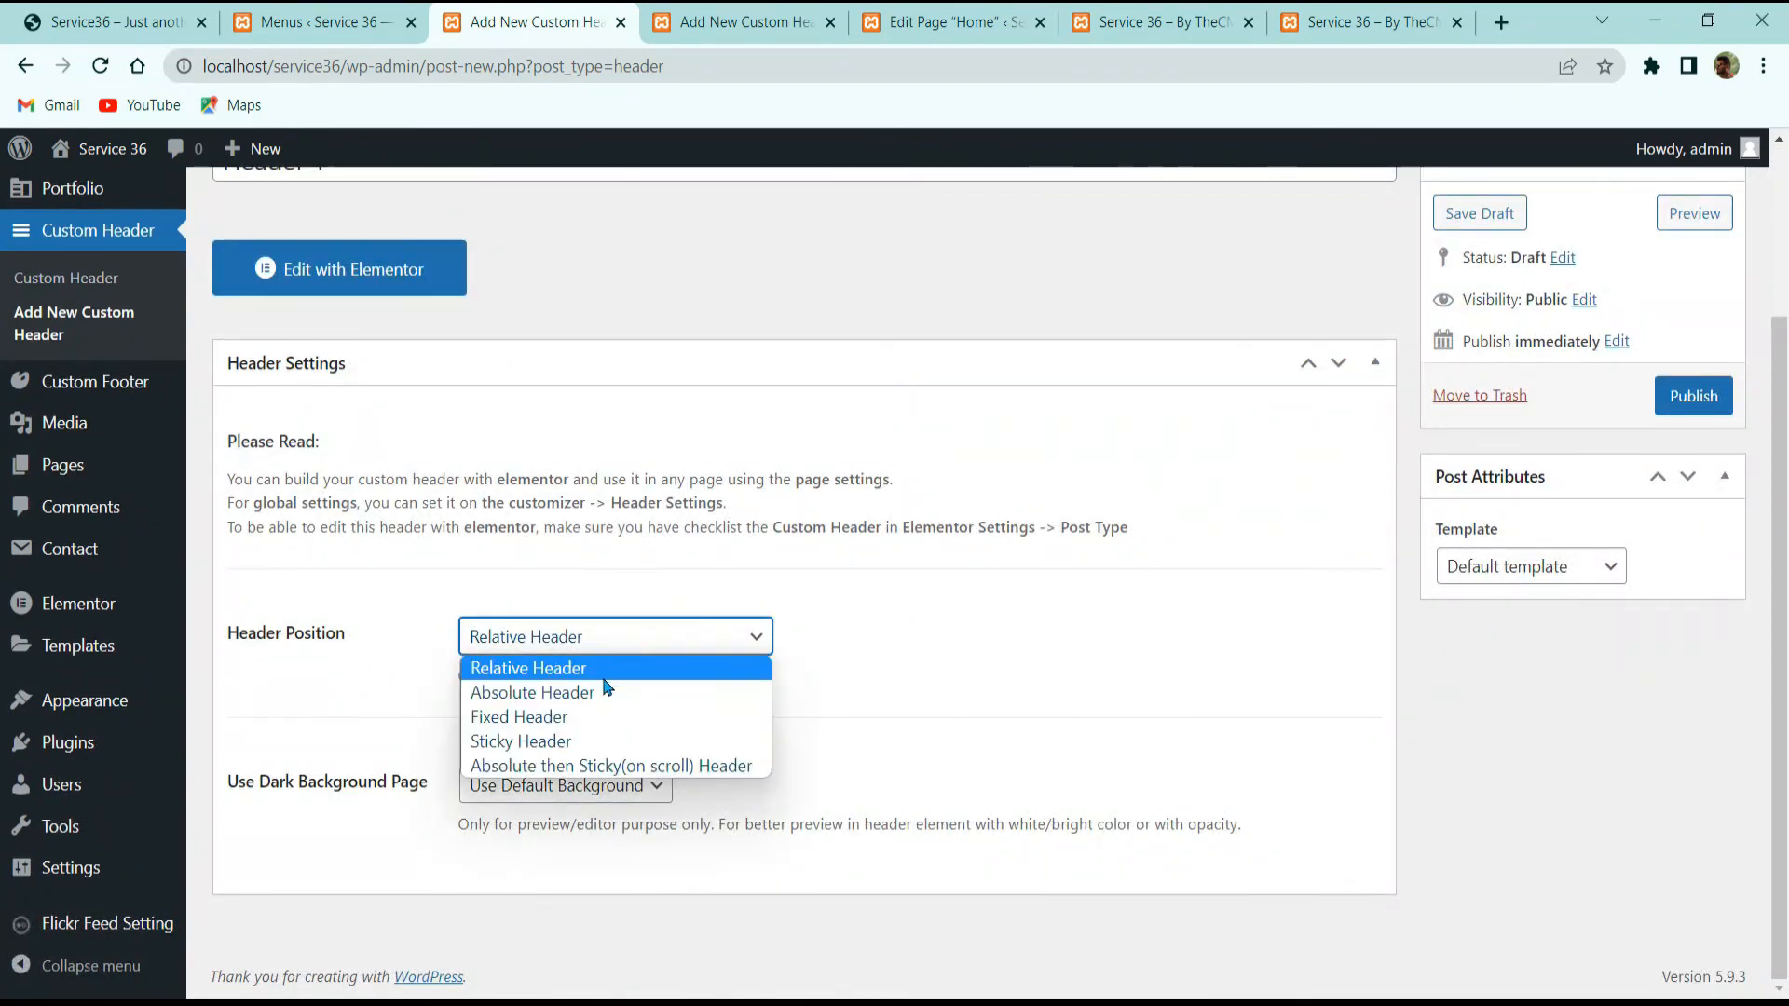
left_click(589, 772)
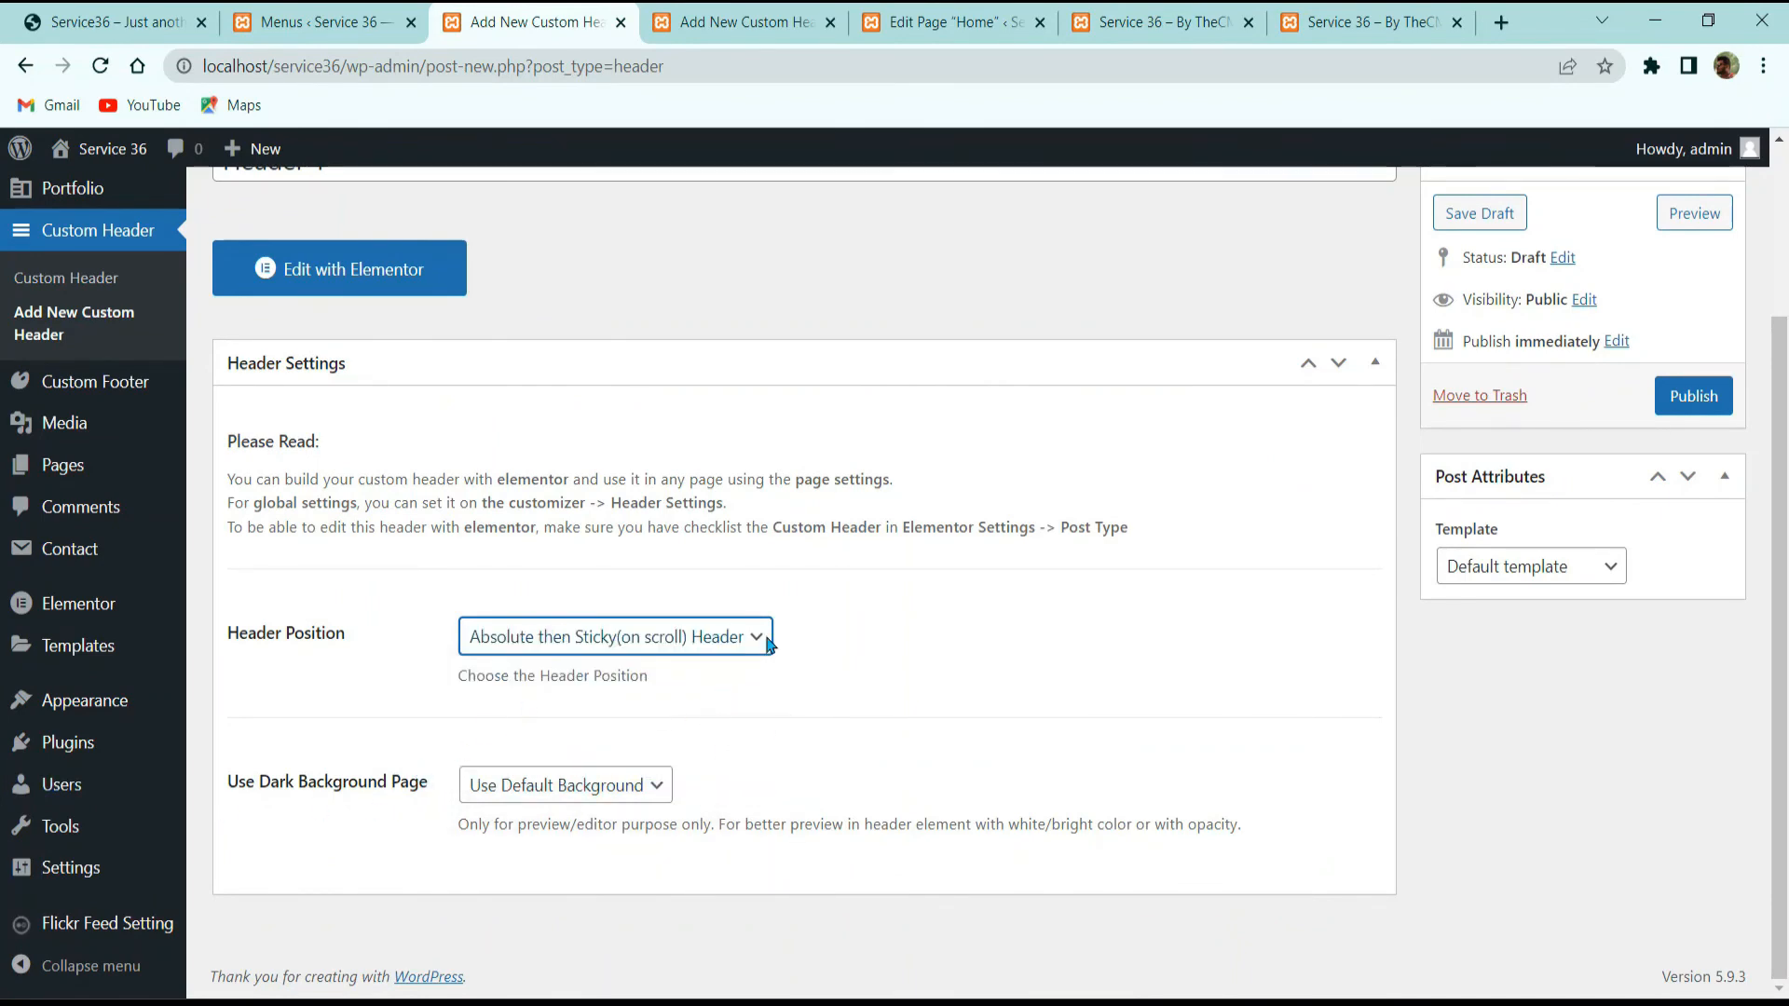
scroll(1438, 639, "up", 3)
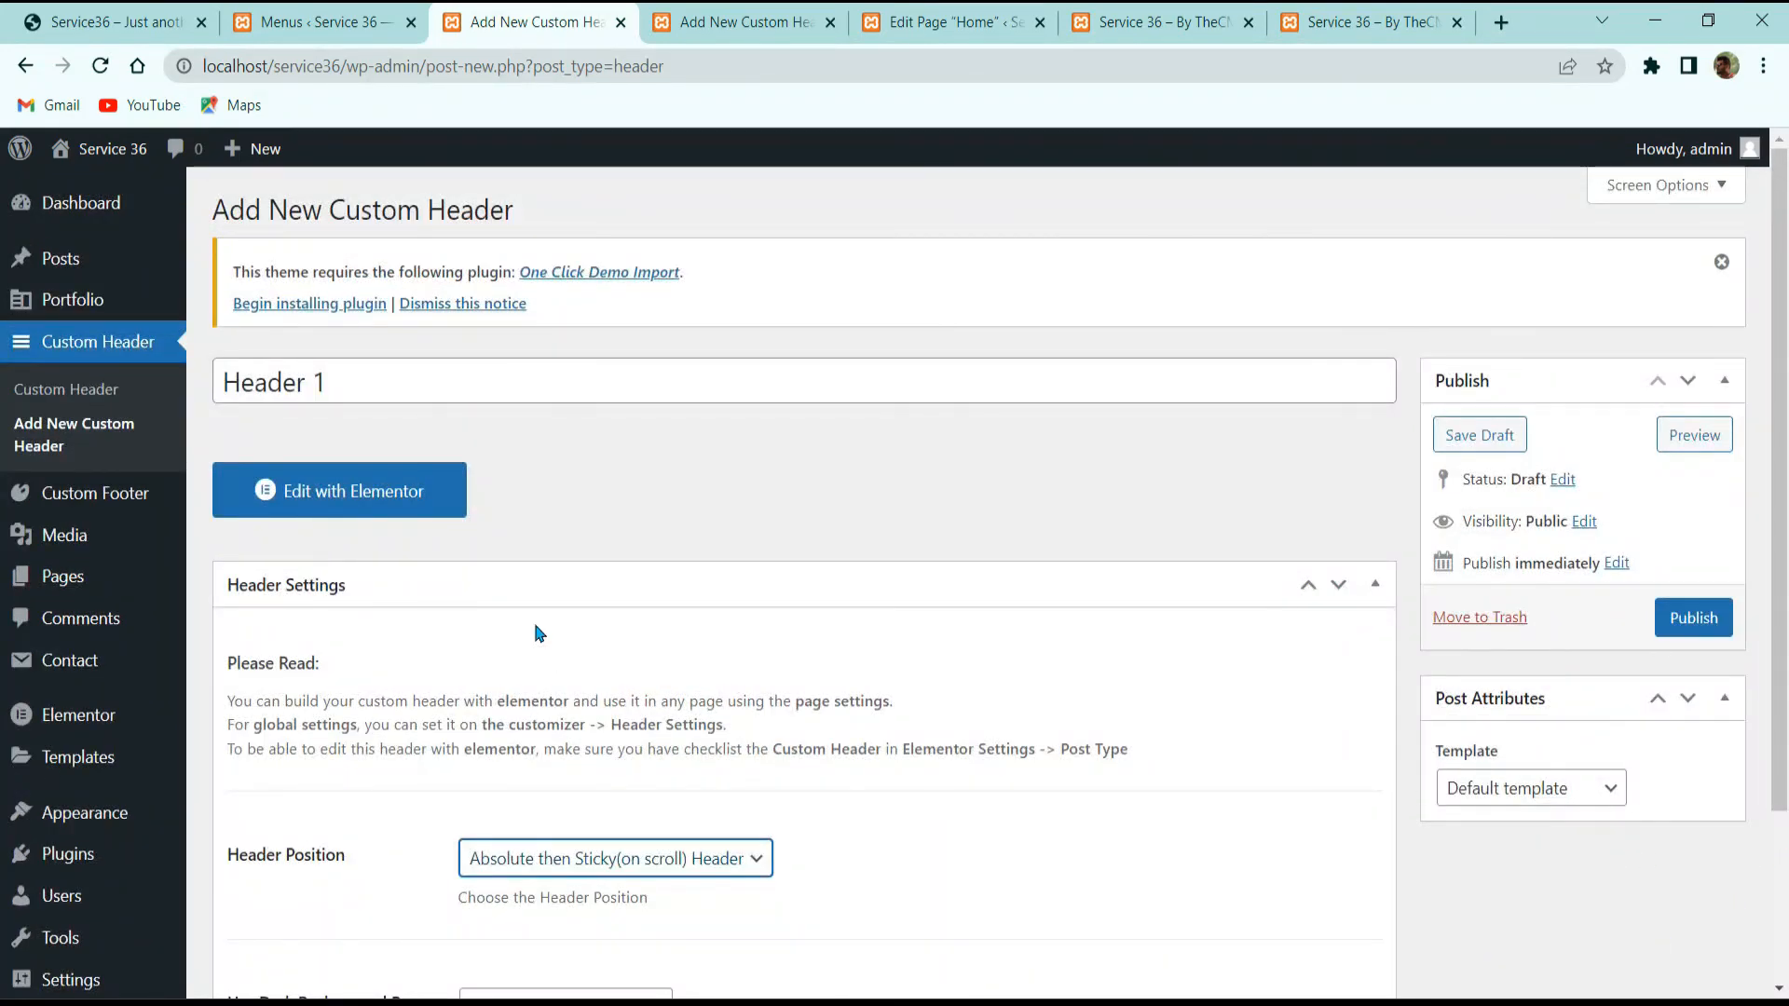
left_click(424, 508)
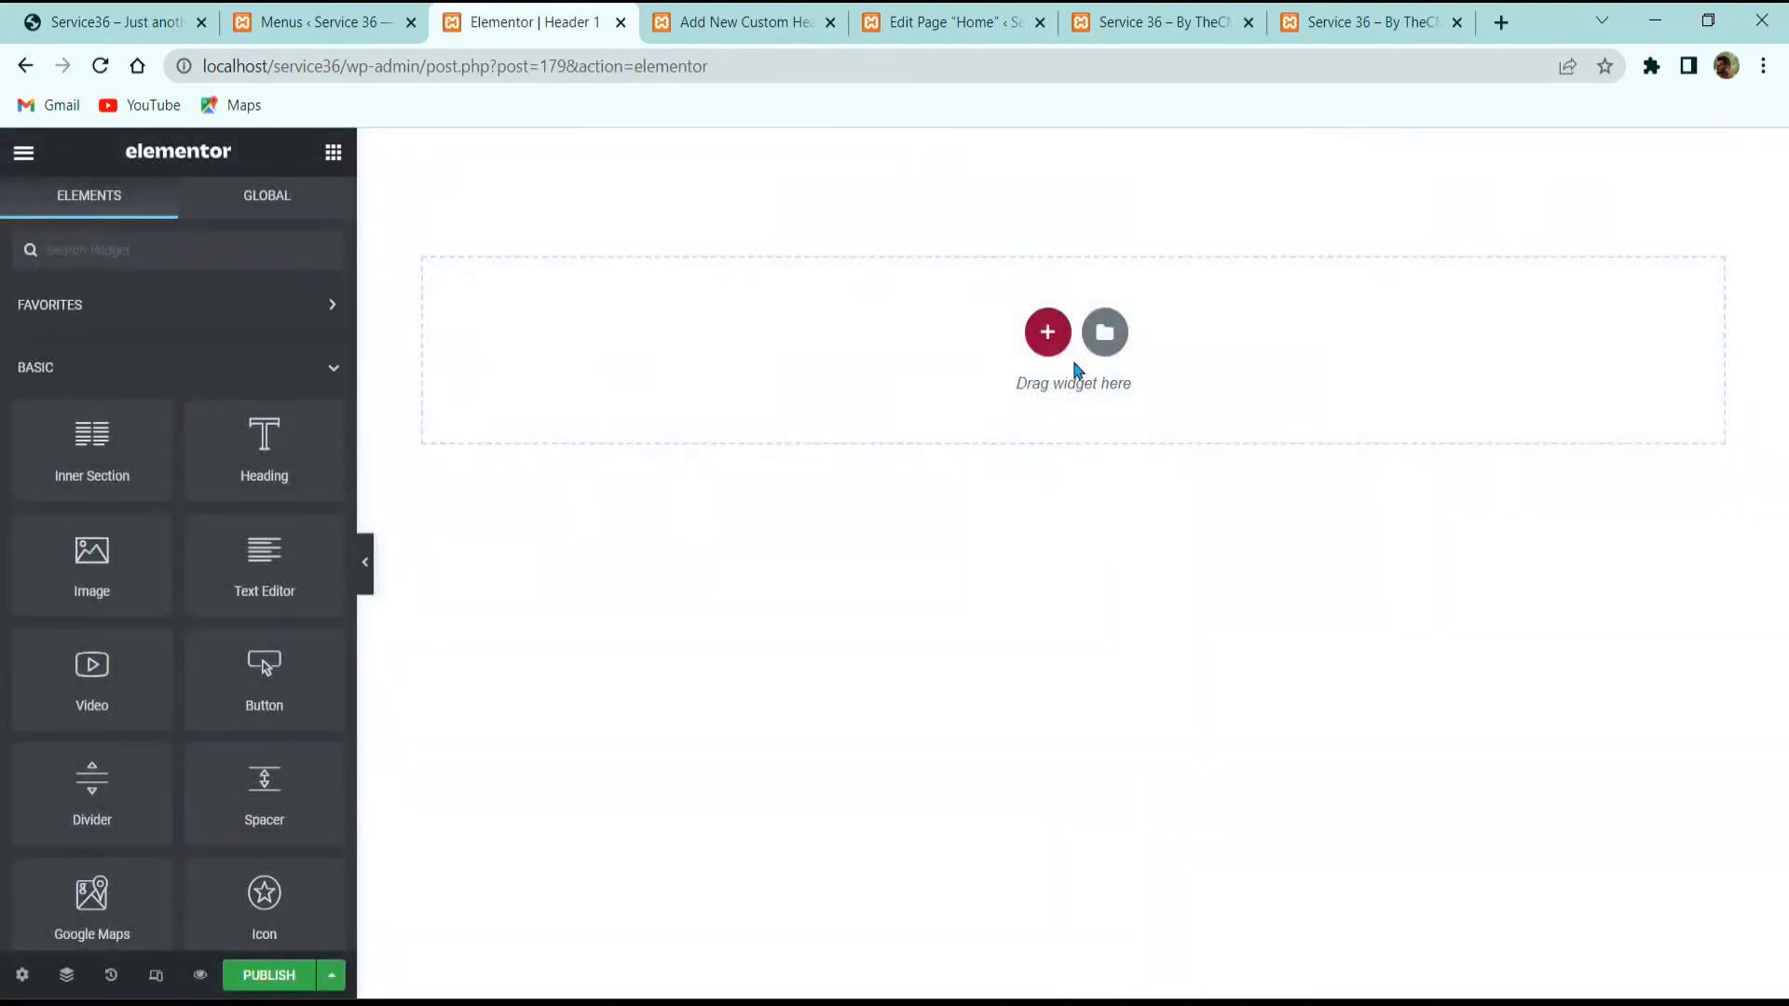
Step: Import the Service36 Header 1 JSON file under My Templates and insert it into the header
left_click(1103, 334)
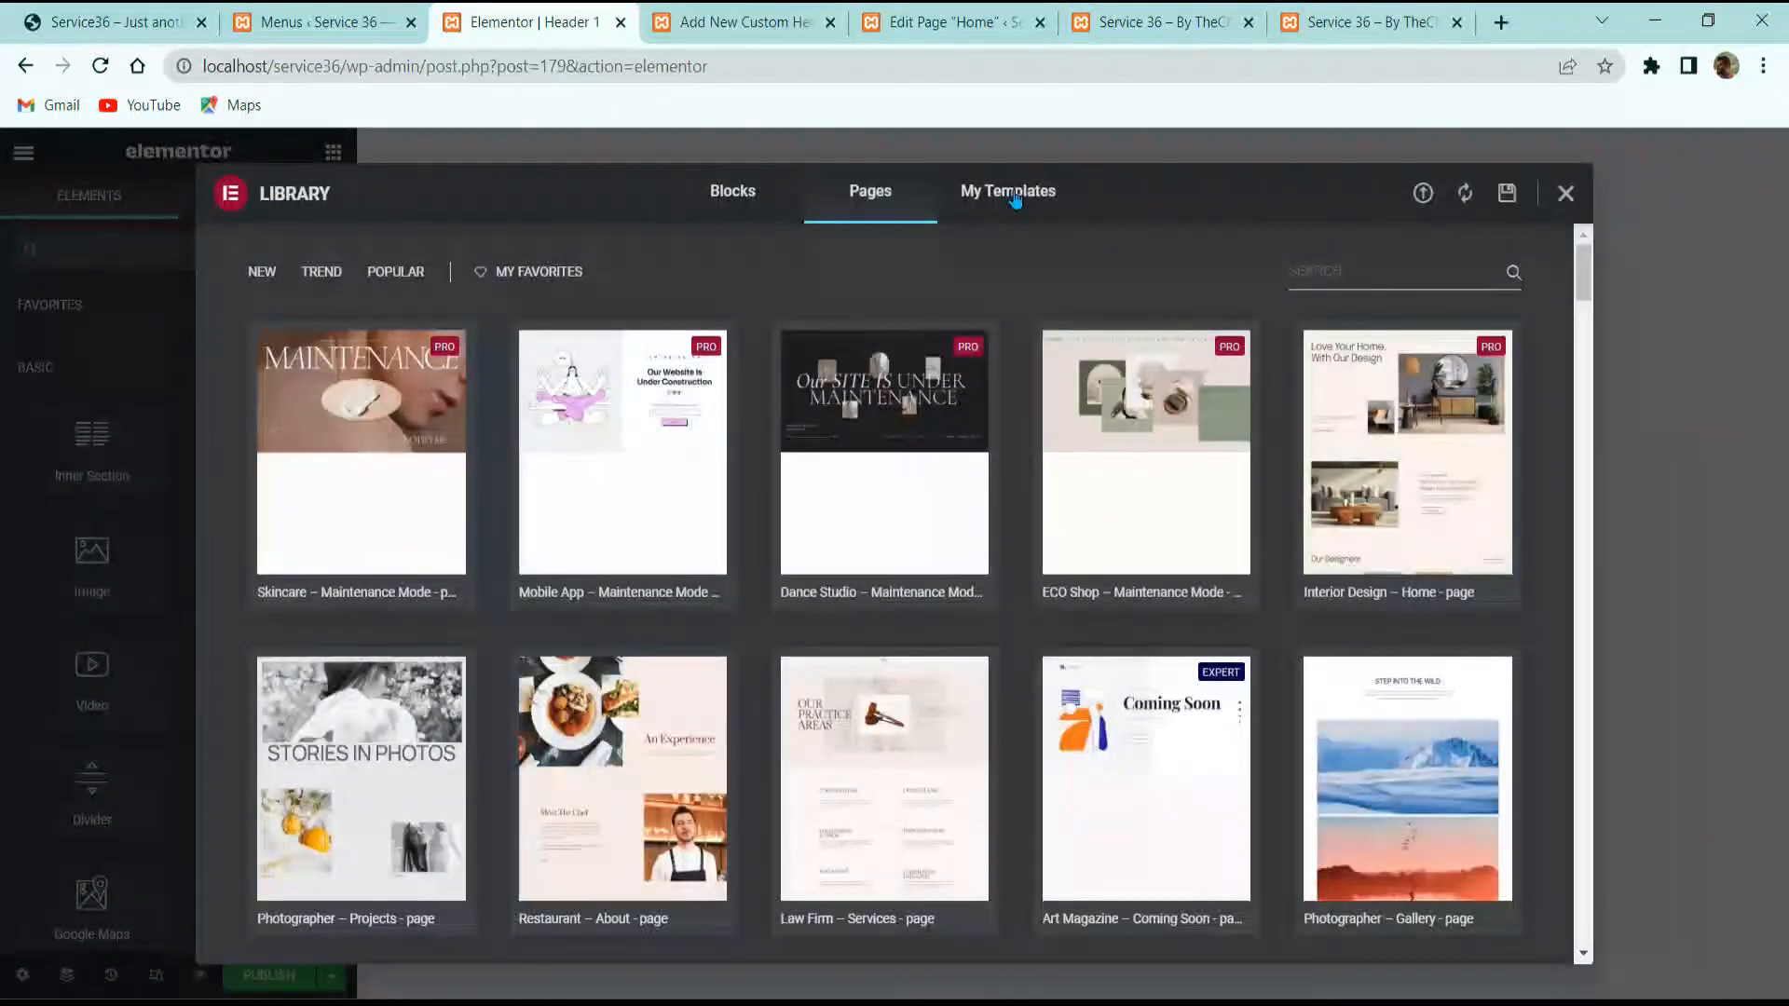
left_click(1015, 196)
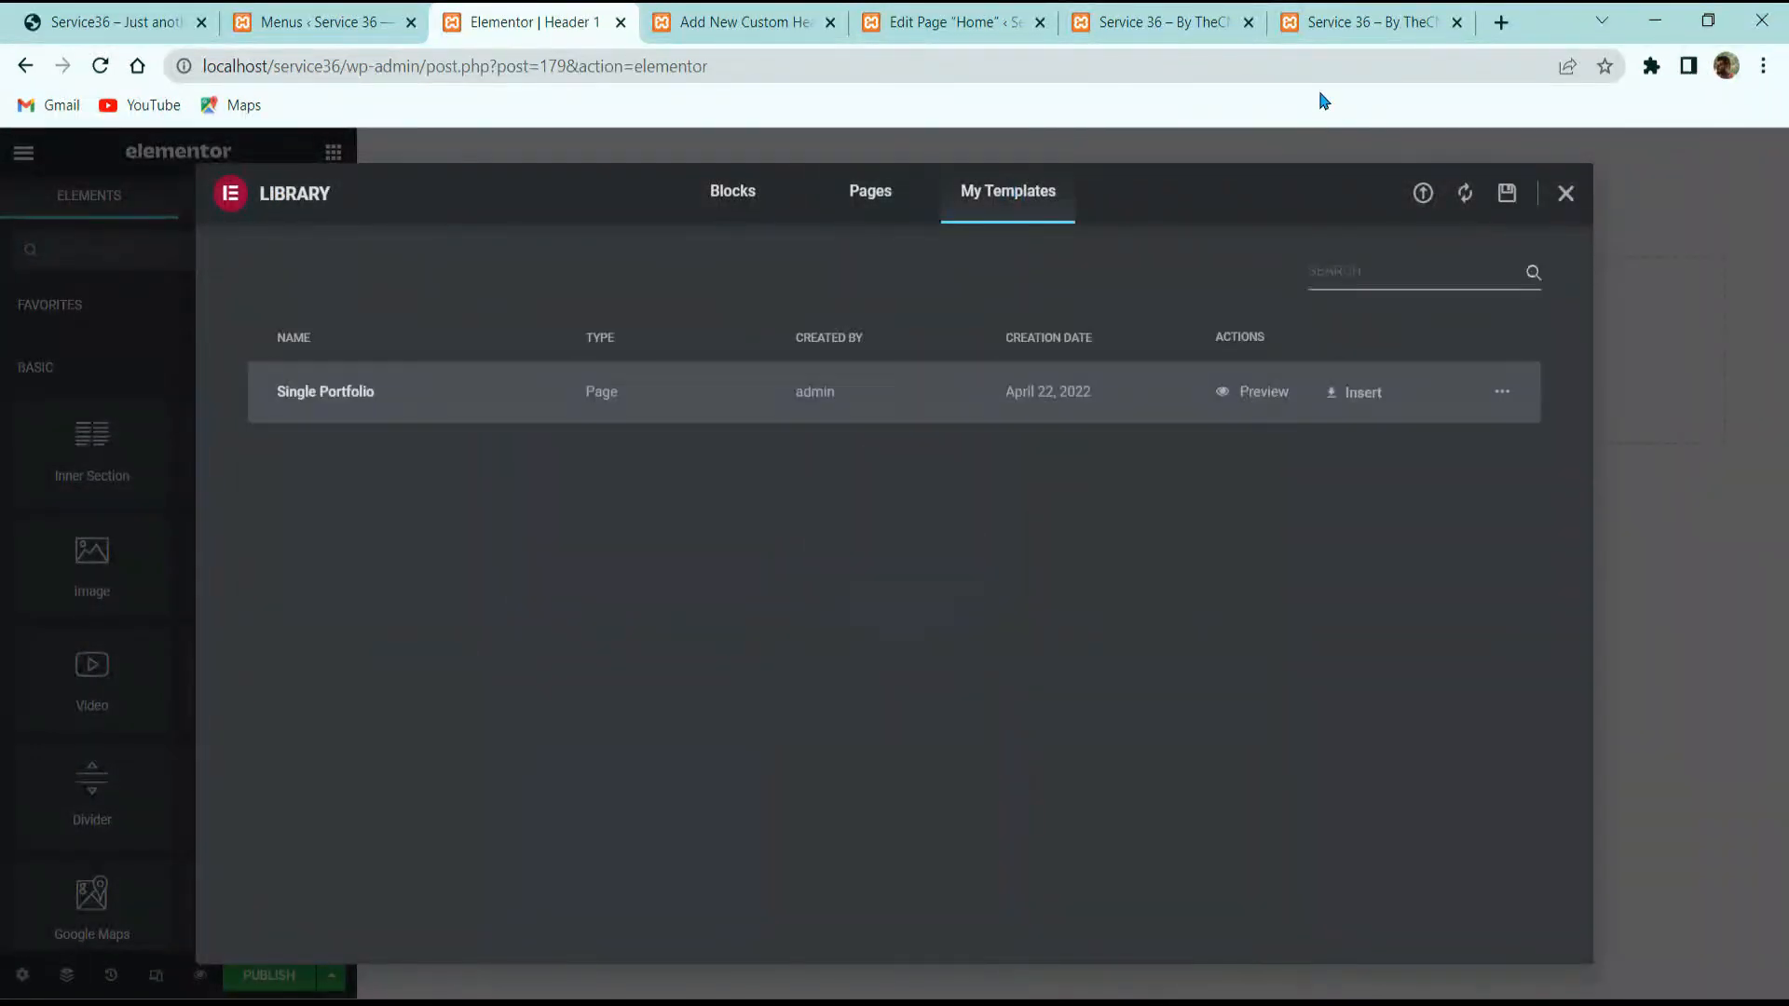
left_click(1424, 194)
left_click(877, 988)
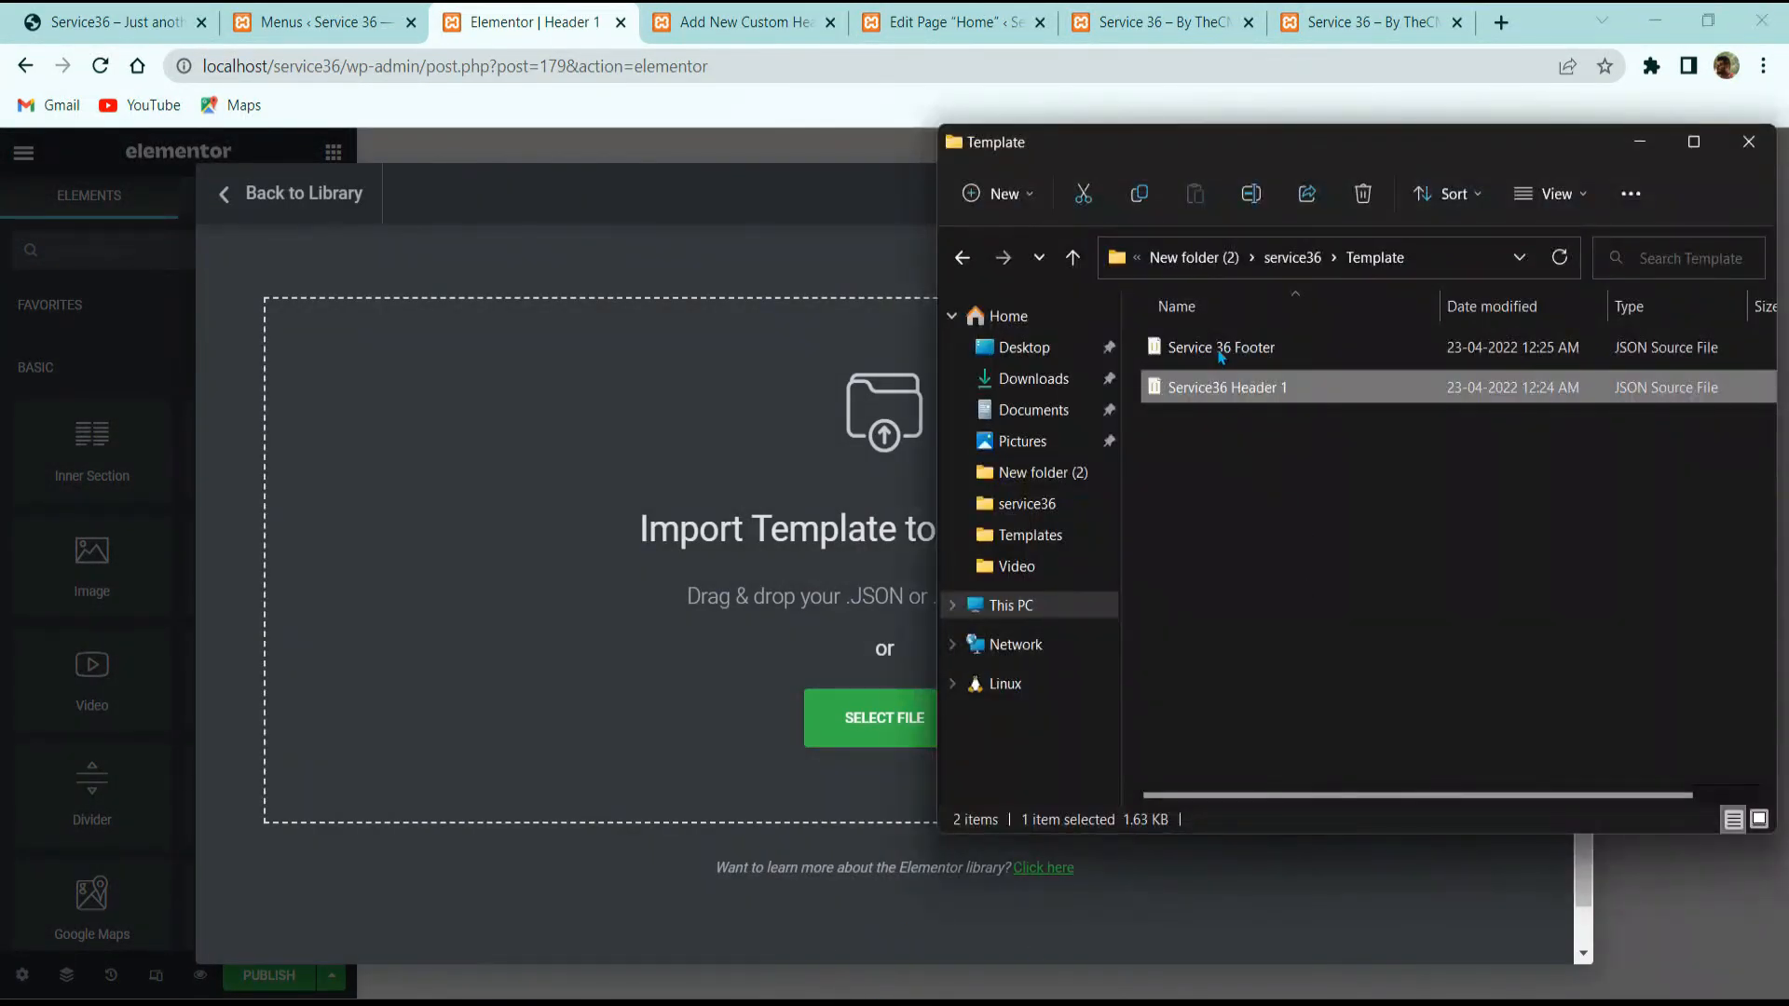
left_click_drag(1230, 388, 652, 623)
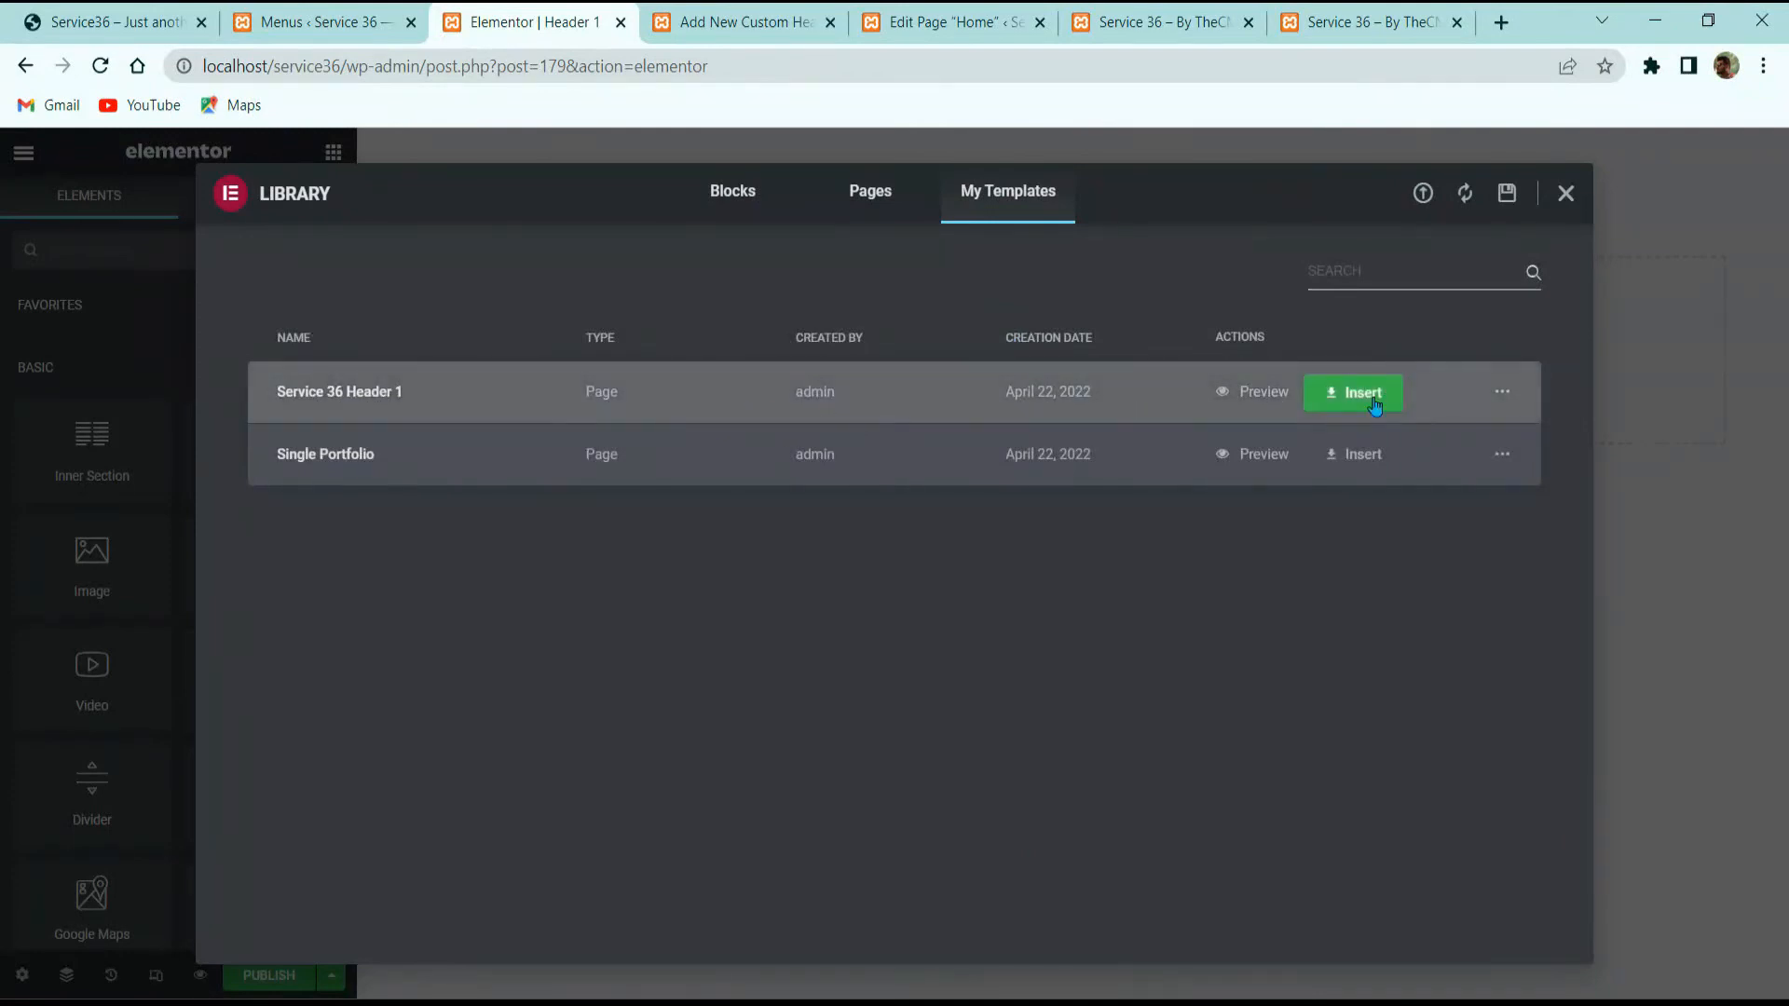
left_click(1382, 389)
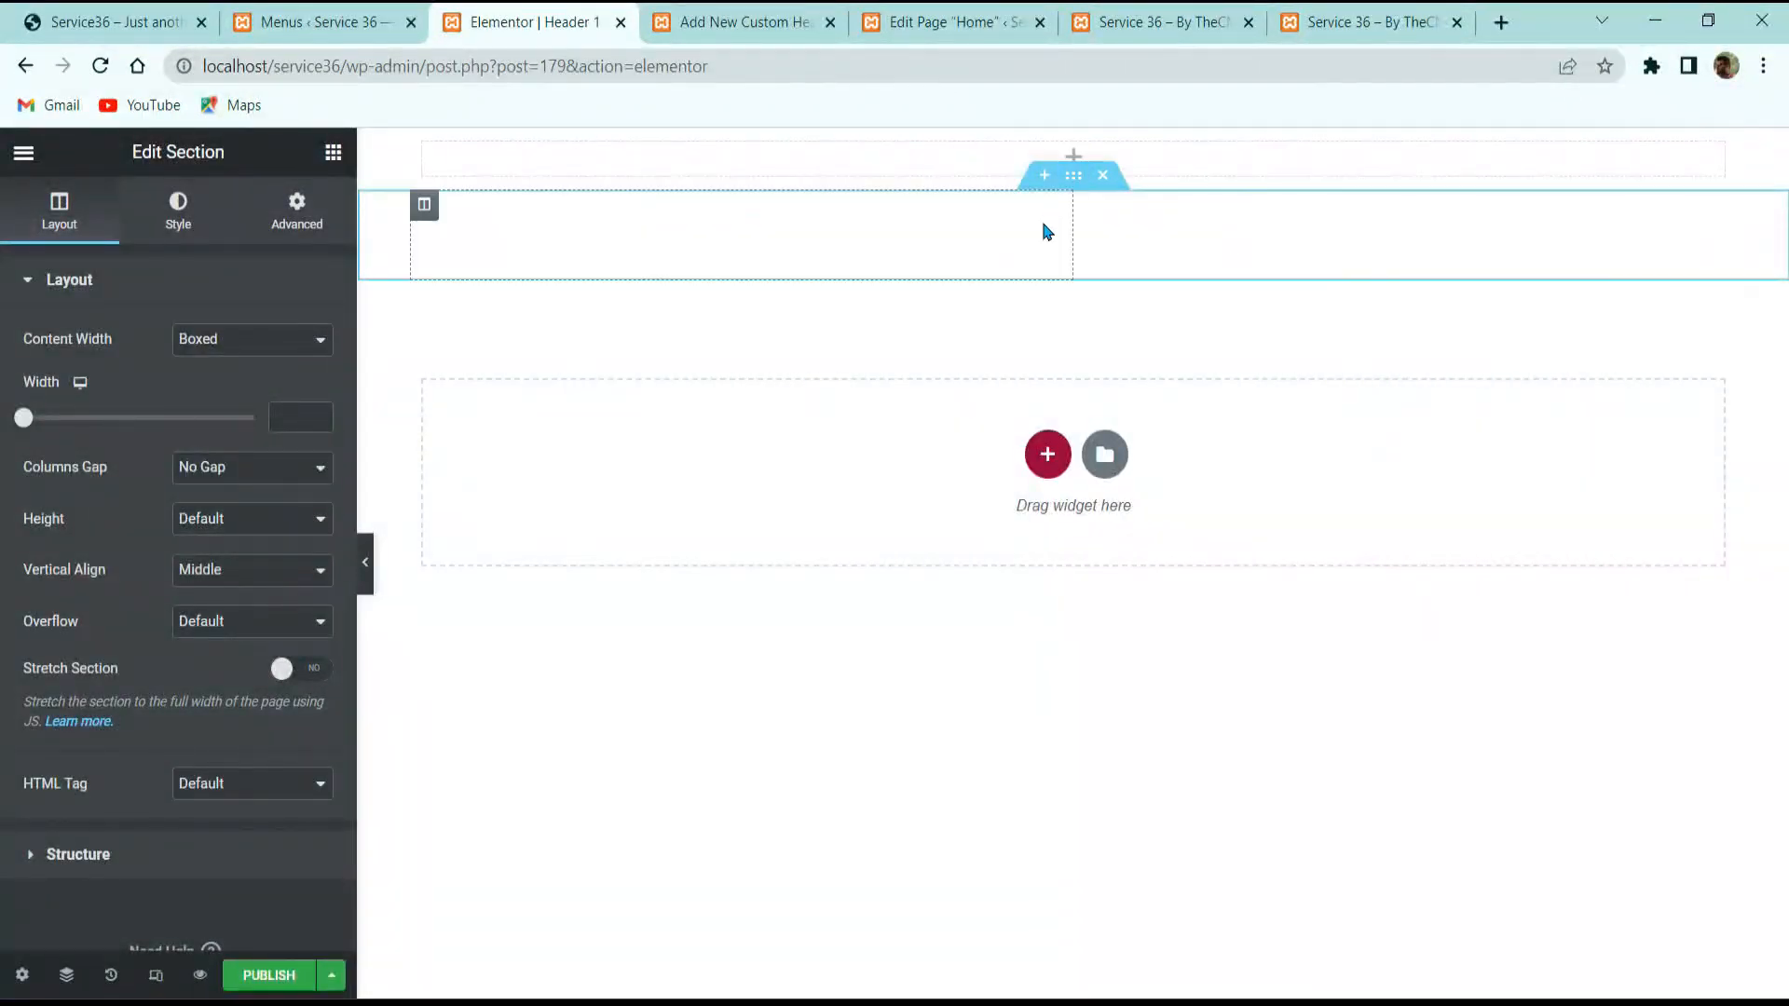
Step: Open the header's Anggita Menu widget settings, then go back to the WordPress Menus page
left_click(1127, 240)
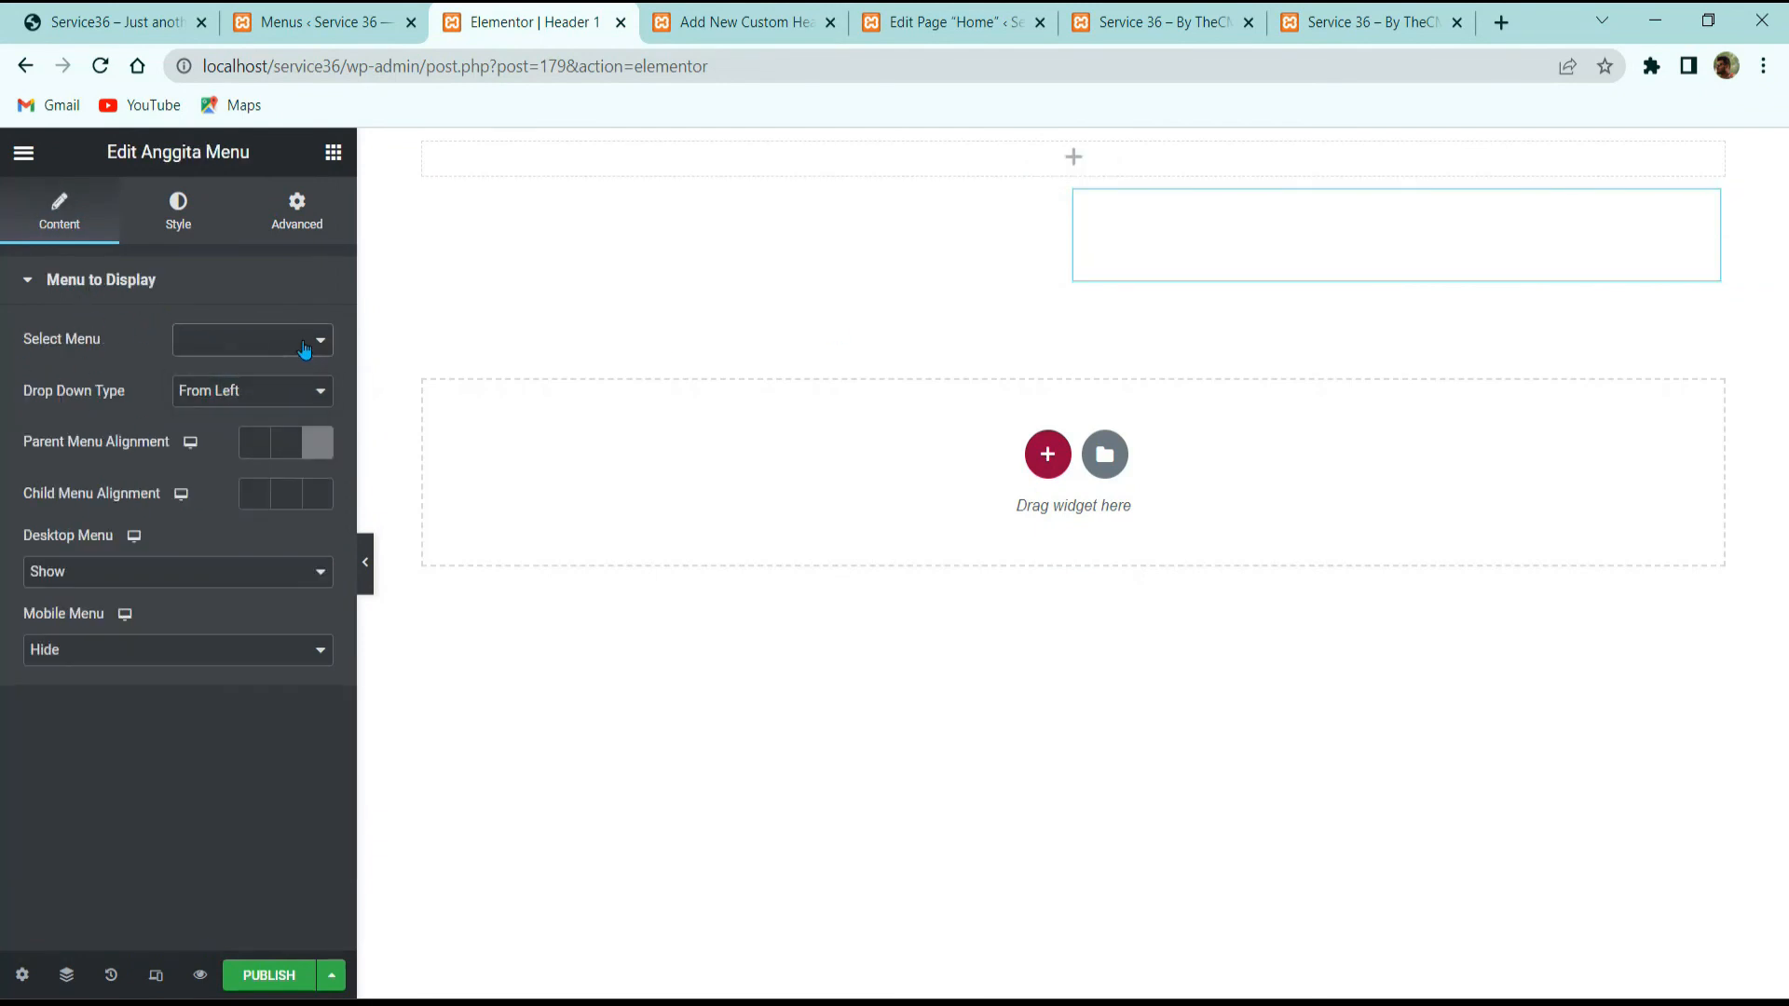
left_click(337, 23)
left_click(806, 607)
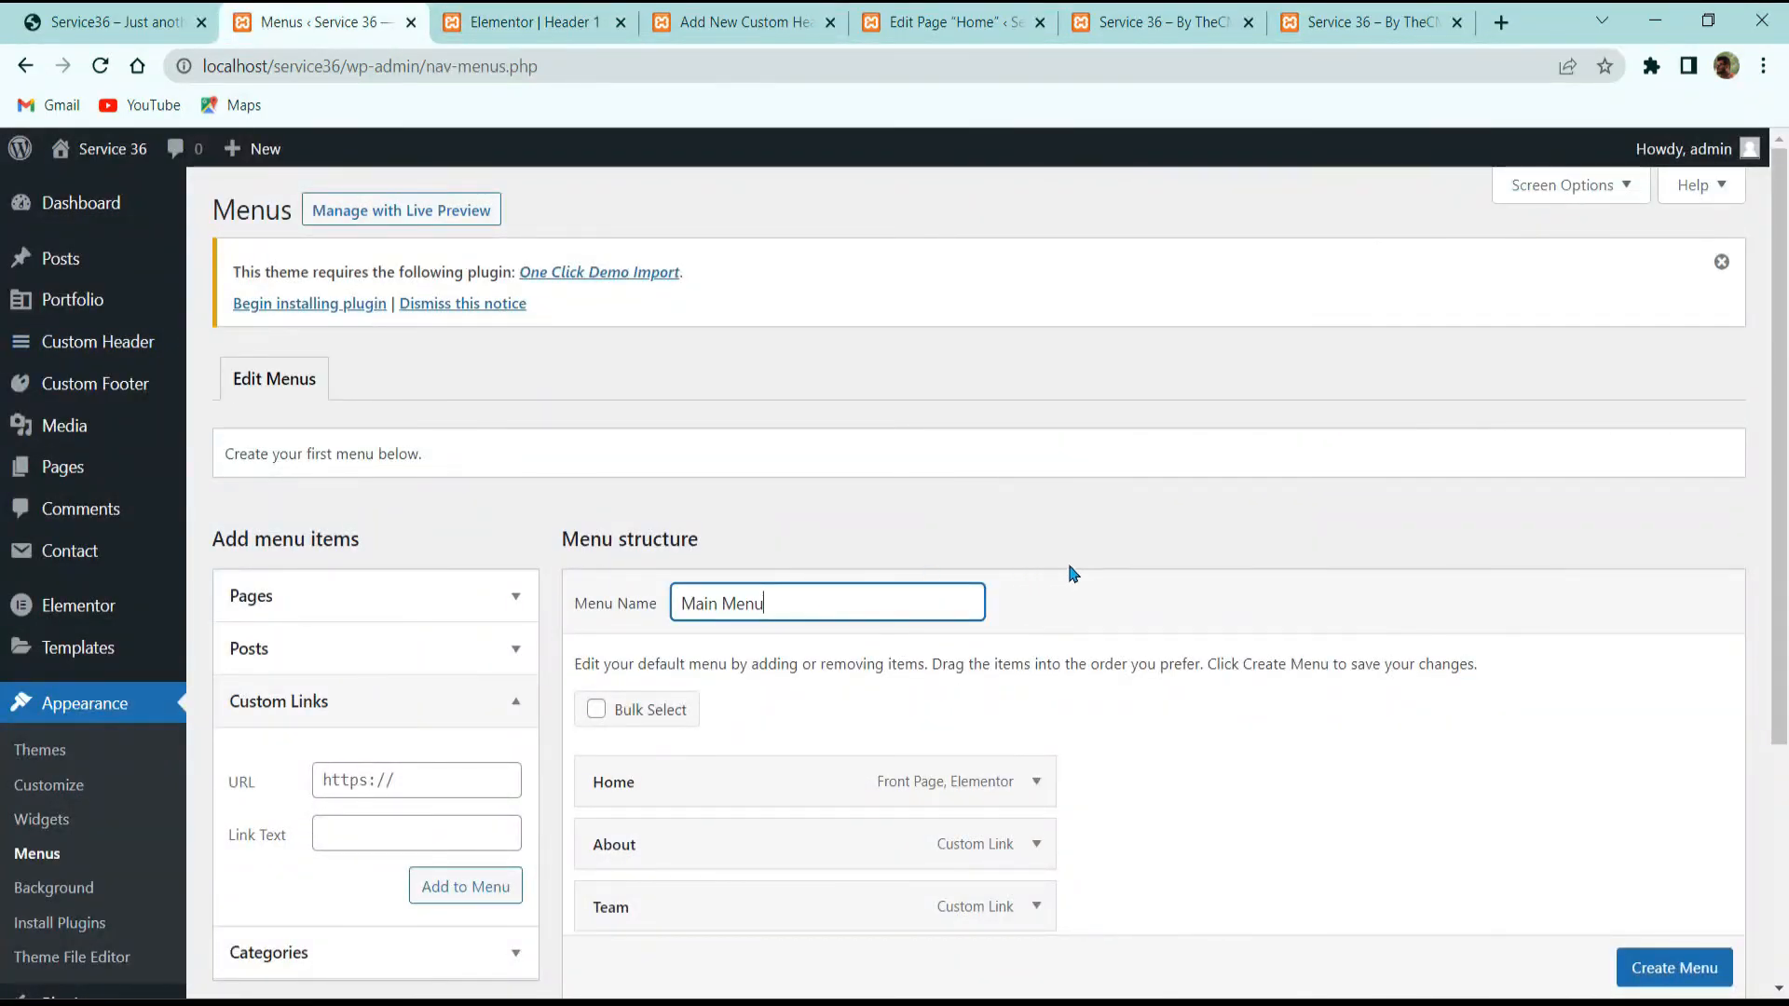
Step: Save Main Menu with auto-add top-level pages and the display location options checked
scroll(1071, 573, "down", 3)
left_click(1625, 844)
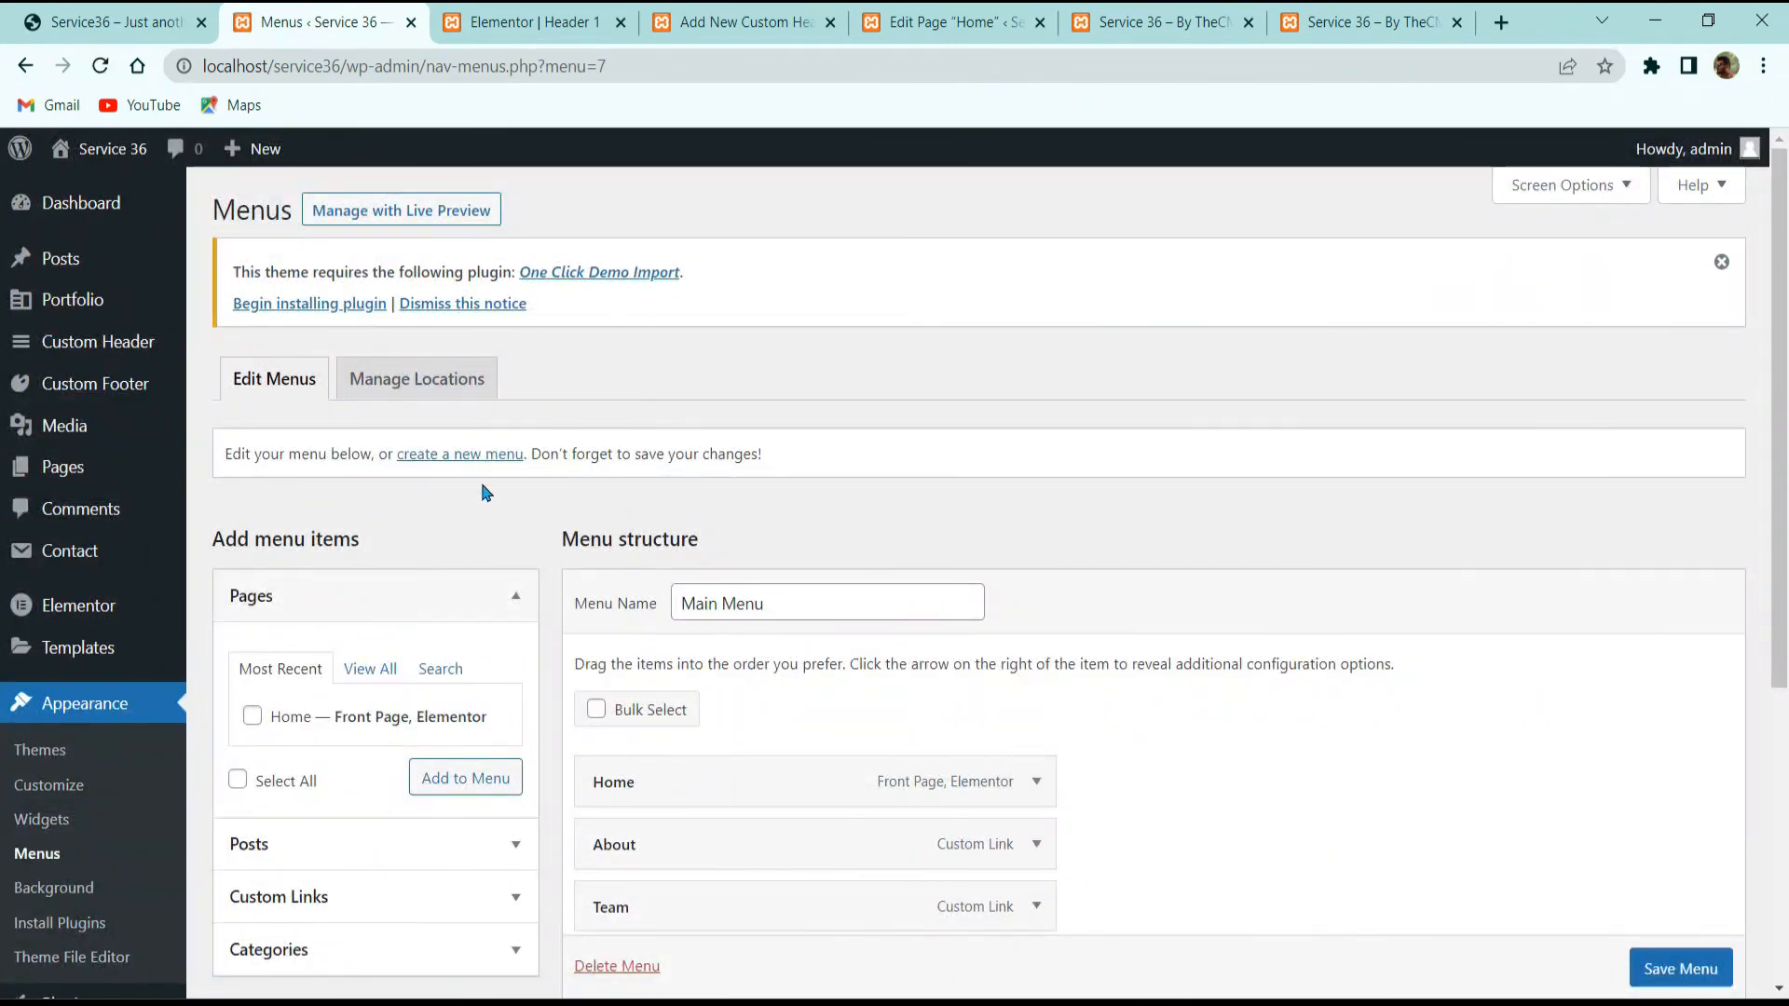
double_click(809, 594)
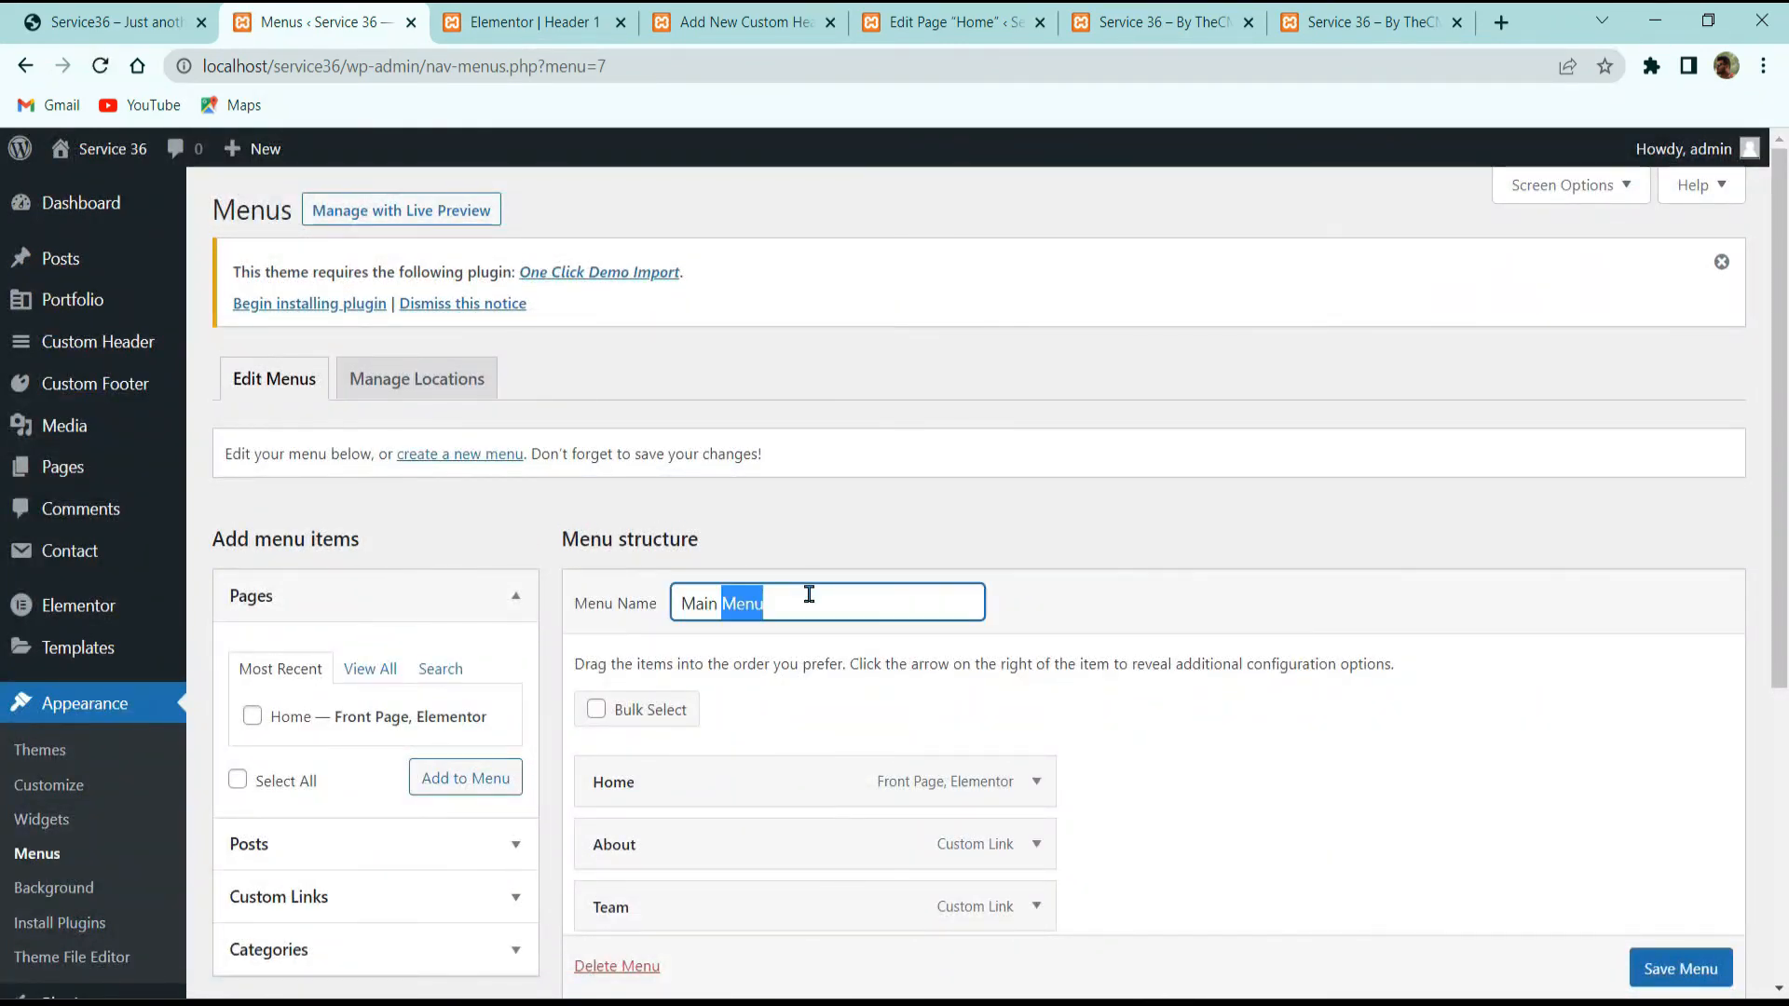
scroll(1262, 674, "down", 5)
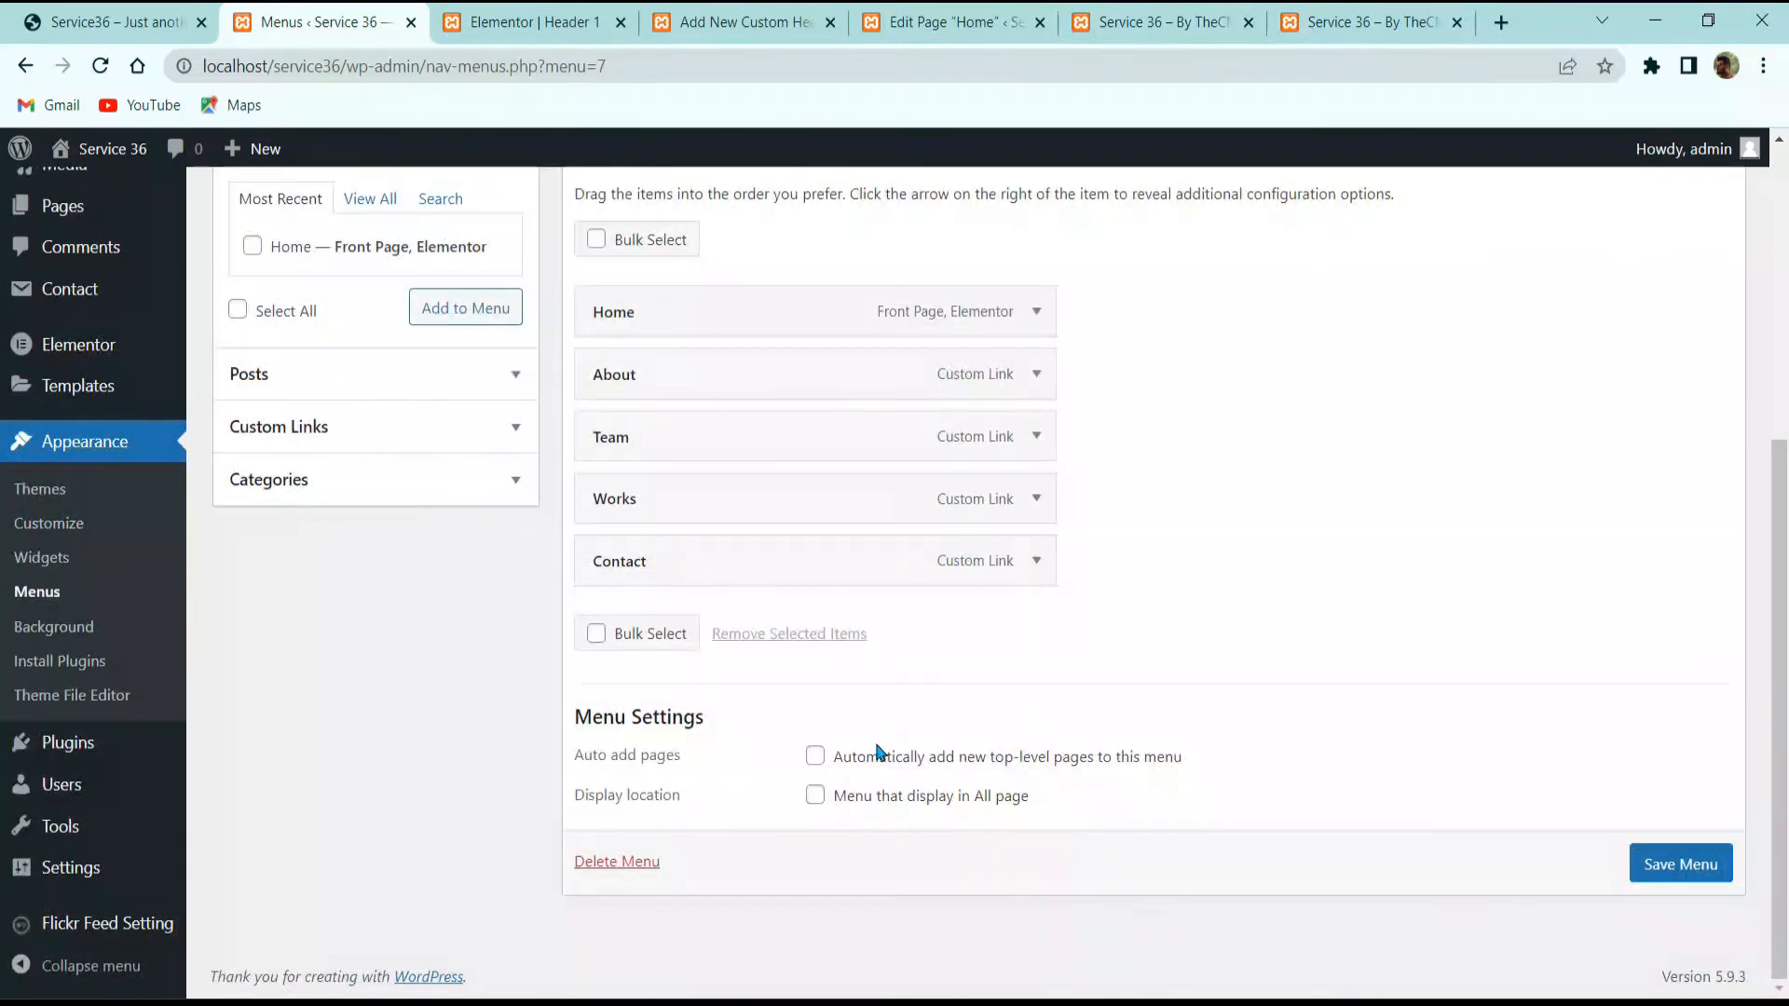
left_click(904, 762)
left_click(919, 797)
left_click(1694, 876)
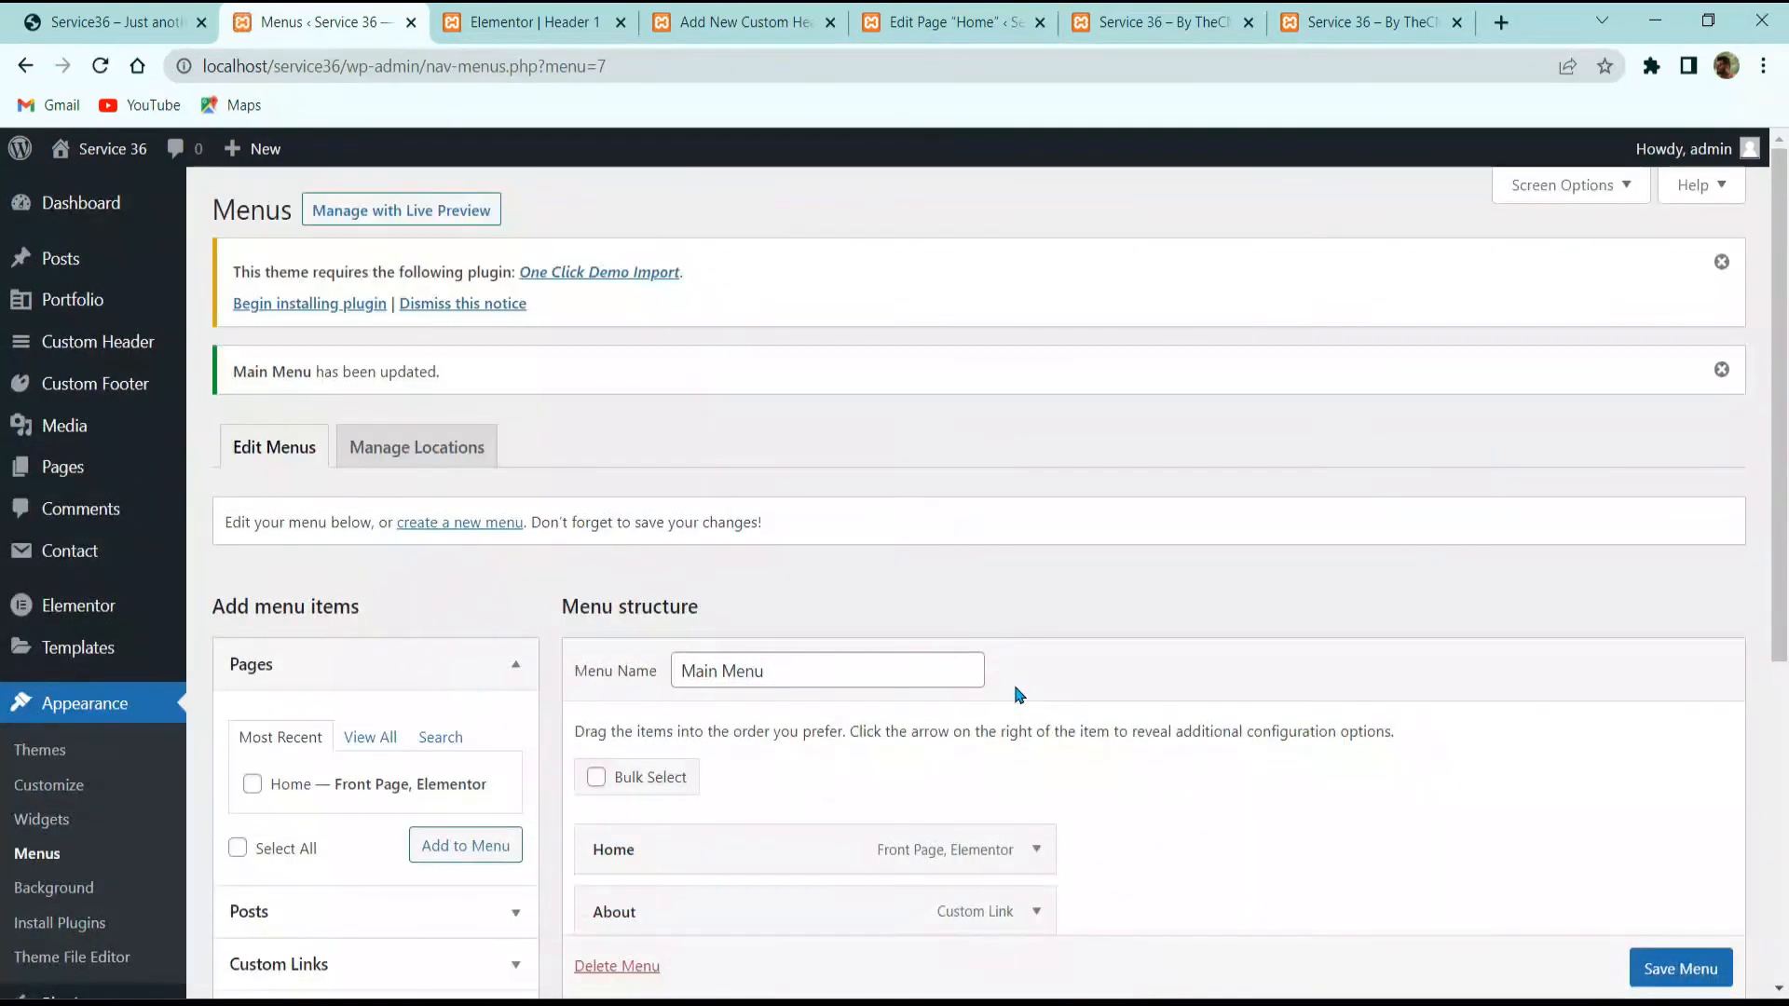
scroll(1015, 695, "down", 2)
scroll(1015, 695, "up", 2)
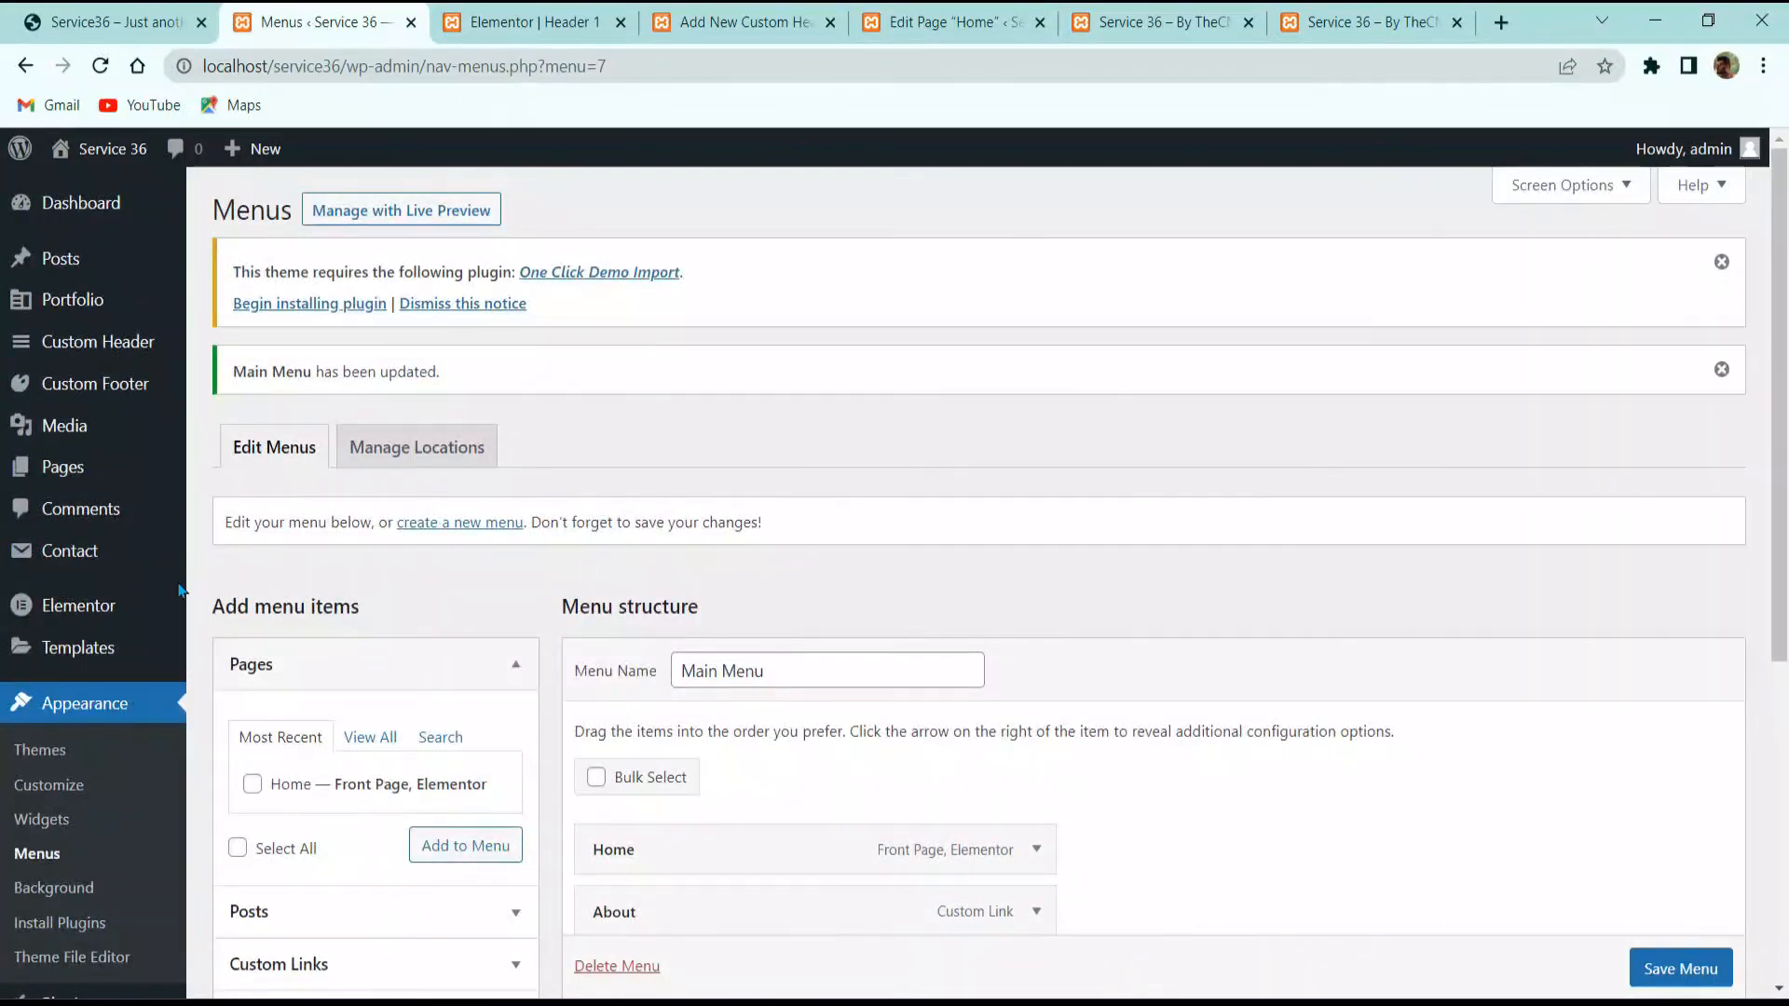
Step: Reload the Menus page, review the menu locations, and return to the Header 1 editor
left_click(37, 852)
scroll(643, 584, "down", 2)
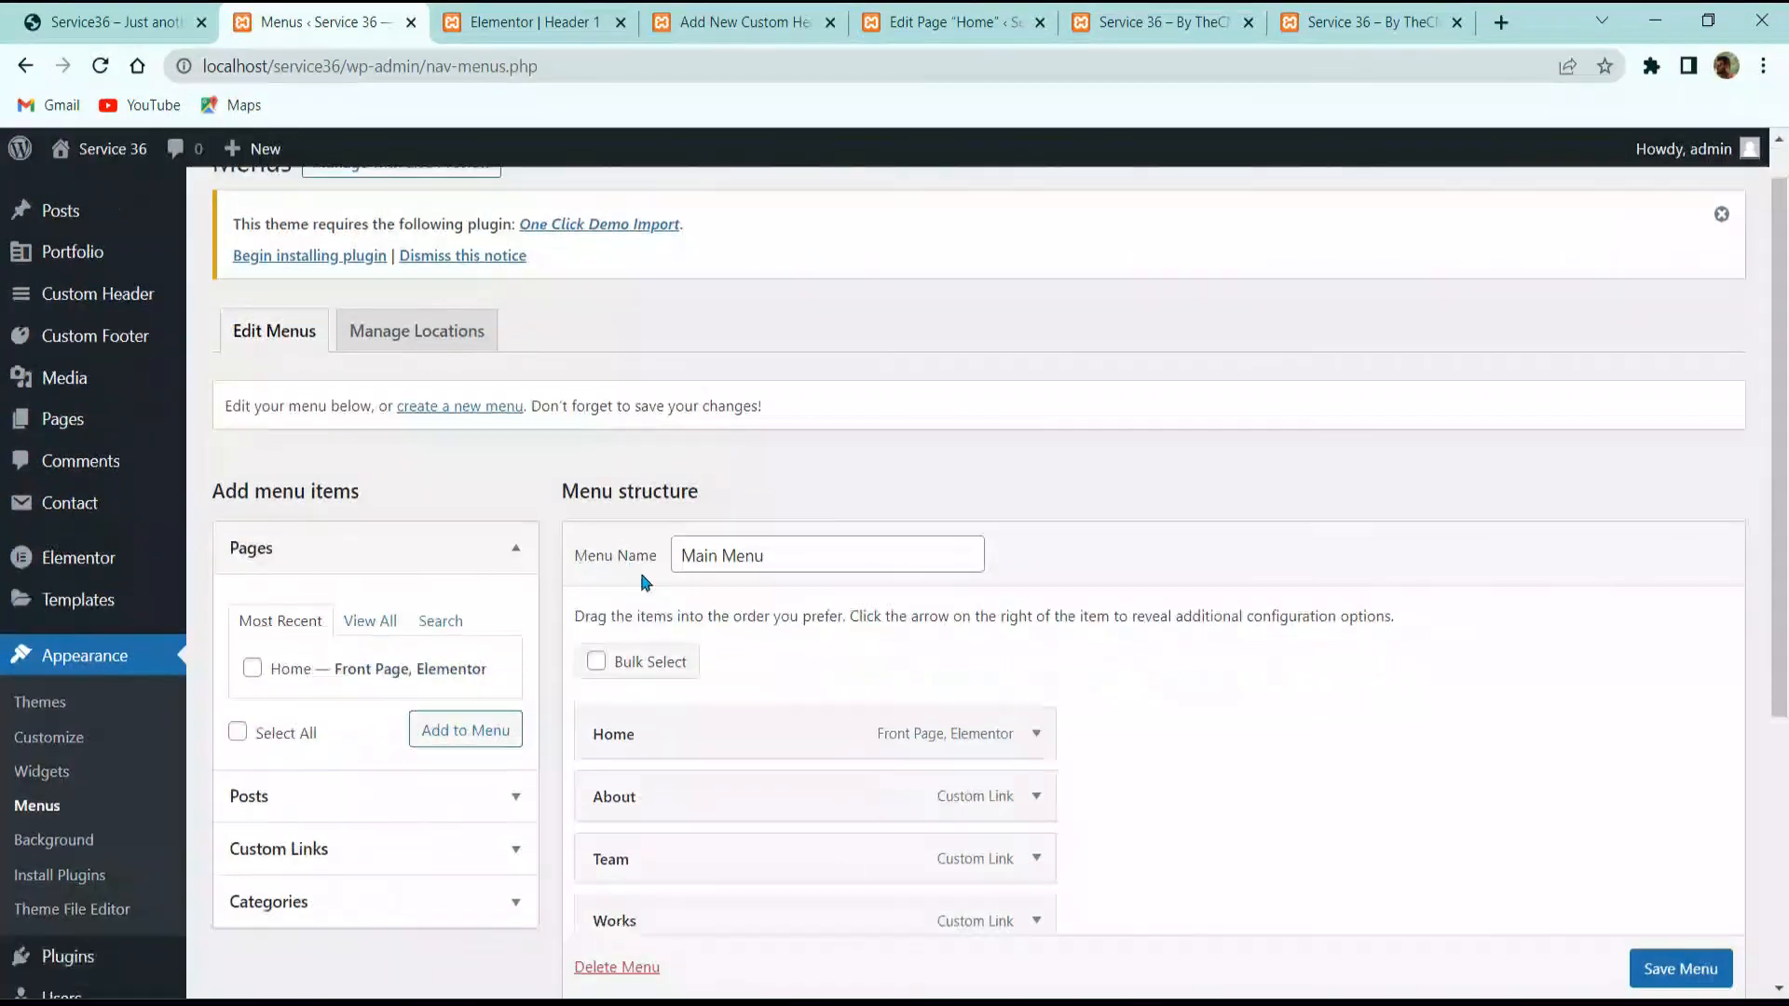
scroll(695, 519, "up", 2)
left_click(433, 457)
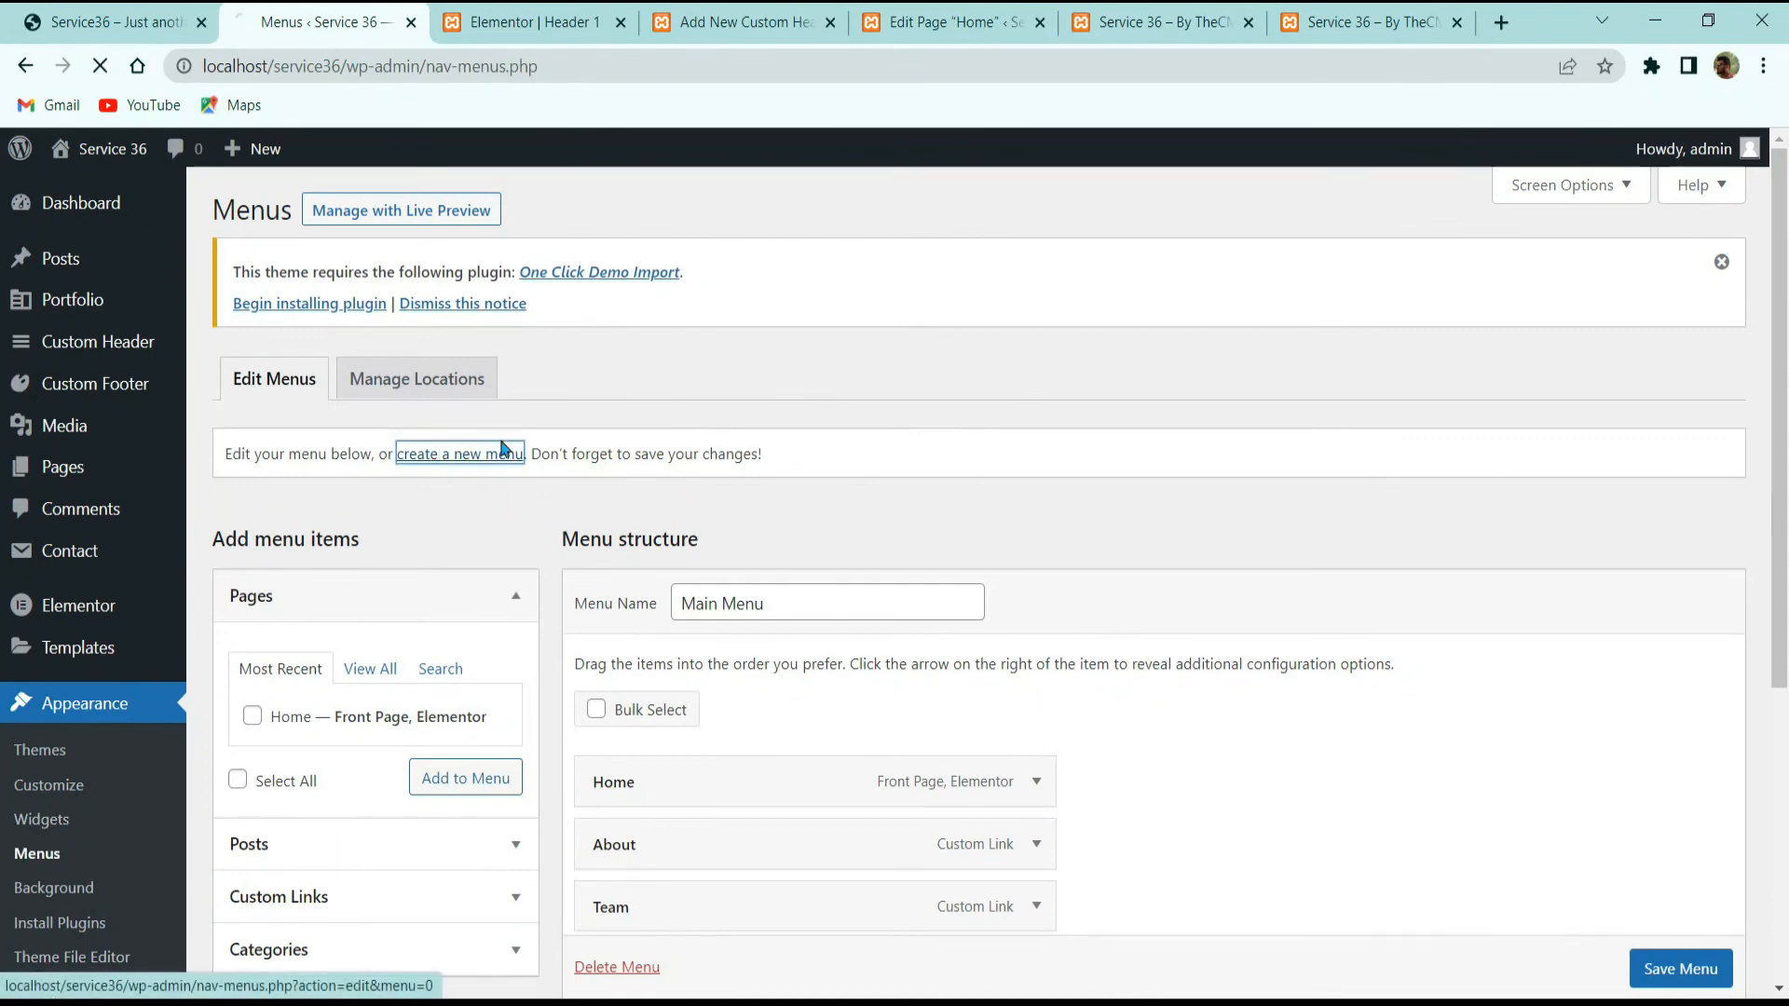
left_click(708, 595)
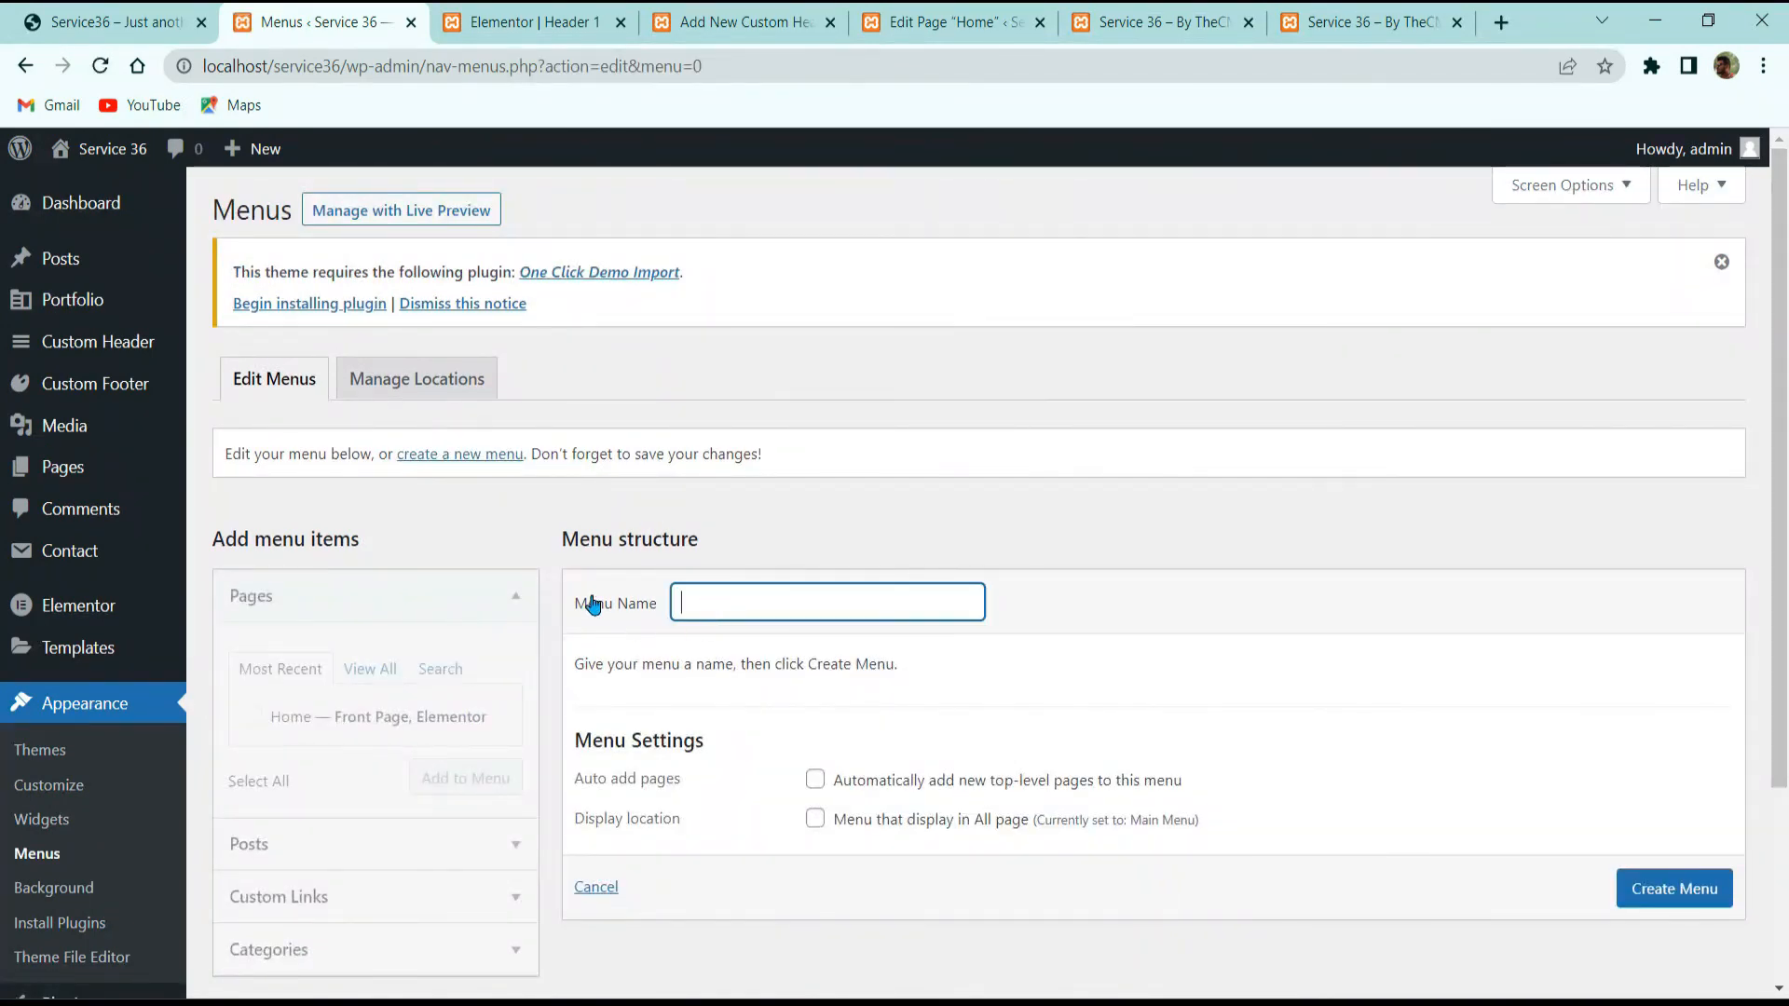
left_click(410, 380)
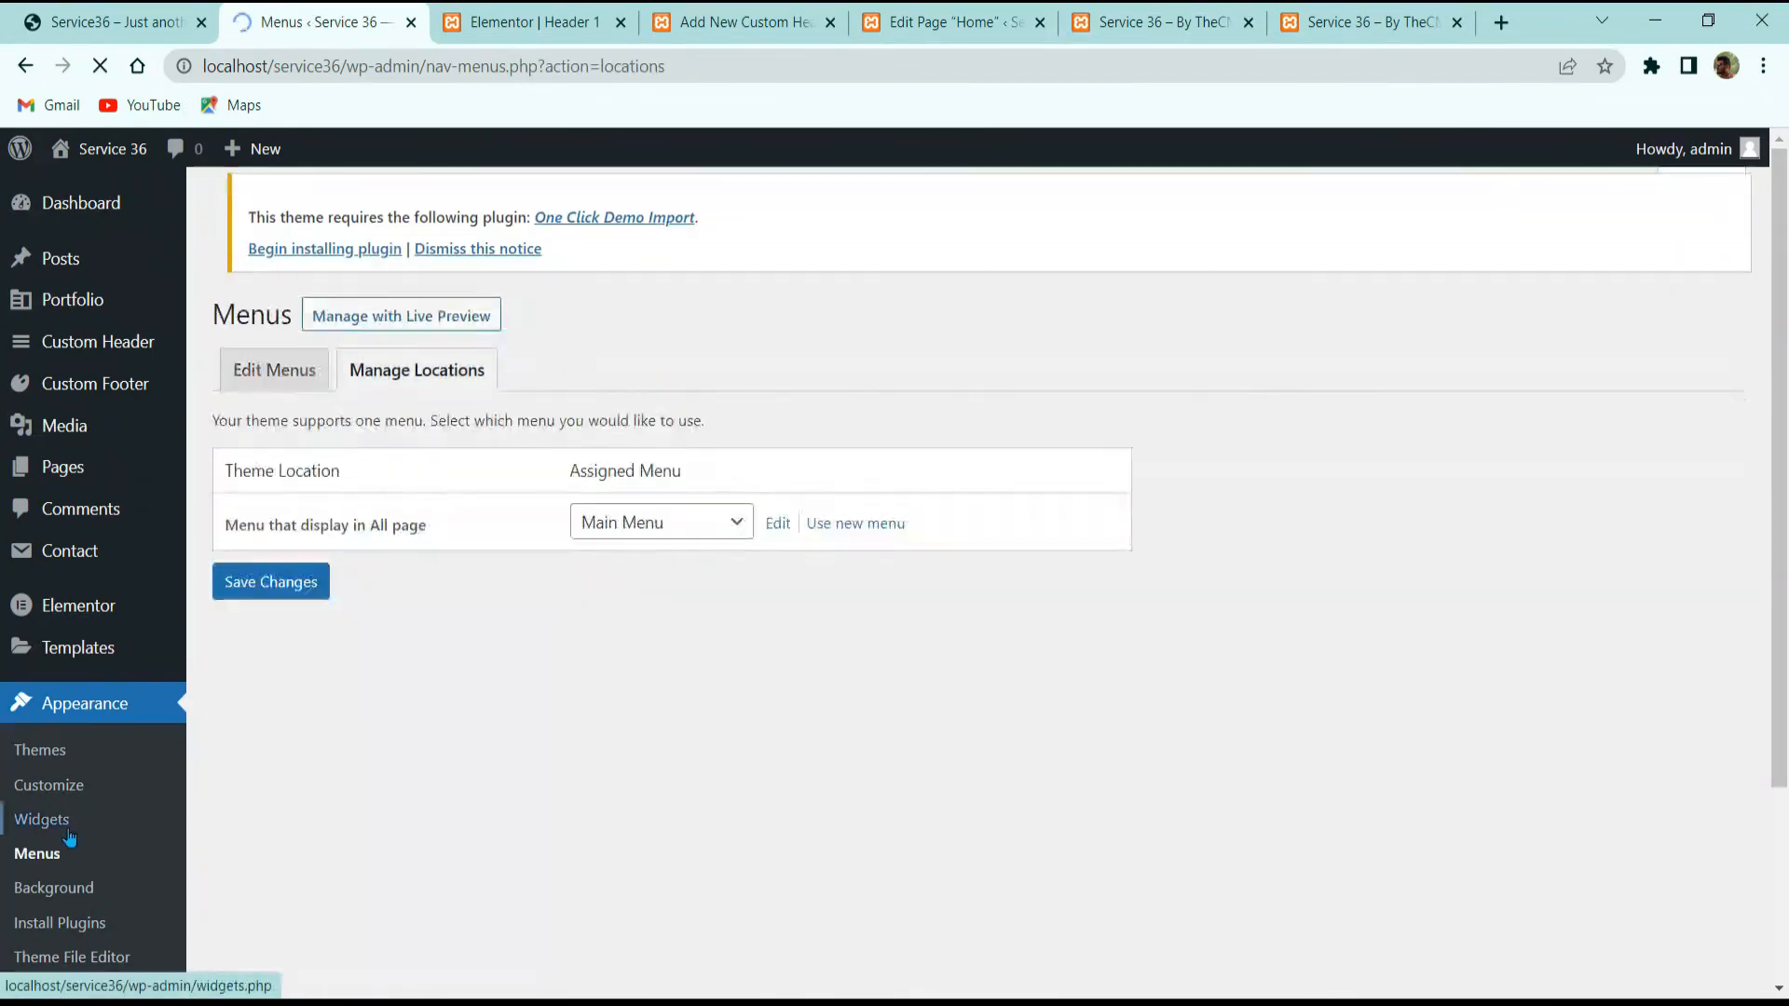
left_click(51, 858)
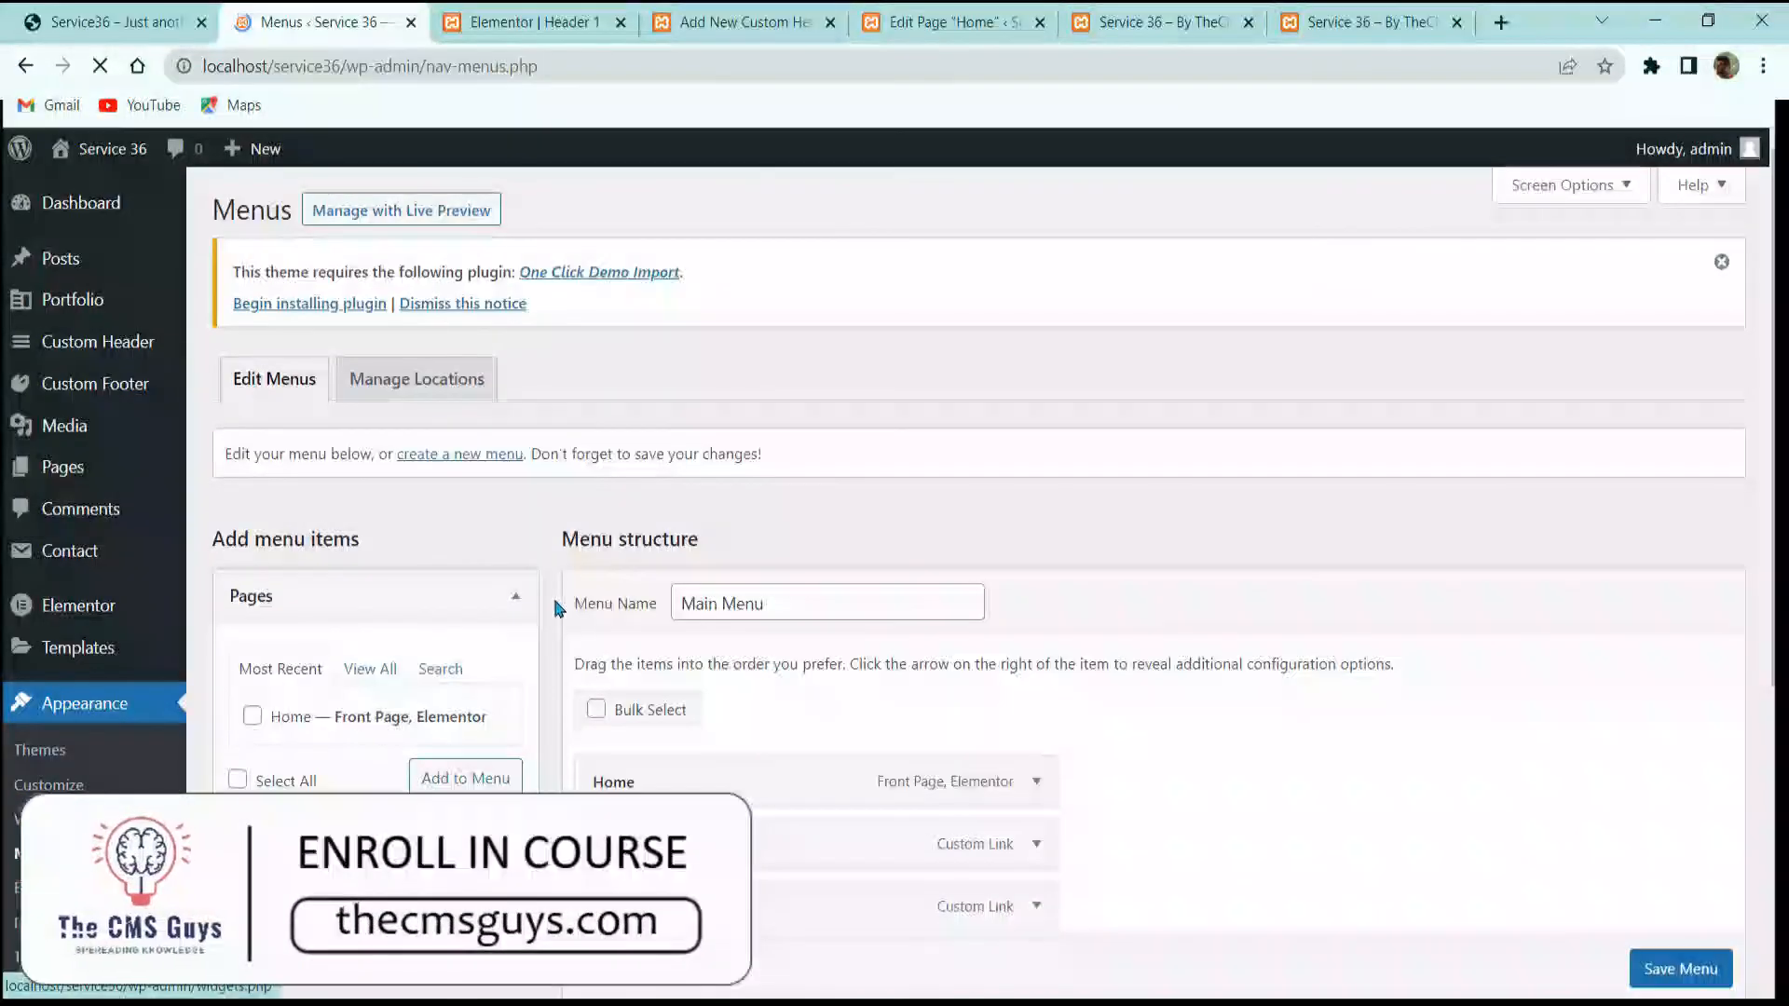
scroll(594, 623, "down", 1)
scroll(595, 623, "up", 2)
left_click(517, 22)
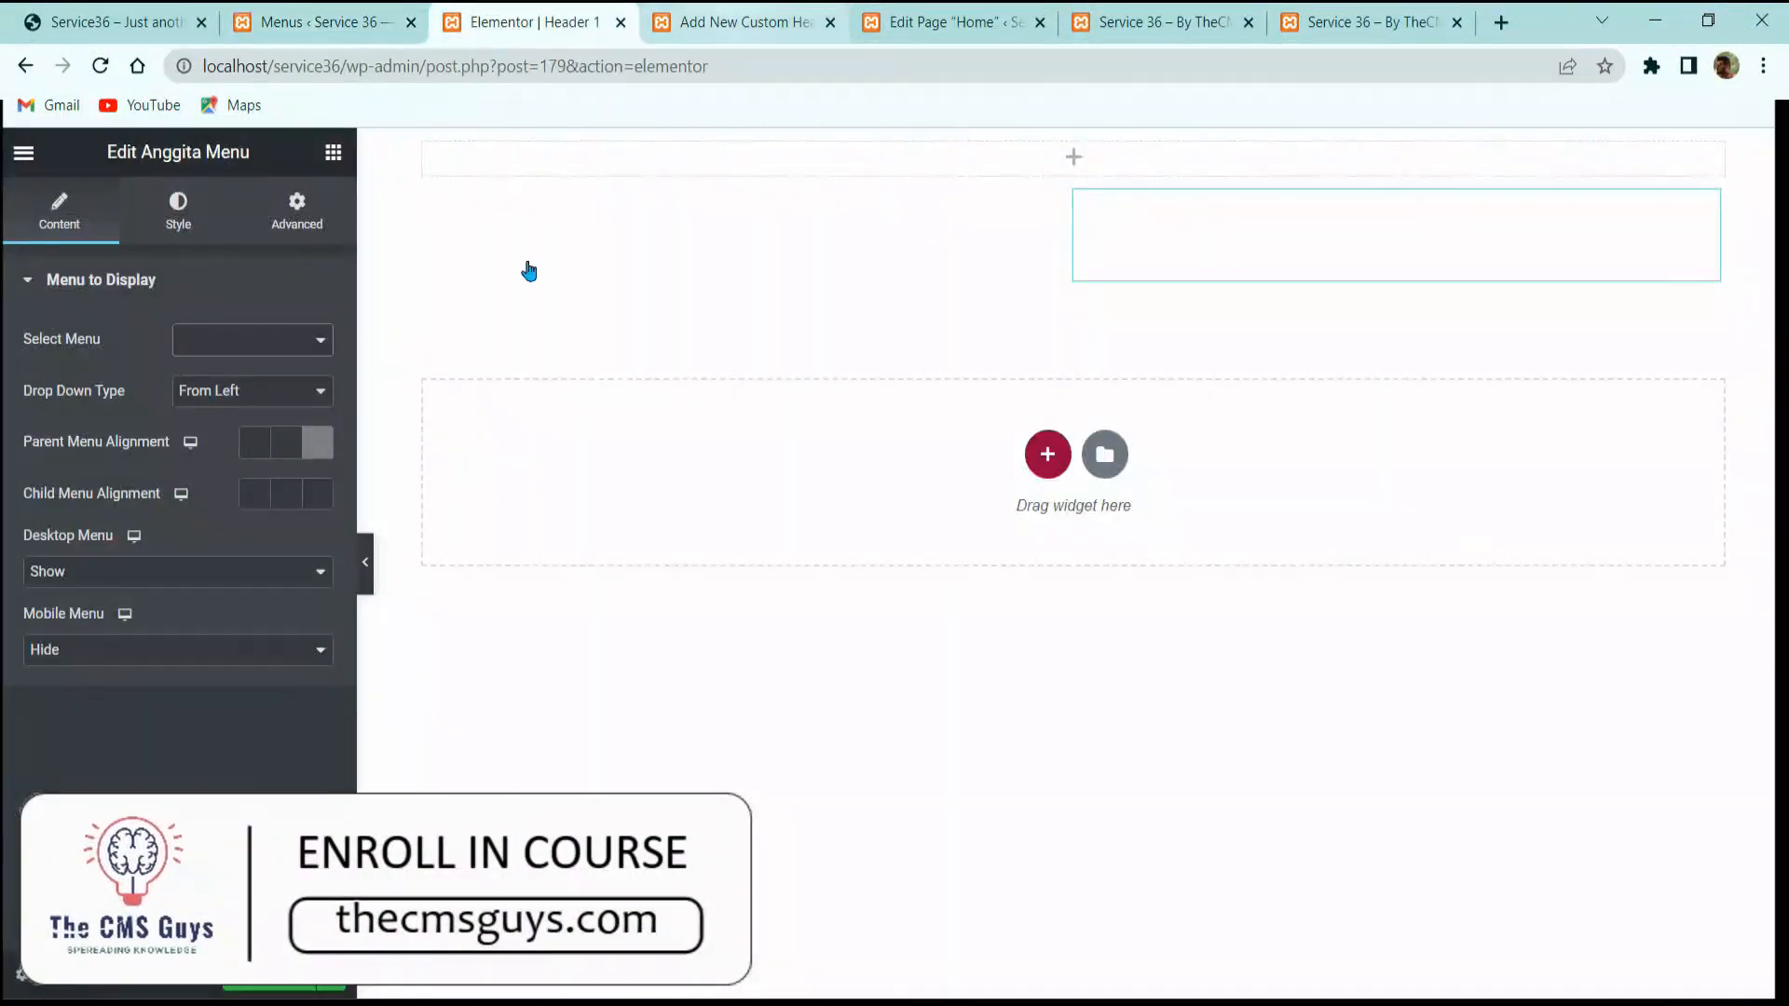
Step: Reload the Header 1 editor and insert the Service 36 Header 1 template from My Templates
left_click(100, 65)
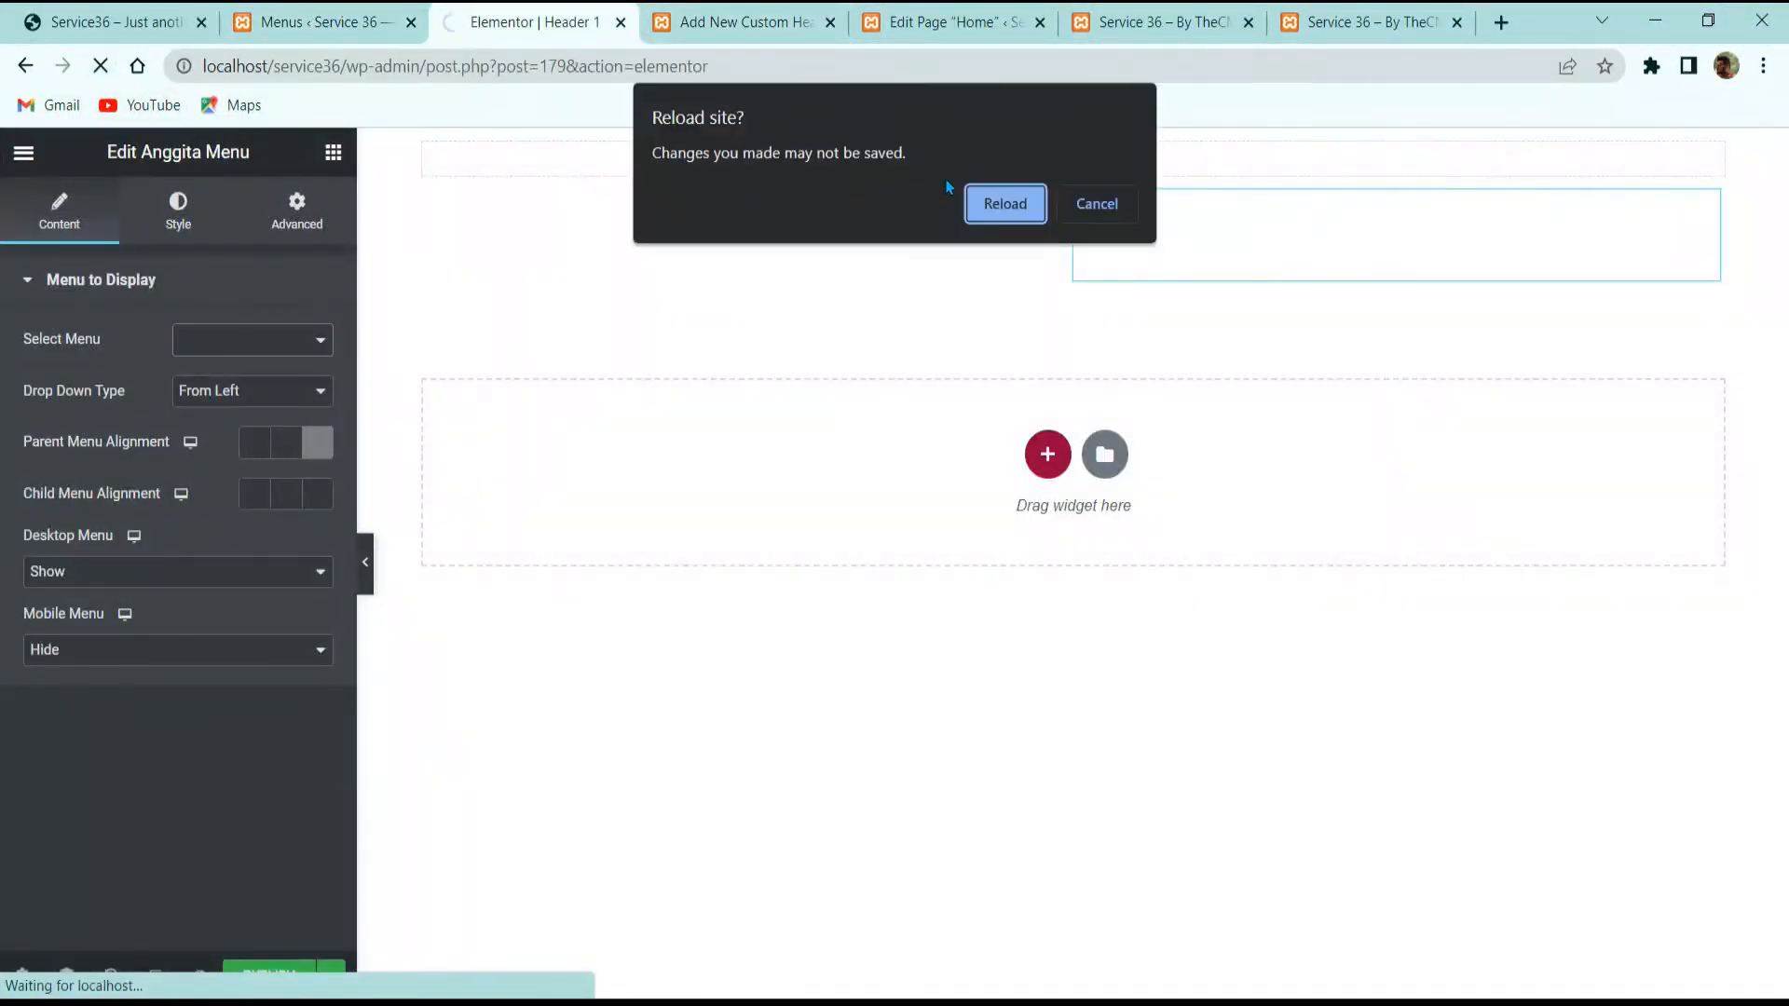
left_click(1003, 209)
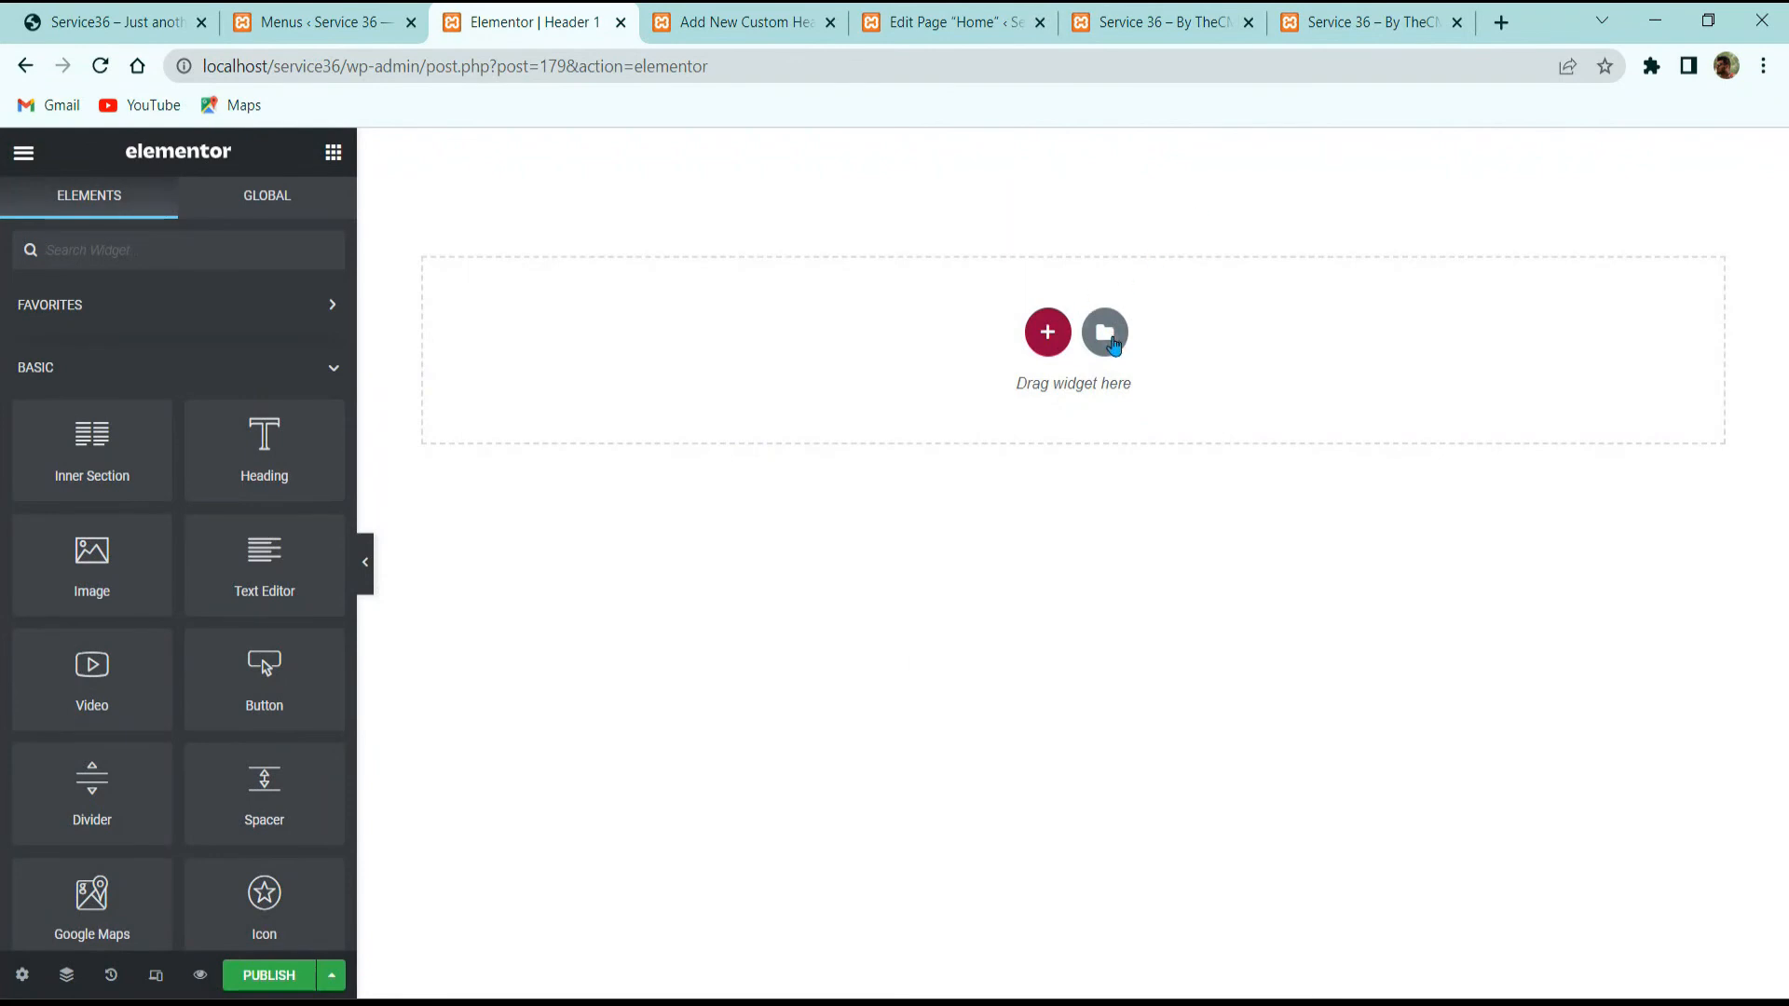
left_click(1112, 341)
left_click(1004, 195)
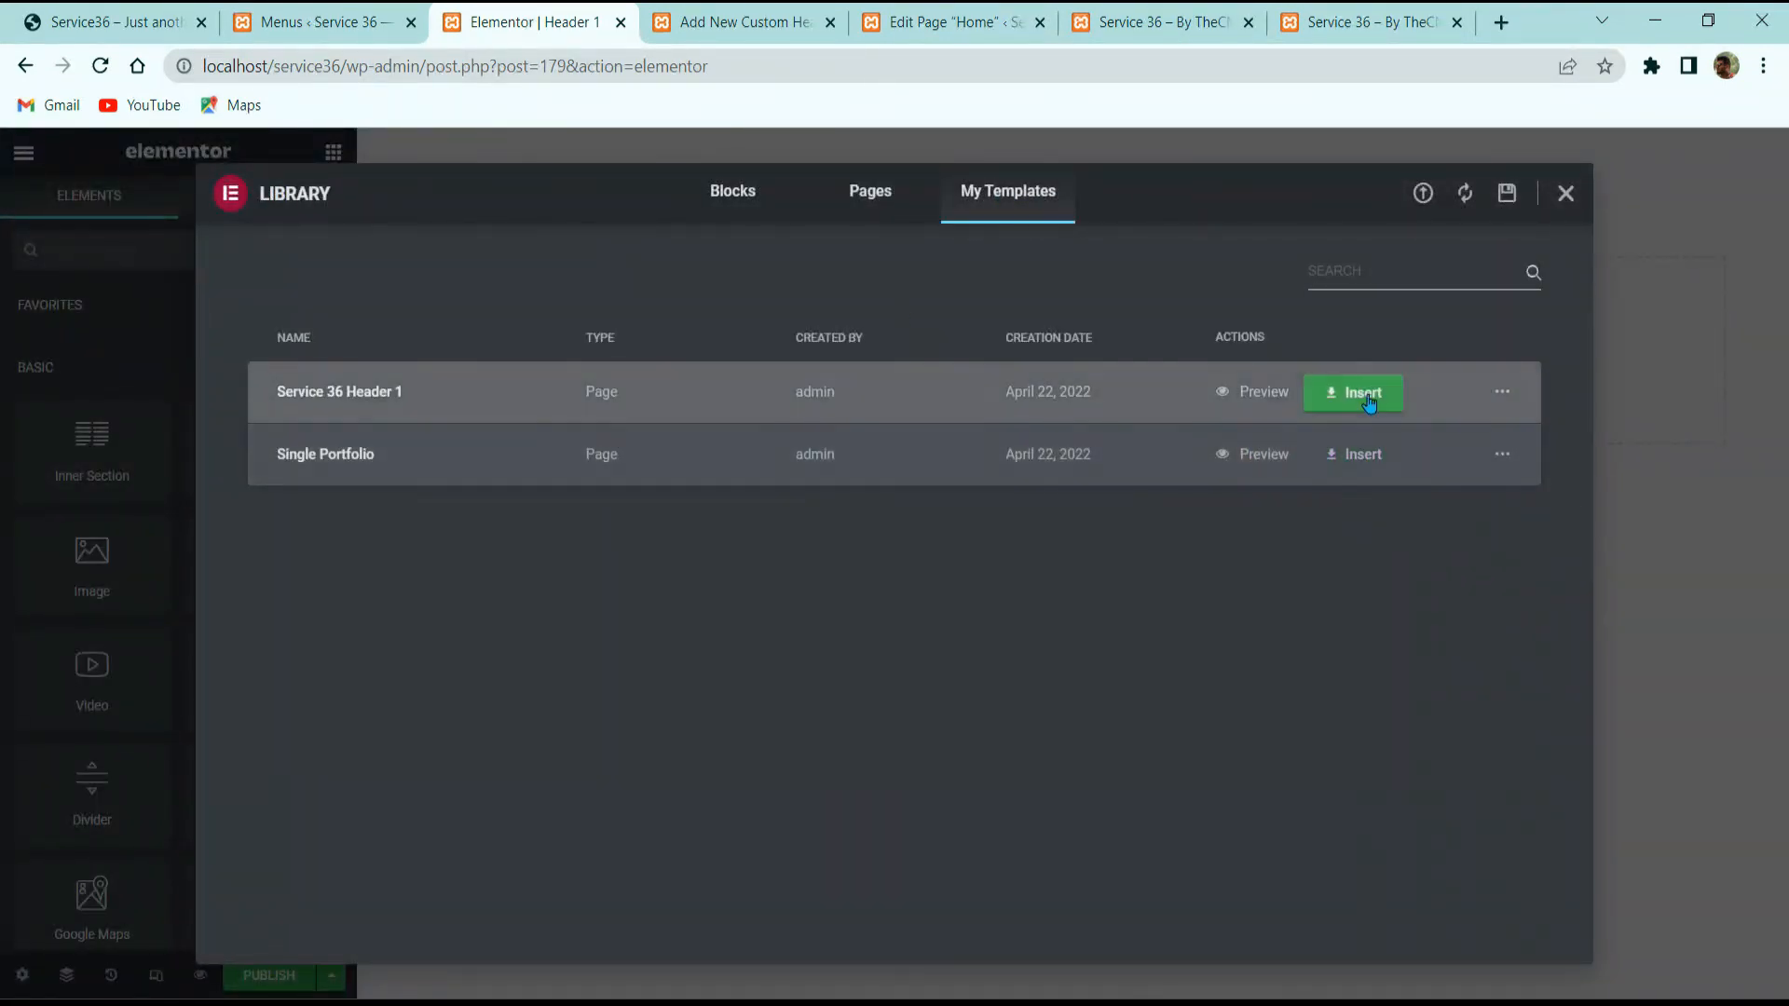
left_click(1366, 394)
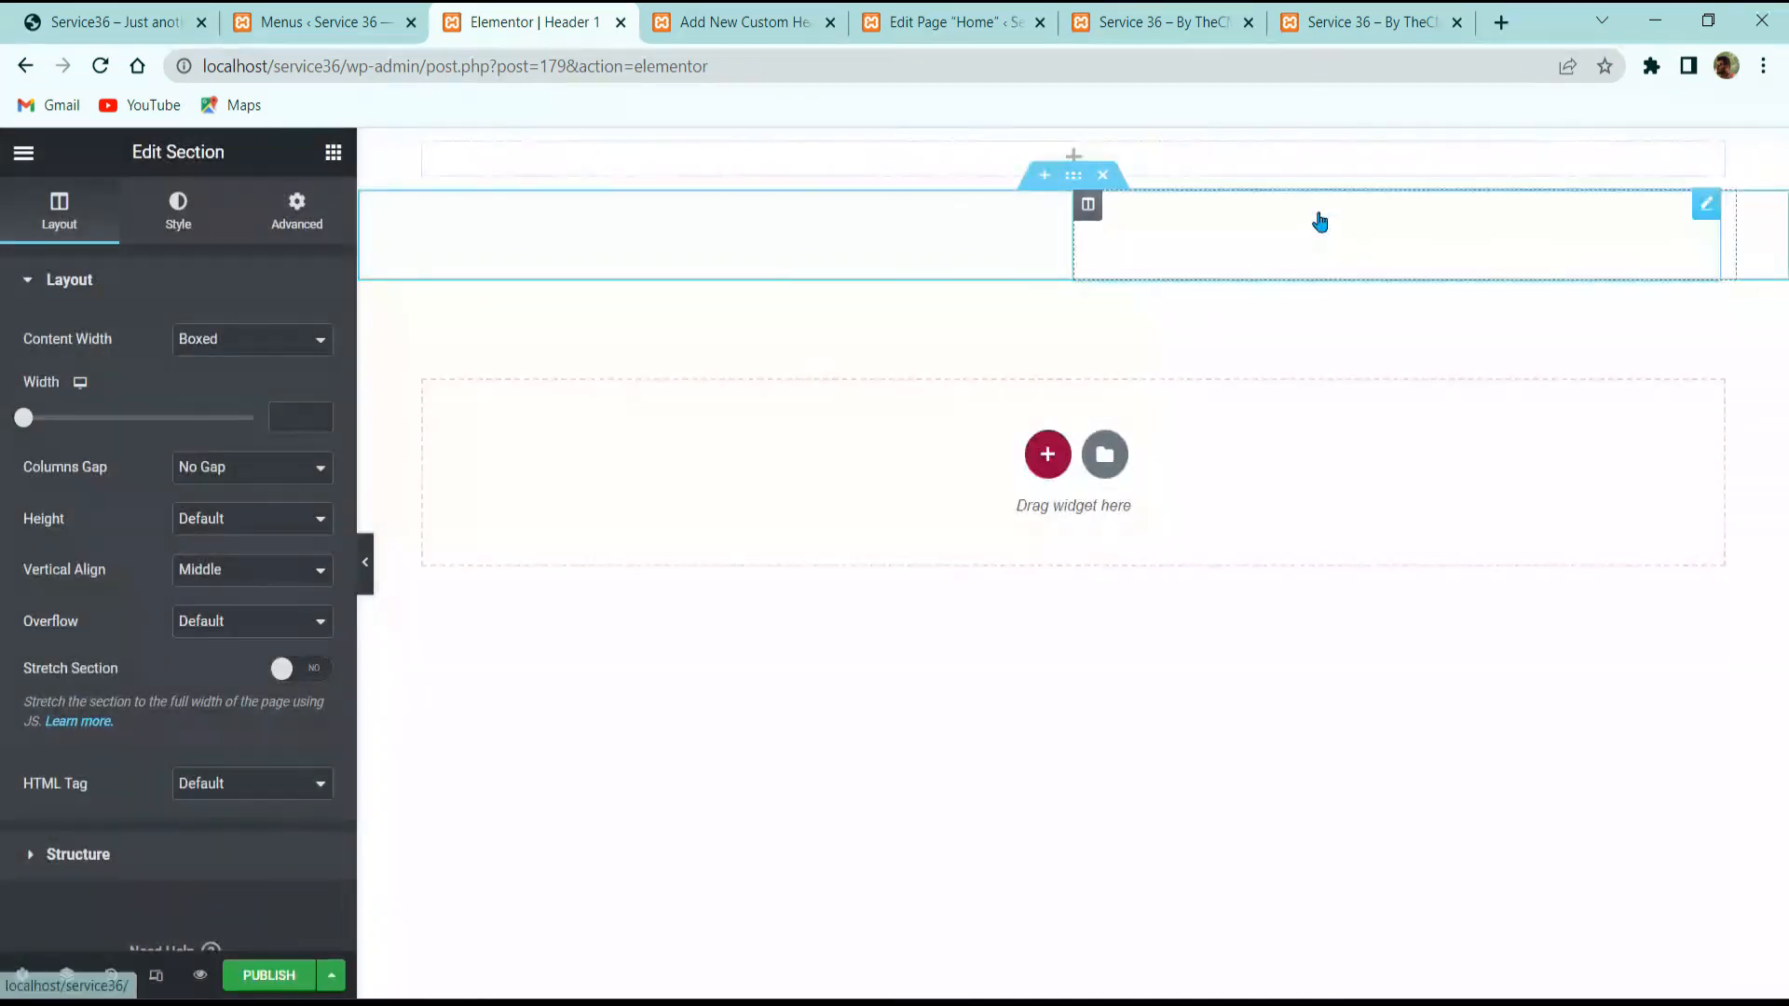
Step: Set the header's menu widget to display Main Menu
left_click(1318, 222)
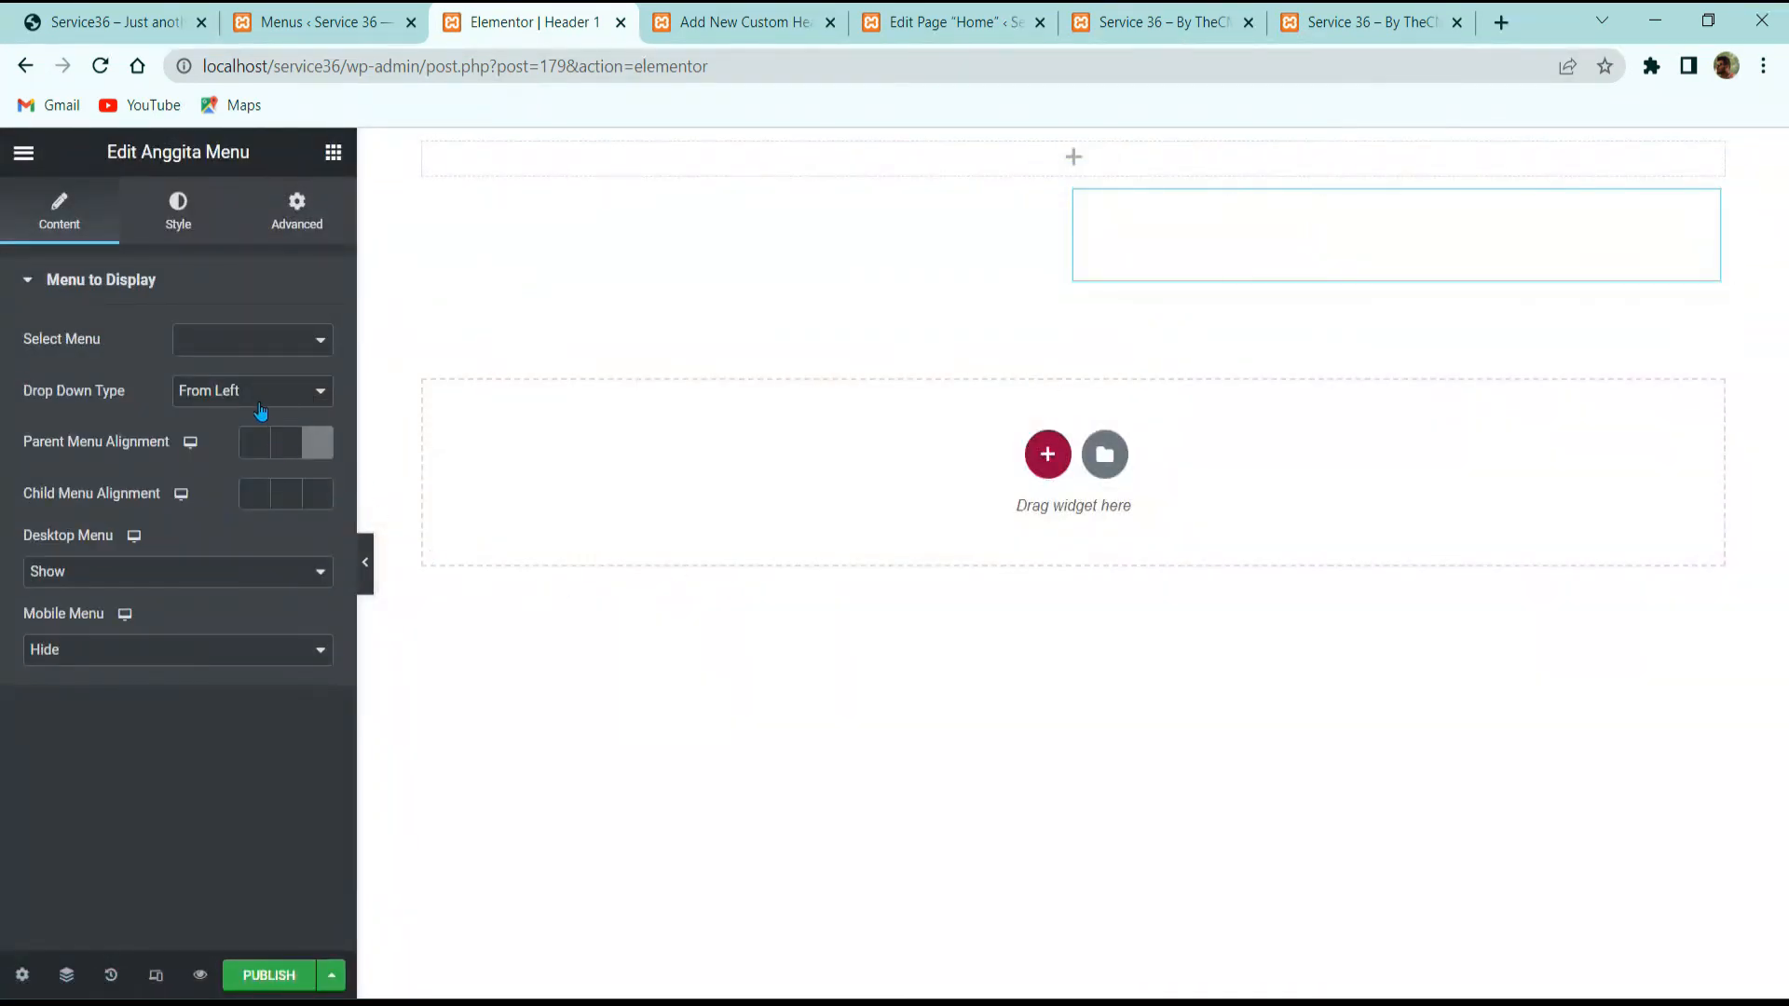
left_click(268, 339)
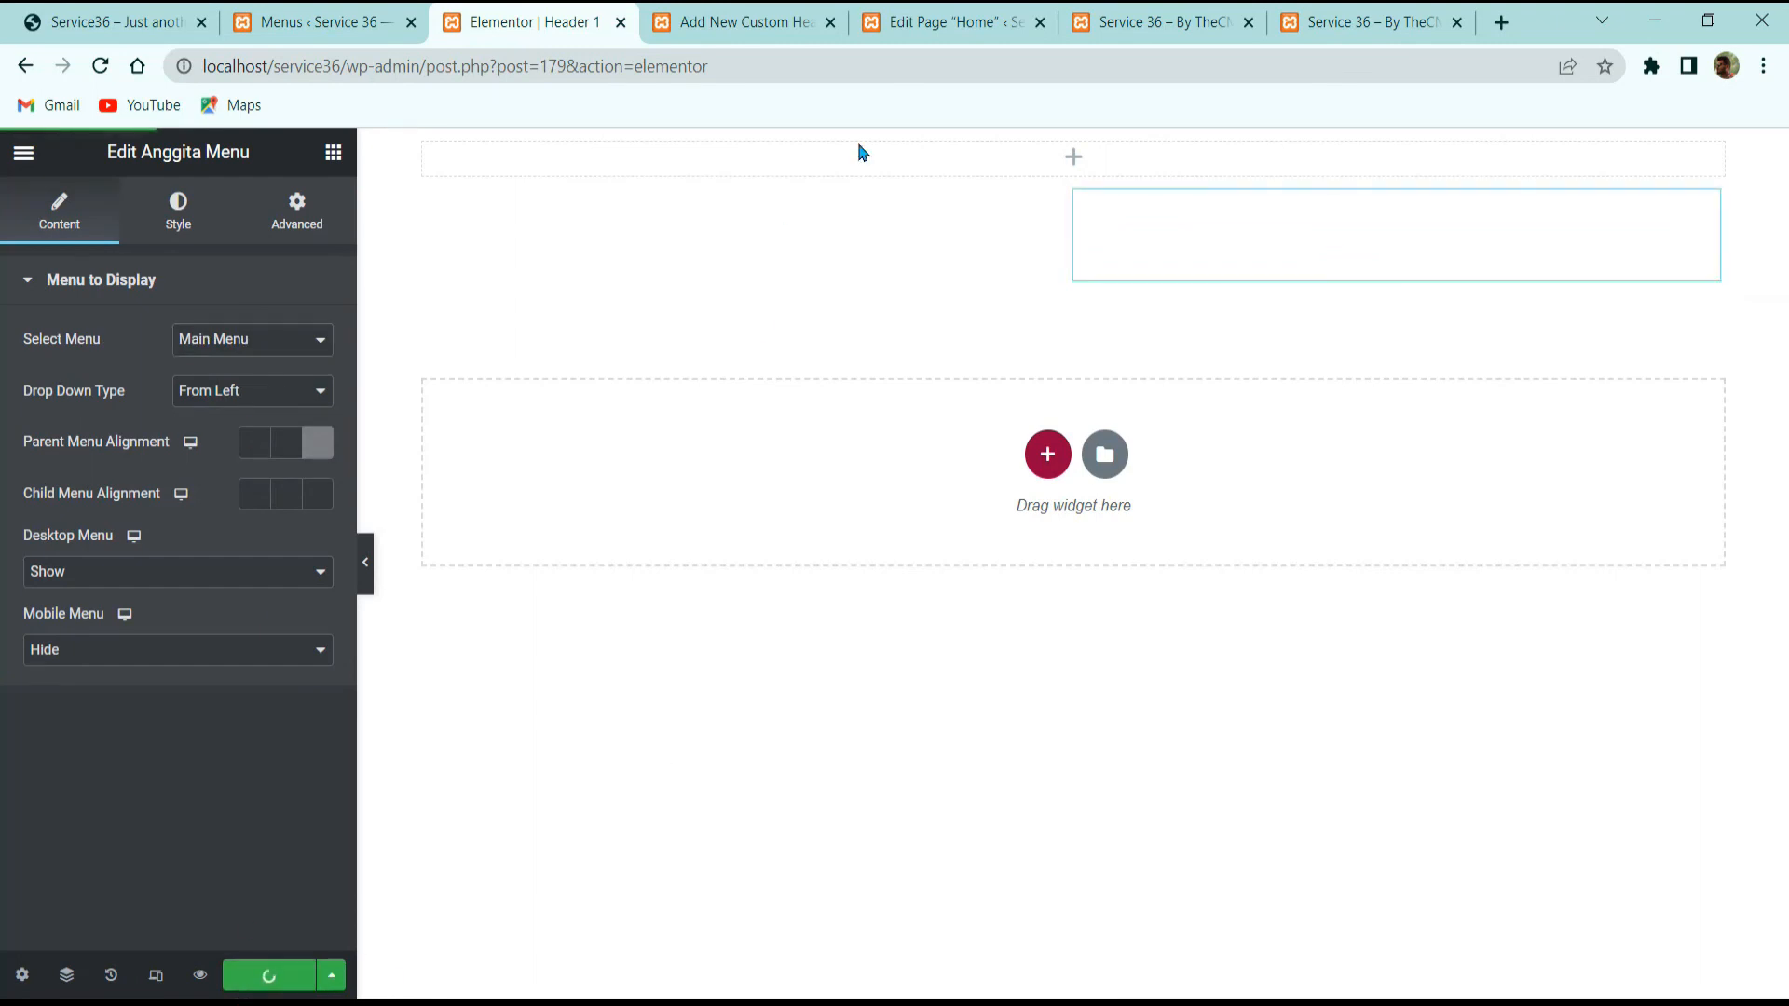
left_click(773, 23)
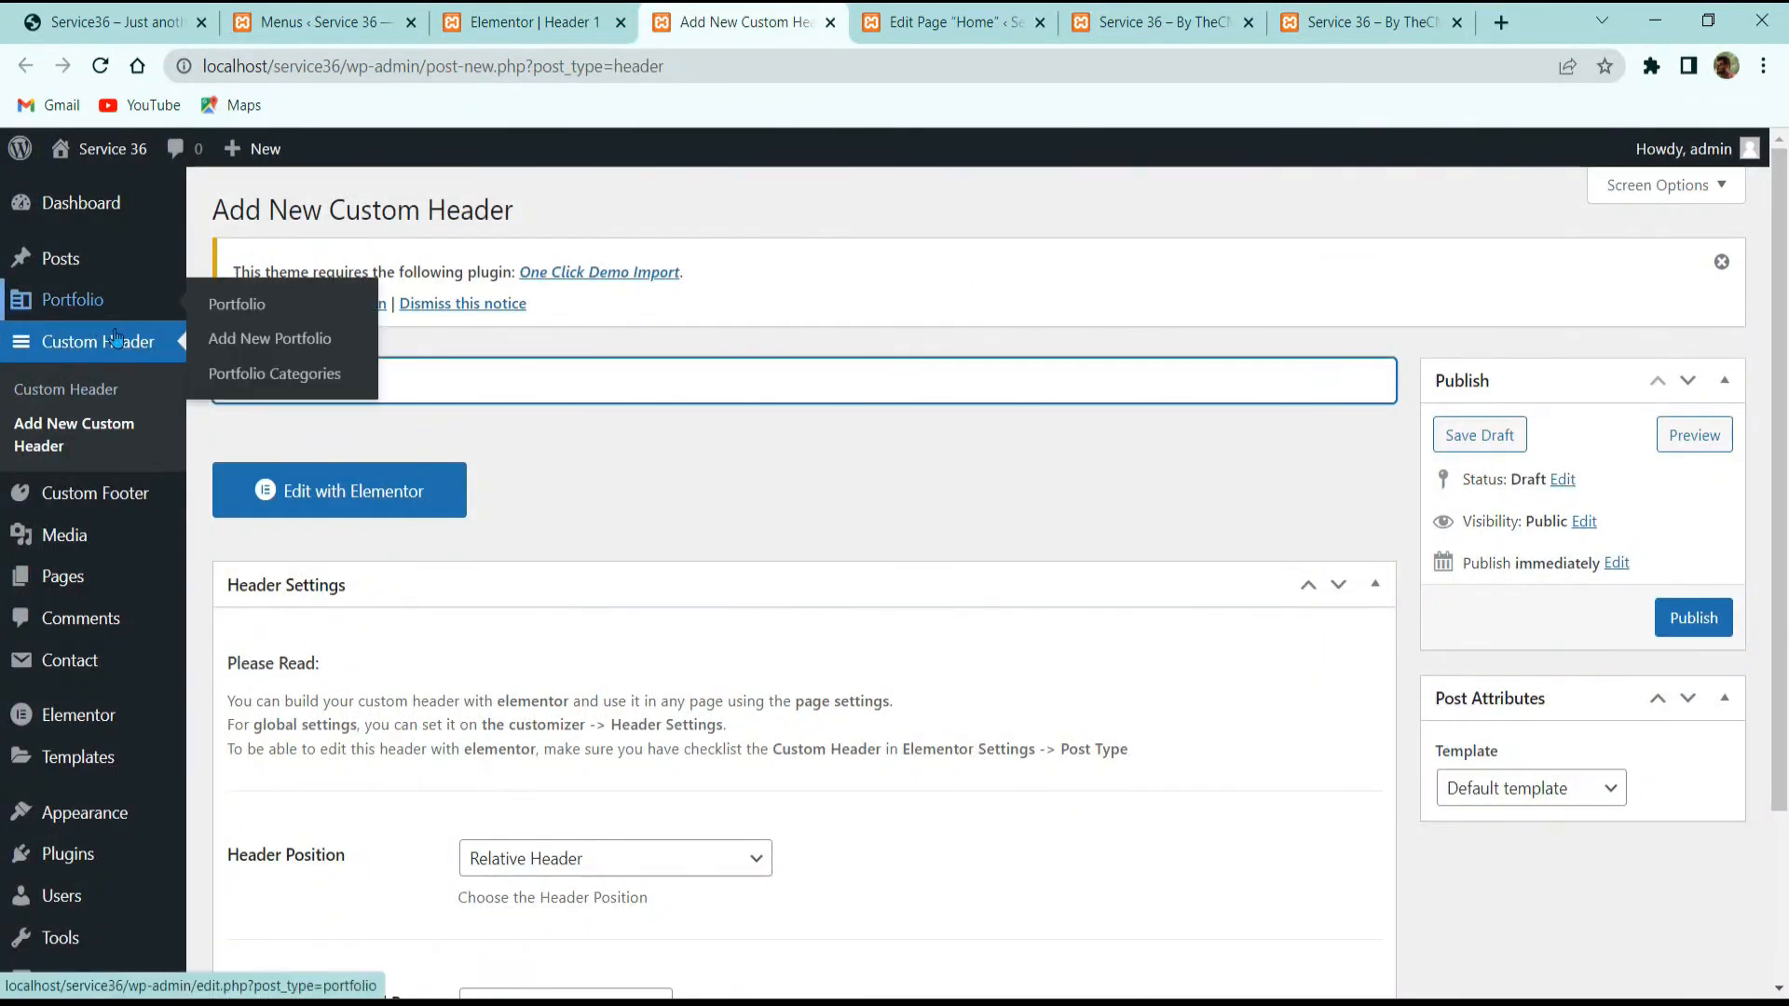
left_click(577, 13)
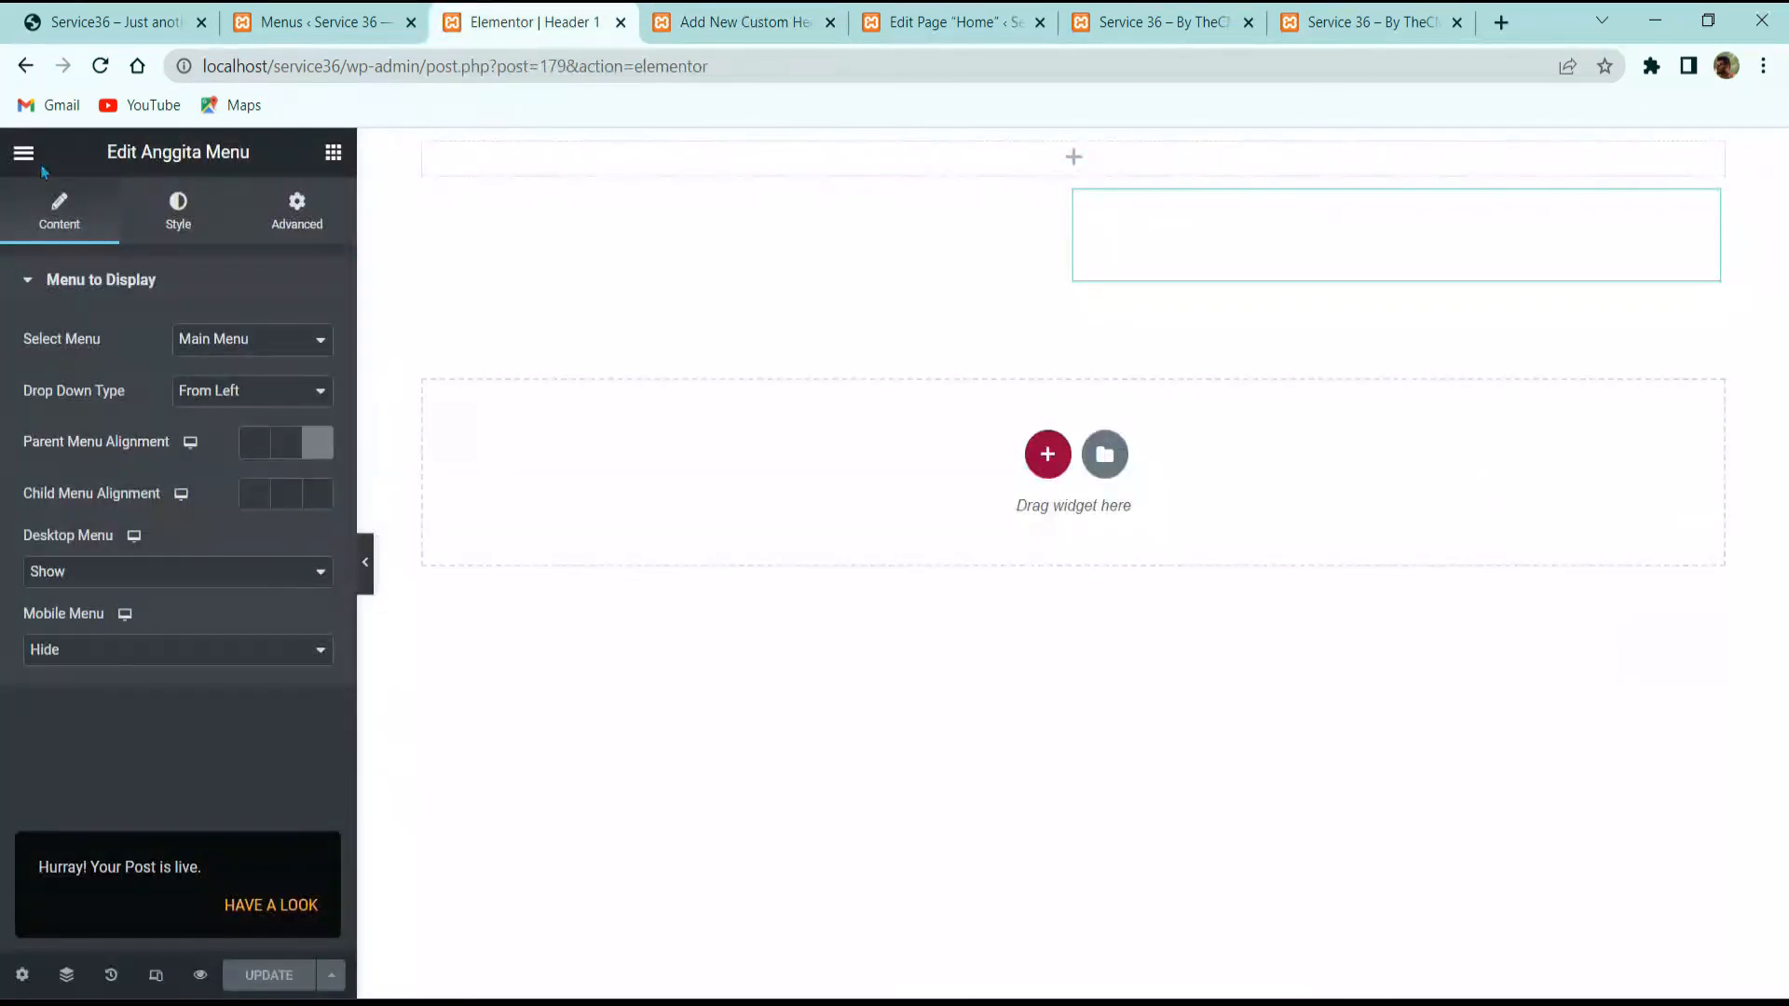
Step: Exit the Elementor editor to Header 1's dashboard page and update Header 1
left_click(24, 154)
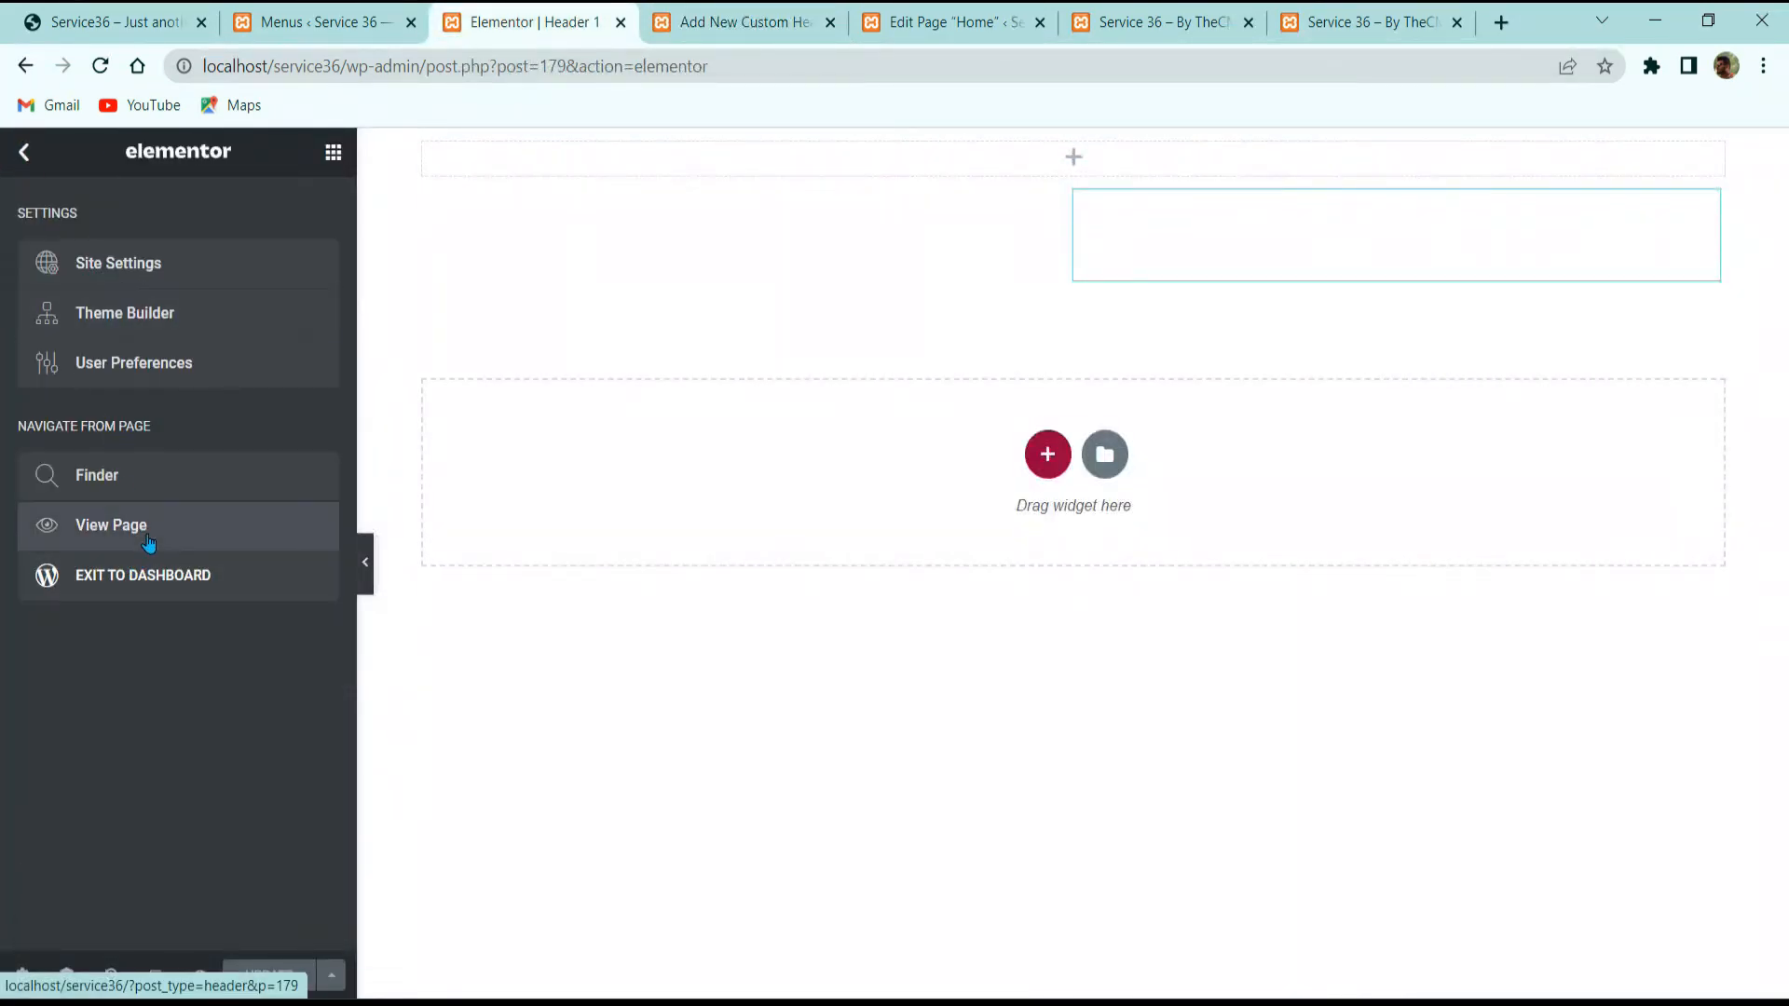
left_click(175, 565)
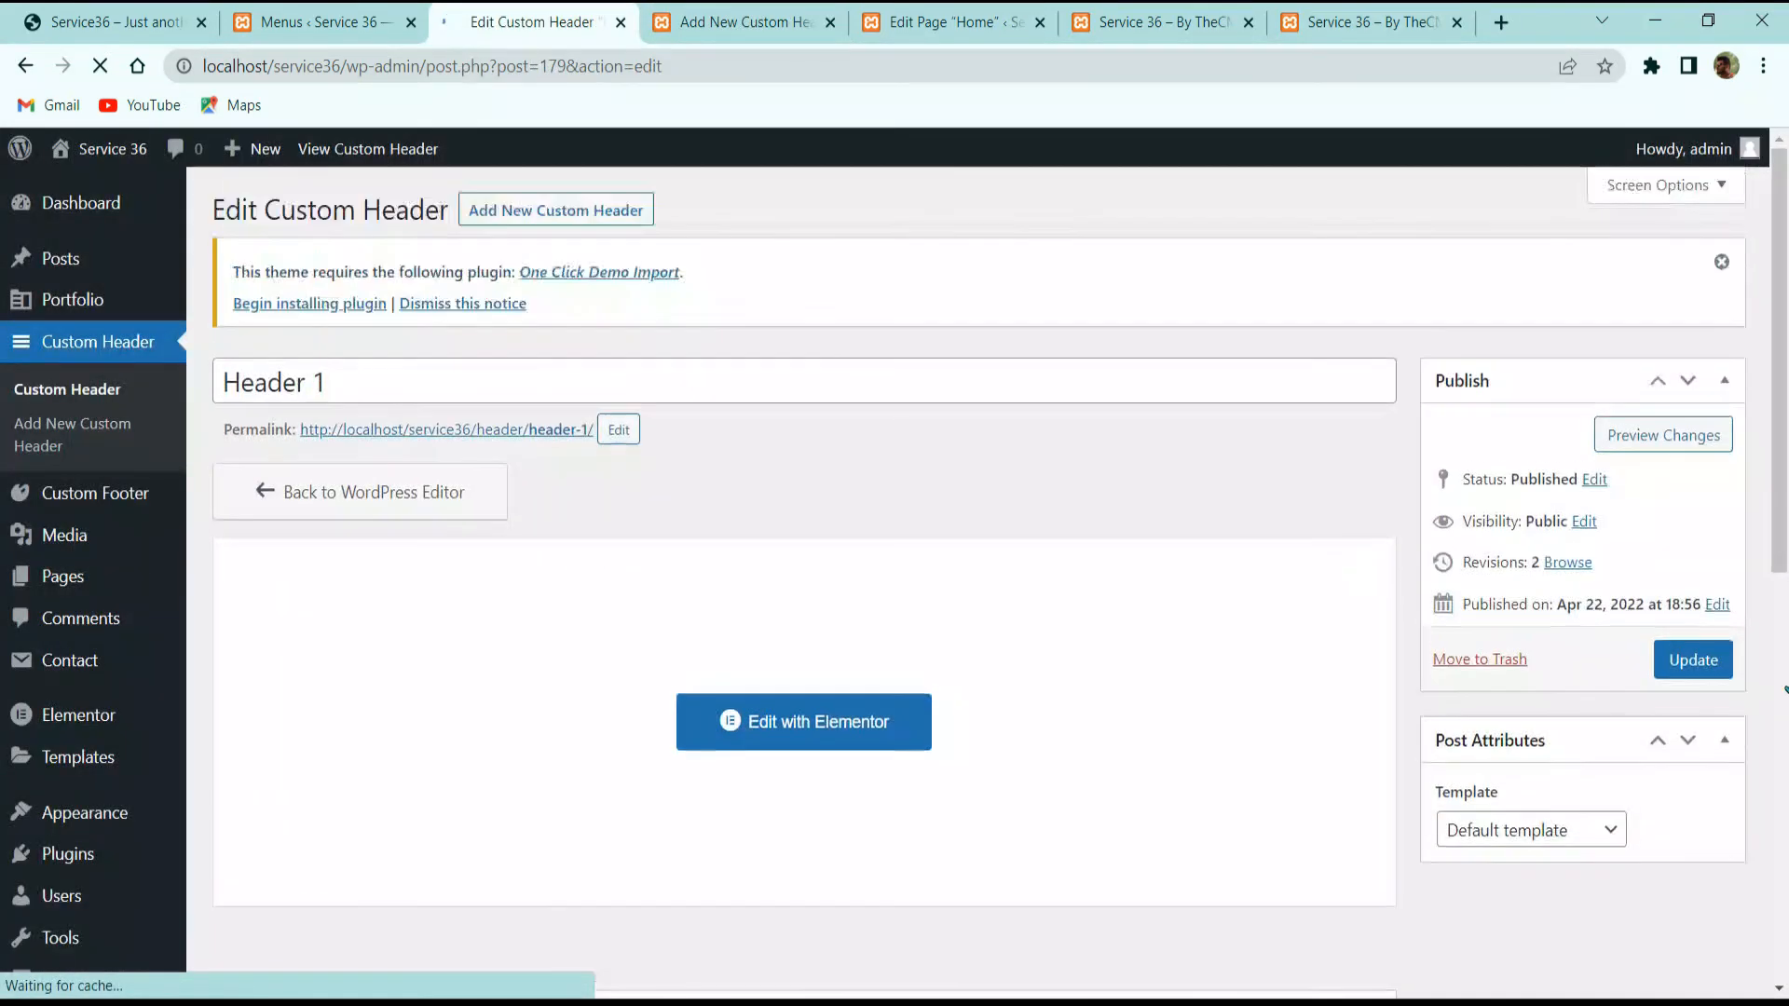
left_click(1717, 670)
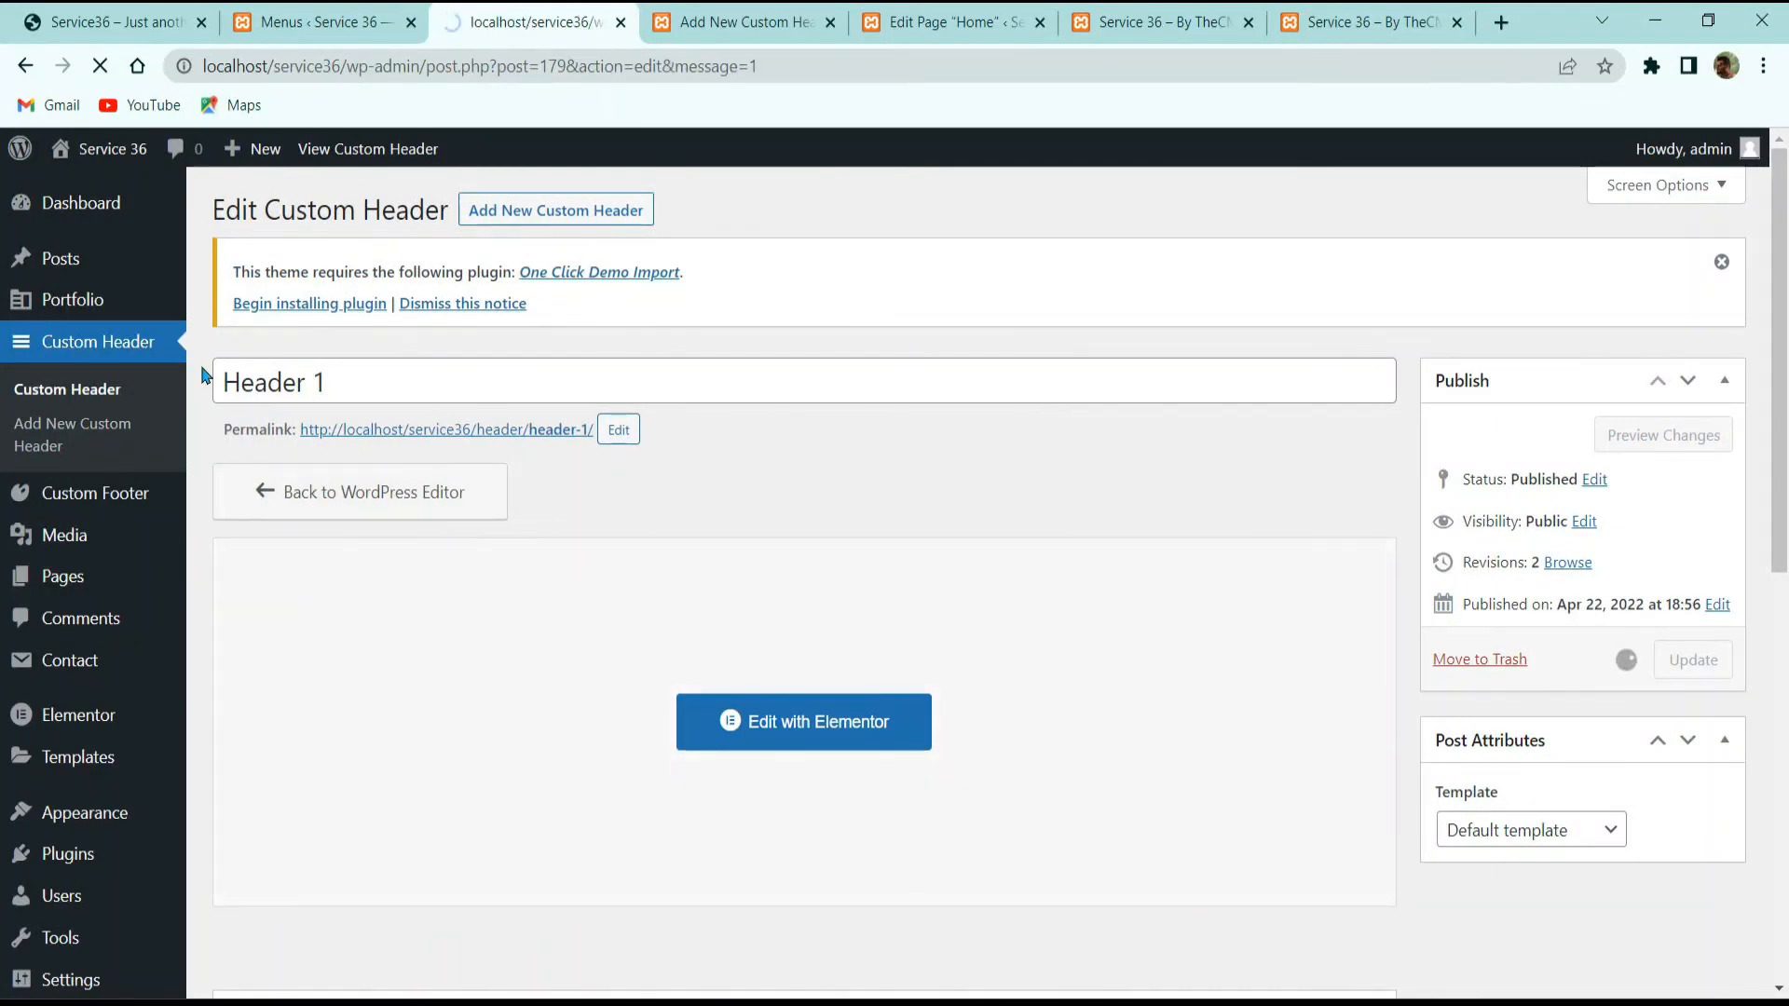
Step: Visit the Service 36 live site and switch to the Home page's editing tab
mouse_move(112, 156)
left_click(103, 190, "ctrl")
left_click(103, 190, "ctrl")
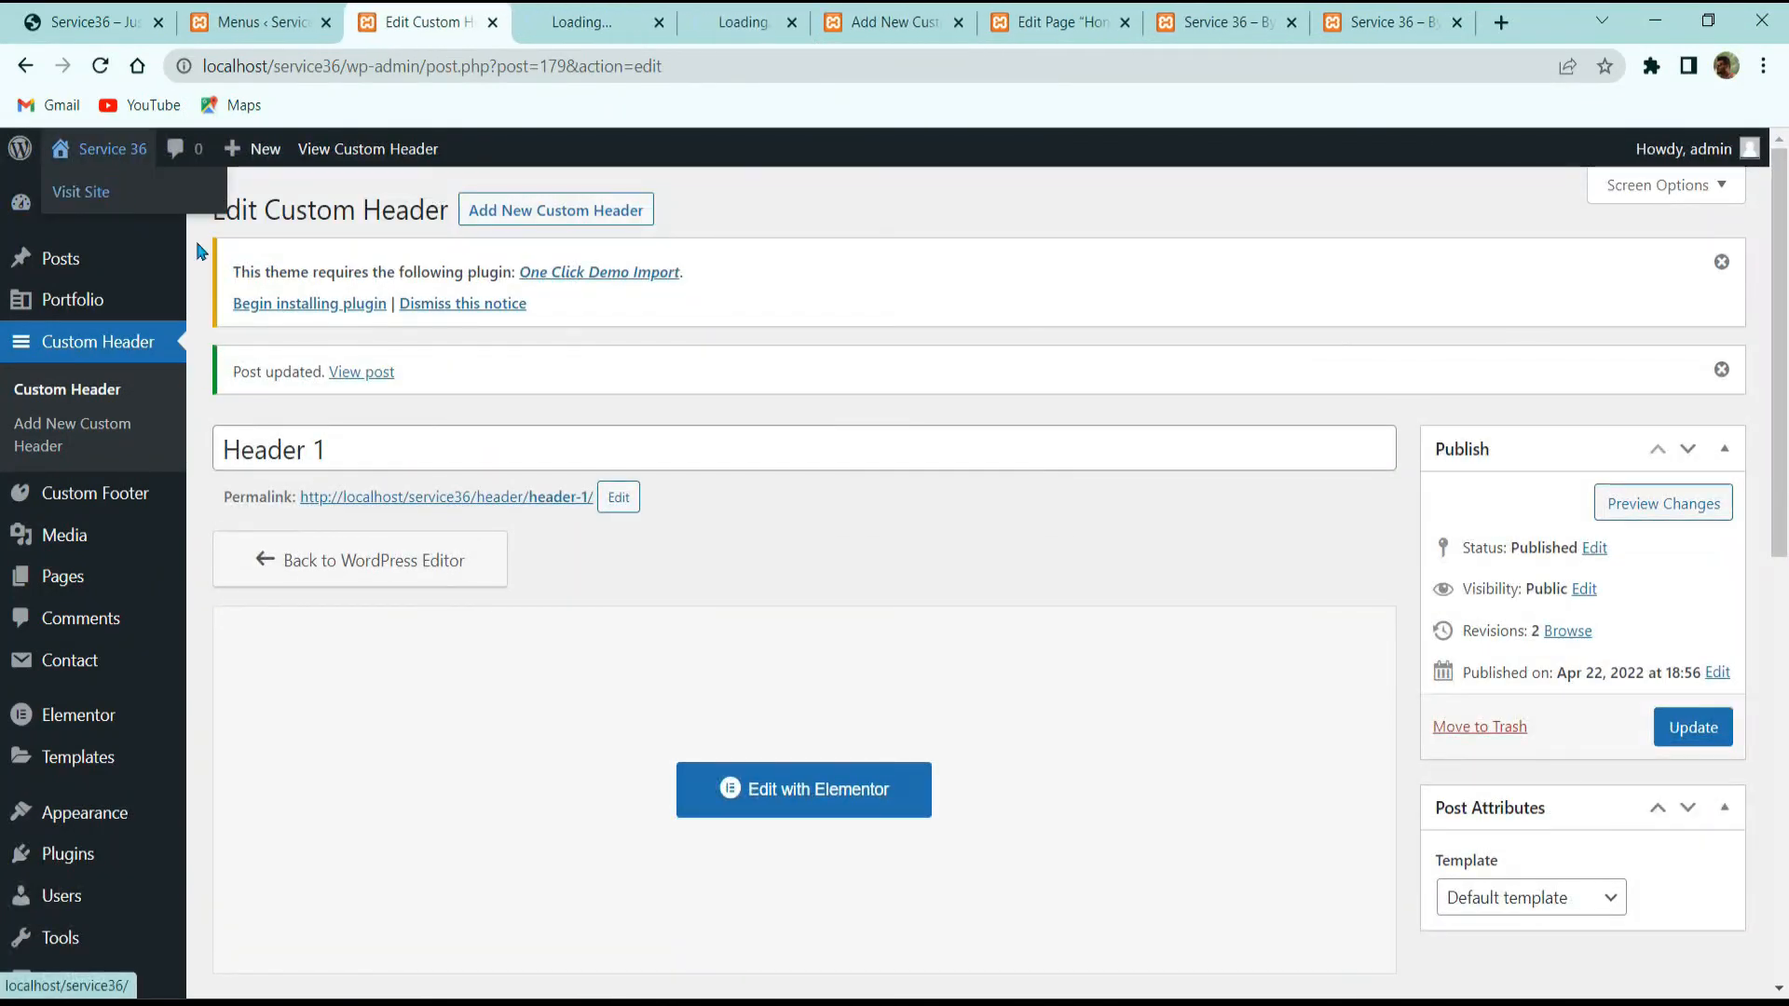
left_click(568, 15)
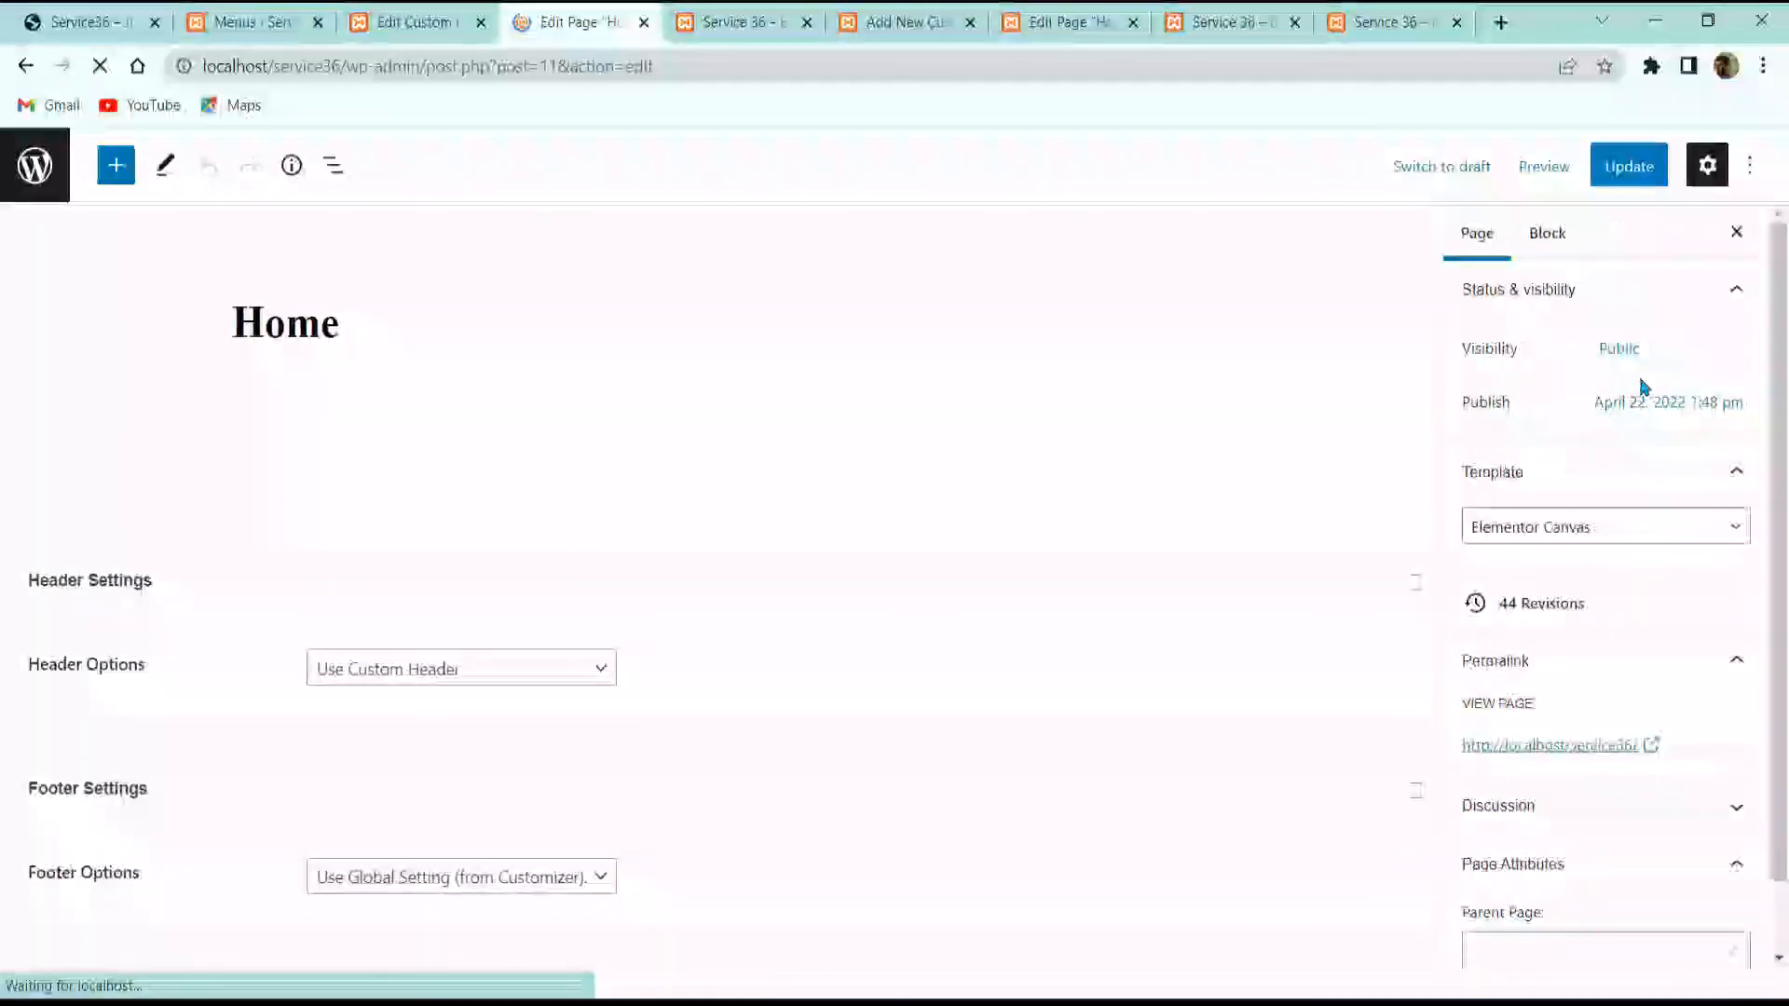
Step: Set the Home page template to Elementor Full Width, update, and view the homepage
left_click(1612, 542)
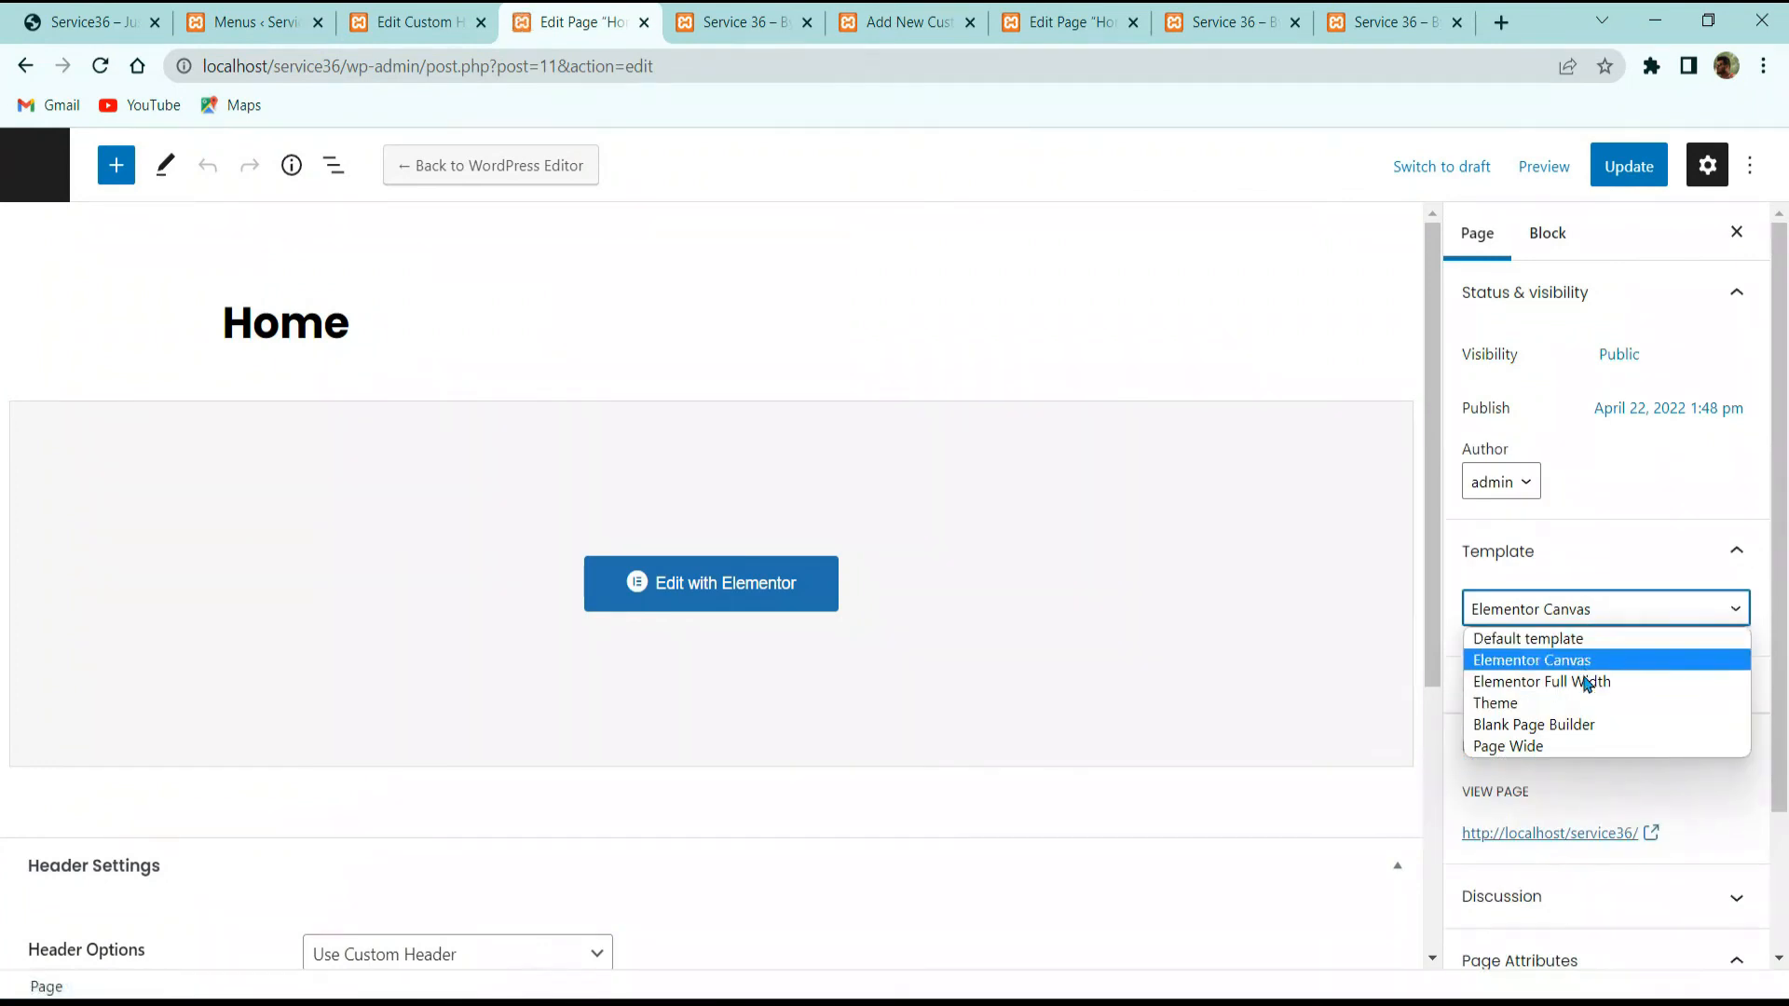
left_click(1575, 740)
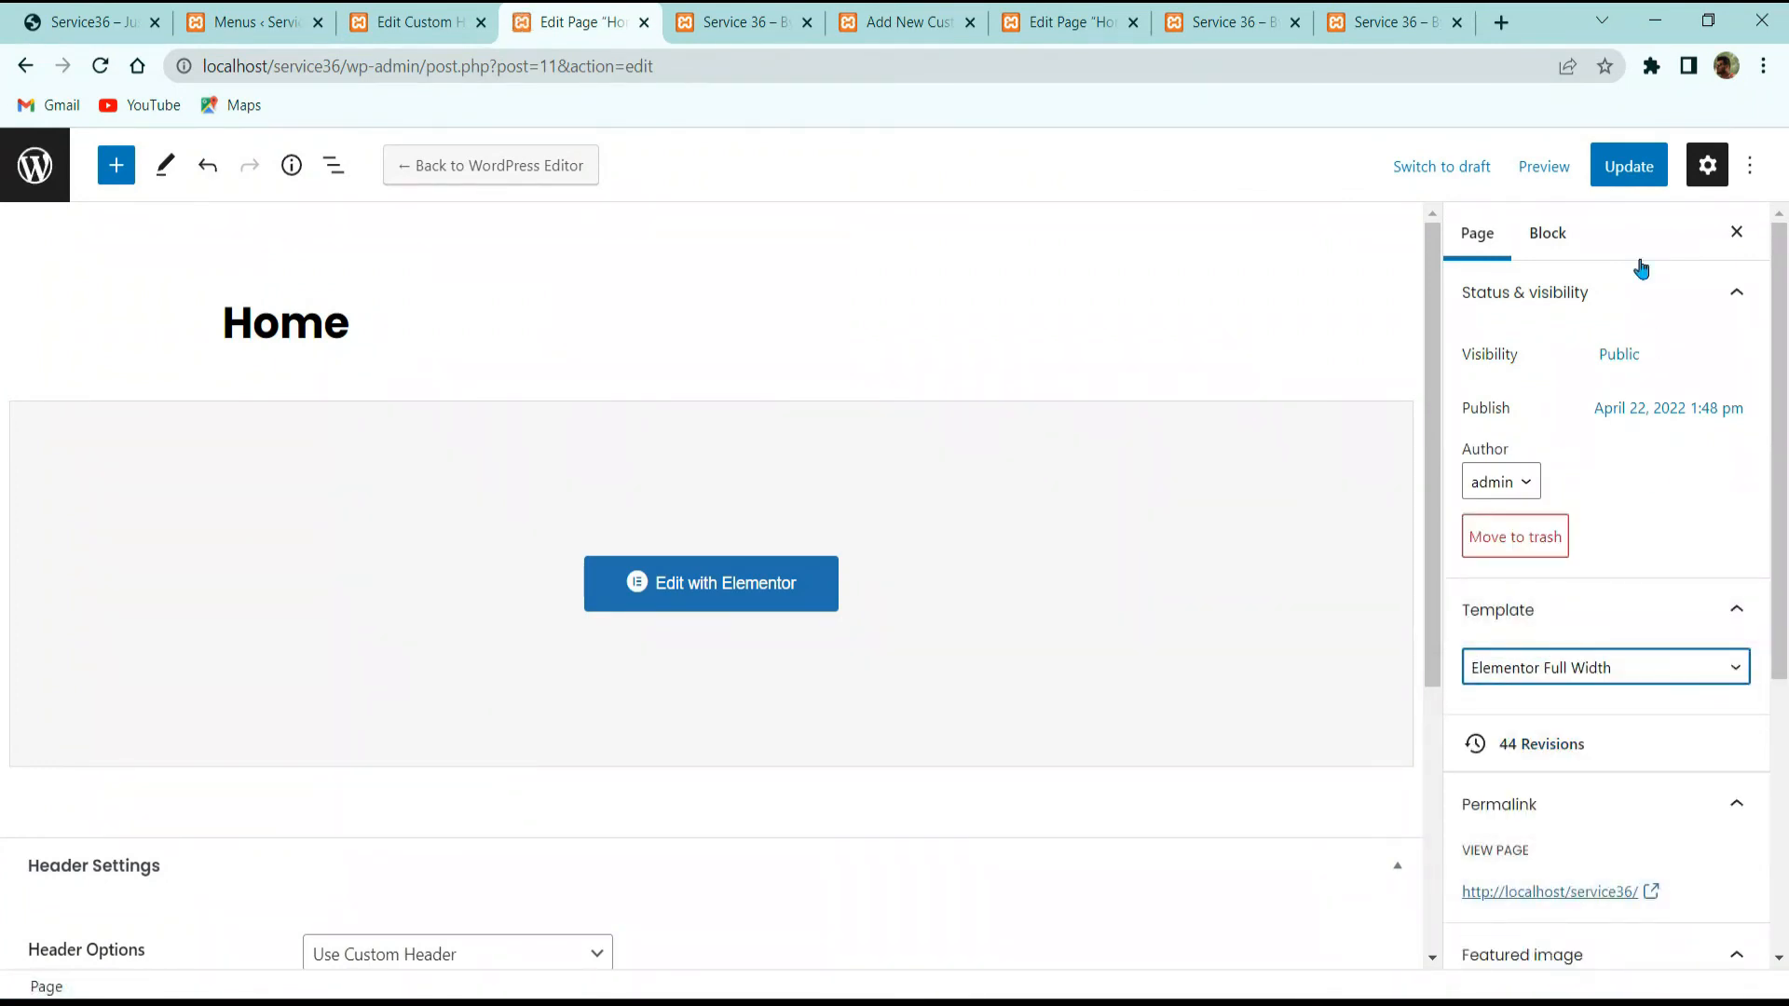
left_click(1630, 168)
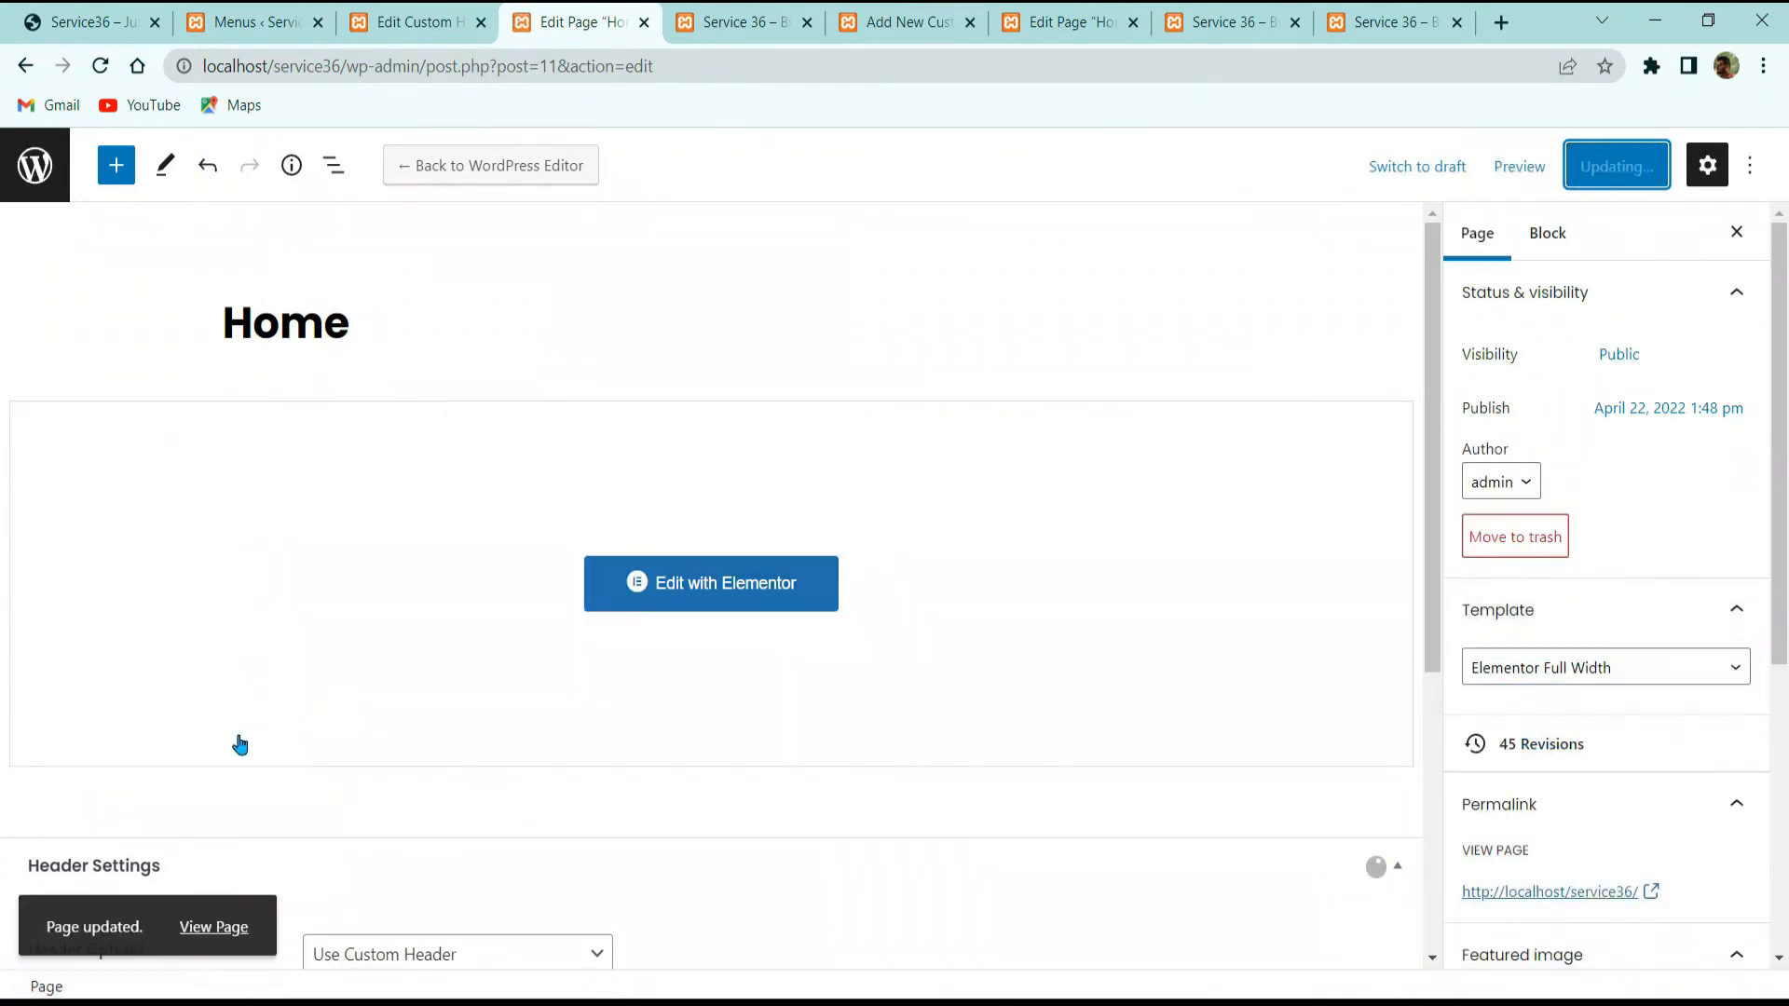
left_click(217, 924, "ctrl")
left_click(652, 39)
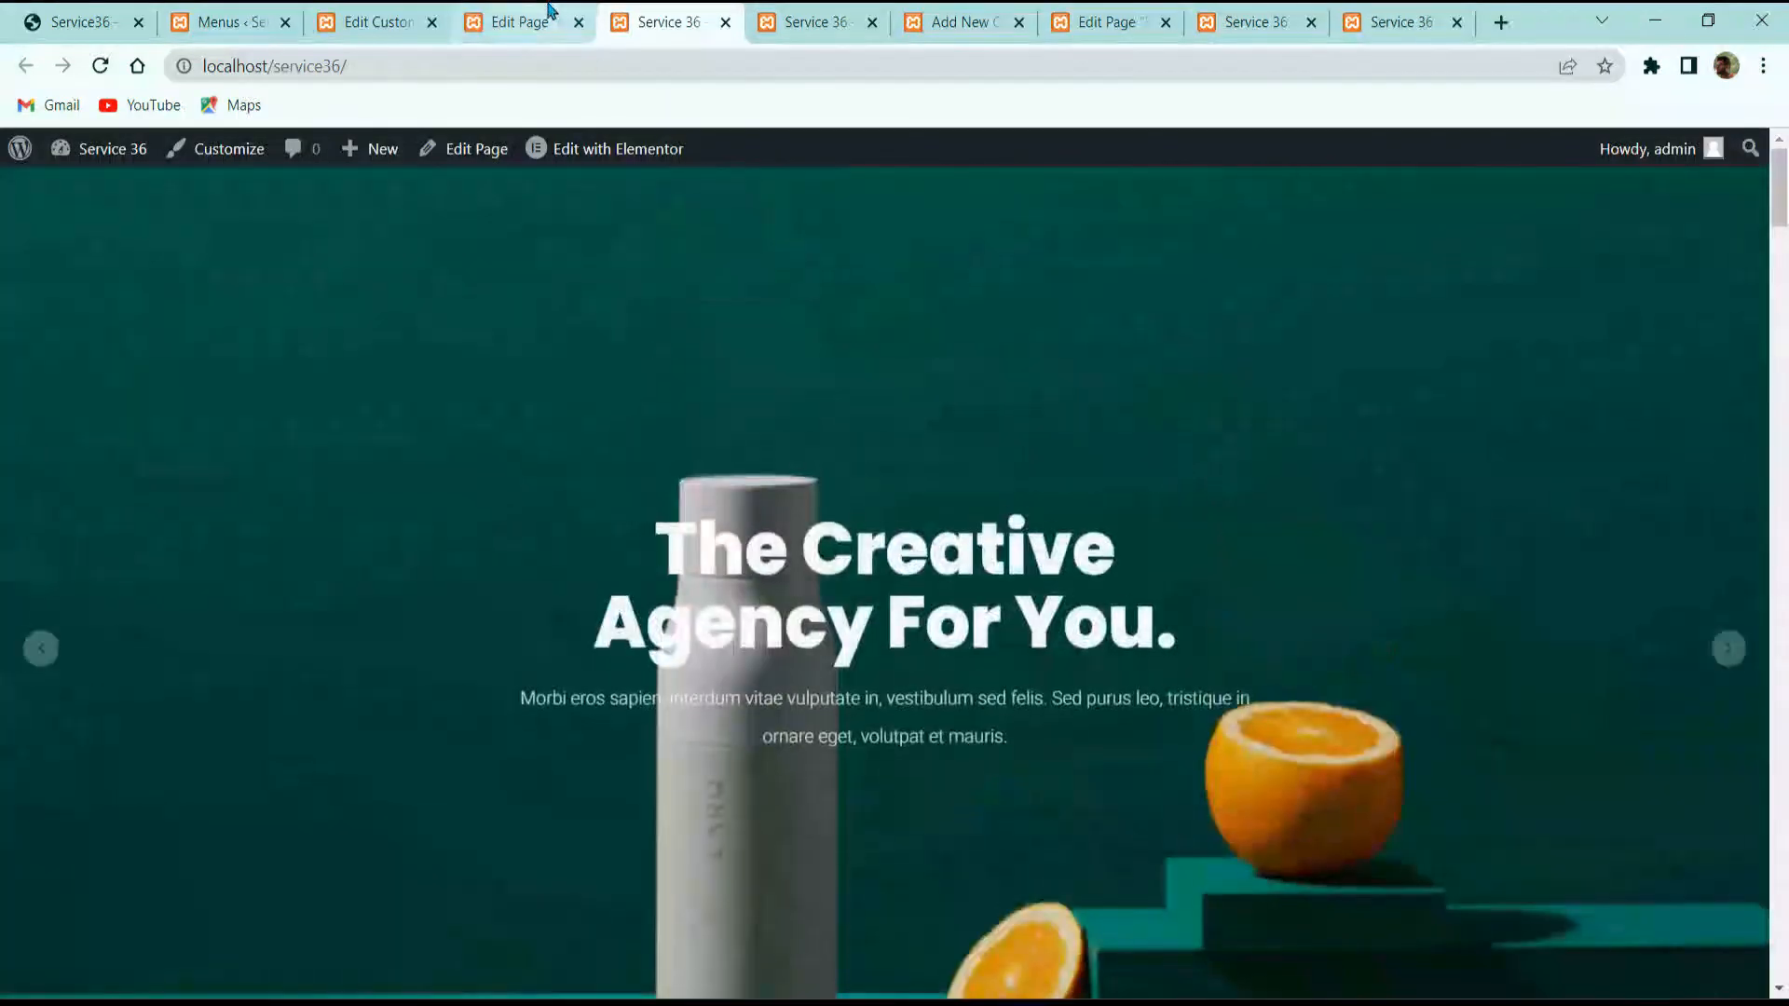
Step: Switch Home to the Blank Page Builder template, update it, and reload the live homepage
left_click(527, 21)
left_click(1528, 667)
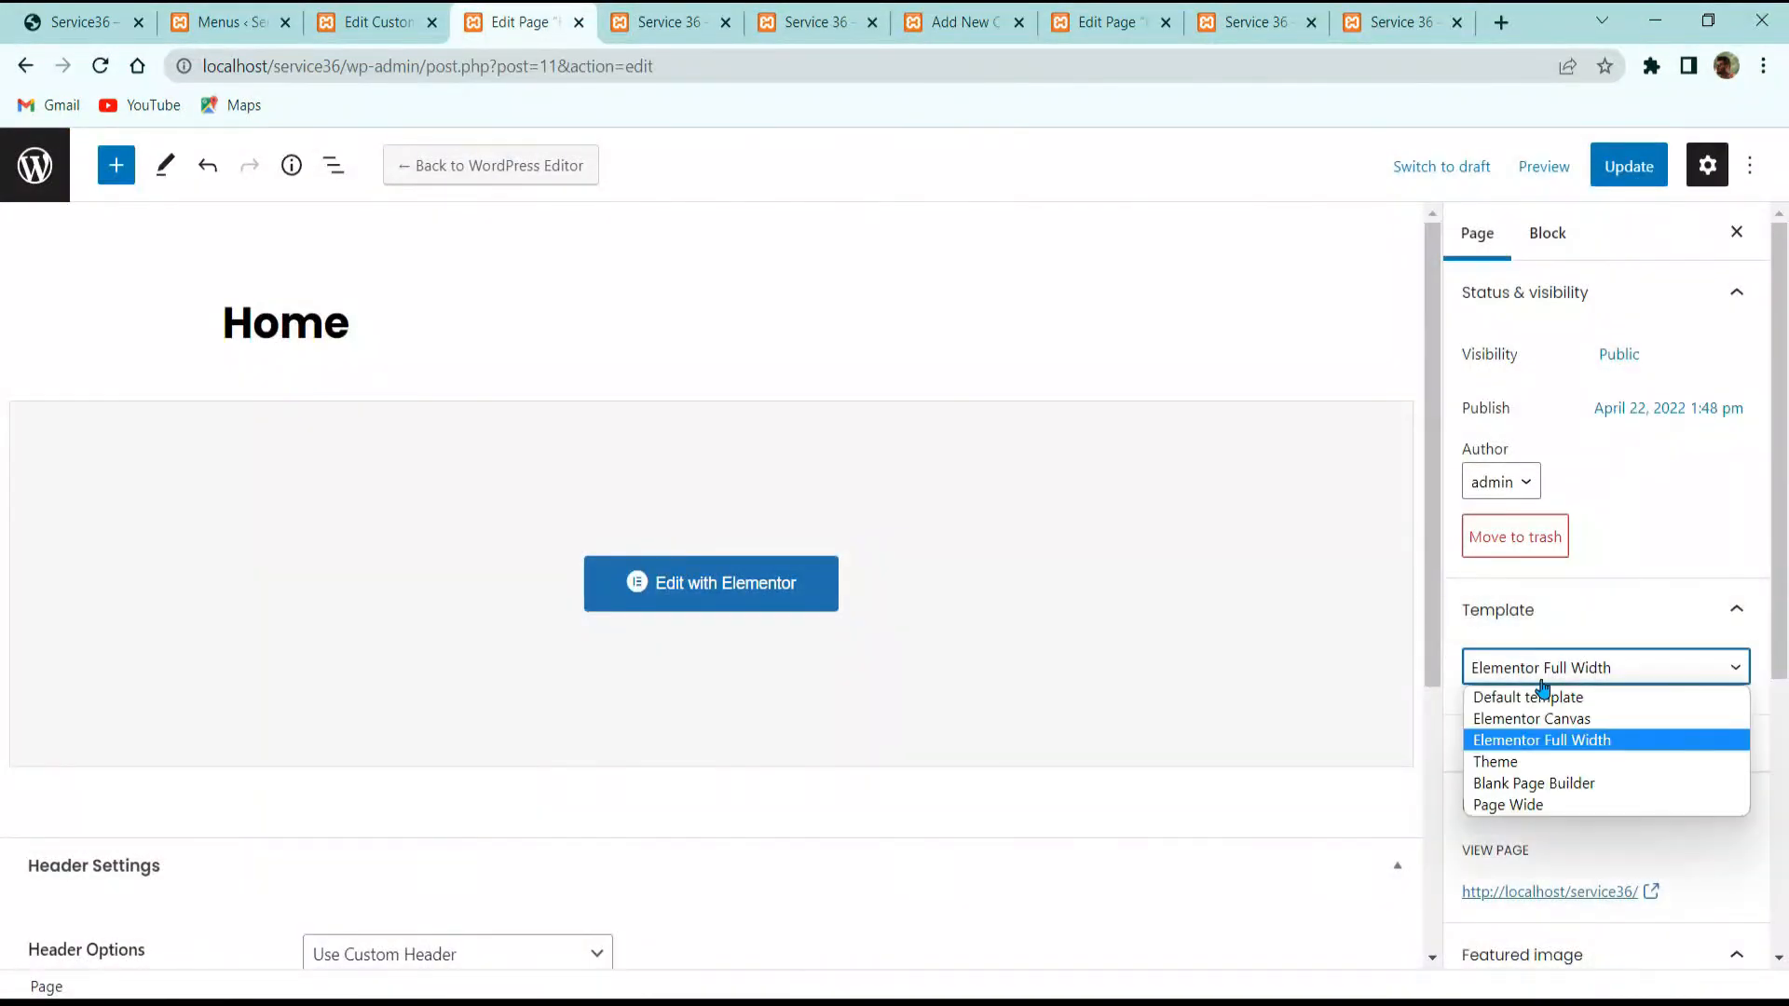
left_click(1541, 783)
left_click(1622, 158)
left_click(600, 11)
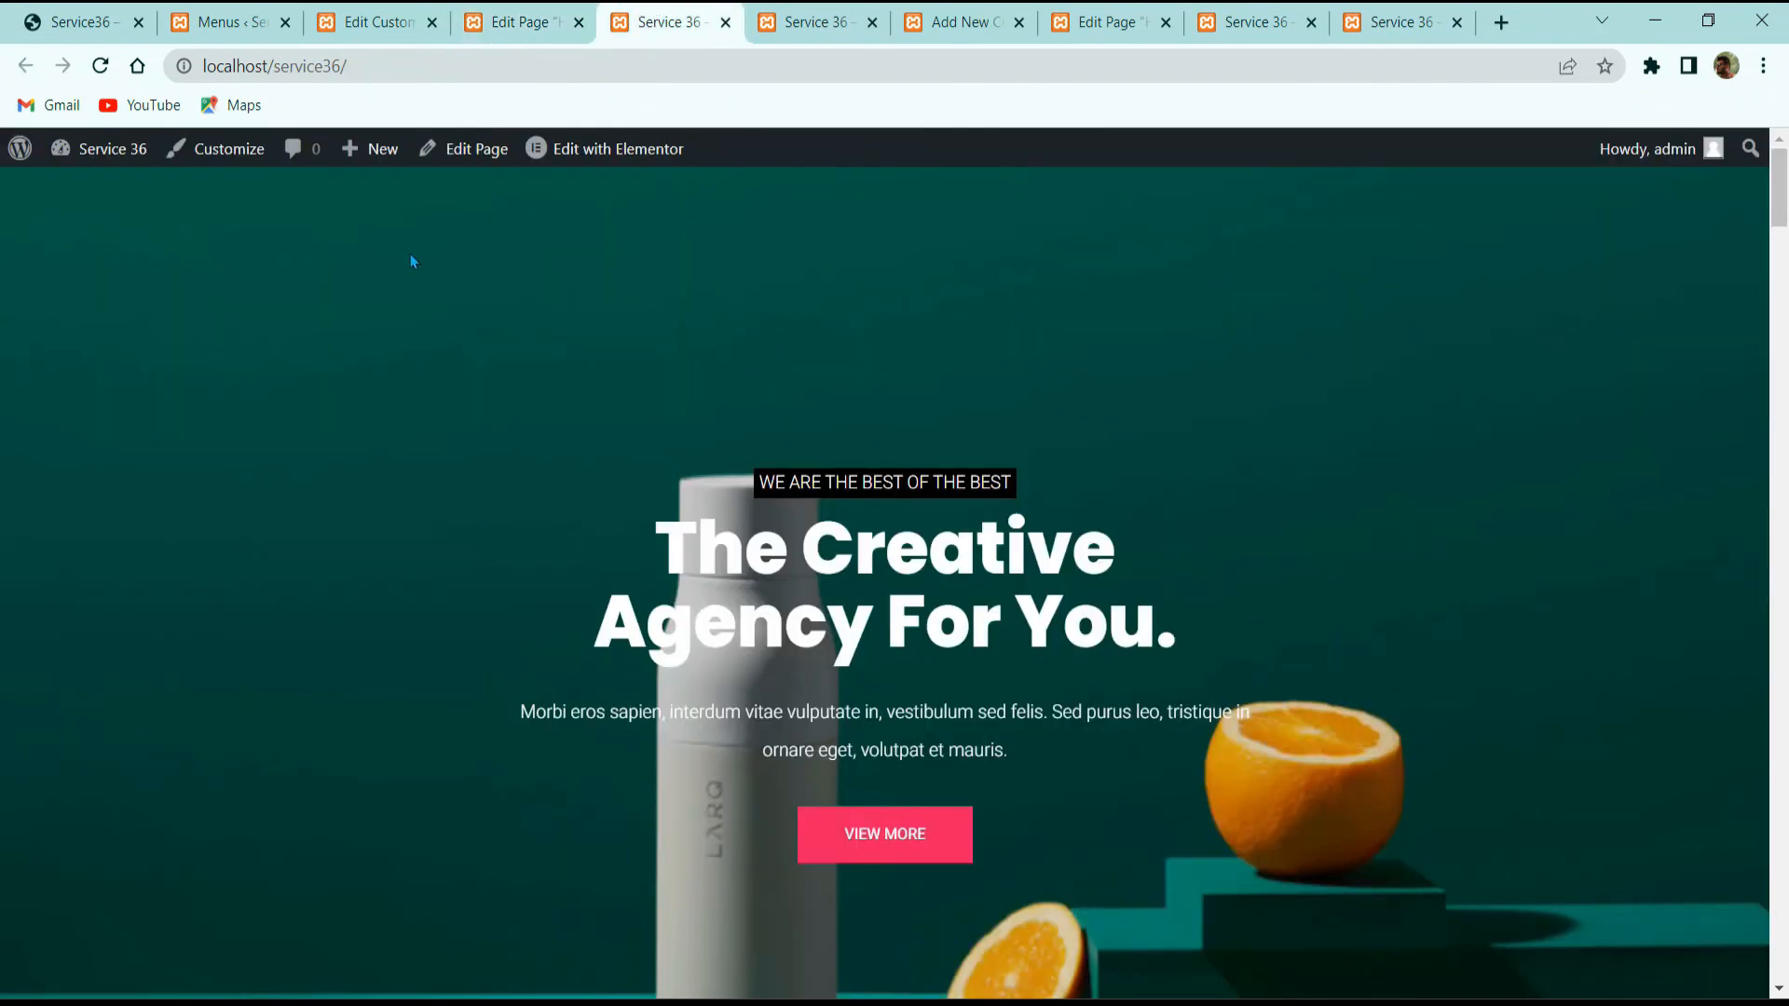
left_click(102, 65)
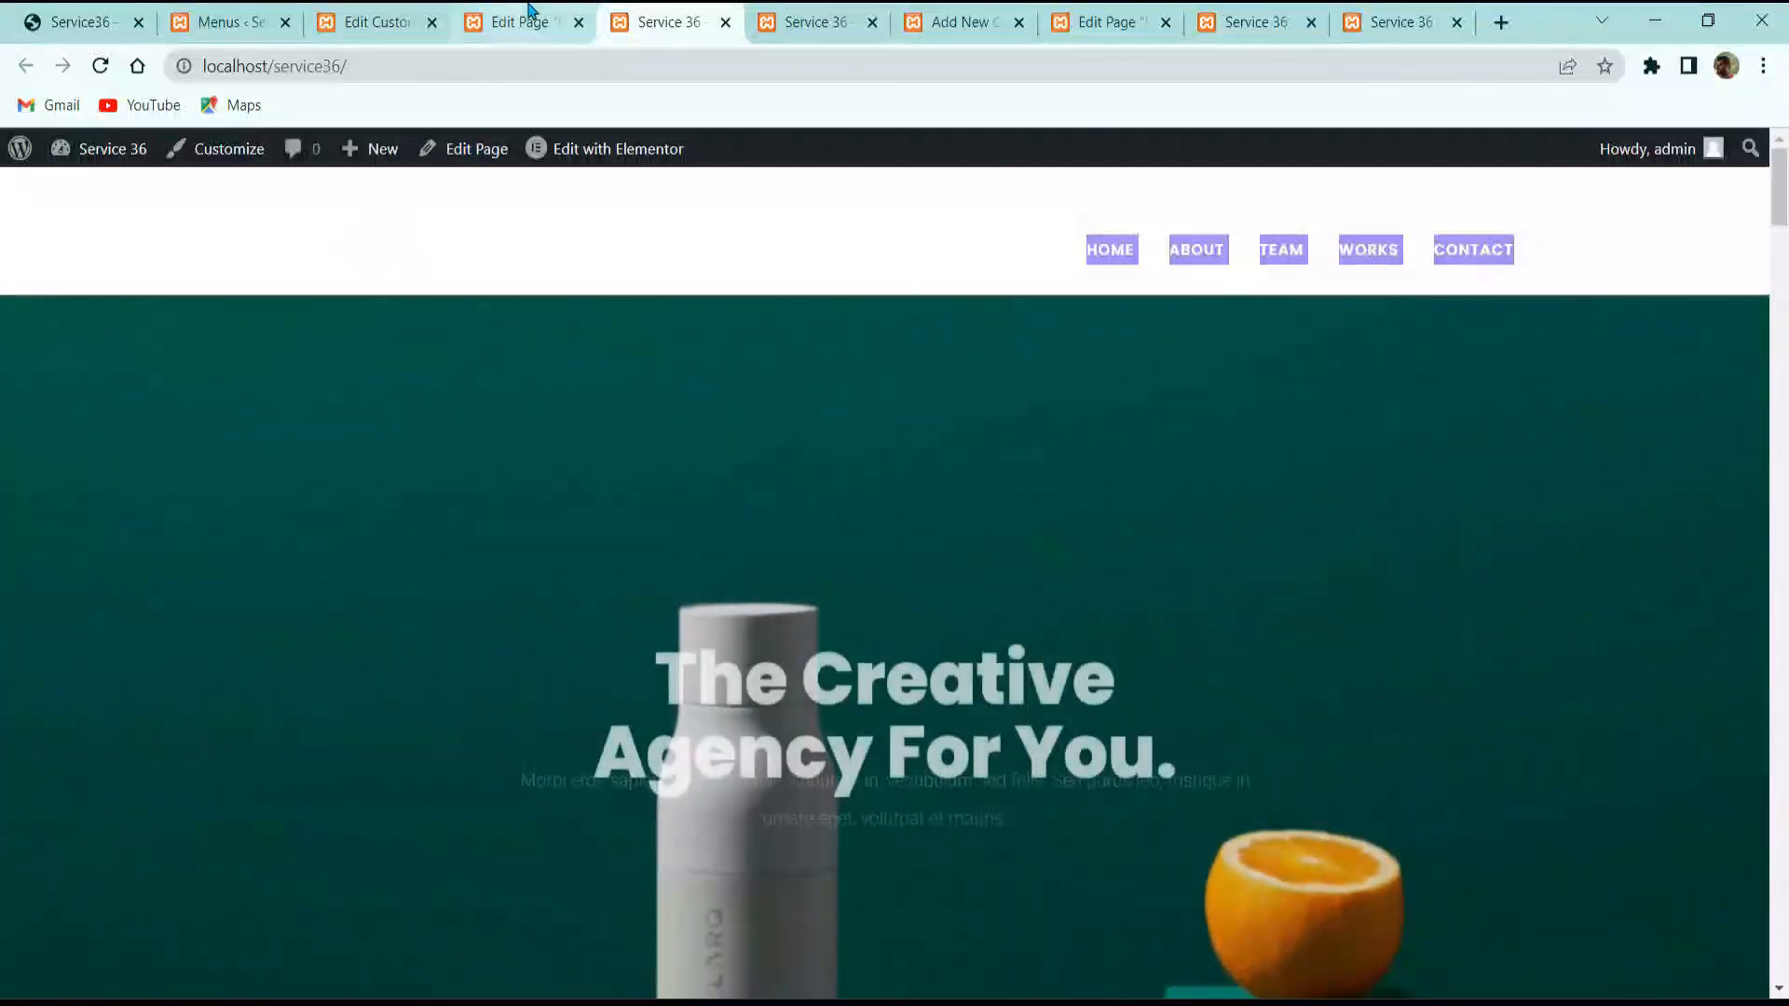
left_click(527, 21)
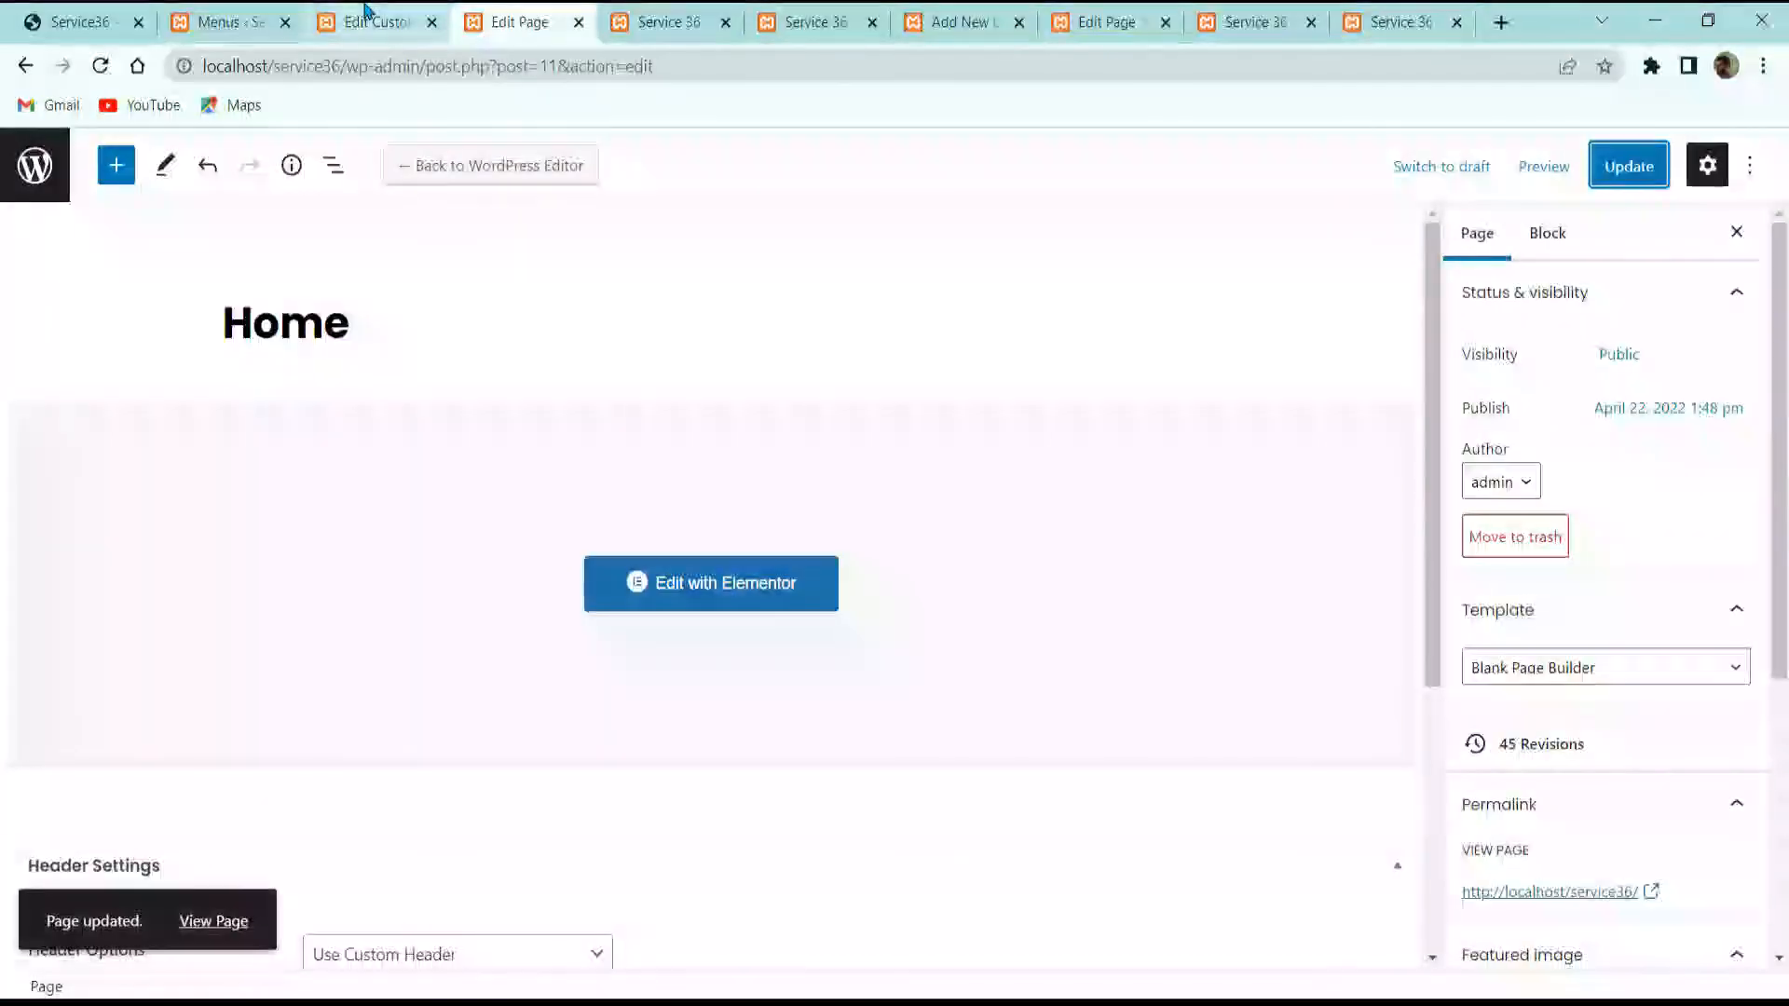
Step: Reopen Header 1's edit page from the Custom Headers list
left_click(371, 21)
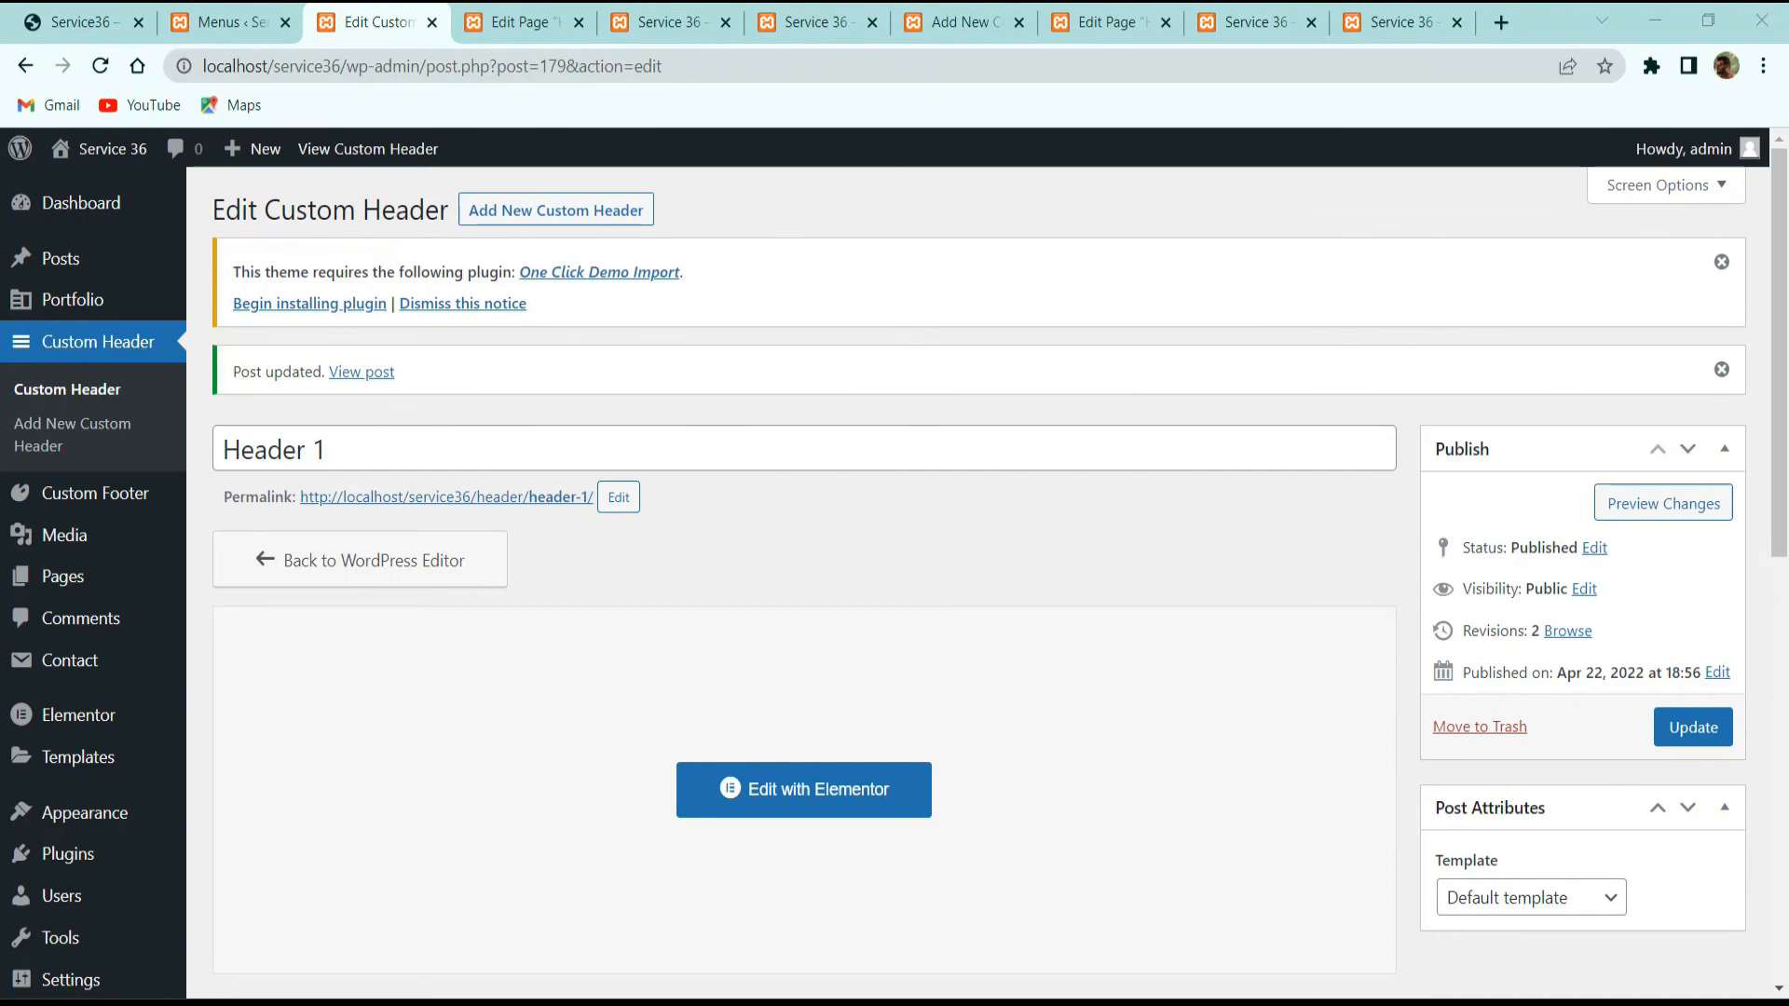
left_click(788, 783)
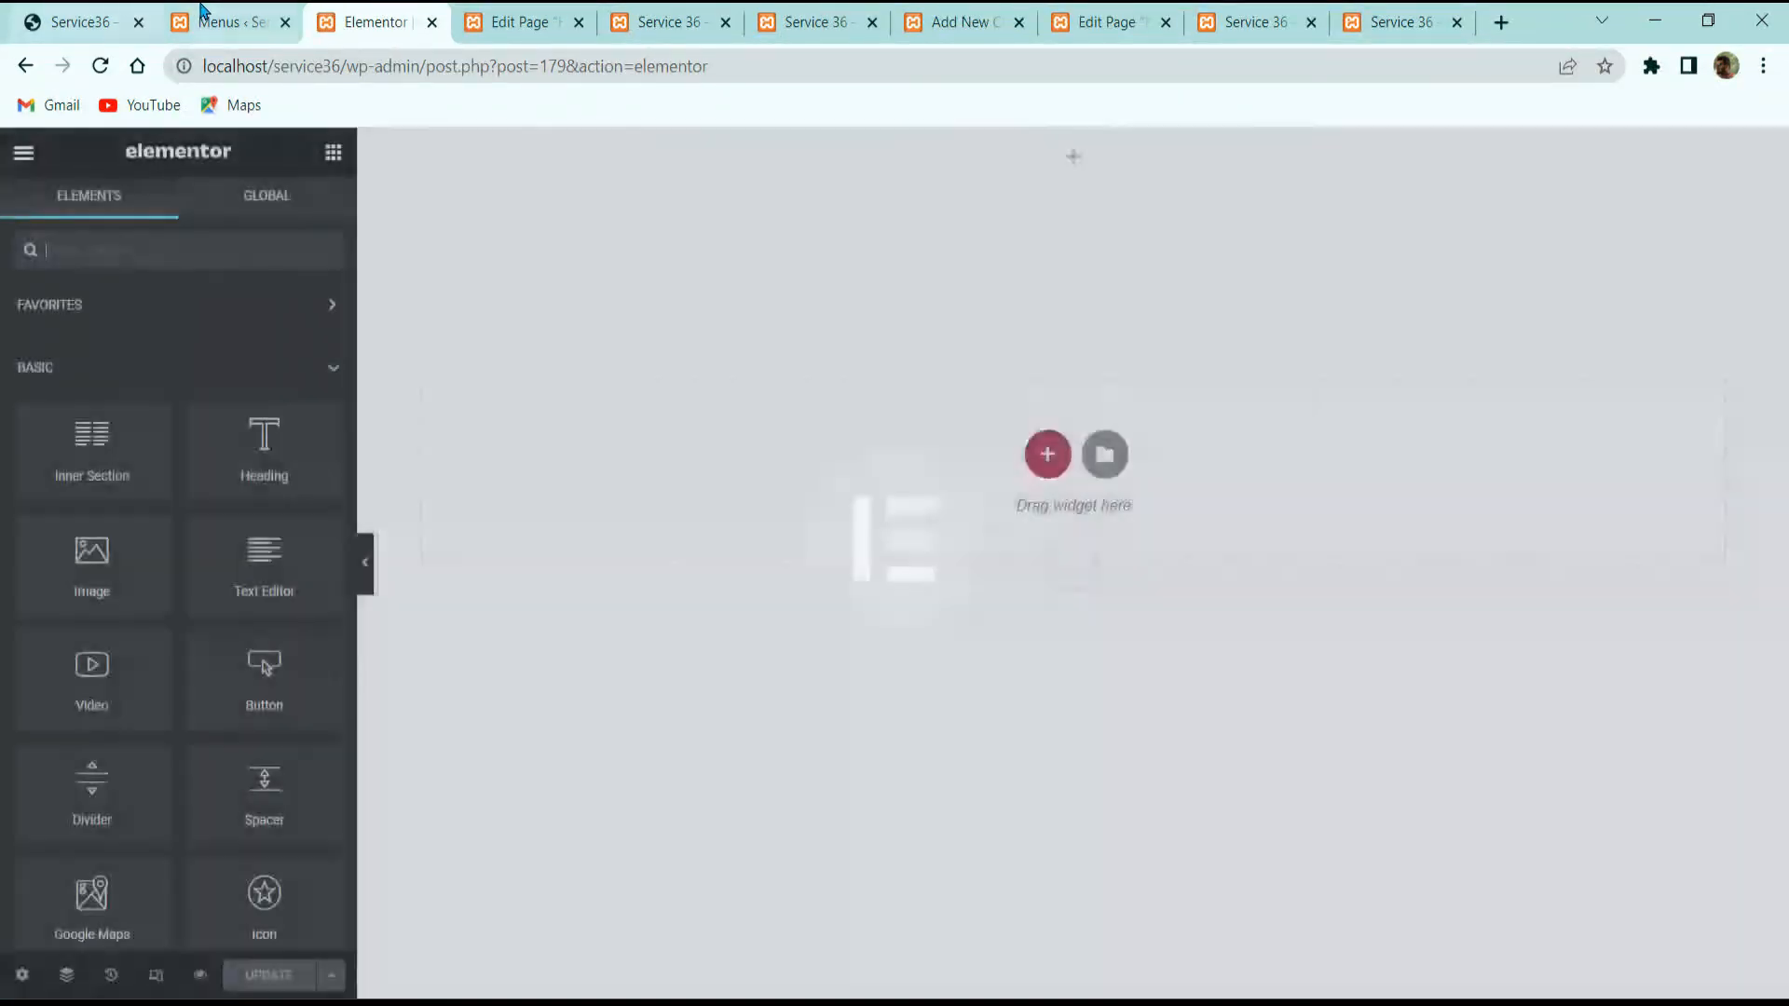
left_click(206, 13)
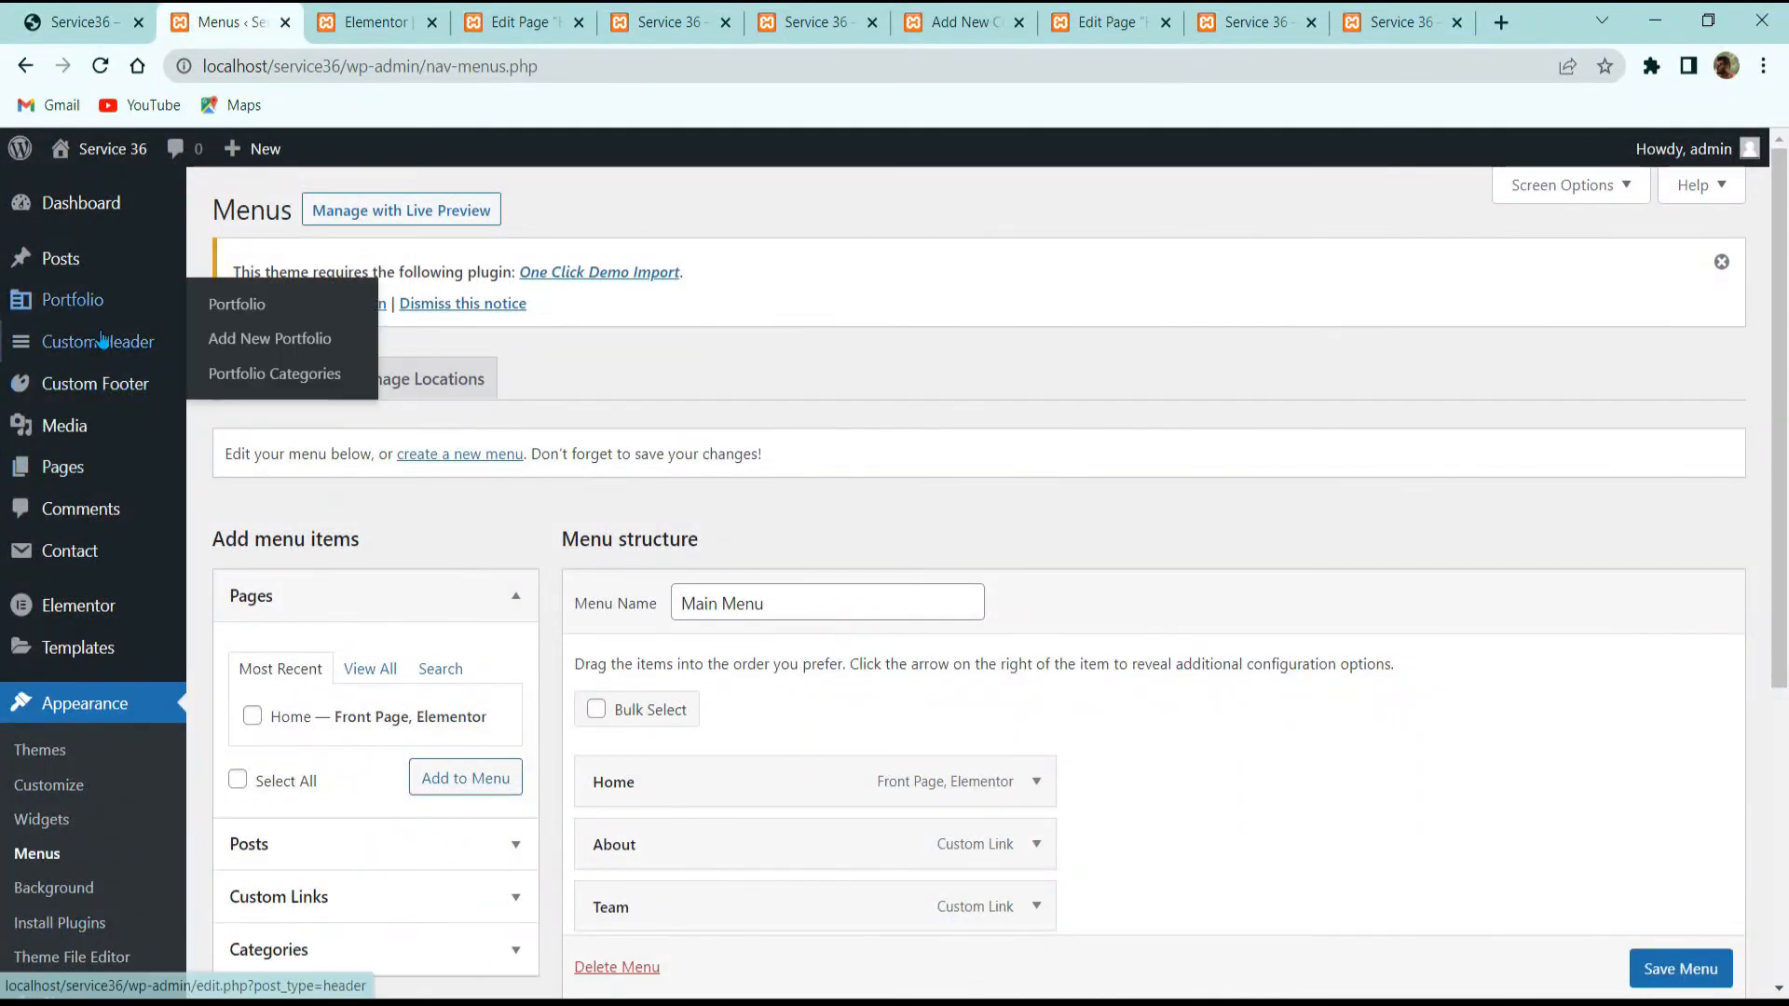
left_click(126, 349)
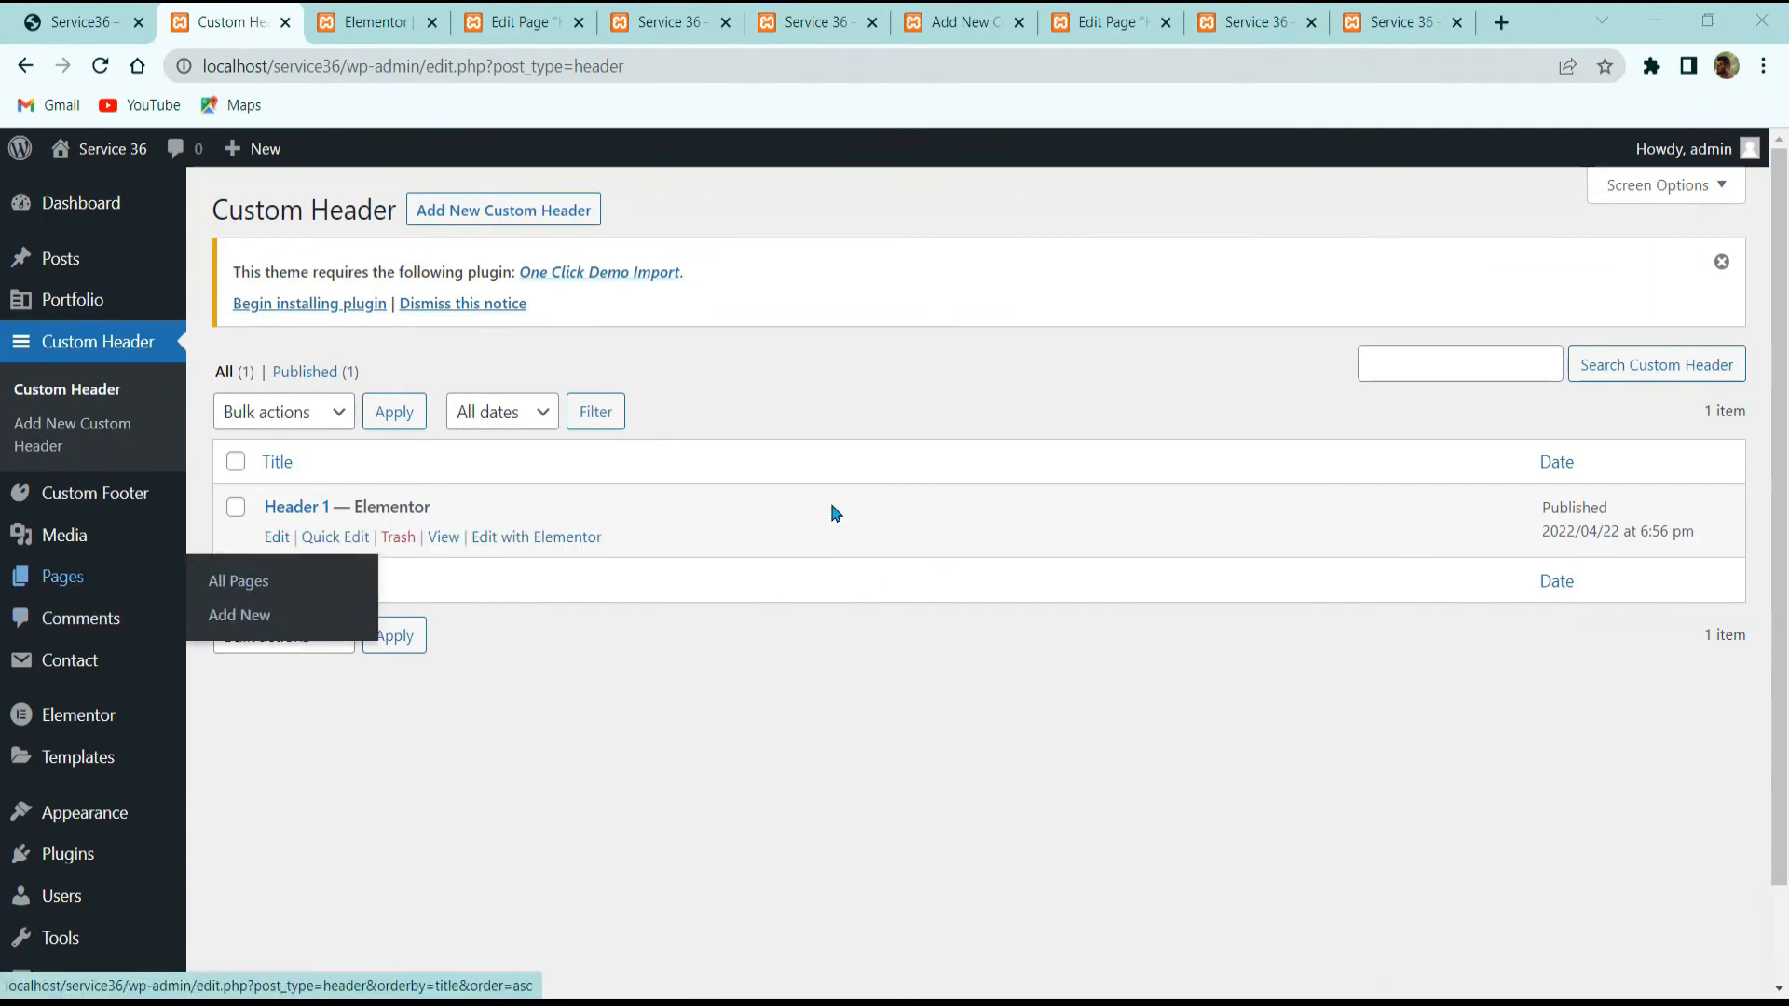
left_click(280, 538)
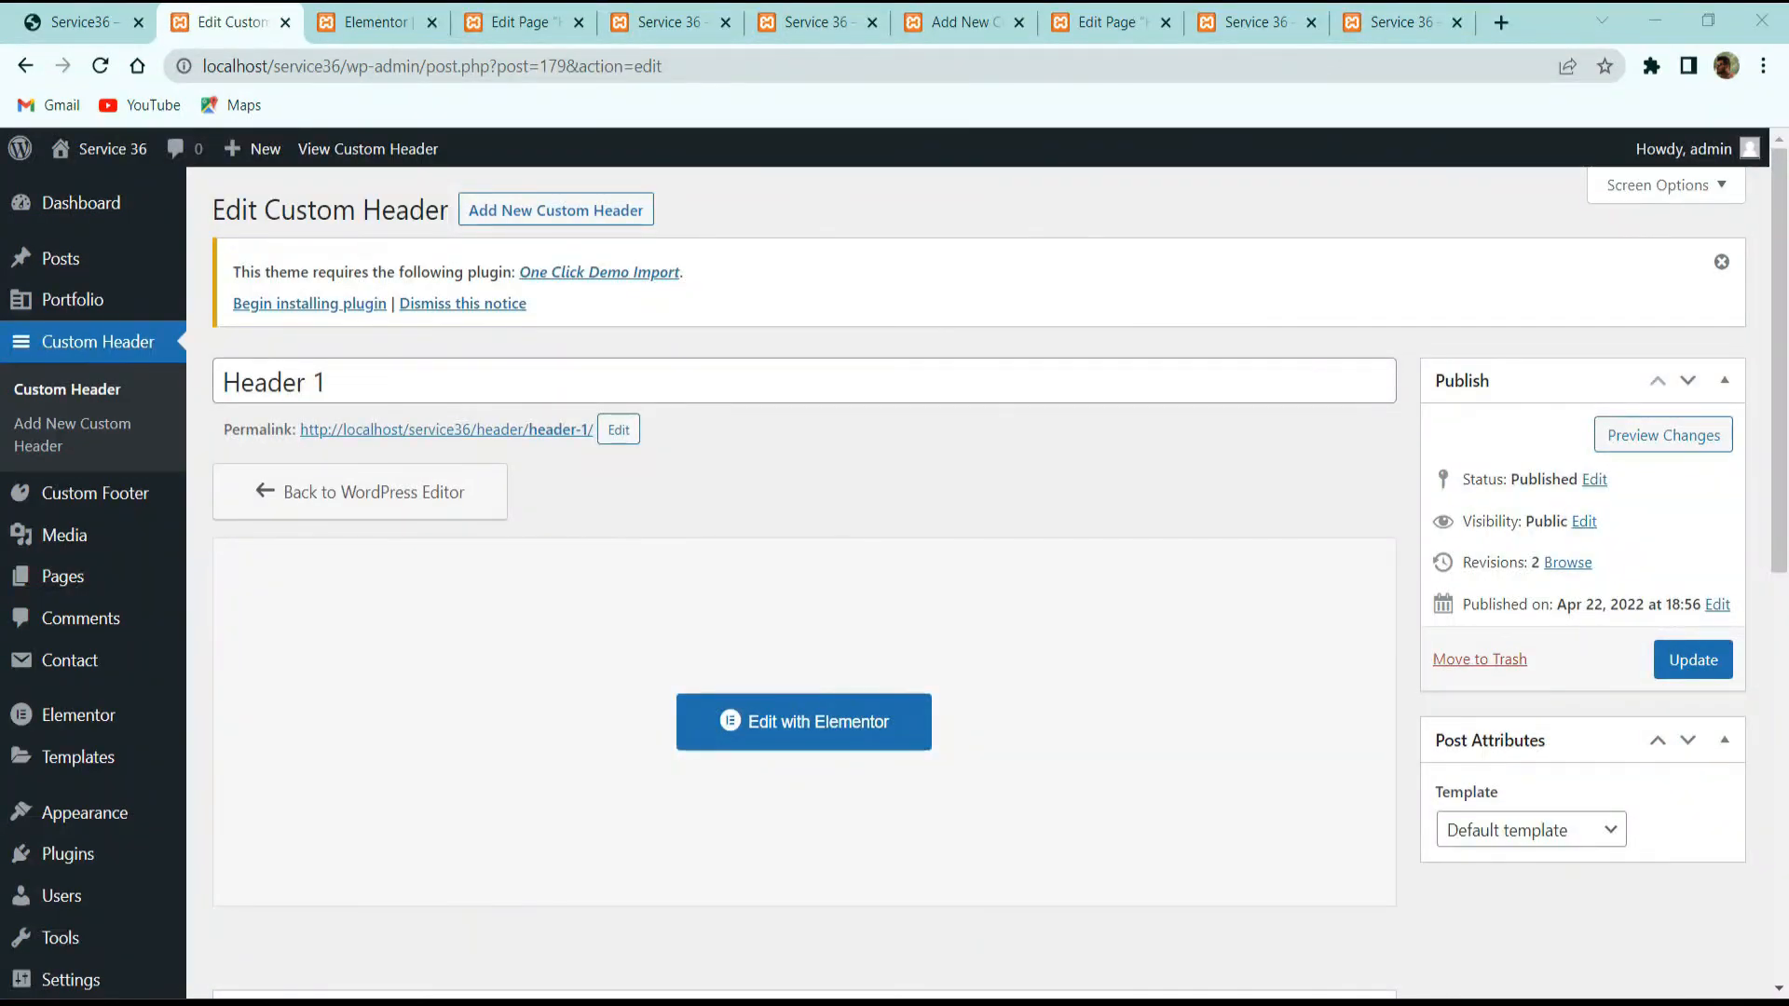
Step: Set Header 1's position to absolute, then sticky on scroll
scroll(411, 591, "down", 5)
left_click(551, 799)
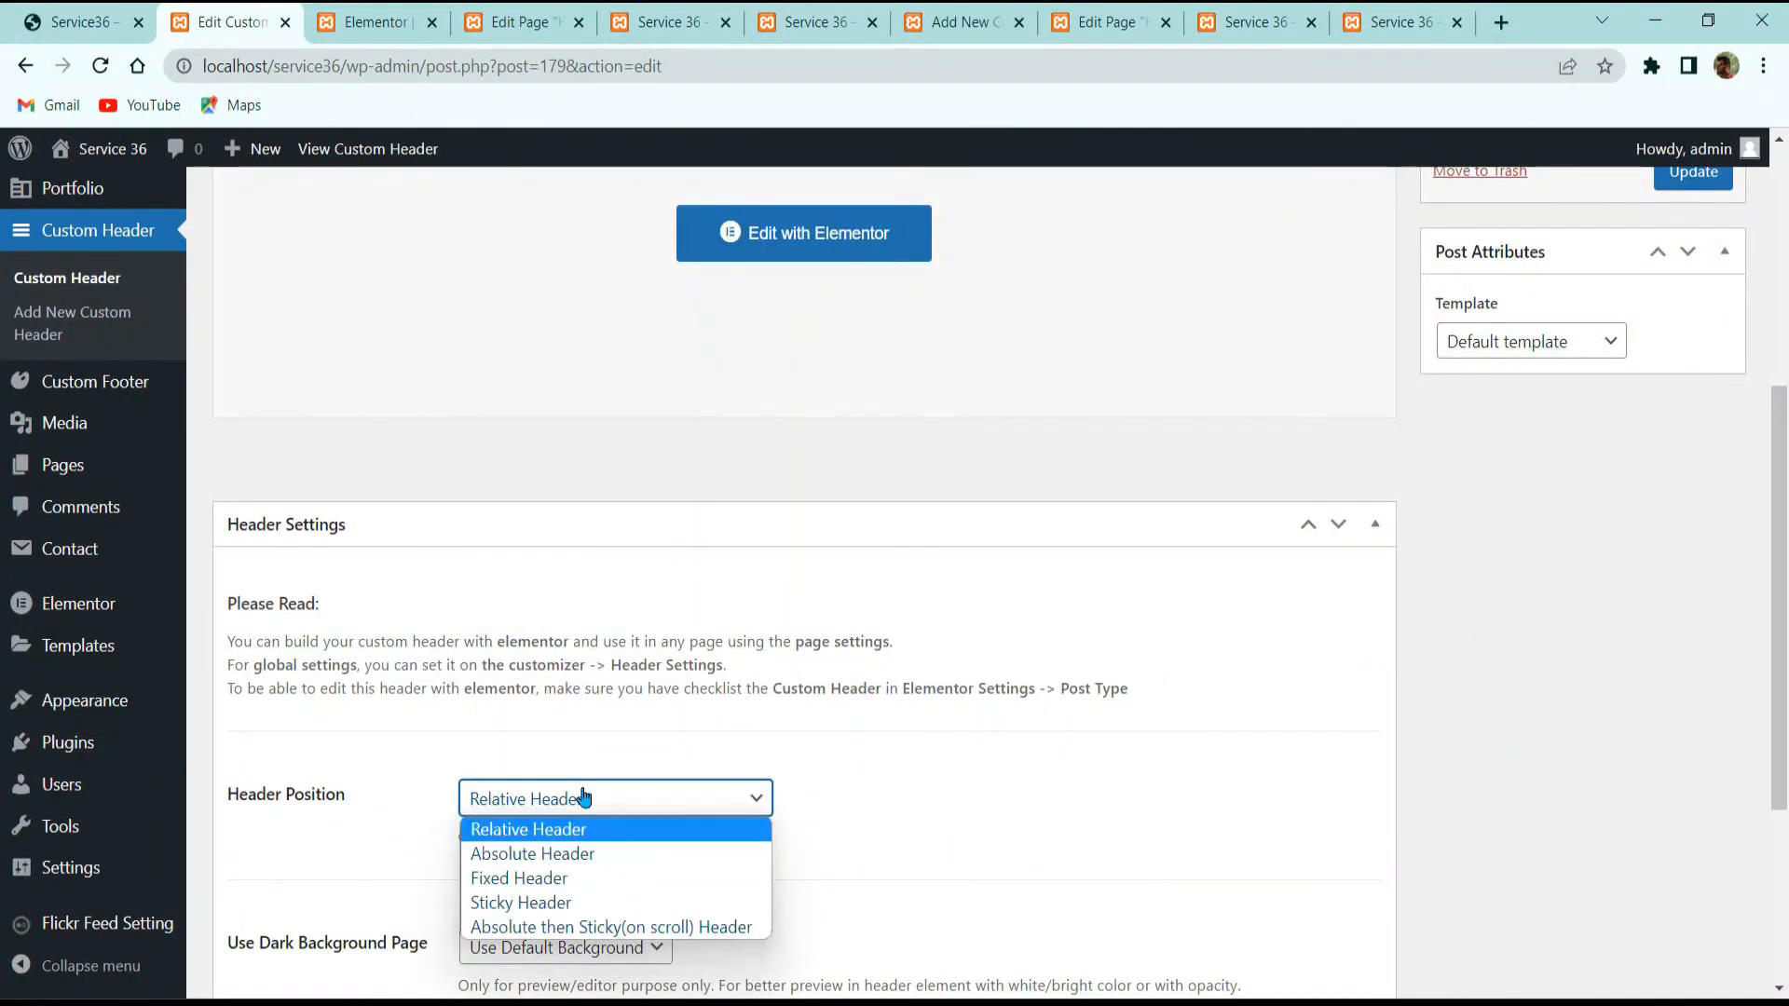
scroll(575, 730, "down", 3)
left_click(573, 559)
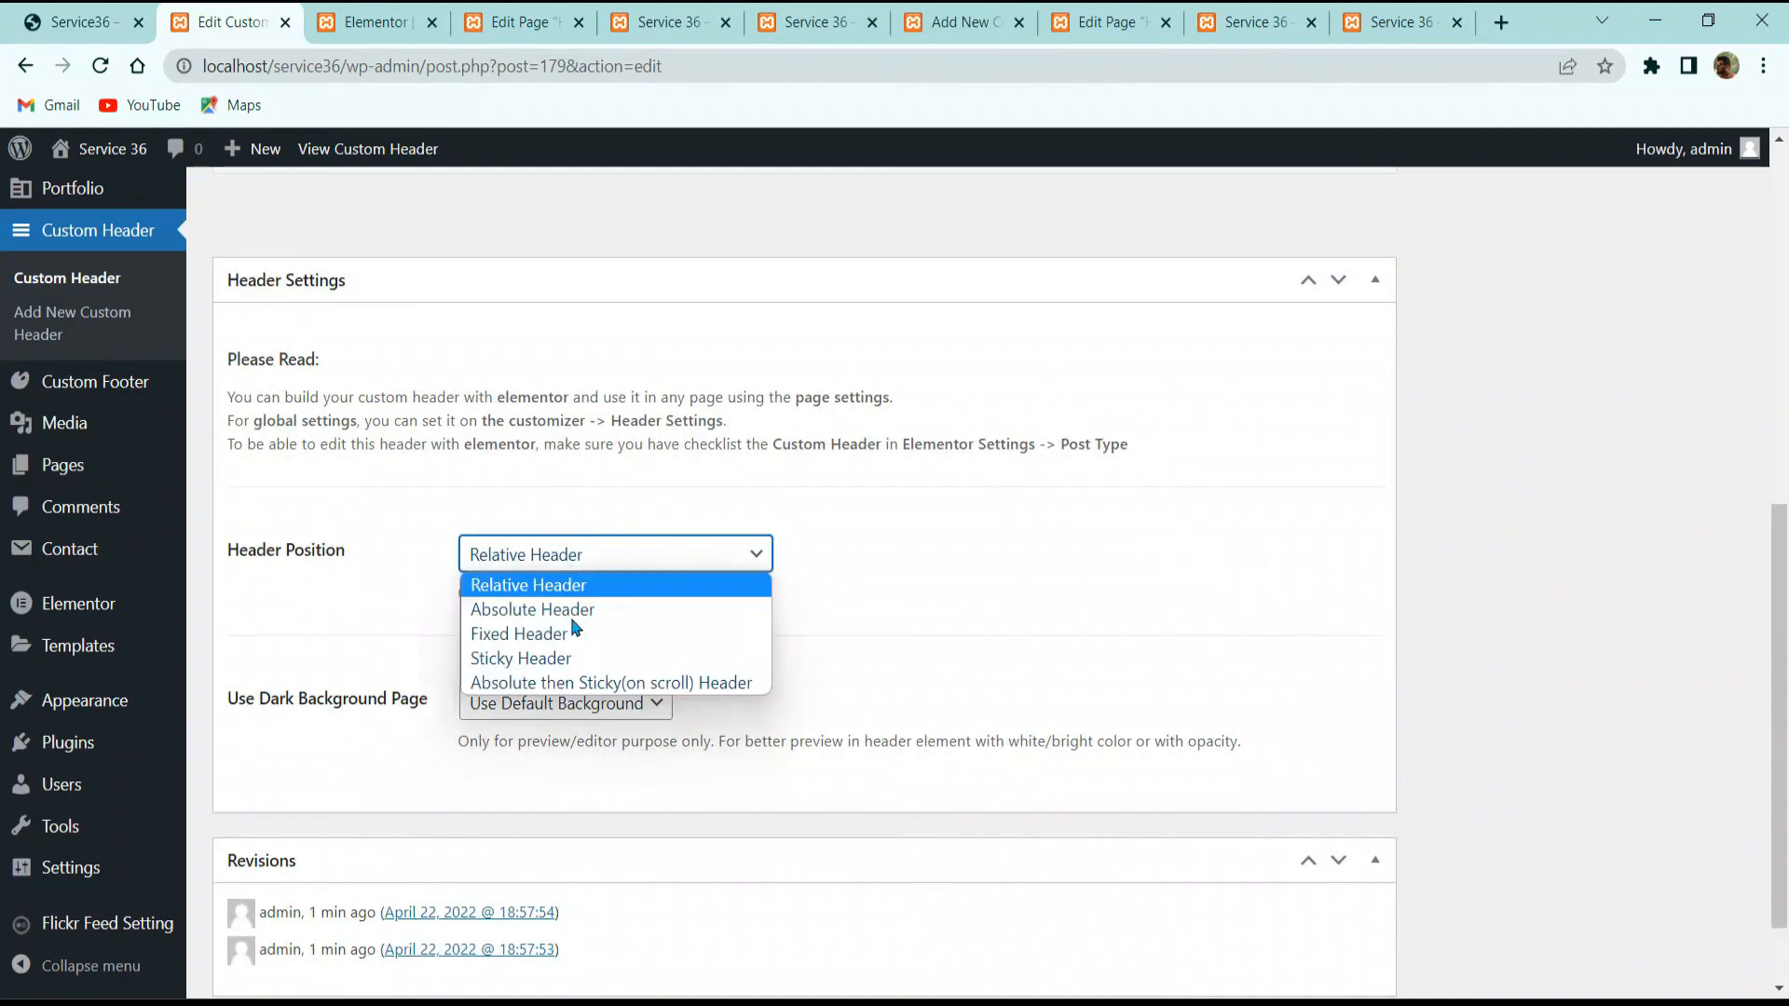
left_click(566, 688)
scroll(1345, 674, "up", 5)
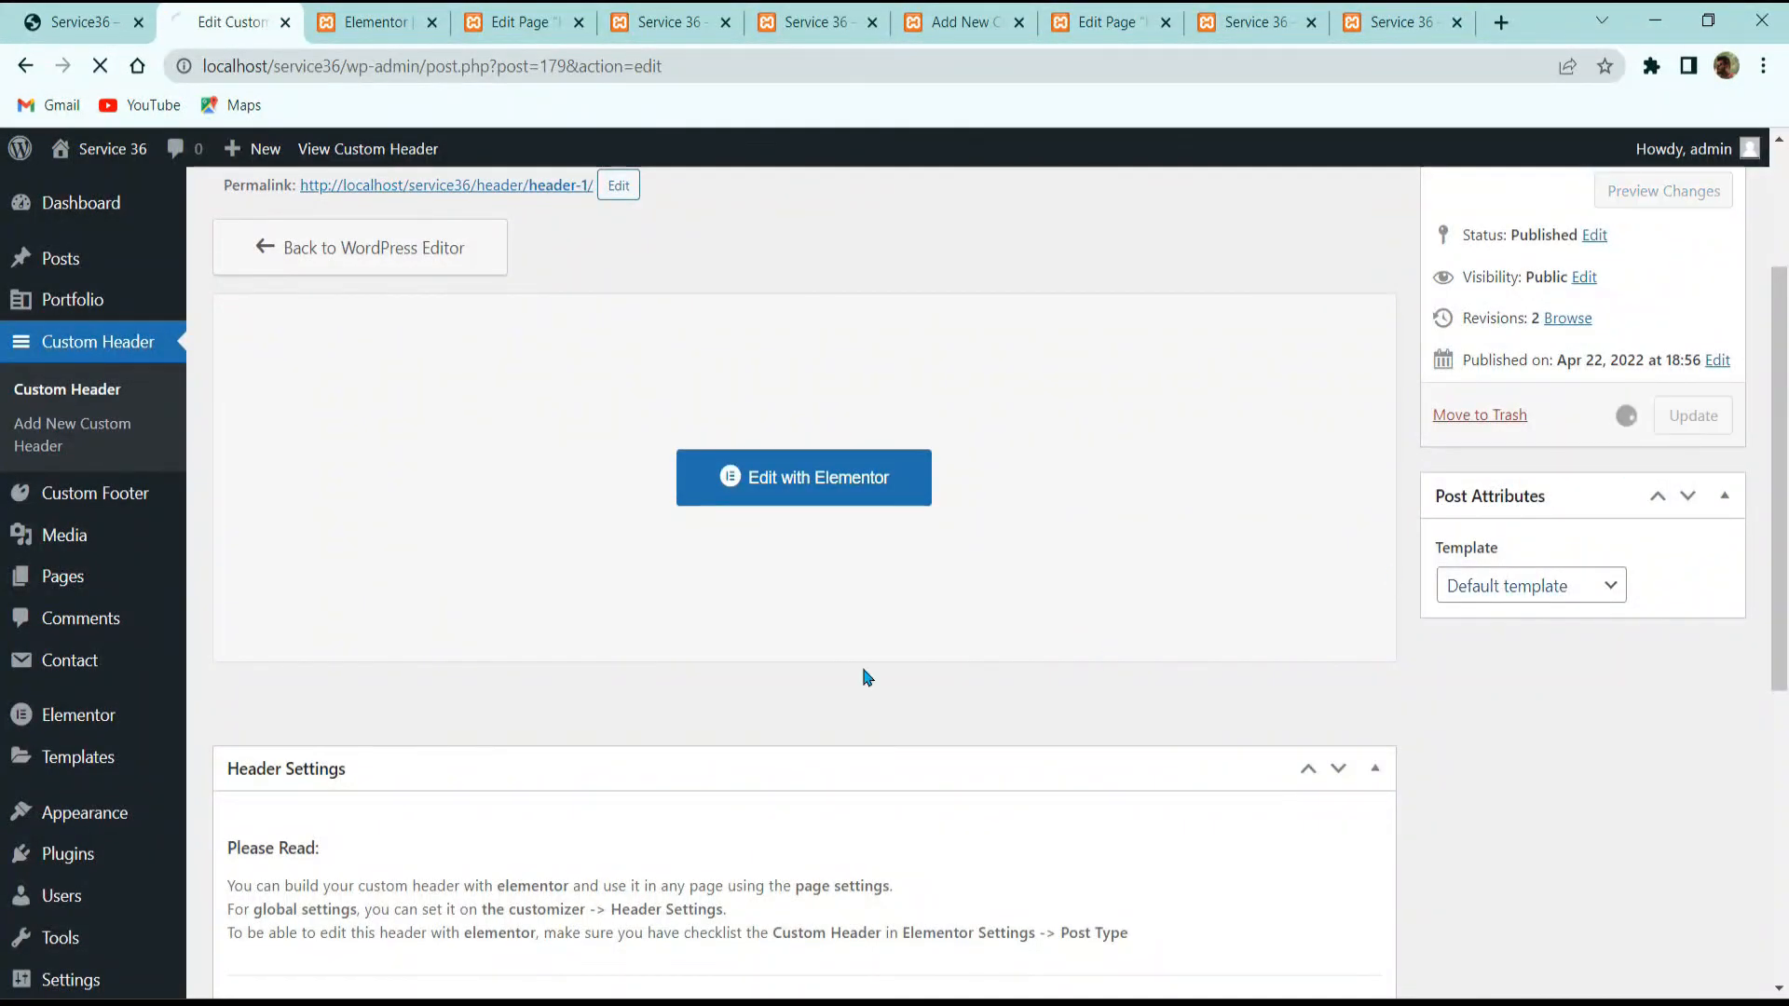
scroll(622, 736, "down", 6)
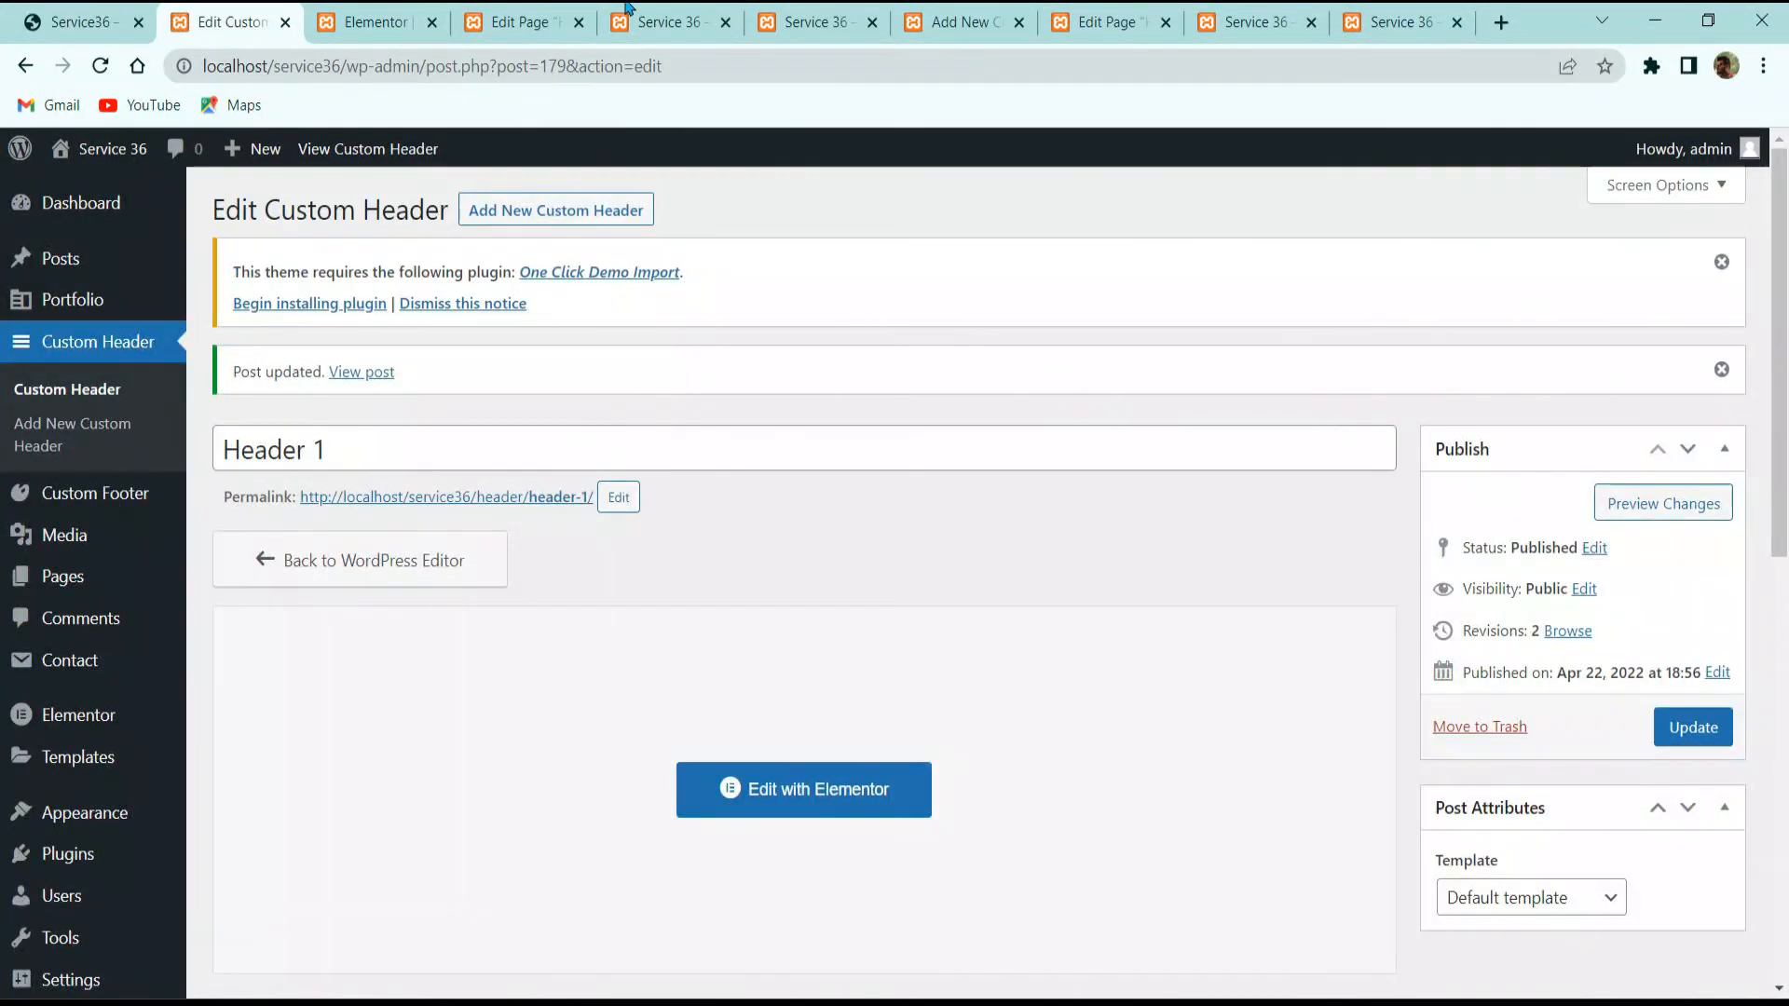
left_click(366, 13)
left_click(519, 13)
left_click(650, 11)
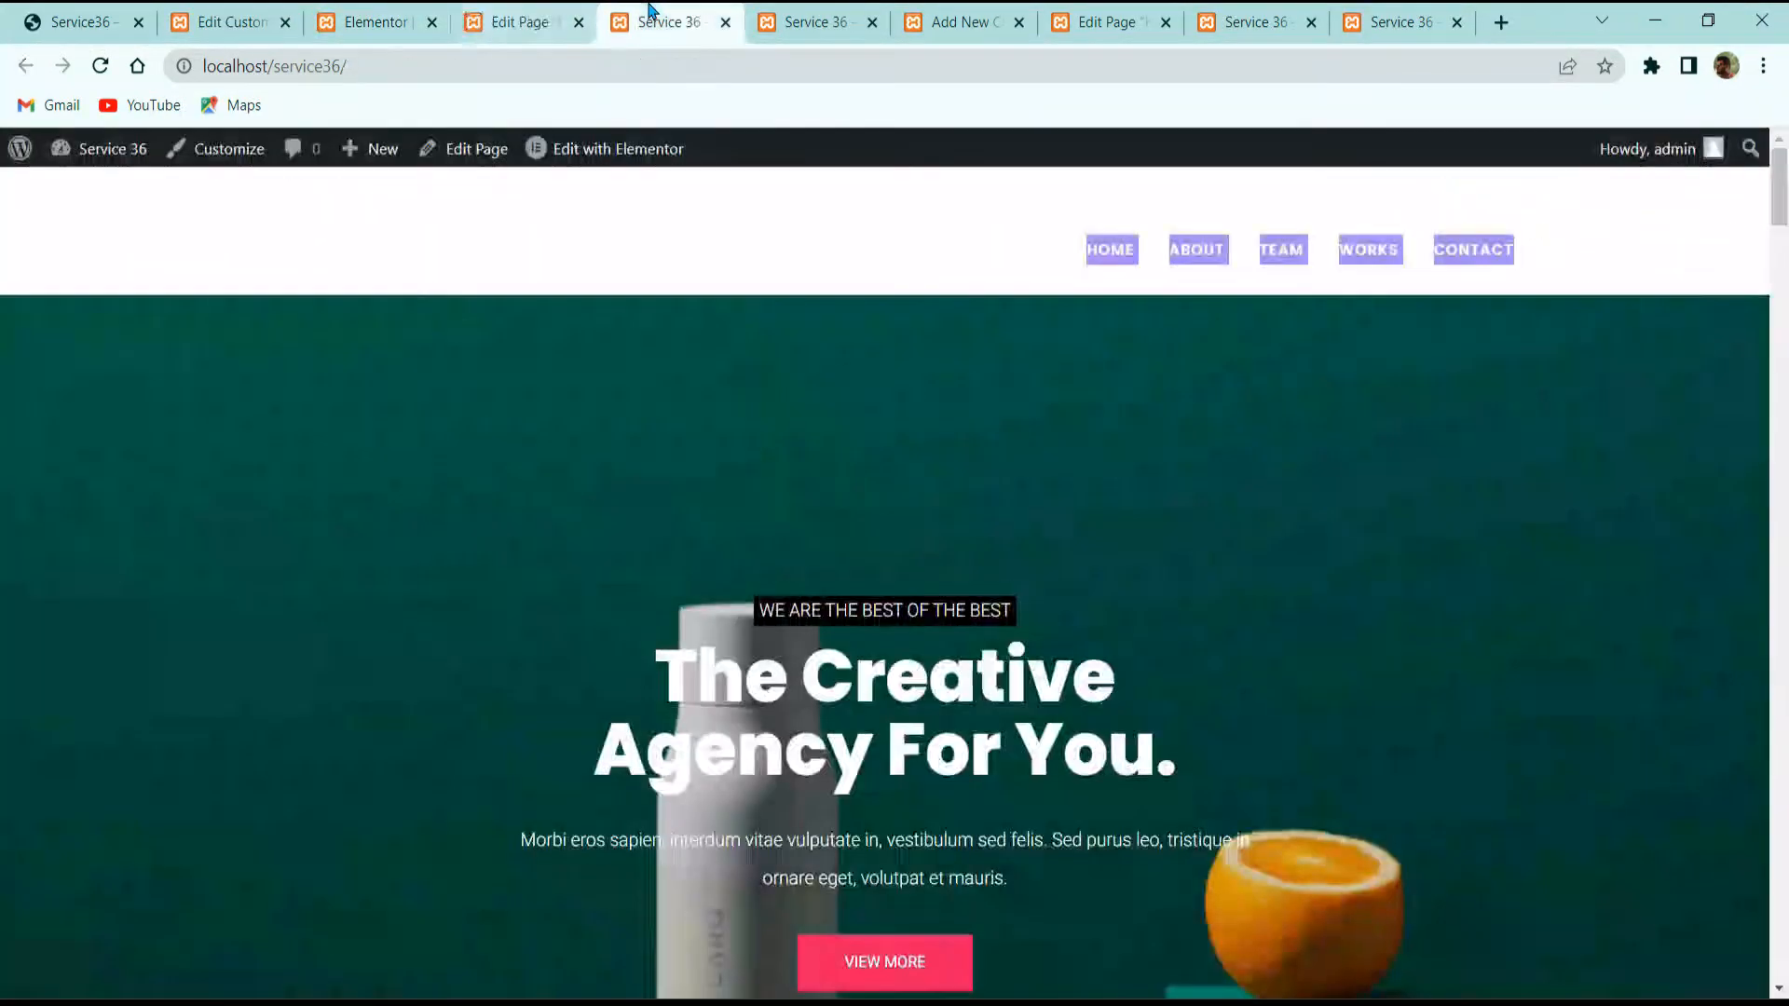
left_click(101, 66)
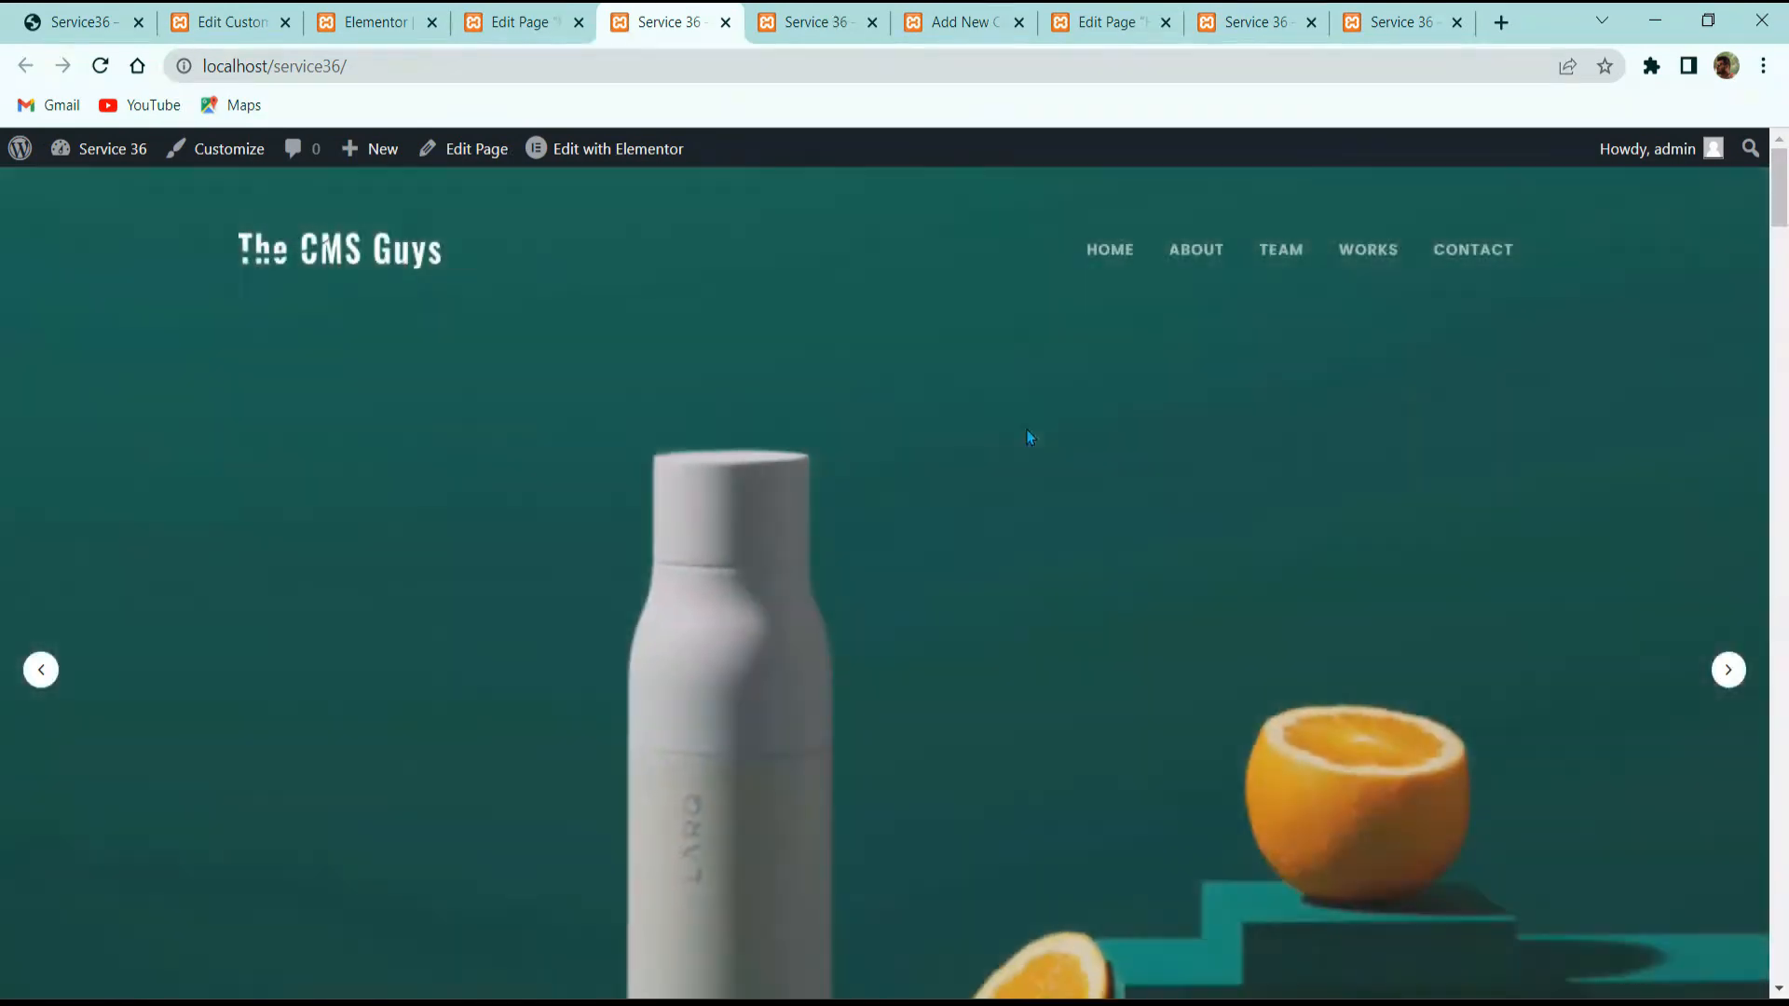
scroll(1071, 428, "down", 4)
scroll(1118, 428, "down", 5)
left_click(1203, 224)
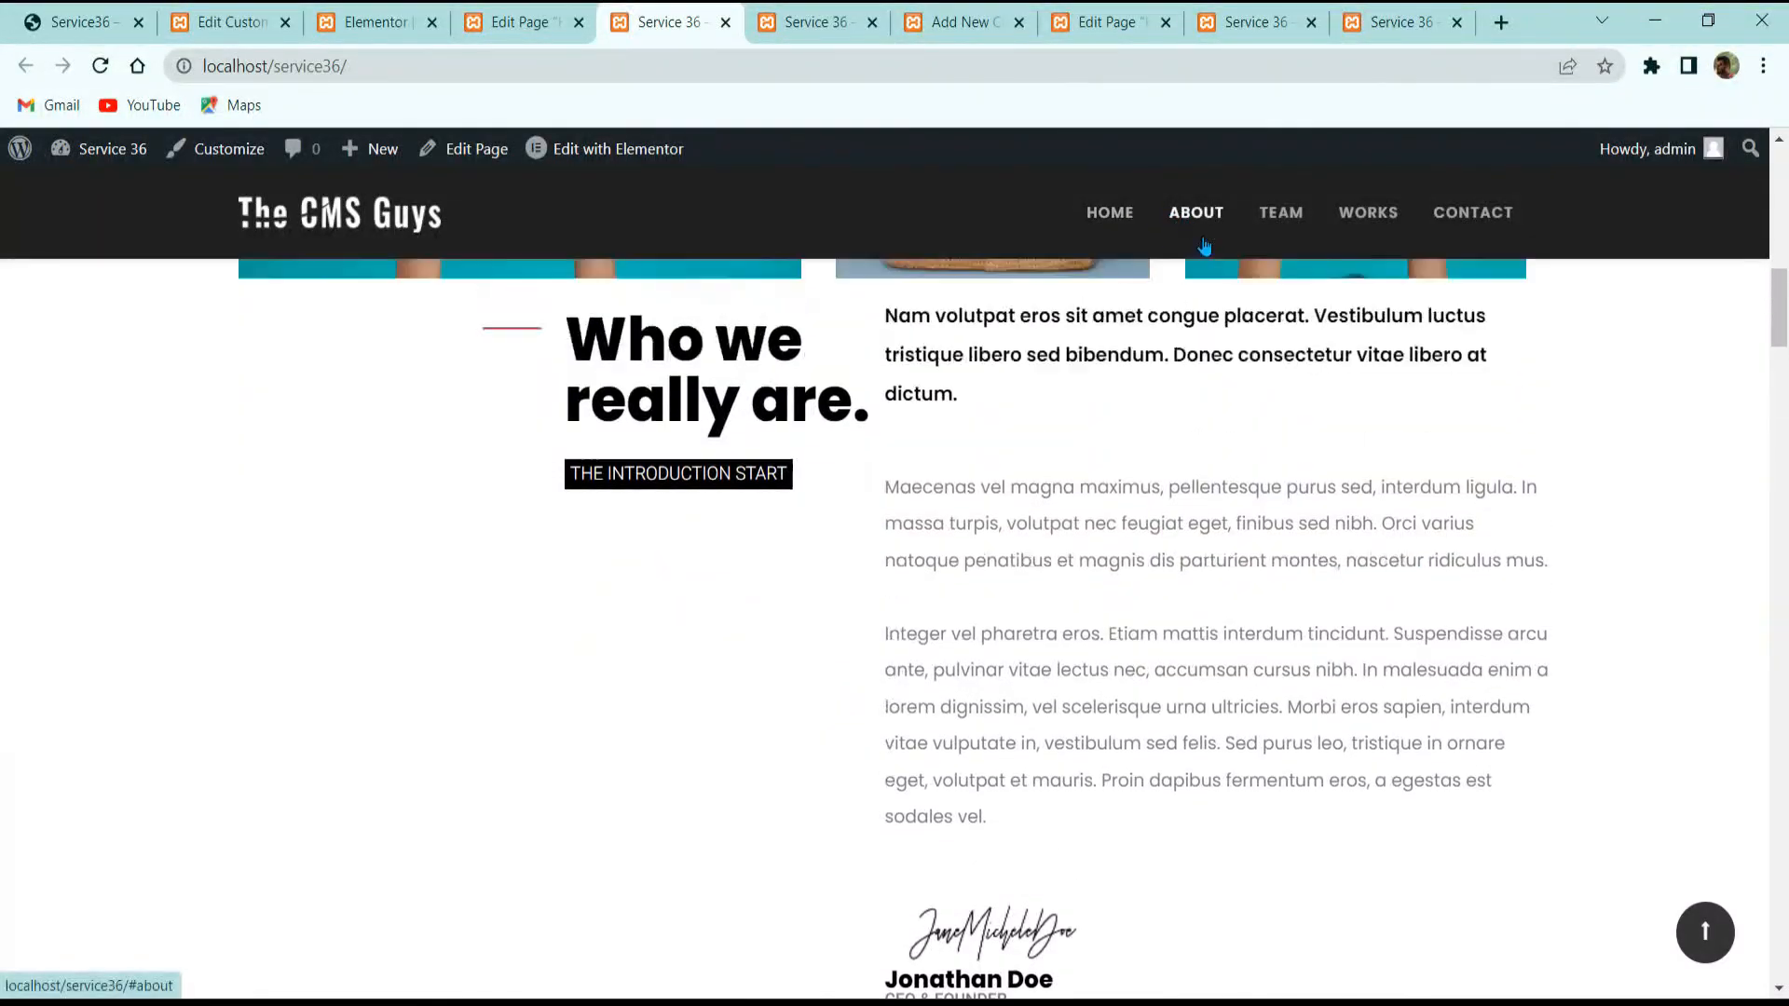
left_click(1294, 210)
left_click(1363, 211)
left_click(1463, 214)
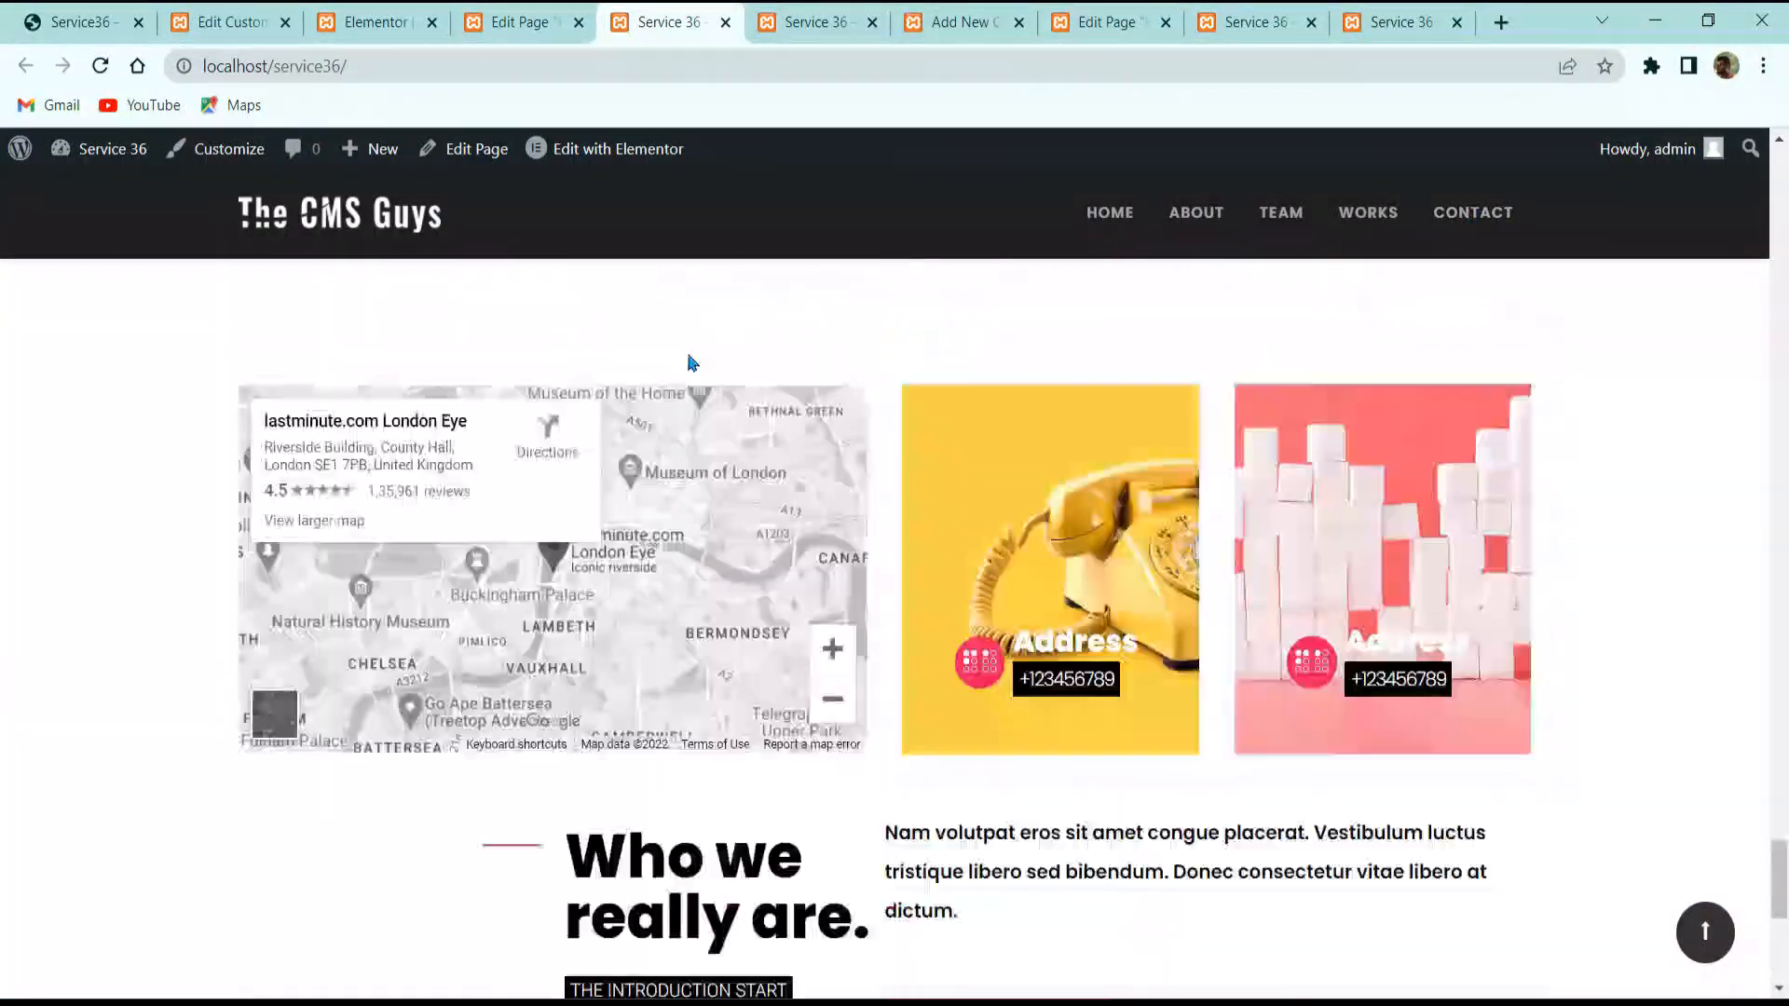
scroll(691, 360, "up", 10)
scroll(1028, 726, "up", 18)
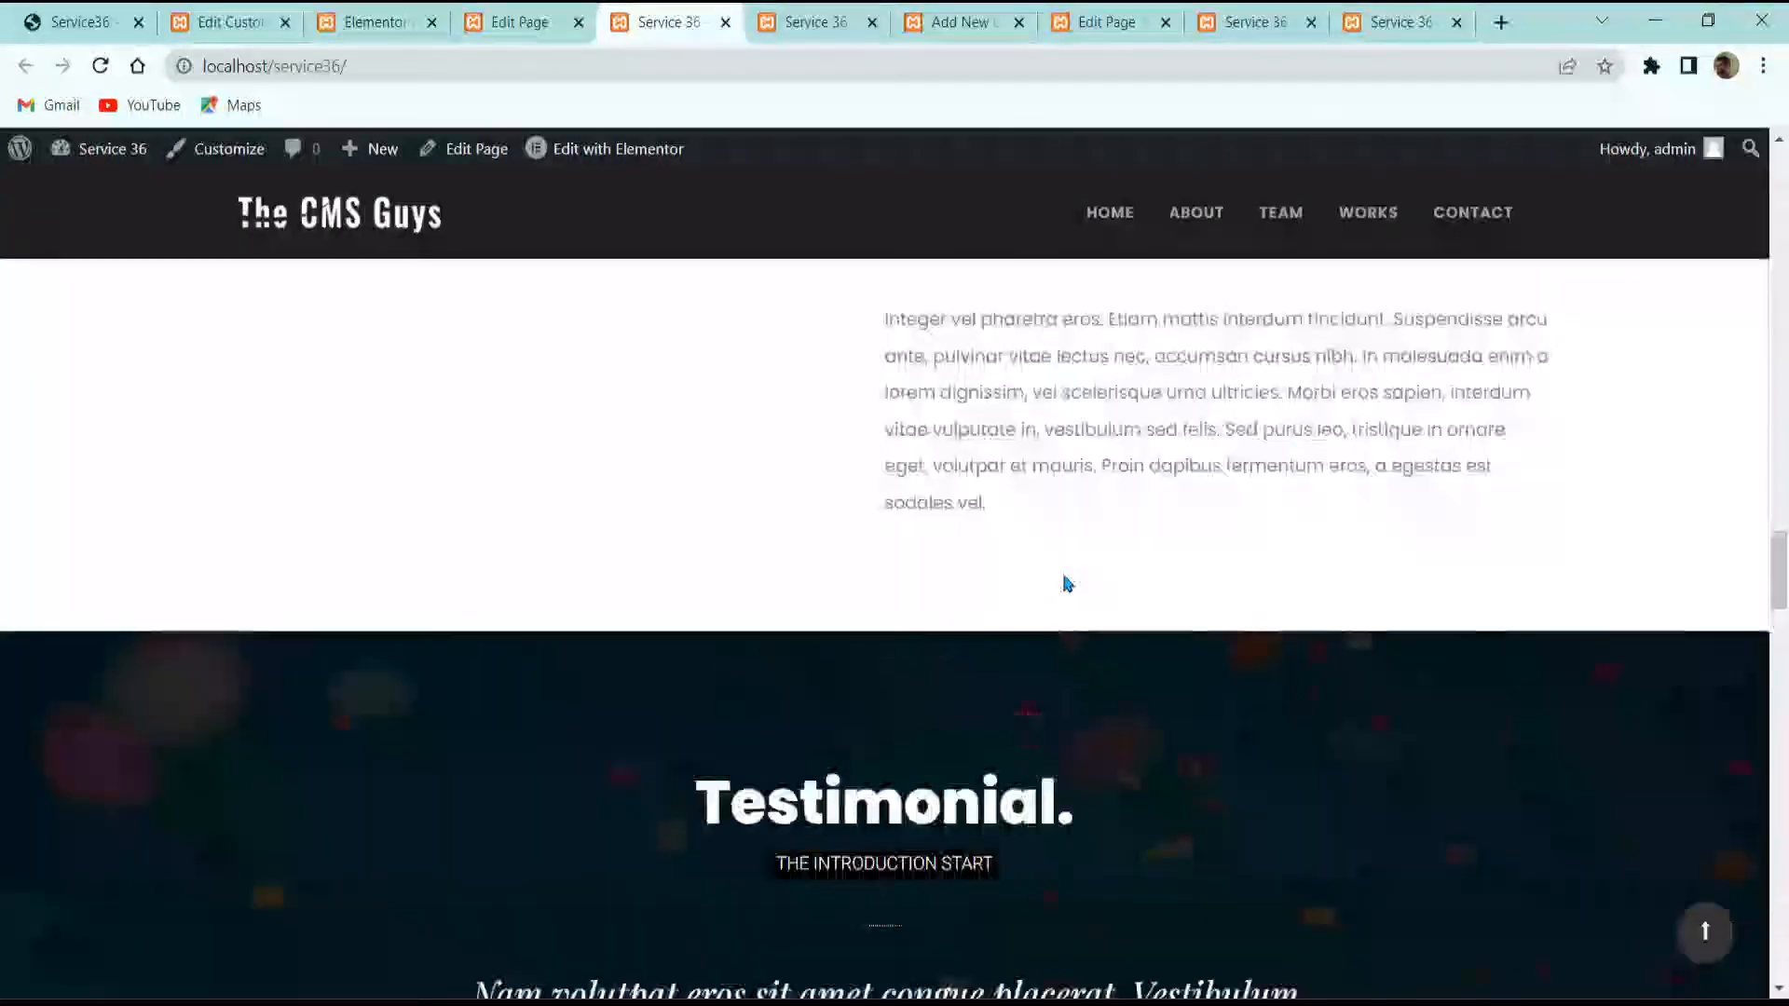
scroll(1064, 582, "down", 18)
scroll(533, 336, "up", 5)
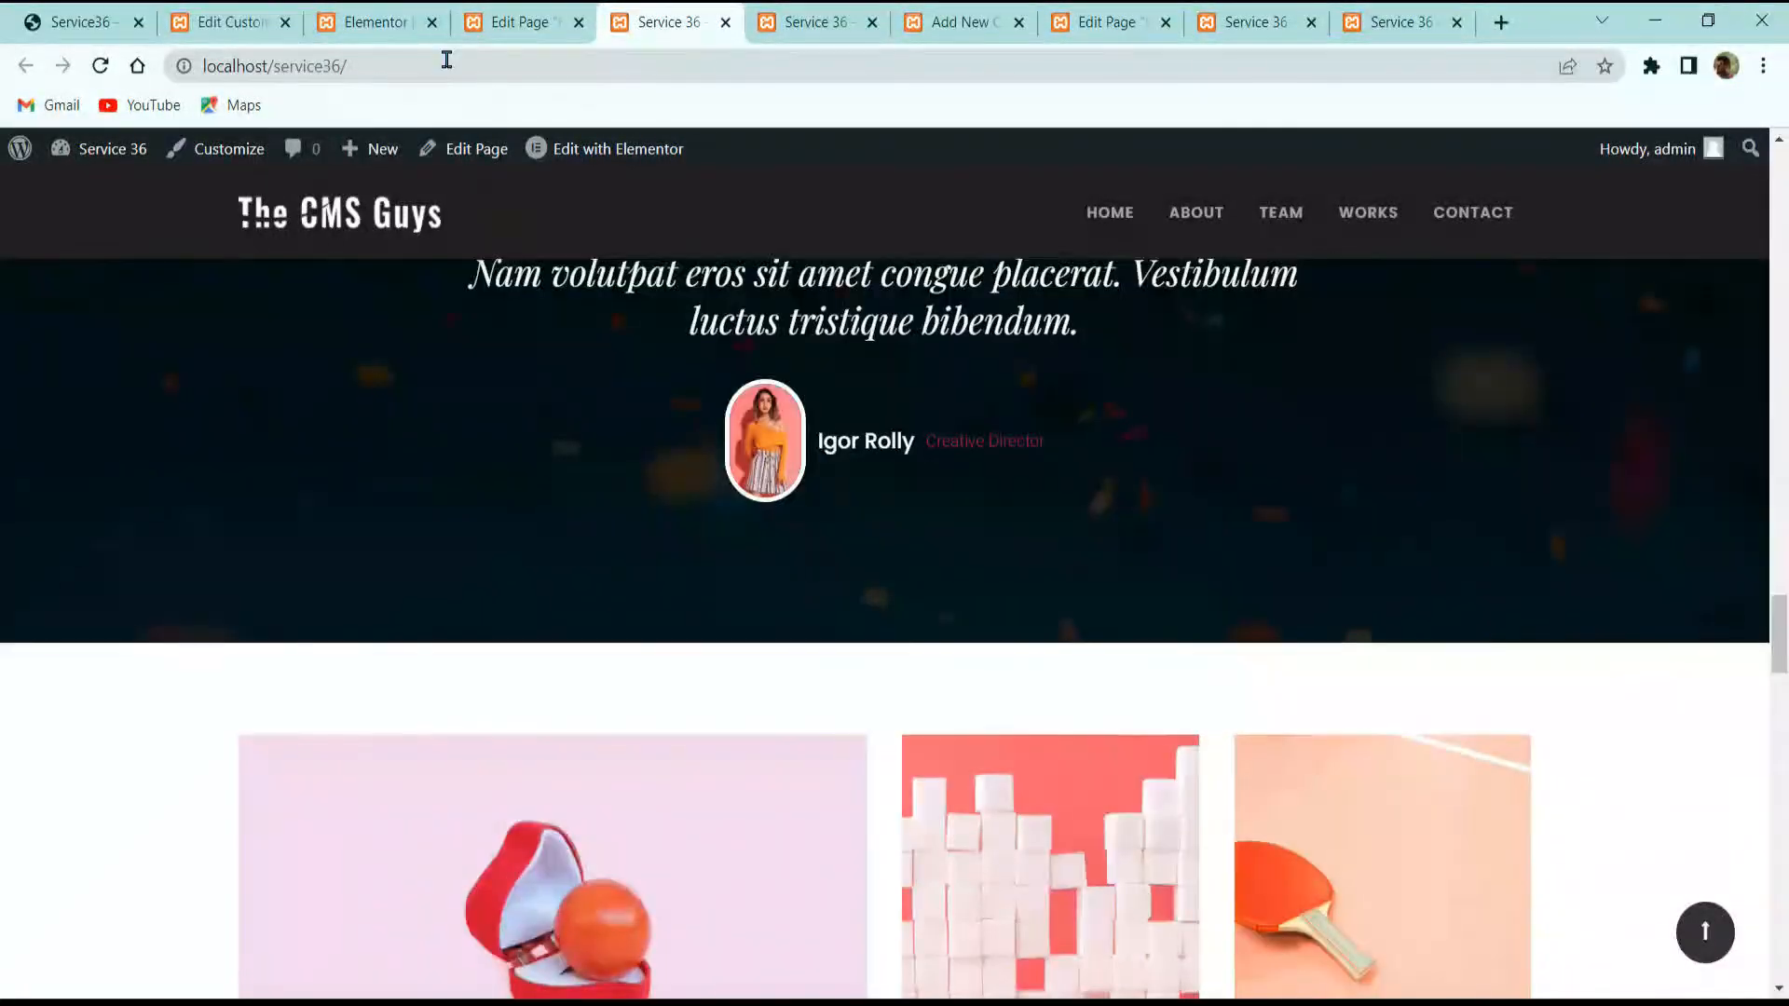
left_click(376, 22)
left_click(233, 22)
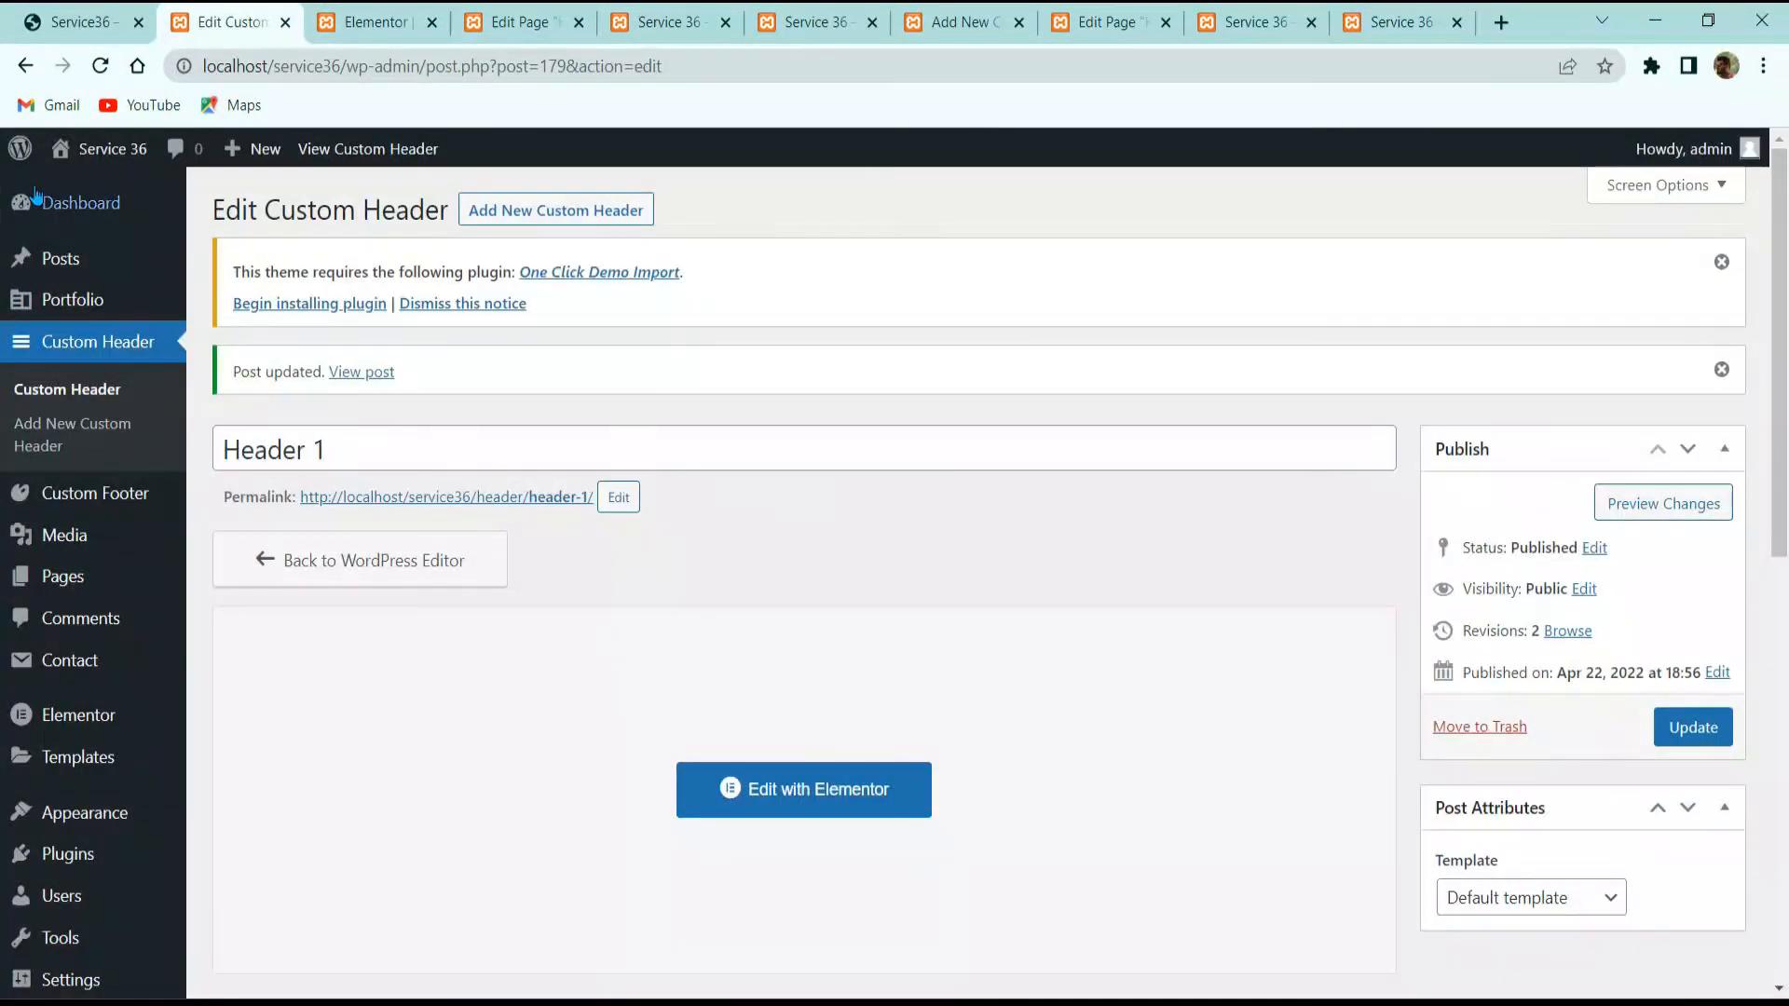
Step: Add a new custom footer titled 'Footer', publish it, and open it in Elementor
left_click(119, 503)
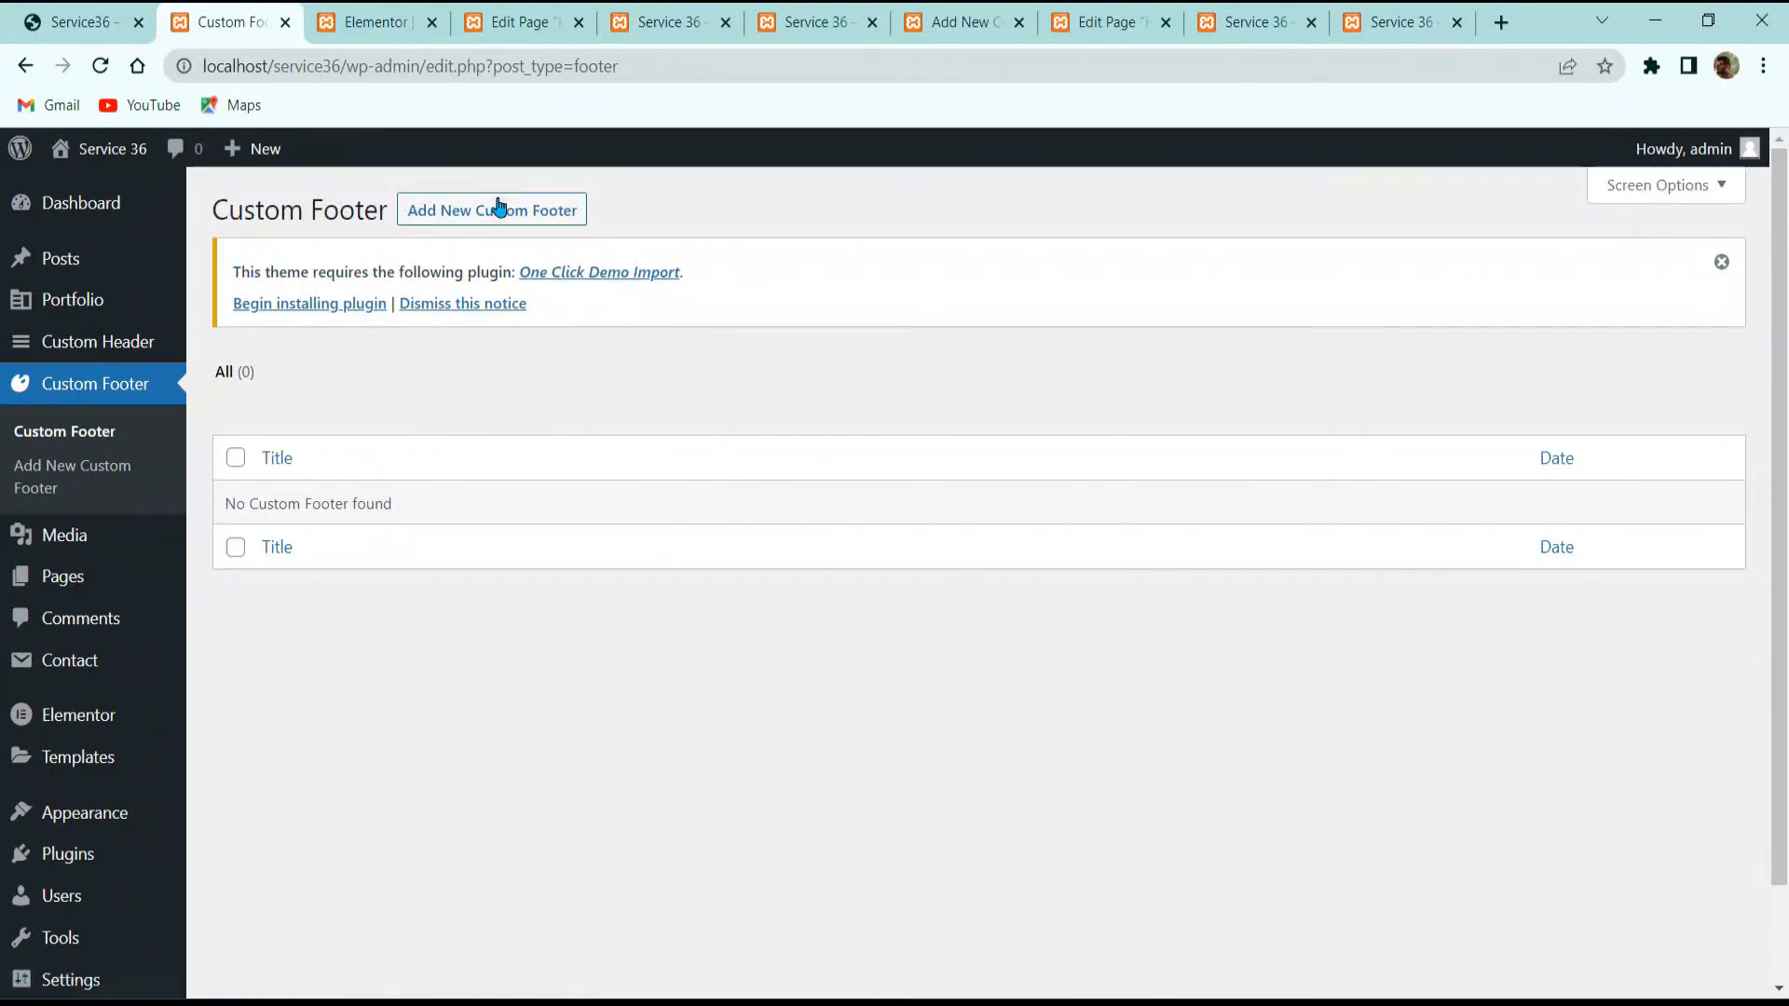
left_click(535, 213)
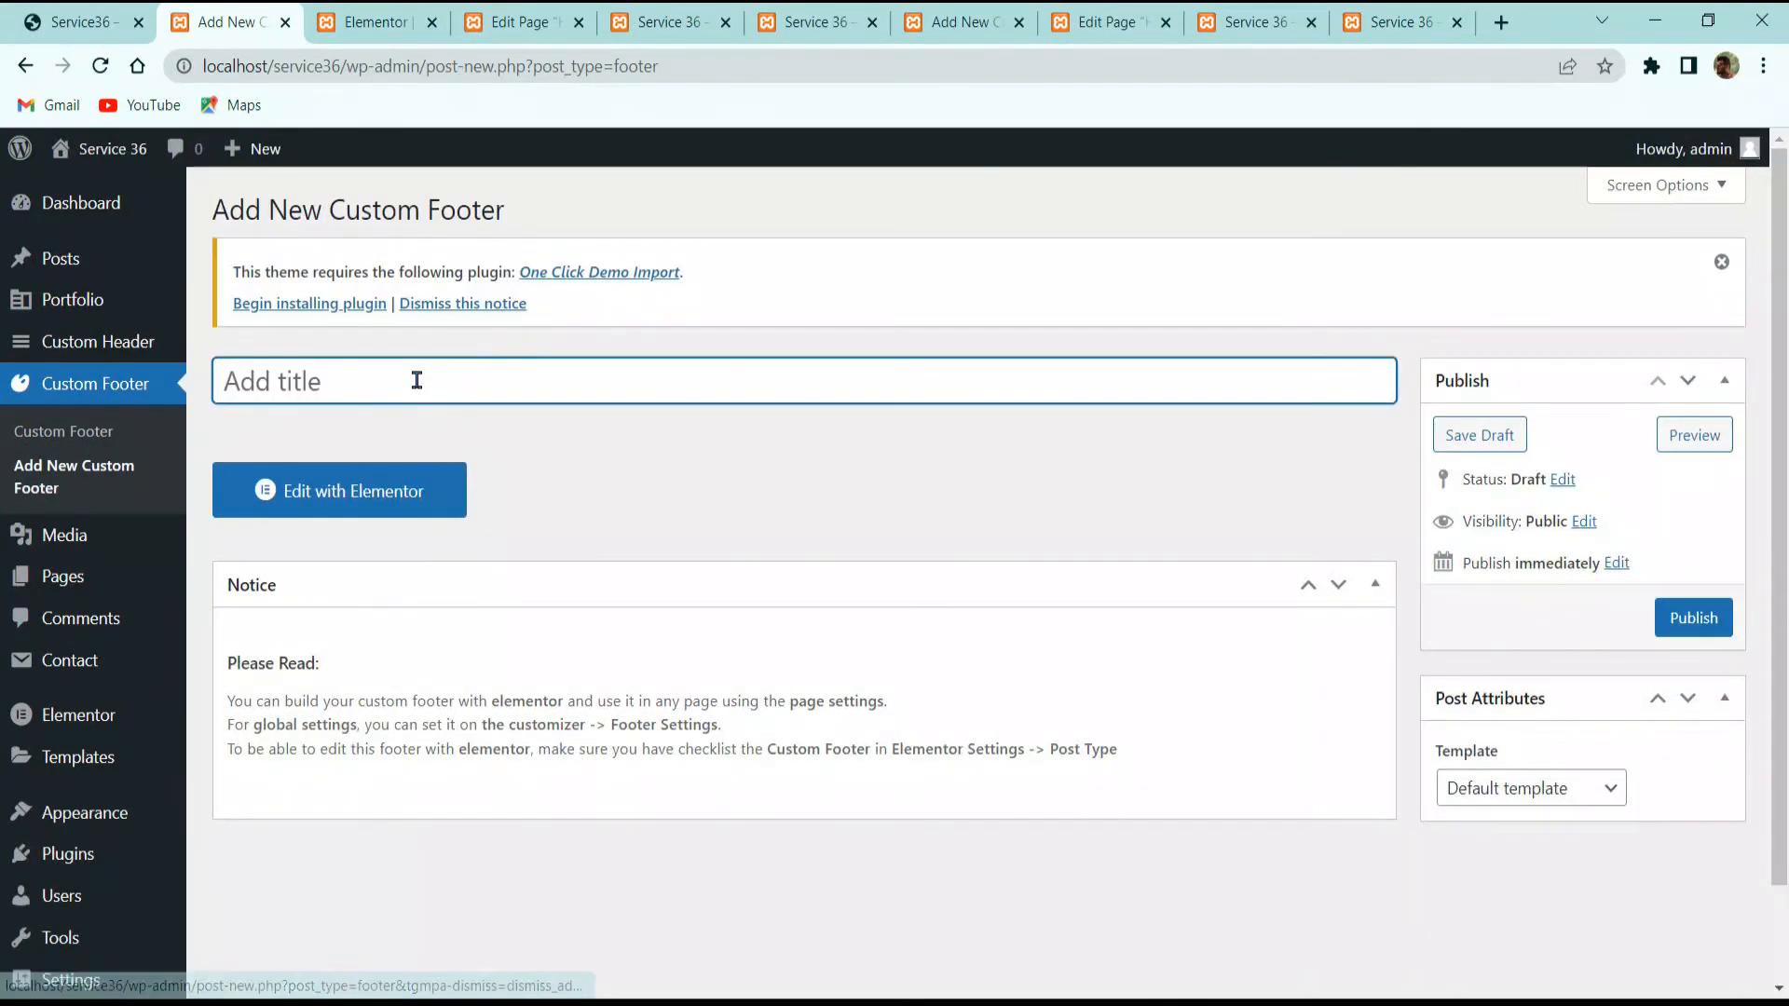
type("Footer")
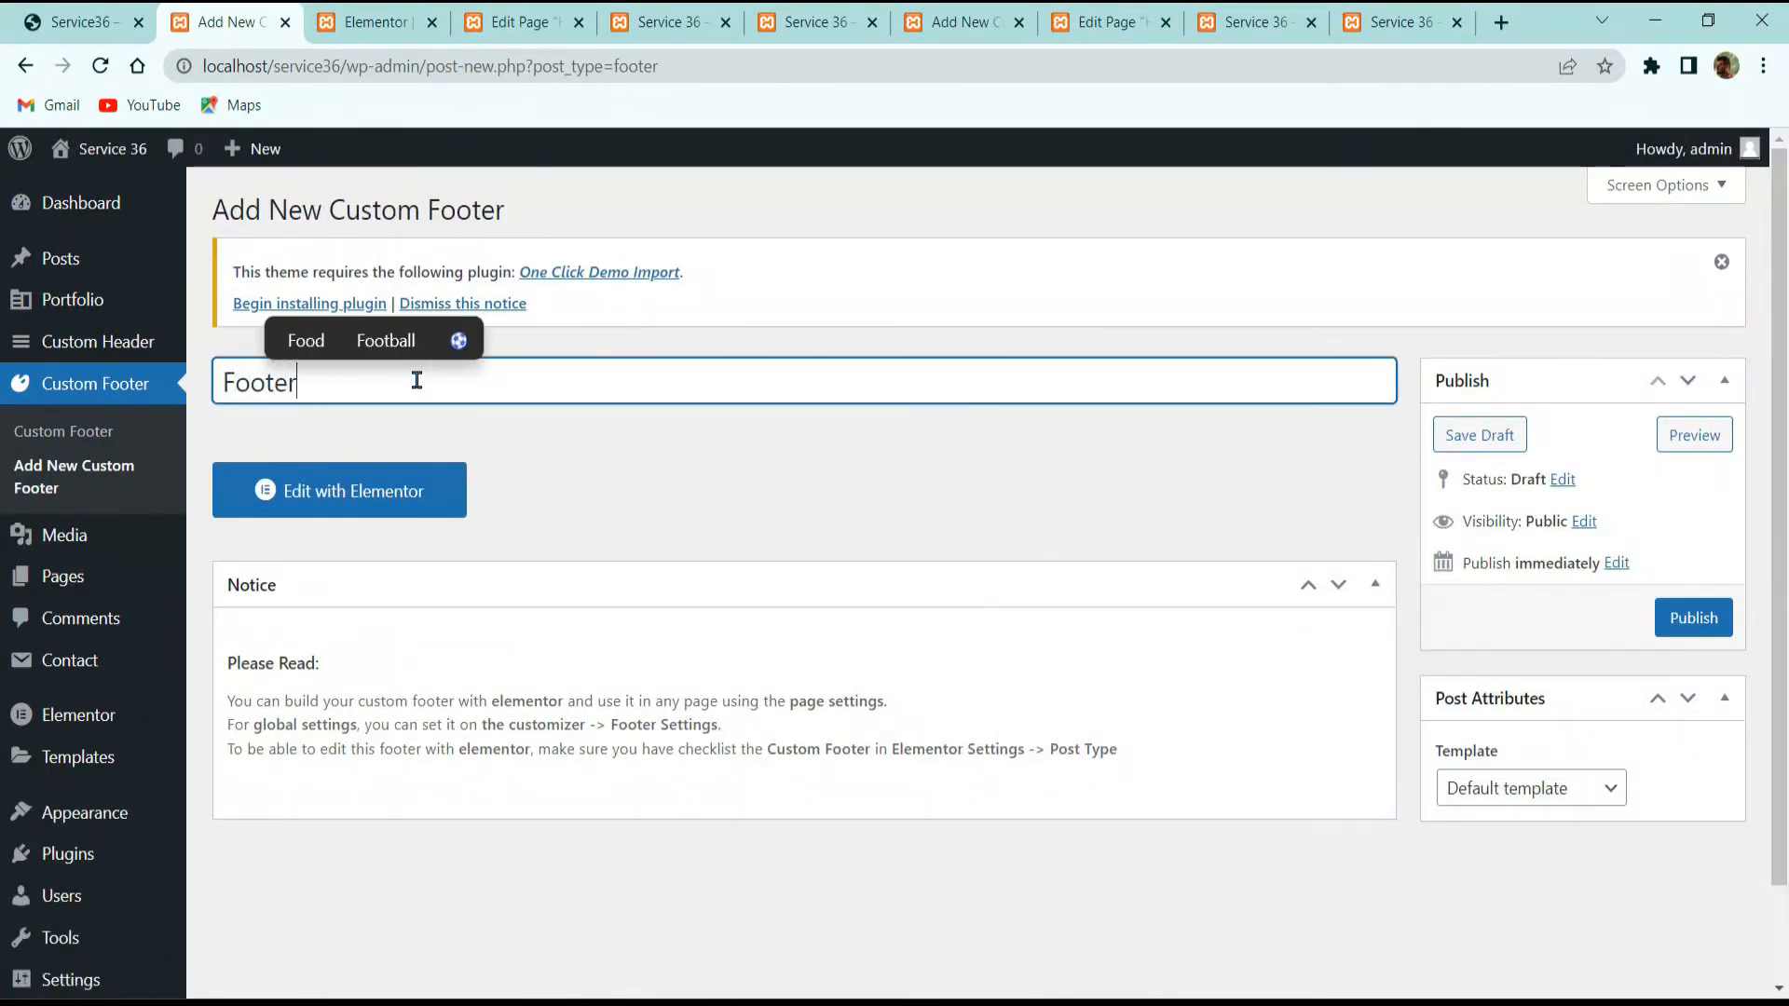
left_click(1660, 606)
left_click(447, 485)
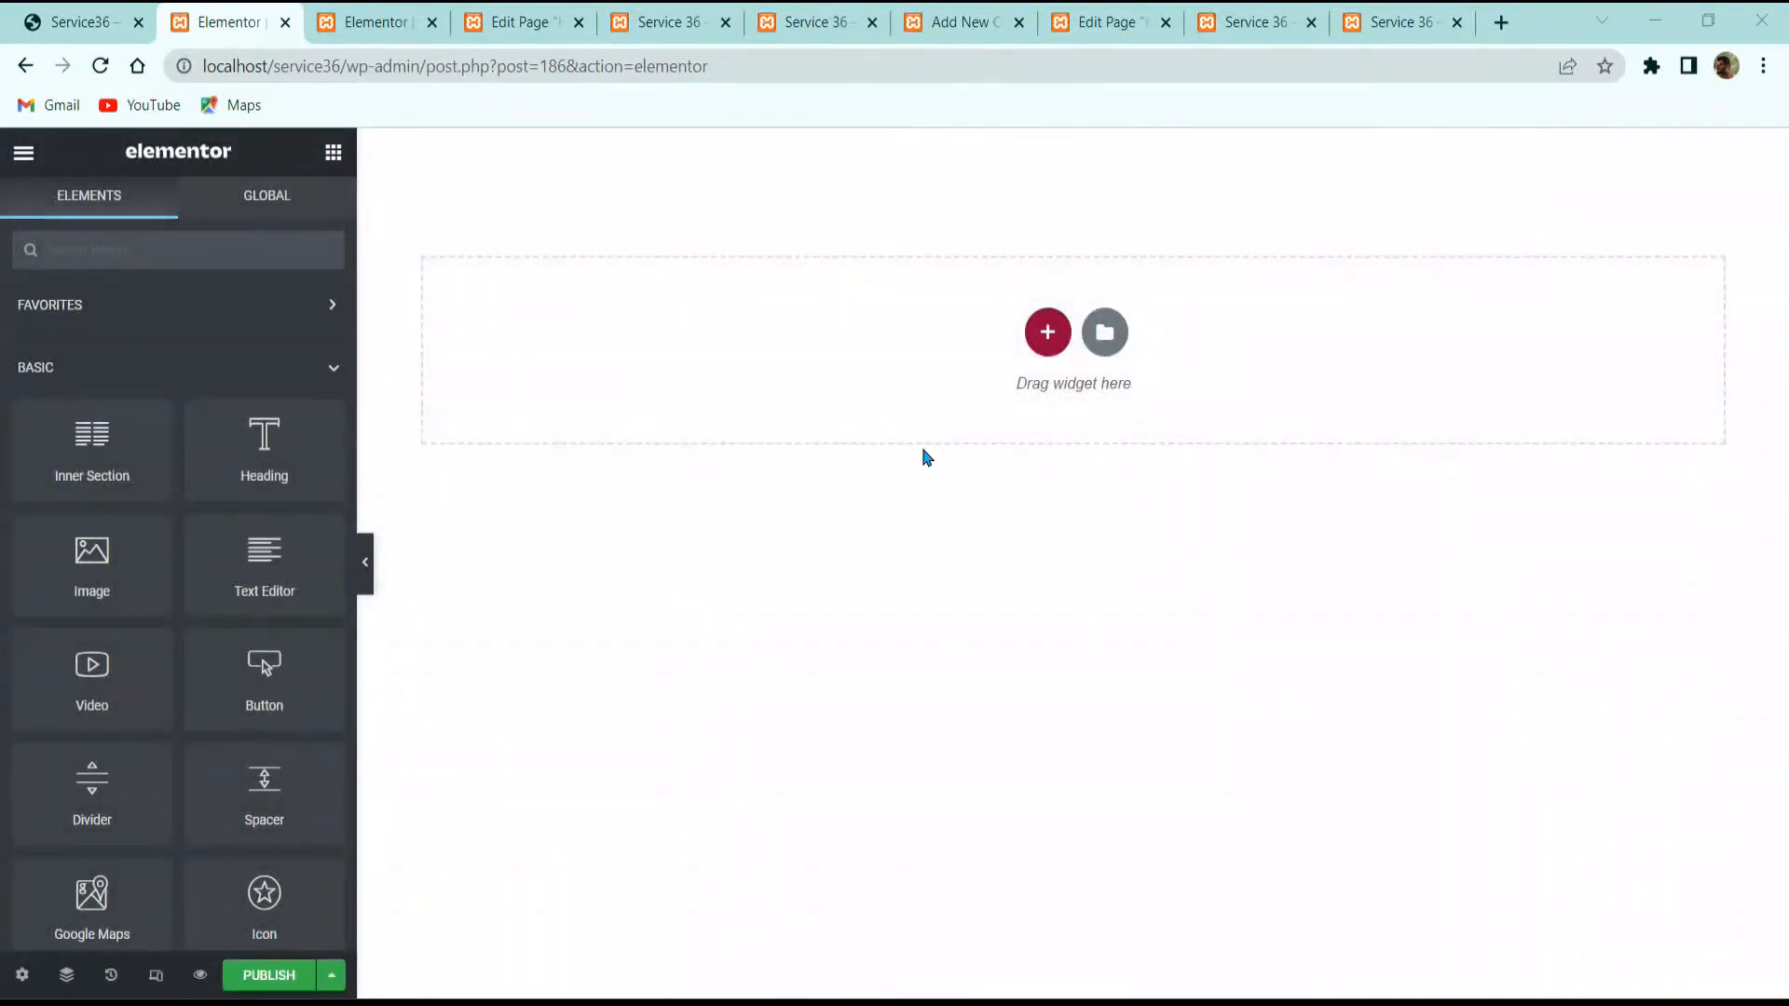
Step: Import the Service 36 Footer JSON into My Templates and insert it into the footer
left_click(1105, 333)
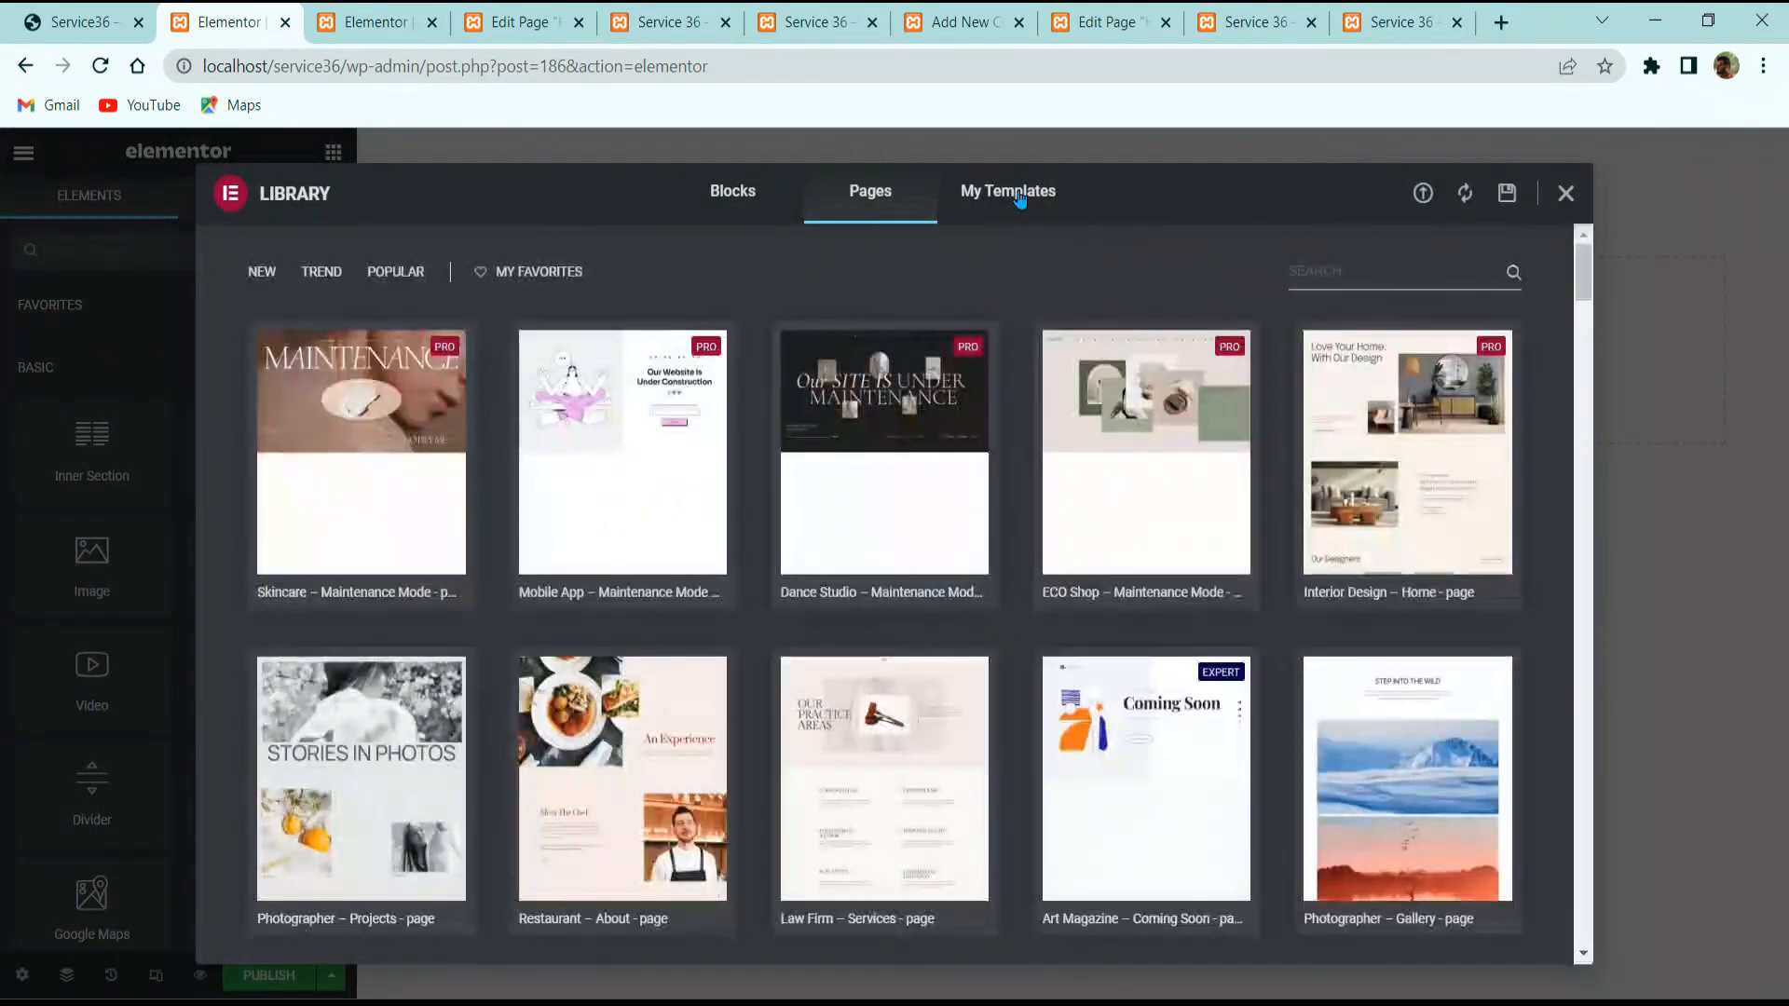
left_click(1016, 192)
left_click(1423, 193)
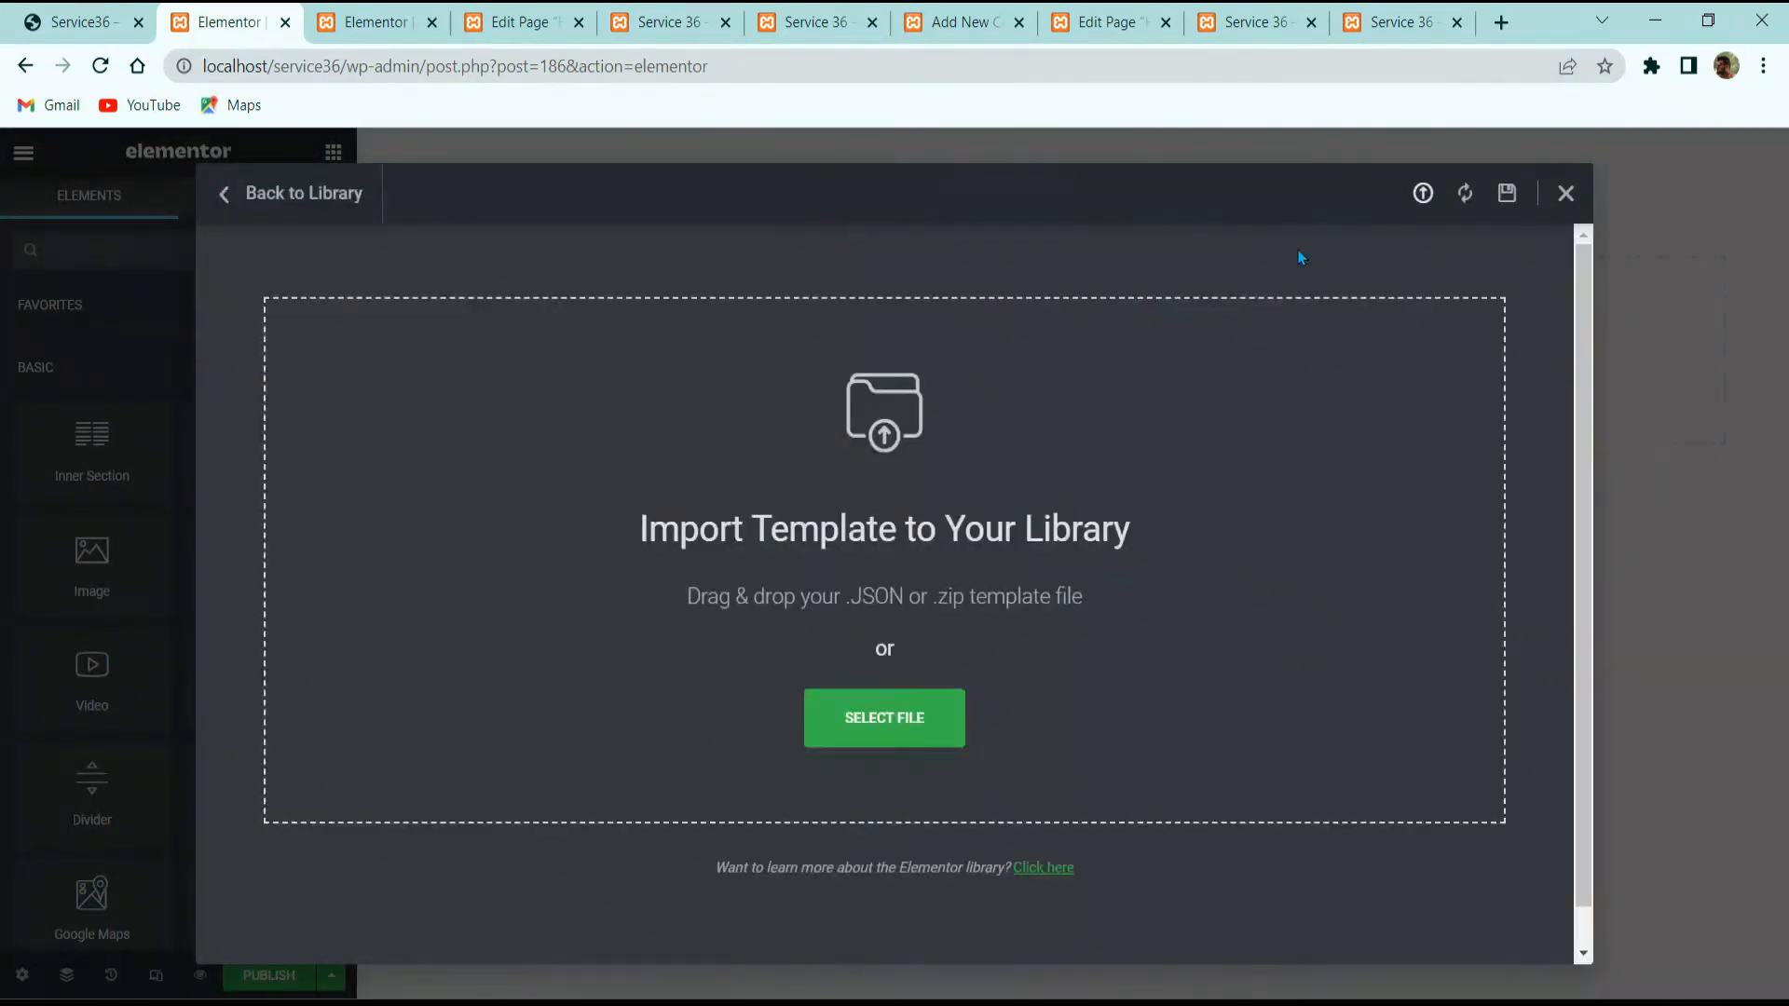
left_click(862, 1000)
left_click(1232, 345)
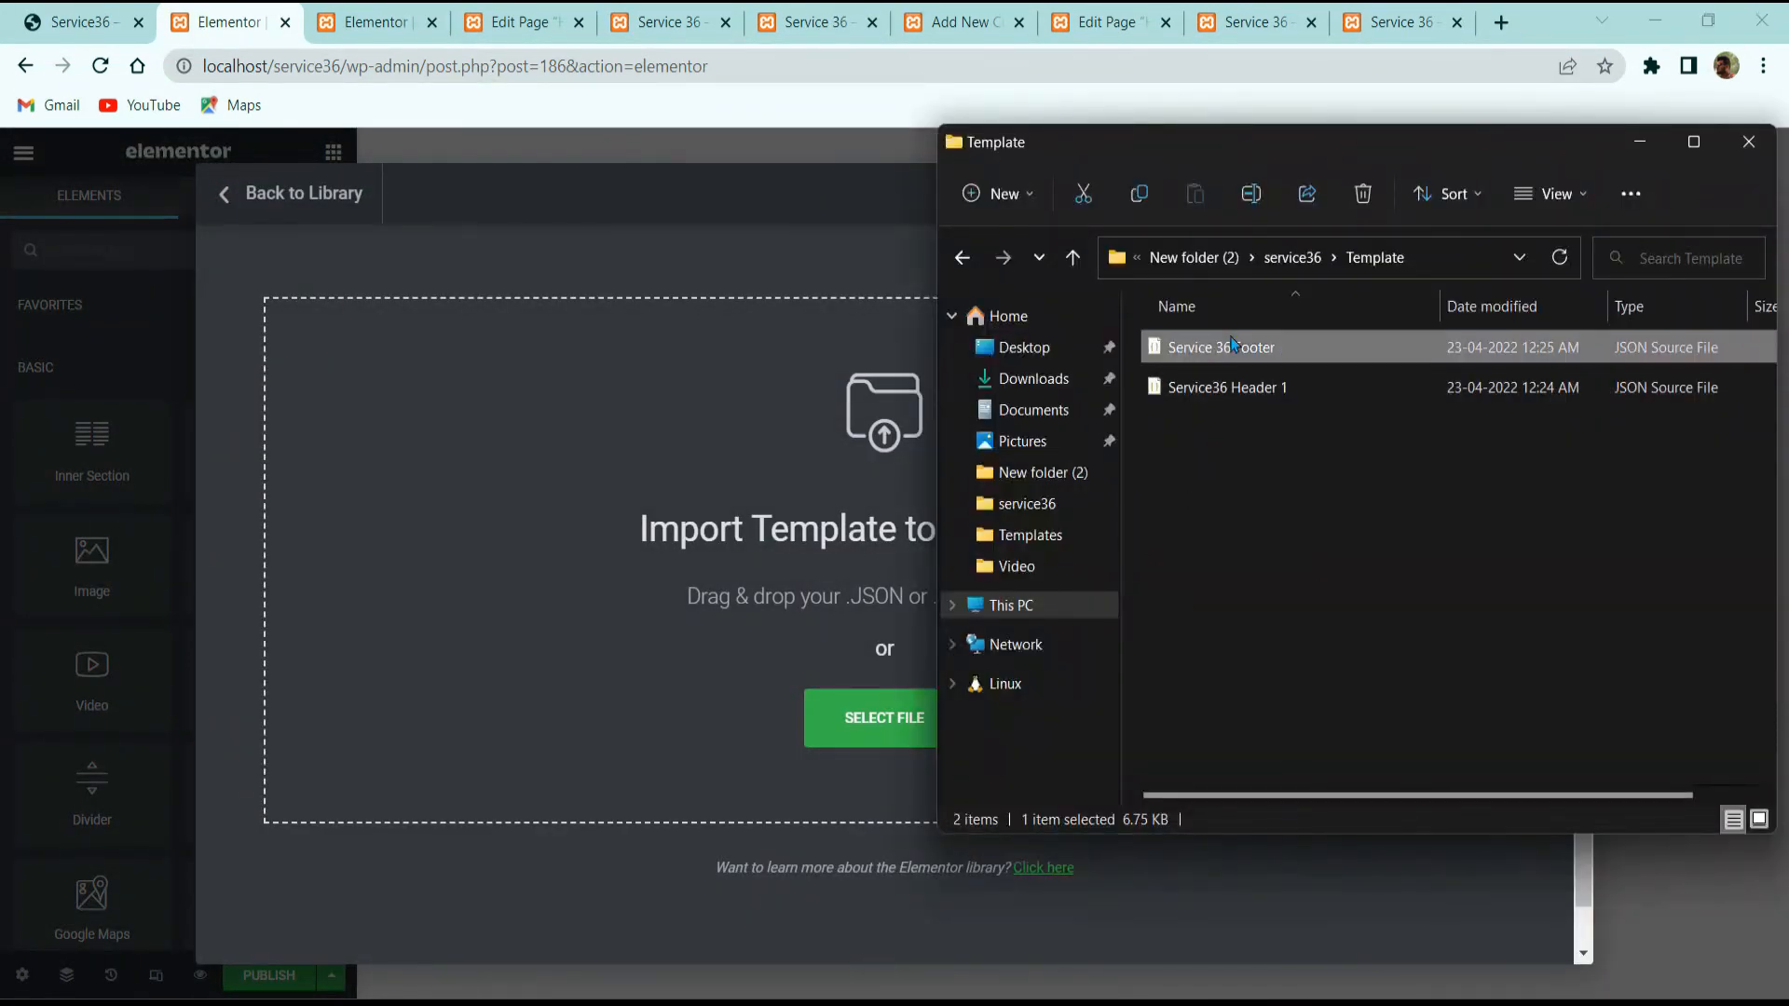
left_click_drag(1232, 347, 799, 762)
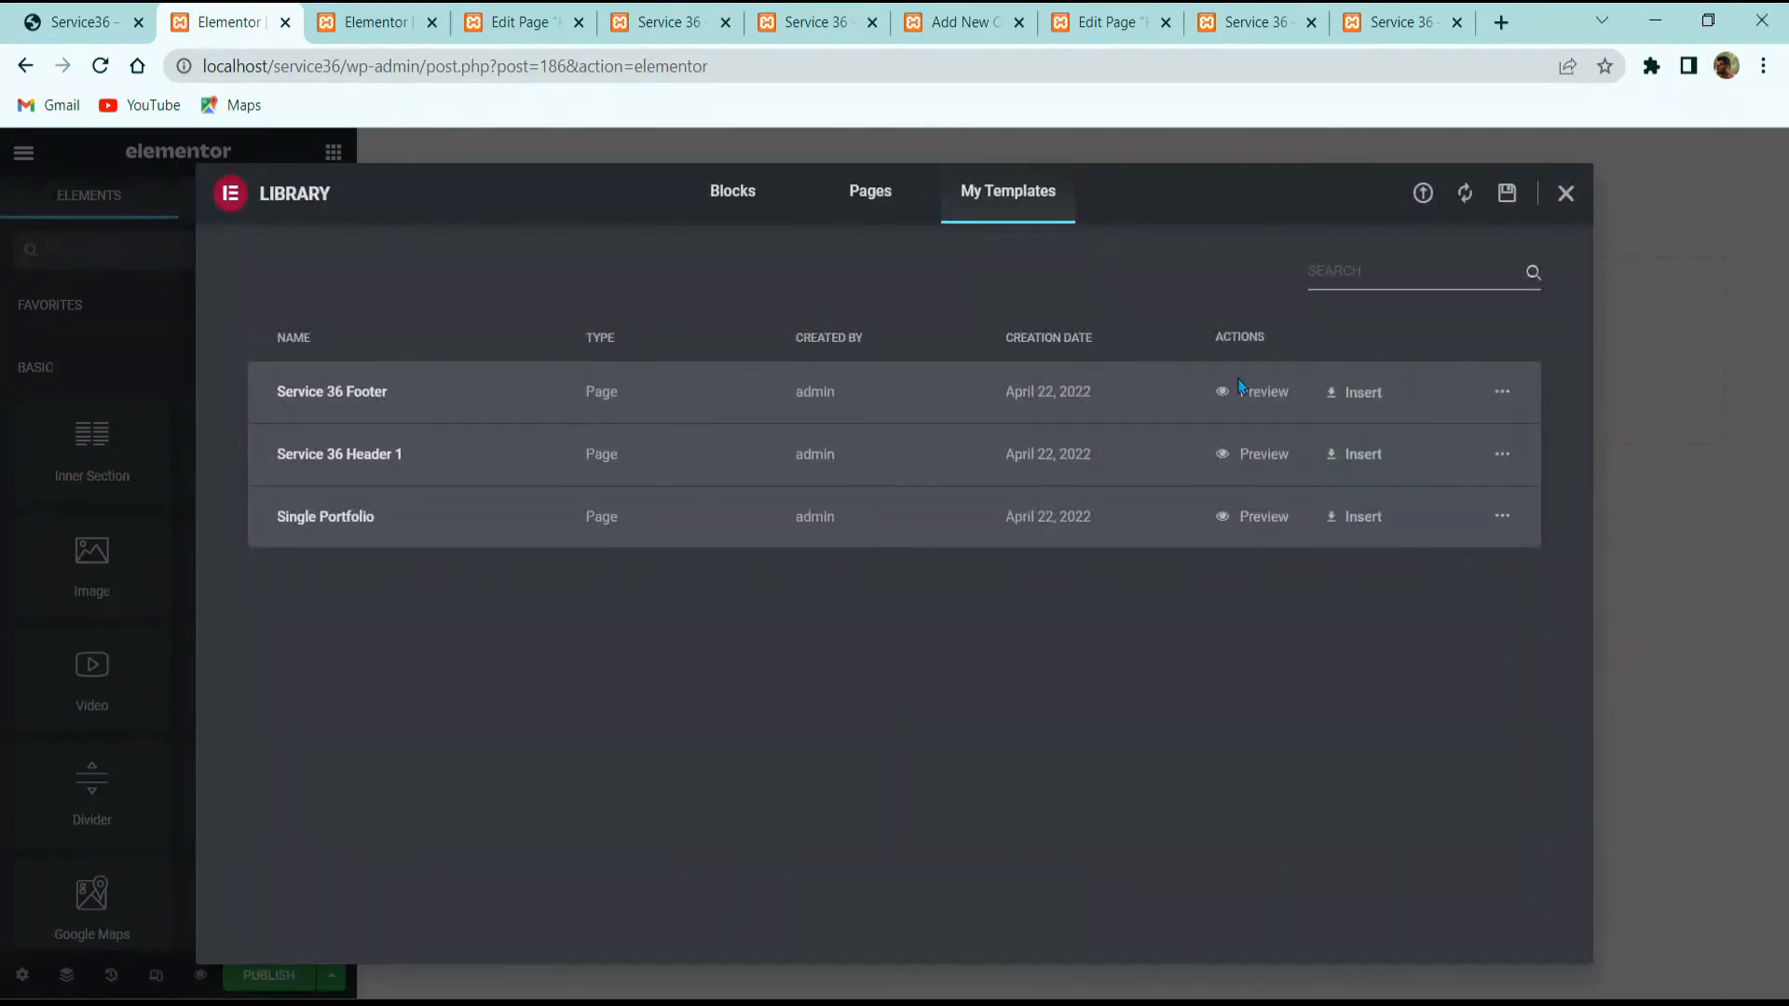
left_click(1355, 392)
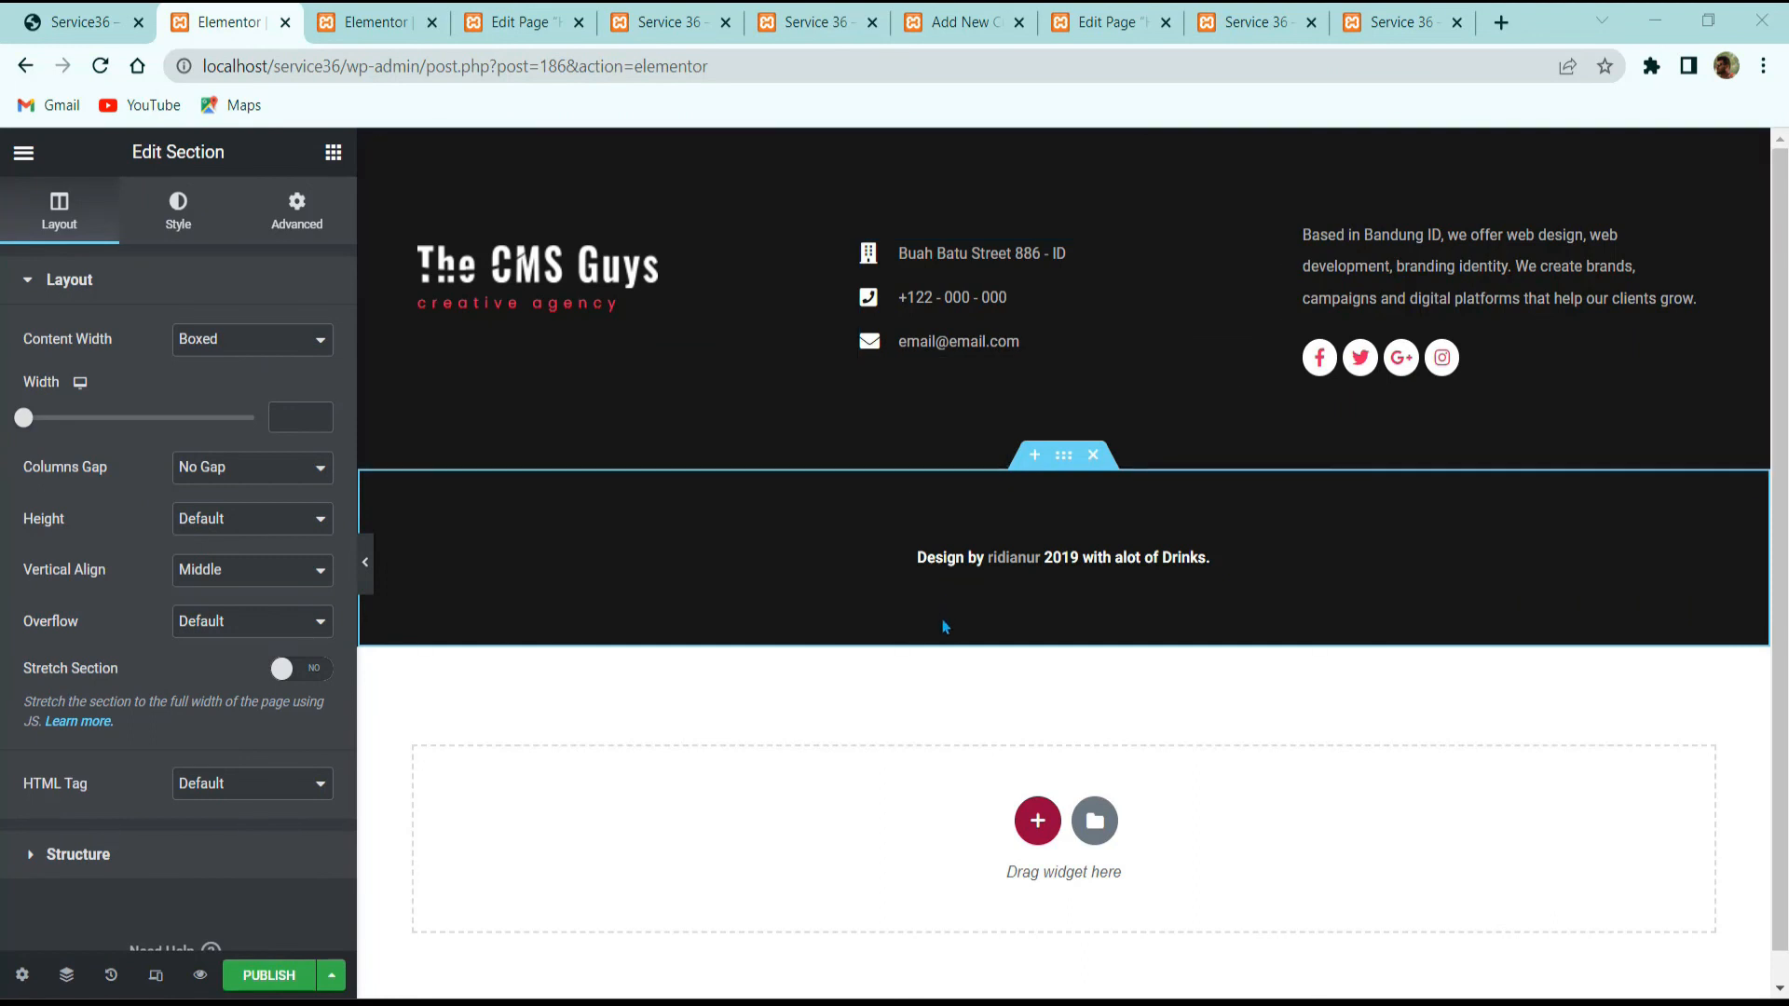
Step: Edit the footer's credit line text and publish the footer
left_click(1084, 554)
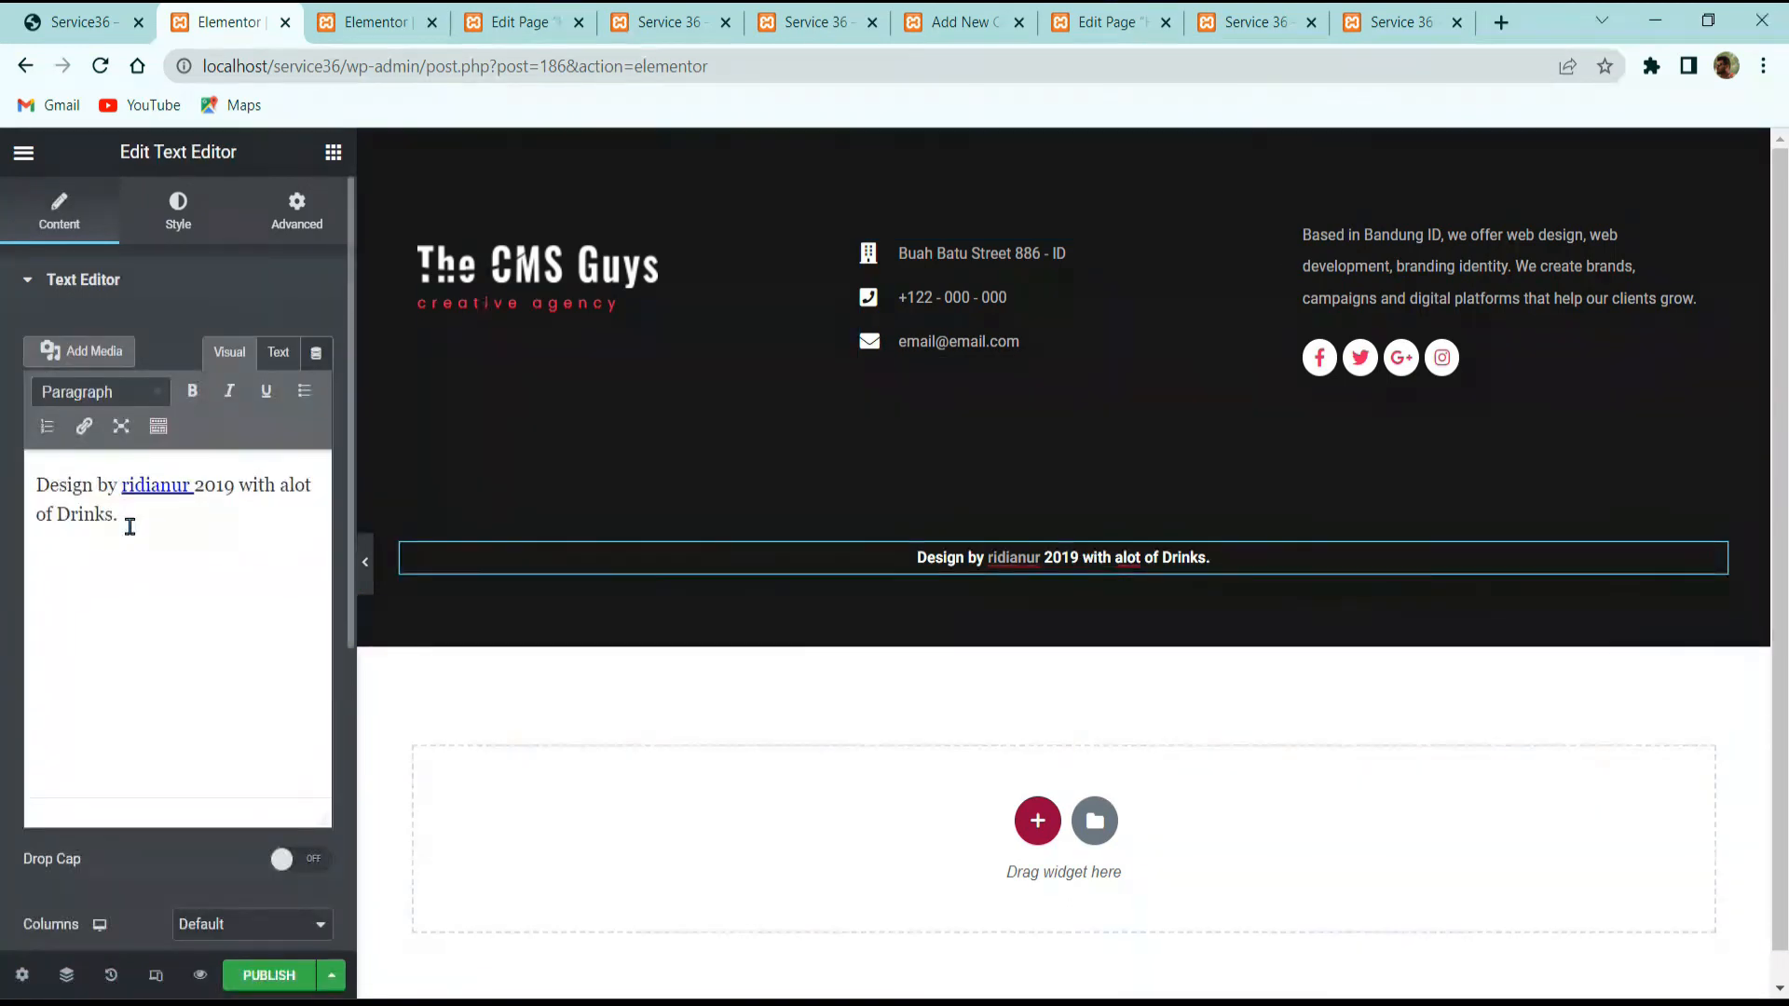
left_click(273, 978)
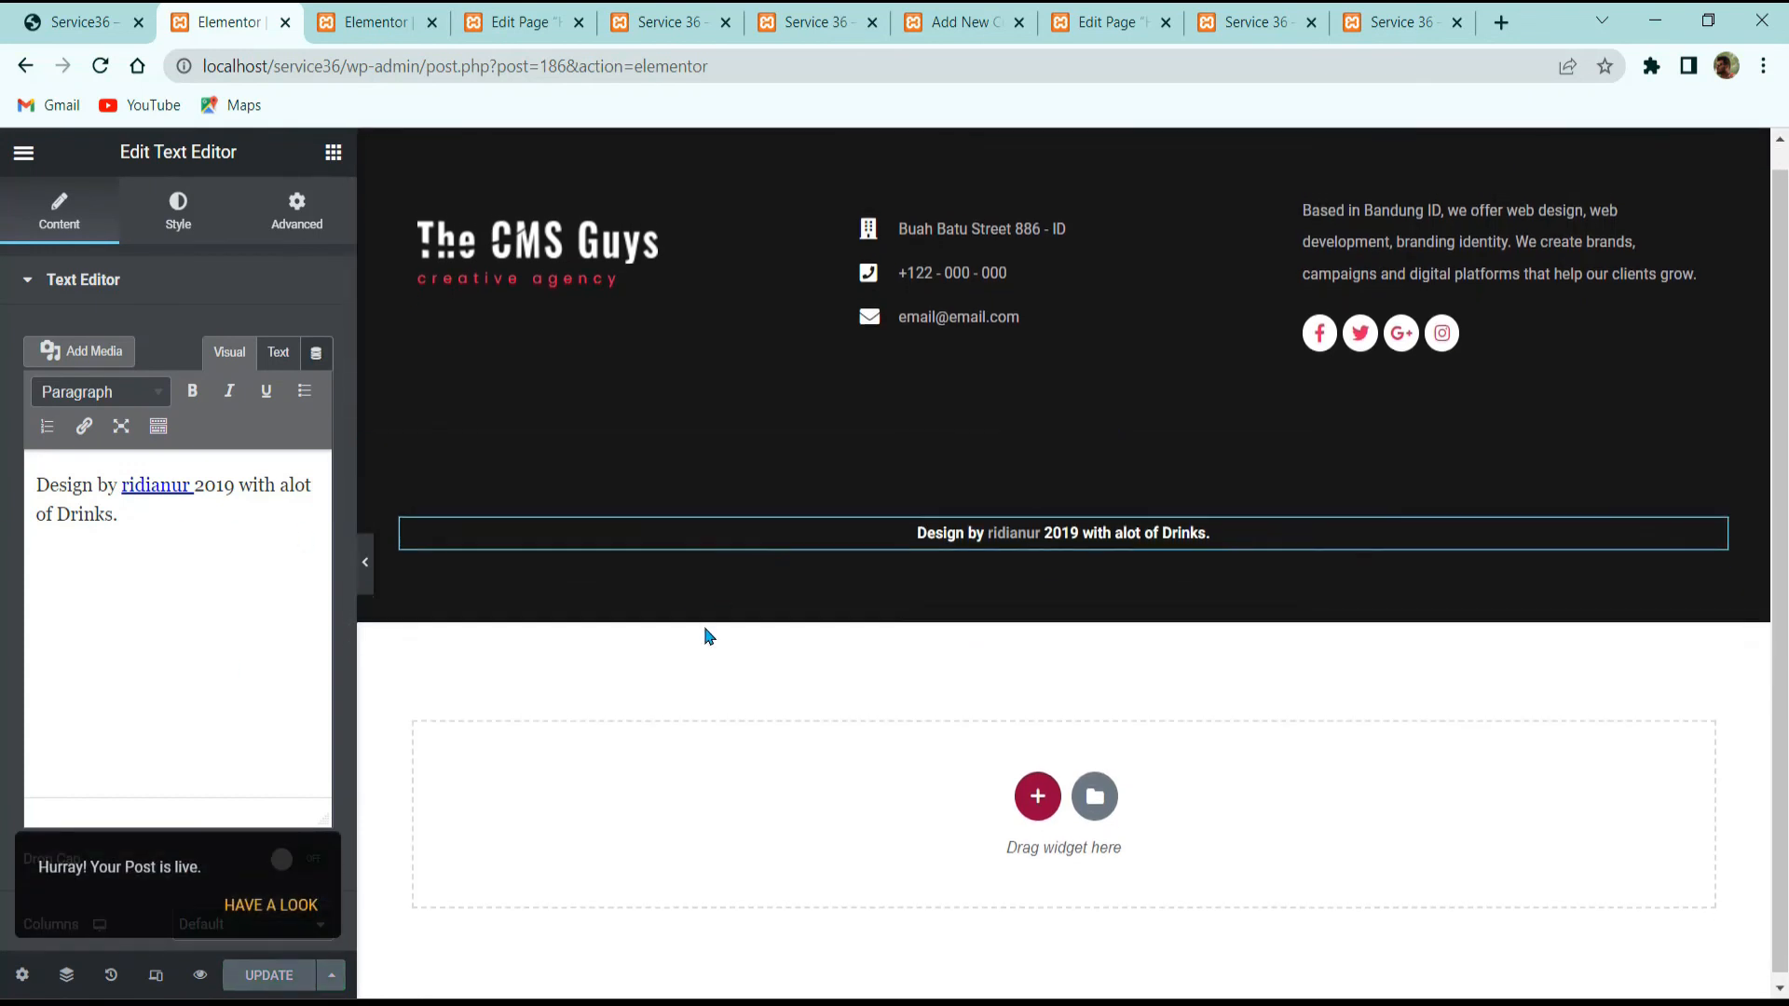
left_click(19, 153)
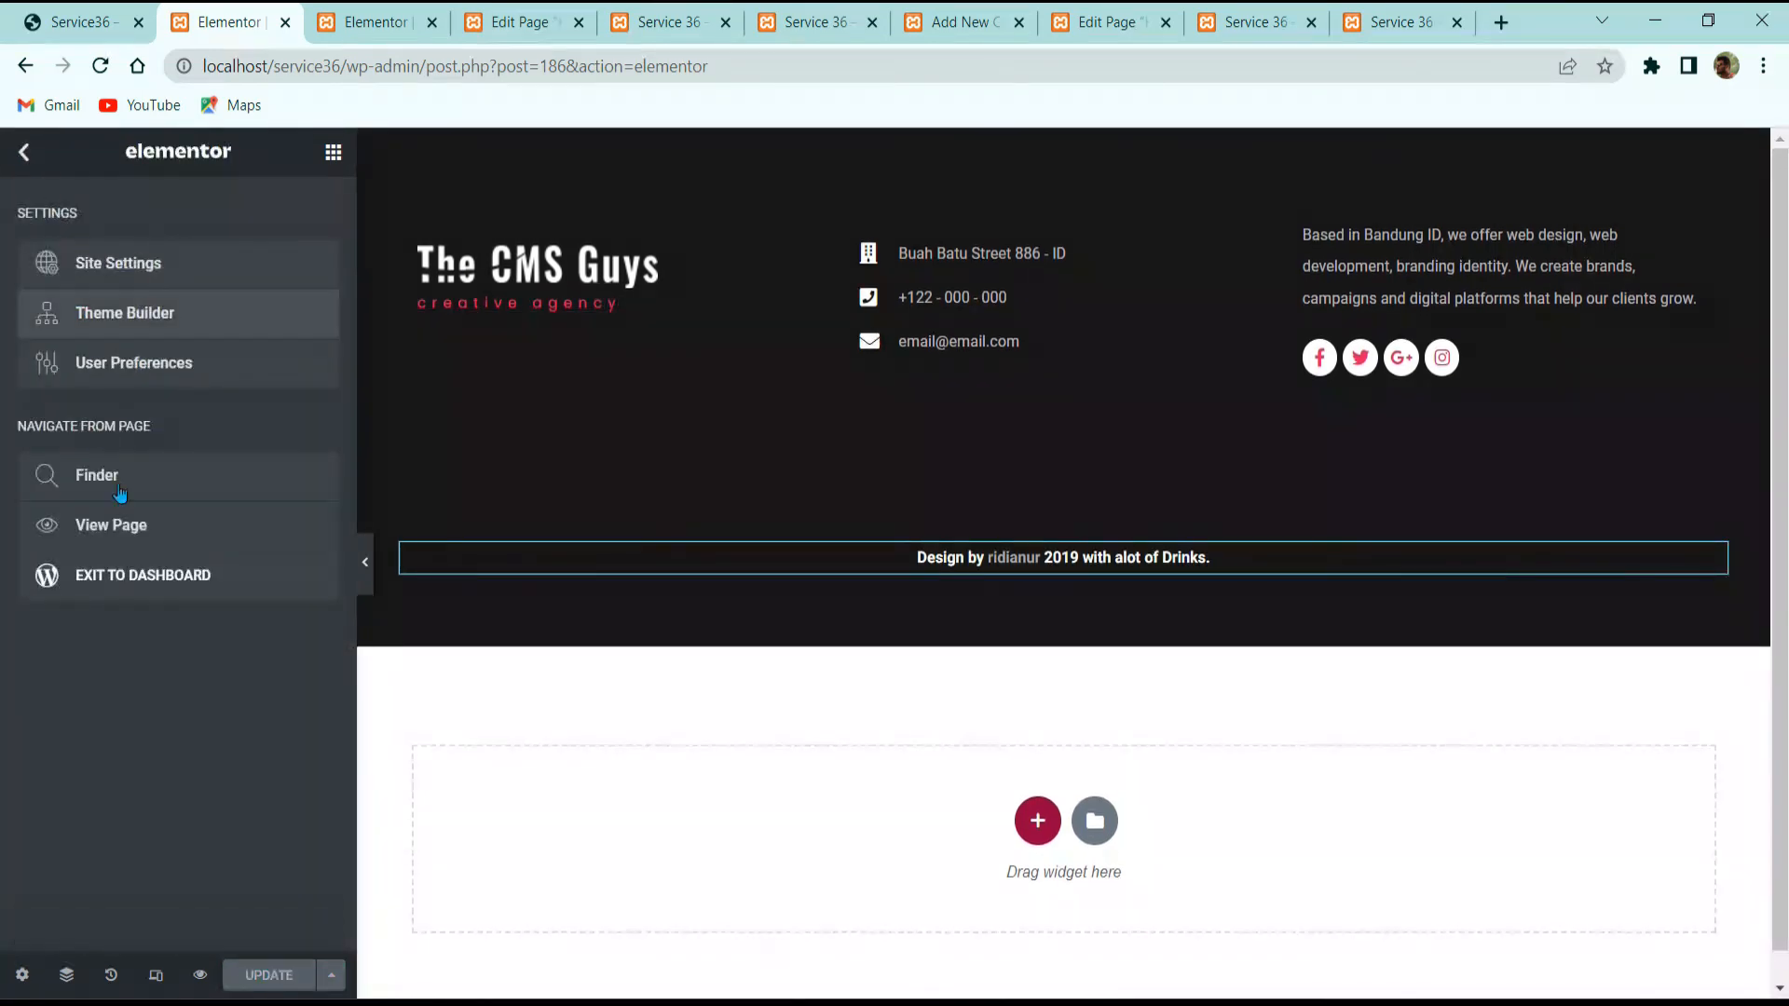
Step: Exit to the dashboard, then reload and scroll through the live Service 36 homepage
left_click(192, 568)
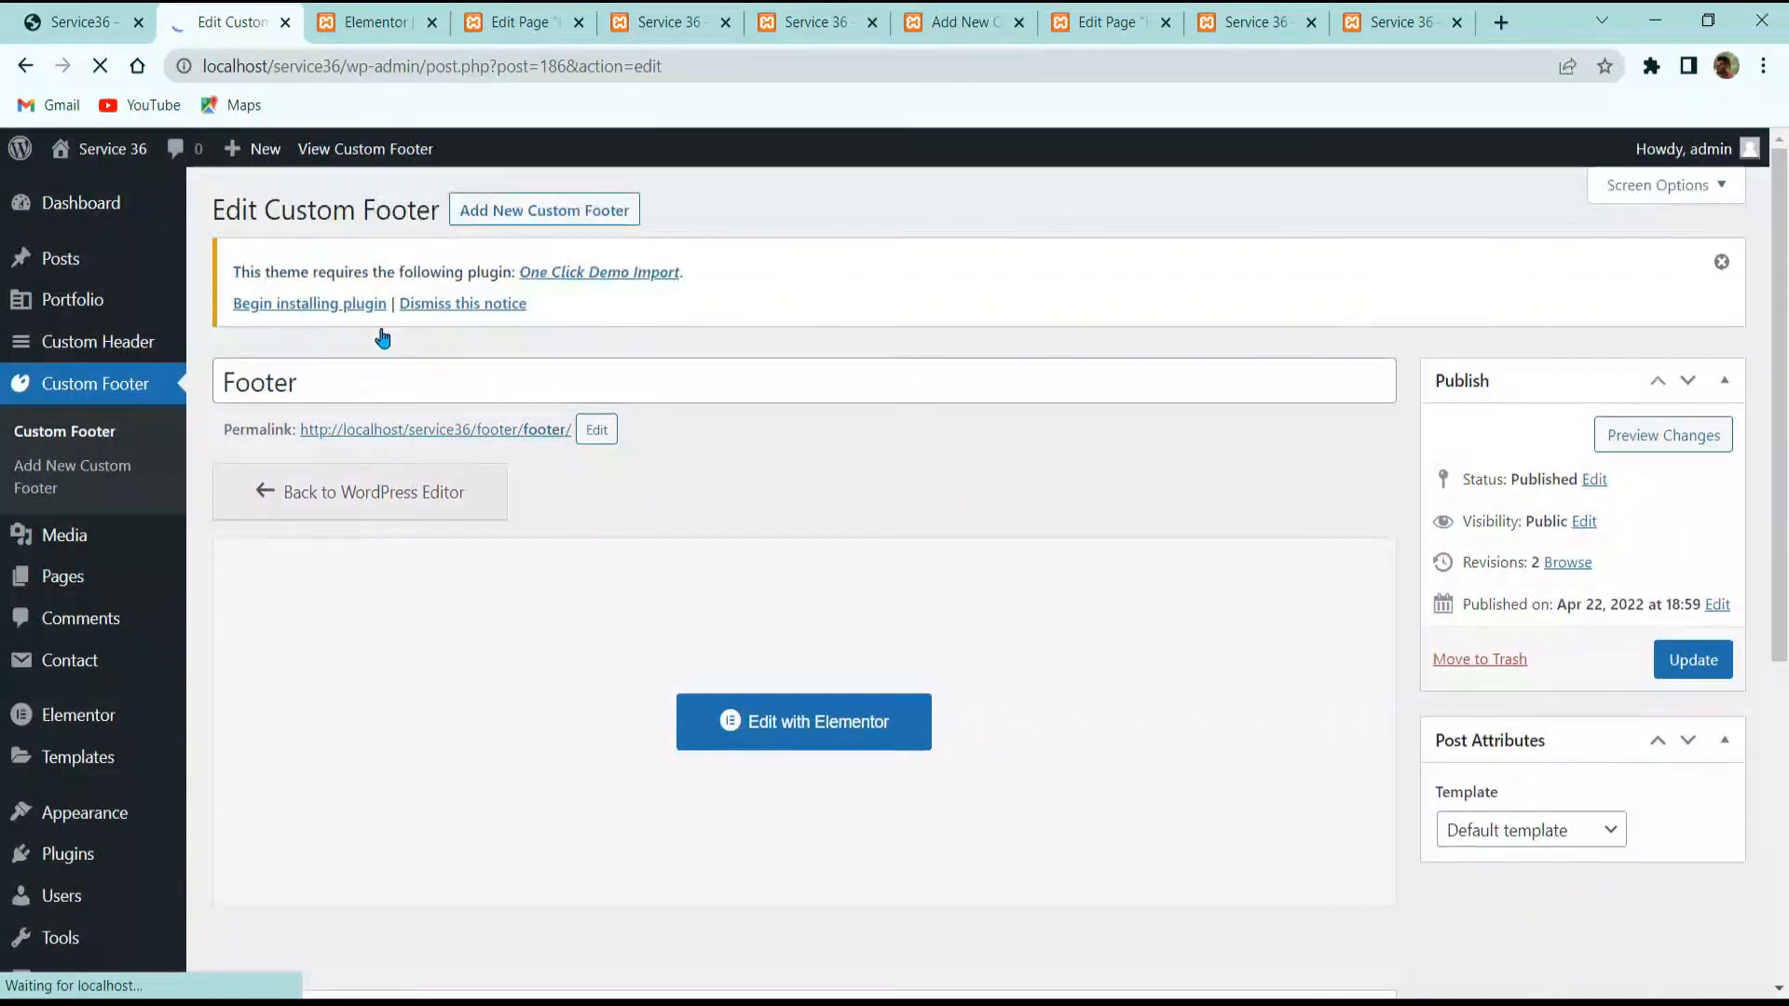
left_click(377, 23)
left_click(521, 24)
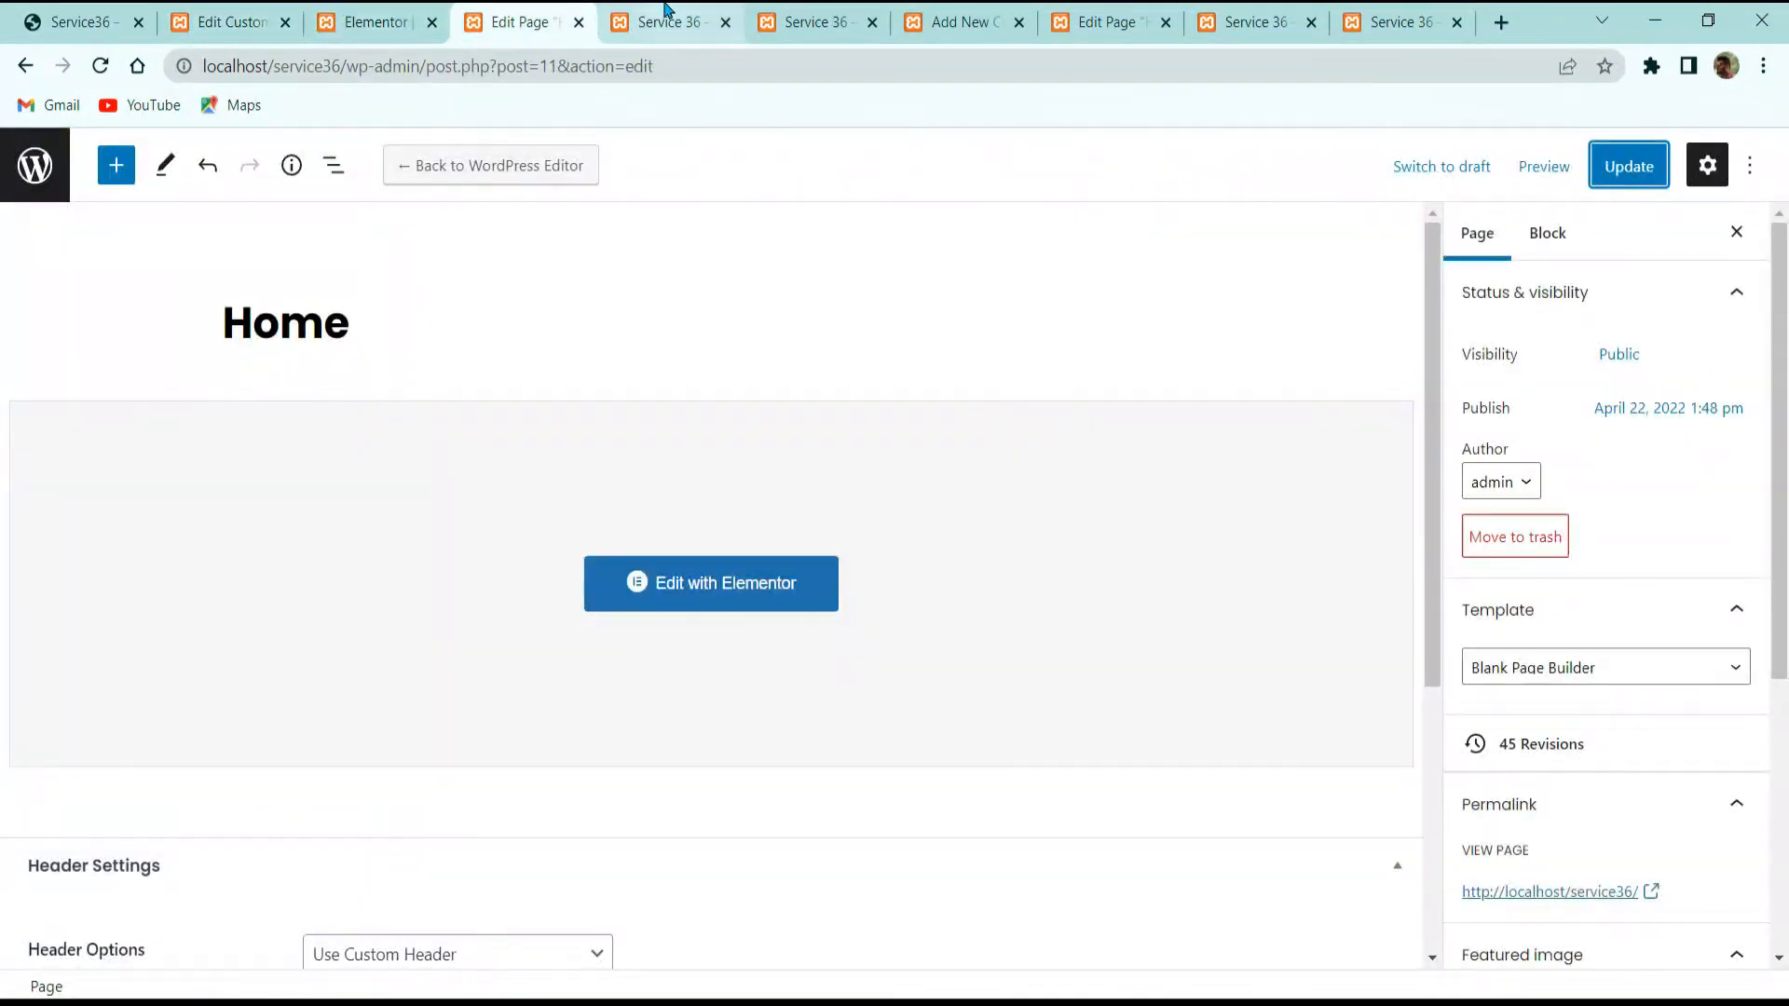
left_click(663, 22)
scroll(279, 373, "up", 8)
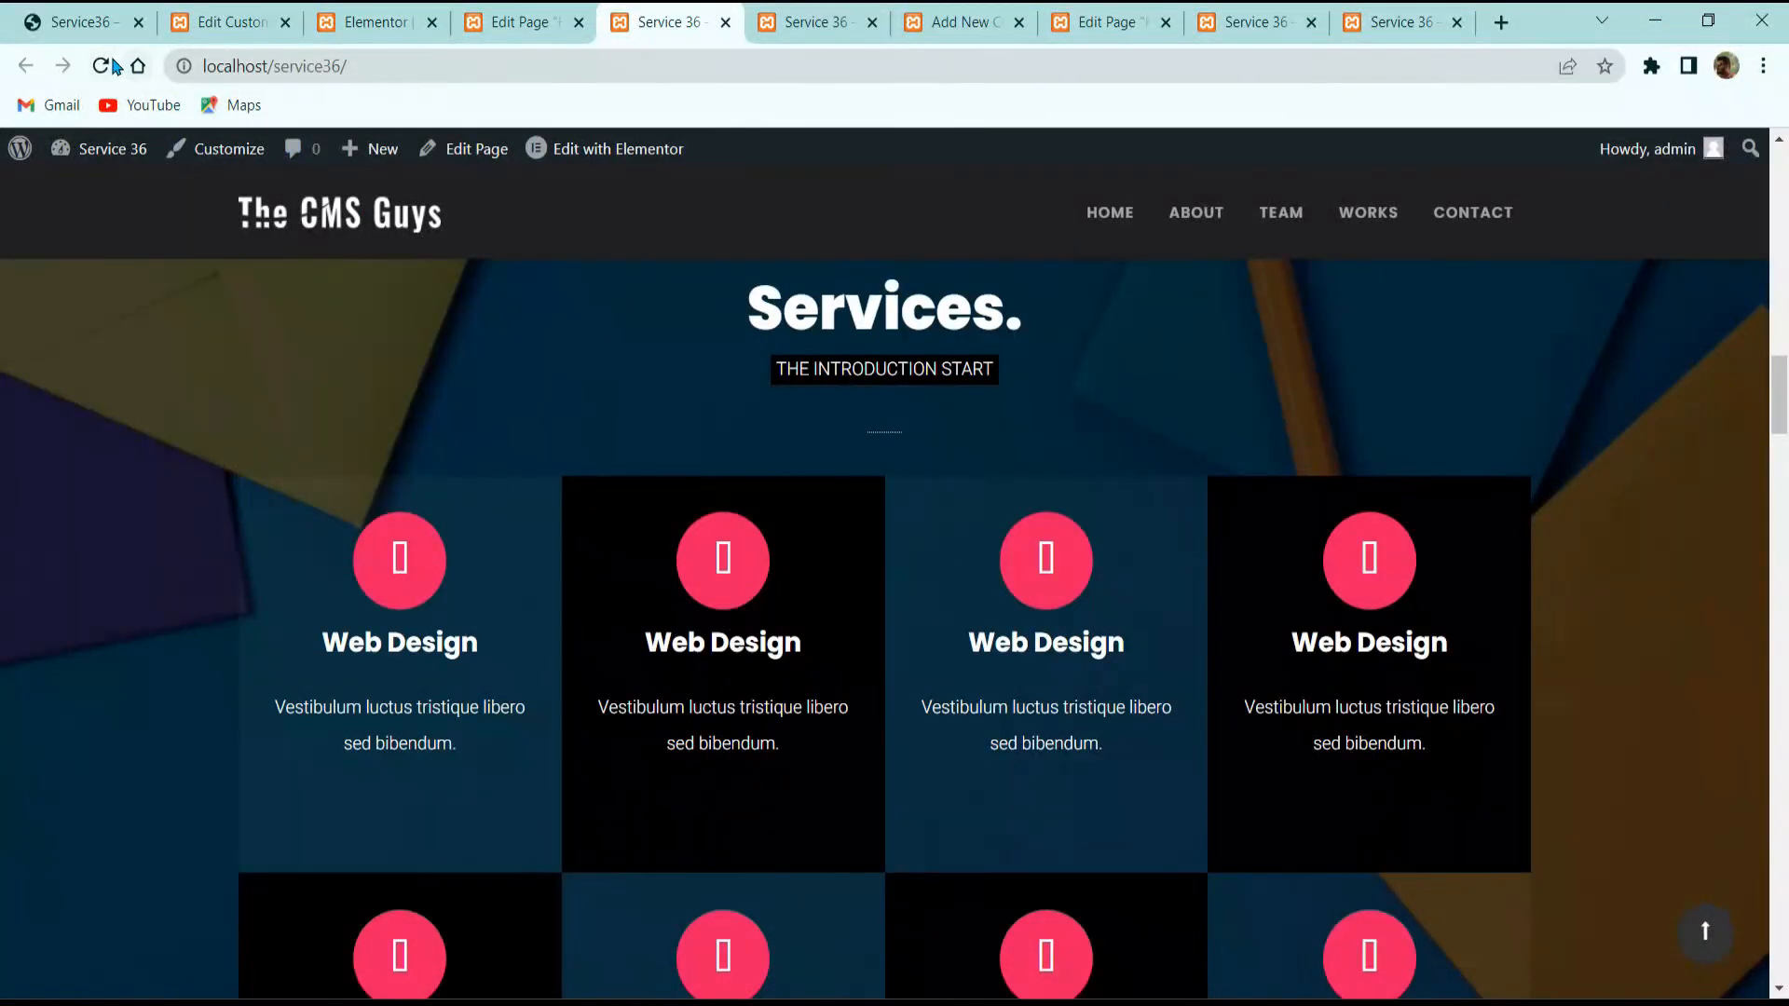
left_click(100, 66)
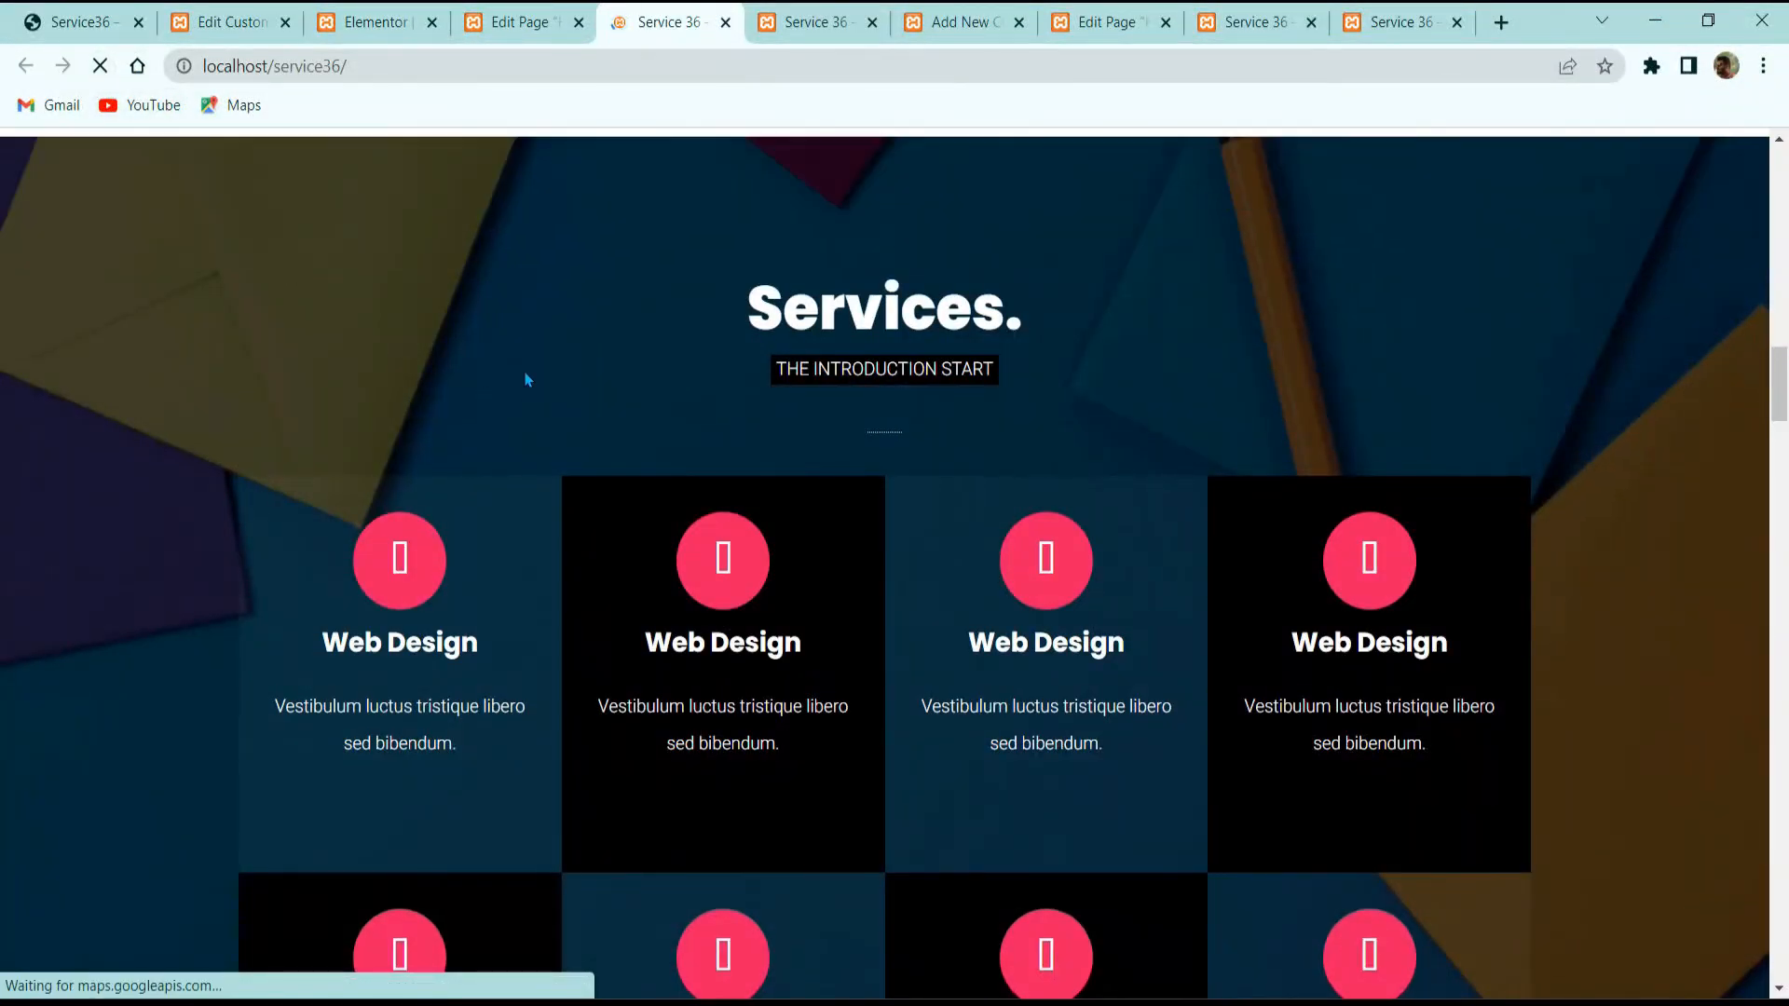
scroll(639, 410, "up", 15)
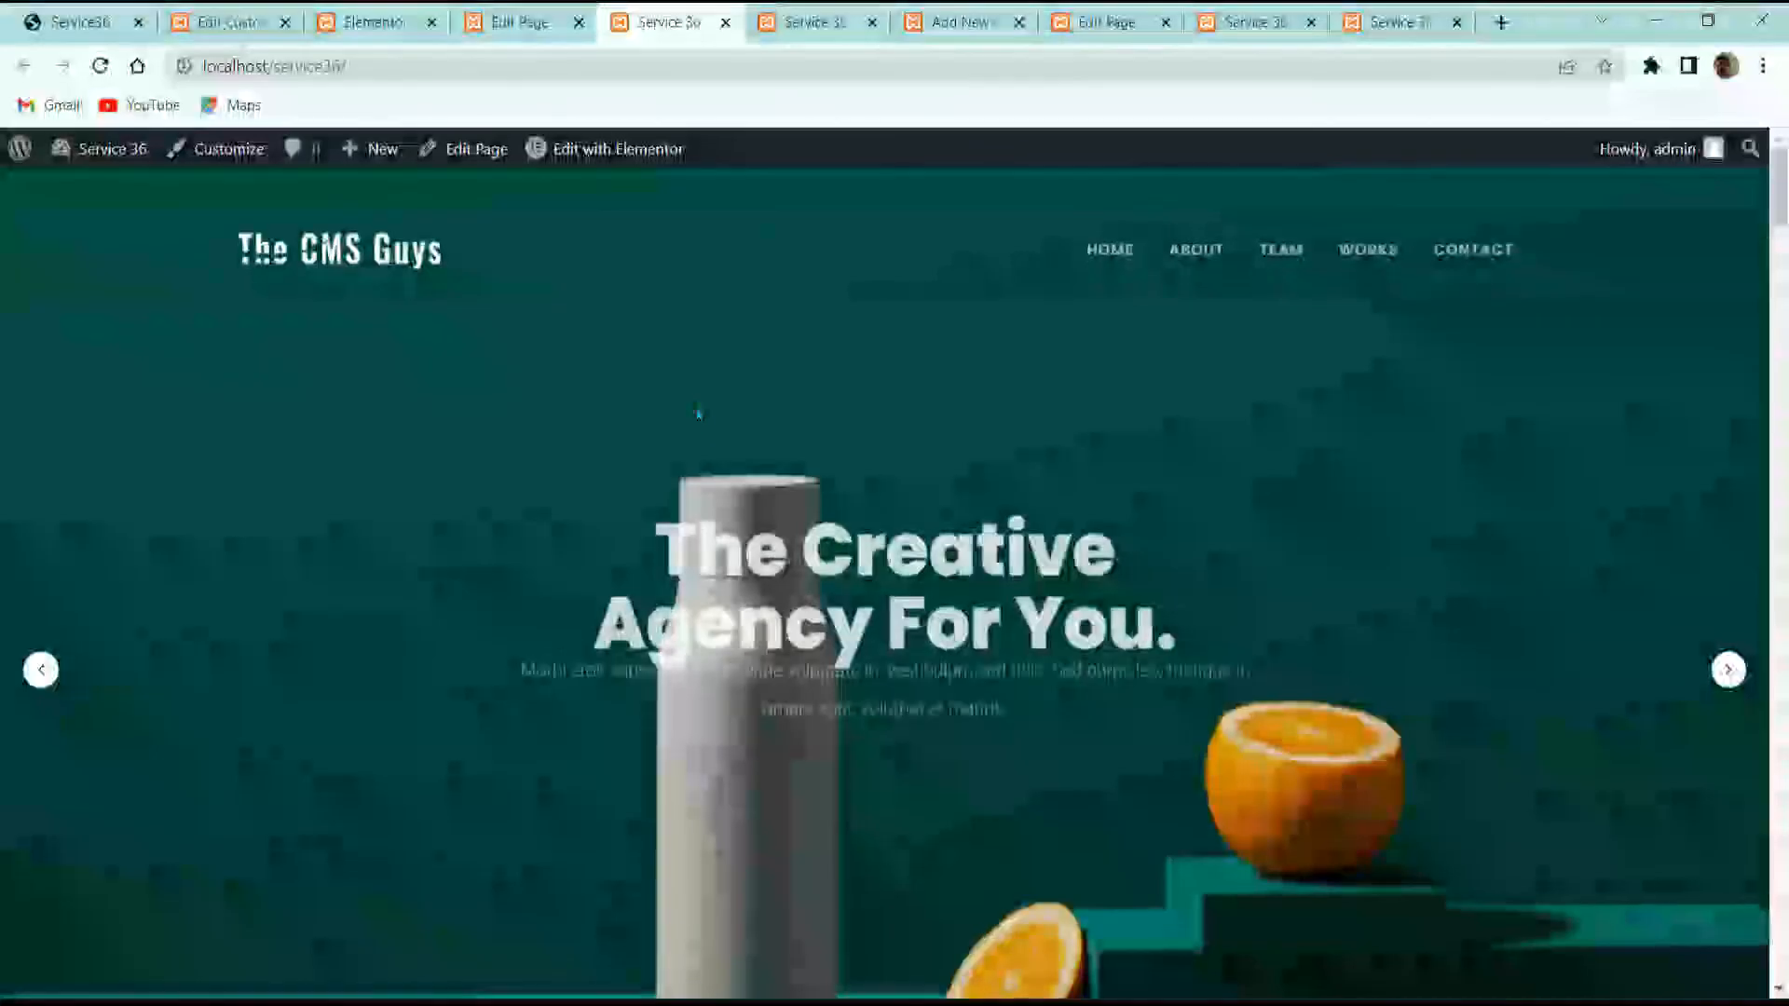
scroll(697, 418, "down", 10)
scroll(701, 421, "up", 2)
scroll(701, 422, "up", 15)
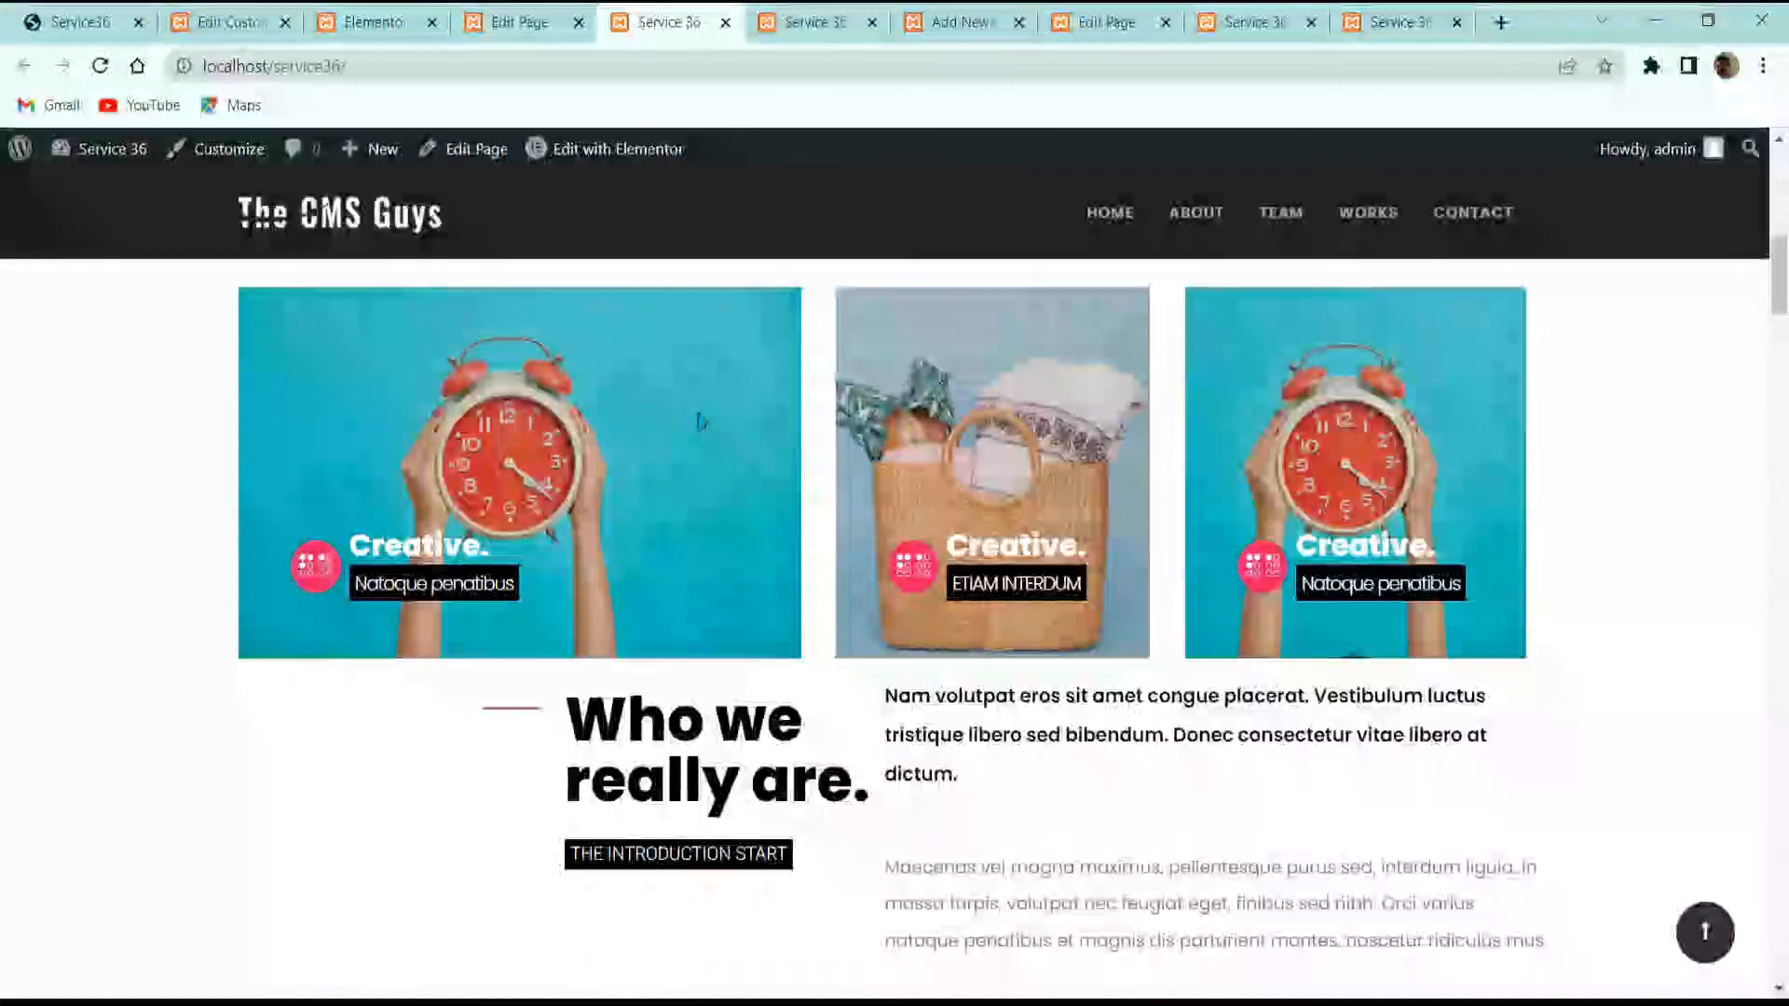